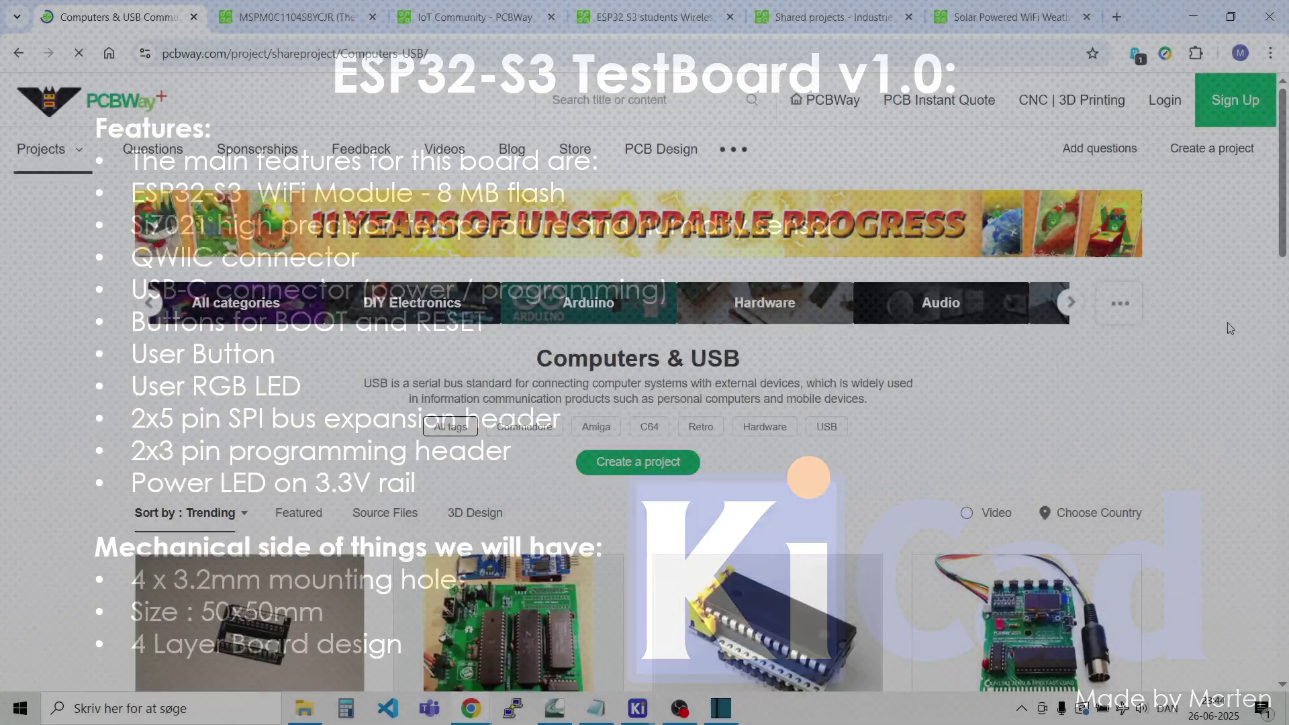
Step: Browse PCBWay's Computers & USB, IoT and general shared-project listings, plus the MSPM0C1104S8YCJR demoboard and ESP32 S3 students training board pages
scroll(1229, 329, down, 5)
scroll(1228, 329, down, 3)
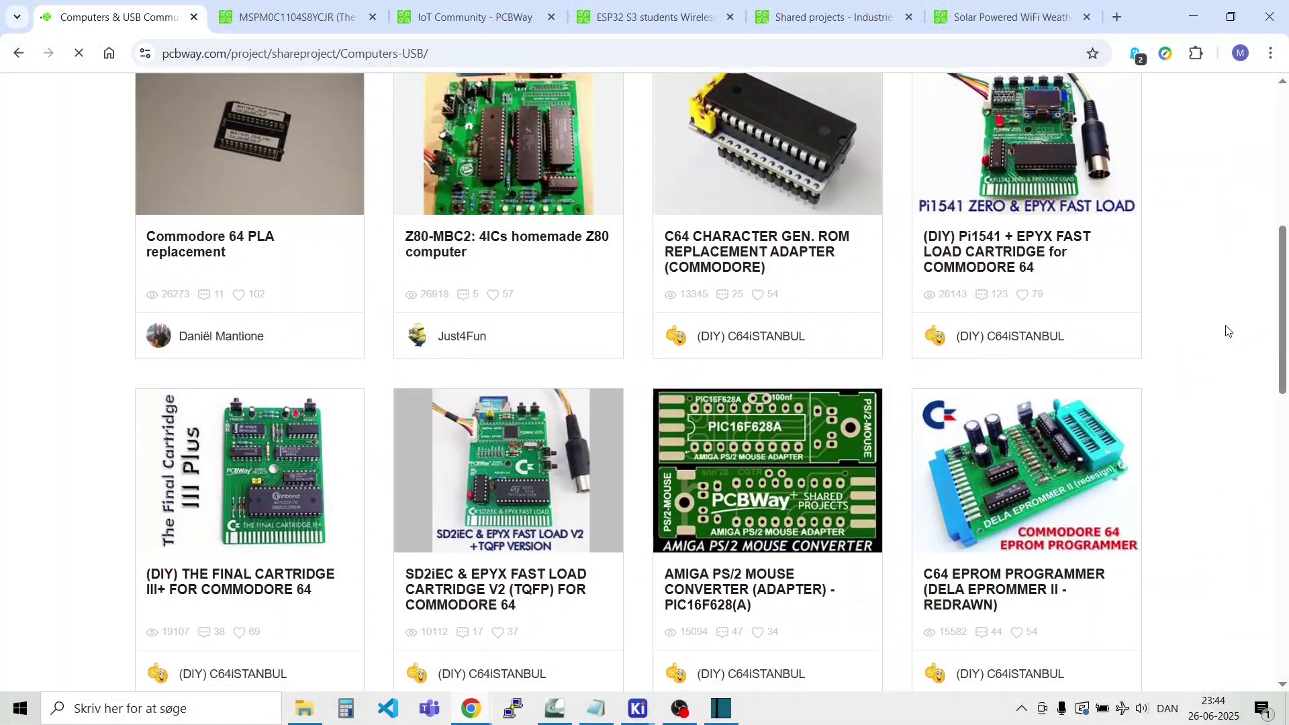
scroll(1226, 330, down, 4)
scroll(1225, 331, down, 5)
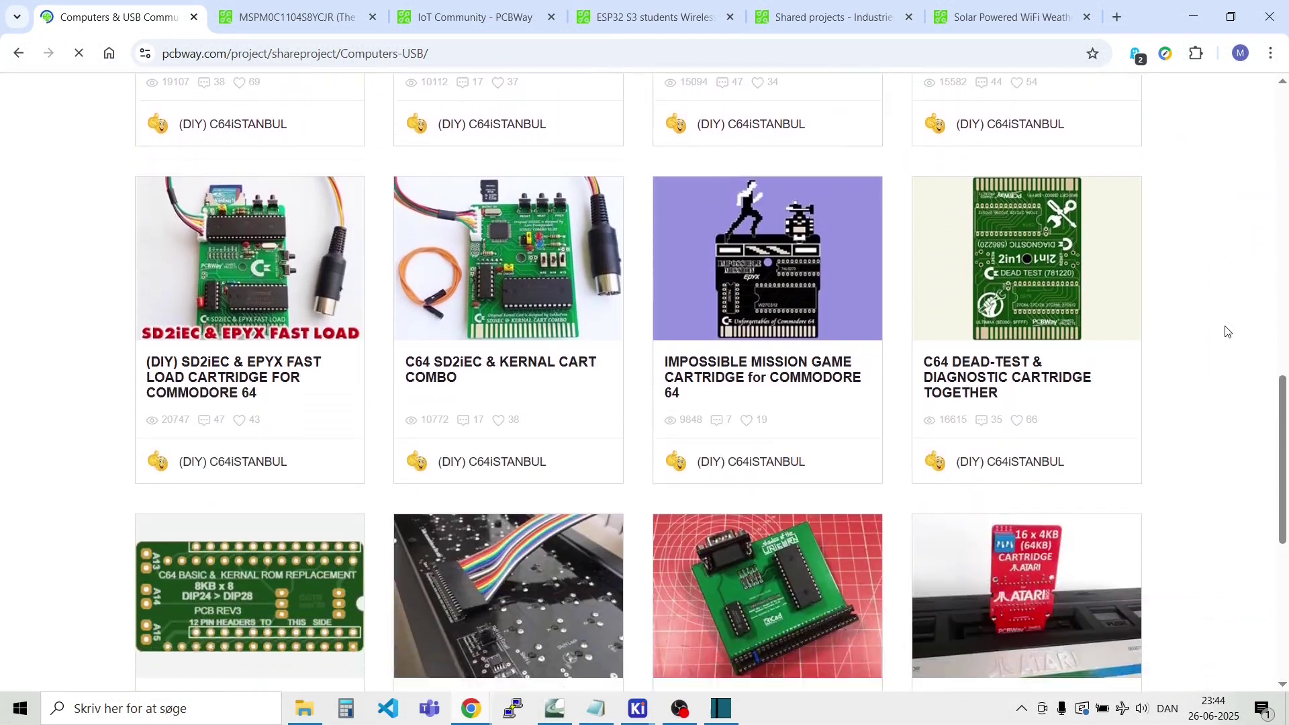
click(342, 9)
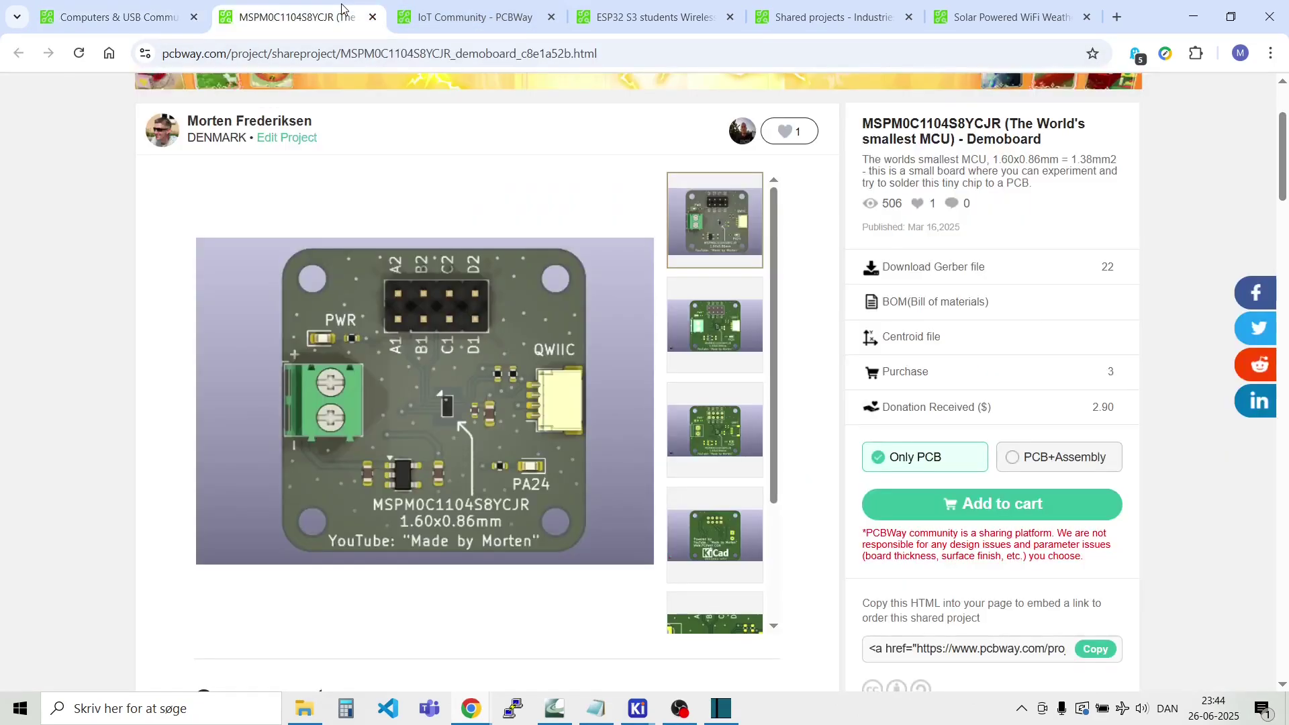
click(466, 19)
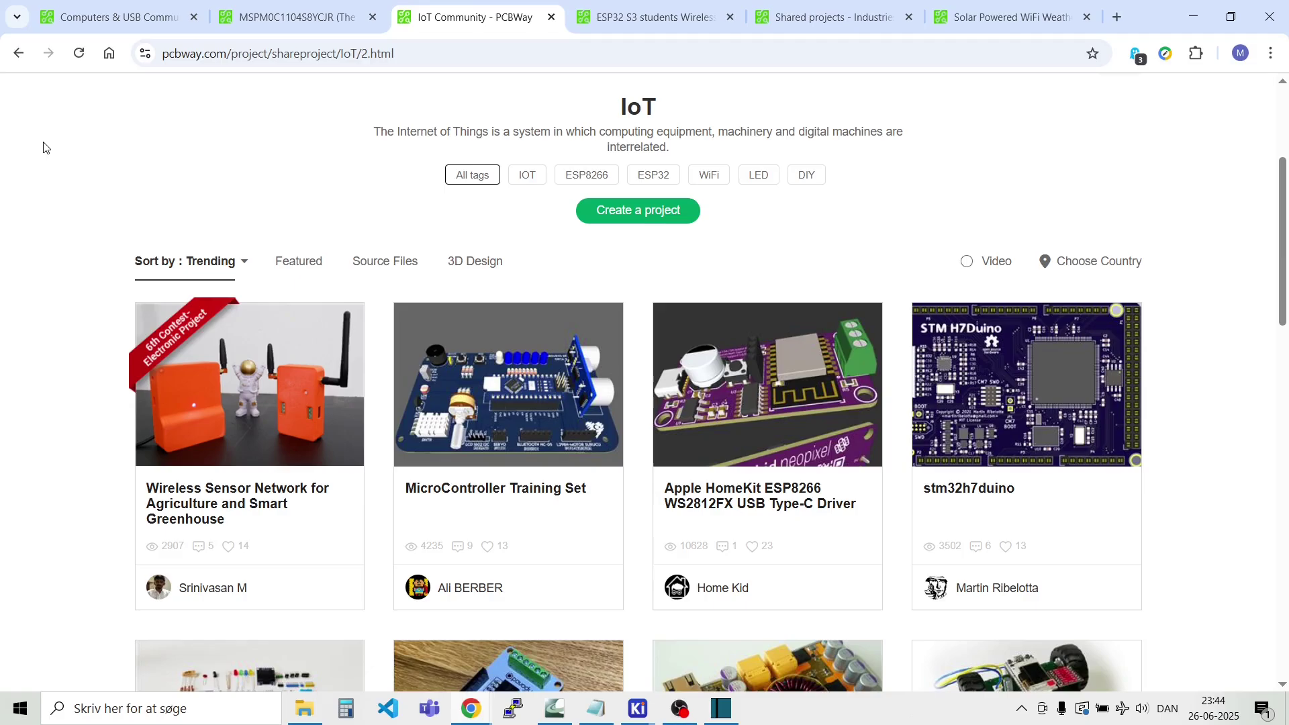
scroll(43, 146, down, 3)
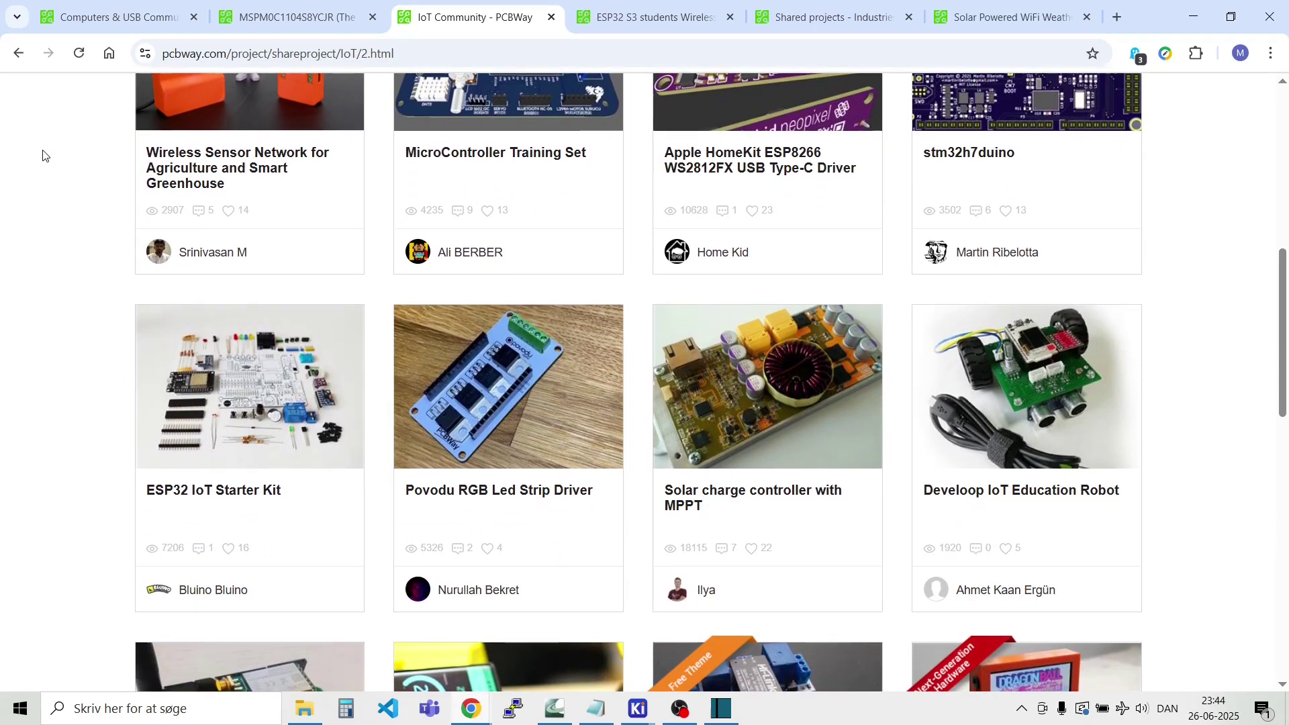
scroll(43, 157, down, 4)
scroll(43, 158, down, 8)
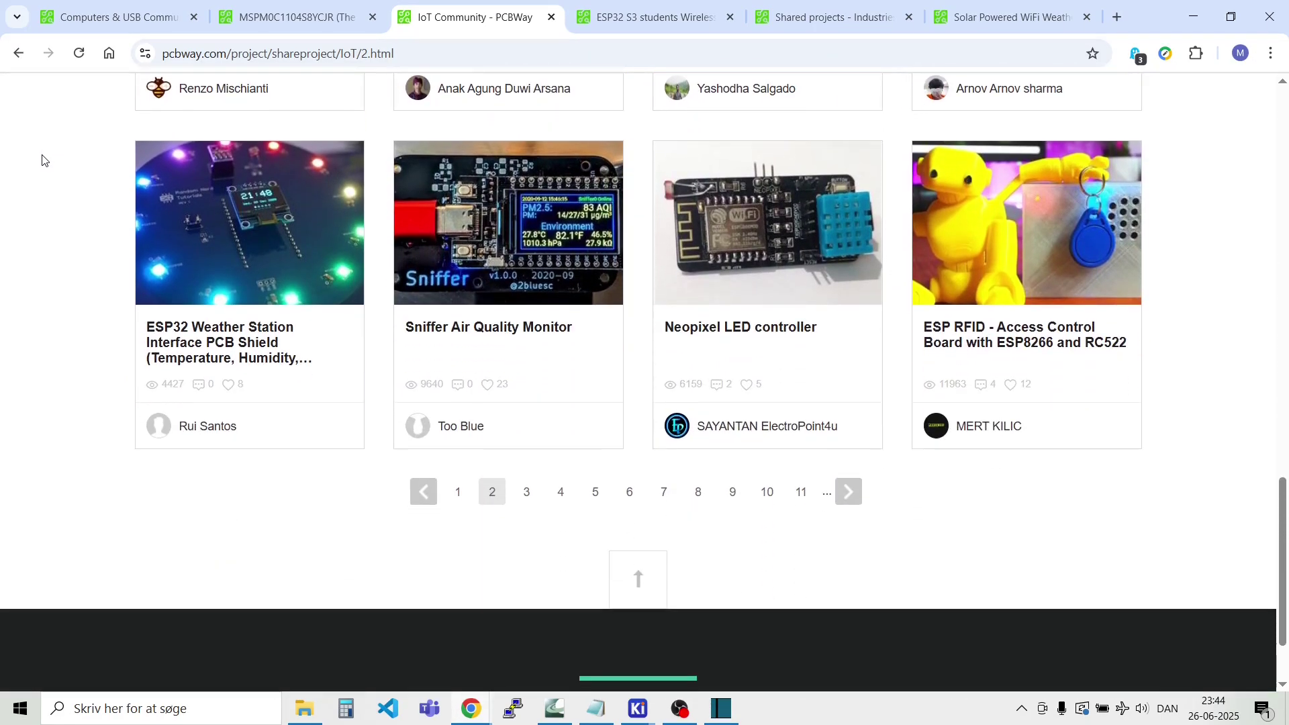
click(594, 19)
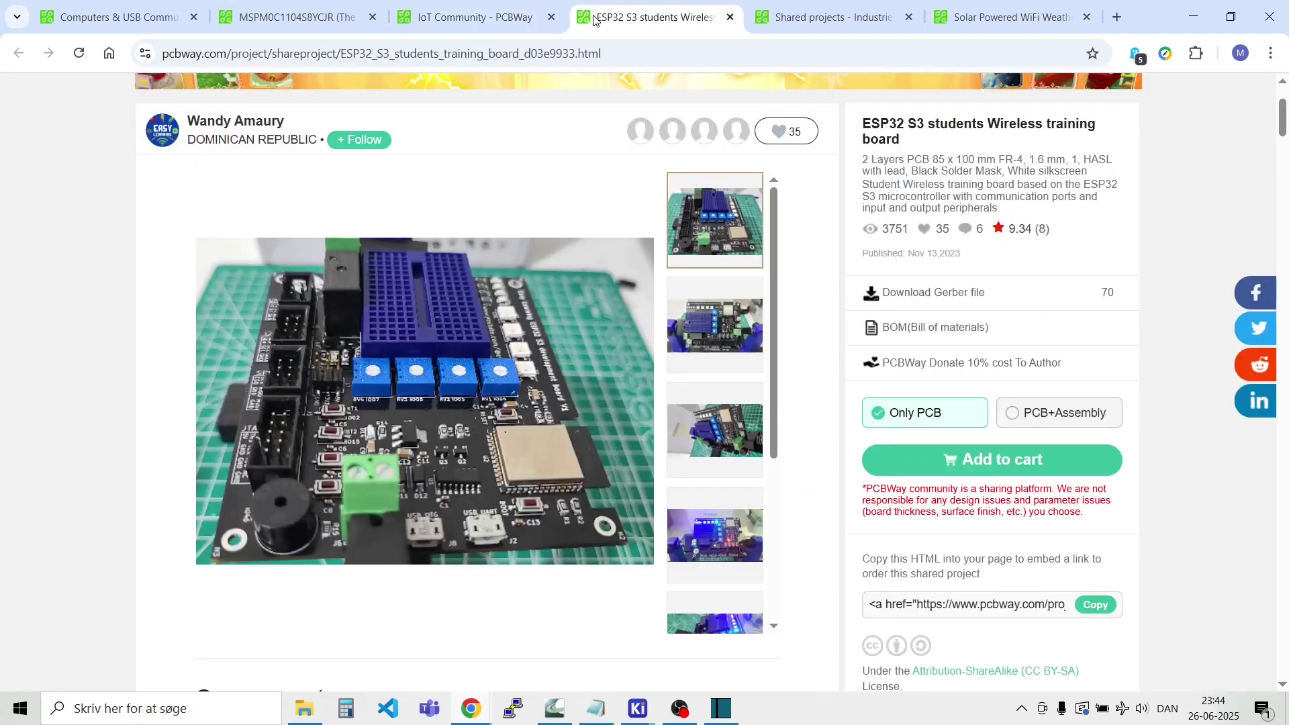
click(805, 18)
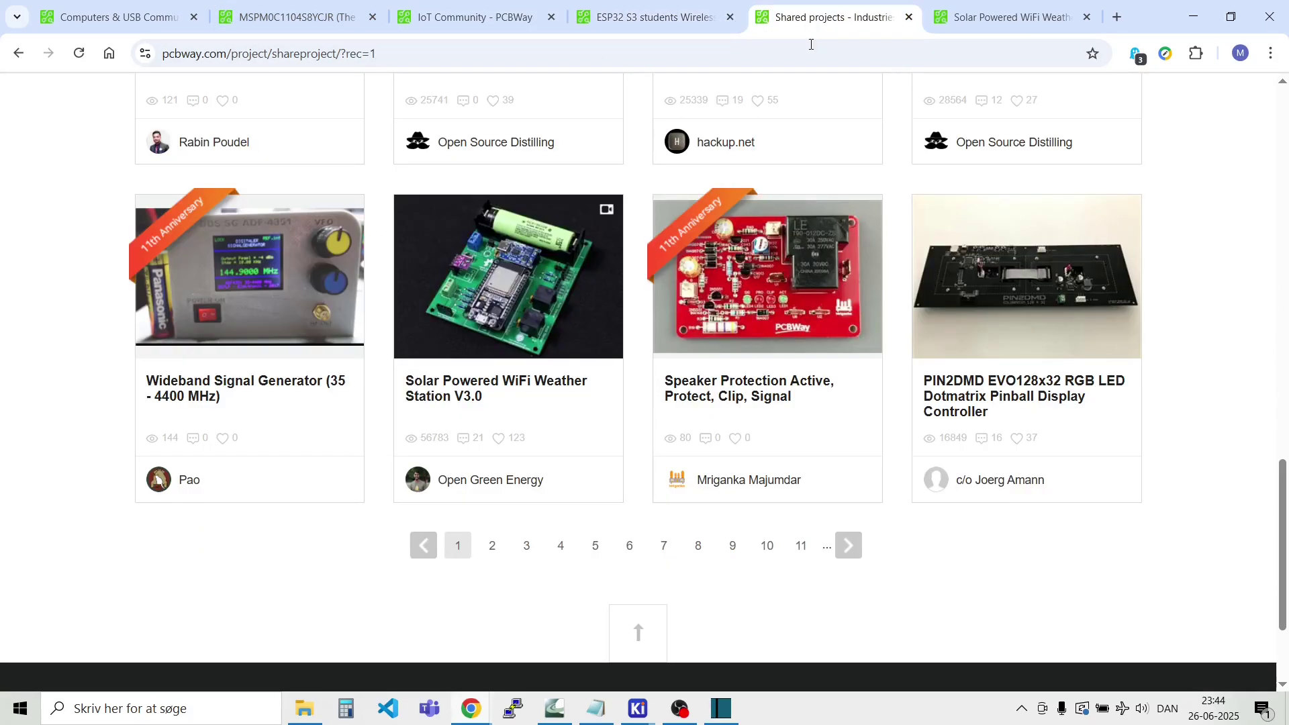
Step: Open the Solar Powered WiFi Weather Station V3.0 project and examine its images, description and components list
click(539, 253)
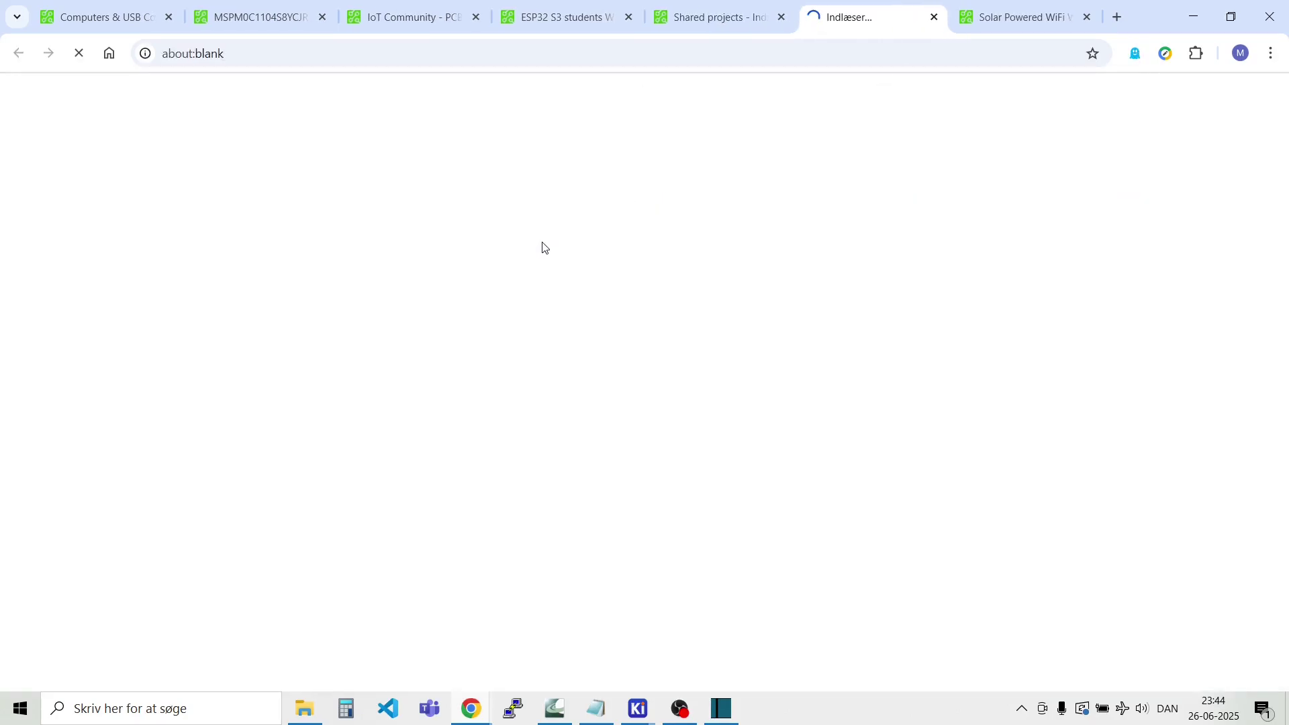
scroll(698, 217, down, 2)
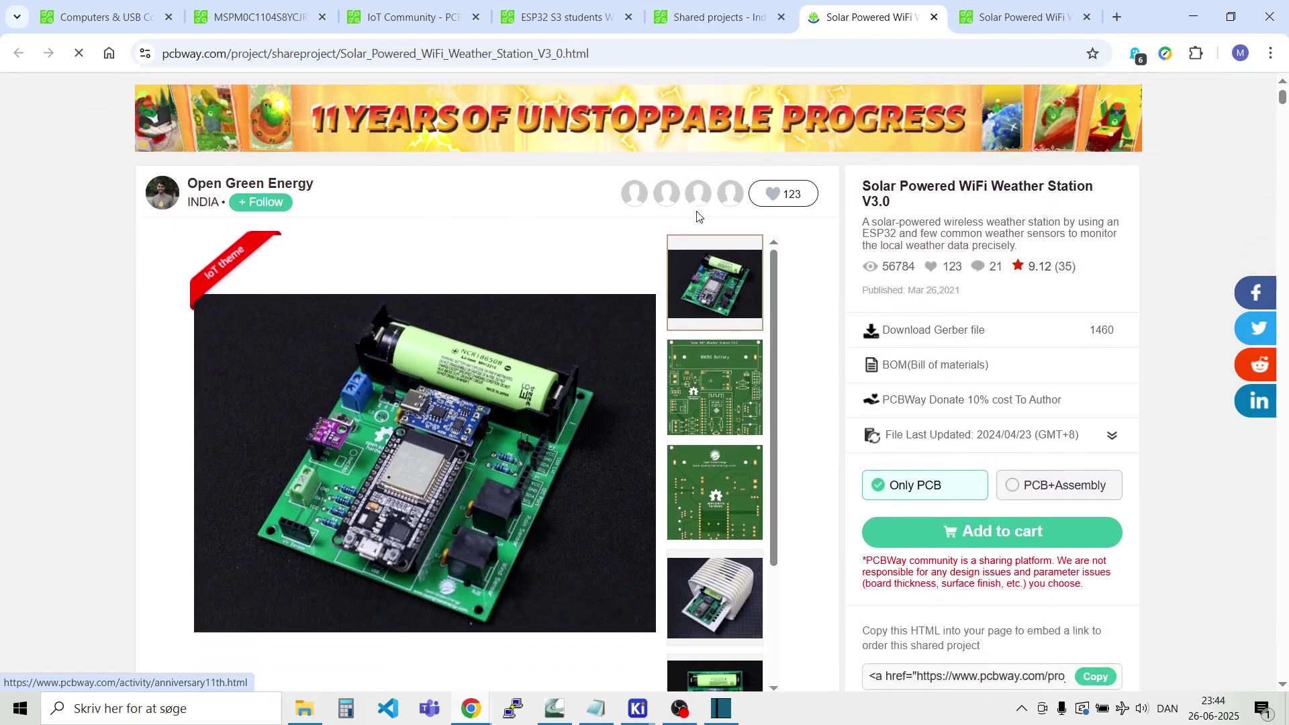
scroll(698, 216, down, 1)
scroll(697, 215, down, 3)
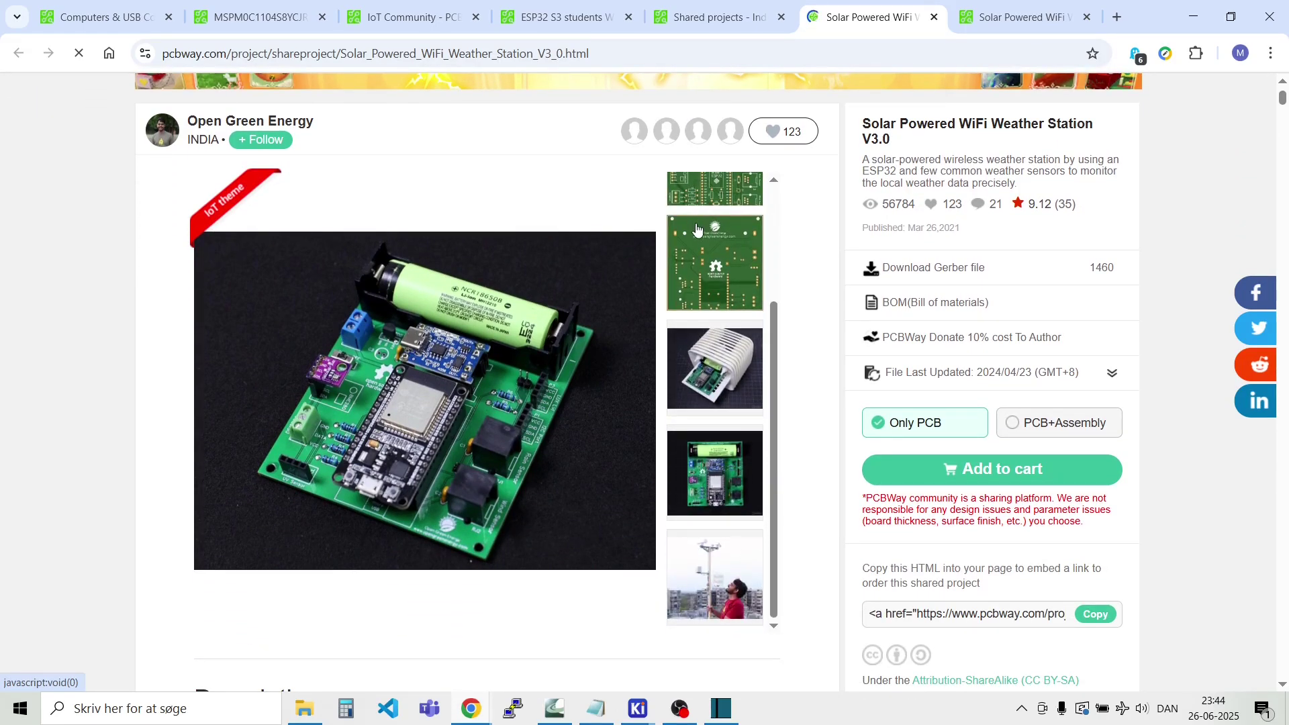
scroll(697, 248, down, 3)
scroll(696, 253, down, 2)
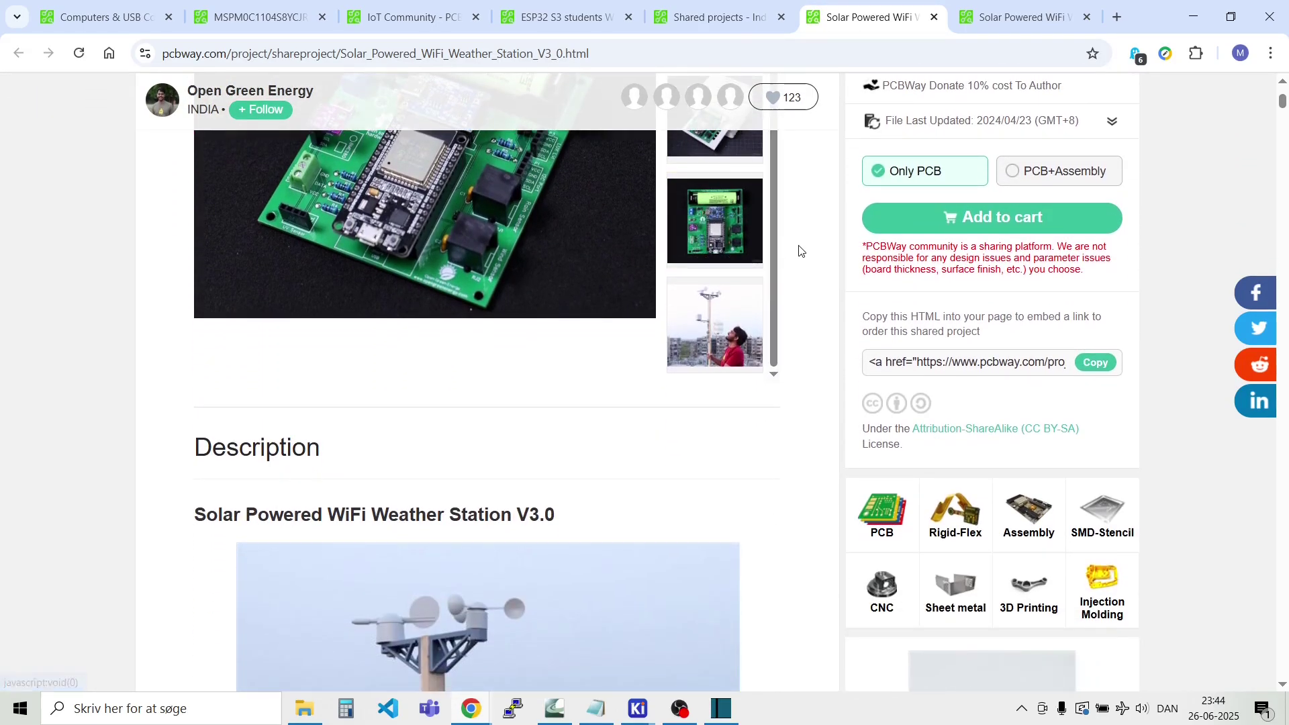
scroll(799, 253, down, 6)
scroll(799, 257, down, 15)
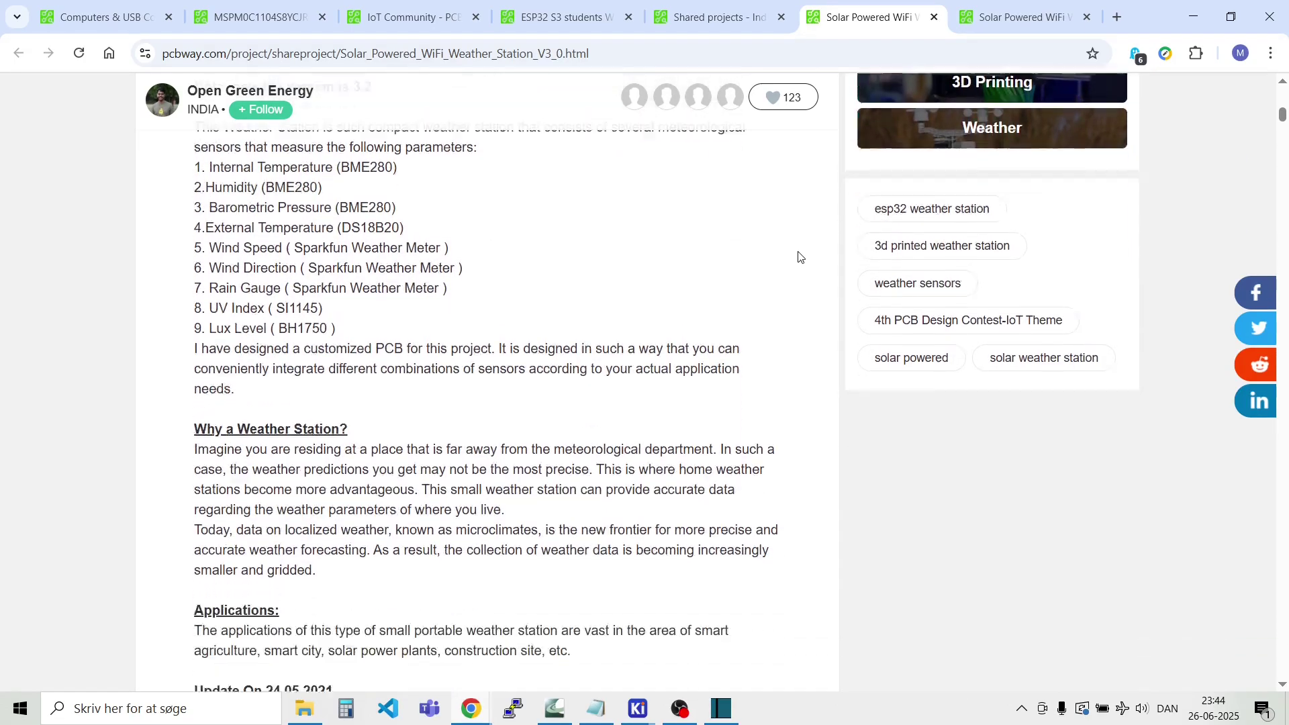
scroll(799, 259, down, 10)
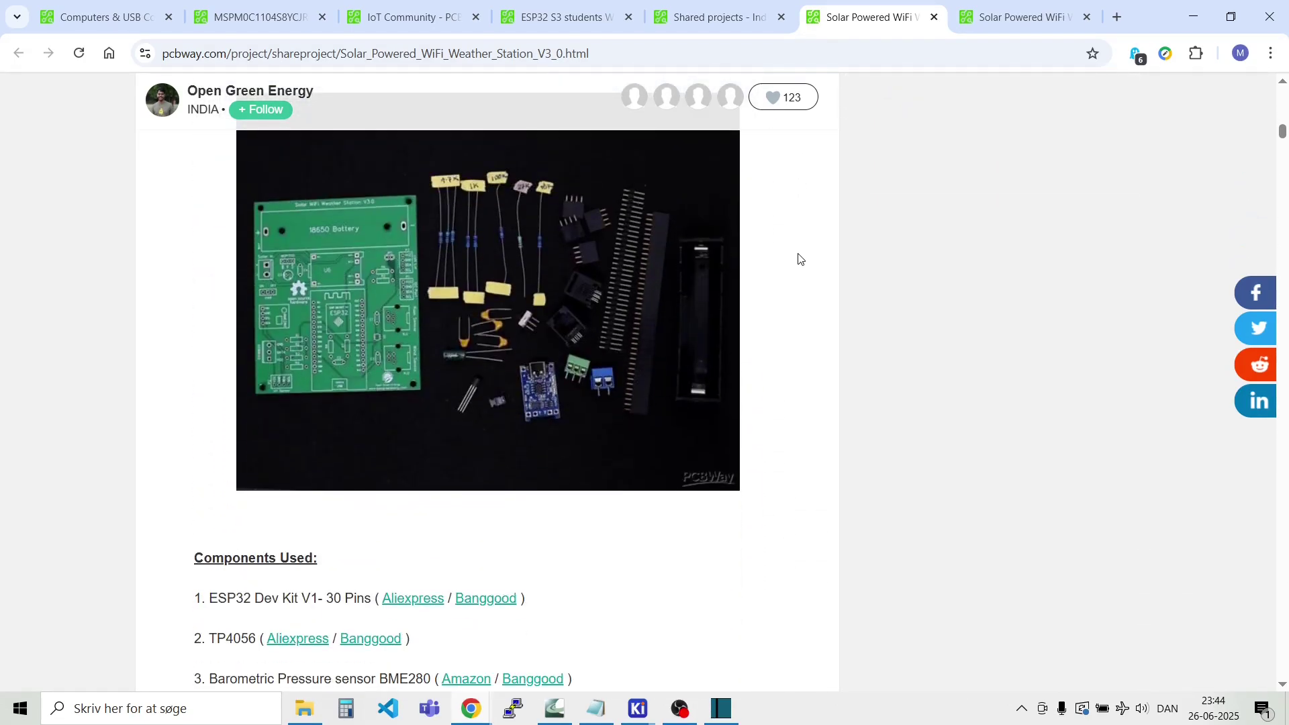
scroll(799, 259, down, 5)
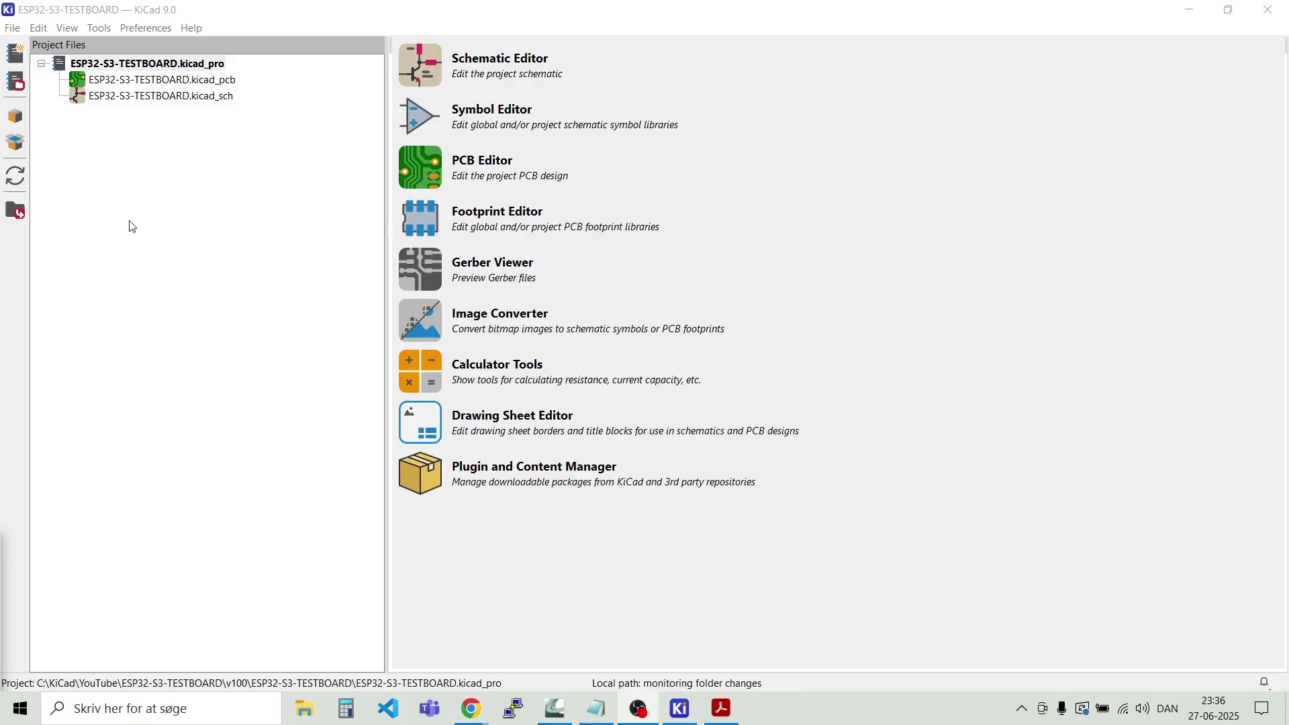
Step: Switch to KiCad, open the ESP32-S3-TESTBOARD schematic and bring up its page settings
click(93, 66)
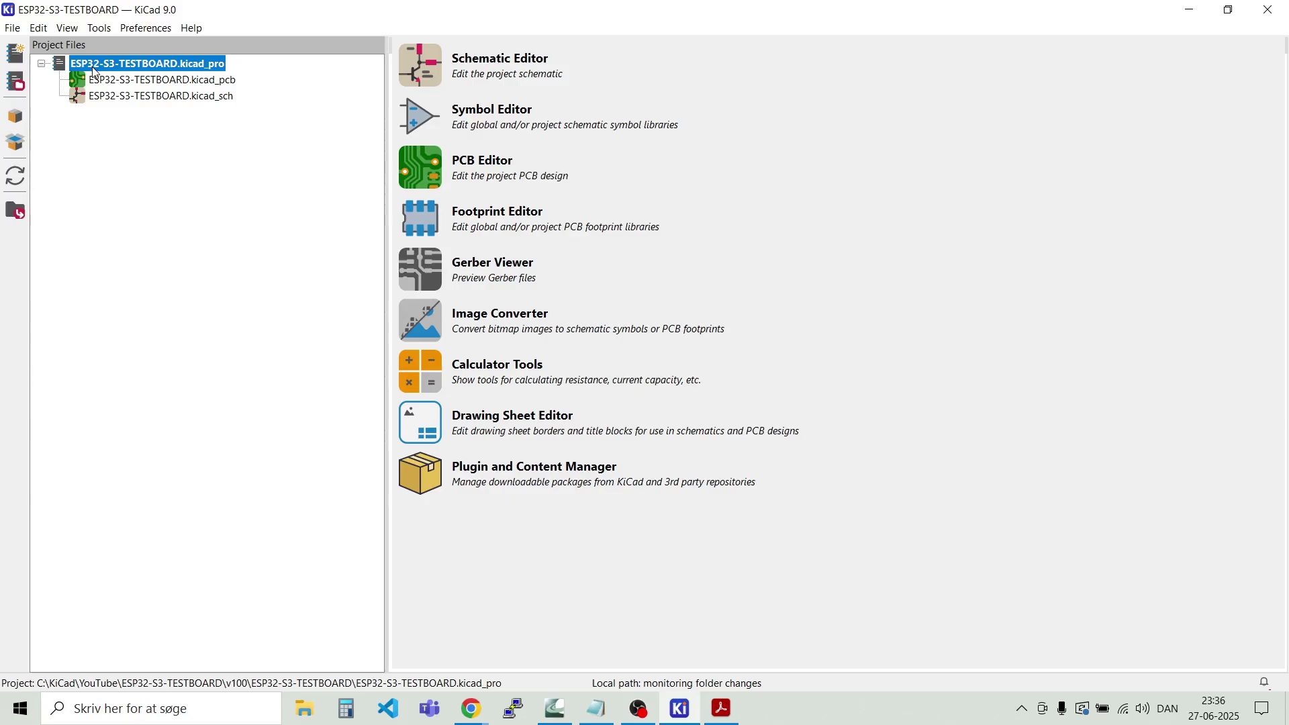
double_click(147, 95)
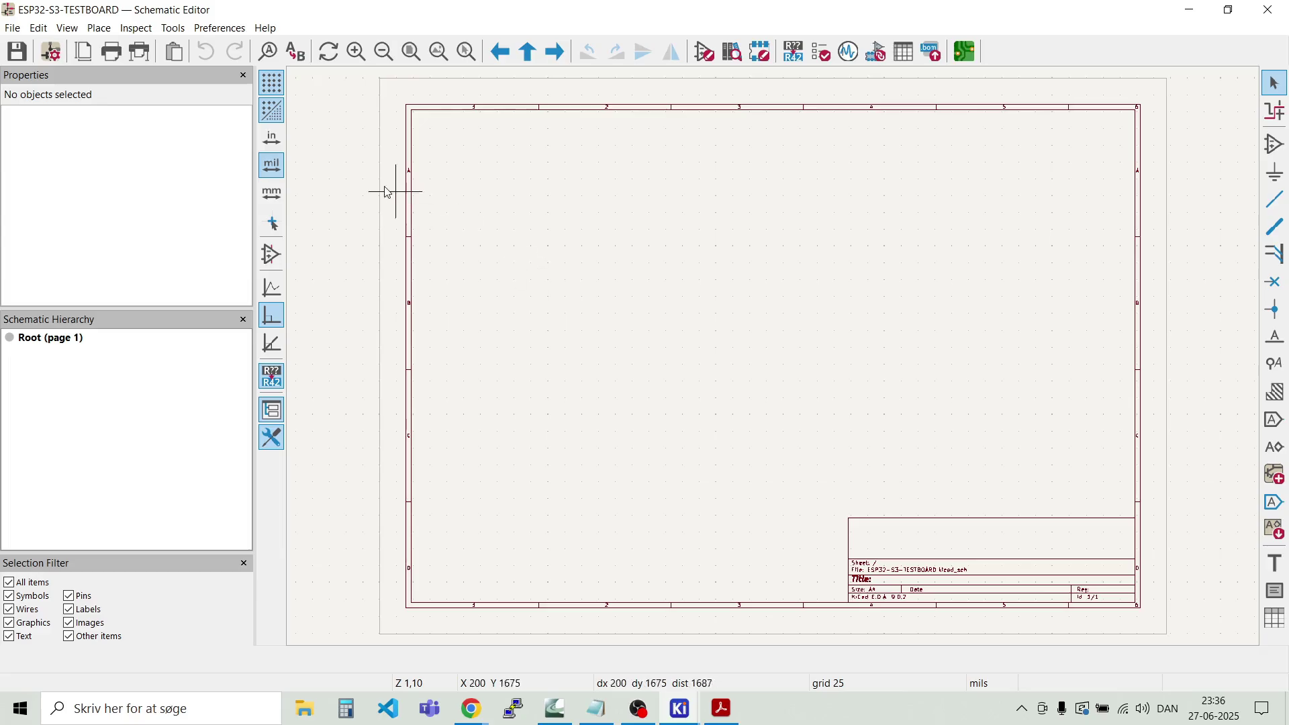
click(12, 29)
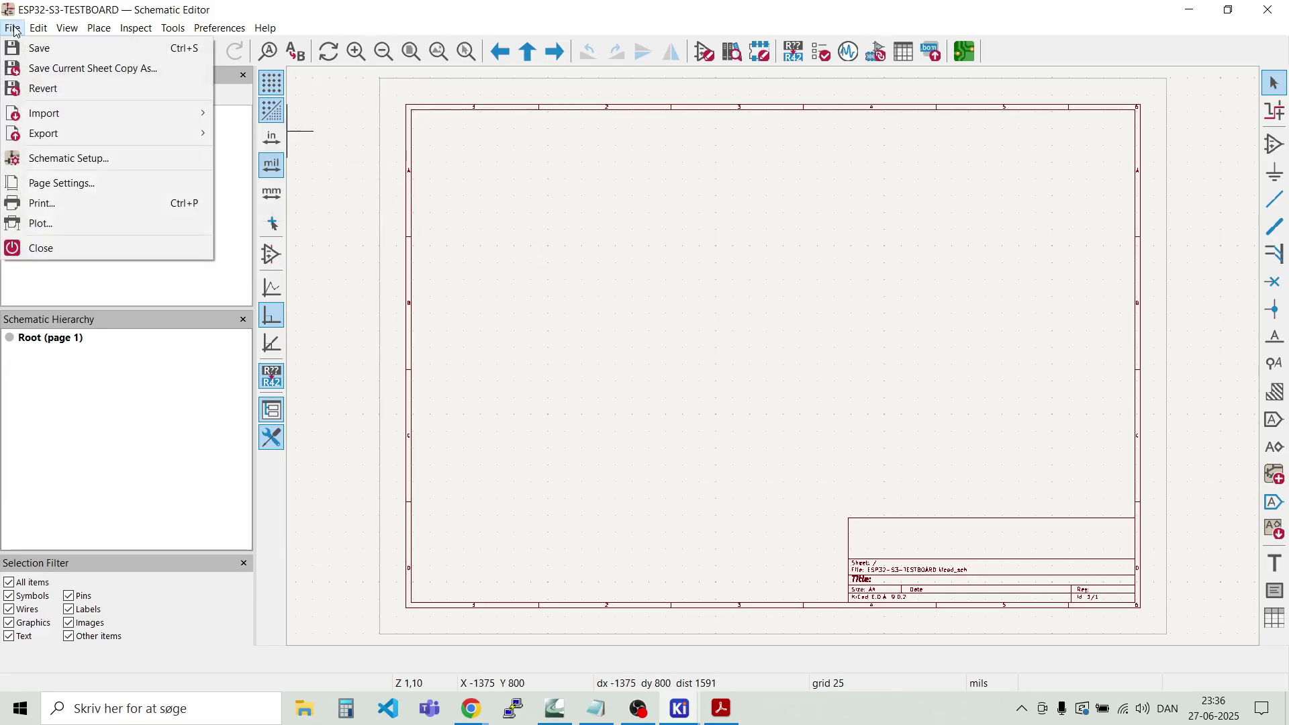
click(62, 184)
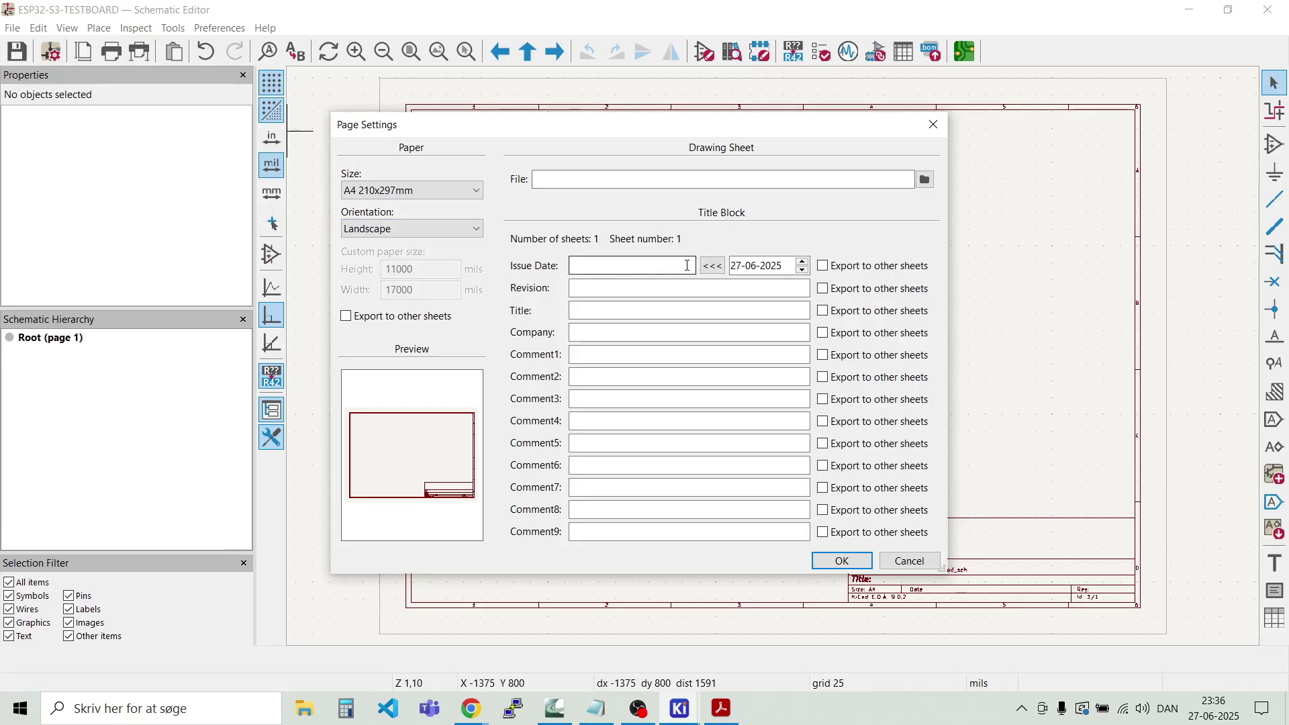
Step: Set the title block's issue date to 2025-06-27 and its revision to 1.0
click(713, 266)
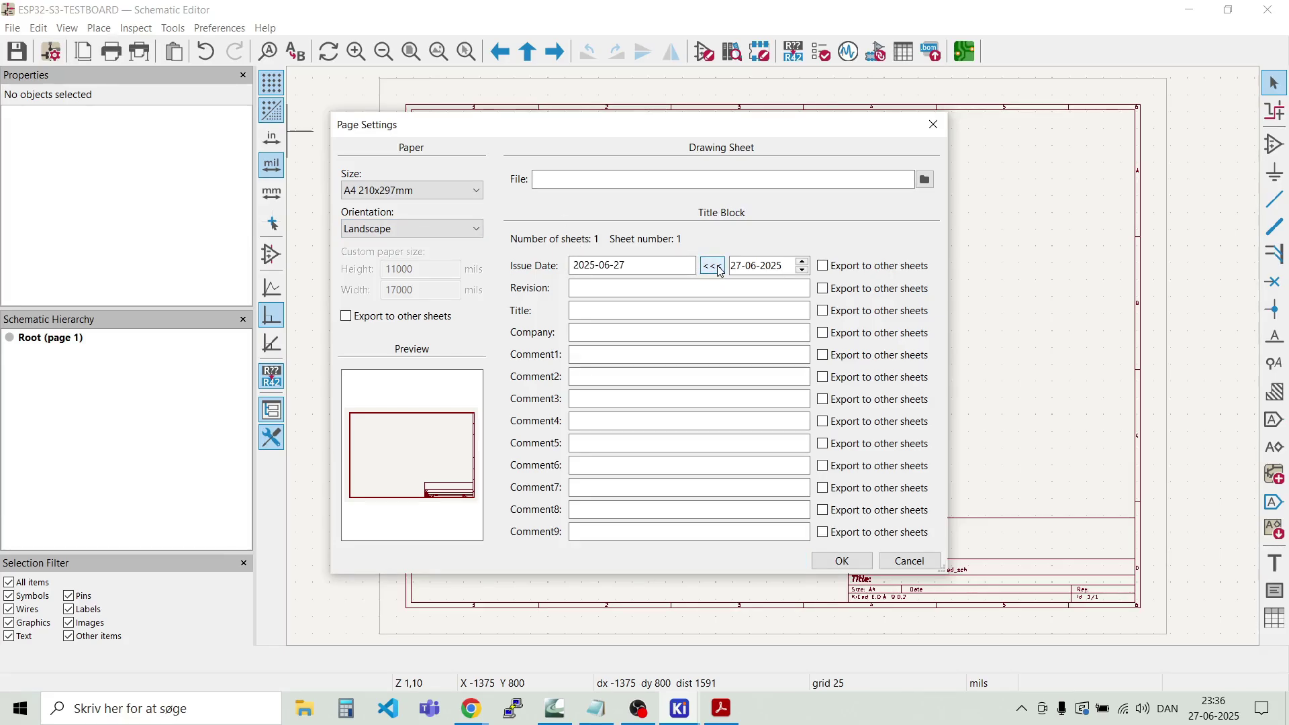
click(688, 286)
text(1.)
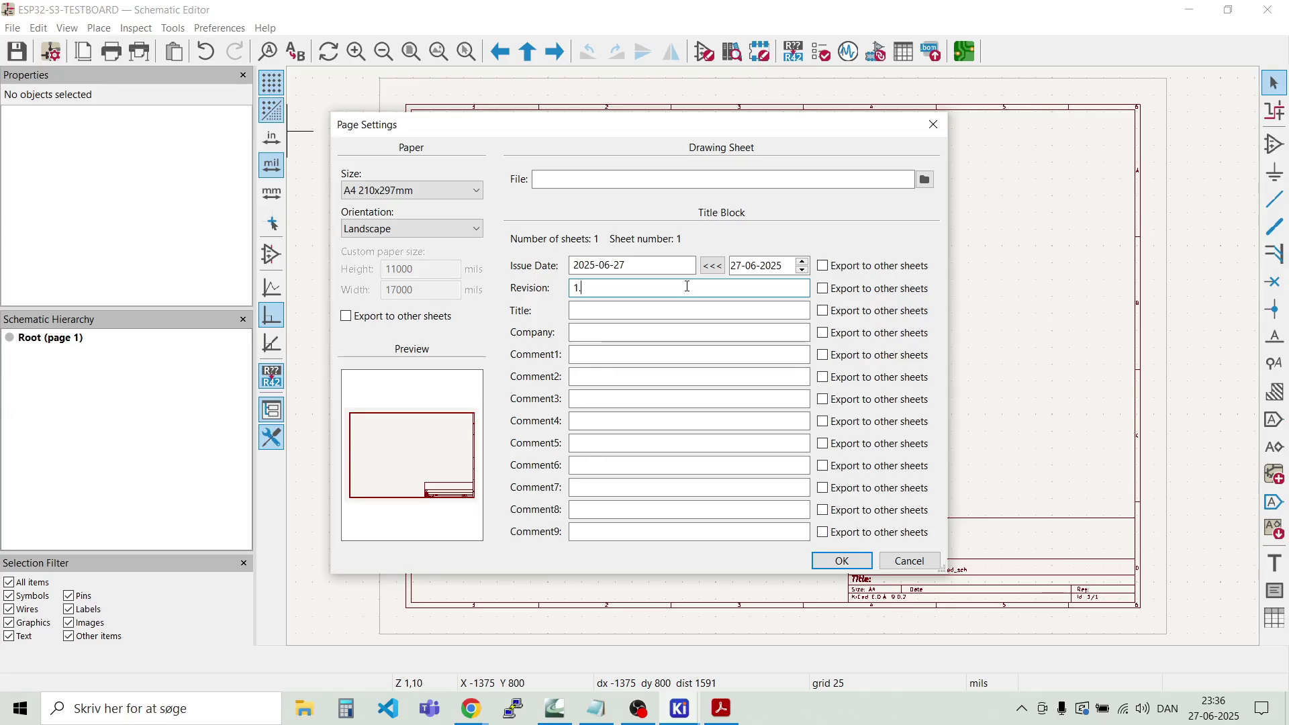
text(0)
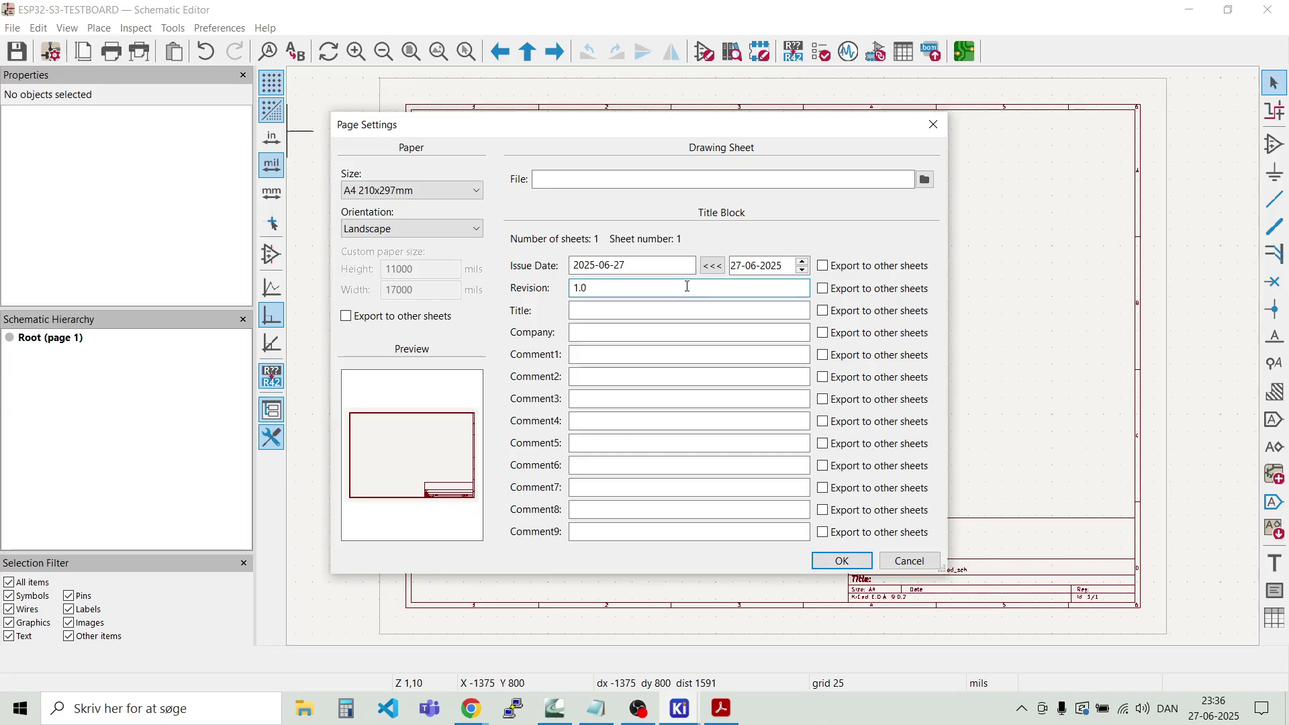
Step: Enter "ESP32-S3 Testbaord" as the title and "Made by Morten" as the company, and apply the page settings
click(652, 313)
text(ESP)
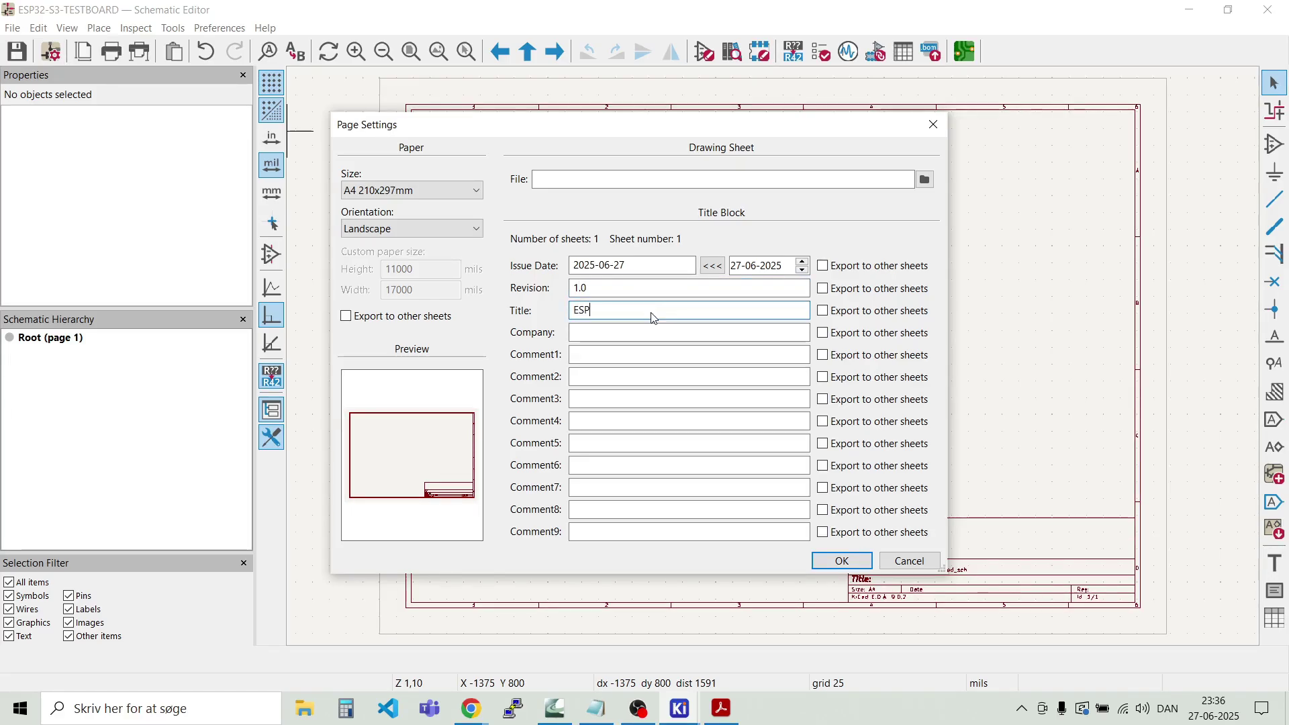
text(32-S3)
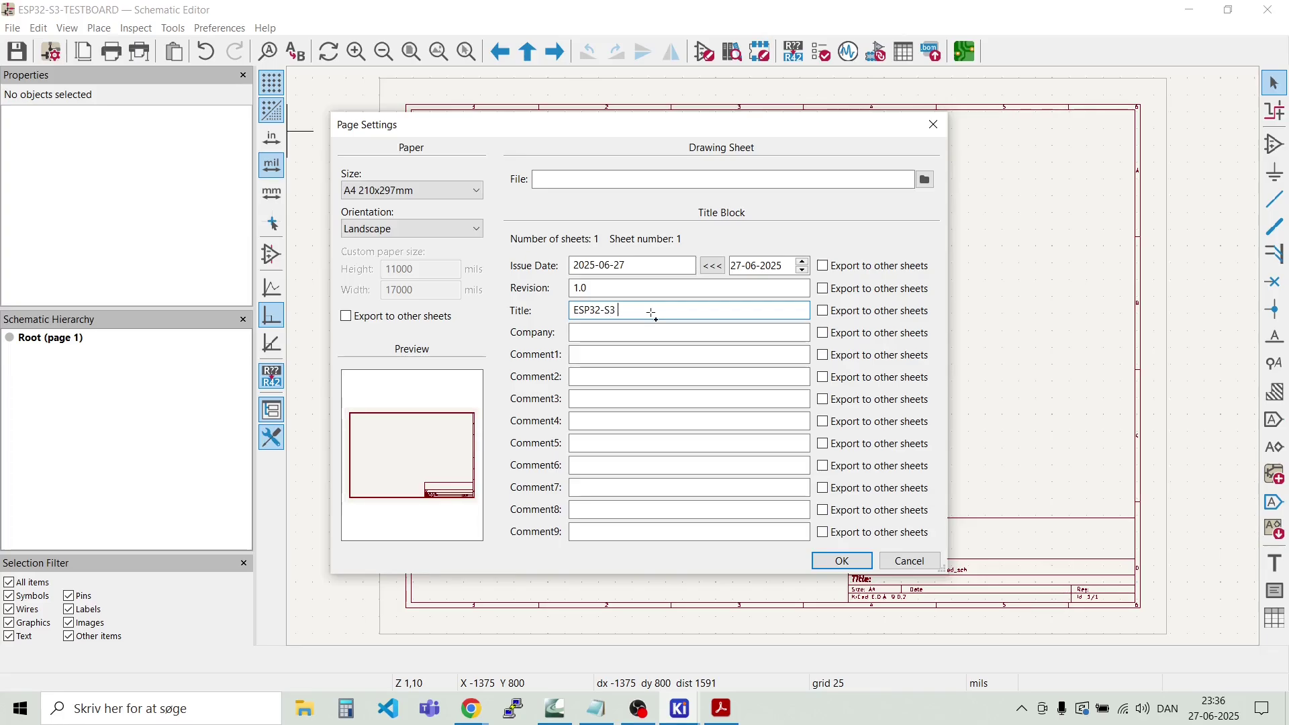
text( Testbaord)
click(627, 331)
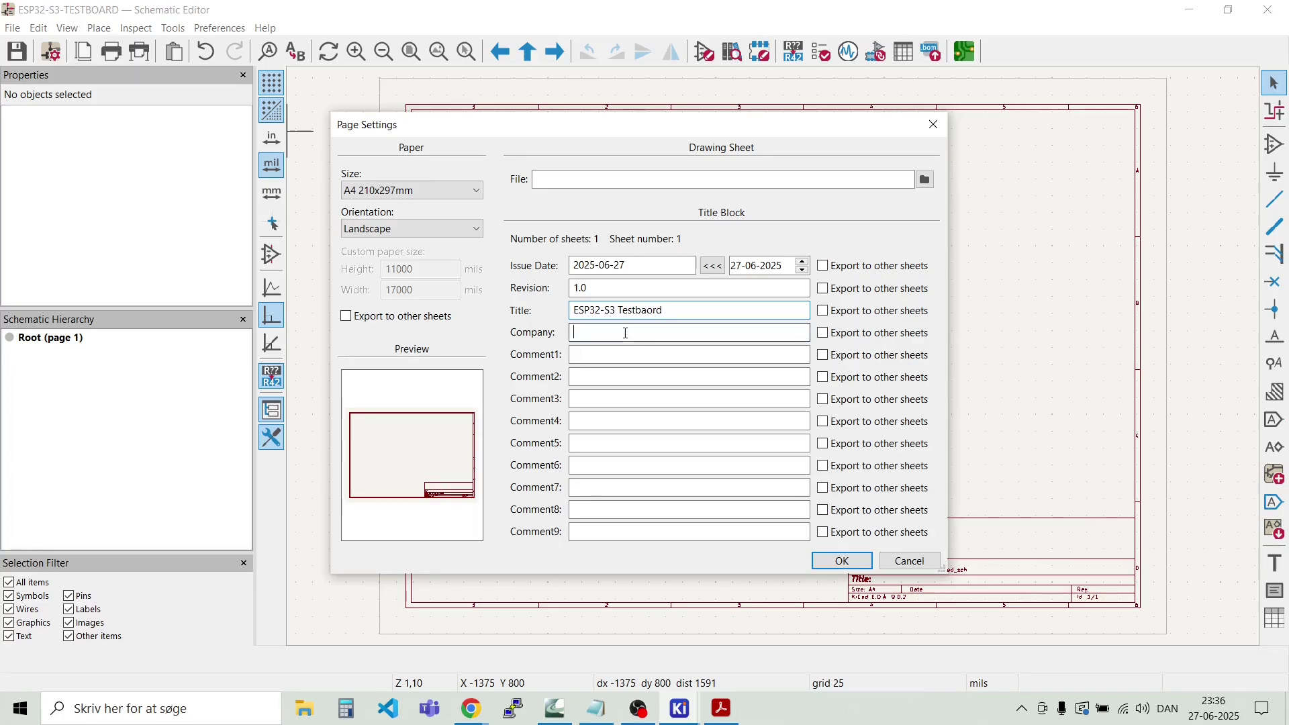
text(Made )
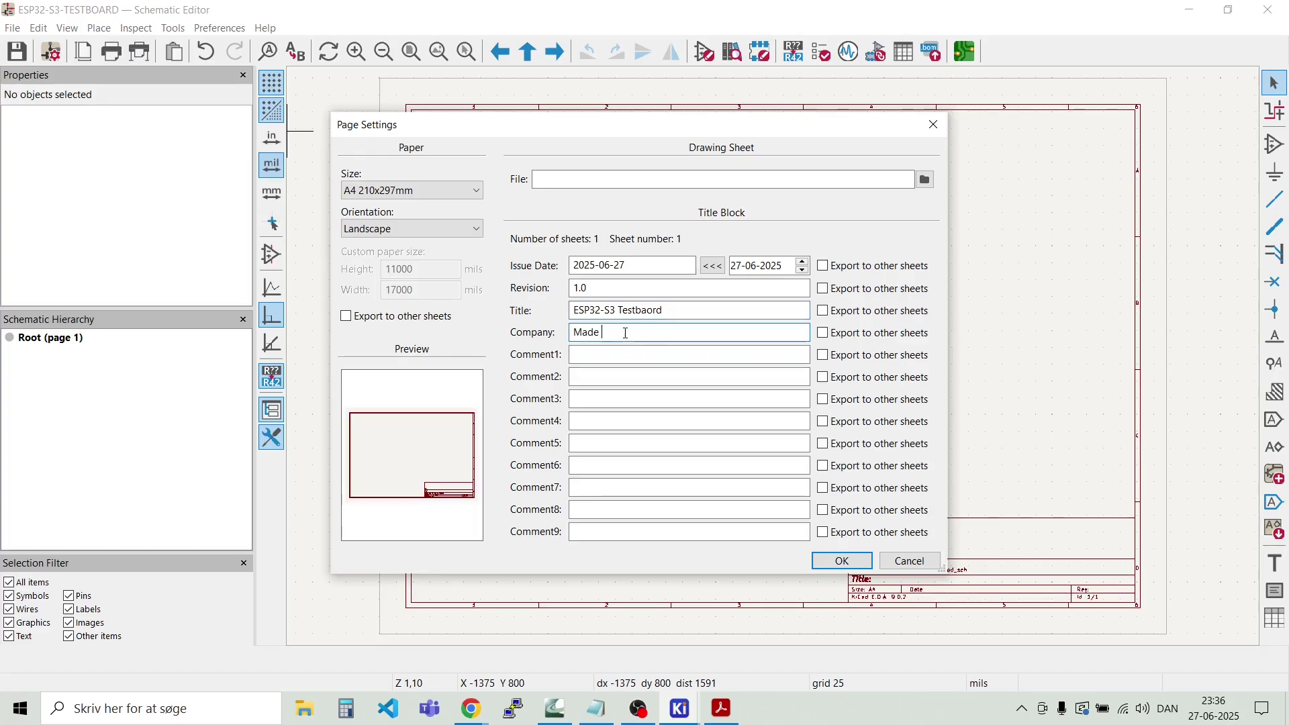
text(by Morten)
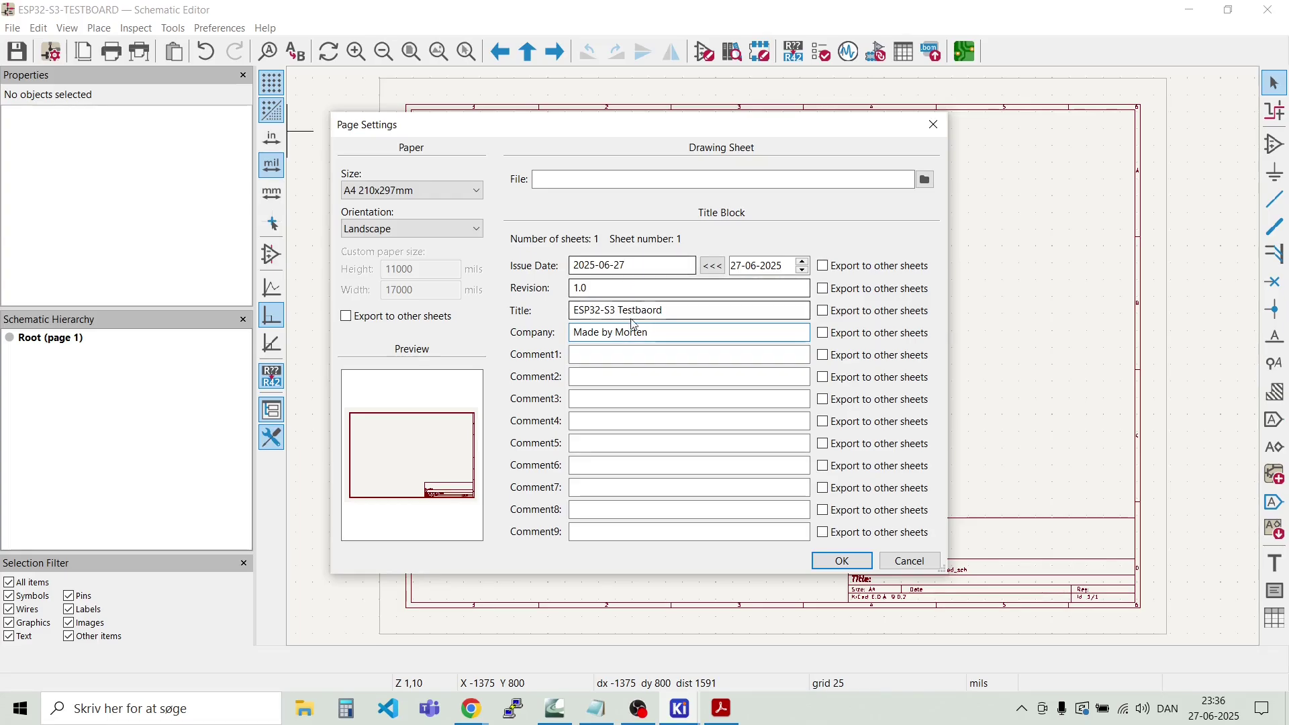
click(847, 564)
Step: Correct the spelling of the title block's title to "ESP32-S3 Testboard"
scroll(849, 566, up, 6)
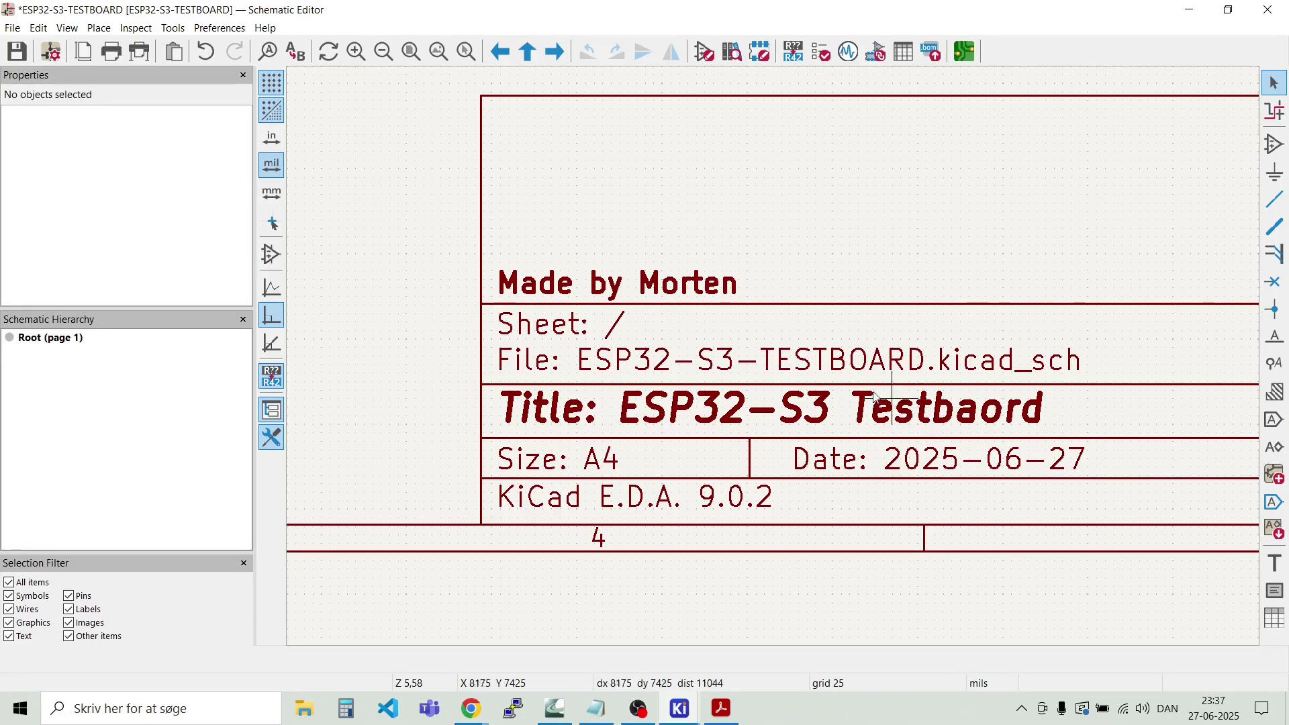
click(13, 28)
click(54, 184)
click(680, 313)
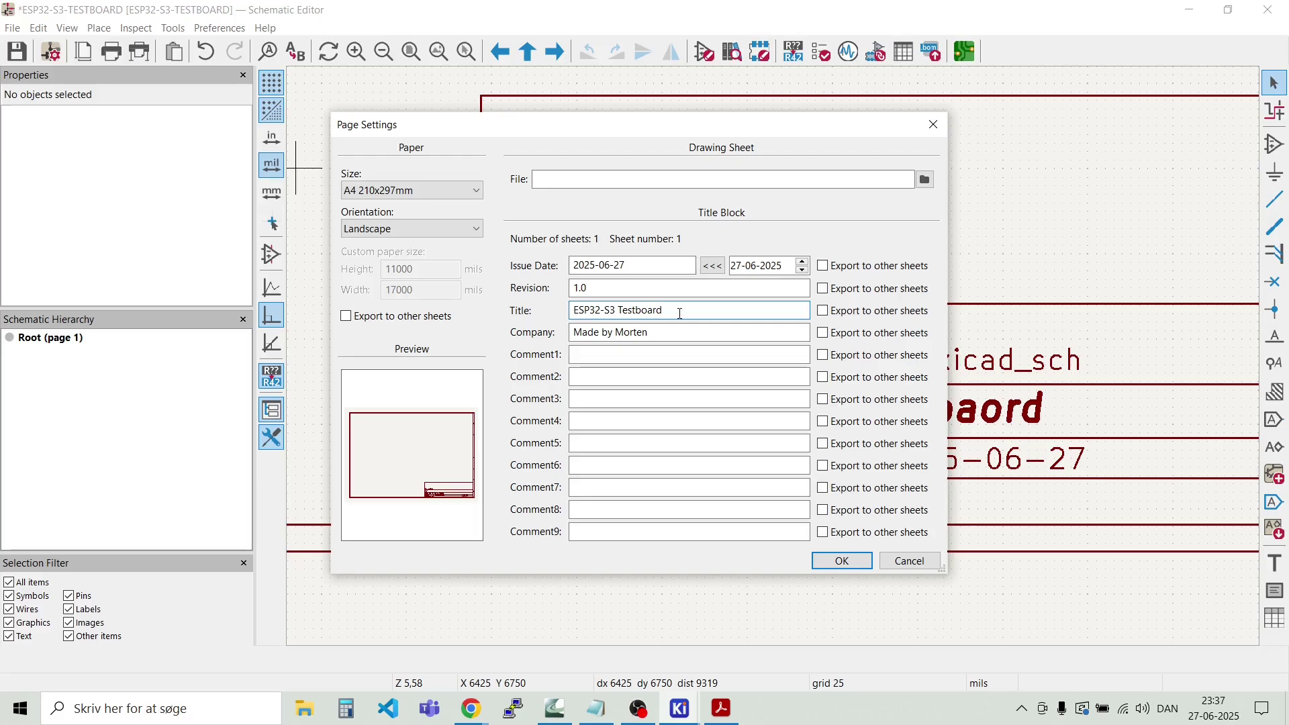
click(842, 560)
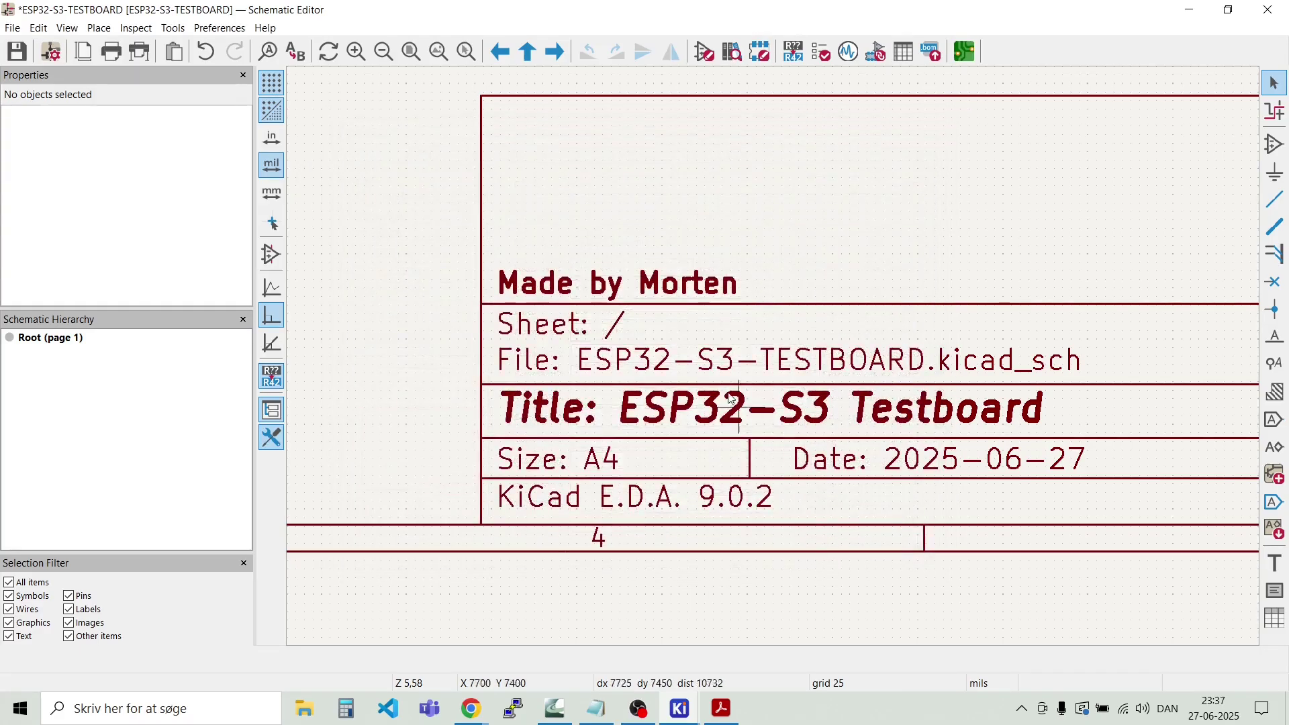
Step: Search the symbol chooser for "esp32" and place the custom library's ESP32-S3-WROOM-1x-N8R8 in the right half of the sheet, about X 7700, Y 3650 mils
scroll(777, 363, down, 3)
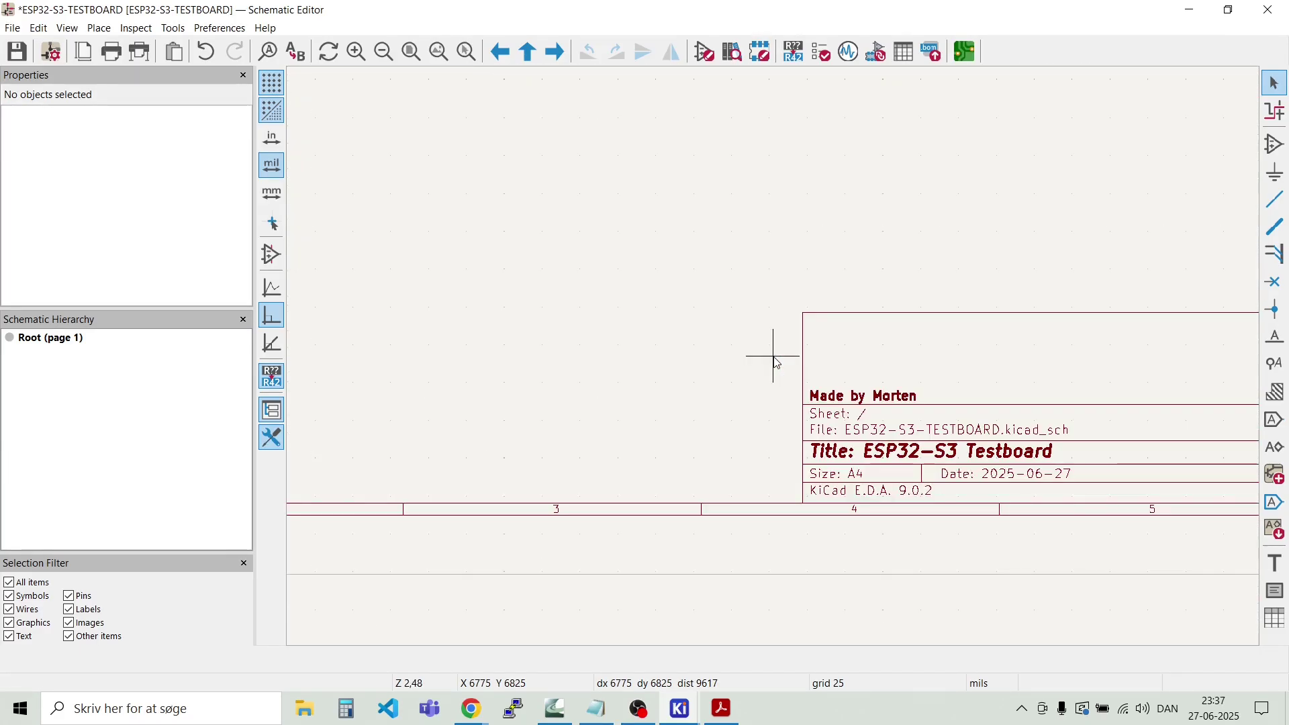
scroll(777, 363, down, 5)
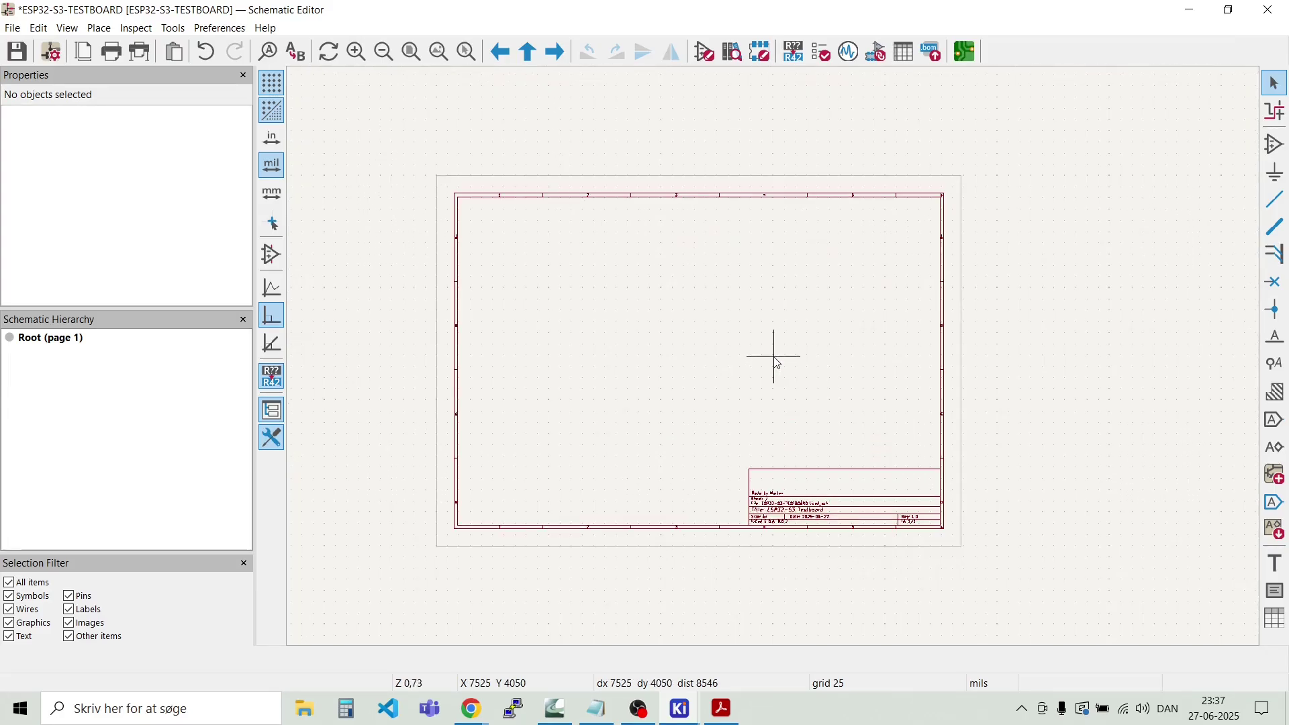
scroll(776, 363, up, 2)
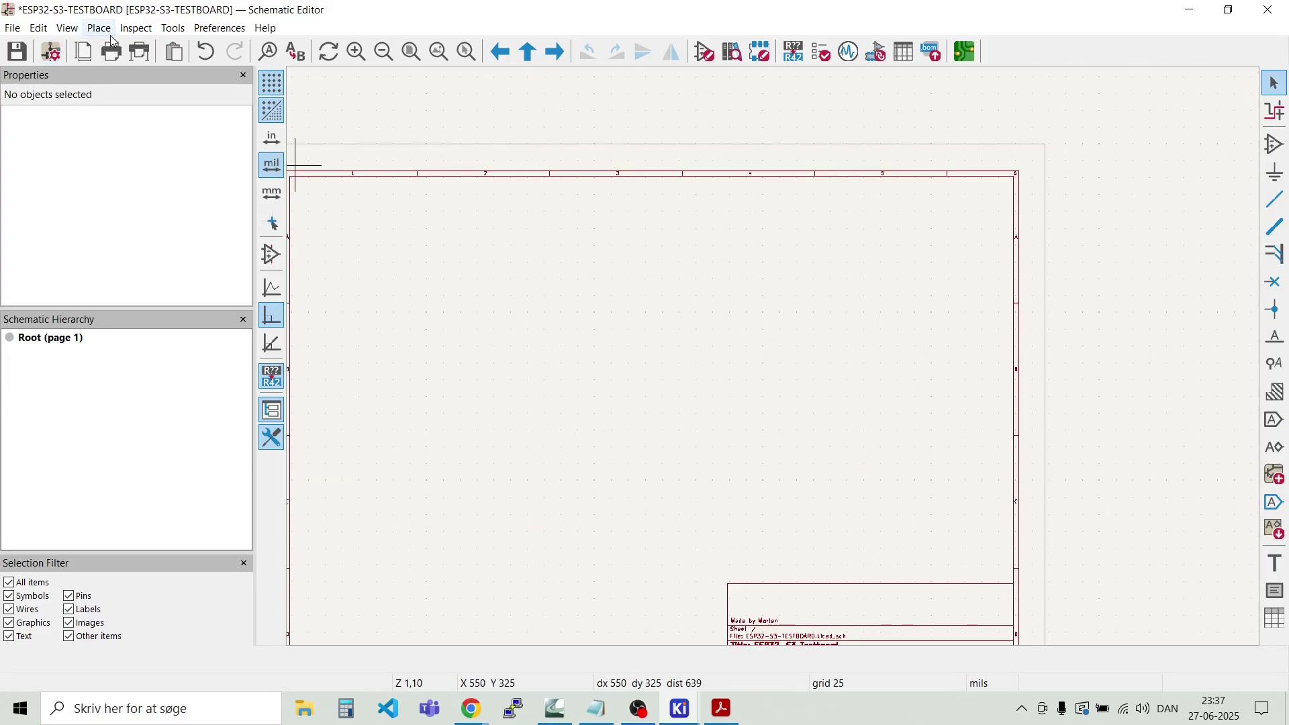
click(105, 30)
click(138, 47)
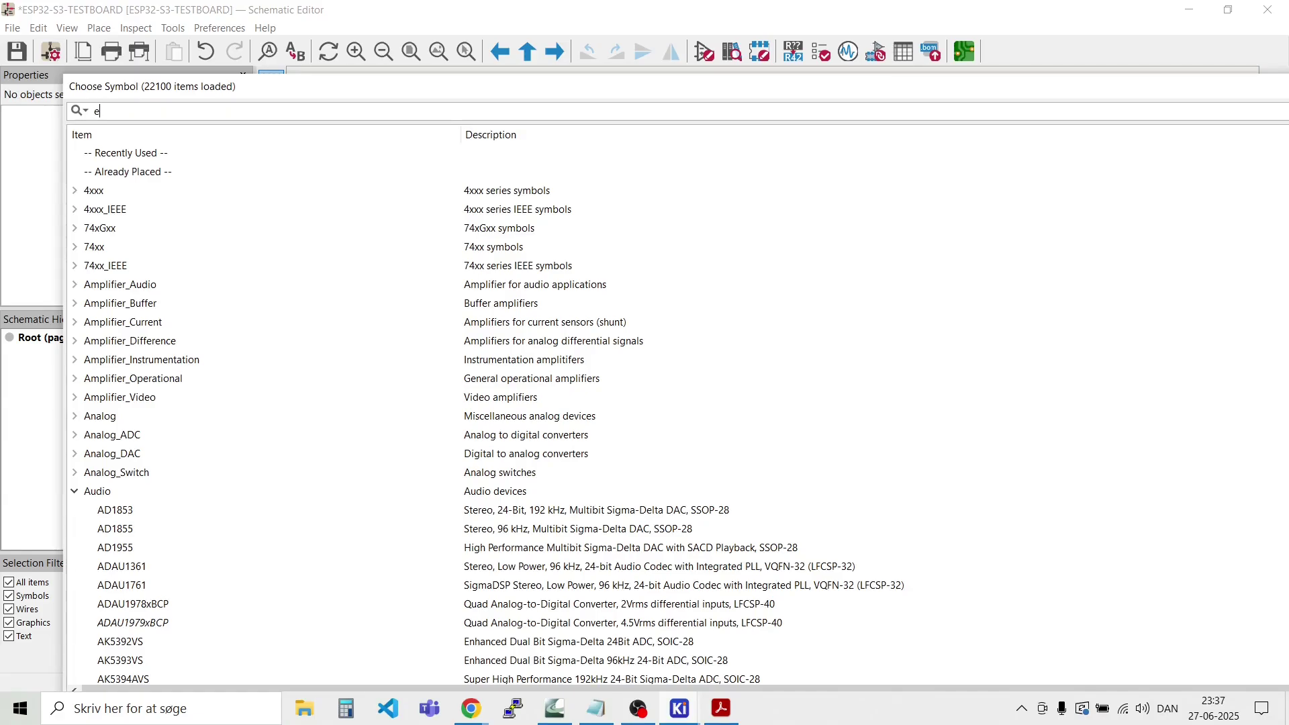
text(sp32)
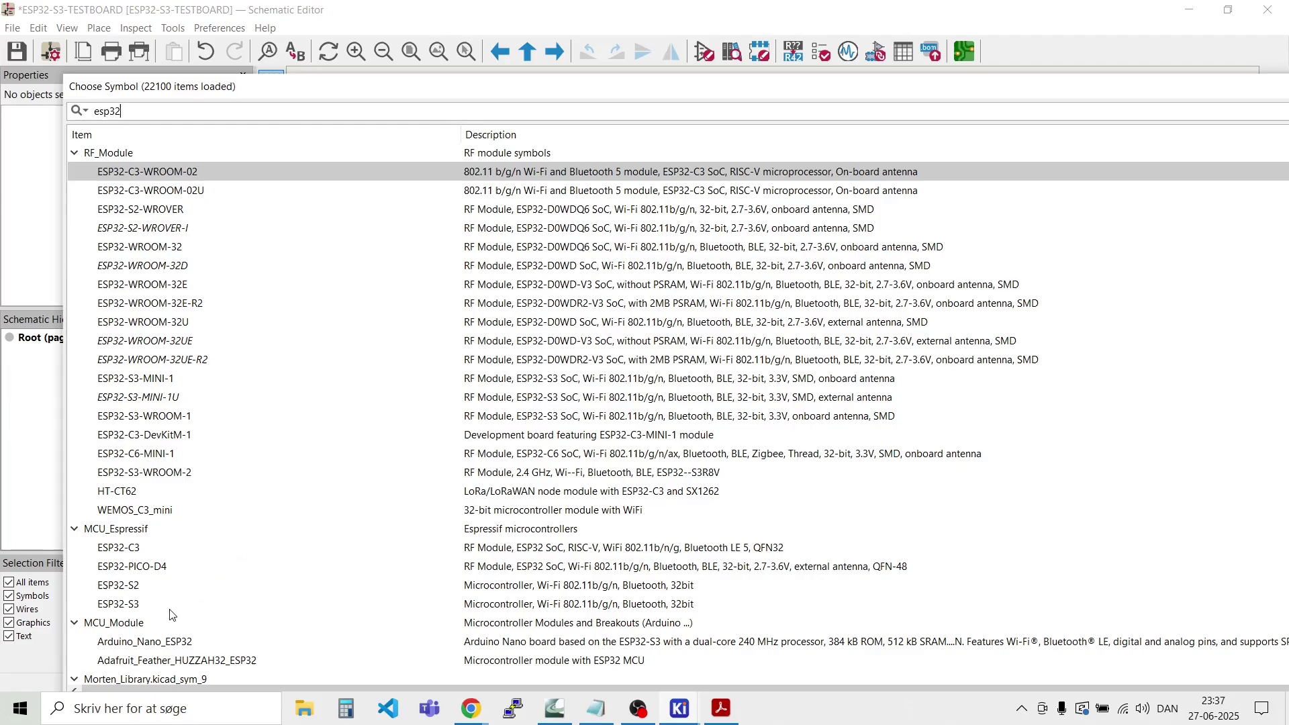
scroll(195, 497, down, 1)
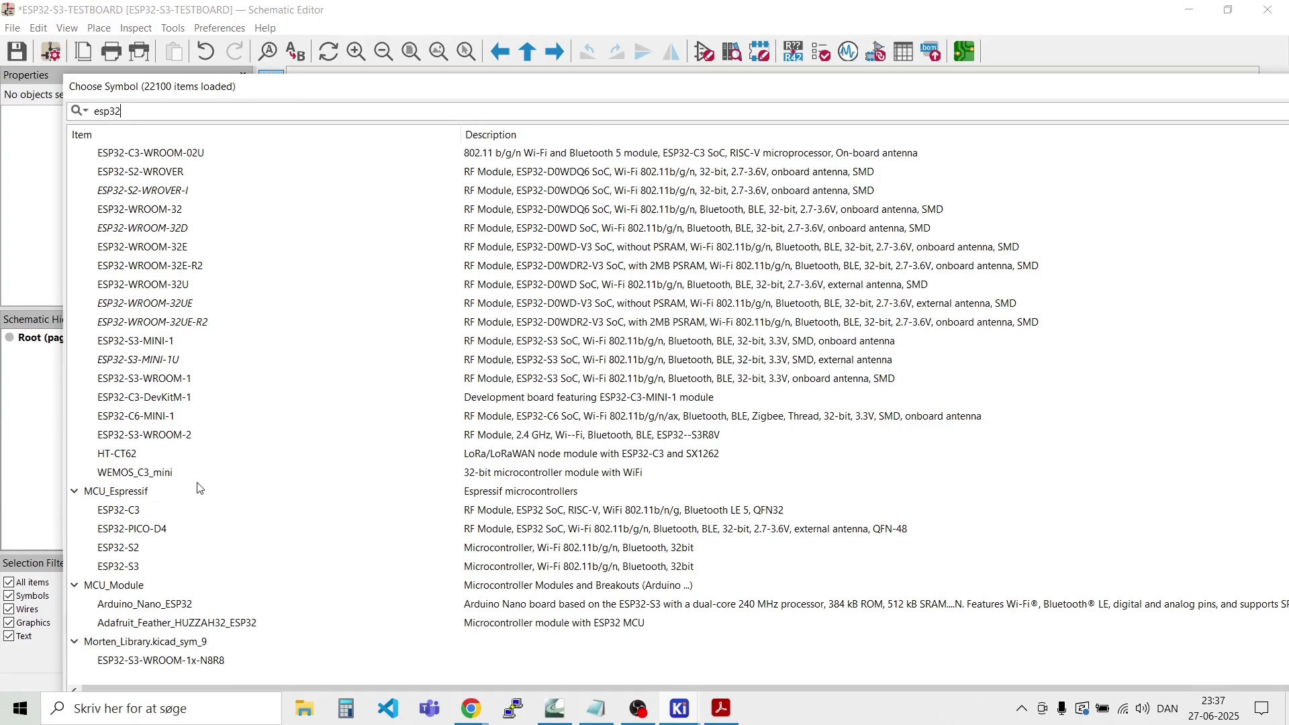
click(176, 661)
double_click(176, 662)
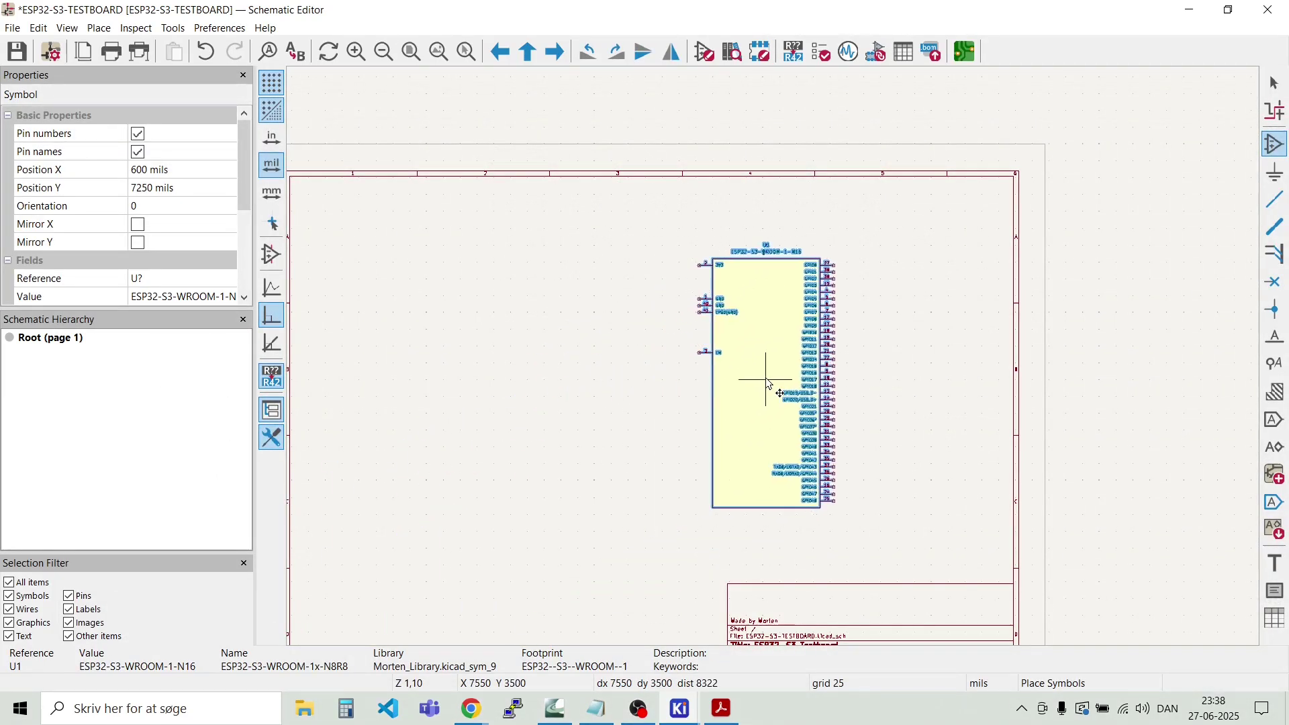
click(771, 374)
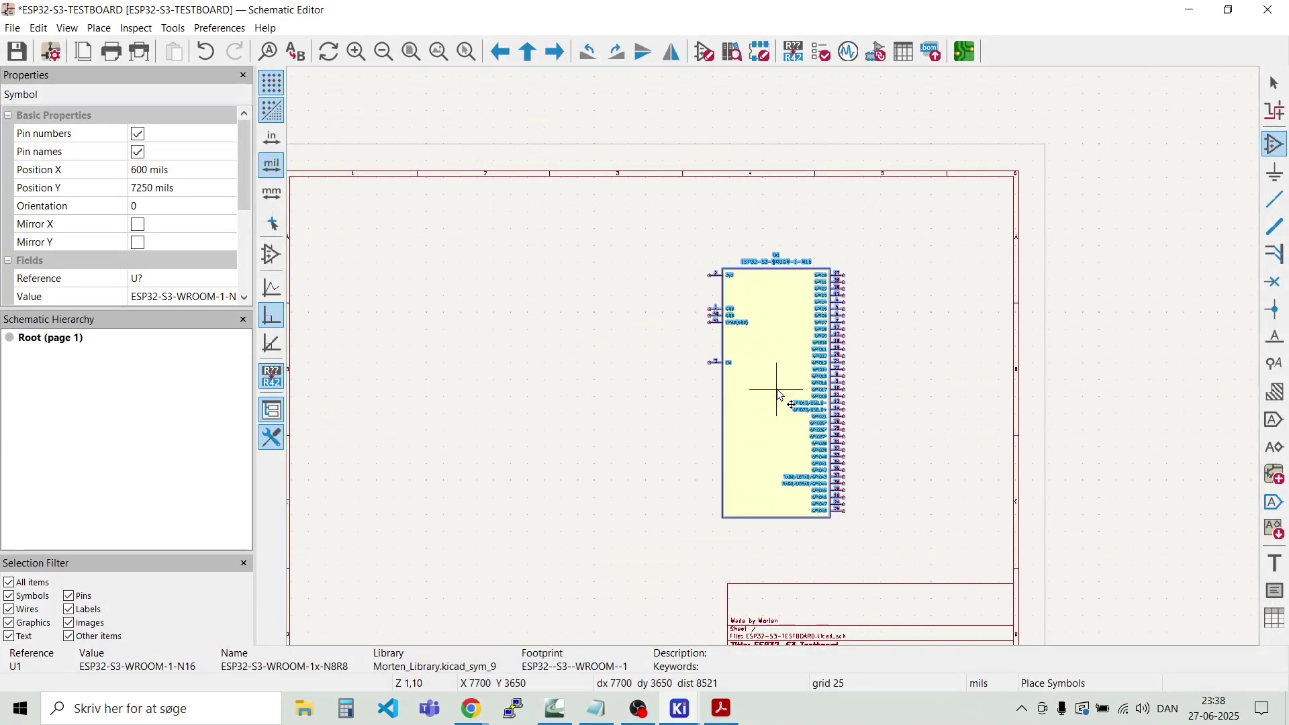
Step: Find "si7021" and place the Sensor_Humidity library's Si7021-A20 near the sheet's lower middle, at about X 4050, Y 6400 mils
click(638, 311)
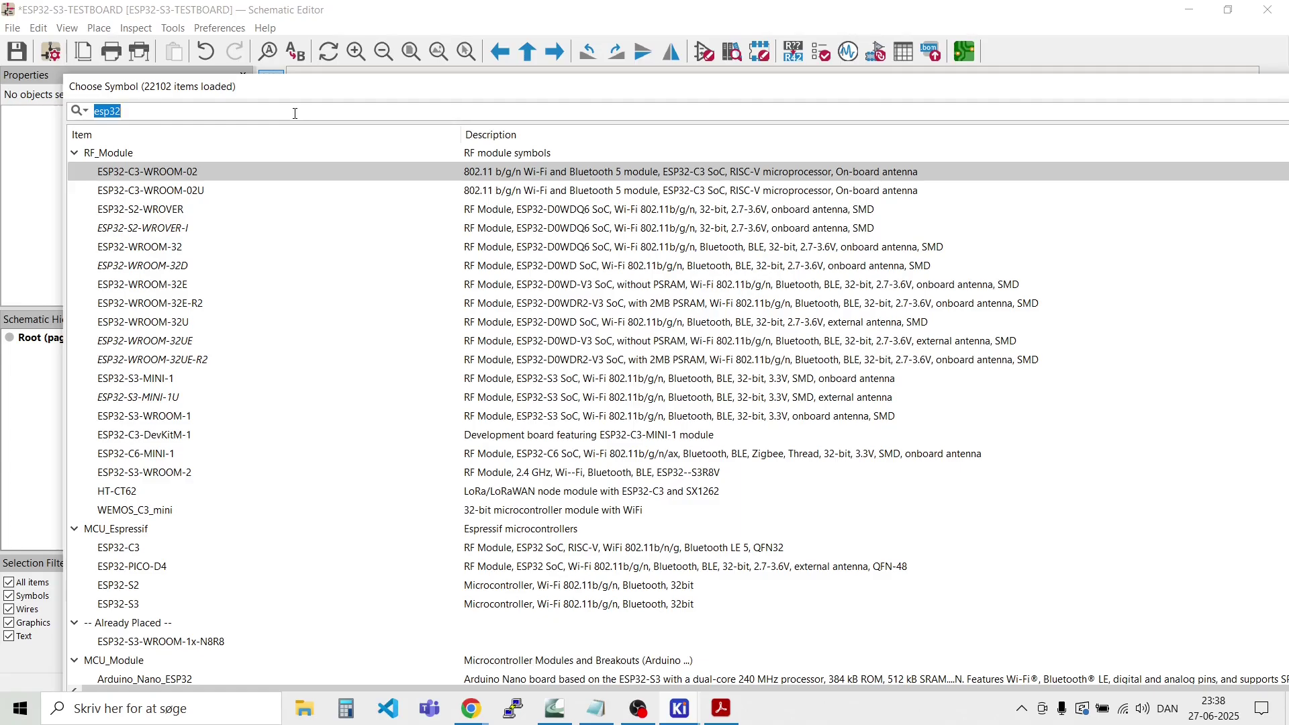
text(si7021)
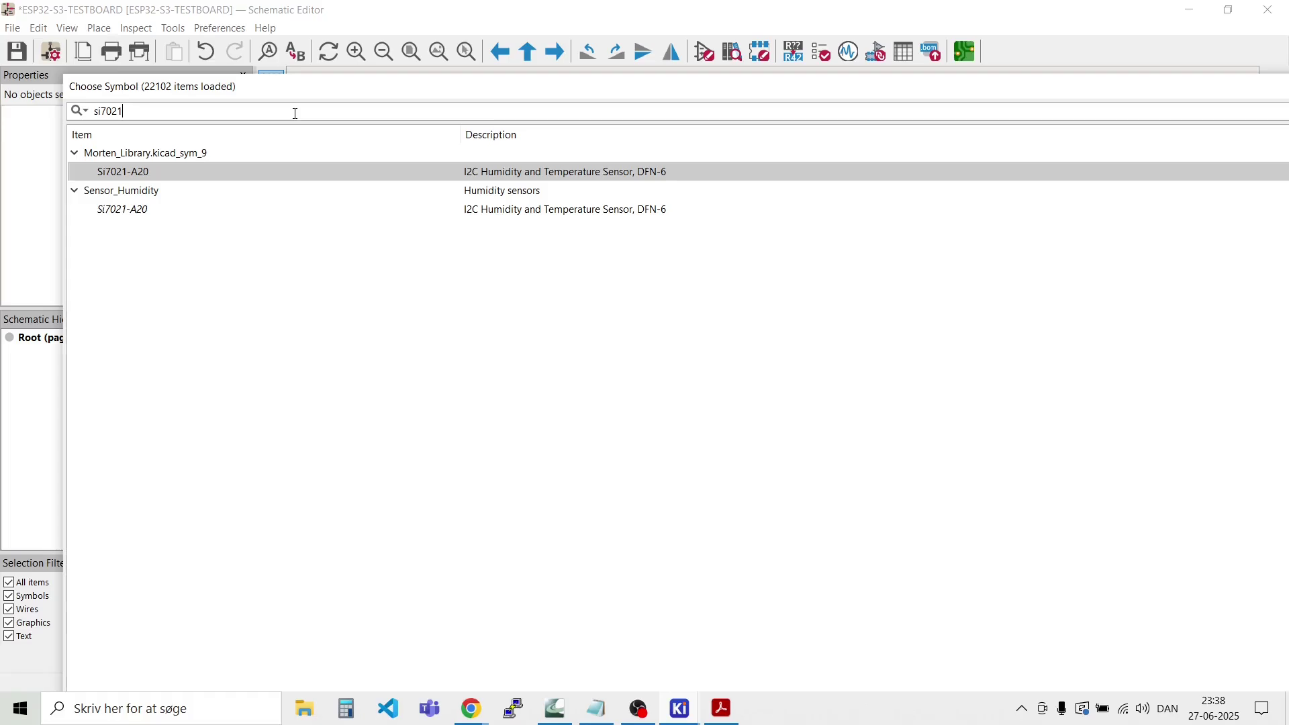
double_click(123, 208)
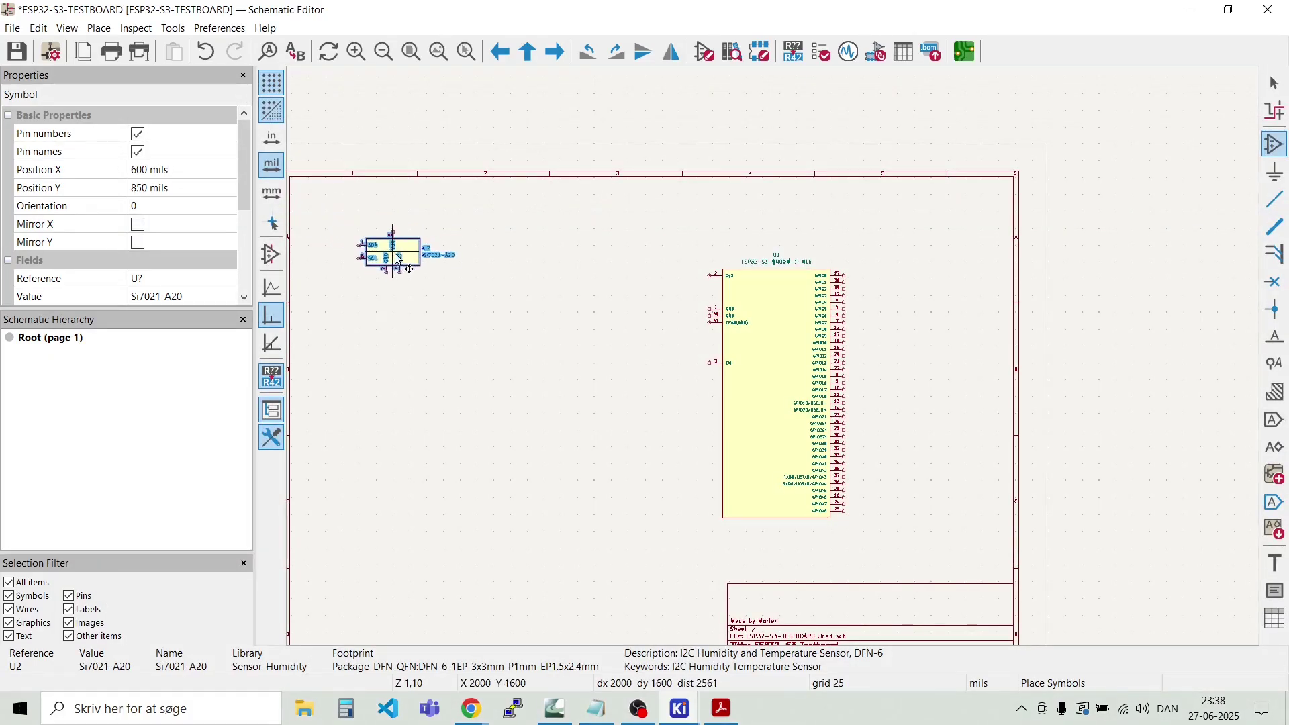
scroll(390, 290, down, 2)
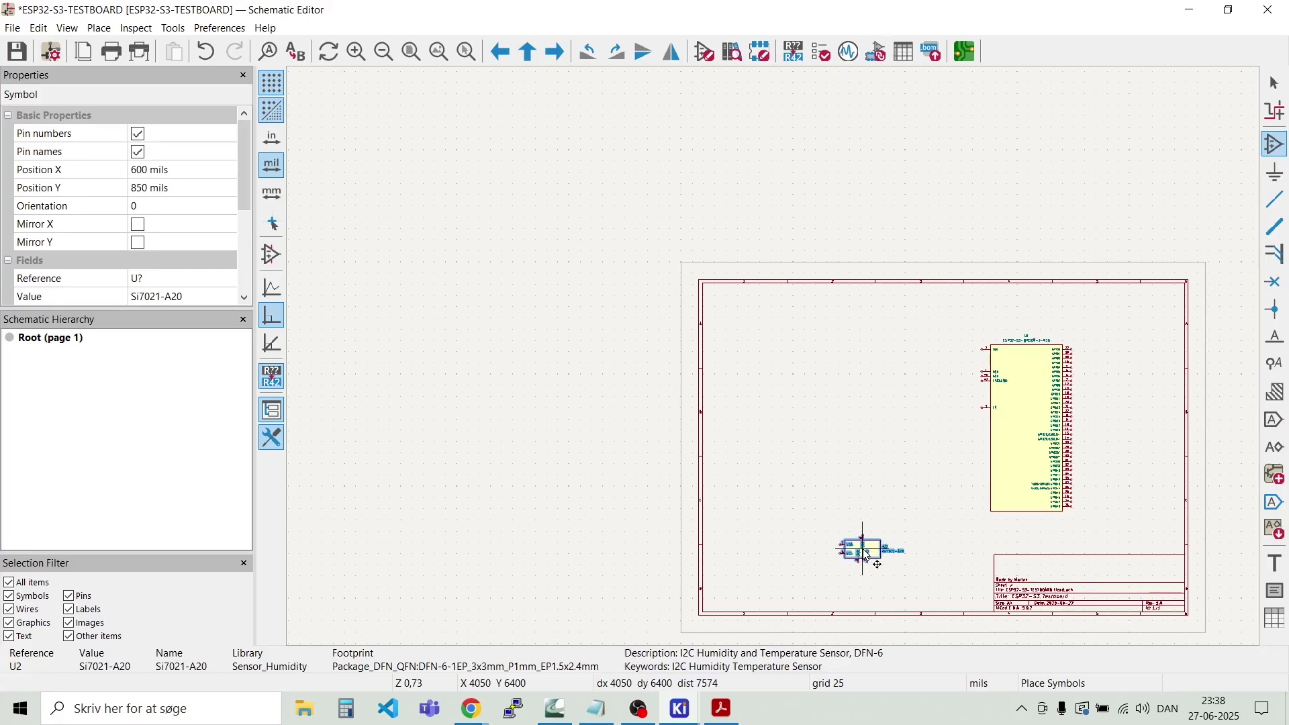
click(866, 552)
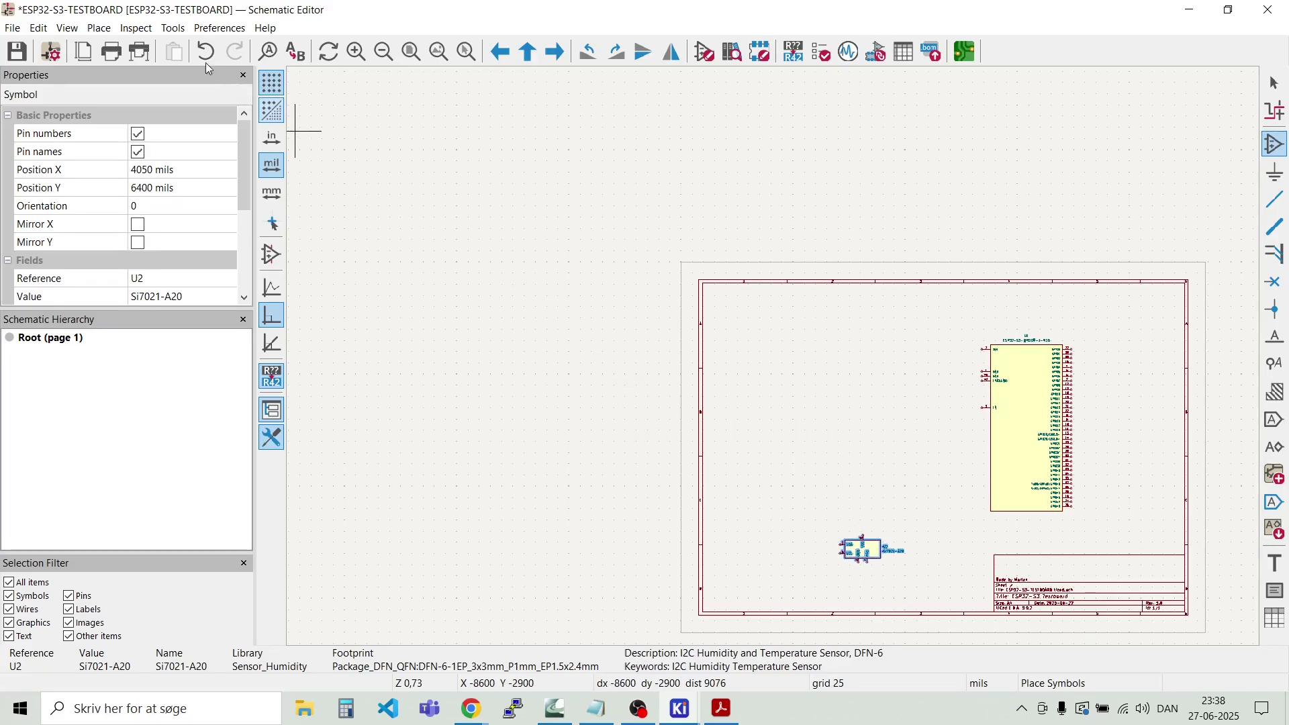
Step: Filter the symbols by "us" and place the custom library's USB_C_Receptacle_USB2.0 in the sheet's upper-left area, at about X 1450, Y 2000 mils
click(100, 29)
click(127, 48)
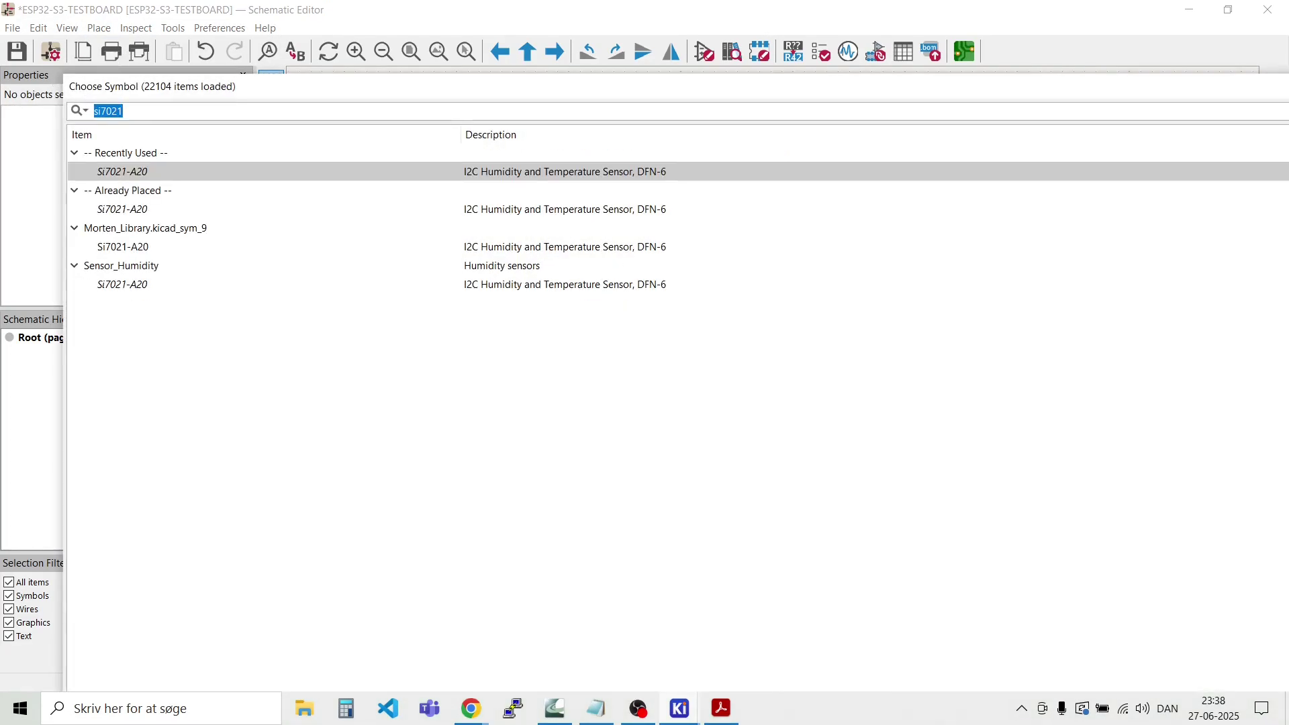
text(us)
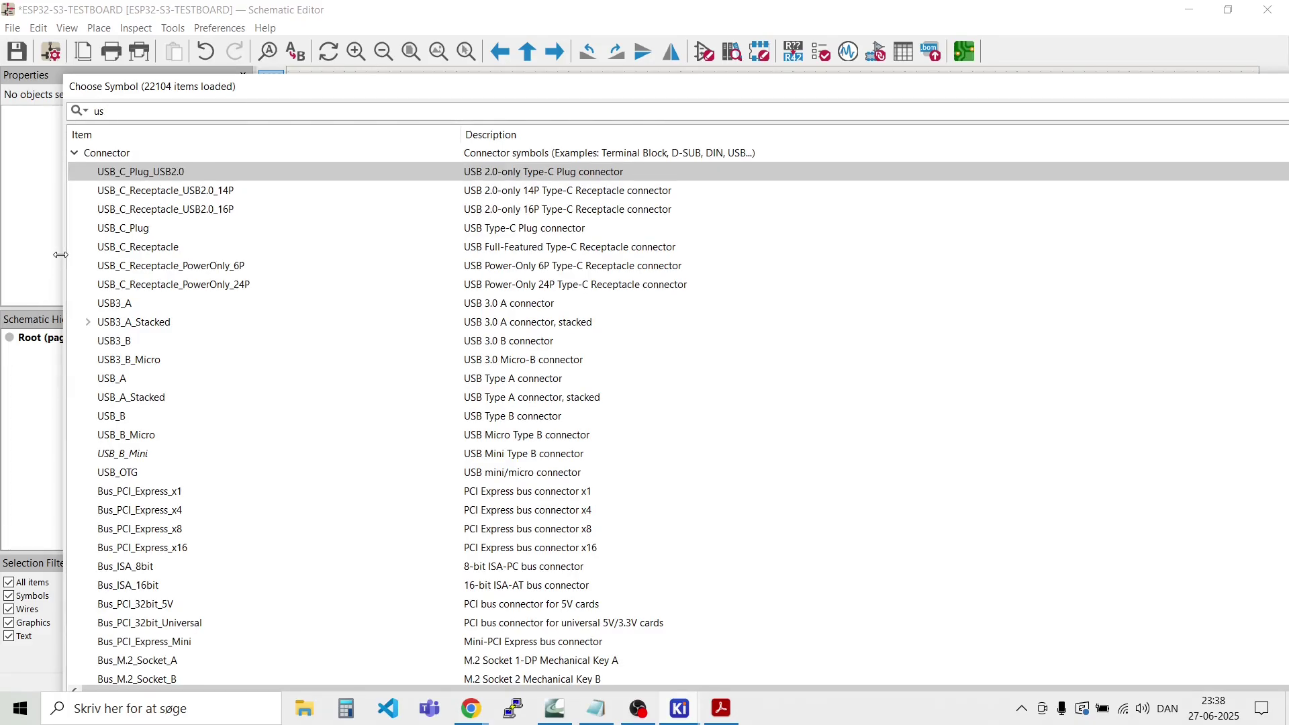
click(118, 233)
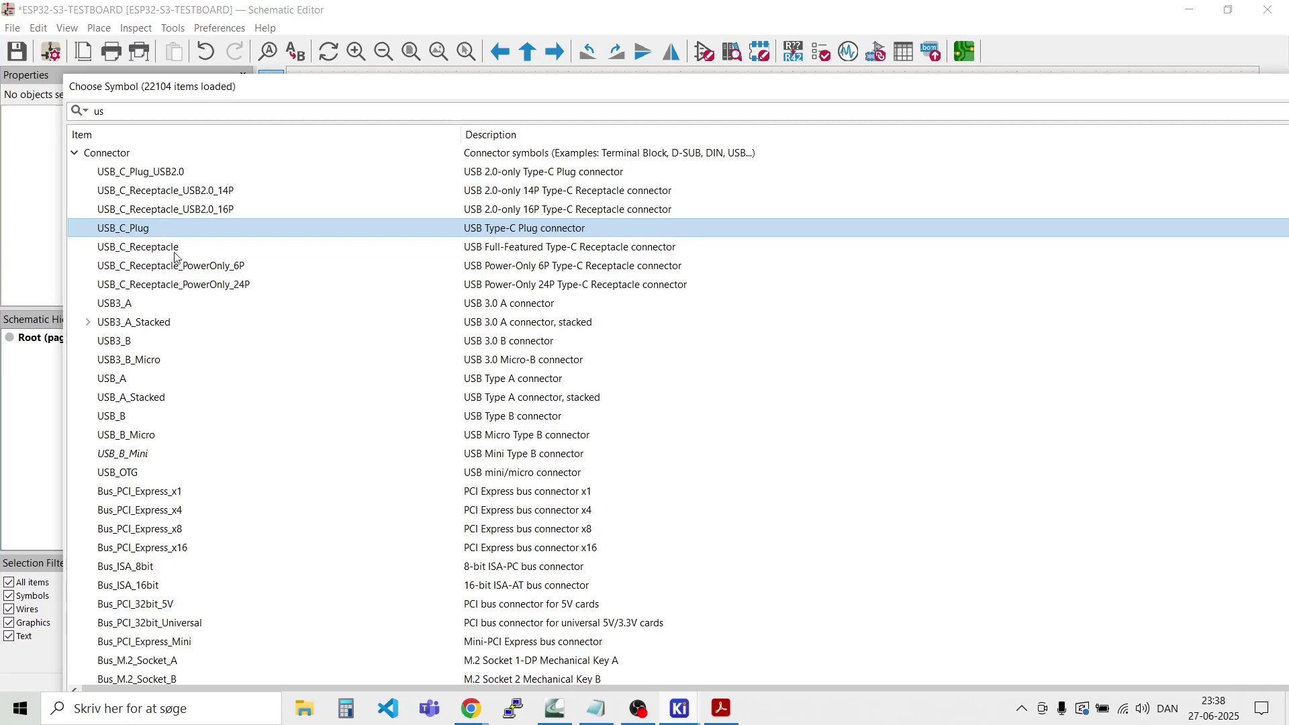
click(169, 298)
click(175, 282)
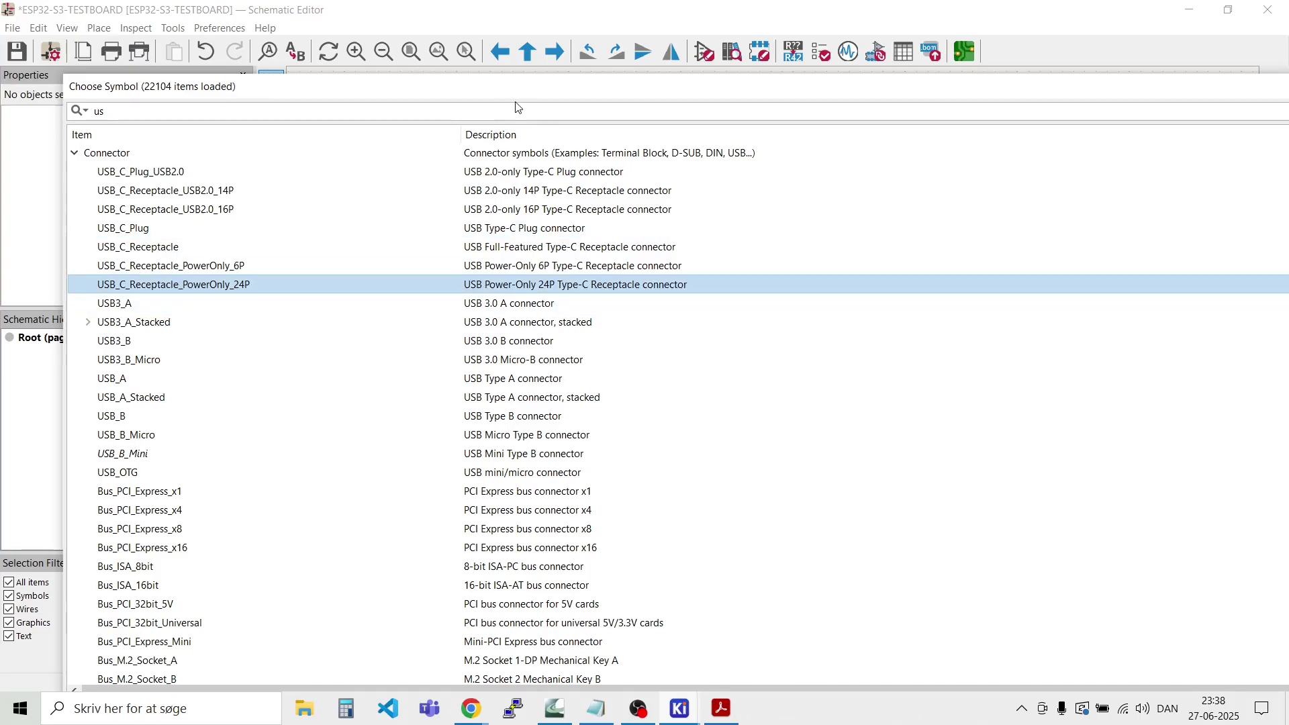
drag(533, 89, 503, 39)
scroll(412, 343, down, 14)
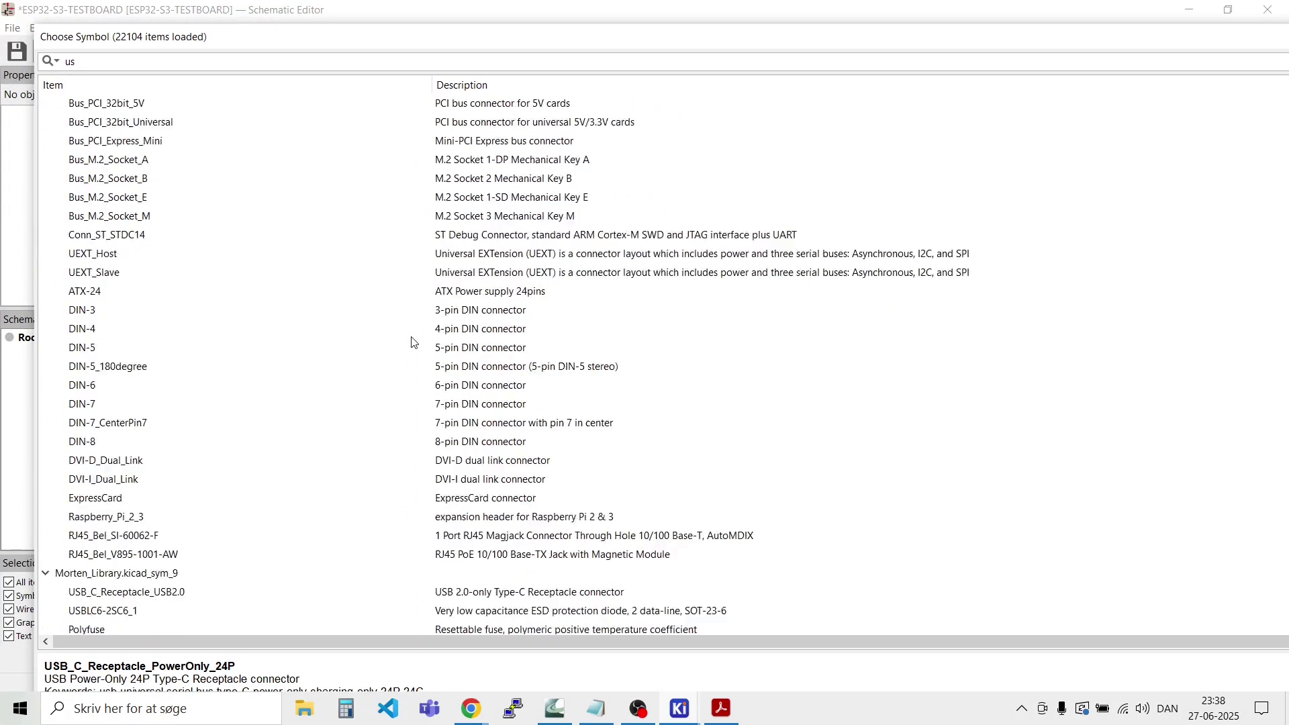
scroll(412, 343, up, 2)
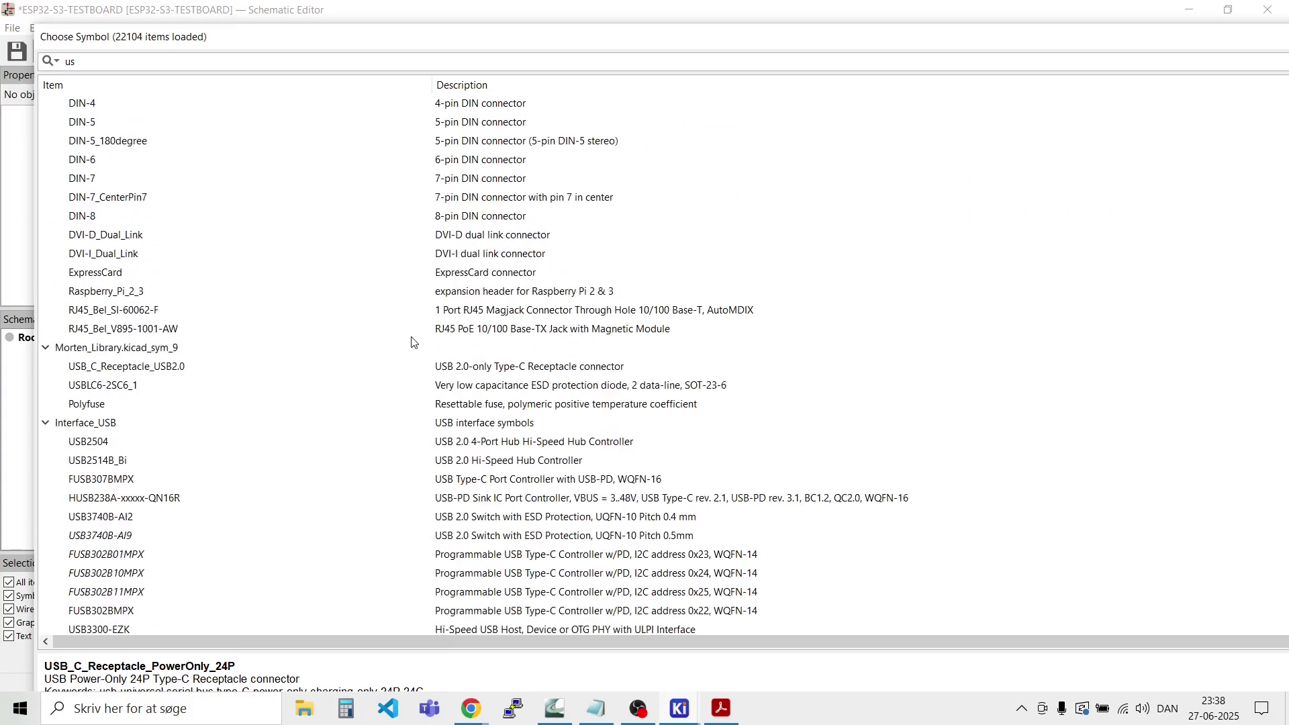
click(176, 368)
click(126, 385)
double_click(127, 365)
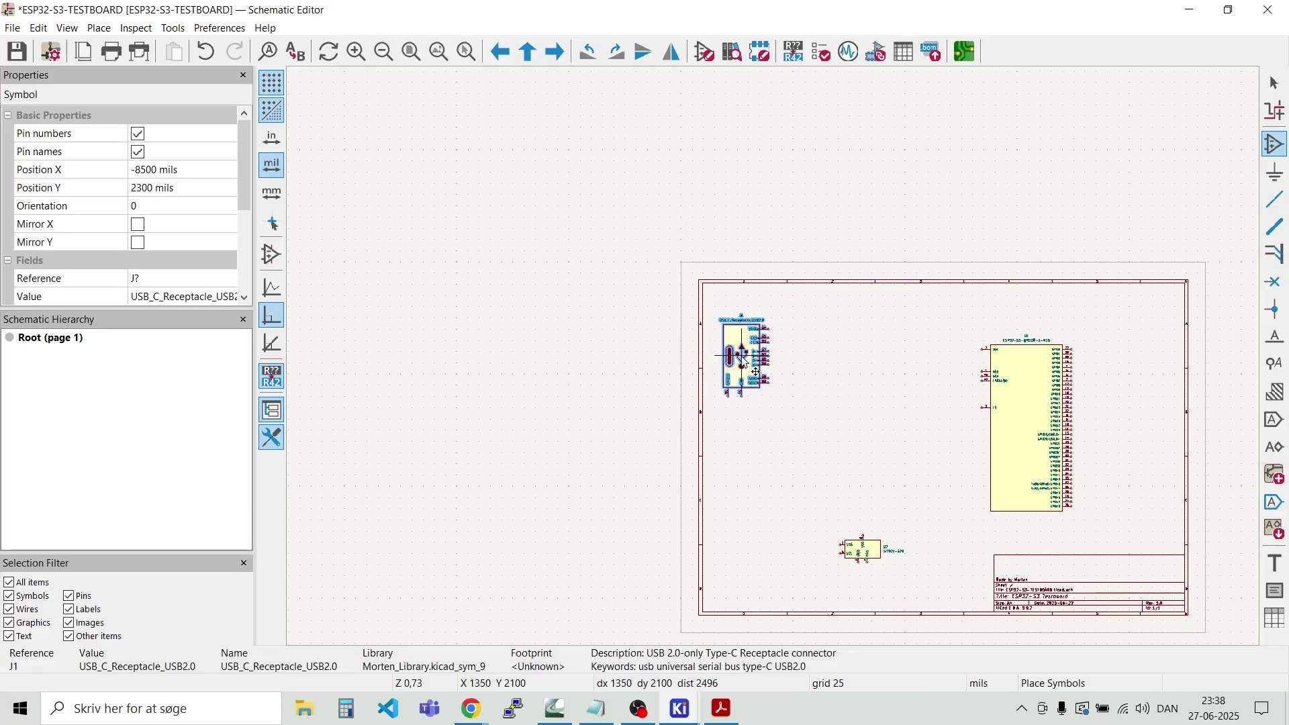
click(759, 367)
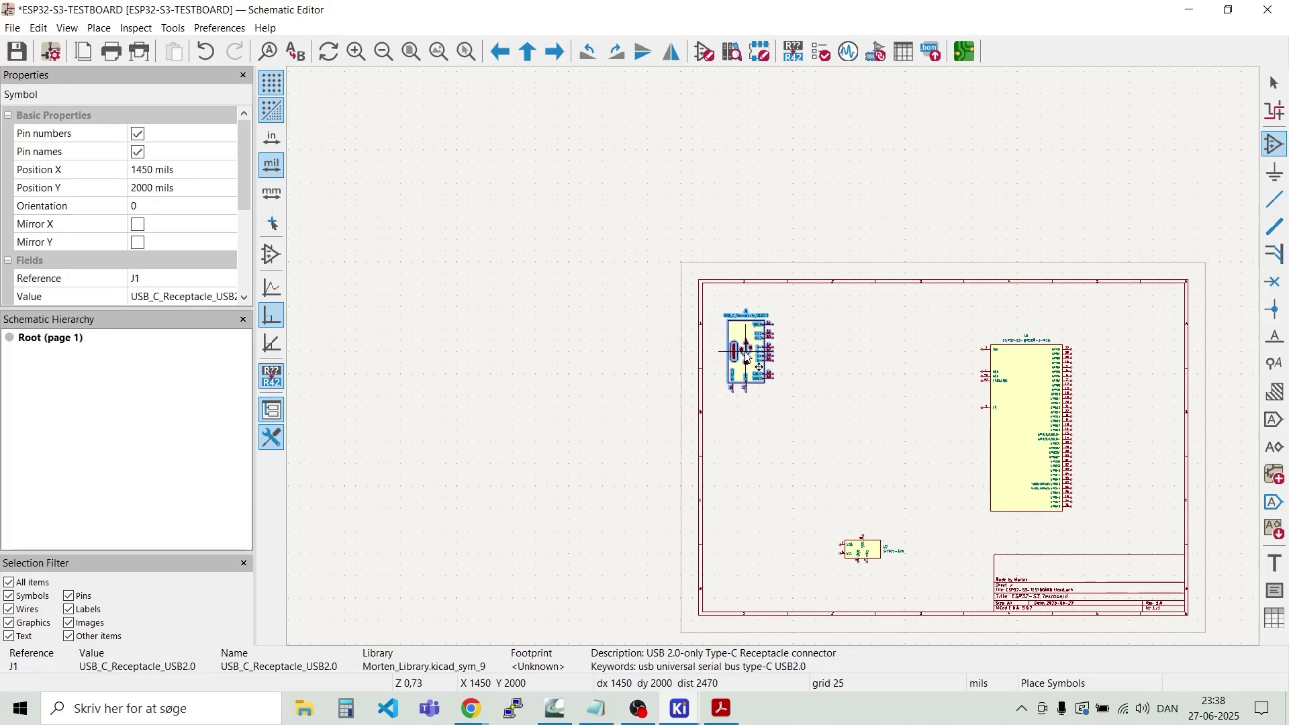
Step: Search for "usb" and place the USBLC6-2SC6_1 ESD protection diode to the right of the USB-C receptacle, at about X 3050, Y 2000 mils
click(812, 362)
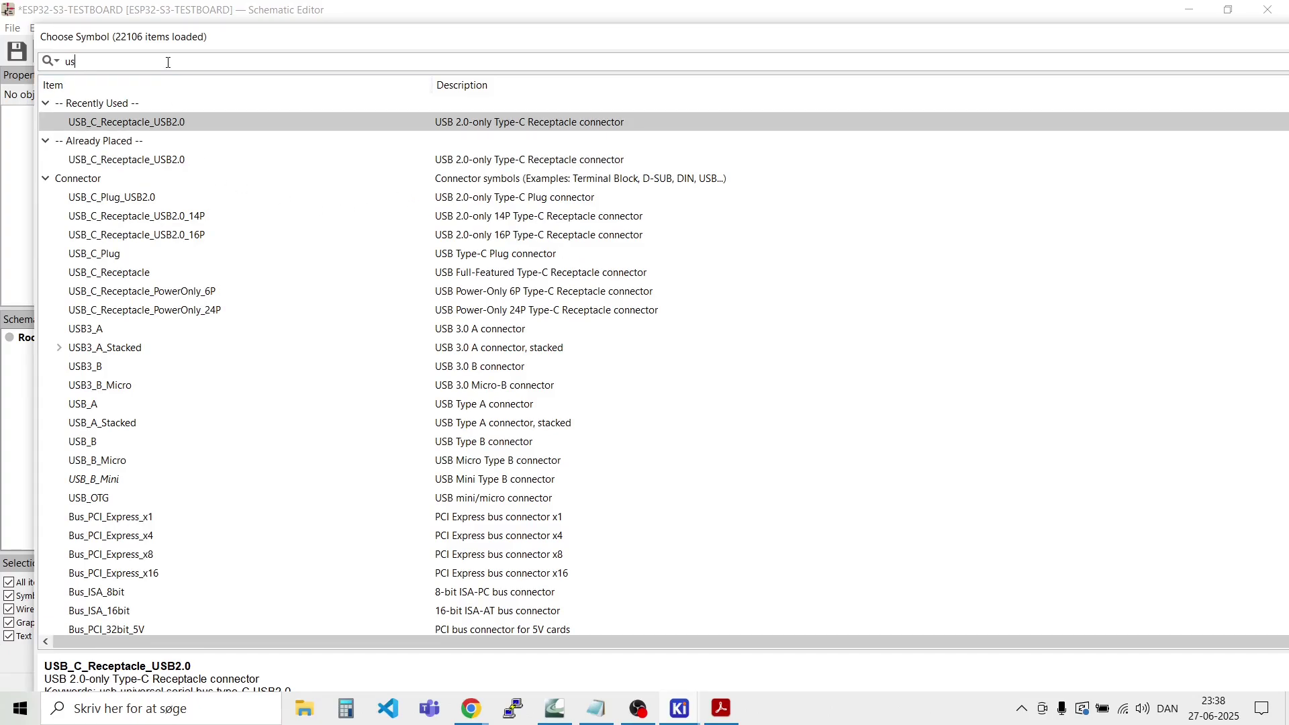
key(BackSpace)
key(BackSpace)
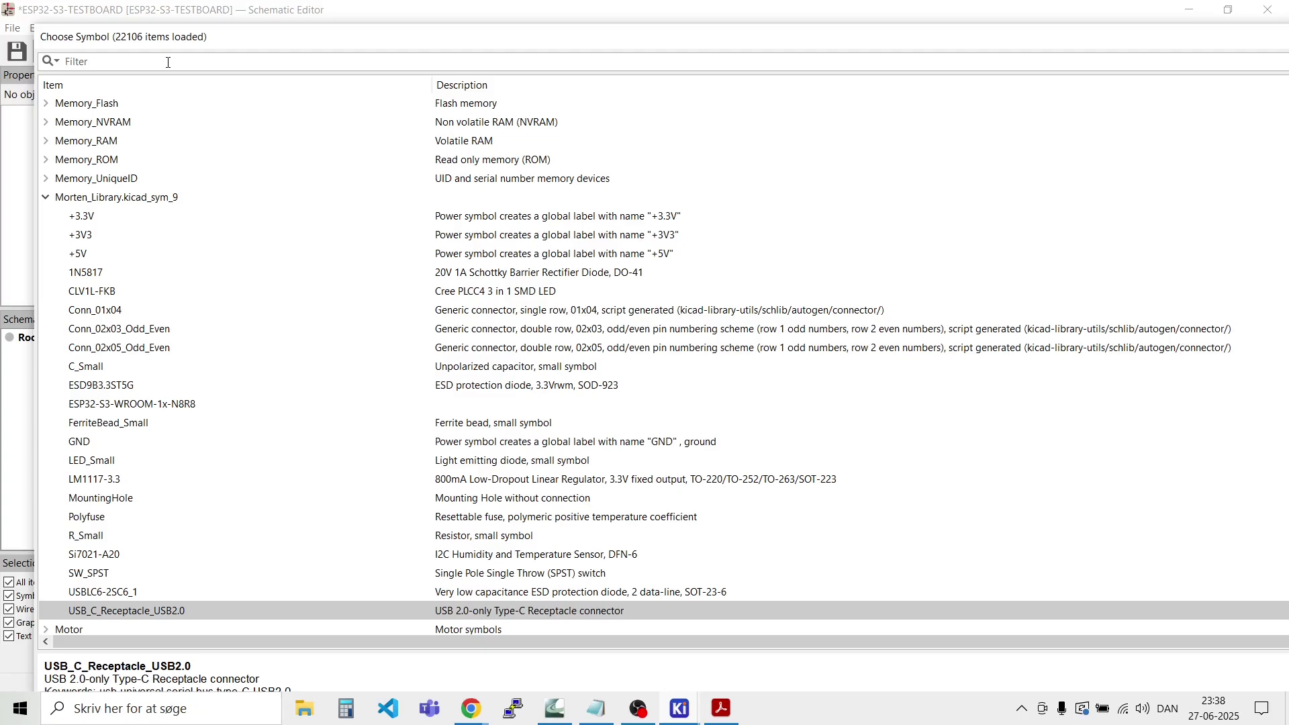
text(usb)
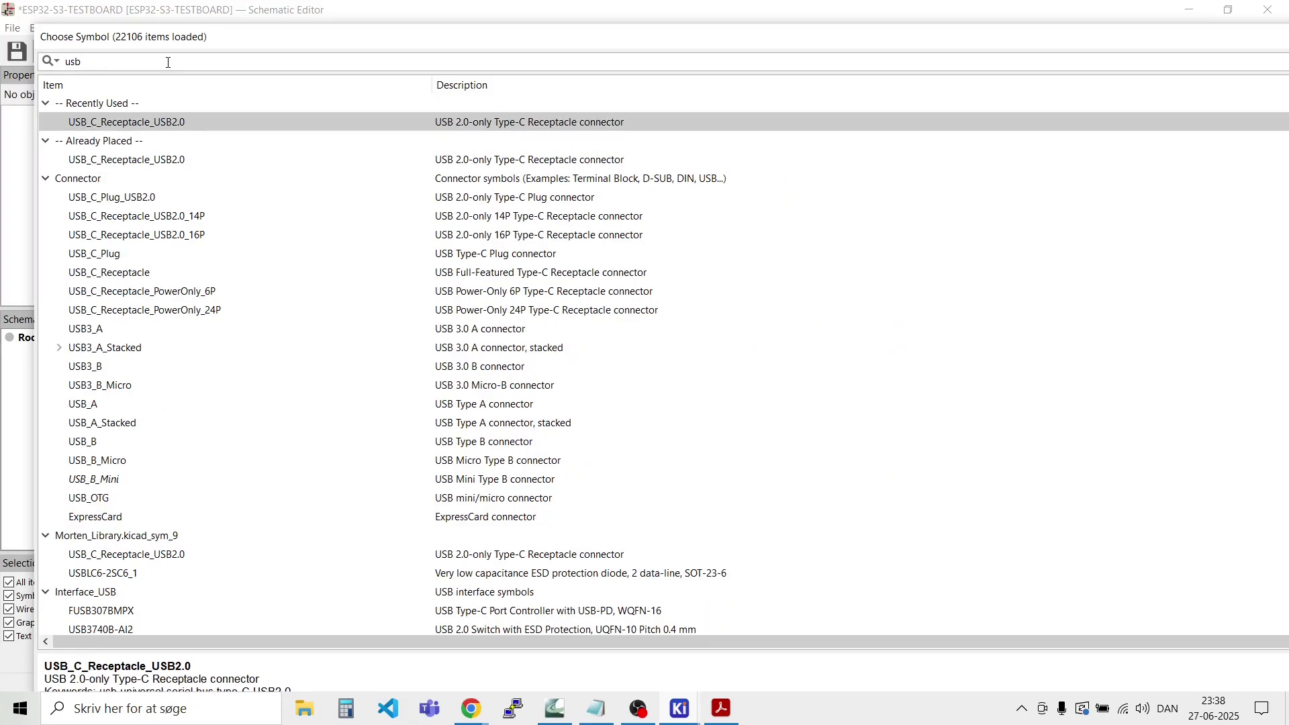
scroll(220, 470, down, 1)
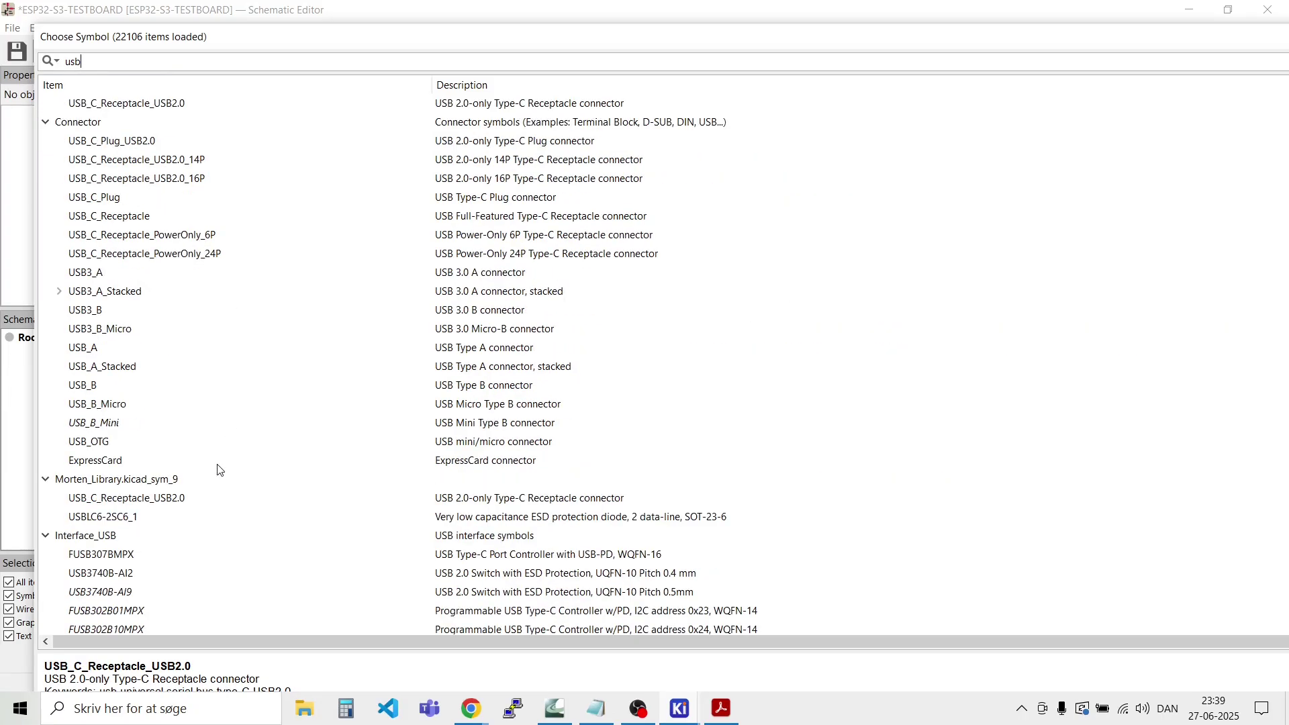
double_click(130, 522)
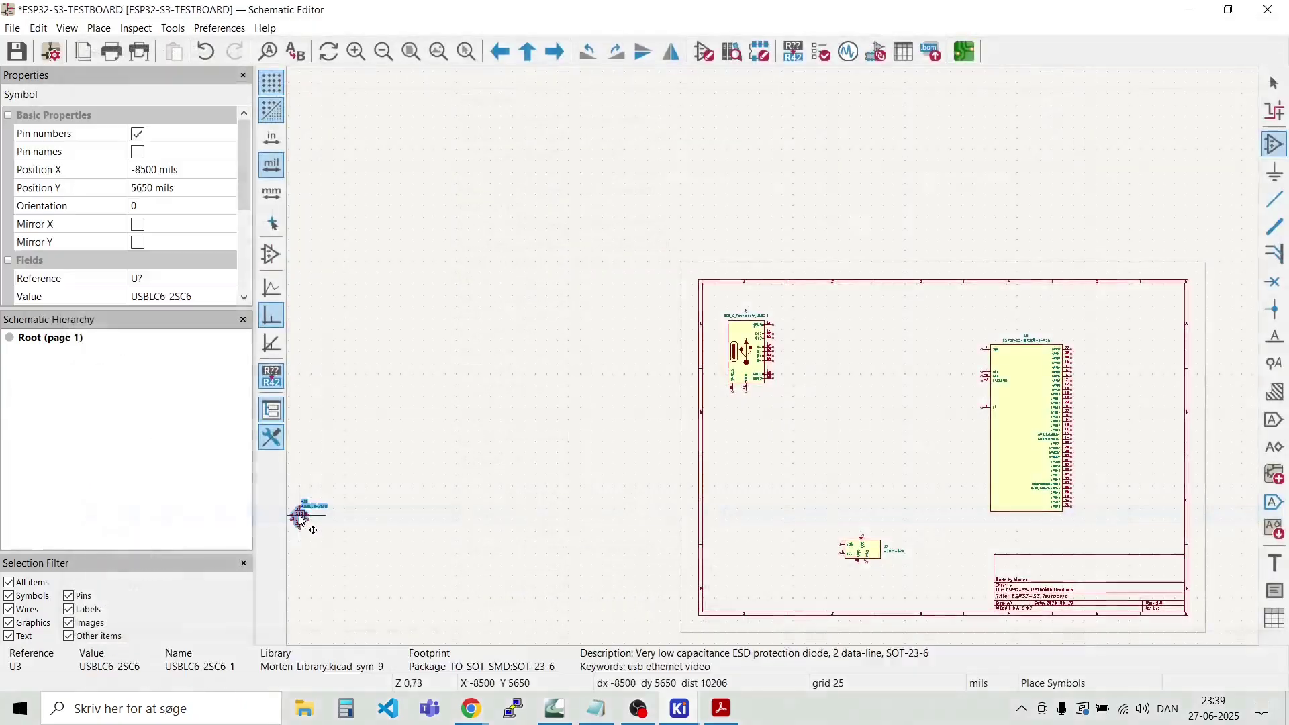
scroll(810, 347, up, 6)
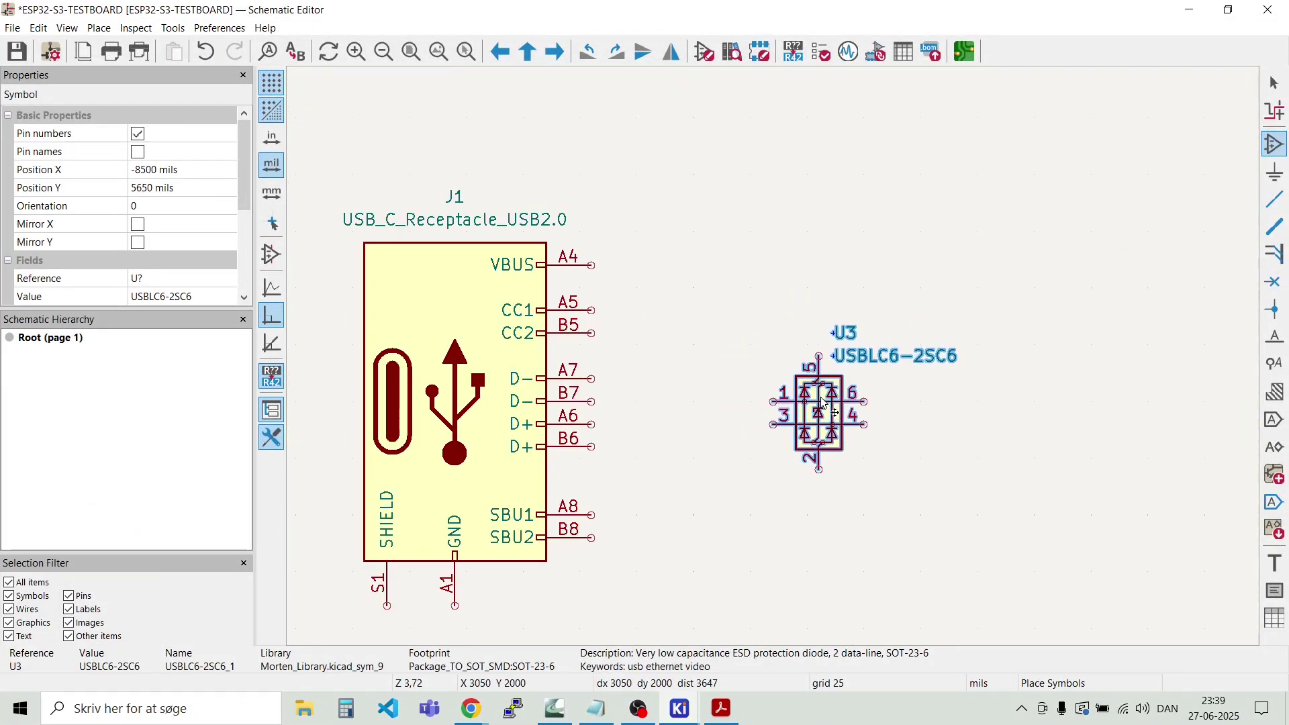
click(823, 403)
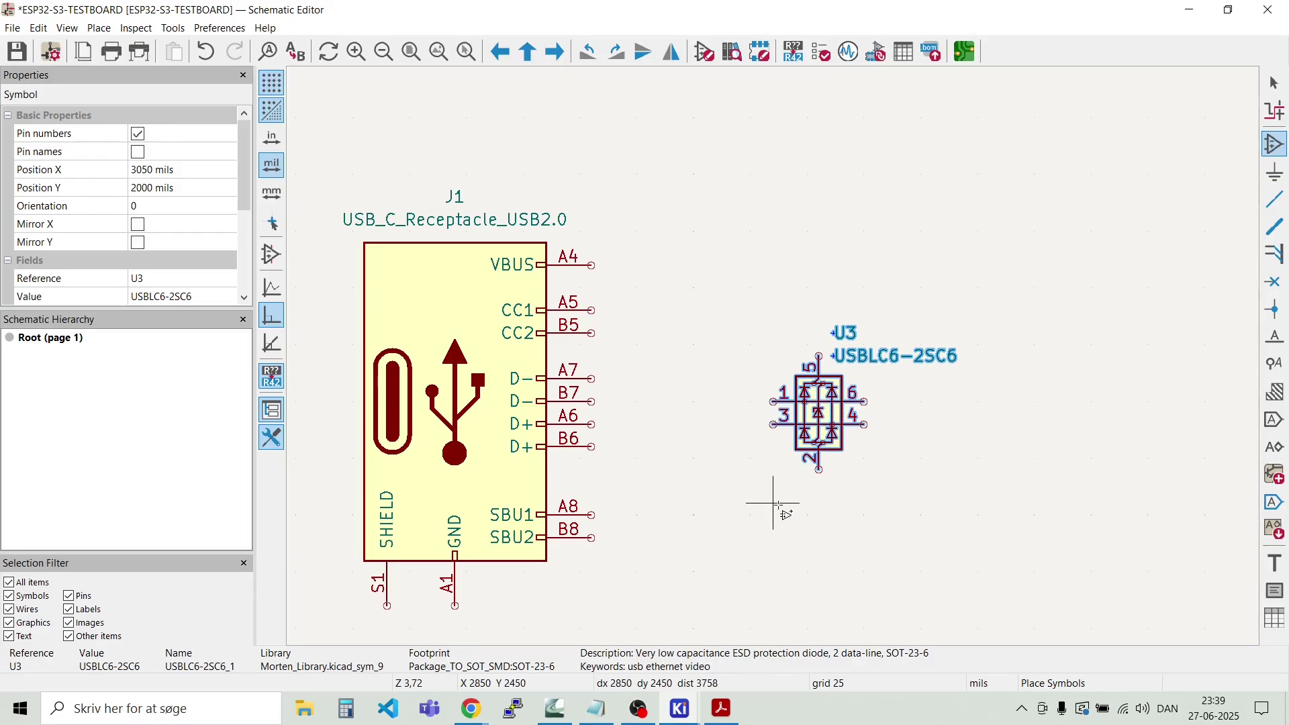
key(Escape)
key(Escape)
Step: Reopen the symbol chooser, clear its "usb" filter and expand the Connector_Generic library
key(F4)
key(F4)
key(F4)
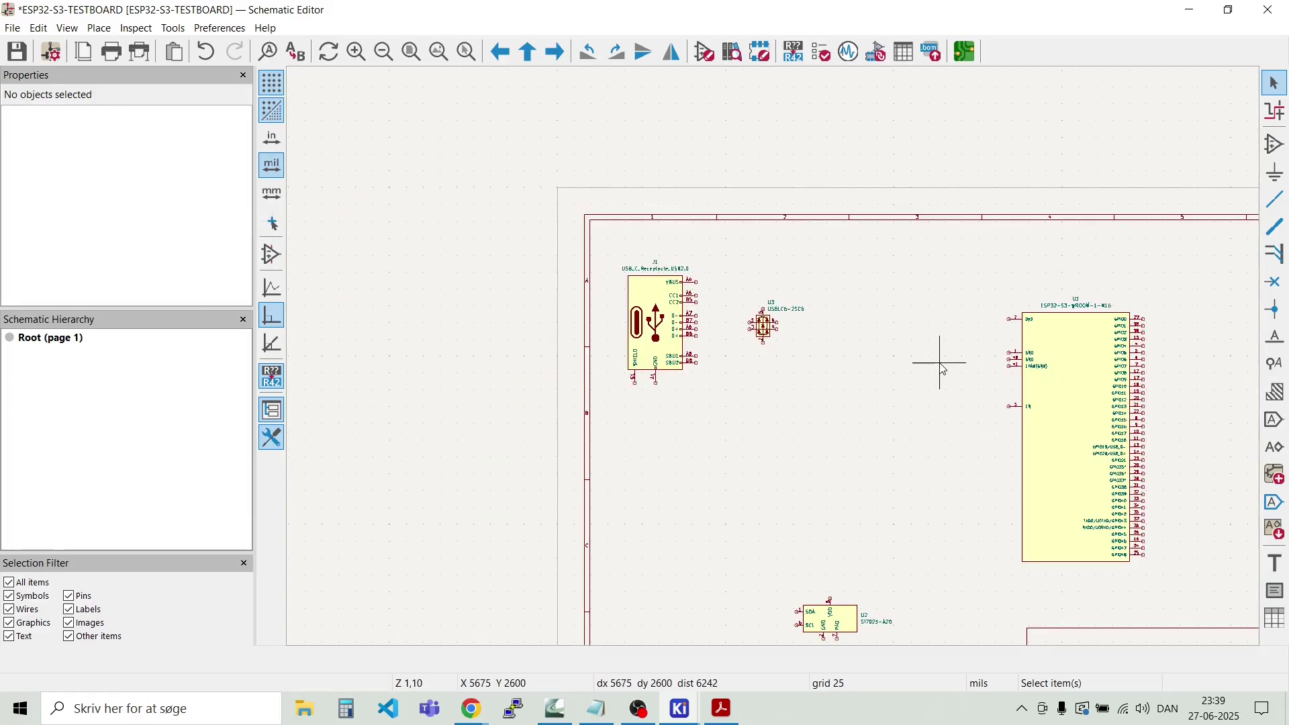
click(104, 28)
click(124, 48)
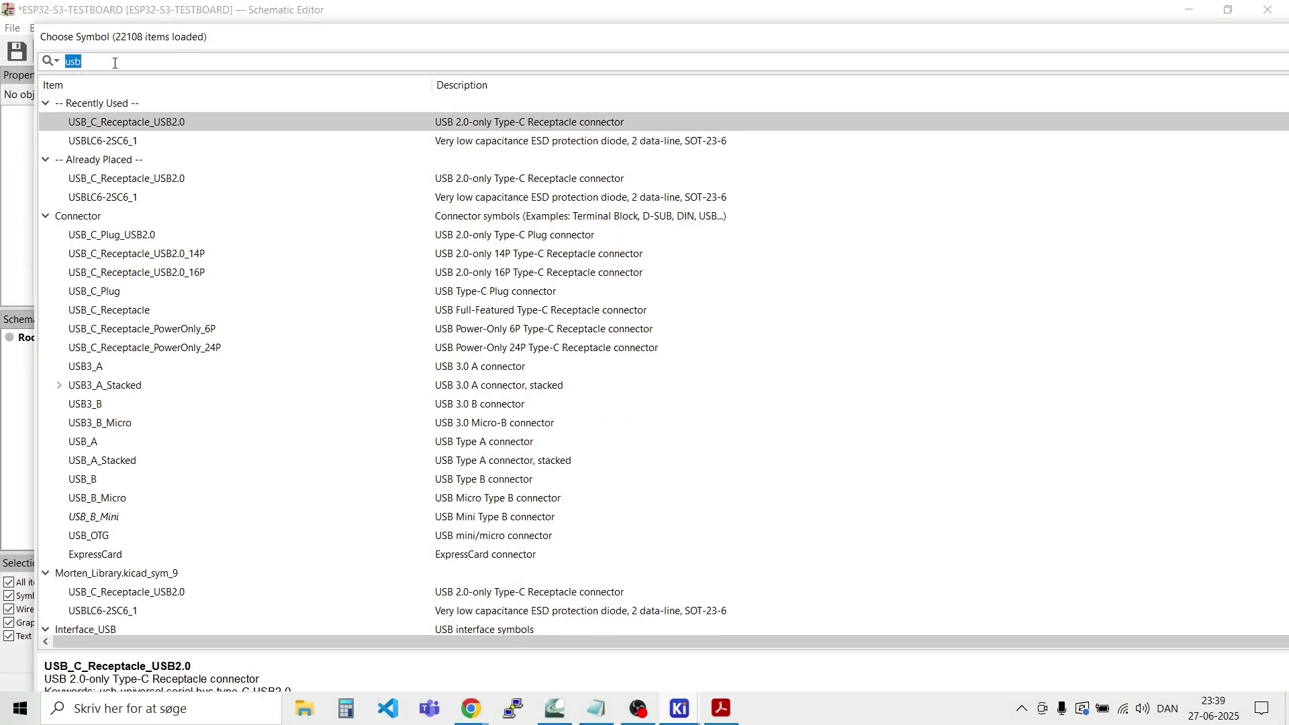
key(BackSpace)
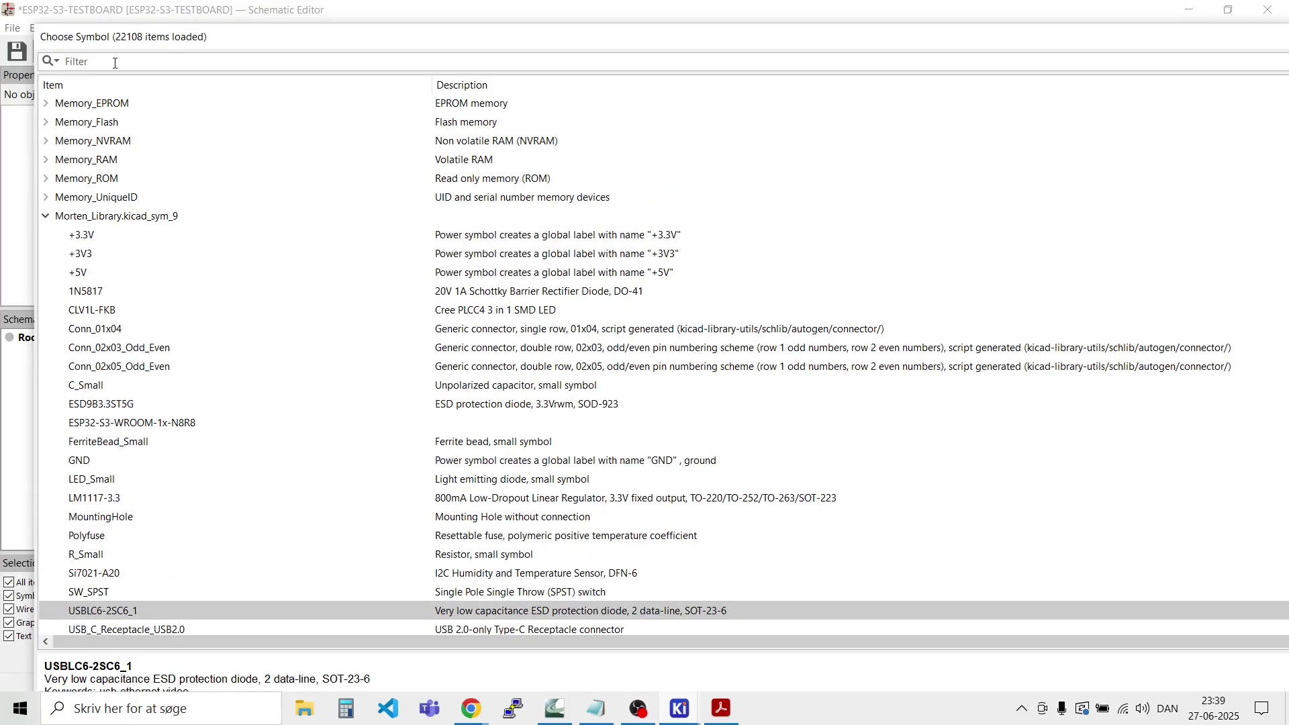
click(47, 216)
scroll(53, 225, up, 20)
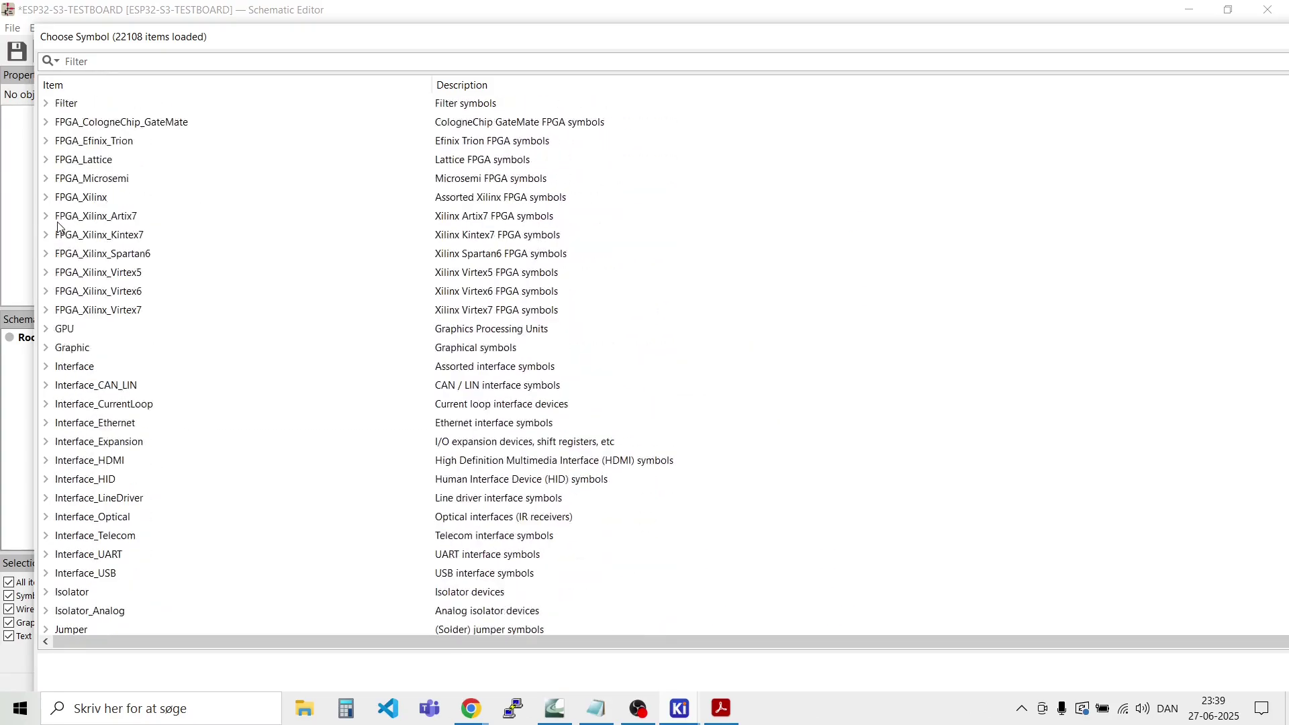
scroll(58, 226, up, 20)
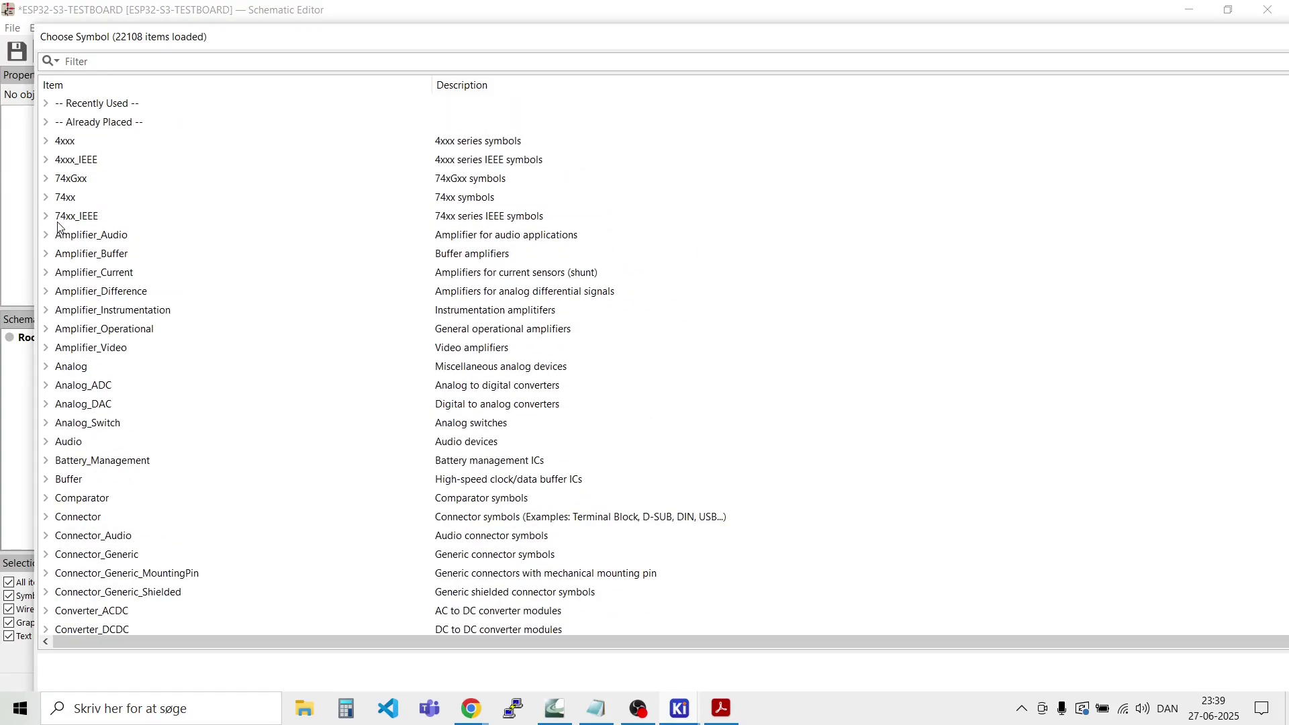
scroll(58, 226, down, 5)
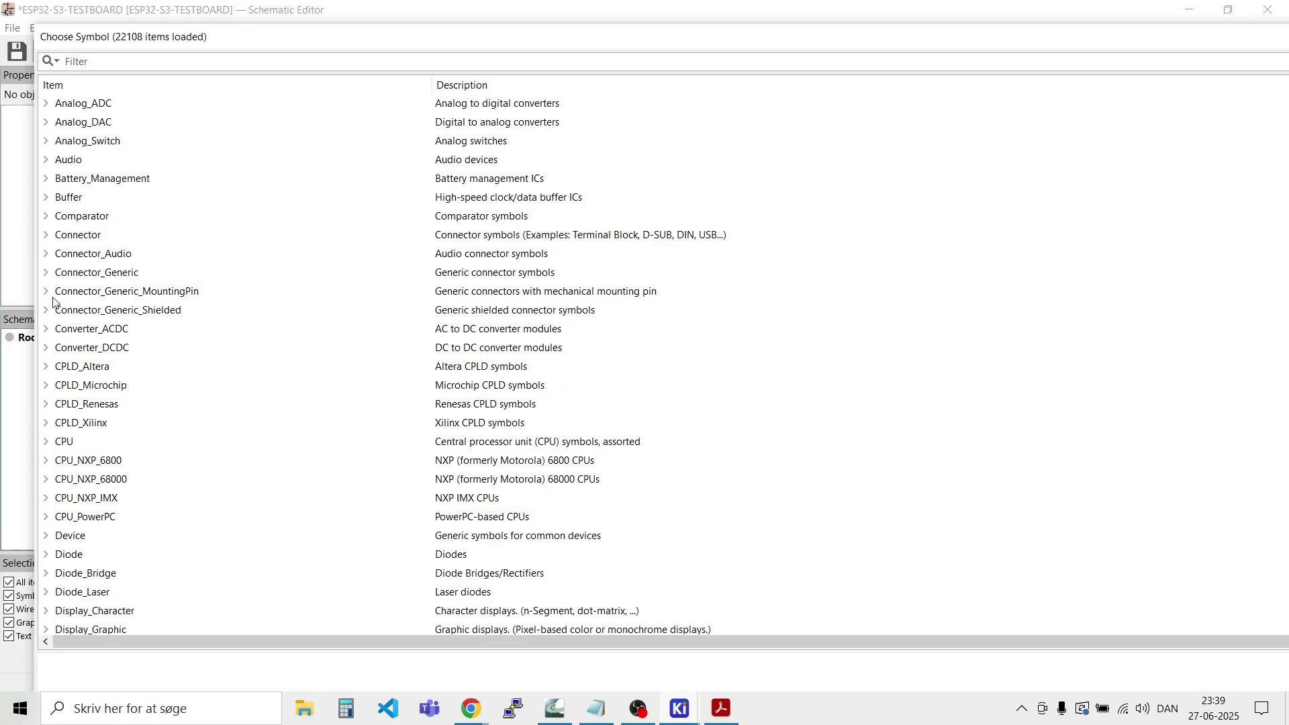
click(46, 272)
Step: Select the double-row connector symbol Conn_02x03_Odd_Even in the Connector_Generic library
scroll(158, 336, down, 19)
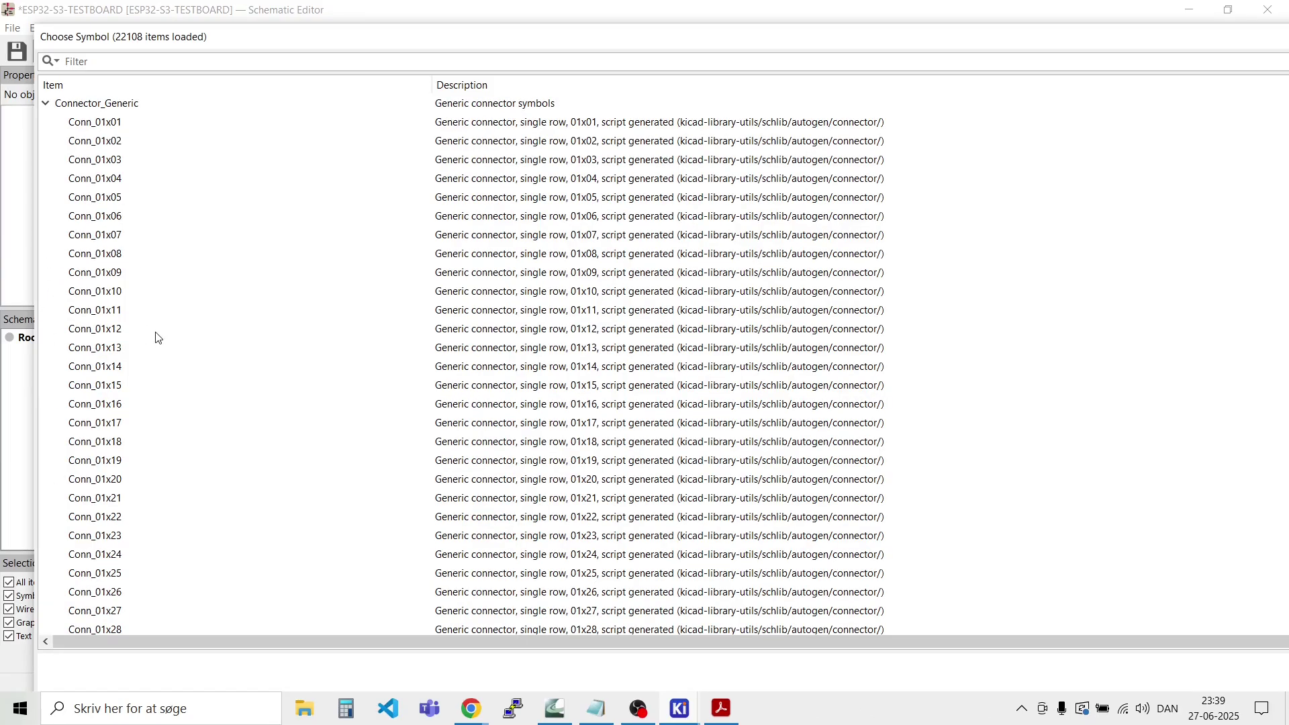
scroll(158, 337, down, 4)
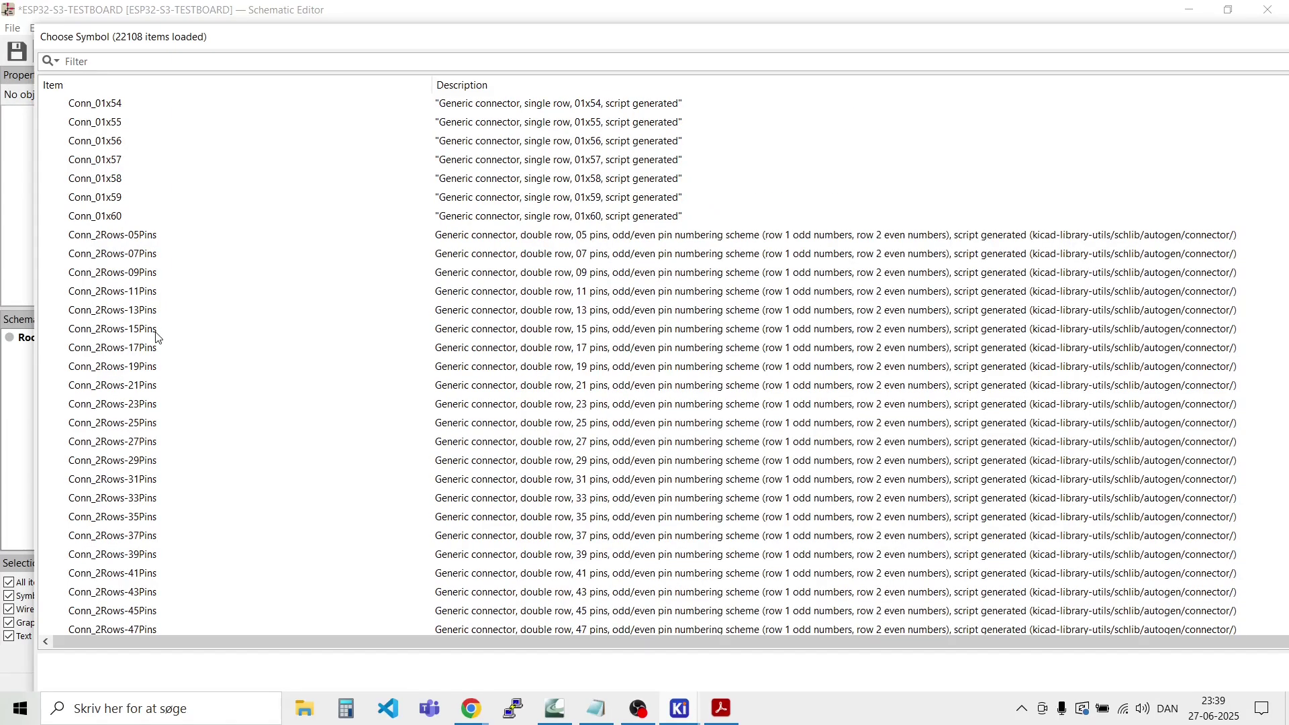
scroll(158, 337, down, 15)
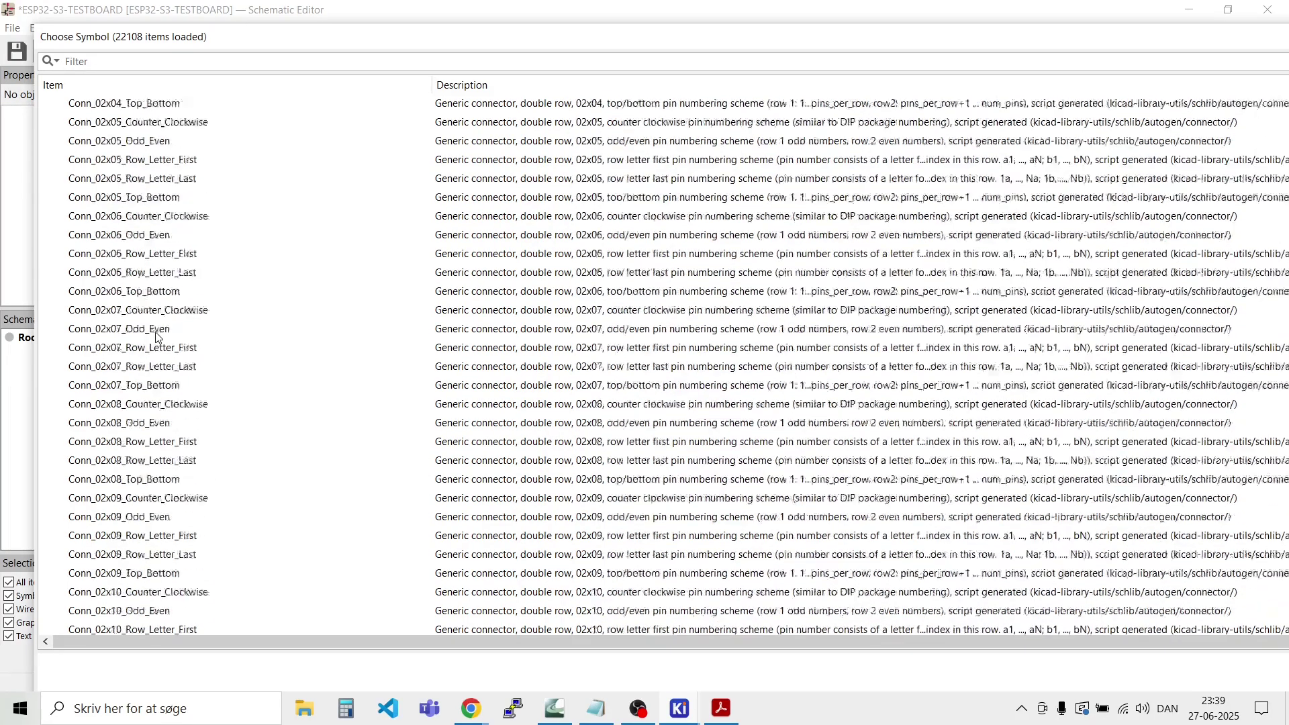
scroll(157, 337, up, 1)
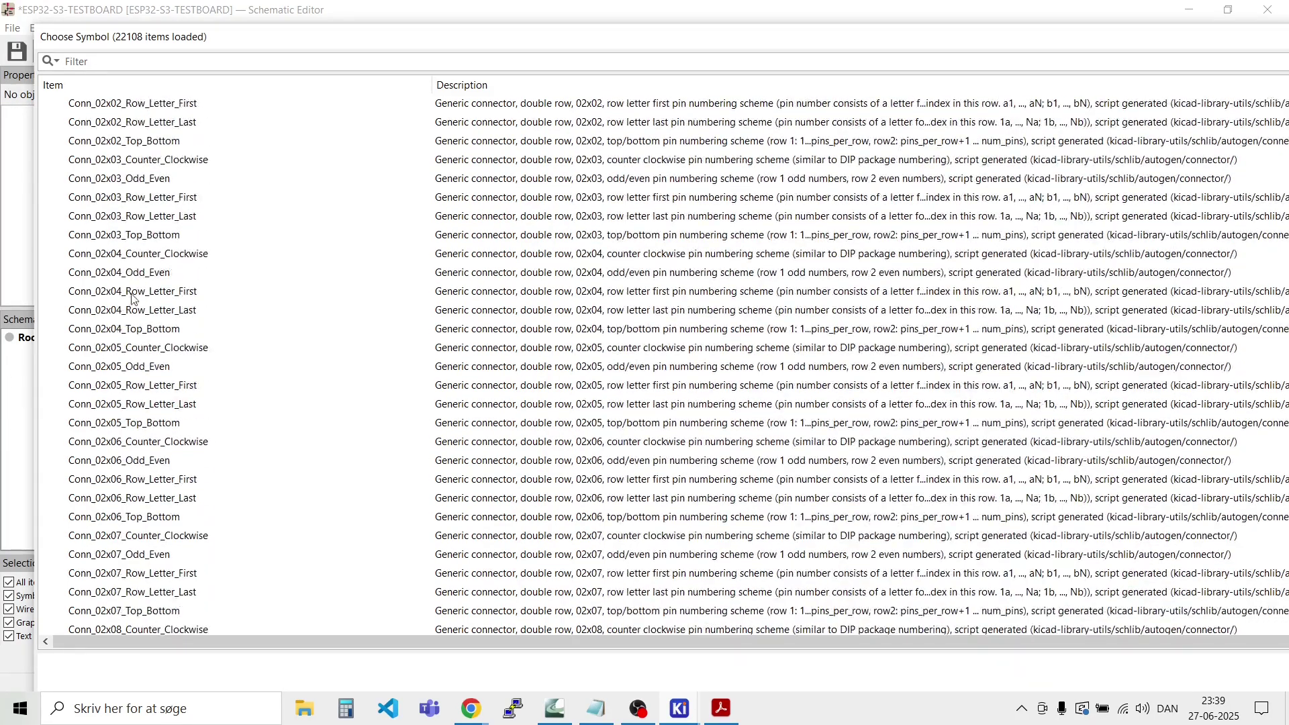
click(104, 179)
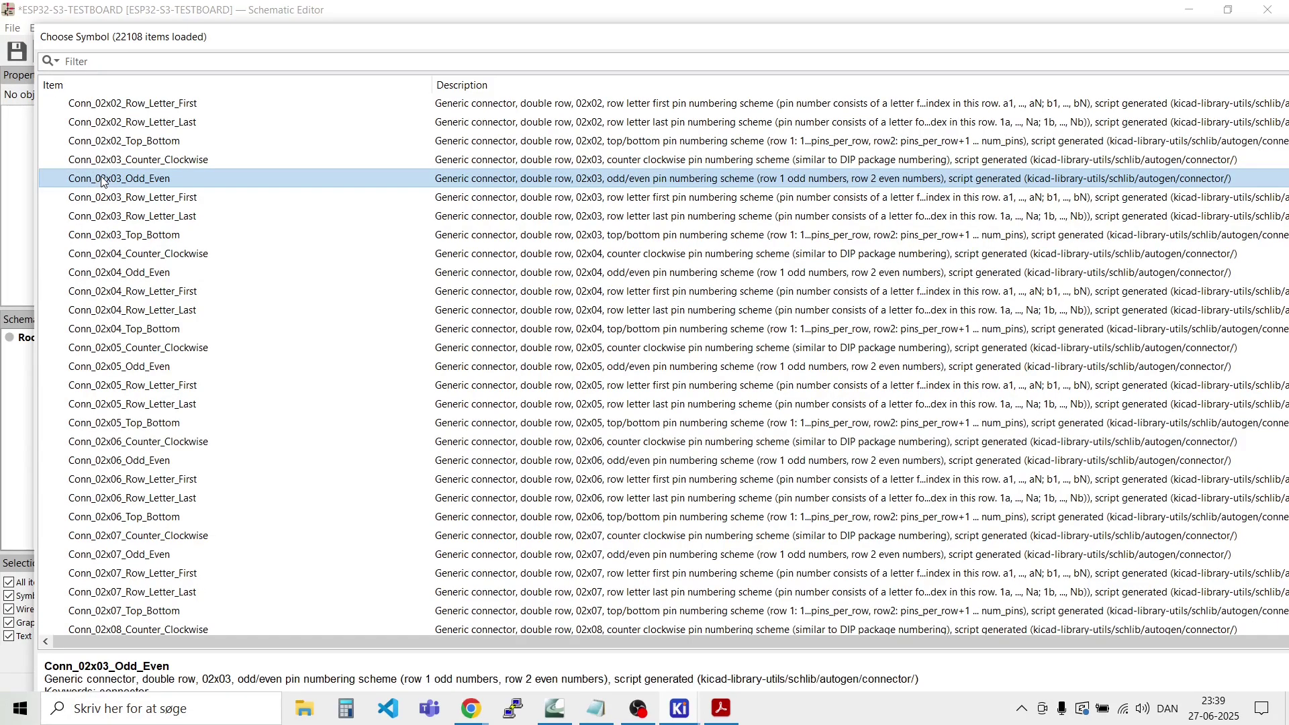
Step: Fit the symbol chooser window on the screen and place Conn_02x03_Odd_Even just below the ESP32 module, at about X 6950, Y 6100 mils
drag(384, 46, 0, 77)
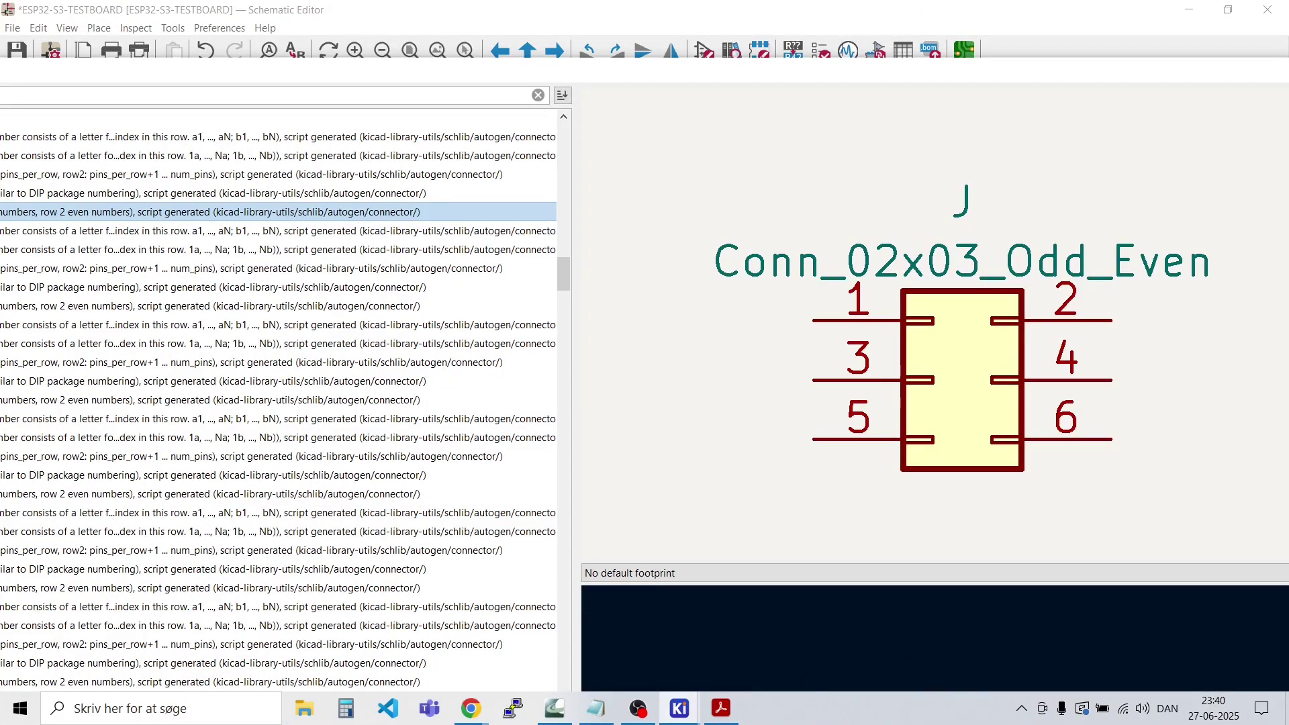
drag(661, 76, 543, 362)
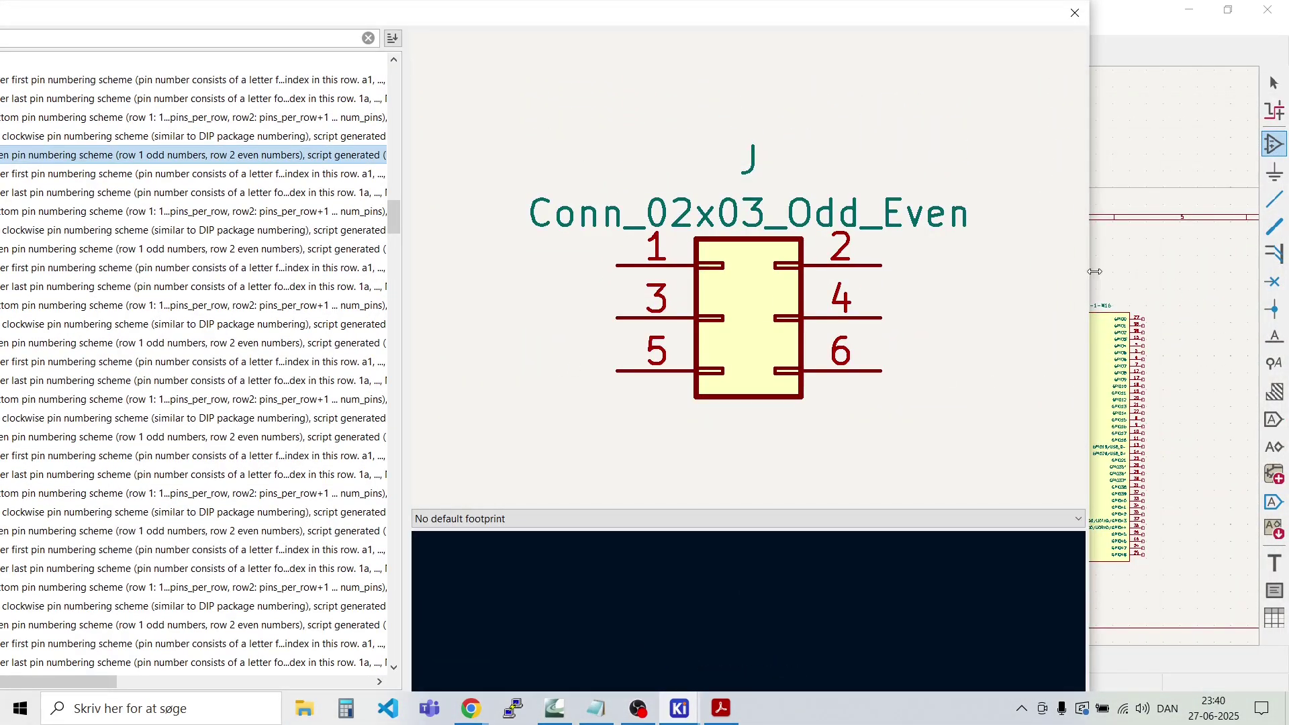
drag(1094, 271, 298, 330)
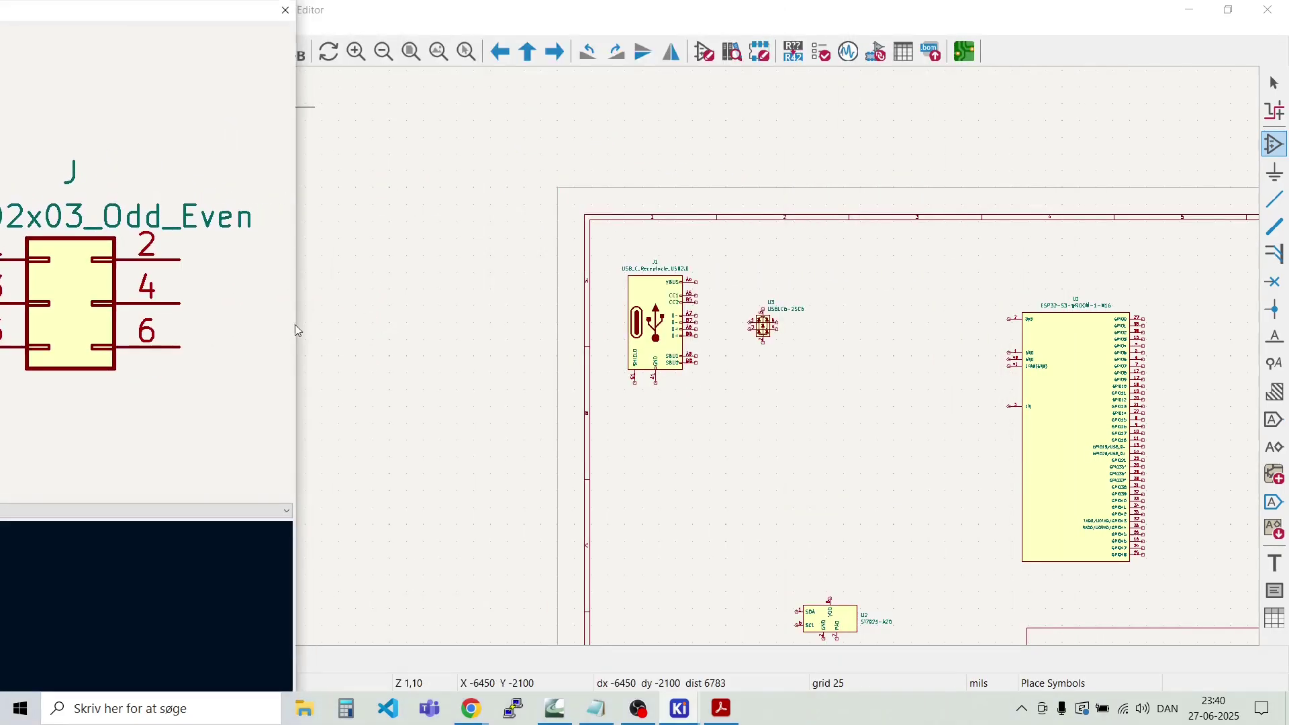
drag(67, 17, 939, 79)
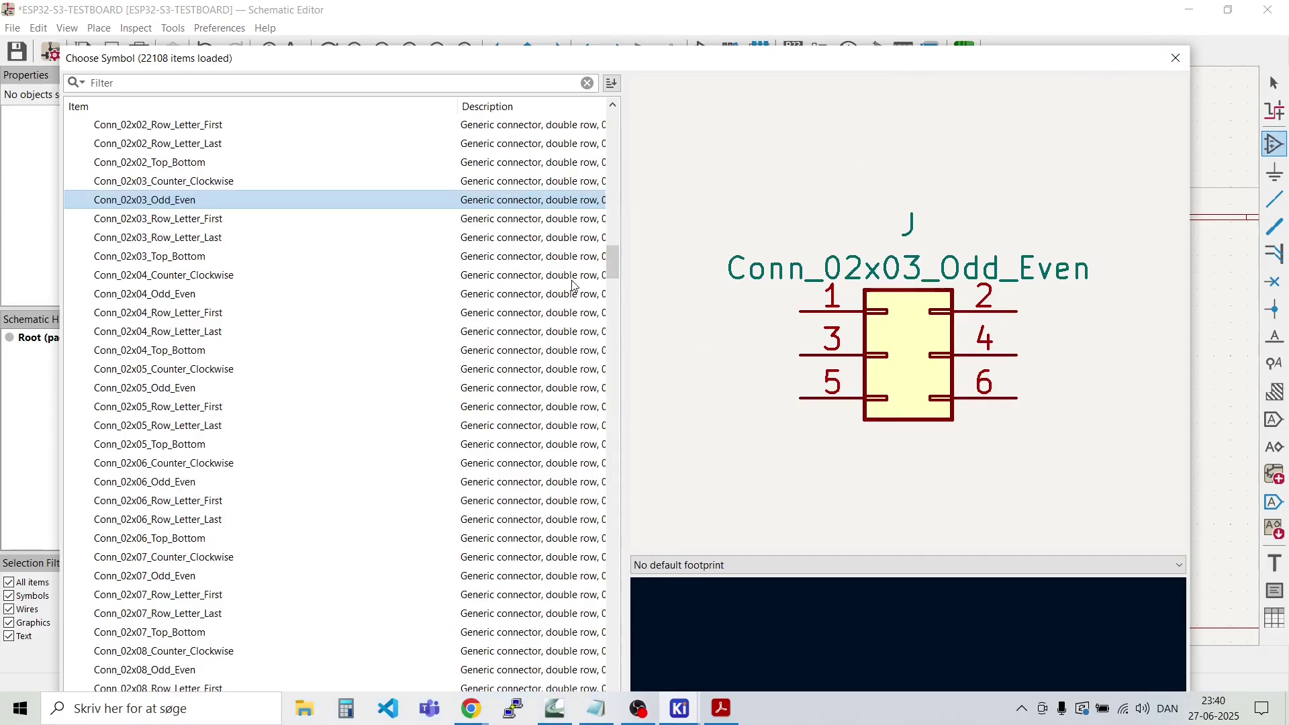
double_click(195, 210)
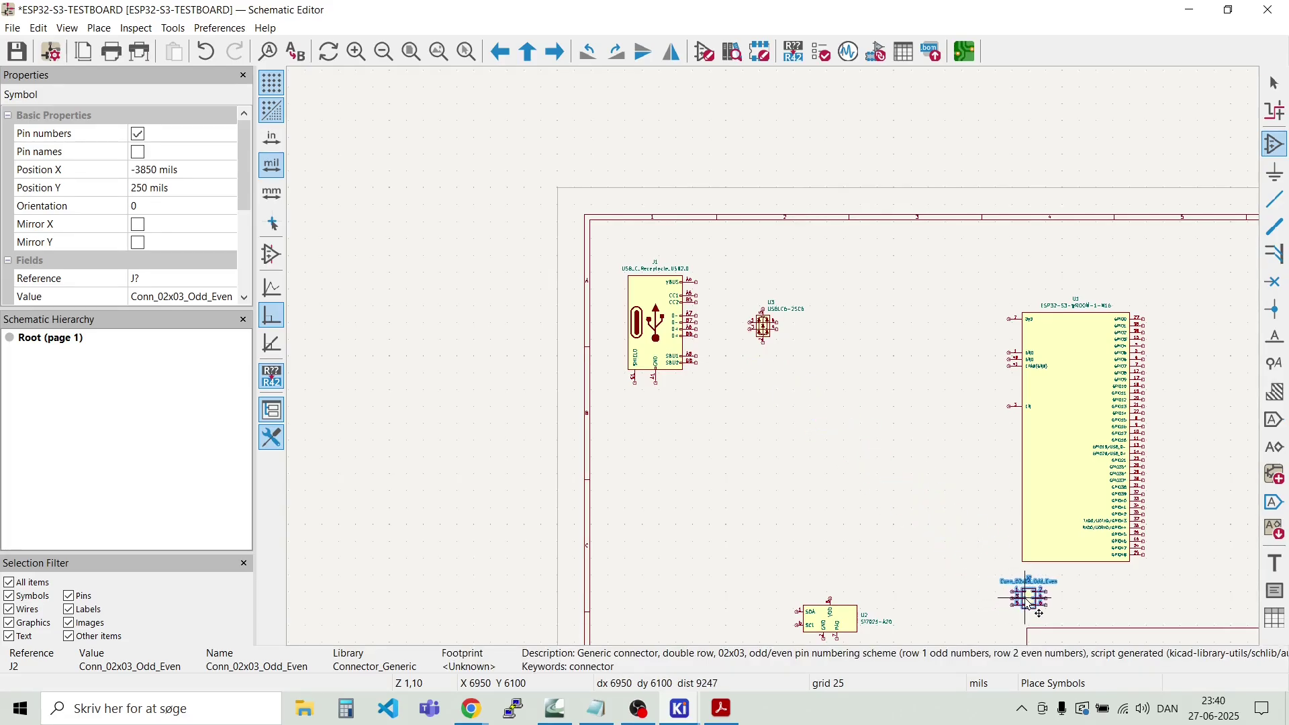
click(1027, 600)
Step: Place the Connector_Generic library's Conn_02x05_Odd_Even above the Si7021-A20 sensor, at X 3850, Y 4500 mils
click(1068, 447)
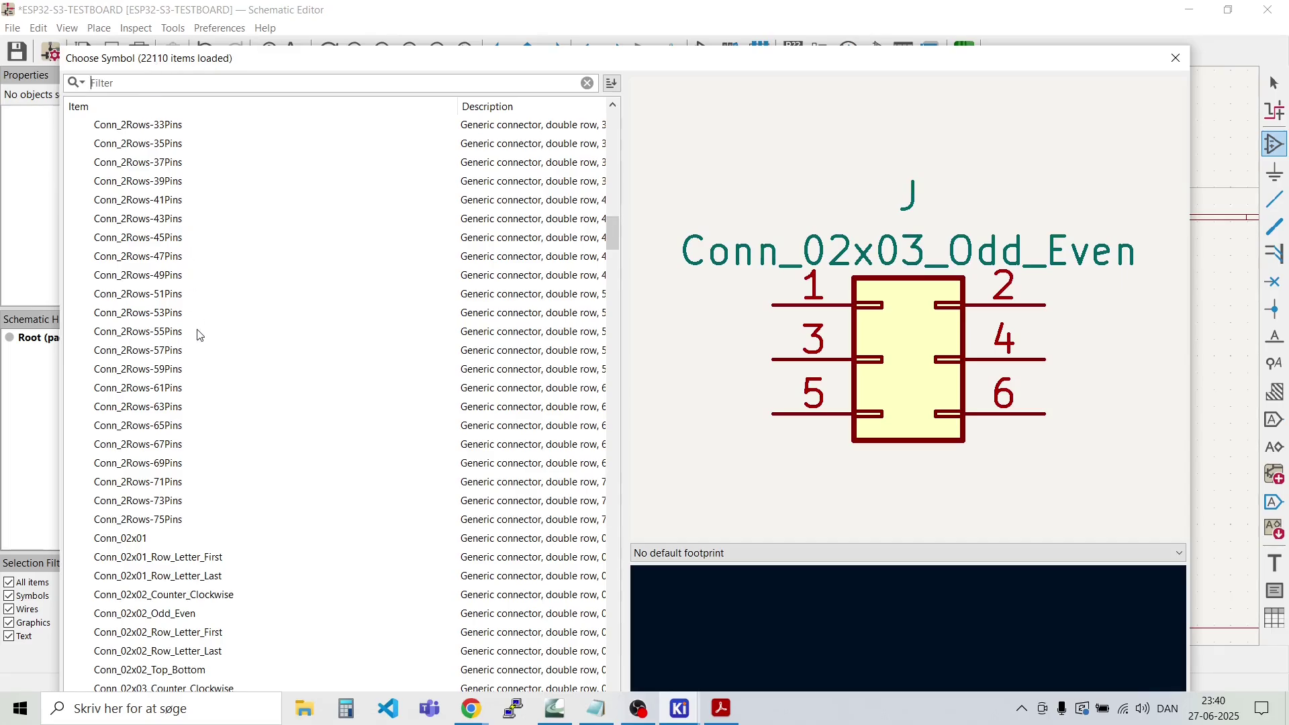
scroll(200, 334, down, 10)
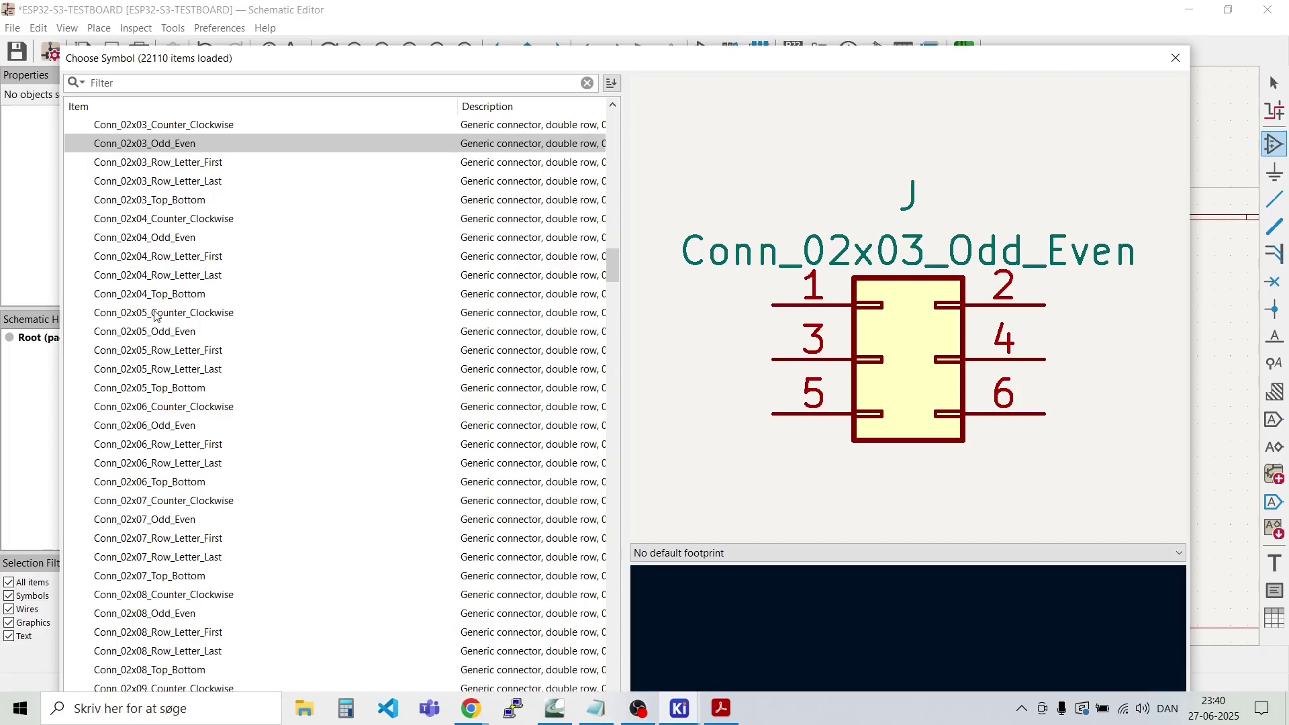
click(149, 240)
click(192, 314)
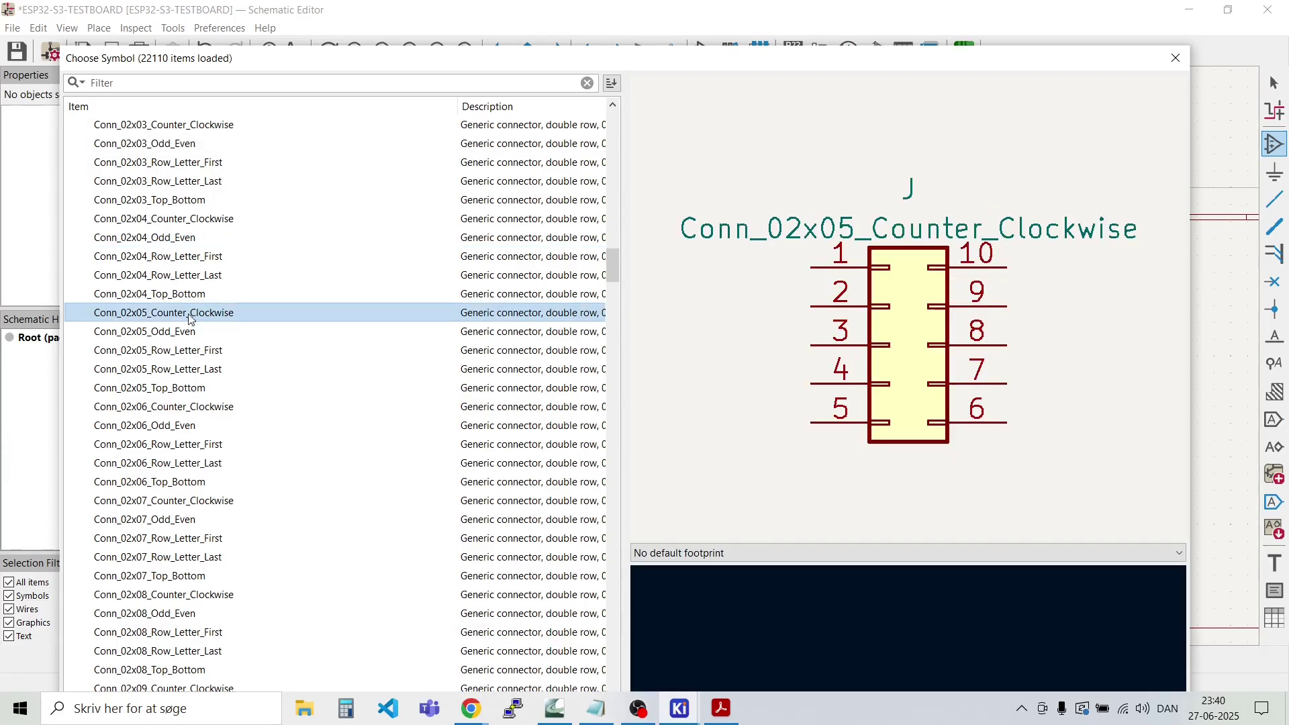
click(193, 331)
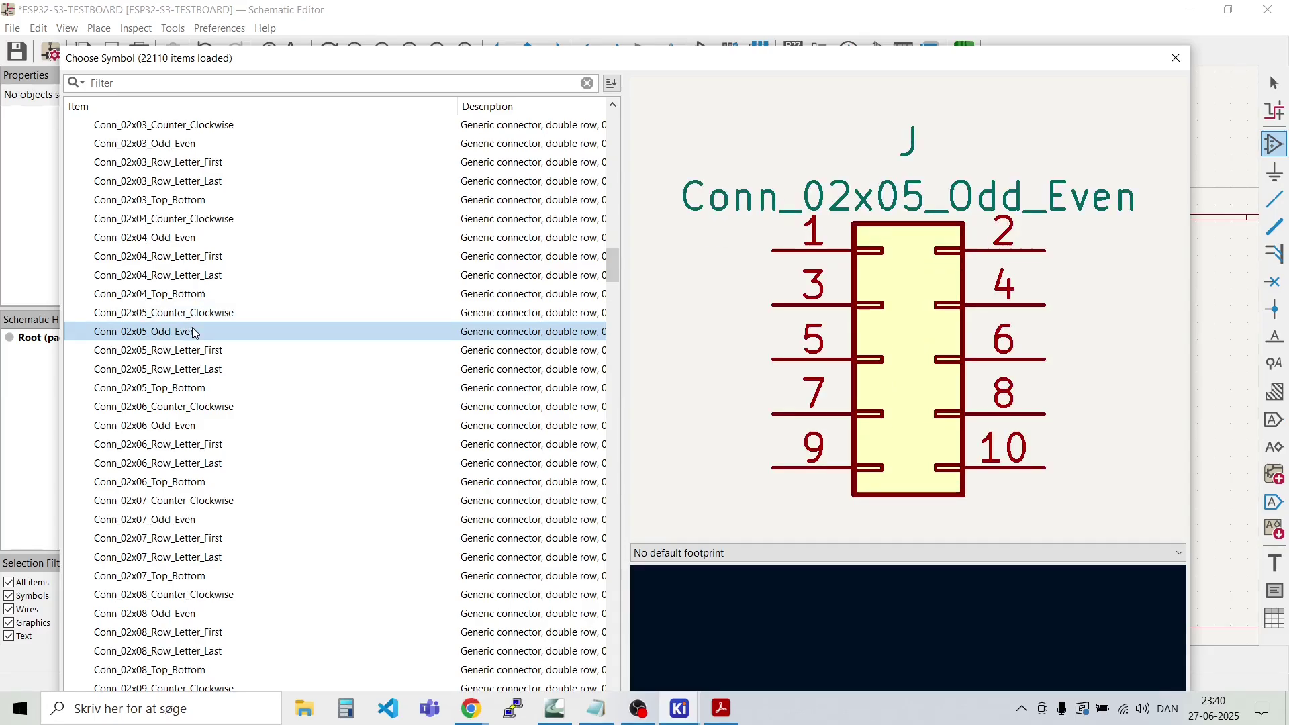
double_click(193, 331)
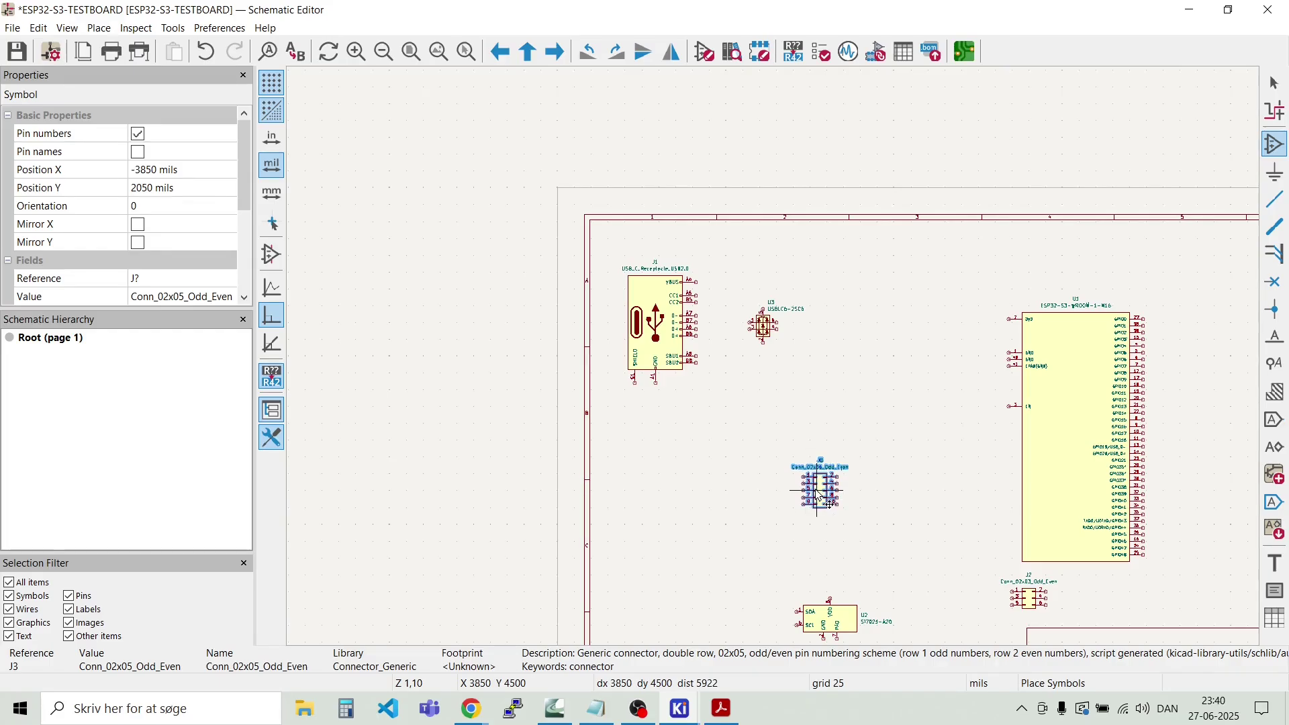
click(820, 497)
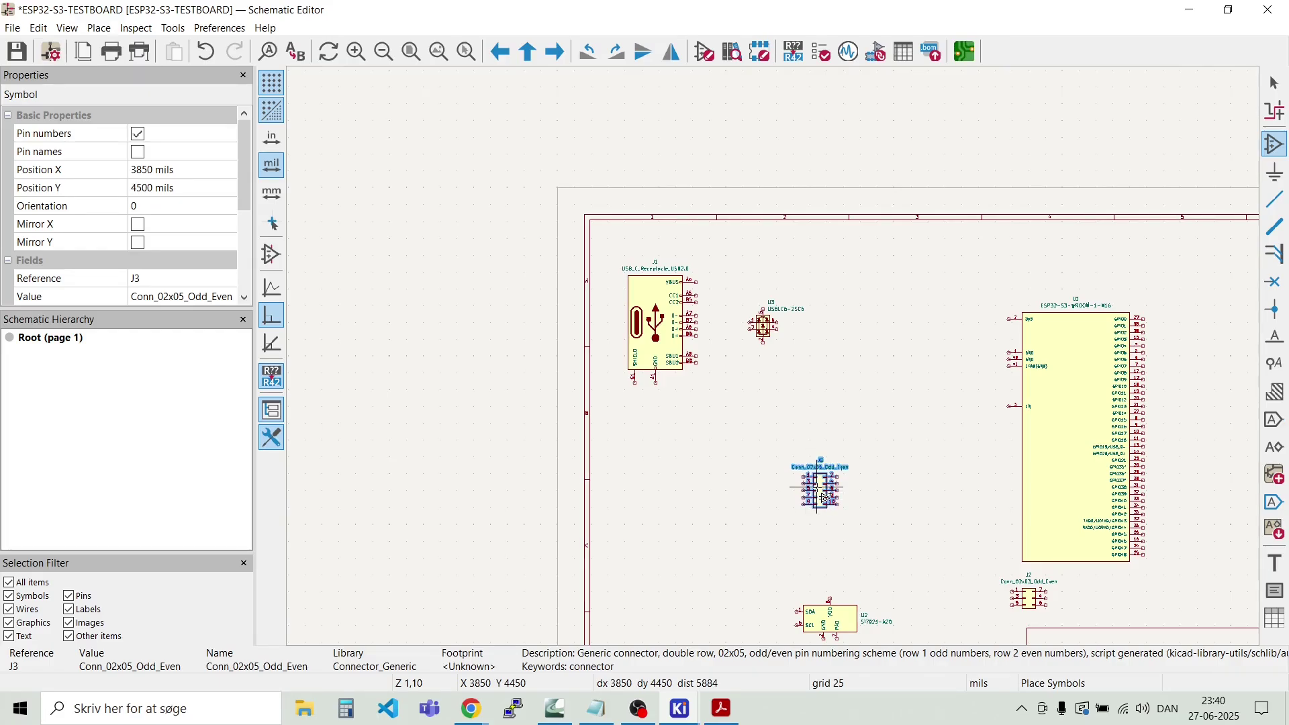
key(Escape)
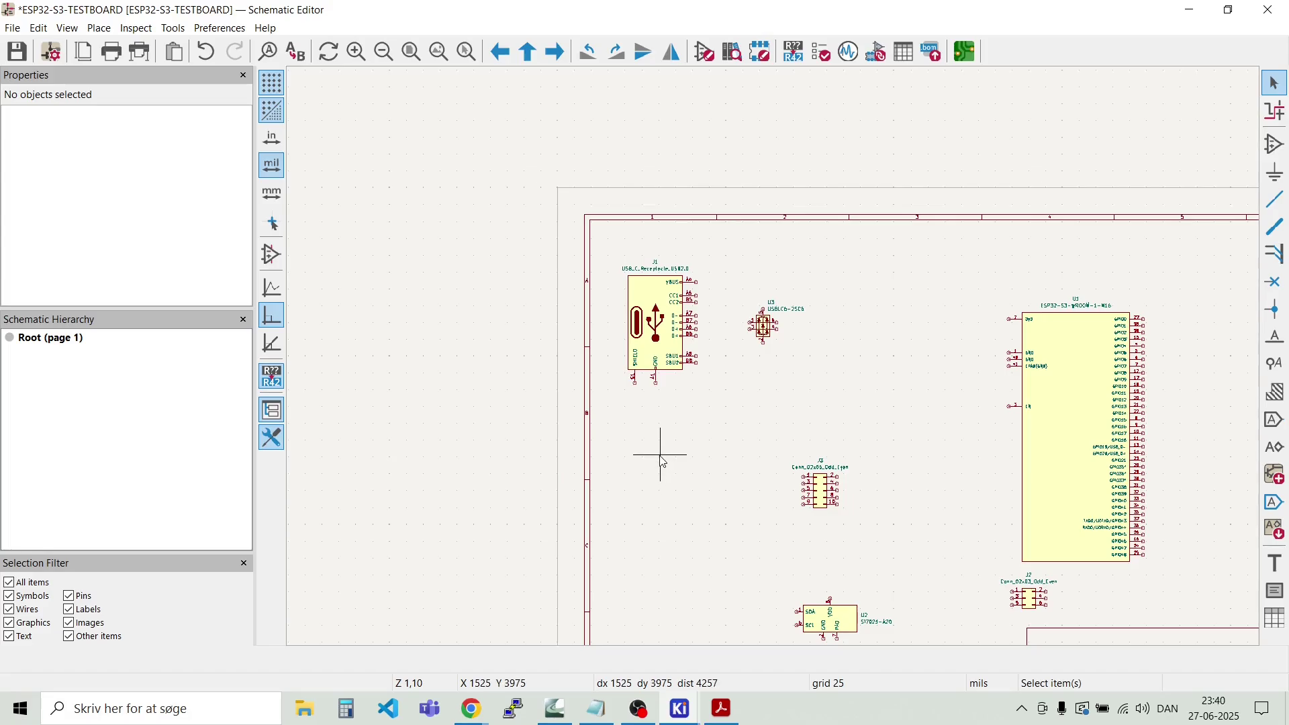
Step: Search for "lm1117" and place the custom library's LM1117-3.3 regulator below the USB-C receptacle, at about X 1950, Y 4400 mils
scroll(663, 461, up, 2)
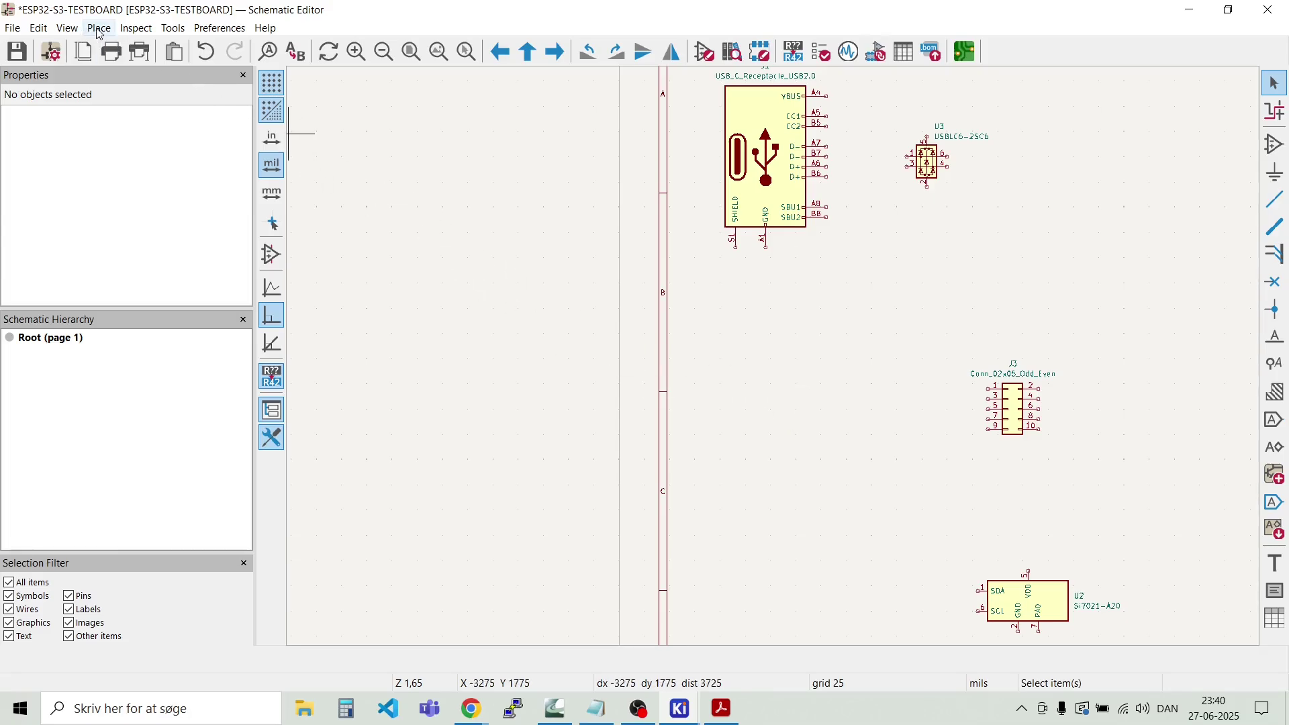
click(99, 28)
click(127, 46)
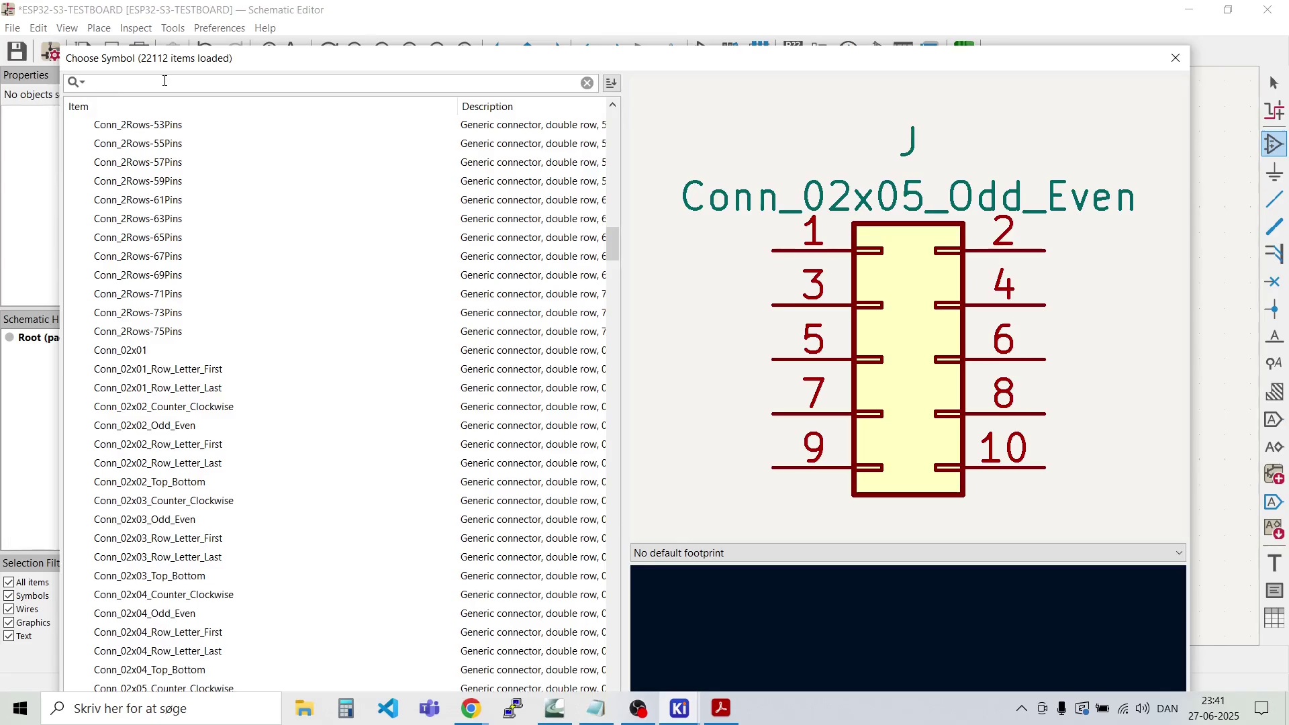
text(lm1117)
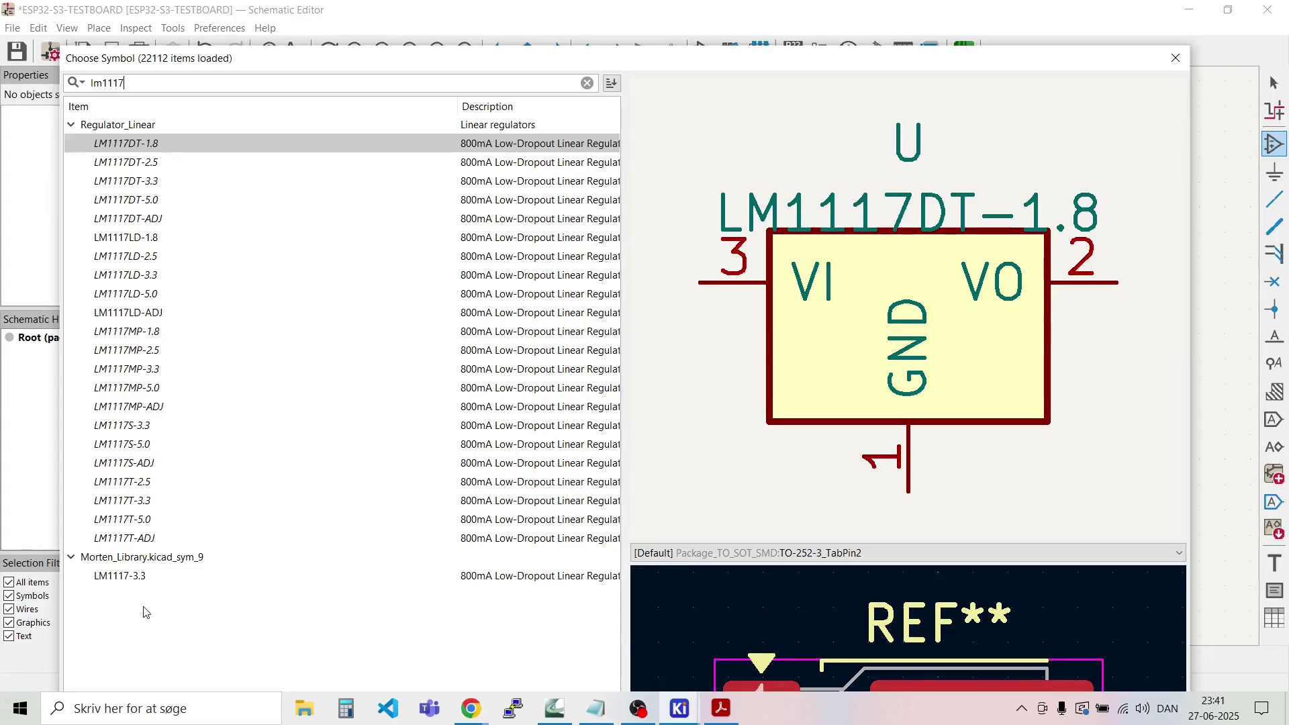
double_click(131, 575)
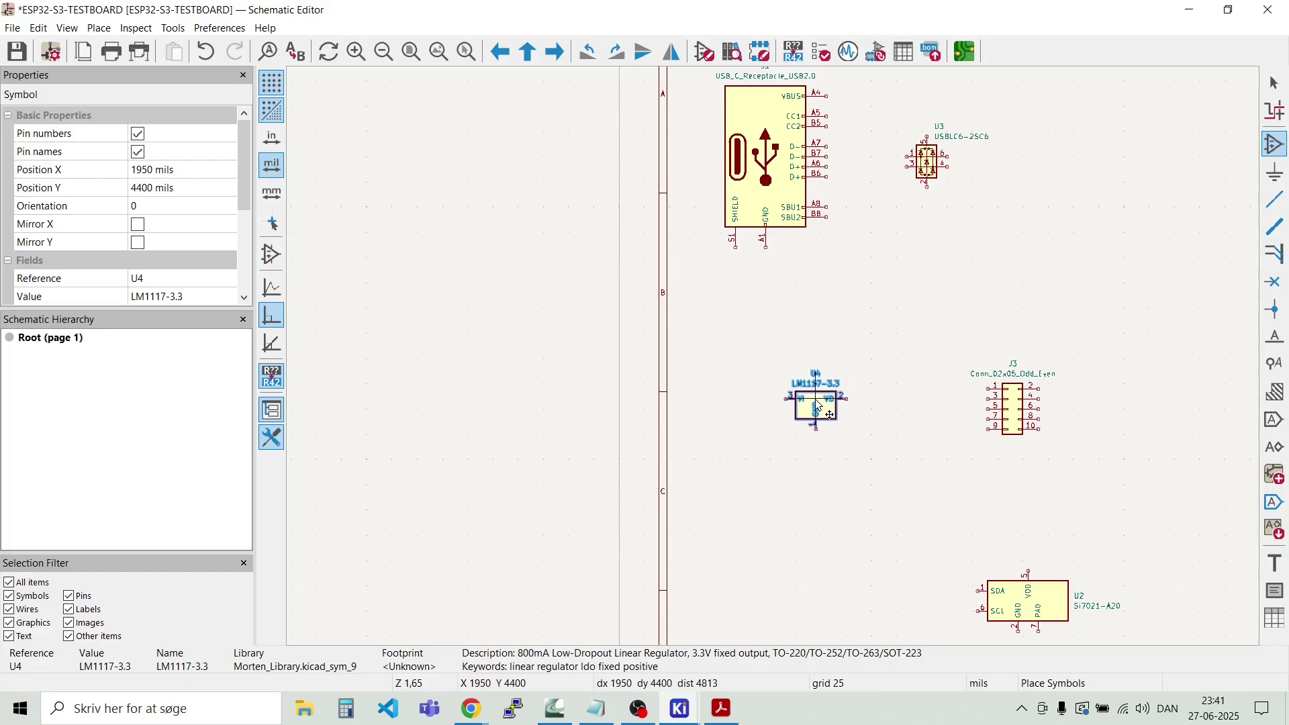
click(818, 405)
key(Escape)
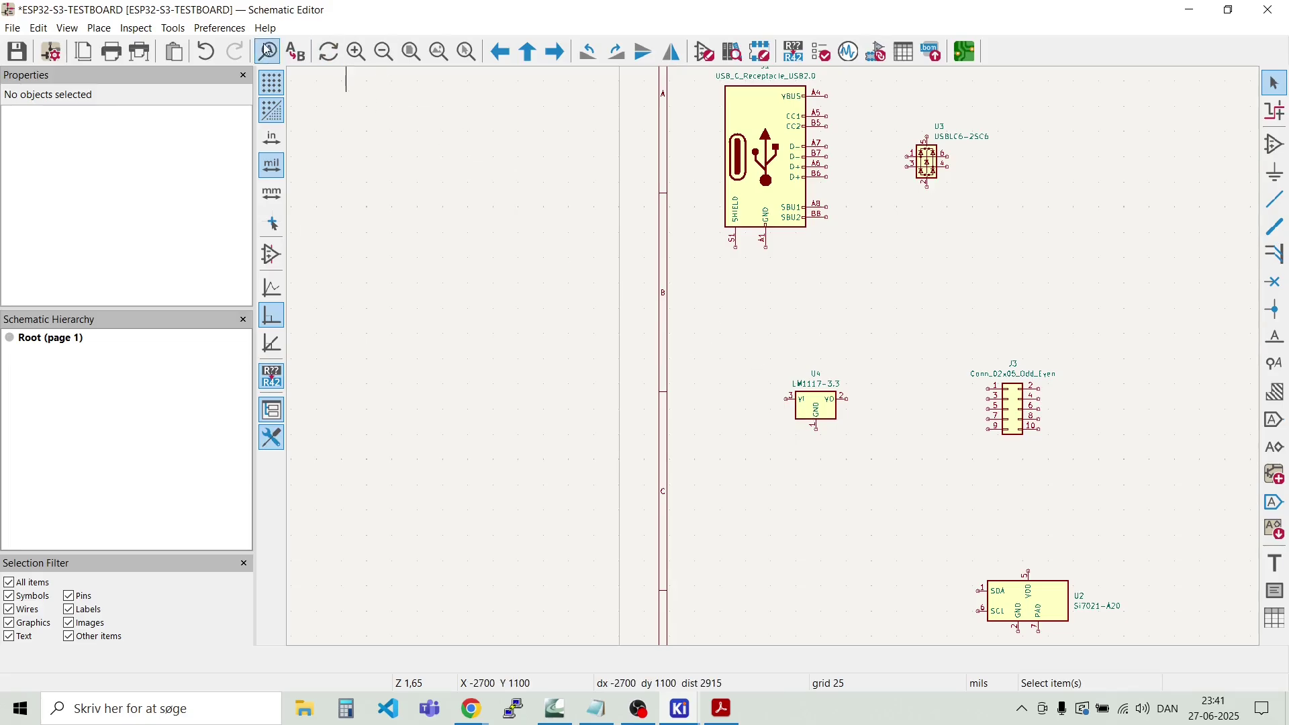
Step: Open the symbol chooser and search for "led rgb"
click(100, 28)
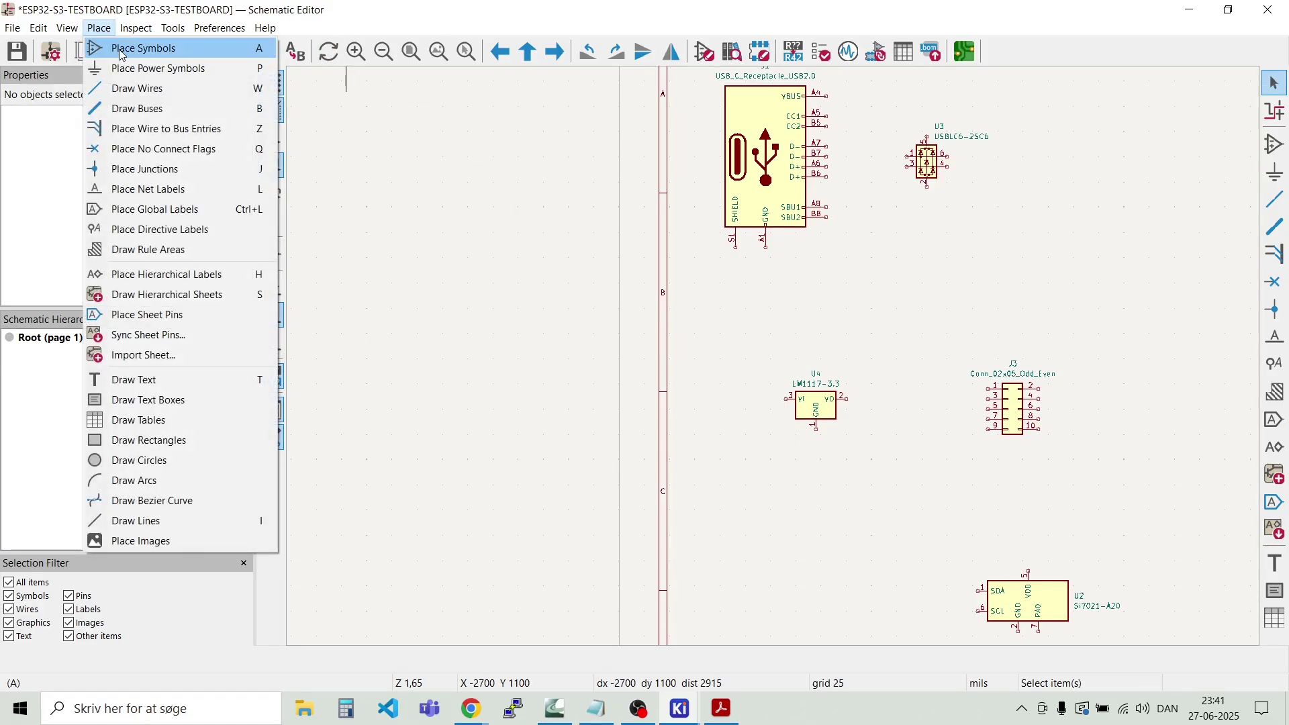
click(121, 47)
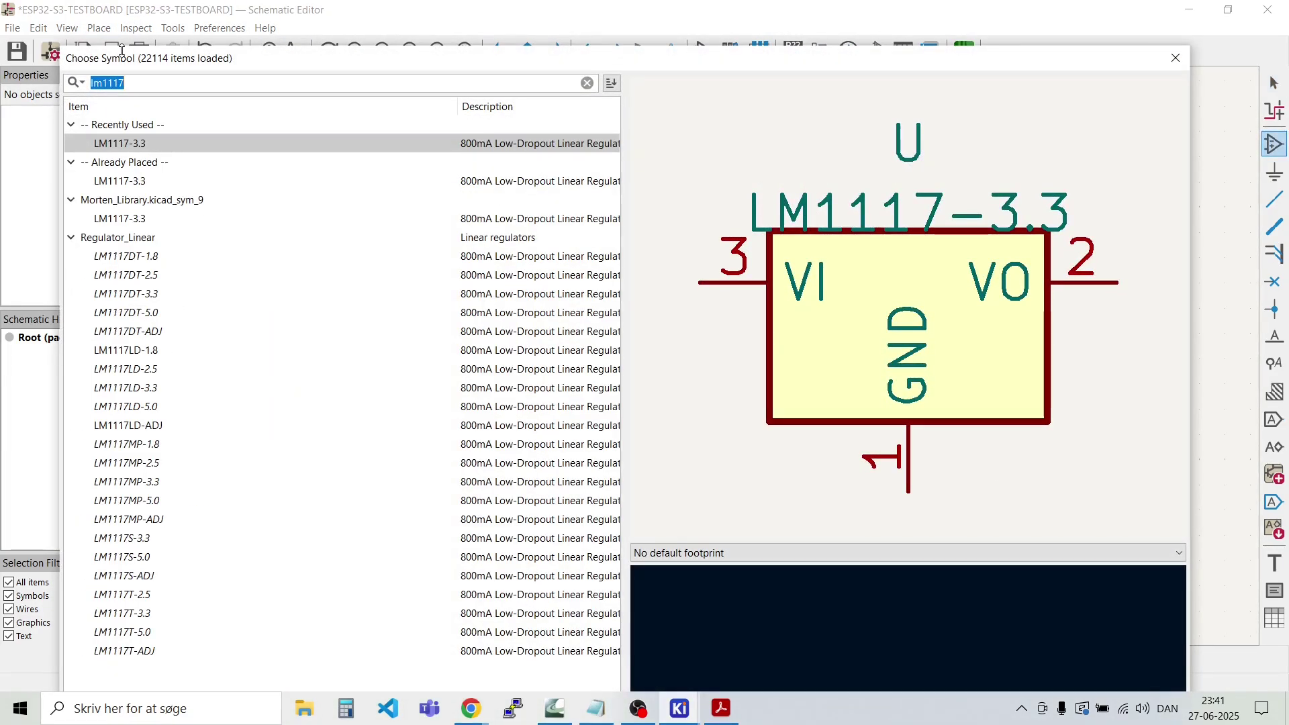
key(BackSpace)
text(led)
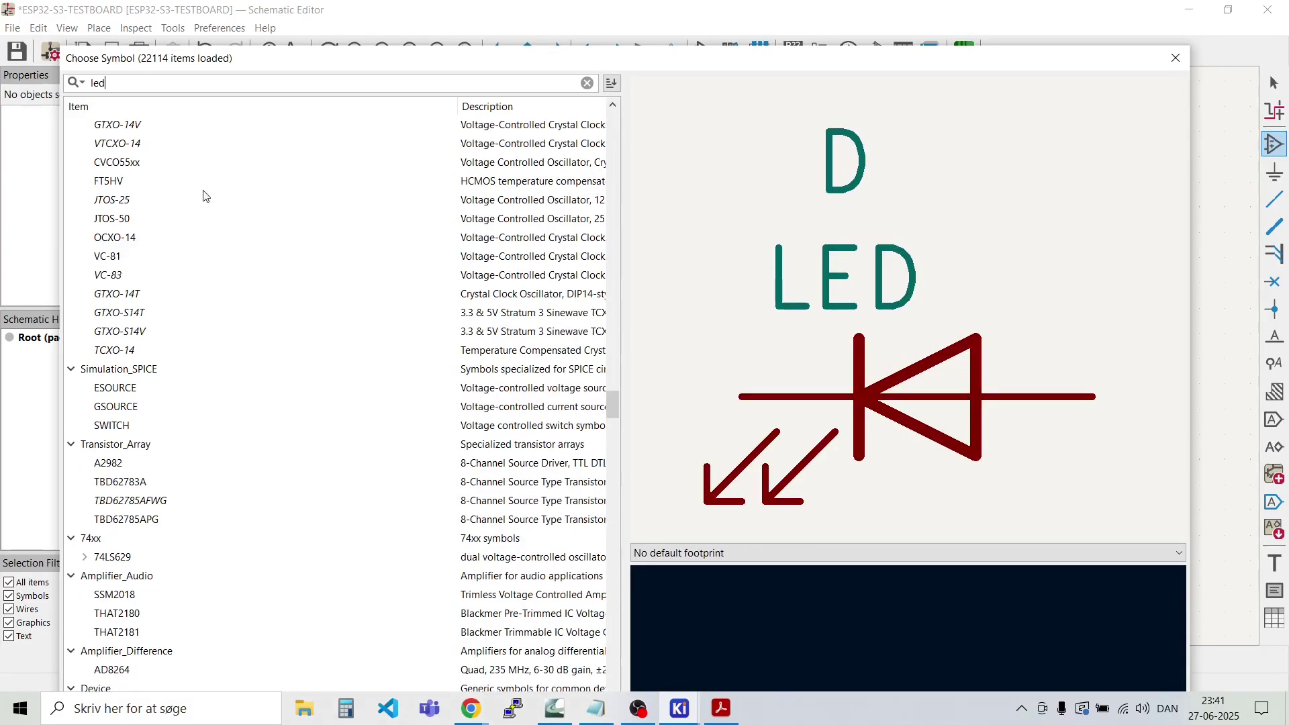
text( rgb)
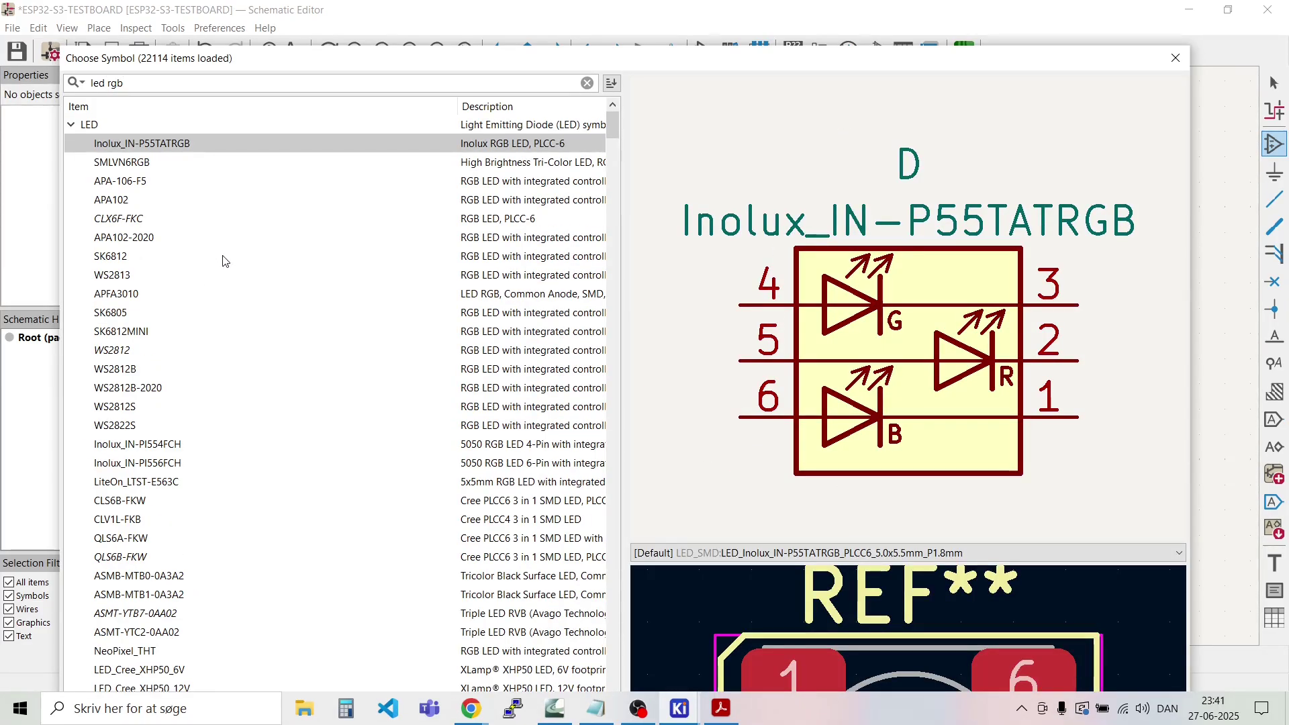
Step: Look through the RGB LED results and collapse the LED, Device and Driver_LED libraries to reach the custom library
scroll(225, 261, down, 15)
scroll(225, 261, down, 20)
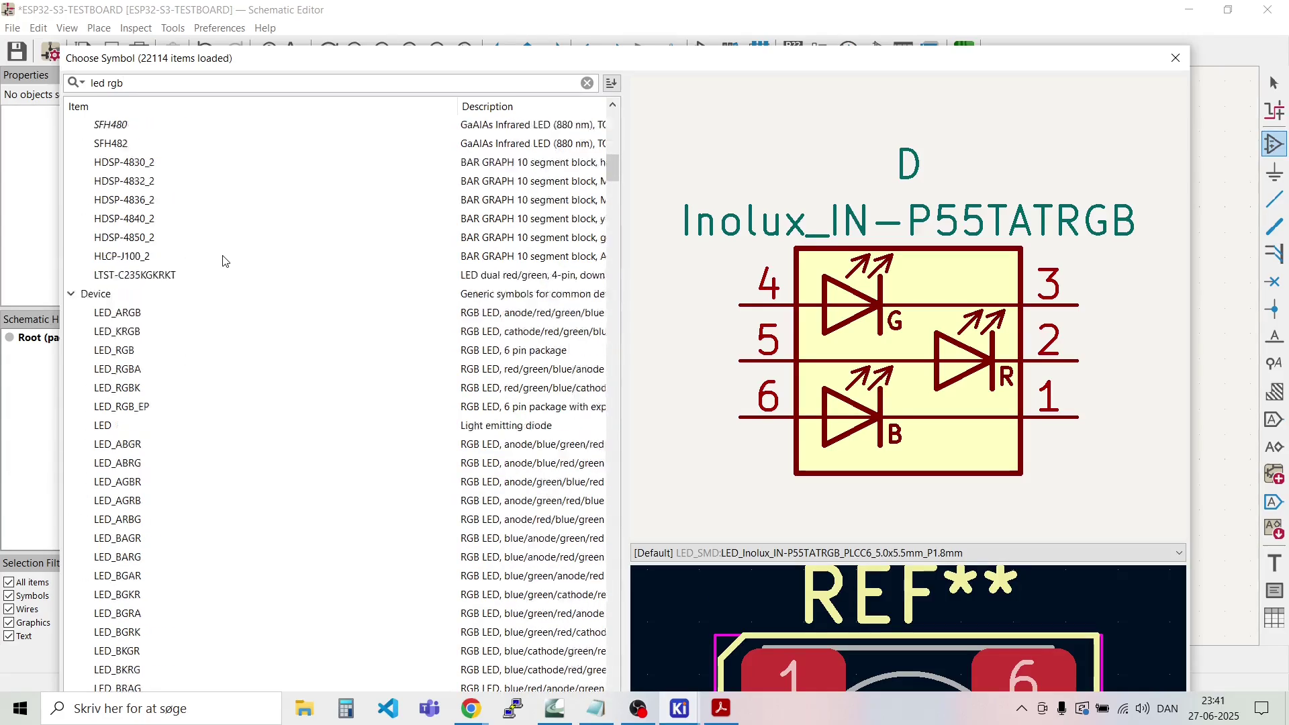
scroll(224, 261, up, 20)
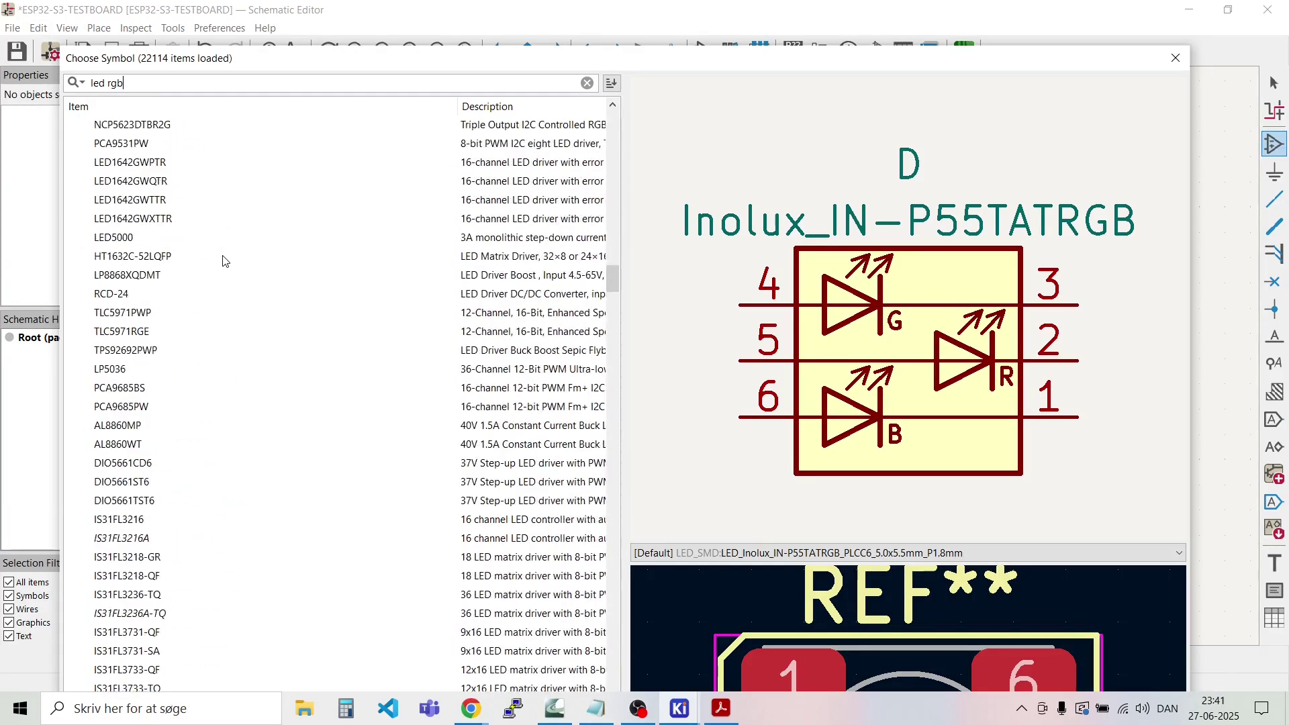
scroll(225, 261, up, 18)
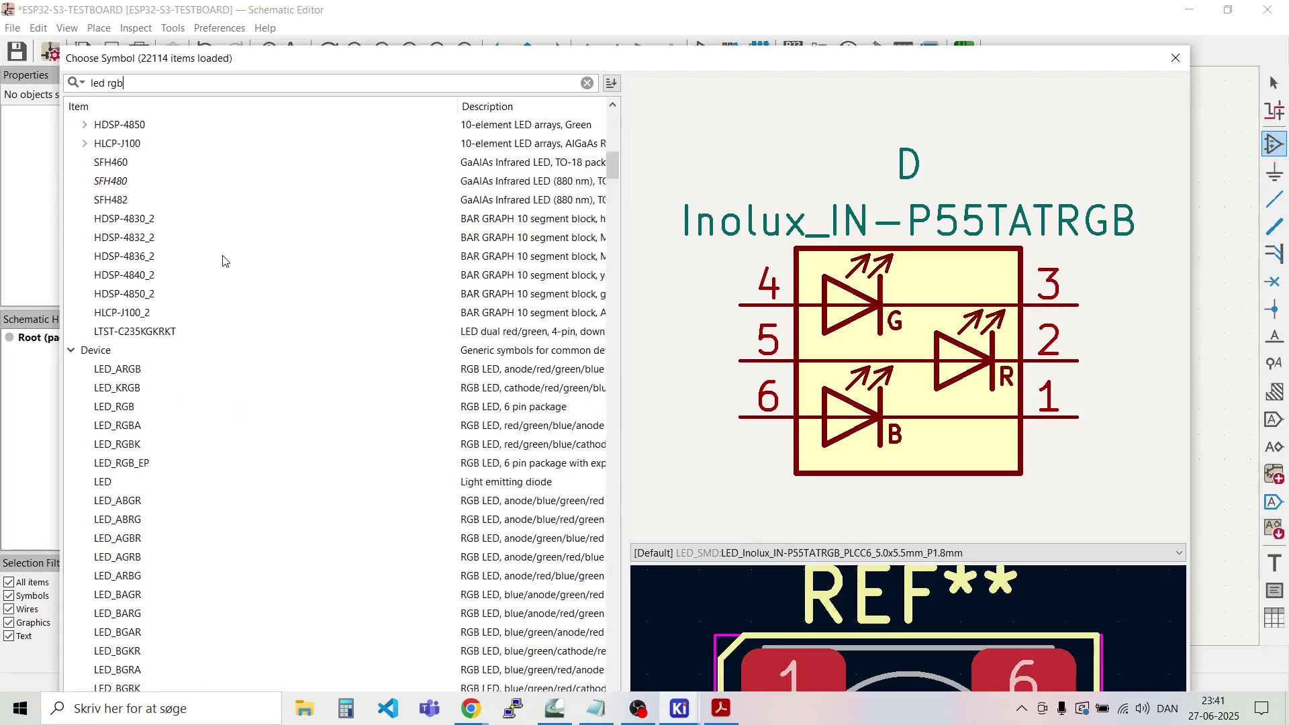
scroll(225, 262, down, 2)
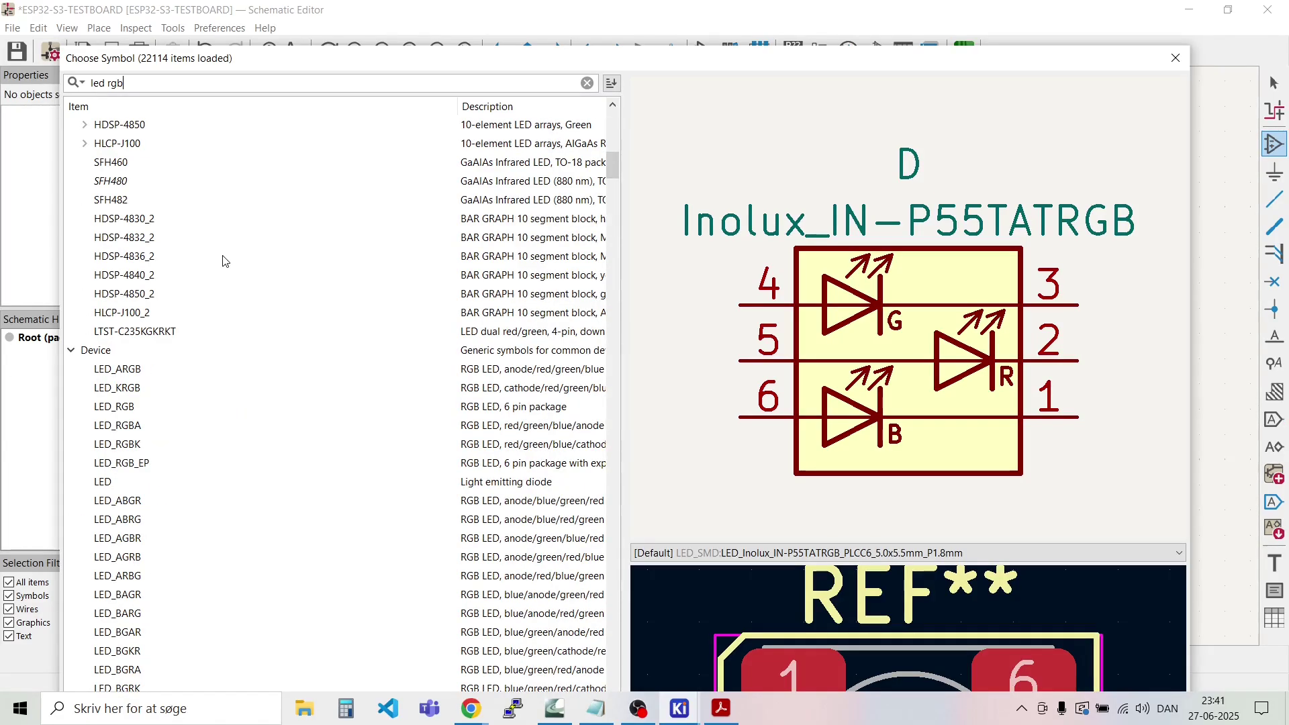
click(71, 350)
scroll(82, 158, up, 15)
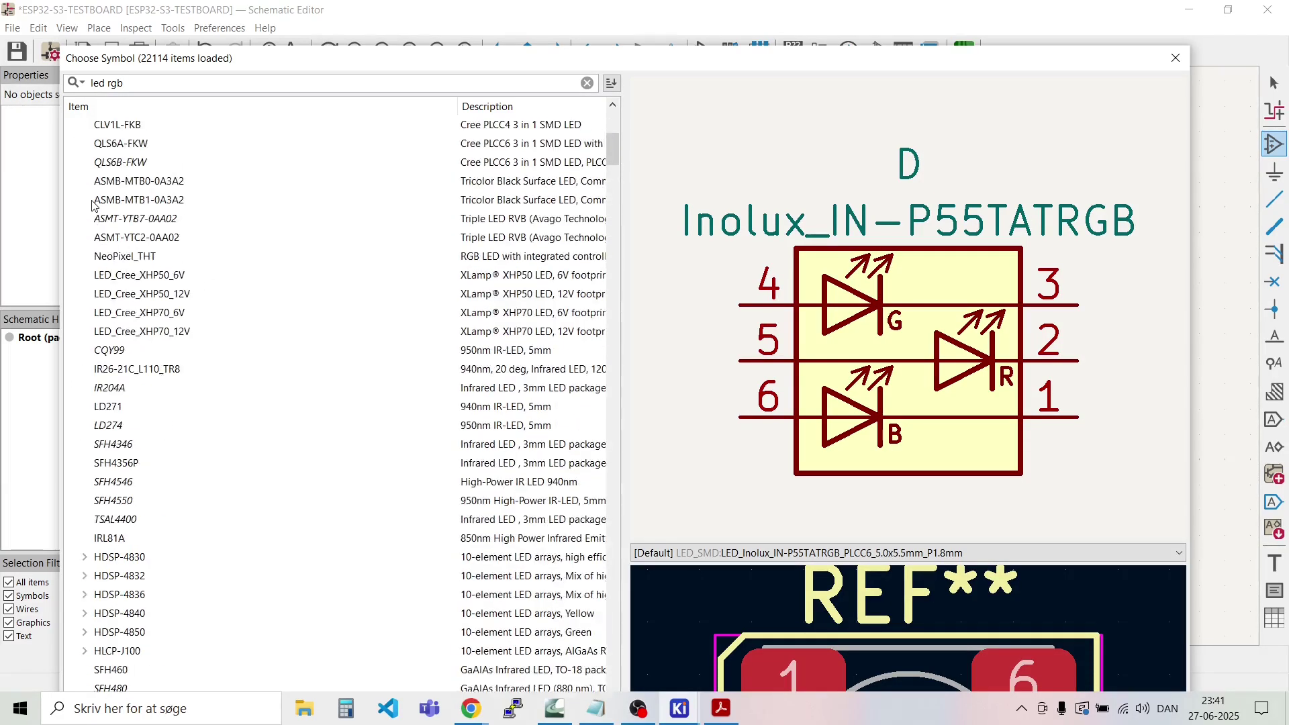
click(71, 124)
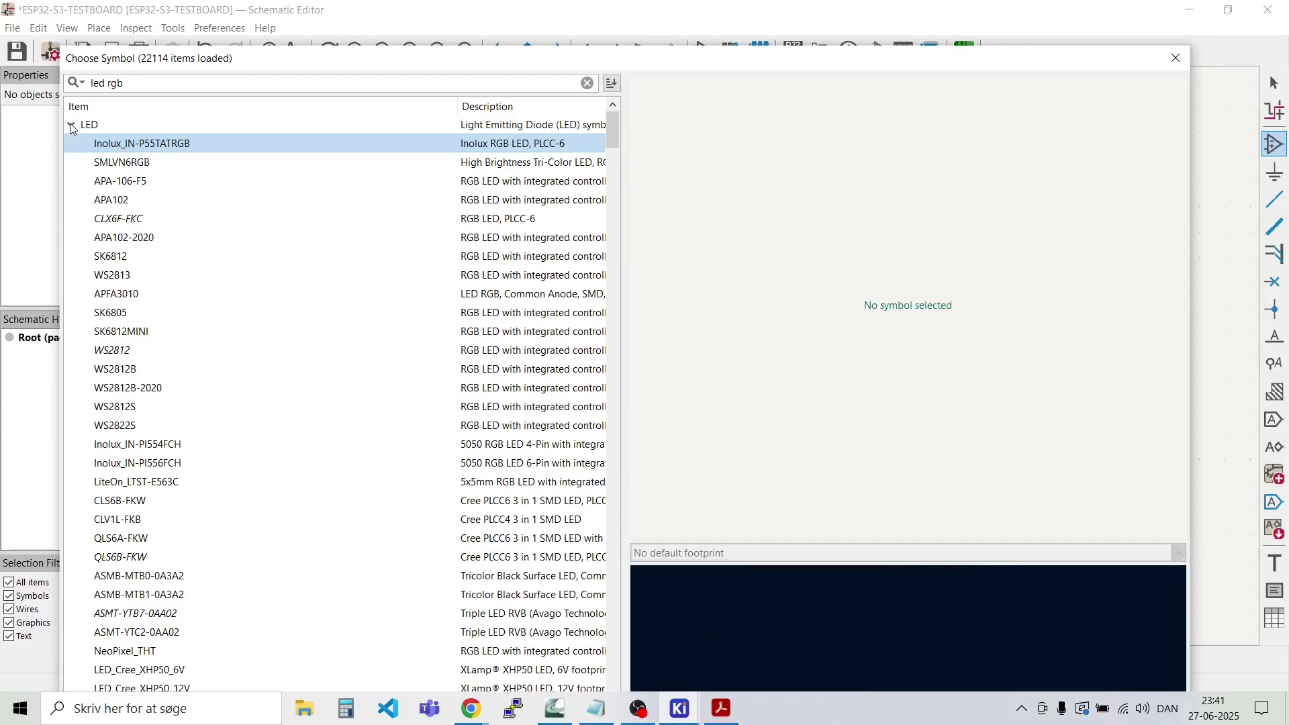
click(71, 161)
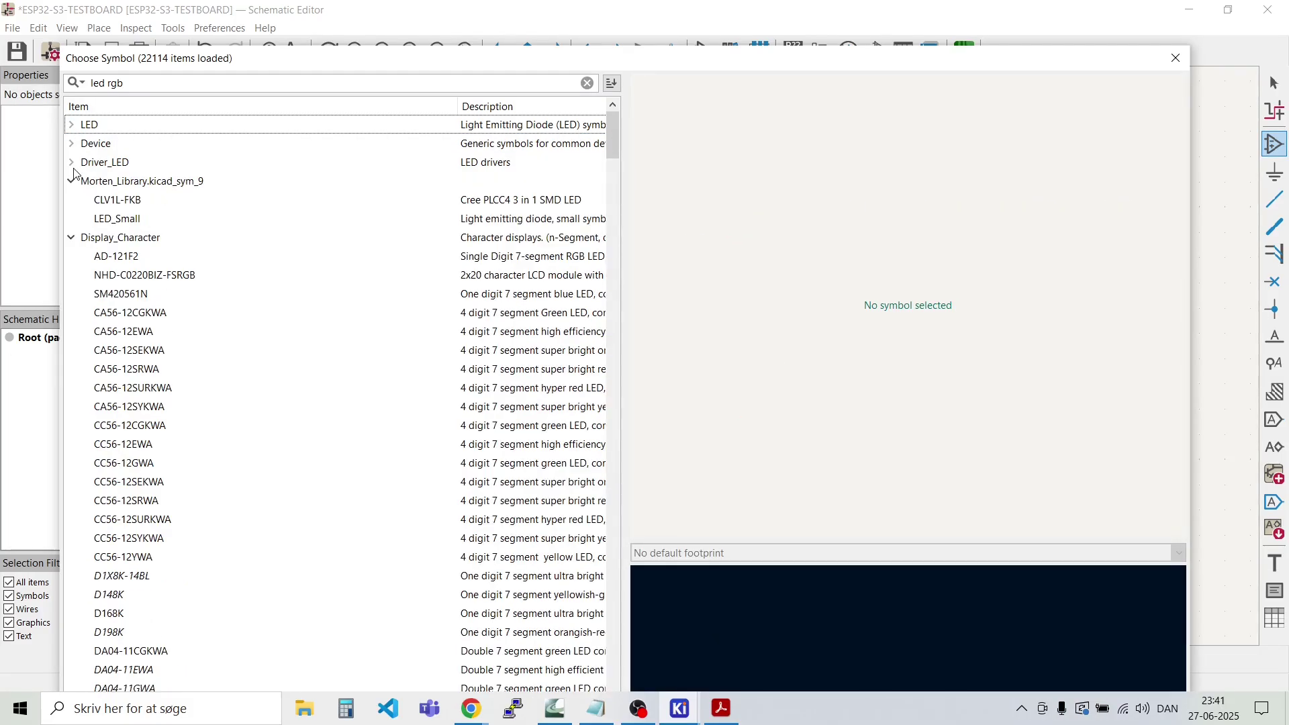
Step: Place the custom library's CLV1L-FKB RGB LED below the LM1117-3.3 regulator, at X 1800, Y 5950 mils
click(125, 201)
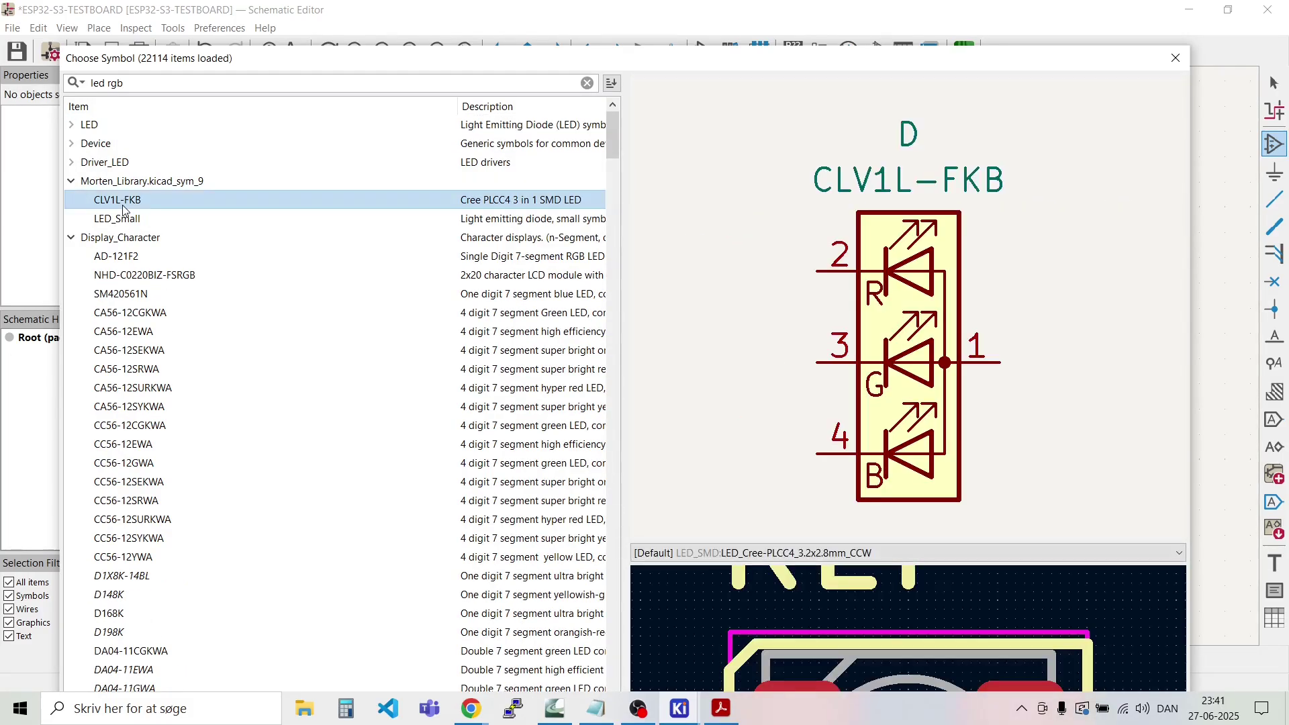
double_click(125, 209)
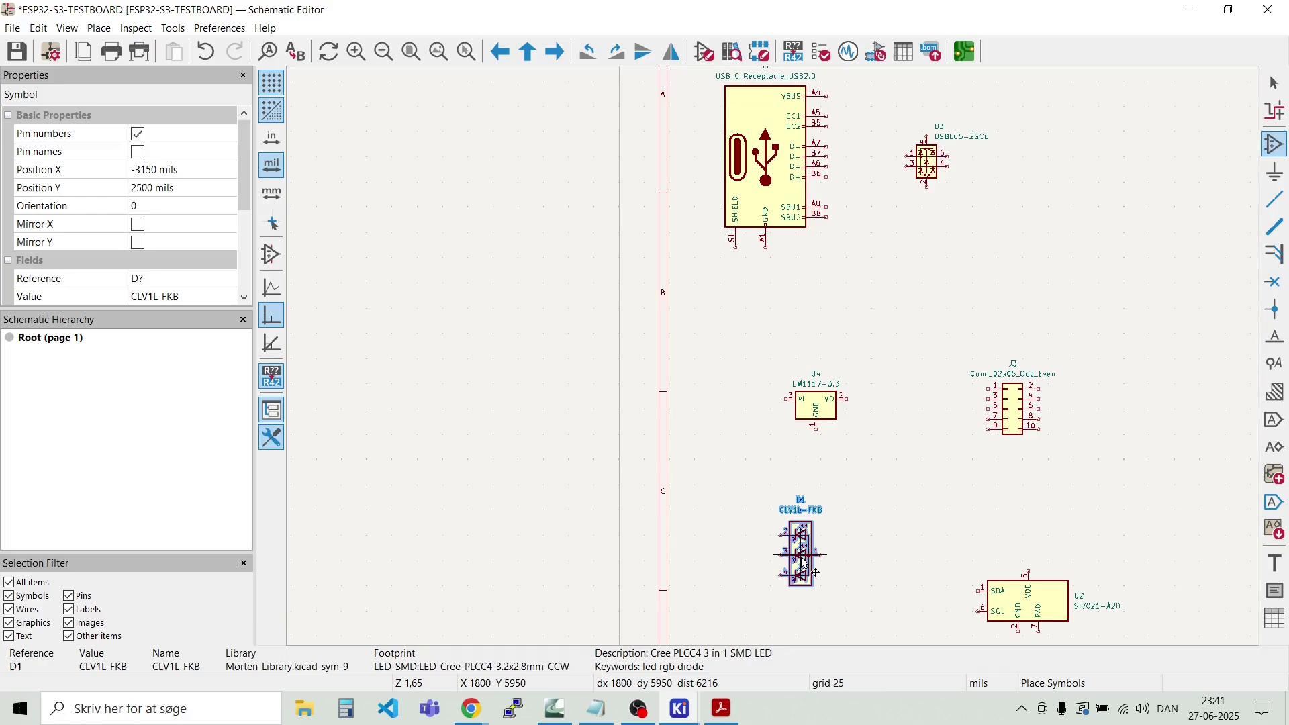
click(815, 572)
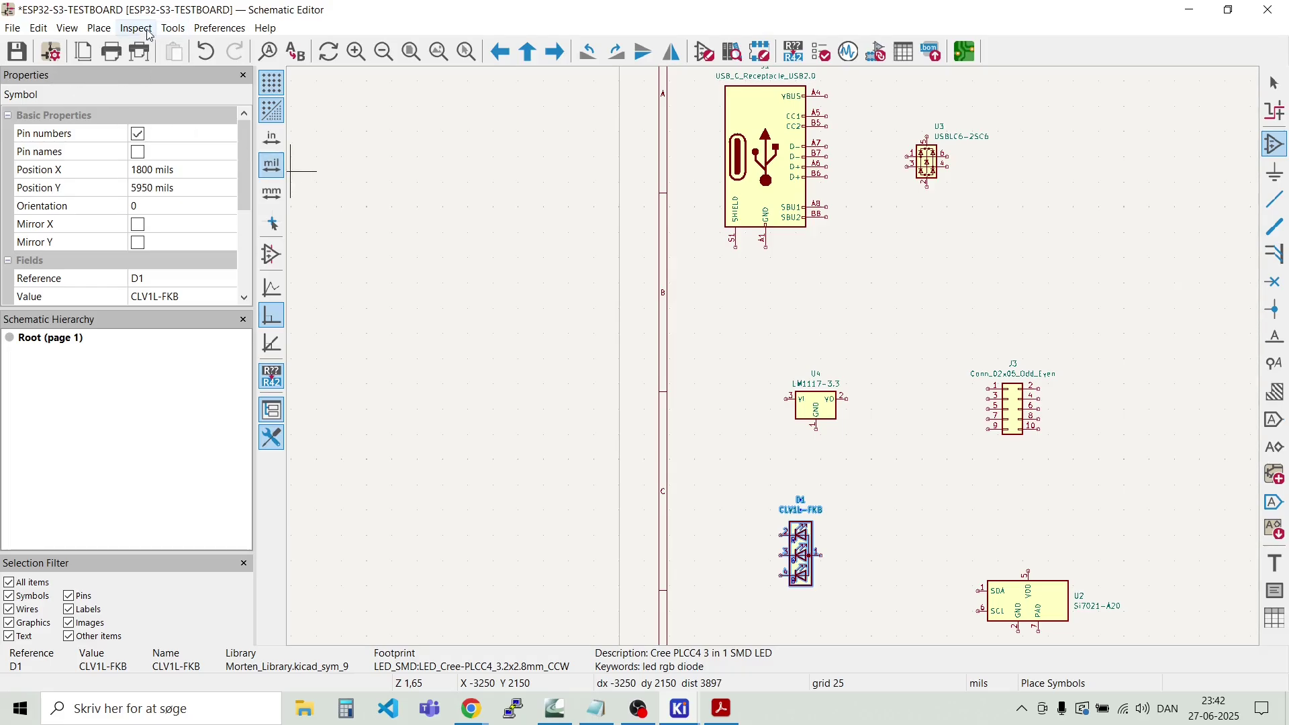
Step: Choose LED_Small from the custom library for placement, collapsing the LED, Device and Driver_LED results above it
click(103, 30)
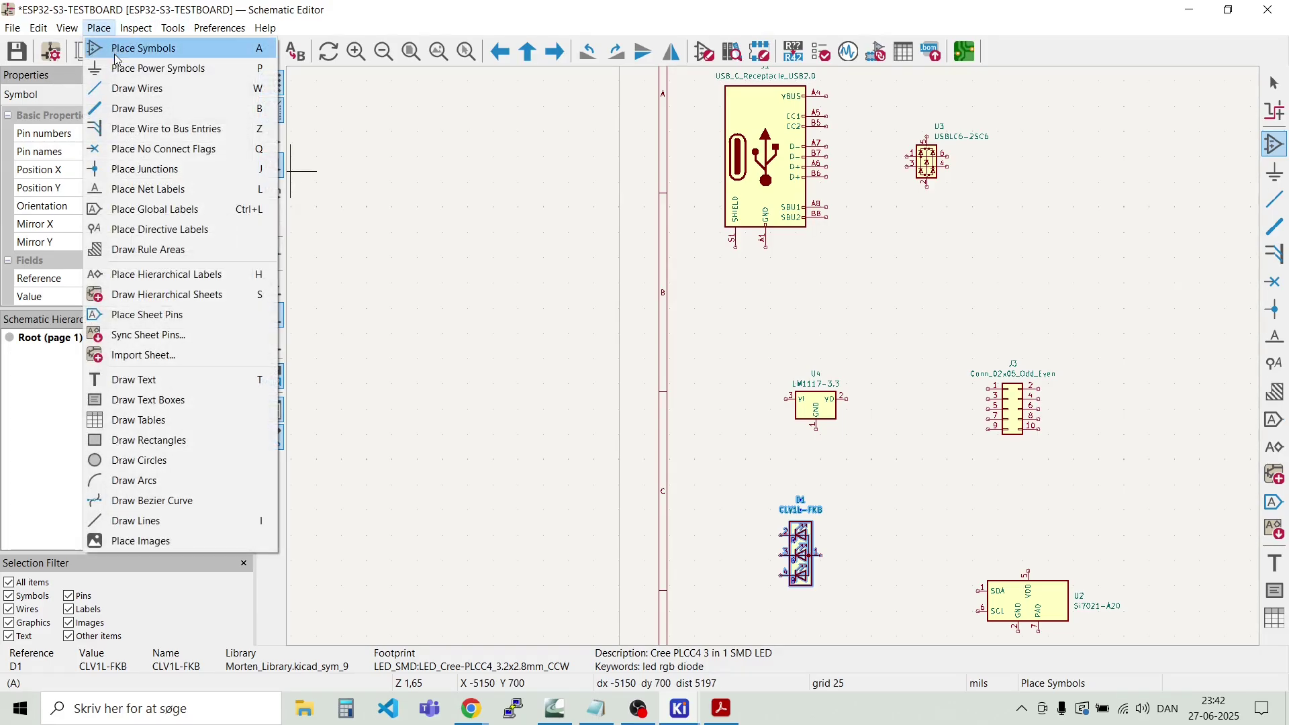
click(121, 48)
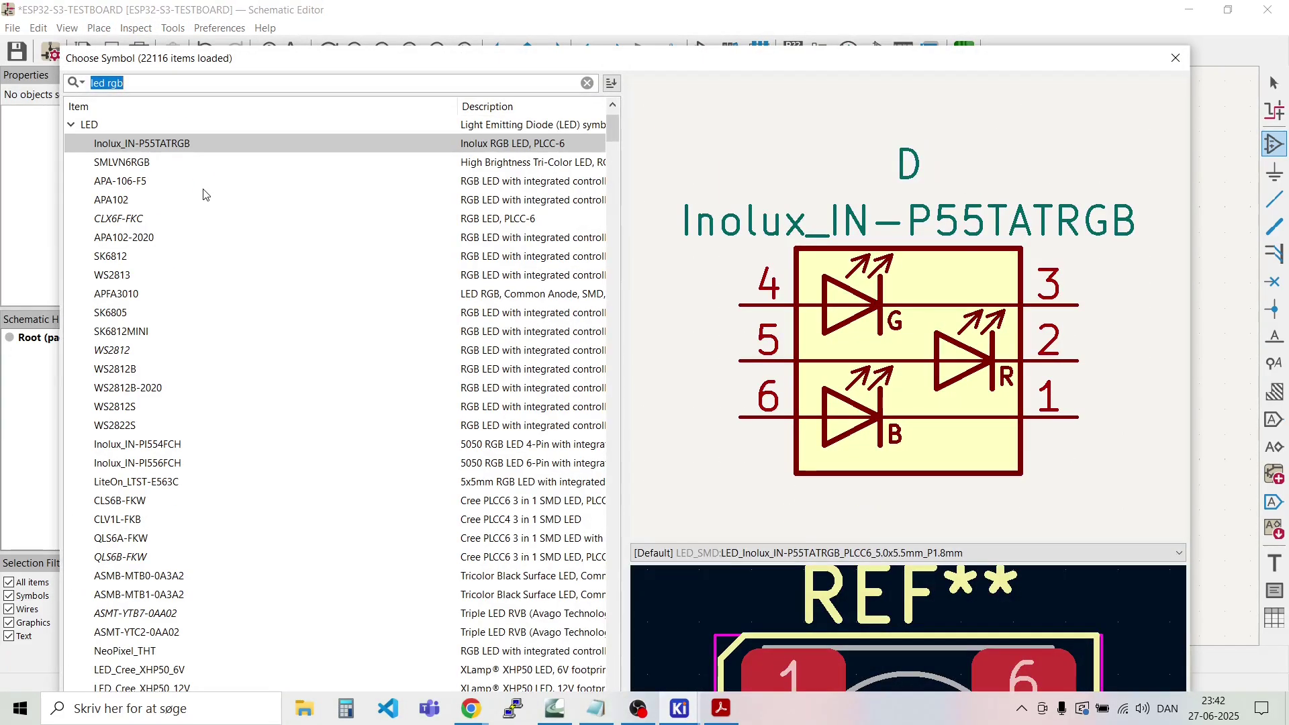
click(76, 126)
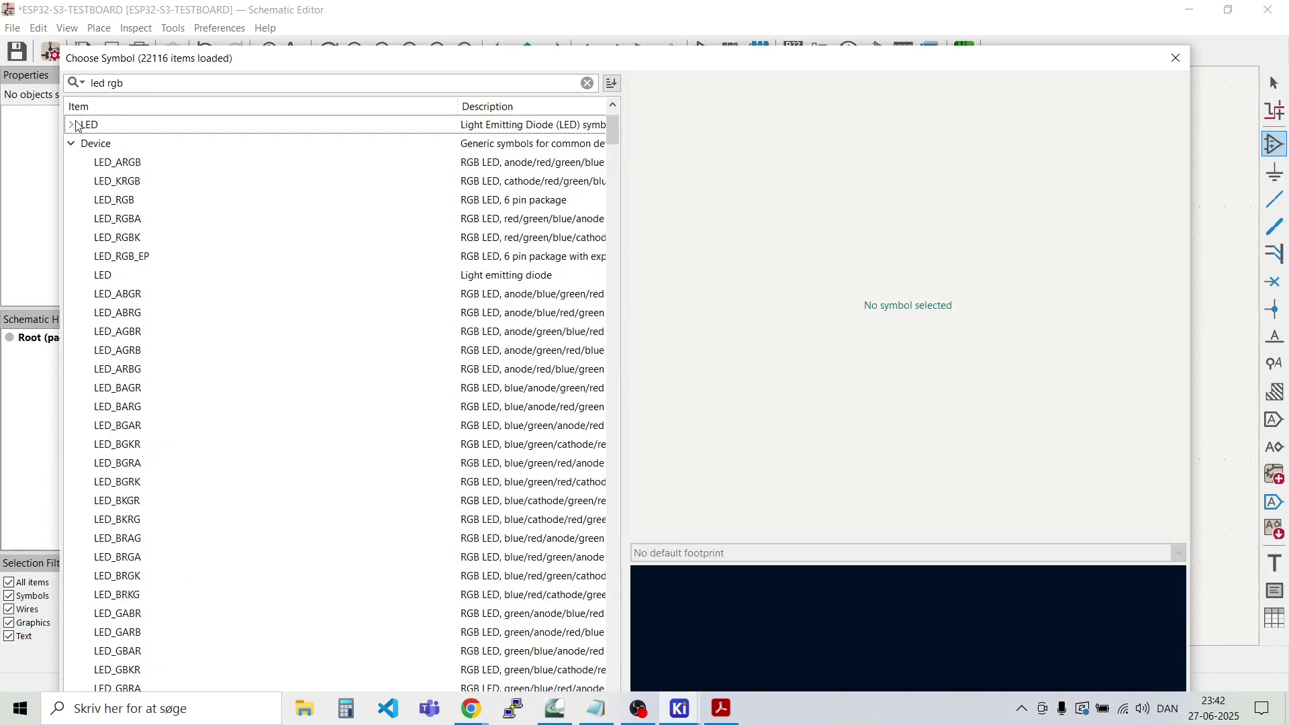
click(72, 144)
click(71, 163)
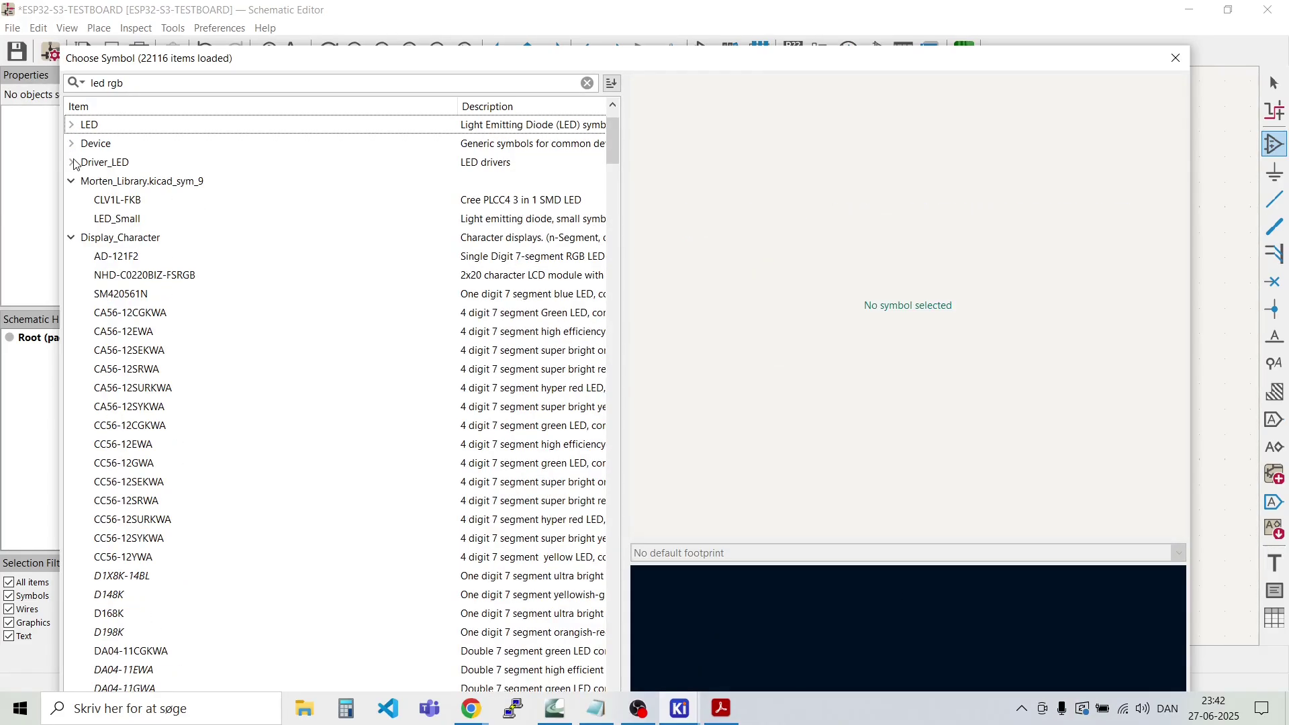
double_click(119, 219)
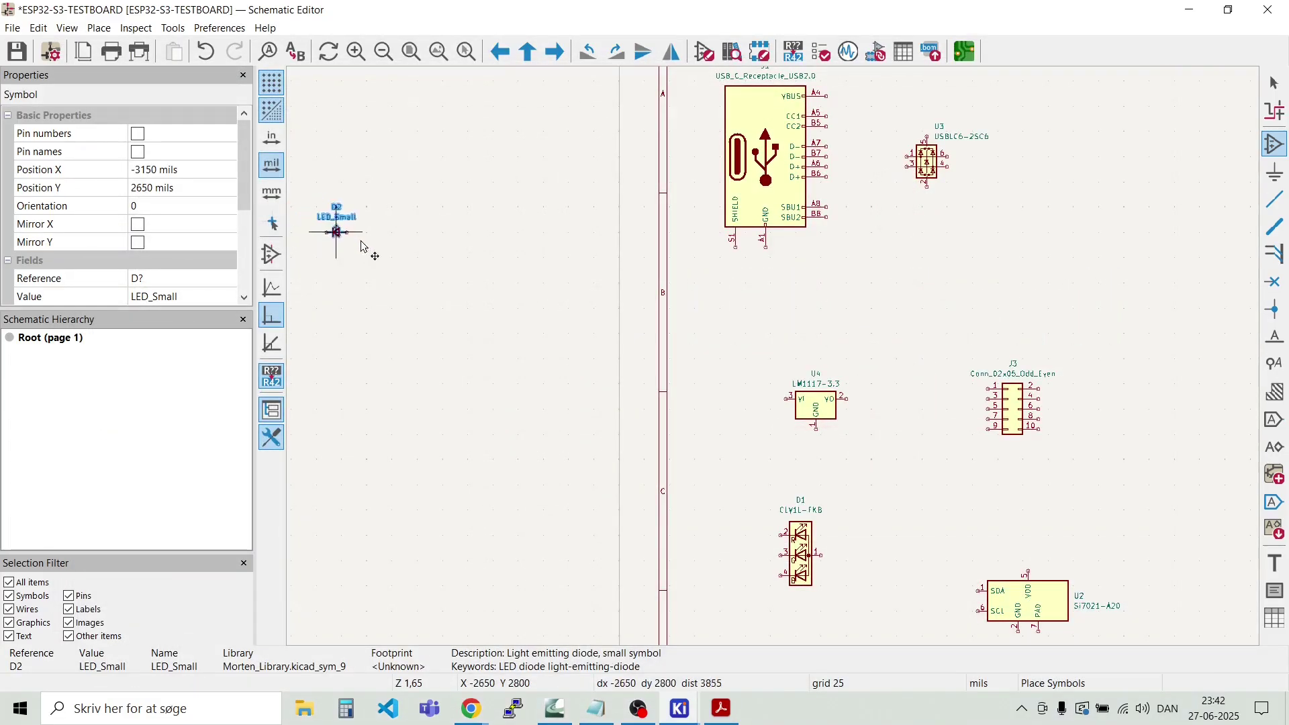
Step: Rotate the LED_Small symbol to 90 degrees and place it beside the LM1117-3.3 output, at X 2450, Y 4600 mils
scroll(882, 435, up, 5)
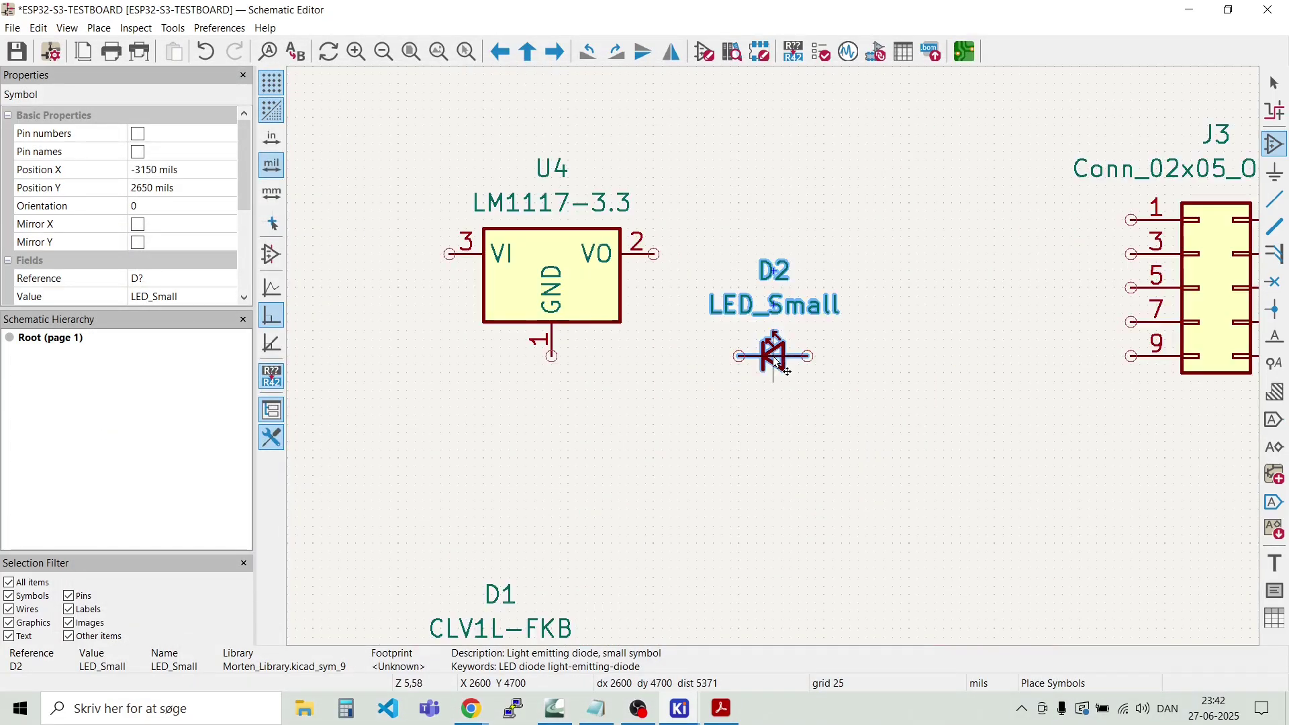
key(r)
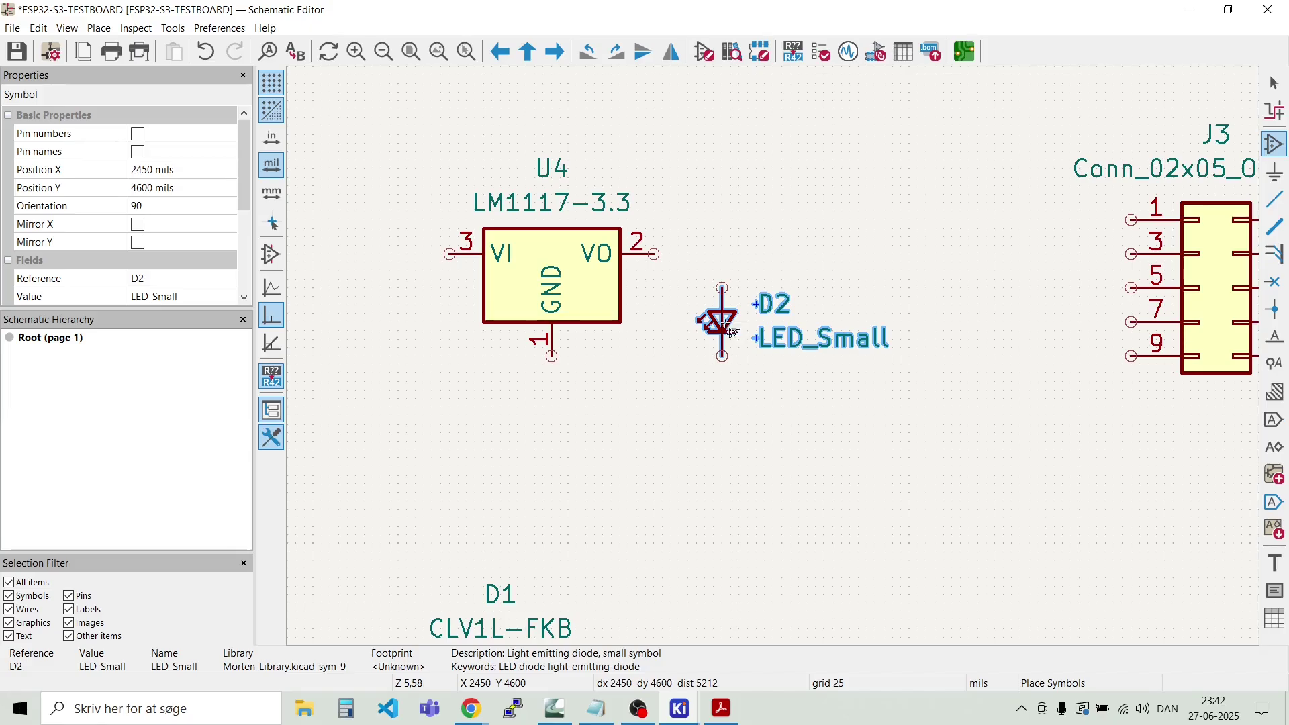
click(730, 329)
key(Escape)
Step: Clear the "led rgb" filter in the symbol chooser and choose Conn_01x04 from the custom library
scroll(720, 492, down, 7)
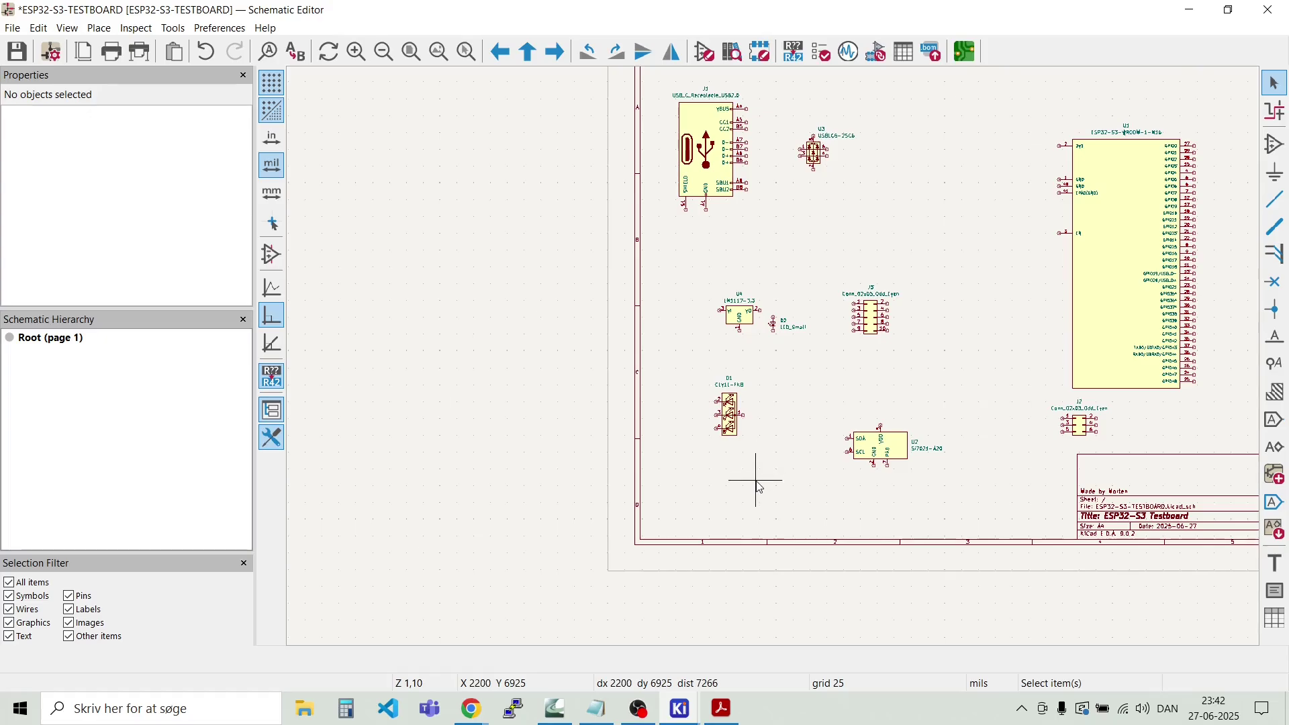
scroll(757, 483, up, 2)
scroll(650, 293, up, 2)
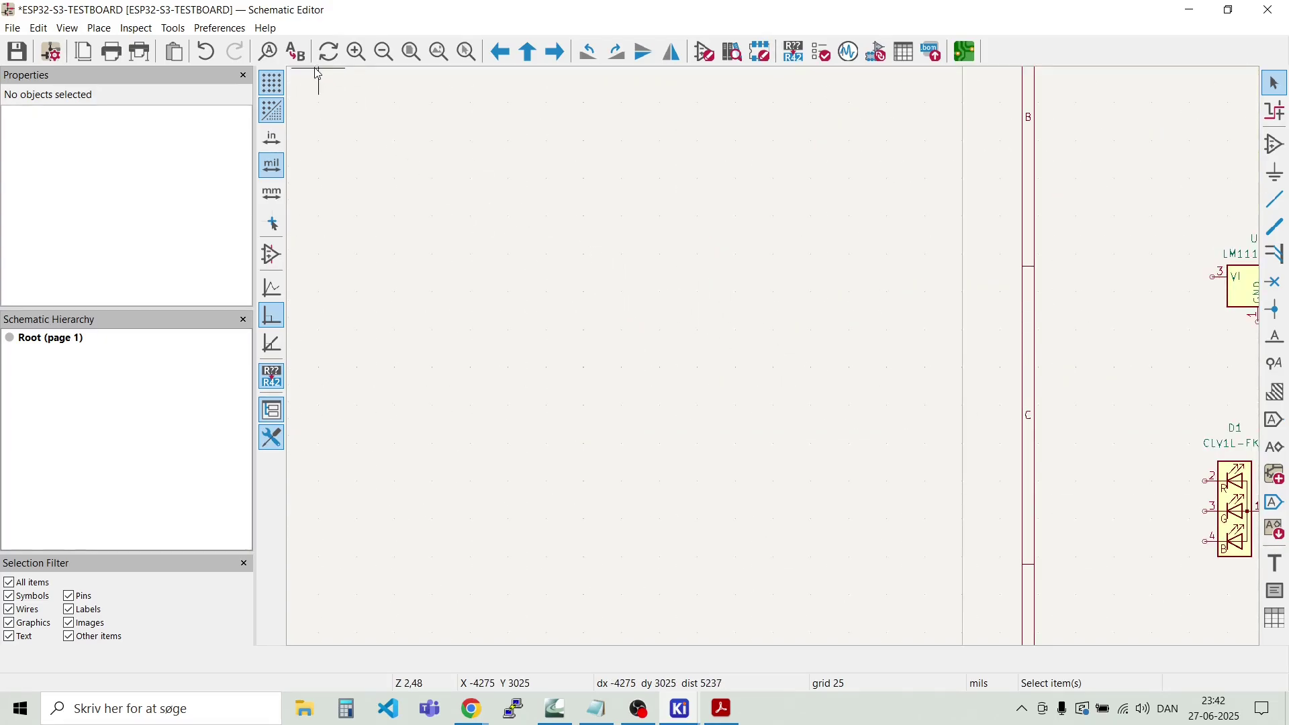
click(99, 28)
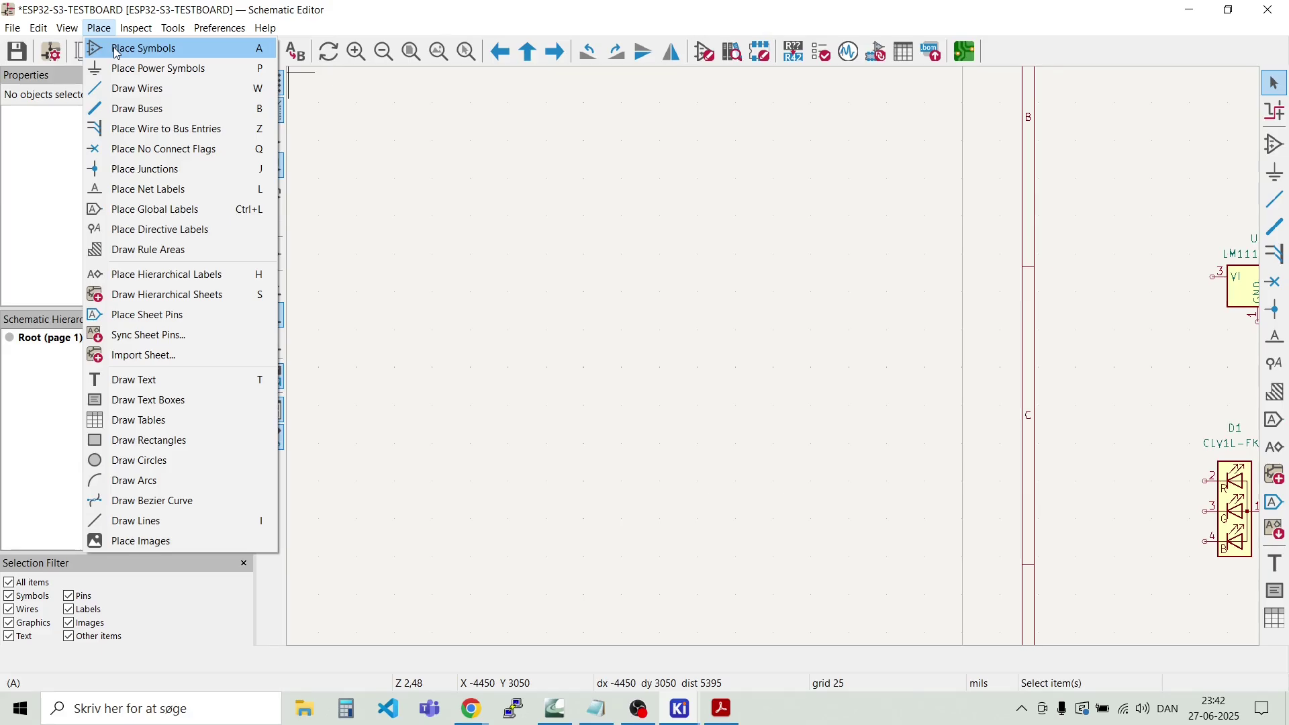
click(116, 48)
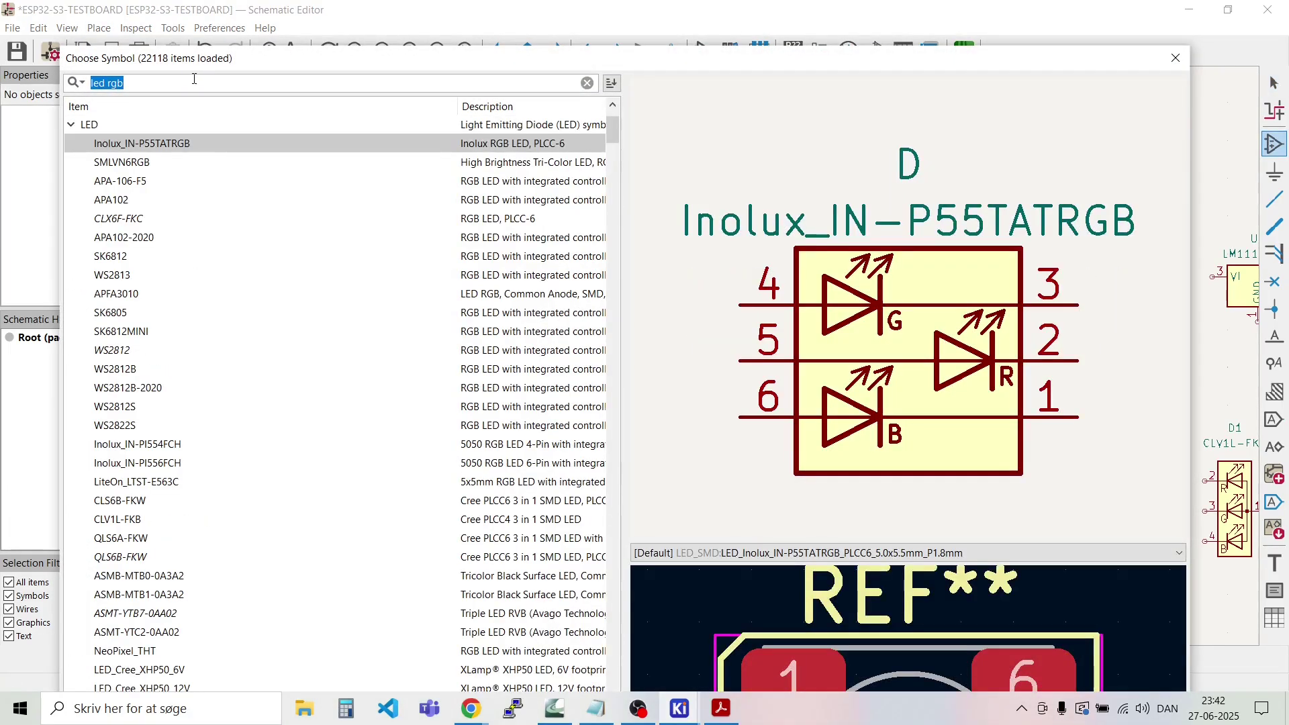
click(71, 125)
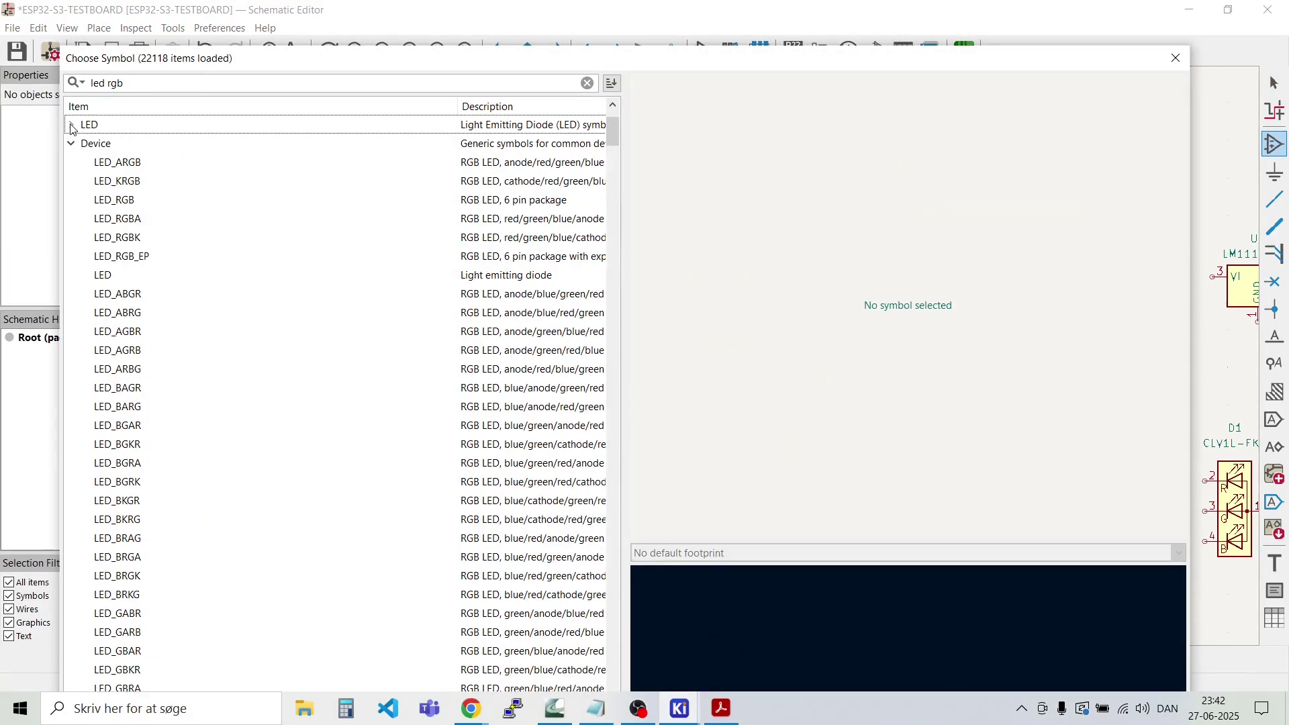
click(74, 145)
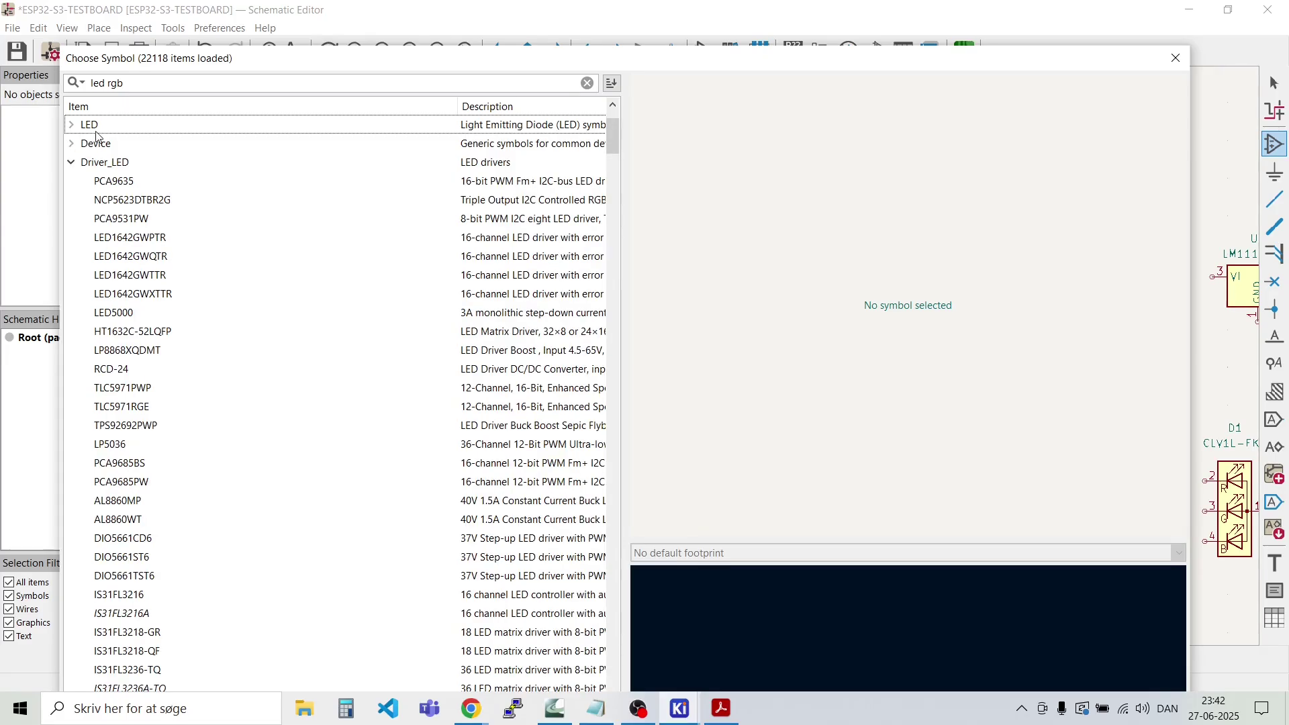
click(139, 87)
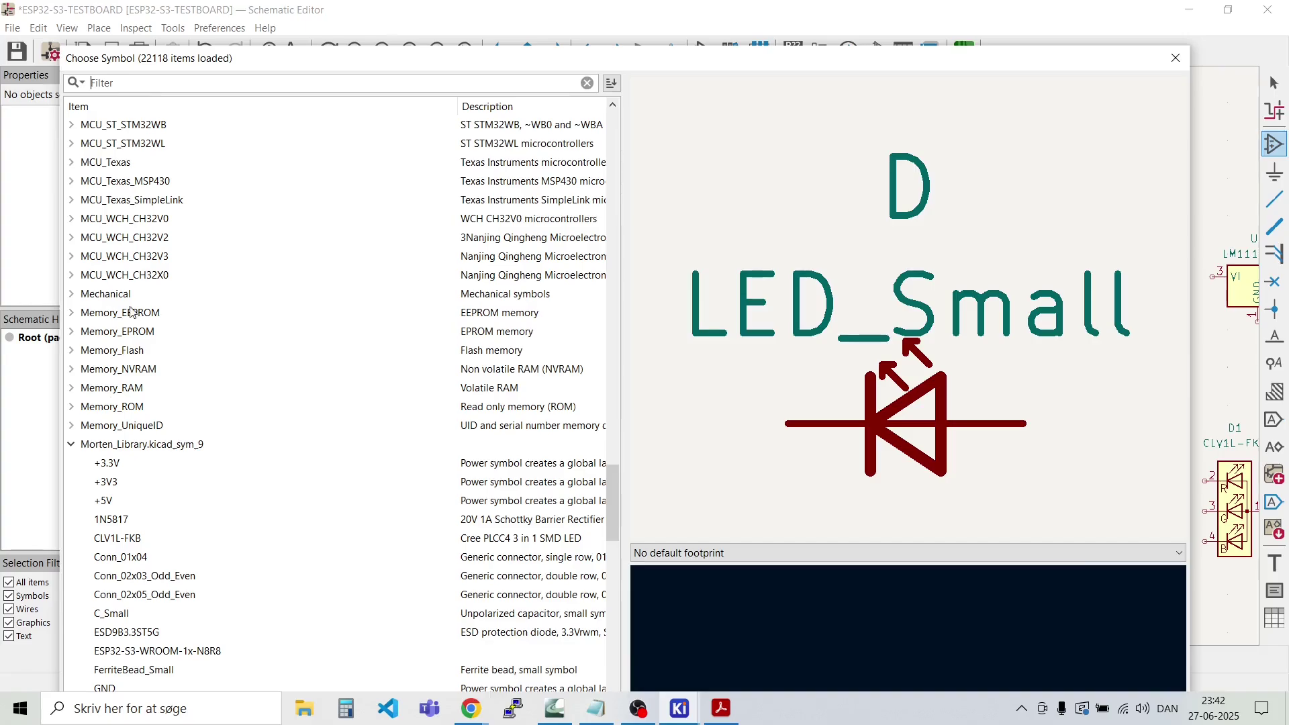
scroll(242, 498, down, 1)
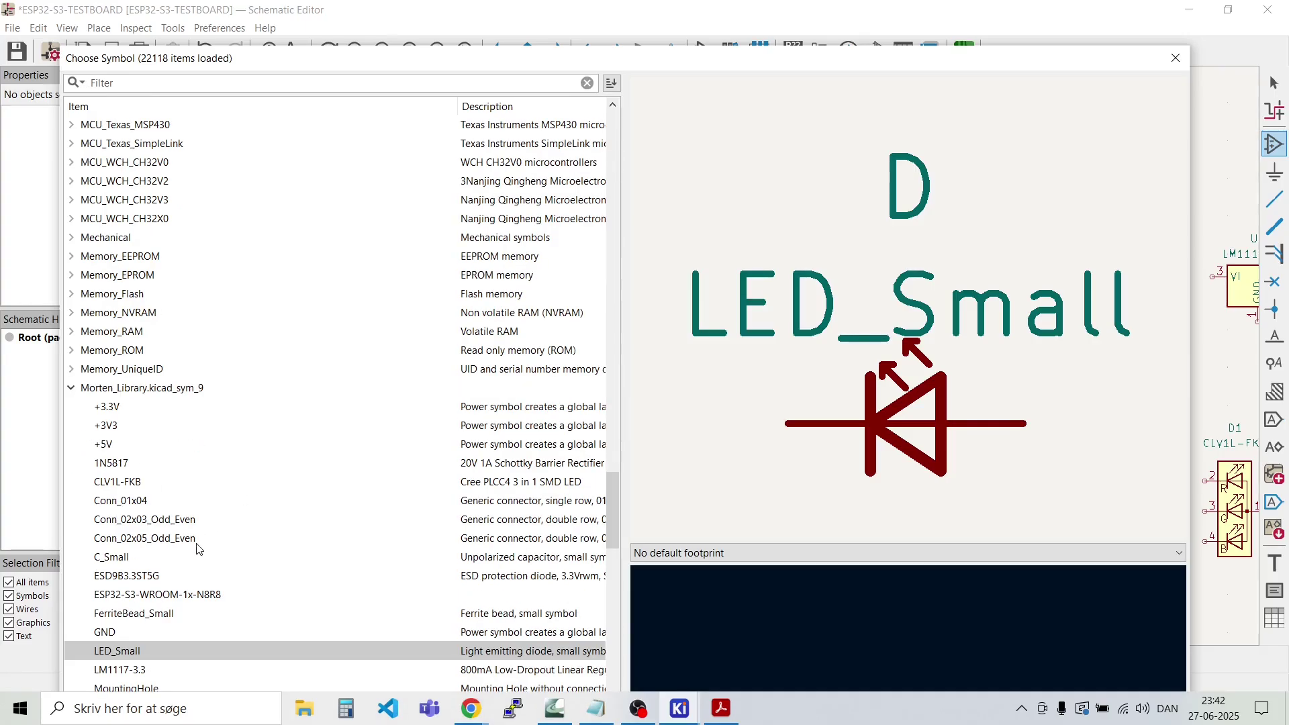
double_click(141, 506)
Step: Place the Conn_01x04 connector below the CLV1L-FKB LED, at X 1600, Y 7050 mils, and end symbol placement
scroll(418, 537, down, 2)
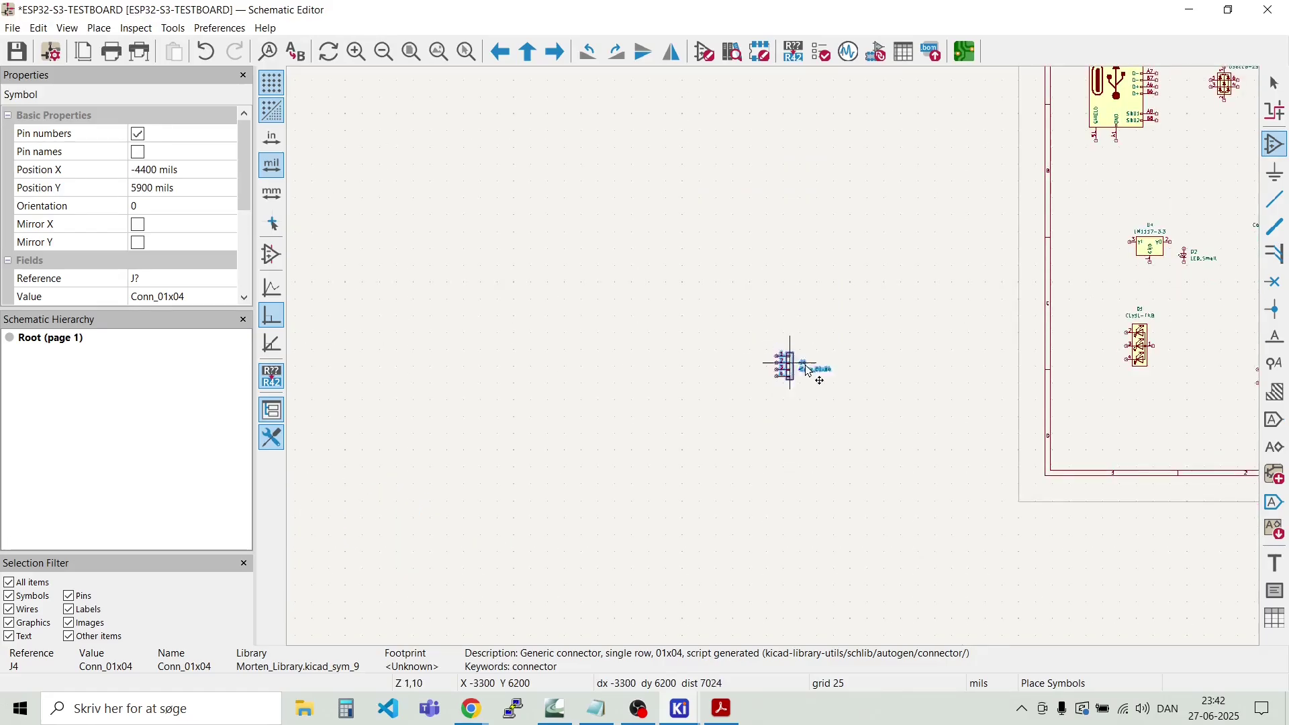
scroll(808, 371, down, 2)
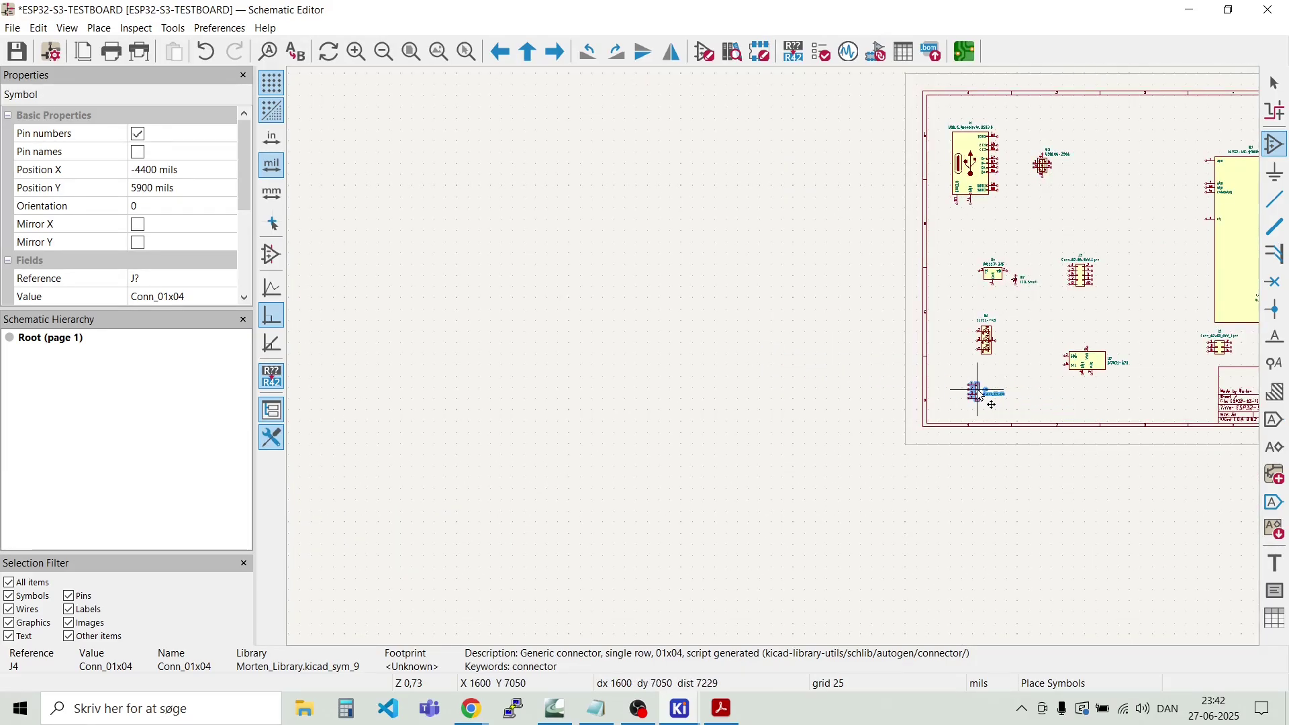
click(979, 396)
scroll(1138, 272, up, 2)
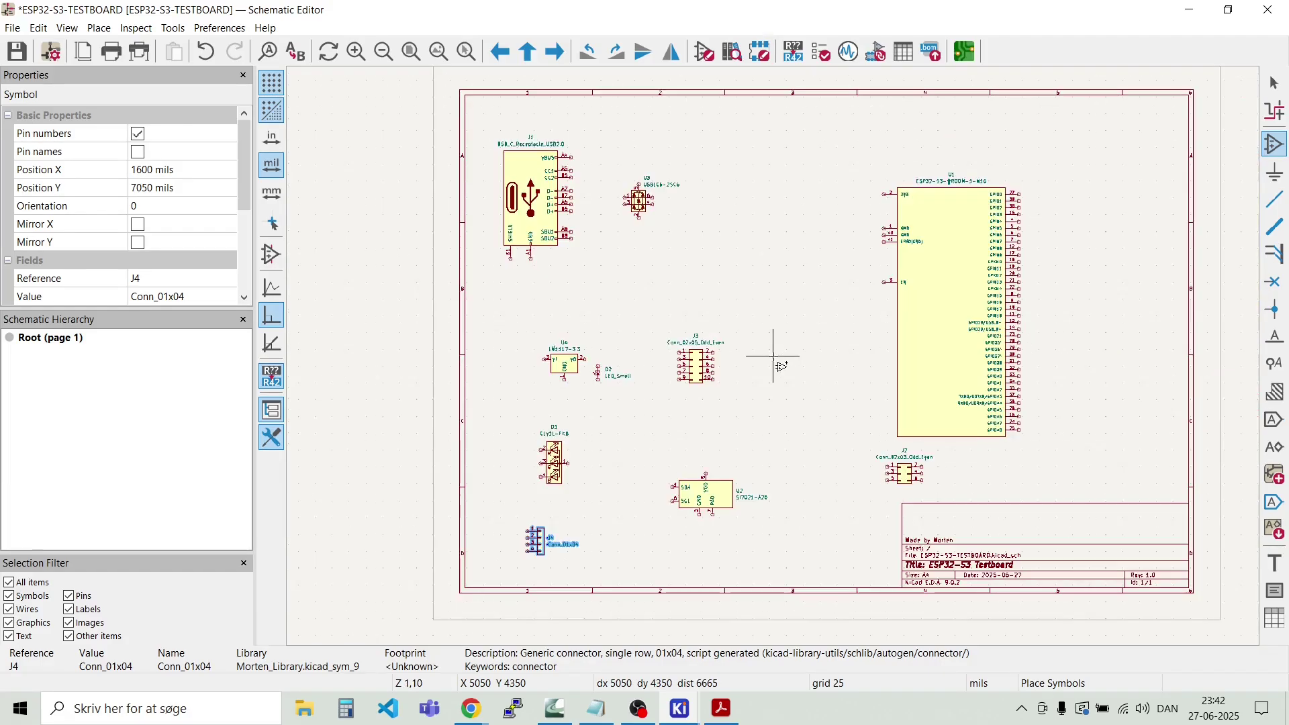
key(Escape)
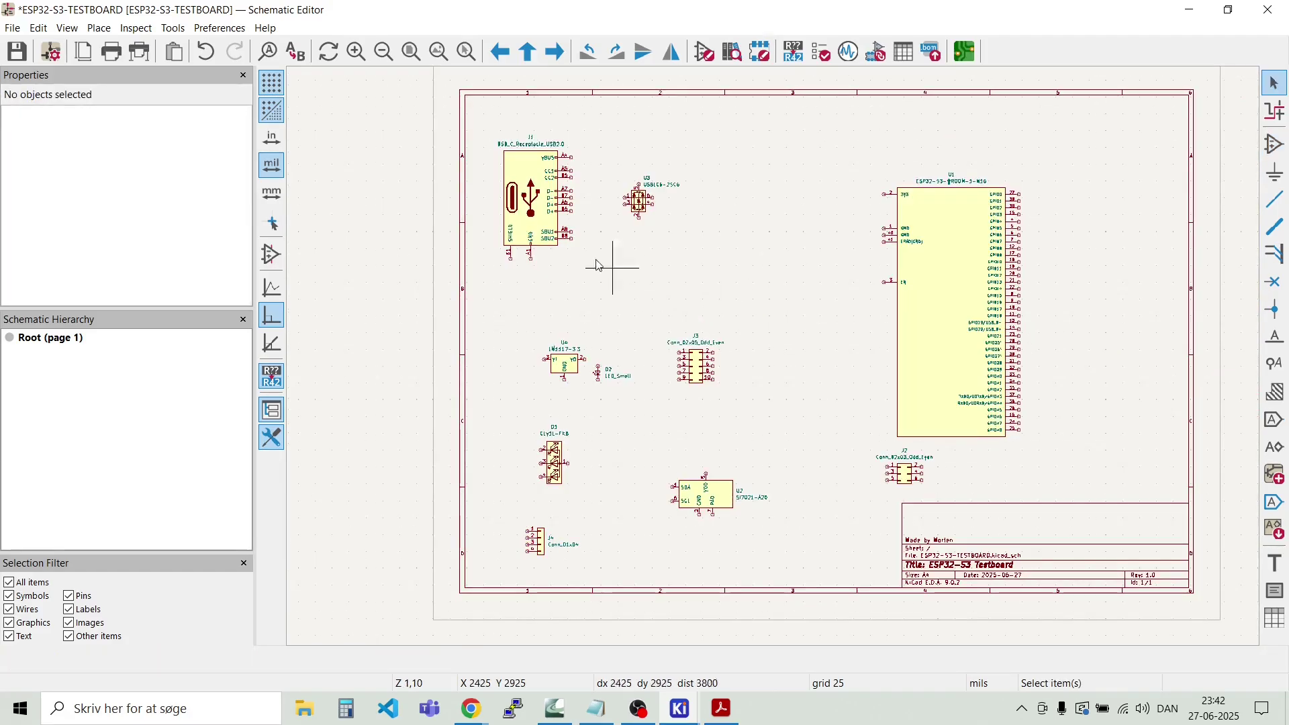
Step: Place an SW_SPST switch from the custom library between the USBLC6-2SC6 and the ESP32 module, at X 5600, Y 3200 mils
click(101, 28)
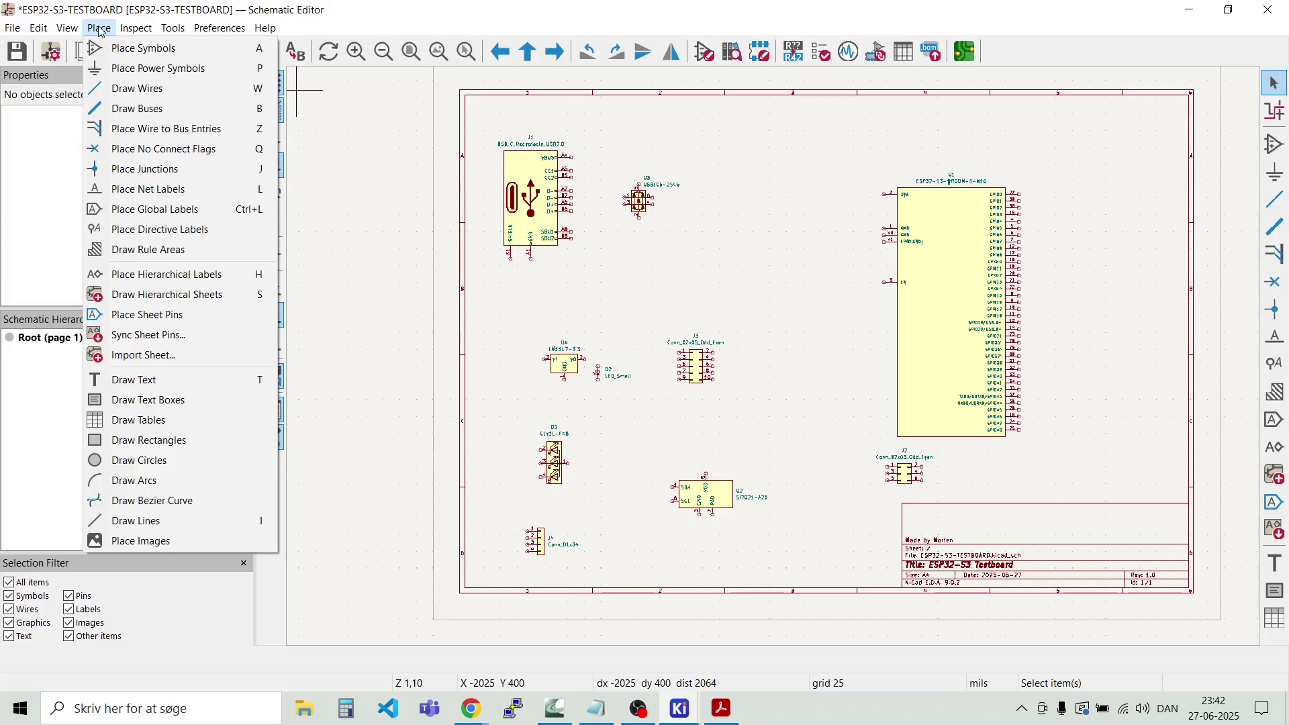
click(130, 50)
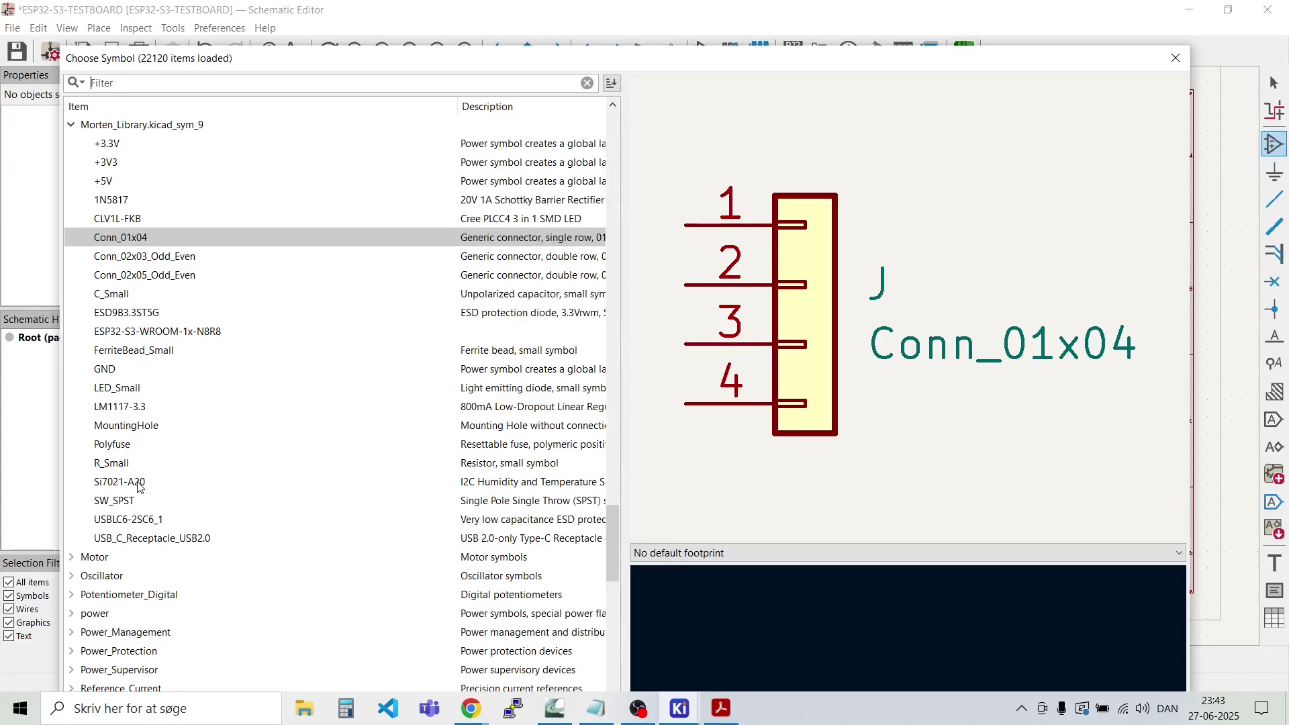
double_click(132, 504)
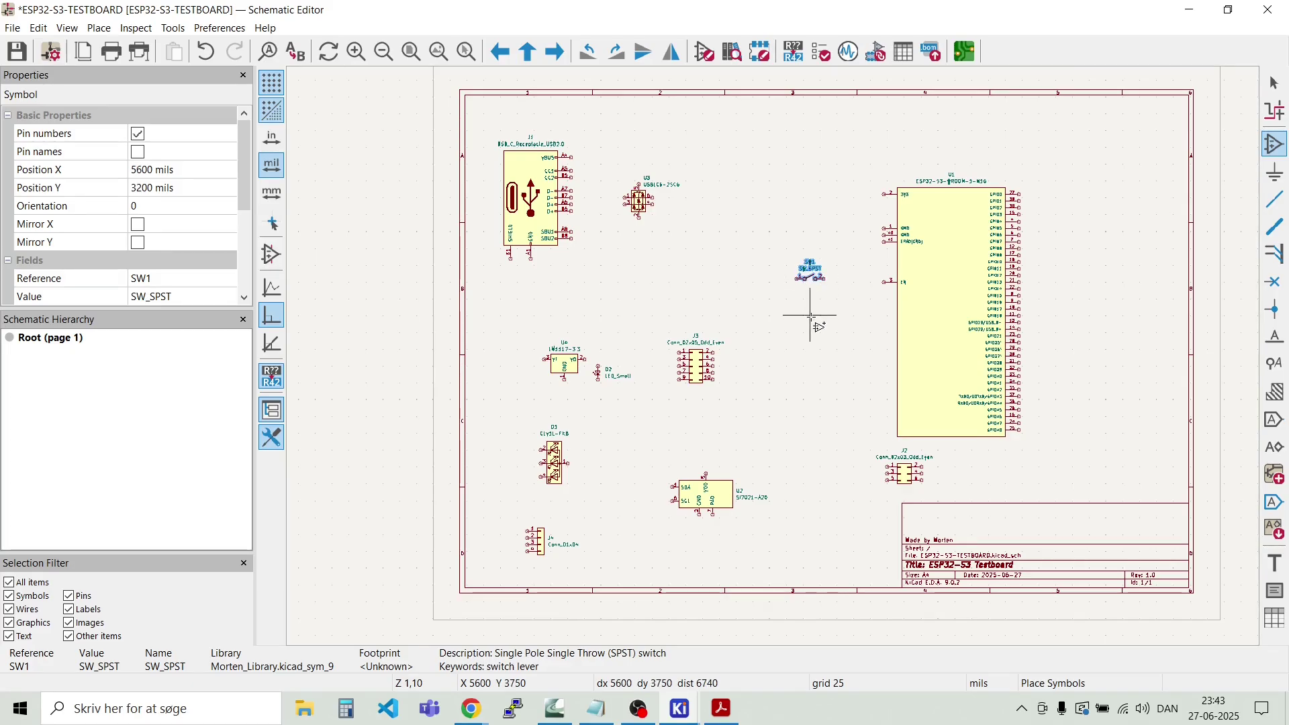
click(798, 270)
key(Escape)
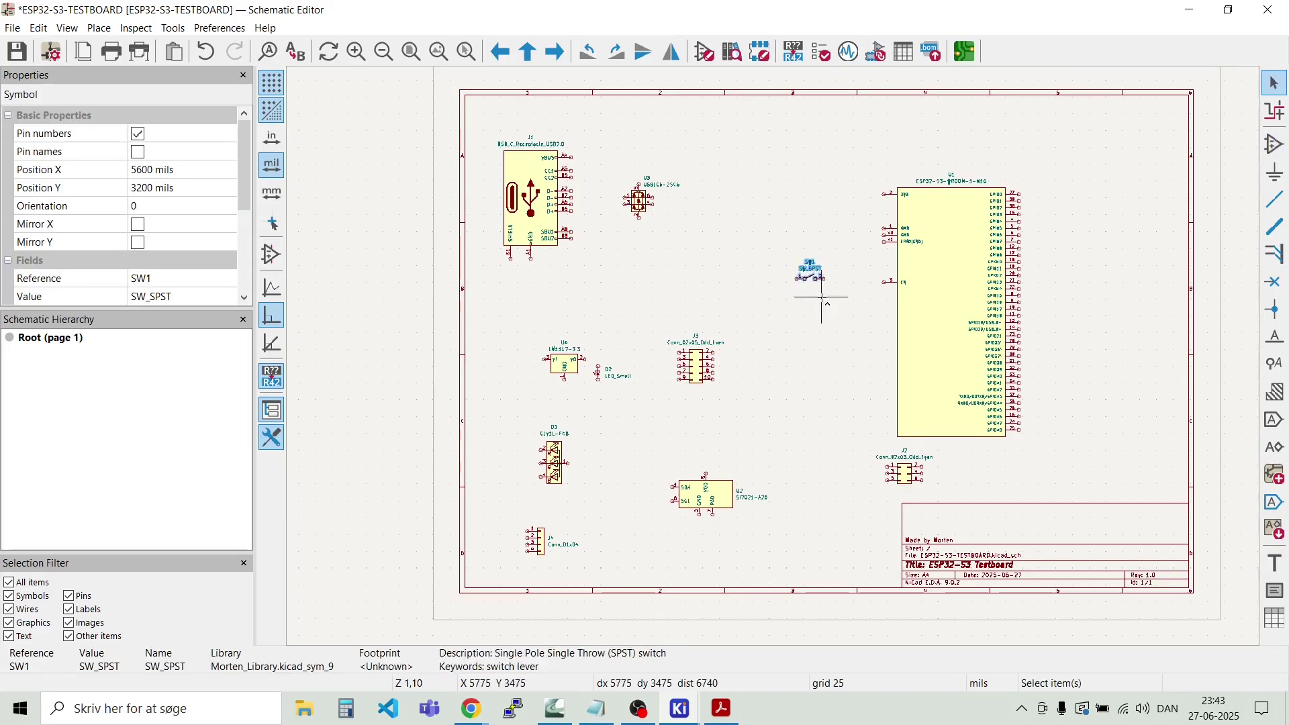
Step: Duplicate the SW_SPST switch twice, stacking the copies below it at X 5600, Y 3600 and Y 4000 mils
scroll(822, 289, up, 3)
click(772, 356)
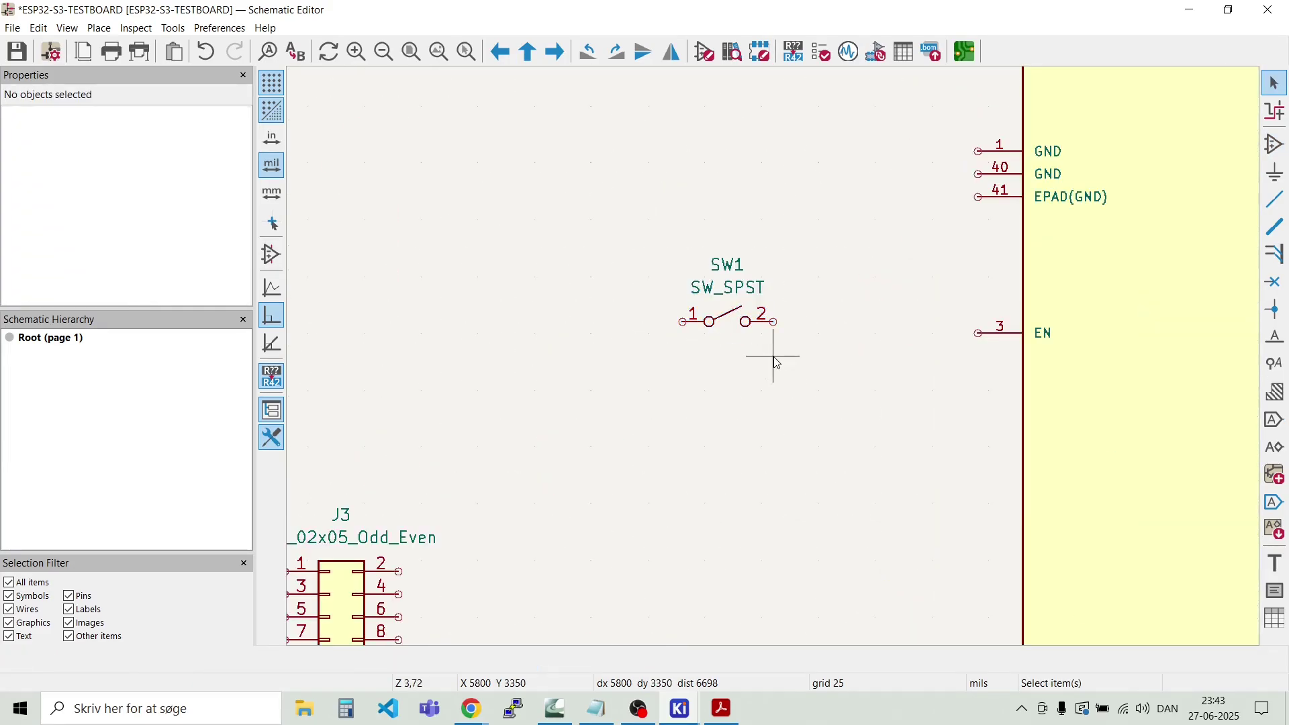
click(712, 283)
key(ctrl+d)
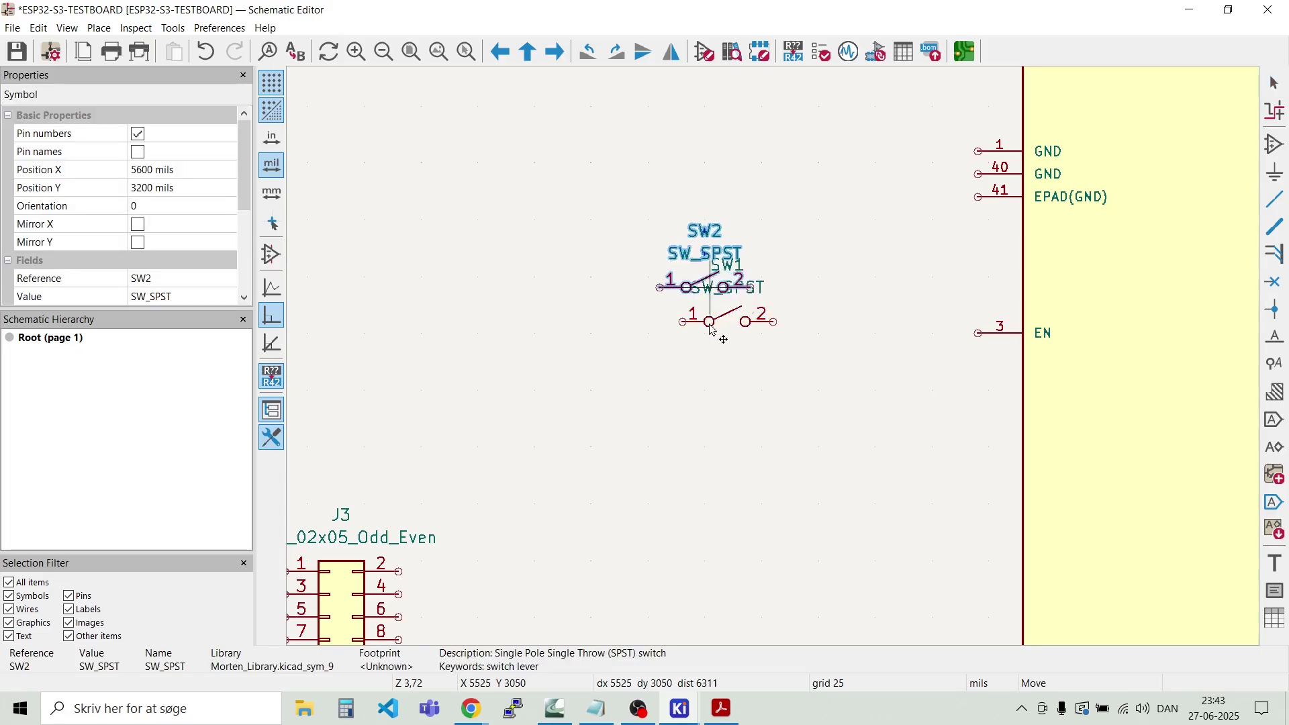
click(737, 450)
key(ctrl+d)
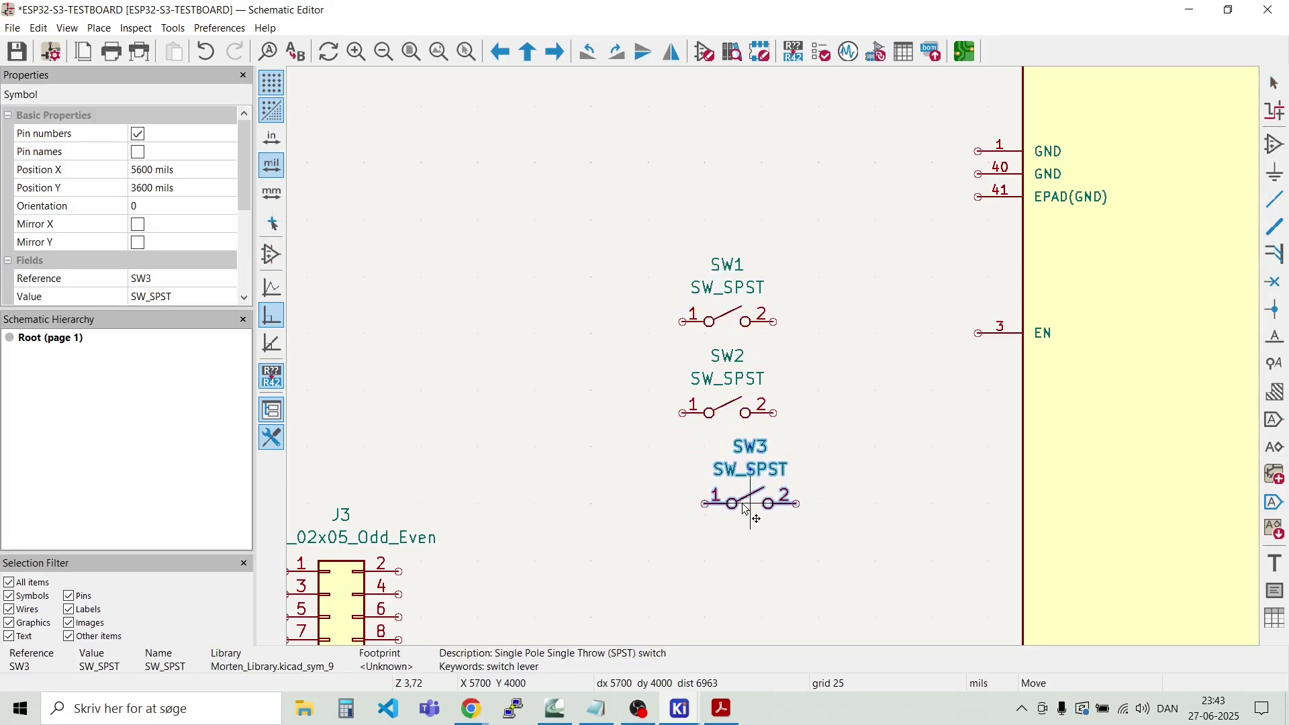
click(733, 521)
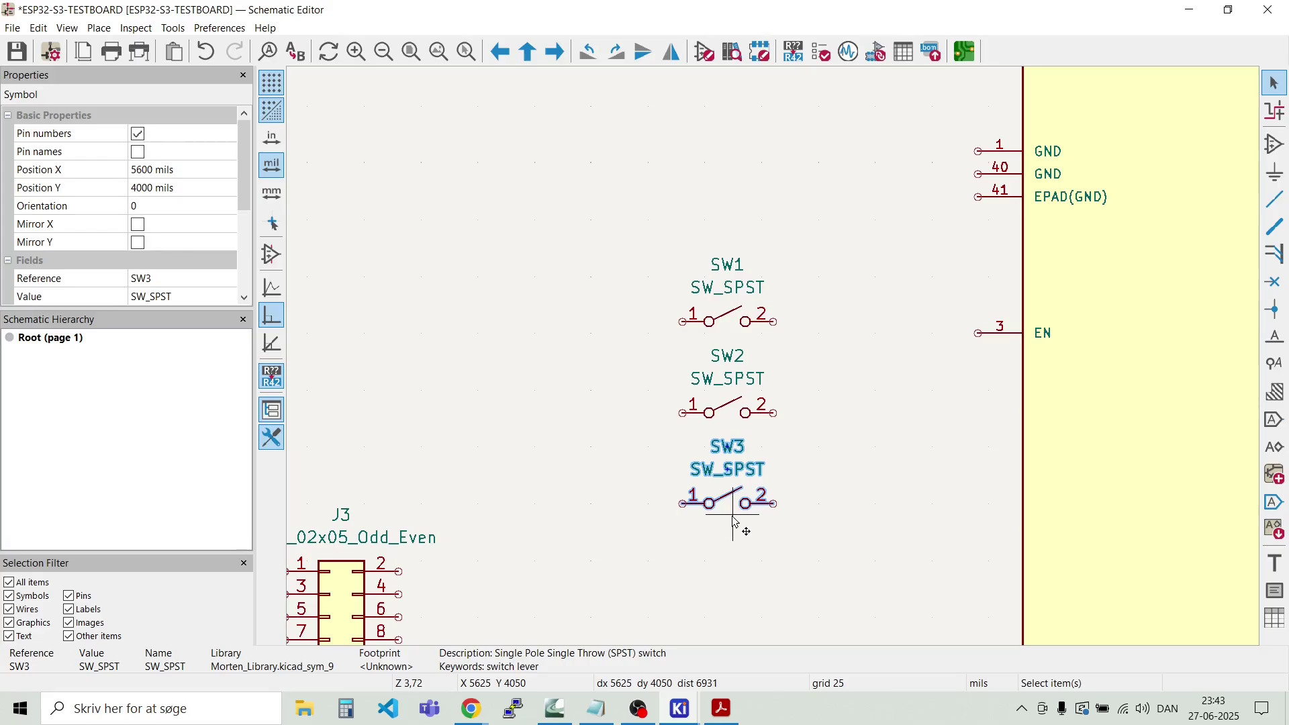
key(Escape)
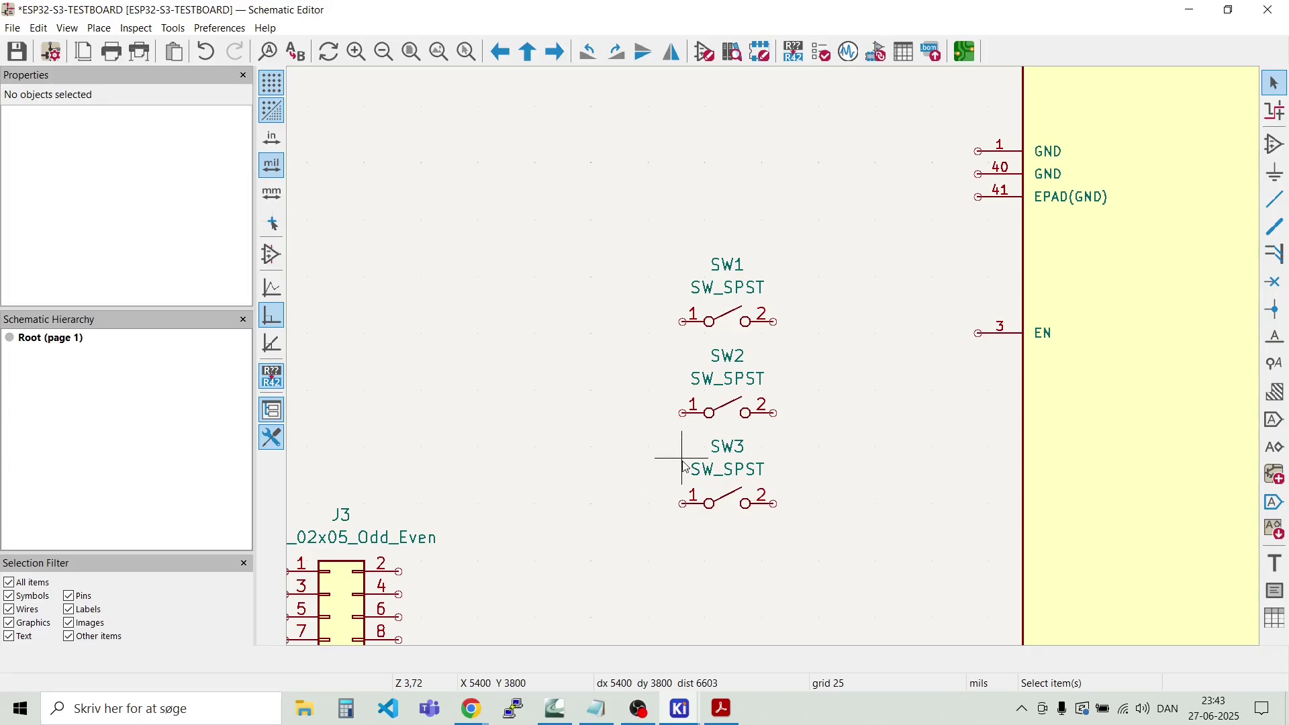
Step: Place a MountingHole symbol from the custom library beside the title block, at X 6150, Y 6550 mils, and end symbol placement
scroll(692, 474, down, 3)
scroll(773, 356, down, 3)
scroll(777, 437, up, 2)
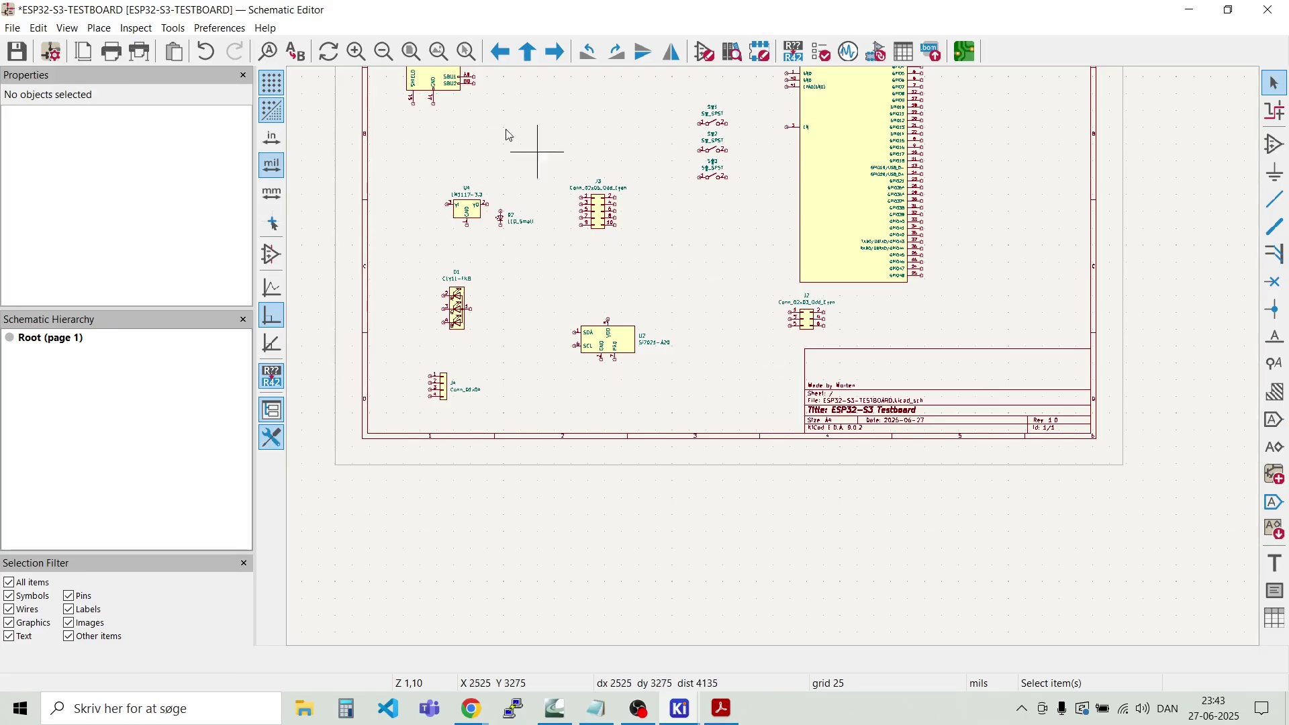
click(99, 28)
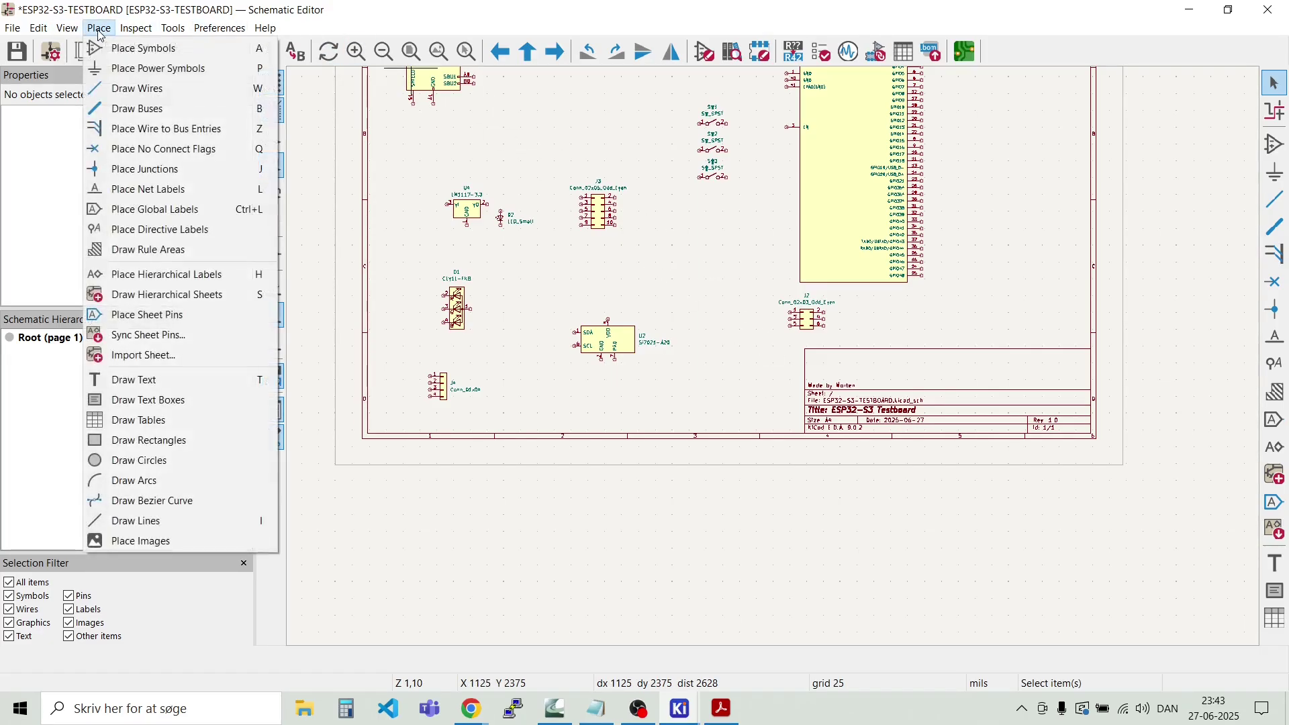
click(127, 54)
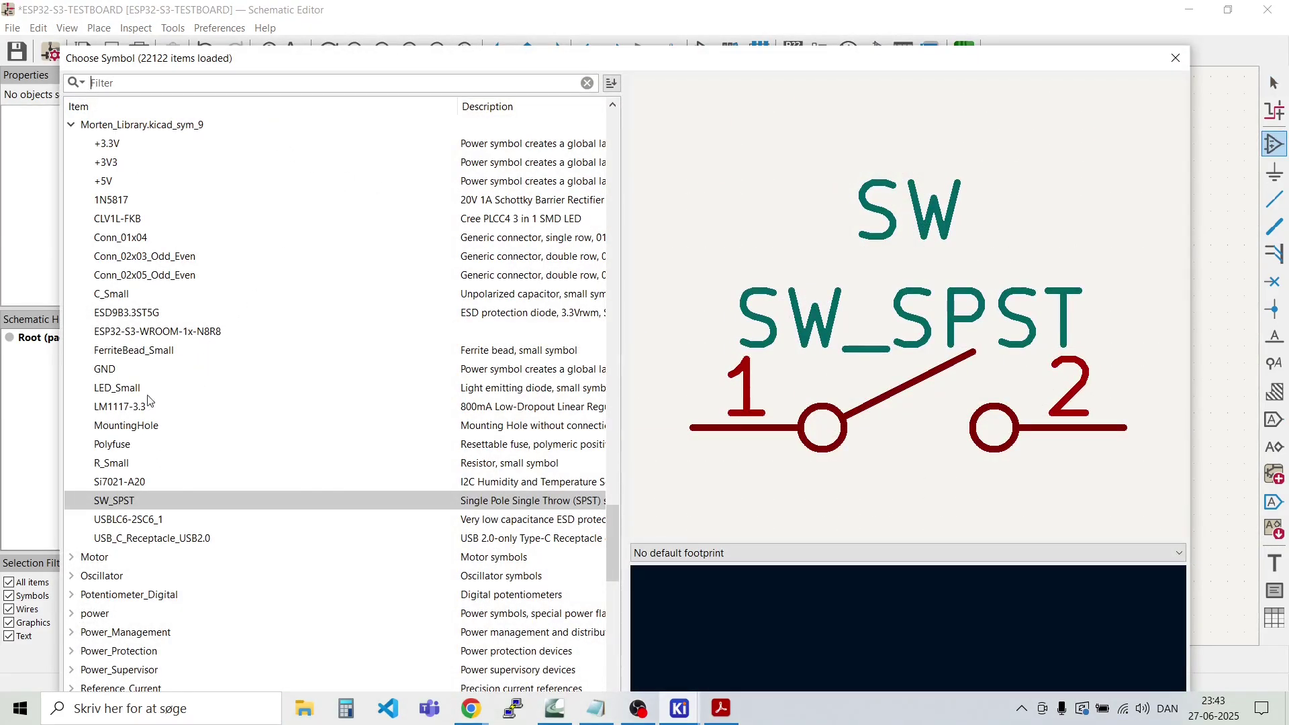
double_click(122, 426)
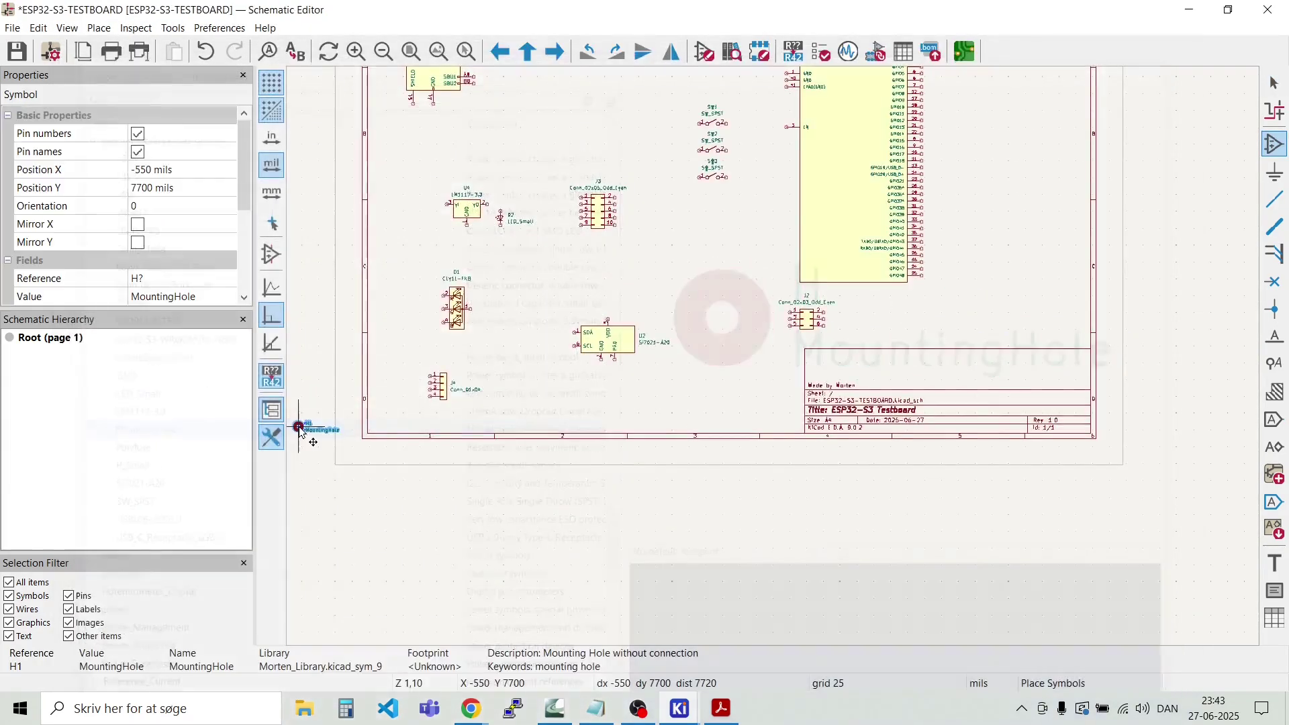
click(750, 355)
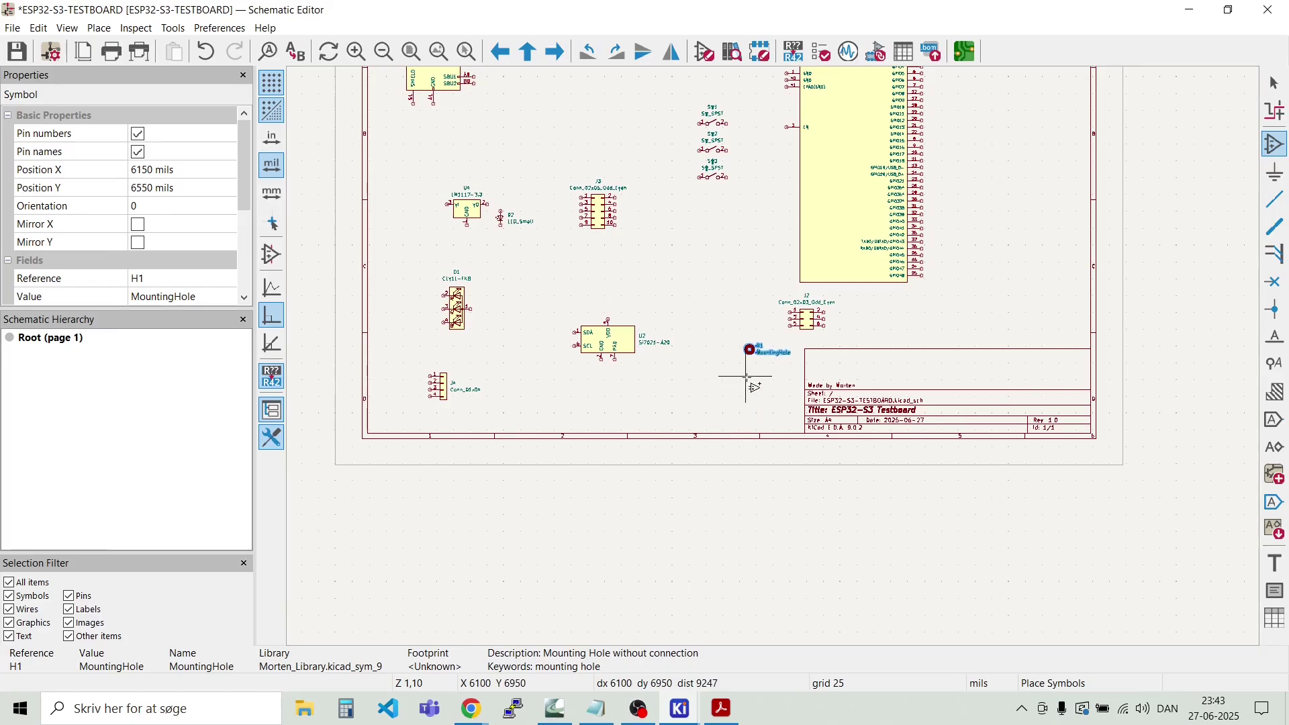
scroll(765, 374, up, 5)
key(Escape)
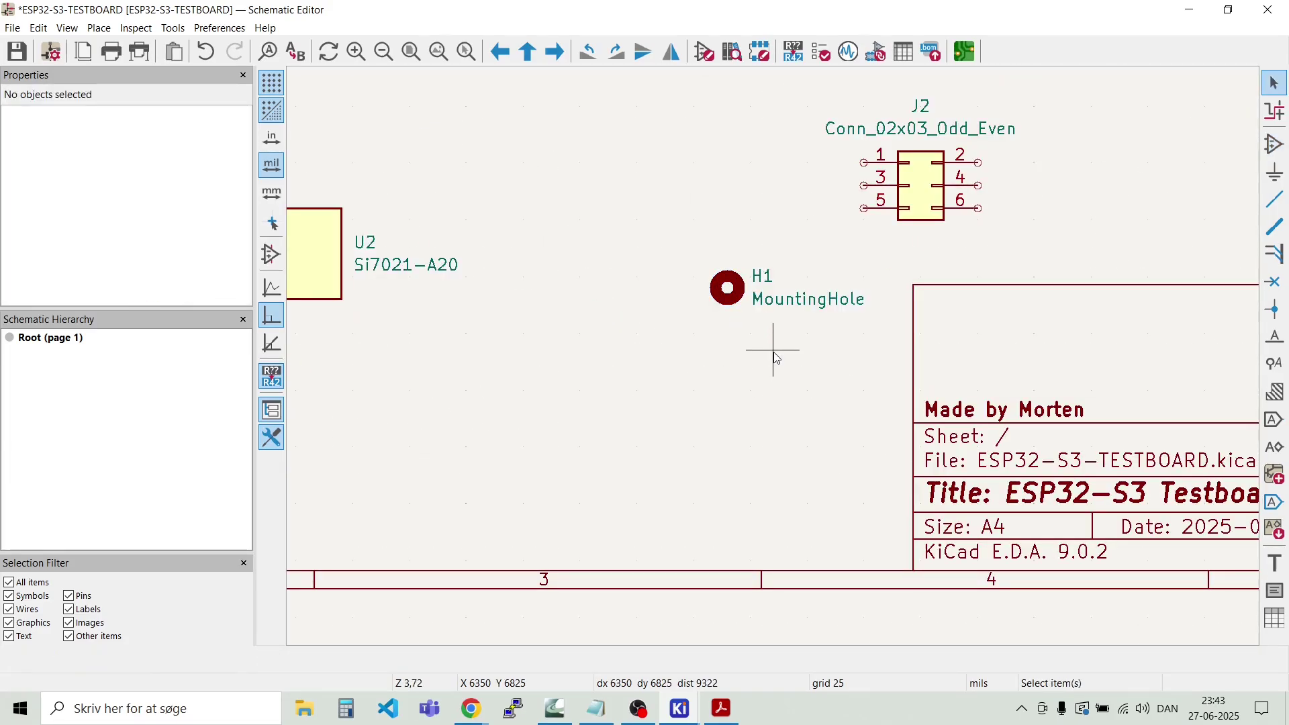
Step: Duplicate the mounting hole three times in a column below it, at X 6150, Y 6800, Y 7050 and Y 7300 mils
drag(771, 352, 702, 264)
key(ctrl+d)
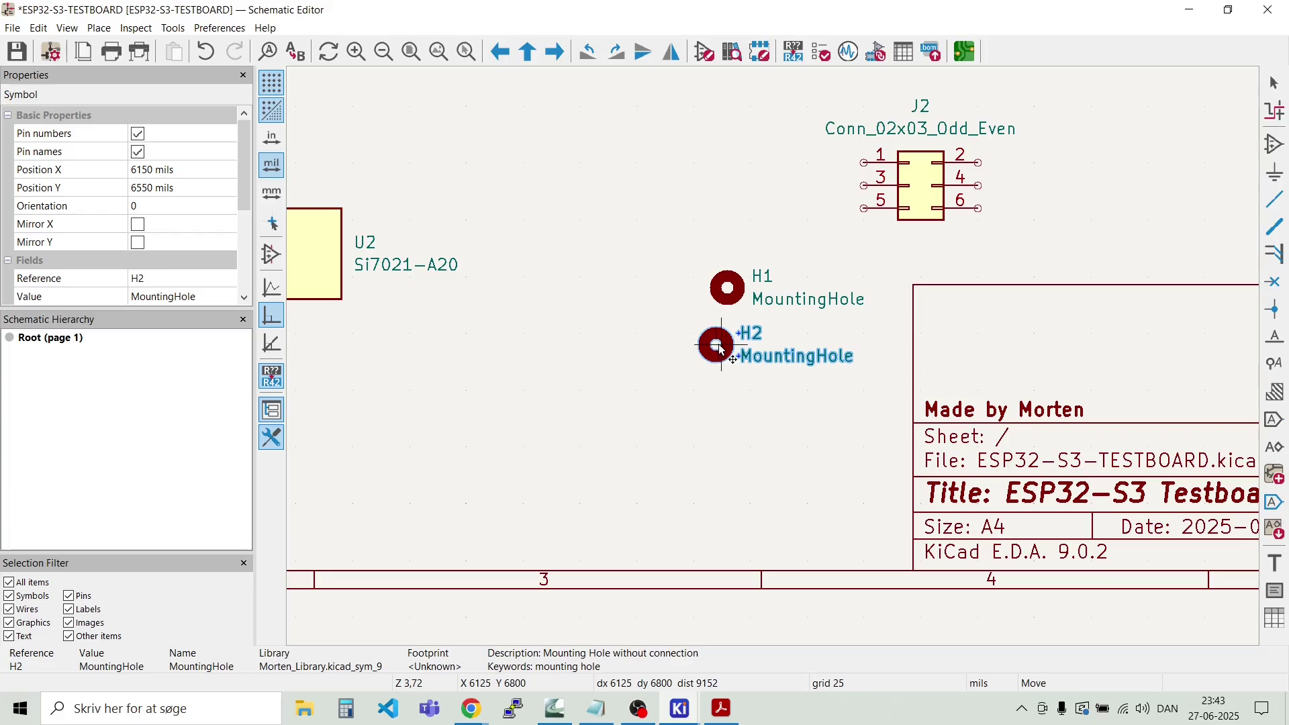
click(727, 345)
key(ctrl+d)
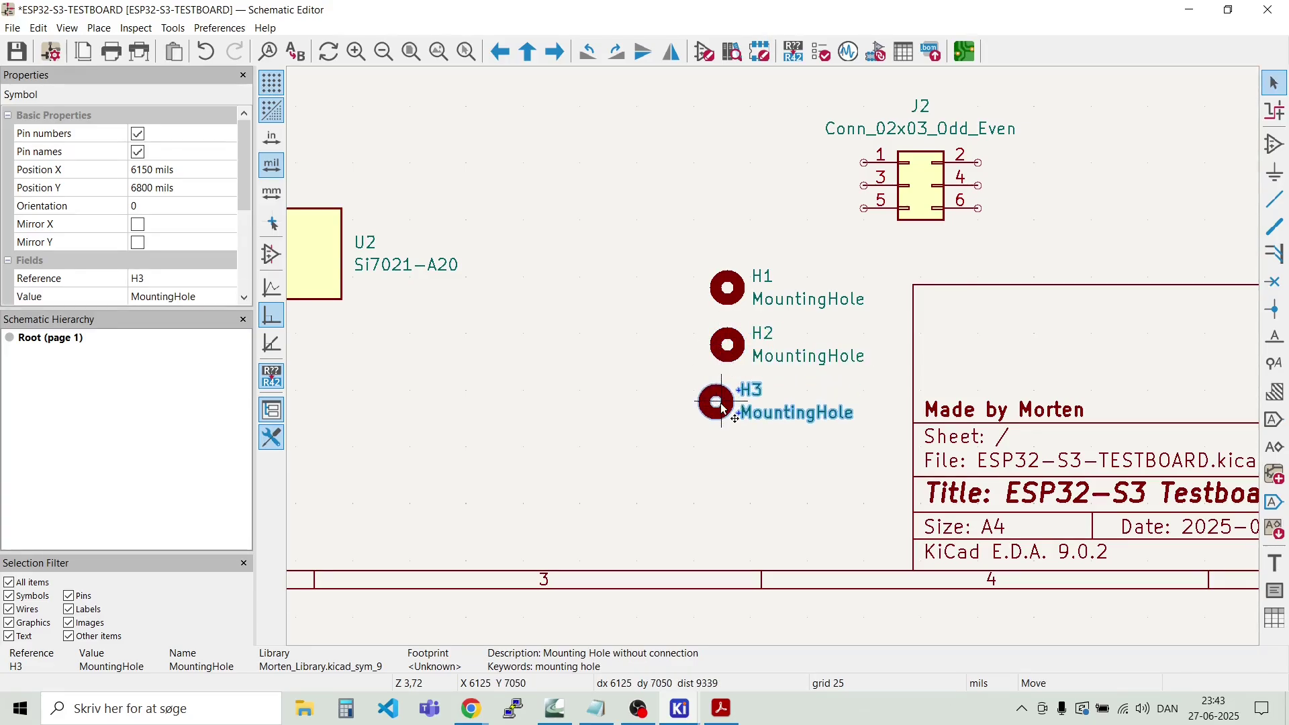
click(733, 408)
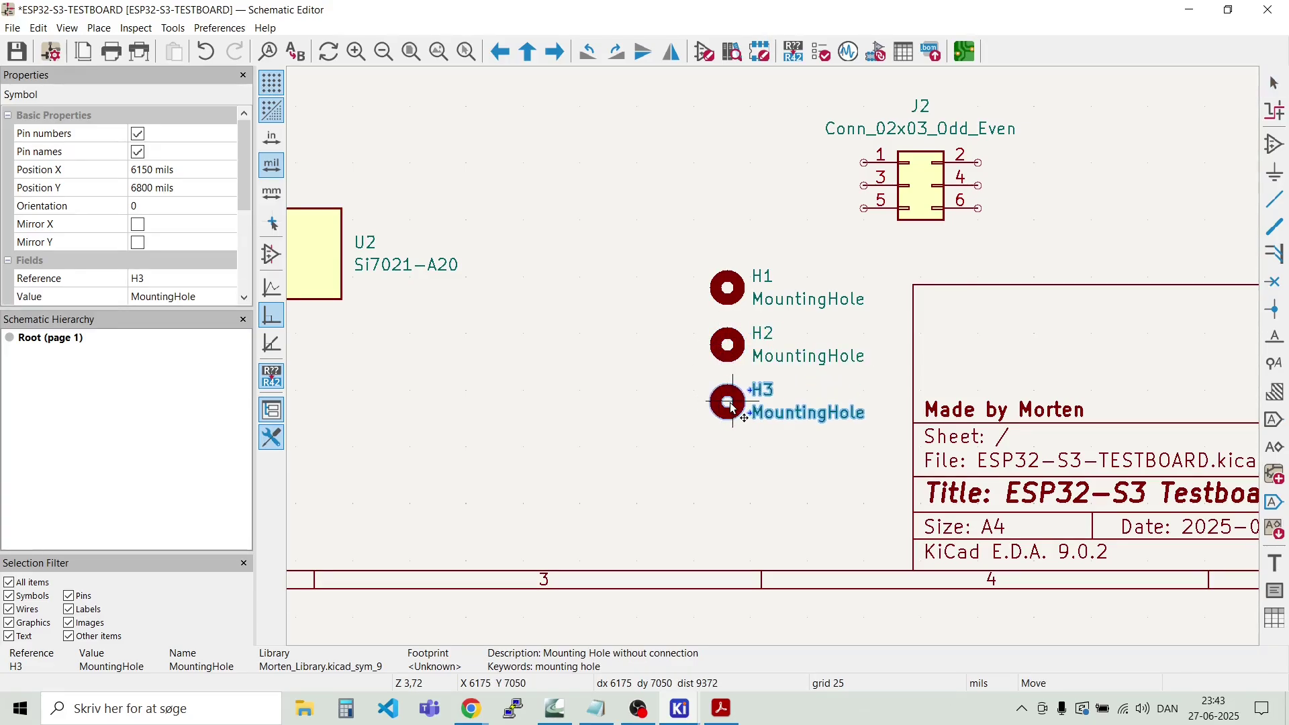
key(ctrl+d)
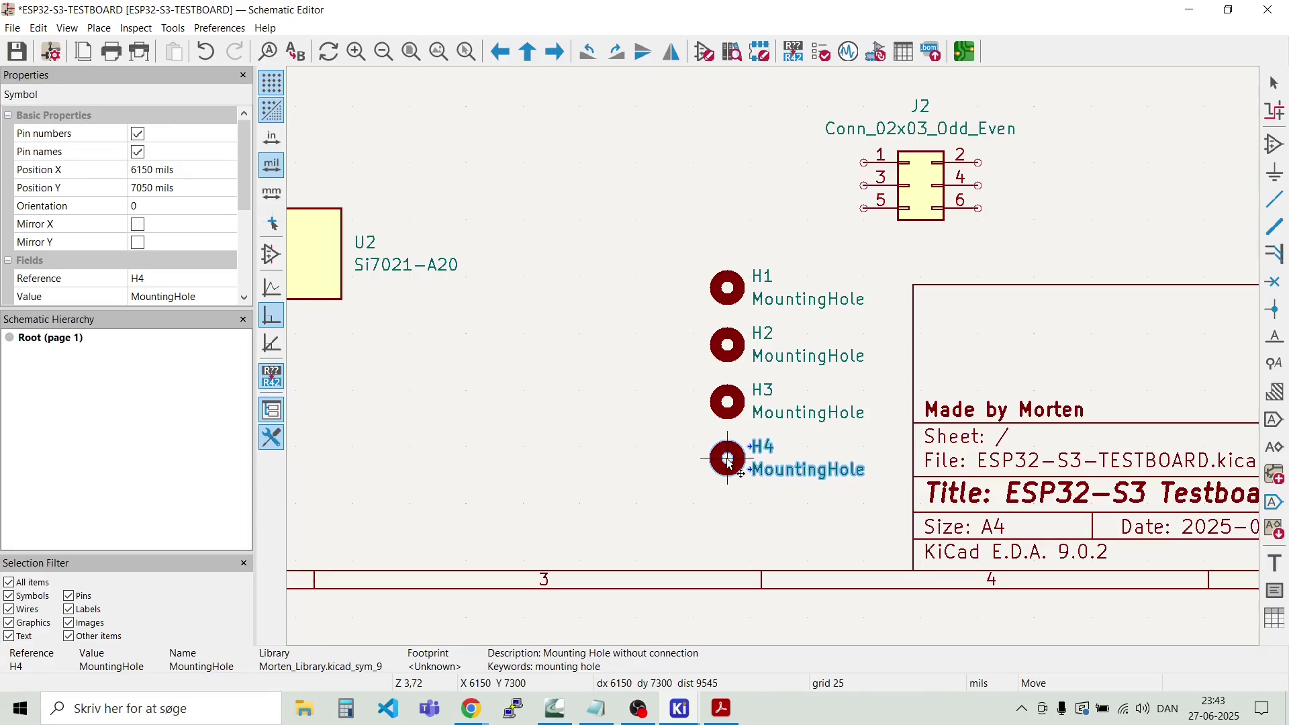
click(730, 461)
click(638, 406)
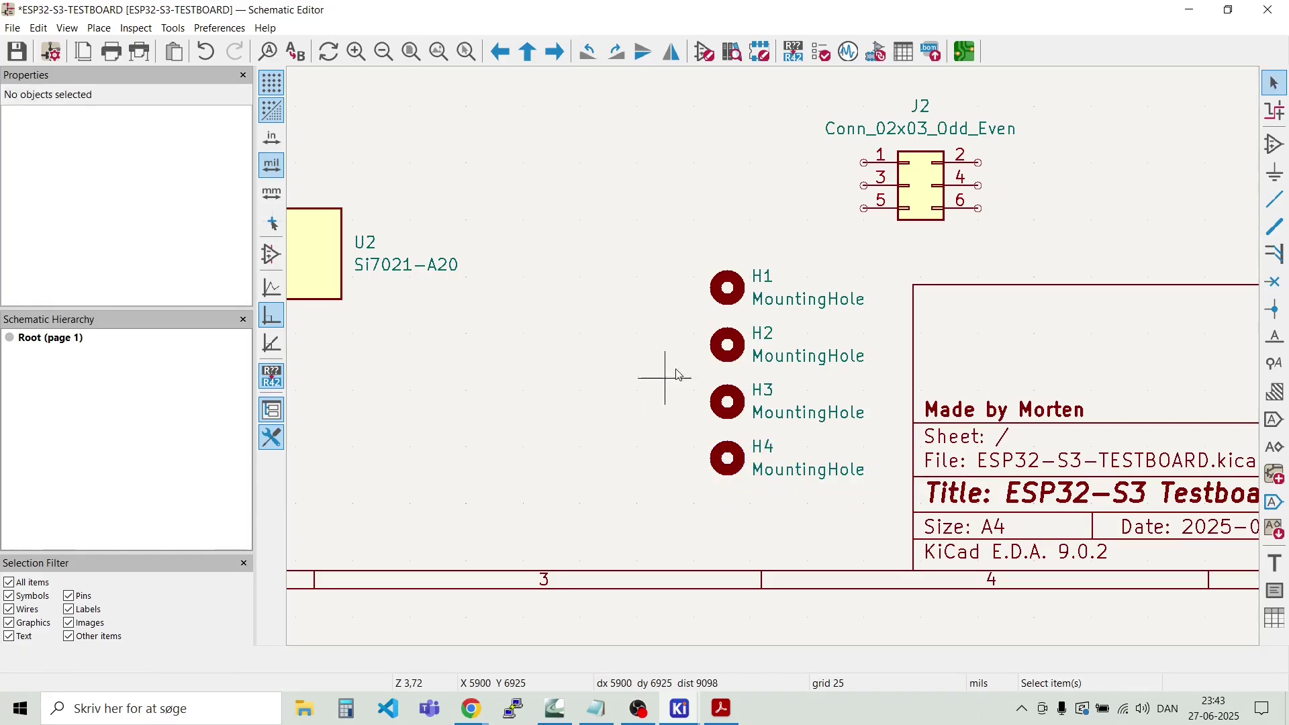
Step: Move the USB-C receptacle and the USBLC6-2SC6 together slightly upward, closer to the sheet's upper border
scroll(771, 359, down, 5)
scroll(777, 363, down, 2)
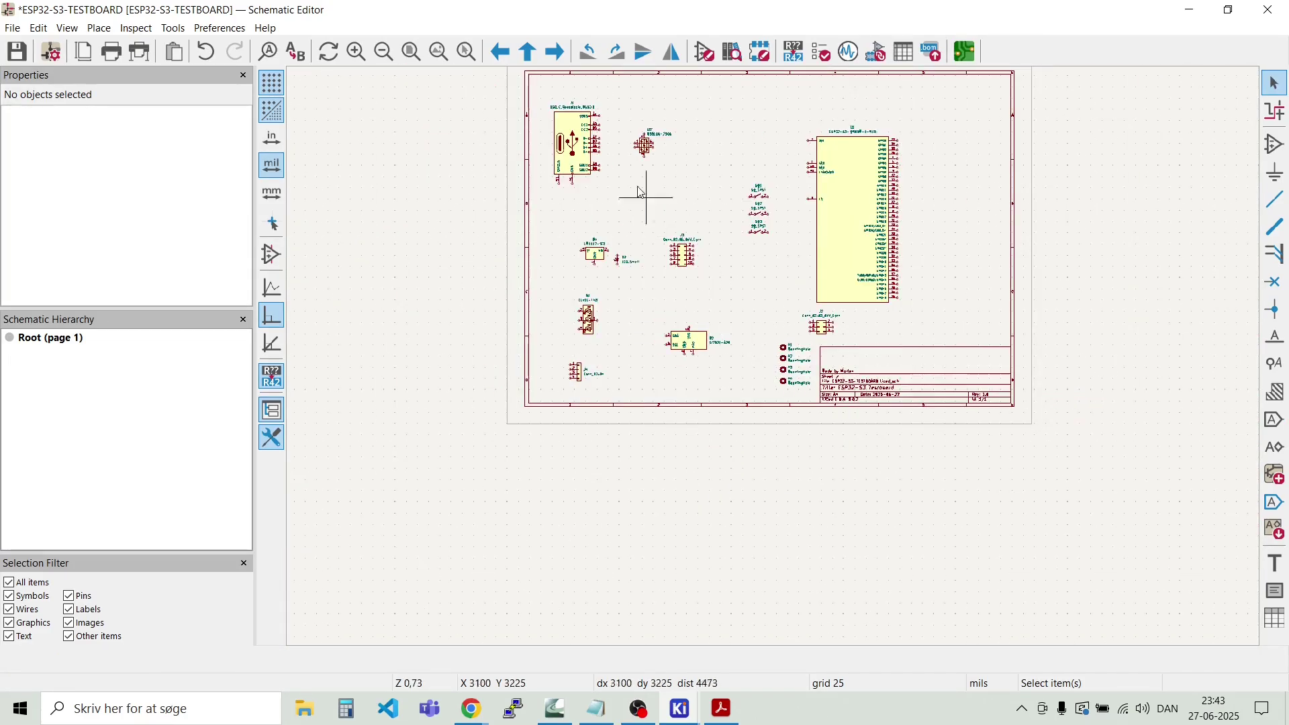
scroll(631, 172, up, 2)
scroll(777, 363, up, 3)
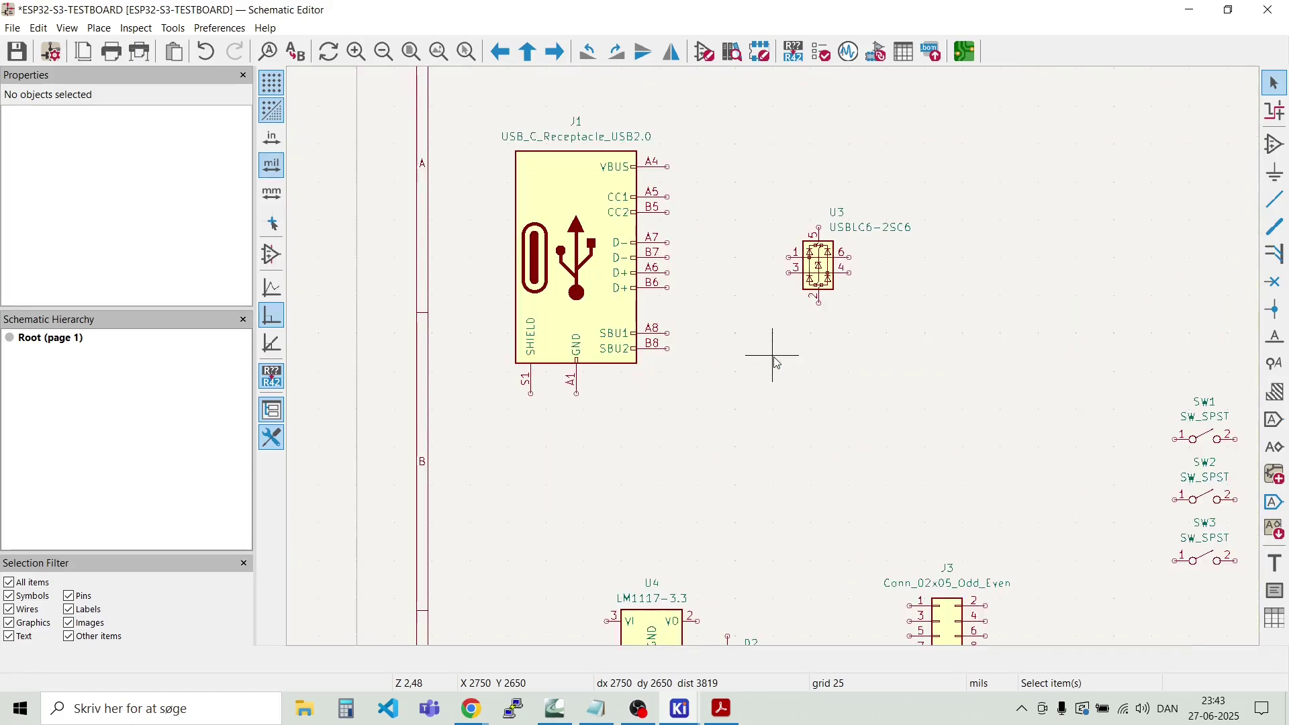
scroll(777, 363, down, 3)
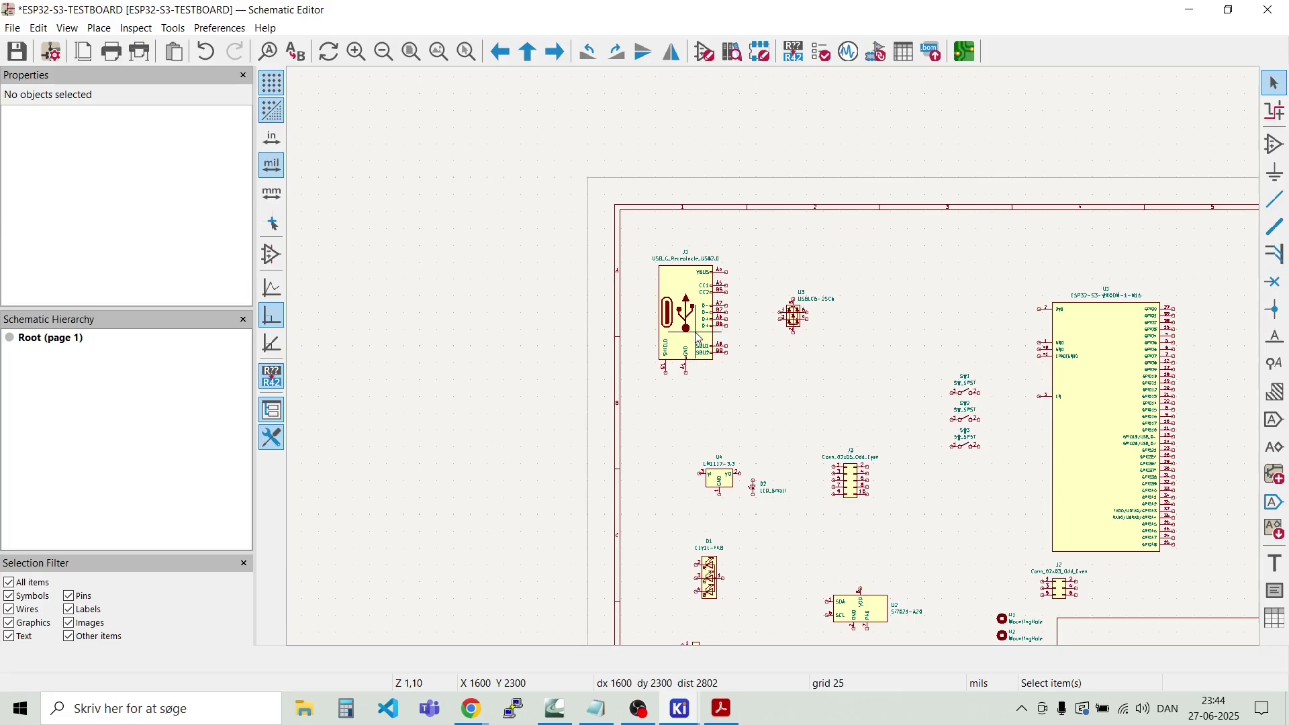
drag(819, 377, 638, 269)
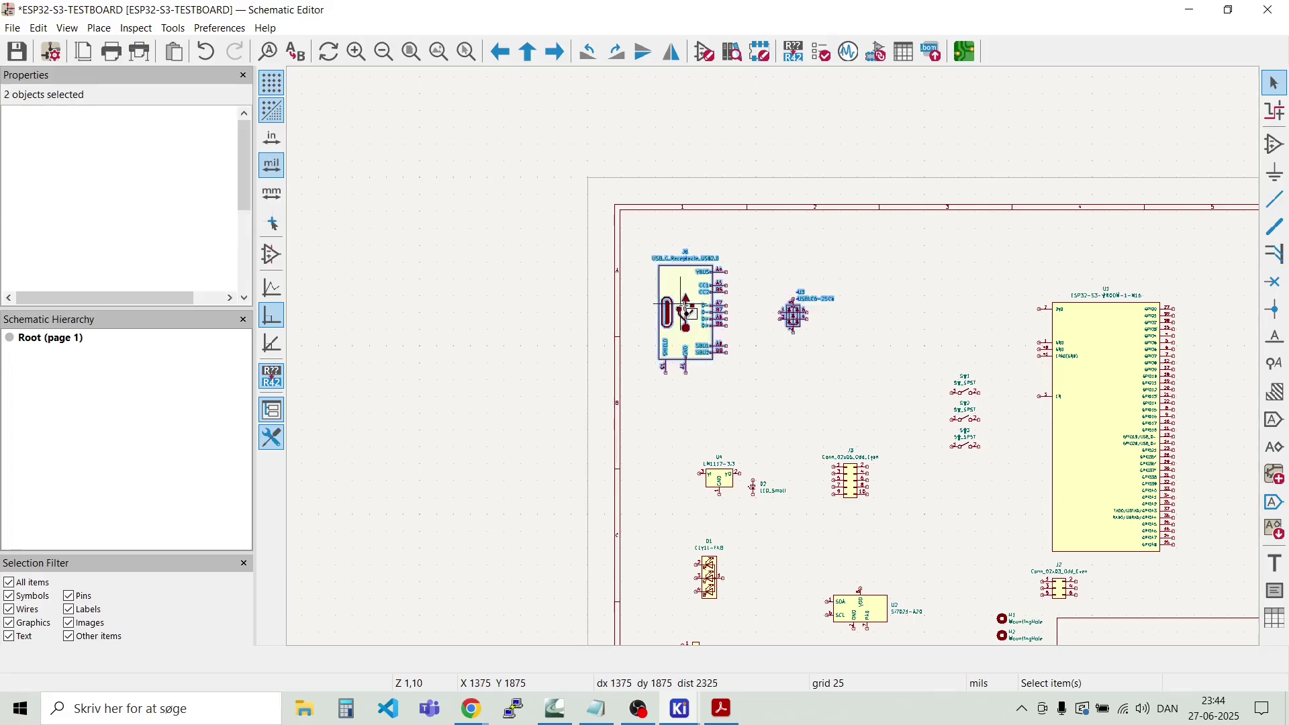
drag(686, 308, 690, 292)
click(739, 263)
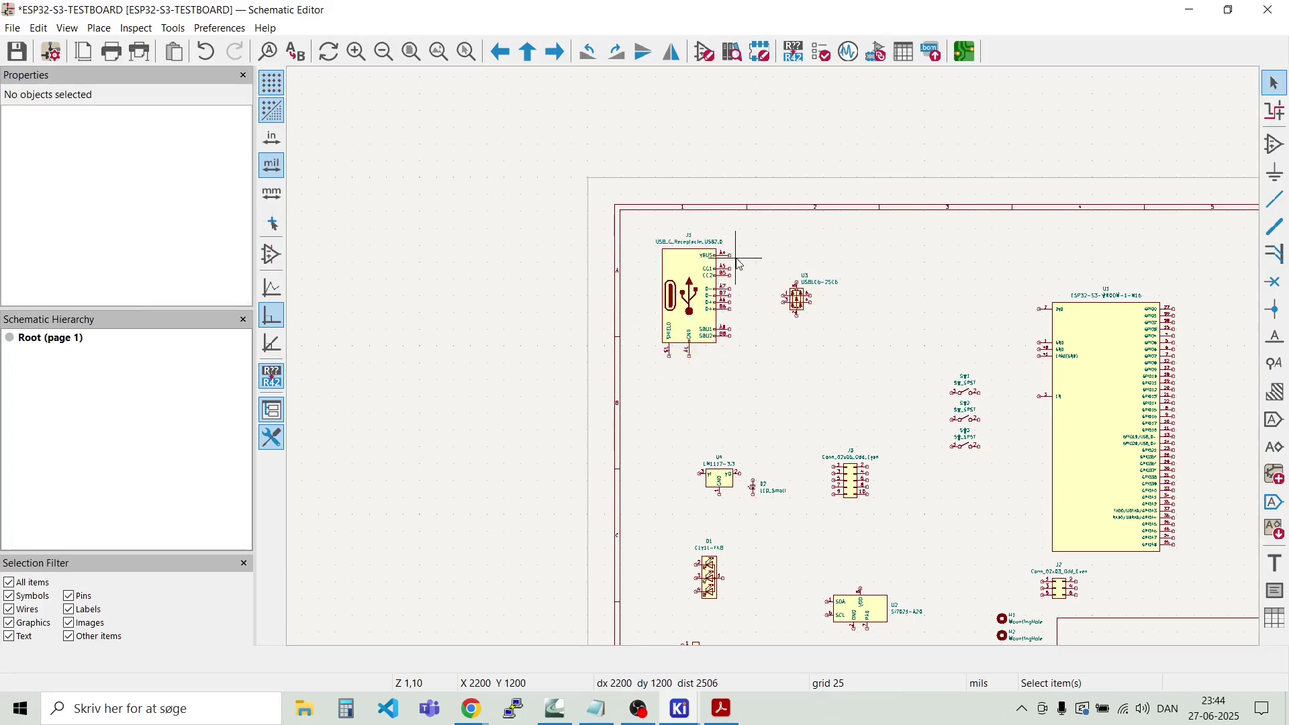
Step: Place a Polyfuse from the custom library, rotated to 90 degrees, in line with the USB-C VBUS pin at X 2400, Y 1150 mils
scroll(739, 263, up, 5)
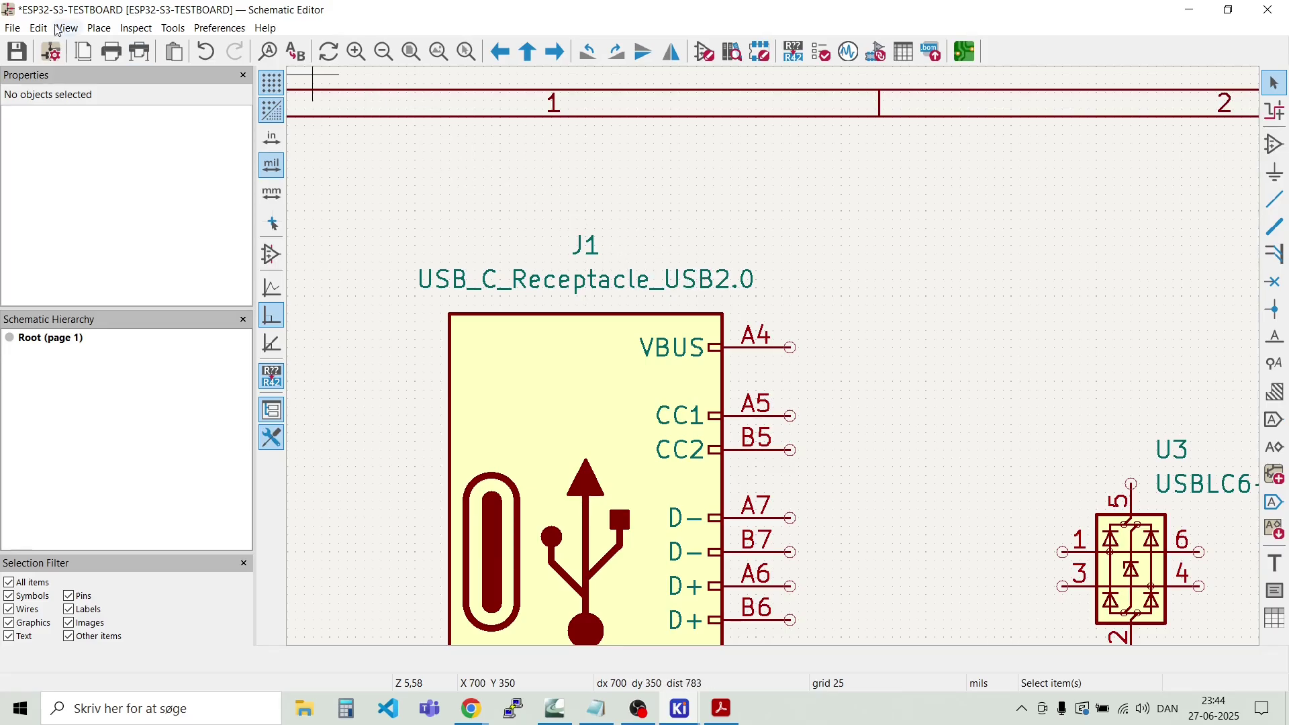
click(98, 29)
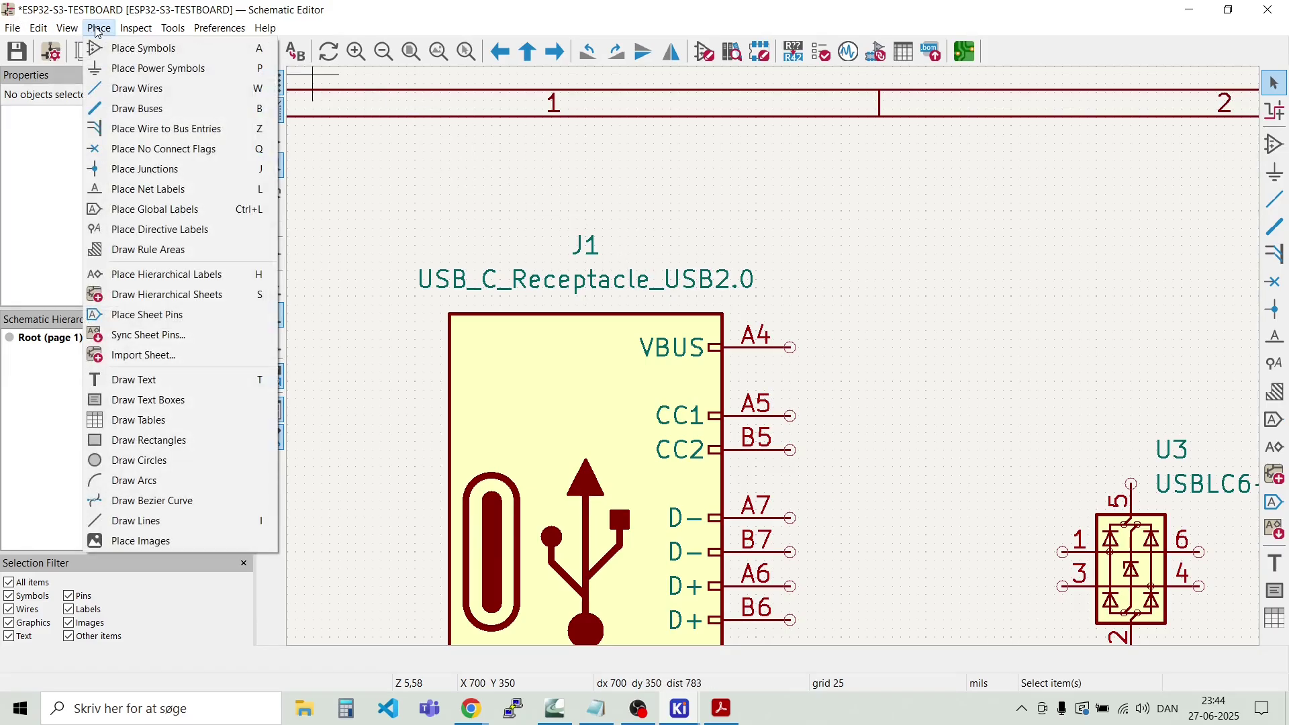
click(125, 48)
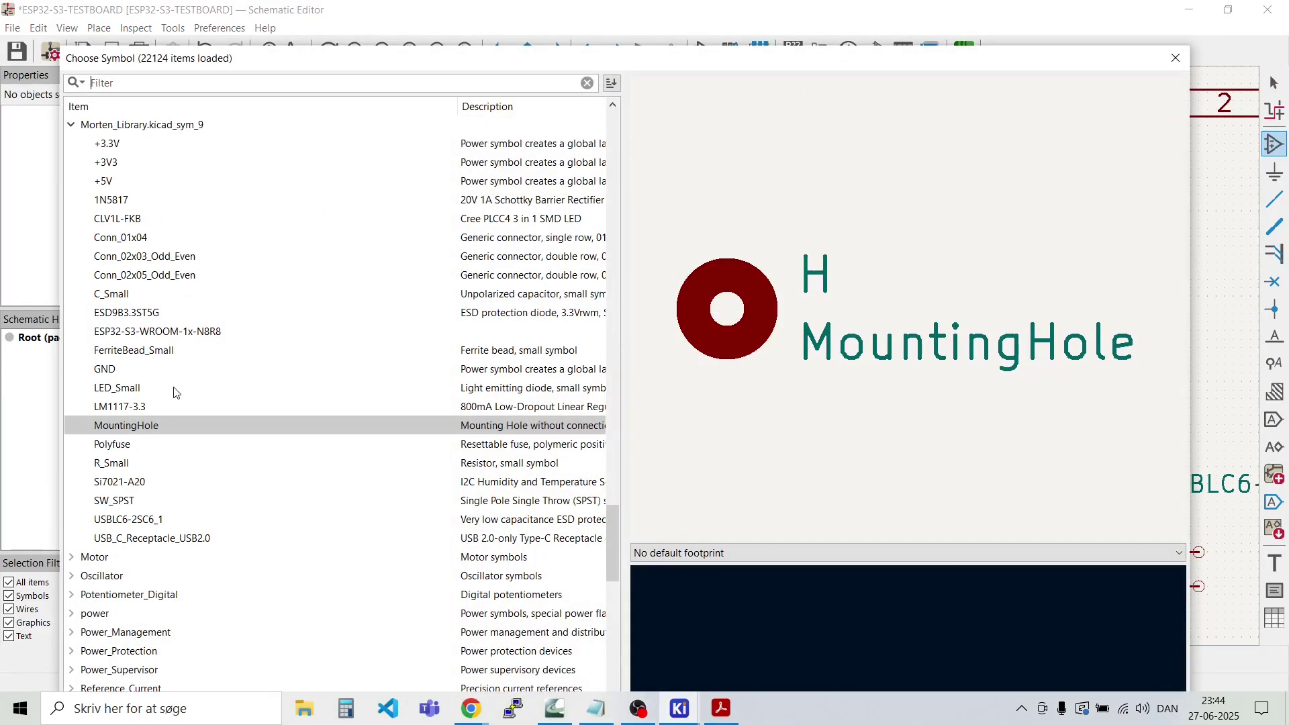
double_click(120, 446)
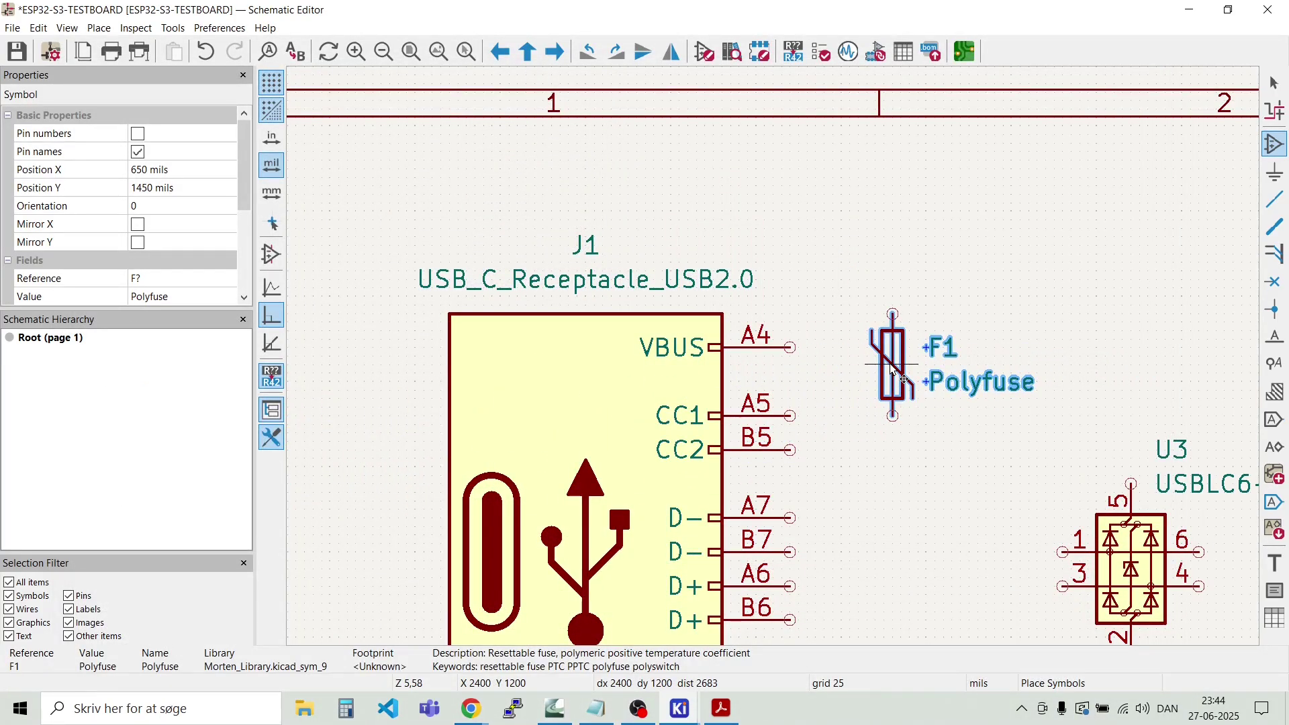
key(r)
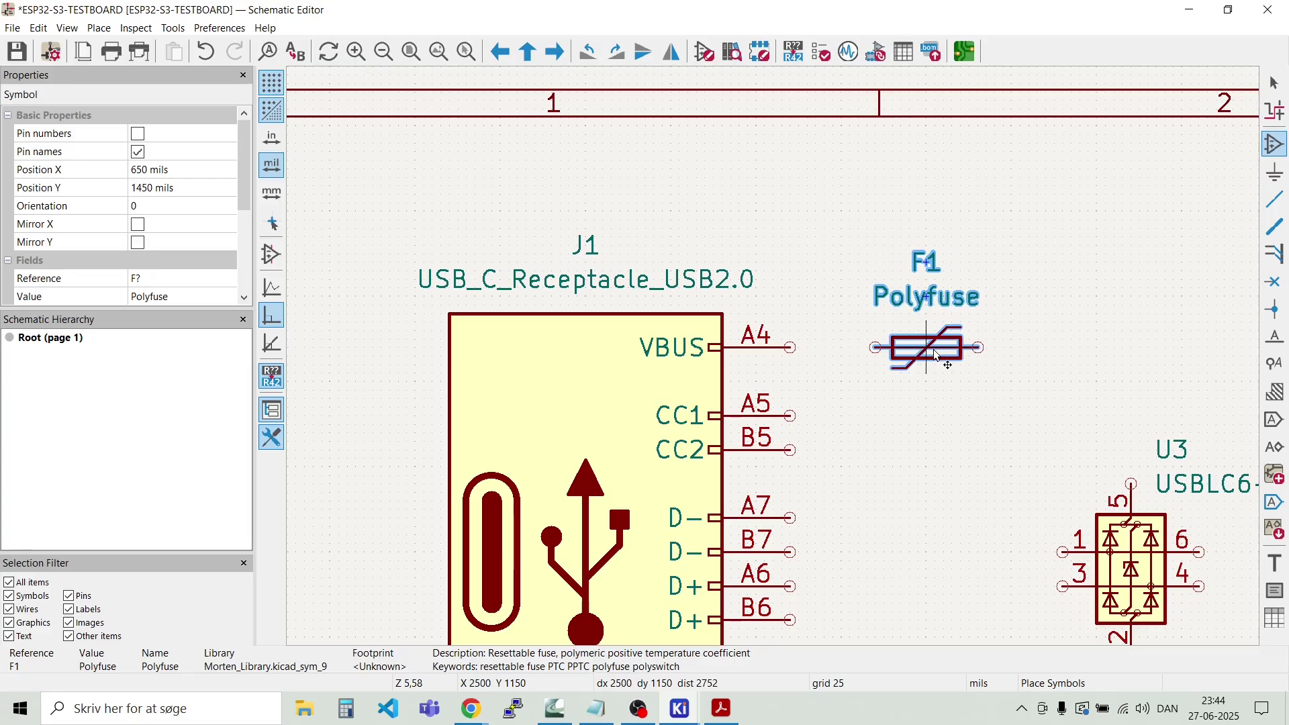
click(897, 350)
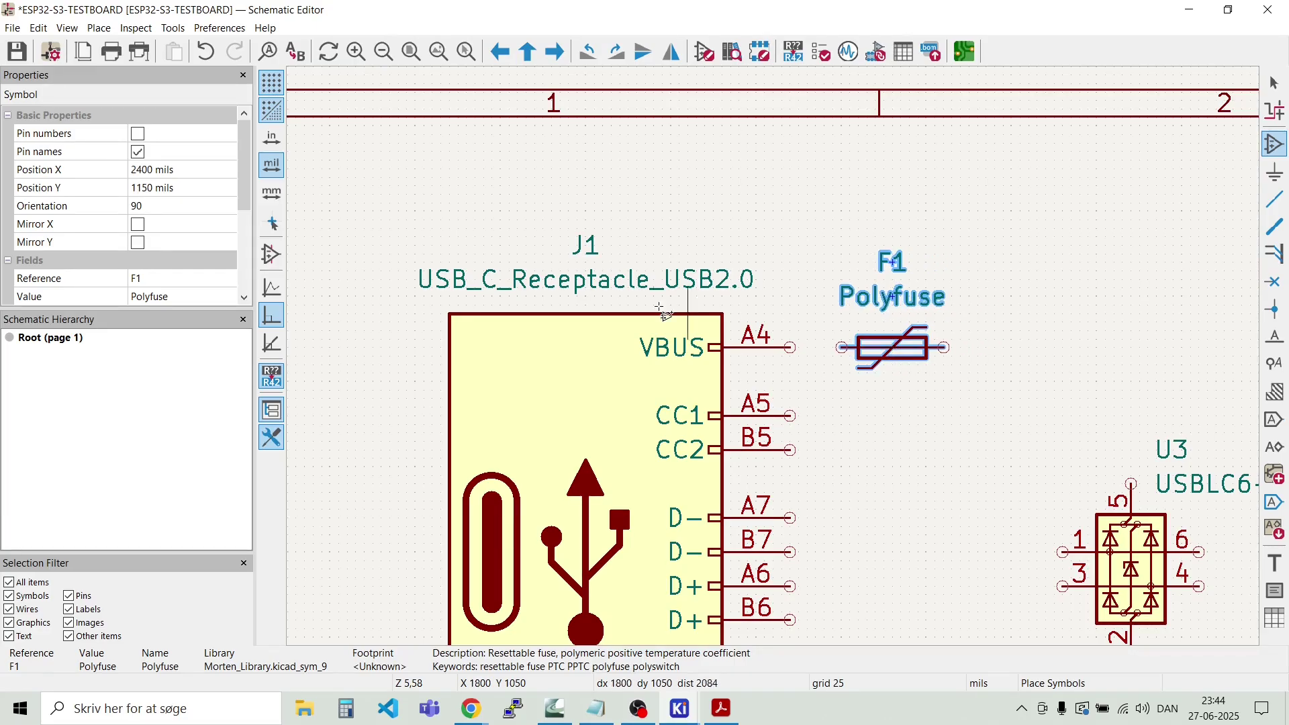
key(Escape)
Step: Place a FerriteBead_Small from the custom library, rotated to 90 degrees, in line after the Polyfuse at X 2800, Y 1150 mils
click(99, 28)
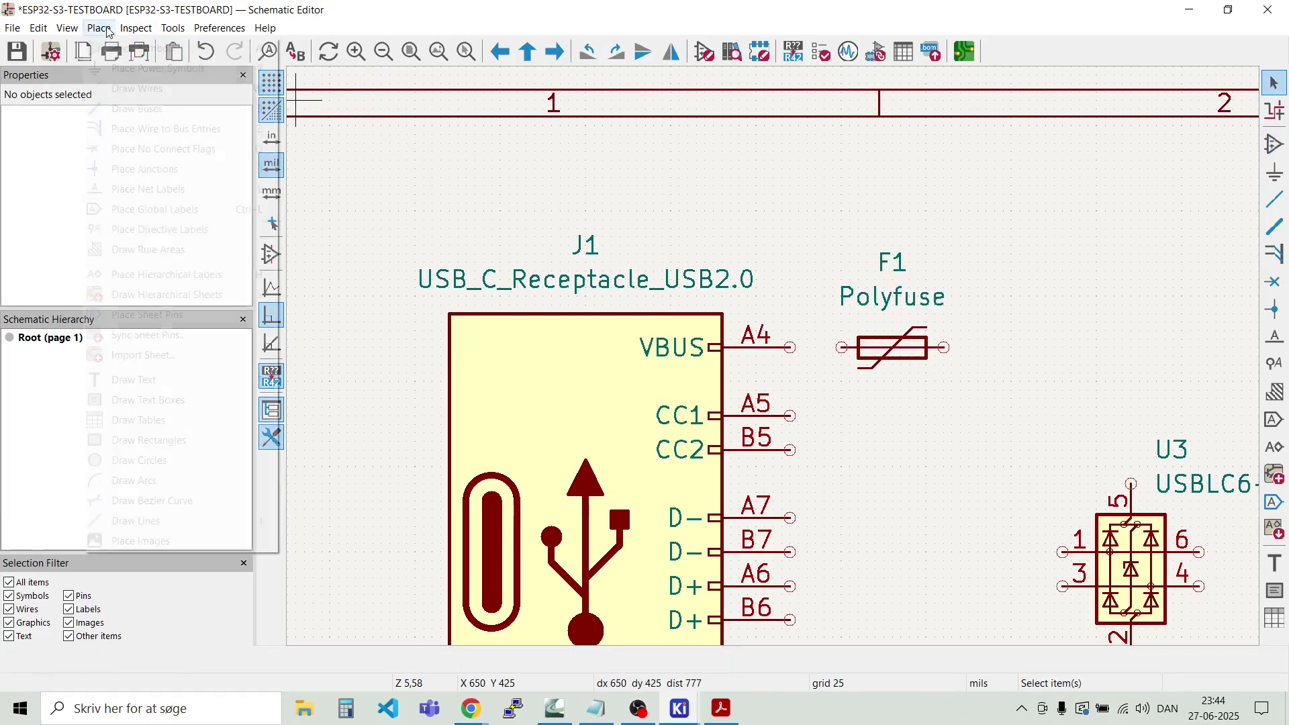
click(131, 43)
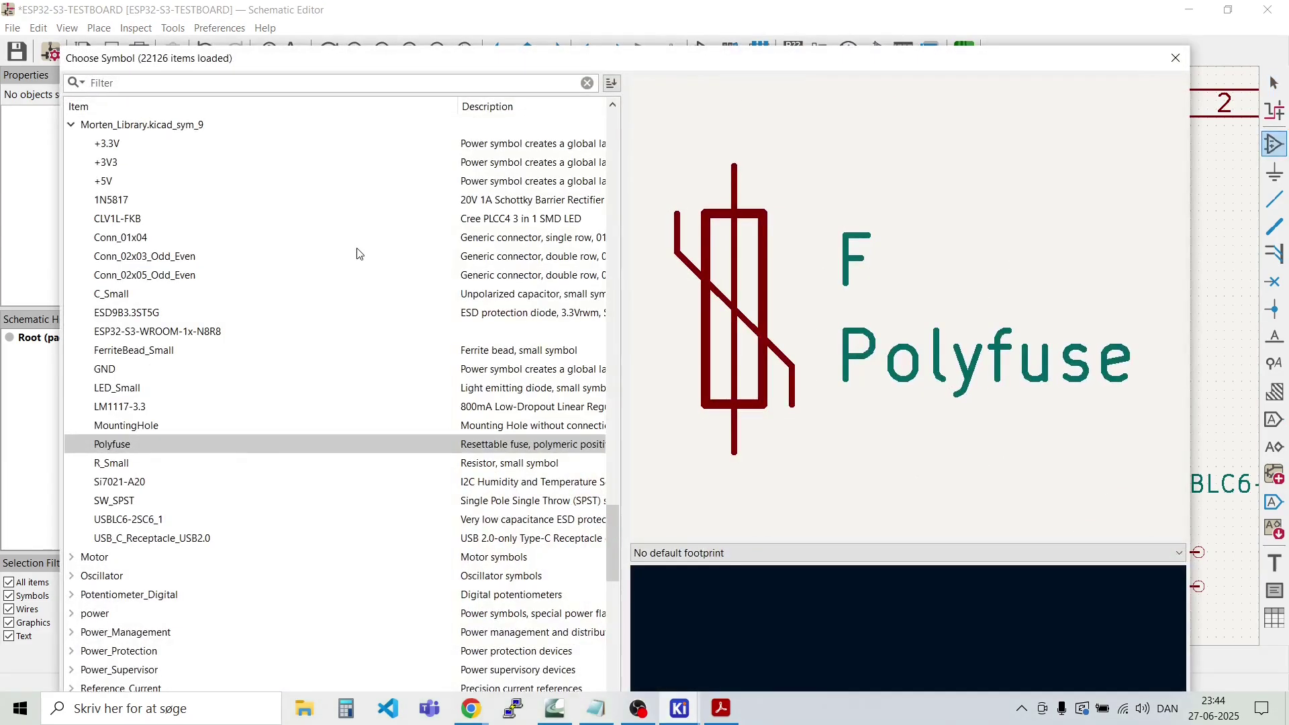
double_click(147, 350)
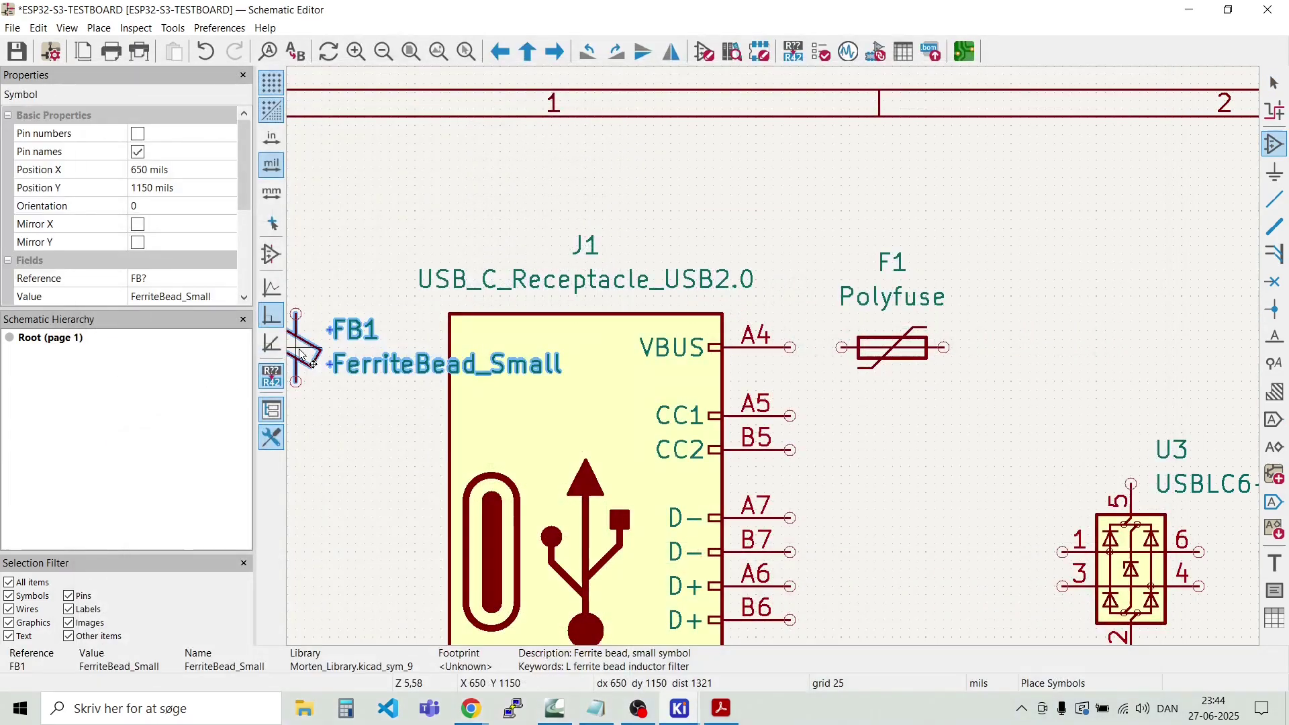
key(r)
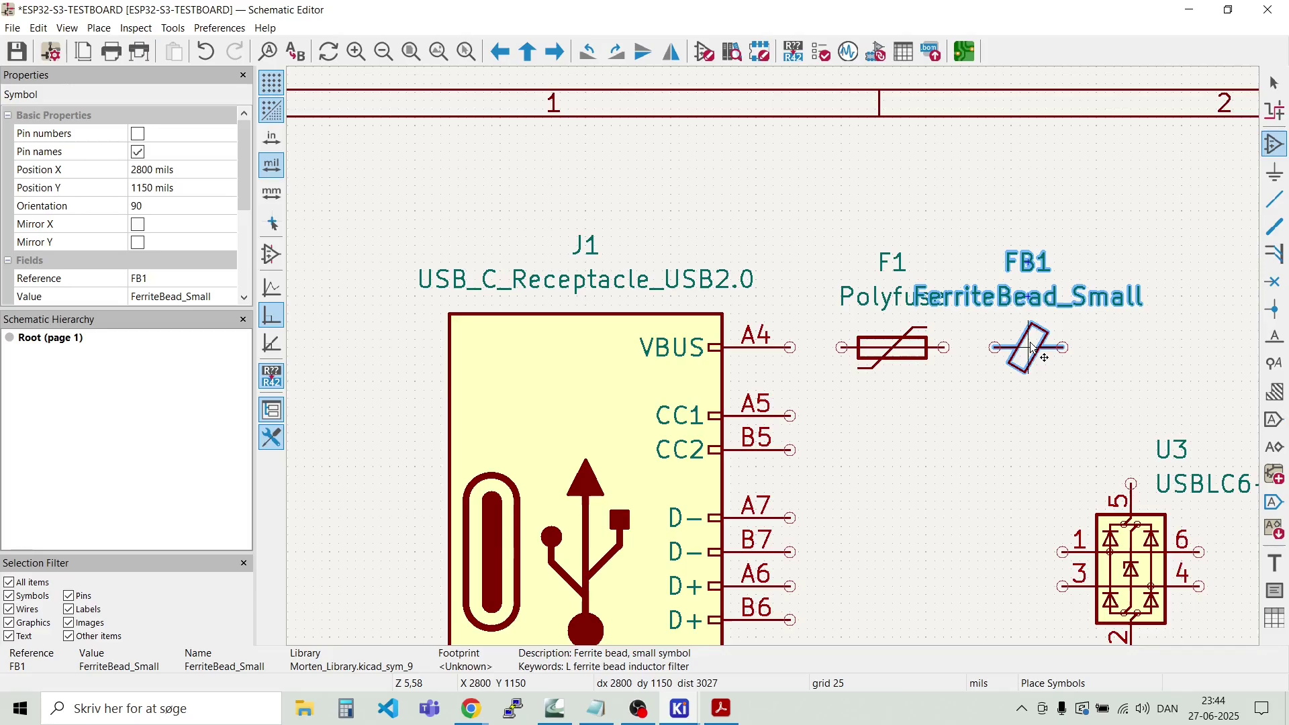
Step: Place a 1N5817 diode from the custom library, rotated to 180 degrees, in line after the ferrite bead at X 3200, Y 1150 mils
click(1032, 348)
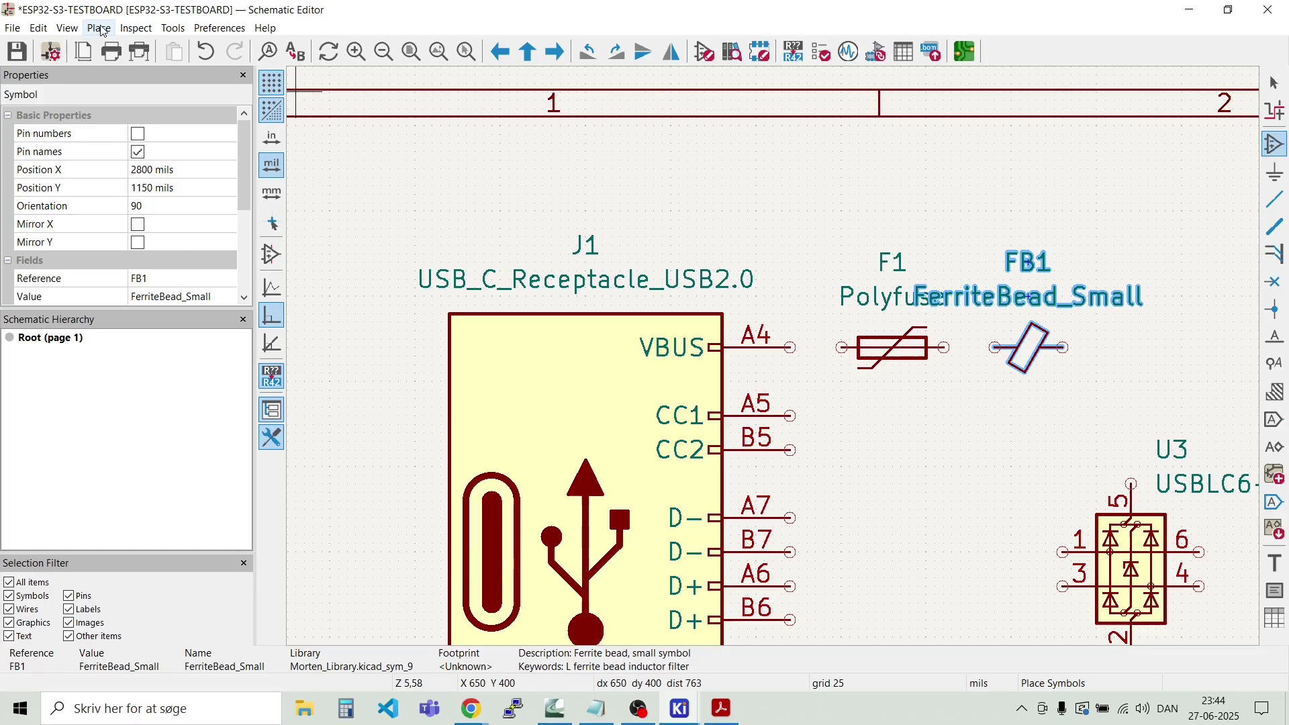
click(102, 31)
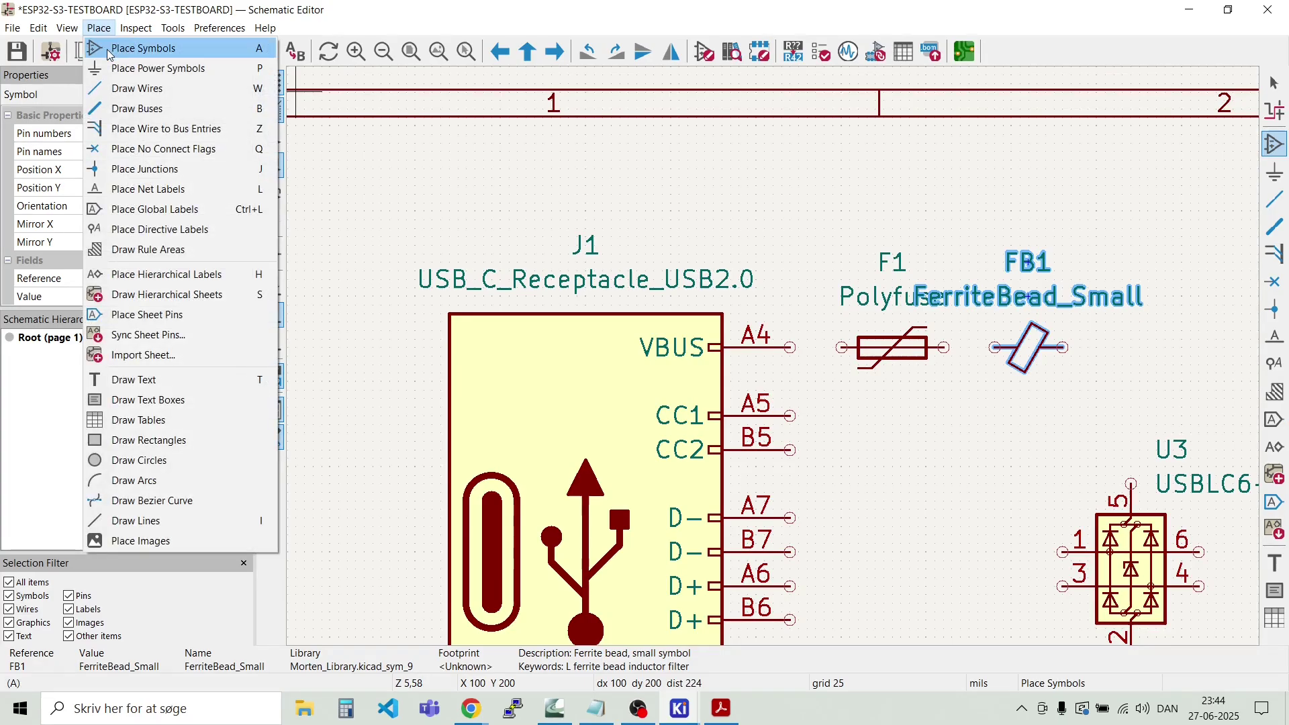
click(127, 47)
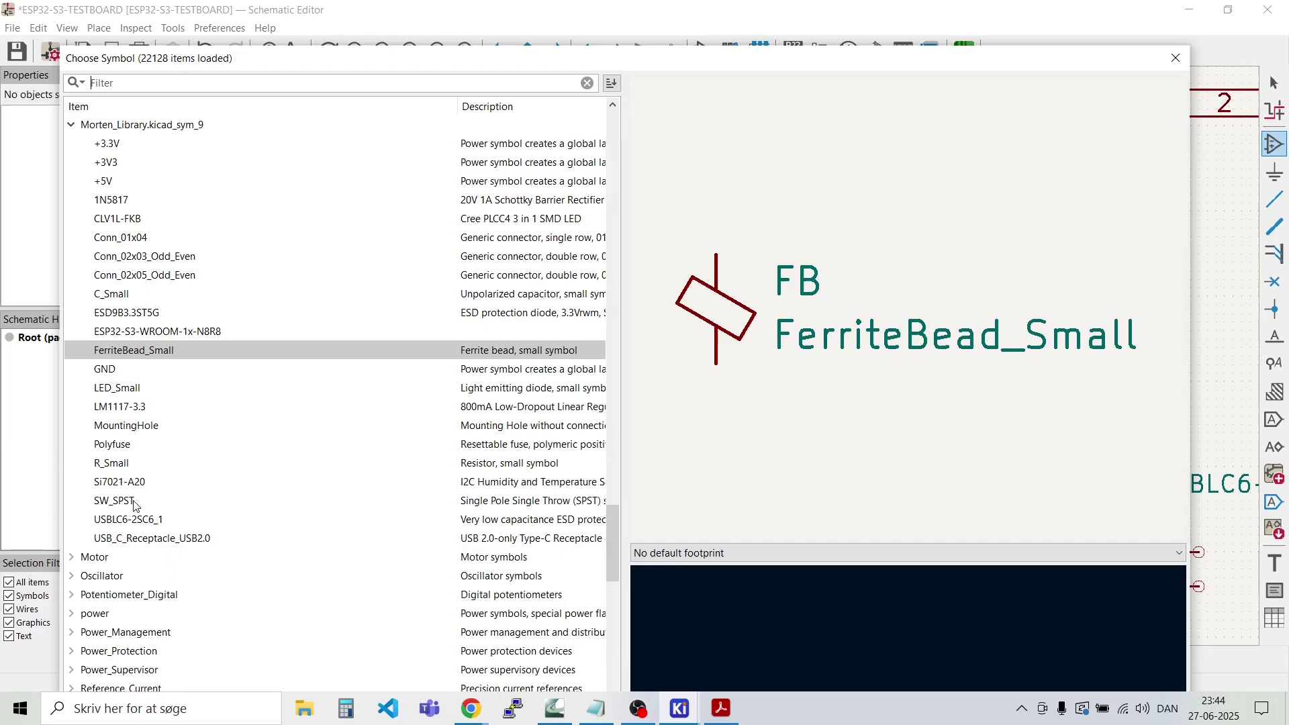
double_click(110, 201)
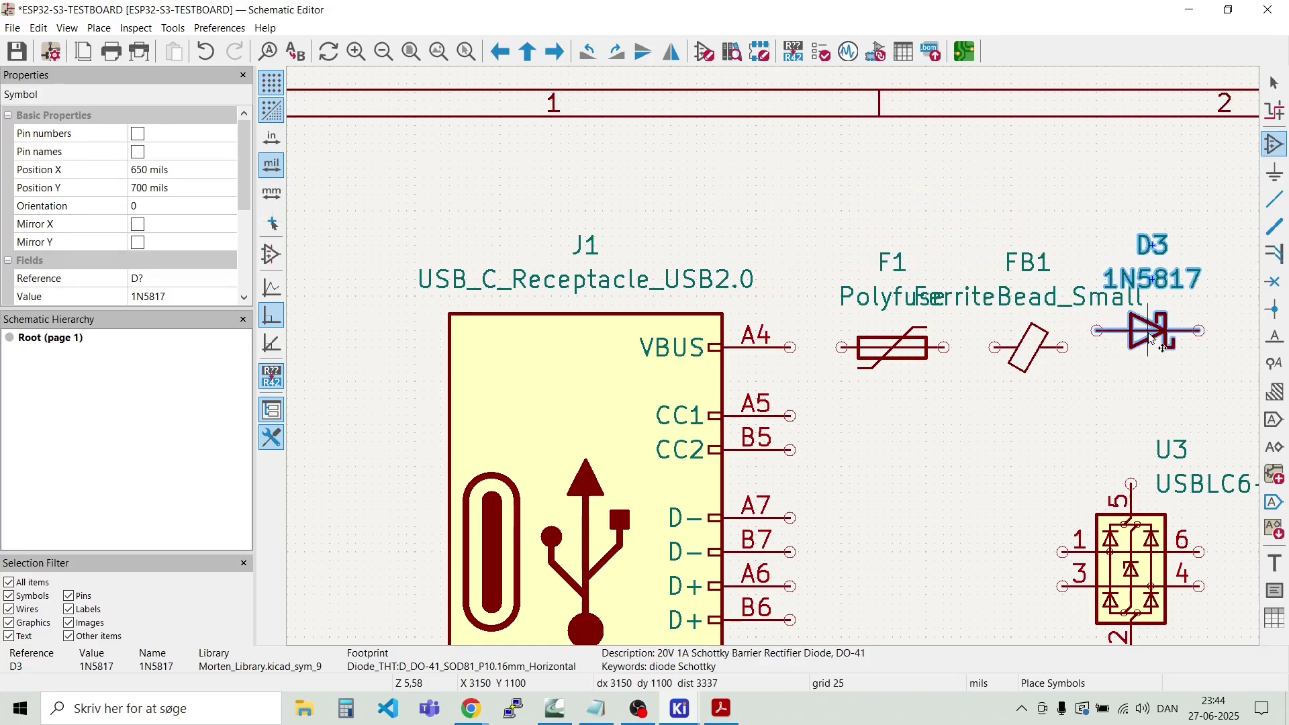
click(1175, 357)
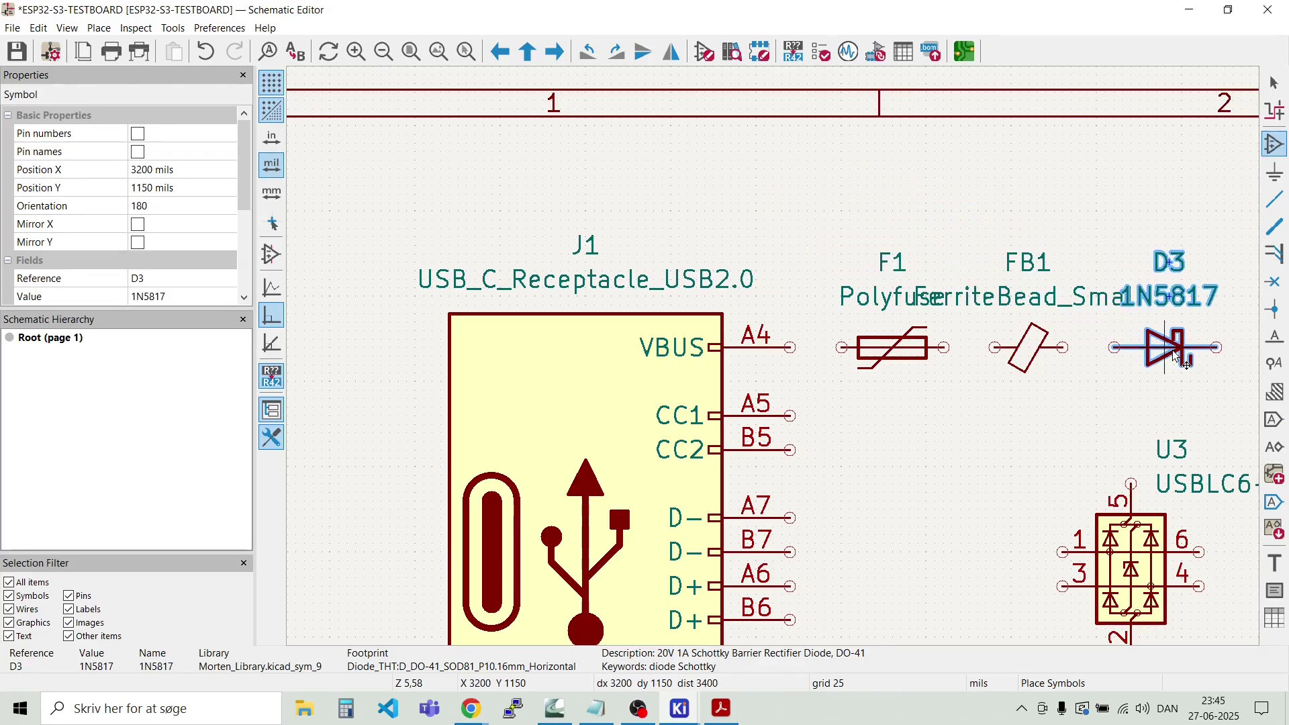
key(Escape)
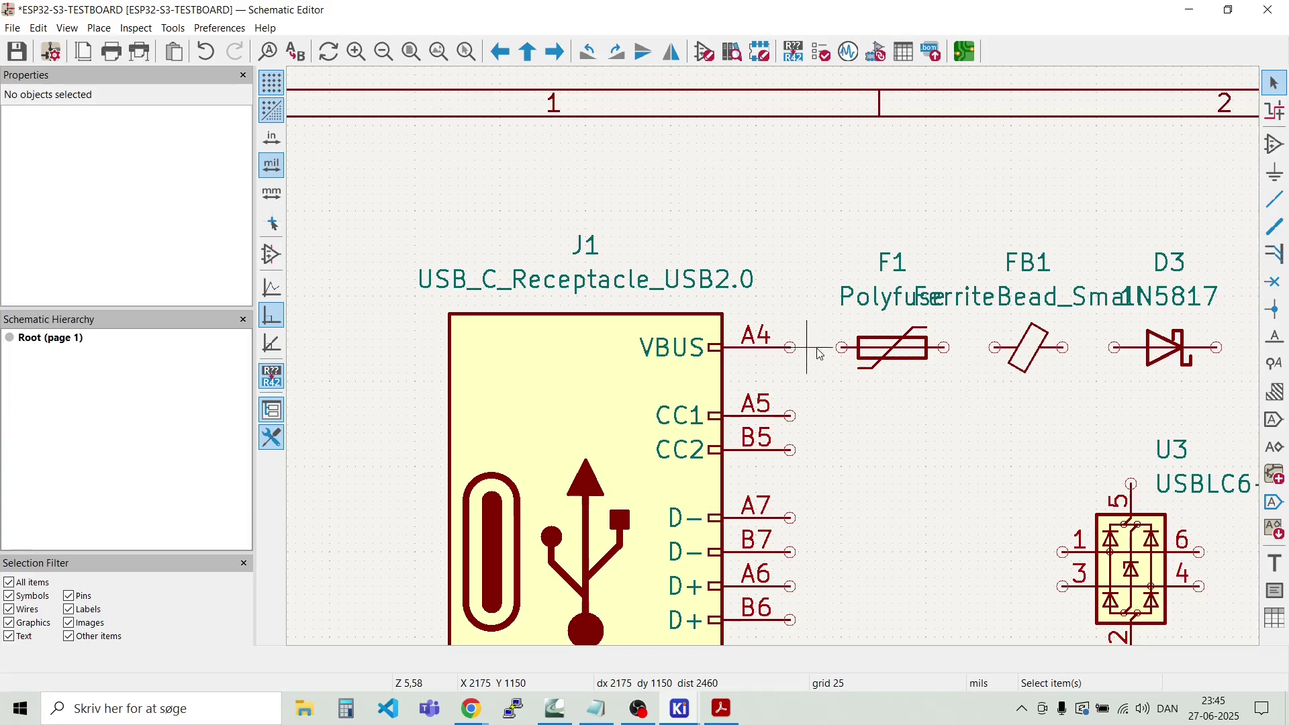
Step: Try to wire the USB-C VBUS pin to the Polyfuse, and delete the drawn wire
click(790, 347)
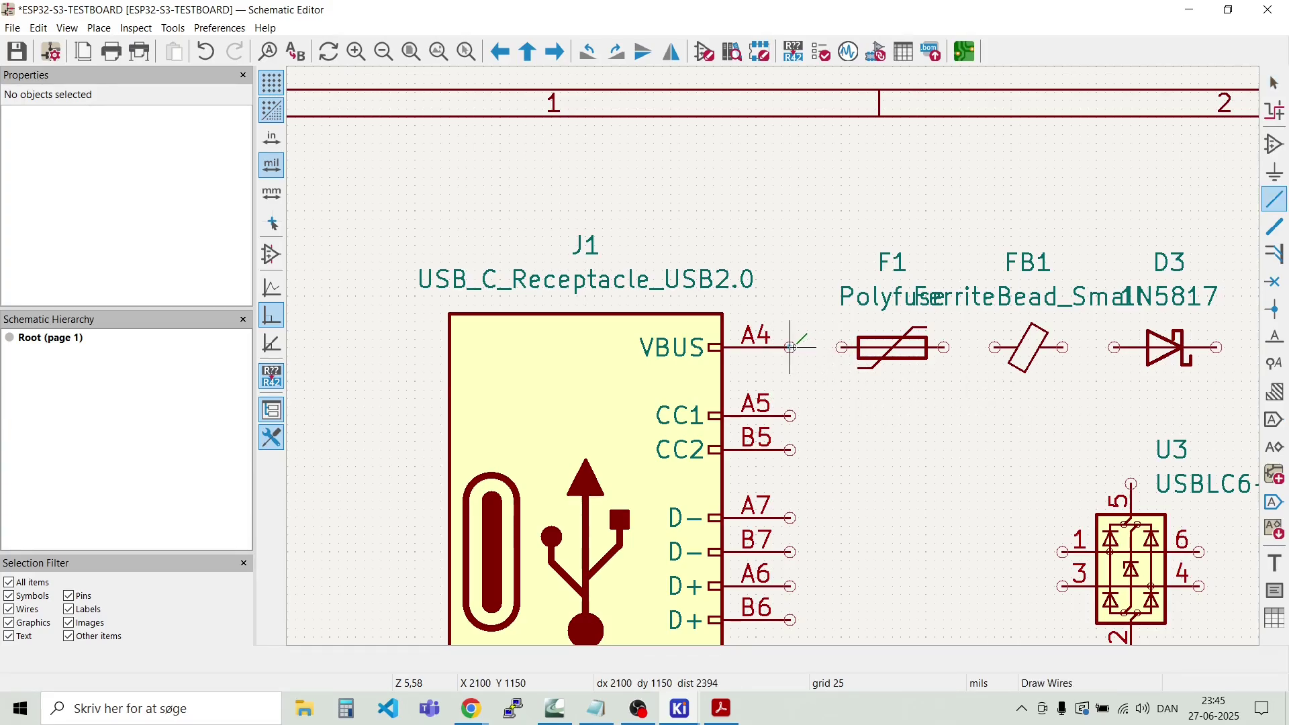
click(842, 347)
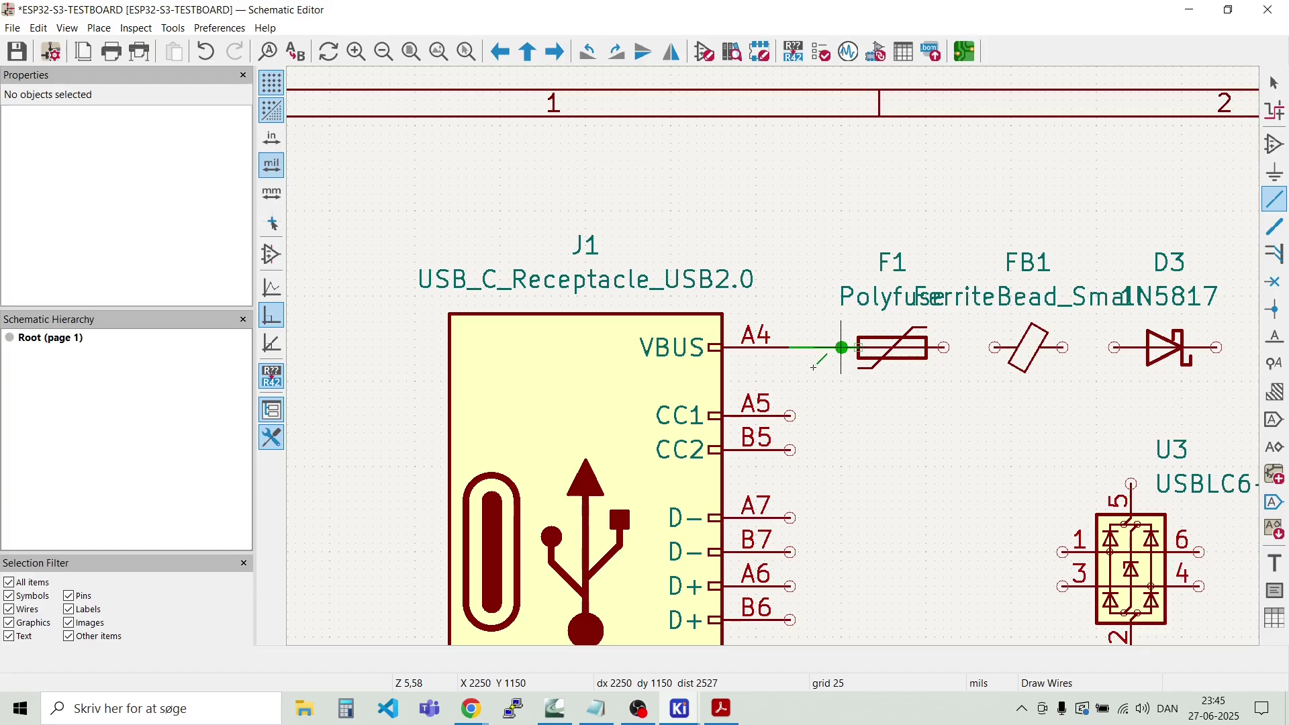
key(Escape)
scroll(790, 349, up, 5)
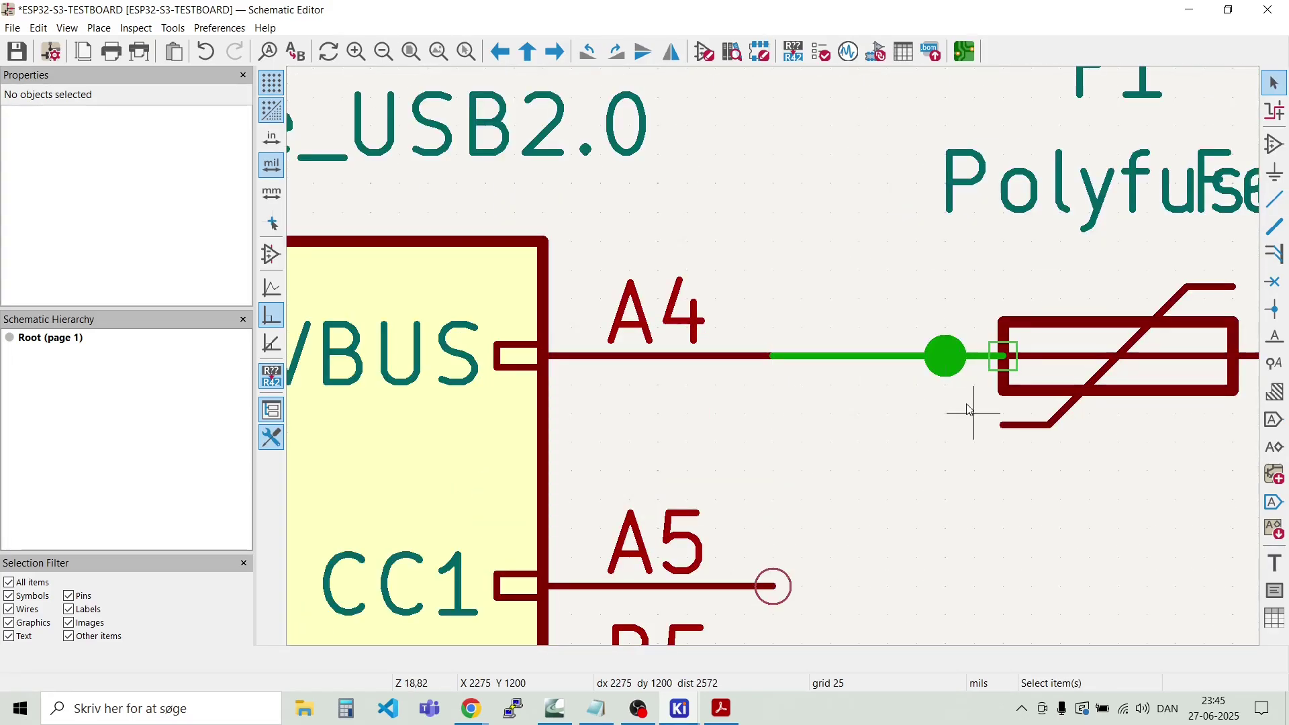
drag(967, 405, 889, 334)
key(Delete)
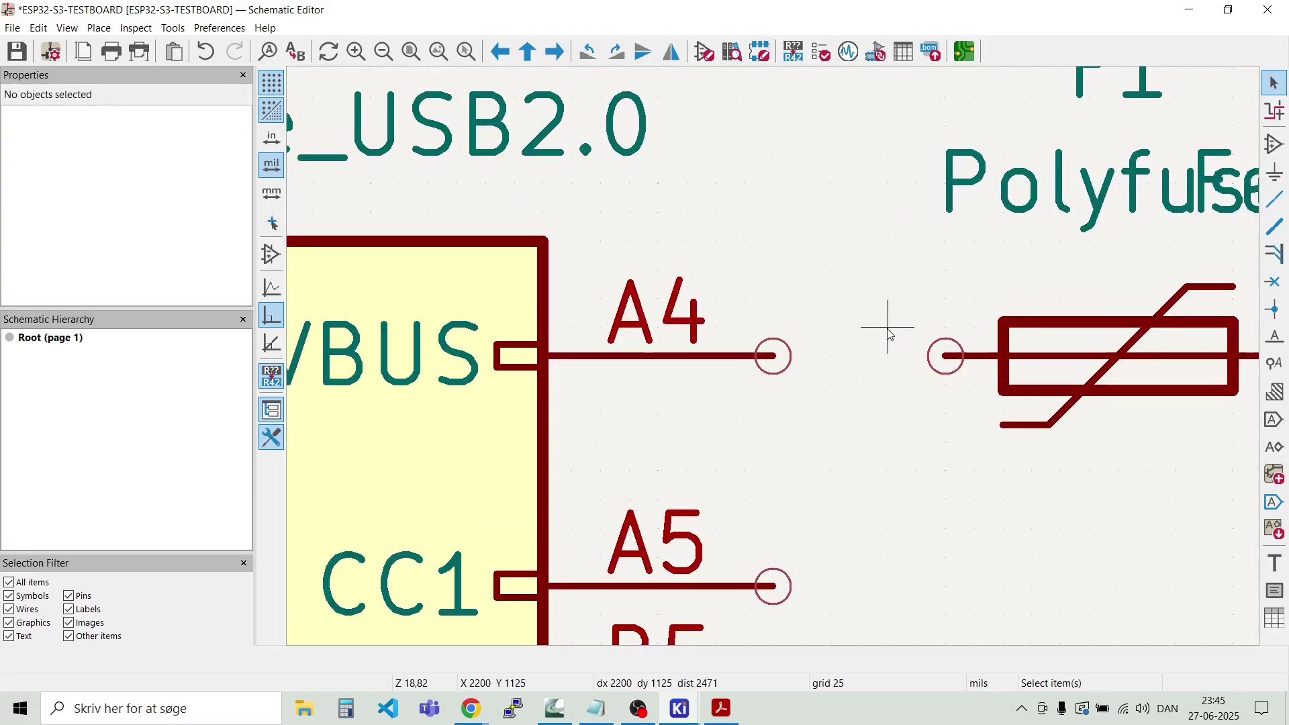
Step: Wire the USB-C VBUS pin A4 to the near end of the Polyfuse
key(w)
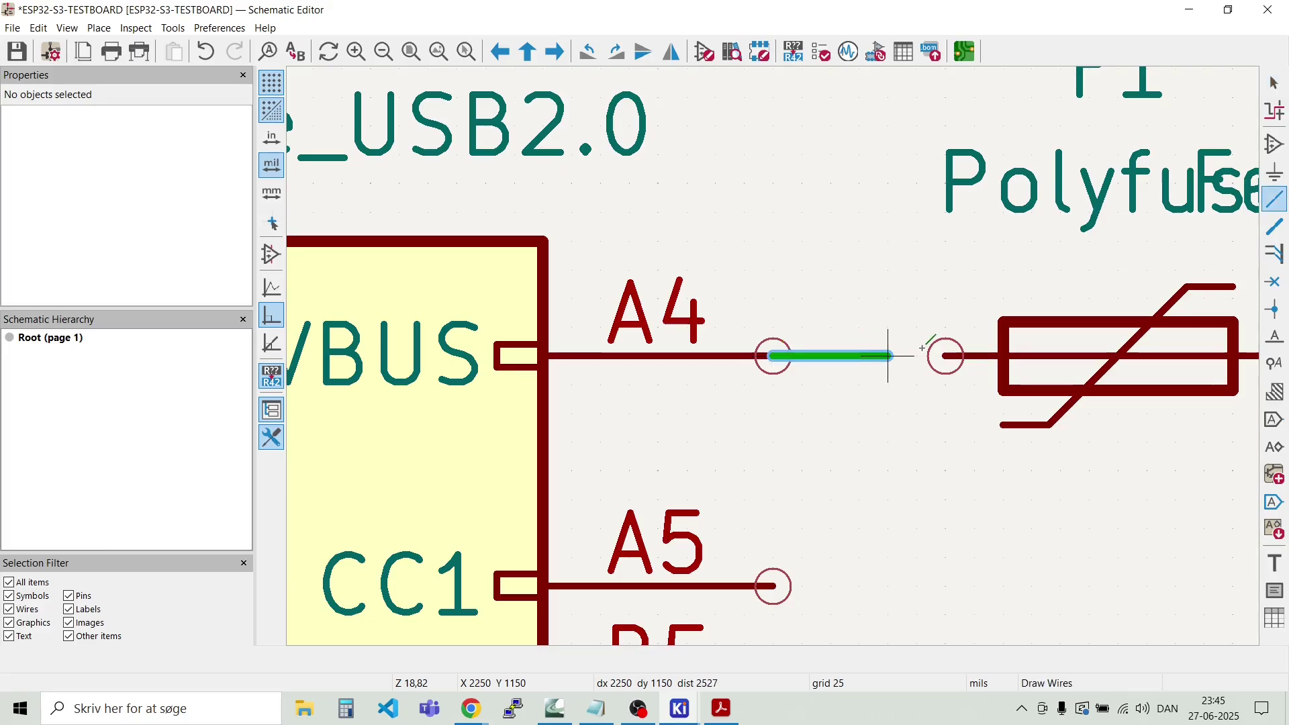
double_click(945, 356)
key(Escape)
key(Escape)
scroll(937, 408, down, 3)
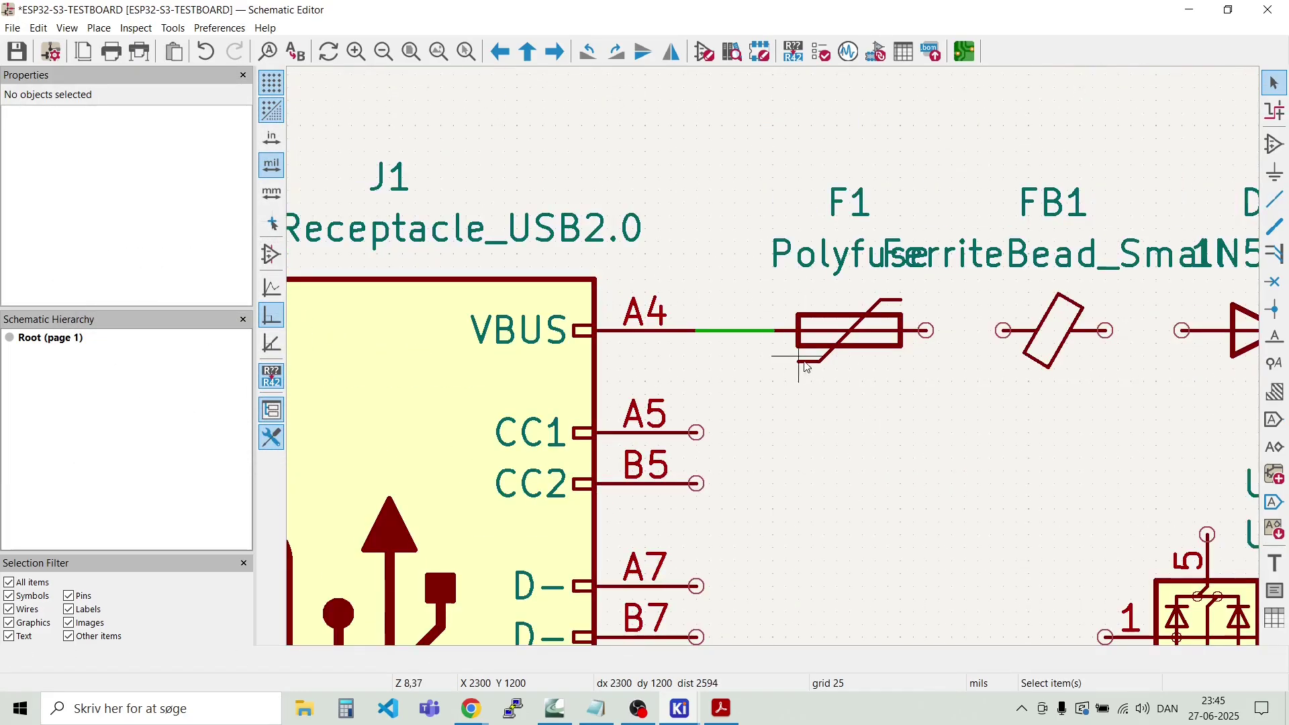
Step: Wire the Polyfuse to the ferrite bead and the ferrite bead to the 1N5817 diode
key(w)
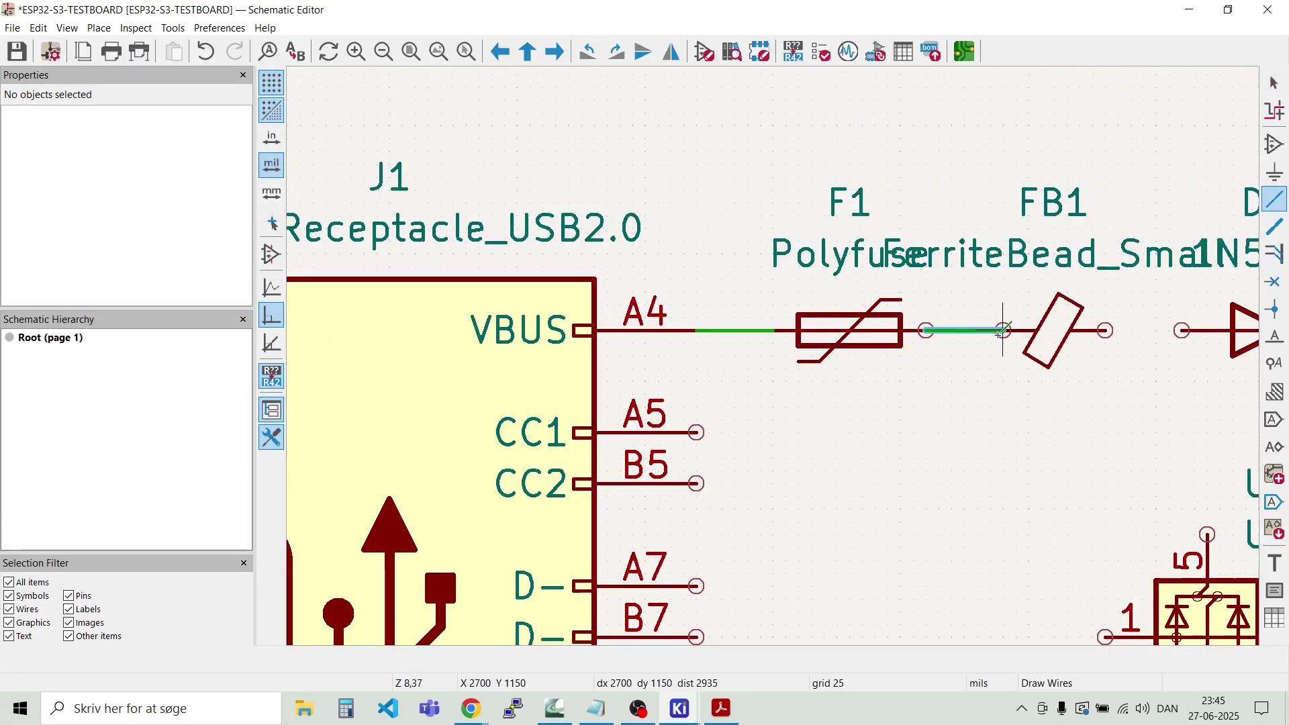
click(1003, 330)
key(Escape)
key(w)
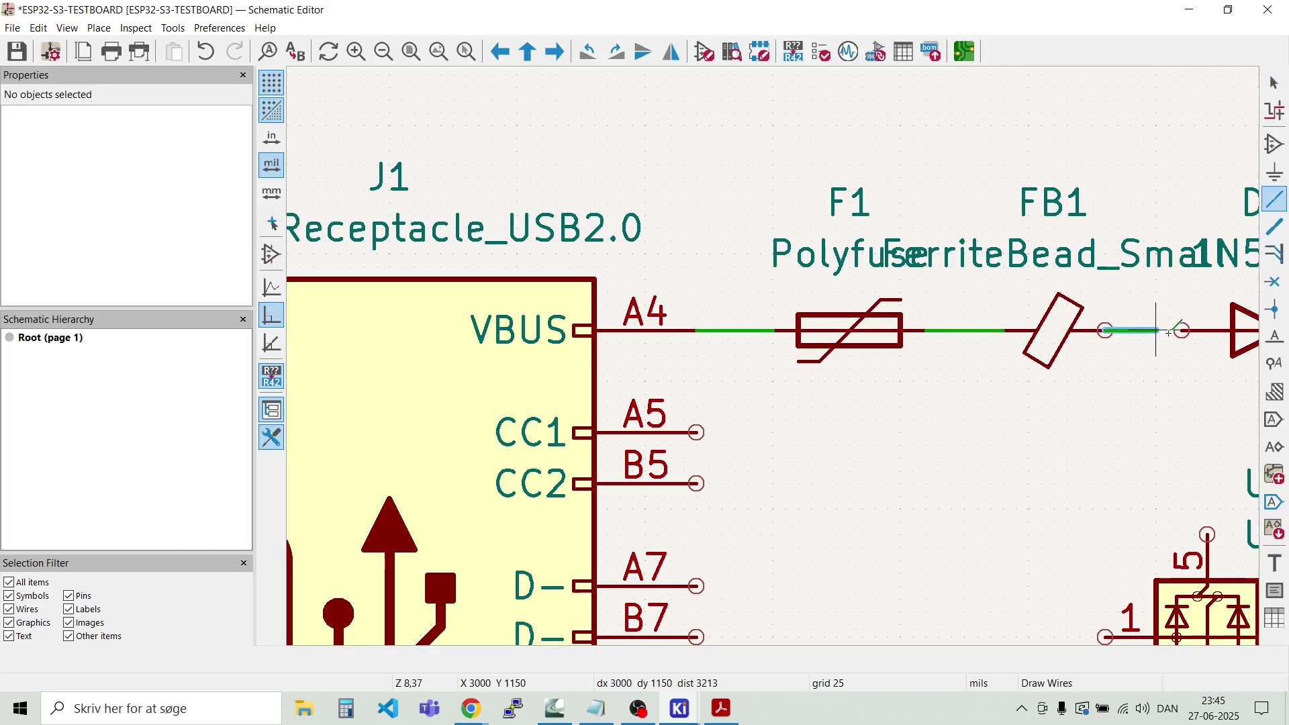
click(1181, 330)
key(Escape)
Step: Draw an L-shaped wire from the 1N5817's output pin across to X 3550 mils and up to Y 1050 mils
scroll(1180, 328, down, 2)
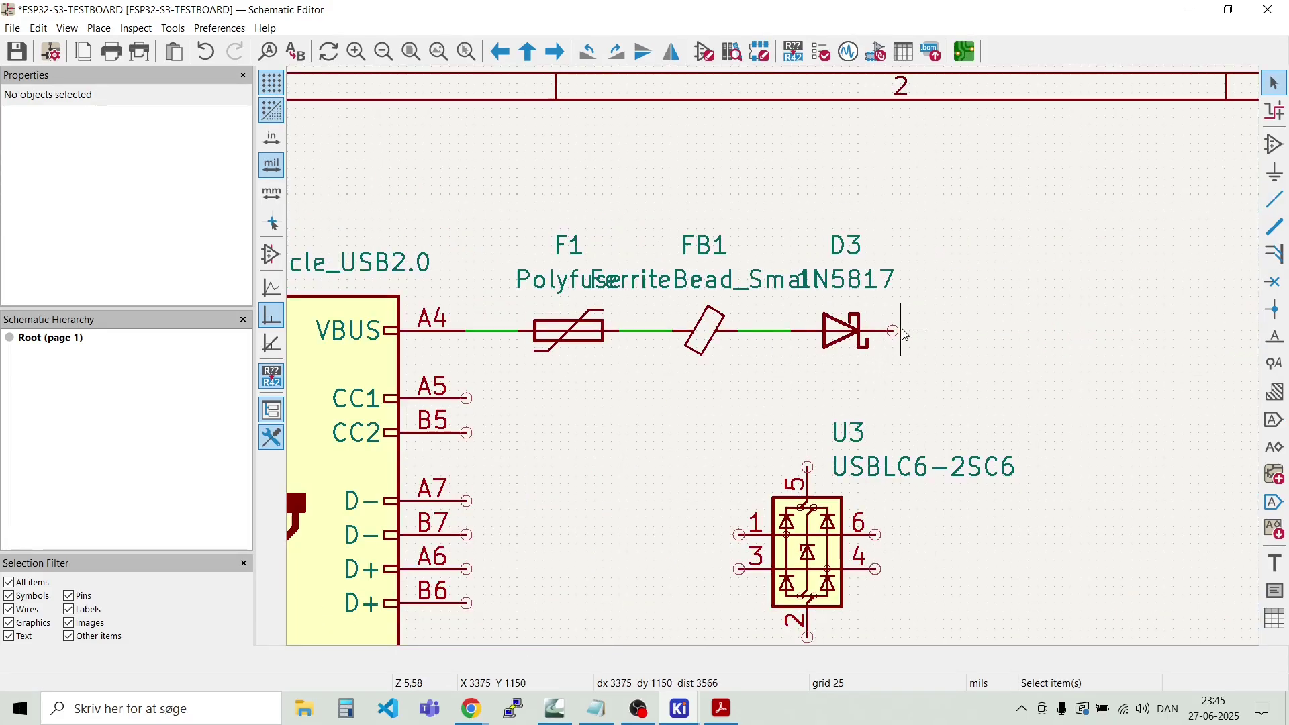
key(w)
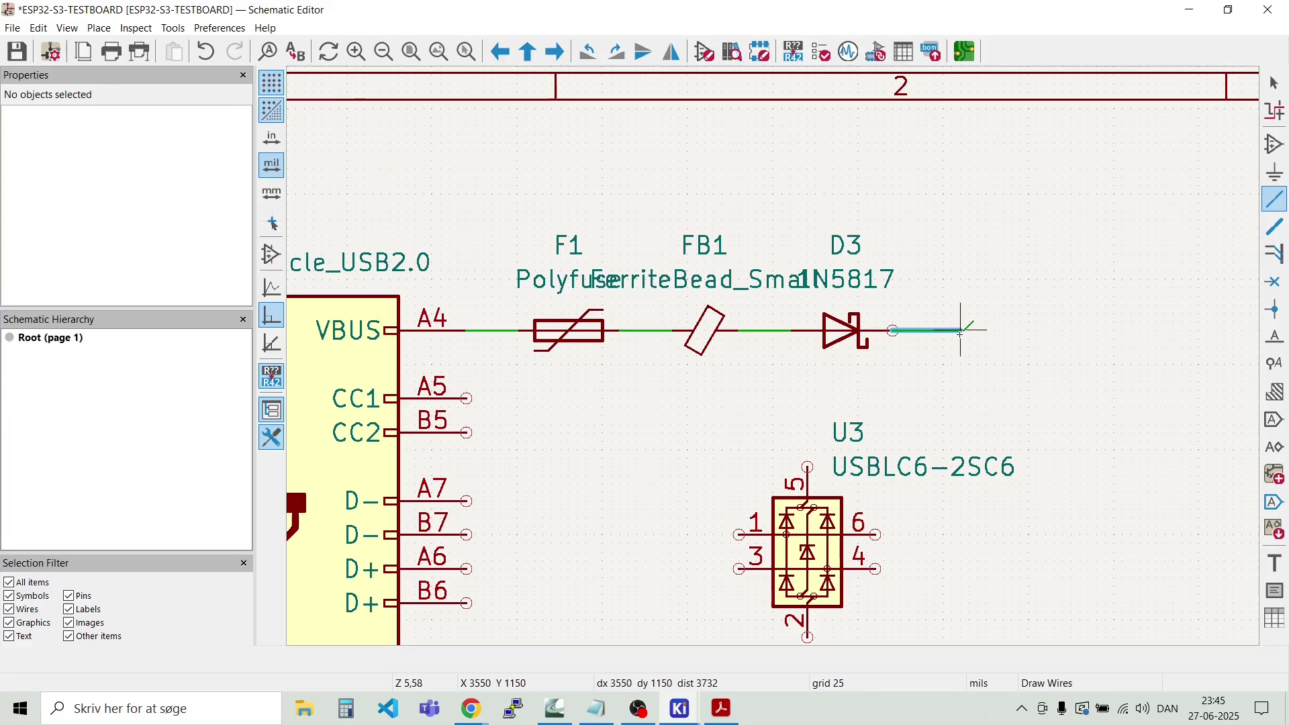
click(961, 296)
key(Escape)
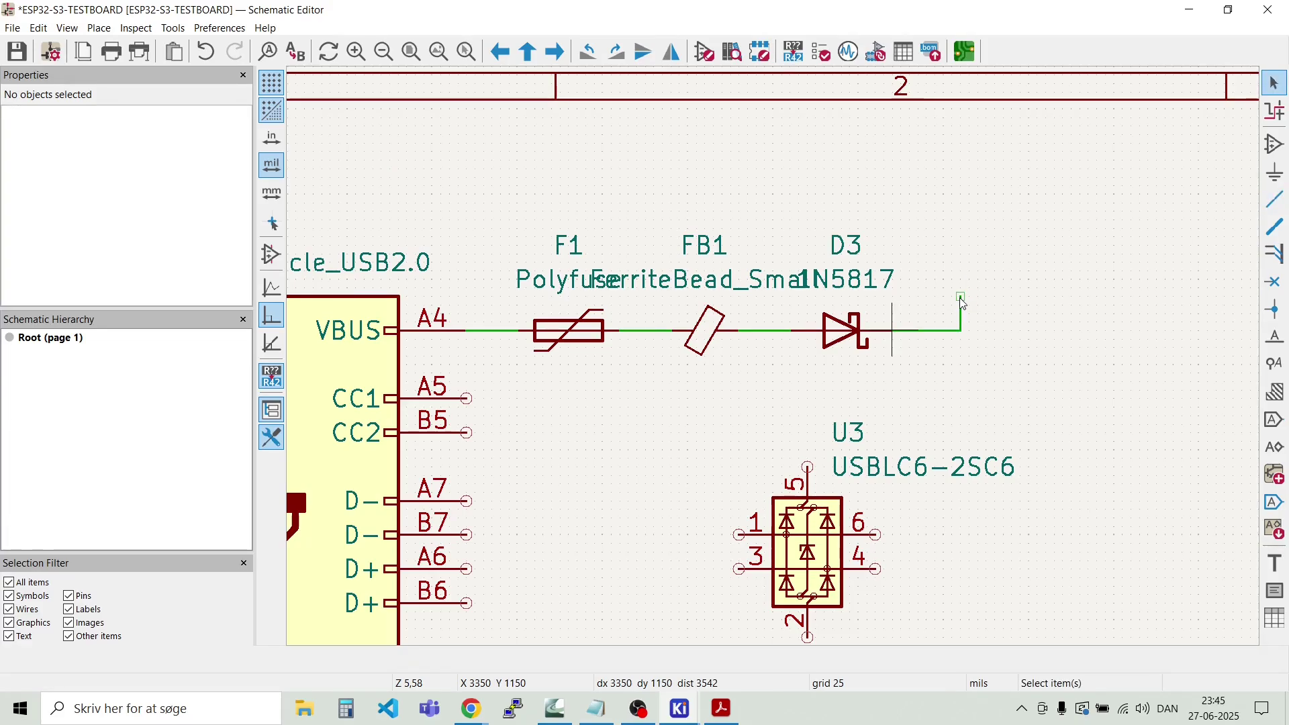
Step: Place a +5V power symbol from the custom library on the diode wire's upper end and move its label closer to the arrow
click(100, 30)
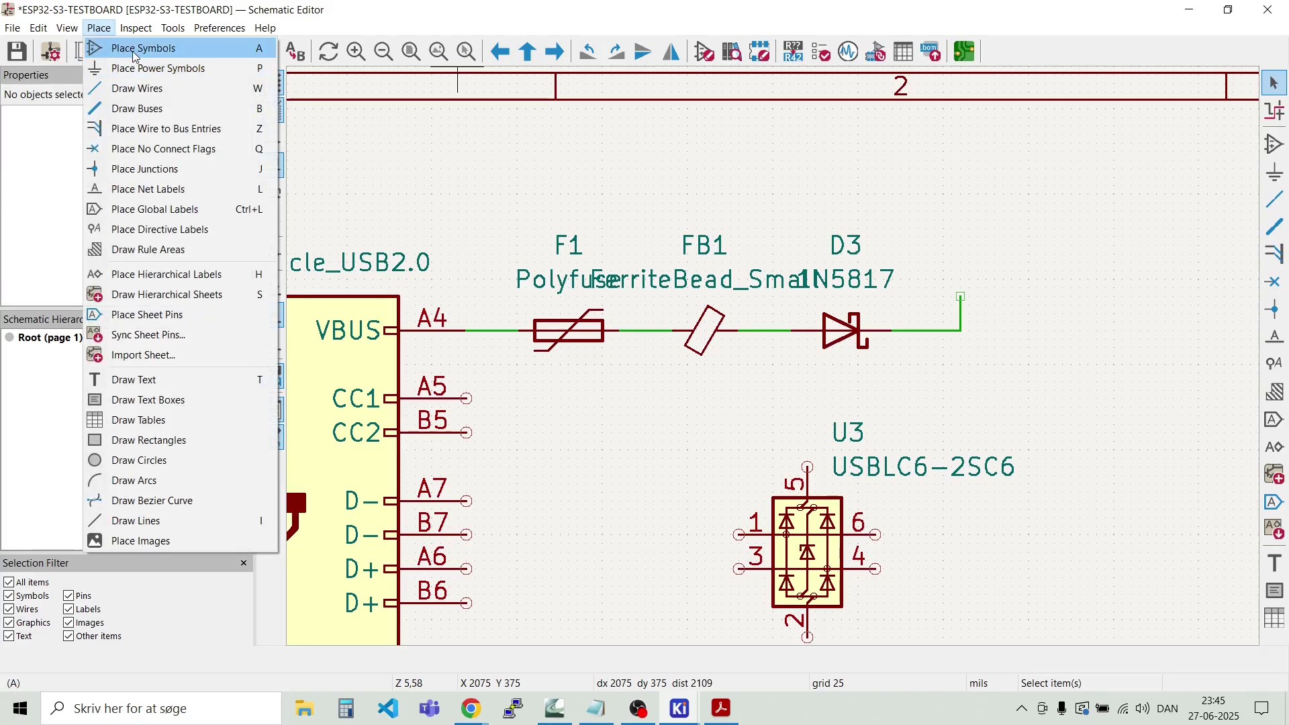
click(266, 167)
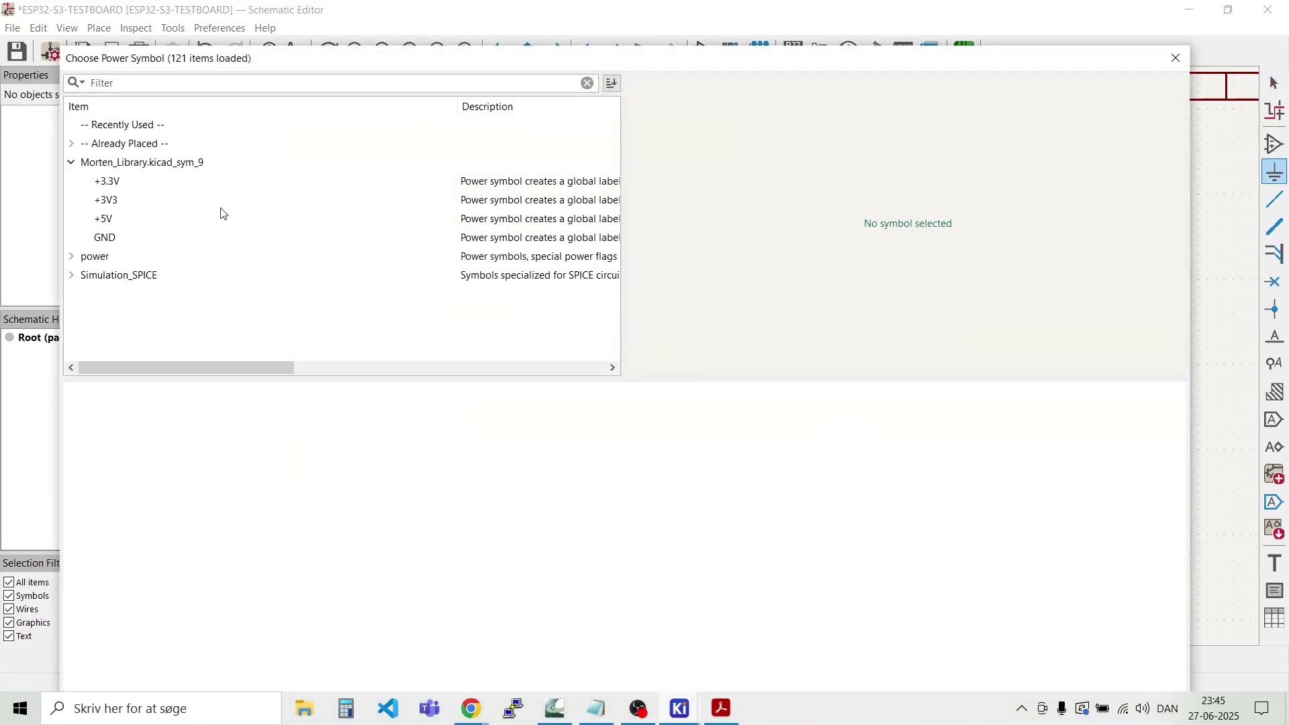
double_click(106, 223)
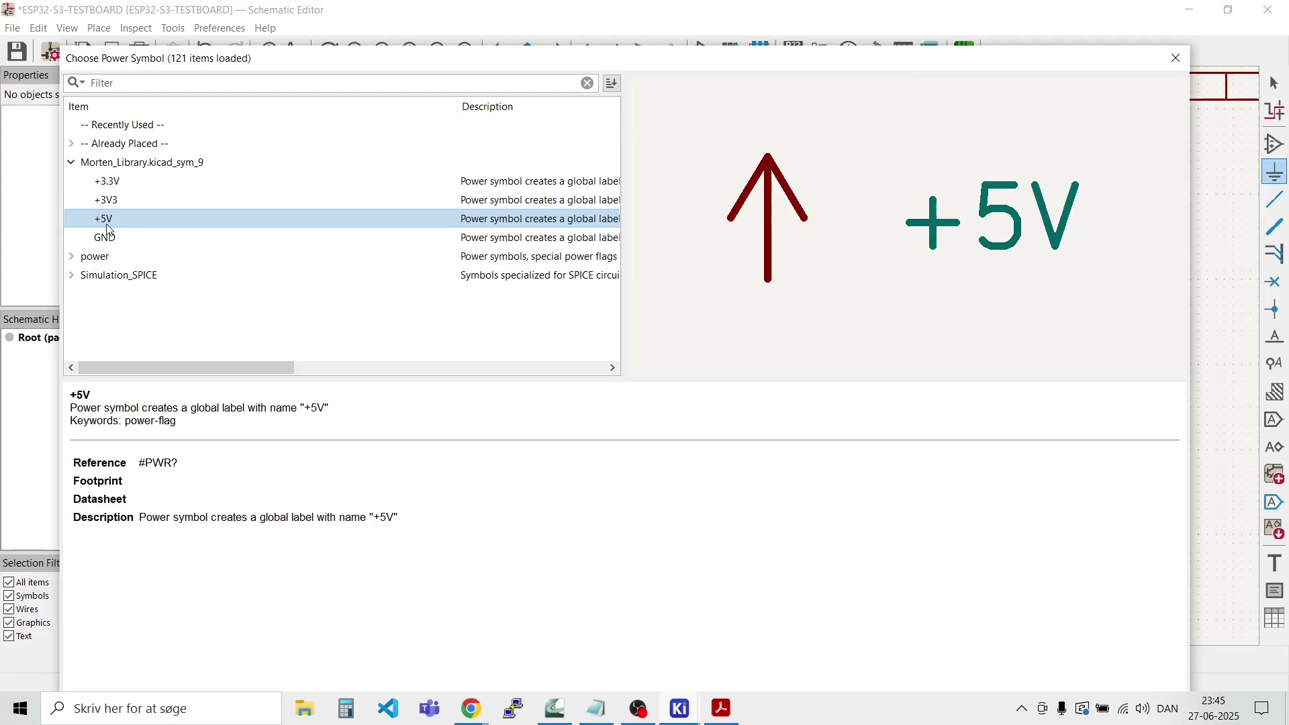
scroll(956, 300, up, 5)
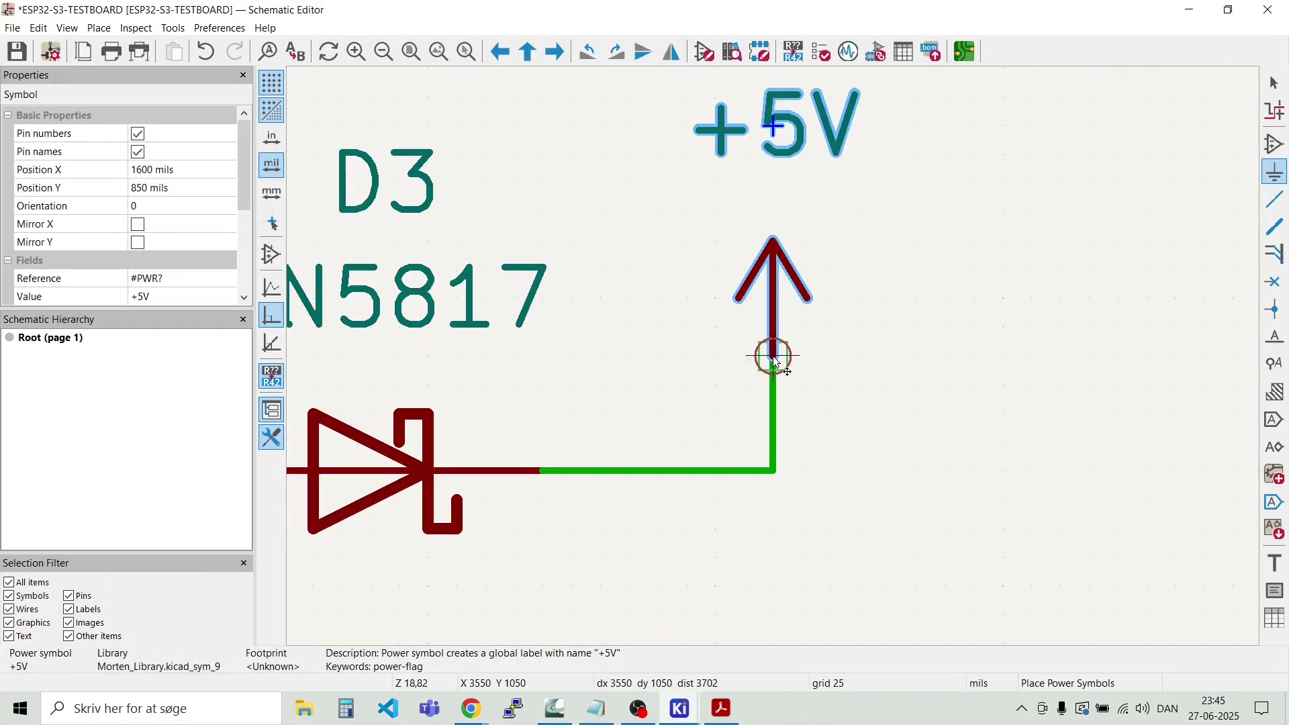
click(766, 358)
key(Escape)
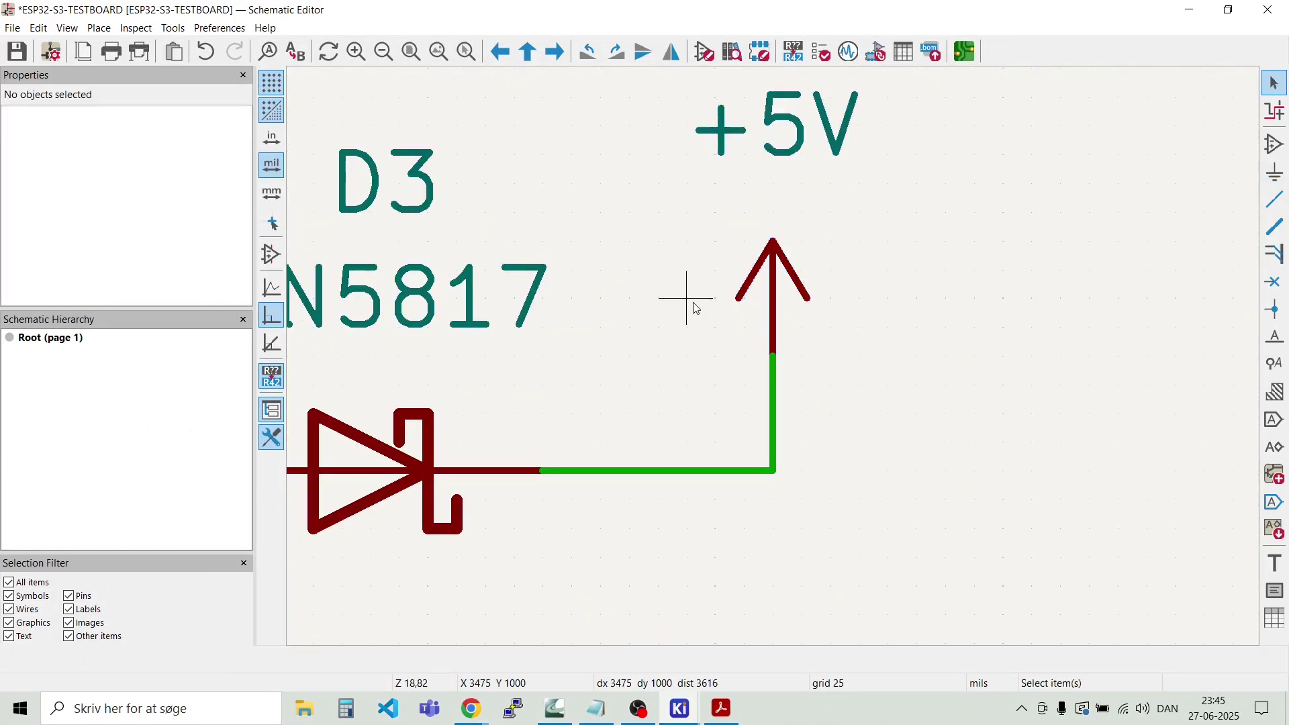
scroll(765, 164, down, 3)
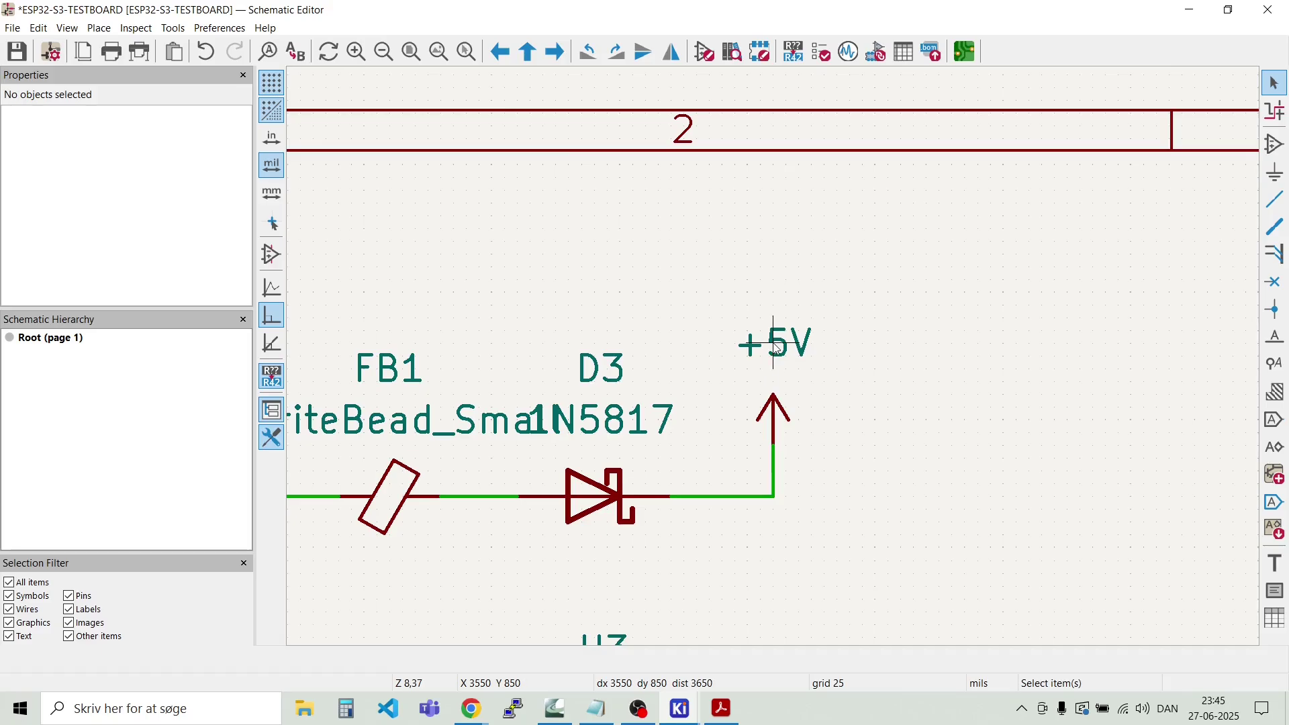
drag(777, 347, 775, 372)
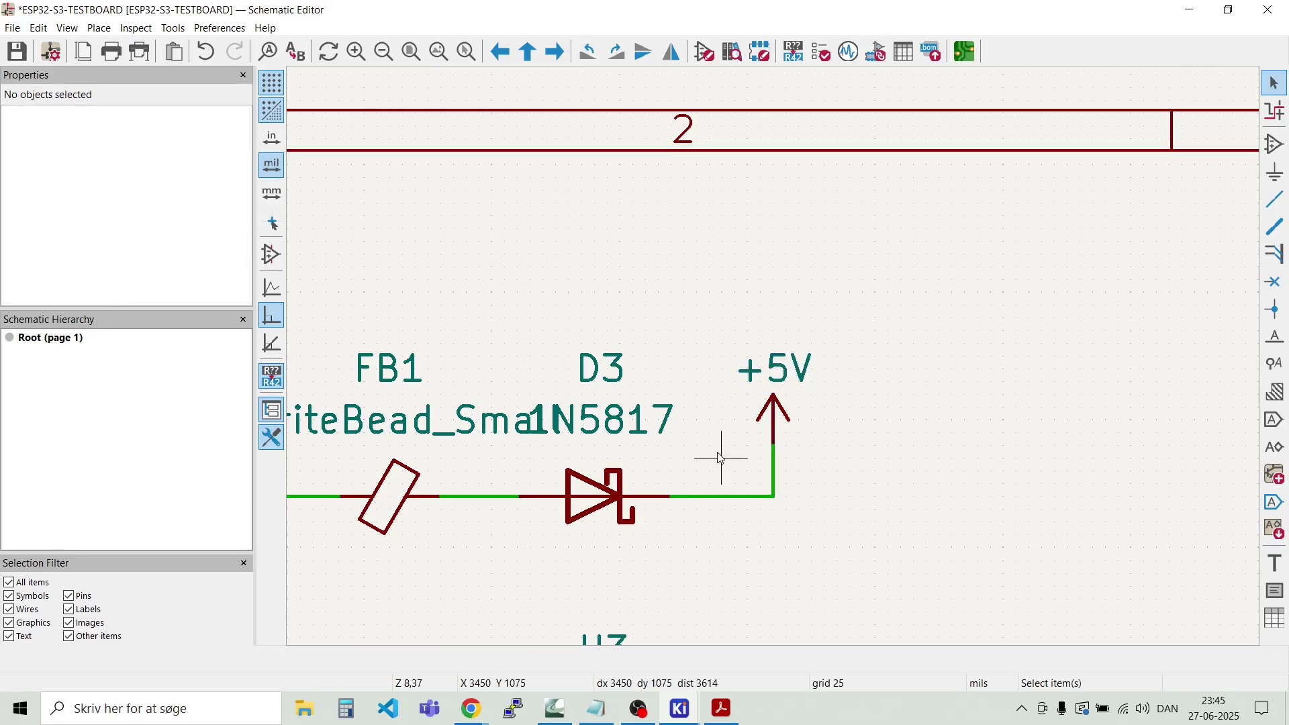
Step: Move the diode's value 1N5817 below its symbol and lower the reference D3 to just above it
scroll(723, 511, down, 2)
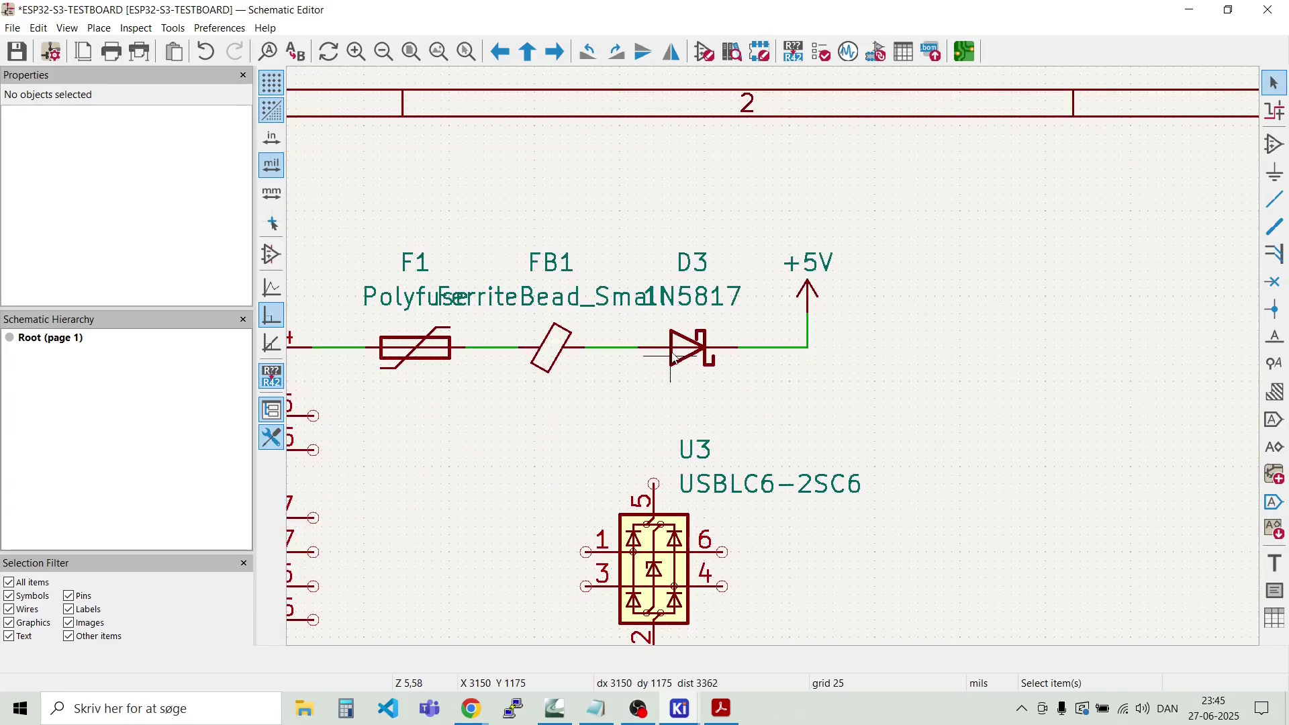
scroll(777, 362, up, 2)
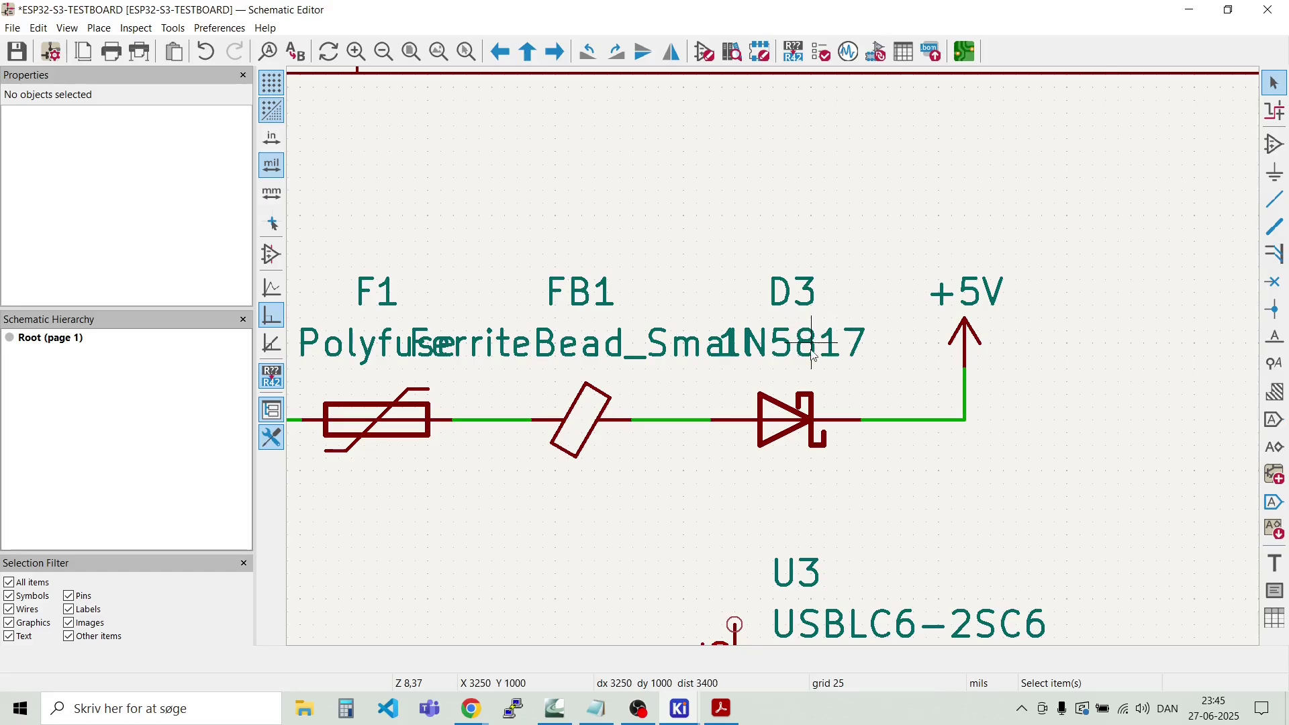
click(797, 355)
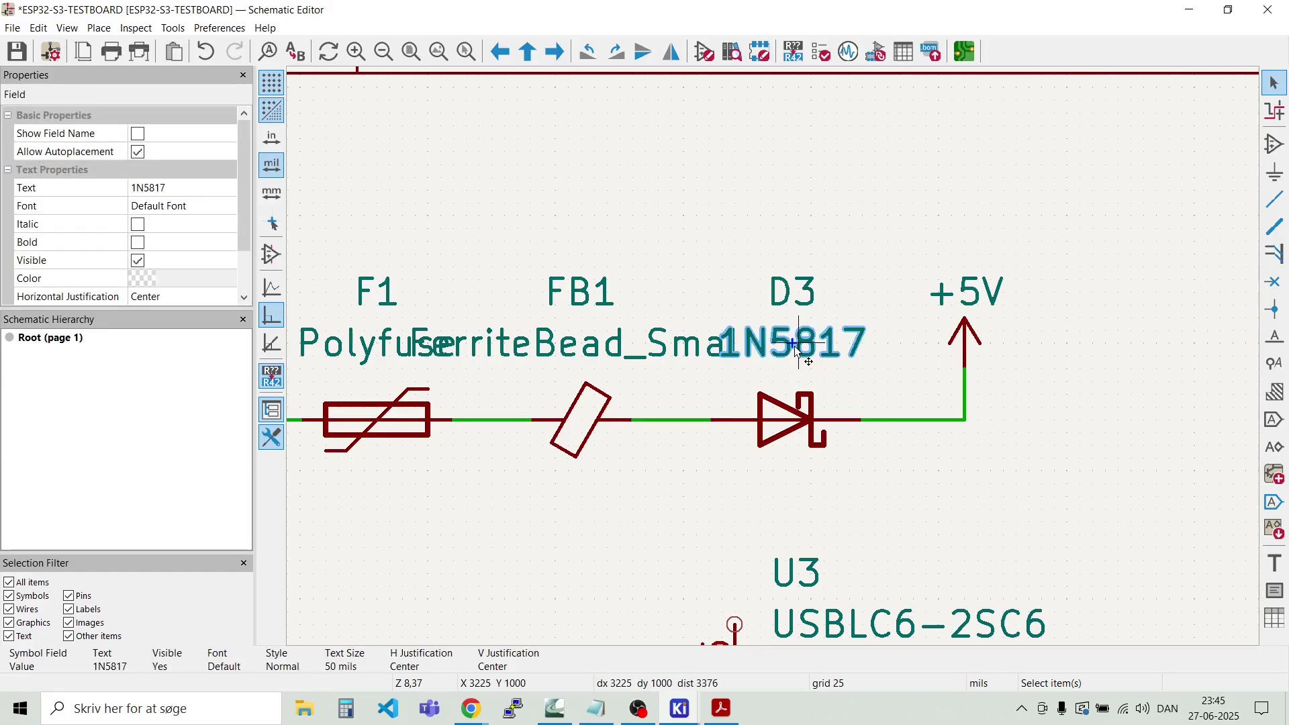
key(m)
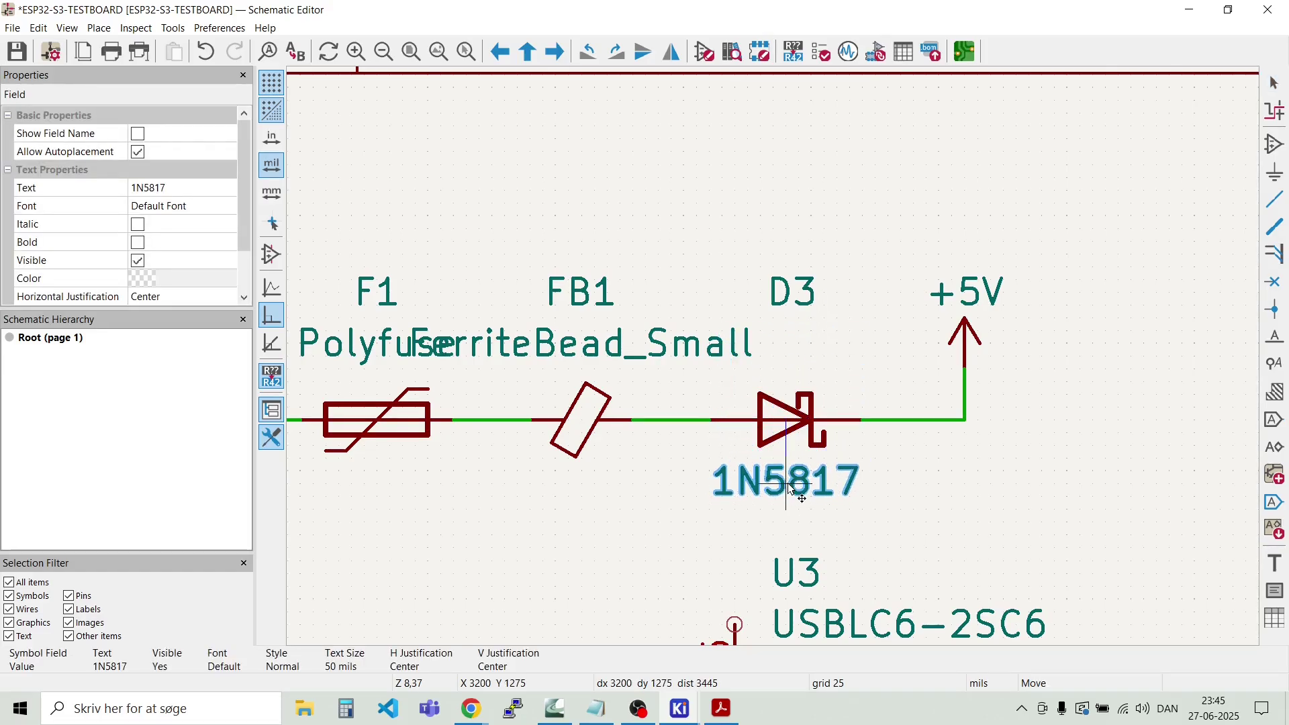
click(787, 482)
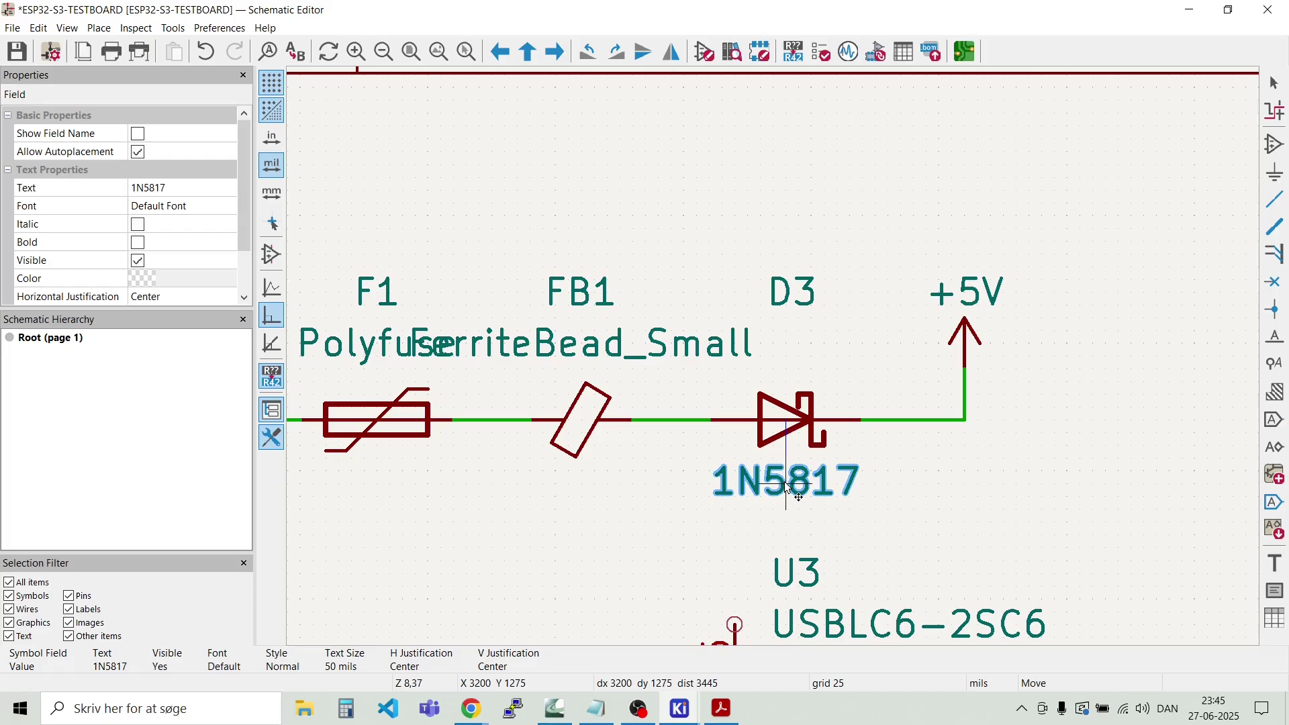
click(794, 294)
key(m)
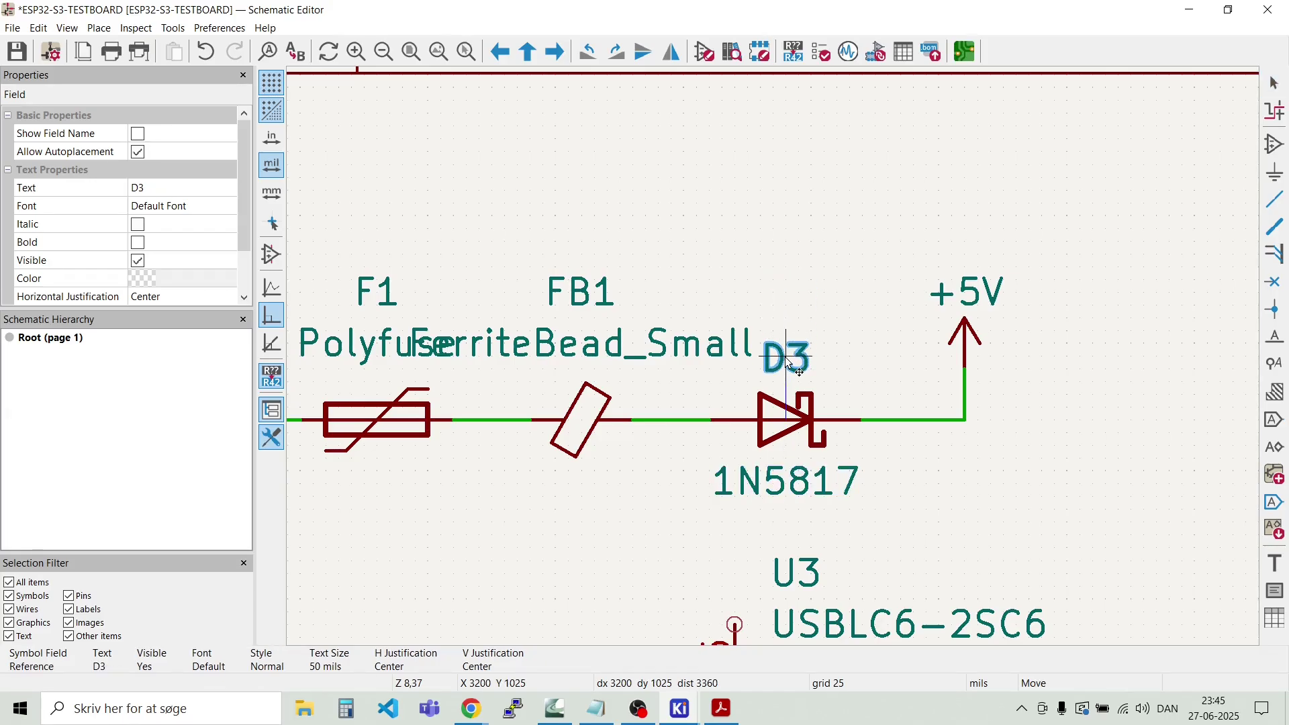
click(789, 362)
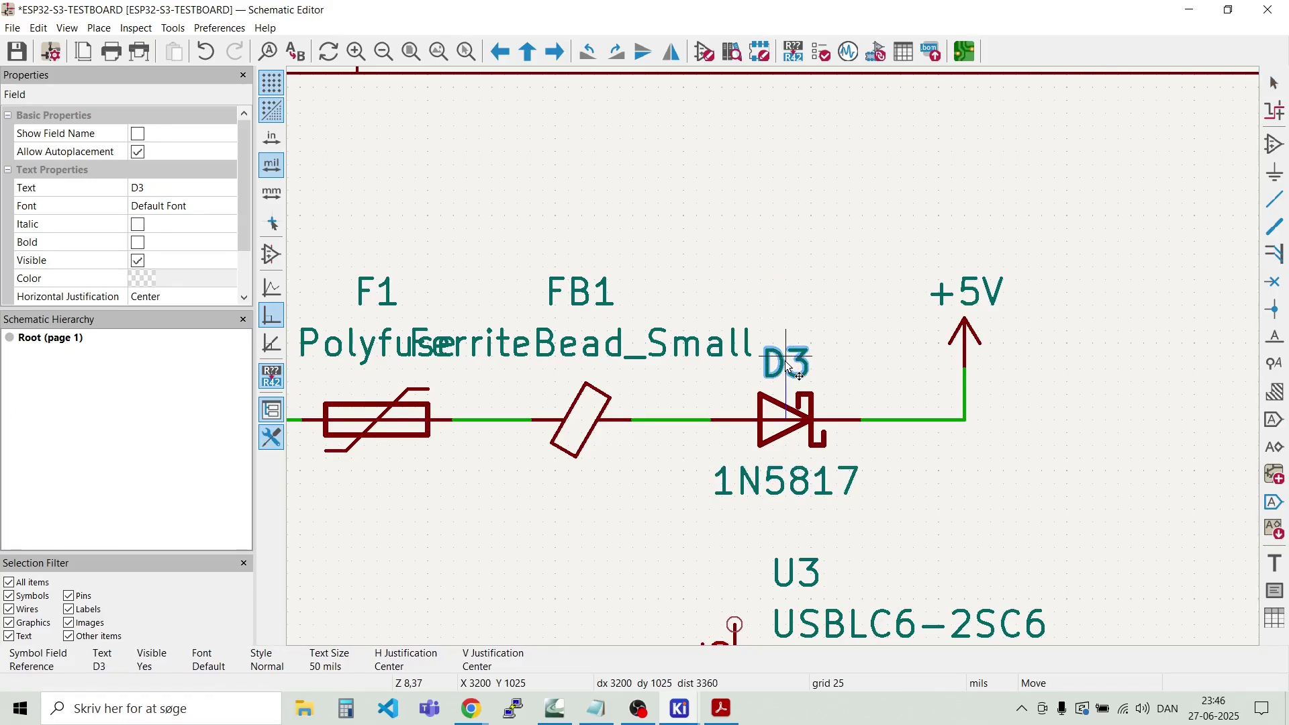
key(Escape)
Step: Set the ferrite bead's value to BLM21PG220 and move that text below the symbol, at Y 1275 mils
double_click(643, 353)
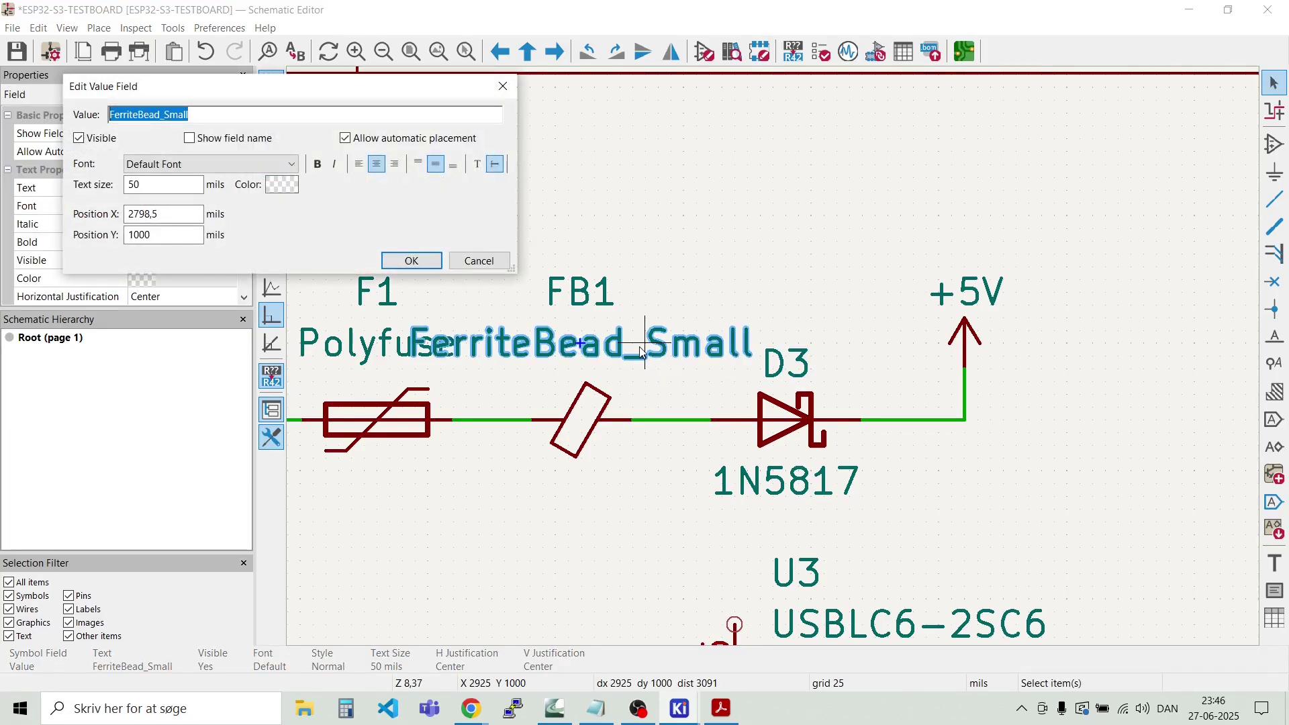
text(BLM21PG220)
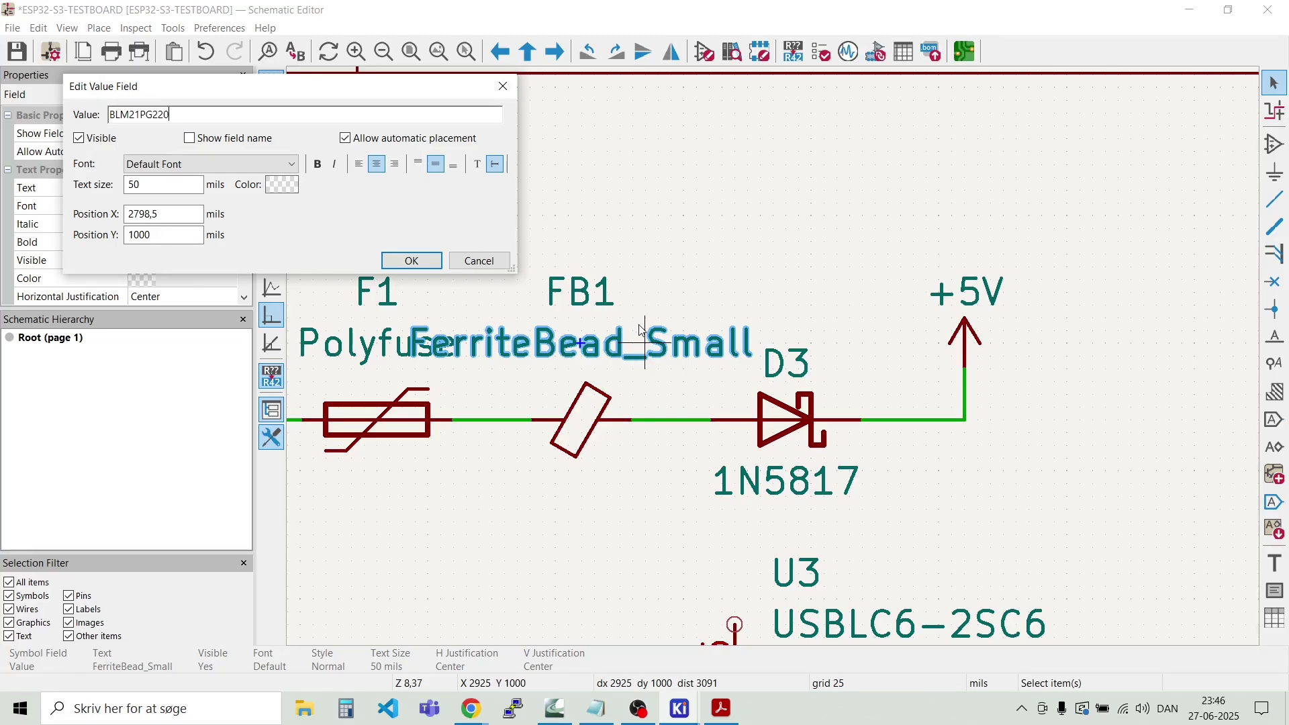
click(406, 262)
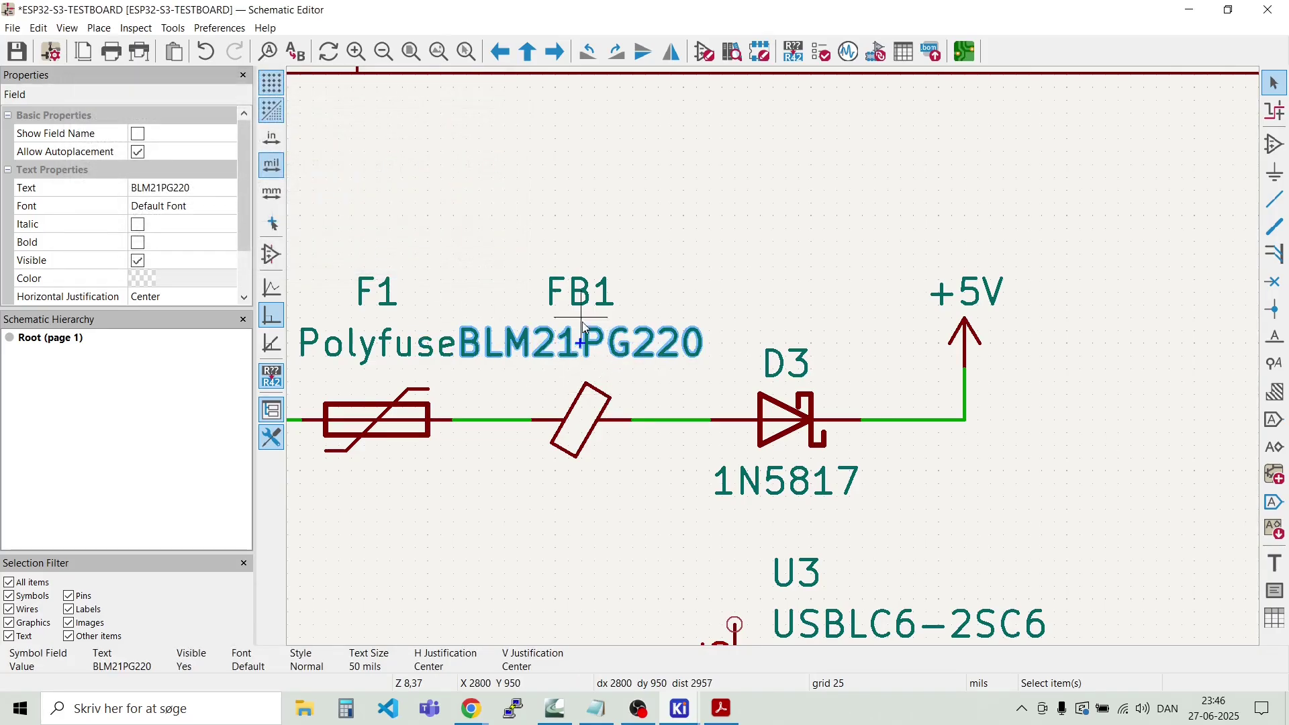
drag(588, 354, 584, 487)
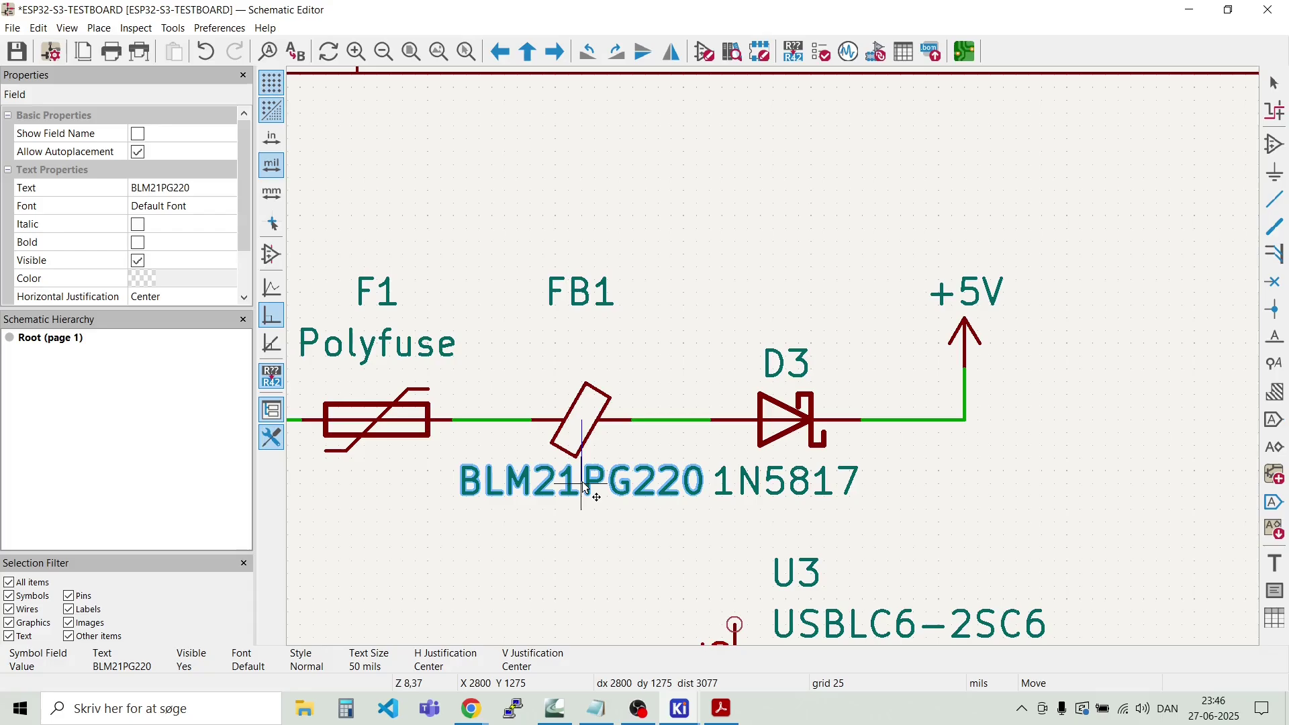
Step: Move the ferrite bead's reference FB1 down to just above its symbol
drag(584, 486, 584, 486)
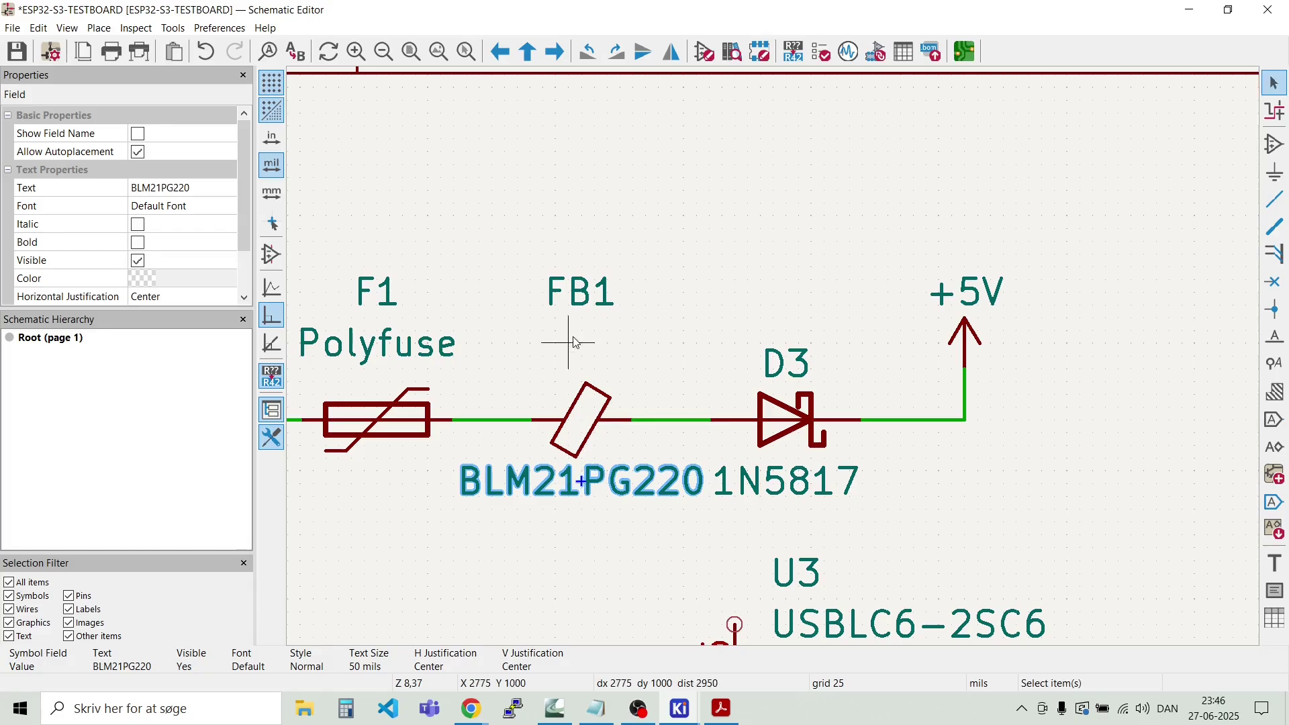
key(m)
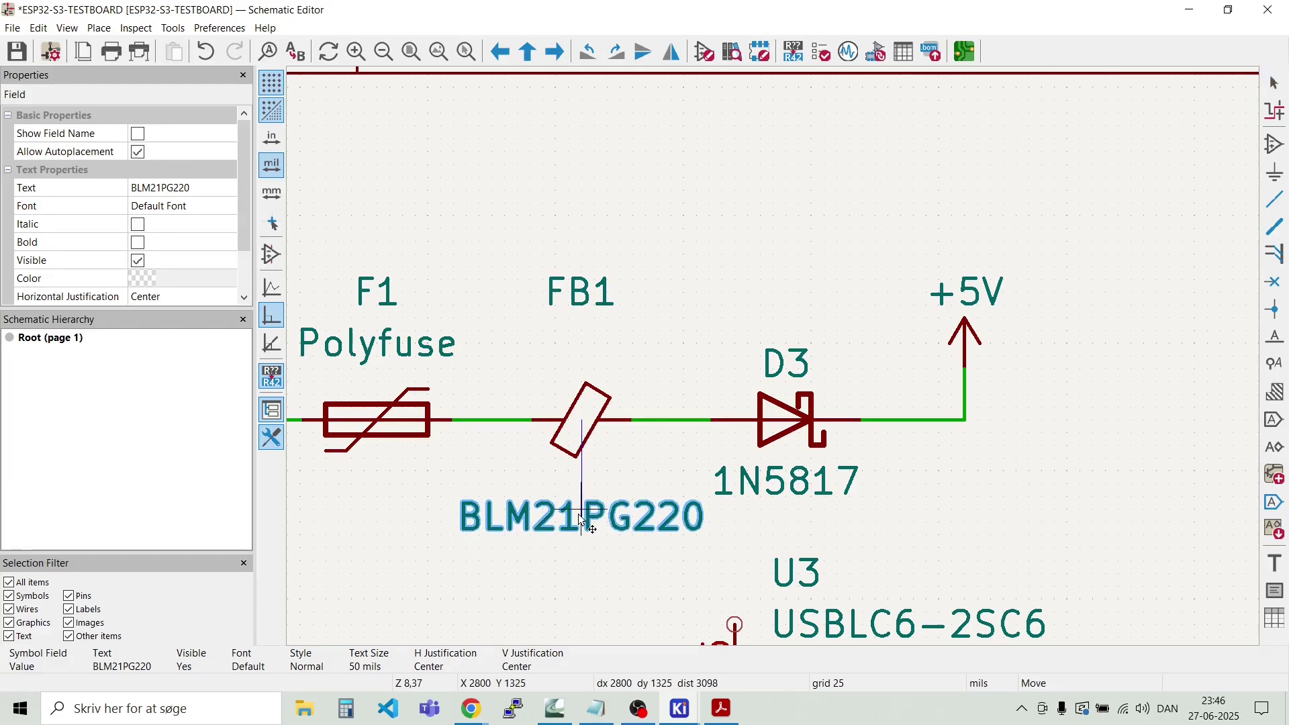
key(Escape)
click(576, 296)
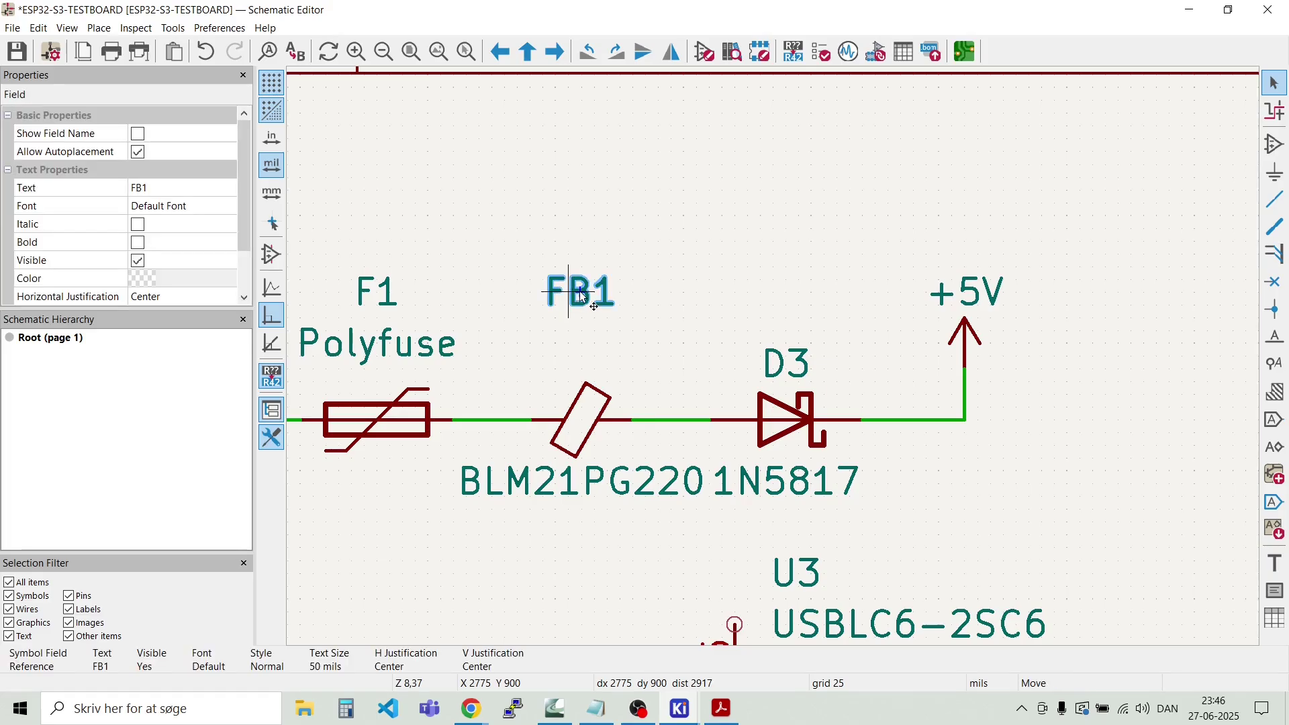
drag(576, 295, 588, 361)
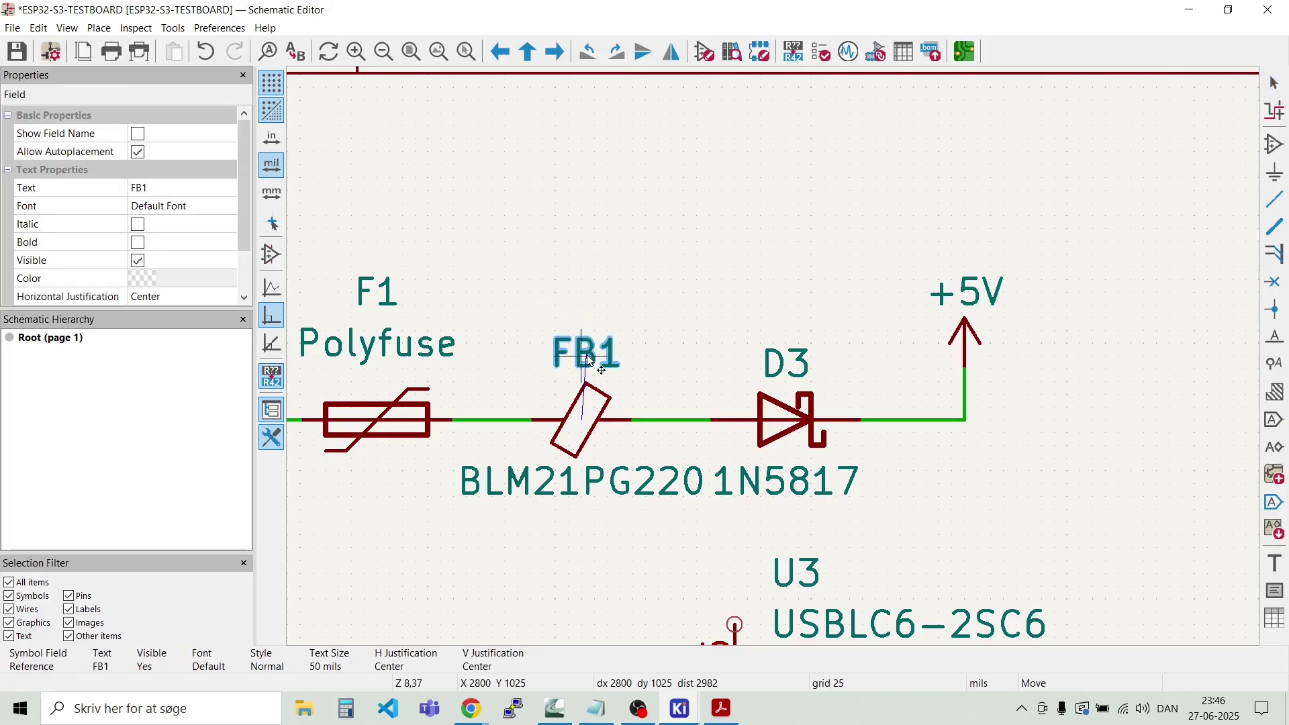
click(588, 361)
Step: Shift the diode D3 with its labels, output wire and +5V symbol slightly right to clear the BLM21PG220 text, keeping the wires connected
drag(962, 494, 776, 329)
key(g)
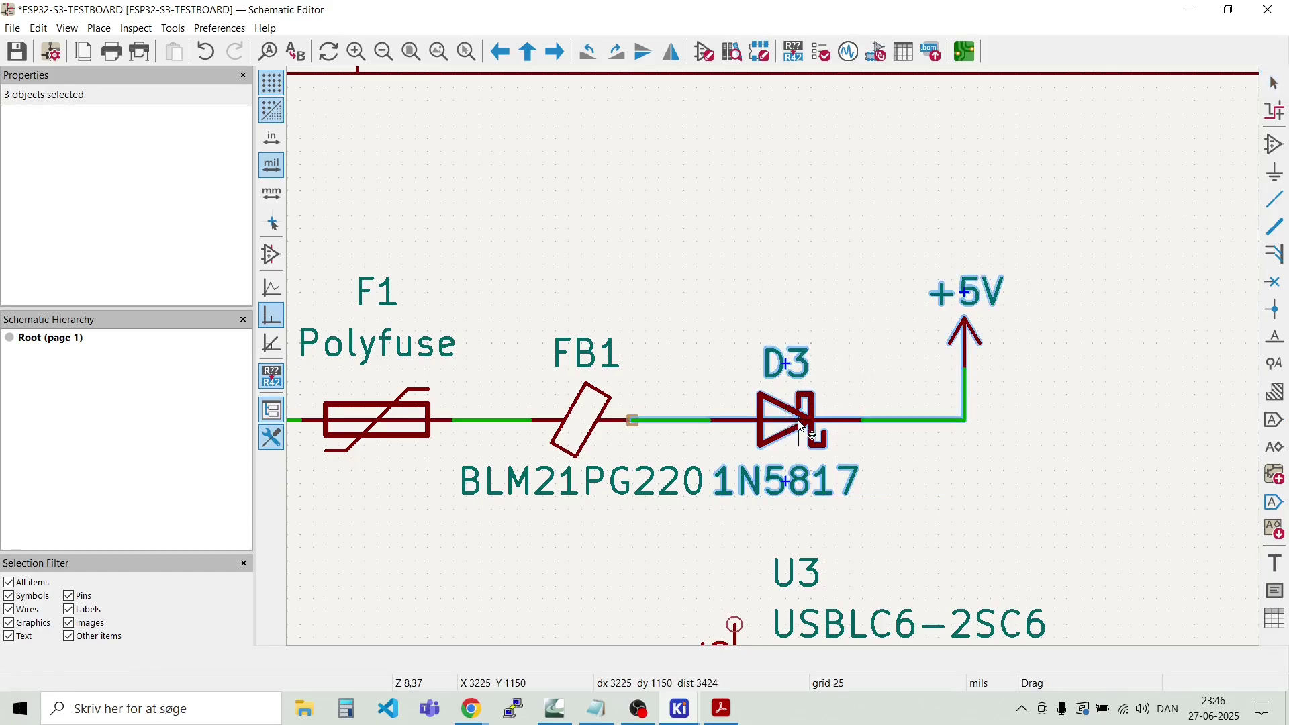
click(814, 427)
click(669, 325)
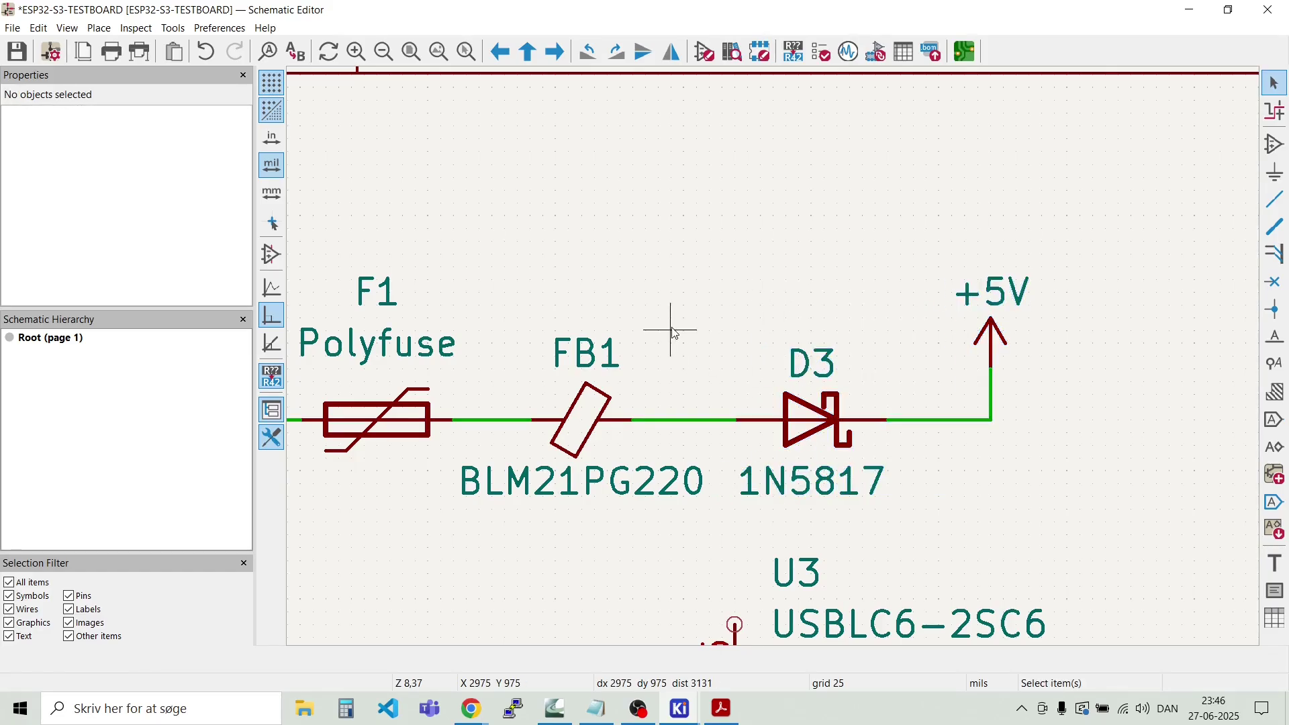
Step: Change the value of fuse F1 to Polyfuse 1A
double_click(380, 343)
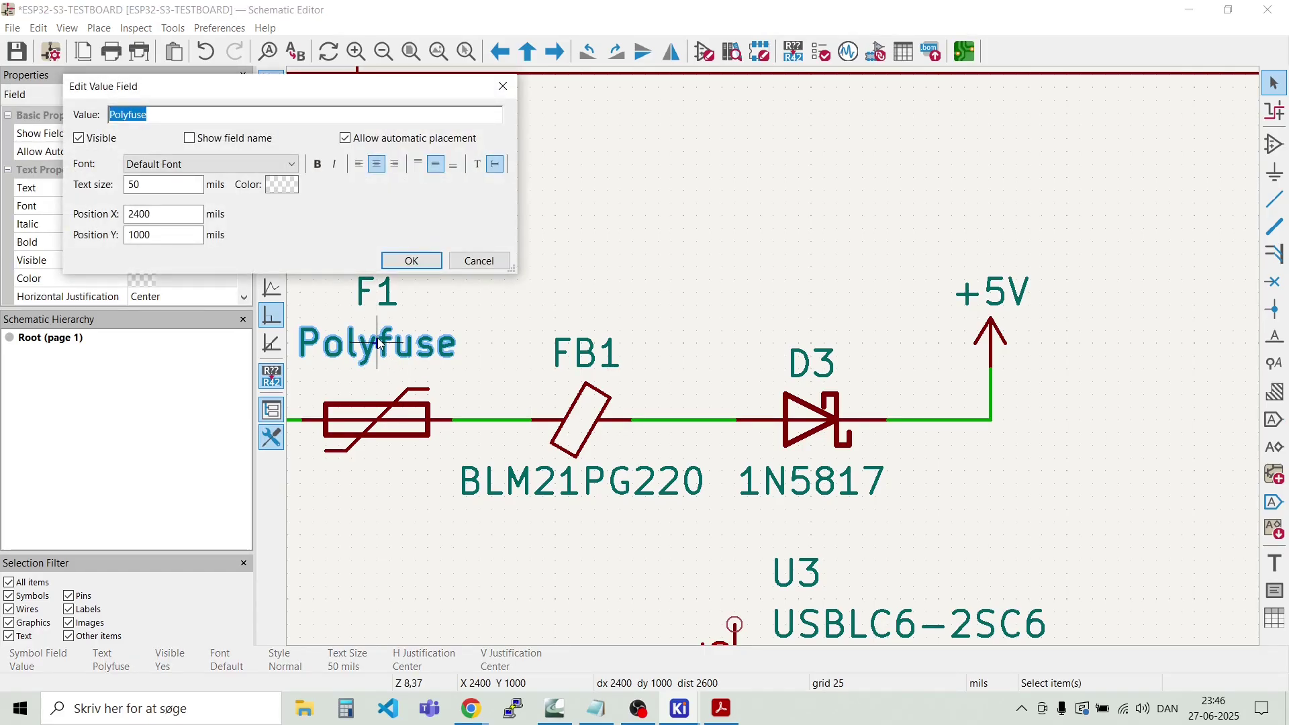
click(294, 110)
key(Return)
click(294, 114)
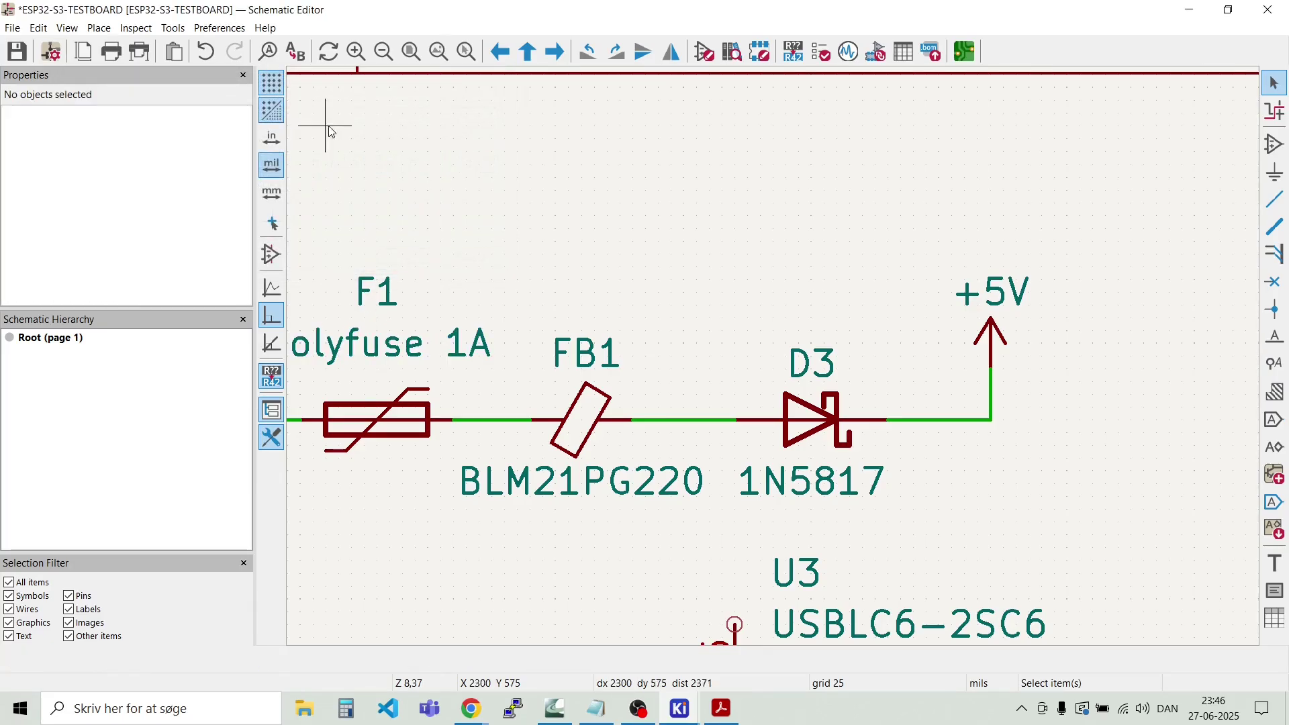
Step: Draw horizontal wires from J1's CC1 and CC2 pins out to X 2400 mils
scroll(503, 215, down, 1)
scroll(754, 585, down, 1)
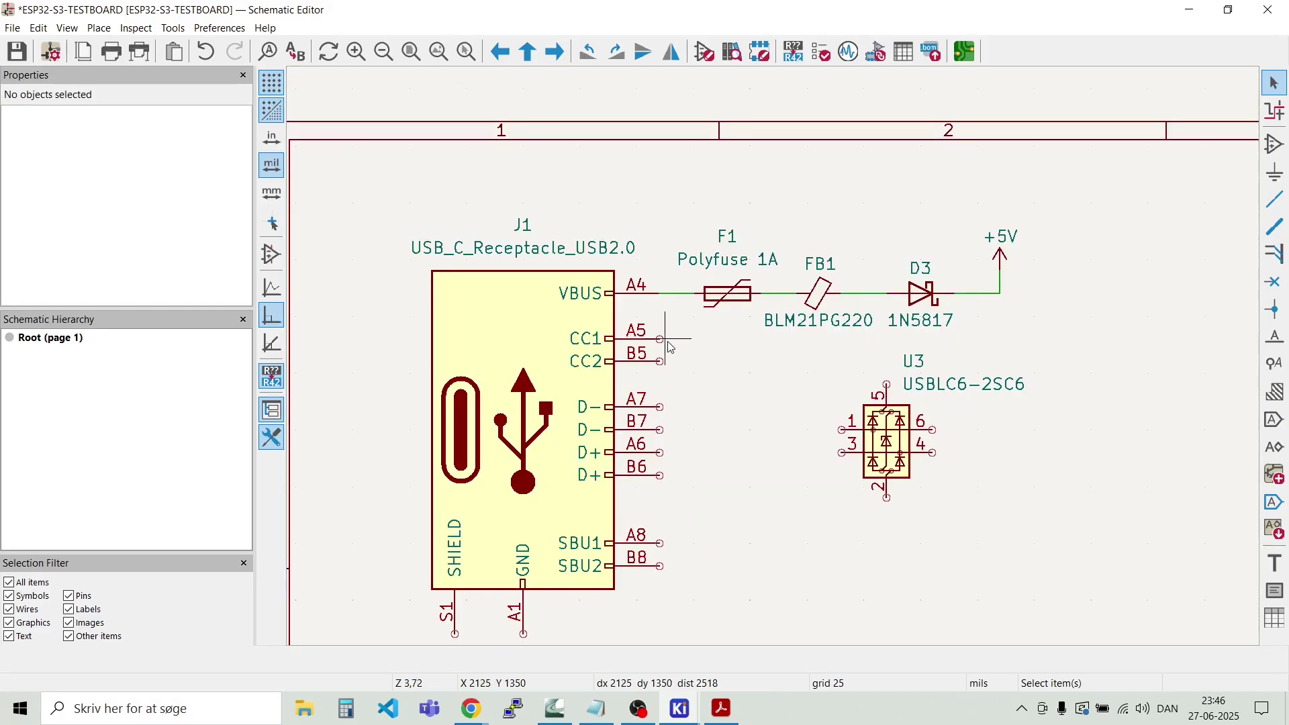
scroll(664, 342, up, 1)
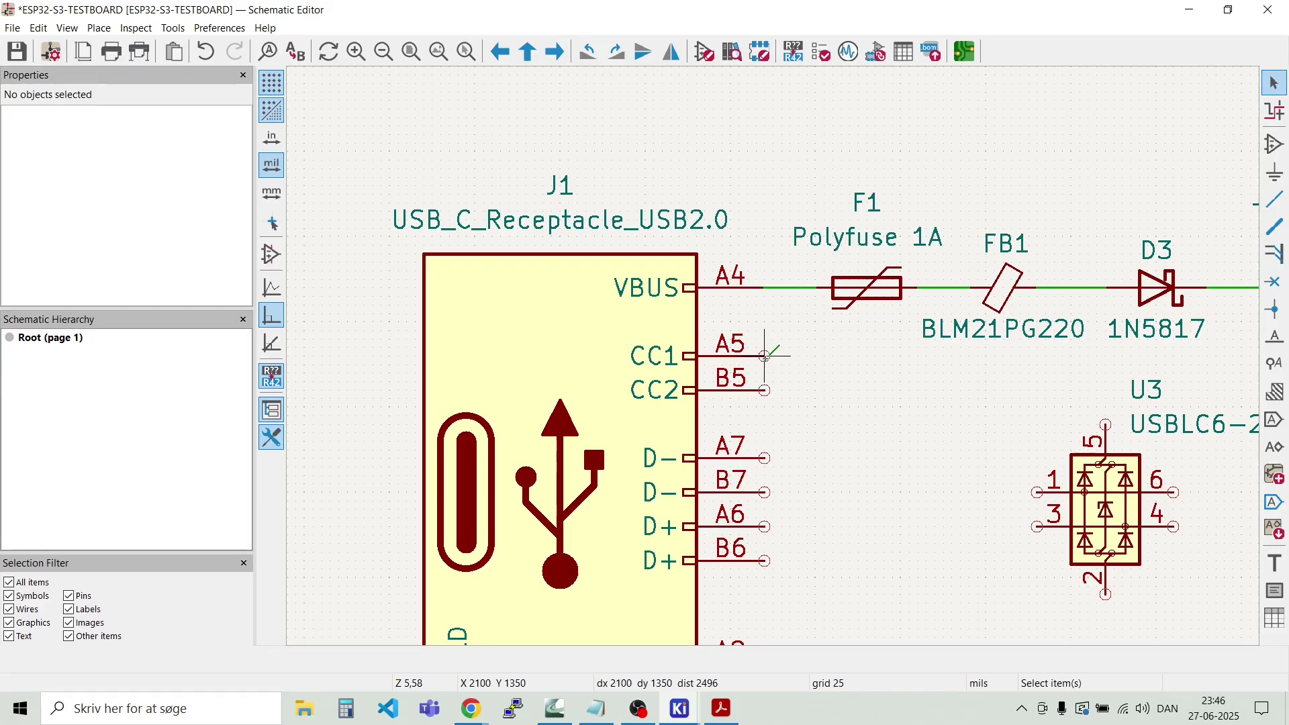
key(w)
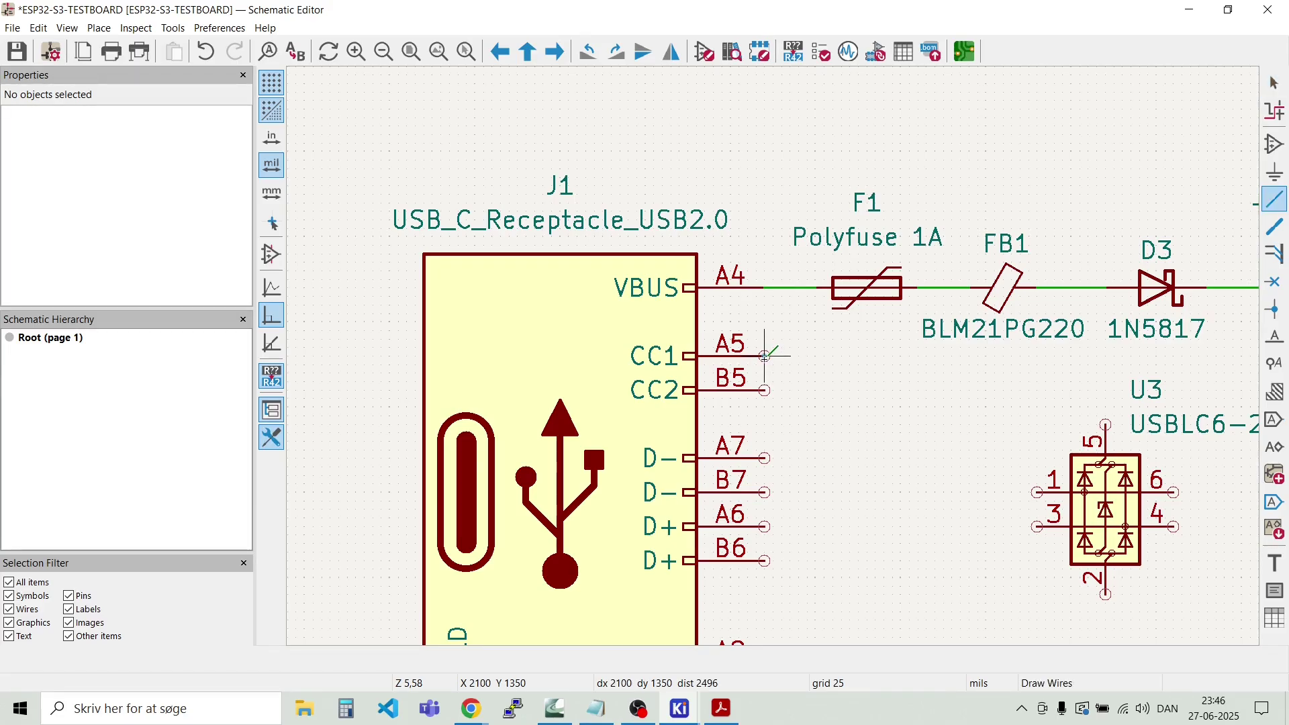
double_click(872, 356)
key(Escape)
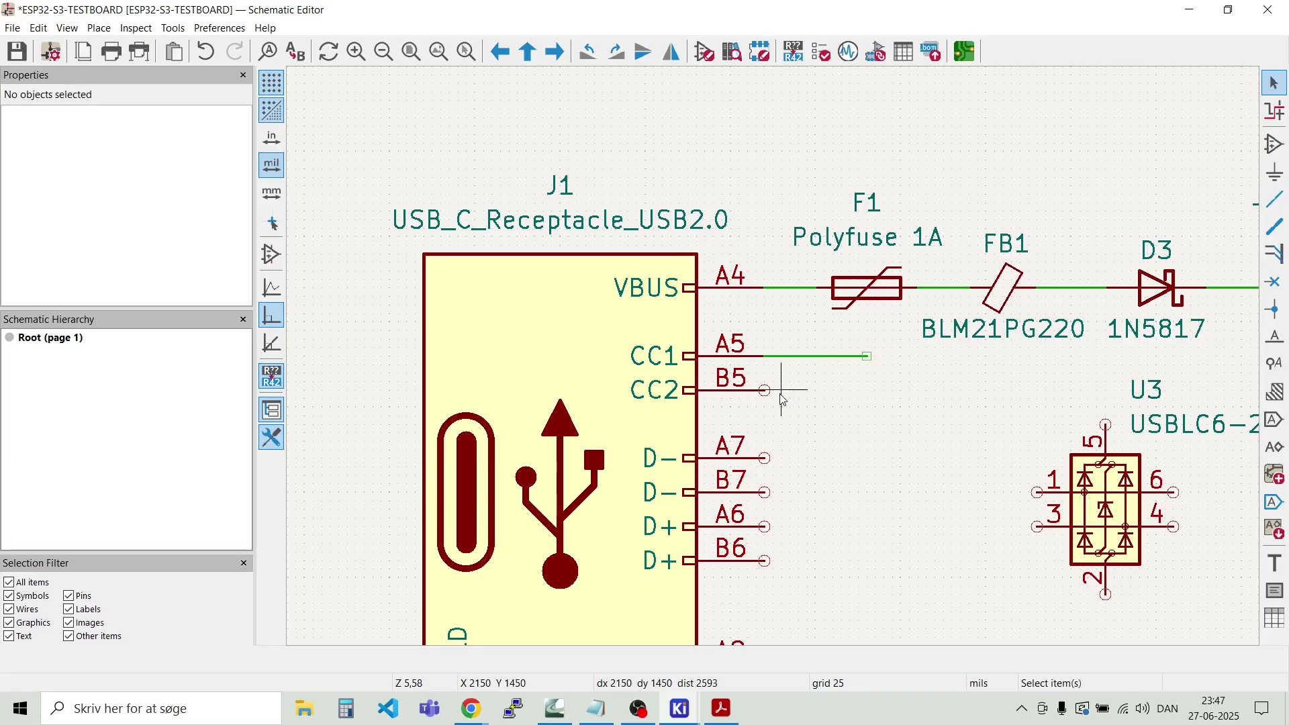
key(w)
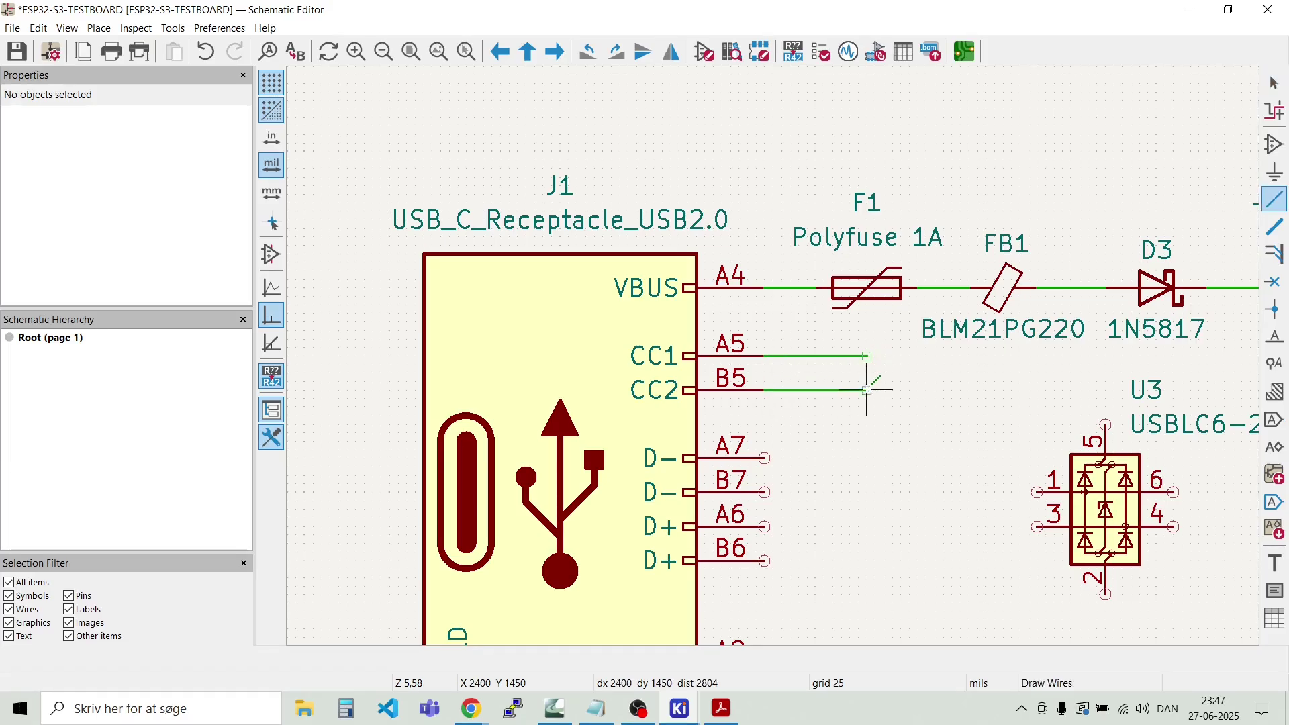
double_click(866, 389)
key(Escape)
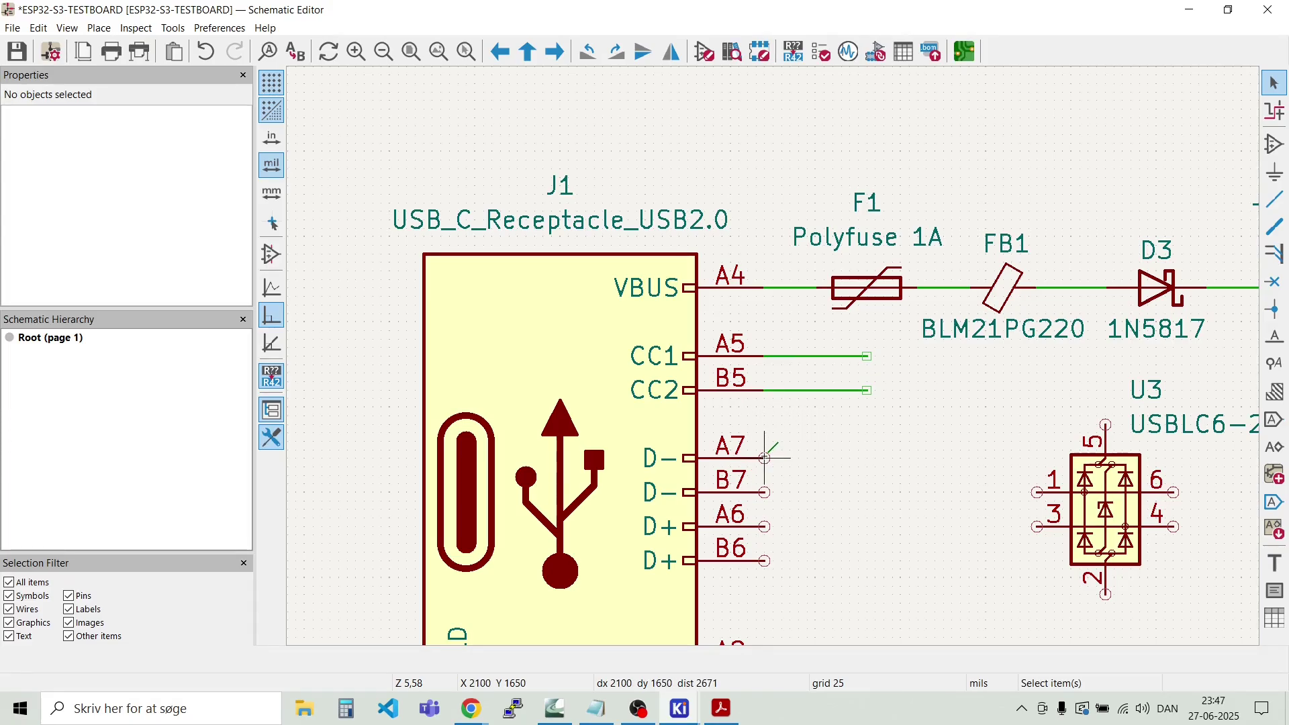
Step: Draw a wire from J1's D- pin A7 to X 2450 mils and extend the CC1 and CC2 wires to the same X
key(w)
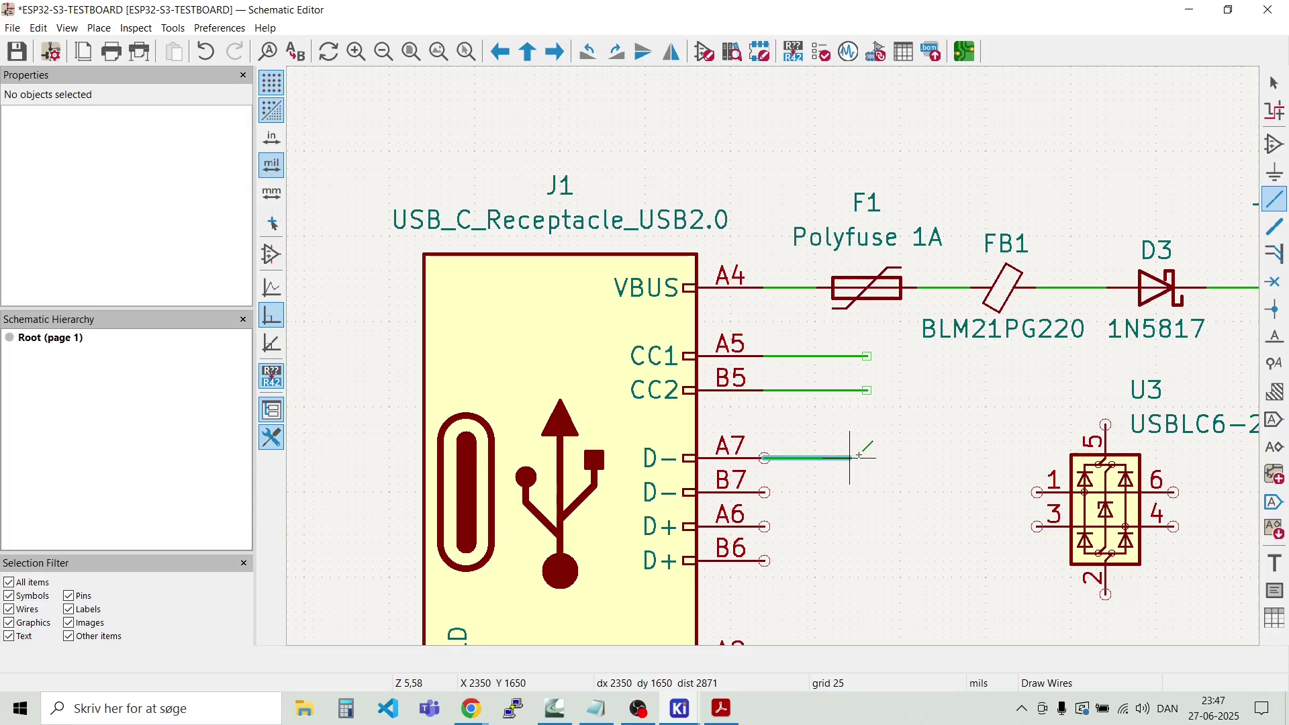
double_click(883, 457)
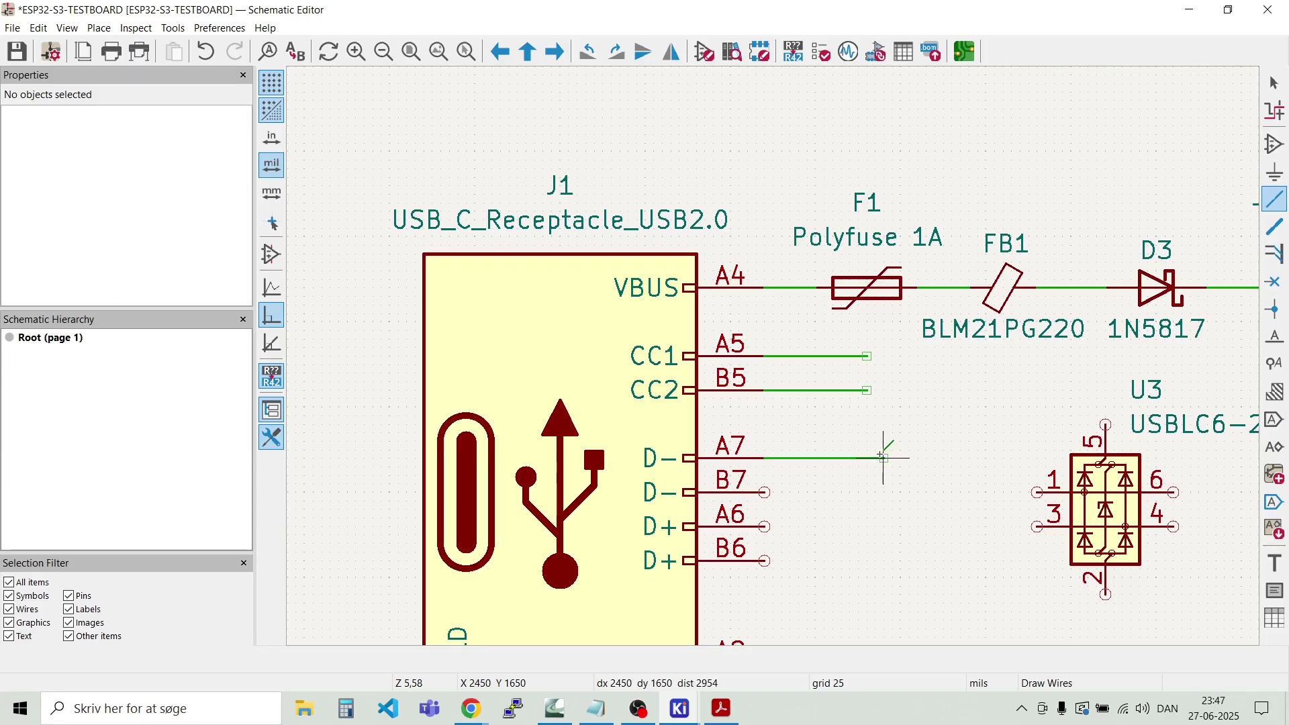
click(867, 390)
double_click(884, 390)
click(866, 356)
double_click(883, 356)
Step: Join D- pin B7 to the A7 wire and D+ pin A6 to B6 at X 2200 mils, running the B6 wire to X 2450 mils
click(778, 492)
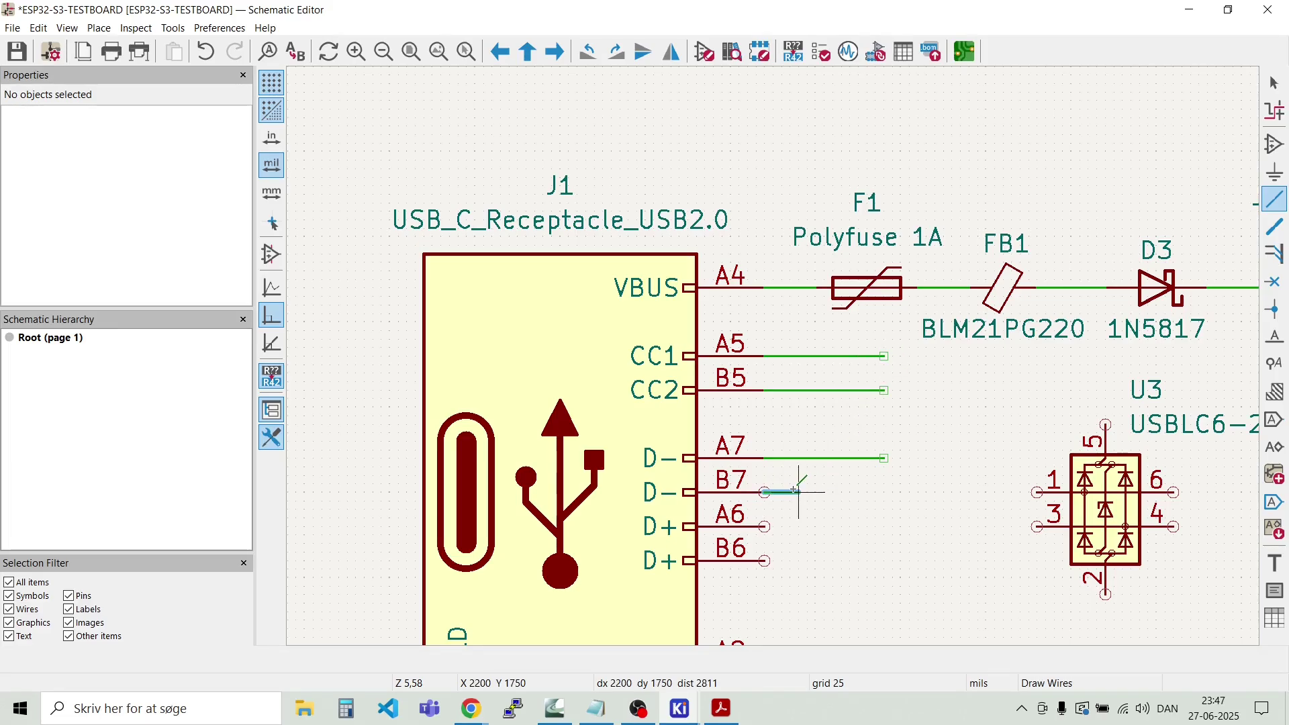
click(798, 458)
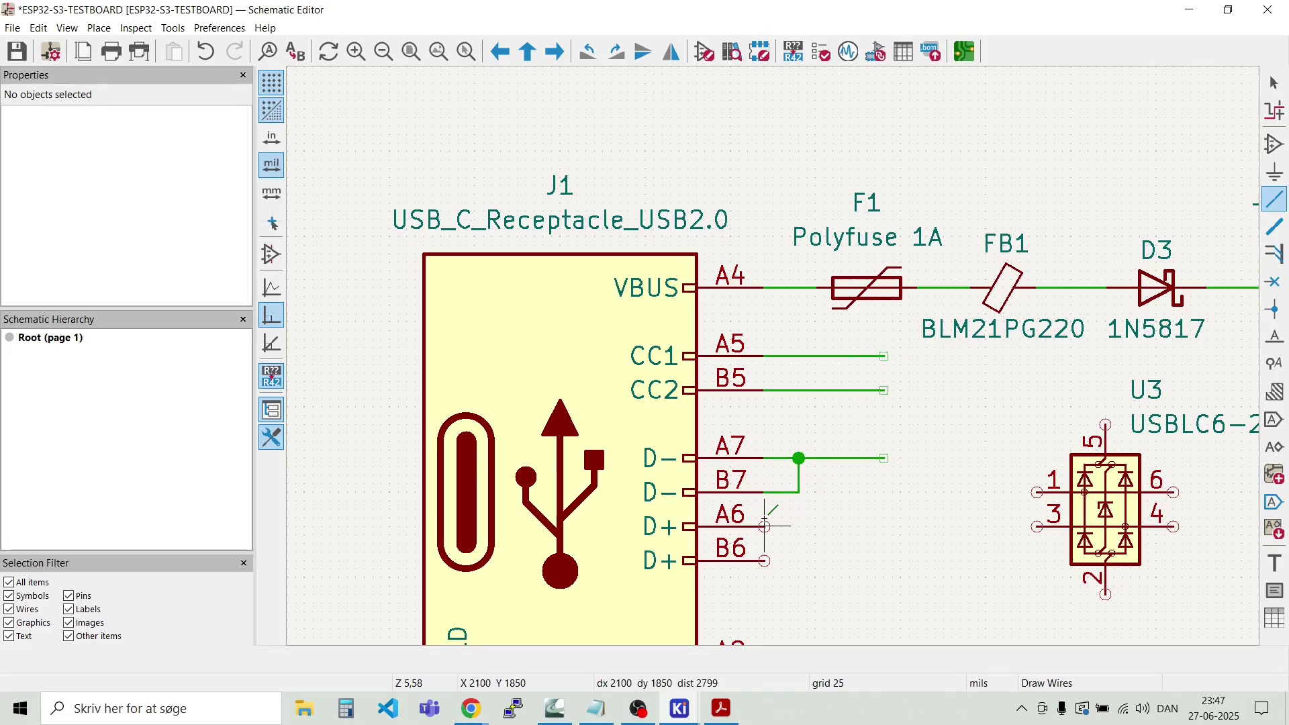
click(764, 526)
click(794, 560)
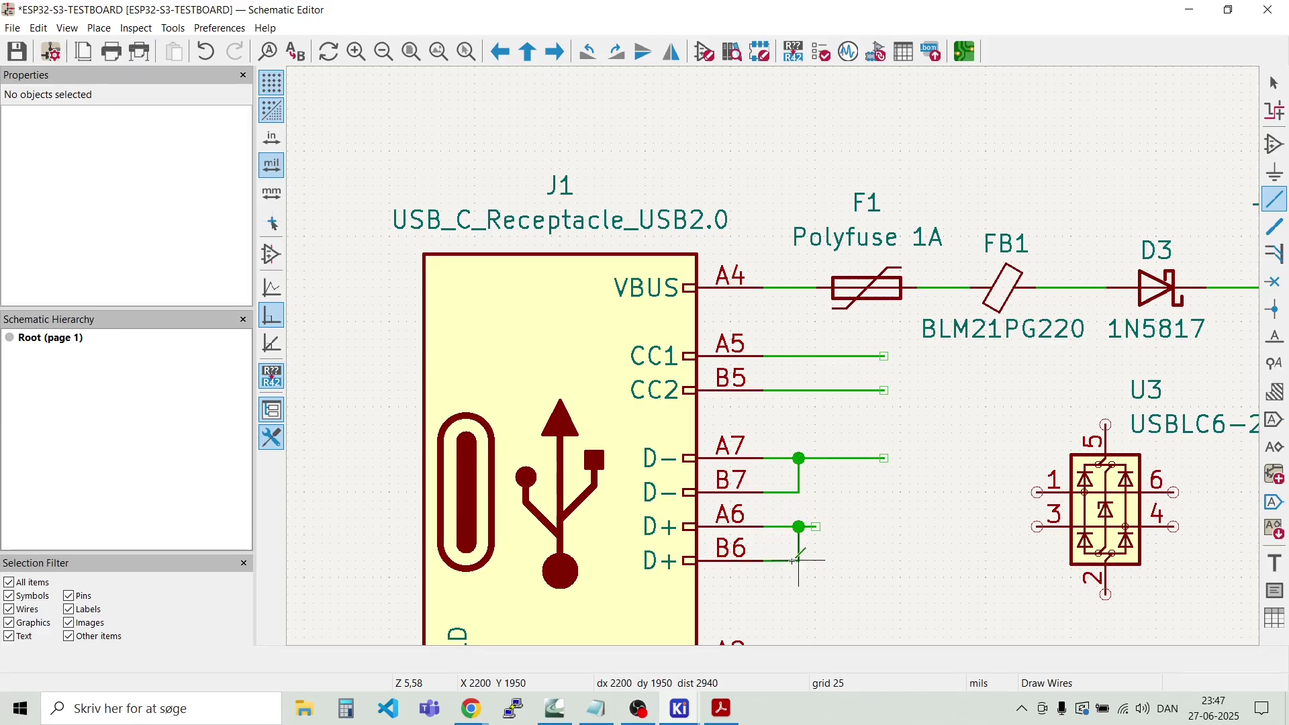
double_click(883, 561)
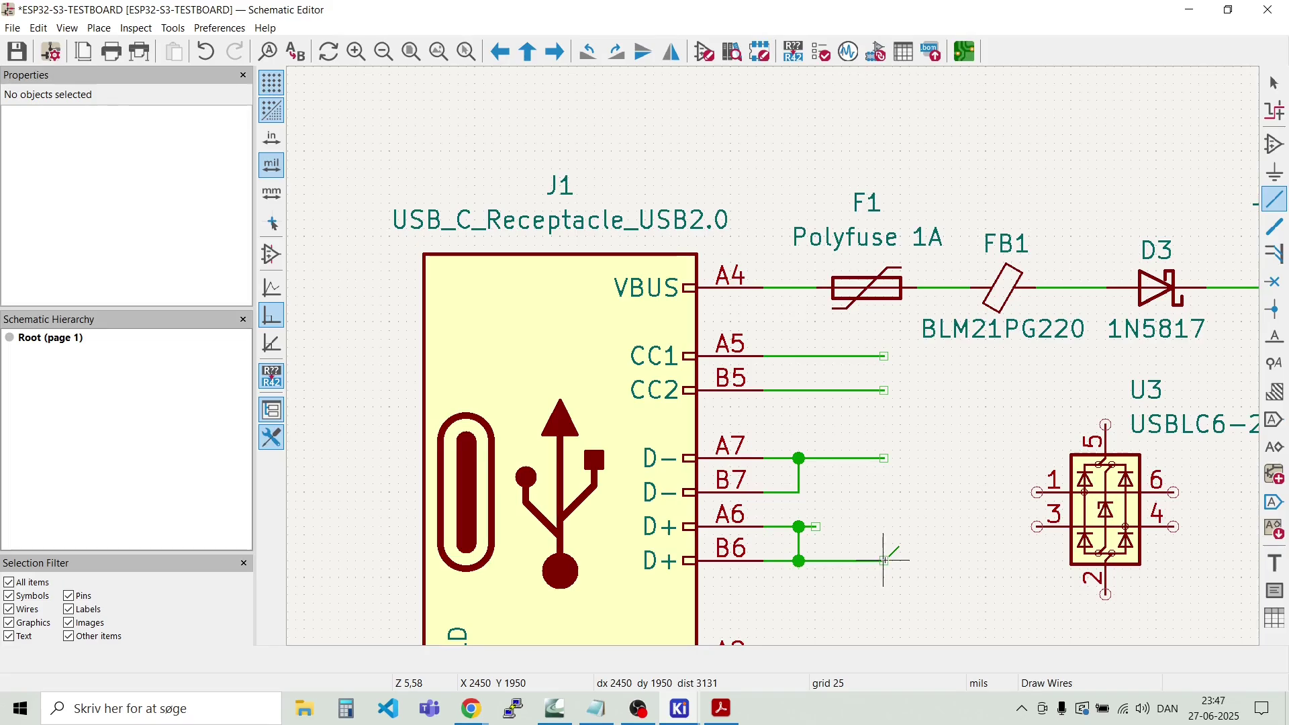
Step: Delete the short stray wire stub extending past the junction on D+ pin A6
key(Escape)
mouse_move(825, 535)
mouse_down()
mouse_move(800, 498)
mouse_move(812, 513)
mouse_up()
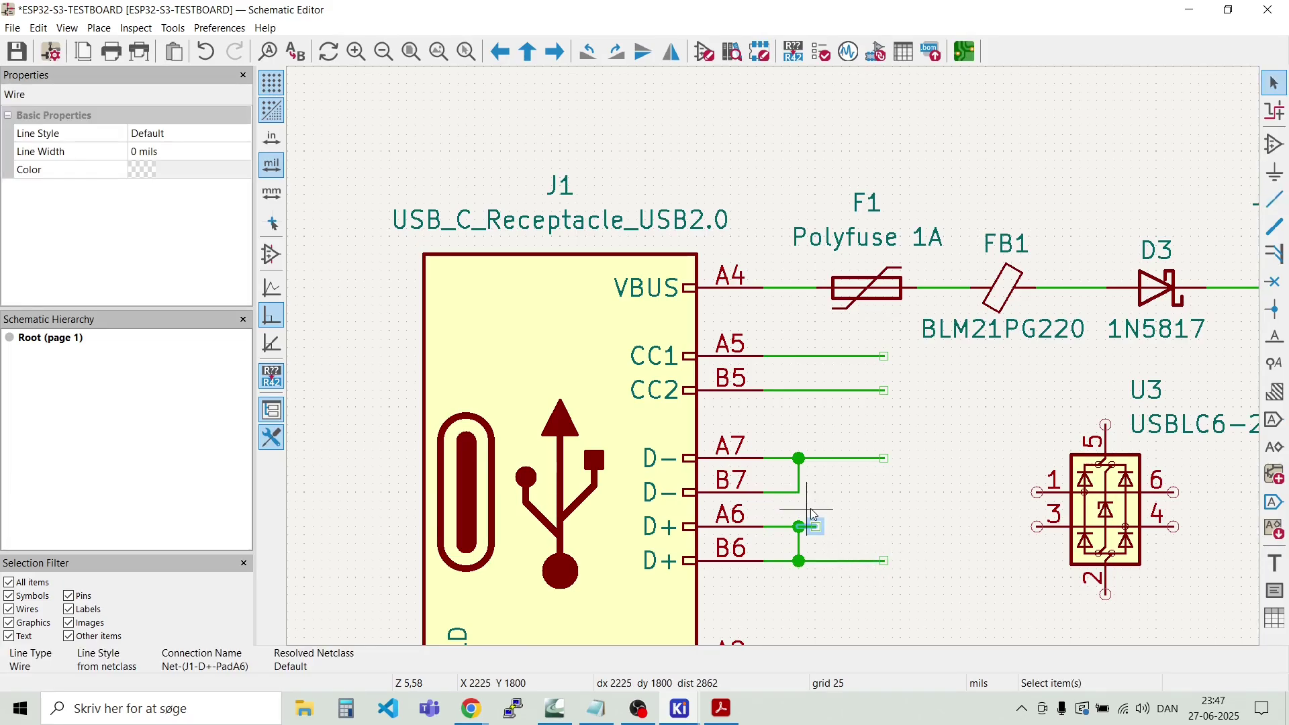
key(Delete)
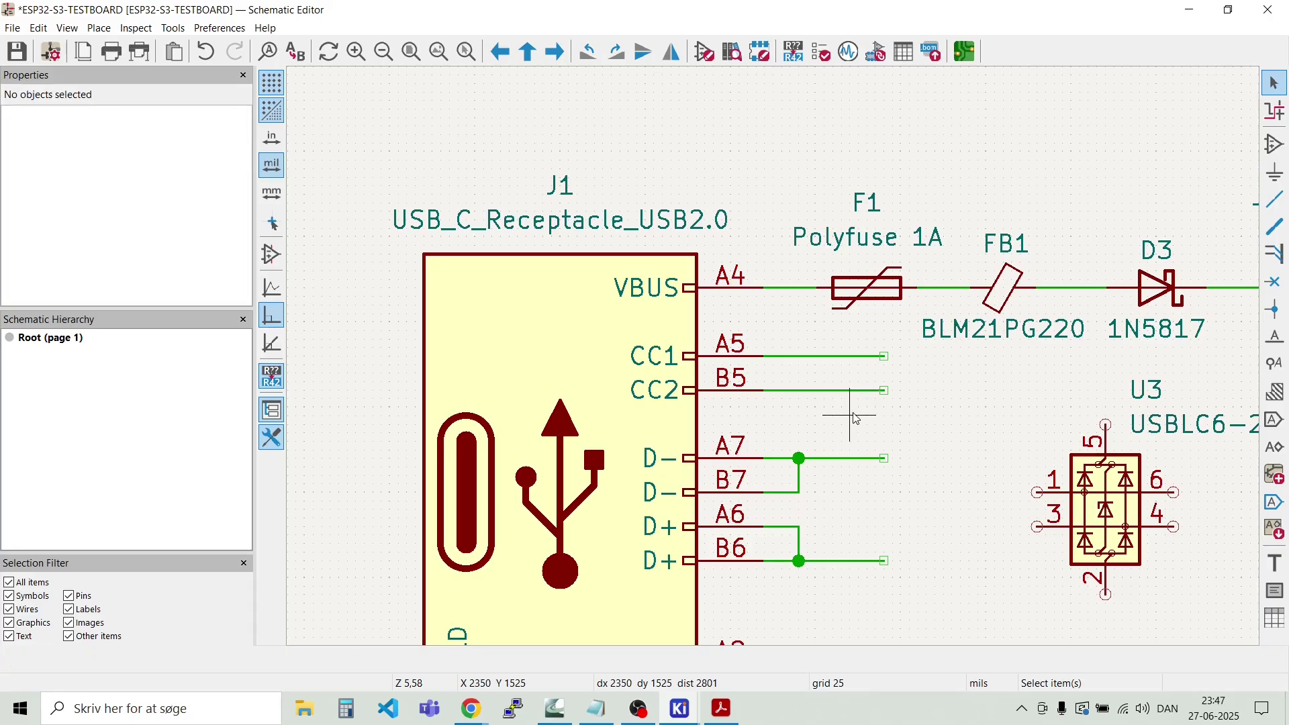
Step: Place net labels CC1 and CC2 on the wires from pins A5 and B5
key(l)
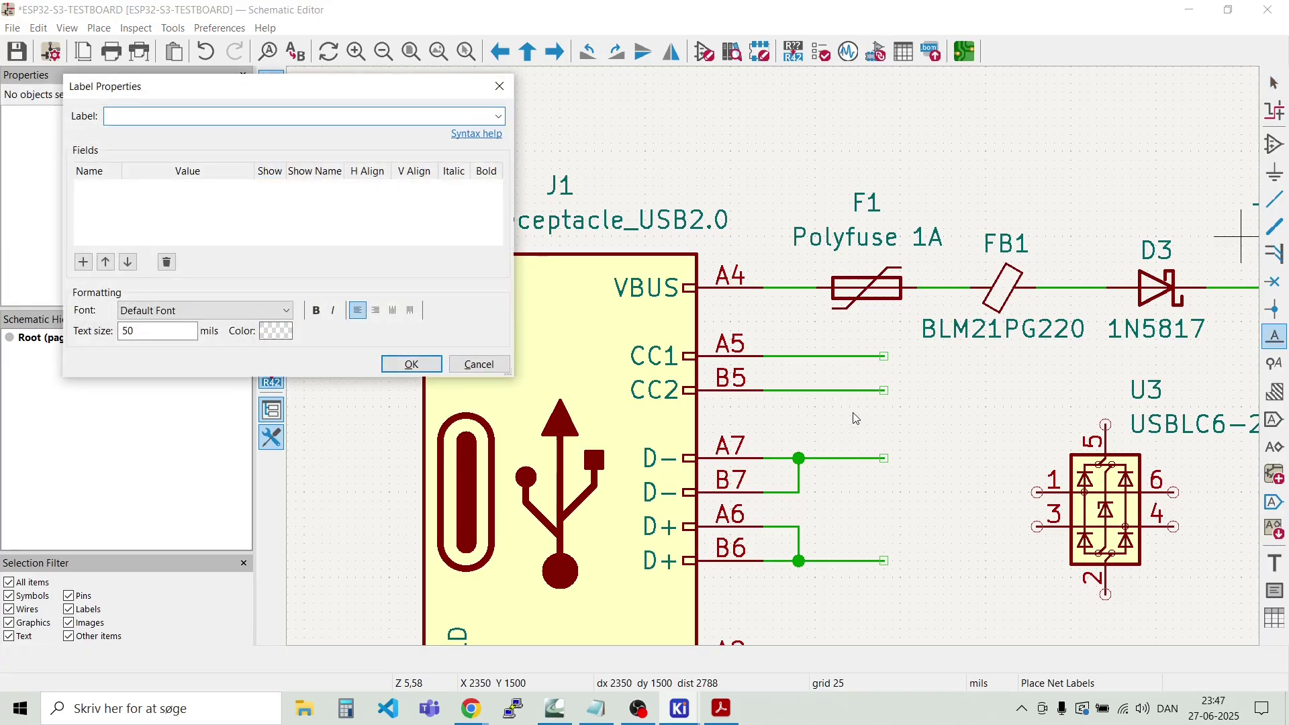
text(CC1)
click(411, 363)
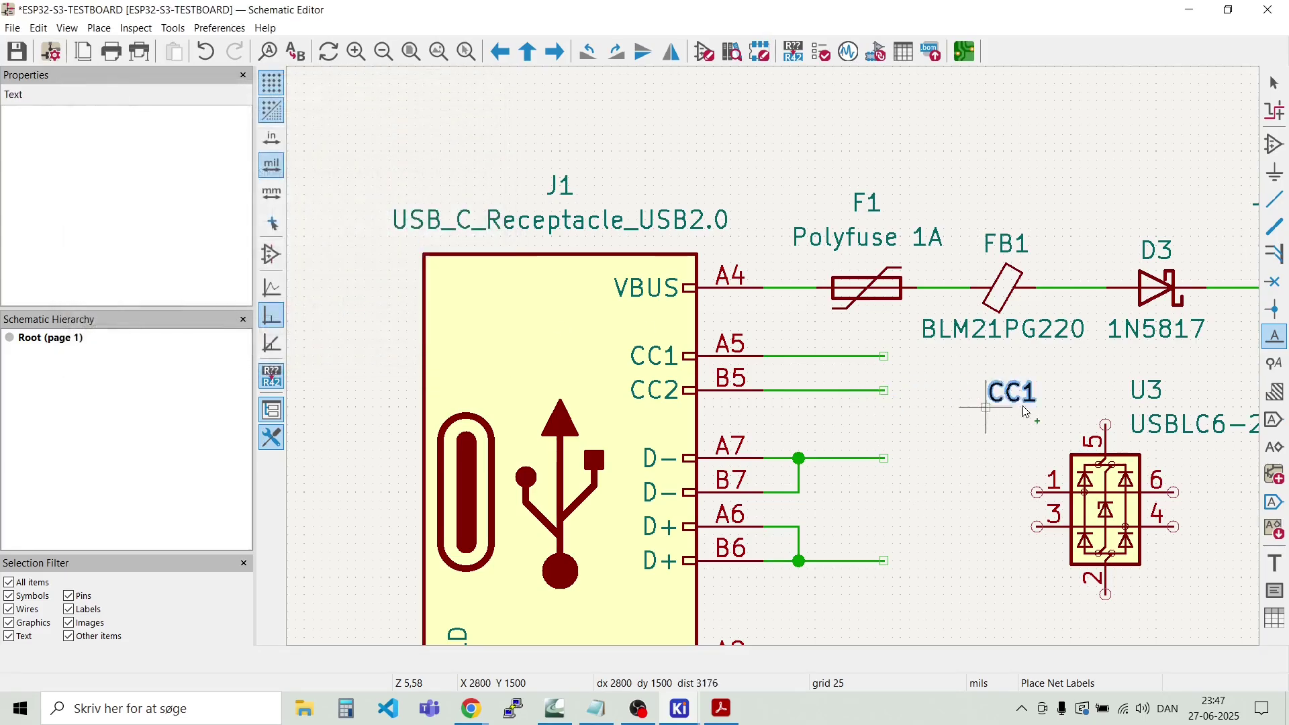
click(832, 356)
click(840, 390)
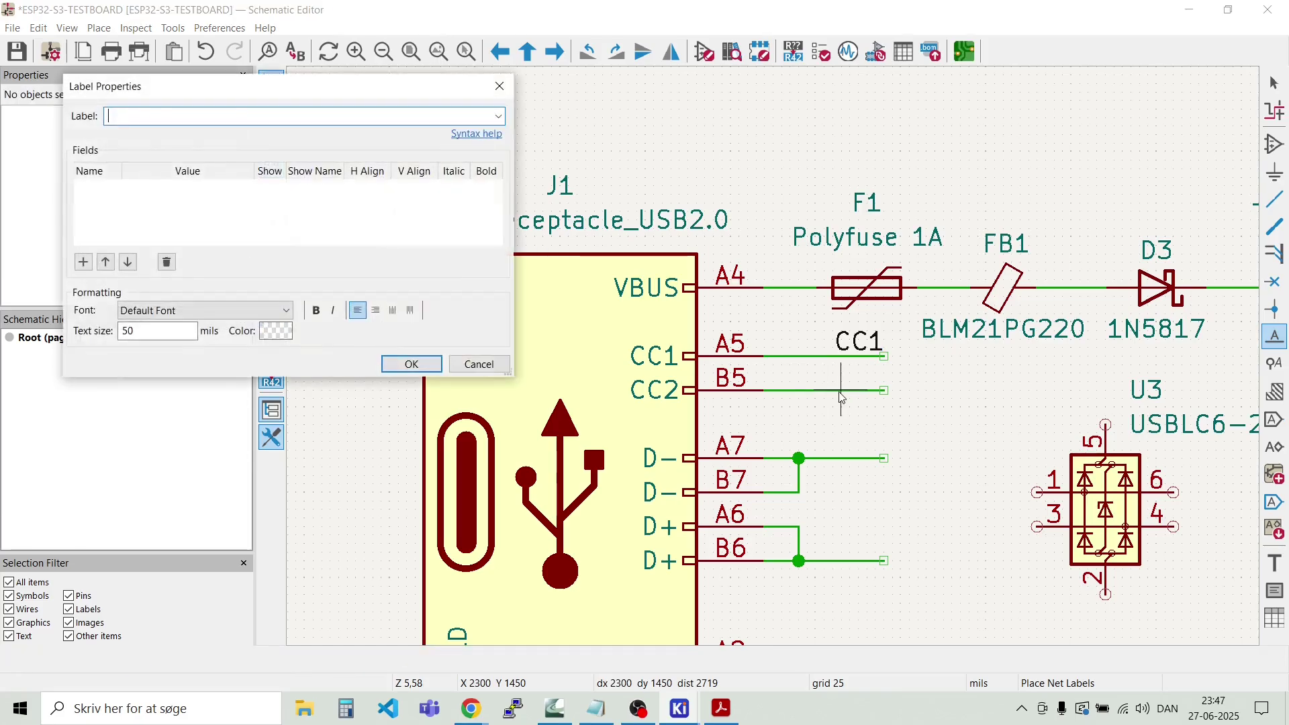
text(CC2)
click(428, 369)
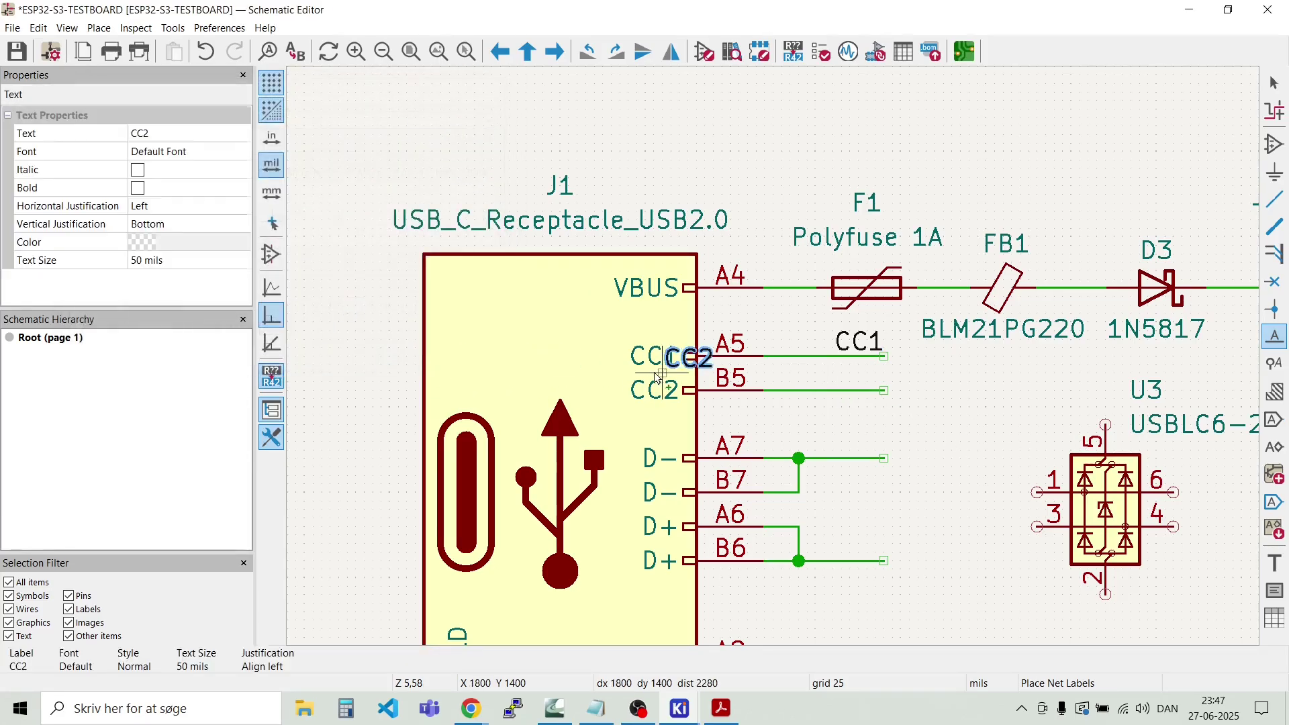
click(833, 390)
key(Escape)
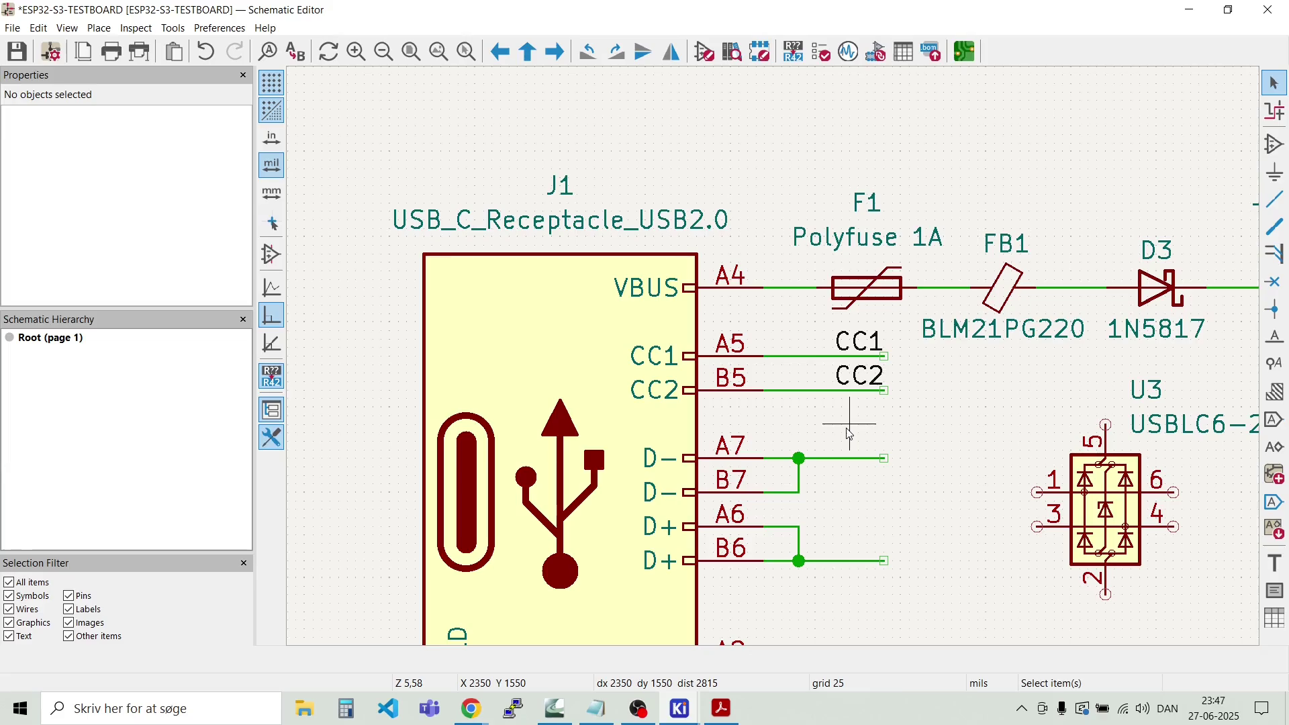
Step: Place net label D+ on the wire from pin B6 and D- on the wire from pin A7
key(l)
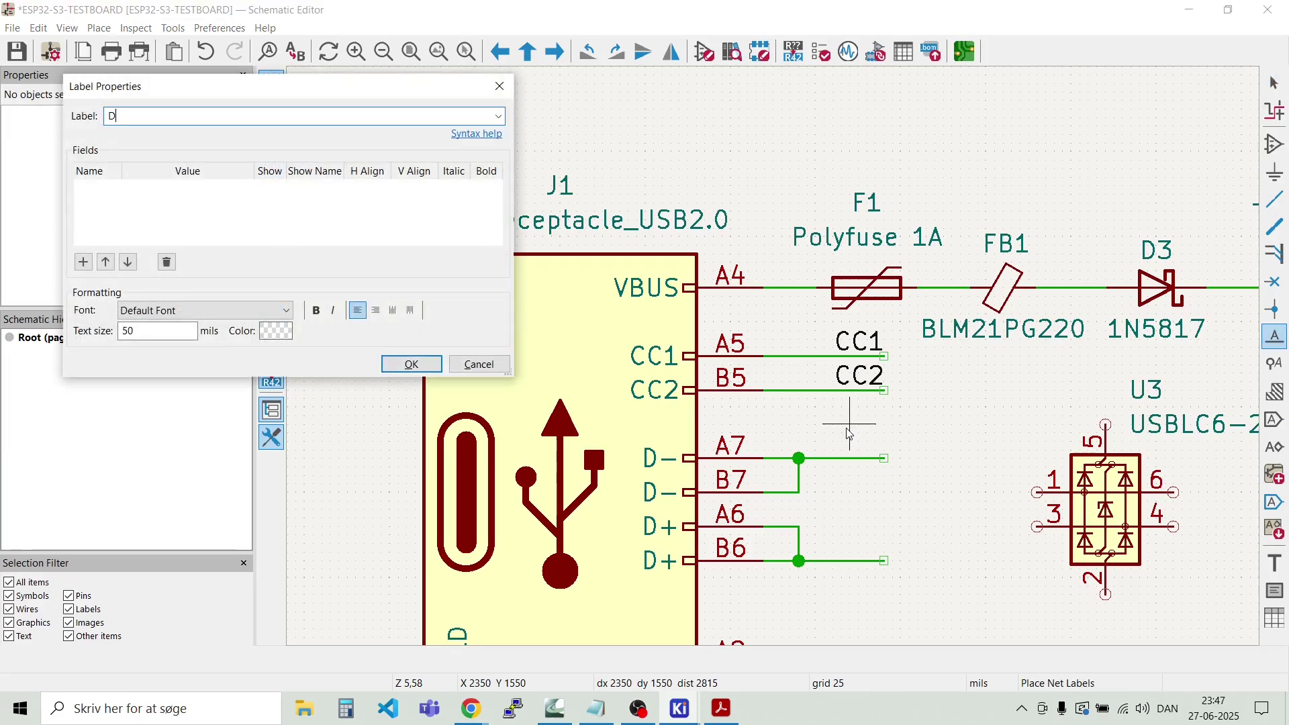
key(Return)
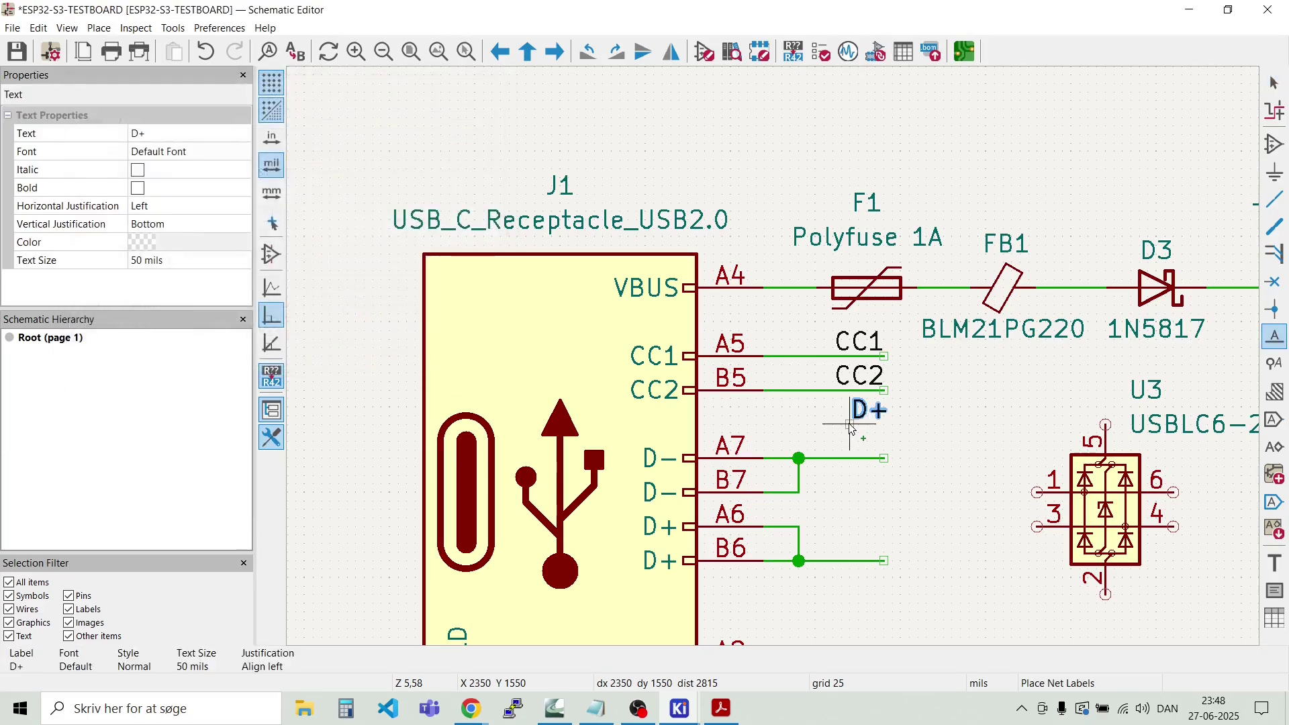
click(847, 569)
click(846, 462)
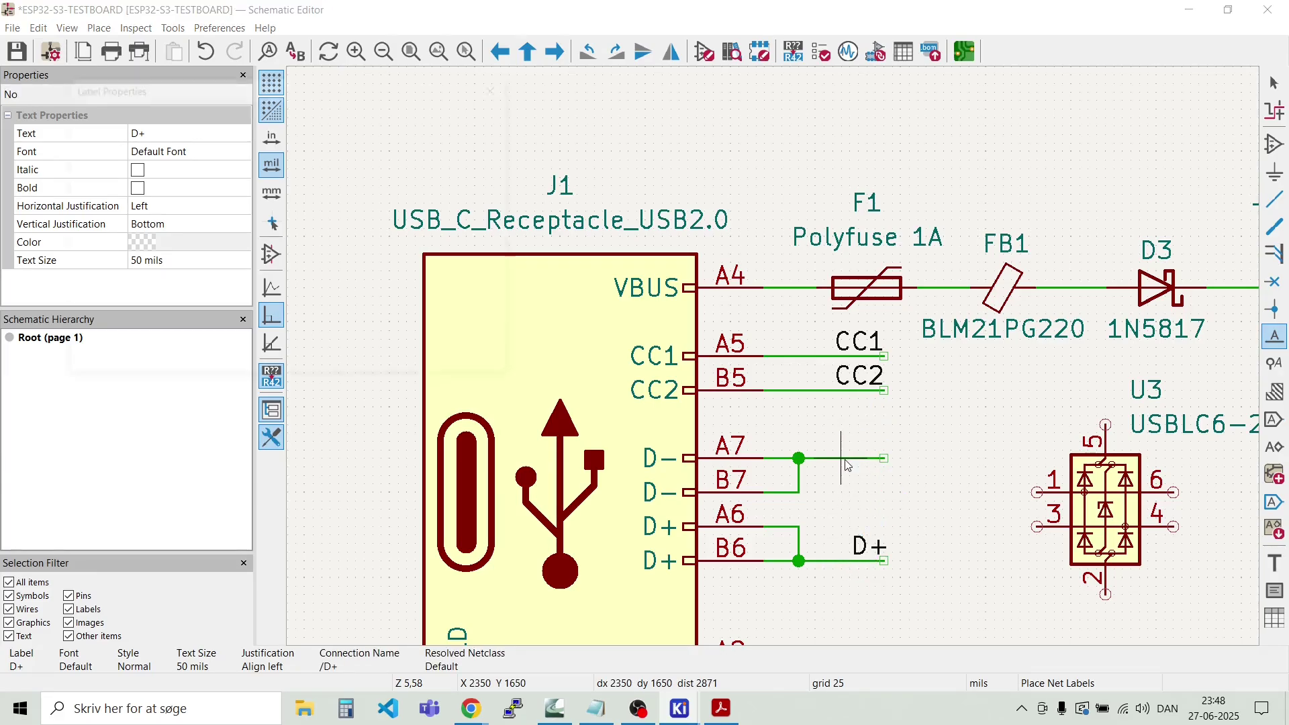
text(D)
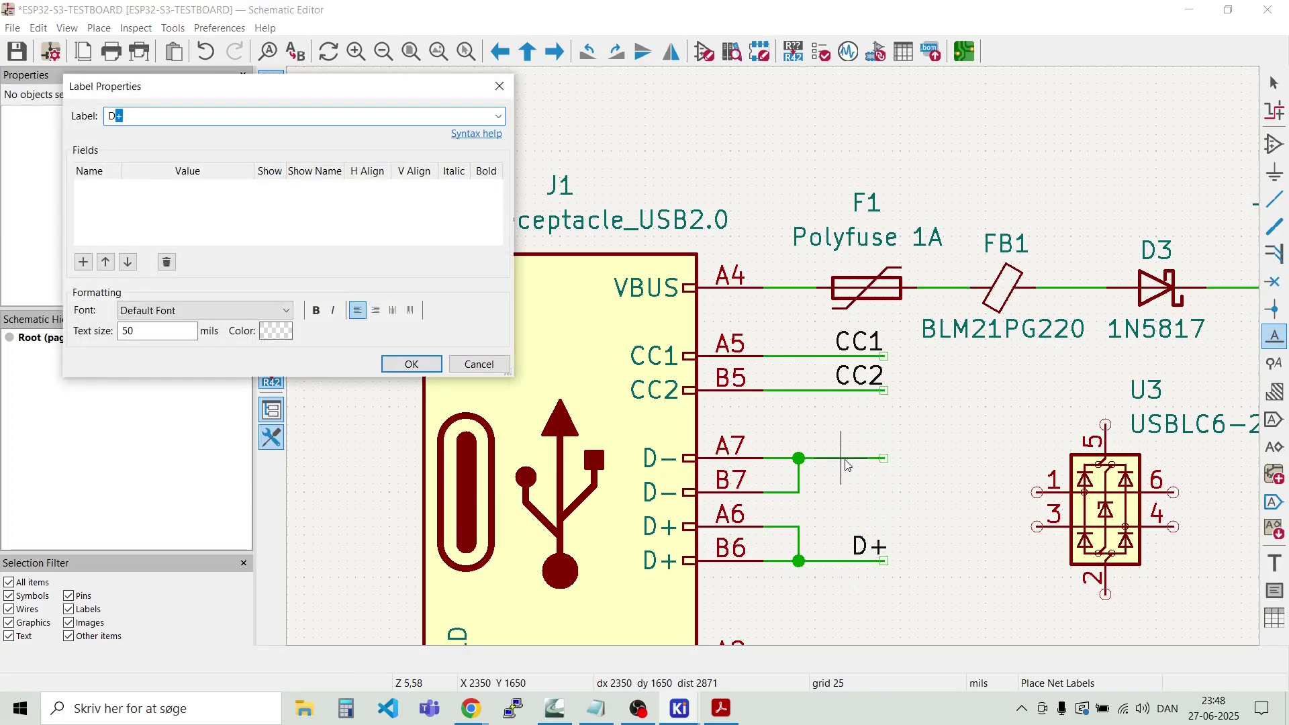
text(-)
key(Return)
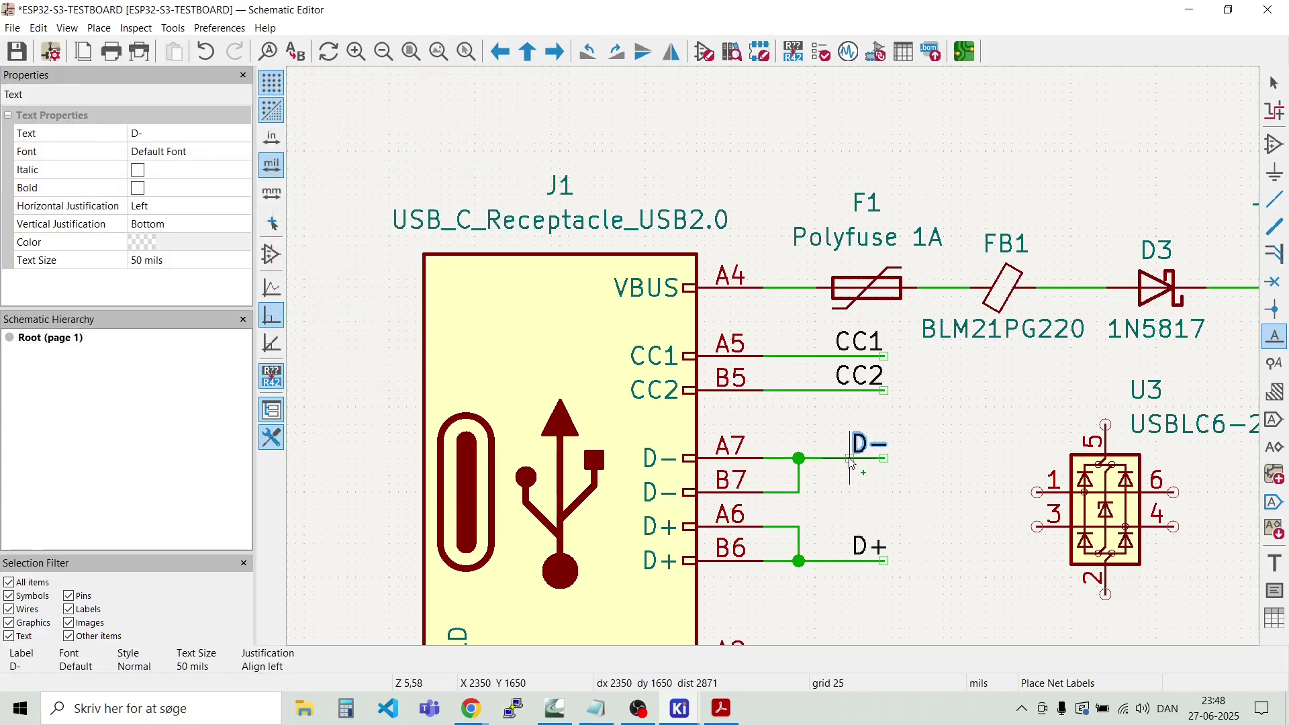
click(850, 463)
key(Escape)
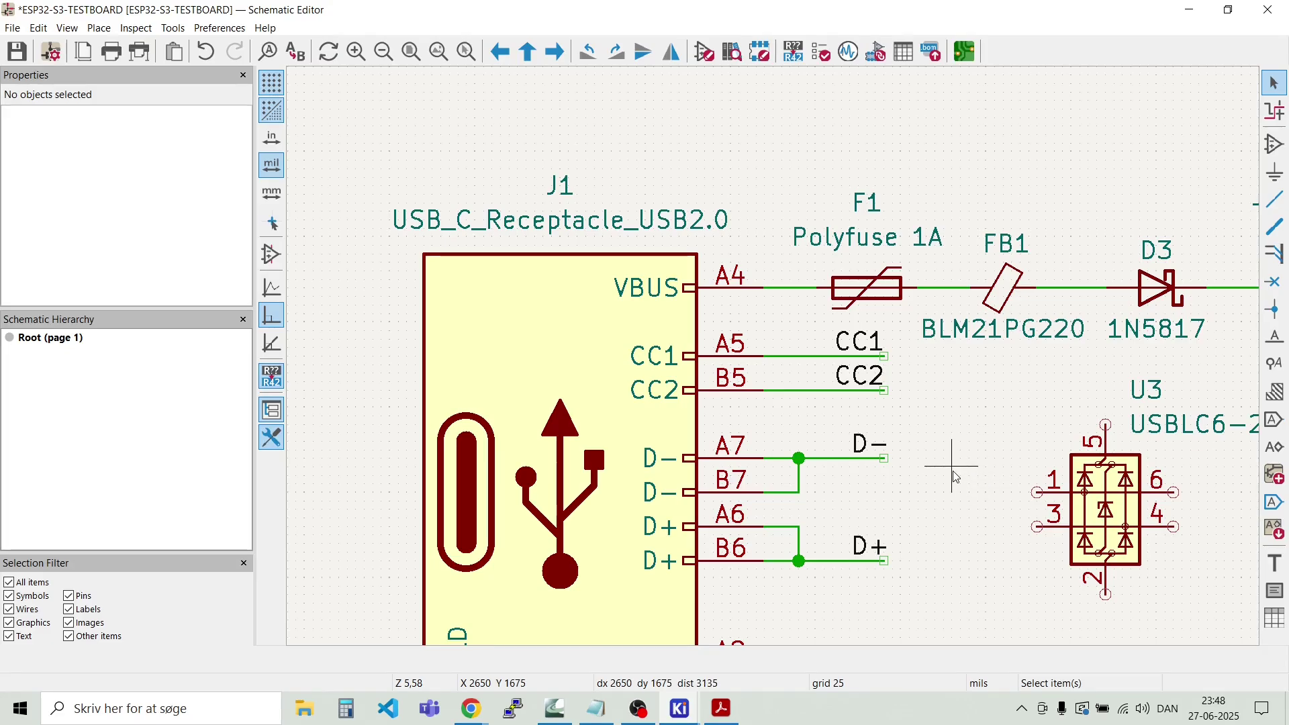
Step: Move ESD protection symbol U3 clear of the D+ and D- labels, to X 3400, Y 1900 mils
click(1149, 542)
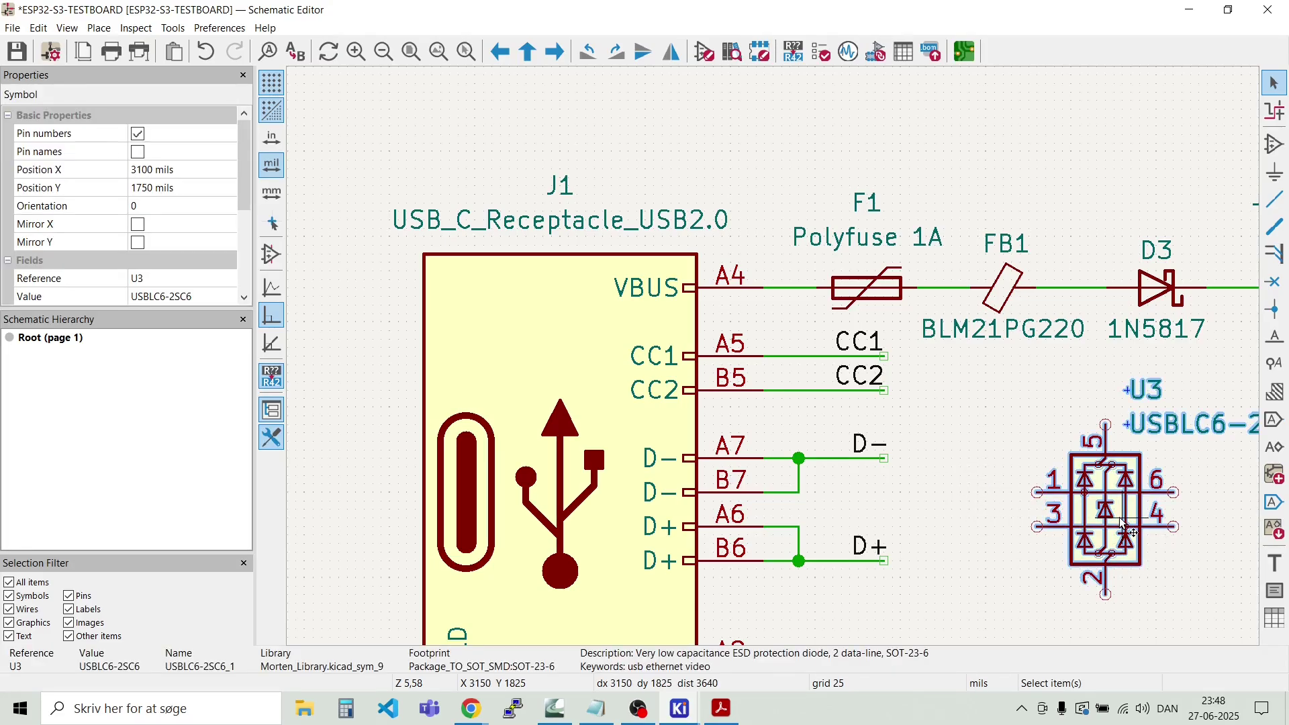
key(m)
scroll(1109, 502, down, 2)
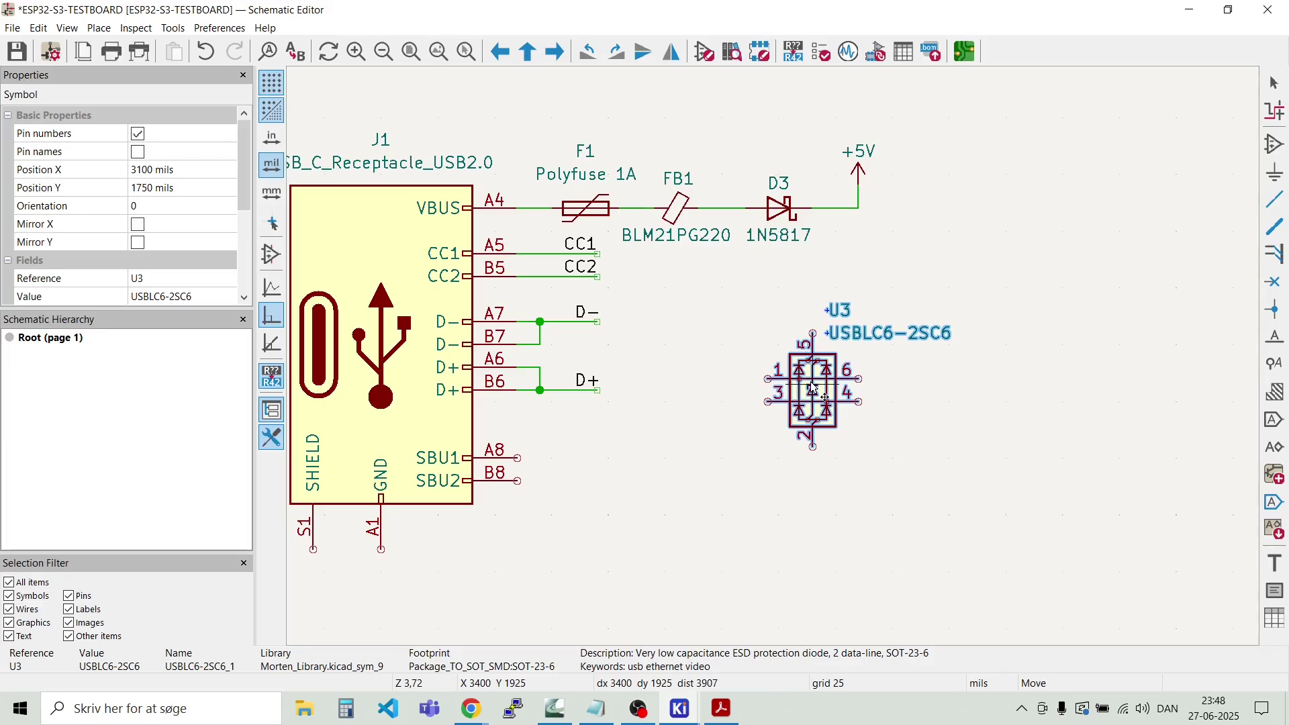
click(812, 388)
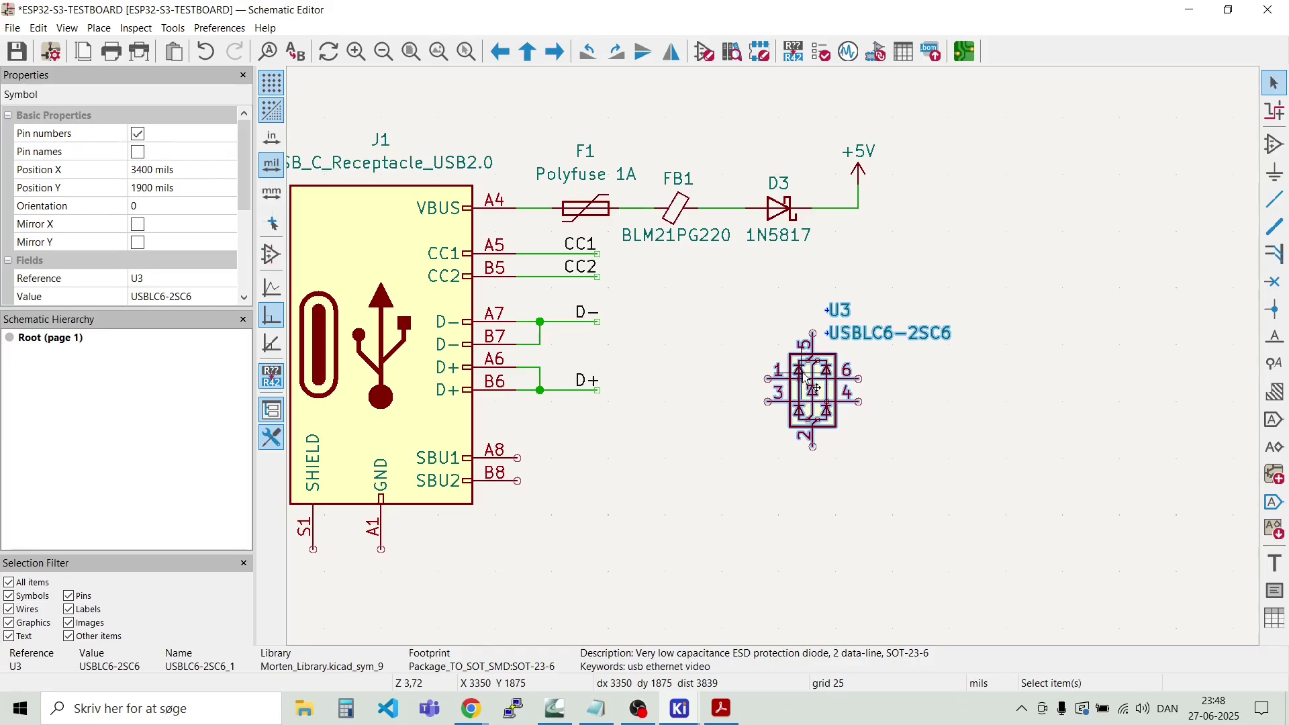
key(Escape)
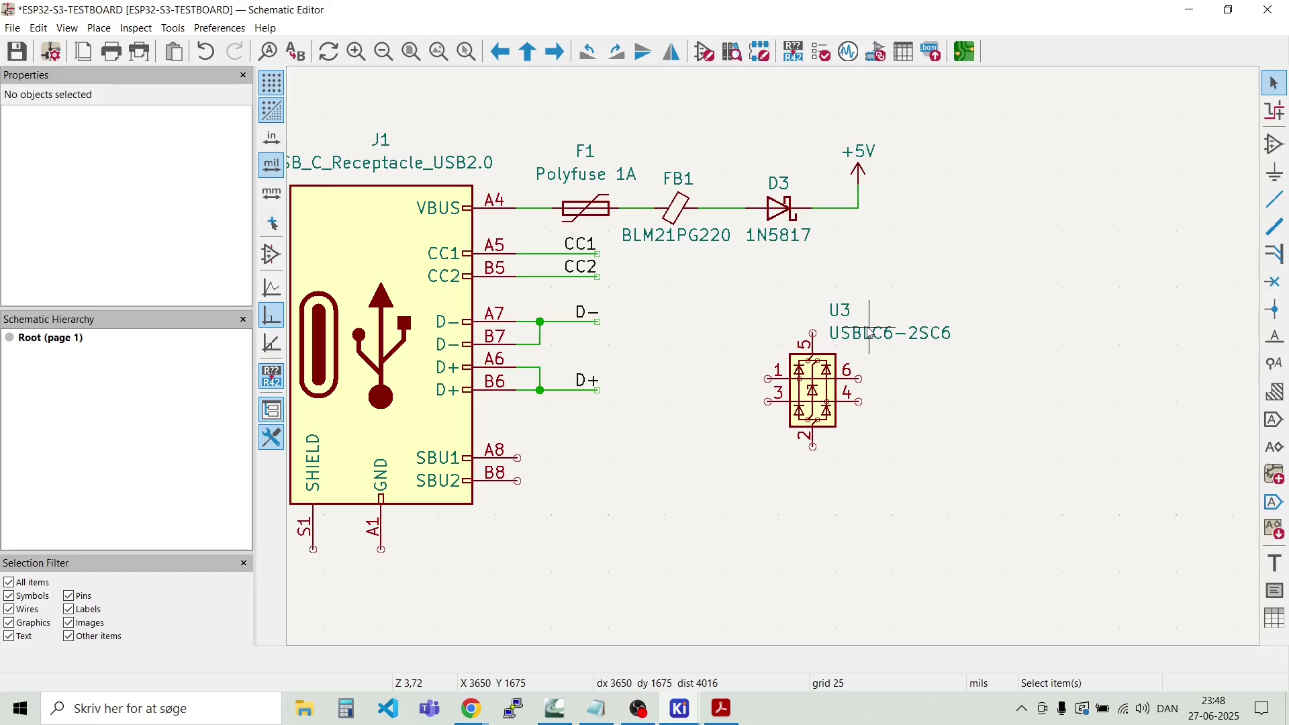
Step: Reposition U3's text fields, placing the USBLC6-2SC6 value beside pin 2 and the reference beside pin 5
click(881, 350)
key(m)
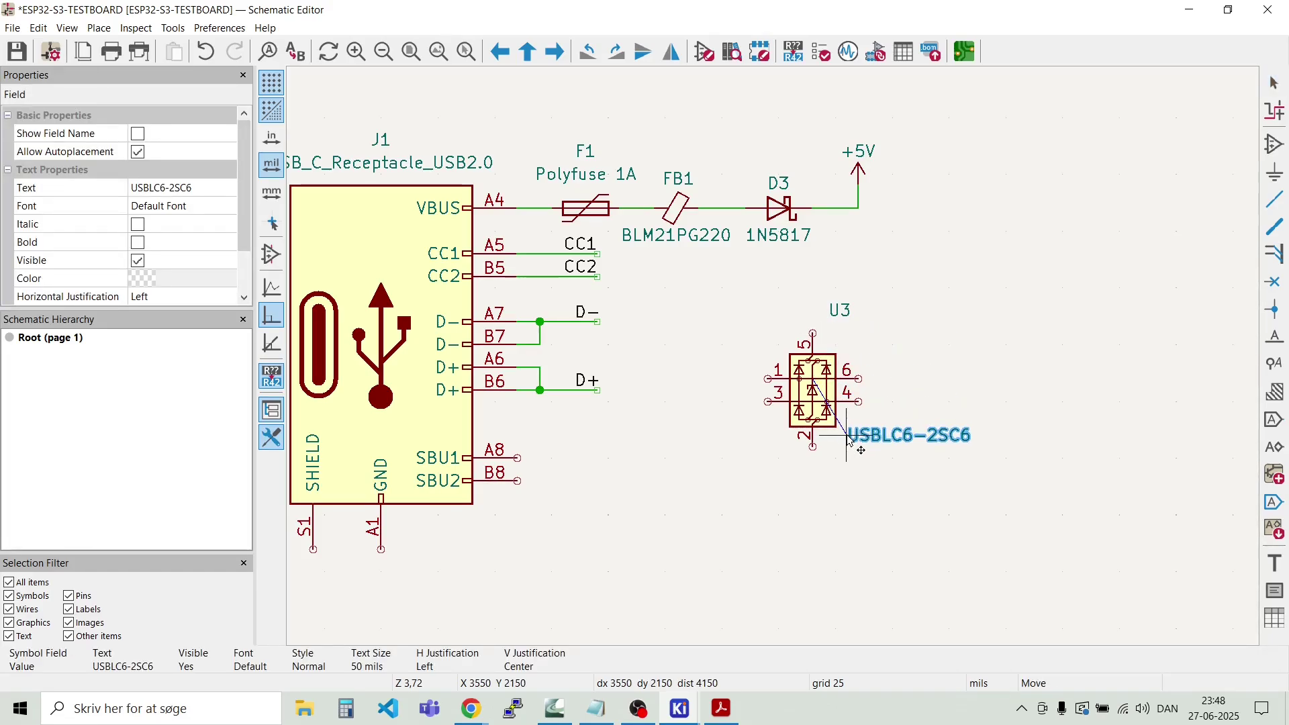
click(847, 438)
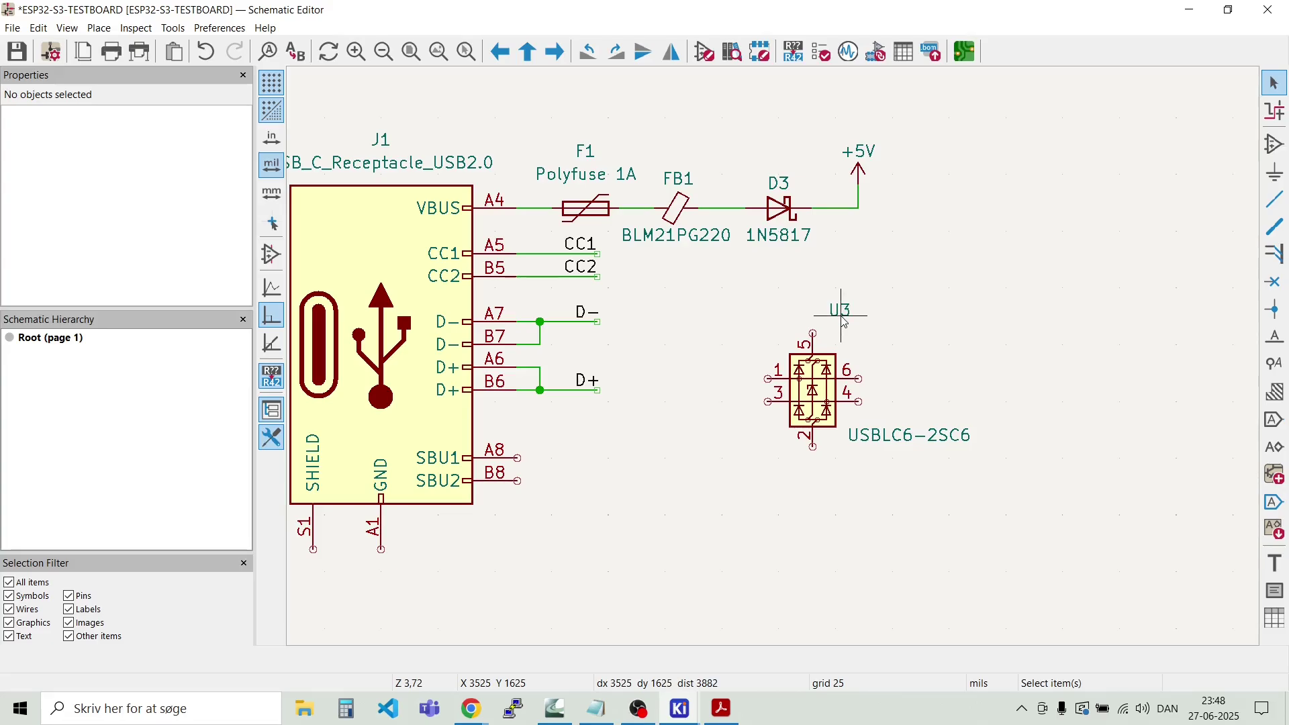
click(843, 321)
key(m)
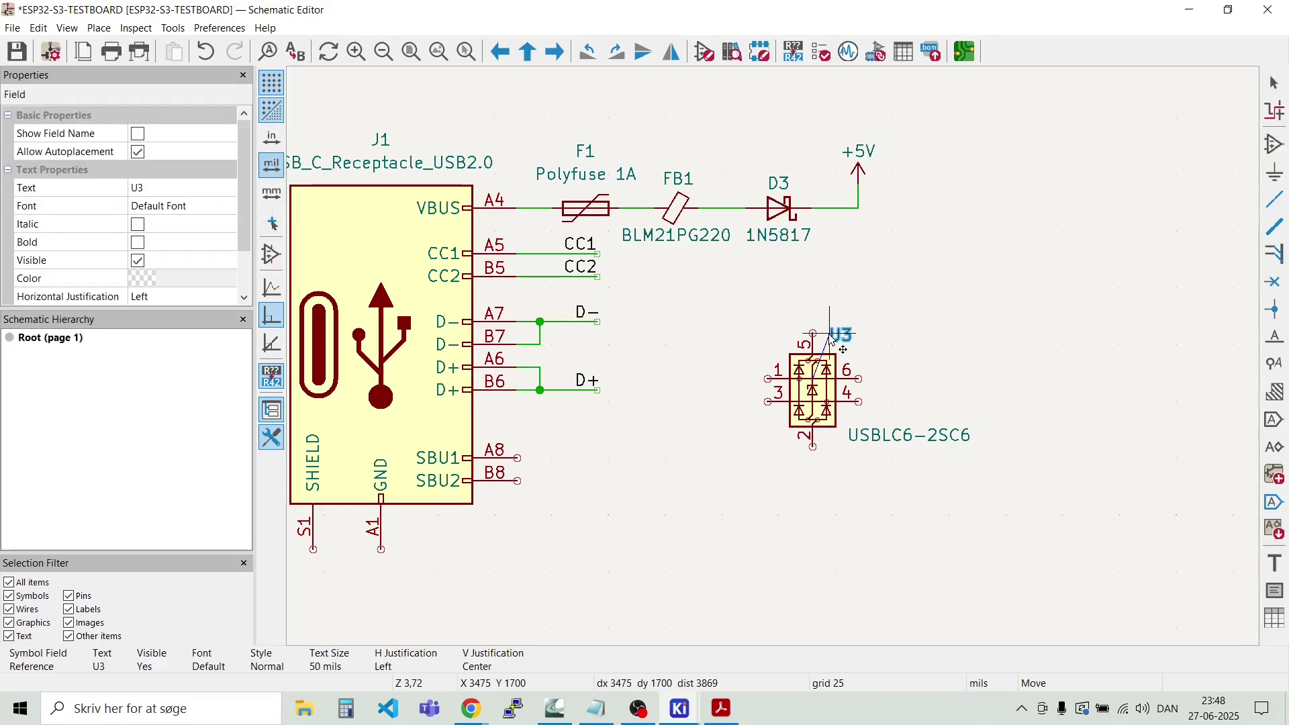
click(833, 341)
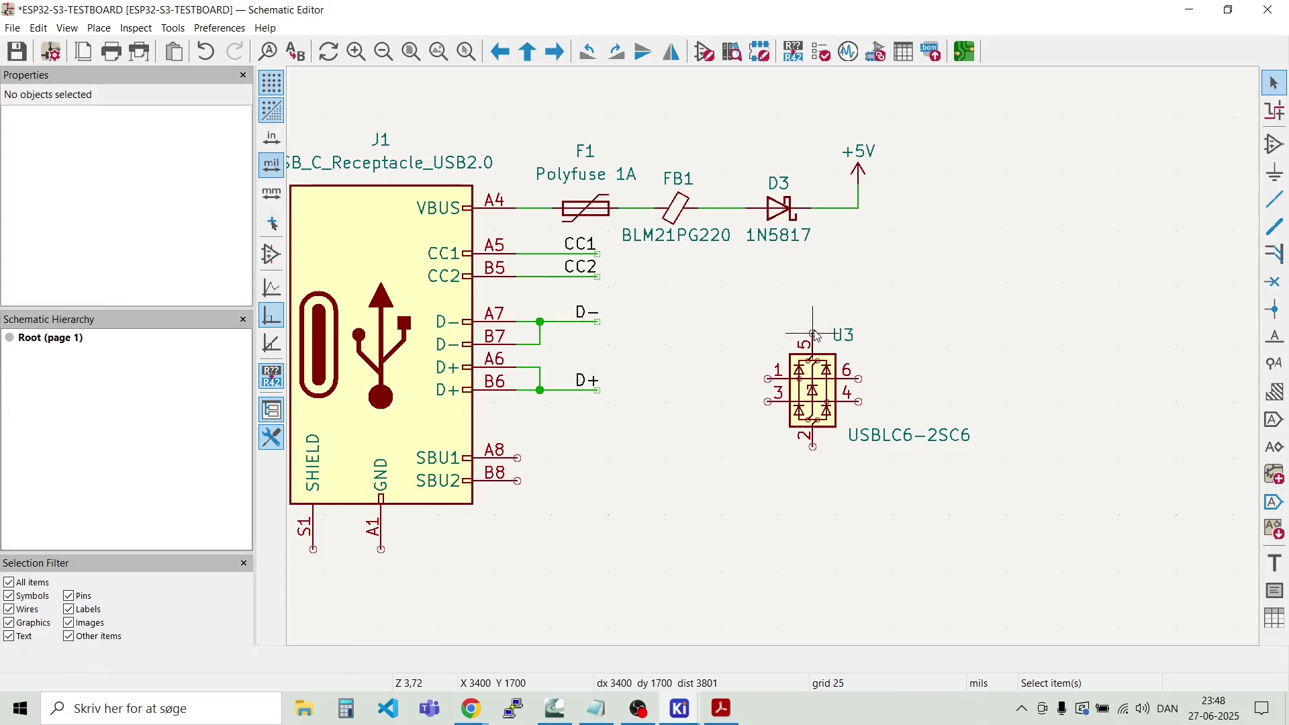
Step: Duplicate the +5V power symbol and place the copy directly above U3's pin 5
scroll(812, 333, up, 2)
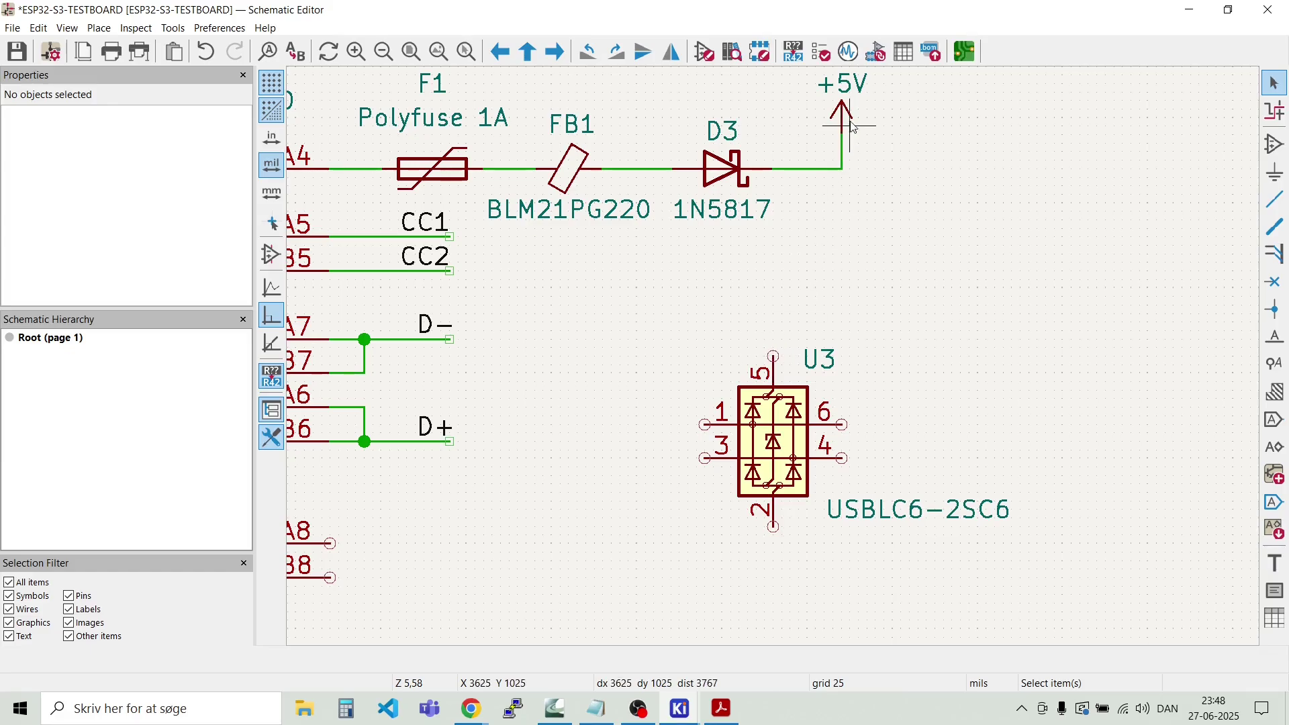
click(819, 99)
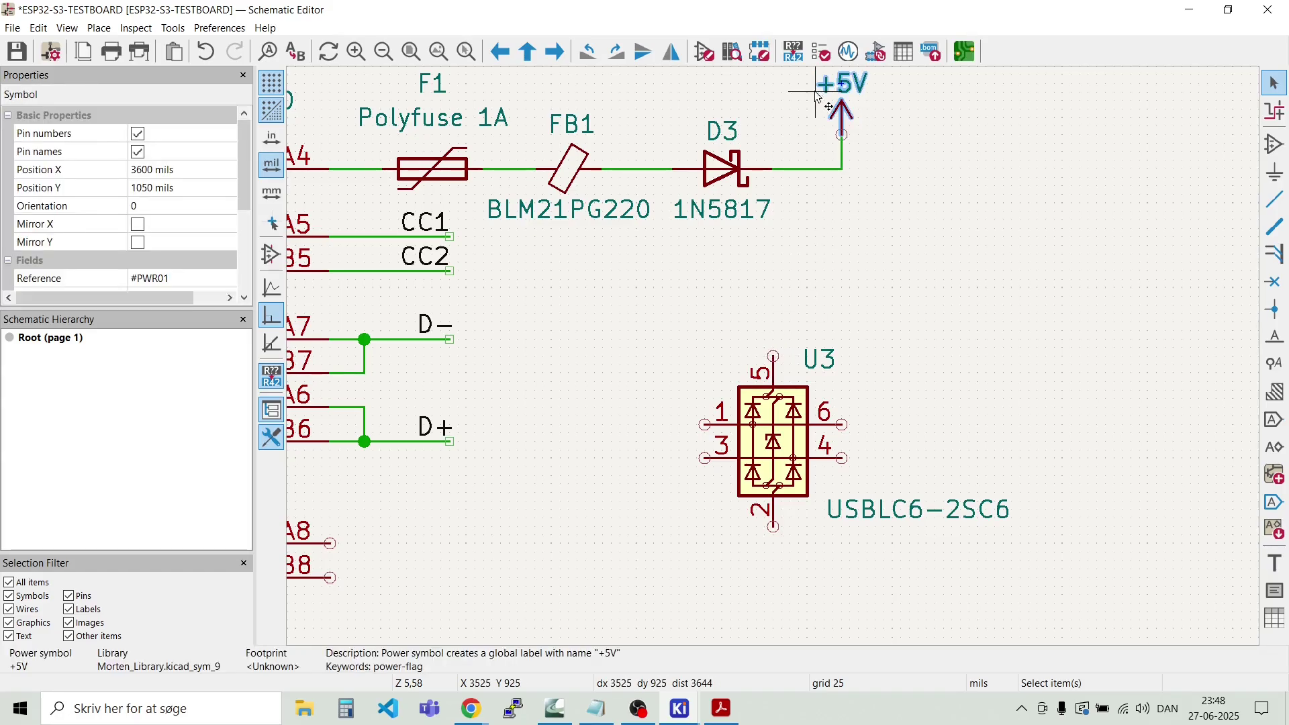
key(ctrl+d)
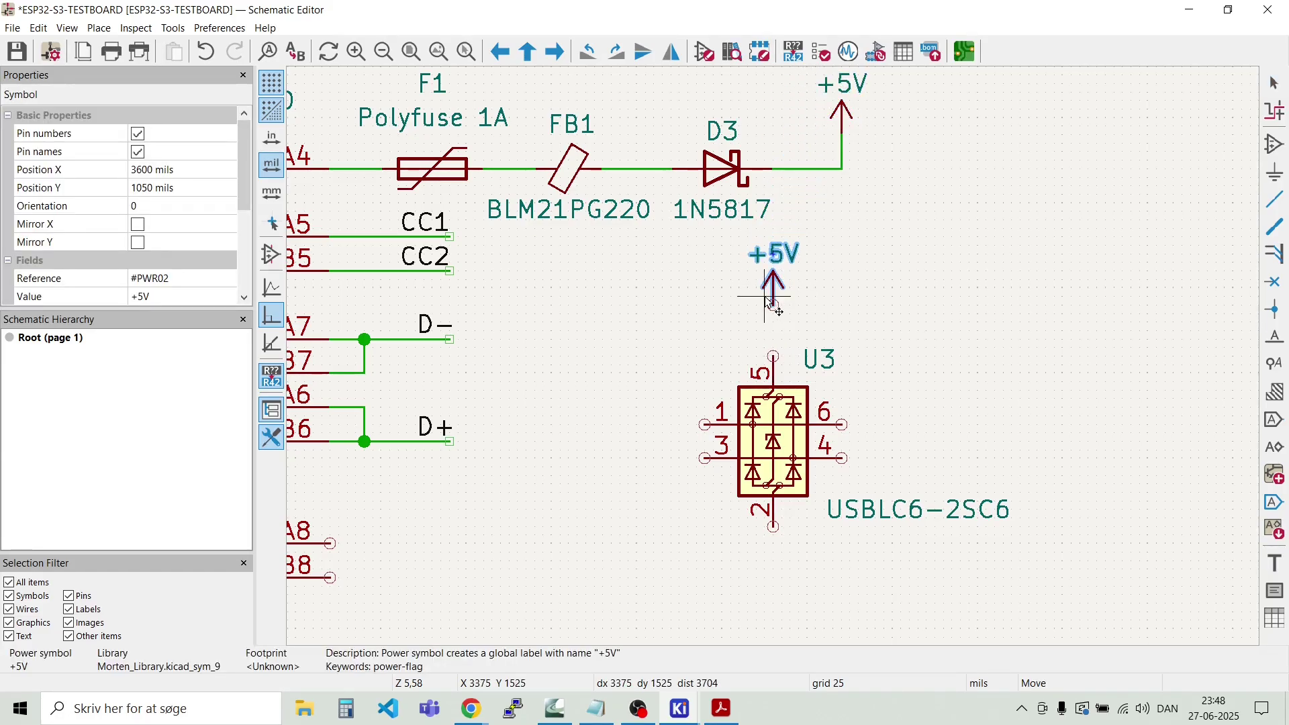
click(769, 290)
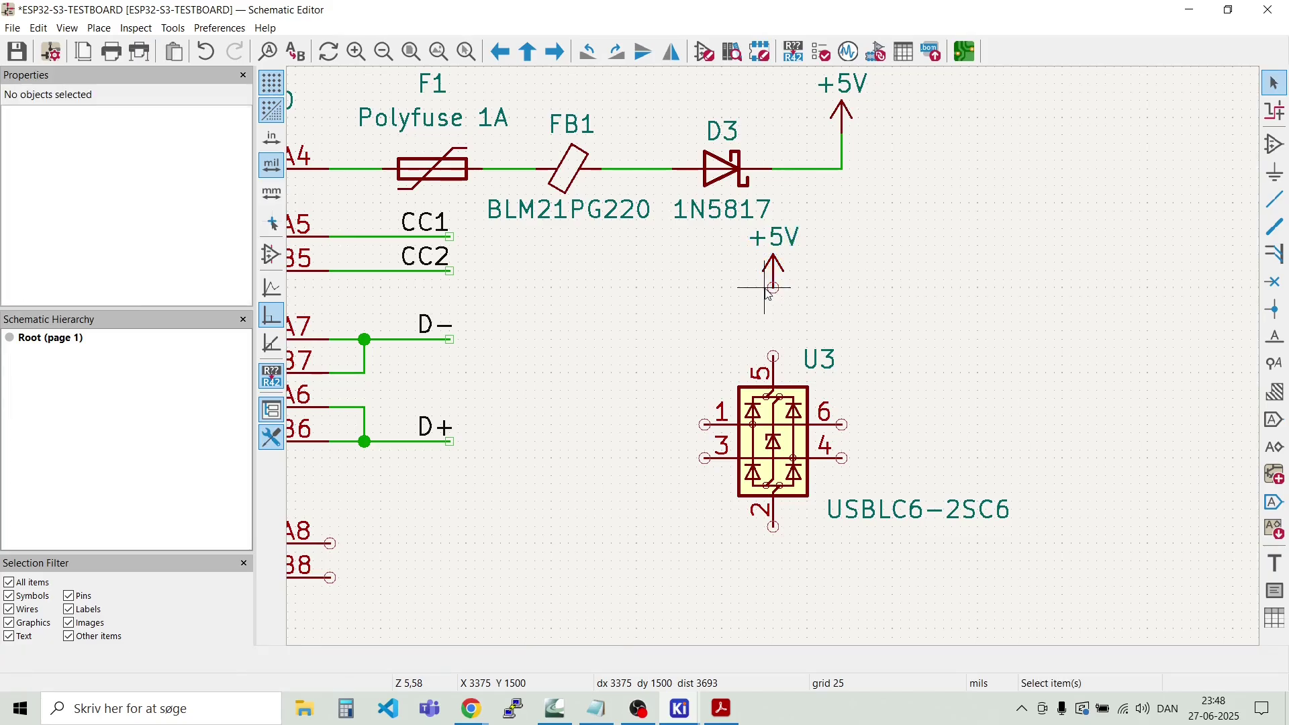
Step: Move U3 and its +5V symbol together to X 3800 mils, and raise the +5V symbol to Y 1500 mils
drag(929, 569, 713, 261)
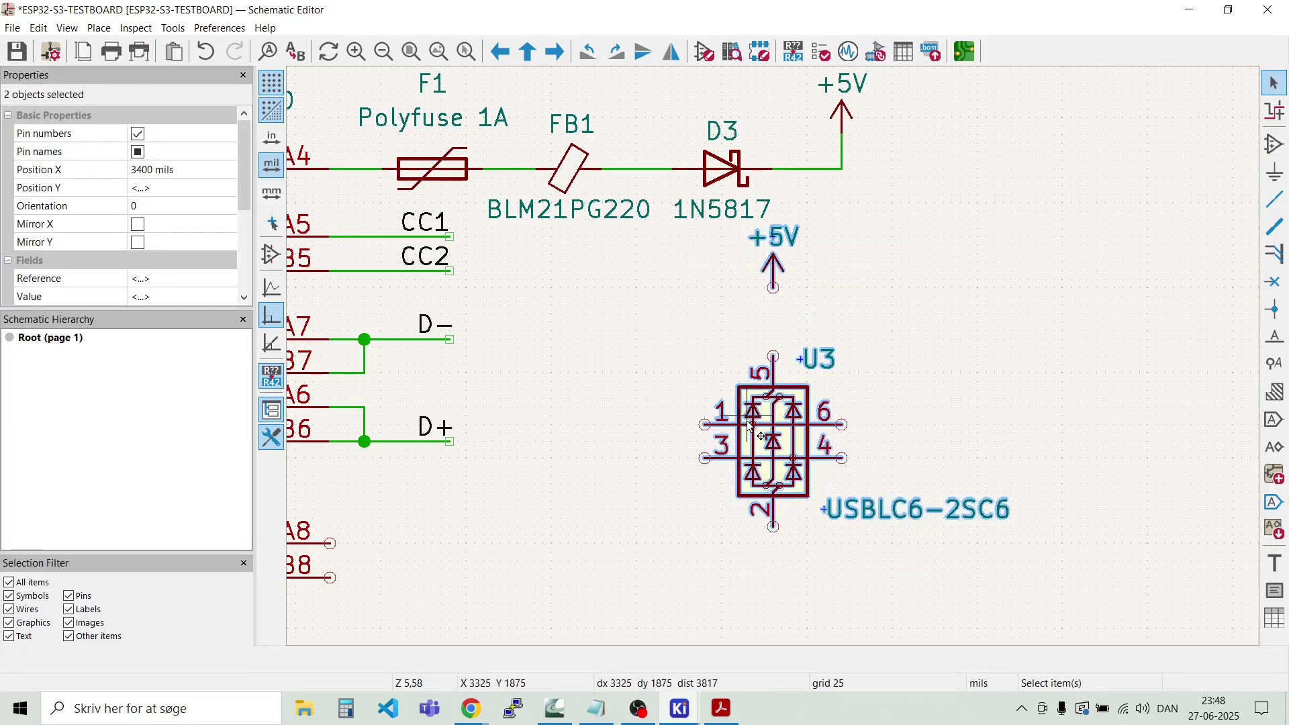
drag(770, 436, 908, 470)
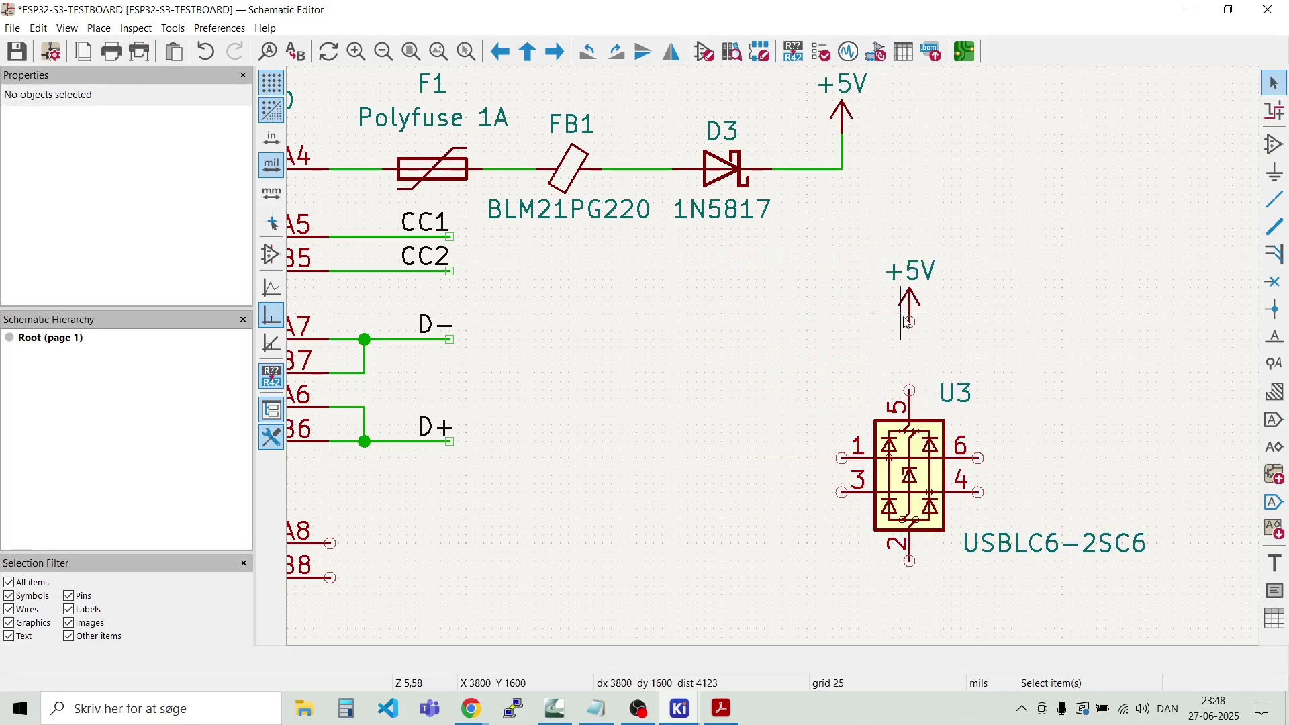
drag(914, 307, 908, 299)
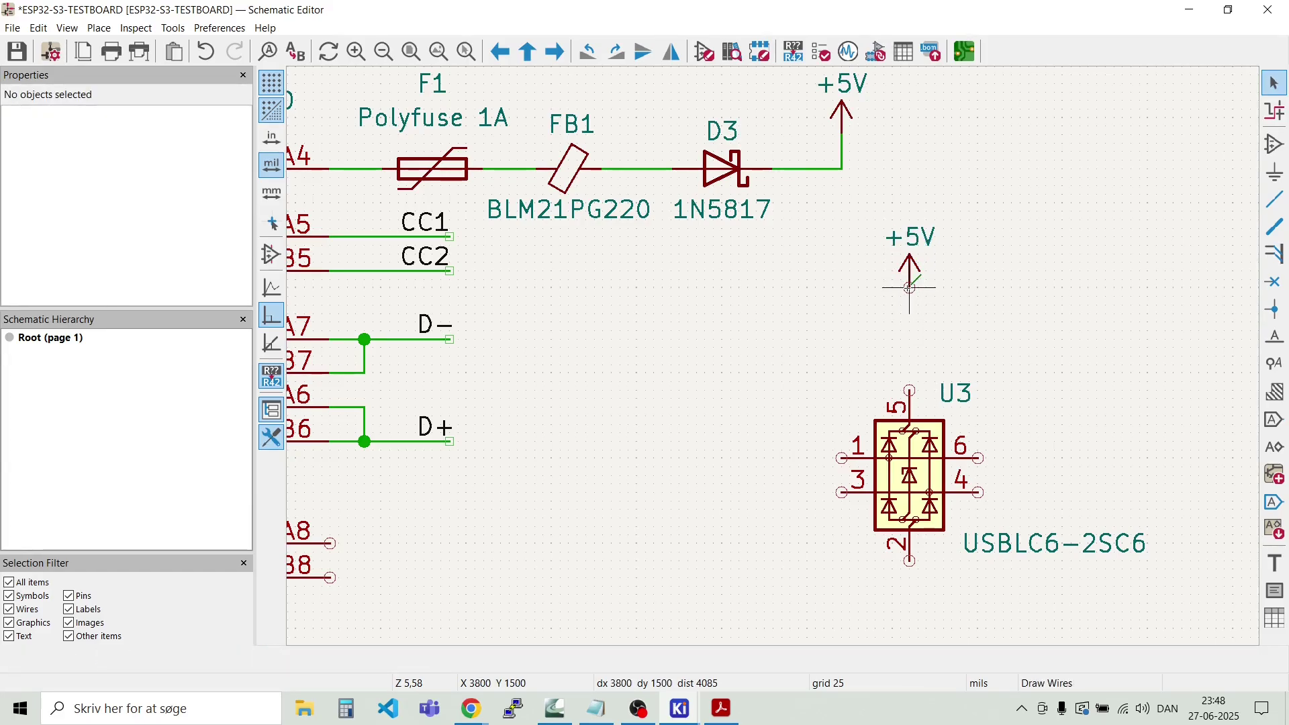
Step: Wire the +5V symbol to U3's pin 5 and branch a wire at Y 1550 mils across to X 4100 and down 100 mils
key(w)
click(909, 391)
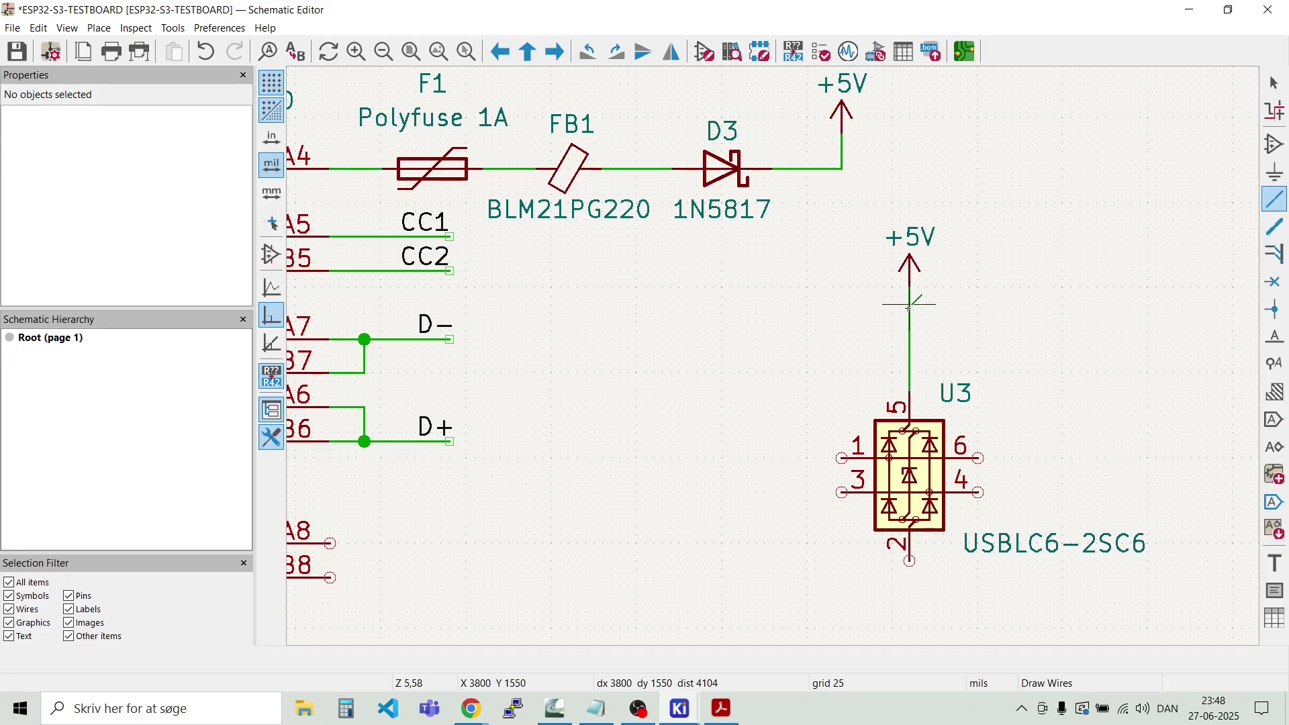
click(909, 305)
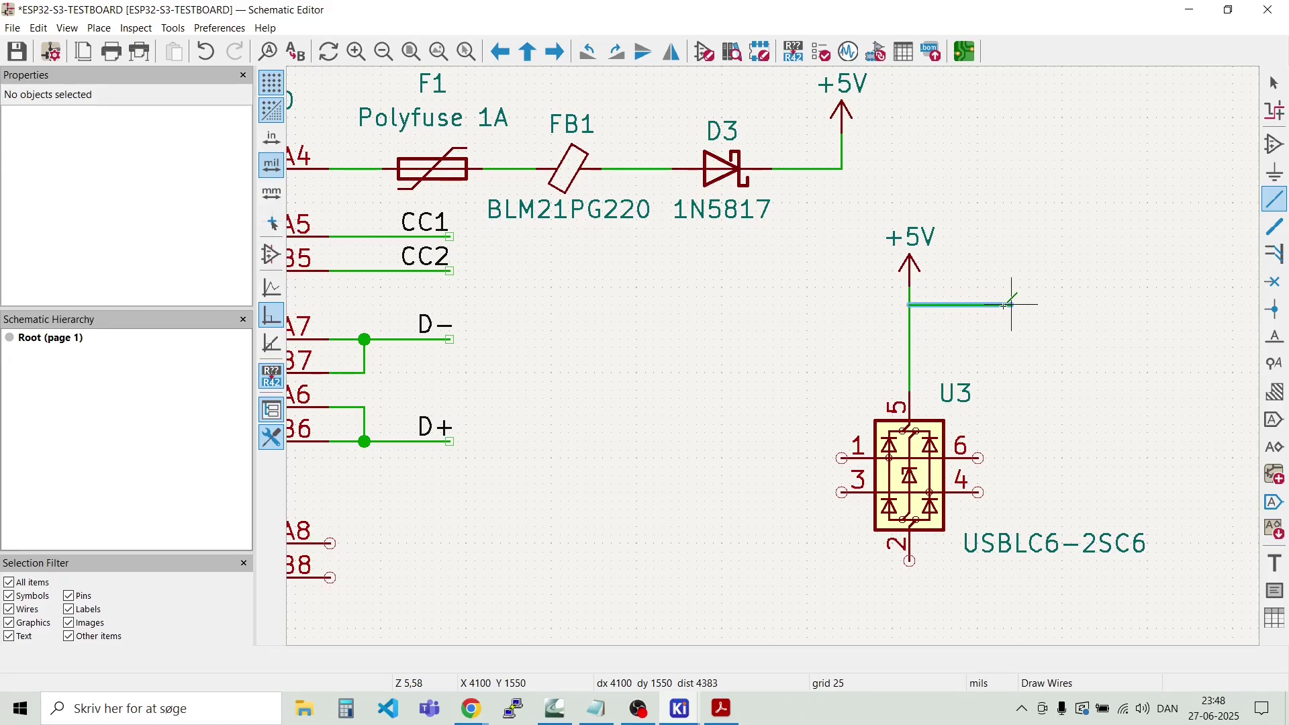
double_click(1012, 339)
key(Escape)
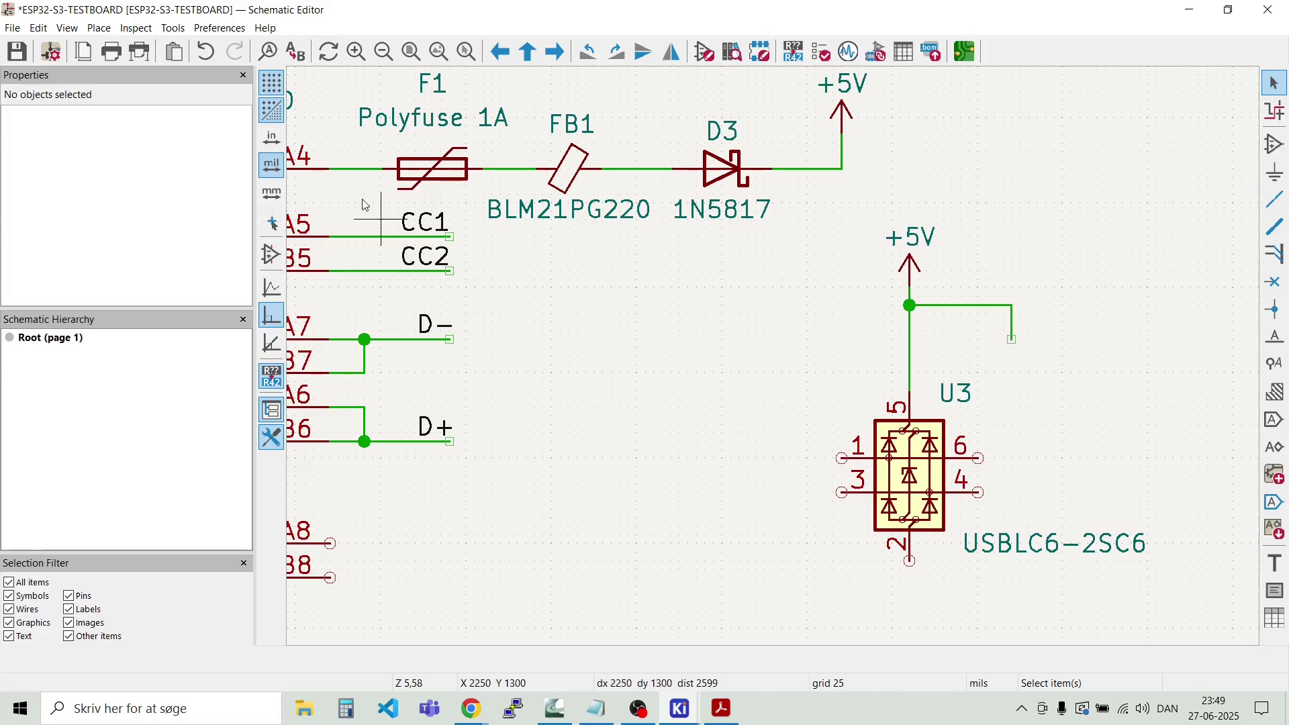
Step: Place a C_Small capacitor at the end of the +5V branch wire and set its value to 100n
click(98, 28)
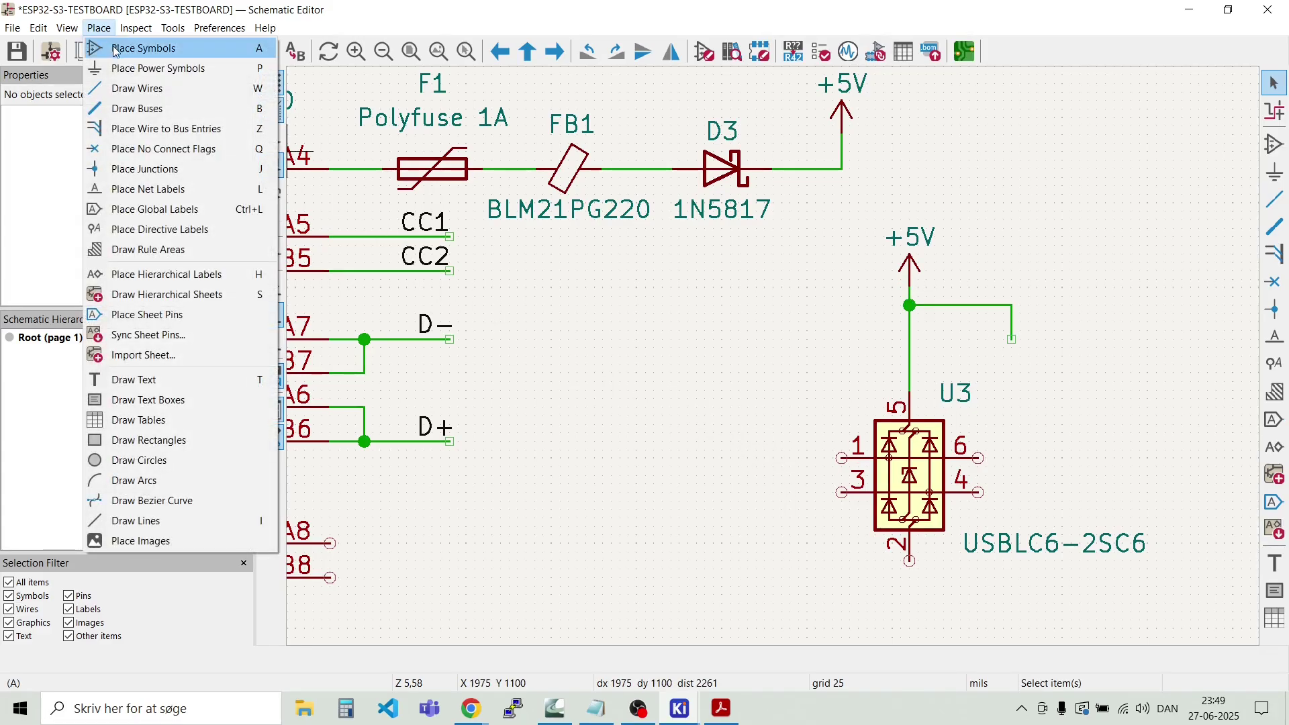
click(118, 57)
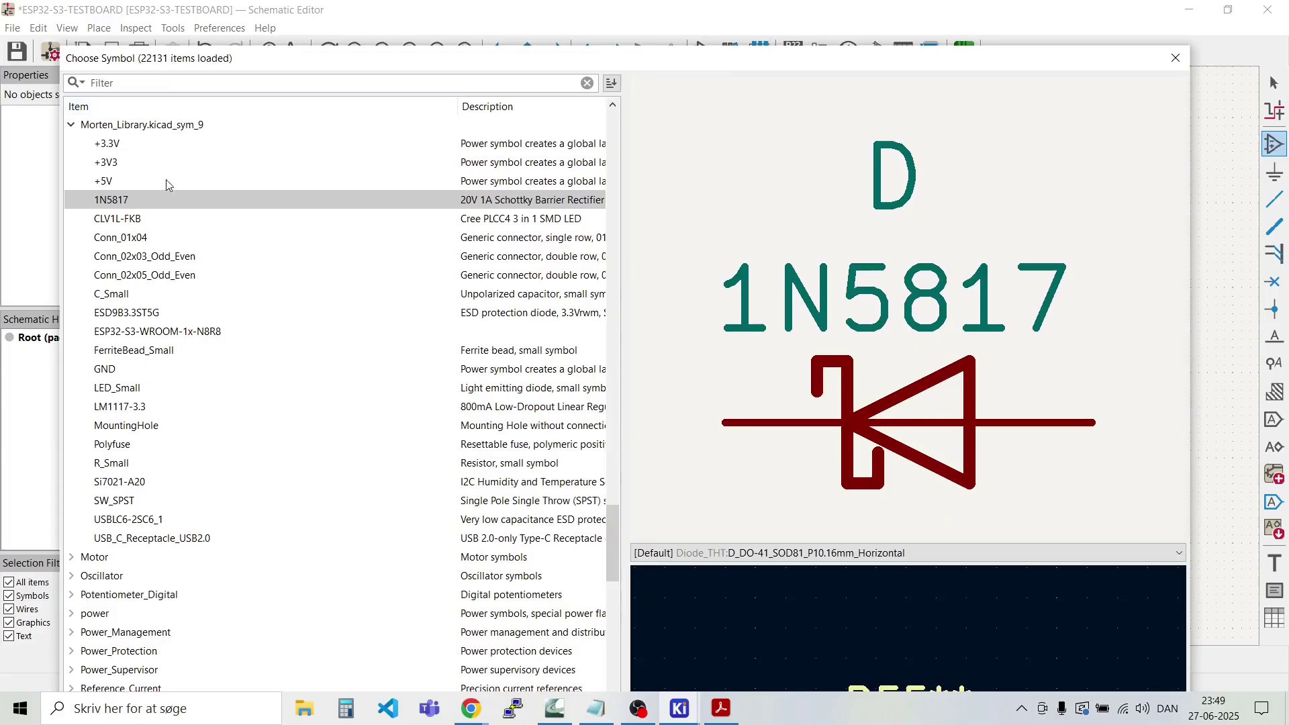
double_click(101, 293)
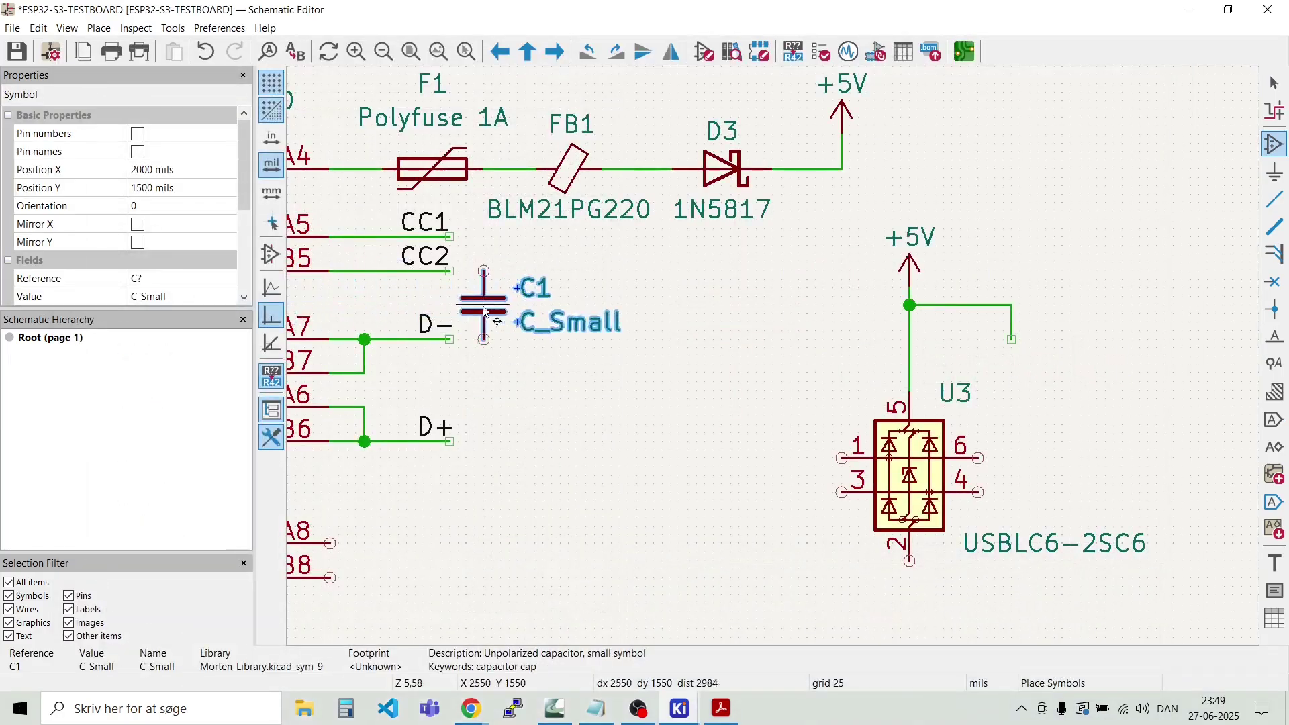
scroll(1011, 396, up, 2)
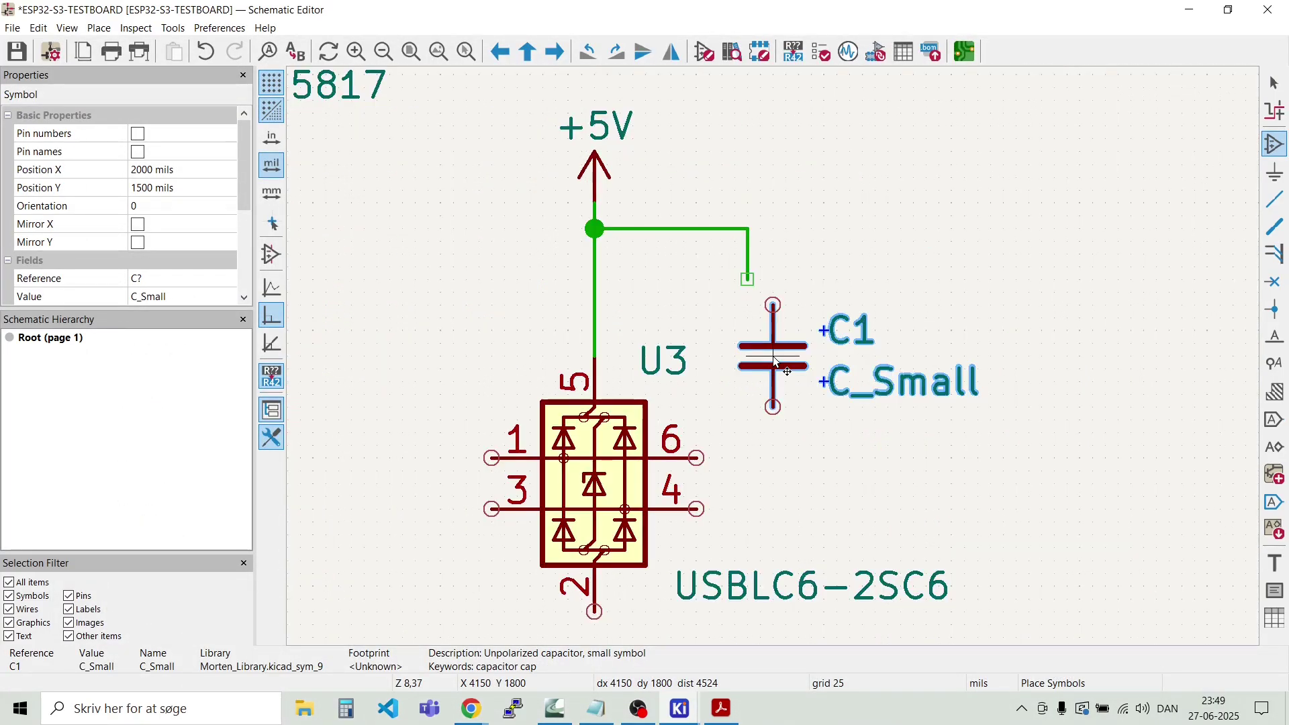
click(750, 345)
key(Escape)
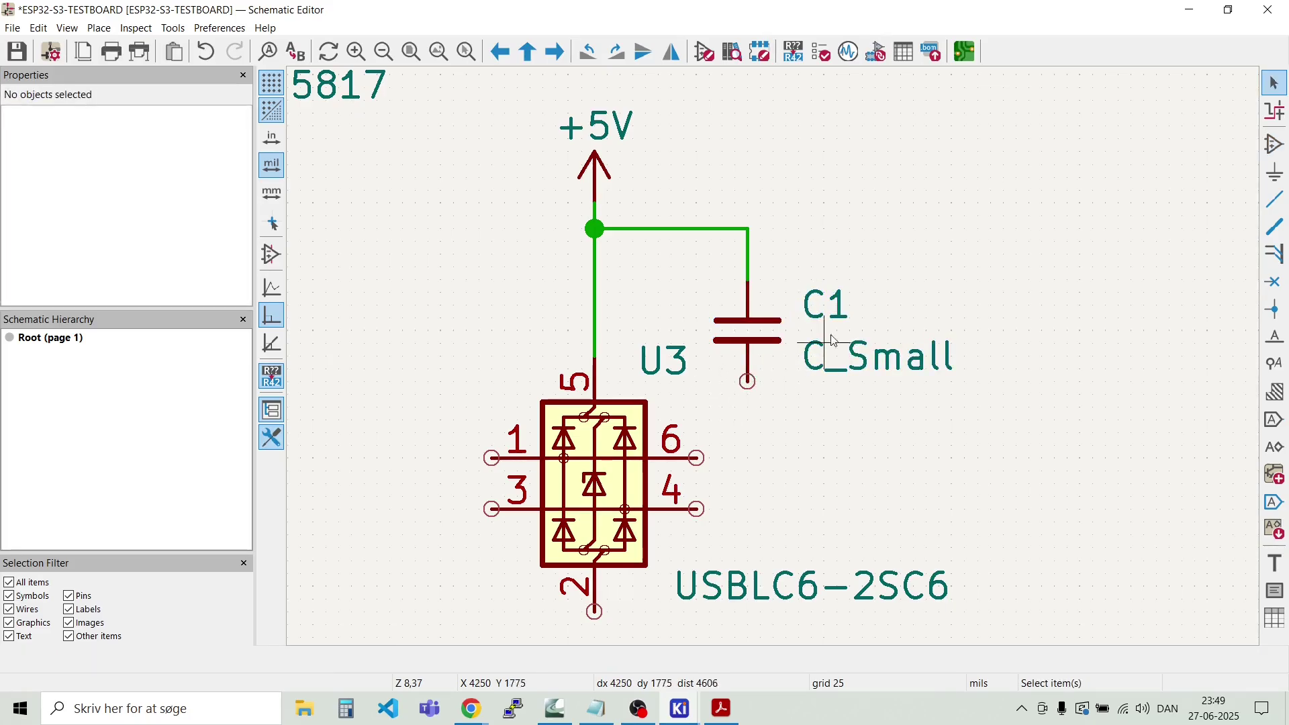
double_click(843, 365)
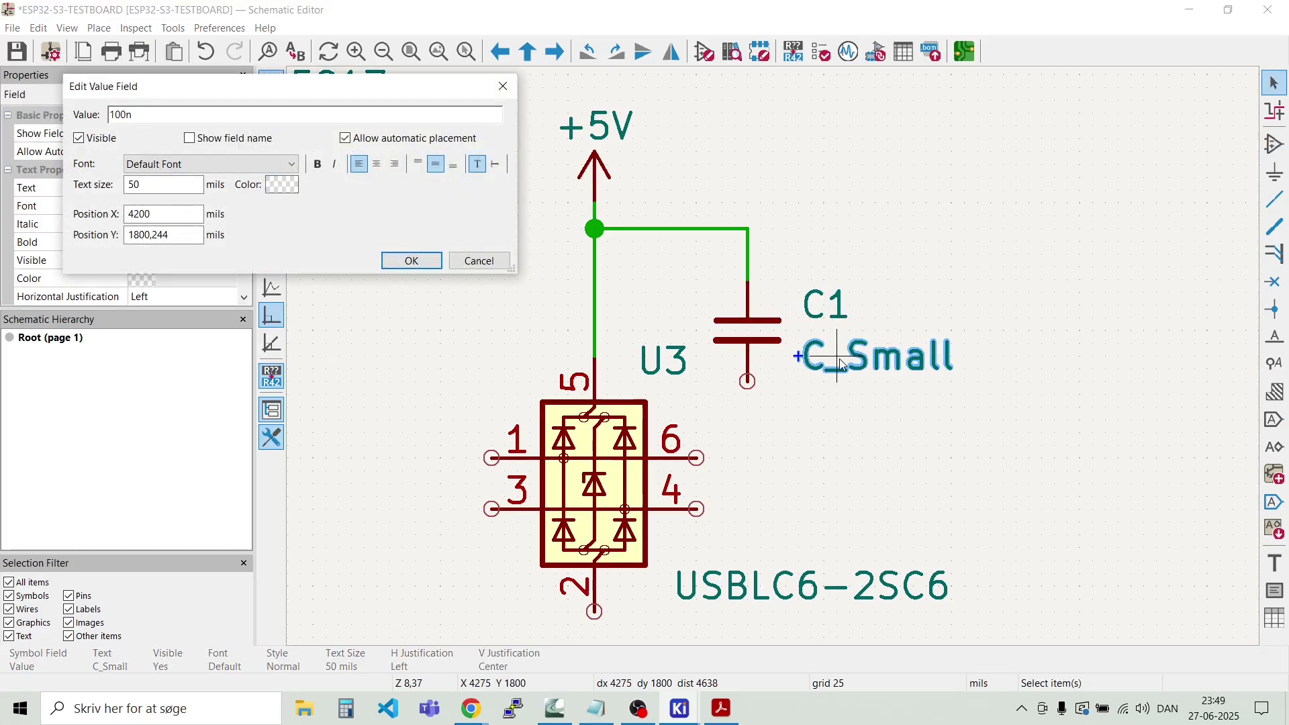
click(411, 262)
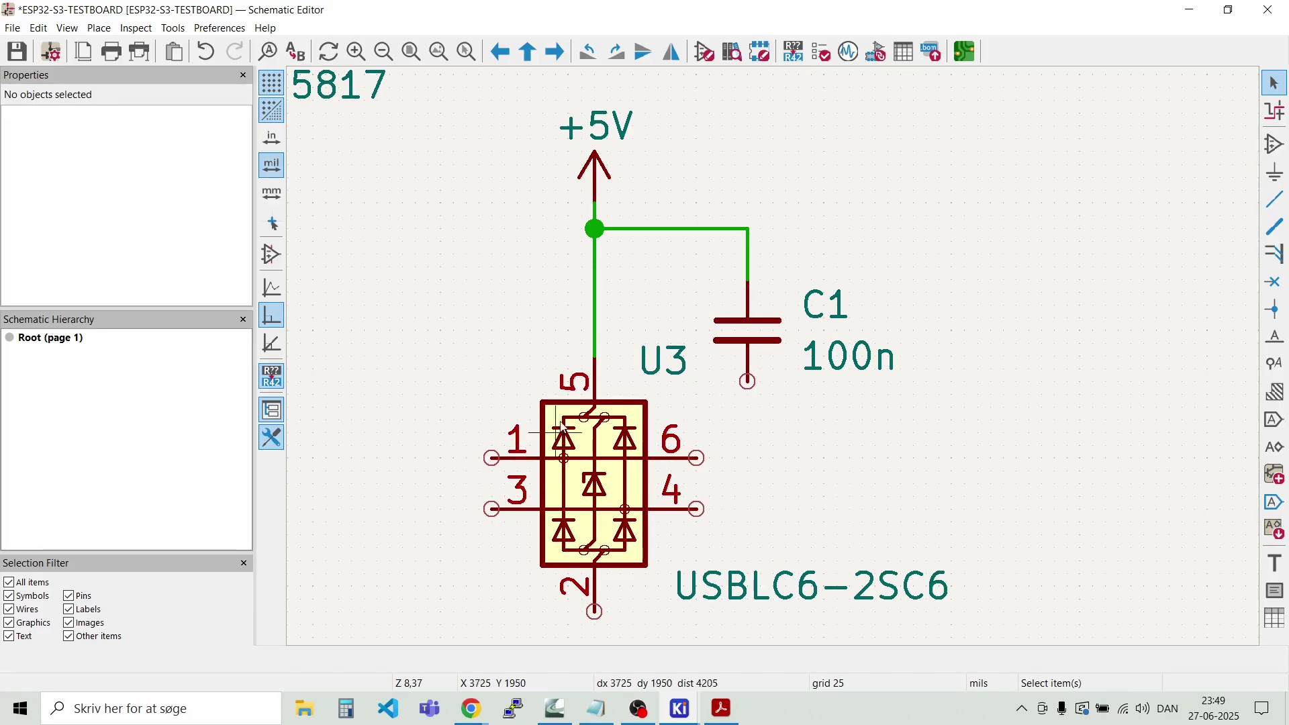
Step: Place a GND power symbol just below U3's pin 2 at X 3800, Y 2350 mils
scroll(506, 386, down, 2)
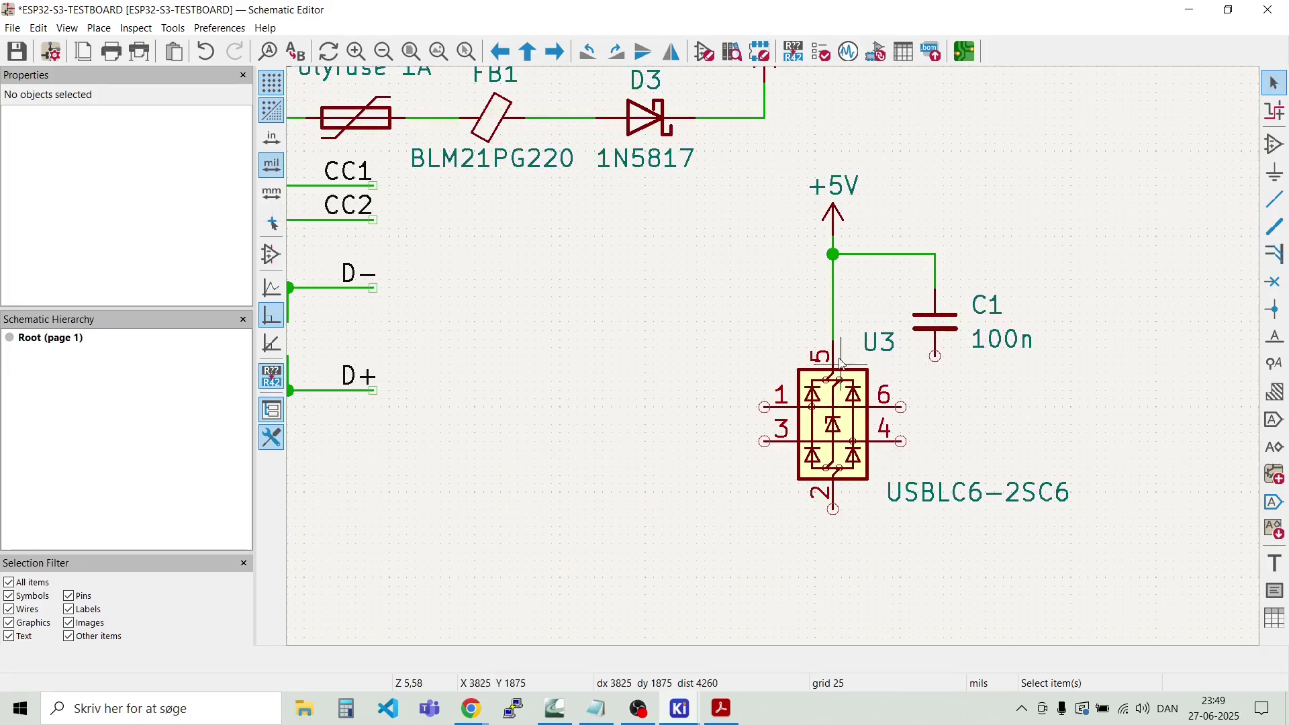
scroll(602, 356, down, 2)
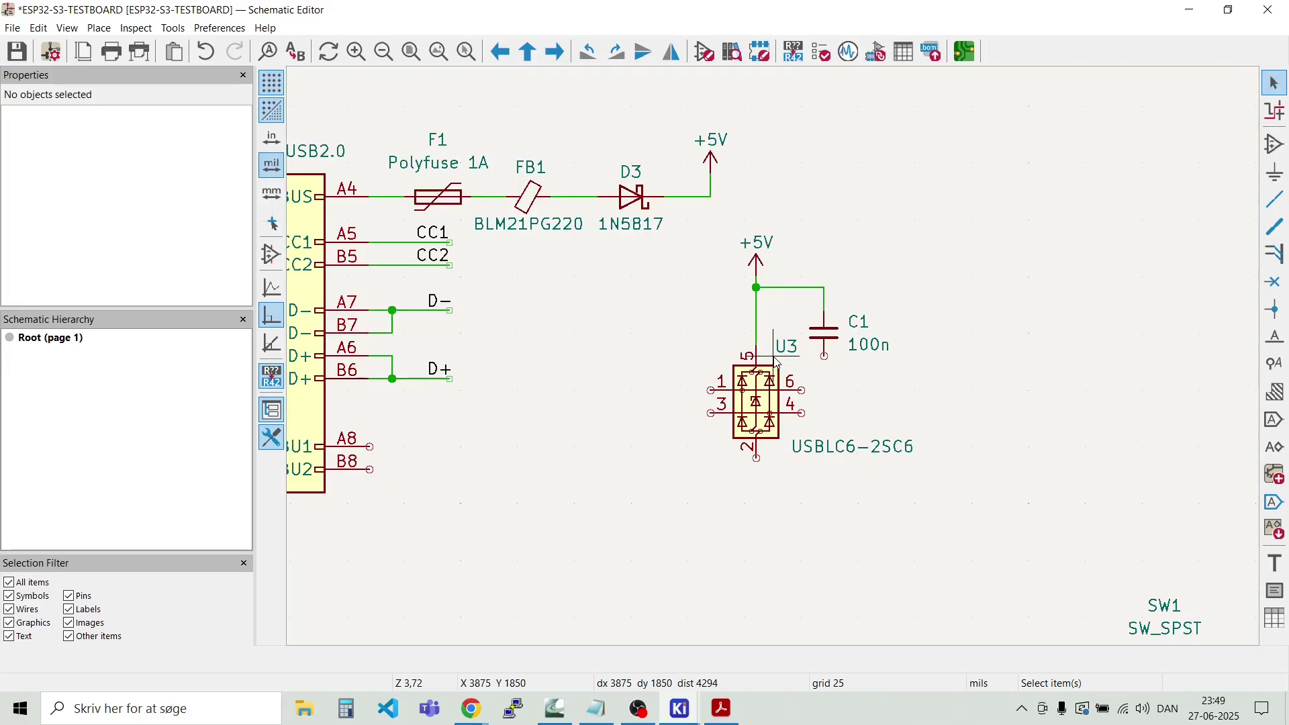
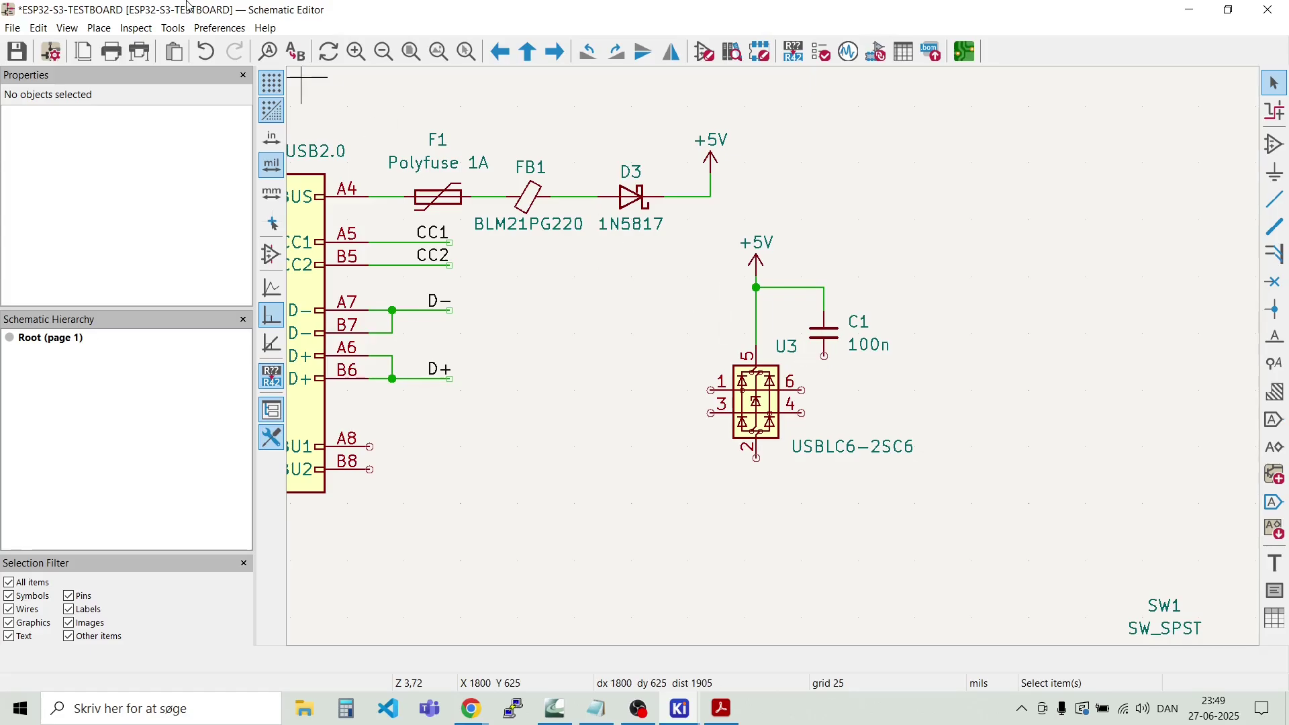
click(99, 28)
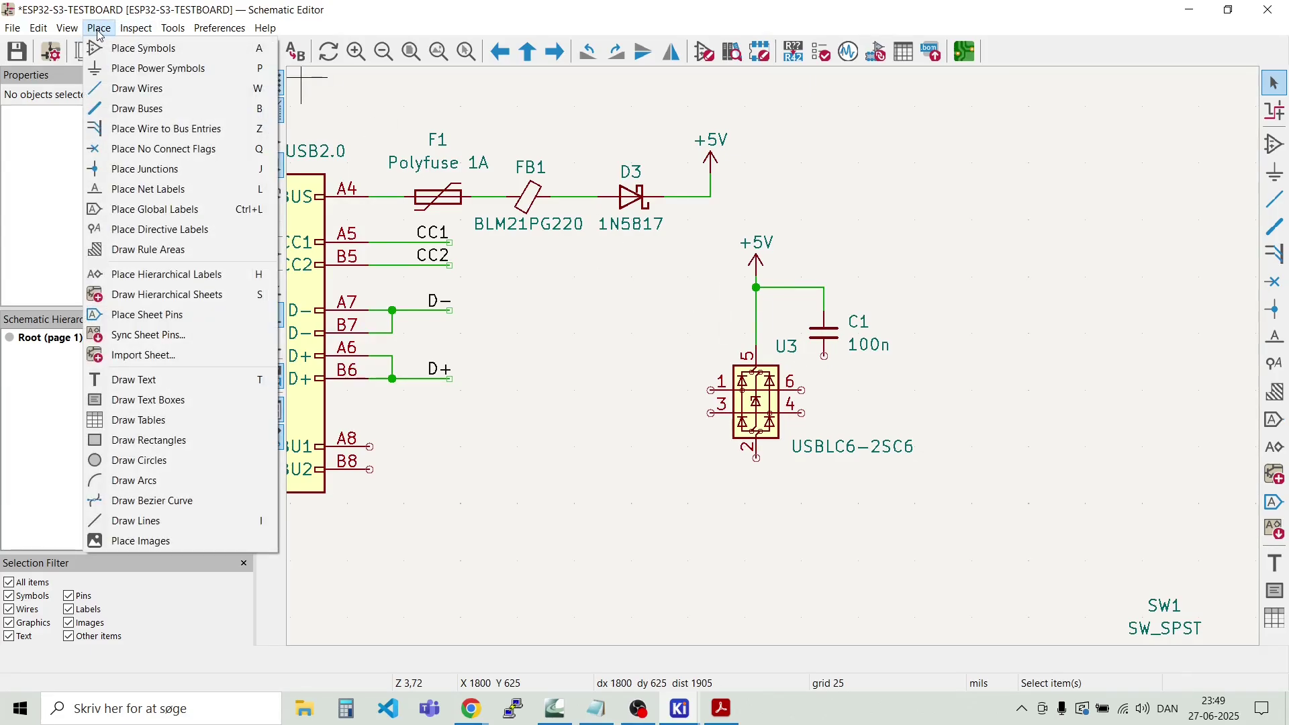
click(157, 68)
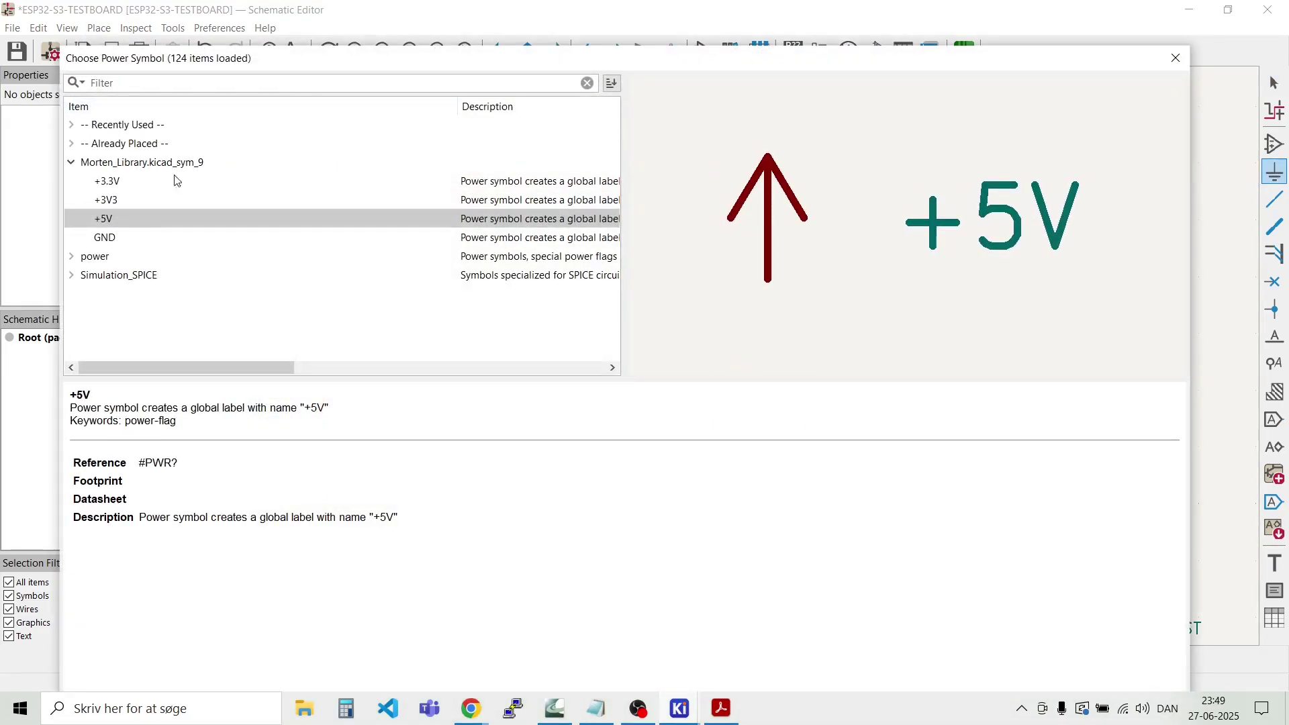
click(102, 238)
double_click(102, 238)
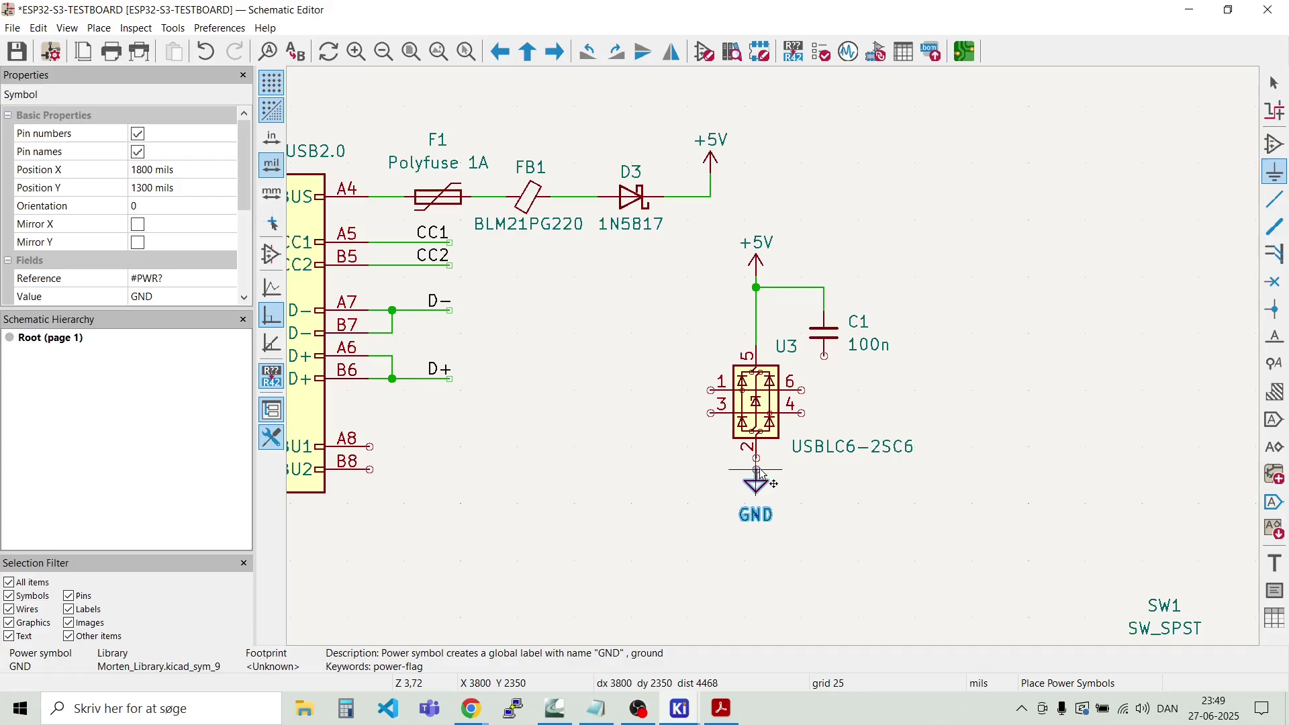
click(756, 480)
scroll(756, 473, up, 3)
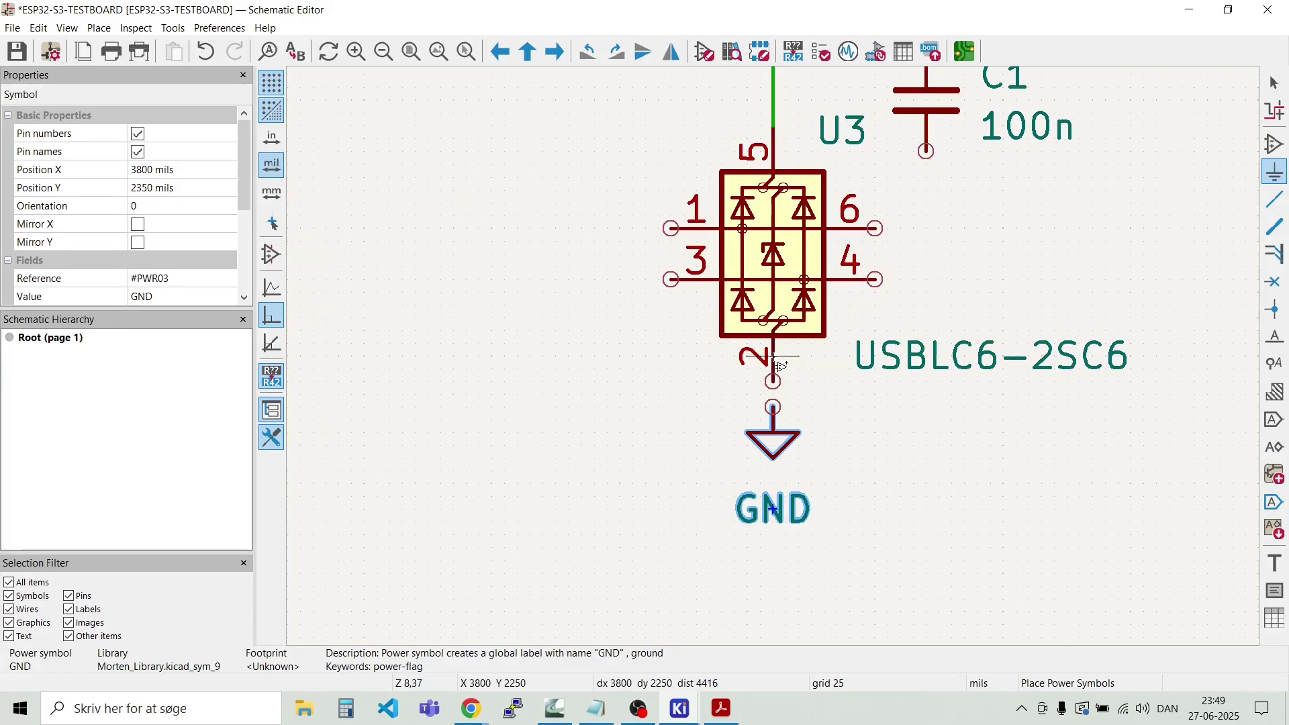
key(Escape)
Step: Wire U3's pin 2 to the GND symbol and move the GND text up close beneath the symbol
click(774, 380)
click(774, 407)
key(Escape)
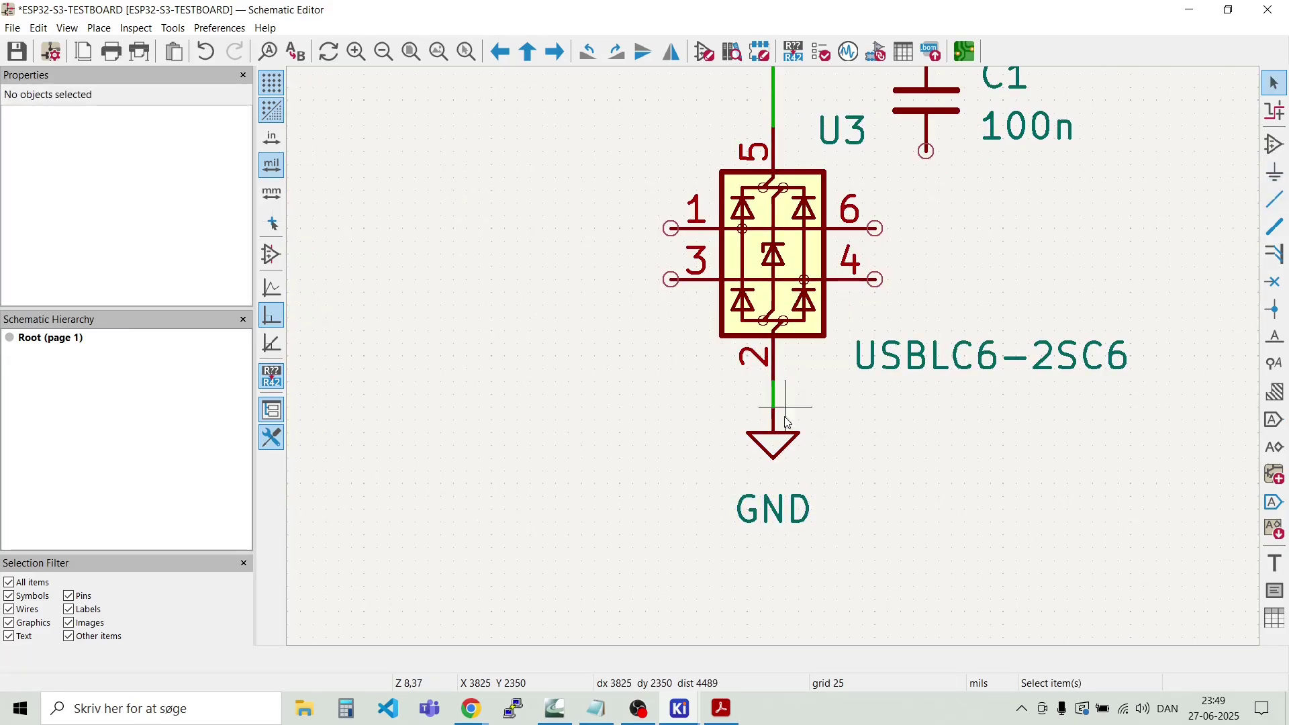
click(771, 517)
drag(771, 517, 771, 482)
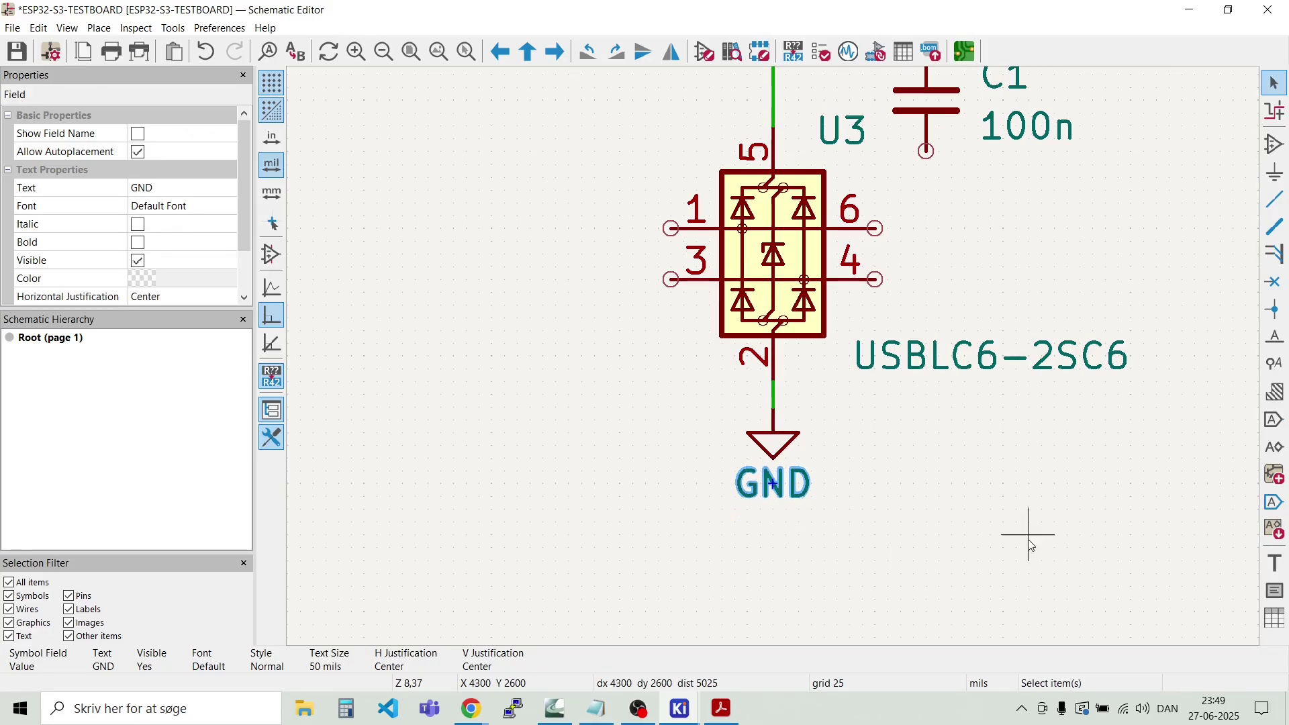
click(1003, 509)
scroll(1003, 508, down, 4)
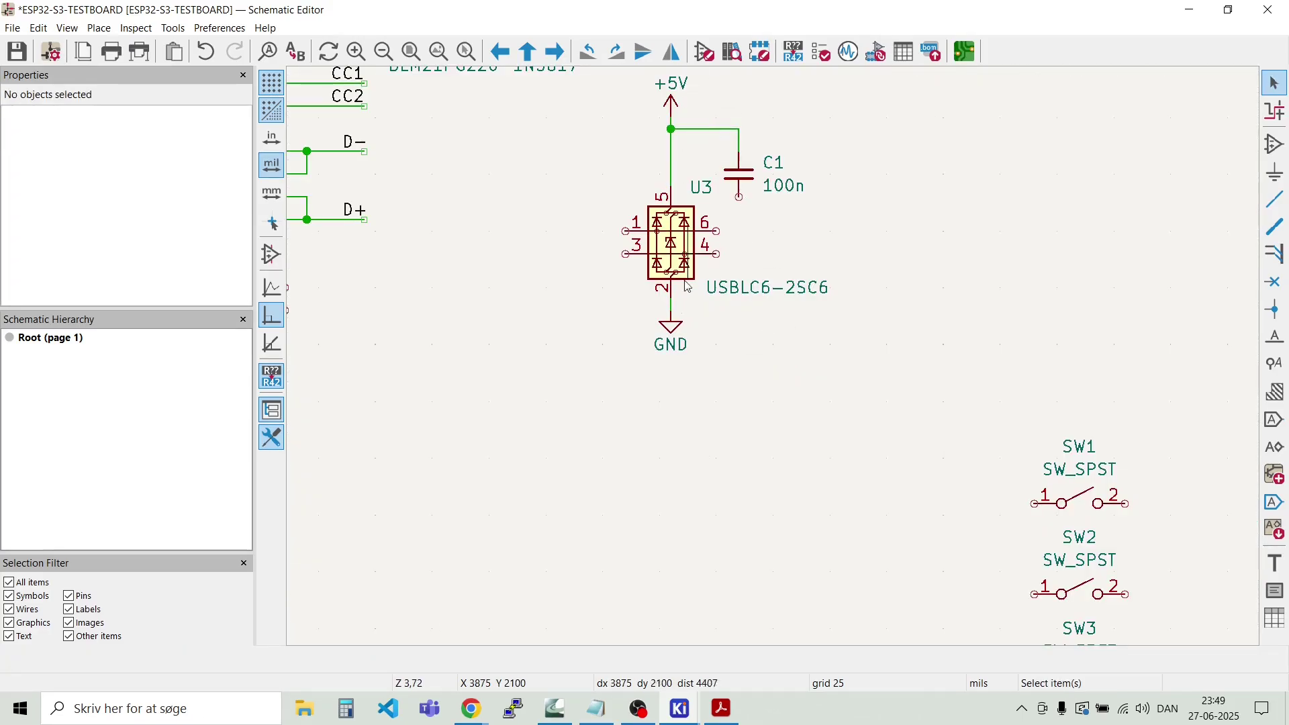
Step: Duplicate U3's GND symbol to X 4200, Y 1900 mils and move C1 with its +5V wire into line above it
drag(693, 378, 645, 326)
key(ctrl+d)
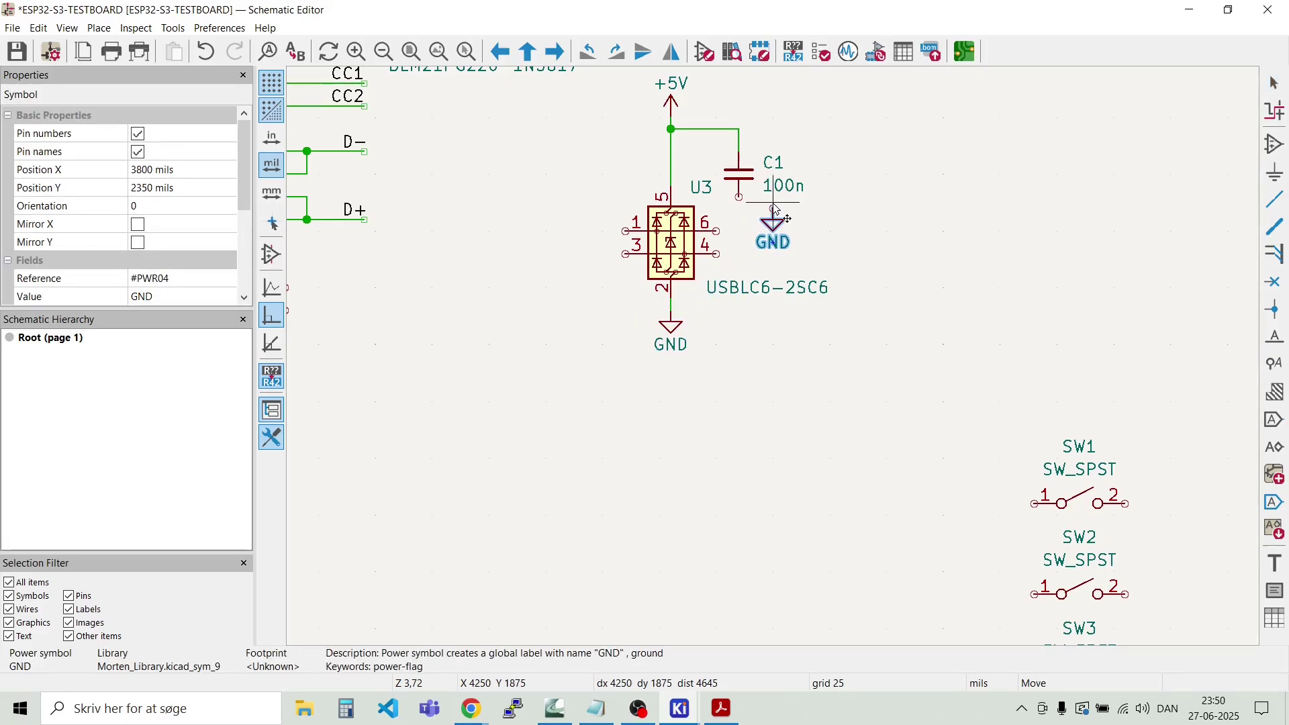
click(766, 211)
drag(813, 183, 704, 123)
drag(735, 175, 770, 182)
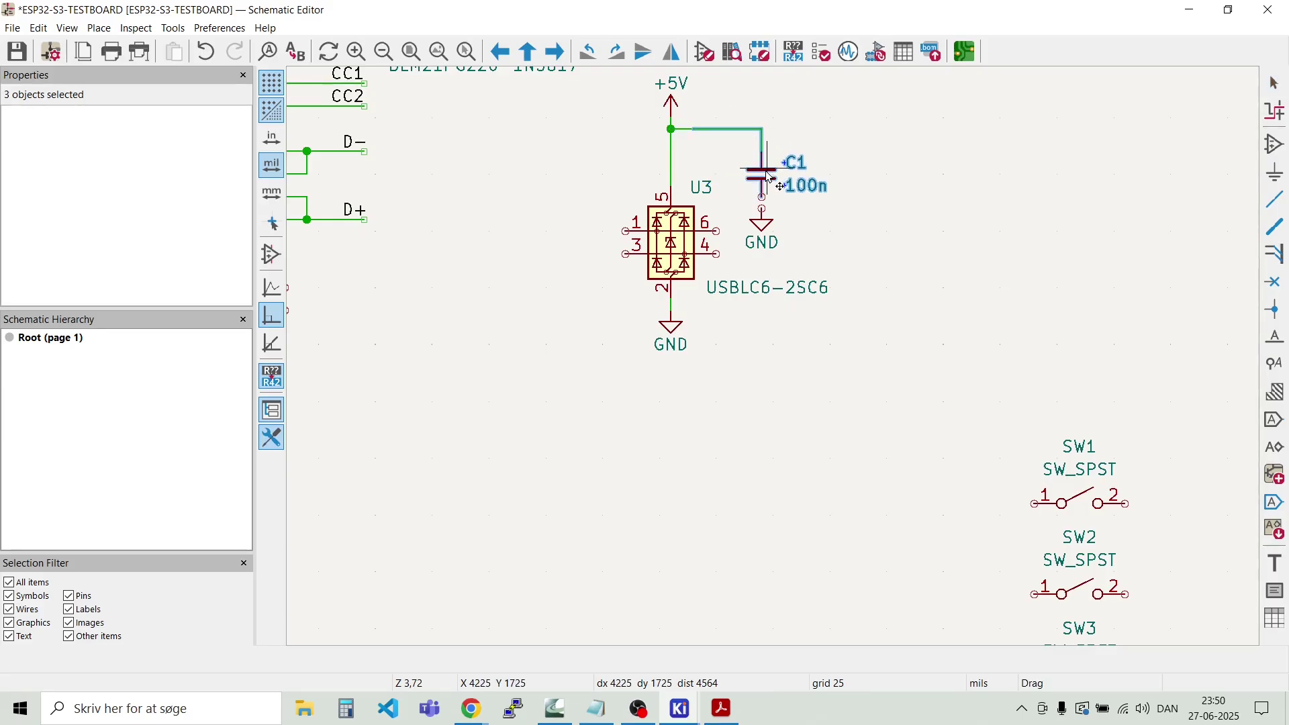
click(828, 219)
Step: Wire C1's lower pin straight down to the new GND symbol
scroll(762, 213, up, 4)
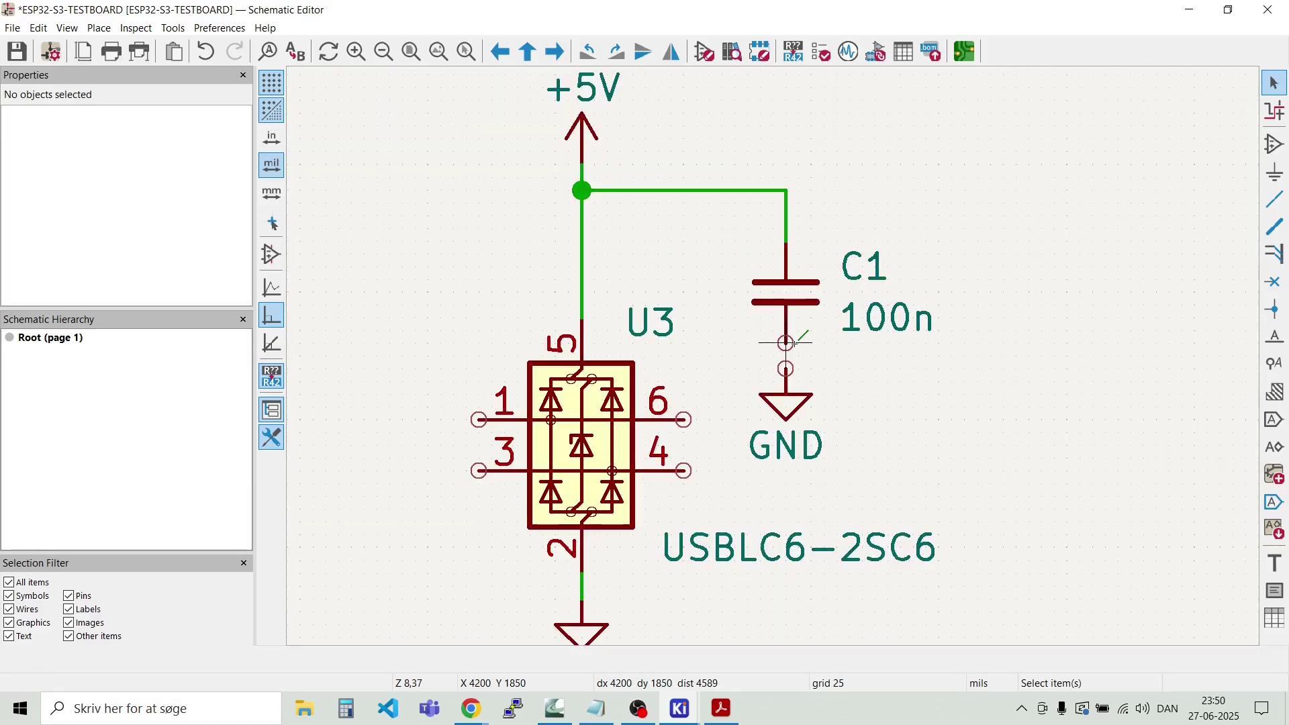
click(787, 343)
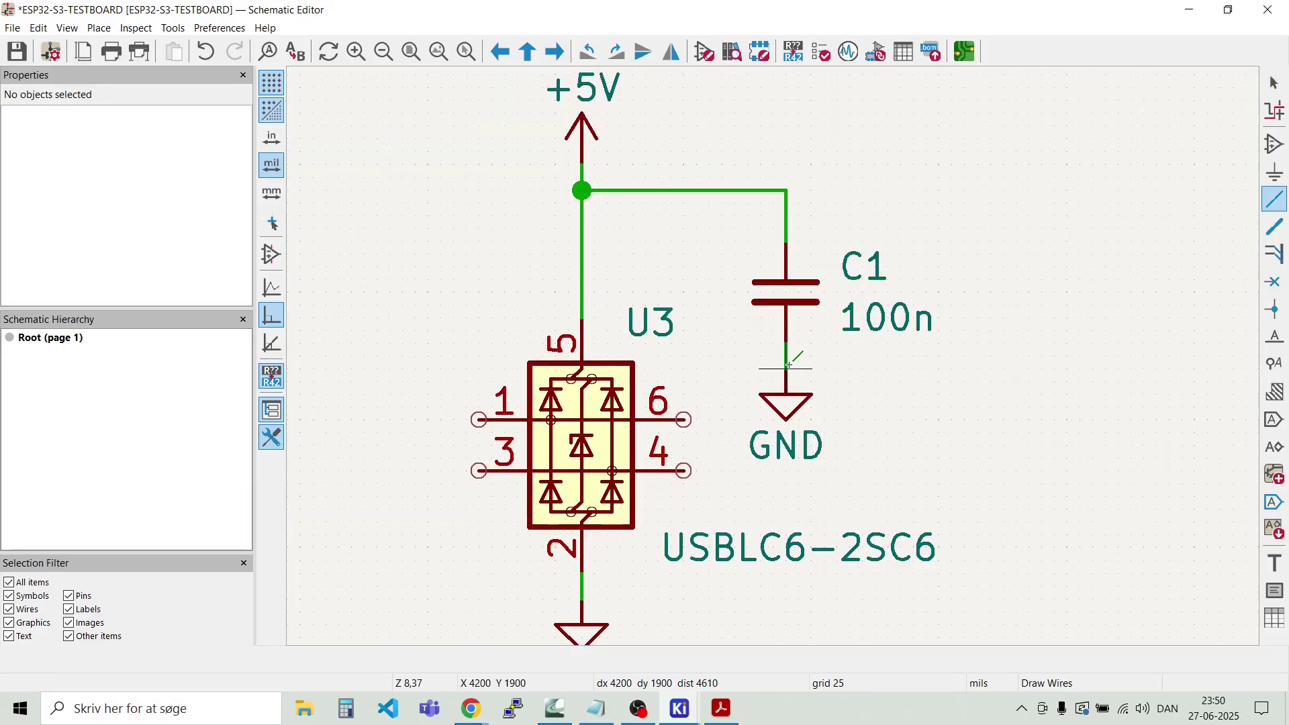
click(787, 367)
key(Escape)
scroll(788, 366, down, 2)
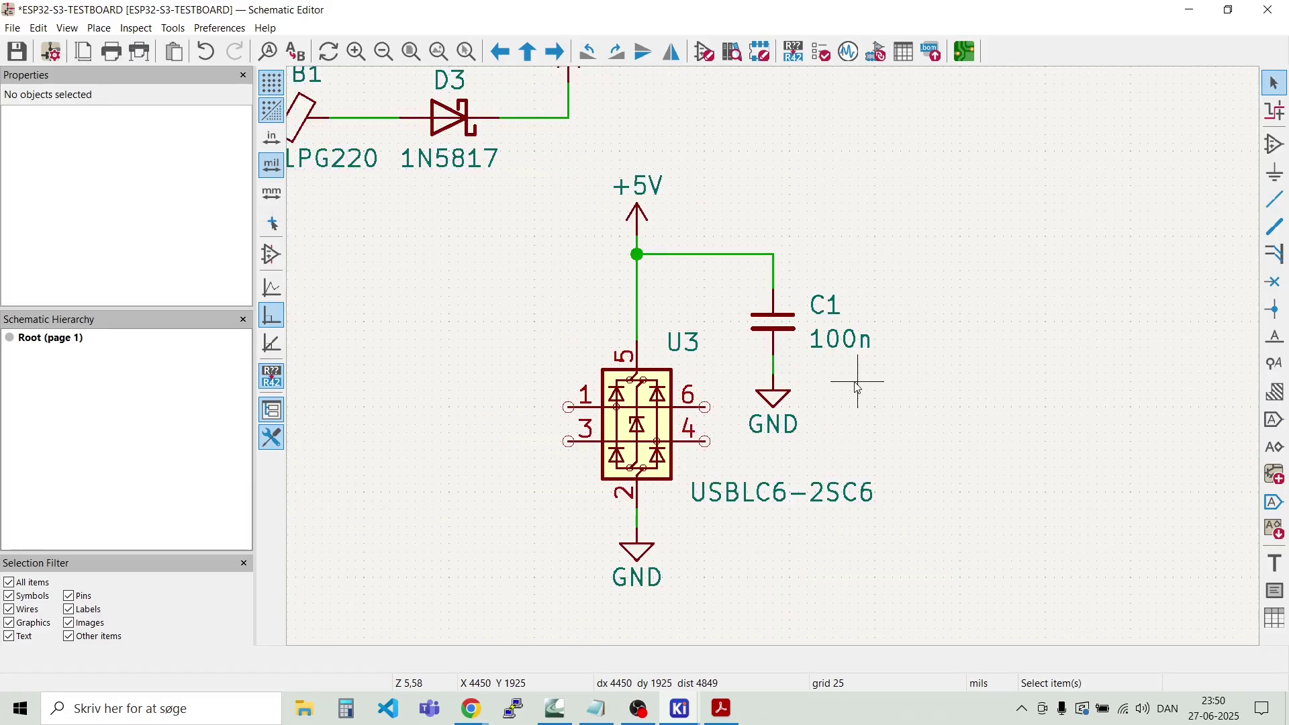
Step: Raise U3's +5V symbol and its branch by 200 mils, and move C1 with its GND symbol up to X 4150 mils
drag(703, 284, 610, 179)
drag(628, 239, 628, 171)
drag(876, 430, 762, 262)
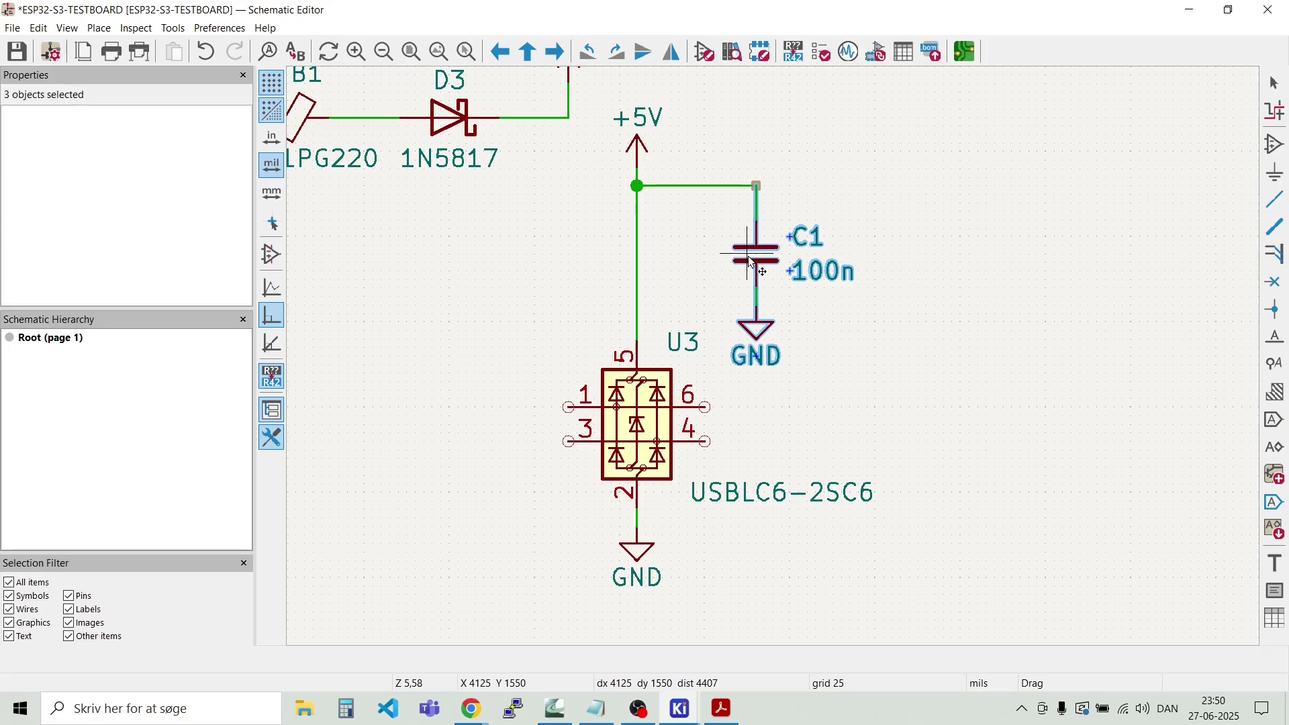
drag(751, 258, 751, 242)
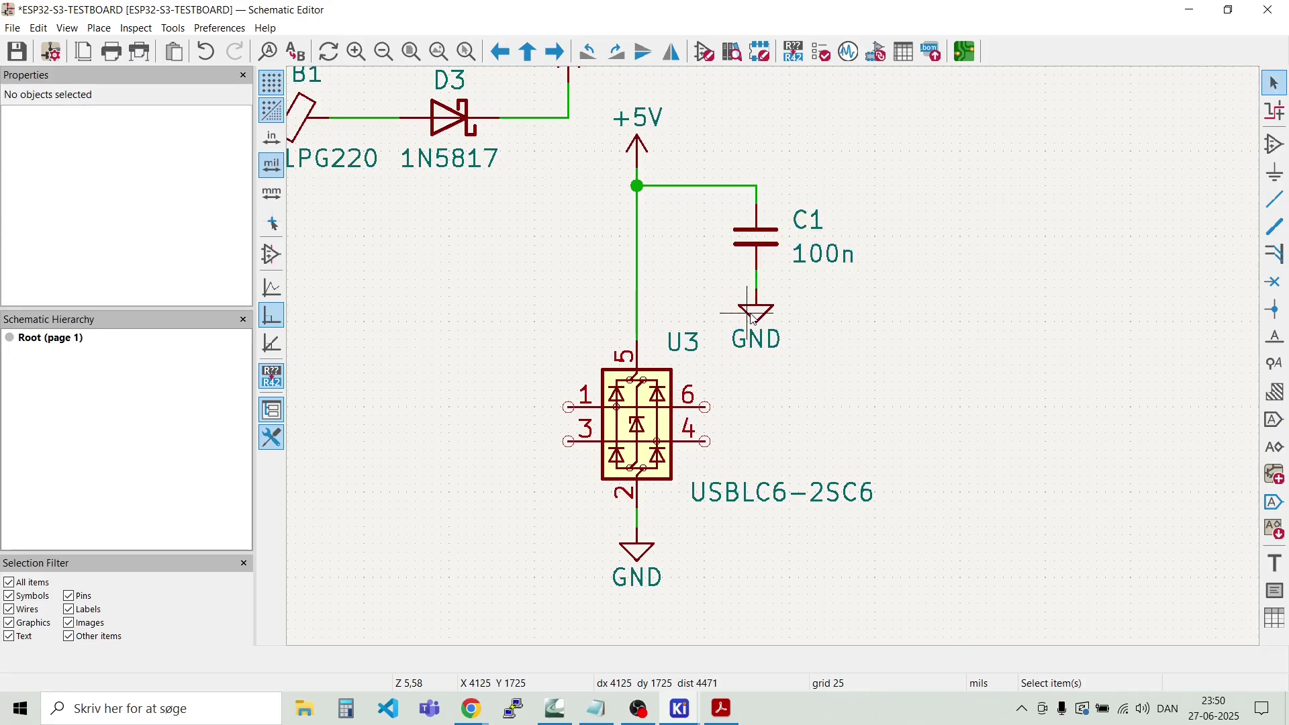
Step: Try to move the GND symbol under C1 closer to the capacitor's lower pin
key(m)
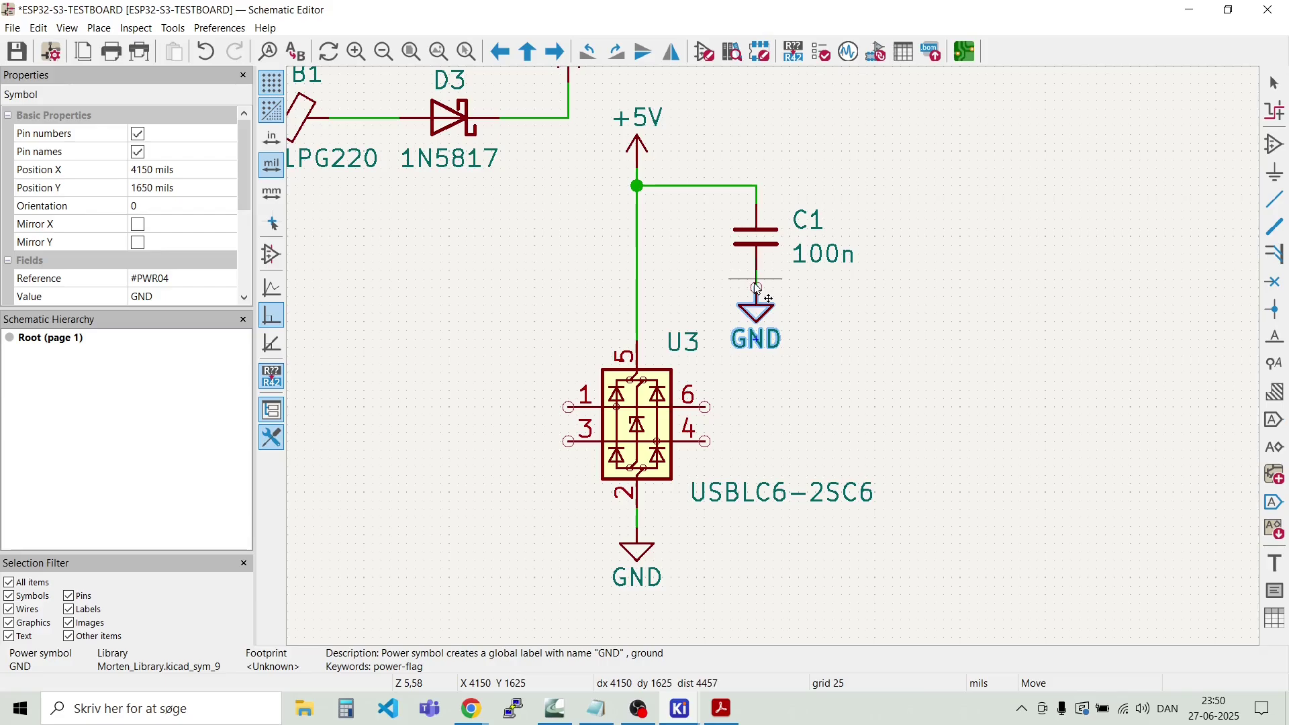
click(759, 296)
scroll(761, 302, up, 5)
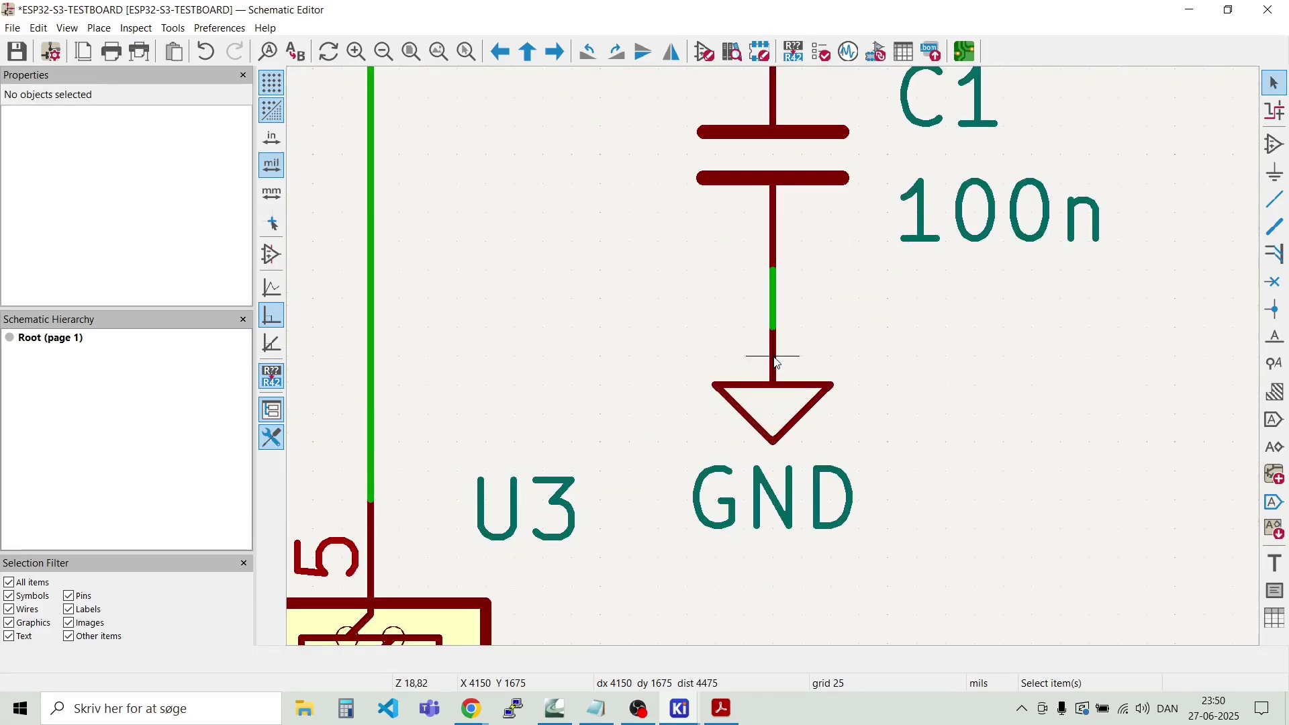
click(788, 419)
key(m)
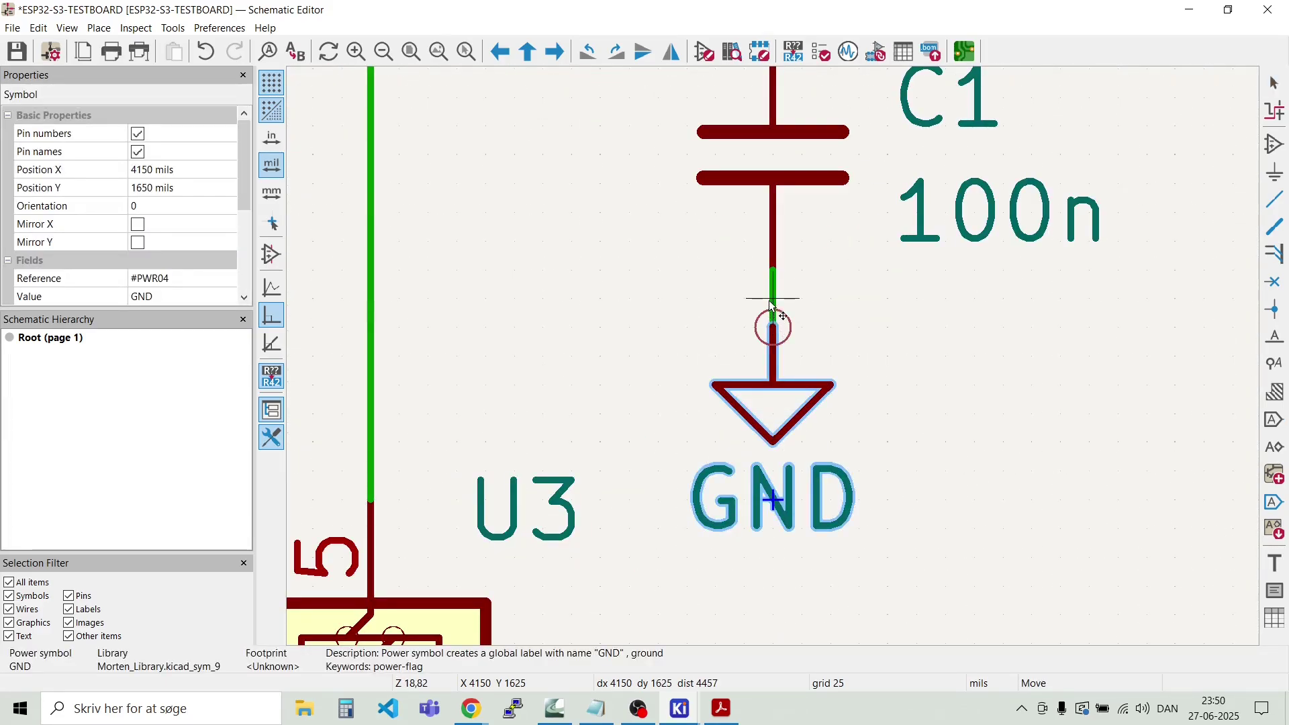
key(Escape)
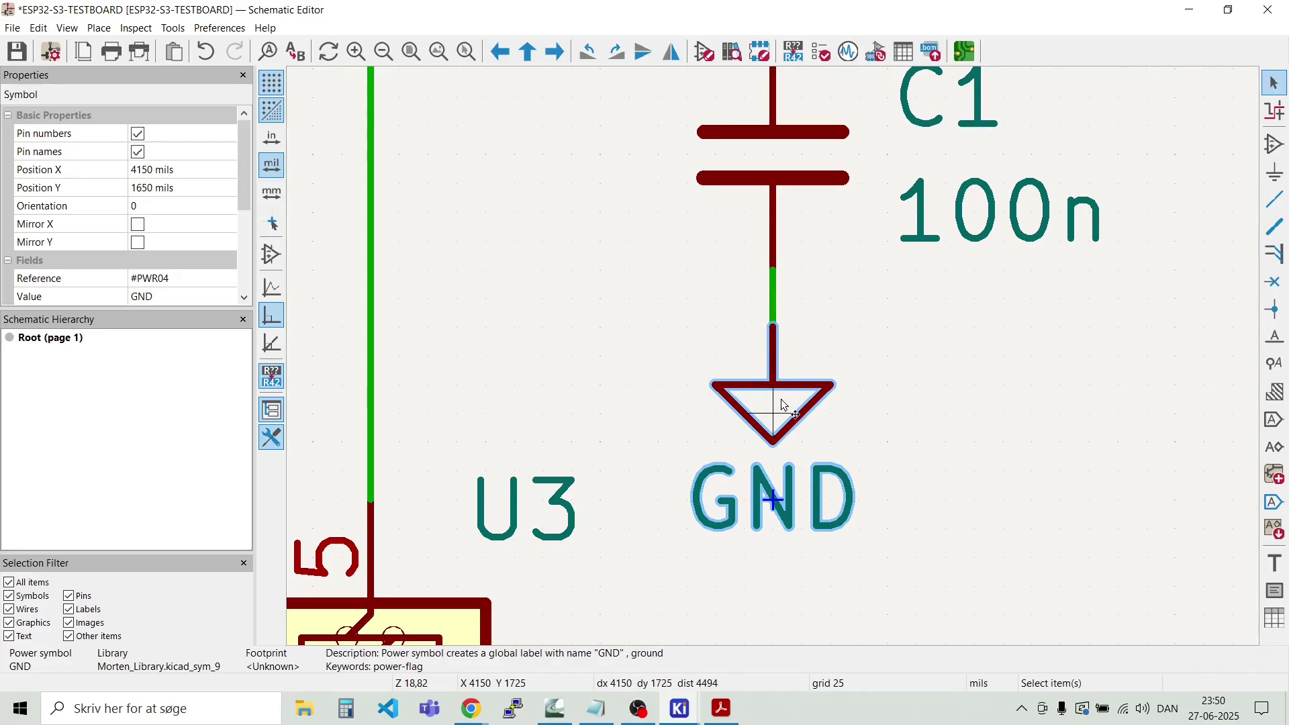
key(g)
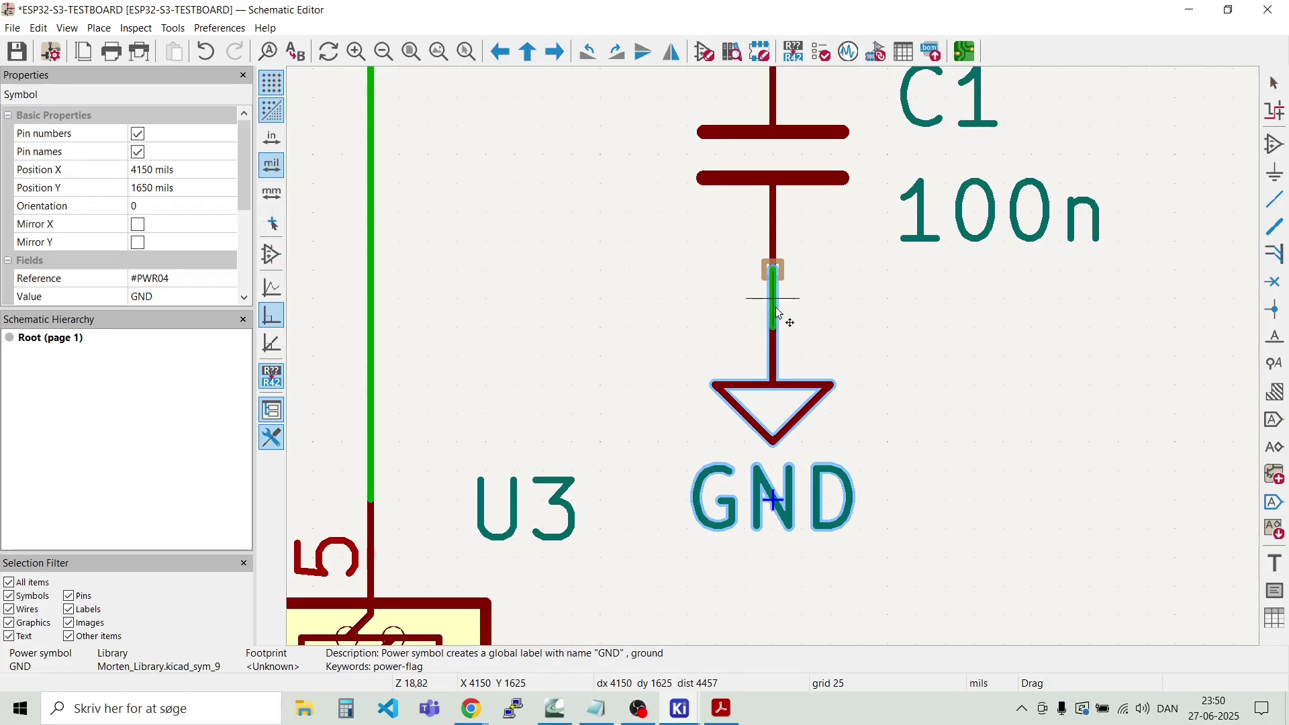
click(777, 322)
scroll(771, 360, down, 3)
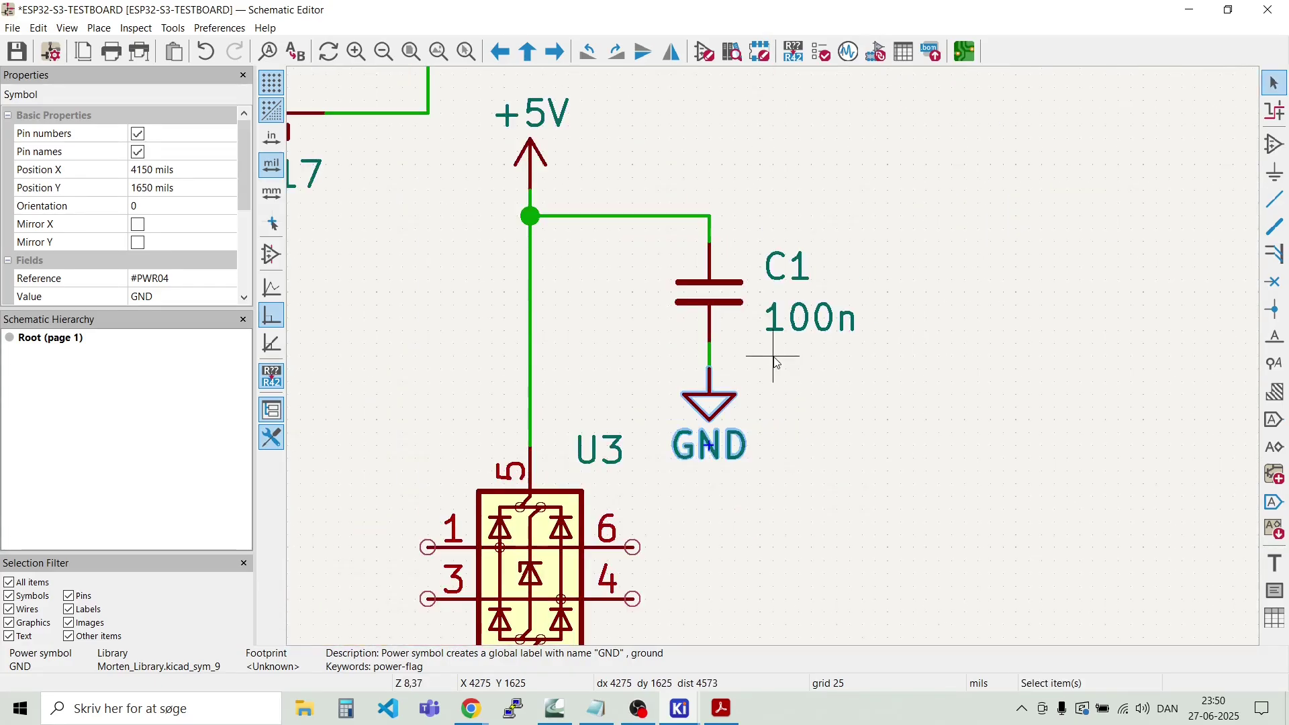
key(Escape)
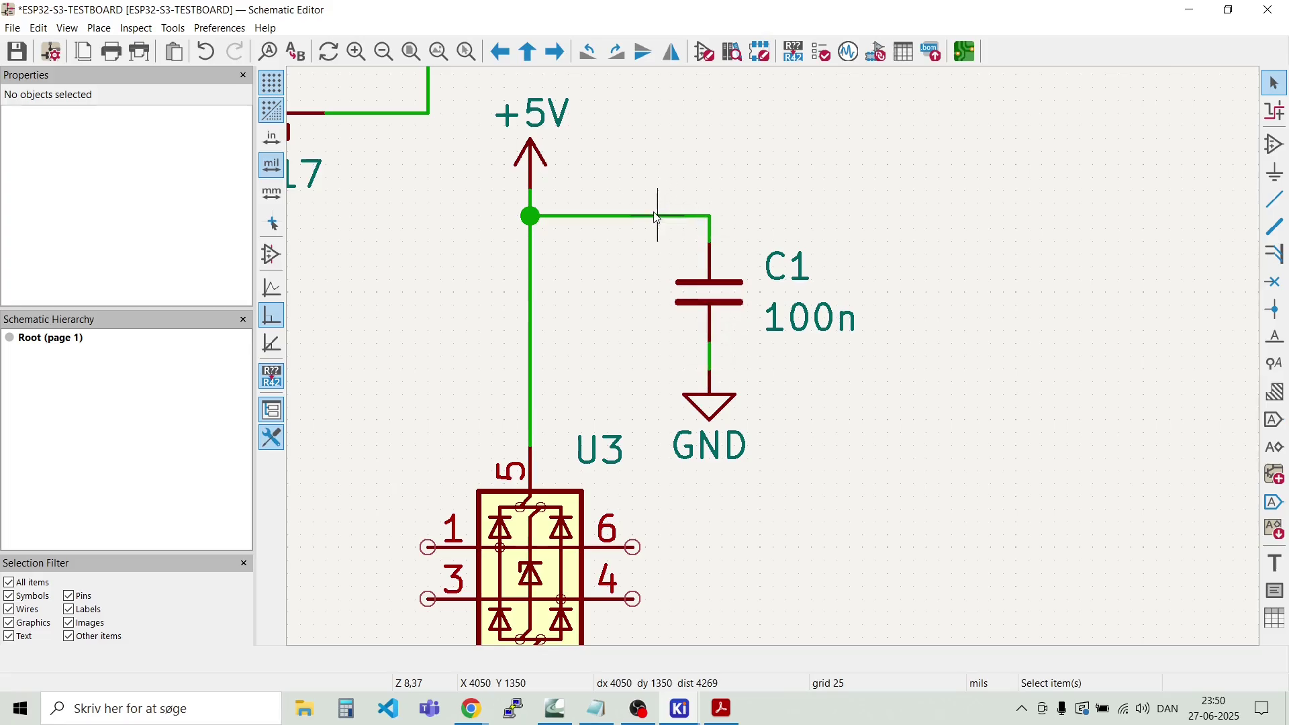
drag(784, 470, 693, 288)
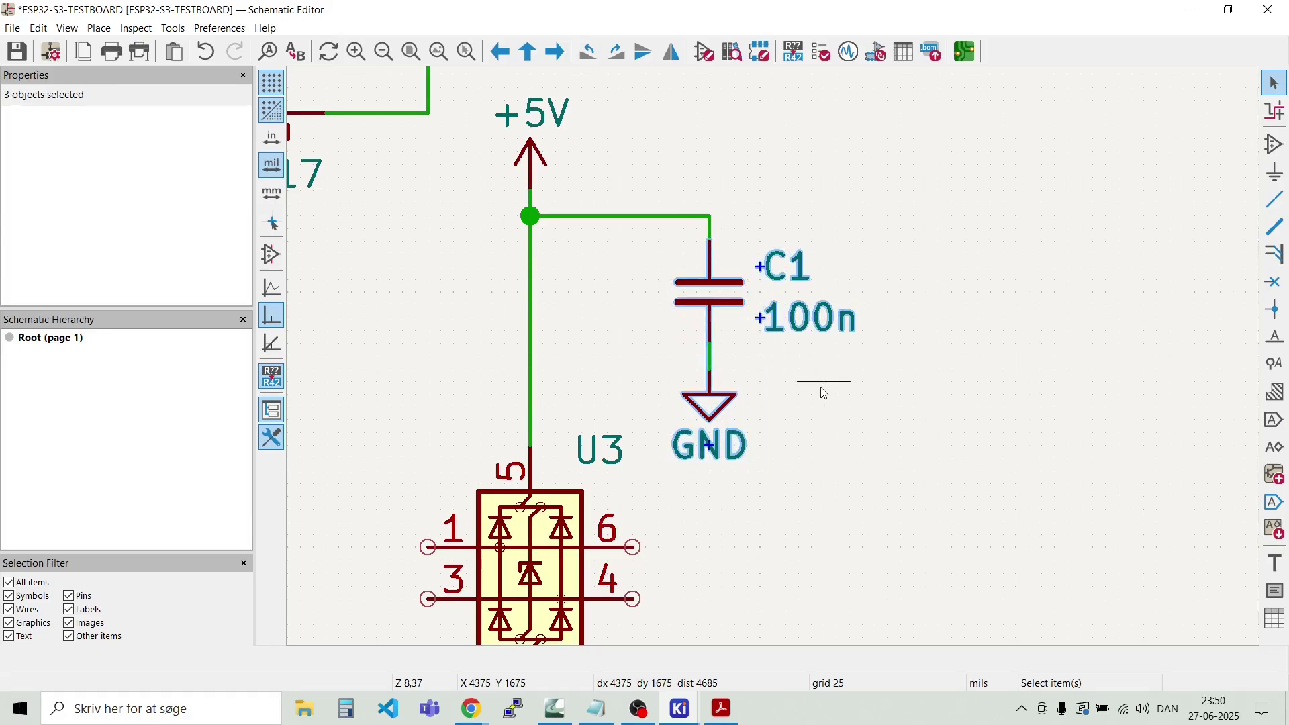
click(824, 384)
Step: Move C1's reference and 100n value texts closer together and nearer to the capacitor symbol
key(m)
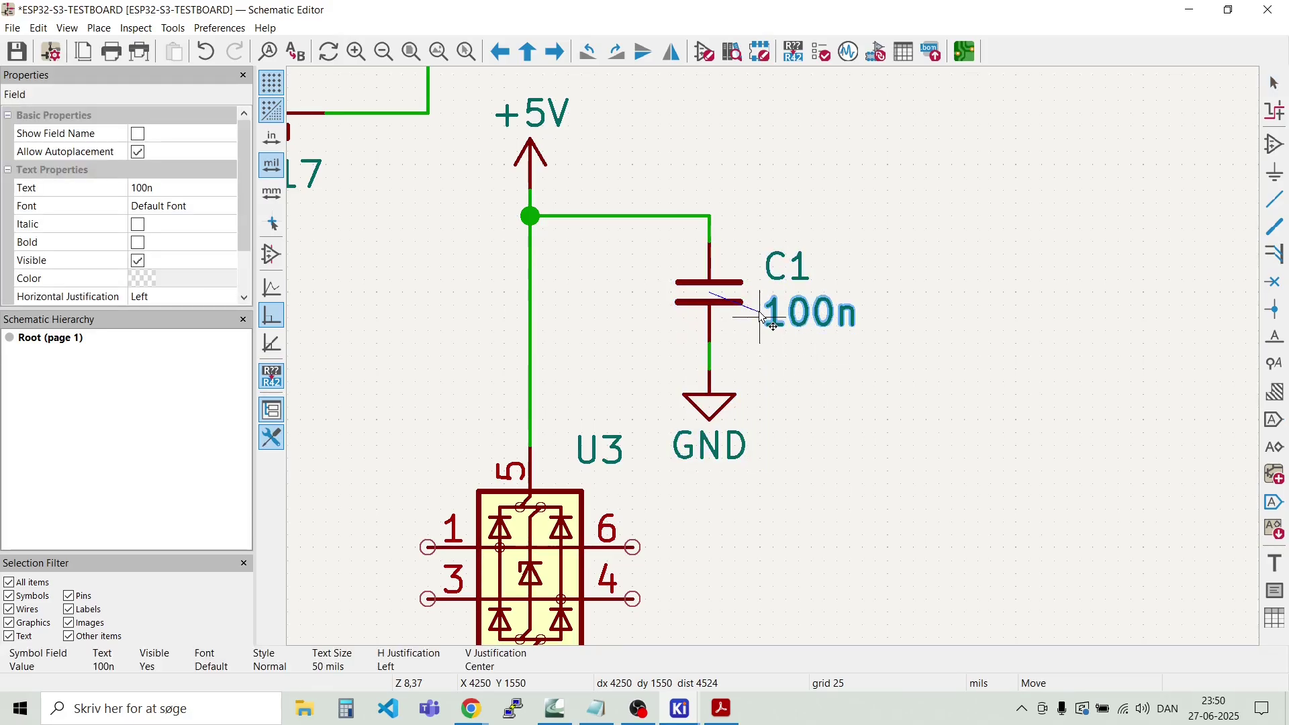
click(759, 314)
key(m)
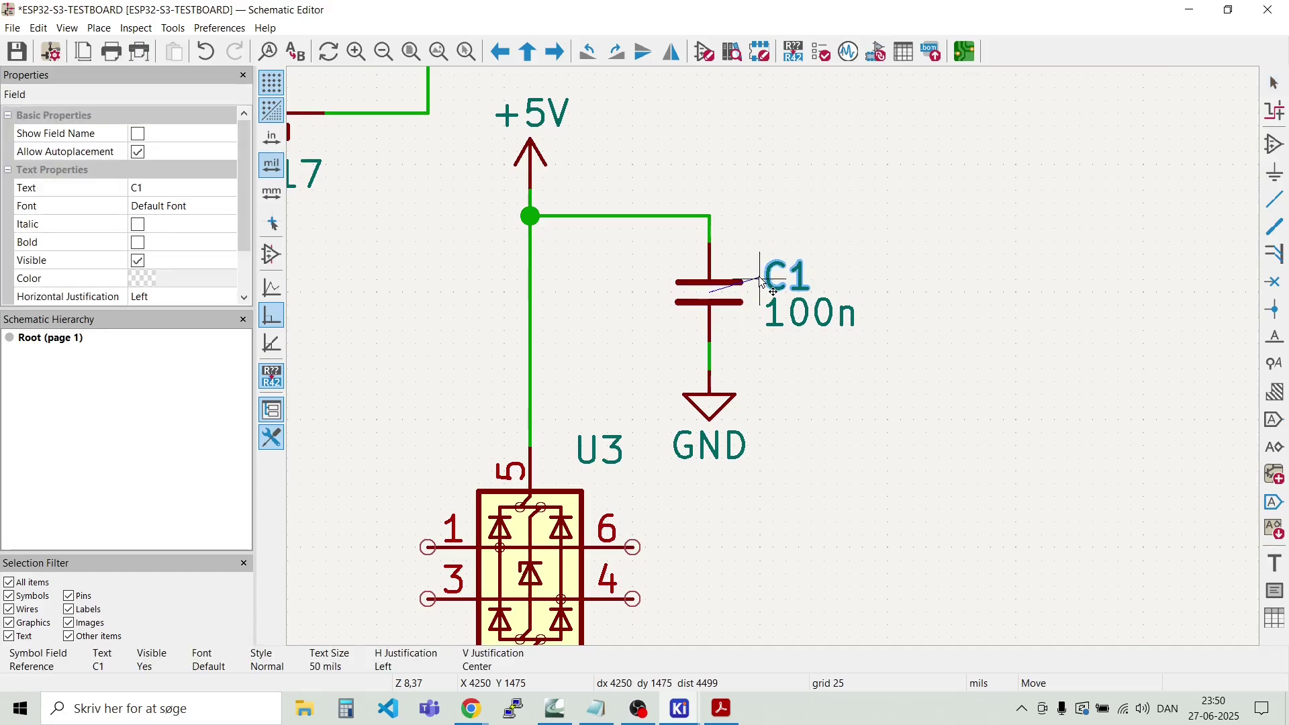
click(752, 281)
key(m)
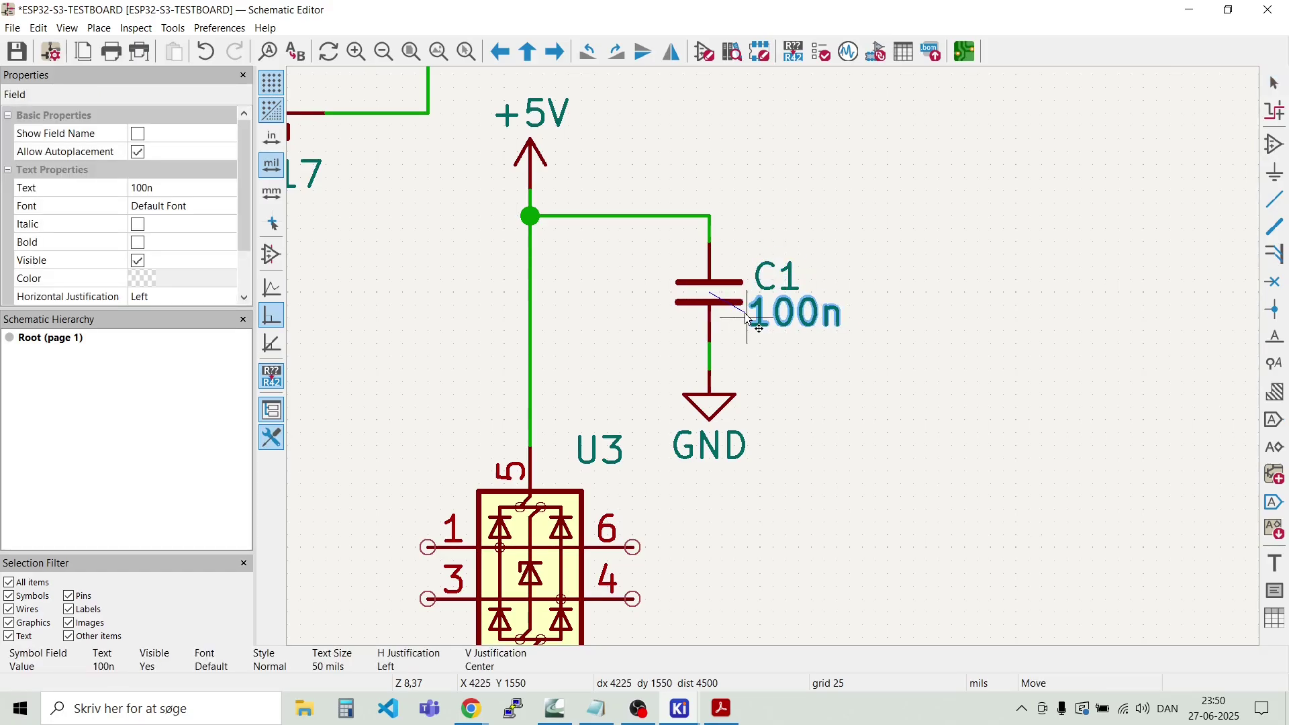
click(758, 332)
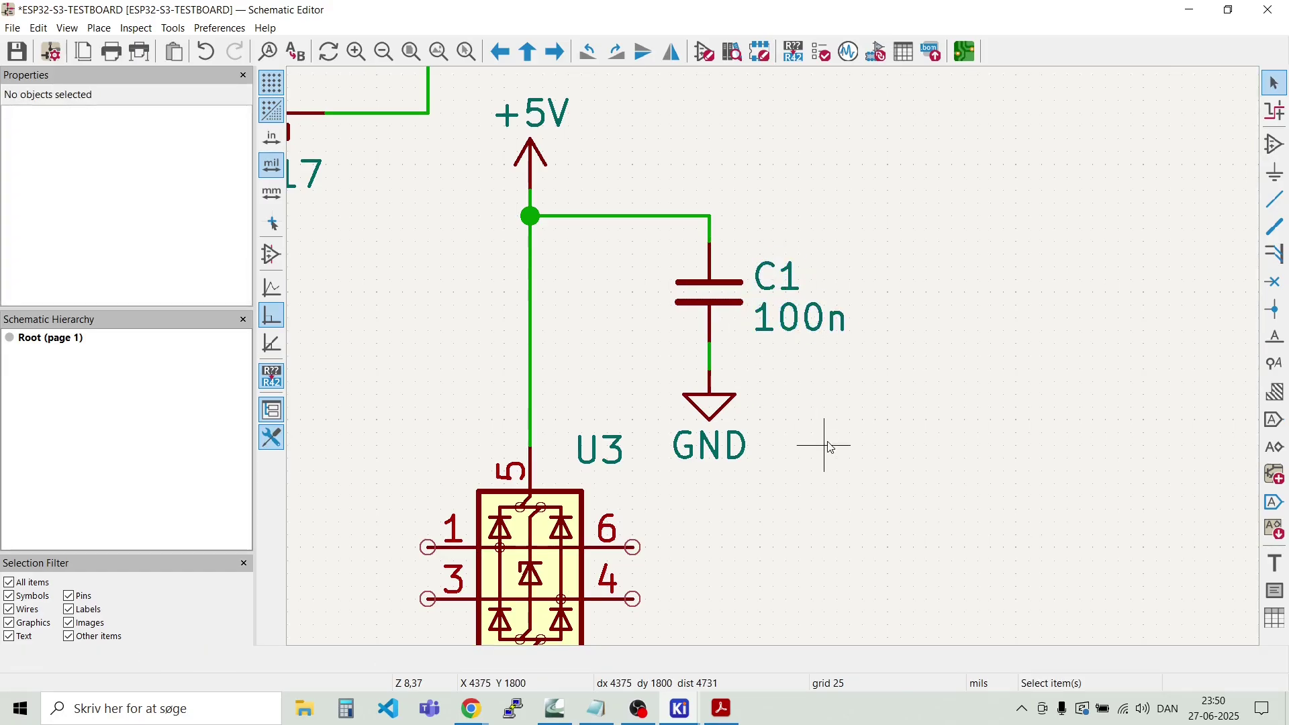
Step: Duplicate J1's D- label with its wire and attach the copy to U3's pin 3
scroll(830, 448, down, 2)
scroll(699, 416, down, 3)
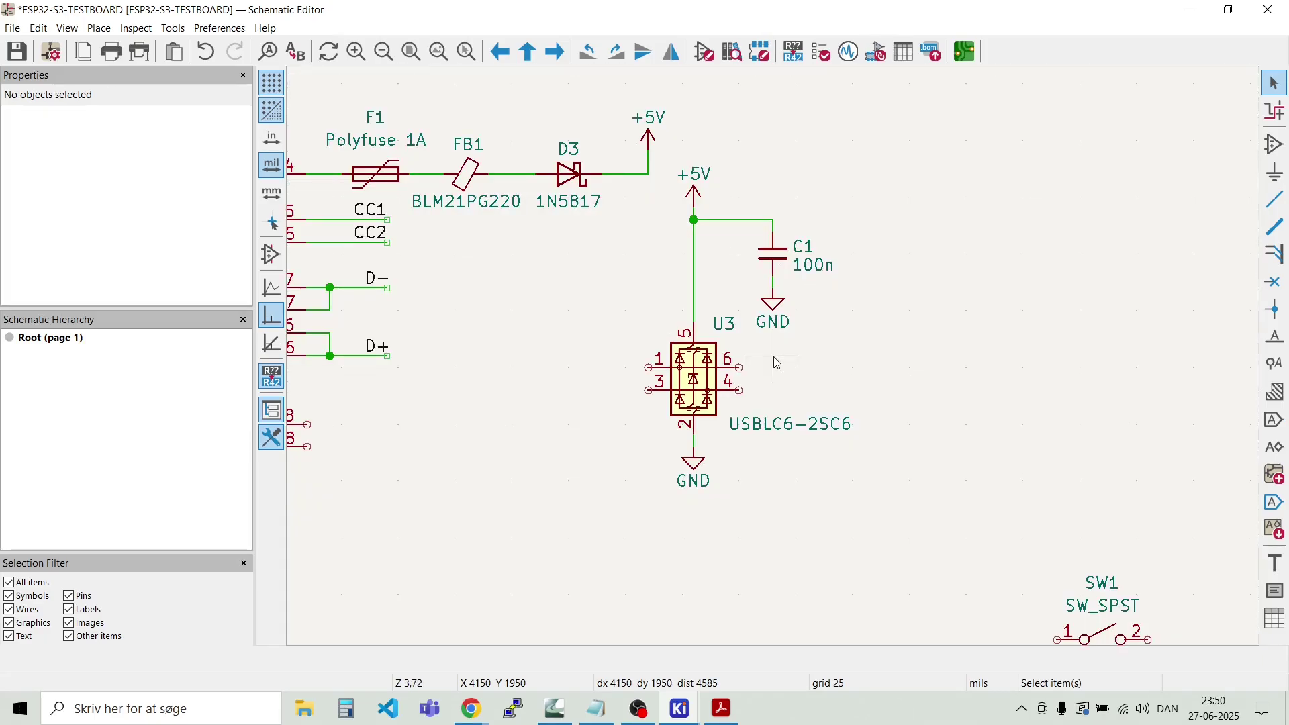
scroll(772, 359, up, 3)
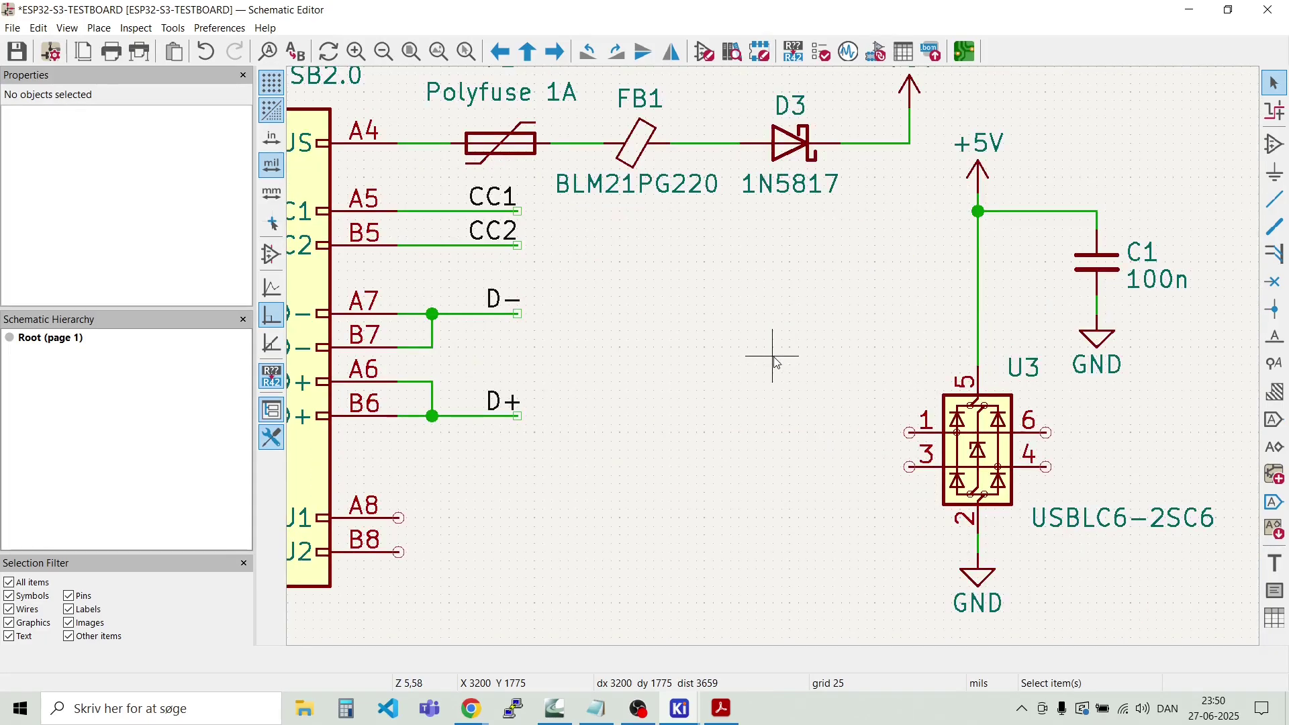
scroll(775, 361, down, 1)
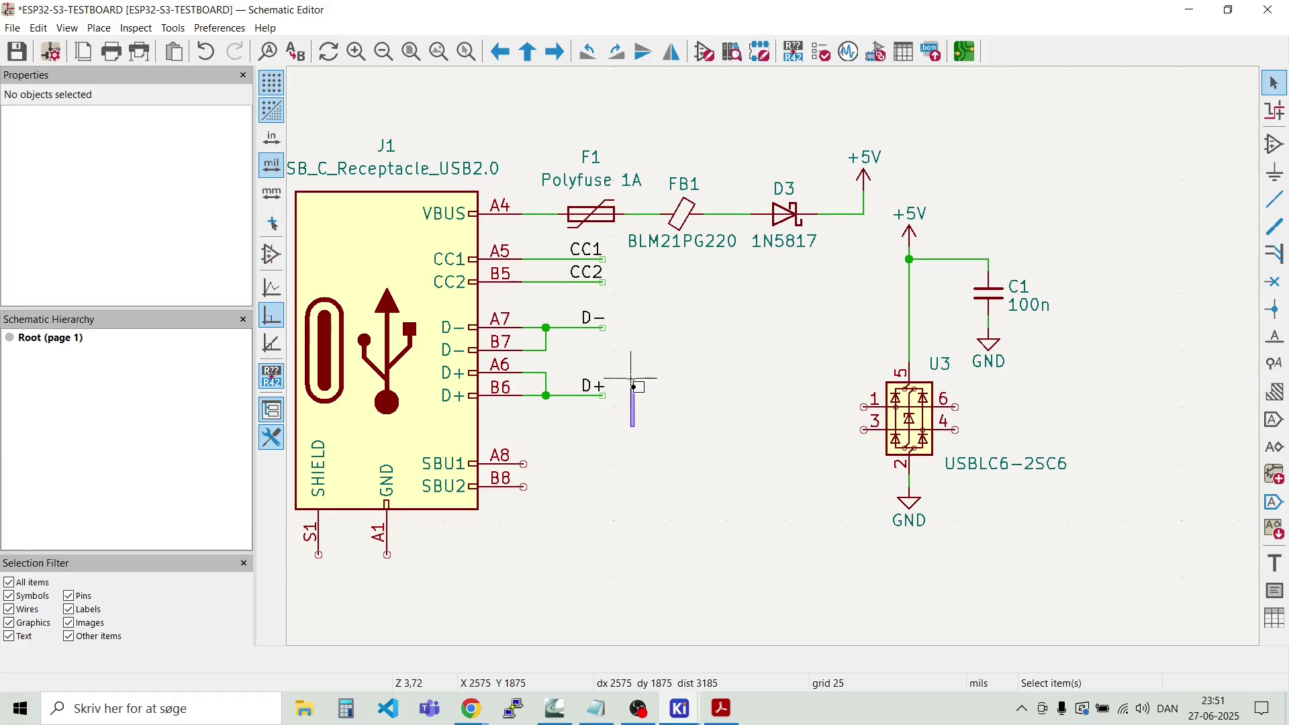
drag(638, 321, 561, 311)
drag(614, 353, 573, 299)
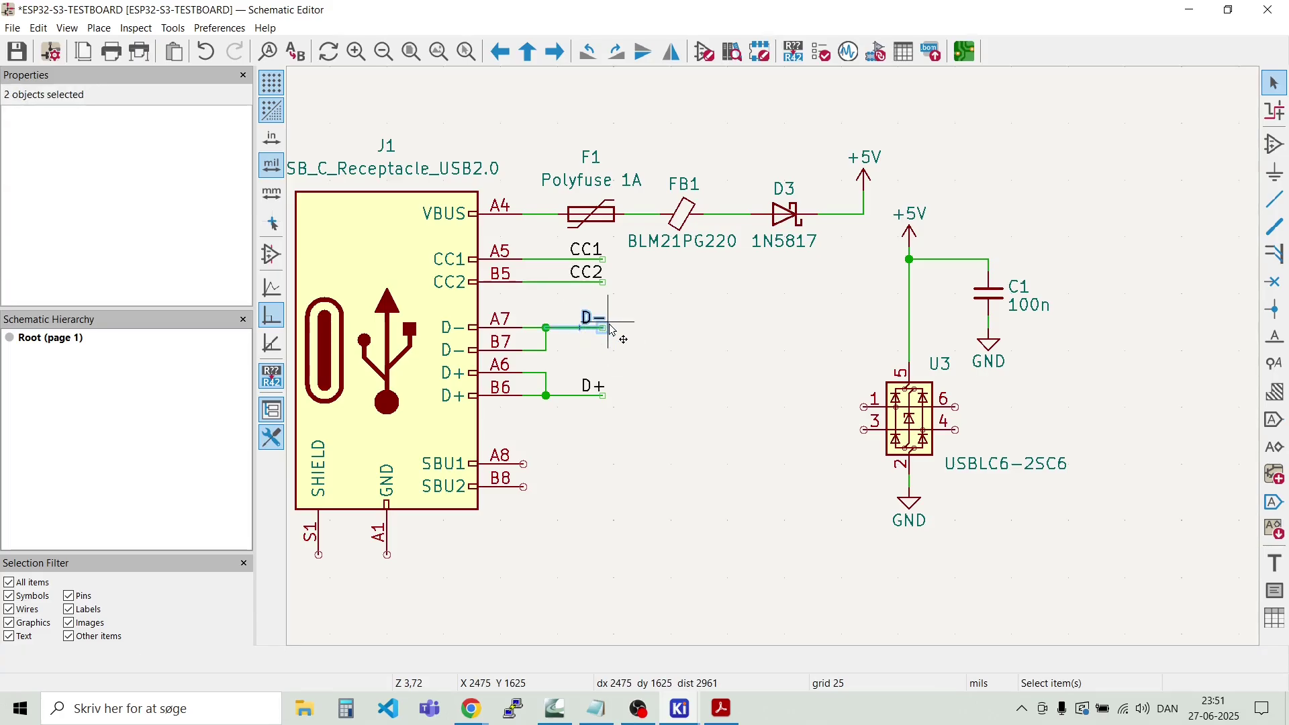
key(ctrl+d)
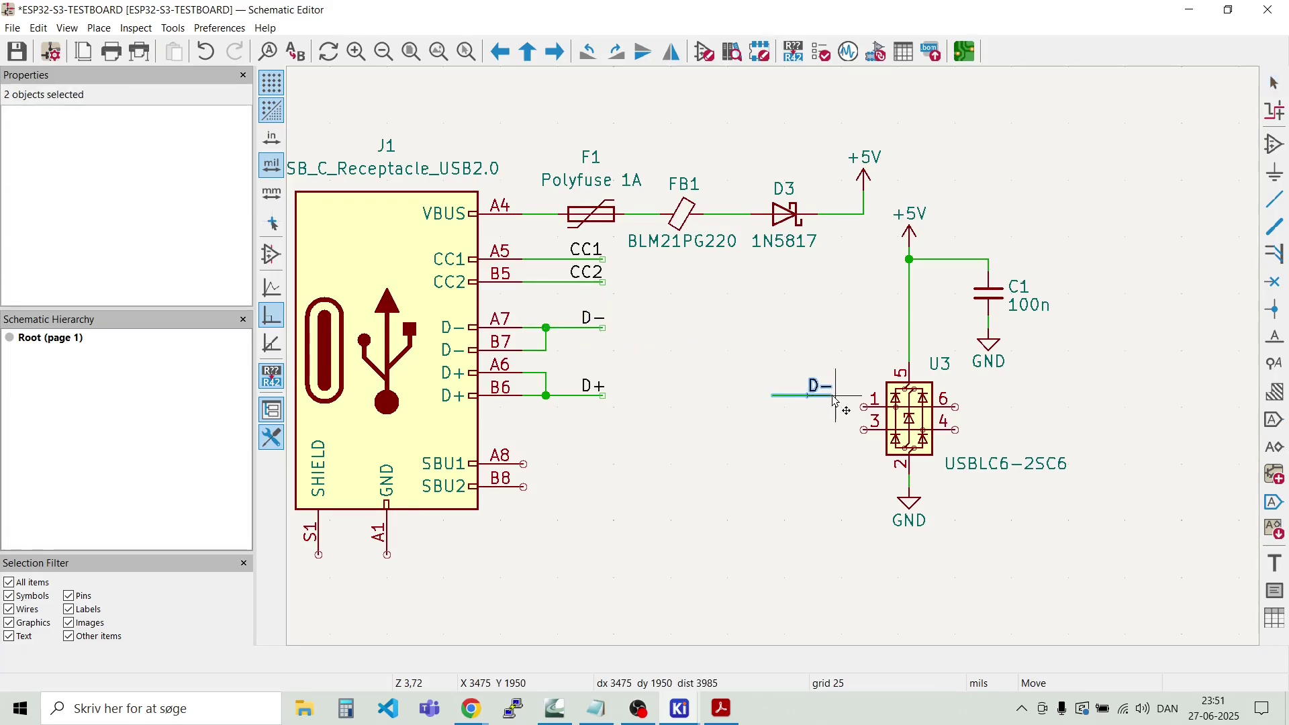
scroll(833, 401, up, 3)
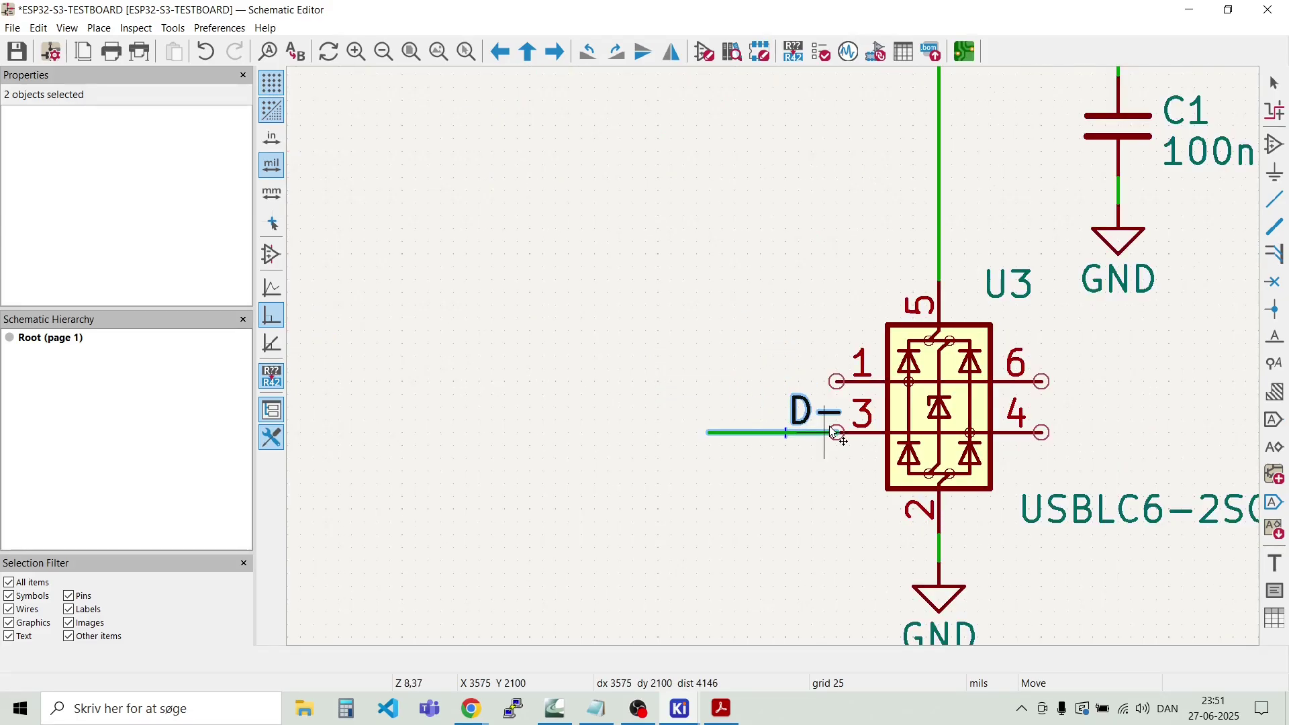
click(835, 433)
click(719, 382)
scroll(738, 372, down, 2)
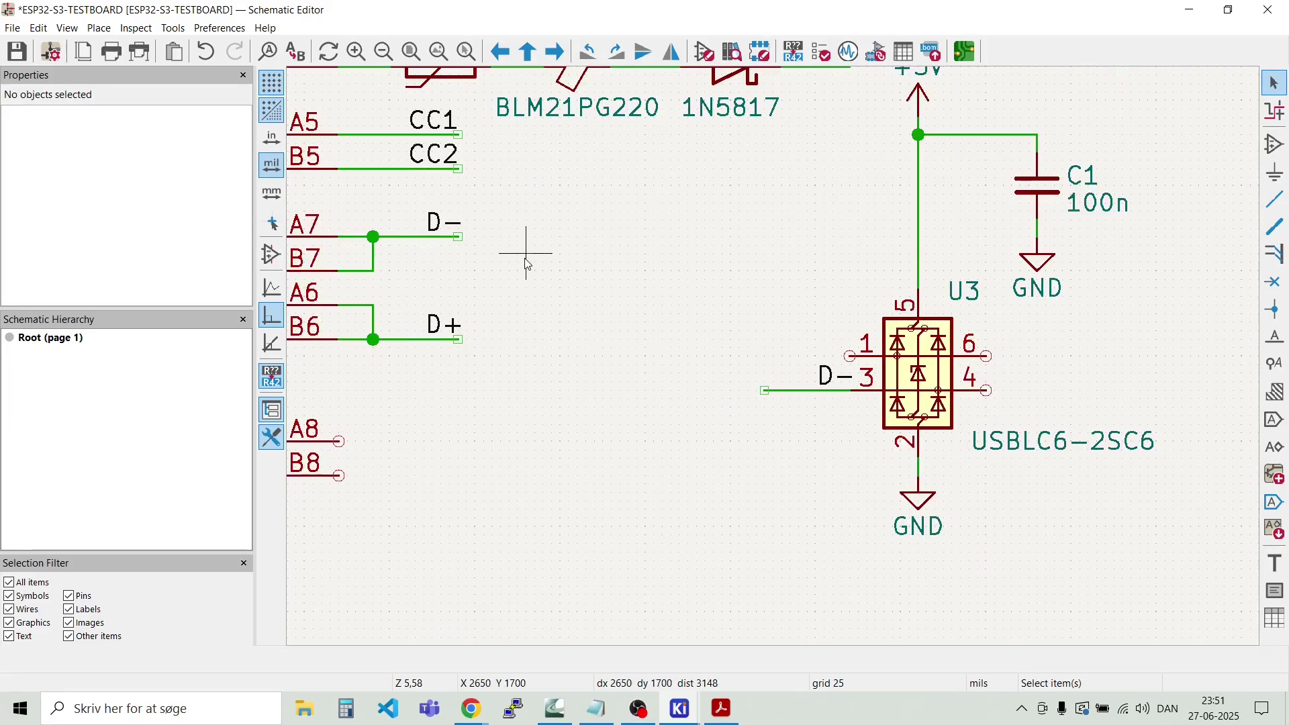
Step: Duplicate J1's D+ label with its wire and attach the copy to U3's pin 1
drag(490, 345, 433, 307)
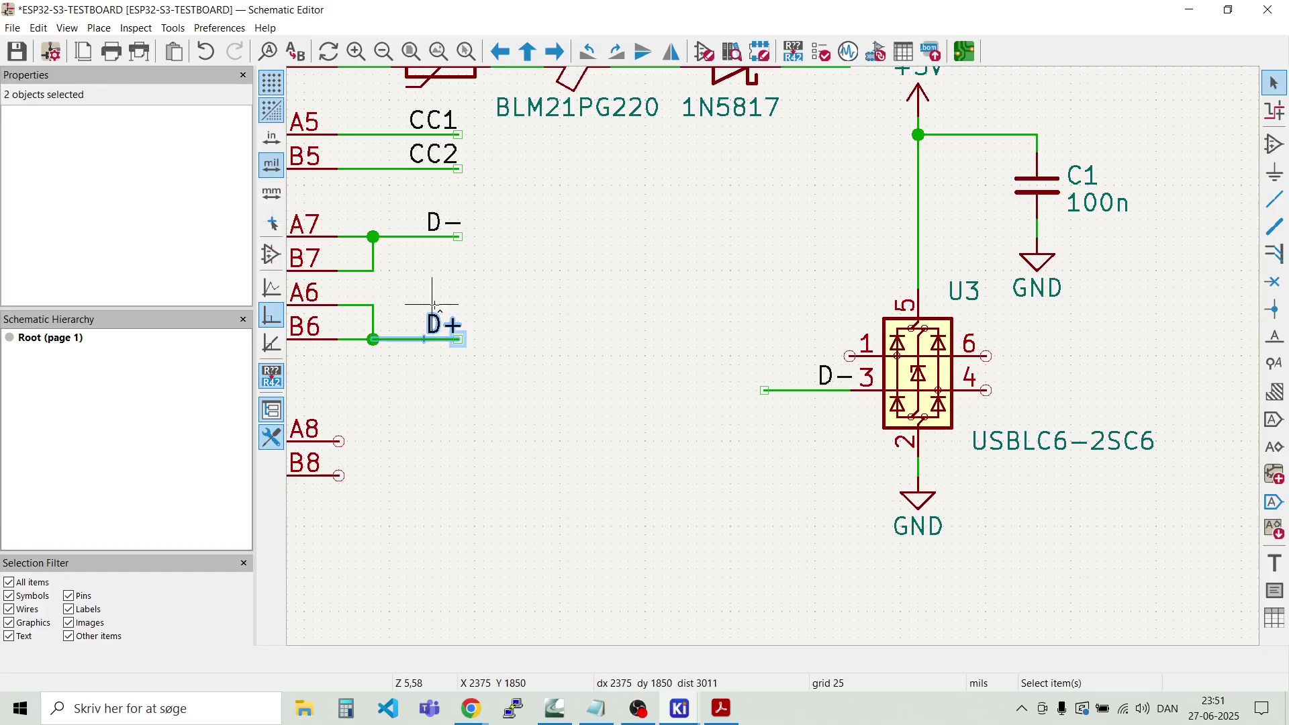
key(ctrl+d)
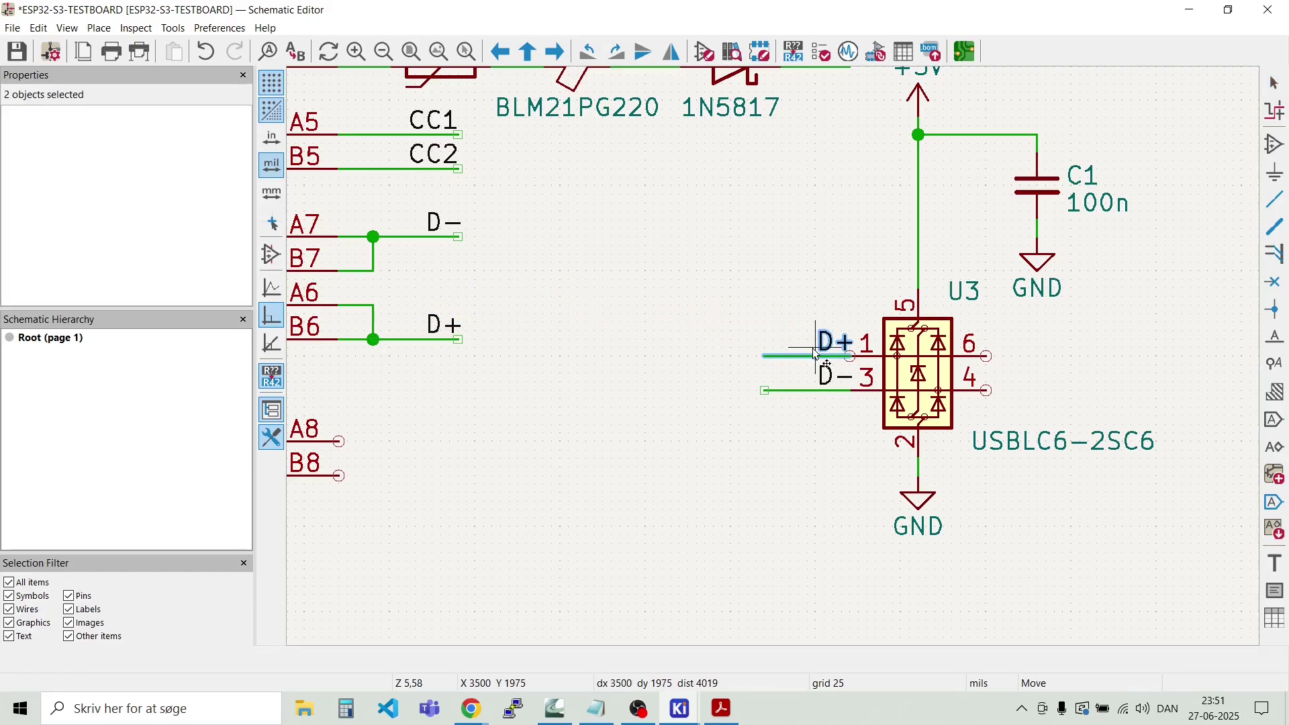
click(839, 356)
Step: Move the D+ and D- labels at U3's pins 1 and 3 to the outer ends of their wires
scroll(841, 363, up, 3)
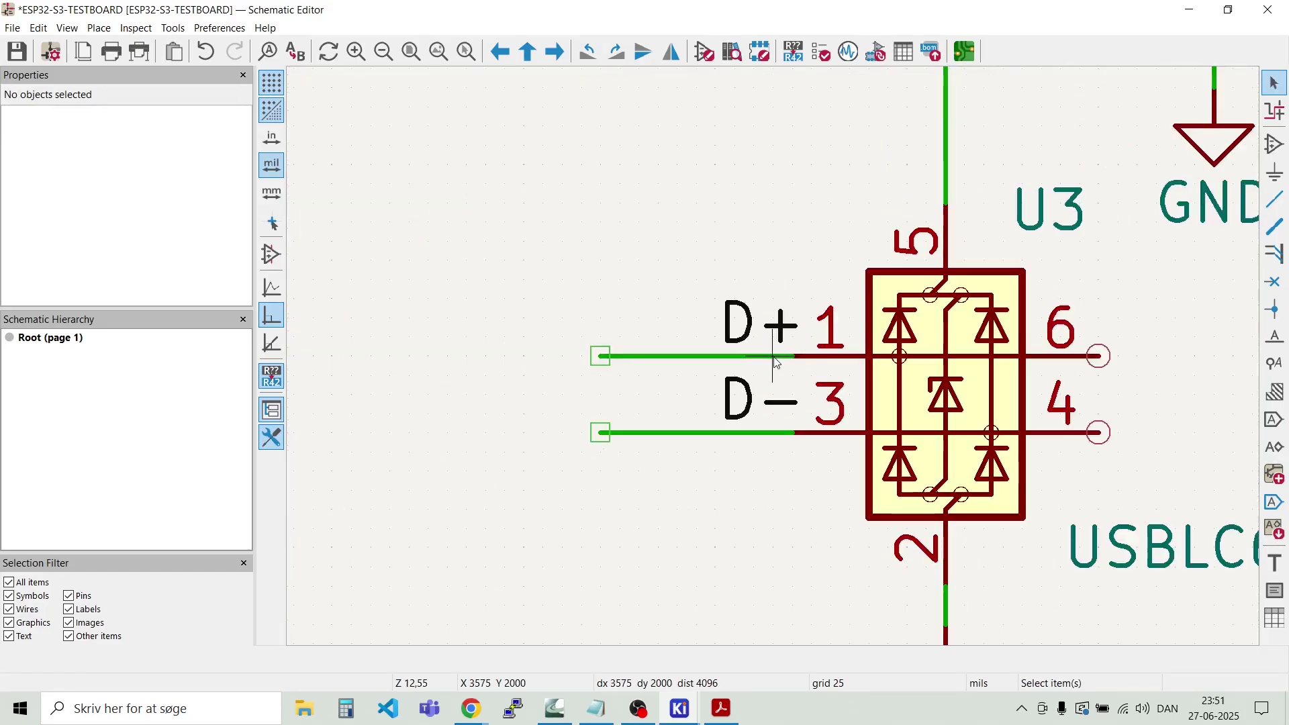
drag(743, 322, 607, 360)
drag(765, 402, 612, 436)
scroll(633, 523, down, 4)
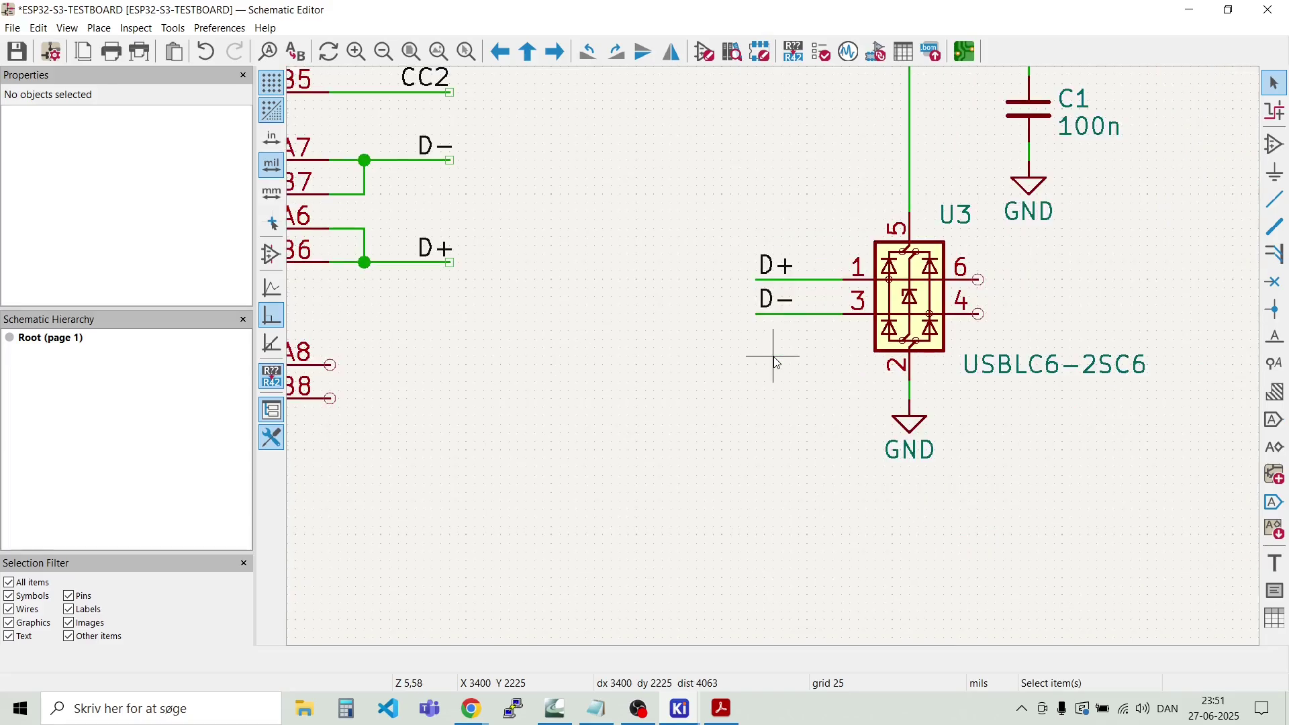
Step: Duplicate the D+ and D- labels with their wires from U3's pins 1 and 3 onto pins 6 and 4
scroll(776, 363, down, 2)
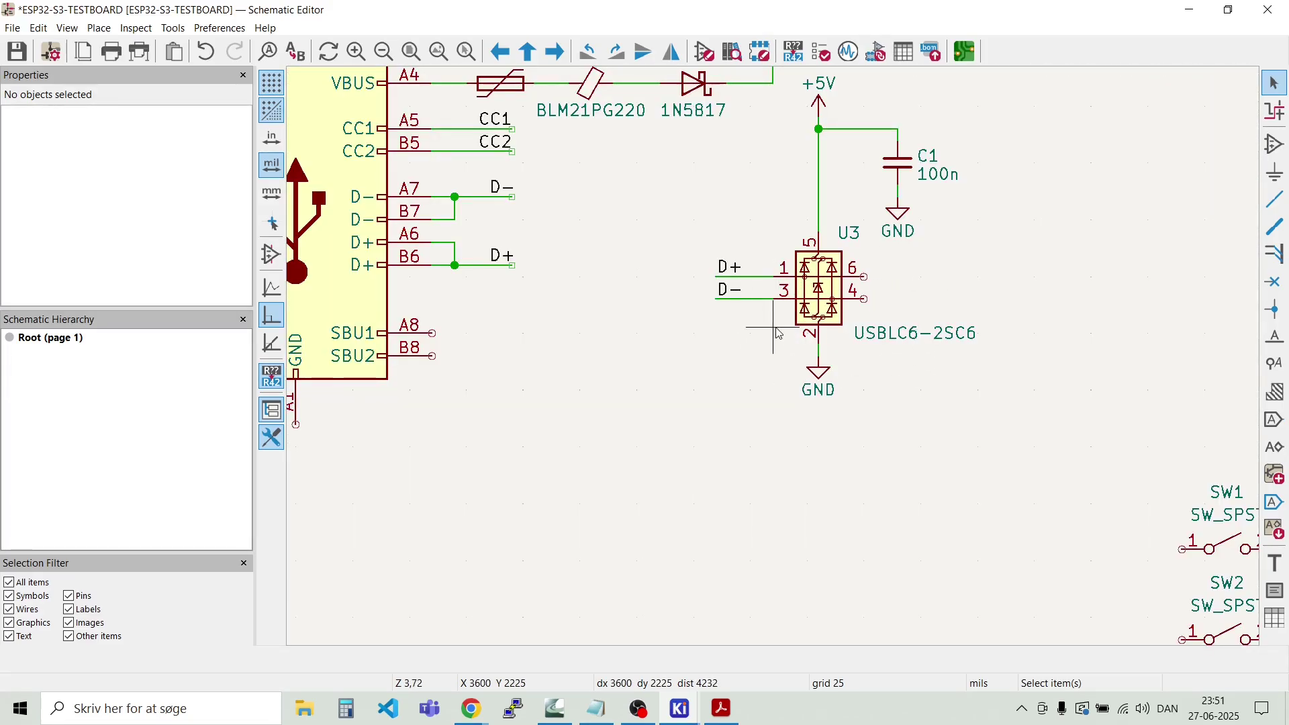
drag(782, 332, 704, 255)
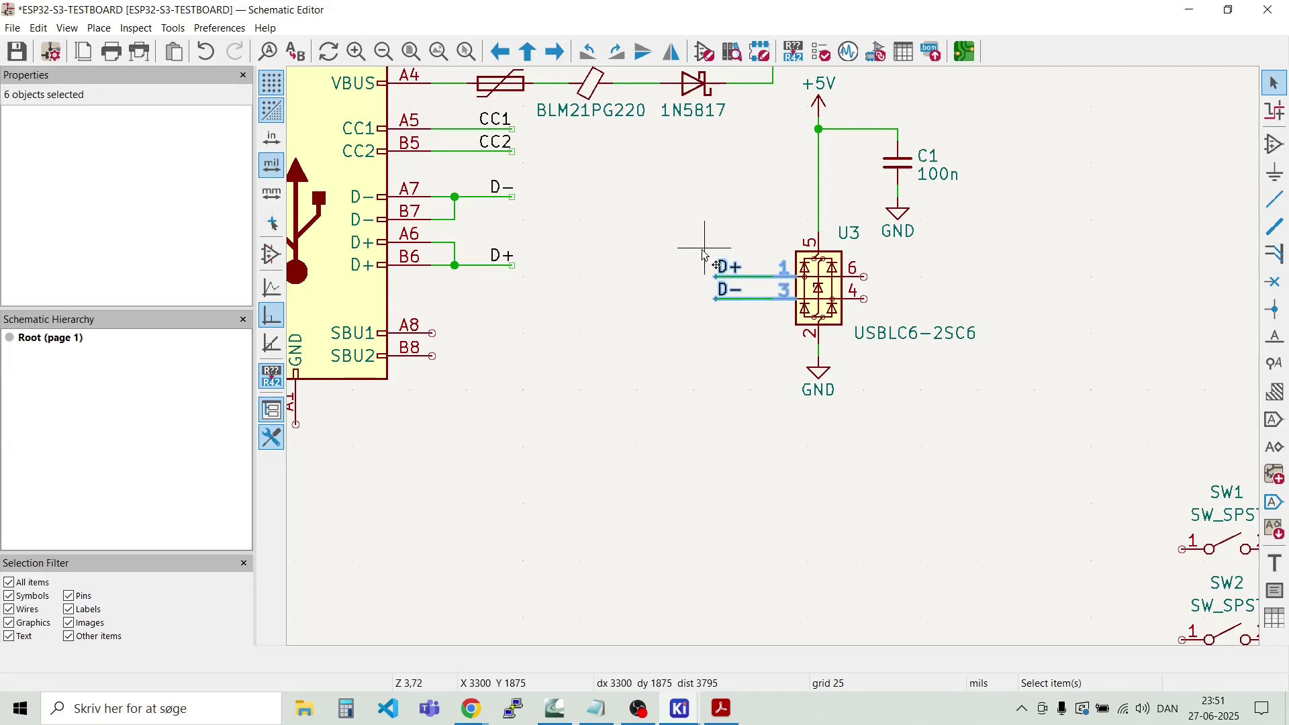
click(705, 271)
drag(746, 328, 722, 235)
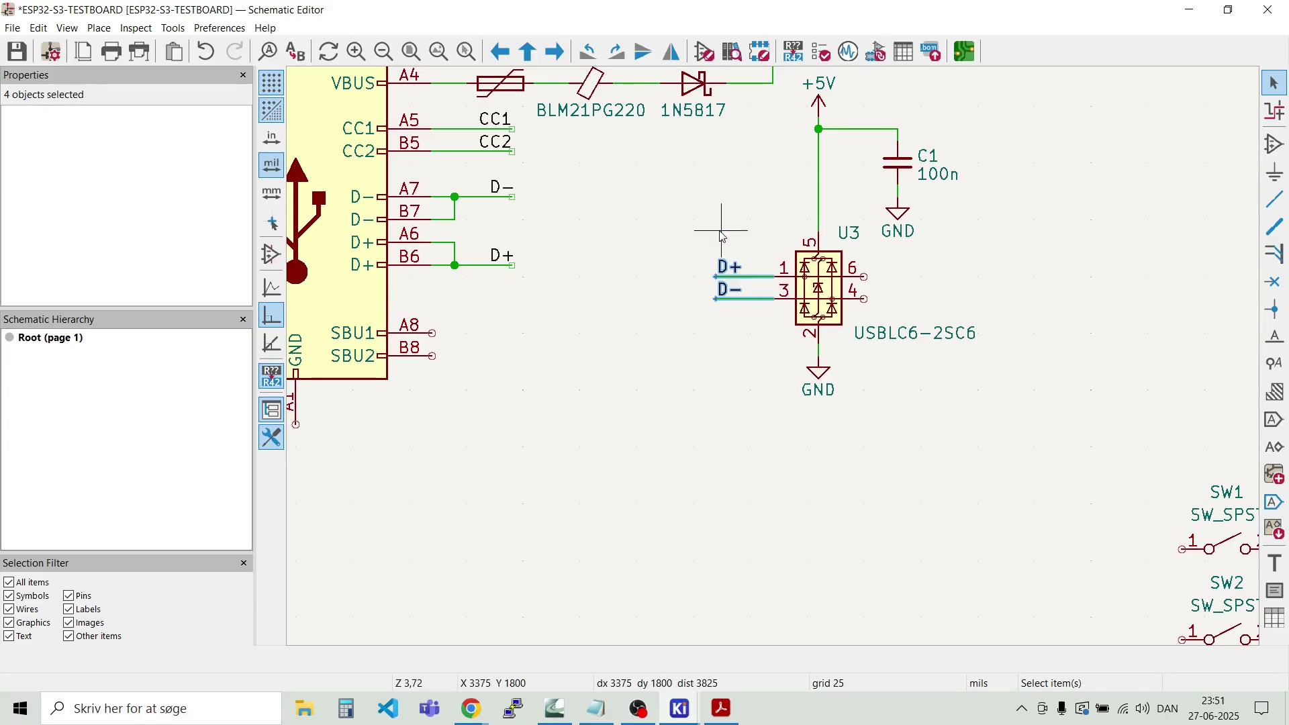
key(ctrl+d)
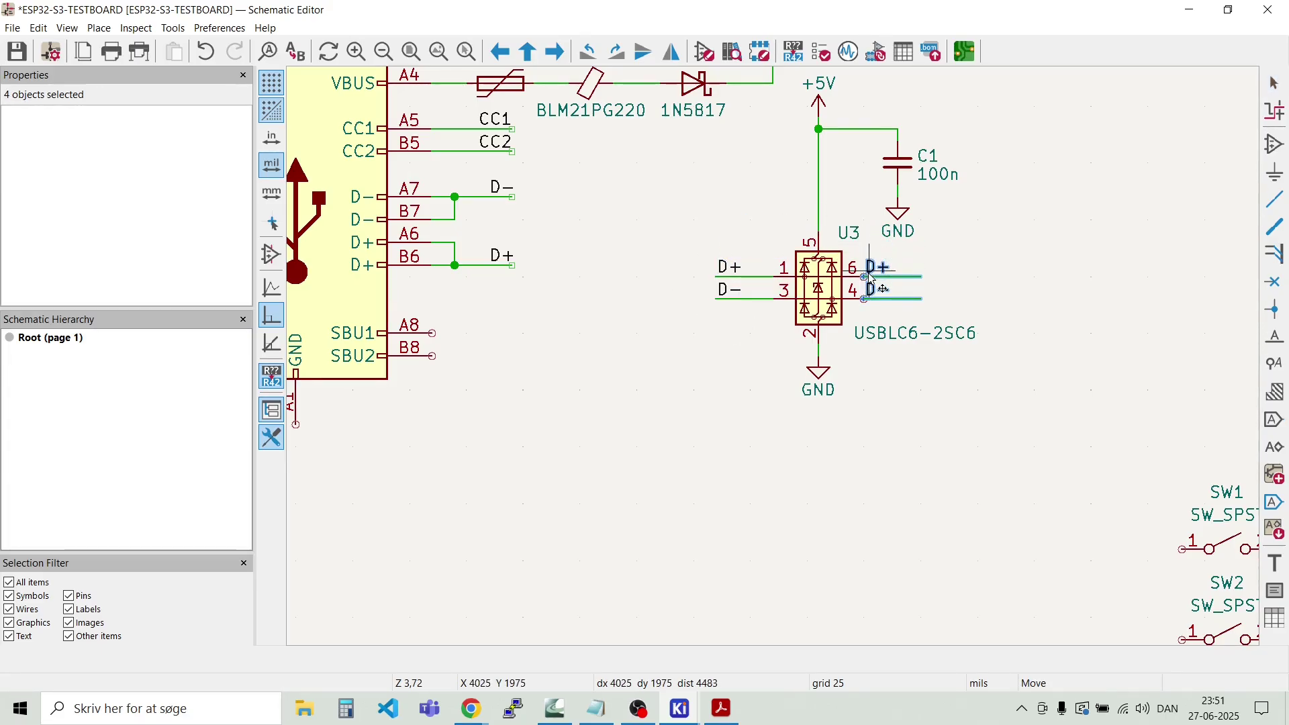
click(870, 277)
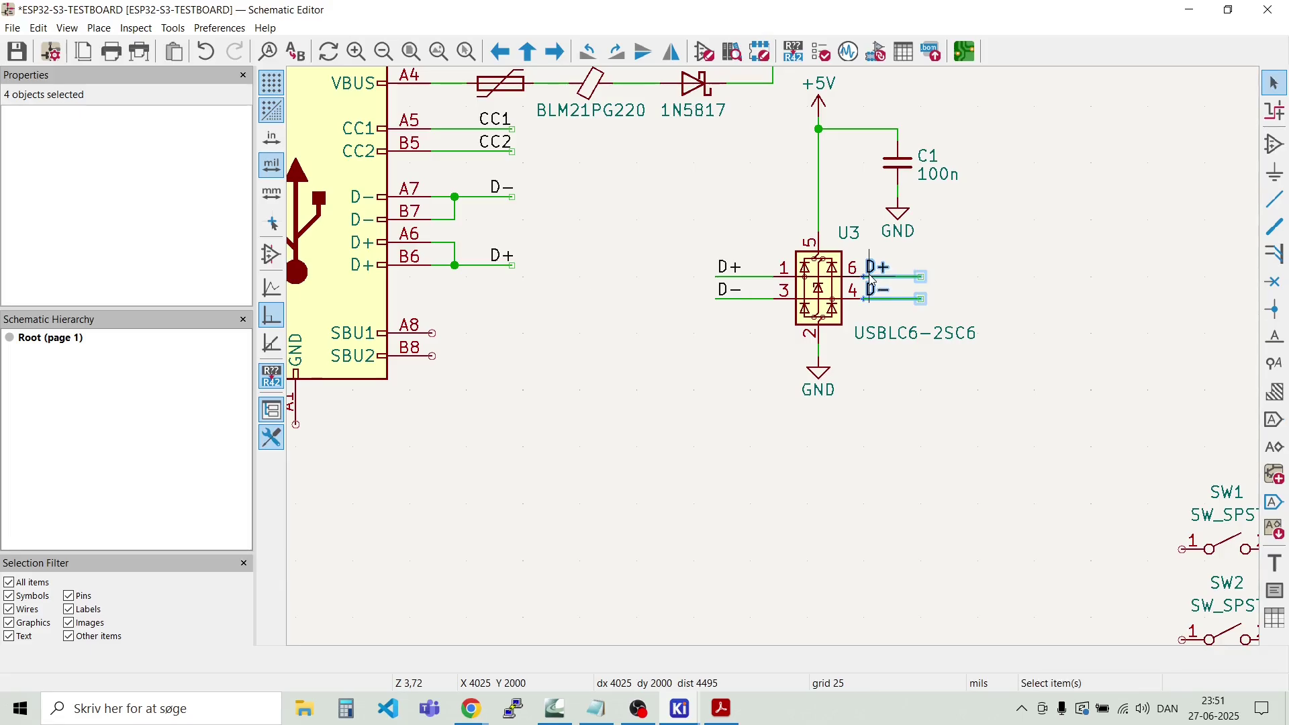
Step: Lengthen the wires on U3's pins 6 and 4 outward and rename their labels to USB_D+ and USB_D-
key(Escape)
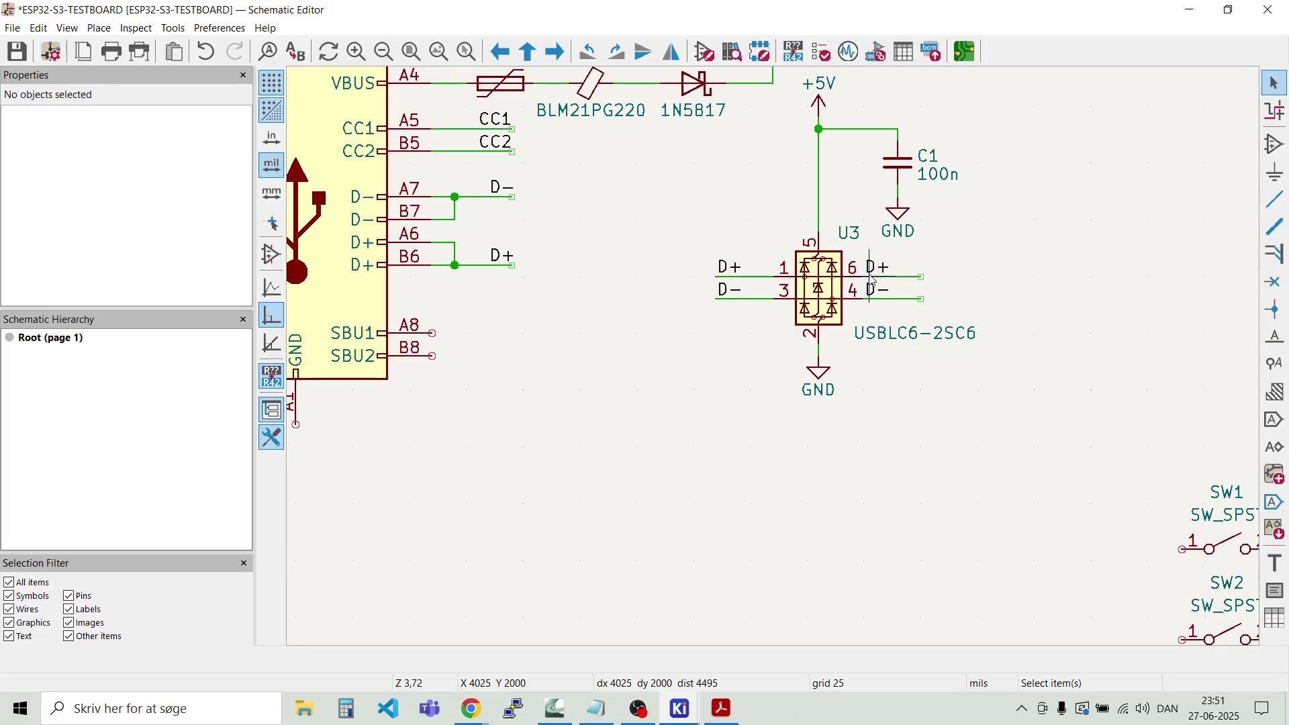
drag(938, 311, 978, 278)
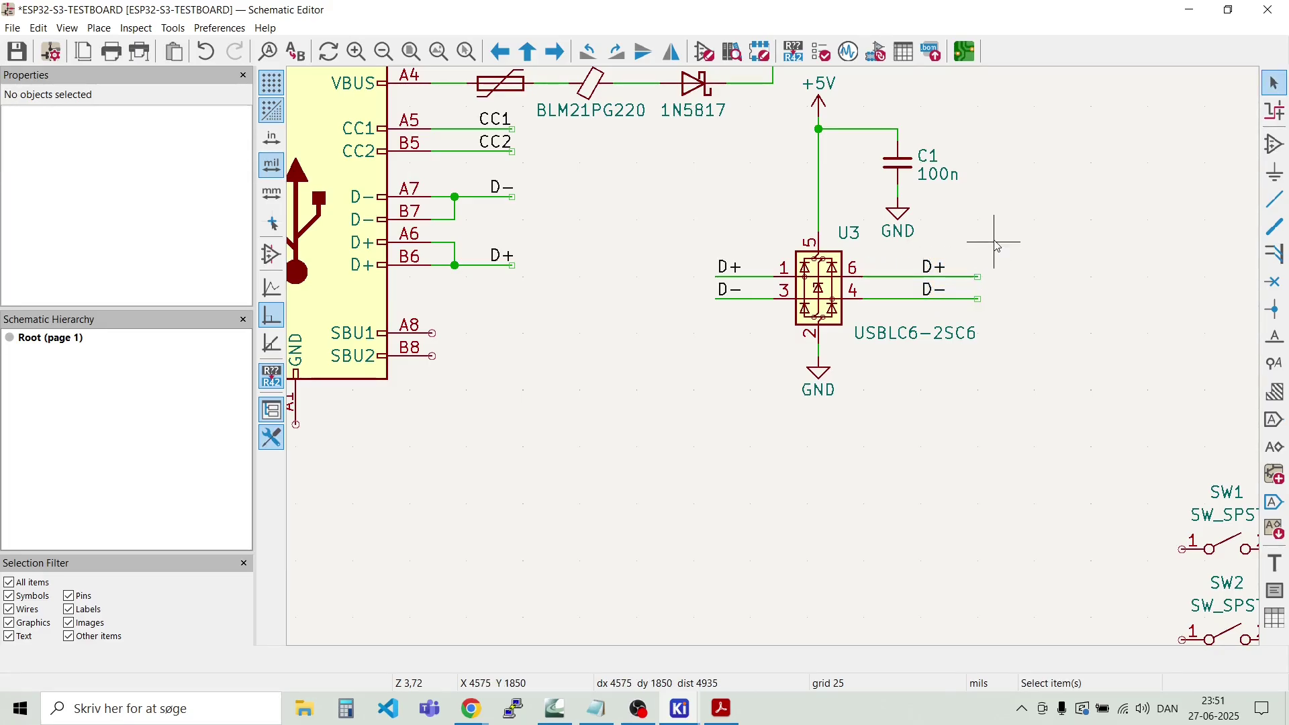
double_click(930, 267)
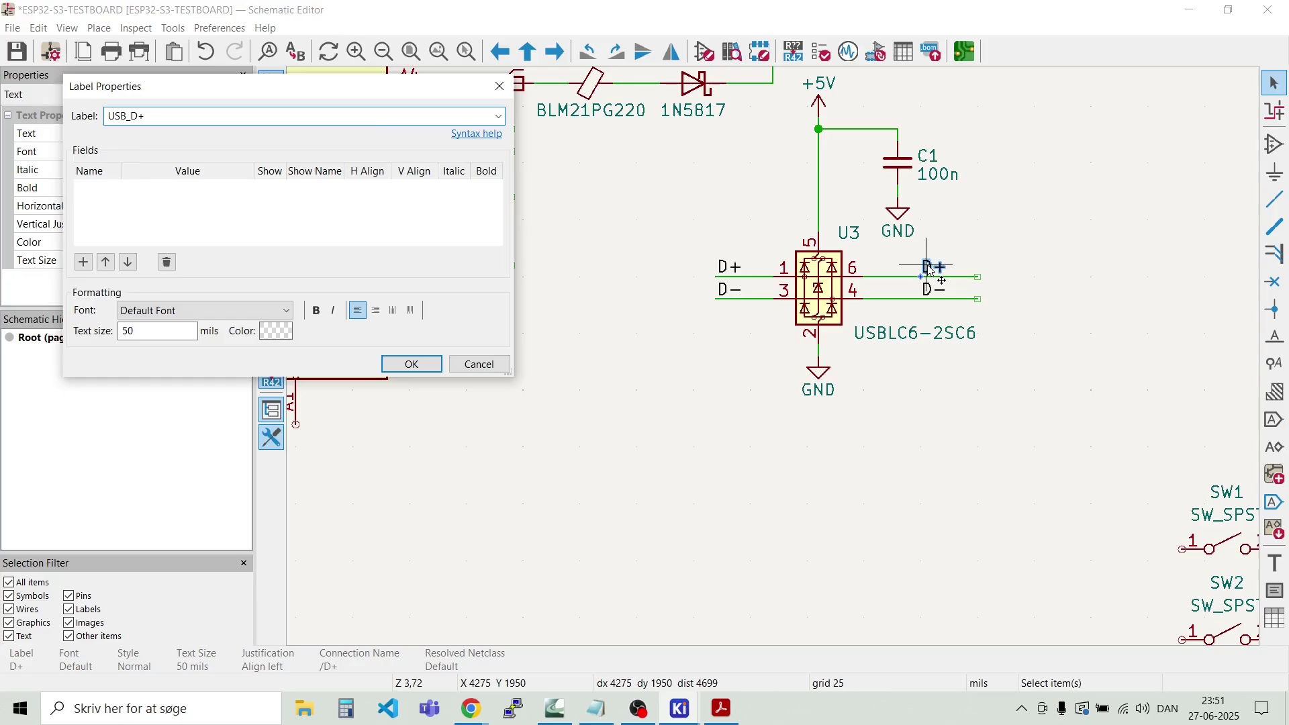
key(Return)
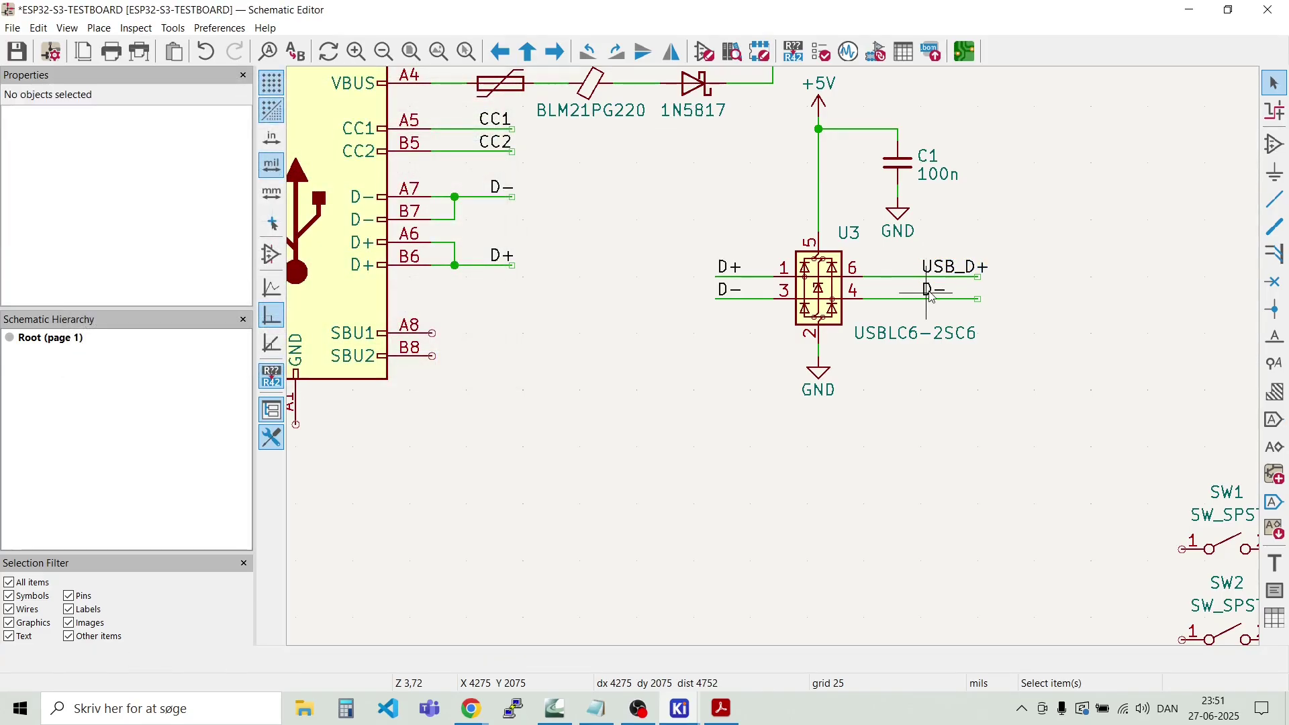
double_click(930, 288)
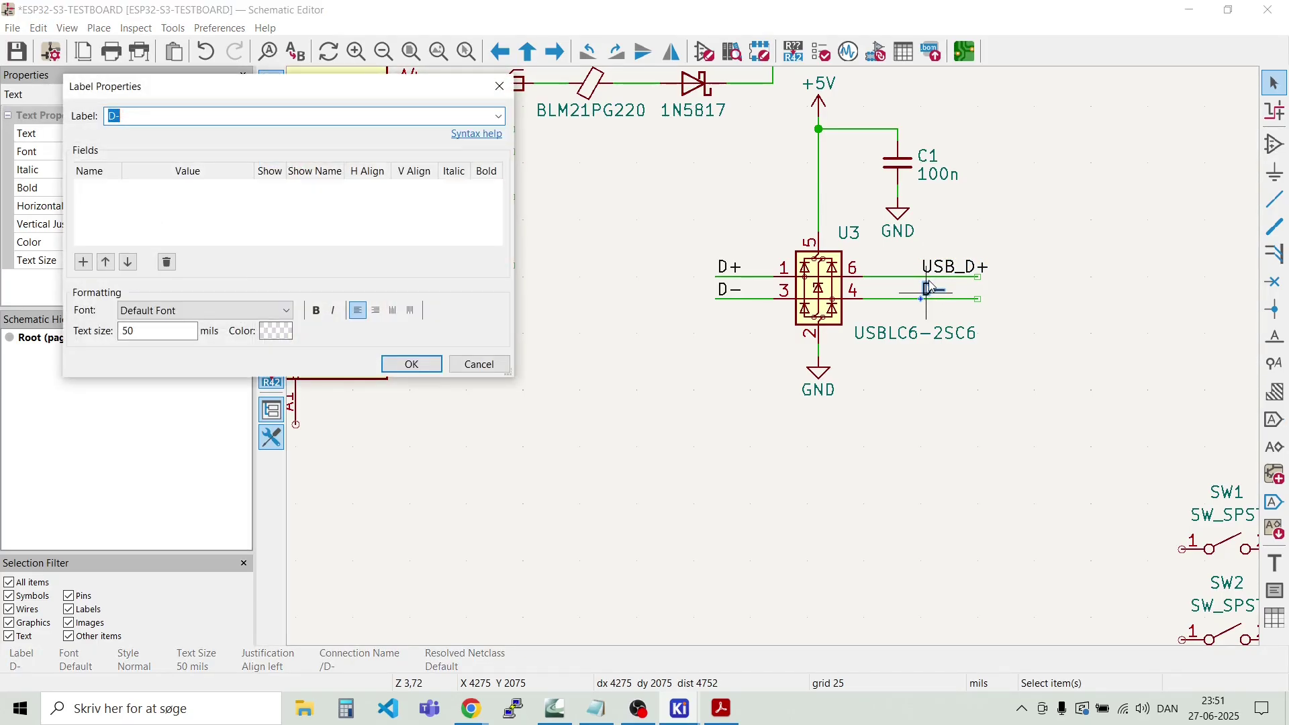
text(USB_)
key(Return)
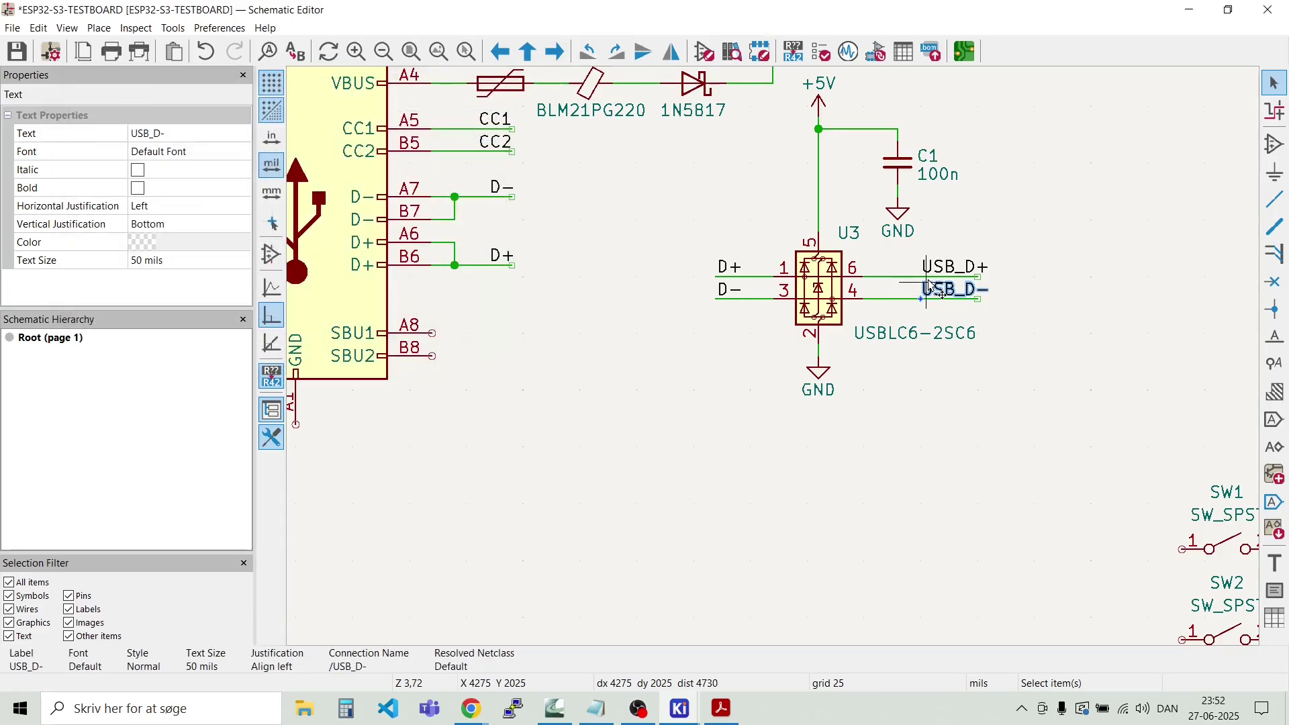
key(Escape)
Step: Shift the USB_D+ and USB_D- labels back toward U3 so their text ends flush with the wire ends
scroll(928, 285, up, 5)
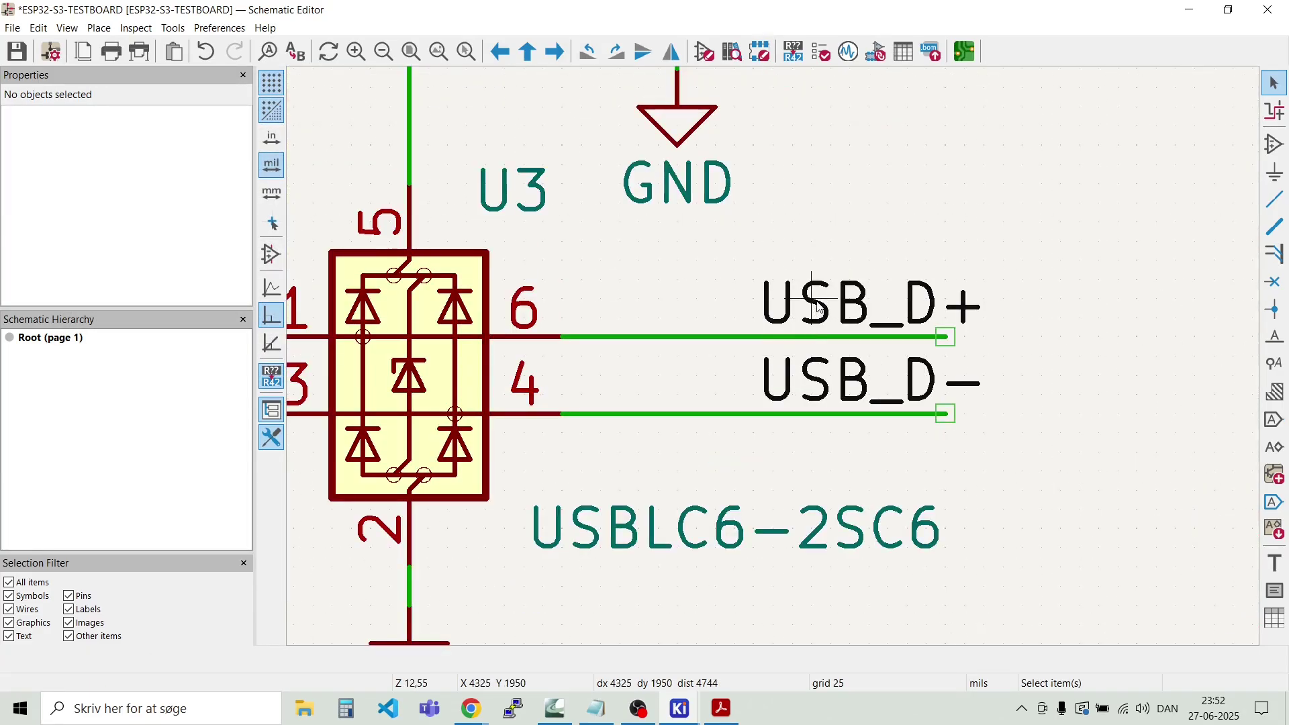
drag(819, 308, 718, 336)
drag(832, 393, 733, 430)
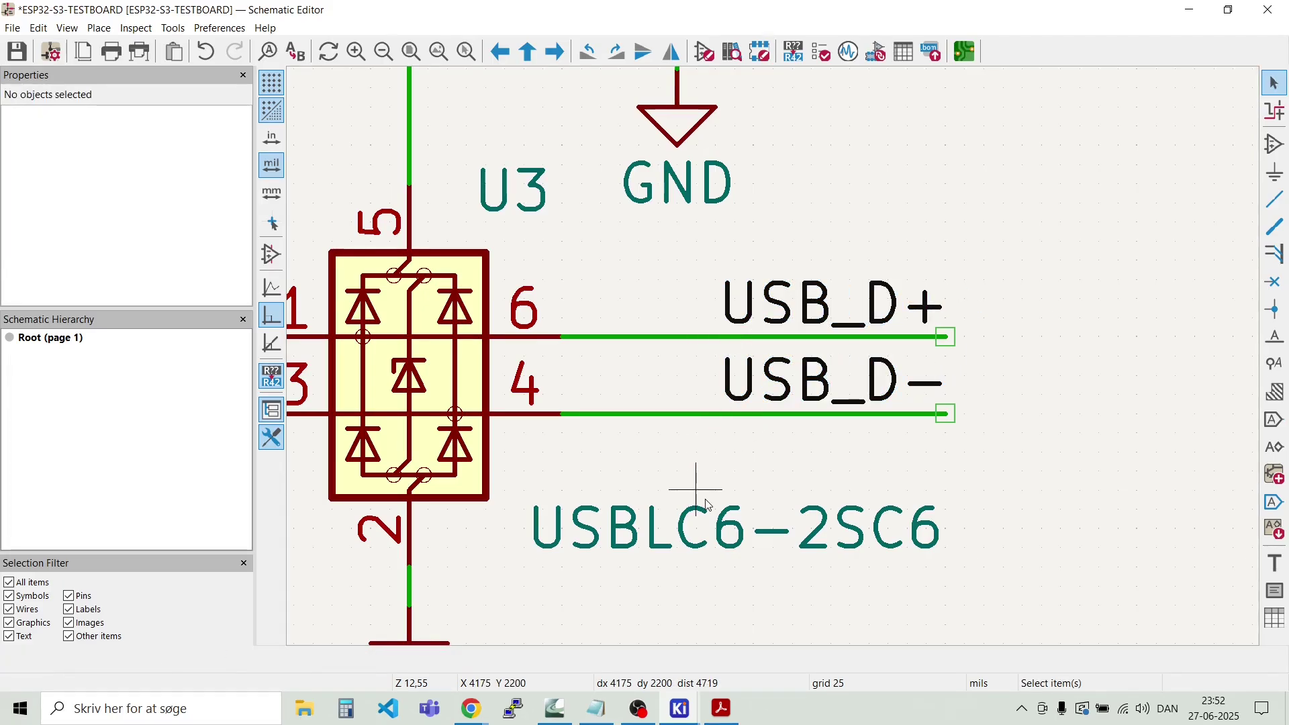
Step: Extend the D+ and D- wires on U3's pins 1 and 3 slightly outward together with their labels
scroll(775, 362, down, 4)
drag(535, 360, 461, 230)
drag(519, 296, 474, 288)
scroll(500, 390, down, 1)
click(773, 357)
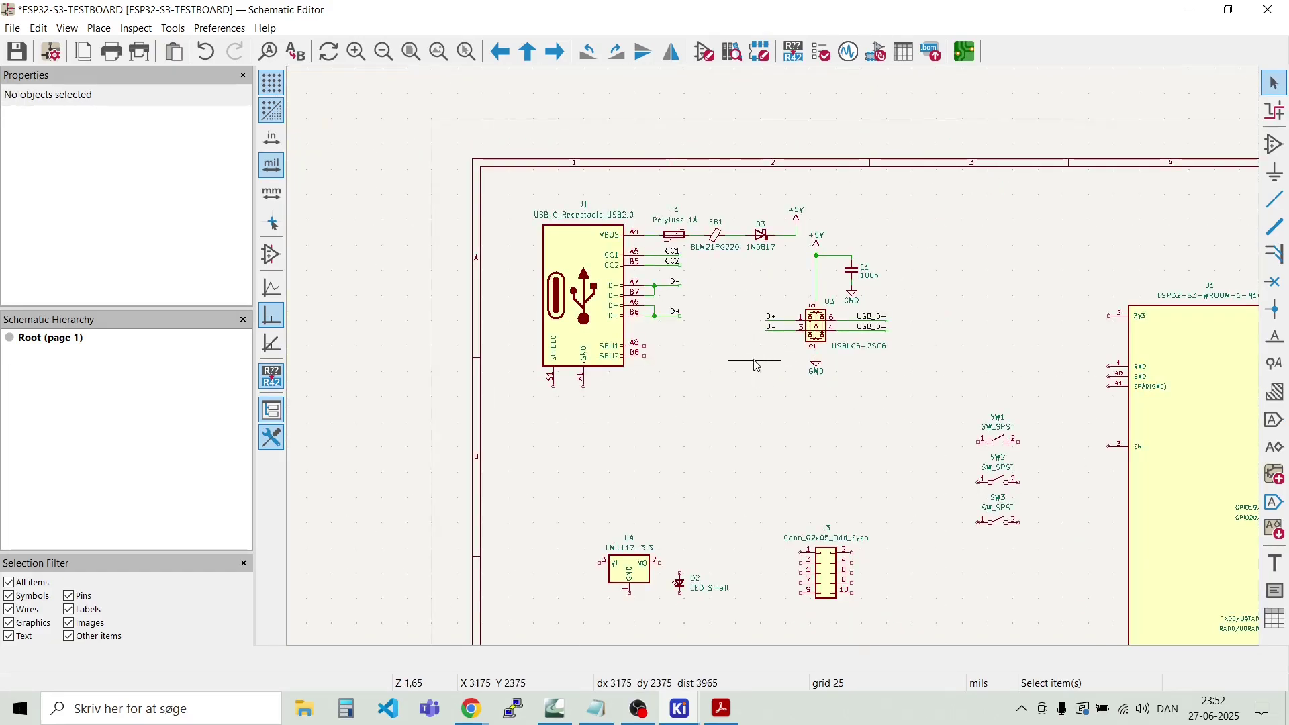
Step: Duplicate J1's CC1 and CC2 labels with their wires and place the copies in the empty area between J1 and U3, below the D+ line
scroll(775, 363, up, 3)
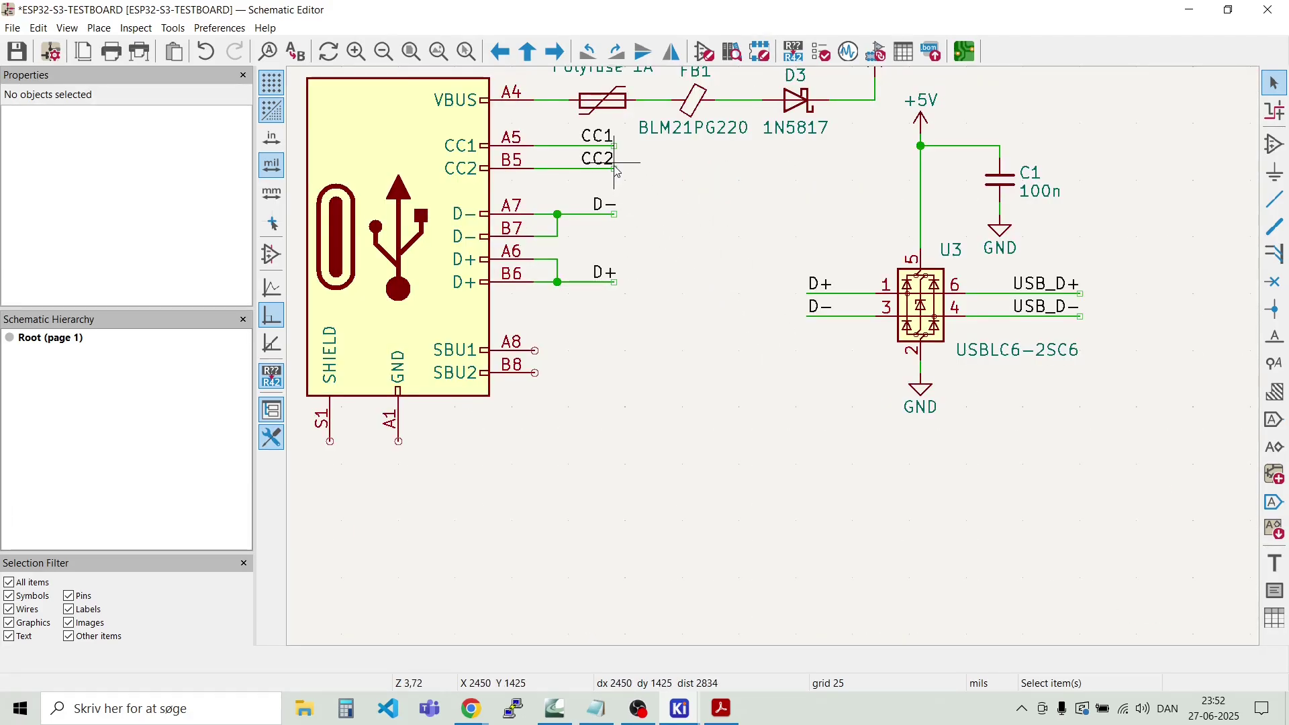
drag(621, 182, 575, 133)
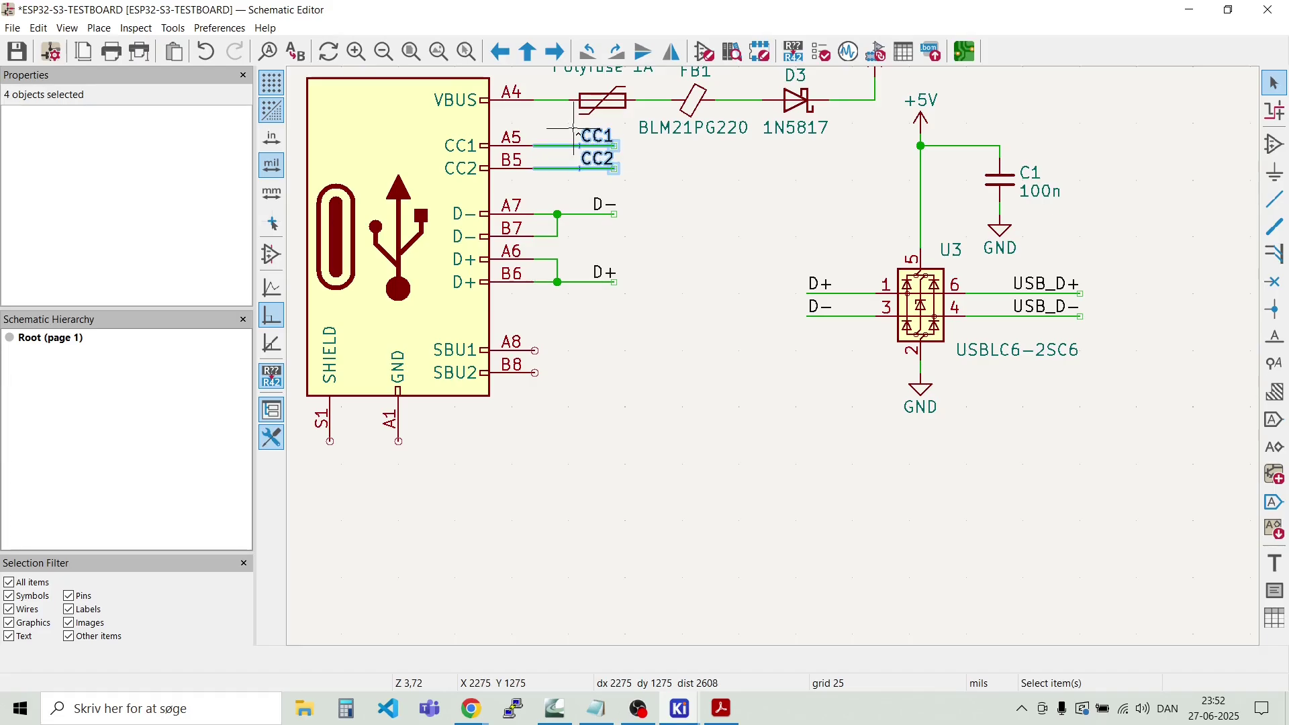
key(ctrl+d)
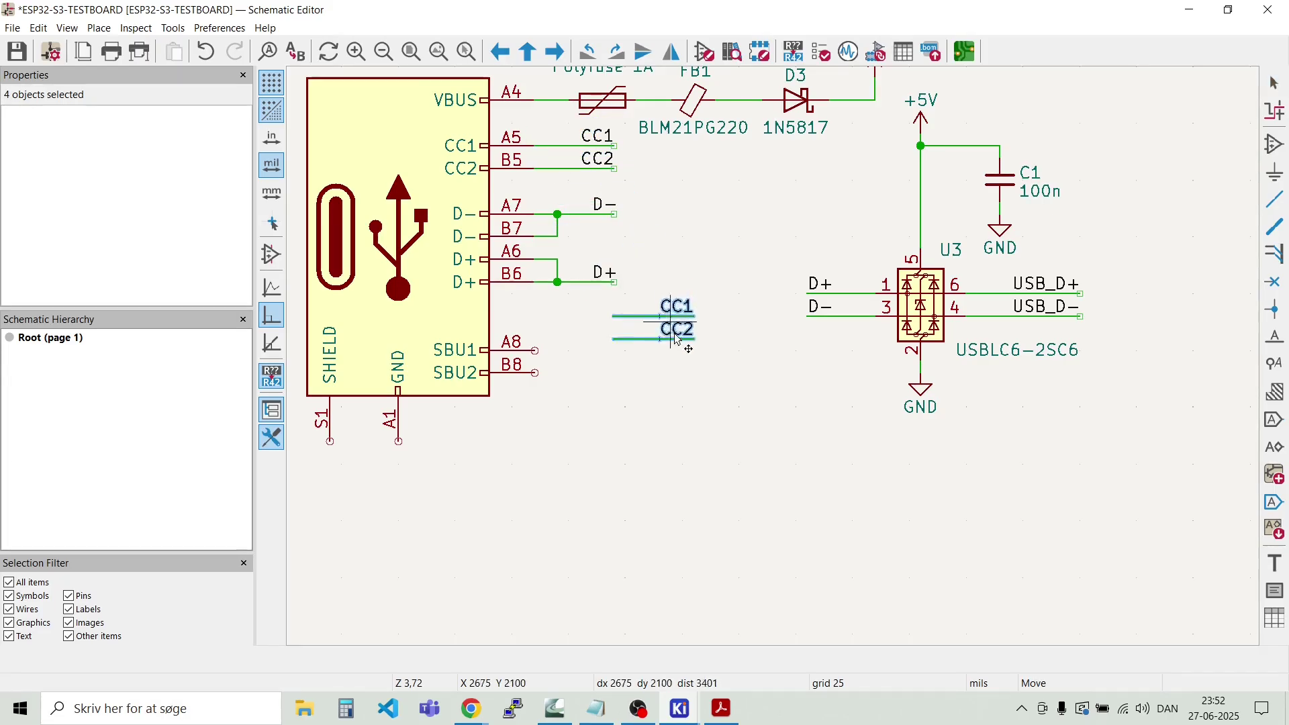
click(723, 407)
key(Escape)
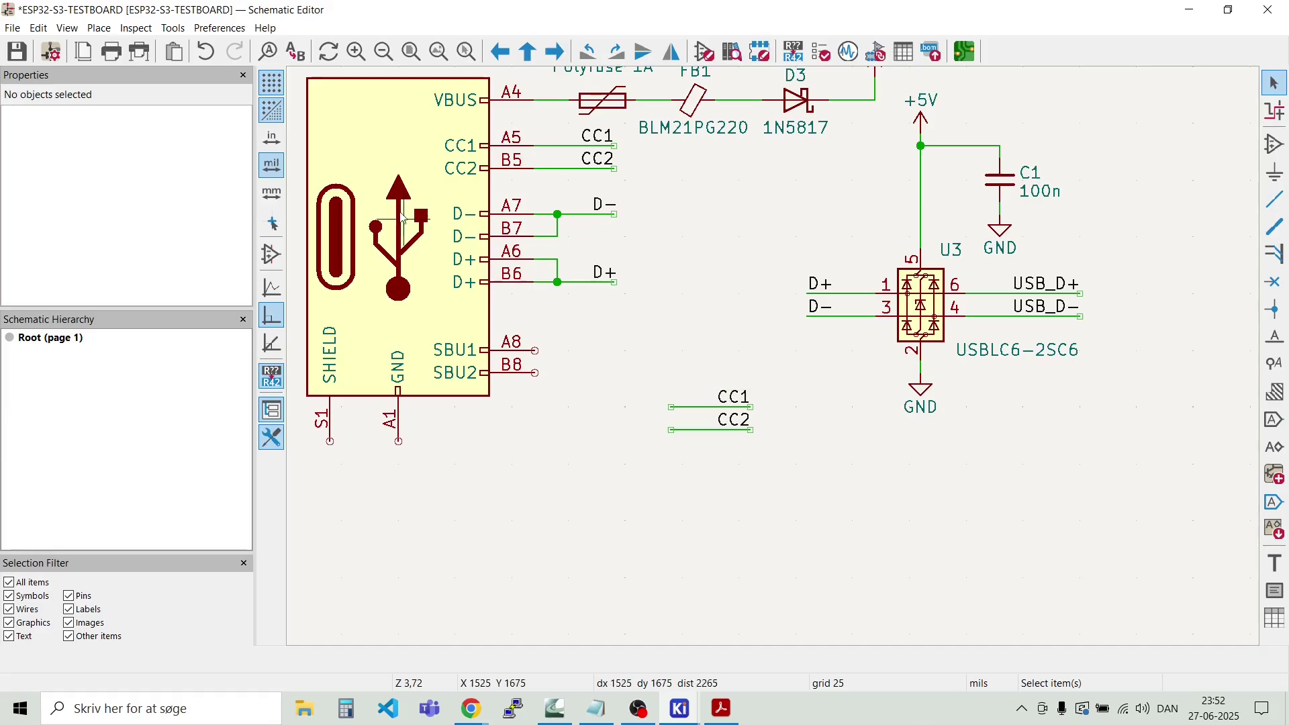
Step: Place an R_Small resistor from Morten_Library, rotated horizontal, in line with the copied CC1 wire
click(99, 28)
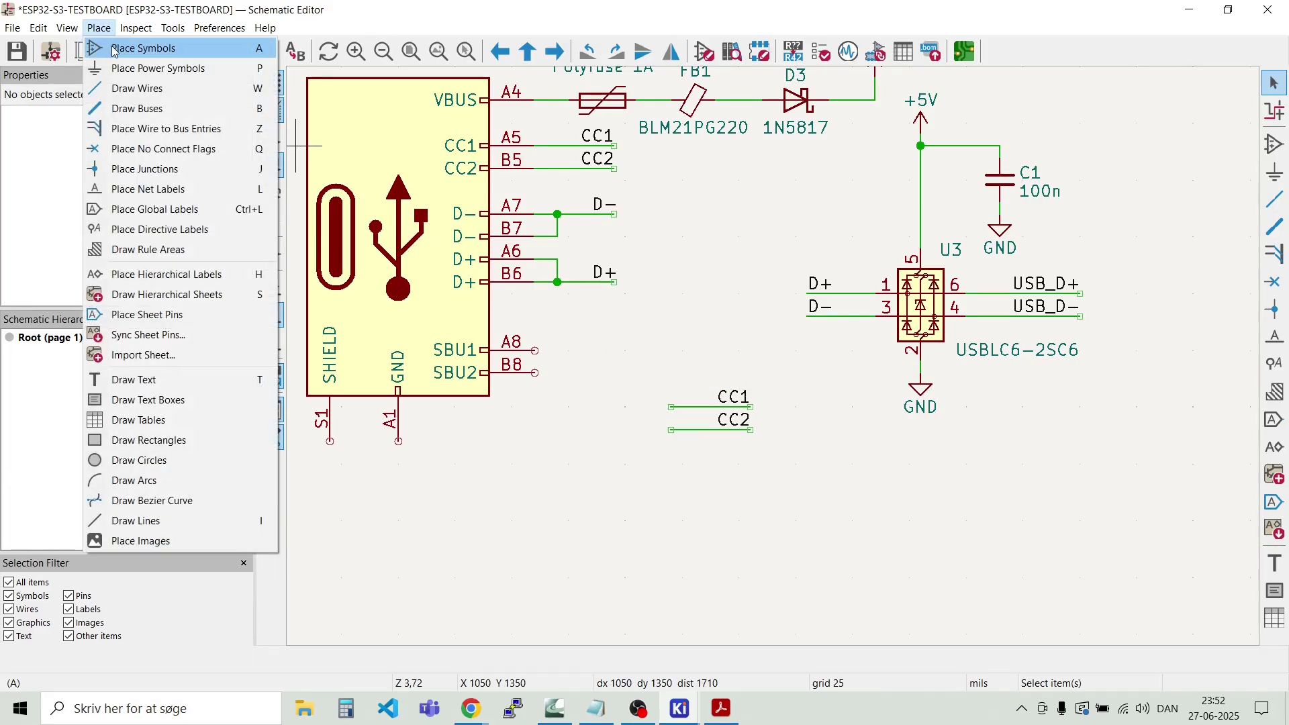
click(114, 49)
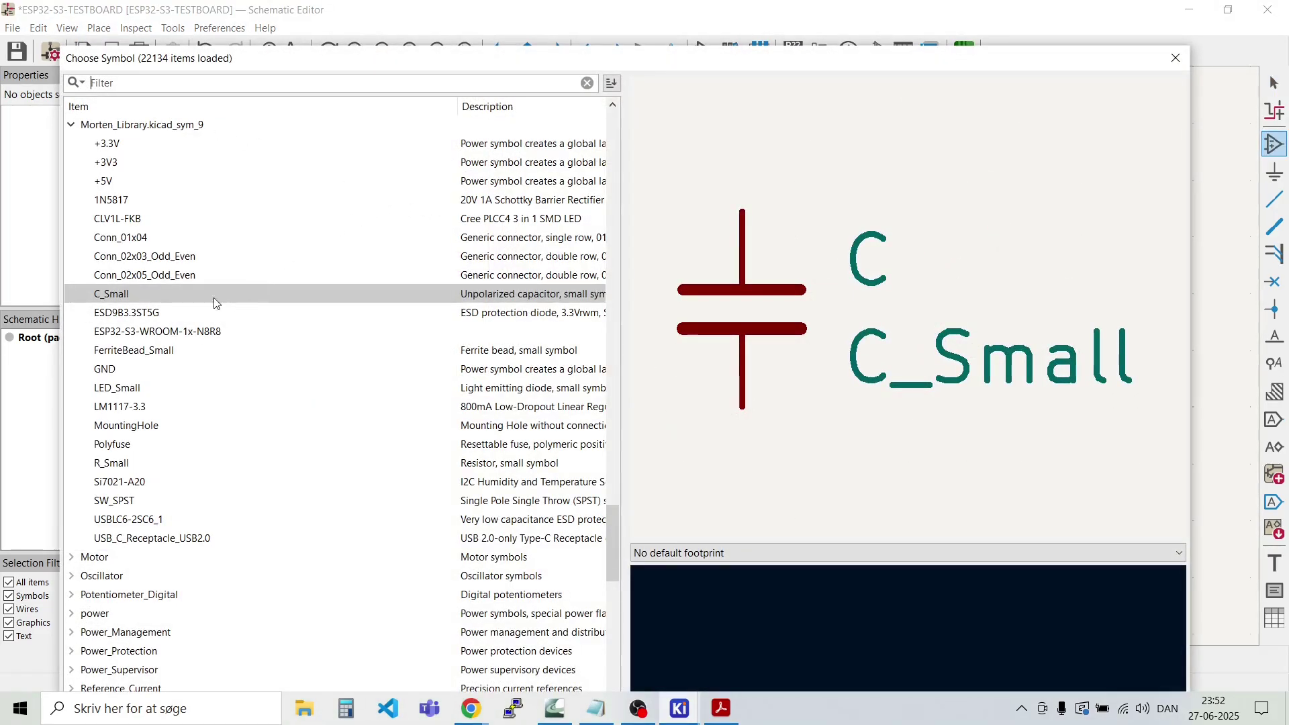
double_click(121, 469)
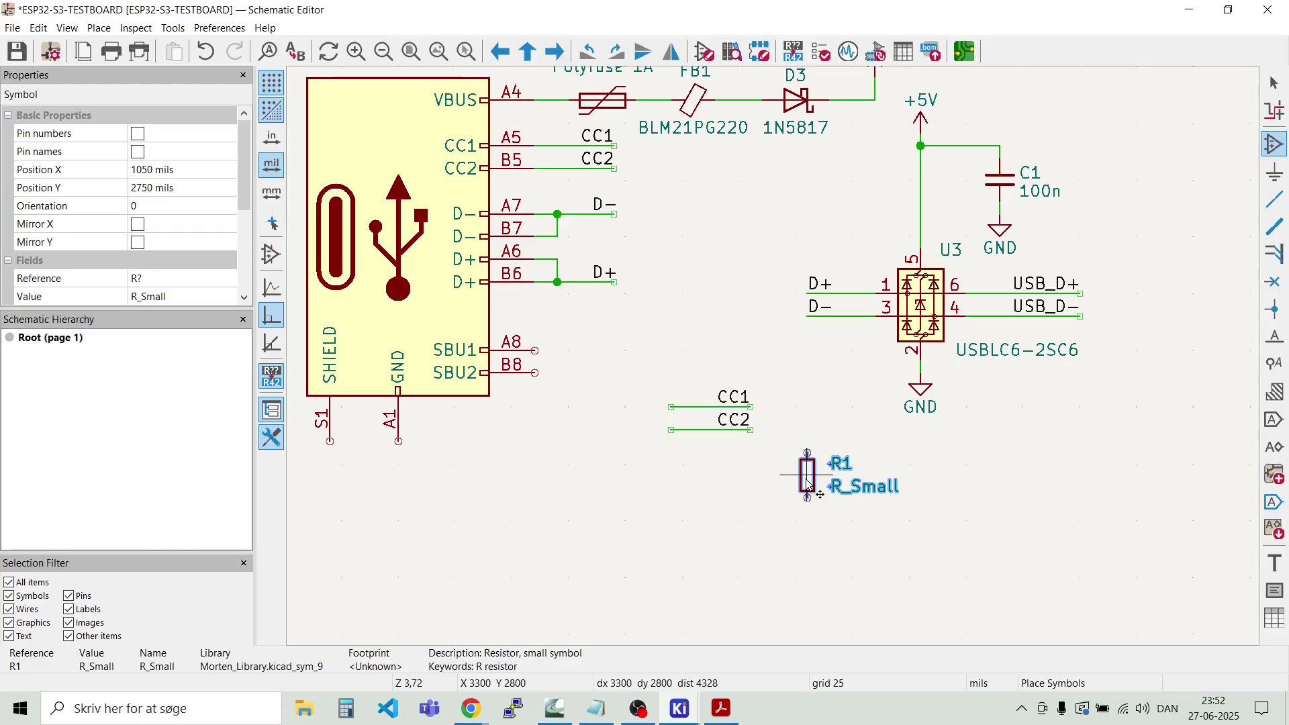
key(r)
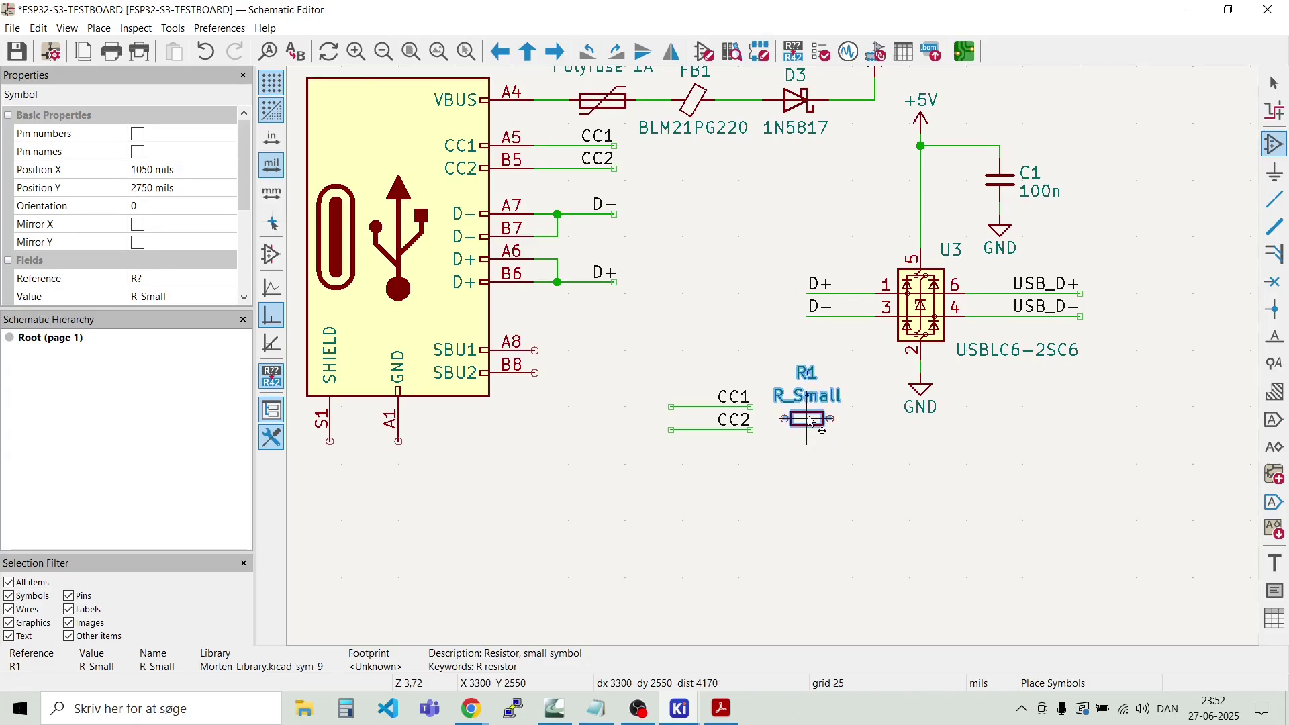
click(805, 408)
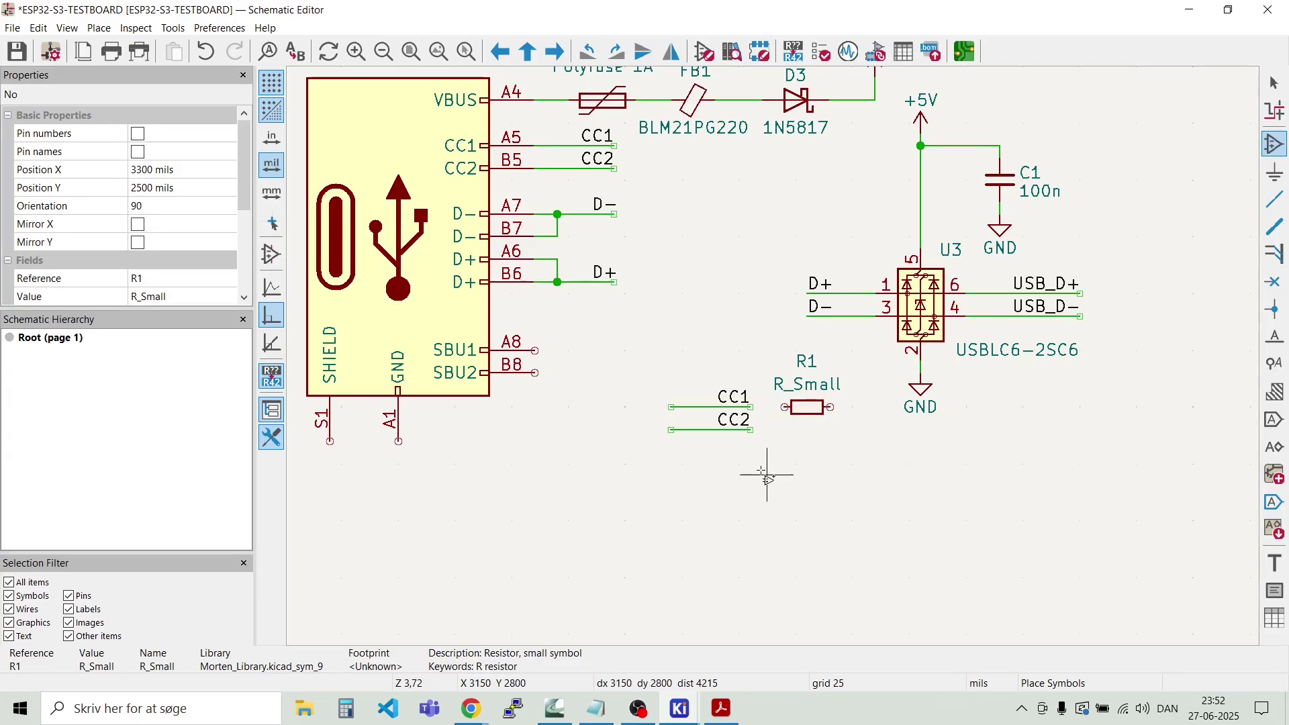
key(Escape)
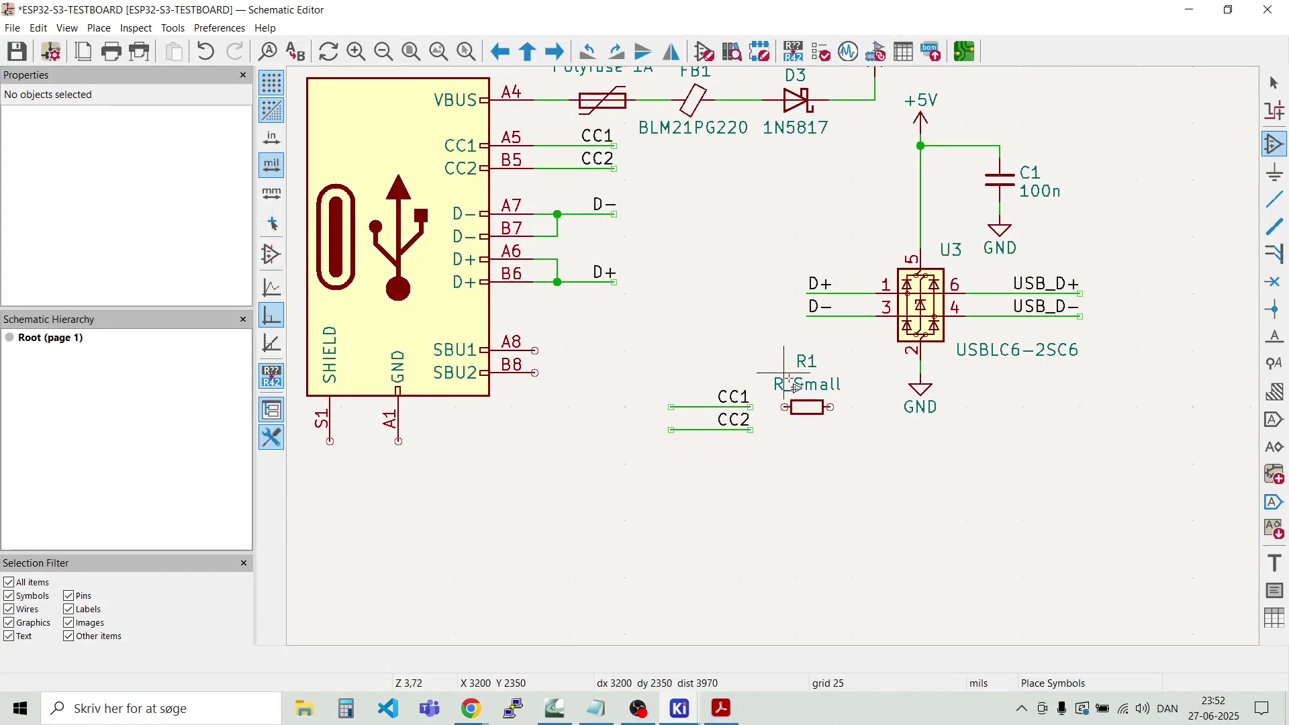
click(822, 395)
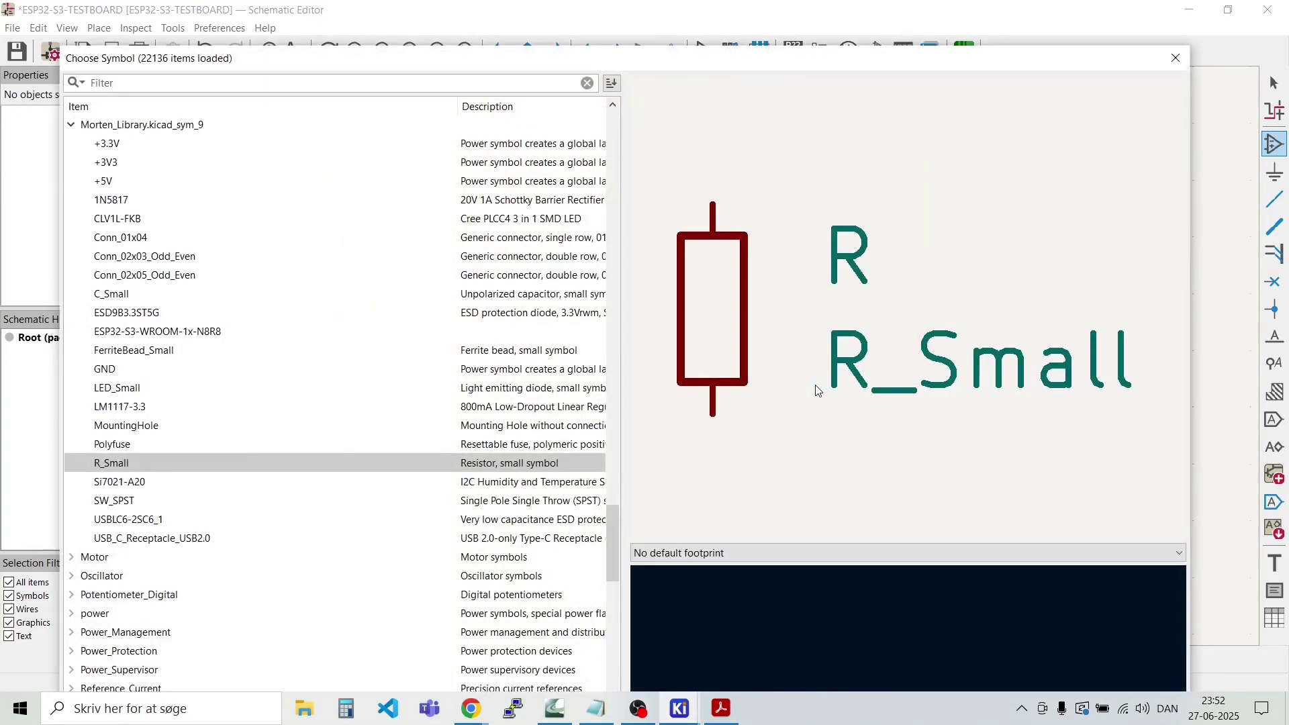
key(Escape)
key(Escape)
Step: Set R1's value to 5.1K, place the value text beside the resistor and the reference just above its body
double_click(816, 388)
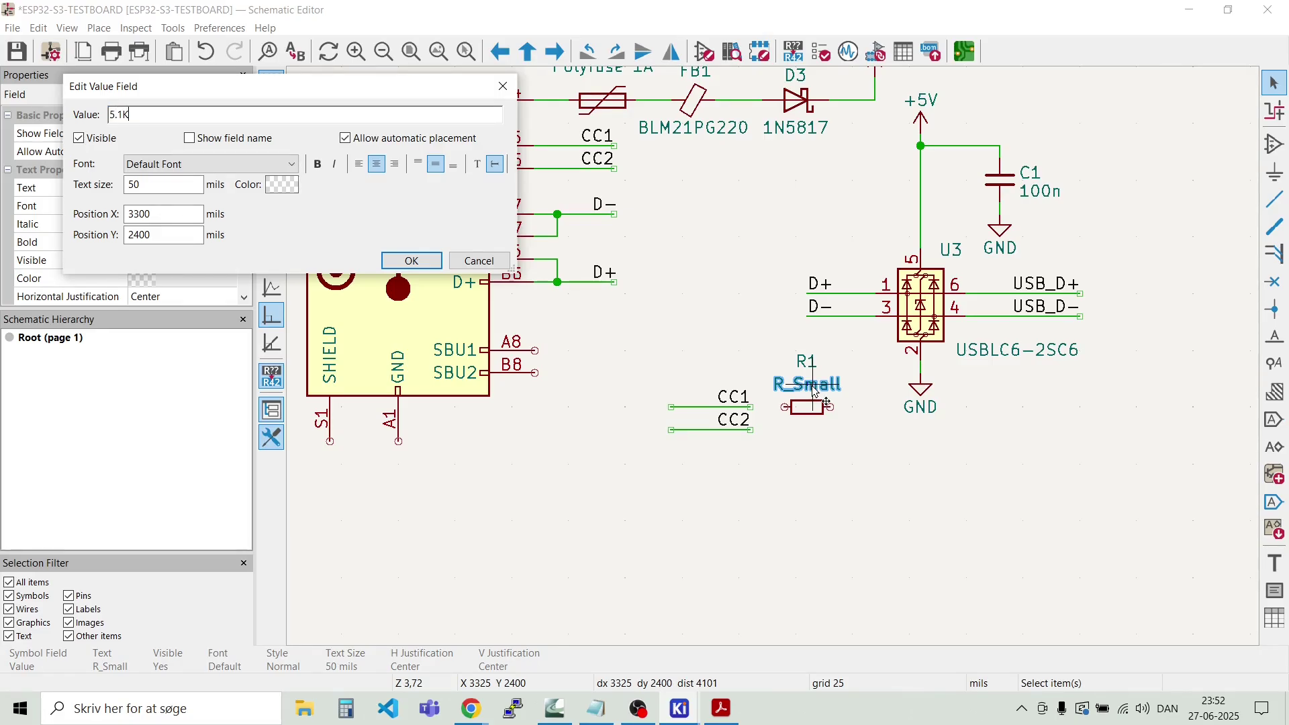
text(5.1K)
key(Return)
scroll(814, 392, up, 3)
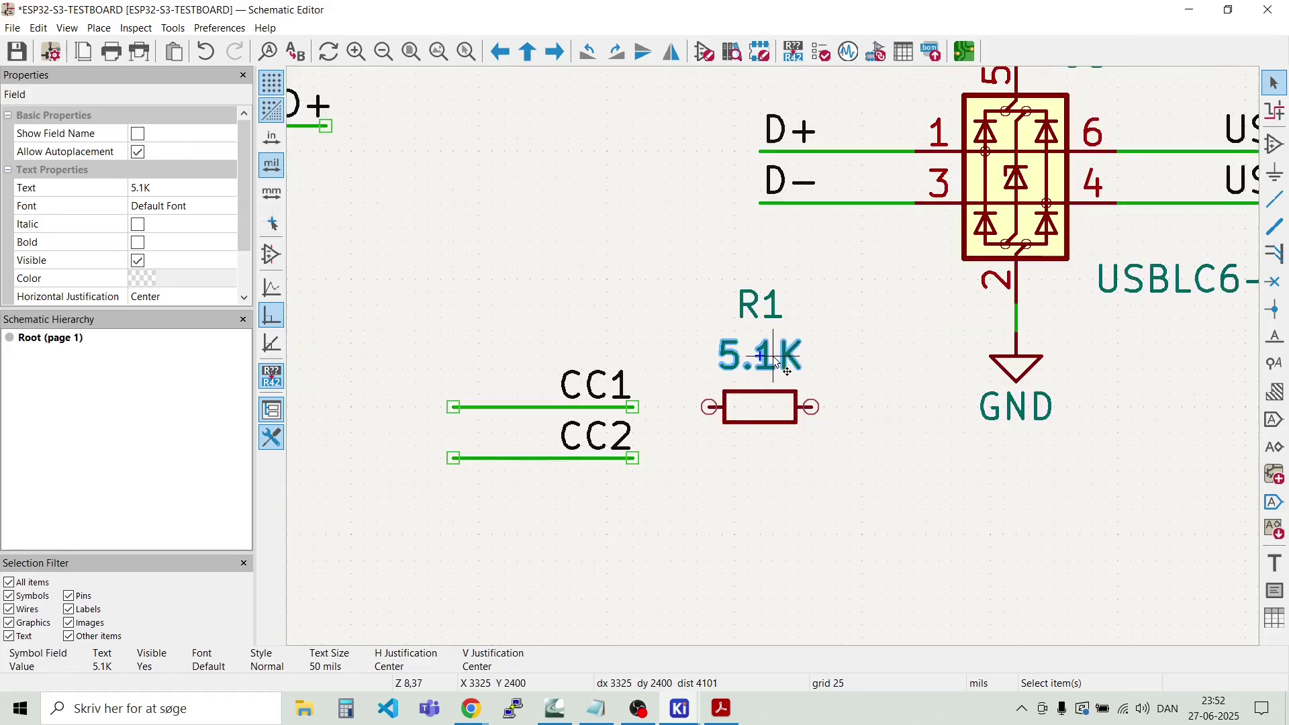
key(Escape)
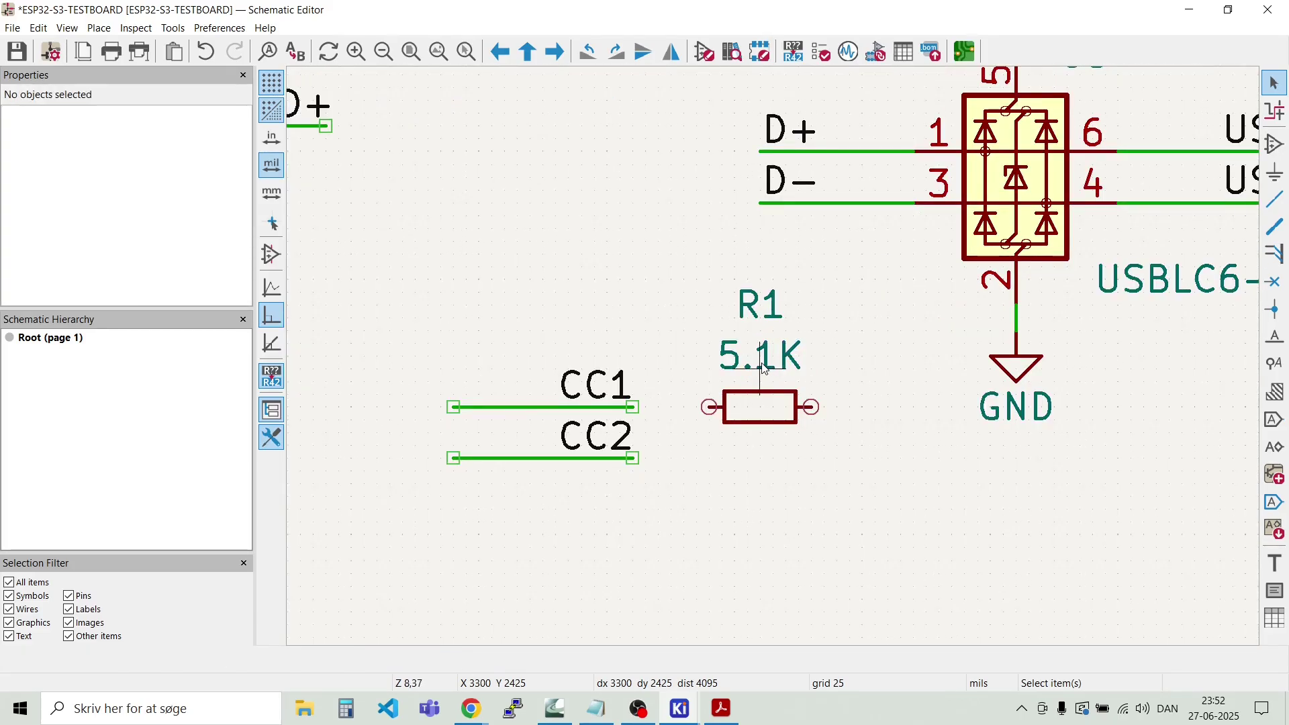
drag(763, 368, 870, 393)
drag(759, 312, 760, 371)
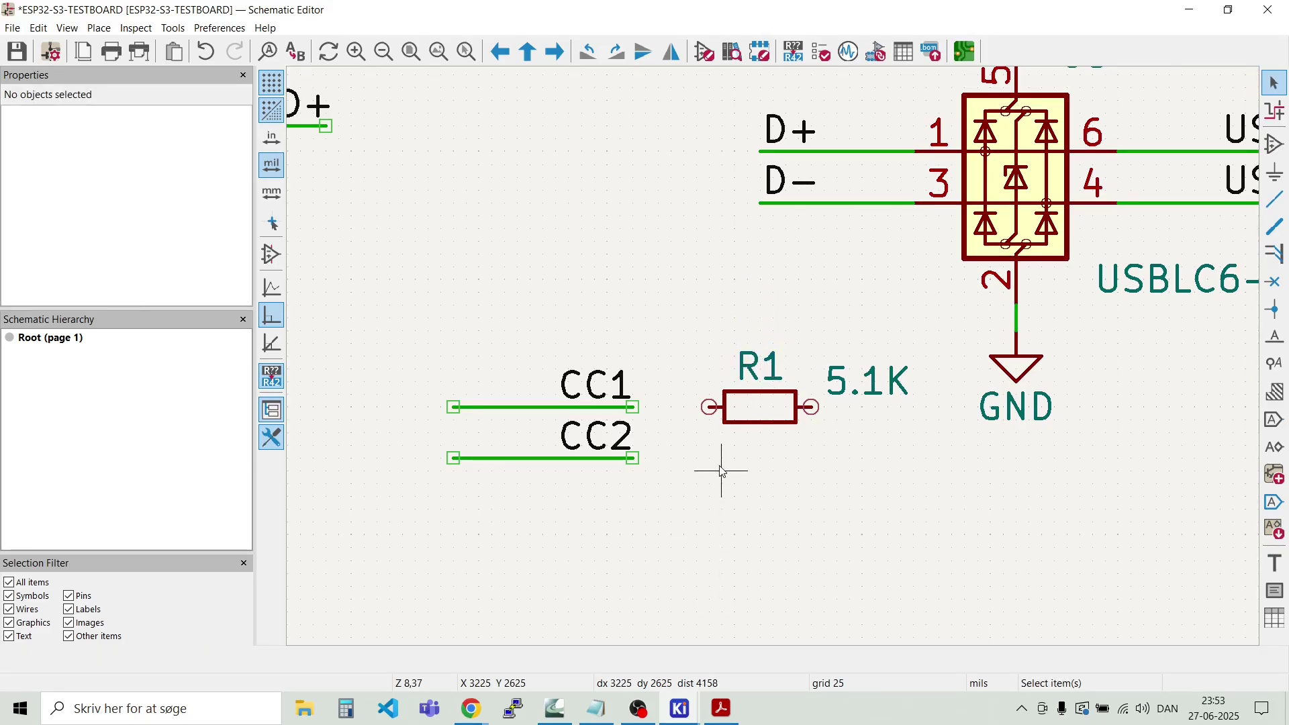
Step: Move the copied CC1 and CC2 labels to the outer ends of their wires, away from R1
click(585, 376)
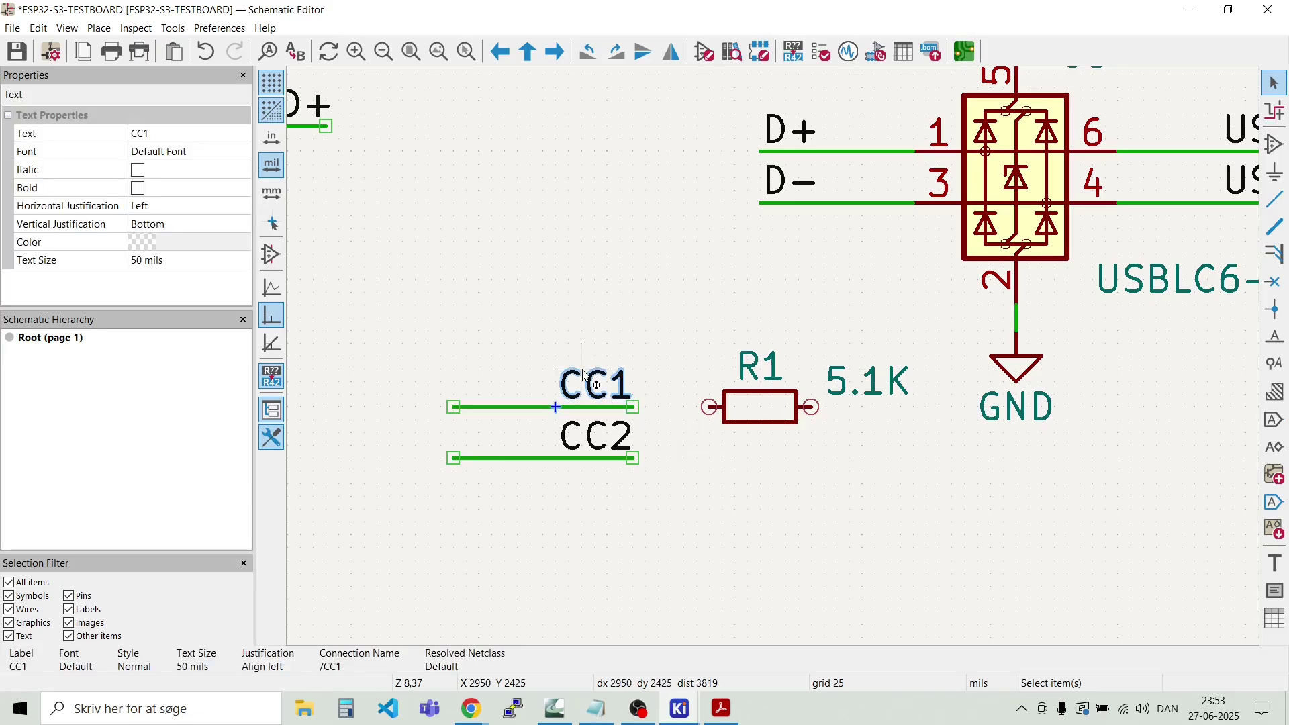
key(m)
click(453, 407)
key(m)
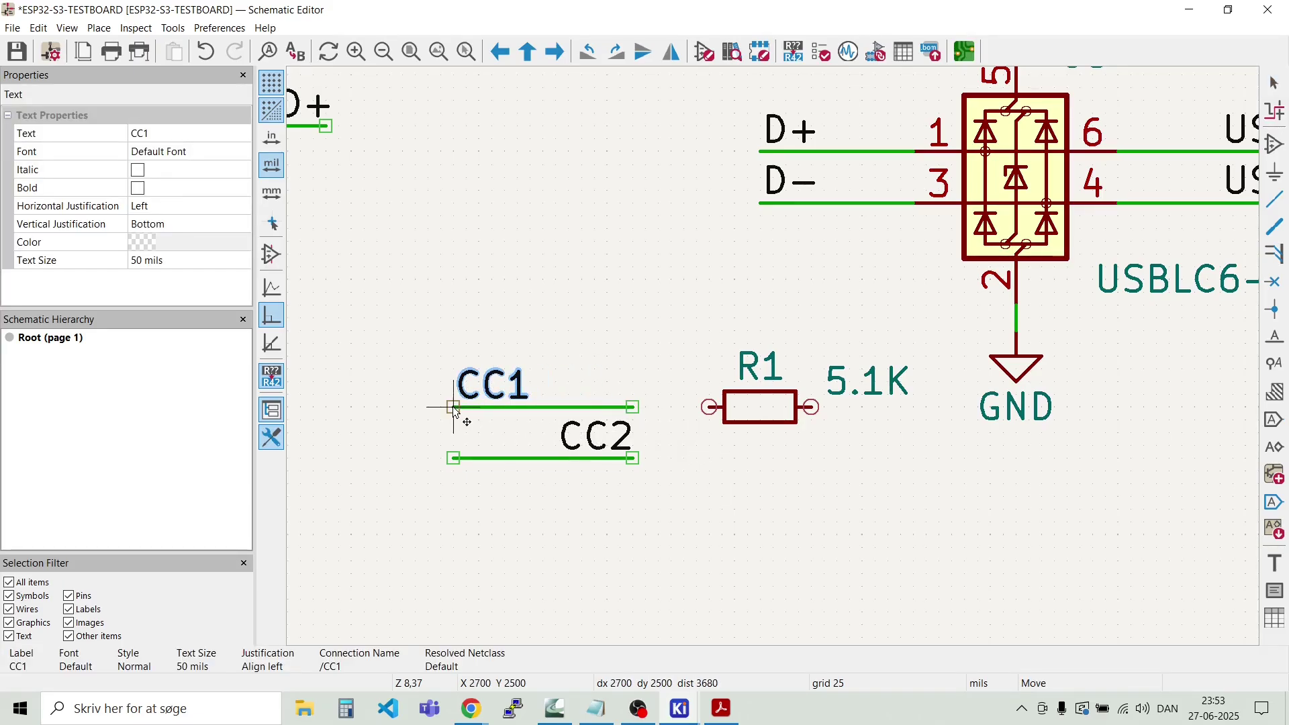
click(453, 408)
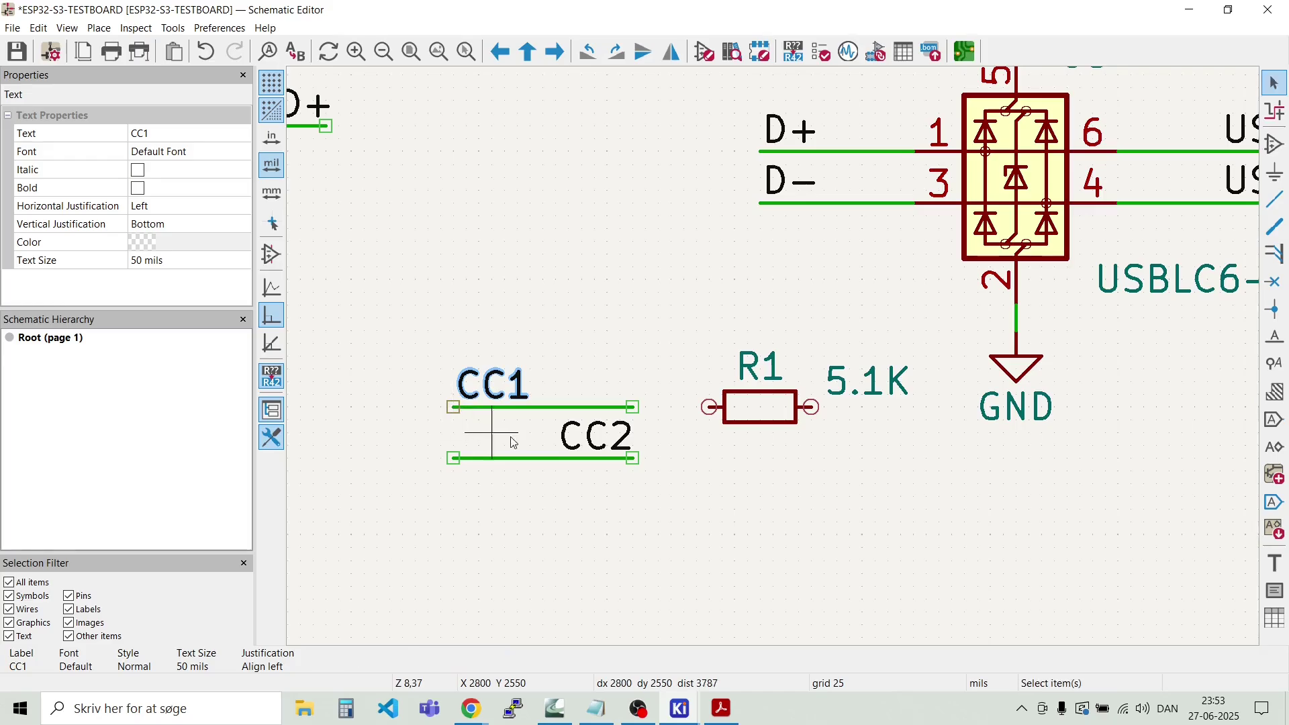
click(591, 437)
key(m)
click(453, 459)
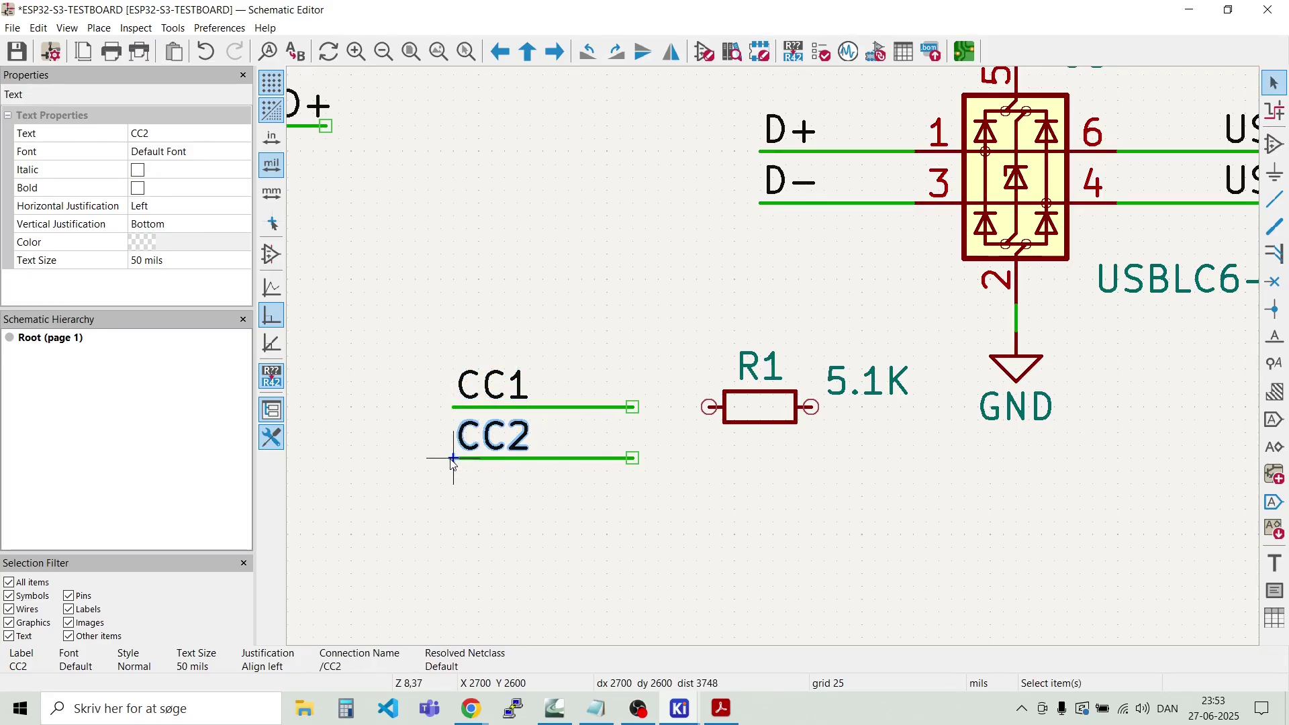
key(Escape)
Step: Move R1 with its texts so its near pin connects to the free end of the copied CC1 wire
drag(776, 474, 719, 381)
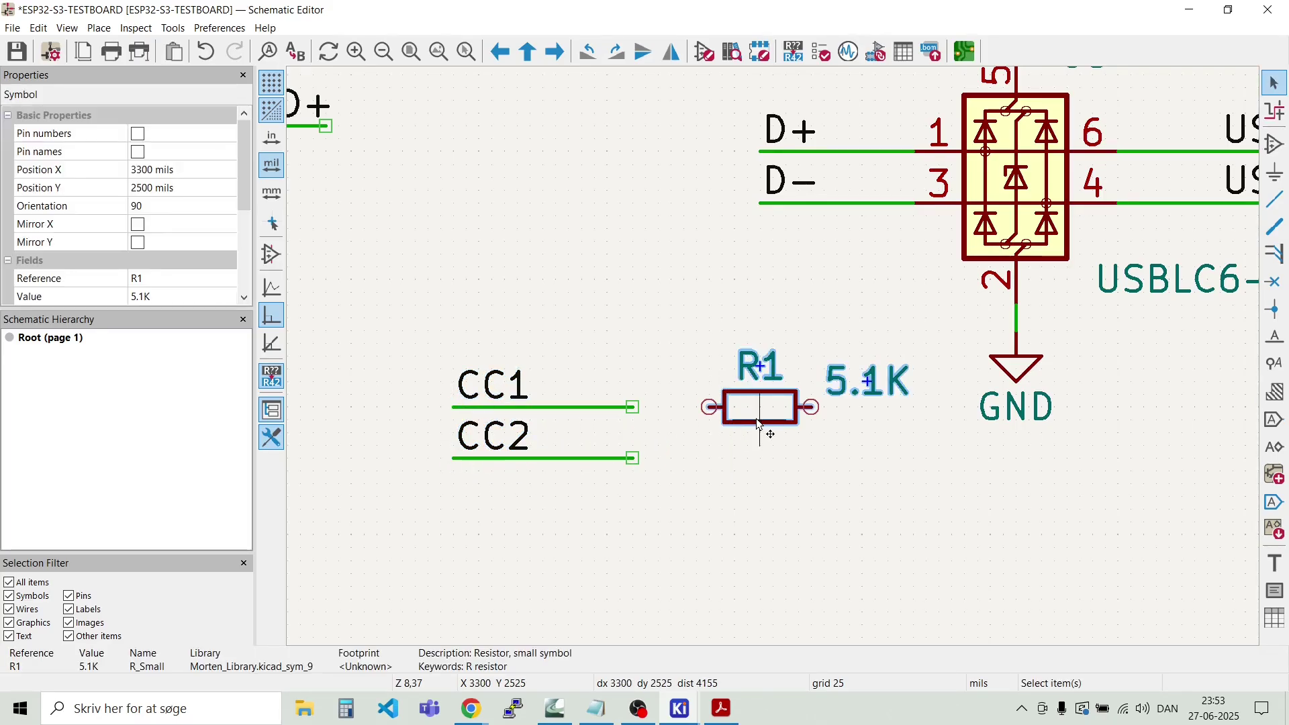
drag(759, 424, 683, 424)
click(696, 560)
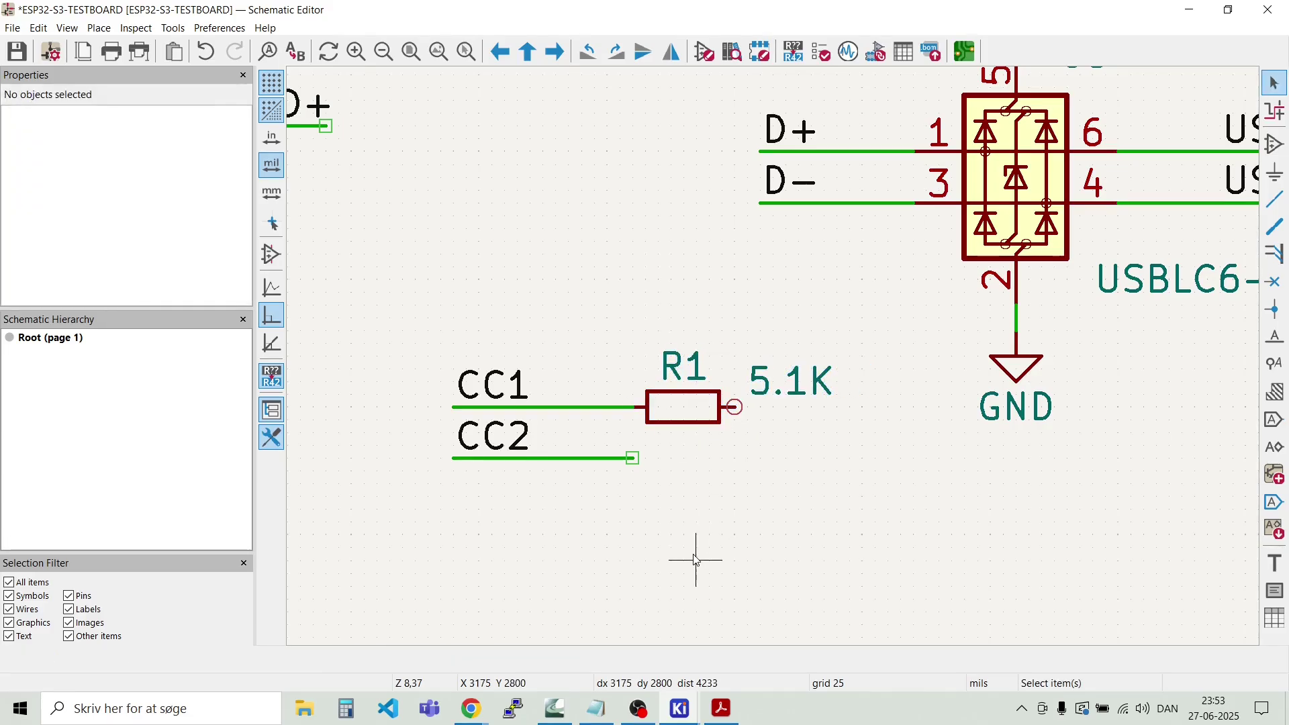
Step: Move the copied CC2 label and wire 100 mils down to make room below R1
drag(696, 560, 431, 433)
key(g)
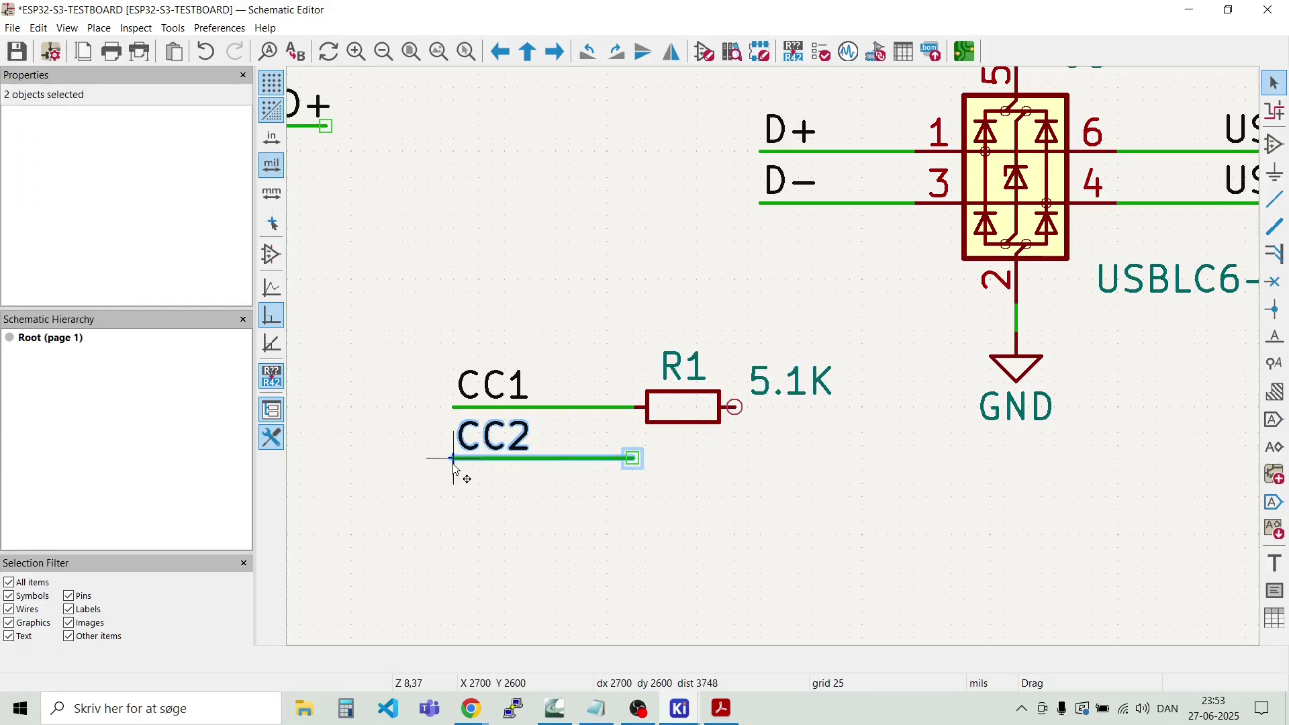
click(456, 508)
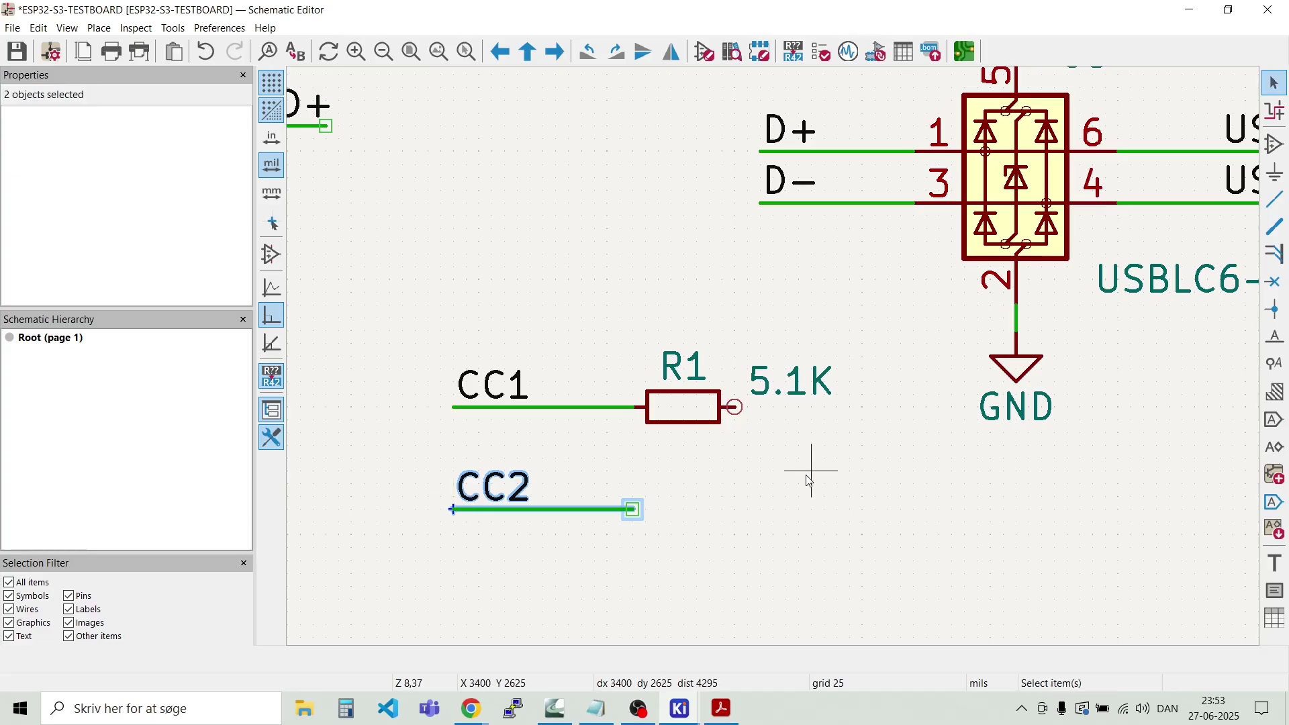
click(759, 511)
Step: Duplicate R1 and attach the copy to the free end of the copied CC2 wire
drag(759, 512, 665, 384)
key(ctrl+d)
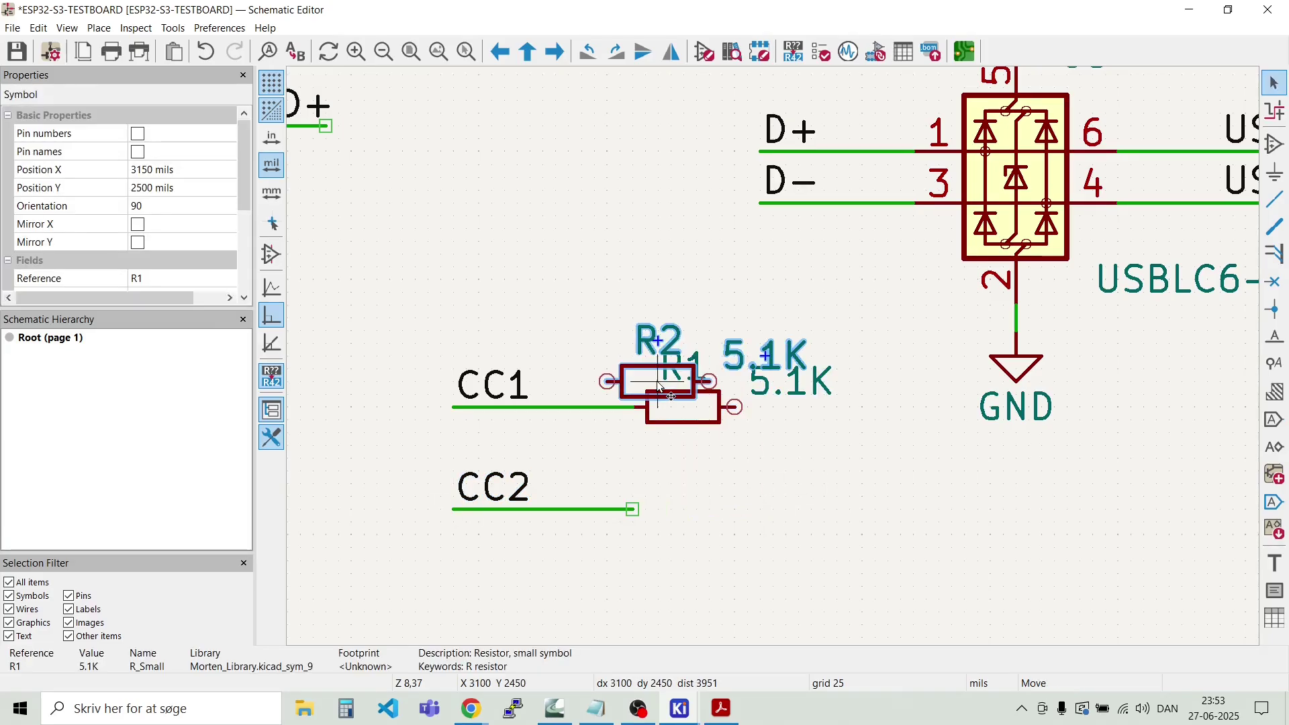
click(690, 505)
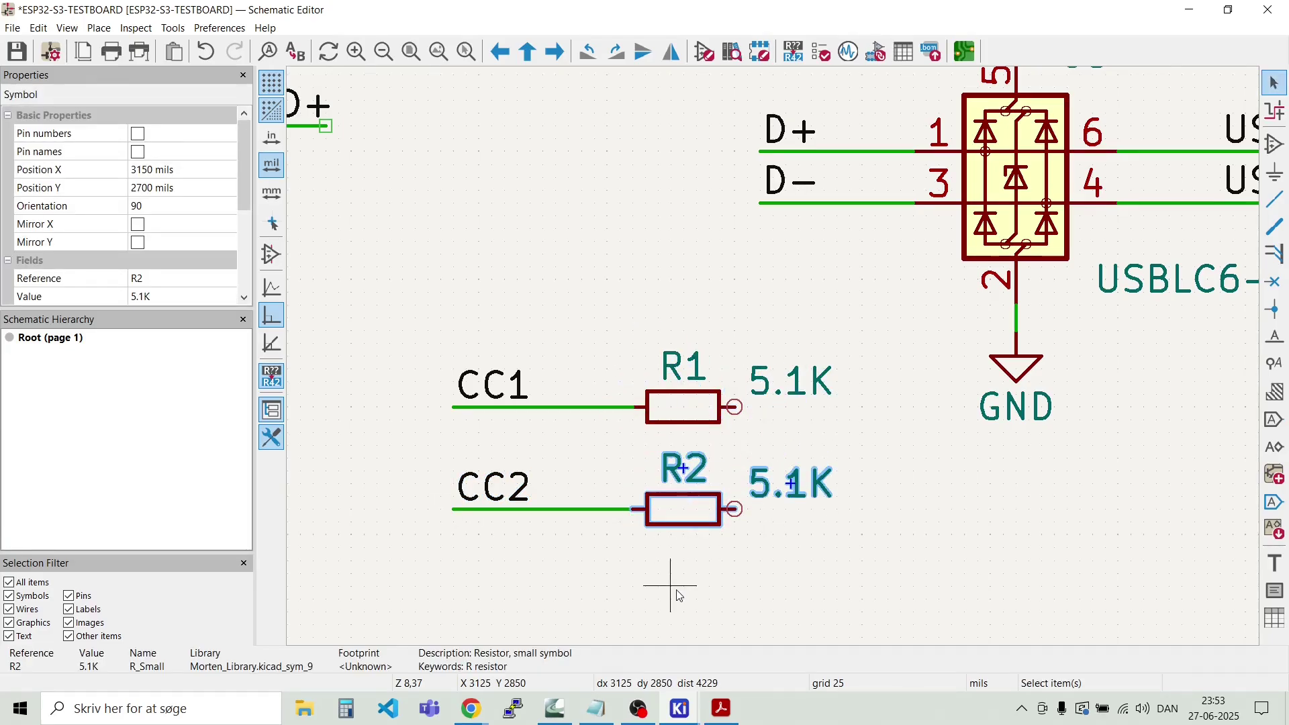
click(677, 590)
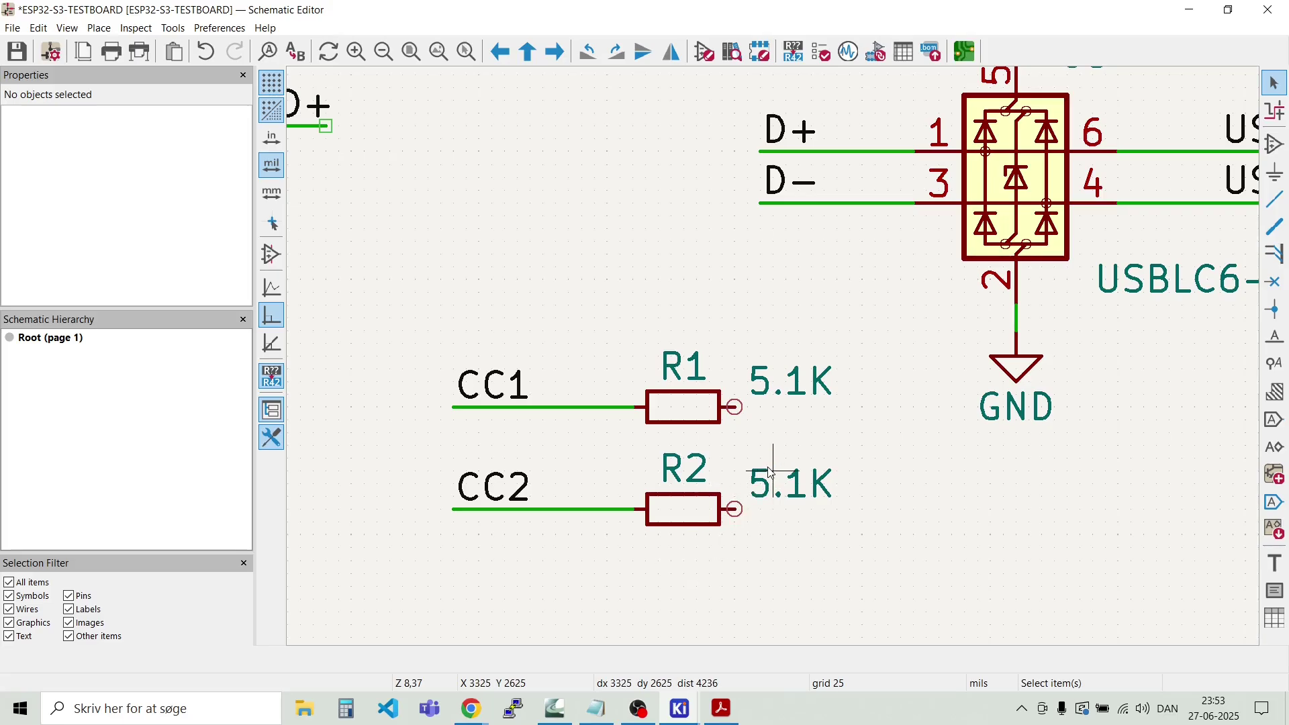
Step: Draw a wire from R1's free pin out and down past R2, and shift its vertical part 50 mils farther from the resistors
click(735, 406)
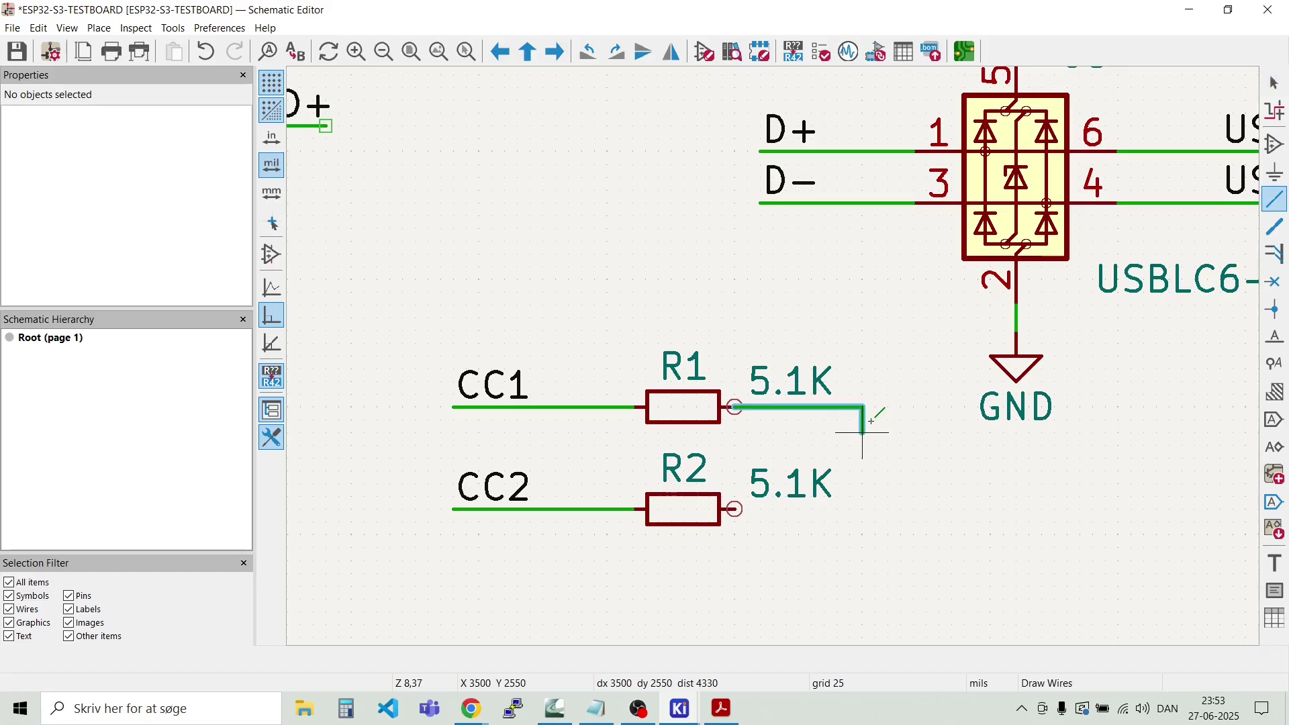
double_click(862, 561)
key(Escape)
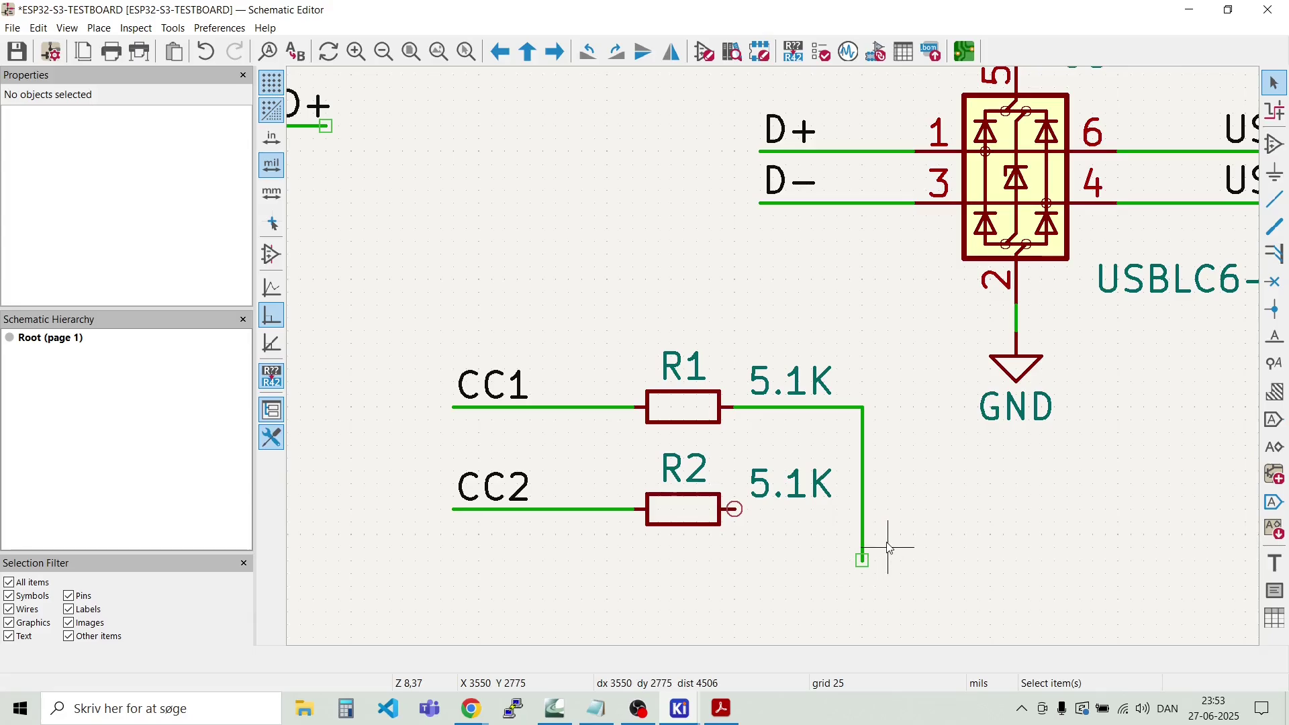
mouse_move(886, 534)
mouse_down()
mouse_move(849, 541)
mouse_move(887, 561)
mouse_up()
click(823, 571)
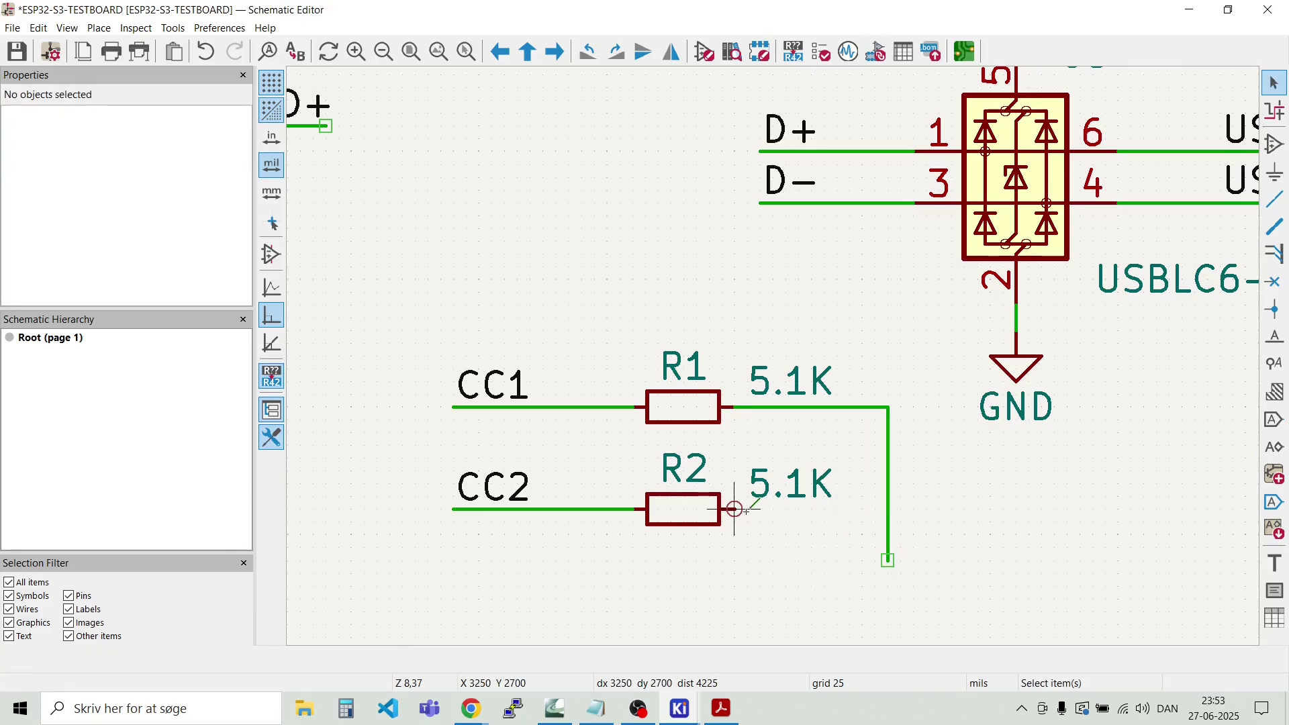
Step: Wire R2's free pin straight across to the vertical wire coming from R1
key(w)
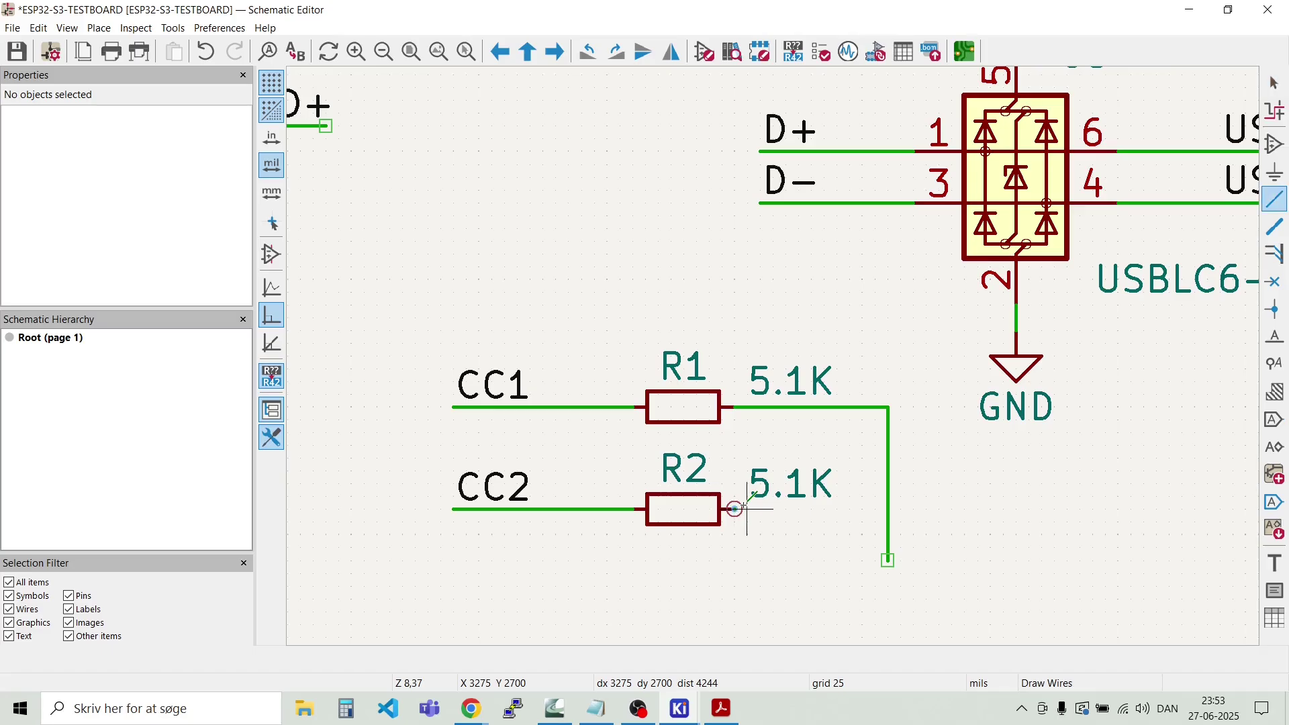
click(888, 509)
key(Escape)
Step: Duplicate the GND symbol below the USBLC6-2SC6 and attach the copy to the lower end of the R1/R2 wire
scroll(914, 509, down, 2)
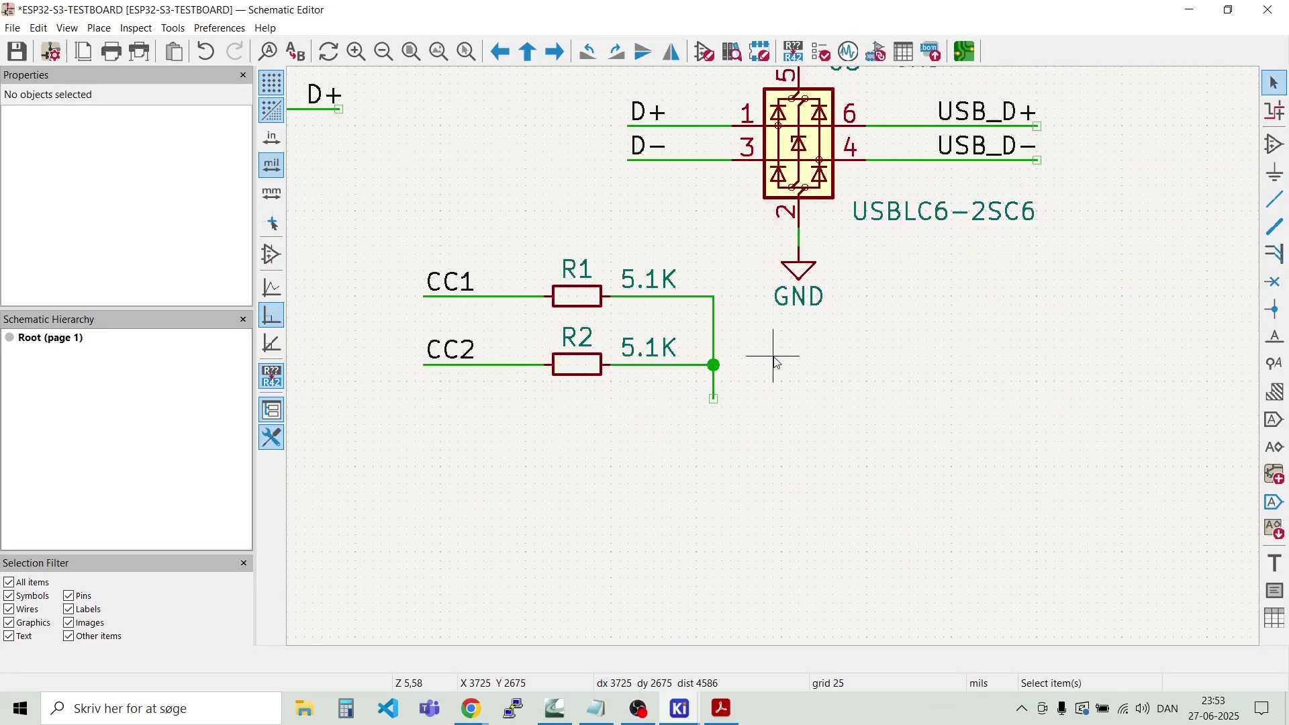
click(785, 260)
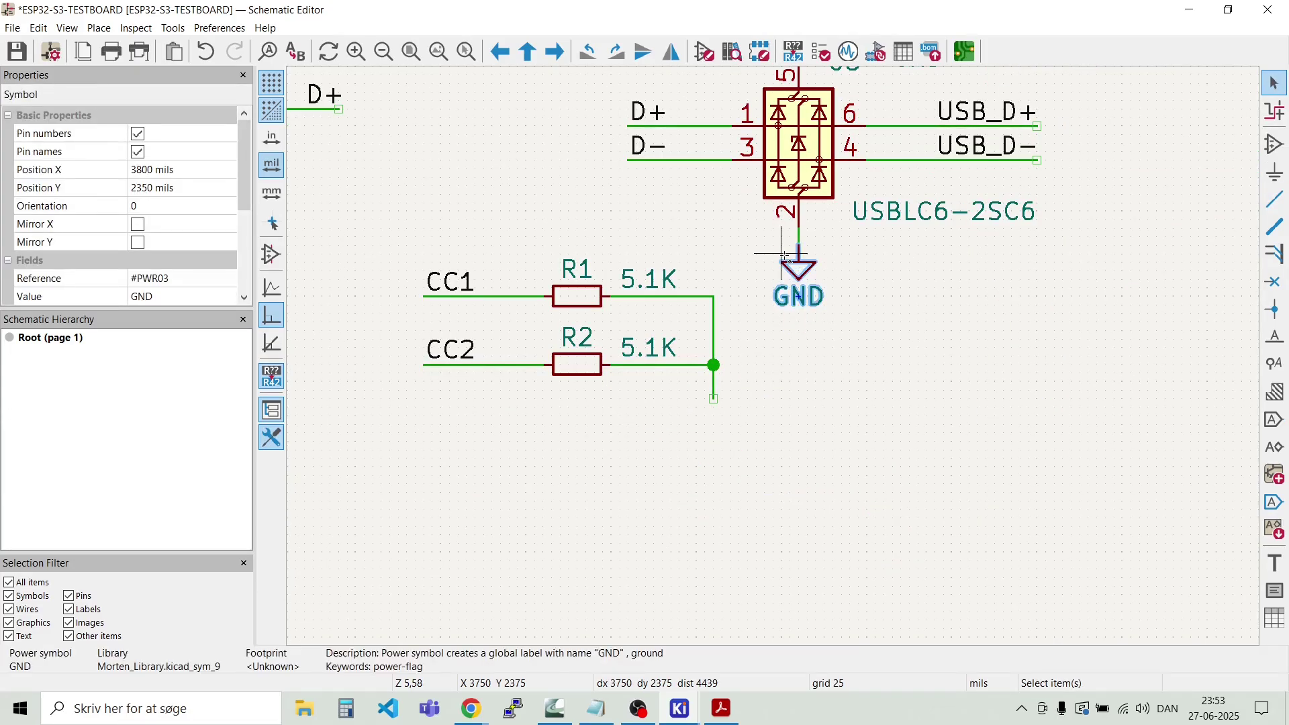
key(ctrl+d)
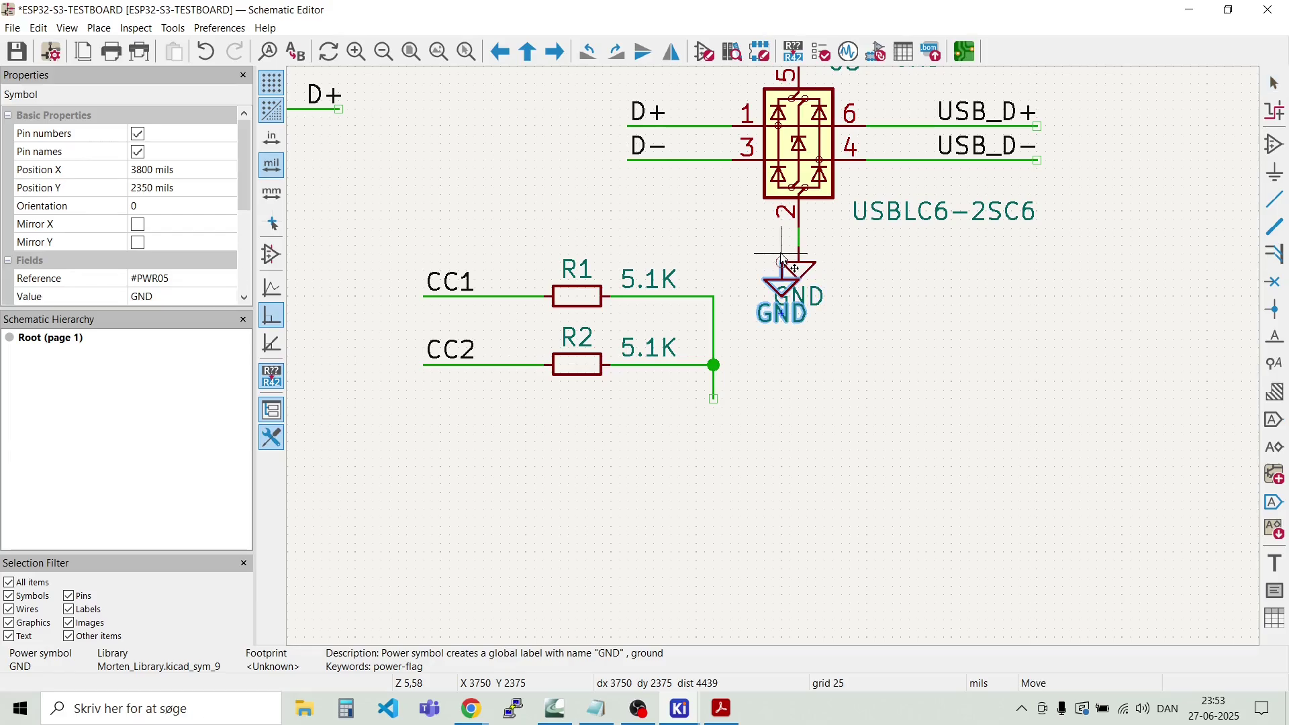
click(713, 402)
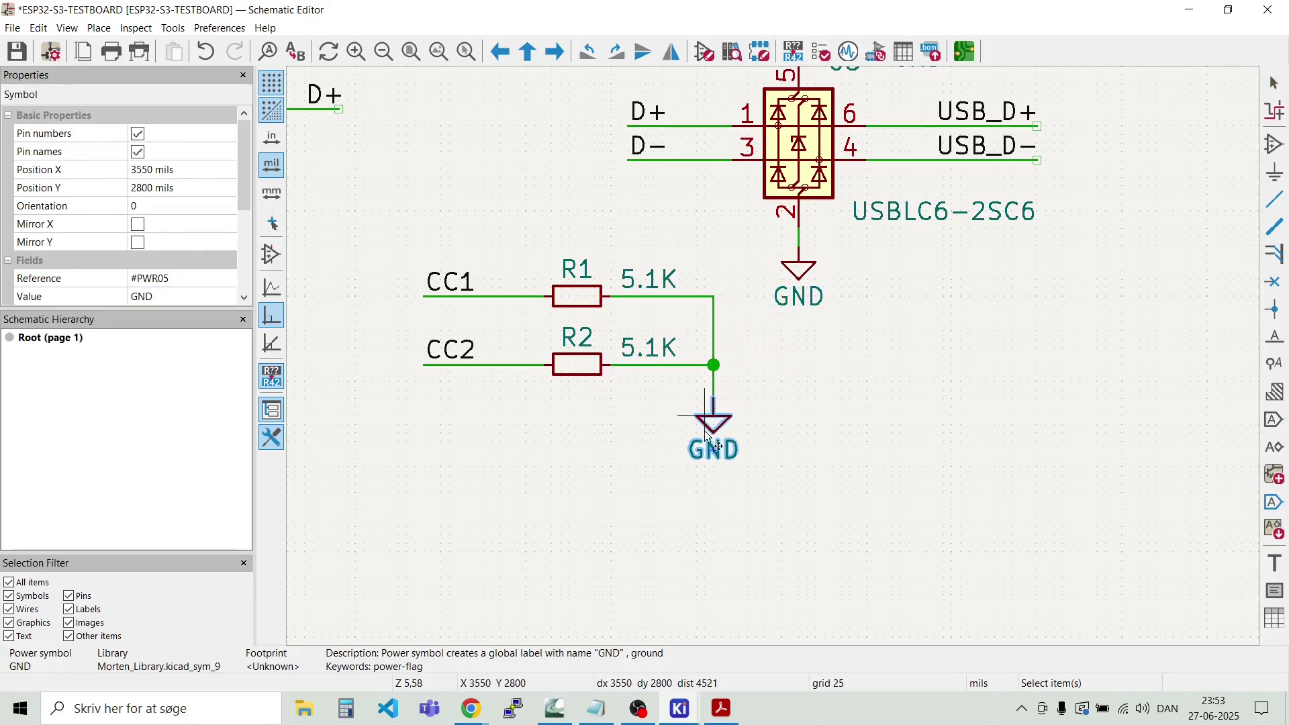
click(627, 435)
Step: Duplicate the GND symbol below U3 and place the copy beneath the USB-C receptacle's SHIELD pin S1, leaving a gap
scroll(626, 436, down, 3)
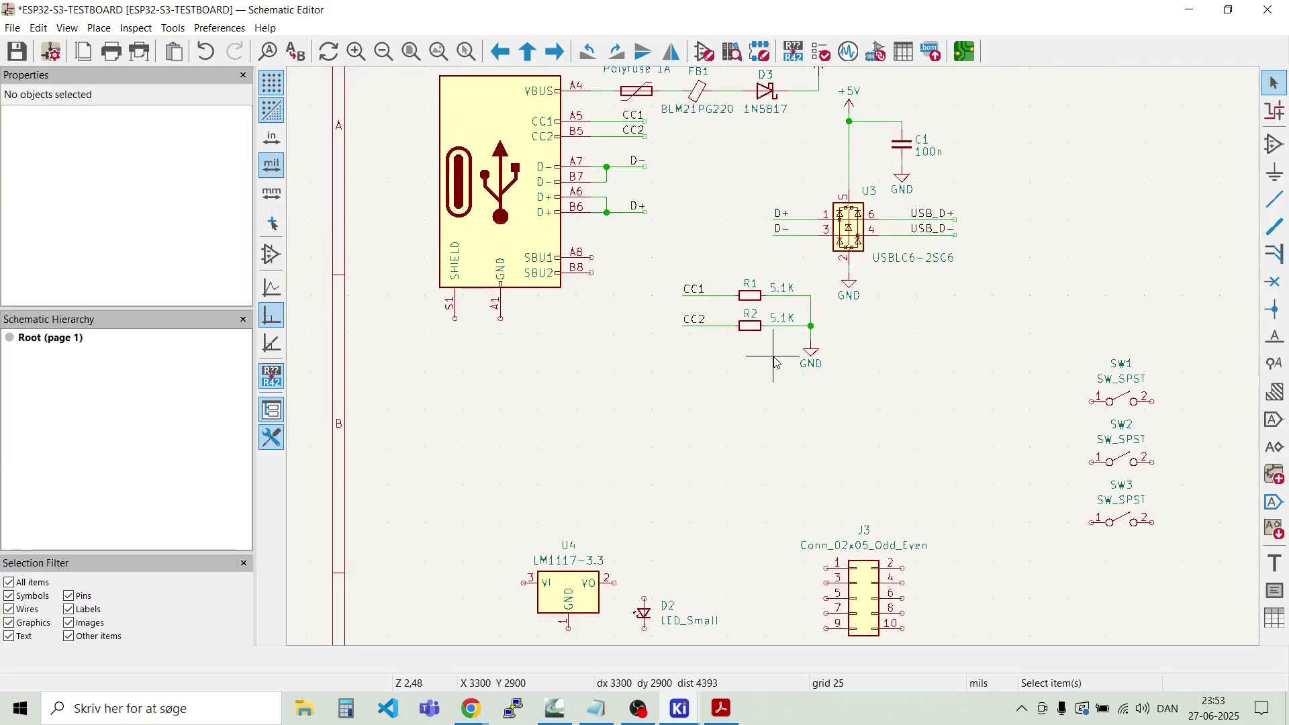
scroll(591, 258, up, 3)
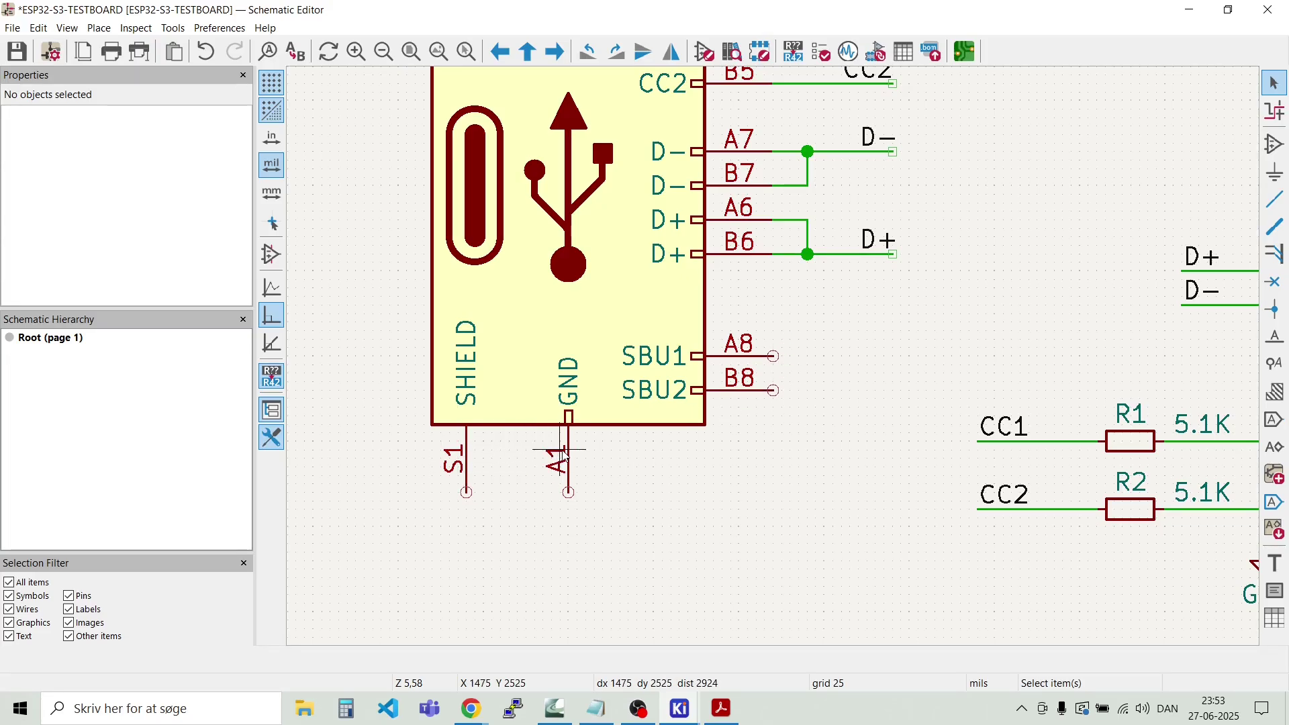
scroll(797, 363, down, 2)
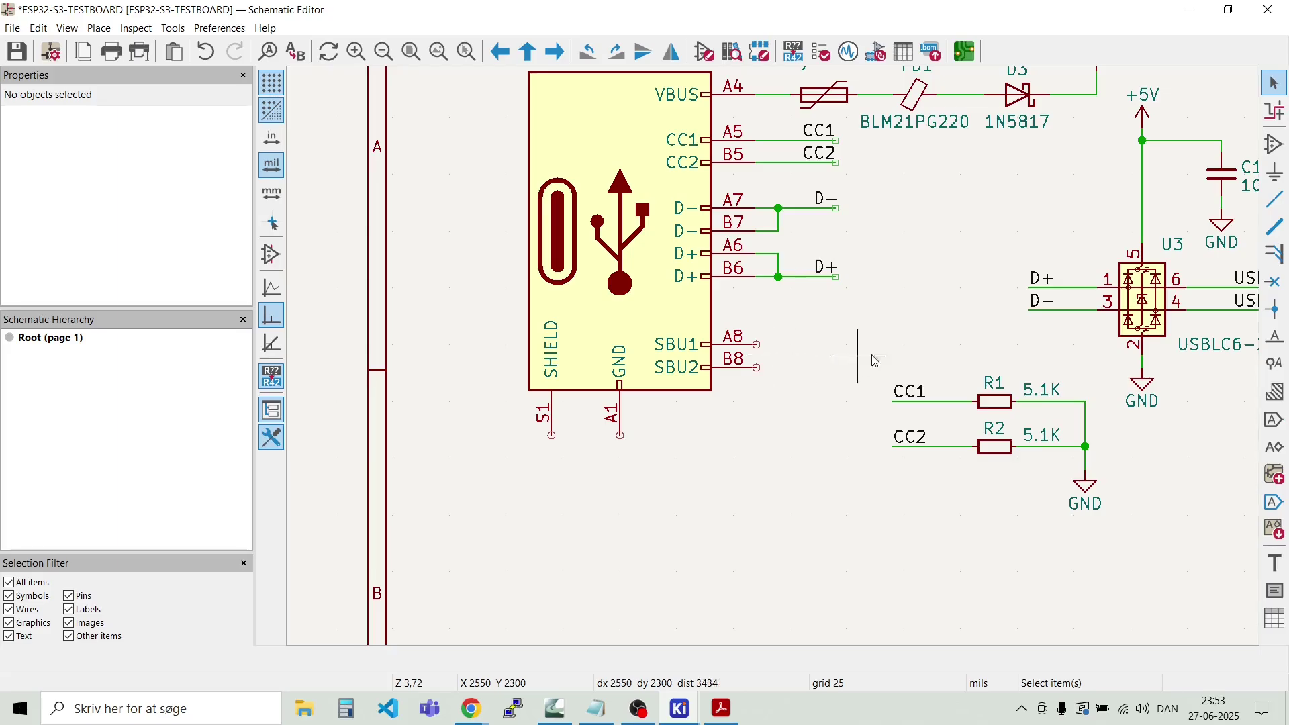
click(1128, 376)
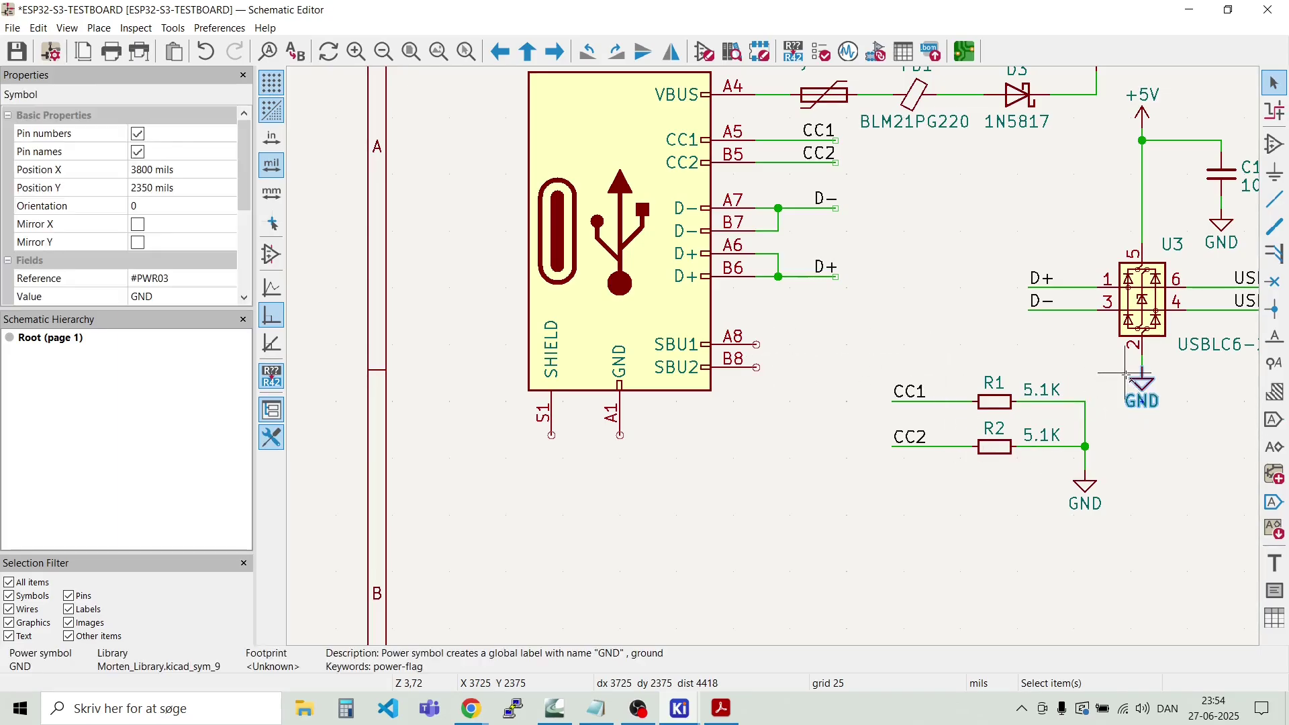
key(ctrl+d)
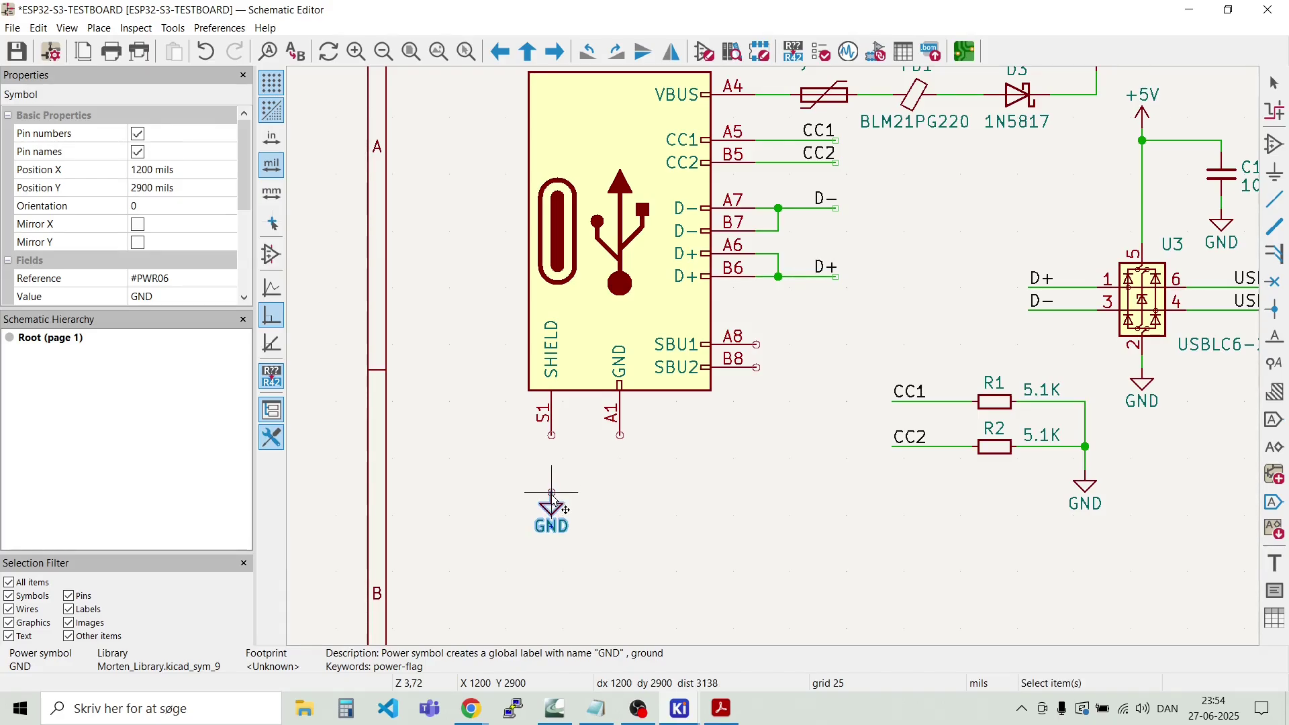
click(552, 495)
Step: Wire the USB-C receptacle's SHIELD pin S1 to the GND symbol below it and join GND pin A1 to that wire
key(w)
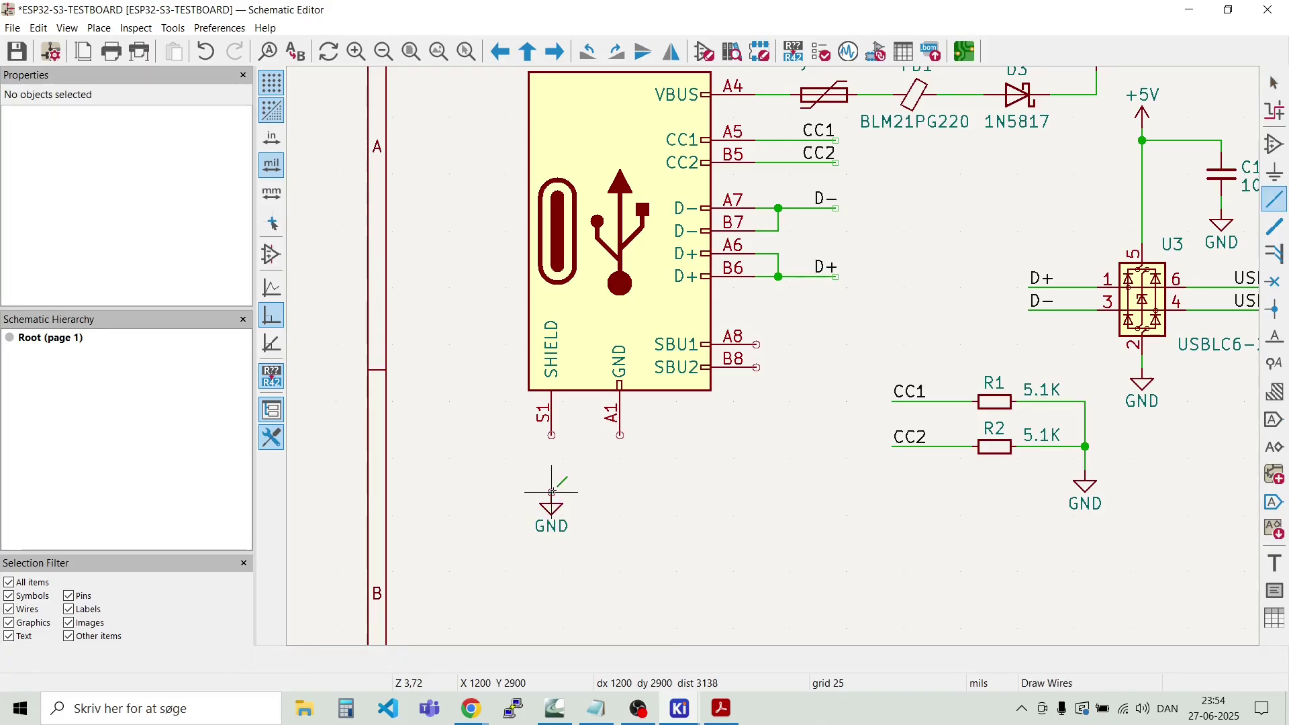
click(552, 435)
click(555, 469)
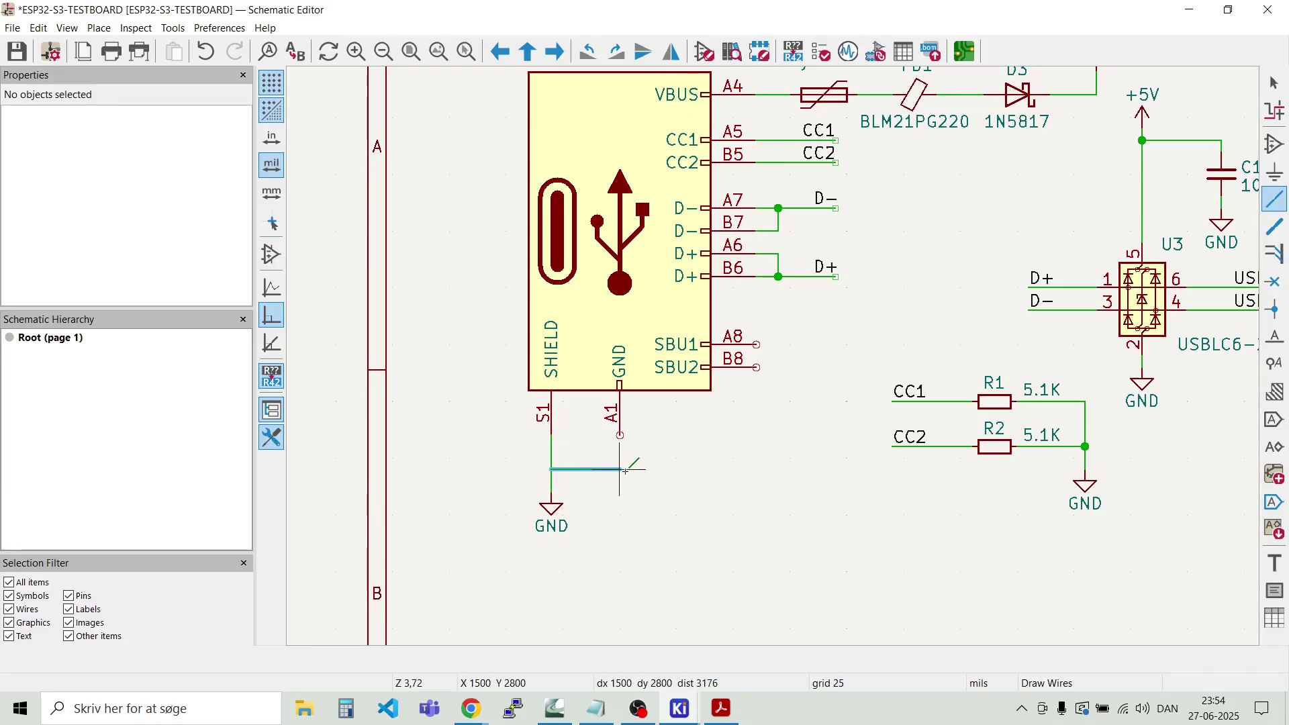
click(619, 435)
key(Escape)
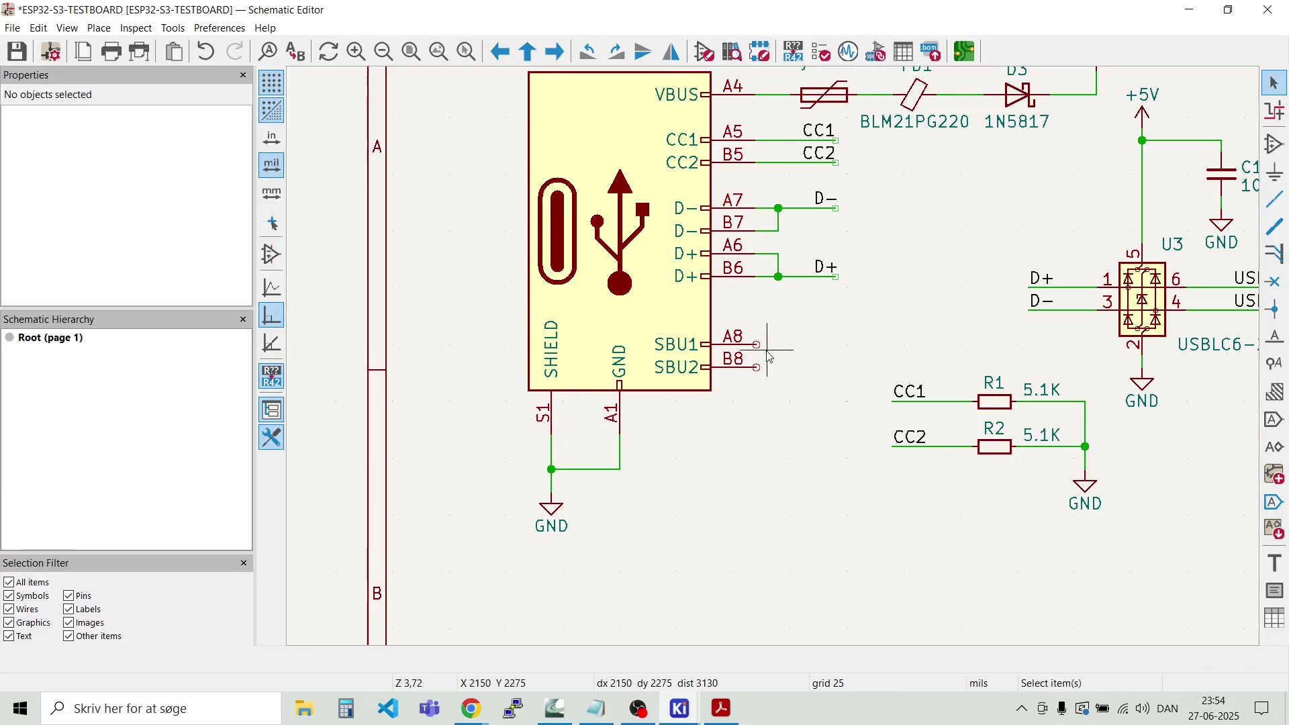
Step: Place no-connect flags on the USB-C receptacle's SBU1 and SBU2 pins
click(99, 30)
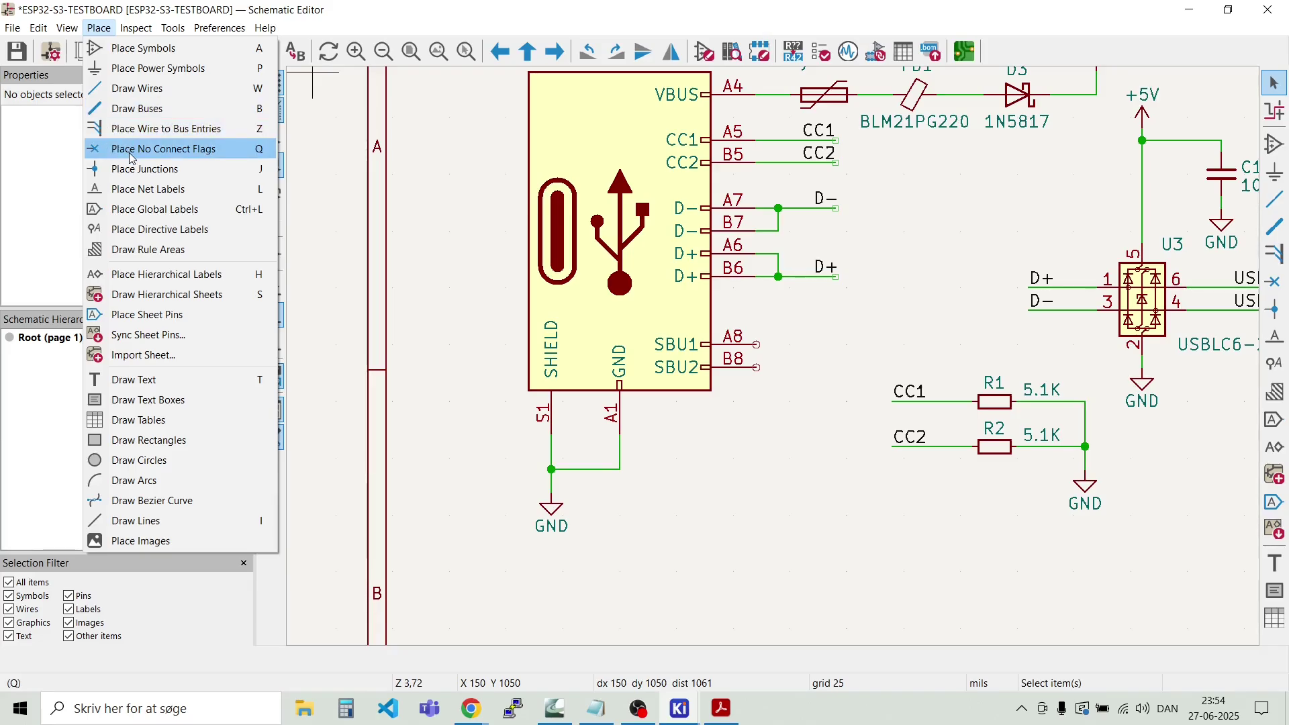
click(169, 149)
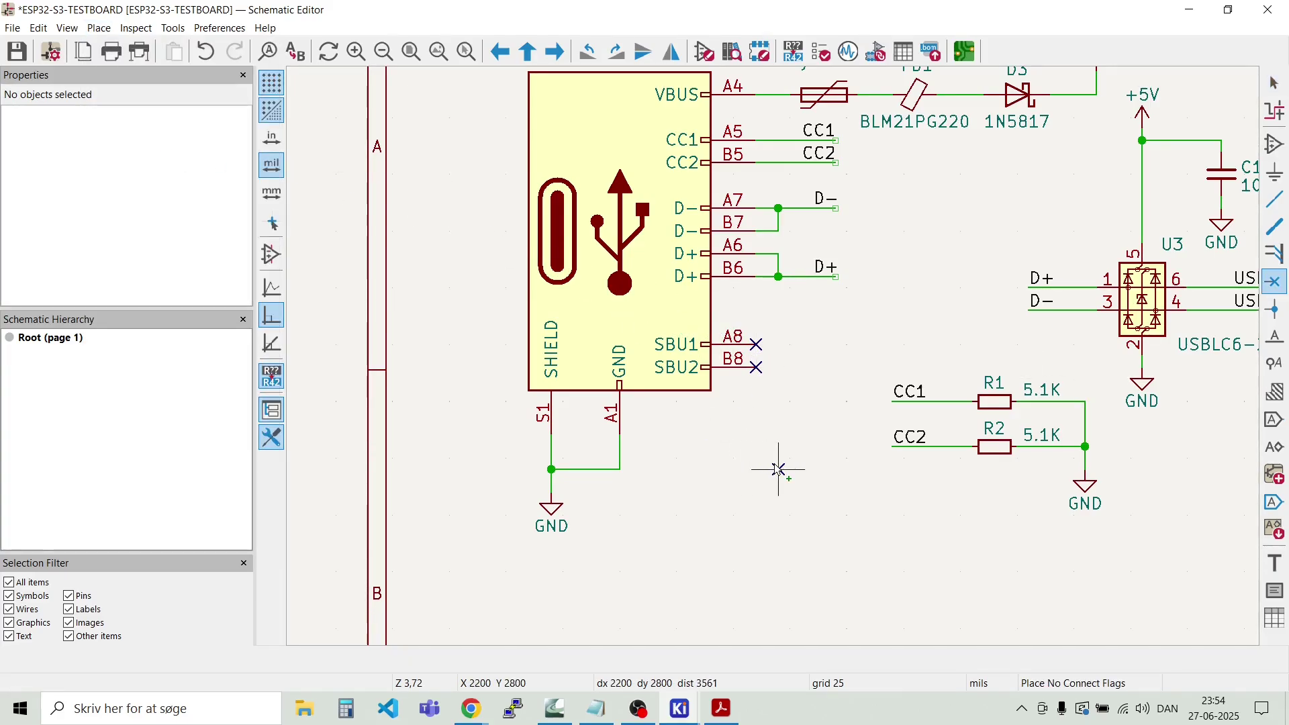
scroll(778, 470, down, 5)
key(Escape)
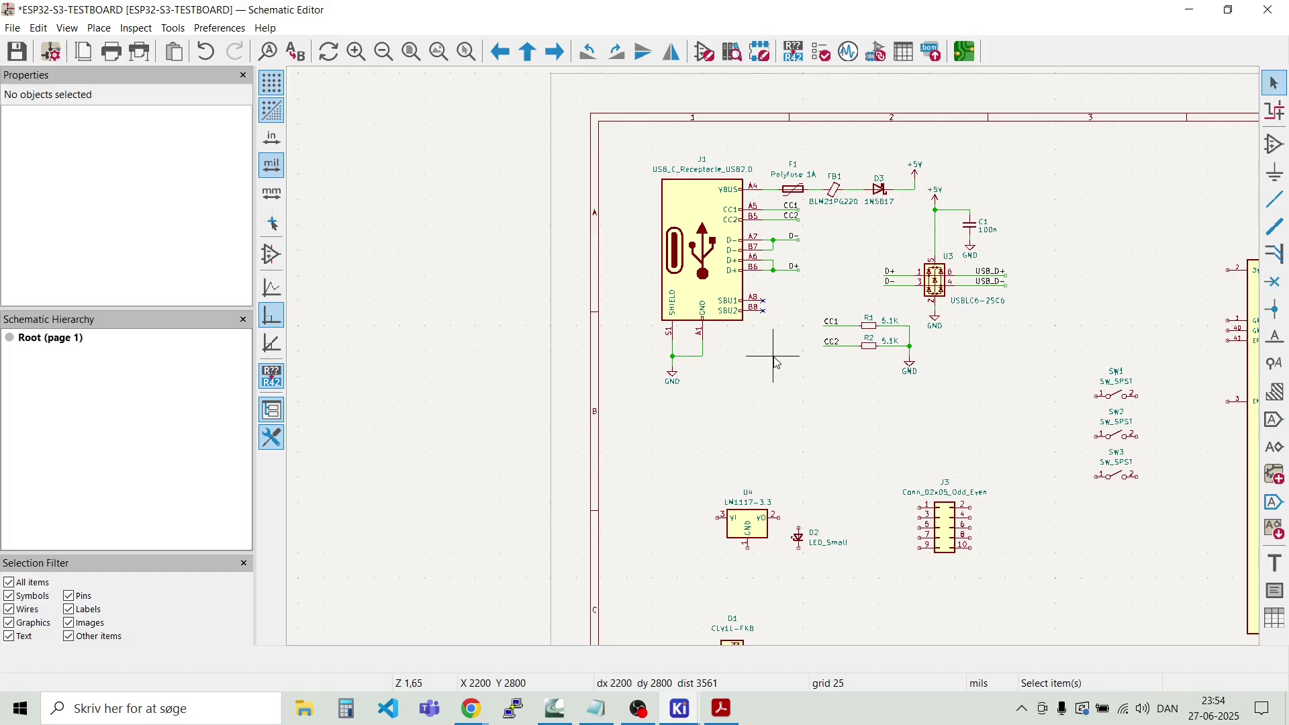
Step: Duplicate U3's USB_D+ and USB_D- labels with wires and place the copies beside the ESP32-S3's GPIO18 and GPIO19 pins
scroll(864, 311, up, 2)
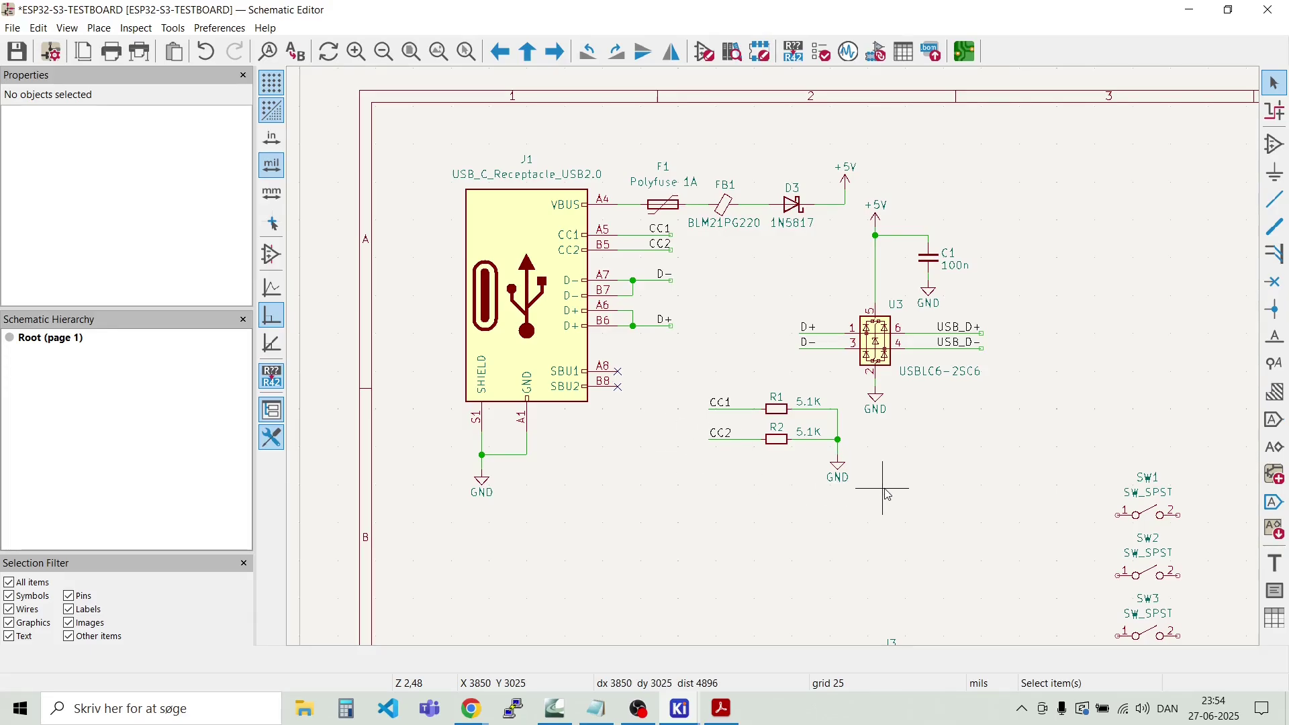
scroll(891, 499, down, 2)
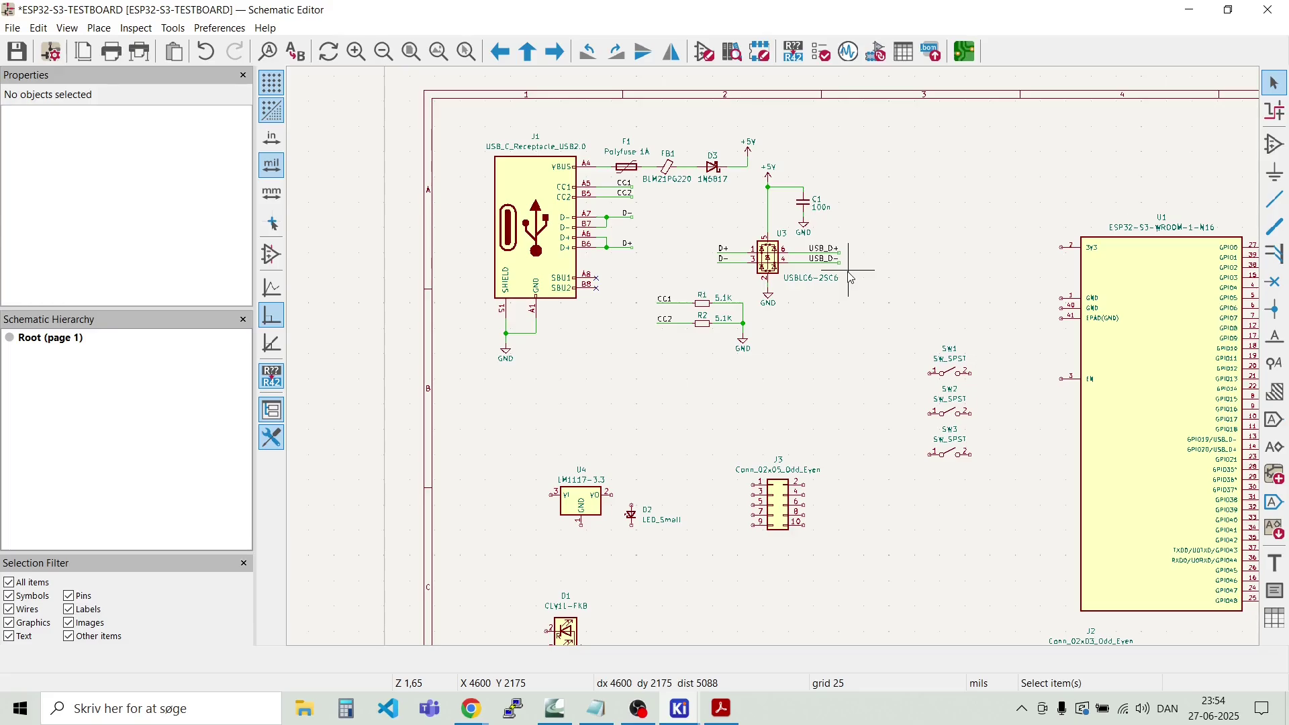
drag(848, 271, 812, 243)
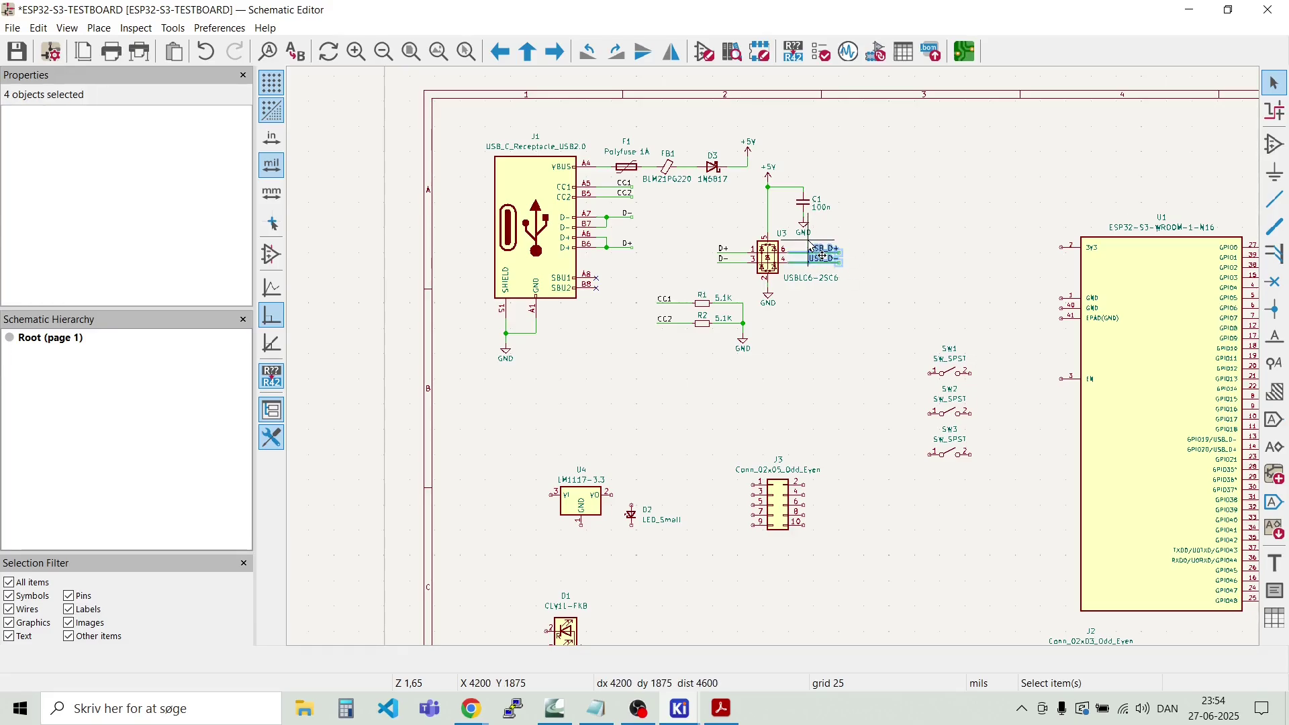
key(m)
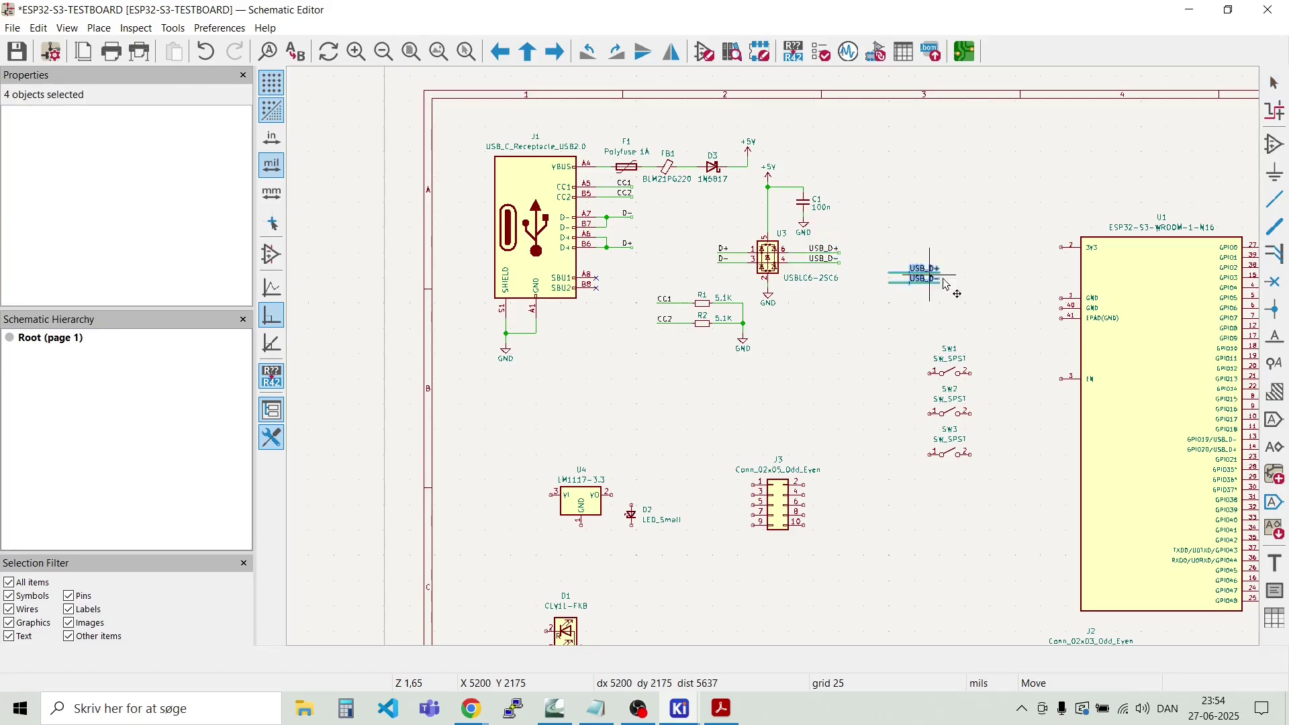
scroll(778, 363, down, 2)
scroll(1007, 446, up, 4)
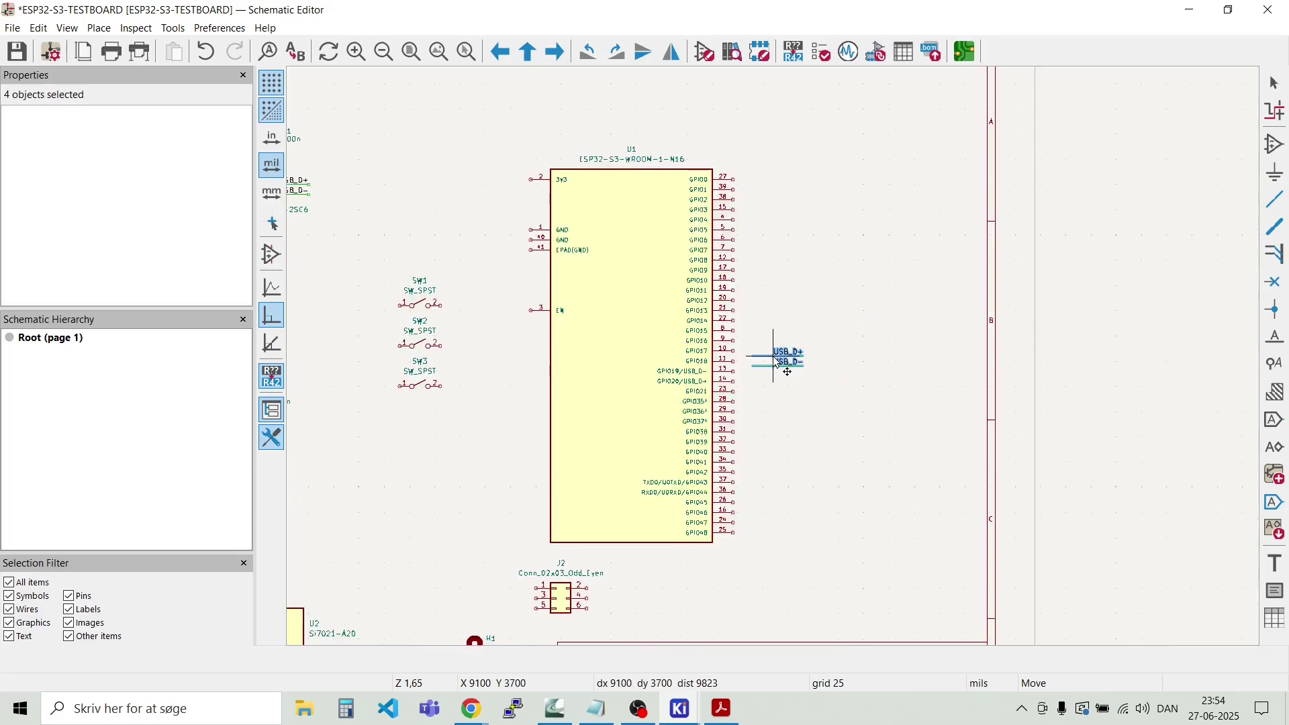
scroll(777, 362, up, 4)
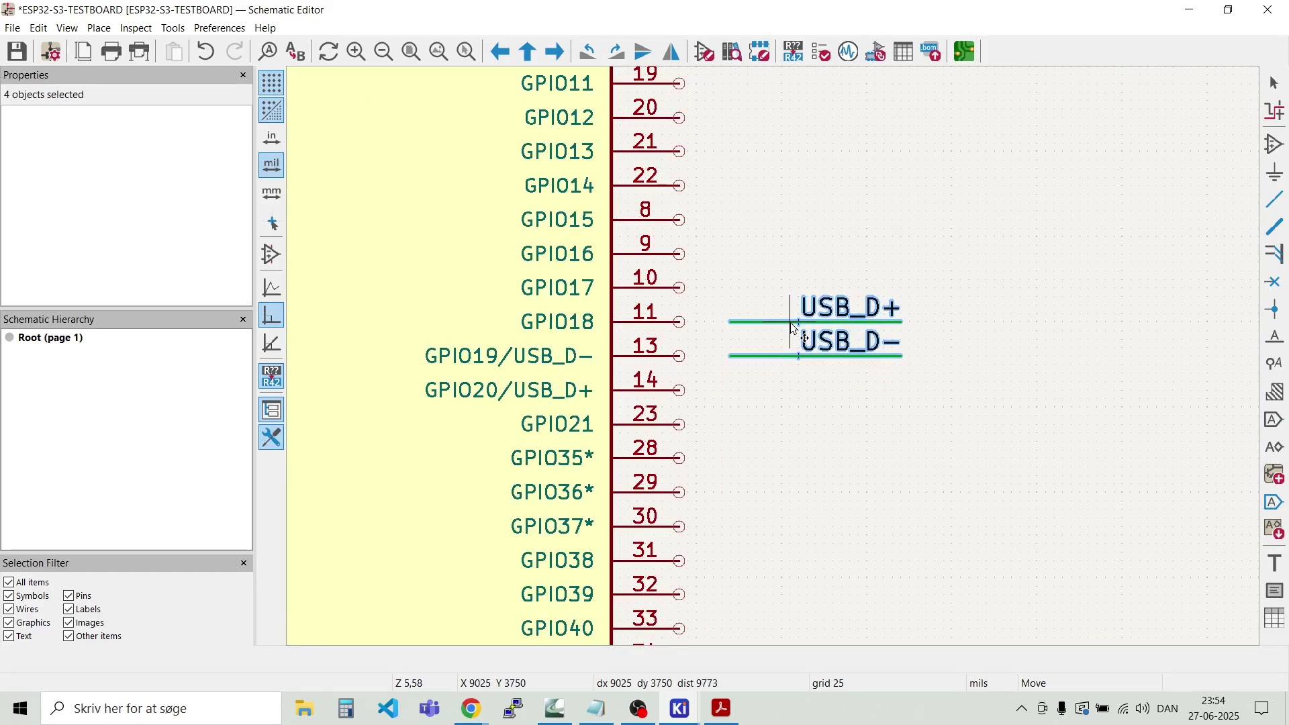
click(794, 329)
key(Escape)
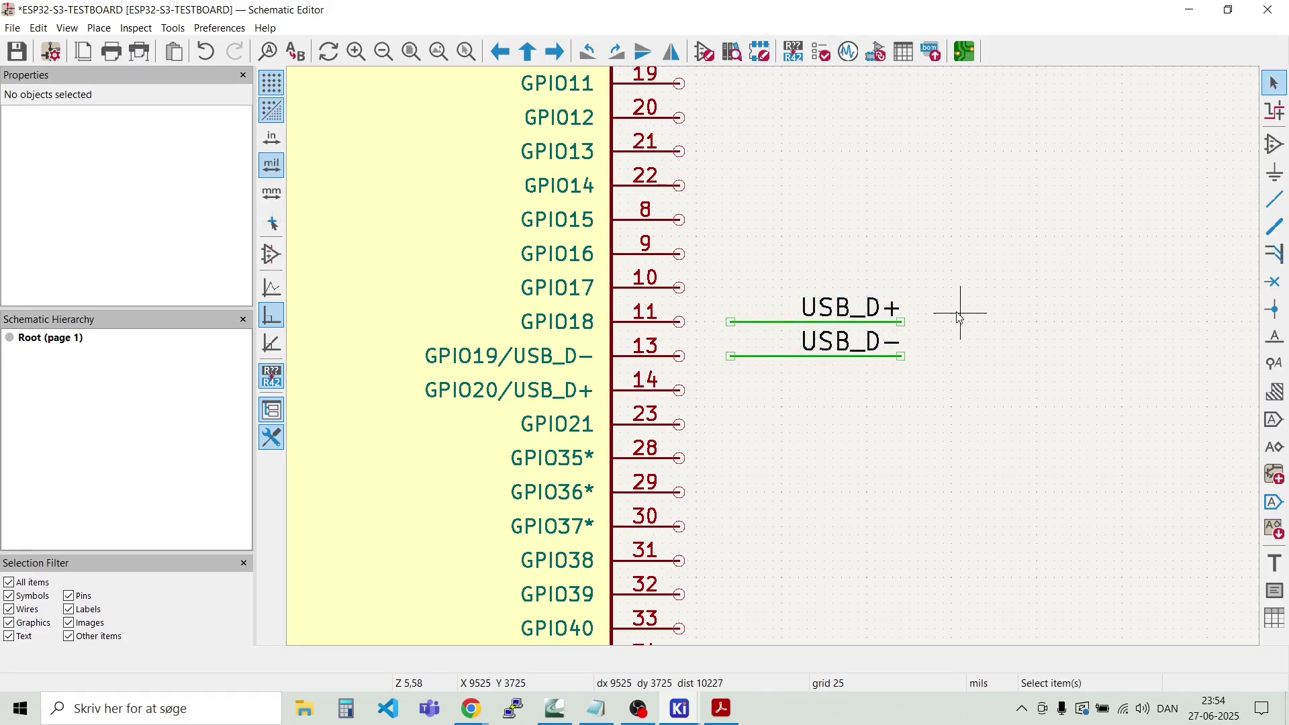
Step: Move the copied USB_D+ label and wire below USB_D-, level with the GPIO20/USB_D+ pin
drag(951, 322, 703, 272)
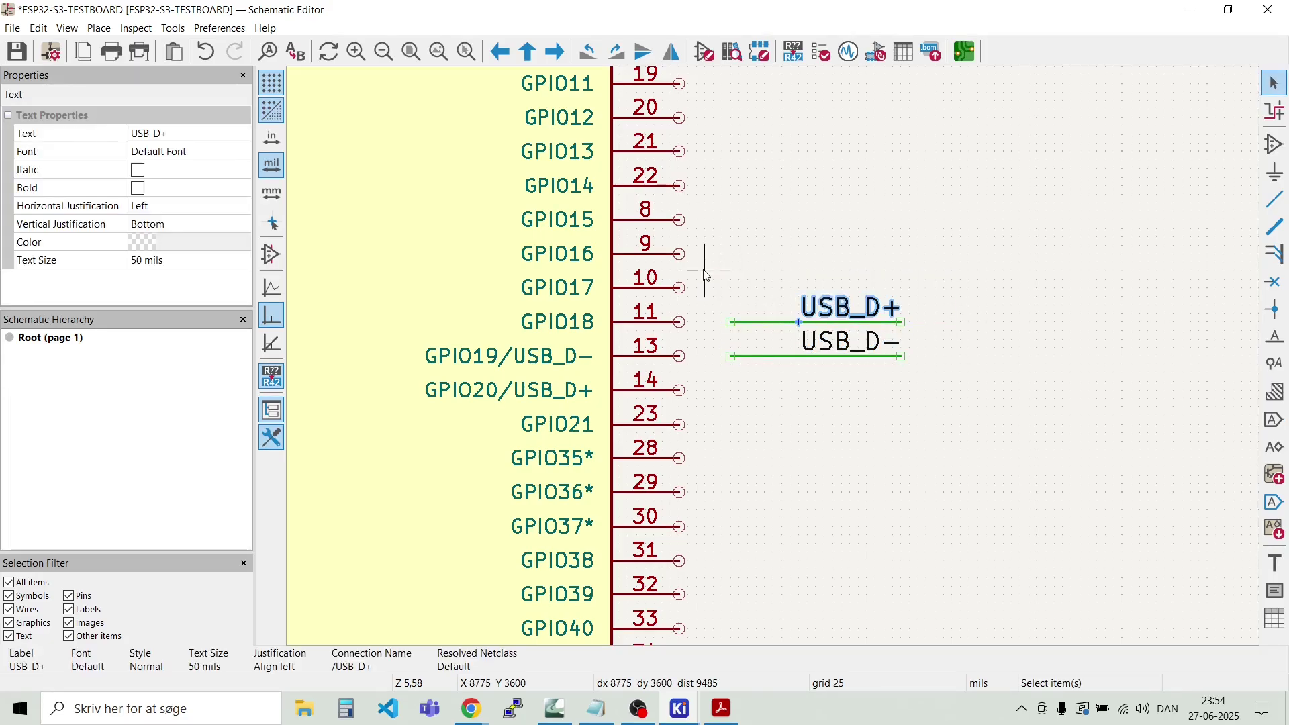
key(Escape)
drag(917, 322, 723, 394)
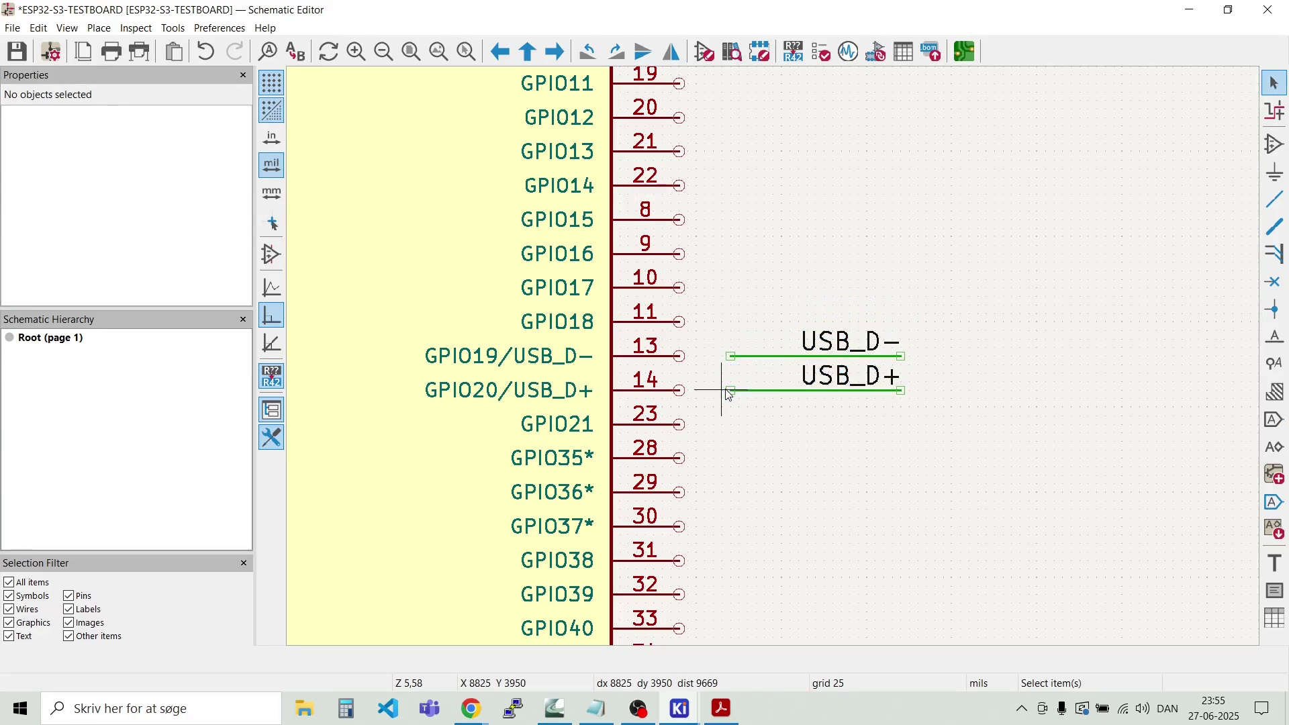
Step: Move the copied USB_D- and USB_D+ labels with their wires 50 mils farther from the ESP32-S3 pins
scroll(814, 437, down, 3)
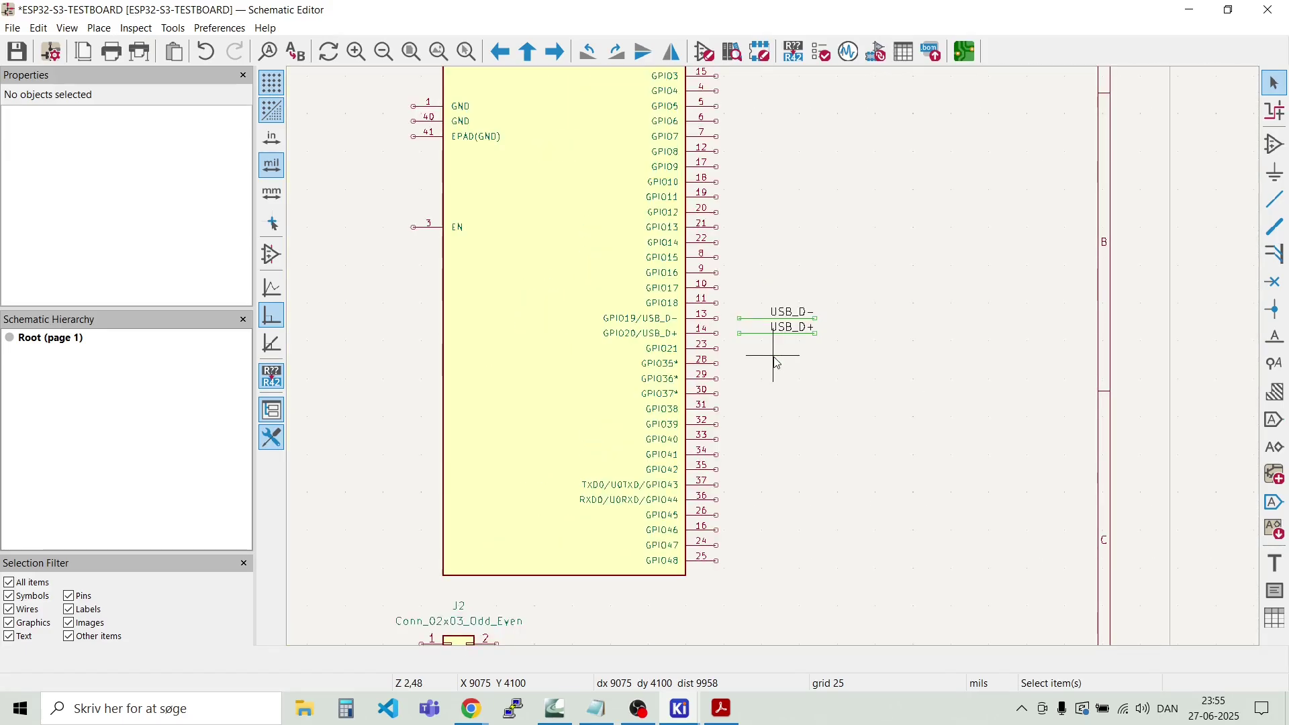
scroll(776, 362, up, 3)
drag(865, 363, 696, 245)
drag(739, 285, 787, 284)
drag(900, 353, 664, 226)
click(784, 268)
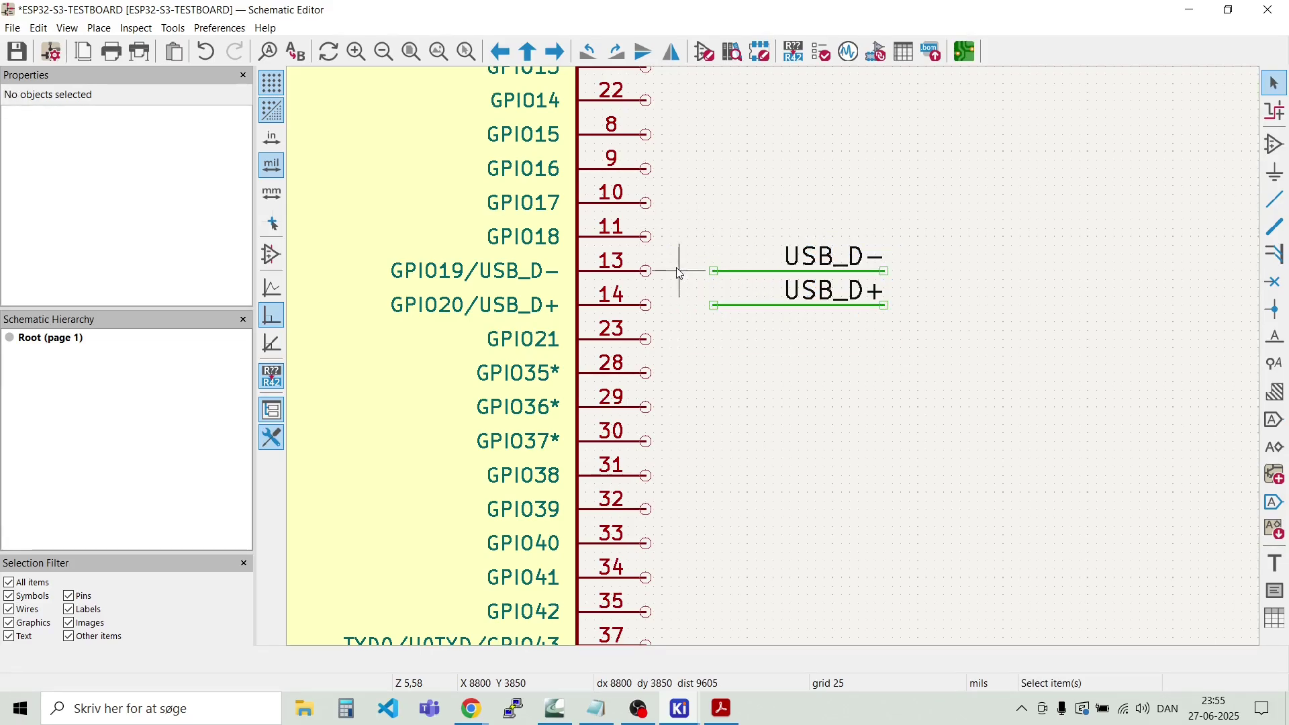
Step: Wire GPIO19/USB_D- to the USB_D- wire and GPIO20/USB_D+ to the USB_D+ wire
key(w)
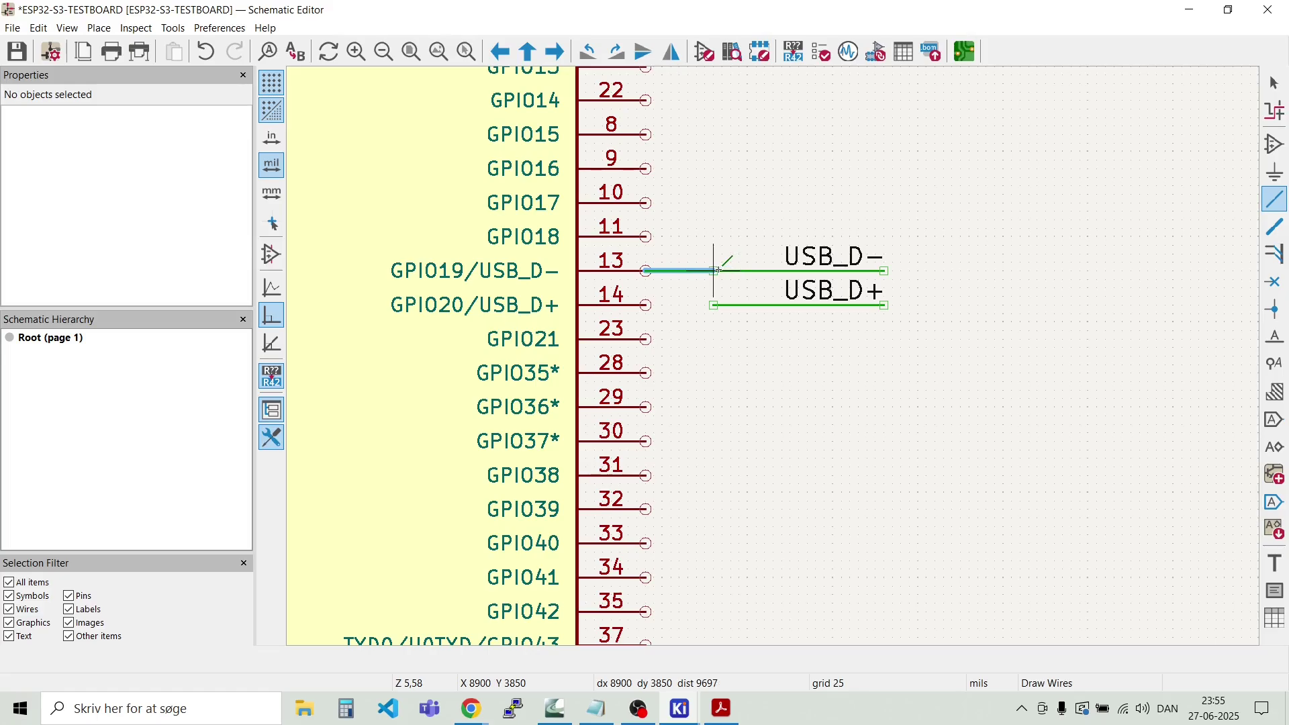
click(714, 306)
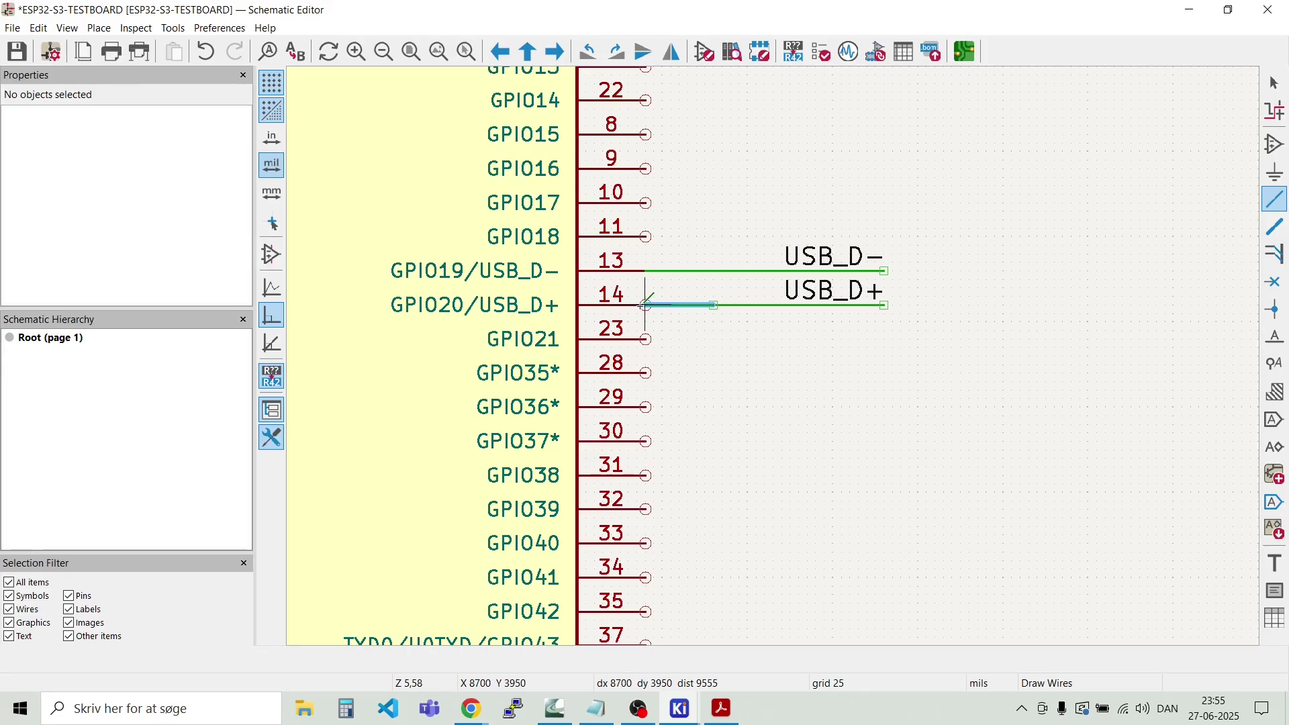
click(644, 306)
key(Escape)
scroll(742, 368, down, 3)
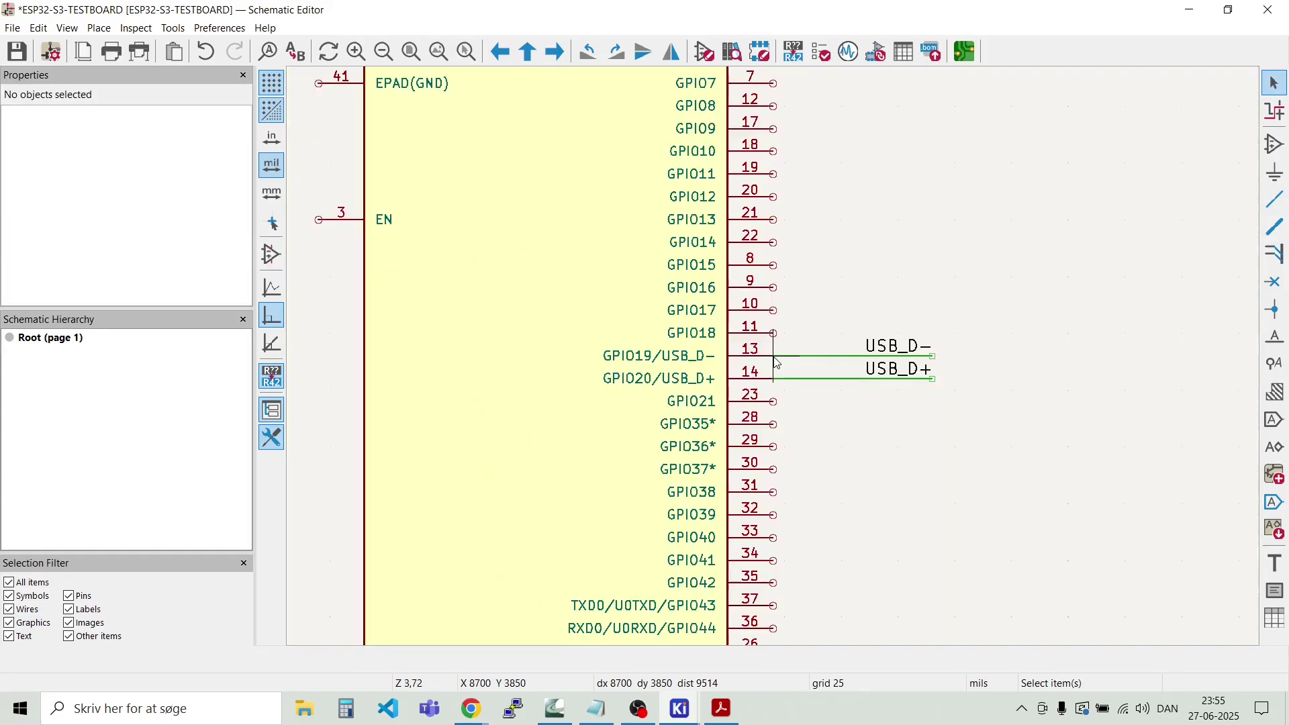
scroll(777, 363, down, 2)
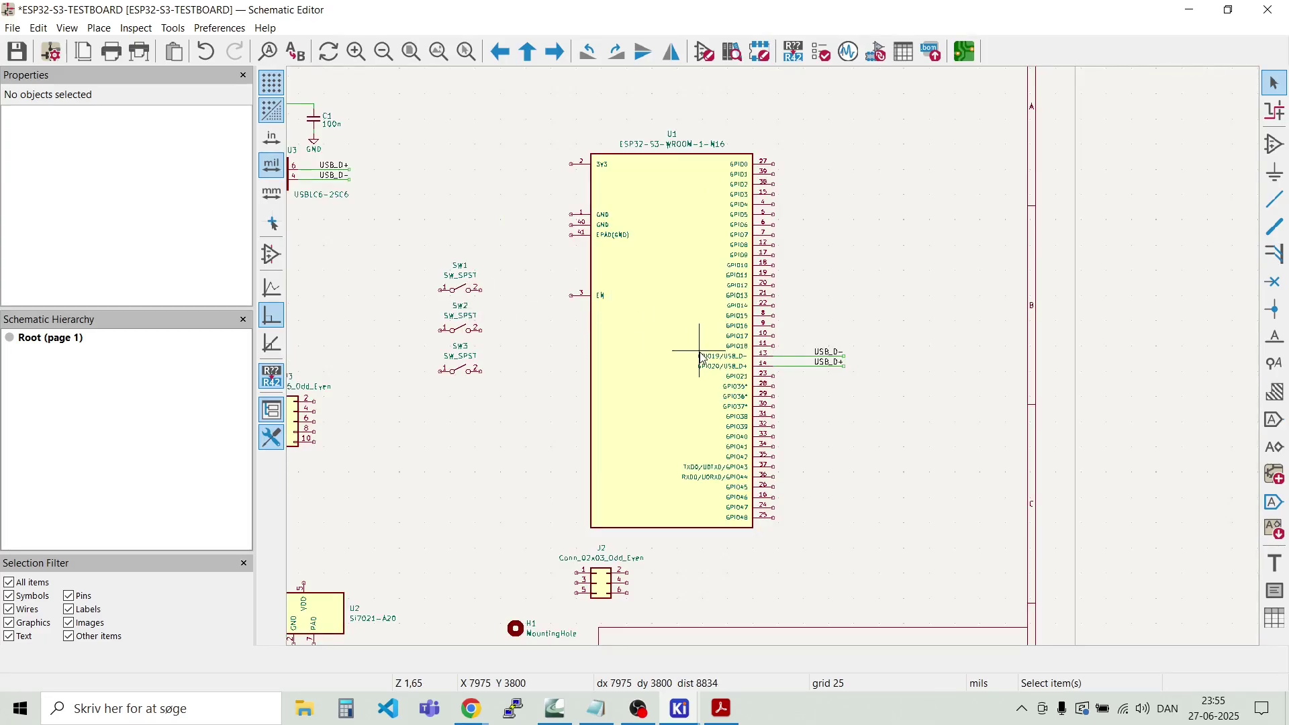
scroll(823, 374, down, 1)
scroll(776, 363, down, 1)
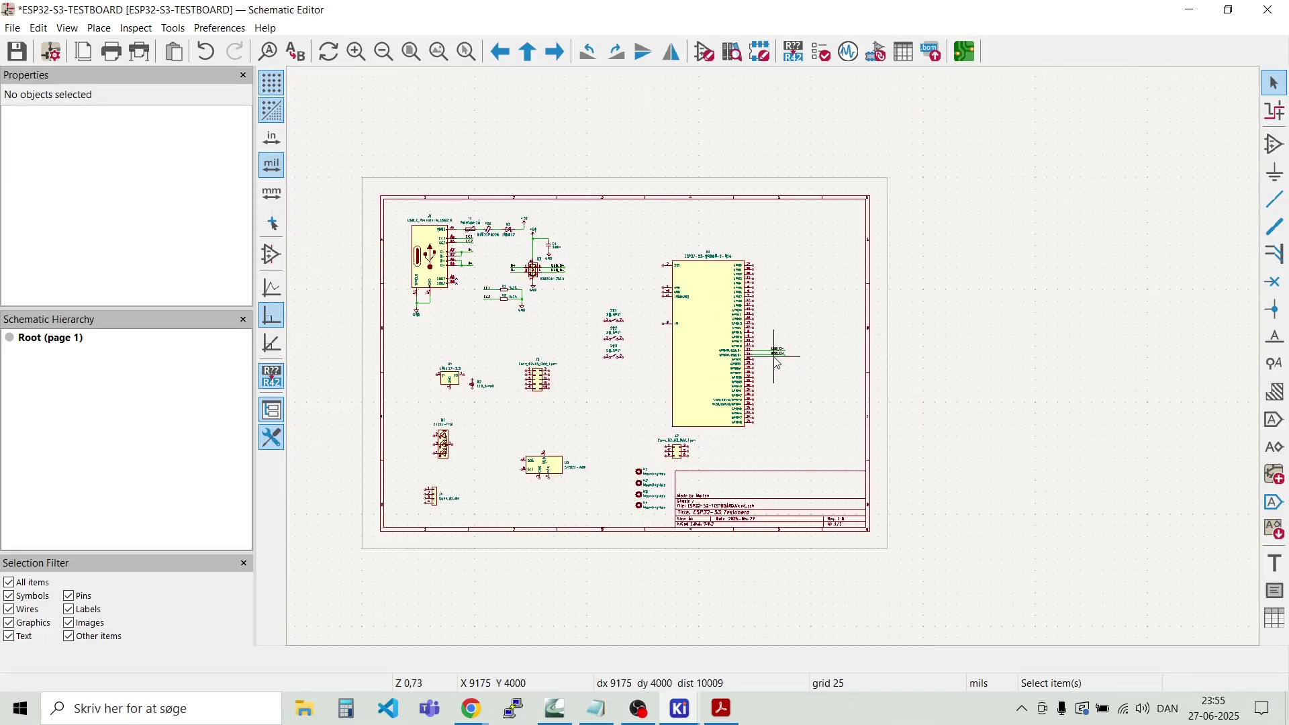
Step: Duplicate the +5V power symbol and wire at D3's output and place the copy beside the VI pin of U4 (LM1117-3.3)
scroll(447, 376, up, 1)
scroll(777, 363, up, 2)
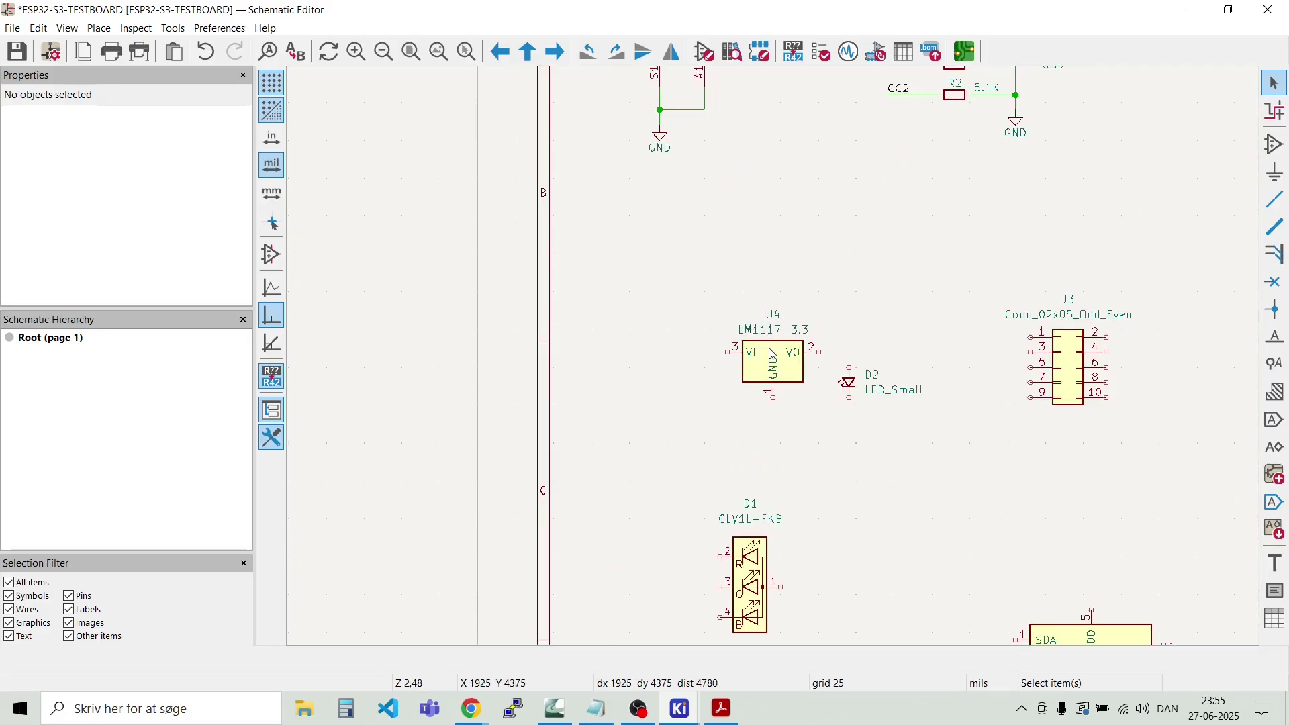
scroll(886, 223, down, 1)
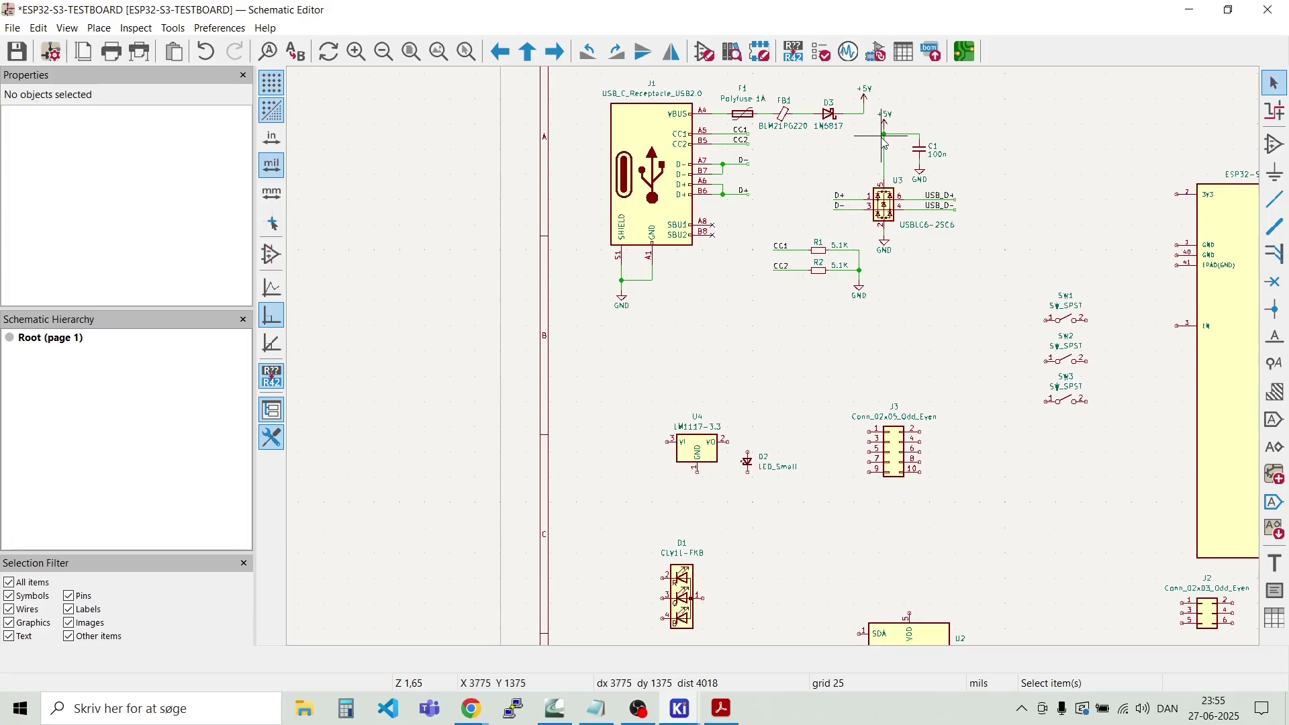
scroll(898, 127, up, 3)
drag(872, 104, 857, 77)
drag(649, 211, 648, 208)
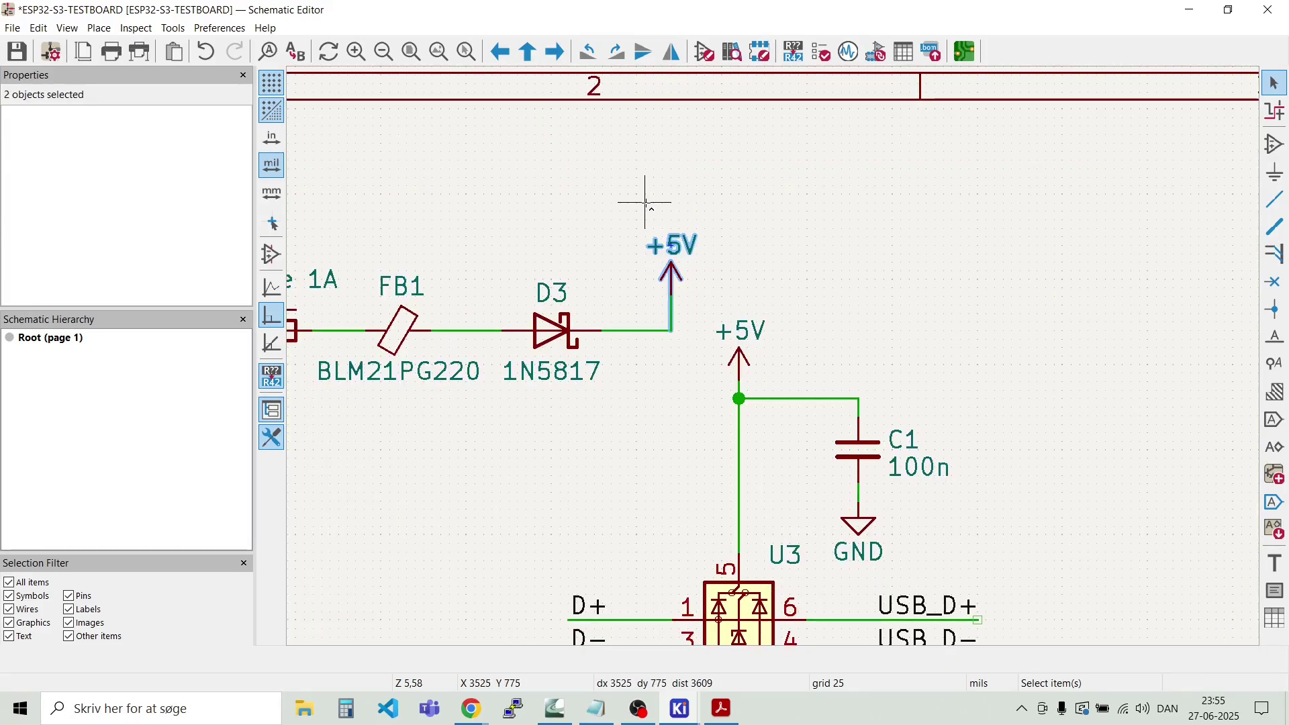
key(ctrl+d)
scroll(772, 352, down, 5)
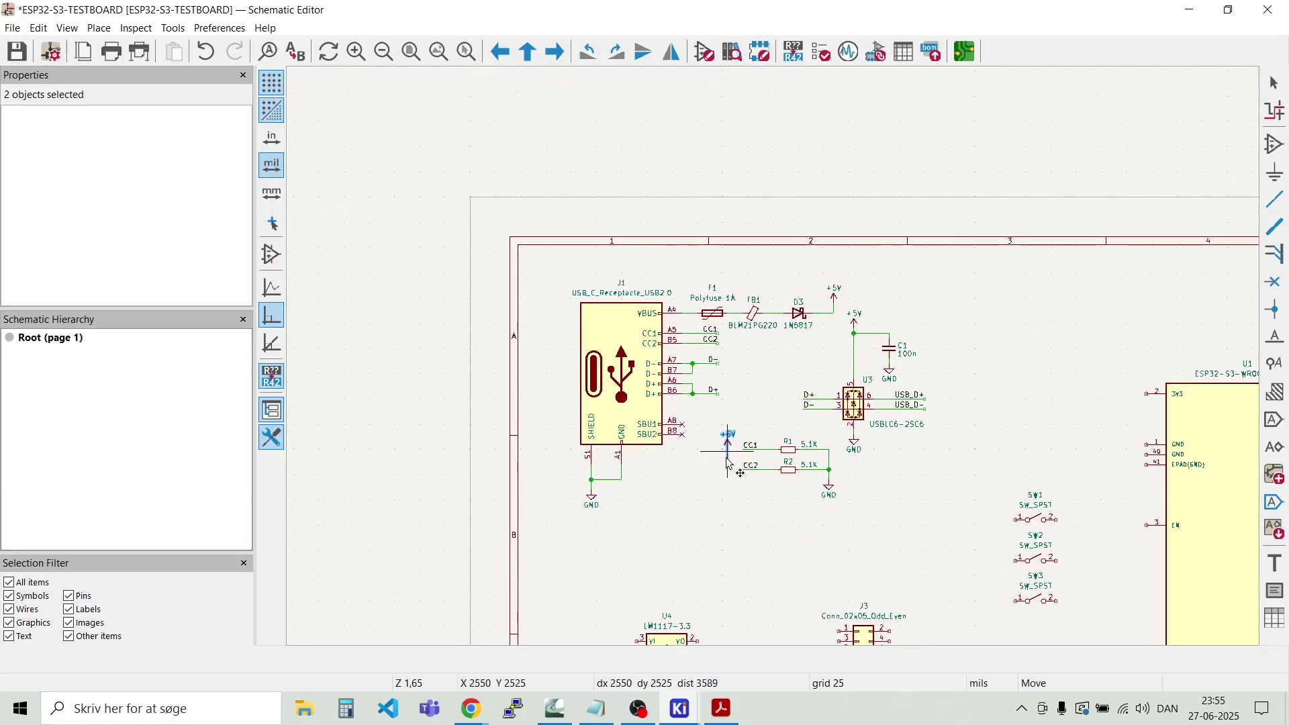
scroll(730, 463, down, 2)
scroll(682, 460, up, 5)
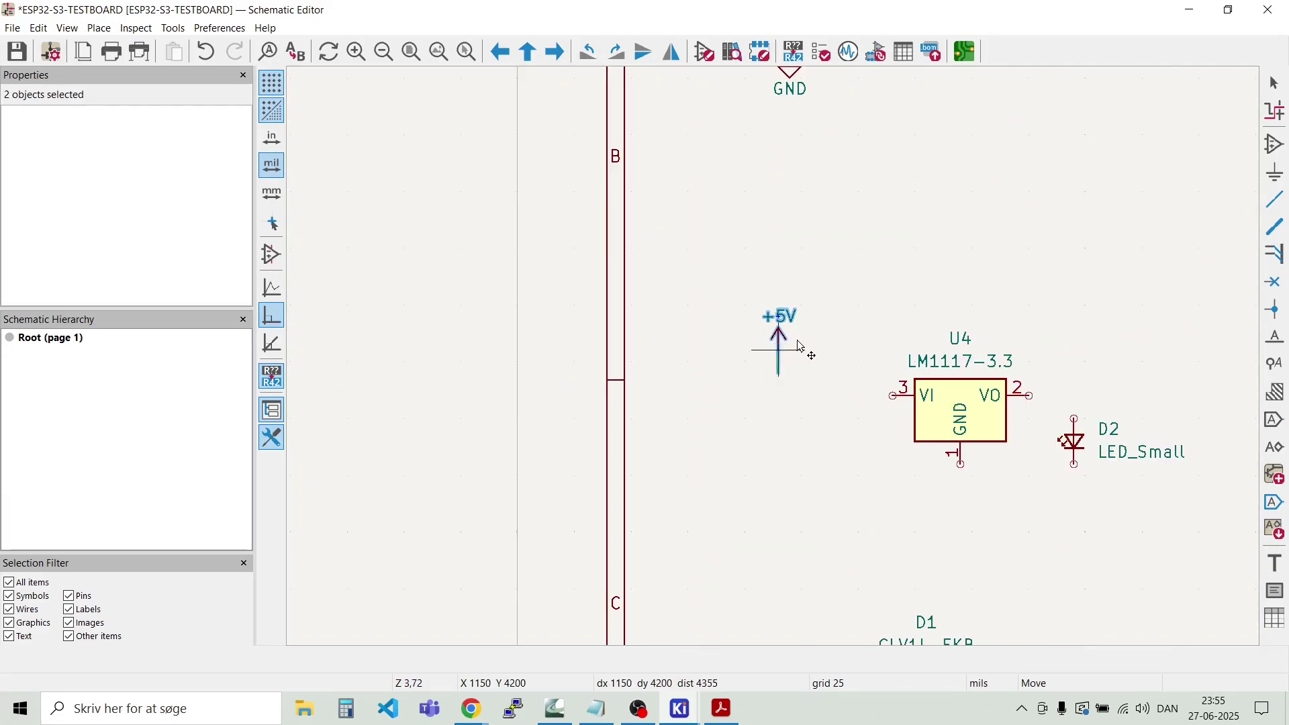
click(795, 369)
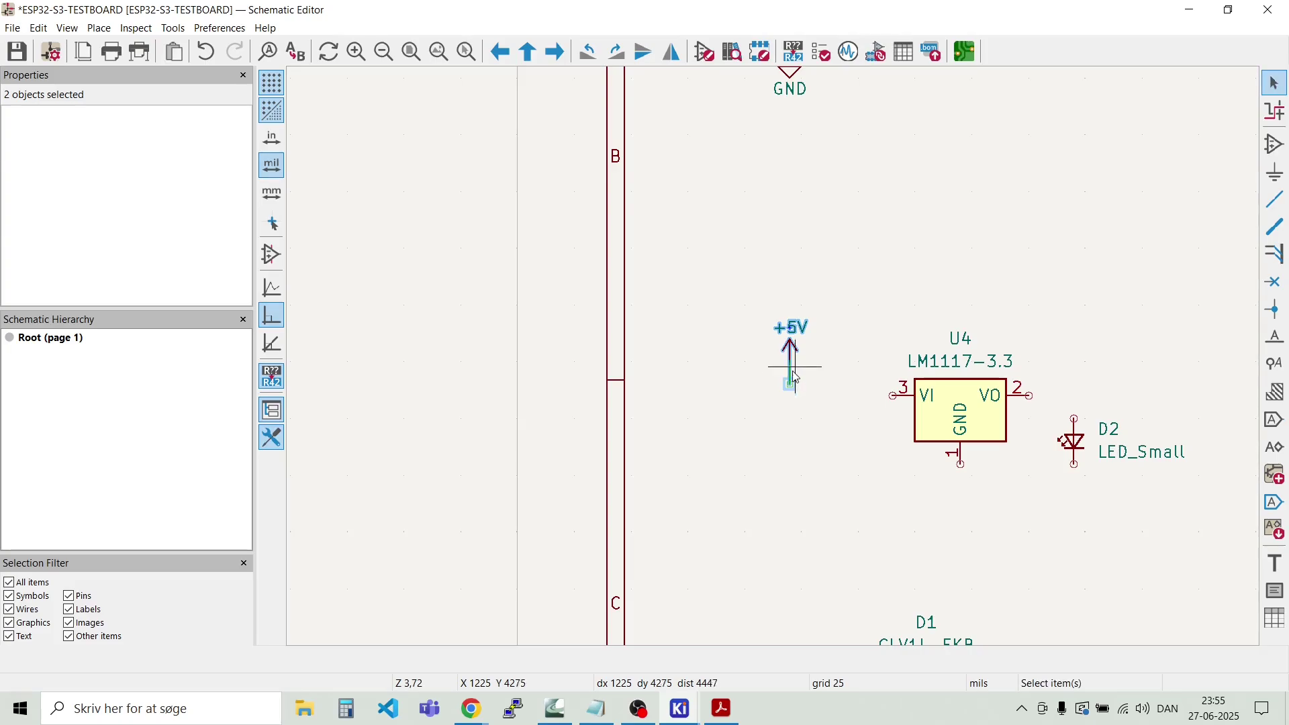
Step: Extend the copied +5V symbol's wire toward U4 and shift symbol and wires together to join pin 3 (VI)
key(w)
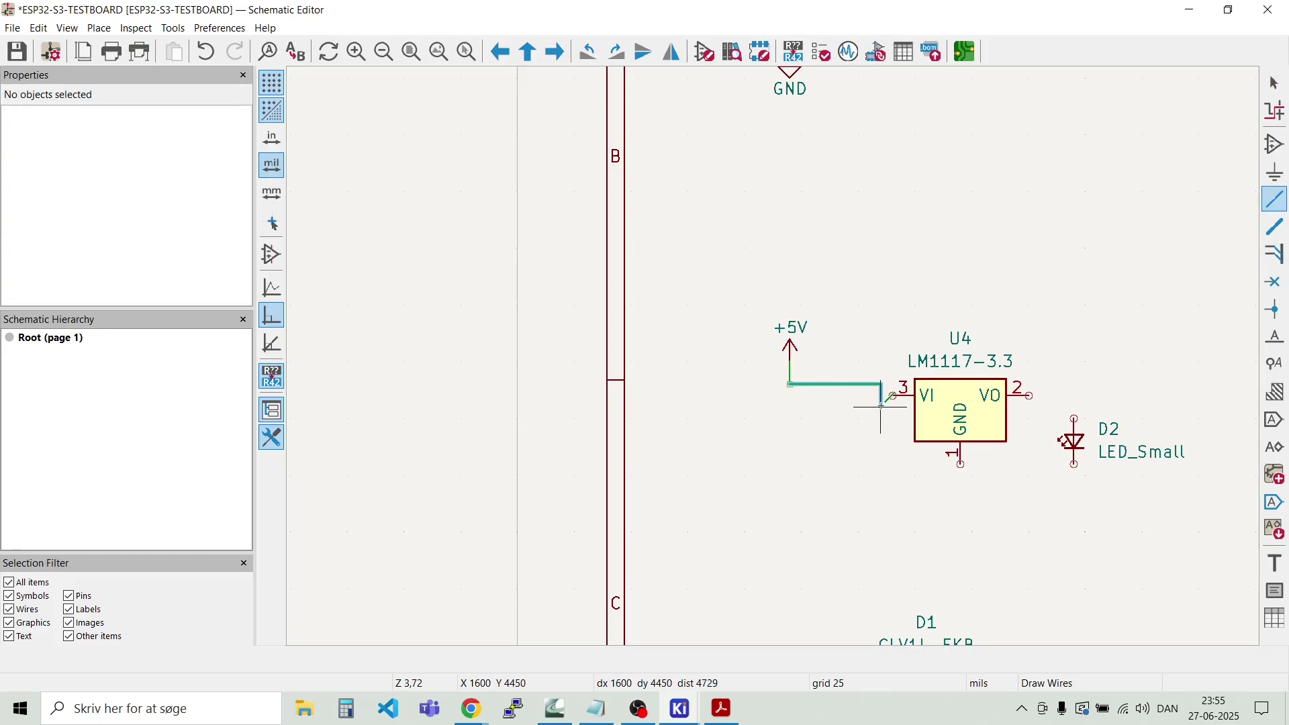
click(884, 384)
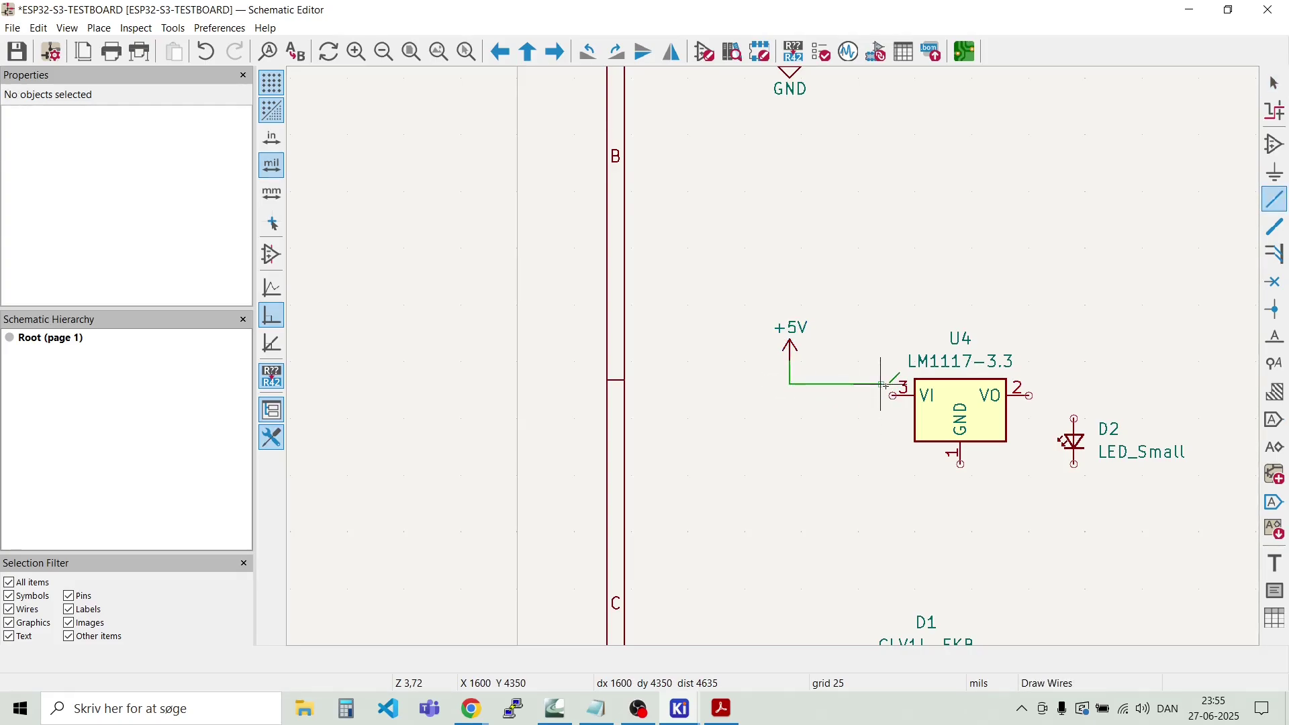
key(Escape)
drag(884, 411, 708, 285)
key(g)
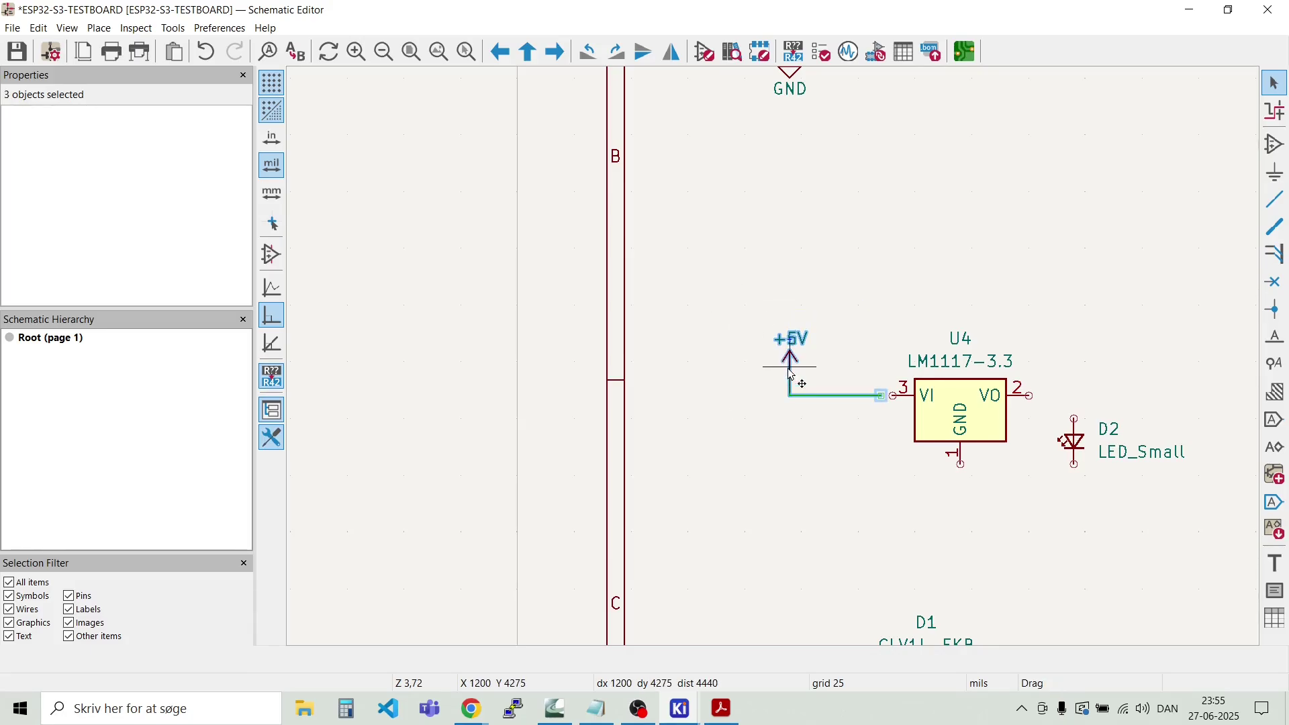
click(799, 377)
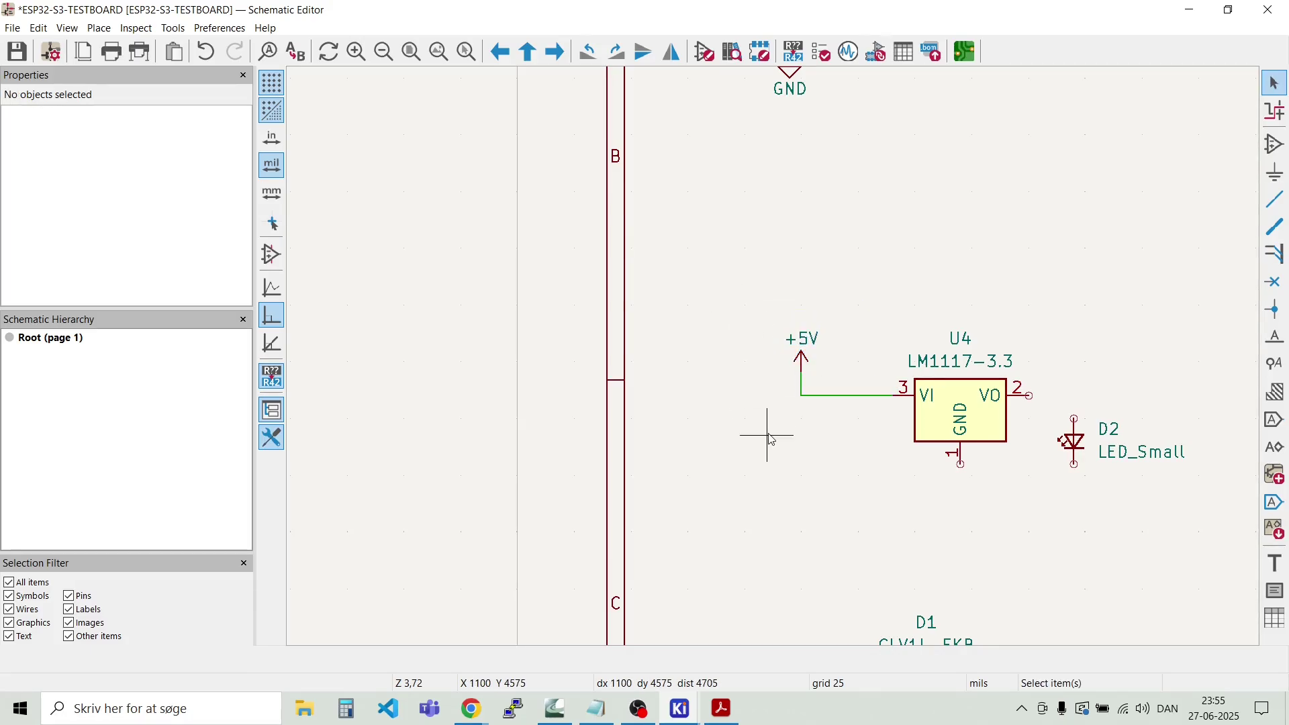
Step: Duplicate the 100n capacitor C1 with its GND symbol and position the copy below the +5V wire at U4's input
scroll(775, 360, down, 2)
scroll(772, 357, up, 2)
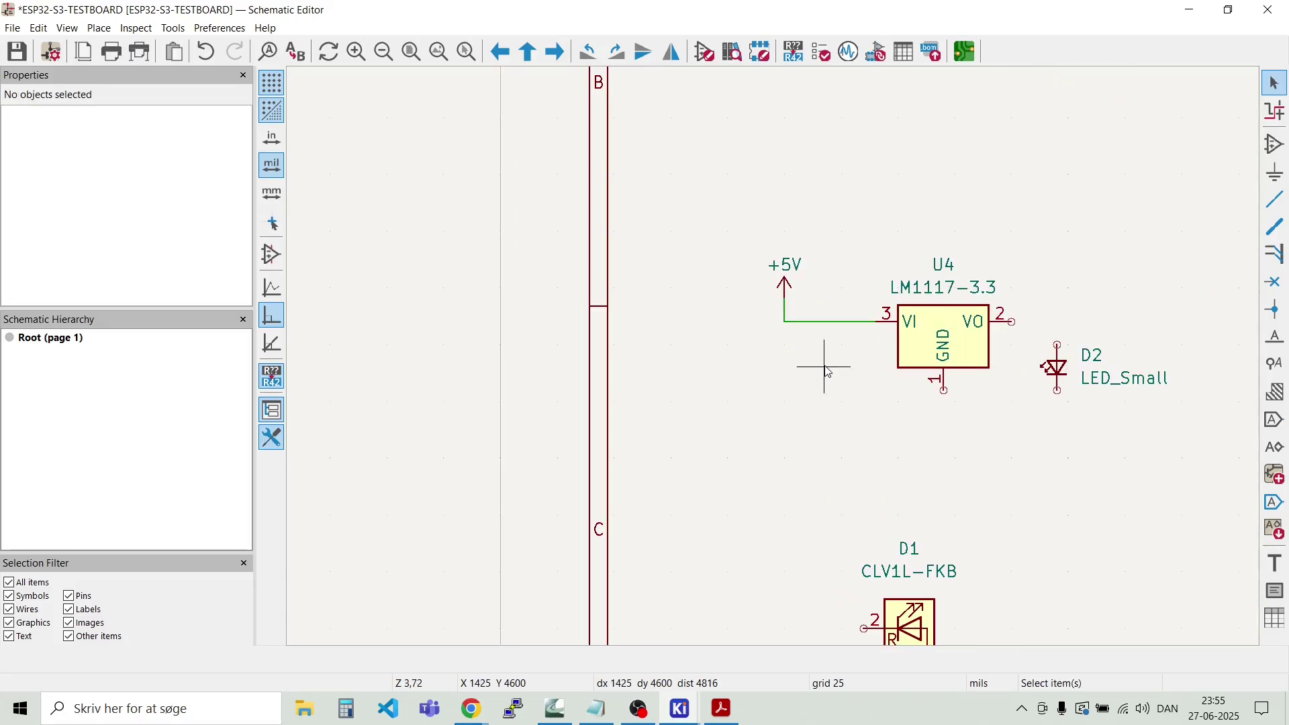
scroll(827, 371, down, 3)
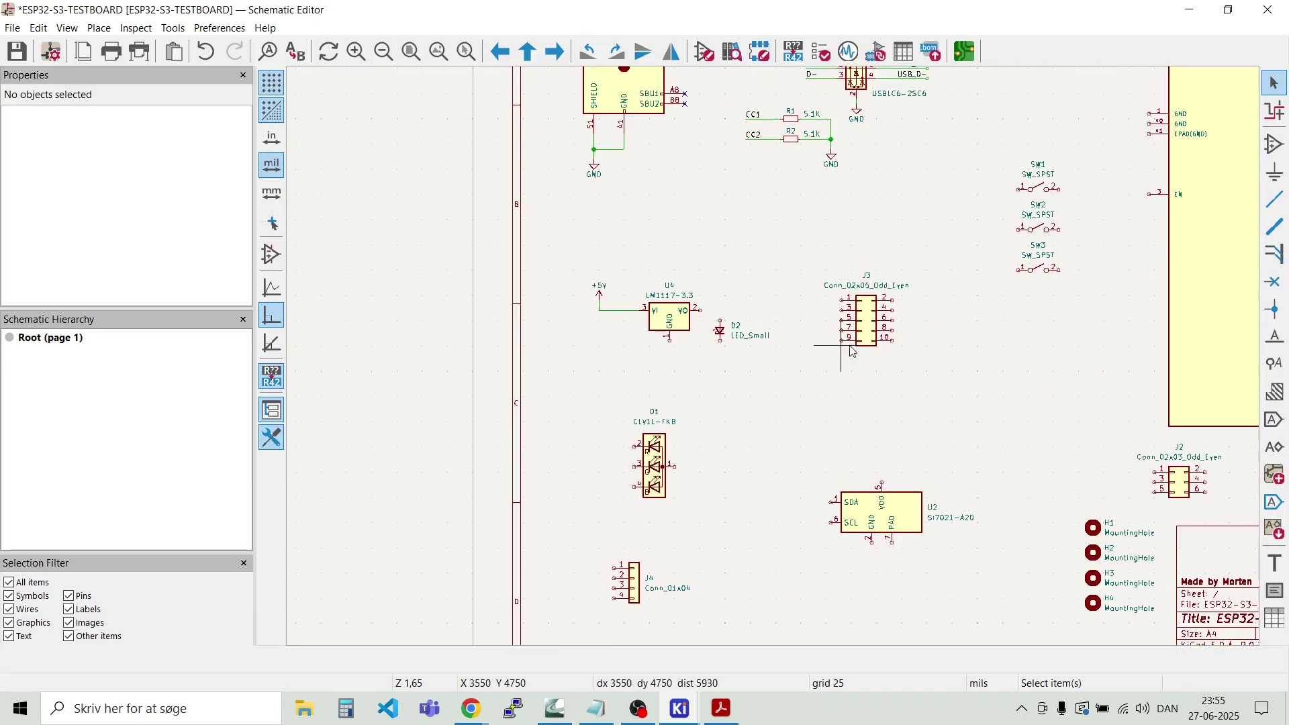
scroll(776, 363, down, 2)
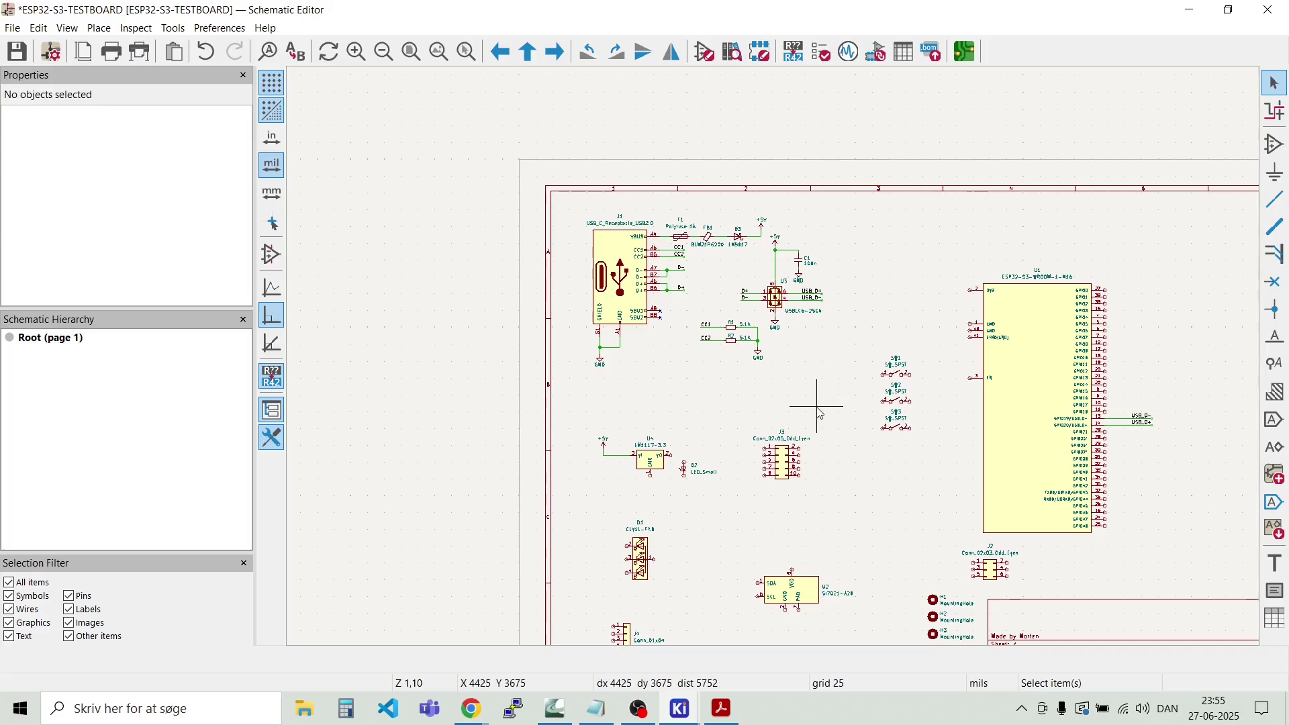
scroll(776, 362, up, 3)
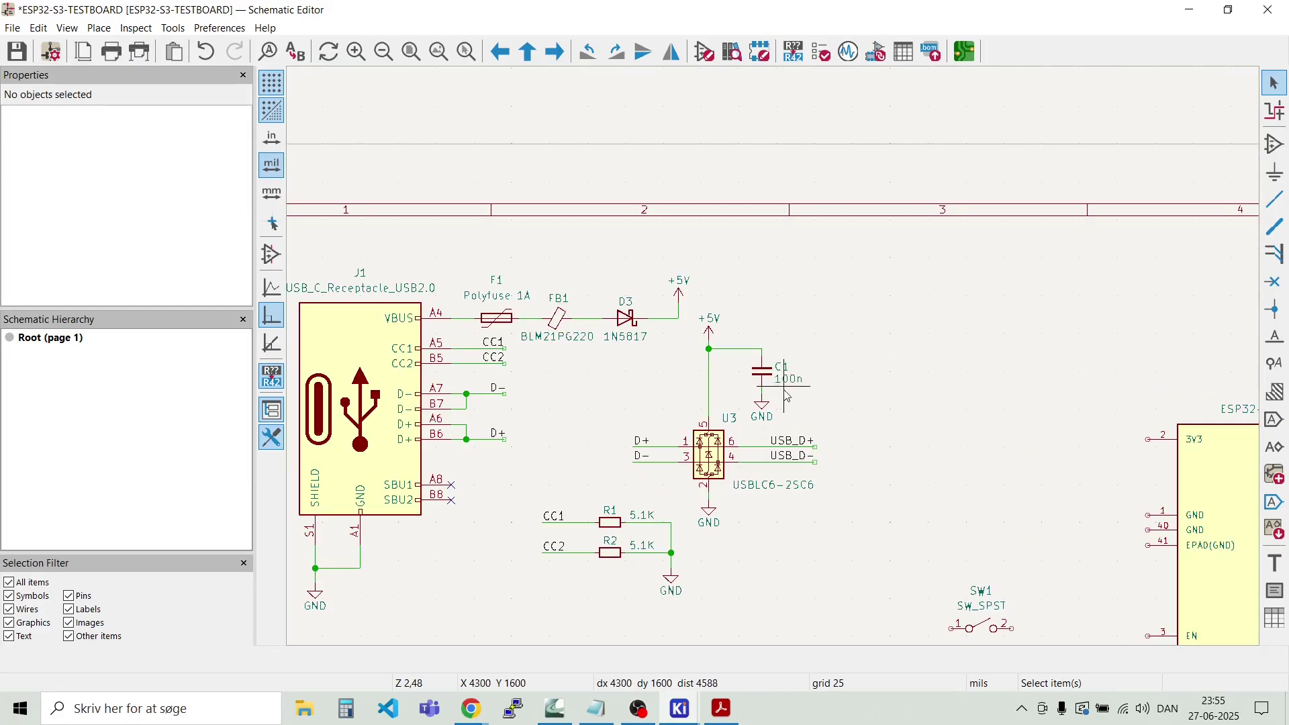
drag(783, 423, 763, 364)
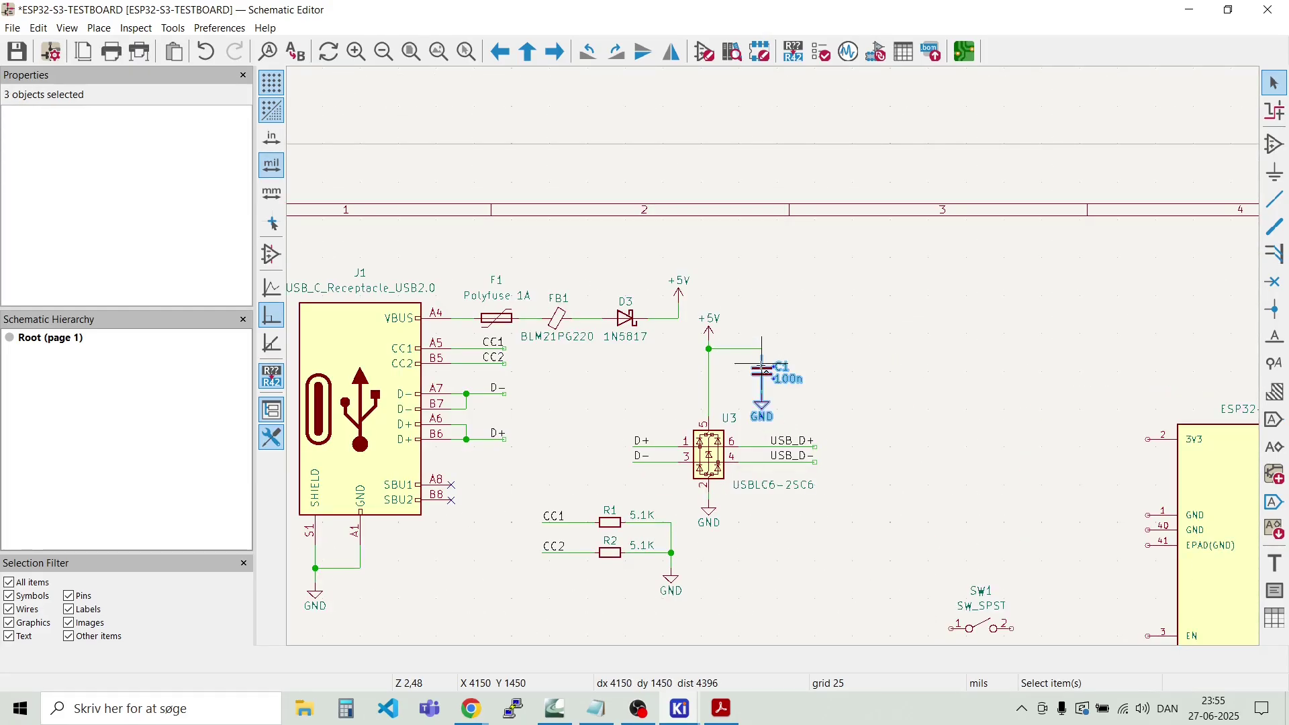
key(ctrl+d)
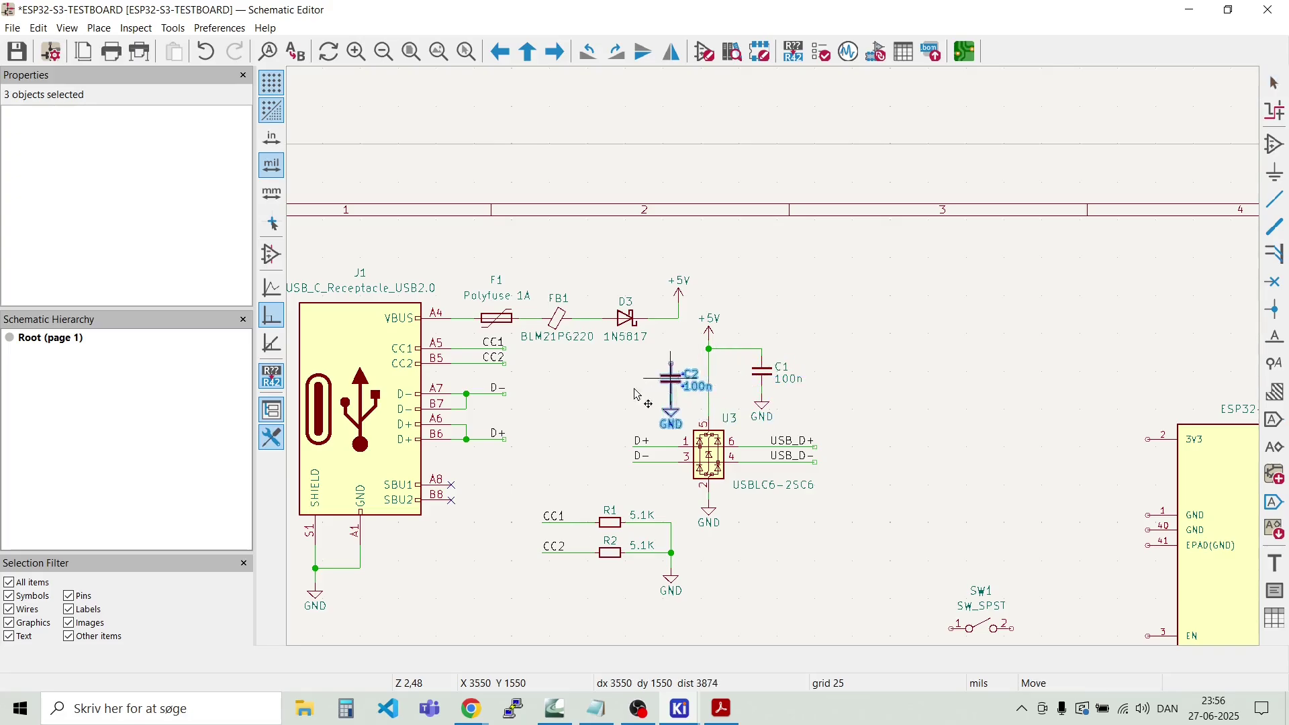
scroll(541, 557, down, 2)
scroll(777, 362, down, 1)
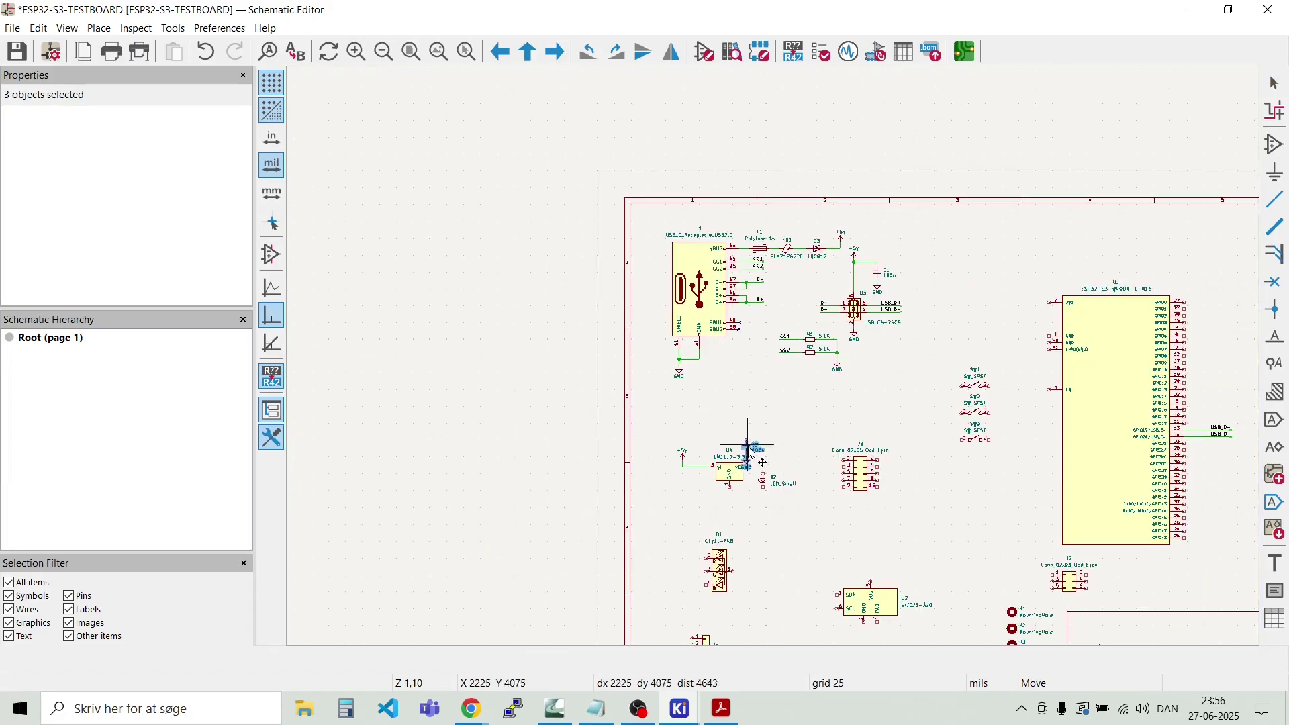
scroll(701, 494, up, 3)
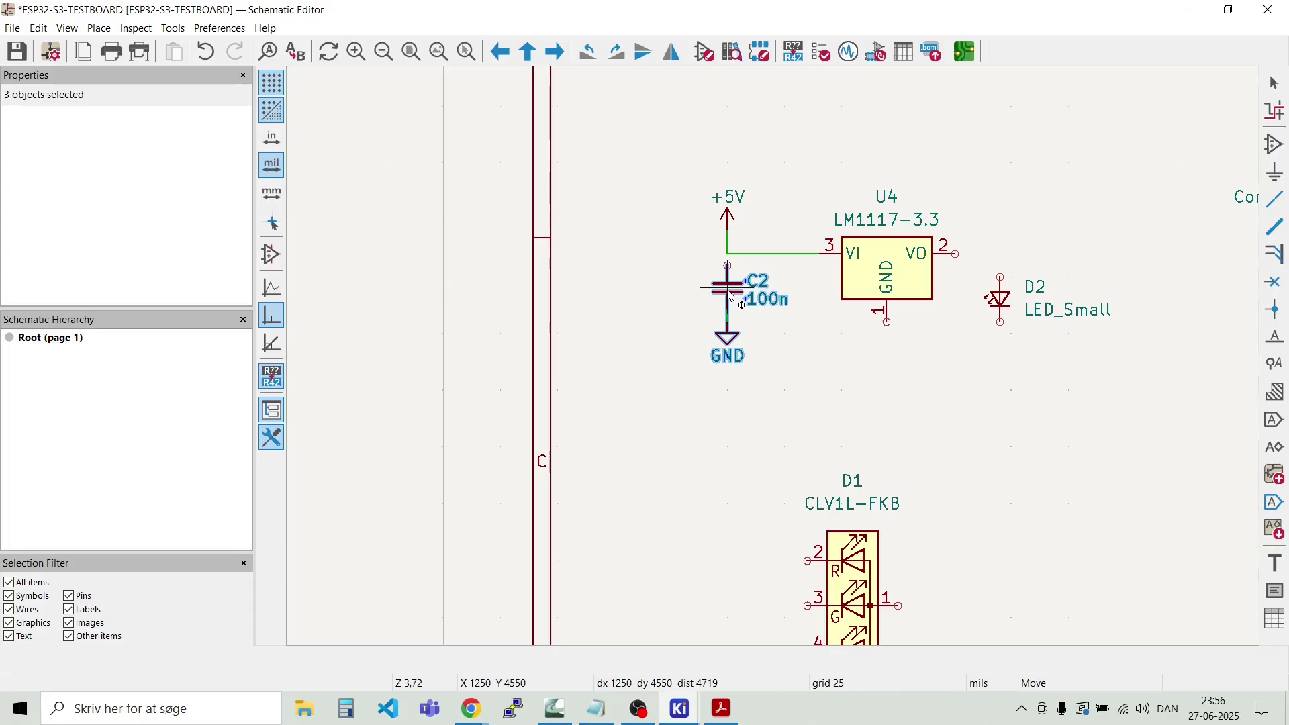
Step: Place capacitor C2 with its ground below the +5V node, wire it to the U4 input line, and set its value to 22u
click(729, 281)
key(Escape)
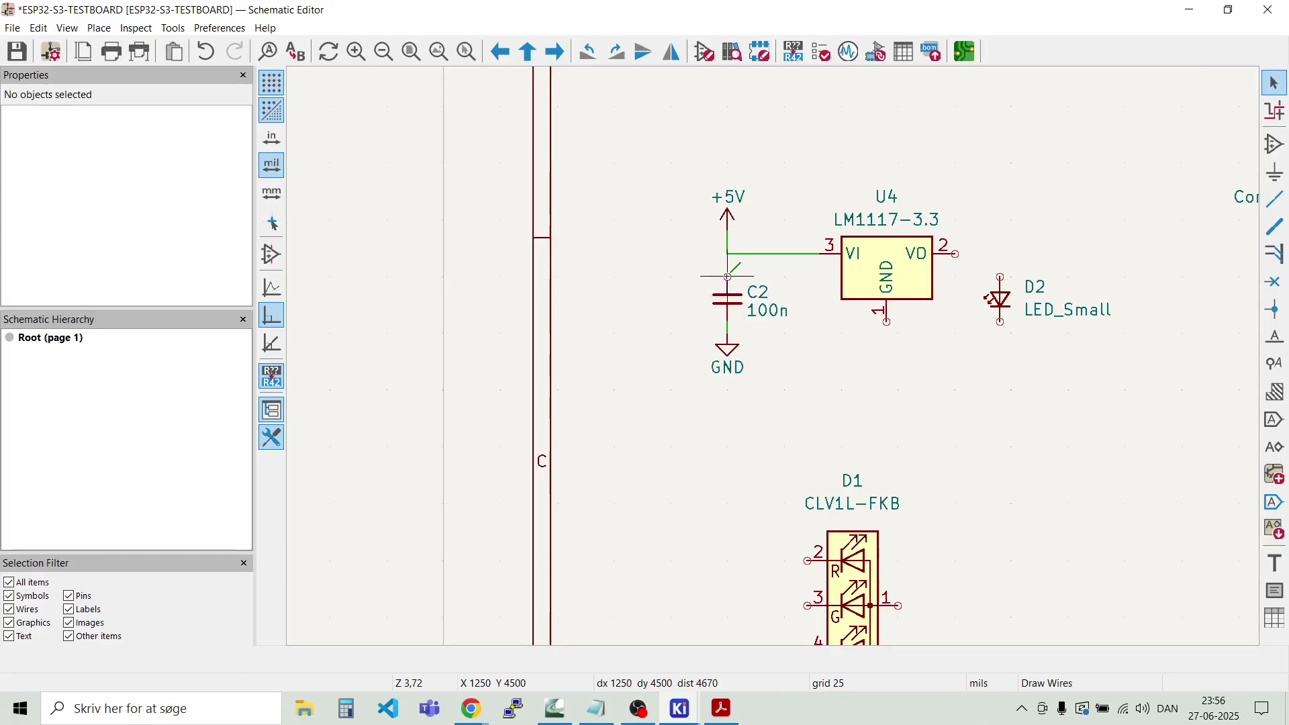
key(w)
click(727, 253)
key(Escape)
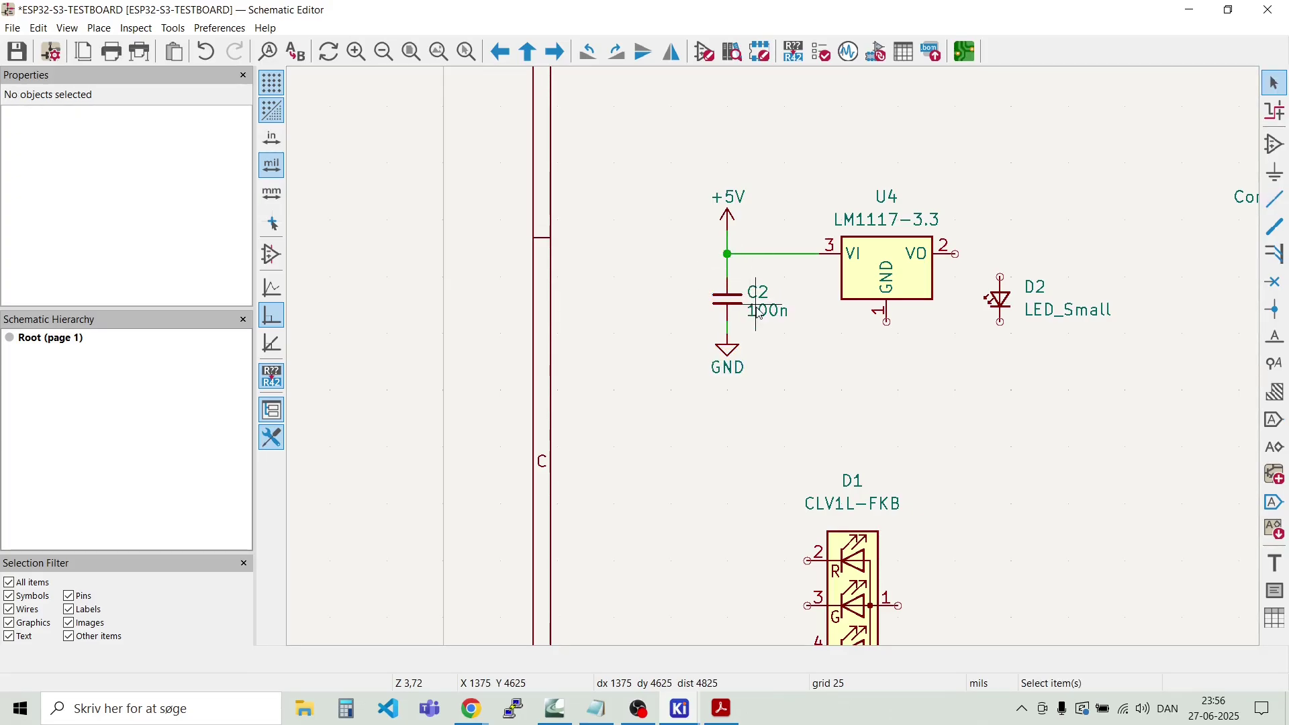
double_click(759, 313)
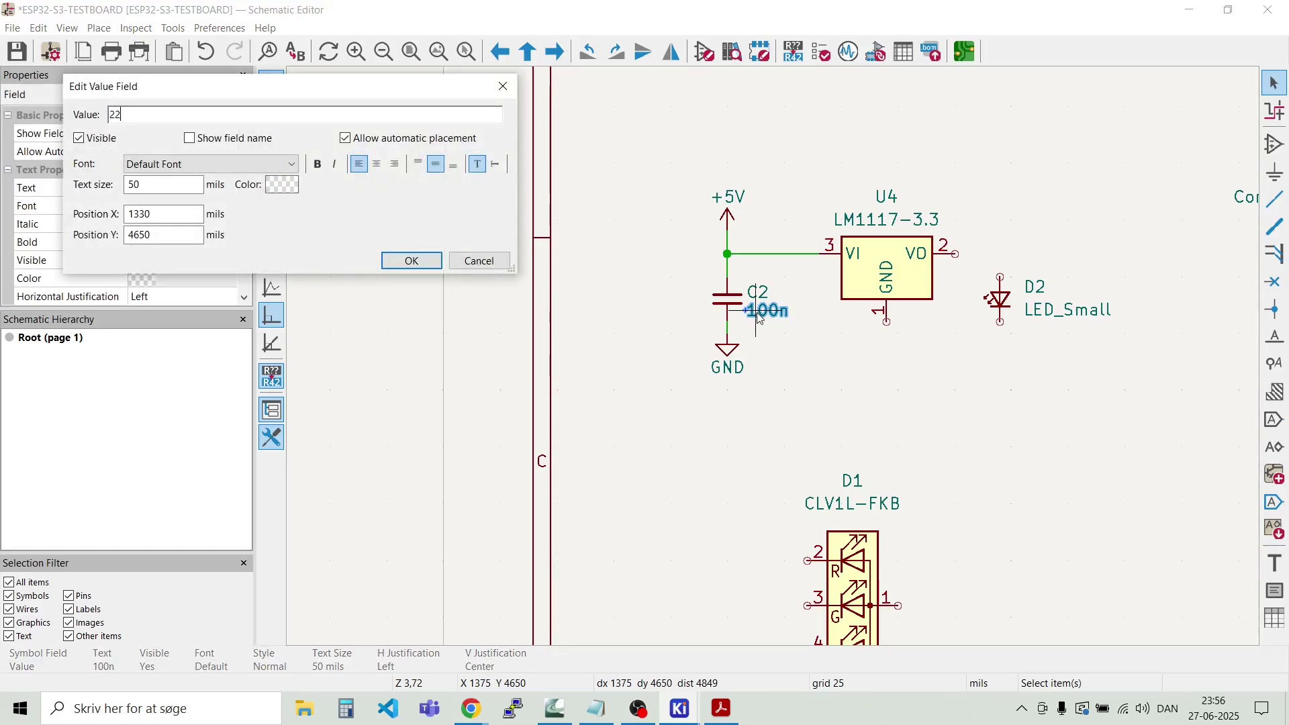
key(Return)
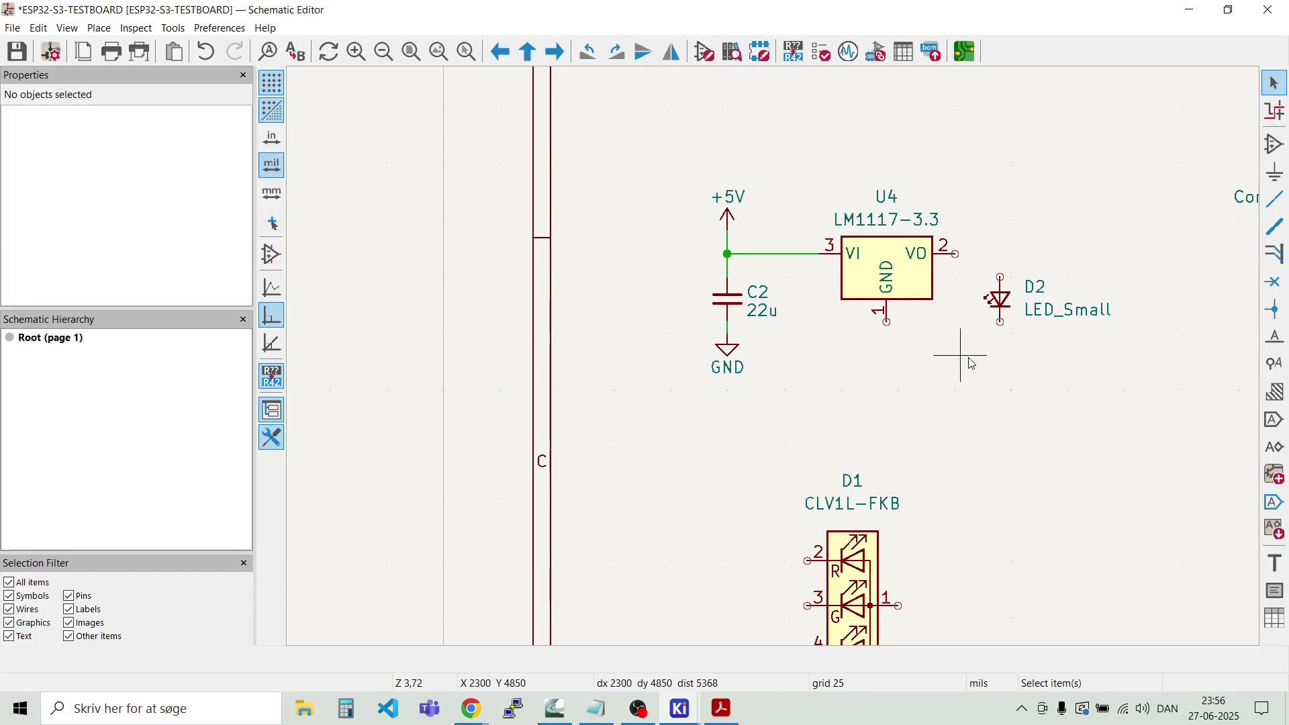
Step: Duplicate the GND symbol under C2, place the copy below U4, and wire it to U4's ground pin 1
drag(741, 402, 702, 350)
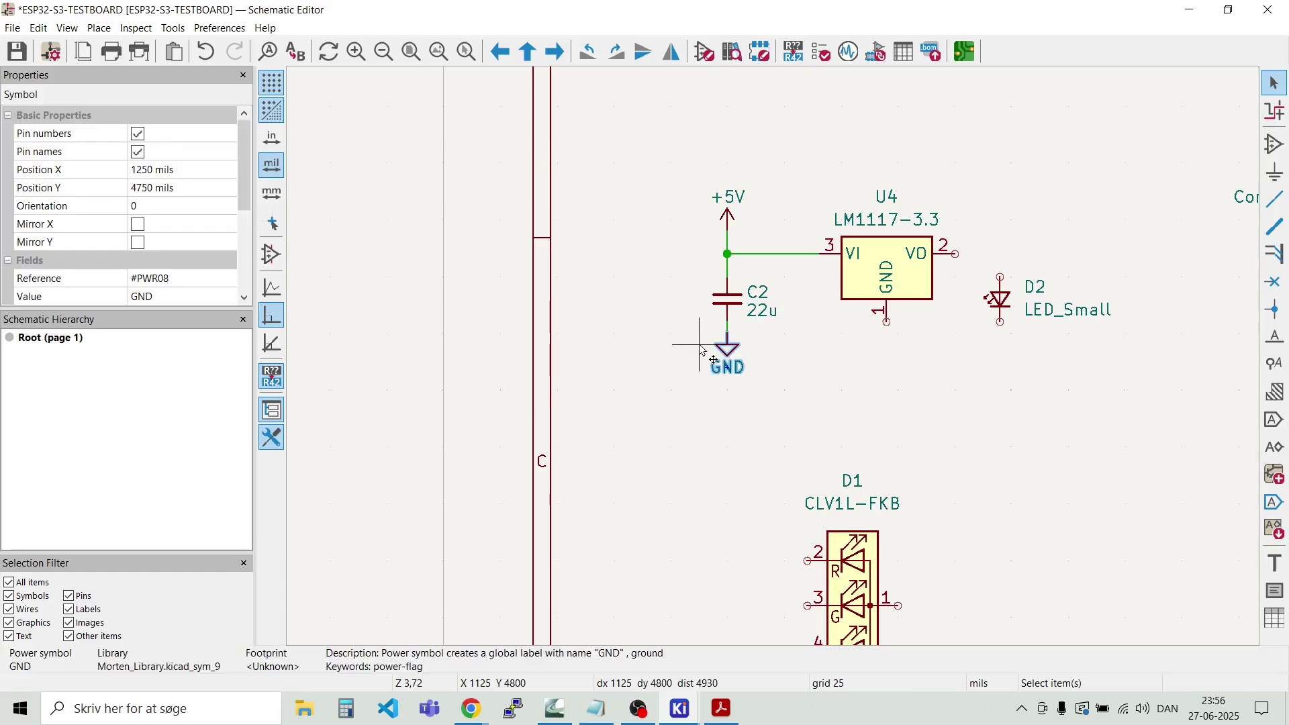
key(ctrl+d)
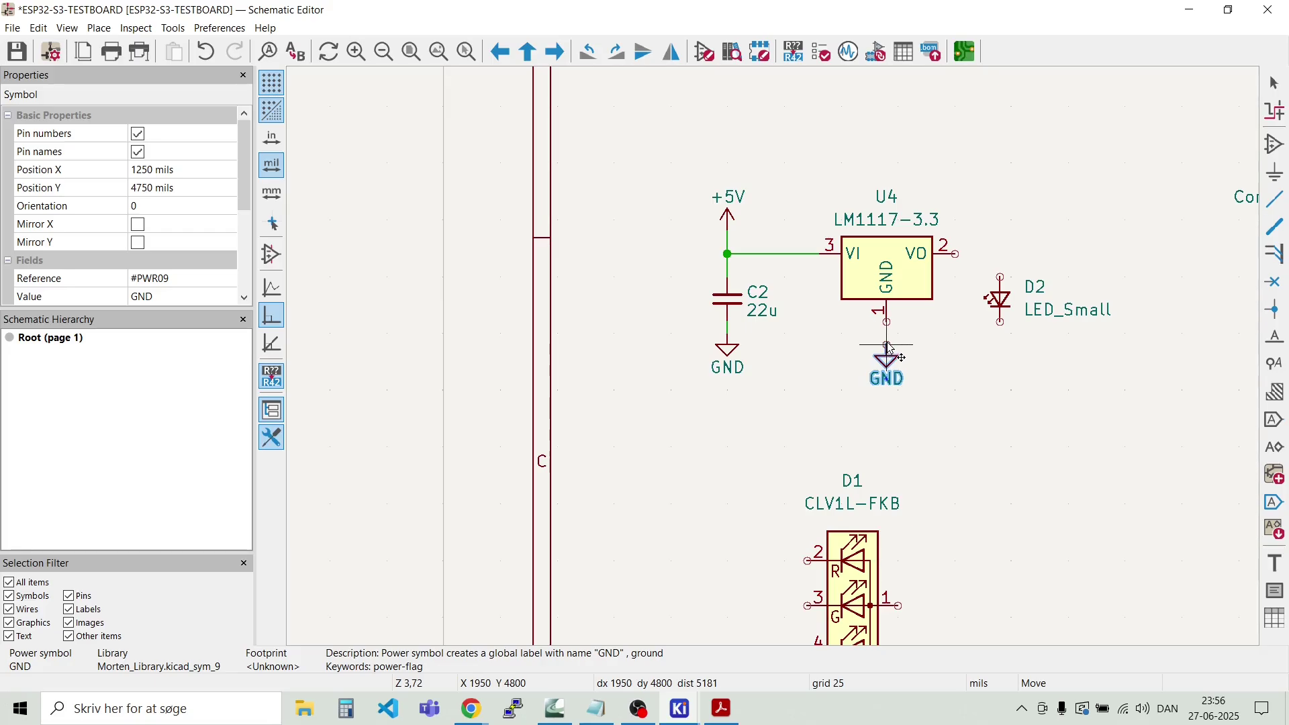
click(887, 345)
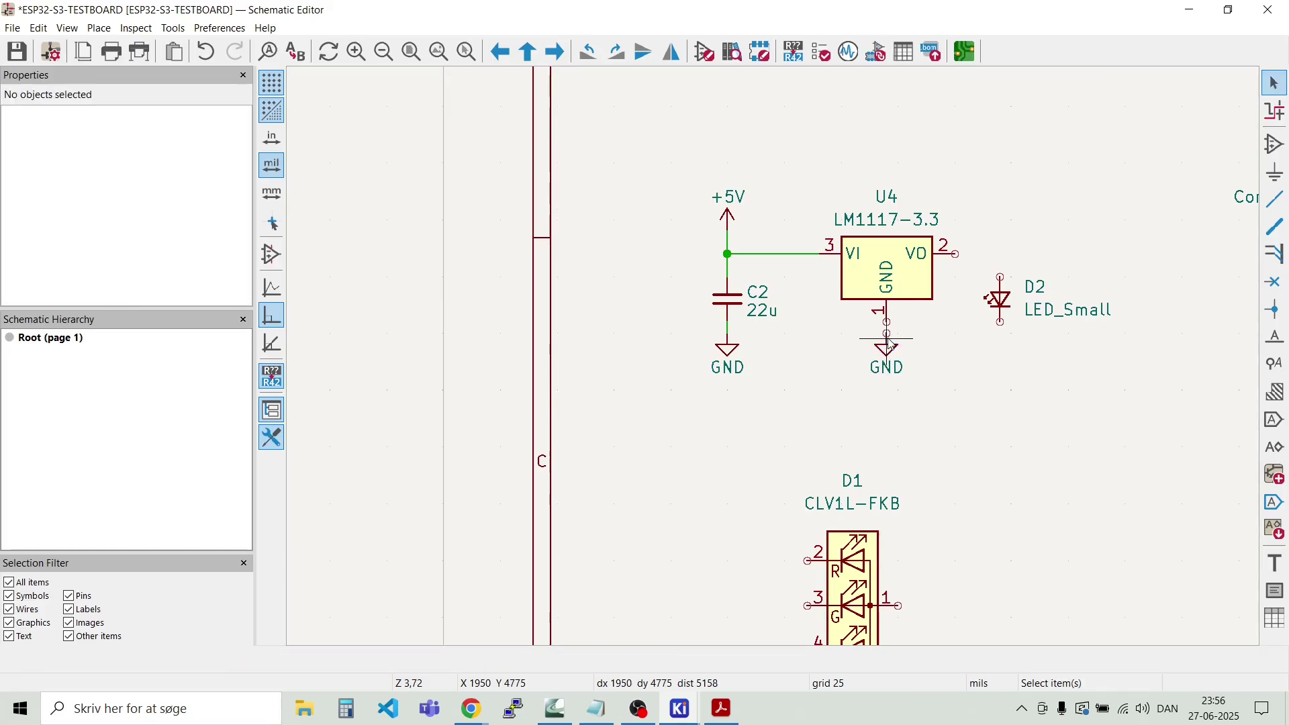
click(886, 325)
click(887, 334)
Step: Move the whole U4 regulator circuit to the left and LED D2 to the right to make room for output parts
mouse_move(939, 395)
mouse_down()
mouse_move(845, 350)
mouse_move(667, 164)
mouse_up()
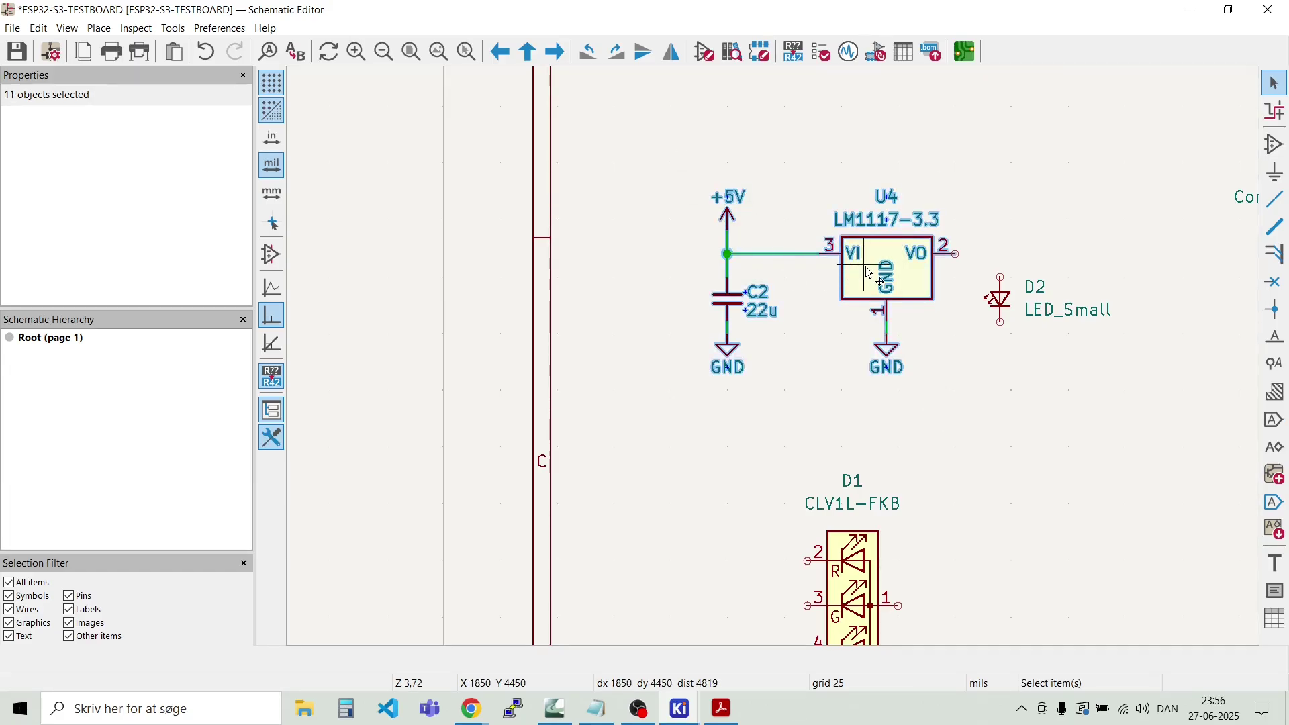
drag(893, 259, 838, 260)
drag(1074, 359, 956, 227)
drag(1025, 310, 1134, 322)
click(776, 396)
drag(742, 415, 631, 179)
click(736, 423)
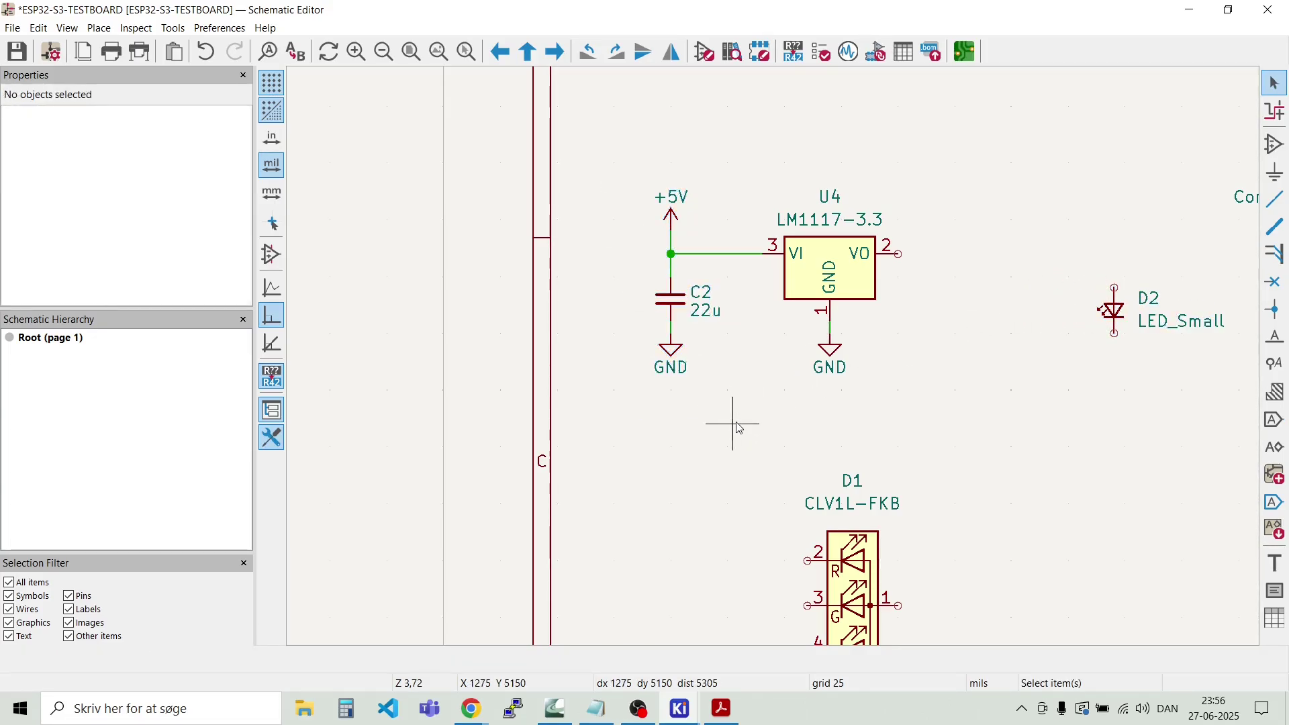
Step: Duplicate capacitor C2 with its wires, junction and ground, and place the copy between U4's output and D2
drag(737, 423, 635, 243)
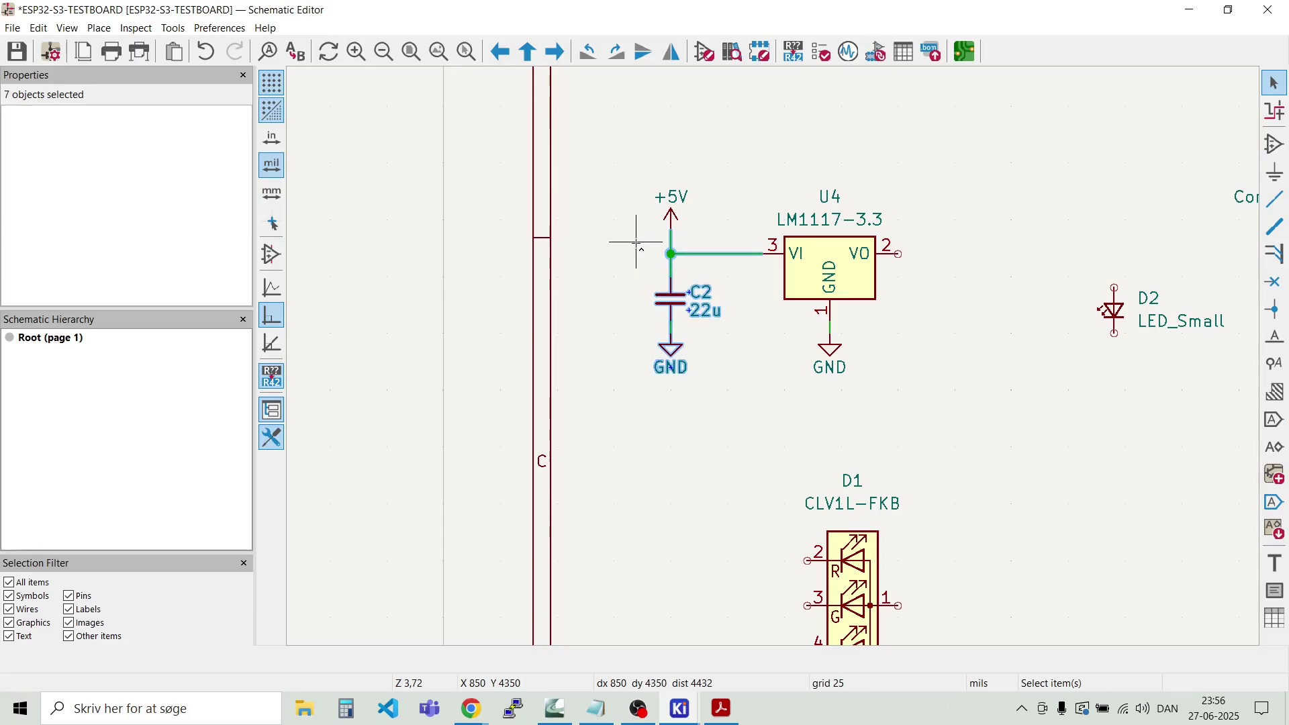
key(ctrl+d)
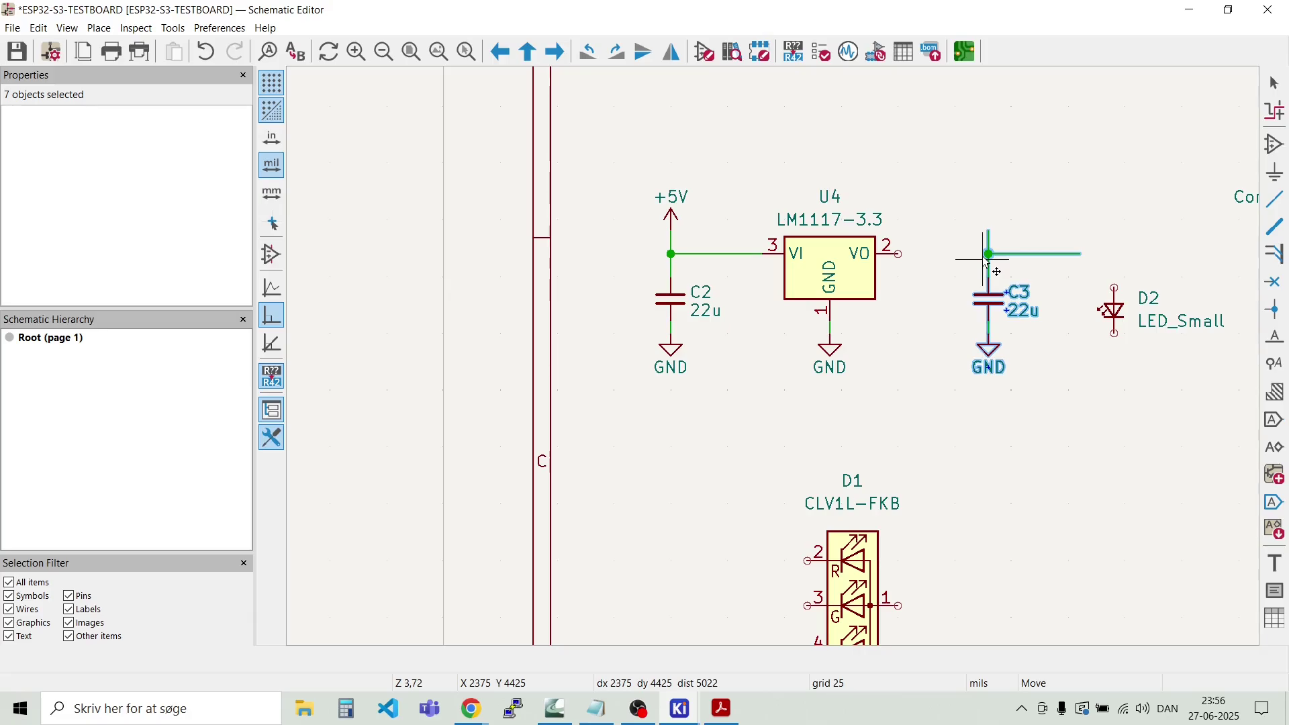
click(988, 262)
Step: Shift the C3 branch aside and attach the copied horizontal wire to U4's output pin 2
click(1030, 246)
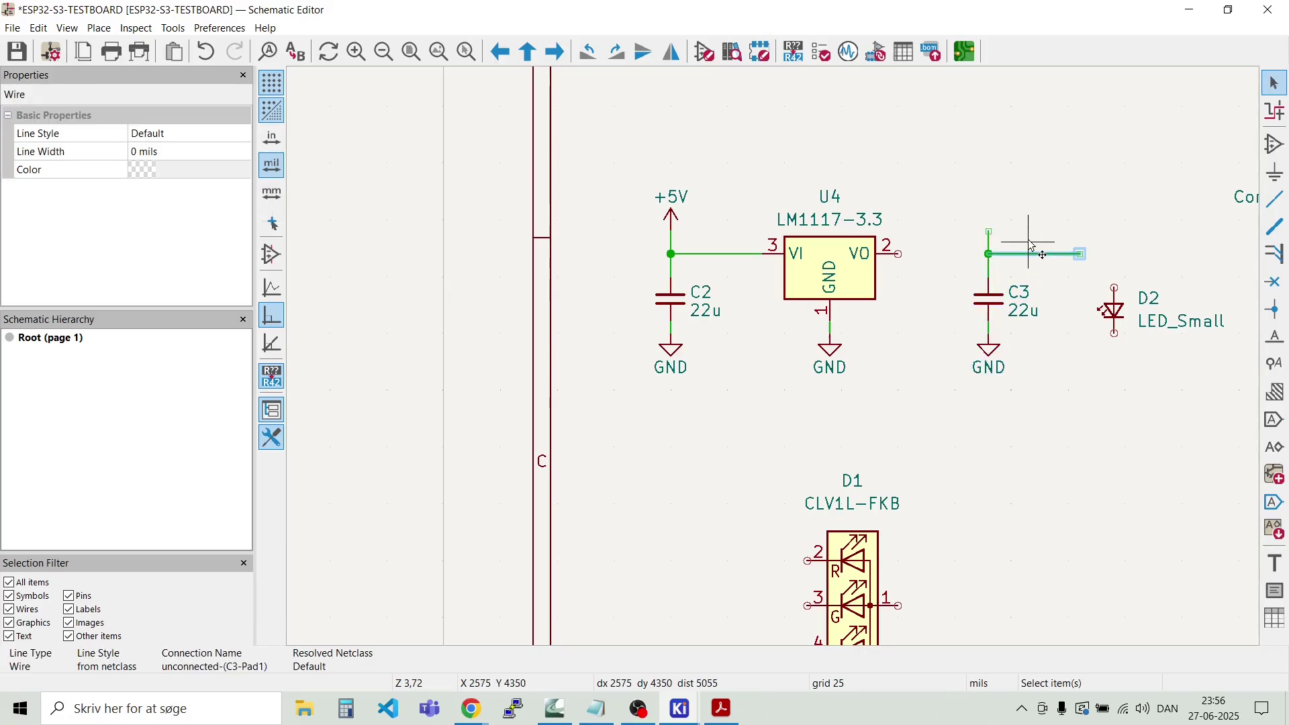
key(m)
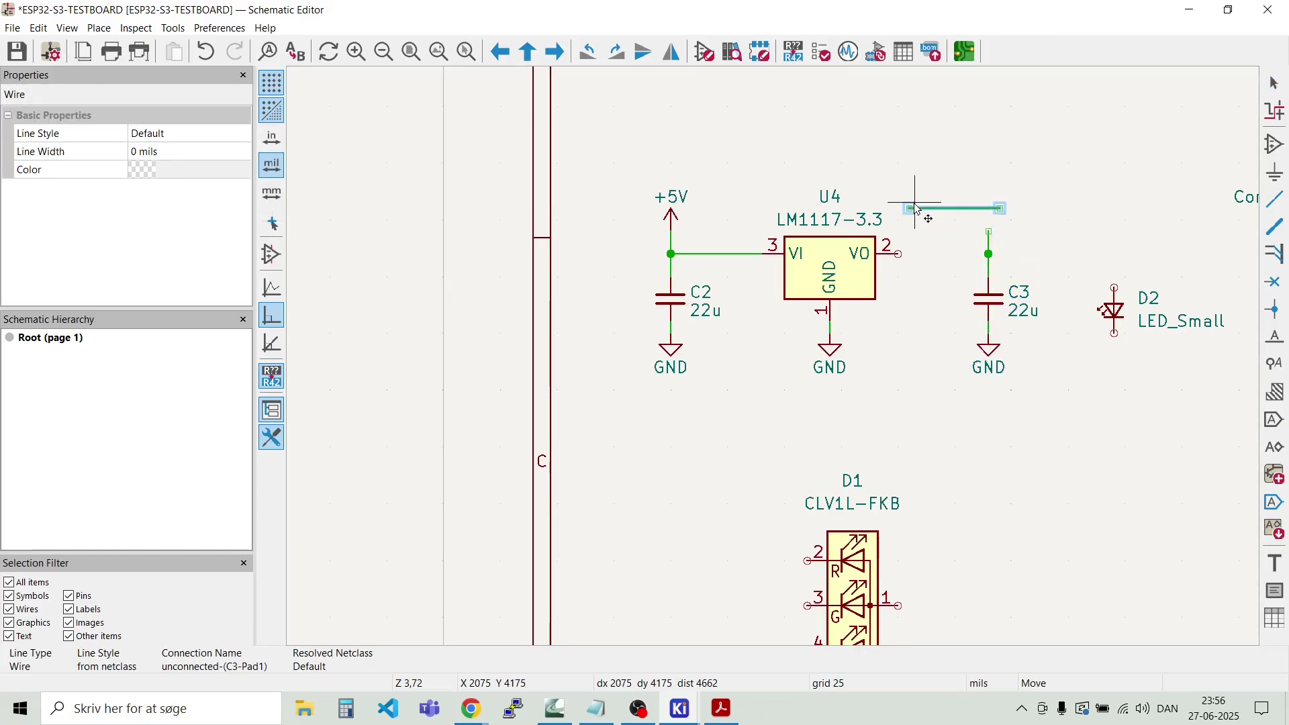
click(910, 208)
drag(1026, 426, 940, 215)
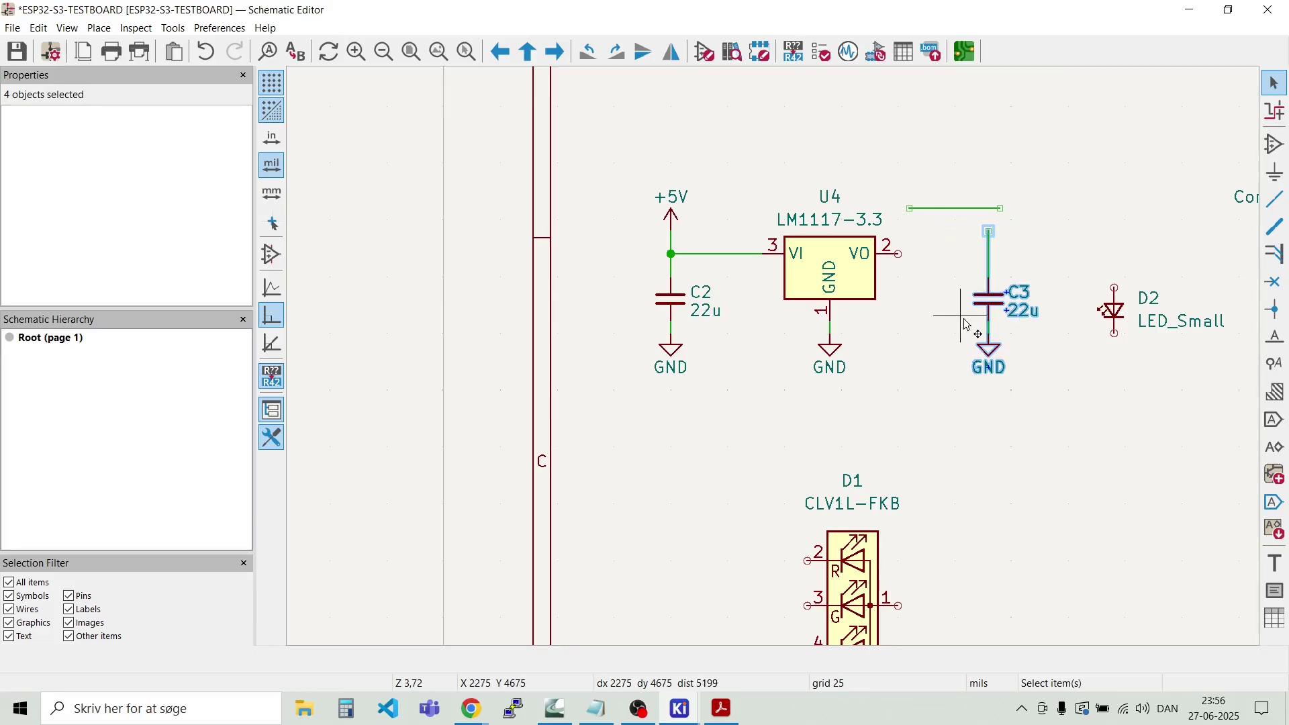
drag(990, 305, 1027, 302)
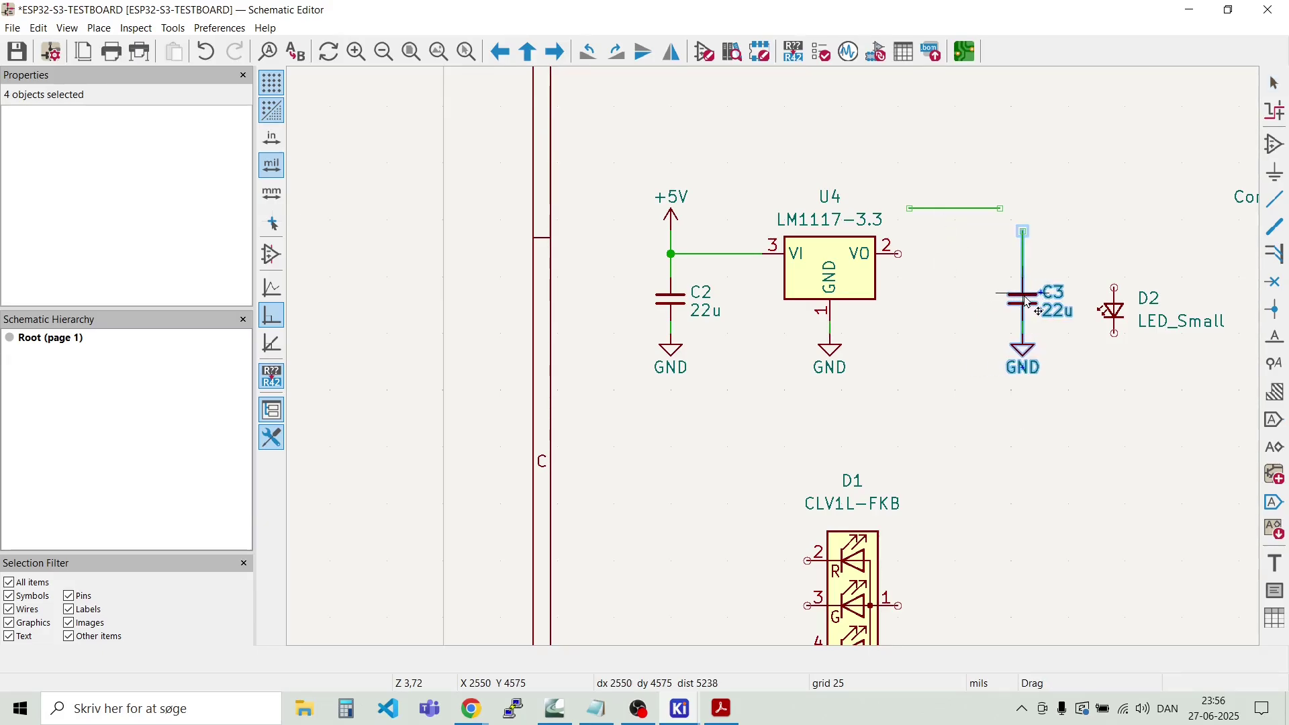
click(947, 260)
drag(954, 254, 930, 165)
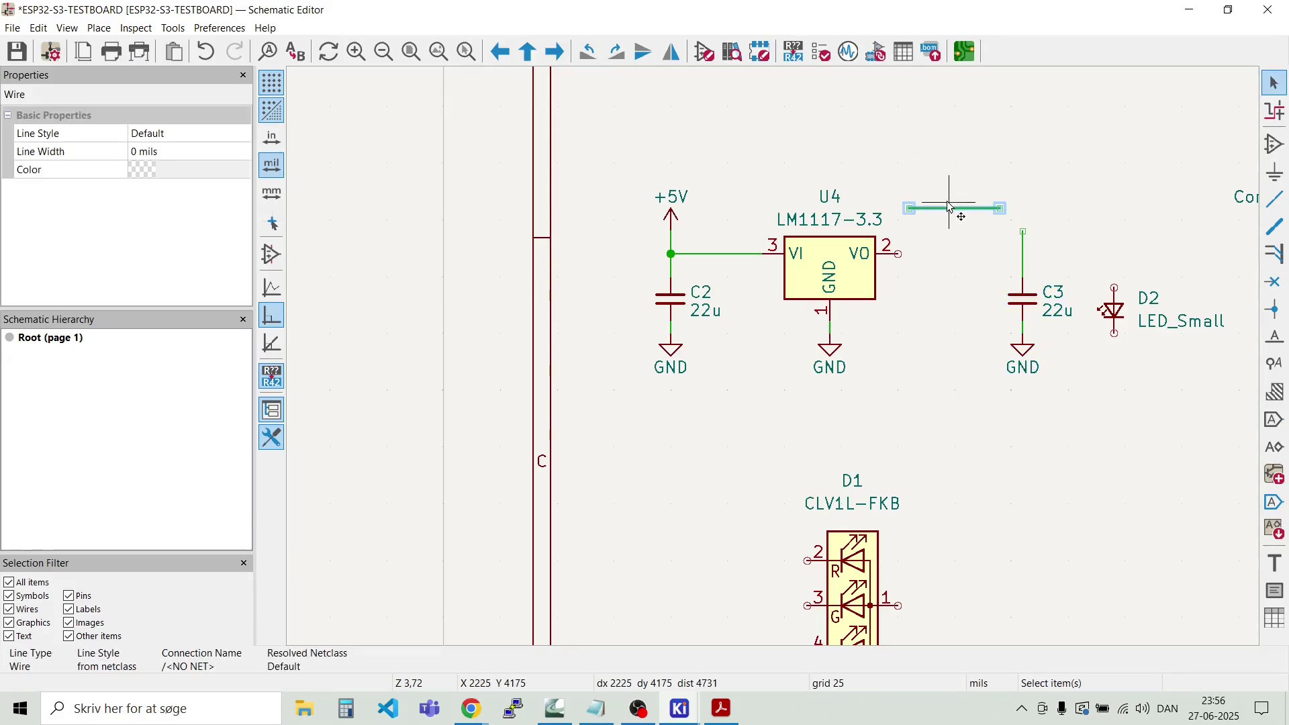
drag(950, 212, 909, 262)
click(920, 360)
Step: Move the C3 branch with its ground left so it joins the free end of U4's output wire
drag(1074, 422, 1004, 186)
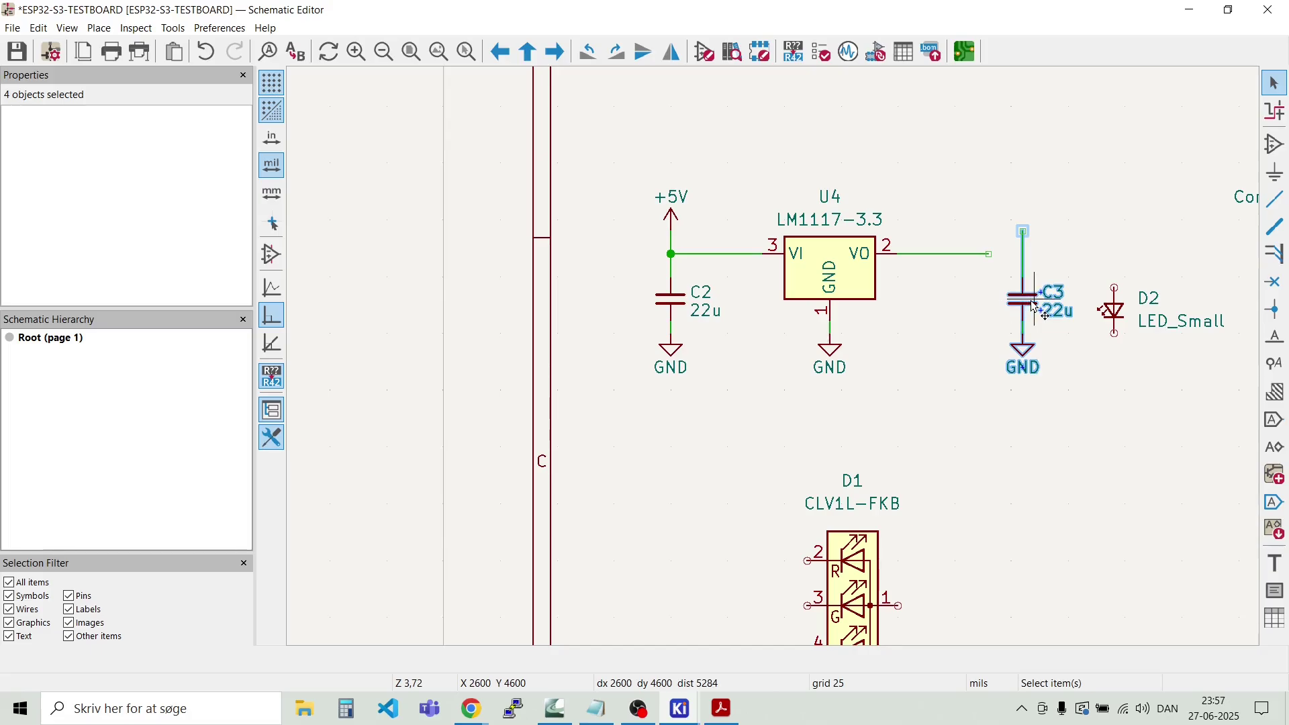
drag(1034, 306, 996, 306)
click(949, 397)
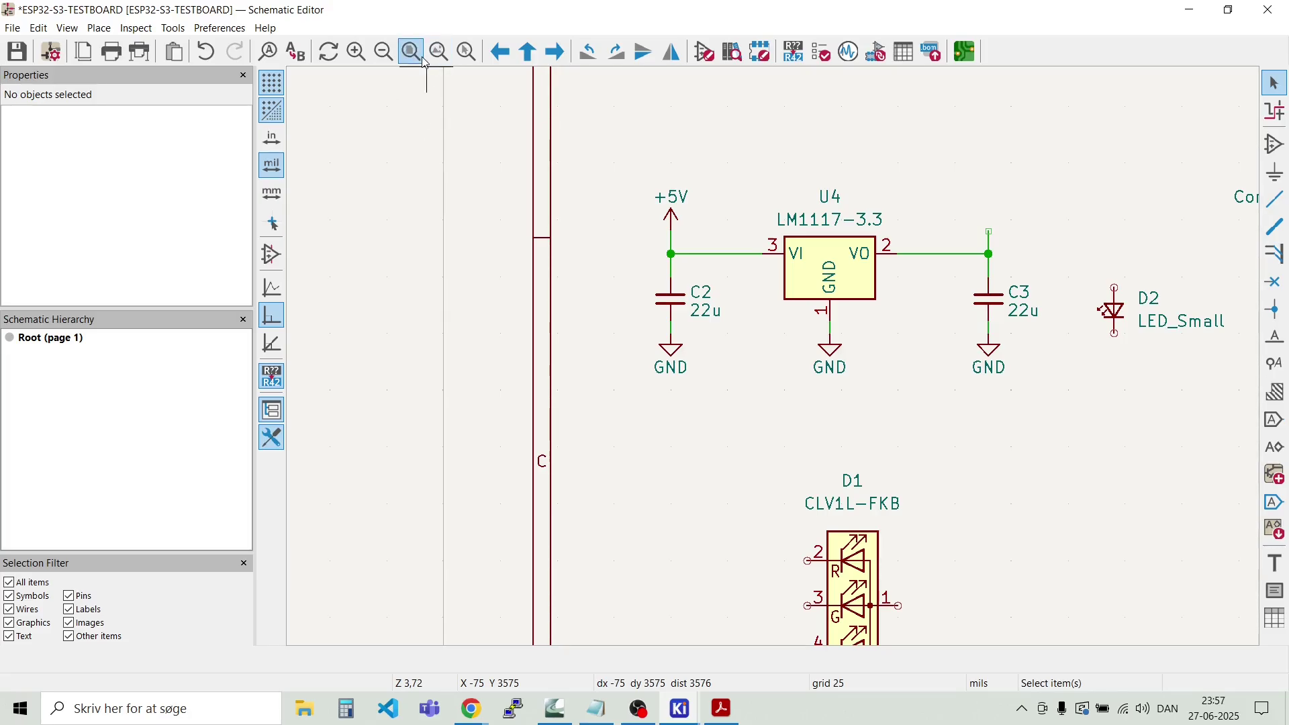
Step: Place a +3V3 power symbol from Morten_Library on the open wire end above C3
click(101, 28)
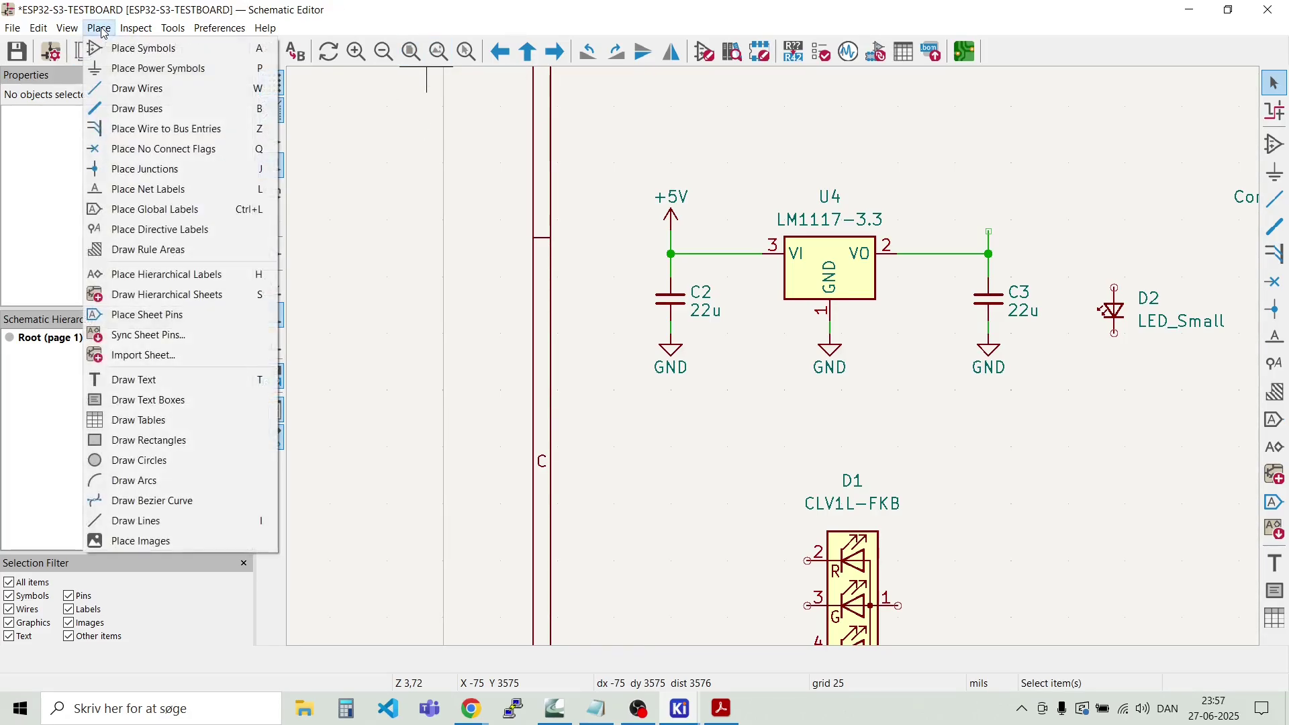
click(125, 72)
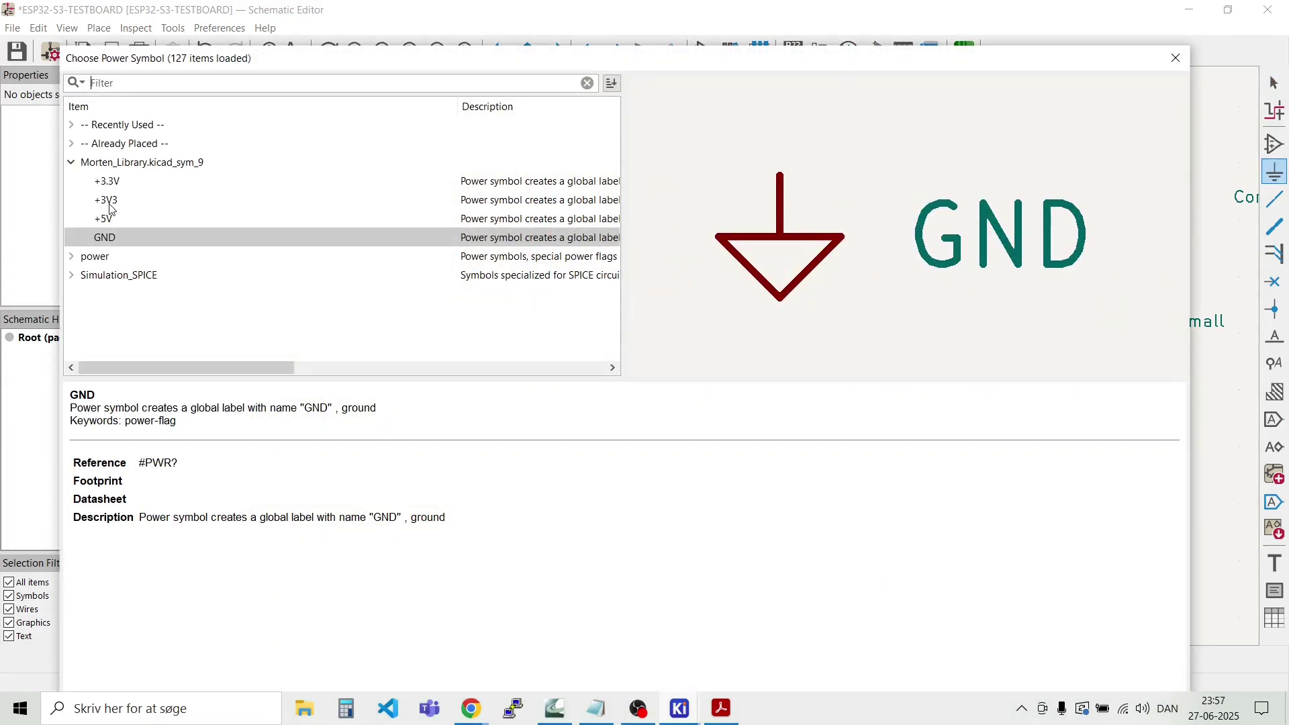
double_click(122, 208)
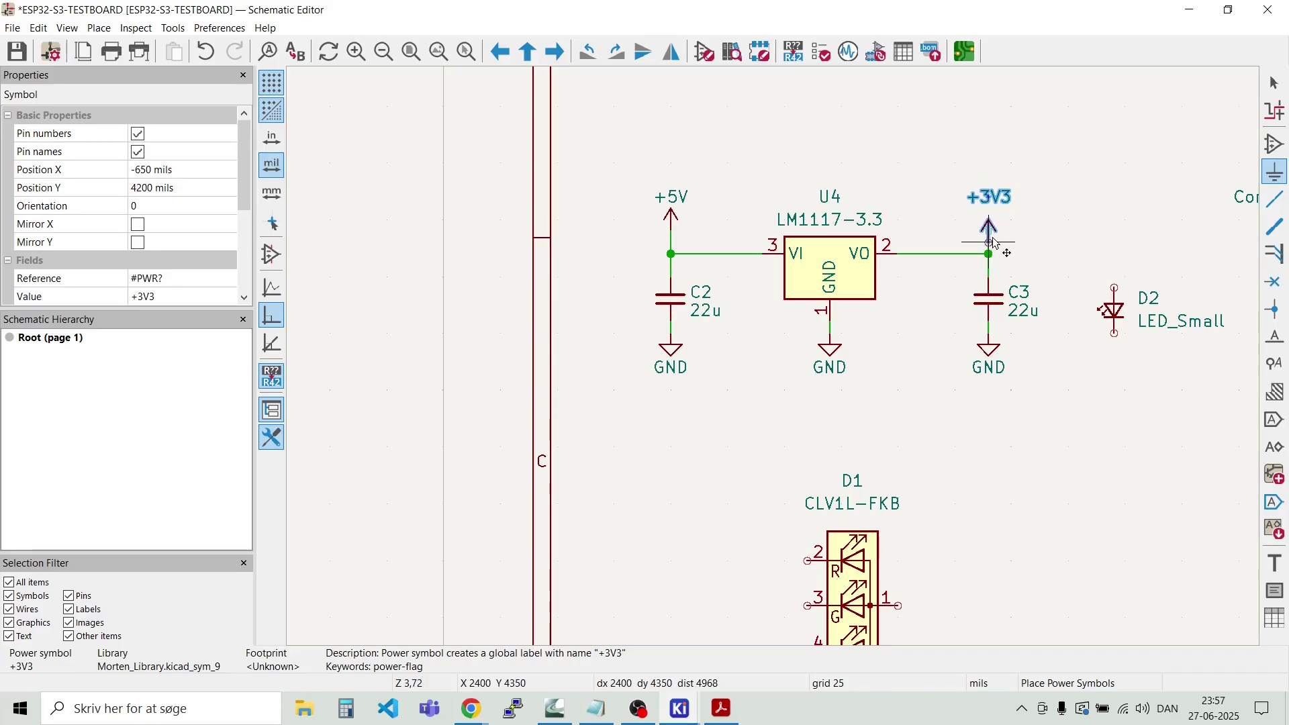
scroll(988, 249, up, 5)
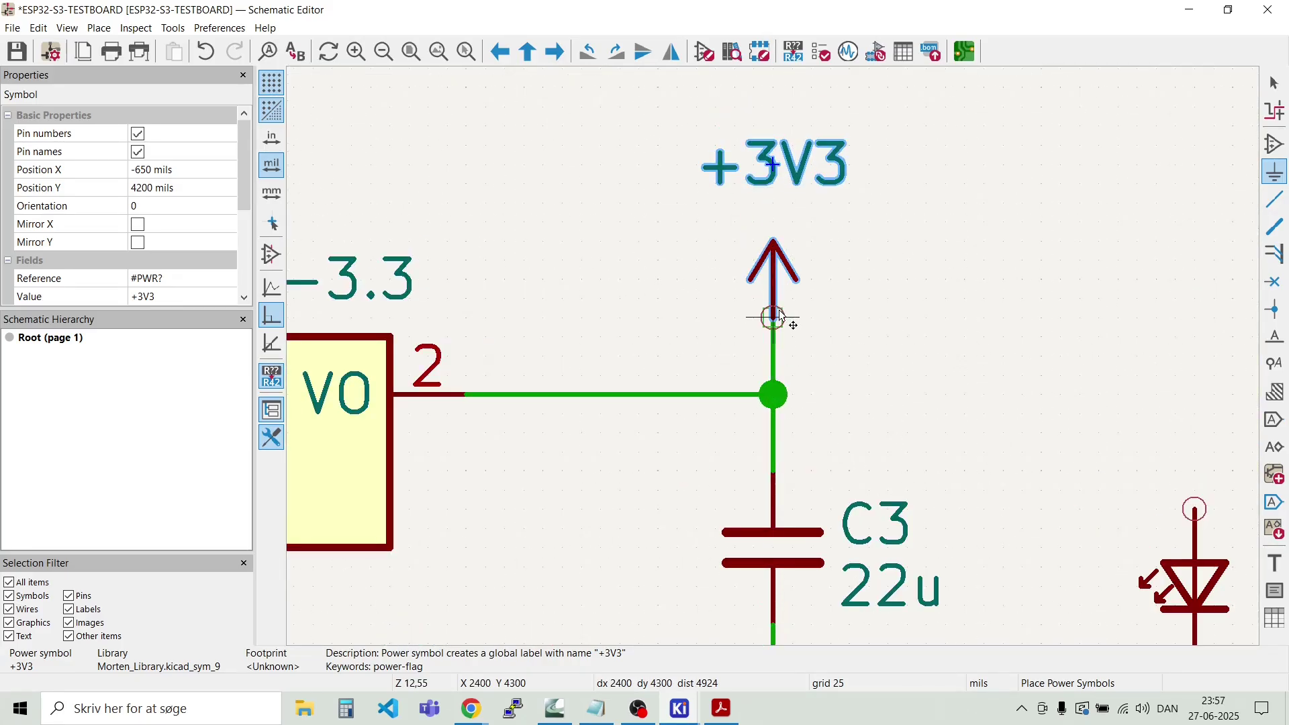
click(772, 316)
key(Escape)
Step: Move the +3V3 label down so it sits centred just above its power arrow
click(791, 170)
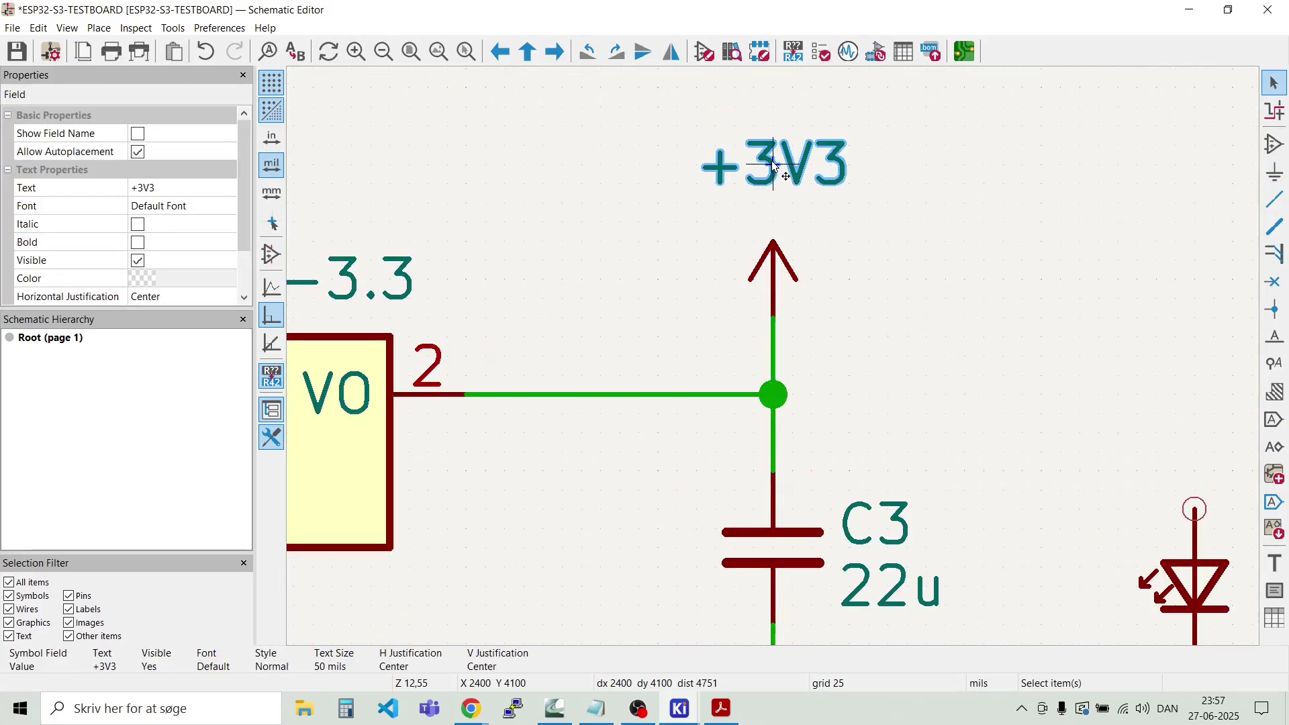
drag(775, 166, 776, 213)
click(886, 293)
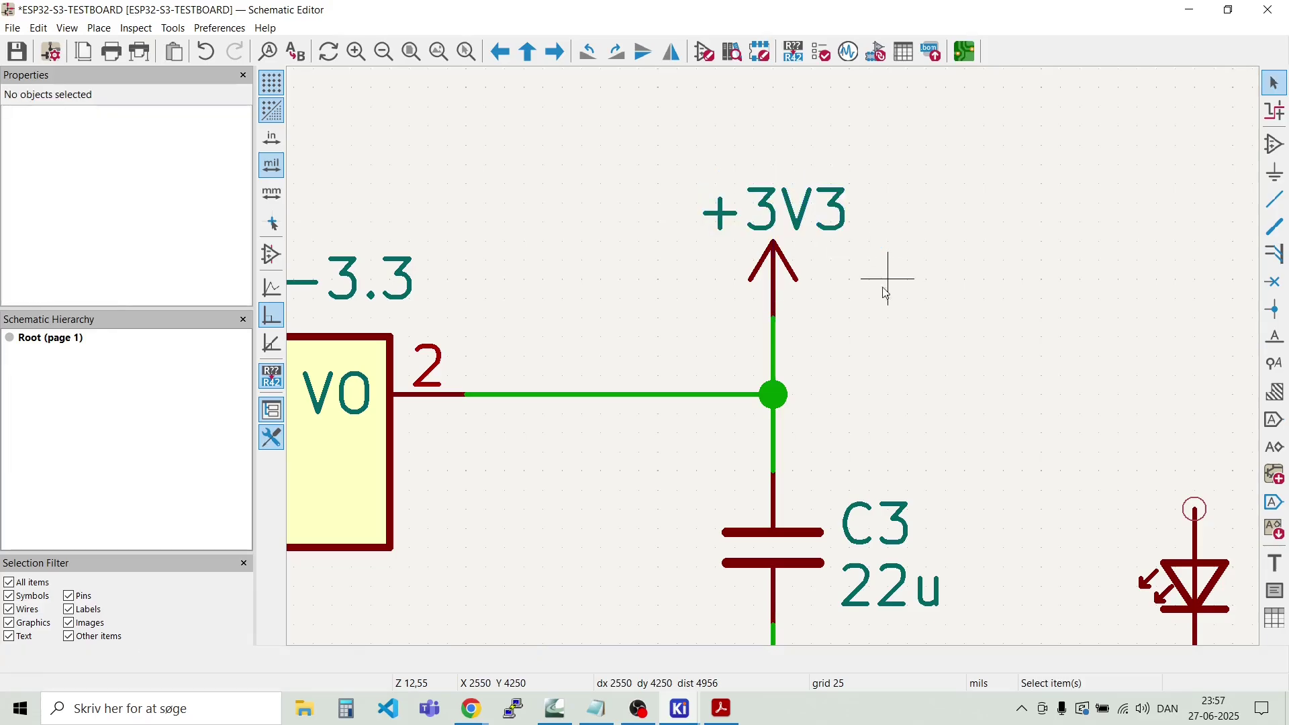
scroll(772, 354, down, 6)
scroll(777, 359, up, 3)
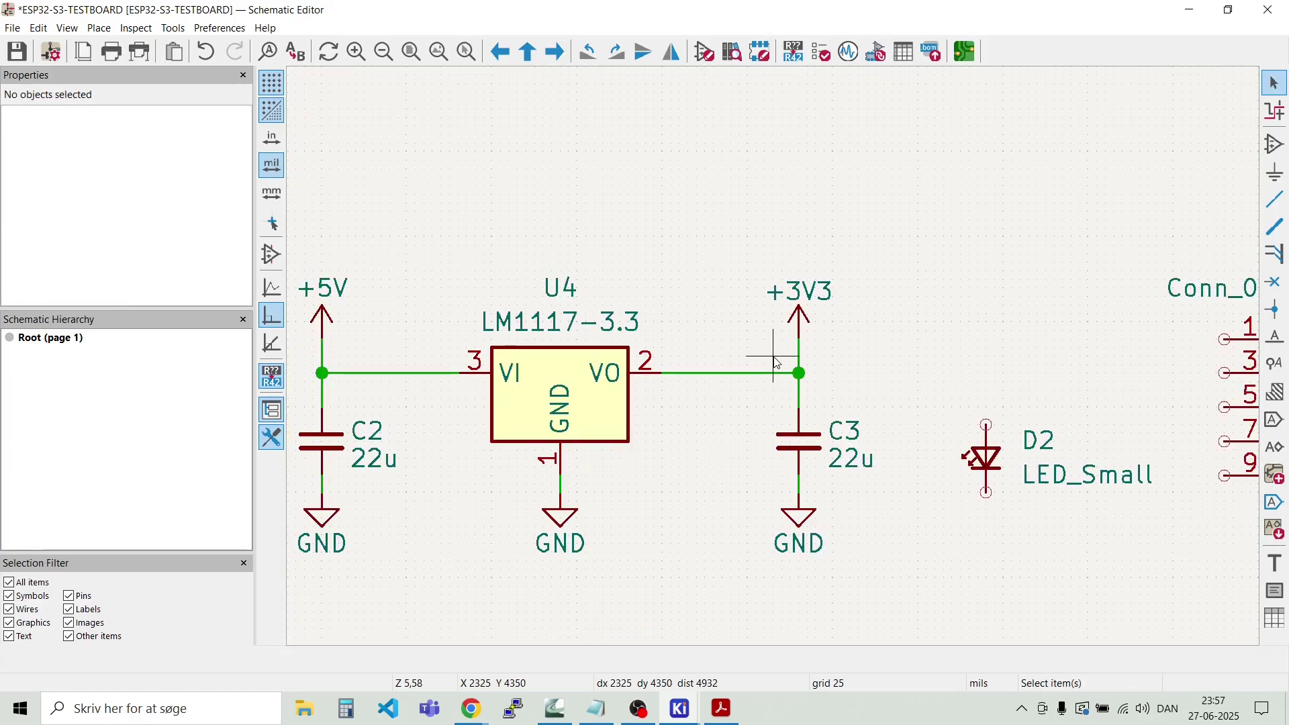
drag(911, 389, 915, 287)
scroll(818, 293, up, 5)
click(754, 384)
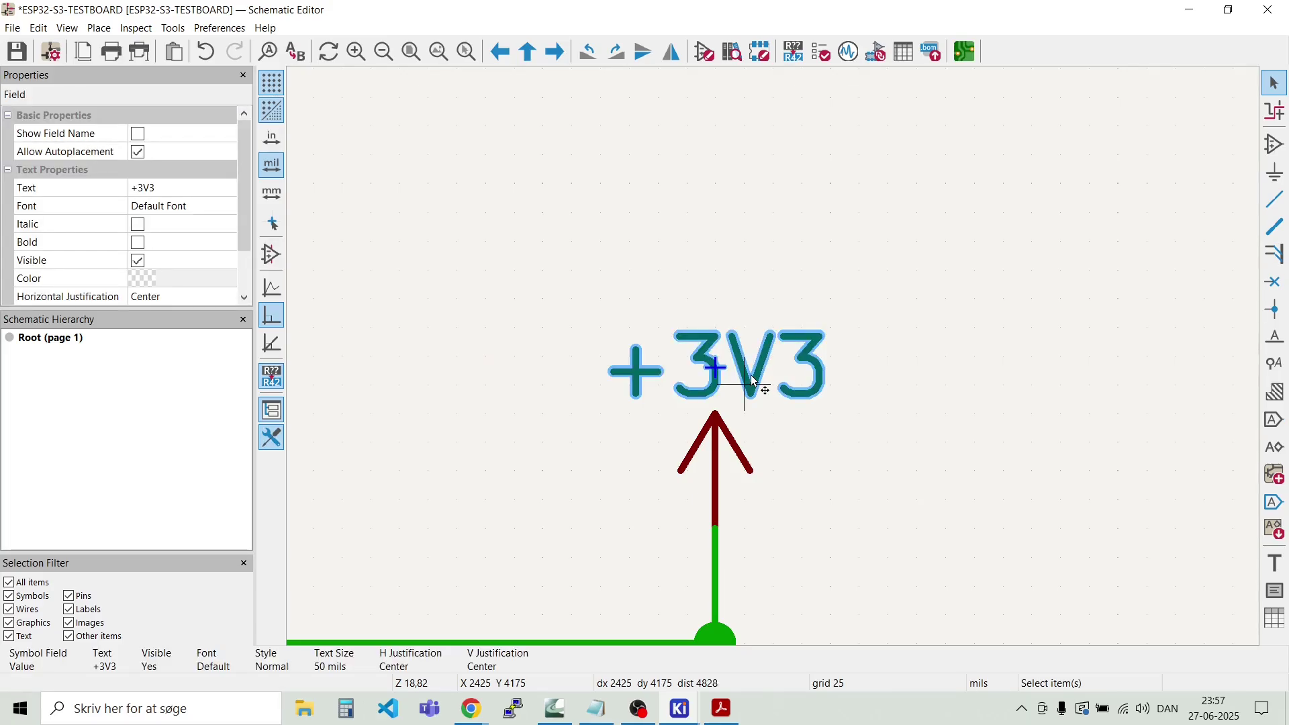
drag(753, 379, 725, 365)
click(857, 461)
scroll(776, 363, down, 5)
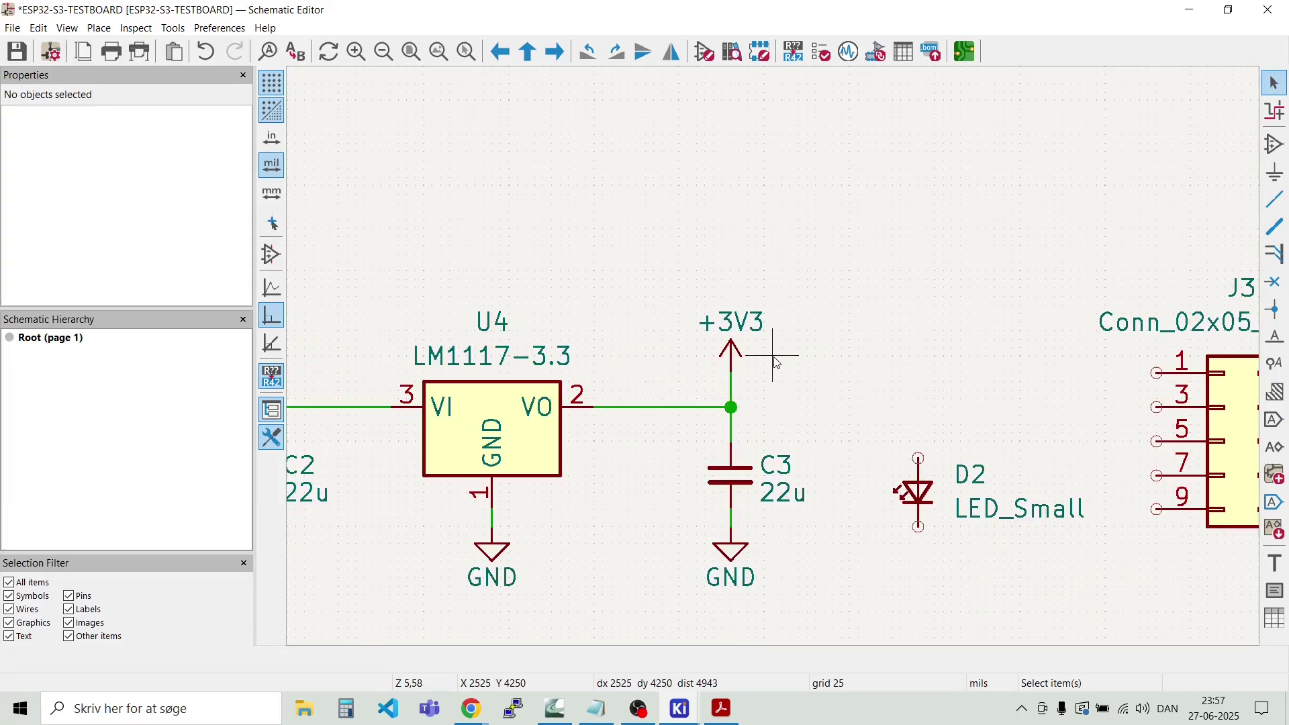
Step: Try to shift the C3 and +3V3 branch together with its connecting wire to adjust its distance from U4
scroll(777, 364, down, 2)
drag(778, 543, 683, 210)
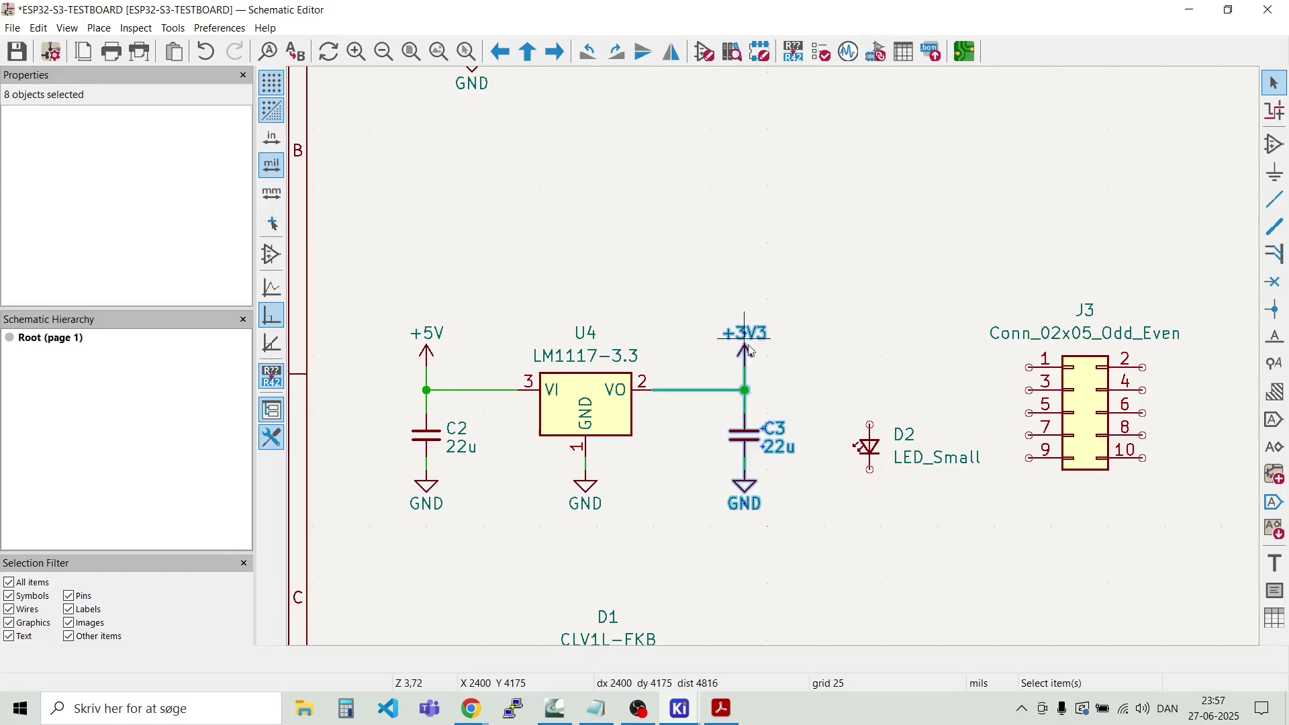
mouse_move(747, 443)
mouse_down()
mouse_move(737, 441)
mouse_move(762, 436)
mouse_up()
click(704, 433)
click(702, 389)
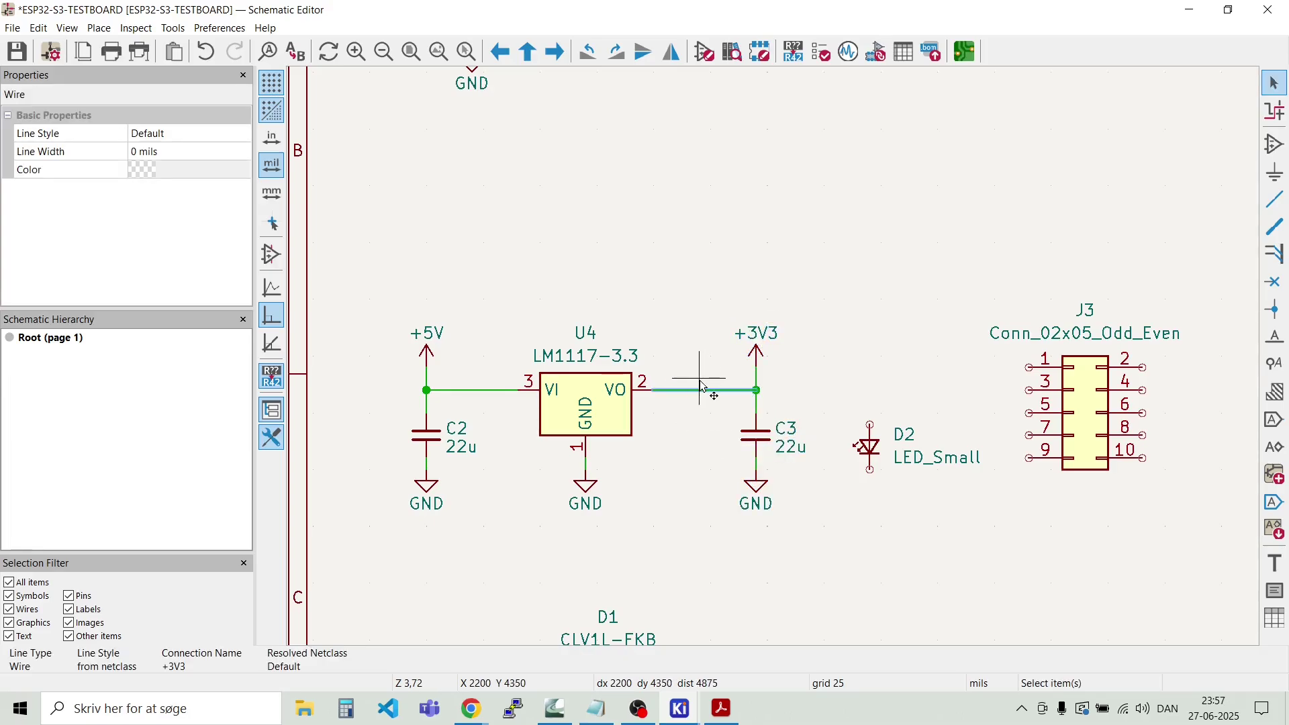
drag(805, 543, 698, 253)
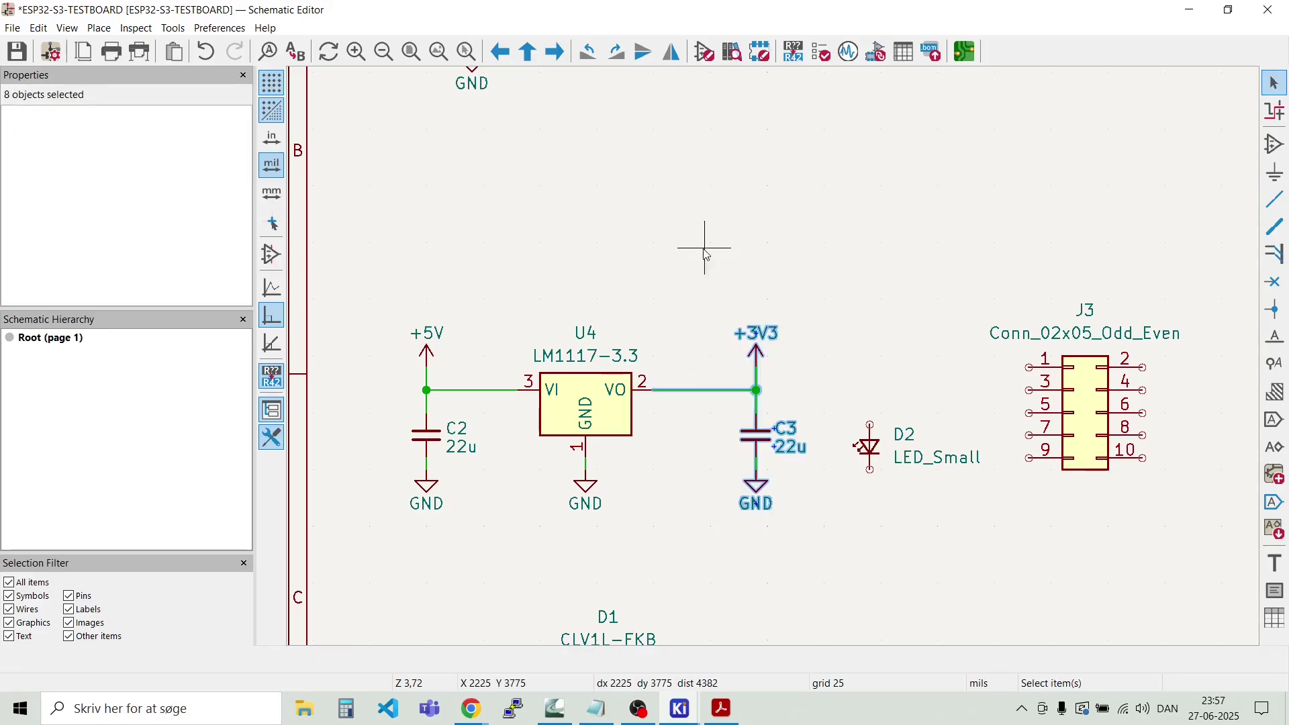
key(g)
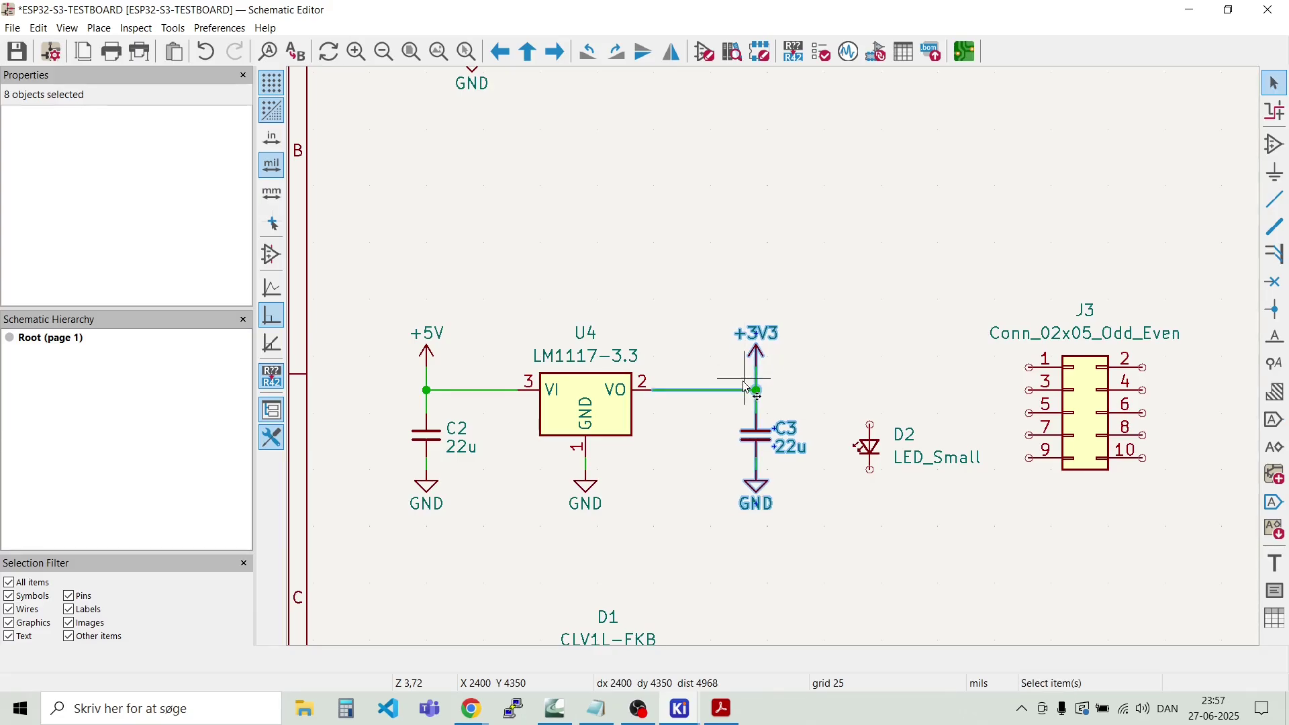
click(757, 373)
Step: Delete the wire between U4's output pin 2 and C3, and move the C3 and +3V3 branch closer to U4
click(709, 374)
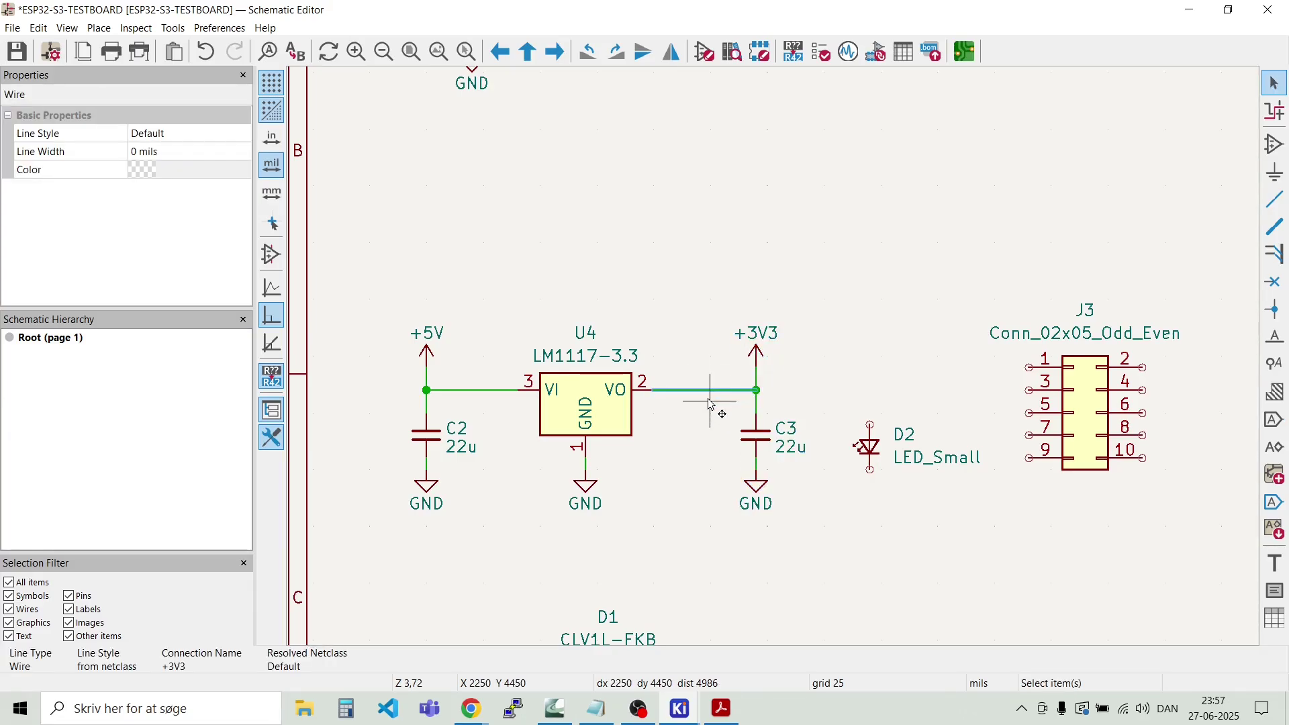
key(Delete)
drag(789, 537, 741, 265)
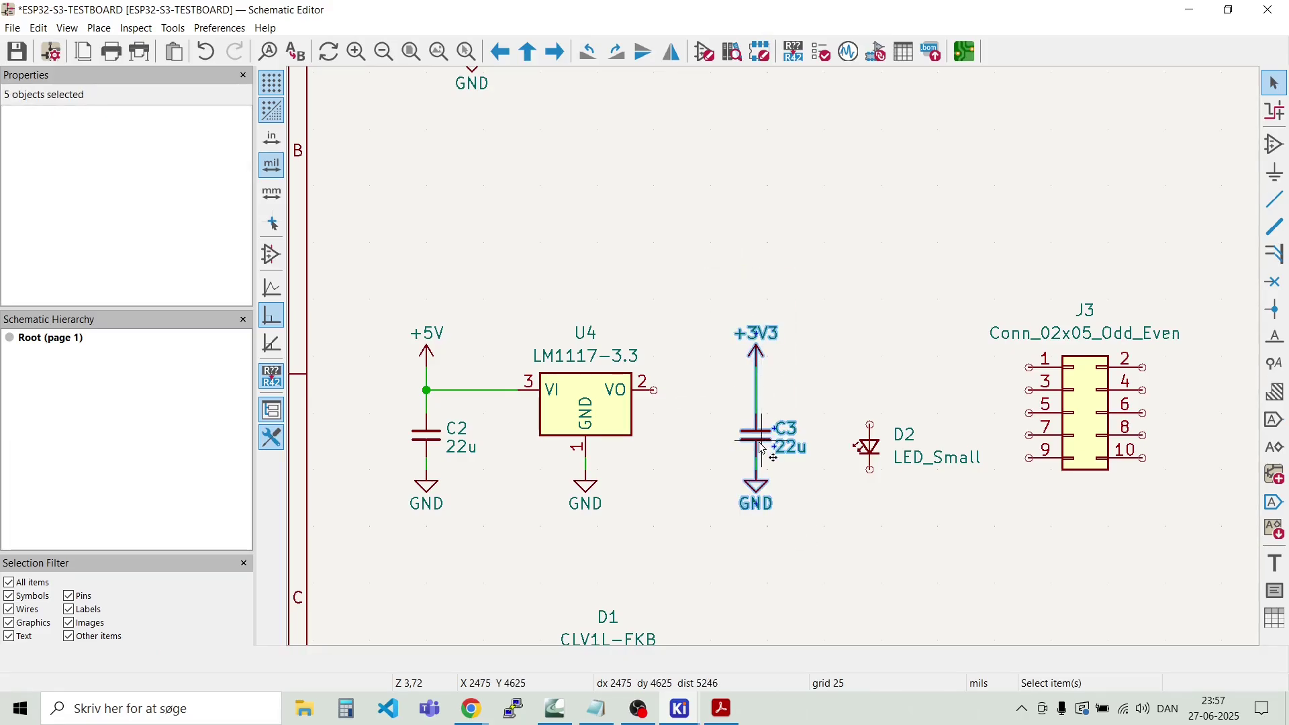
key(g)
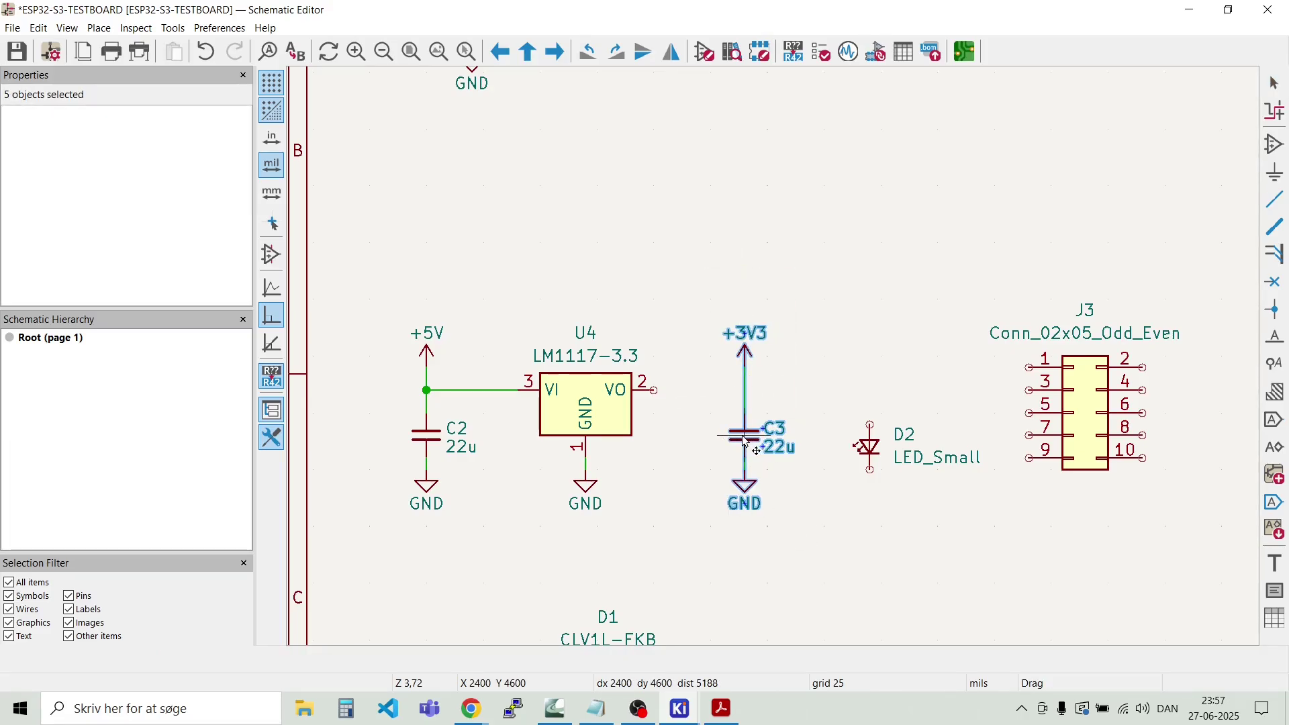
click(732, 442)
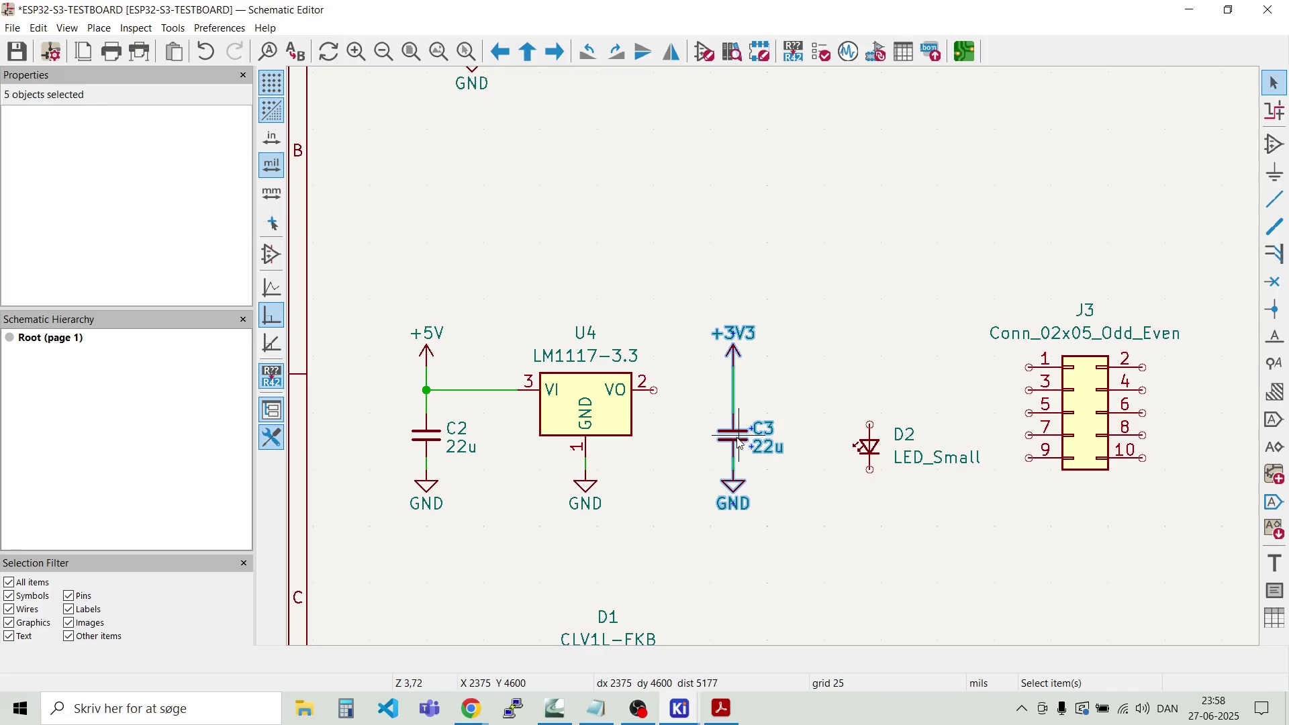
Step: Delete the wire between C2 and U4's input pin 3, and move the +5V, C2 and GND branch closer to U4
click(496, 574)
drag(483, 571, 403, 310)
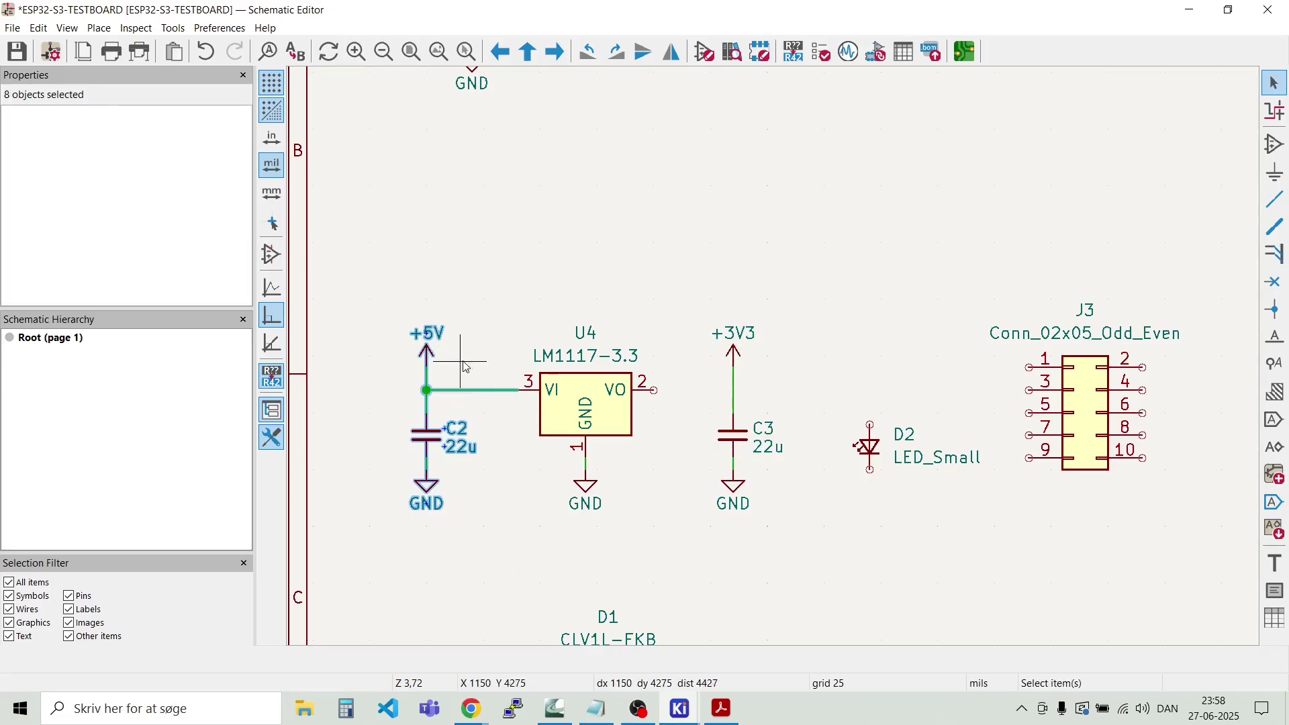
click(495, 406)
click(512, 389)
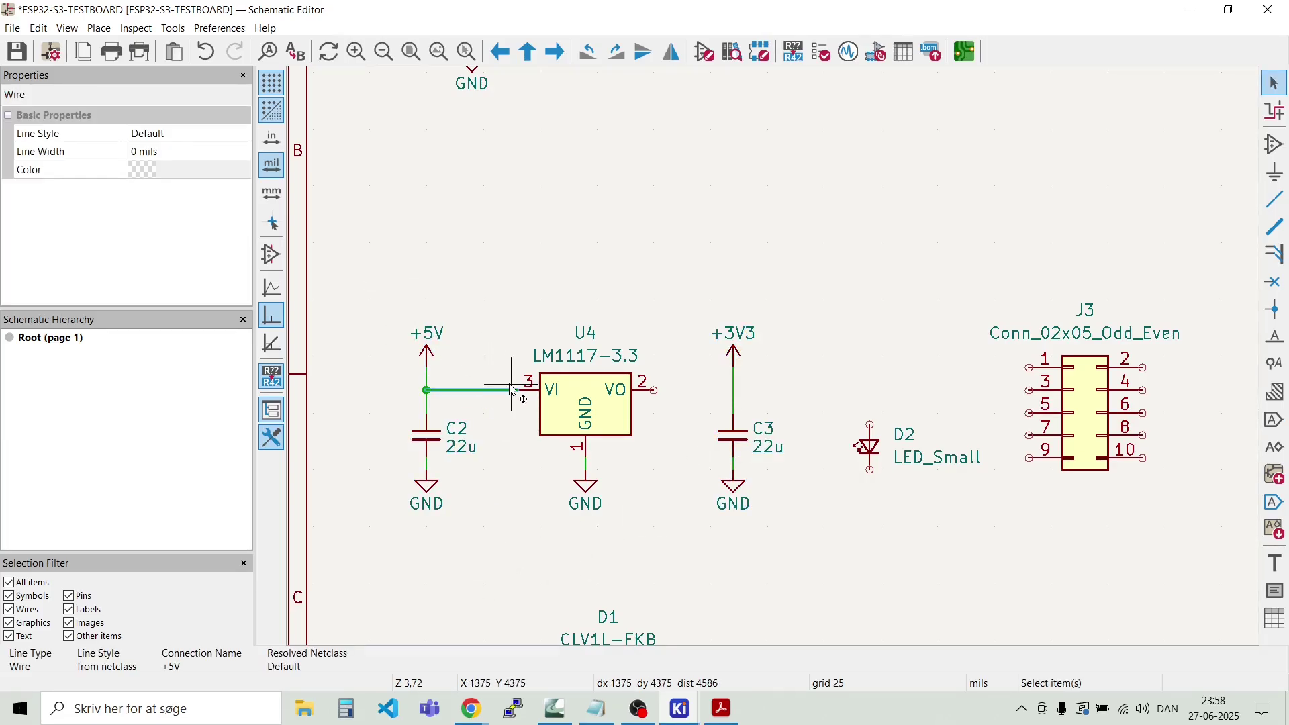
key(Delete)
drag(474, 527, 386, 276)
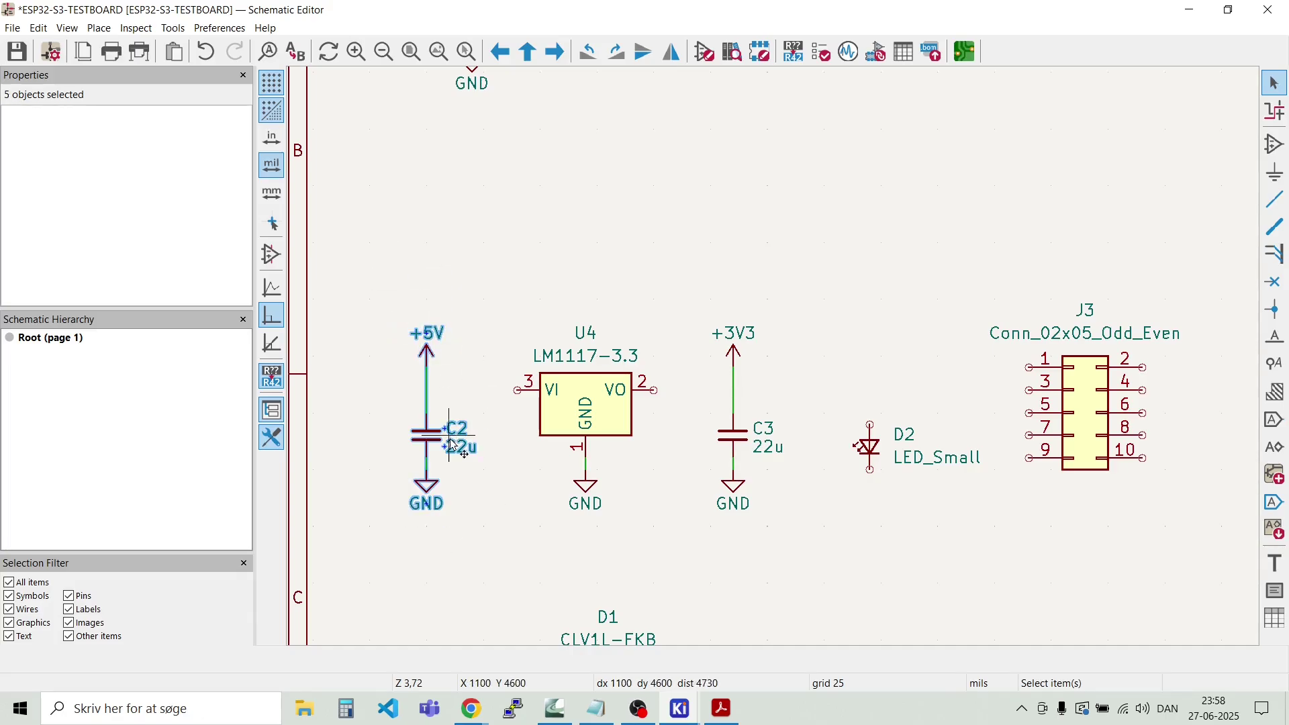
drag(434, 438, 440, 419)
click(403, 349)
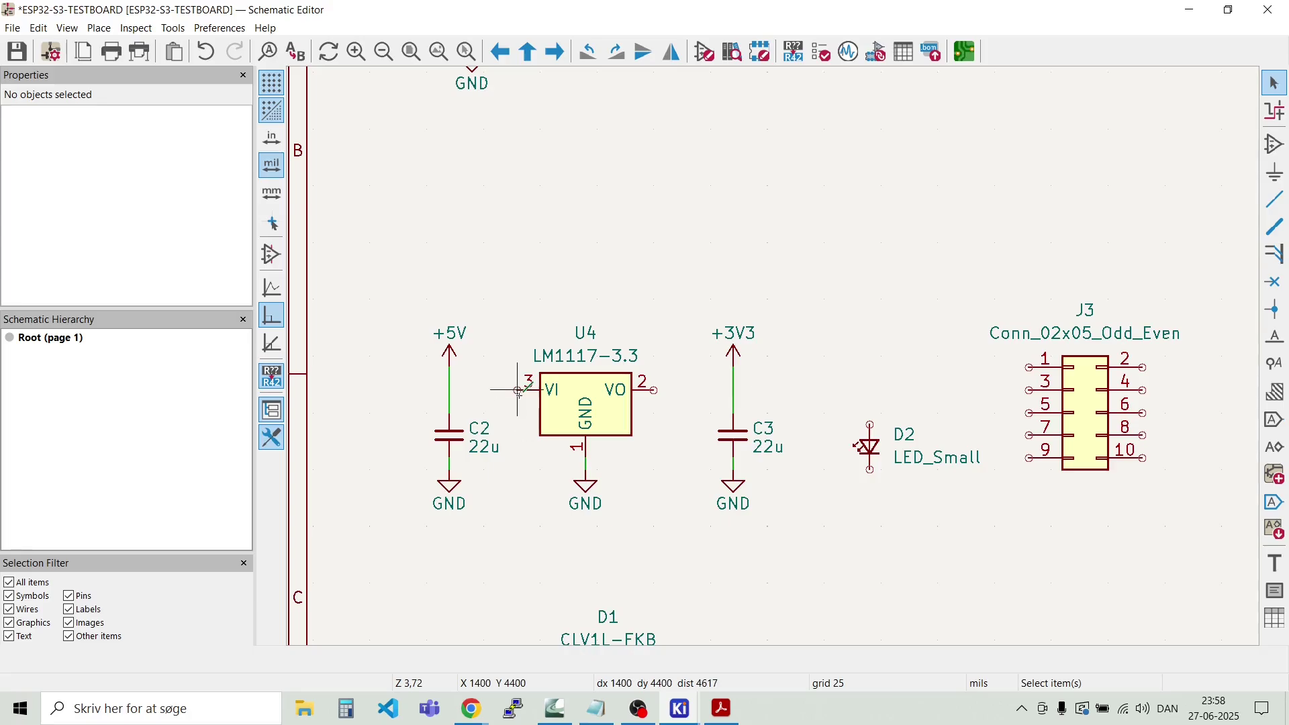
Step: Wire U4's input pin 3 to the +5V/C2 branch and its output pin 2 to the +3V3/C3 branch
key(w)
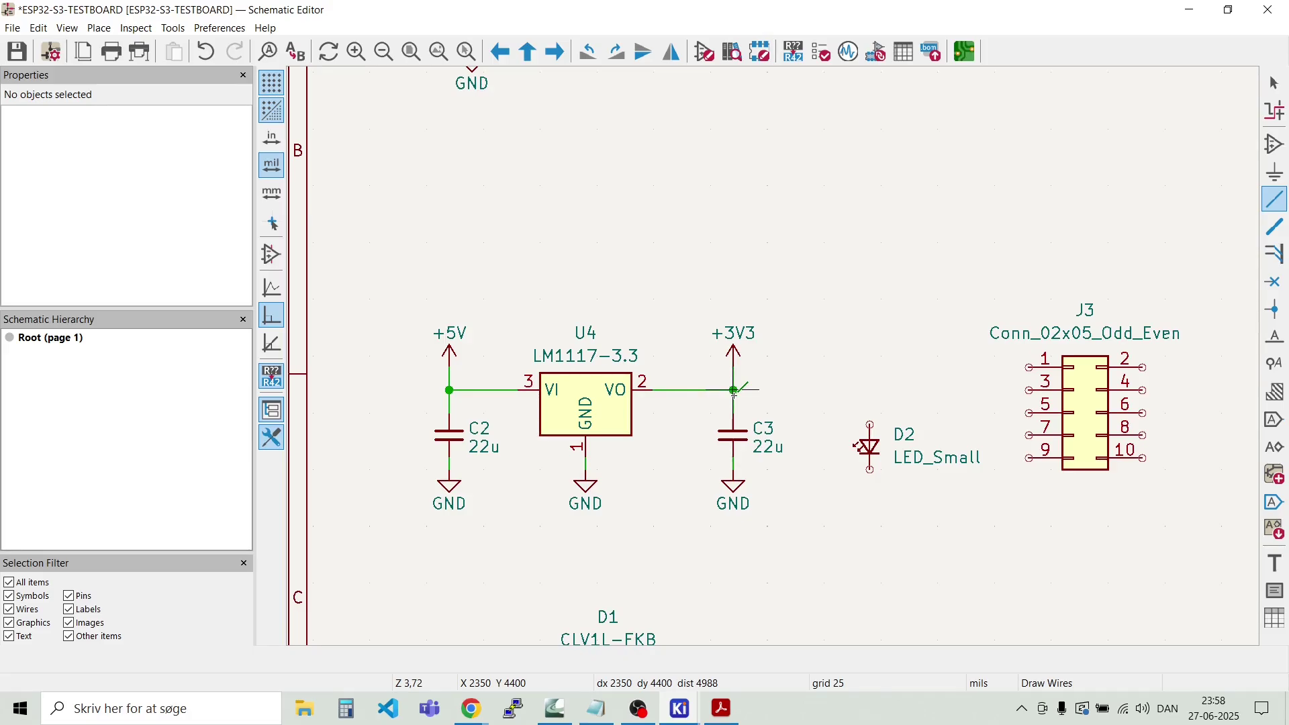
key(Escape)
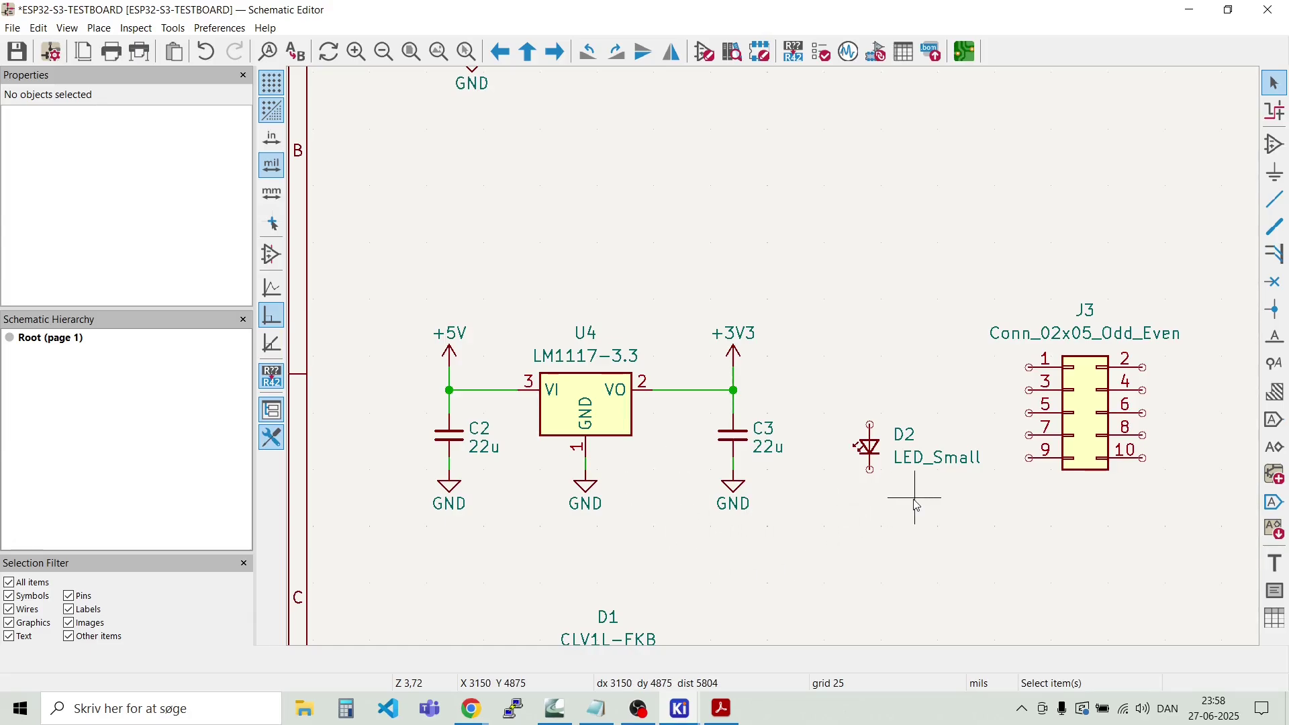
Step: Duplicate C3's GND symbol below LED D2, and shift D2 and its ground so they line up vertically at X 2900 mils
drag(913, 498, 858, 407)
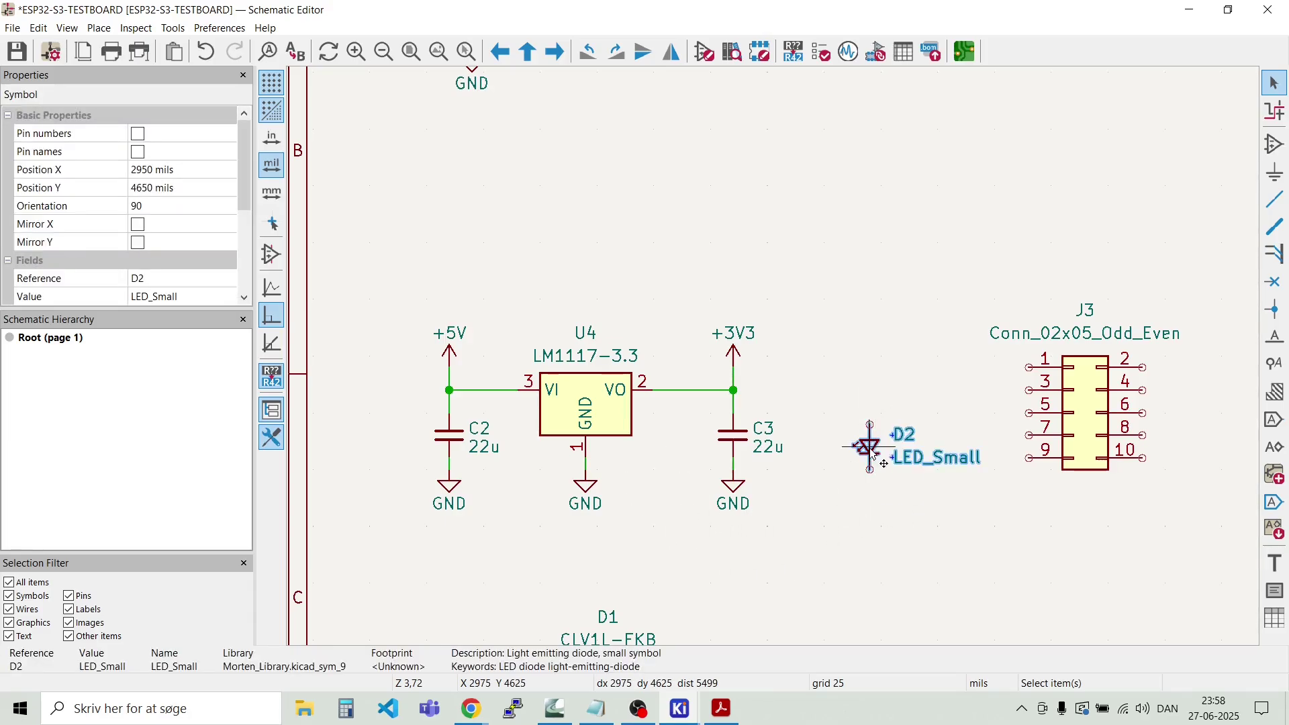
click(784, 537)
drag(767, 538, 719, 488)
key(ctrl+d)
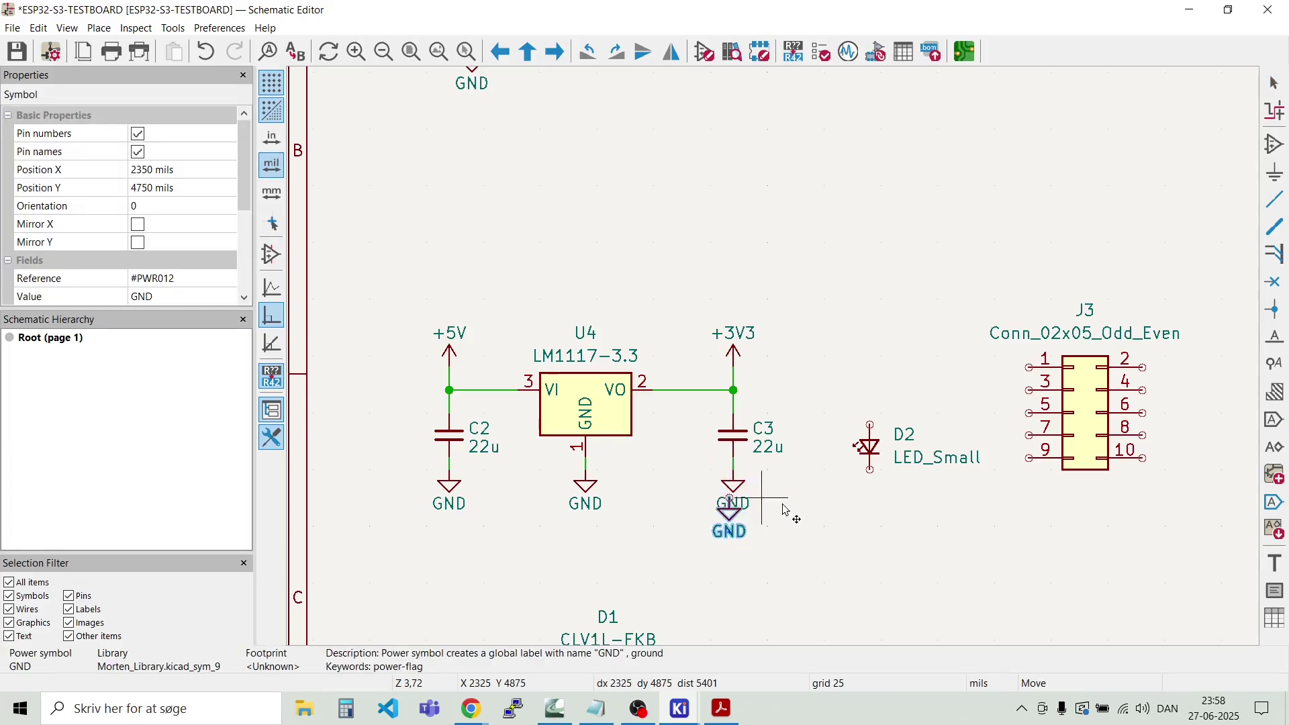
click(871, 495)
drag(915, 532, 861, 442)
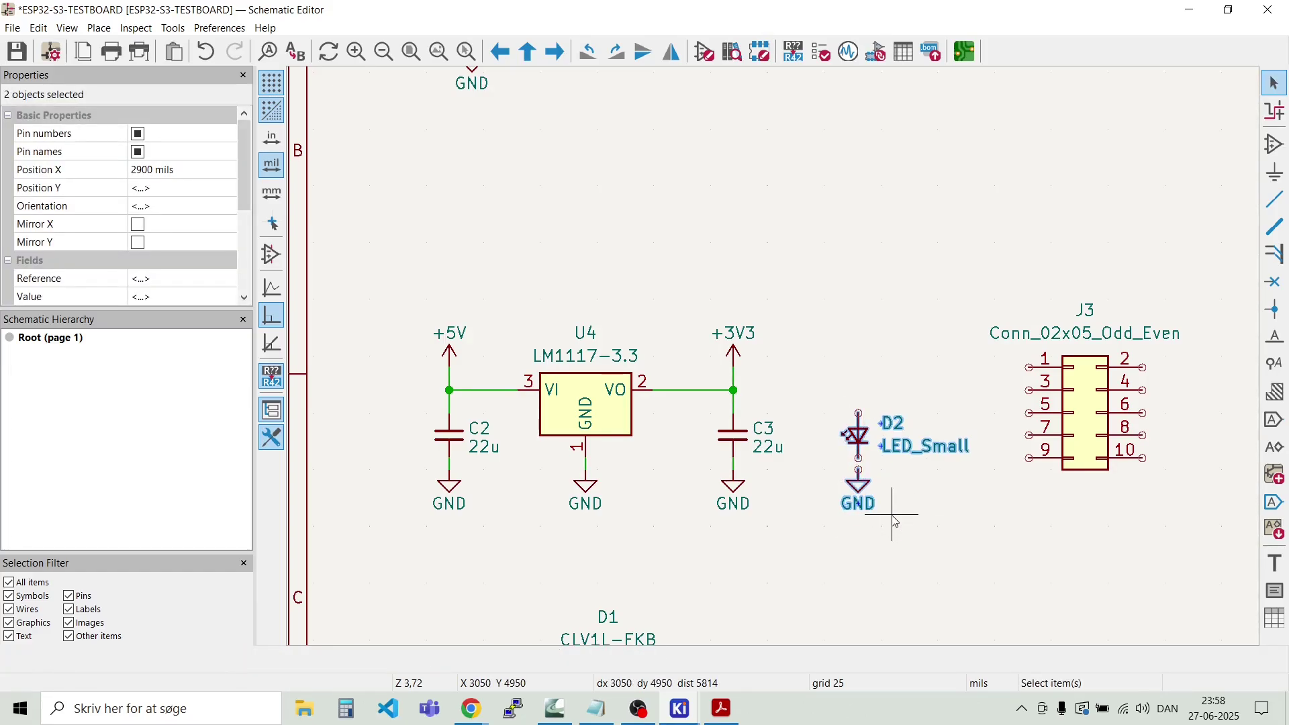
click(892, 514)
Step: Place an R_Small resistor from Morten_Library directly above D2, in line with the LED
click(101, 28)
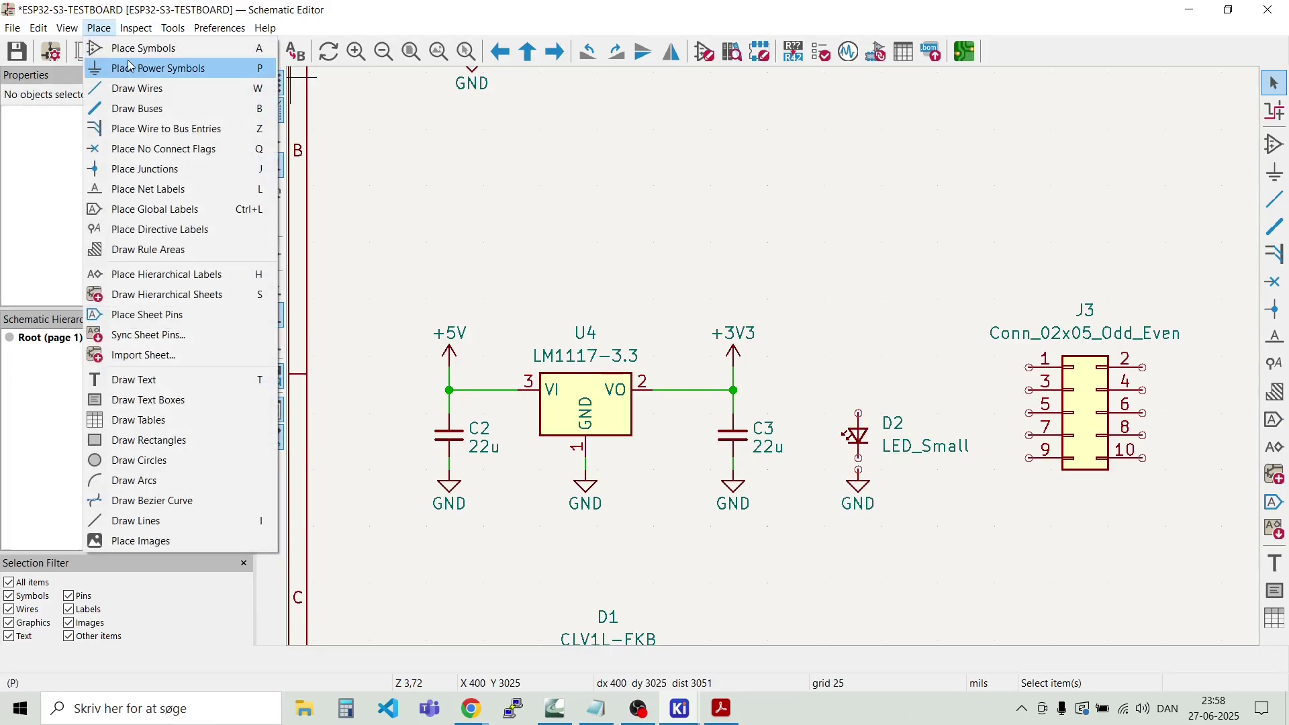
click(129, 47)
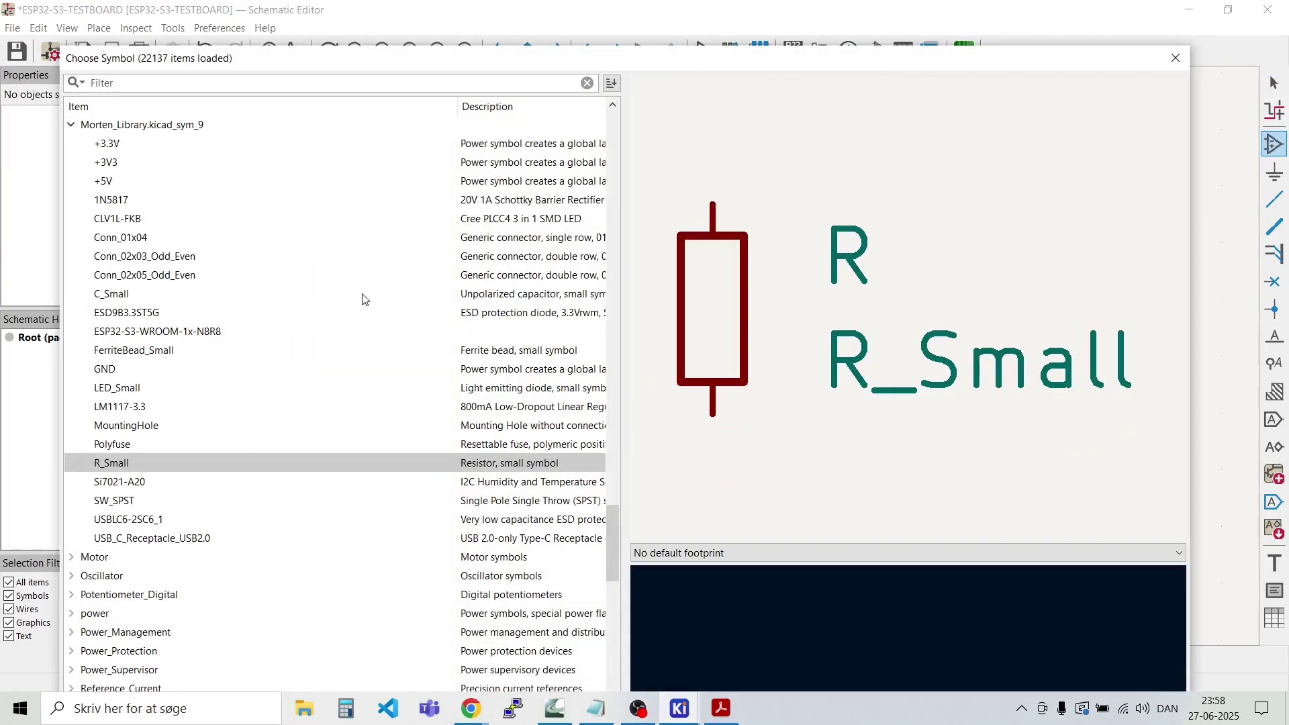
double_click(107, 463)
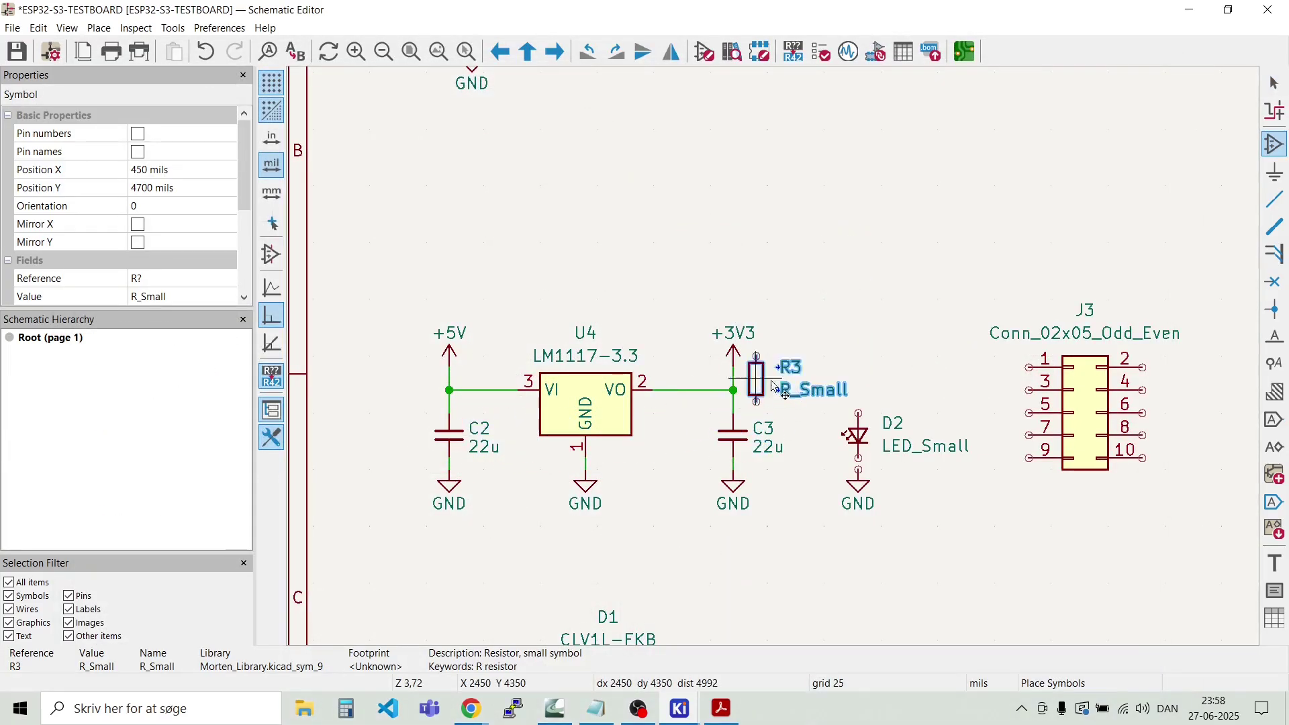
click(859, 385)
key(Escape)
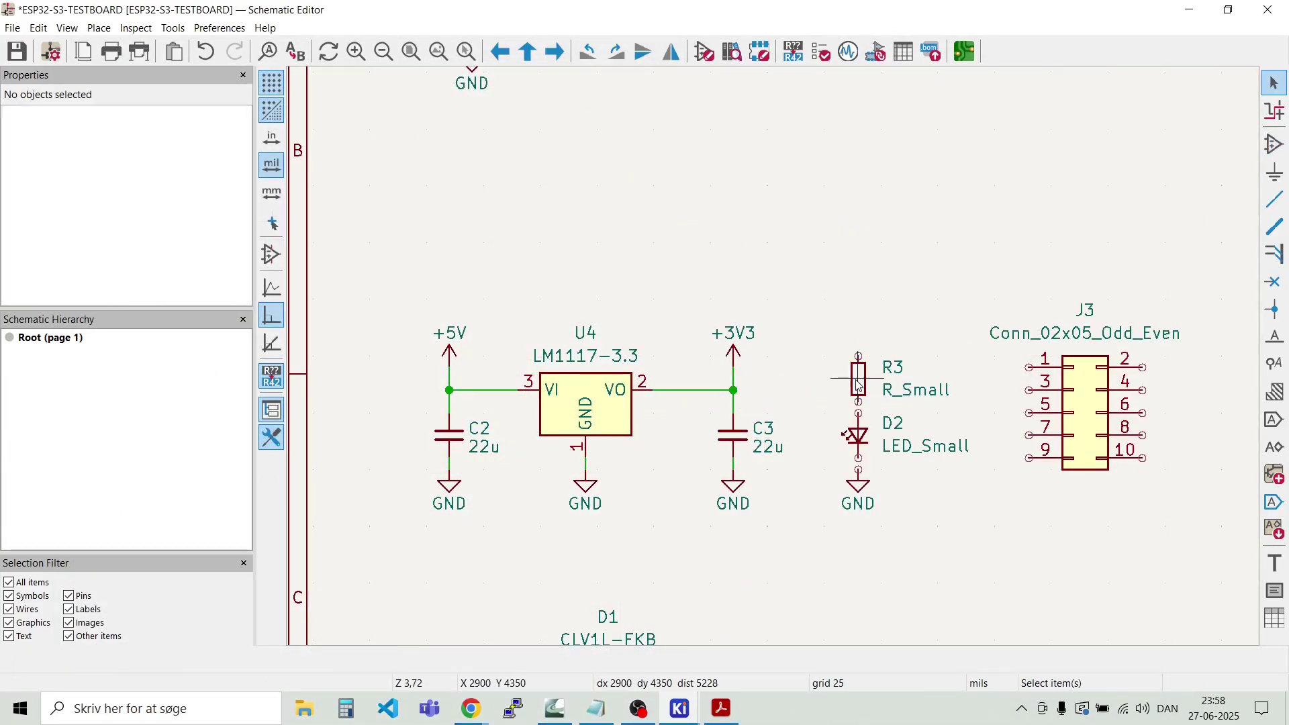
Step: Duplicate the +3V3 power symbol above C3 and place the copy just above resistor R3
click(735, 357)
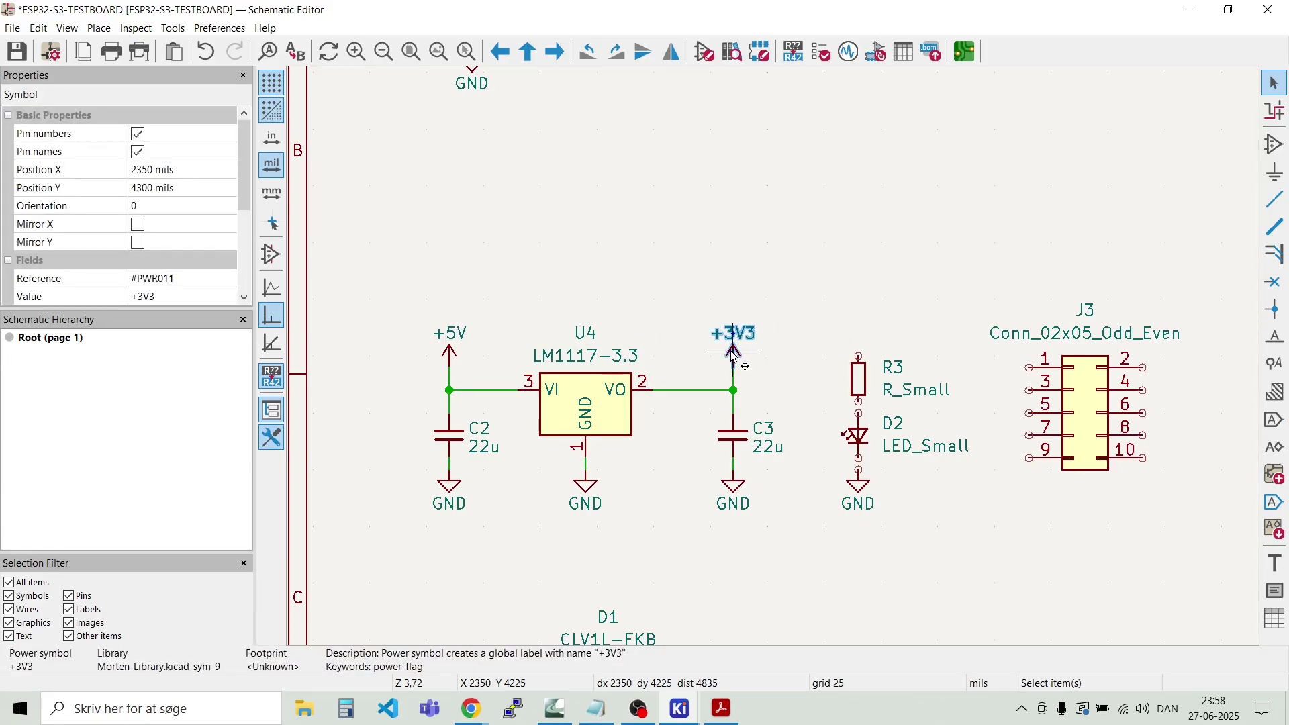
key(ctrl+d)
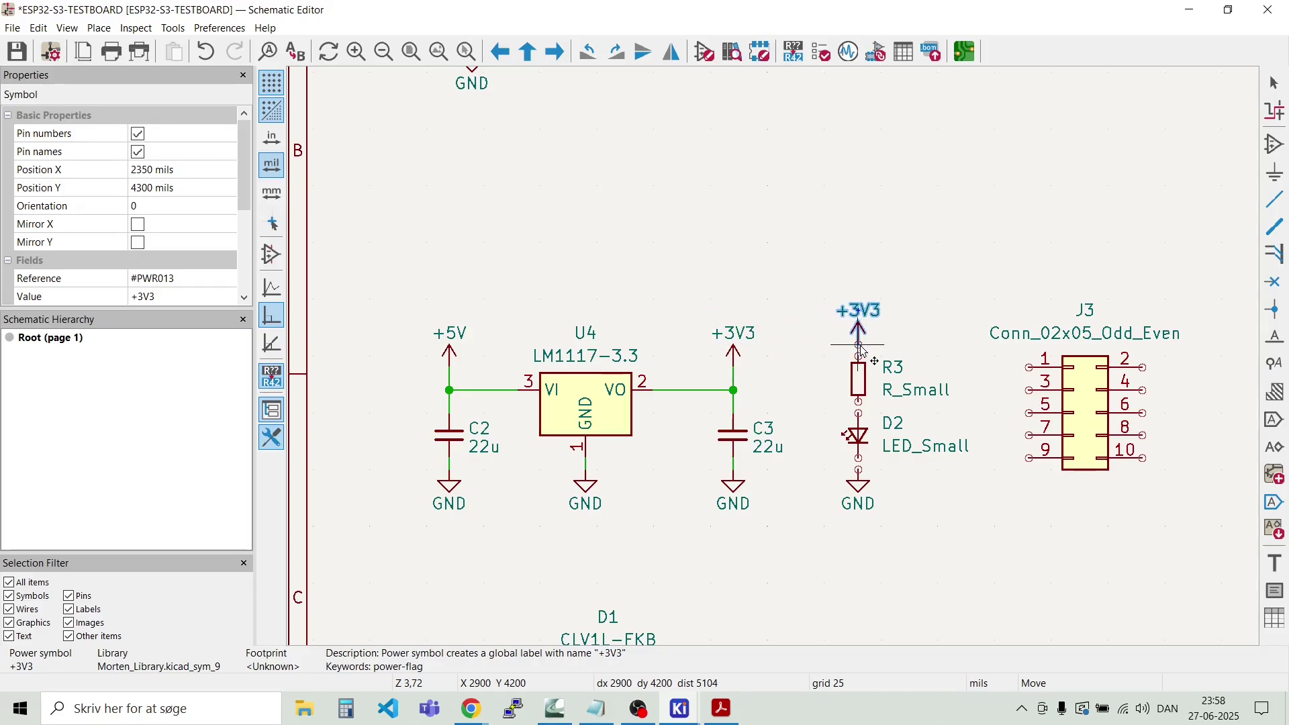
scroll(860, 353, up, 5)
click(775, 361)
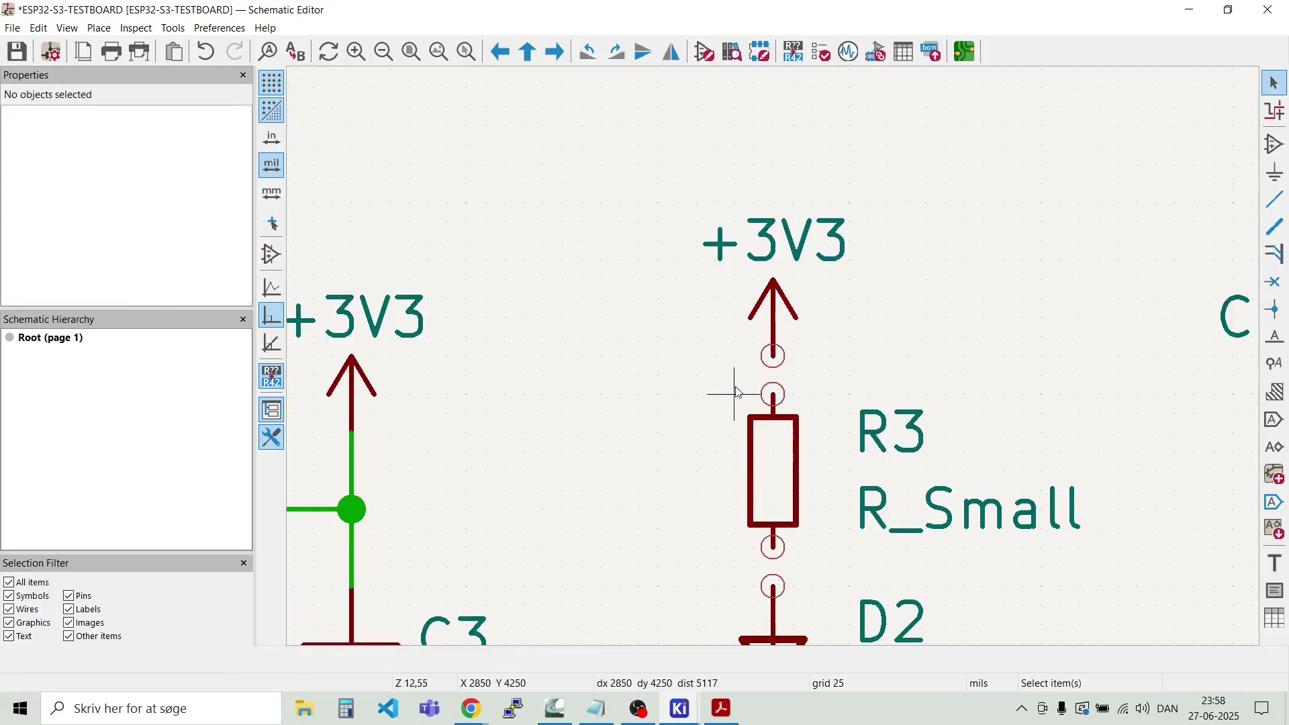
Step: Wire the LED branch in series from +3V3 through R3 and D2 to GND
key(w)
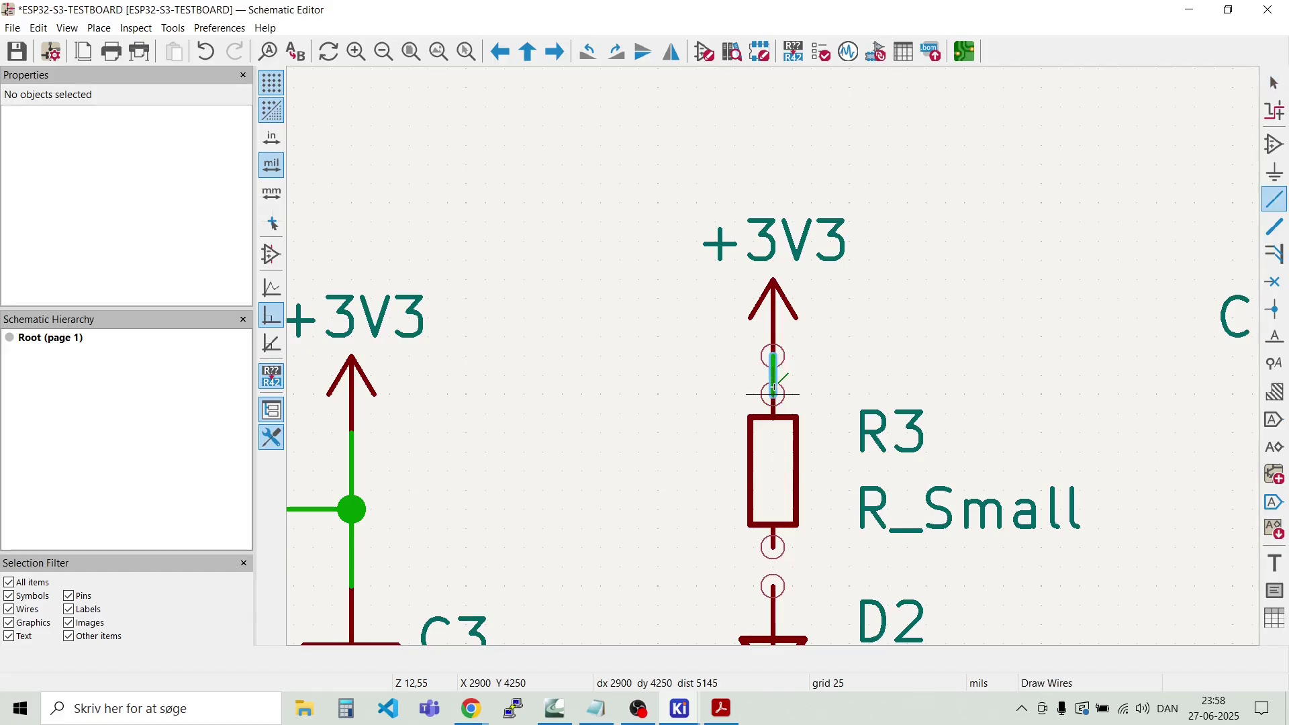
scroll(706, 451, down, 3)
scroll(765, 374, up, 3)
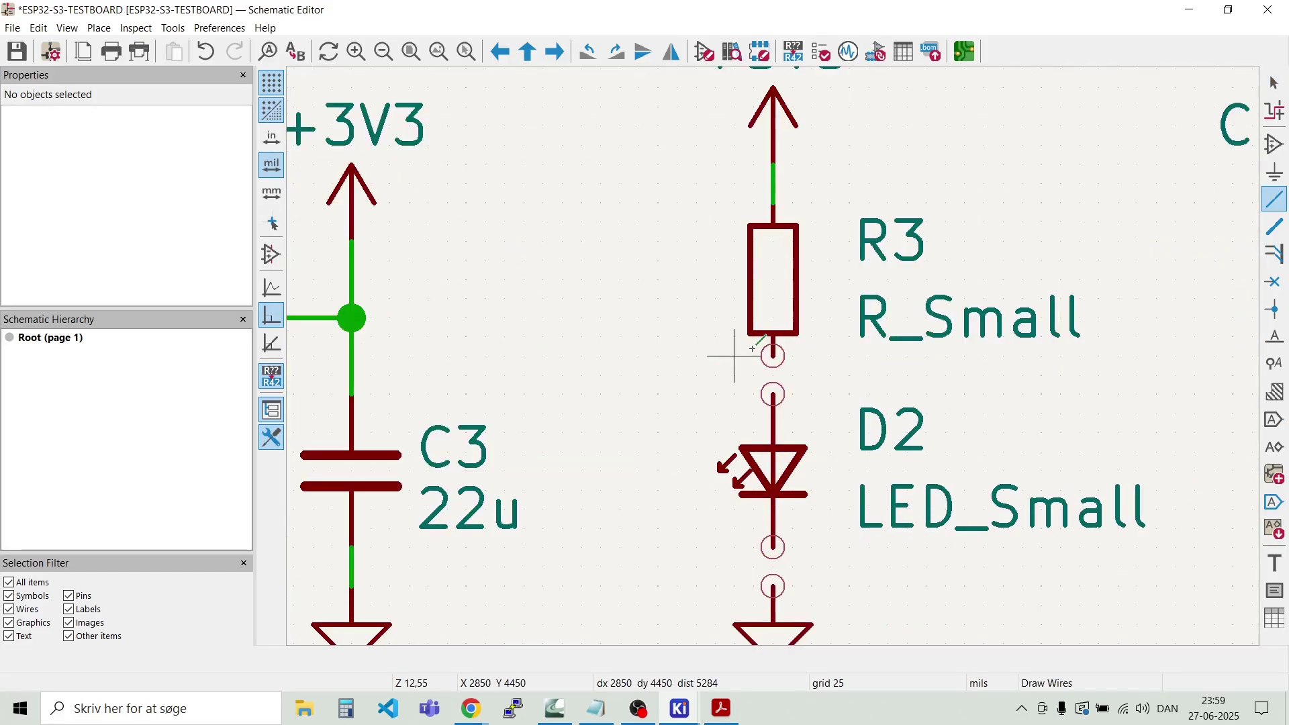
click(775, 354)
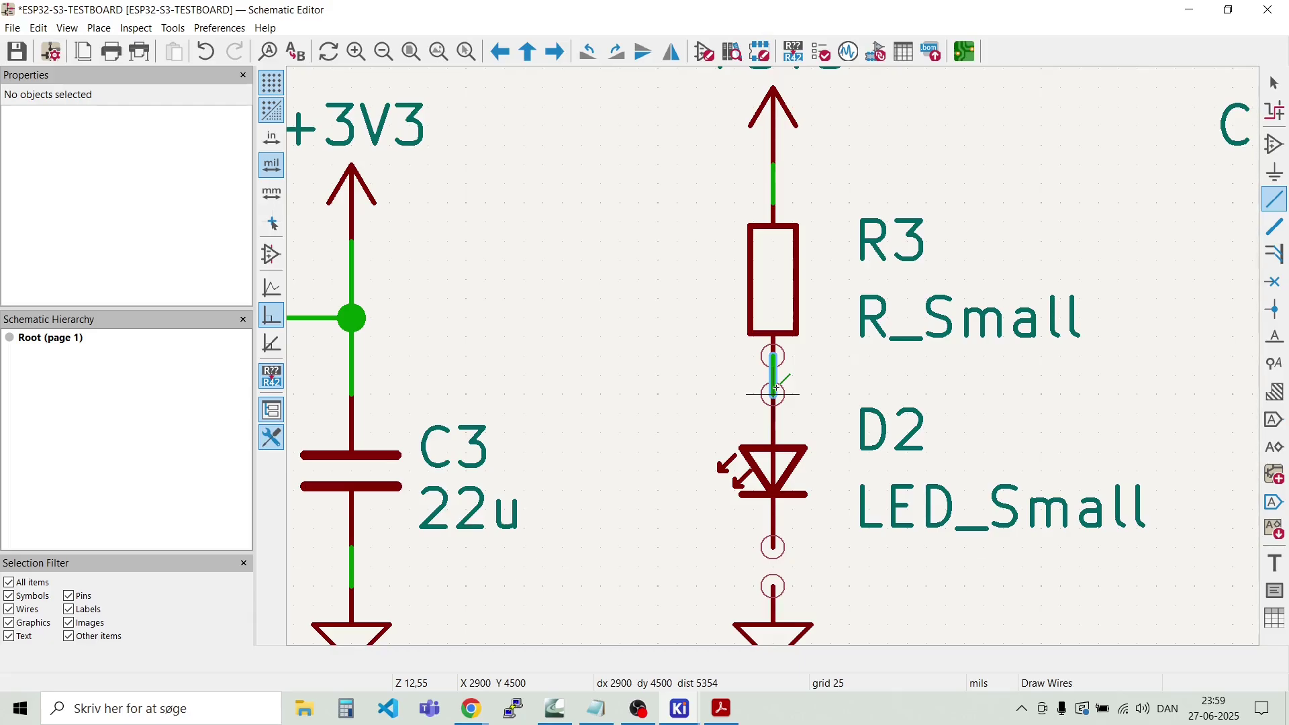
click(772, 548)
click(773, 587)
key(Escape)
Step: Set R3's value to 1K
scroll(775, 363, down, 4)
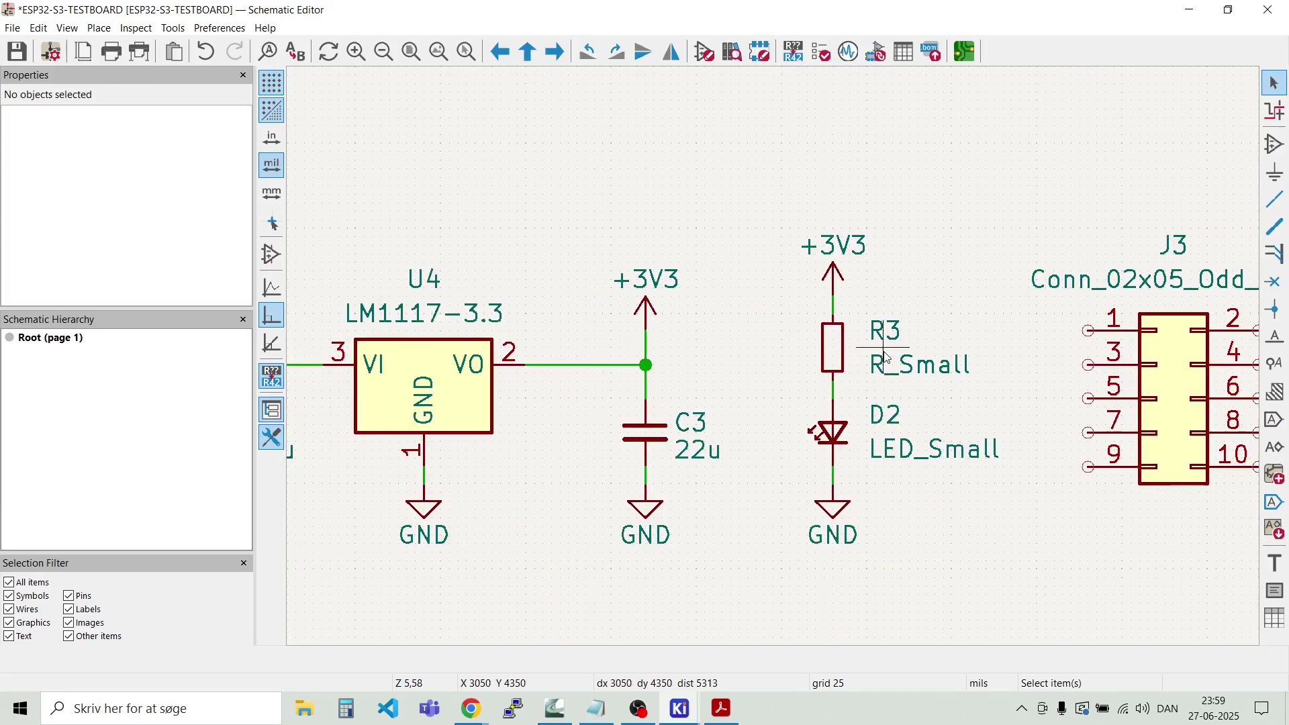
double_click(910, 370)
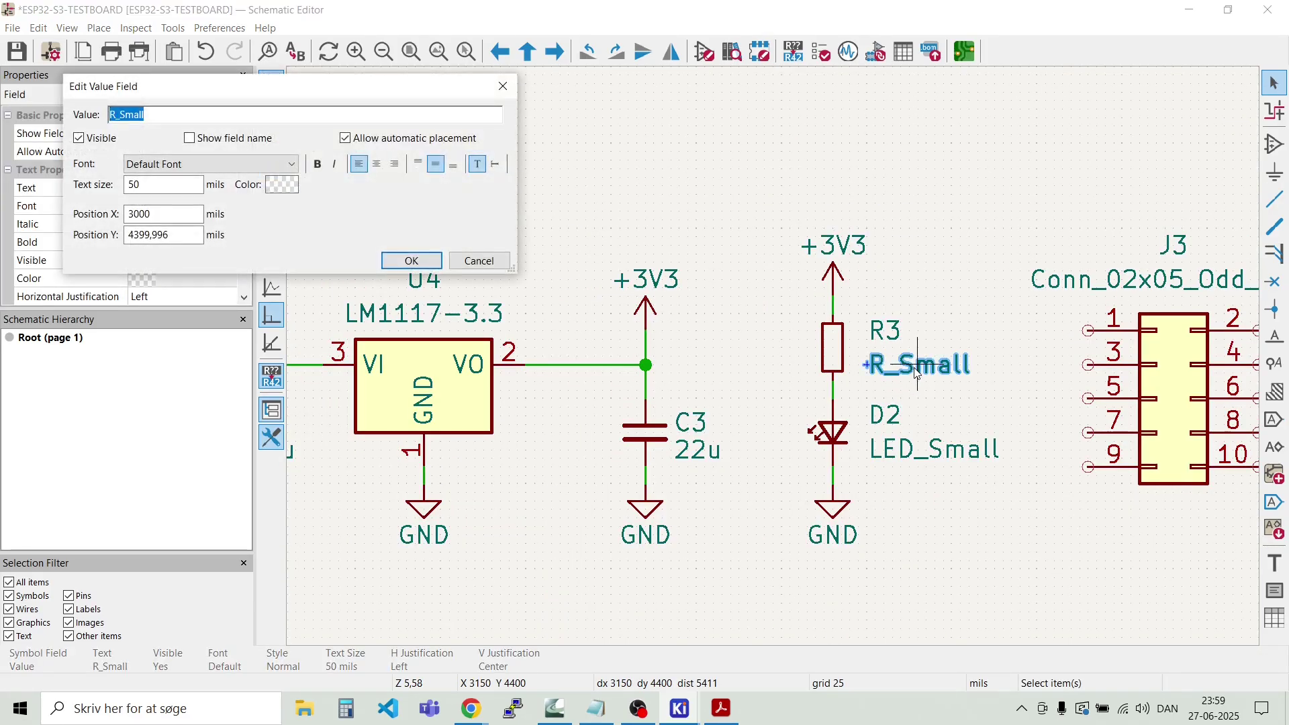
key(Return)
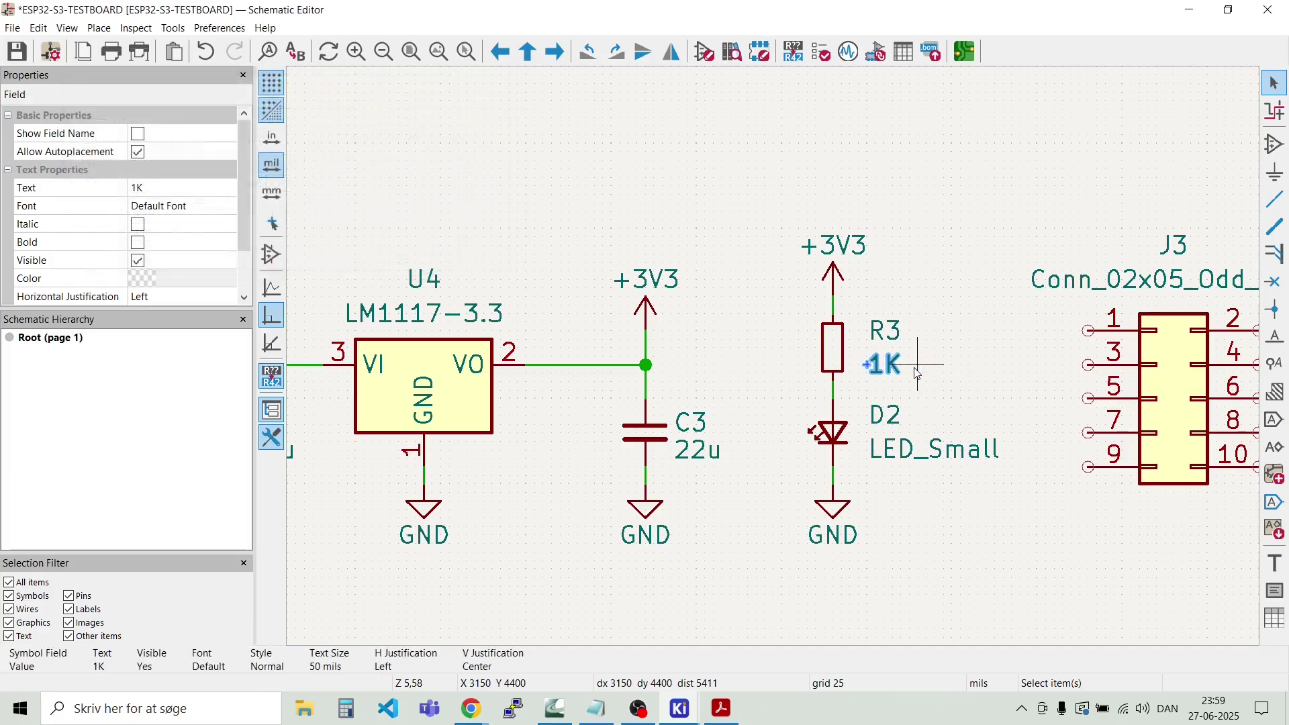
click(916, 373)
Step: Move the R3 reference and 1K value labels closer to the resistor body
scroll(914, 363, up, 4)
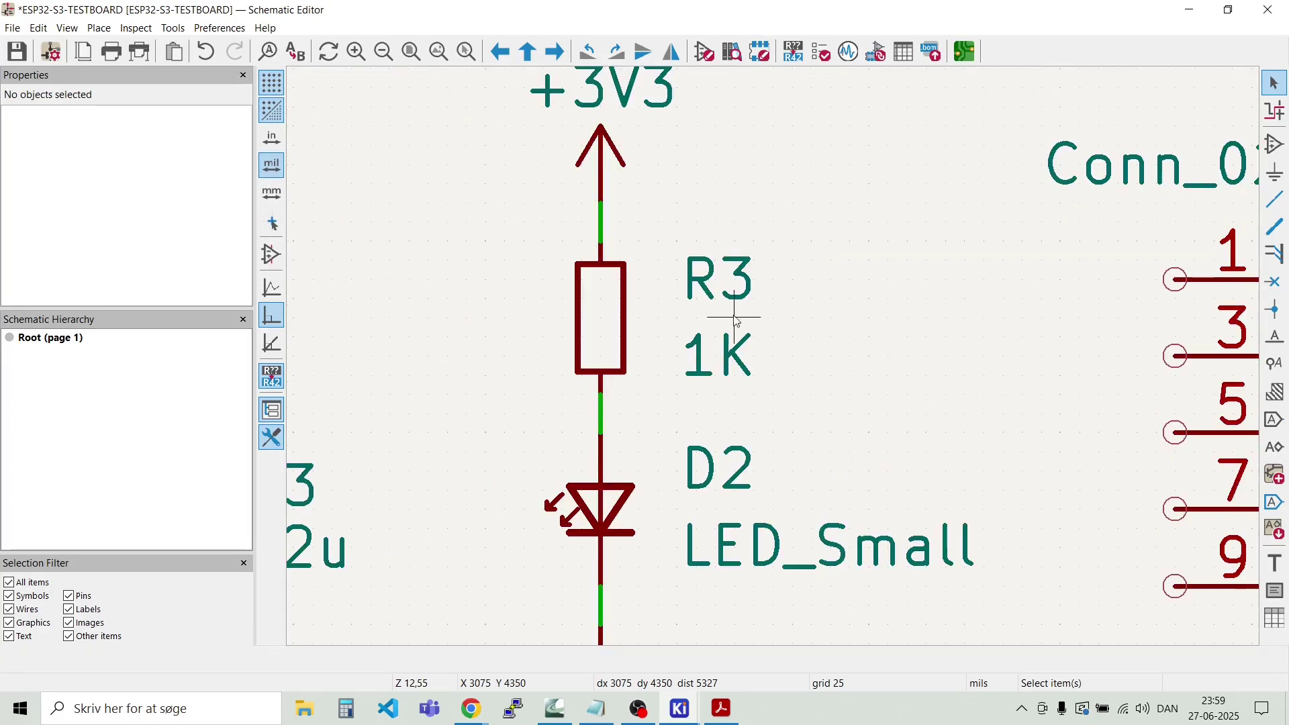
drag(725, 281, 646, 286)
drag(702, 352, 655, 359)
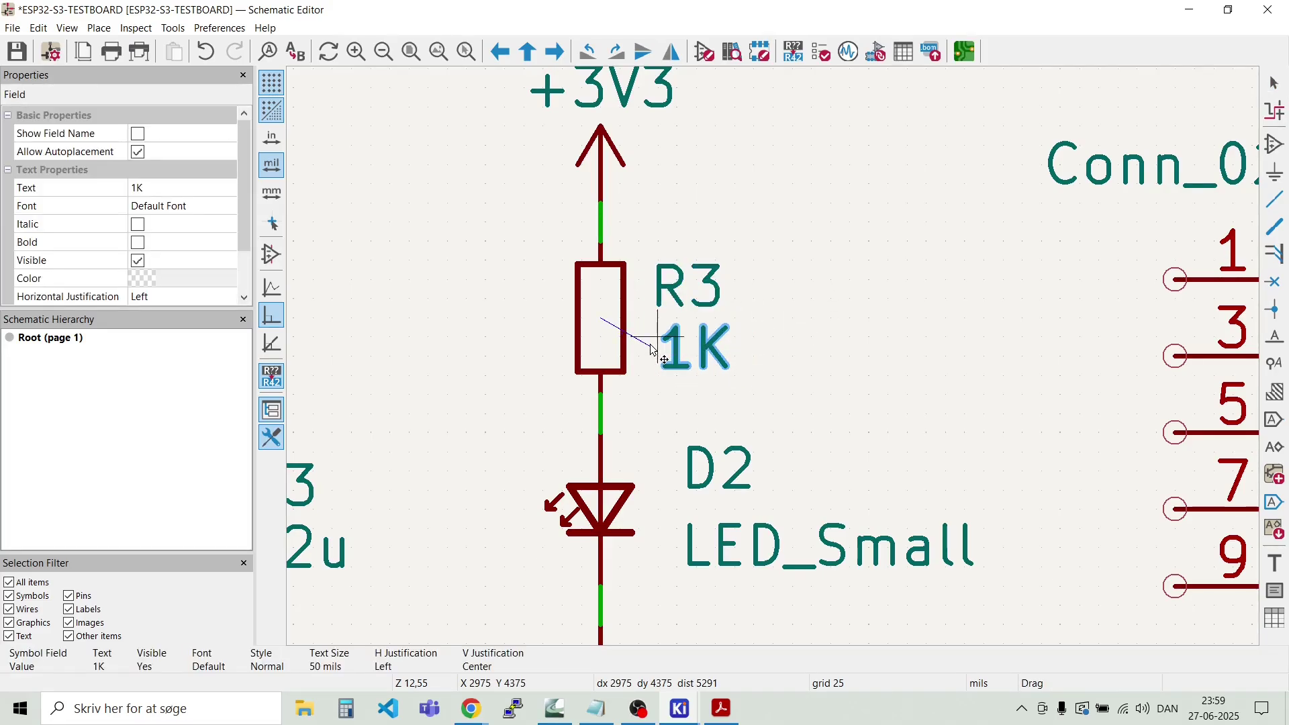
click(809, 357)
Step: Set D2's value to GREEN
scroll(808, 357, down, 5)
double_click(755, 441)
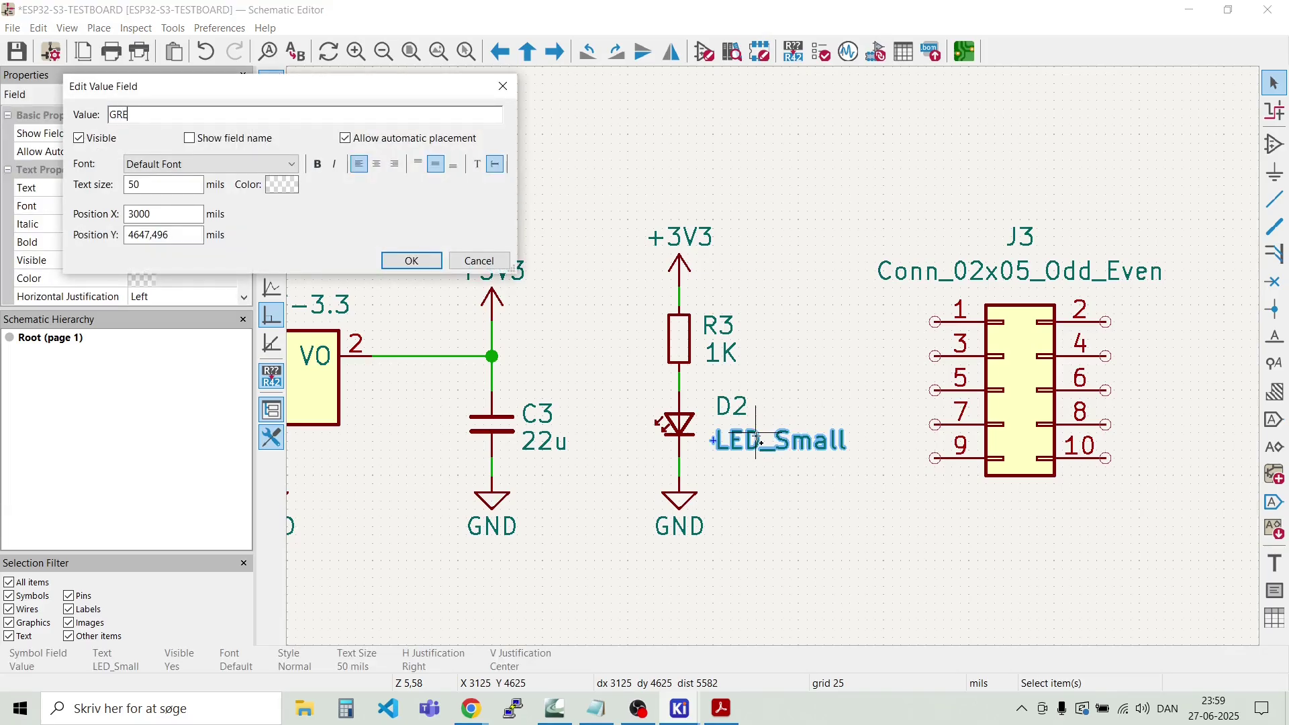
key(Return)
key(Escape)
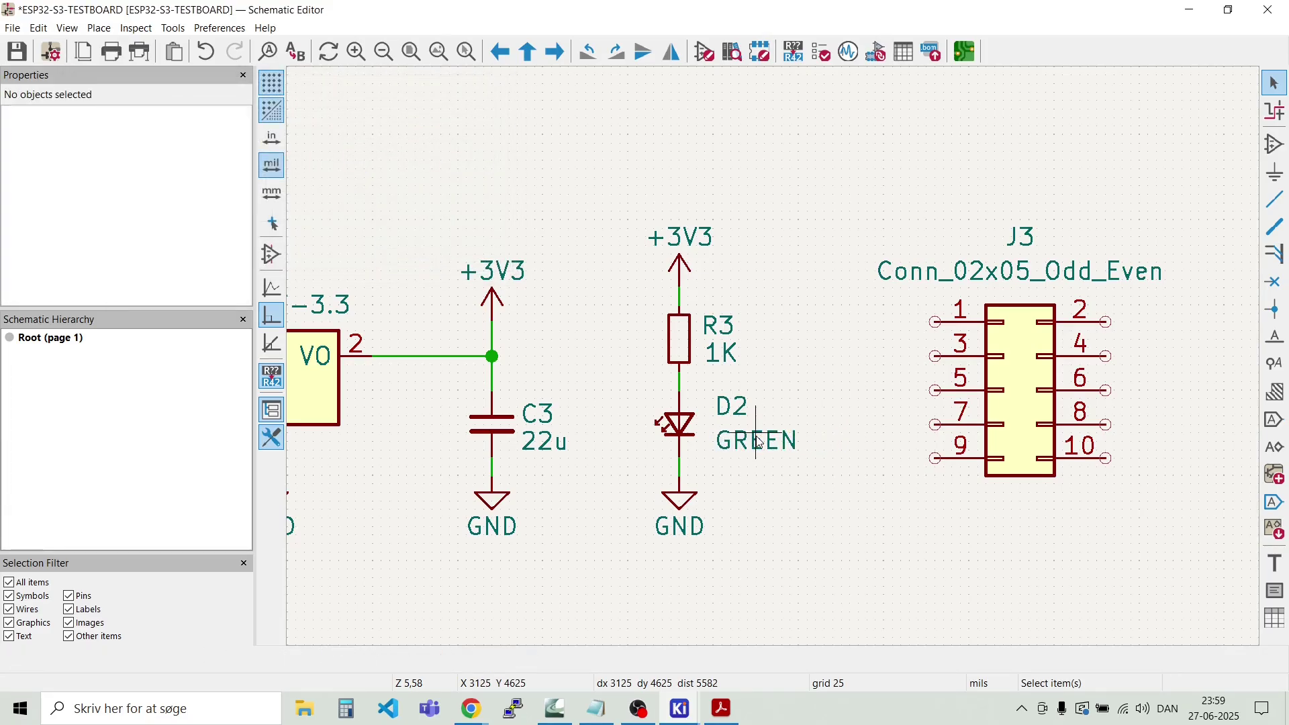
Step: Move the GREEN value and D2 reference labels closer to the LED symbol
scroll(758, 441, up, 5)
click(753, 369)
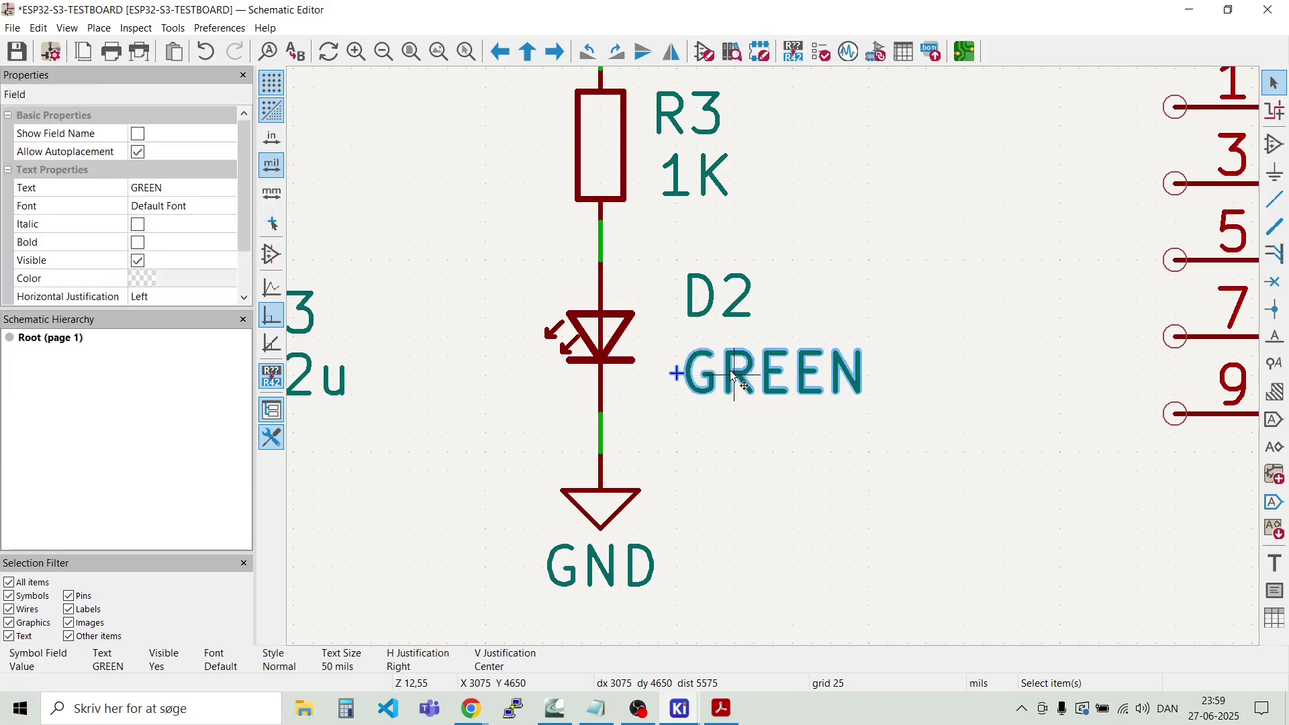
click(771, 406)
drag(747, 370, 658, 364)
key(Escape)
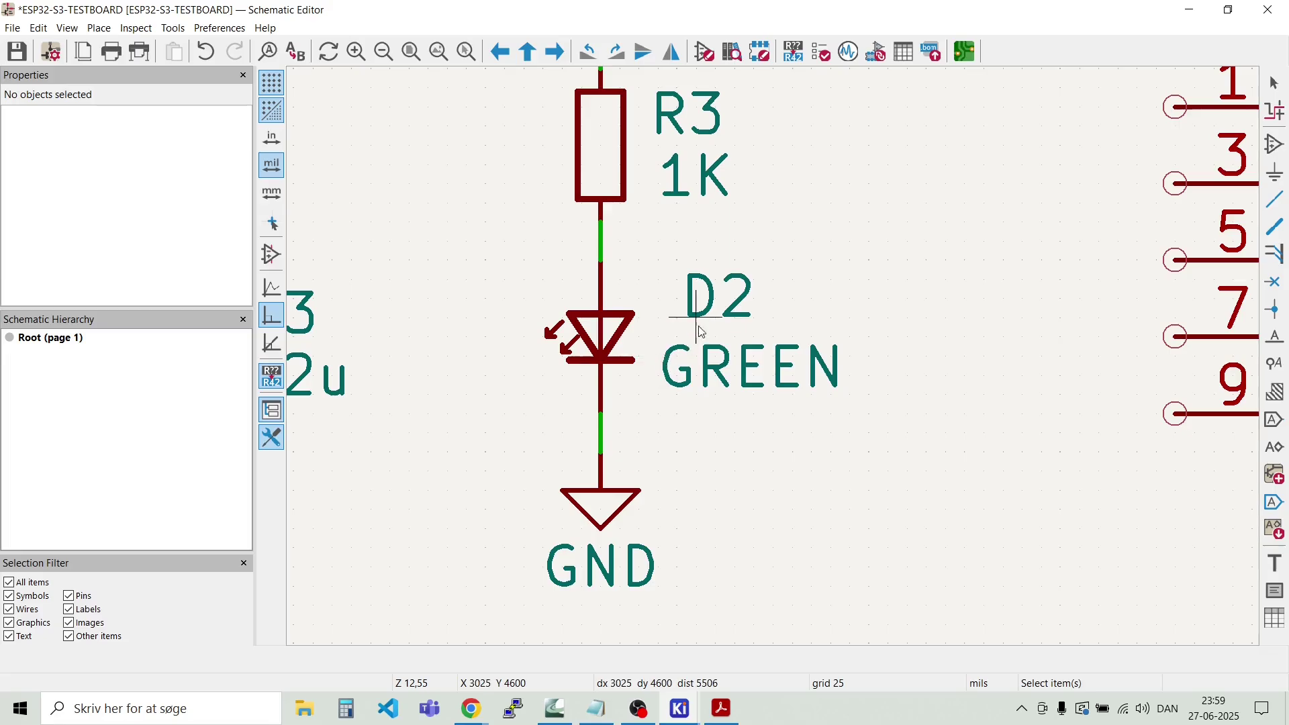
drag(727, 309, 713, 325)
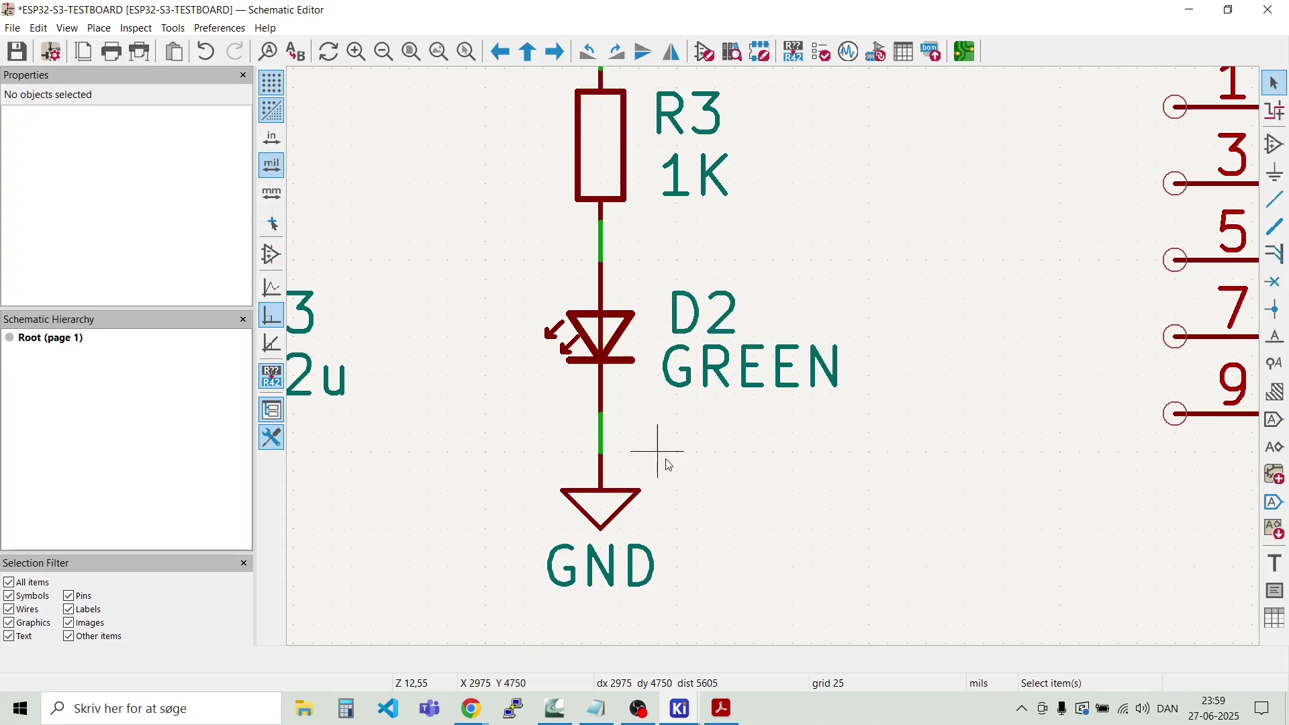
Step: Shift D2 down onto its GND symbol and R3 down onto D2 so their pins meet directly
drag(609, 334, 603, 371)
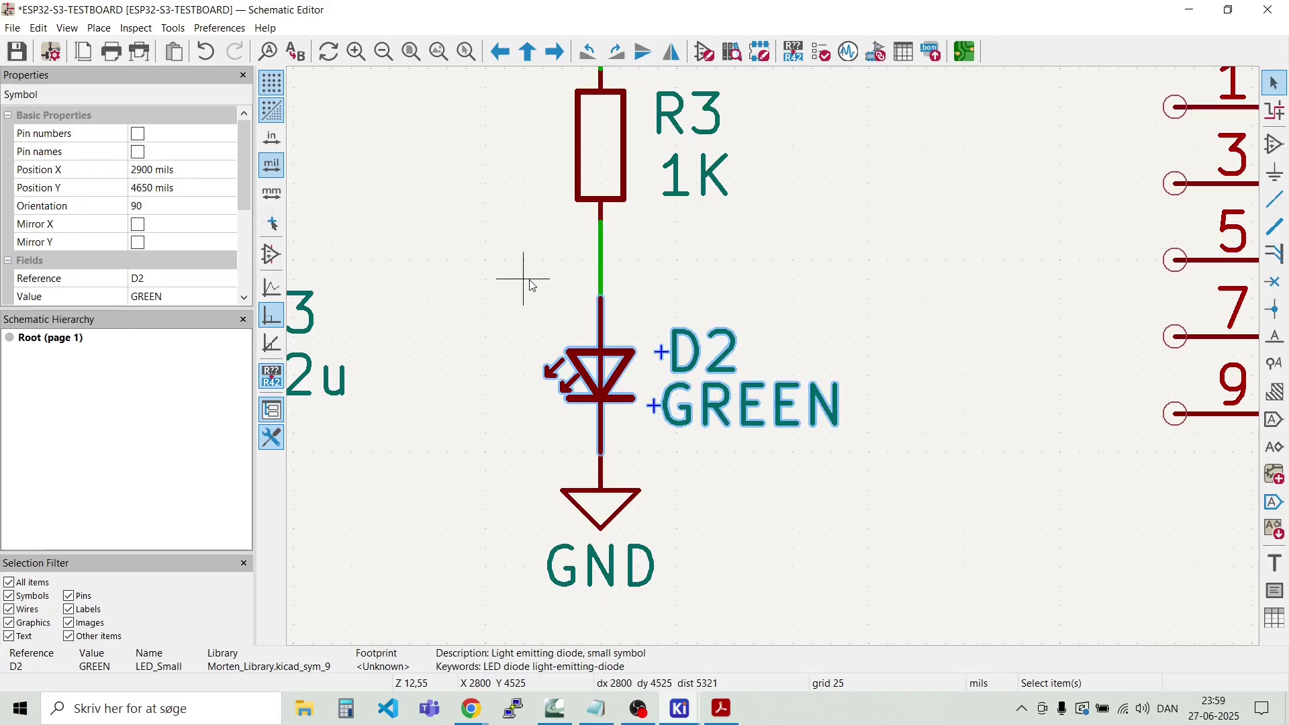
click(655, 239)
drag(598, 165, 599, 208)
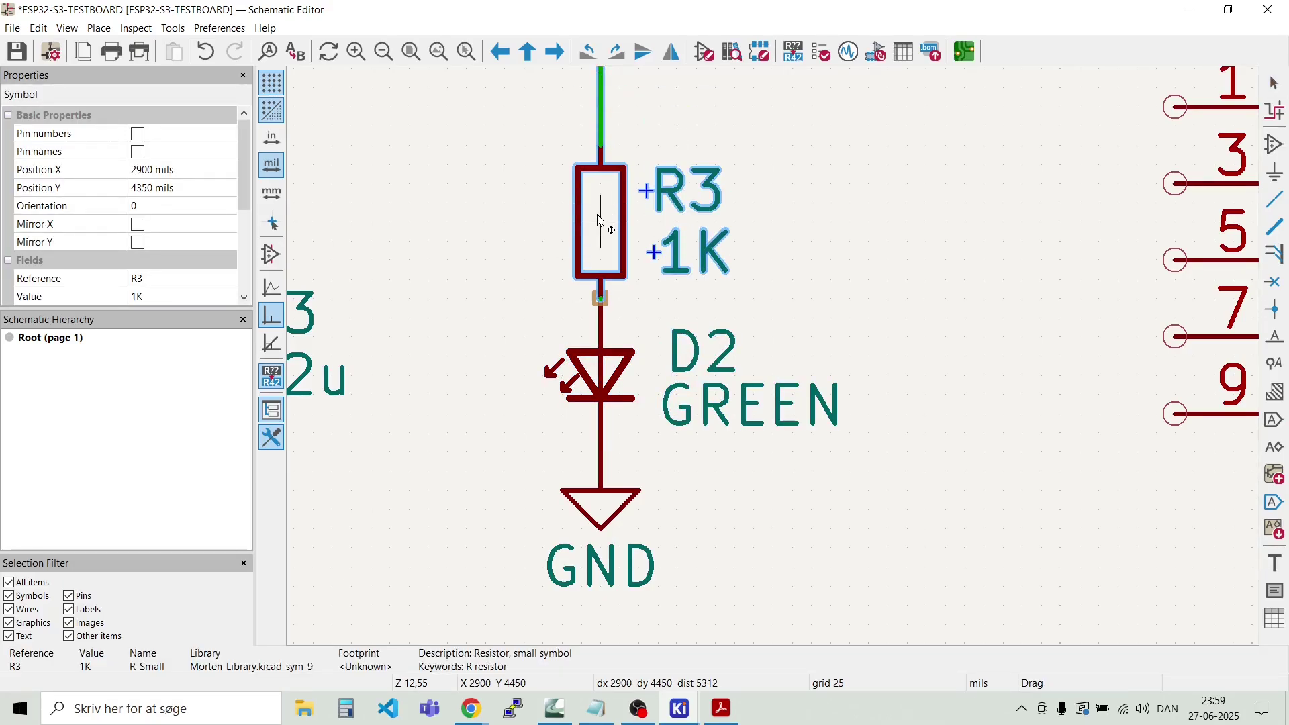
click(518, 177)
Step: Lower the +3V3 symbol above R3 to the same height as the +3V3 symbol above C3
scroll(772, 356, down, 3)
scroll(778, 362, up, 2)
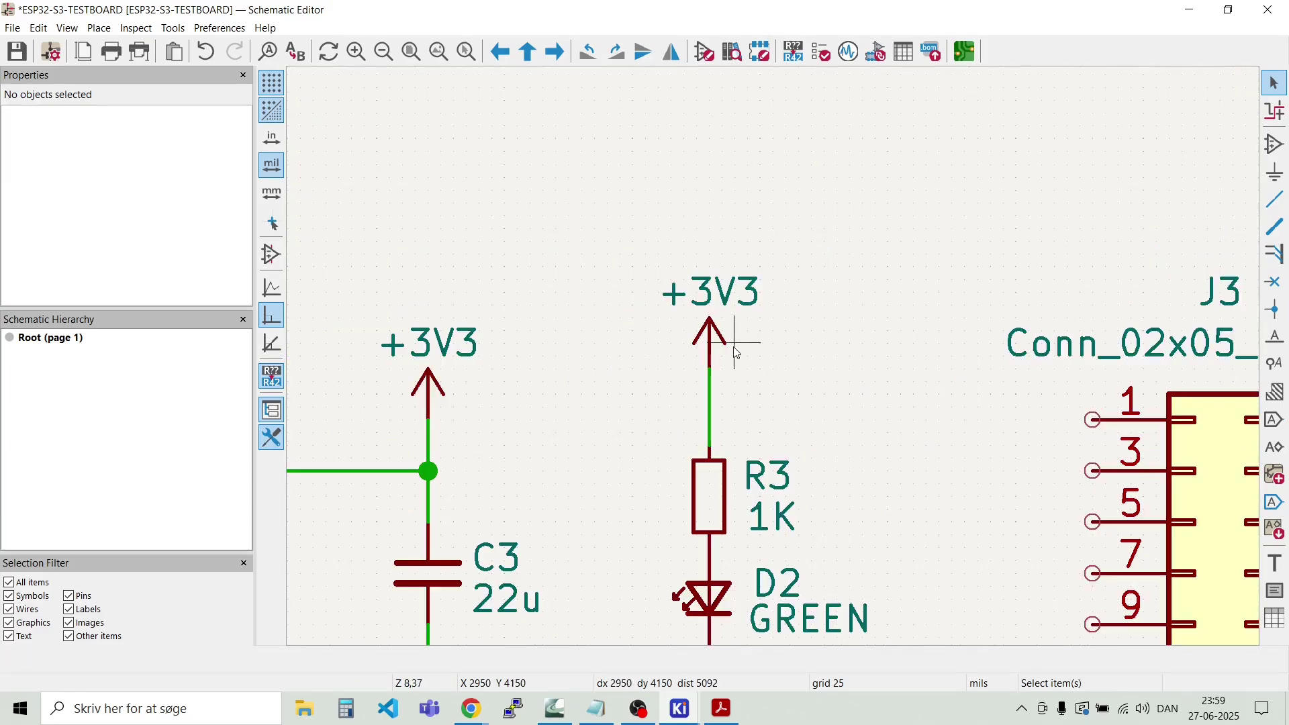
click(709, 335)
drag(708, 330, 707, 419)
click(569, 352)
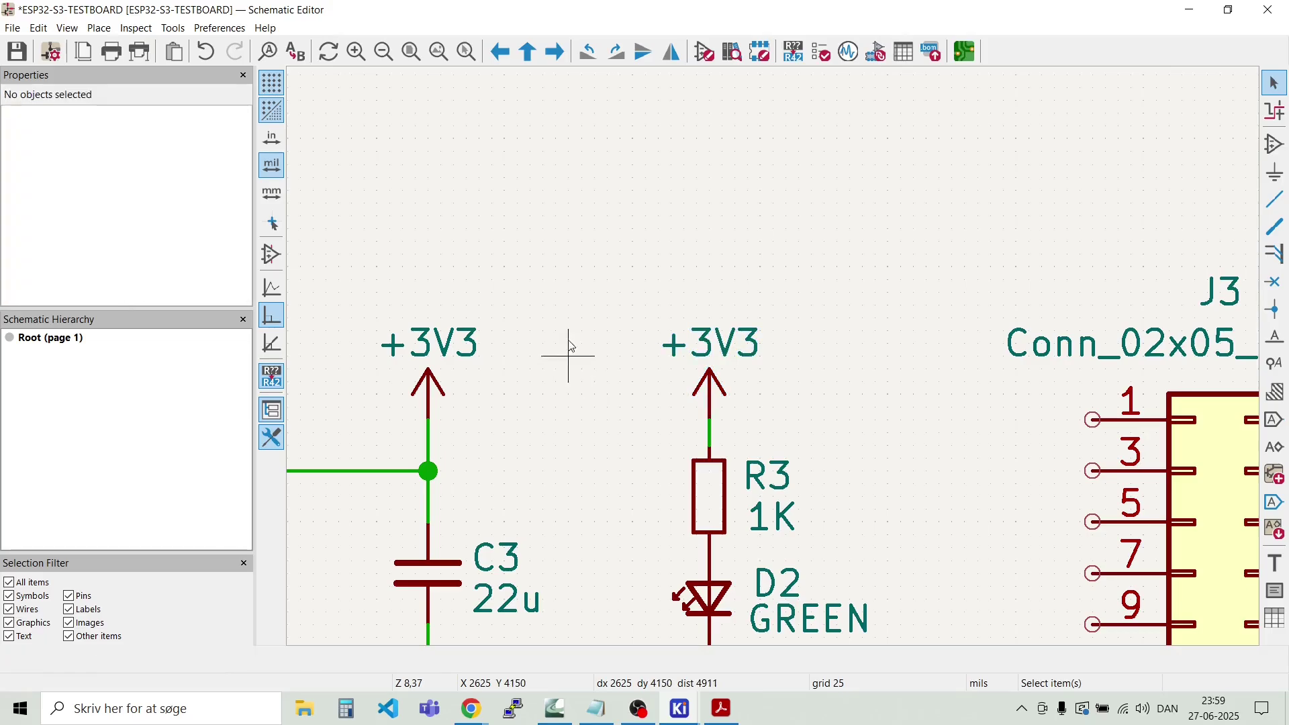
drag(371, 247, 803, 369)
scroll(791, 180, down, 4)
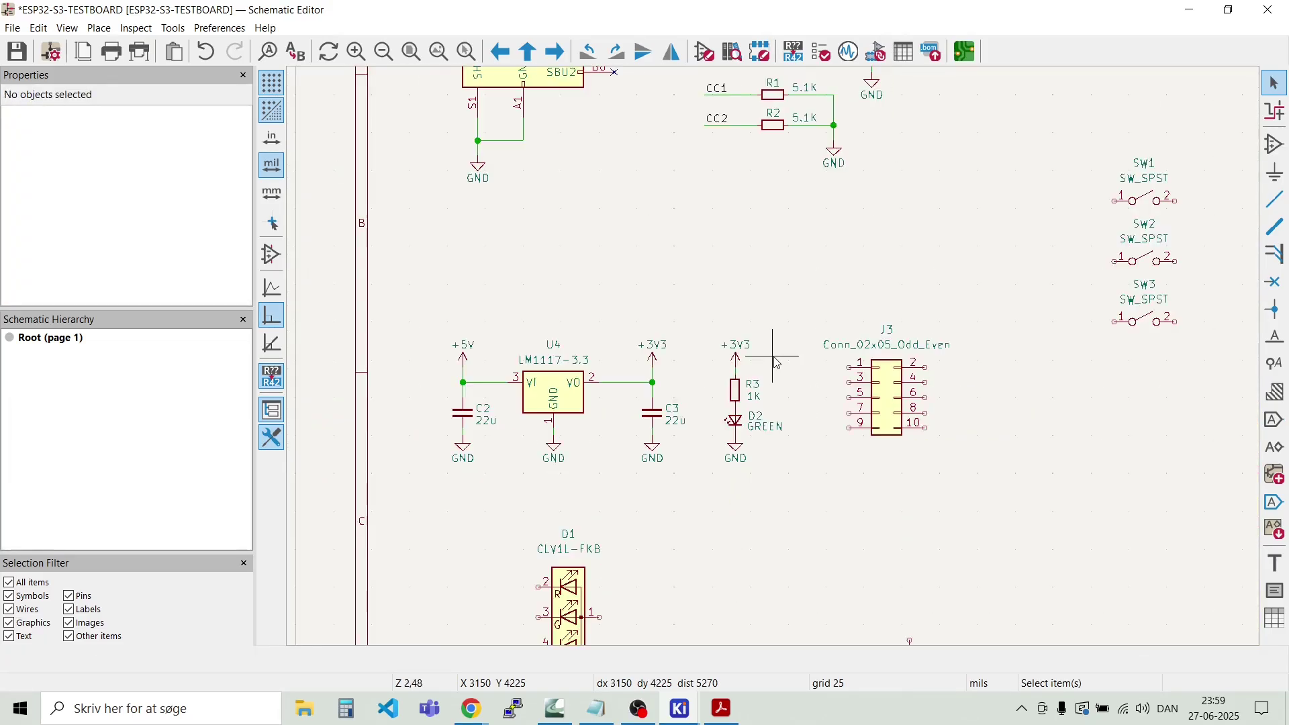
scroll(773, 363, up, 3)
scroll(777, 363, down, 2)
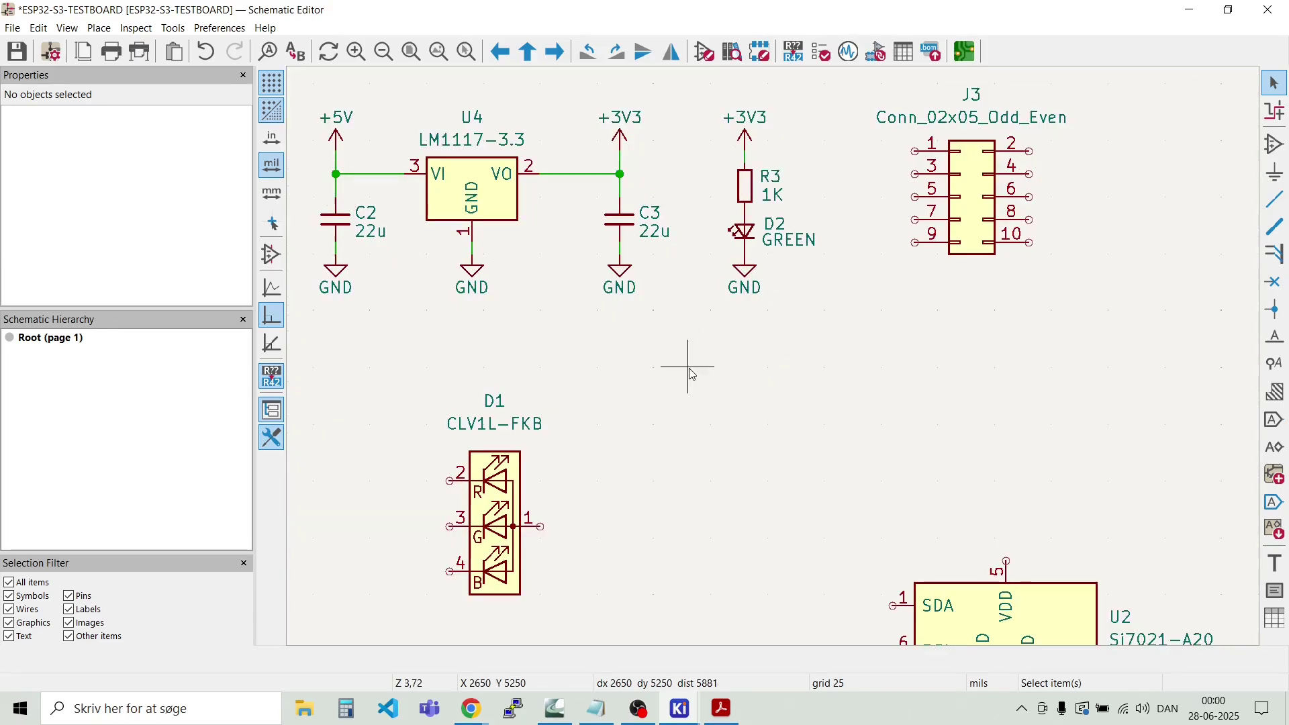
Step: Move the whole regulator and power LED circuit up on the sheet, widening the gap above D1
scroll(776, 363, down, 2)
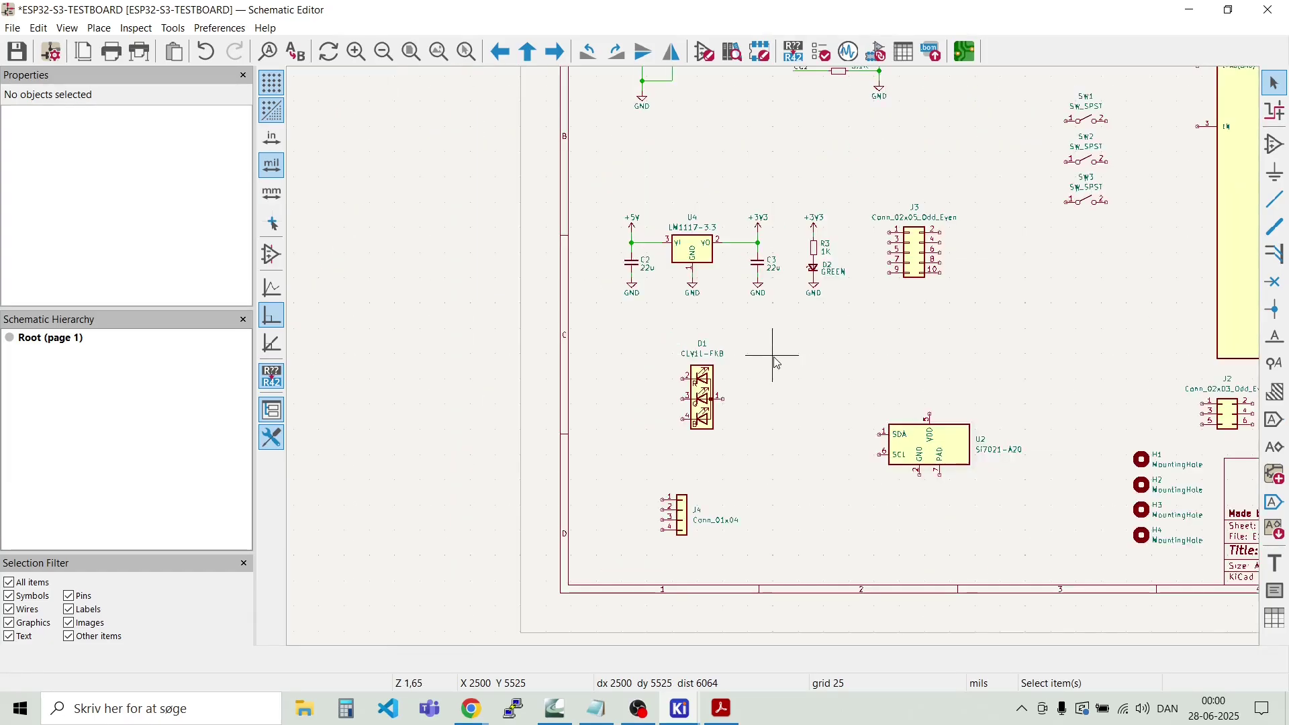
drag(859, 319, 611, 195)
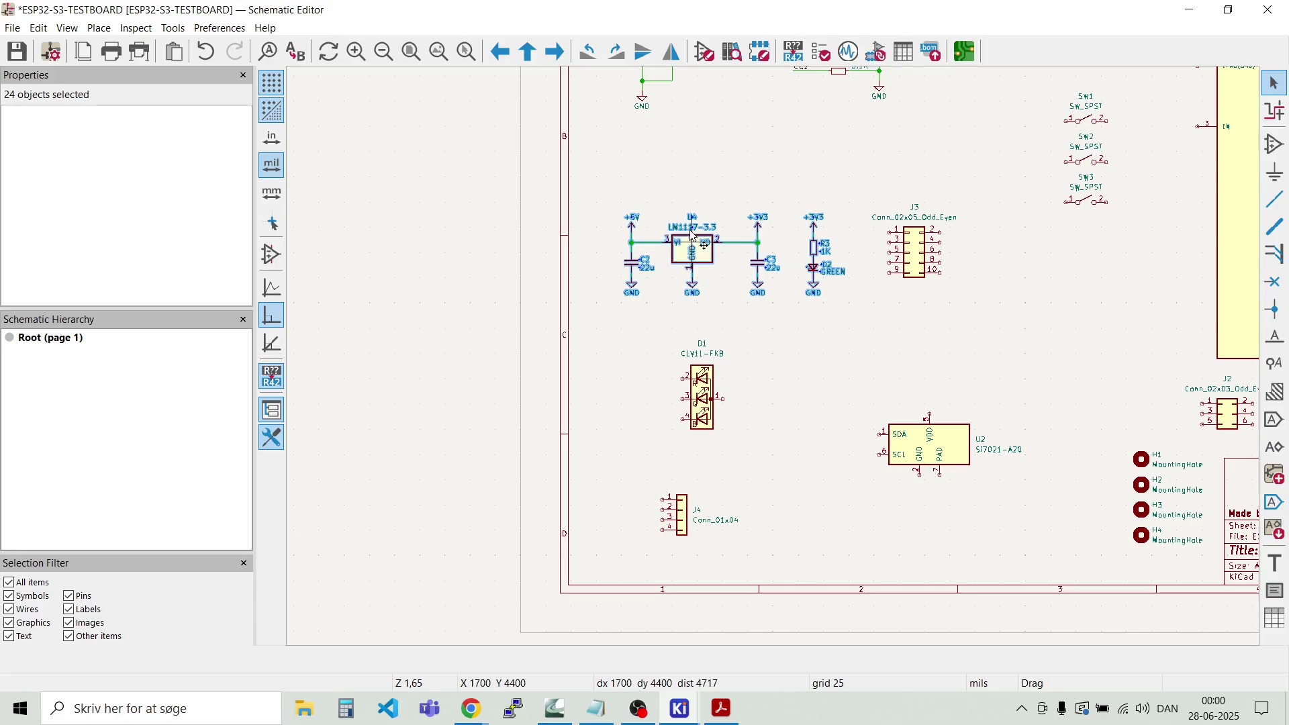
drag(701, 266, 702, 230)
click(772, 343)
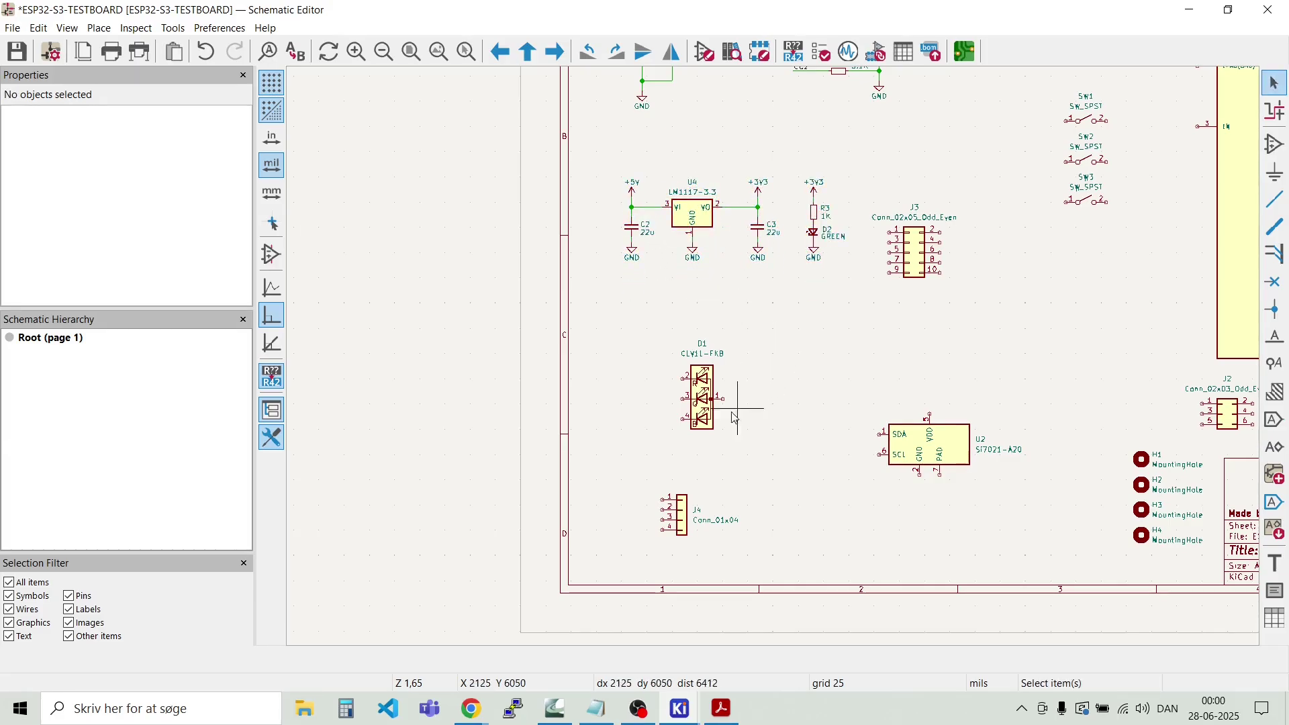
Step: Mirror the RGB LED D1 horizontally so its common pin 1 faces left
click(725, 424)
click(818, 406)
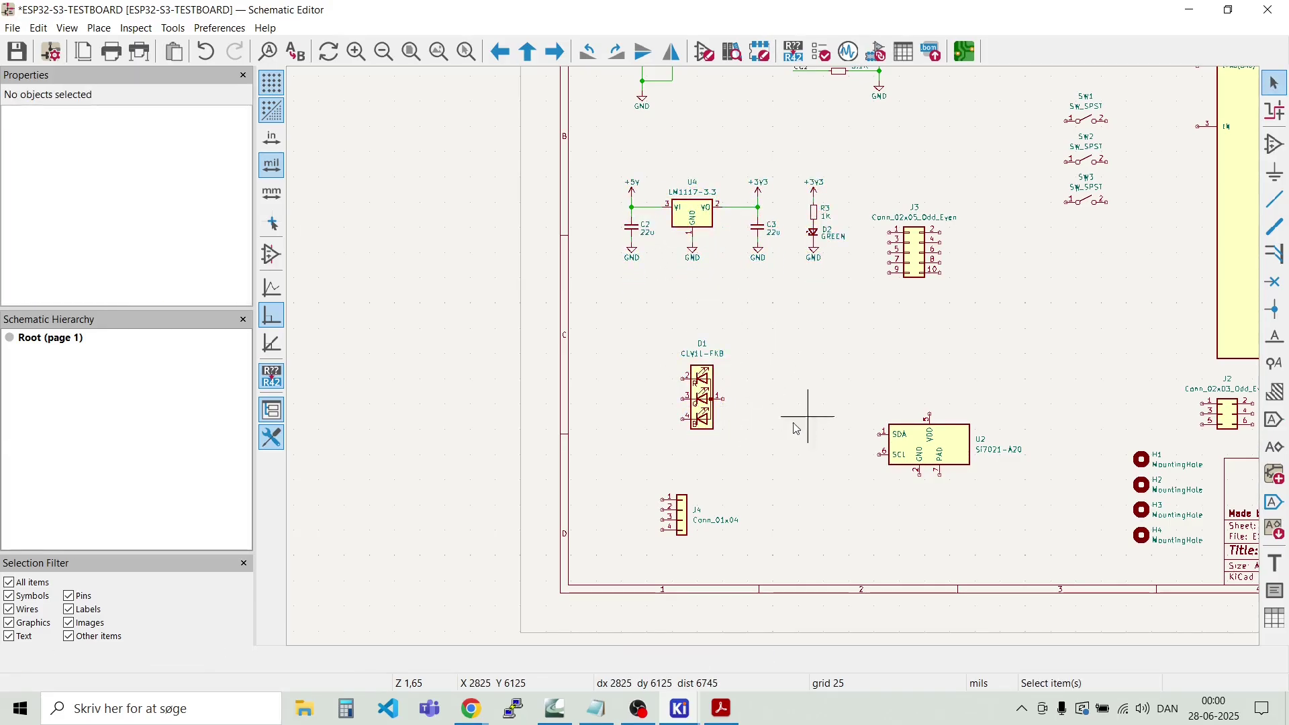
scroll(705, 392, up, 5)
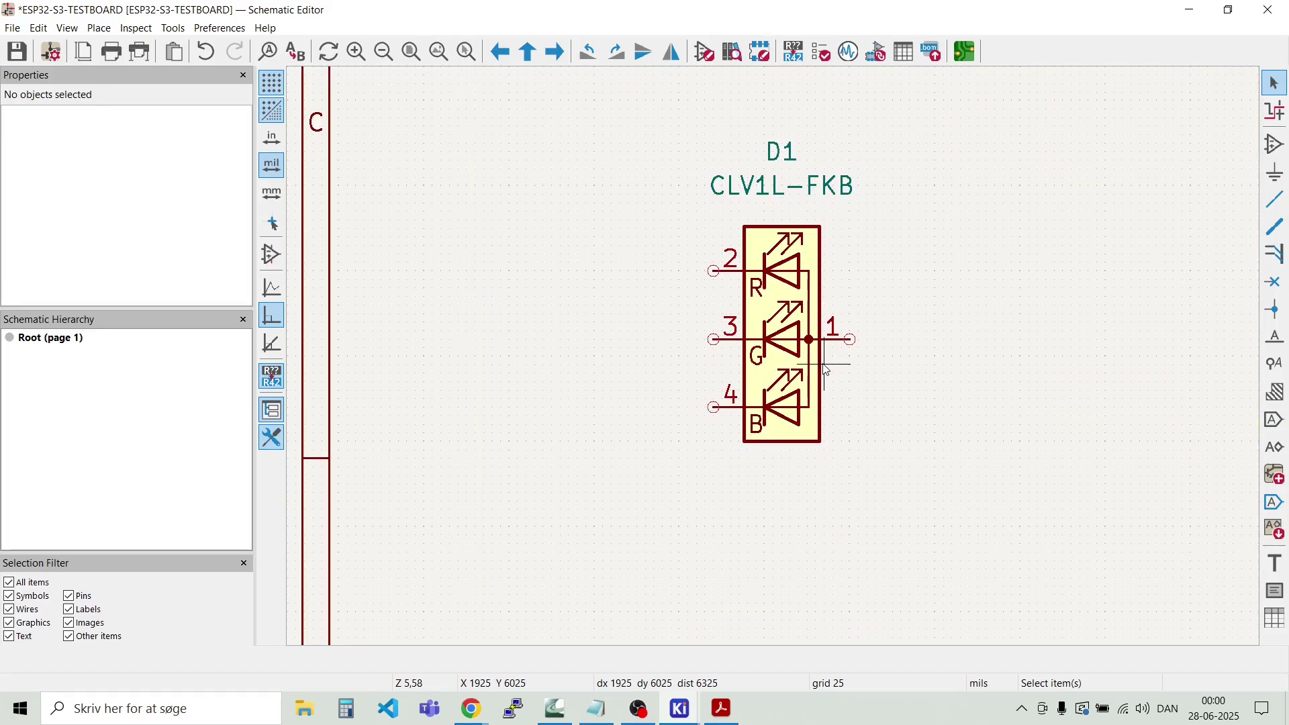
click(803, 306)
right_click(799, 302)
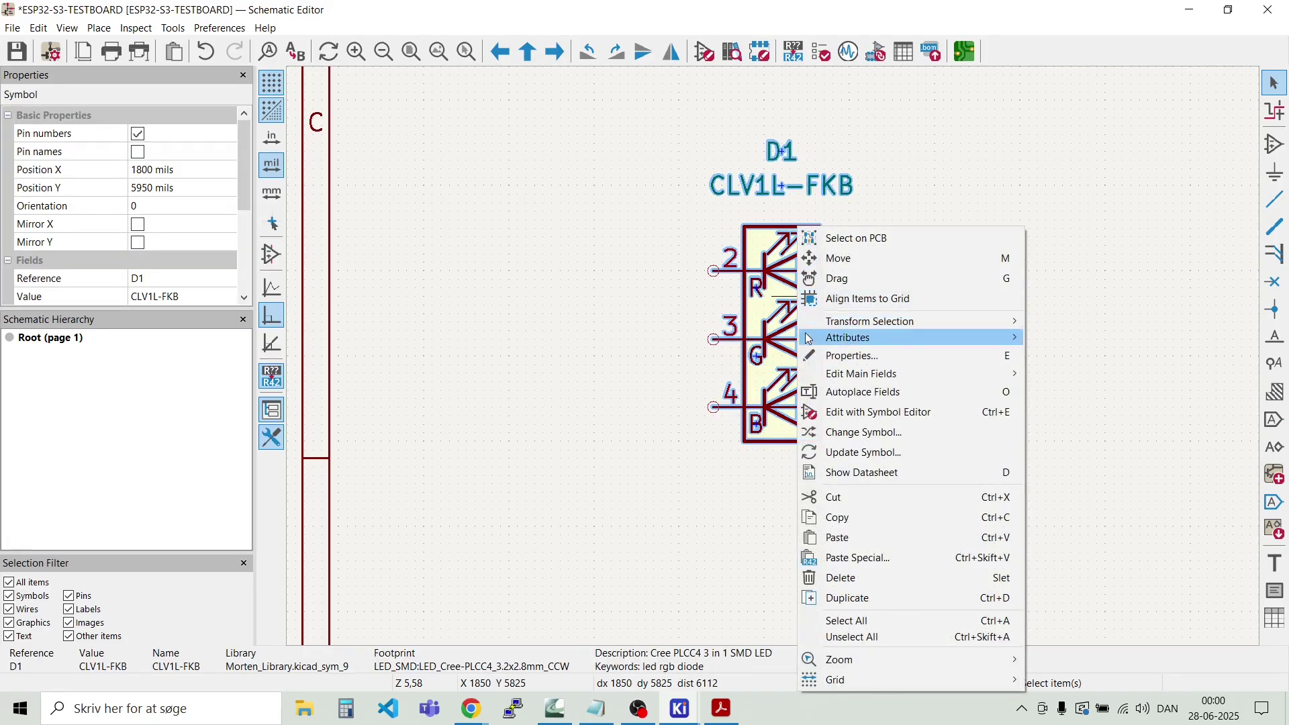
mouse_move(812, 339)
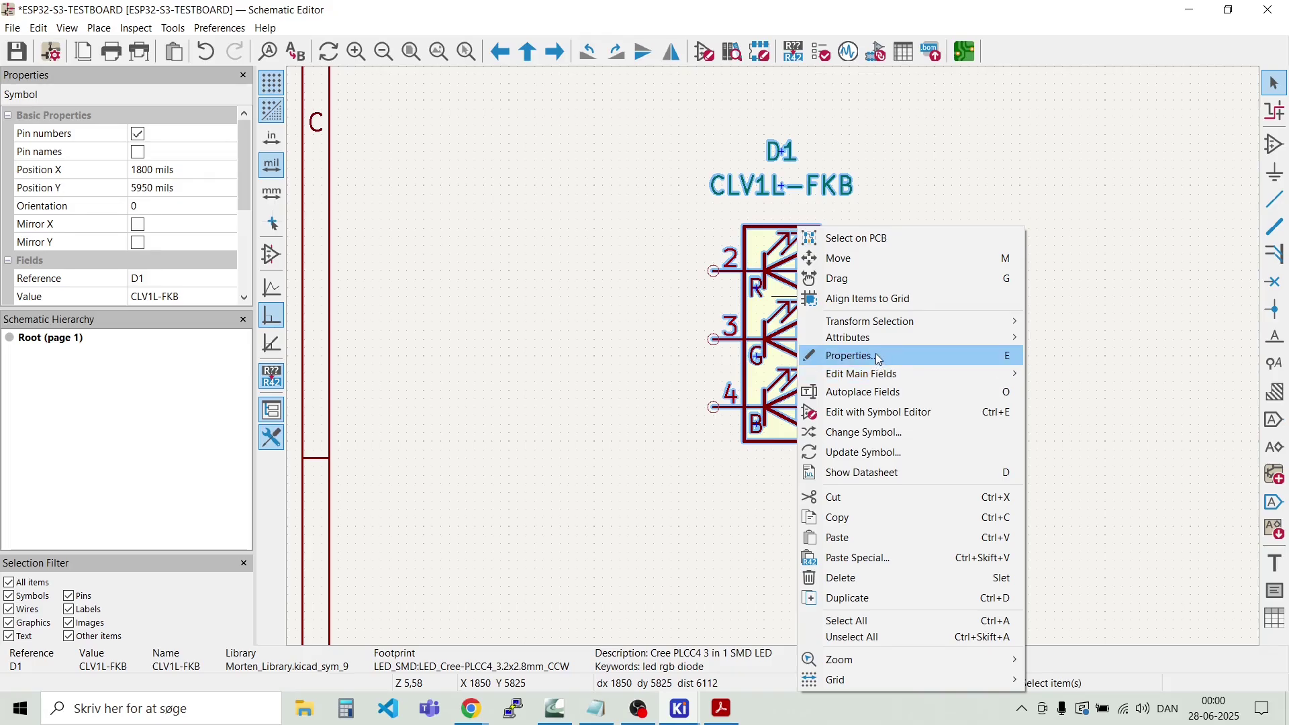
mouse_move(959, 322)
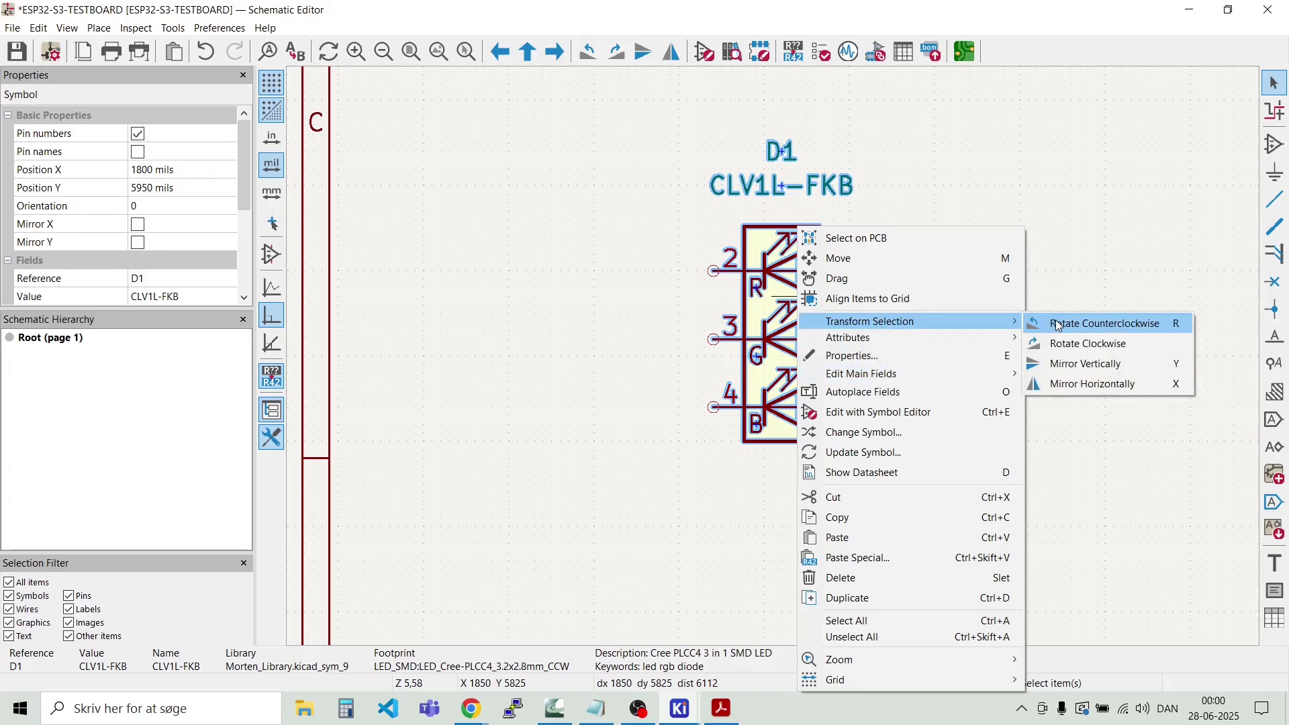
click(1093, 383)
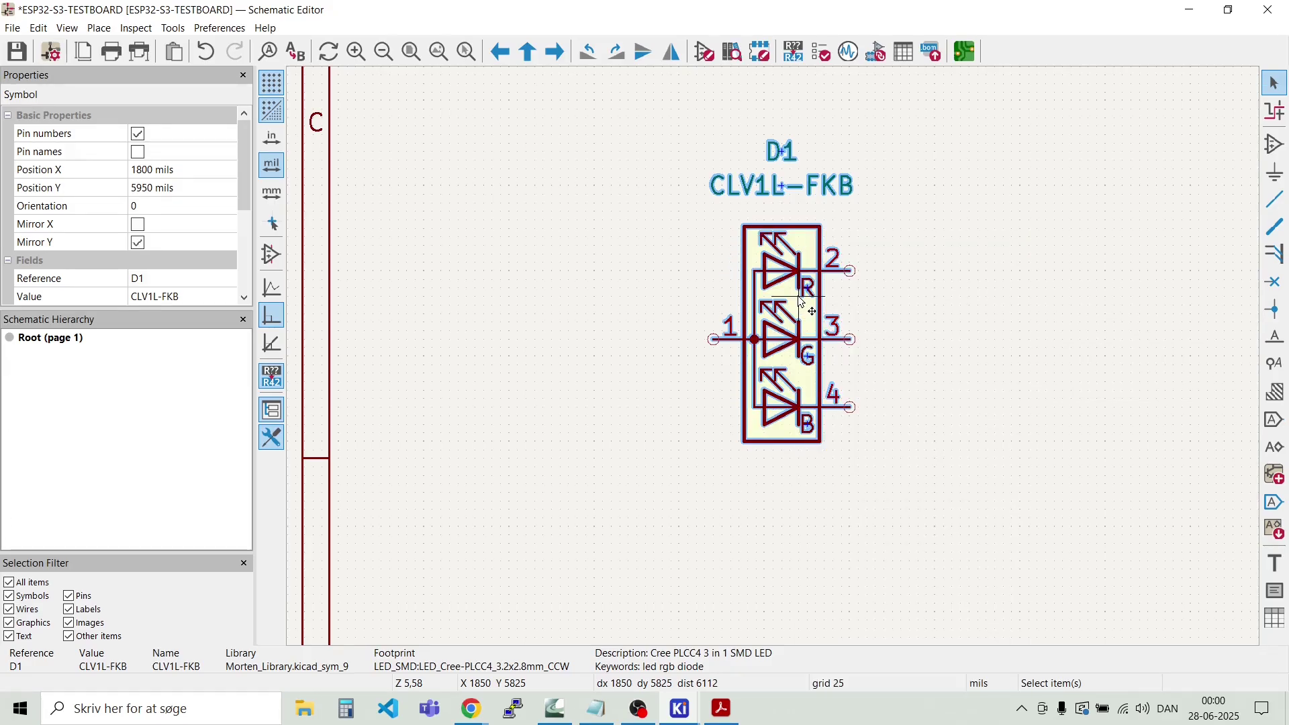
click(636, 352)
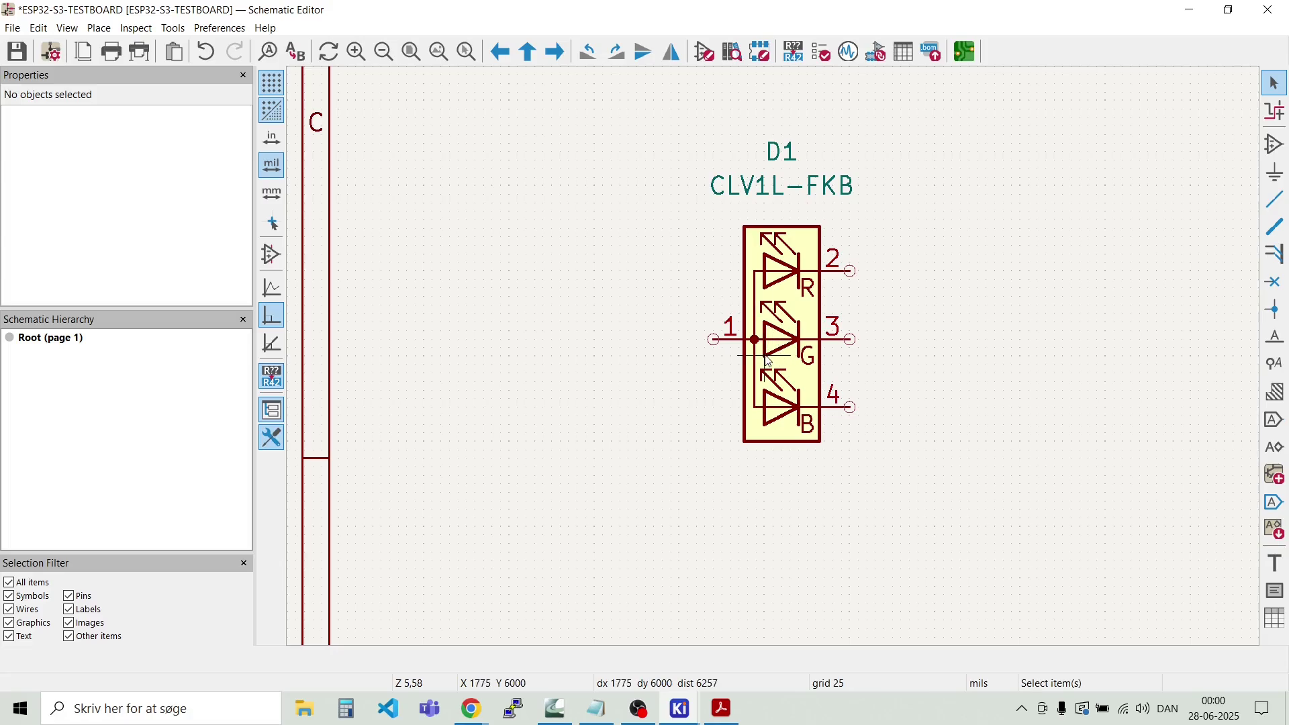
Step: Draw a wire from D1 pin 1 about 250 mils left, ending about 100 mils up
click(714, 338)
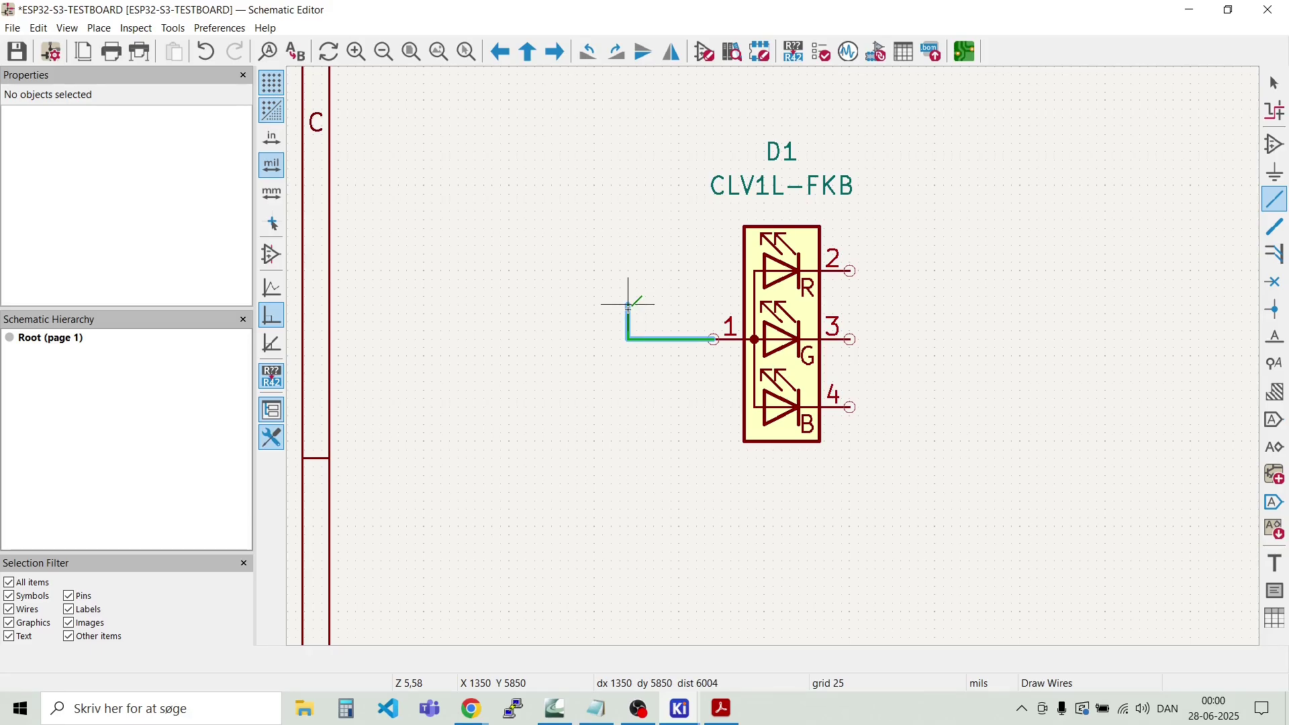
double_click(628, 305)
key(Escape)
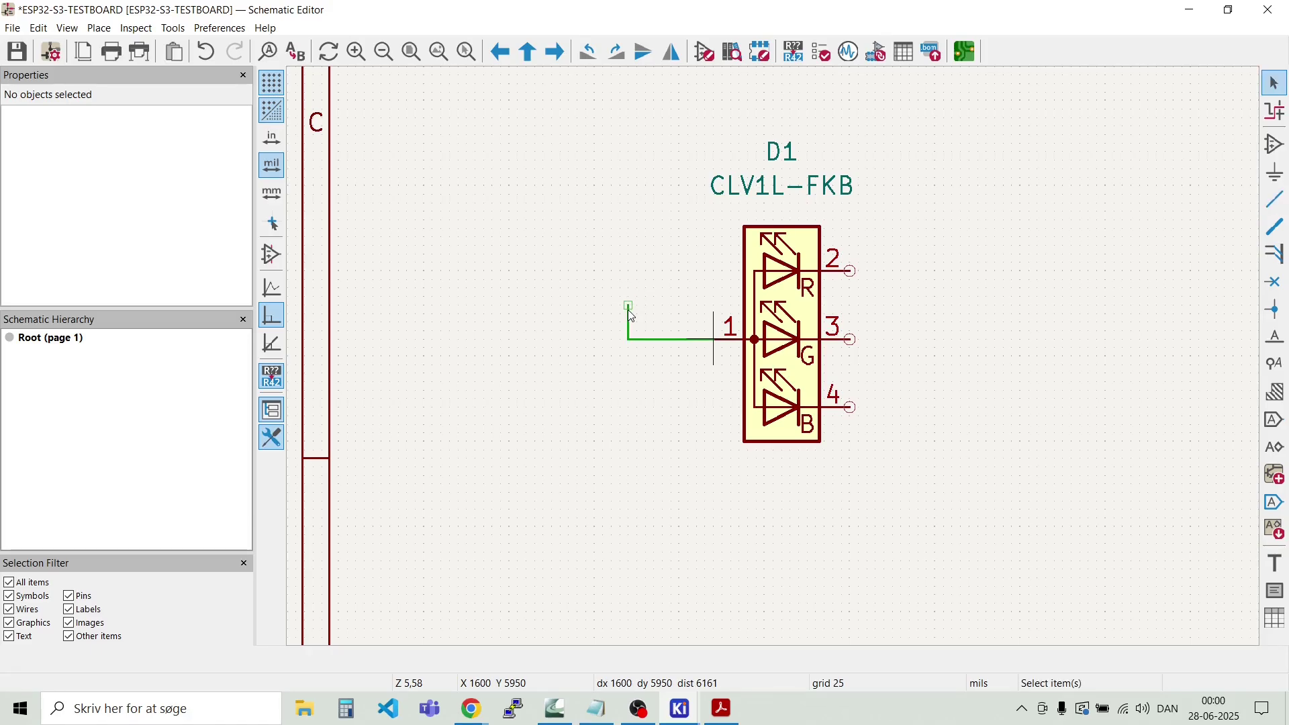
Step: Copy the +3V3 symbol above C3 onto D1's pin 1 wire end, then lower it to shorten the vertical wire
scroll(738, 362, down, 6)
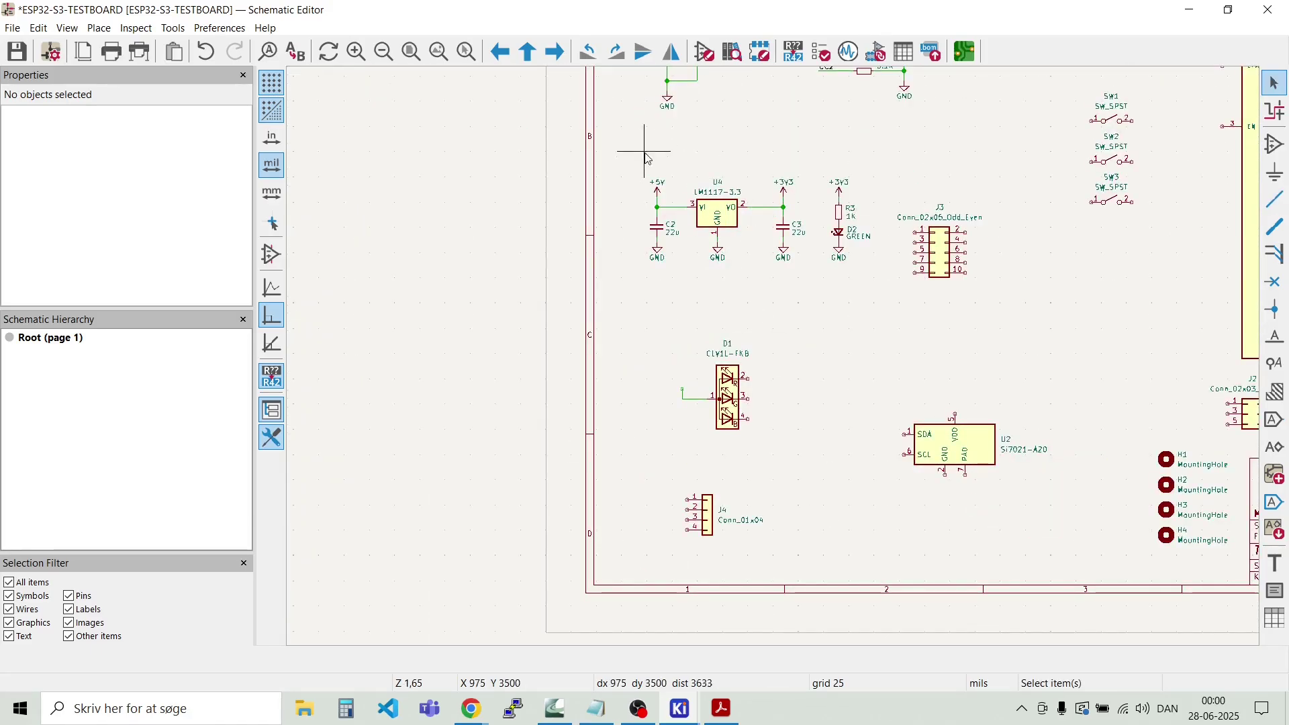
scroll(787, 195, up, 4)
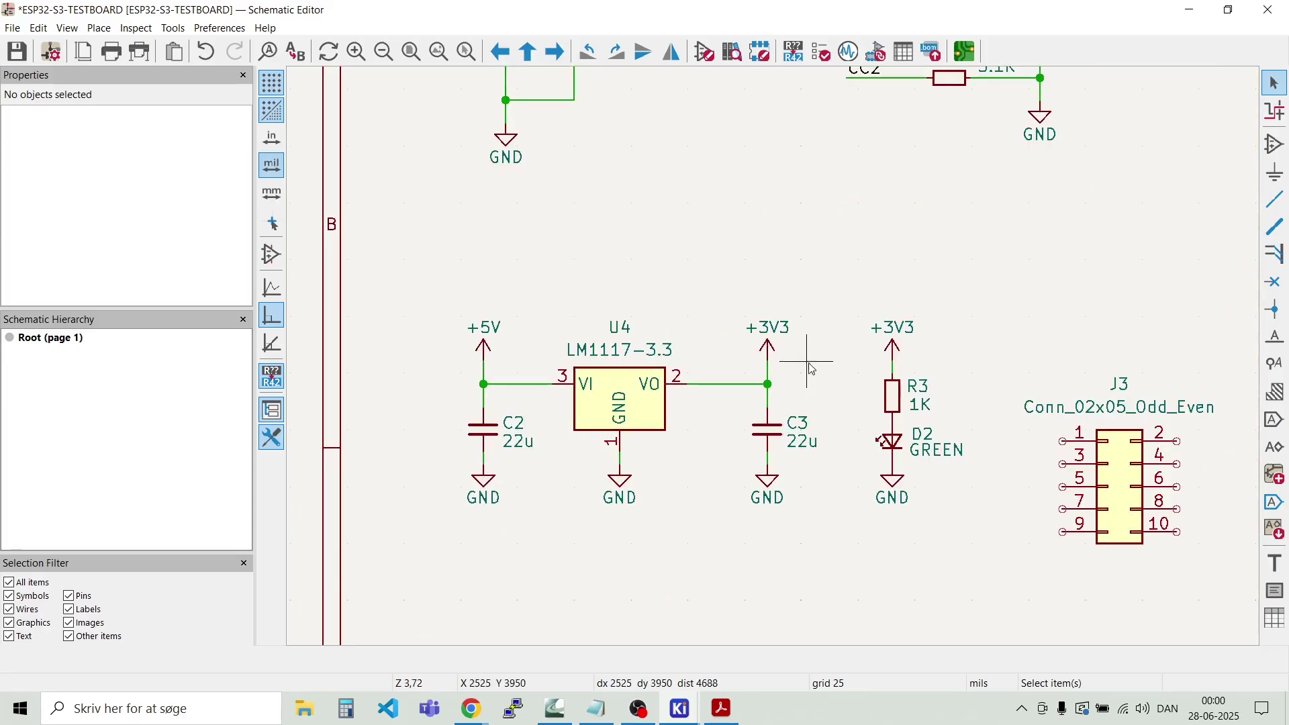
drag(810, 365, 723, 310)
key(m)
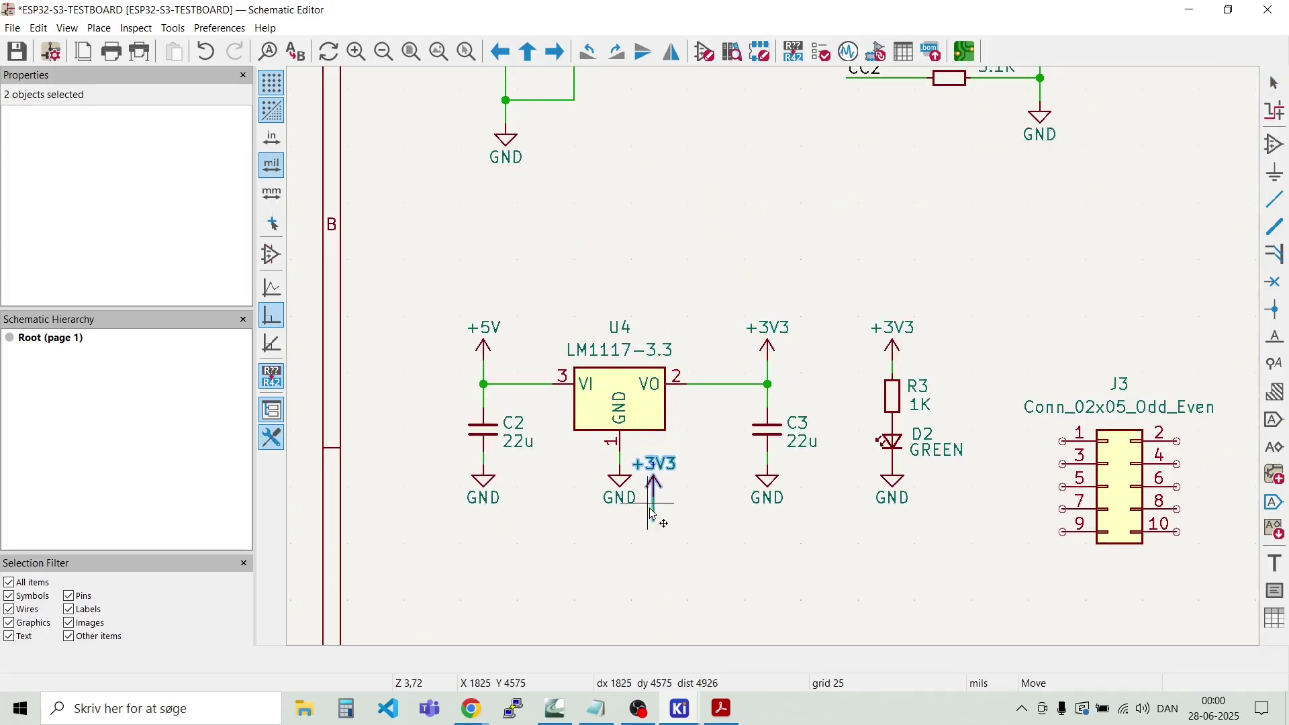
scroll(768, 352, down, 2)
scroll(775, 359, up, 2)
scroll(777, 361, up, 2)
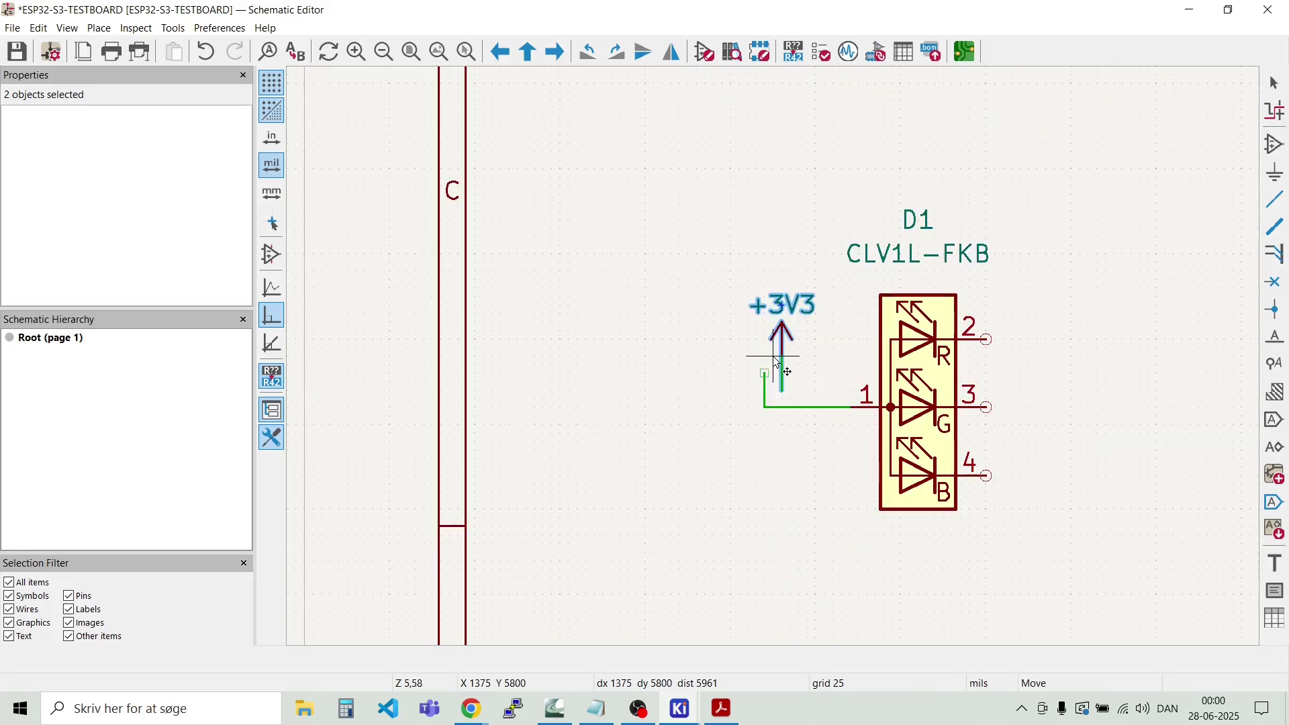
click(759, 339)
key(Escape)
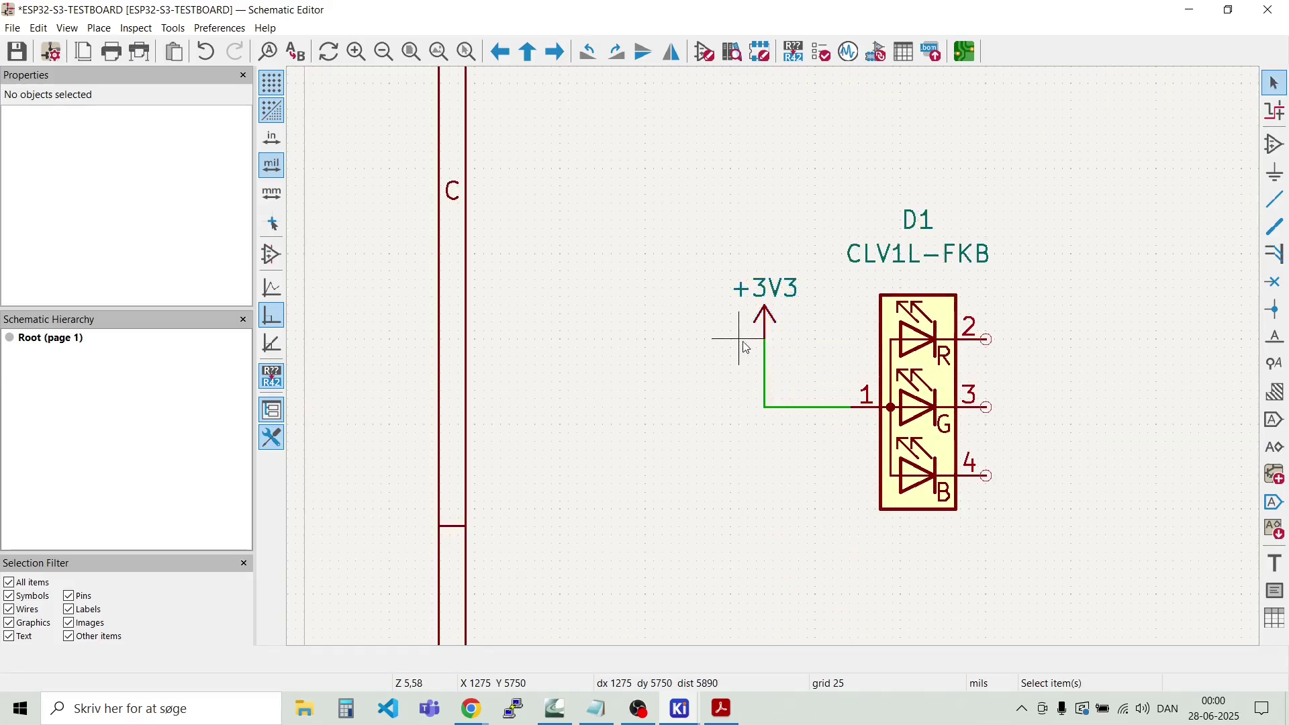
drag(771, 322, 763, 373)
click(644, 373)
Step: Duplicate resistor R1 and place the copy to the right of D1, in line with red LED pin 2
scroll(644, 373, down, 2)
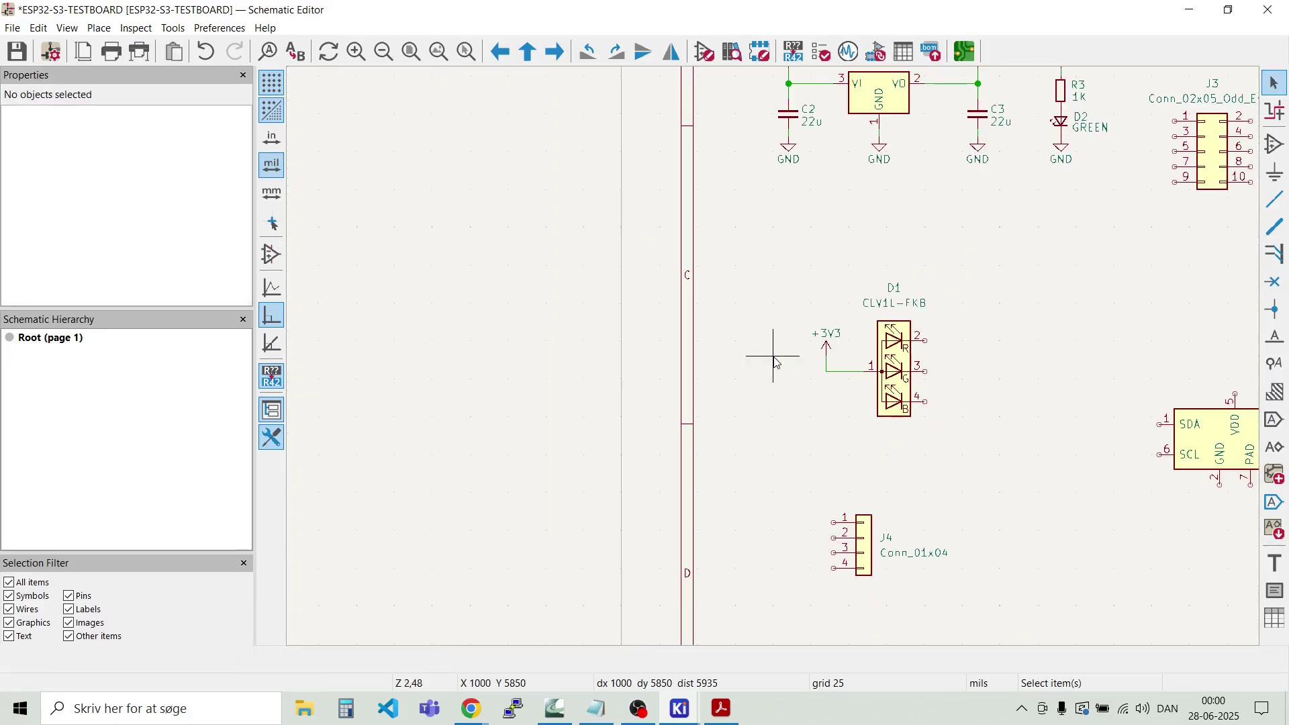
scroll(773, 356, down, 1)
scroll(772, 286, down, 1)
scroll(878, 152, up, 1)
scroll(773, 356, up, 1)
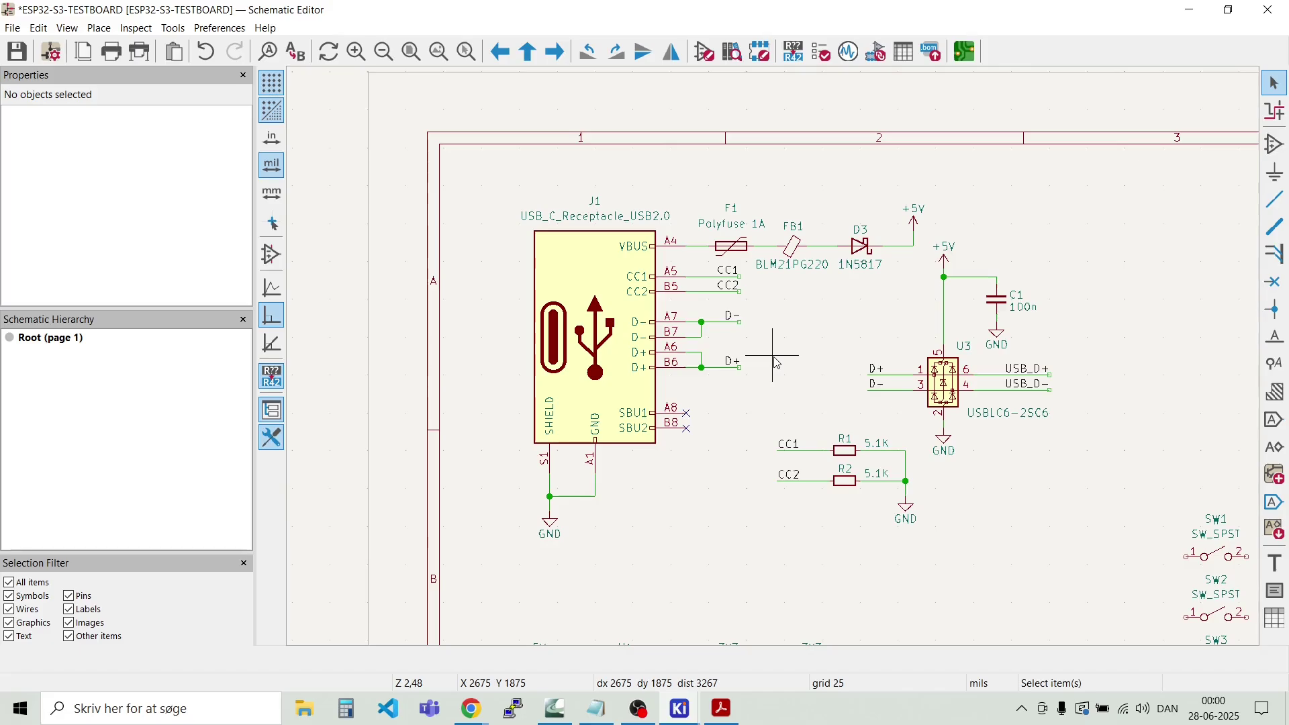
drag(856, 462, 843, 439)
key(ctrl+d)
scroll(883, 530, down, 4)
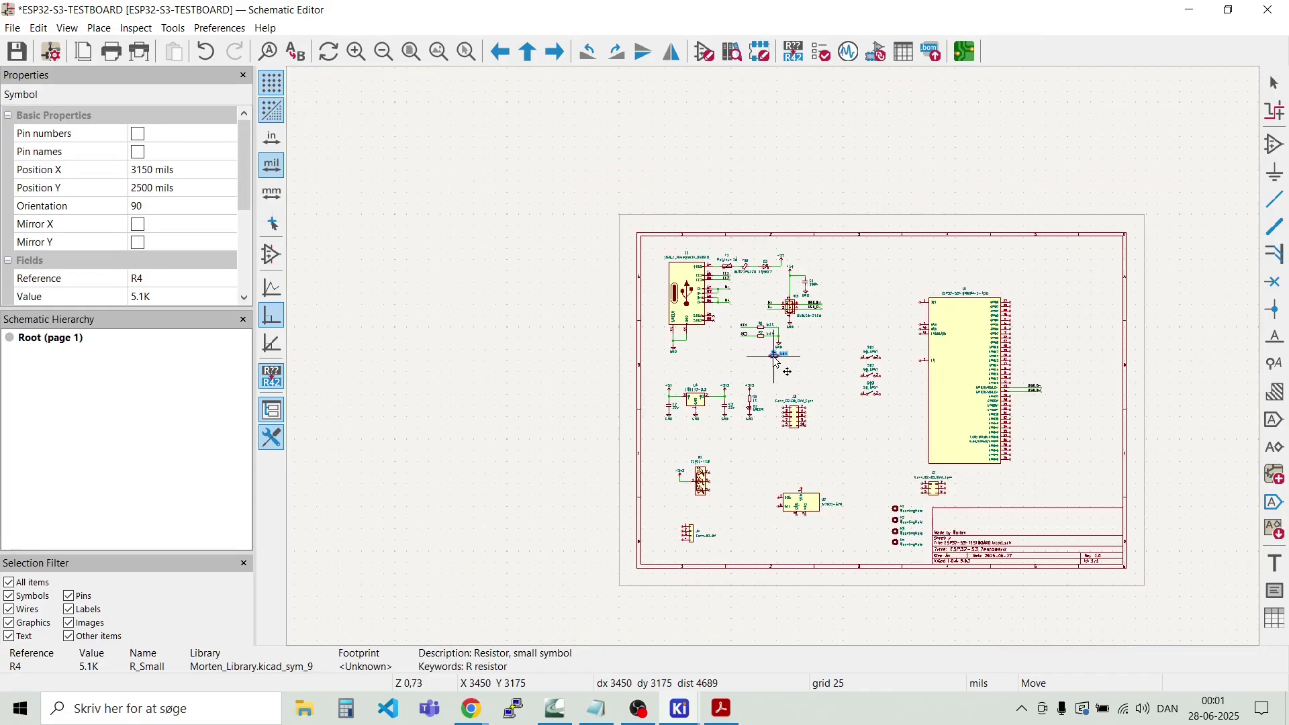
scroll(731, 478, up, 8)
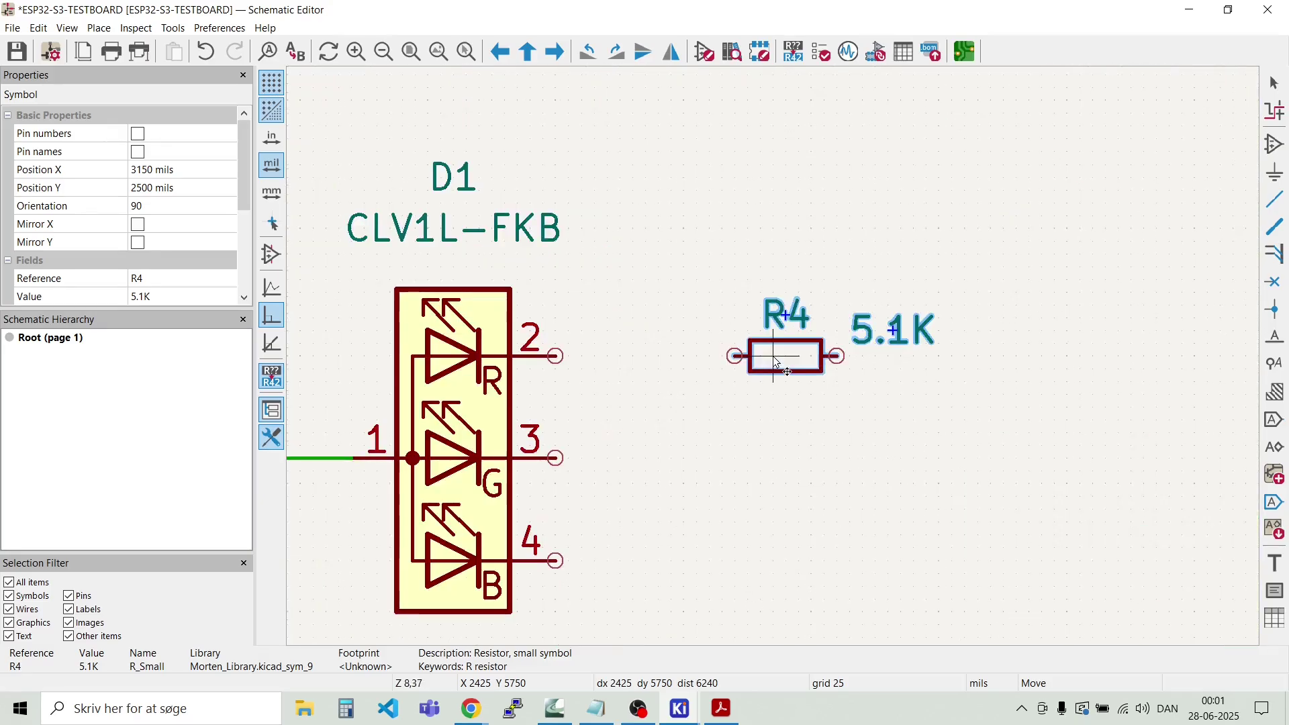
double_click(687, 359)
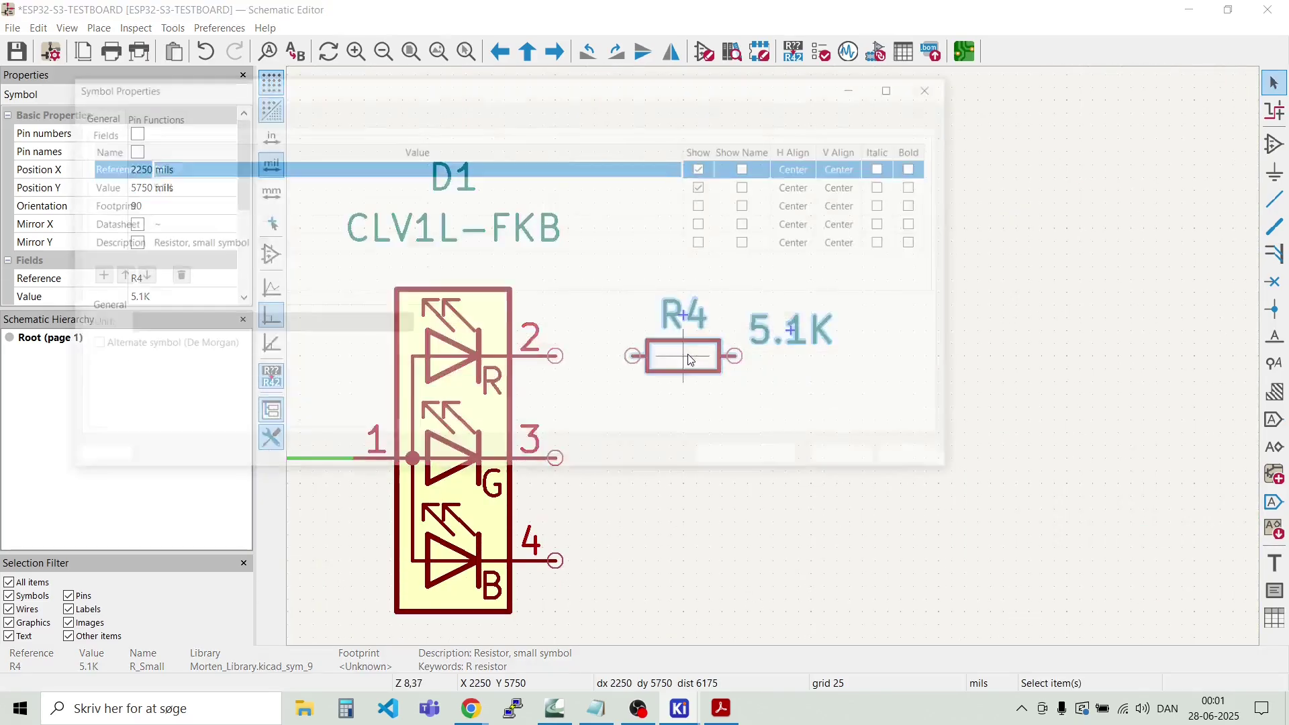
key(Escape)
key(Escape)
Step: Set R4's value to 1K
click(784, 339)
double_click(785, 338)
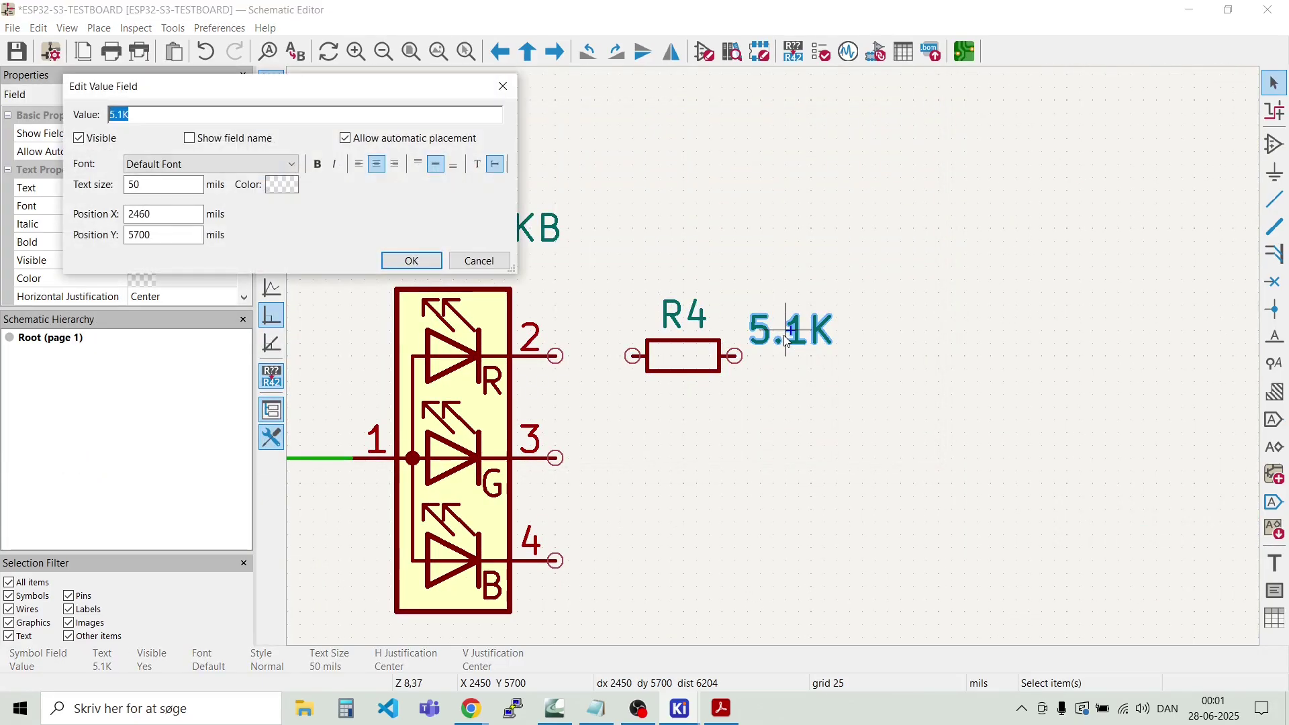
text(1)
key(Return)
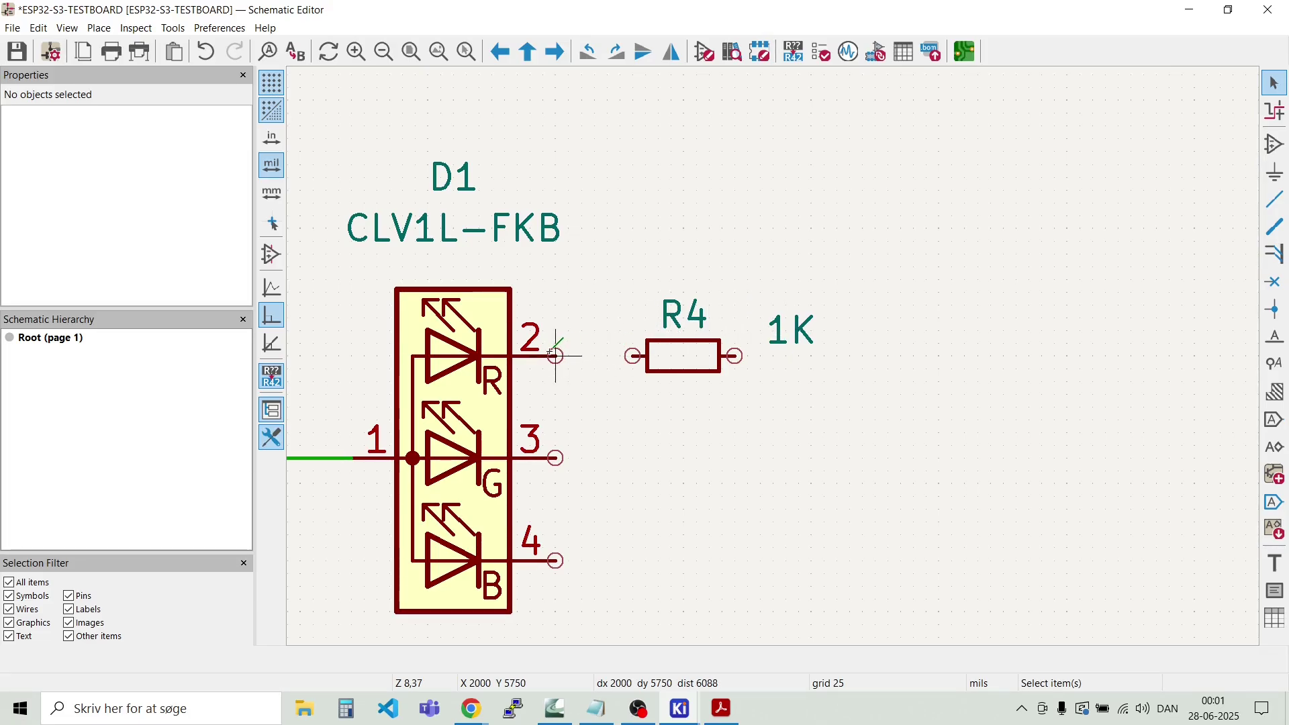
Step: Wire D1 pin 2 to R4's left pin and move the 1K value below the resistor
key(w)
click(633, 356)
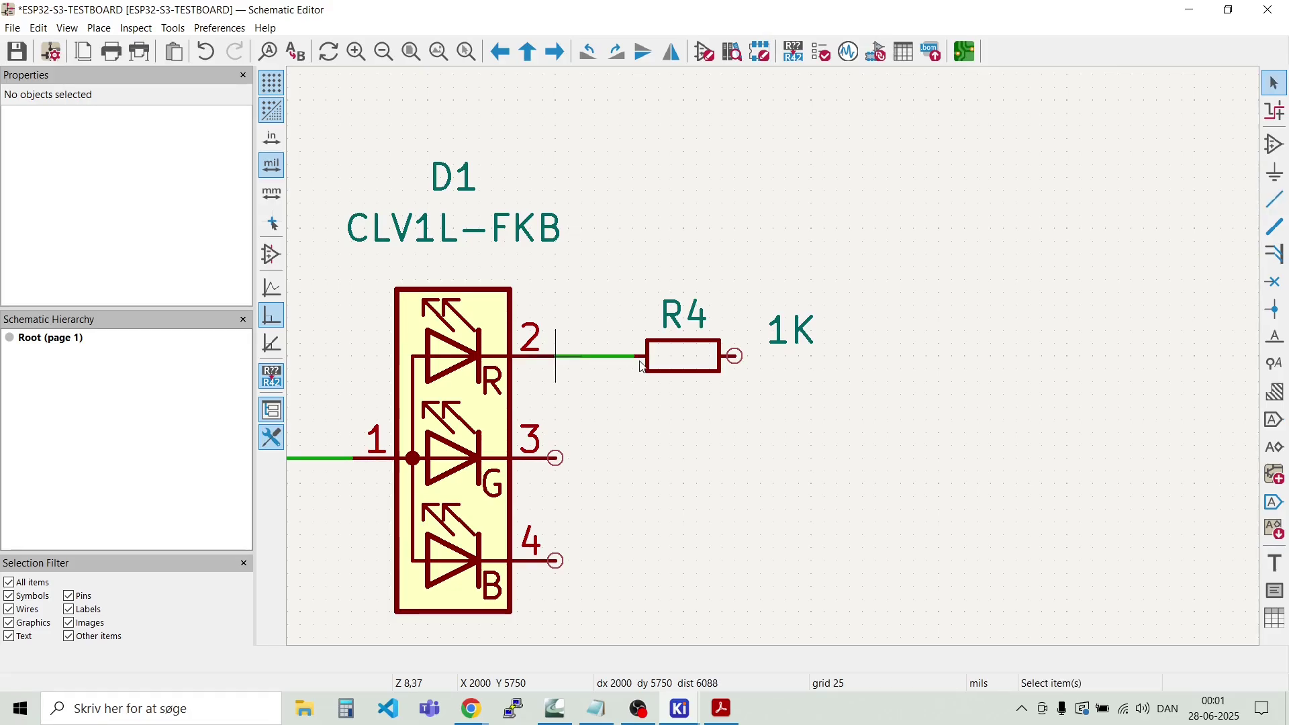
drag(805, 340, 686, 400)
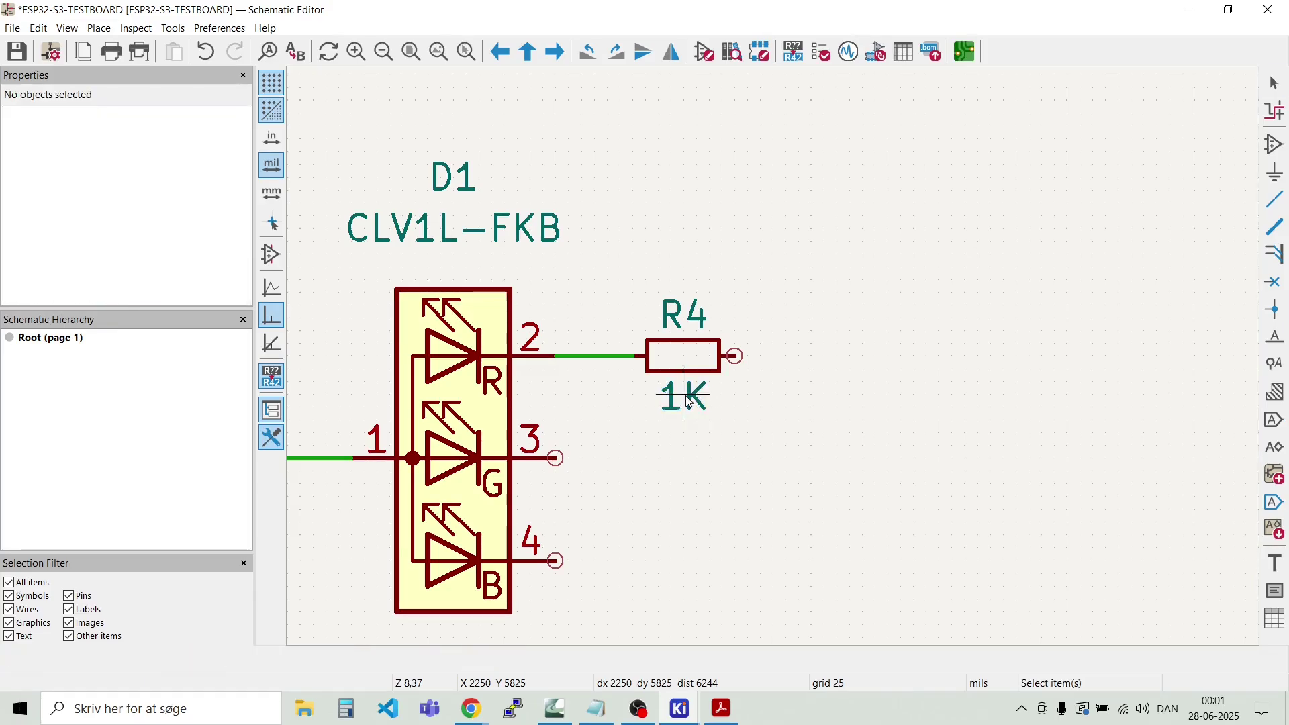
drag(771, 474, 676, 307)
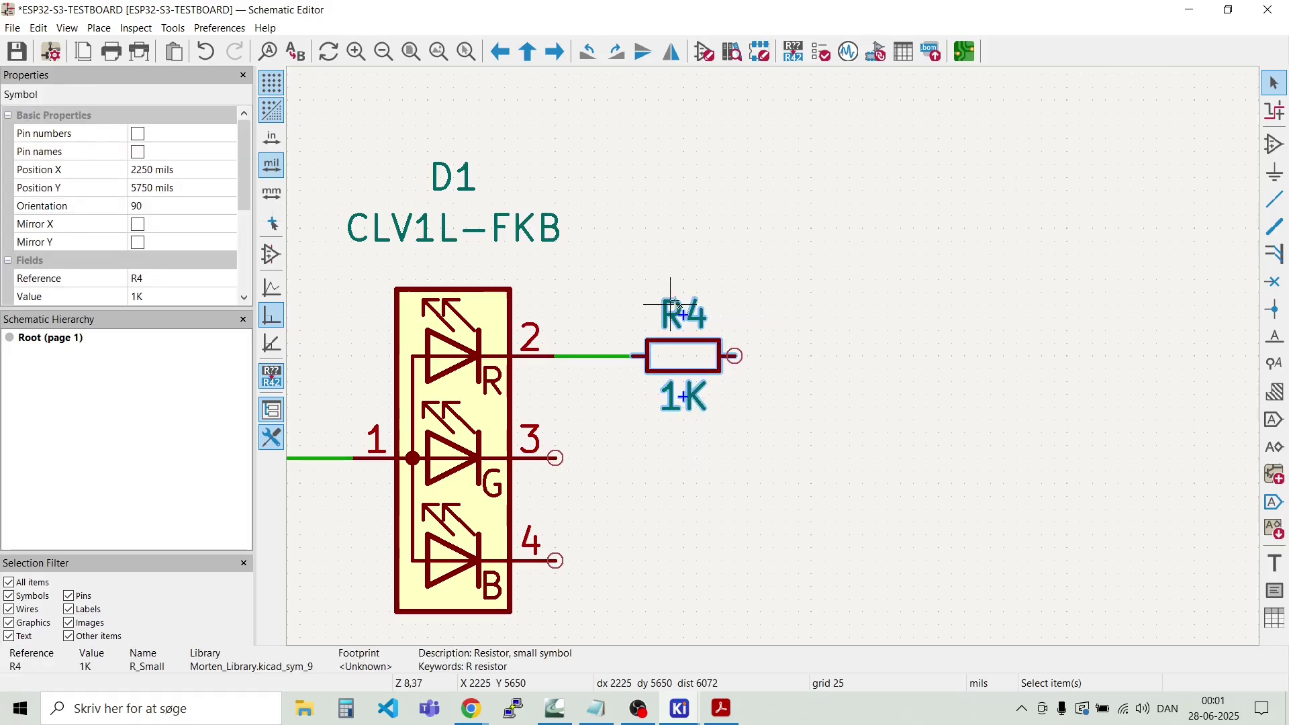
key(ctrl+d)
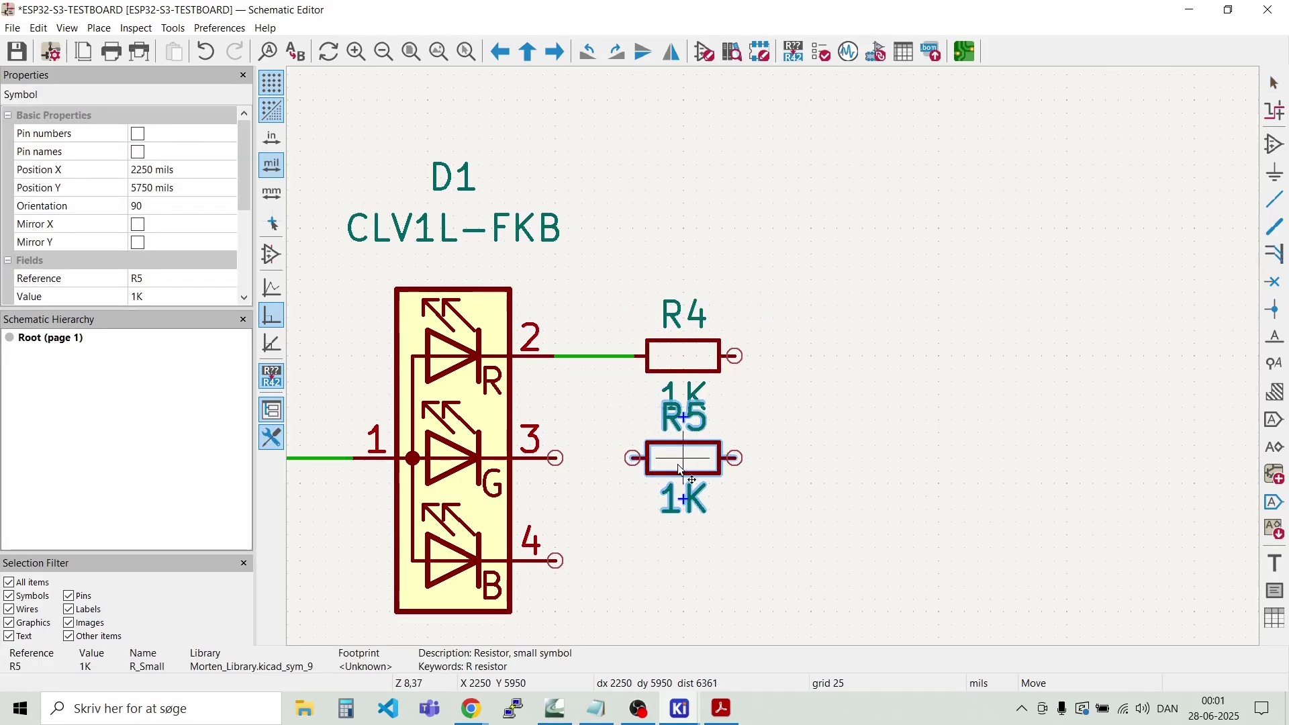
key(Escape)
Step: Move R4's 1K value label to the right of the resistor, just above its pin line
click(681, 398)
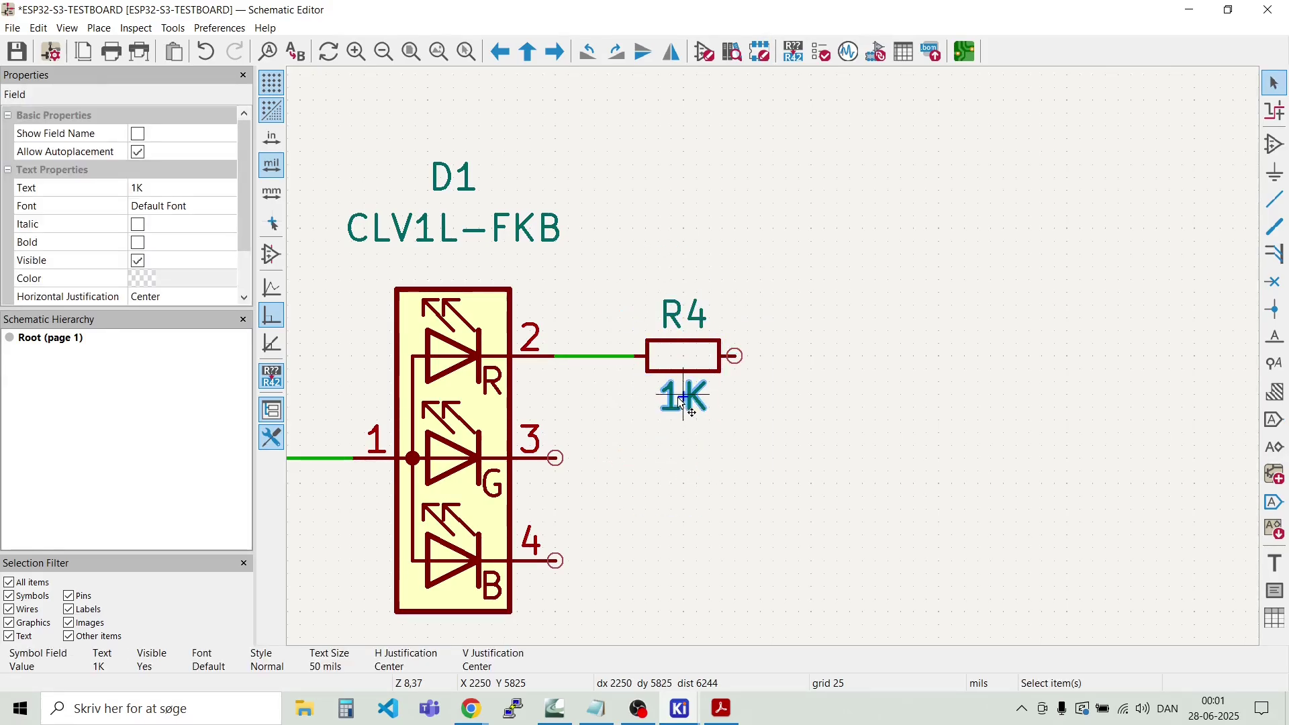
drag(679, 401, 799, 351)
key(Escape)
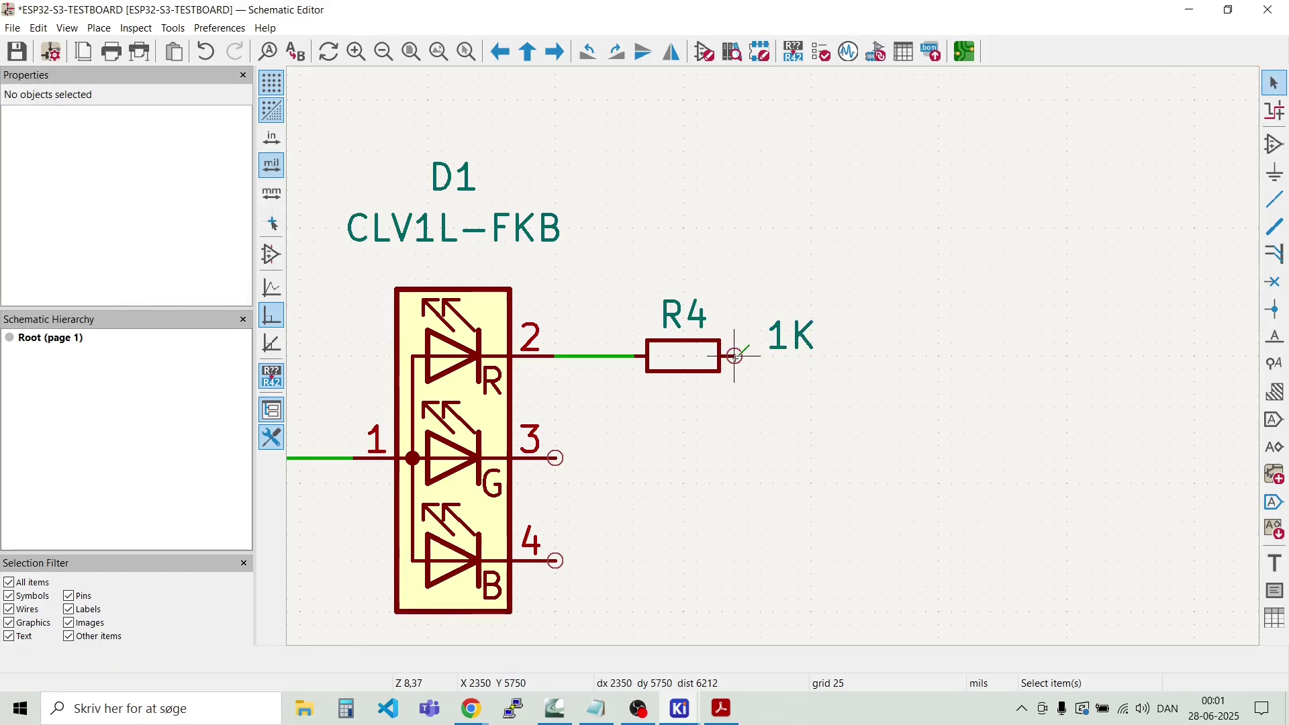
Step: Draw a straight wire from R4's right pin, ending in open space past the 1K label
key(w)
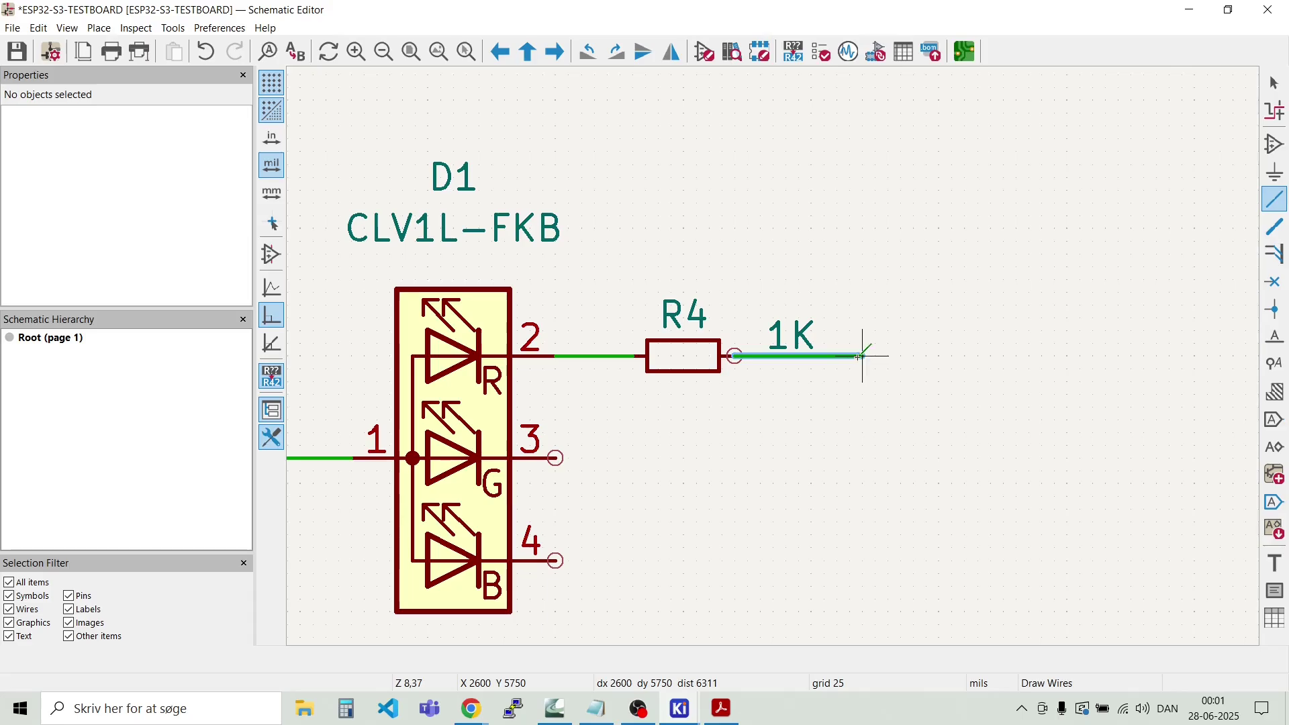
double_click(940, 356)
key(Escape)
Step: Duplicate R4 with both its wires twice, placing the copies on D1's green pin 3 and blue pin 4
drag(946, 439, 593, 261)
key(ctrl+d)
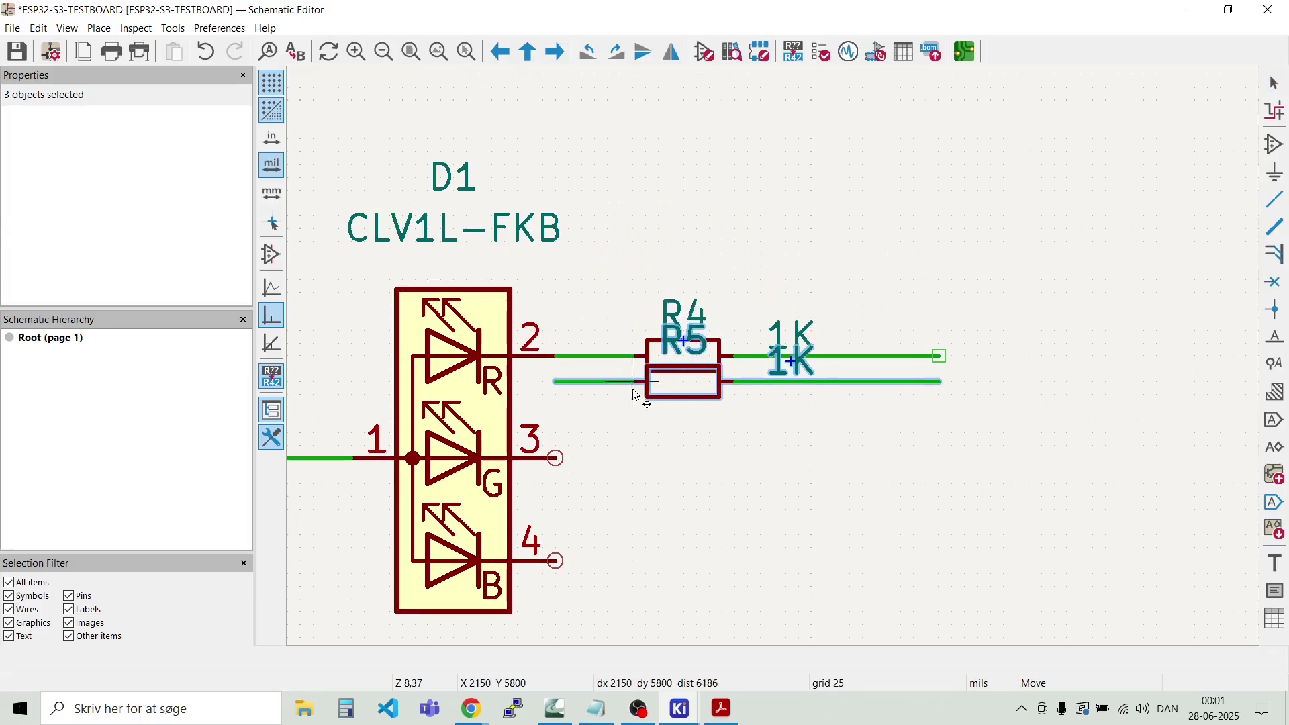
click(635, 470)
key(ctrl+d)
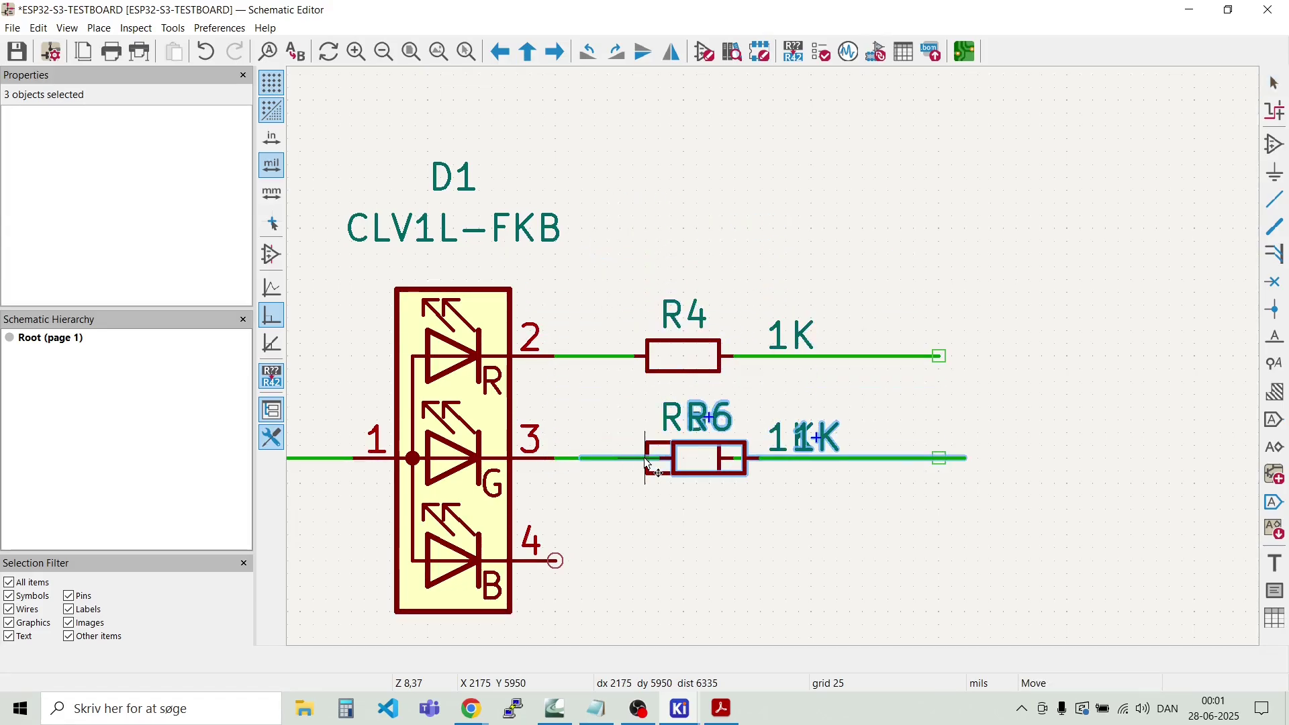
click(648, 566)
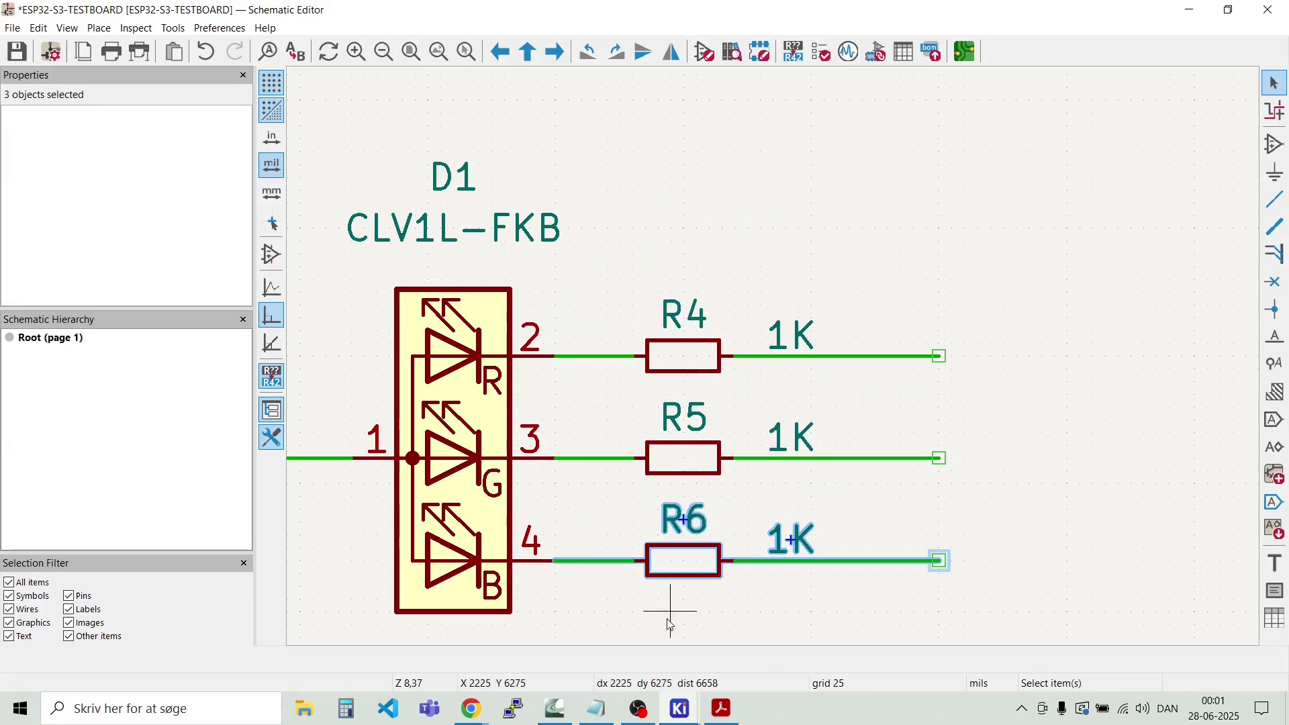
click(677, 633)
scroll(677, 633, down, 4)
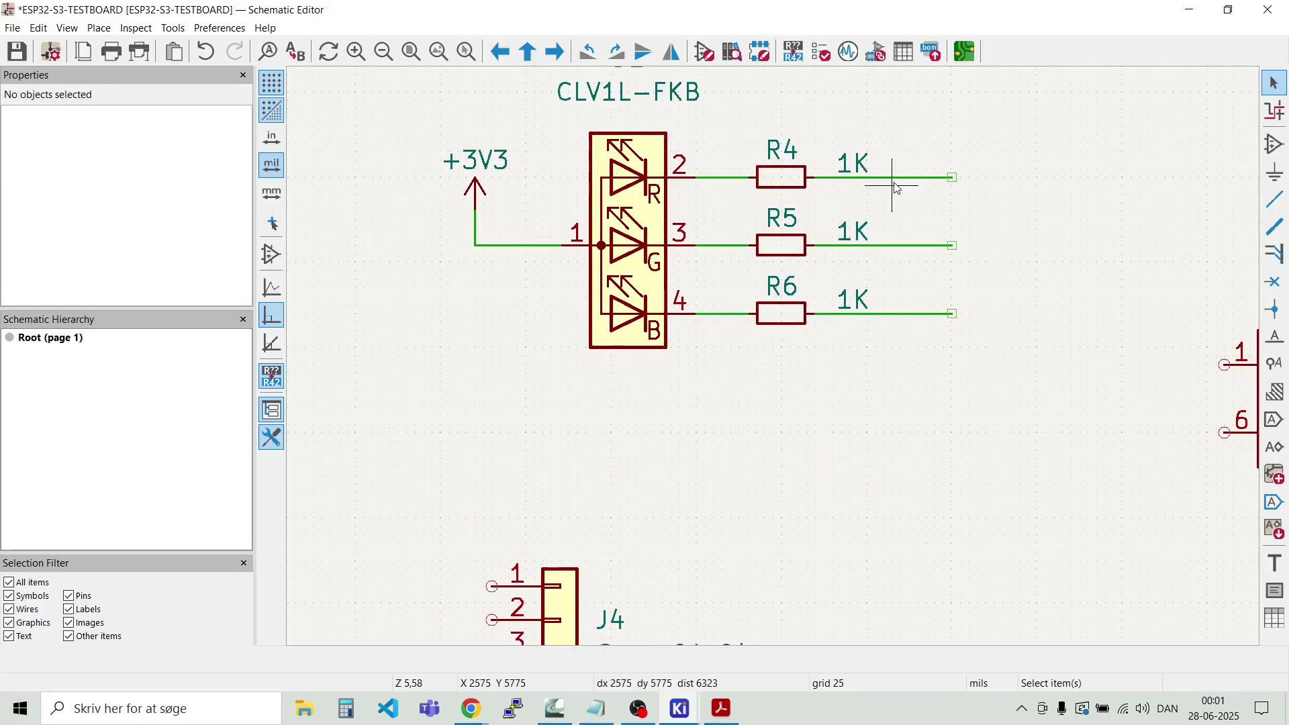
Step: Extend the open wire past R4's 1K label by about 100 mils
scroll(949, 173, up, 6)
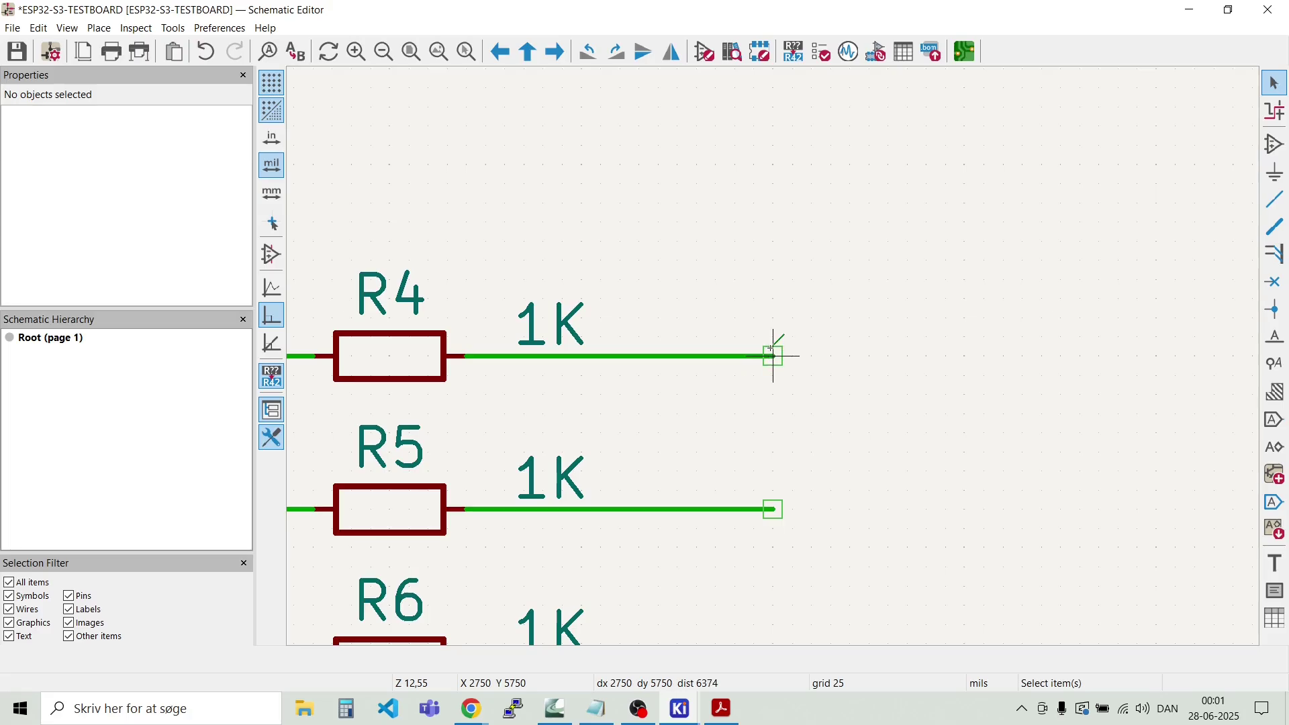
key(w)
double_click(850, 356)
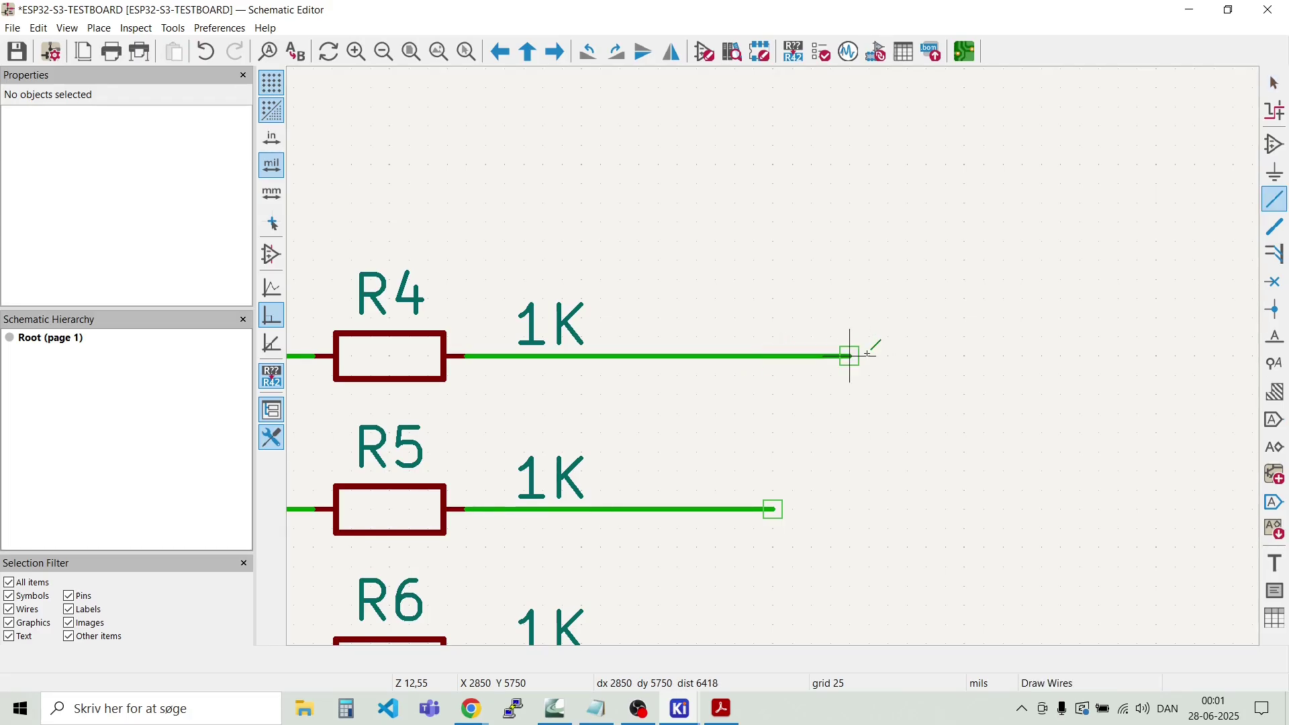
key(Escape)
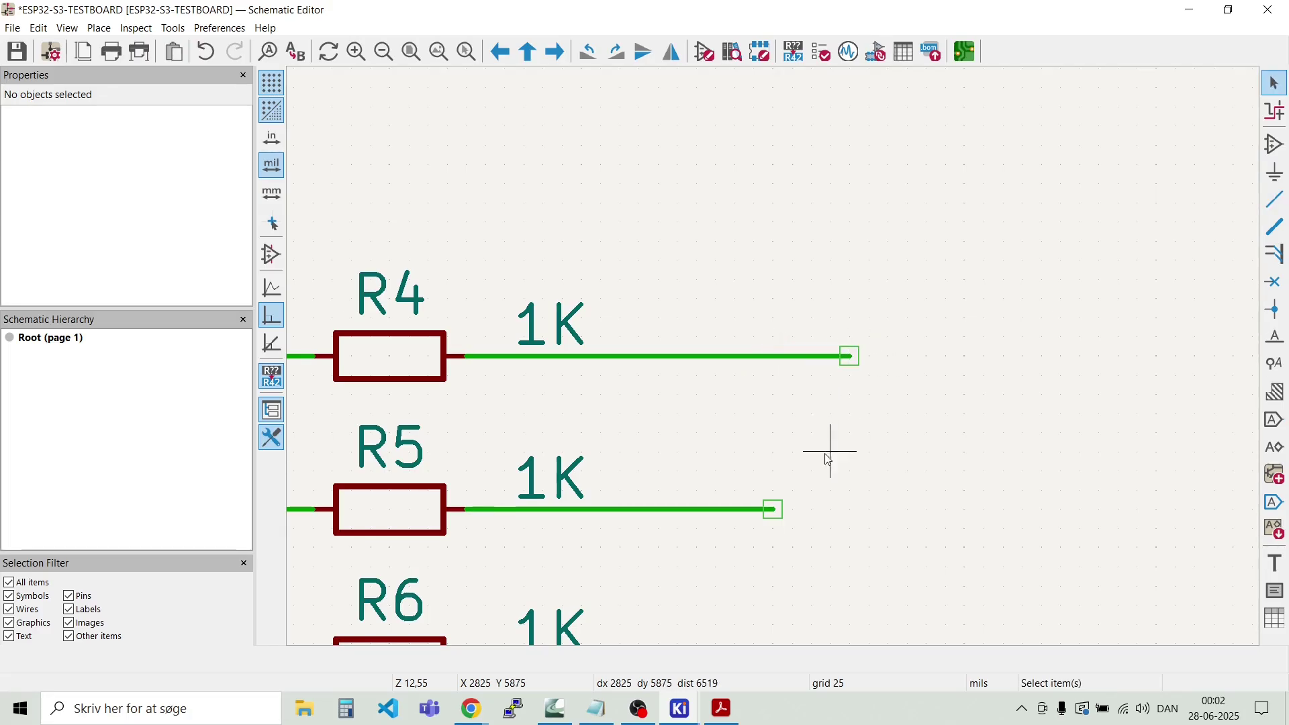
drag(829, 444, 819, 325)
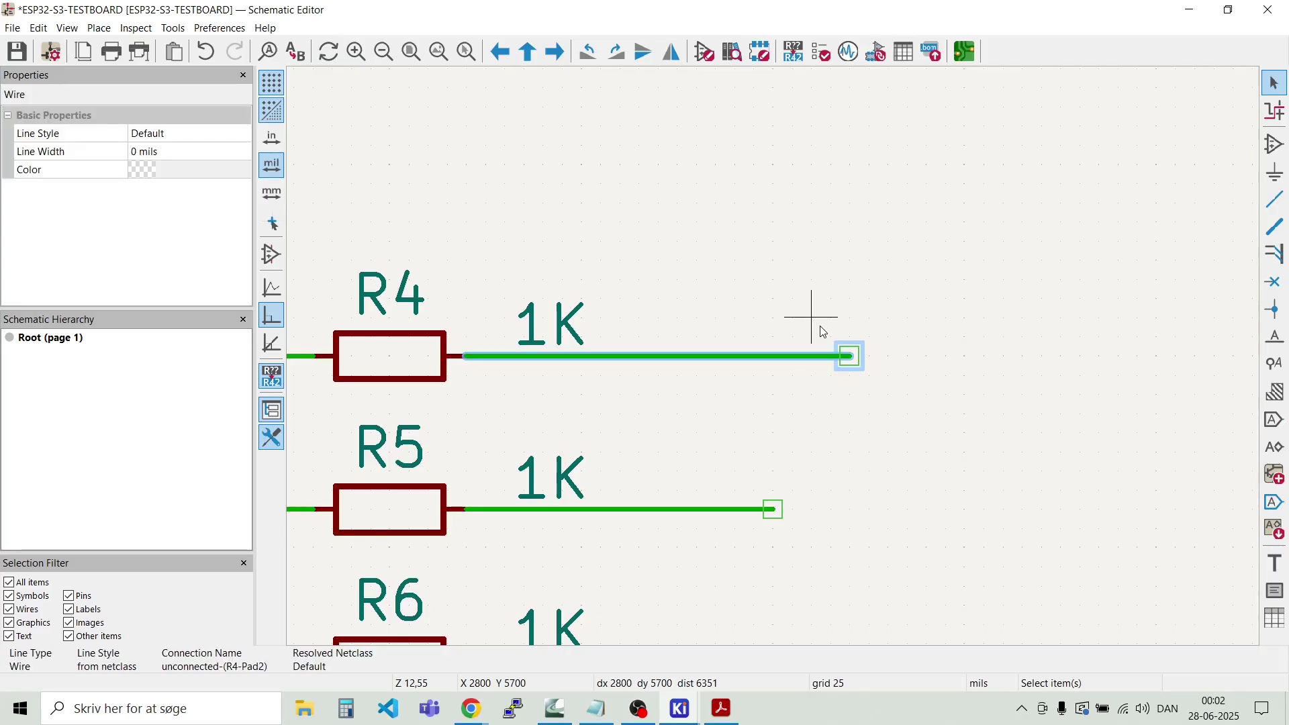
click(820, 325)
Step: Extend the open wires after R5 and R6 so they end in line with R4's wire
click(773, 509)
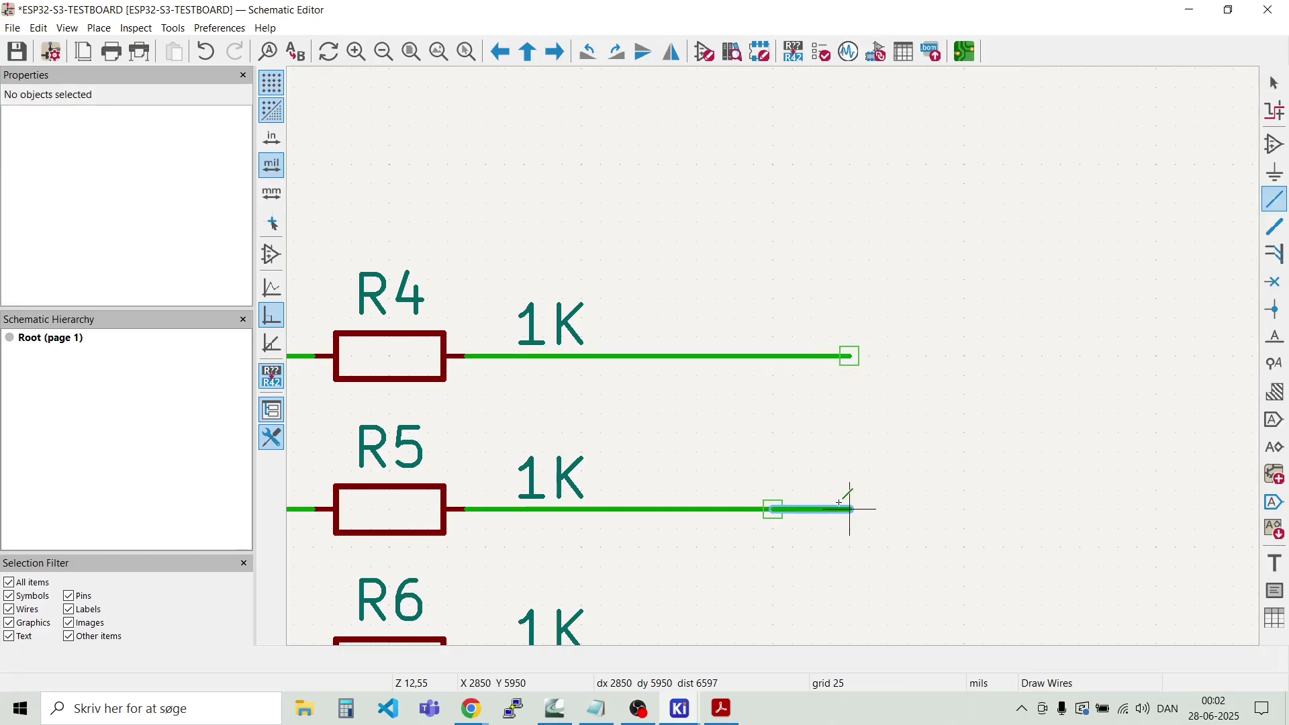
double_click(851, 509)
scroll(851, 509, down, 3)
key(Escape)
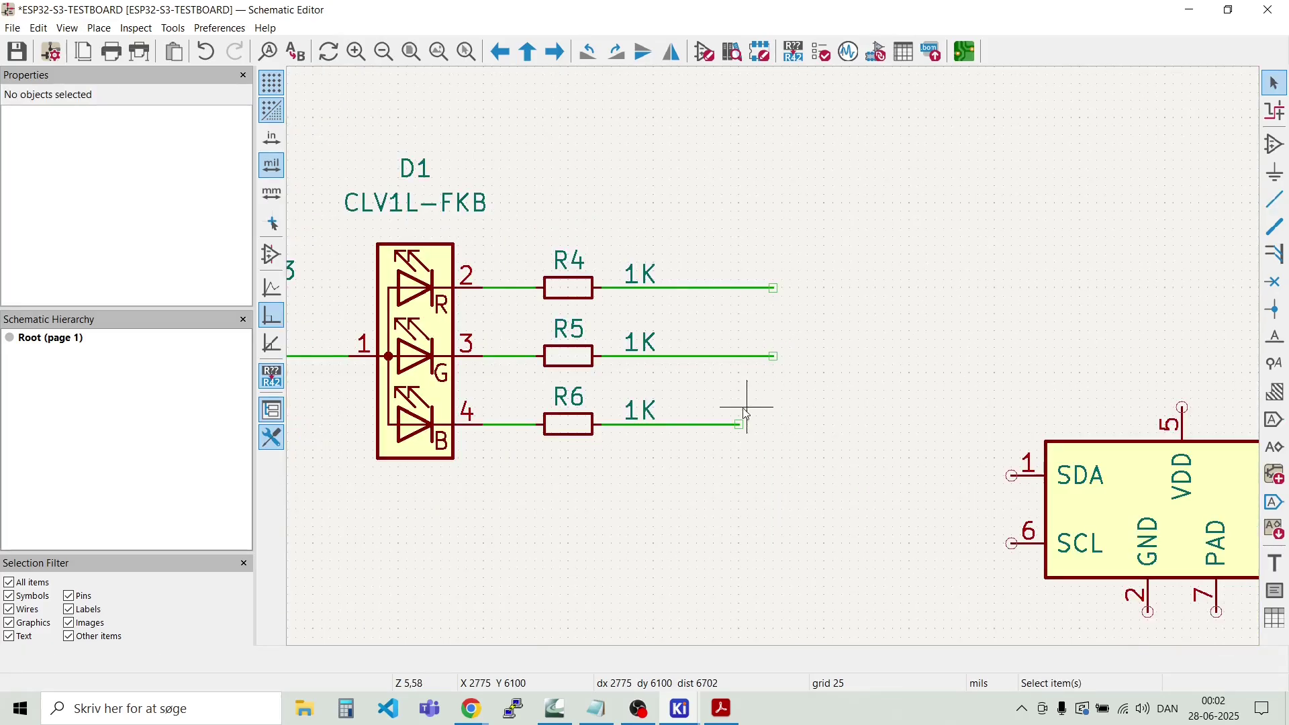
key(w)
key(Escape)
key(Escape)
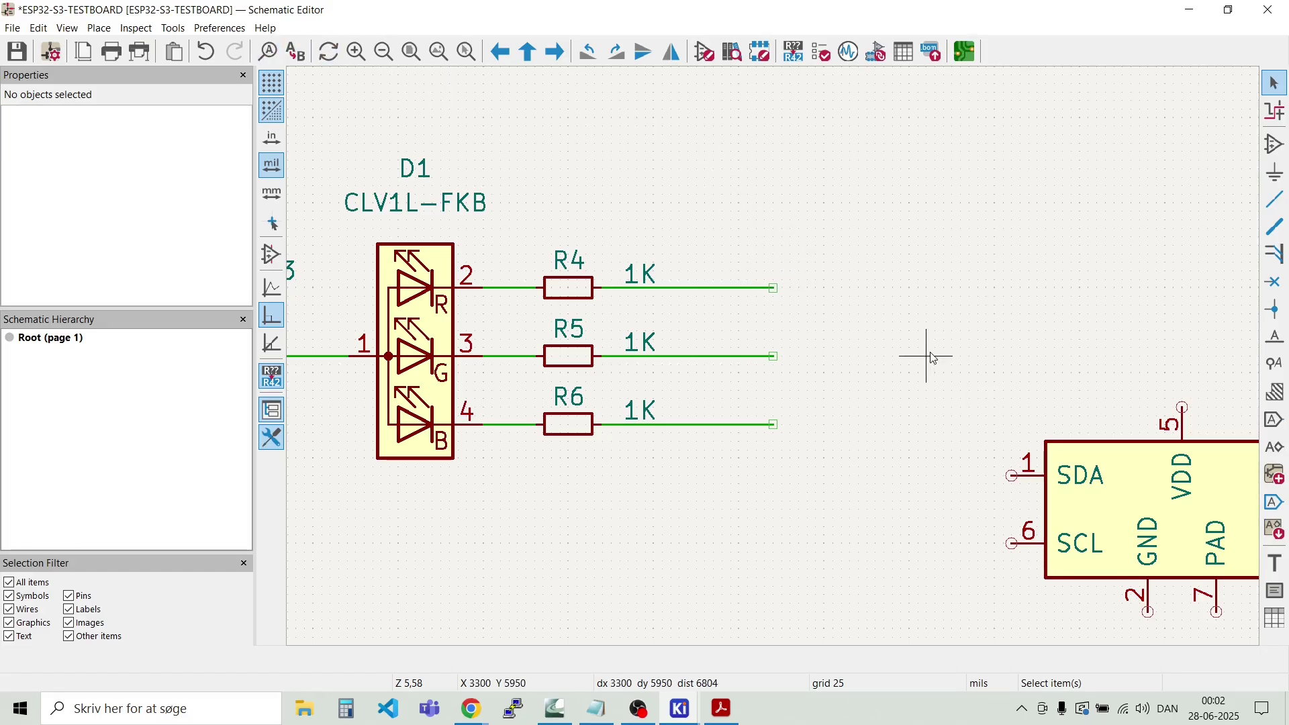
Step: Place a net label R_LED on the open wire after R4, just past the 1K value
key(l)
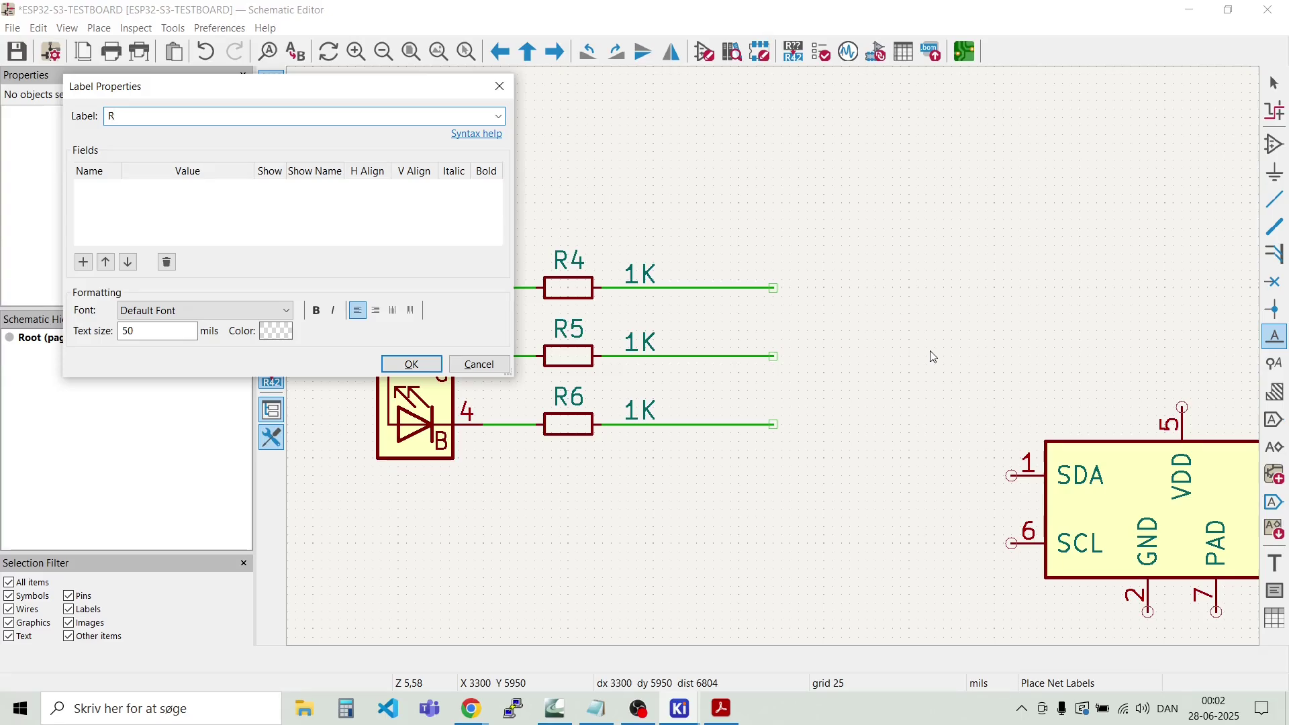
text(R_LED)
key(Return)
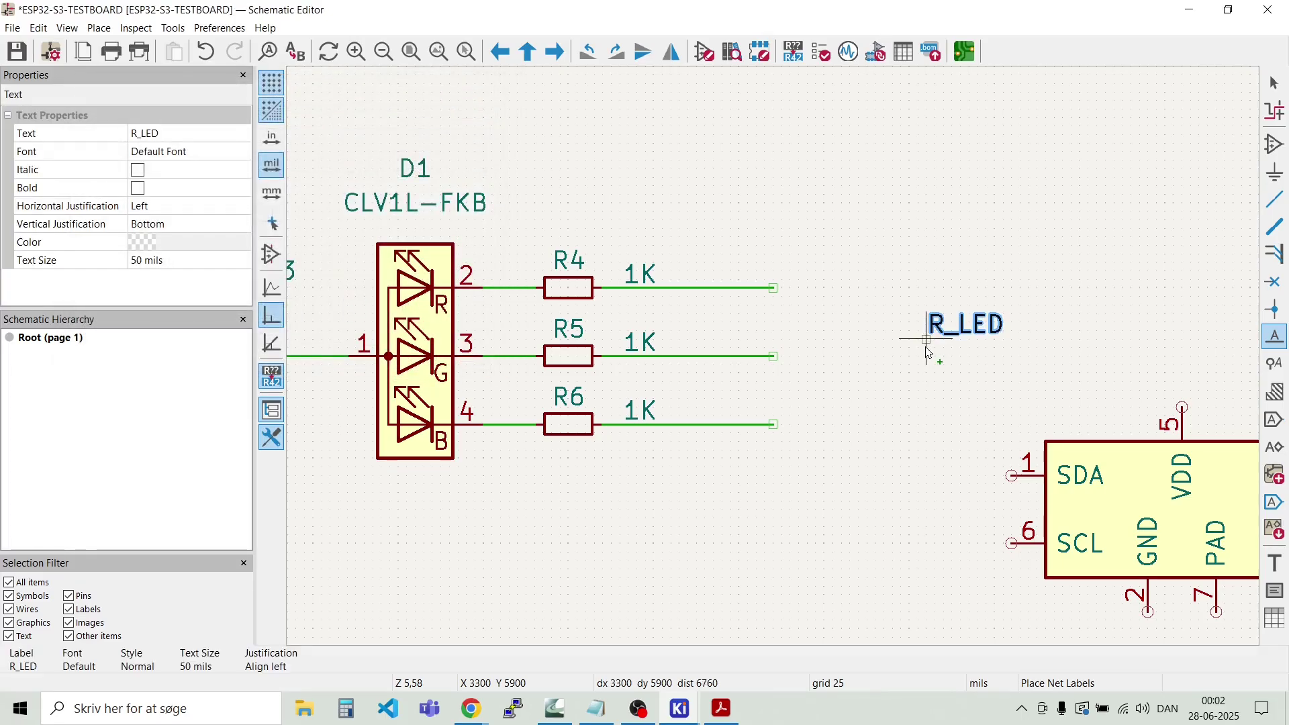
click(689, 291)
Step: Place a net label G_LED on R5's output wire, aligned below the R_LED label
click(695, 352)
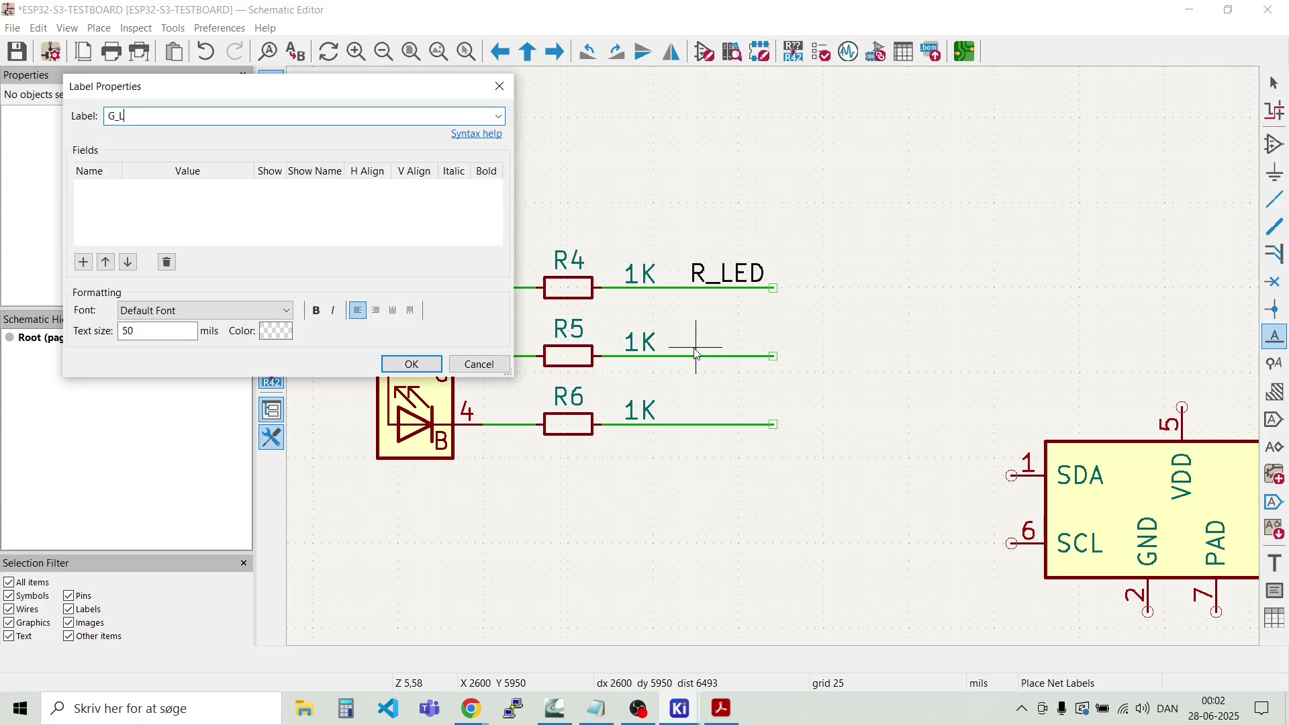
text(G_LED)
key(Return)
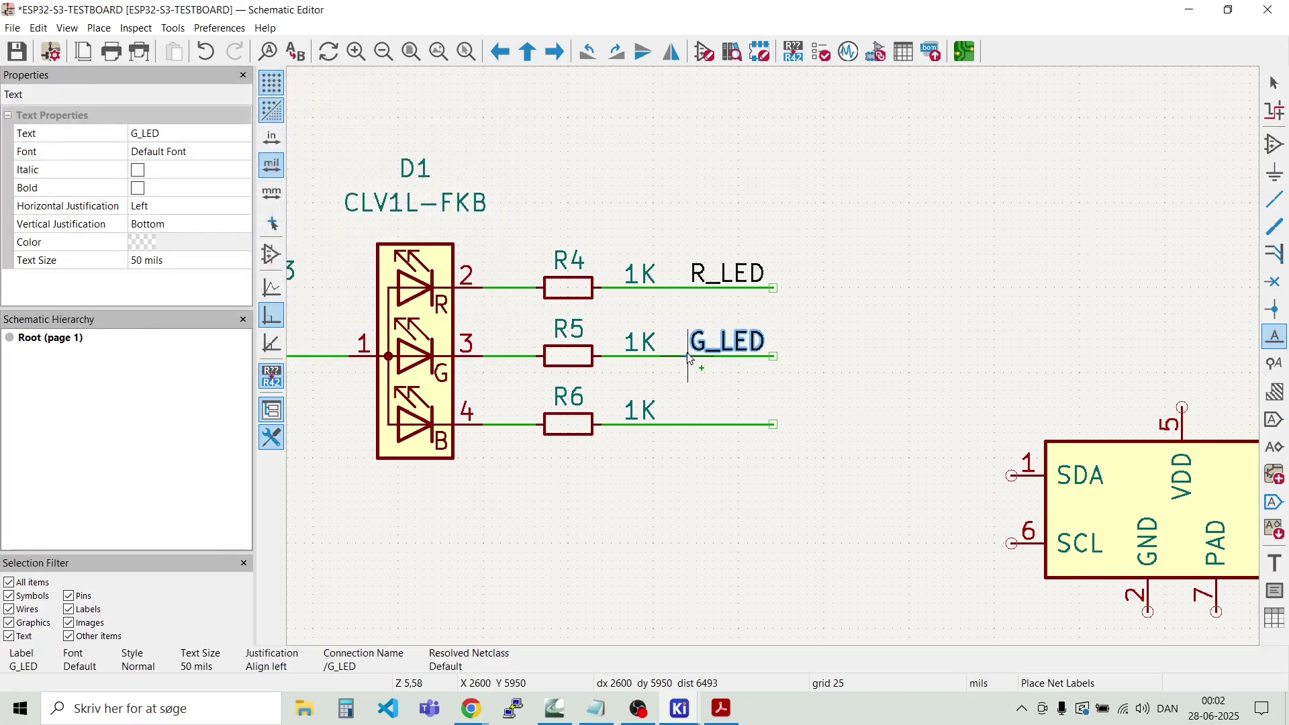
click(688, 358)
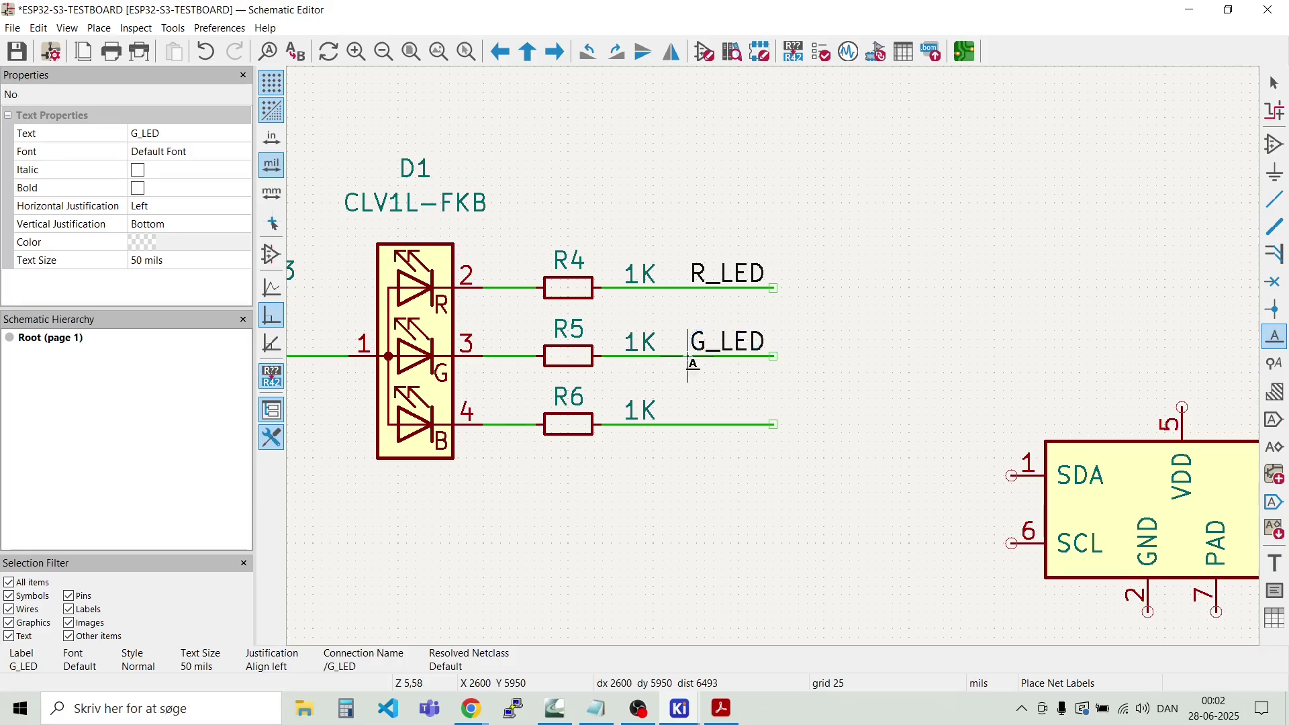
key(Escape)
key(l)
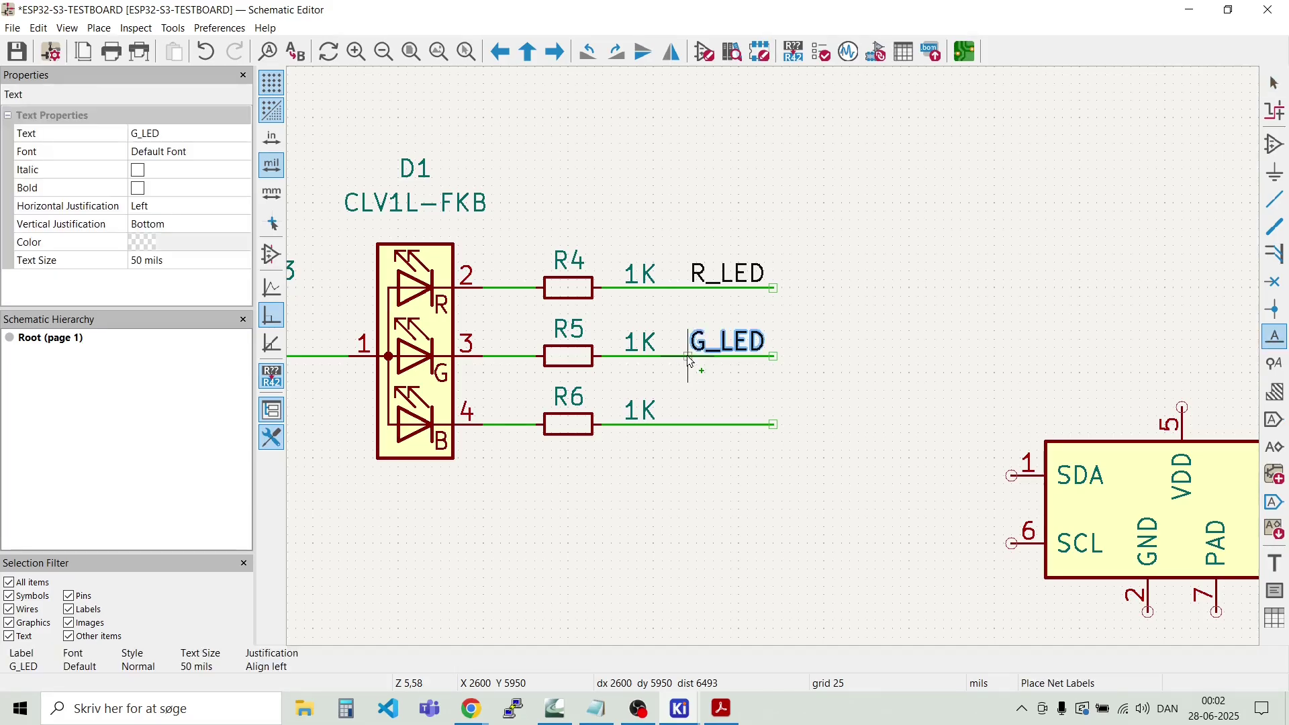
key(Escape)
key(Escape)
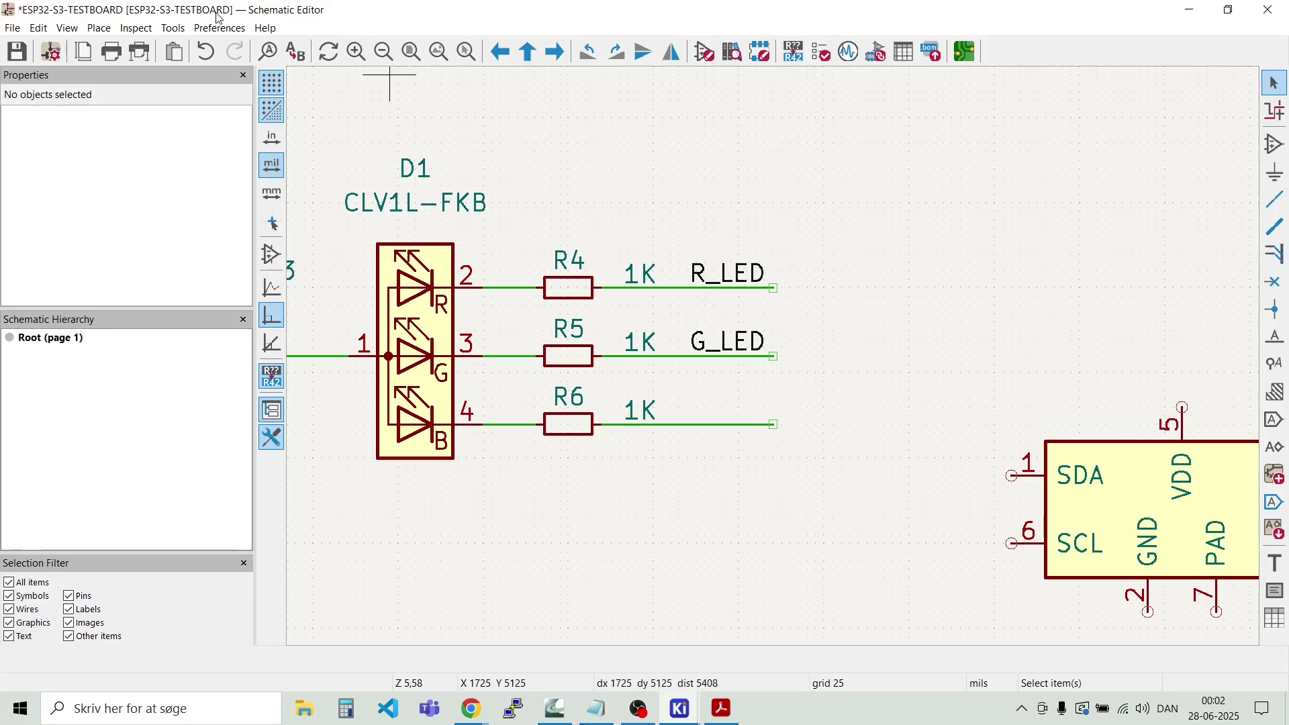
Step: Place a net label B_LED on R6's output wire, aligned below the G_LED label
click(97, 27)
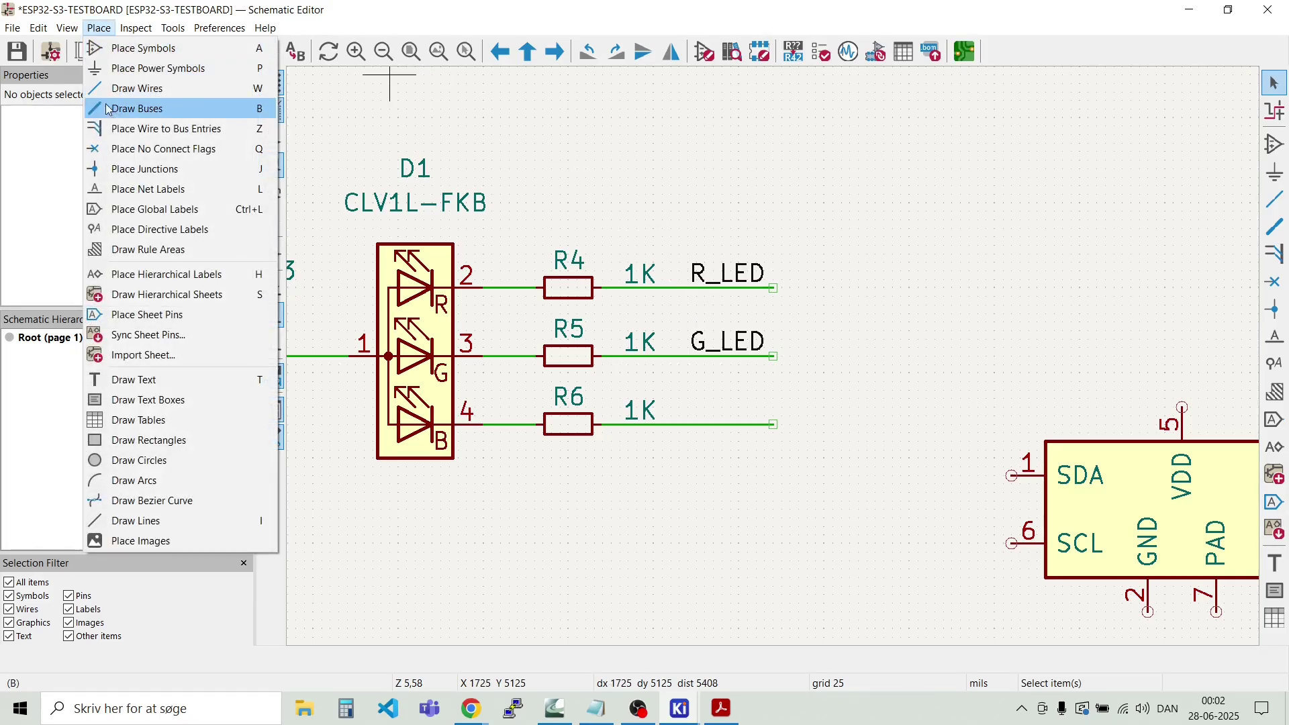
click(156, 190)
click(647, 356)
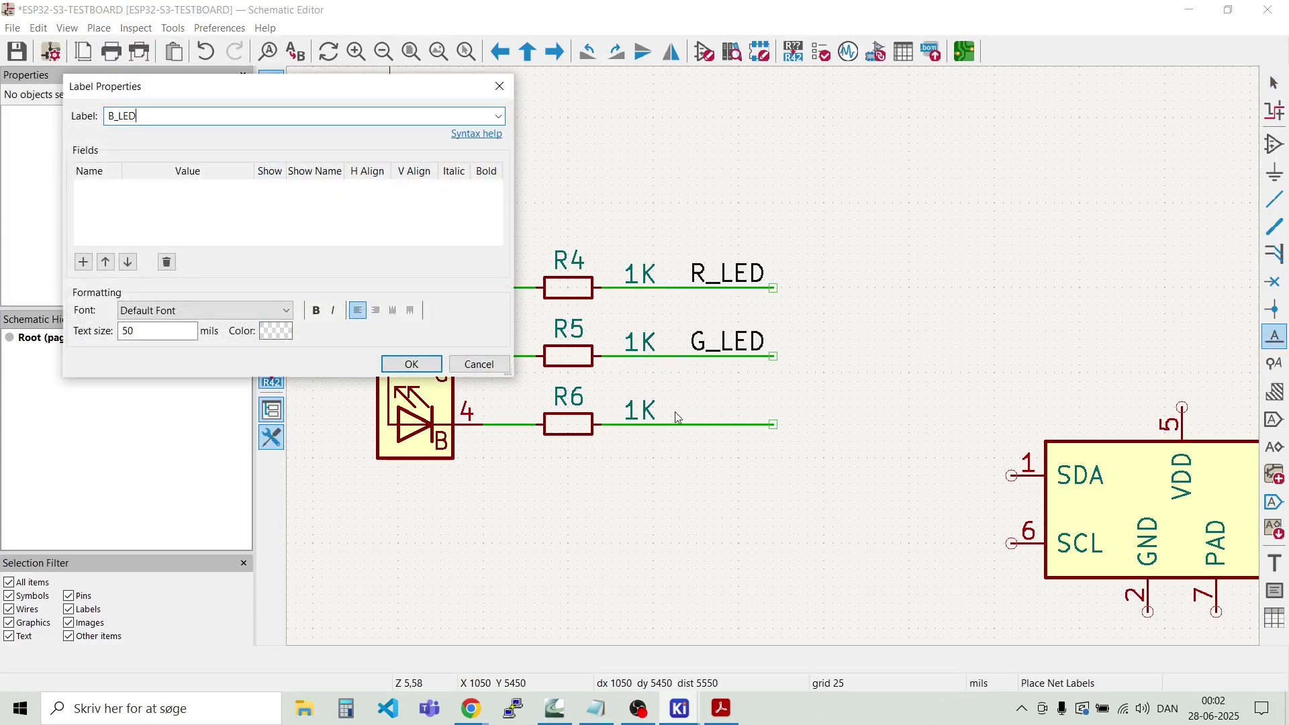
key(Return)
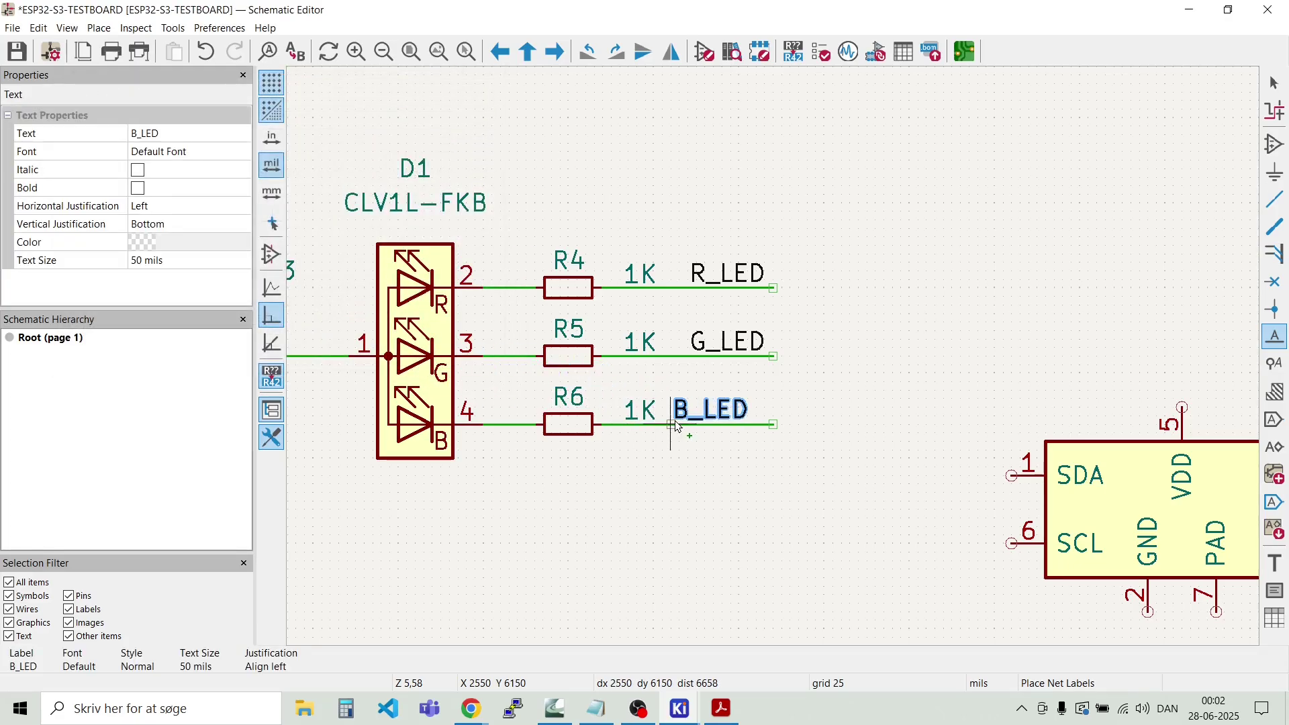
click(687, 420)
key(Escape)
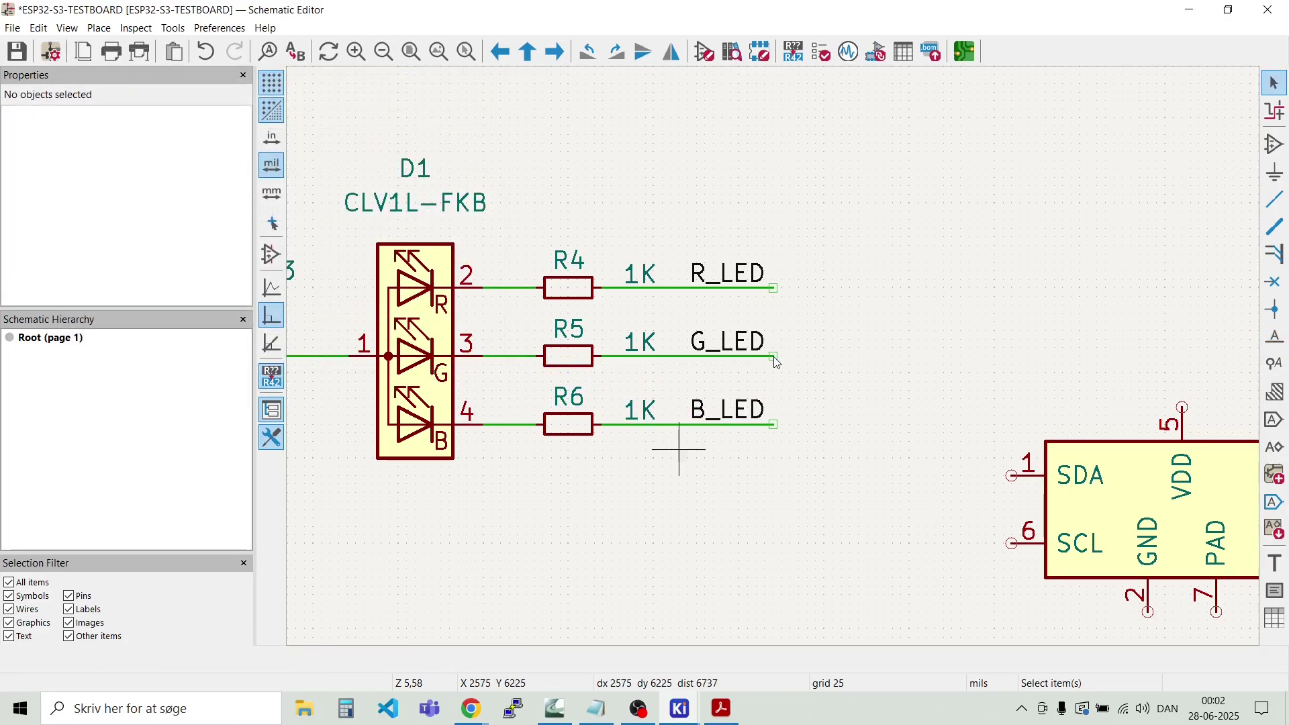
Step: Duplicate the R_LED, G_LED and B_LED labels with their wires and place the copies beside the ESP32 module's GPIO pins, below USB_D+
scroll(775, 362, down, 2)
drag(865, 363, 803, 229)
key(ctrl+d)
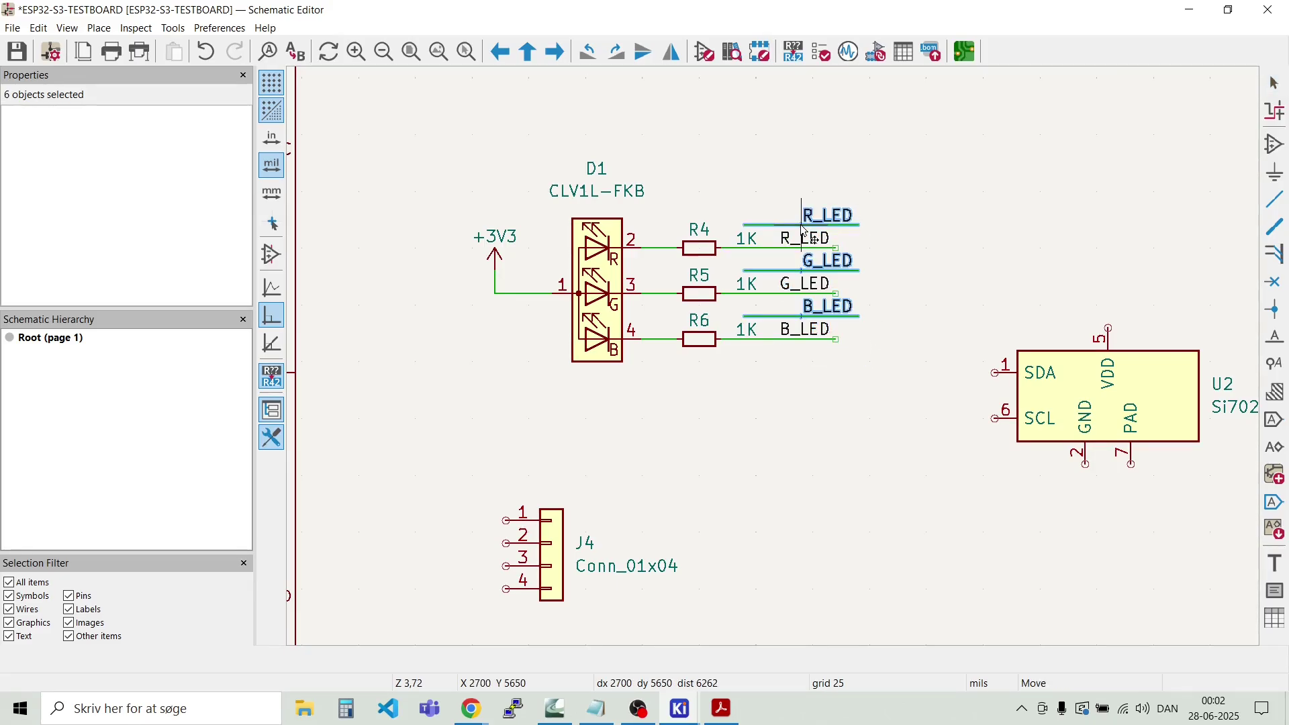
scroll(803, 232, down, 5)
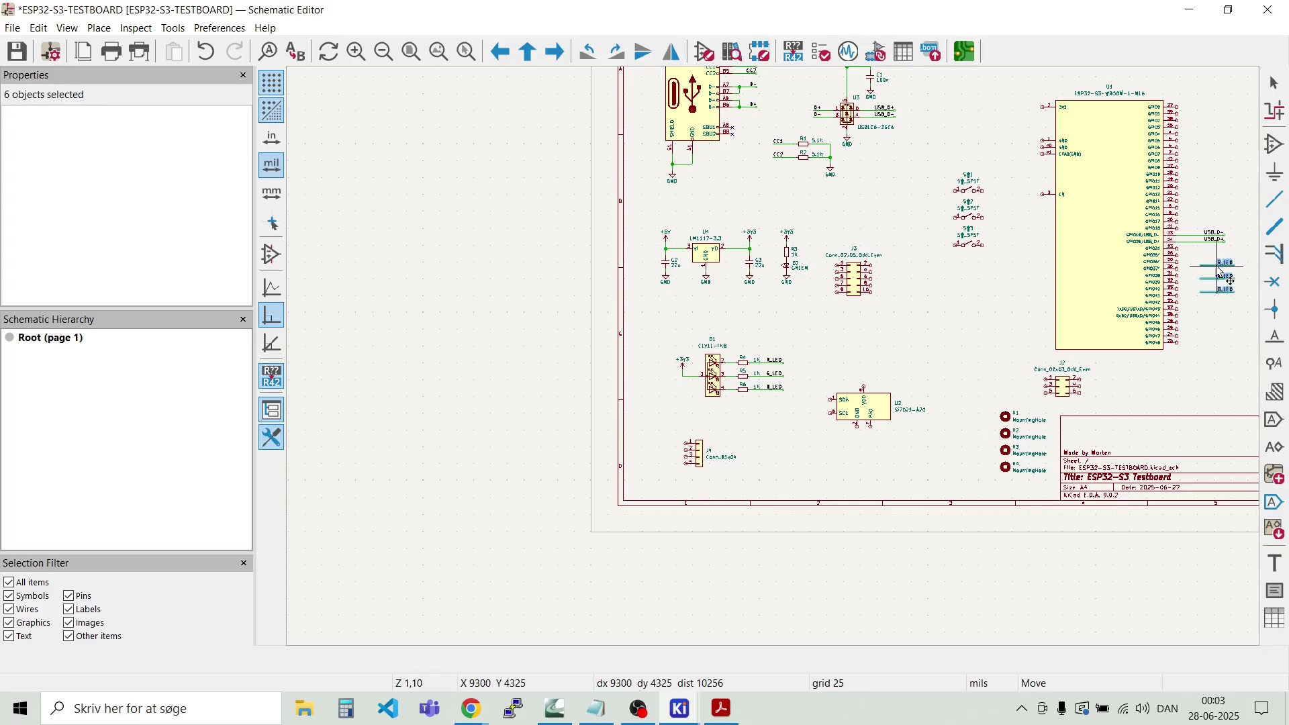
scroll(1221, 271, up, 3)
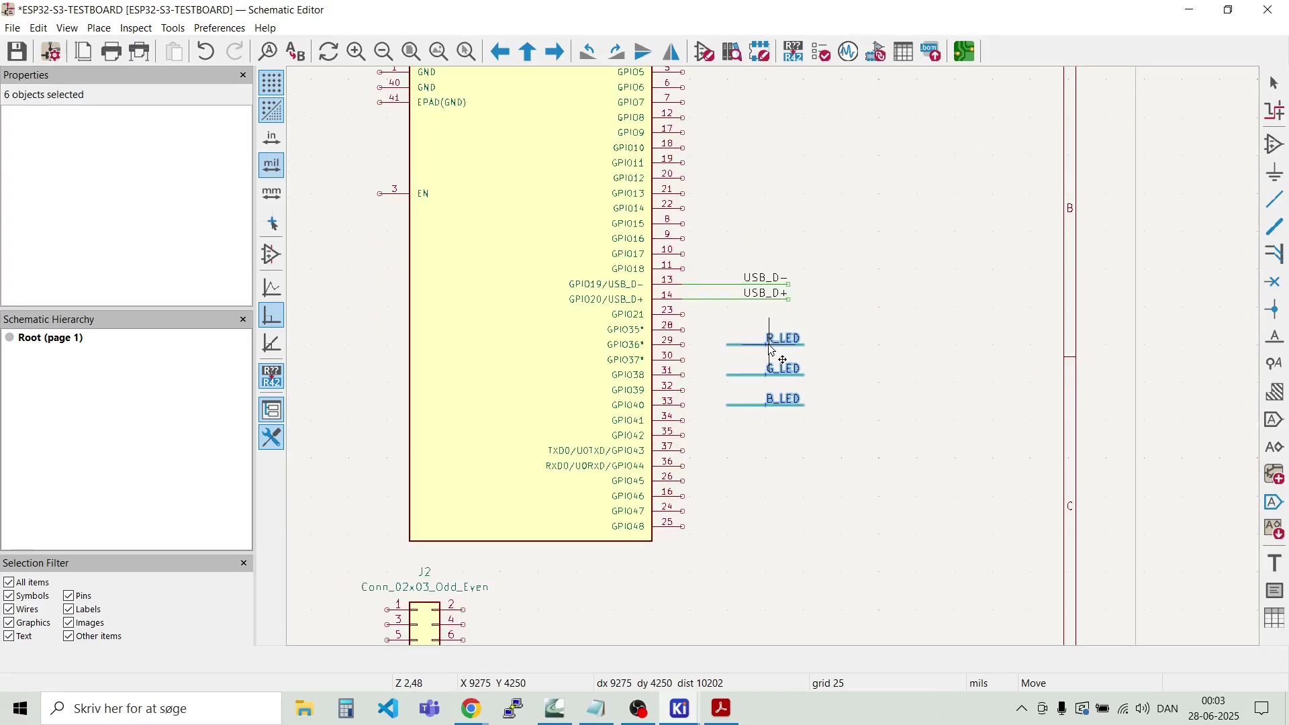
click(772, 350)
Step: Move the D1 LED circuit with its +3V3 symbol, resistors and labels slightly up, closer to the voltage regulator circuit
scroll(667, 486, down, 3)
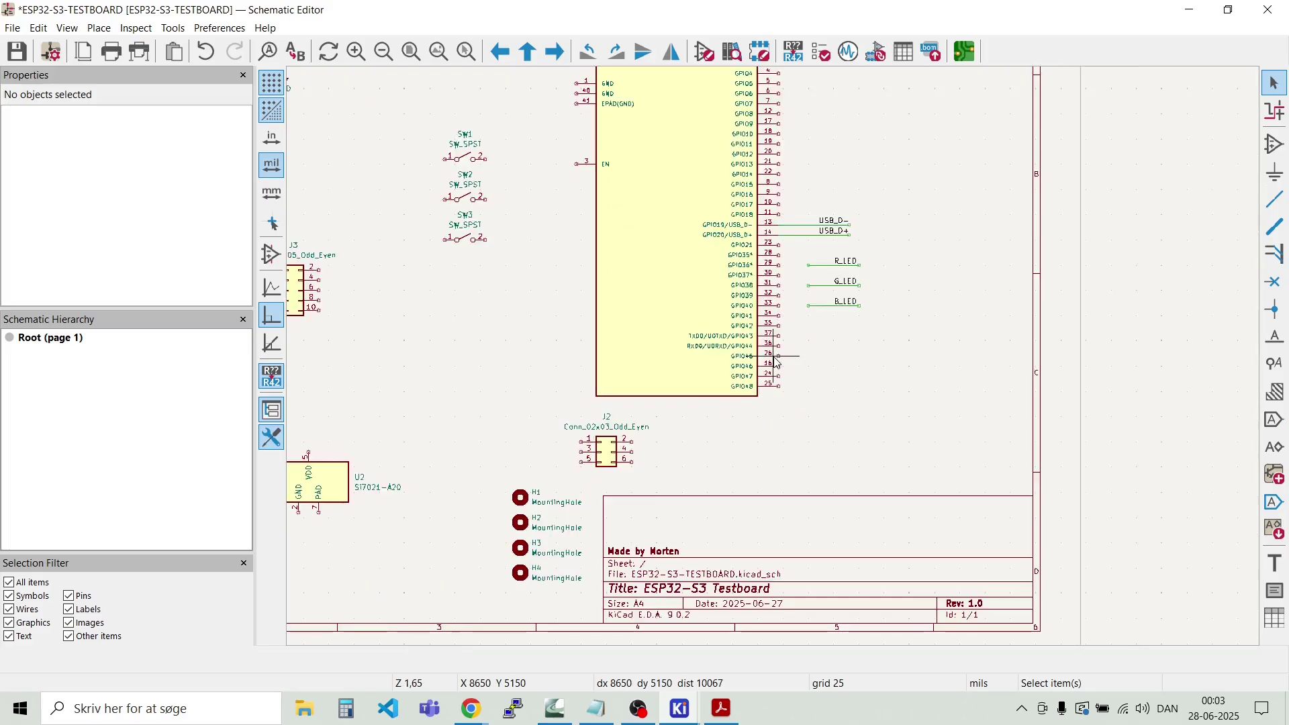
scroll(775, 362, down, 1)
scroll(530, 354, up, 1)
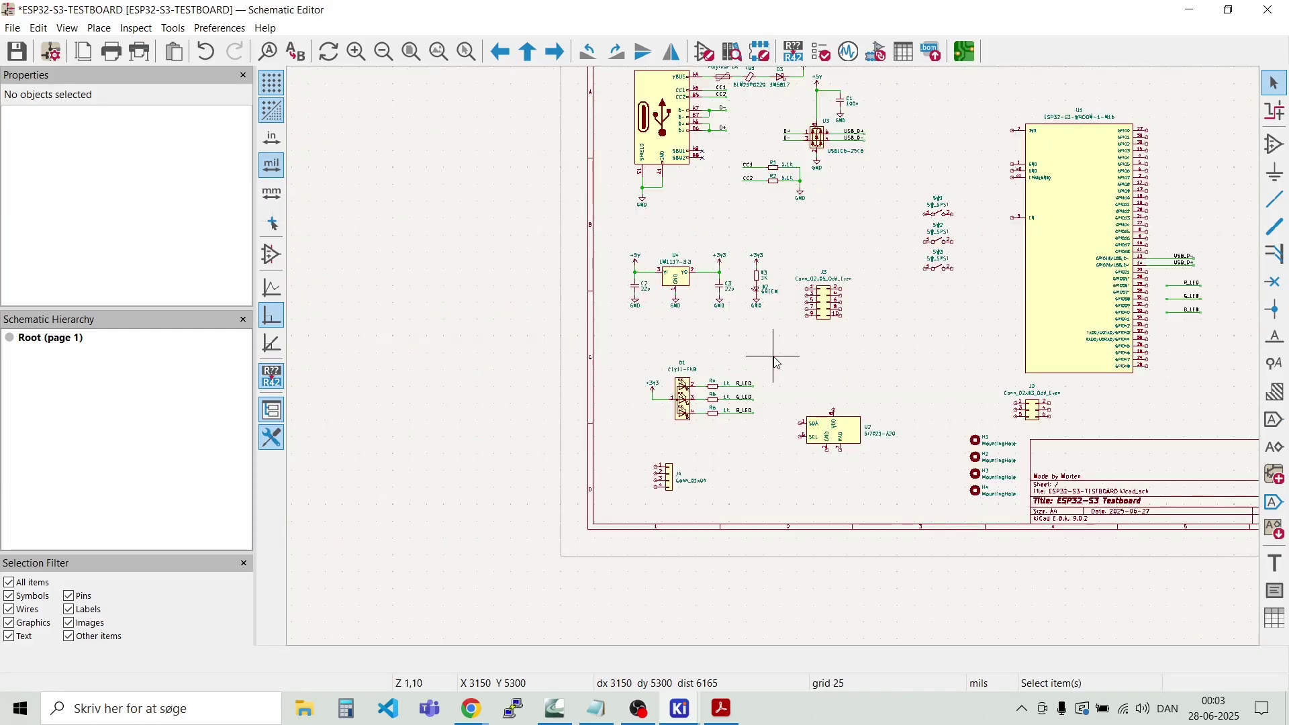
scroll(771, 354, up, 1)
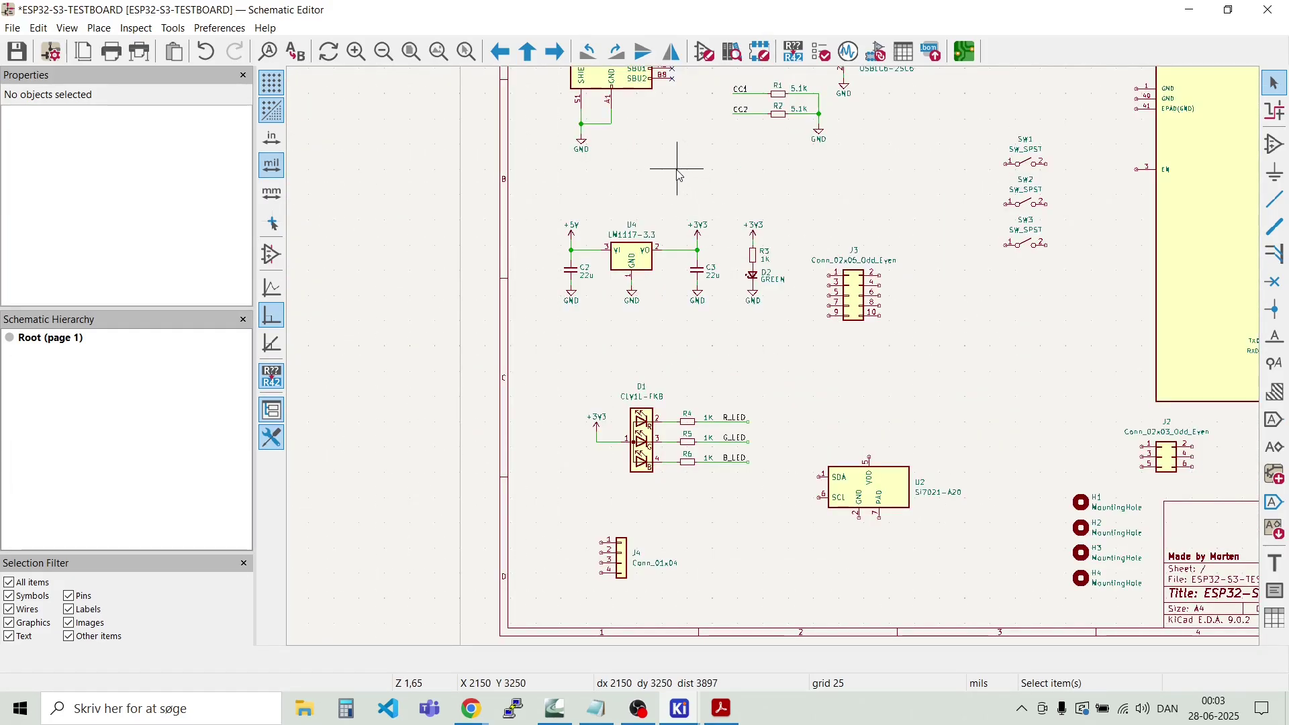
scroll(678, 158, down, 1)
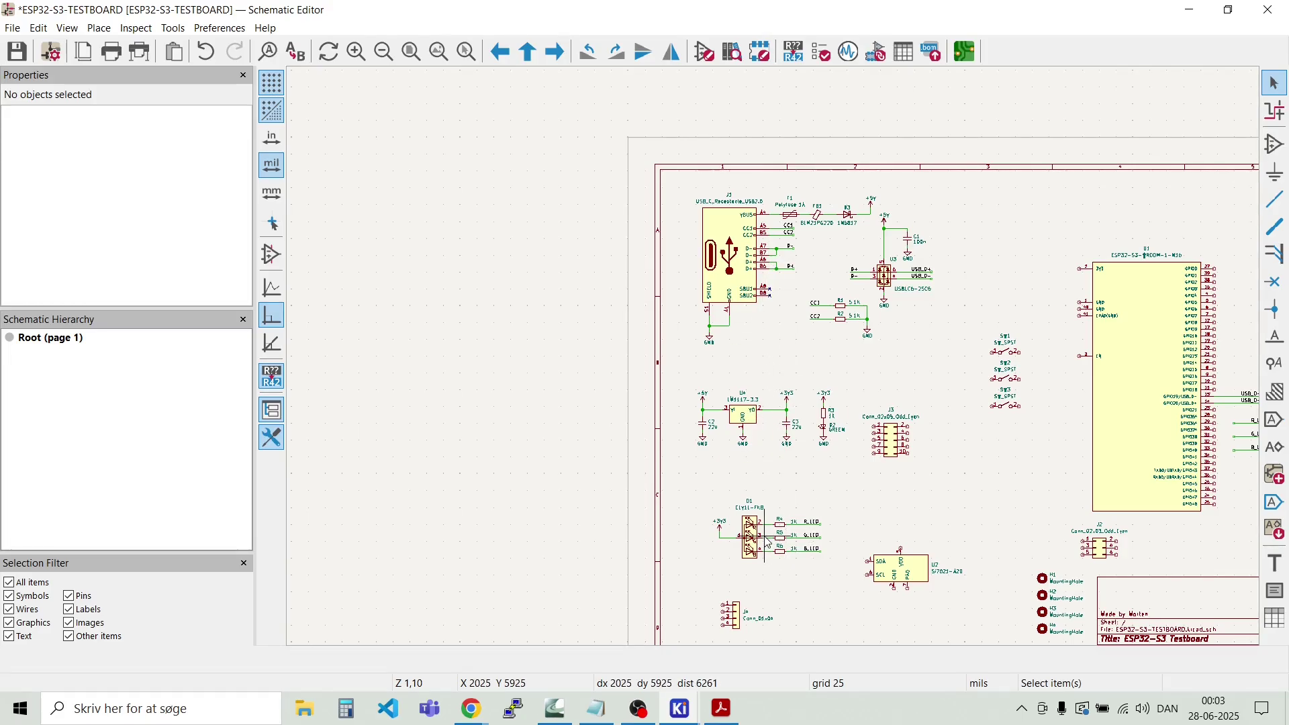
scroll(764, 535, down, 1)
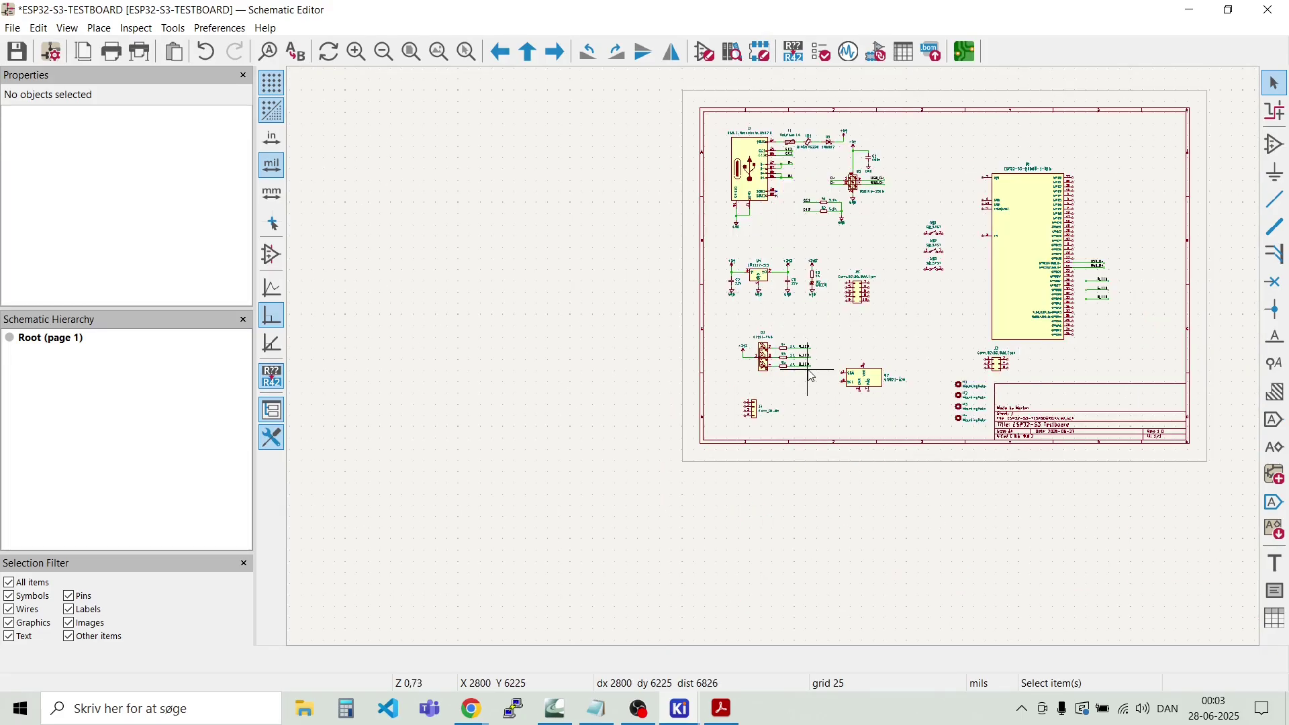
drag(817, 376, 758, 344)
click(779, 396)
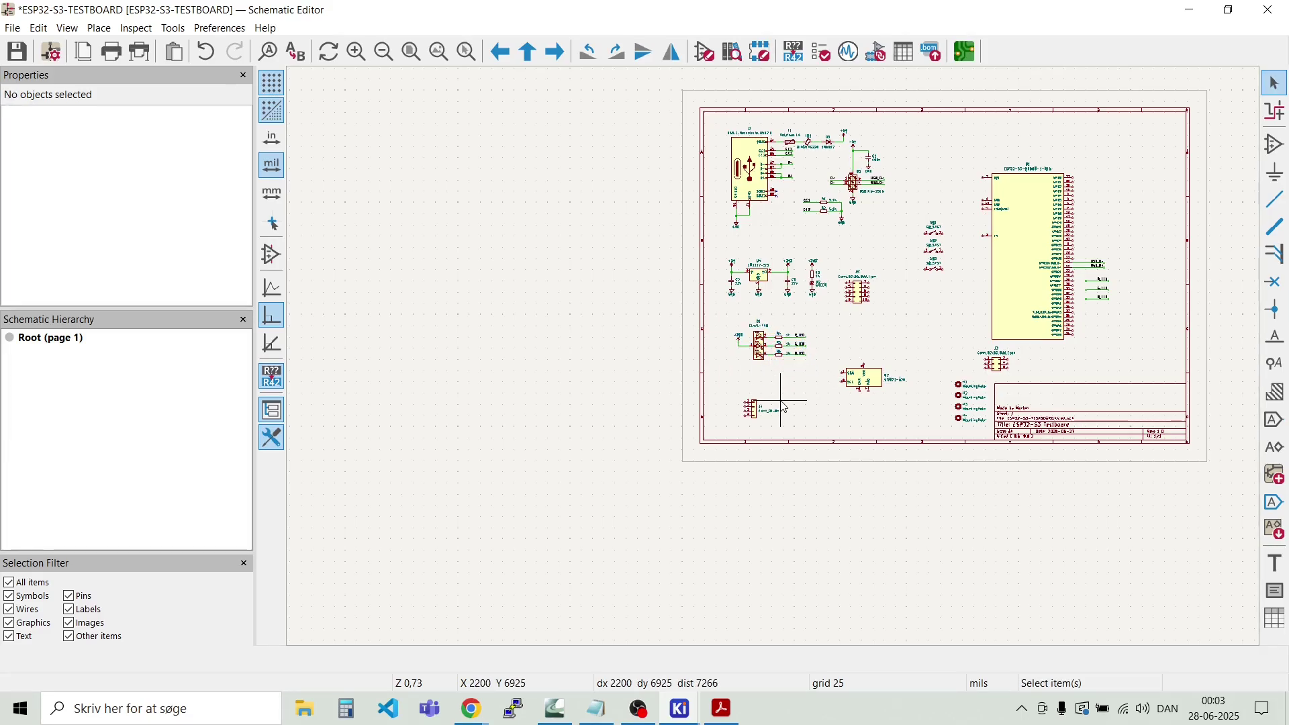
Step: Mirror the four-pin connector J4 vertically so pin 4 is uppermost and pin 1 lowest
scroll(777, 362, up, 5)
scroll(777, 362, up, 3)
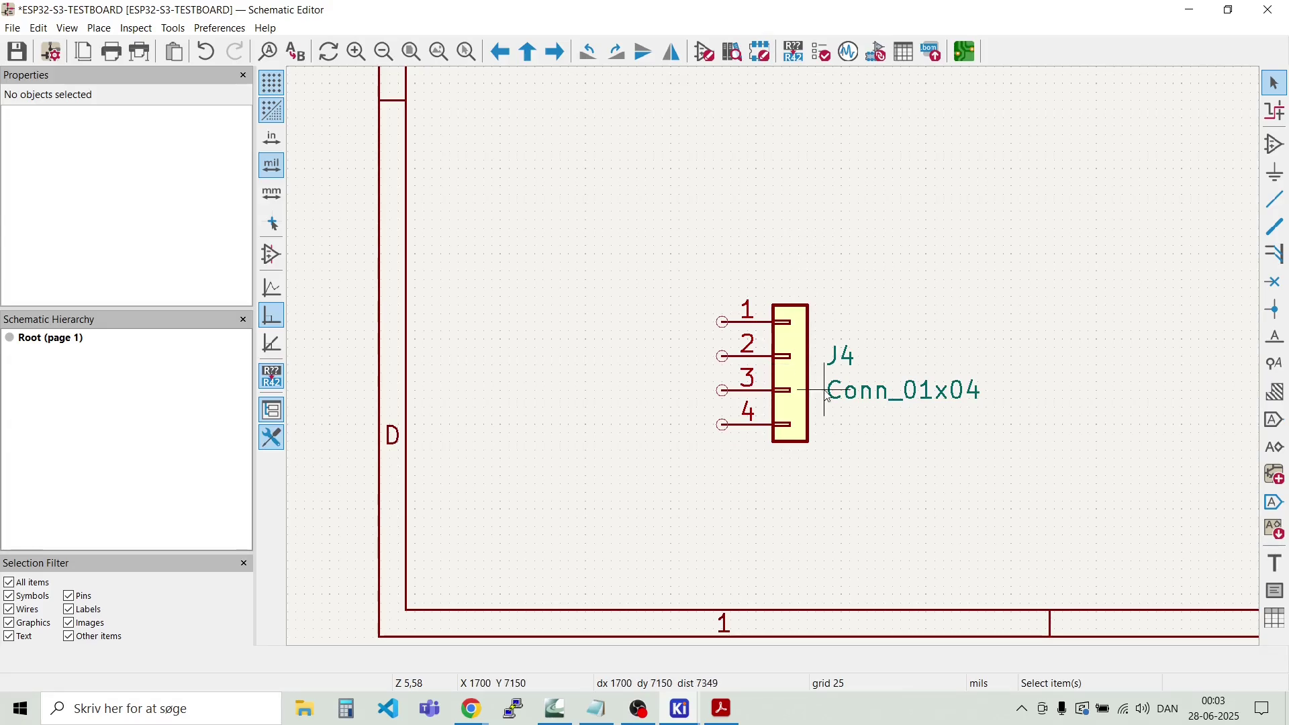
click(801, 376)
right_click(800, 377)
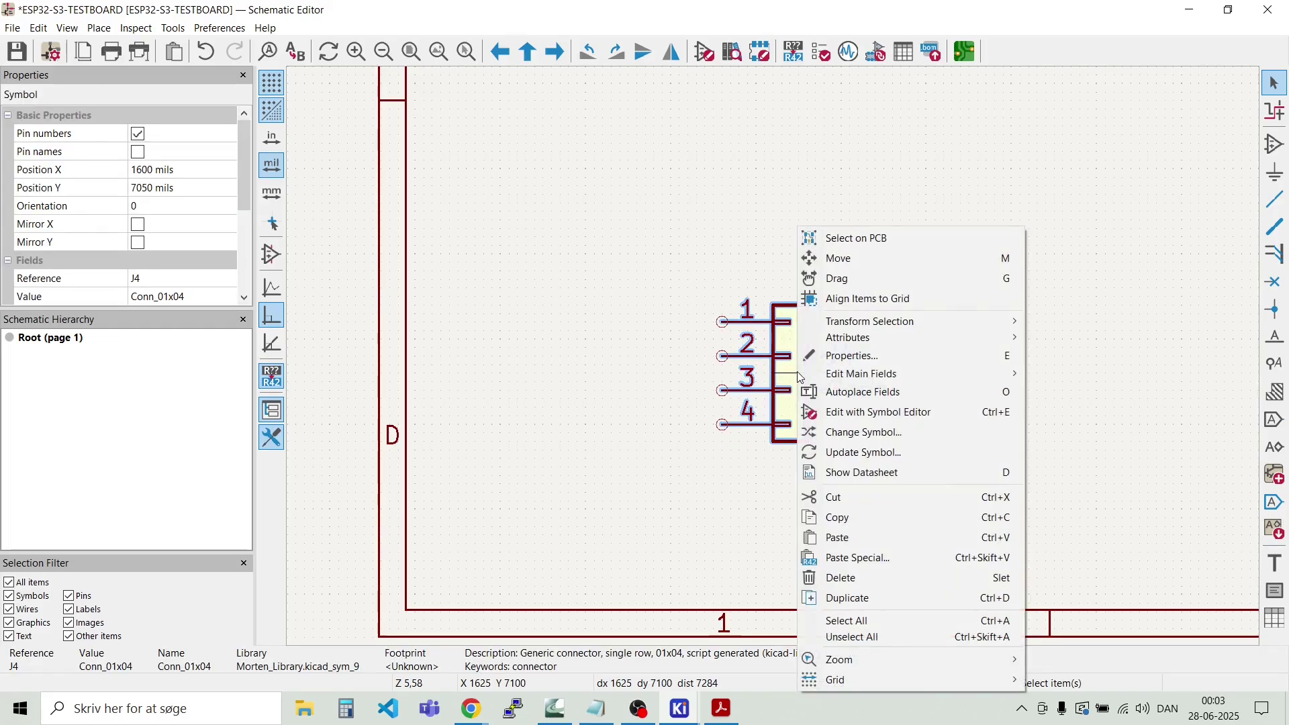
mouse_move(873, 322)
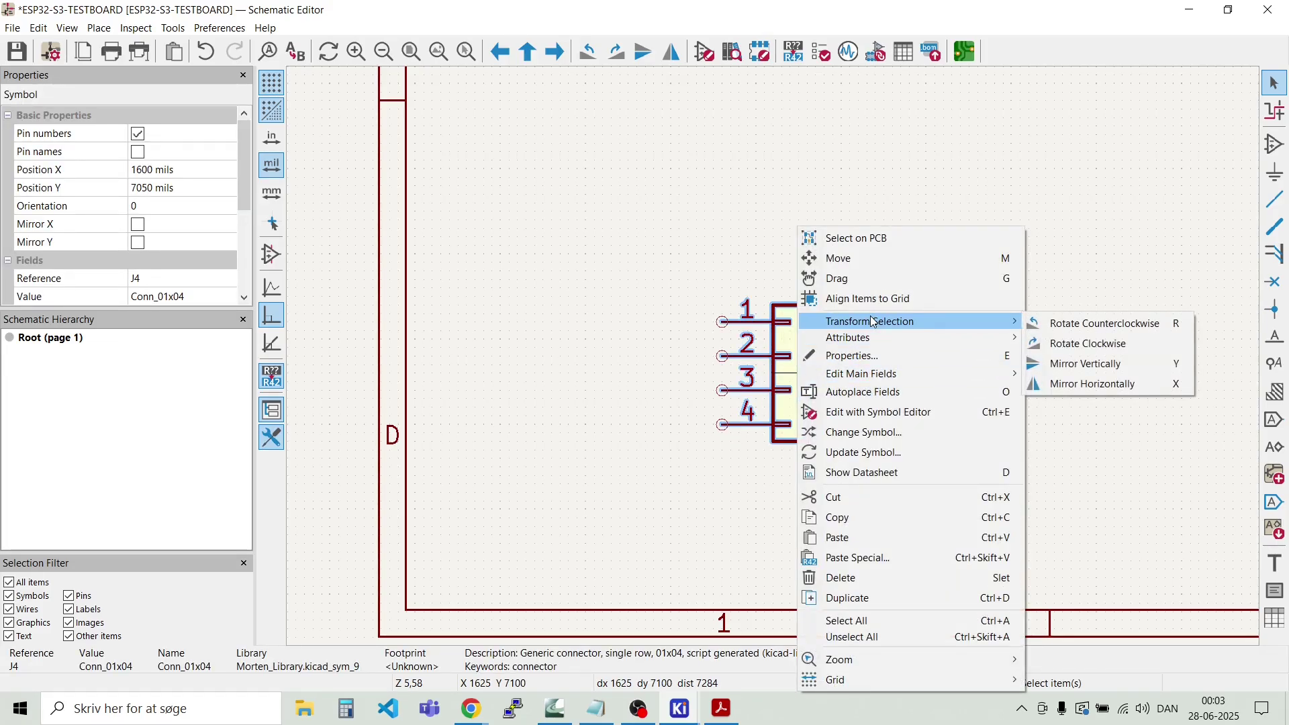
click(1075, 364)
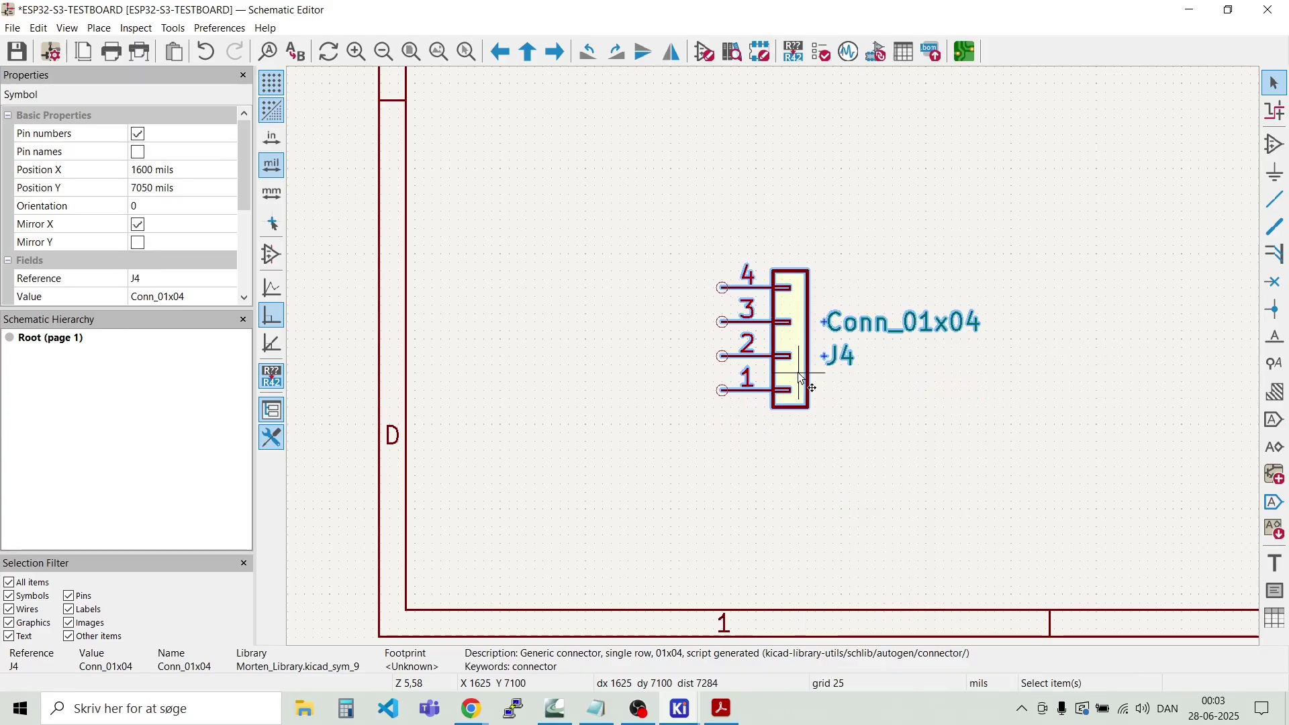
click(650, 437)
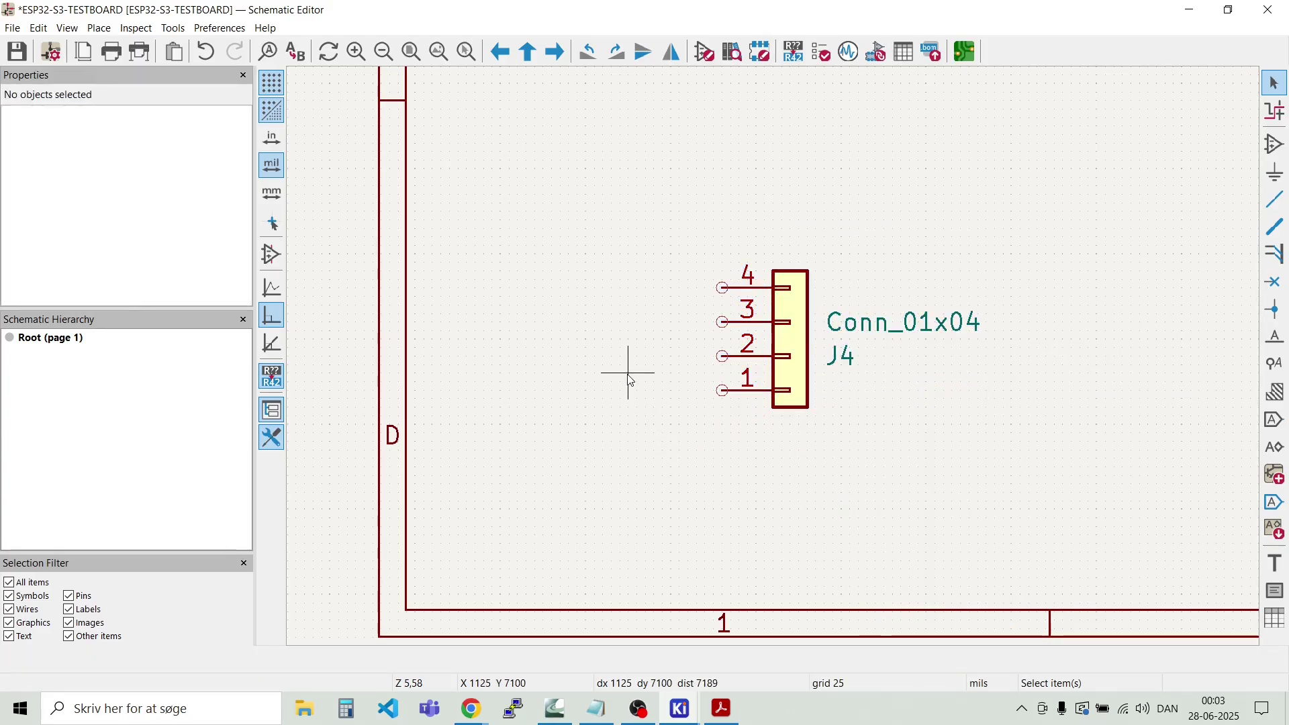
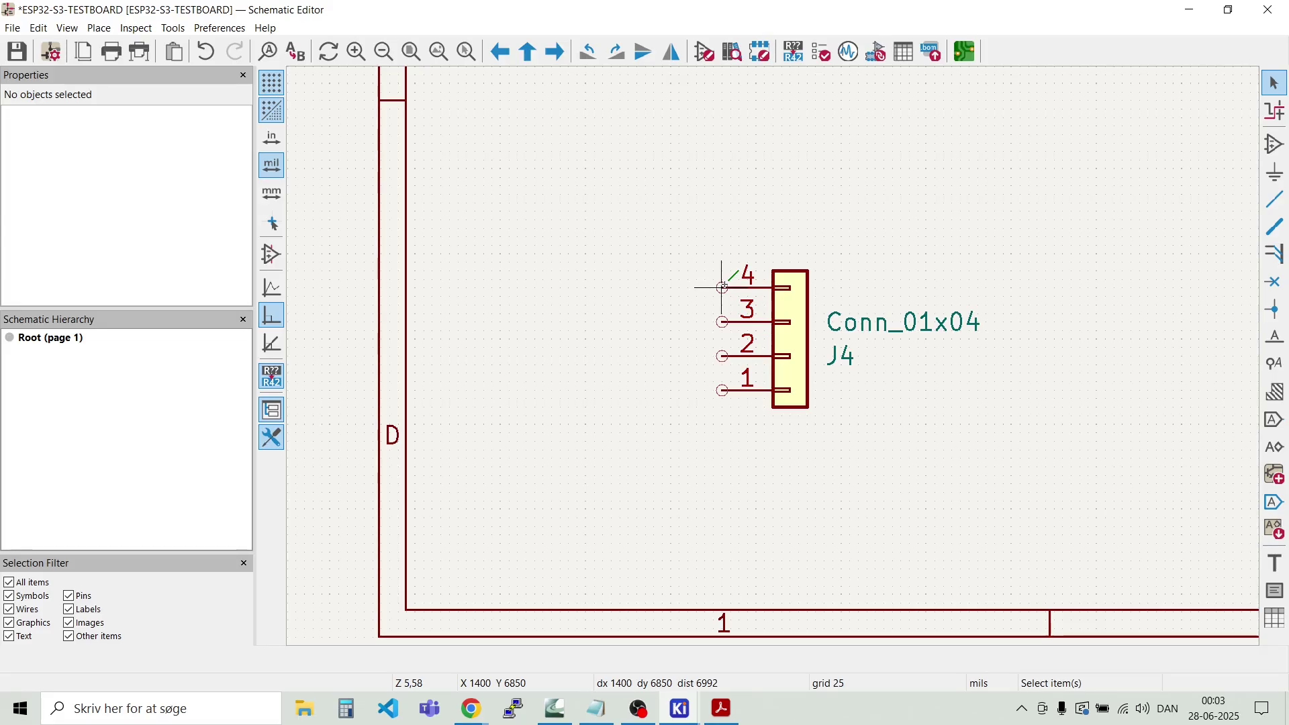
key(w)
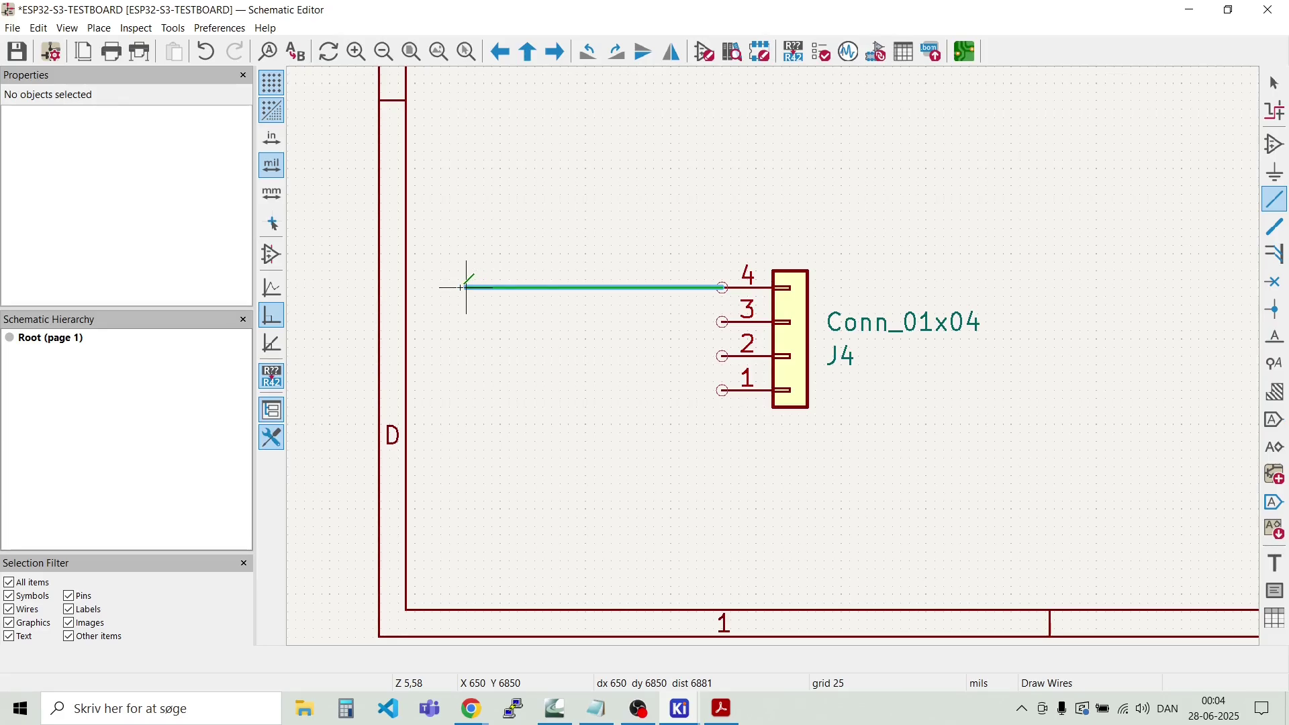
key(Escape)
key(Escape)
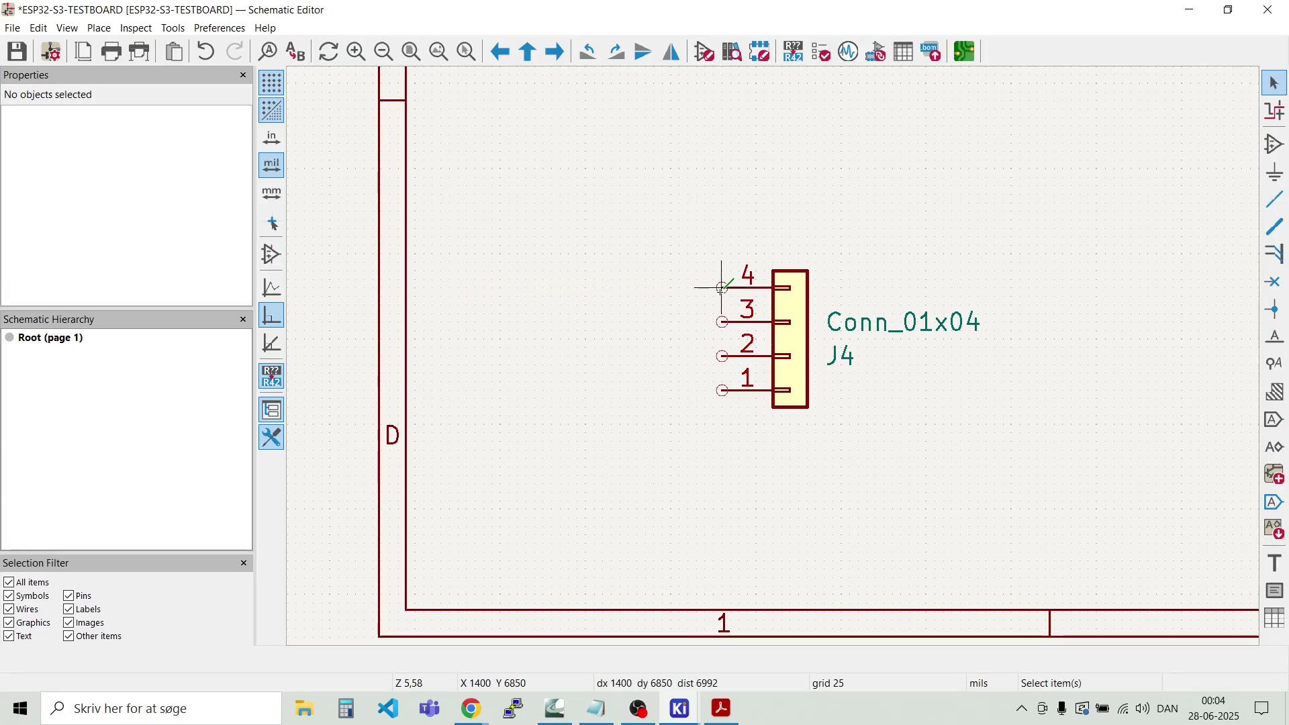
Step: Draw two equal parallel wires, each about 750 mils long, leftward from pins 4 and 3 of connector J4
click(722, 288)
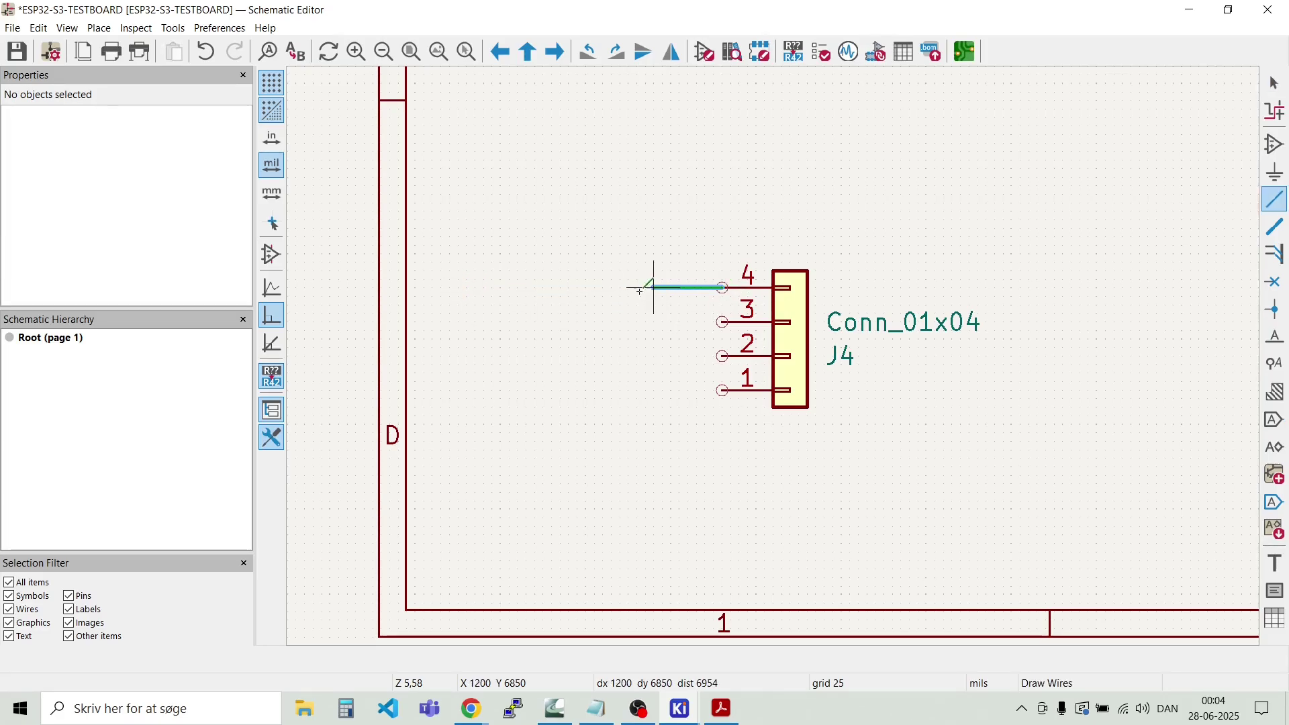
double_click(467, 288)
key(Escape)
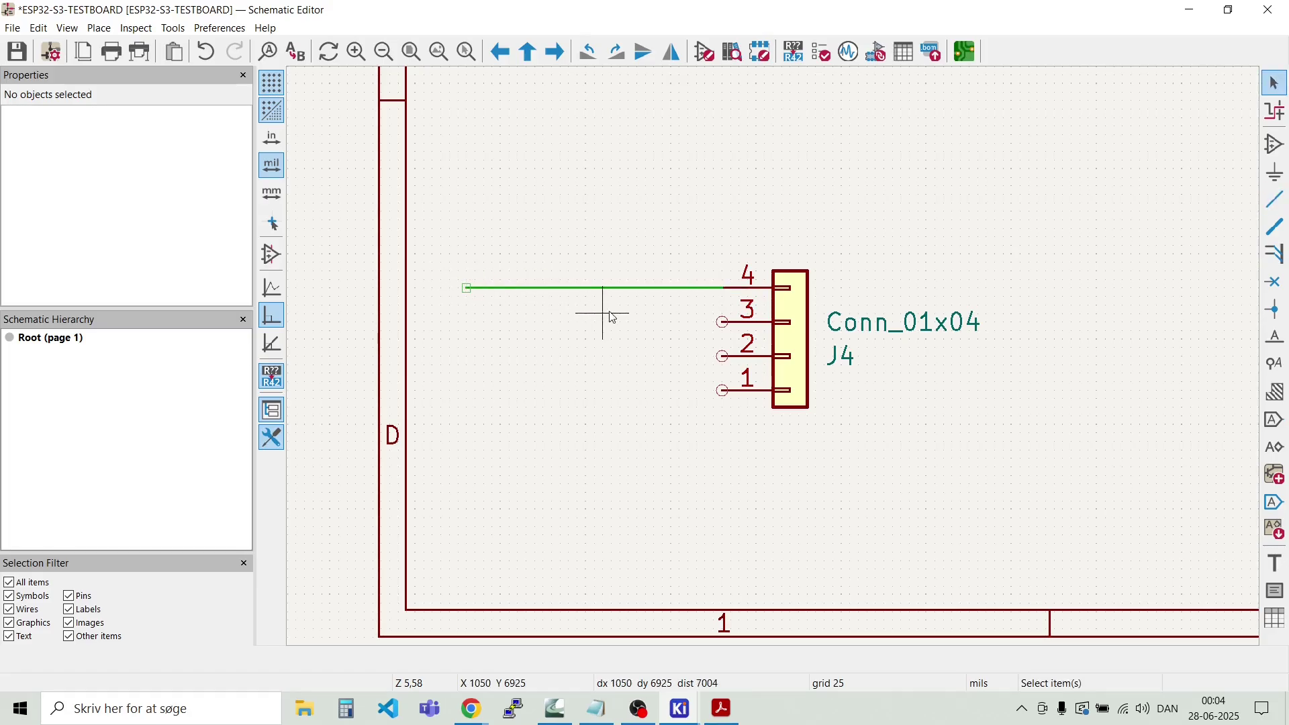
click(722, 322)
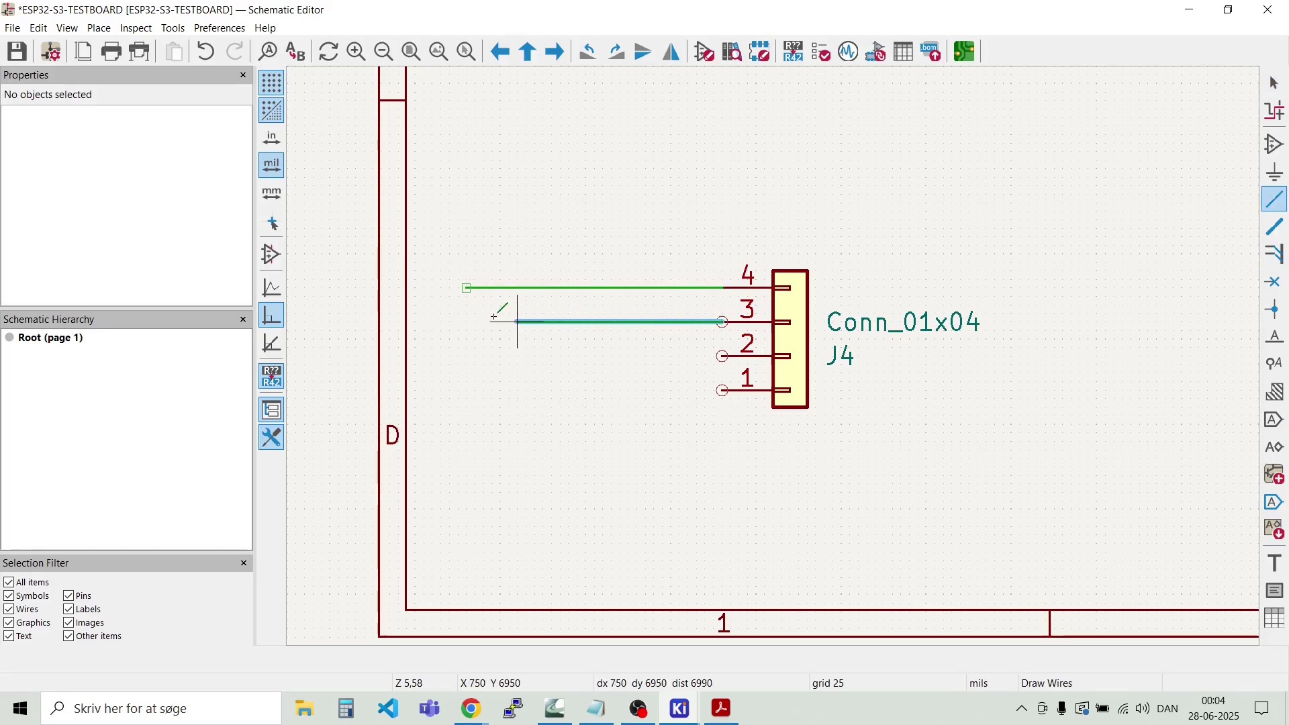
double_click(467, 322)
key(Escape)
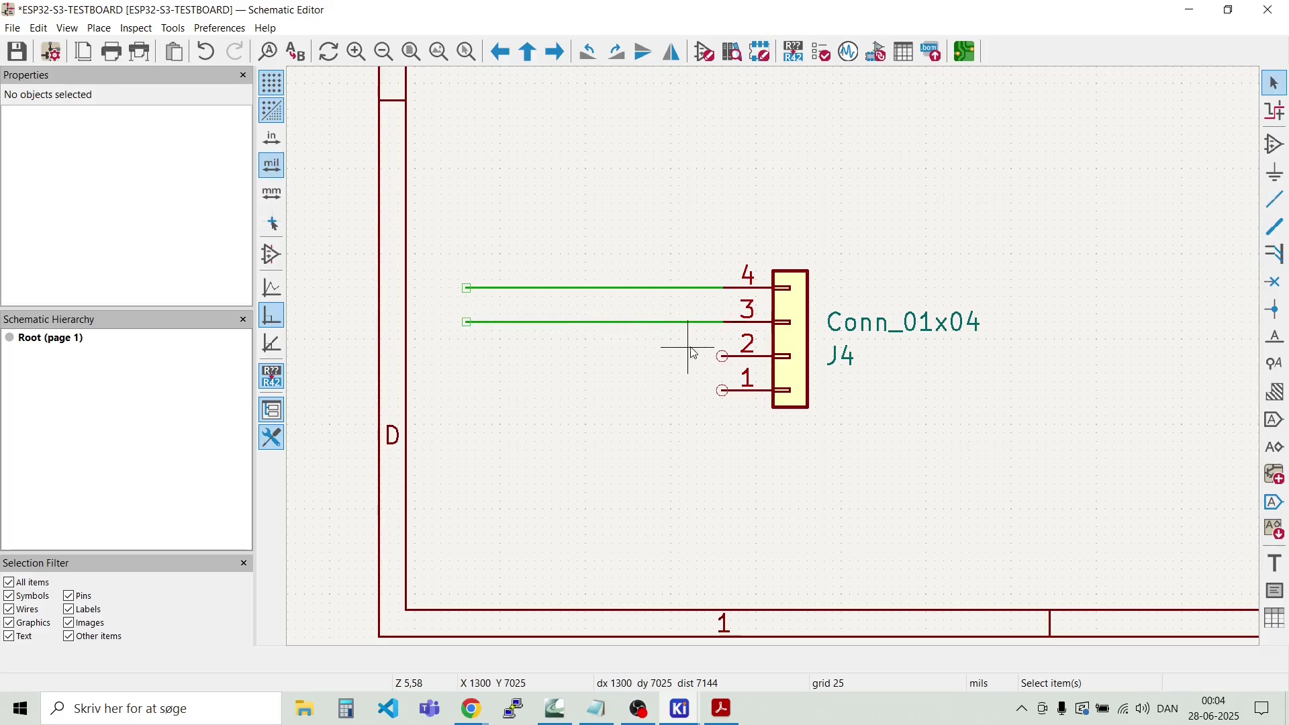
Step: Draw a wire from J4 pin 2 slightly left and straight up, crossing and ending above the pin 3 and pin 4 wires
click(721, 355)
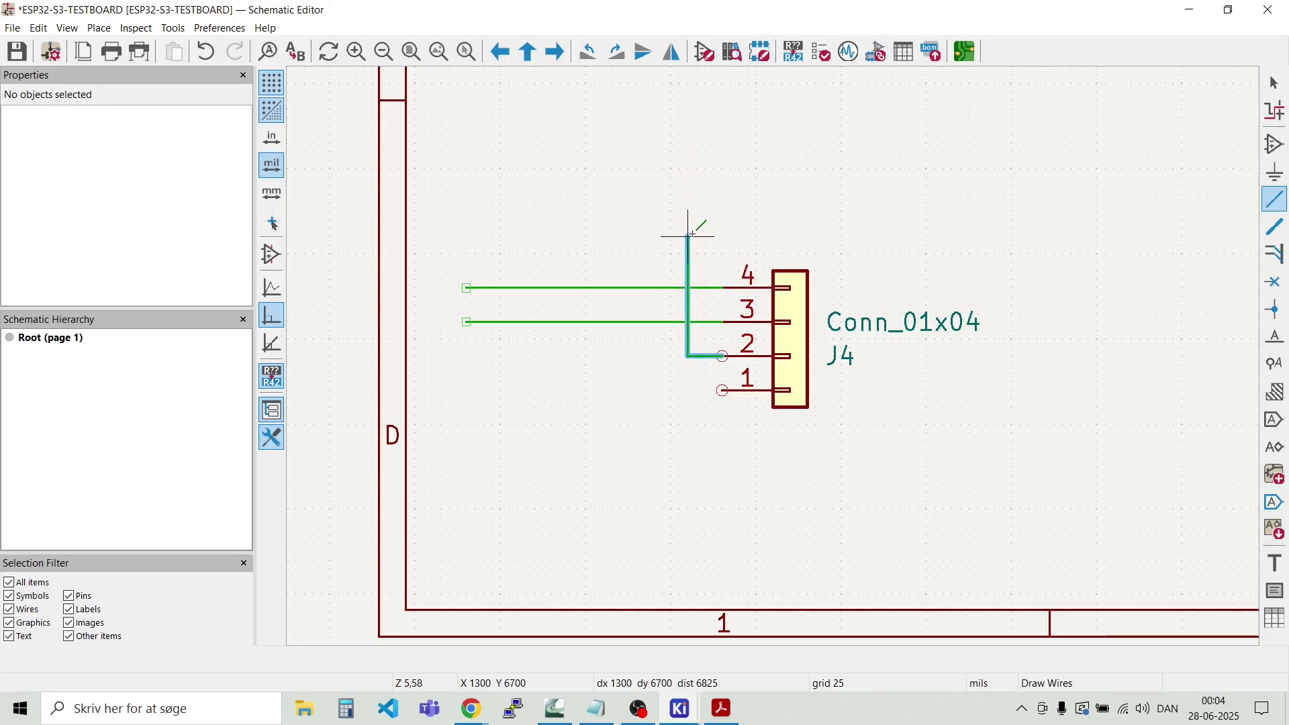
double_click(690, 166)
key(Escape)
Step: Duplicate the +3V3 power symbol of LED D1 with its wire and place the copy on the upper end of J4's pin 2 wire
scroll(690, 152, down, 3)
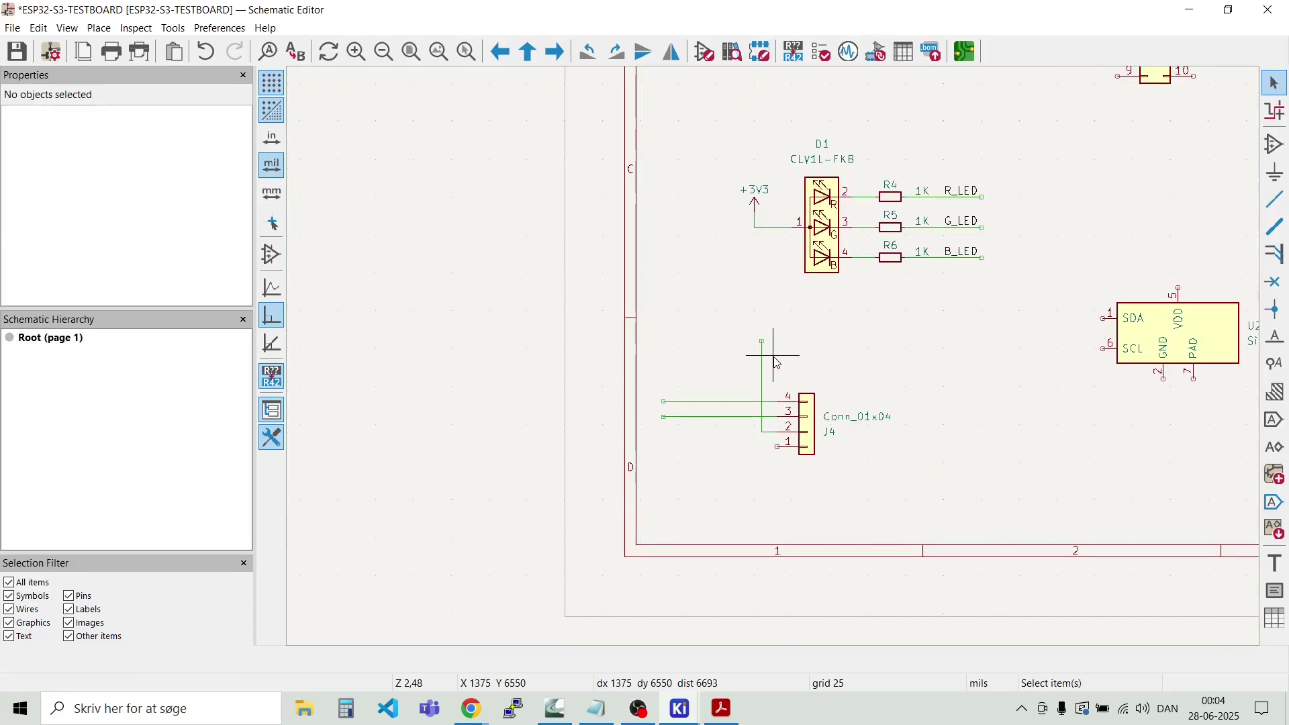
drag(777, 213, 737, 191)
key(ctrl+d)
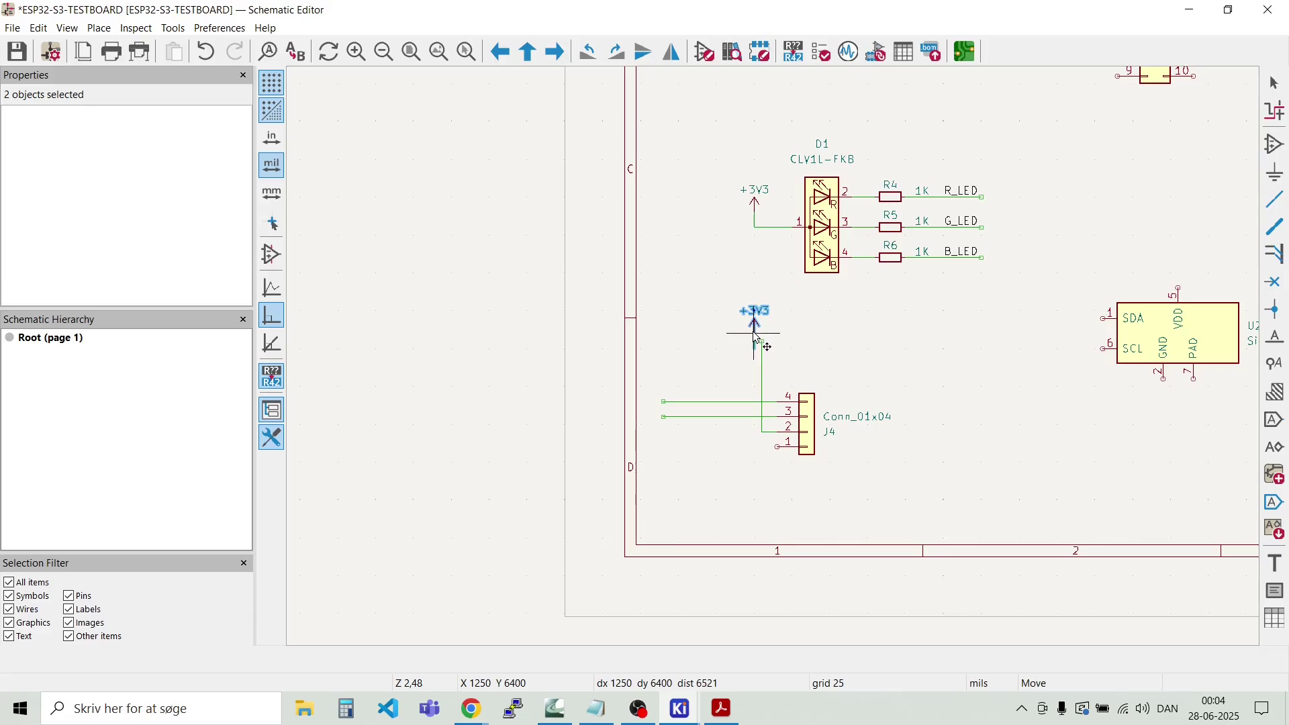
scroll(759, 338, up, 6)
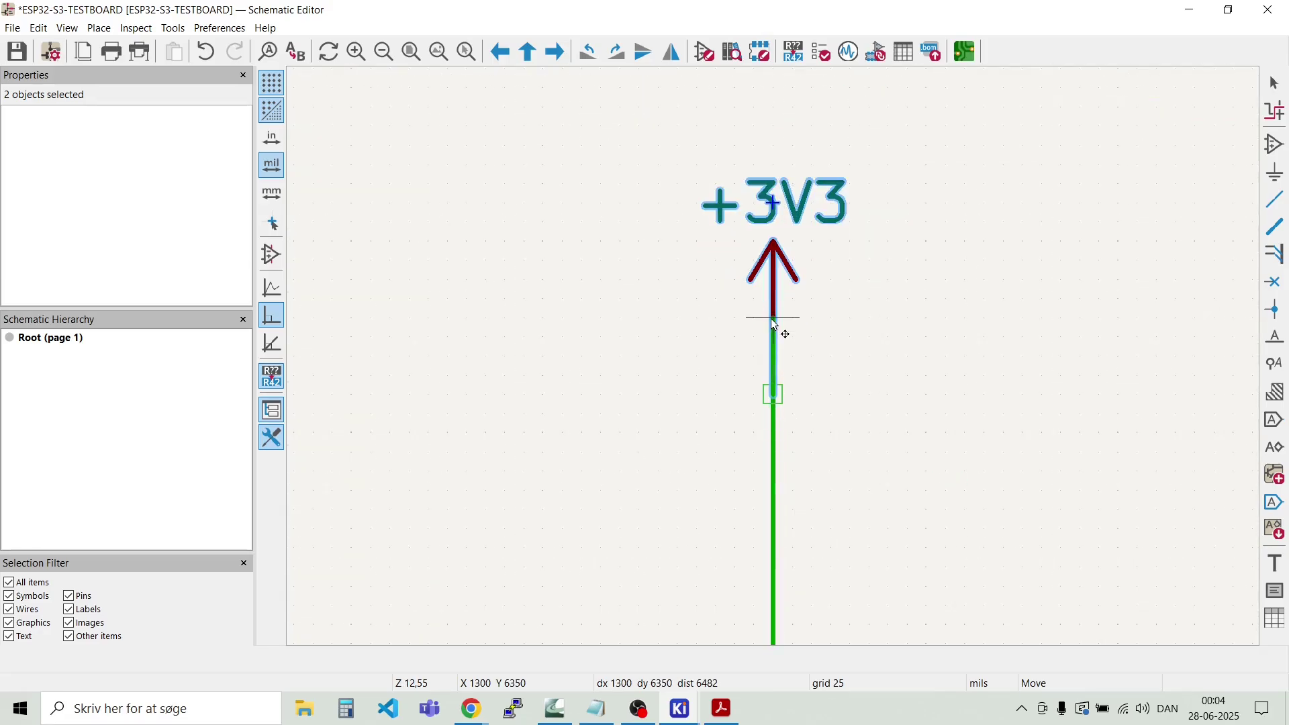
click(775, 339)
scroll(773, 345, down, 4)
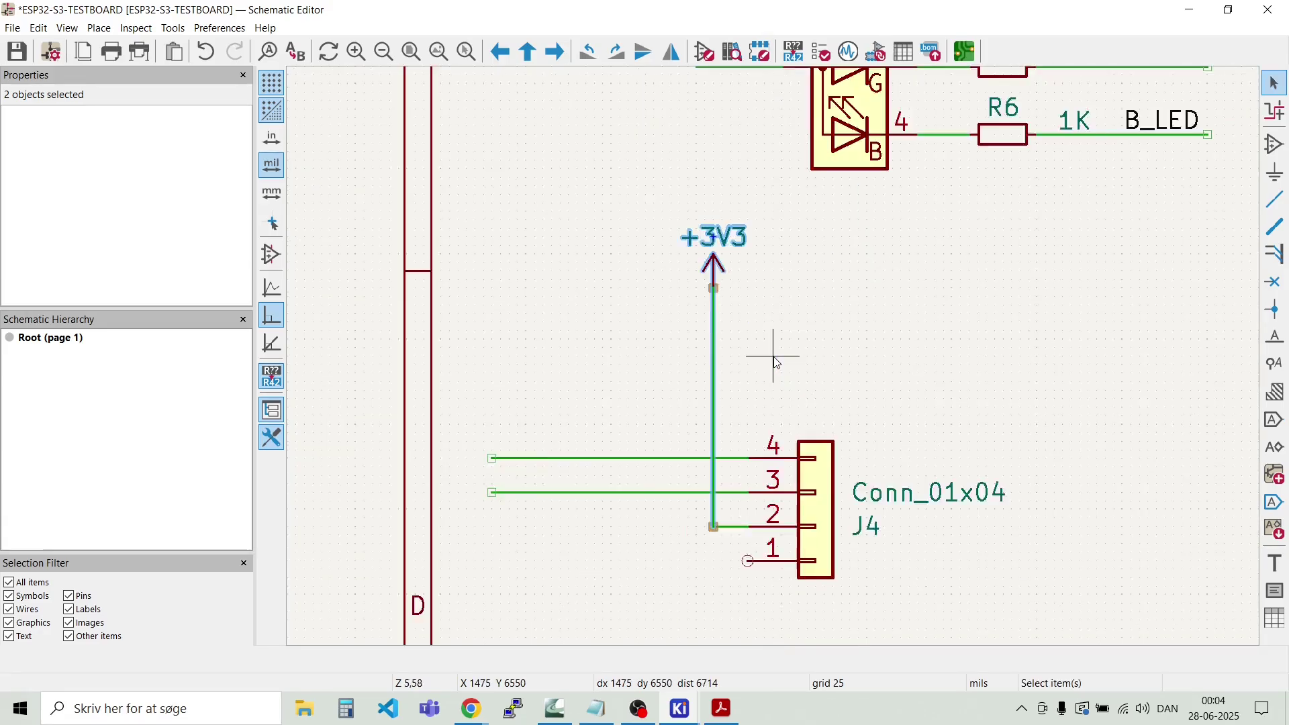
key(Escape)
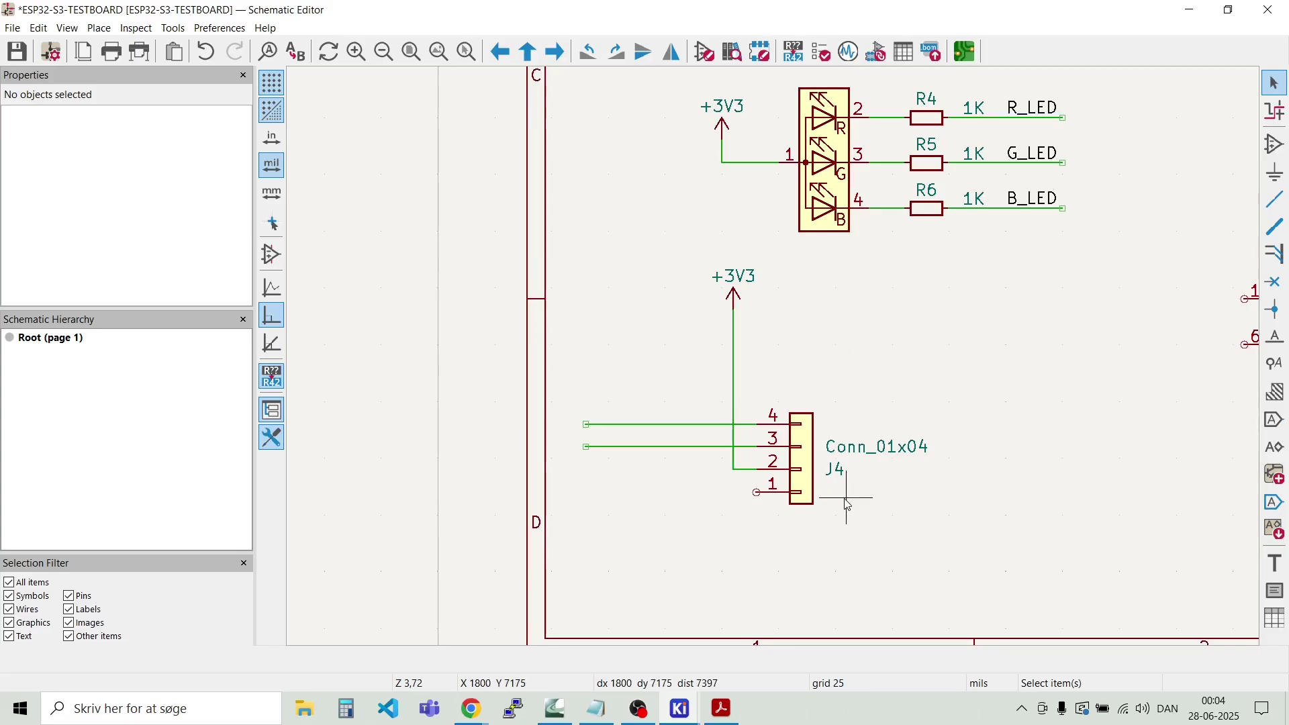
Step: Duplicate the GND symbol under capacitor C2 and place the copy below and left of J4 pin 1, aligned with the +3V3 wire
scroll(848, 484, down, 1)
scroll(805, 328, down, 1)
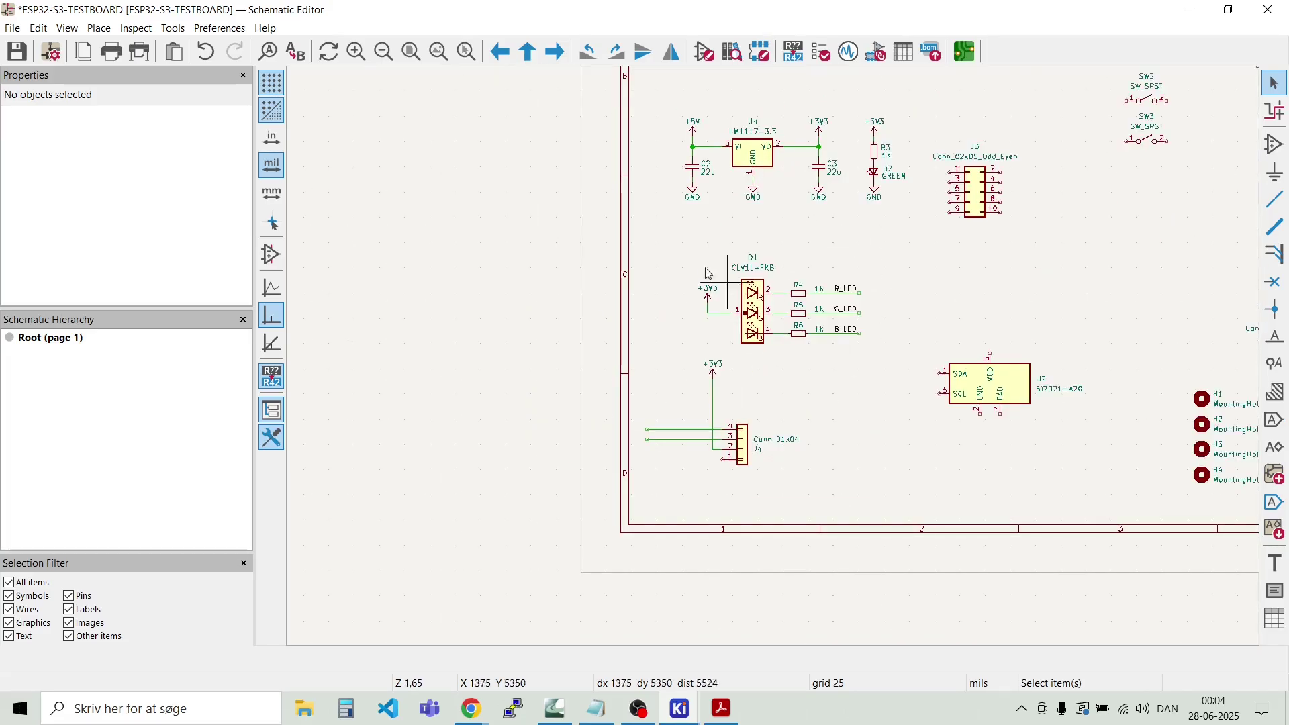
drag(719, 222, 663, 161)
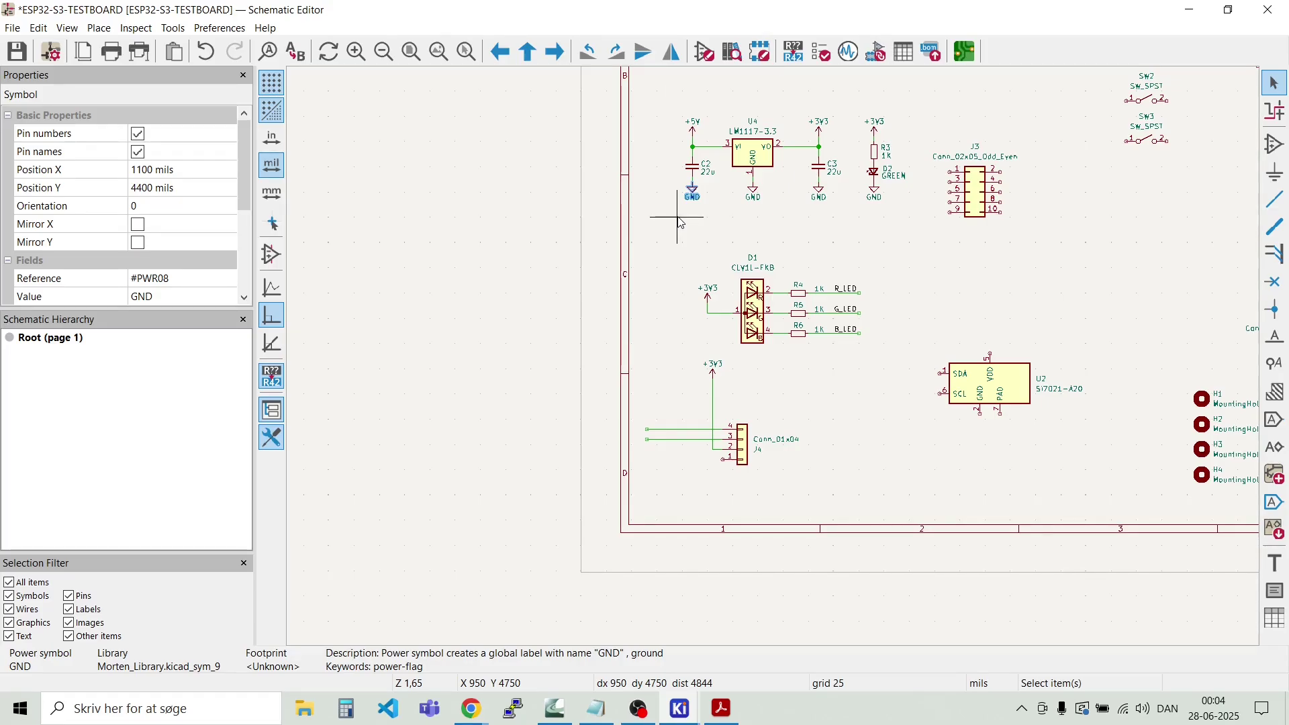
key(ctrl+d)
scroll(728, 463, up, 3)
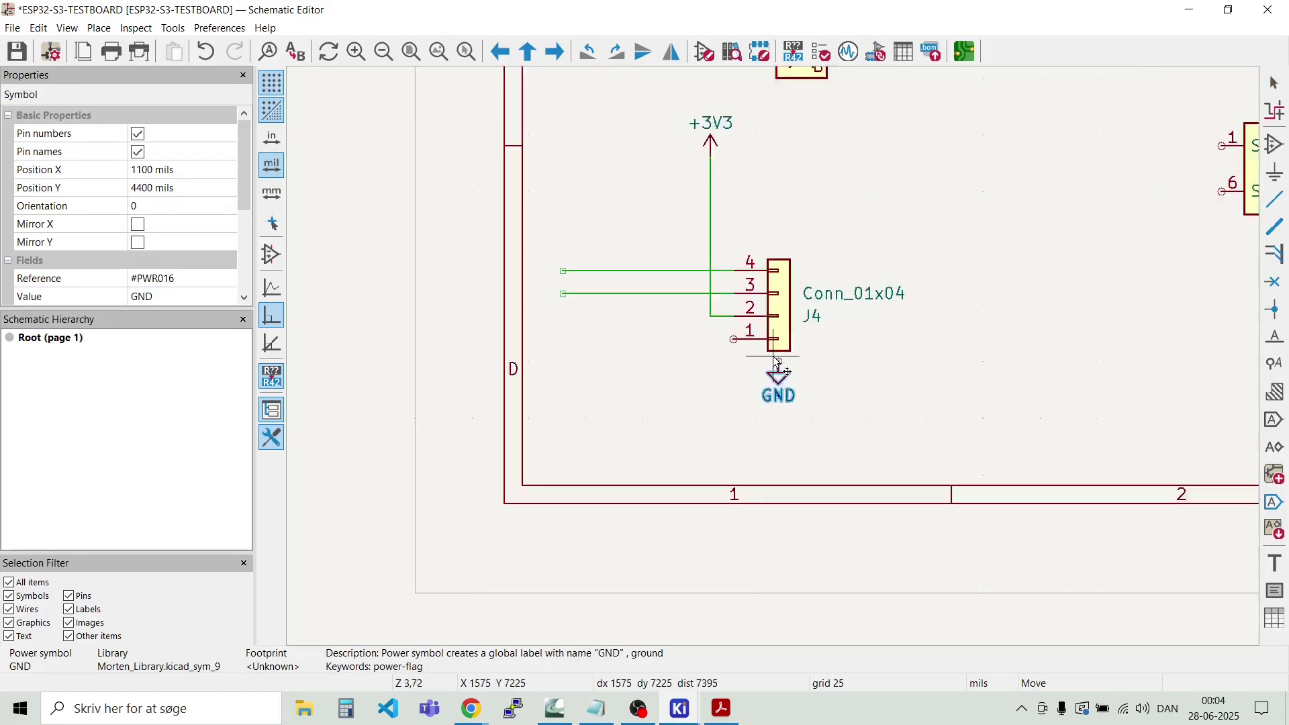
click(682, 368)
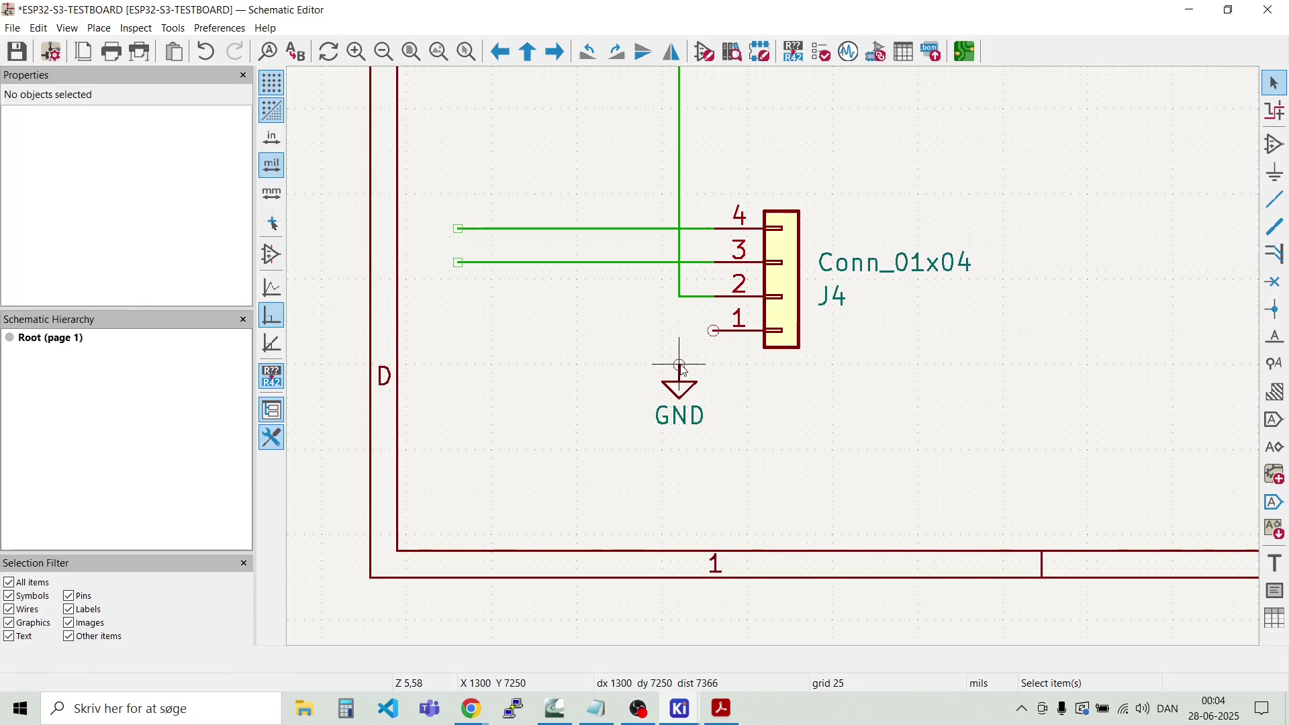
Step: Wire the GND symbol below J4 to the connector's pin 1
key(w)
click(679, 365)
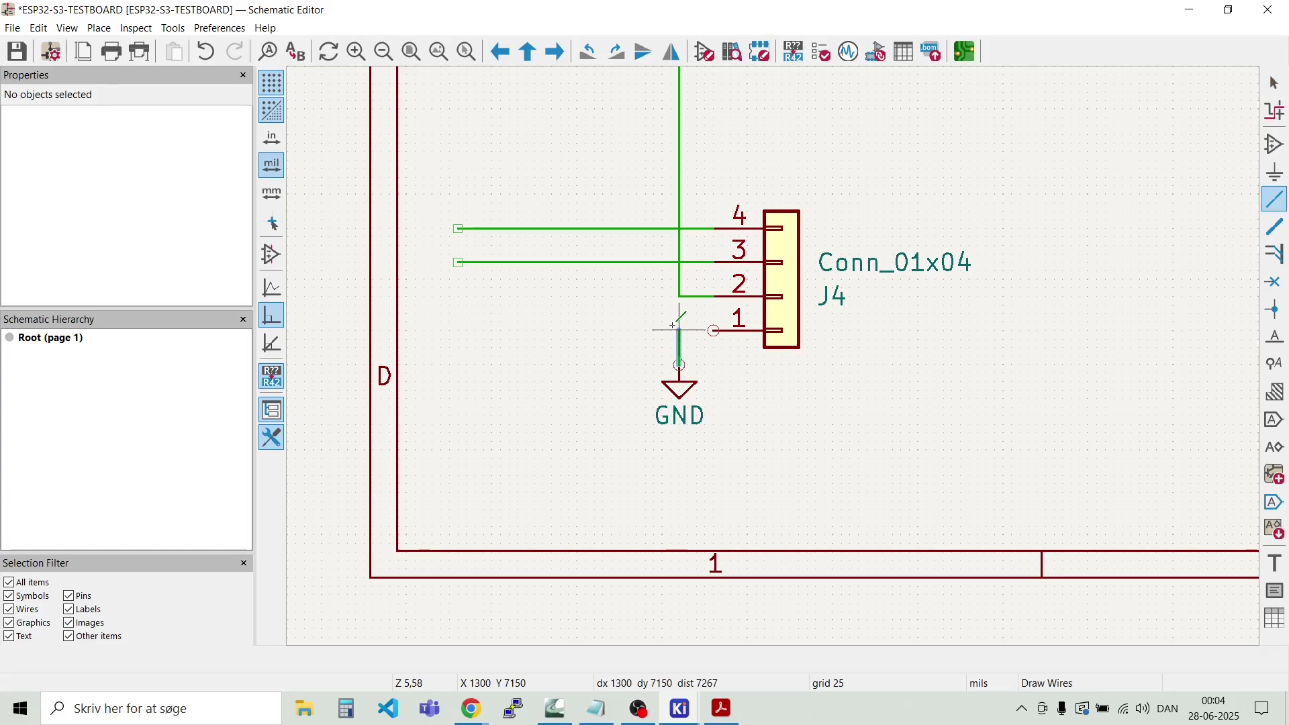
click(713, 330)
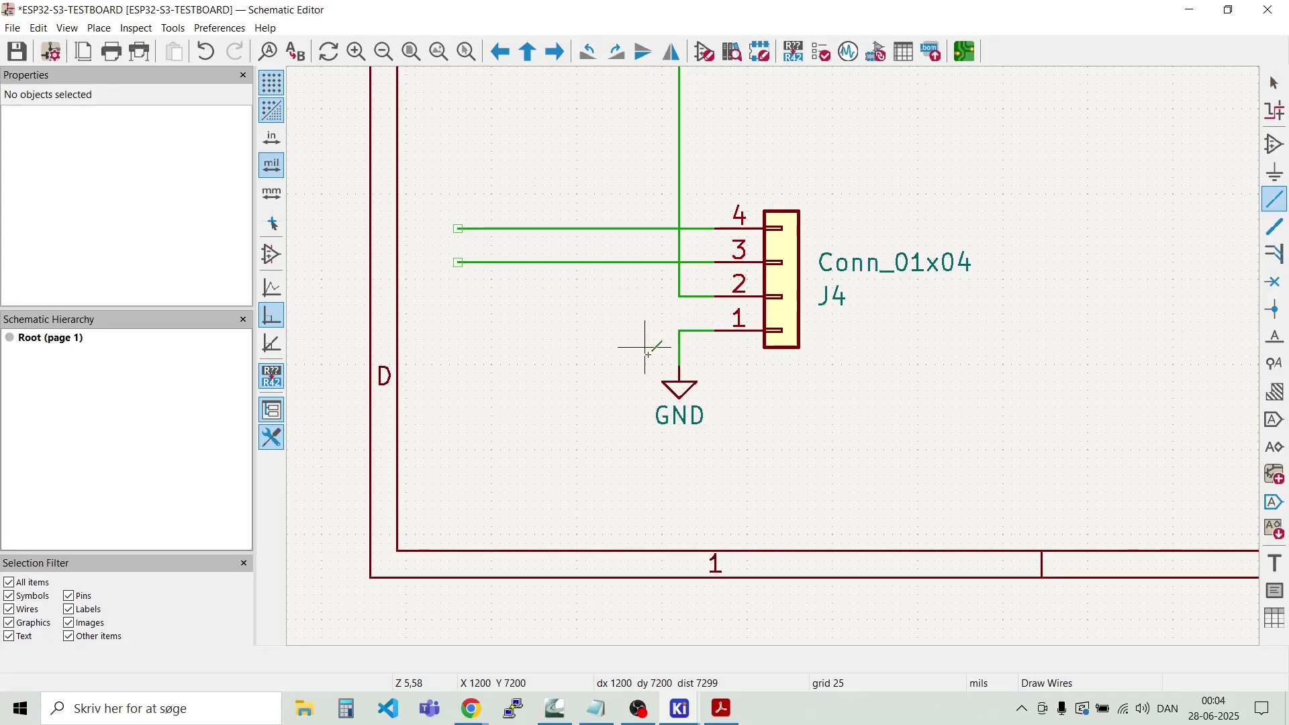
key(Escape)
scroll(559, 312, down, 2)
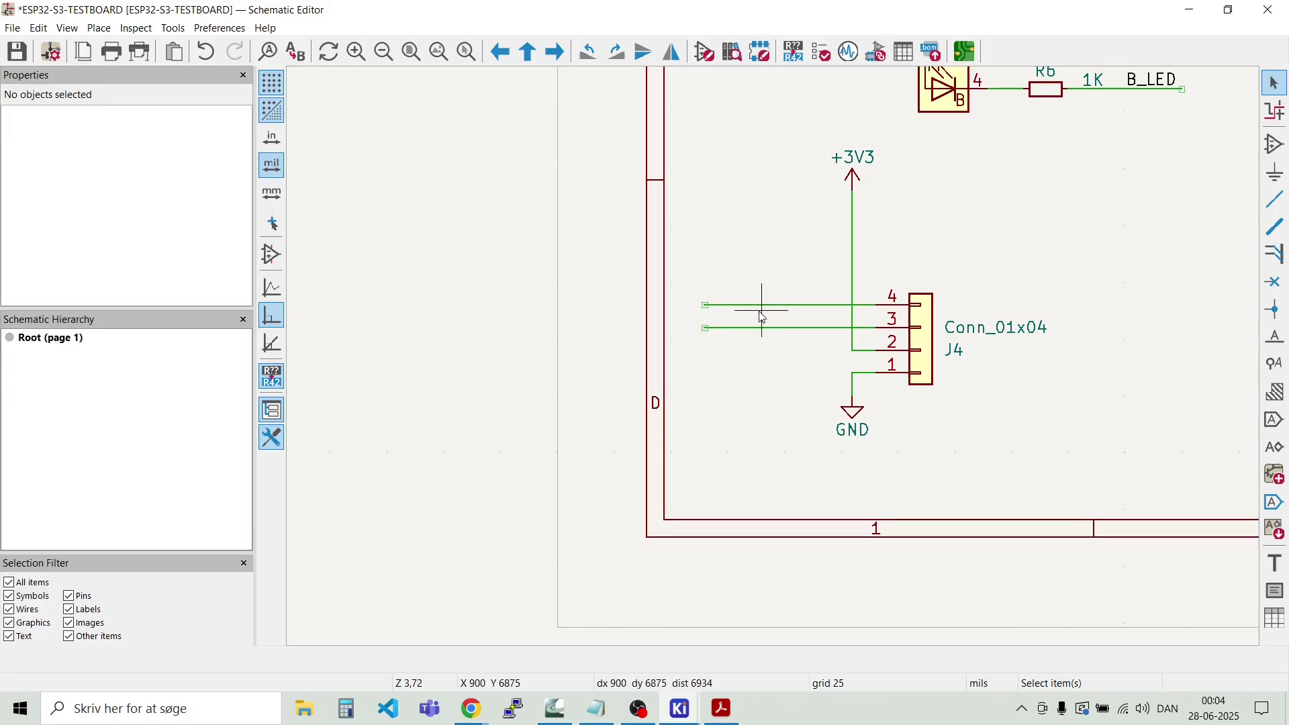
scroll(772, 335, down, 3)
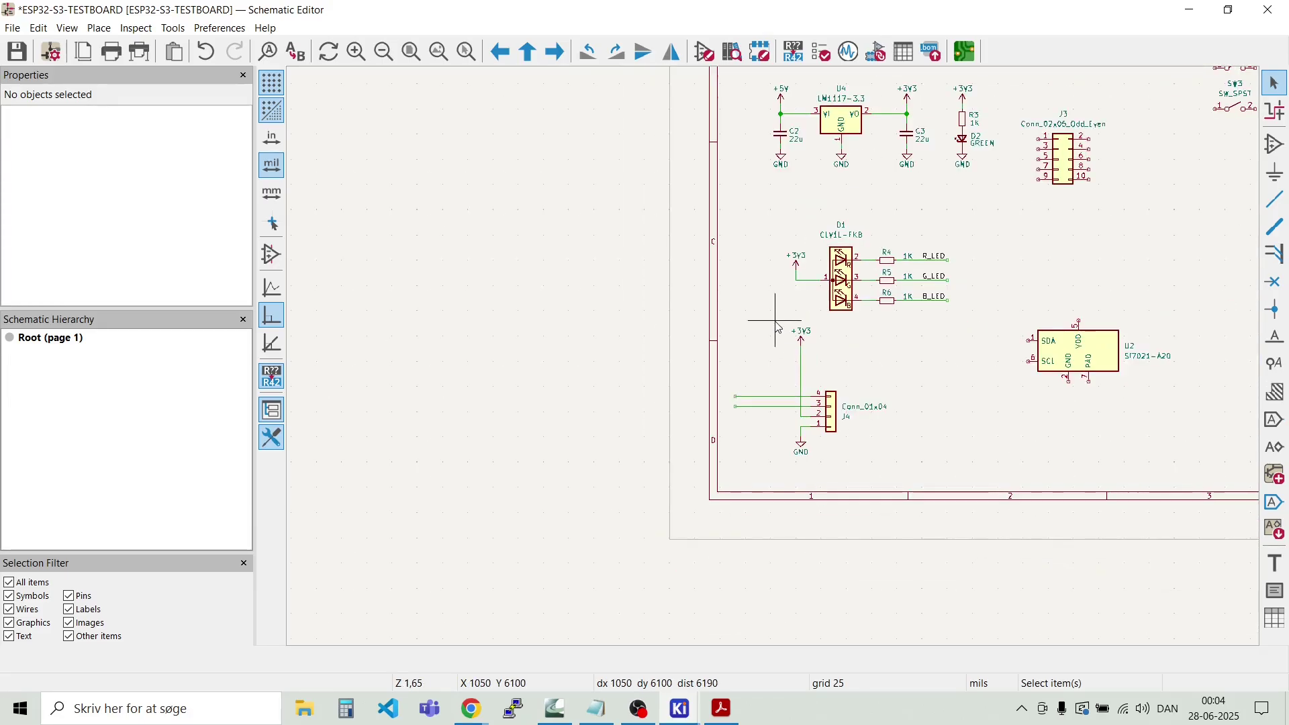
scroll(799, 243, down, 2)
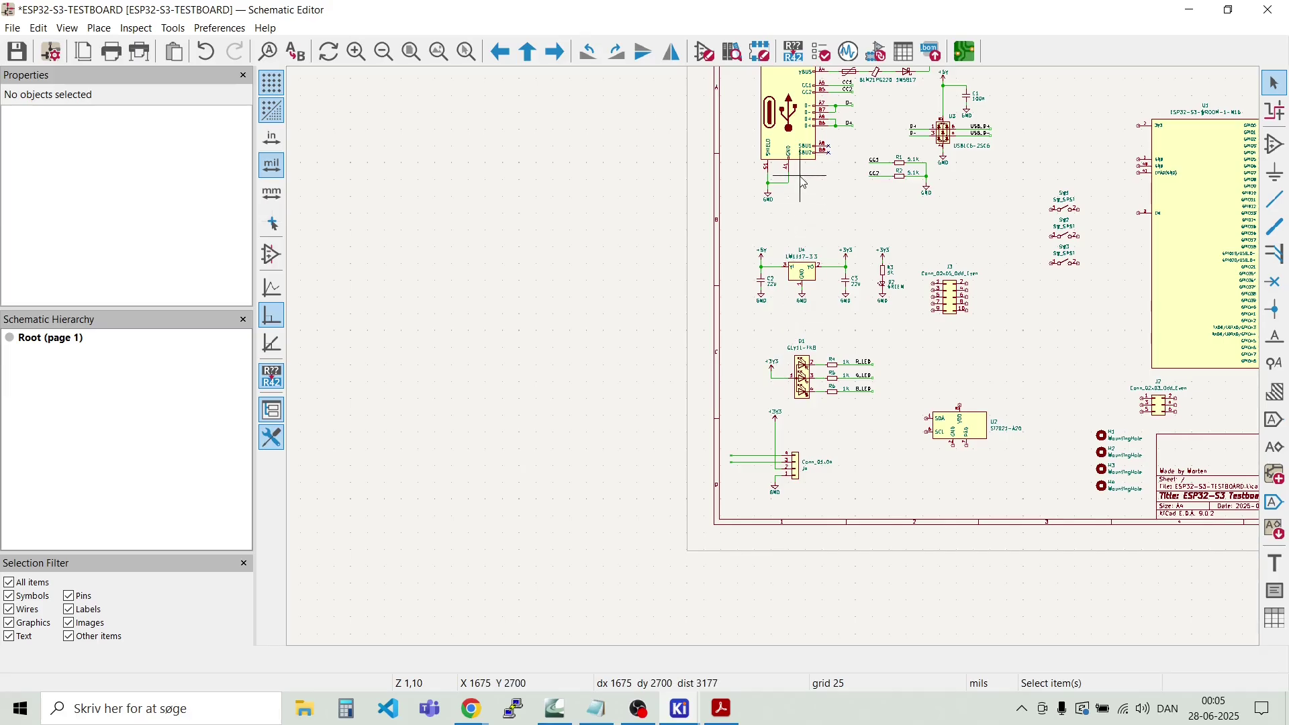
click(899, 283)
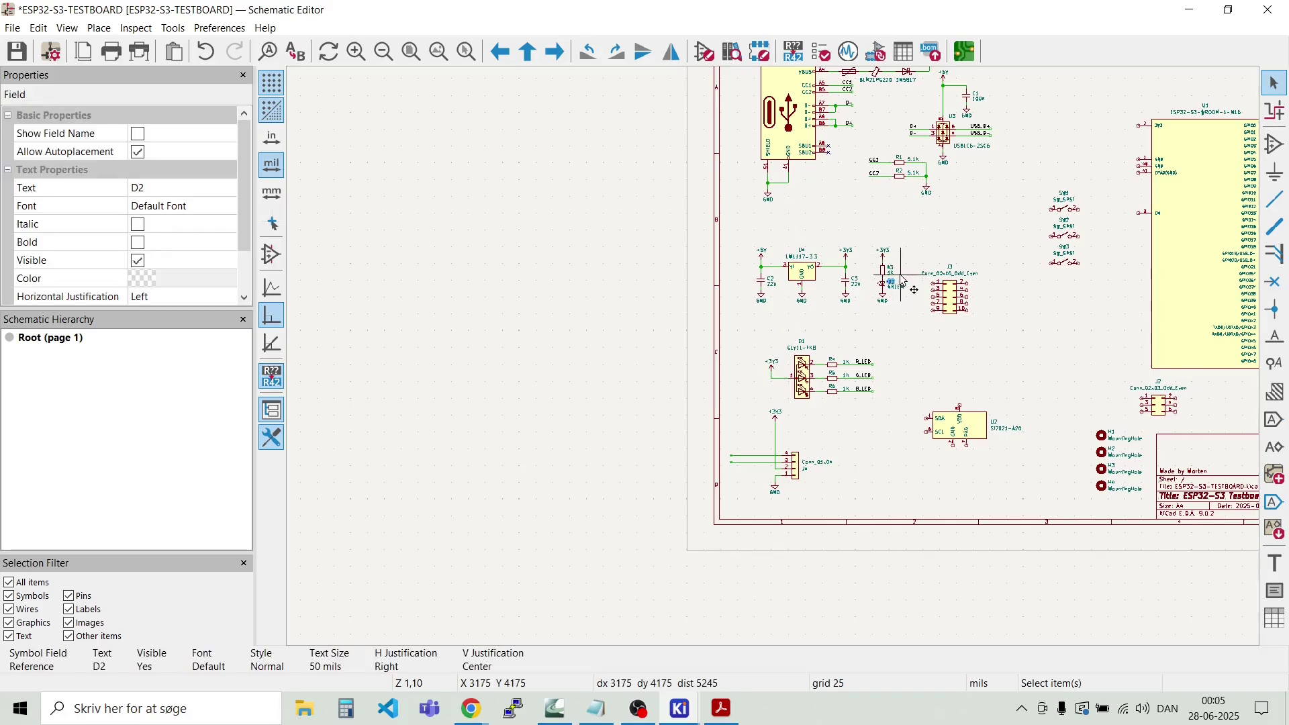
mouse_move(901, 282)
mouse_down()
mouse_move(872, 265)
mouse_move(876, 232)
mouse_move(905, 281)
mouse_up()
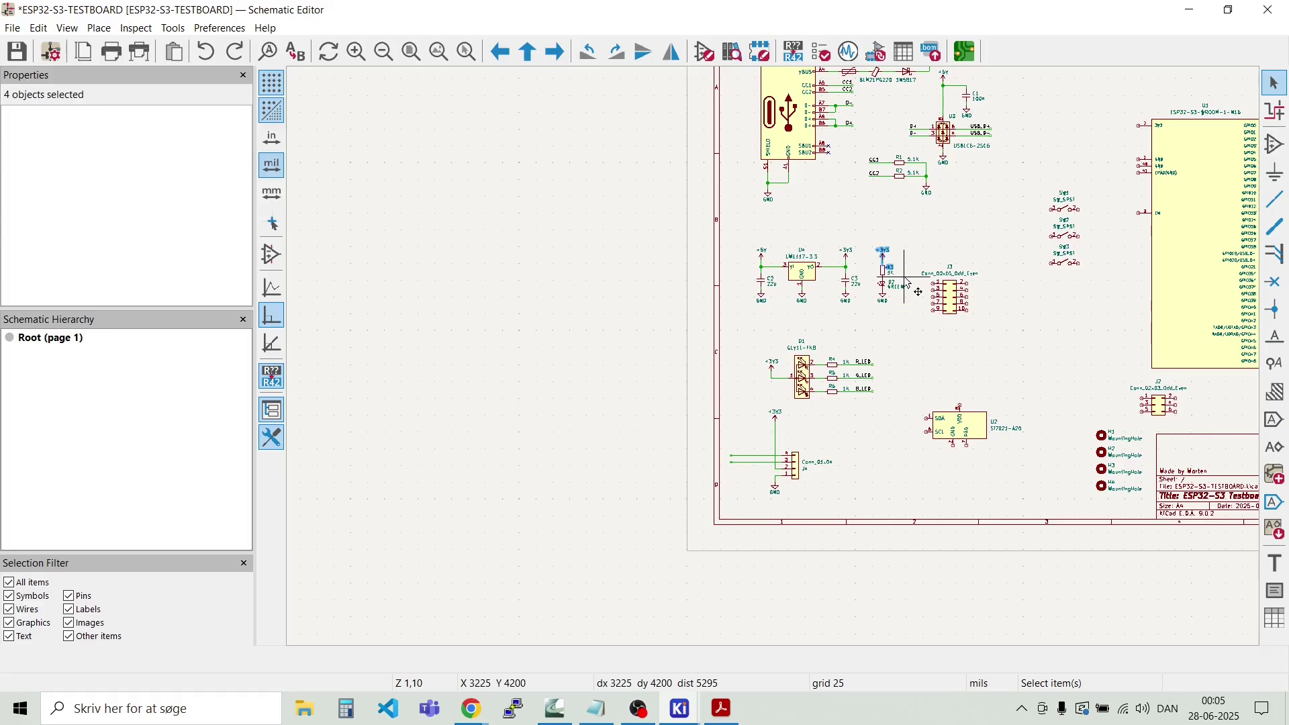
key(g)
click(859, 236)
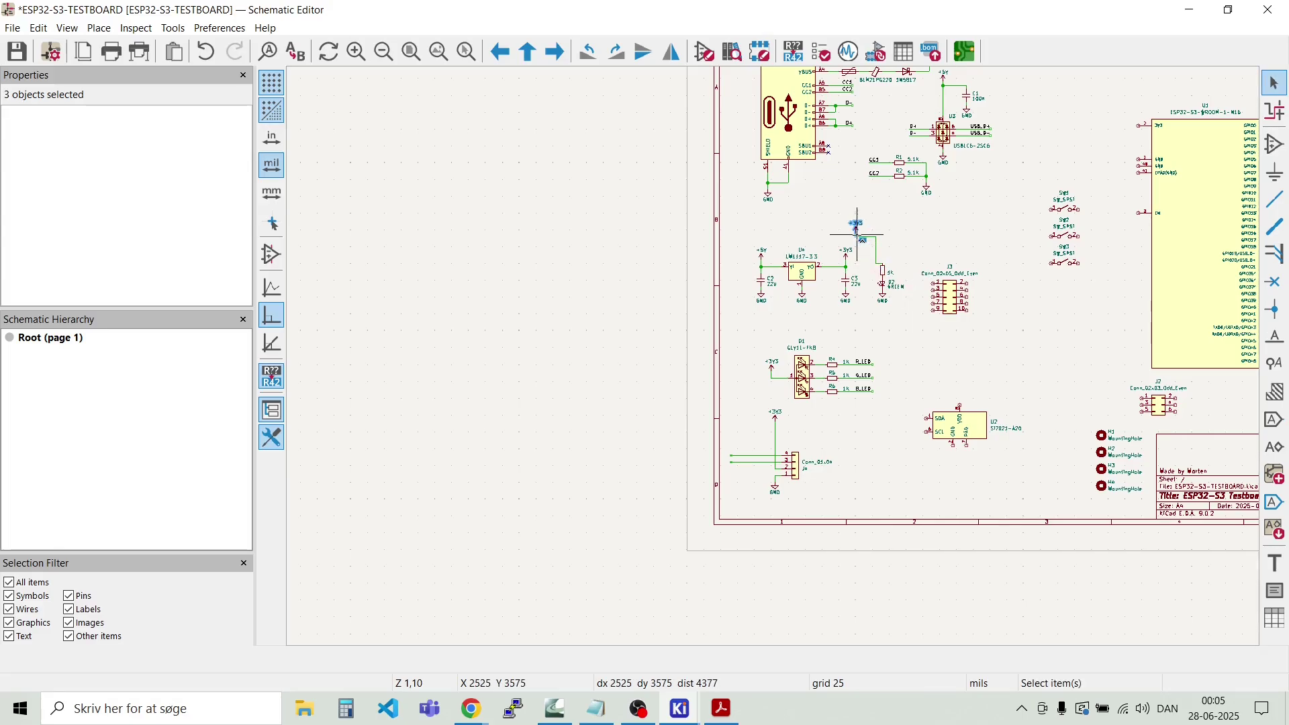
key(ctrl+z)
Step: Duplicate resistor R3 with its +3V3 symbol and place the copy just above J4's pin 4 wire, left of the connector's +3V3 line
scroll(872, 252, up, 6)
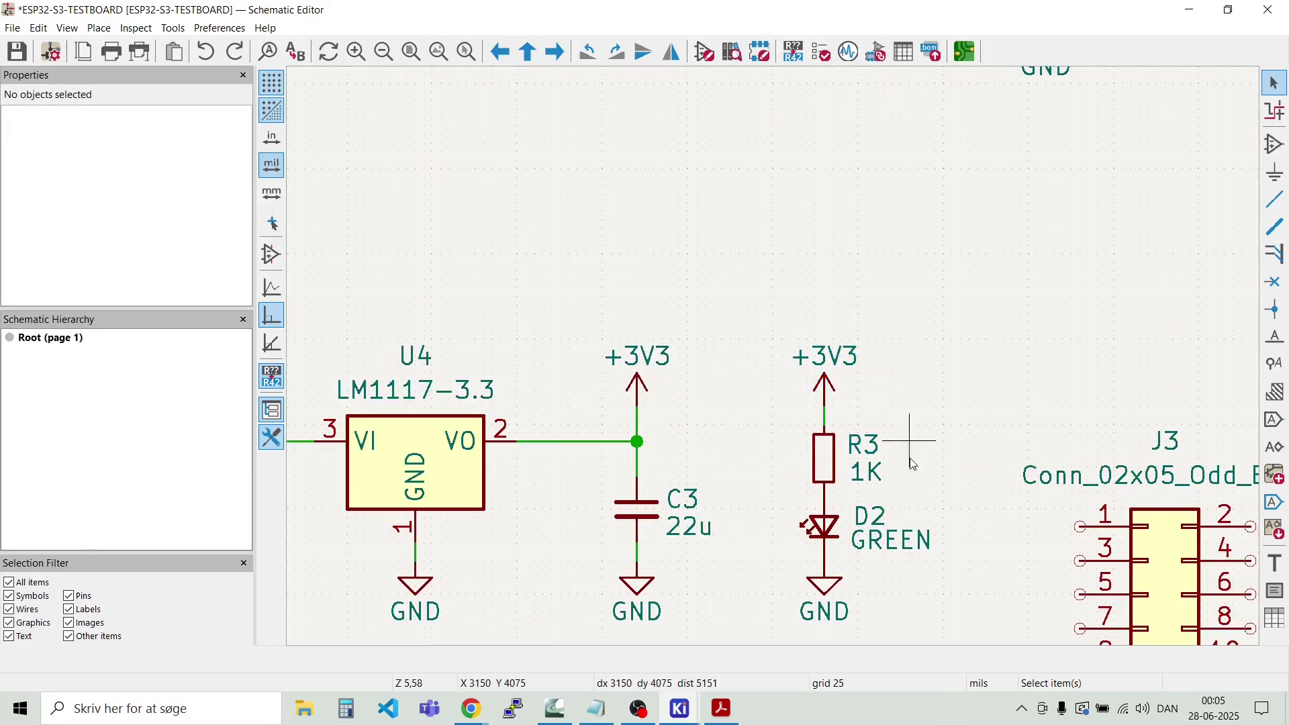
drag(914, 489, 765, 321)
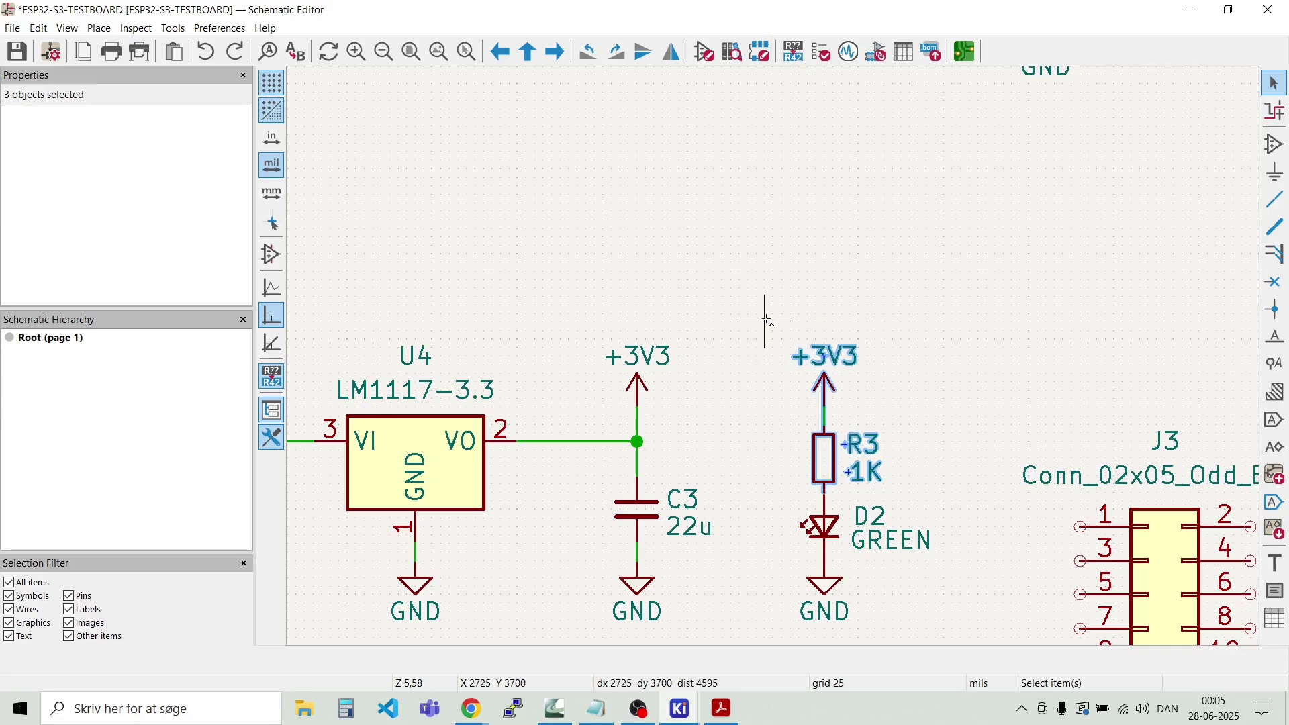
key(m)
scroll(672, 376, down, 6)
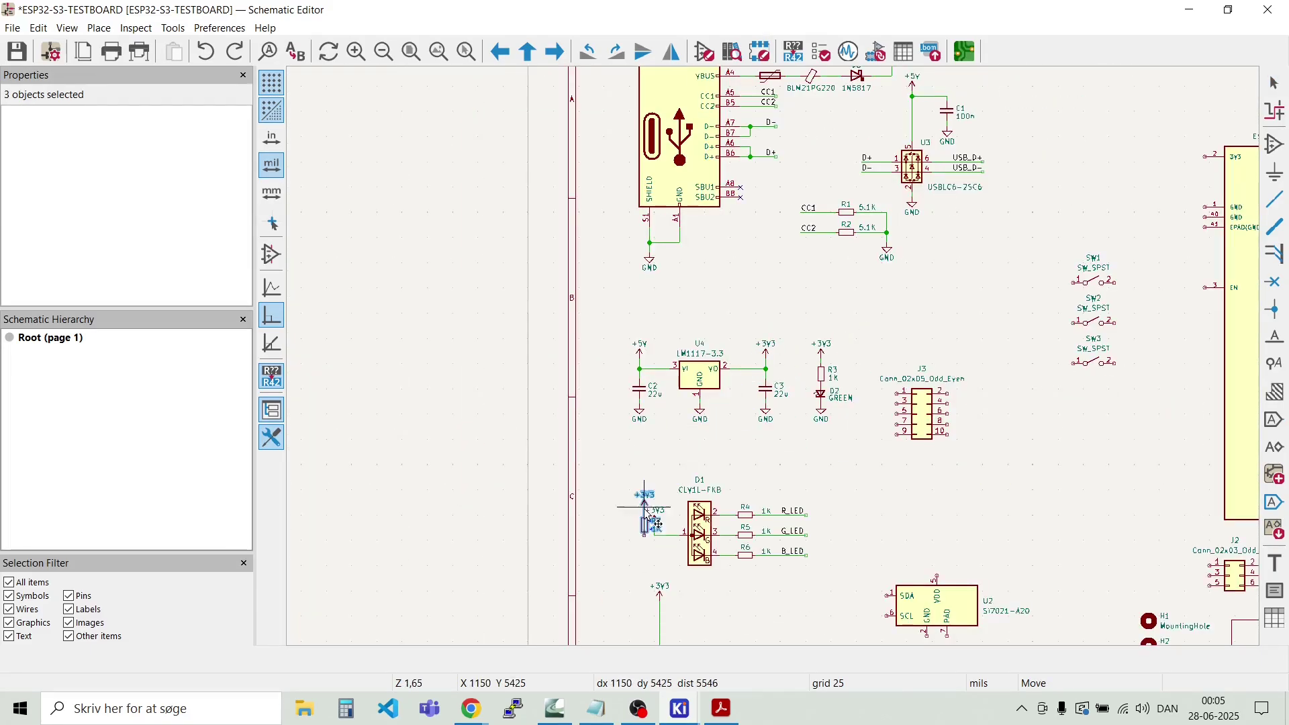
scroll(699, 395, up, 4)
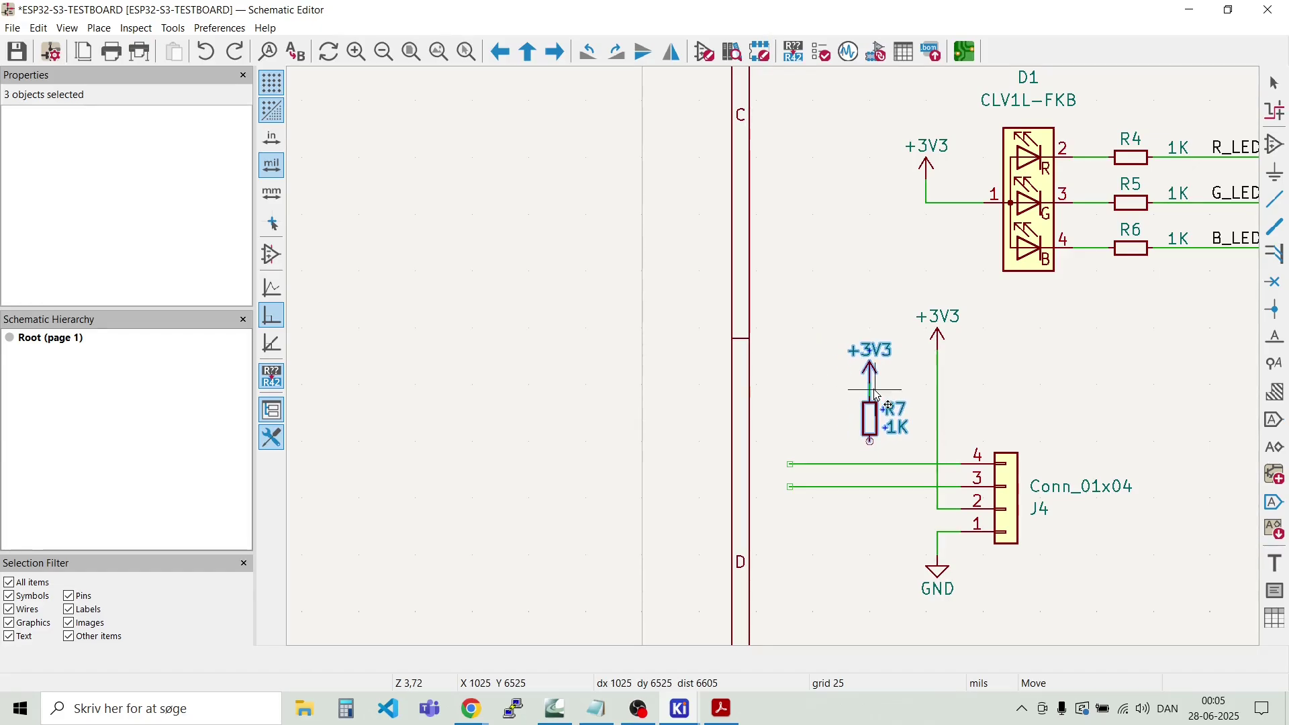
click(876, 396)
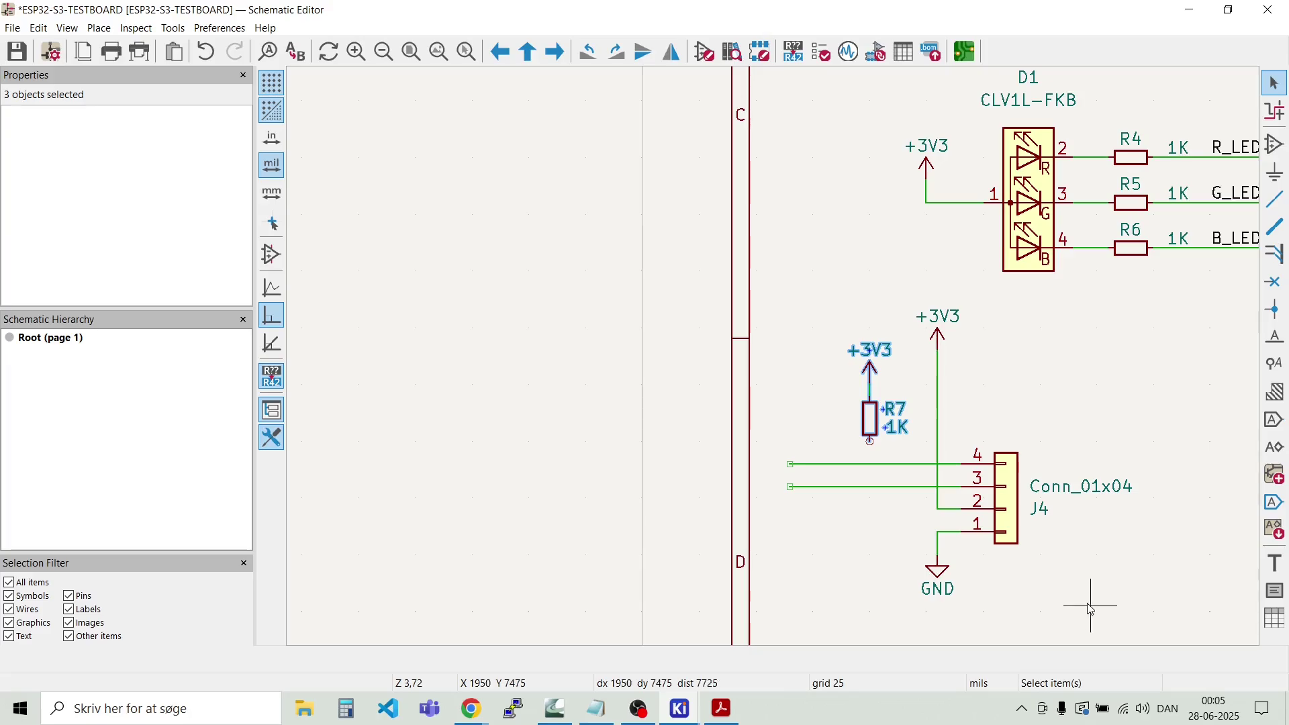
Step: Move the whole J4 circuit, including its power symbols, wires and pull-up resistor R7, right and away from the sheet border
drag(1089, 603, 827, 302)
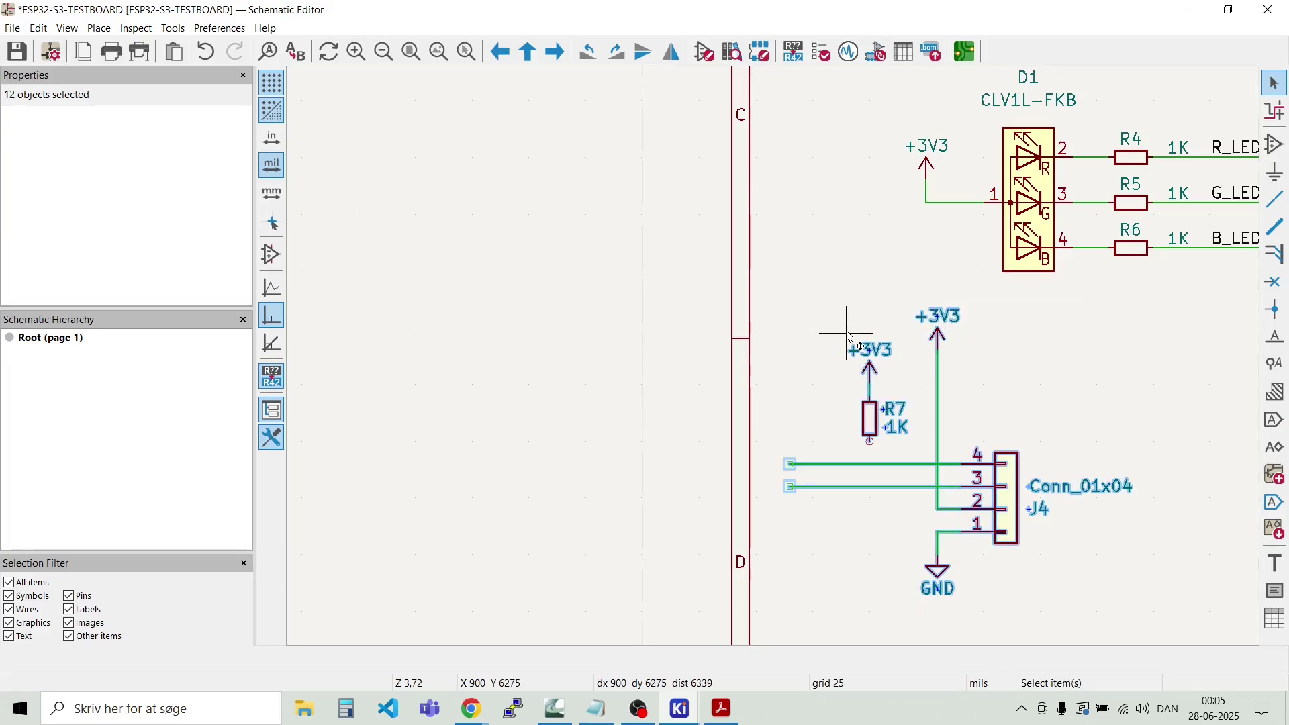
drag(1005, 510, 1107, 521)
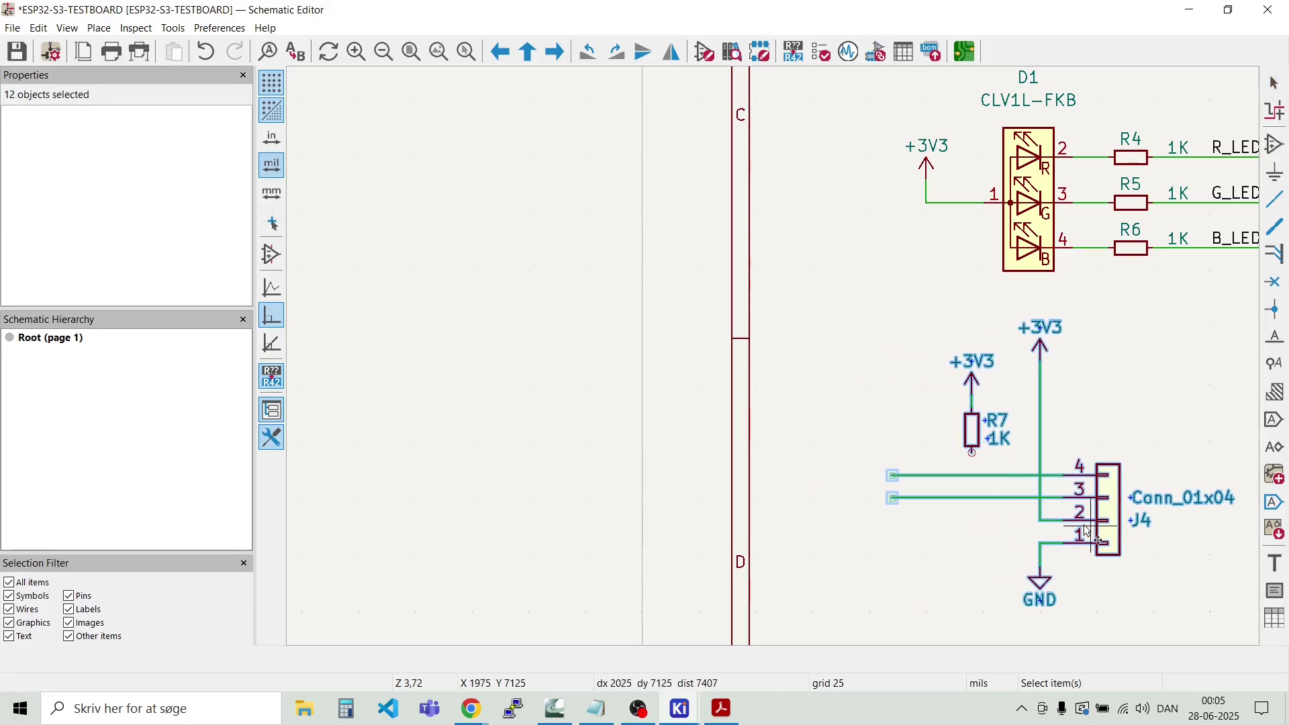
click(872, 305)
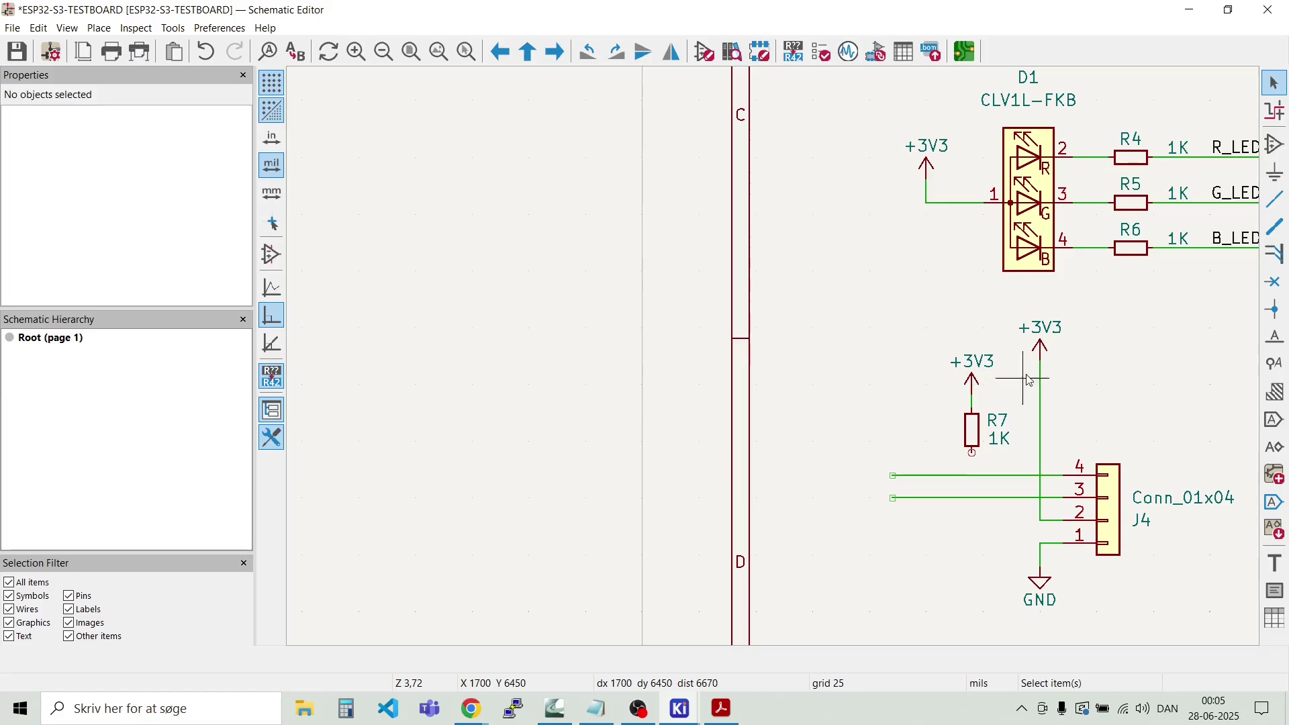
Step: Set the value of resistor R7 to 2K2
double_click(998, 440)
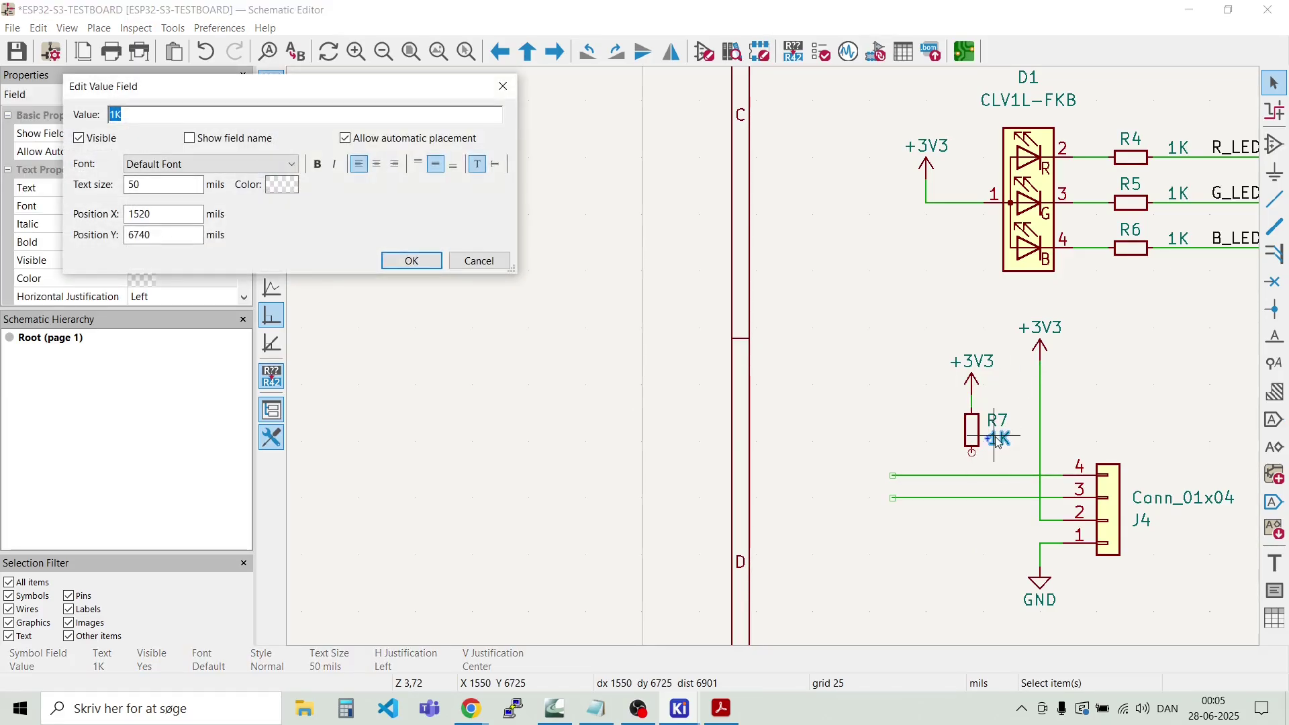
text(2K2)
key(Return)
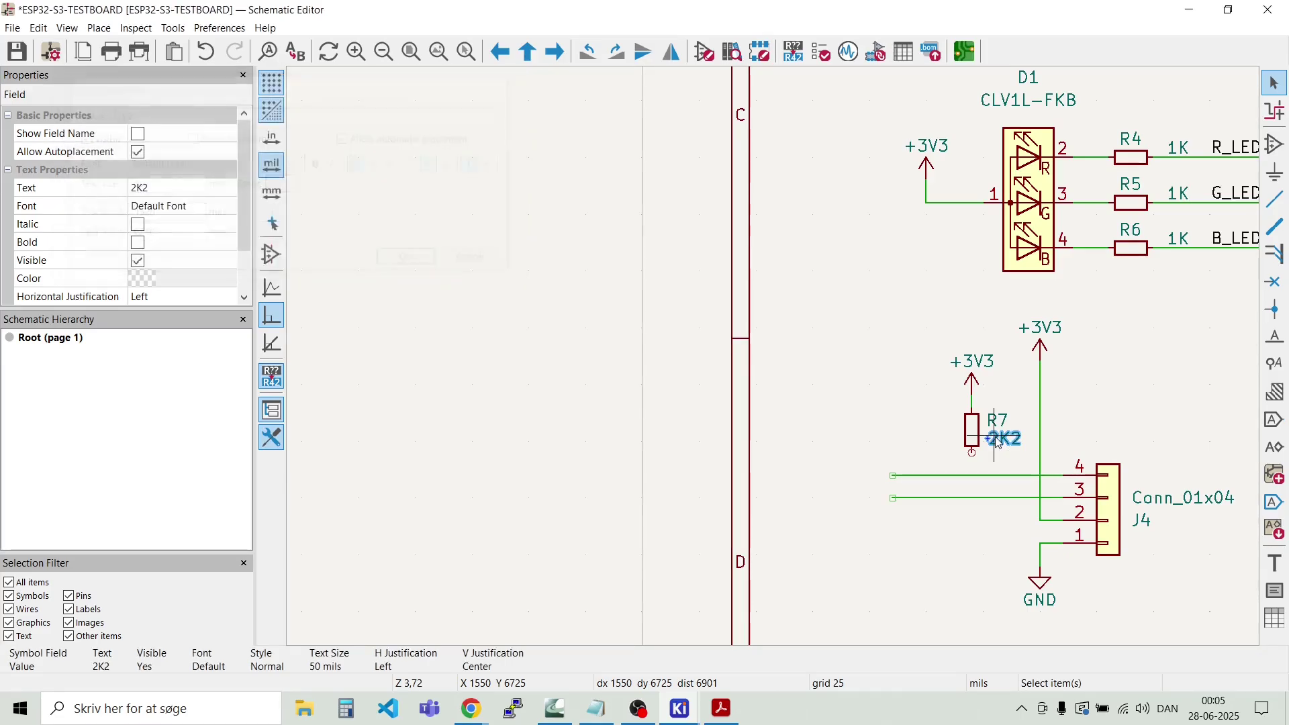
key(Escape)
Step: Duplicate resistor R7 with its +3V3 symbol and place the copy directly left of R7, at the same height
scroll(998, 443, down, 5)
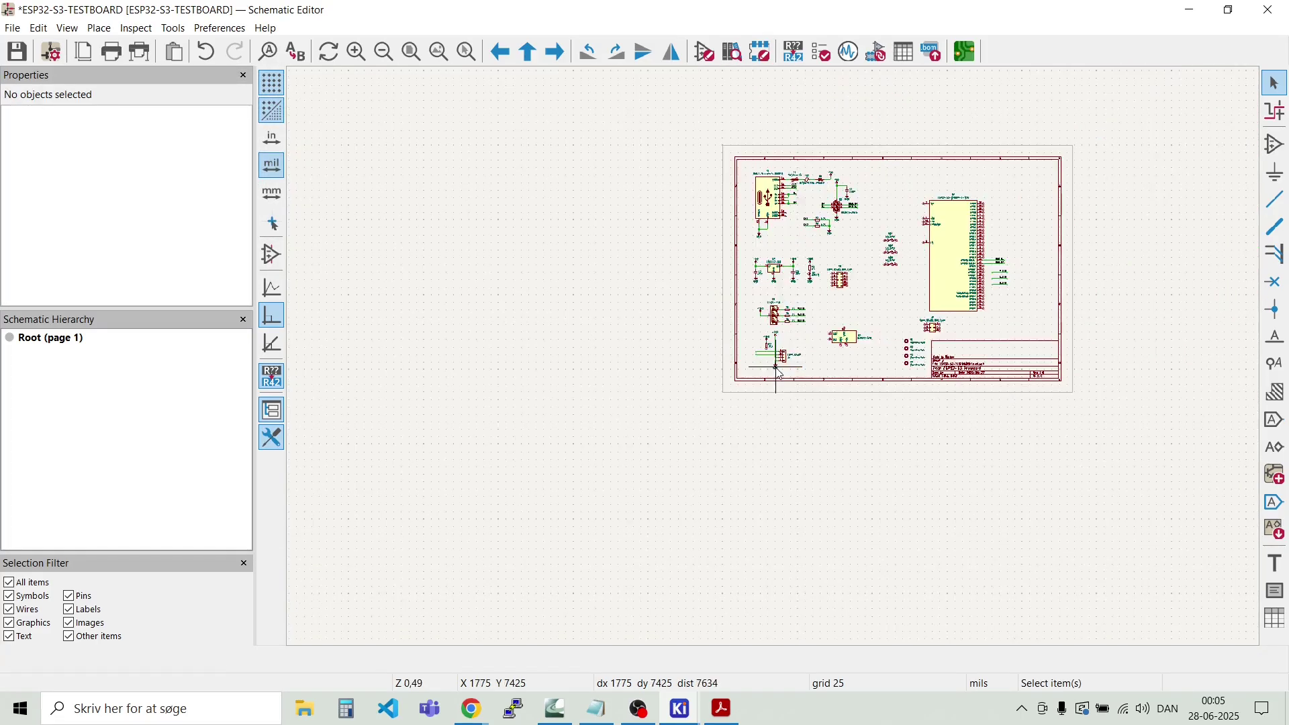
scroll(777, 362, up, 6)
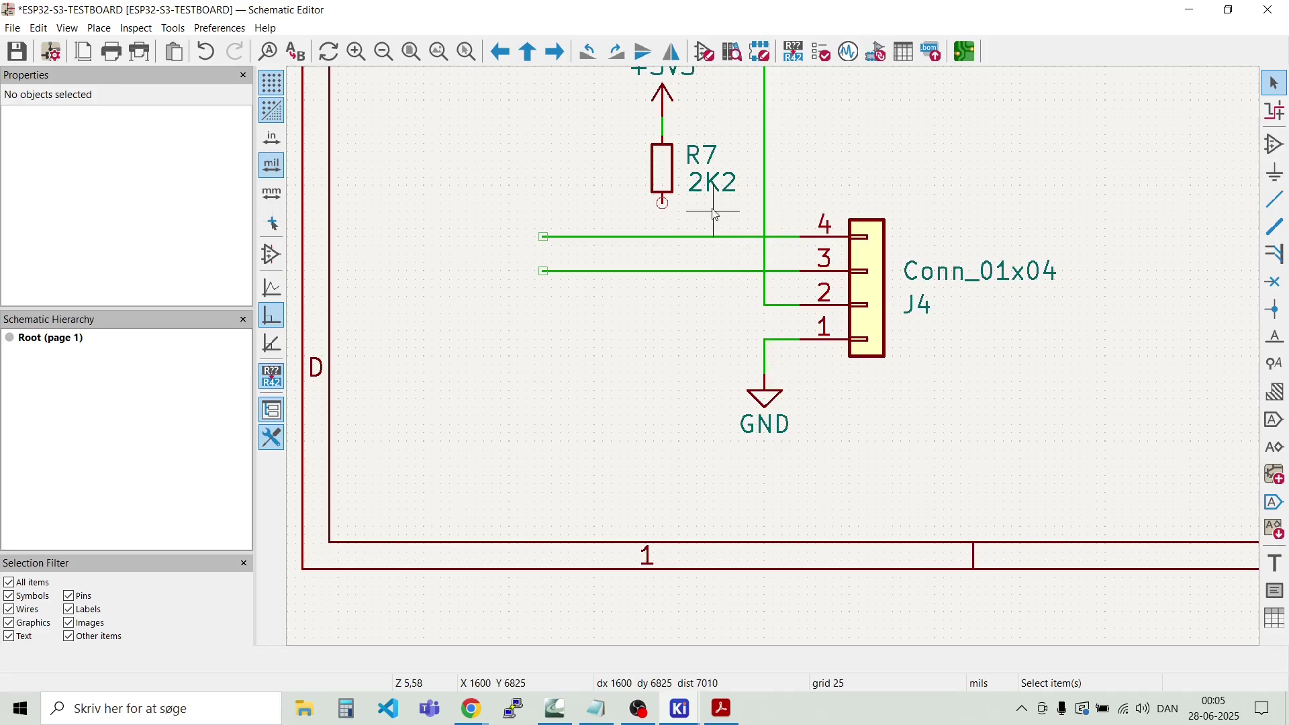
drag(707, 220, 628, 92)
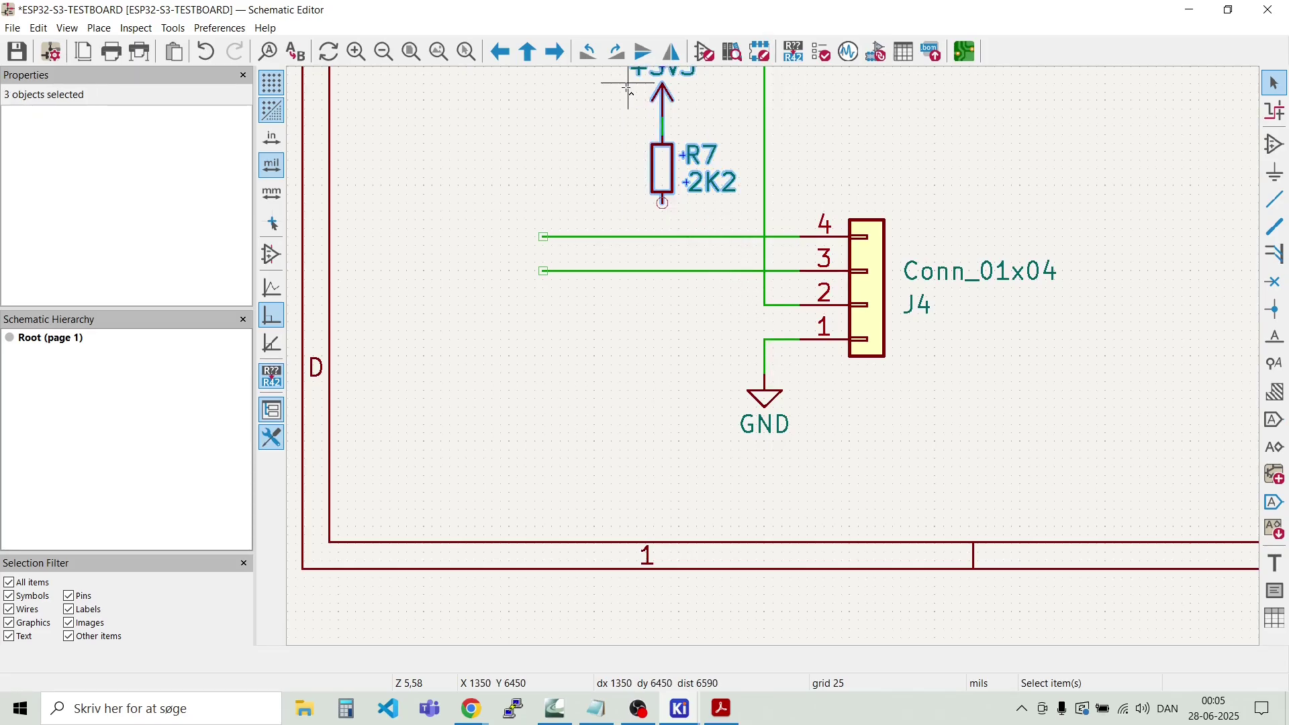
key(ctrl+d)
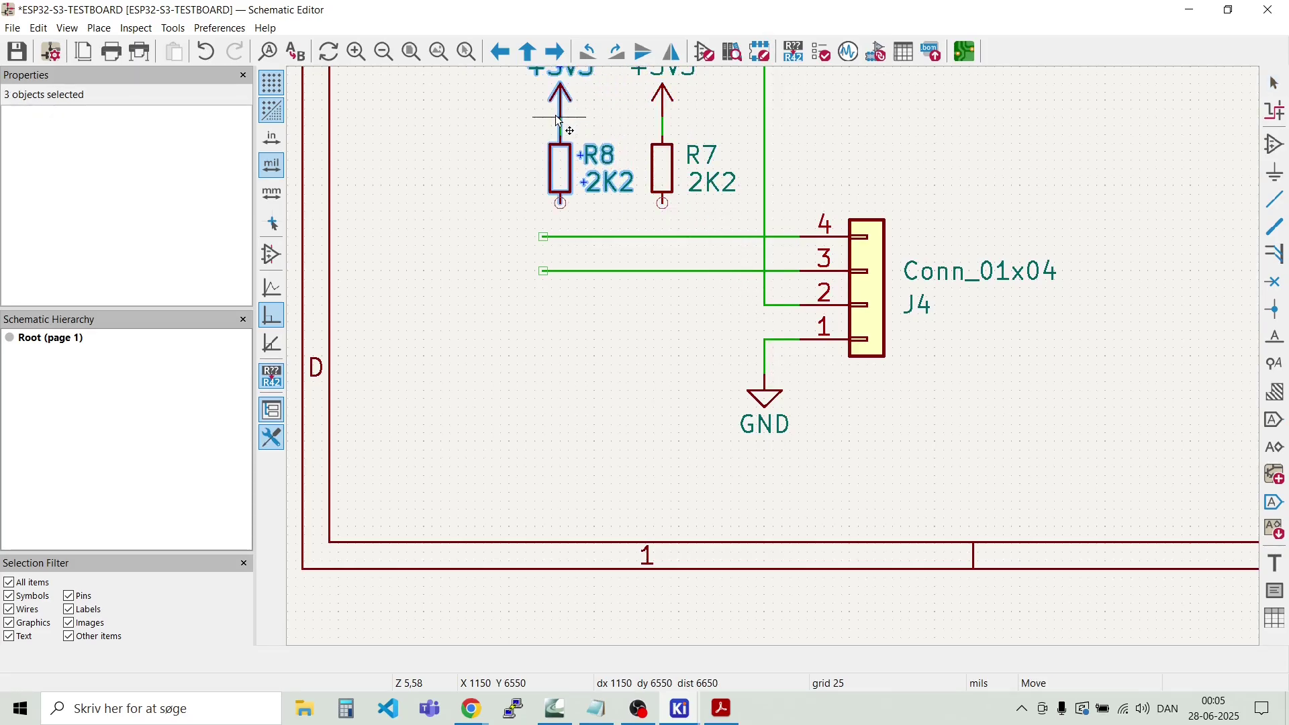
click(558, 121)
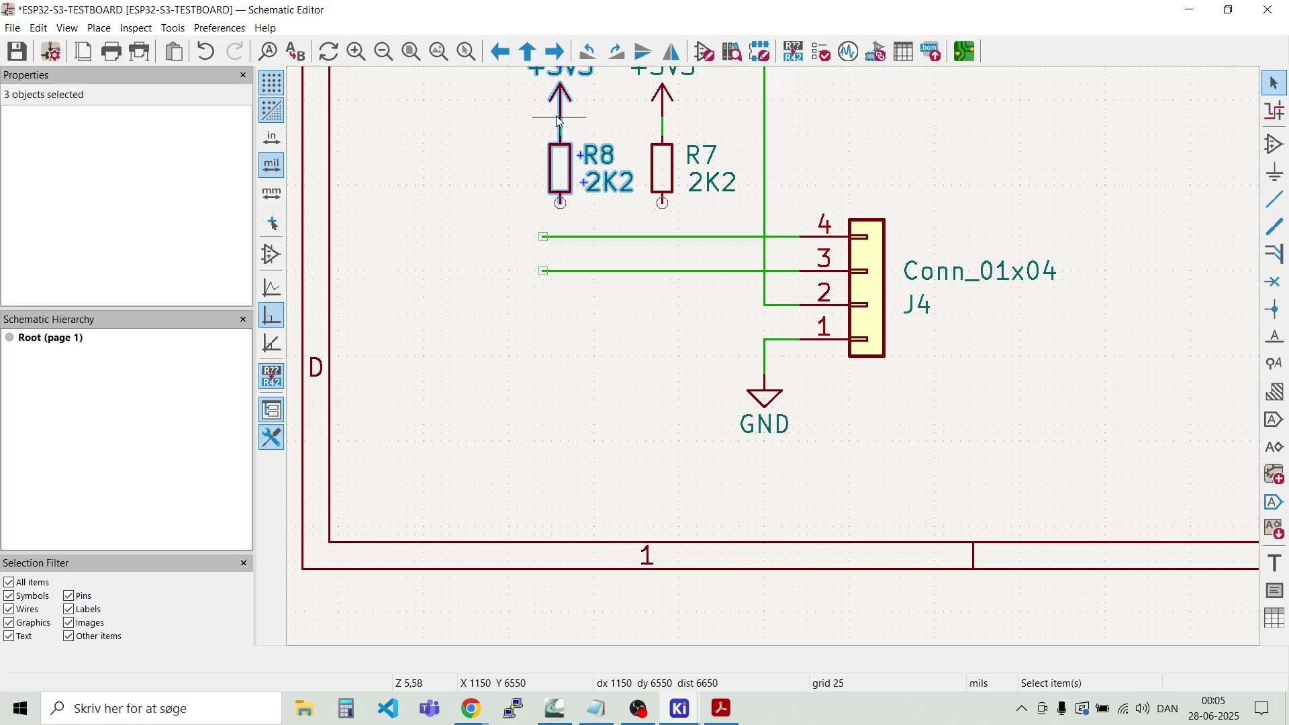
key(Escape)
Step: Delete the +3V3 power symbol above resistor R7, keeping its short wire stub
scroll(560, 122, up, 3)
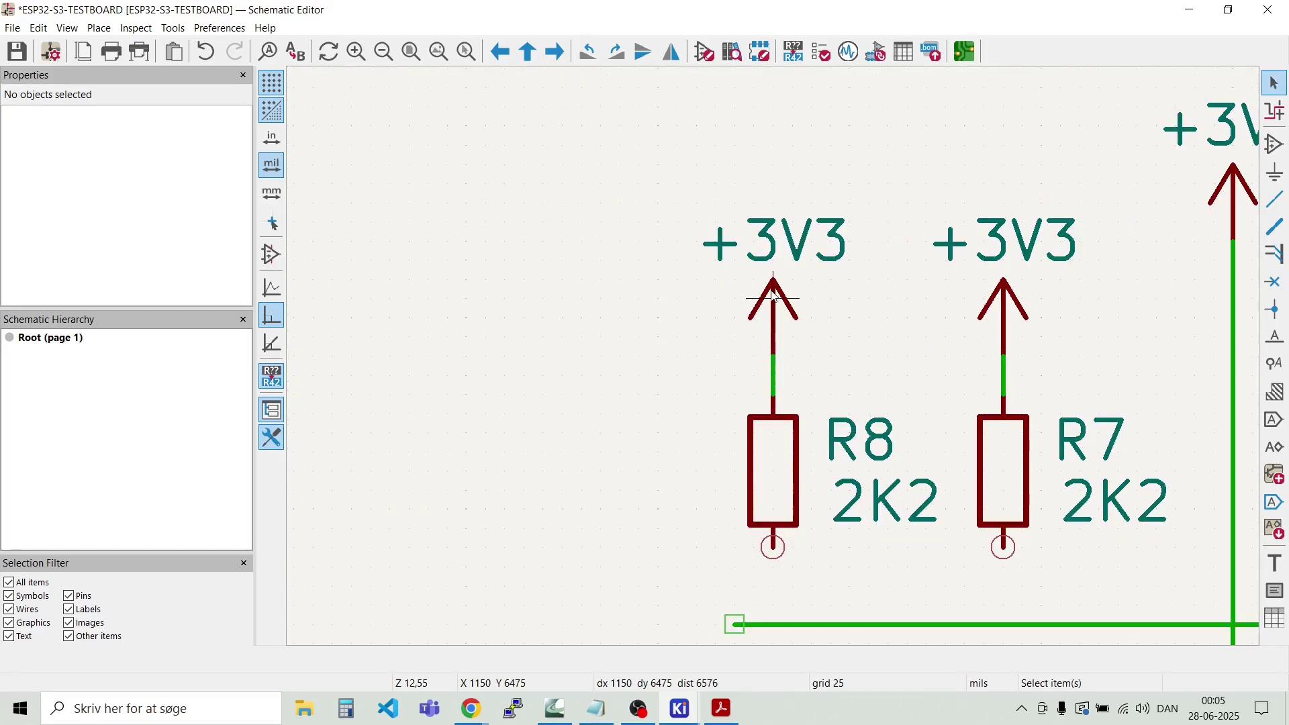
key(d)
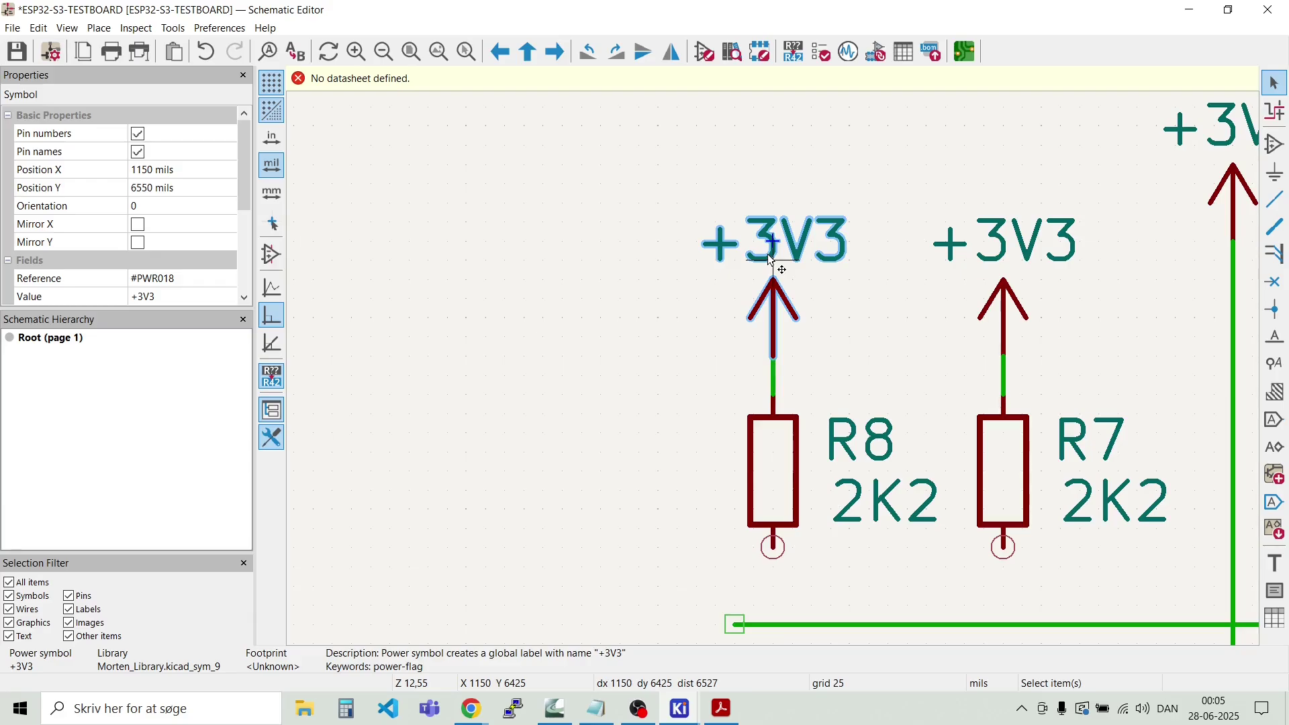
scroll(776, 374, down, 2)
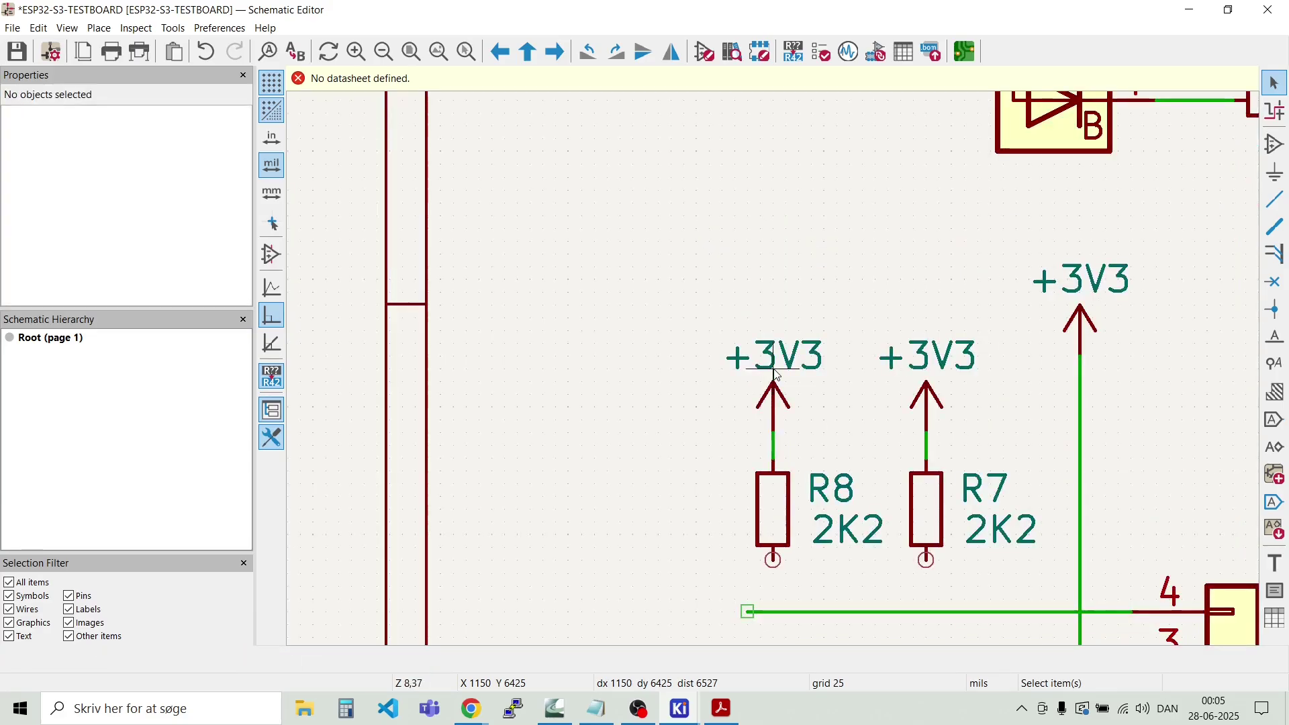
click(926, 403)
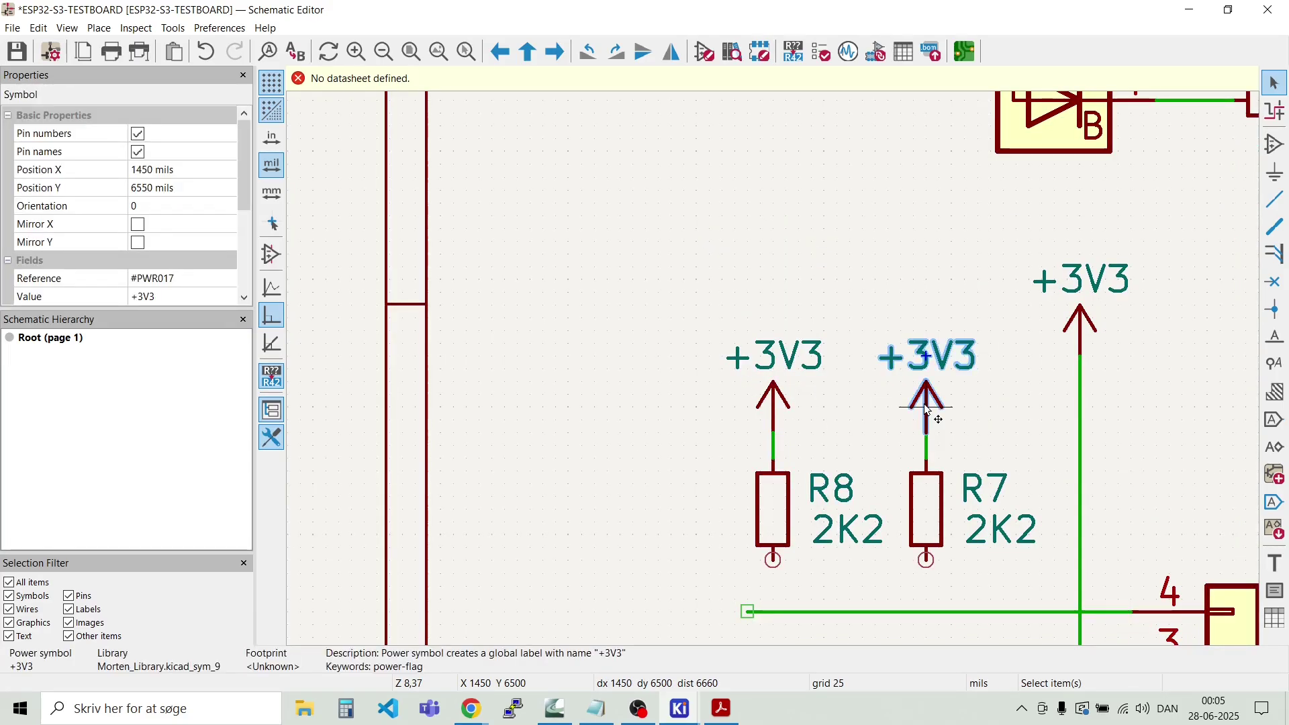
key(Delete)
Step: Raise the +3V3 symbol above R8 by 100 mils and wire R8's supply line to the top of R7
click(773, 396)
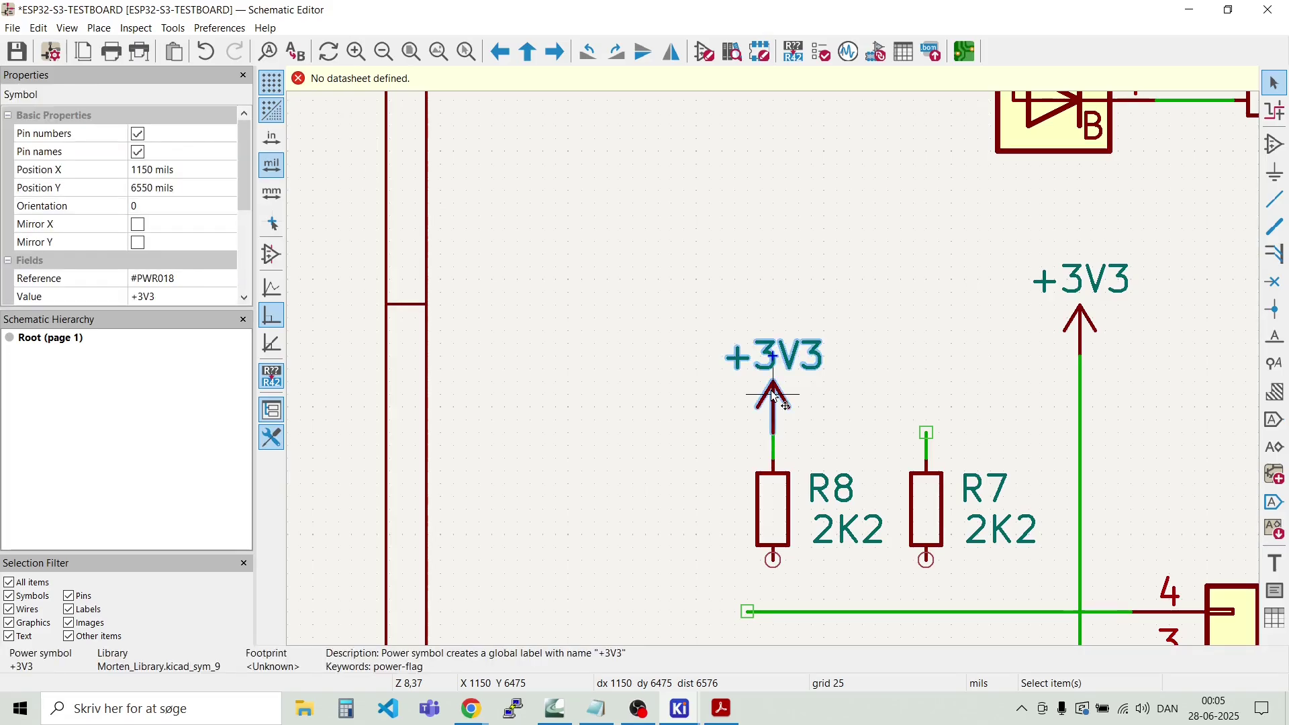
mouse_move(776, 396)
mouse_down()
mouse_move(778, 413)
mouse_move(781, 373)
mouse_move(776, 394)
mouse_up()
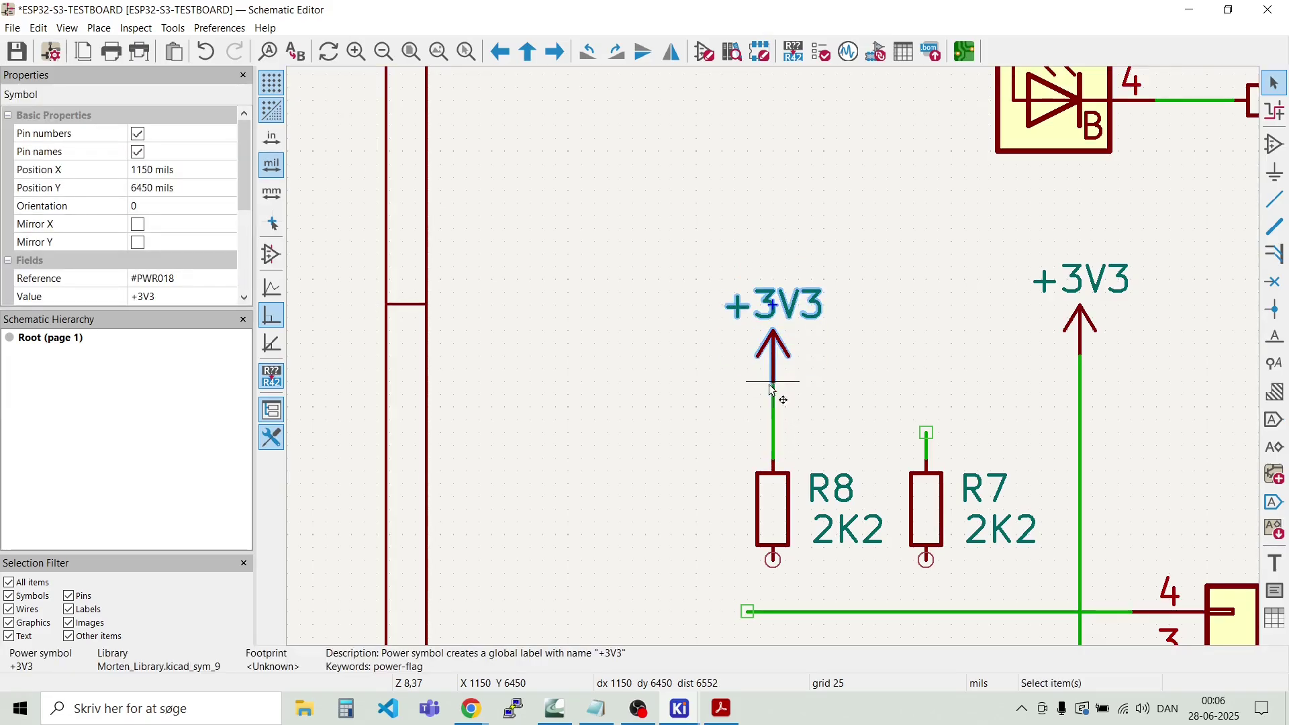
click(713, 420)
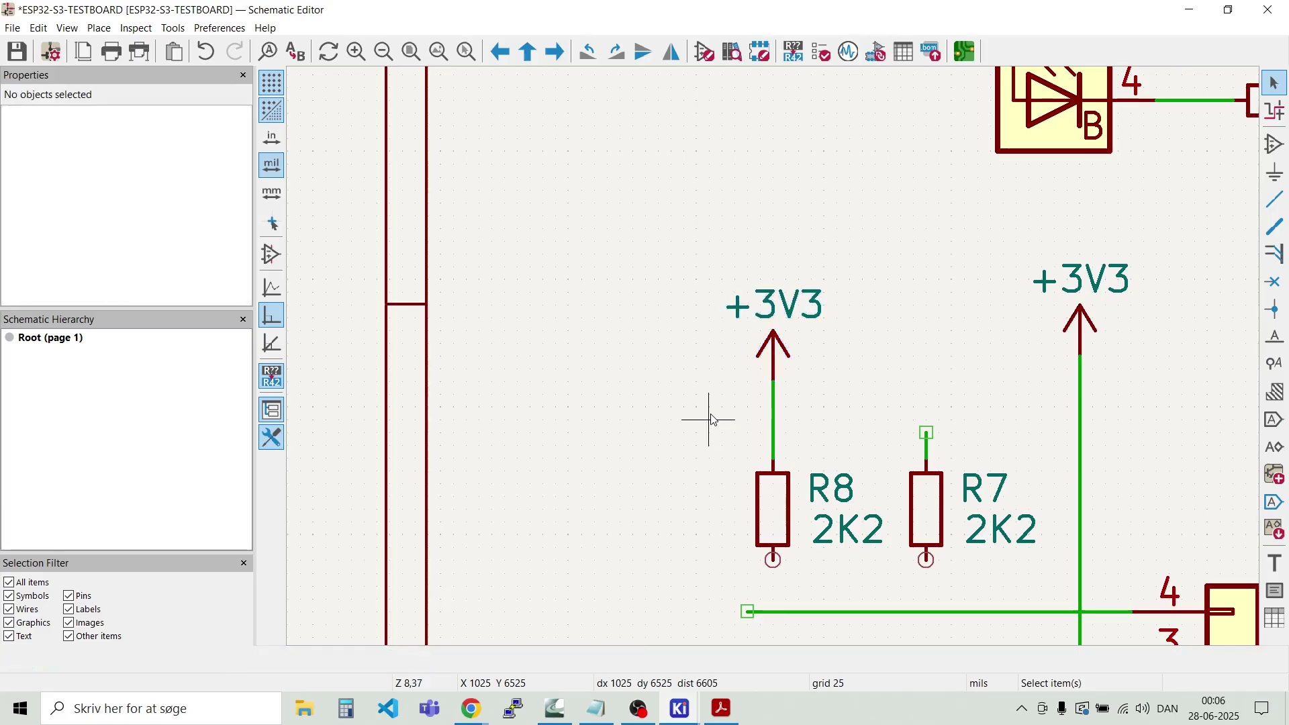
key(w)
click(773, 407)
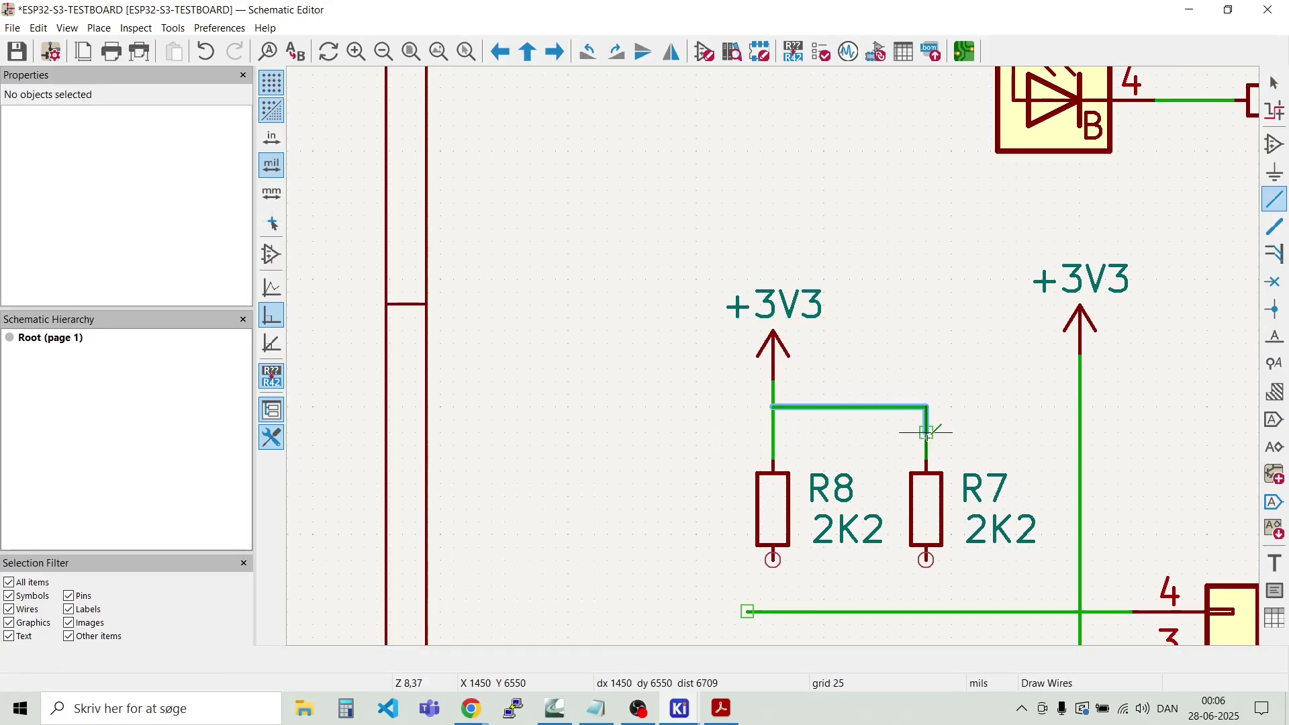
click(927, 432)
key(Escape)
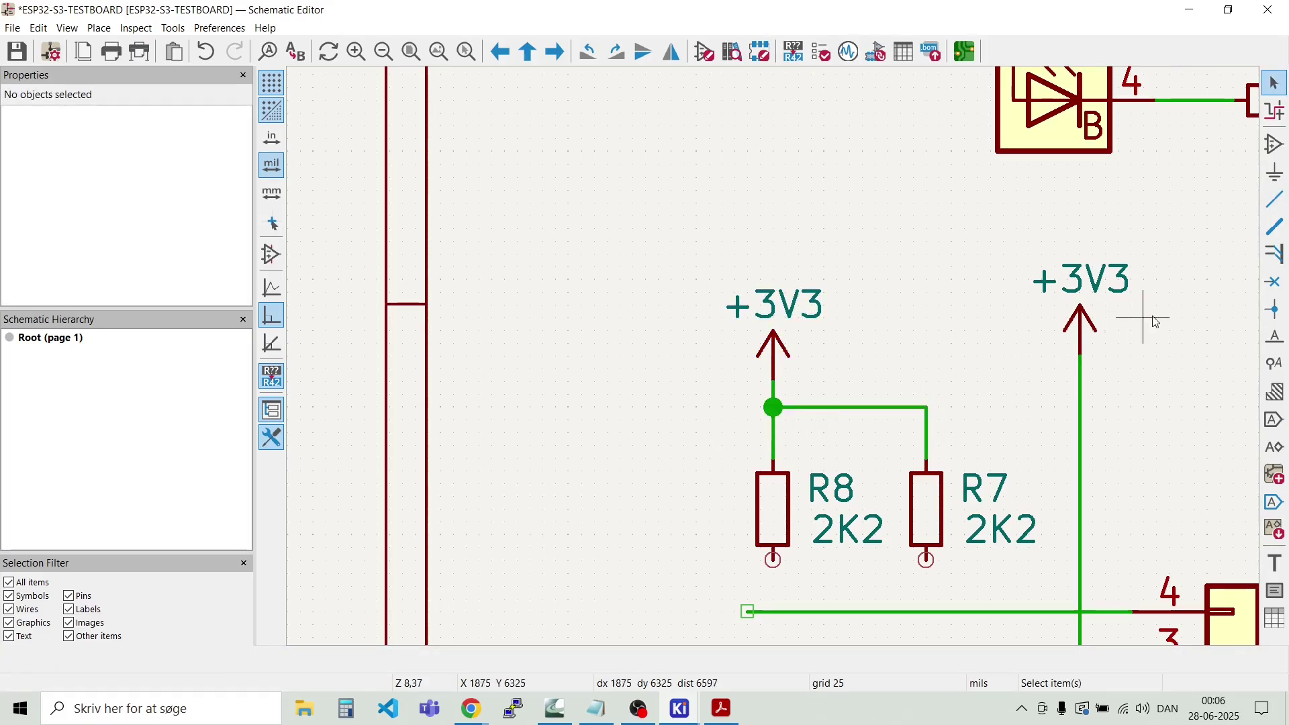
Step: Lower J4's +3V3 symbol by 50 mils, level with the +3V3 symbol above R8
click(1089, 321)
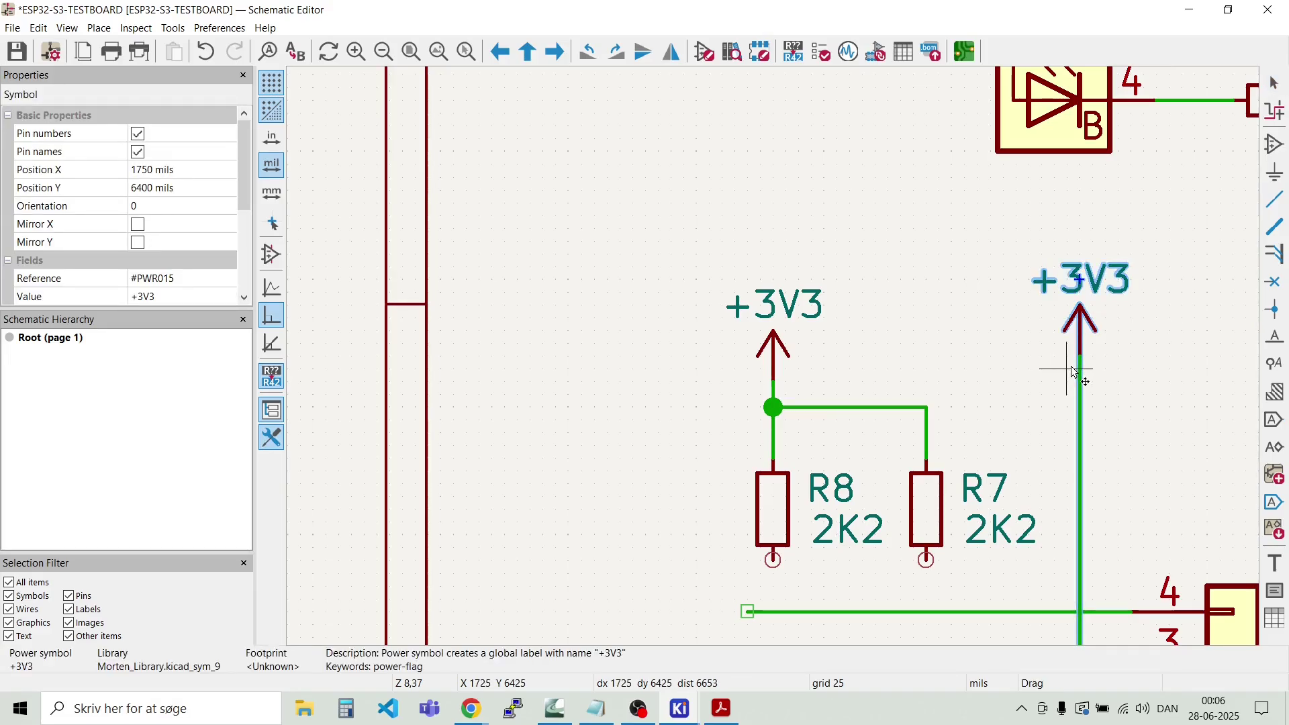
key(Escape)
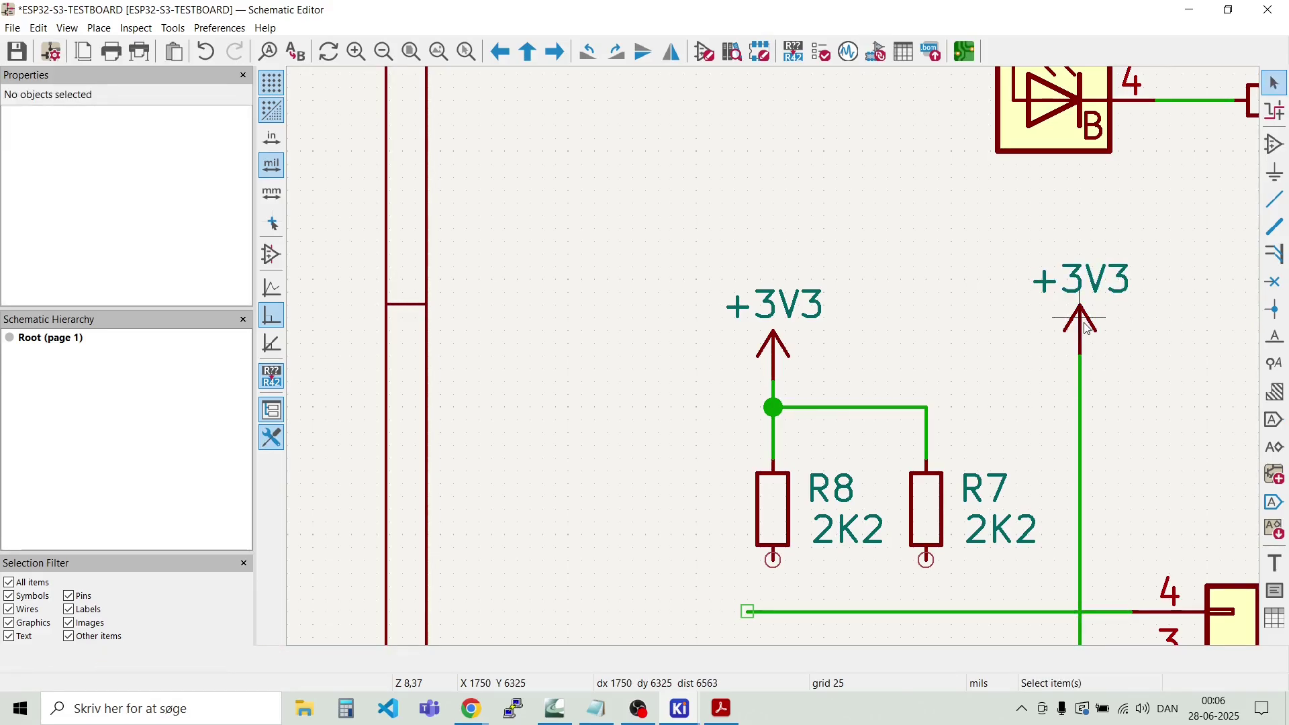
drag(1087, 328, 1081, 388)
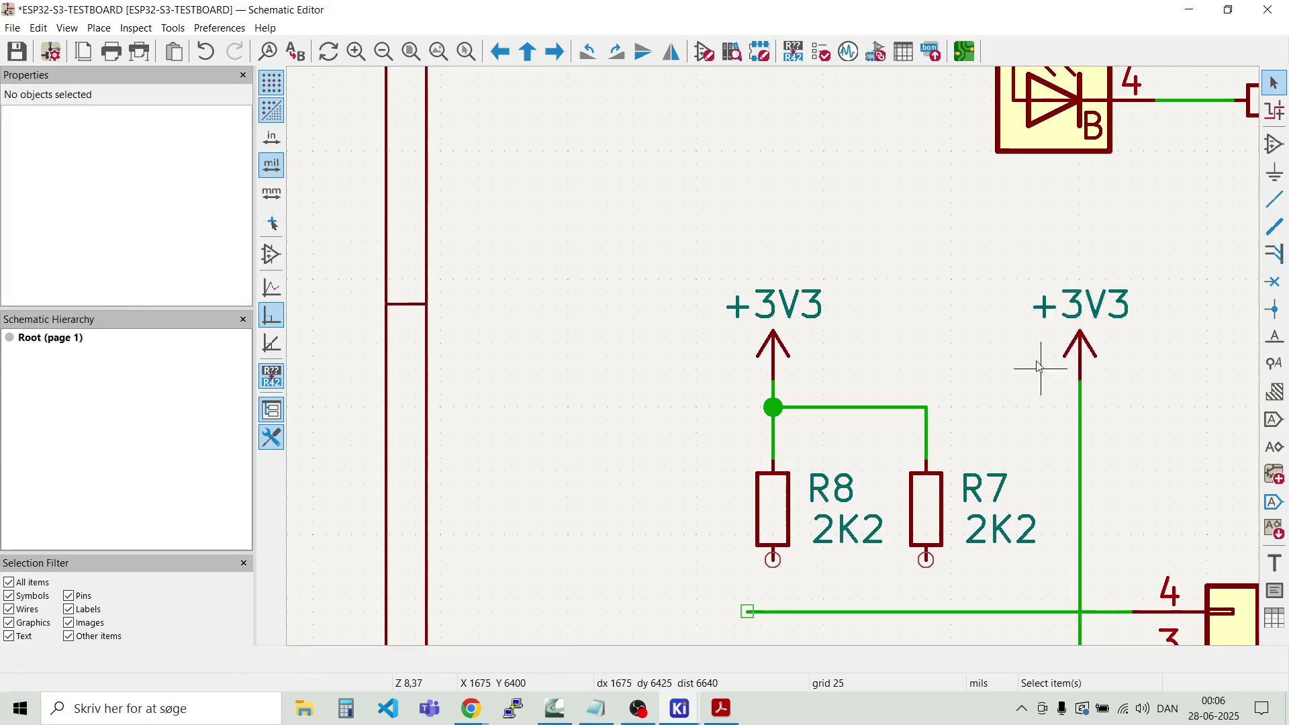
Step: Extend the wires from J4's pins 4 and 3 left to X 850 mils, beyond resistor R8
drag(576, 228, 719, 279)
scroll(736, 522, down, 2)
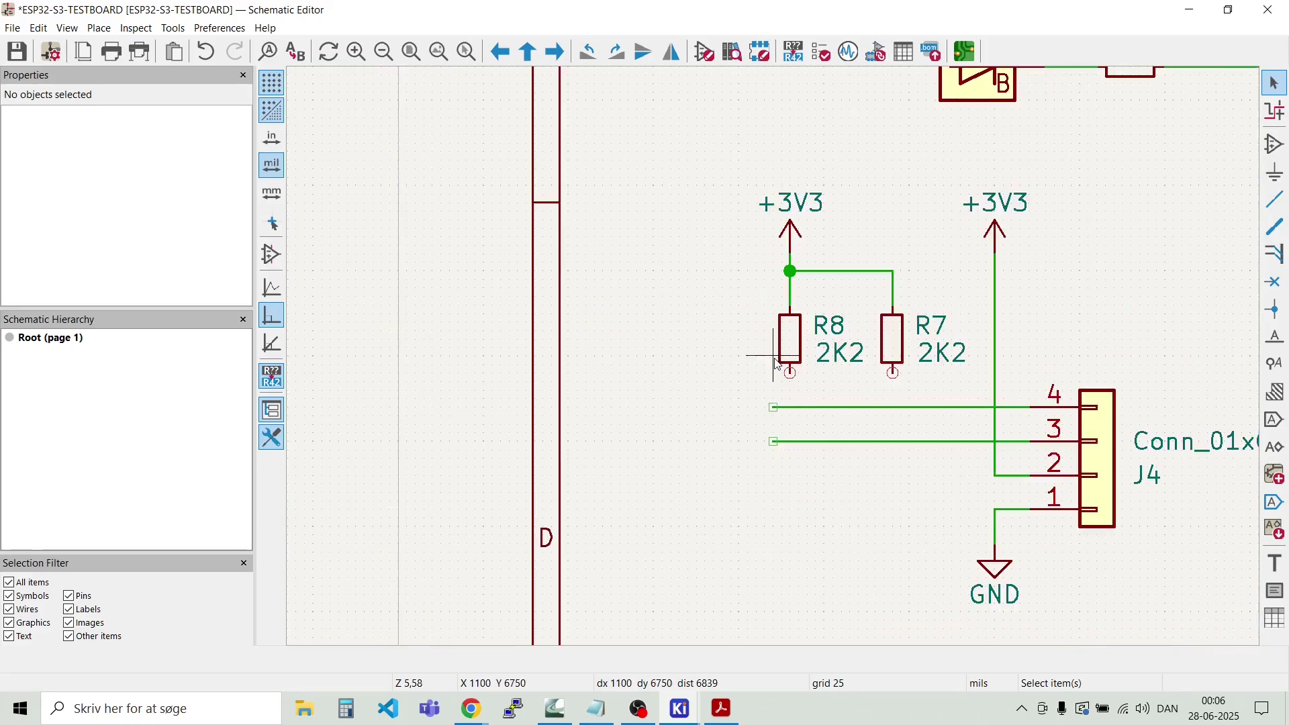
click(774, 408)
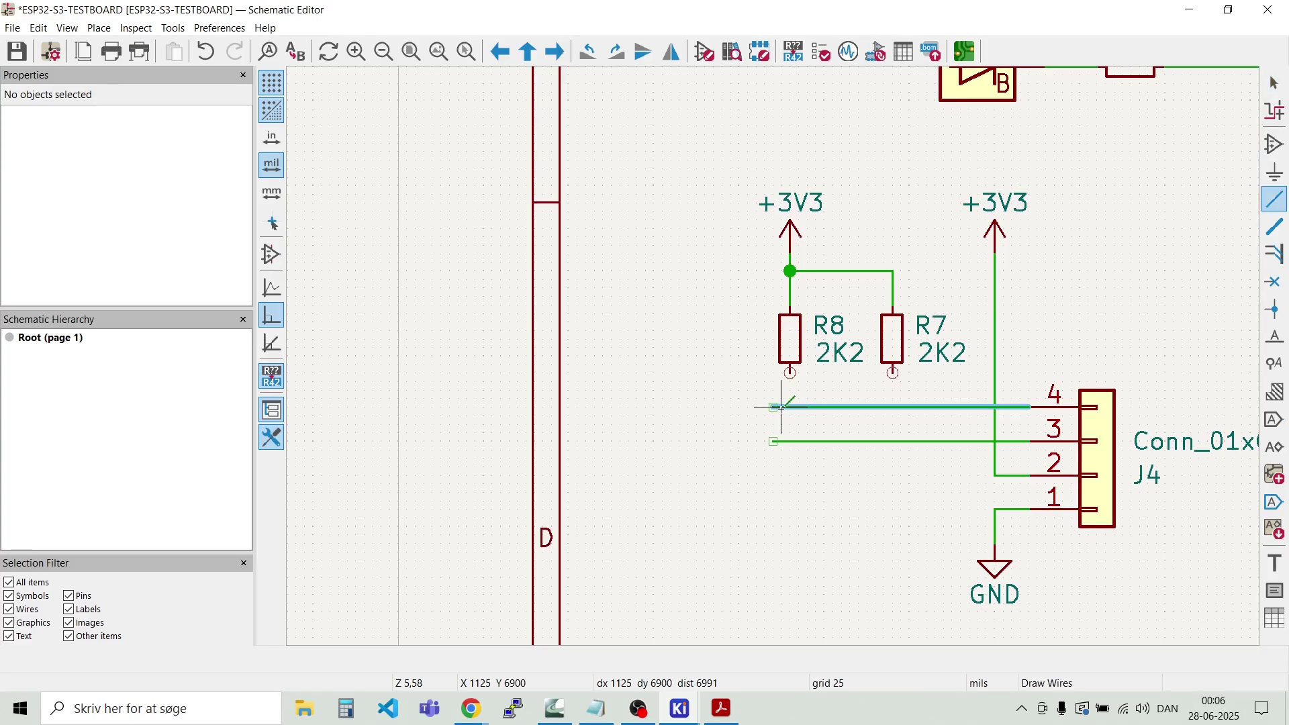
double_click(687, 408)
key(w)
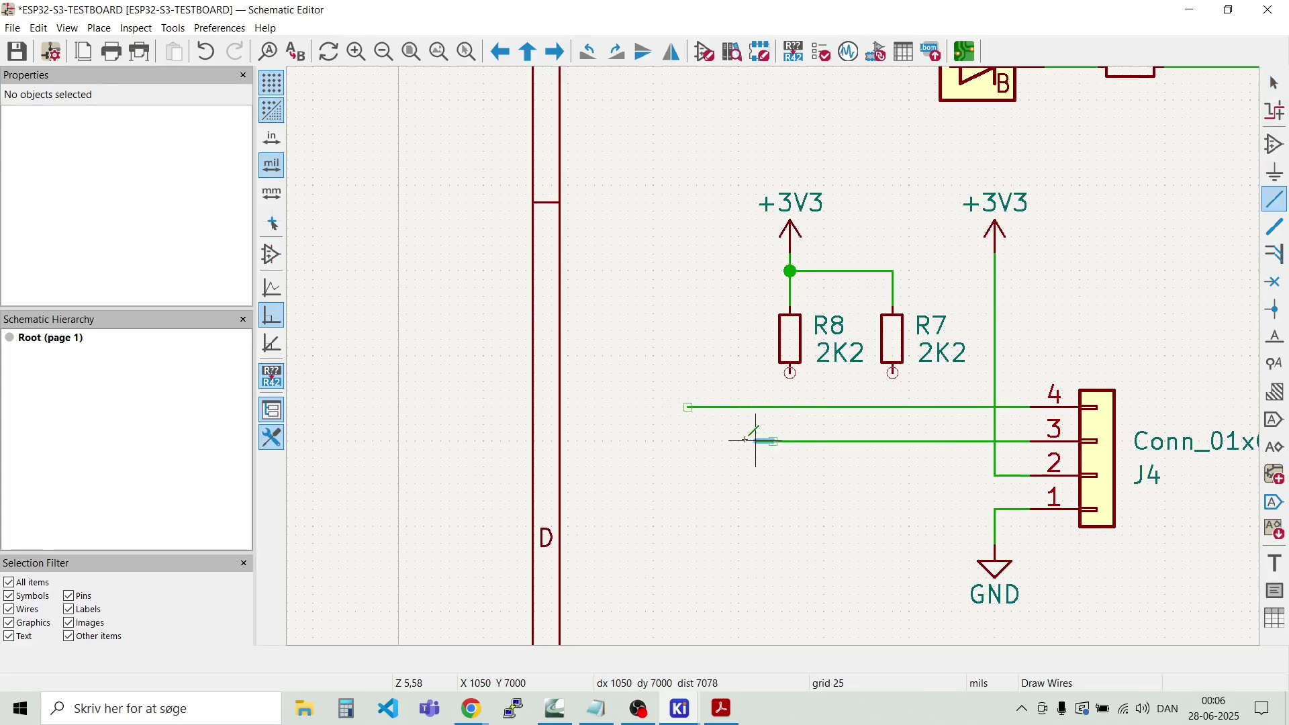
double_click(690, 441)
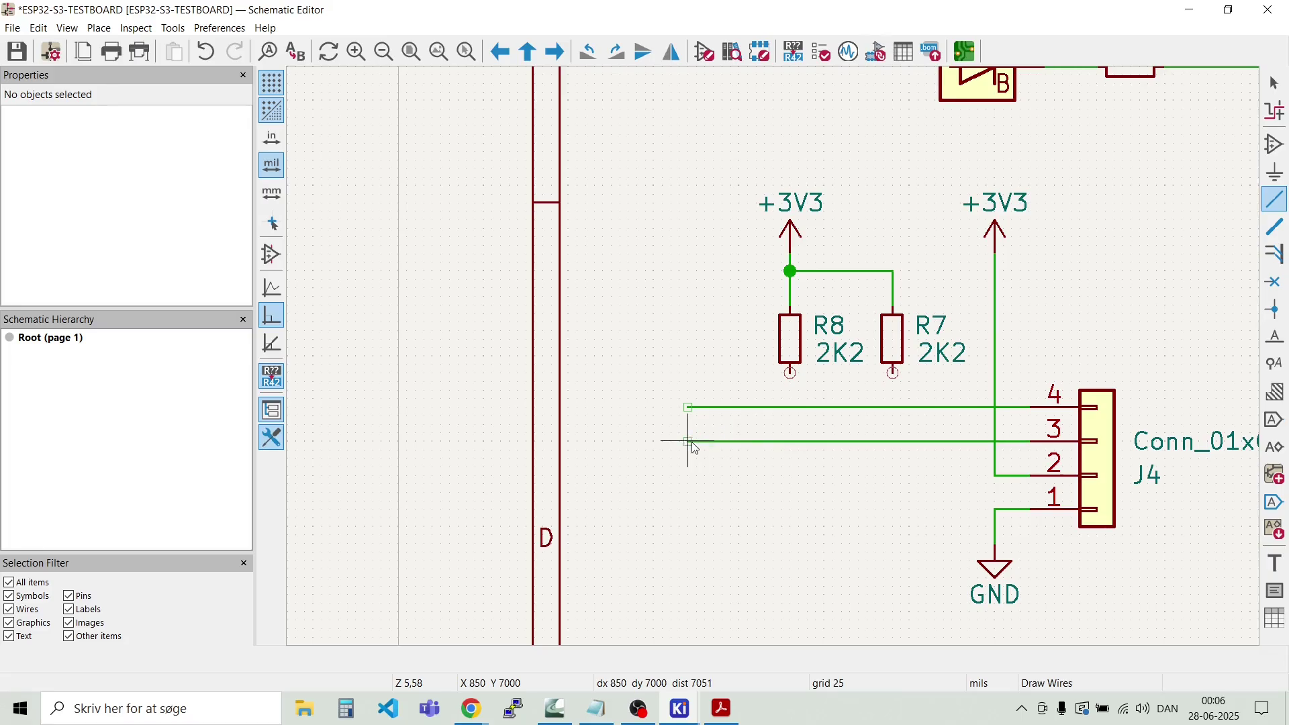
key(Escape)
Step: Wire the lower end of R7 to J4's pin 4 line and the lower end of R8 to the pin 3 line
key(w)
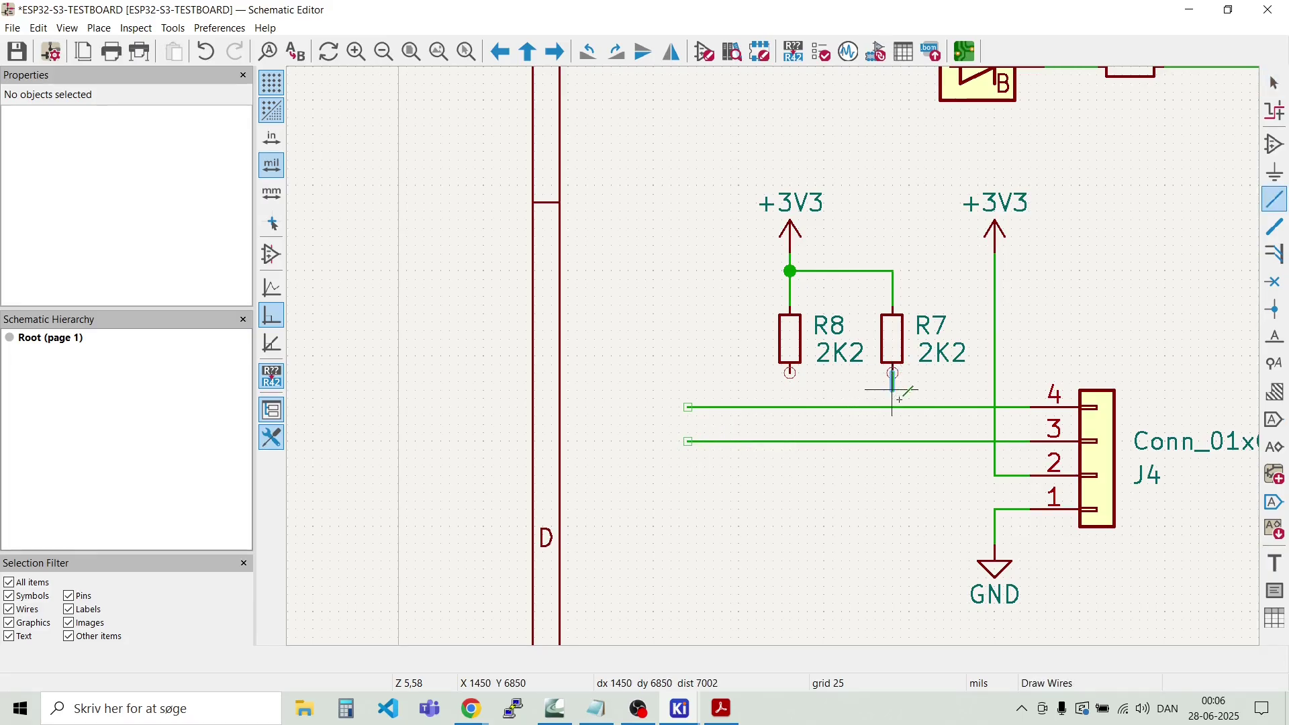
double_click(893, 407)
key(Escape)
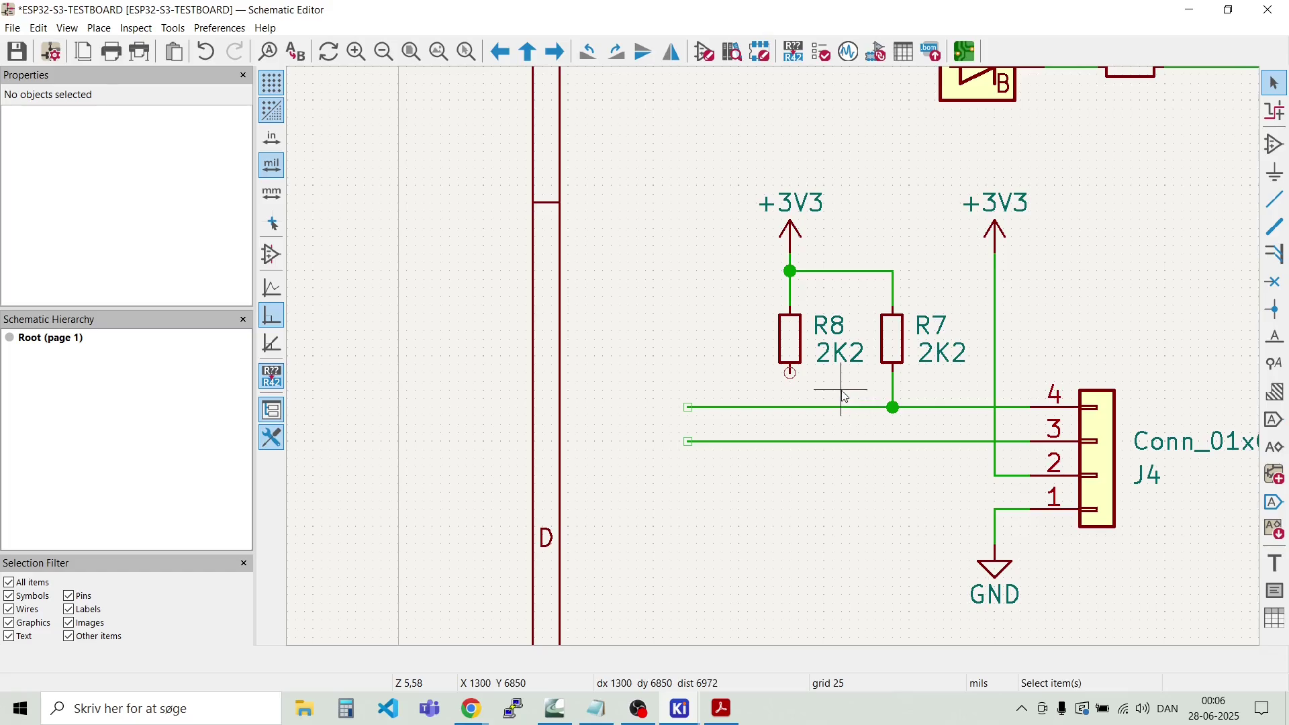
key(w)
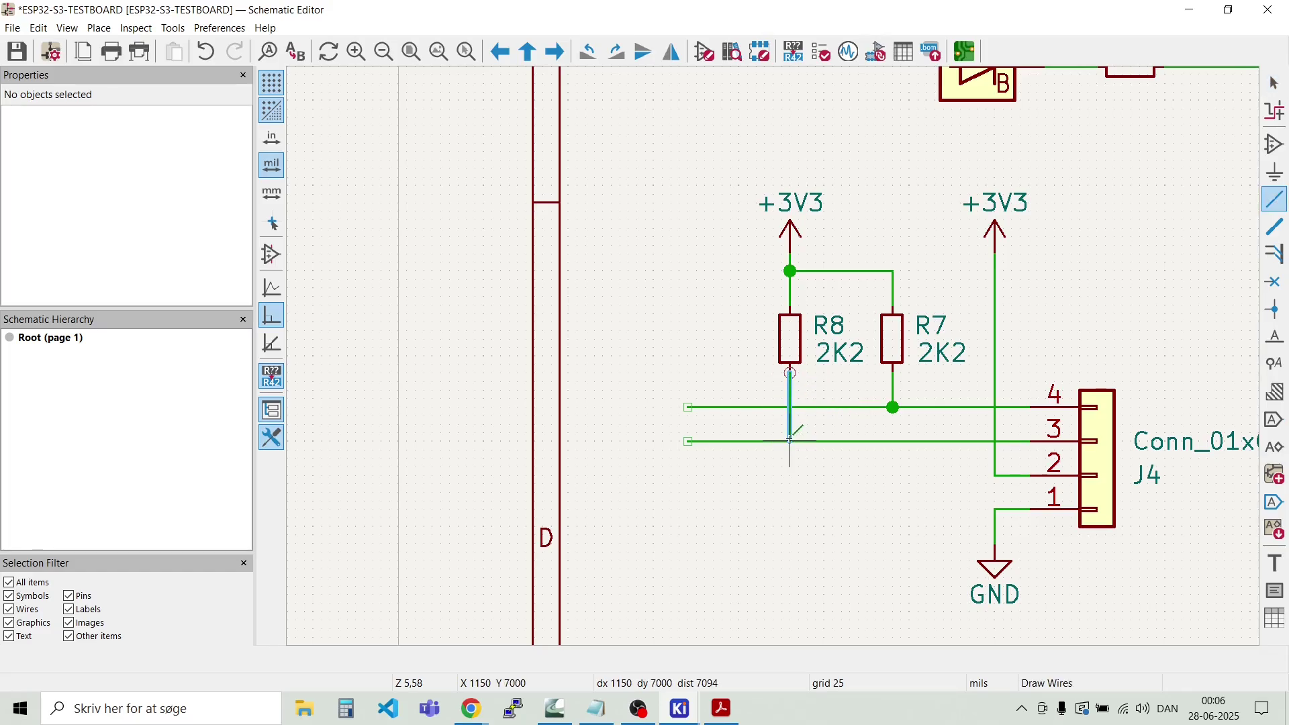
double_click(790, 441)
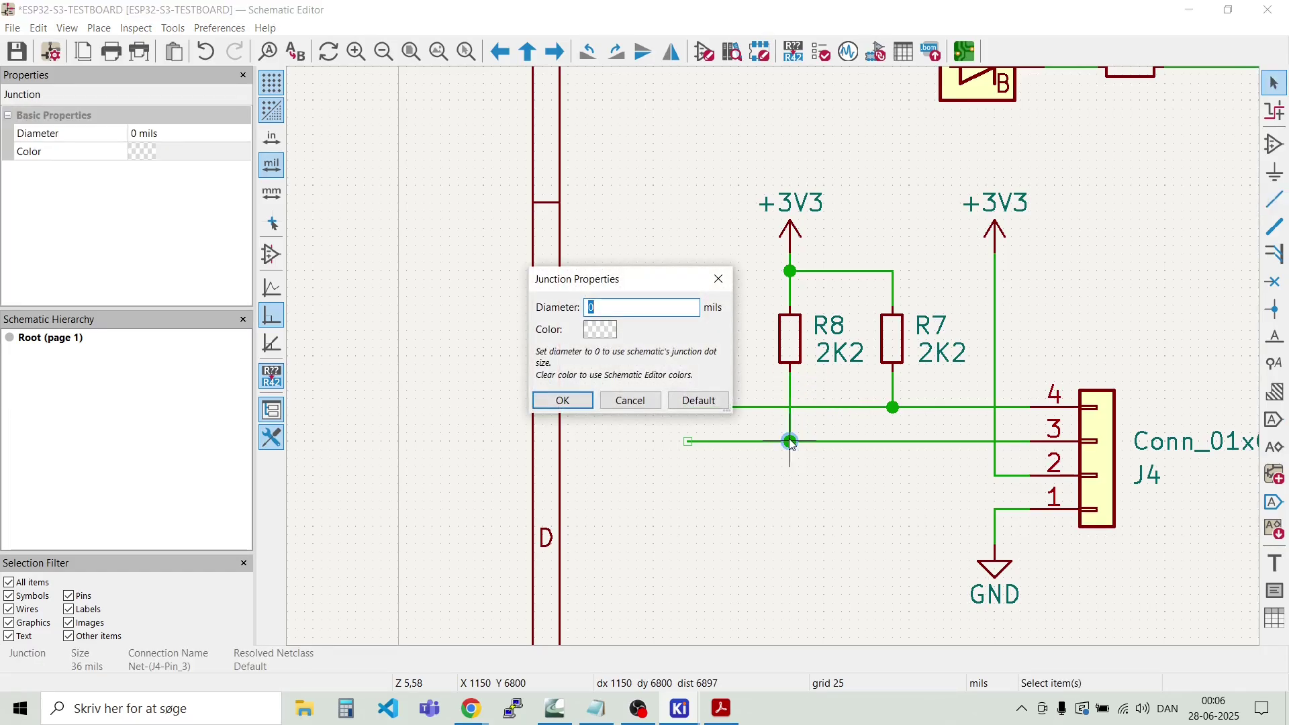
key(Escape)
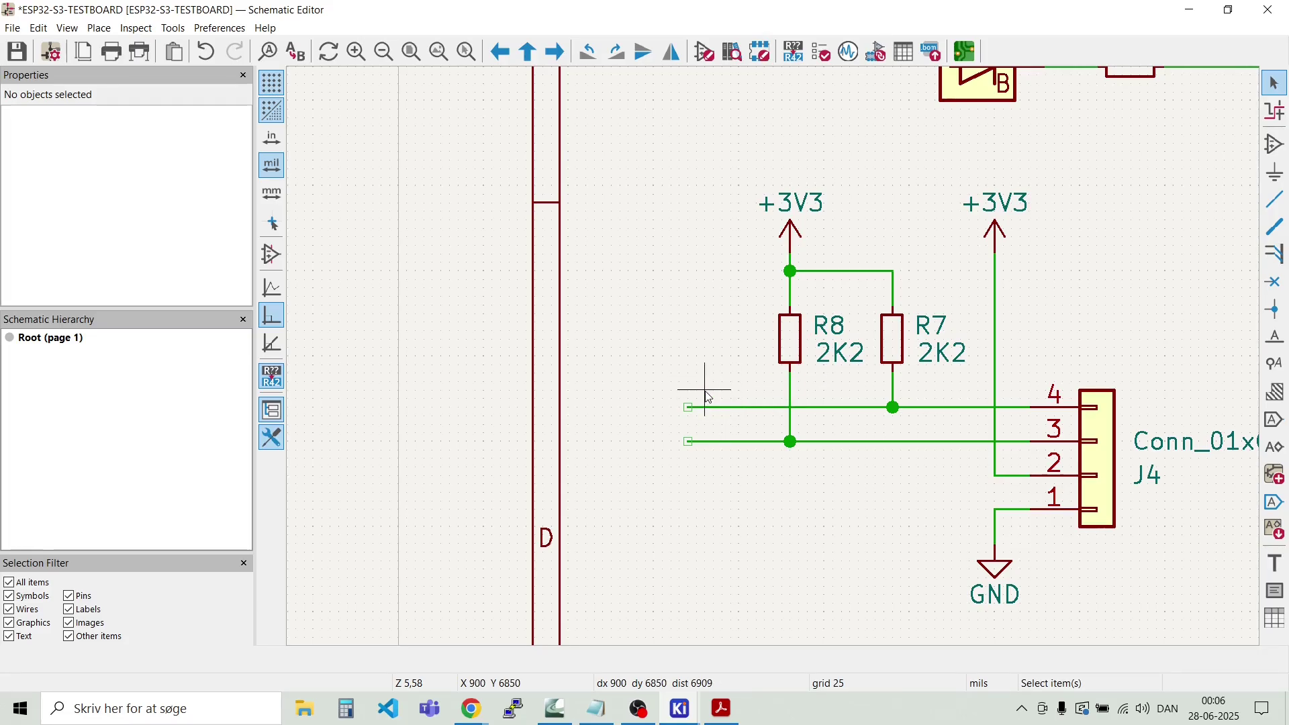
Step: Place net label SCL on the free end of J4's pin 4 wire and SDA on the pin 3 wire
key(l)
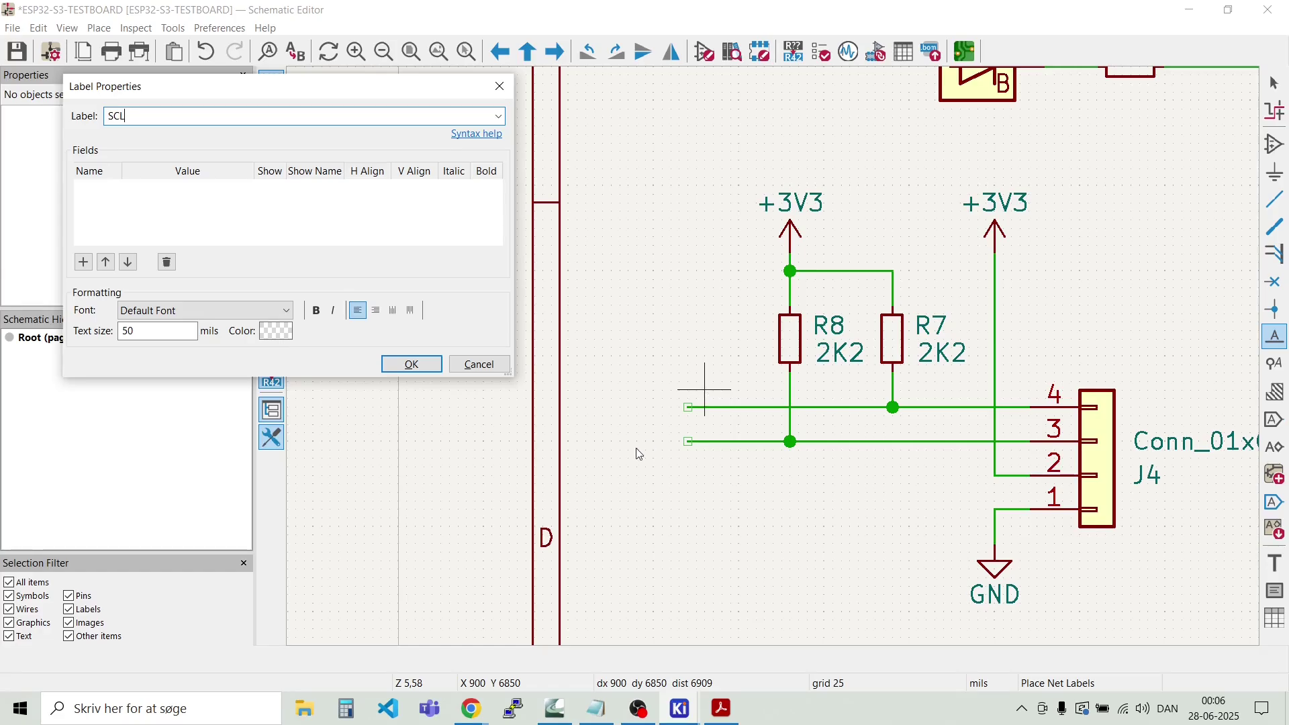
click(411, 364)
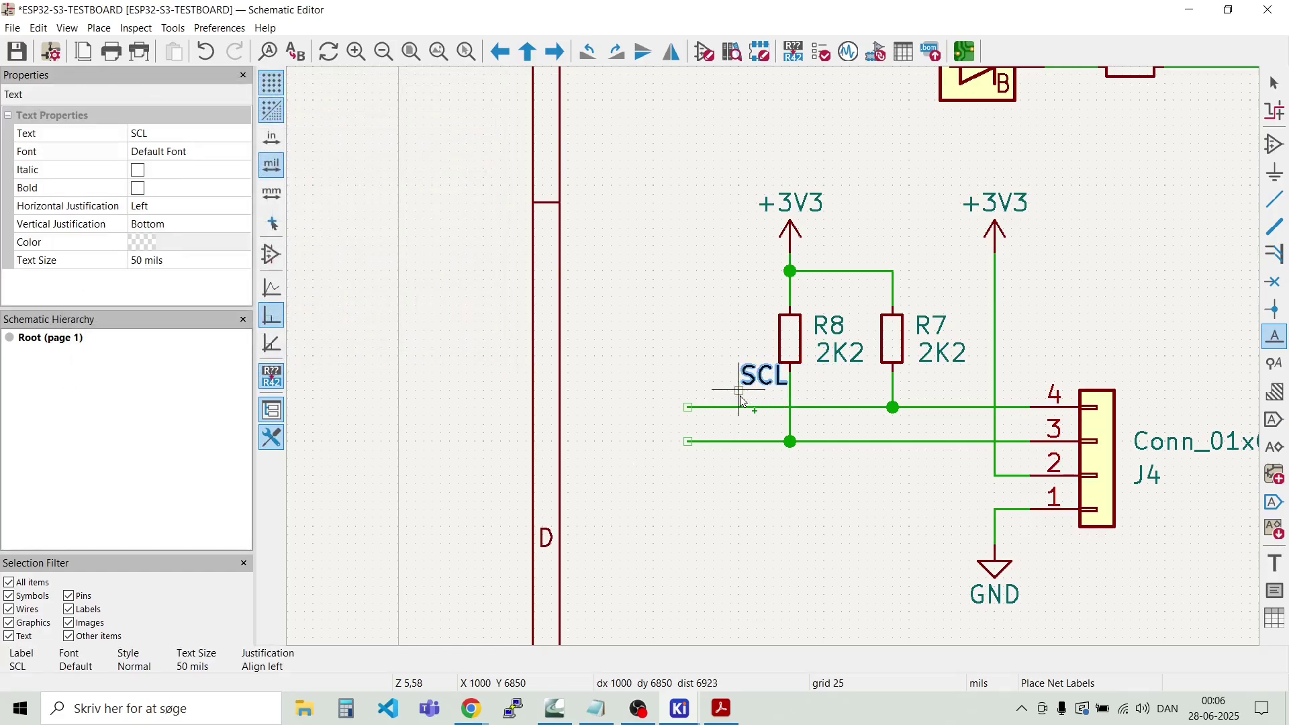
click(688, 407)
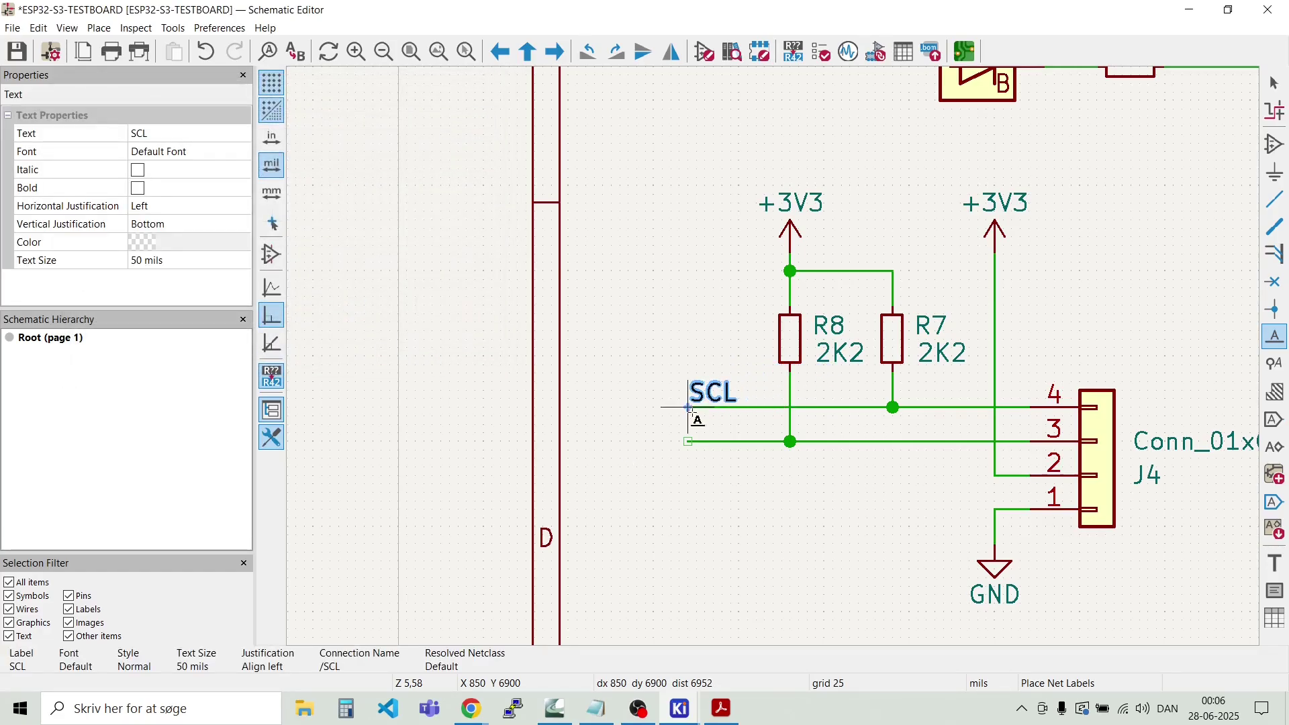
click(689, 441)
text(SDA)
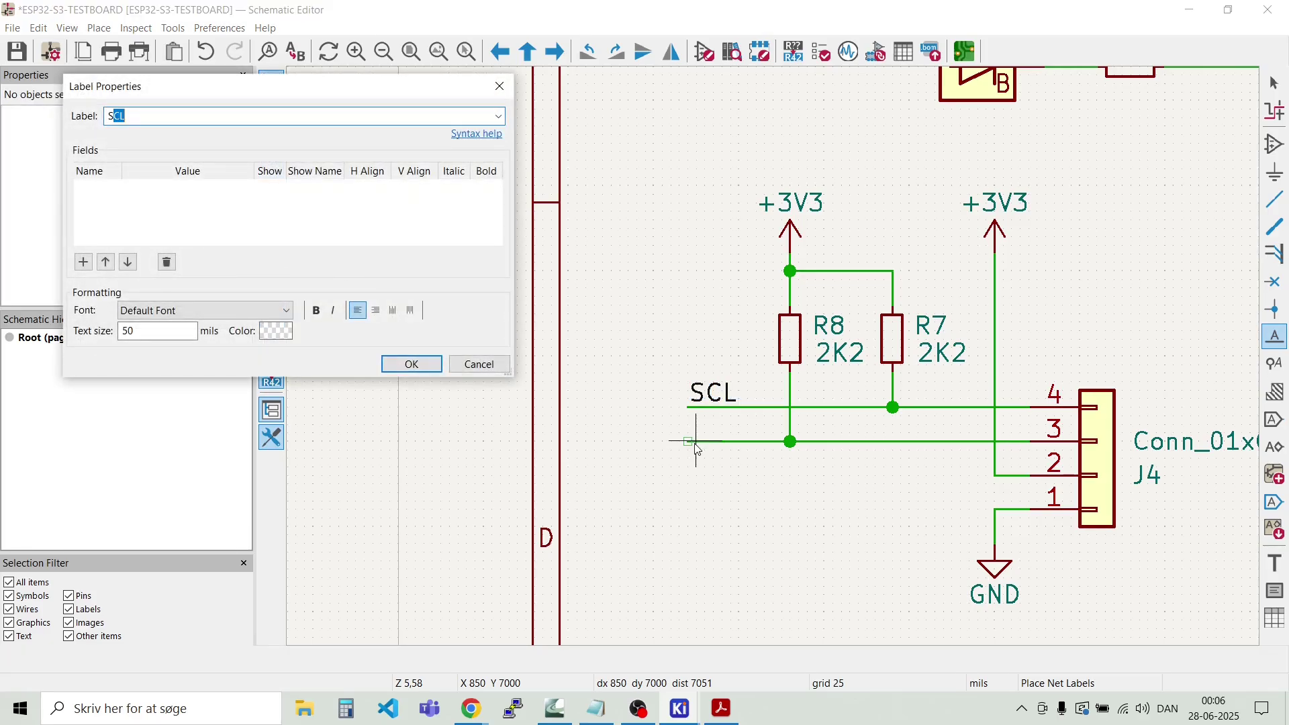
key(Return)
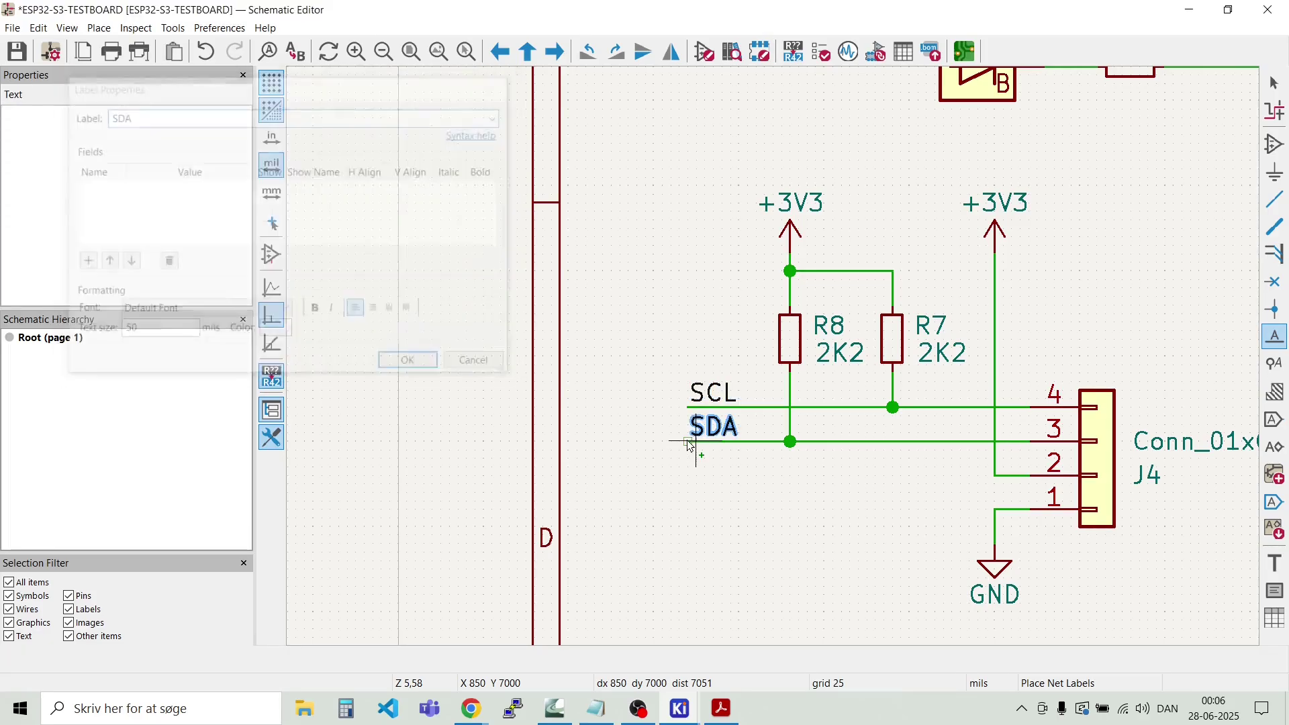
click(686, 440)
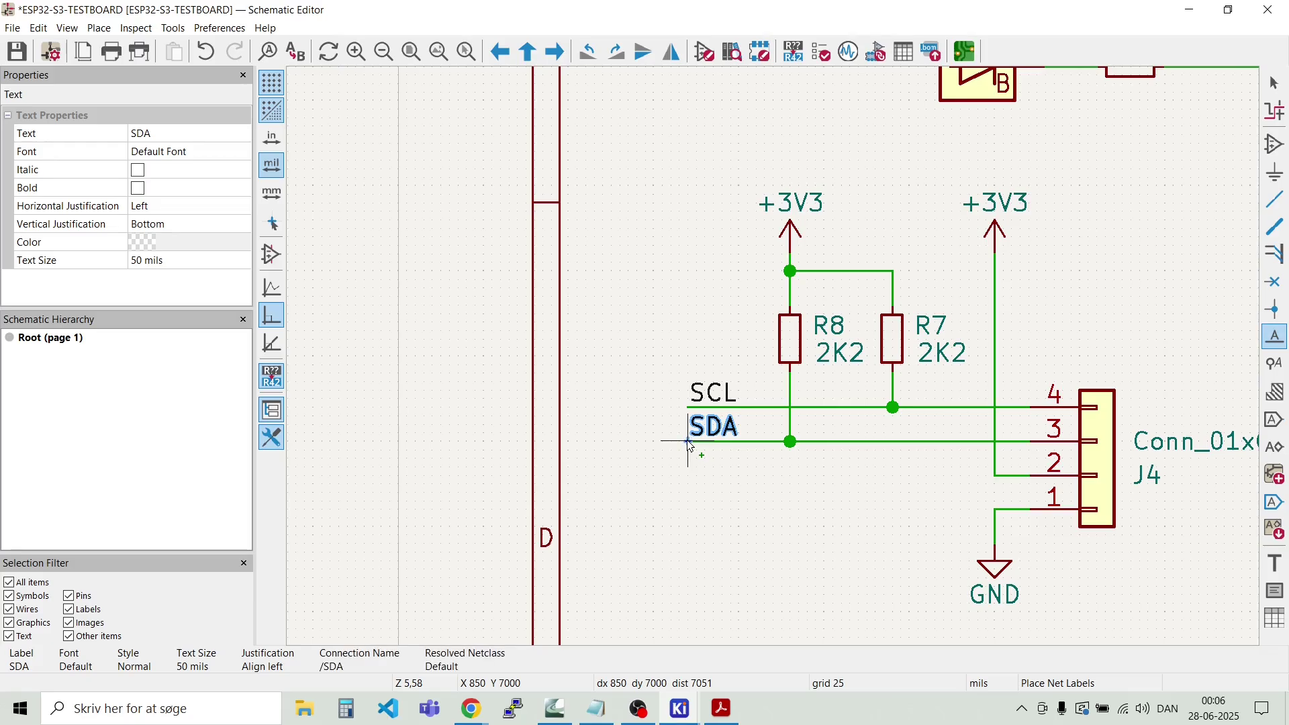
key(Escape)
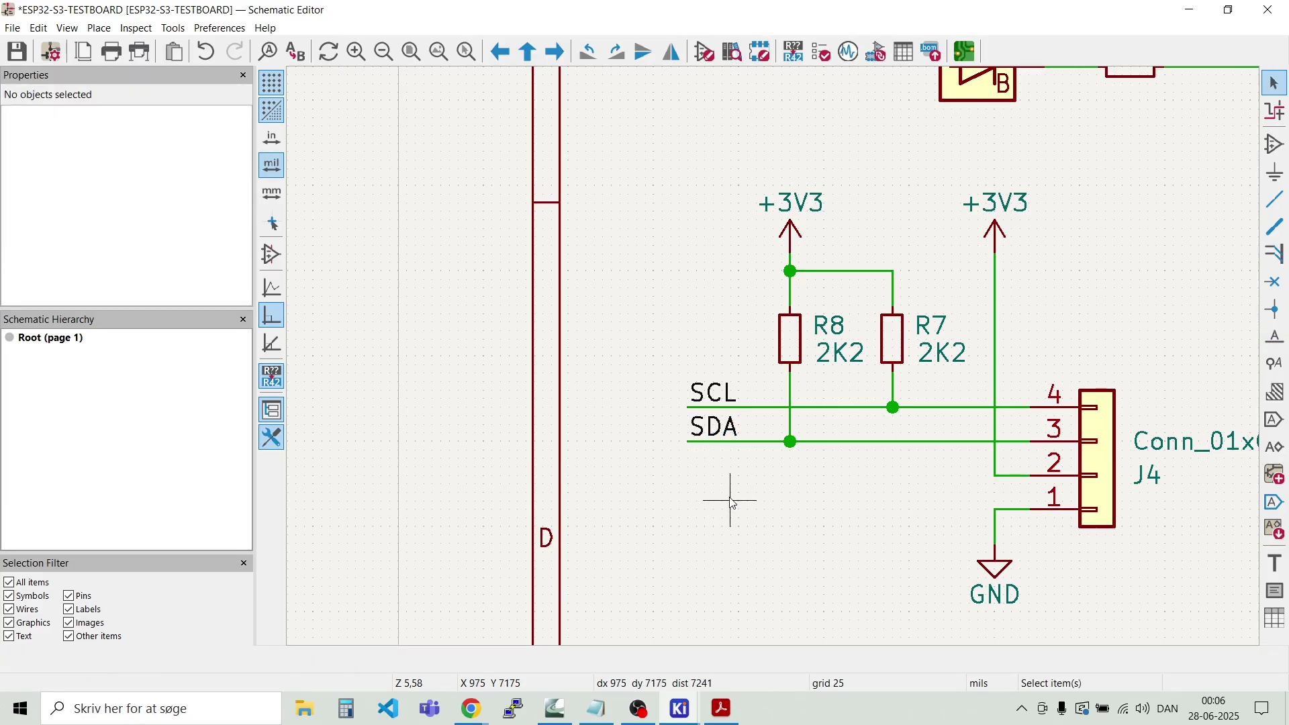
Step: Duplicate the SCL and SDA labels with their wires from J4 beside the ESP32-S3's lower right-hand pins, below the B_LED wire
drag(731, 502, 687, 392)
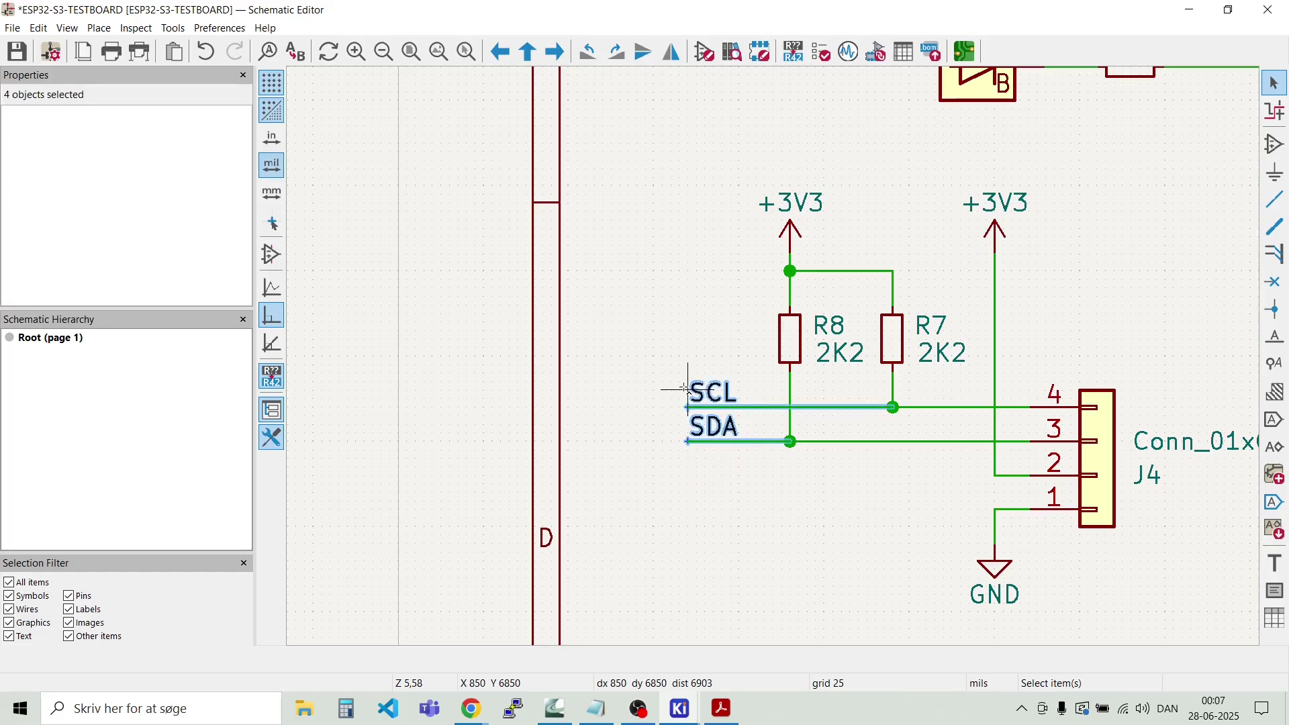
key(m)
scroll(1014, 306, down, 12)
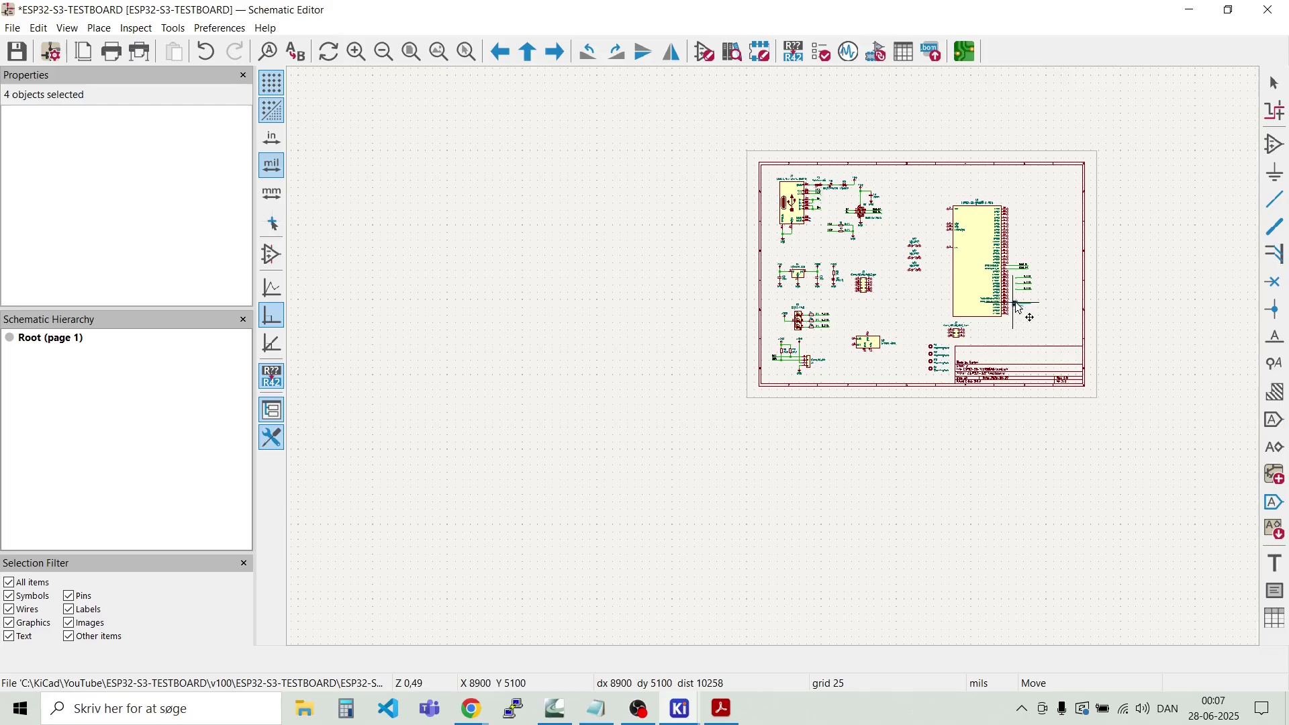
scroll(1018, 308, up, 6)
scroll(778, 362, up, 4)
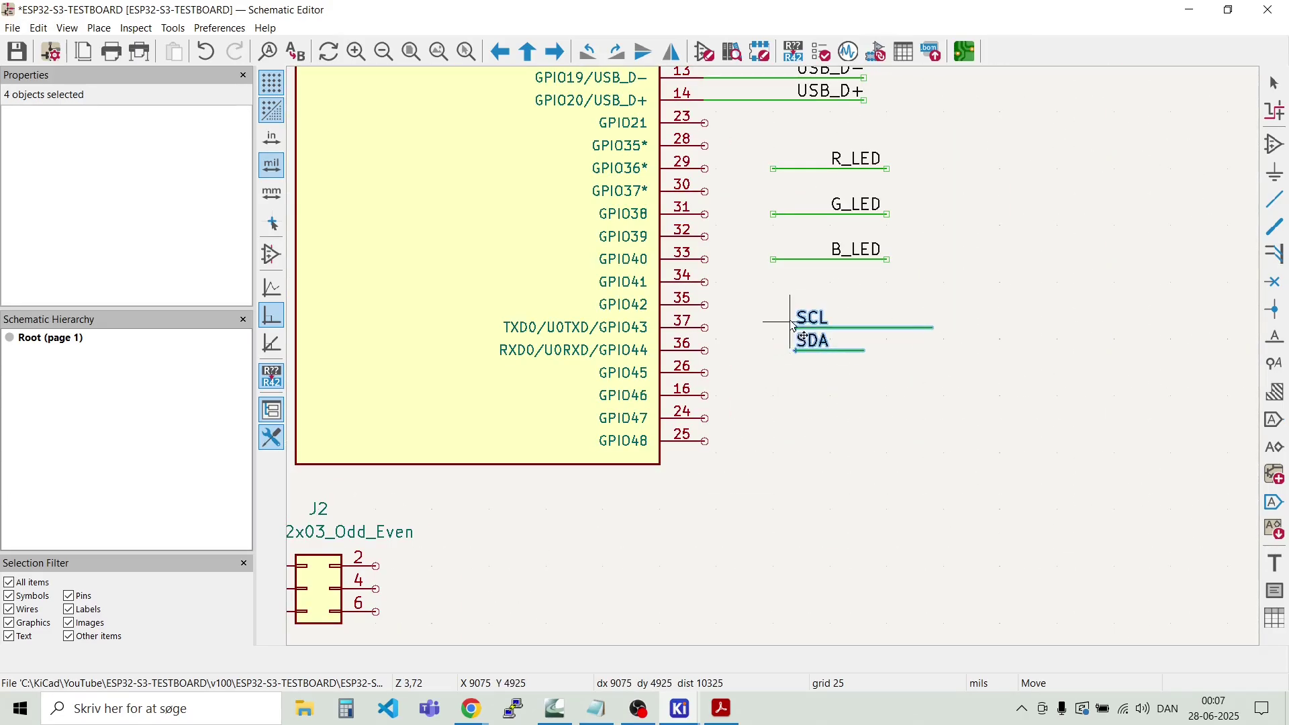
click(783, 339)
Step: Start a text note for J4's cable colours with the lines "GND = Black" and "VCC = Red"
scroll(788, 412, down, 8)
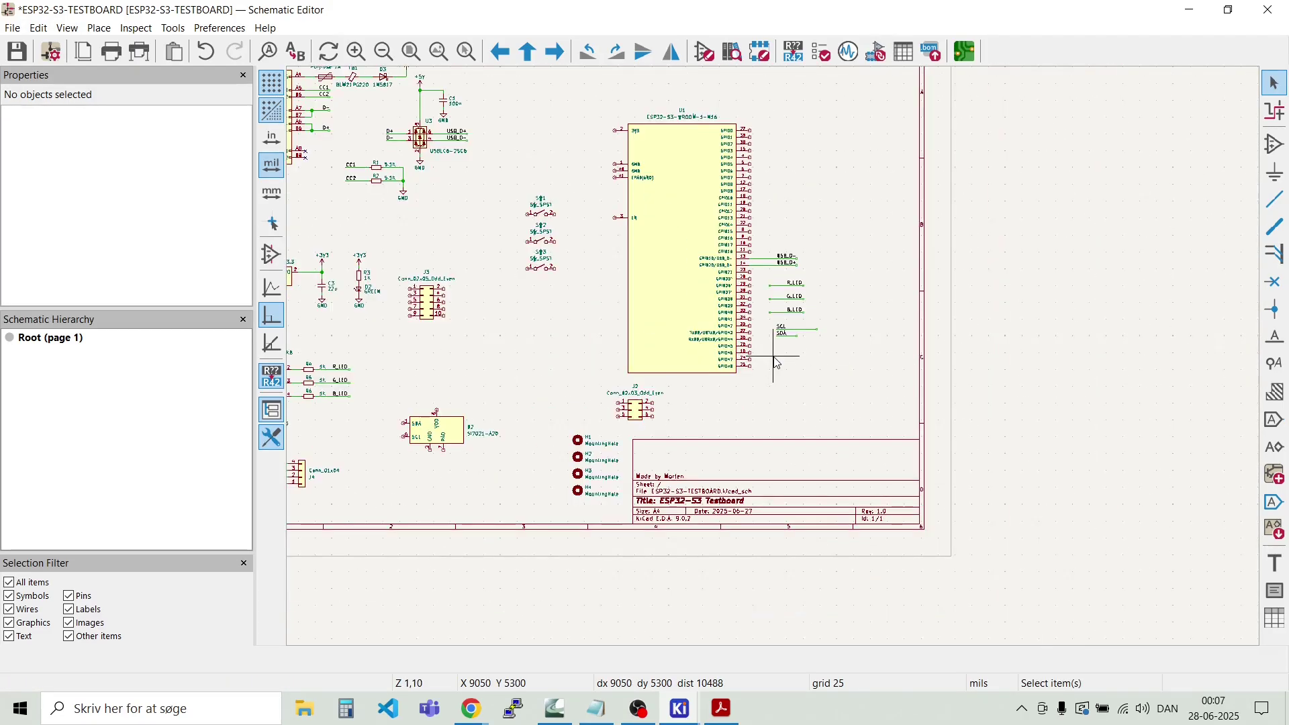
scroll(539, 438, up, 6)
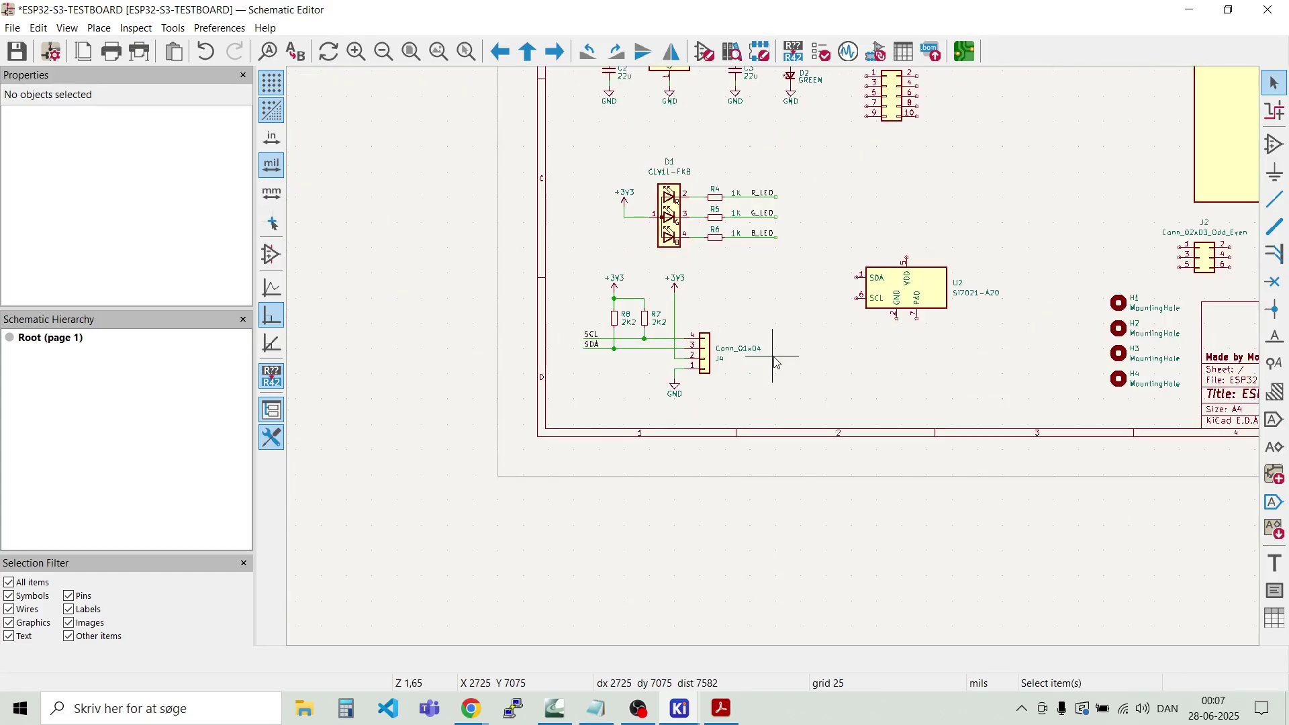
scroll(580, 361, up, 2)
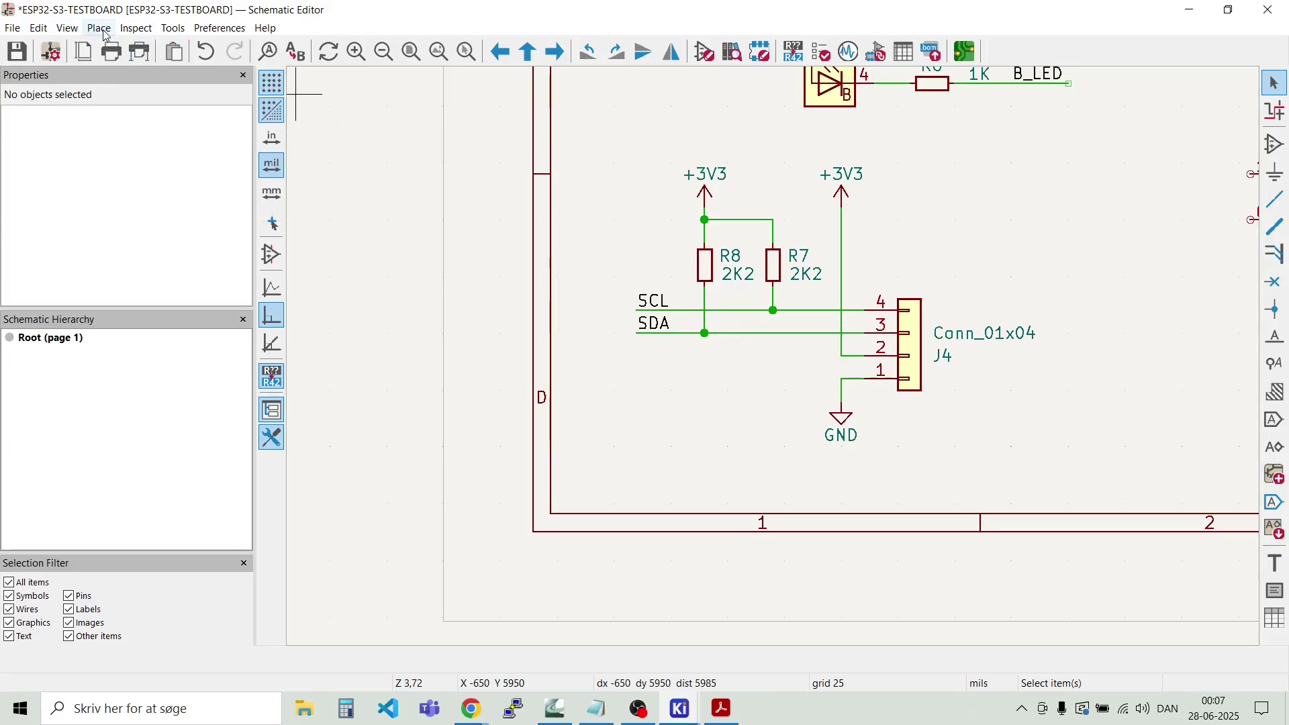
click(100, 30)
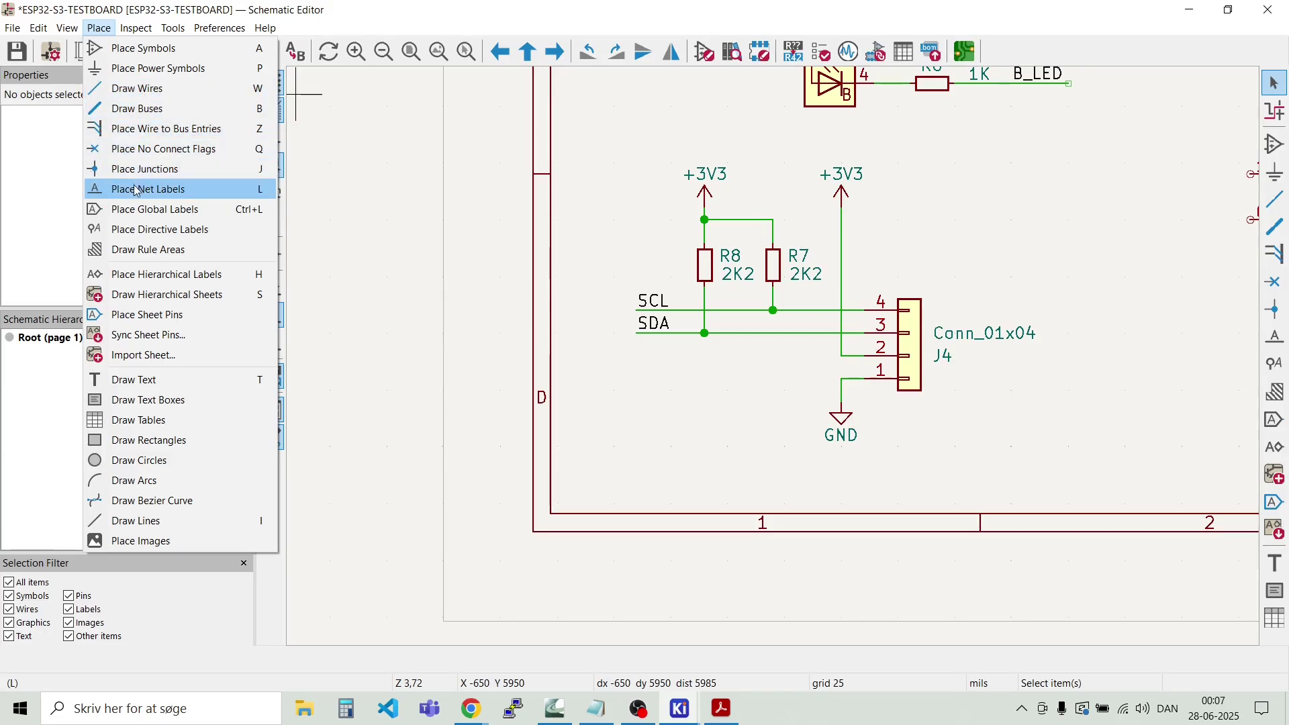
click(161, 380)
click(374, 423)
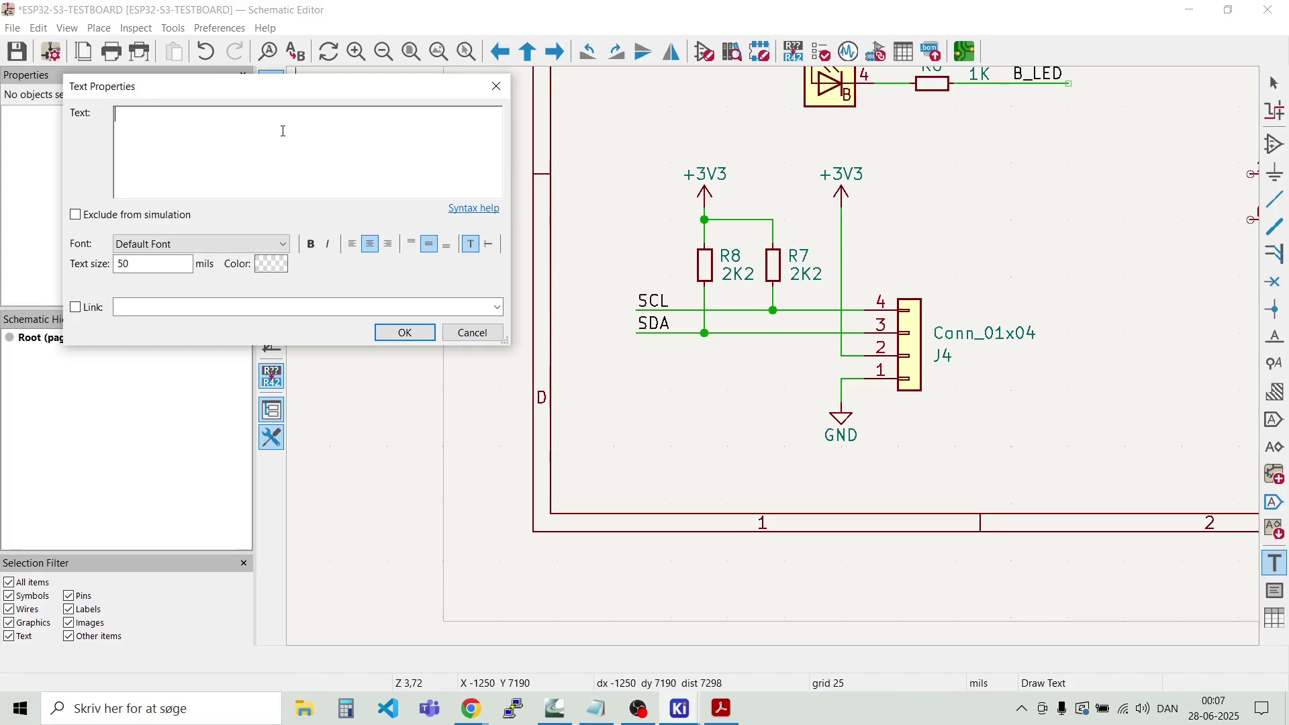
text(ND  BLACK)
key(Return)
text(vcc  = Red)
drag(177, 115, 146, 114)
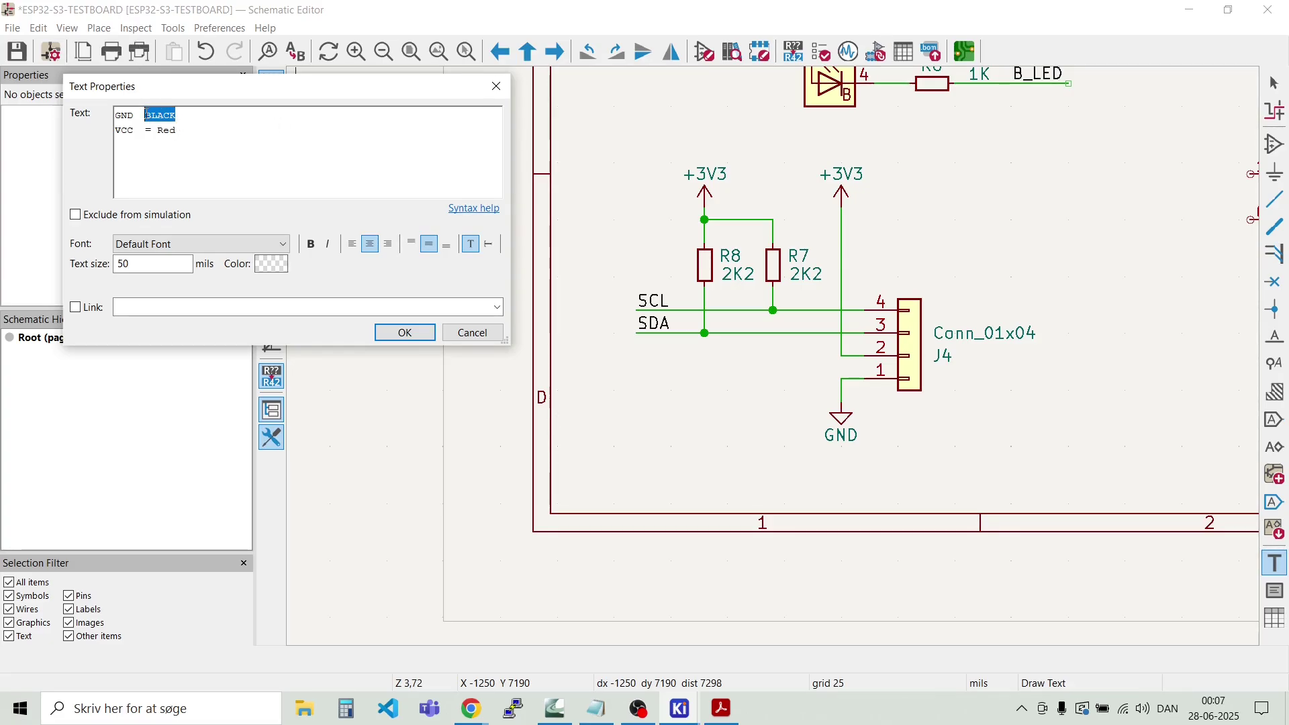
text(= B)
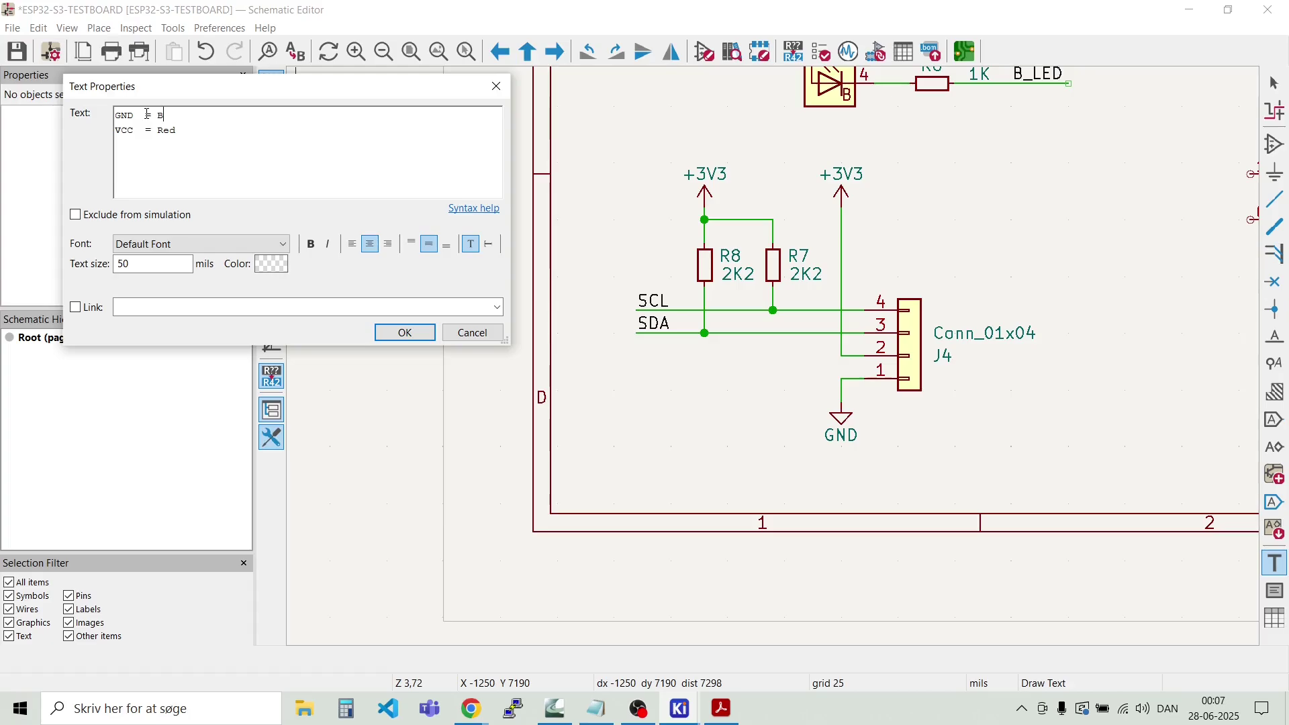
text(lack)
key(Down)
Step: Add "SDA = Blue" and "SCL = Yellow" to the note, even out the spacing, and place it below the SDA wire at J4
text(S)
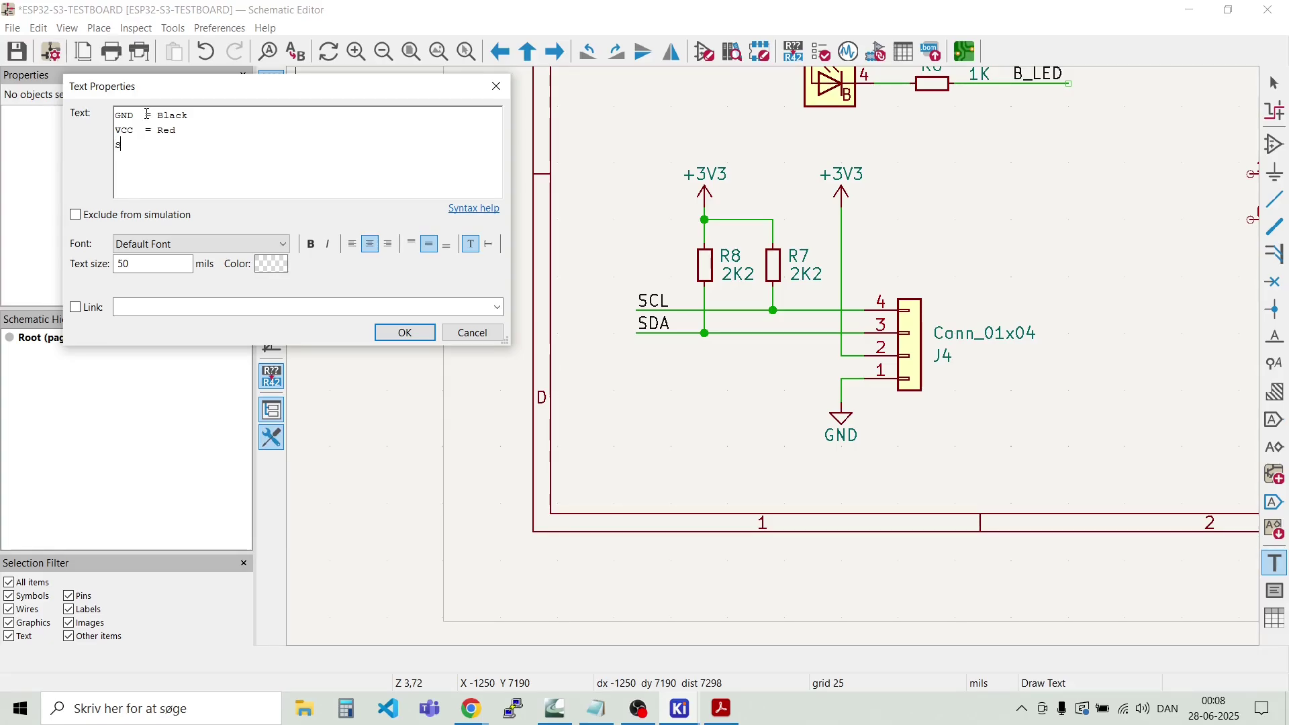
text(DA = Blue )
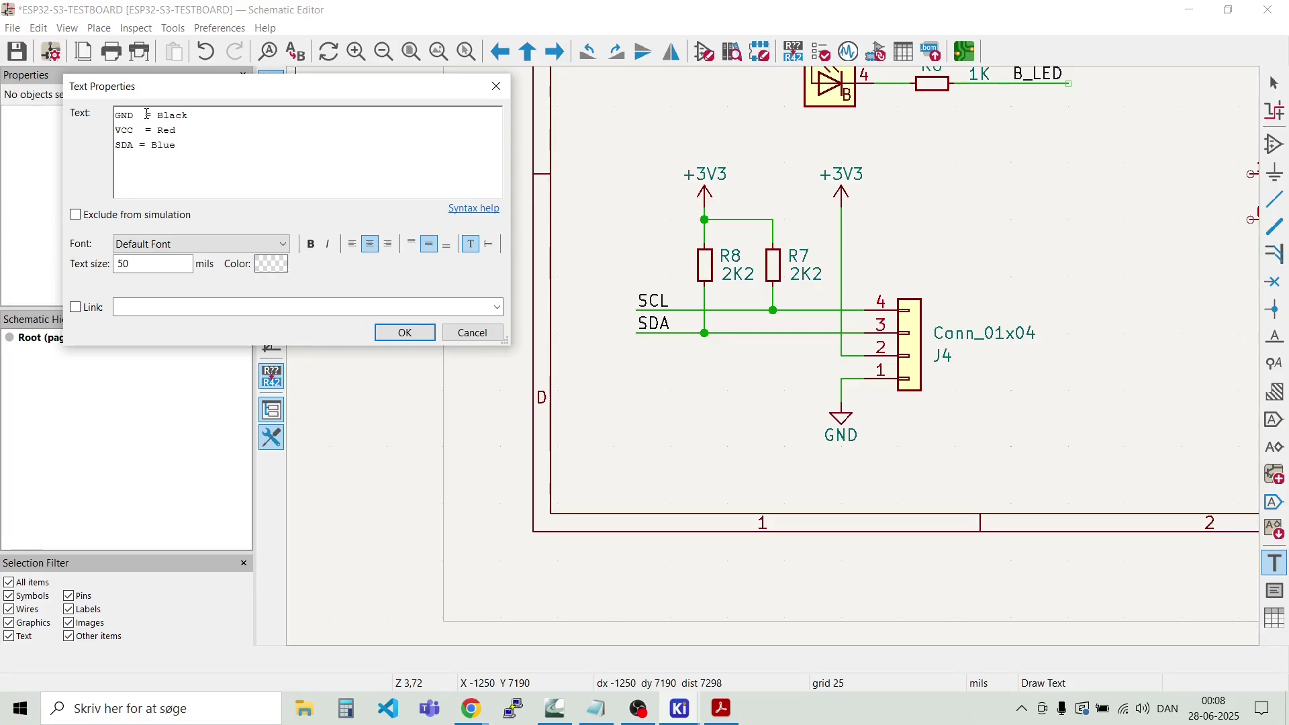
text(SCL)
key(BackSpace)
key(BackSpace)
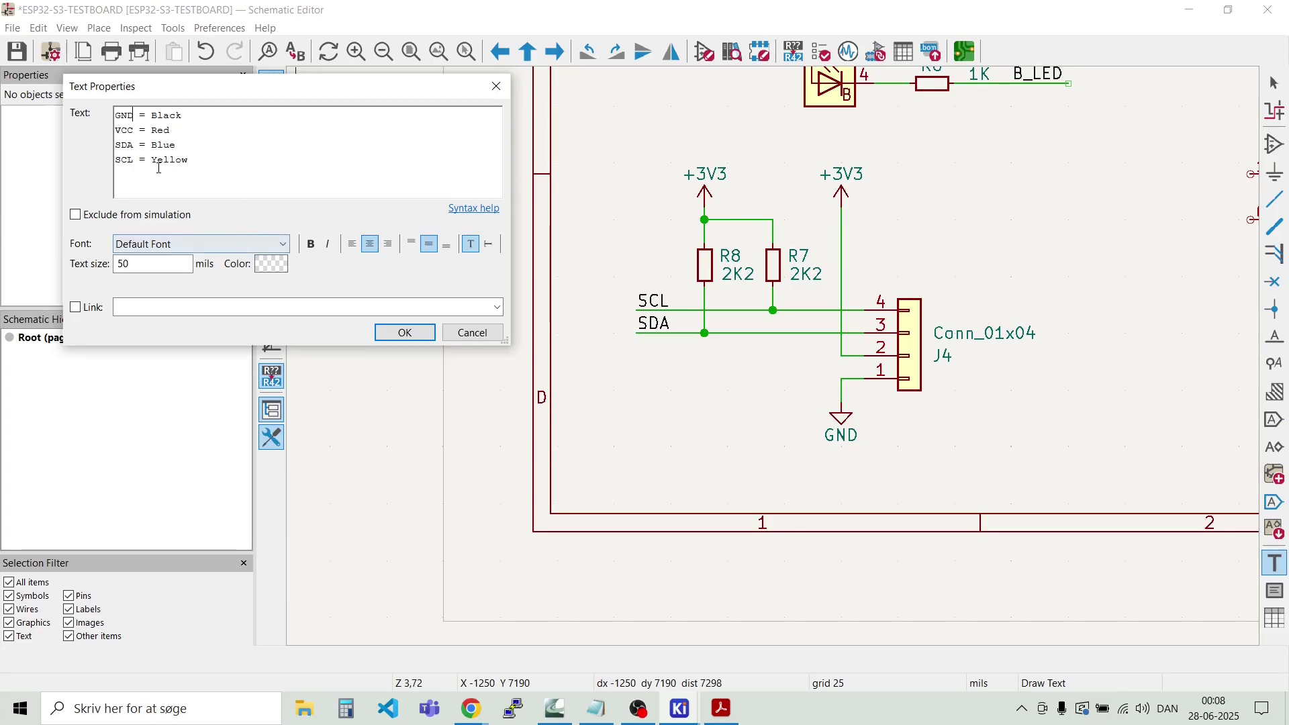
click(403, 333)
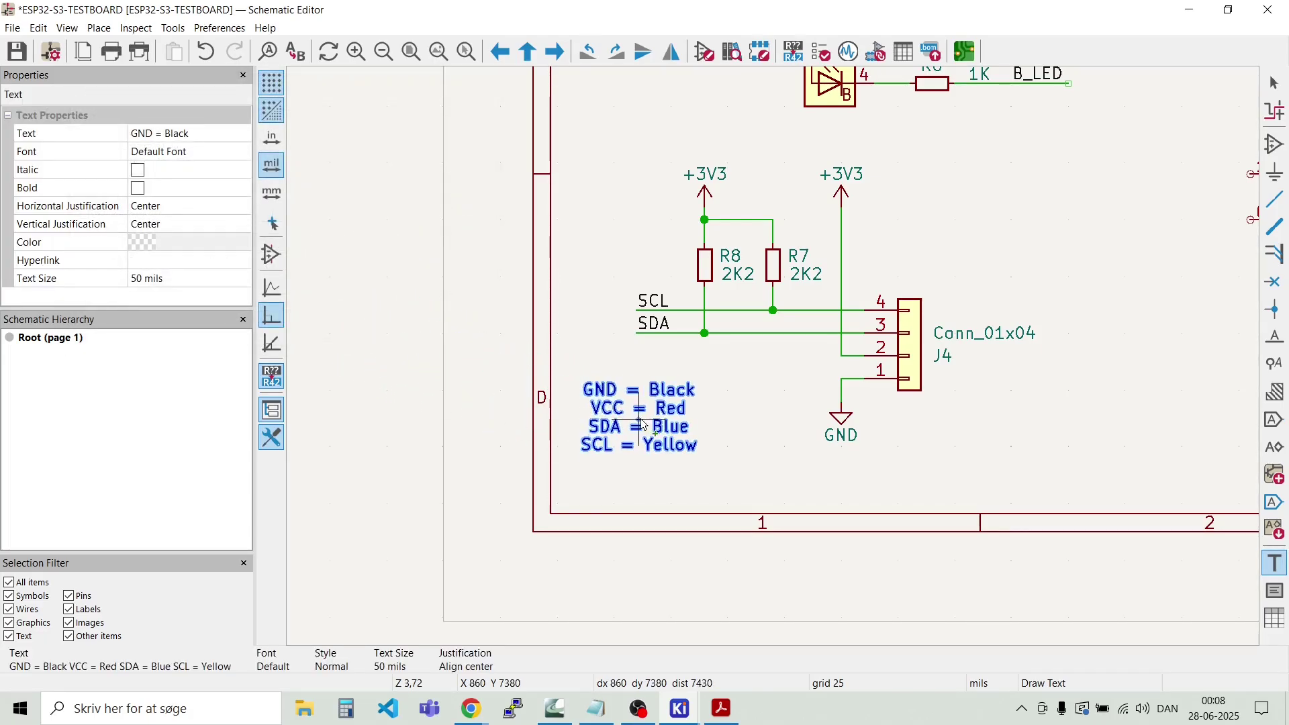
click(684, 416)
key(Escape)
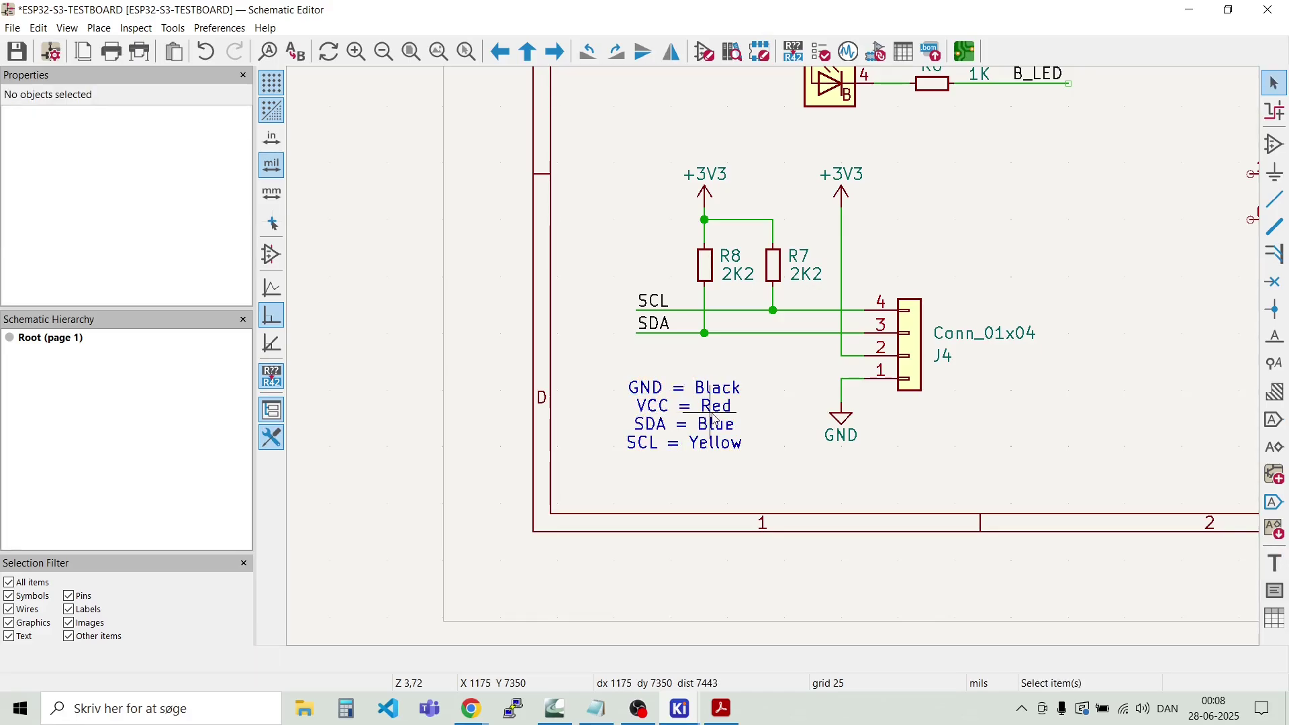
Step: Left-align the colour note and move it so its left edge lines up with the free ends of the SCL and SDA wires
double_click(710, 414)
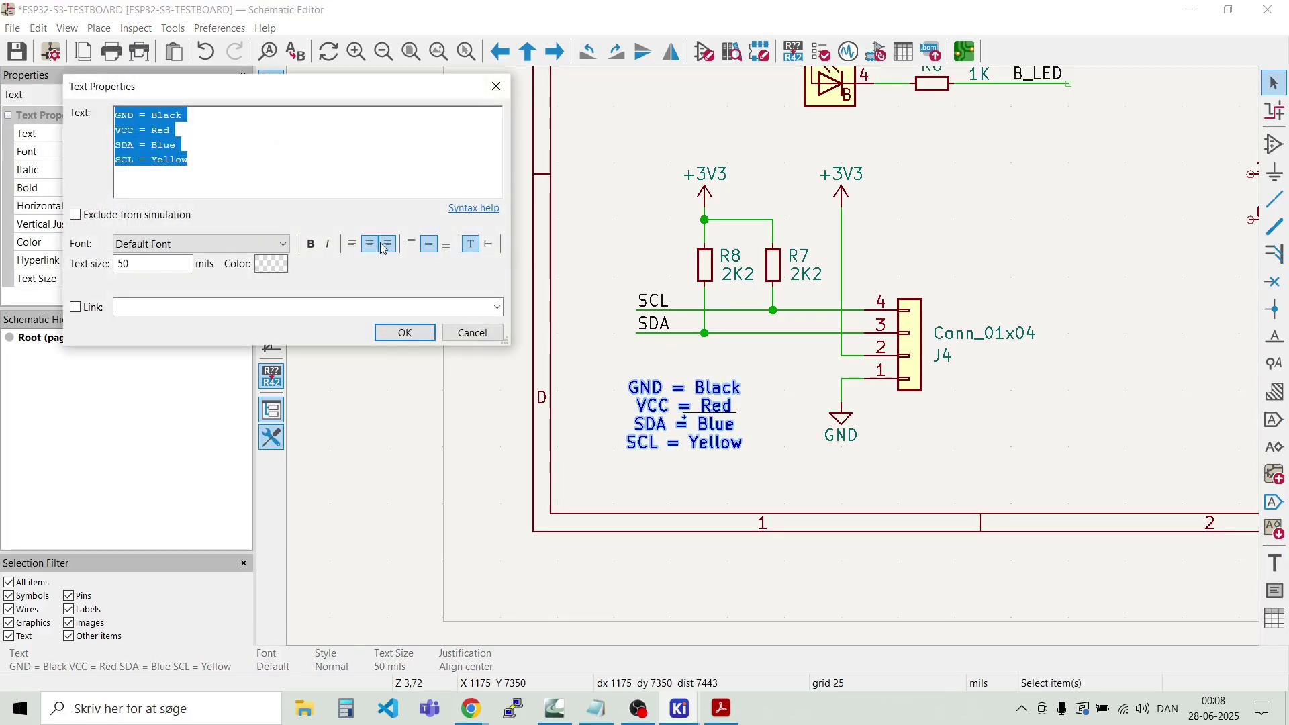
click(353, 245)
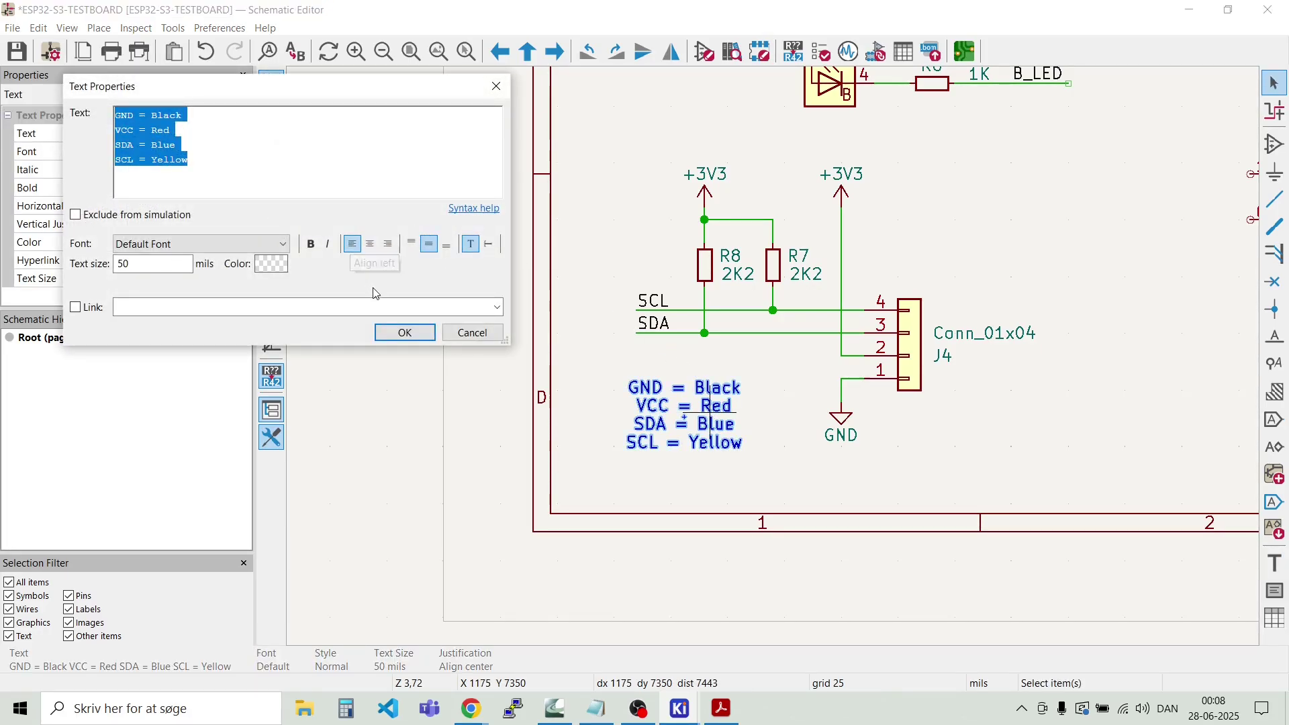
click(405, 333)
click(638, 422)
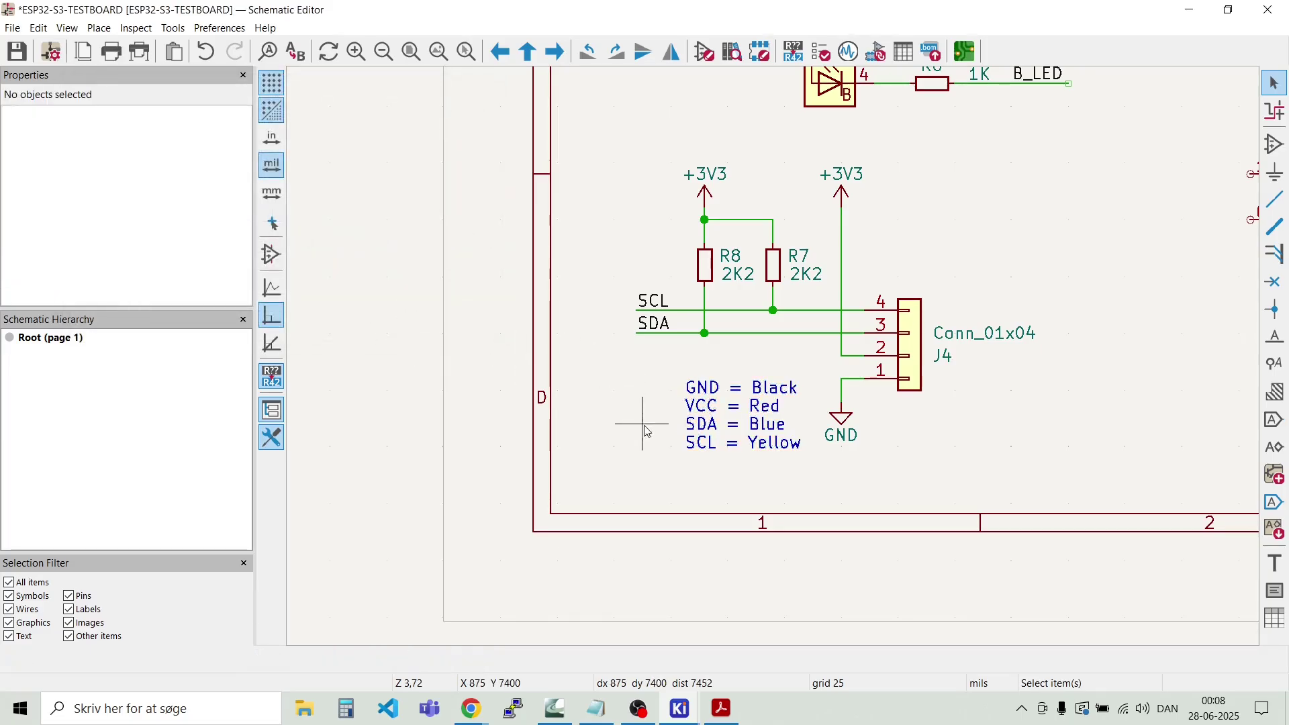
click(731, 428)
drag(728, 423, 637, 427)
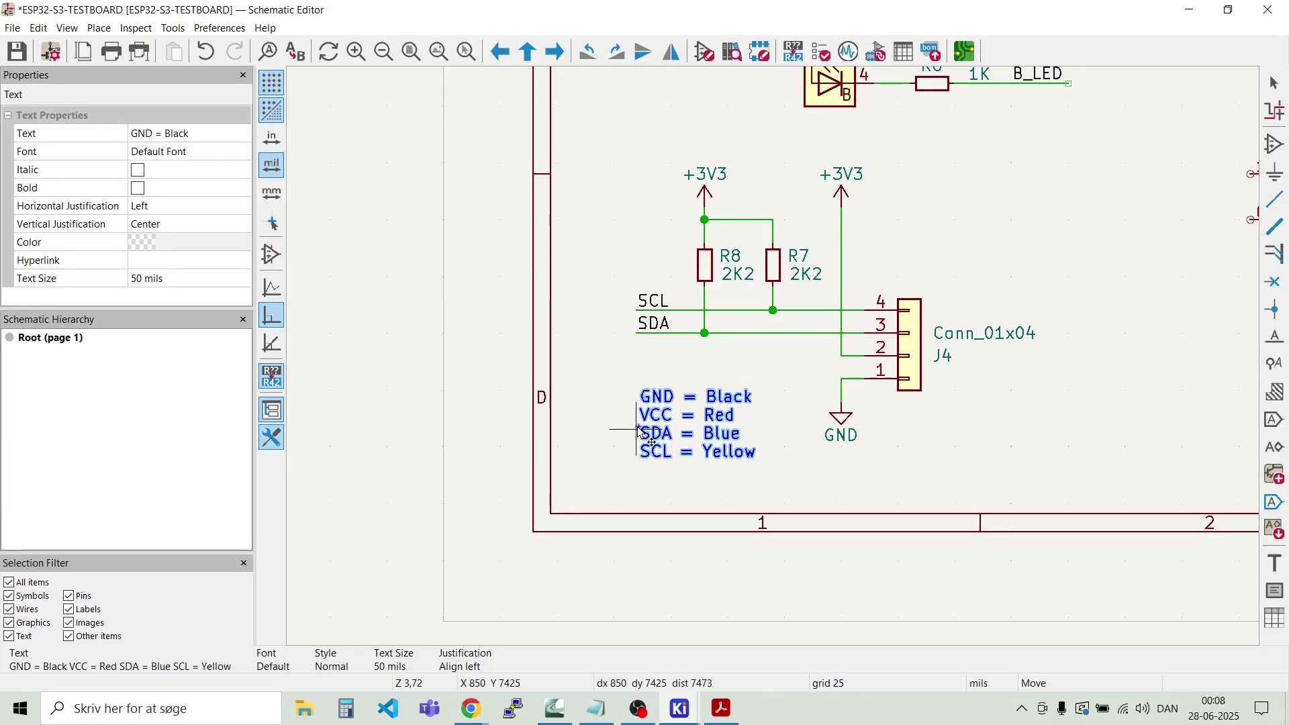
click(635, 470)
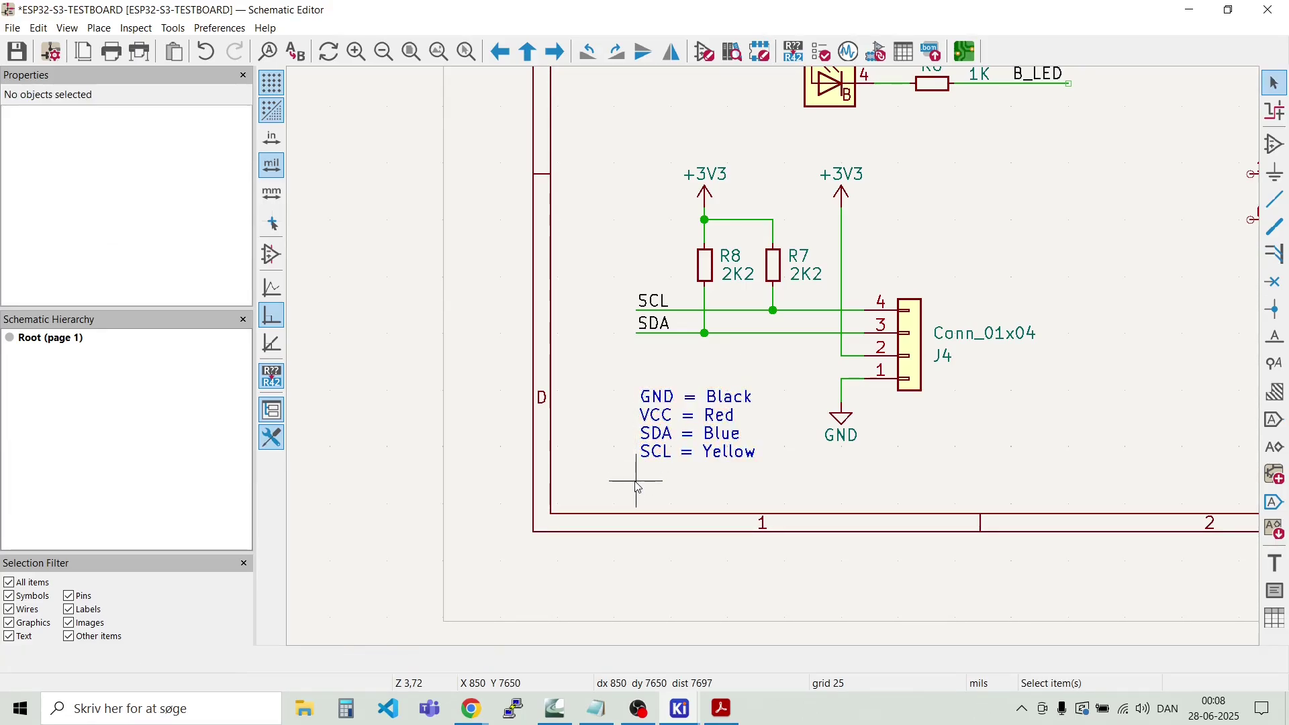
Step: Shift the RGB LED circuit and the voltage regulator circuit slightly left to line up with the blocks above and below
scroll(777, 362, down, 6)
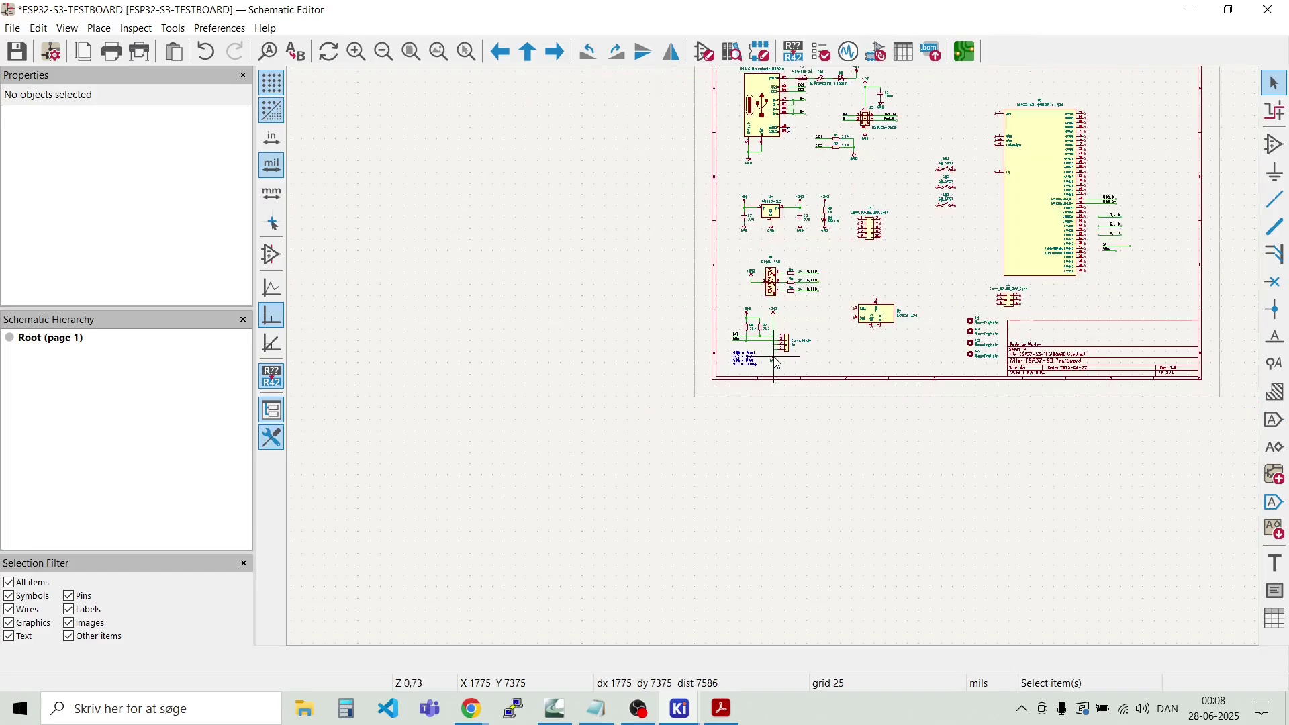
drag(823, 305, 747, 276)
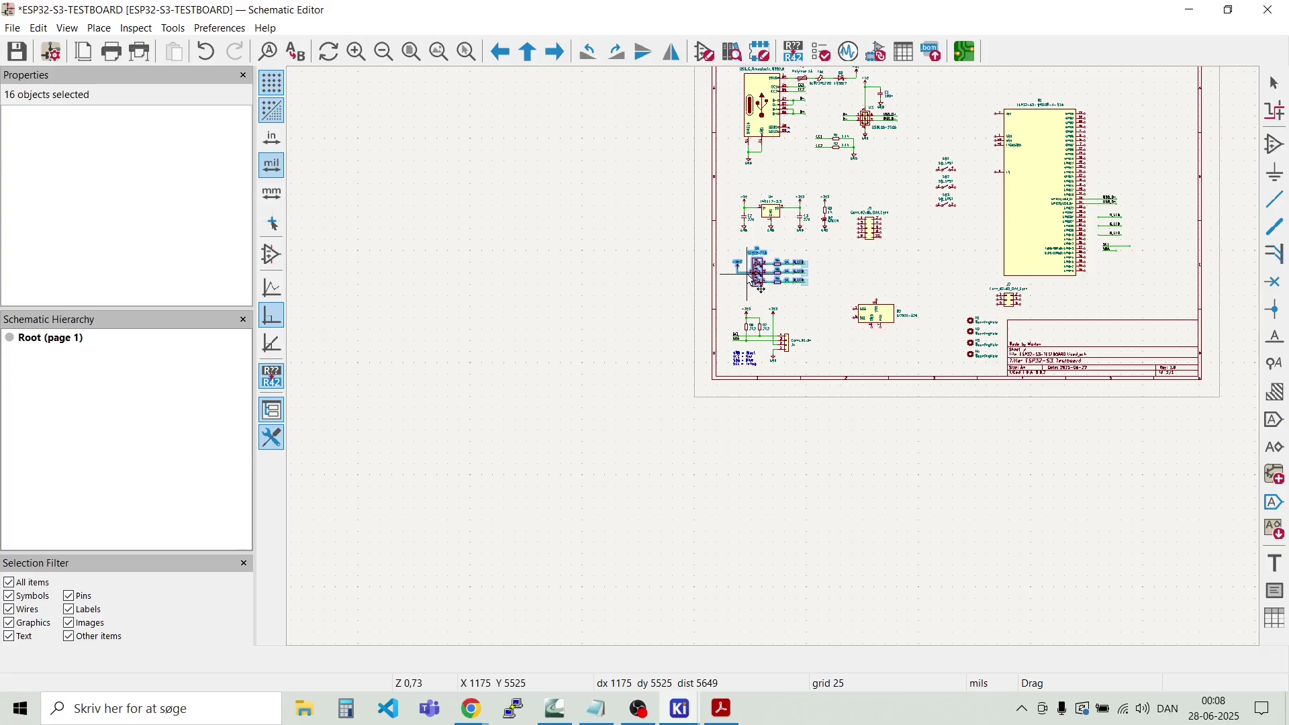
click(835, 255)
drag(831, 243, 755, 207)
click(857, 180)
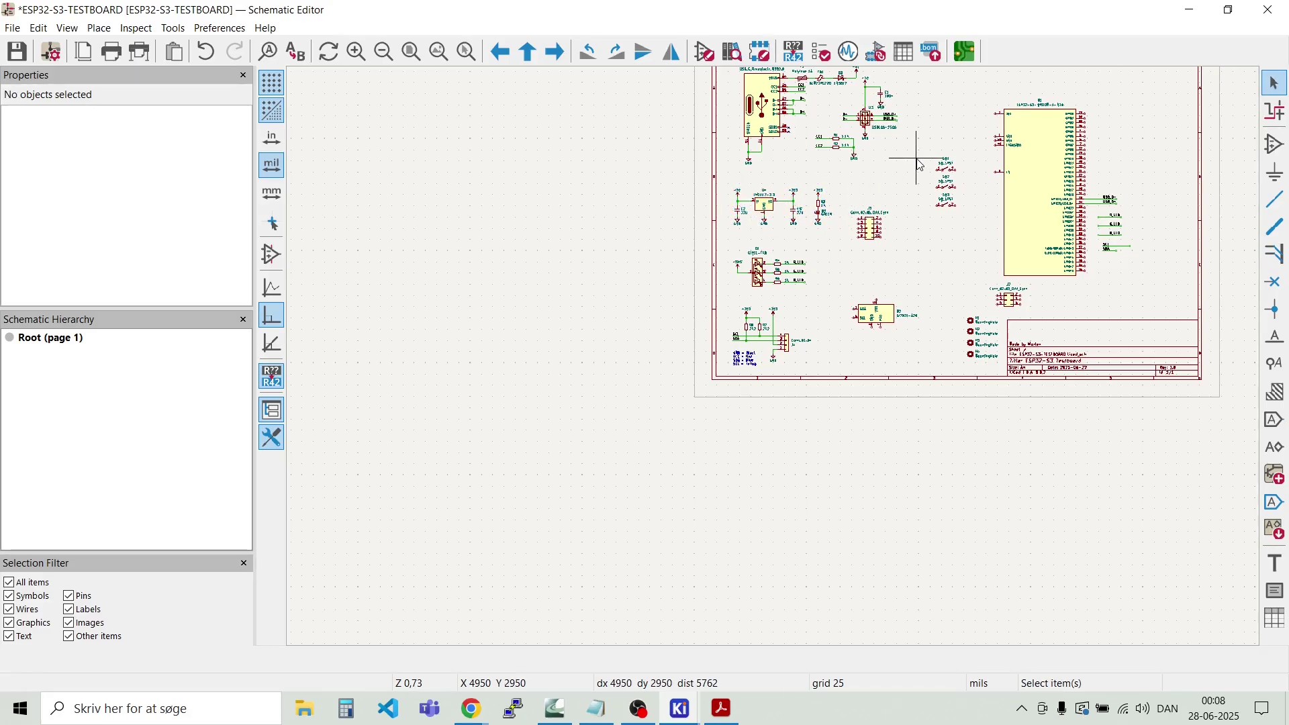
Step: Move the Si7021-A20 sensor U2 about 450 mils down and 50 mils right, roughly level with connector J4
scroll(902, 162, down, 2)
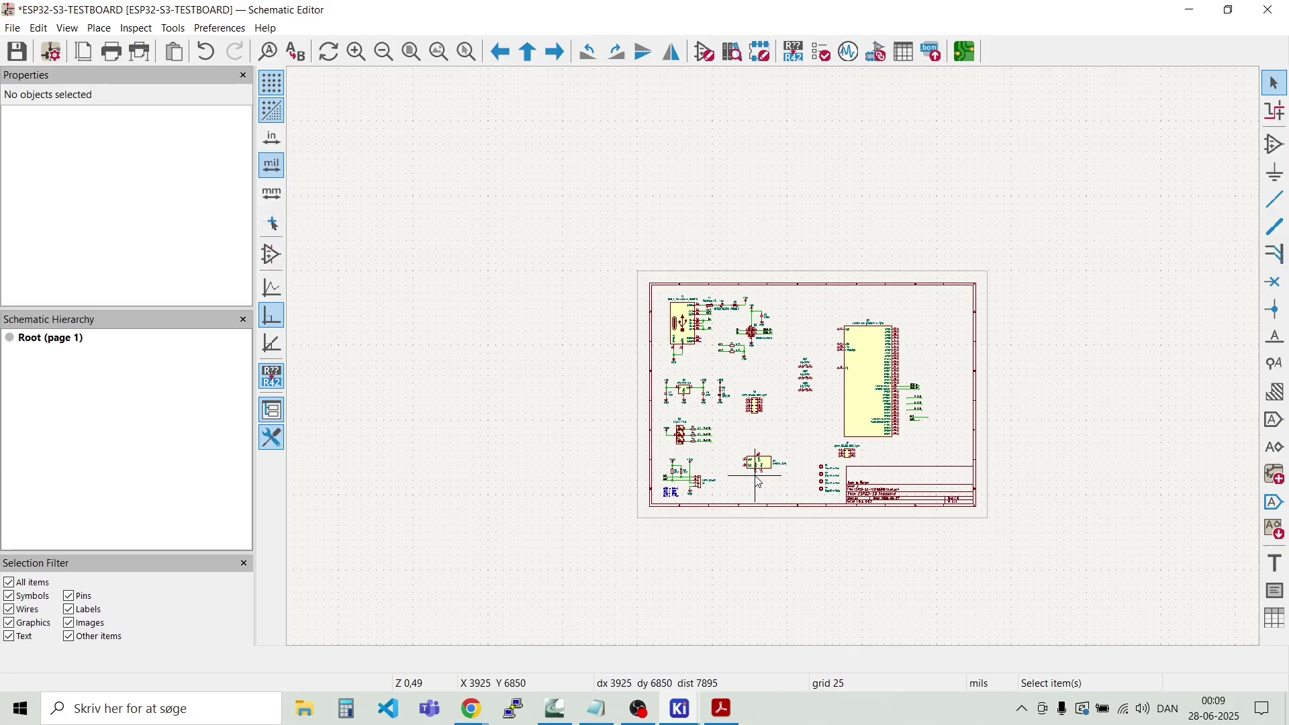
scroll(759, 482, up, 8)
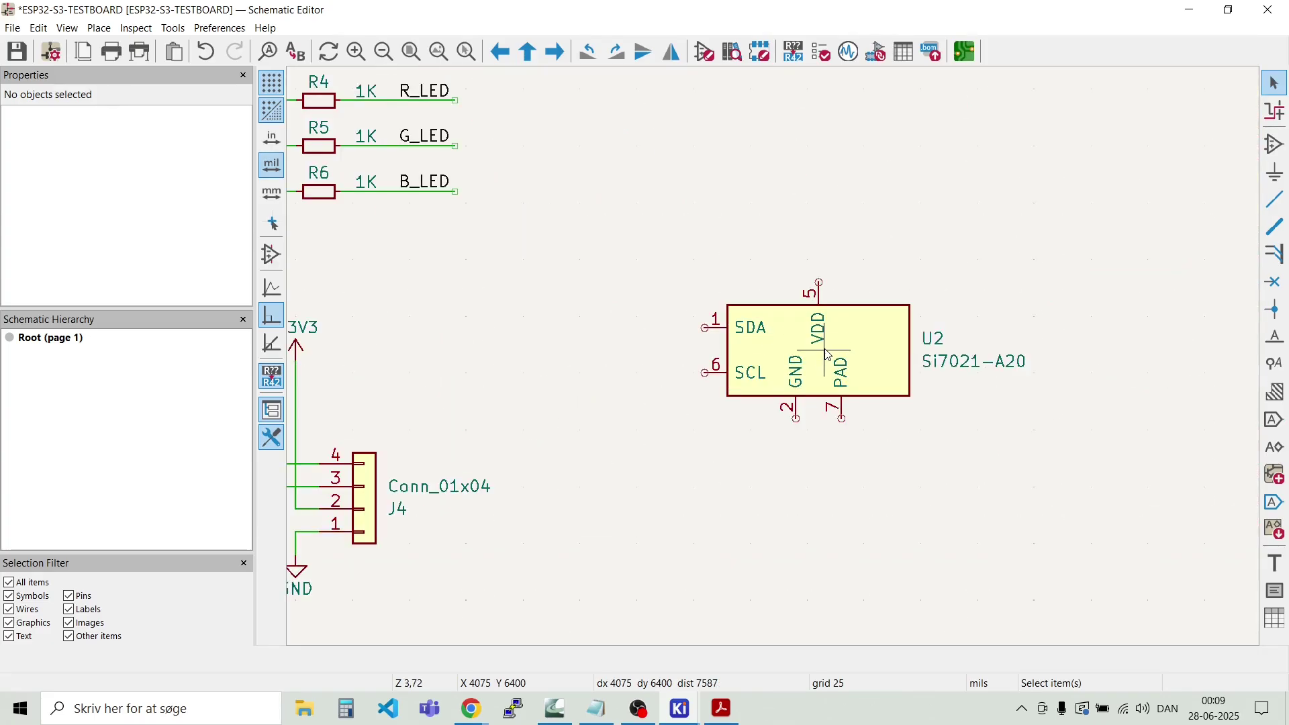
drag(827, 354, 834, 455)
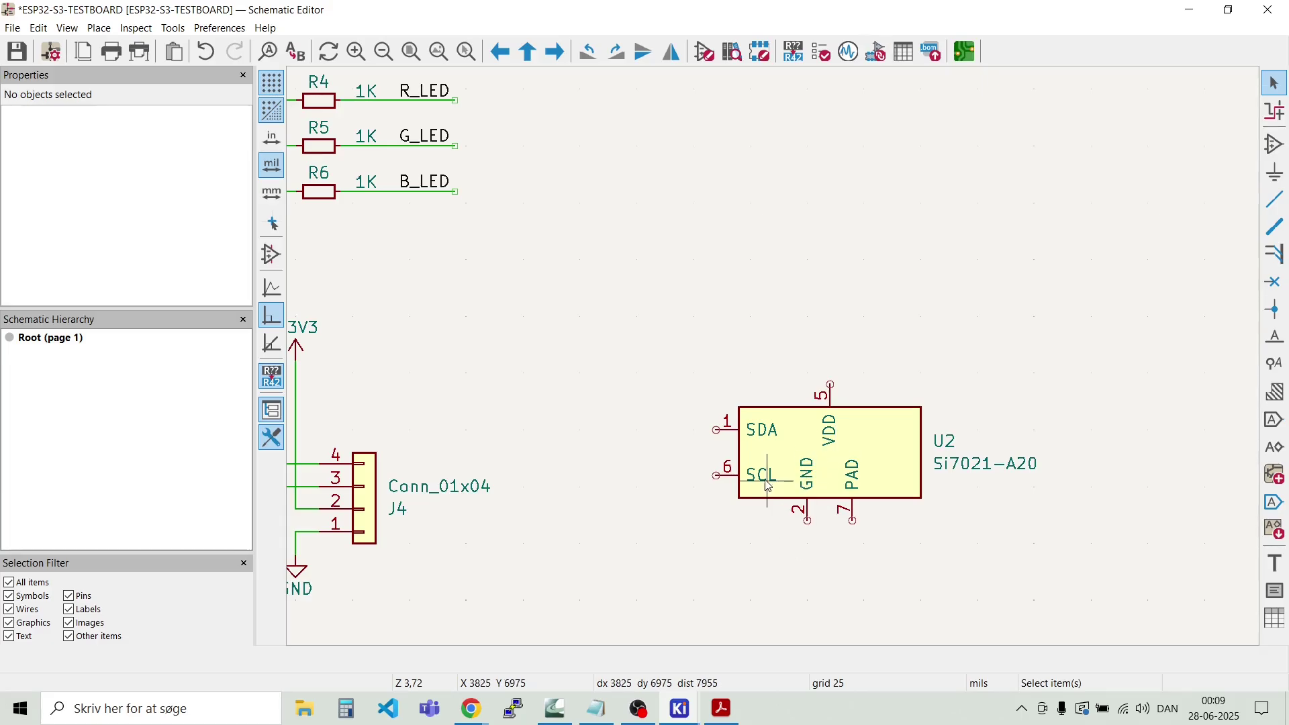
Step: Duplicate J4's SCL and SDA labels with their wires beside U2, connecting the SCL wire to U2's pin 6
scroll(769, 486, down, 2)
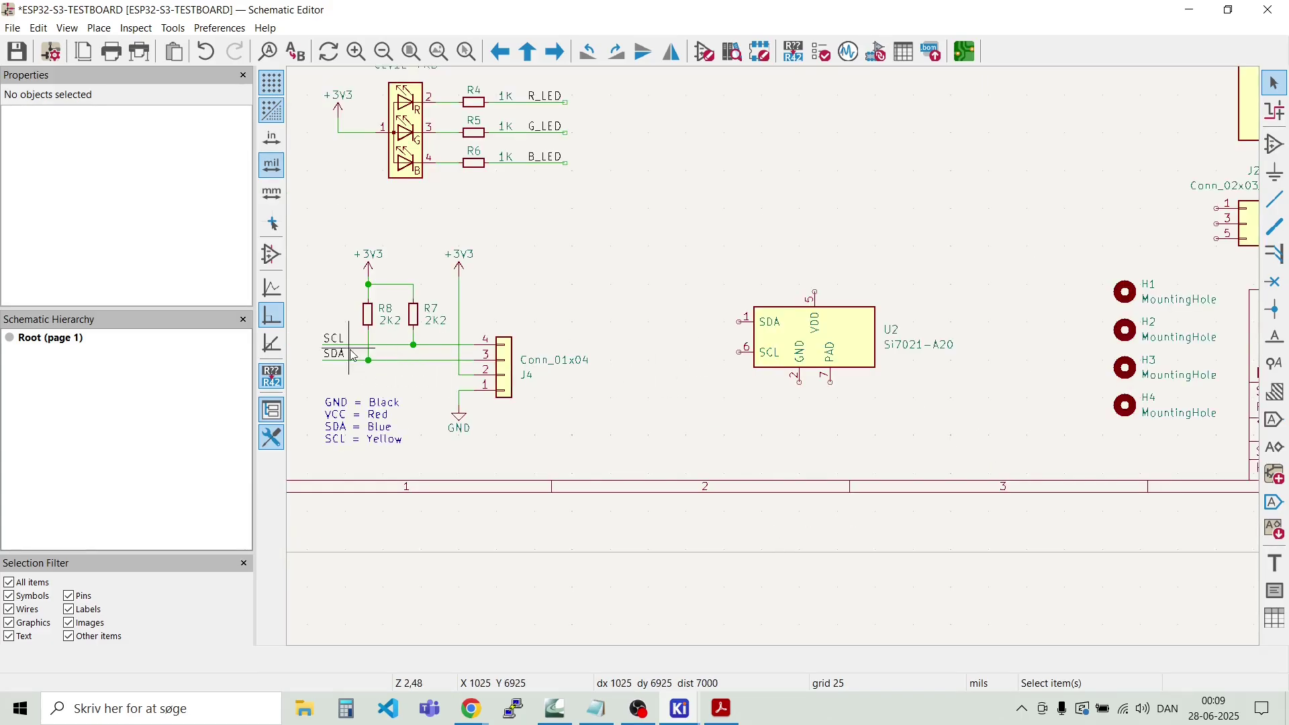
drag(346, 371, 322, 330)
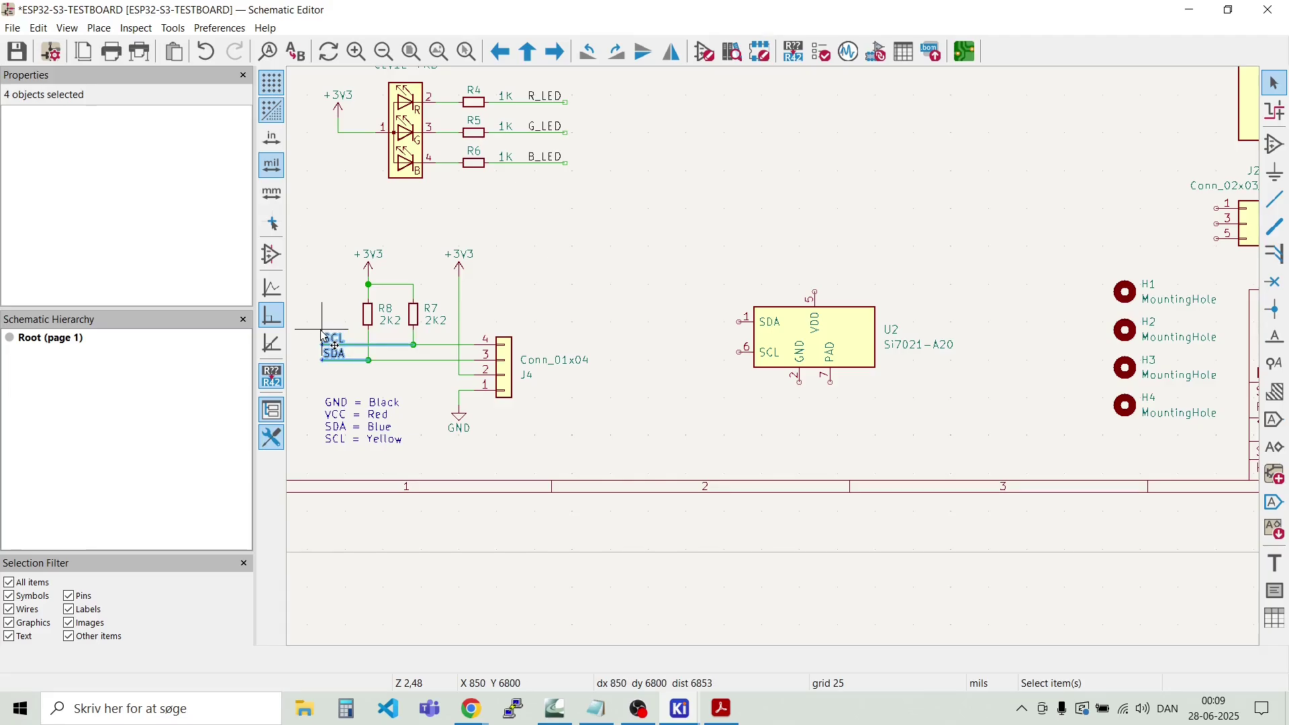
key(m)
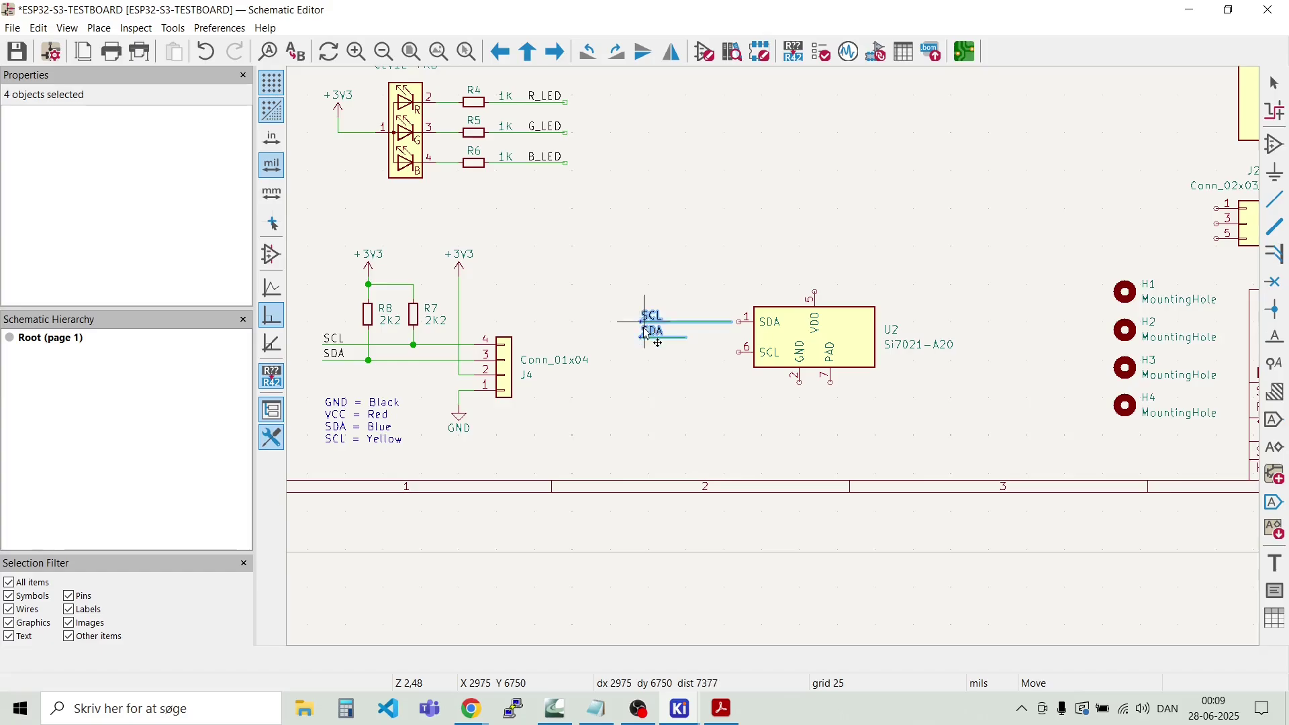
click(649, 356)
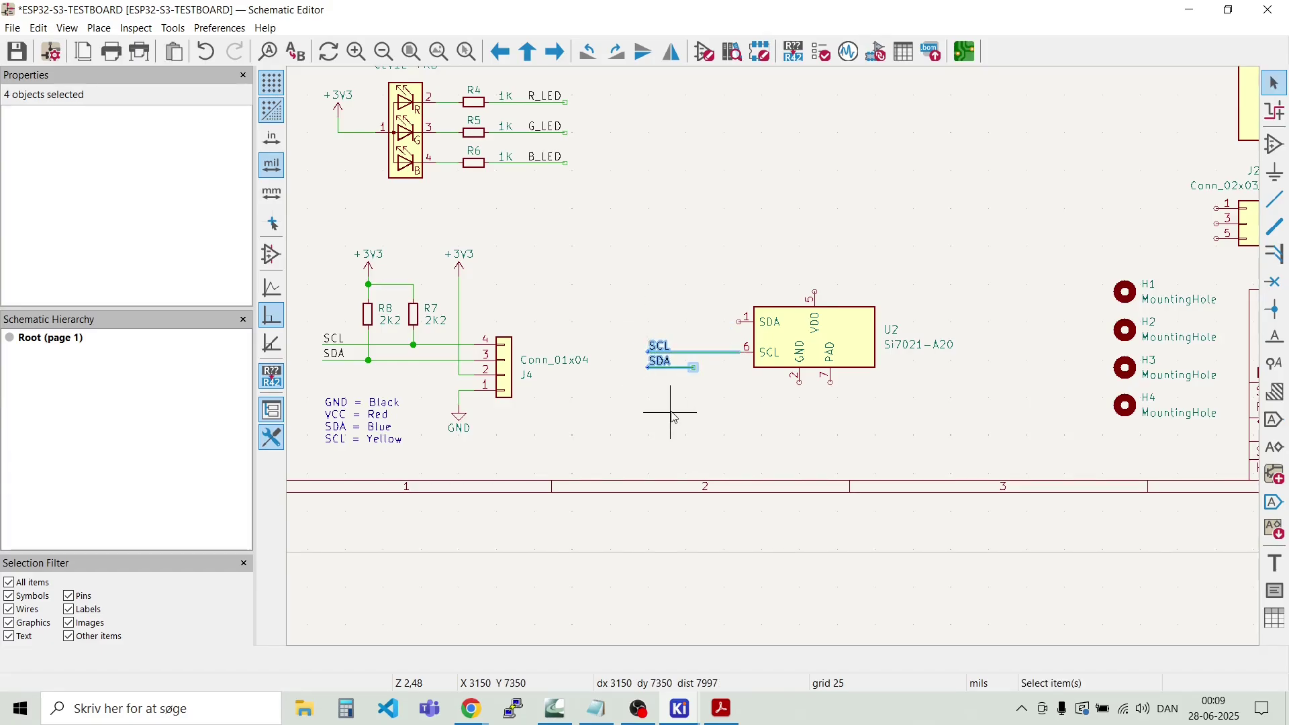
Step: Move the copied SDA label and its wire above the SCL wire, level with U2's pin 1
drag(711, 409, 642, 362)
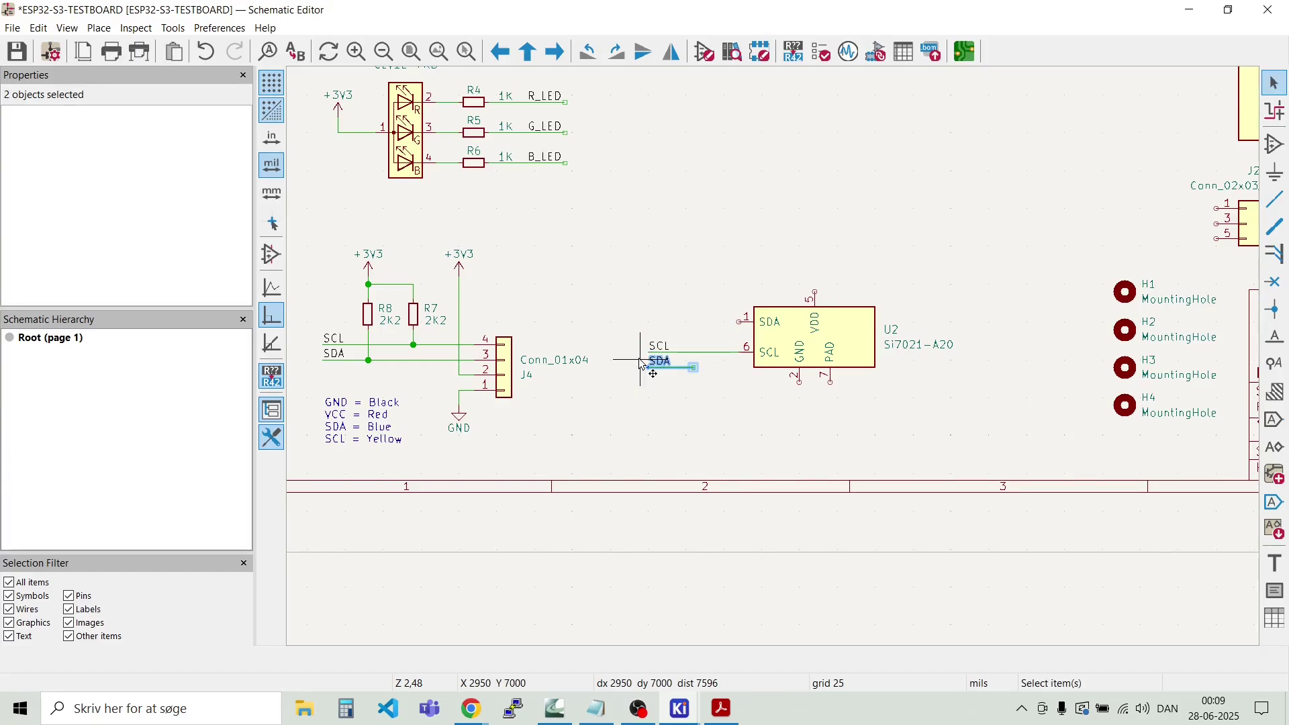
key(m)
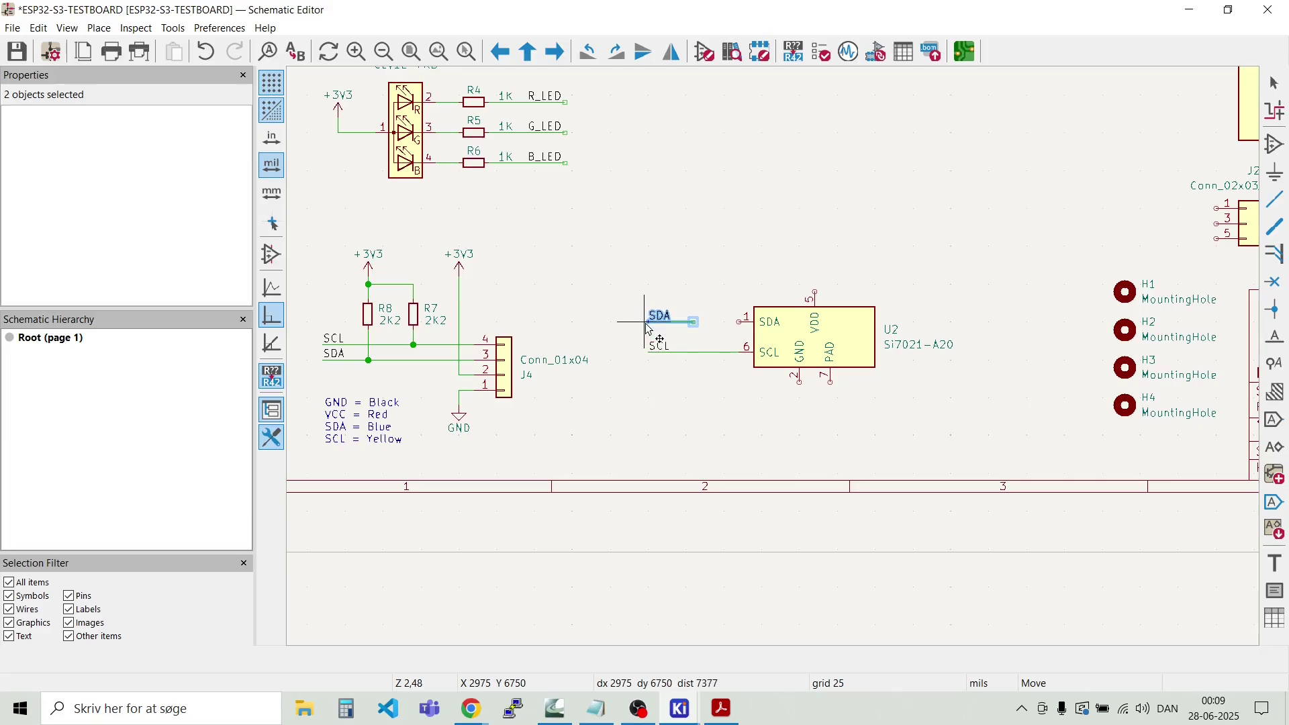
click(648, 329)
key(Escape)
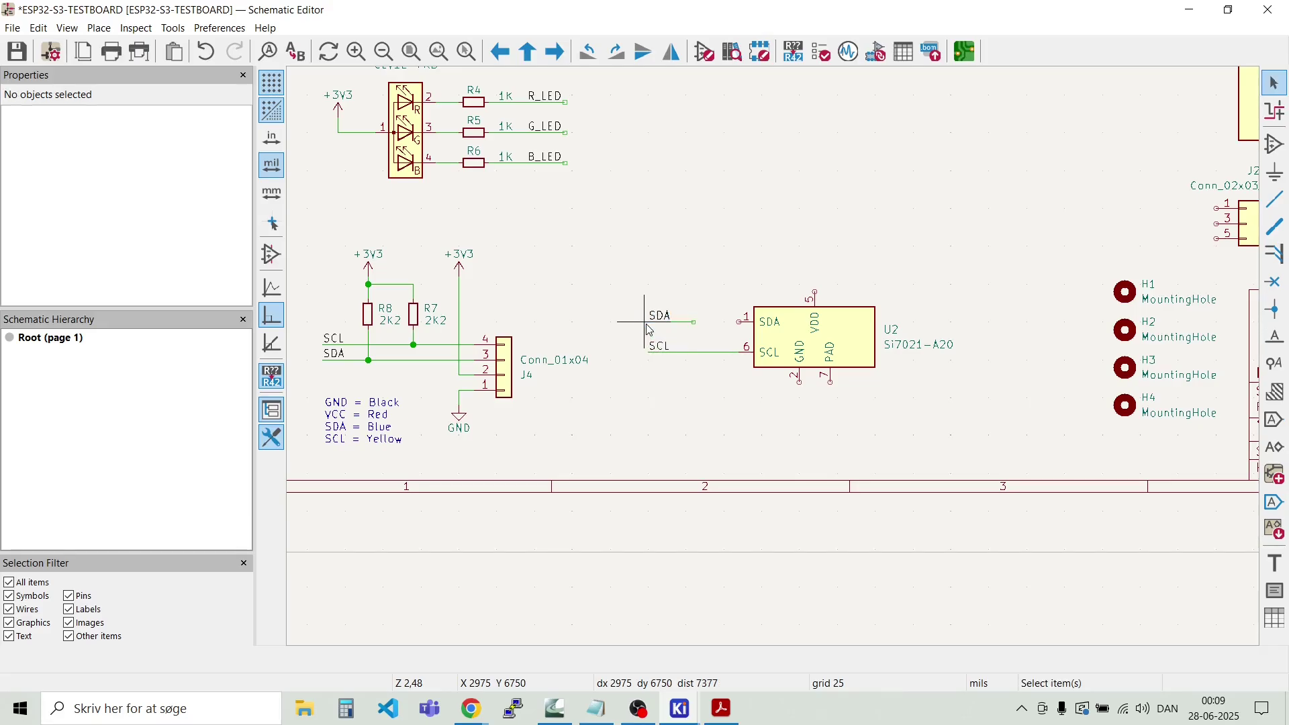
Step: Shift the SDA label and its wire beside U2 150 mils right and wire it to U2's pin 1
scroll(711, 322, up, 5)
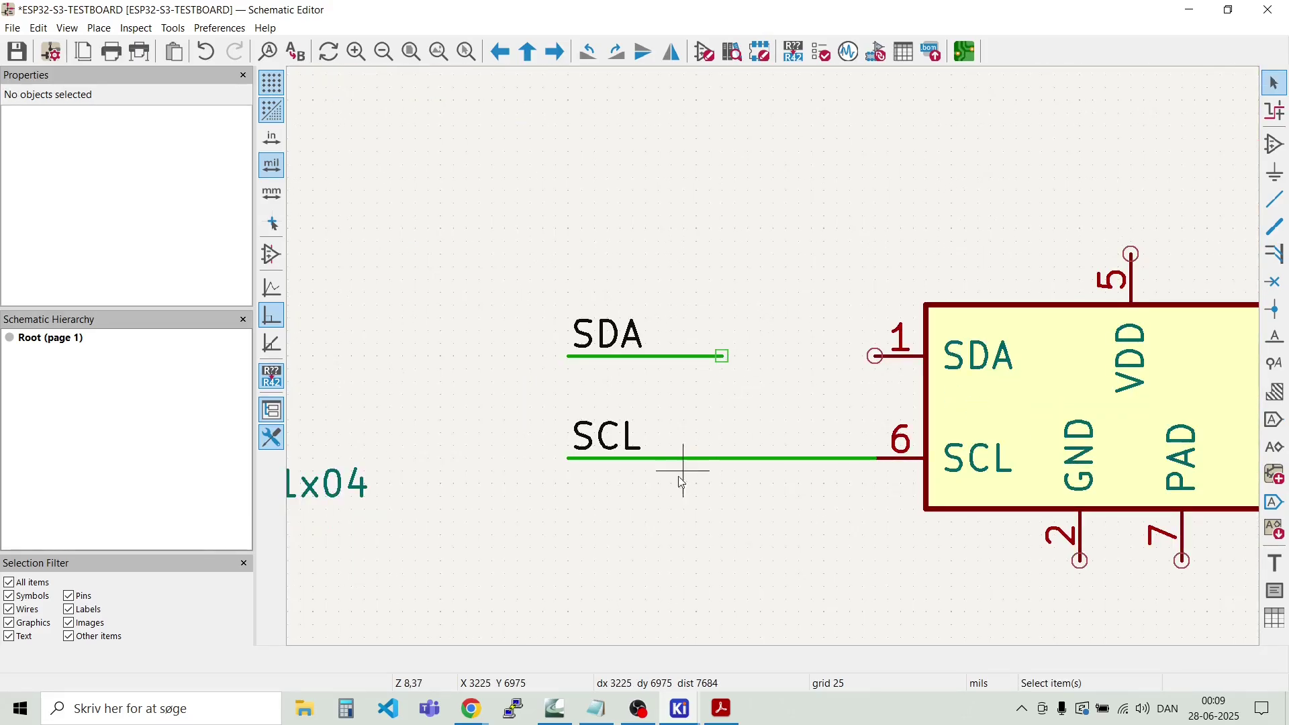
drag(721, 360, 576, 312)
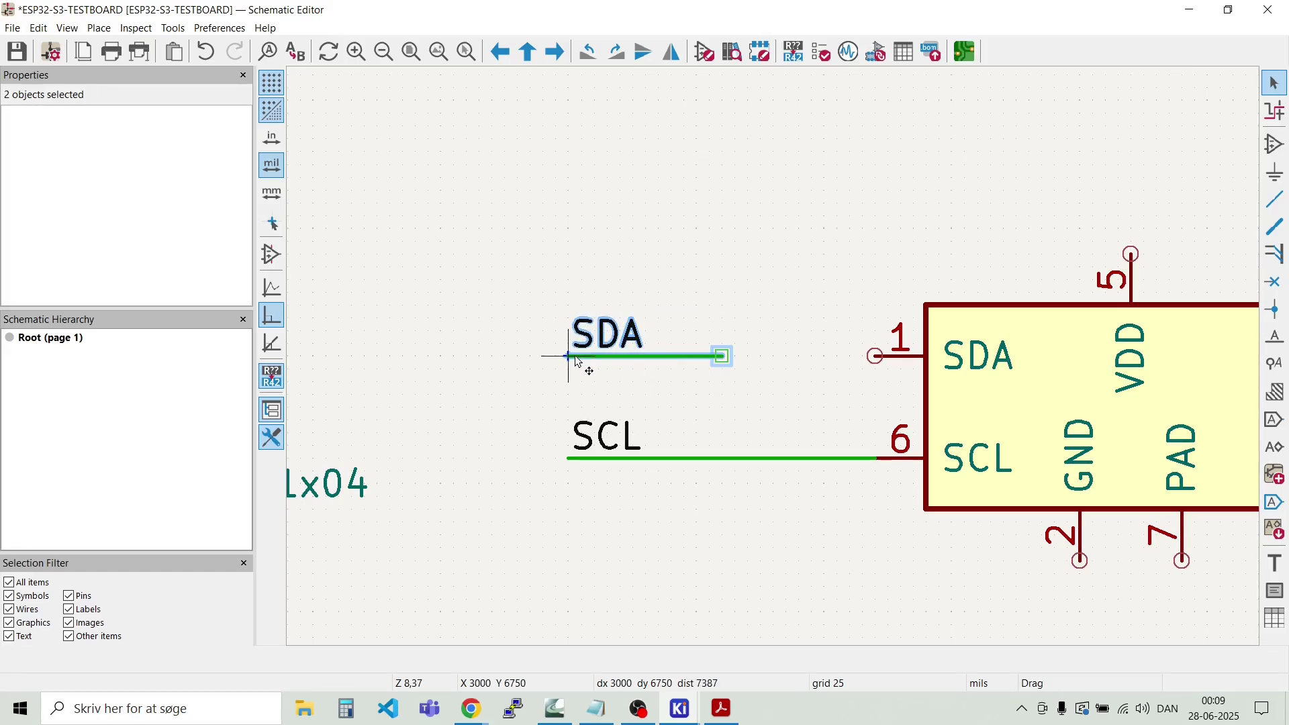
drag(576, 357, 638, 361)
click(647, 264)
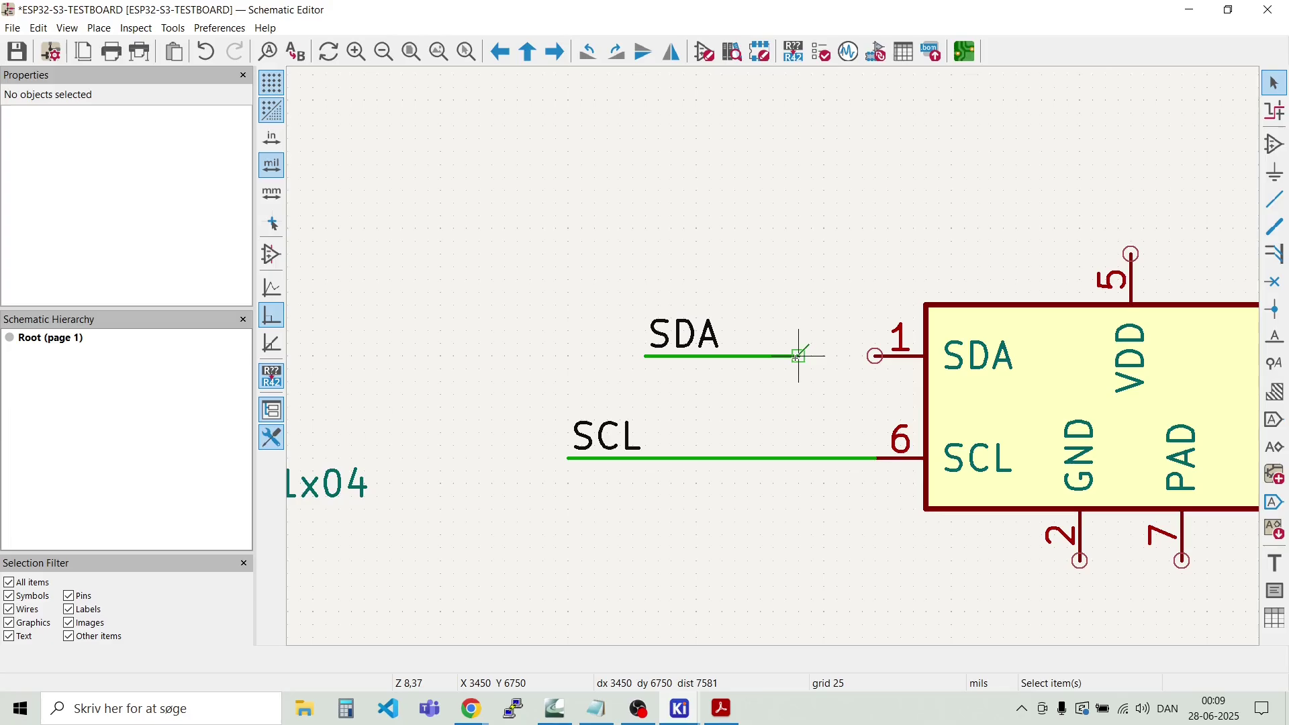
key(w)
click(876, 356)
key(Escape)
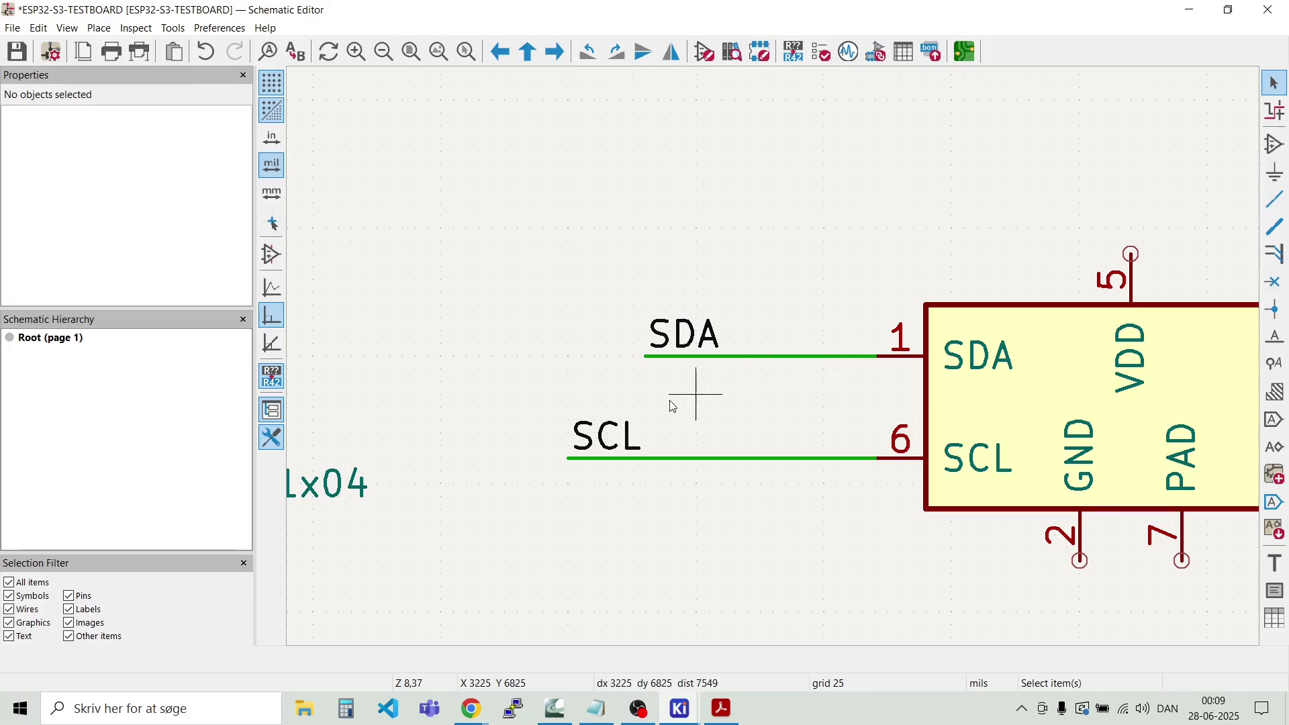
Step: Move the SCL label and its wire end beside U2 150 mils right to line up with the SDA label
click(569, 457)
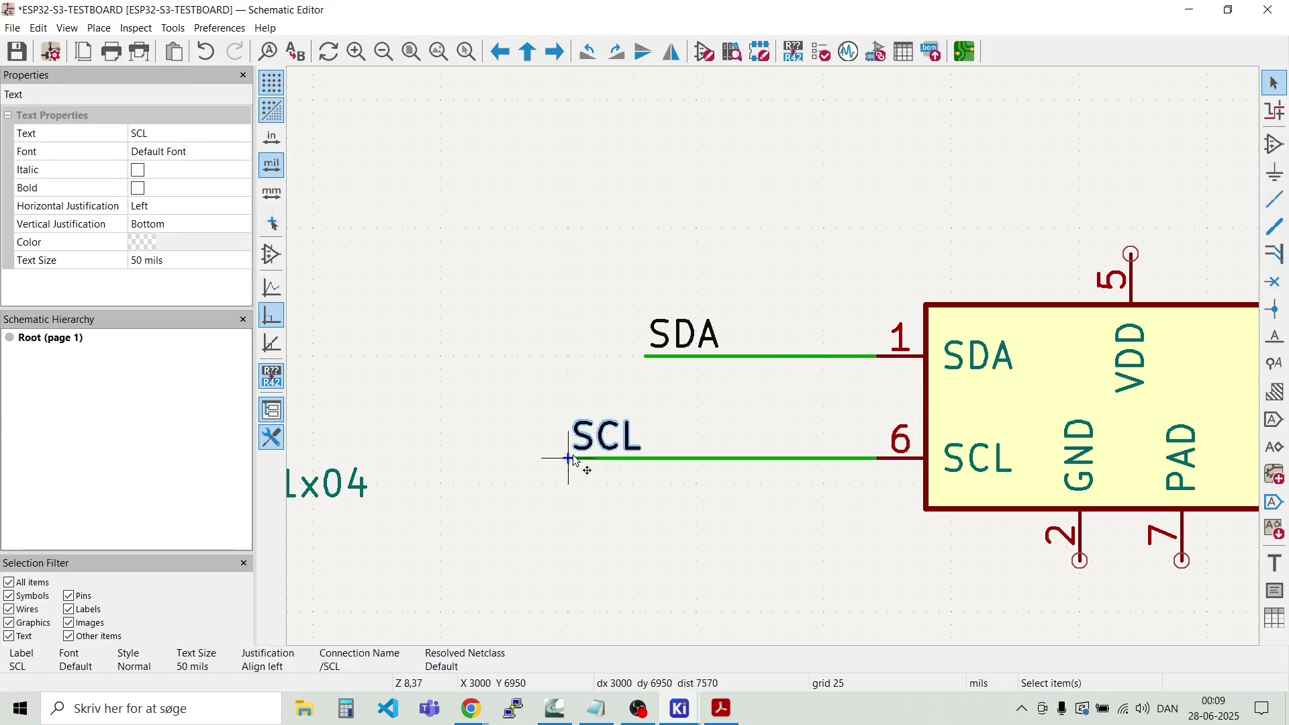
drag(573, 457, 647, 459)
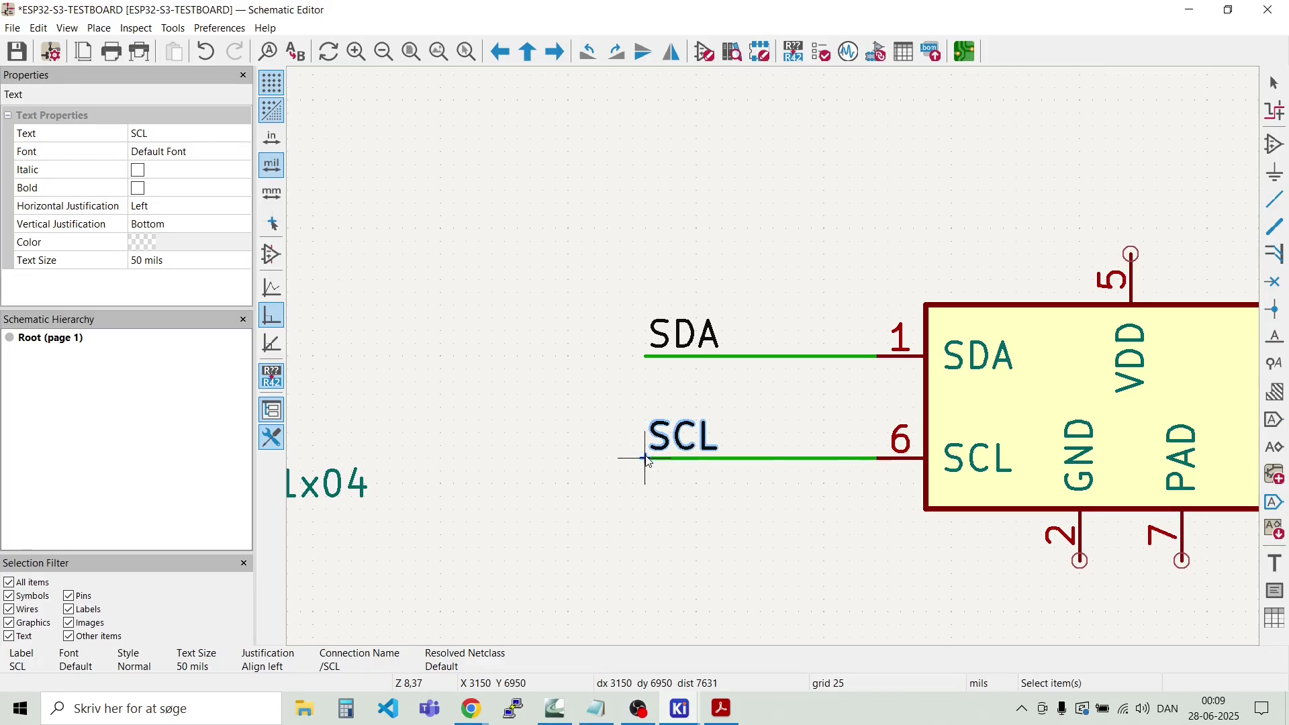
click(663, 504)
Step: Duplicate the regulator output's +3V3 power symbol above C3 and place the copy above the Si7021-A20 sensor U2
scroll(664, 505, down, 2)
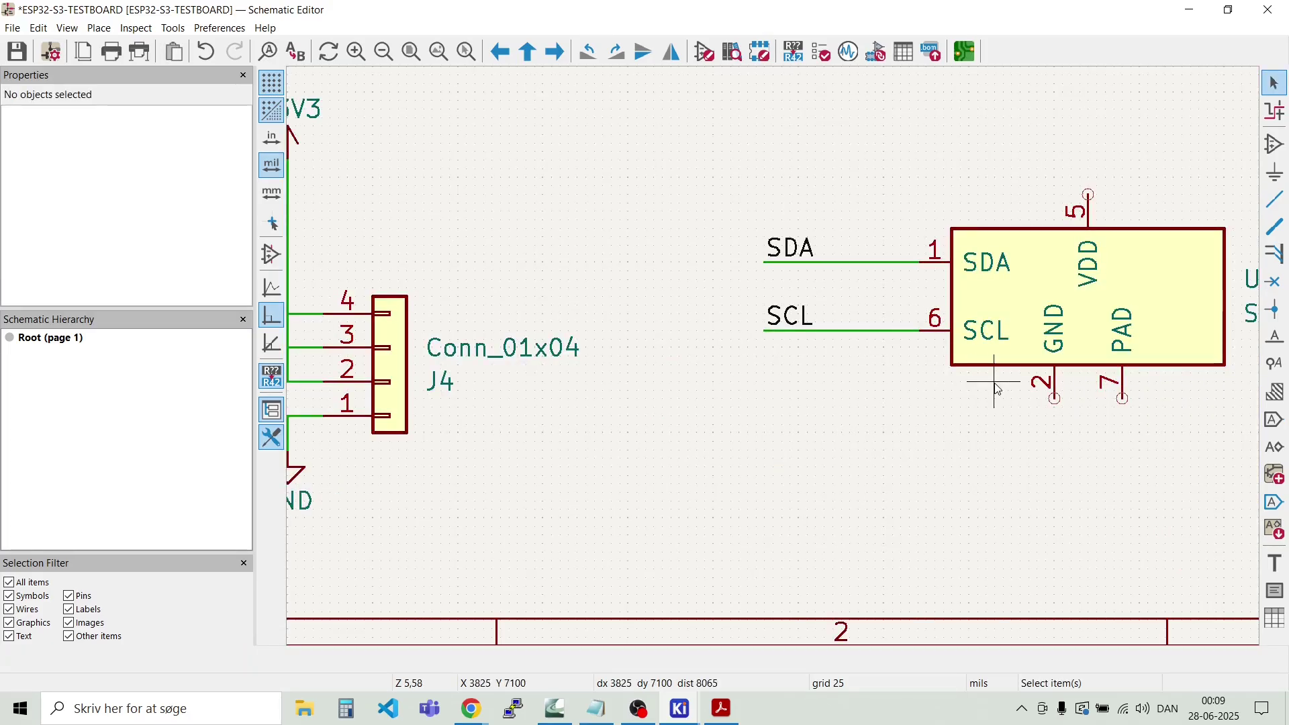
scroll(996, 388, down, 2)
scroll(895, 346, up, 2)
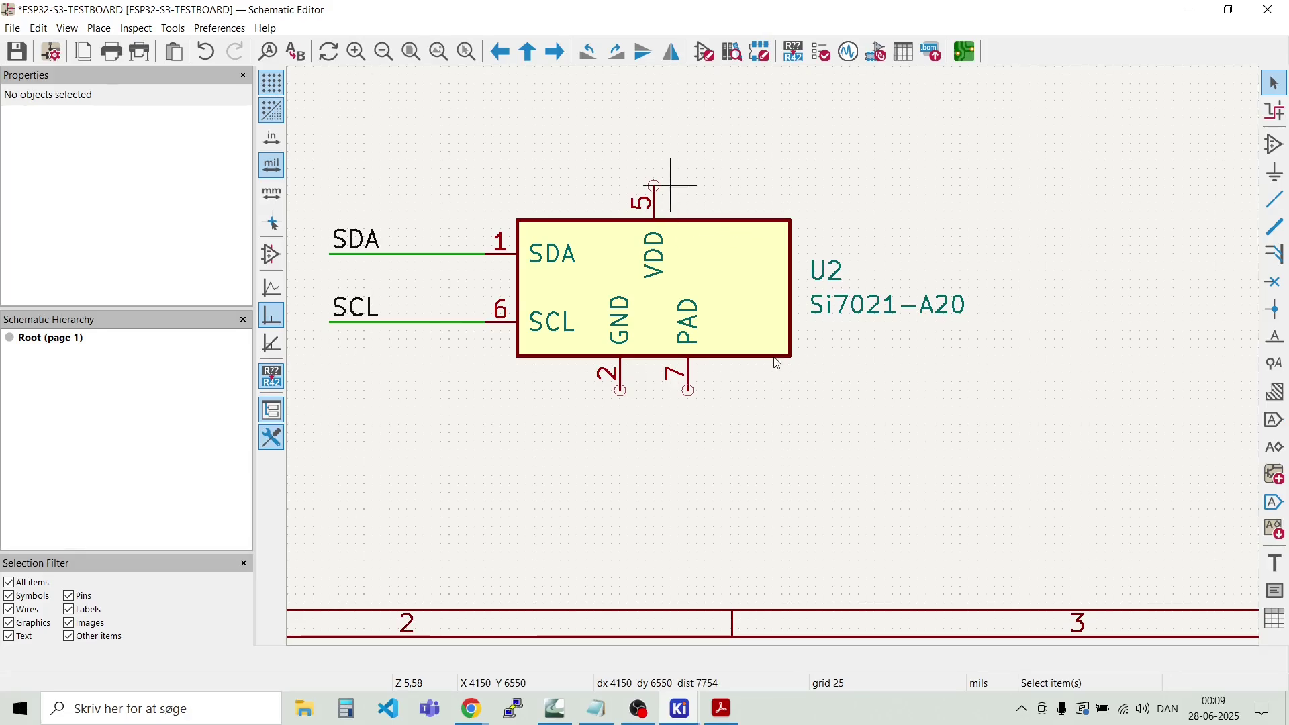
scroll(681, 187, down, 6)
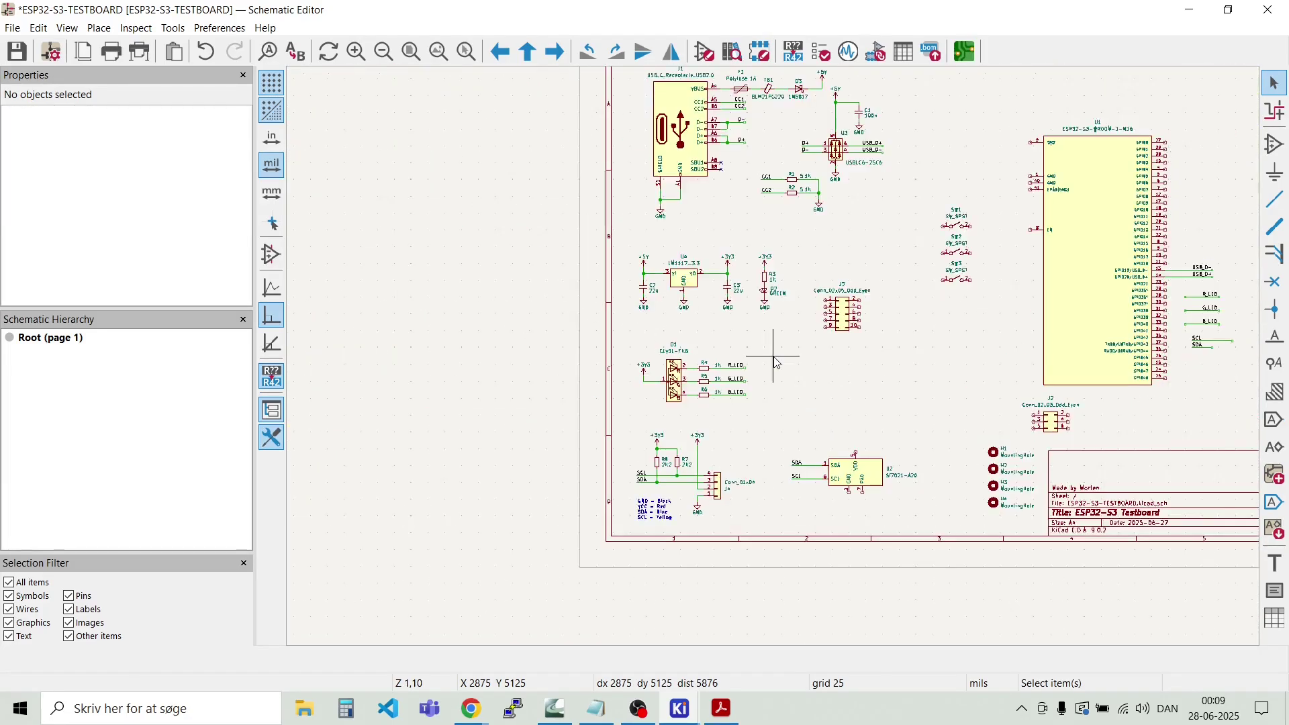
scroll(645, 212, down, 2)
scroll(752, 283, up, 8)
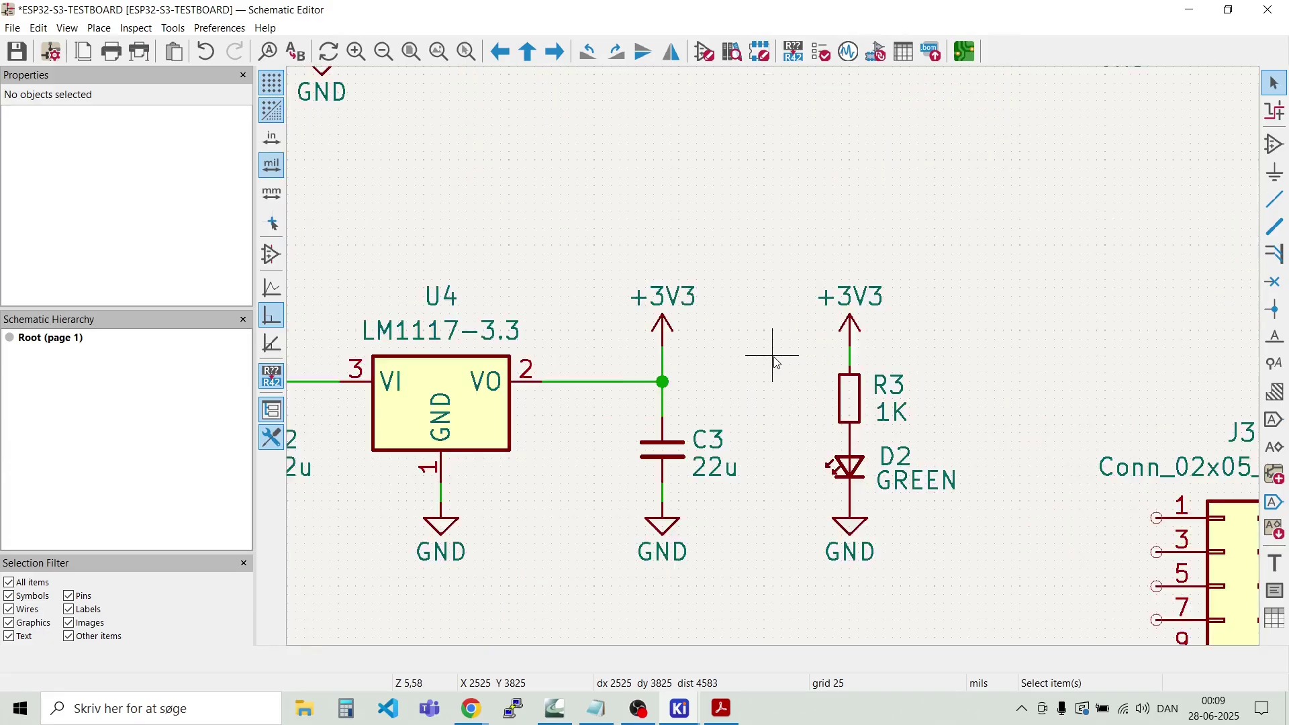
drag(716, 340, 625, 271)
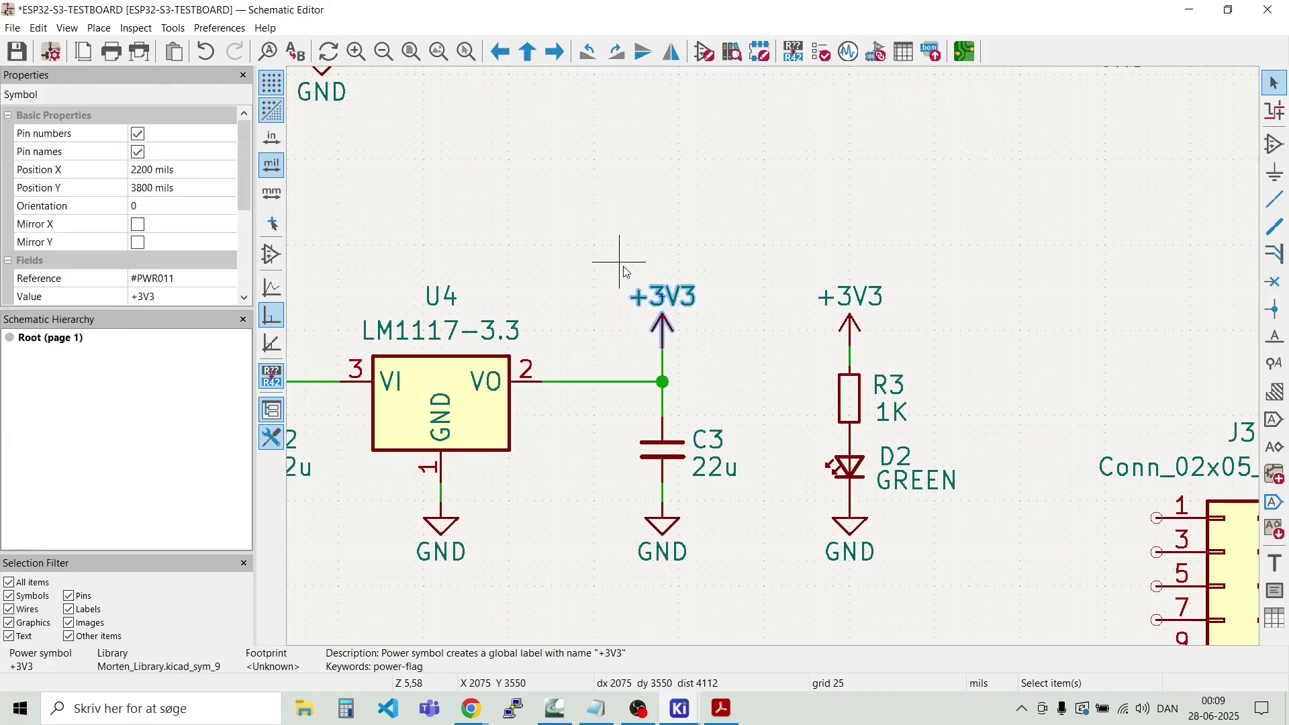
key(ctrl+d)
scroll(772, 355, down, 8)
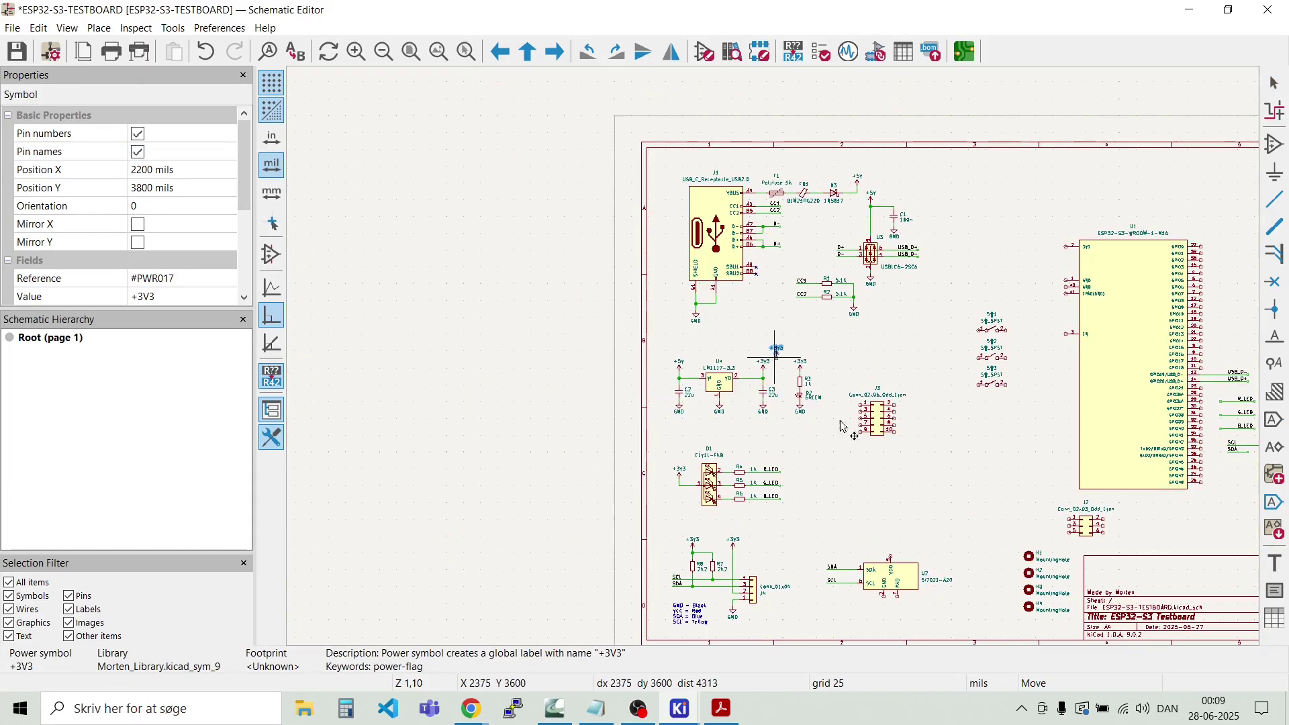
click(881, 530)
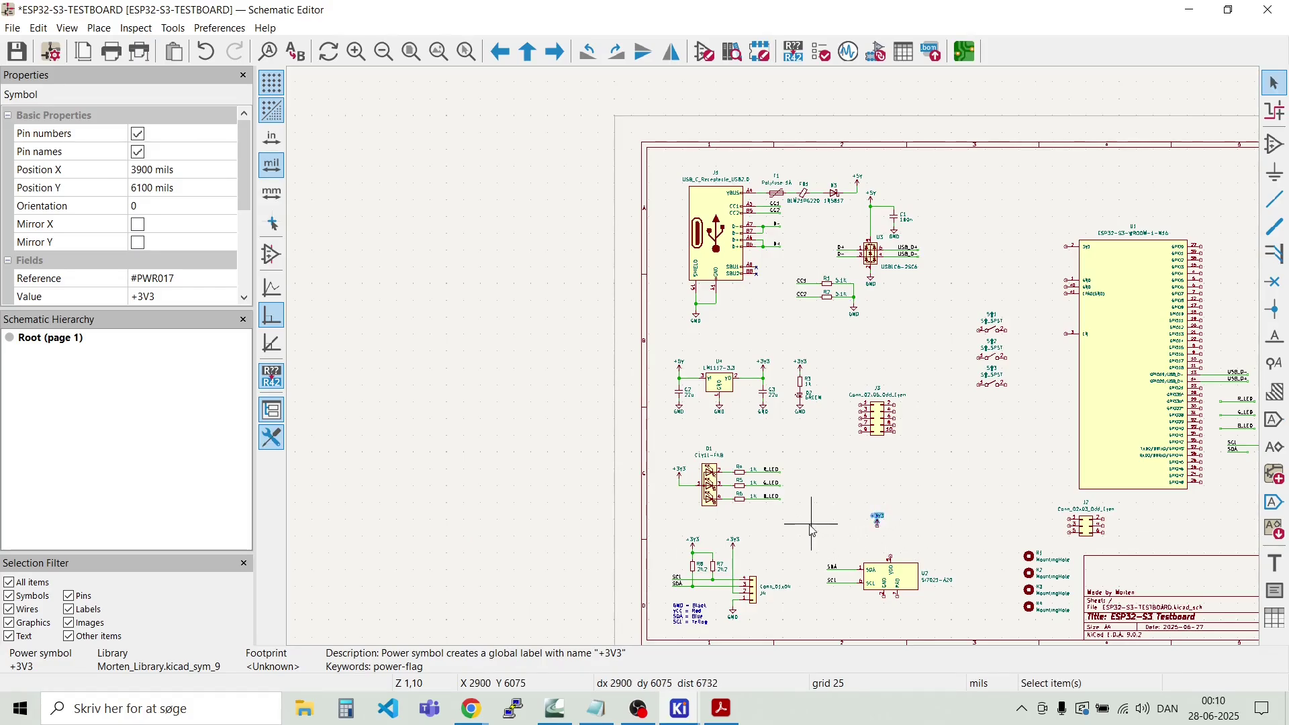
Step: Duplicate the 100n capacitor C1 with its GND symbol and place the copy just above and right of U2
scroll(776, 363, up, 6)
scroll(779, 294, down, 4)
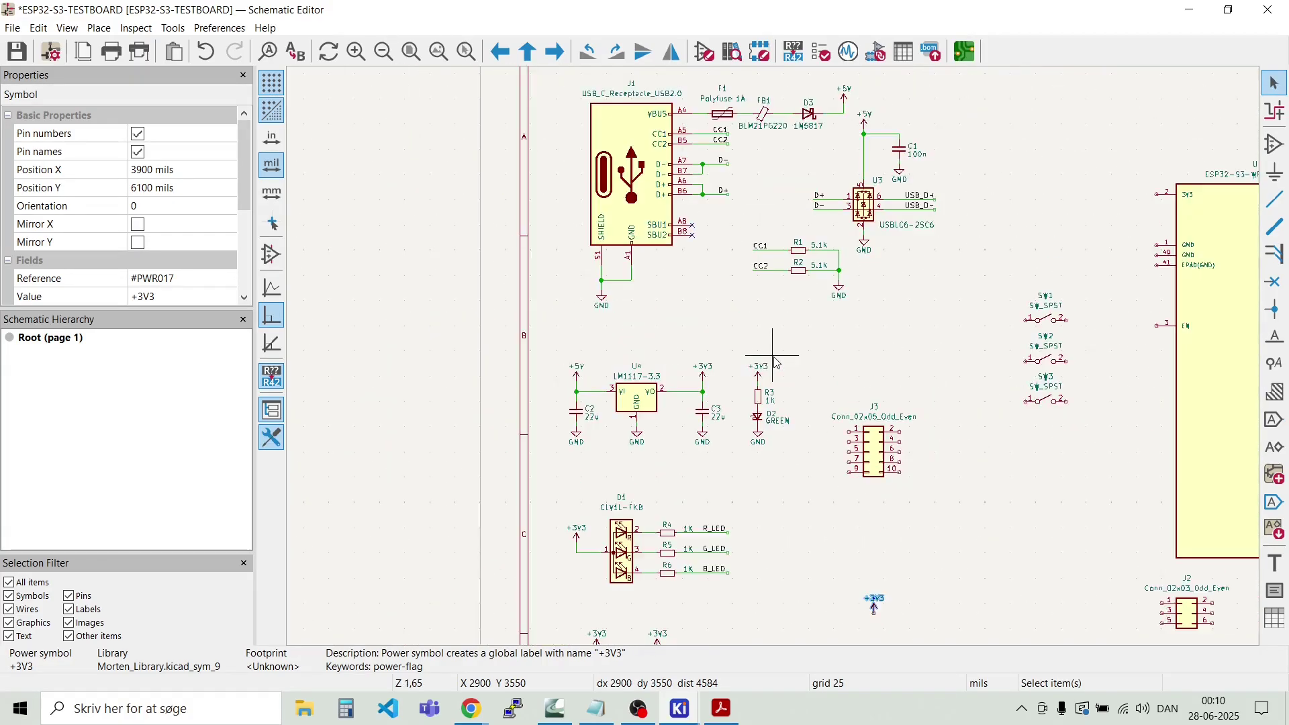
drag(923, 180, 893, 143)
key(m)
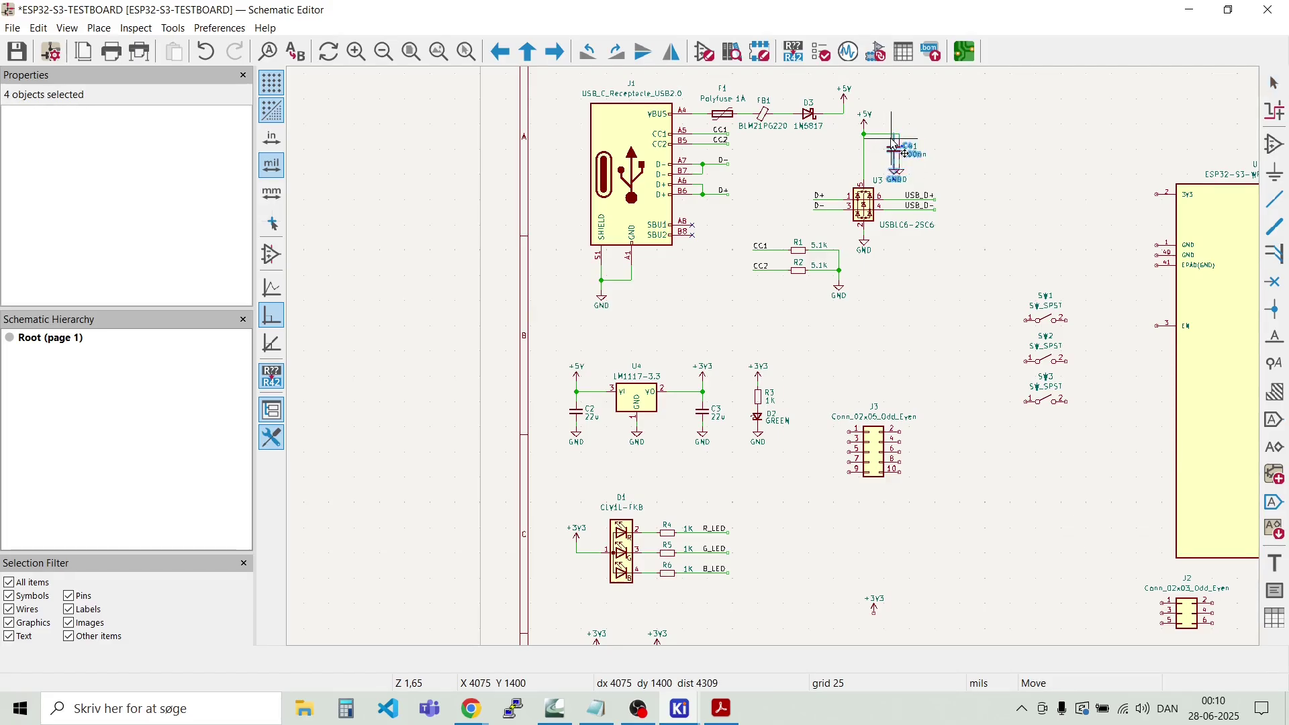
scroll(966, 393, down, 3)
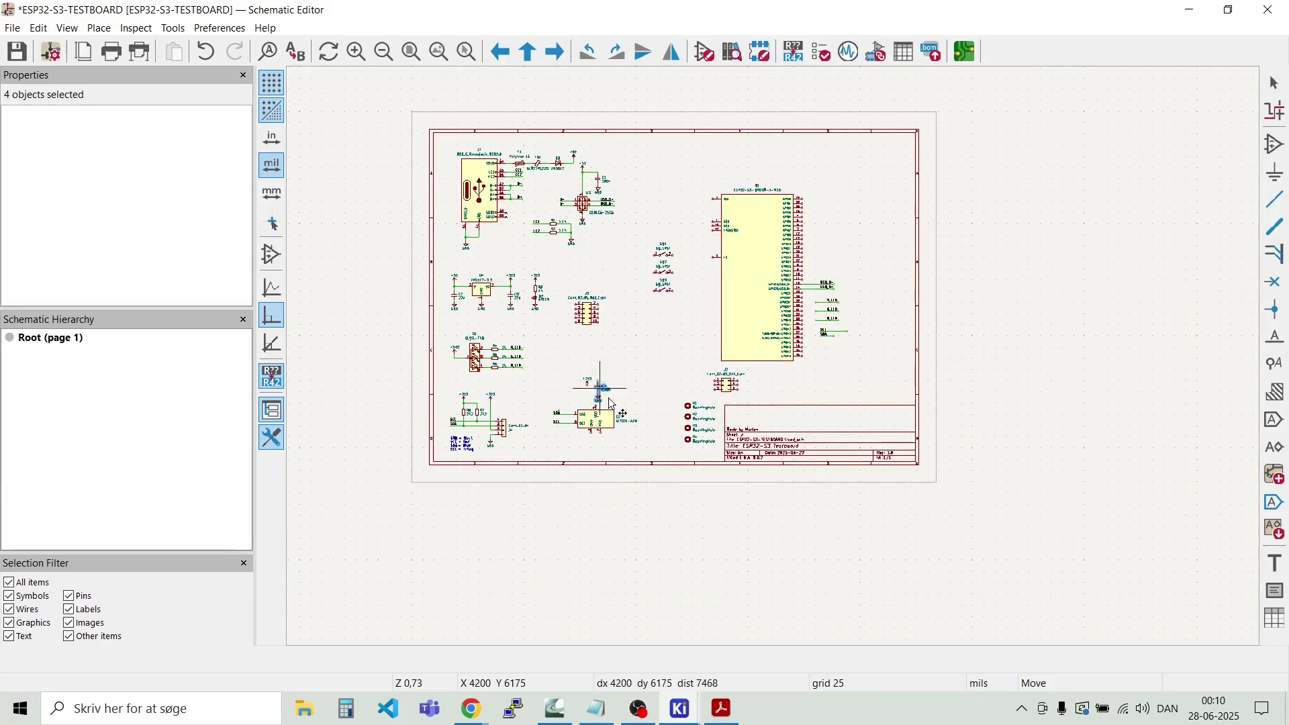
scroll(598, 386, up, 6)
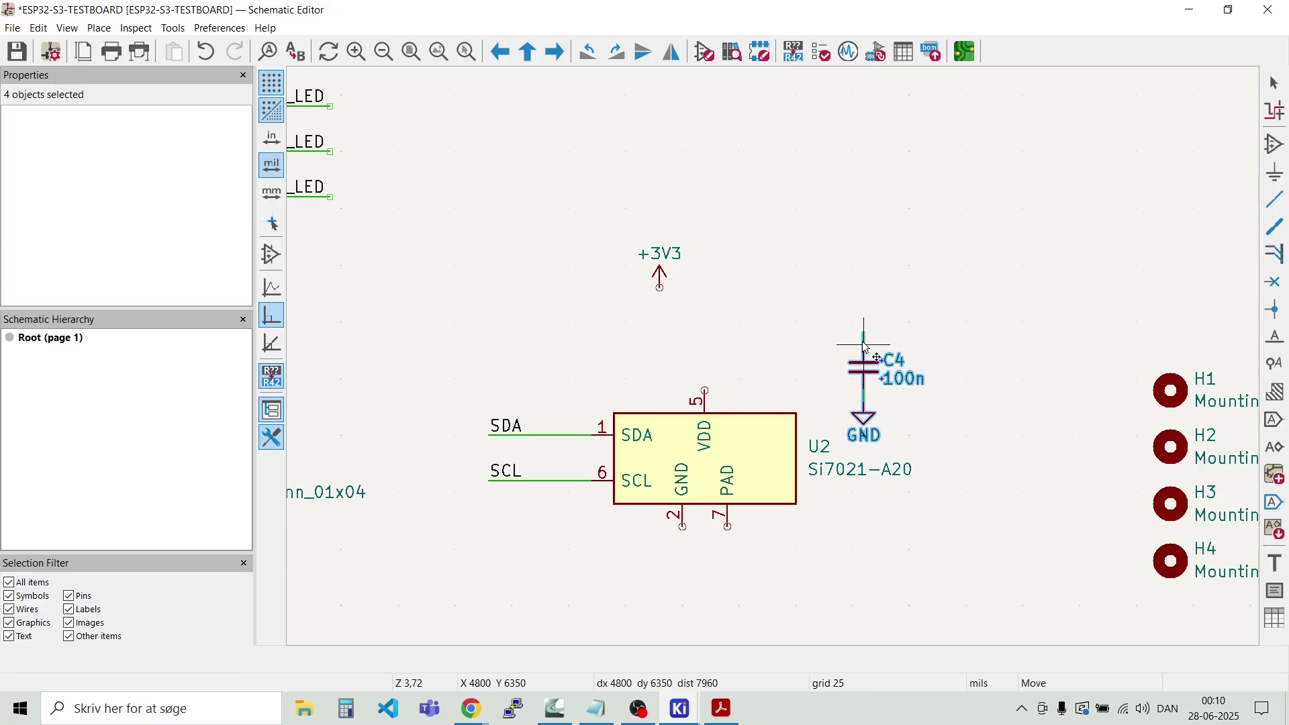
click(866, 347)
Step: Move the copied +3V3 symbol 200 mils right and 100 mils down, directly above U2's VDD pin 5
click(643, 254)
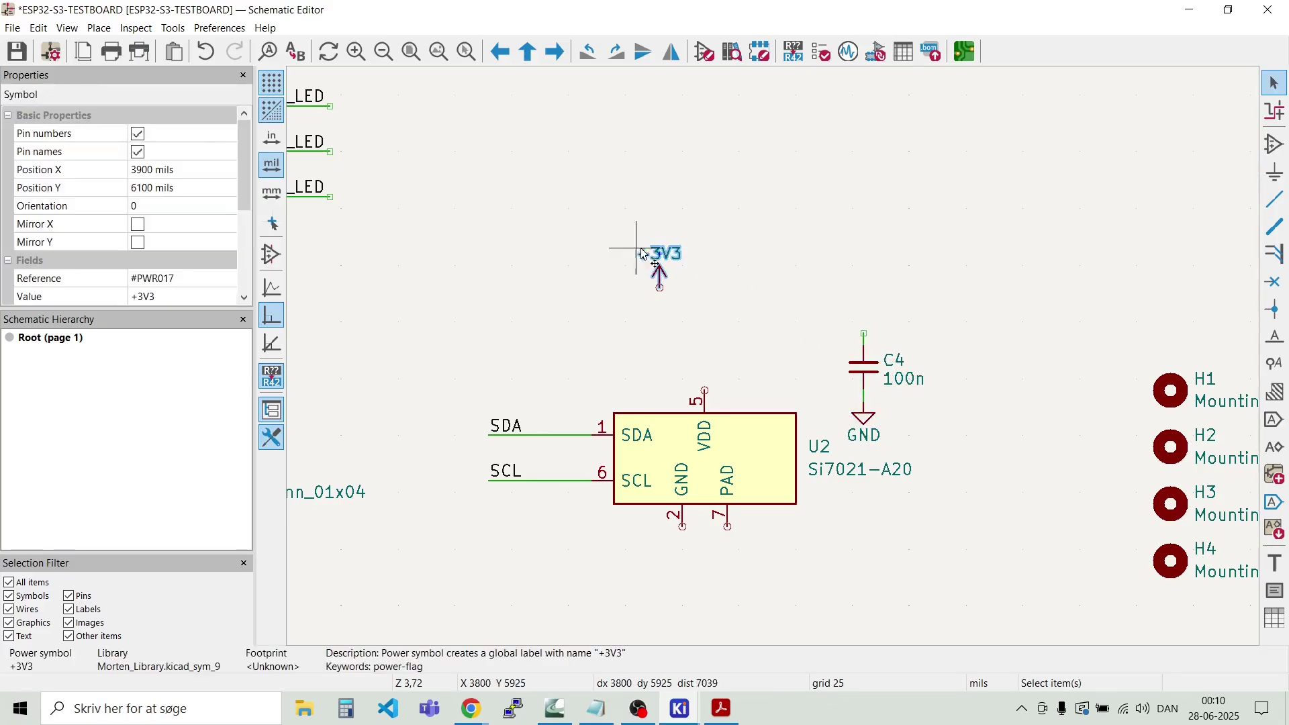
drag(661, 272, 710, 318)
click(720, 339)
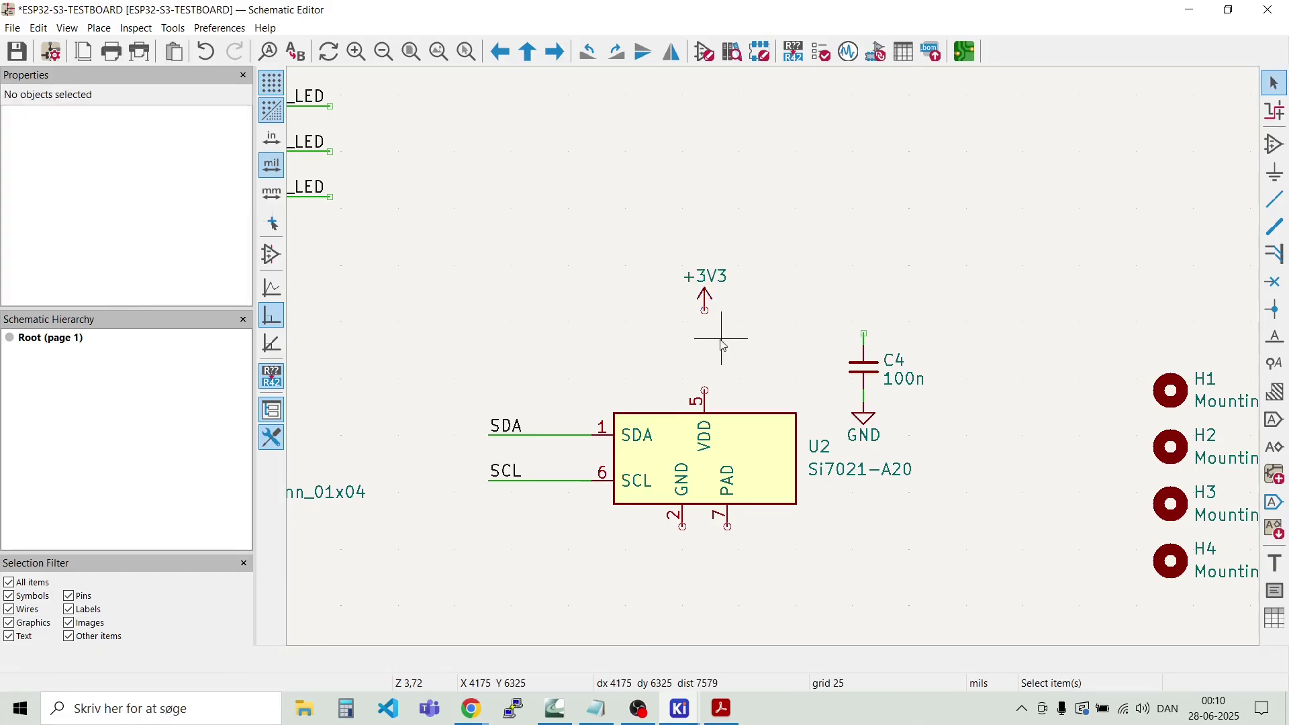
Step: Wire the +3V3 symbol to U2's VDD pin 5 and connect the upper end of C4 to that wire
key(w)
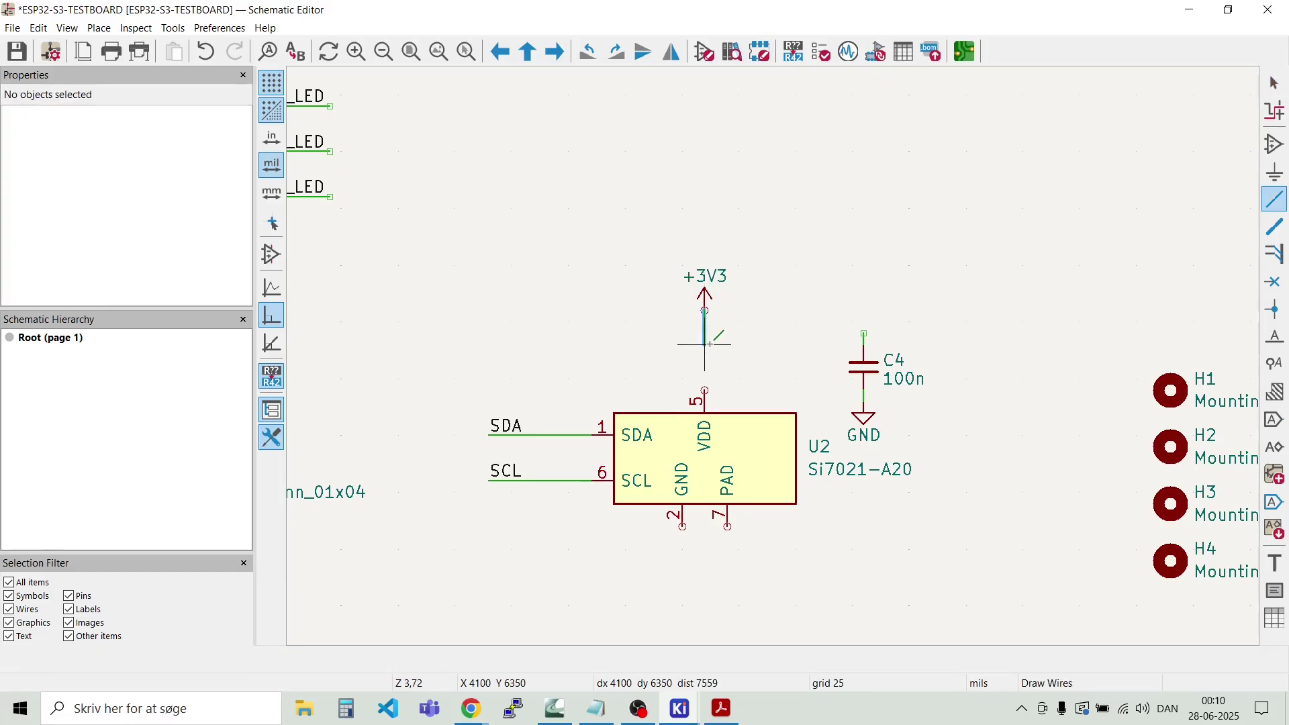
click(704, 386)
click(864, 332)
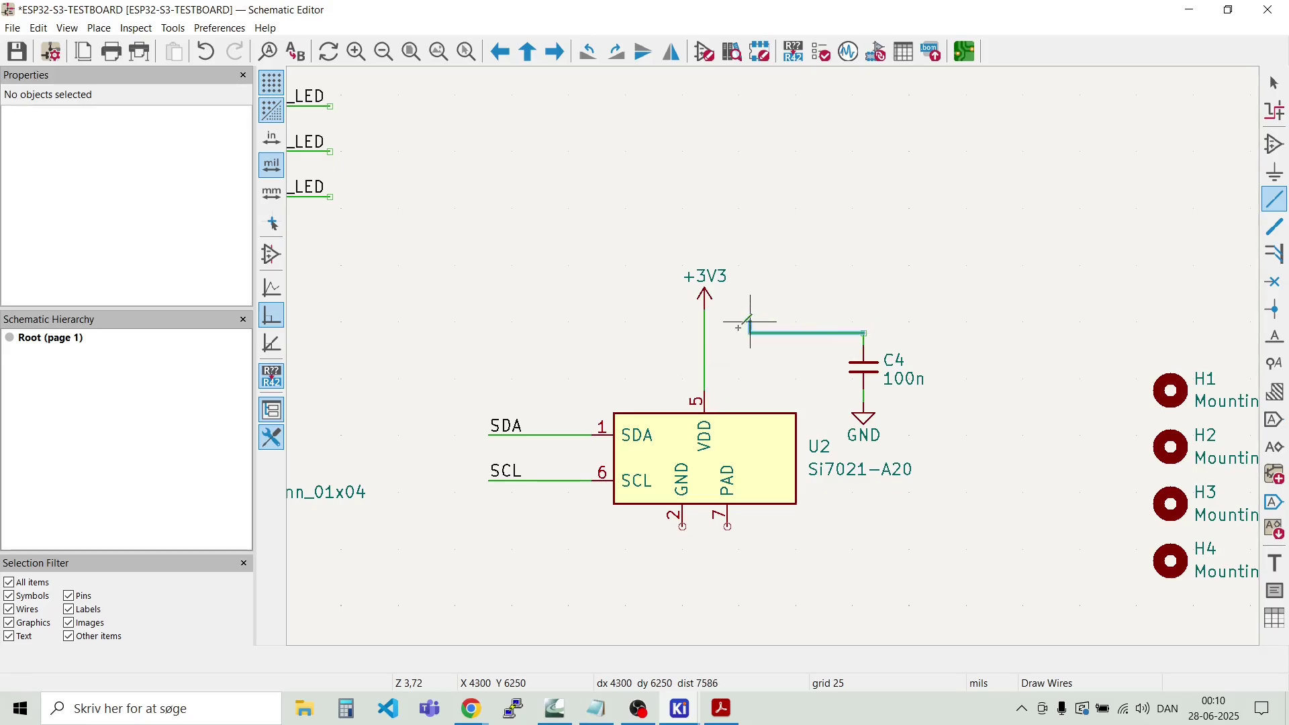
click(704, 332)
key(Escape)
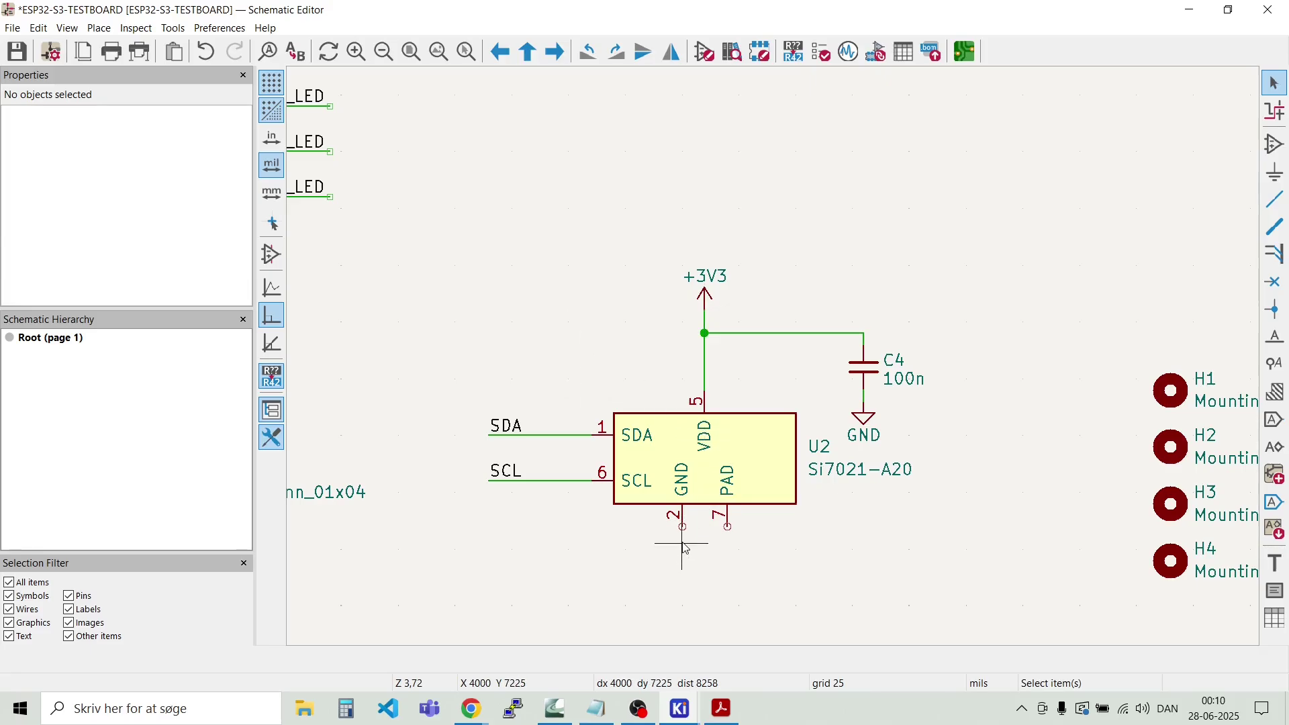
Step: Duplicate C4's GND symbol just below U2's GND pin 2 and wire it to the pin
drag(905, 450, 849, 415)
key(ctrl+d)
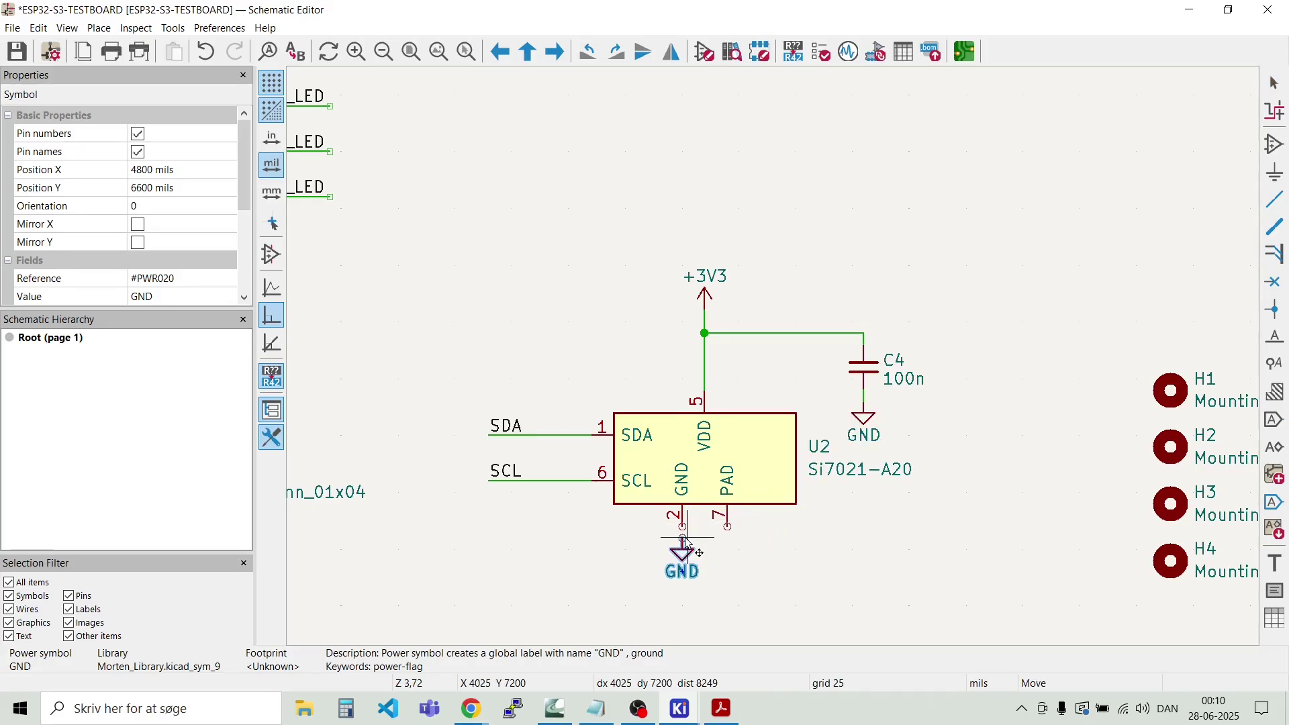
click(683, 540)
key(w)
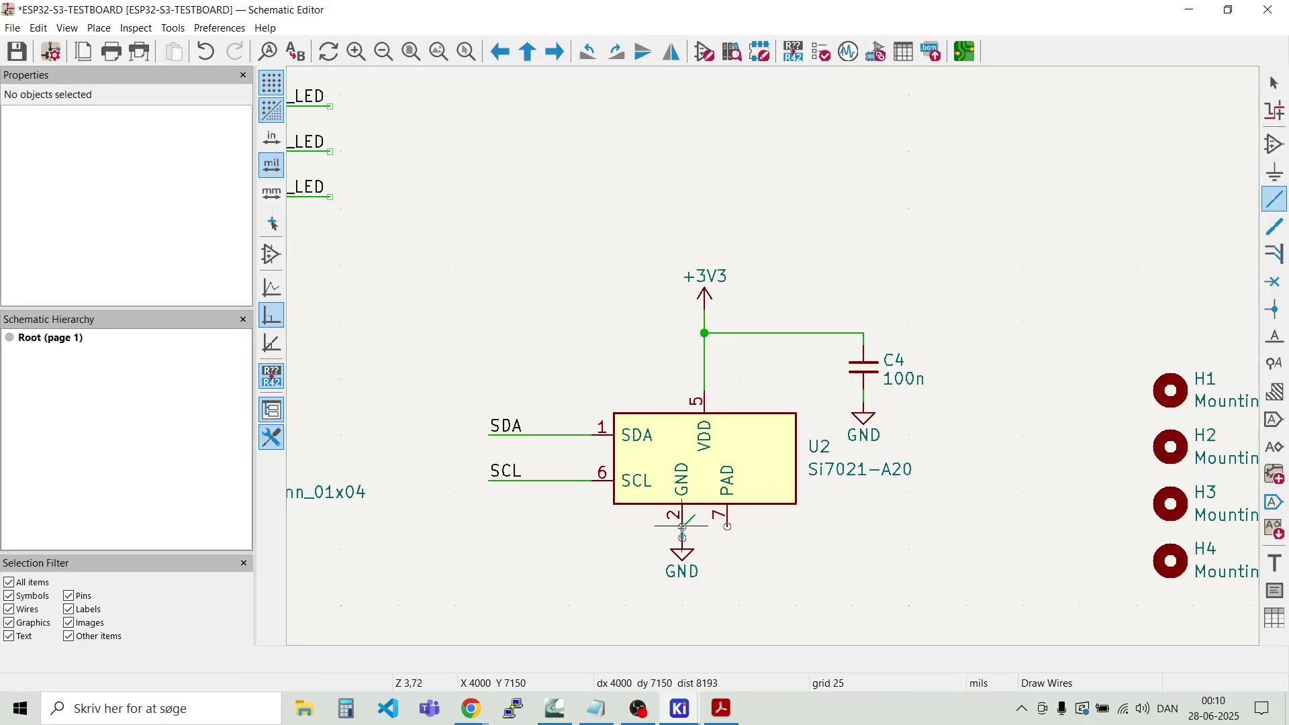
key(Escape)
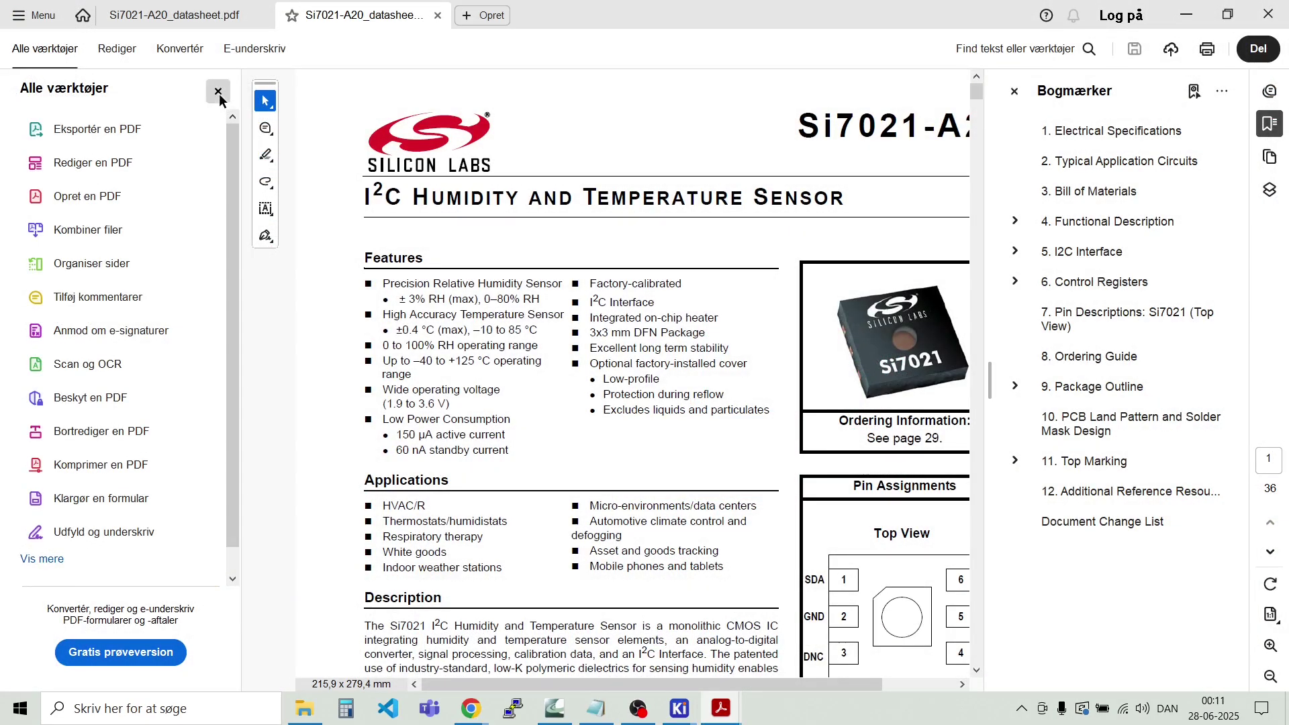
Step: Look through the Si7021-A20 datasheet, examining its pin assignments, electrical specifications, typical application bill of materials, I2C interface and control registers
click(220, 94)
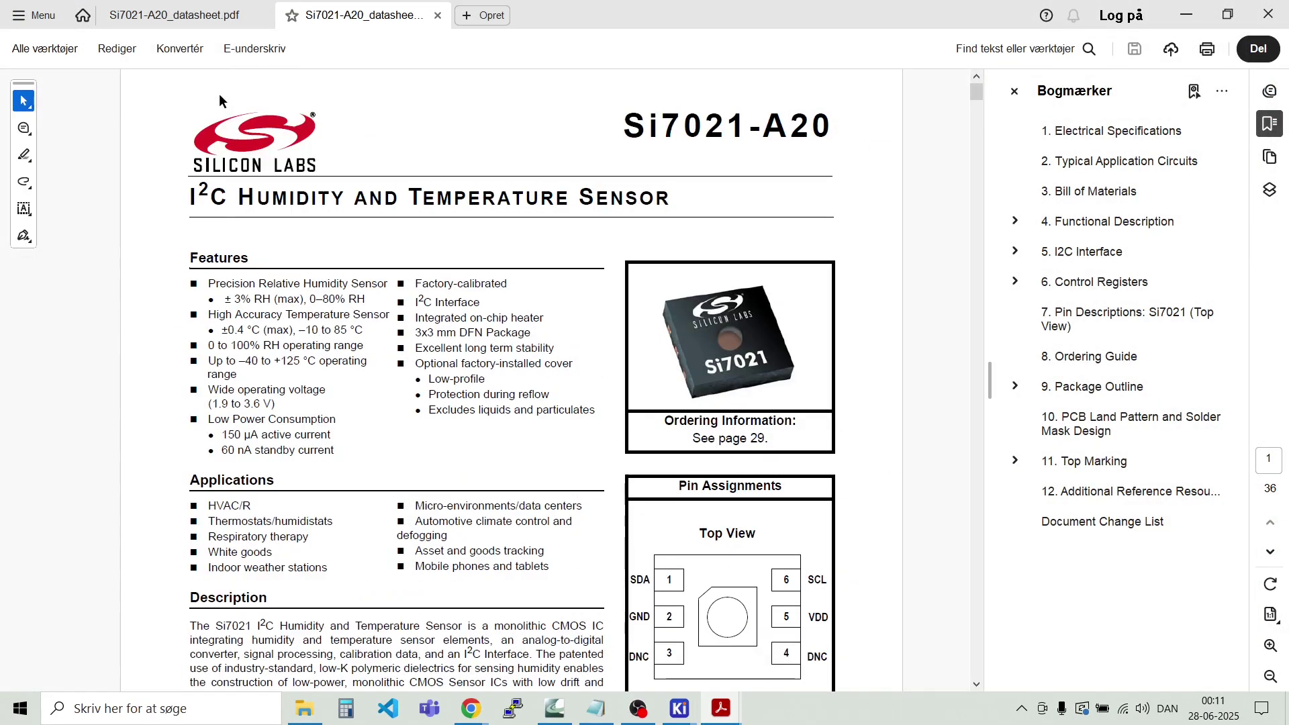
scroll(329, 210, down, 3)
scroll(329, 210, down, 8)
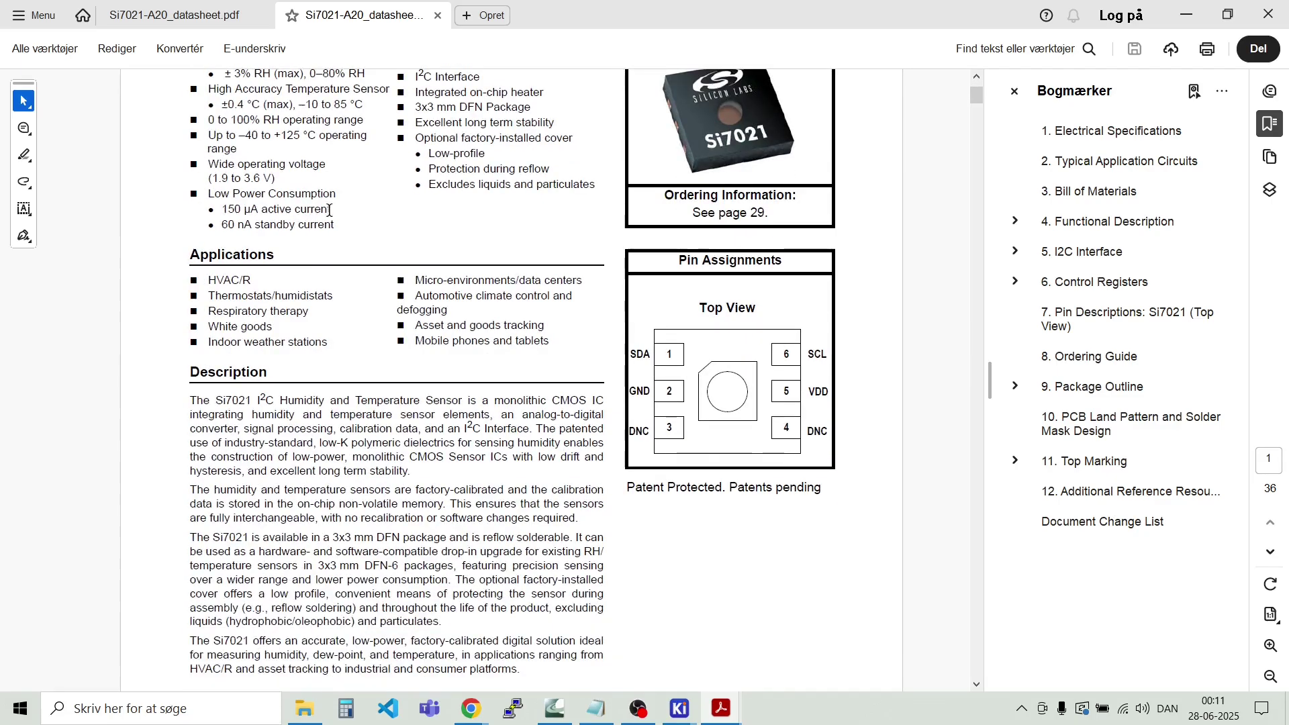
scroll(329, 210, down, 8)
scroll(329, 213, down, 10)
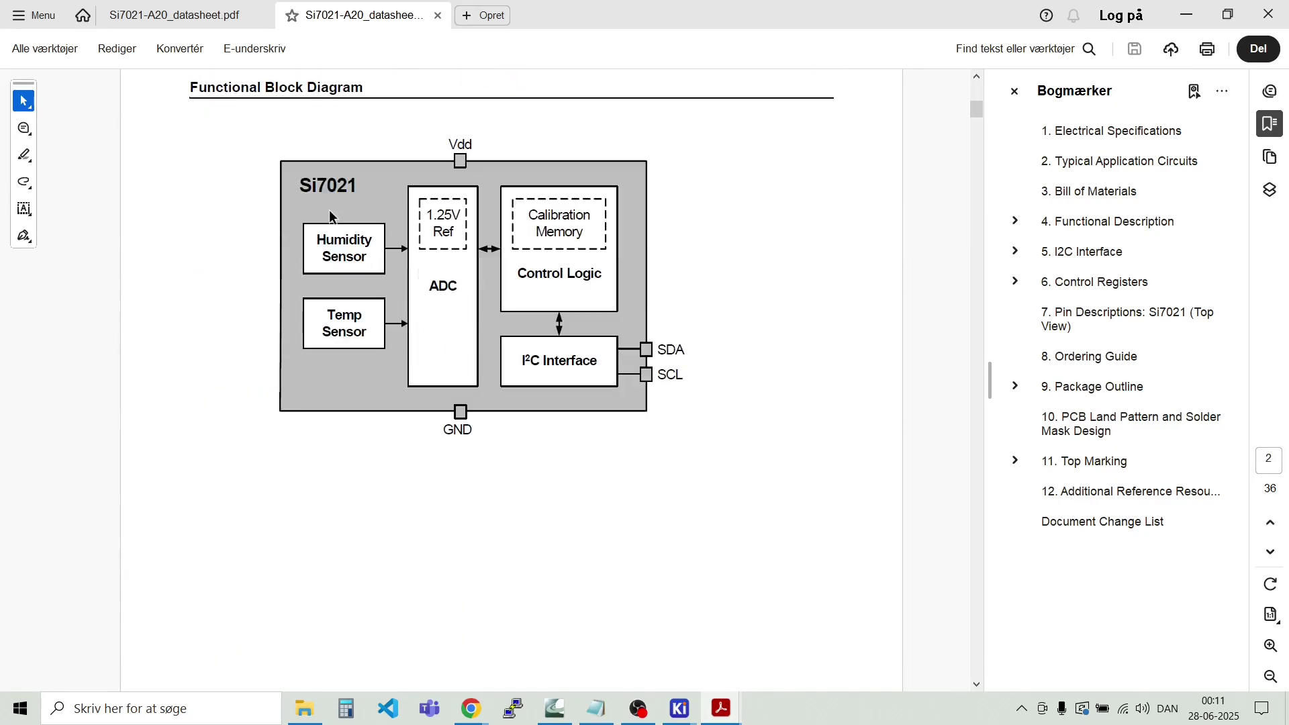
scroll(328, 210, down, 20)
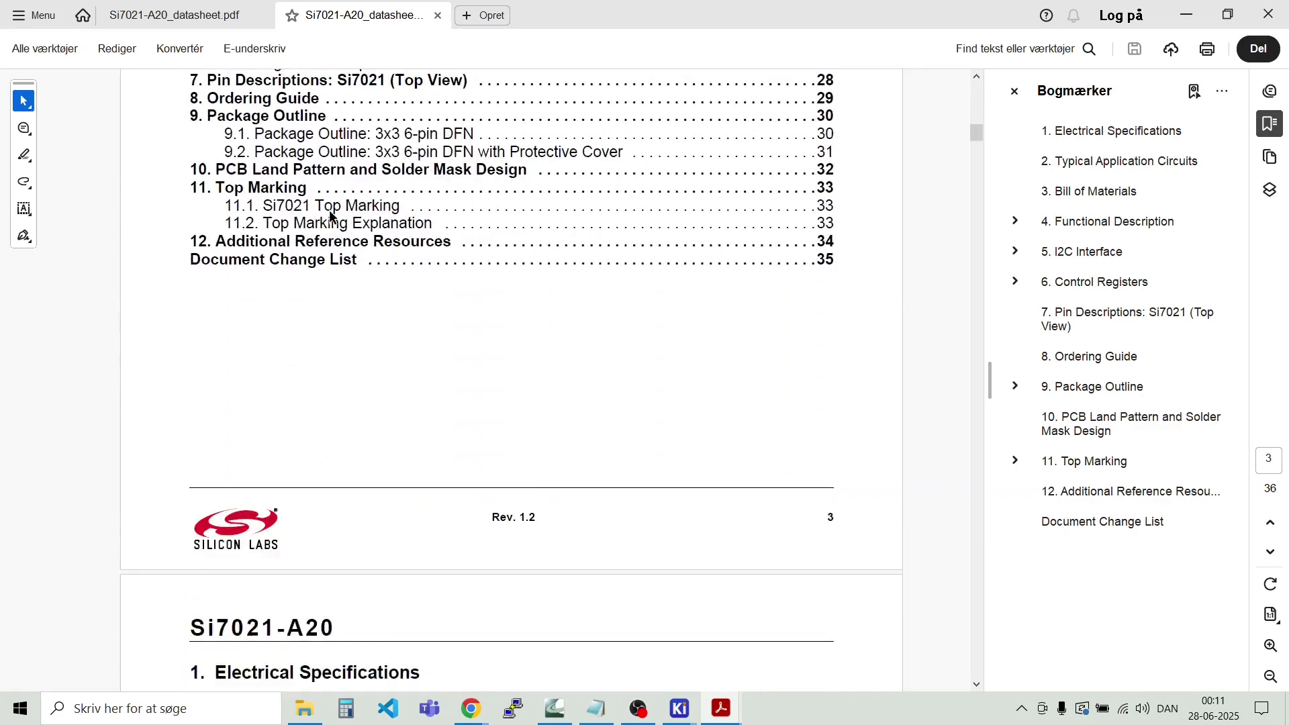
scroll(328, 214, down, 20)
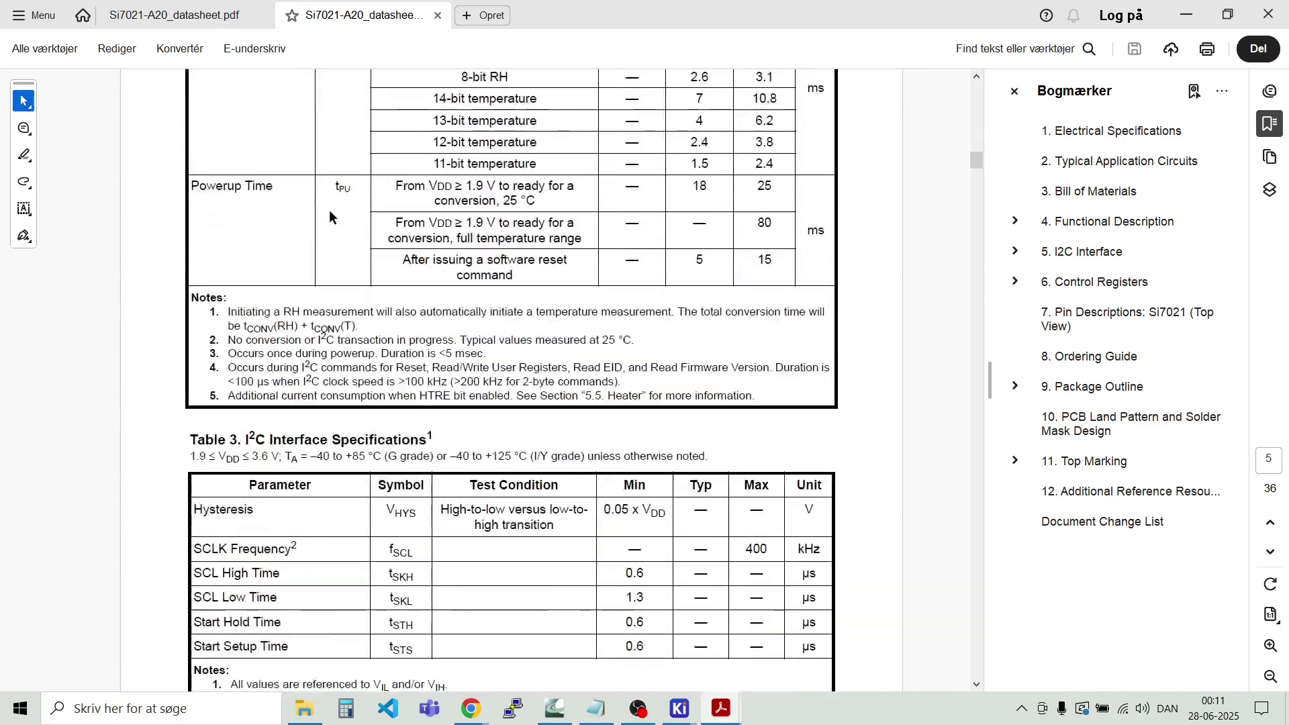
scroll(329, 210, down, 20)
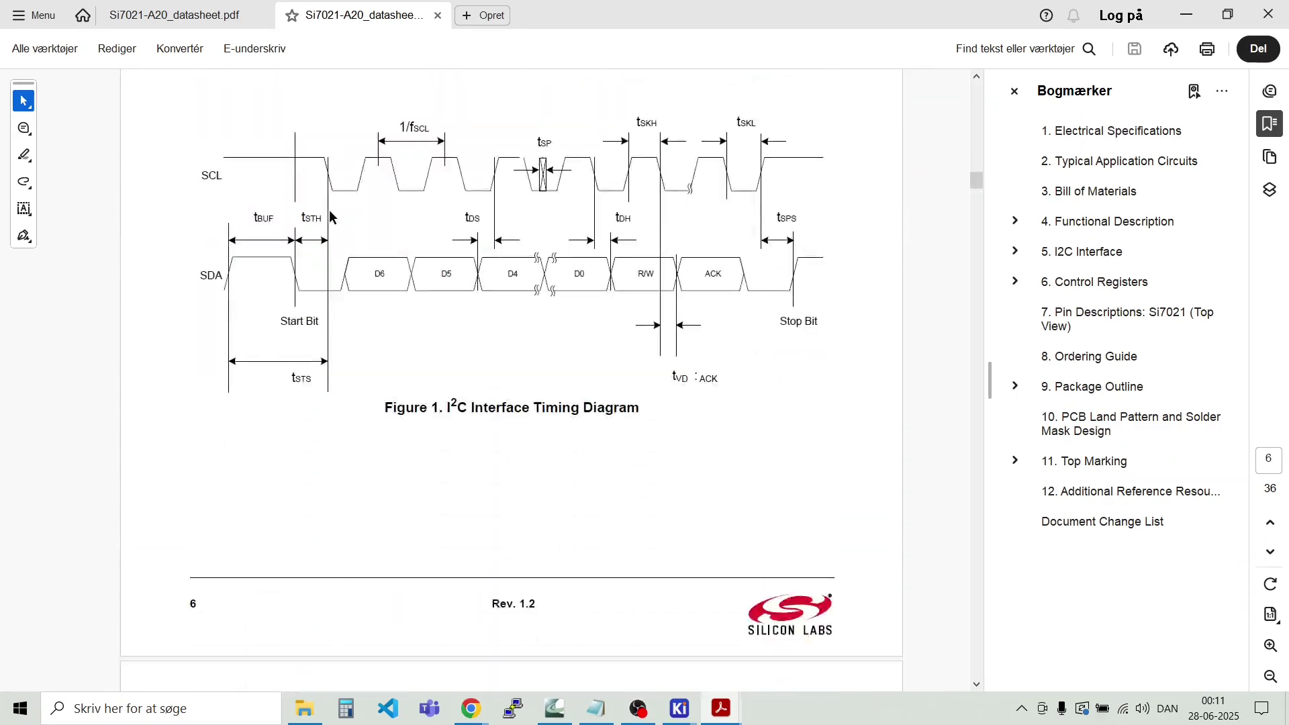
scroll(329, 210, down, 20)
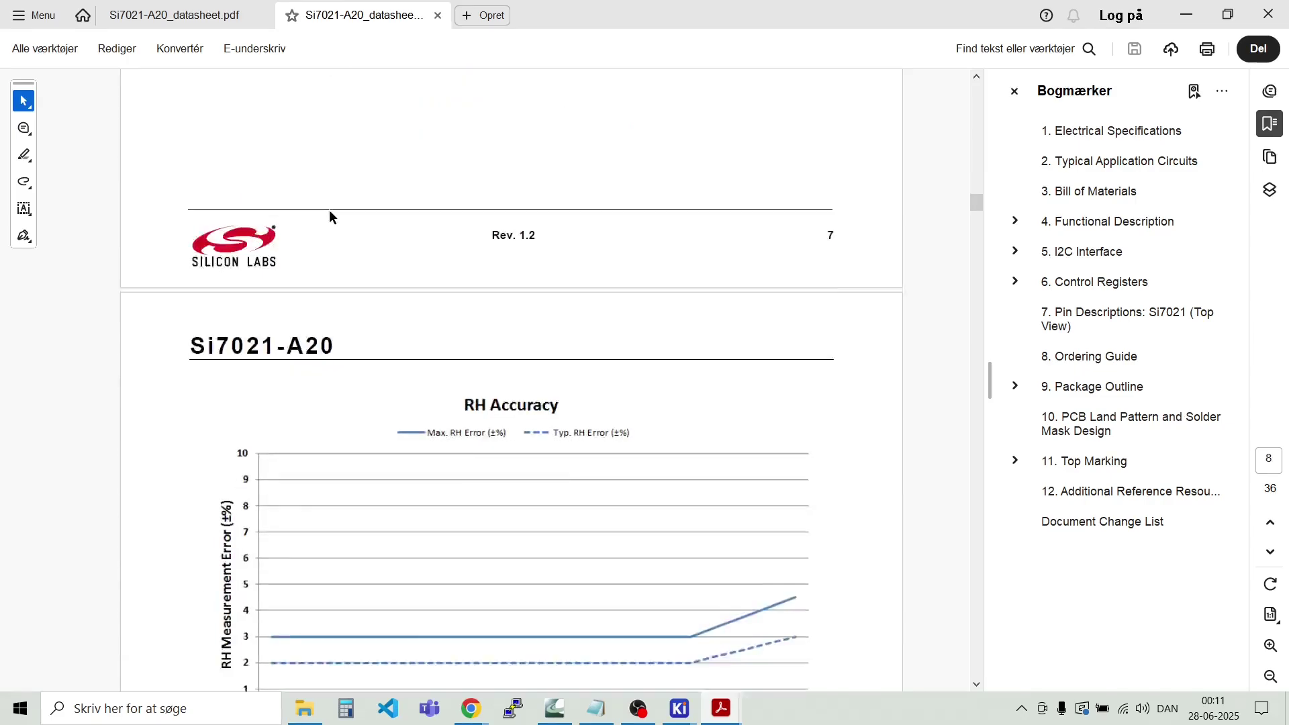
scroll(329, 214, down, 20)
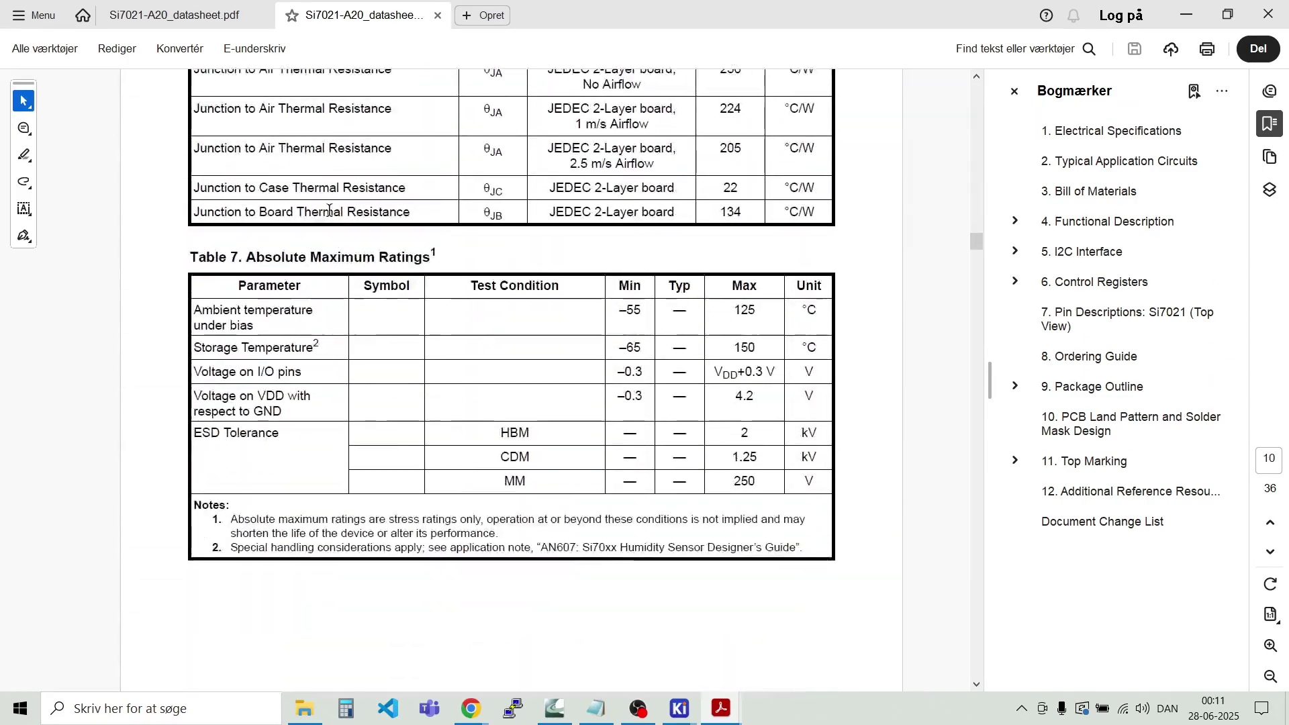
scroll(329, 211, down, 20)
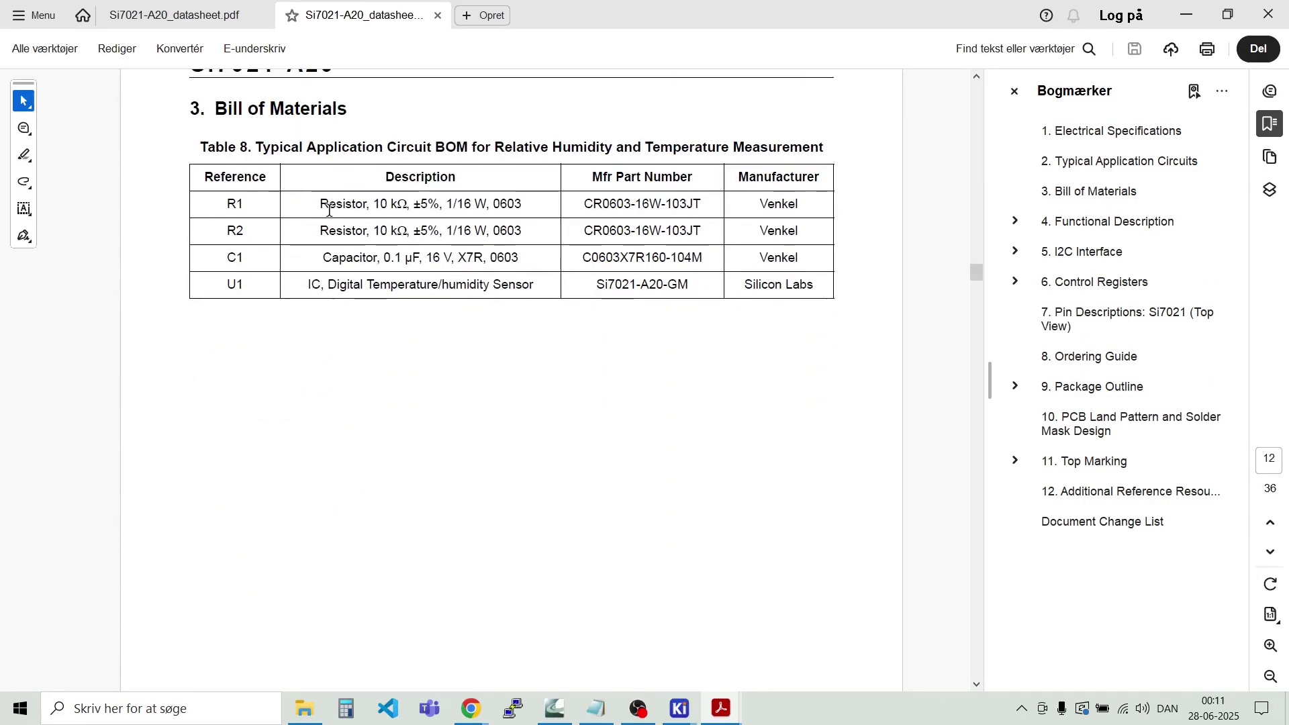
scroll(329, 210, down, 20)
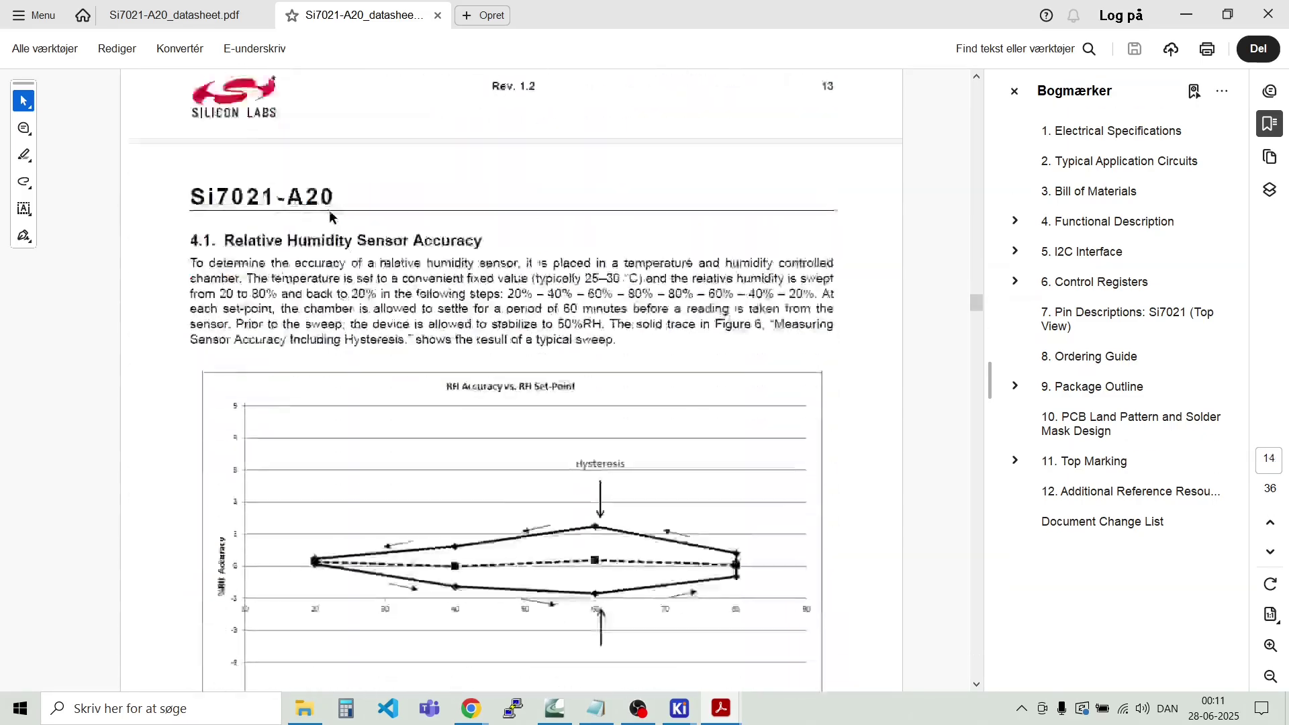
scroll(329, 210, down, 20)
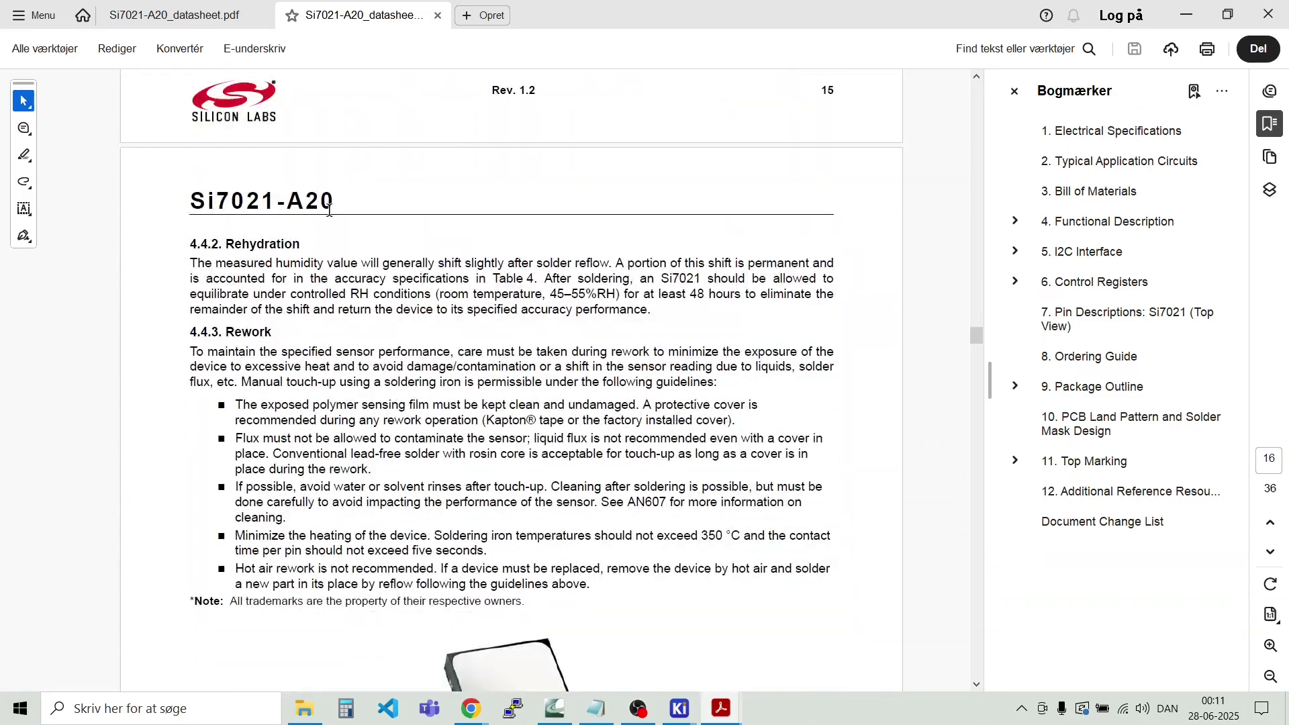
scroll(329, 217, down, 20)
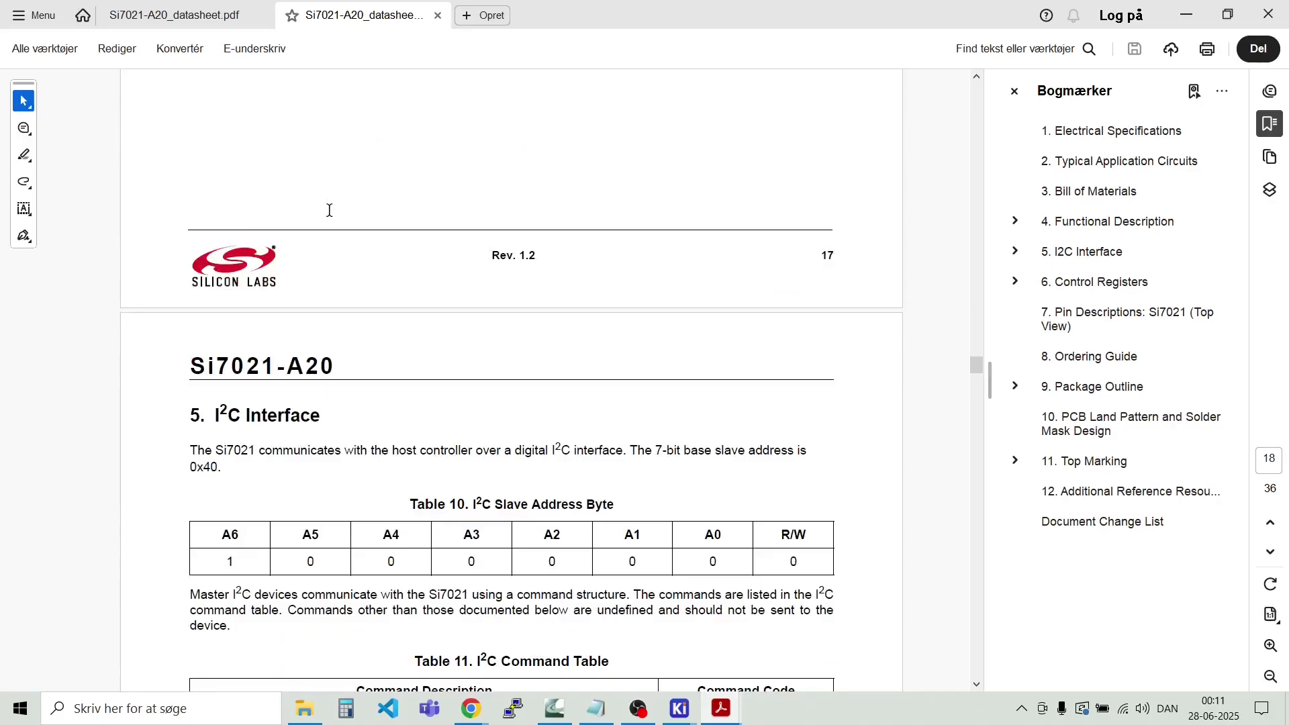
scroll(329, 217, down, 20)
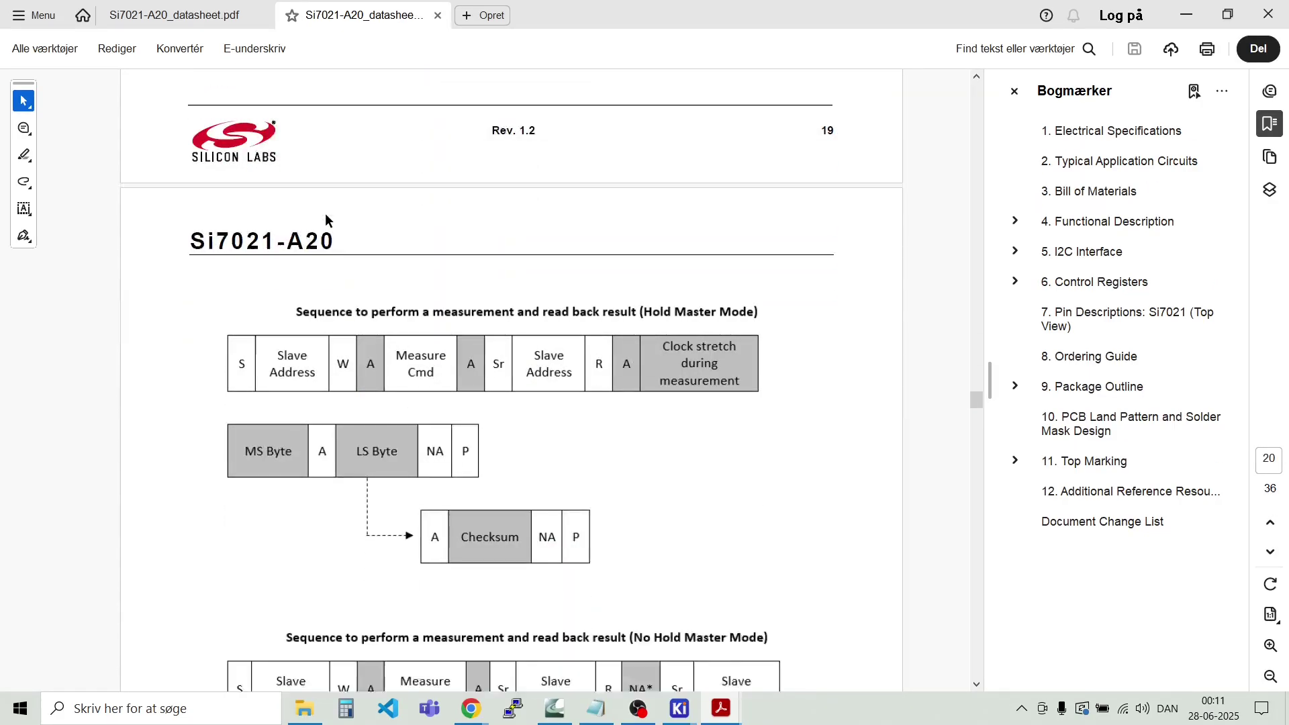
scroll(325, 221, down, 20)
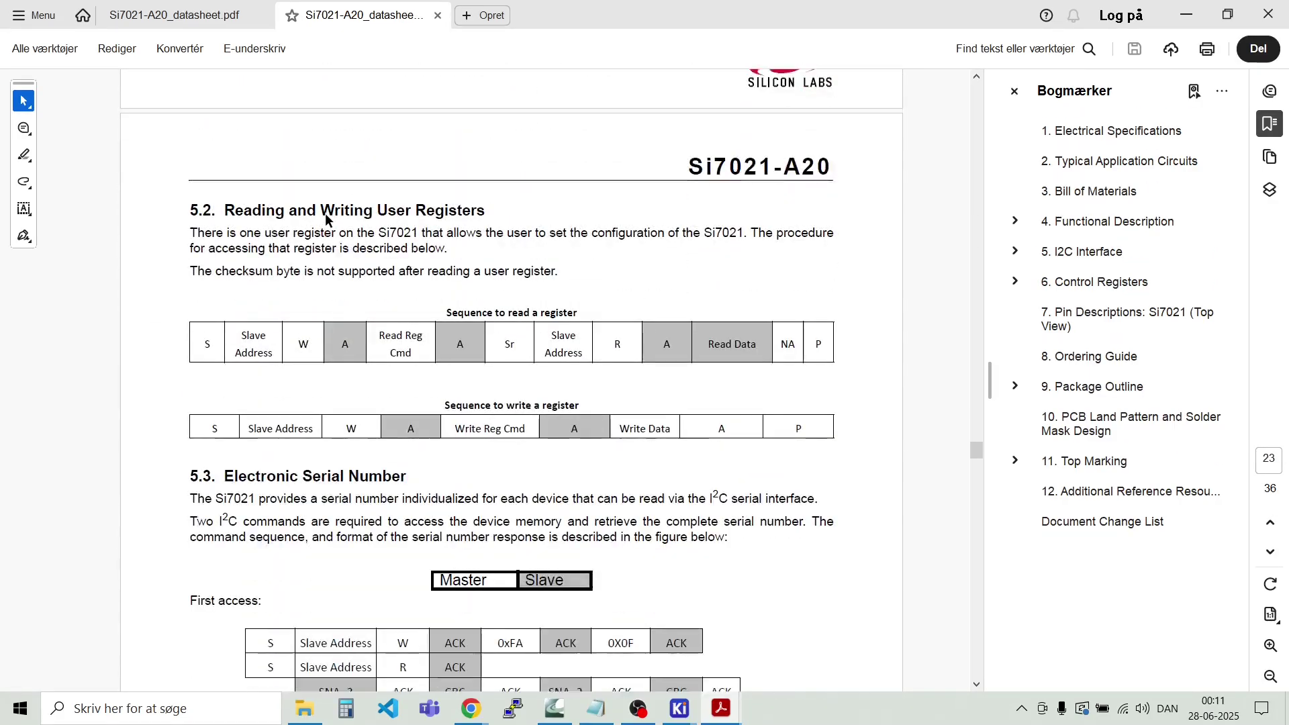
scroll(327, 219, down, 20)
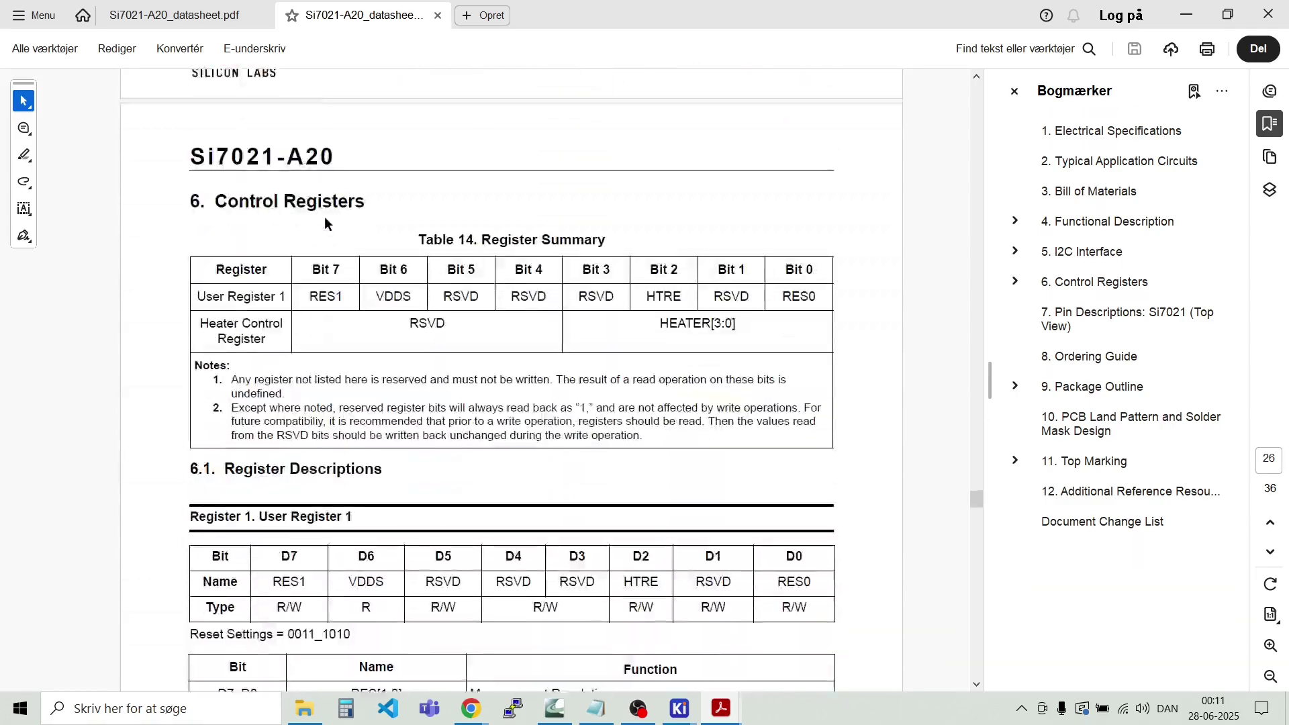
drag(974, 517, 952, 87)
scroll(601, 291, down, 3)
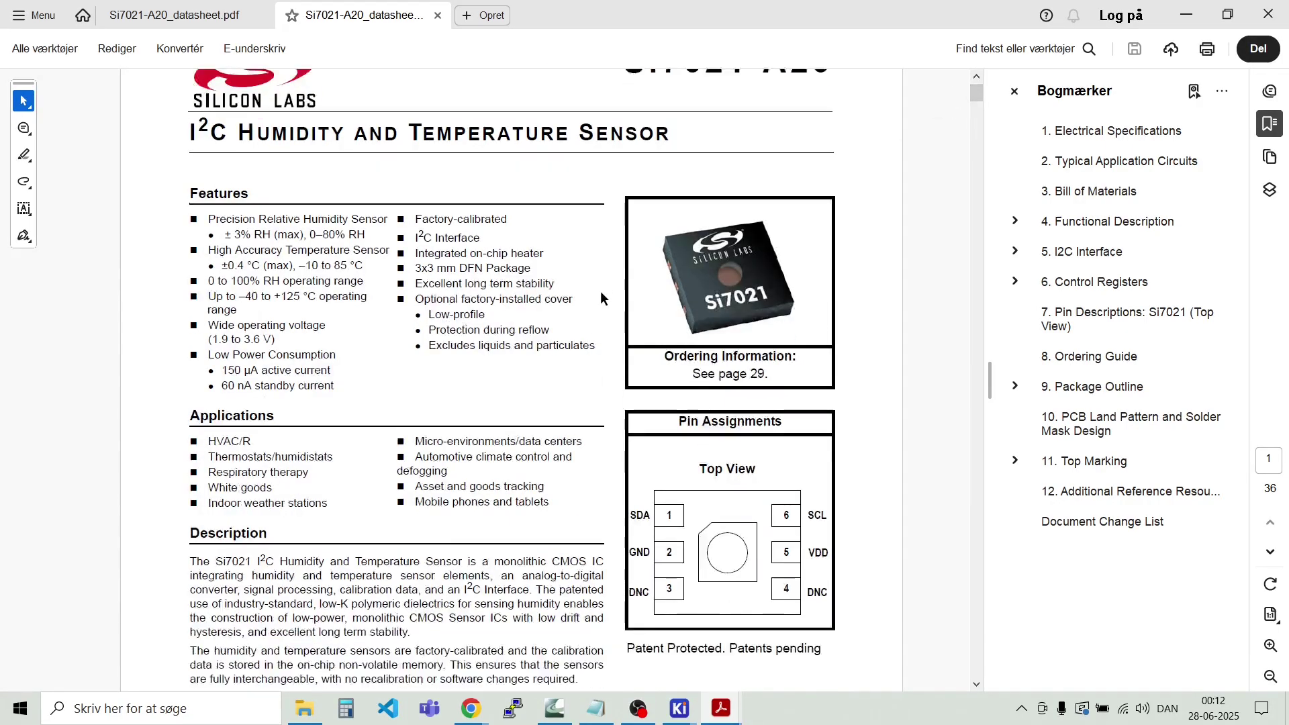
scroll(621, 408, down, 2)
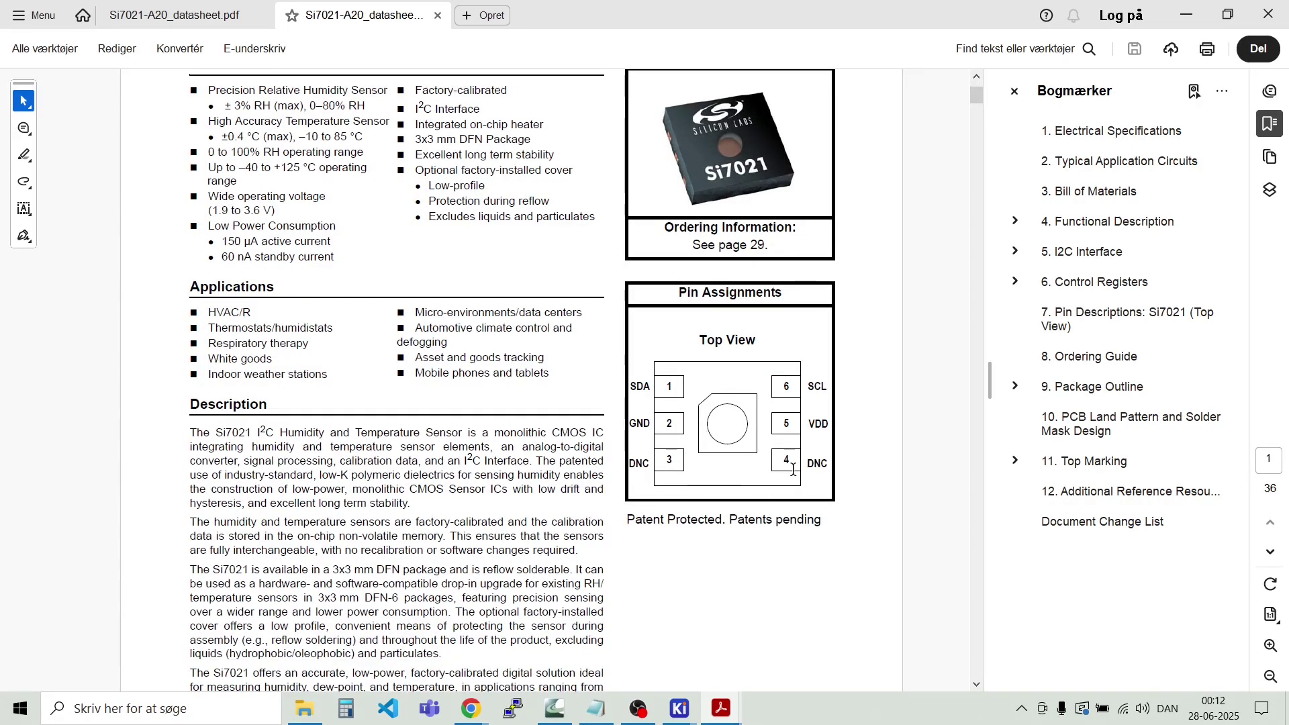
scroll(594, 526, down, 20)
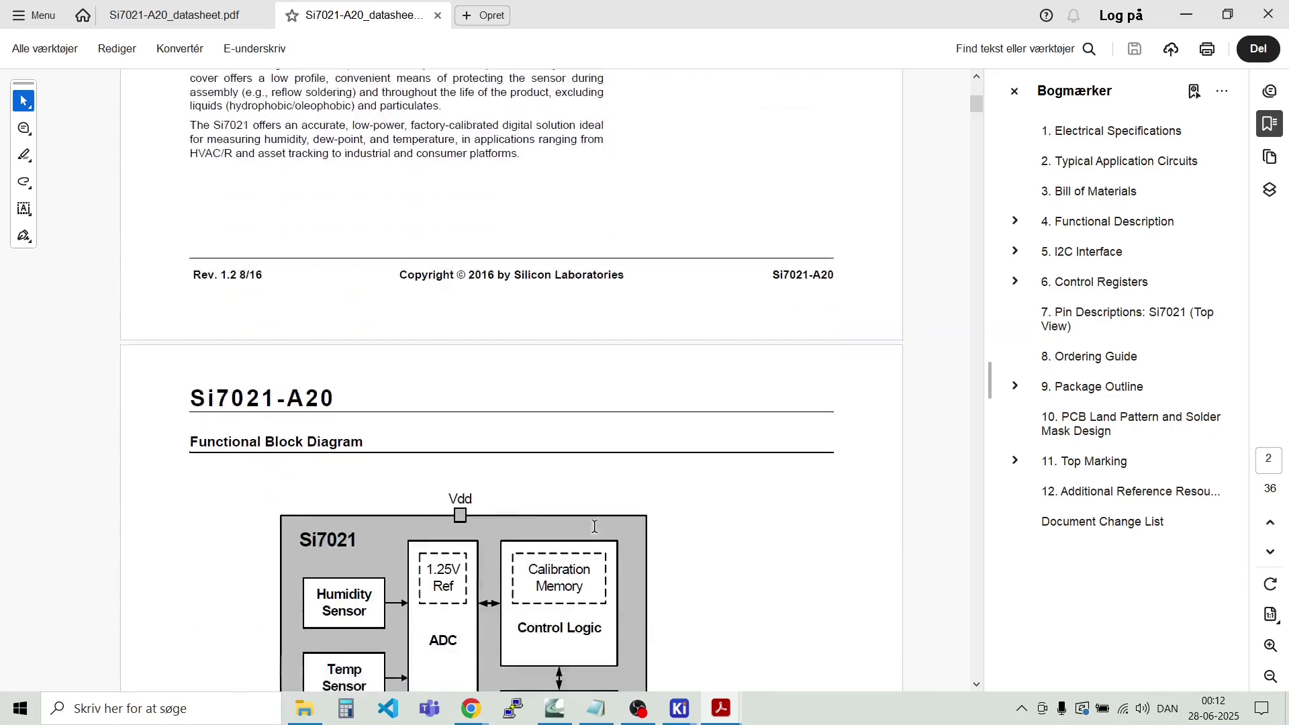
scroll(595, 528, down, 20)
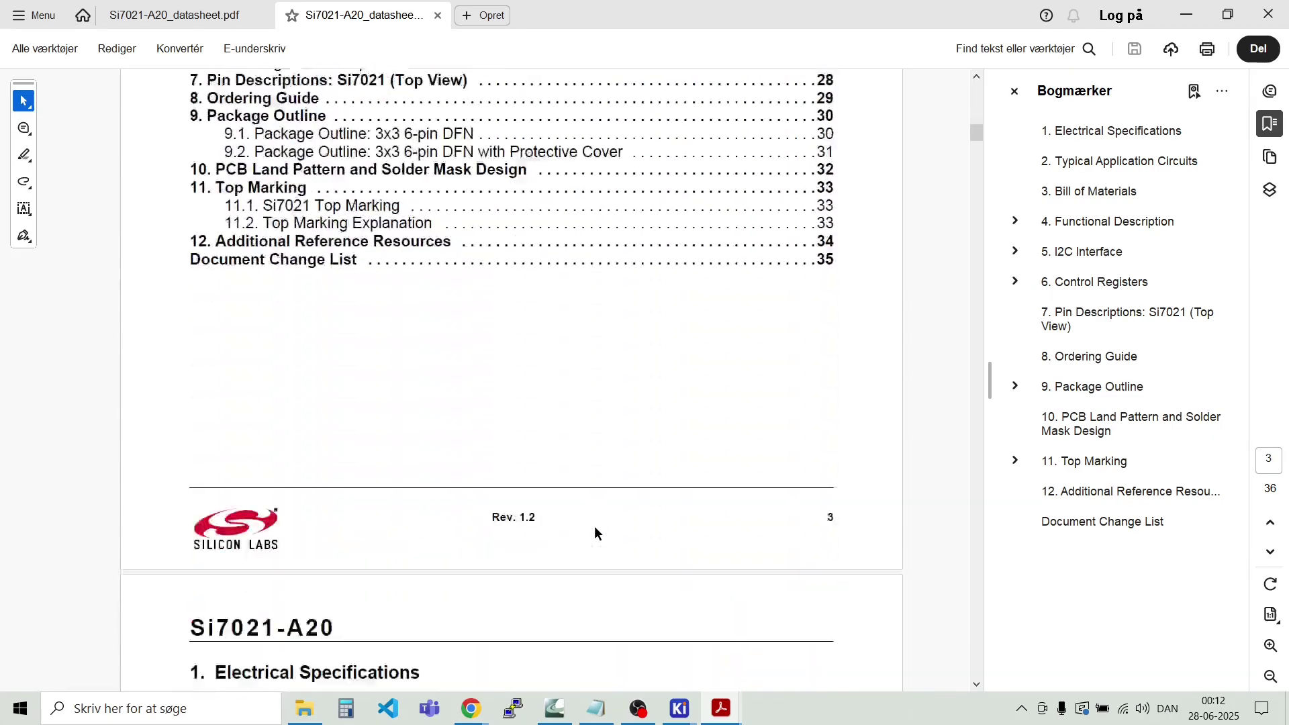
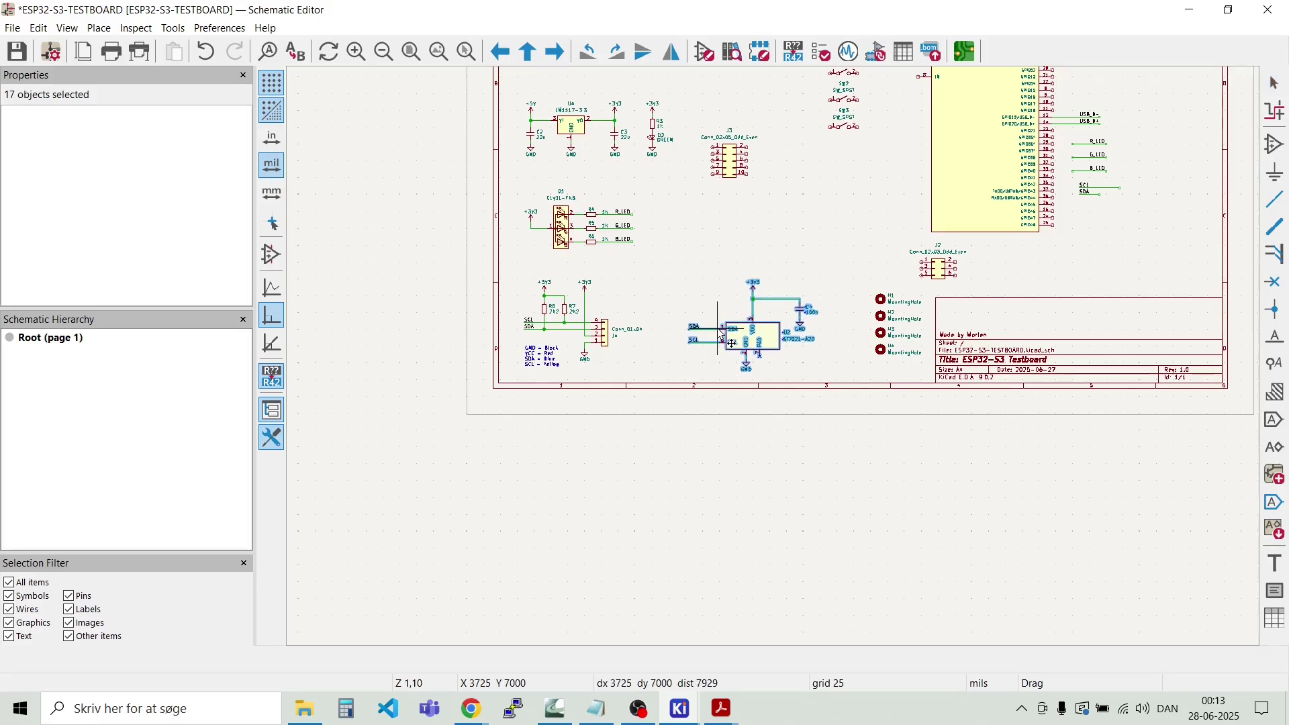
Step: Cancel the pending move of the U2 circuit and place the 2x05 connector J3 directly above U2, level with the RGB LED D1
key(Escape)
key(Escape)
drag(750, 206, 685, 113)
key(g)
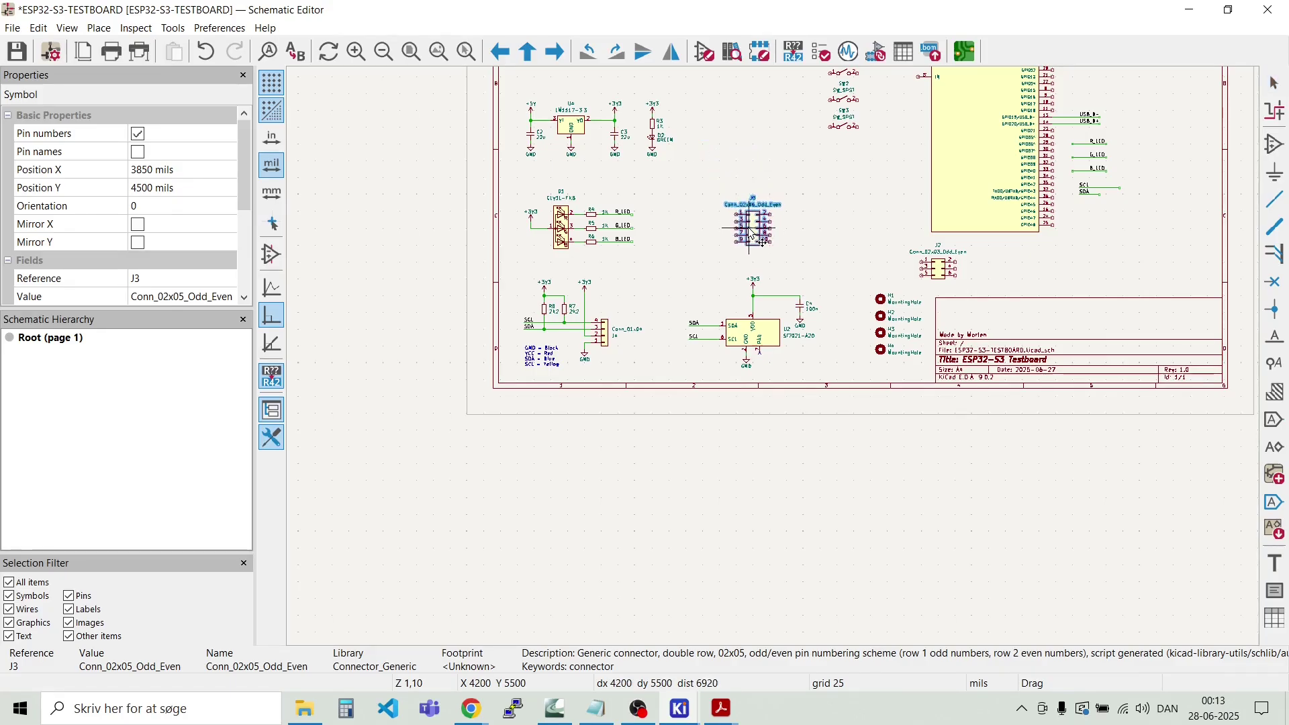
click(747, 225)
key(Escape)
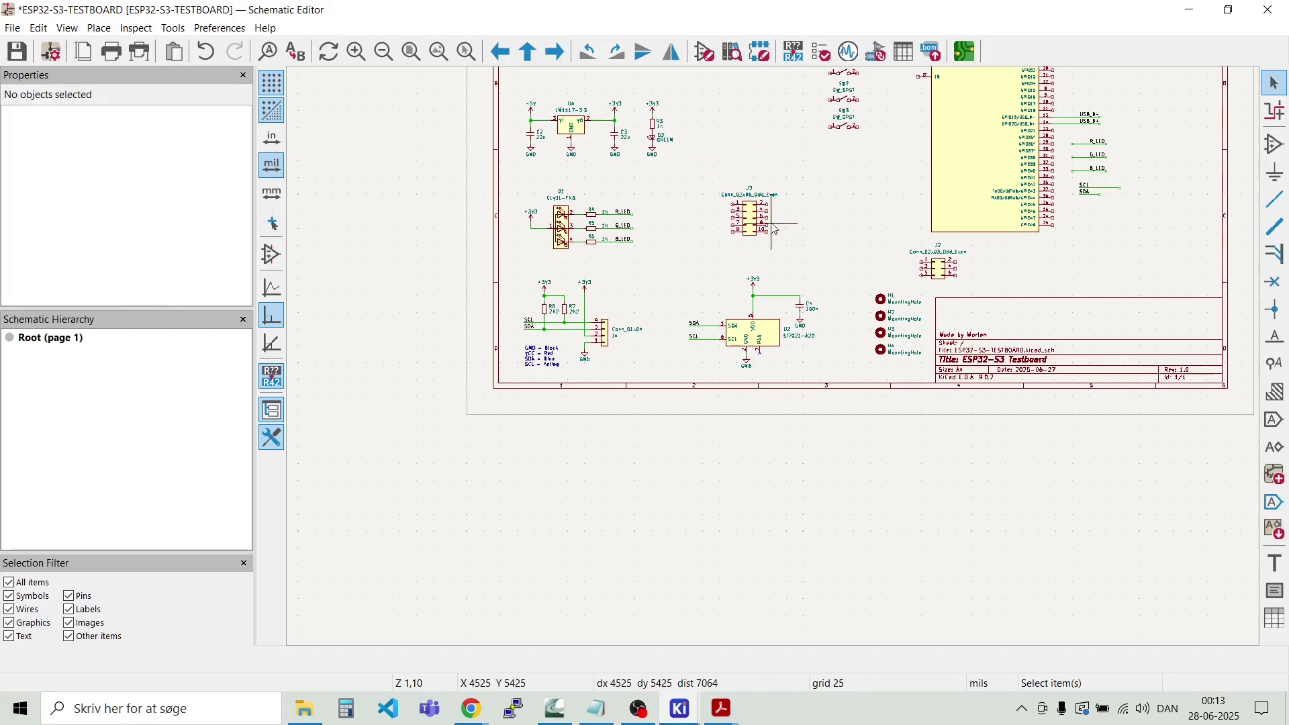
Step: Change the value of connector J3 to Pin_2x5
scroll(747, 225, up, 5)
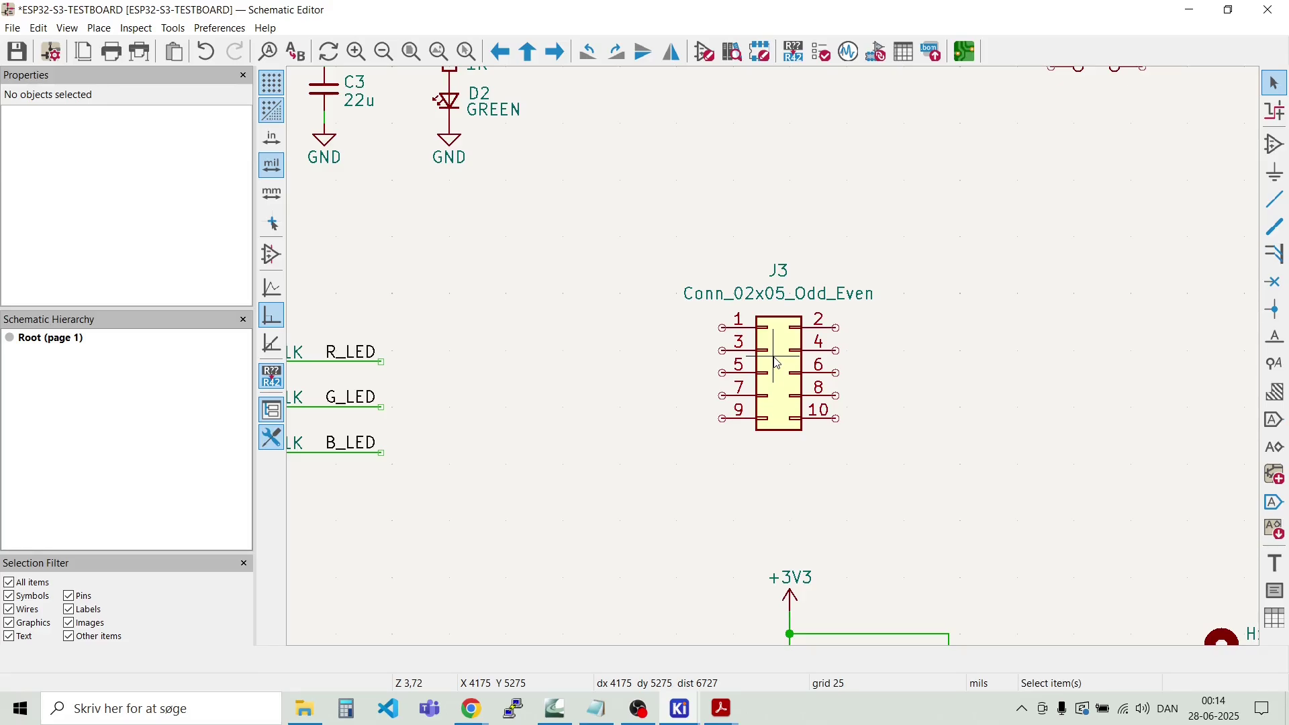
double_click(781, 299)
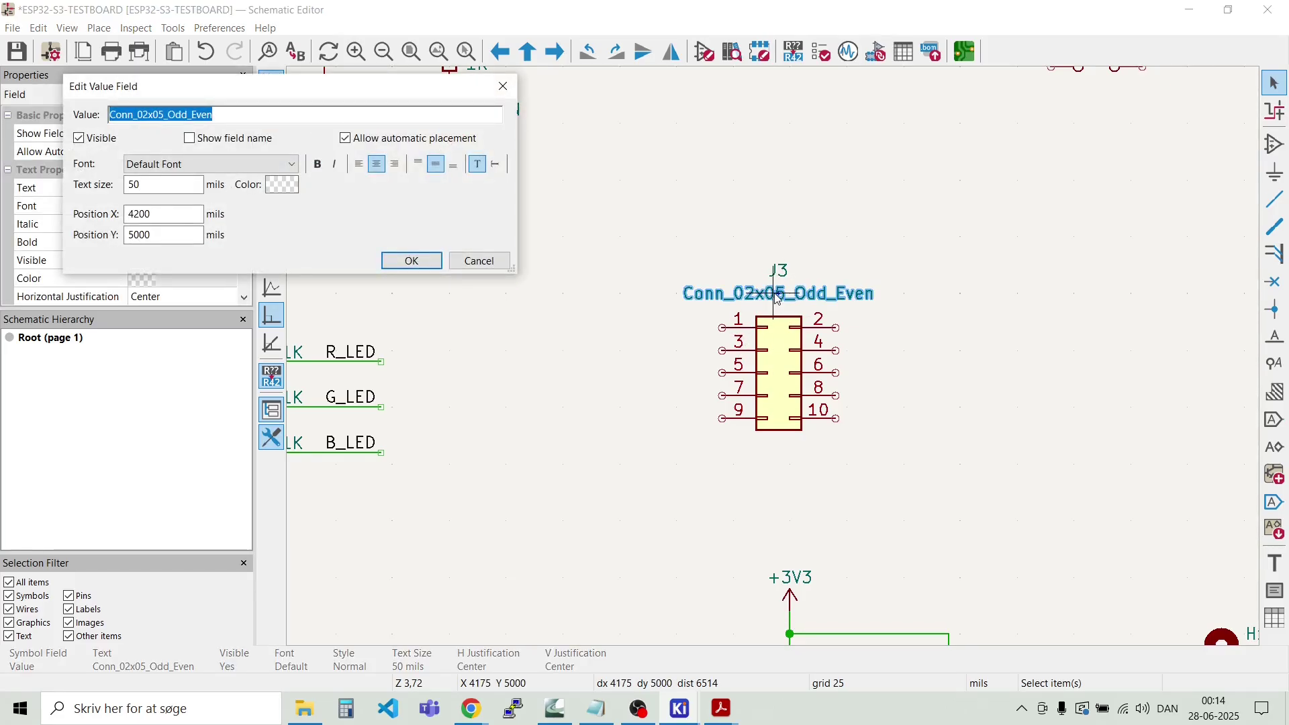
text(Pi)
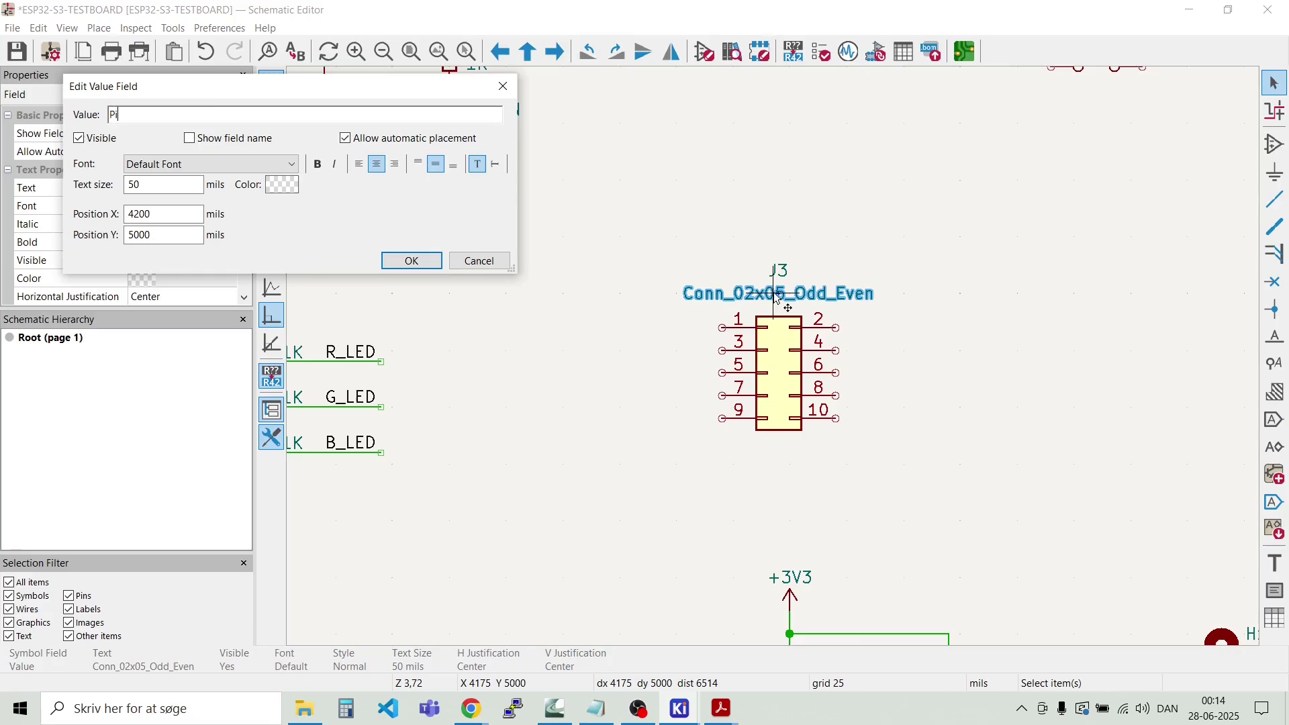
text(n_2x5)
key(Return)
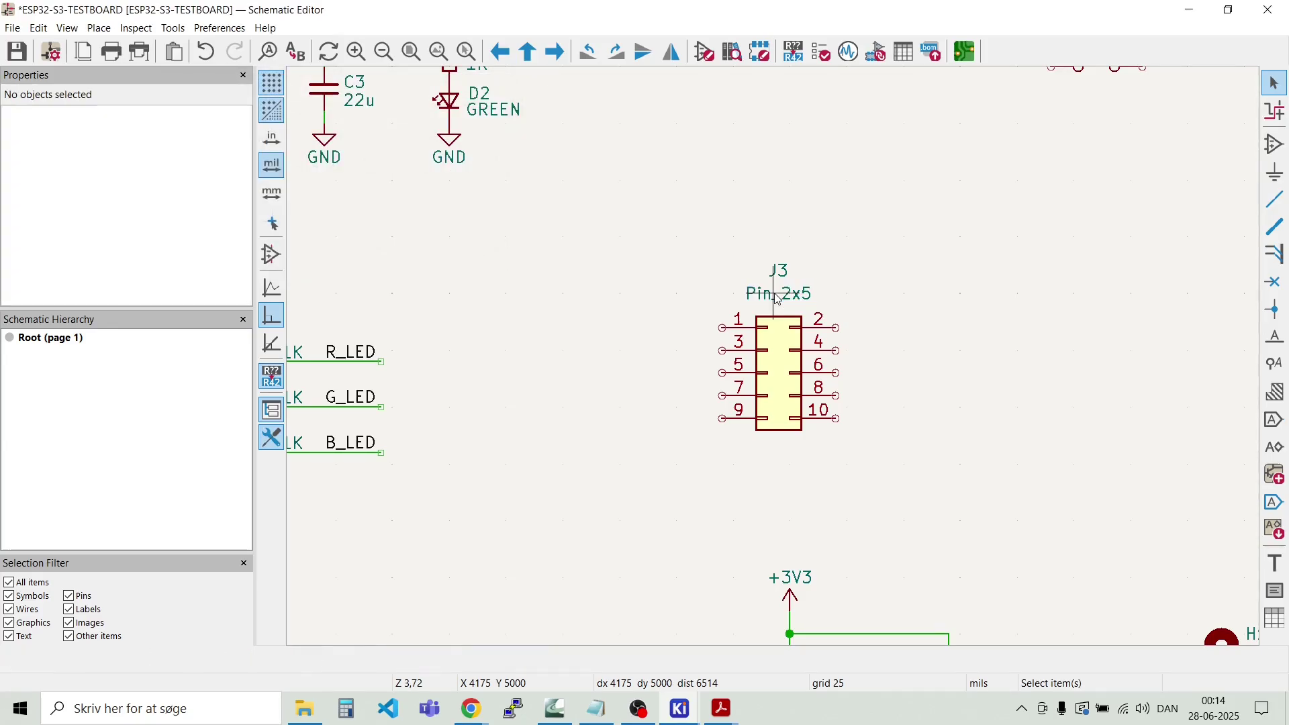
Step: Duplicate U2's +3V3 power symbol and place the copy just above and left of J3's pin 1, at X 3800, Y 5050 mils
scroll(691, 316, down, 4)
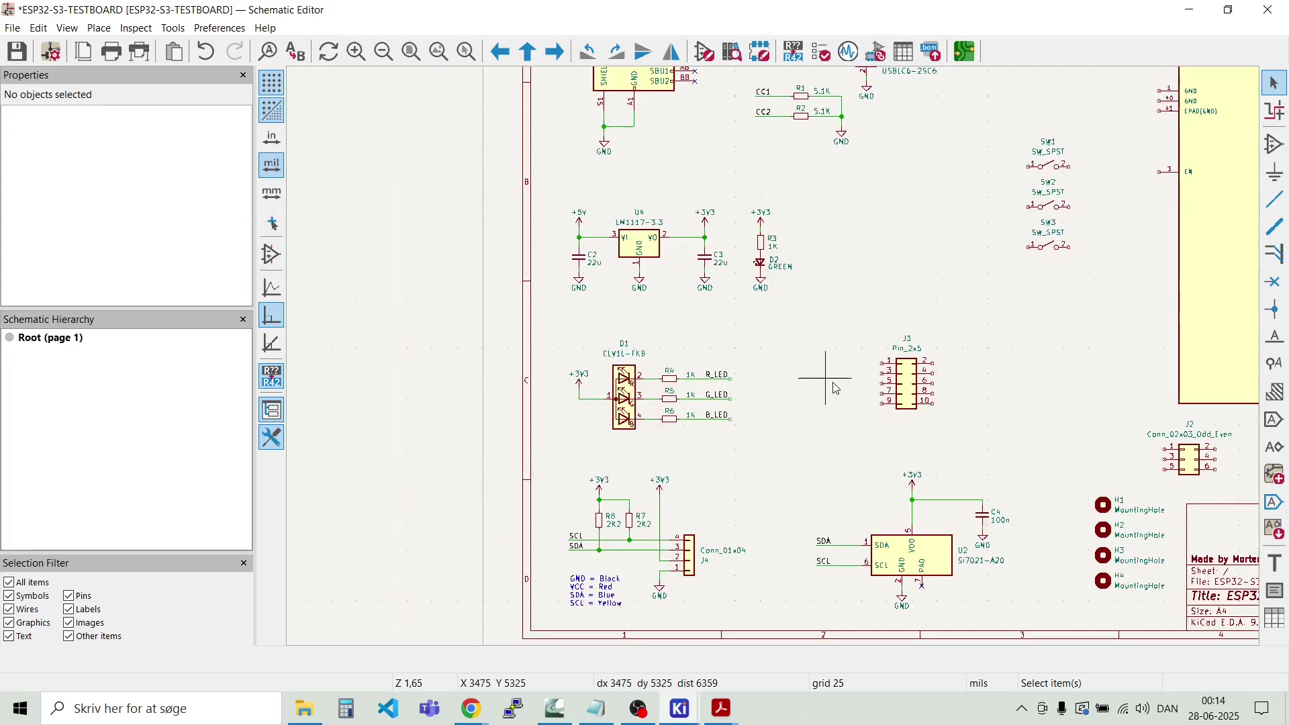
scroll(877, 366, up, 4)
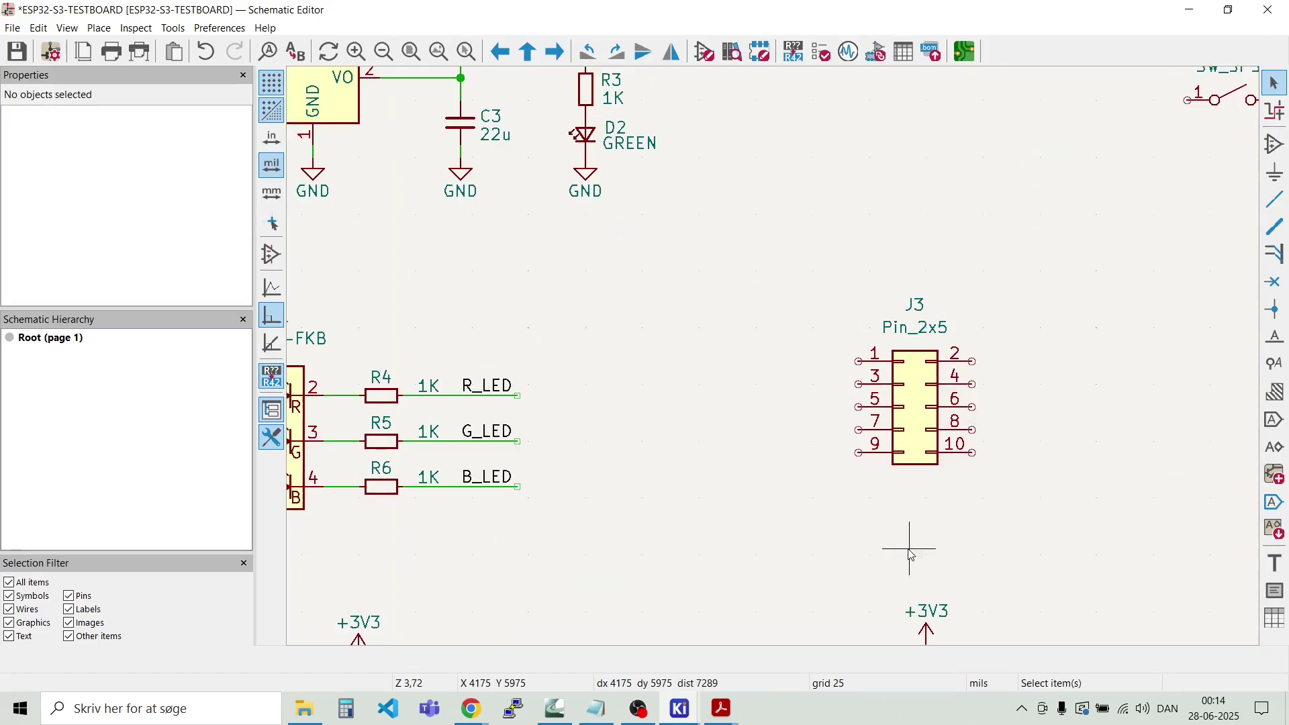
scroll(961, 600, down, 2)
drag(772, 388, 731, 350)
key(m)
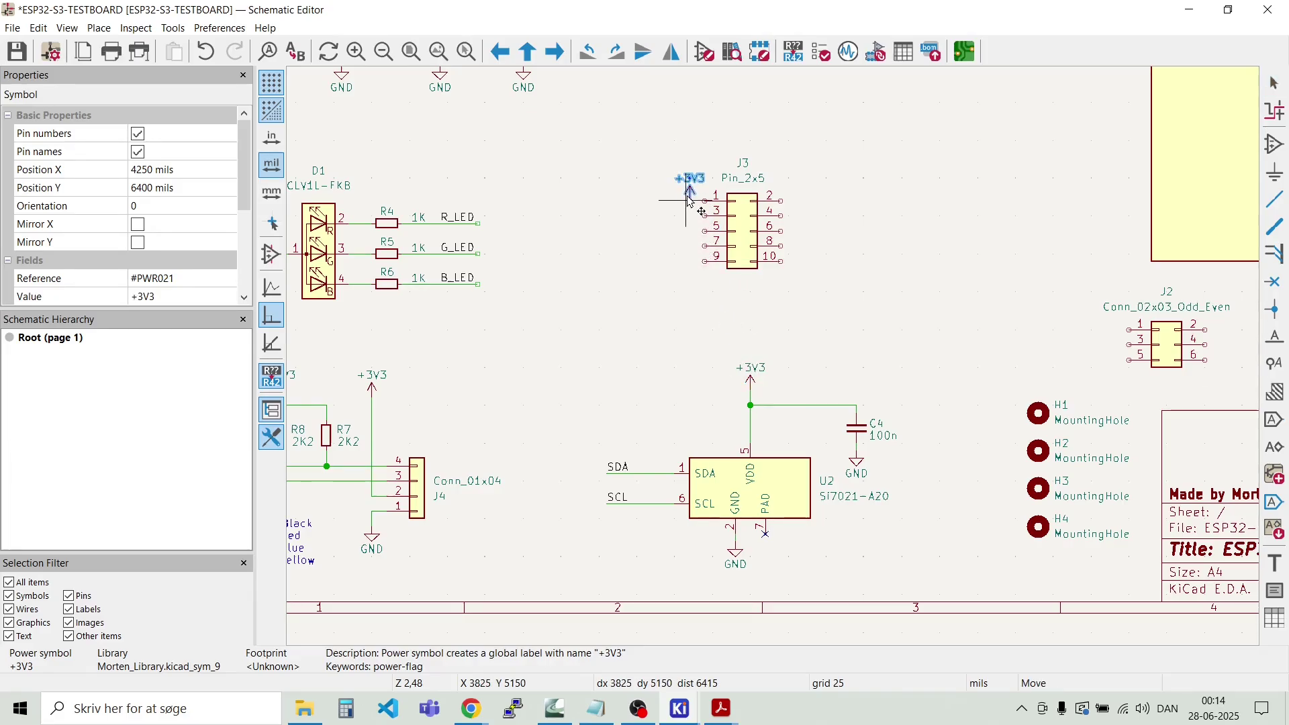
scroll(690, 190, up, 4)
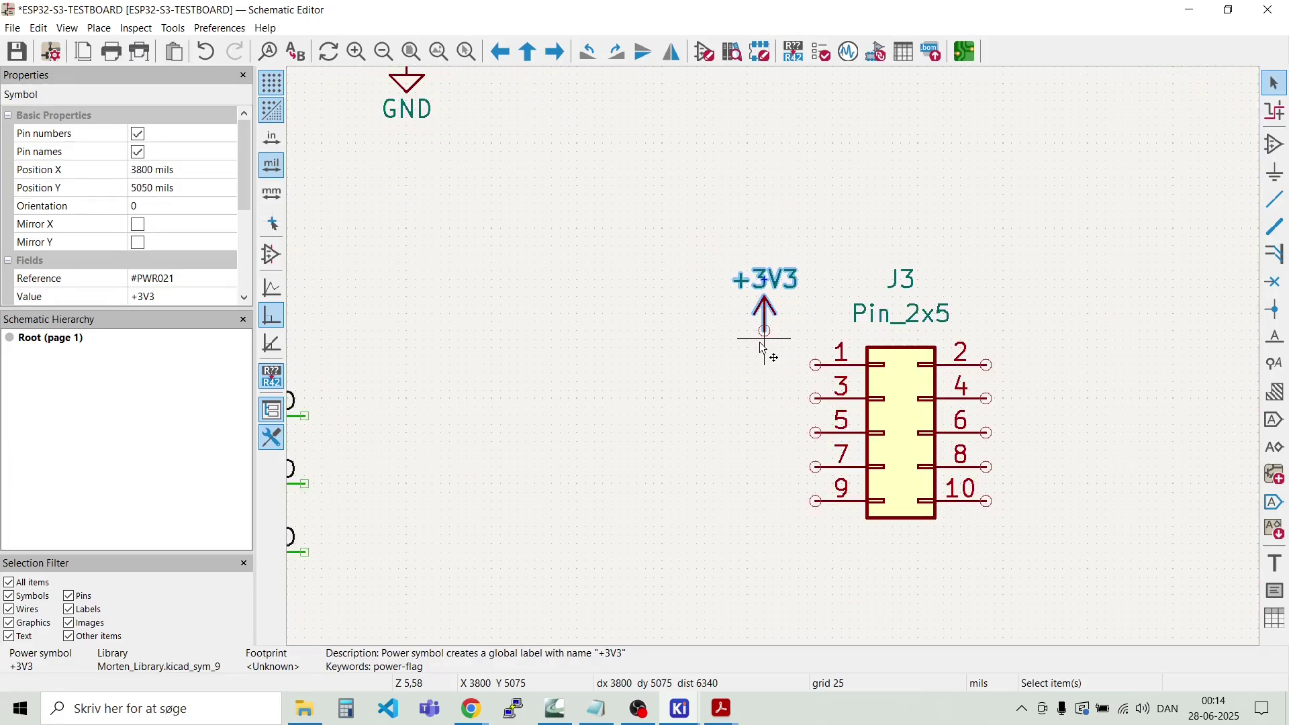
click(767, 341)
Step: Wire the +3V3 symbol to J3's pin 1 and shift the symbol 75 mils further left with its wire attached
key(w)
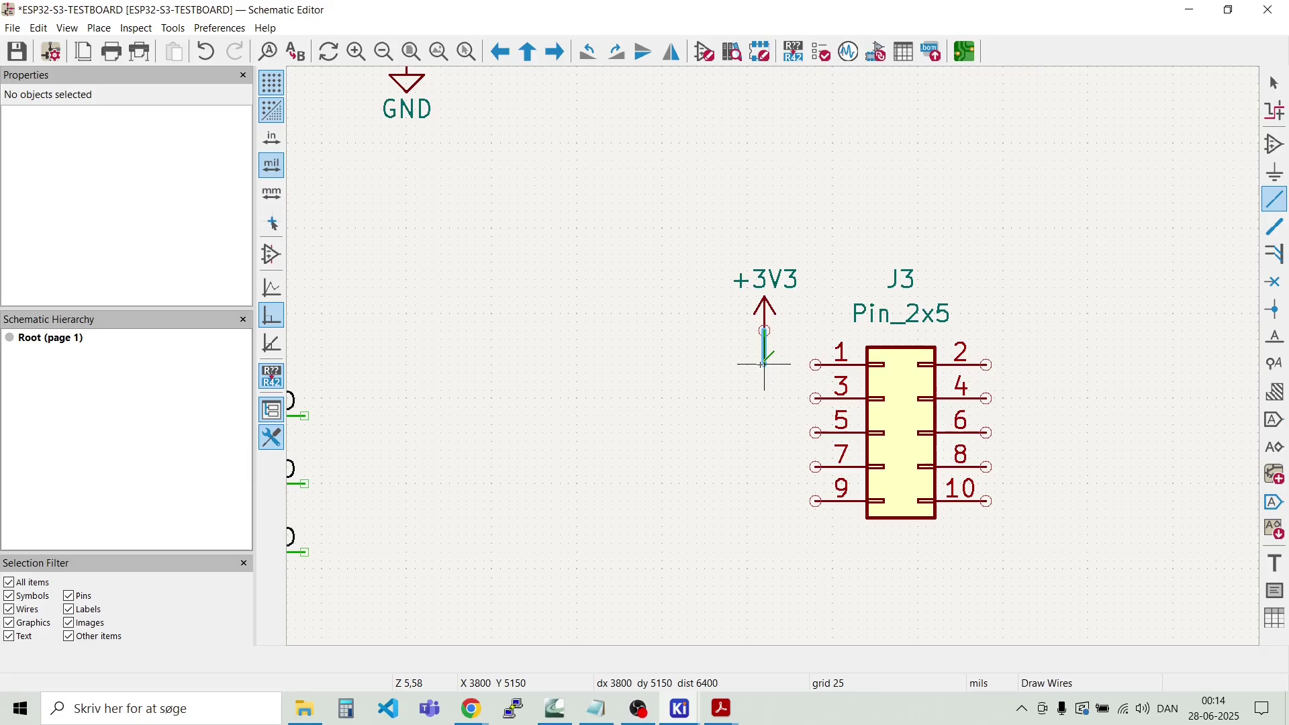
double_click(816, 368)
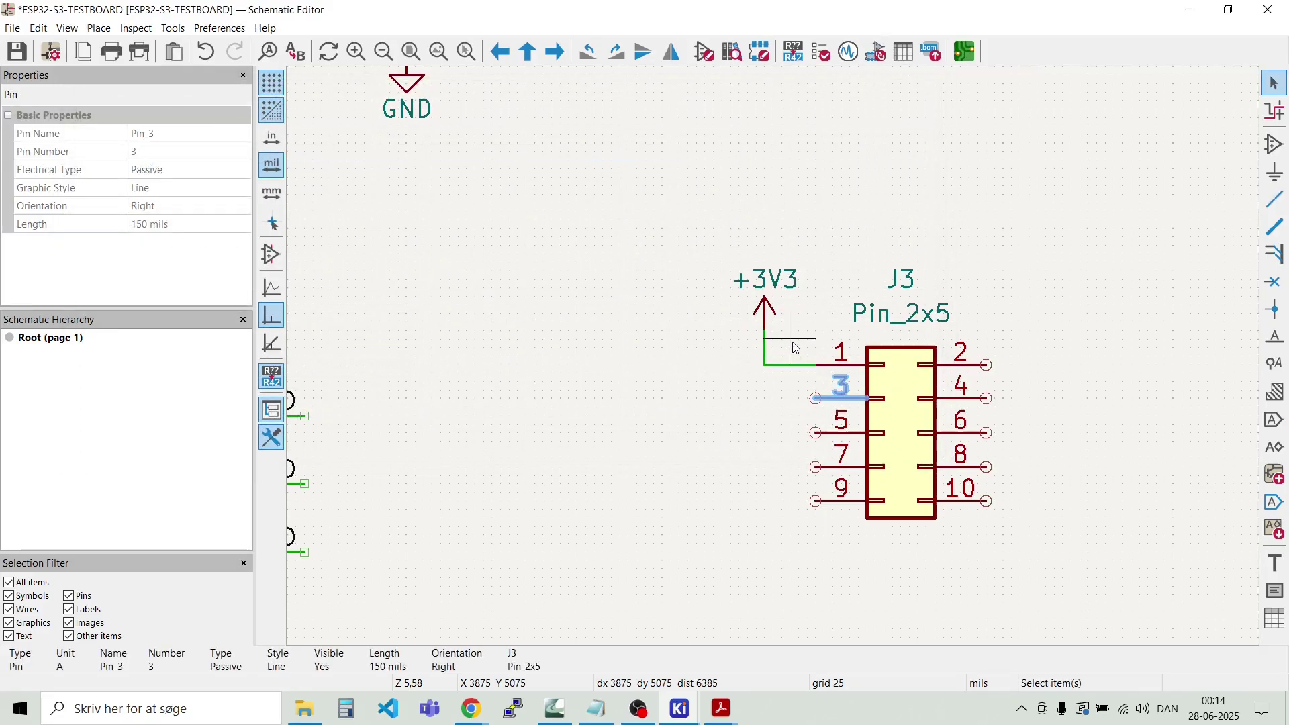
drag(788, 387, 749, 288)
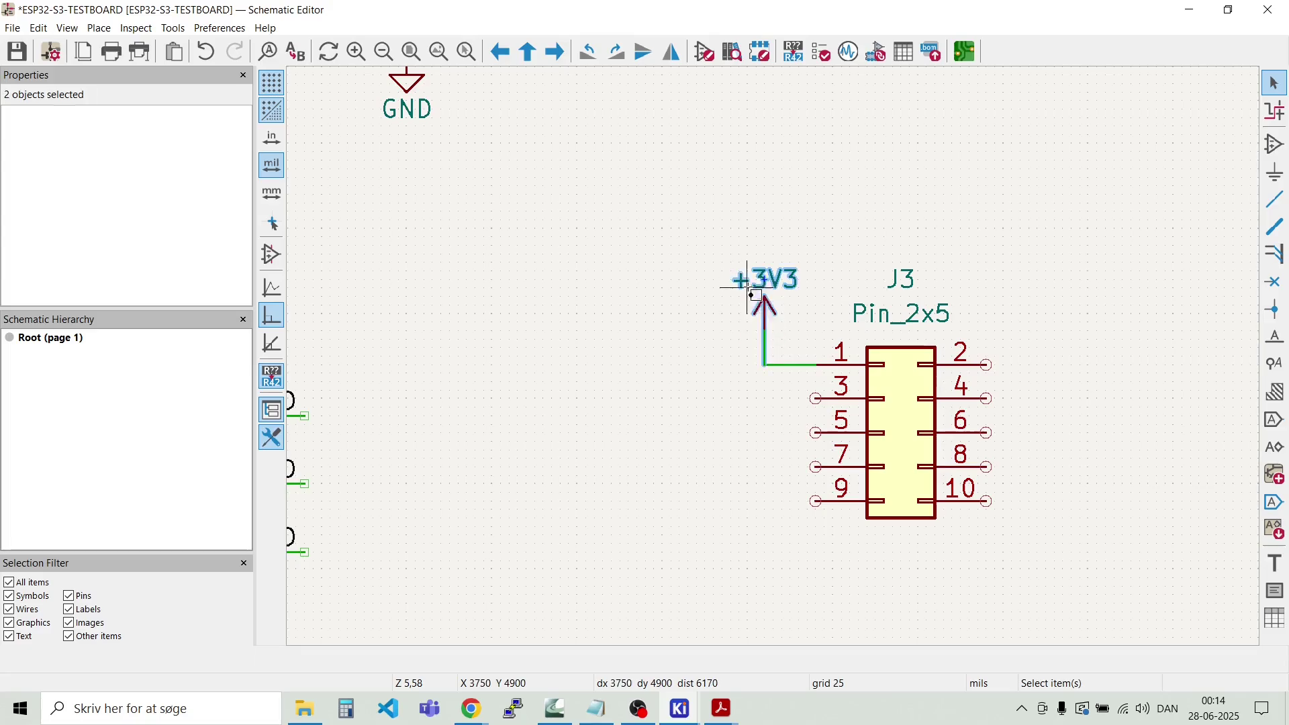
key(g)
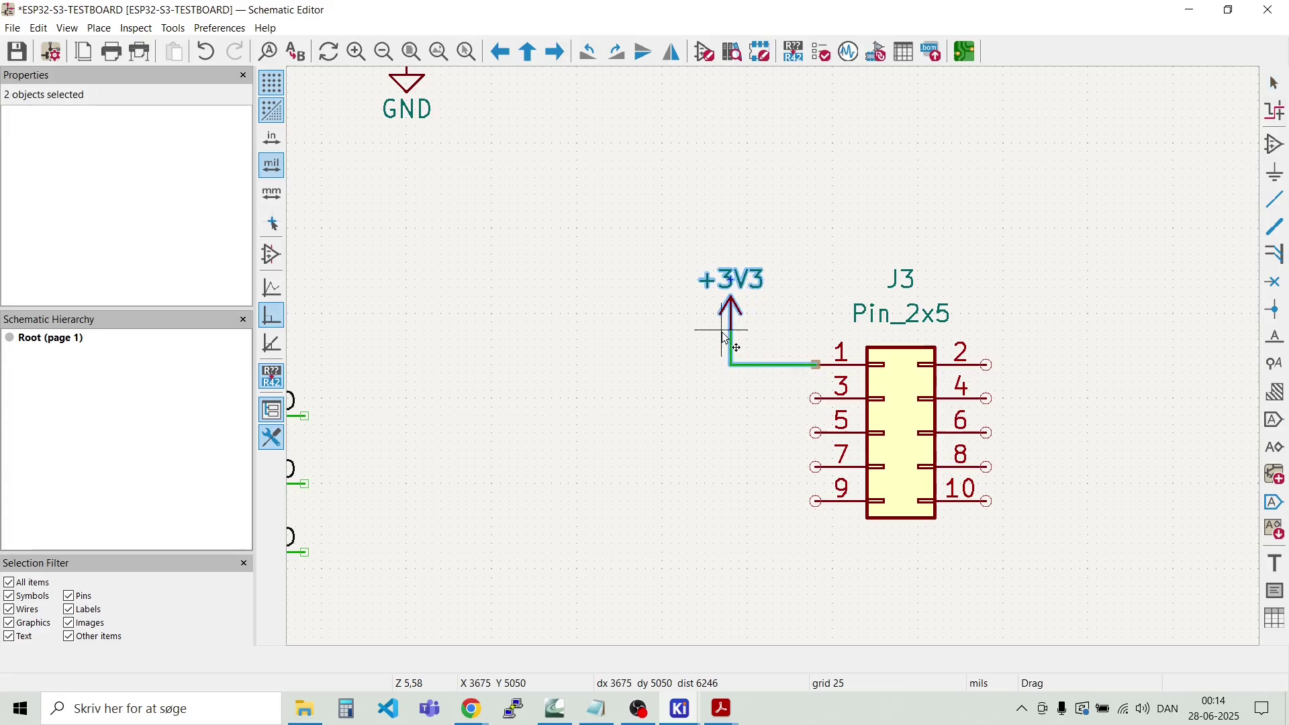
click(722, 338)
click(763, 350)
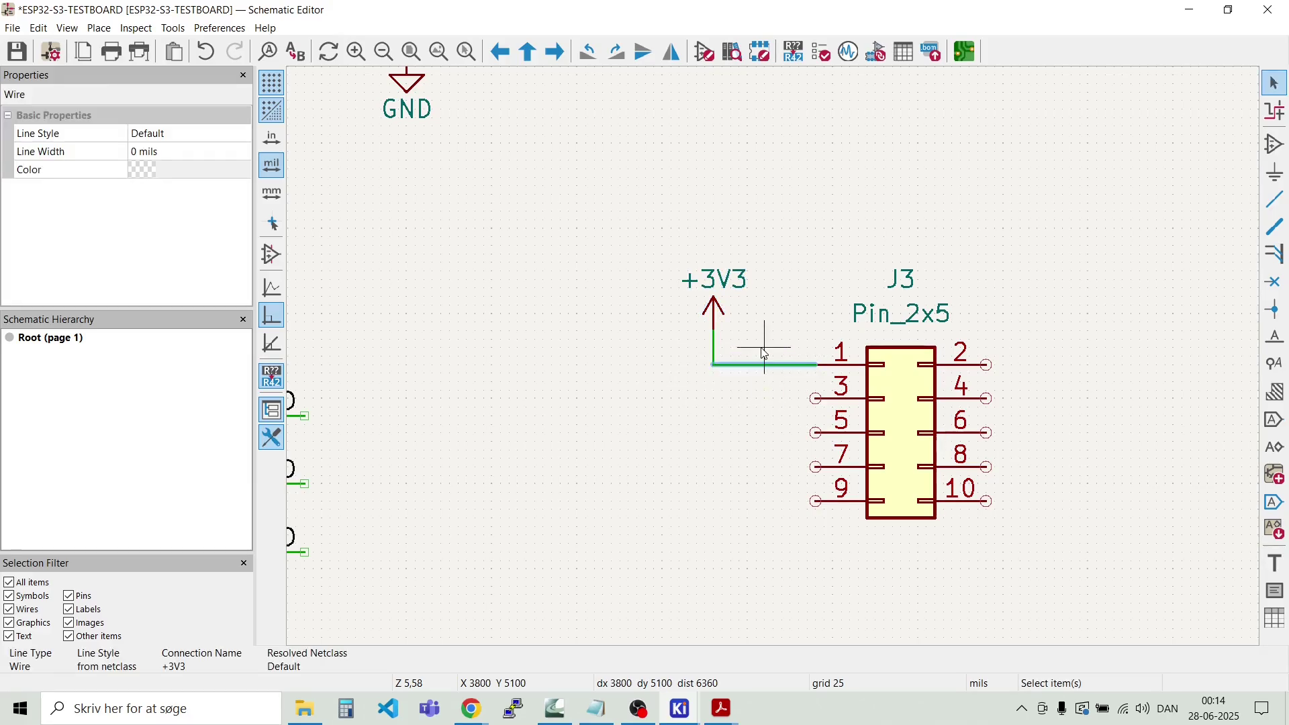
Step: Connect J3's pin 2 to +3V3 by duplicating pin 1's horizontal wire and its +3V3 symbol with vertical stub, mirroring the pin 1 arrangement
key(ctrl+d)
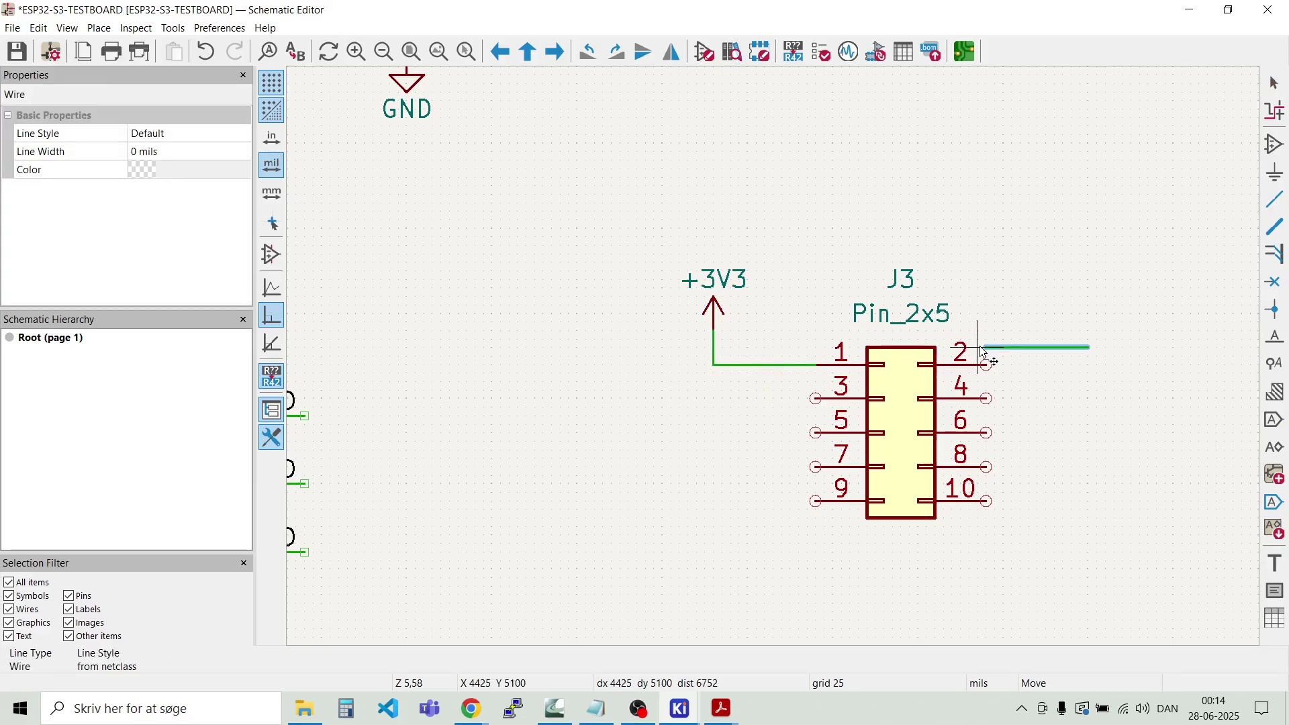
click(986, 365)
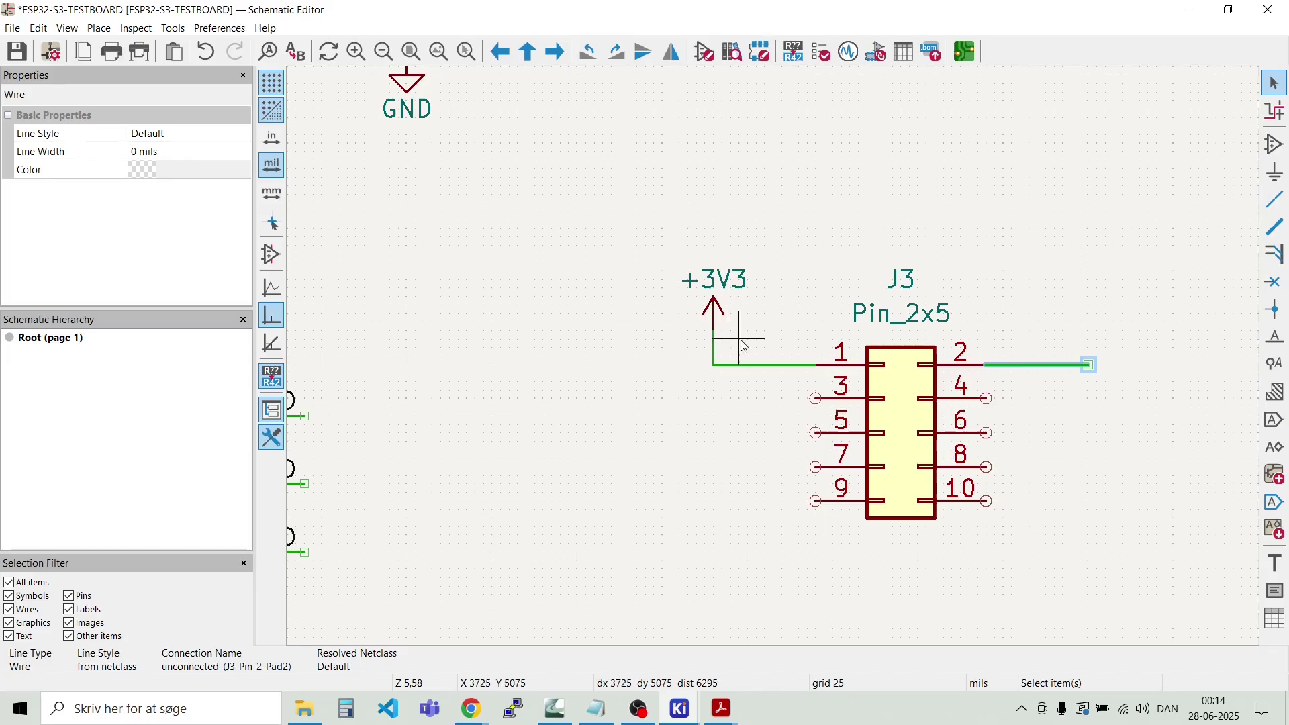
drag(741, 341, 683, 265)
key(ctrl+d)
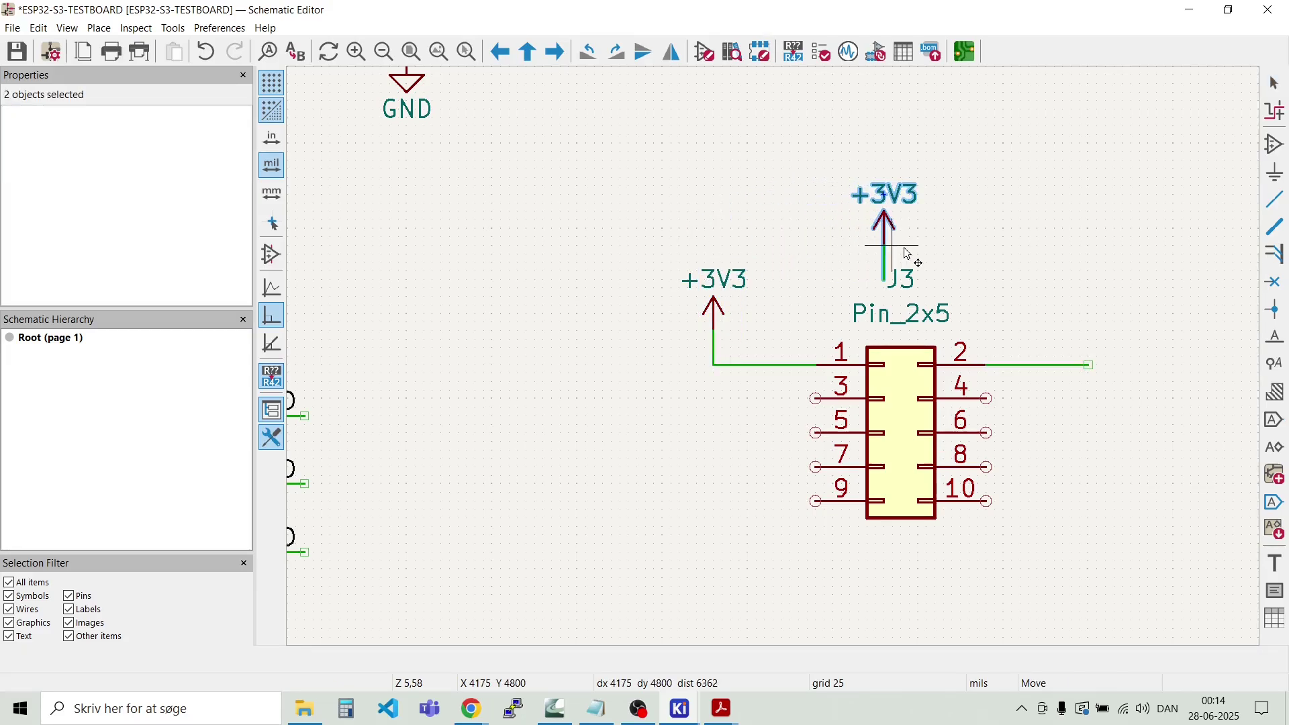
click(1099, 339)
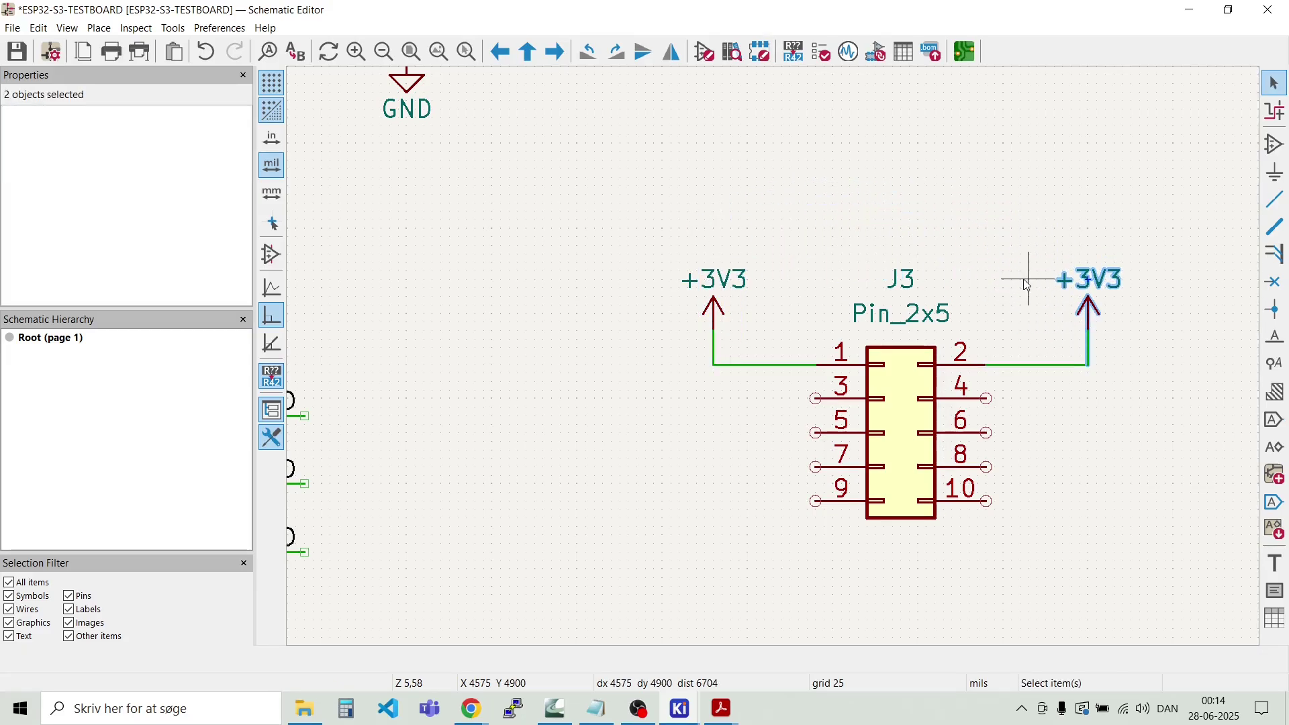
click(1023, 281)
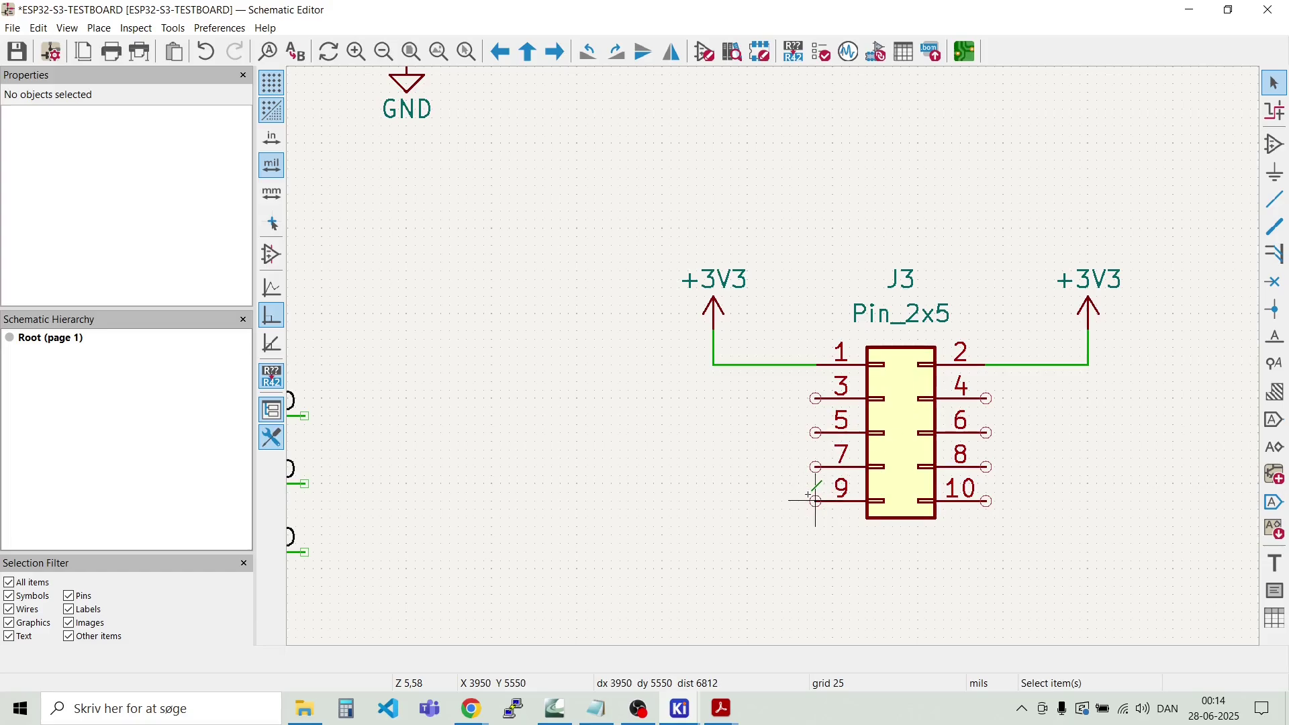
Step: Wire J3's pin 9 outward and down below the +3V3 symbol, and place a duplicated GND symbol at the wire's end, X 3650, Y 5650 mils
key(w)
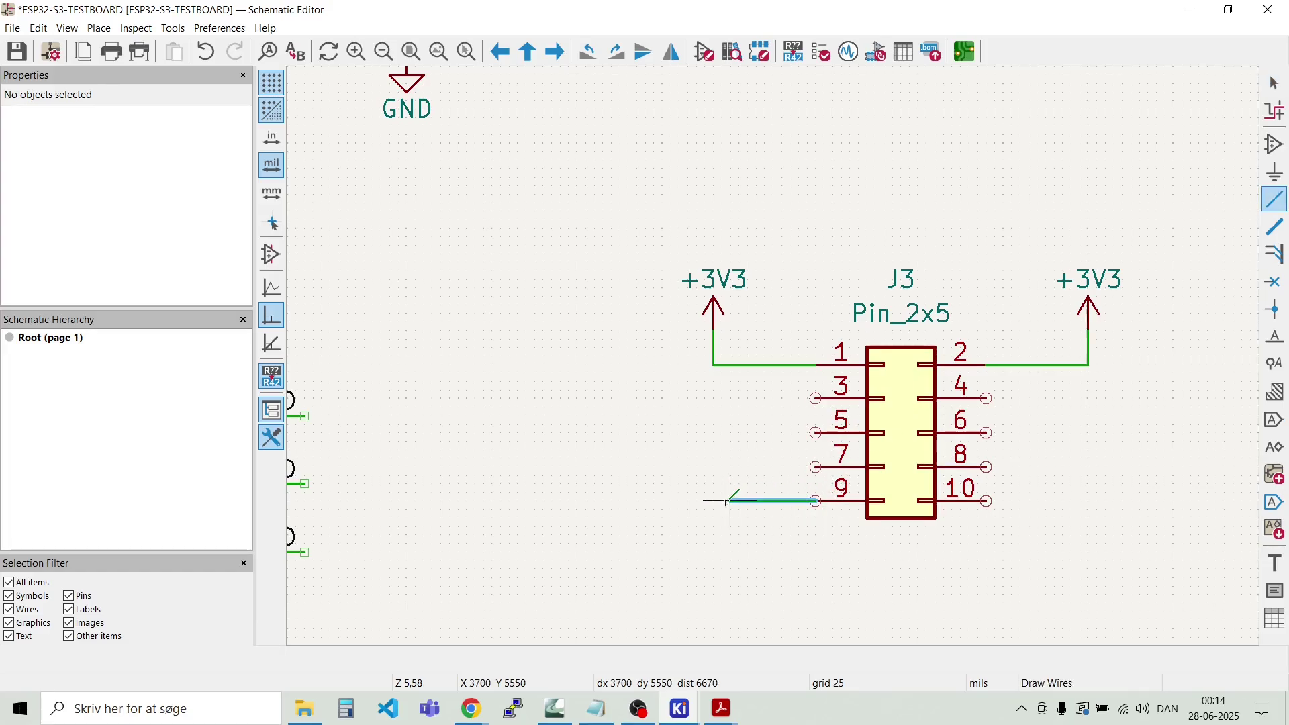
double_click(713, 535)
key(Escape)
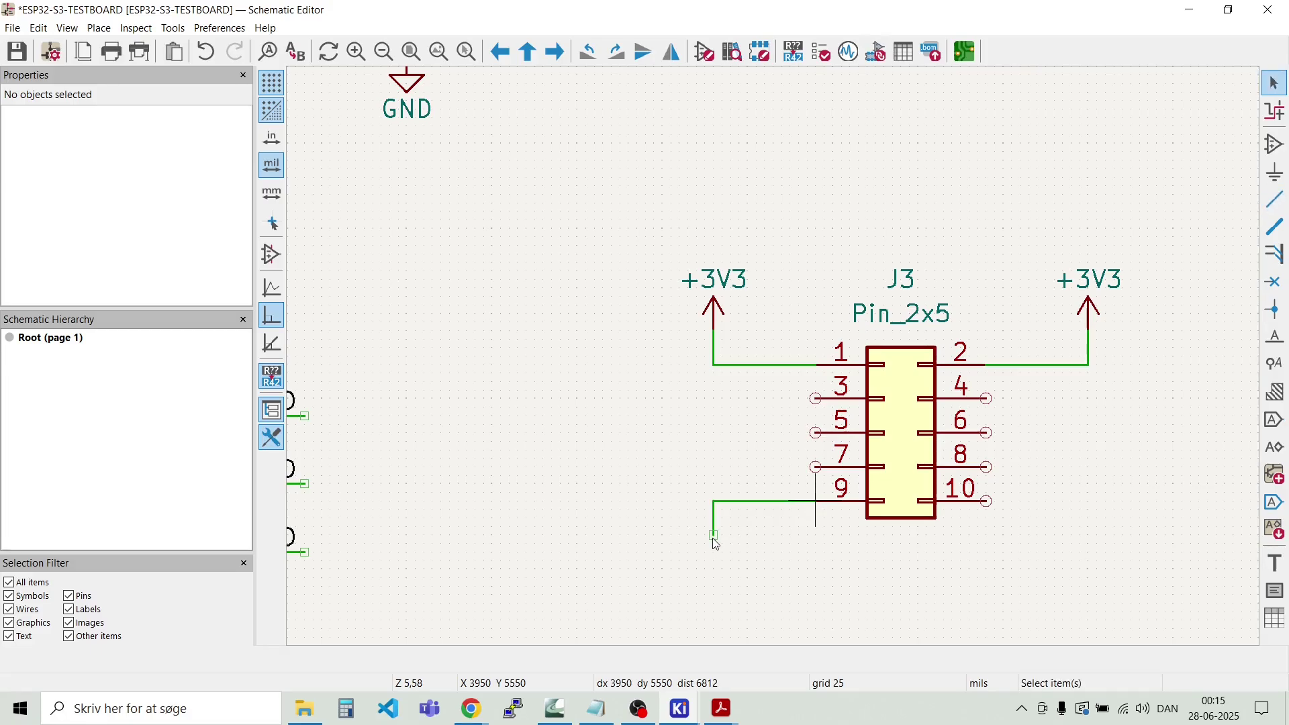
scroll(671, 468, down, 2)
drag(631, 133, 581, 90)
key(ctrl+d)
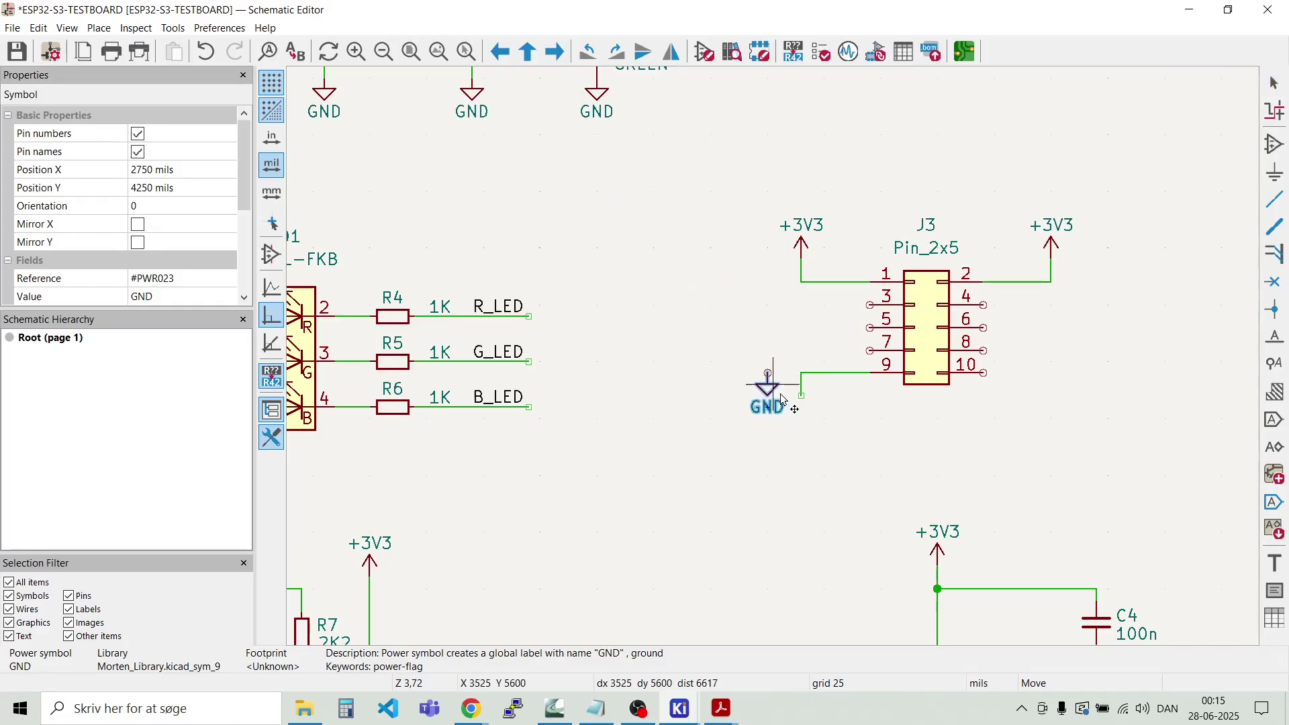
click(802, 404)
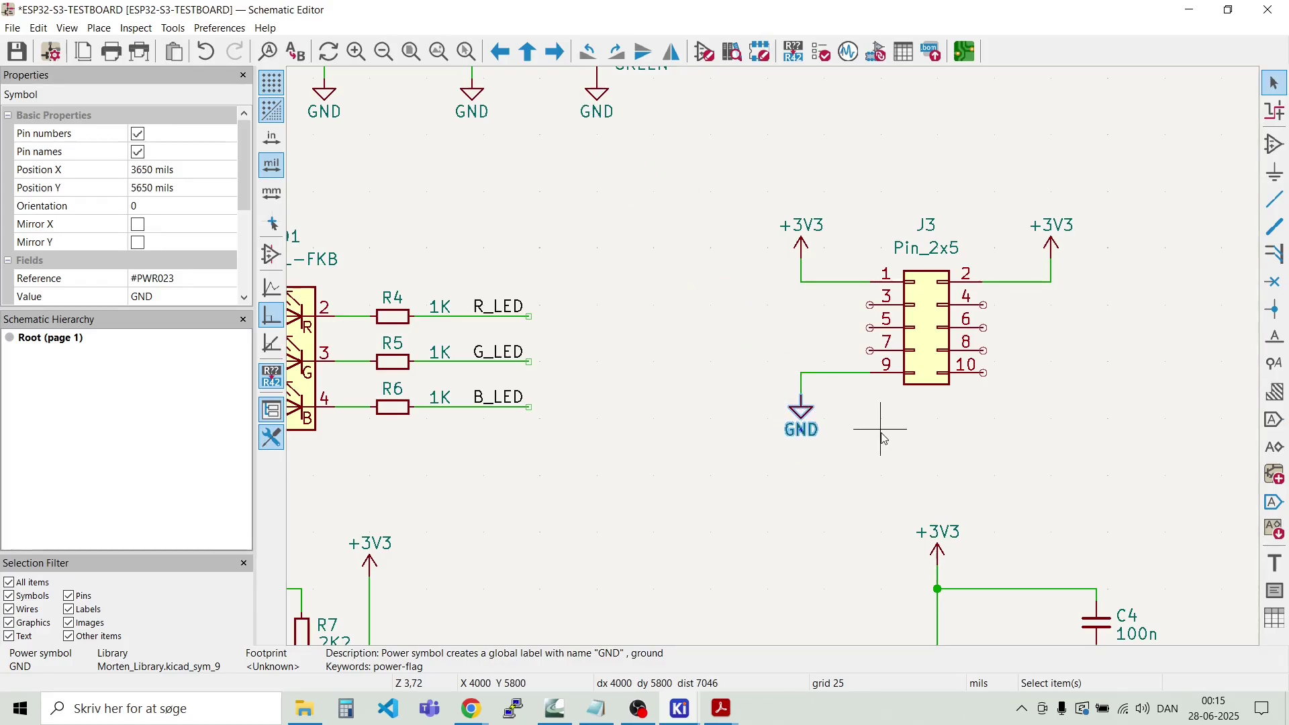
click(847, 432)
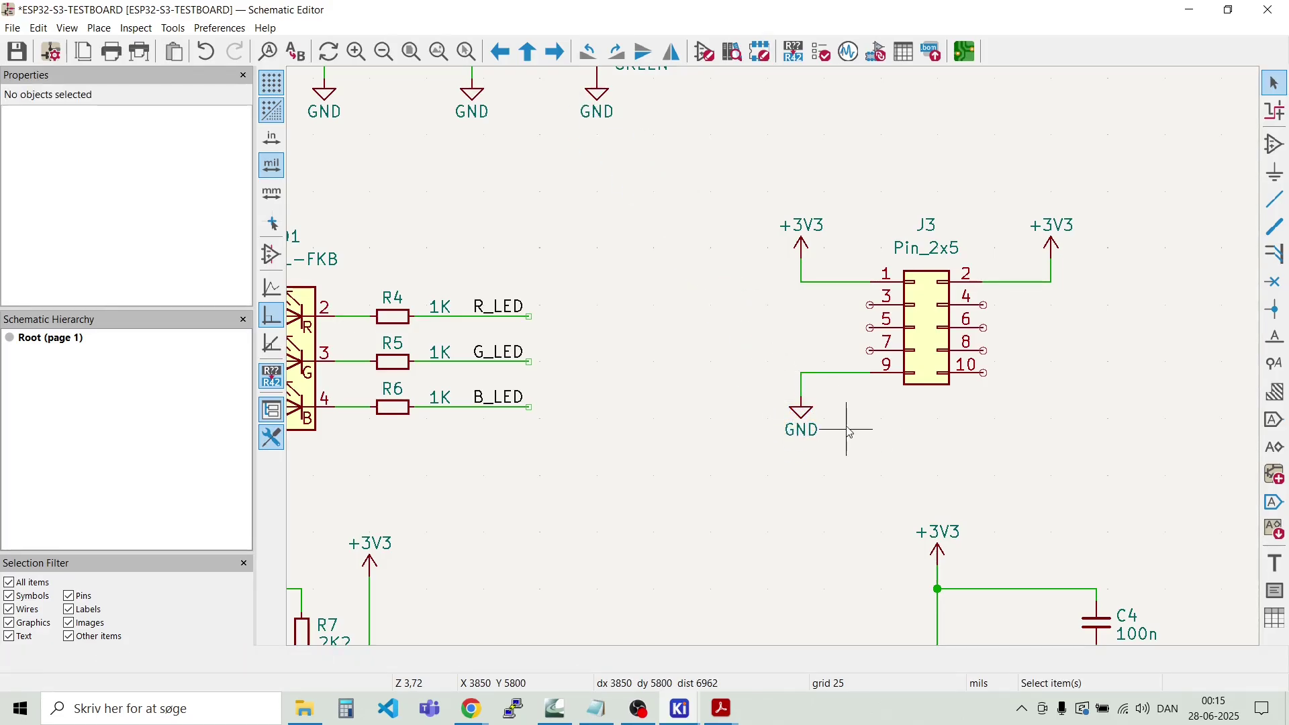
Step: Connect J3's pin 10 to ground with duplicates of pin 9's horizontal wire and its GND symbol with vertical stub
click(829, 373)
key(ctrl+d)
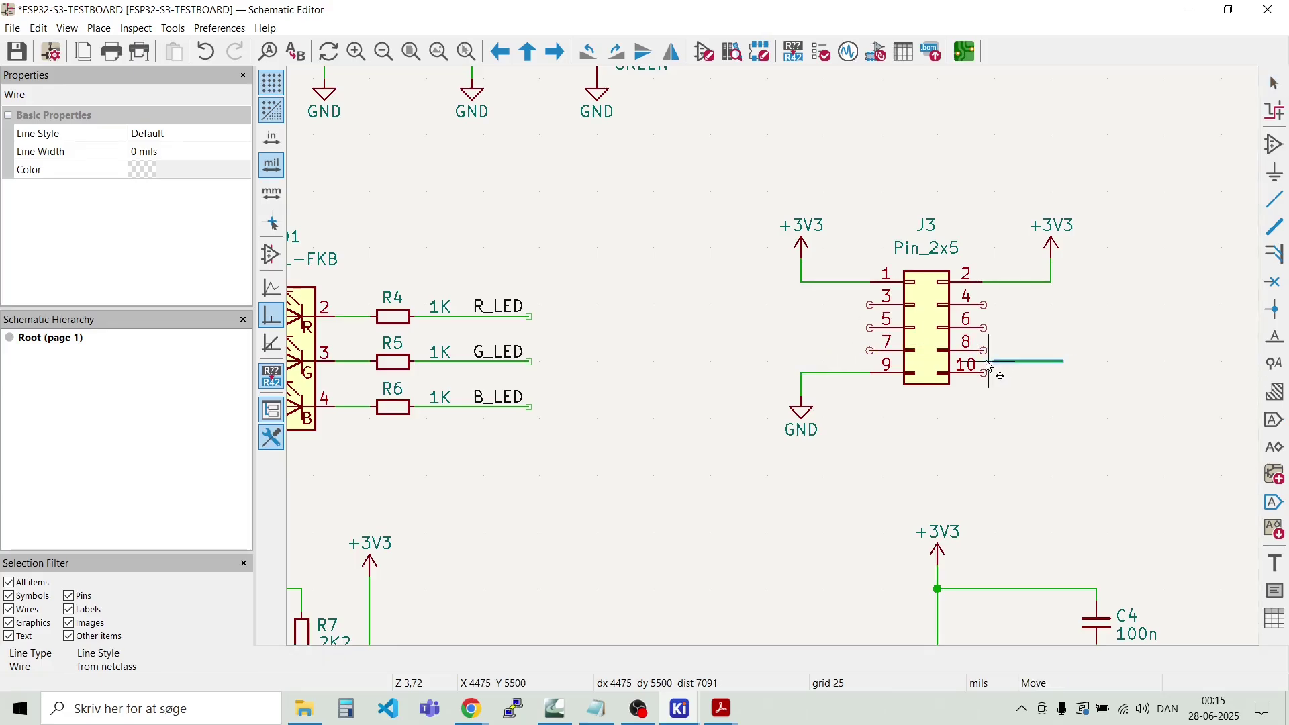
click(982, 374)
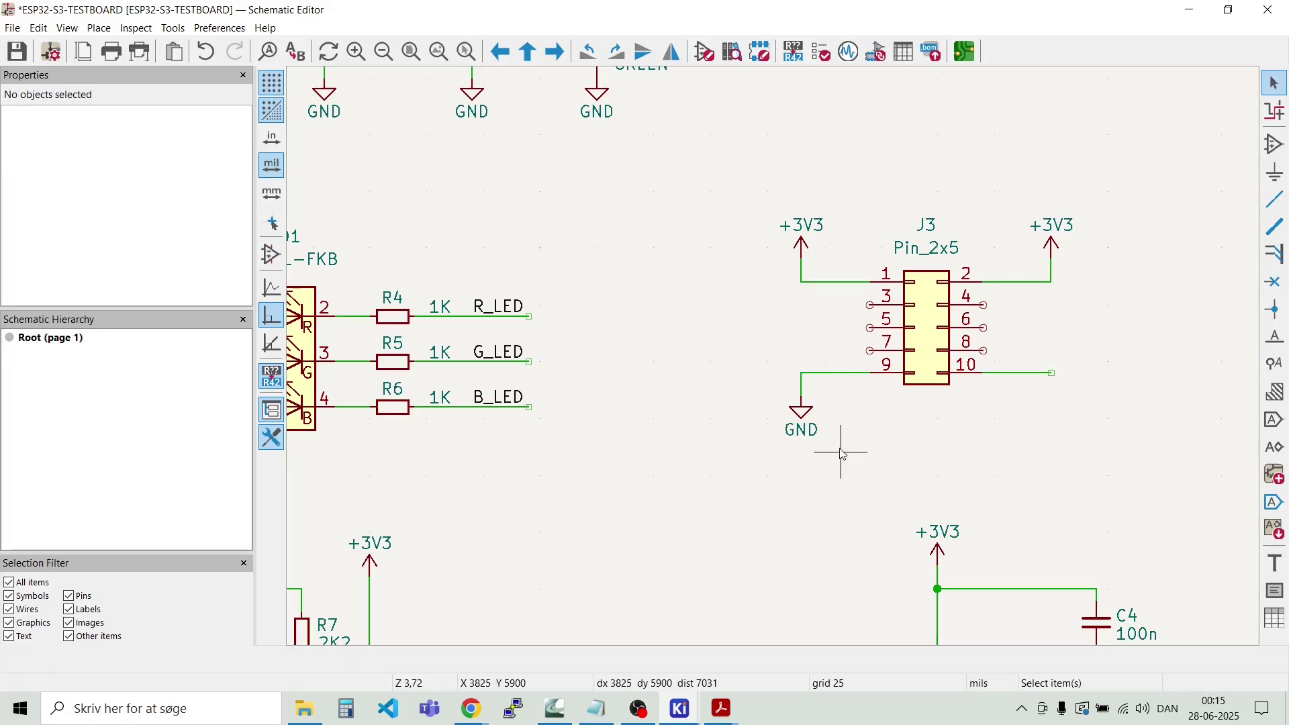
drag(842, 454, 771, 379)
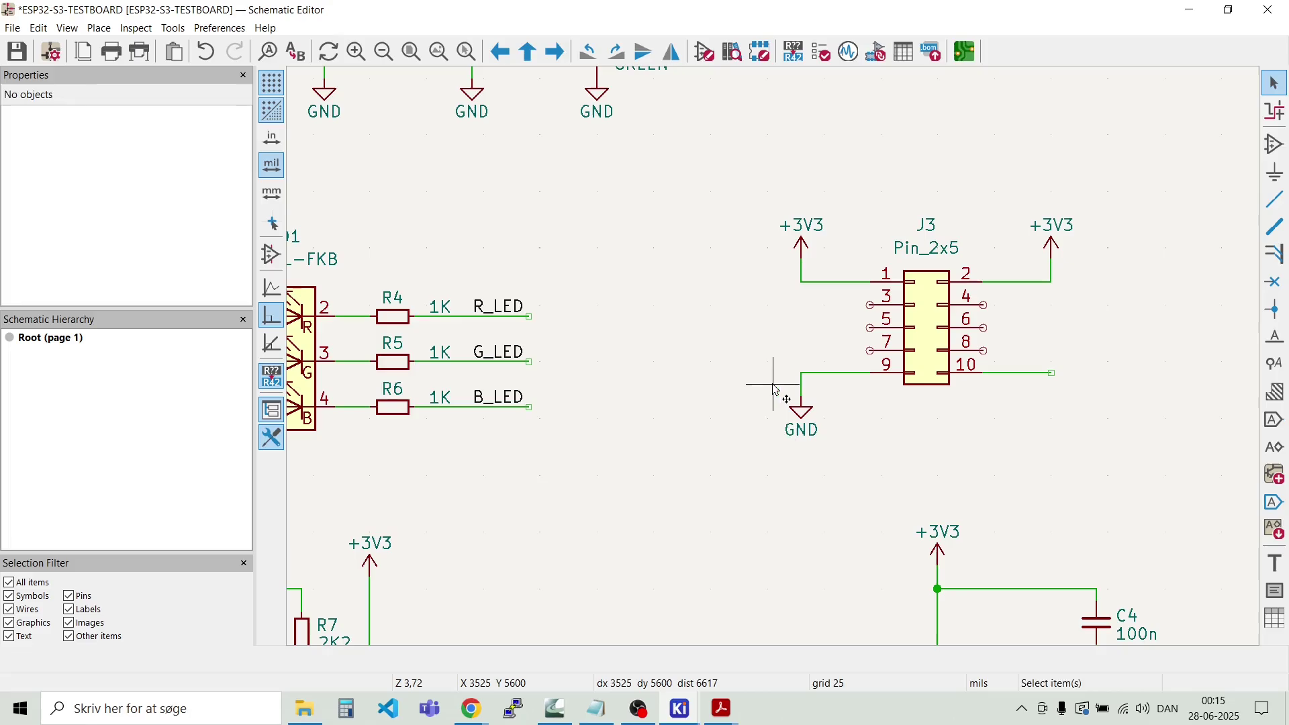
key(ctrl+d)
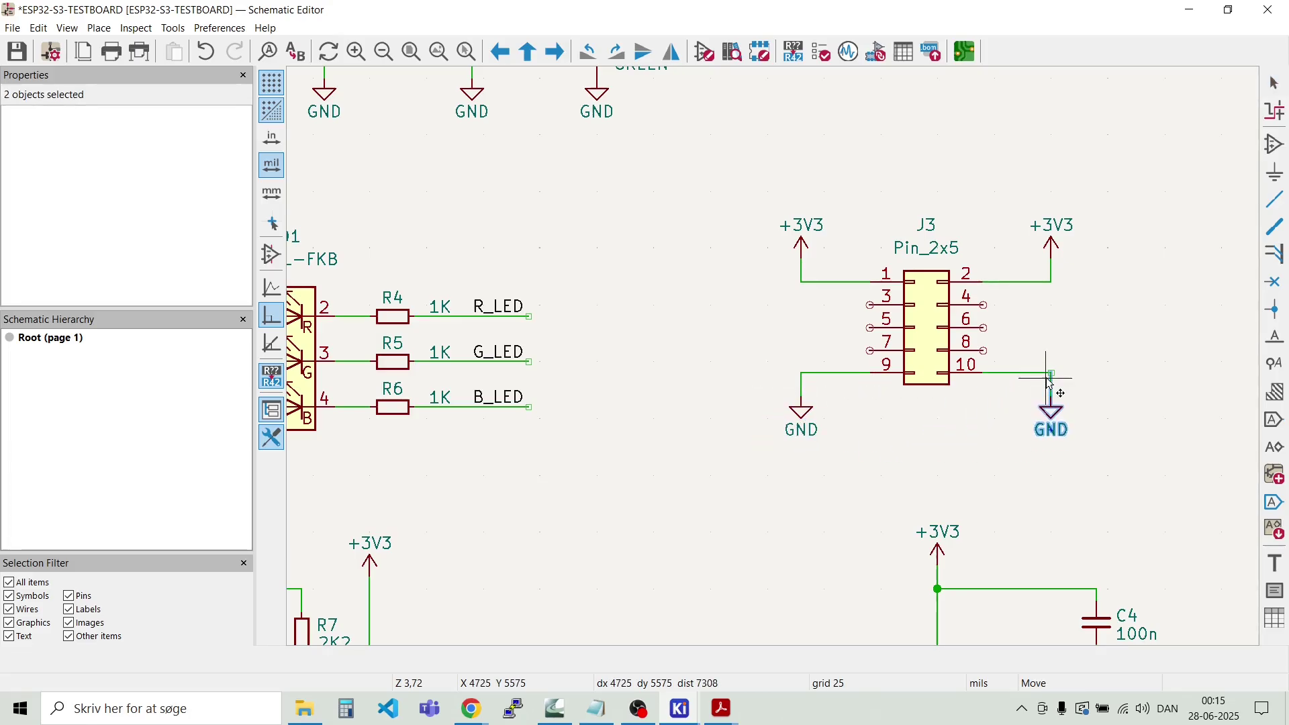
click(1049, 381)
click(978, 425)
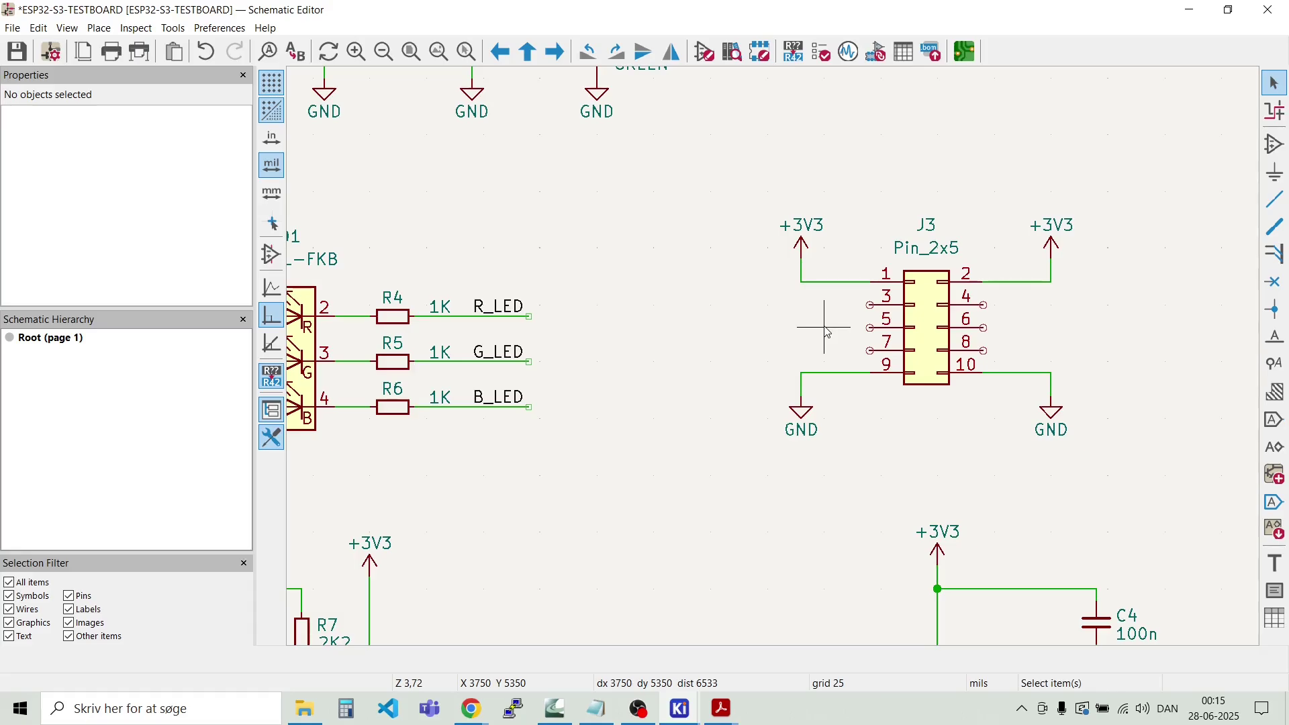
Step: Draw horizontal wires 300 mils long outward from J3's pins 3, 5 and 7, ending in line with the +3V3 and GND symbols
click(869, 305)
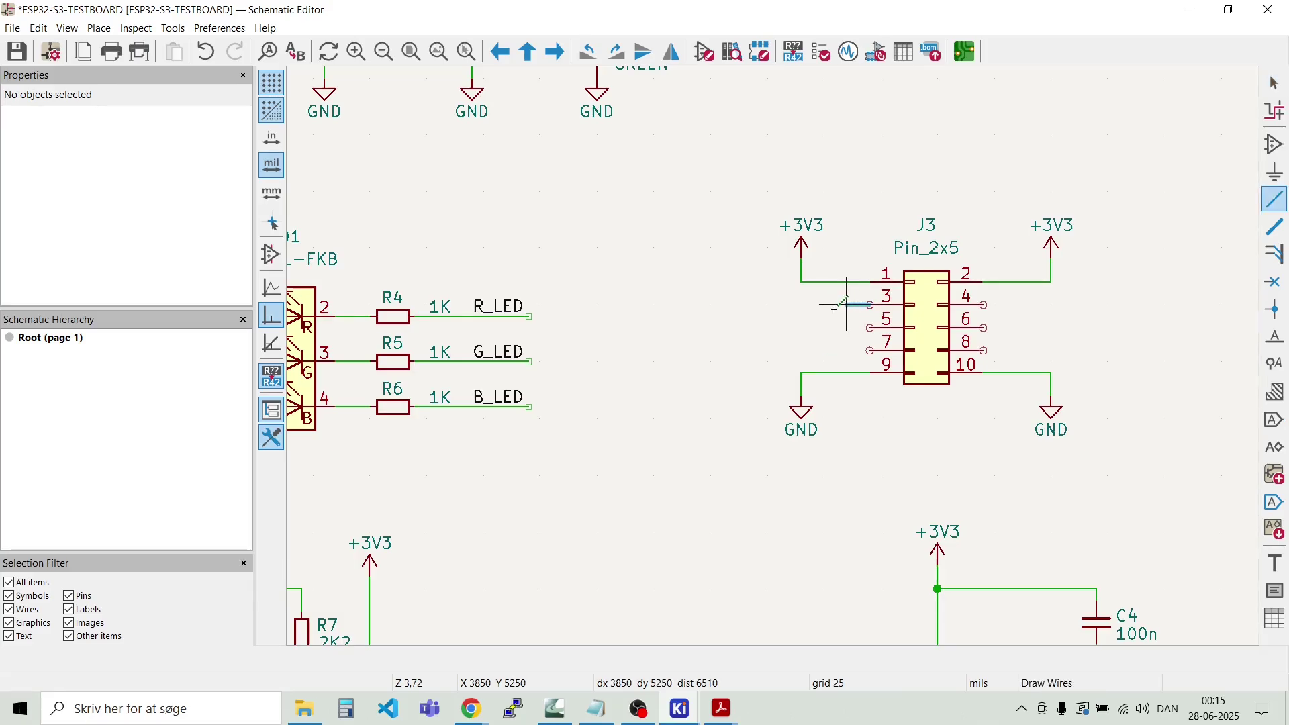
double_click(801, 305)
key(Escape)
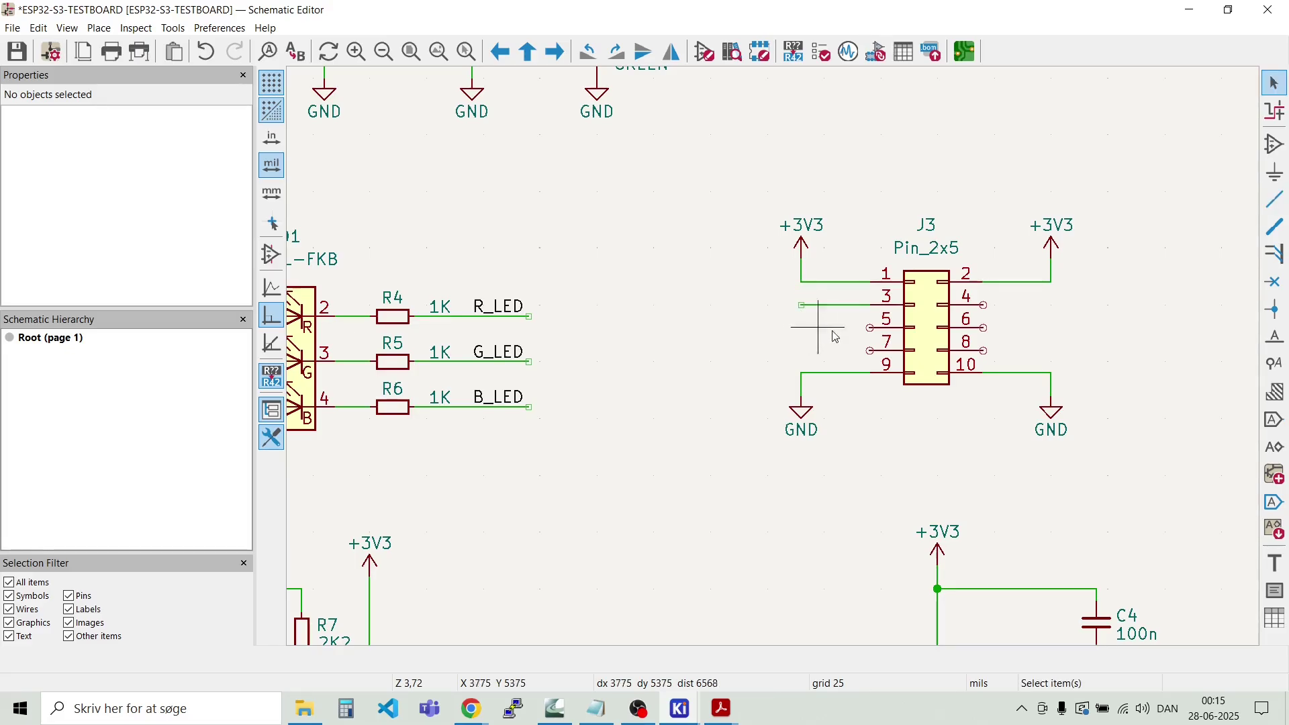
click(871, 328)
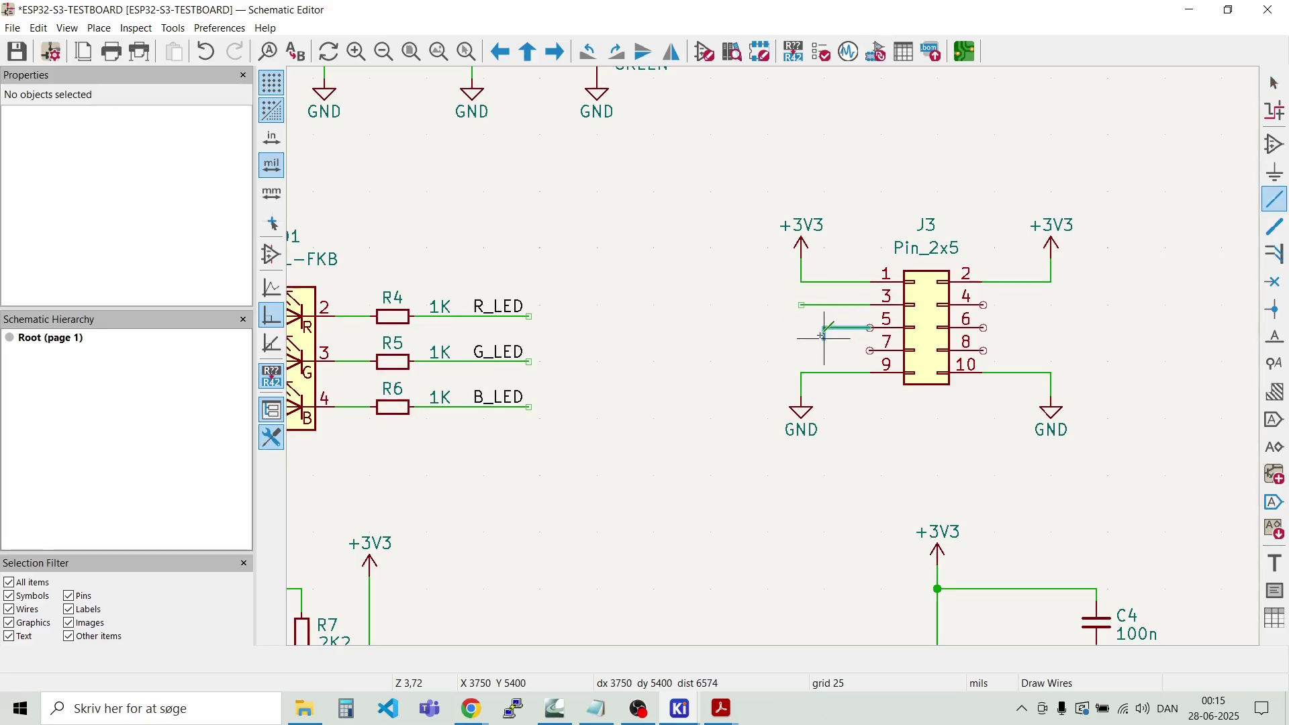
double_click(800, 328)
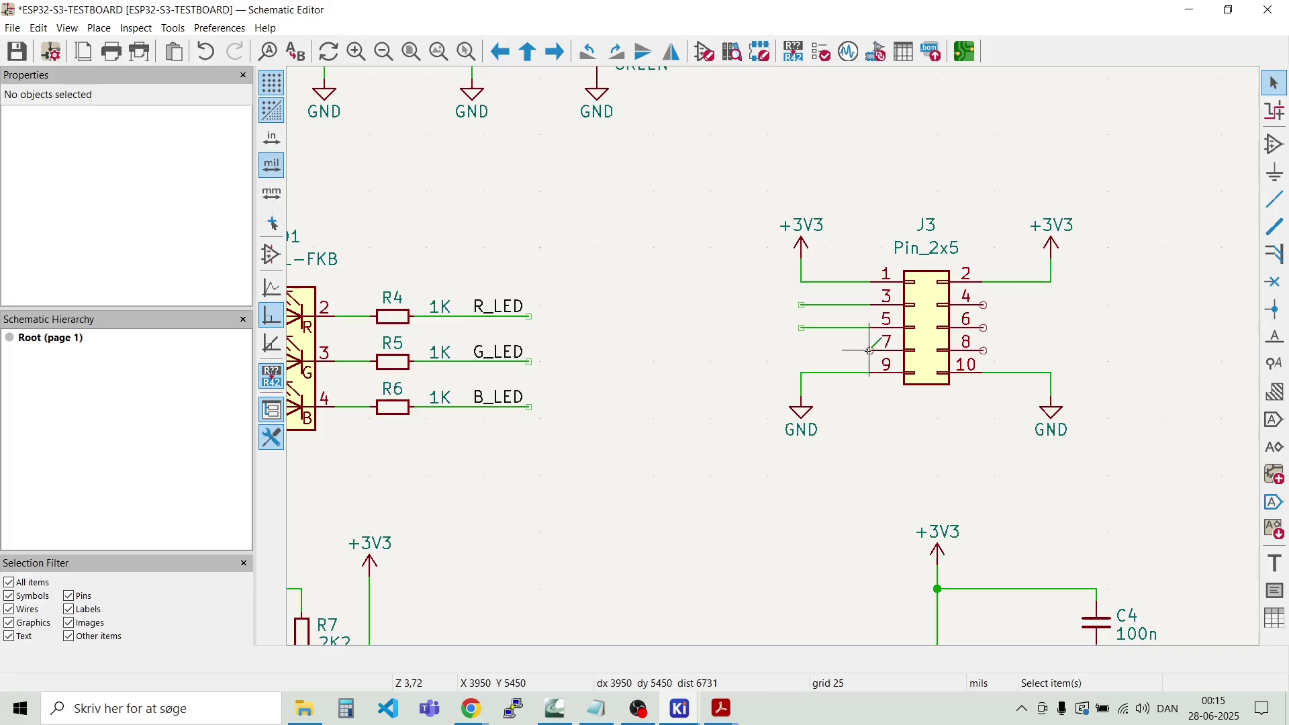
key(w)
double_click(801, 350)
key(Escape)
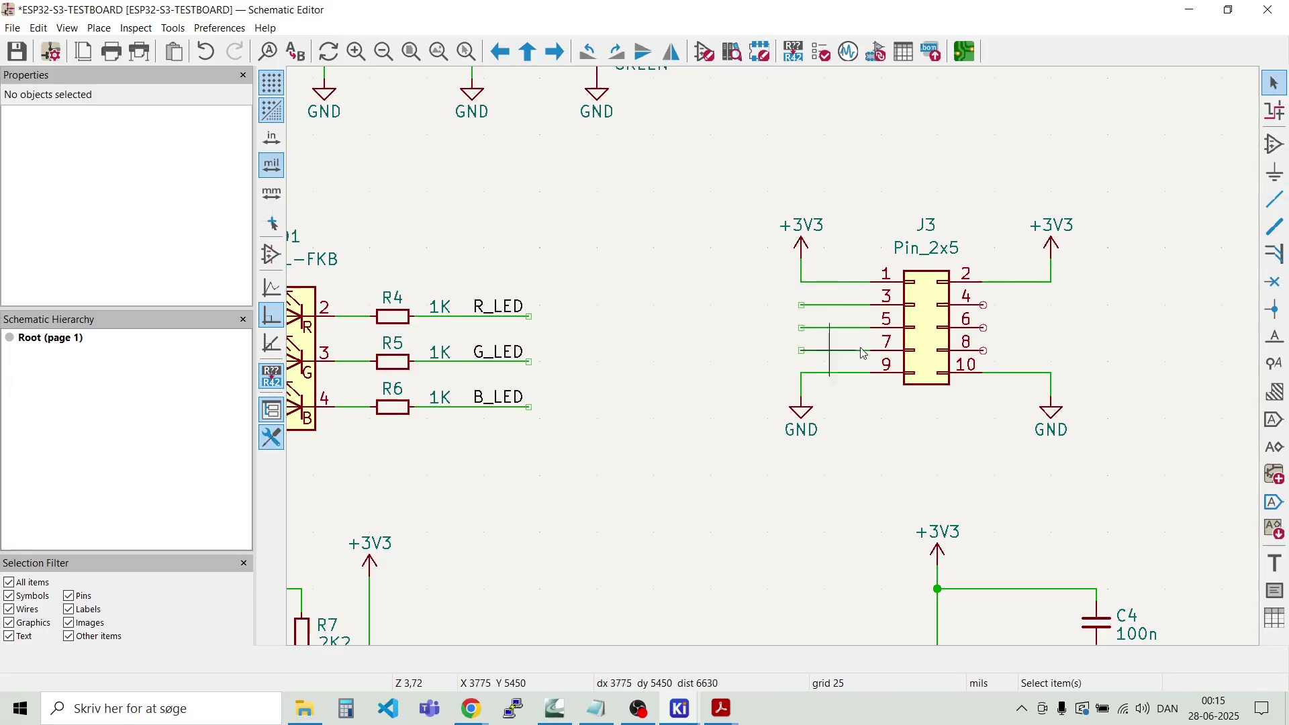
Step: Draw horizontal wires outward from J3's pins 4, 6 and 8, each ending at X 4750 mils
key(w)
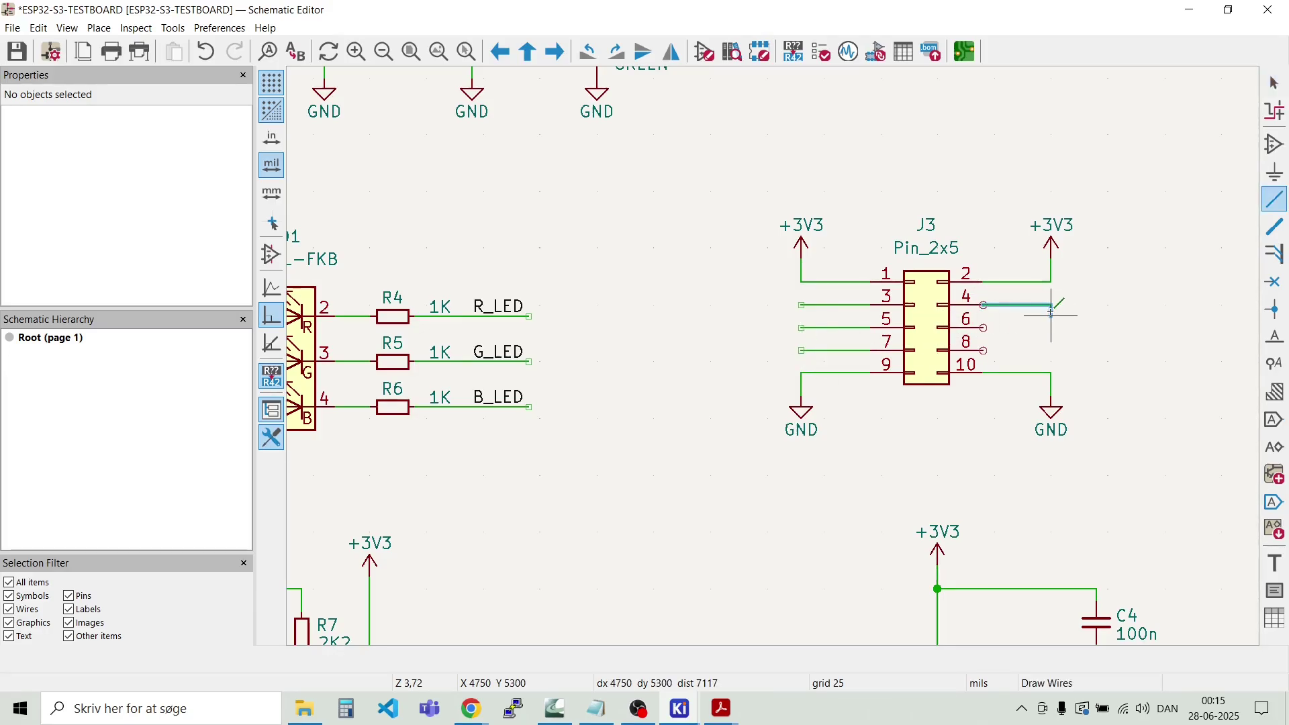
double_click(1051, 305)
key(Escape)
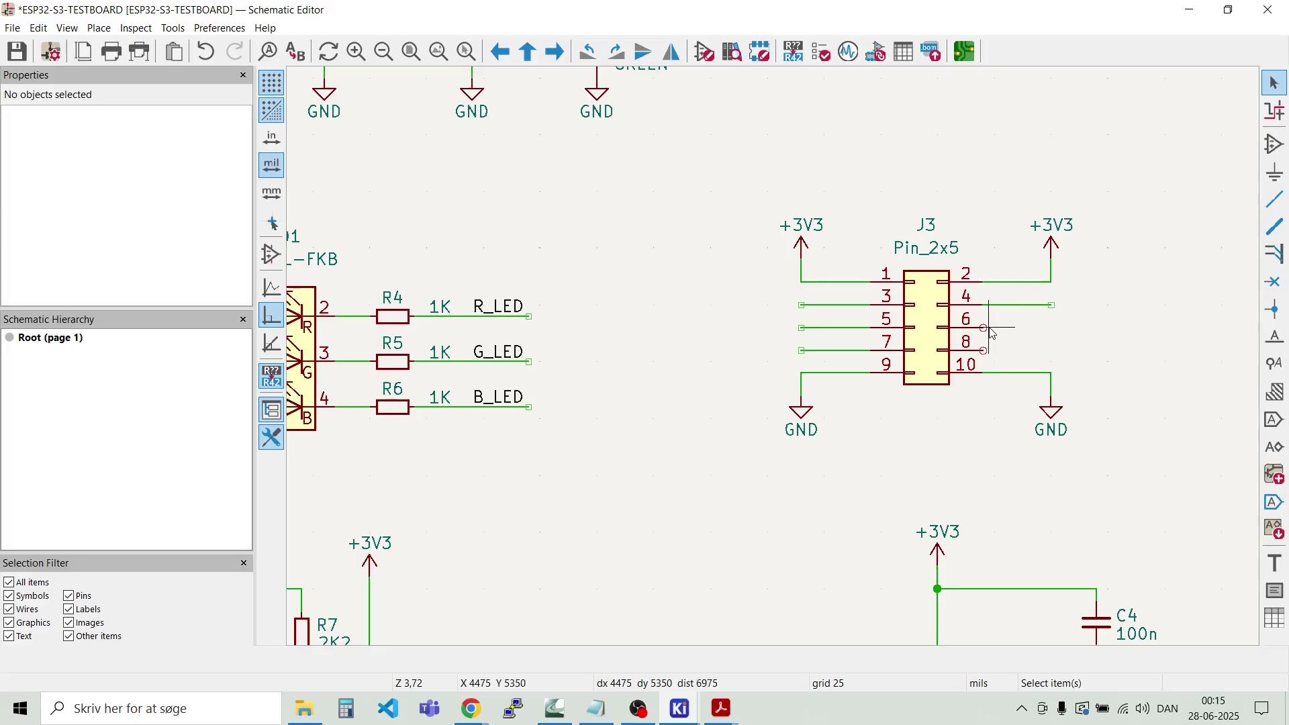
key(w)
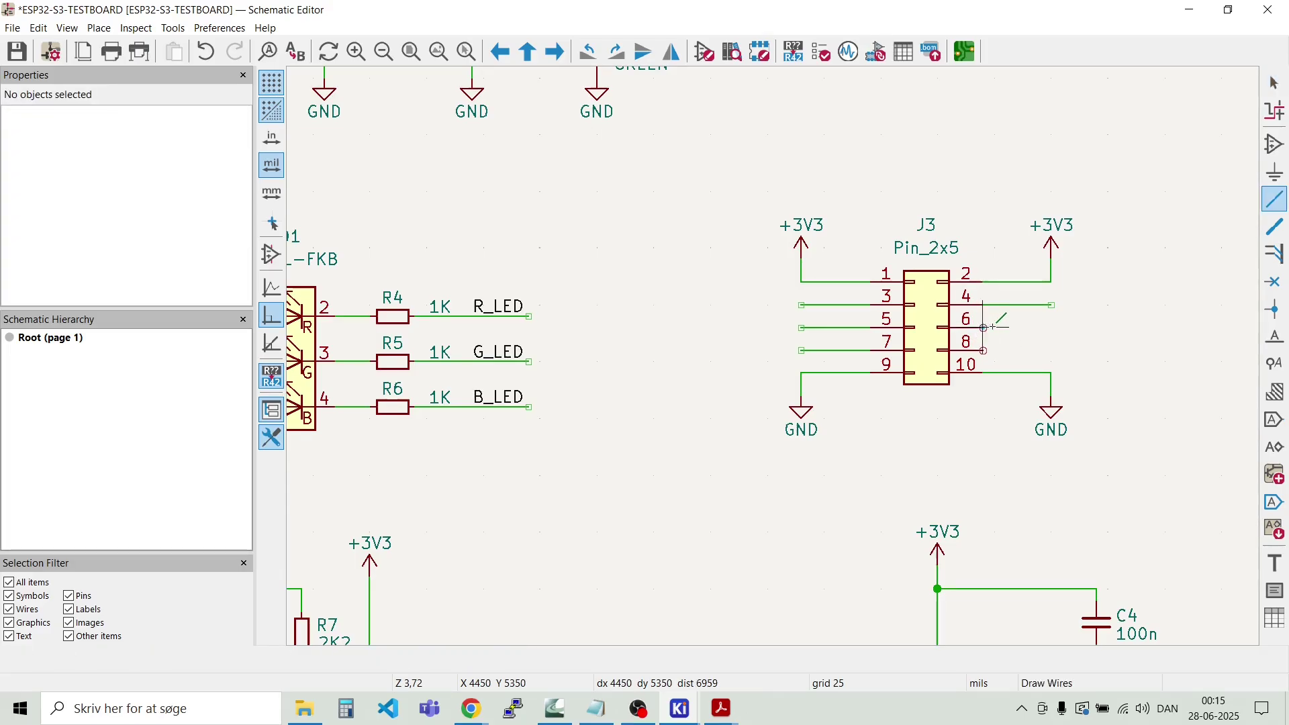
double_click(1051, 328)
key(Escape)
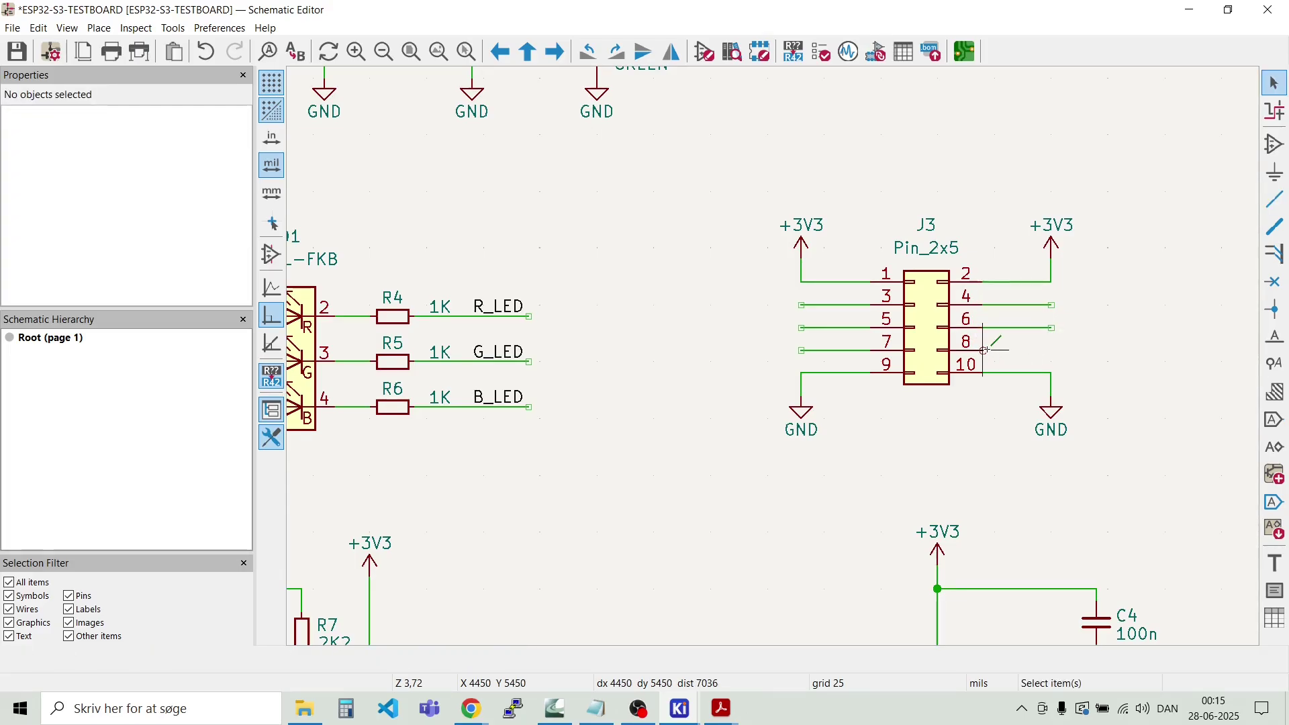
key(w)
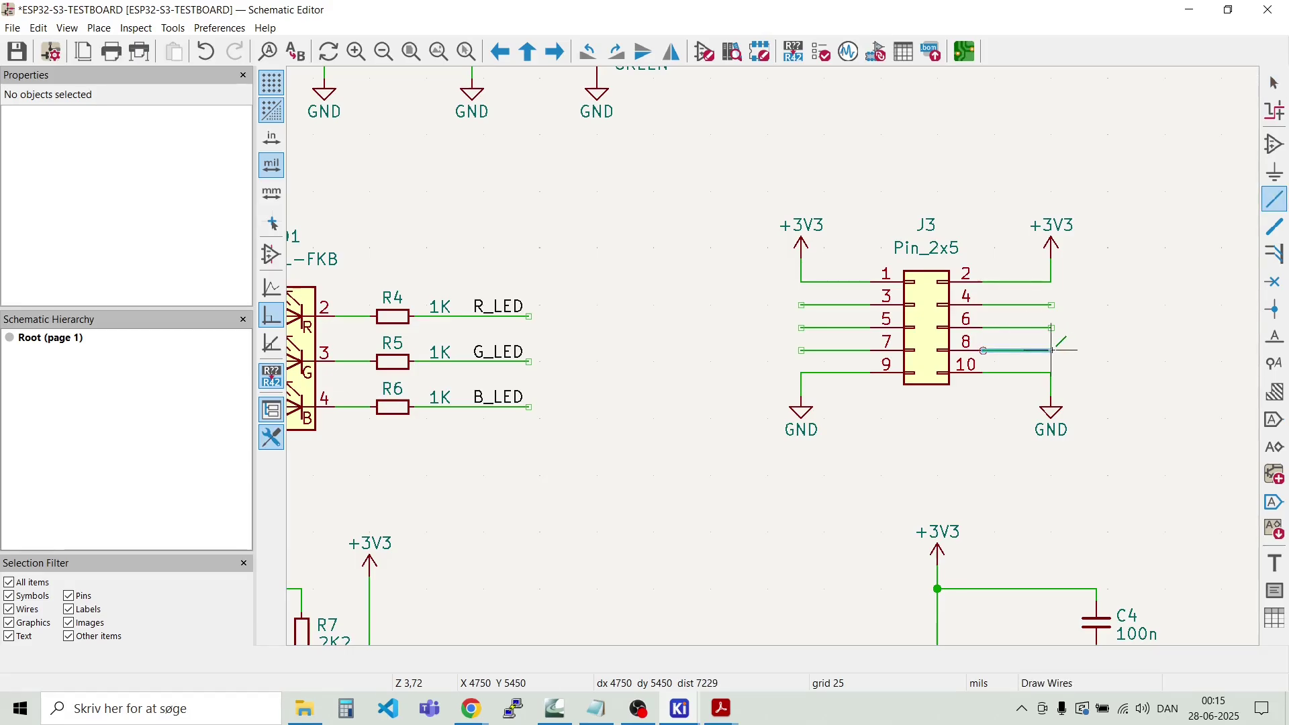
double_click(1051, 350)
key(Escape)
Step: Add a net label MOSI at the open end of the wire on J3's pin 5
scroll(836, 322, up, 2)
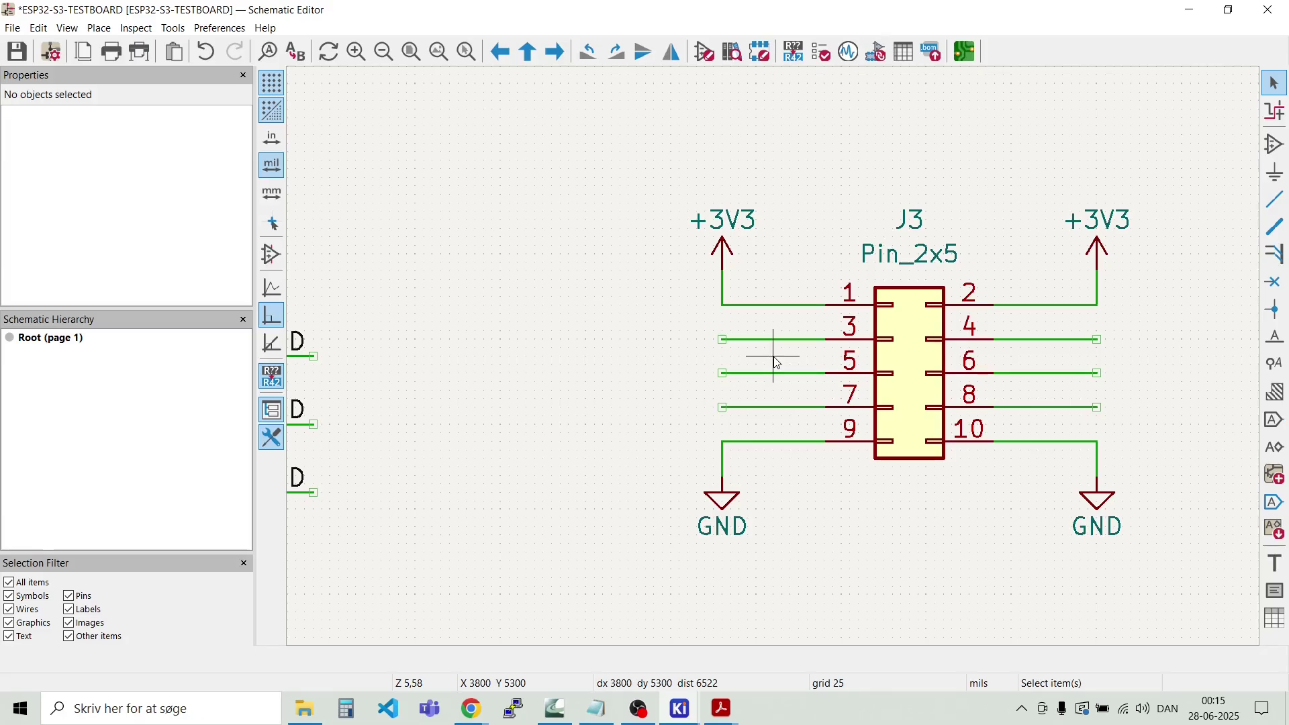
key(l)
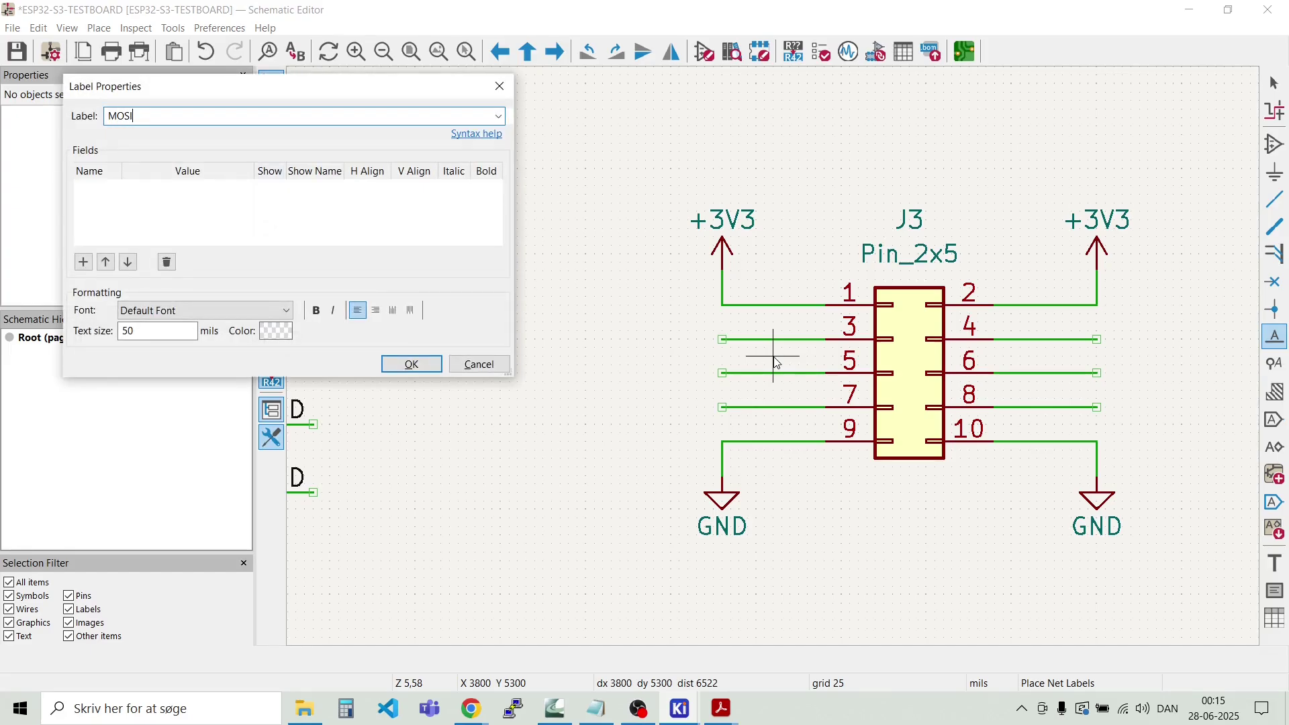
key(Return)
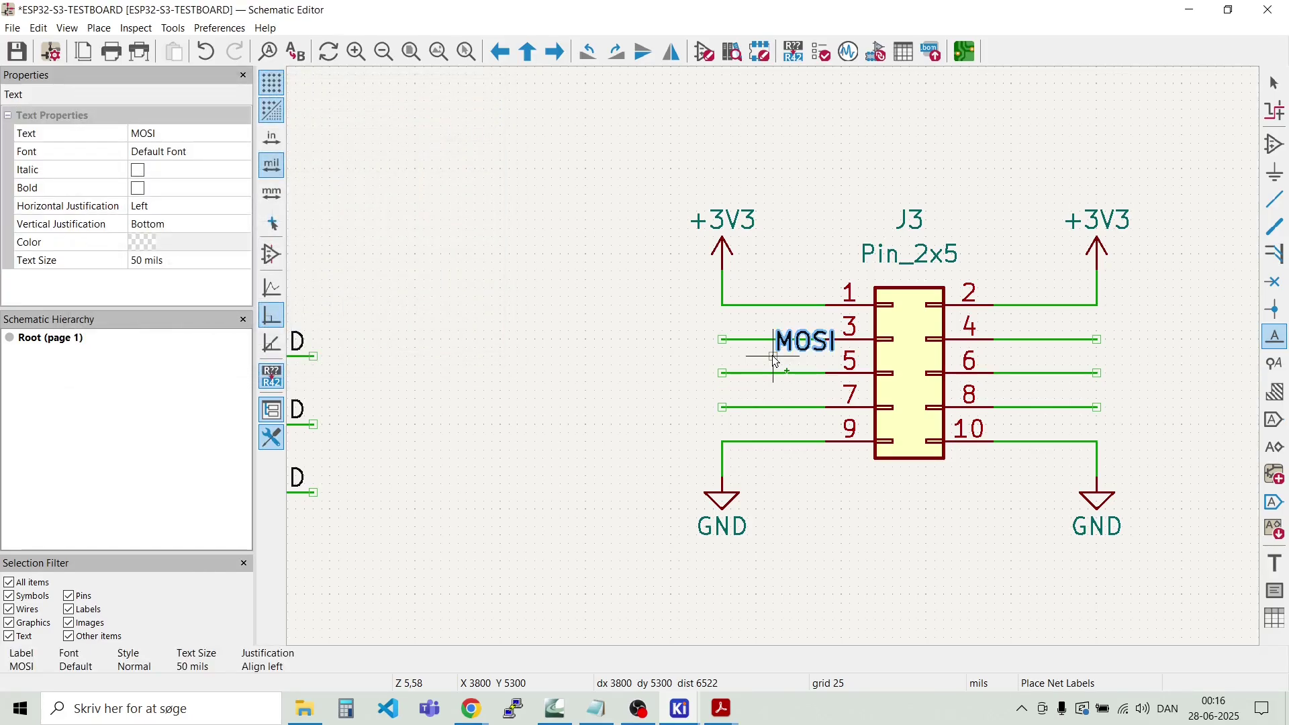
click(722, 372)
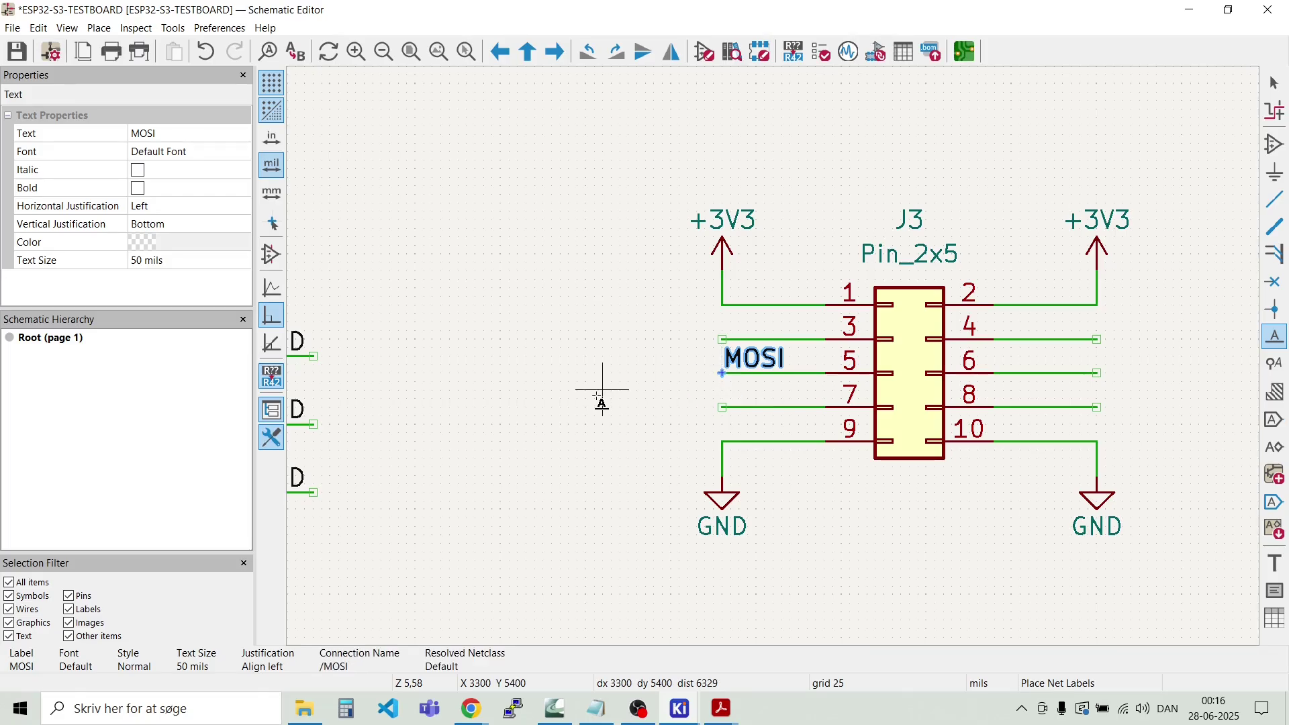
key(Escape)
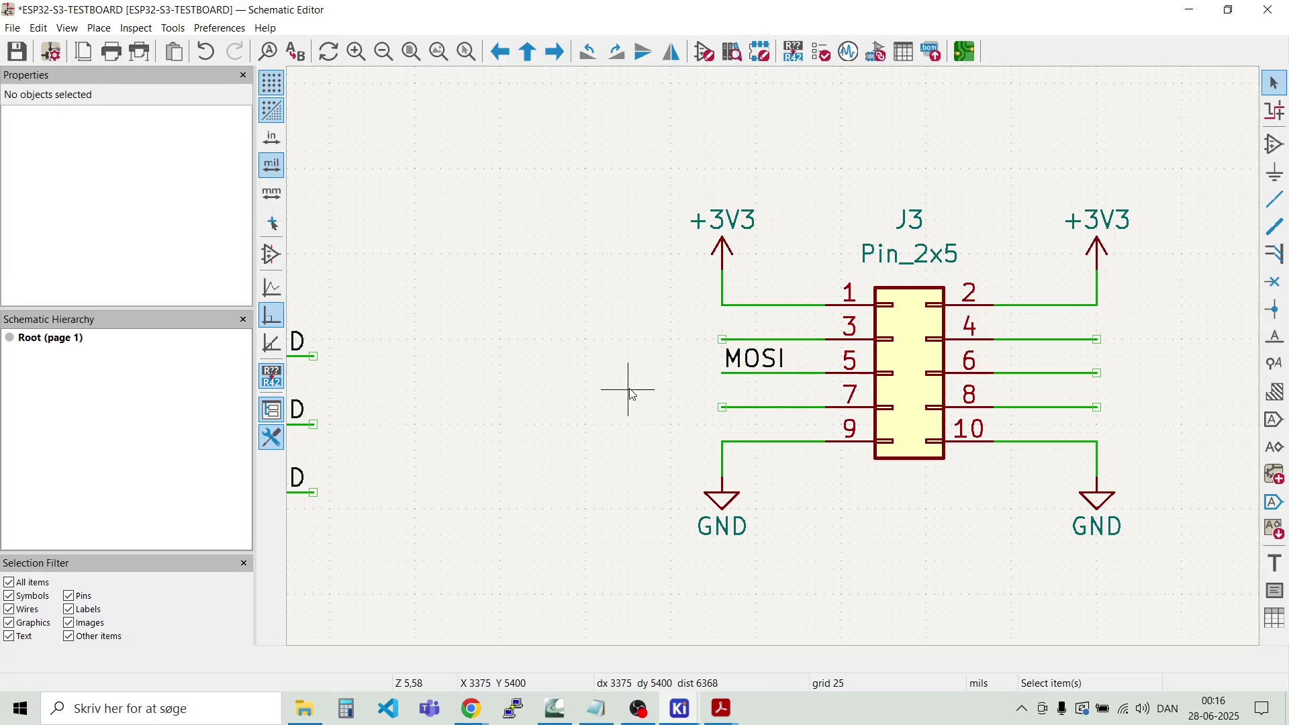
Step: Add a net label MISO at the open end of the wire on J3's pin 7
text(l)
text(MI)
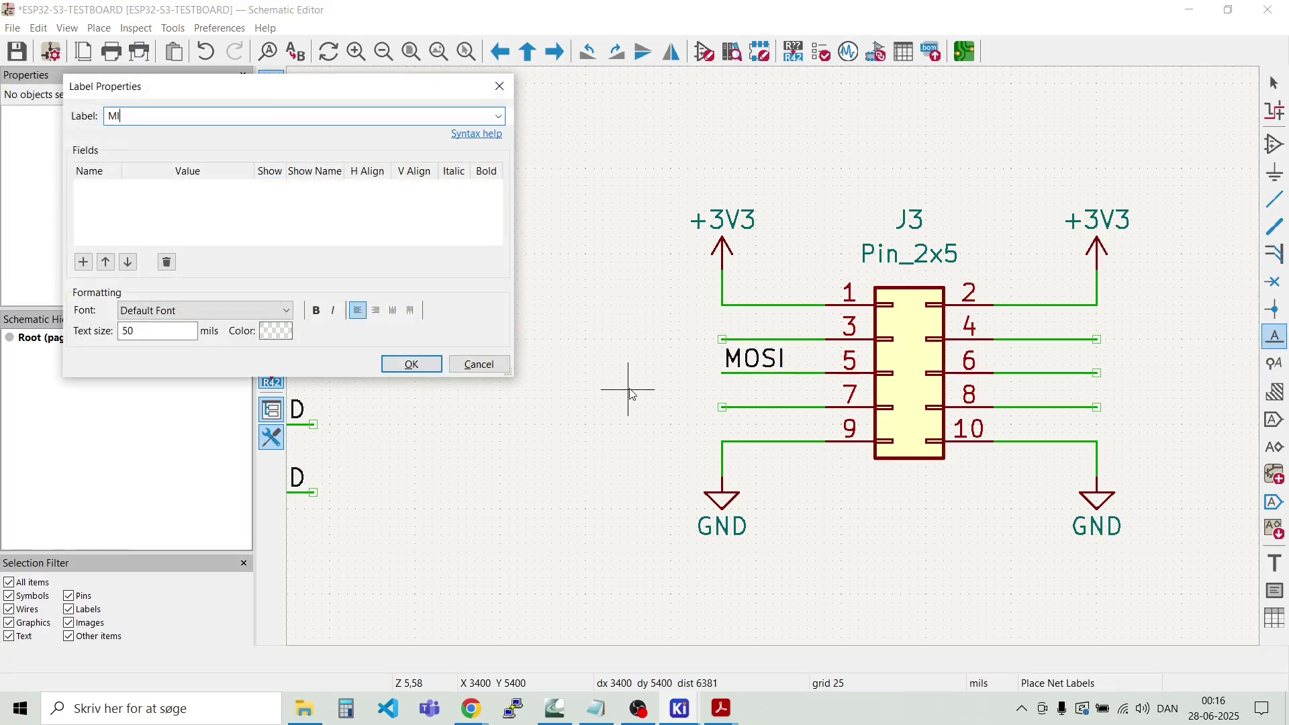
text(SO)
key(Return)
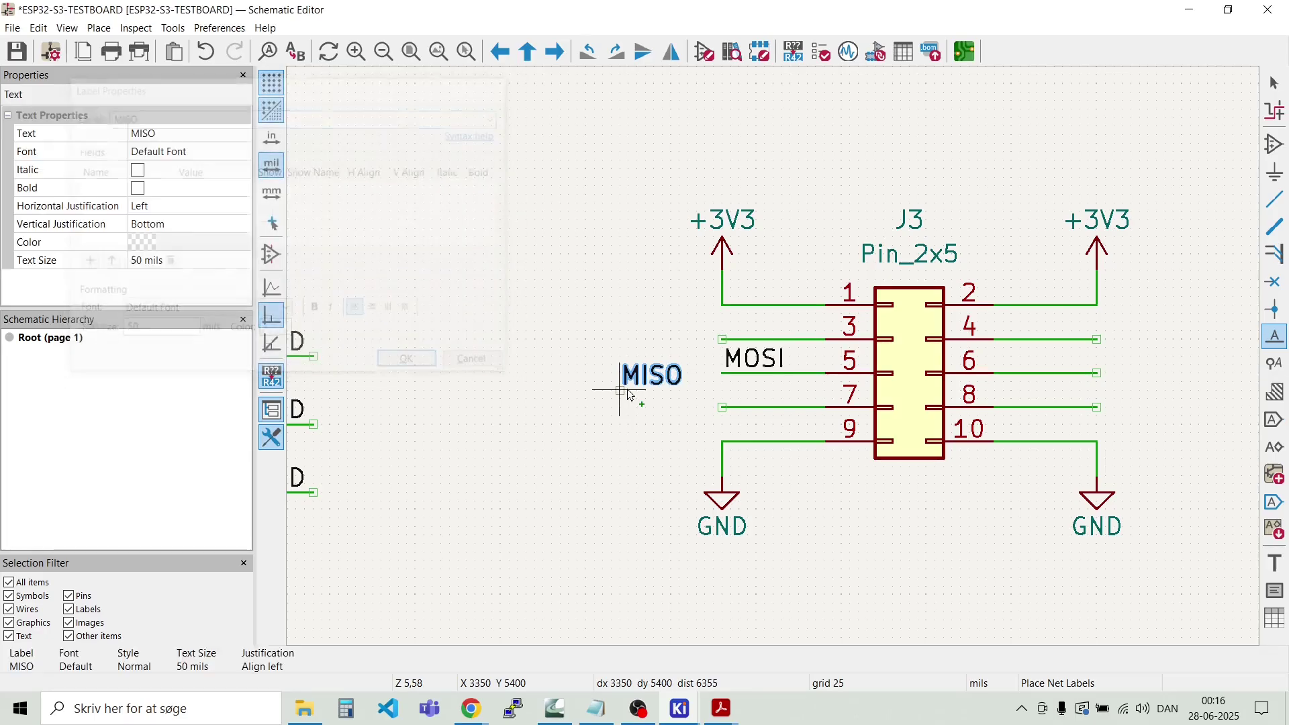
click(722, 408)
key(Escape)
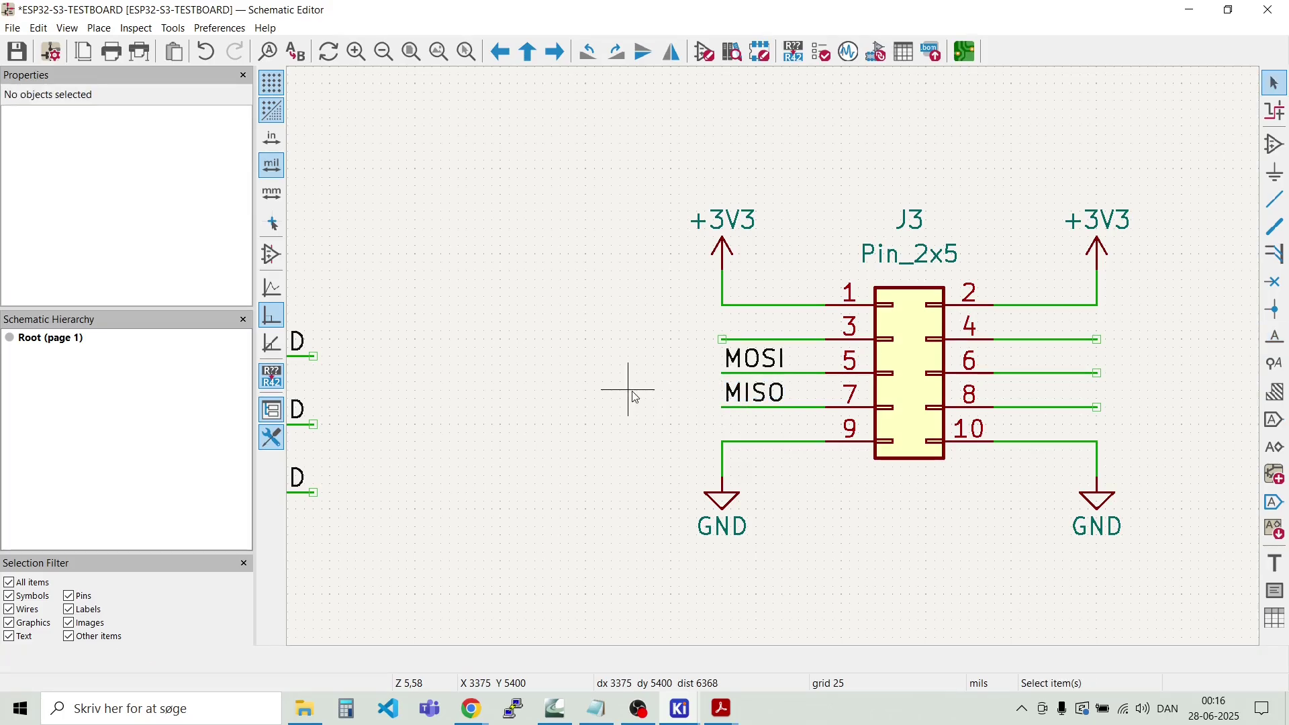
Step: Add a net label CS near the open end of the wire on J3's pin 4
text(l)
text(CS)
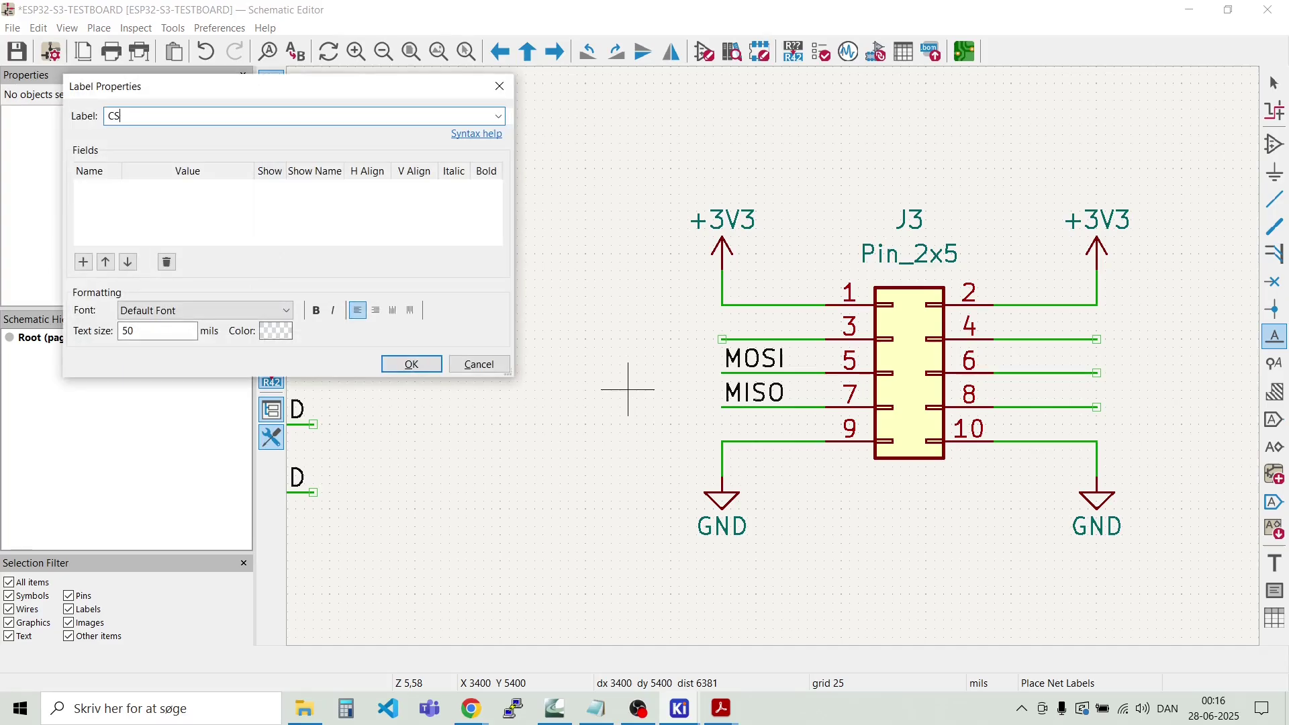
key(Return)
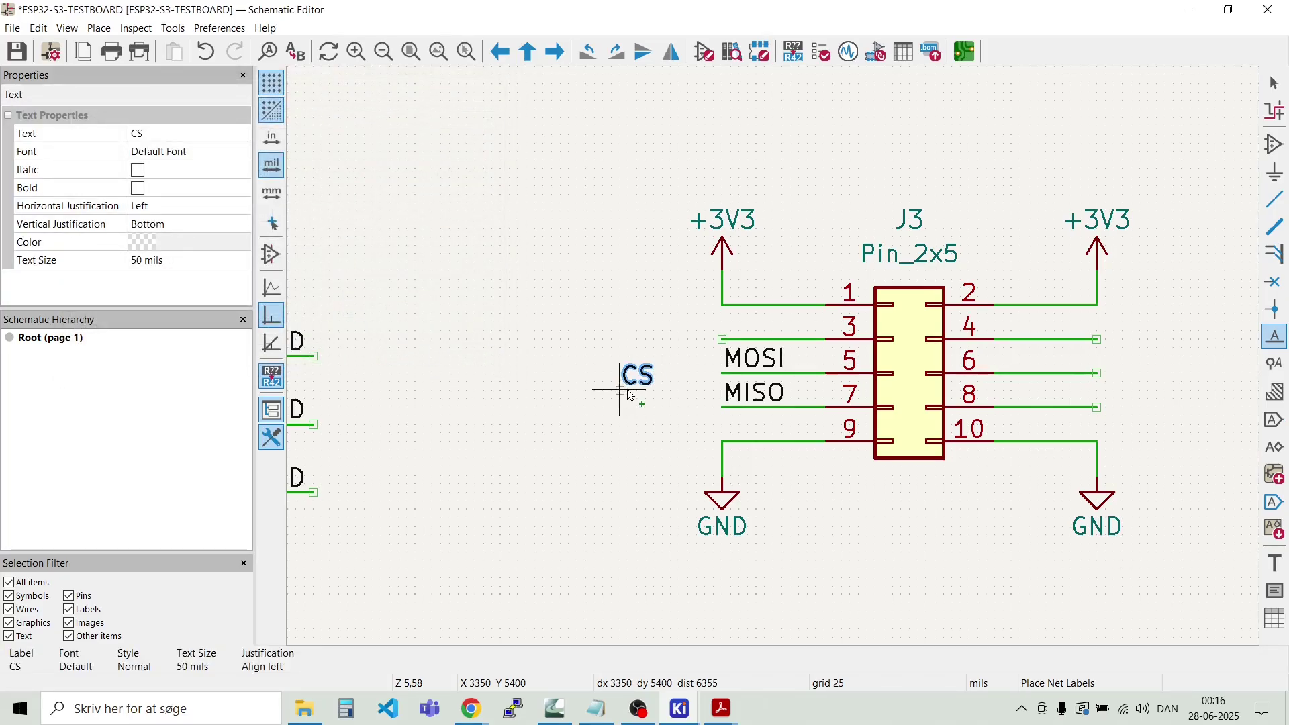
click(1059, 340)
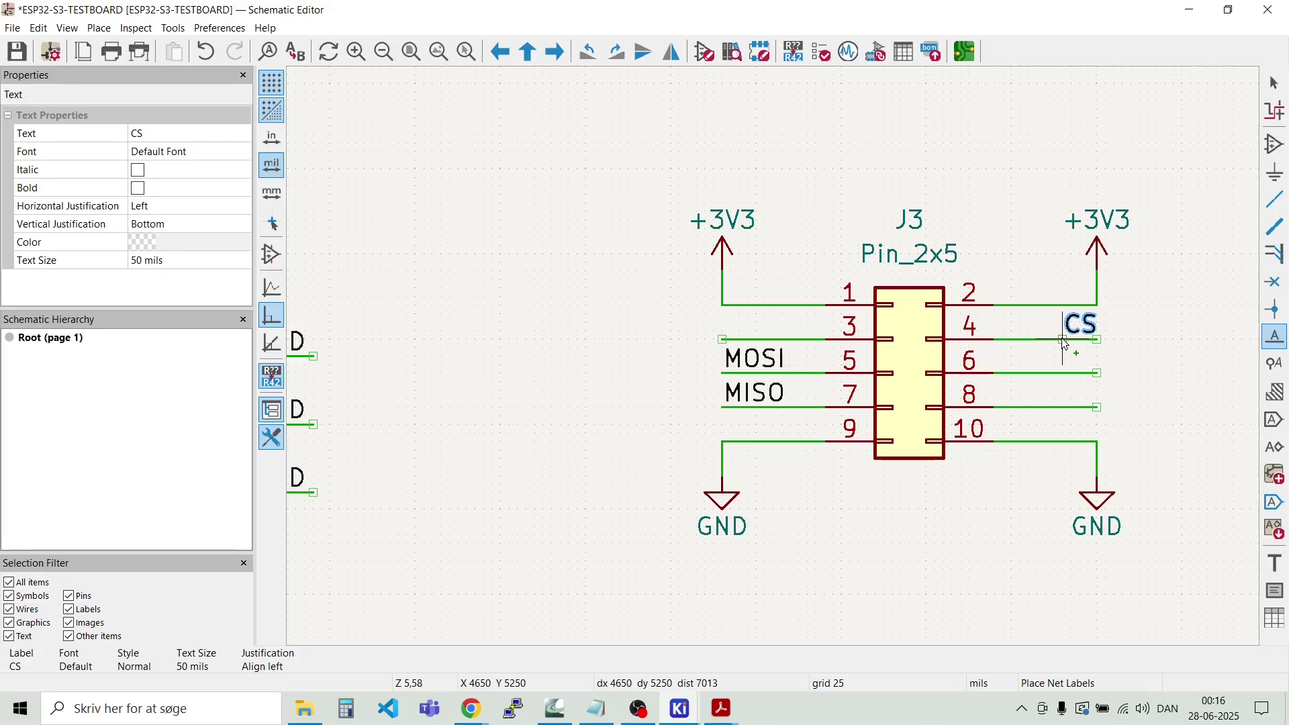
click(1062, 338)
click(1064, 341)
key(Escape)
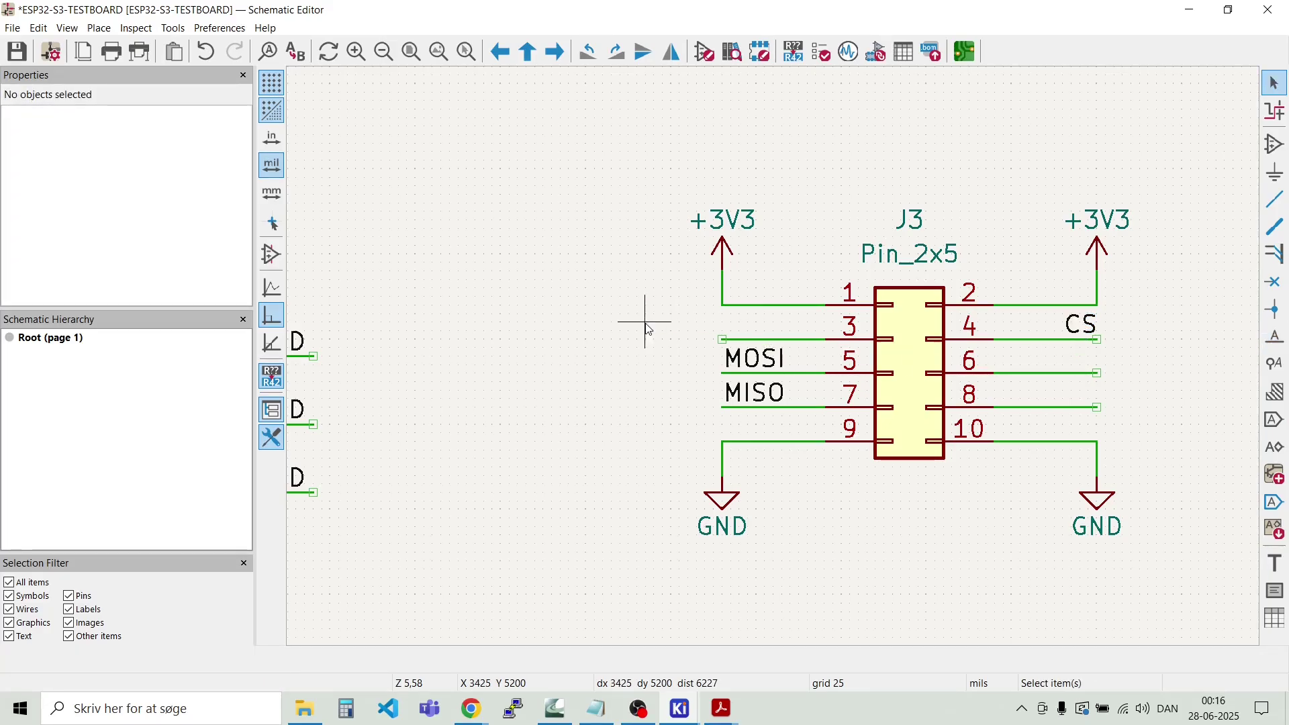
Step: Add a net label CLK near the open end of the wire on J3's pin 6
text(l)
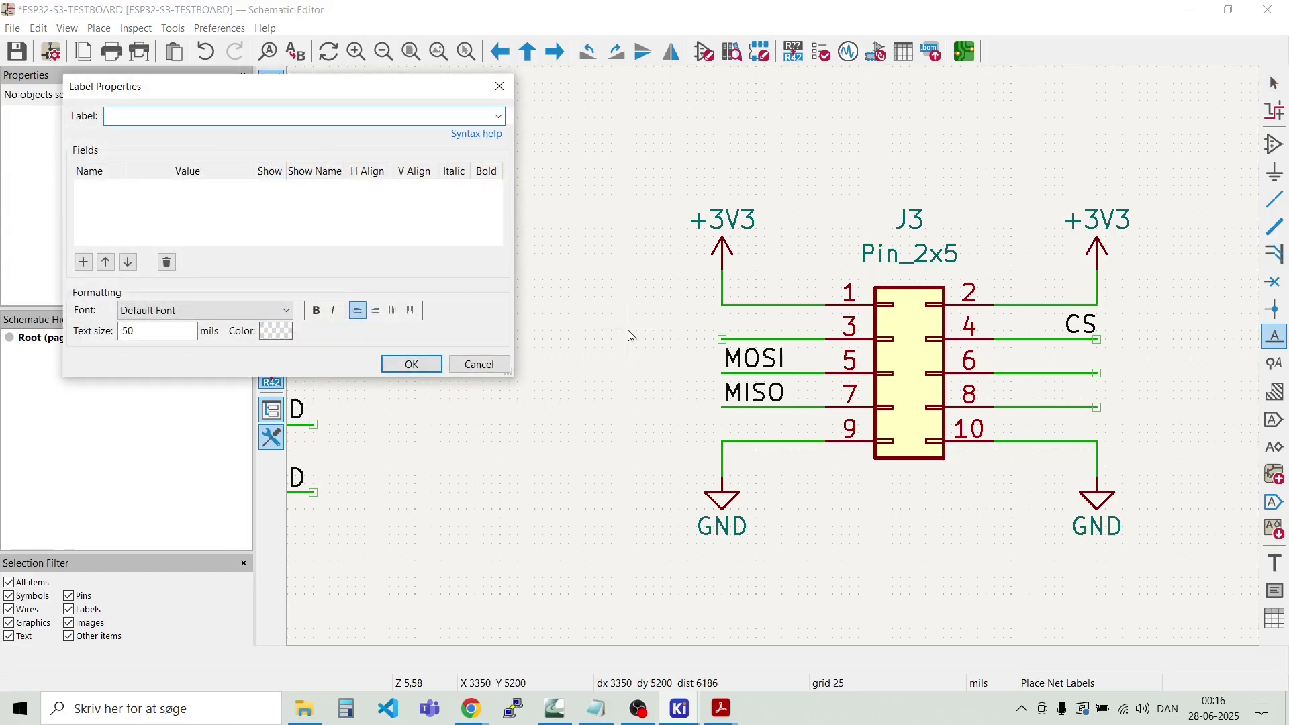
text(CLK)
key(Return)
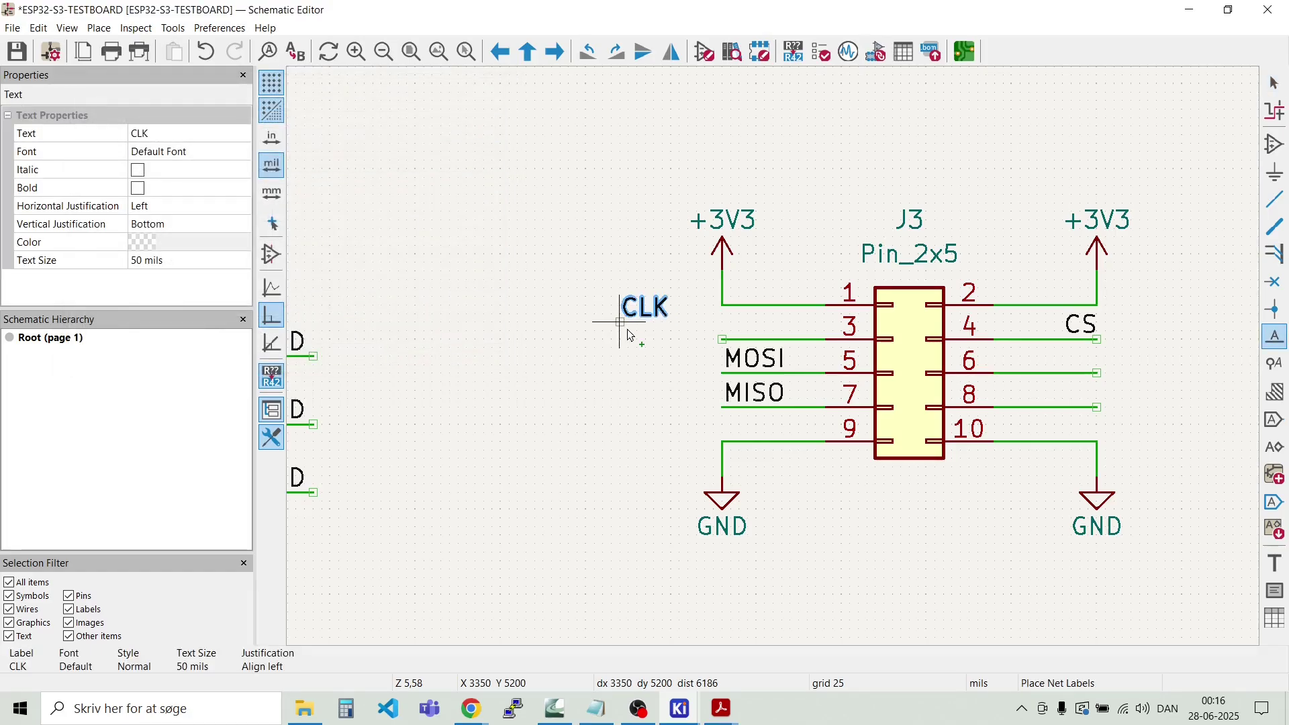
click(1047, 374)
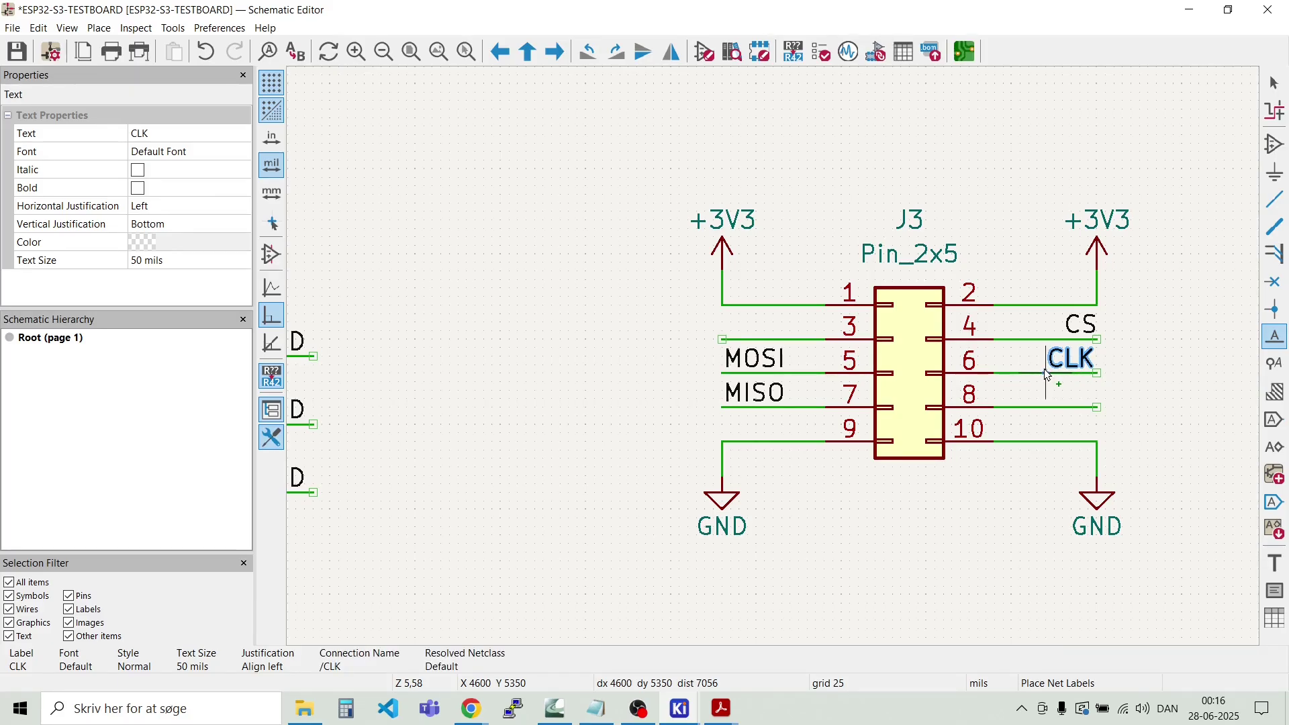
key(Escape)
key(Escape)
key(l)
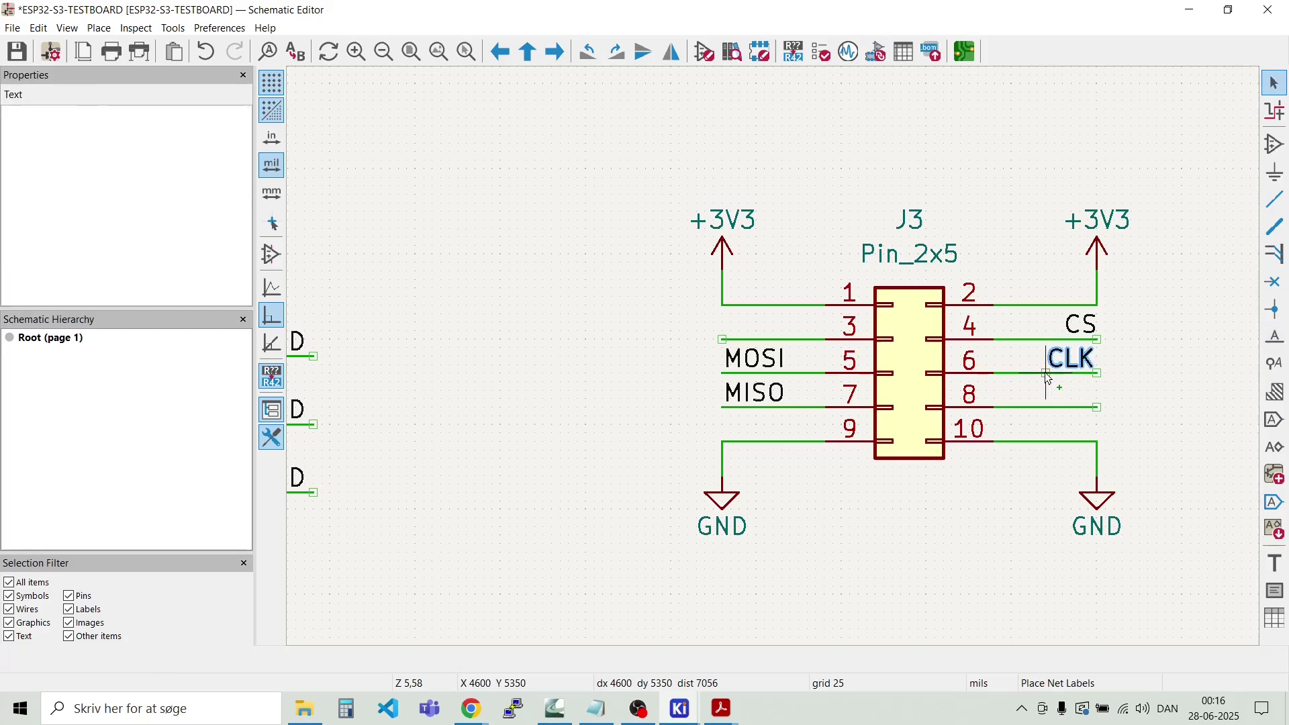
key(Escape)
key(Escape)
key(l)
key(Escape)
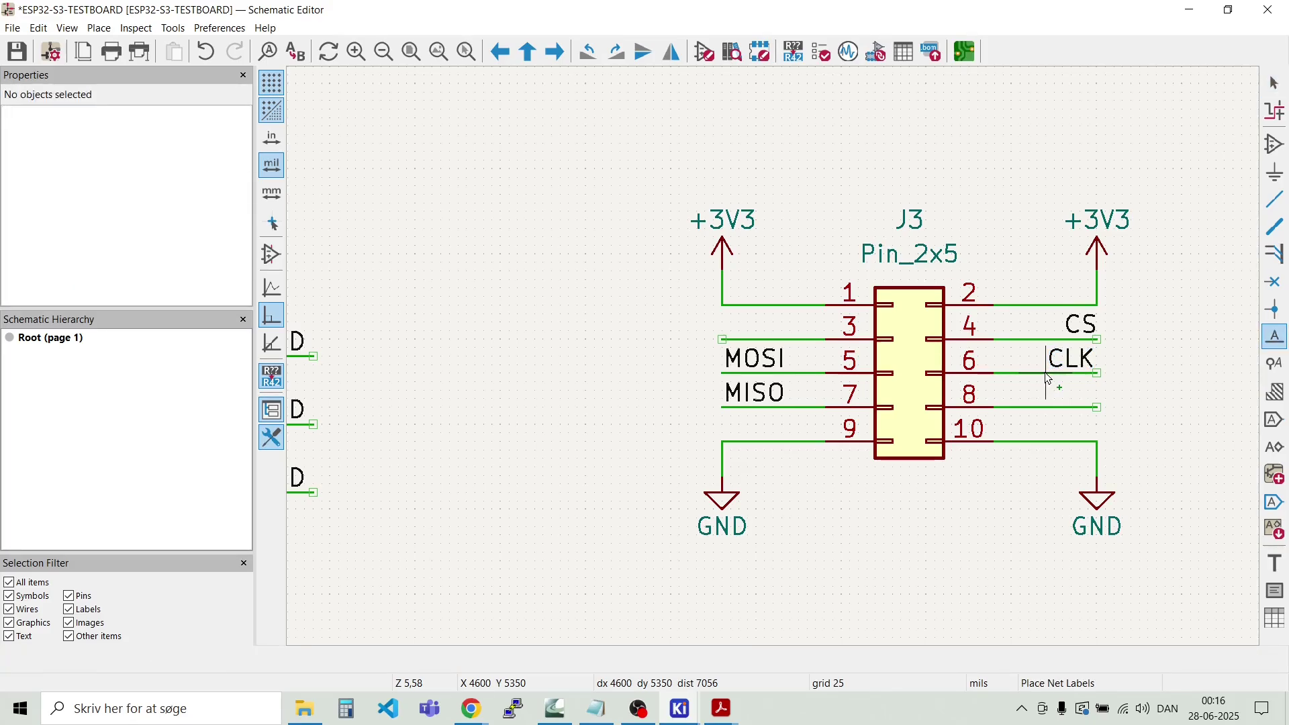
key(Escape)
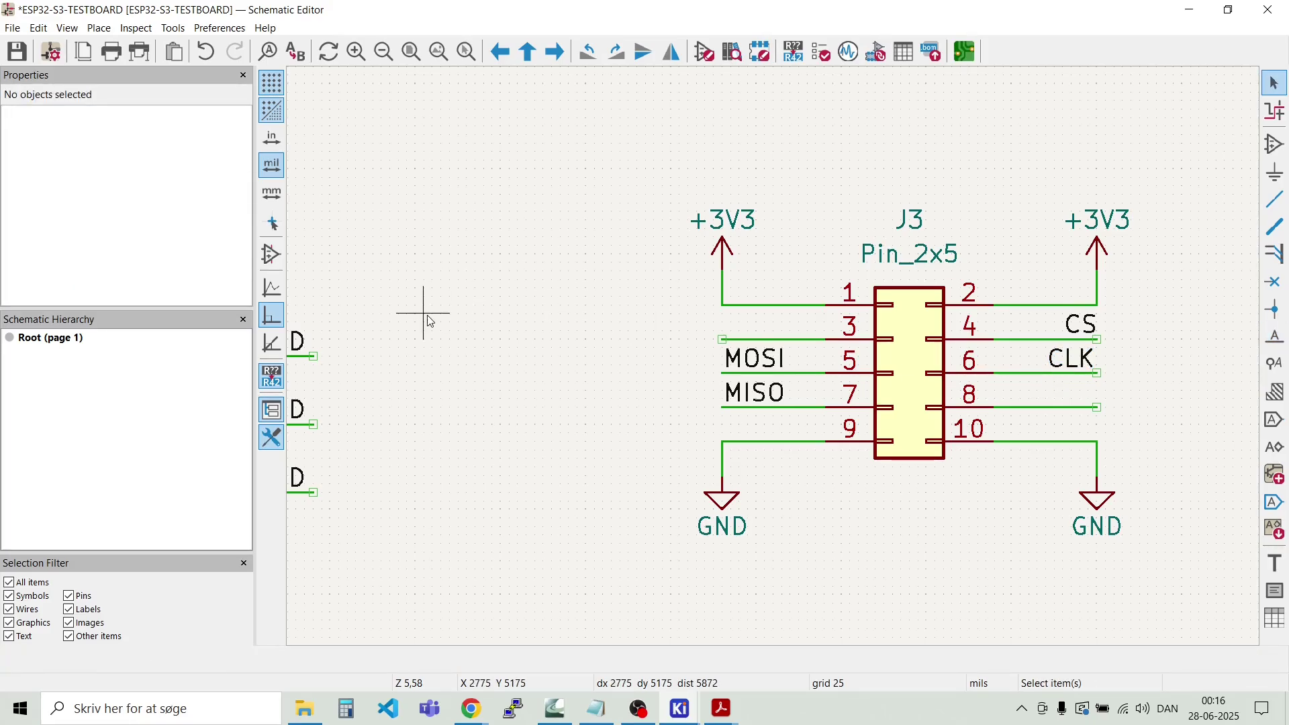
Step: Add a net label IRQ near the open end of the wire on J3's pin 8
key(l)
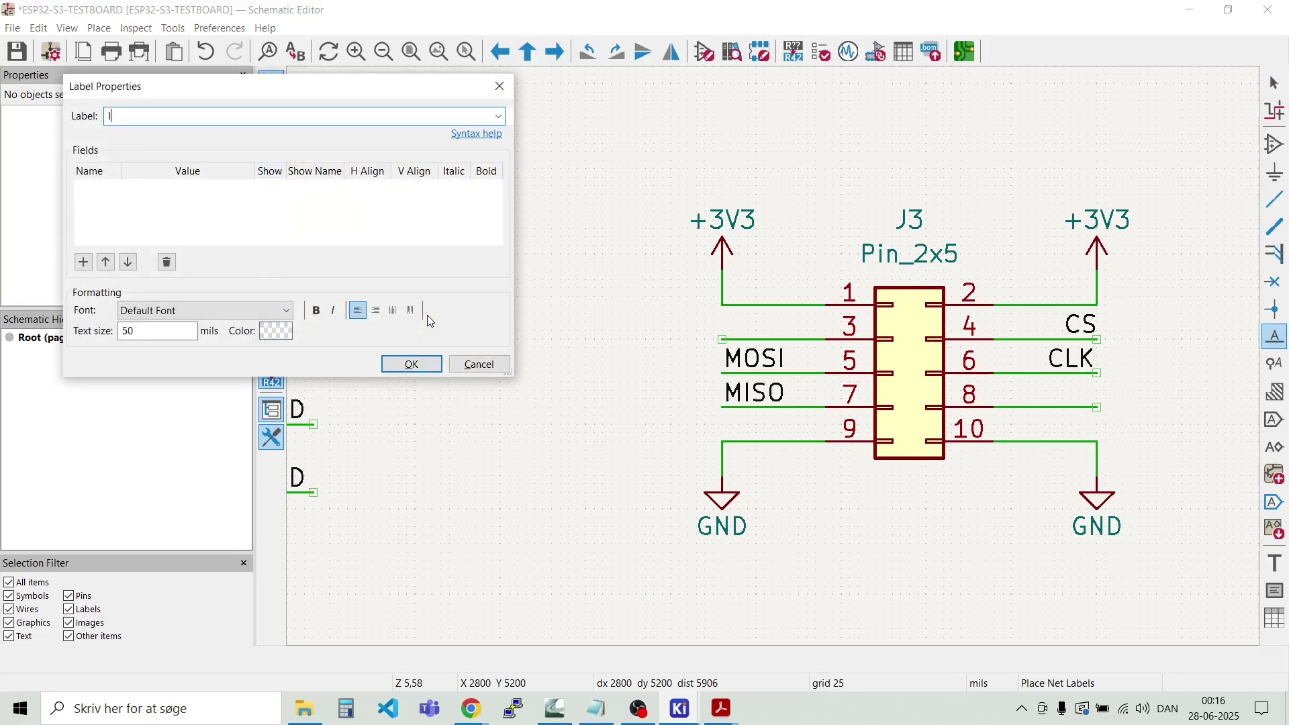
text(IRQ)
key(Return)
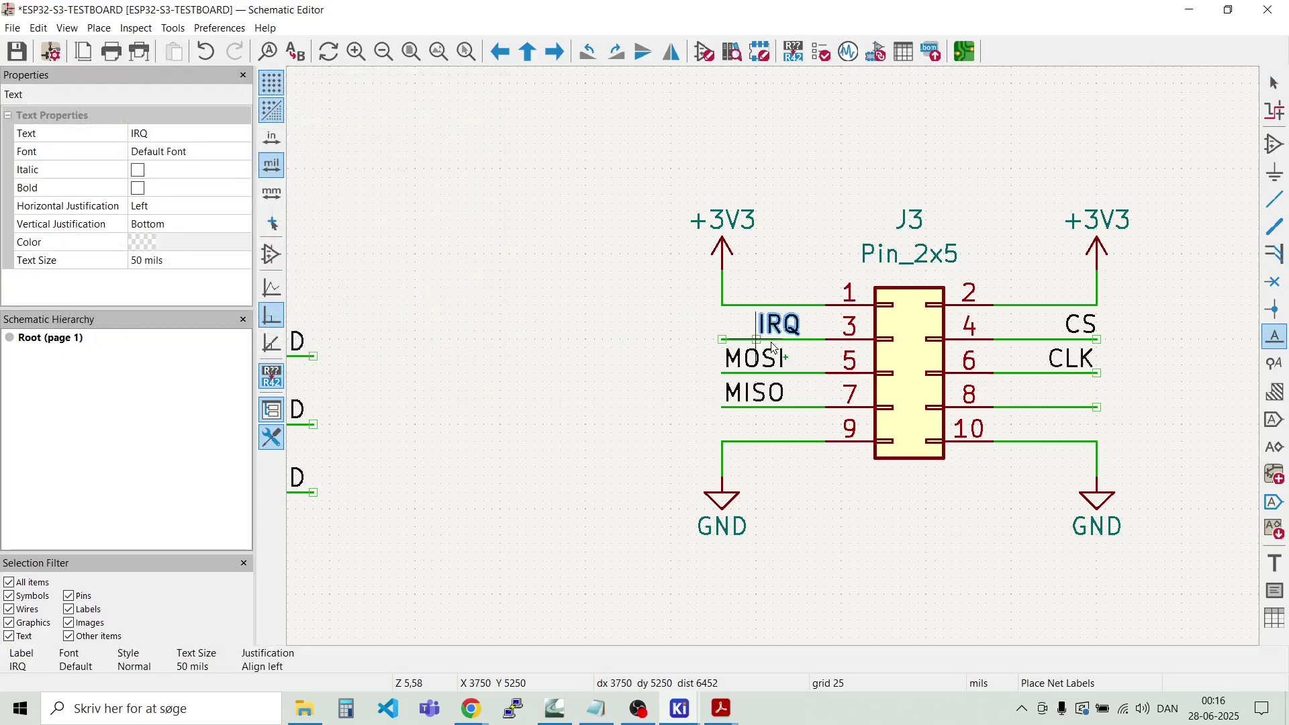
click(1046, 406)
Step: Add a net label RESET at the open end of the wire on J3's pin 3
click(725, 341)
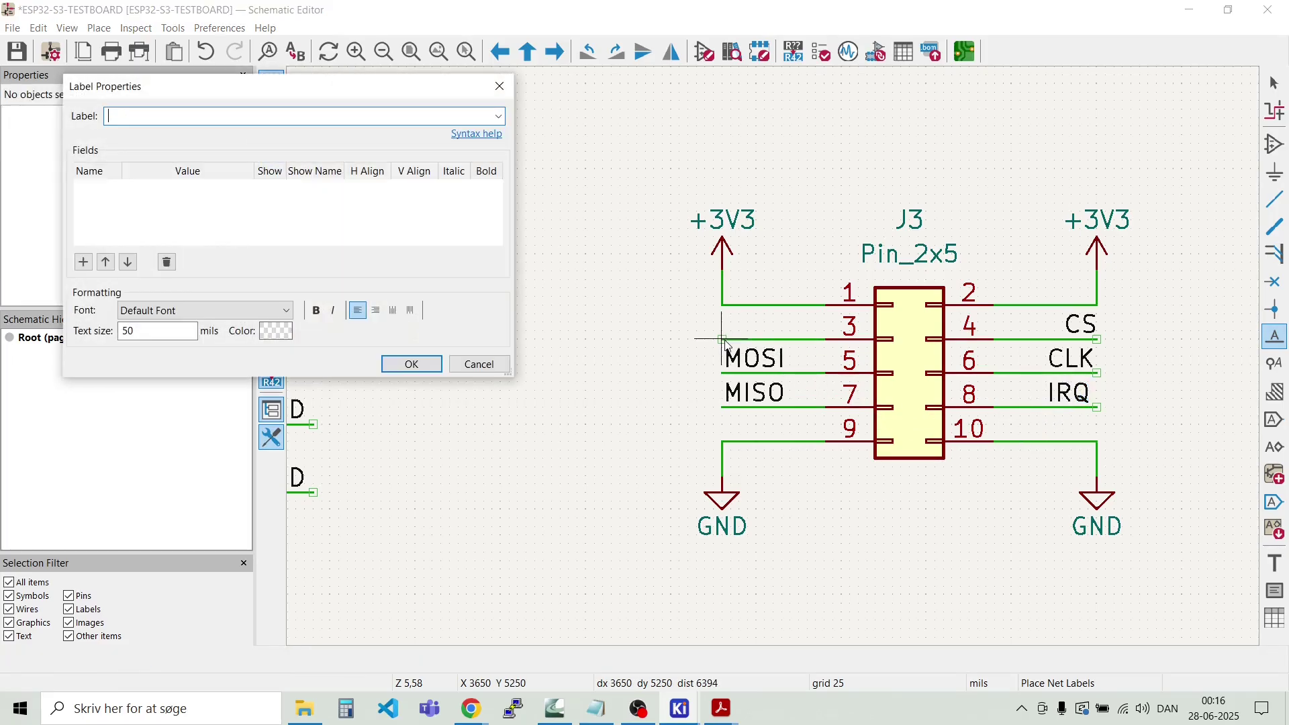
text(RESET)
key(Return)
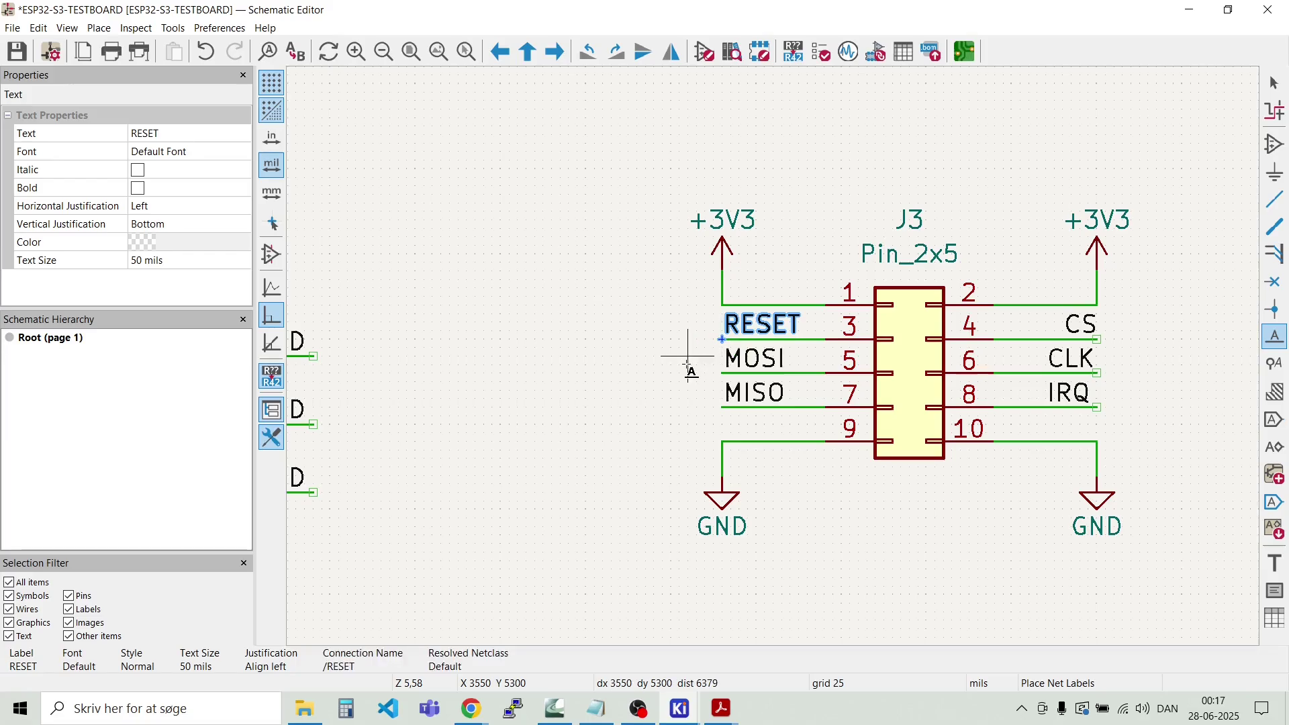
key(Escape)
Step: Duplicate the RESET, MOSI and MISO wires with their labels and place the copies beside U1's GPIO pins
scroll(682, 363, down, 2)
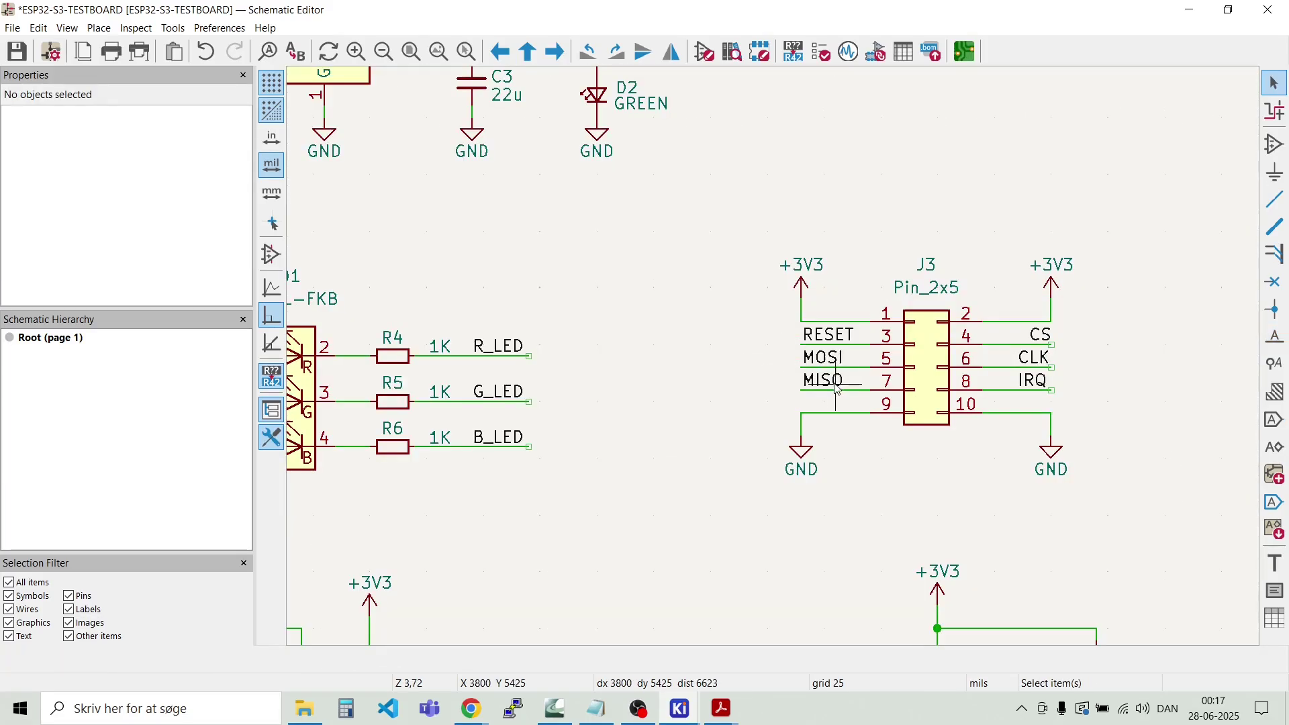
drag(835, 393, 808, 334)
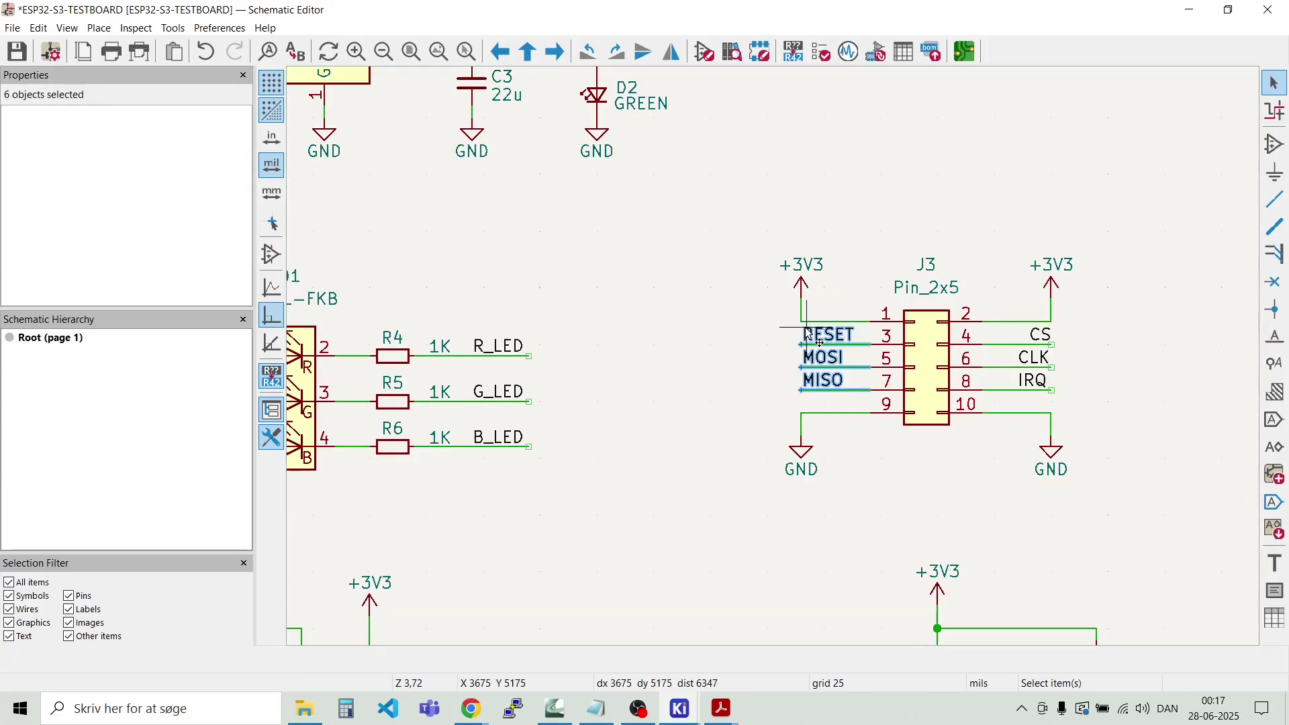
key(m)
scroll(807, 333, down, 5)
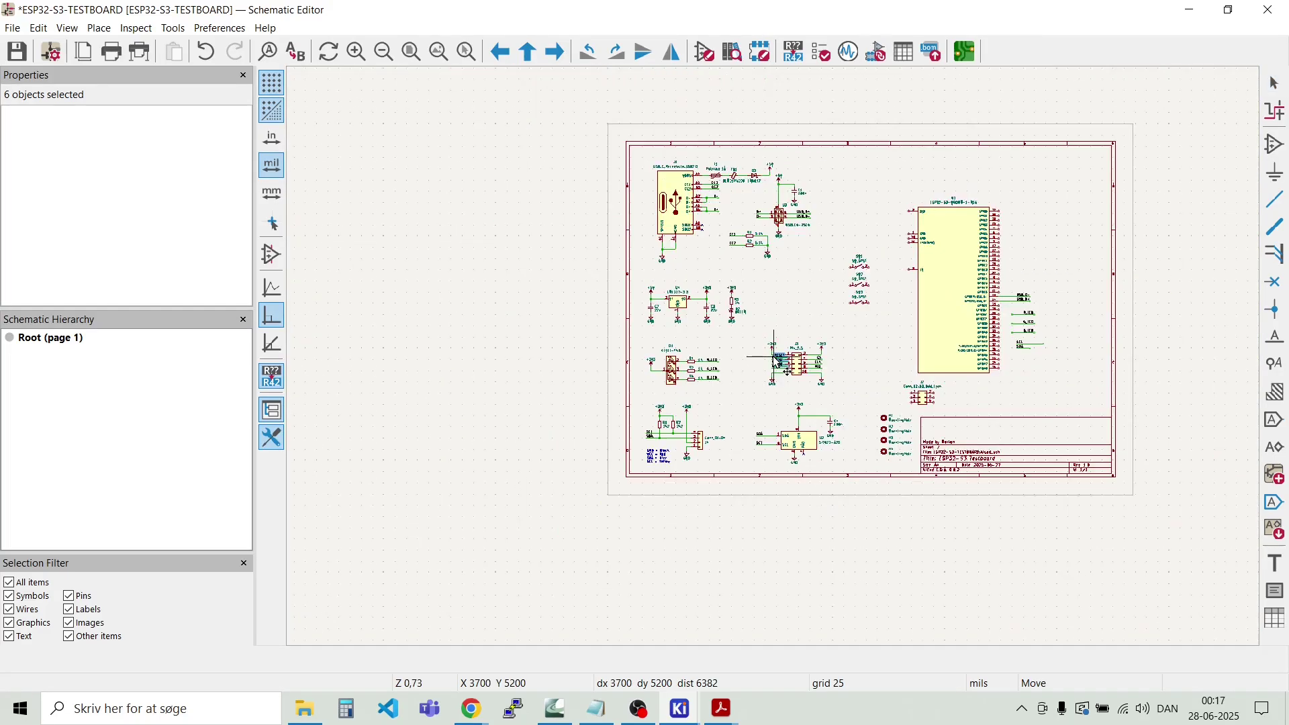
key(Escape)
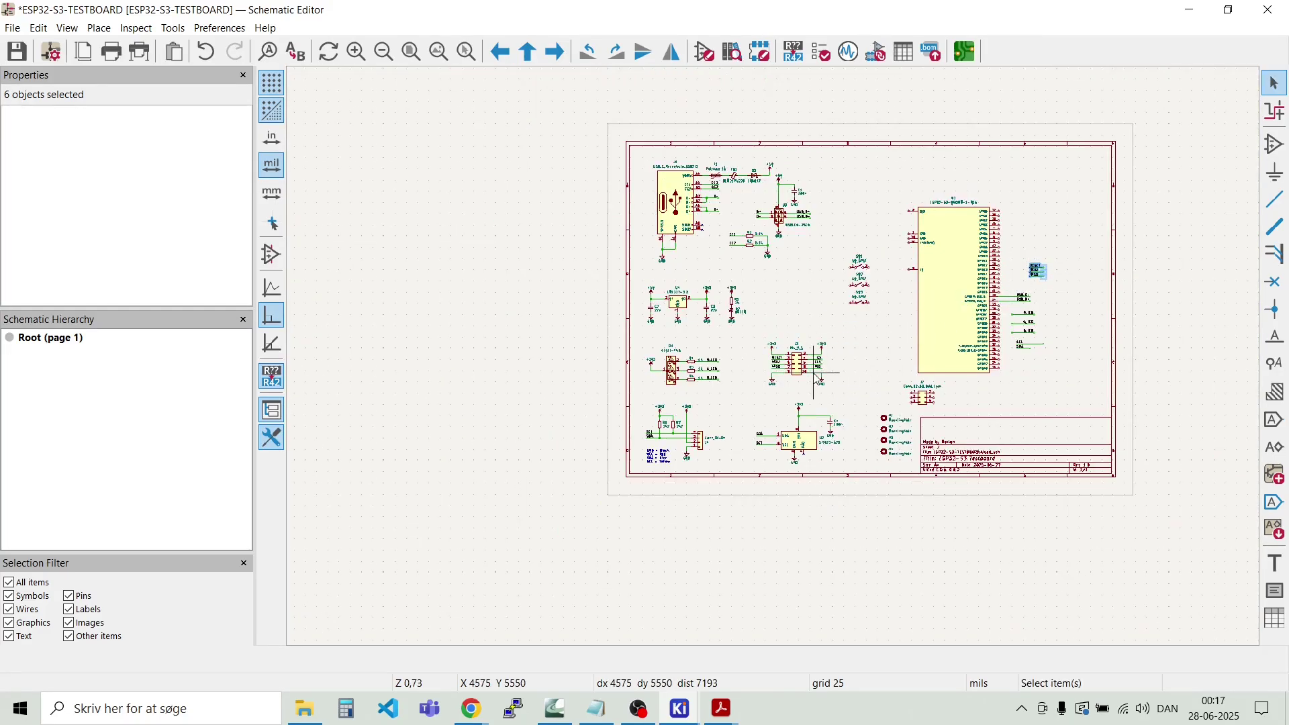
Step: Duplicate the CS, CLK and IRQ wires with their labels and place the copies beside U1, above the RESET, MOSI and MISO copies
scroll(776, 363, up, 3)
scroll(776, 363, up, 2)
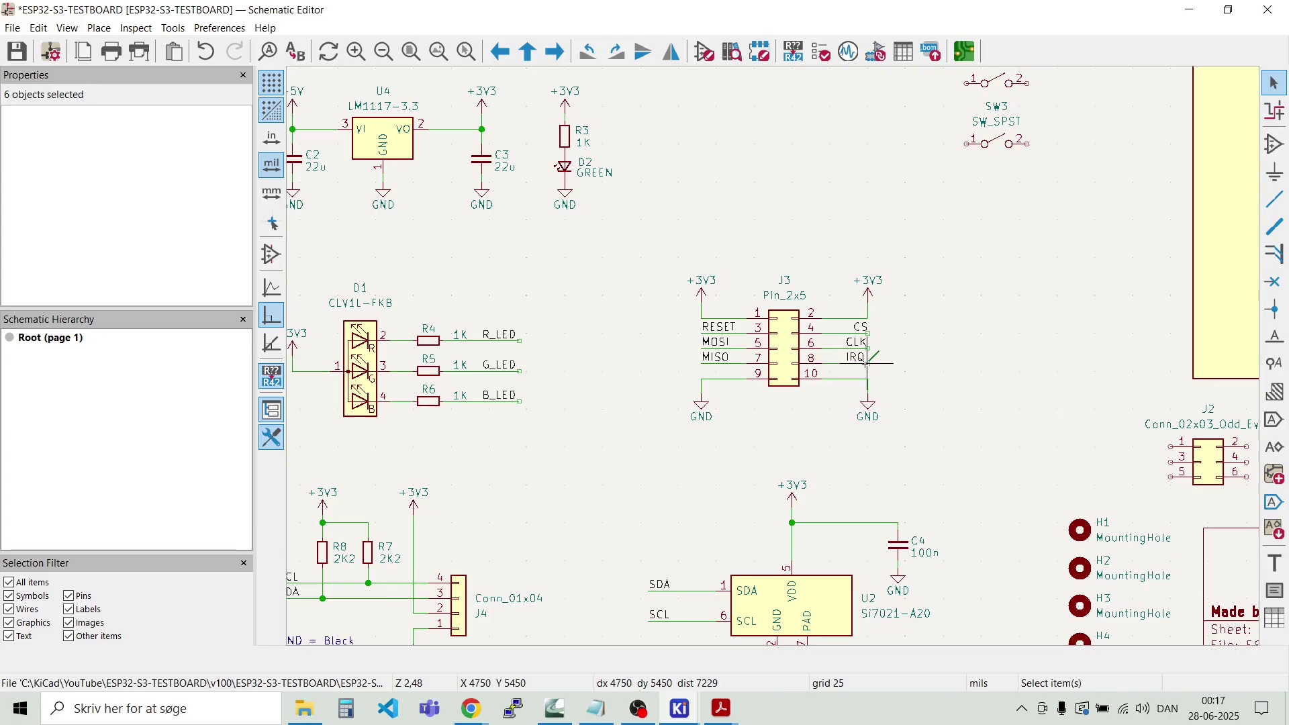
drag(875, 374, 859, 327)
key(m)
scroll(859, 327, down, 3)
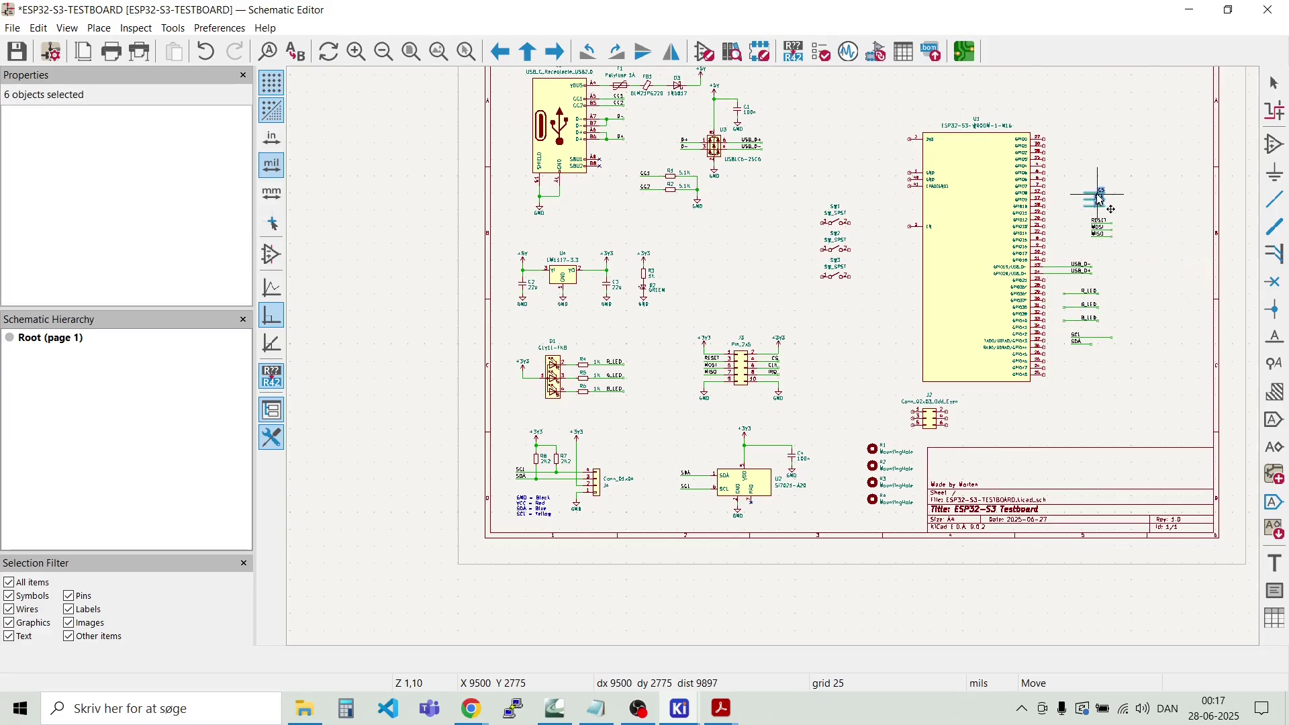
click(1099, 197)
click(1166, 266)
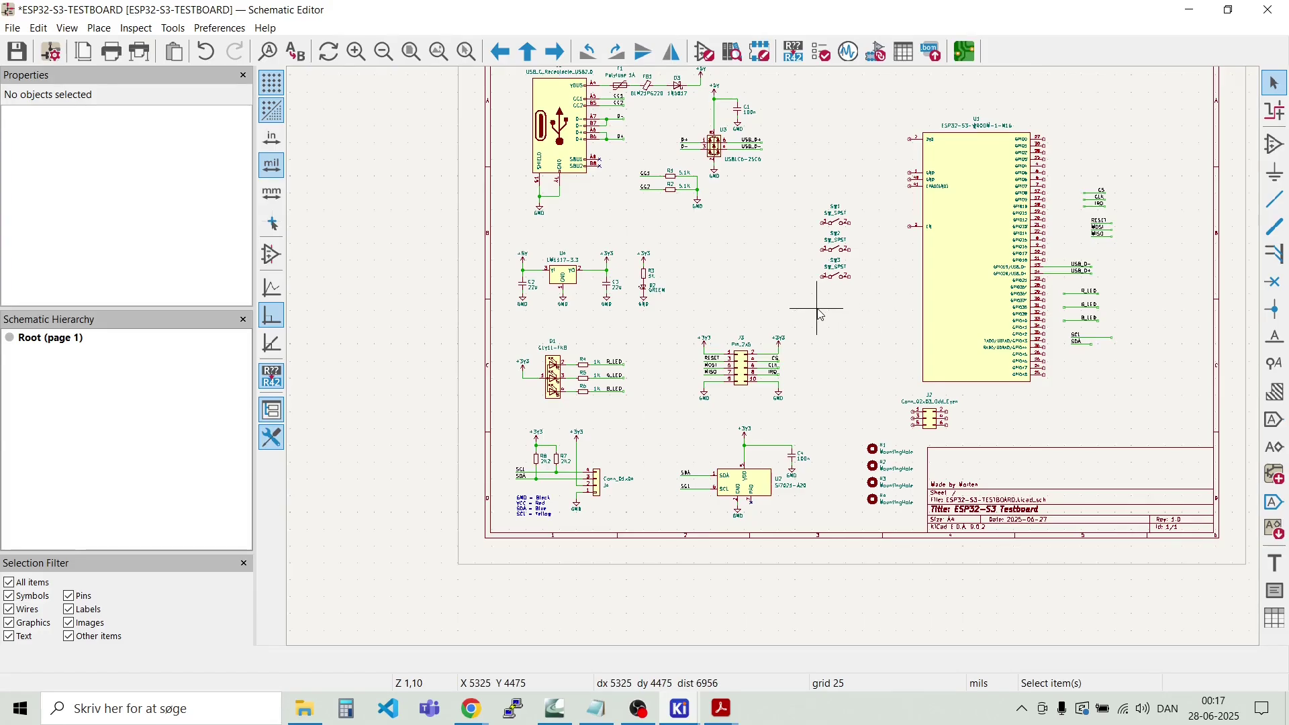
Step: Move switch SW3 to X 4400, Y 3850 mils and switch SW2 to X 8900, Y 6150 mils
click(836, 275)
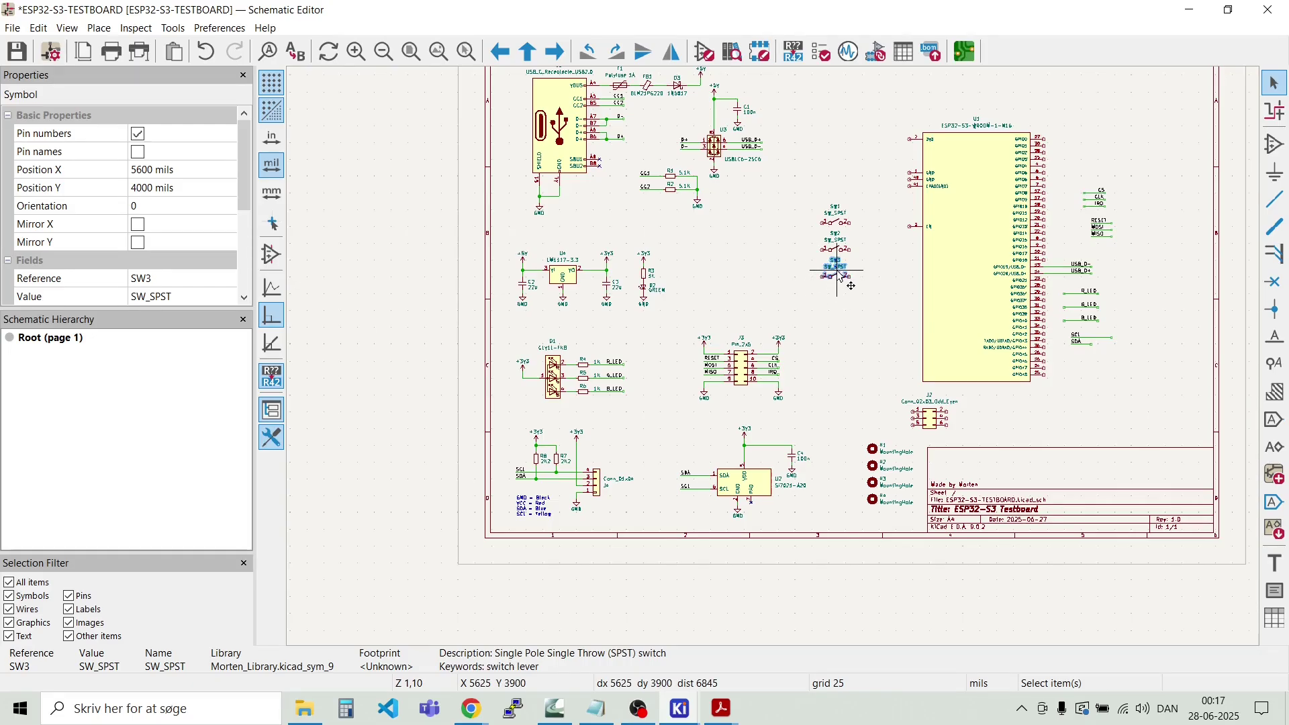
drag(836, 276, 754, 272)
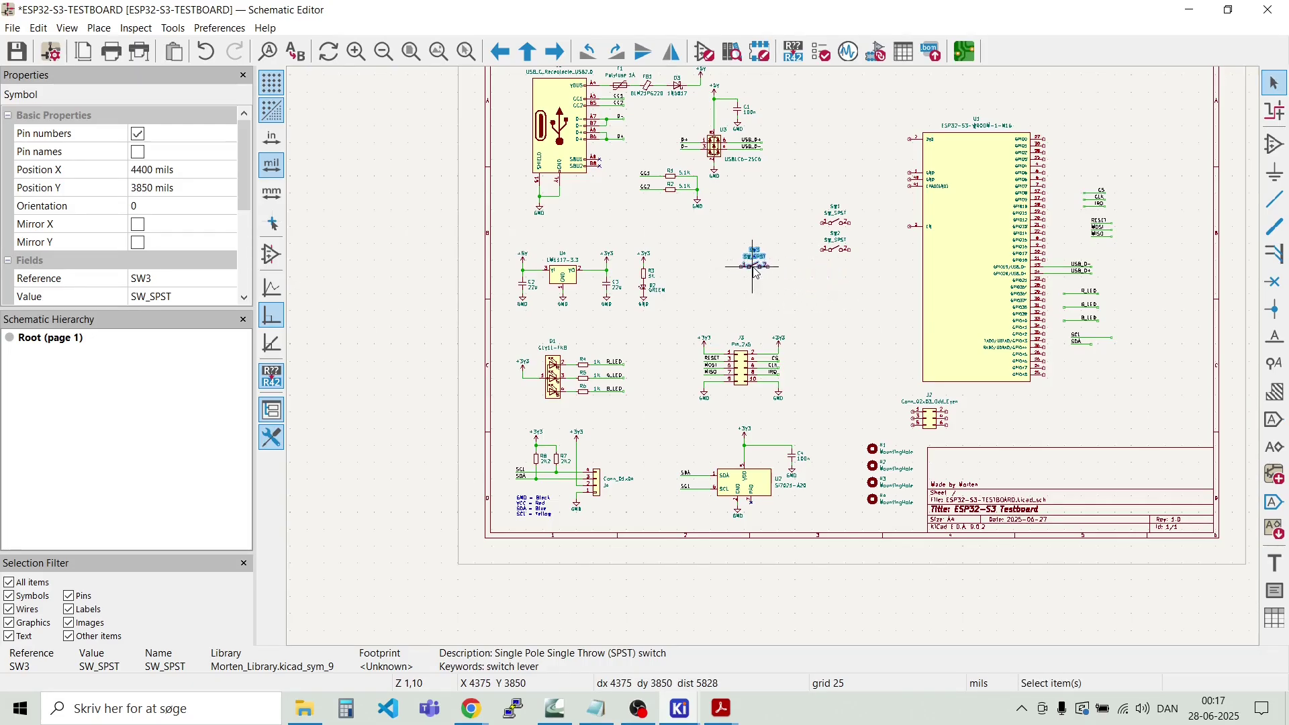
drag(851, 277, 1060, 429)
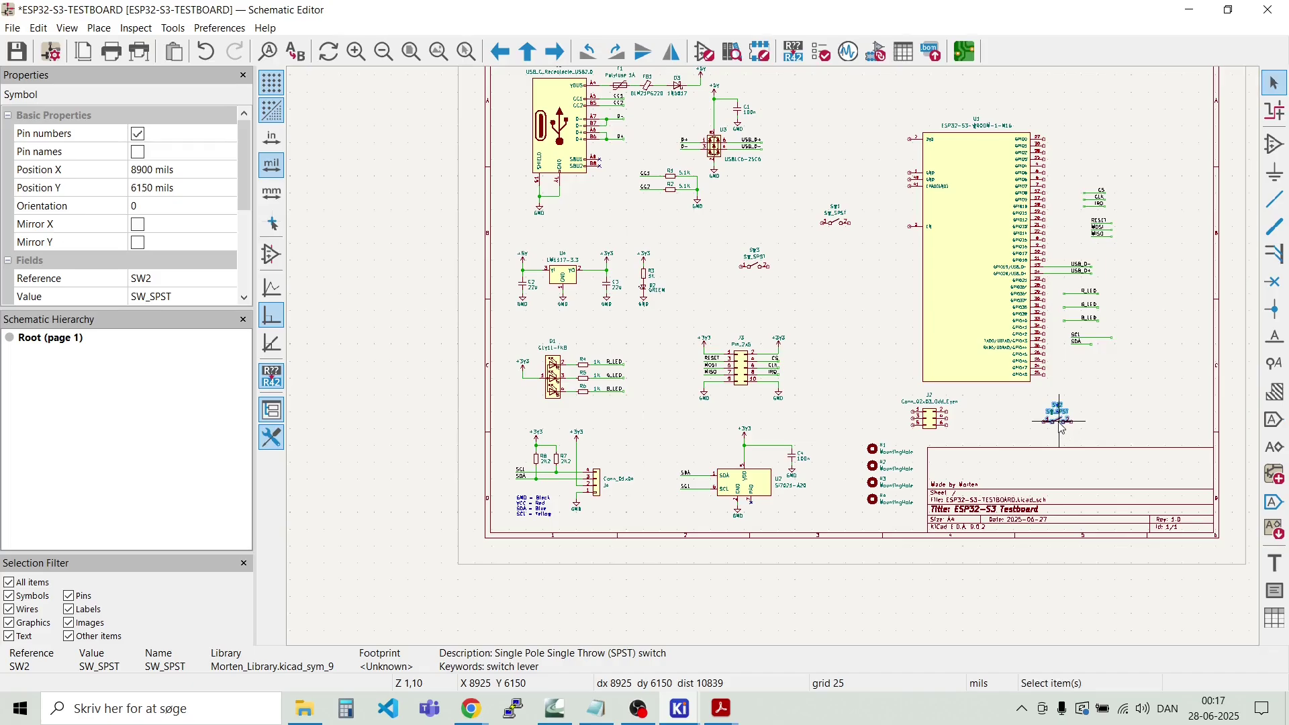
click(867, 242)
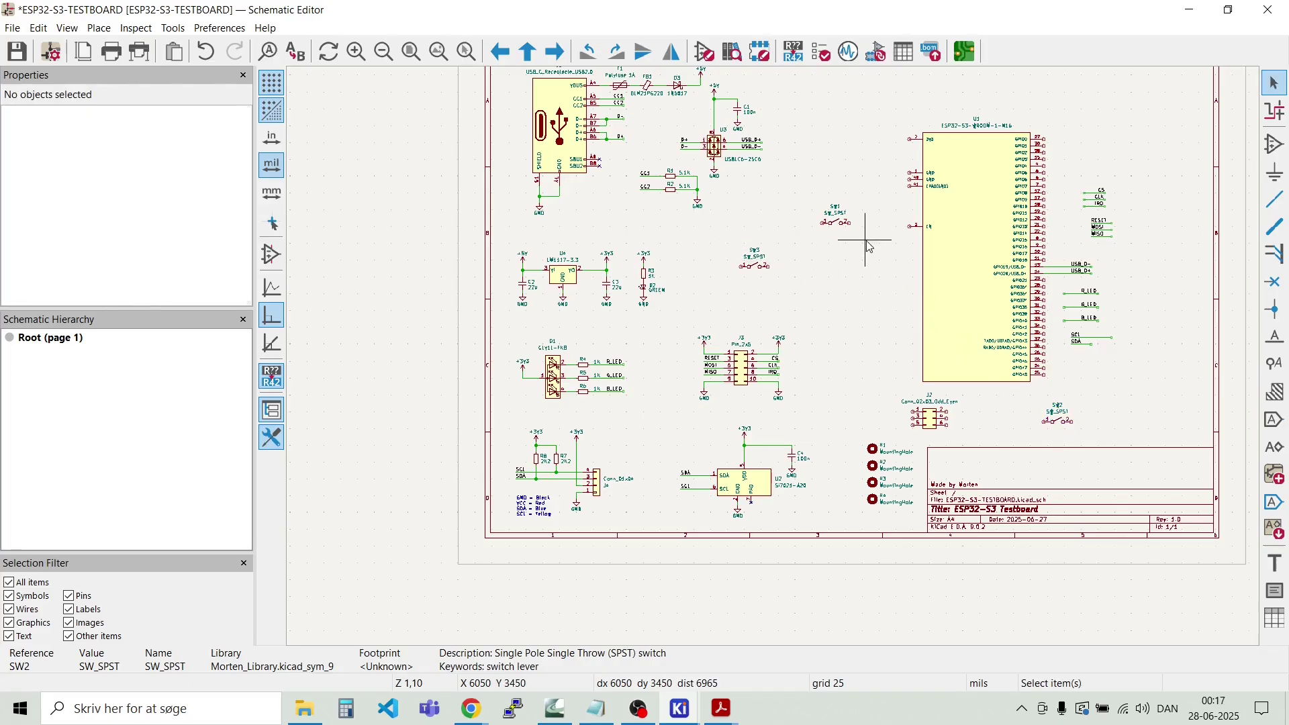
Step: Move switch SW1 to X 6300, Y 3250 mils, in line with U1's EN pin
scroll(898, 214, up, 3)
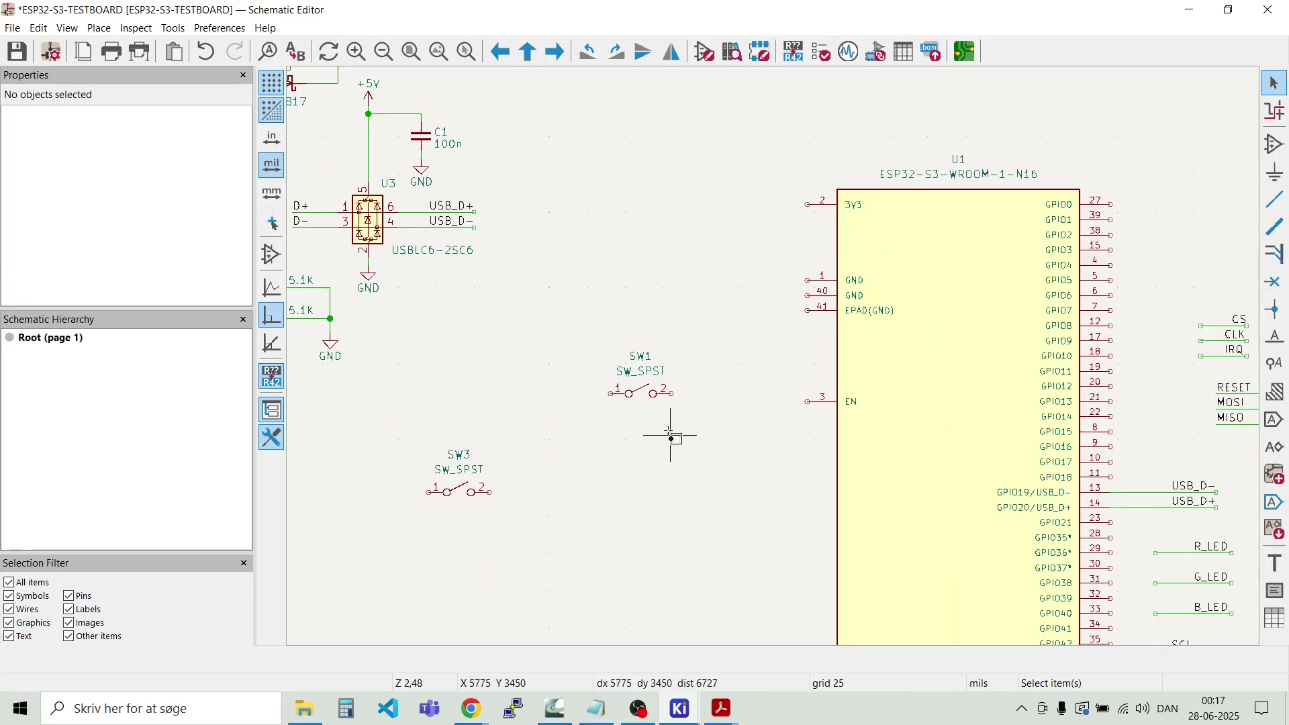
drag(670, 441, 605, 341)
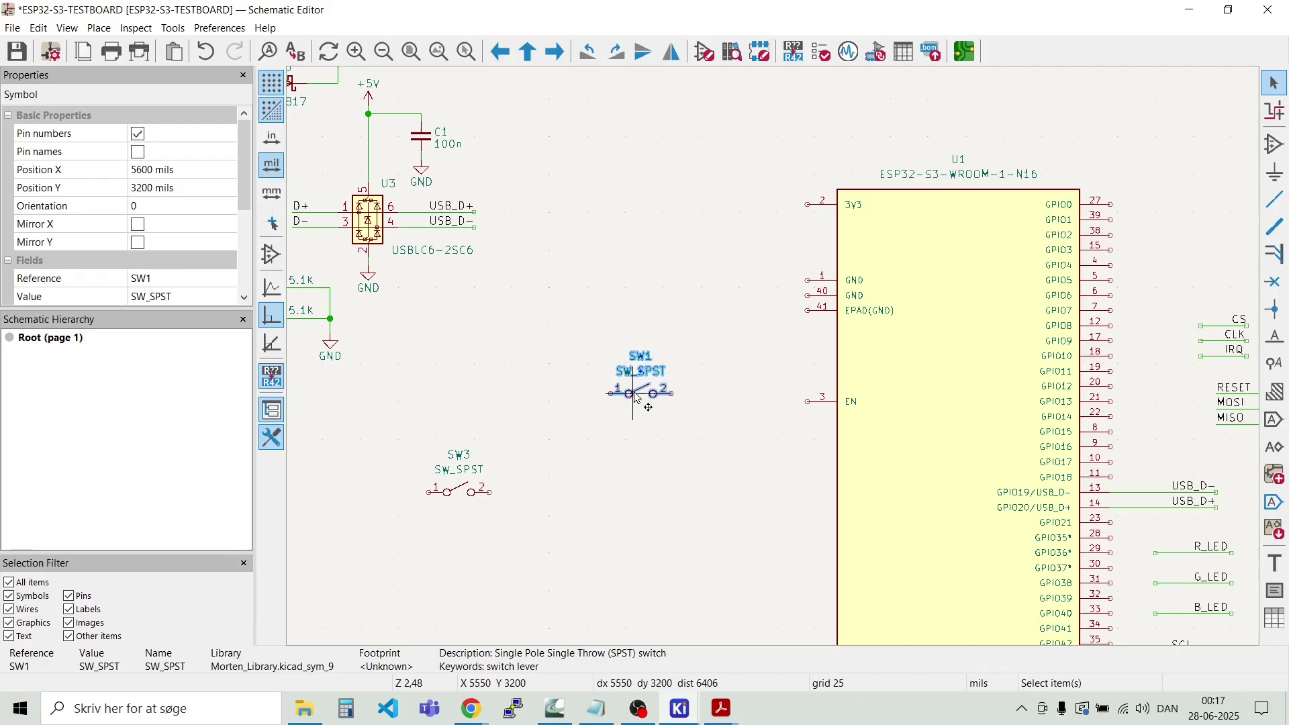
drag(636, 398, 745, 402)
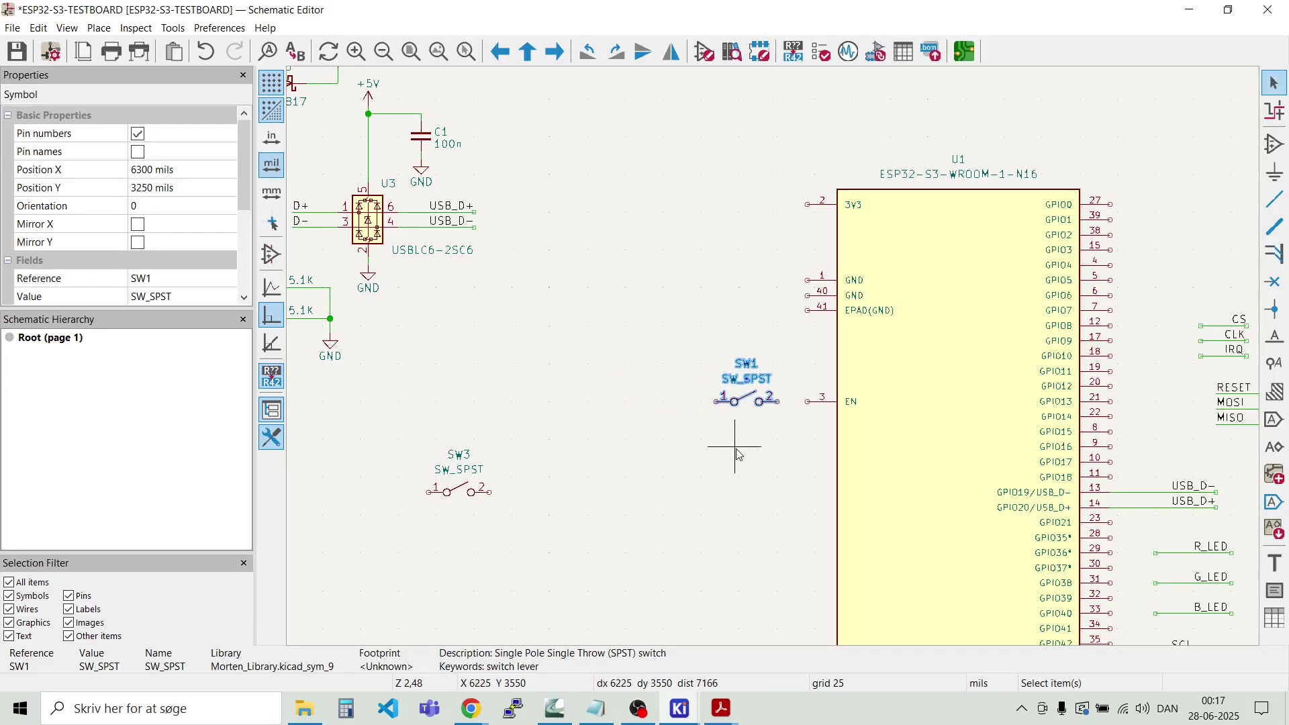
key(Escape)
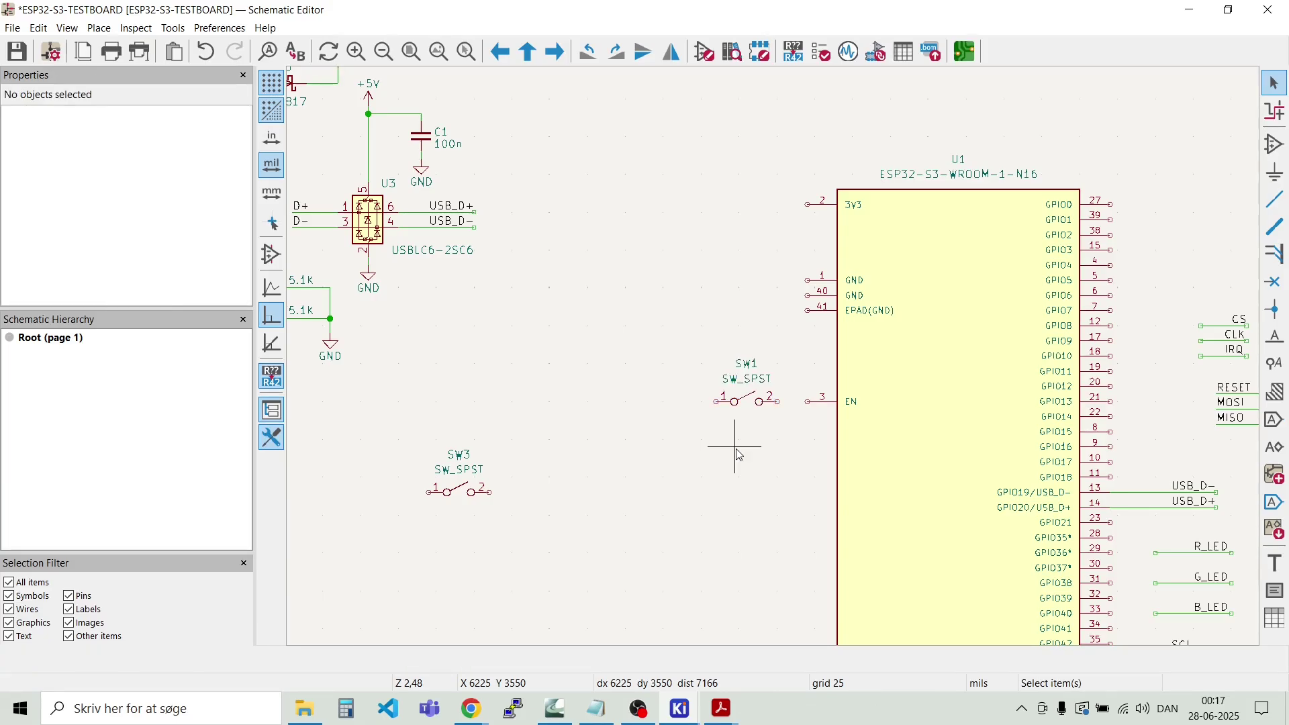
drag(728, 422, 674, 344)
click(481, 405)
scroll(481, 405, down, 3)
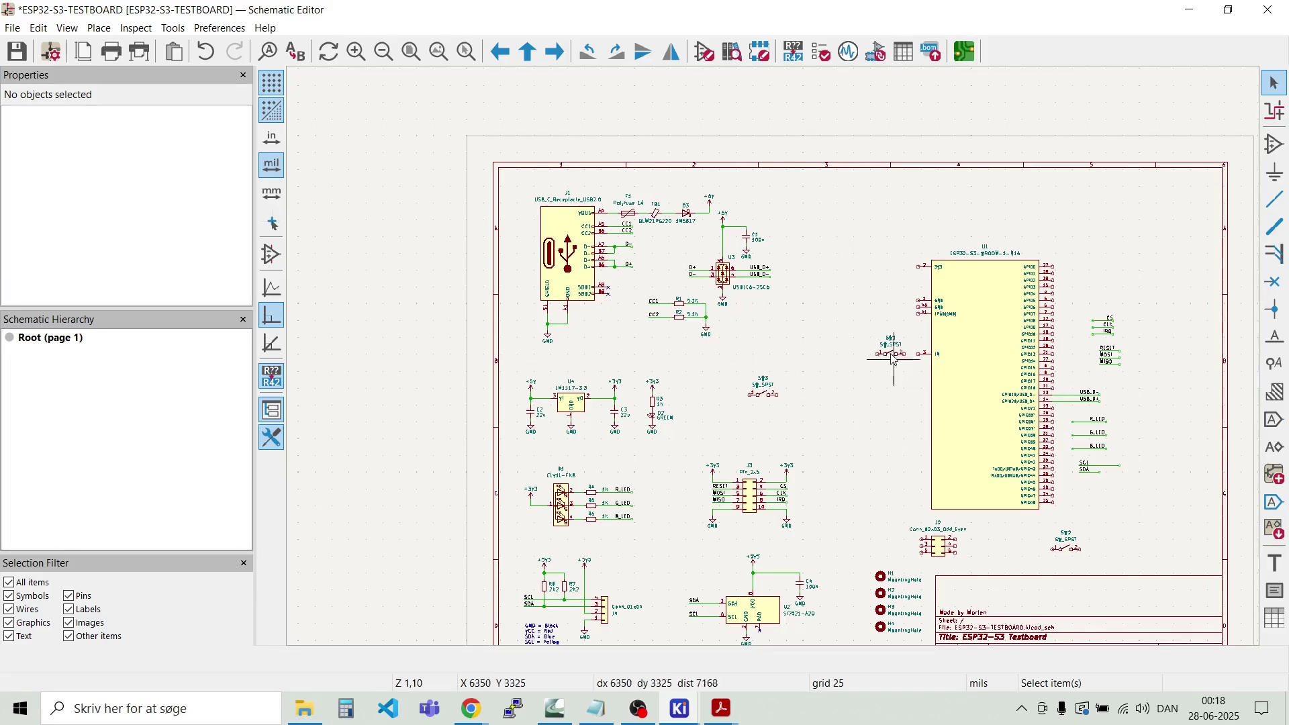
Step: Shift switch SW1 horizontally about 150 mils farther from U1, keeping it in line with the EN pin
scroll(894, 359, up, 5)
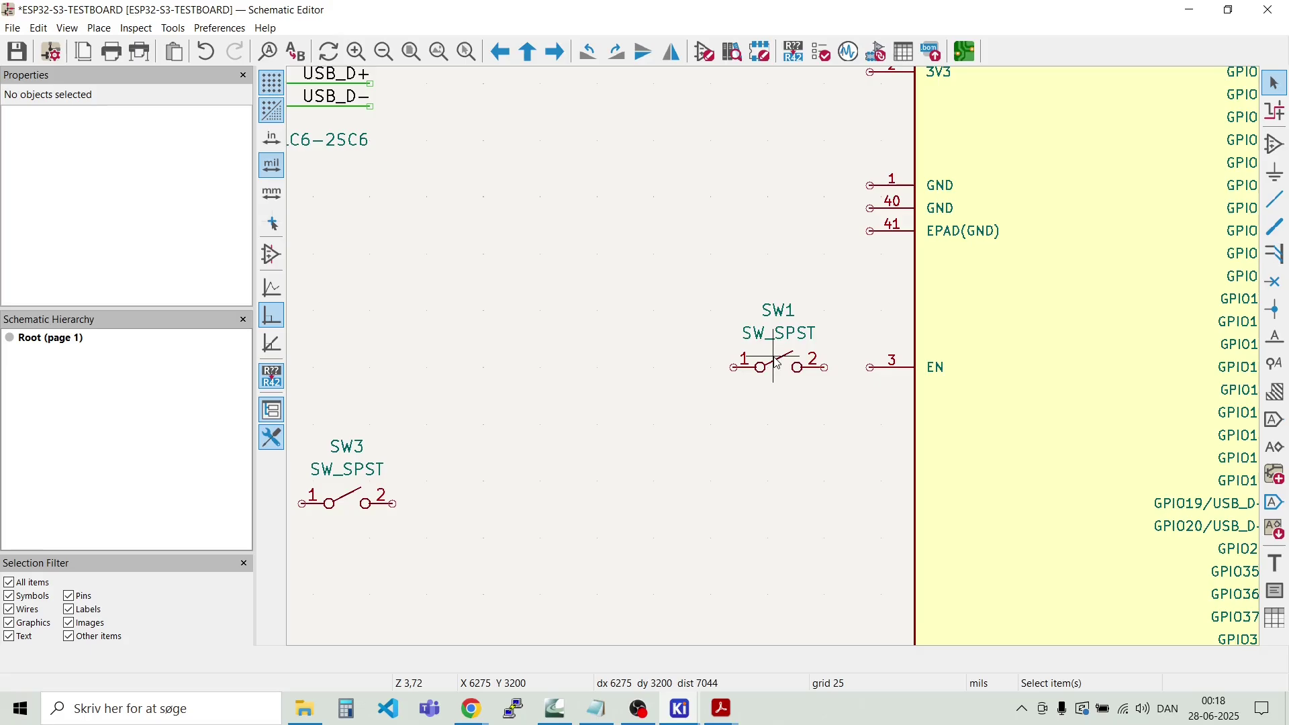
drag(794, 399, 757, 322)
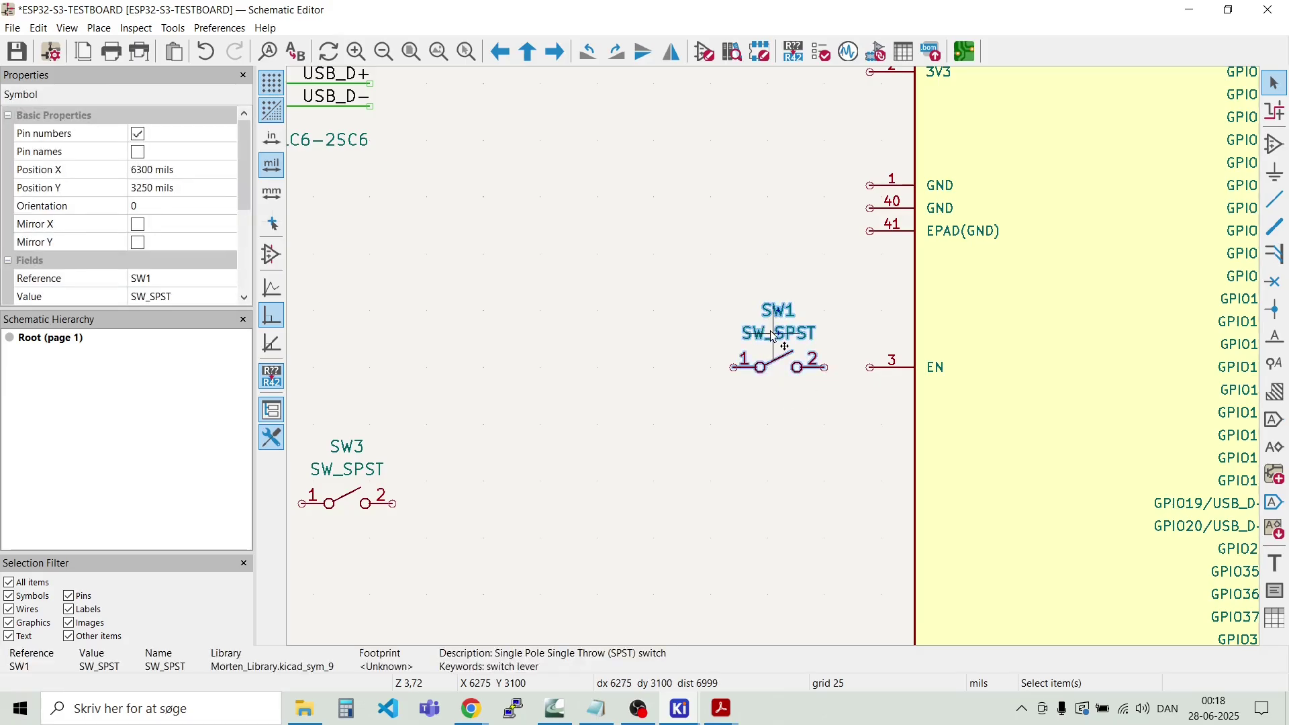
drag(778, 368, 749, 371)
Step: Draw a straight wire from SW1's pin 2 to U1's EN pin
click(796, 374)
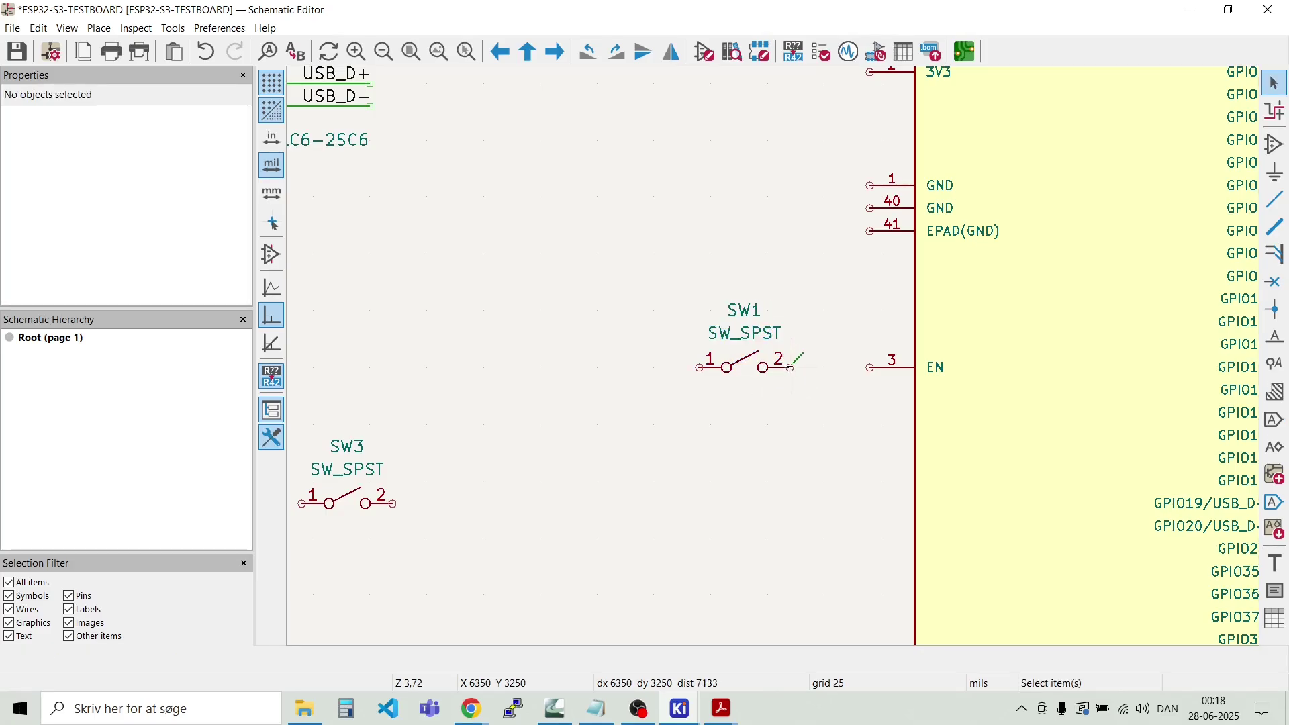
key(w)
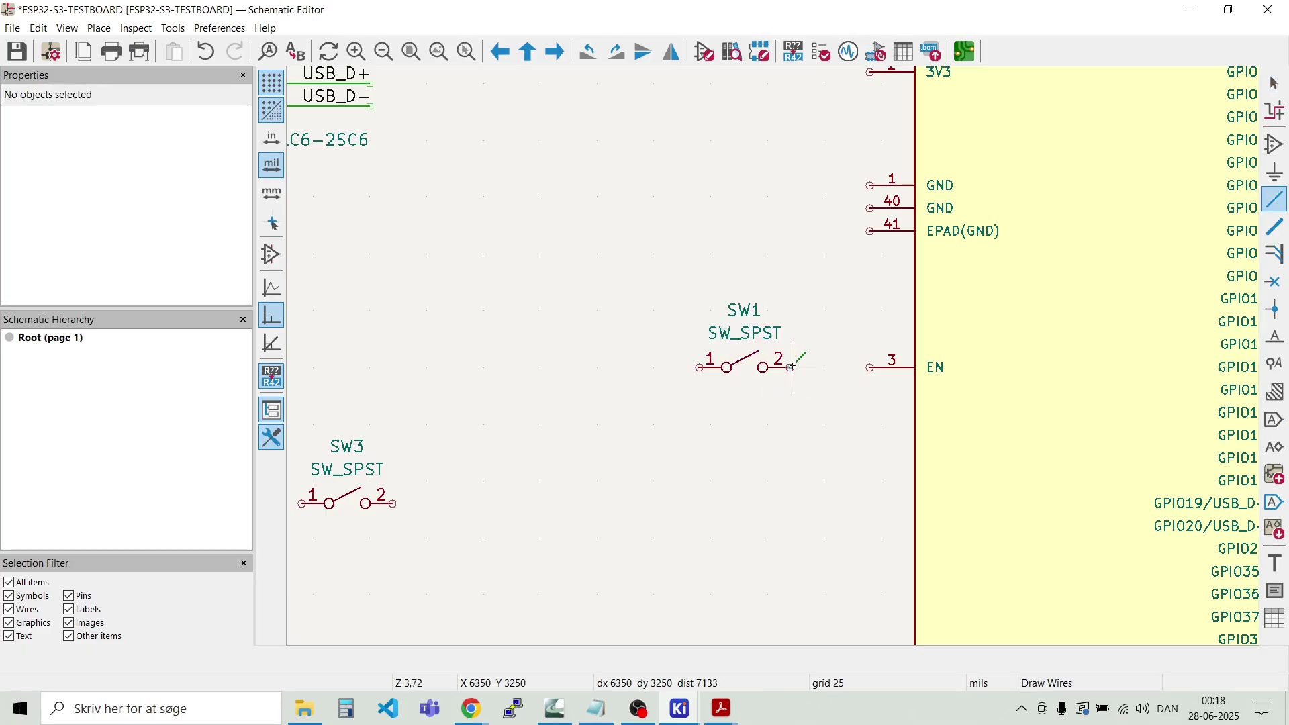
click(870, 367)
key(Escape)
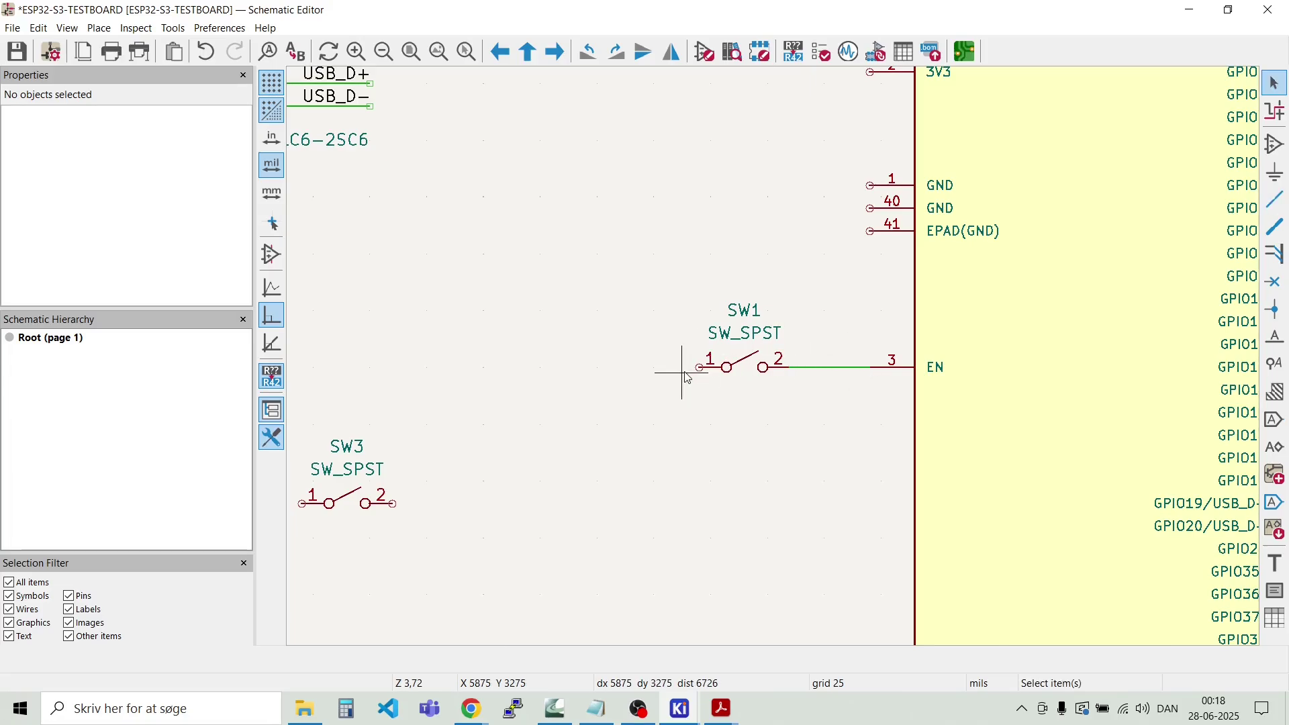
Step: Duplicate resistor R3 with its +3V3 symbol and connecting wire, placing the copy at X 5700 mils, above and left of SW1's pin 1
scroll(685, 374, down, 2)
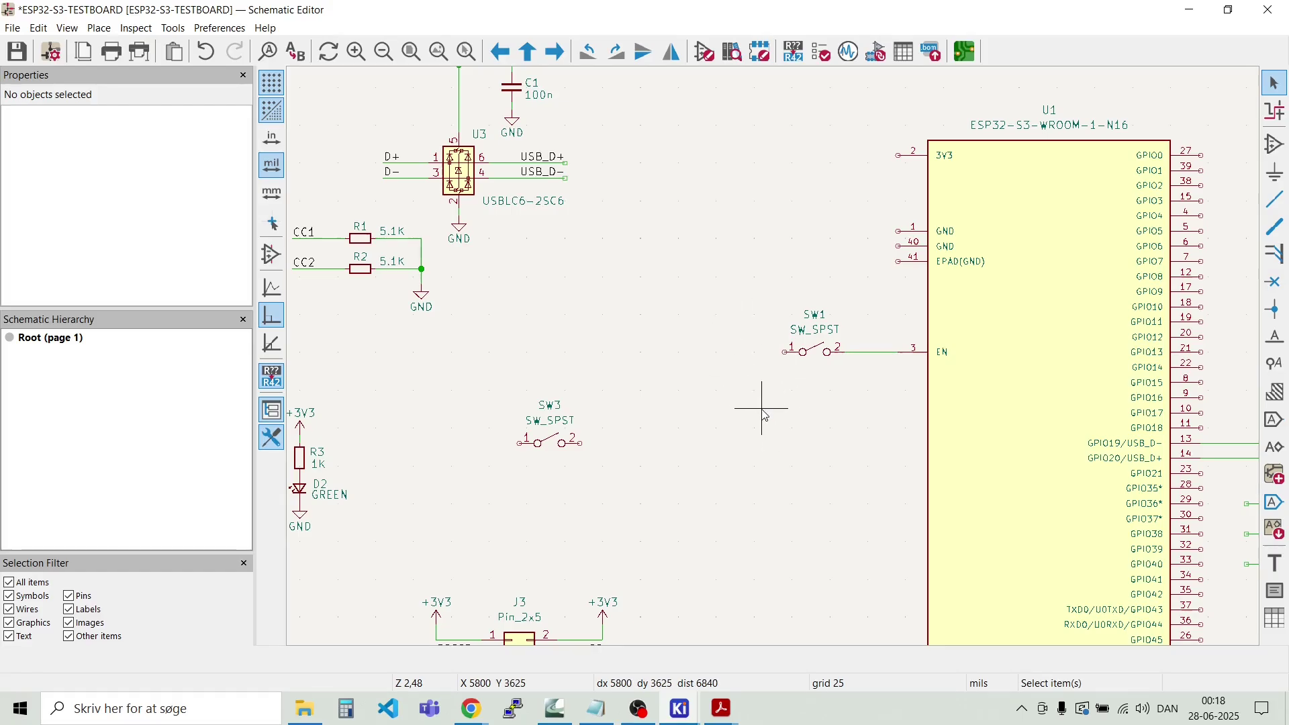
scroll(772, 356, down, 2)
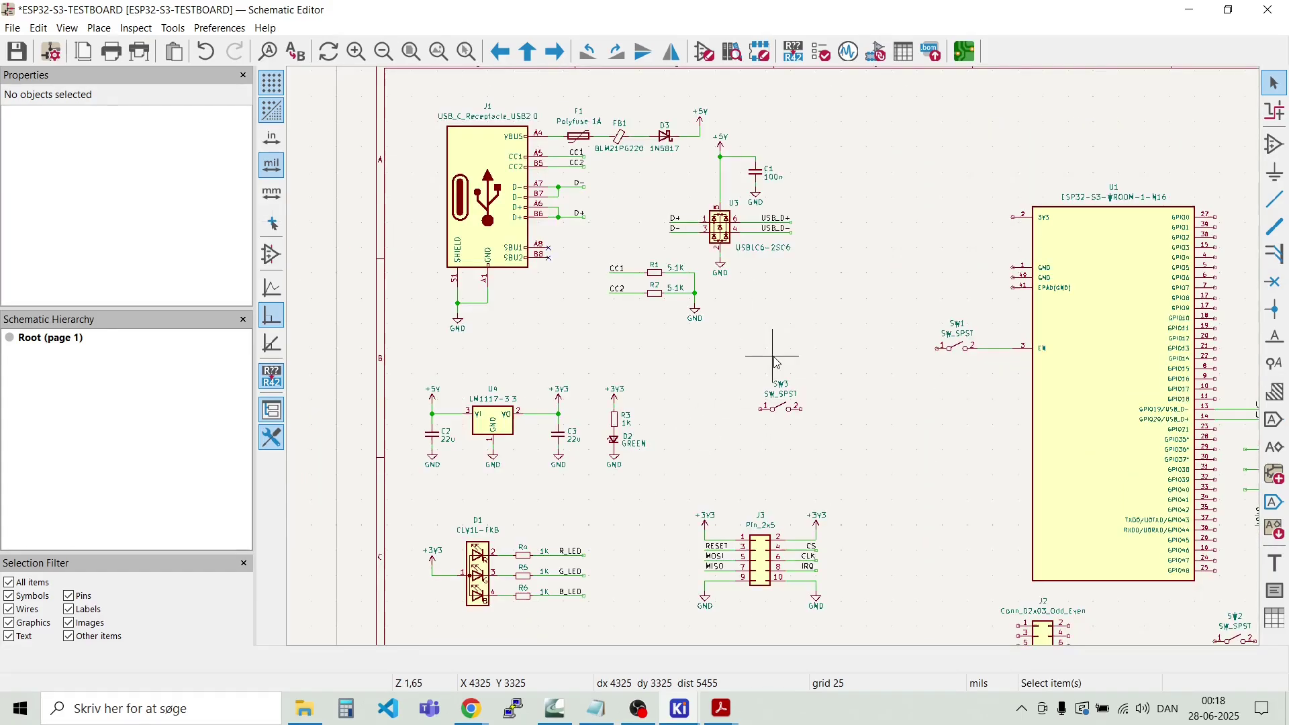
drag(666, 426, 596, 379)
key(ctrl+d)
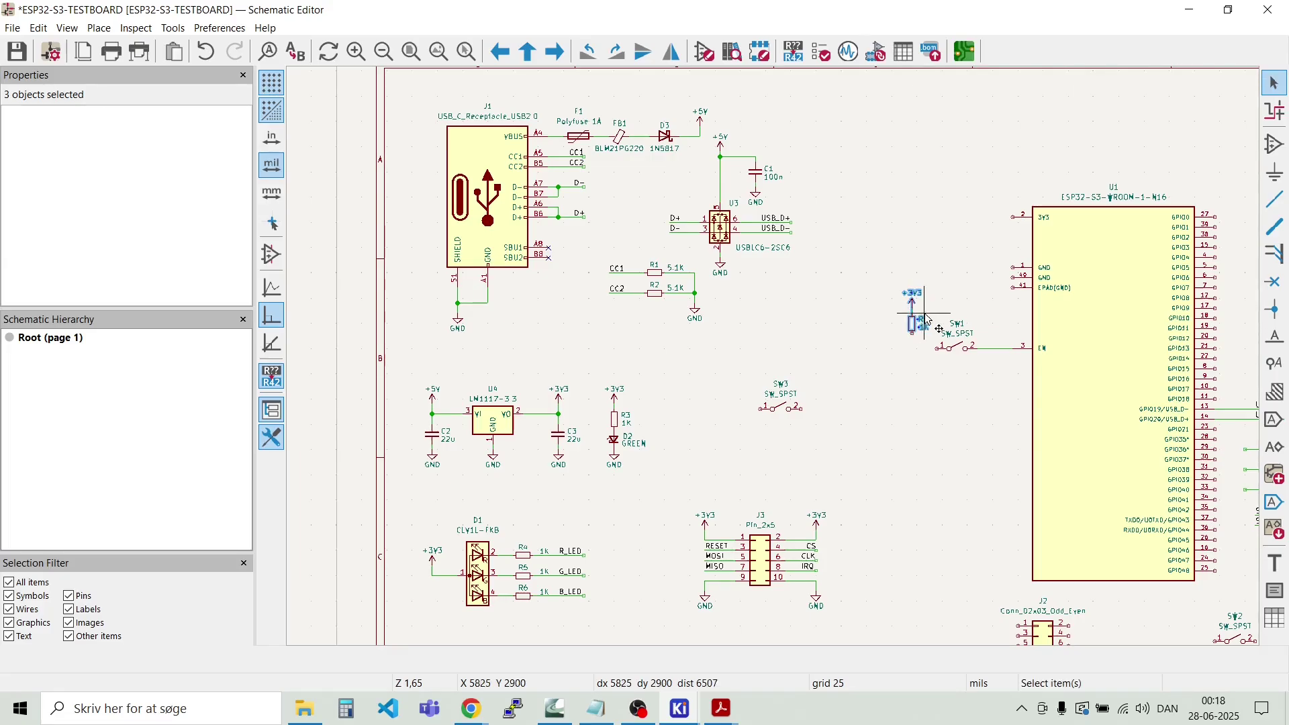
click(913, 324)
Step: Set the value of the duplicated pull-up resistor R9 beside SW1 to 10K
scroll(907, 332, up, 3)
scroll(776, 366, up, 3)
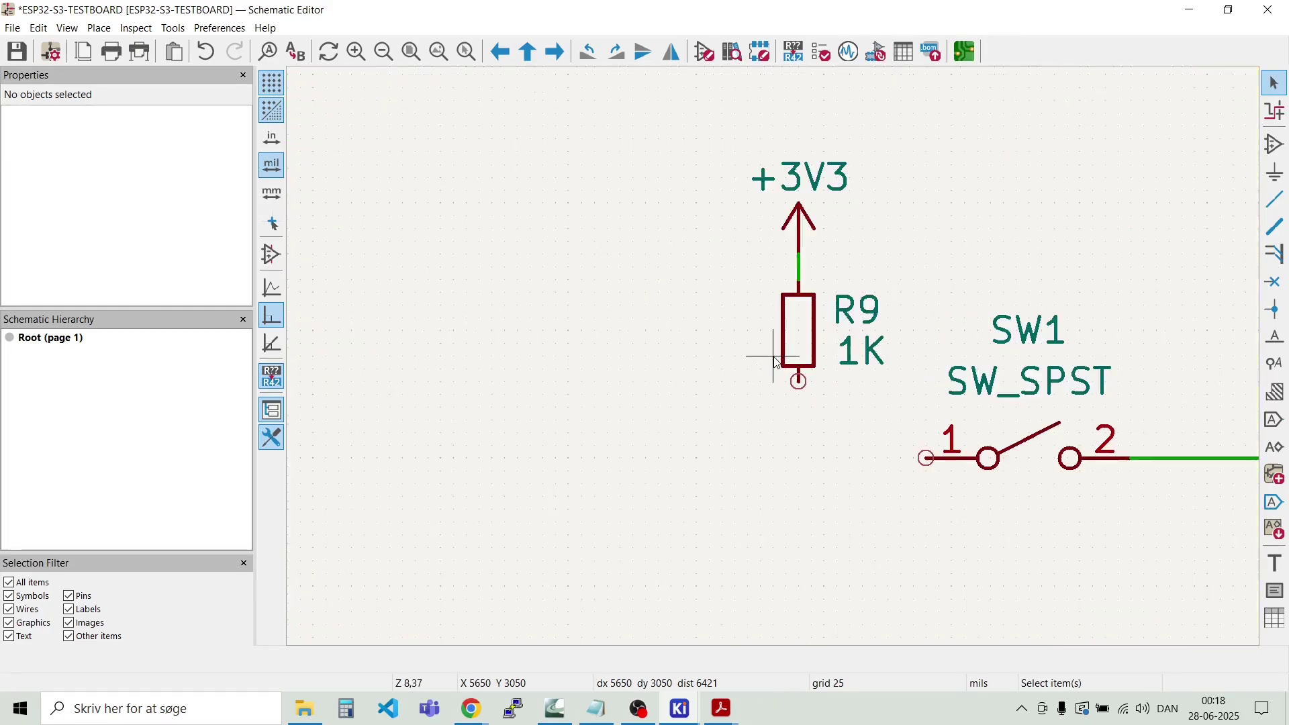
double_click(855, 362)
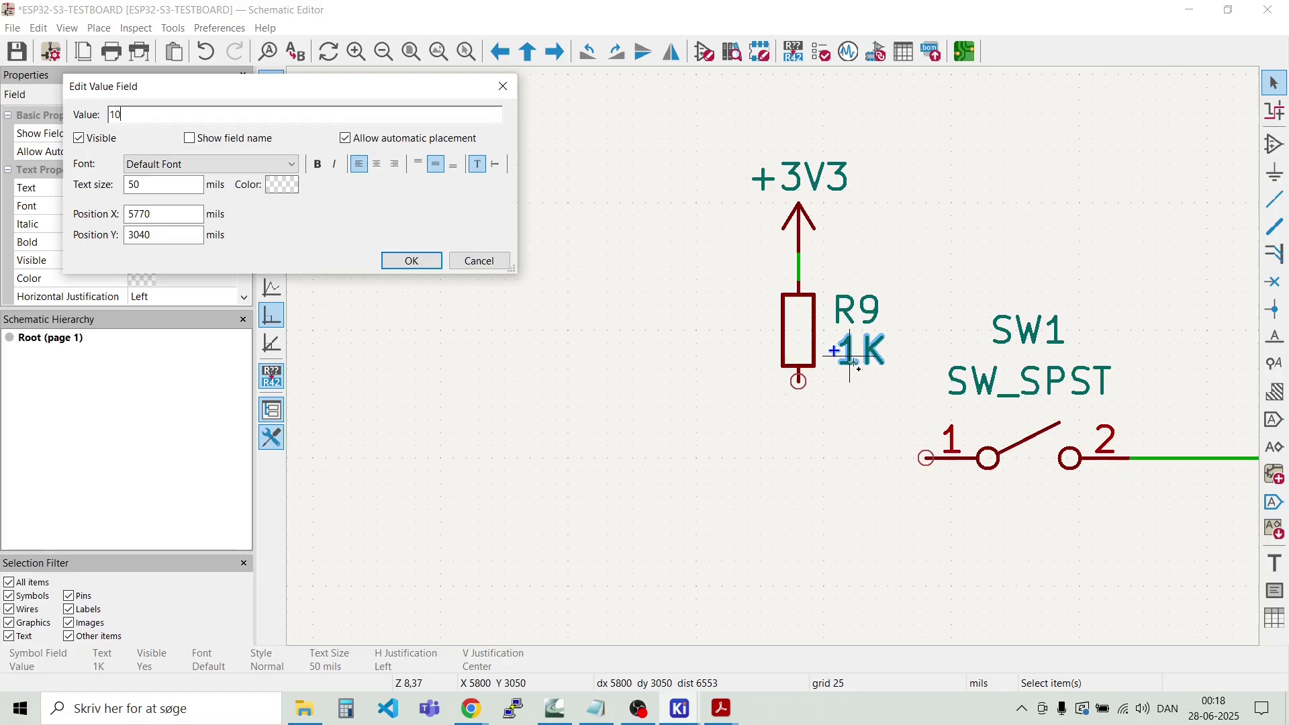
key(Return)
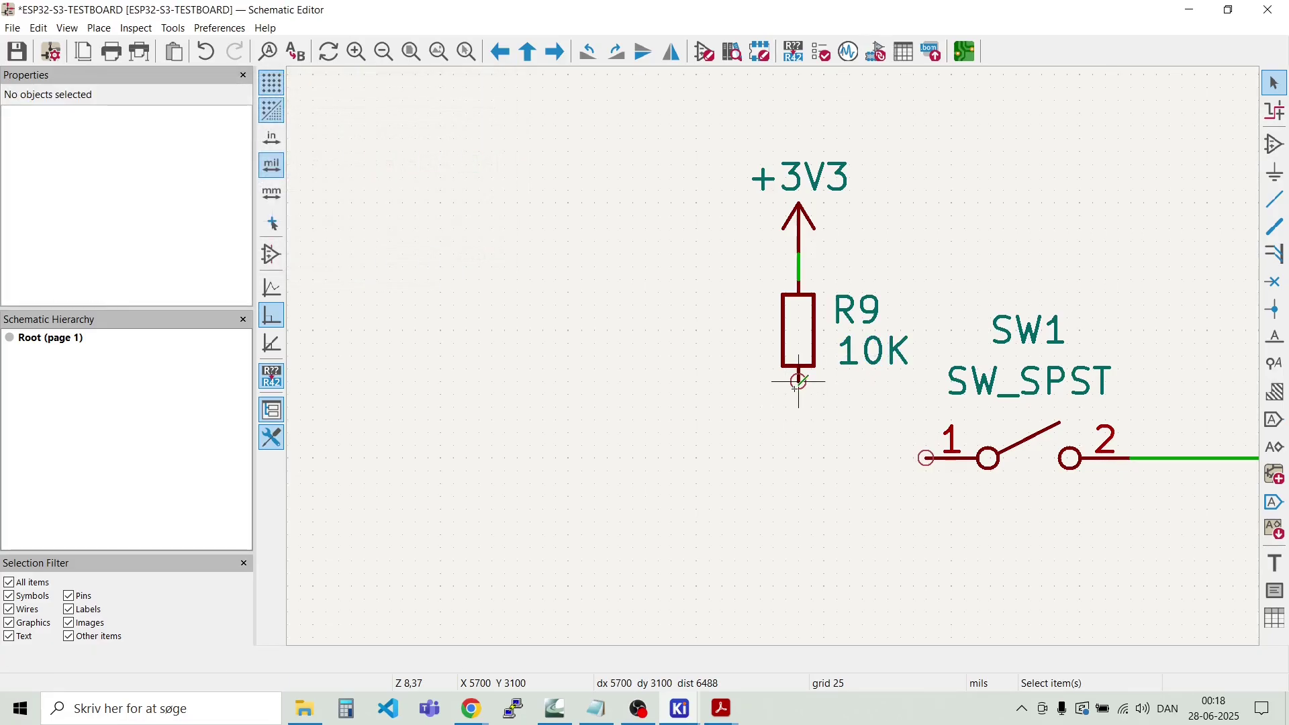
Step: Draw an L-shaped wire from the lower pin of R9 to SW1's pin 1
key(w)
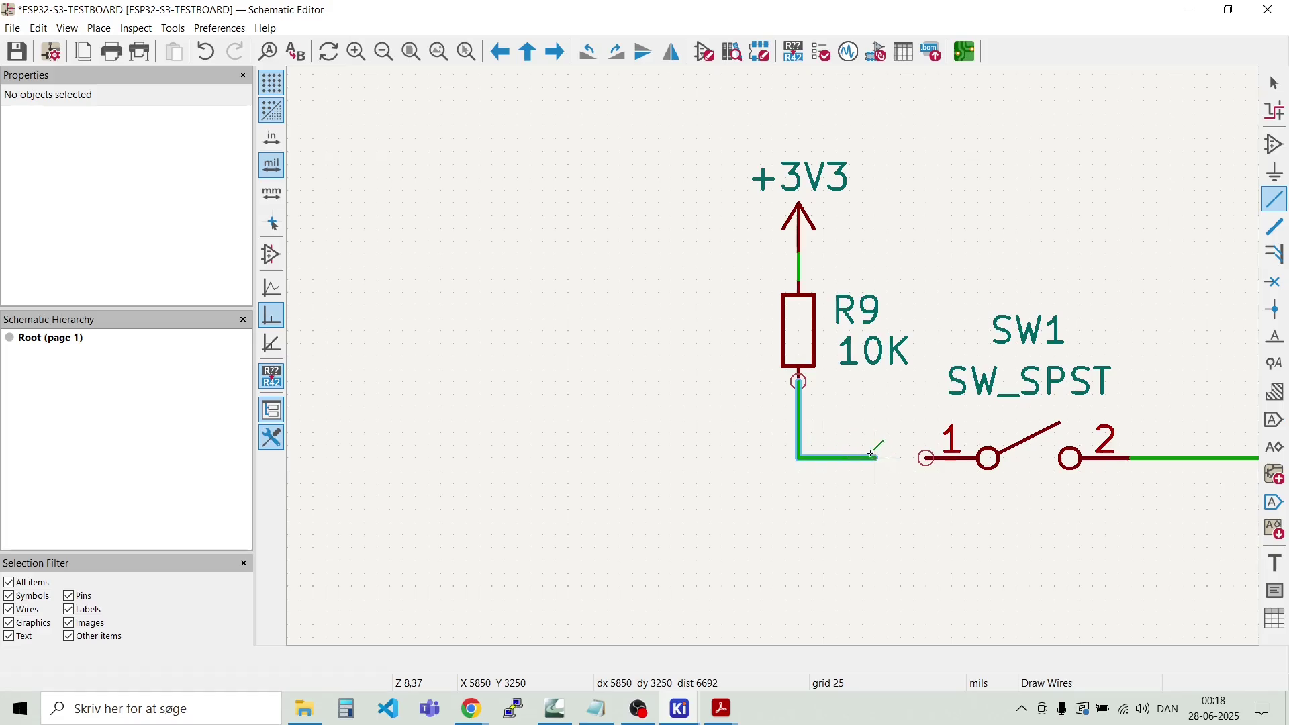
click(927, 457)
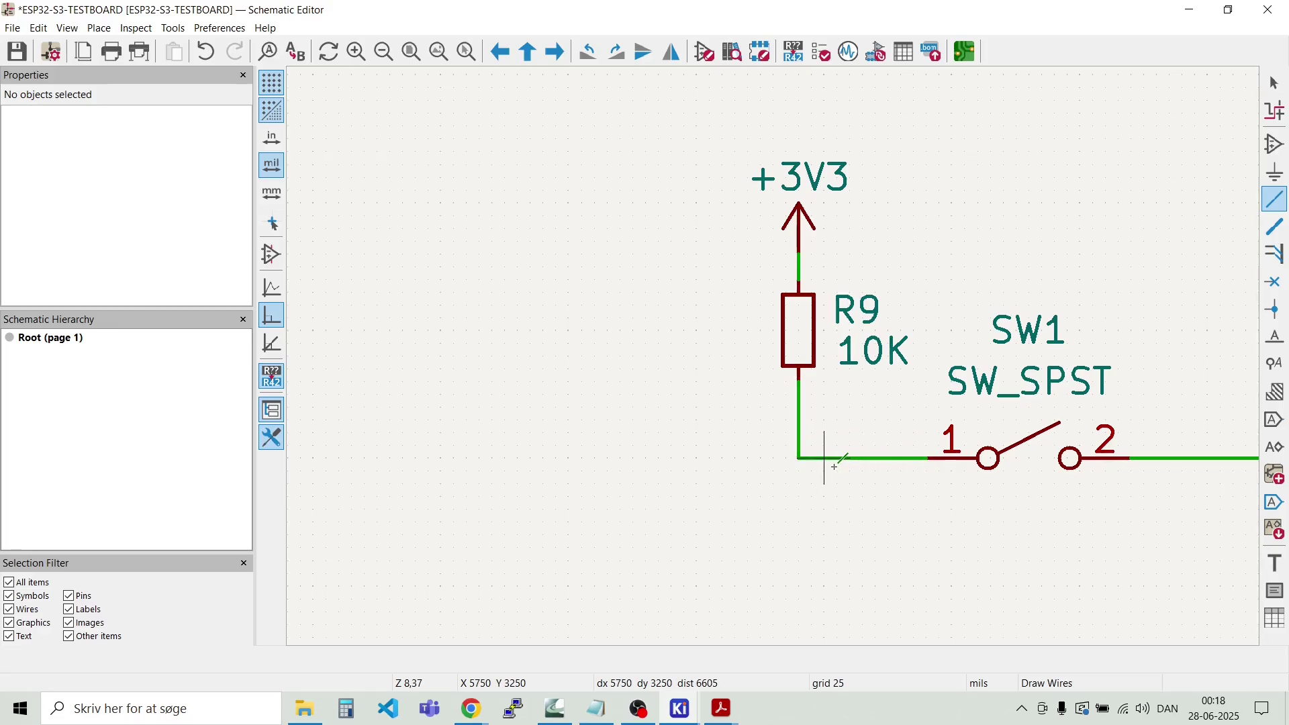
key(Escape)
Step: Duplicate capacitor C3 with its GND symbol and wires, attaching the copy to the wire corner directly below R9
scroll(835, 463, down, 5)
scroll(739, 364, down, 3)
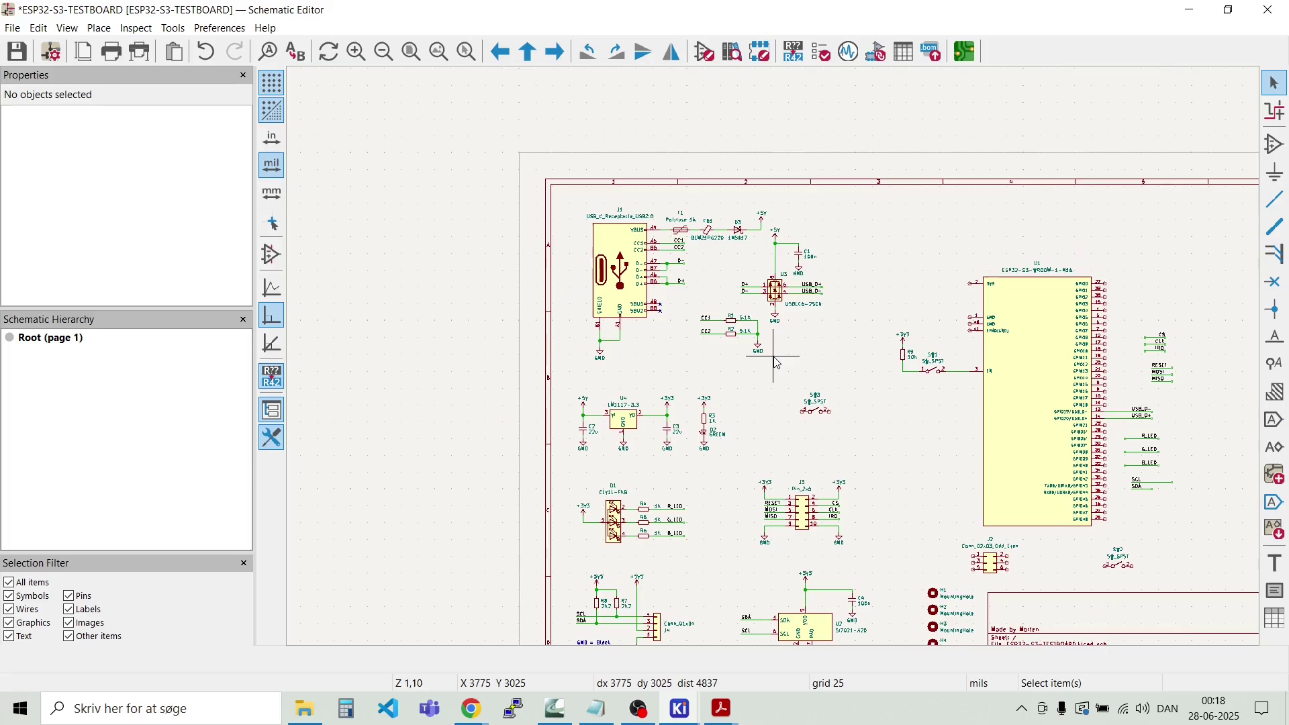
scroll(699, 474, up, 3)
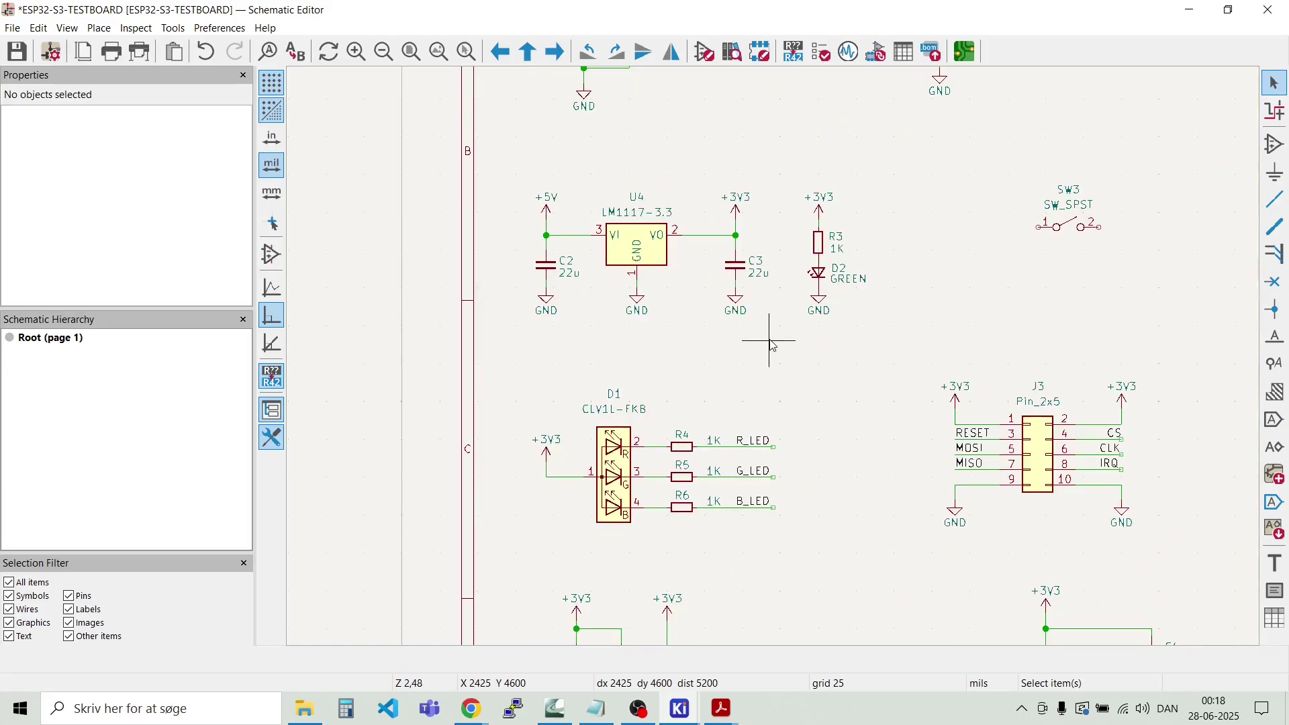
drag(770, 340, 715, 246)
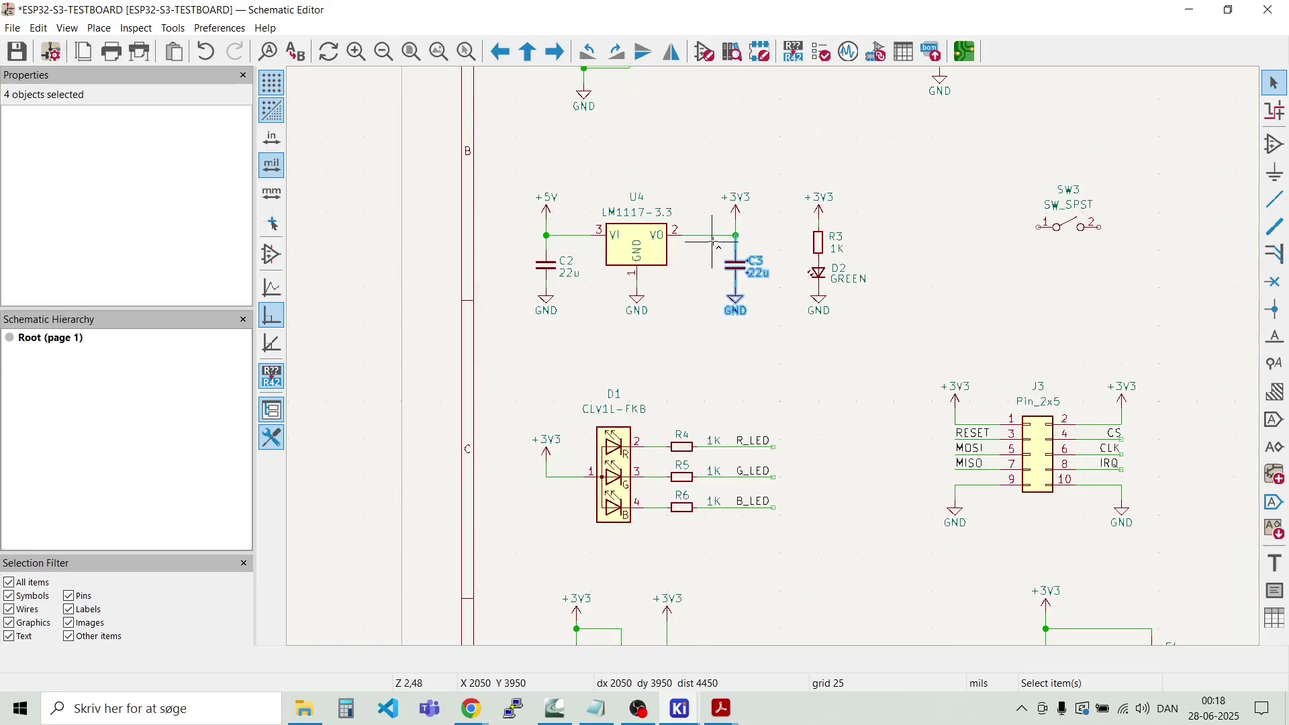
key(m)
scroll(771, 365, down, 3)
scroll(776, 360, up, 5)
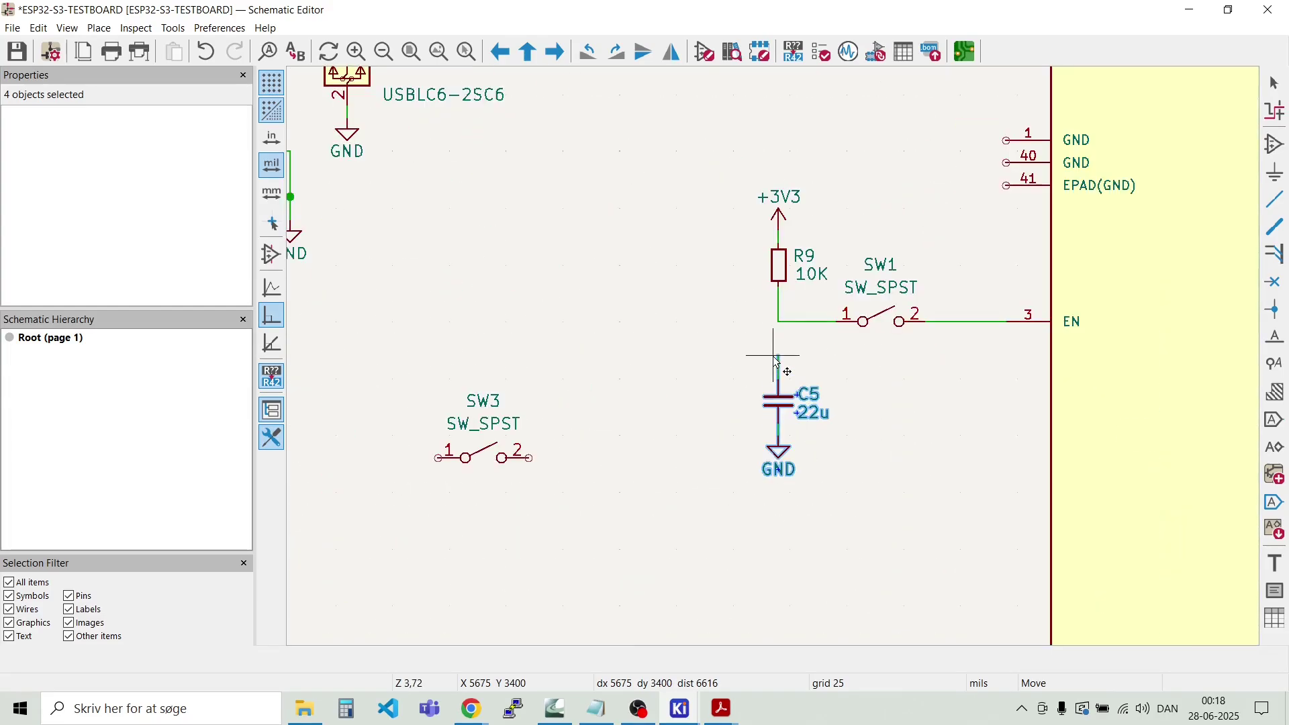
click(777, 323)
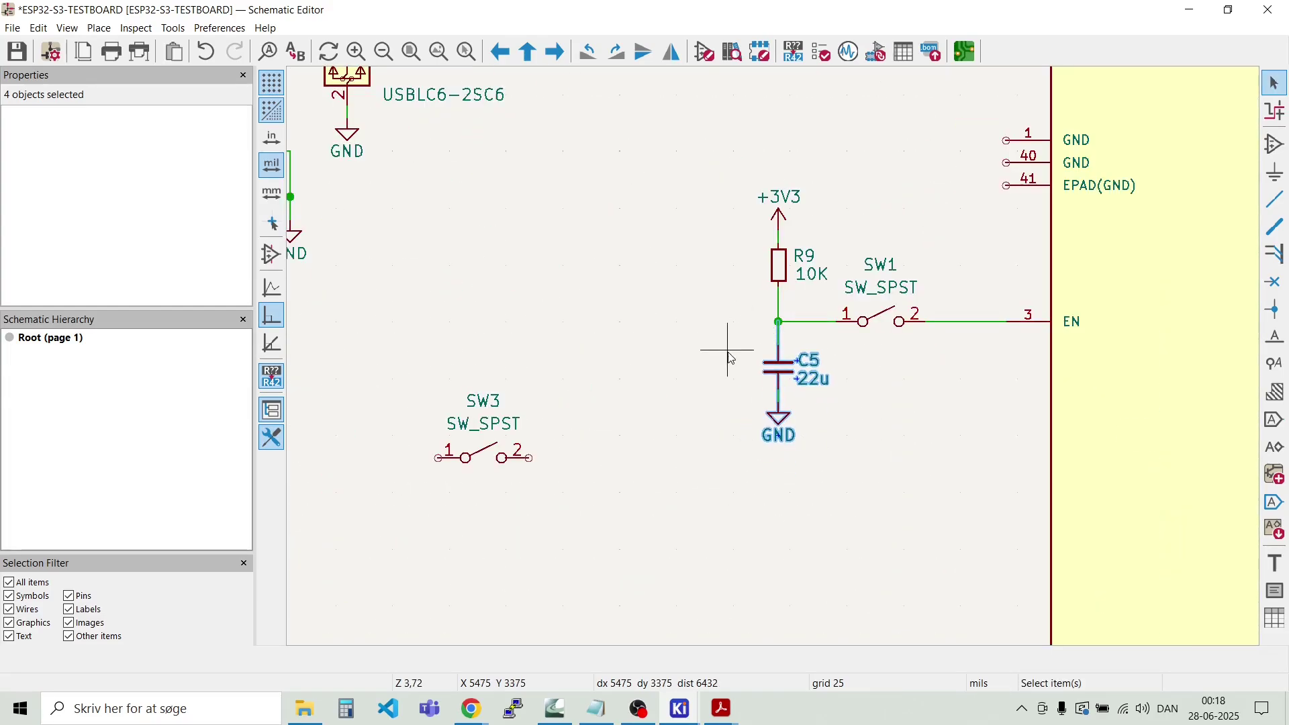
Step: Set capacitor C5's value to 1u
double_click(813, 379)
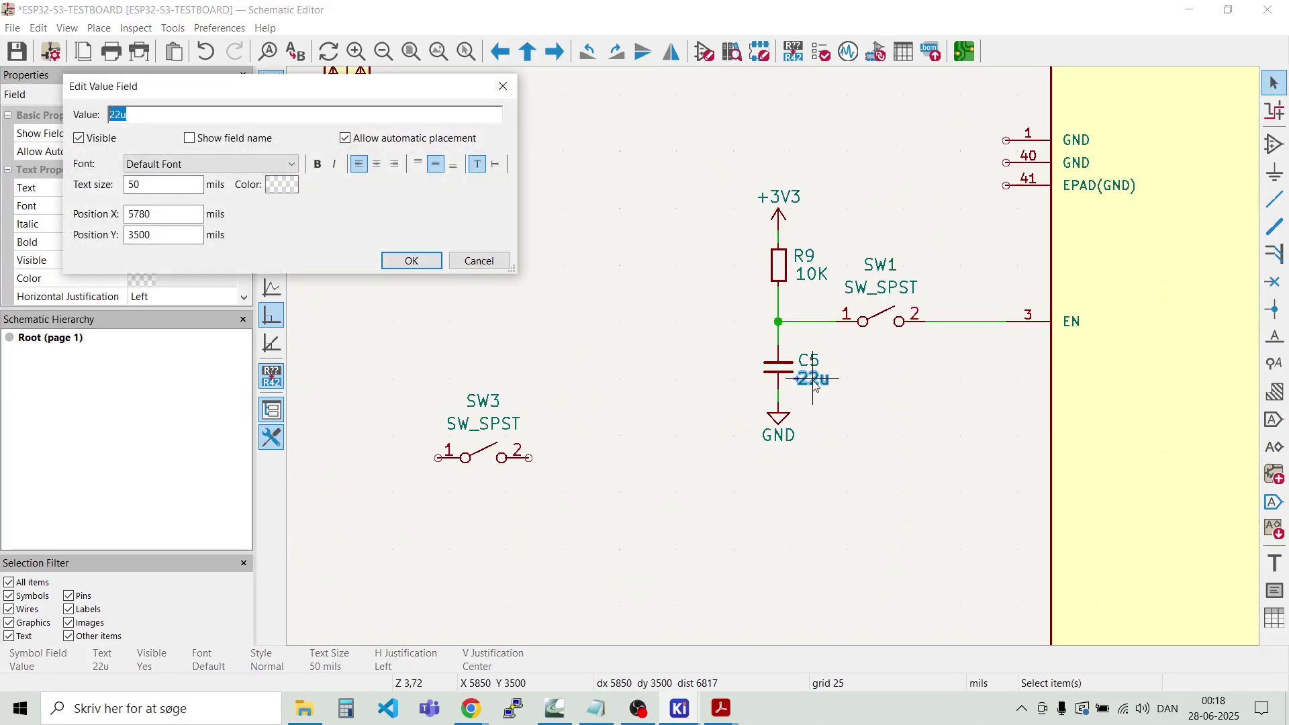
text(1u)
key(Return)
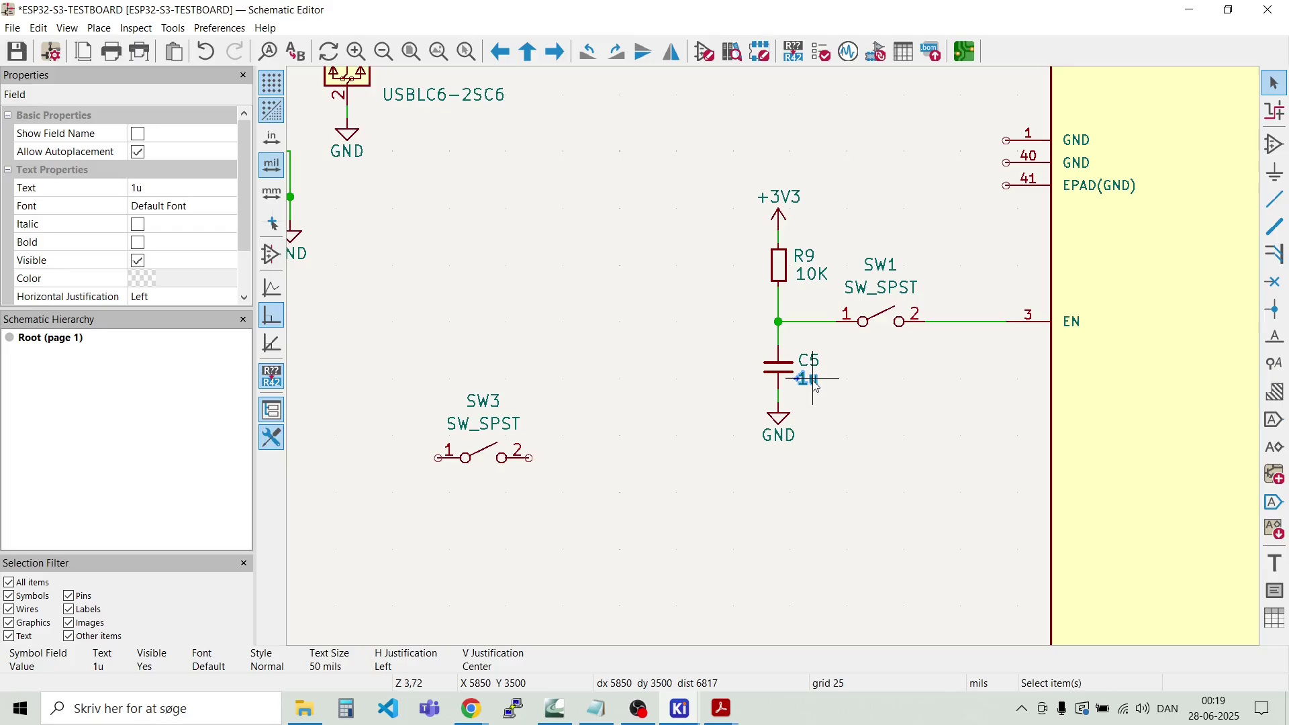
key(Escape)
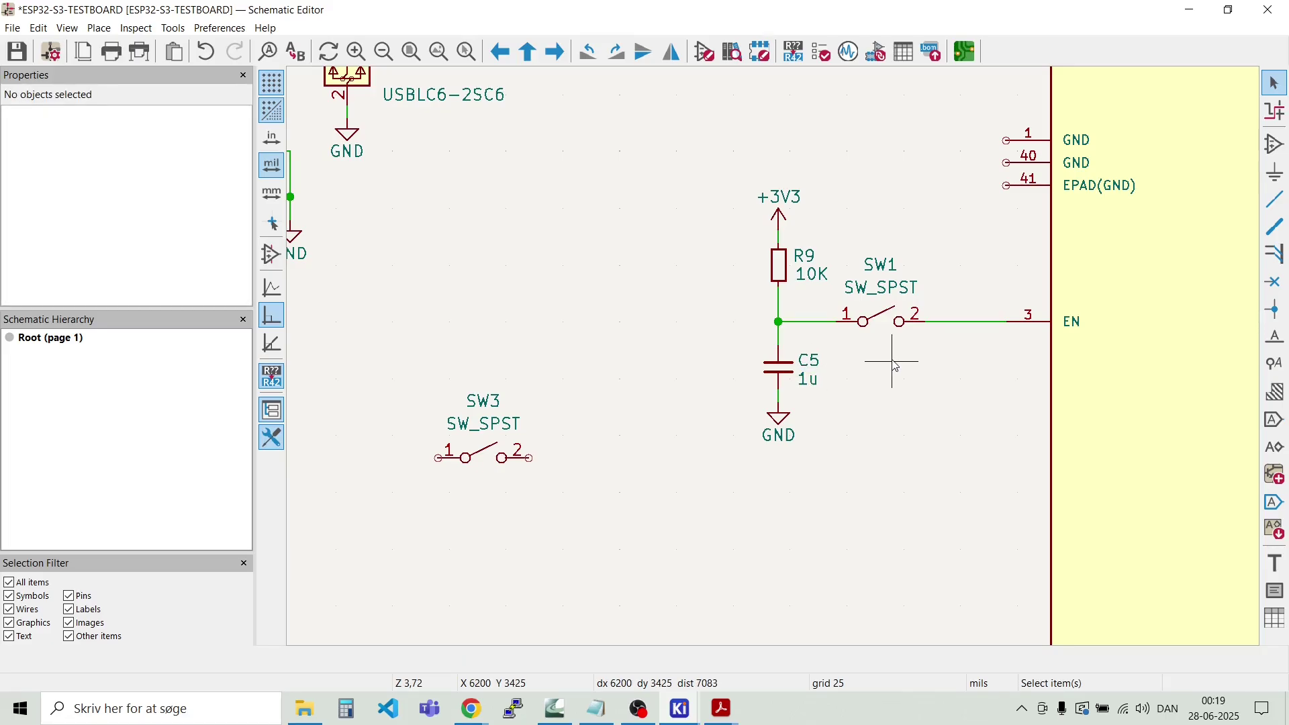
Step: Move switch SW1 out of the EN line to the left of R9 and C5, and close the gap with a wire
click(862, 320)
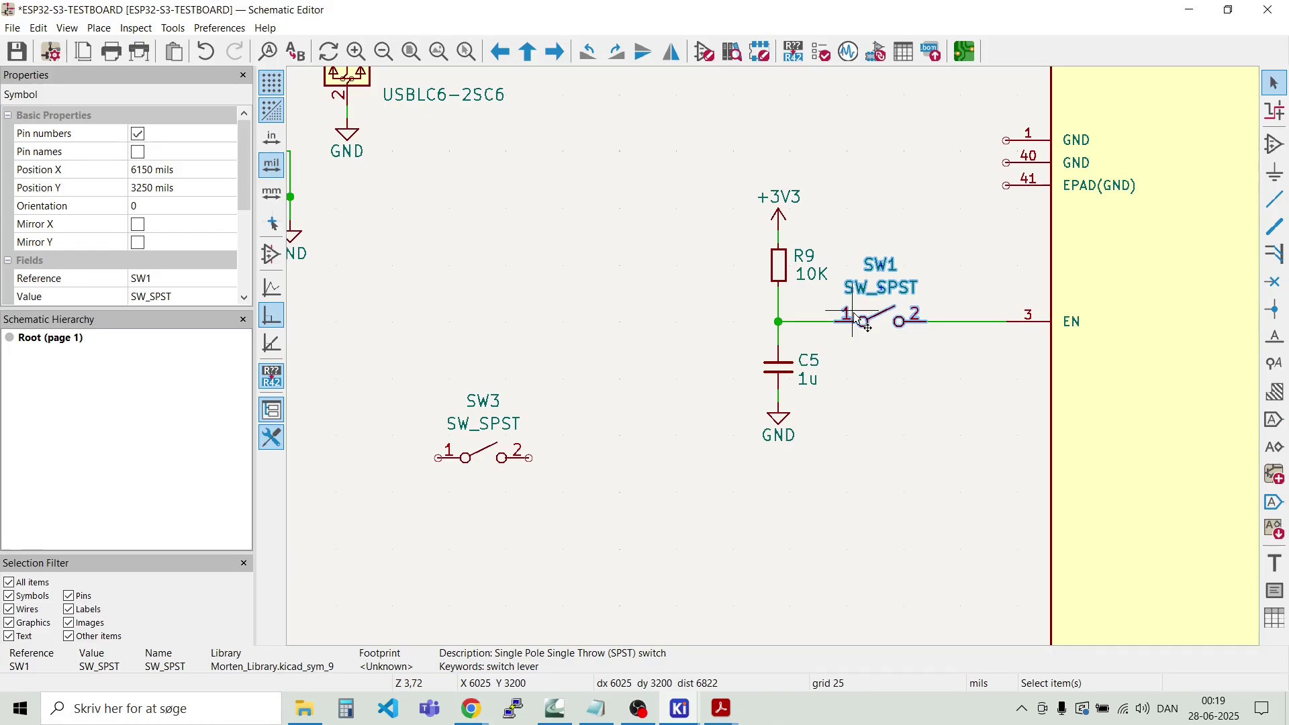
key(m)
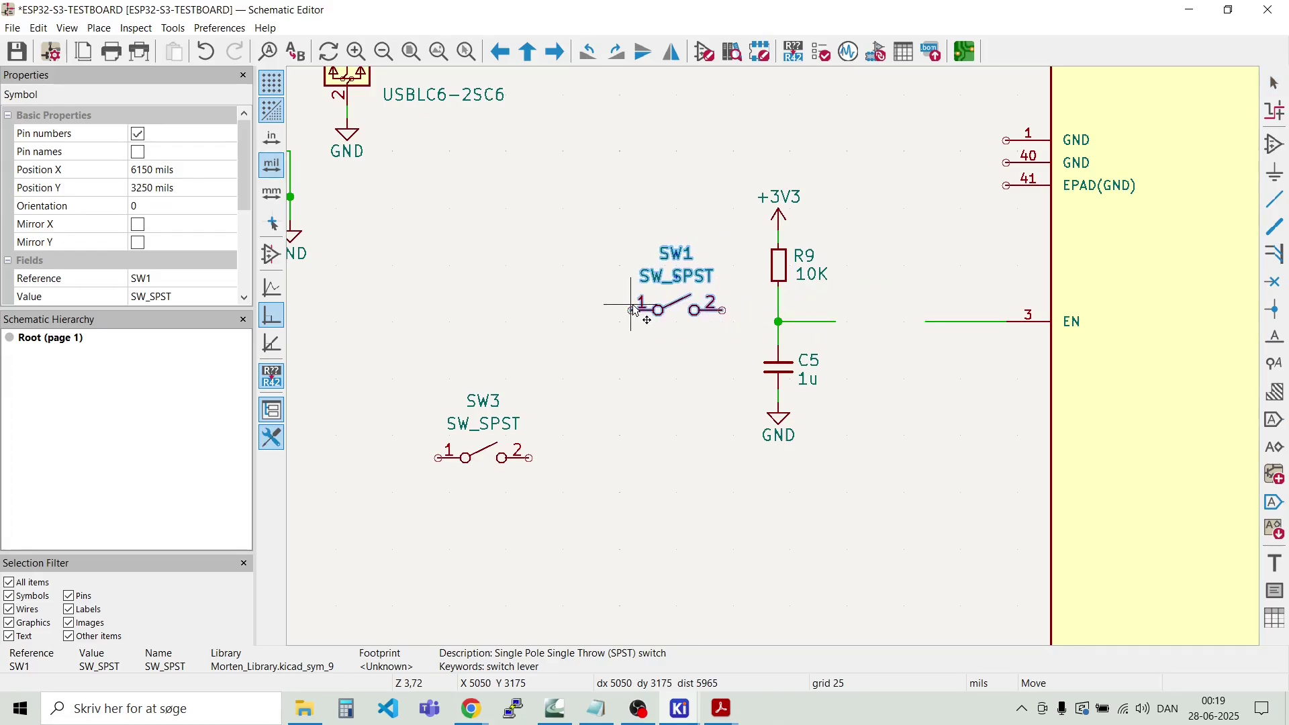
click(654, 327)
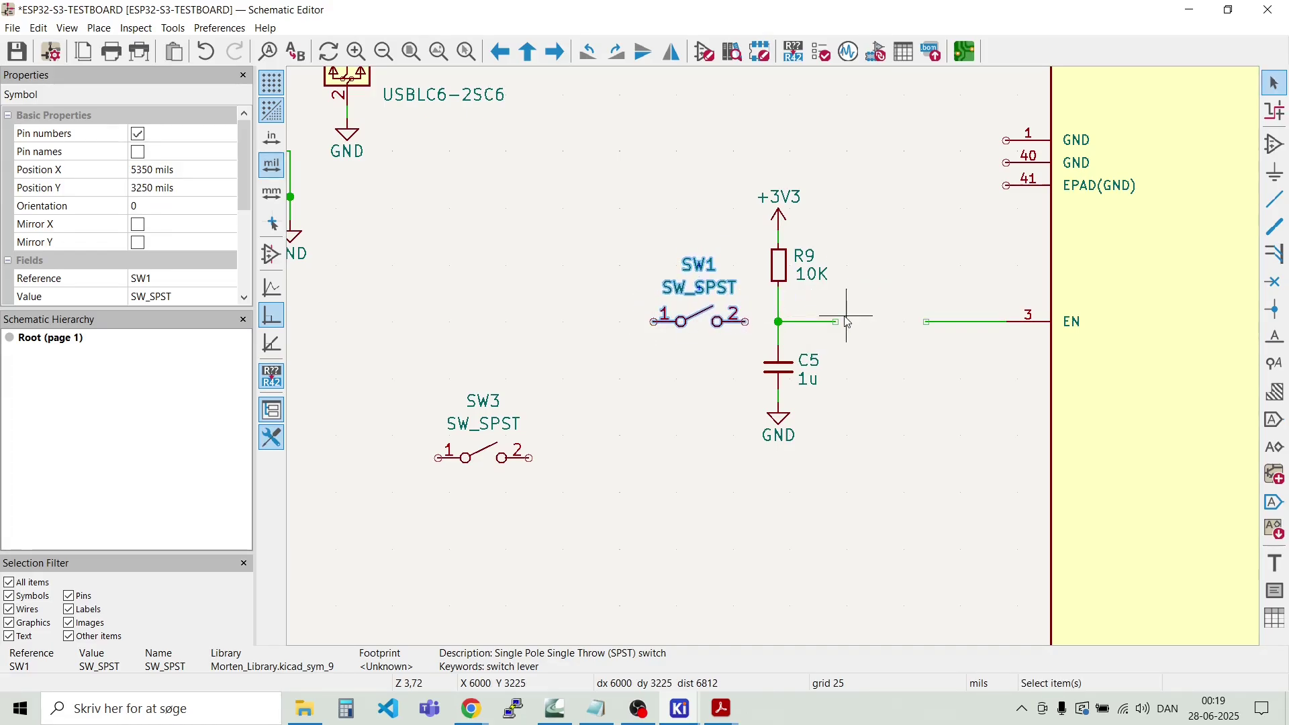
key(w)
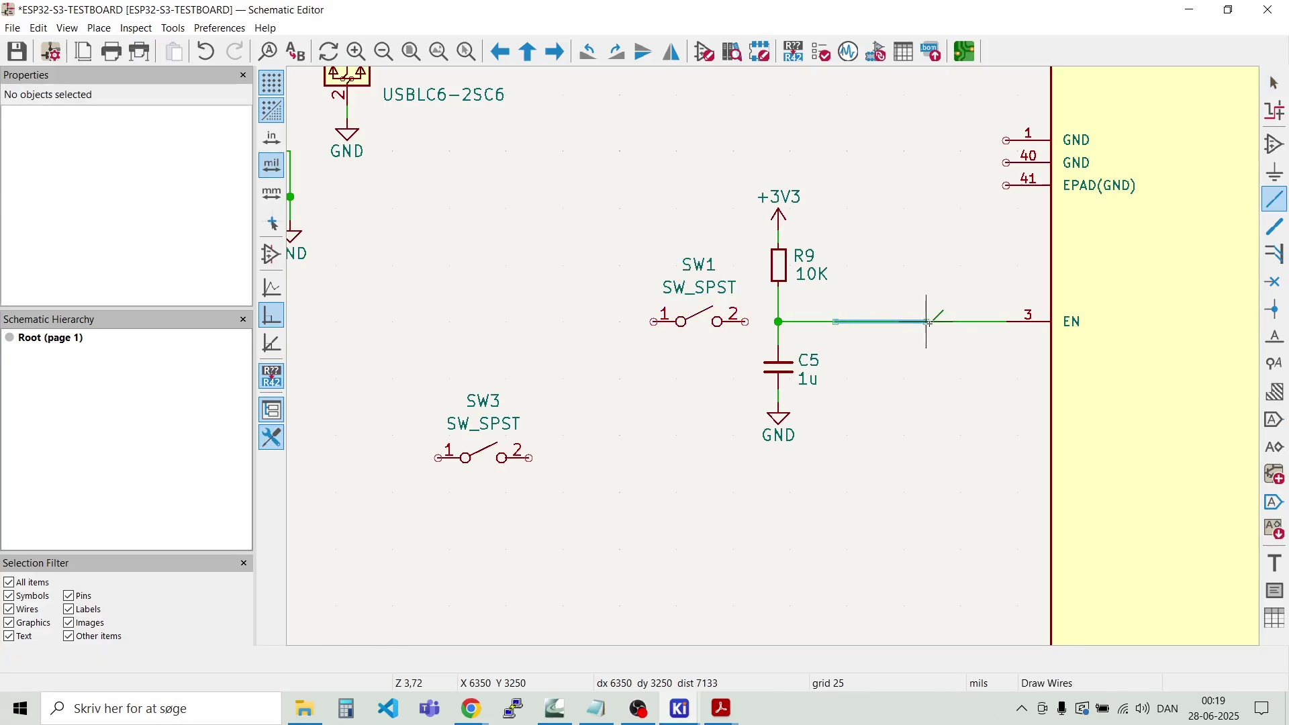
key(Escape)
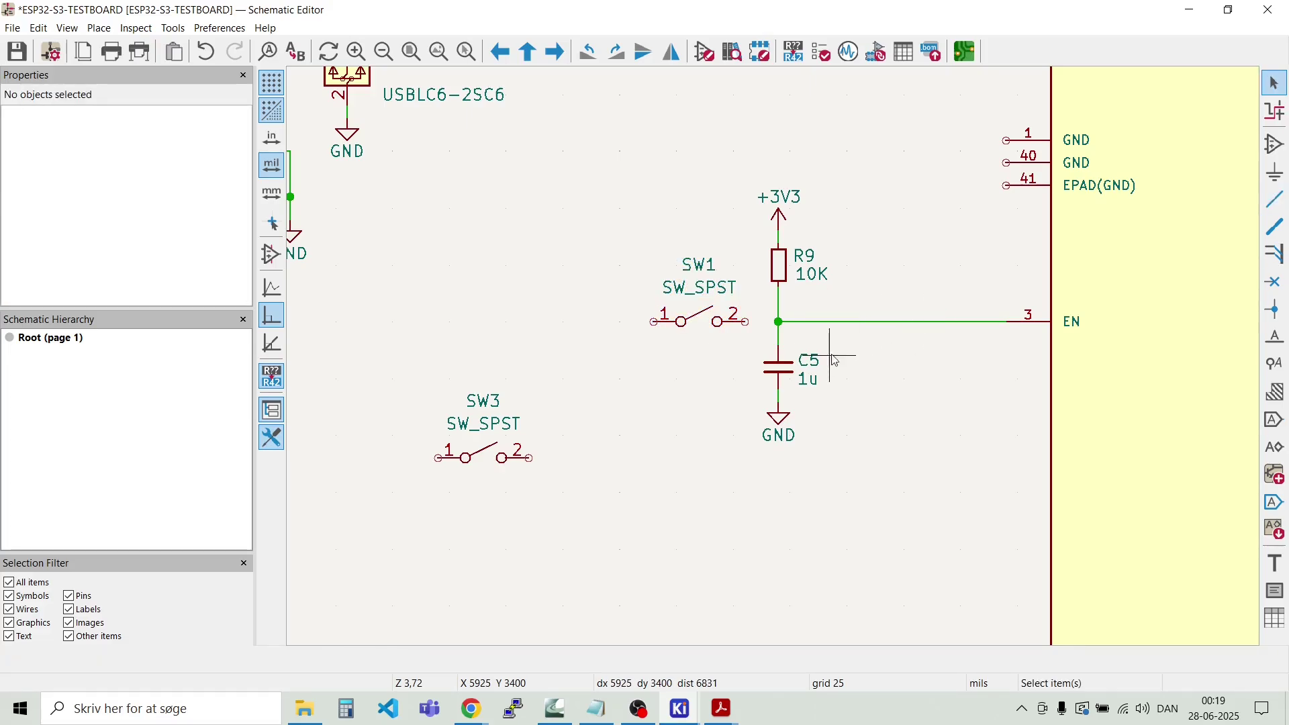
Step: Place an ESD9B3.3ST5G diode from Morten_Library.kicad_sym_9, rotated vertically, below the EN wire between C5 and U1
click(100, 29)
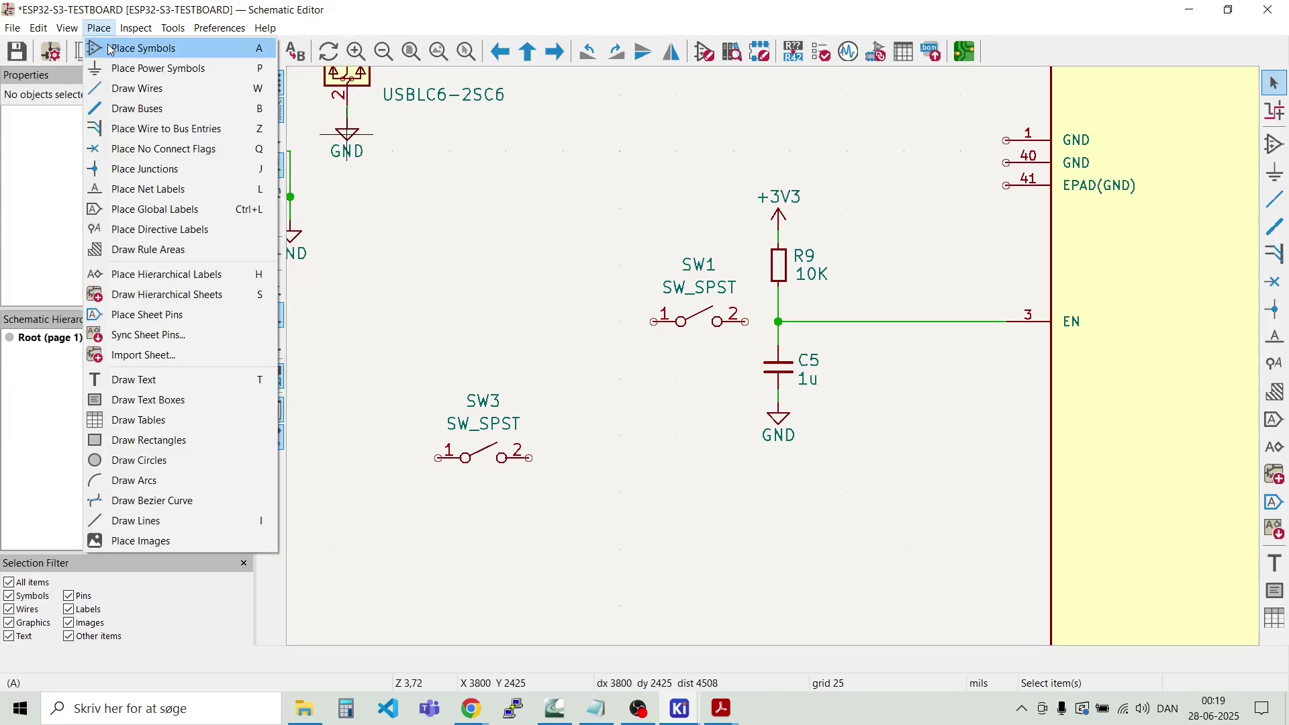
click(111, 48)
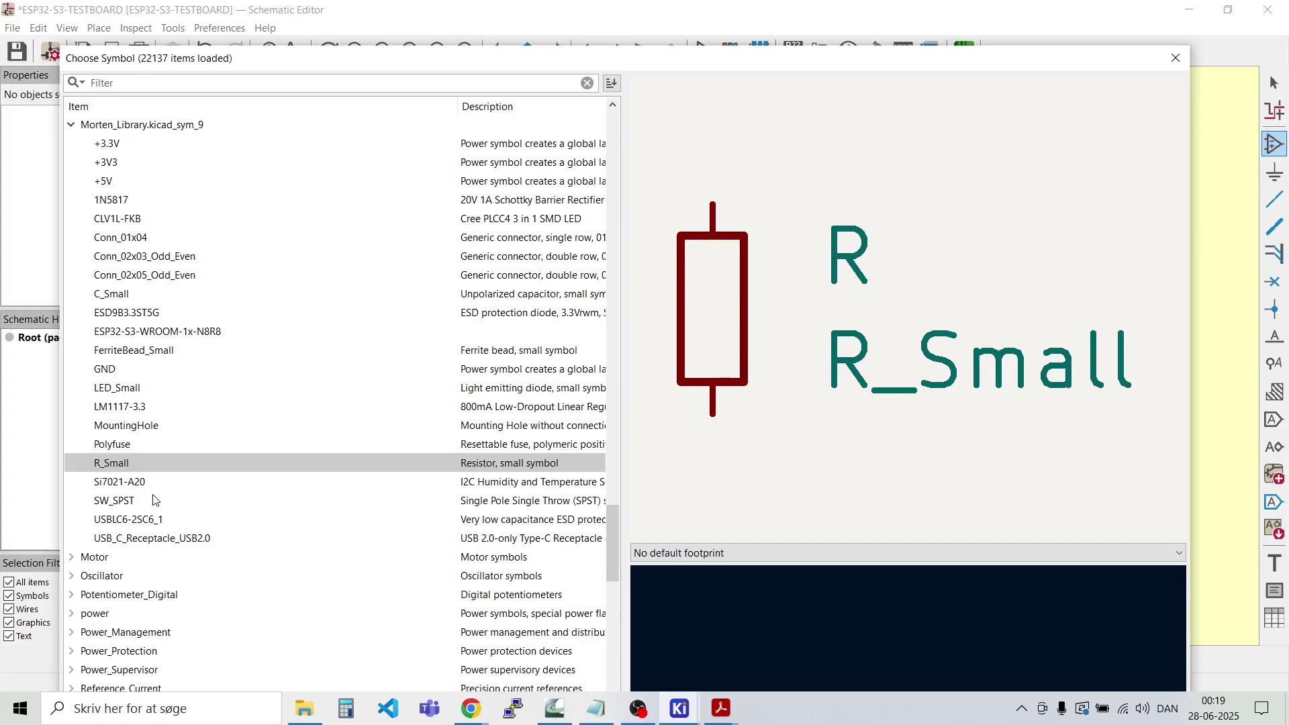
click(127, 313)
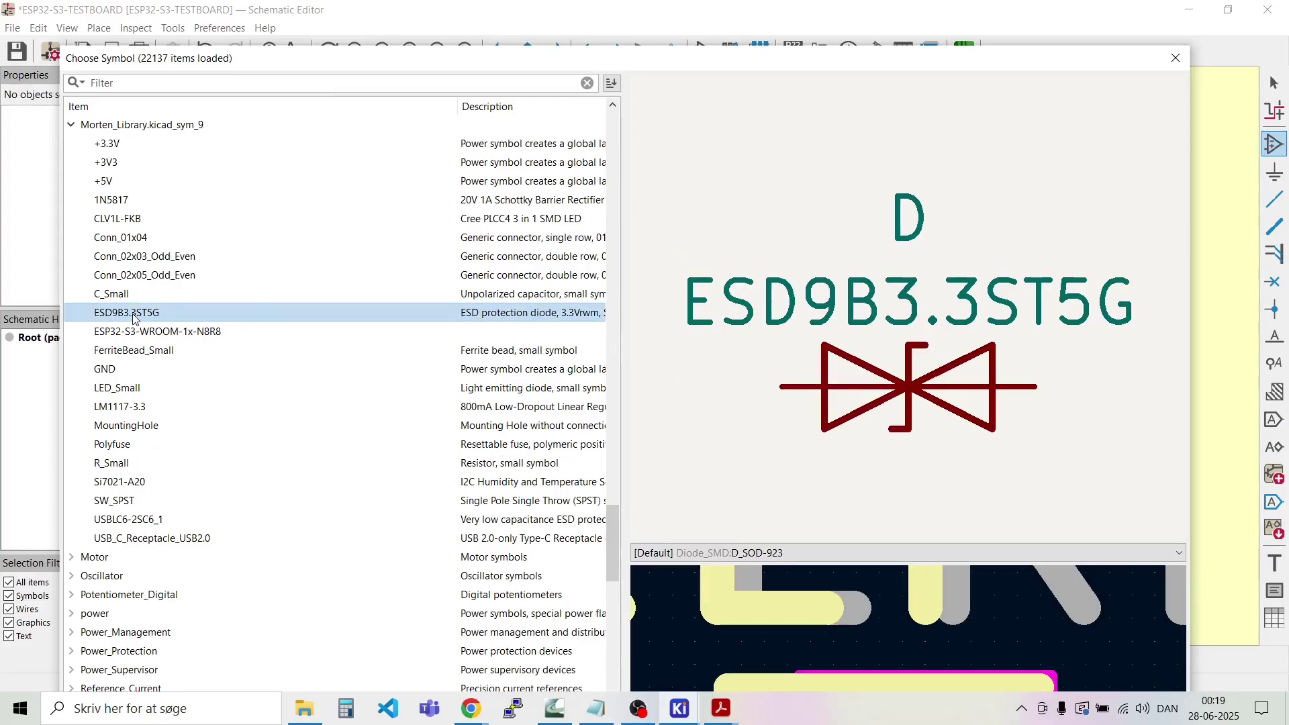
double_click(135, 313)
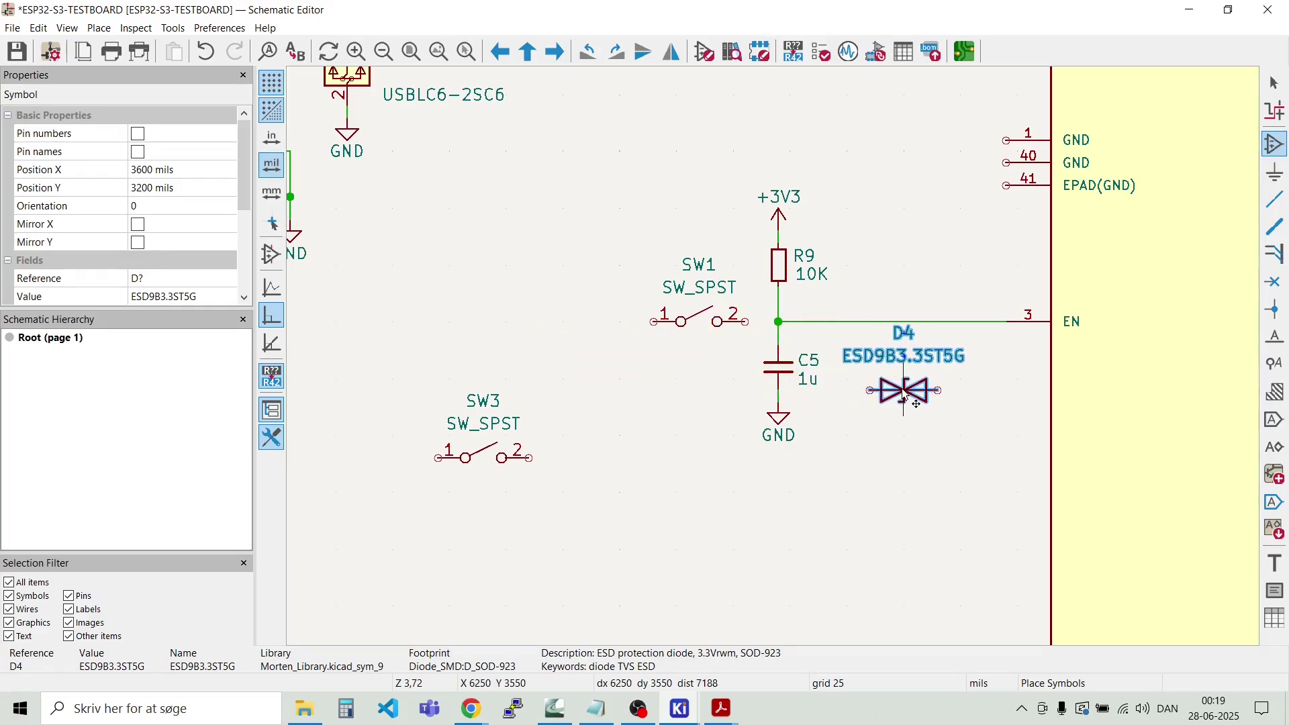
key(r)
click(907, 396)
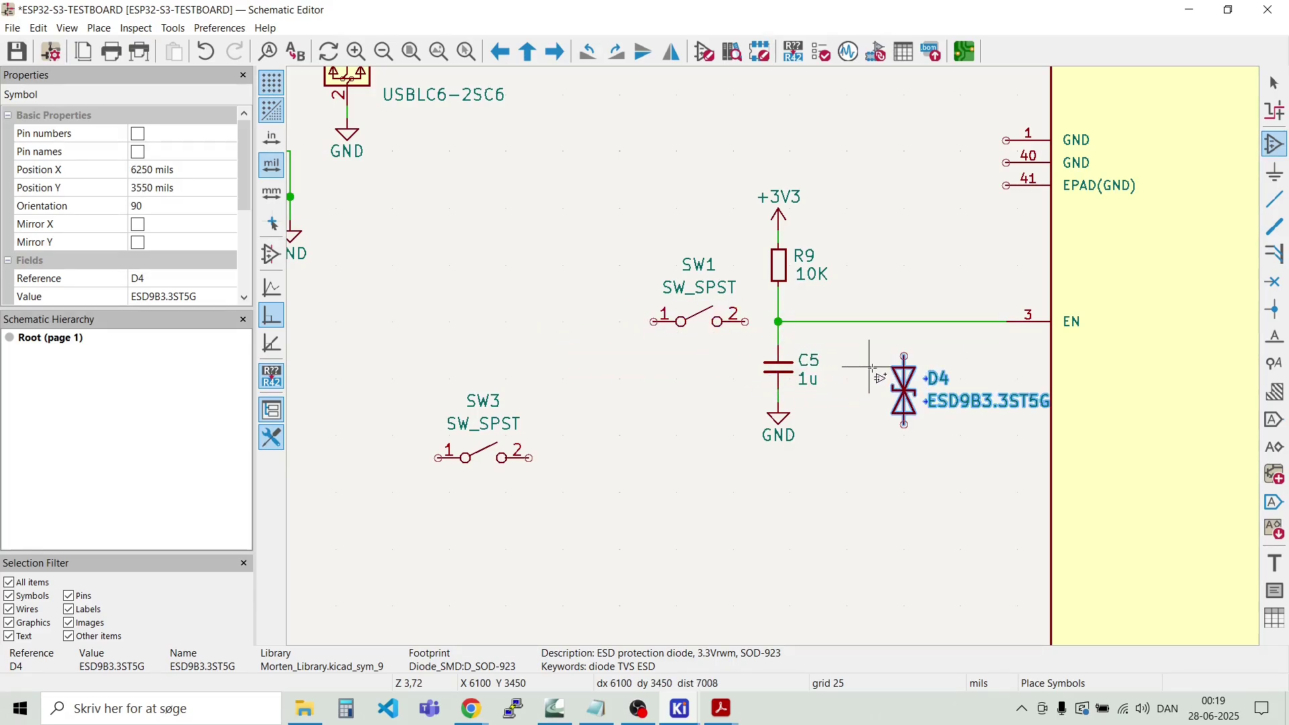
click(868, 367)
key(Escape)
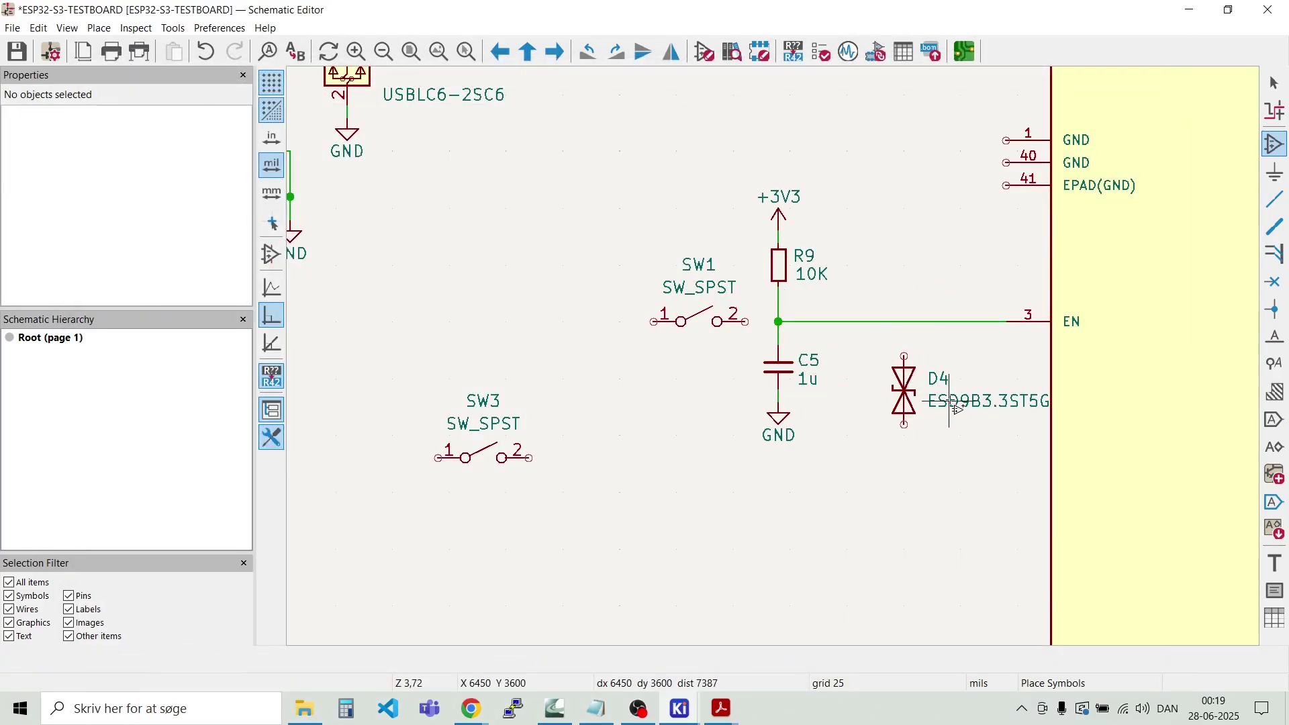
click(960, 410)
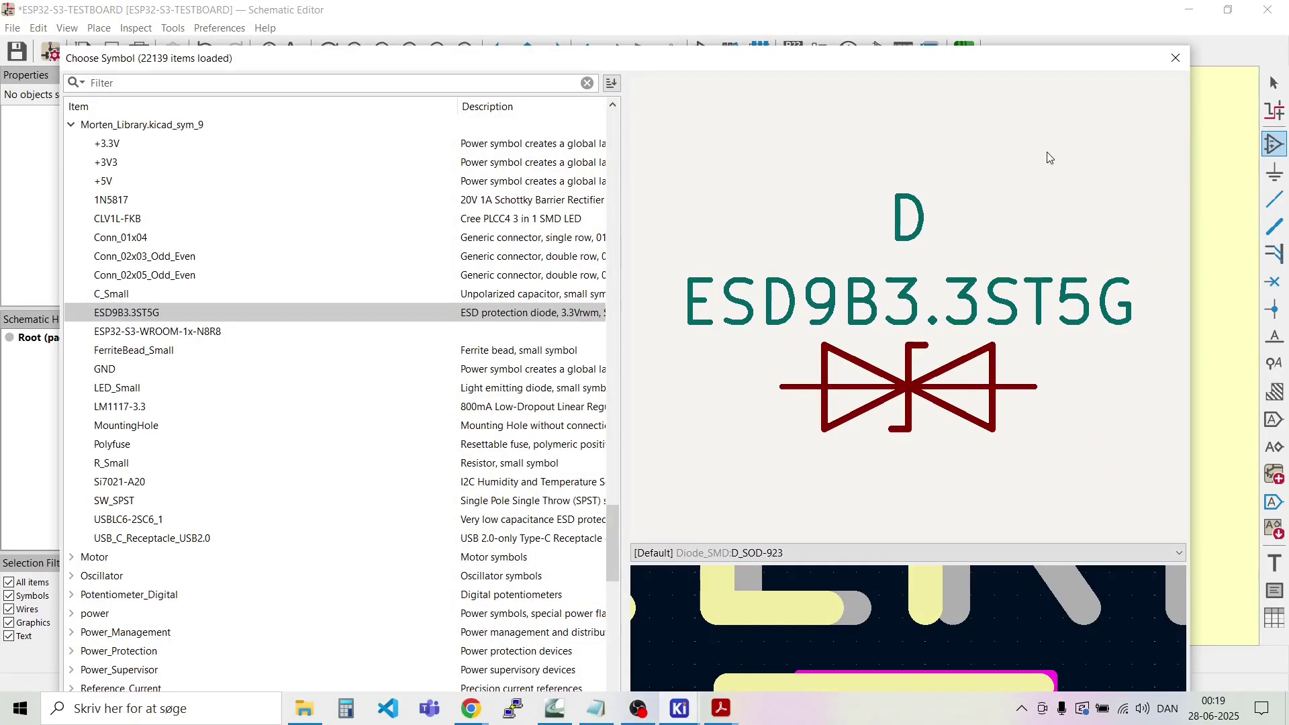
click(1175, 58)
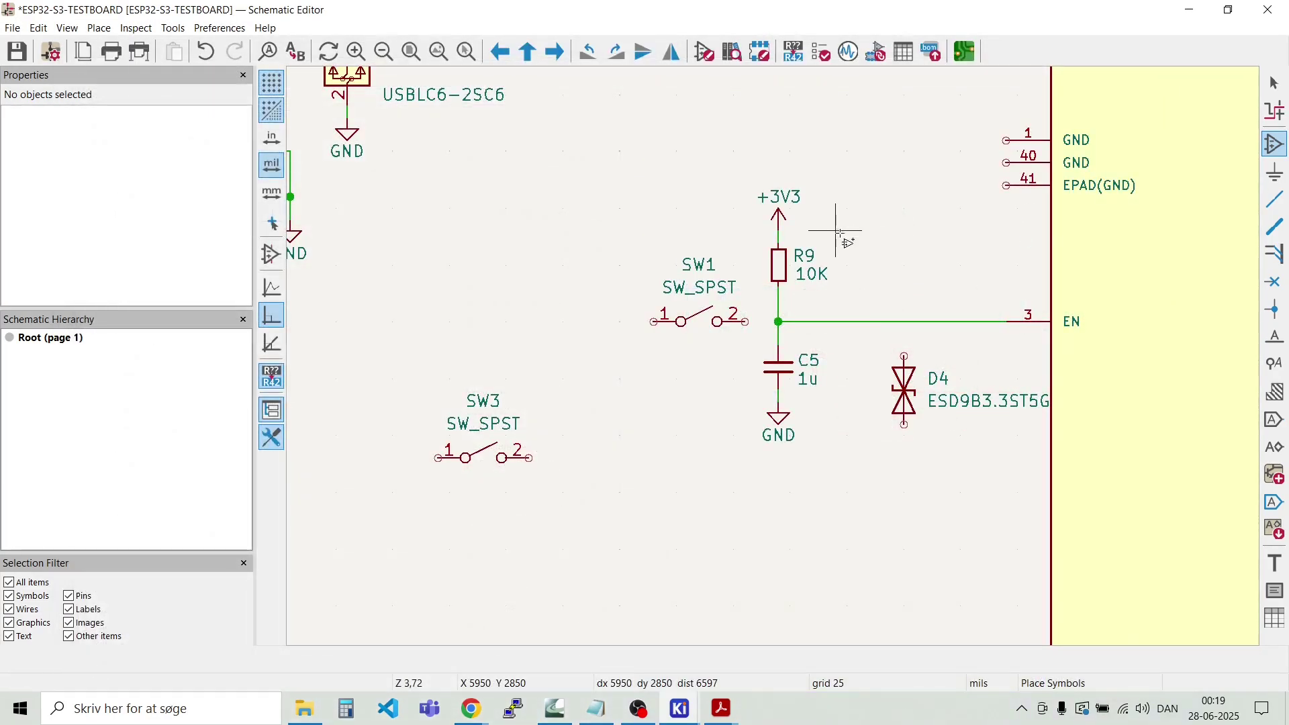
Step: Set diode D4's value to ESD3.3
click(975, 406)
double_click(975, 406)
key(End)
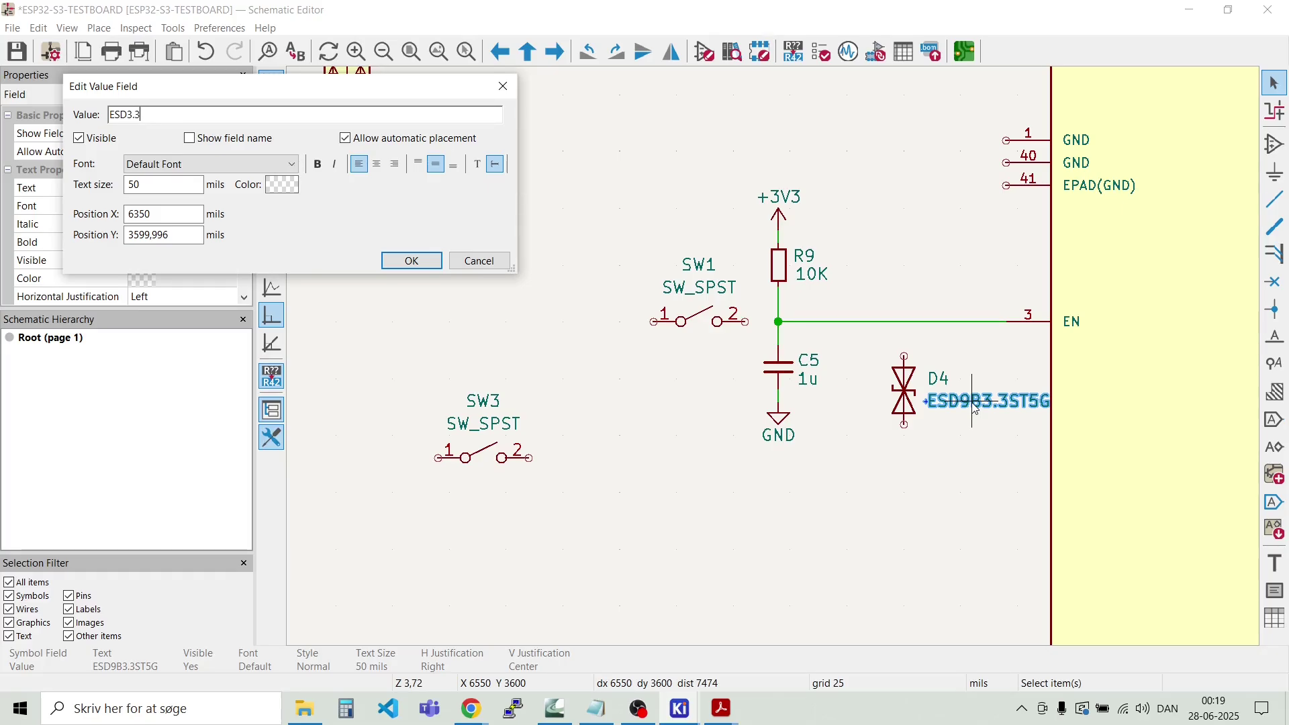
key(Return)
key(Escape)
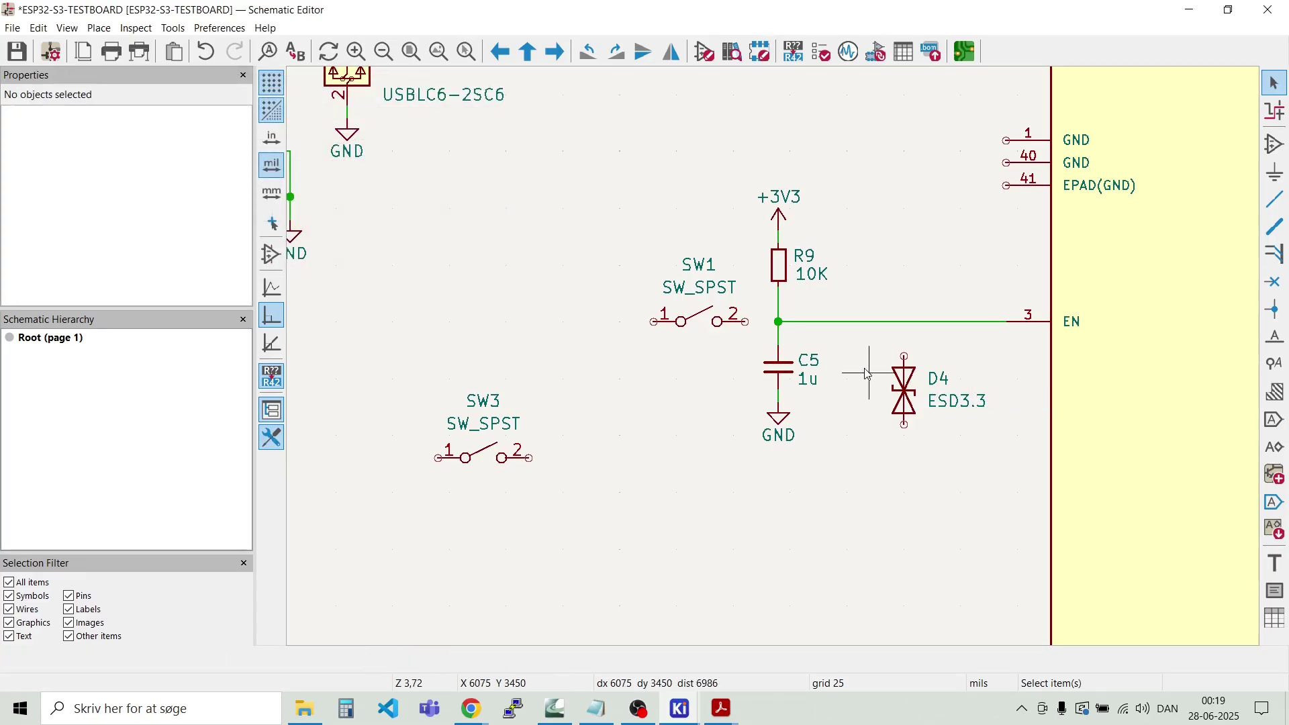
Step: Move diode D4 up closer to the EN line and wire its upper pin to that line
scroll(777, 363, up, 3)
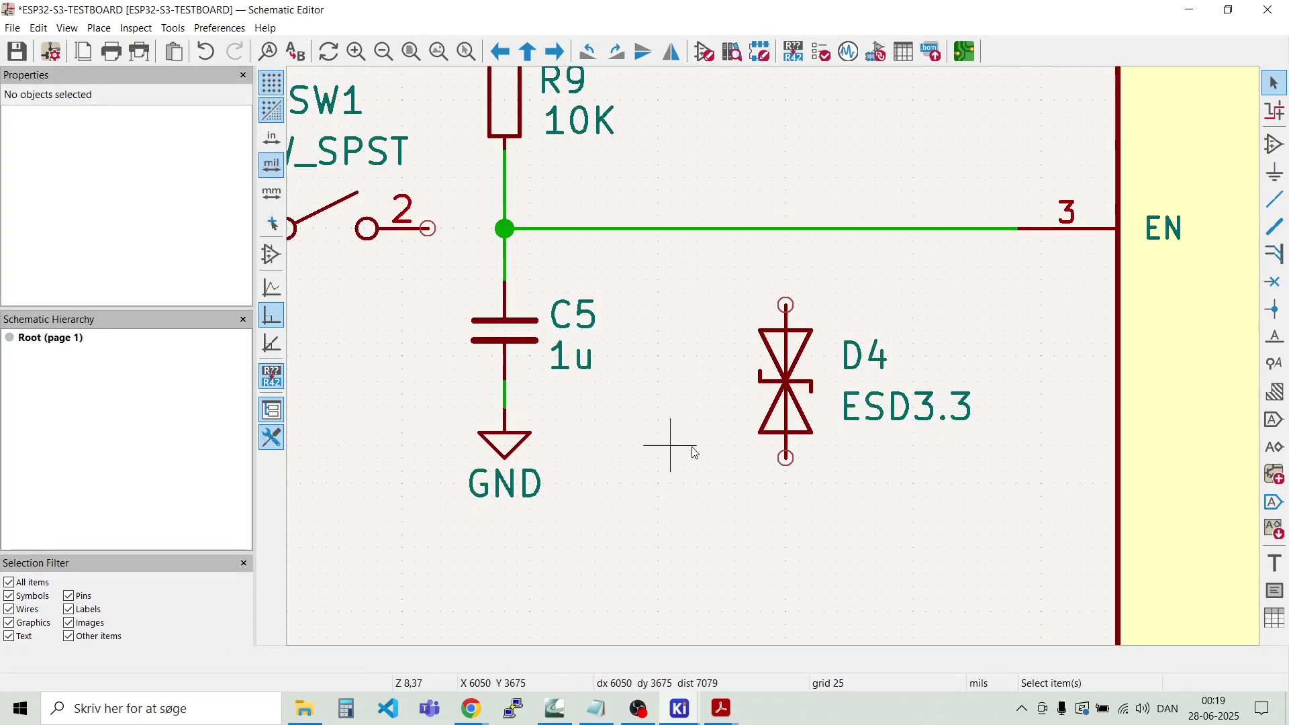
drag(794, 389, 791, 343)
key(Escape)
click(791, 368)
key(Escape)
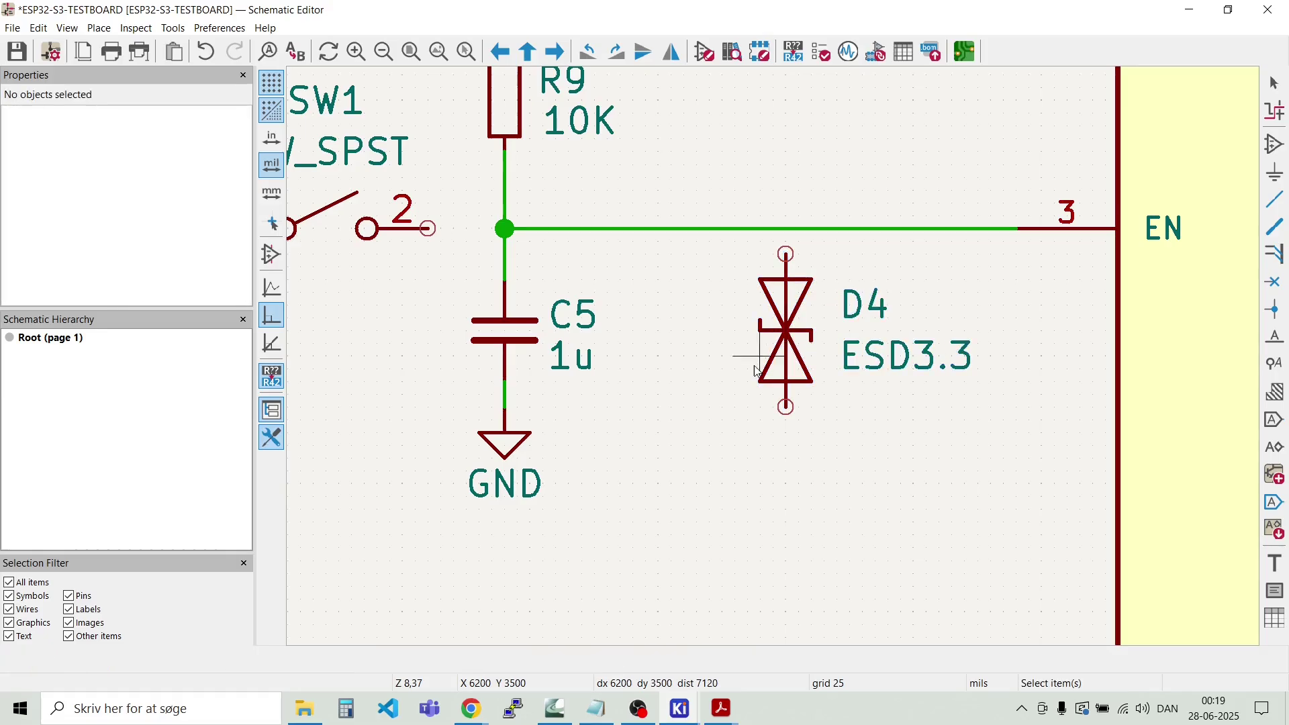
click(786, 253)
click(785, 229)
Step: Duplicate the GND symbol under C5 and place the copy on D4's lower pin
drag(546, 519, 514, 457)
key(ctrl+d)
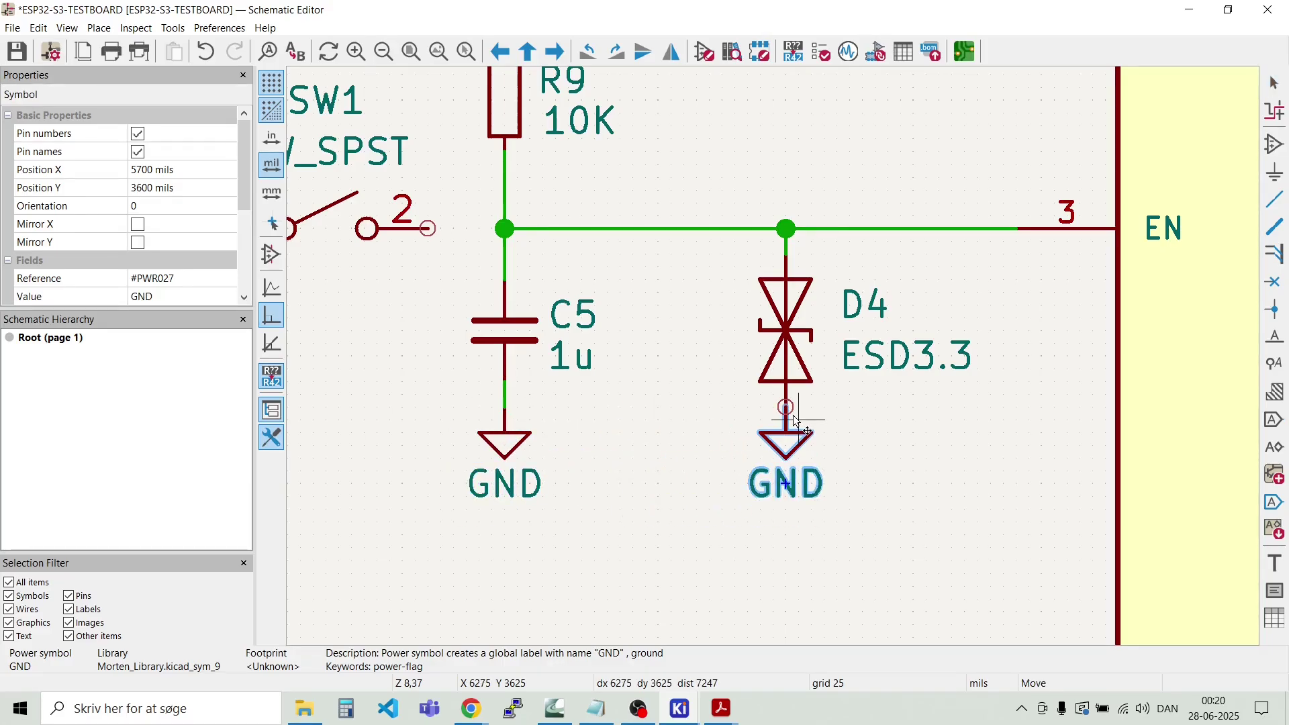
click(794, 420)
click(629, 493)
Step: Wire SW1 pin 2 to the R9/C5 junction, and draw a wire from pin 1 leftward and down to a free end
scroll(627, 494, down, 3)
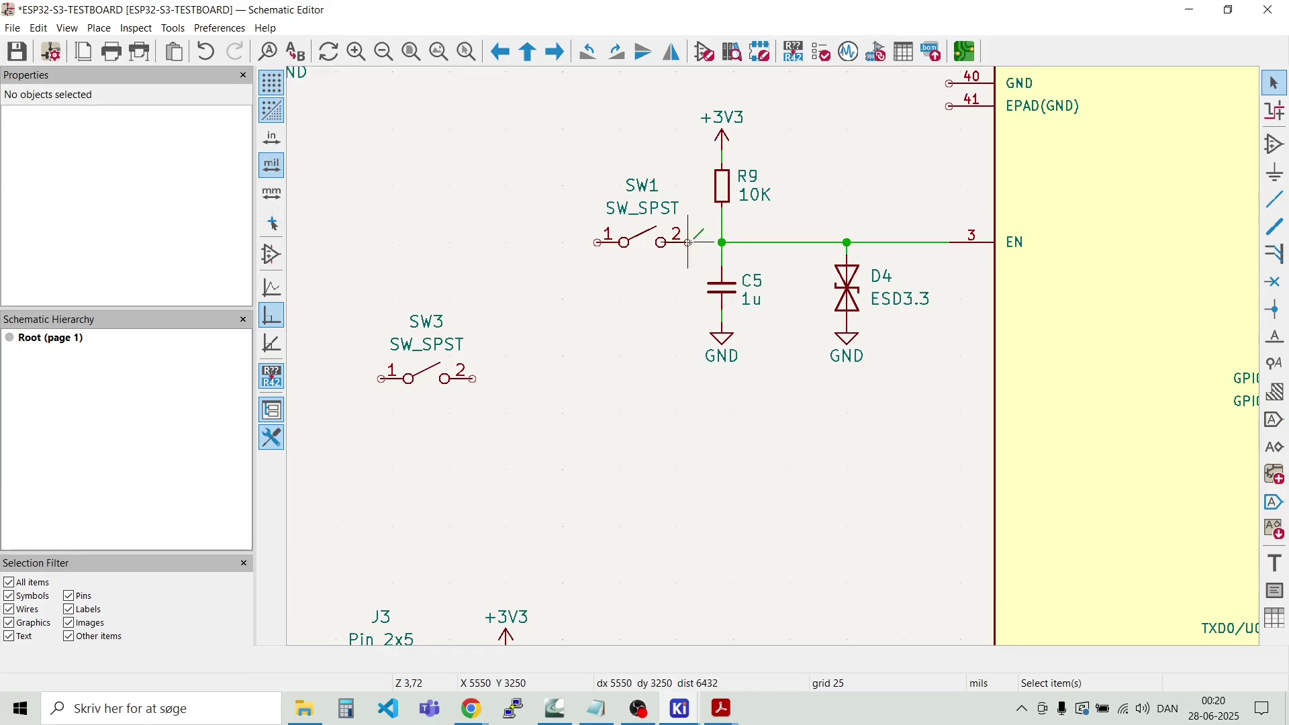
key(w)
click(722, 243)
key(w)
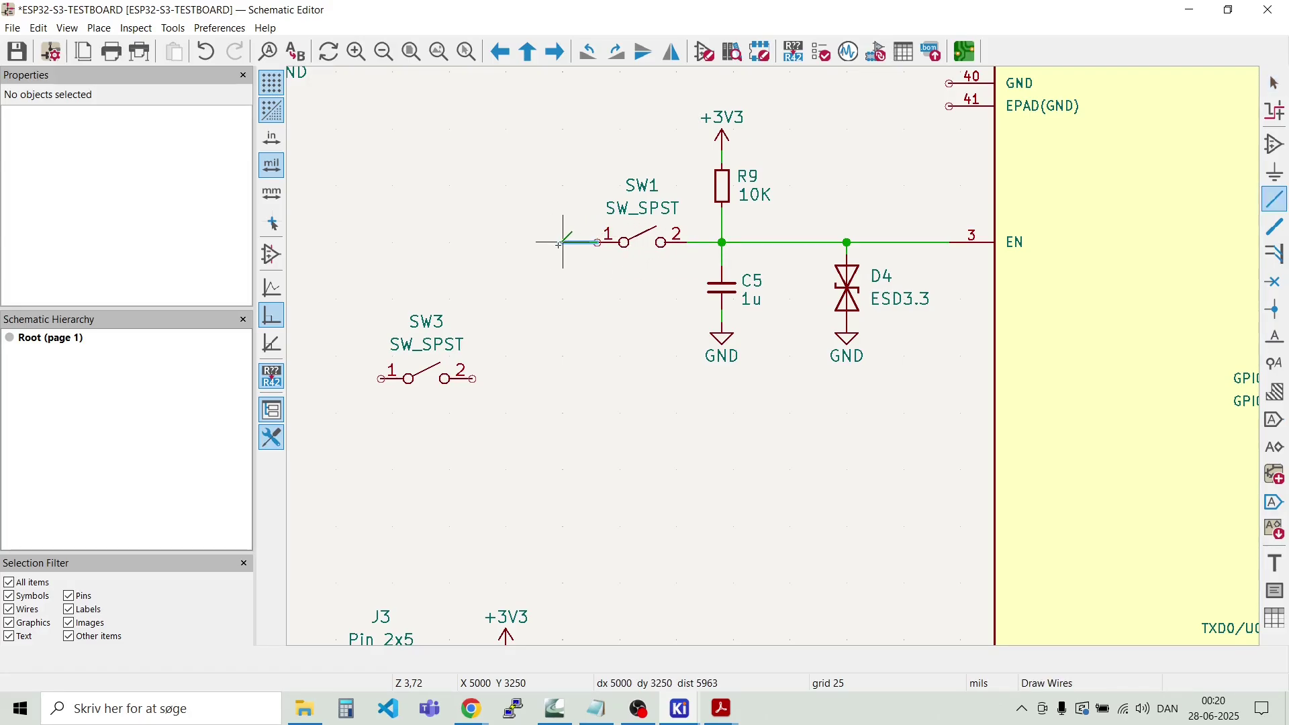
double_click(563, 320)
key(Escape)
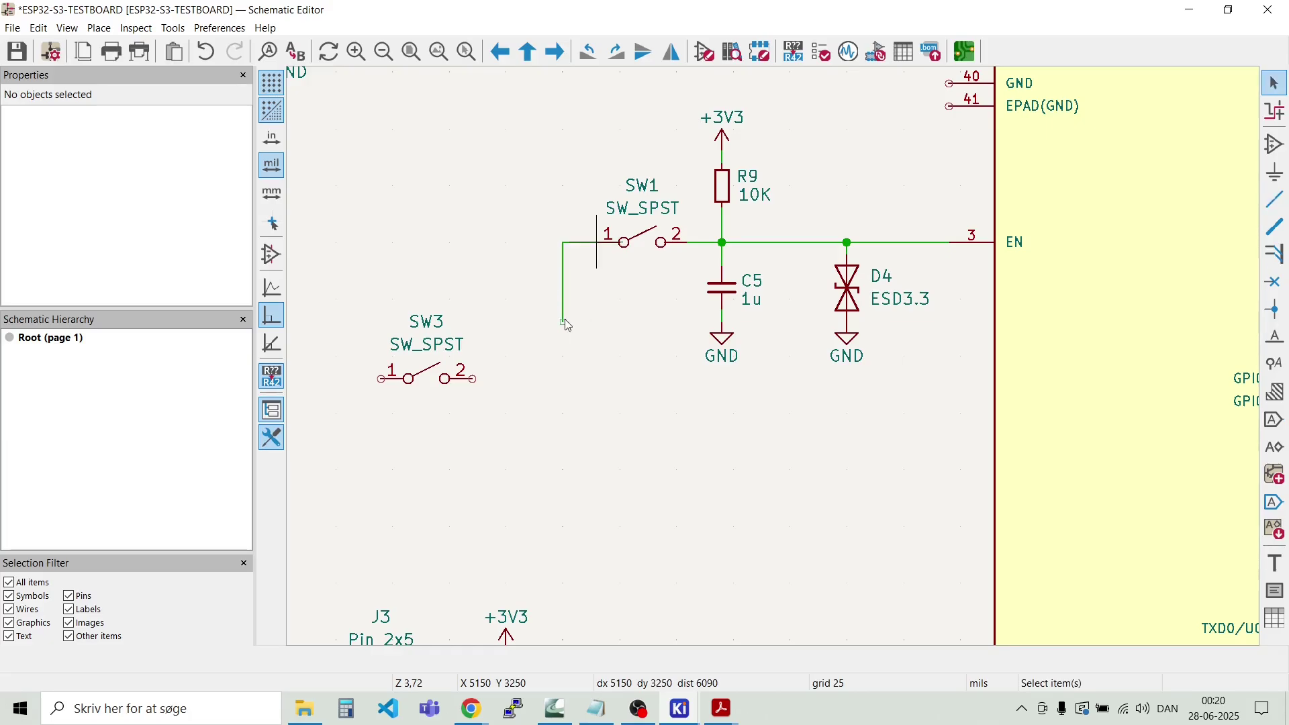
Step: Duplicate the GND symbol under C5 and place the copy on the free end of SW1's pin 1 wire
click(723, 339)
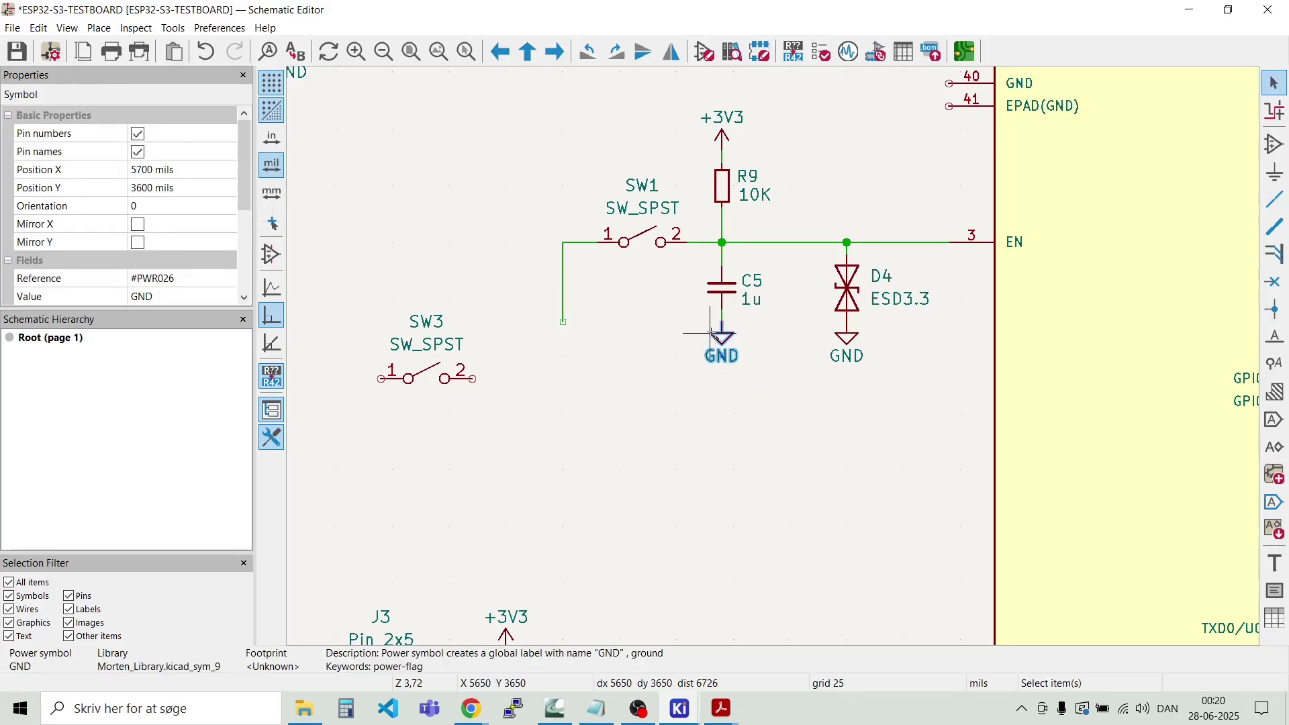
key(ctrl+d)
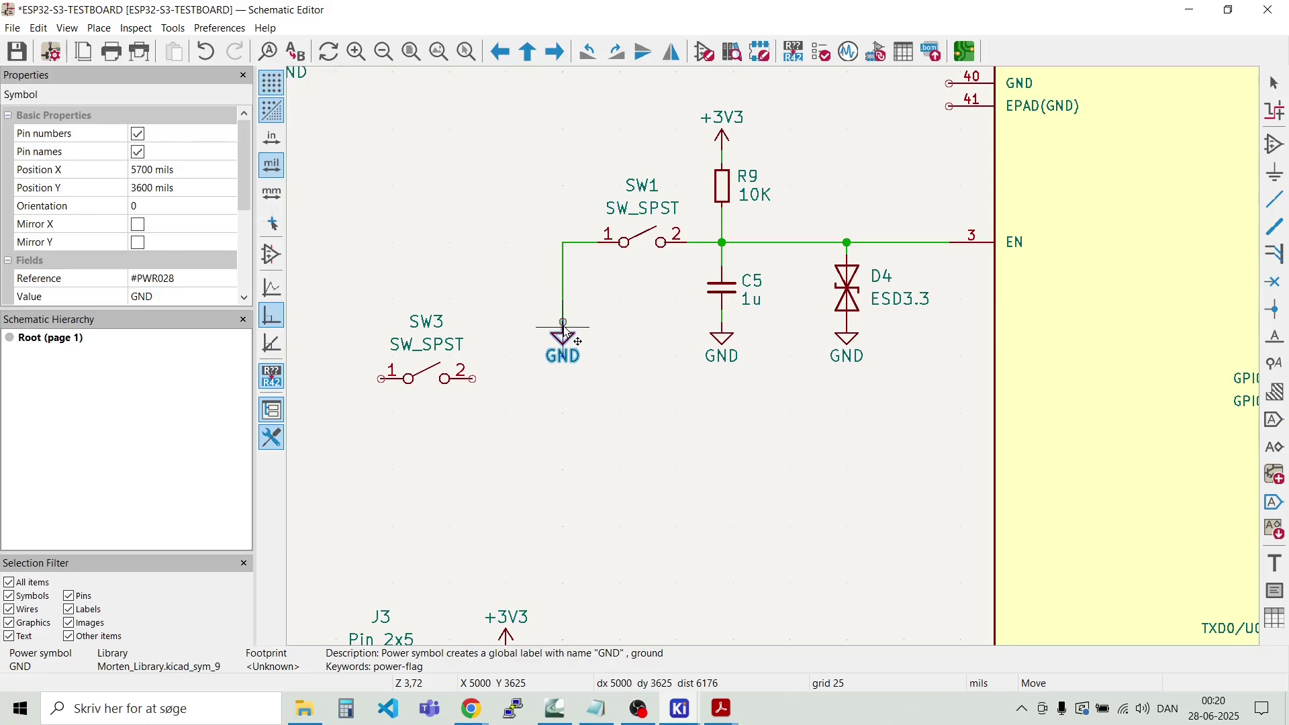
click(564, 334)
Step: Duplicate SW1's GND symbol and place the copy just below and left of U1's GND pins
drag(917, 464, 552, 366)
scroll(621, 460, down, 3)
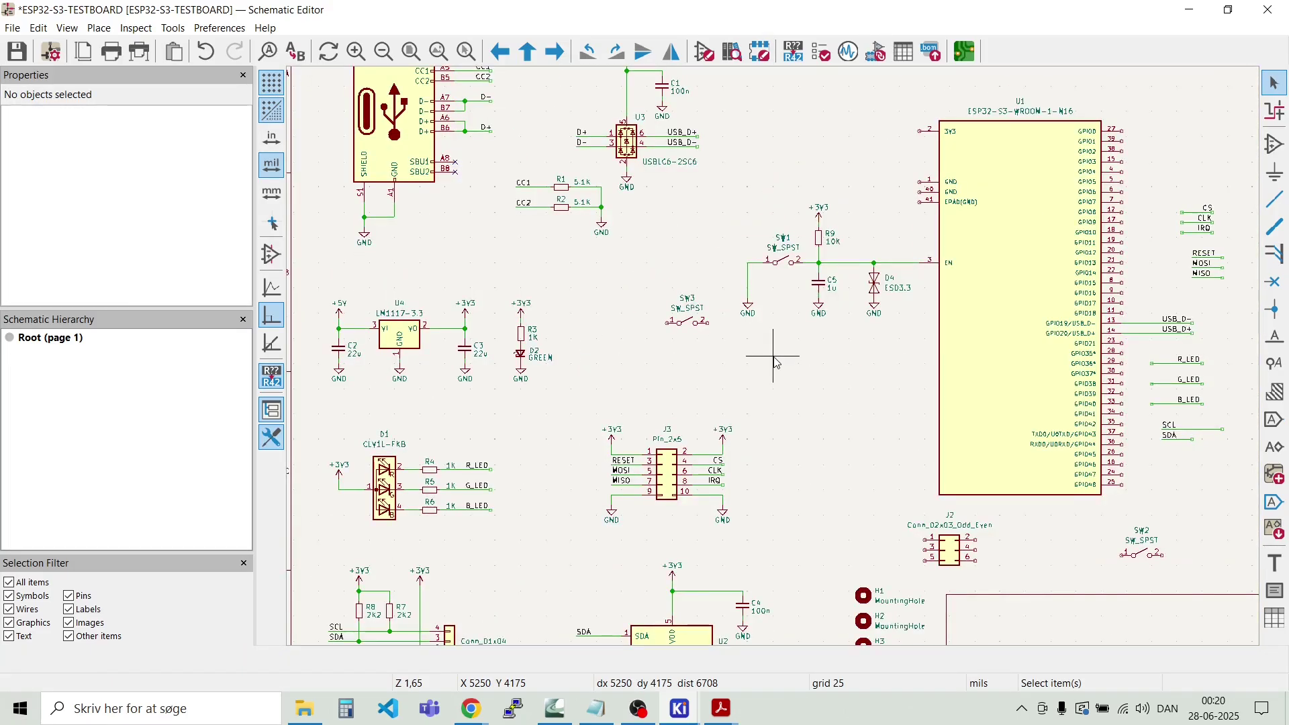
scroll(774, 361, up, 3)
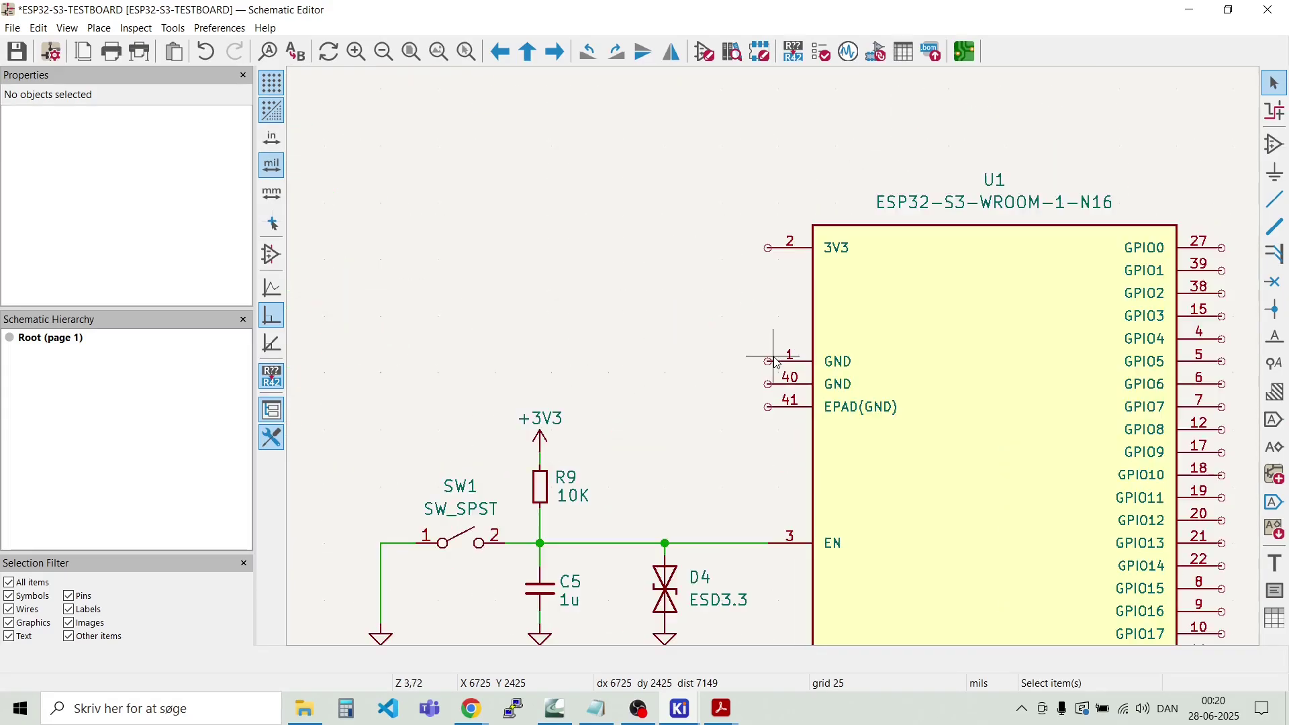
scroll(774, 361, down, 1)
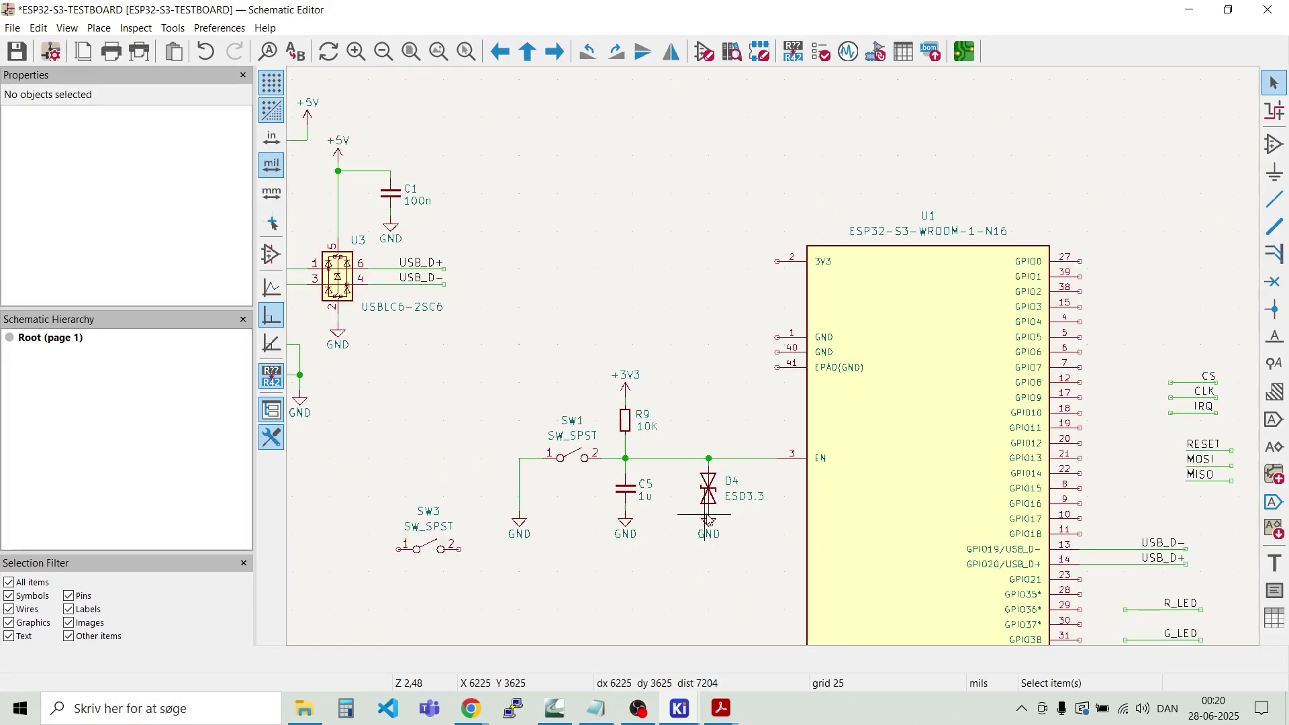
drag(539, 543, 497, 519)
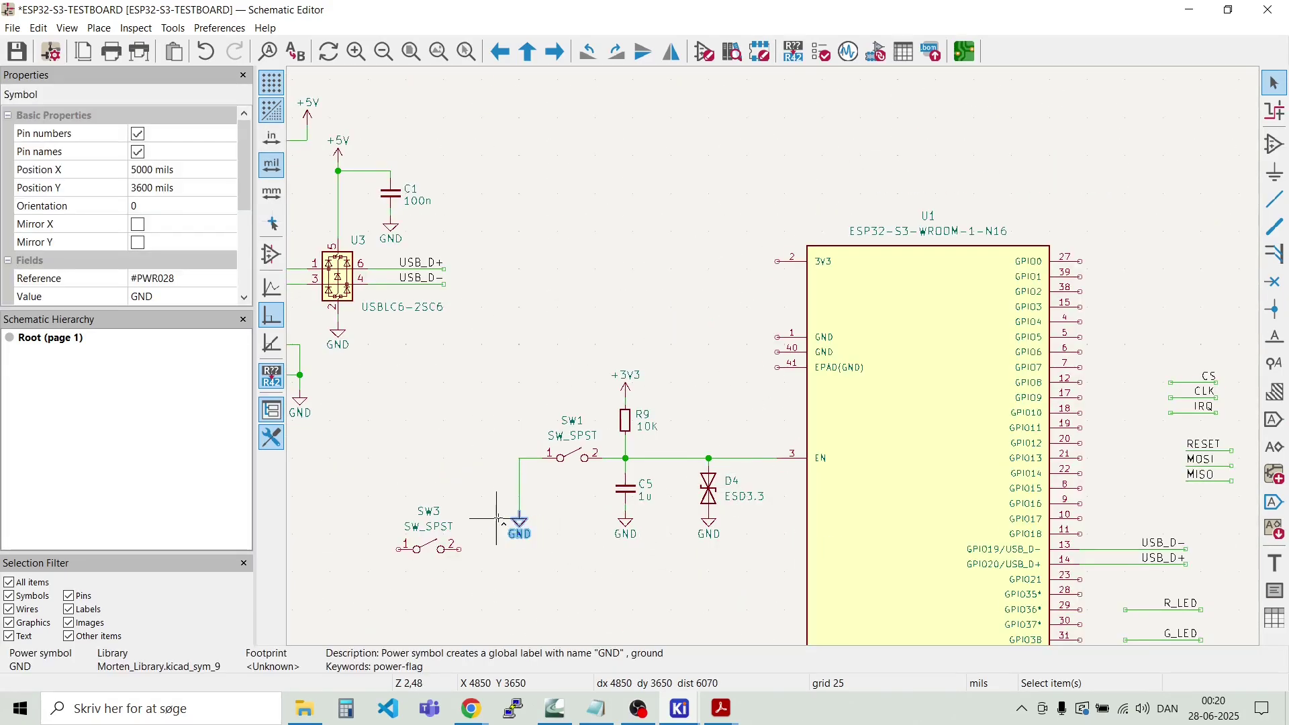
key(ctrl+d)
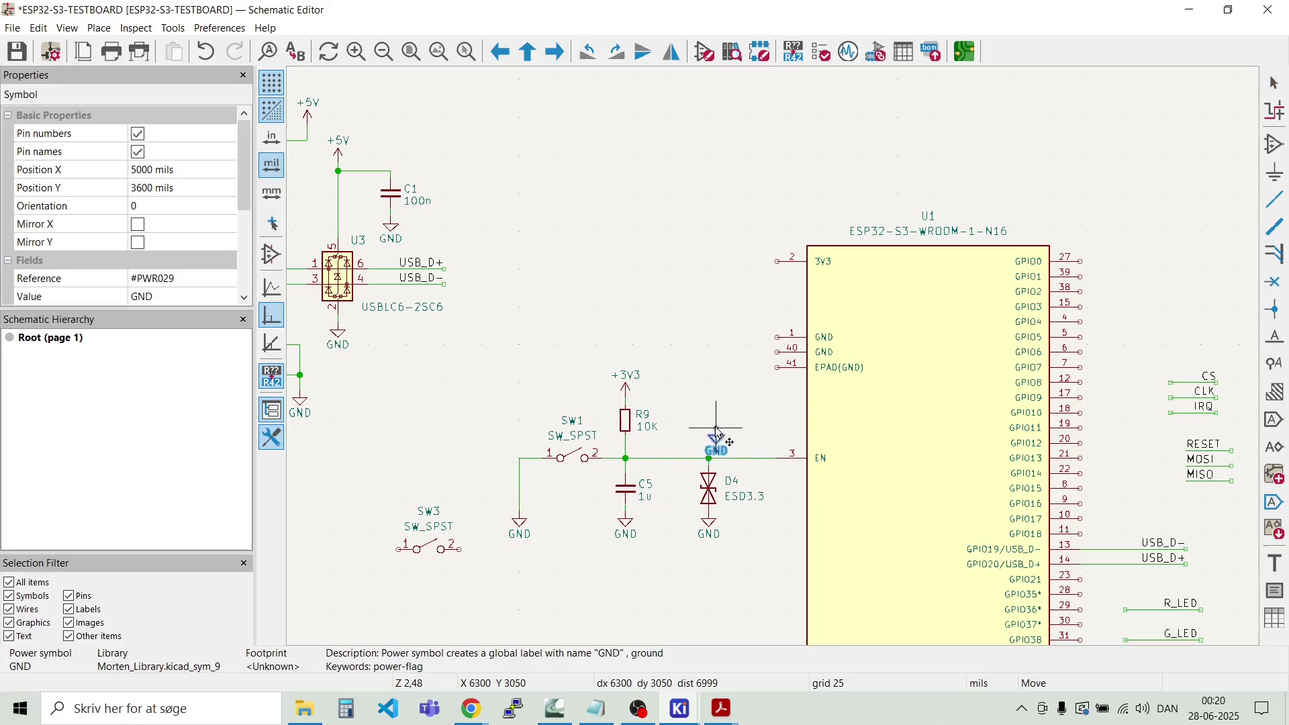
scroll(740, 362, up, 3)
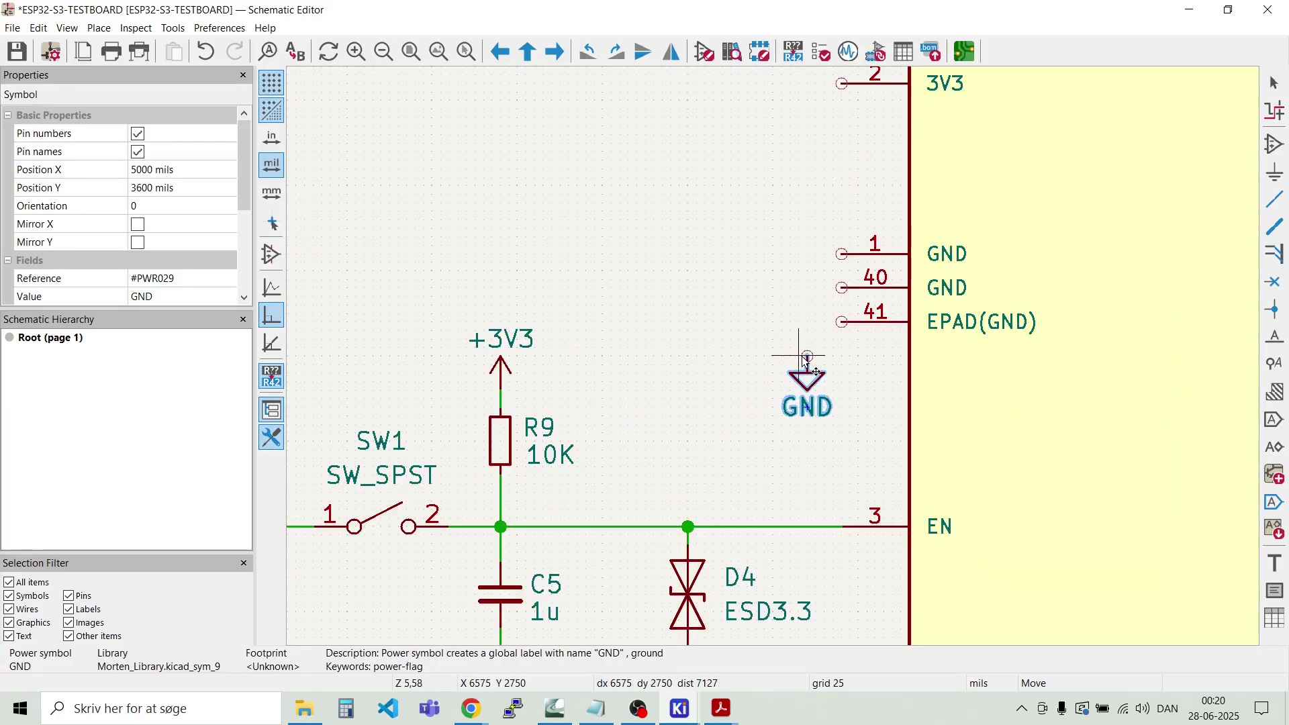
click(793, 363)
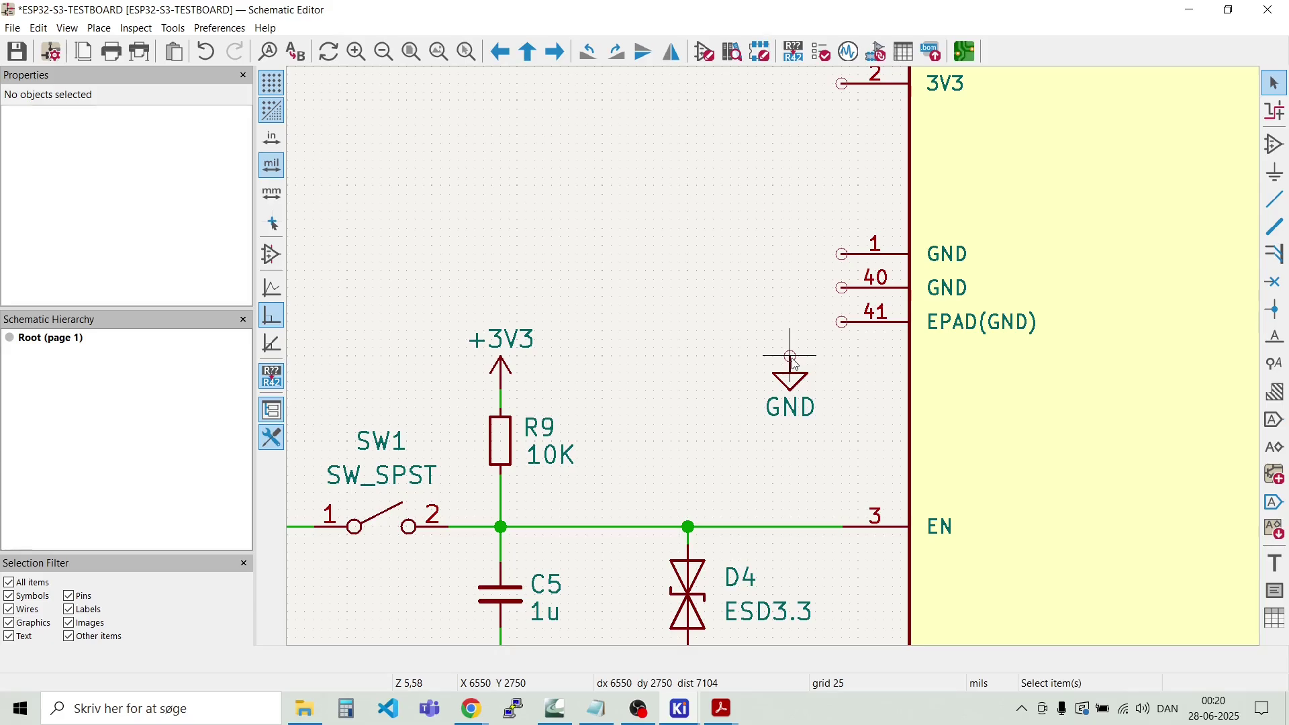
Step: Wire the GND symbol beside U1 to the module's GND pins 1 and 40 and its EPAD pin 41
key(w)
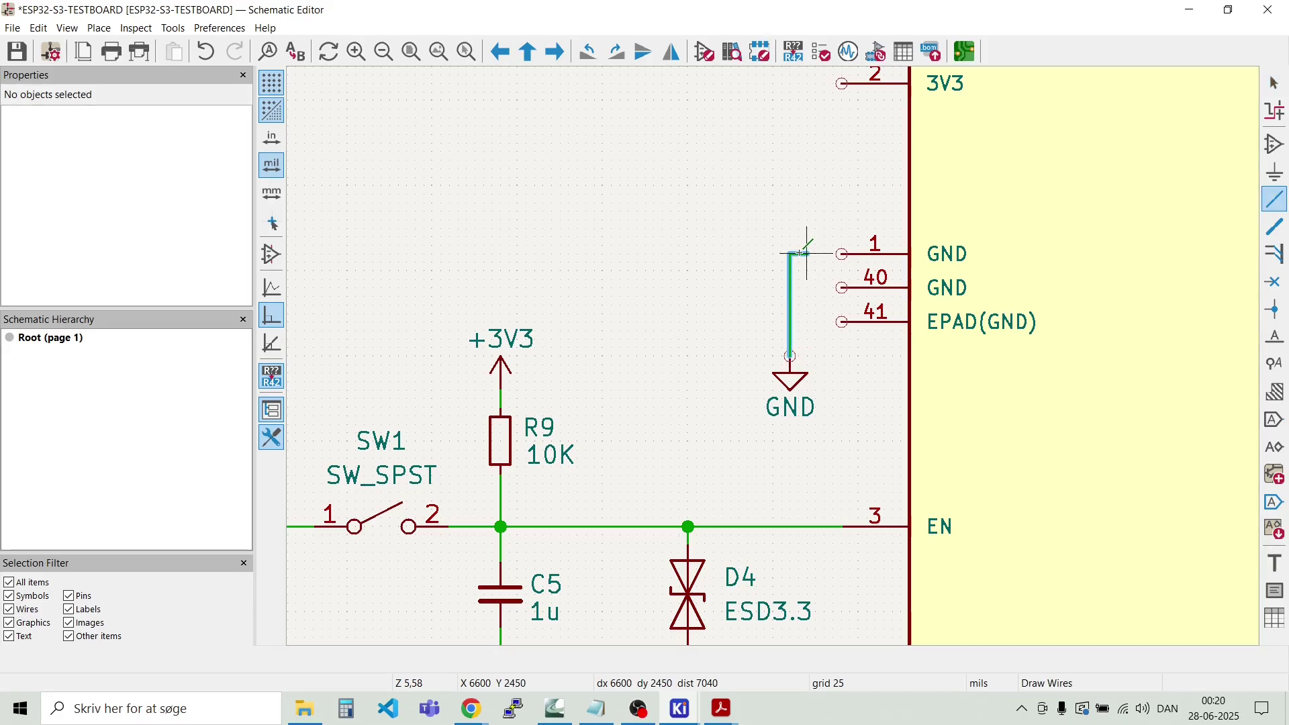
click(842, 253)
click(842, 287)
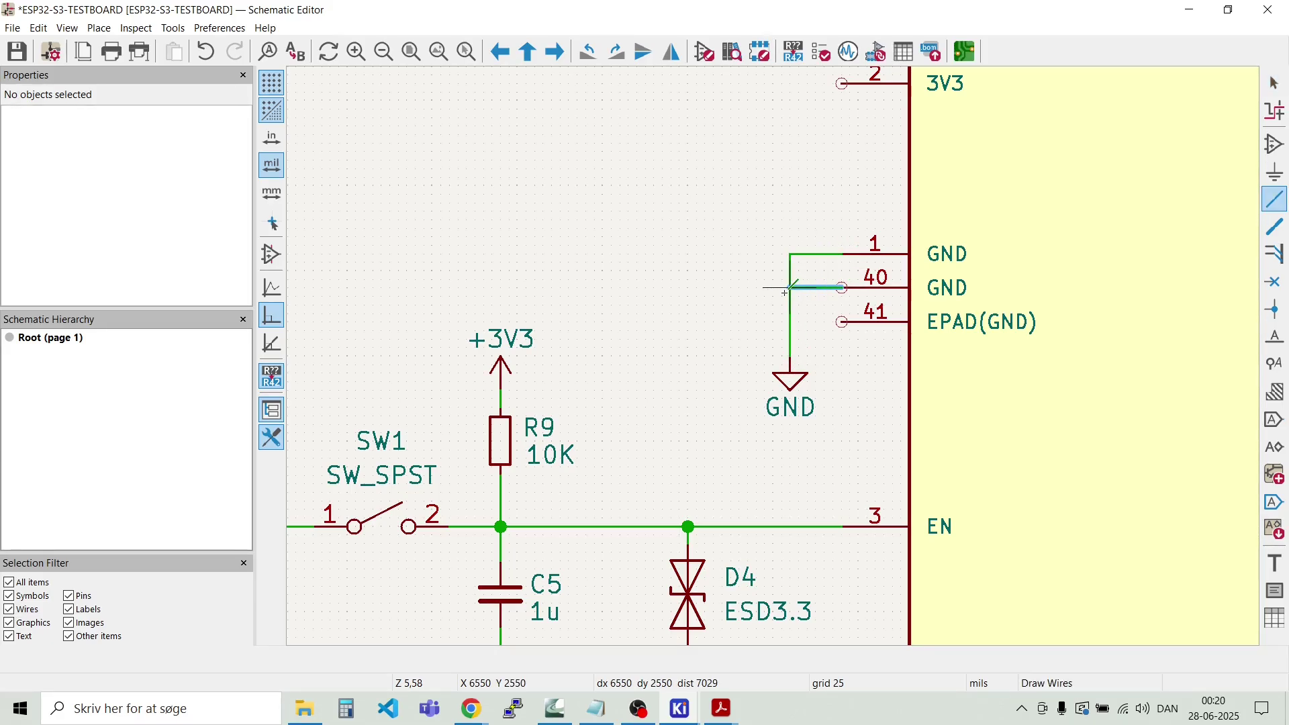
click(790, 287)
click(842, 322)
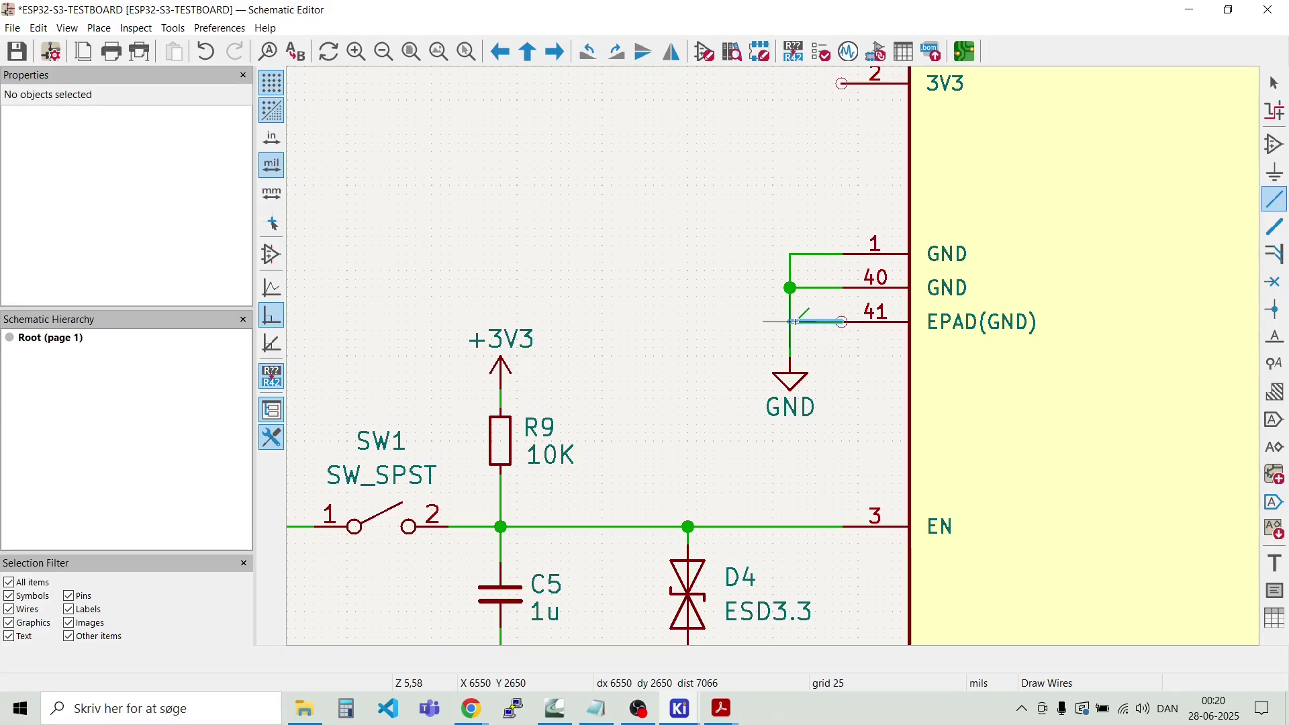
click(790, 322)
scroll(790, 322, down, 4)
key(Escape)
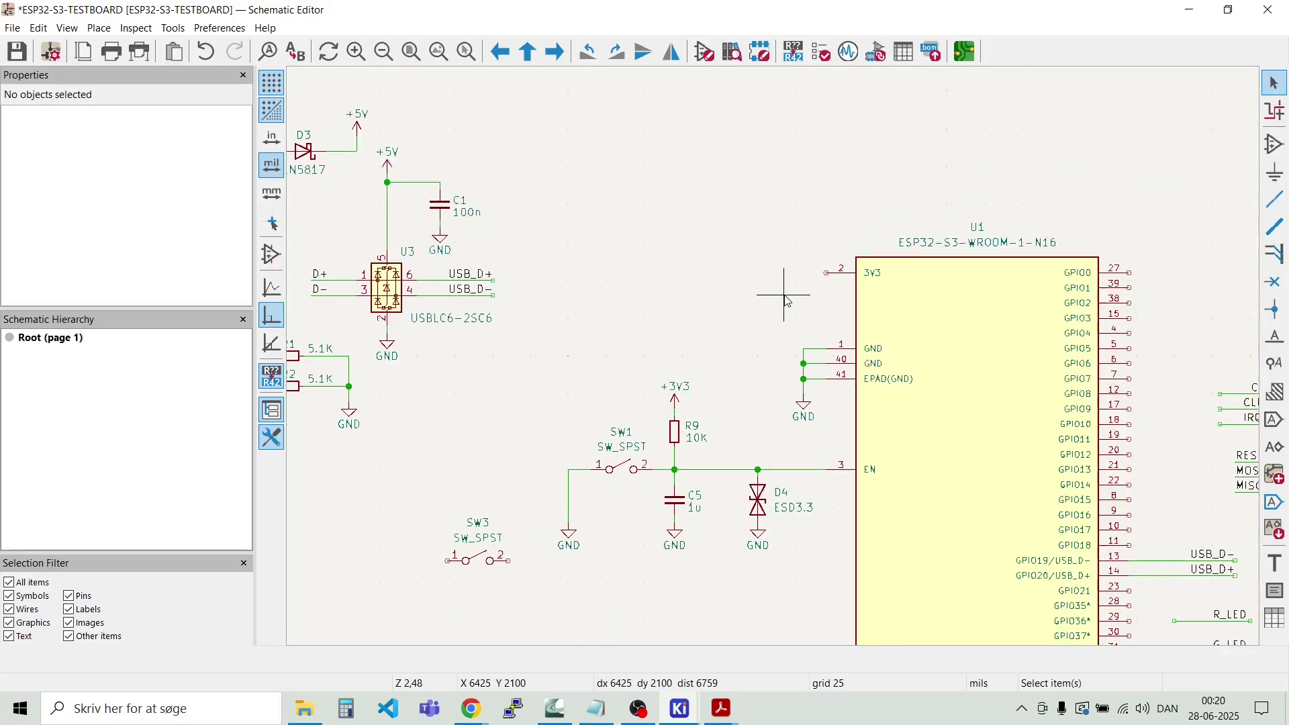
Step: Draw a wire from U1's 3V3 pin 2 leftward and a short way up to a free end
scroll(831, 277, up, 3)
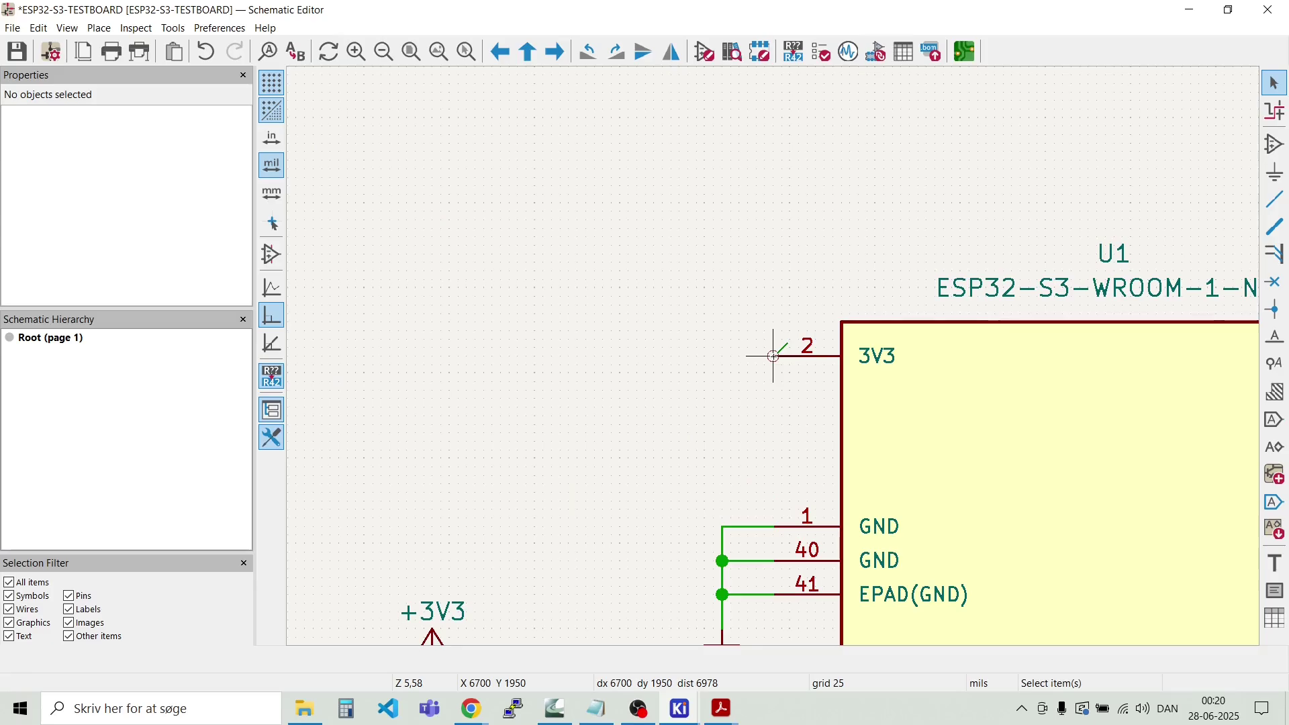
key(w)
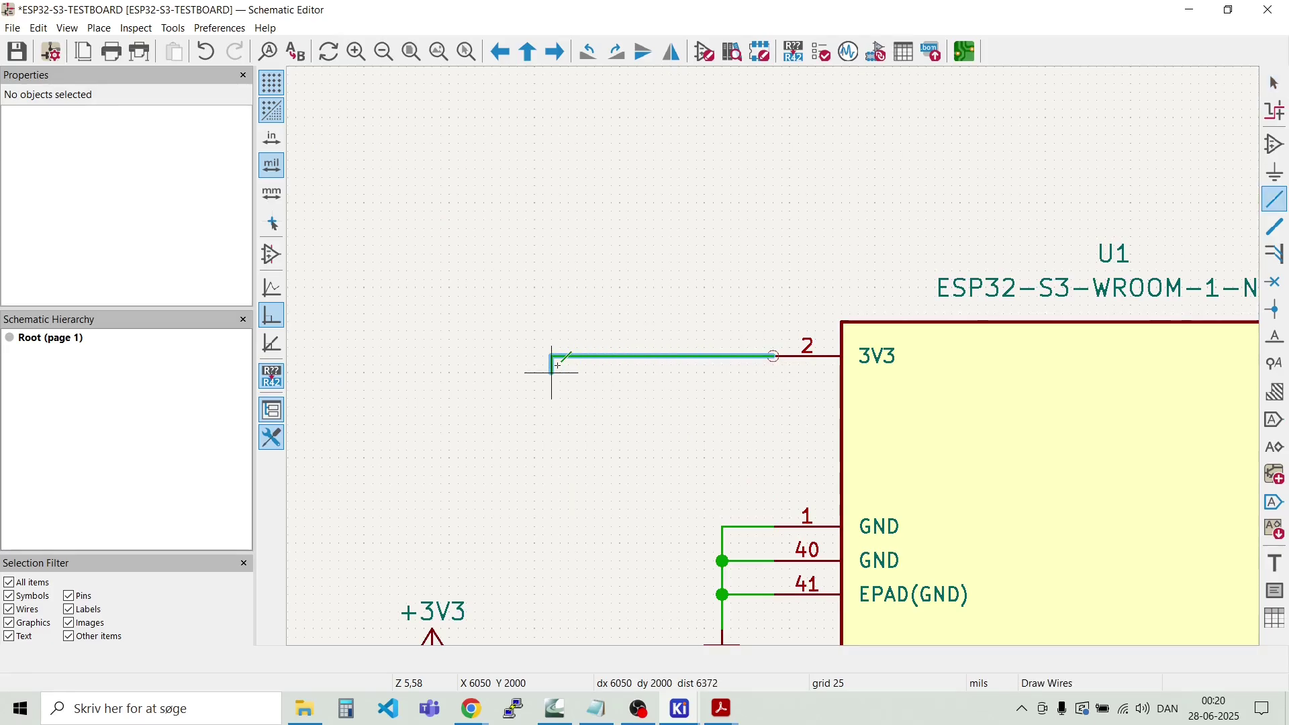
double_click(552, 321)
key(Escape)
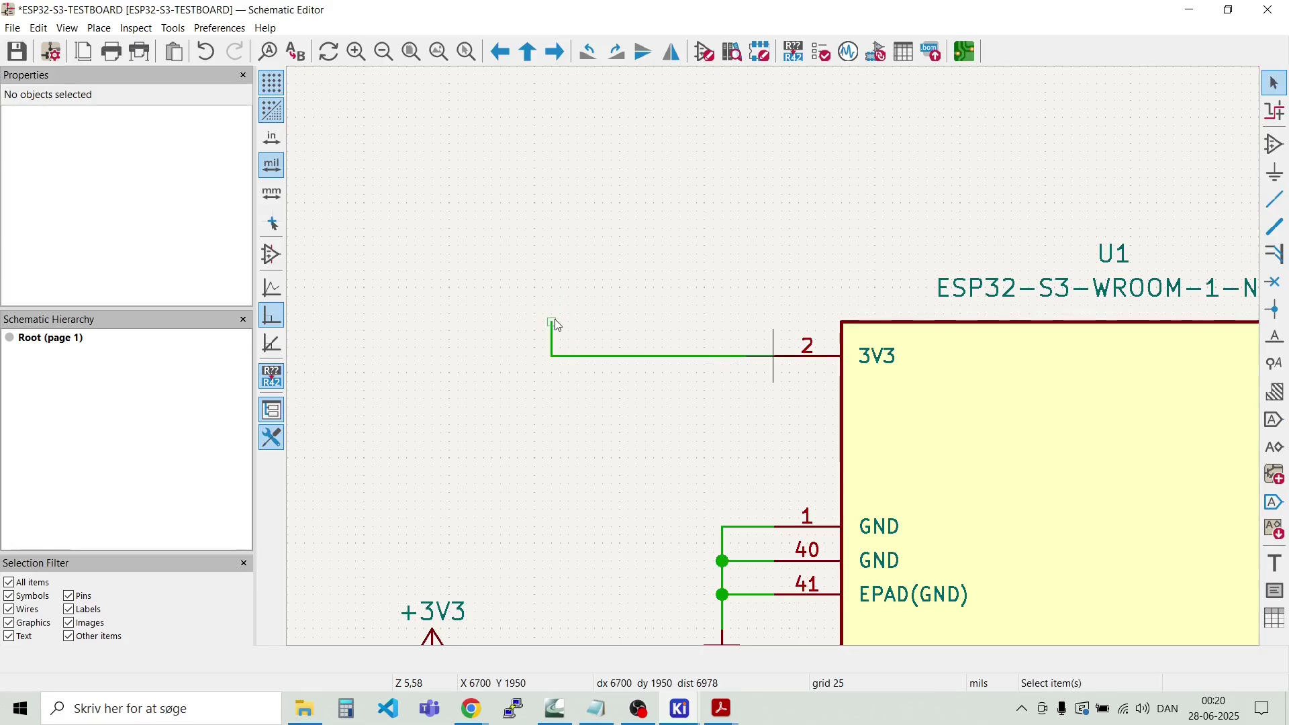
Step: Duplicate the +3V3 symbol above R9 and place the copy on the free end of U1's 3V3 wire
scroll(557, 325, down, 3)
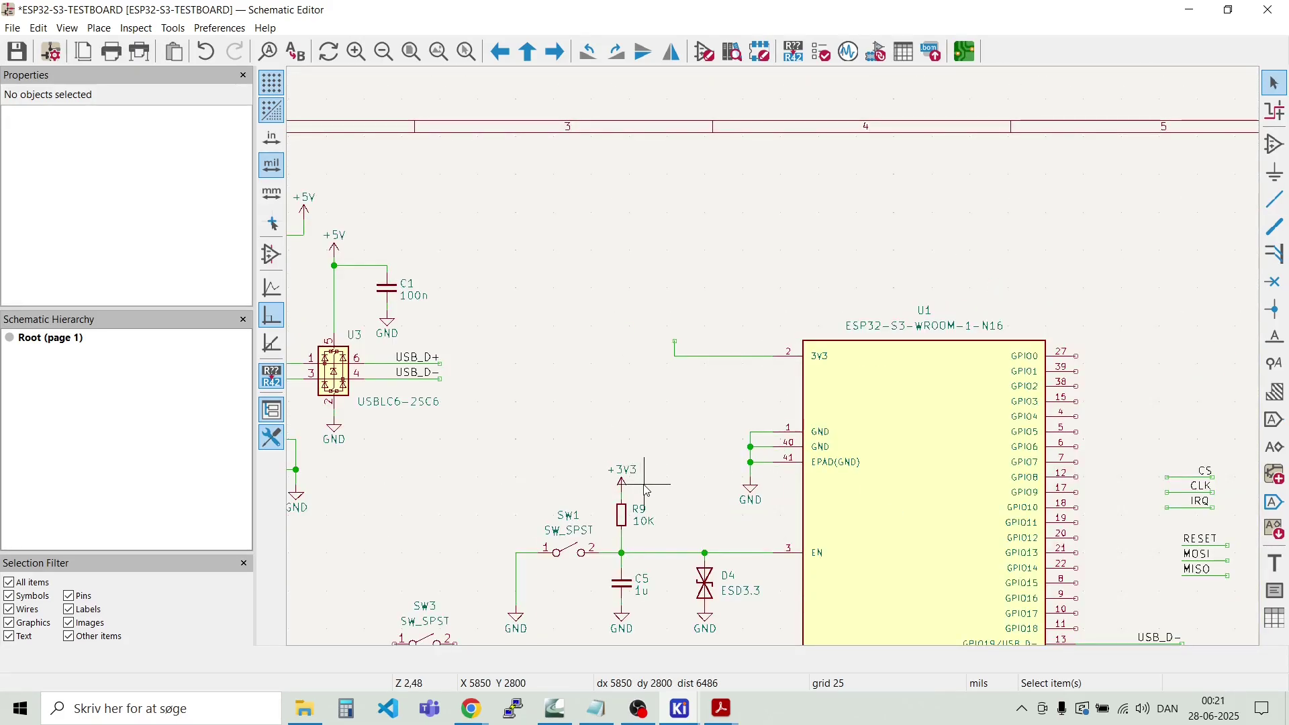
click(623, 475)
key(ctrl+d)
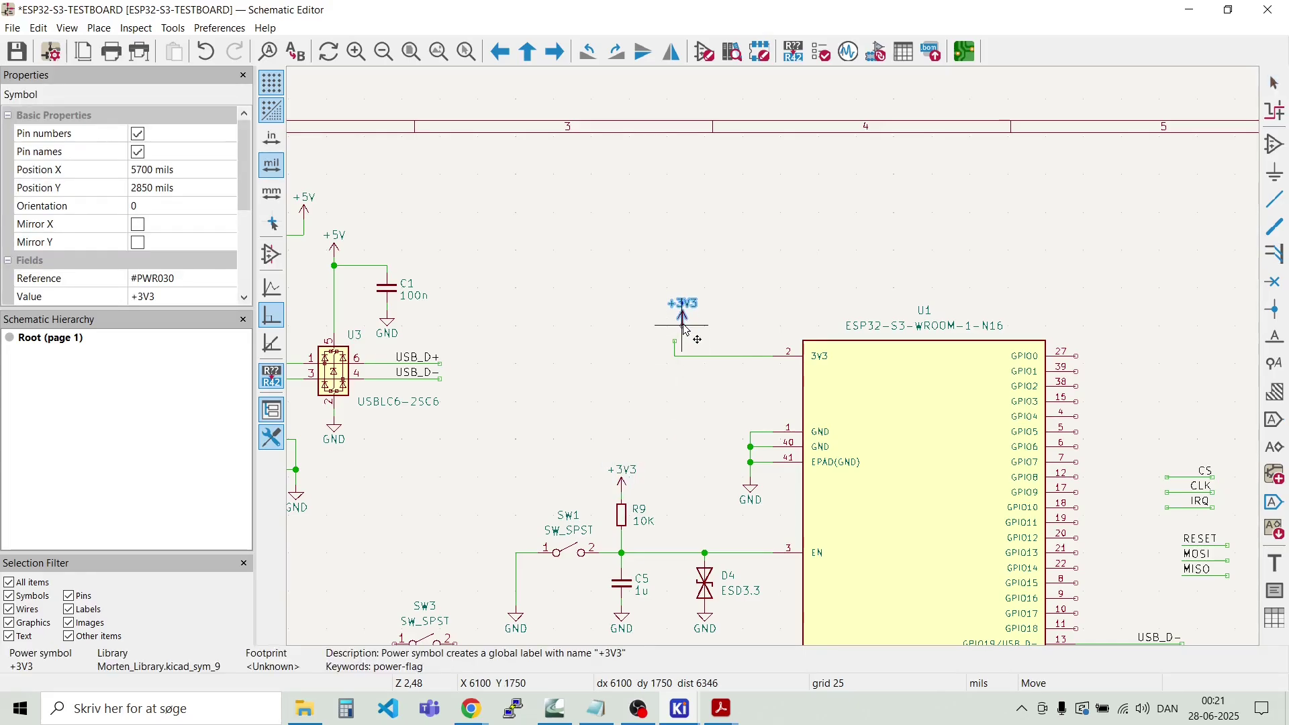
scroll(684, 327, up, 3)
click(757, 391)
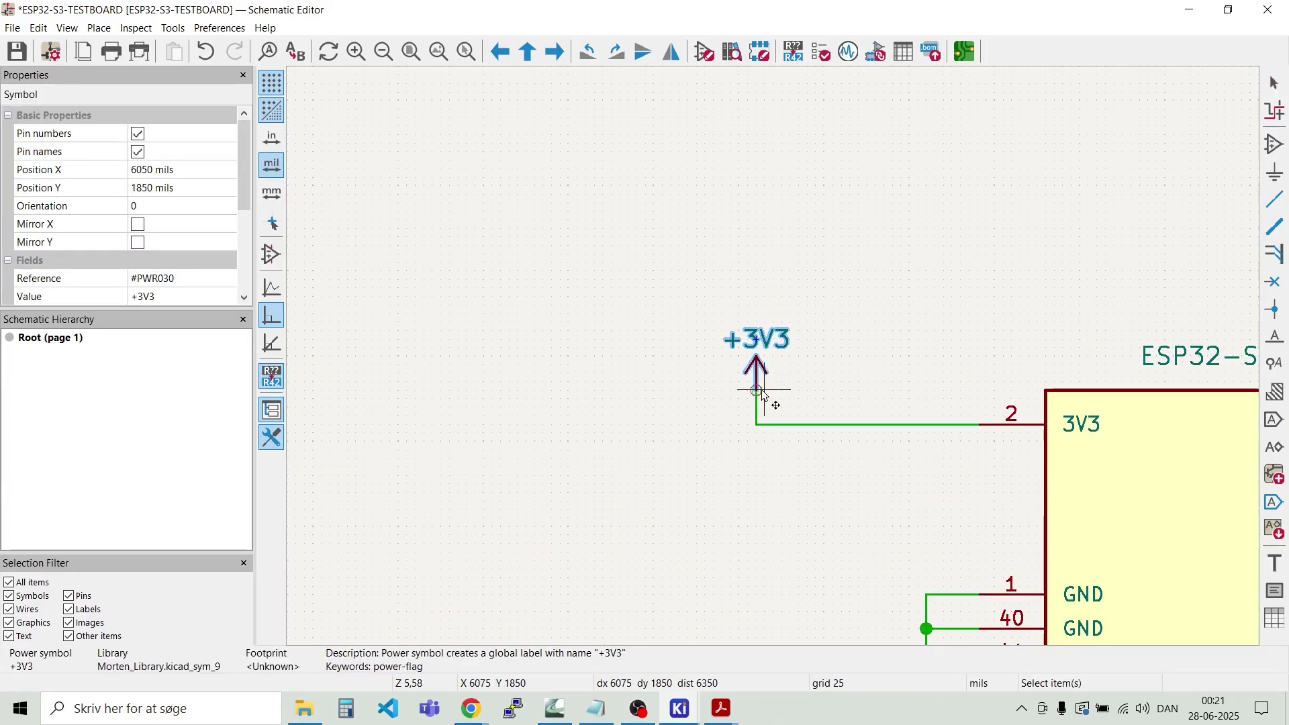
scroll(764, 396, down, 5)
key(Escape)
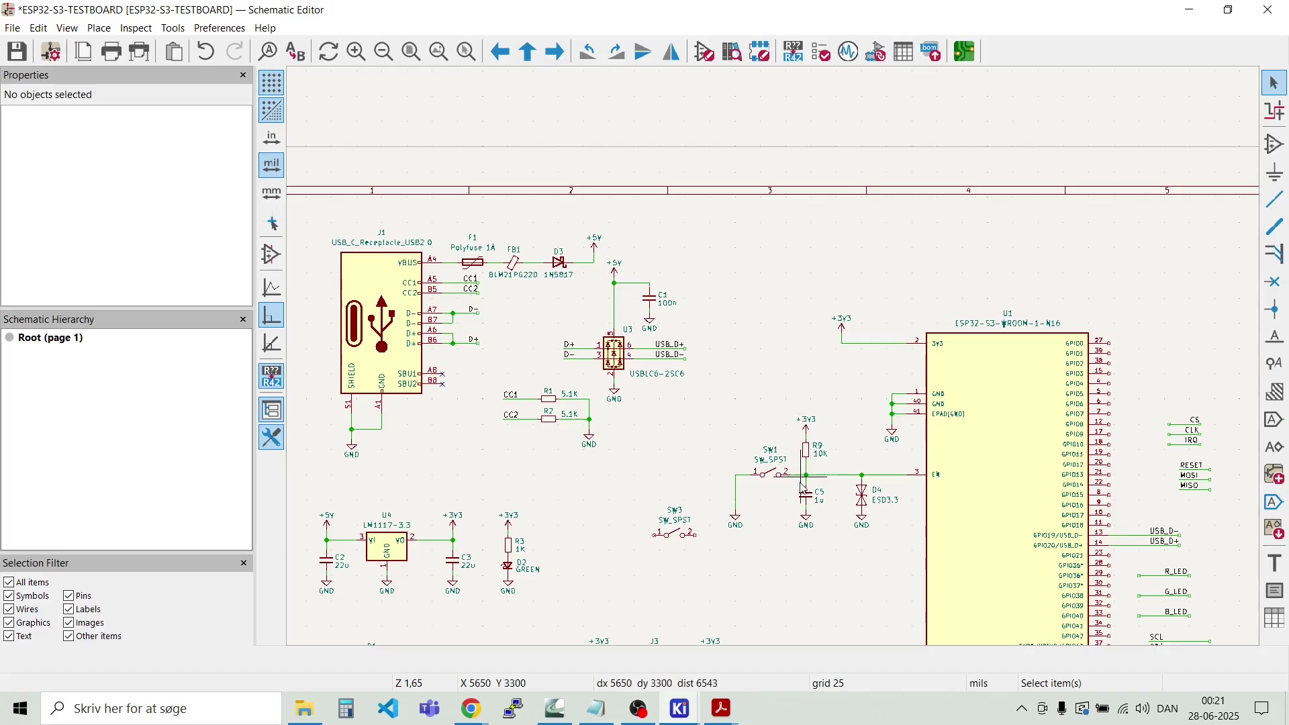
Step: Duplicate C5 with its wires and GND symbol, and connect the copy below the corner of U1's 3V3 wire
scroll(802, 487, up, 2)
drag(777, 389, 720, 321)
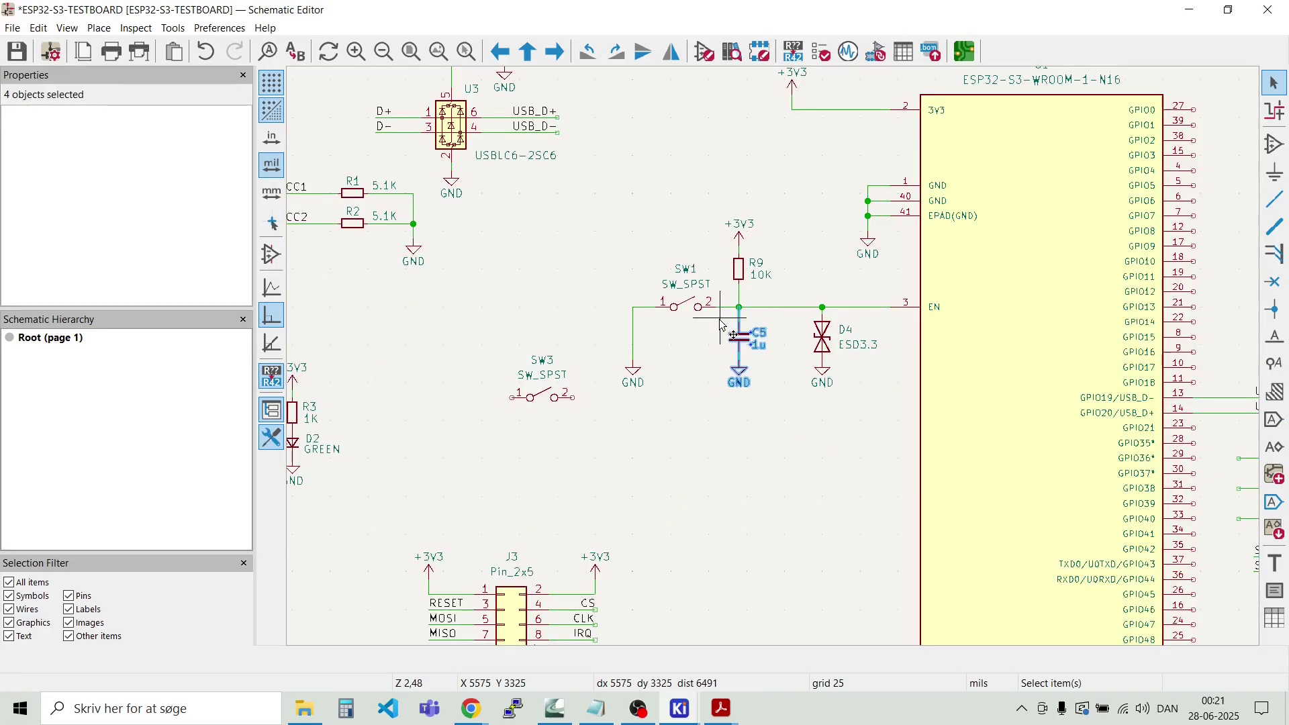
key(ctrl+d)
scroll(817, 130, up, 5)
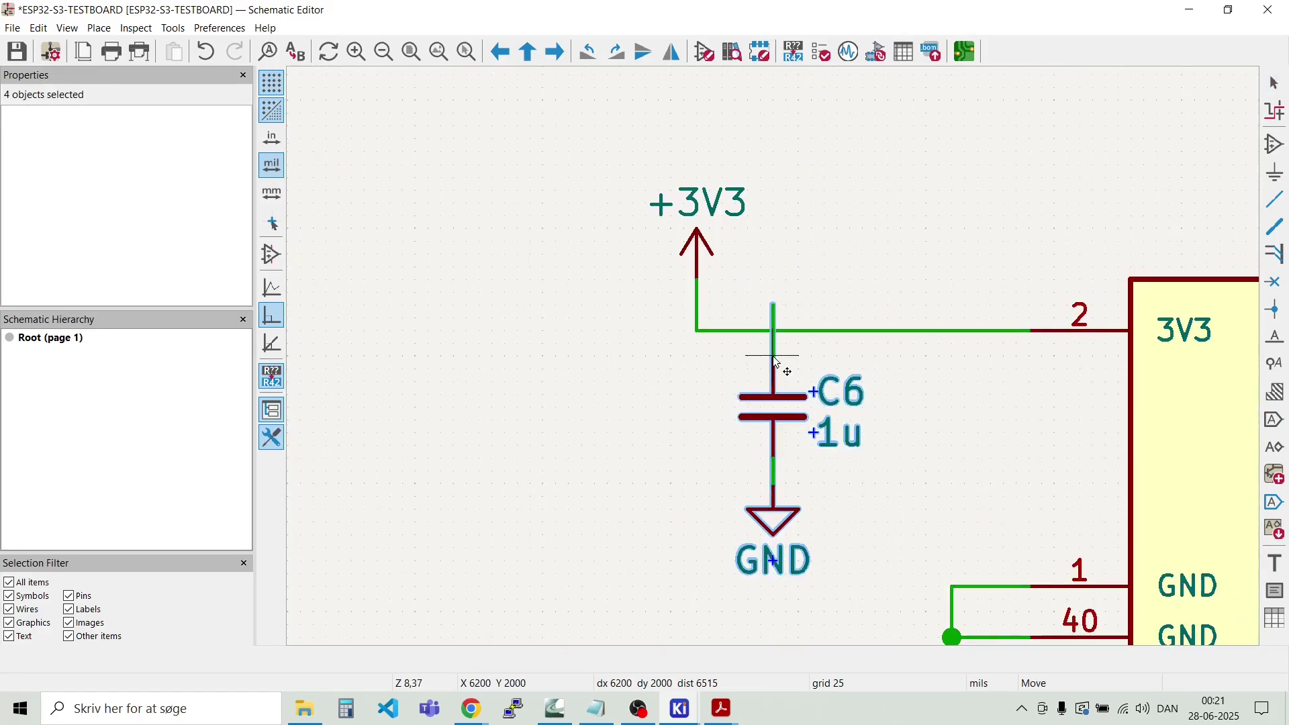
click(703, 383)
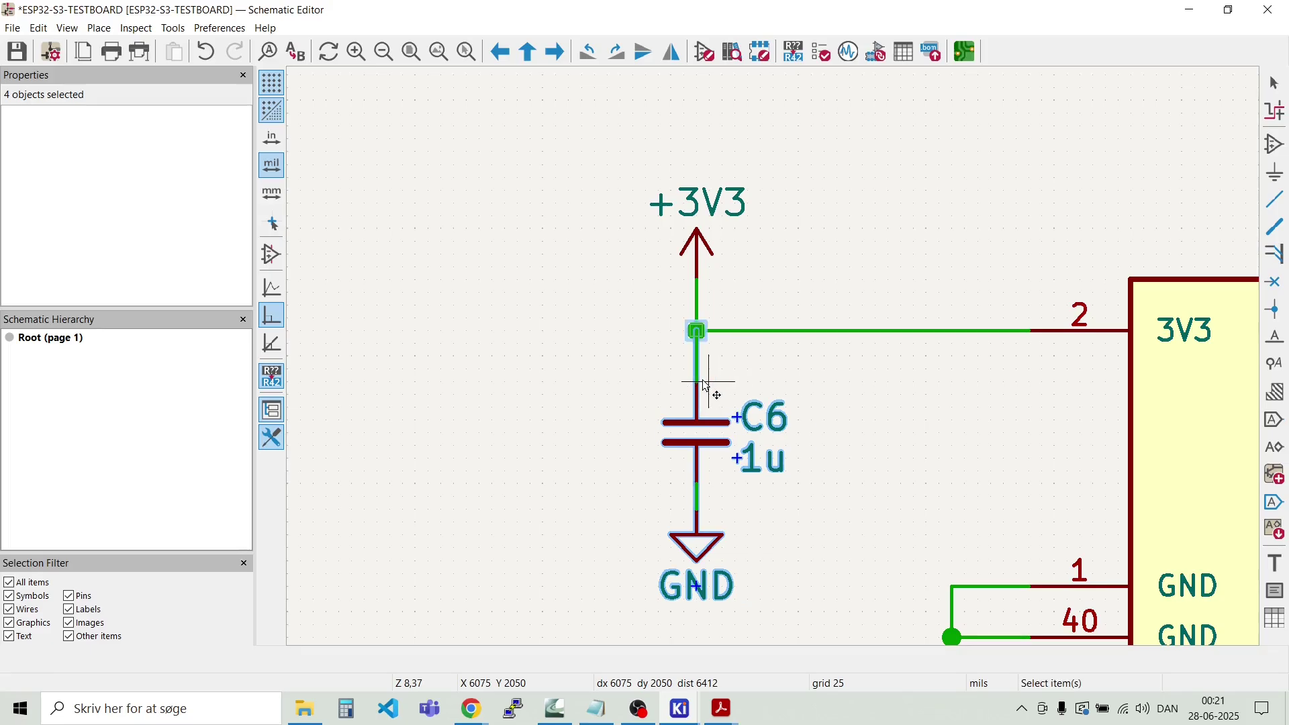
click(754, 579)
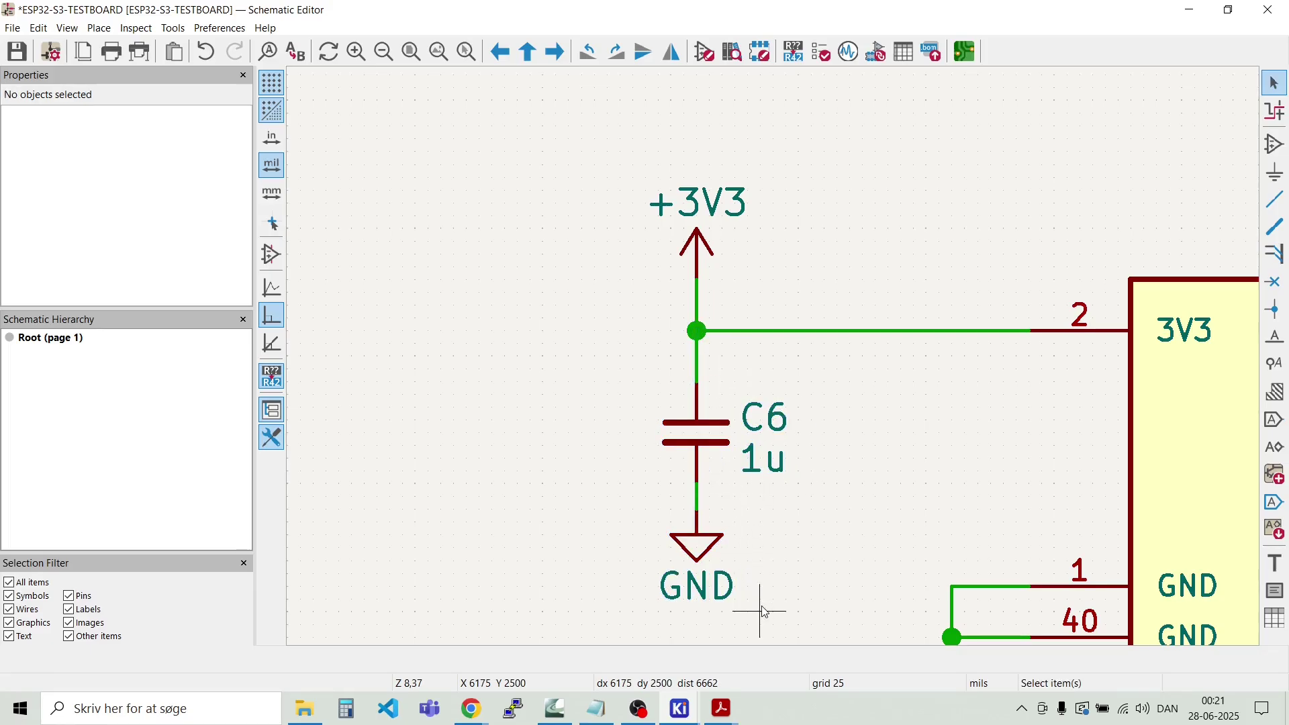
Step: Move the +3V3 symbol and C6 with its GND connection slightly left, keeping them wired to U1's 3V3 pin
drag(762, 606, 619, 128)
drag(698, 334, 655, 348)
click(745, 482)
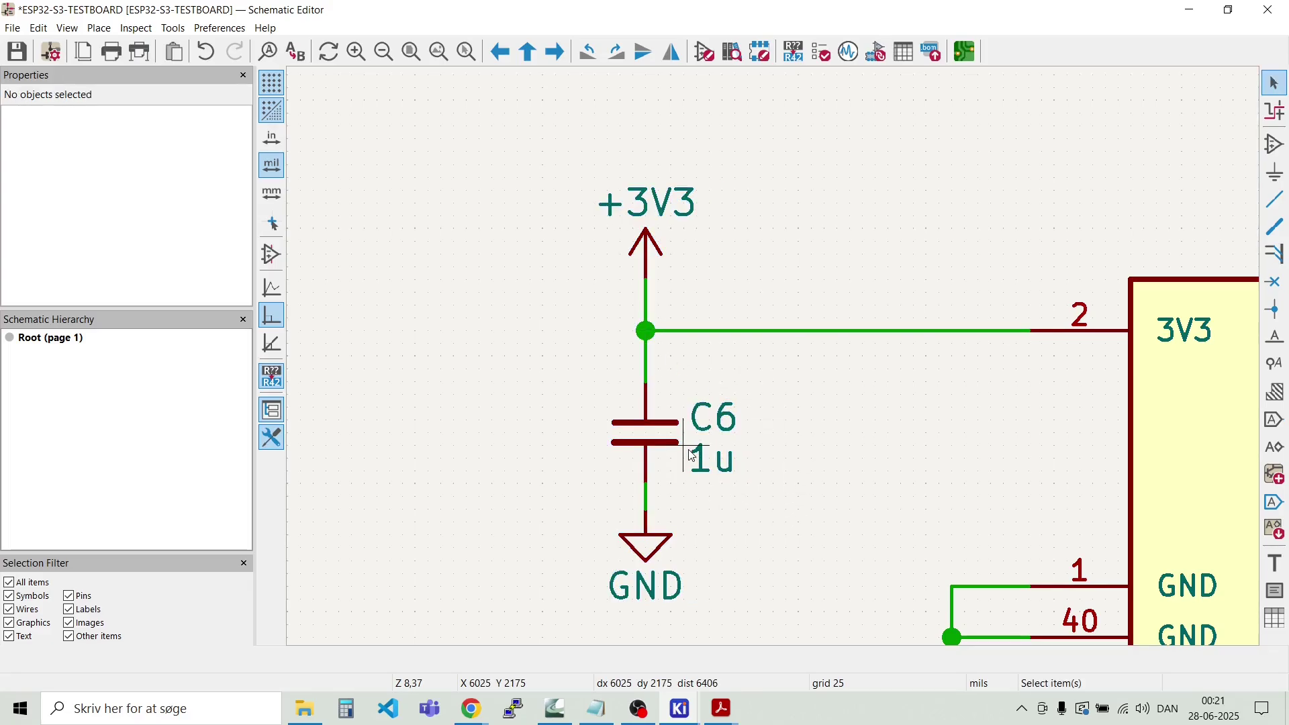
Step: Set the value of capacitor C6 to 10u
double_click(713, 462)
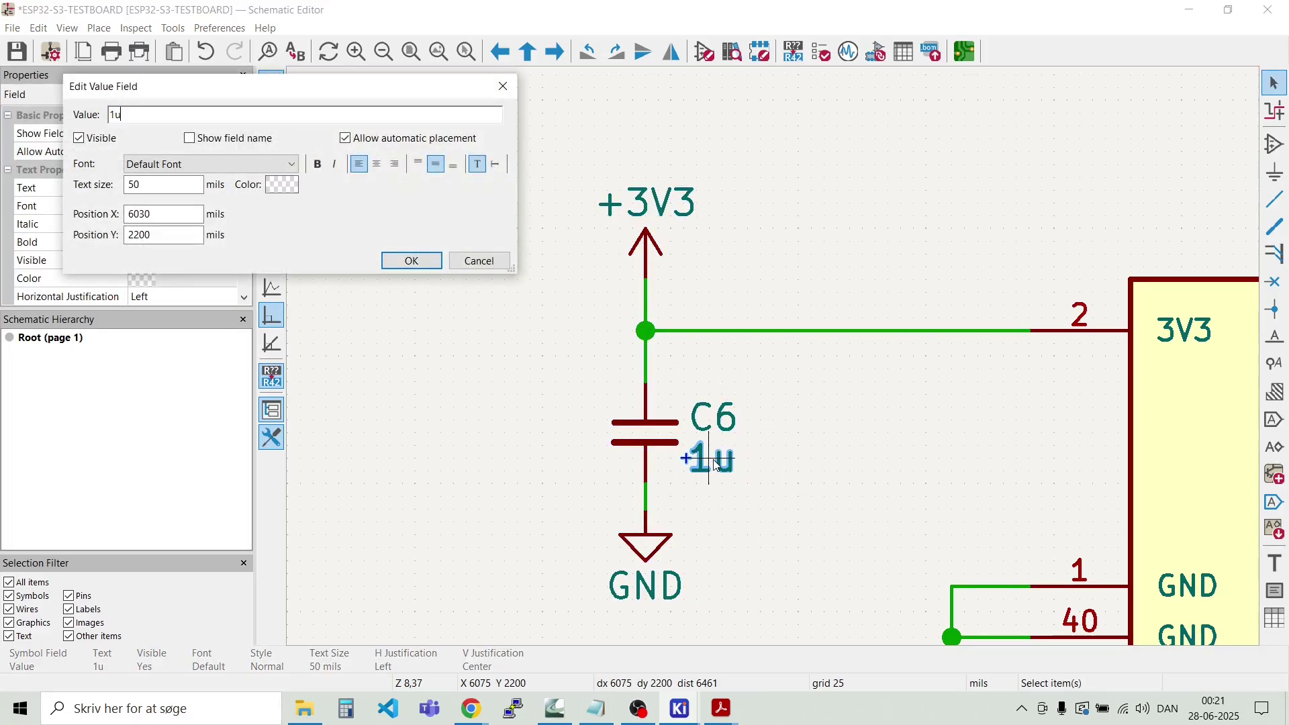
text(0)
key(Return)
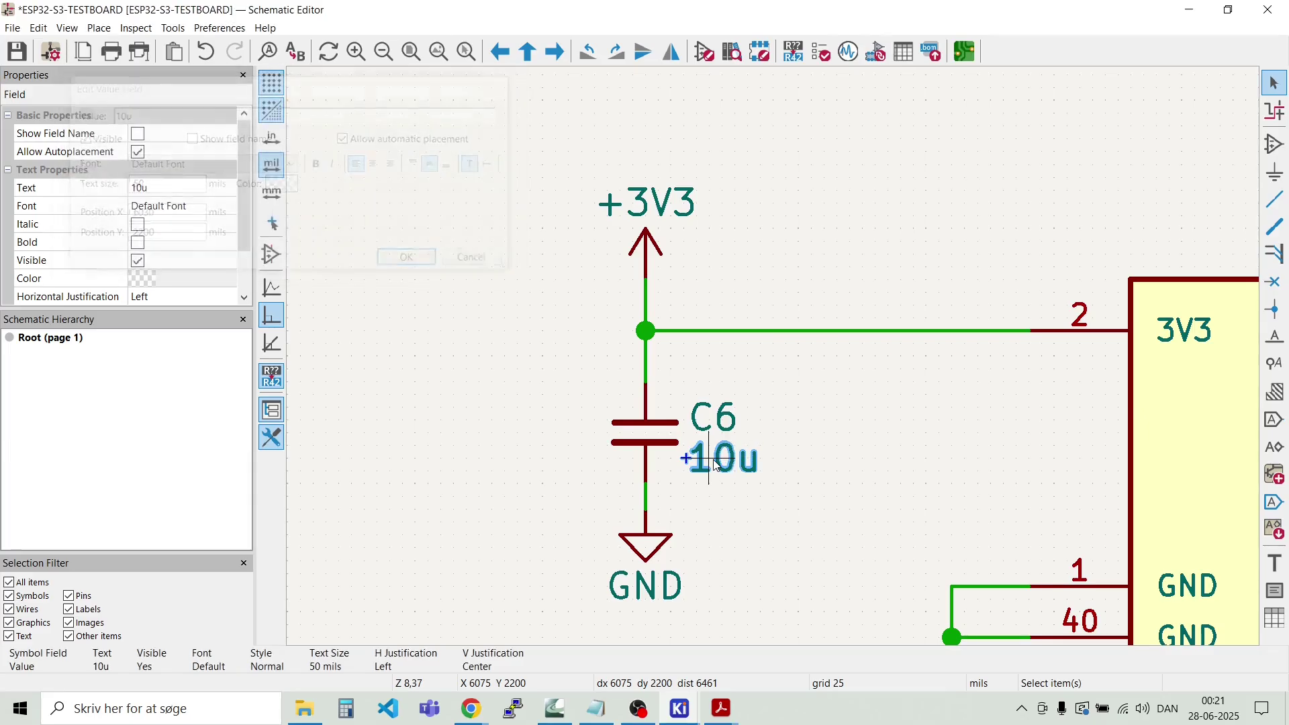
key(Escape)
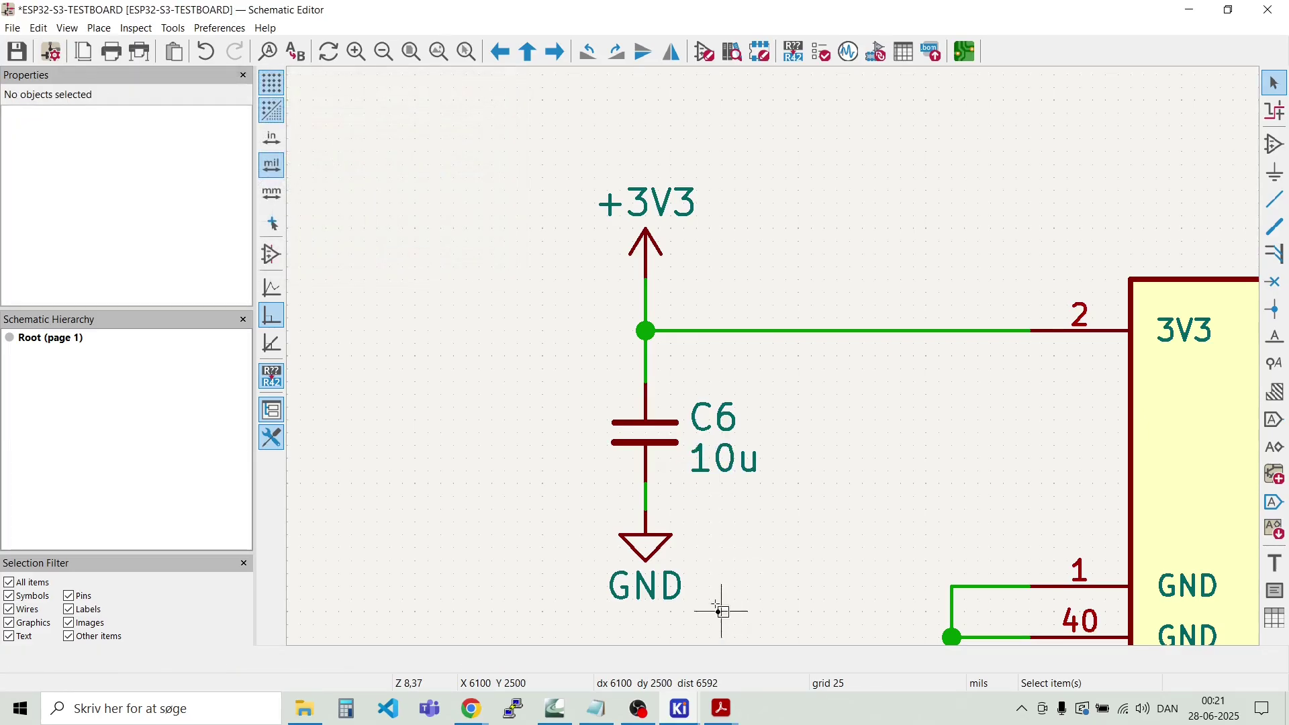
Step: Duplicate C6 with its wires and GND symbol, and place the copy on the 3V3 wire between C6 and U1
drag(725, 617, 596, 368)
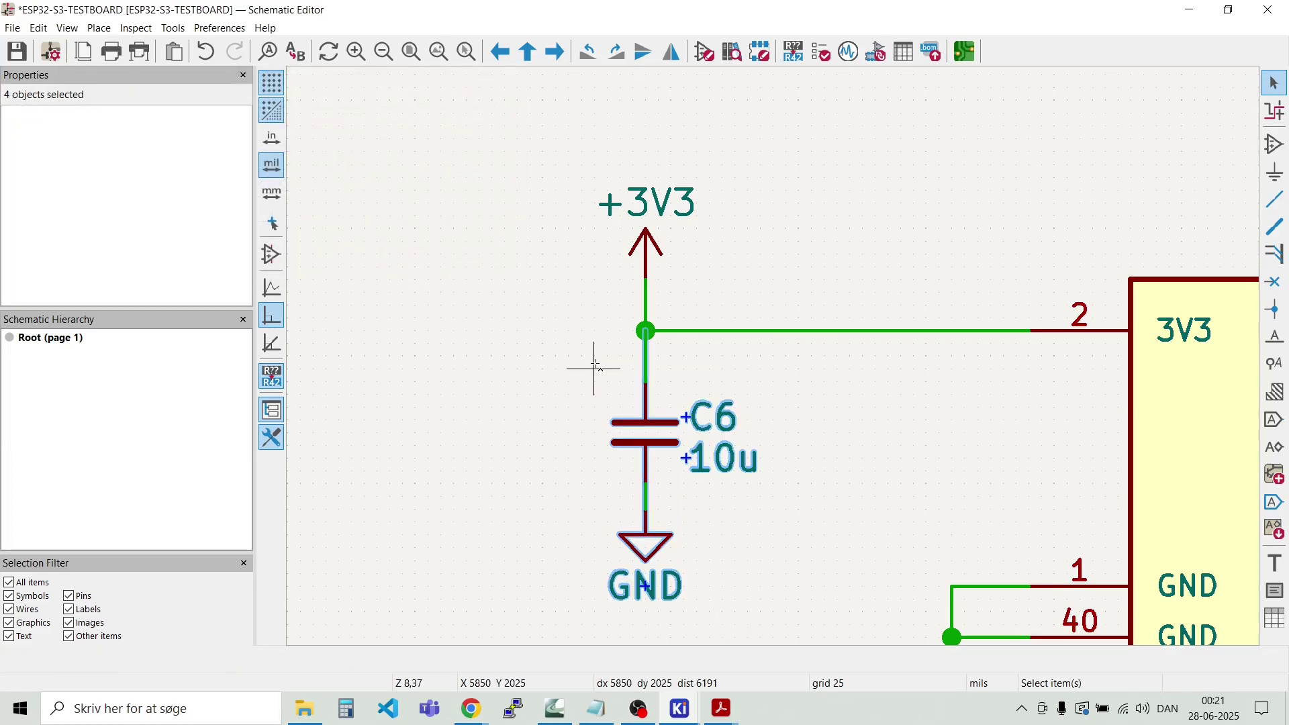
key(ctrl+d)
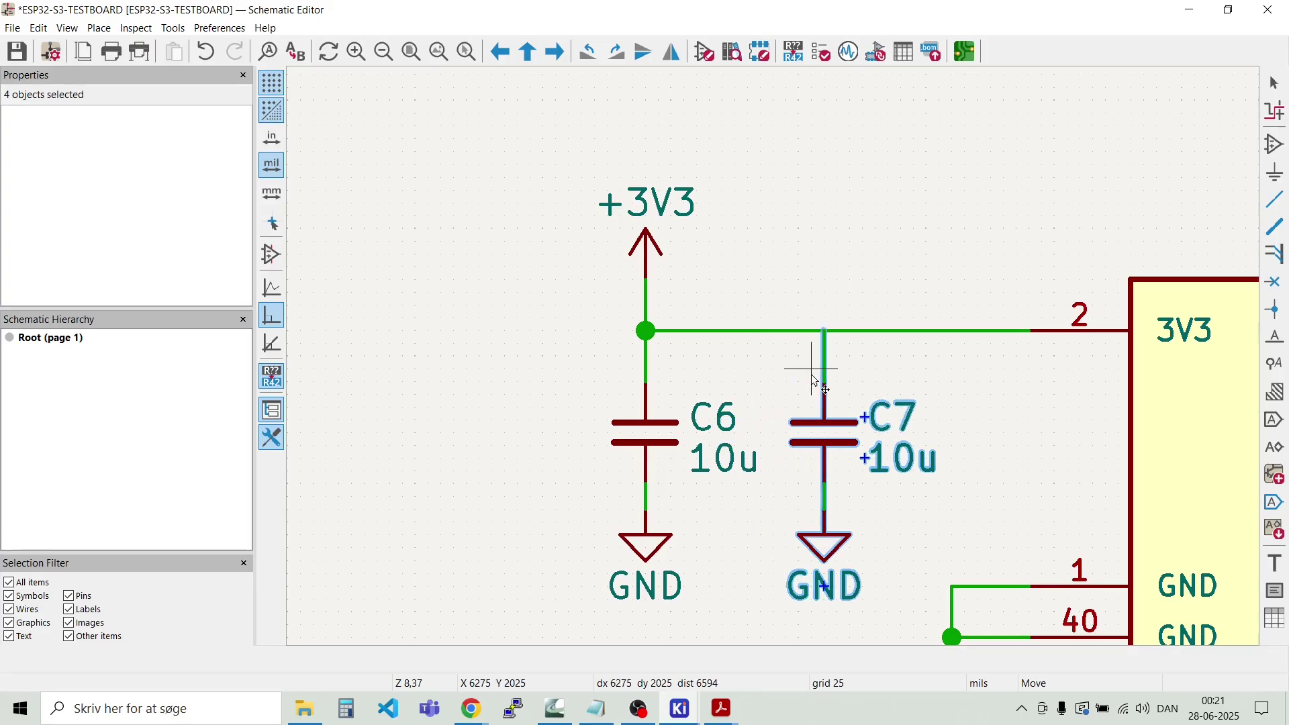
click(814, 380)
key(Escape)
Step: Set the value of capacitor C7 to 100n
double_click(901, 463)
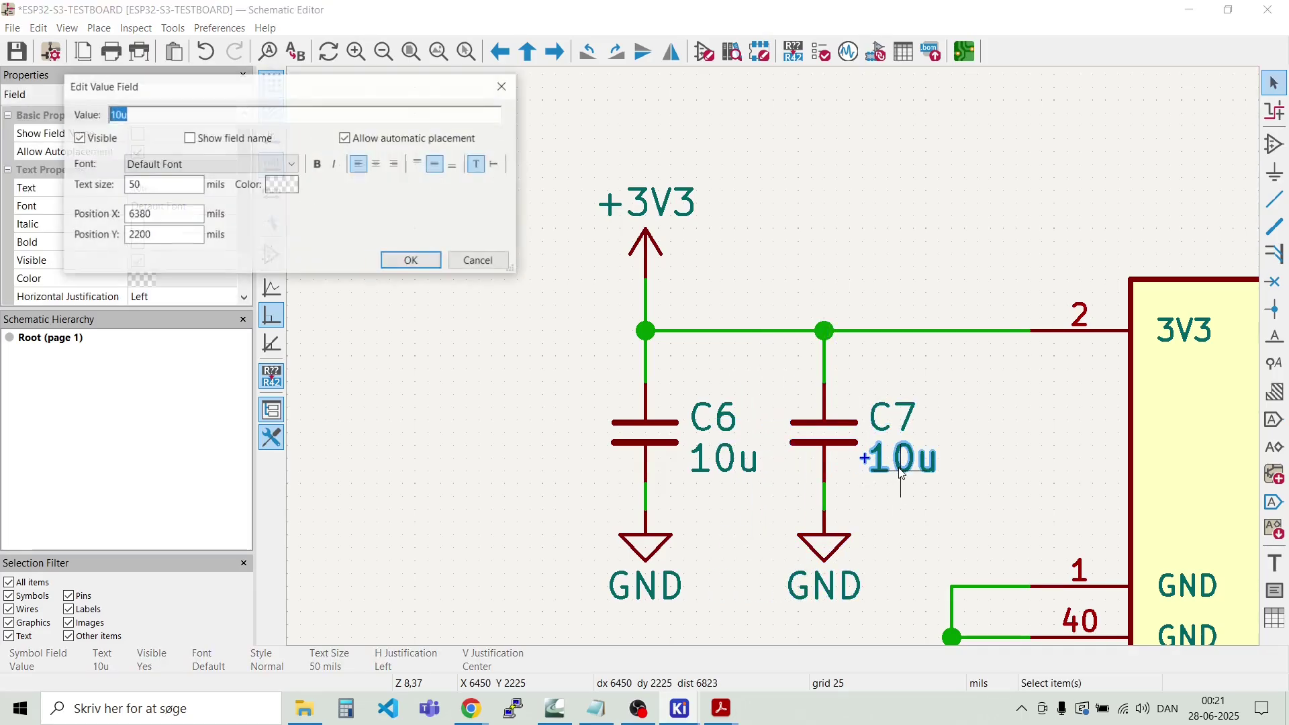
text(100n)
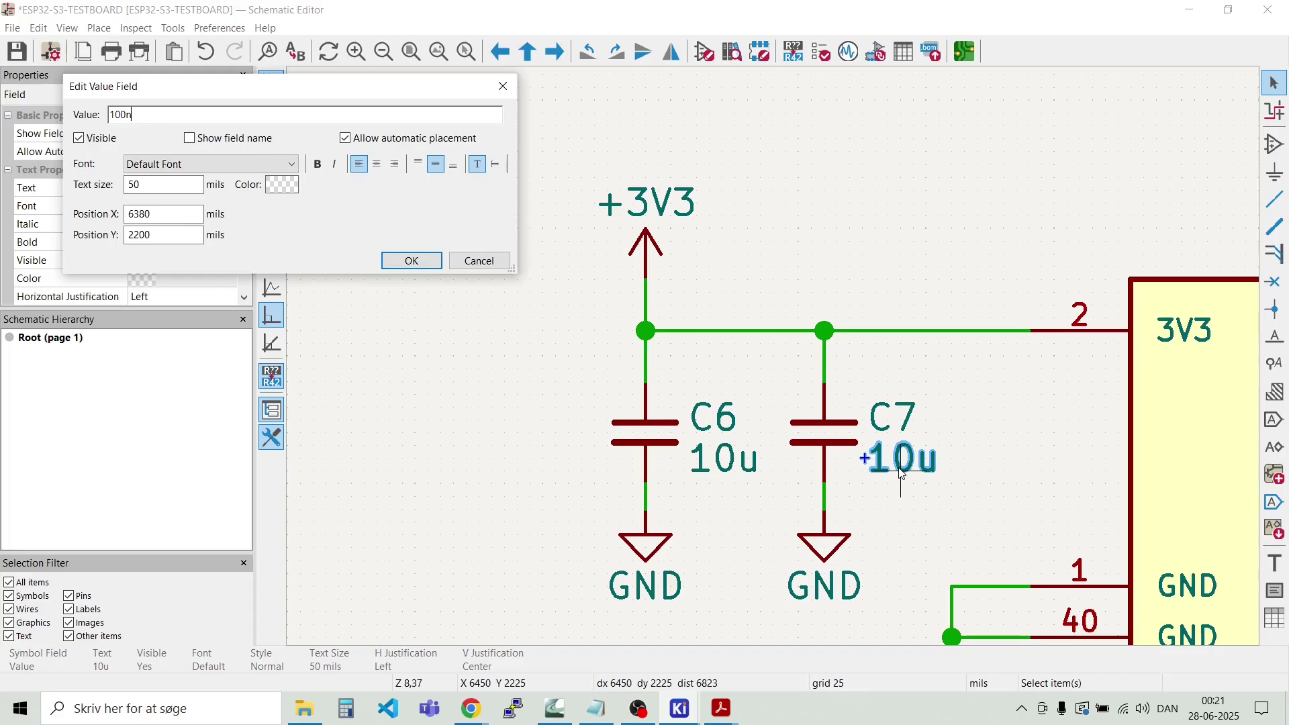
key(Return)
key(Escape)
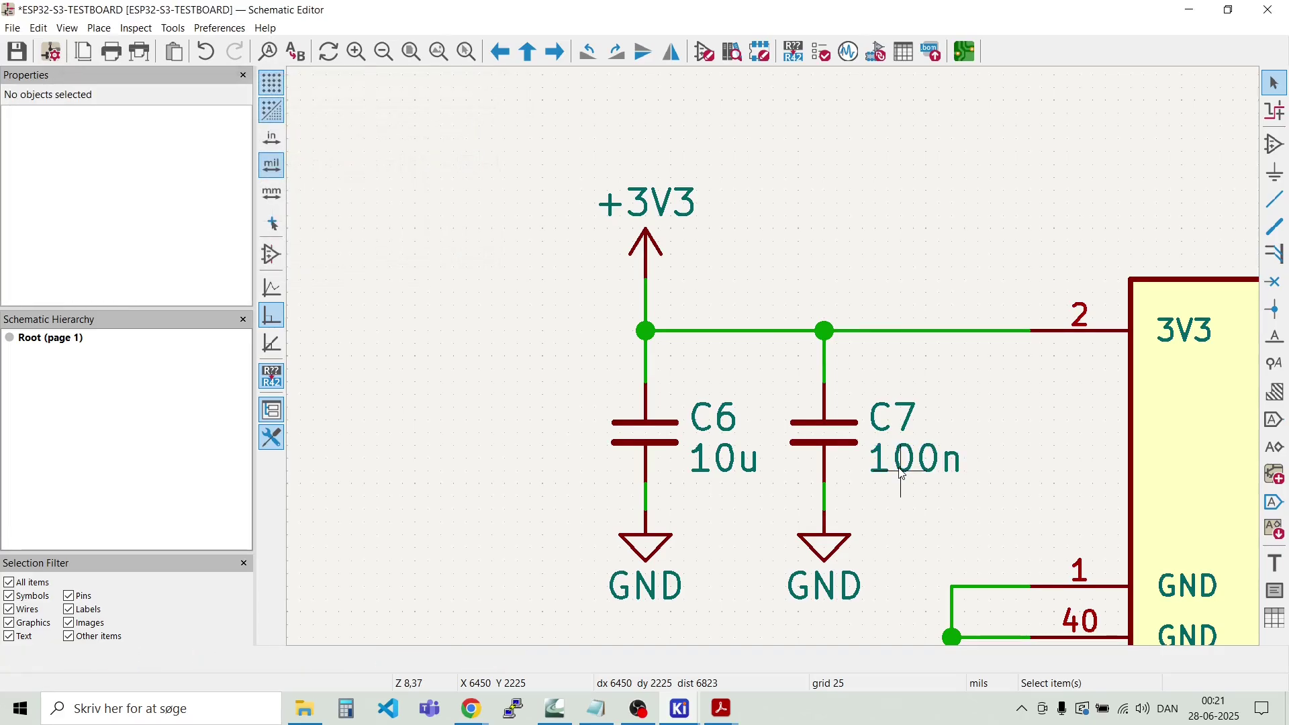
Step: Change the value text of switch SW1 on the EN line to RESET
scroll(901, 473, down, 5)
scroll(775, 362, down, 2)
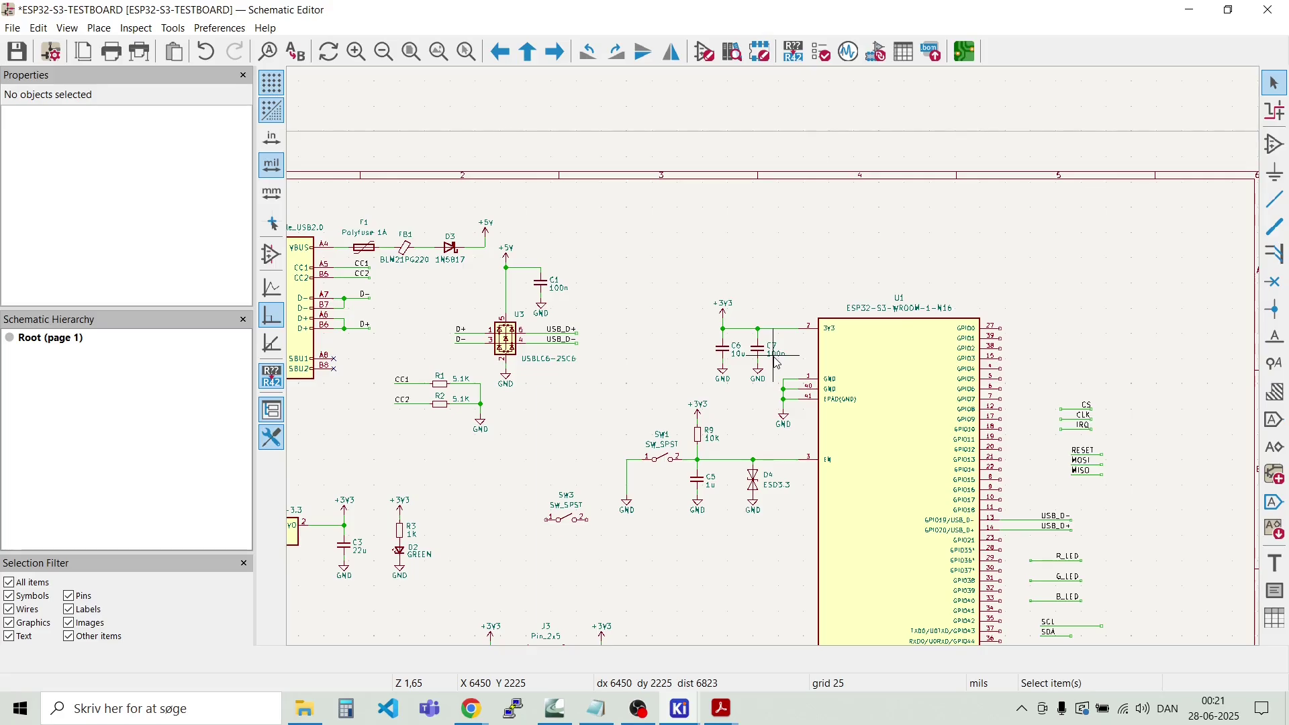
scroll(776, 363, down, 2)
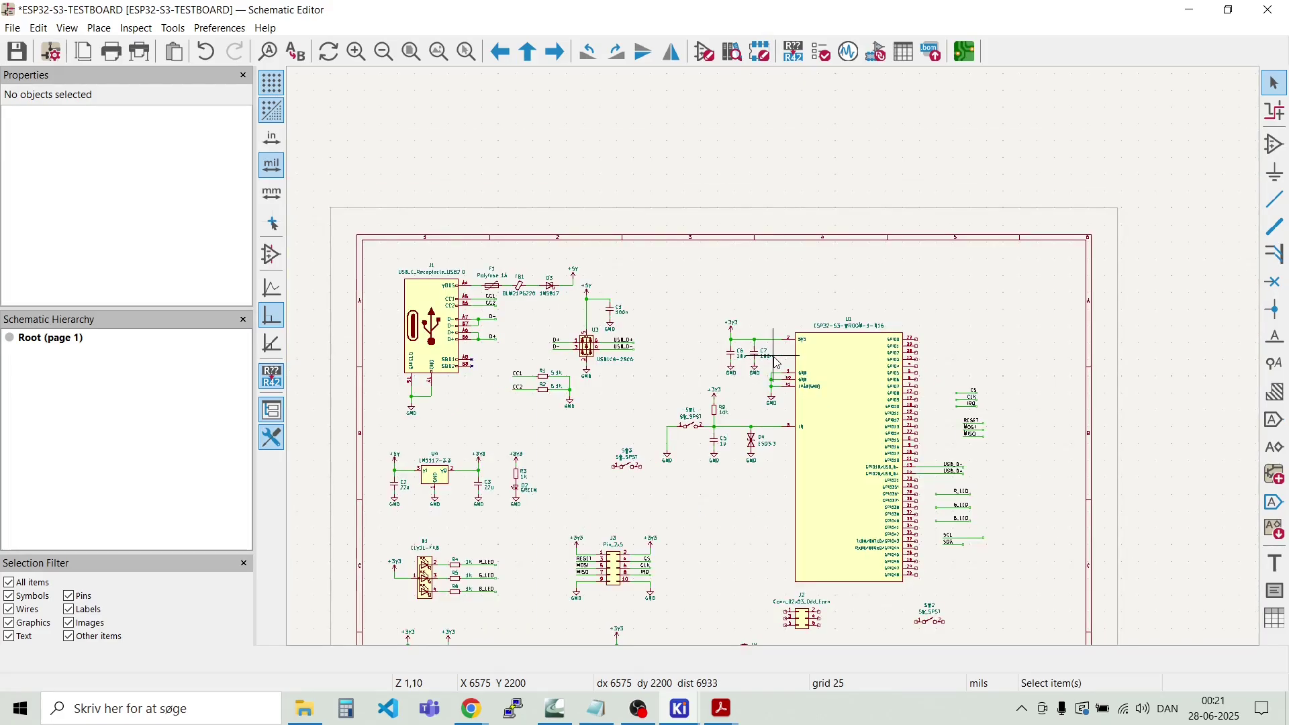
scroll(776, 363, down, 1)
scroll(776, 362, up, 3)
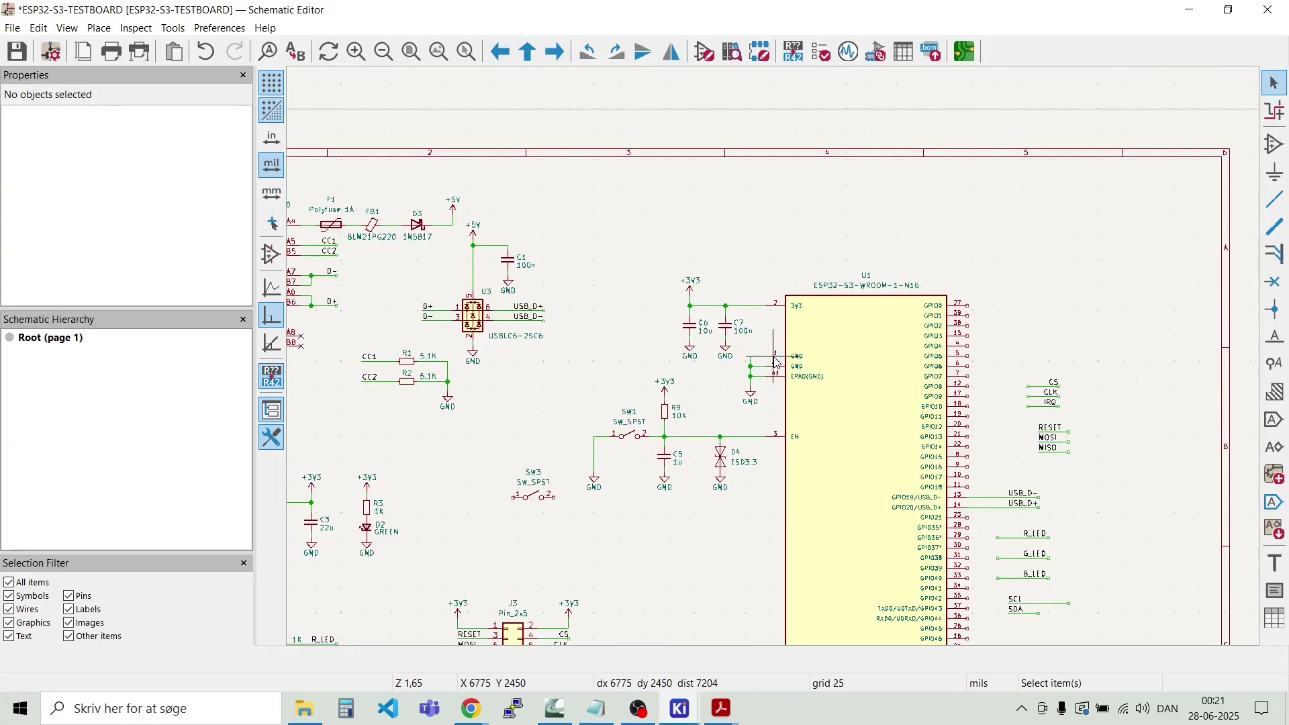
scroll(776, 362, down, 1)
scroll(776, 362, up, 3)
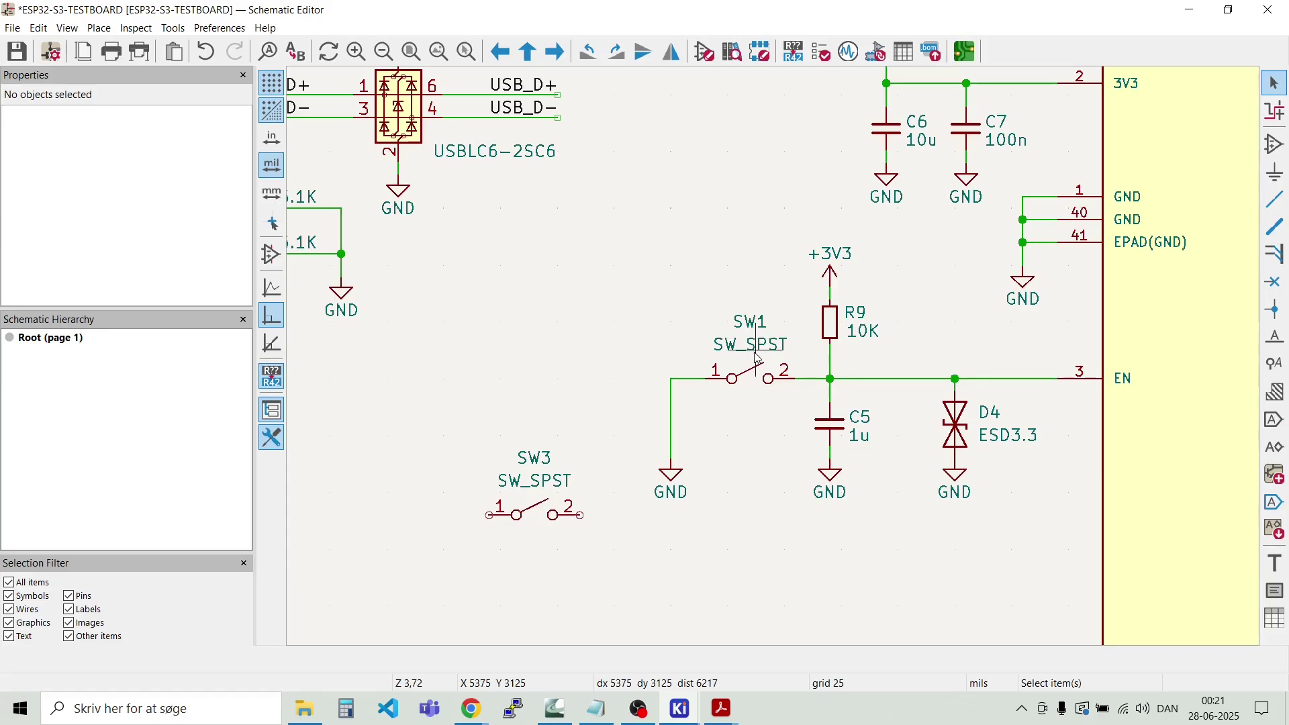
double_click(755, 349)
text(R)
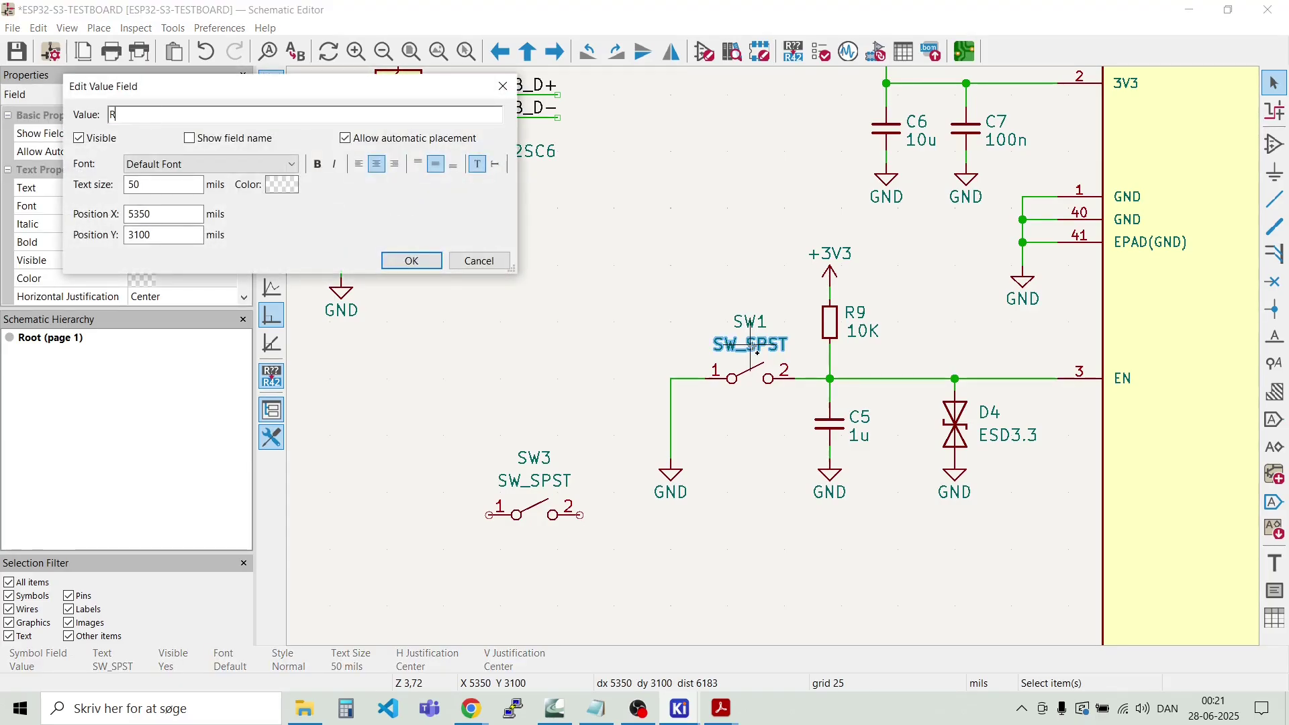
text(ESET)
key(Return)
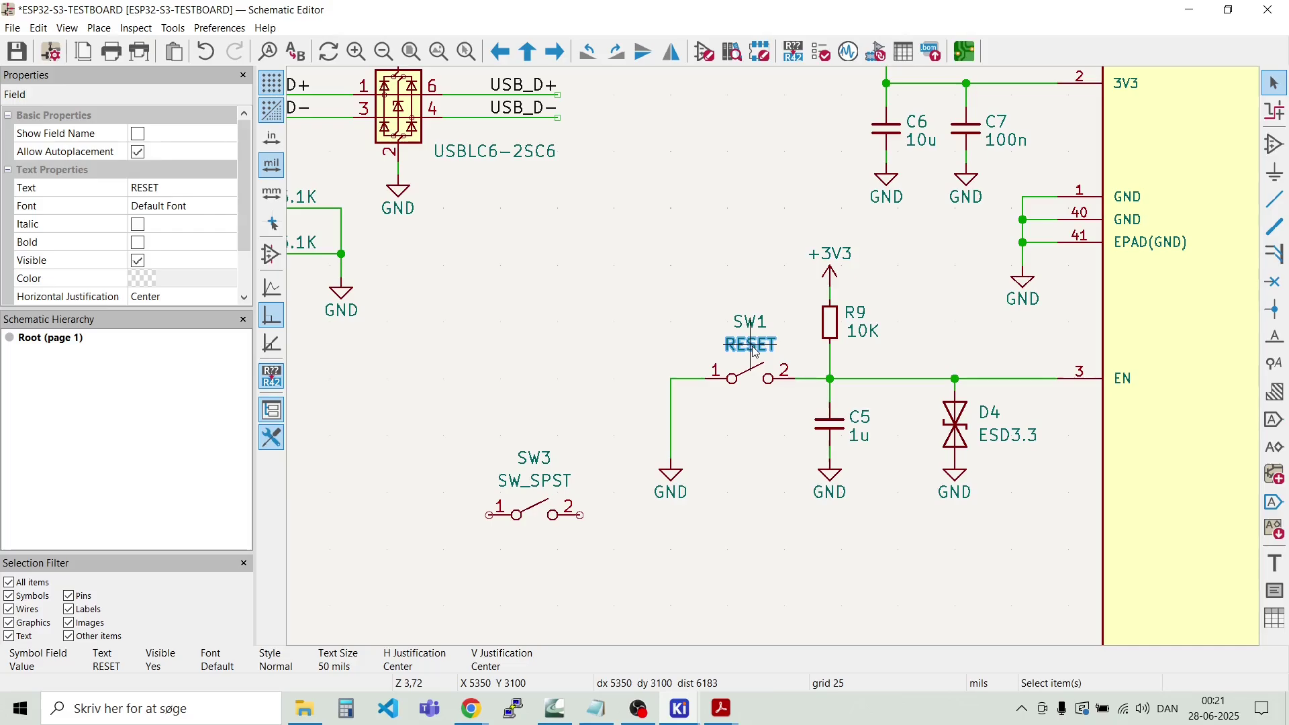
key(Escape)
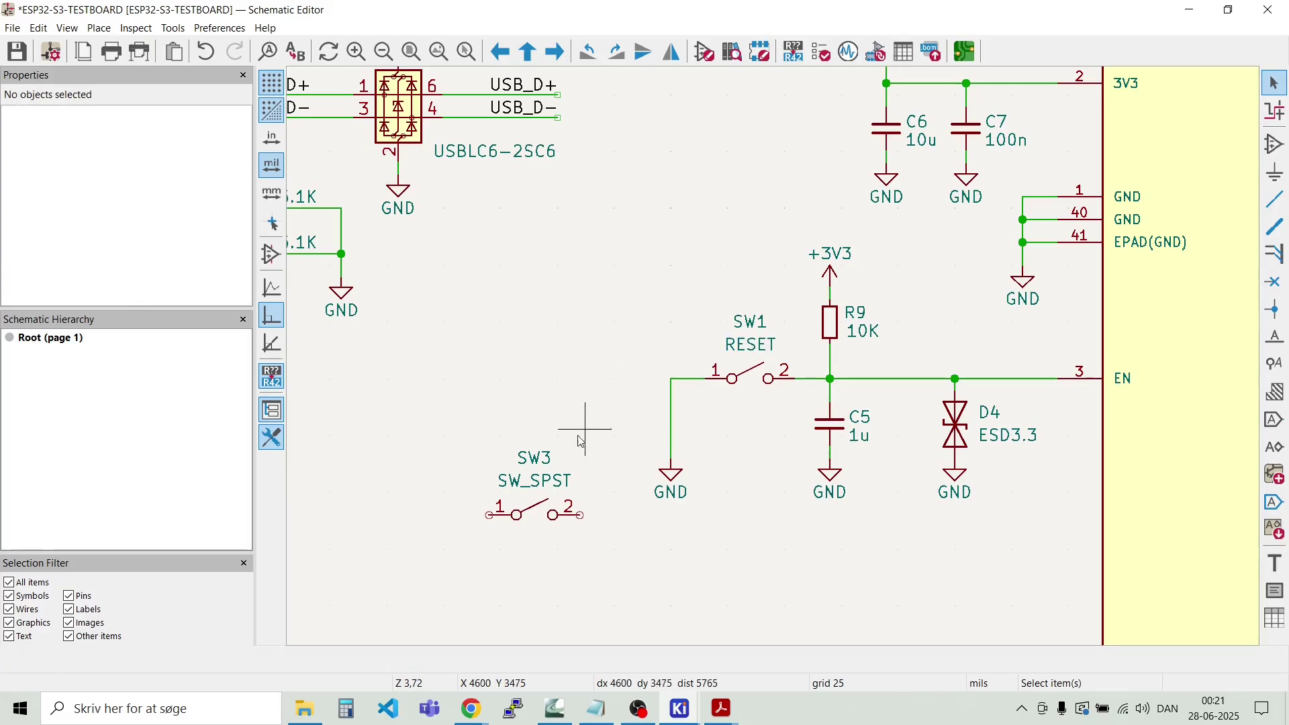
Step: Change the value text of the unconnected switch SW3 to BOOT
double_click(541, 490)
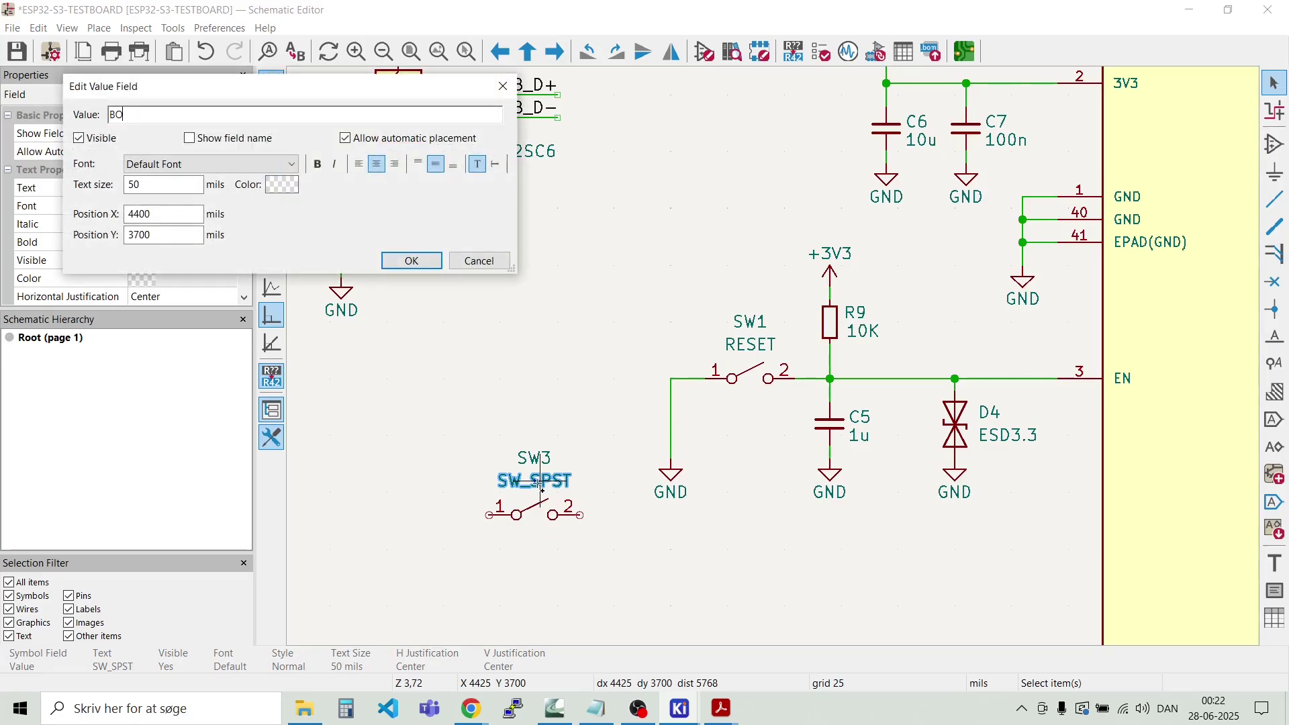
text(BOOT)
key(Return)
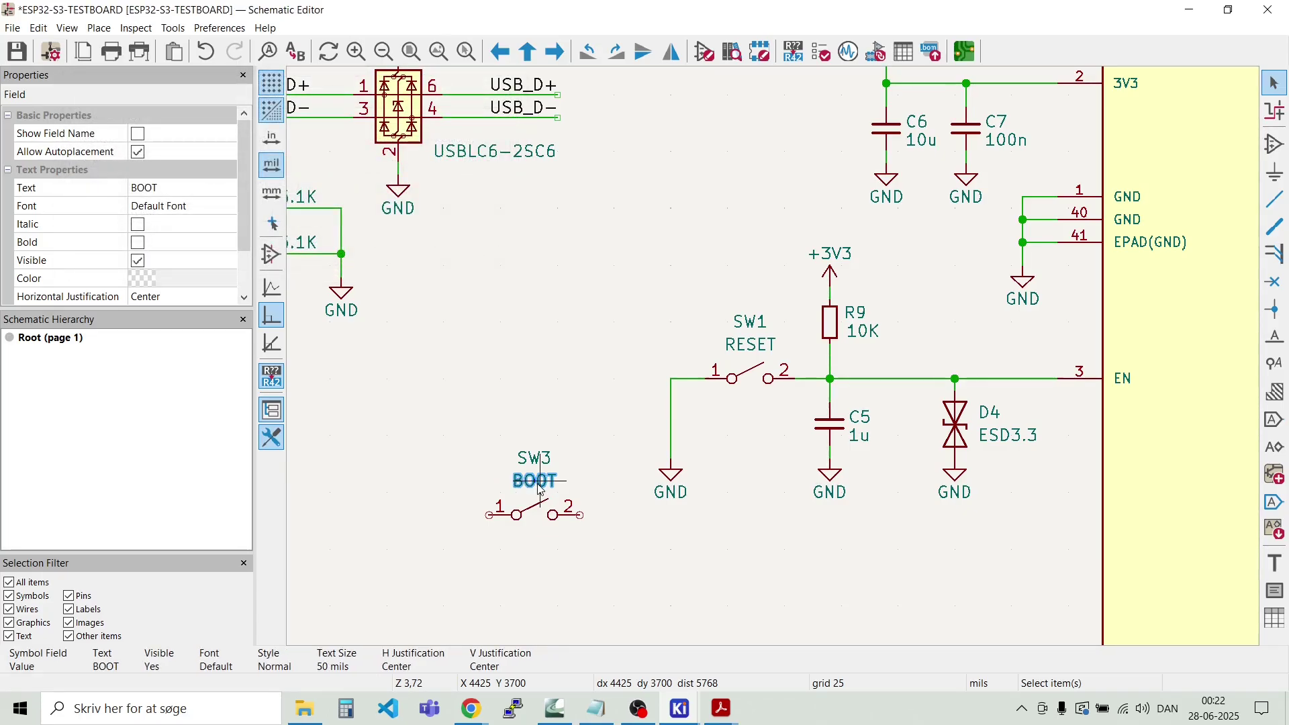
key(Escape)
Step: Change the value text of switch SW2 below U1 to USER_SW
scroll(971, 433, down, 6)
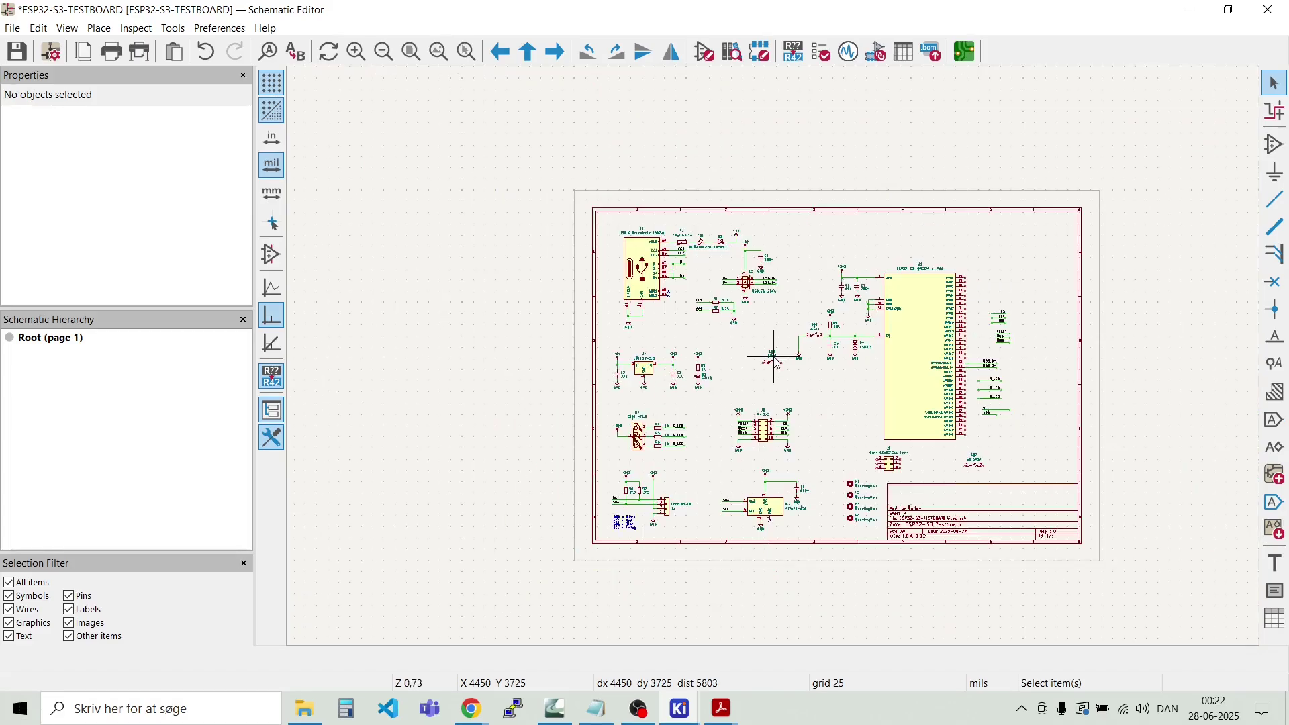
scroll(973, 462, up, 8)
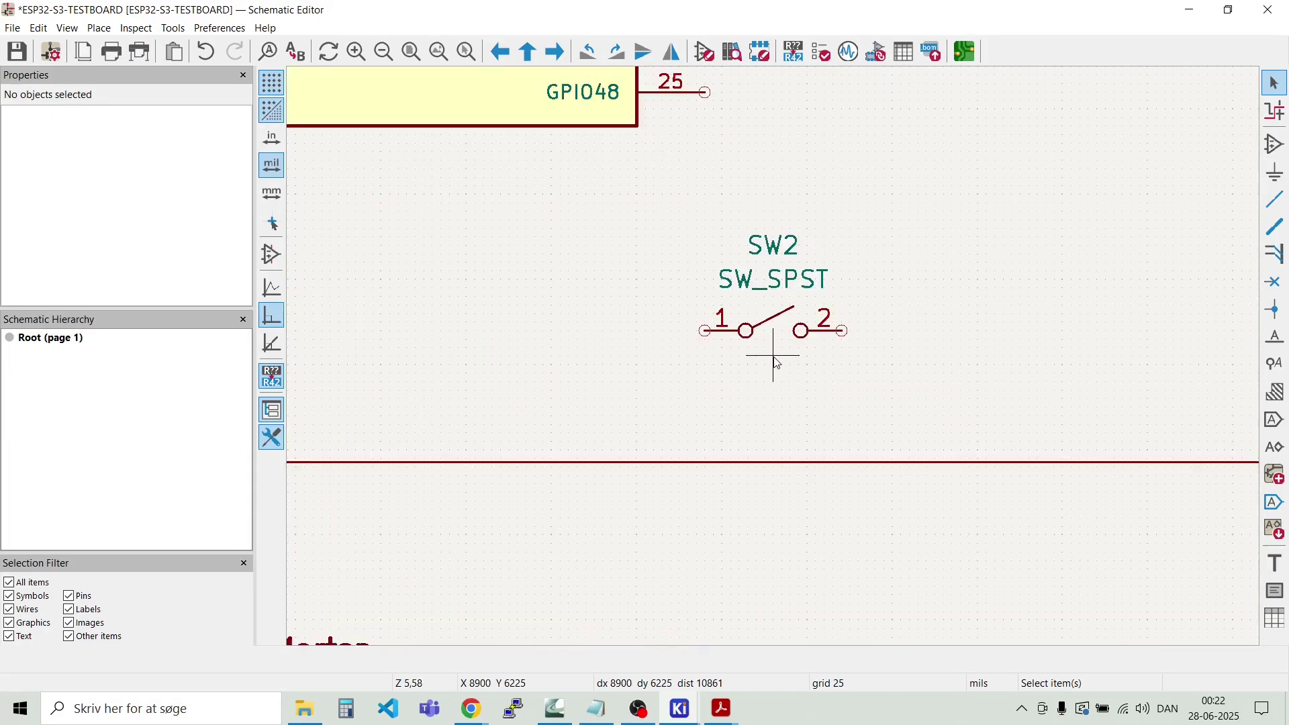
double_click(790, 284)
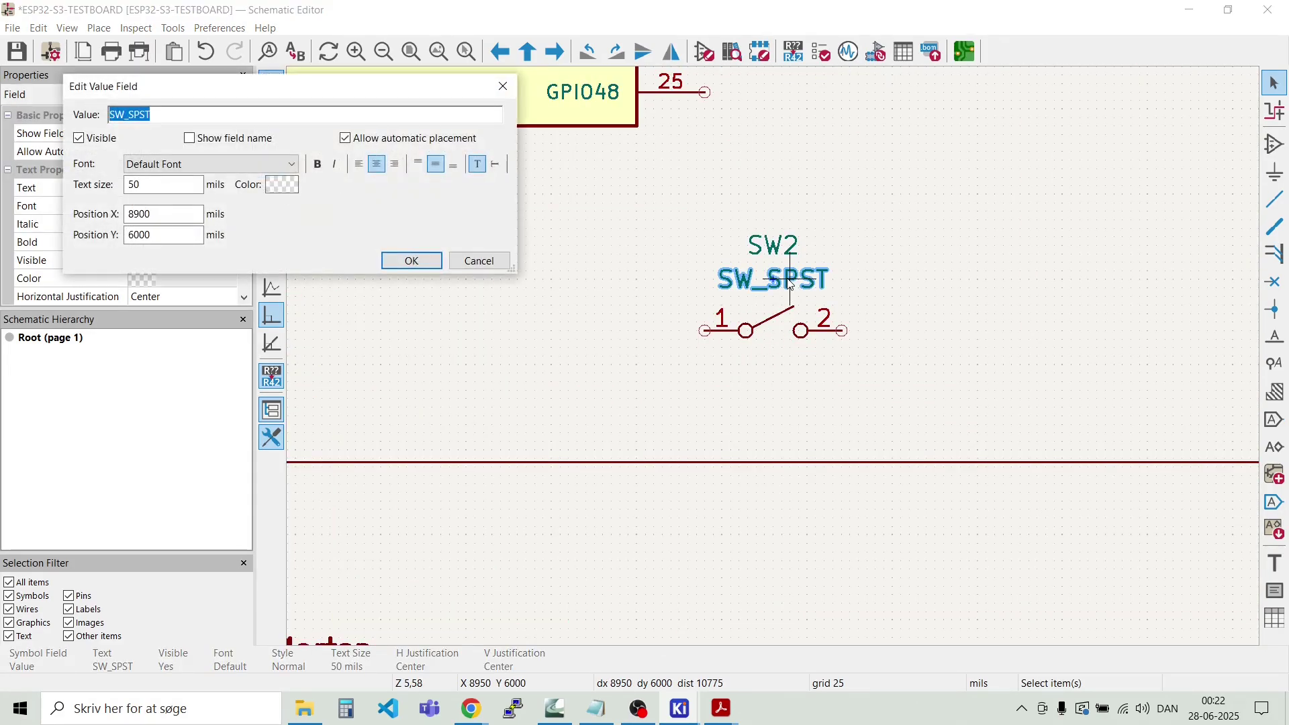
text(SER_SW)
key(Return)
key(Escape)
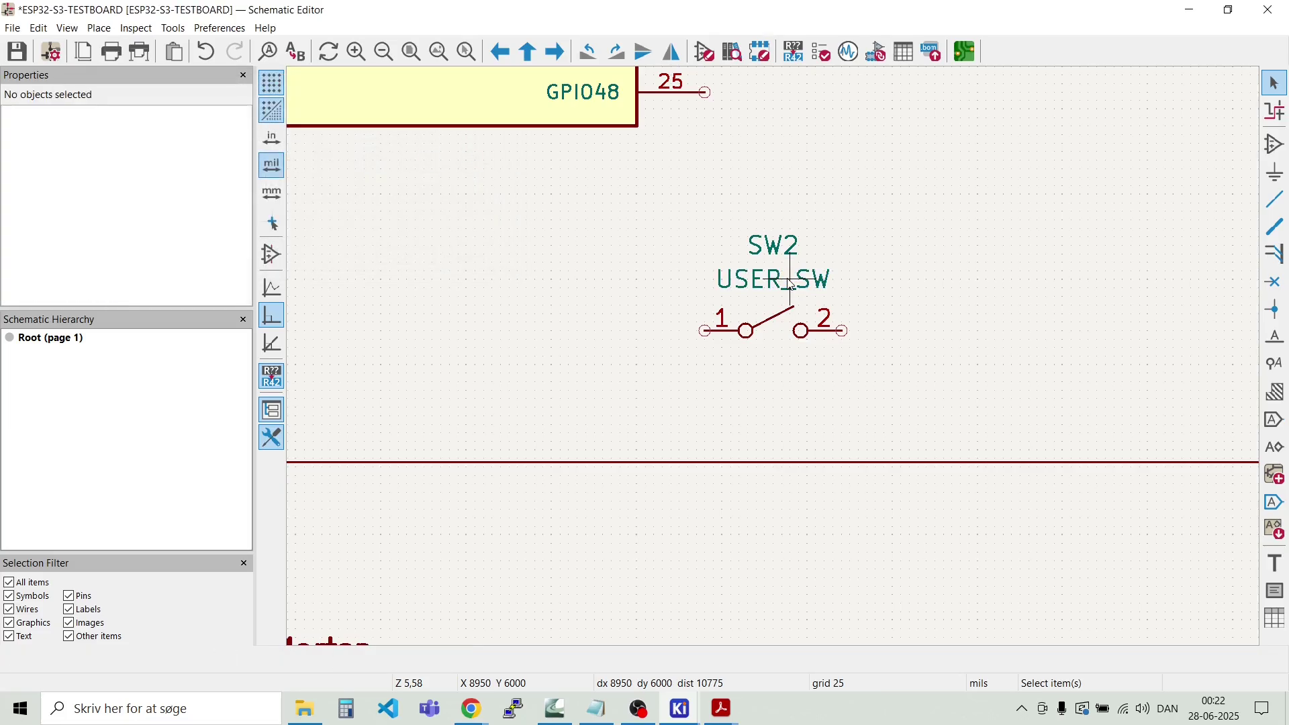
Step: Switch to the intro.txt note in Notepad and copy all of its ESP32-S3-WROOM-1x text about reserved and strapping pins
scroll(705, 239, down, 5)
scroll(777, 363, down, 3)
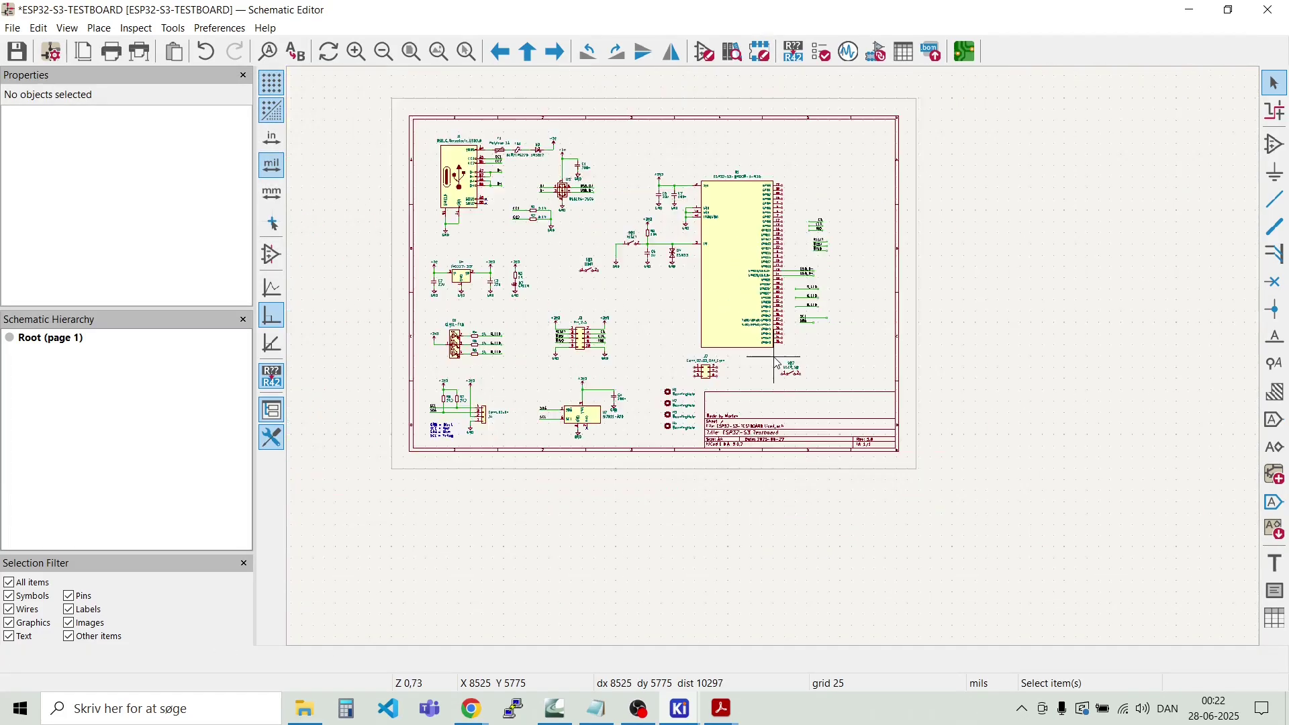
scroll(777, 364, up, 3)
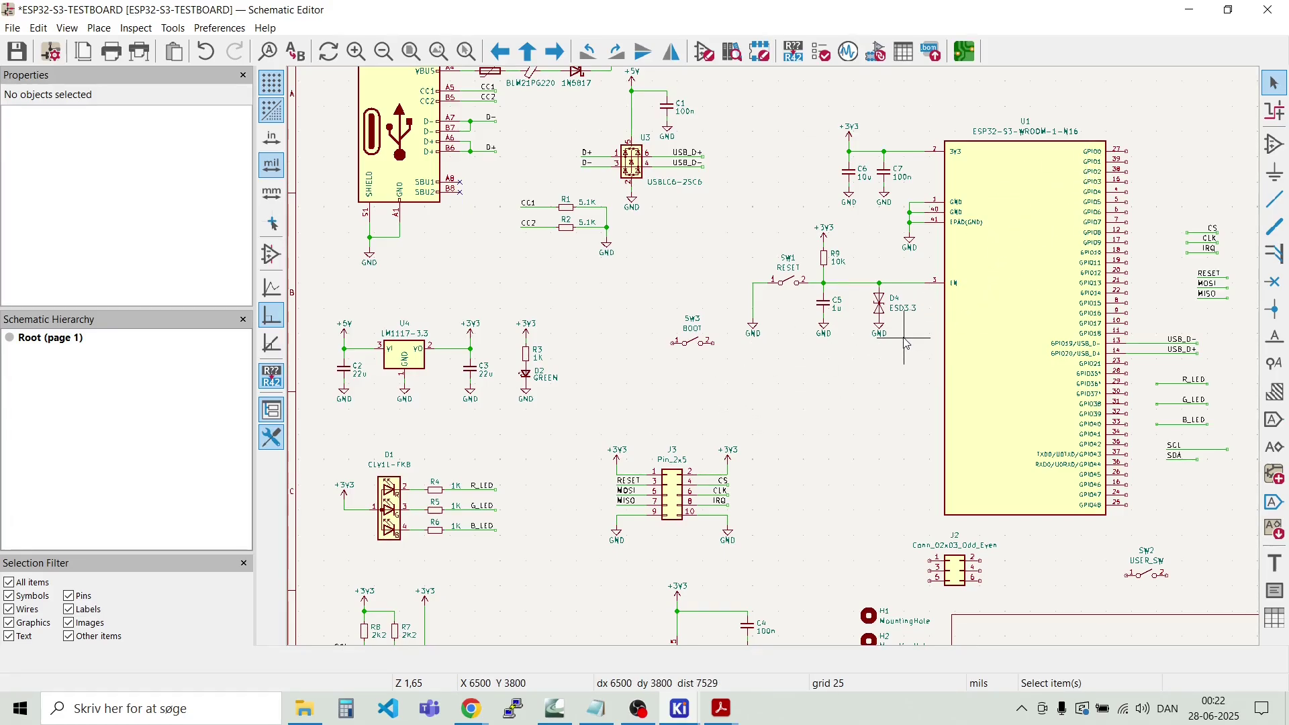
scroll(1090, 191, up, 4)
scroll(812, 376, down, 2)
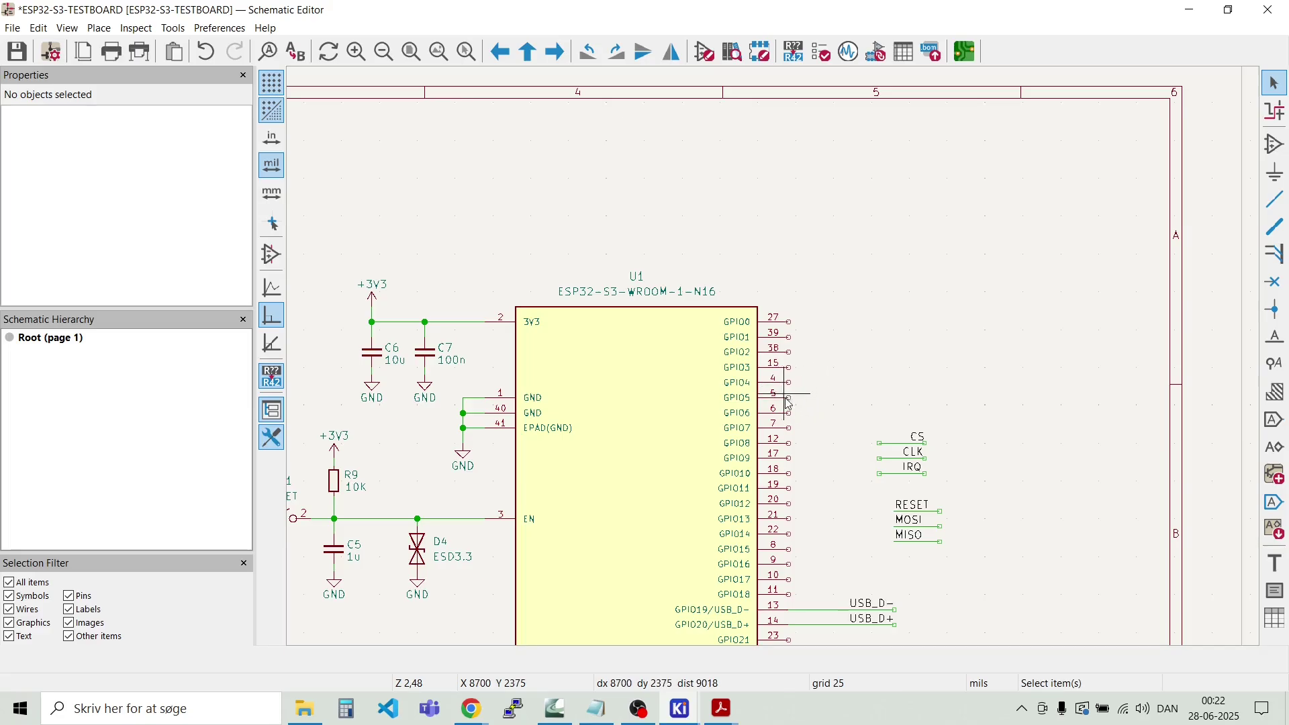
click(598, 713)
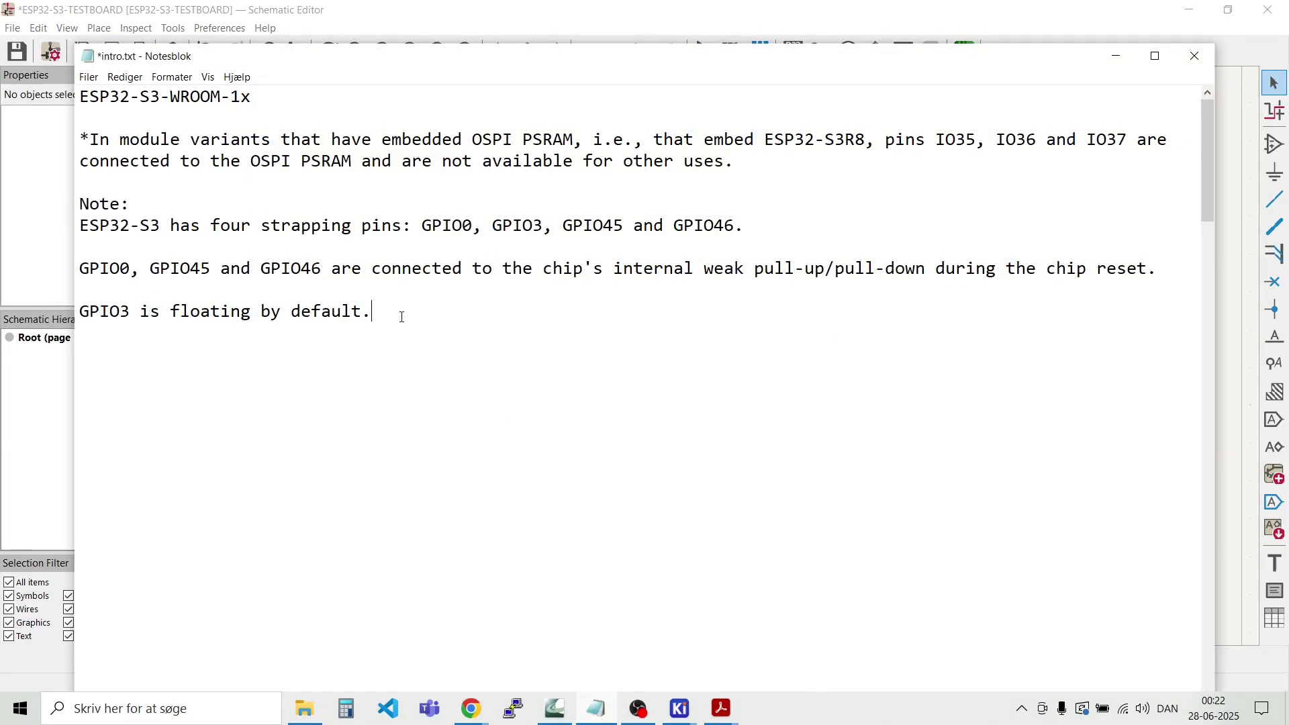
drag(402, 317, 90, 84)
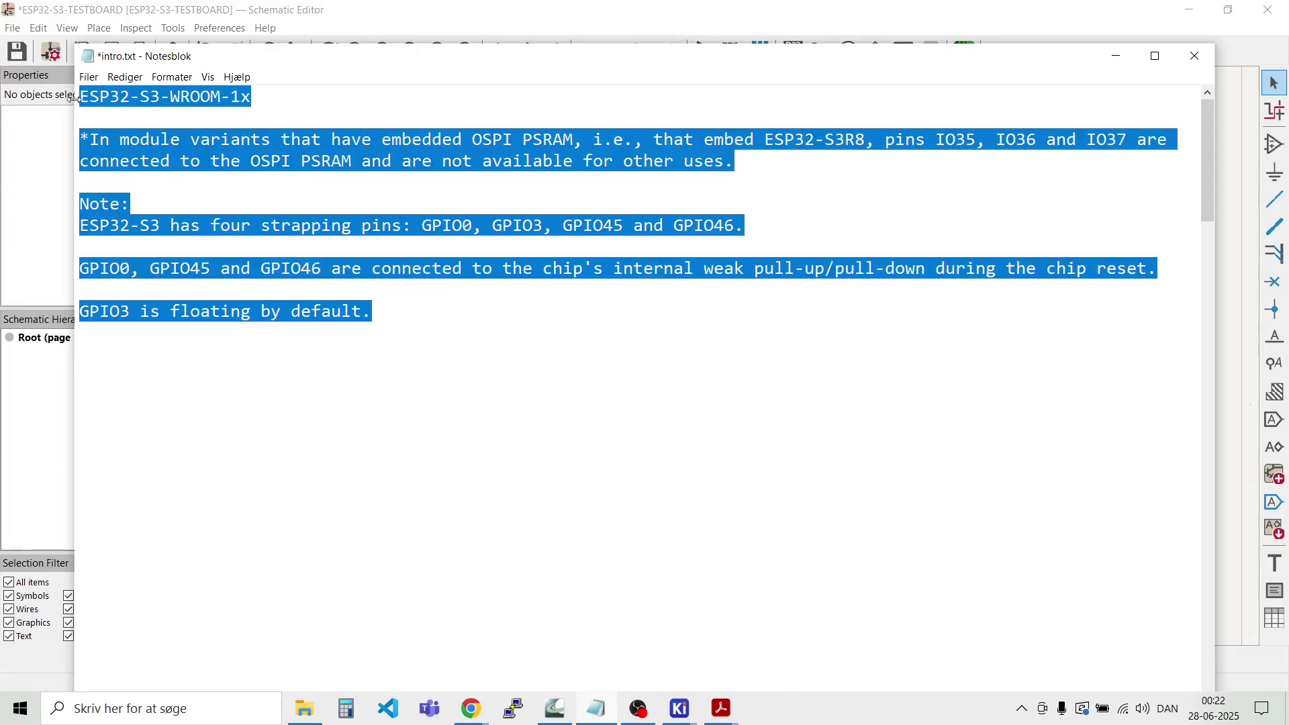
Step: Back in the KiCad Schematic Editor, draw a text box about 1500 by 1475 mils between J3 and U1, containing the copied ESP32-S3-WROOM-1x note
mouse_move(695, 722)
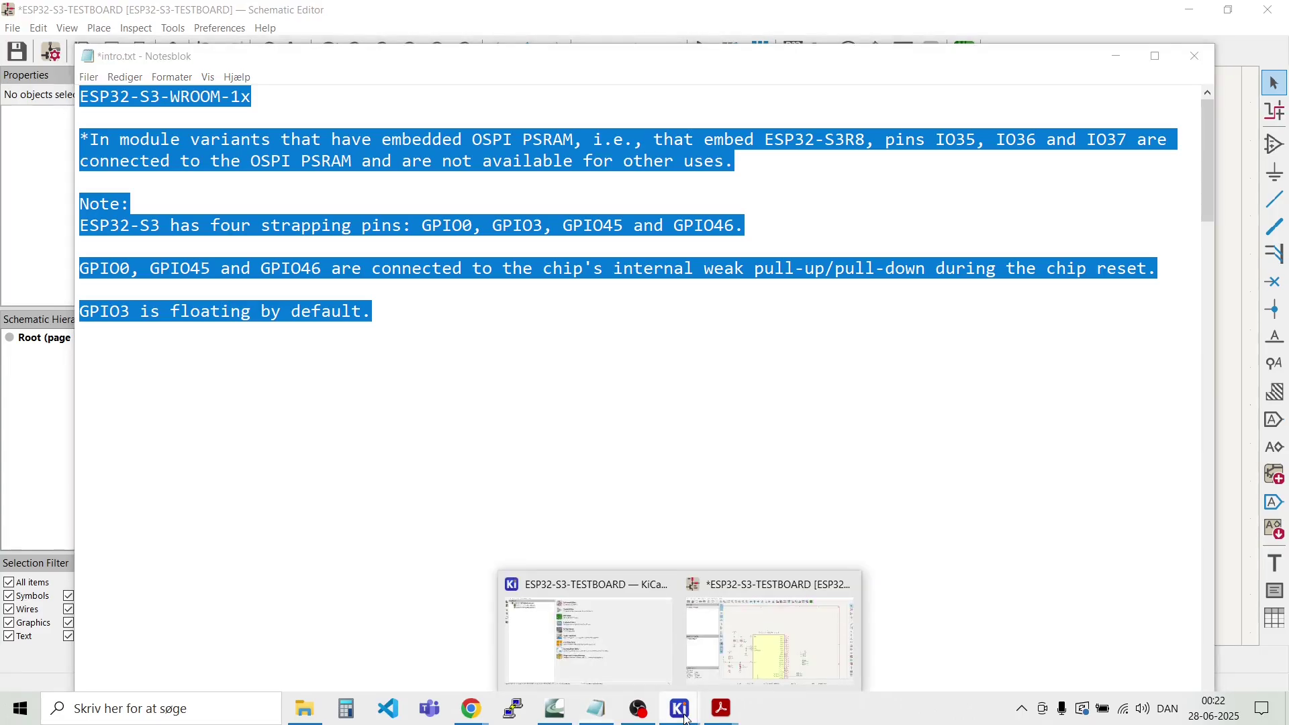
click(772, 624)
scroll(775, 362, down, 2)
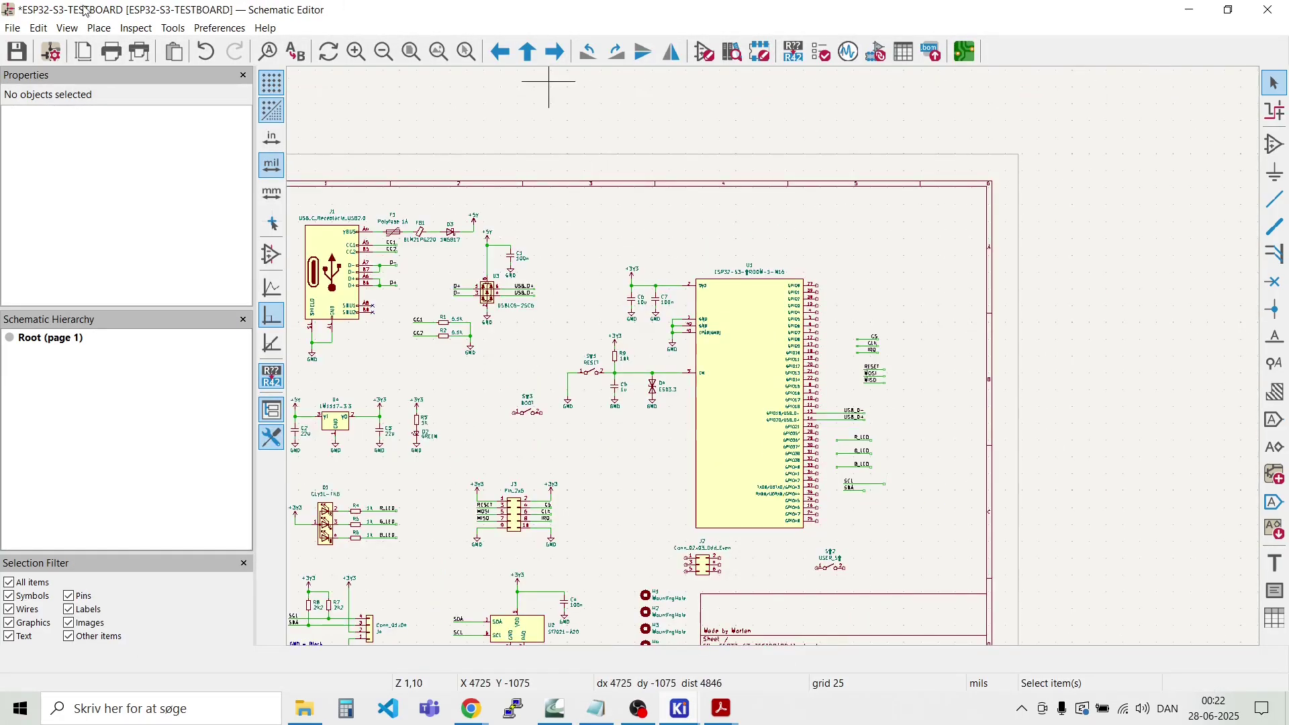
click(100, 28)
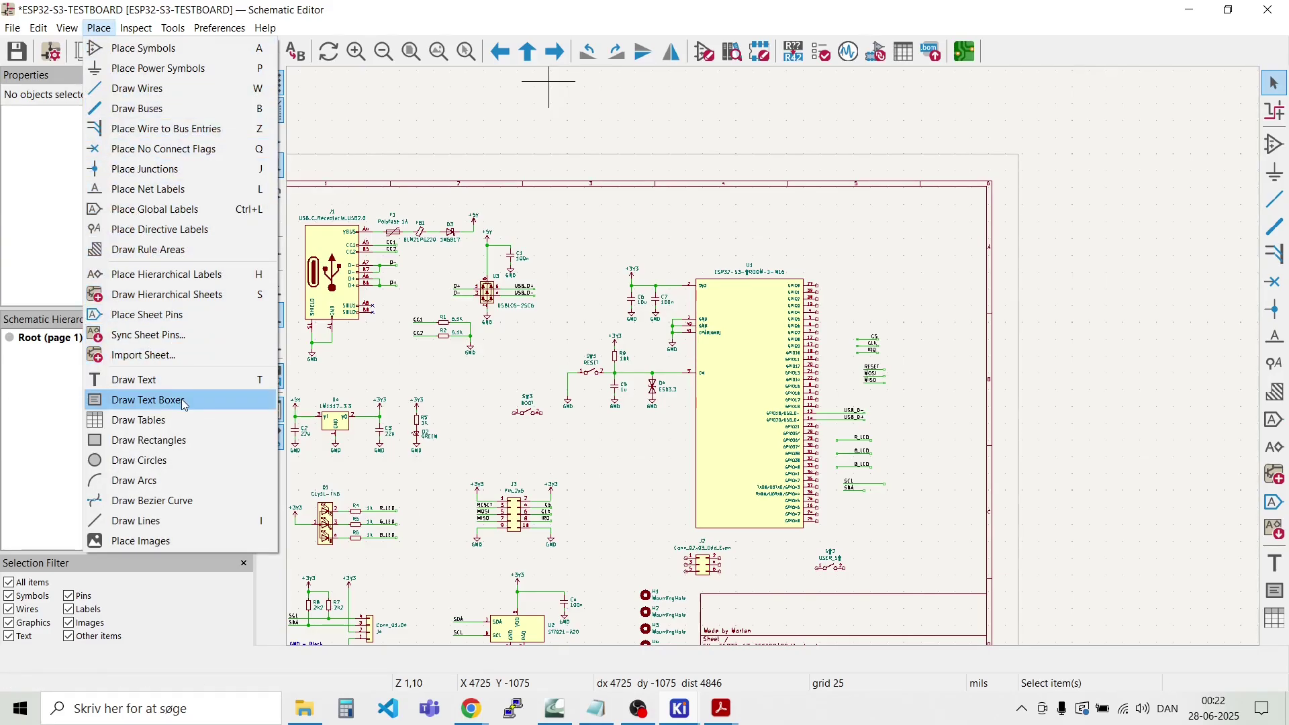
click(154, 400)
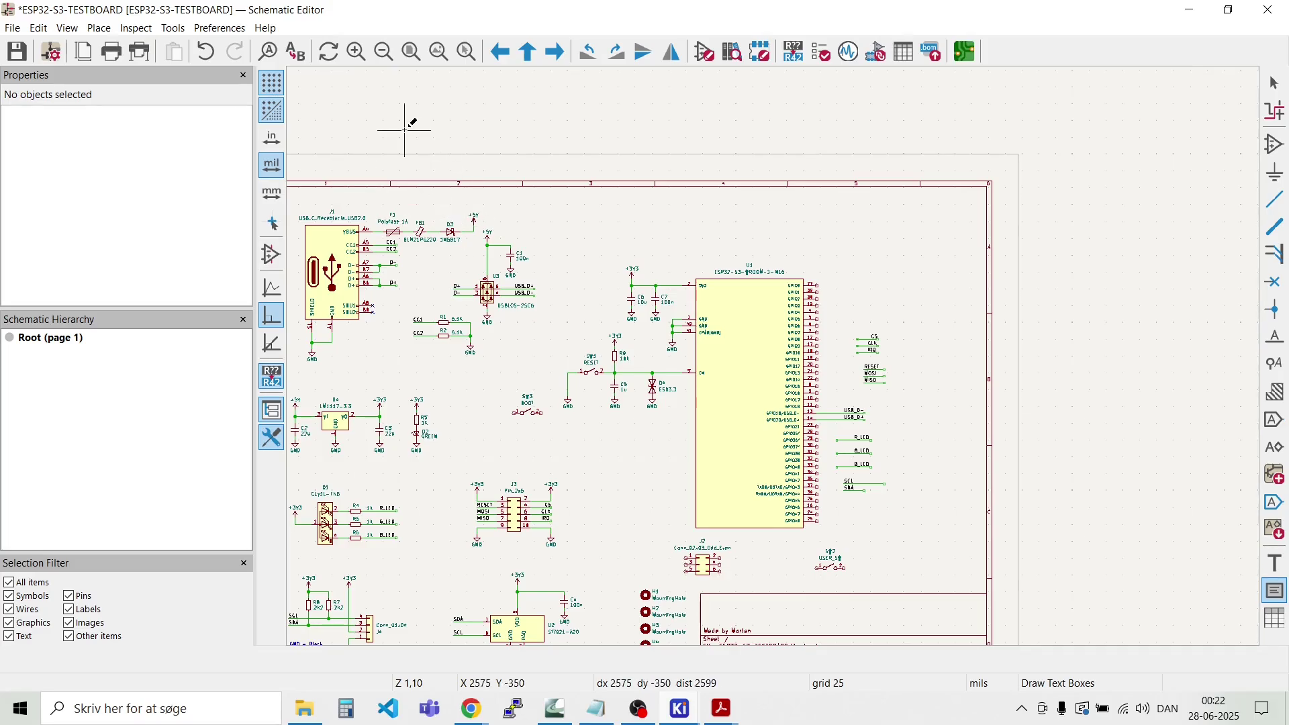
click(584, 448)
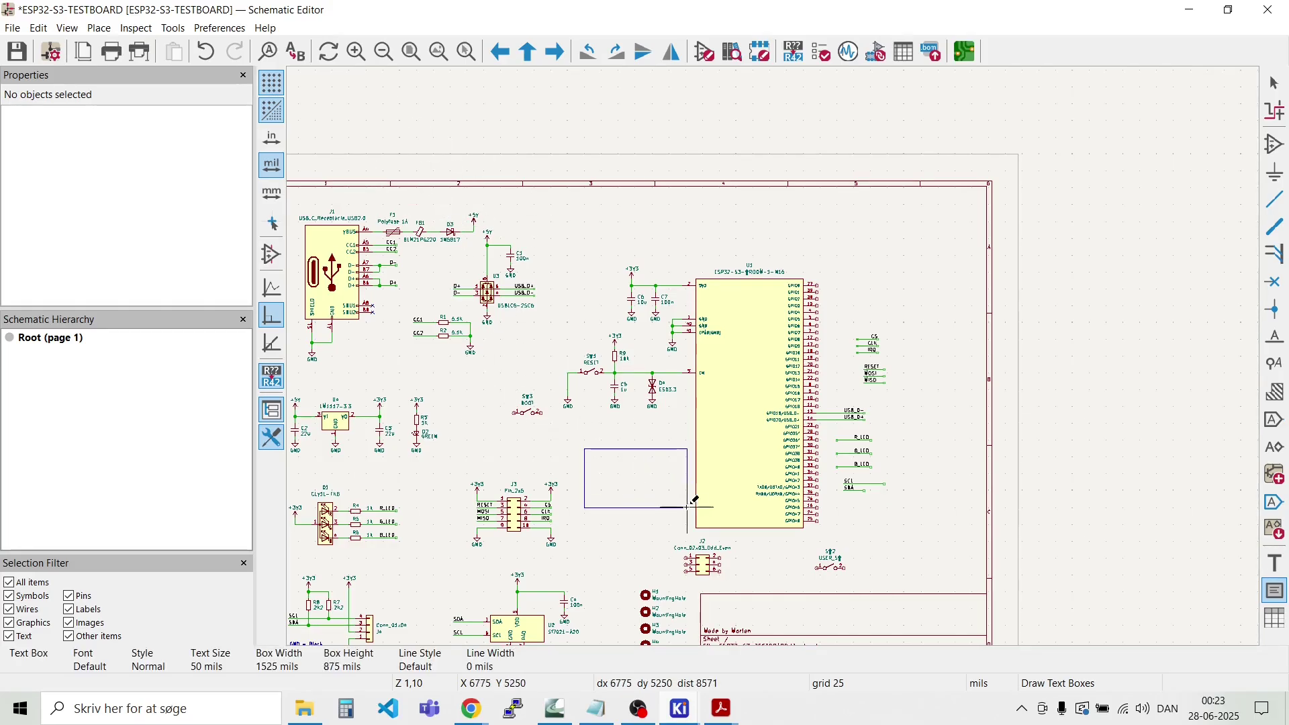
click(686, 547)
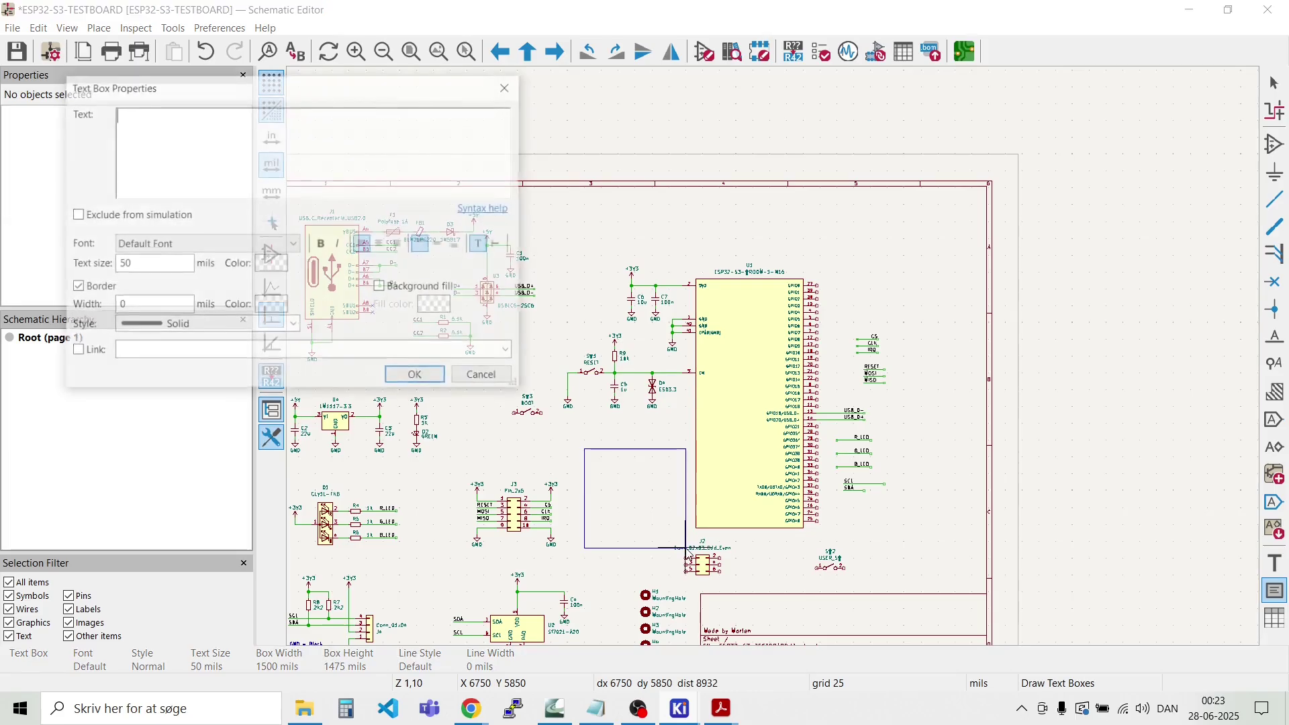
key(ctrl+v)
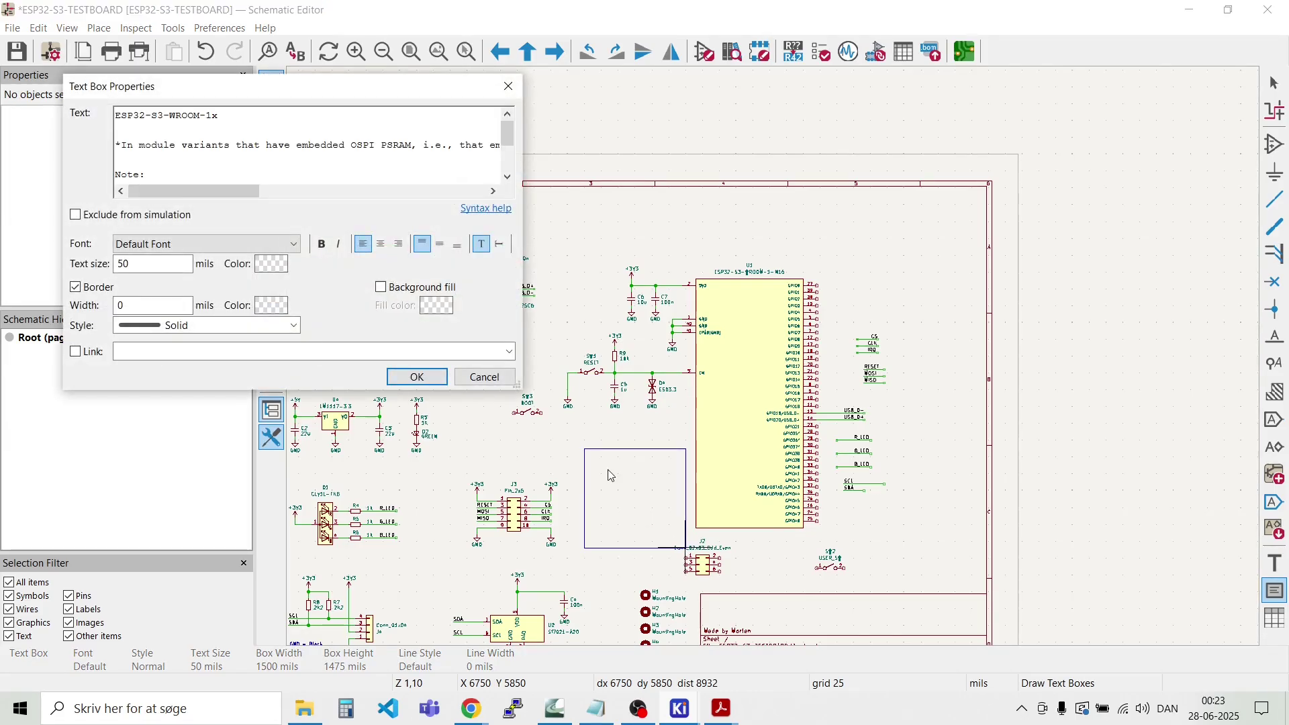
click(416, 377)
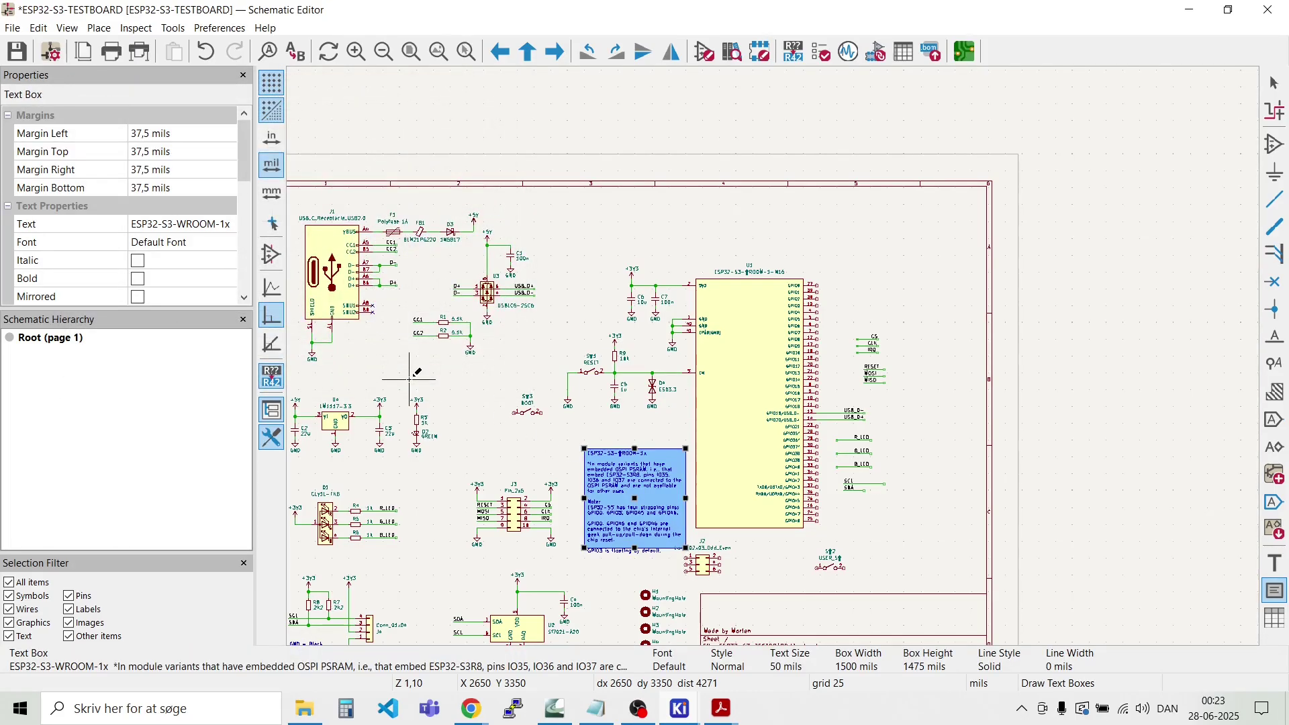
scroll(620, 488, up, 5)
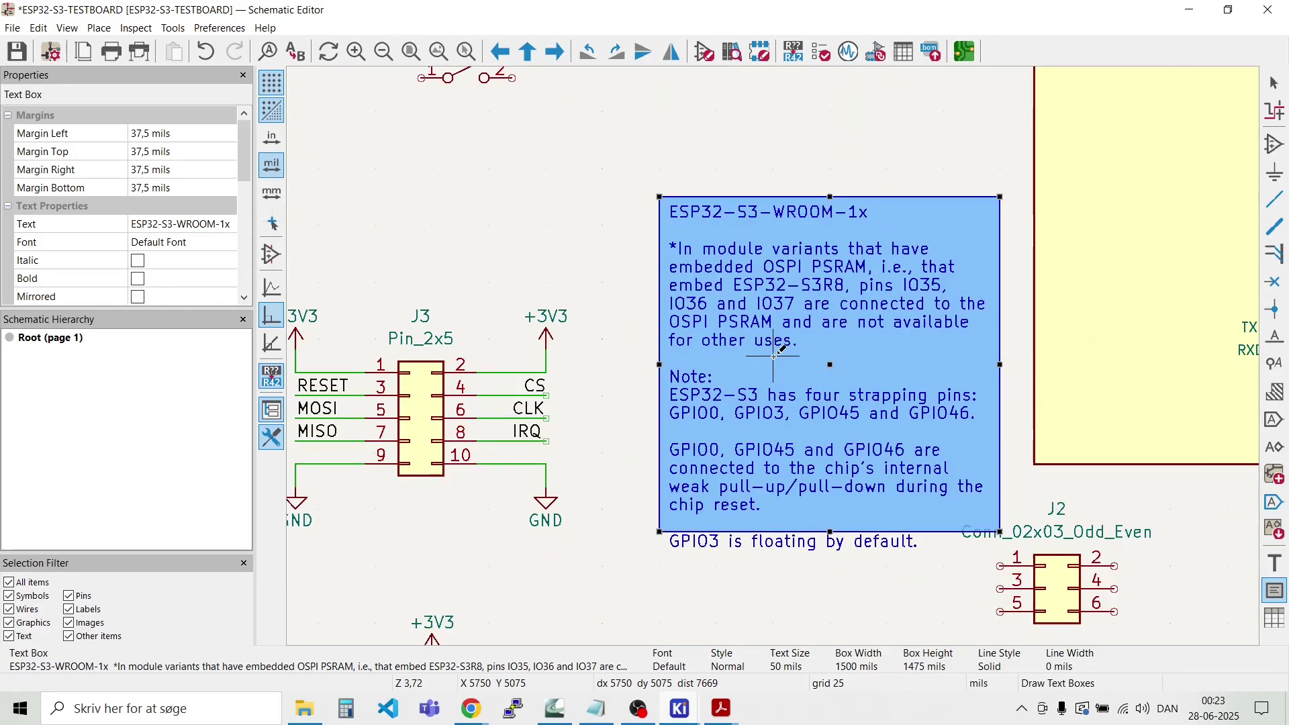
key(Escape)
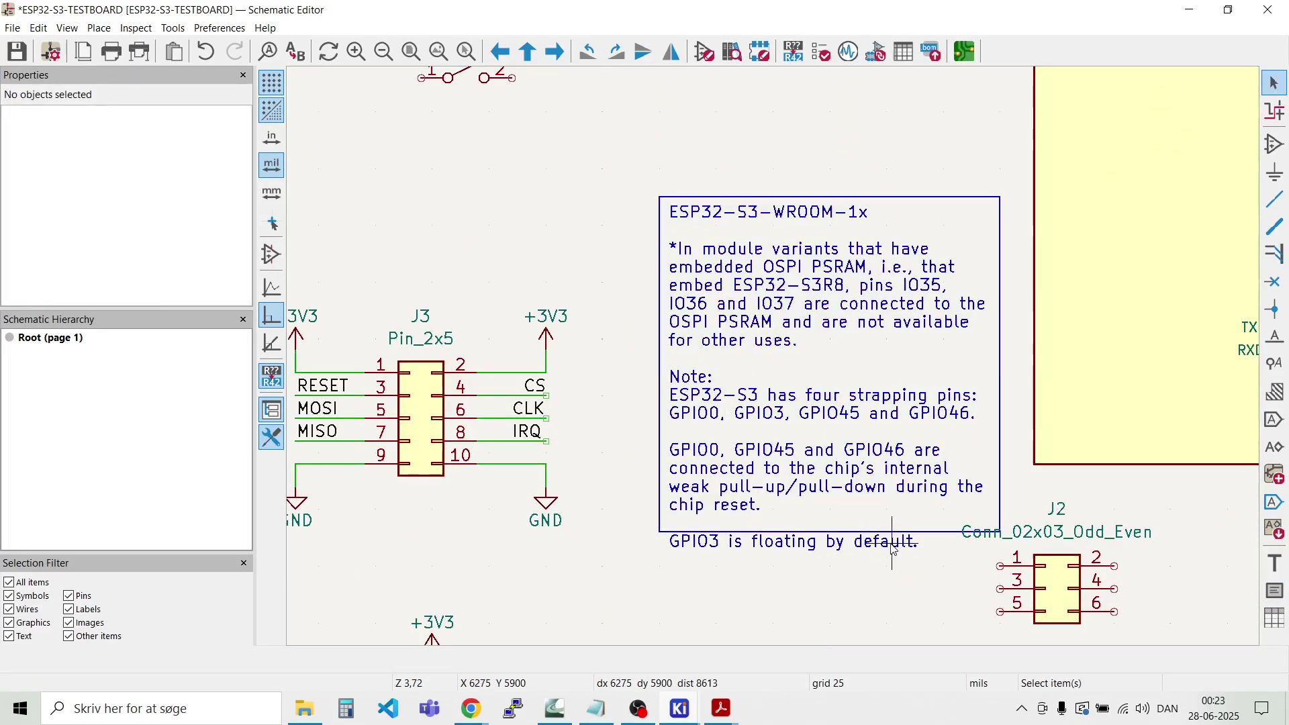
Step: Move the note's text box clear of connector J2 and resize it to about 1775 by 1450 mils so all text fits inside
drag(847, 586, 961, 424)
click(813, 424)
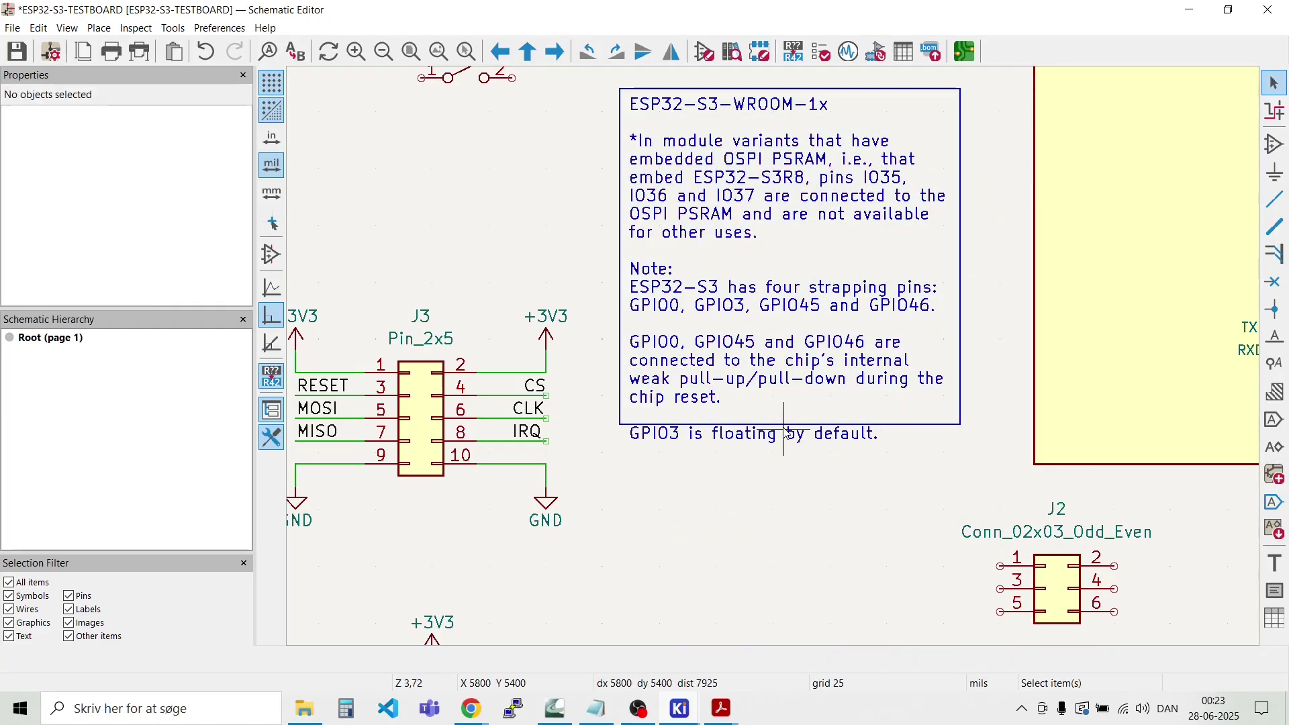
click(791, 425)
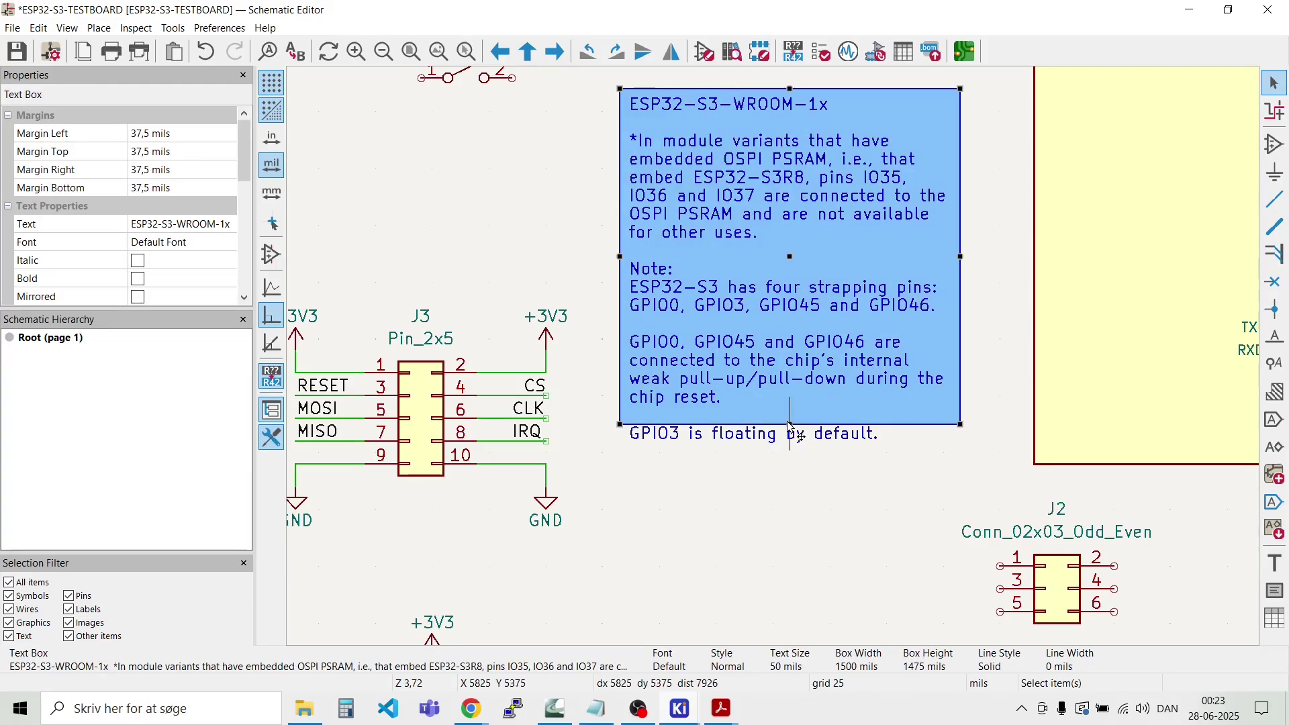
drag(961, 424, 978, 457)
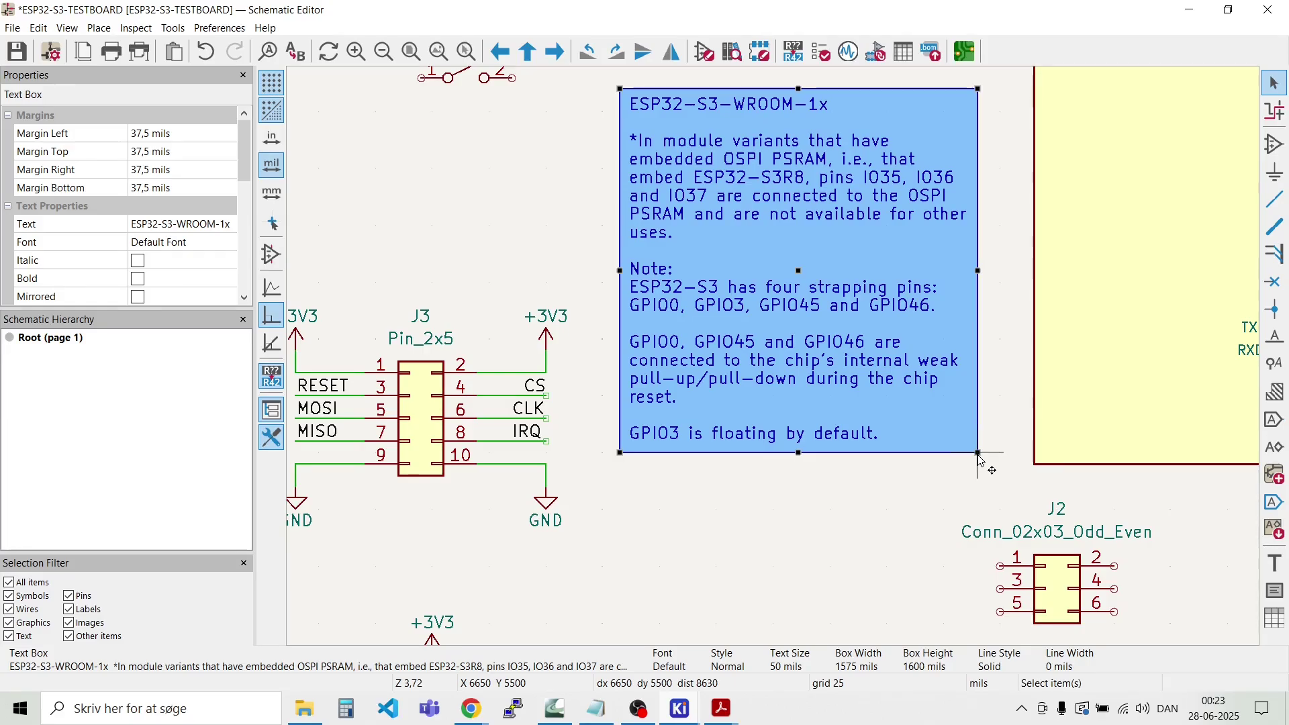
drag(978, 458, 1027, 422)
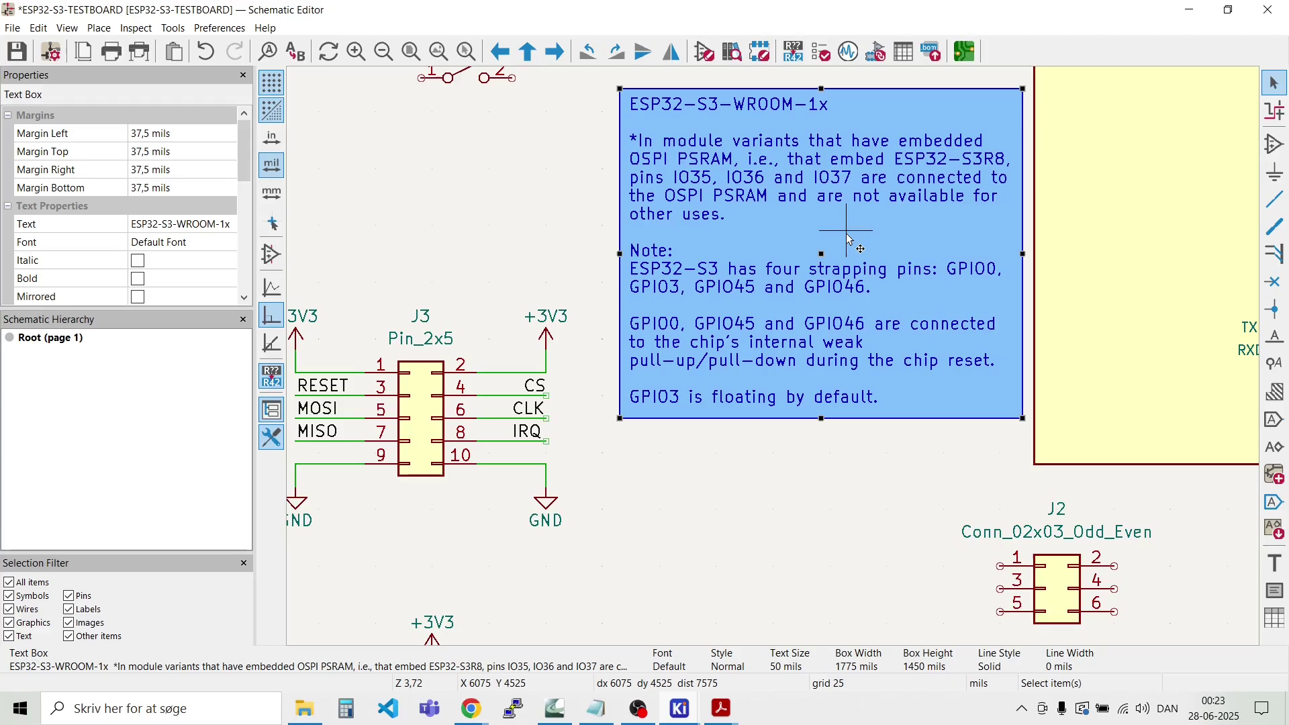
Step: Reposition the note's text box between J3 and U1 with its lower edge level with U1's lower edge
key(m)
drag(1009, 456, 1012, 464)
click(847, 597)
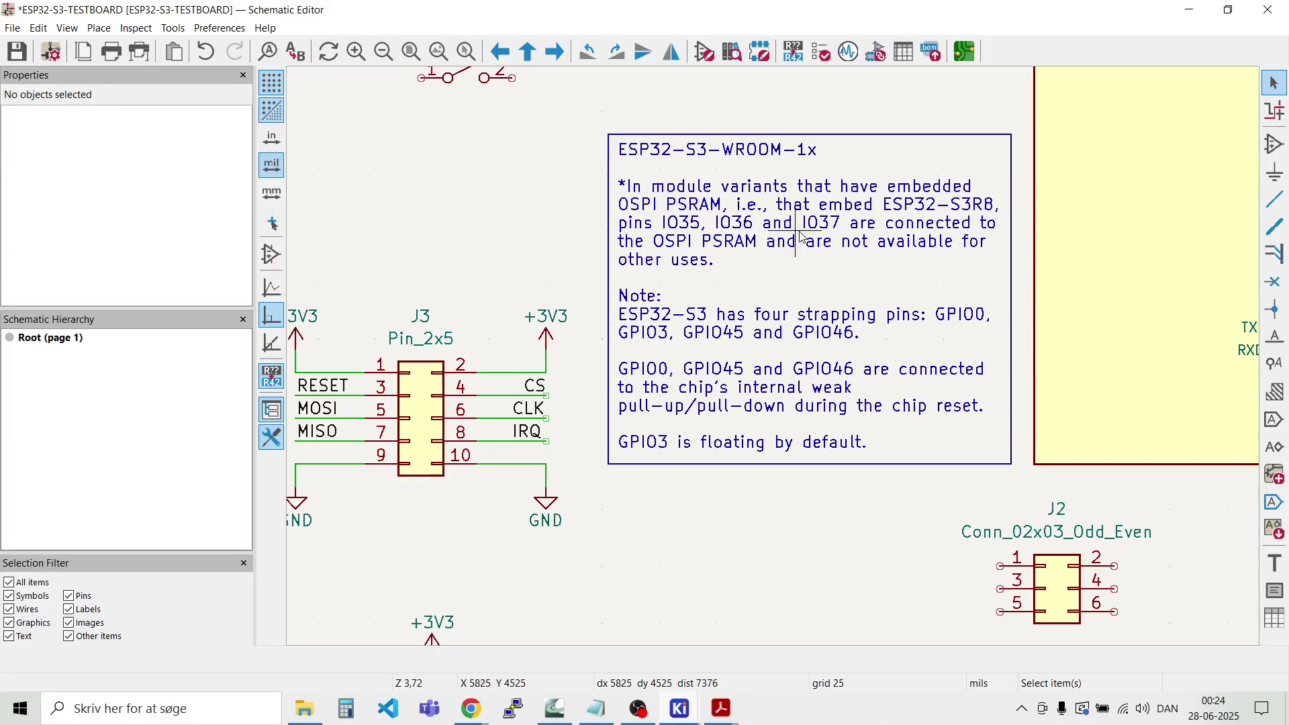
Step: Compare the note's reserved and strapping pins with U1's GPIO pins, examining GPIO35 to GPIO48 and the loose net labels beside them
scroll(832, 248, down, 3)
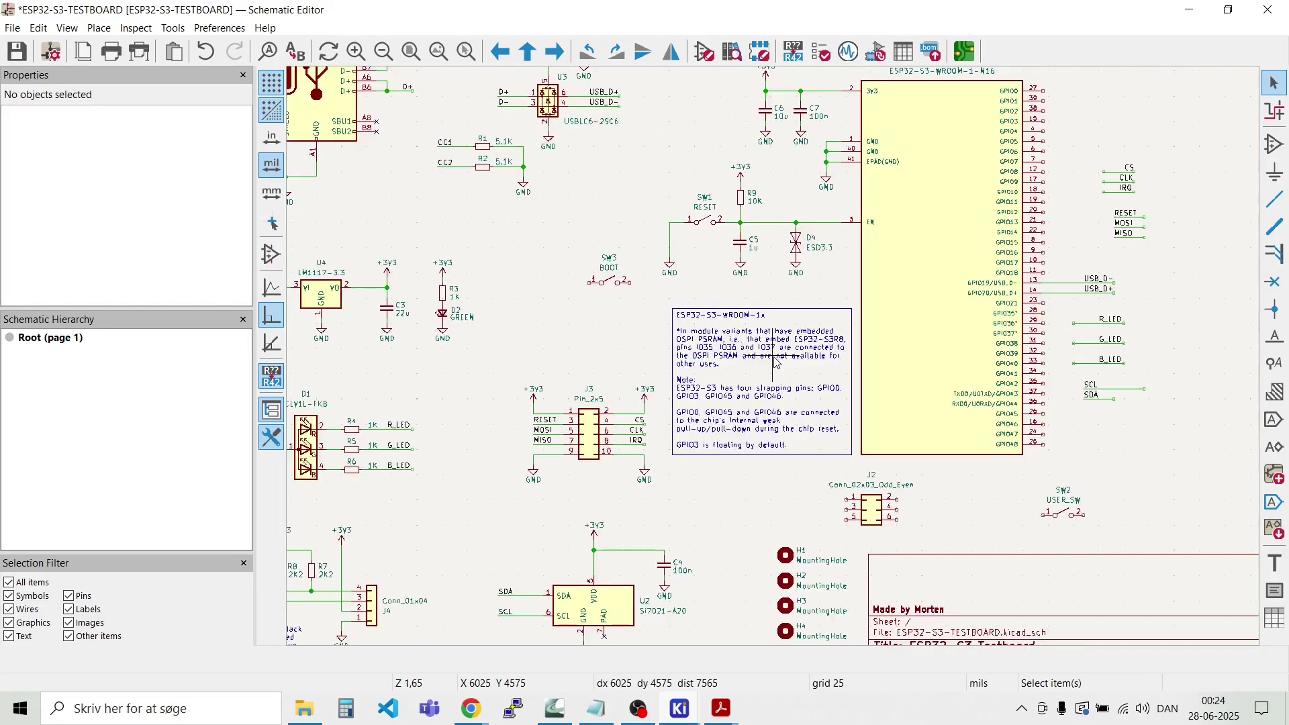
scroll(999, 320, up, 3)
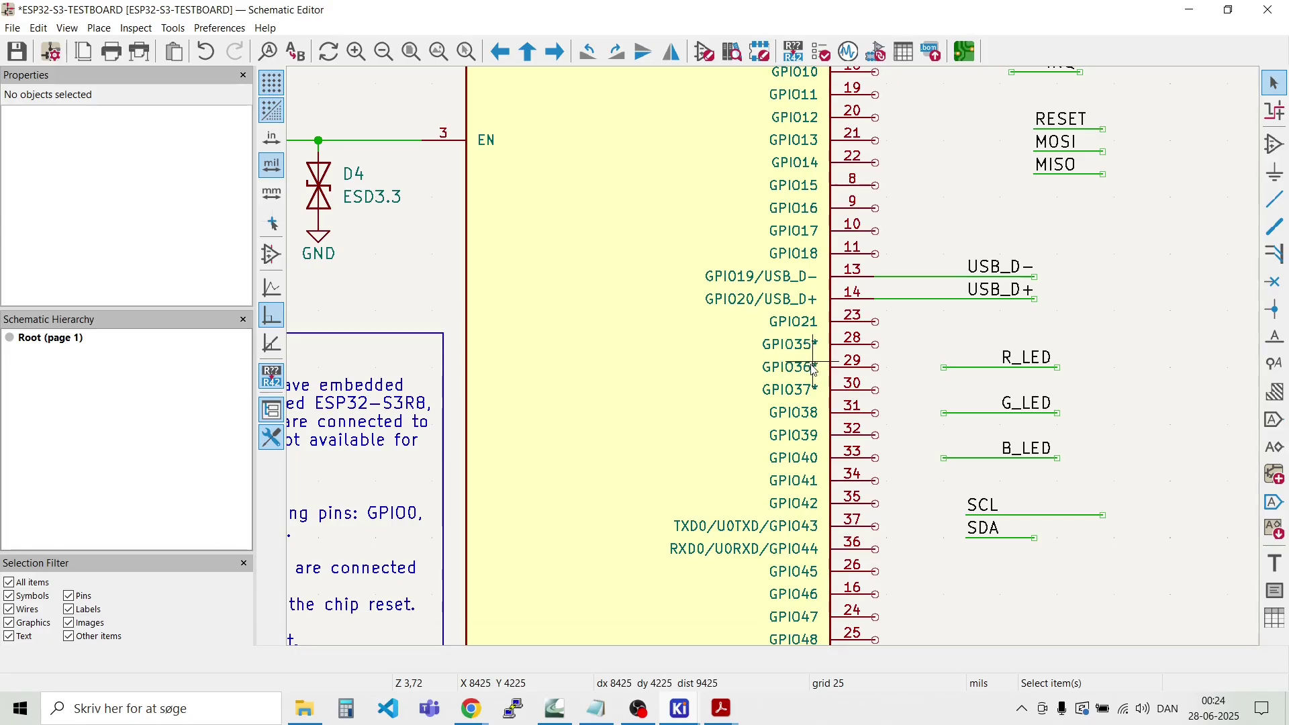
scroll(776, 362, down, 1)
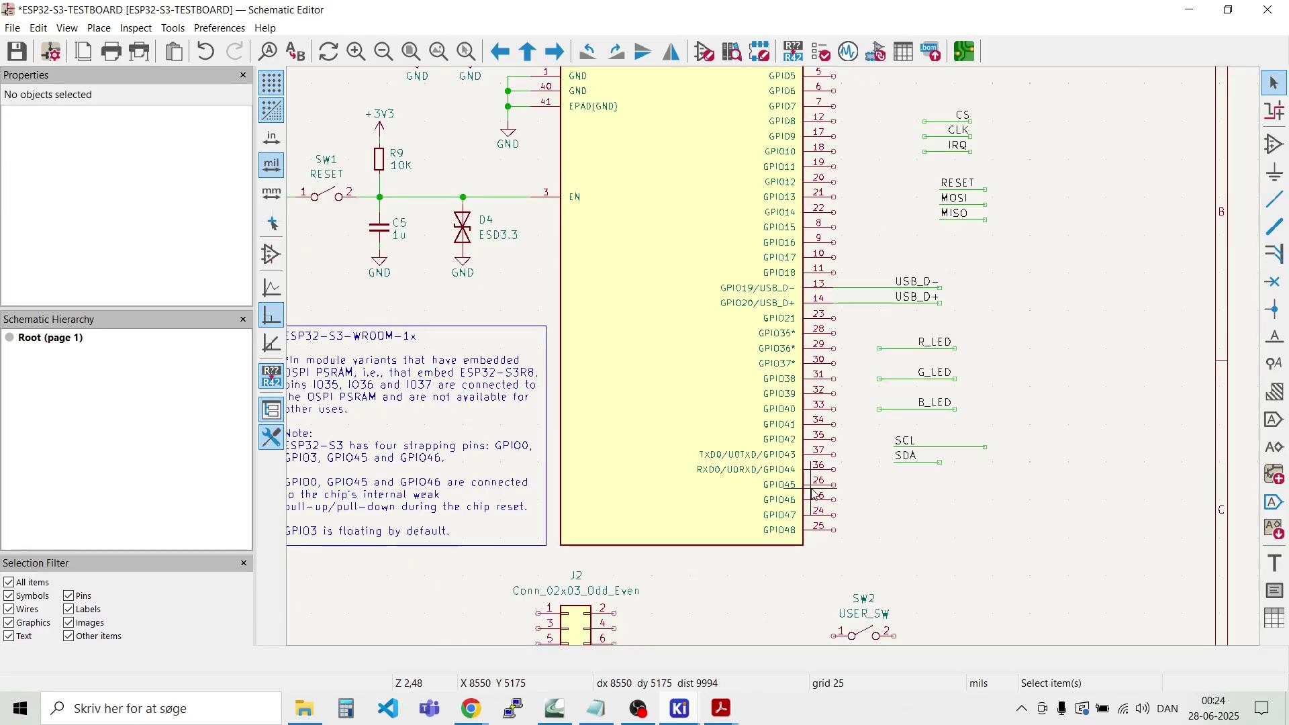
scroll(437, 434, up, 1)
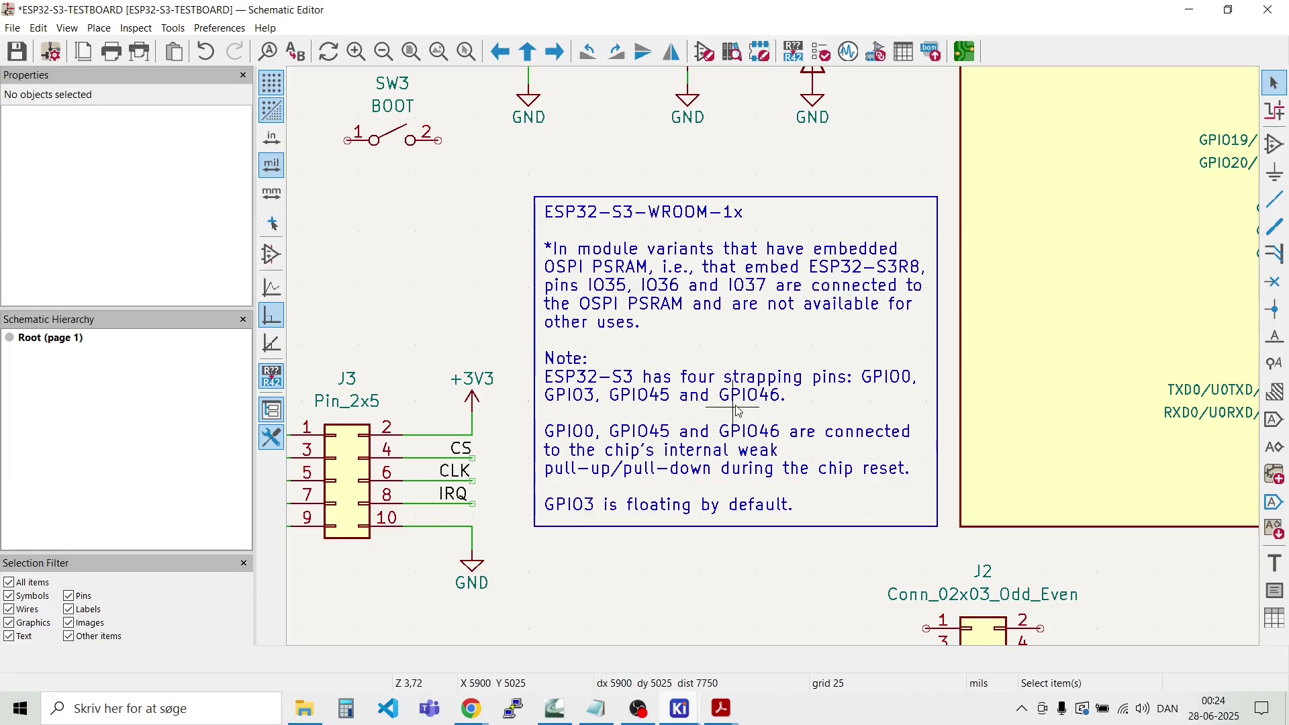
scroll(839, 367, down, 1)
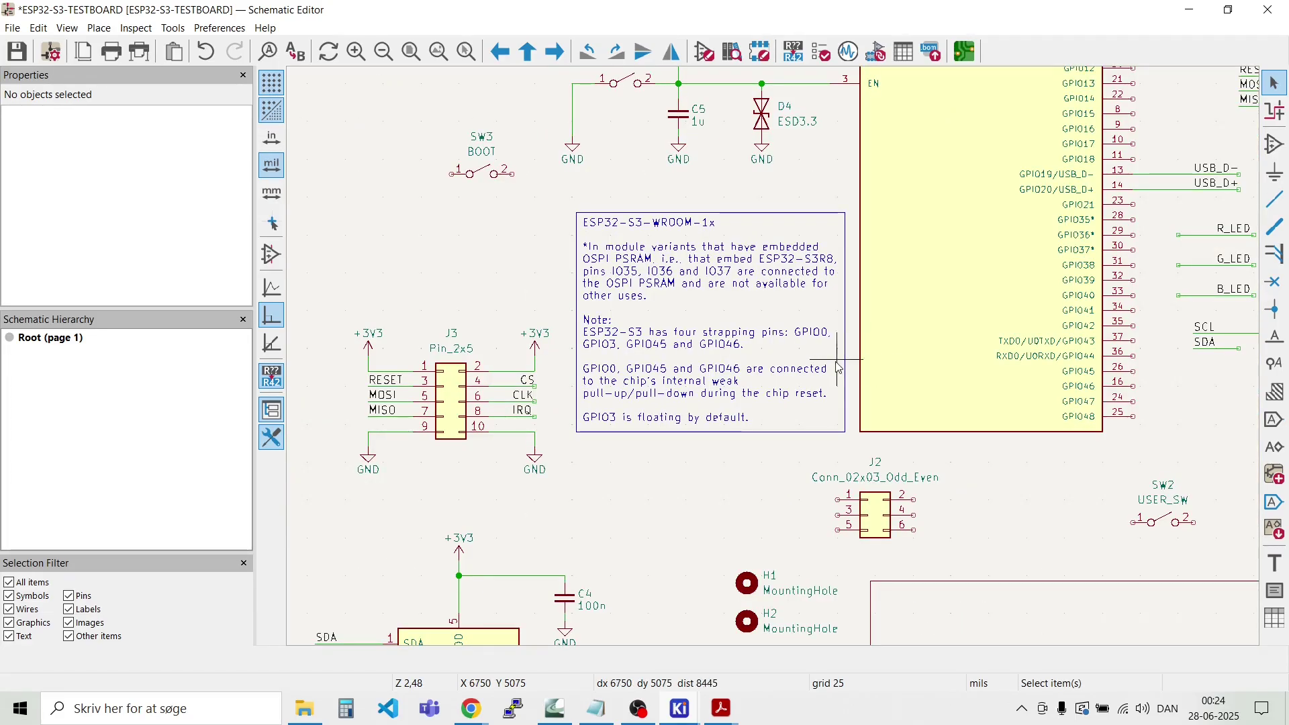
scroll(1106, 393, up, 1)
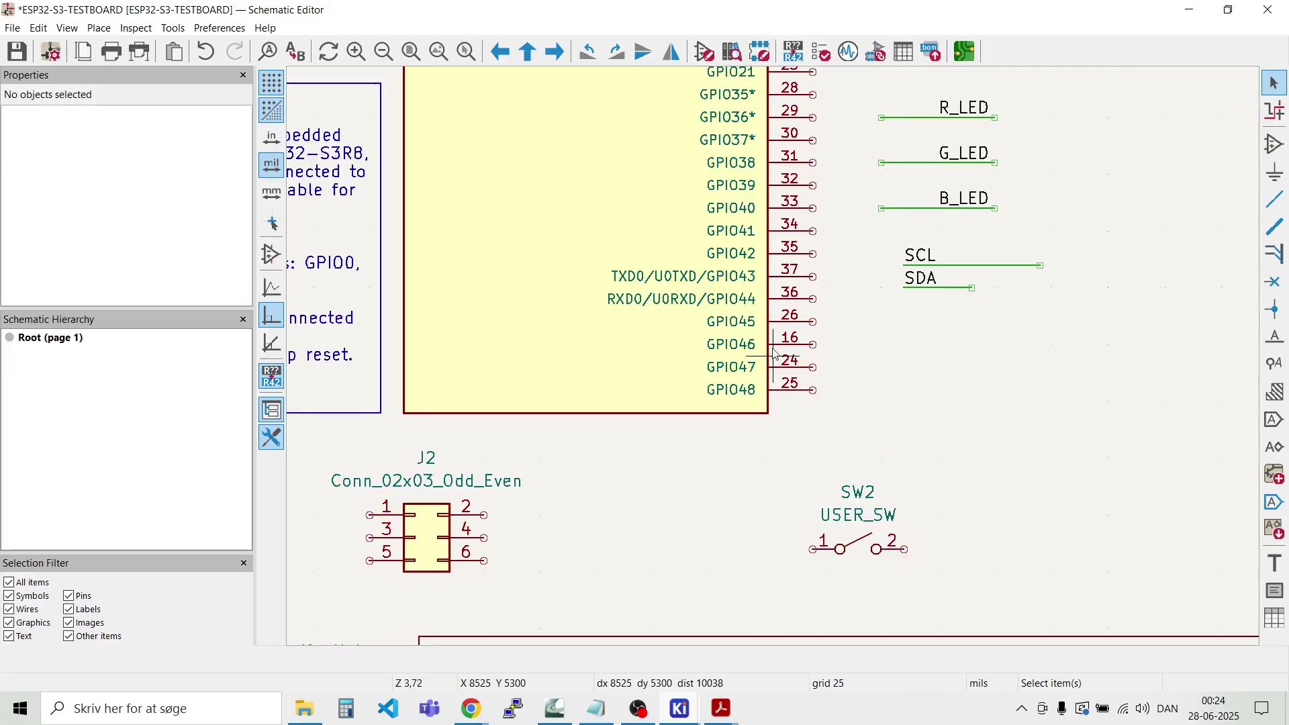
scroll(777, 363, down, 2)
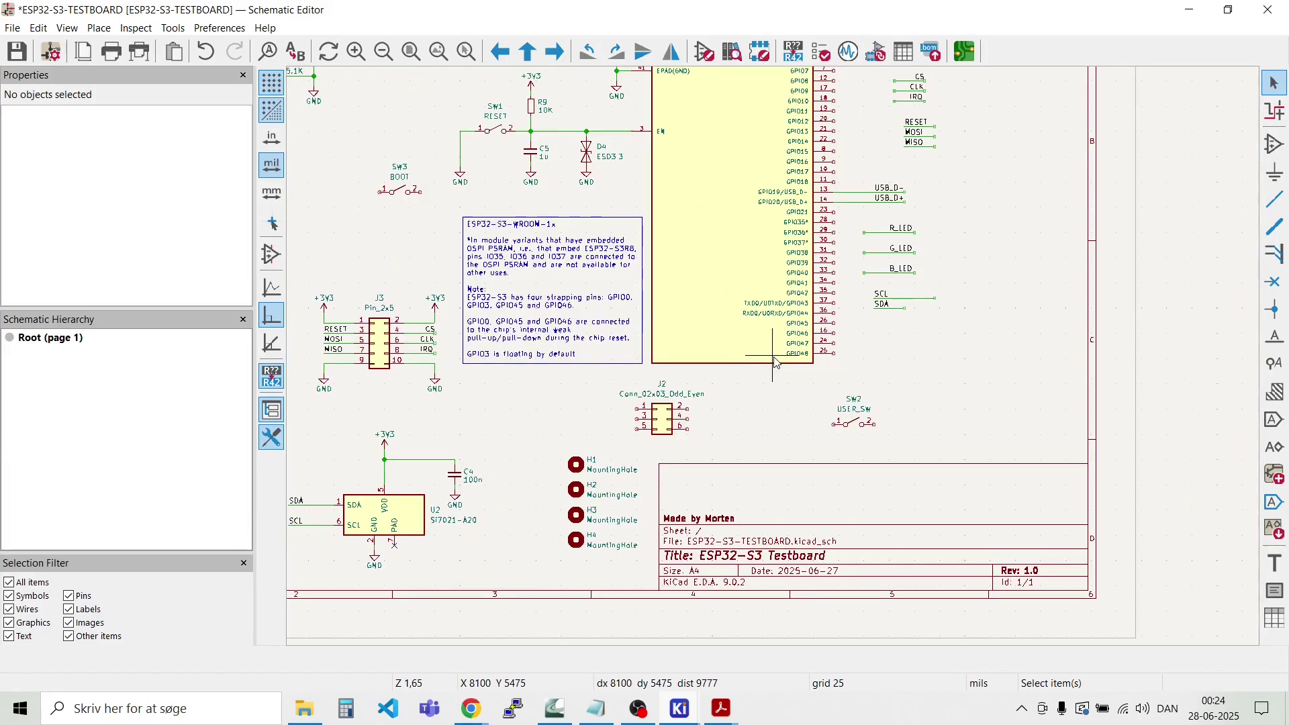
scroll(773, 360, up, 1)
scroll(771, 359, up, 2)
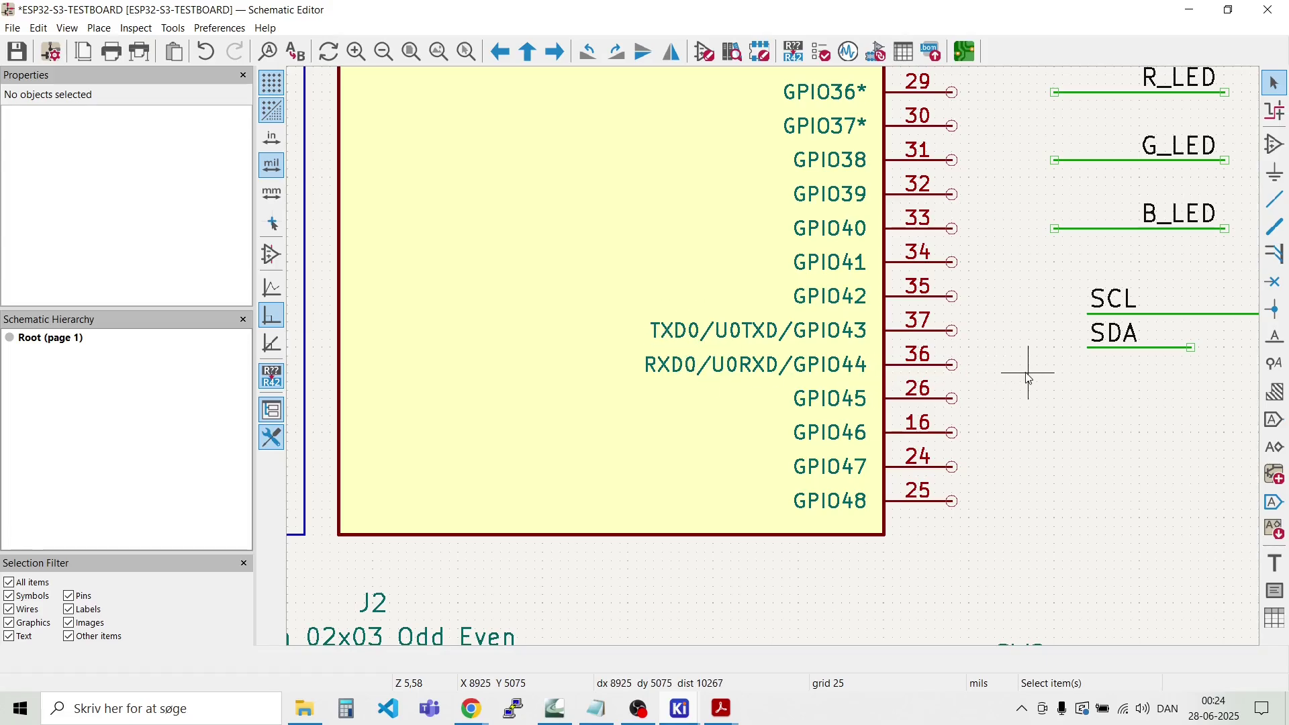
scroll(1027, 369, down, 2)
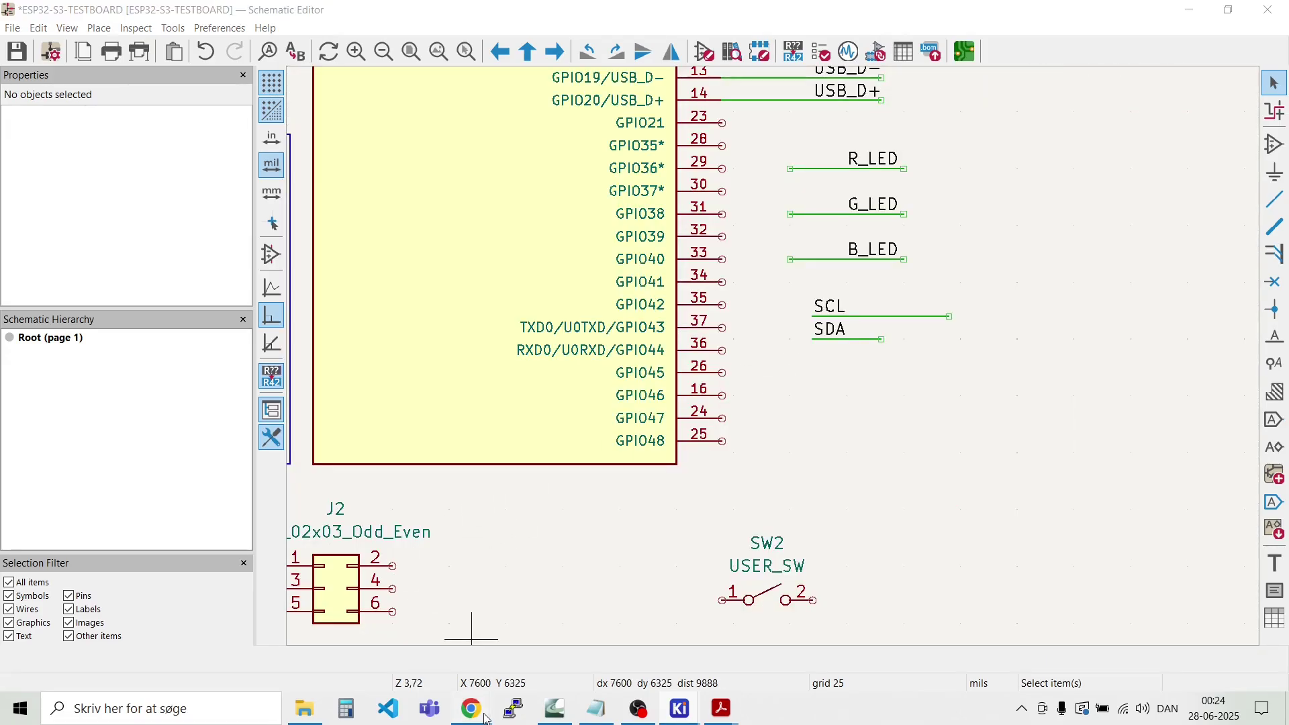
Step: Switch to Chrome and bring up the ESP32-S3 Pin Reference page to consult the DevKitC-1 pinout
mouse_move(471, 708)
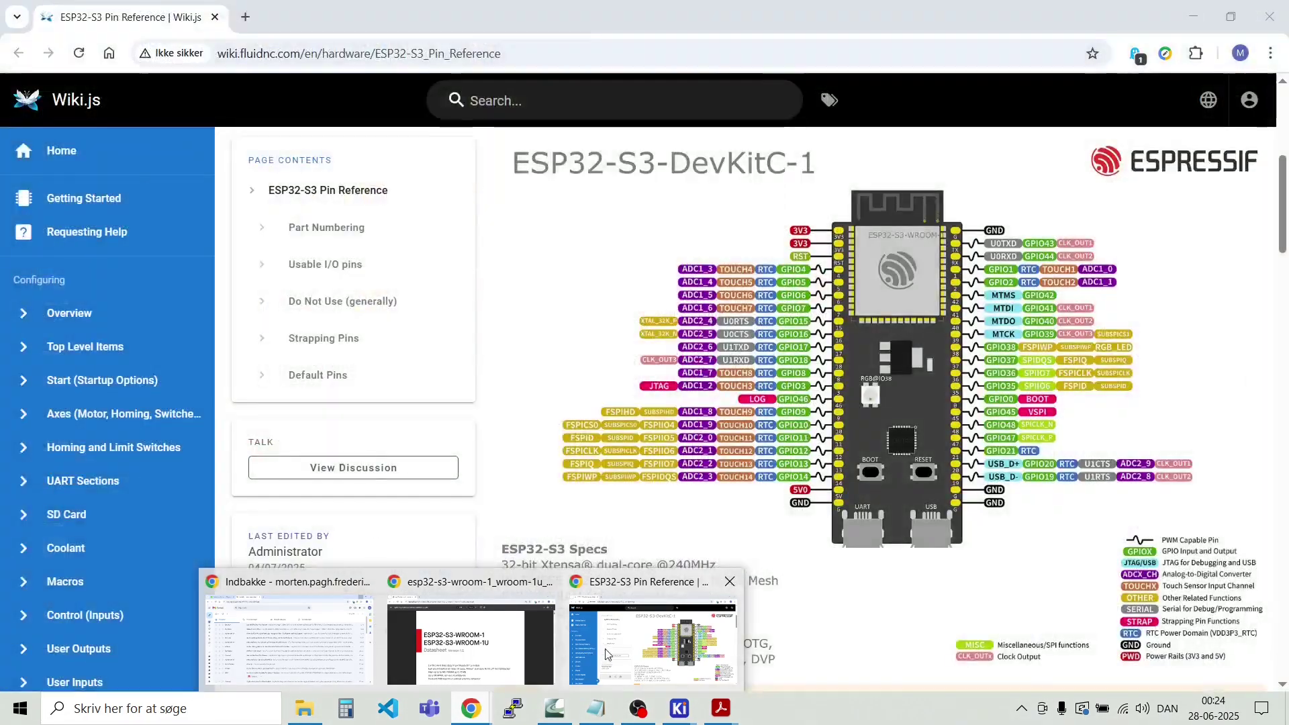
click(644, 638)
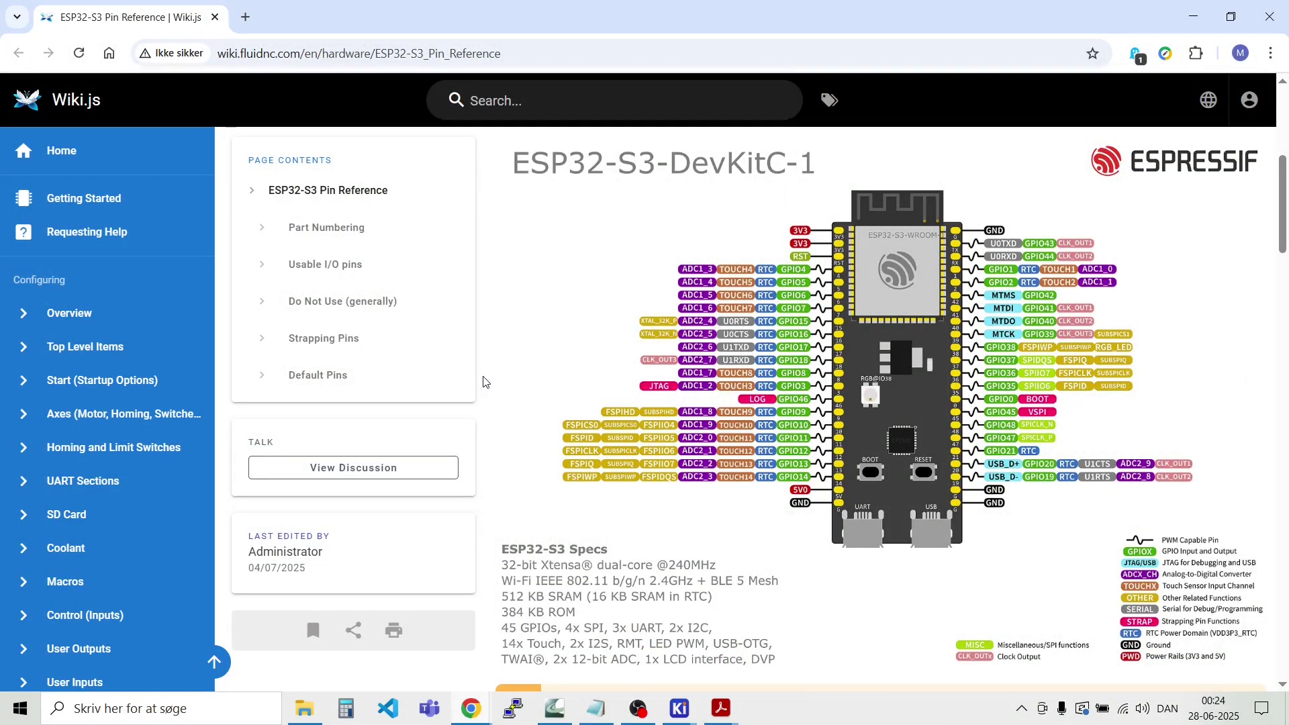
Step: Read the pin reference's usable I/O, do-not-use and strapping pin lists, plus the default I2C and SPI pins
scroll(599, 378, down, 7)
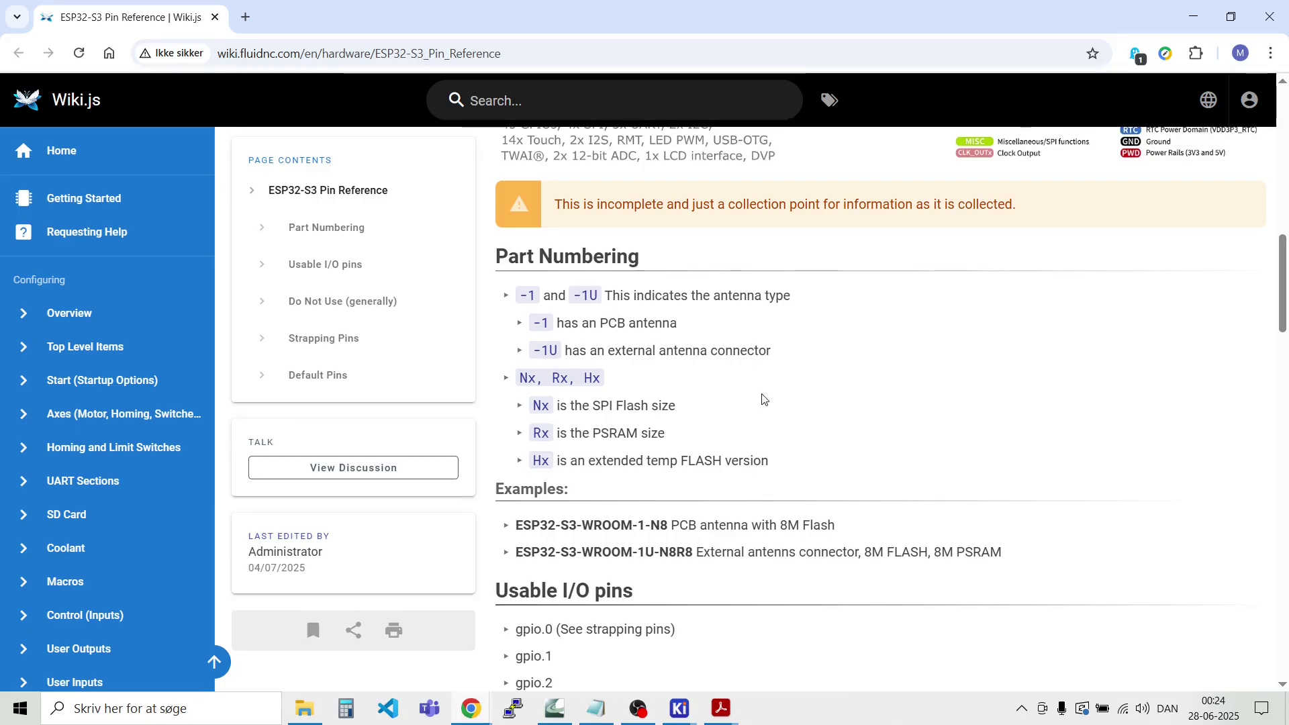
scroll(801, 339, down, 4)
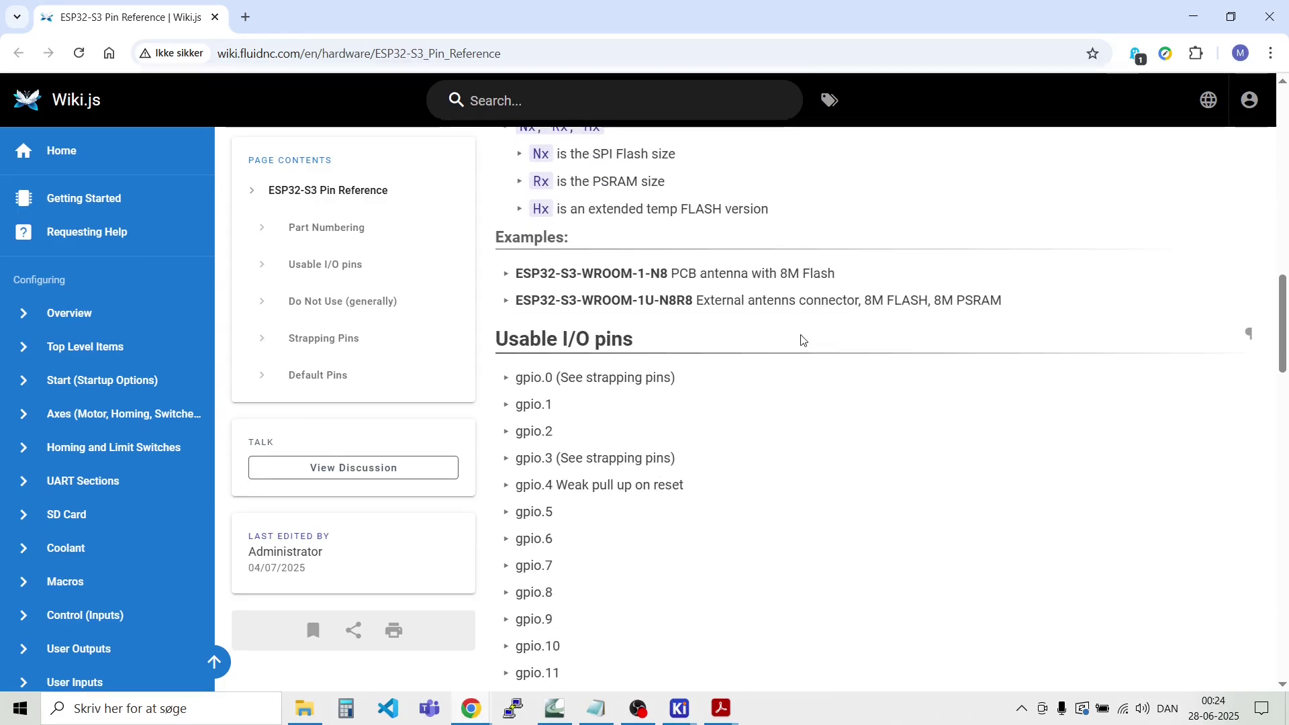
scroll(623, 360, down, 3)
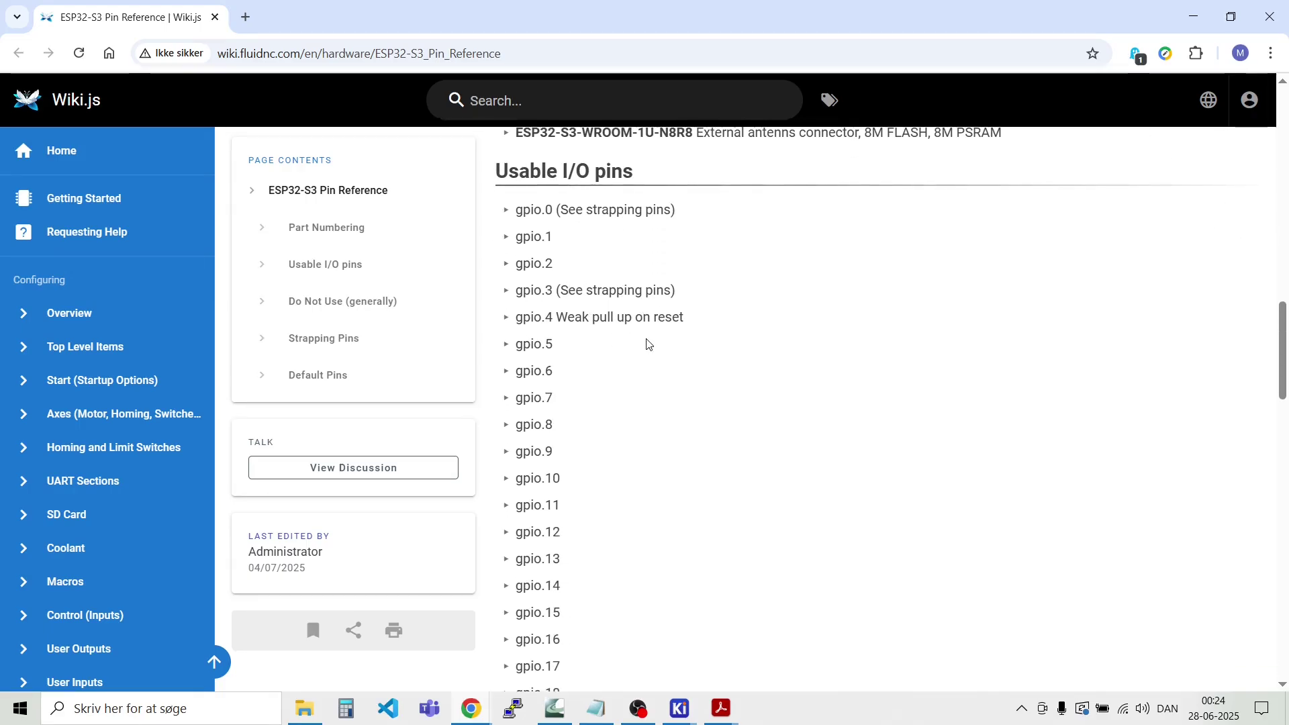
scroll(646, 344, down, 5)
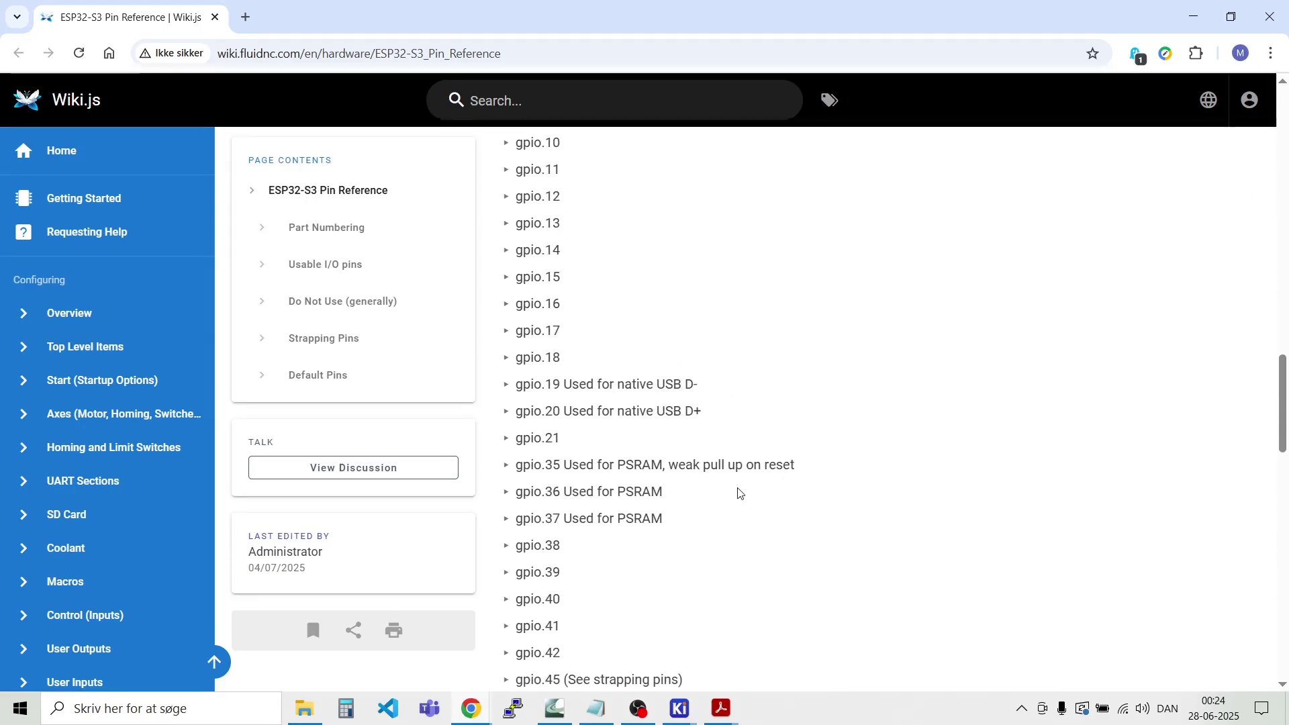
scroll(745, 527, down, 10)
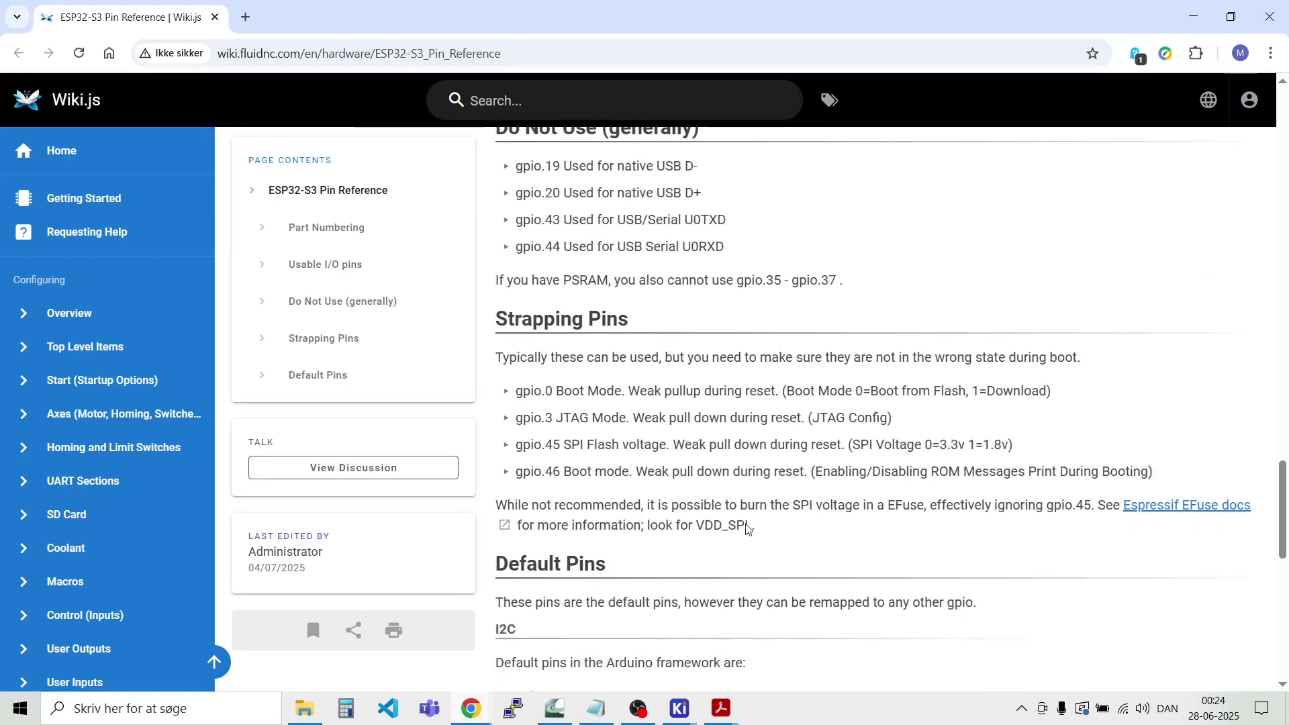
scroll(747, 528, down, 8)
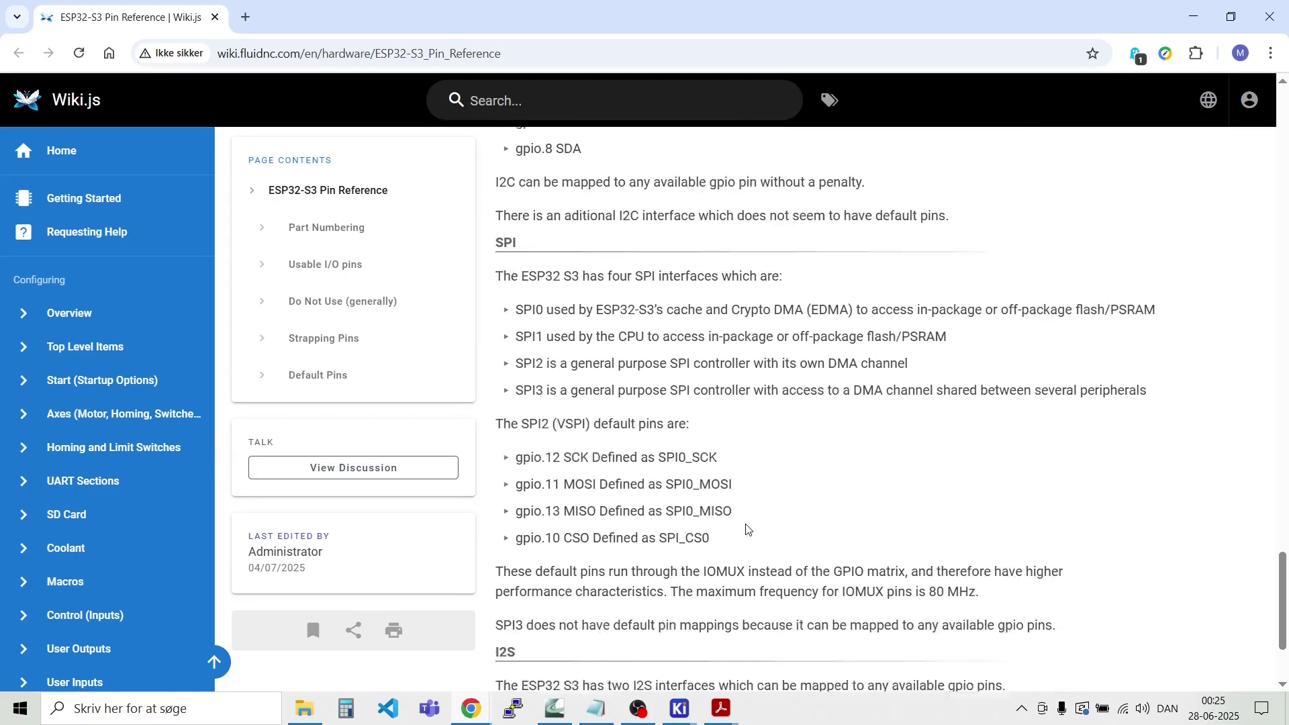
scroll(747, 529, down, 3)
scroll(747, 529, up, 3)
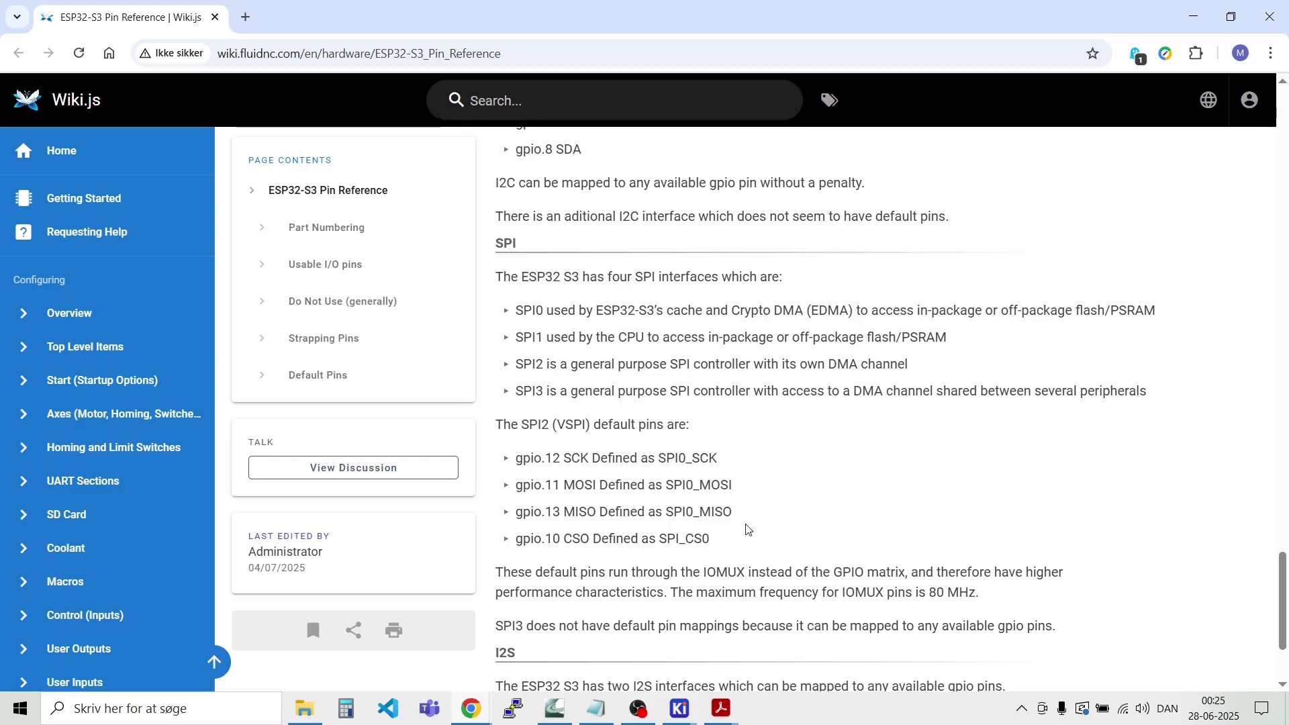
scroll(727, 416, up, 1)
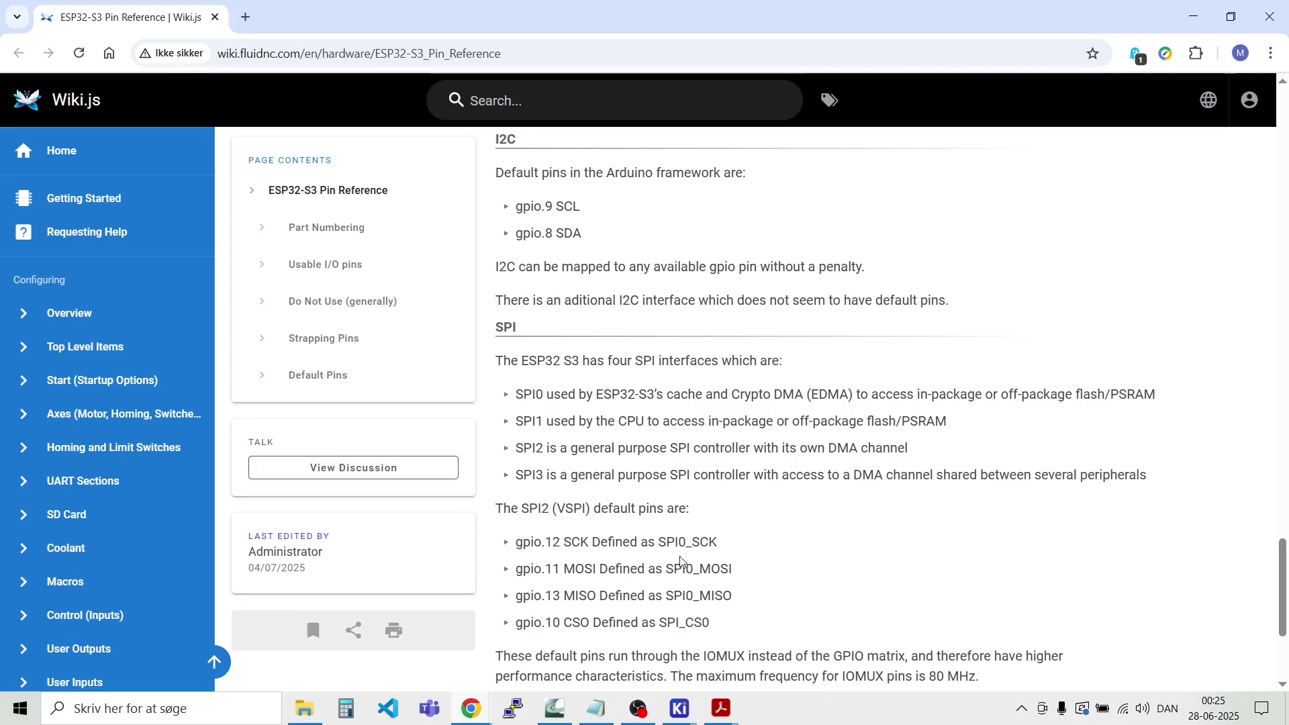
Step: Switch to the KiCad Schematic Editor and check the strapping-pin note against U1's GPIO pins and the loose net labels
mouse_move(679, 708)
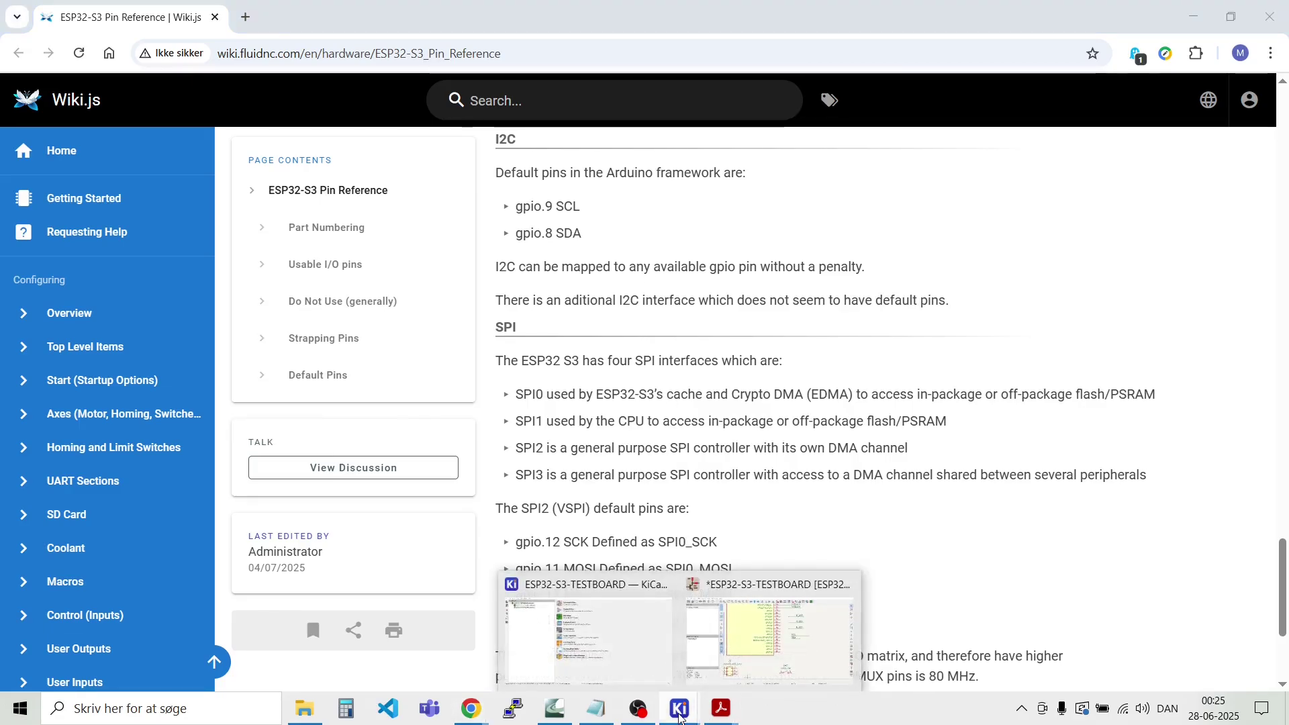
click(806, 649)
scroll(777, 363, down, 2)
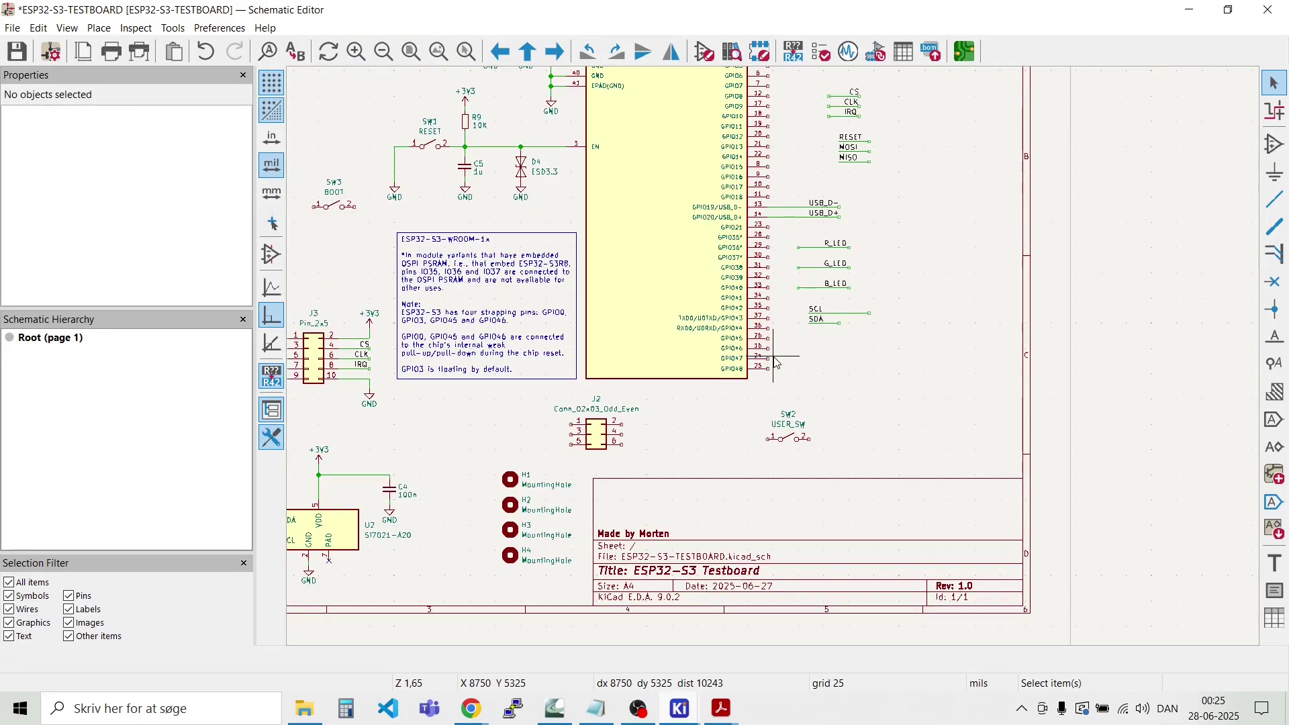
scroll(589, 283, down, 2)
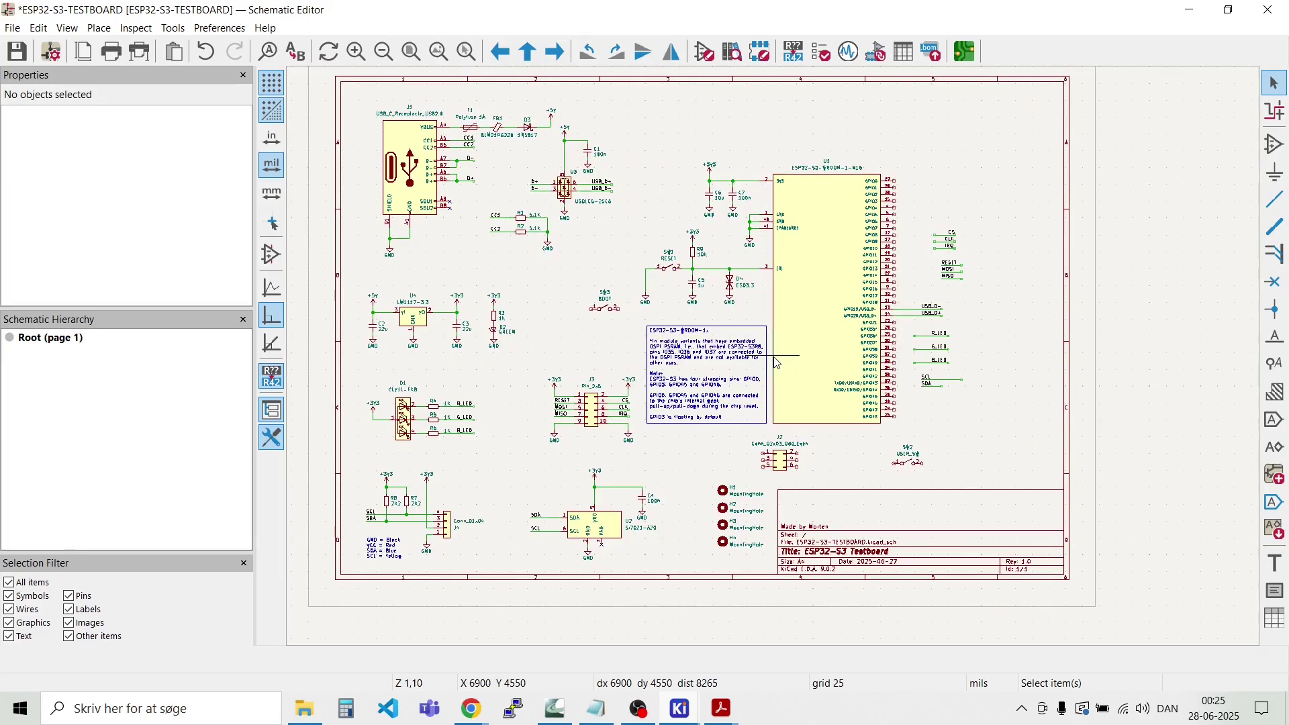
scroll(890, 237, up, 4)
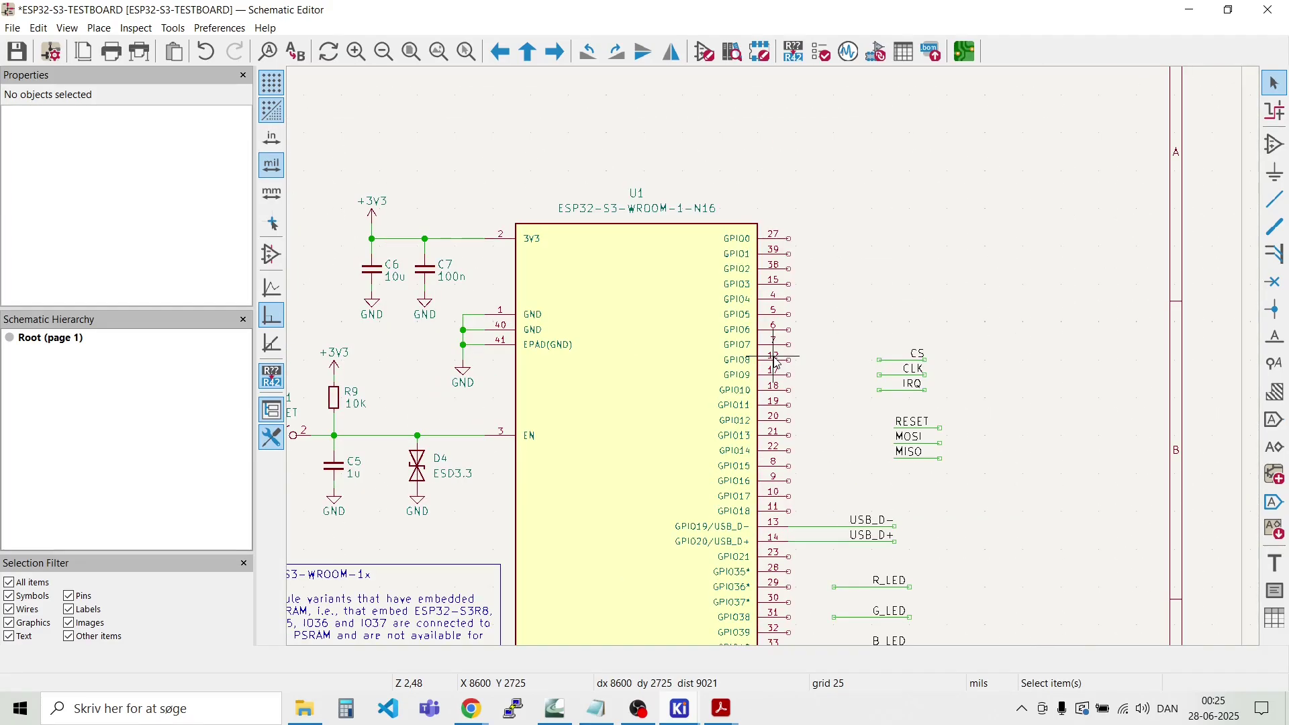
scroll(775, 362, down, 4)
scroll(527, 590, up, 4)
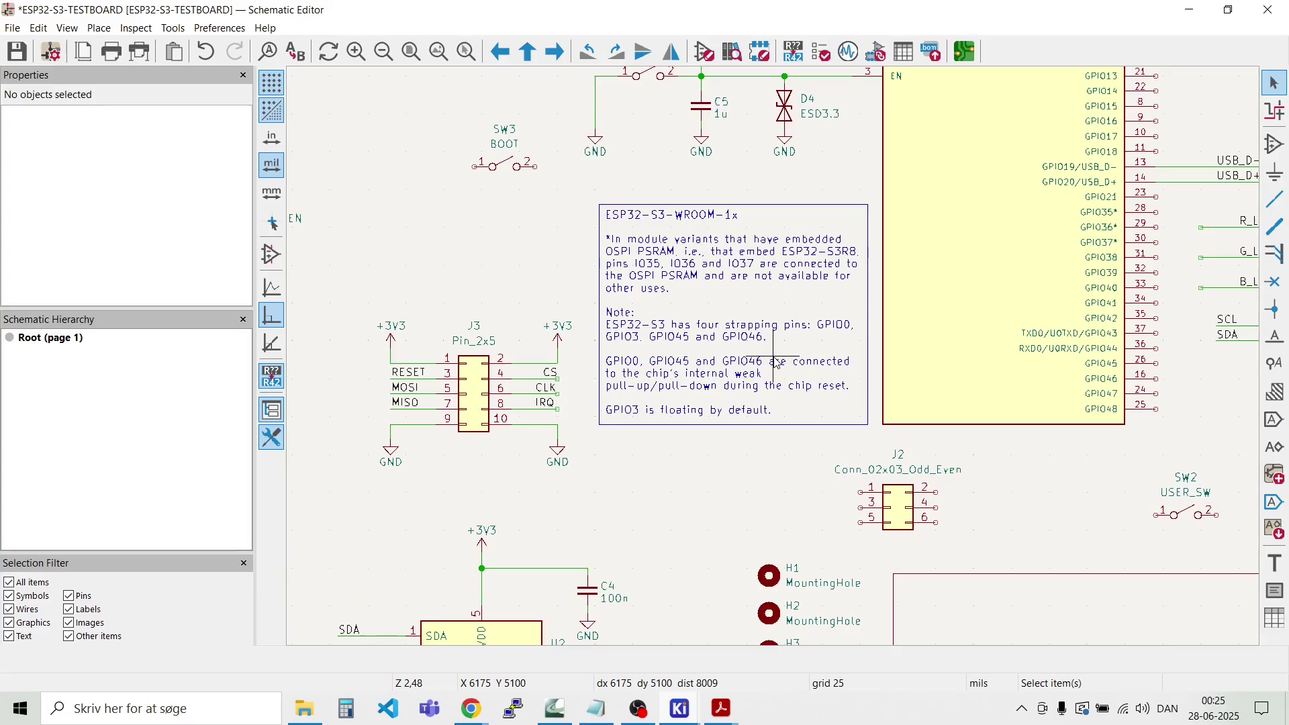
scroll(775, 362, up, 1)
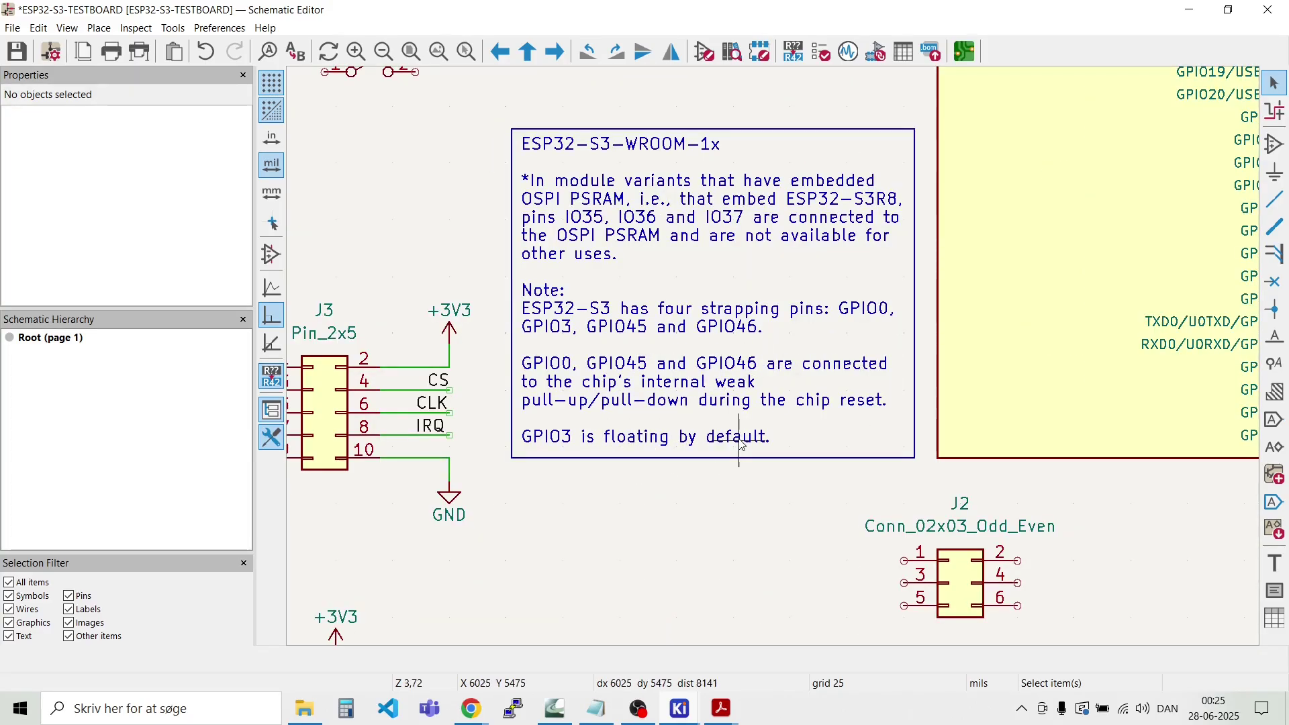
scroll(855, 432, down, 6)
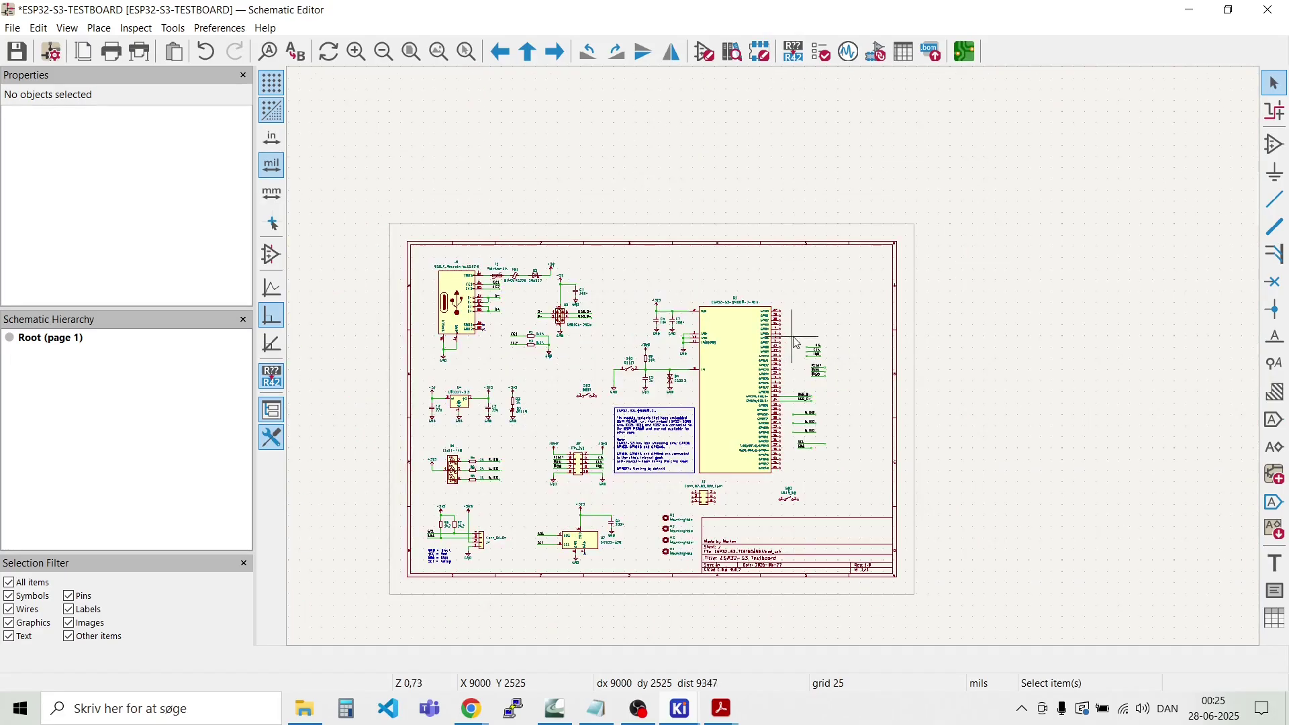
Step: Draw a wire from U1's GPIO2 pin about 850 mils outward, ending in an upward segment of about 100 mils
scroll(778, 363, up, 3)
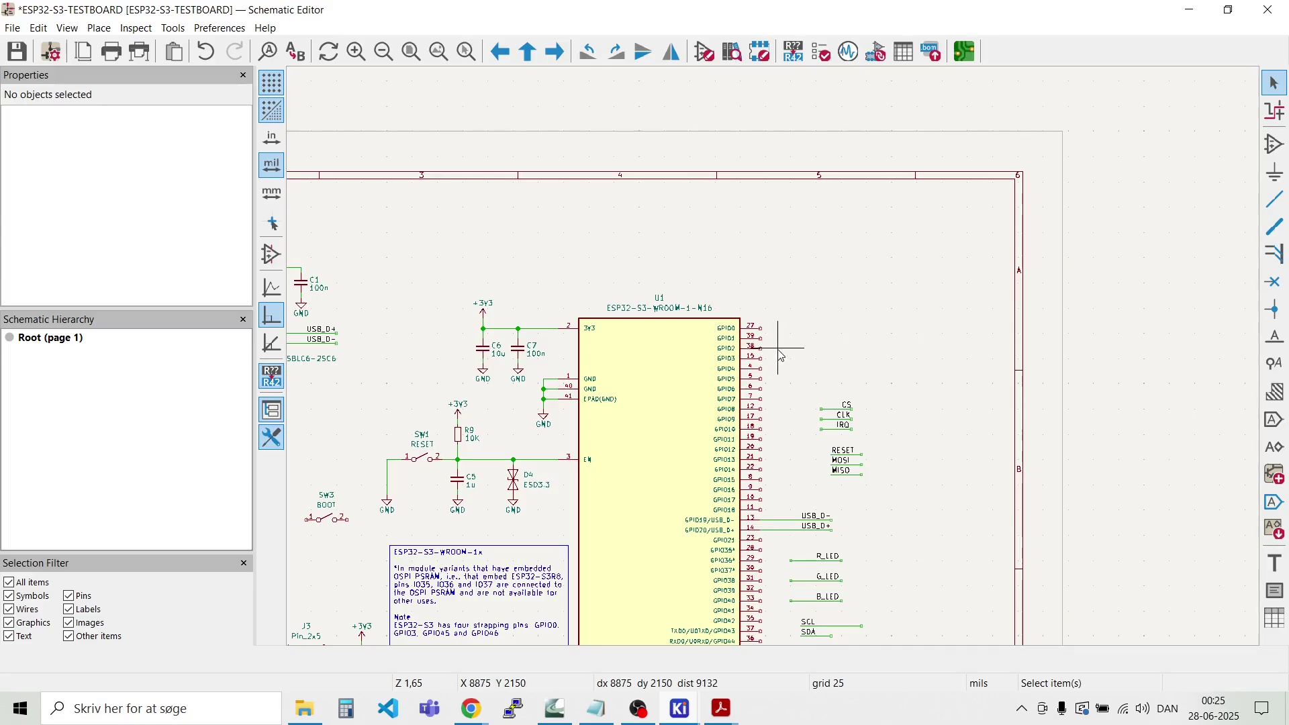
scroll(777, 362, up, 3)
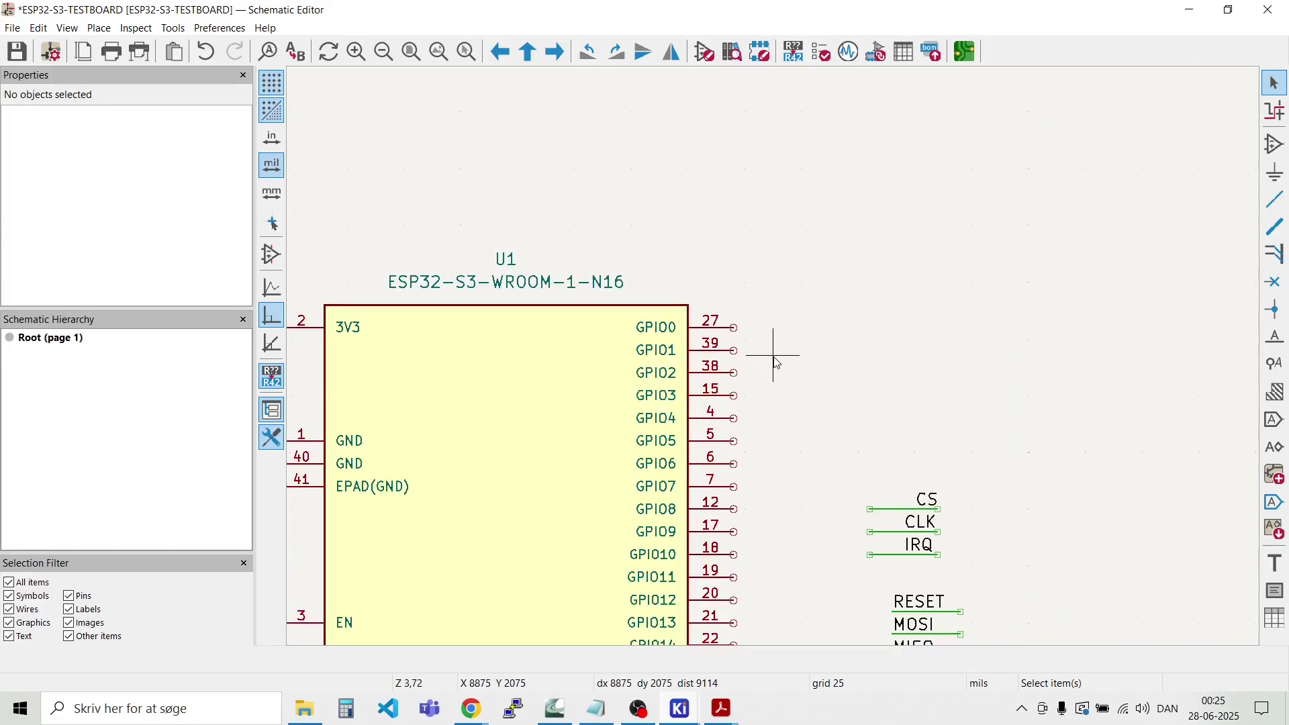
click(734, 372)
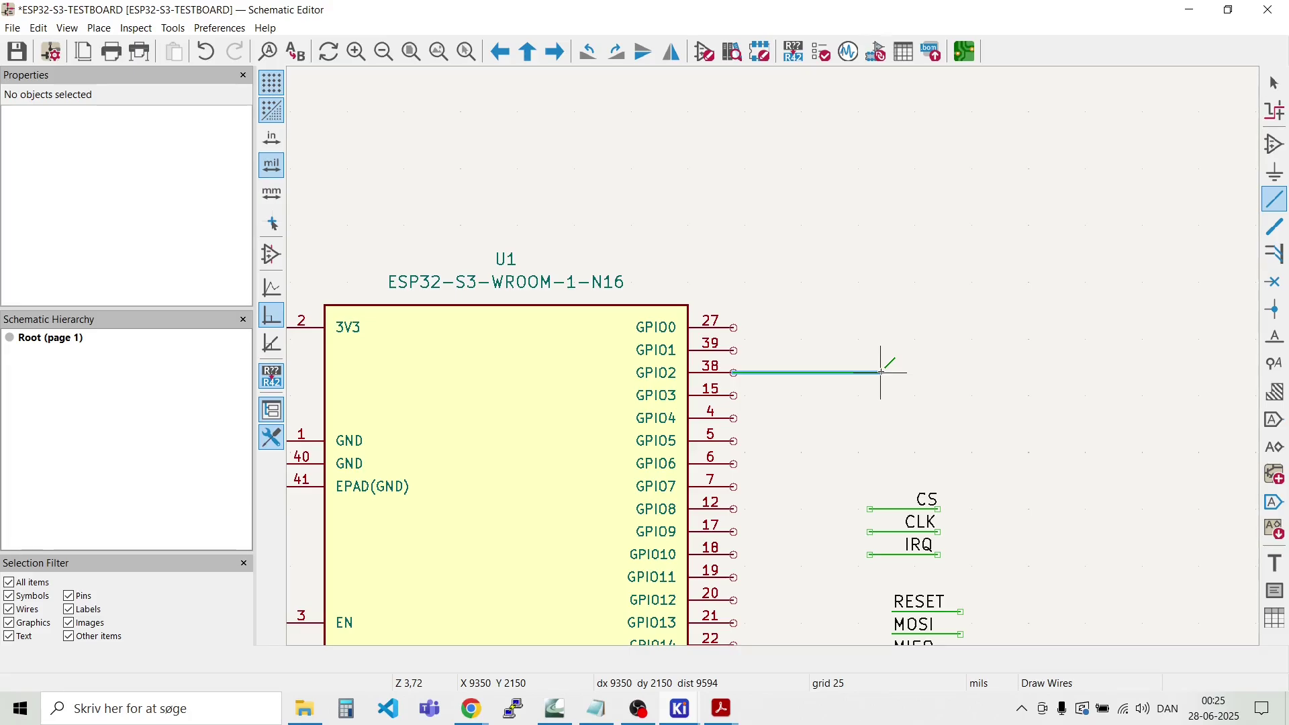
click(926, 373)
double_click(927, 349)
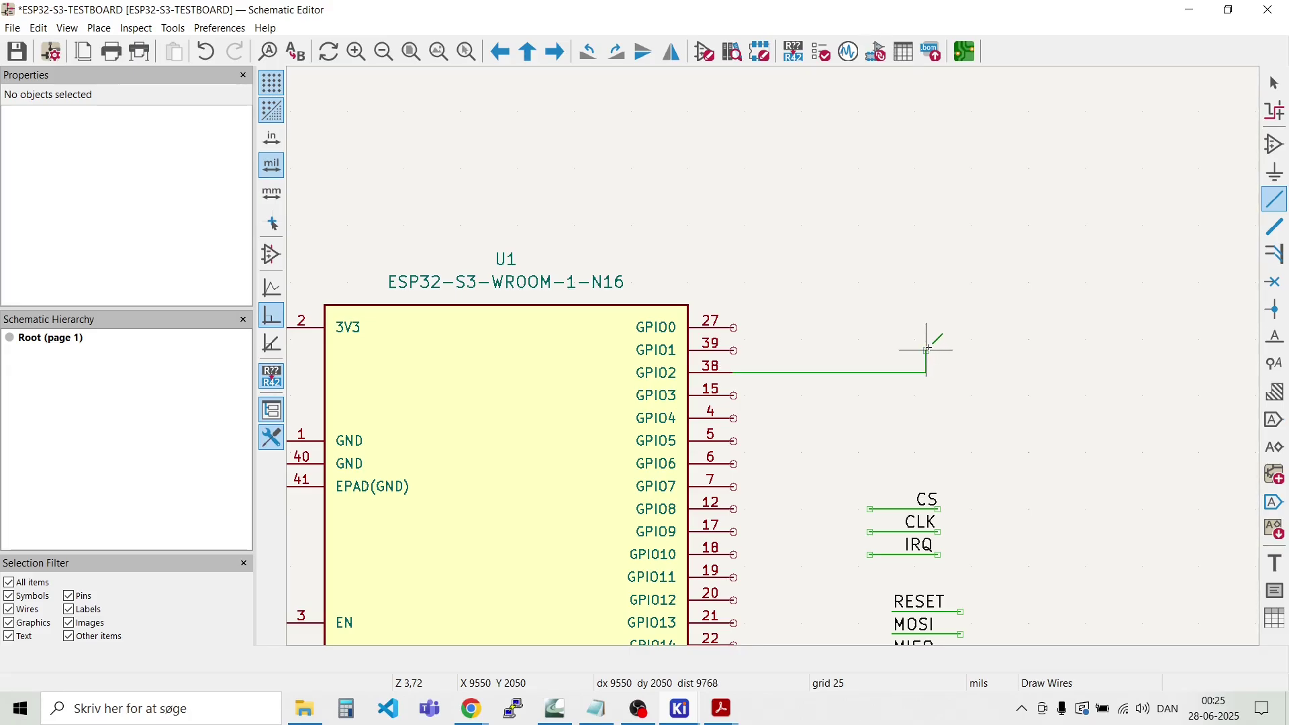
key(Escape)
Step: Duplicate the 10K pull-up resistor R9 with its +3V3 symbol and place the copy on the end of the GPIO2 wire
scroll(925, 349, down, 3)
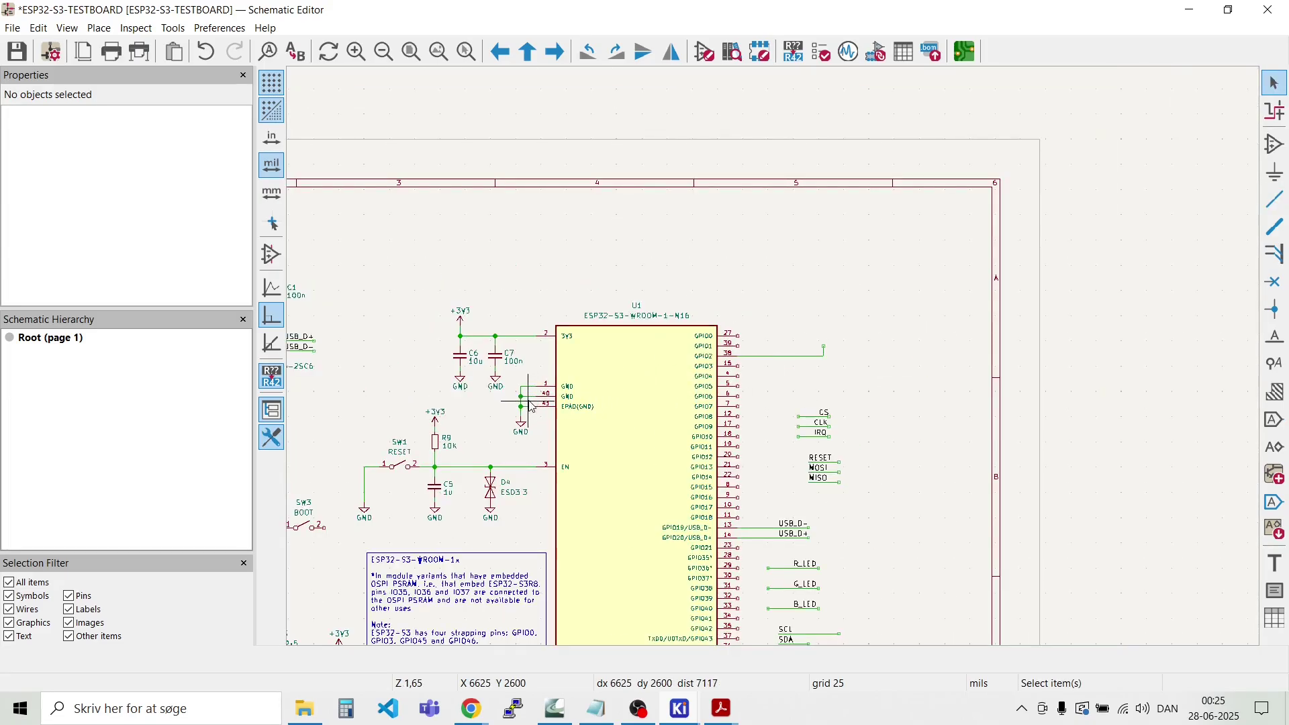
drag(475, 451, 400, 370)
key(ctrl+d)
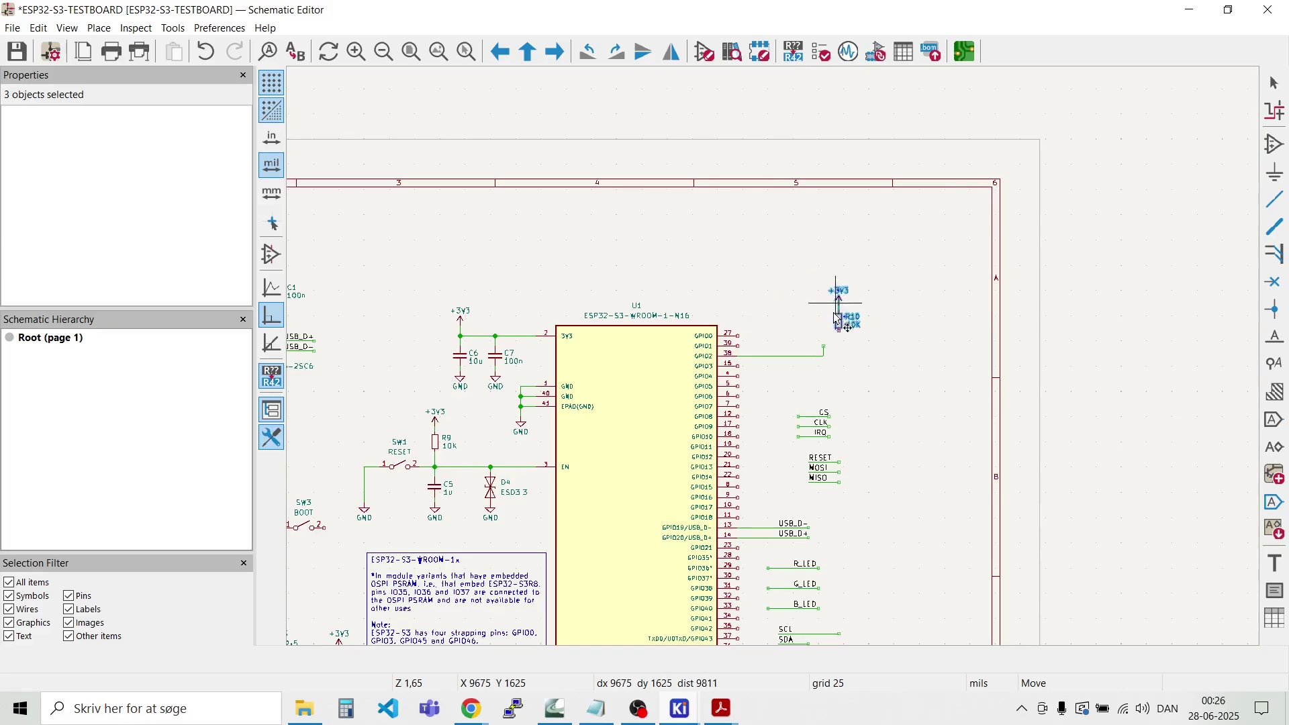
scroll(822, 306, up, 5)
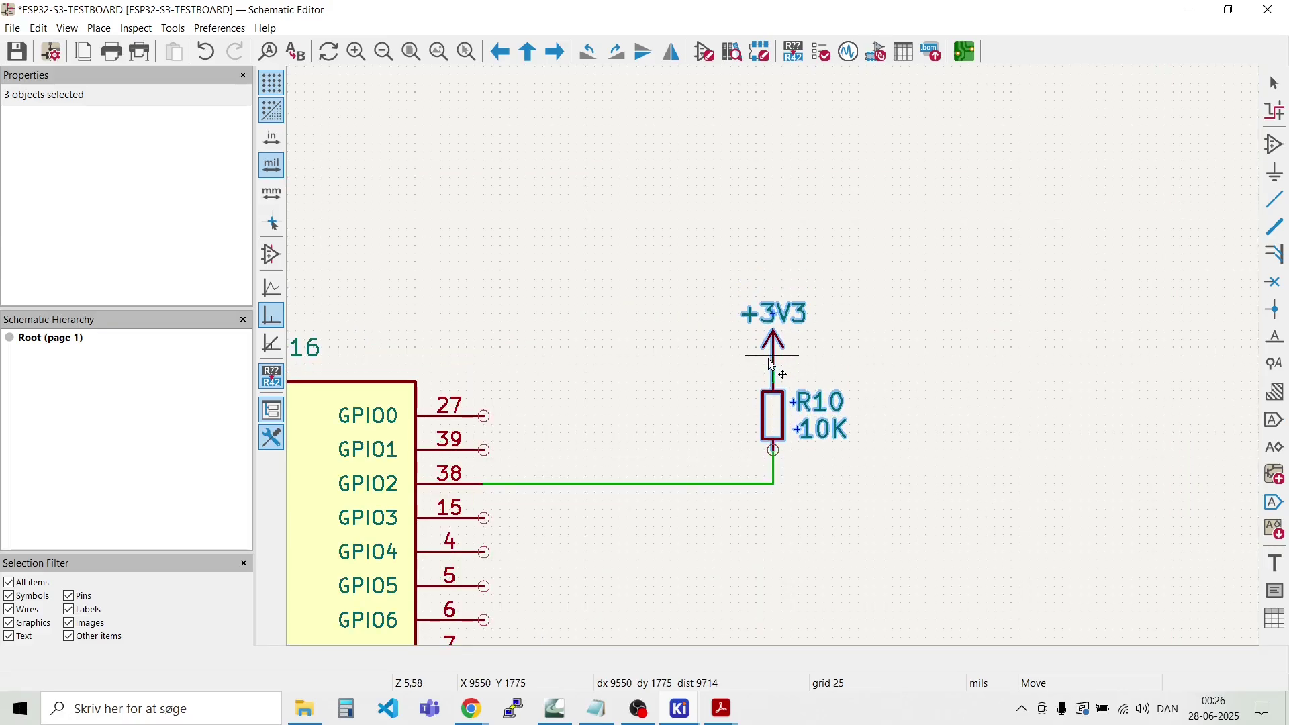
click(768, 360)
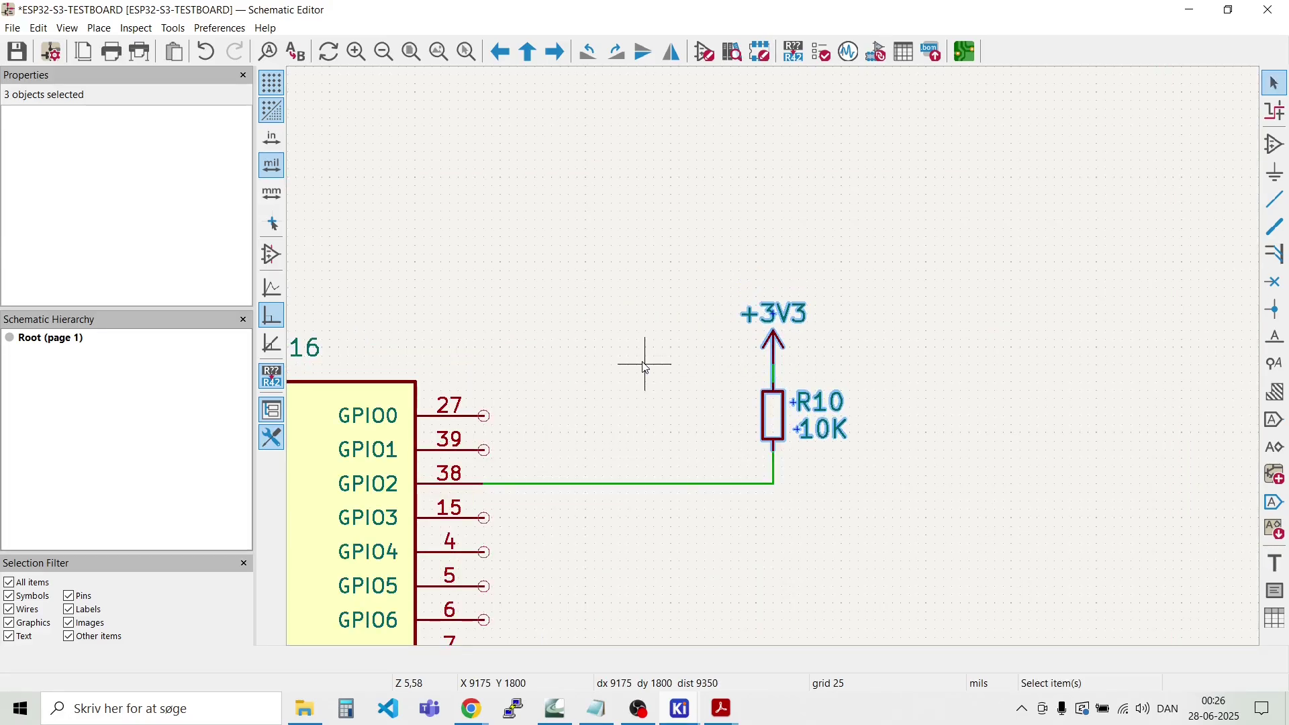
key(Escape)
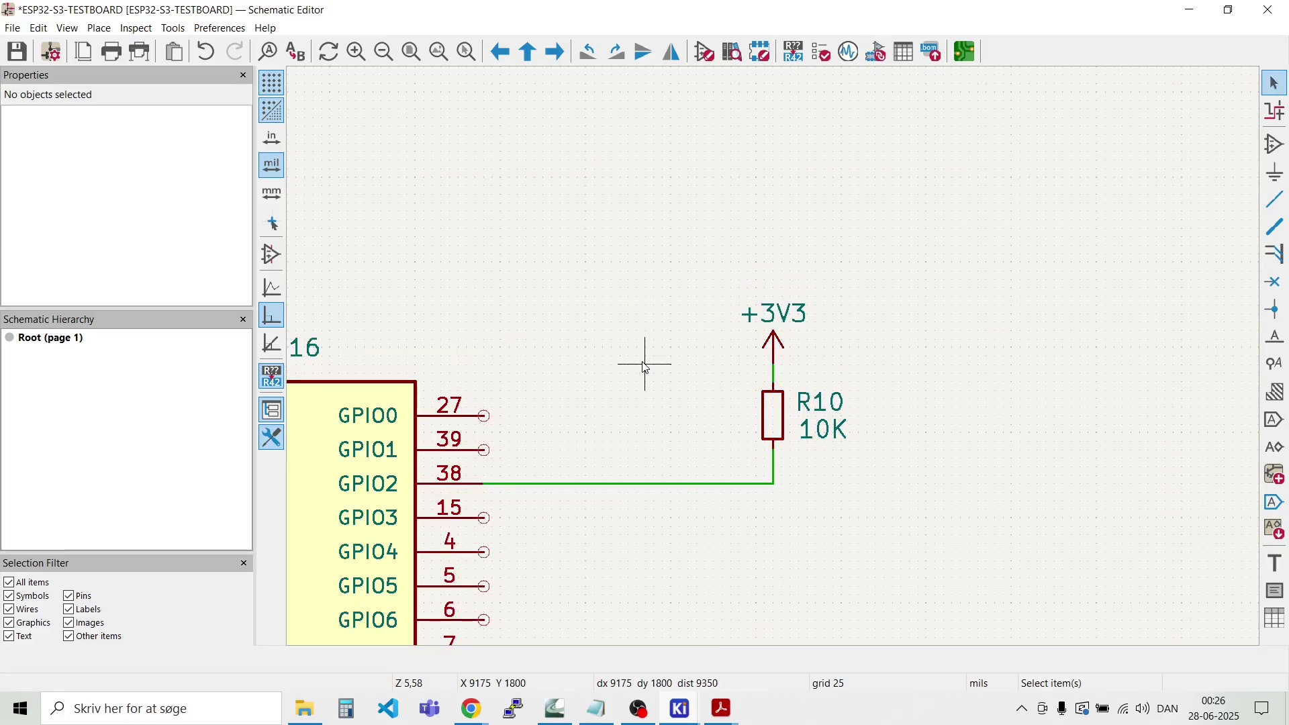
Step: Draw a wire about 550 mils long from U1's GPIO0 pin and place the net label ESP_IO0 on it
click(483, 415)
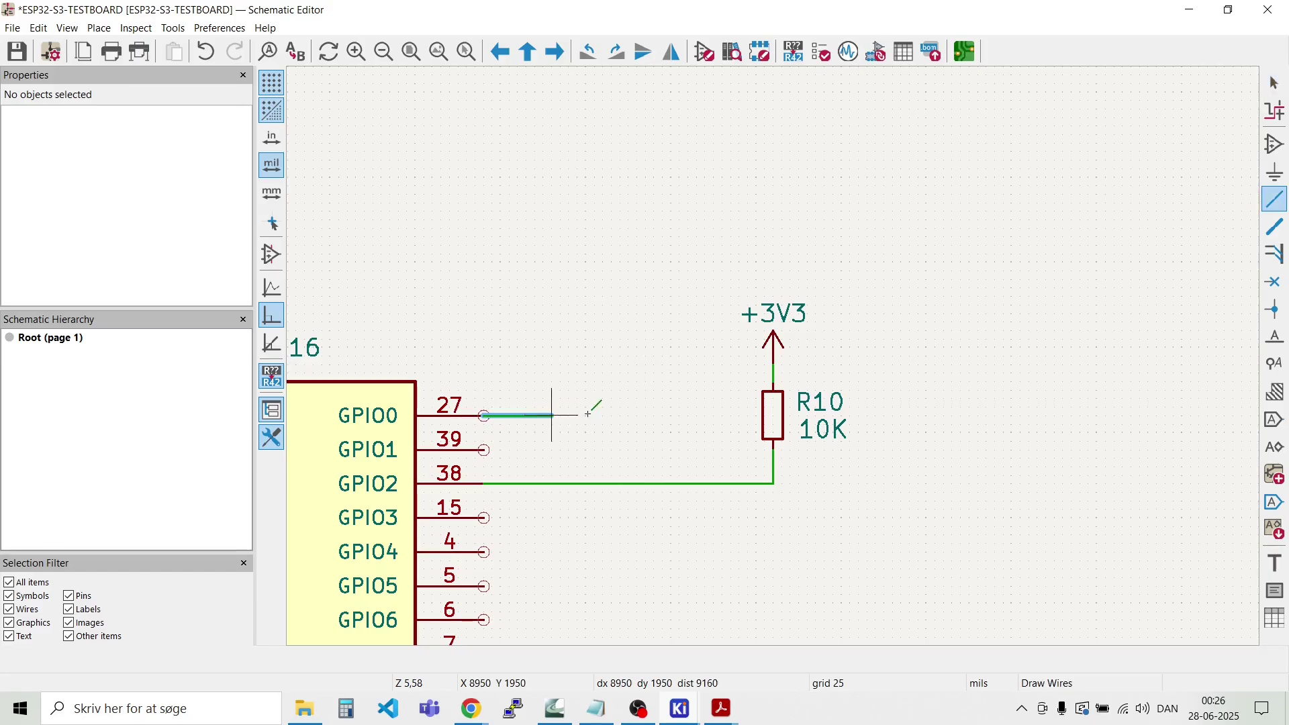
double_click(669, 416)
key(Escape)
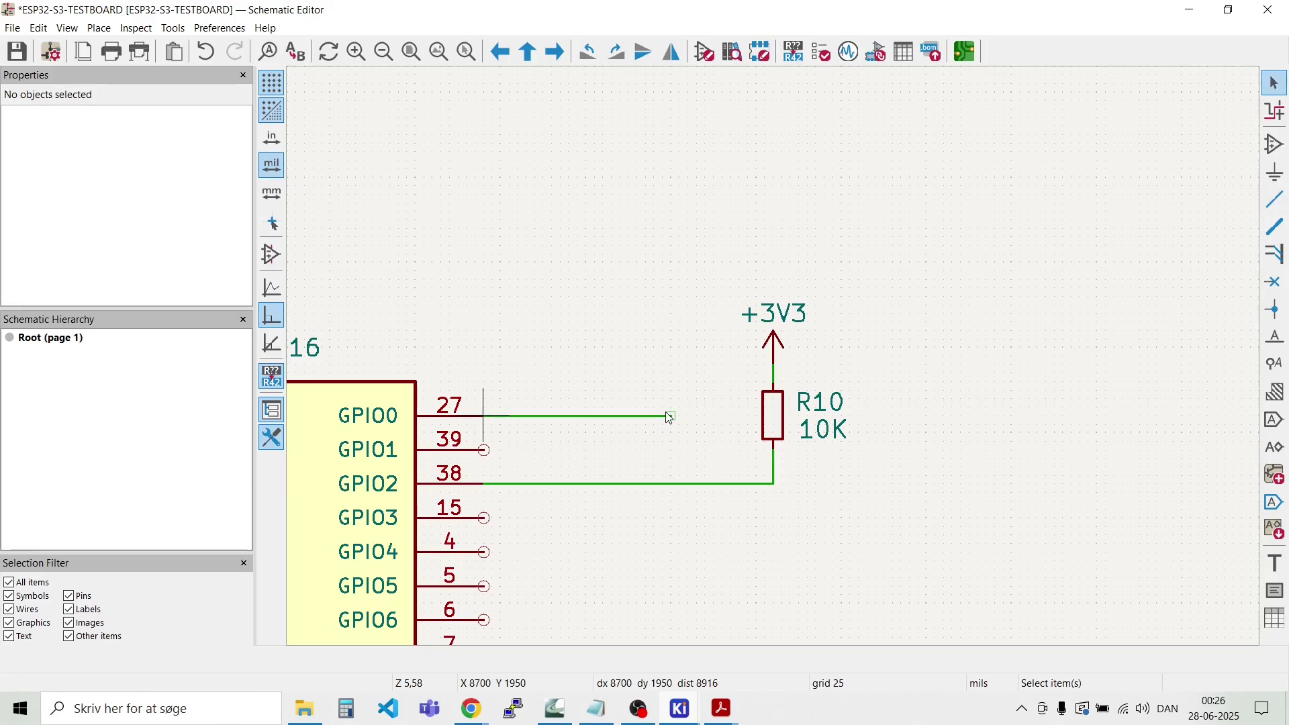
key(l)
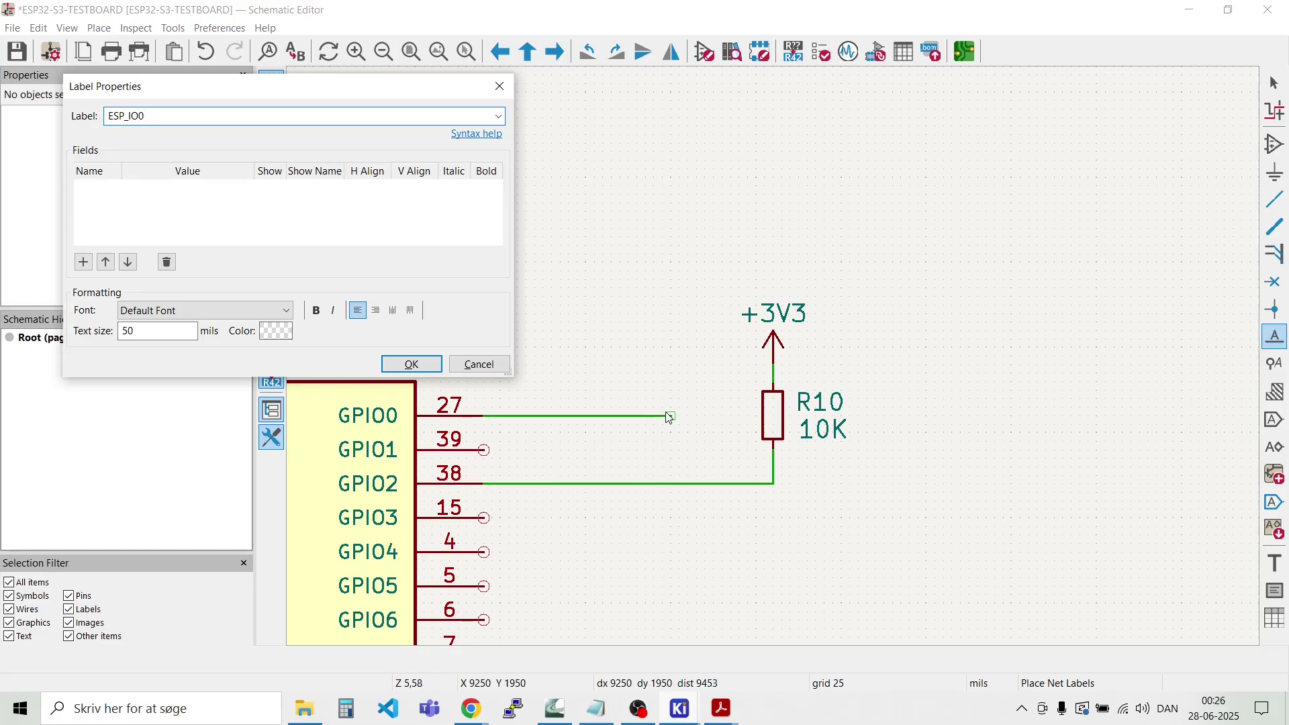
key(Return)
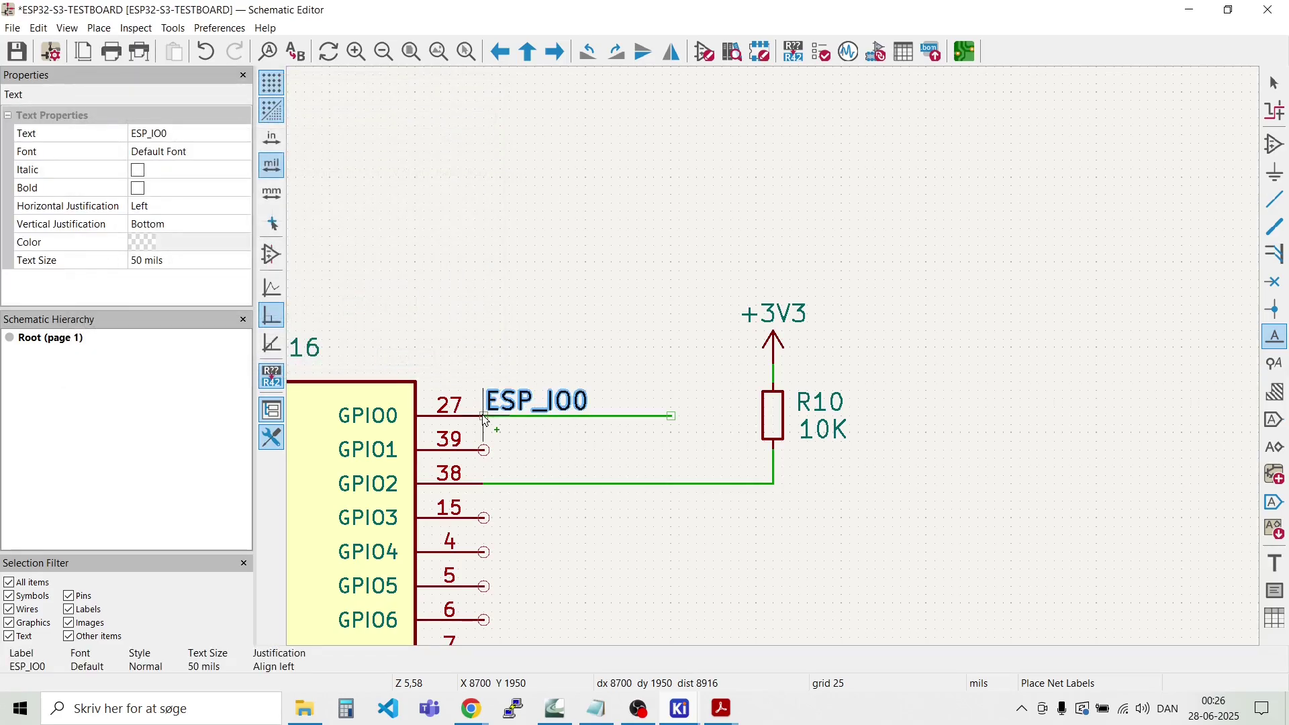
click(564, 418)
key(Escape)
Step: Duplicate the ESP_IO0 label together with its wire and place the copy just below the BOOT switch SW3
drag(621, 443, 602, 402)
key(m)
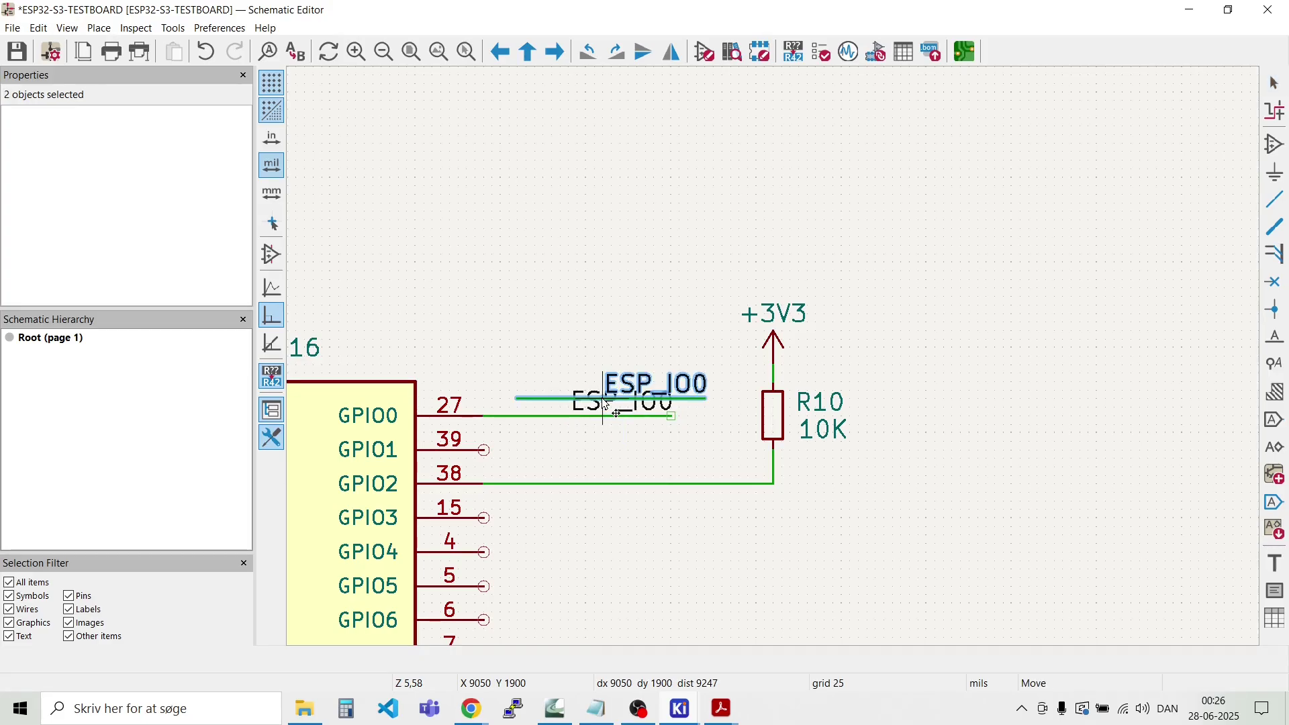
scroll(606, 403, down, 6)
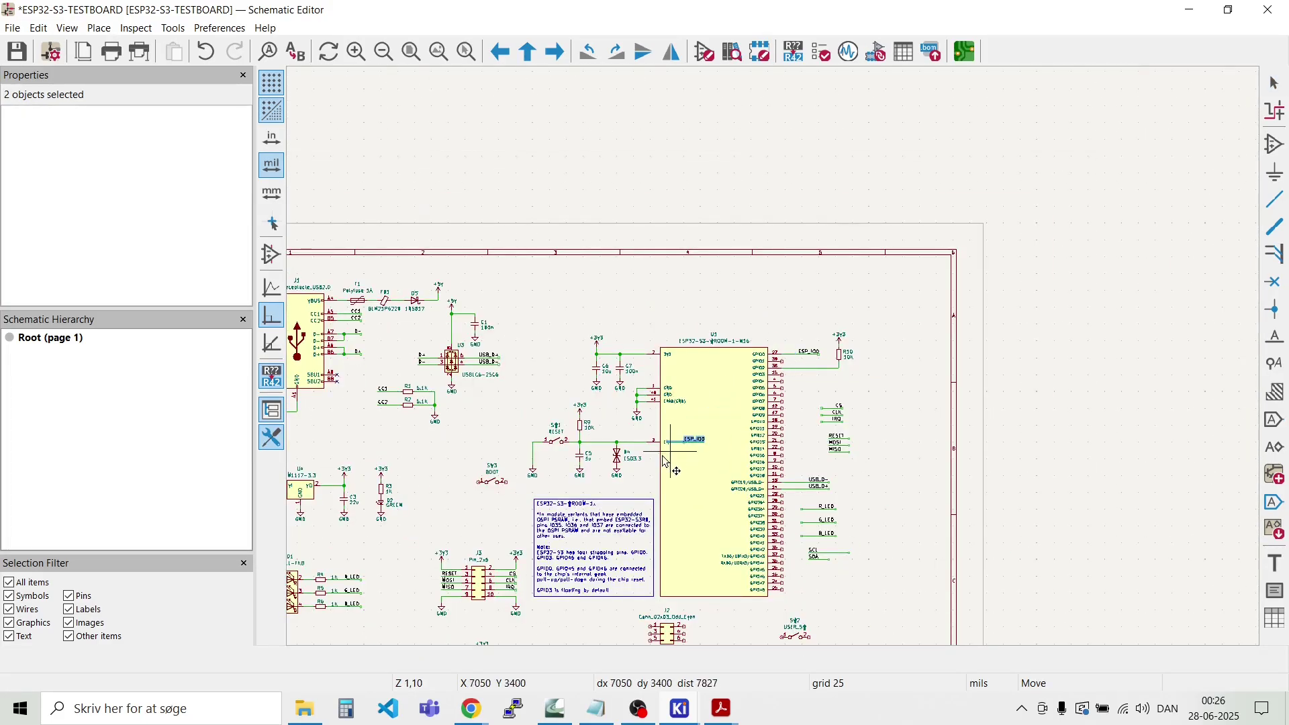
scroll(461, 500, up, 5)
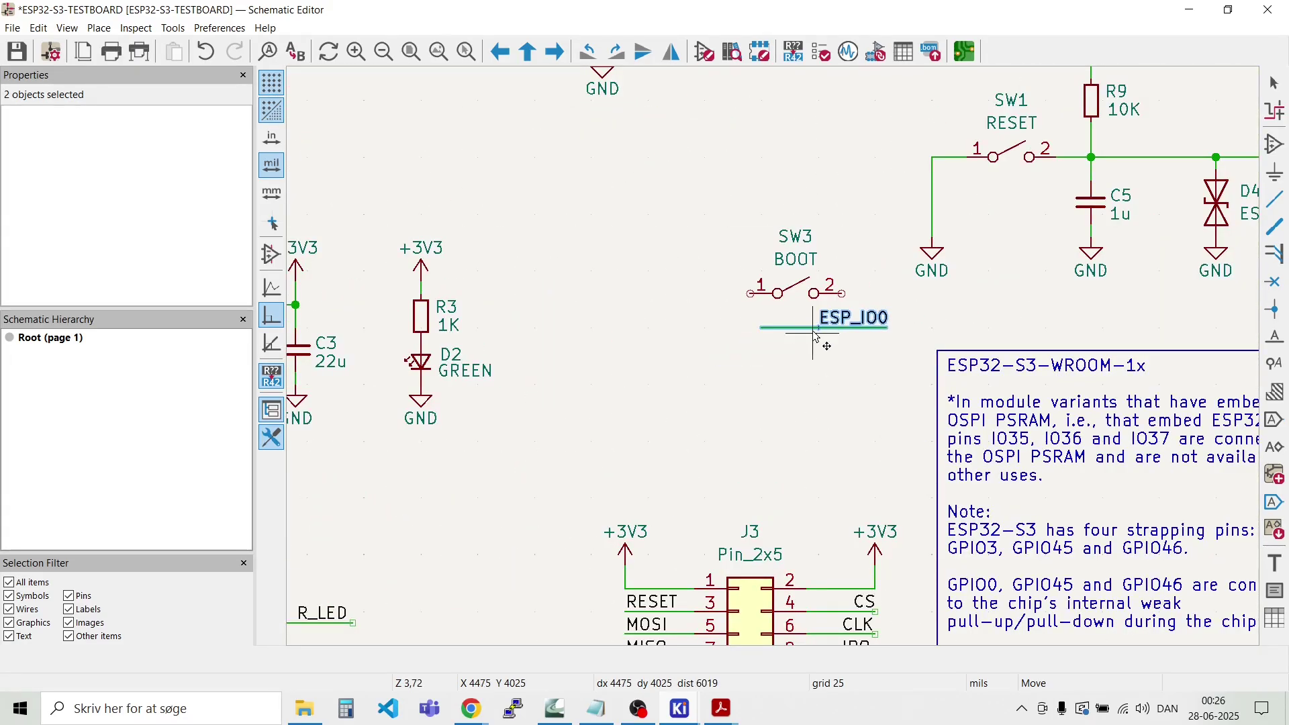
click(817, 334)
Step: Move the BOOT switch SW3 so its pin 2 connects to the free end of the copied ESP_IO0 wire
click(792, 276)
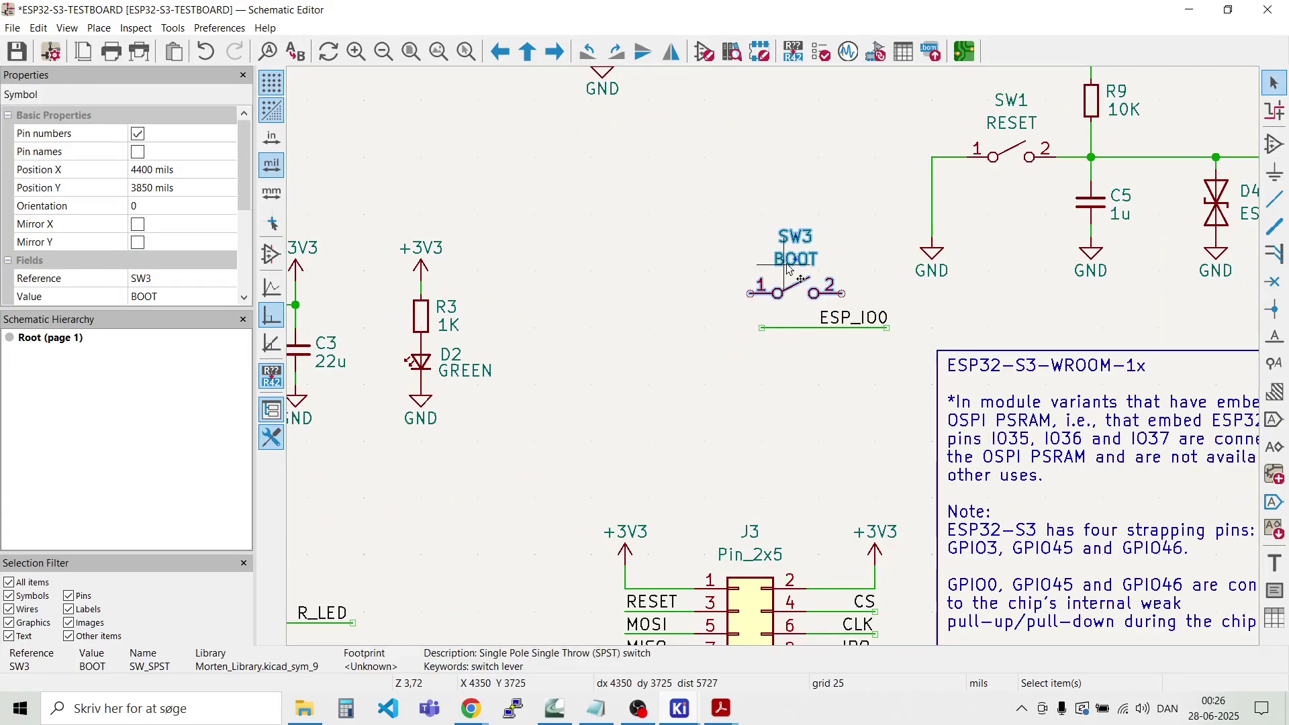
key(g)
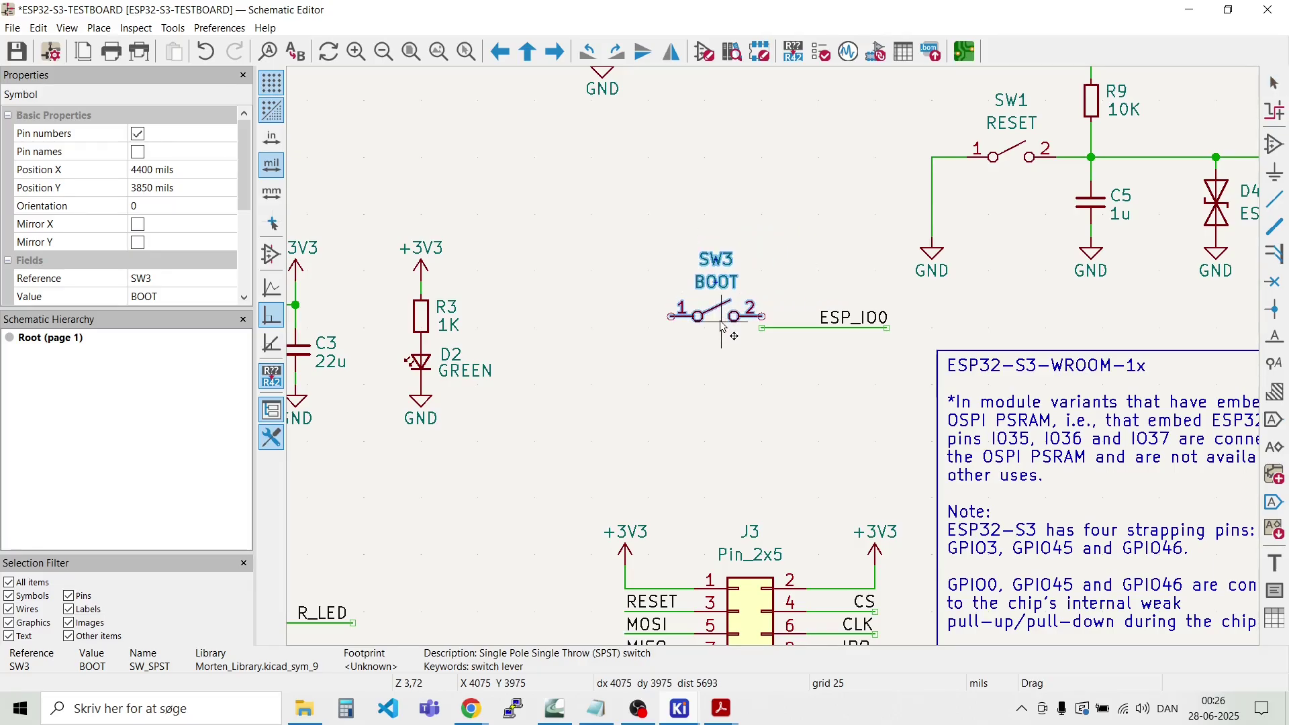
click(721, 328)
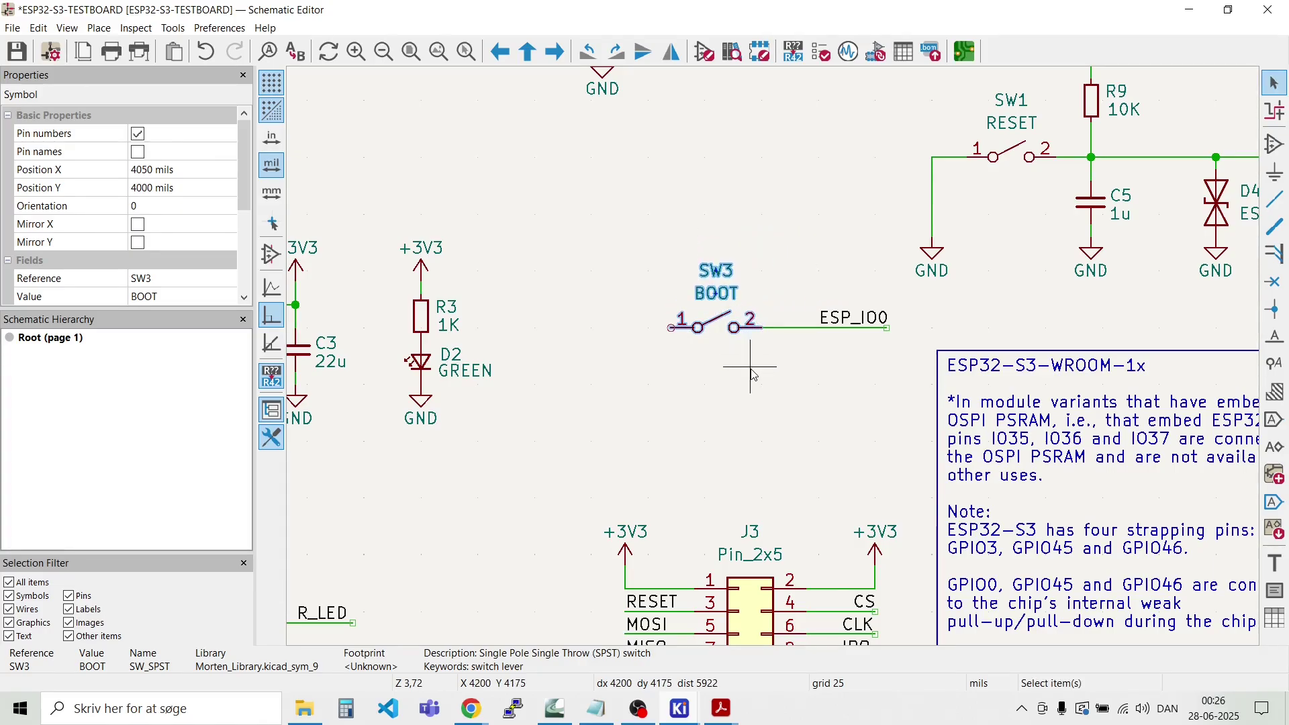
click(750, 368)
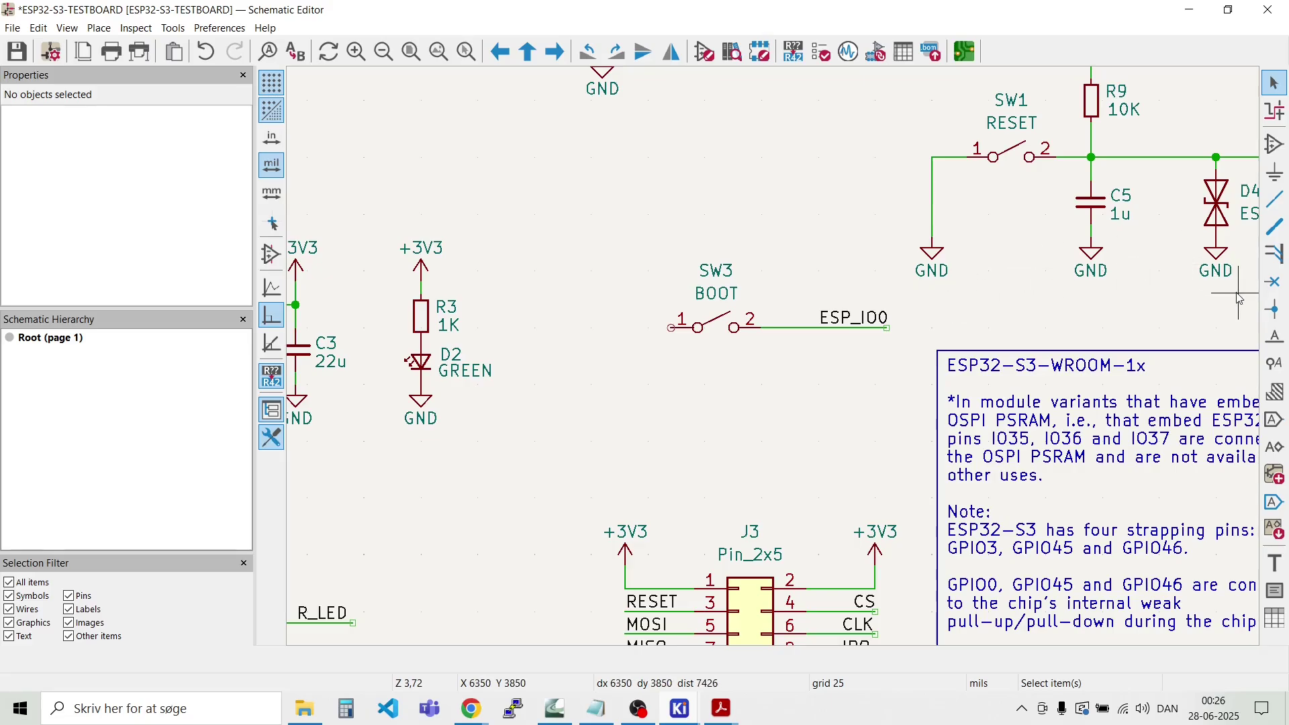
Step: Duplicate the ESD3.3 diode D4 with its GND symbol, place the copy below the ESP_IO0 wire beside SW3, and wire it to that net
drag(1237, 293, 1183, 189)
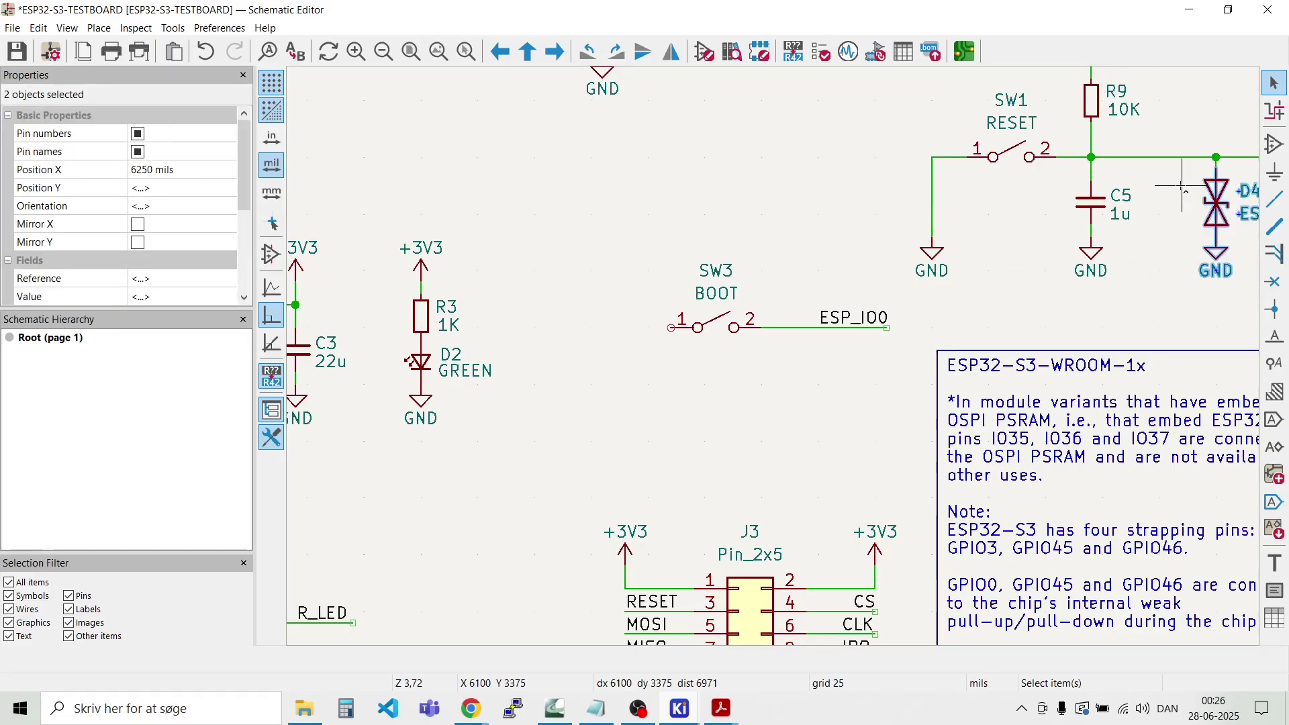
key(ctrl+d)
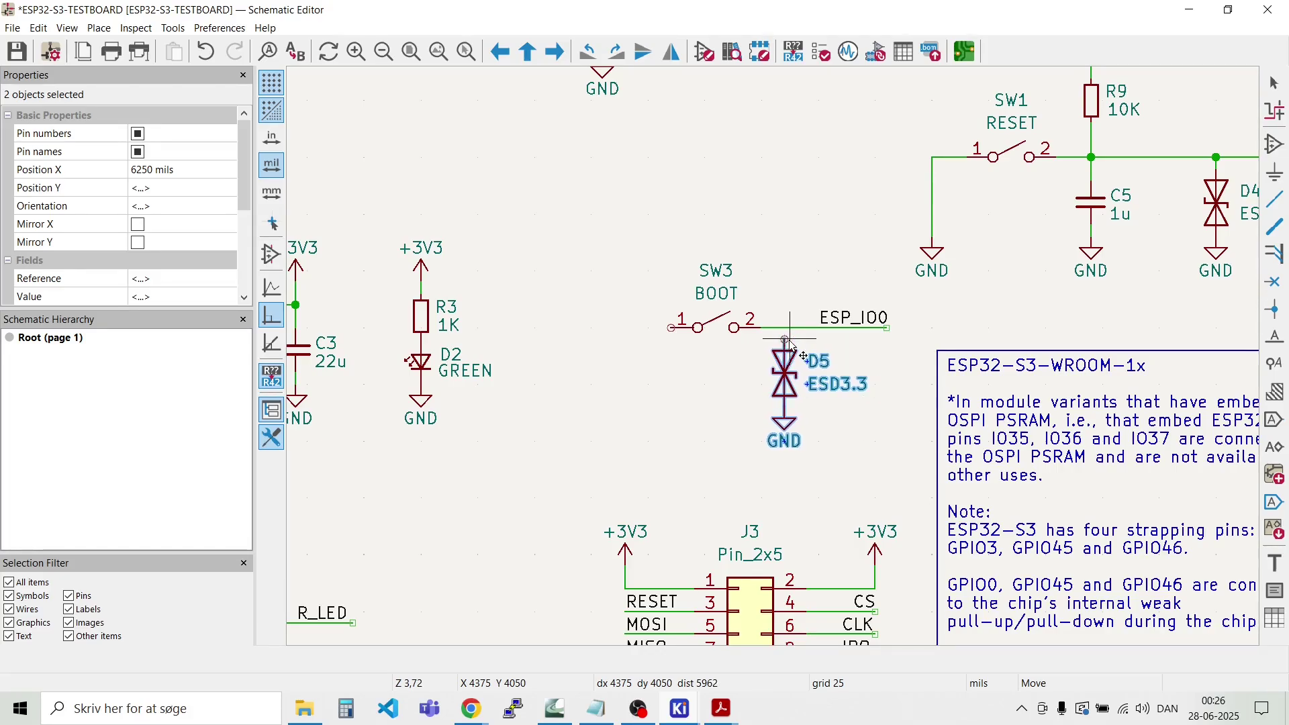
click(785, 339)
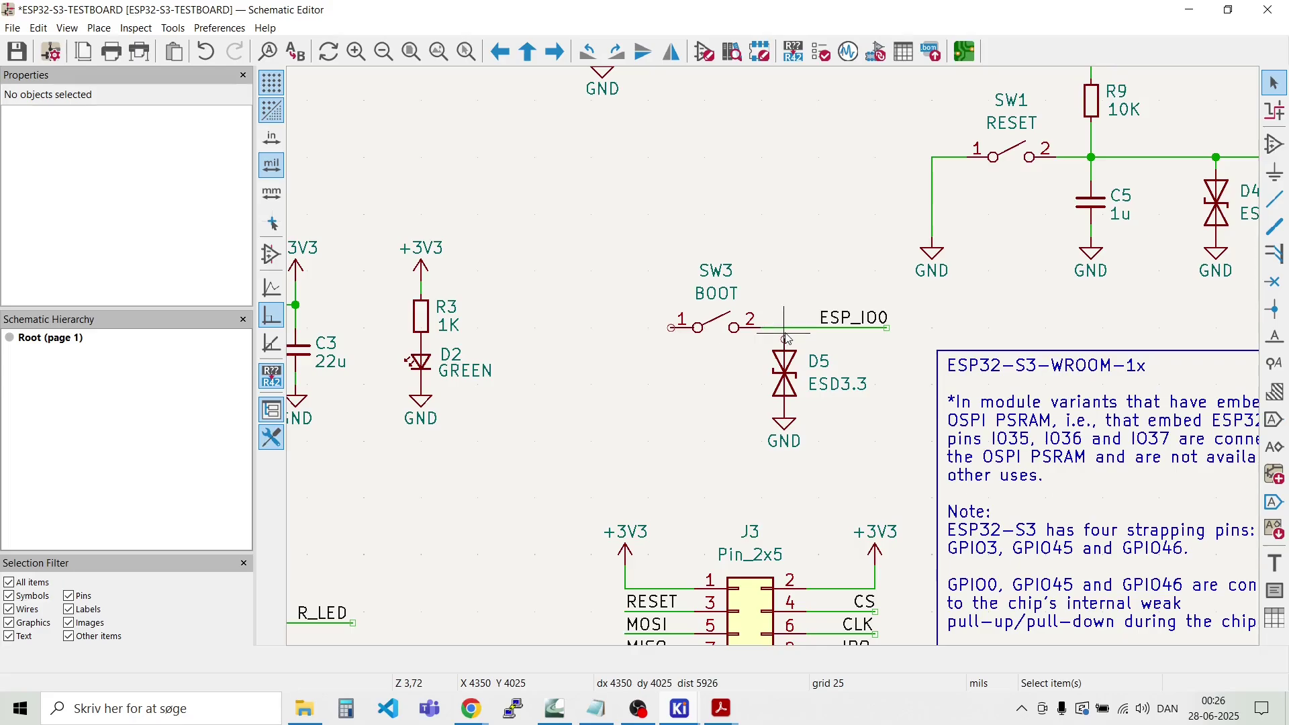
key(w)
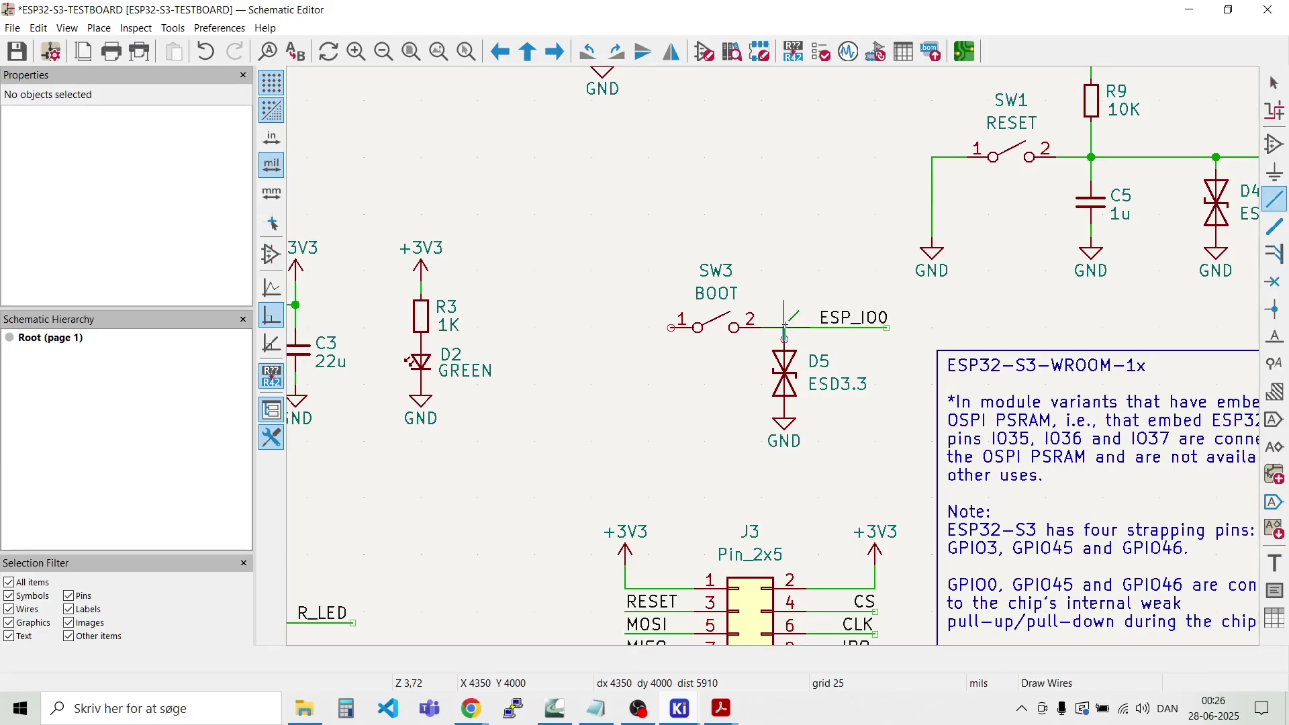
key(Escape)
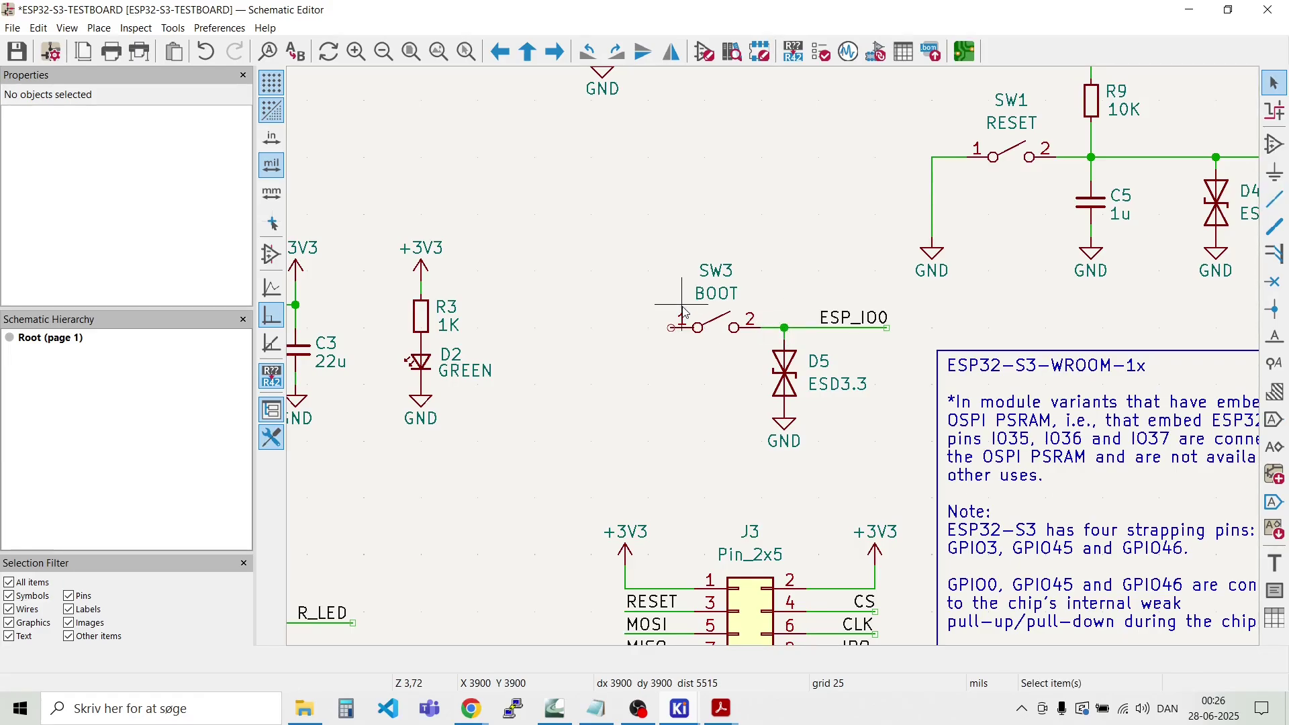
Step: Draw a wire from pin 1 of SW3 leftward and down, and place a duplicate of the new diode's GND symbol beside its free end
key(w)
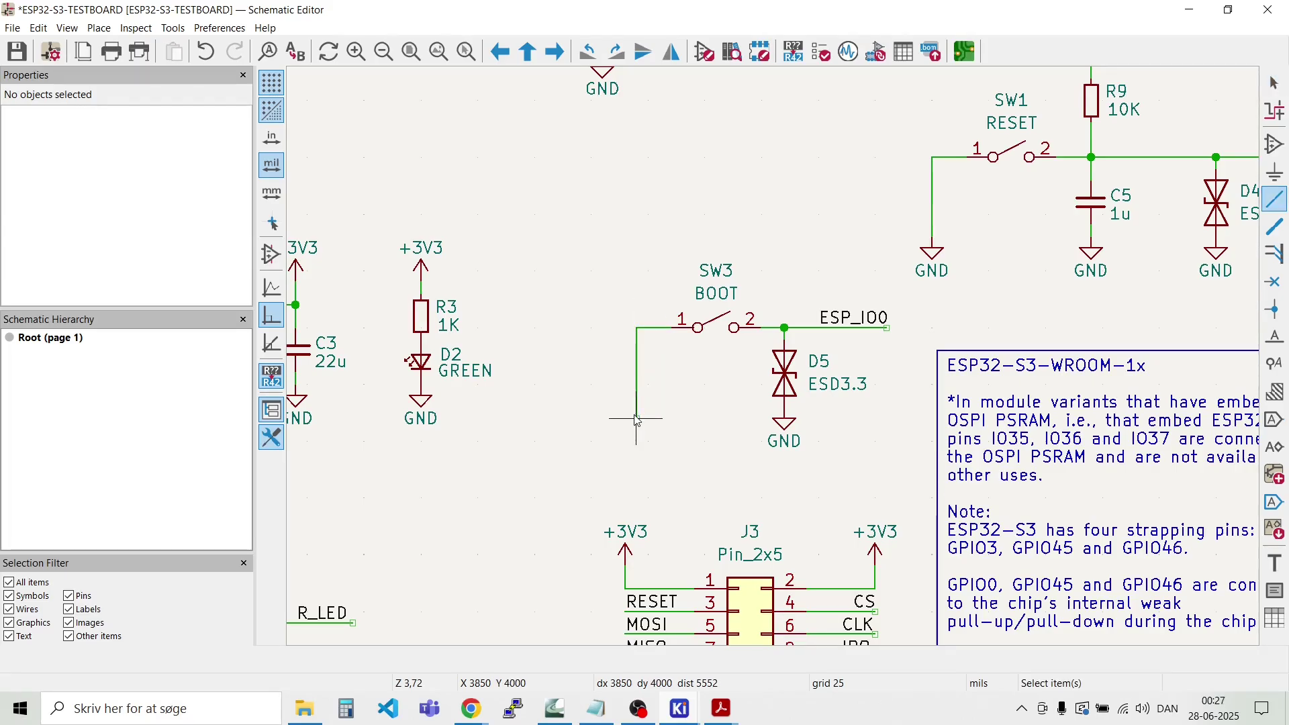
key(Escape)
drag(815, 420, 762, 462)
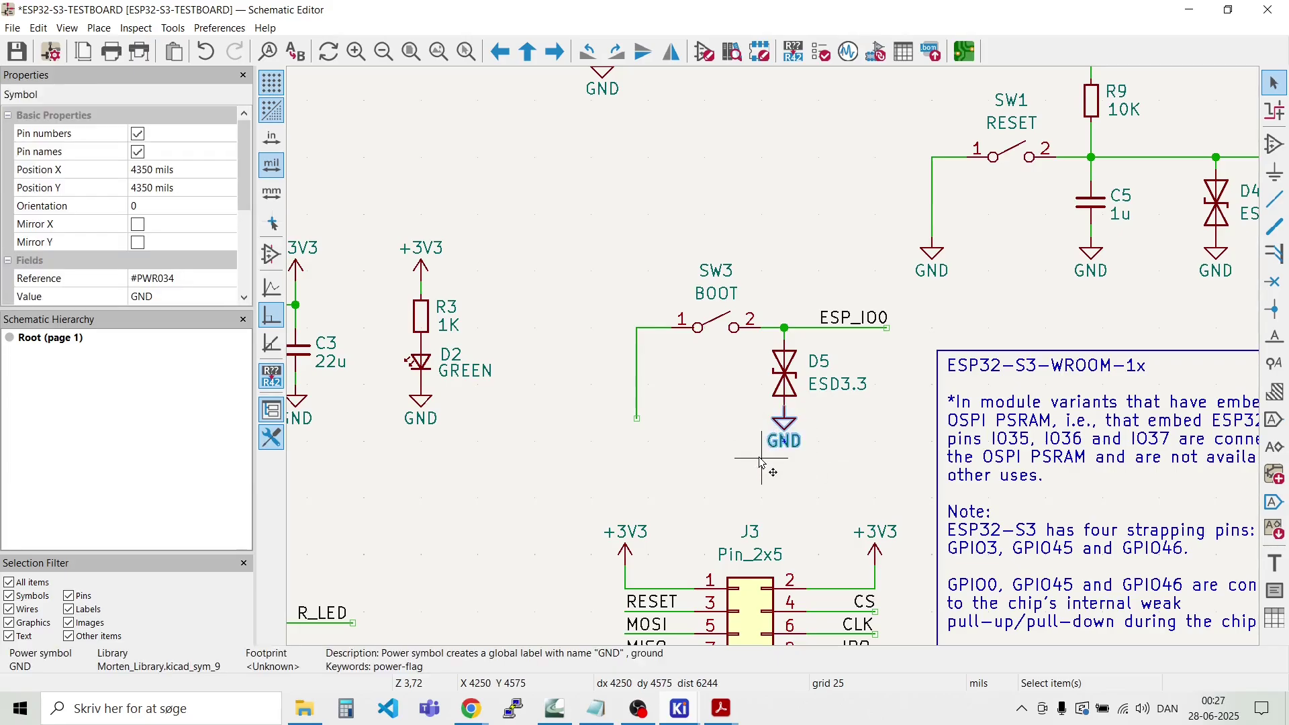
key(ctrl+d)
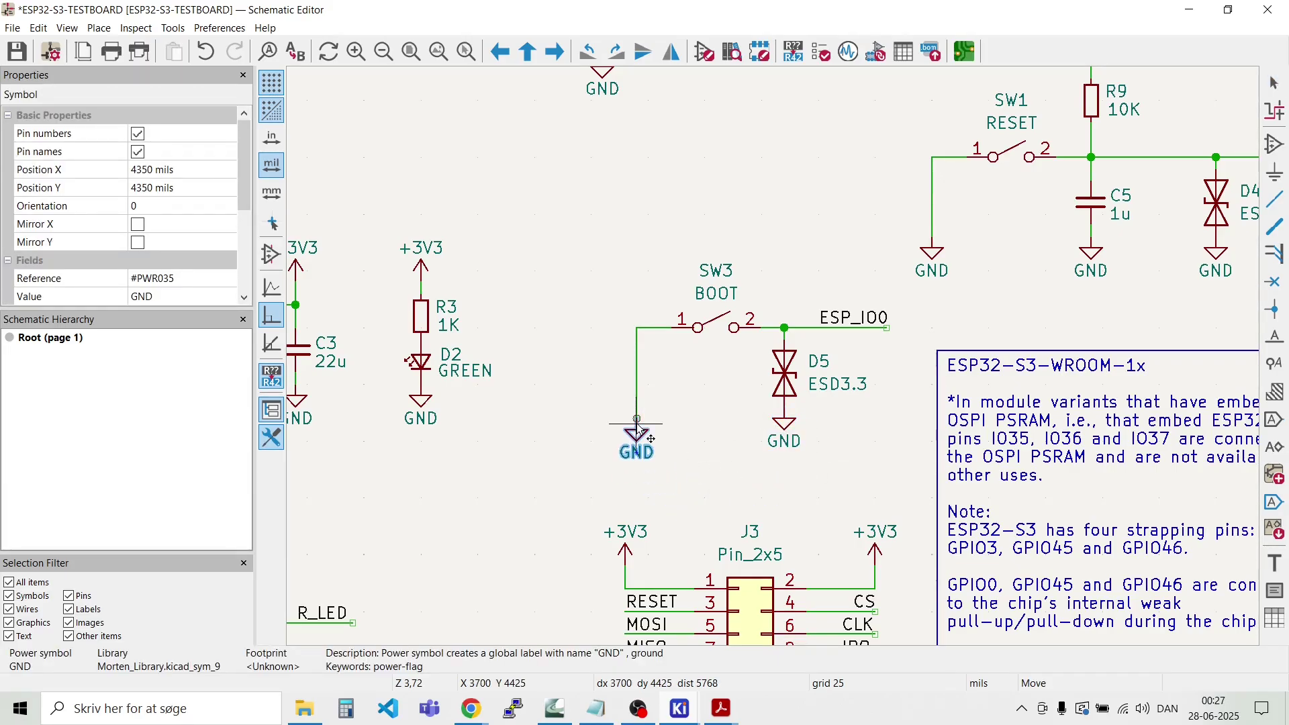
click(681, 419)
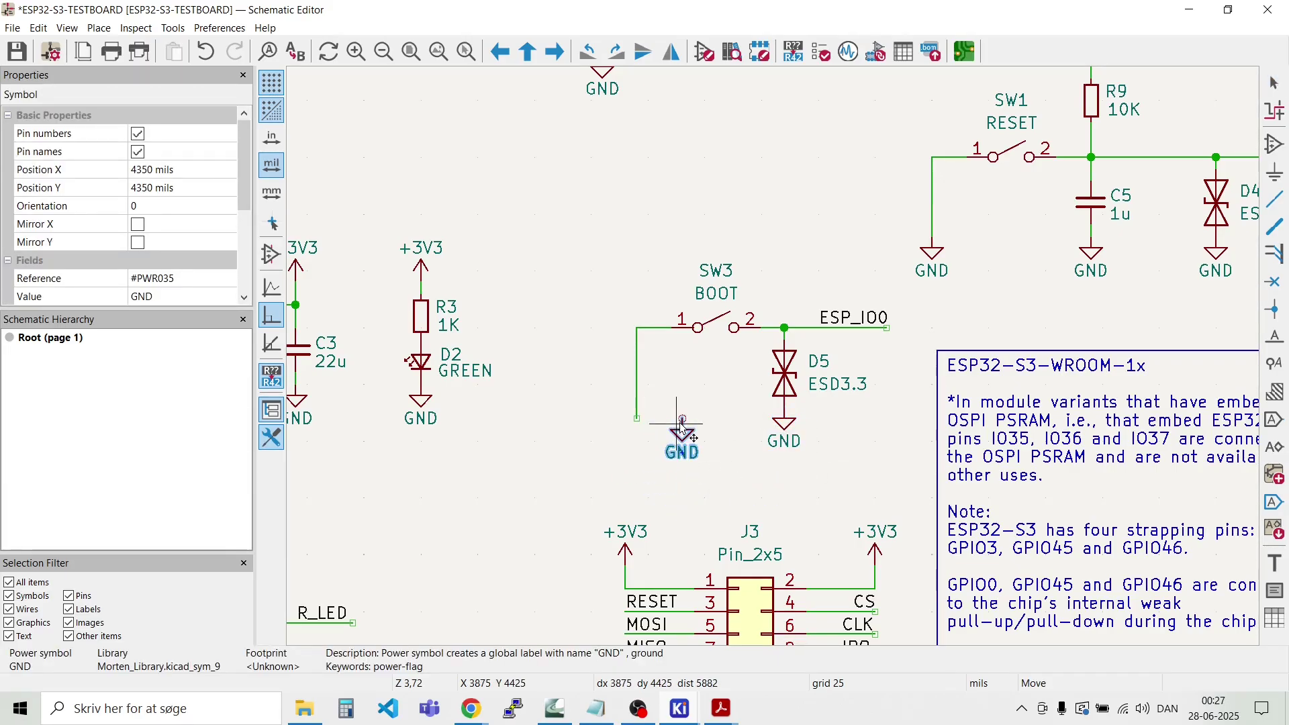
key(Escape)
Step: Shorten the vertical wire from SW3 to Y 4350 mils, level with the diode's GND, and move the loose GND symbol onto its end
click(636, 416)
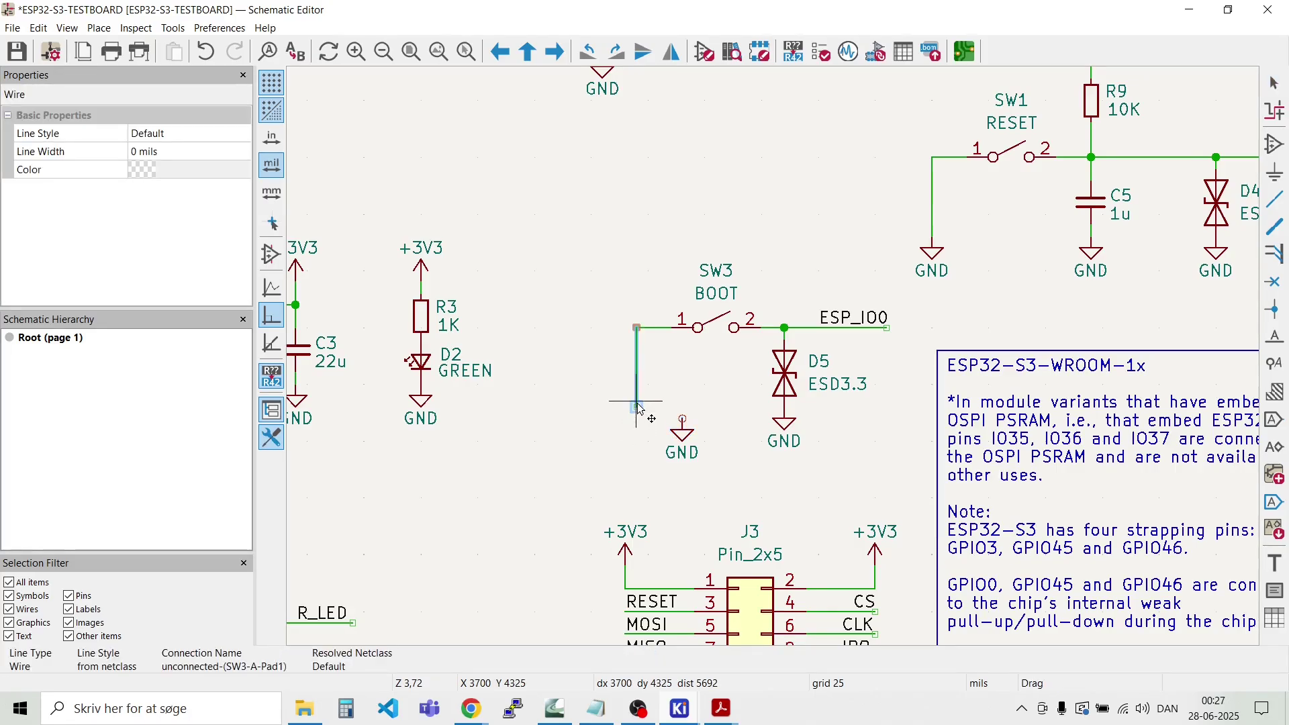
key(Escape)
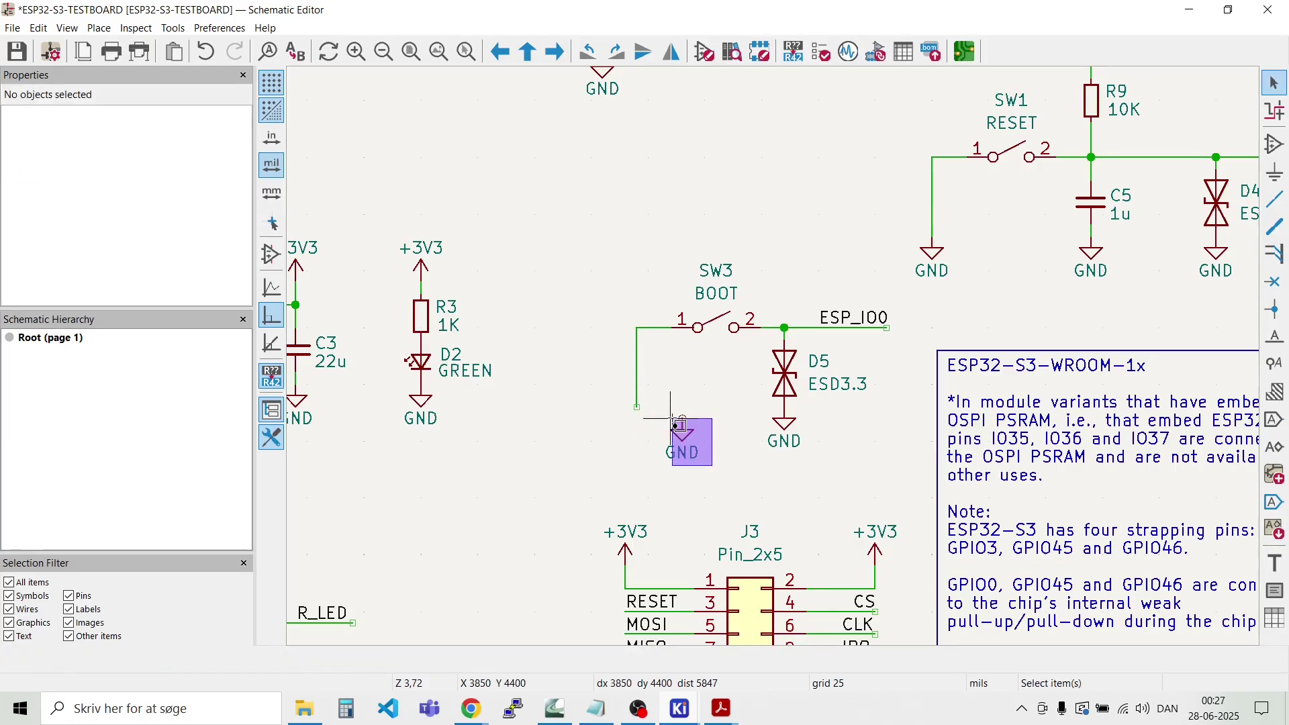
click(686, 444)
drag(688, 444, 643, 436)
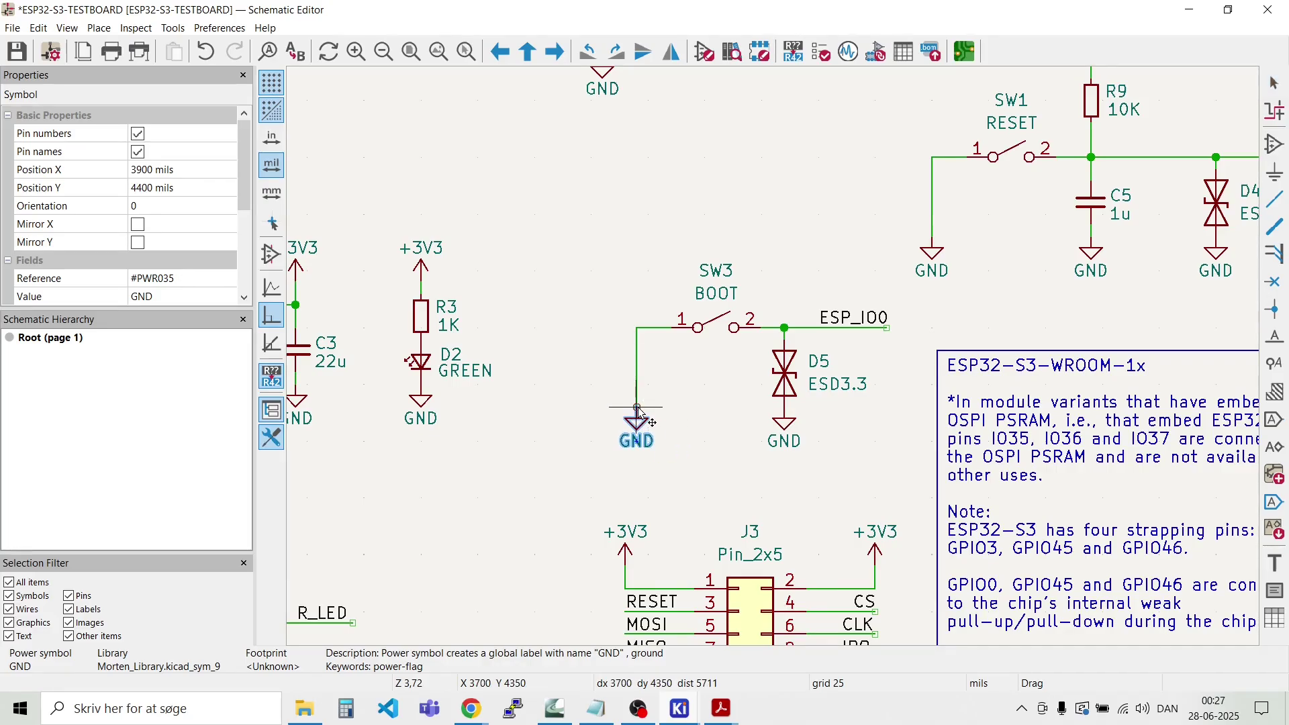
click(700, 453)
Step: Move the whole ESP32-S3 module block, including its reset circuit, net labels and note box, up and toward the sheet's right border
drag(864, 506, 741, 494)
scroll(775, 363, down, 4)
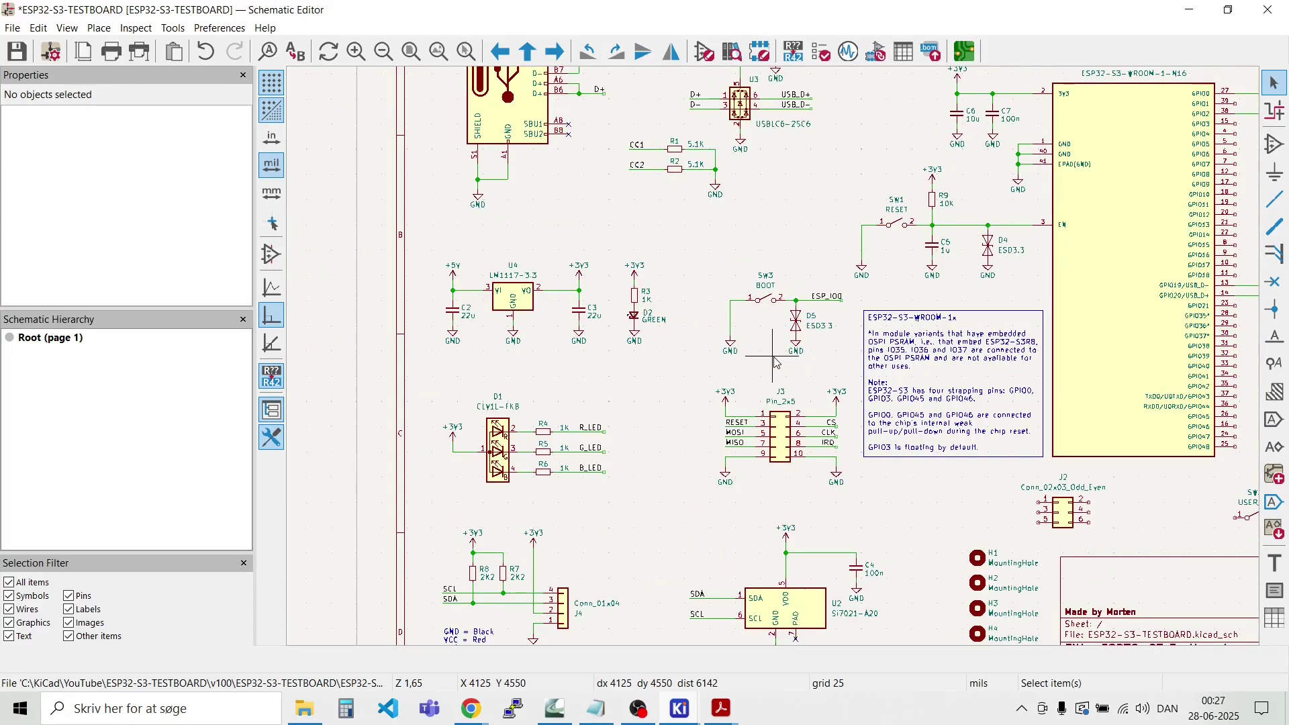
scroll(775, 362, down, 2)
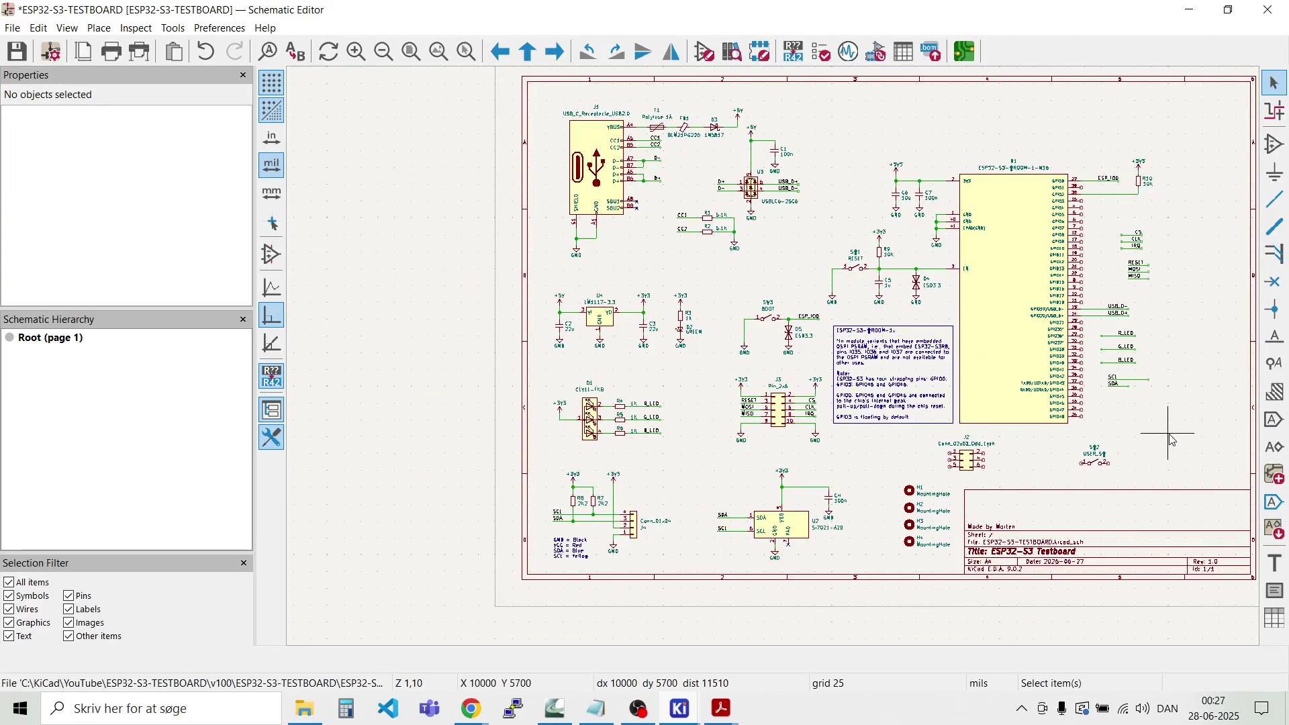
drag(1210, 433, 829, 136)
drag(1004, 293, 1101, 275)
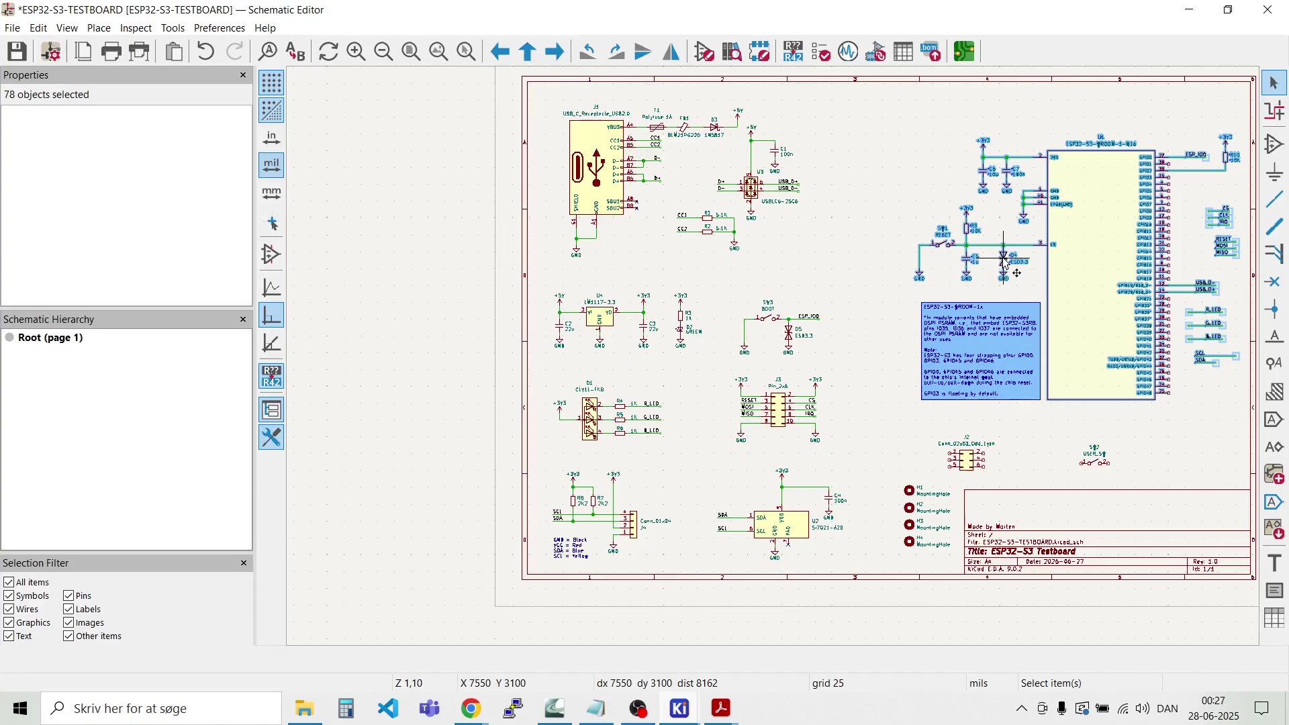
key(Escape)
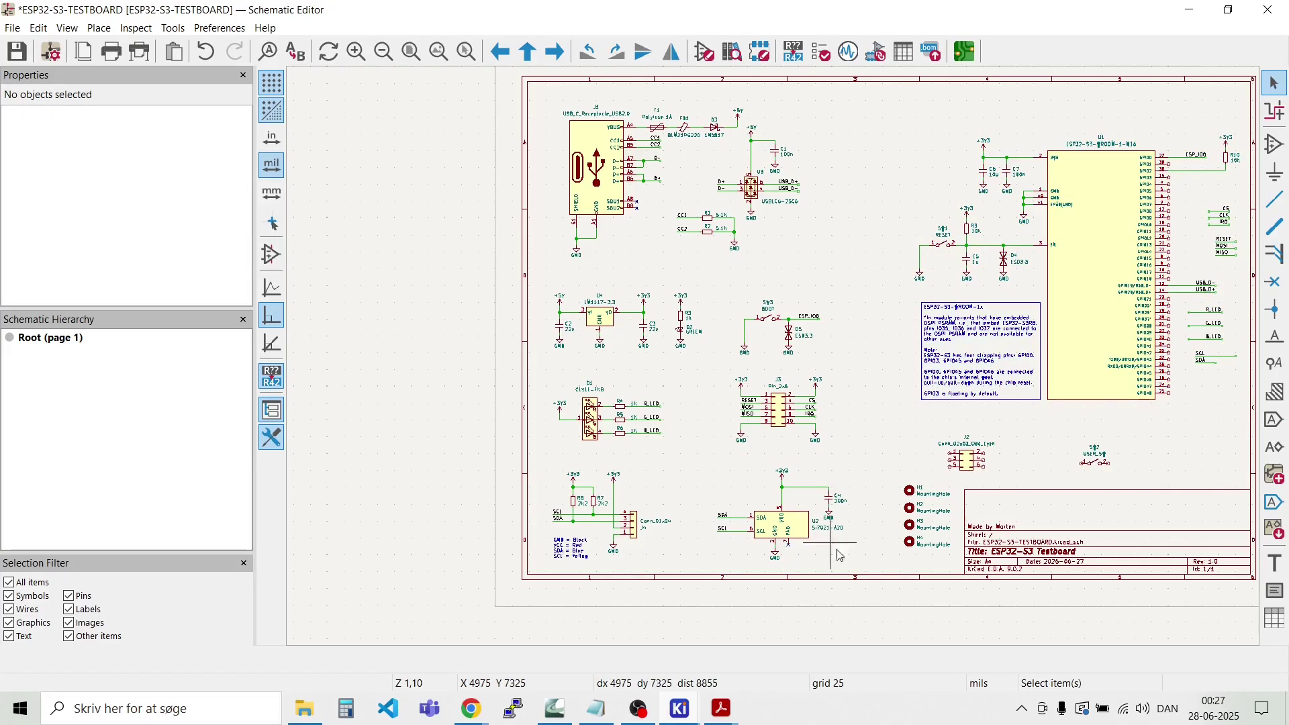
Step: Shift the U2 sensor circuit slightly right, and move the SW3 BOOT circuit right and slightly up
drag(866, 574, 712, 451)
mouse_move(790, 540)
mouse_down()
mouse_move(802, 532)
mouse_move(788, 532)
mouse_up()
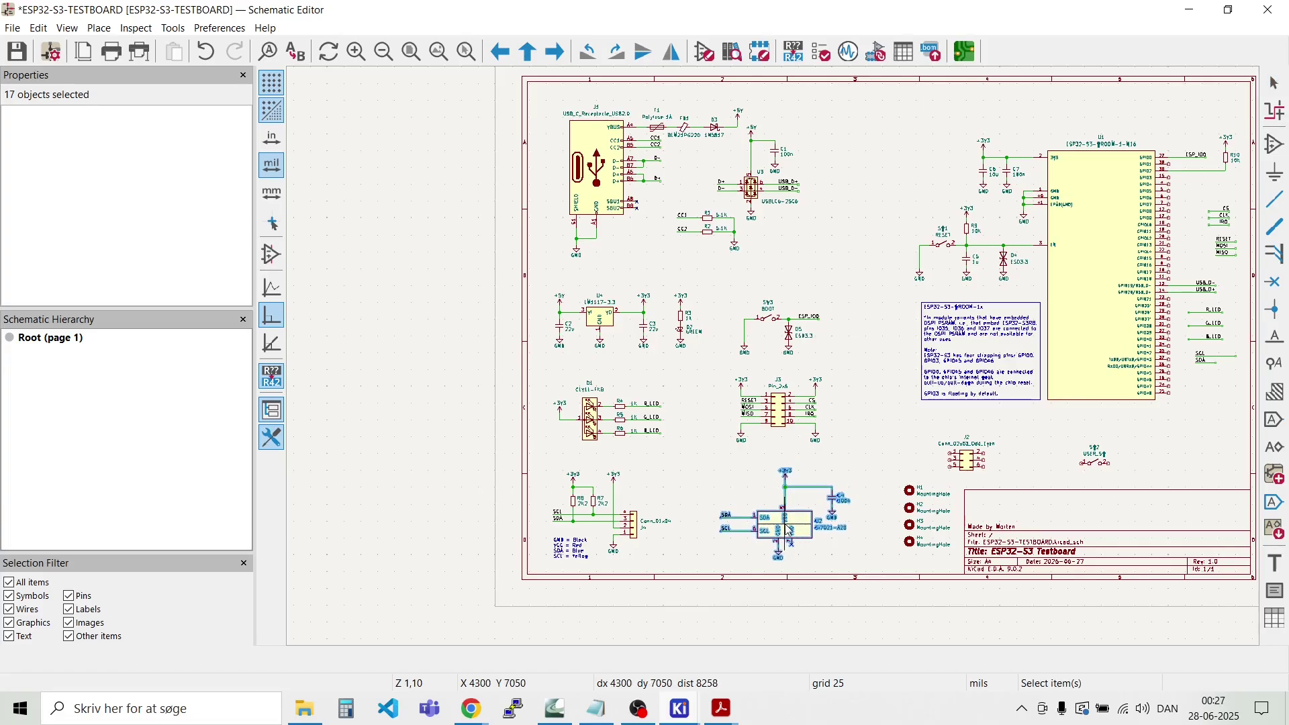
drag(823, 354, 702, 258)
drag(773, 324, 794, 312)
click(831, 246)
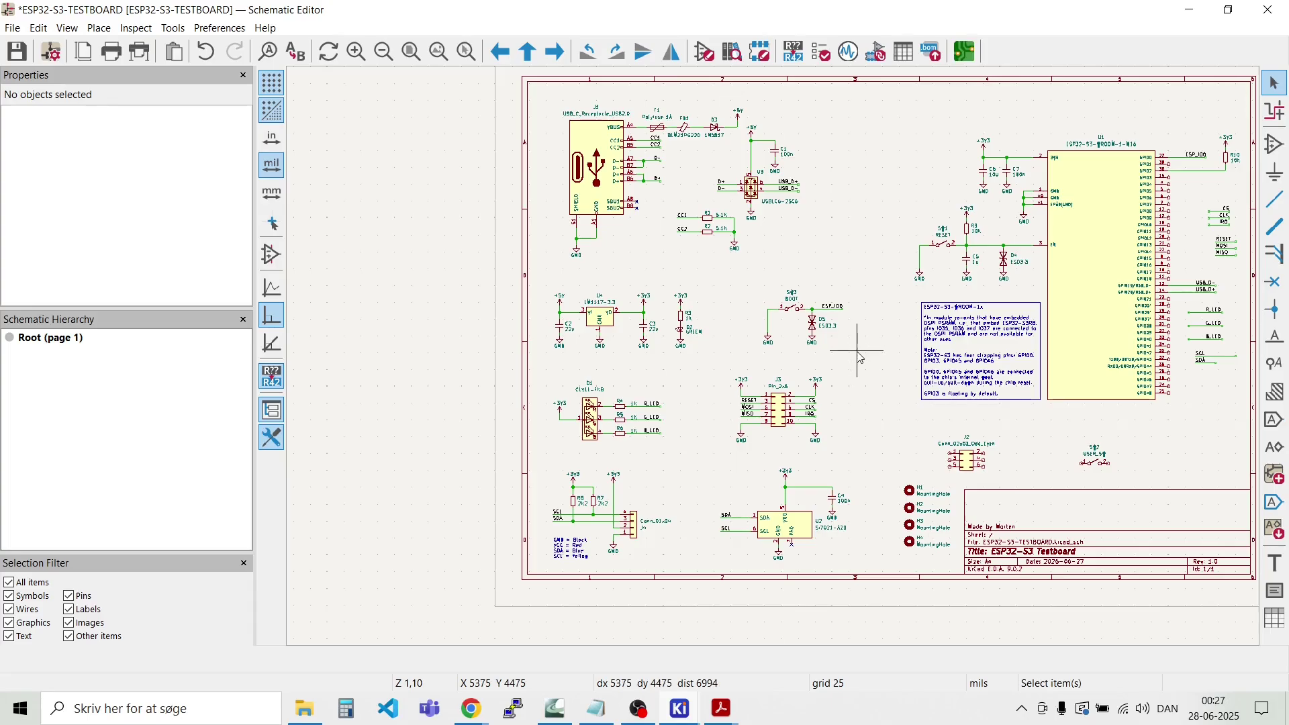
Step: Shift the row with the U4, D2 and SW3 circuits slightly up, and the row with D1 and J3 slightly up and right
drag(858, 355, 527, 254)
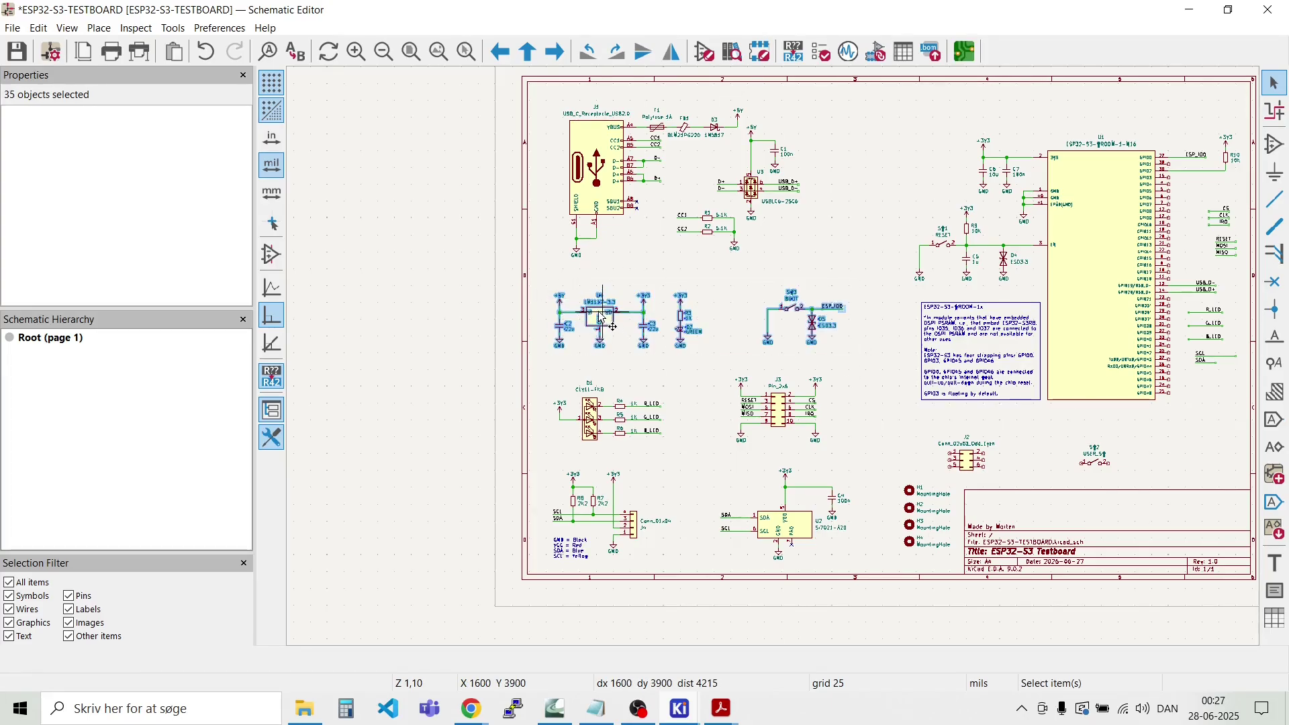
drag(600, 316, 613, 320)
click(678, 376)
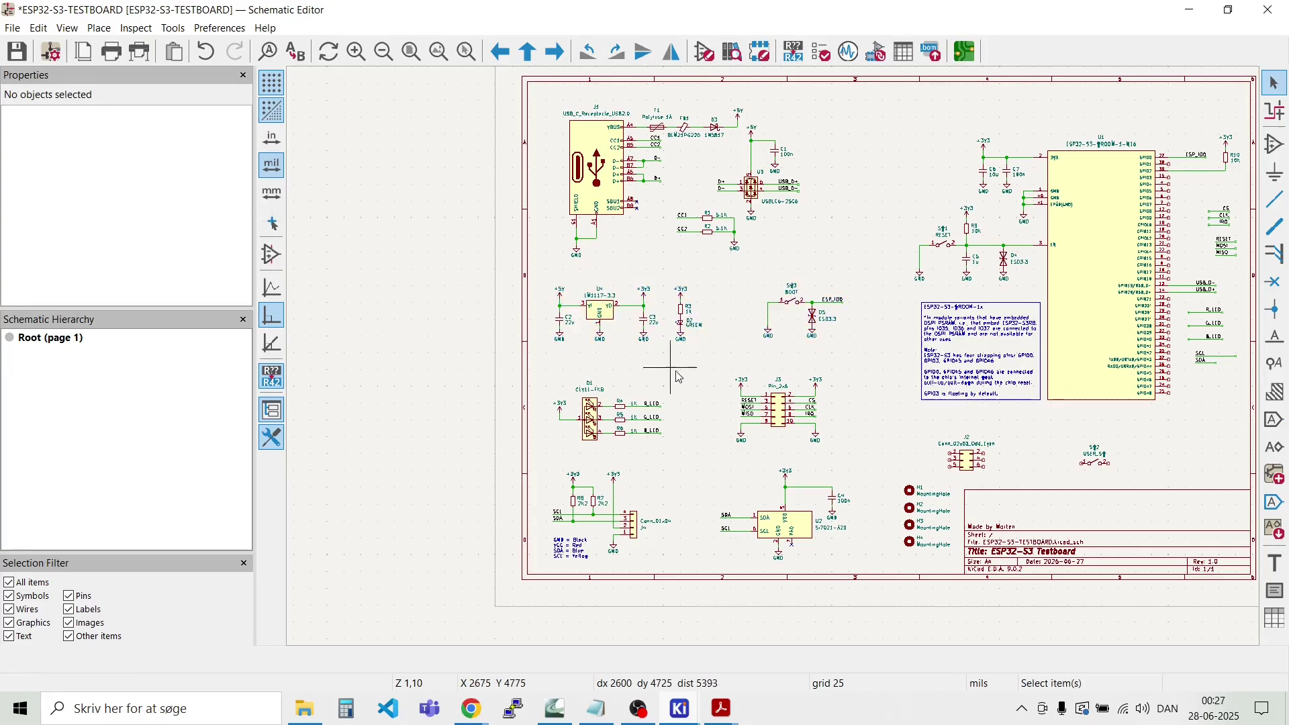
drag(858, 453, 527, 350)
drag(612, 426, 617, 417)
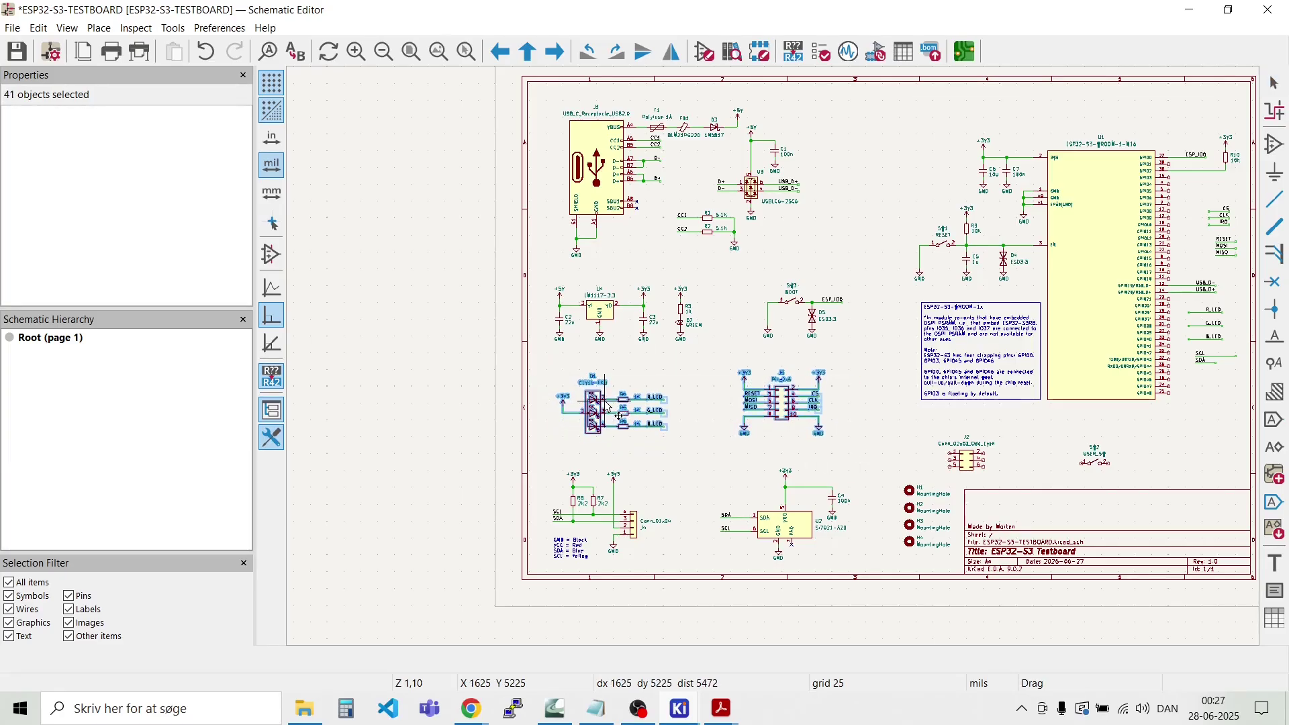
click(872, 357)
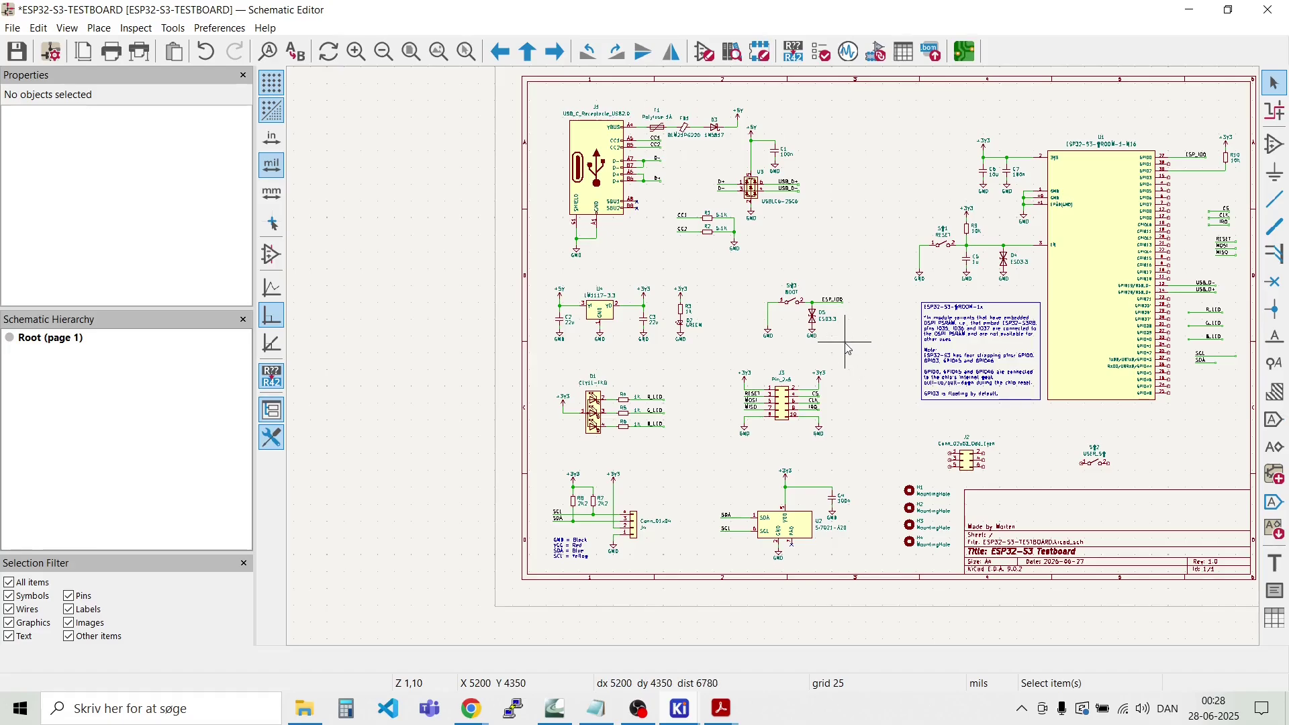
Step: Move the SW3 BOOT circuit slightly left so it sits above J3, keeping its GND symbols level with the U4 row
drag(877, 339, 754, 288)
key(g)
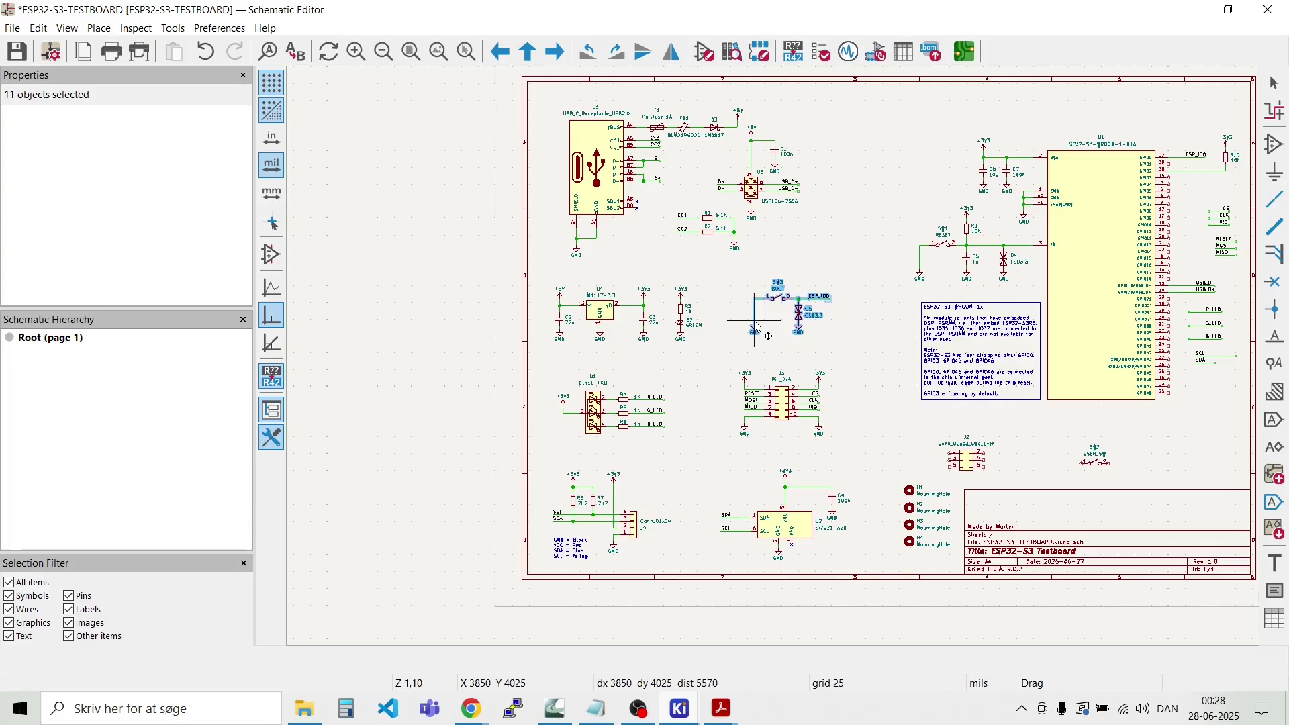
click(755, 335)
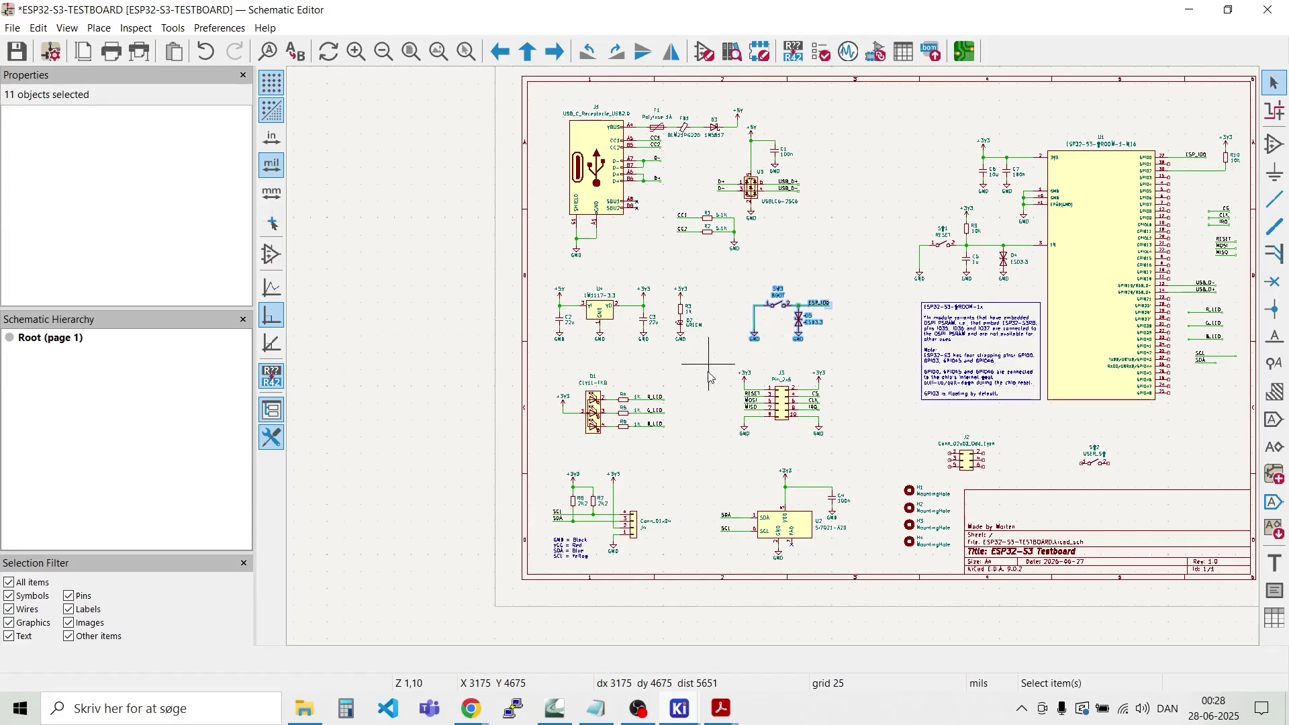
click(709, 364)
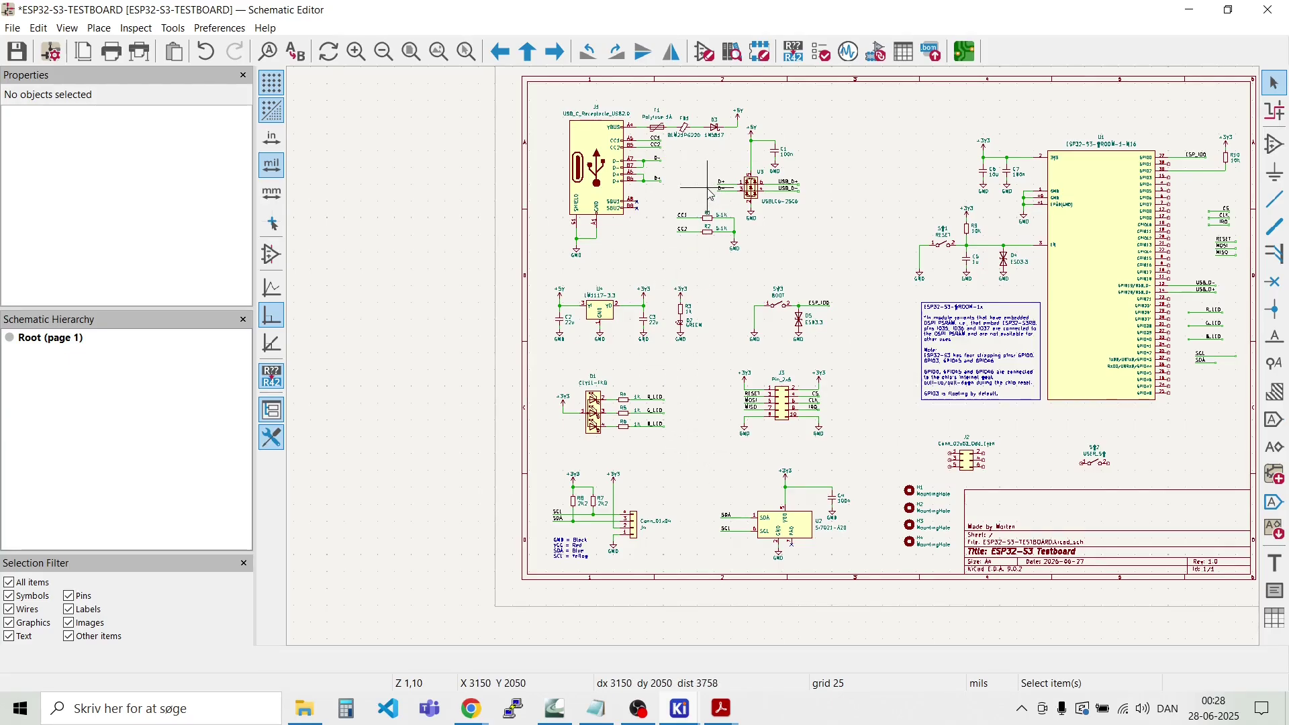
Step: Draw a graphic line from the sheet's left frame border at marker B across to X 5575 mils and up to the top frame border, enclosing the USB circuits
scroll(709, 201, up, 2)
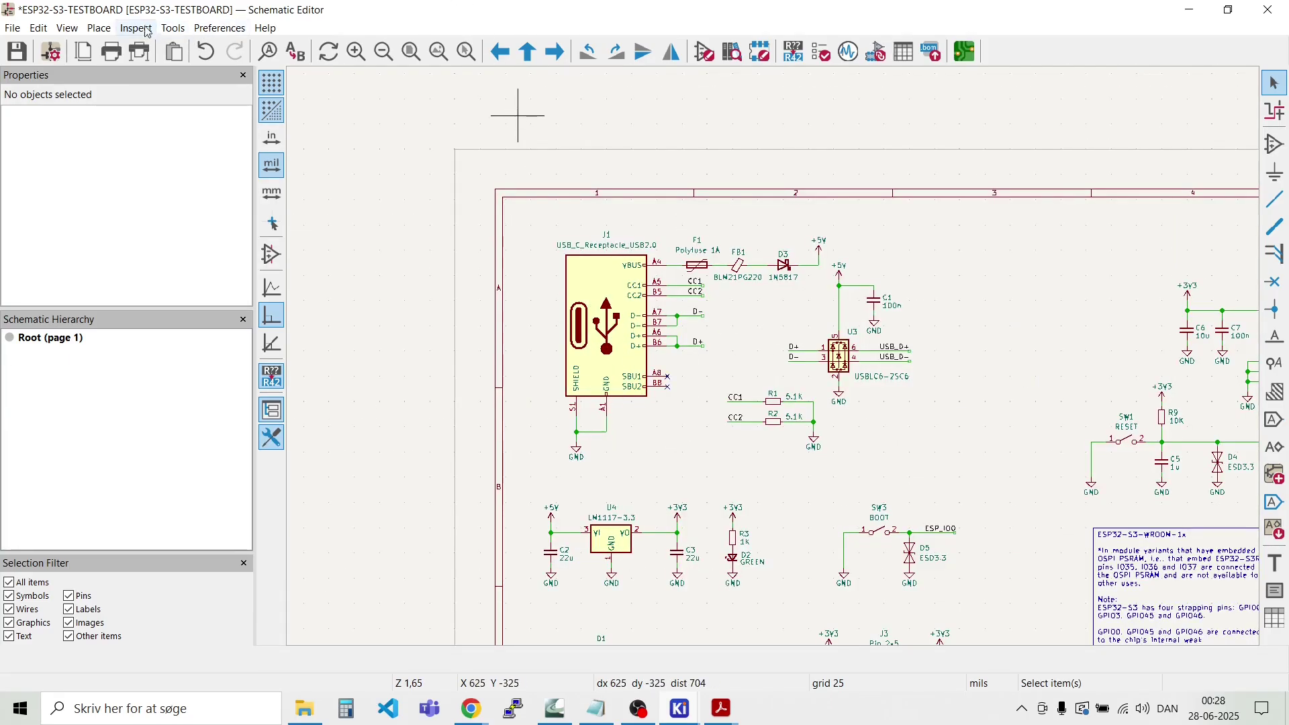
click(100, 30)
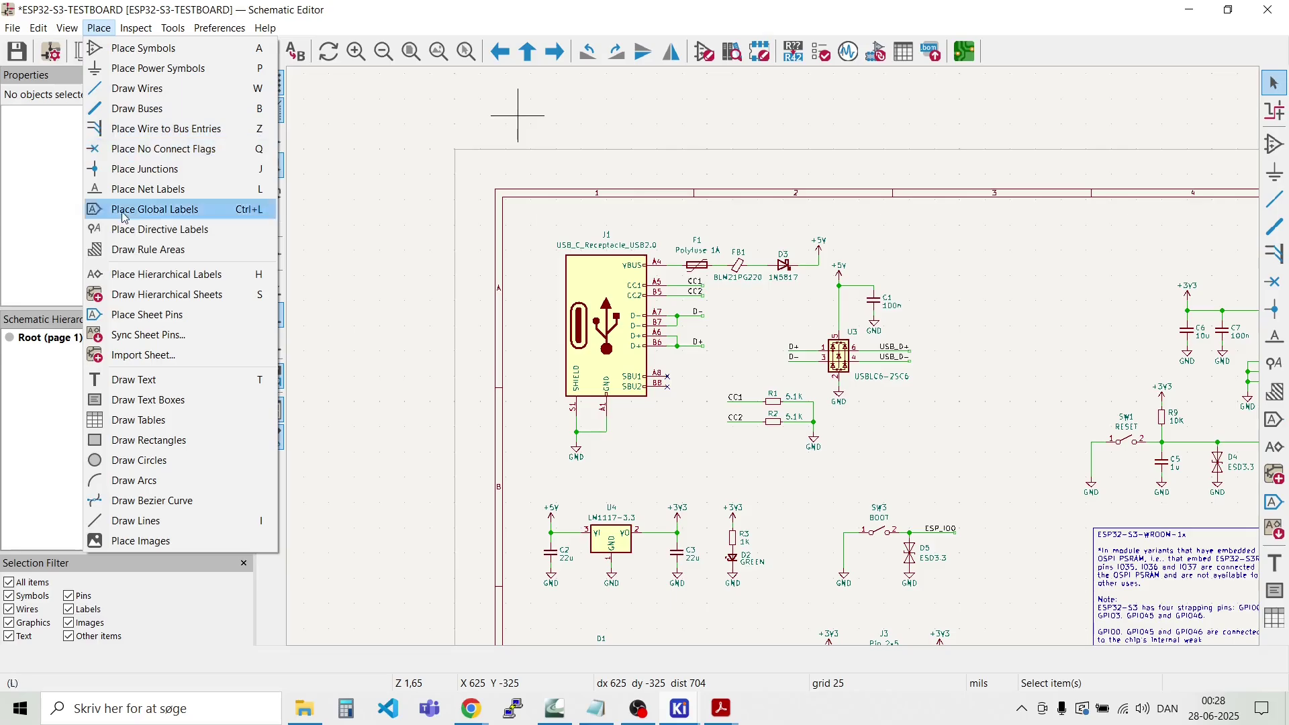
click(158, 522)
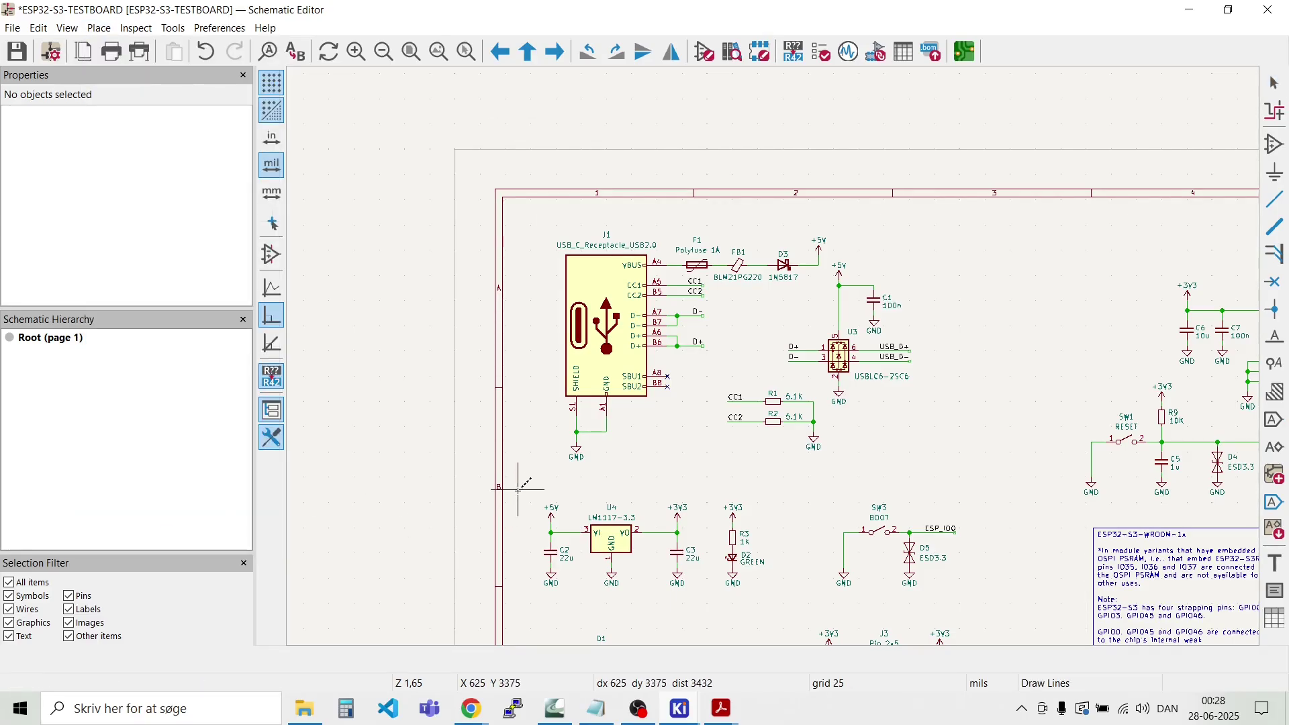
scroll(510, 496, up, 5)
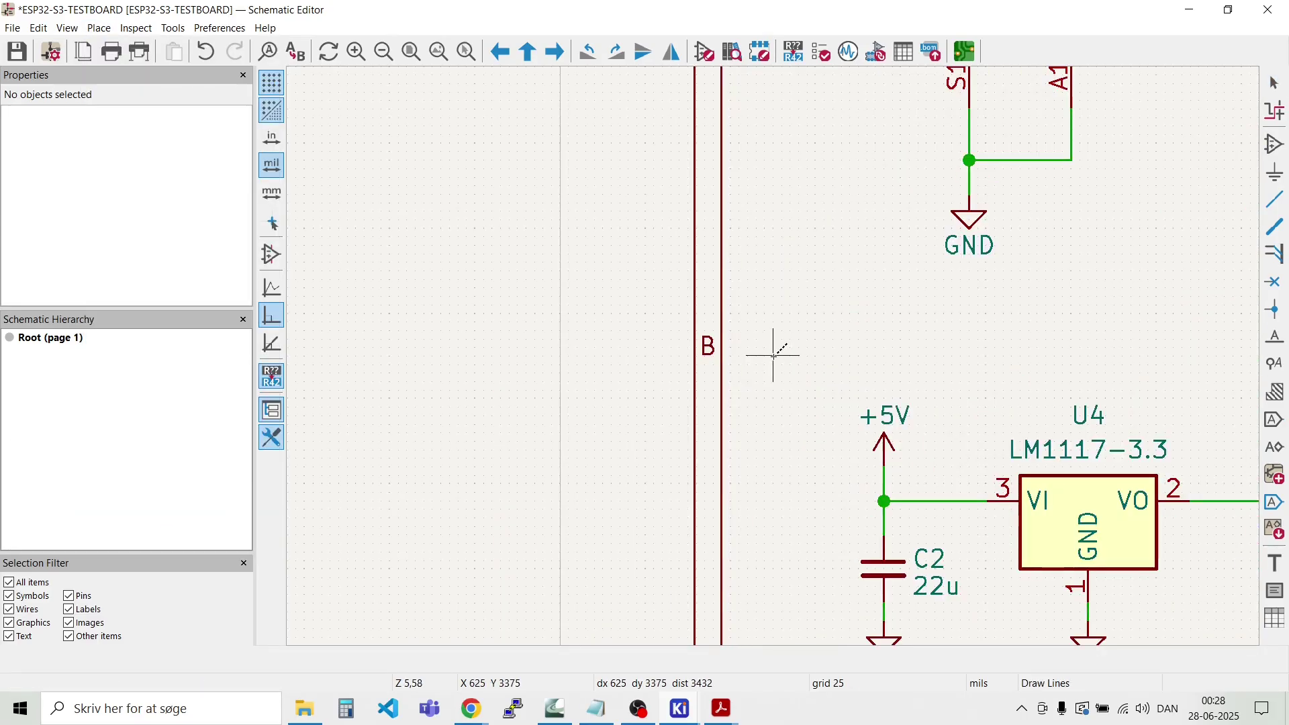
click(723, 339)
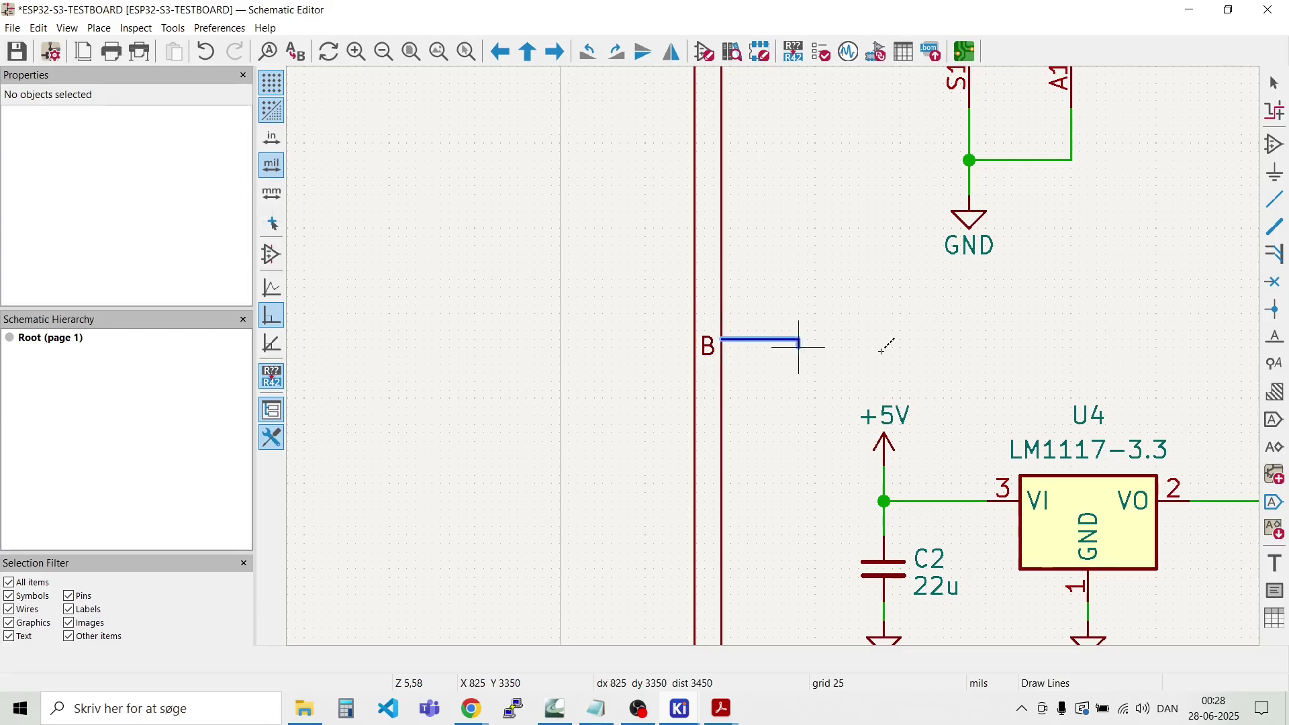
scroll(886, 340, down, 5)
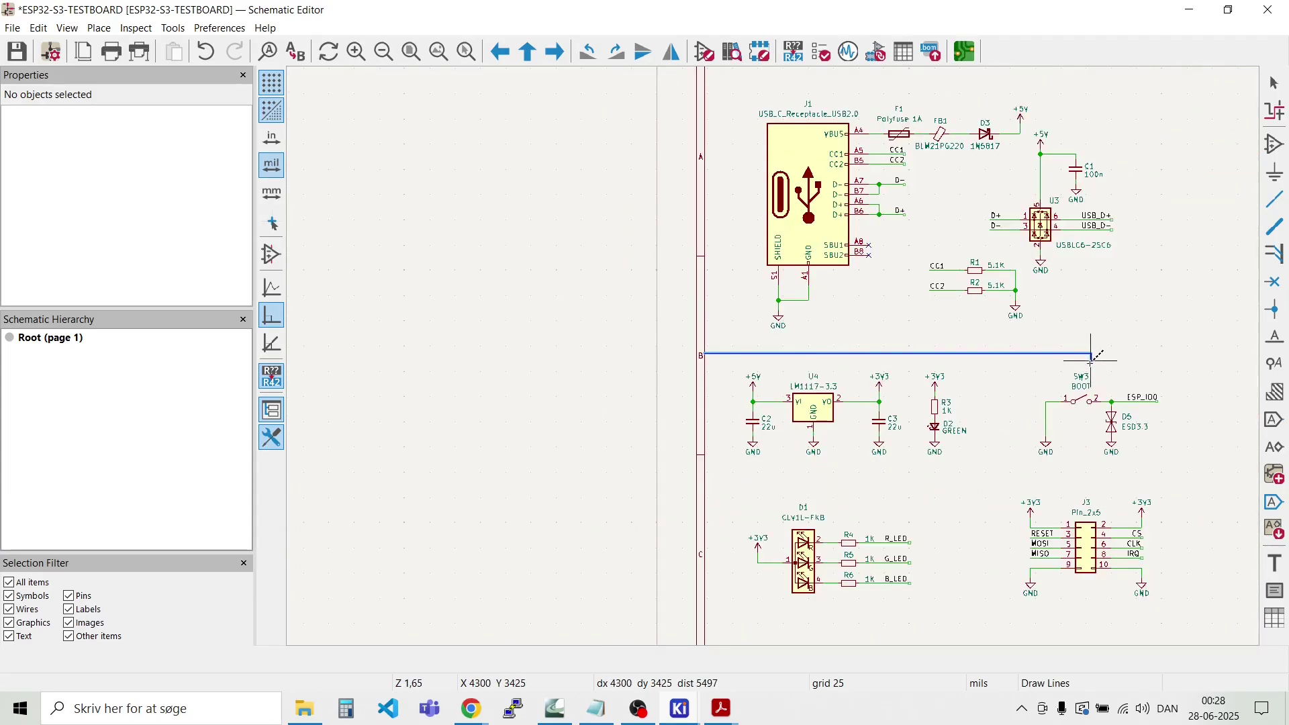
scroll(1167, 354, down, 2)
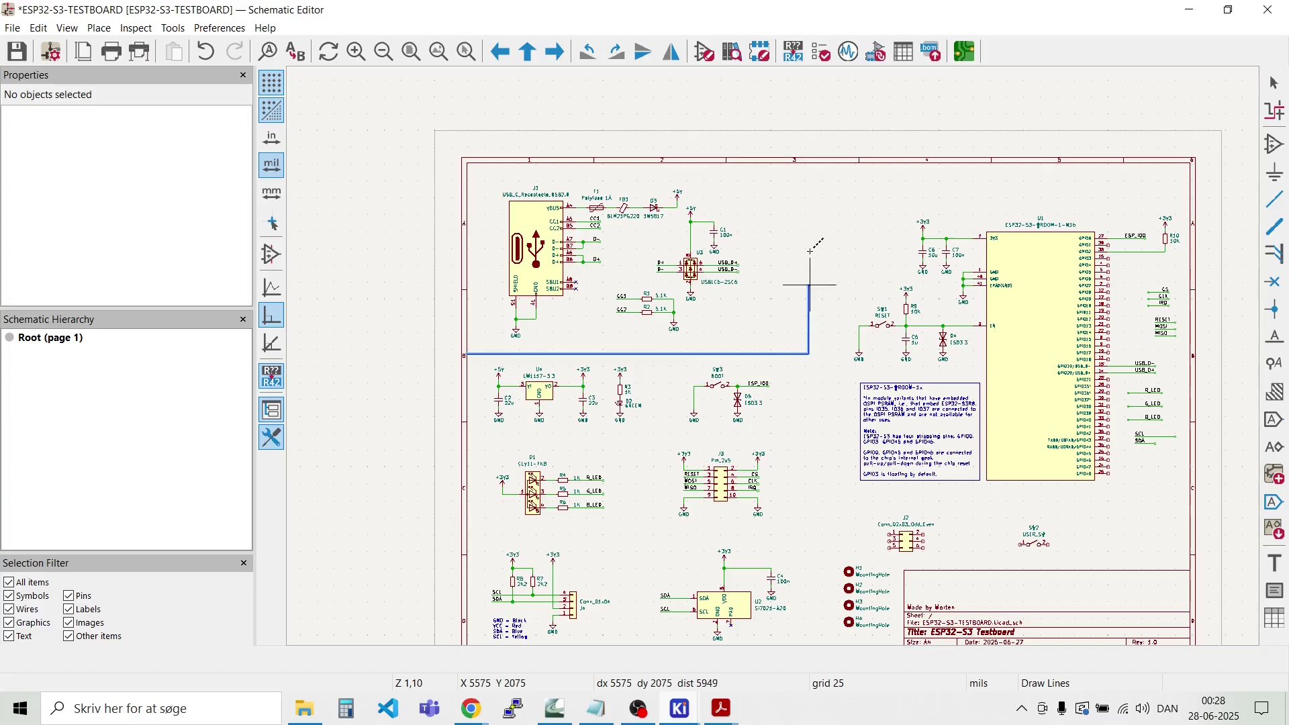
scroll(811, 164, up, 3)
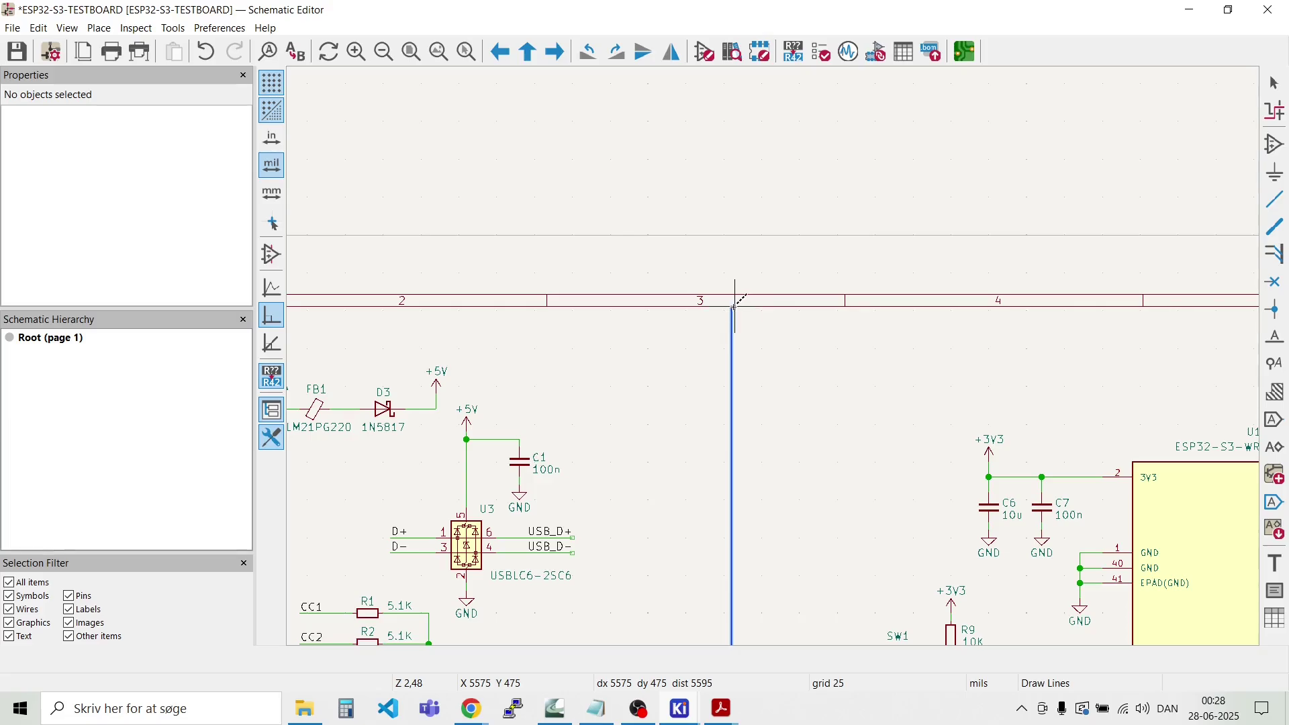
key(Escape)
scroll(771, 345, down, 3)
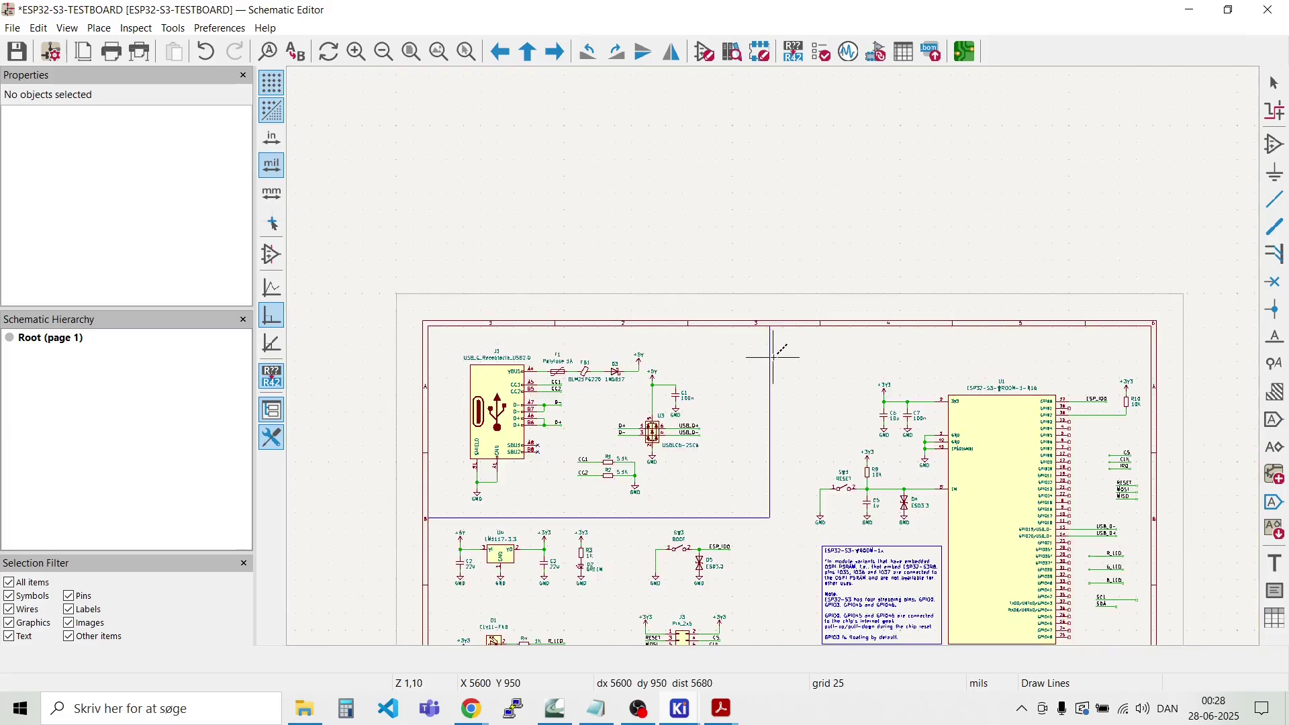
scroll(771, 516, up, 8)
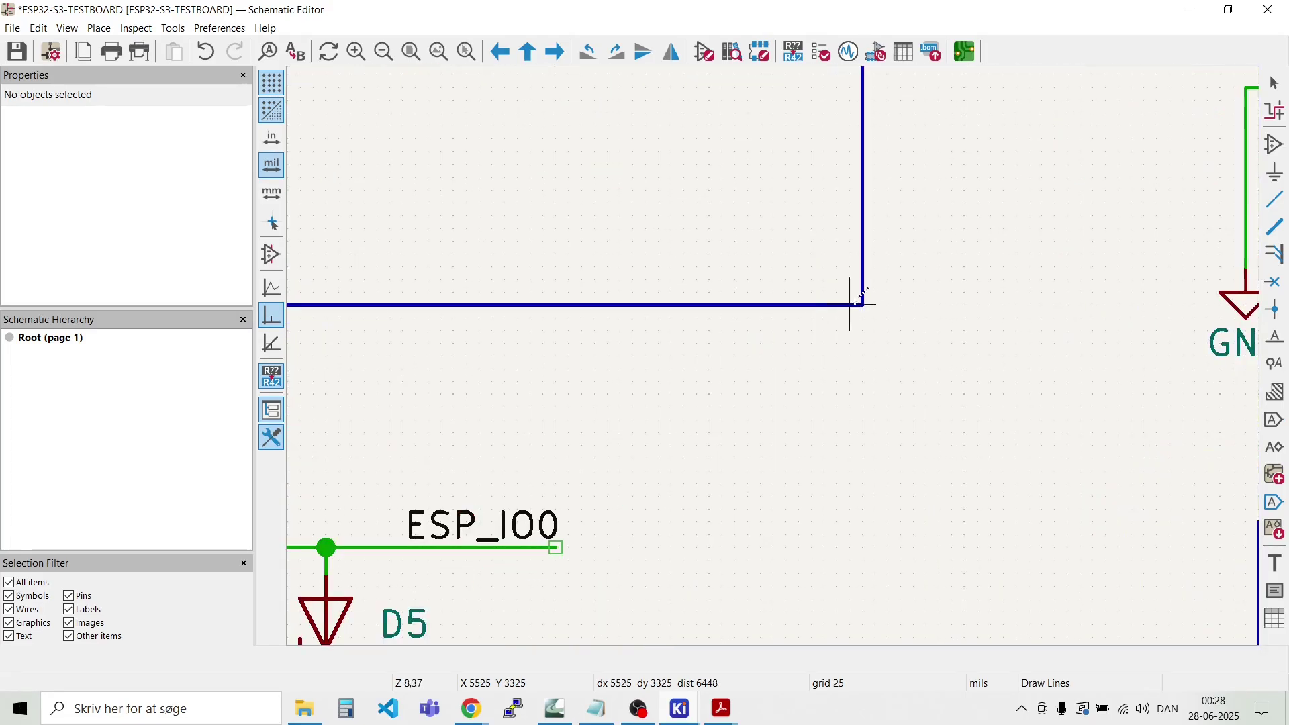
Step: Draw a vertical graphic line from the USB section's corner at X 5575 mils down to the sheet's bottom frame border
click(861, 303)
scroll(859, 302, down, 4)
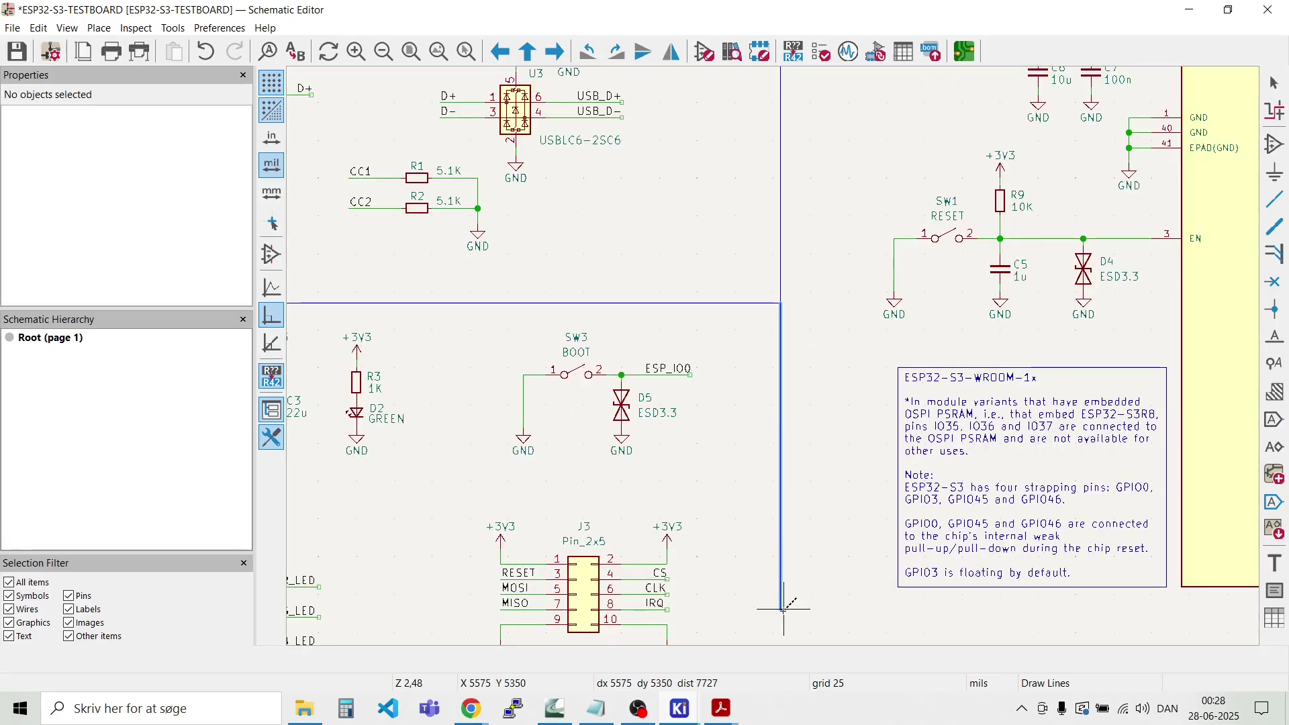
scroll(783, 607, down, 4)
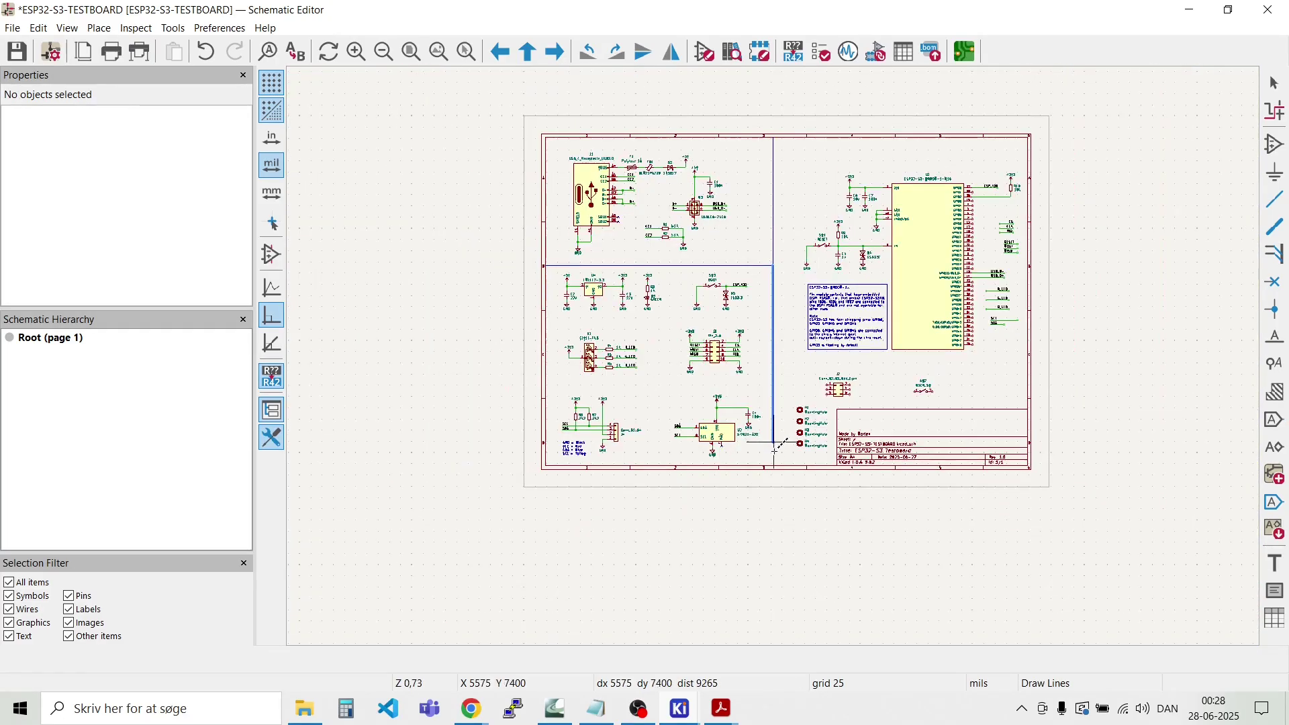
scroll(779, 445, up, 5)
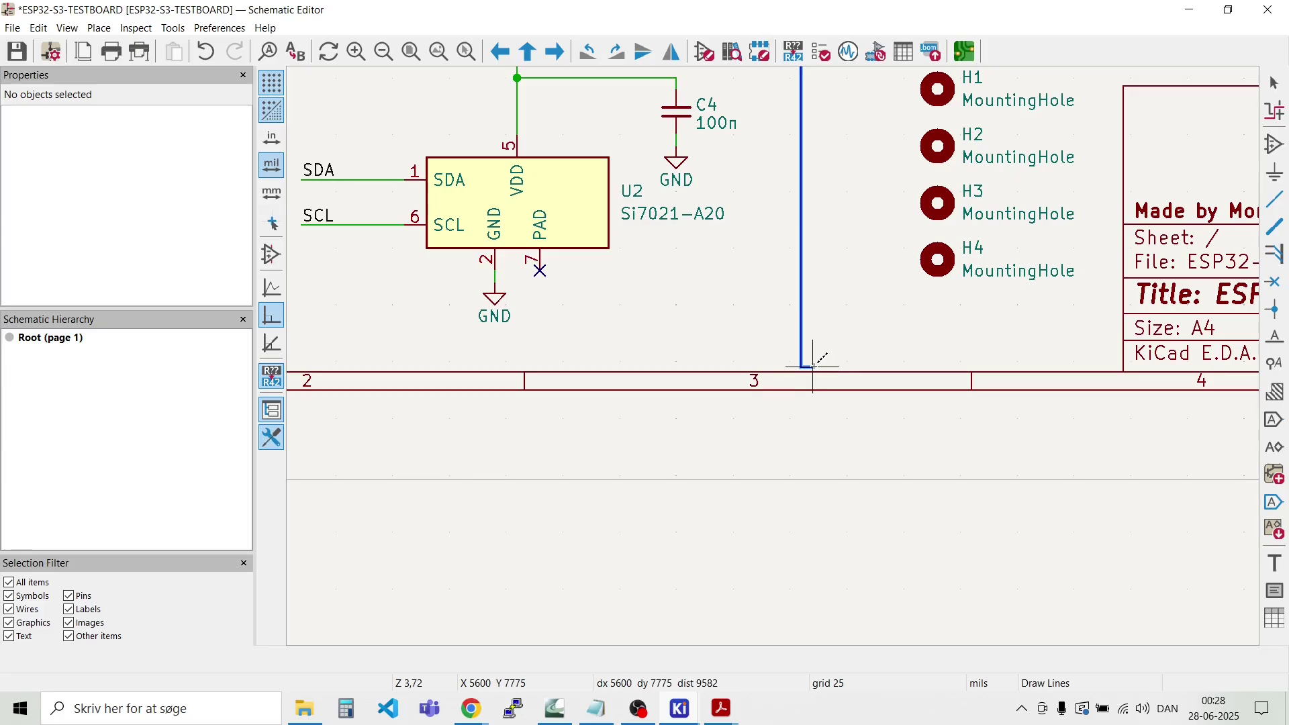
key(Escape)
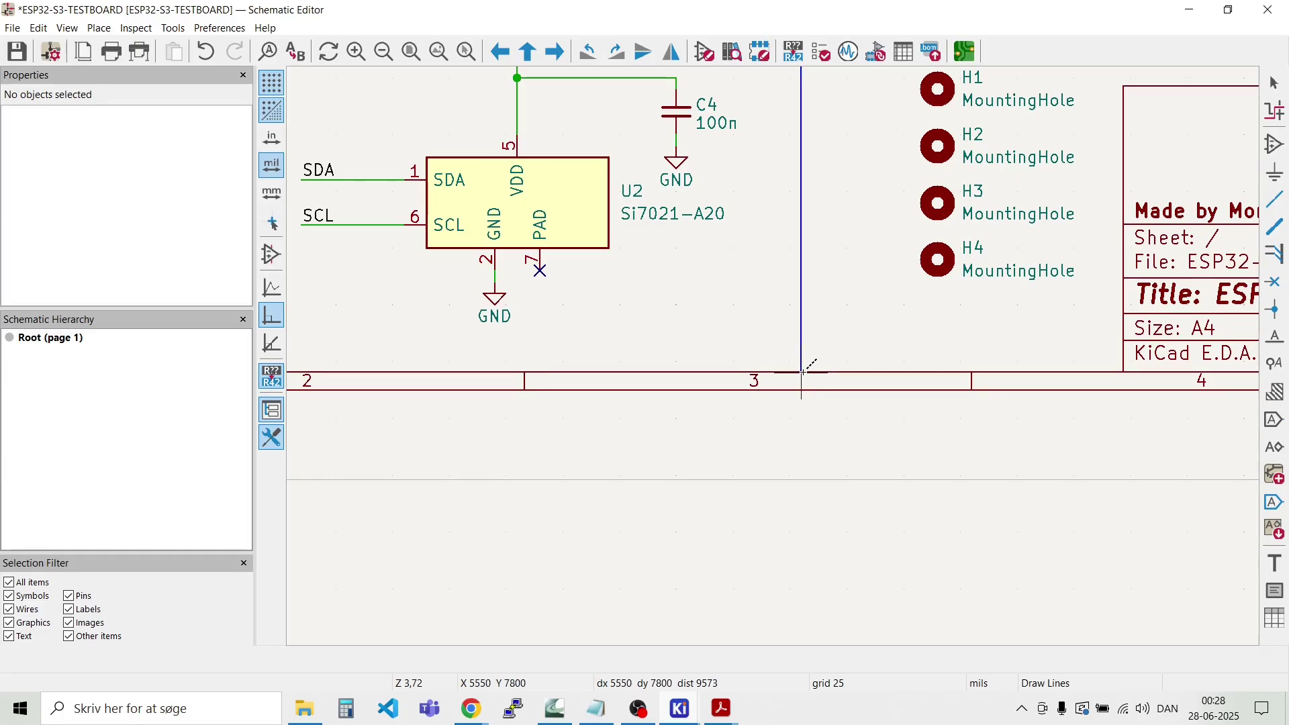
key(Escape)
Step: Shift the U4 regulator circuit together with the R3 and D2 LED circuit slightly left
scroll(638, 351, down, 3)
scroll(776, 364, down, 1)
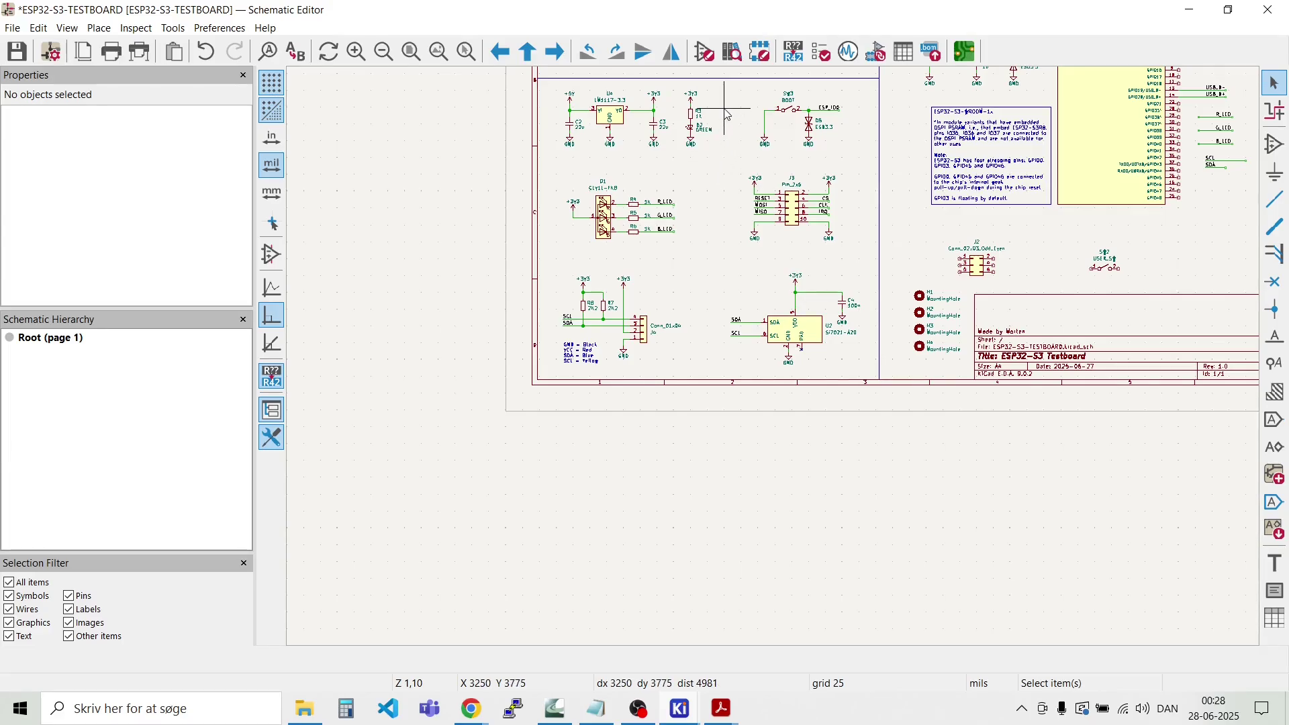
scroll(729, 114, up, 1)
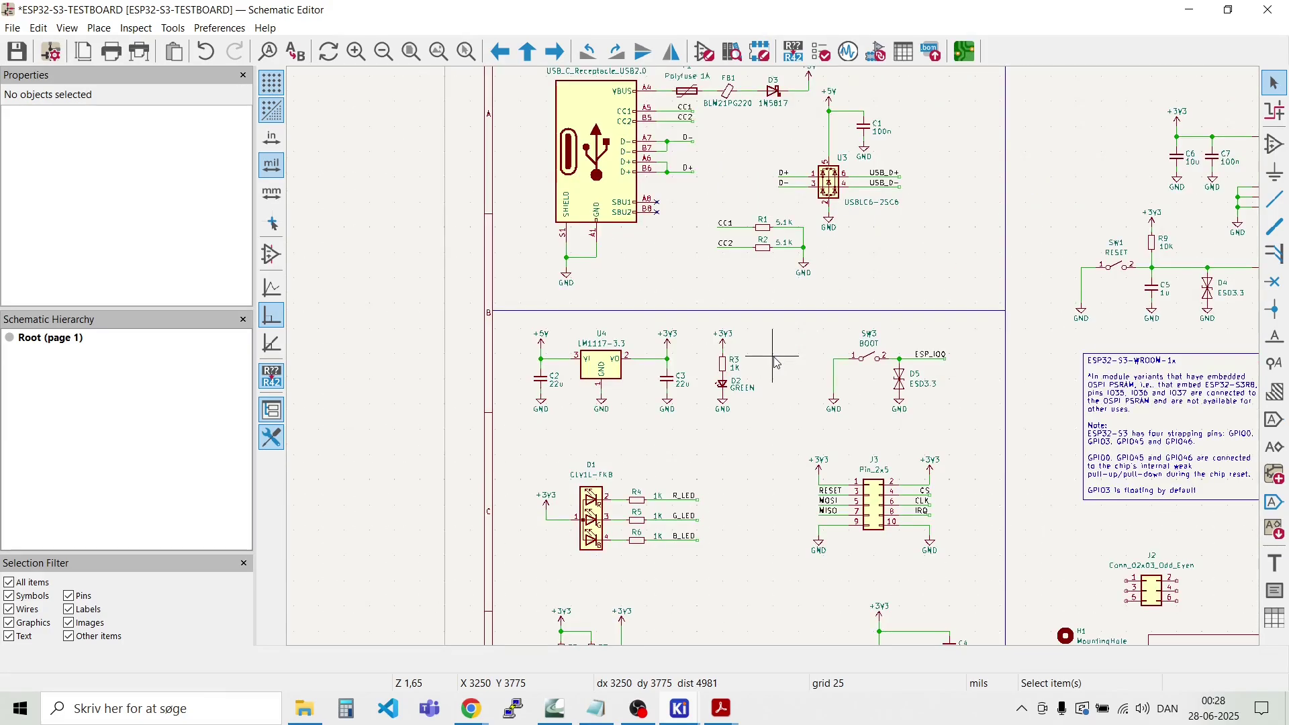
drag(749, 432, 527, 329)
mouse_move(635, 363)
mouse_down()
mouse_move(619, 358)
mouse_move(620, 376)
mouse_up()
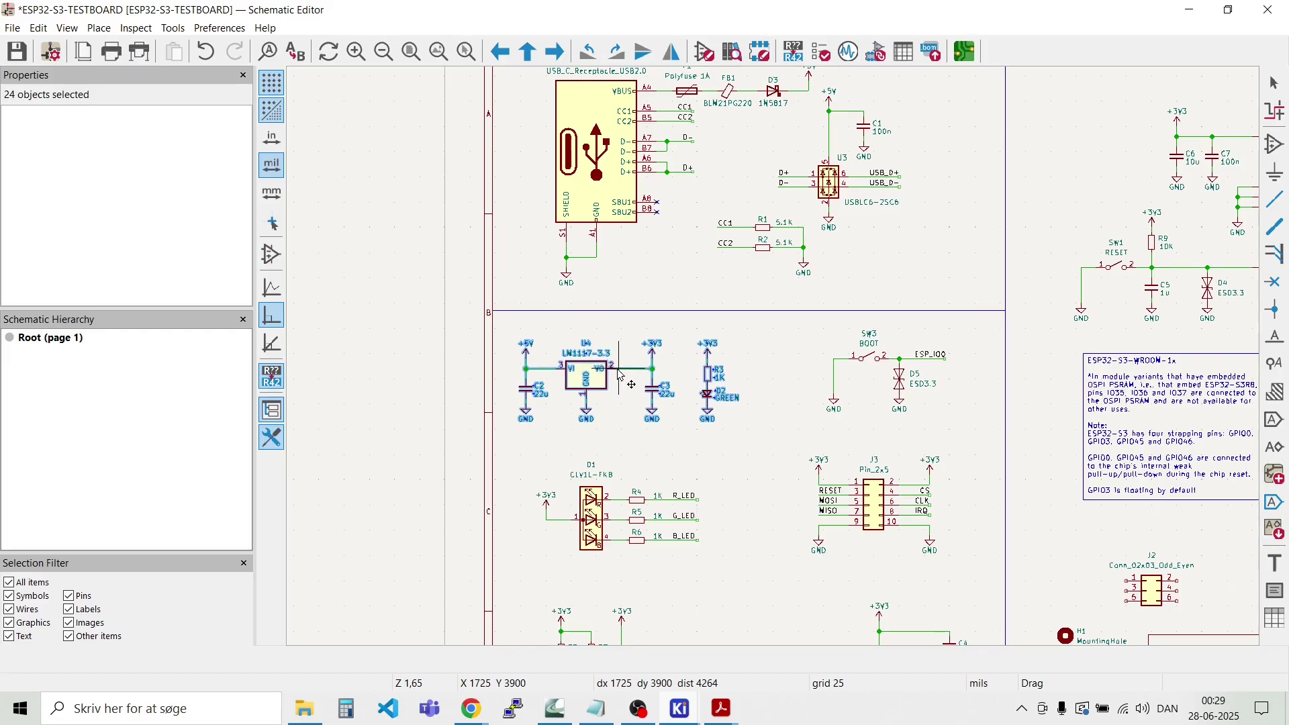
drag(620, 376, 621, 370)
click(779, 321)
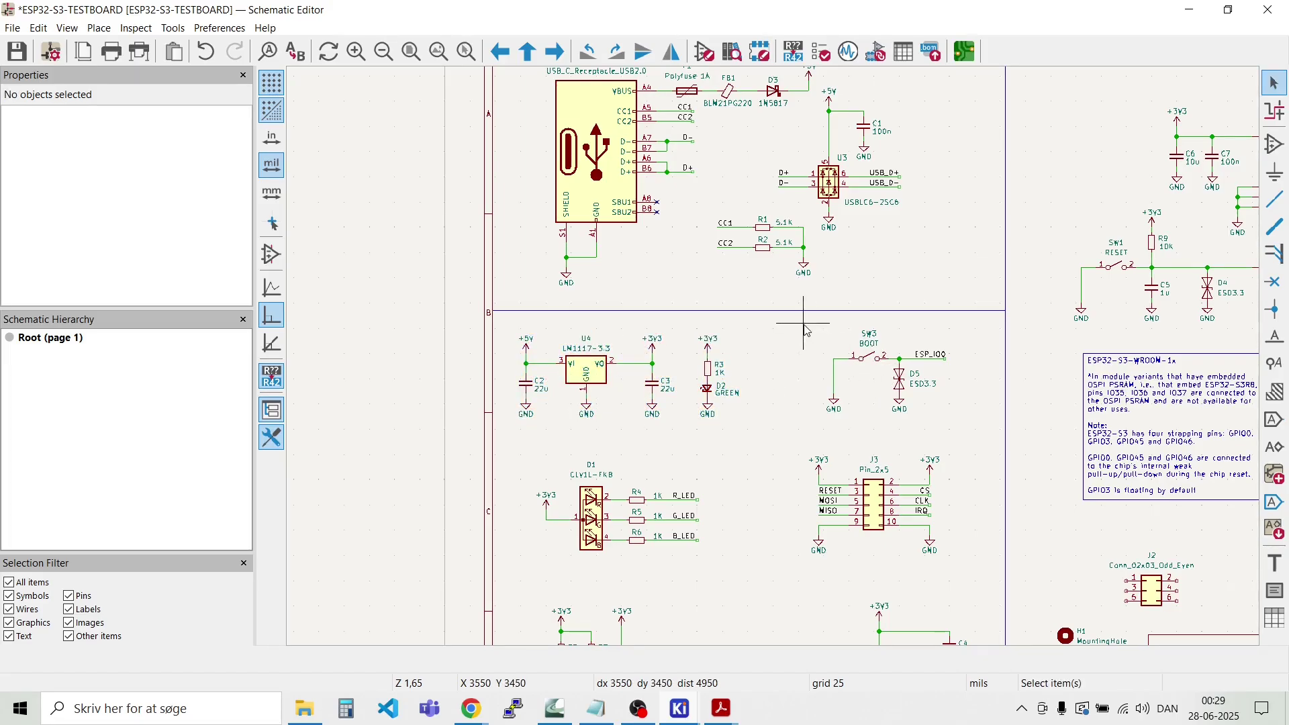
click(765, 318)
click(758, 372)
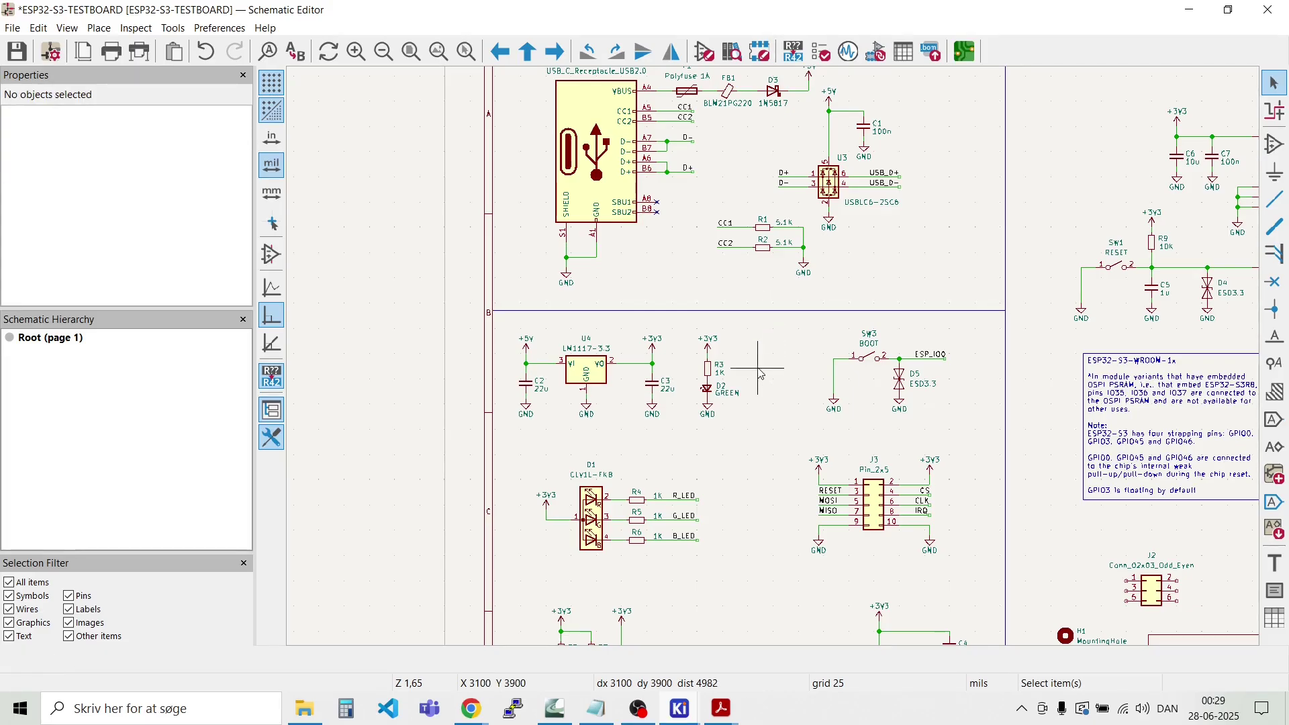
Step: Draw a vertical graphic line at X 3150 mils from the line under the USB circuits down to the bottom frame border
click(100, 28)
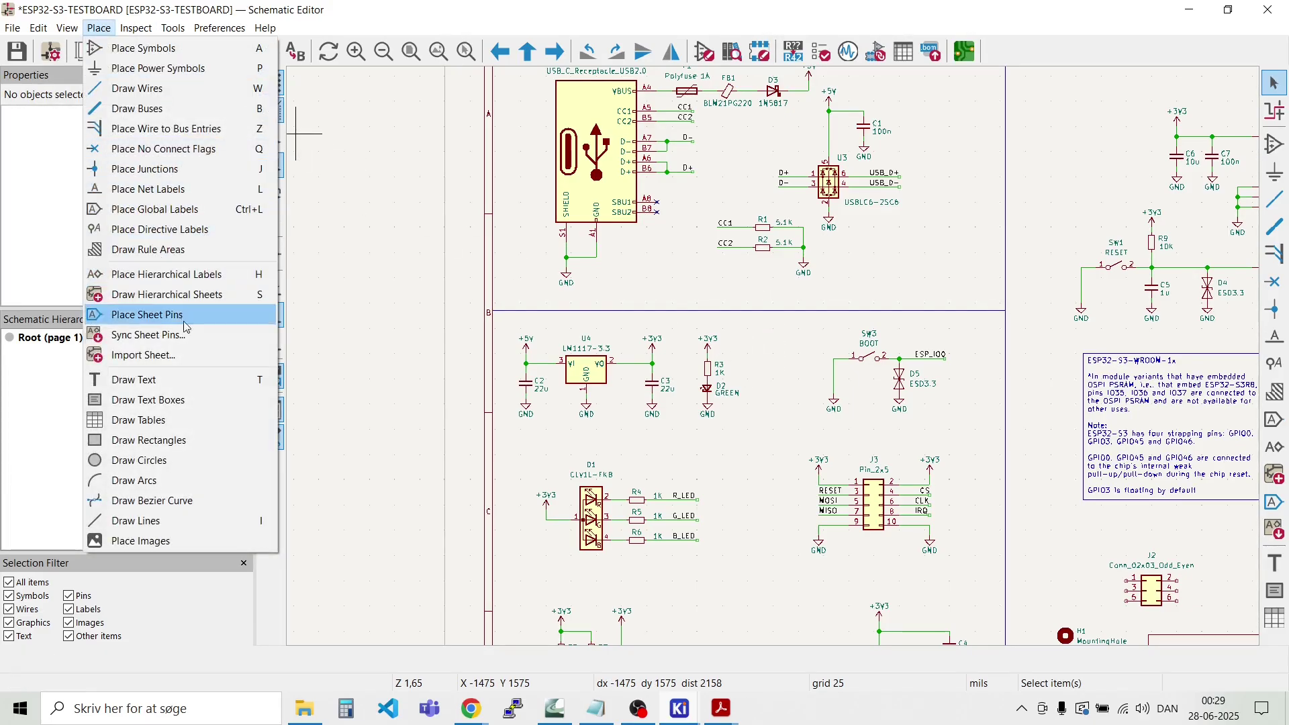
click(184, 521)
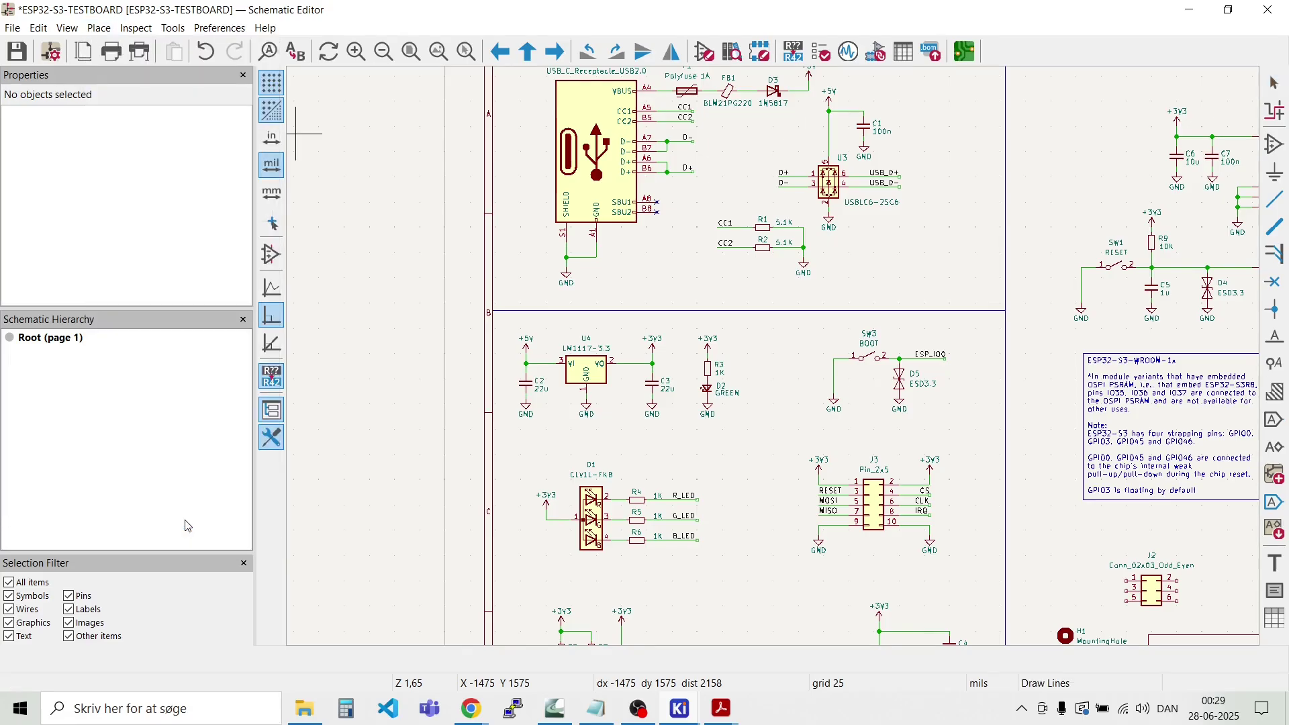
click(763, 311)
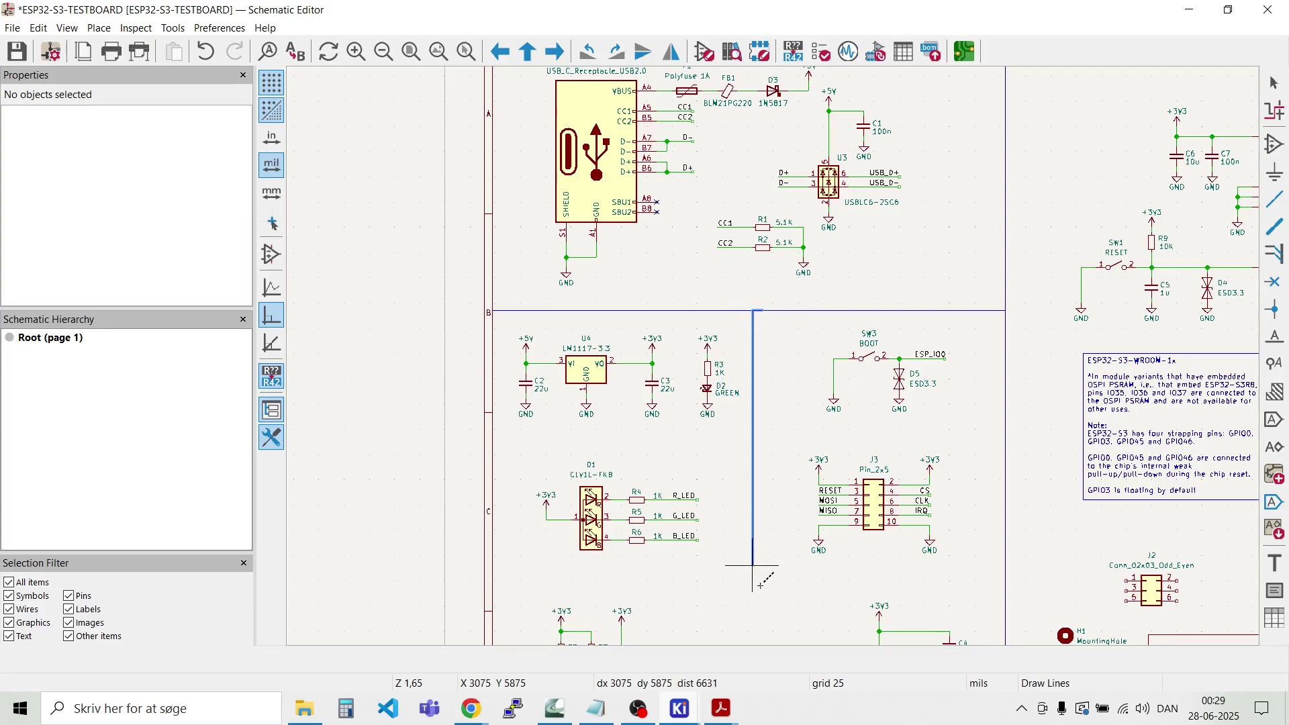
scroll(762, 589, down, 3)
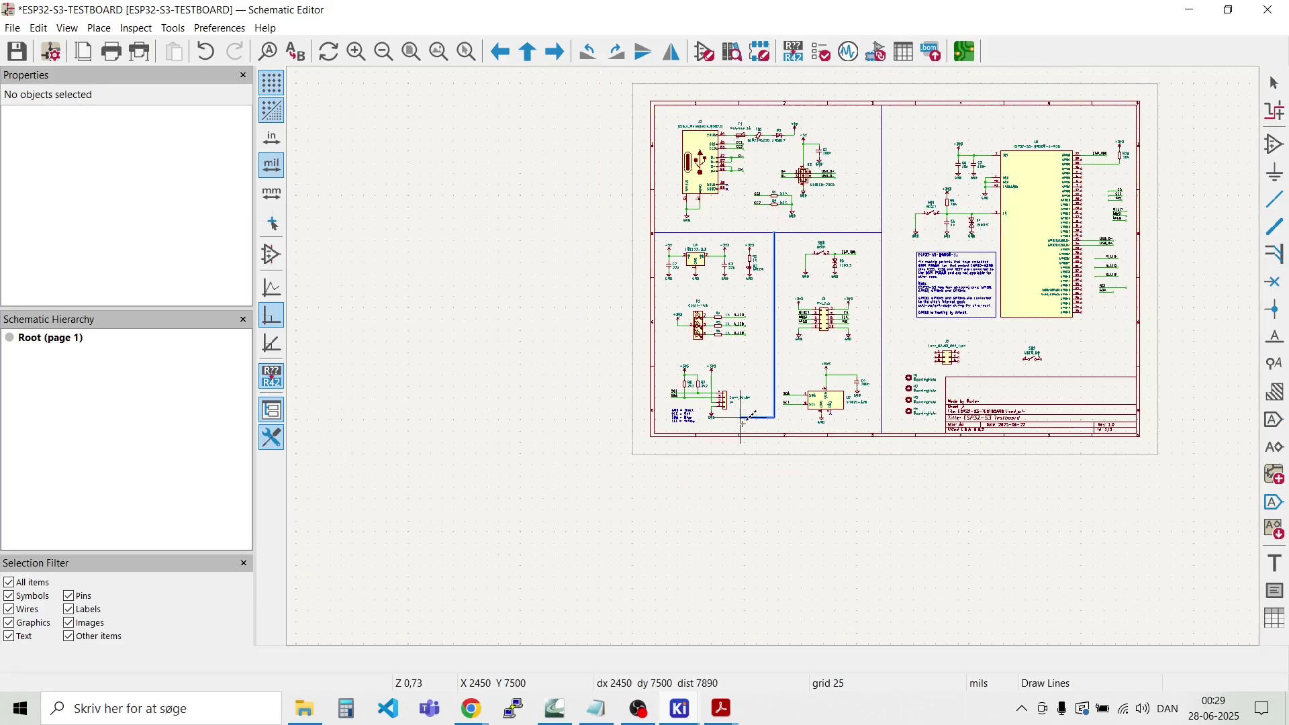
scroll(775, 355, up, 2)
scroll(776, 355, up, 3)
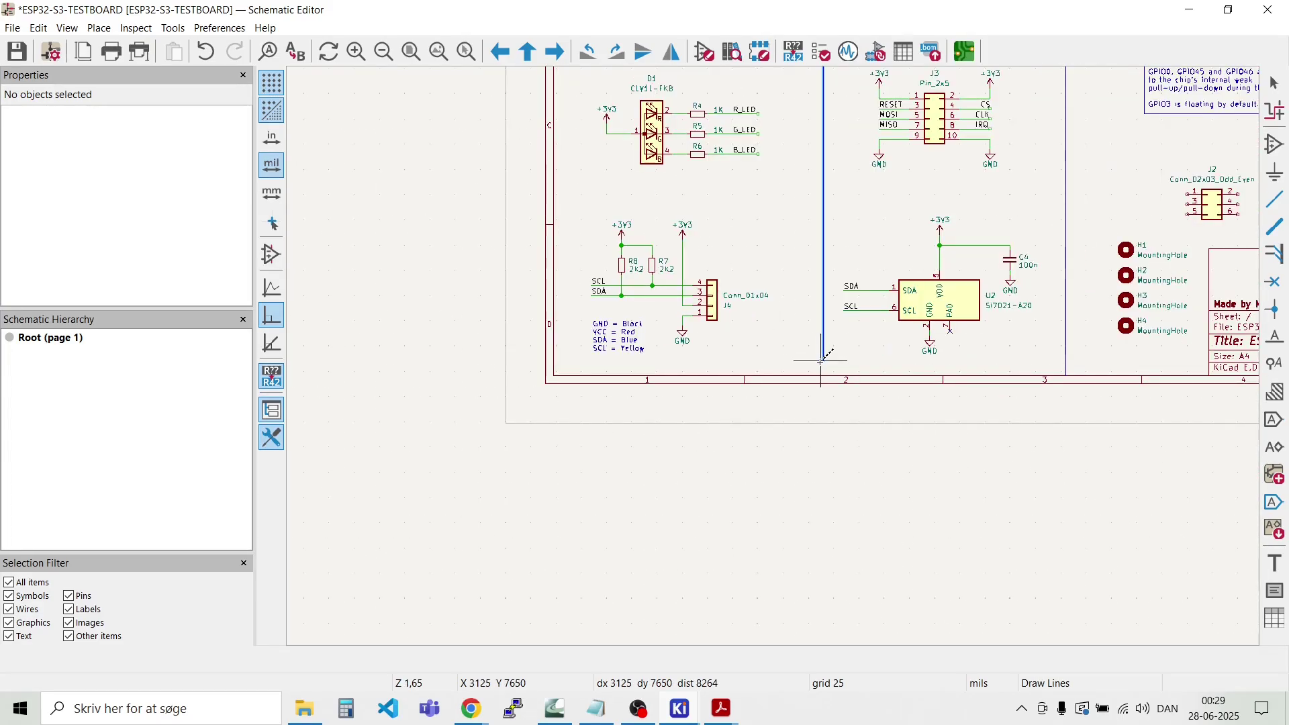
scroll(775, 356, up, 3)
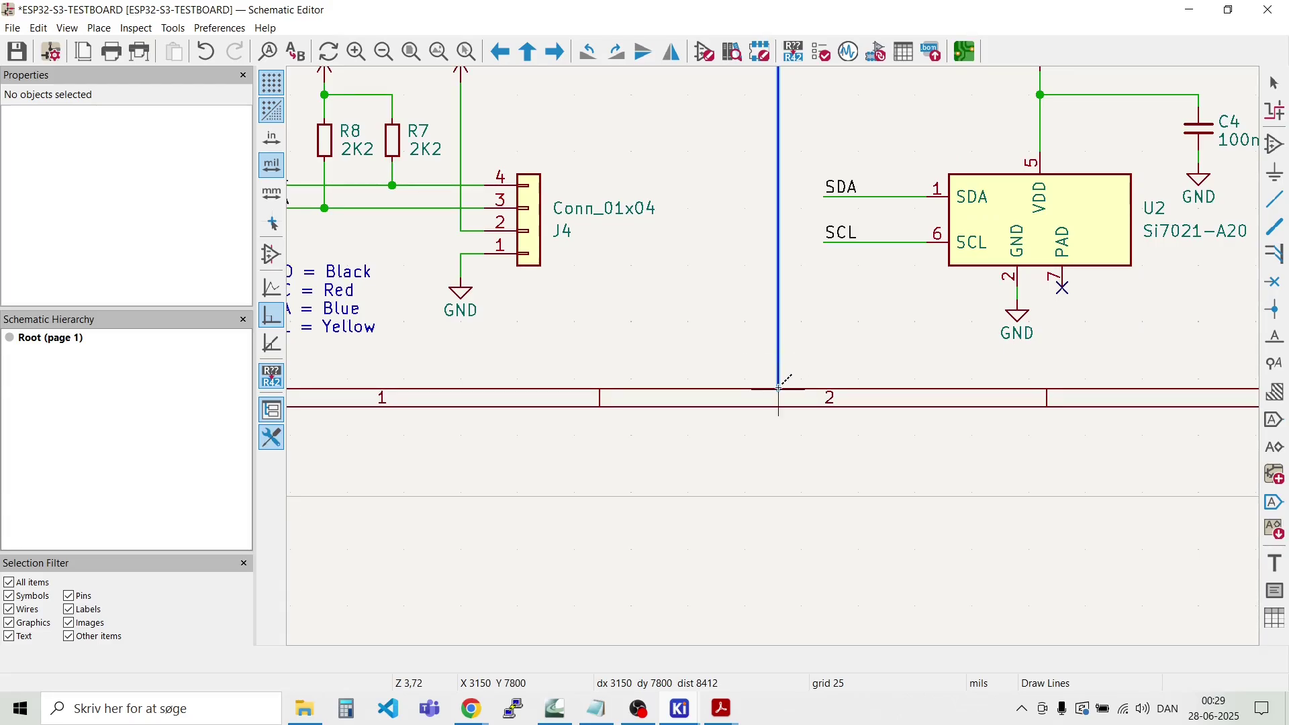
key(Escape)
scroll(772, 356, down, 4)
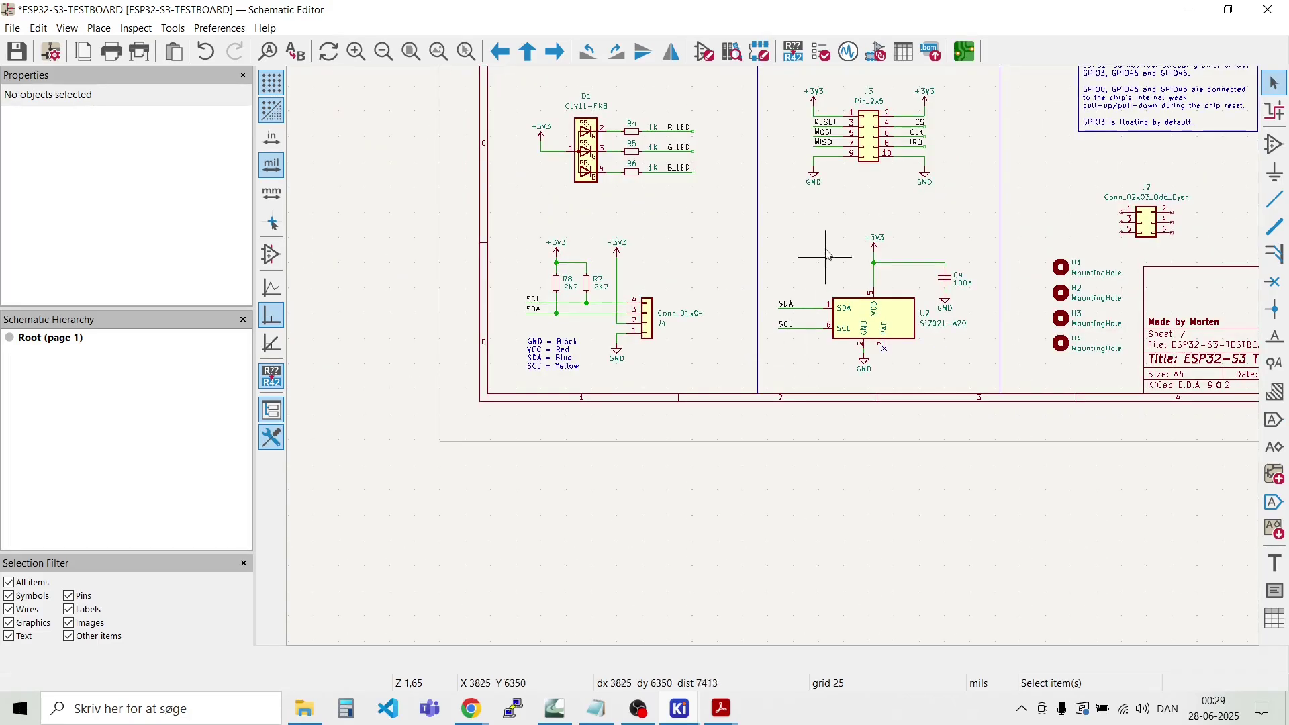
Step: Draw a horizontal graphic line at Y 6050 mils from the divider at X 5575 to the left frame border, below D1 and J3
click(1001, 211)
key(Escape)
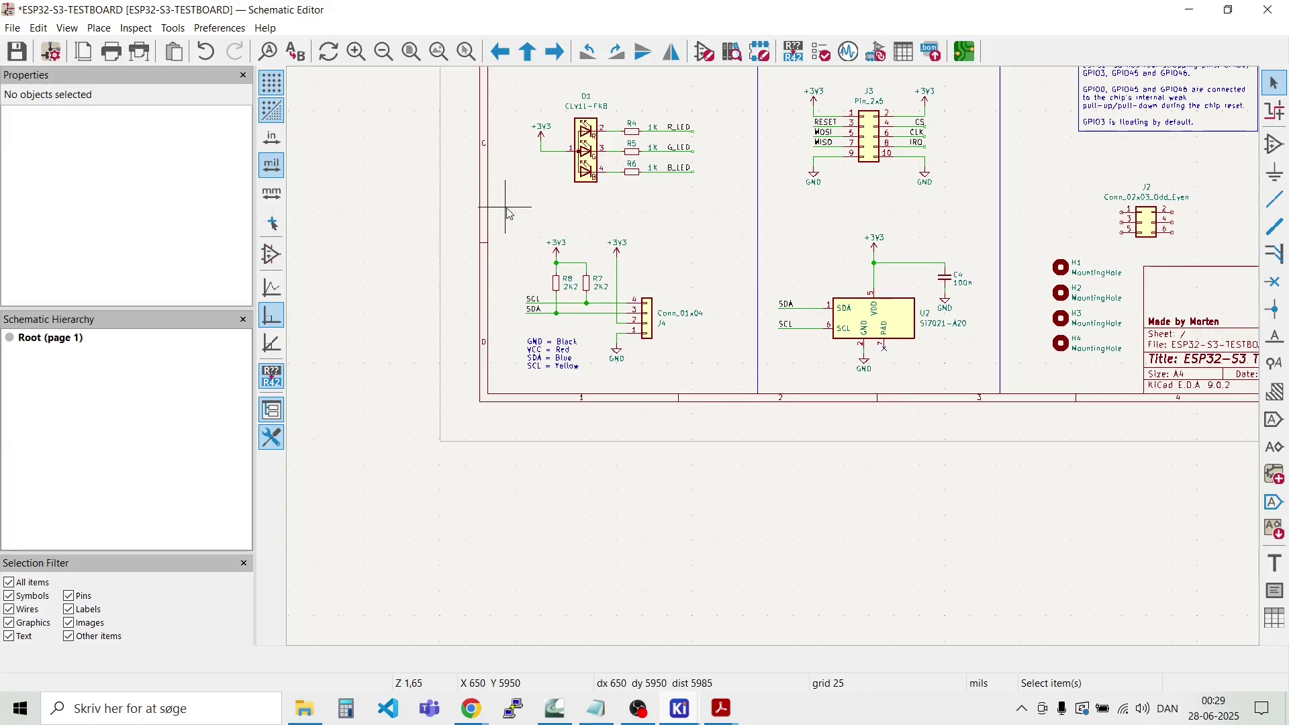
click(99, 28)
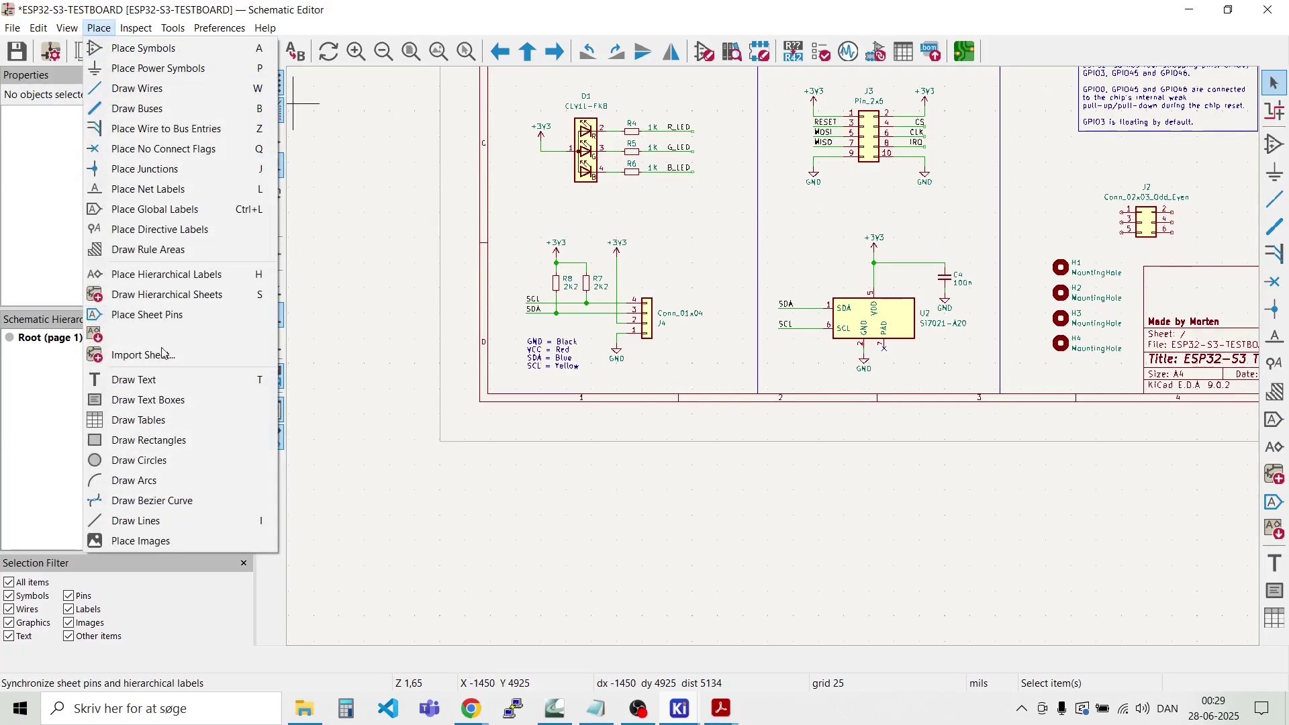
click(196, 518)
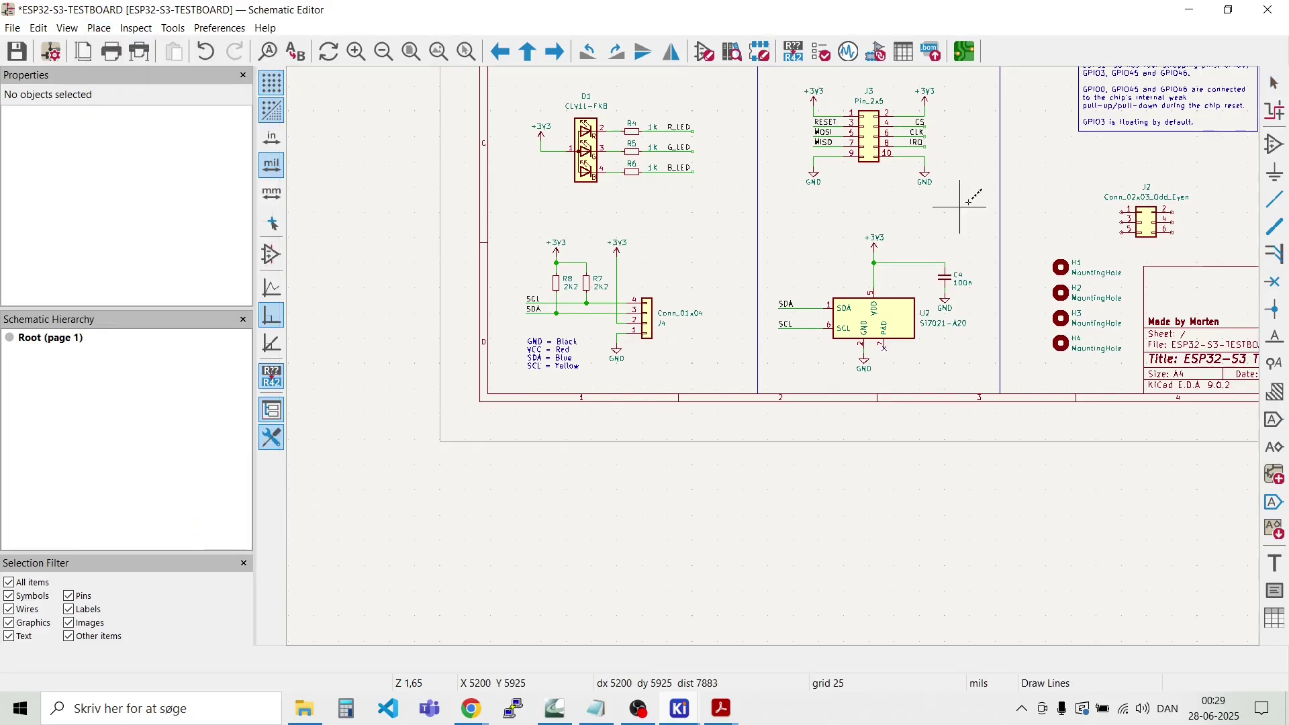
scroll(998, 208, up, 3)
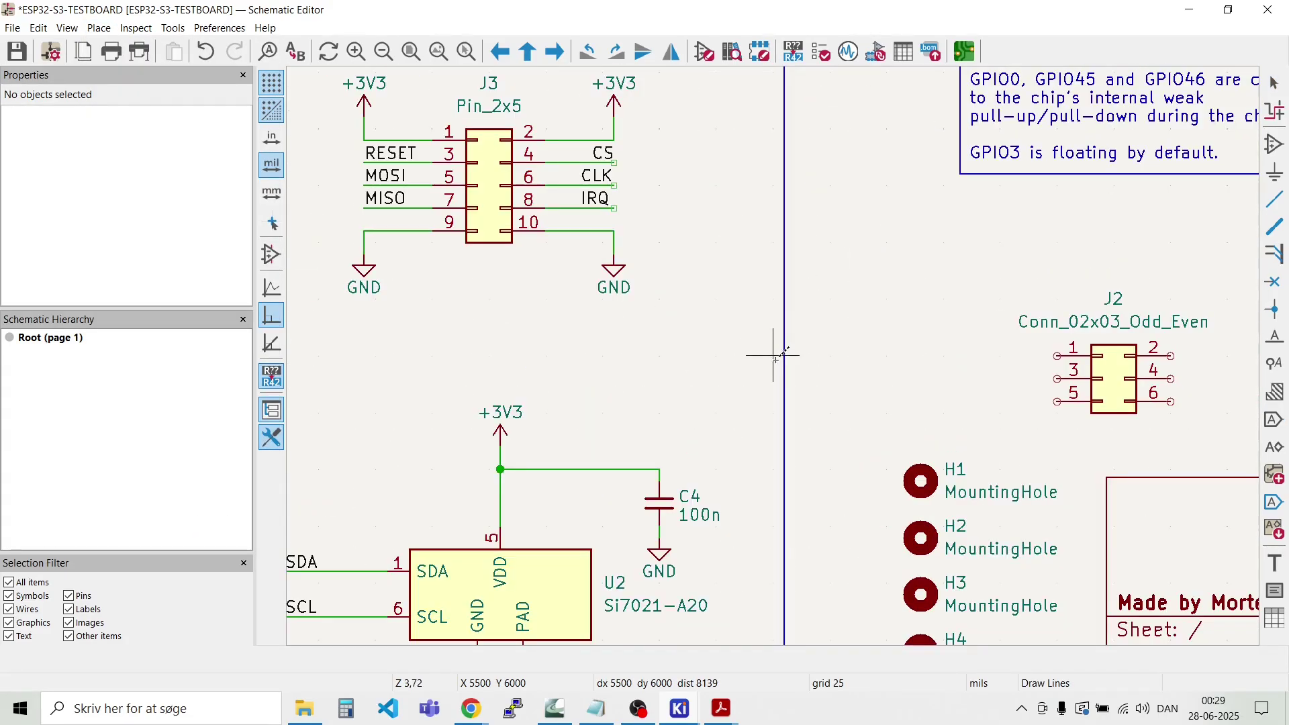
click(784, 365)
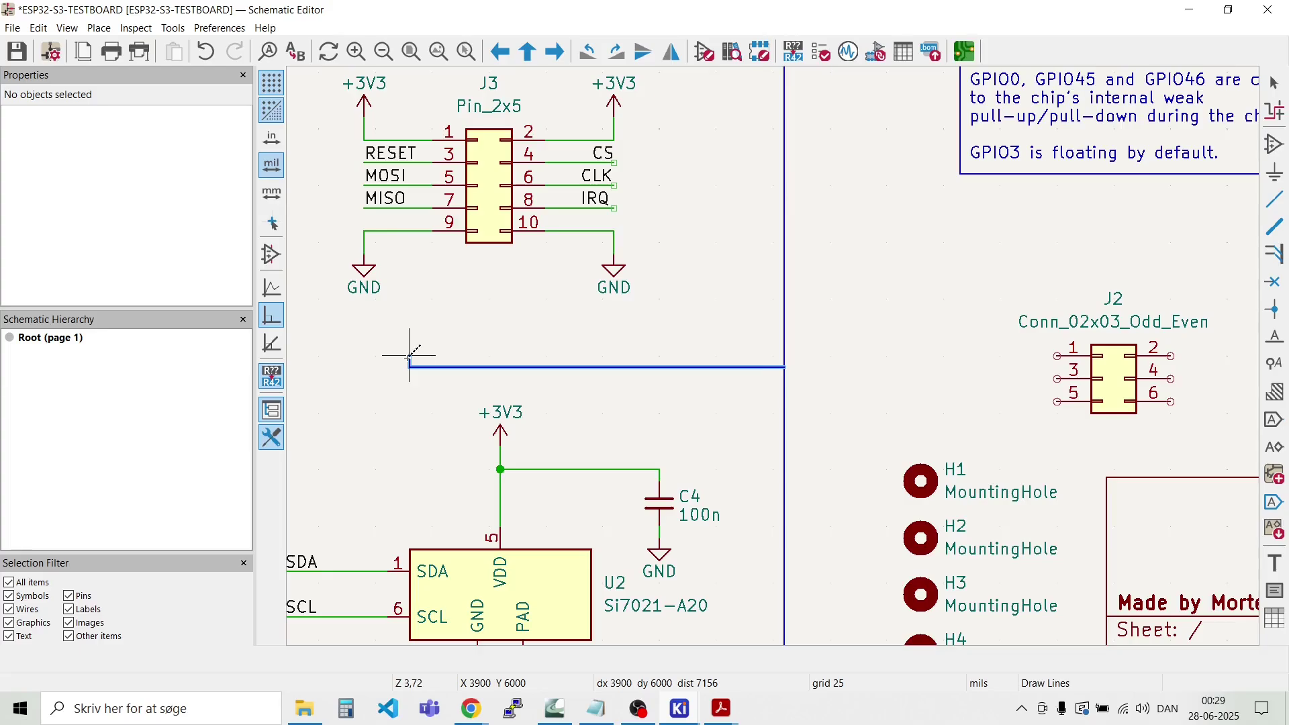
scroll(410, 365, down, 3)
scroll(434, 366, up, 4)
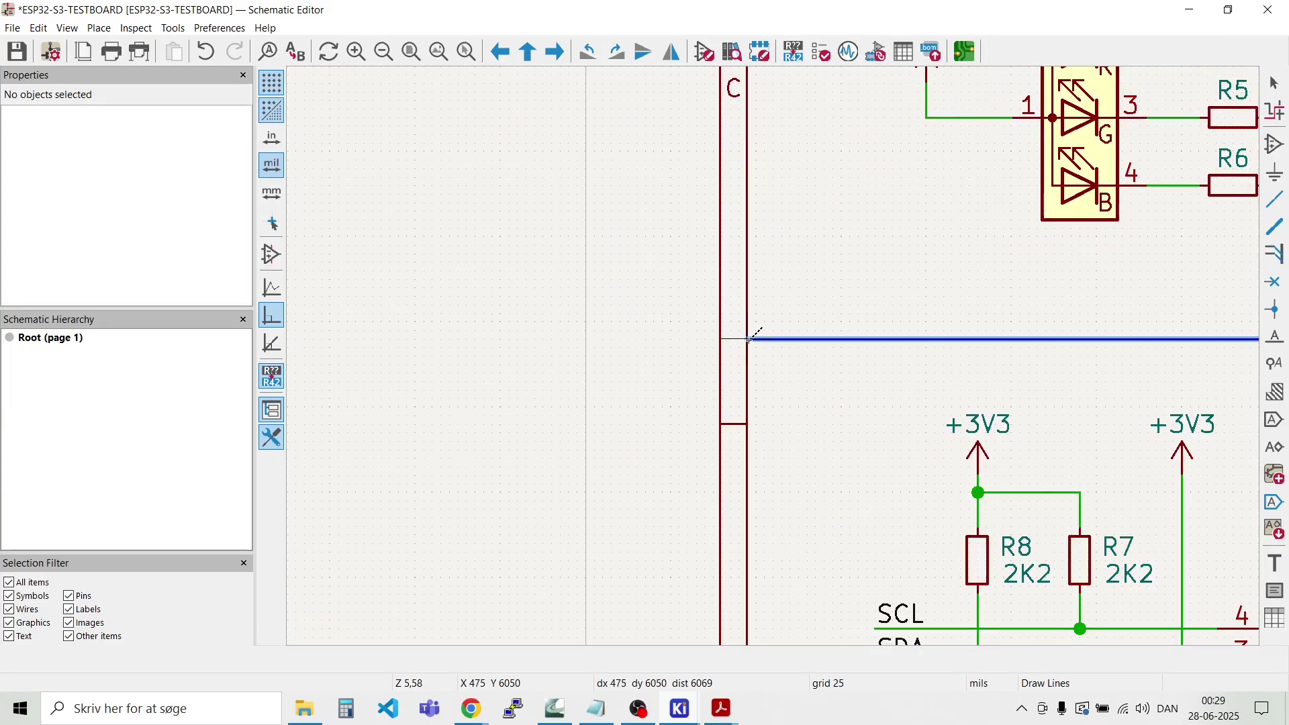
key(Escape)
scroll(748, 345, down, 4)
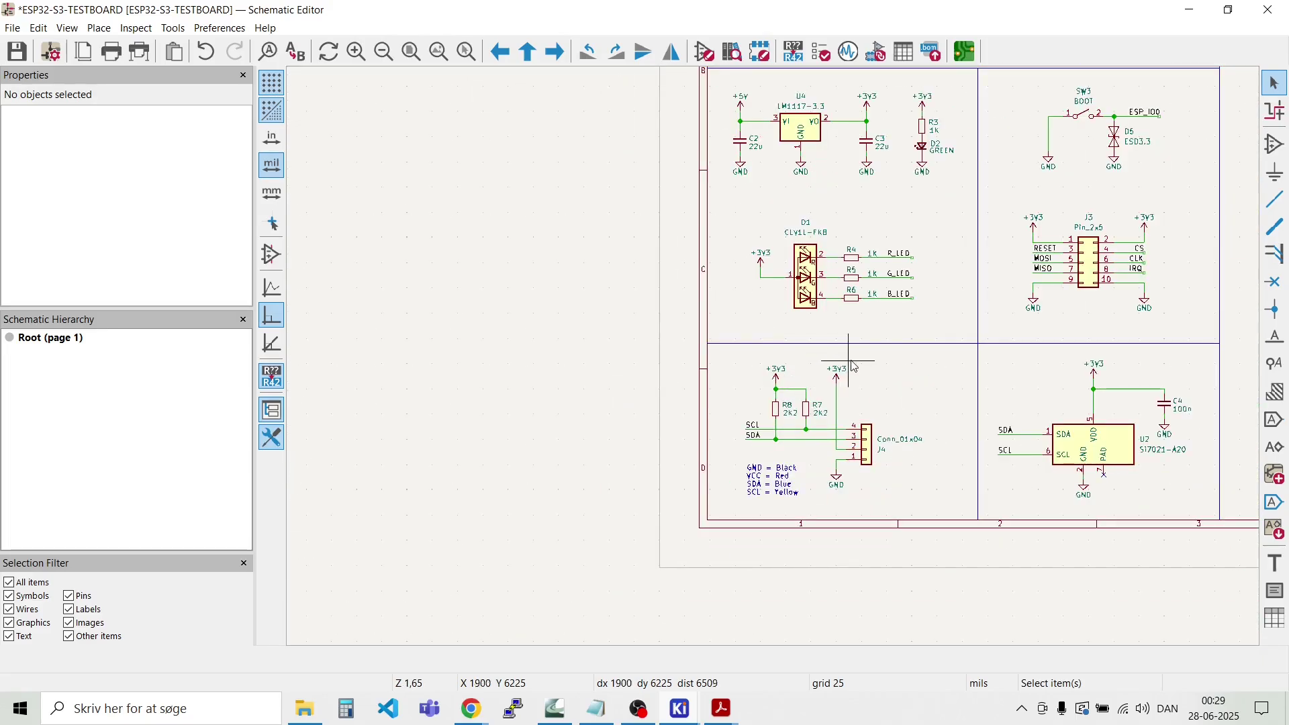
Step: Duplicate the horizontal line below D1 and J3, placing the copy at Y 4600 mils between the U4 and D1 rows
click(951, 342)
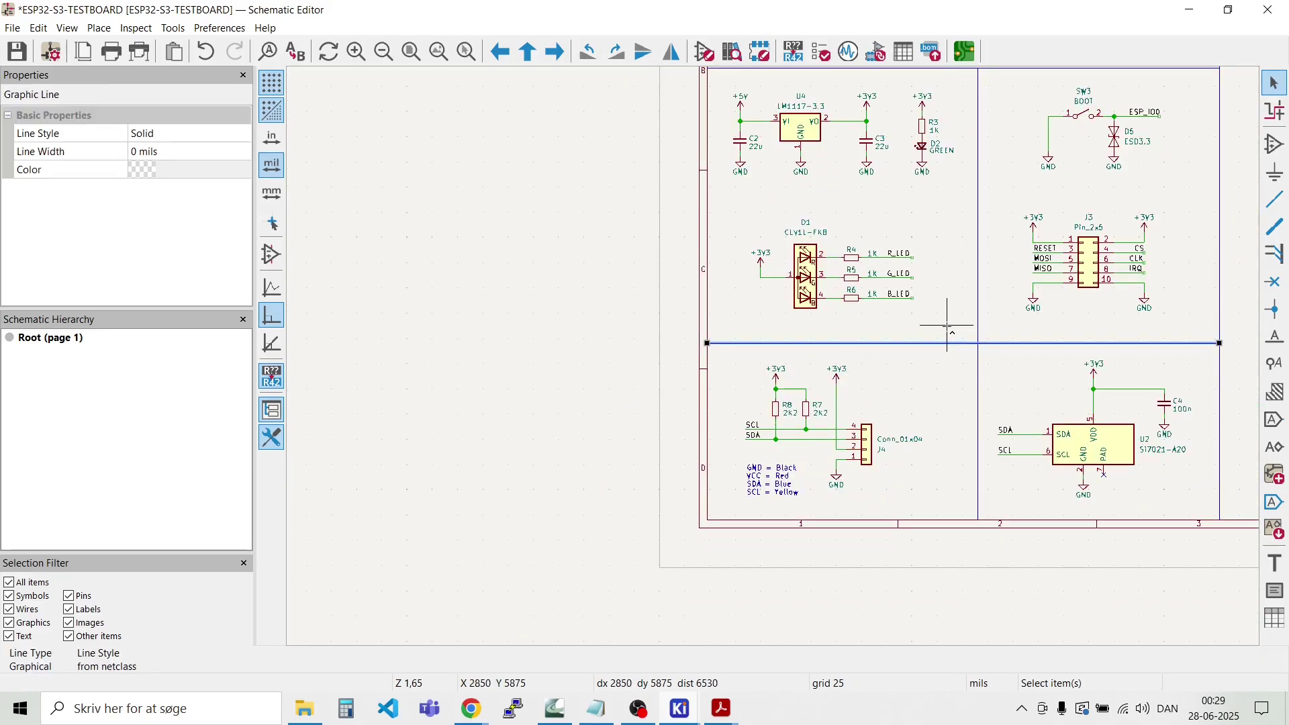
key(ctrl+d)
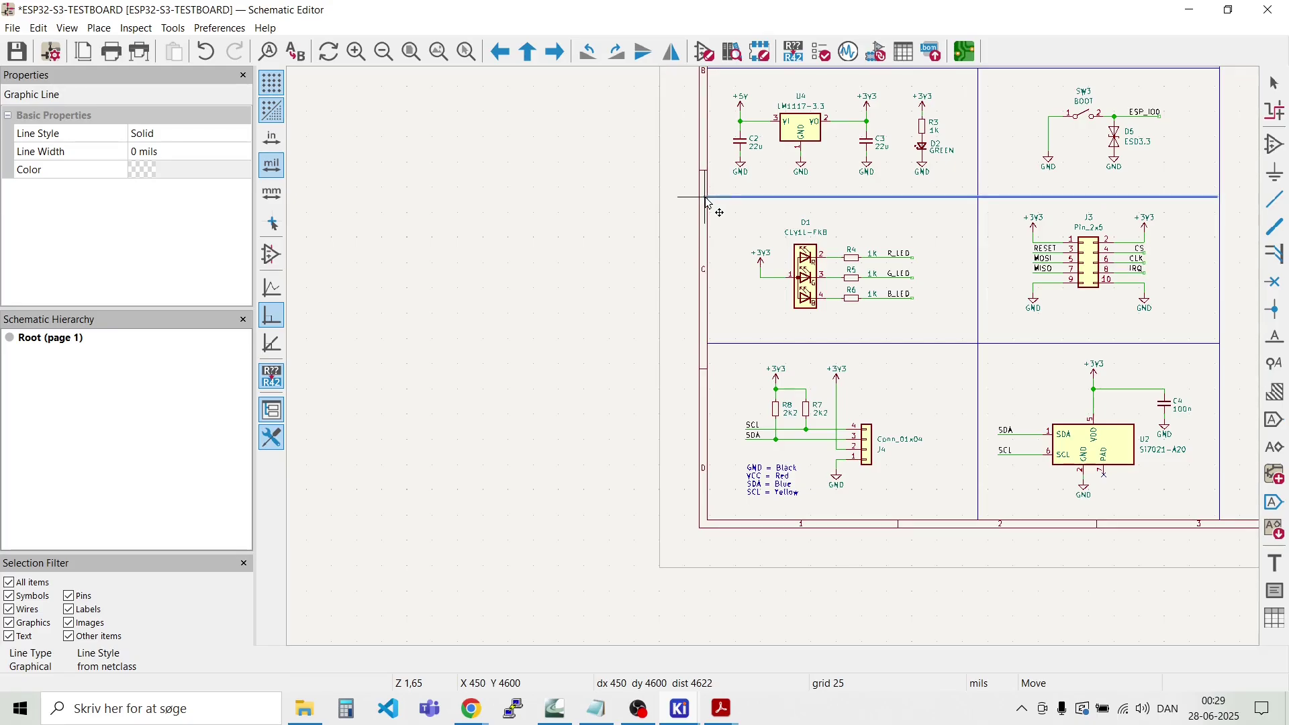
double_click(707, 199)
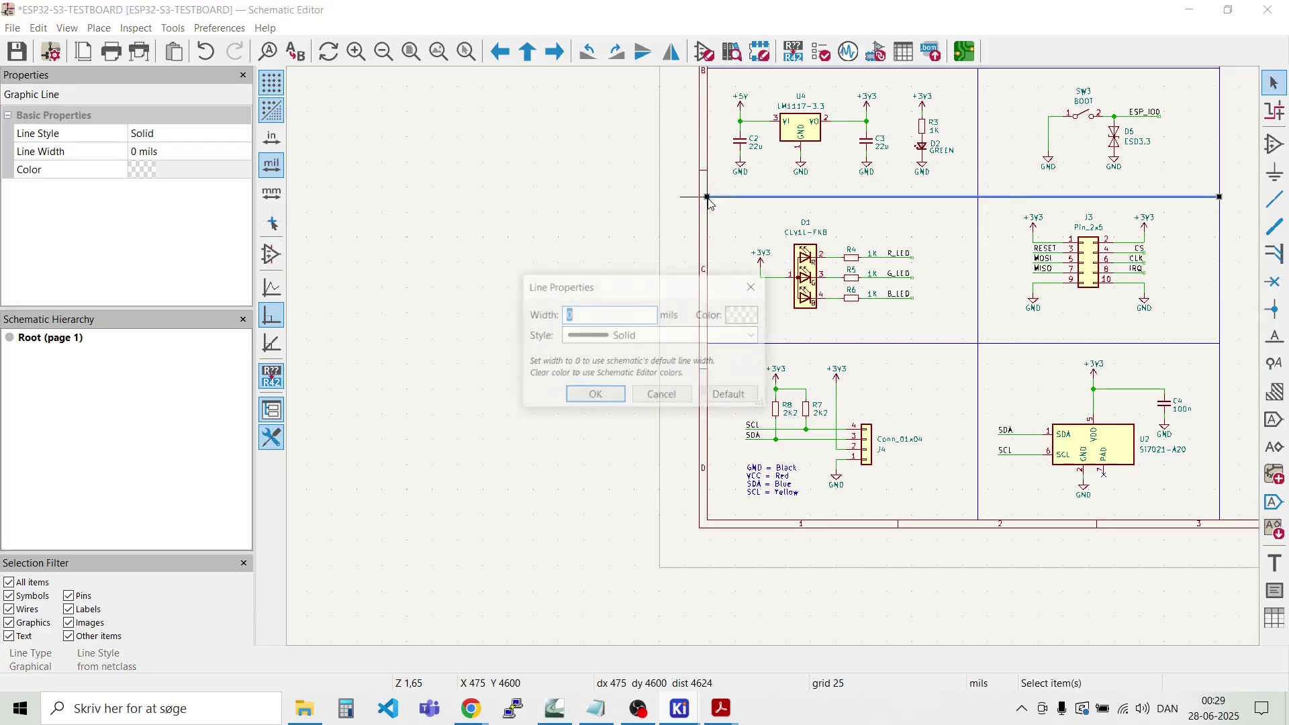
key(Escape)
key(Escape)
scroll(770, 360, up, 2)
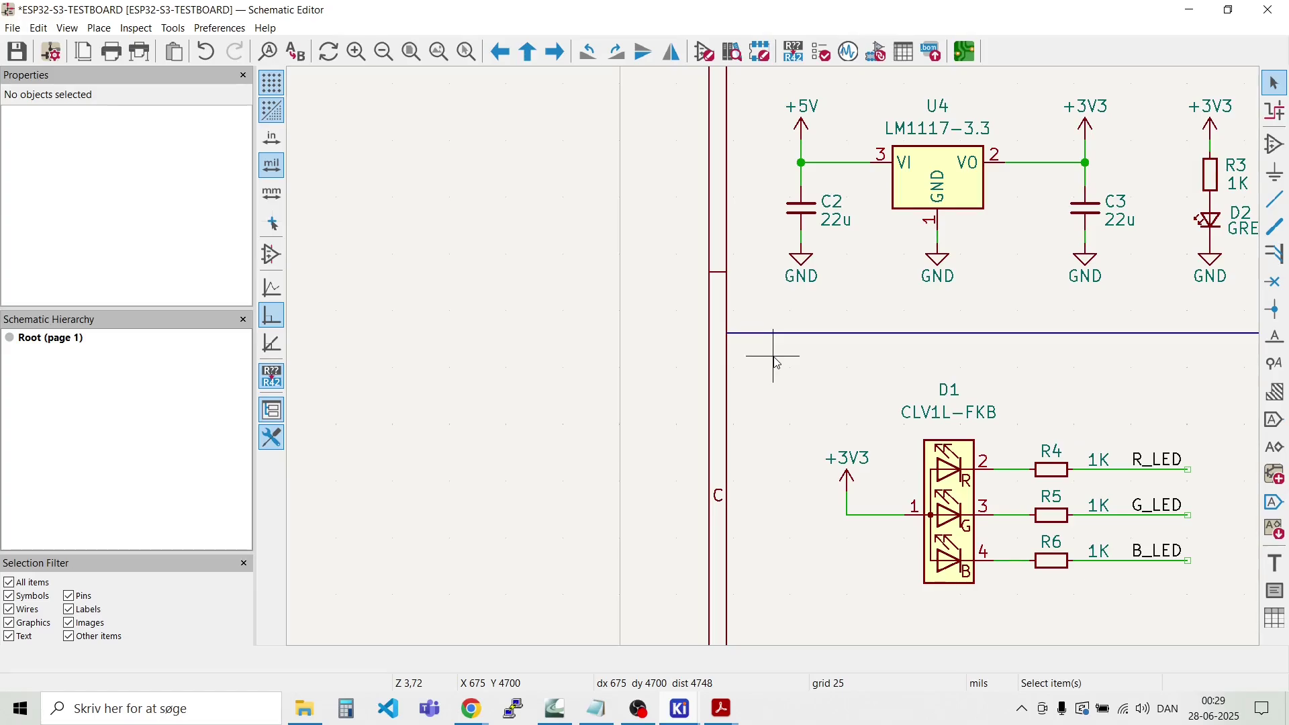
scroll(775, 362, down, 4)
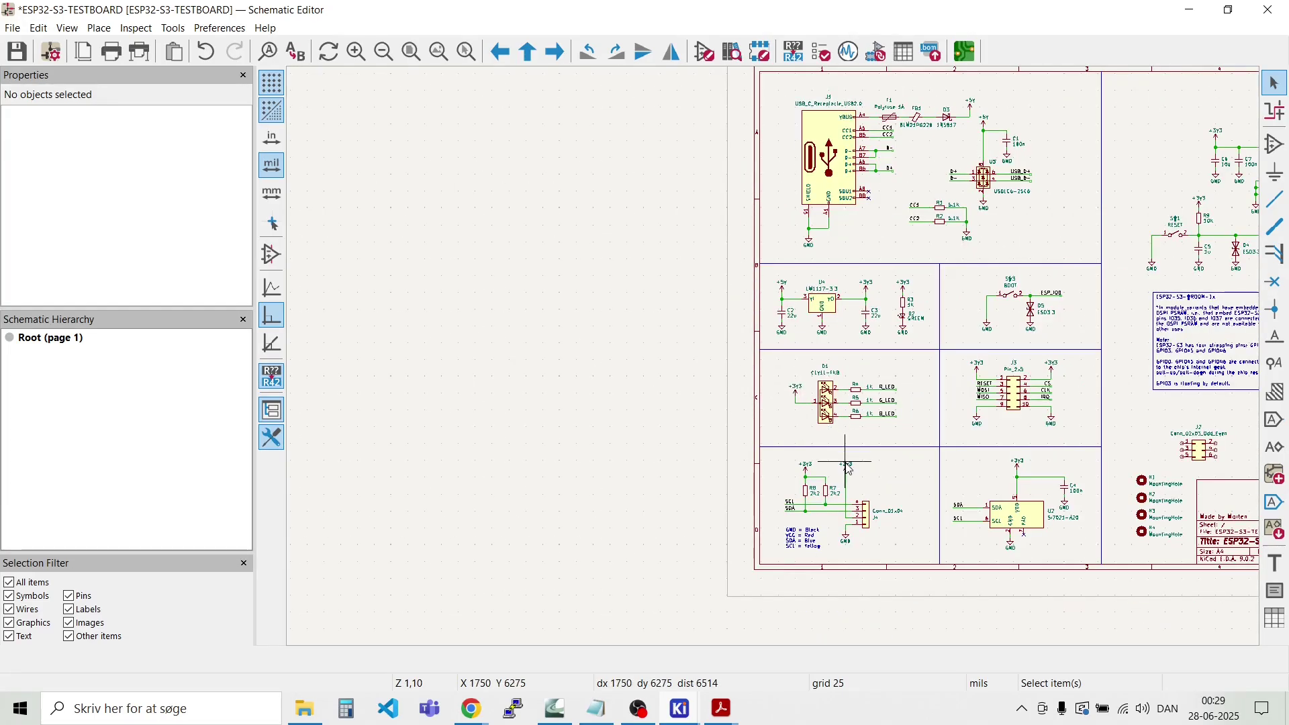
Step: Shift the J3 pin header circuit slightly right and down within its section
scroll(928, 435, up, 2)
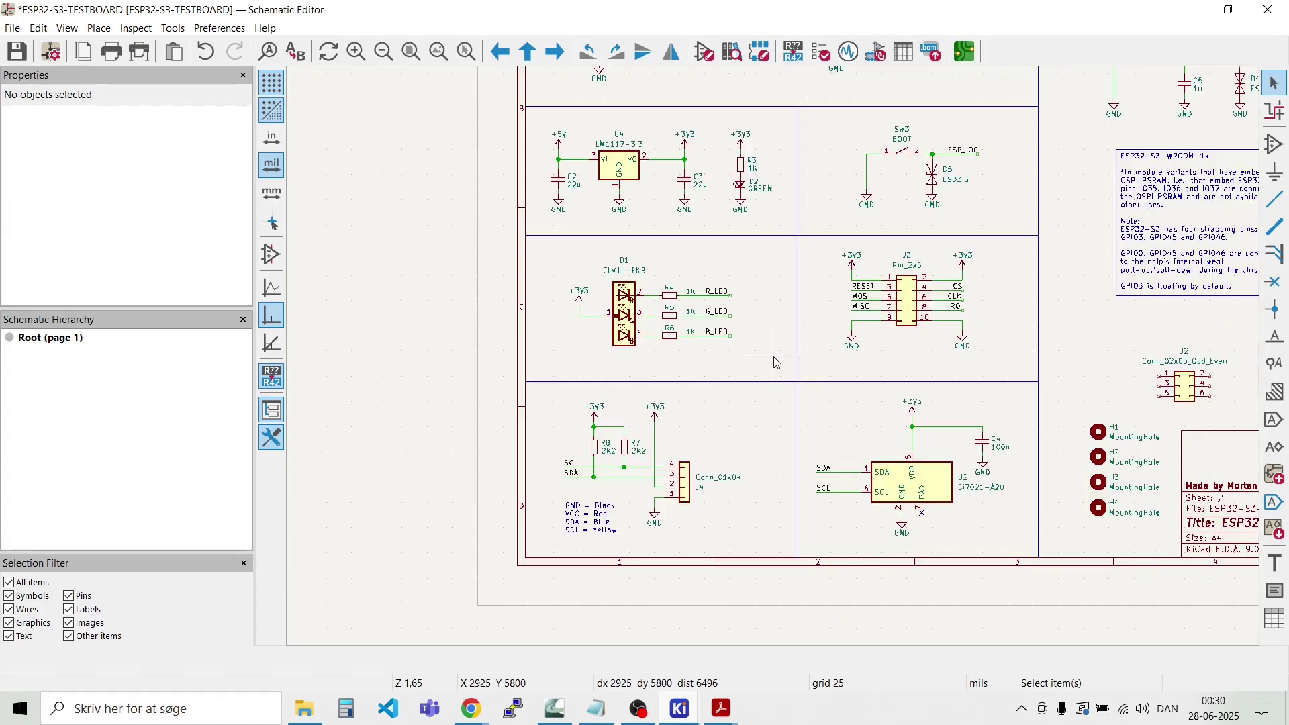
scroll(776, 361, up, 4)
scroll(966, 343, down, 2)
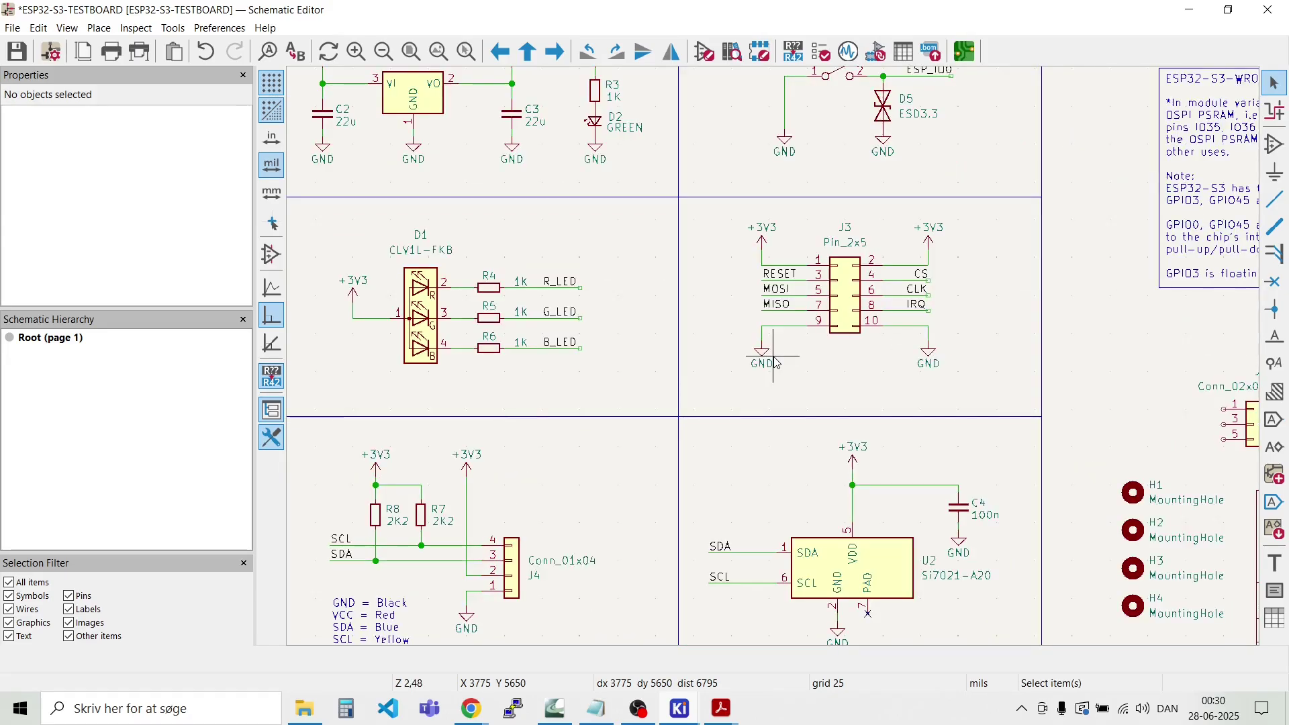
drag(964, 387, 725, 218)
drag(843, 284, 845, 310)
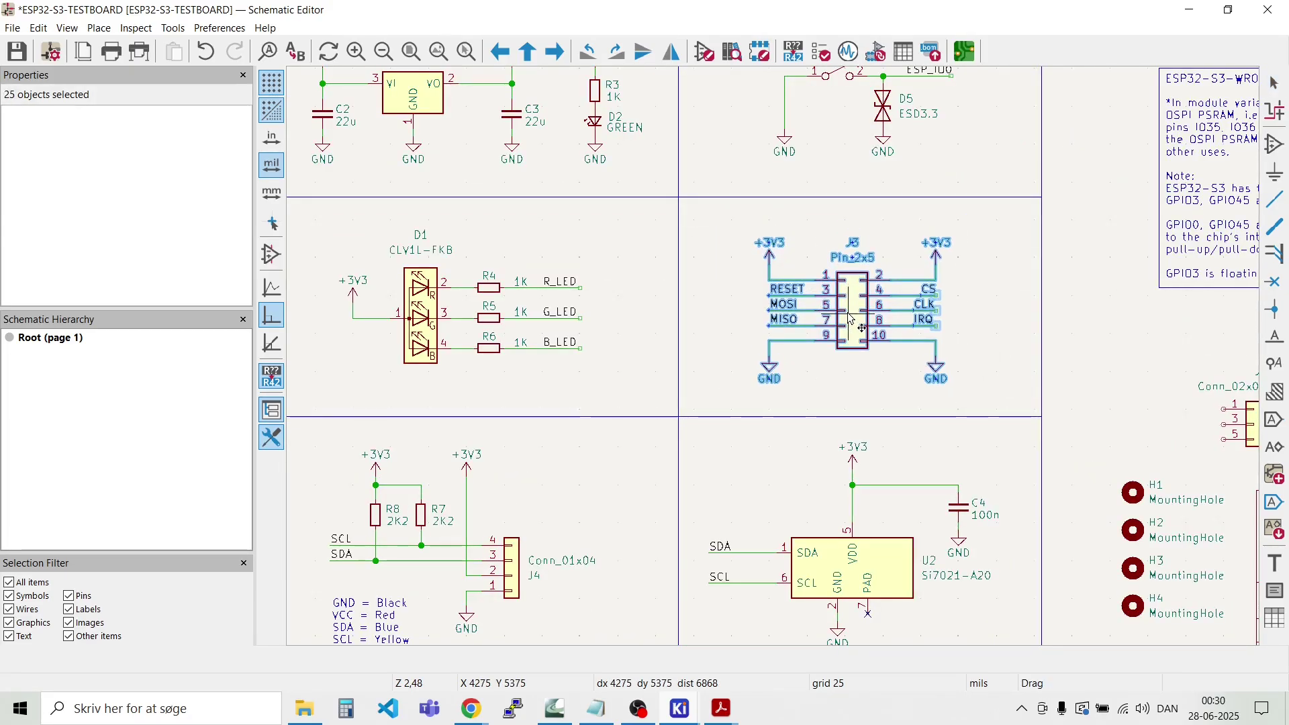
click(772, 465)
Step: Shift the U2 sensor circuit slightly right, and move the J4 connector circuit with its wire colour note right
scroll(566, 415, down, 2)
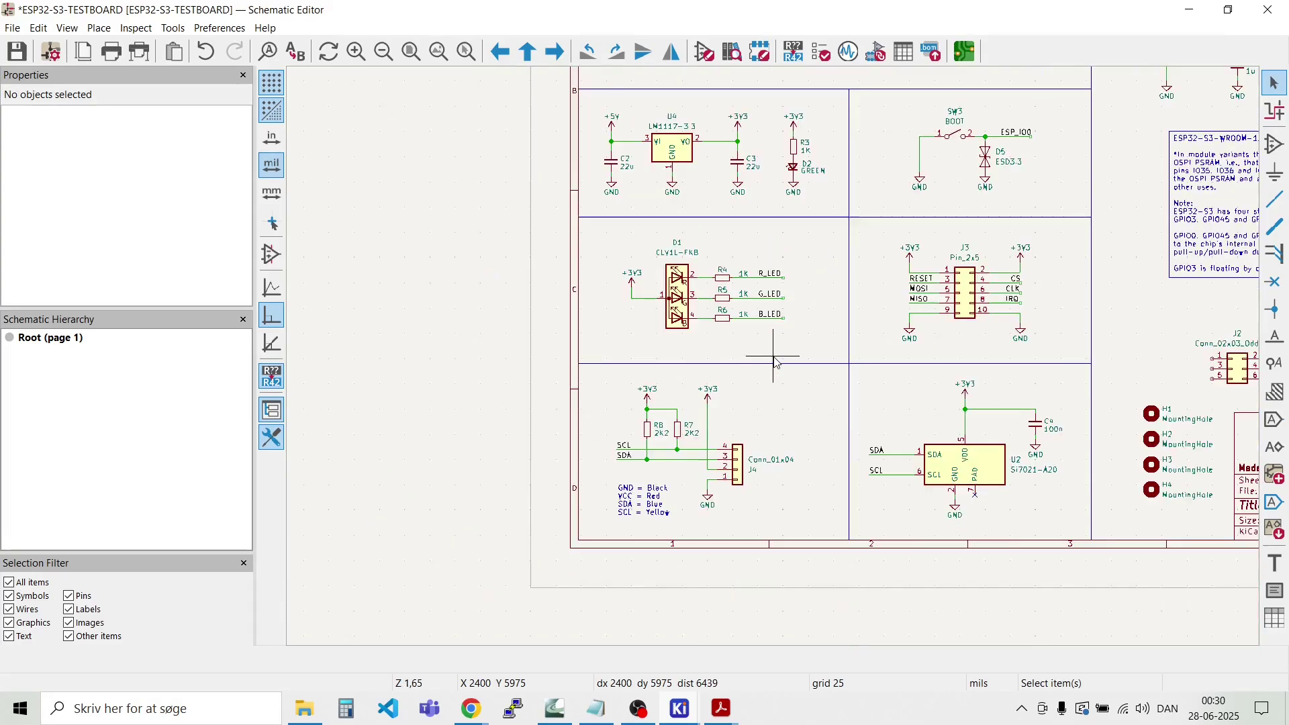
drag(1076, 515, 870, 369)
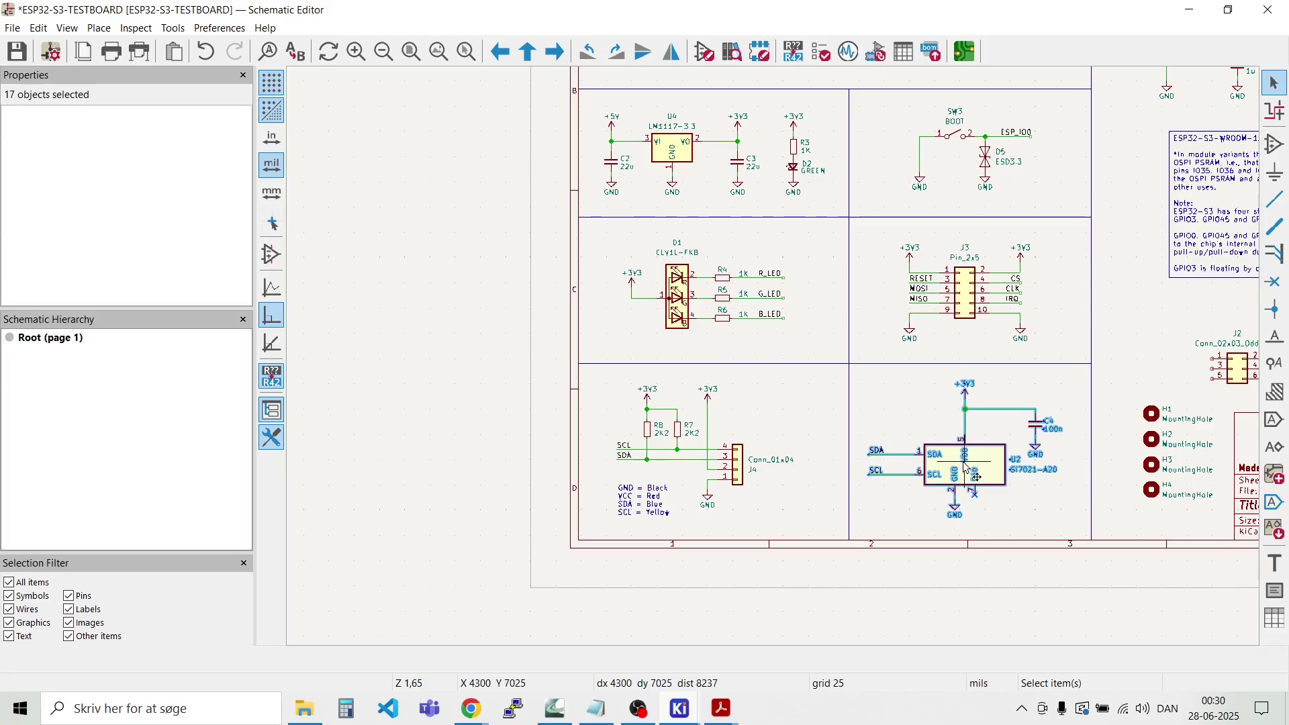
drag(964, 465, 973, 470)
click(833, 510)
drag(819, 517, 569, 353)
drag(720, 443, 737, 458)
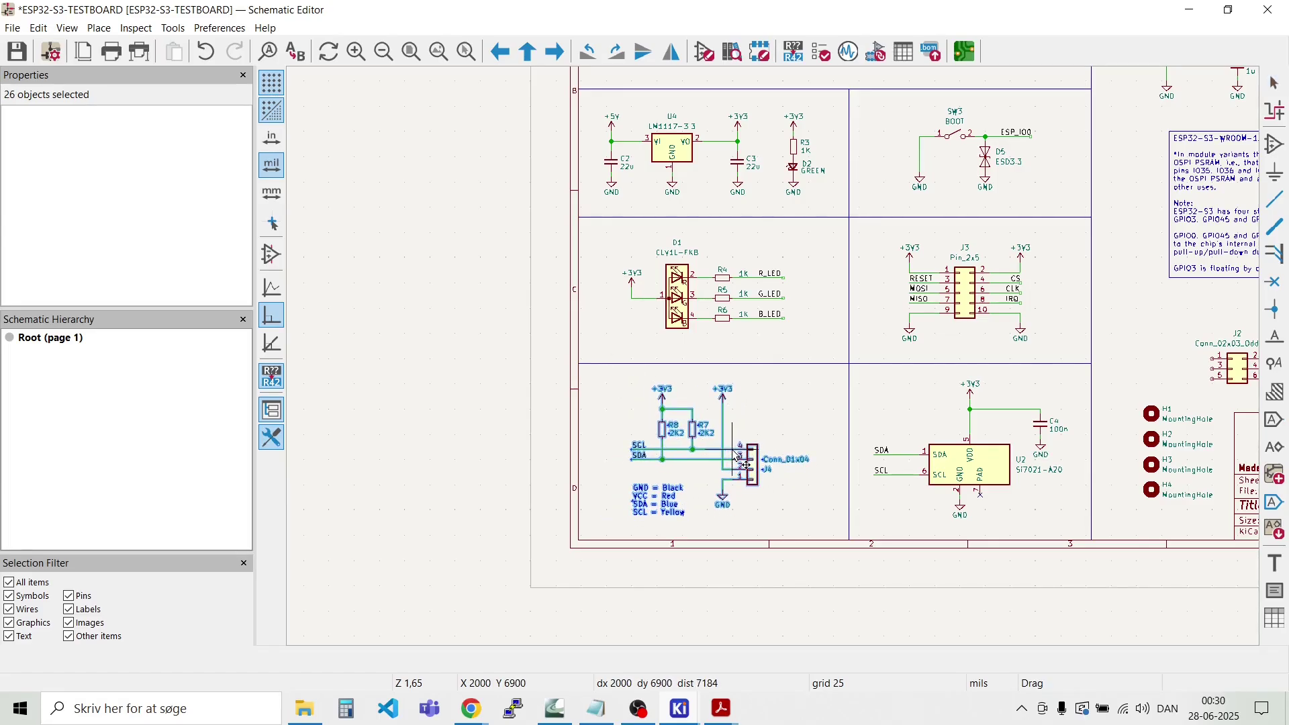
key(Escape)
key(Escape)
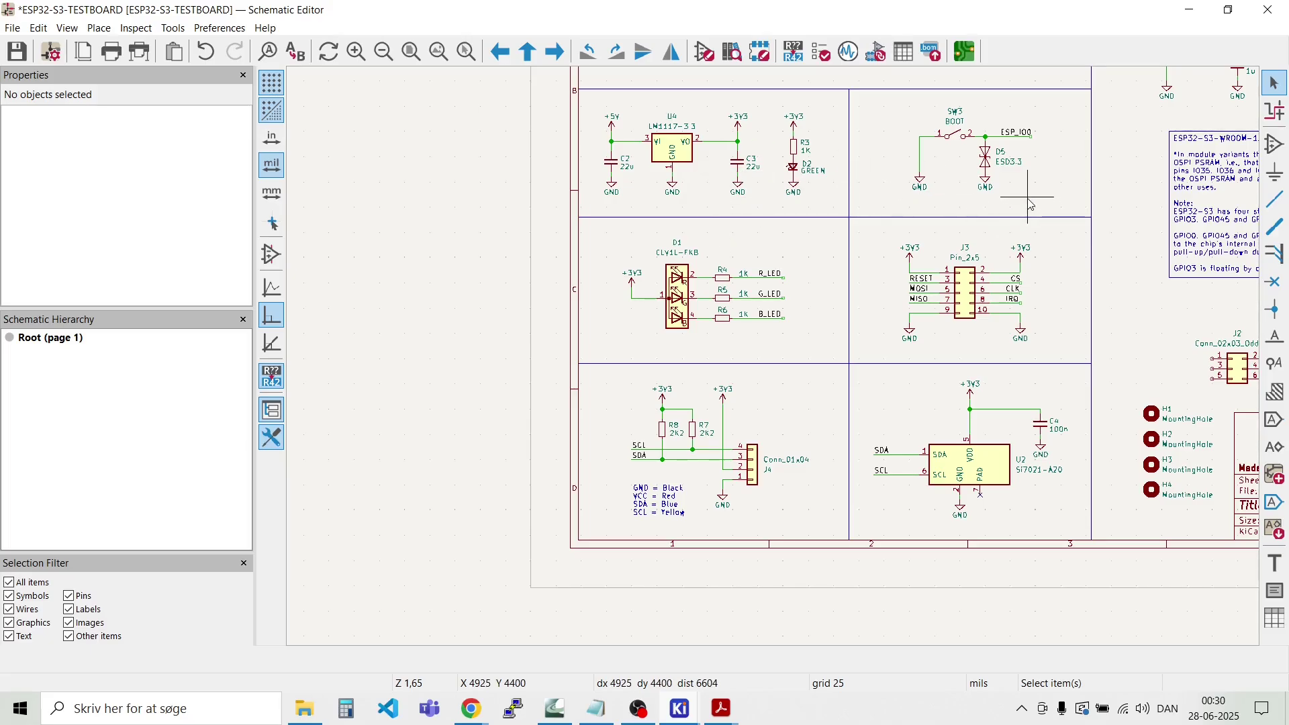
Step: Shift the SW3 BOOT switch circuit with D5 slightly down within its section
drag(1034, 203, 906, 122)
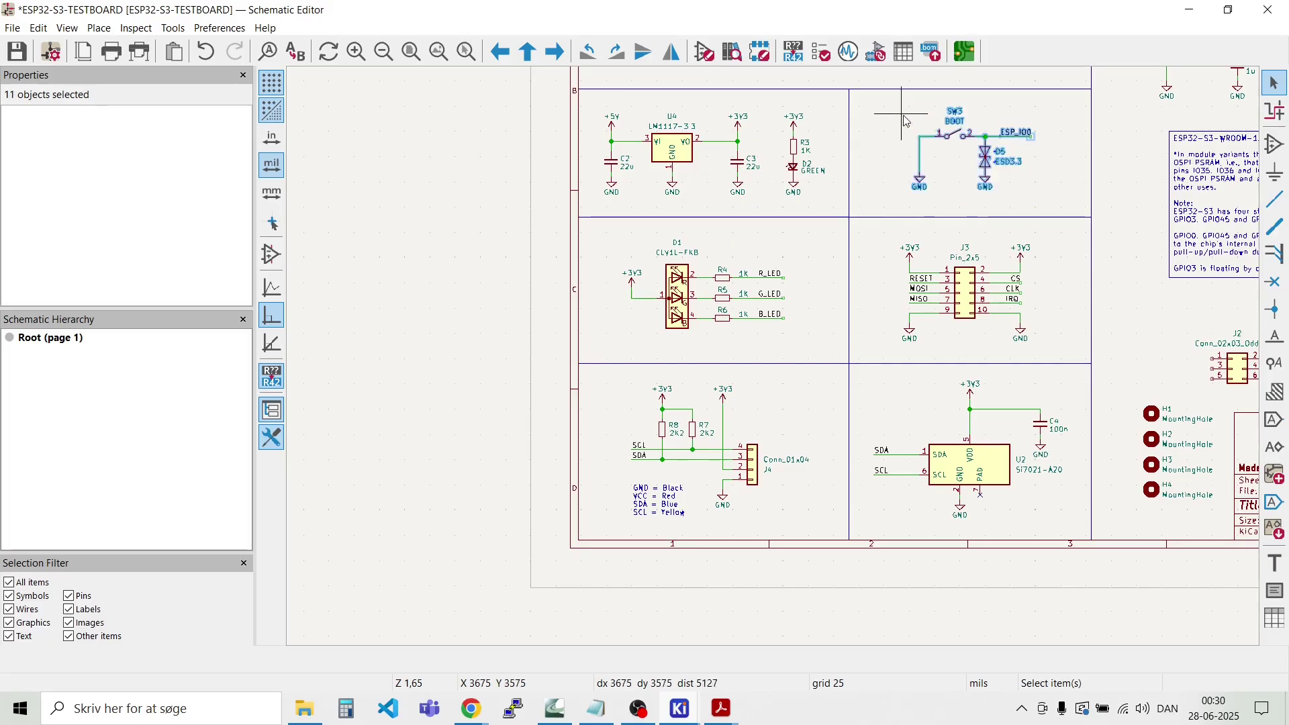
key(g)
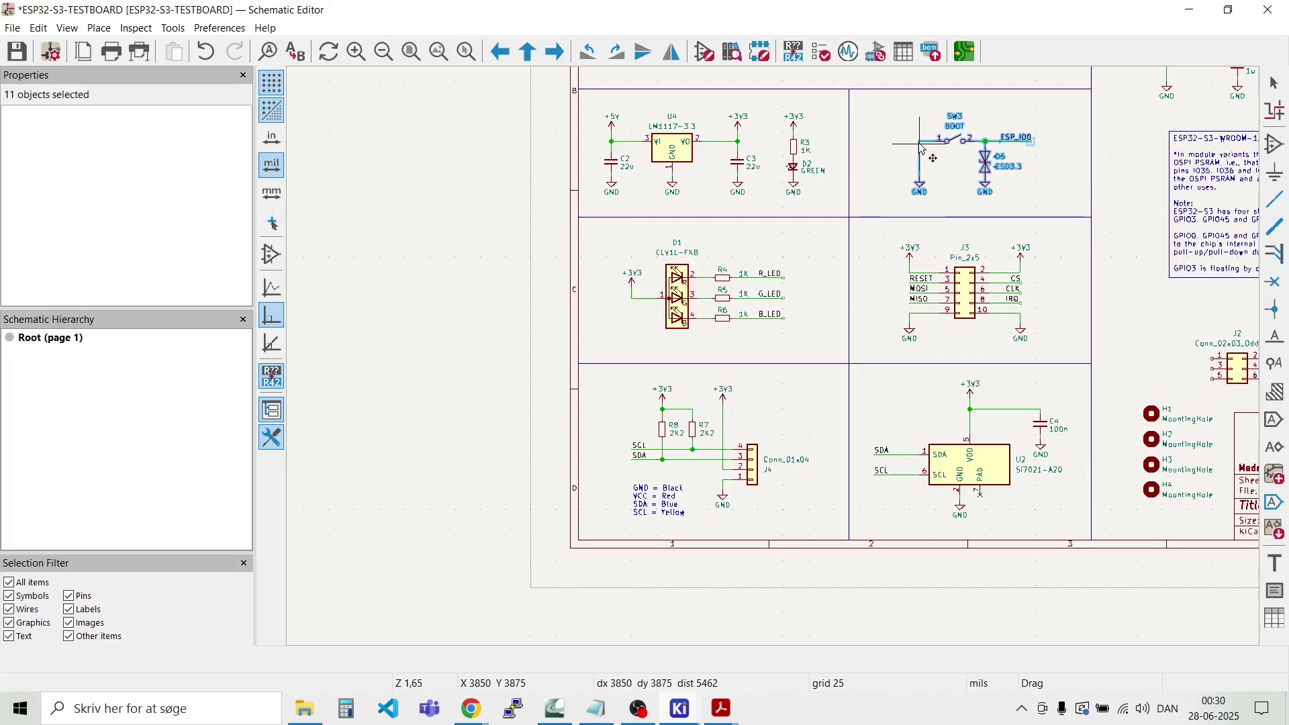
click(923, 153)
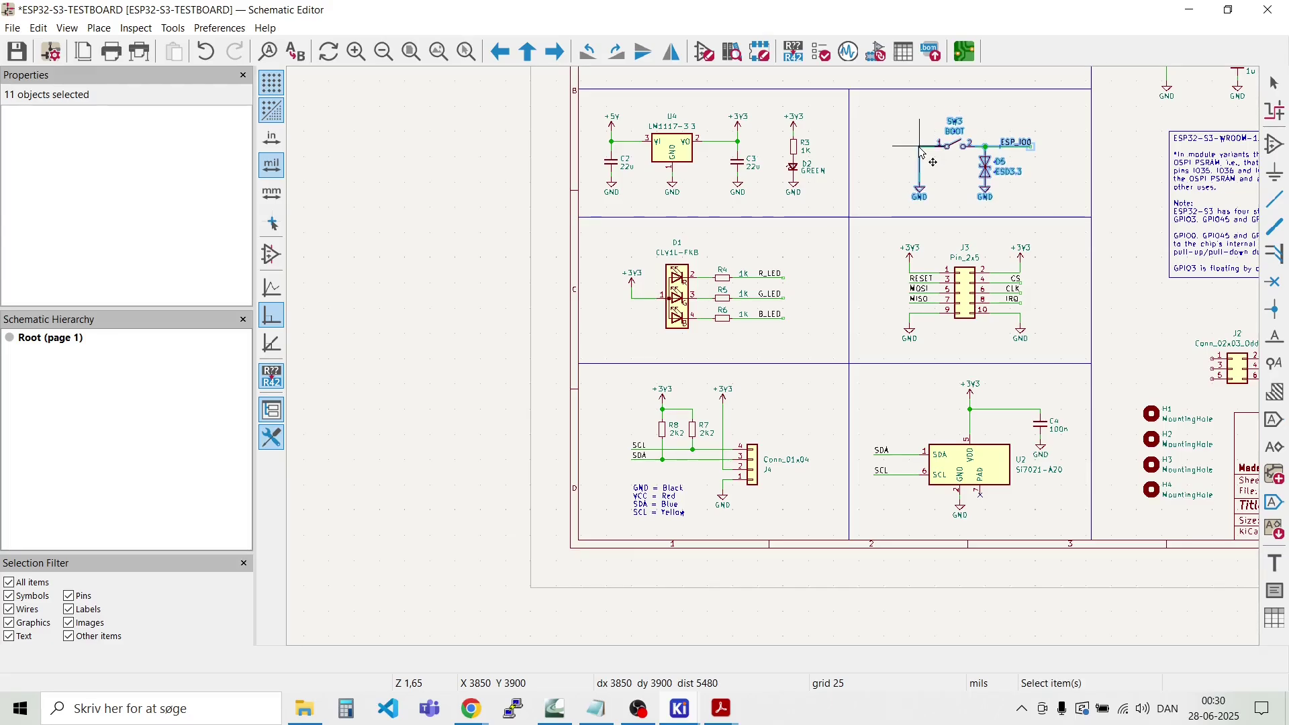
click(876, 265)
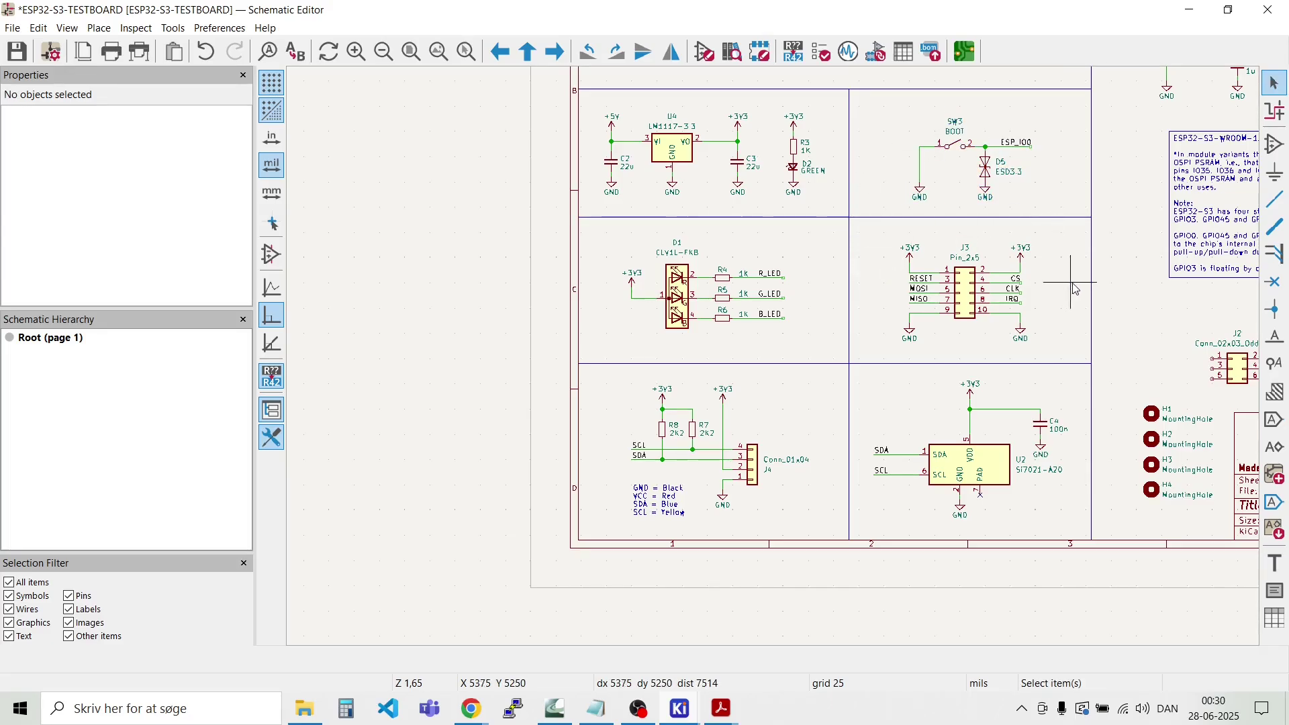
drag(1077, 293, 1064, 263)
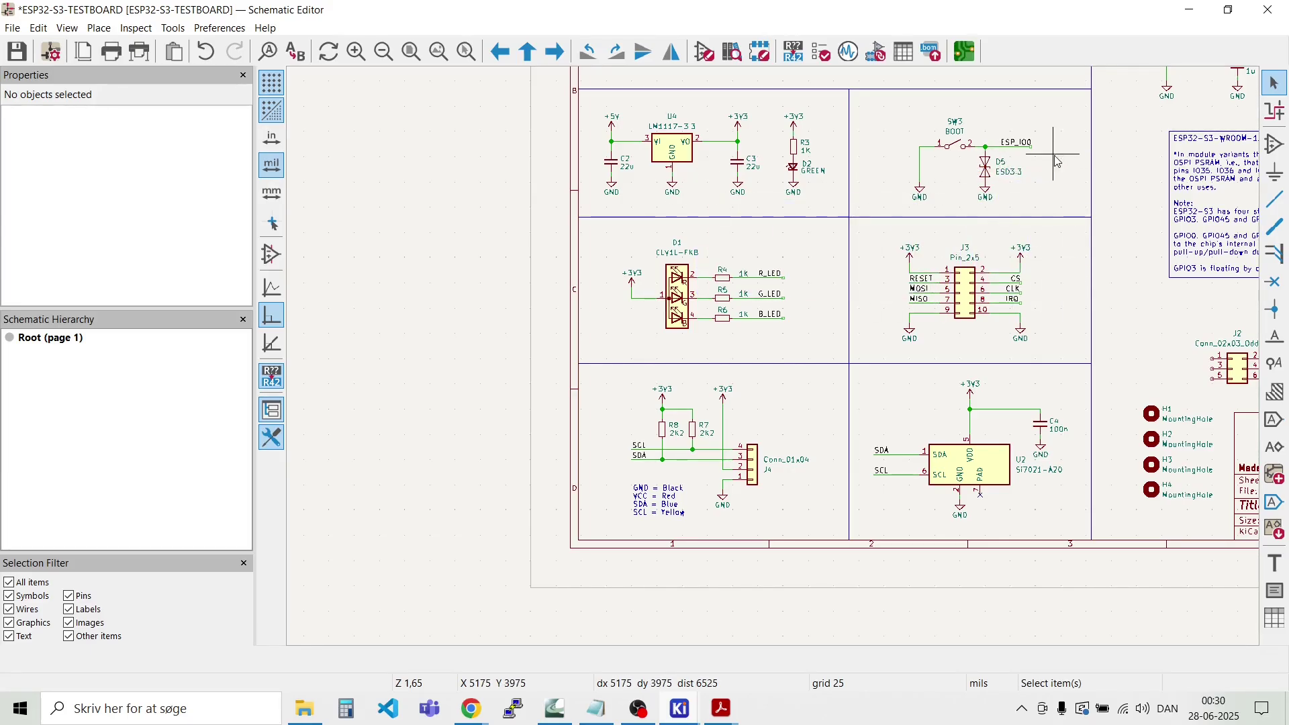
drag(1042, 205, 931, 143)
click(883, 128)
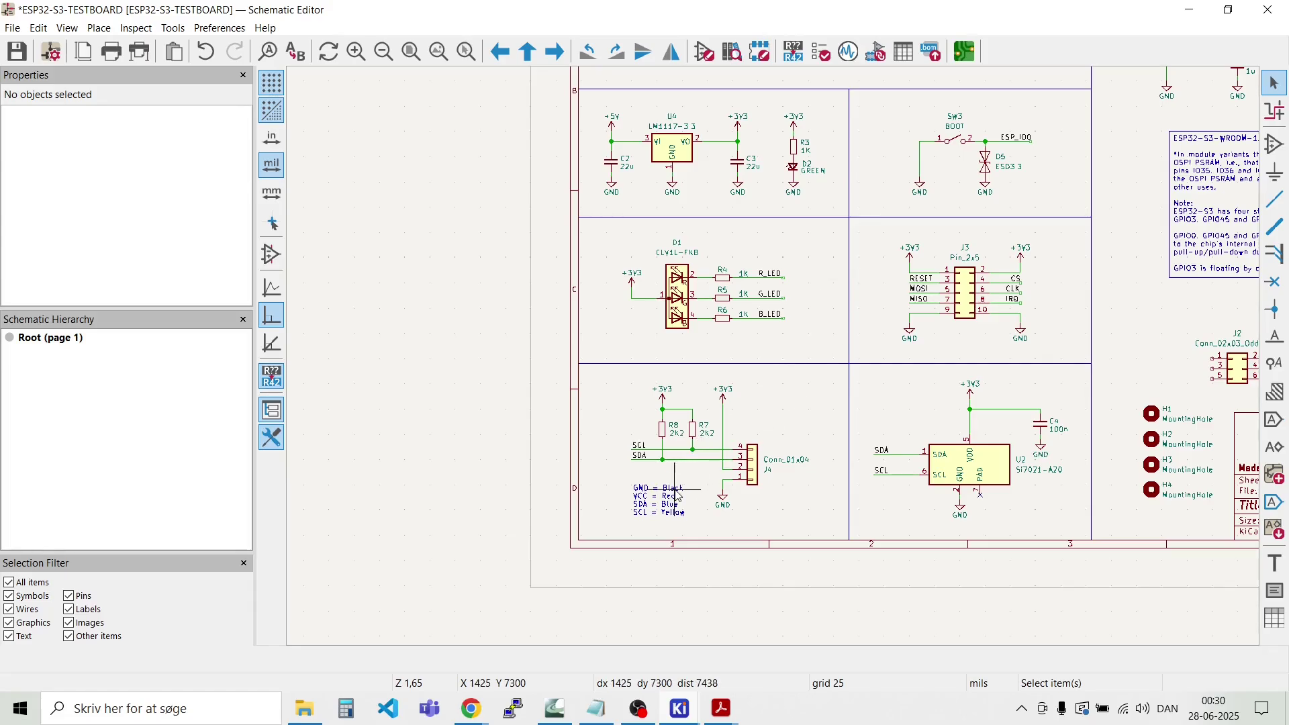
Step: Add a USB-C heading with a 100 mils text size in the upper-left corner of the sheet frame, above J1
scroll(778, 363, down, 3)
scroll(778, 364, up, 4)
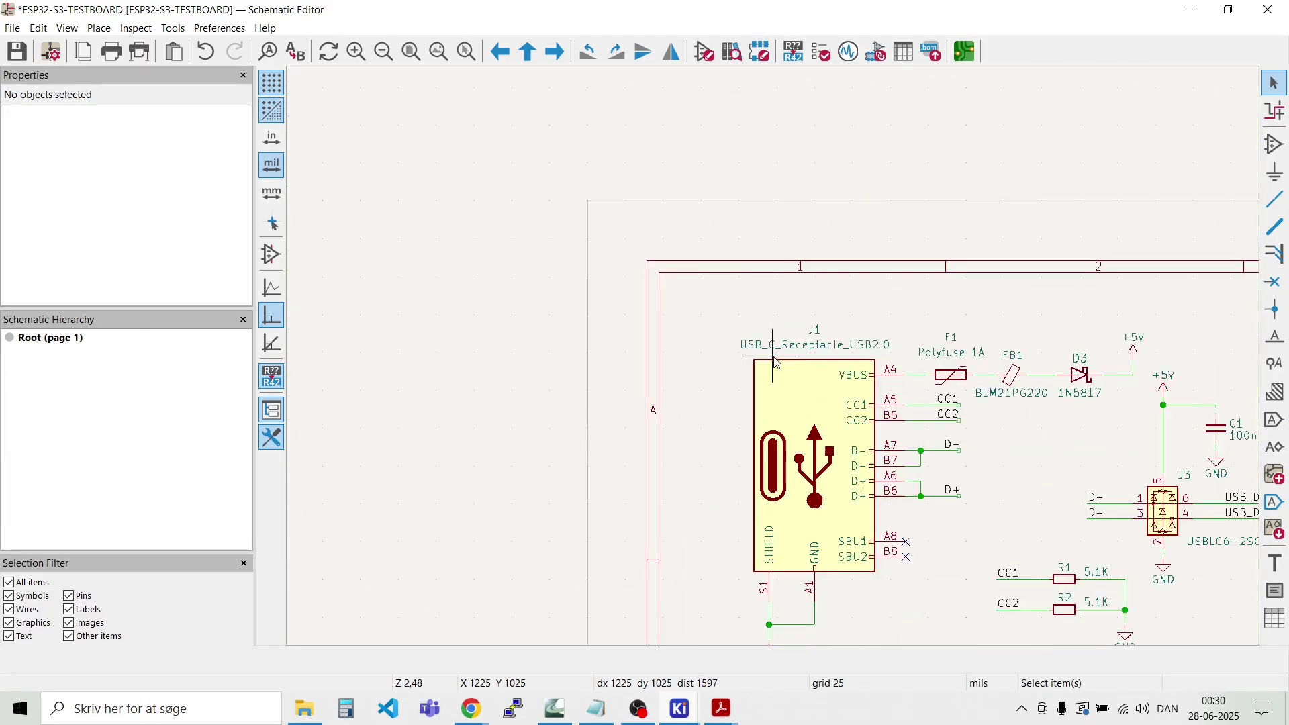
scroll(777, 363, up, 1)
scroll(777, 364, down, 1)
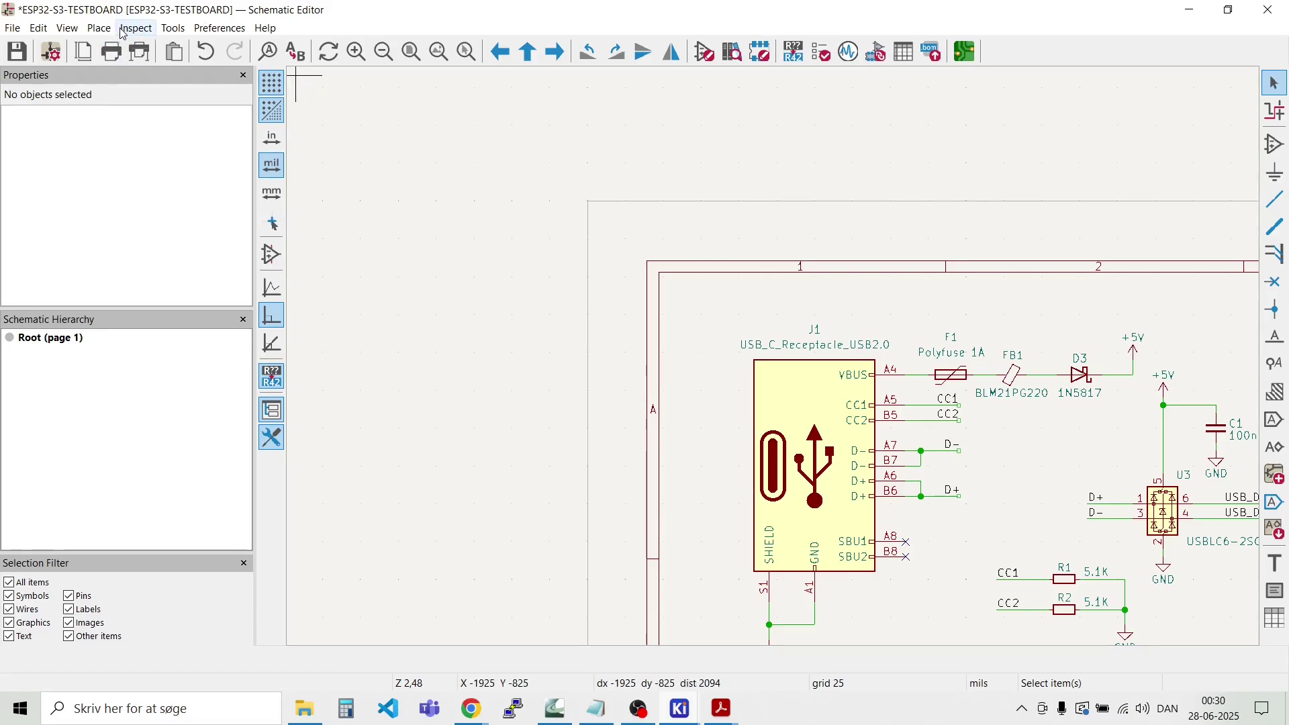
click(98, 27)
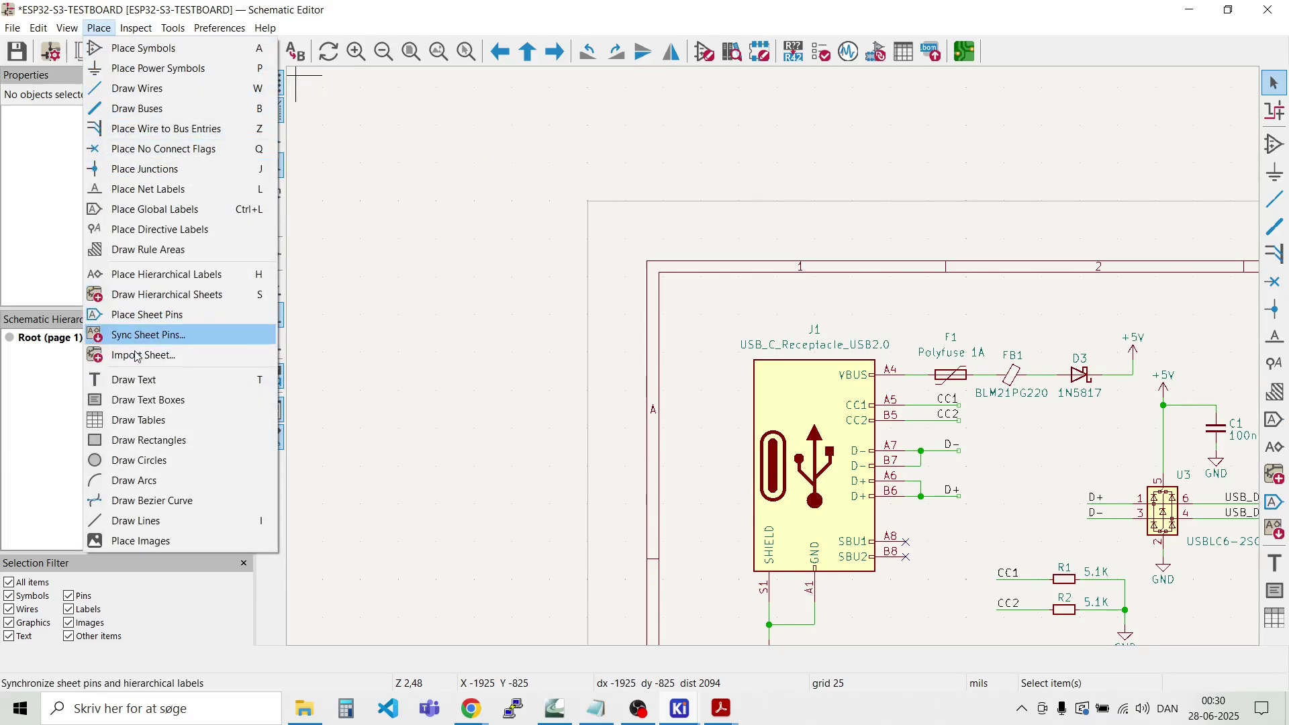
click(134, 380)
click(302, 288)
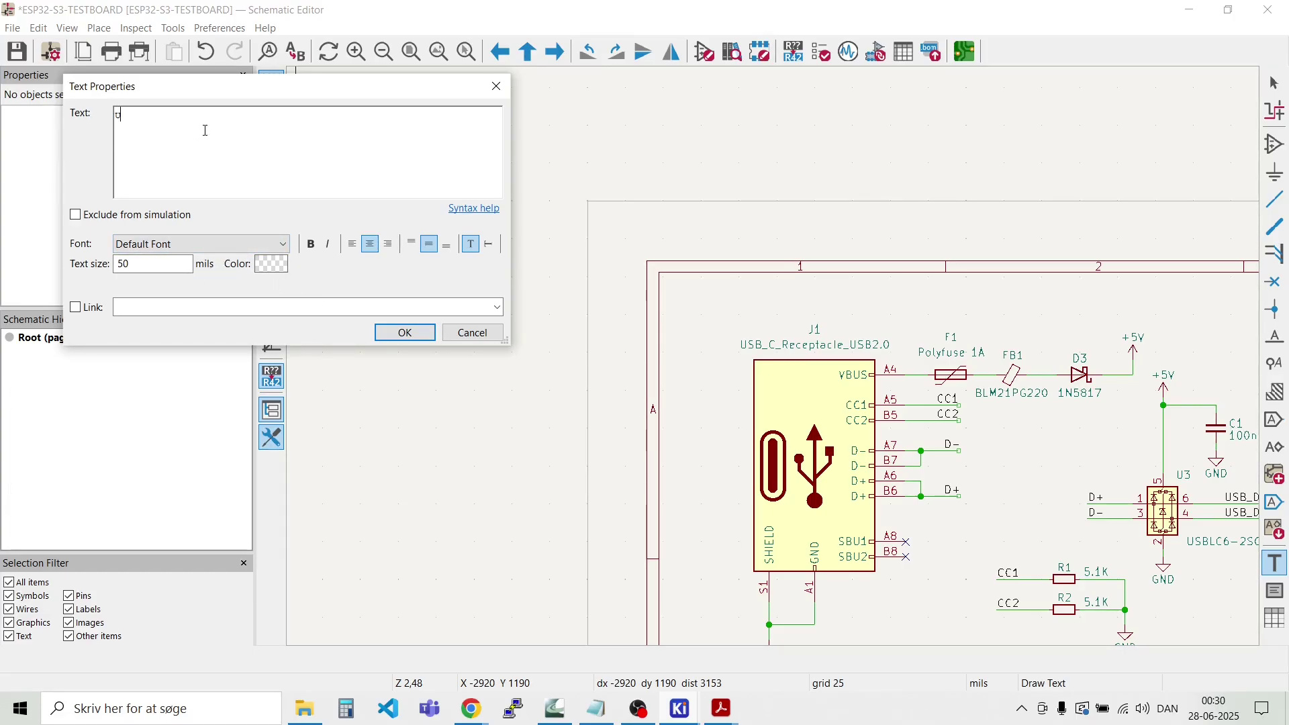
text(USB-C)
double_click(120, 267)
click(405, 333)
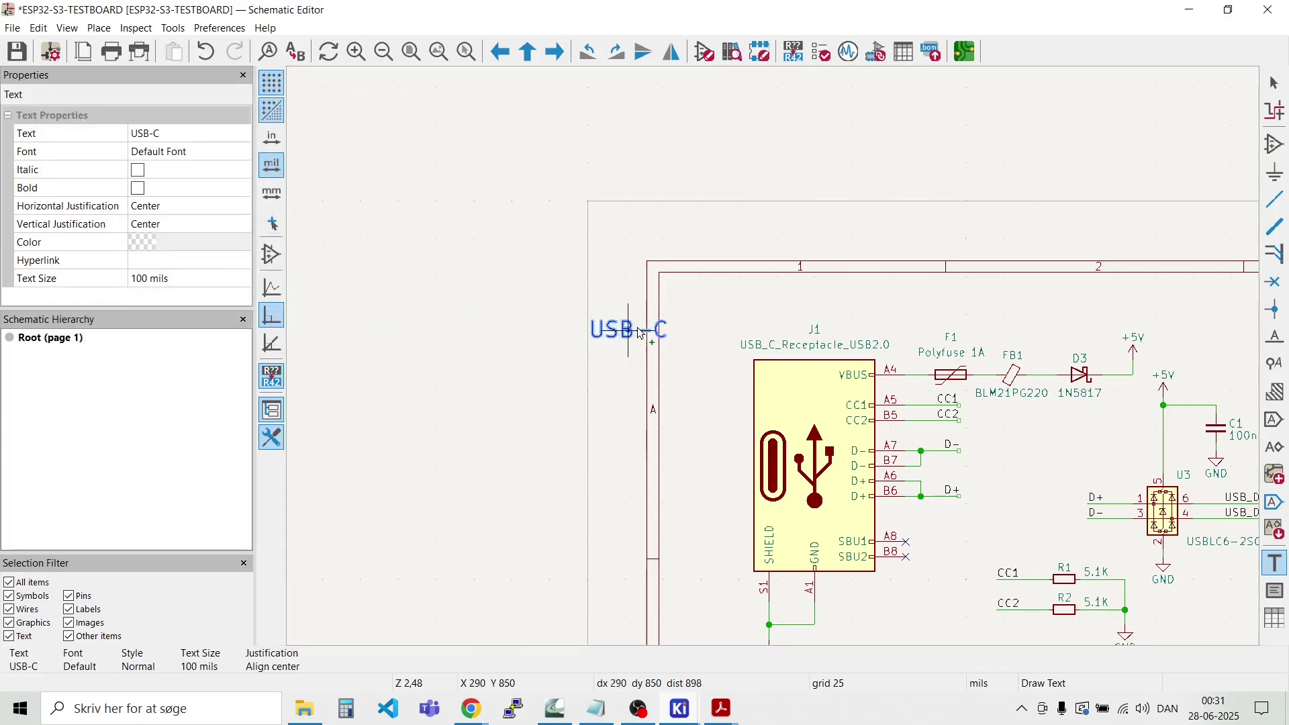
scroll(715, 302, up, 3)
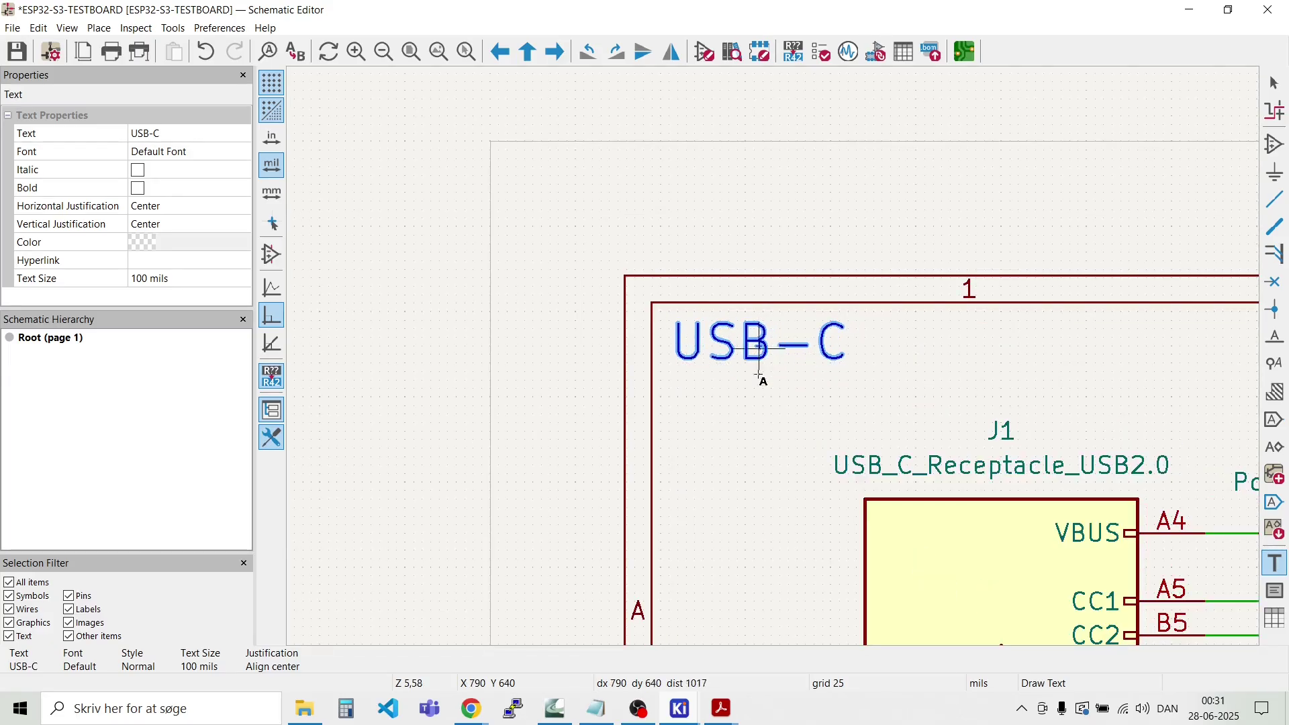
click(759, 348)
key(Escape)
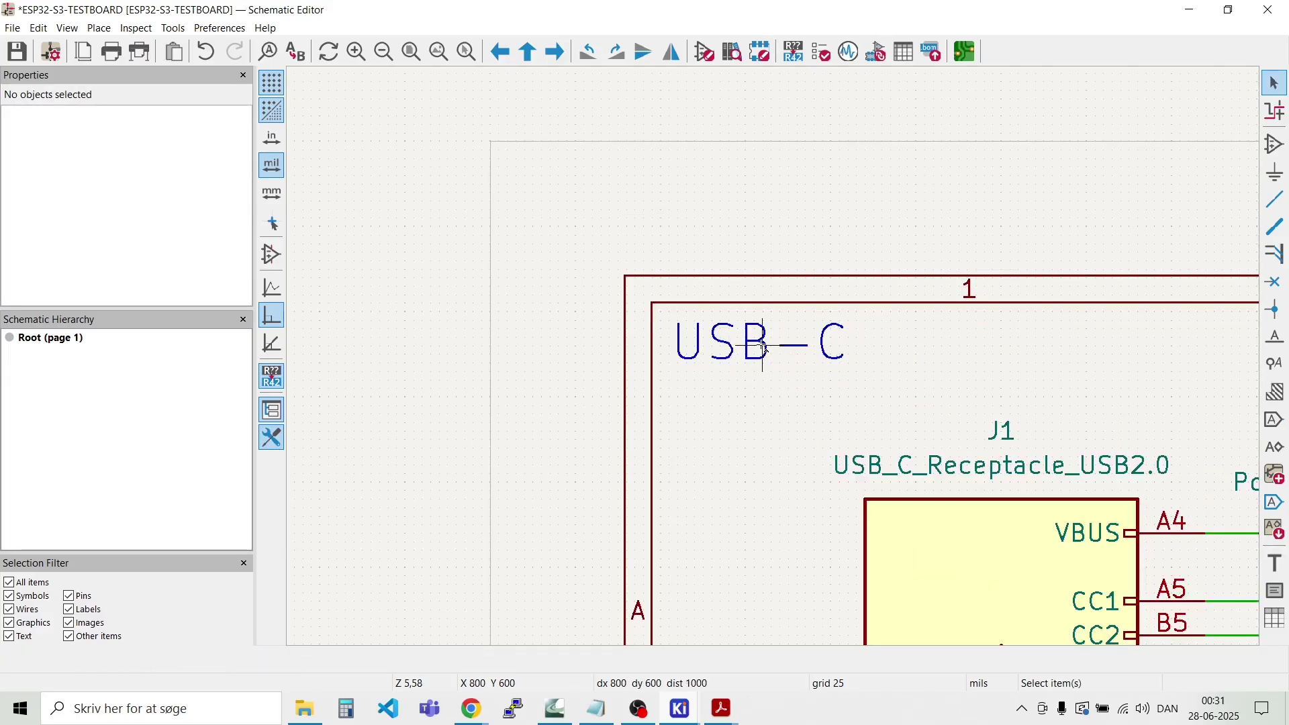
Step: Duplicate the USB-C heading as LDO, aligned in the upper-left corner of the U4 regulator section
key(m)
scroll(765, 356, down, 7)
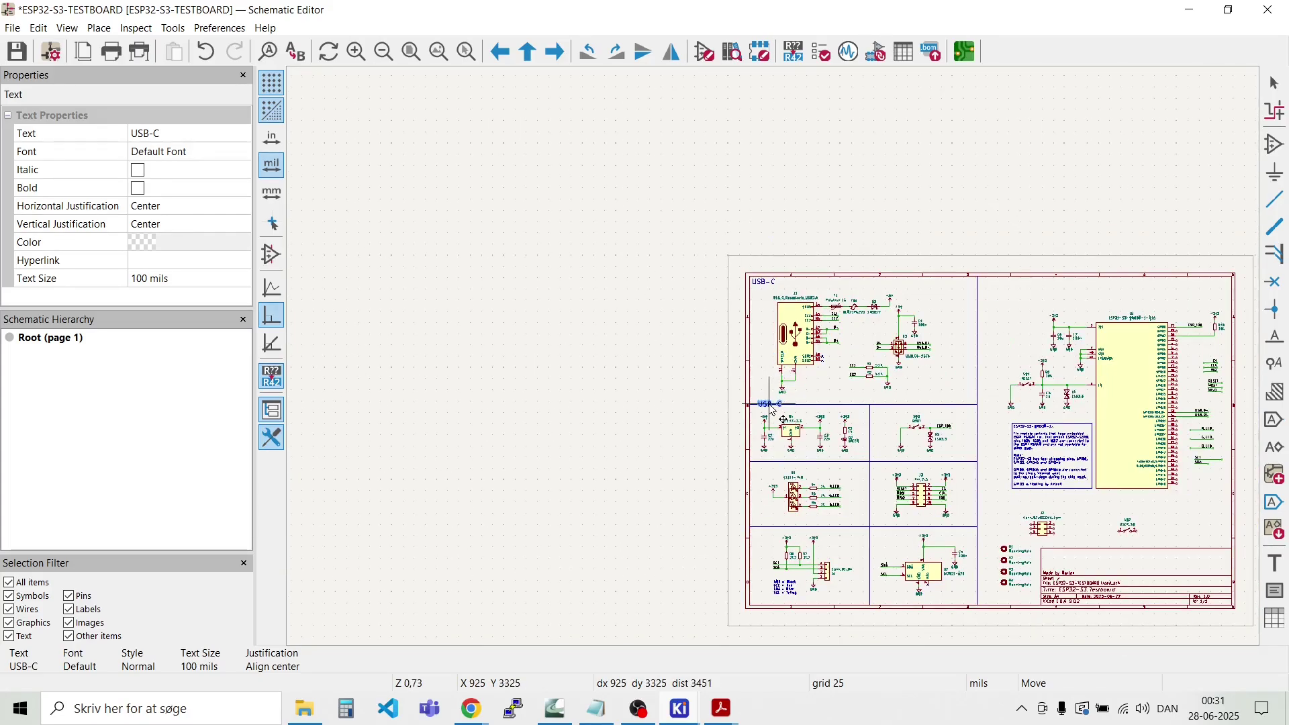
scroll(772, 408, up, 7)
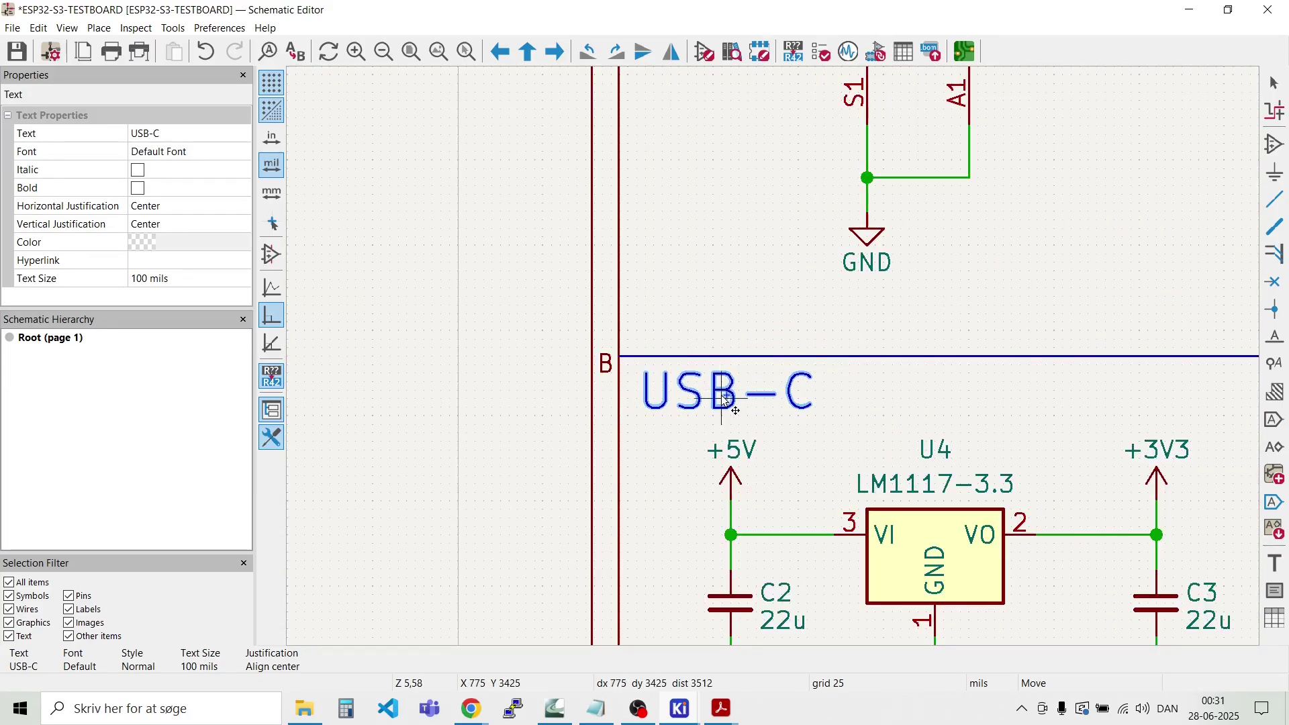
click(721, 403)
double_click(721, 404)
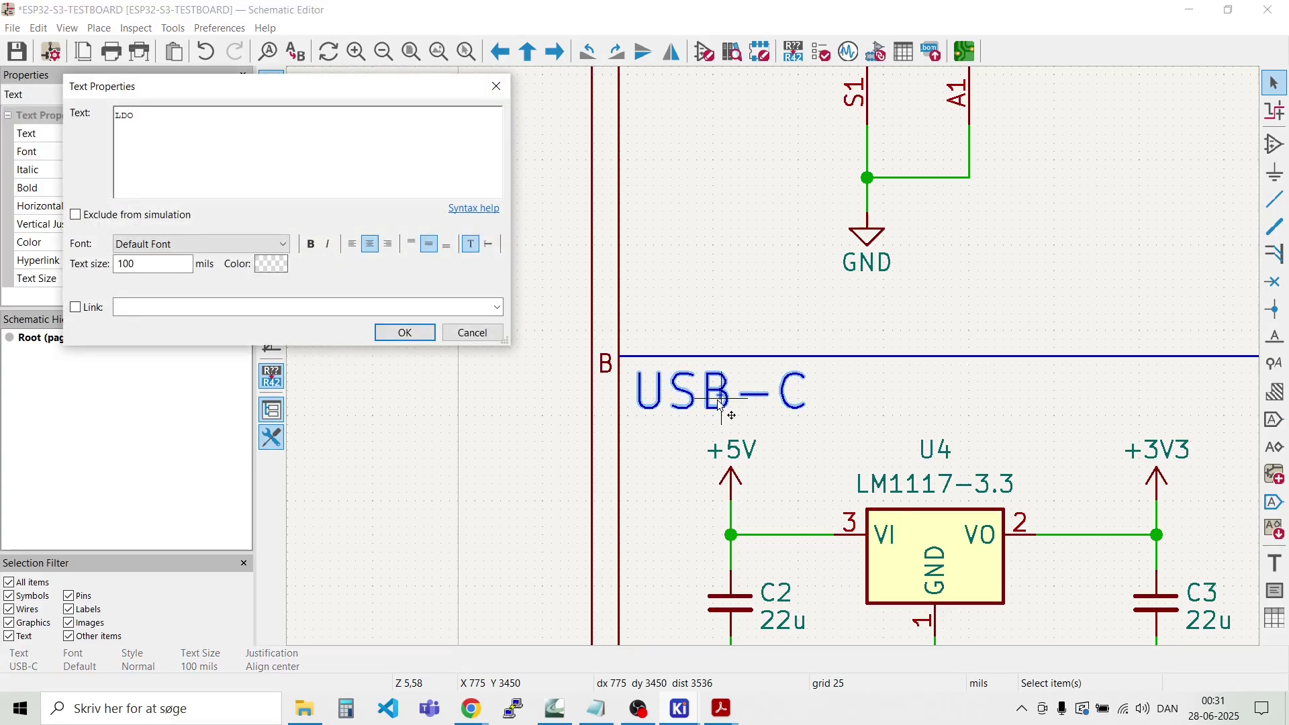
click(405, 335)
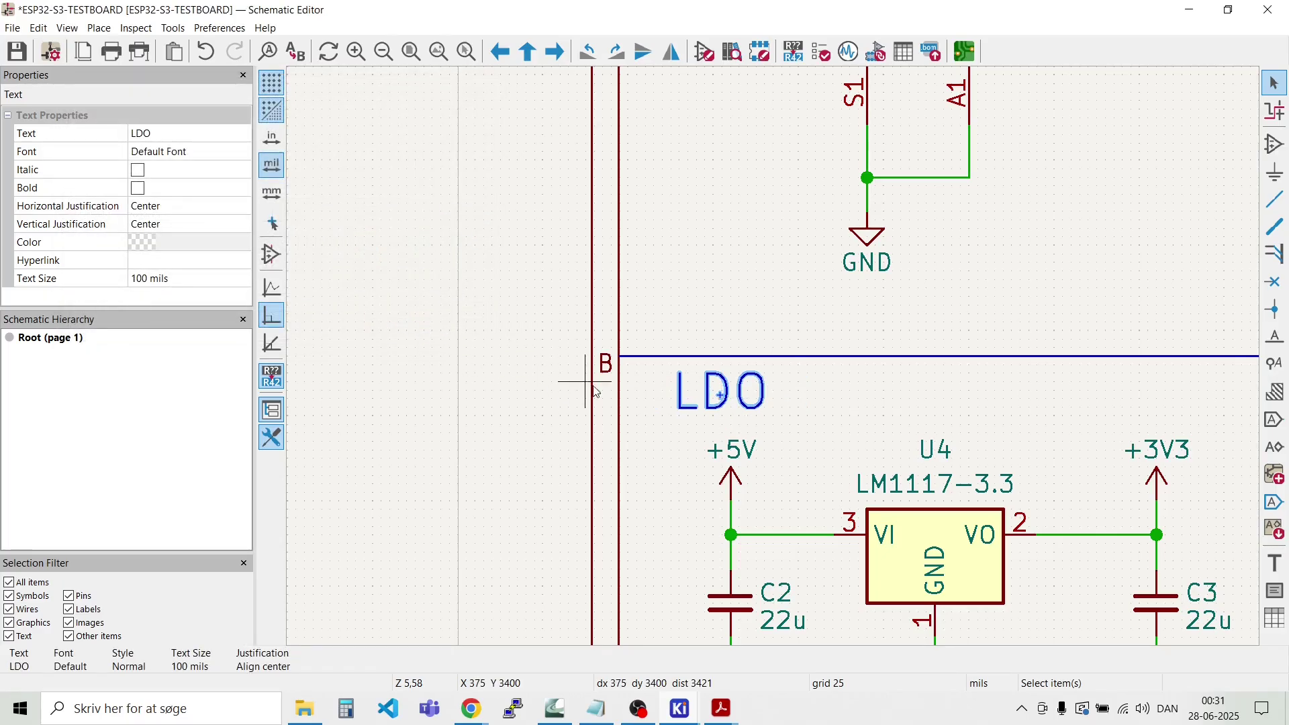
key(m)
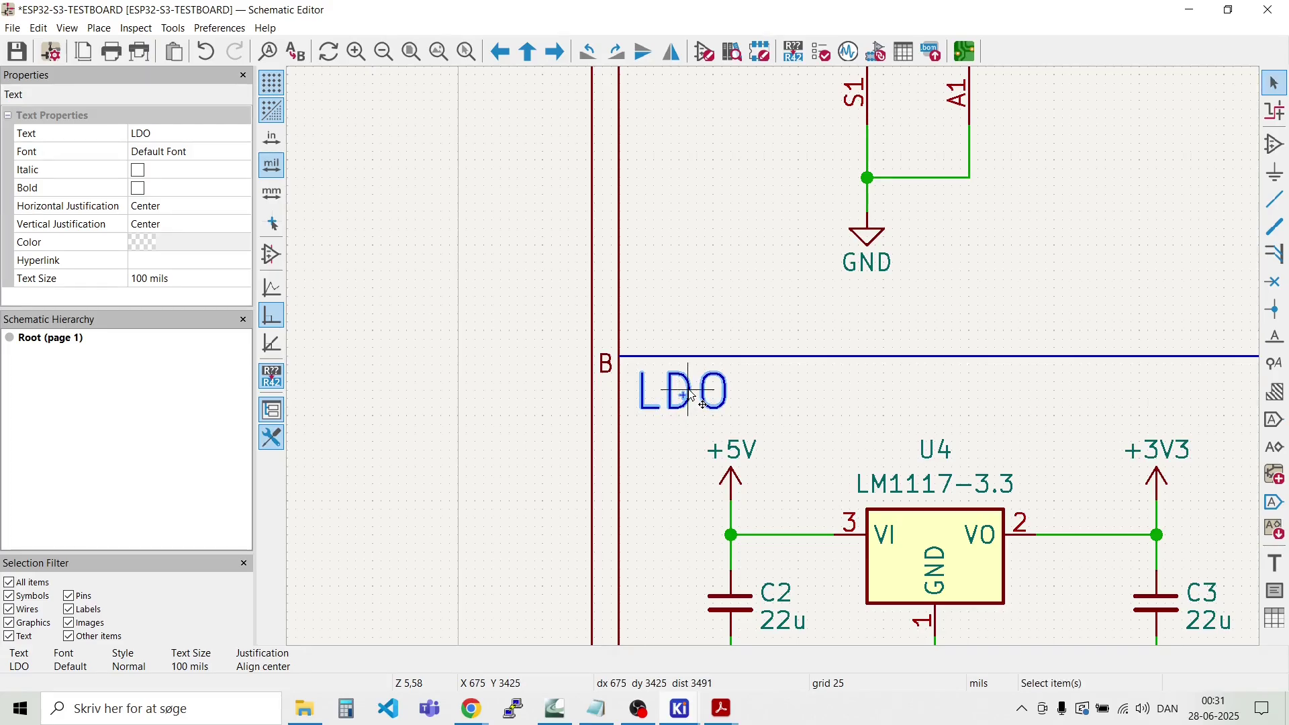
click(685, 402)
Step: Duplicate the LDO heading as RGB LED, aligned in the upper-left corner of the D1 section
scroll(772, 376, down, 5)
scroll(768, 496, up, 5)
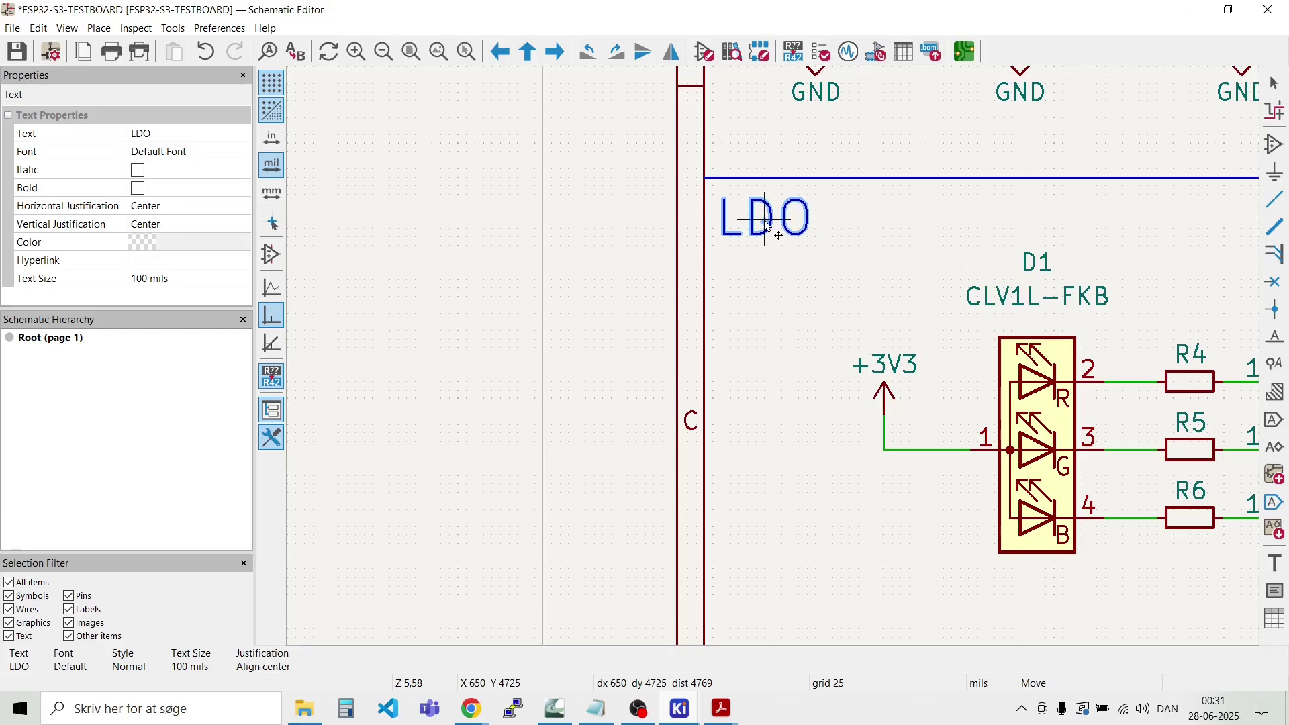
click(767, 227)
double_click(768, 227)
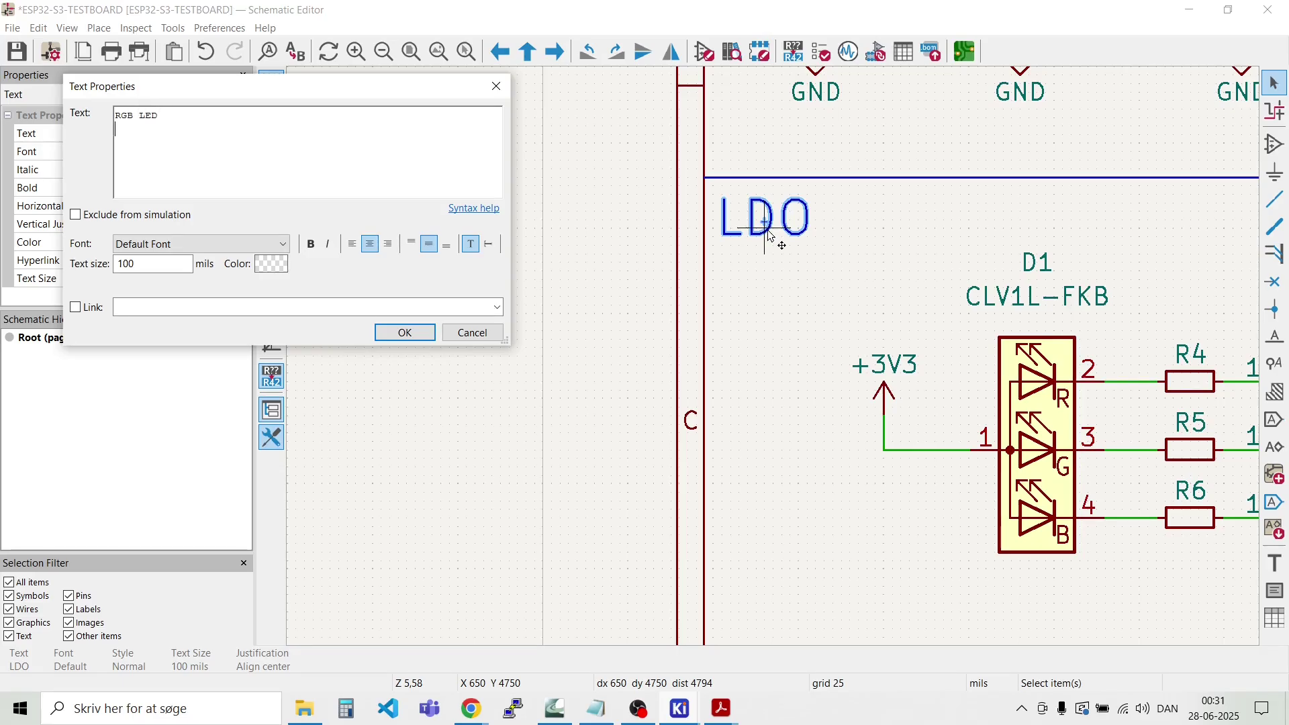
click(405, 332)
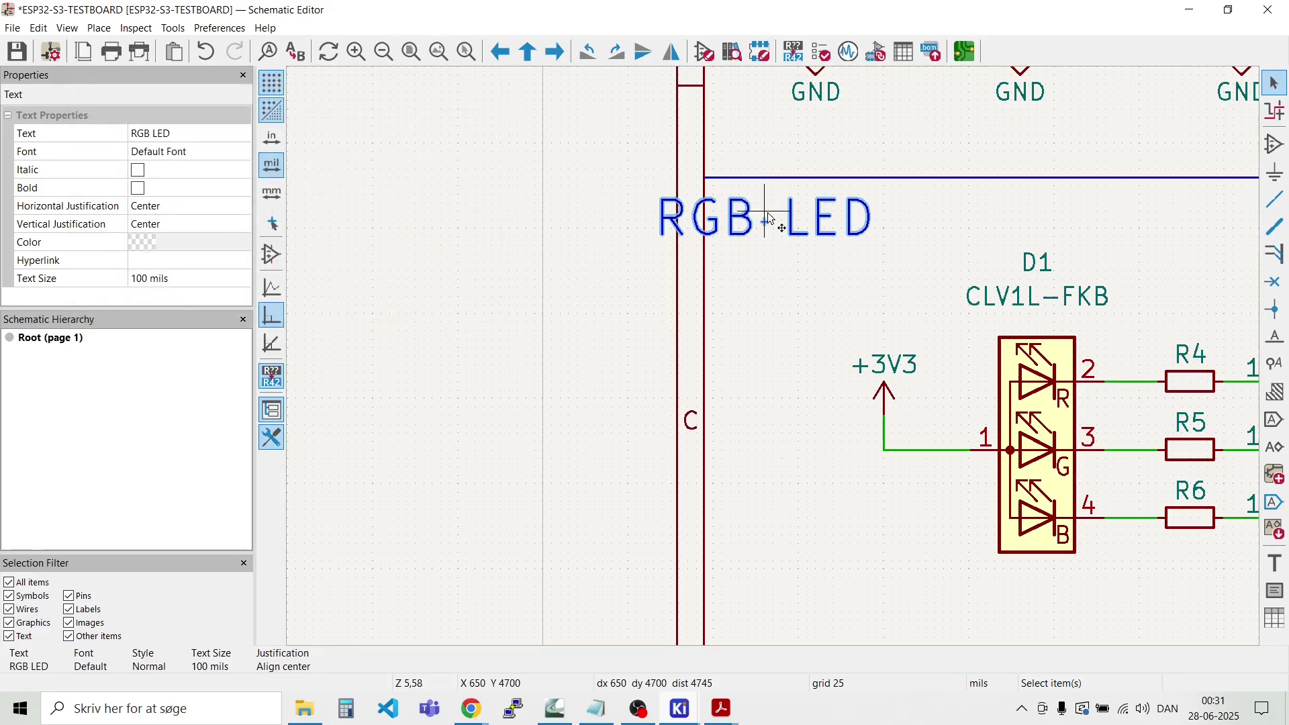
key(m)
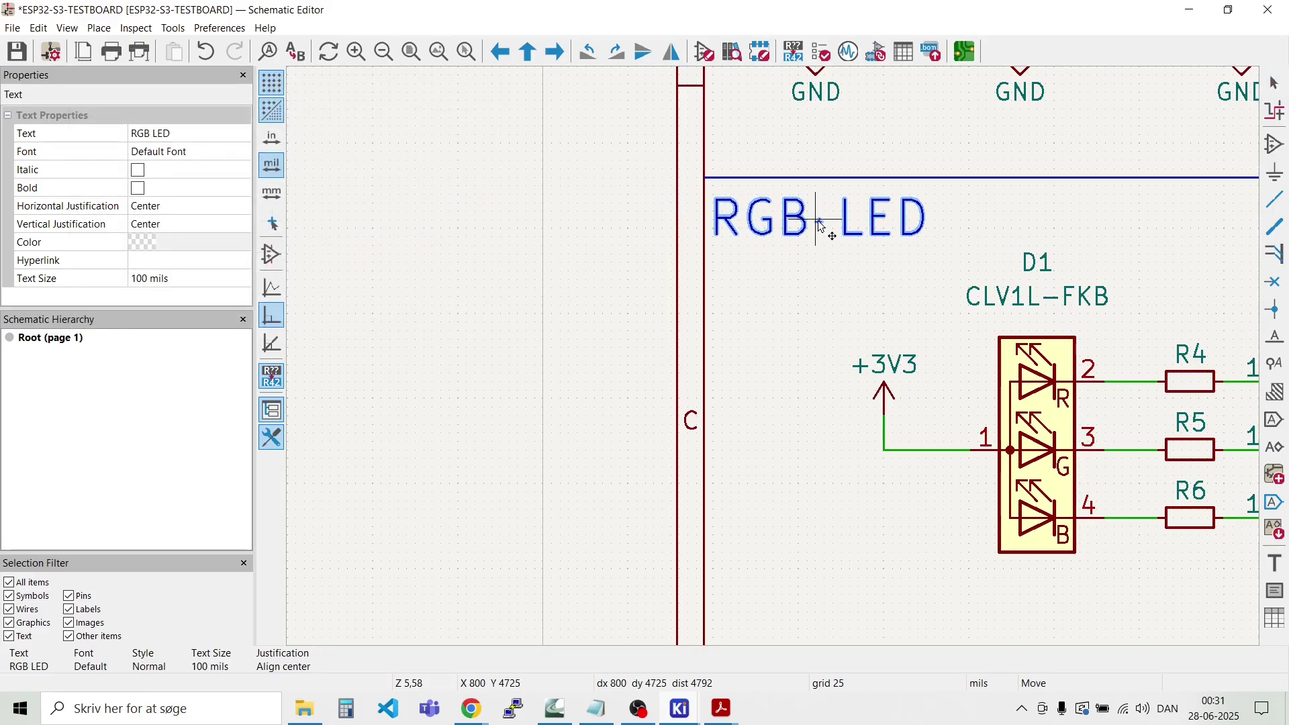
click(829, 228)
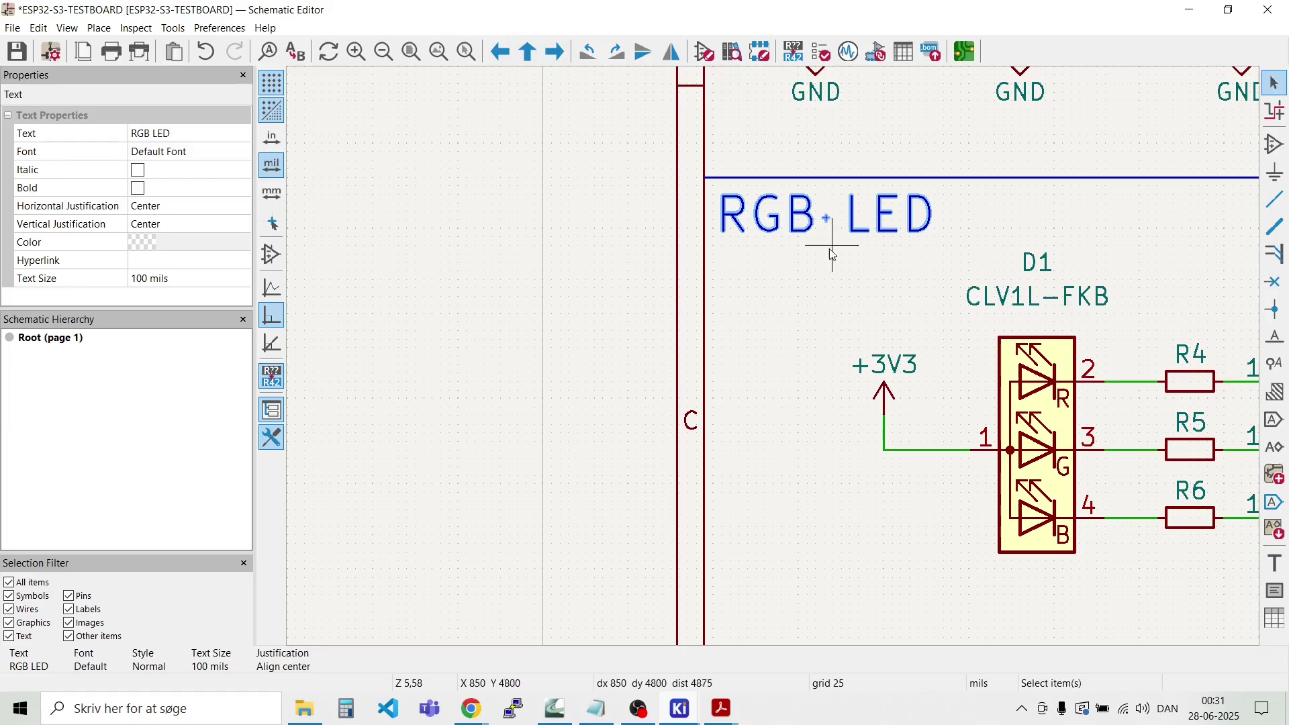
click(836, 277)
Step: Duplicate the RGB LED heading as QWIIC, aligned in the upper-left corner of the J4 connector section
click(810, 215)
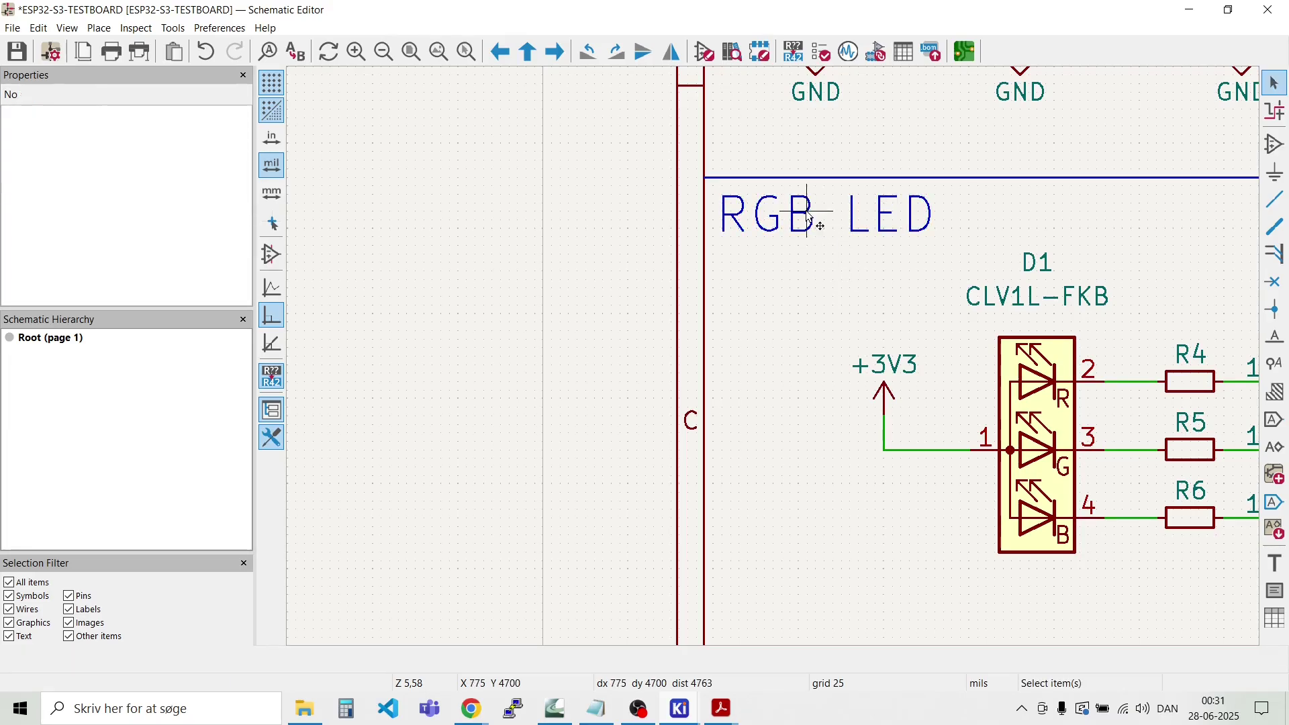
scroll(819, 216, down, 3)
key(ctrl+d)
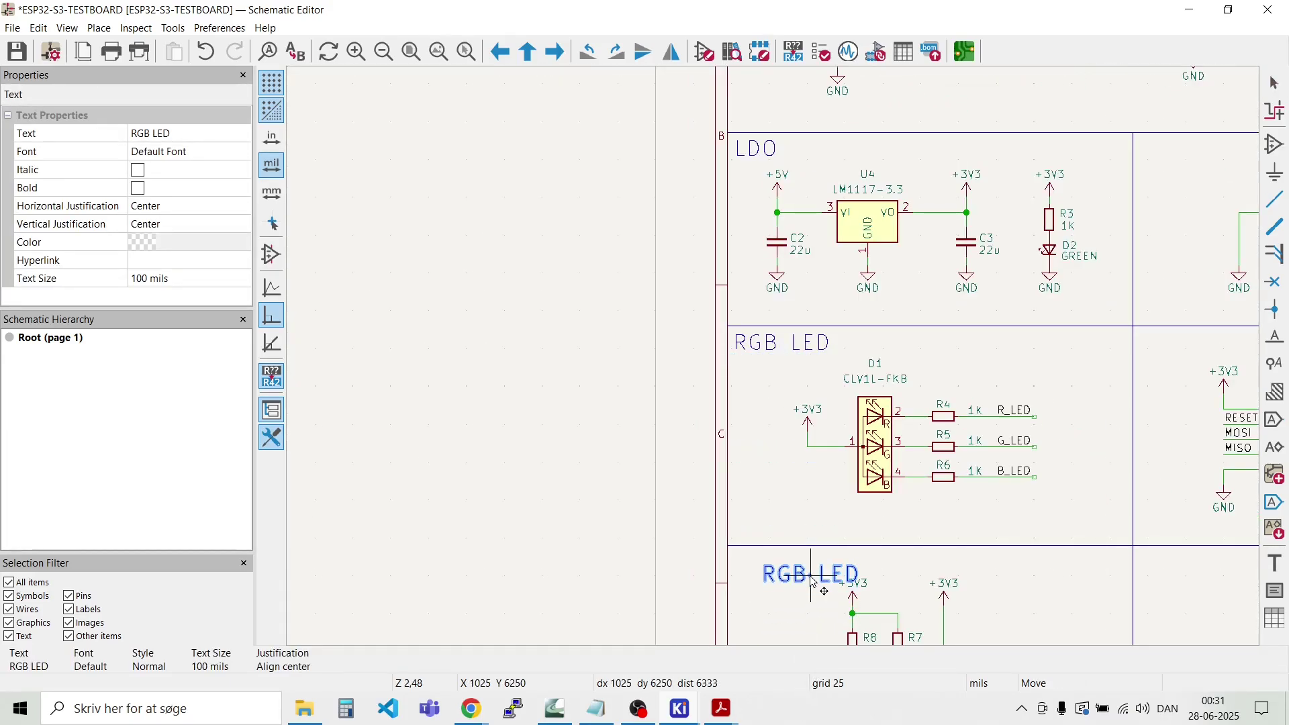
scroll(812, 577, up, 3)
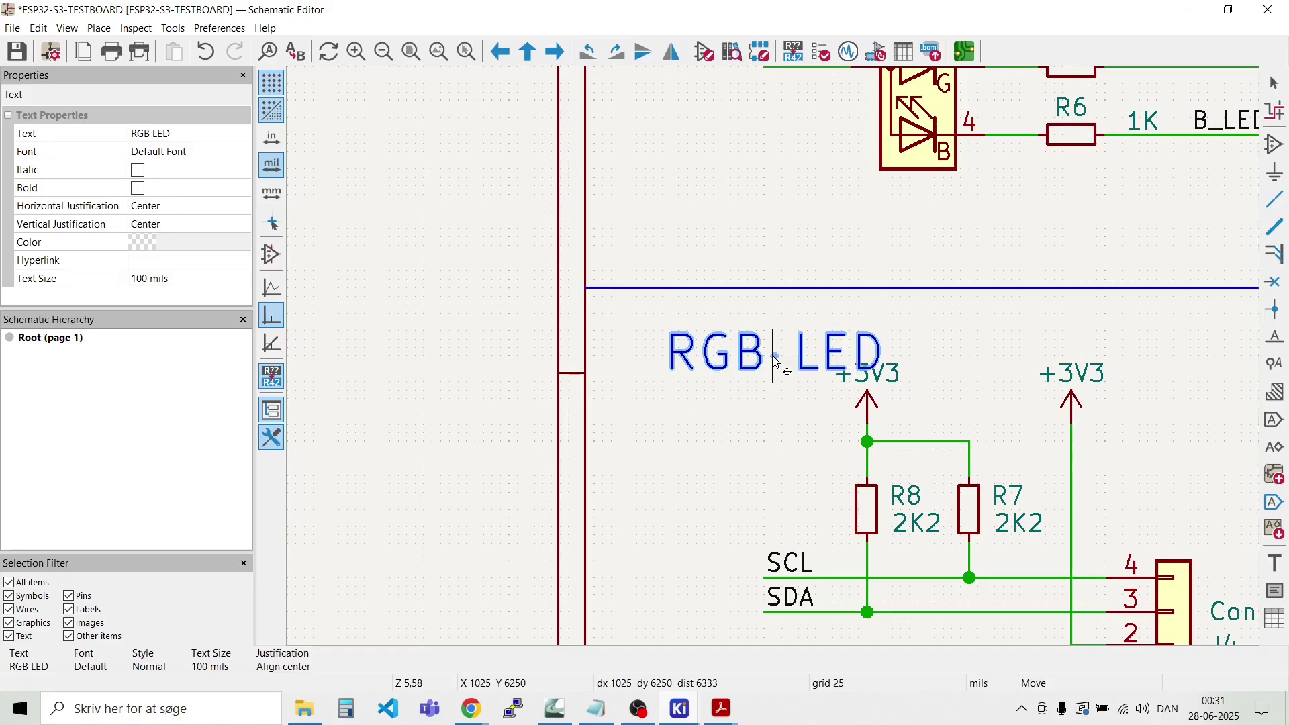
click(714, 336)
double_click(700, 332)
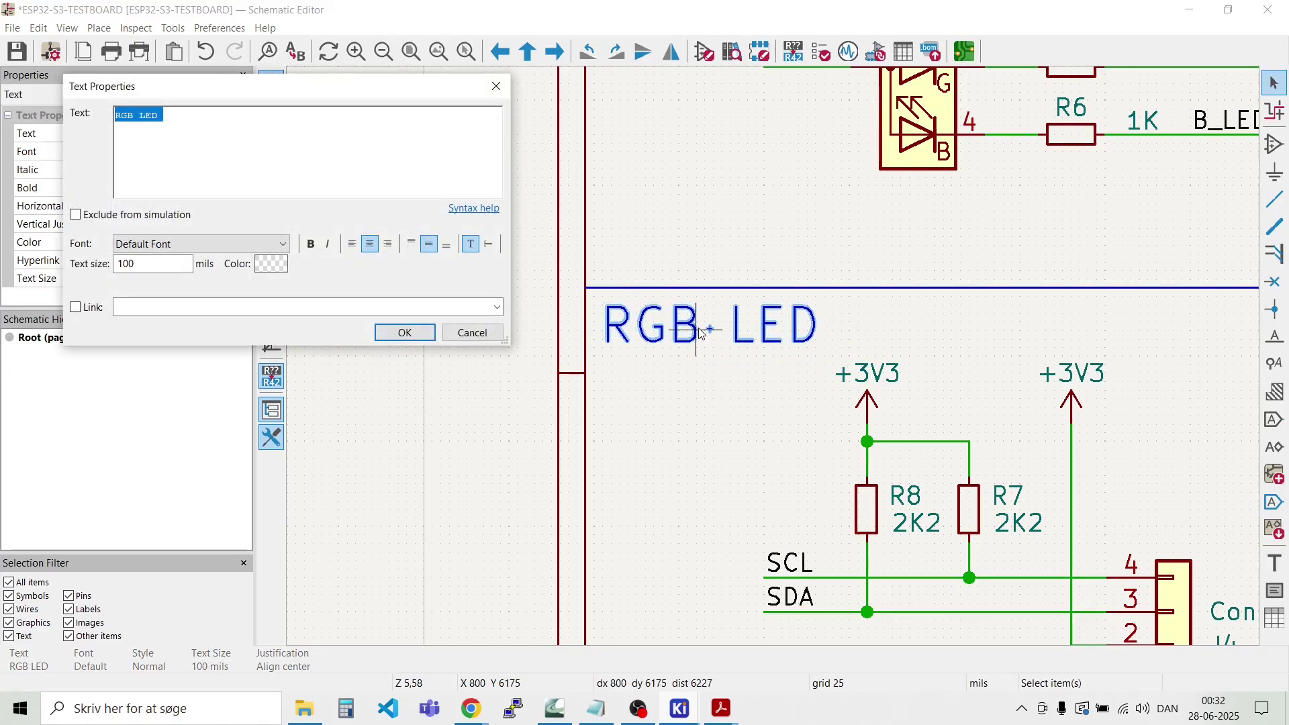
text(c)
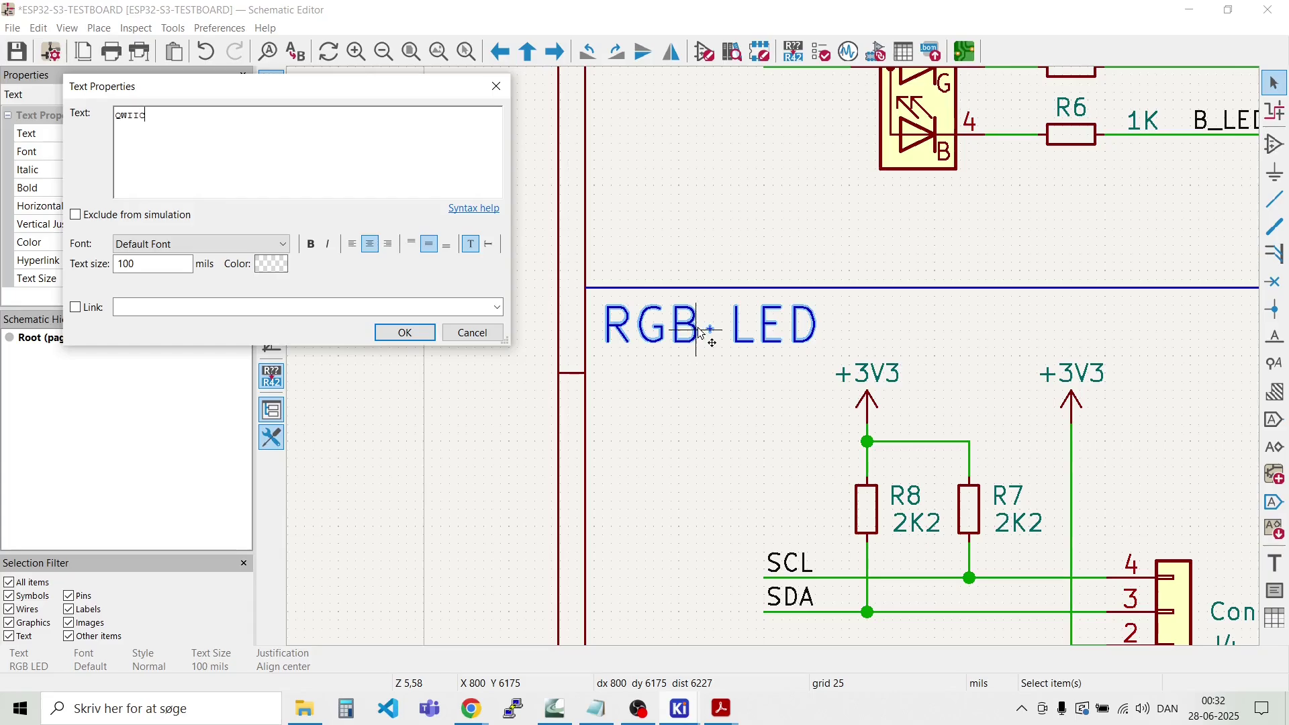
click(400, 334)
key(Escape)
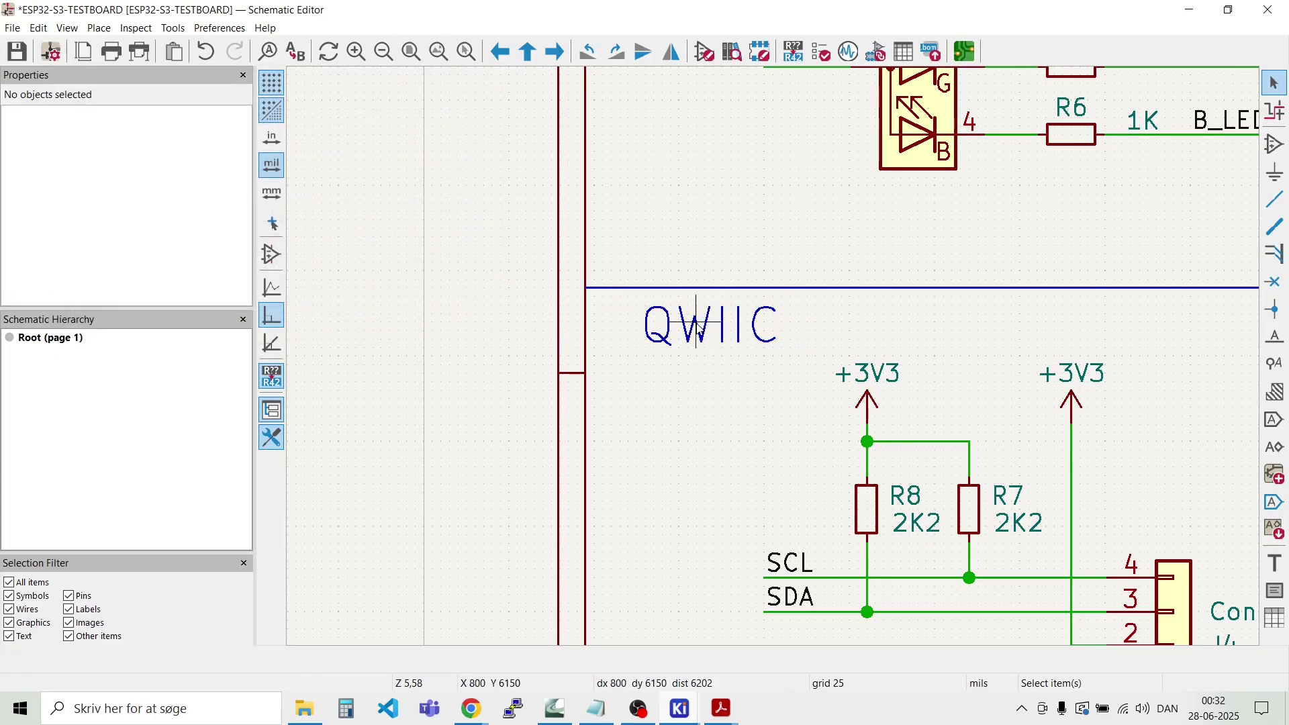
mouse_move(698, 325)
mouse_down()
mouse_move(662, 331)
mouse_move(678, 339)
mouse_up()
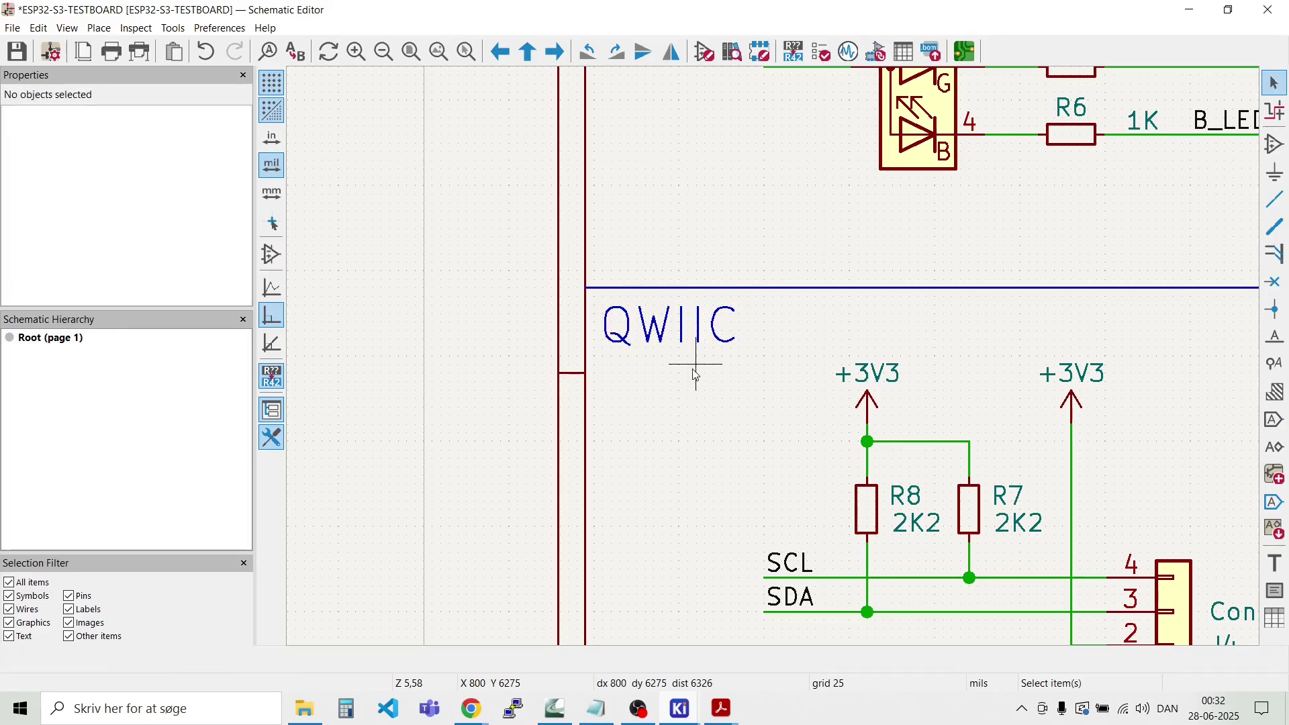
Step: Duplicate the QWIIC heading as T+H SENSOR, aligned in the upper-left corner of the U2 sensor section
key(ctrl+d)
scroll(680, 323, down, 2)
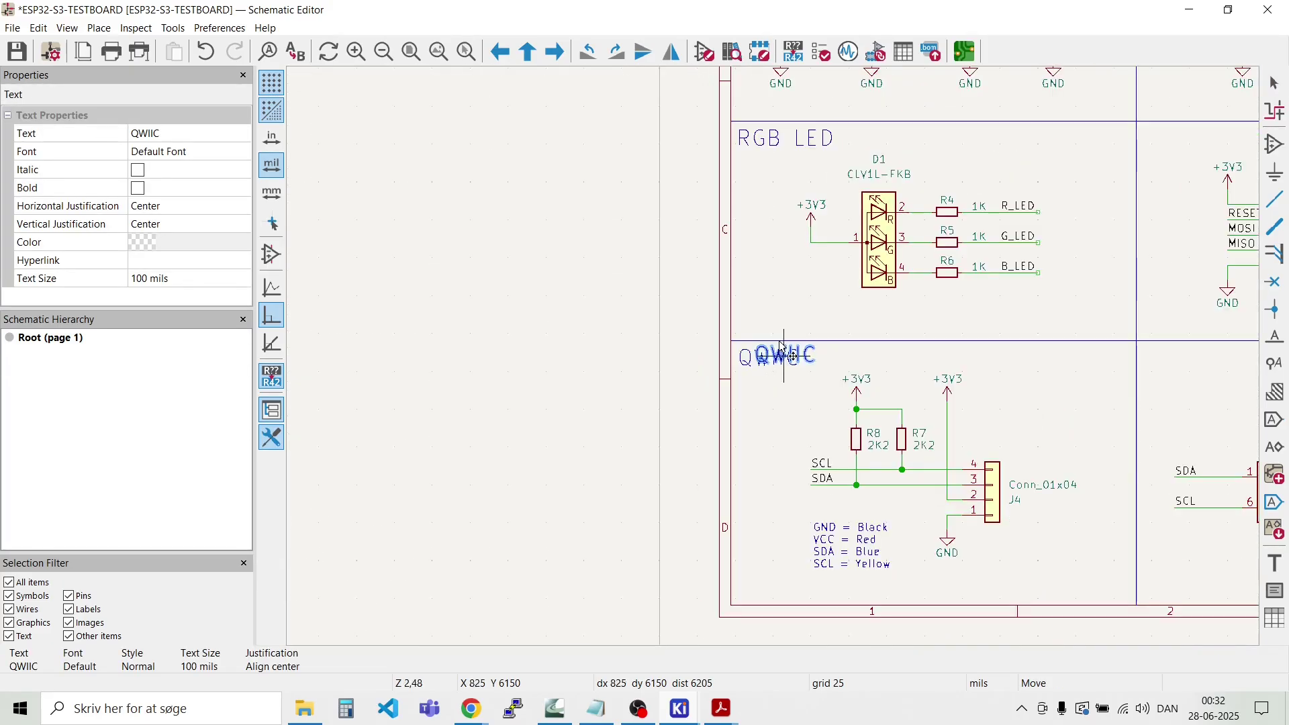
scroll(975, 390, down, 1)
scroll(915, 364, up, 3)
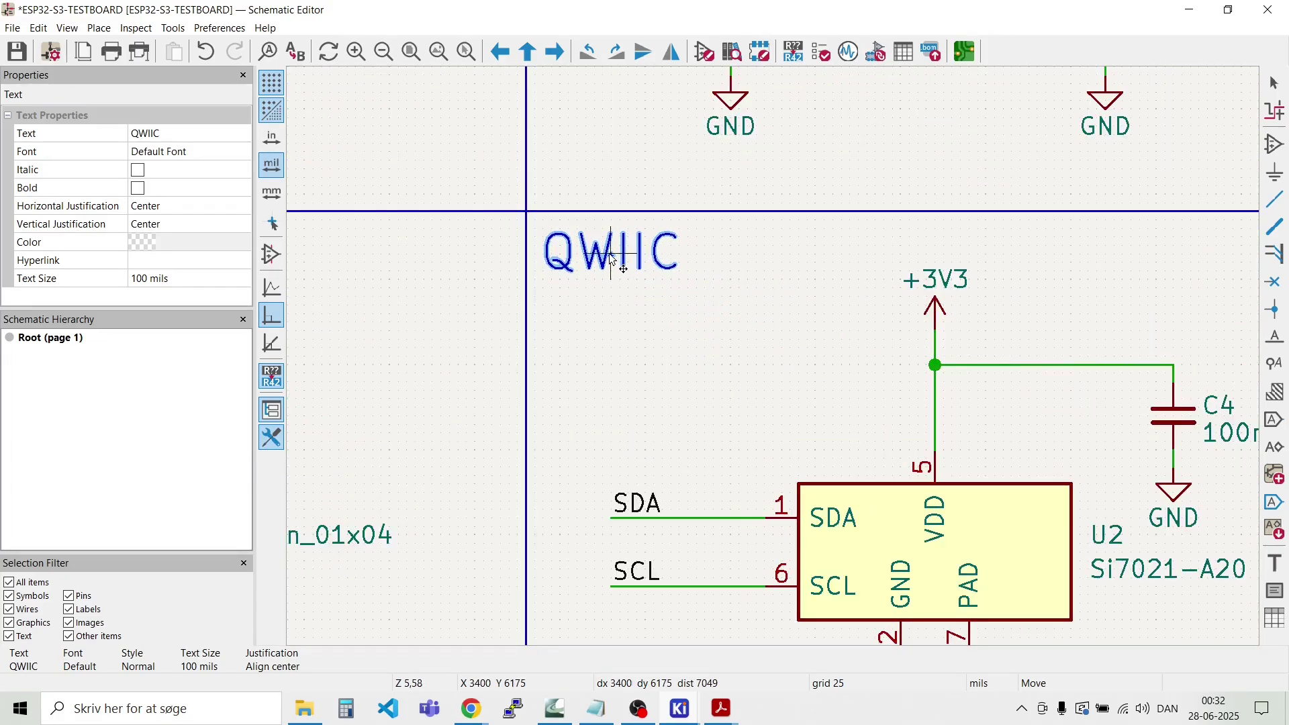
click(610, 261)
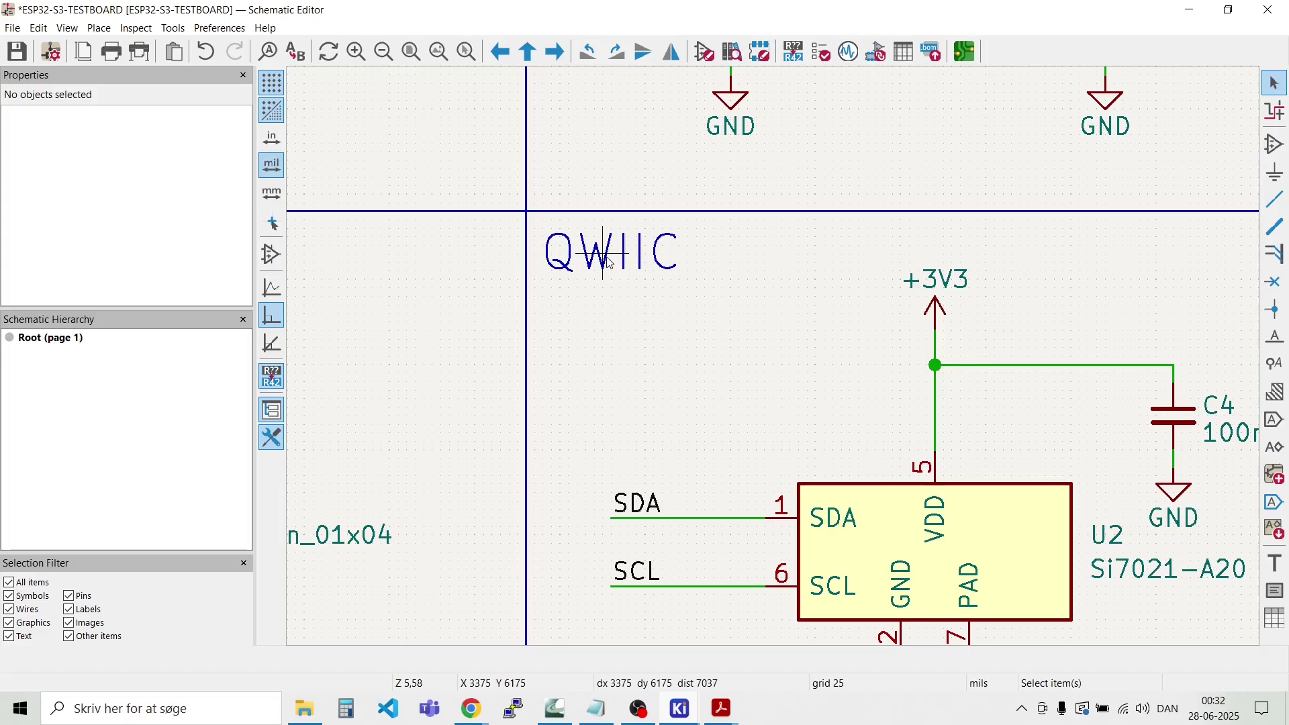
double_click(609, 261)
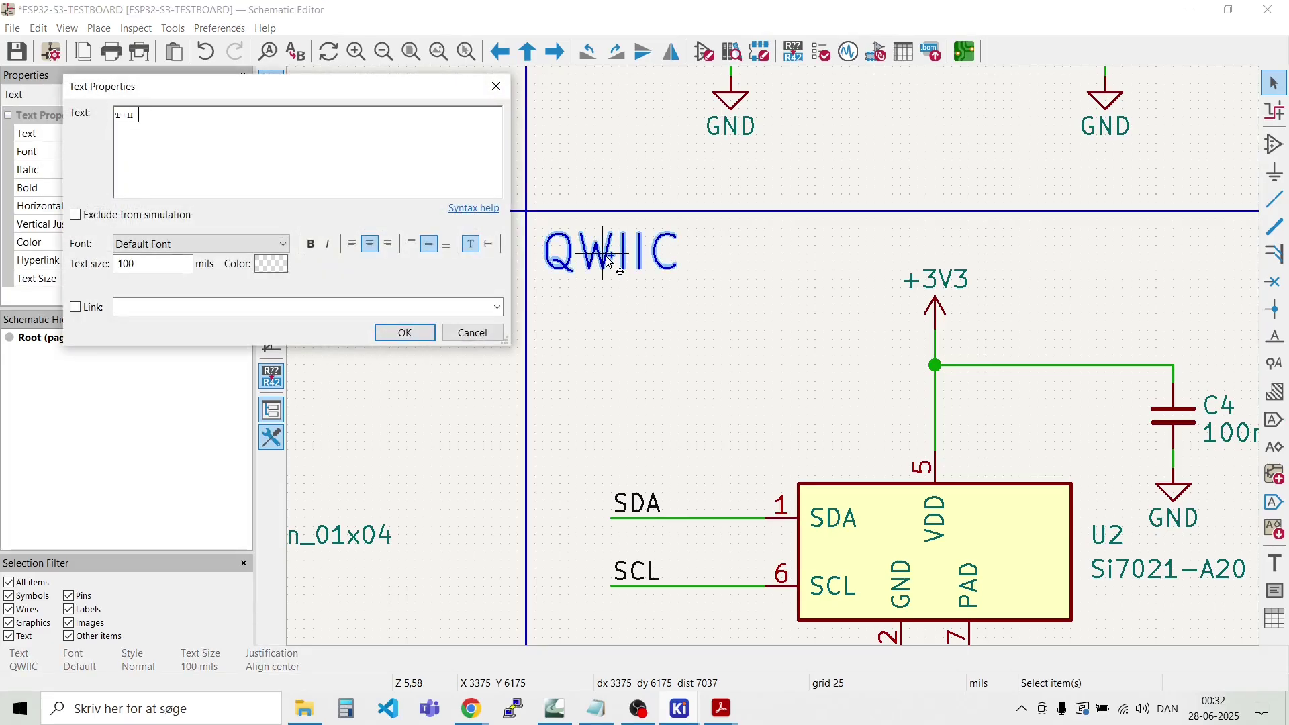
text(T+H SENSOR)
click(408, 331)
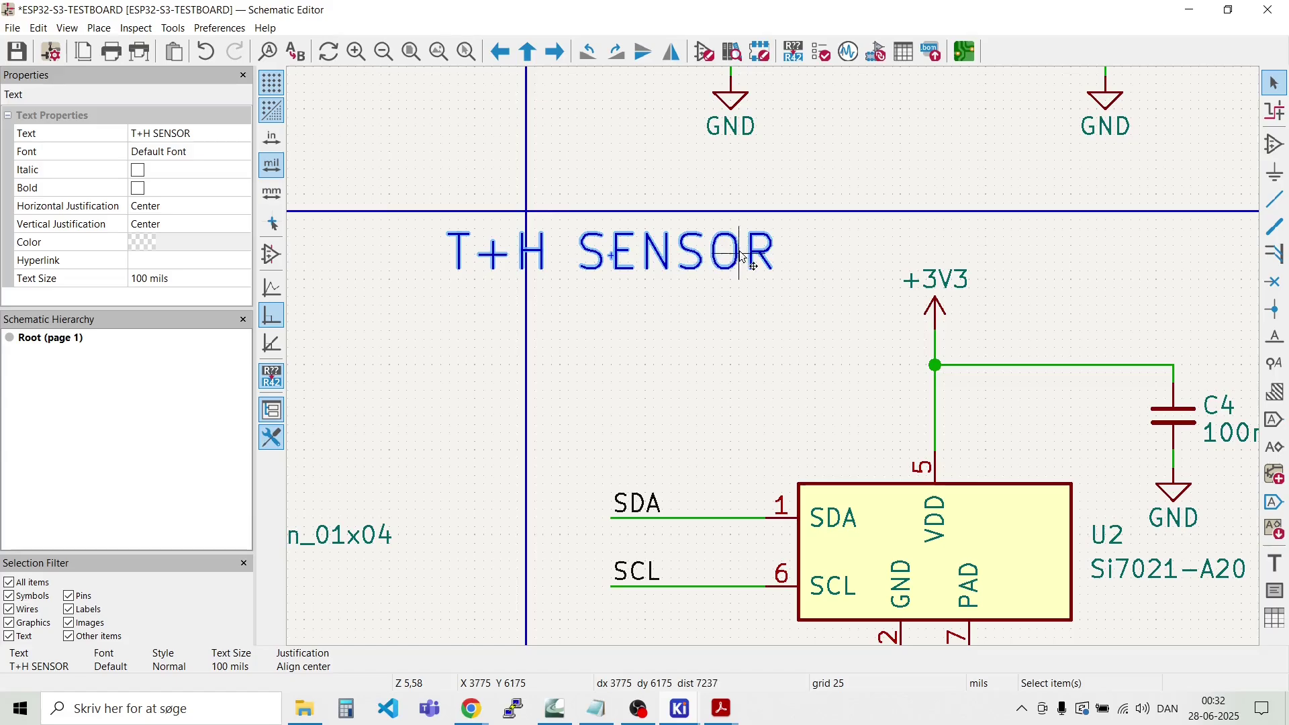
mouse_move(681, 255)
mouse_down()
mouse_move(672, 258)
mouse_move(713, 259)
mouse_move(688, 255)
mouse_up()
click(667, 345)
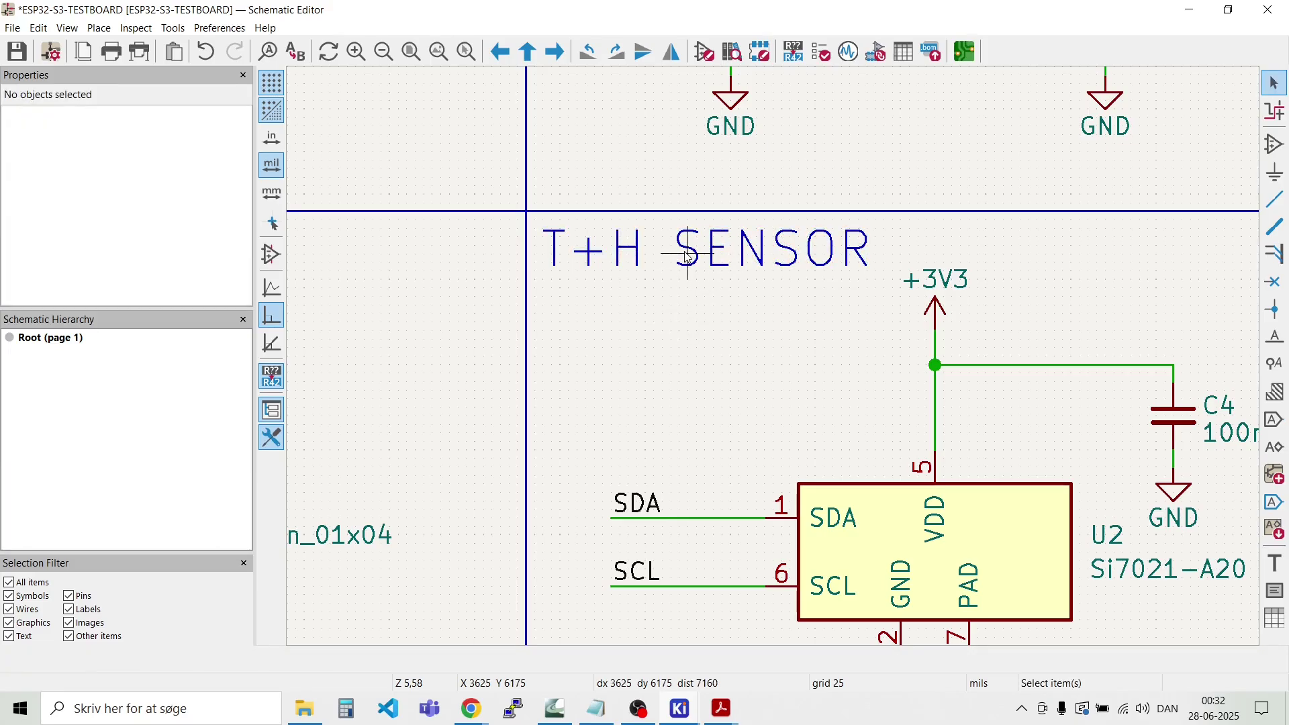
Step: Duplicate the T+H SENSOR heading as I/O, aligned in the upper-left corner of the J3 pin header section
key(ctrl+d)
scroll(688, 255, down, 5)
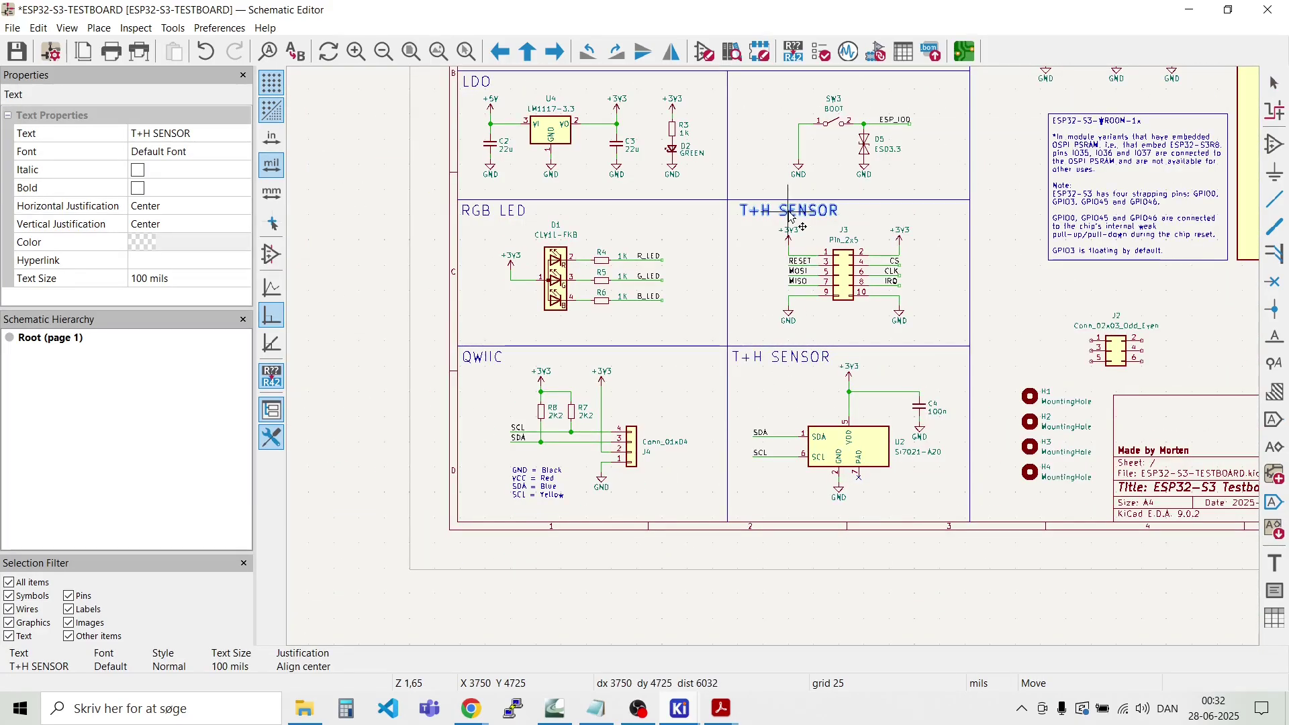
scroll(792, 217, up, 5)
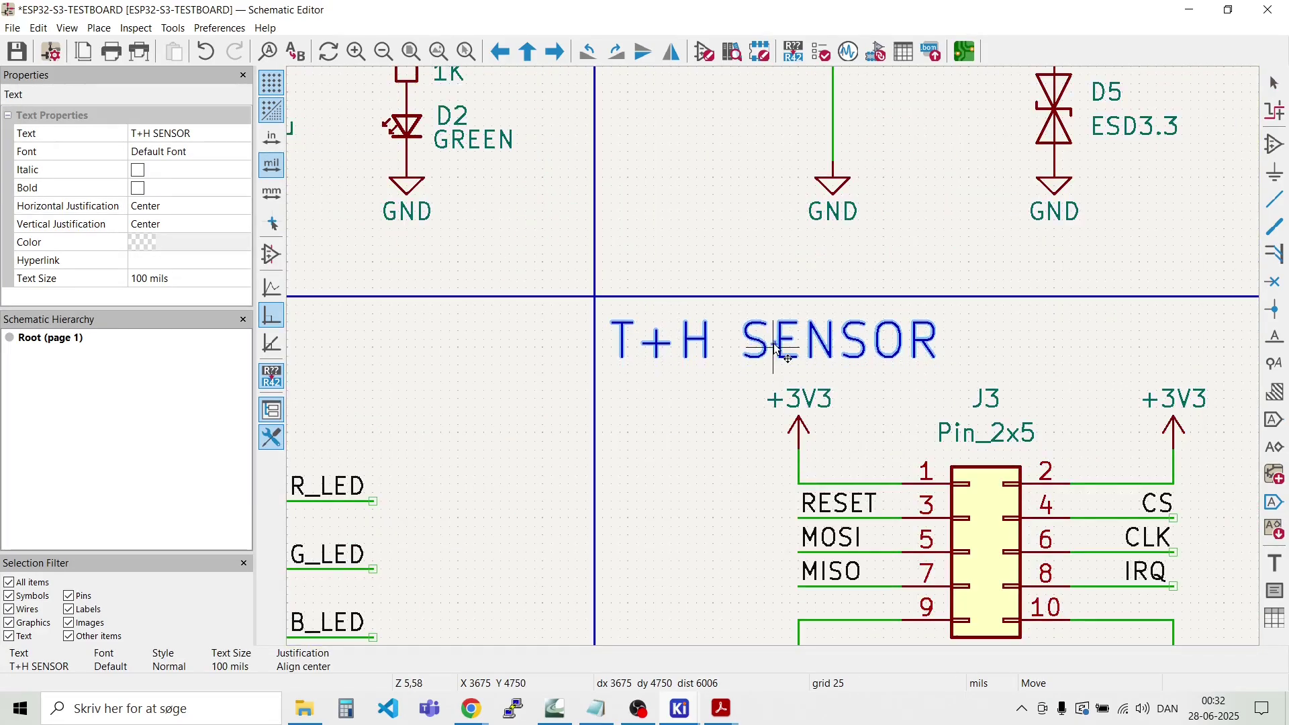
click(777, 346)
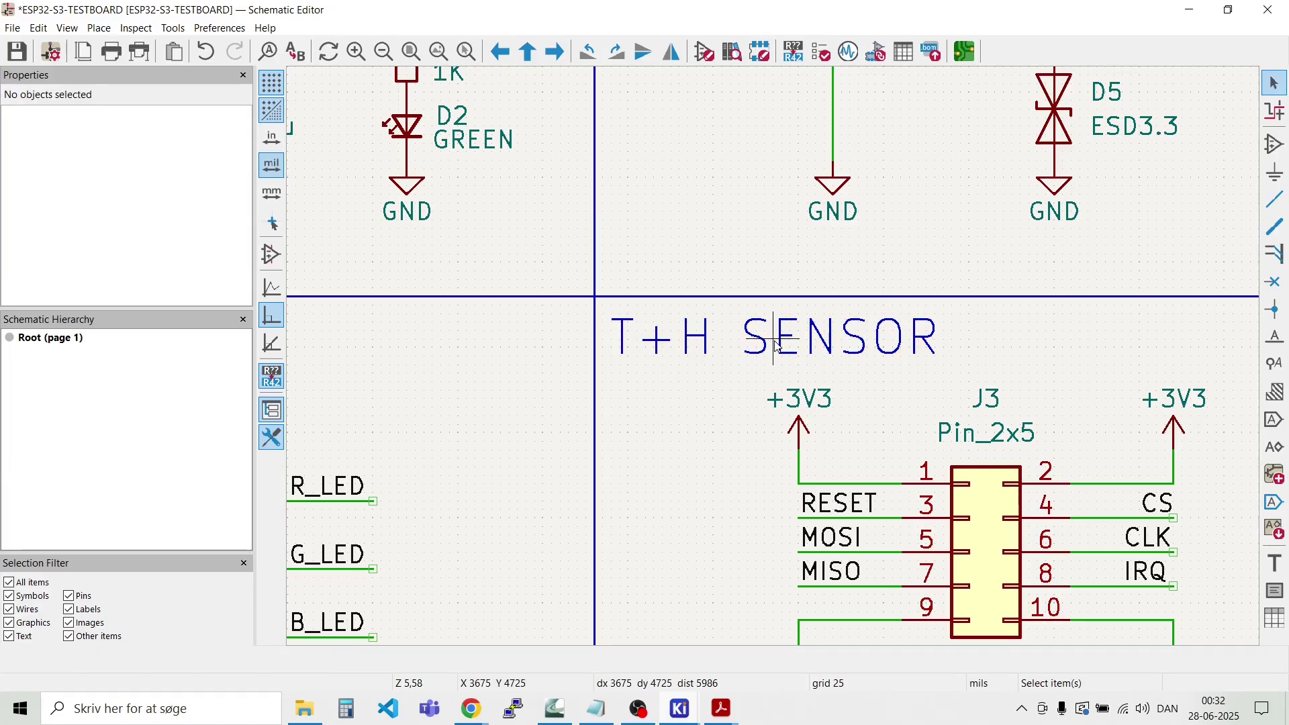
double_click(777, 346)
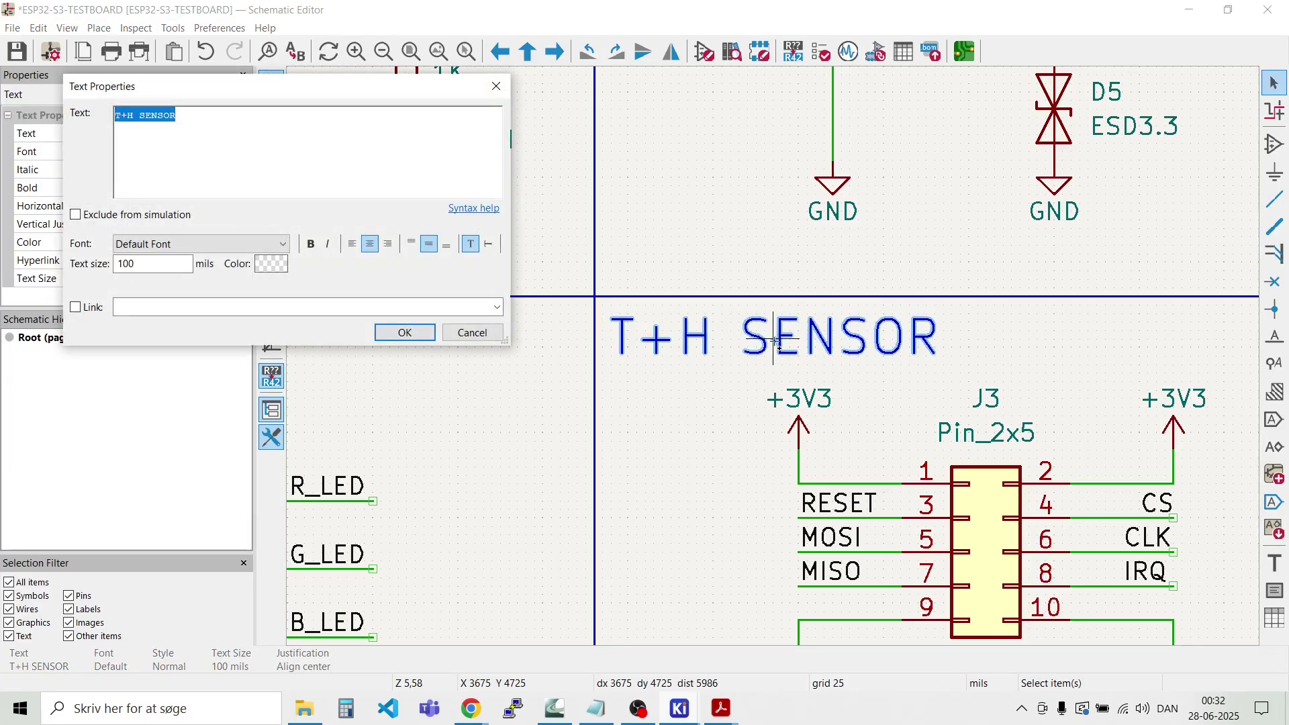
key(BackSpace)
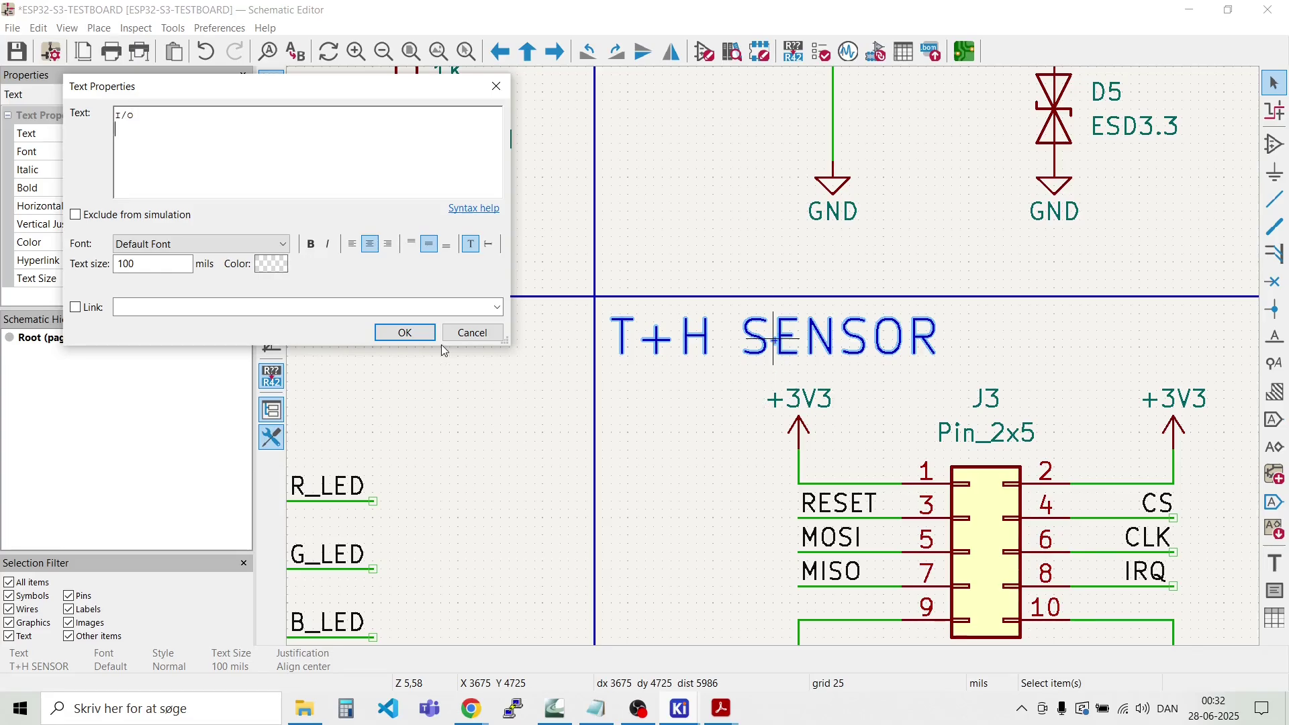
click(405, 332)
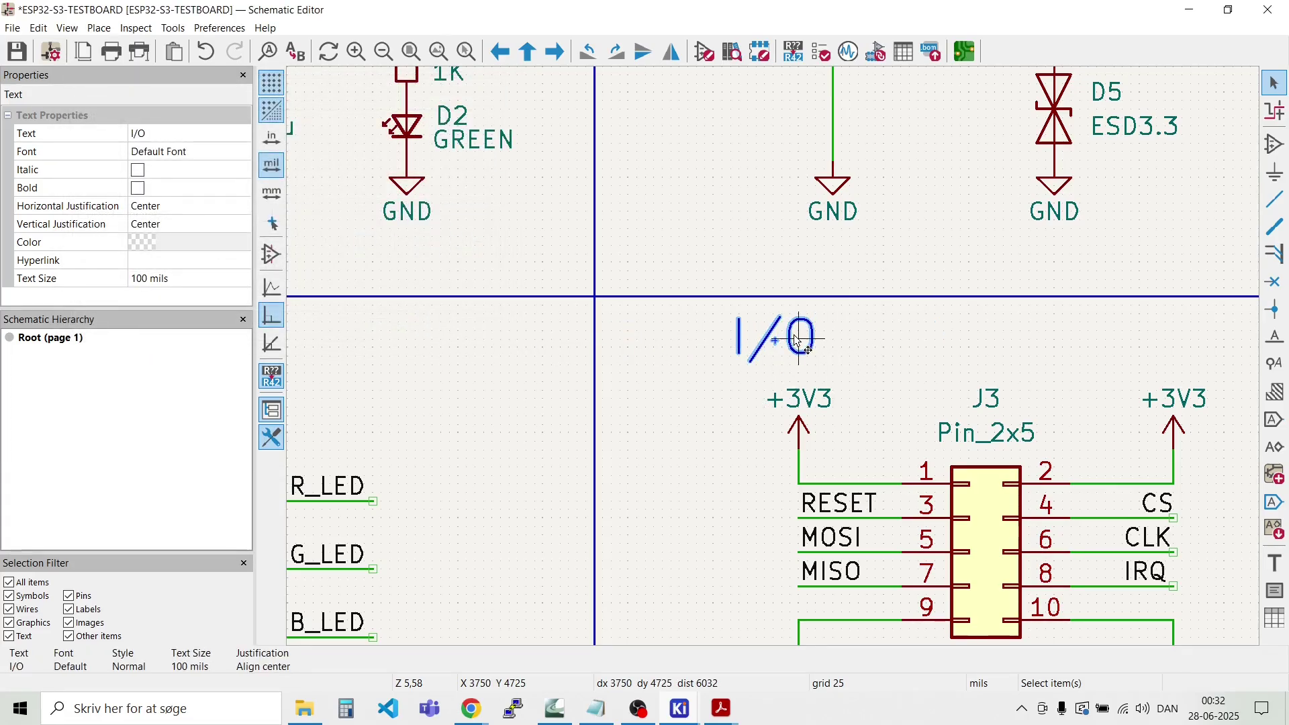
drag(797, 341, 656, 343)
click(685, 382)
scroll(685, 383, down, 2)
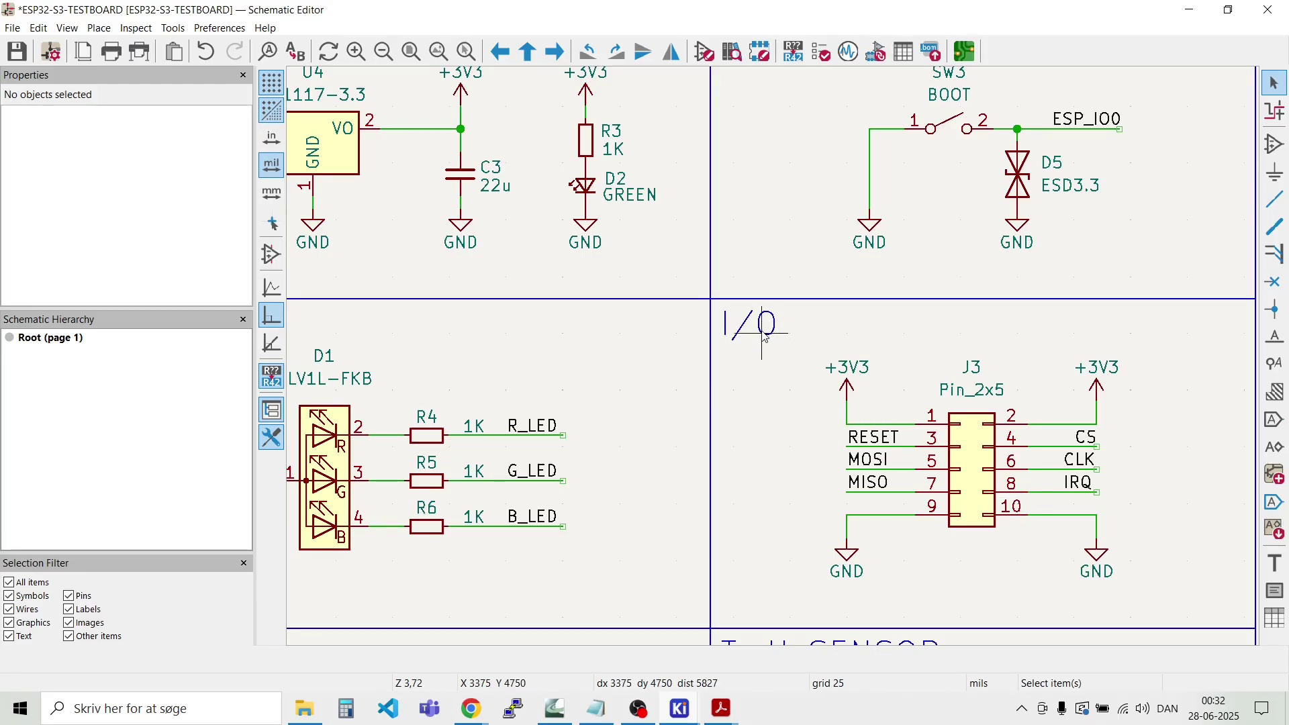
scroll(765, 337, down, 3)
scroll(732, 289, up, 5)
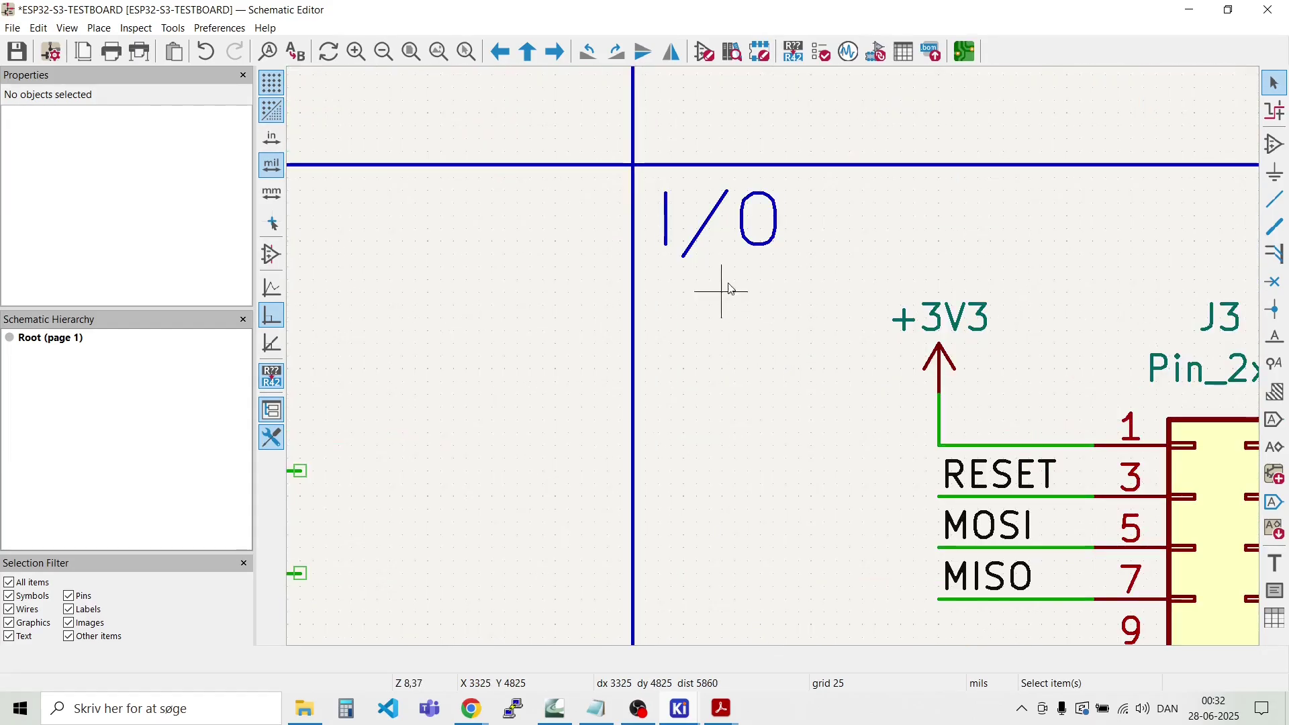
Step: Duplicate the I/O heading as BOOT SWITCH, aligned in the upper-left corner of the SW3 section
key(m)
scroll(723, 224, down, 4)
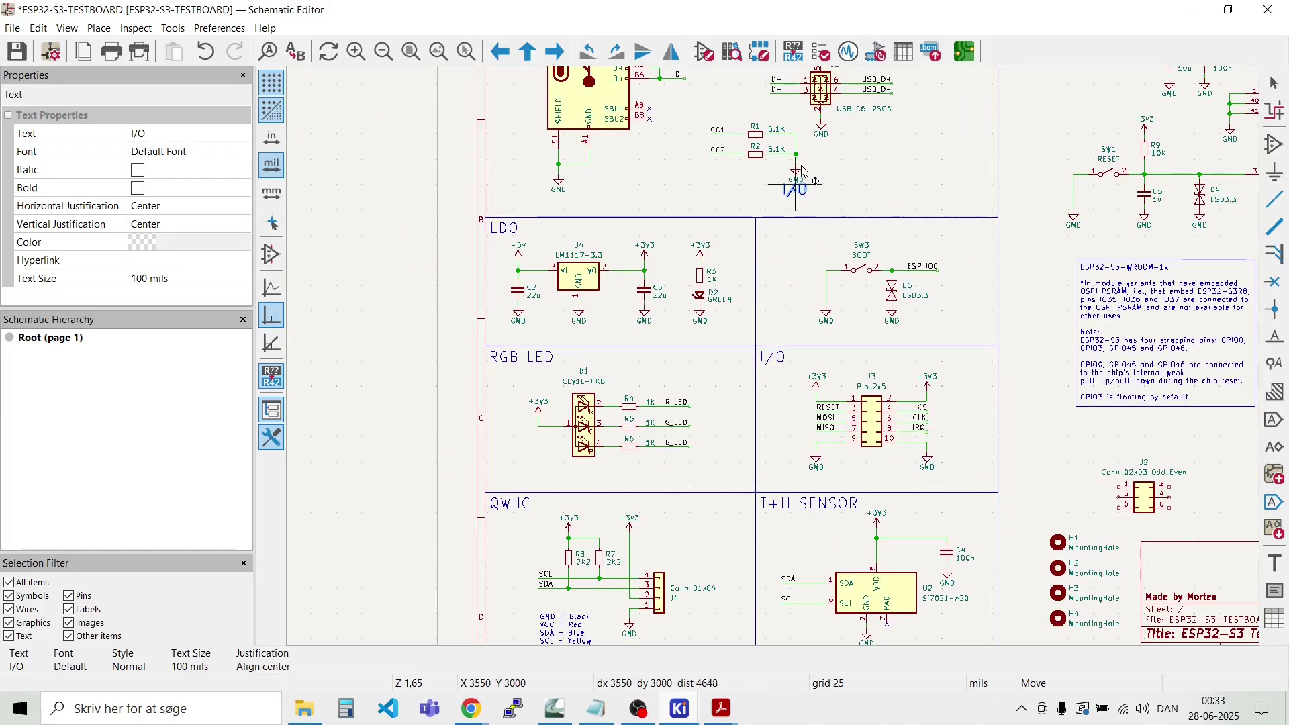
scroll(769, 221, up, 3)
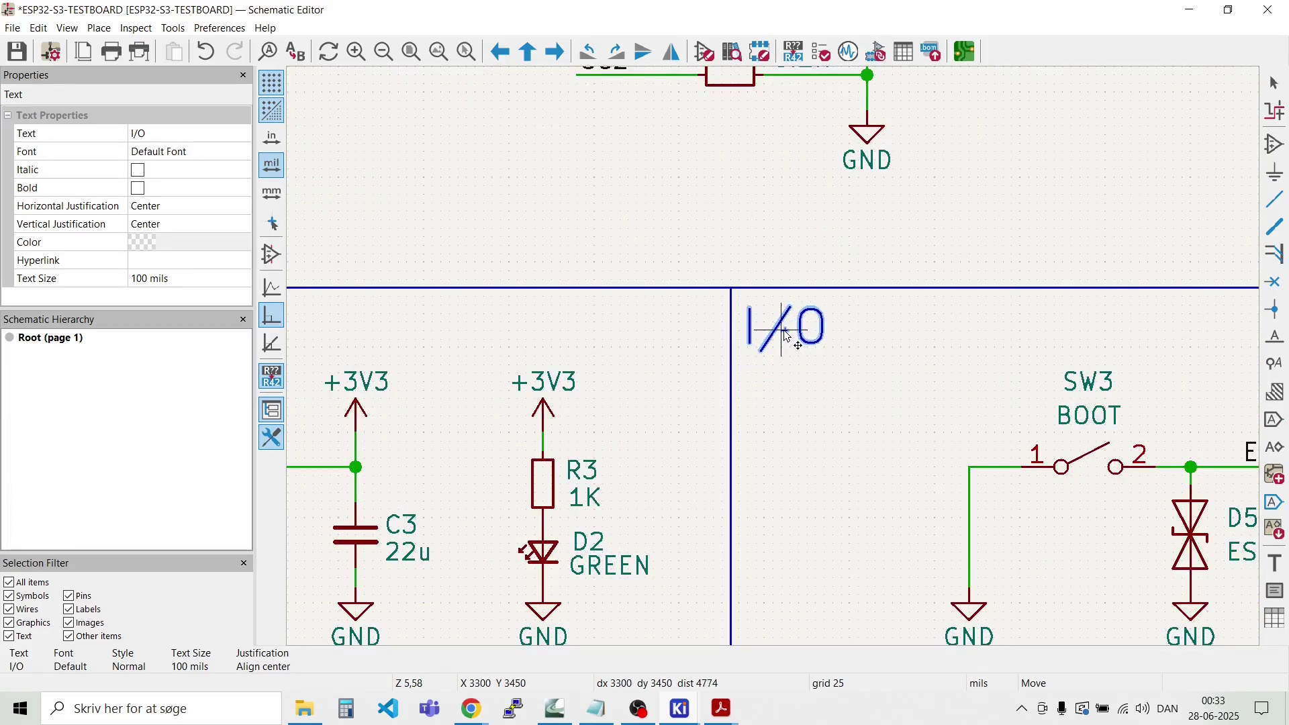
click(787, 336)
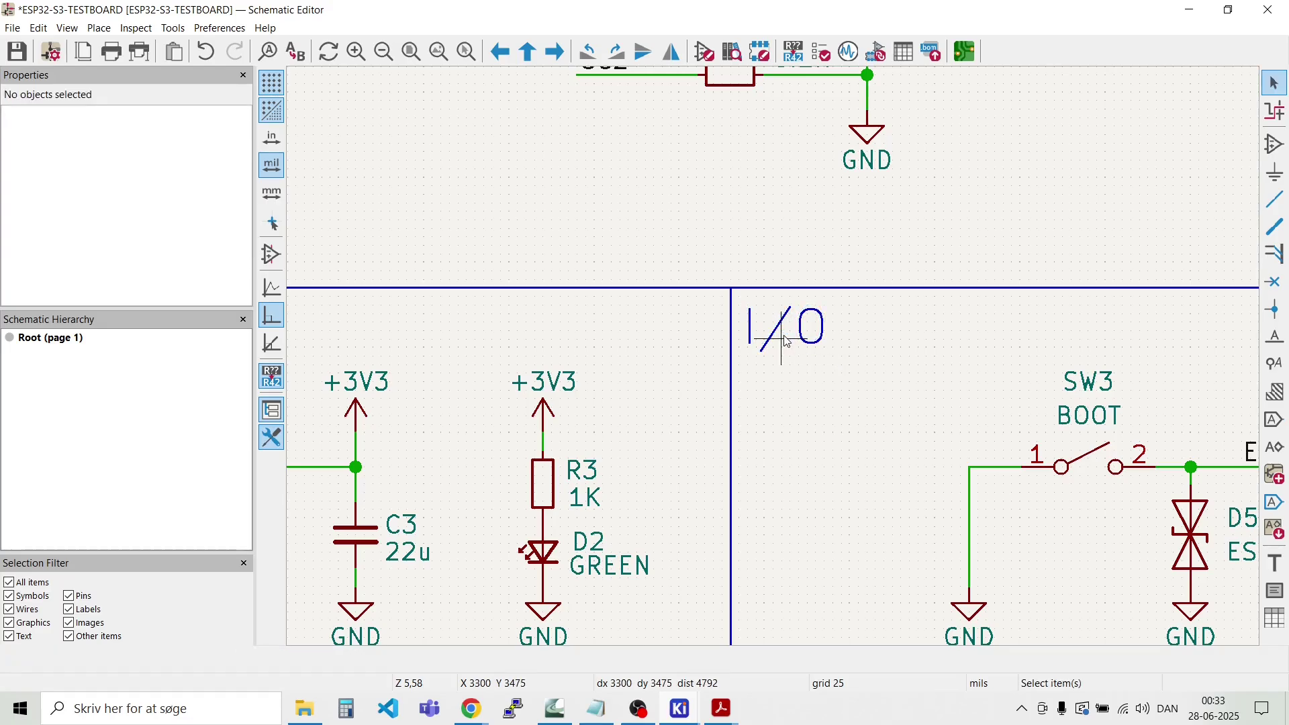
double_click(787, 336)
text(B)
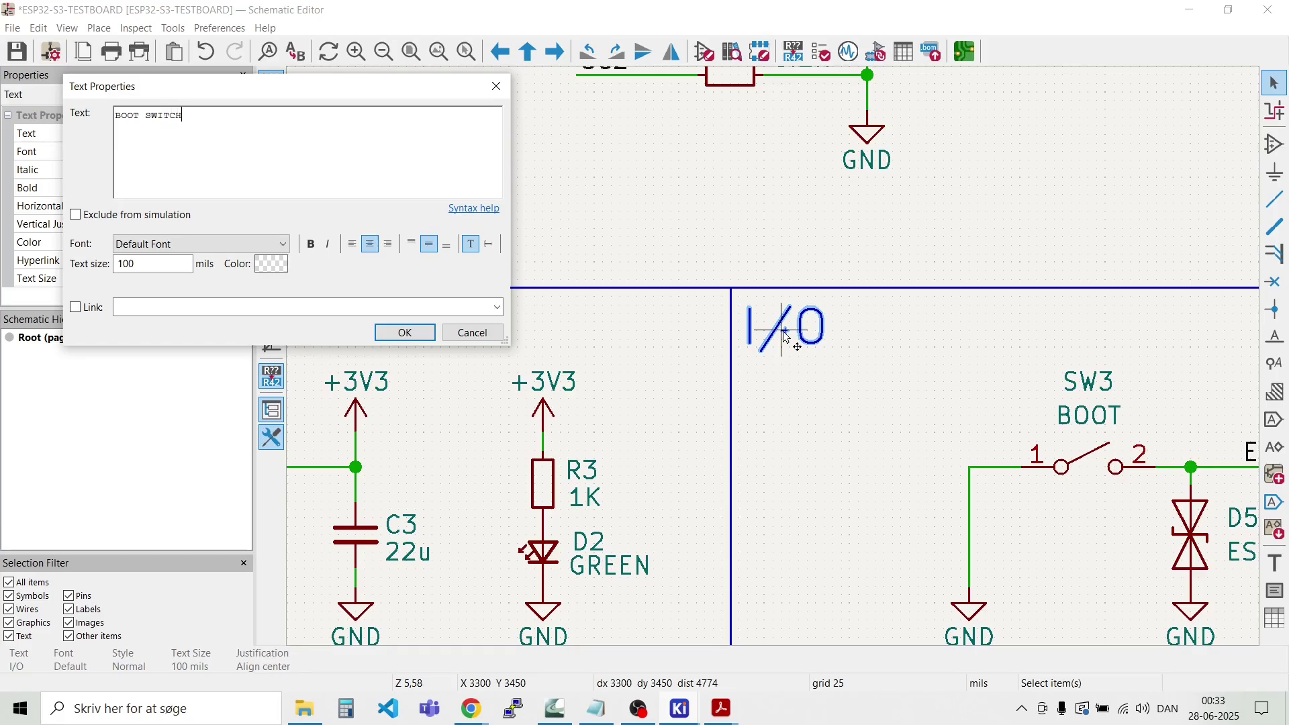
text(OOT SWITCH)
click(412, 333)
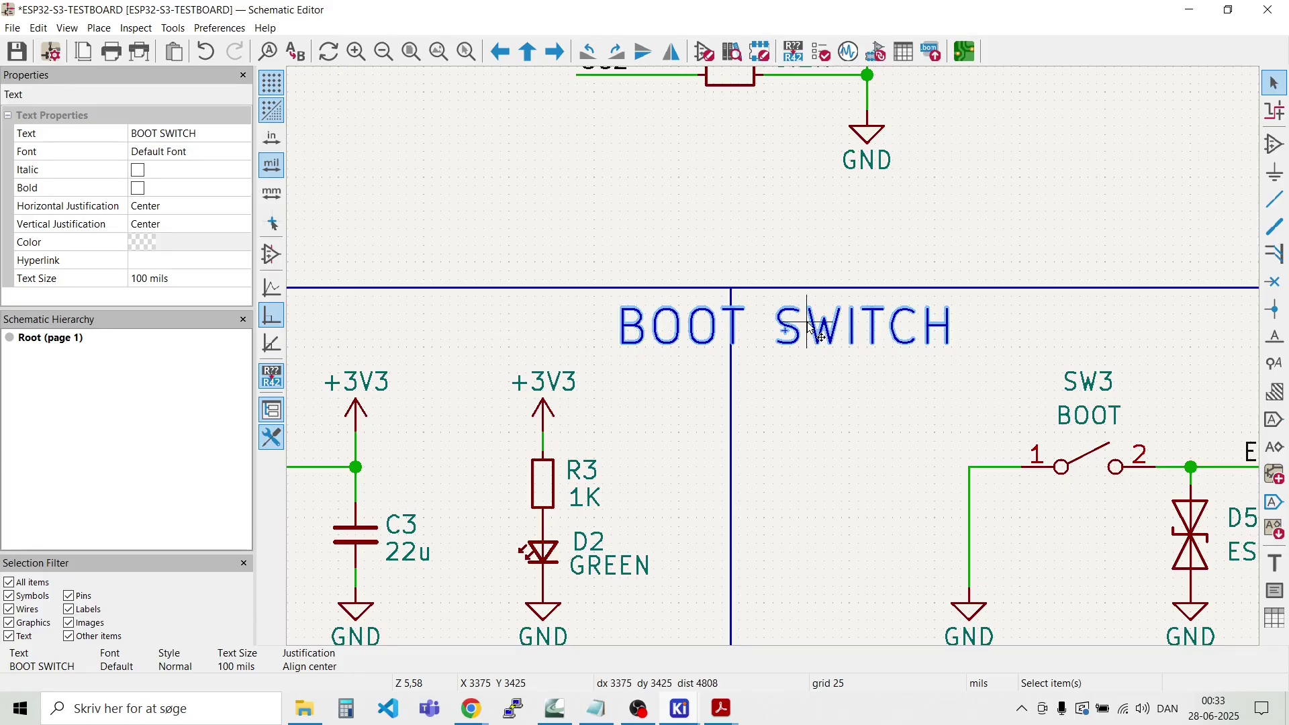
key(m)
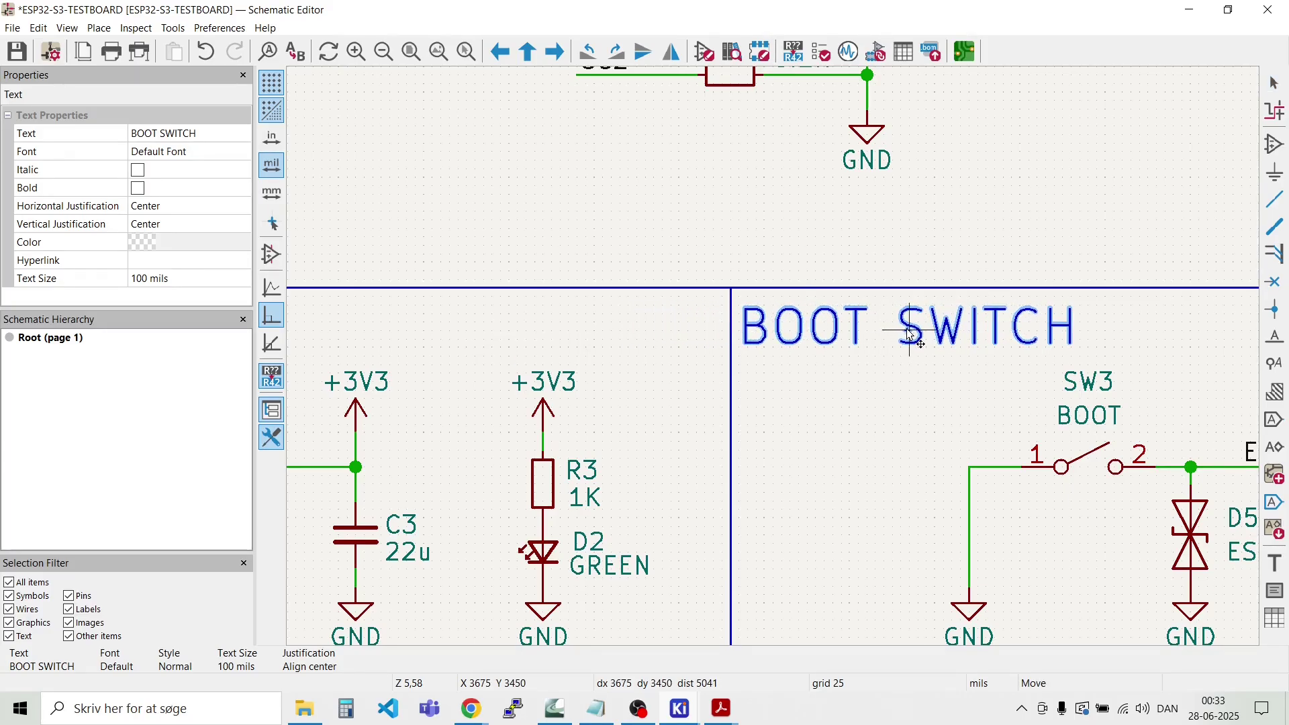
click(912, 329)
click(843, 446)
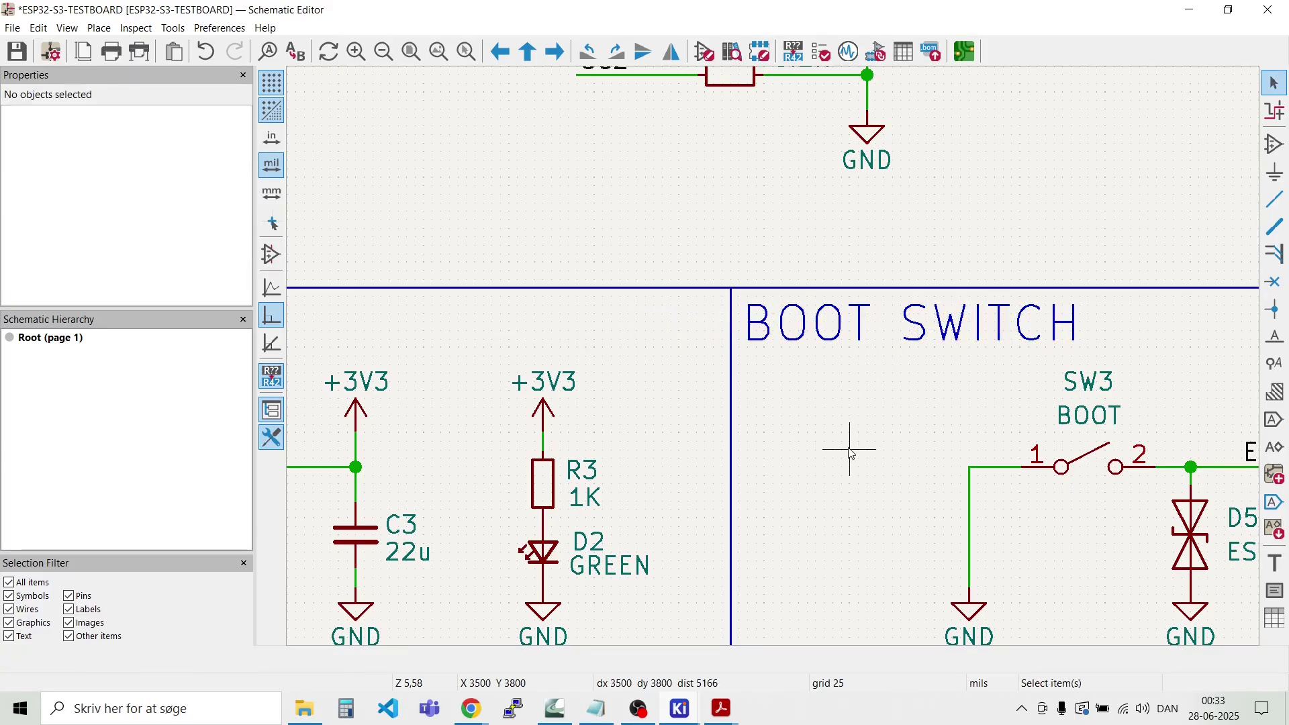
Step: Close the Properties, Schematic Hierarchy and Selection Filter panes to enlarge the drawing area
scroll(843, 445, down, 4)
scroll(776, 363, down, 2)
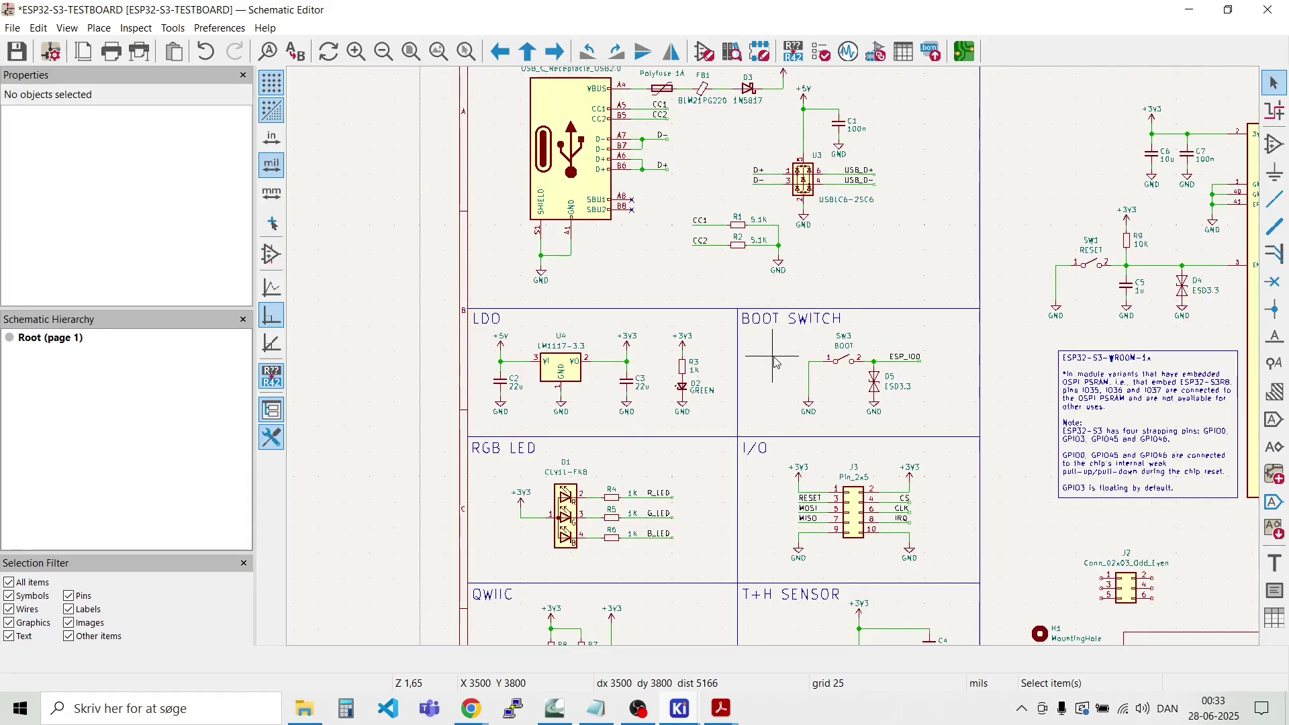
scroll(776, 363, up, 6)
scroll(776, 363, down, 6)
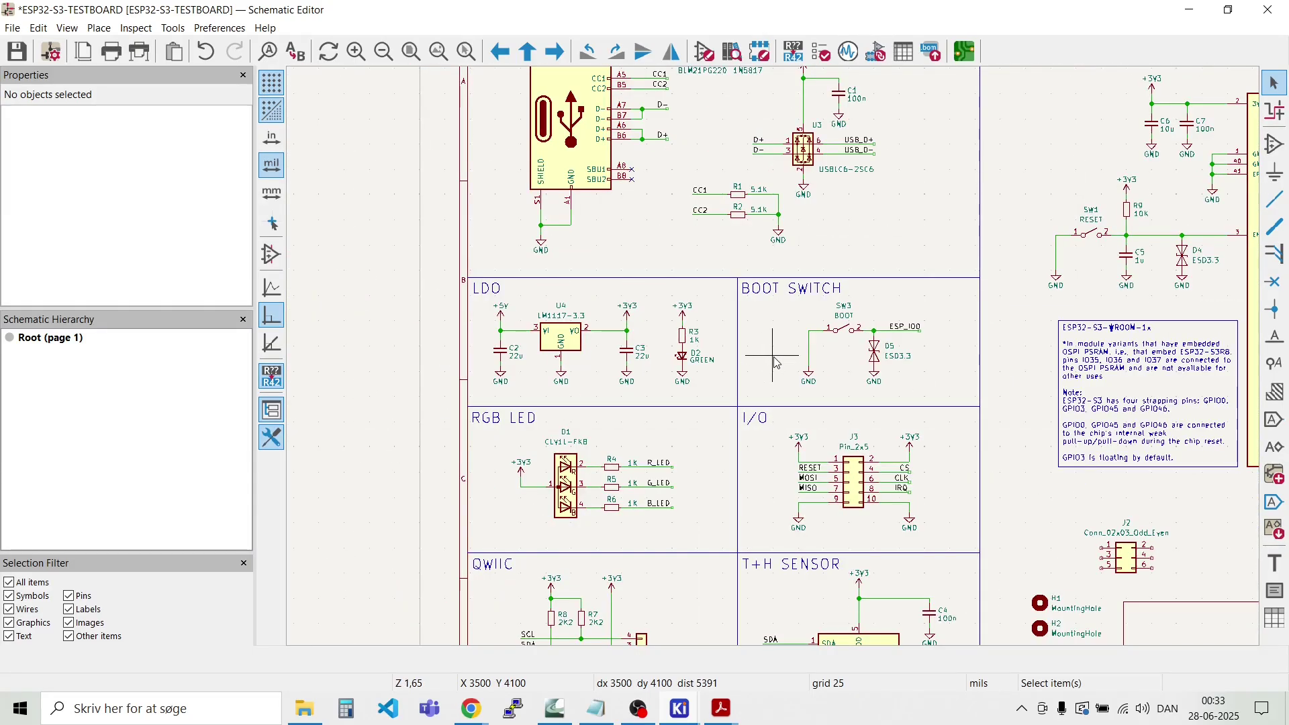
click(243, 75)
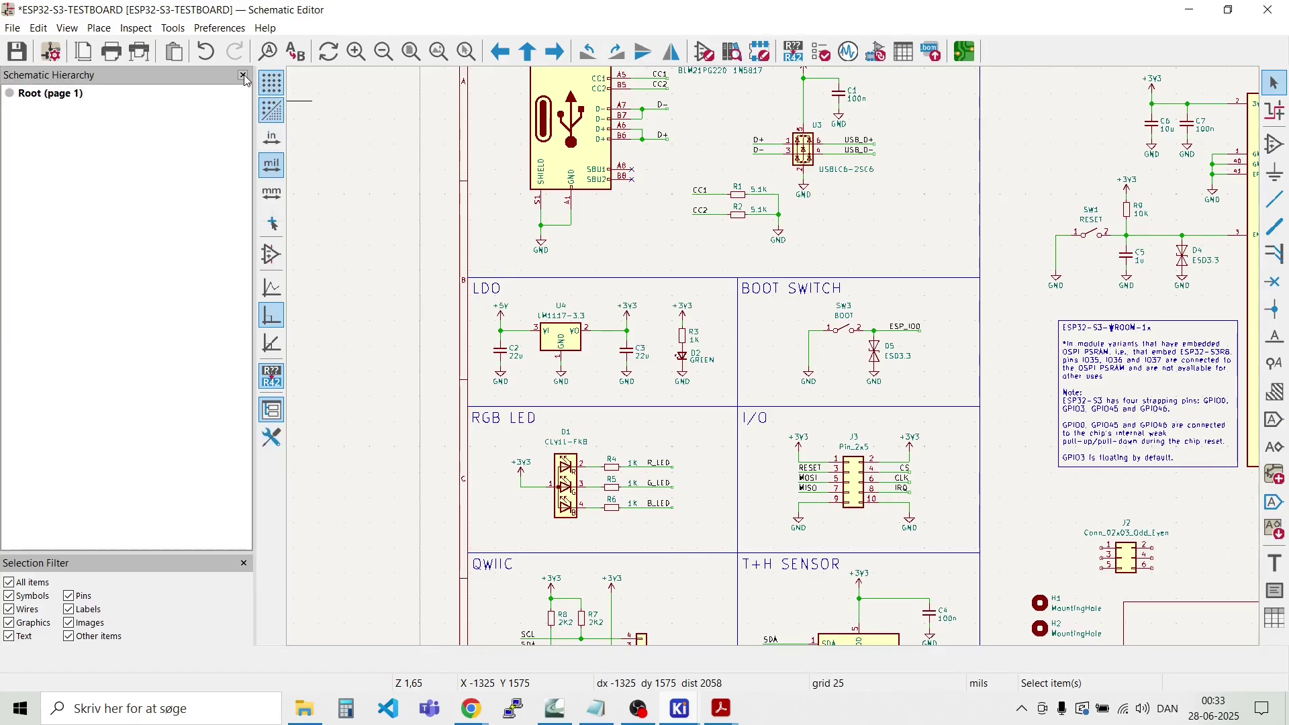
click(243, 75)
click(243, 75)
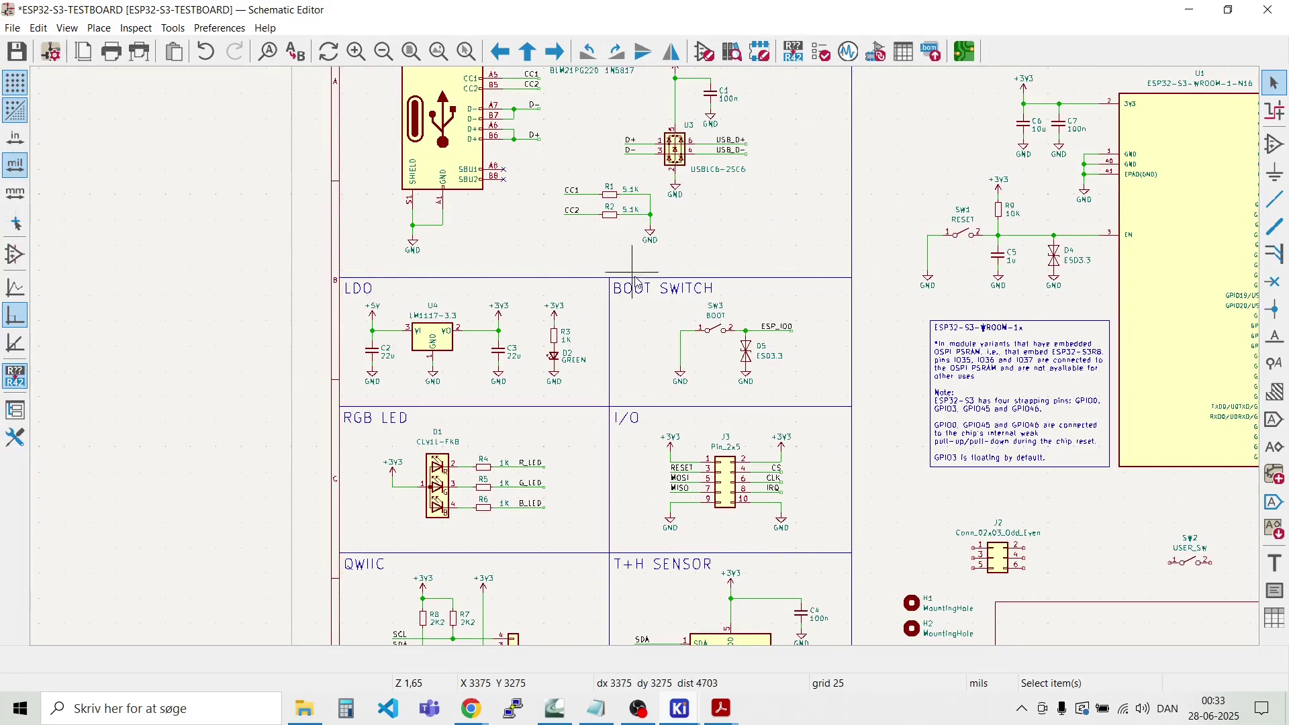
Step: Duplicate the BOOT SWITCH heading as ESP32-S3 MODULE, aligned in the upper-left corner of the U1 module section
key(Home)
scroll(698, 363, up, 8)
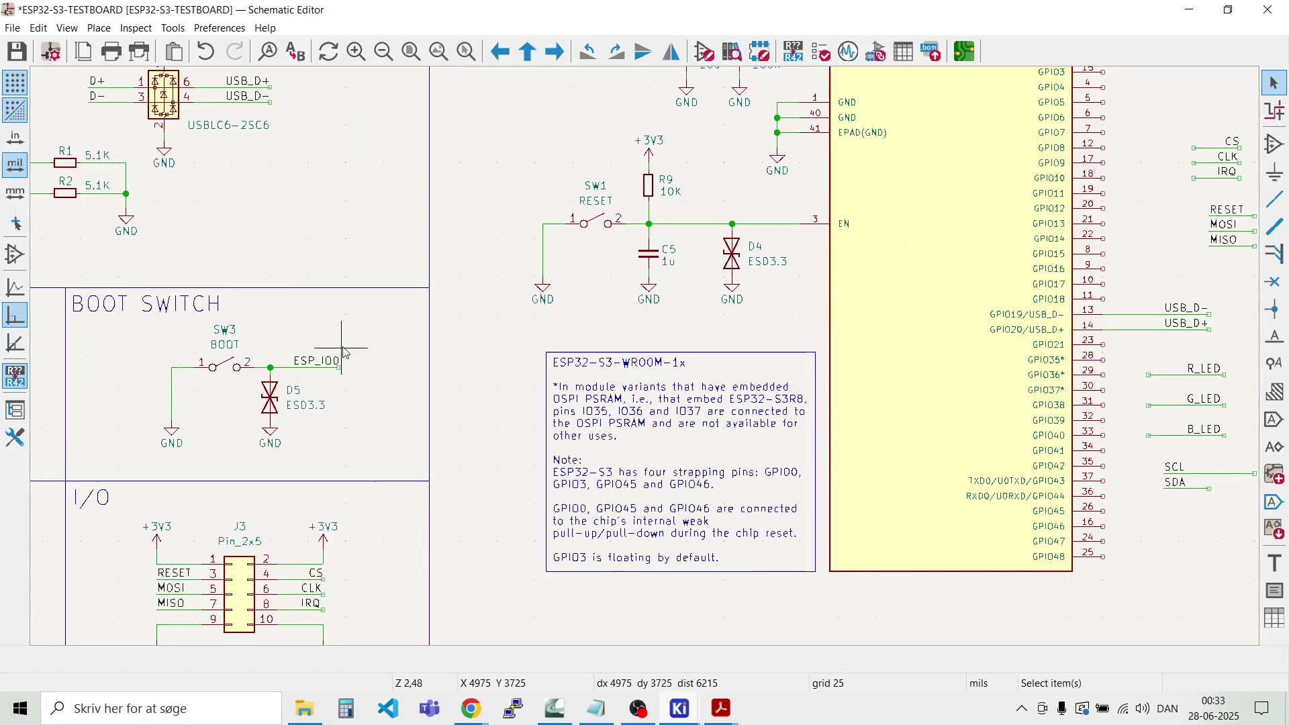
scroll(648, 364, down, 5)
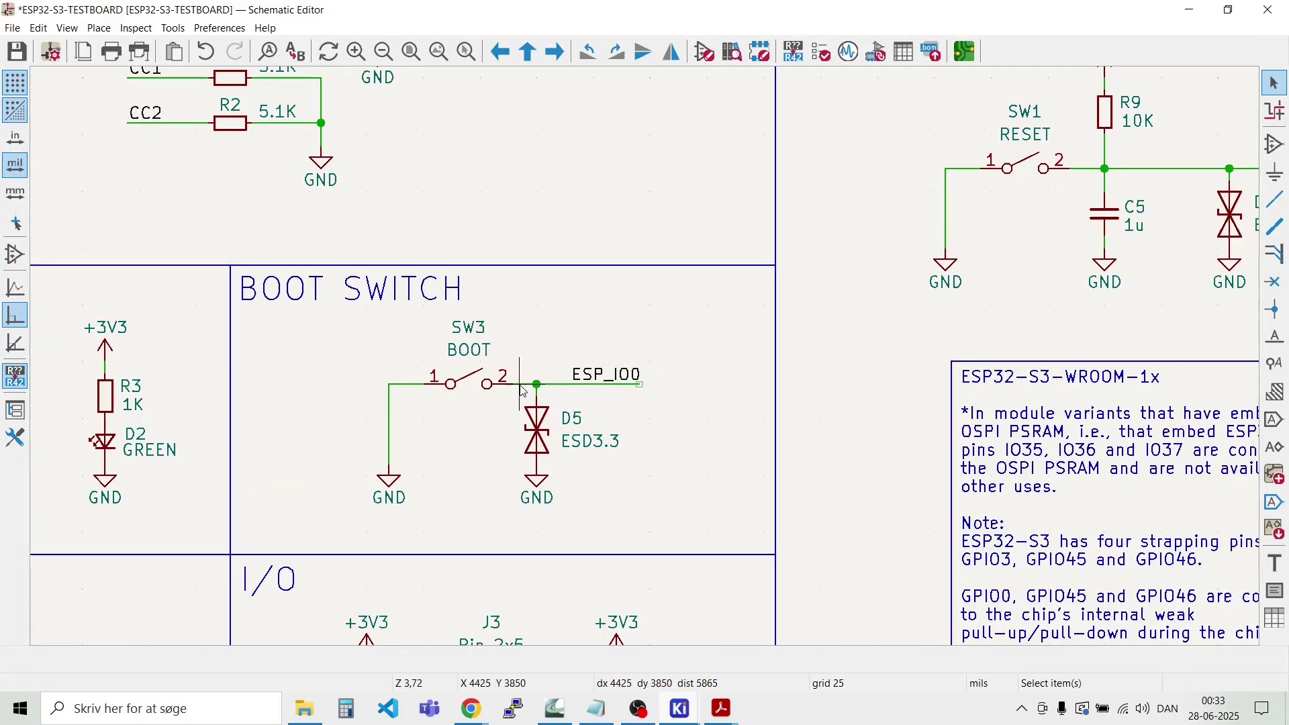
scroll(649, 365, down, 2)
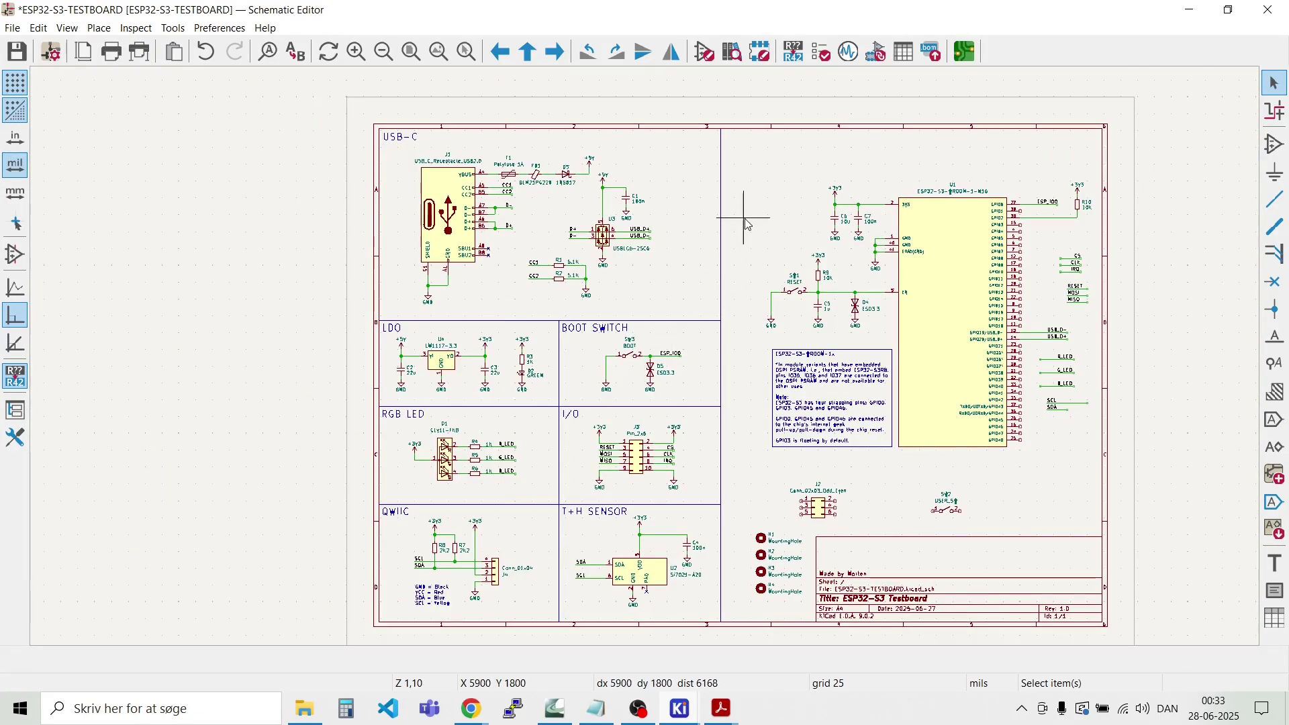
click(594, 329)
key(m)
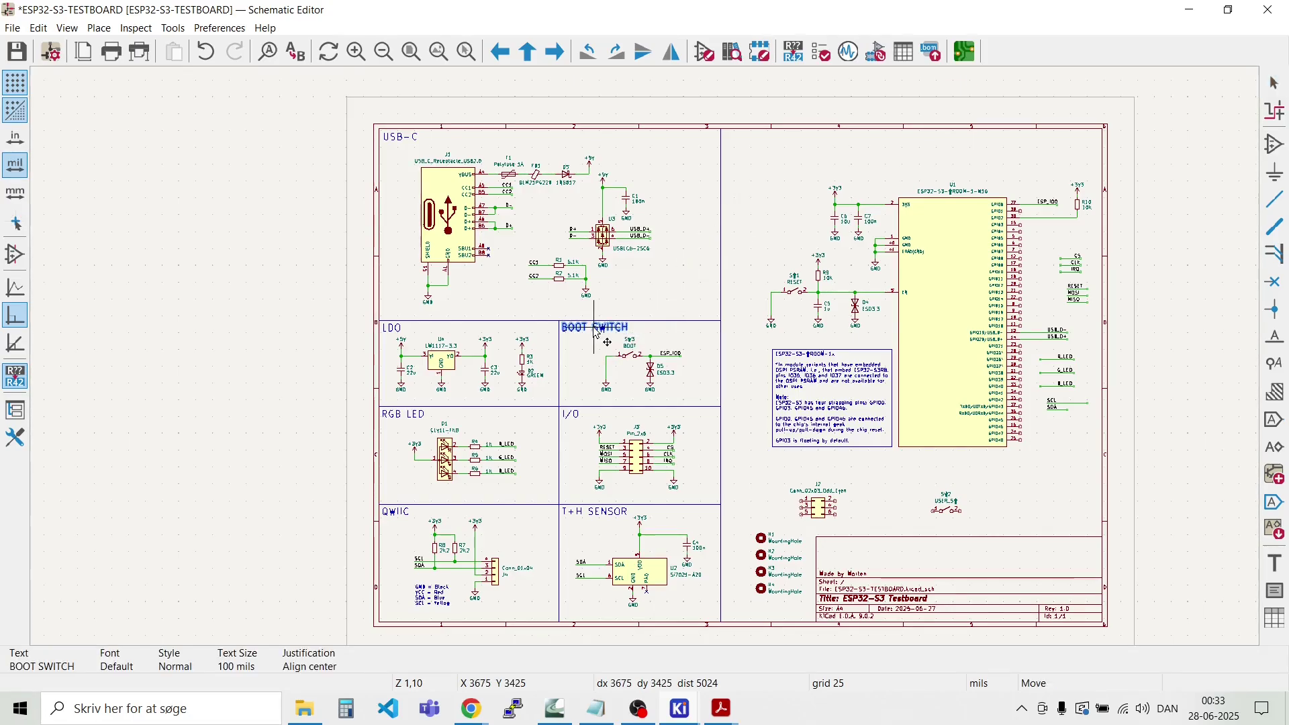
scroll(793, 168, up, 5)
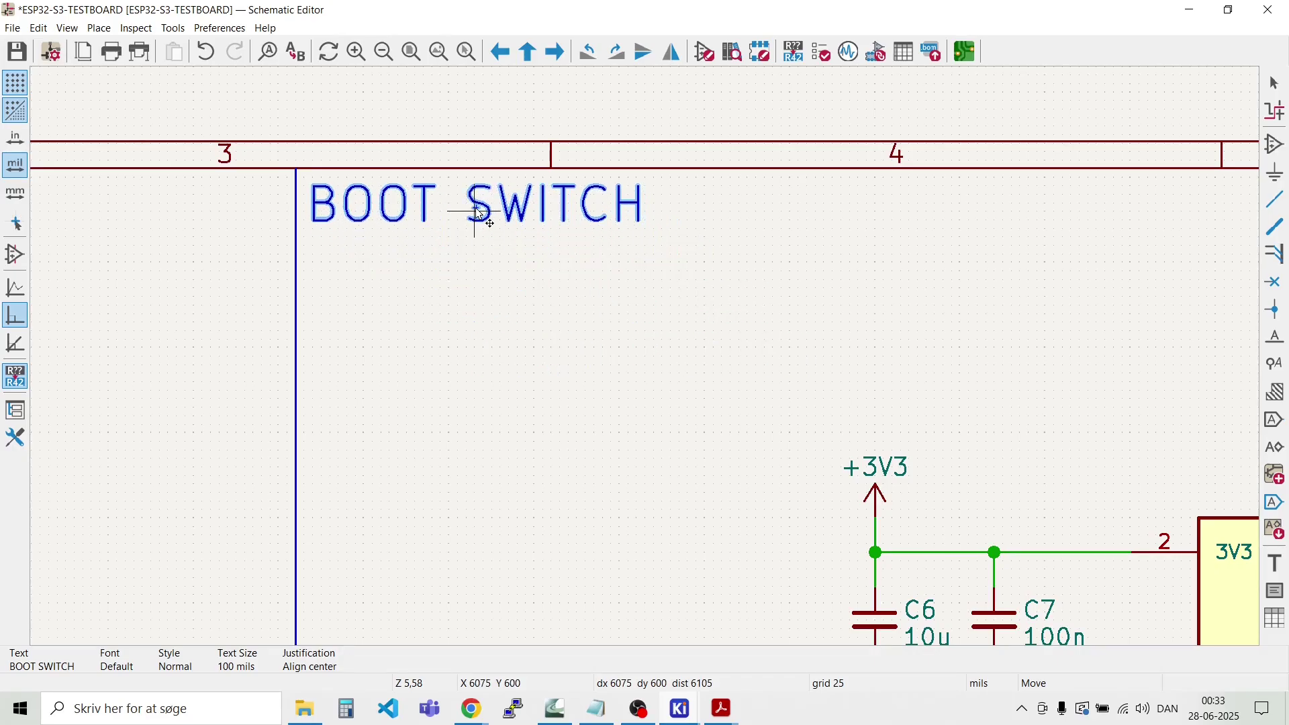
click(476, 212)
key(Escape)
double_click(475, 212)
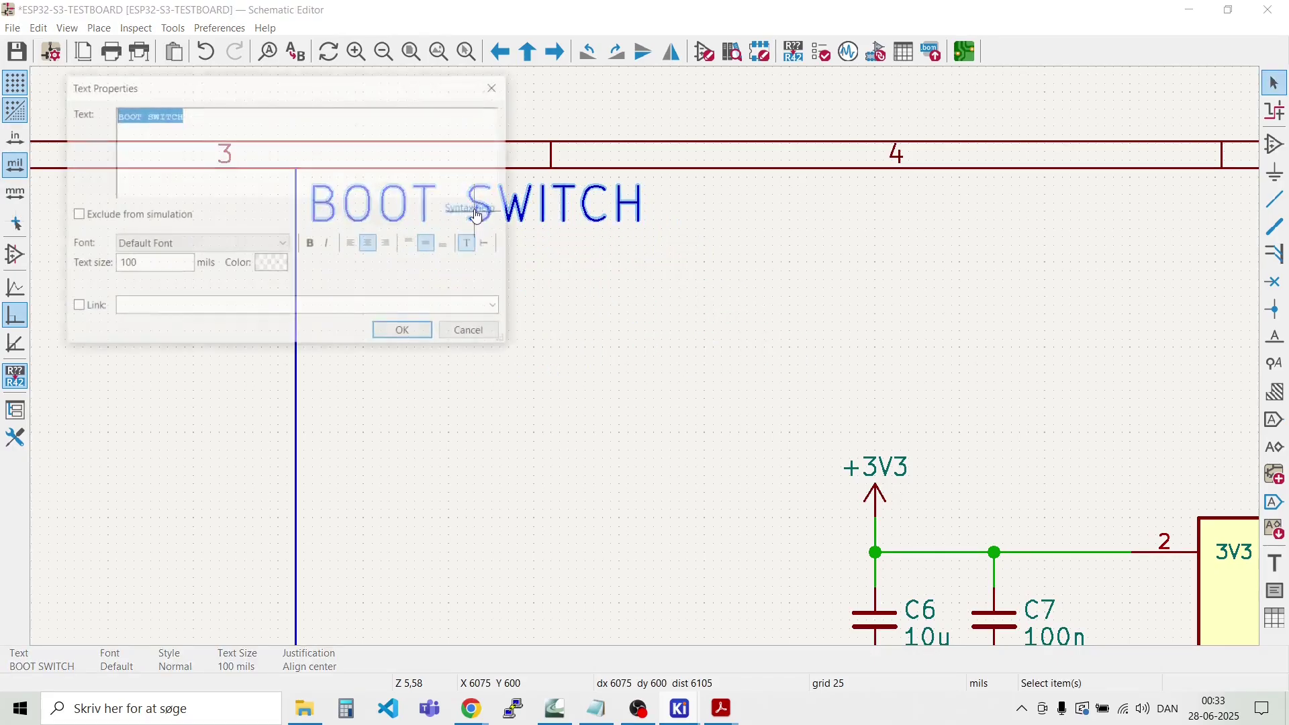
text(ESP32-S3 MODULE)
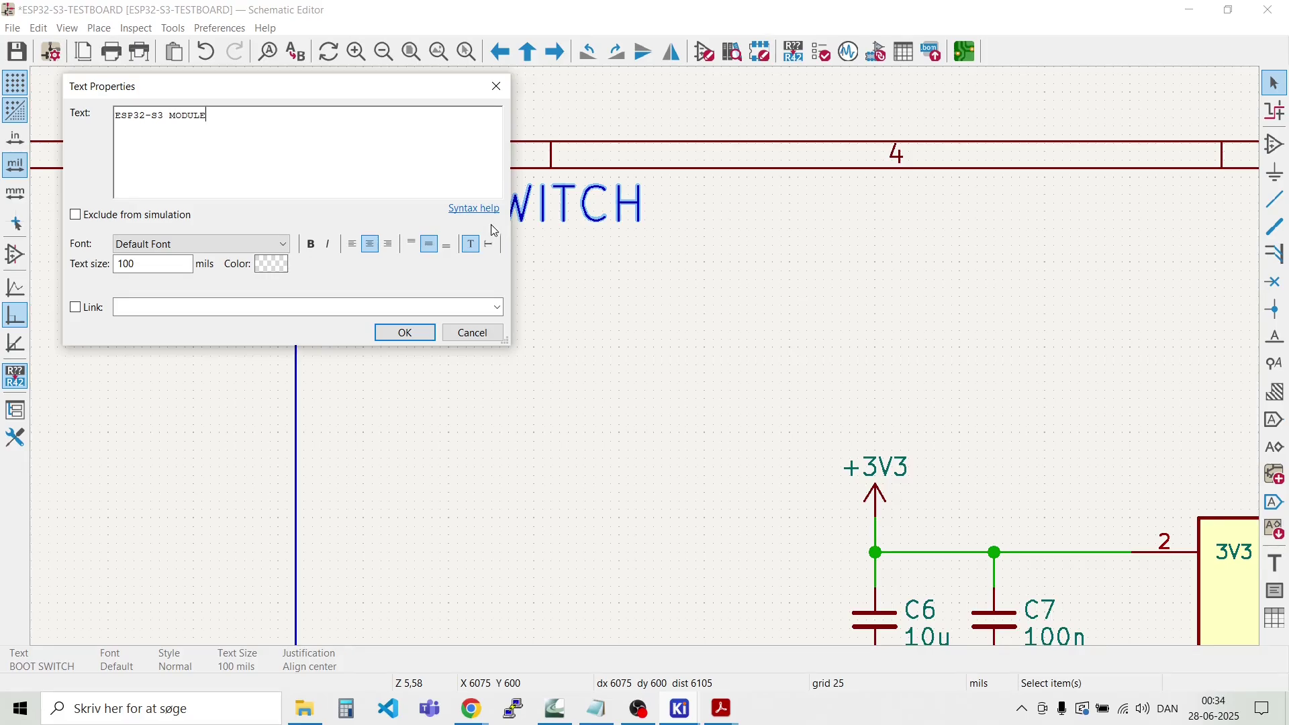
click(404, 342)
key(m)
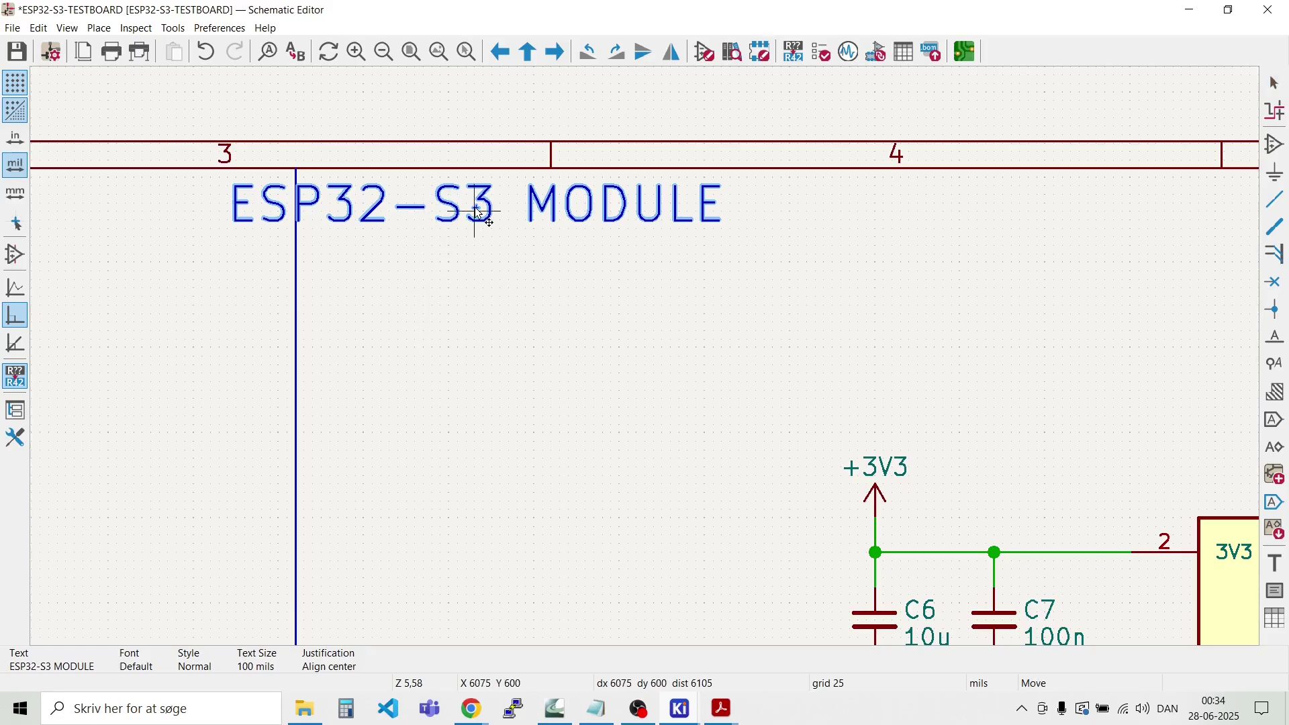
click(556, 214)
scroll(638, 363, down, 5)
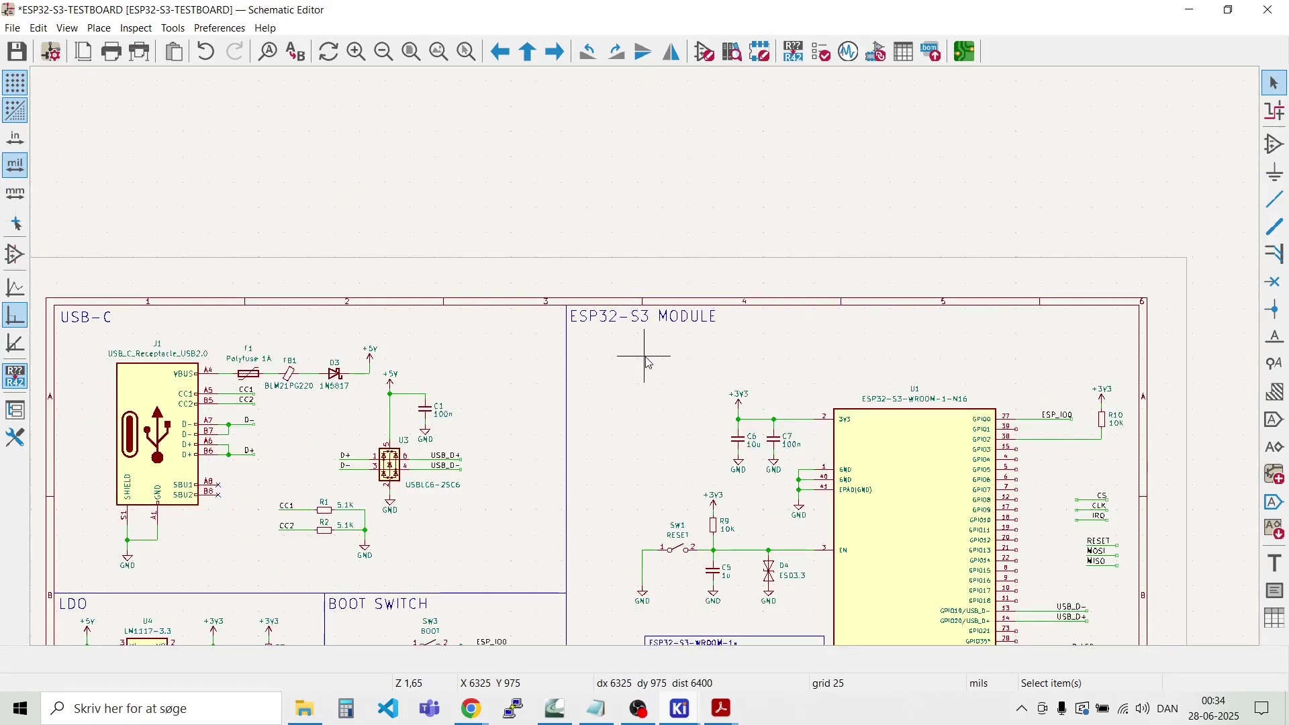
scroll(648, 363, down, 3)
scroll(649, 363, up, 6)
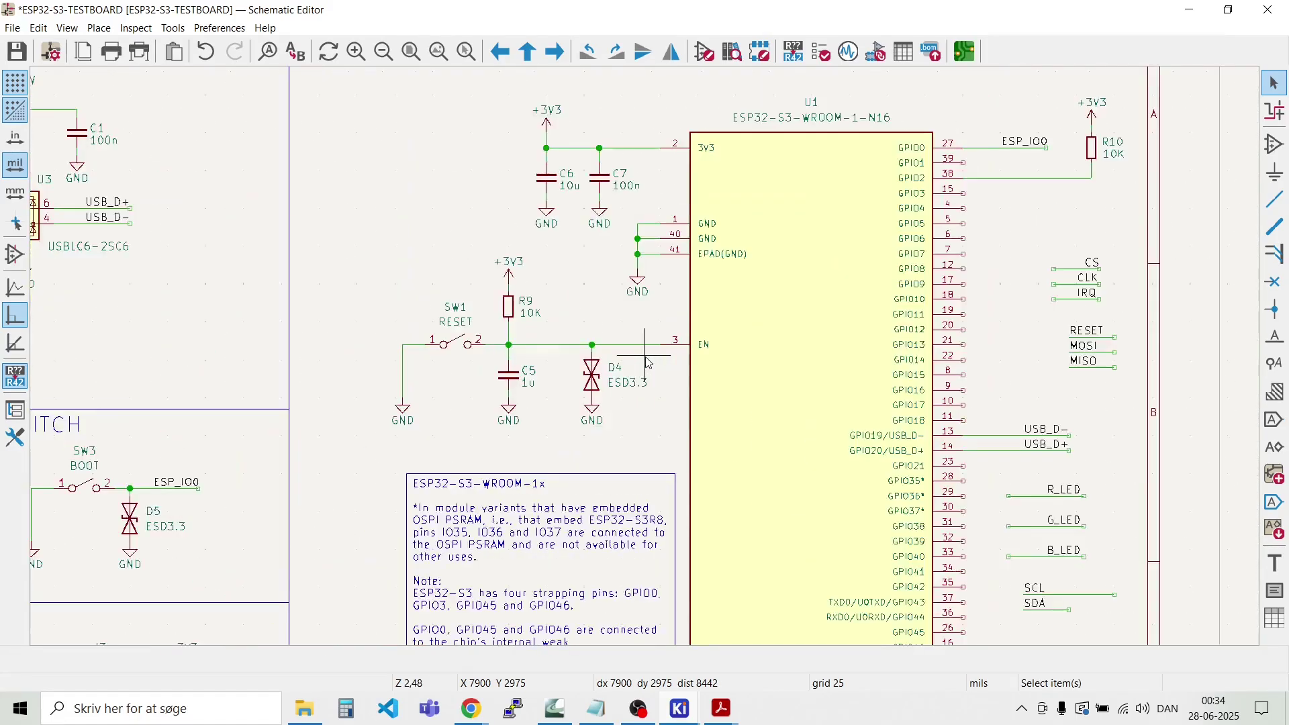
Step: Shift the whole U1 module circuit, with its labels and note box, slightly up and left within the ESP32-S3 MODULE section
scroll(648, 363, down, 2)
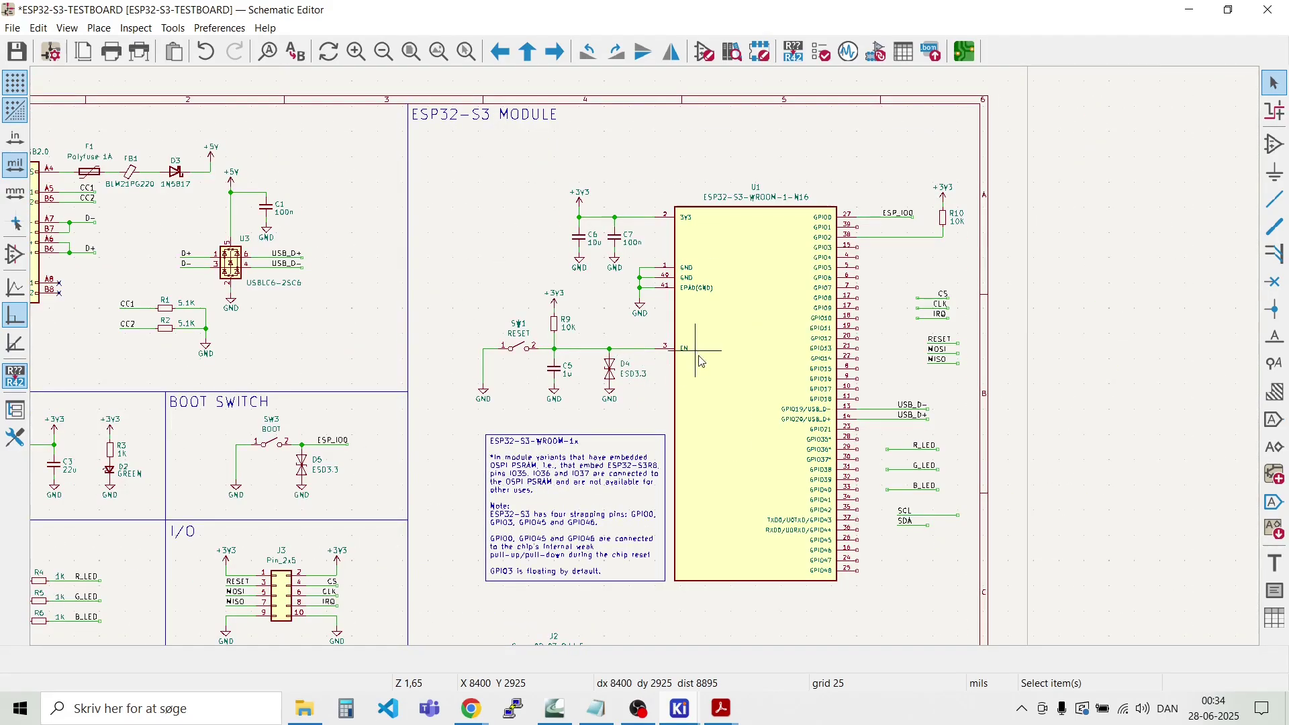
drag(952, 586, 893, 624)
drag(967, 607, 471, 159)
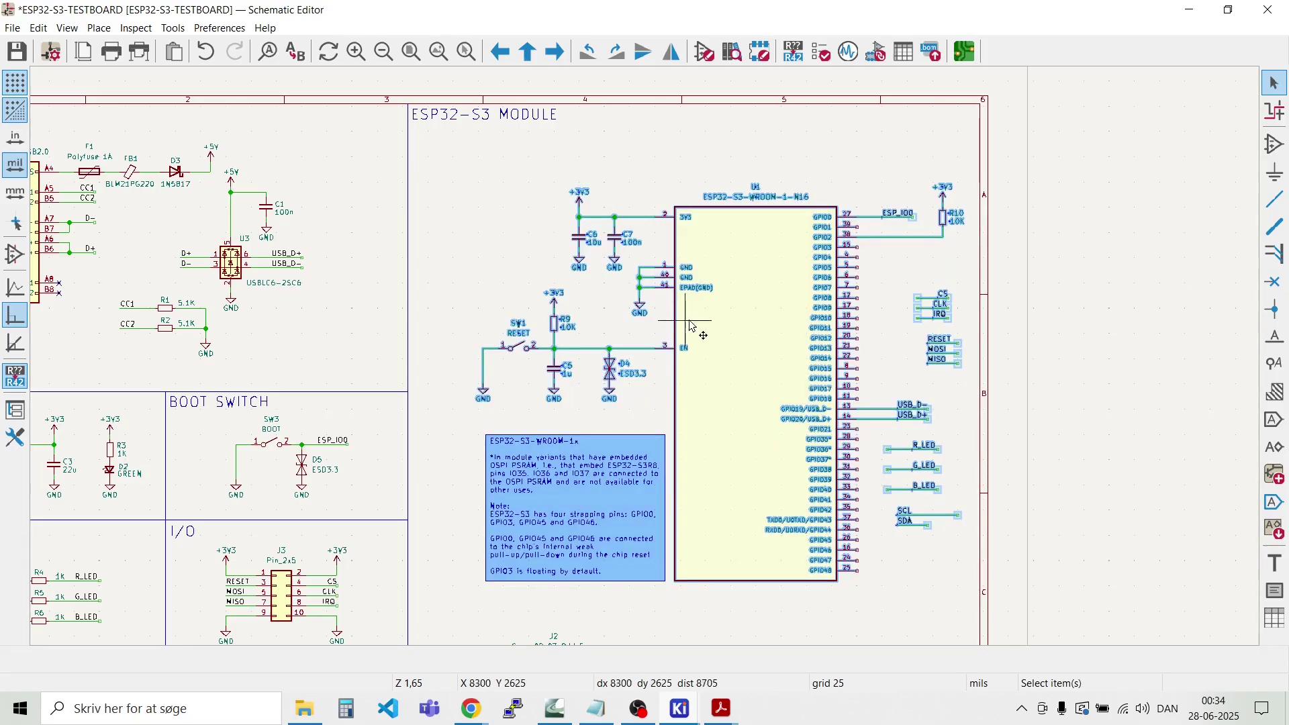
drag(755, 386, 725, 361)
click(760, 598)
scroll(760, 599, down, 2)
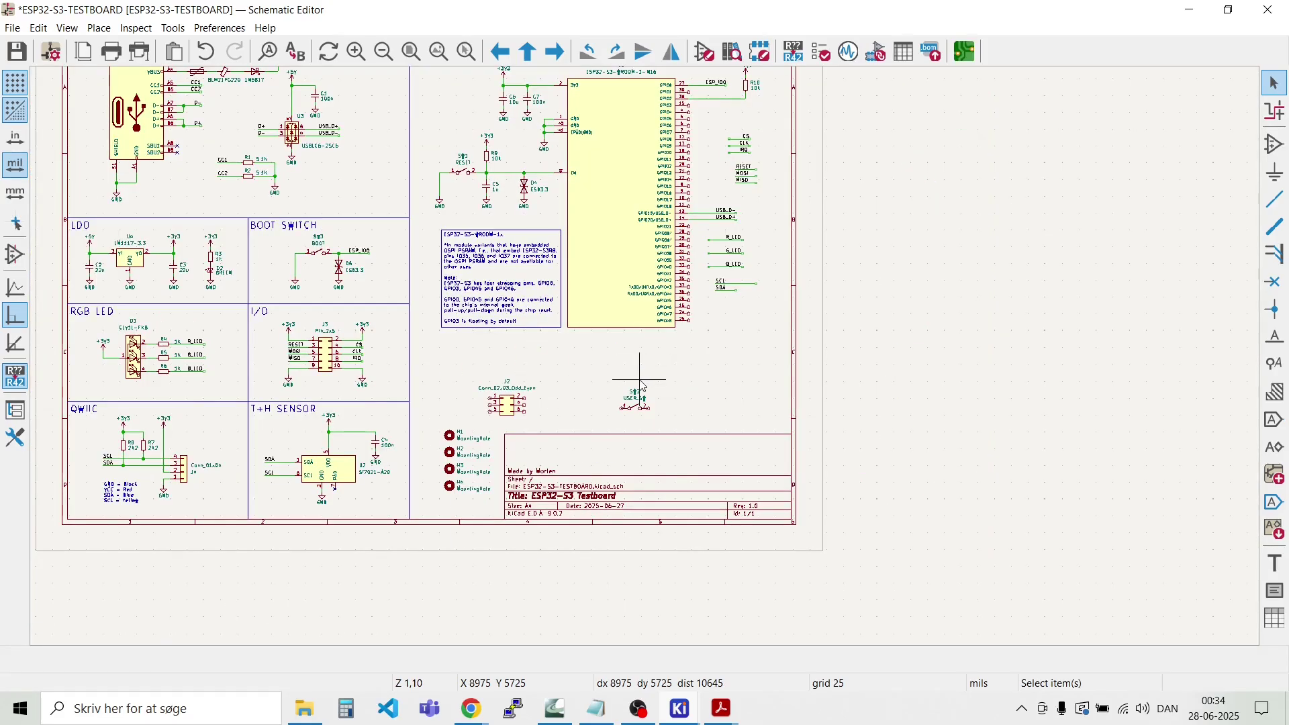
Step: Move connector J2 and switch SW2 slightly up and right in the space between the module and the title block
scroll(642, 386, up, 3)
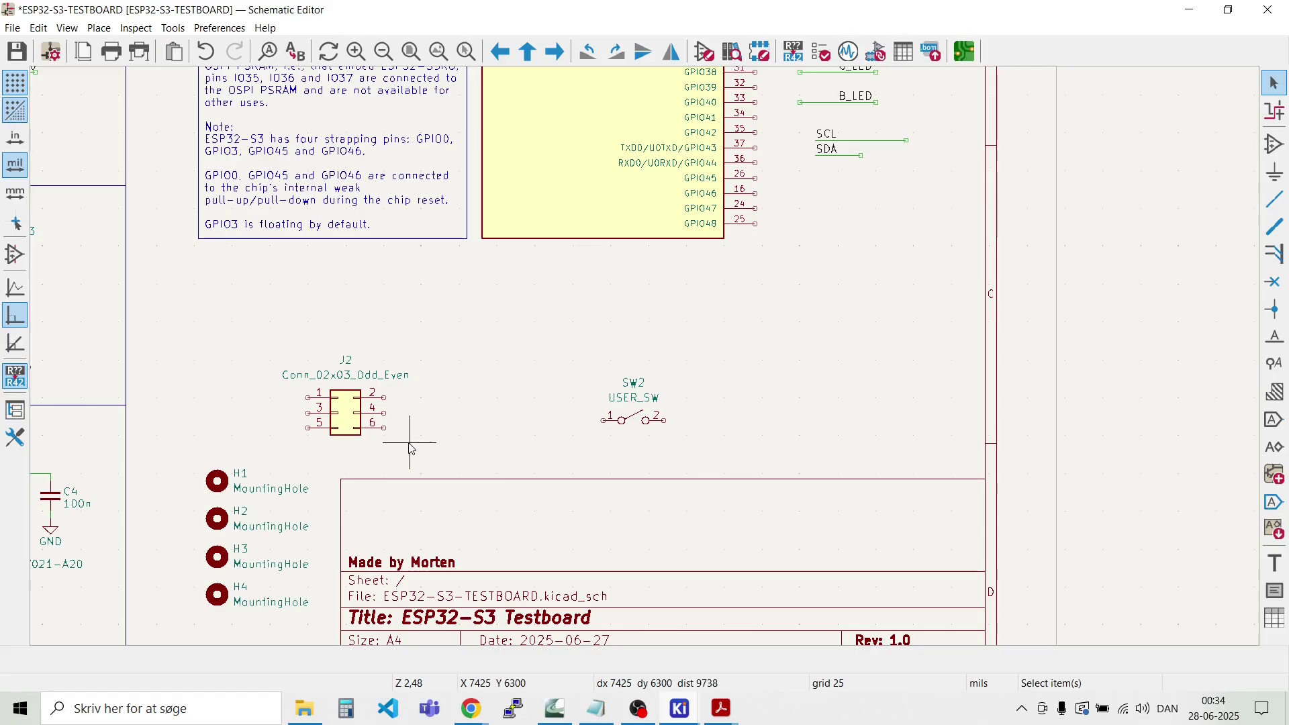
drag(409, 443, 303, 370)
drag(345, 413, 368, 366)
click(498, 412)
drag(667, 437, 557, 338)
drag(644, 427, 659, 382)
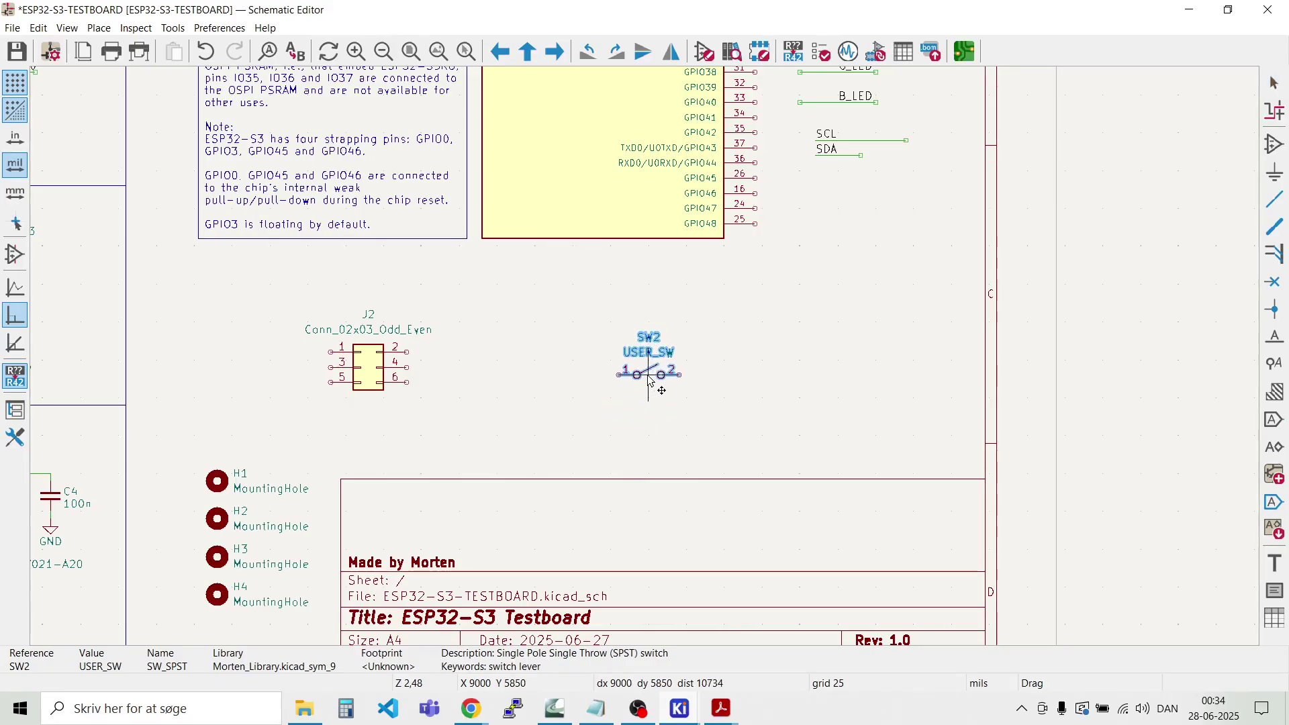
click(497, 378)
scroll(497, 377, down, 5)
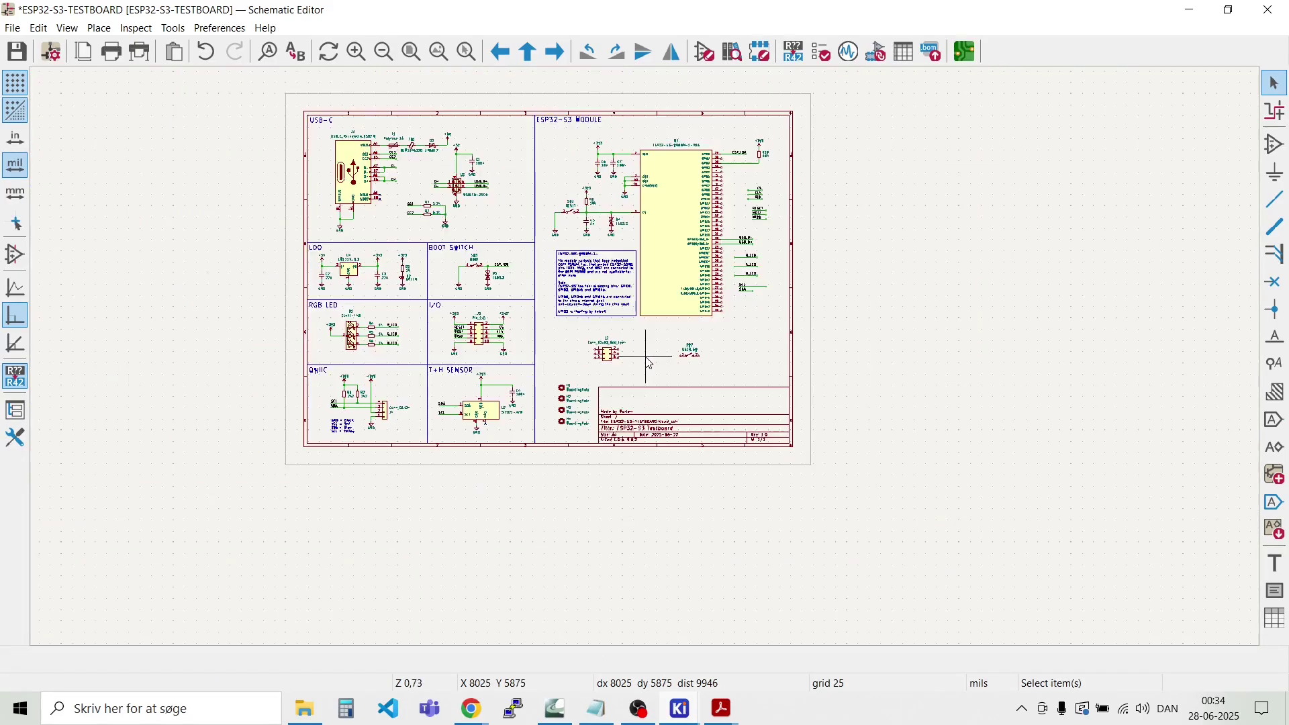
Step: Duplicate the reset circuit's R9, C5 and D4 network with its power symbols and wire, placing the copy right of SW2
scroll(611, 224, up, 3)
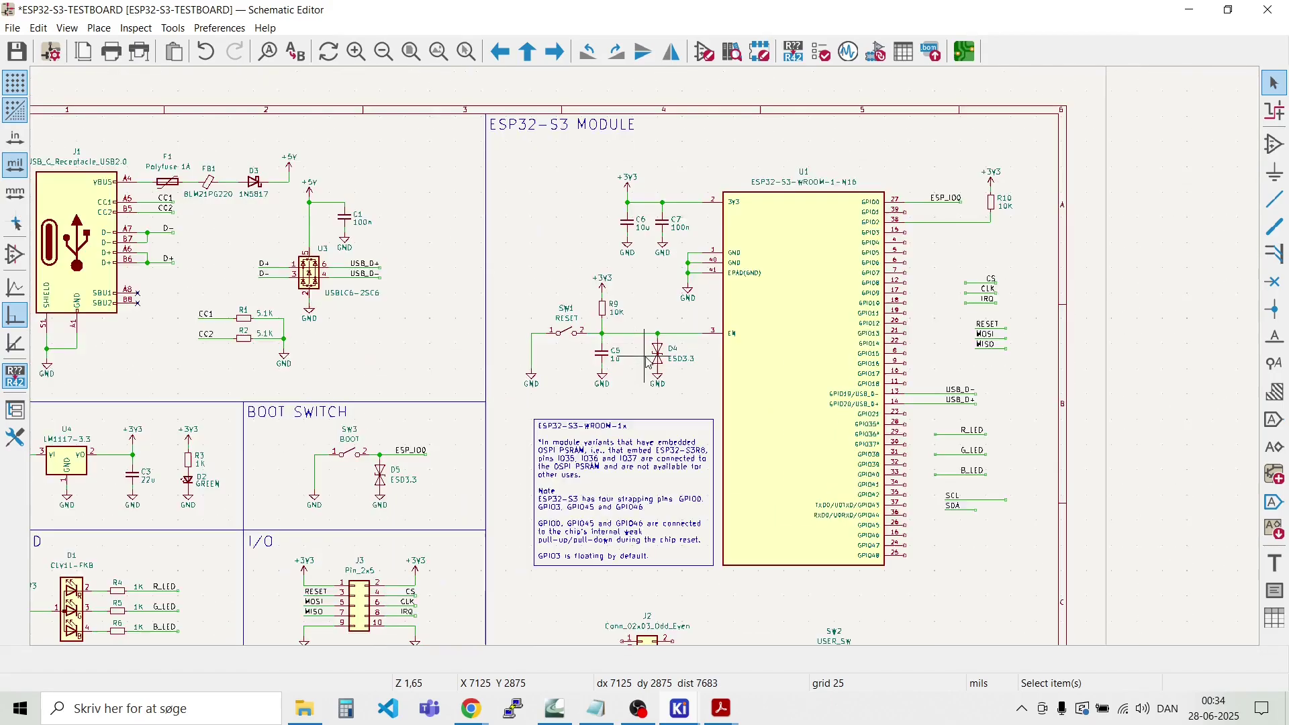
scroll(648, 363, up, 2)
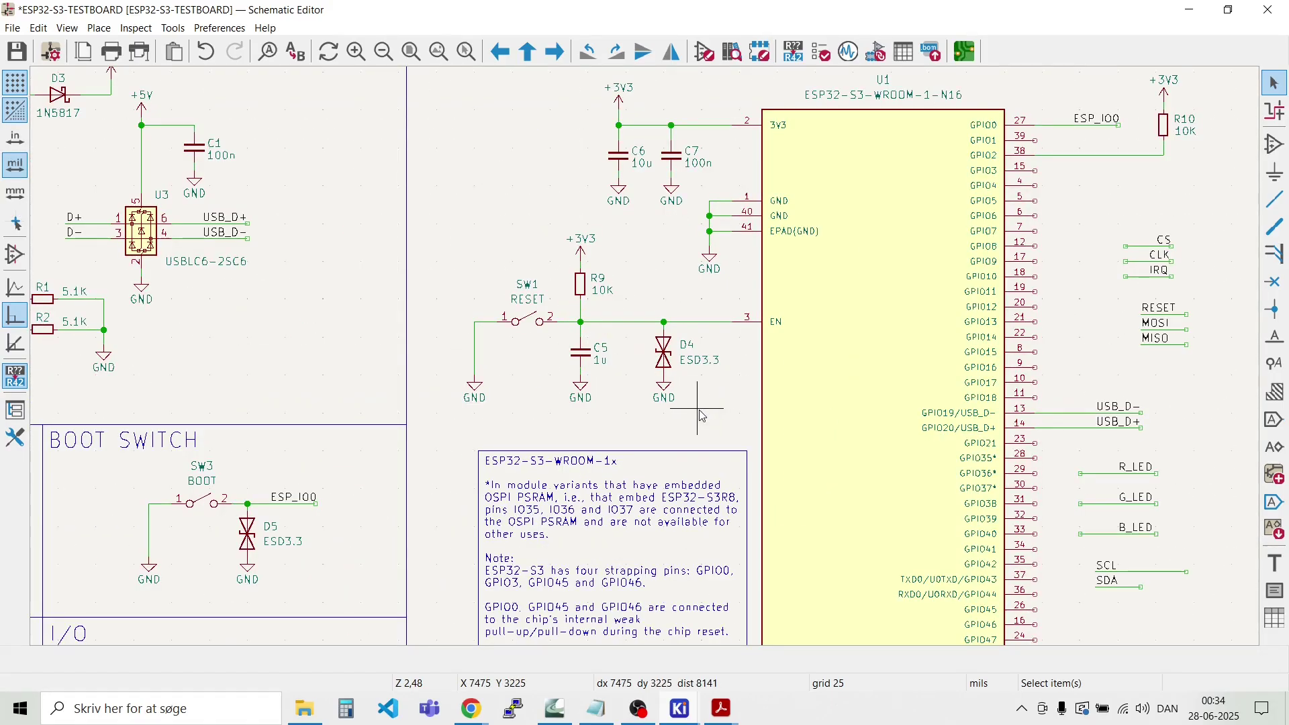
drag(699, 409, 570, 232)
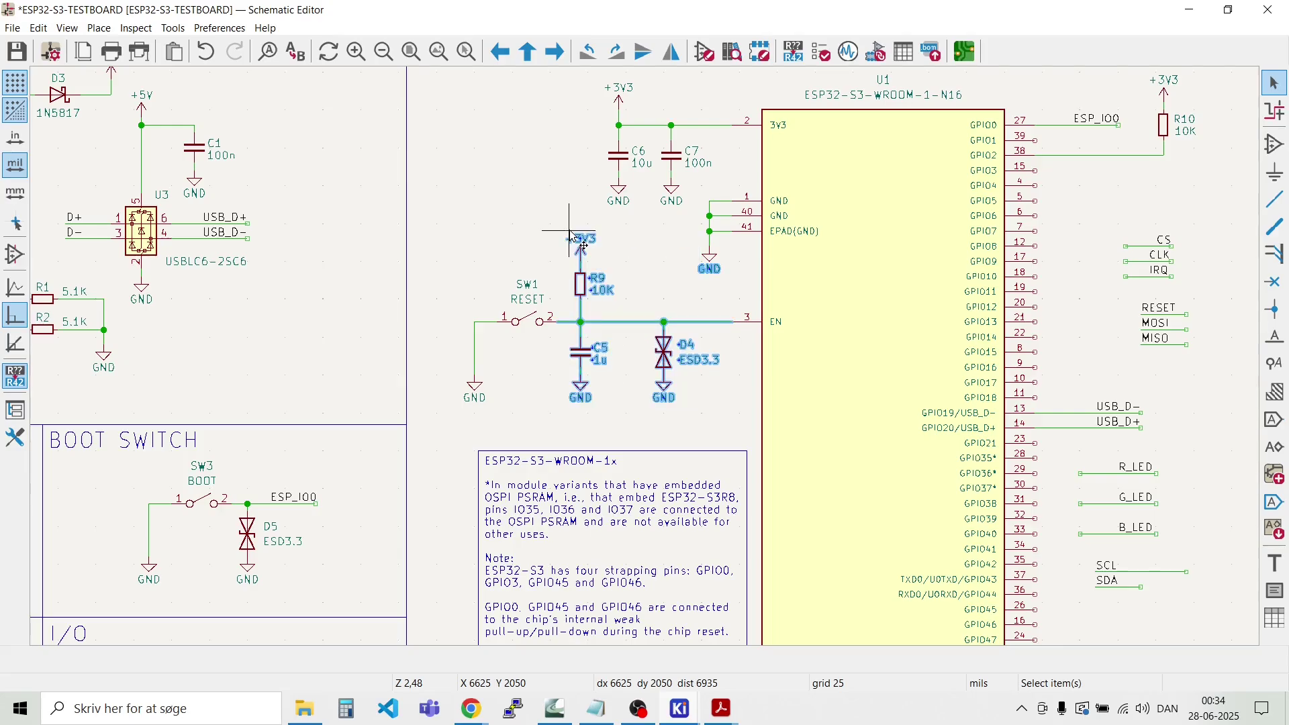
key(Escape)
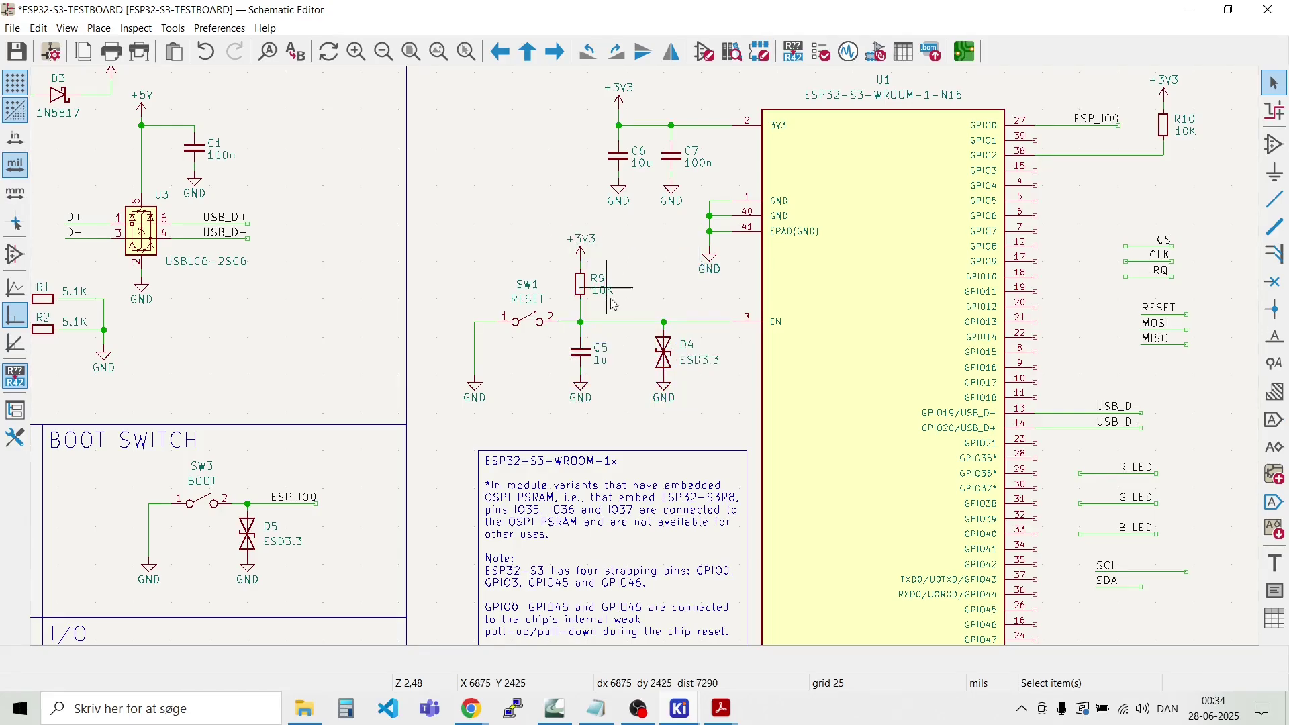
drag(667, 416, 570, 239)
key(m)
scroll(670, 406, down, 4)
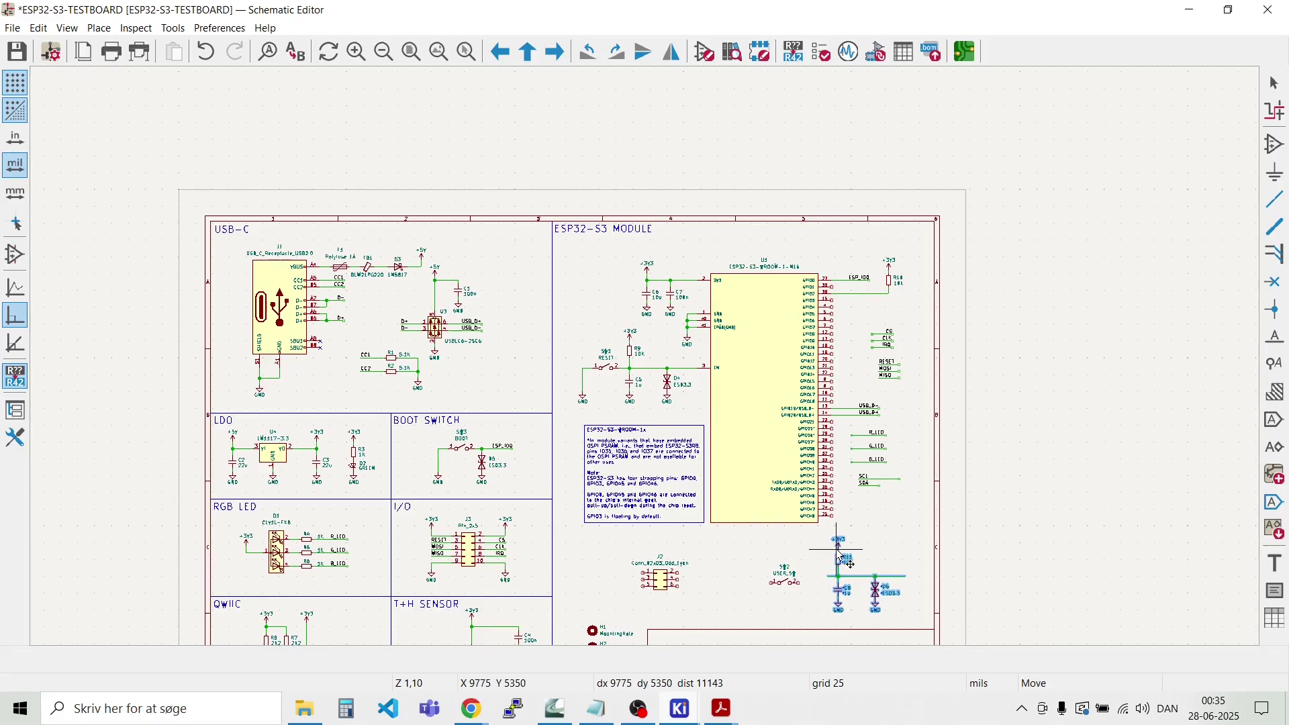
click(833, 561)
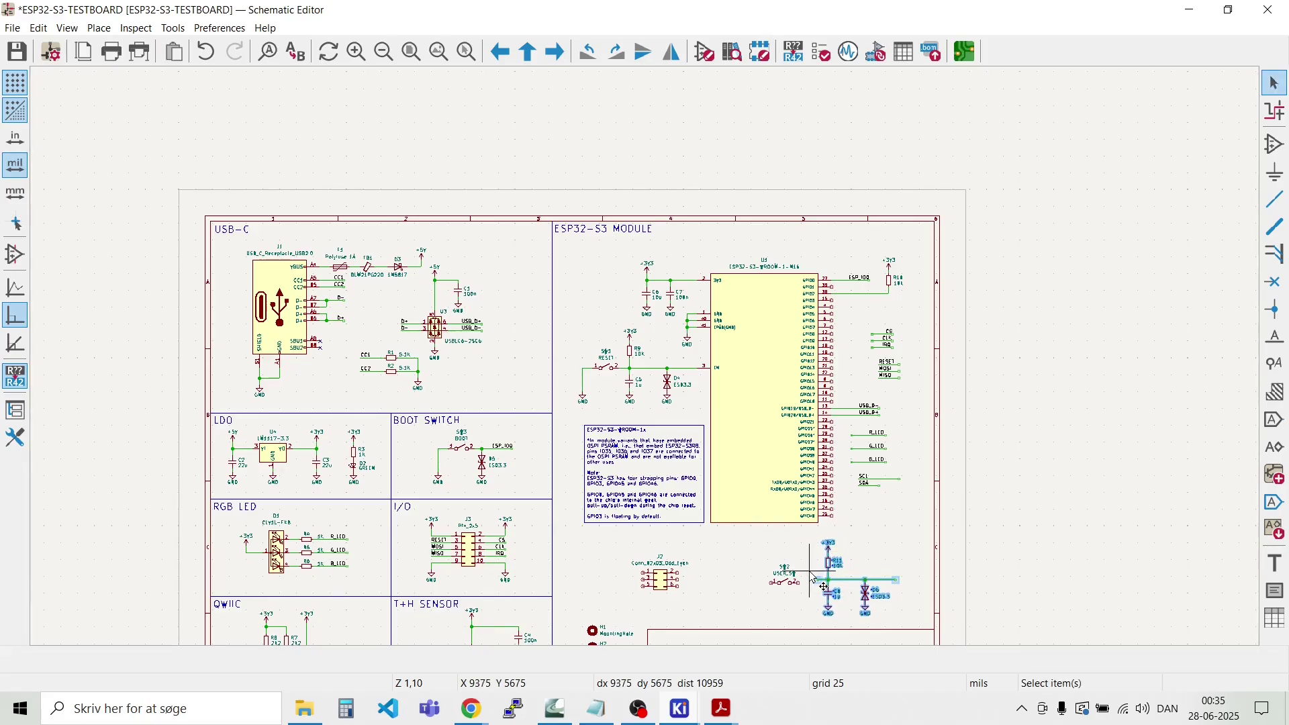
scroll(833, 560, up, 8)
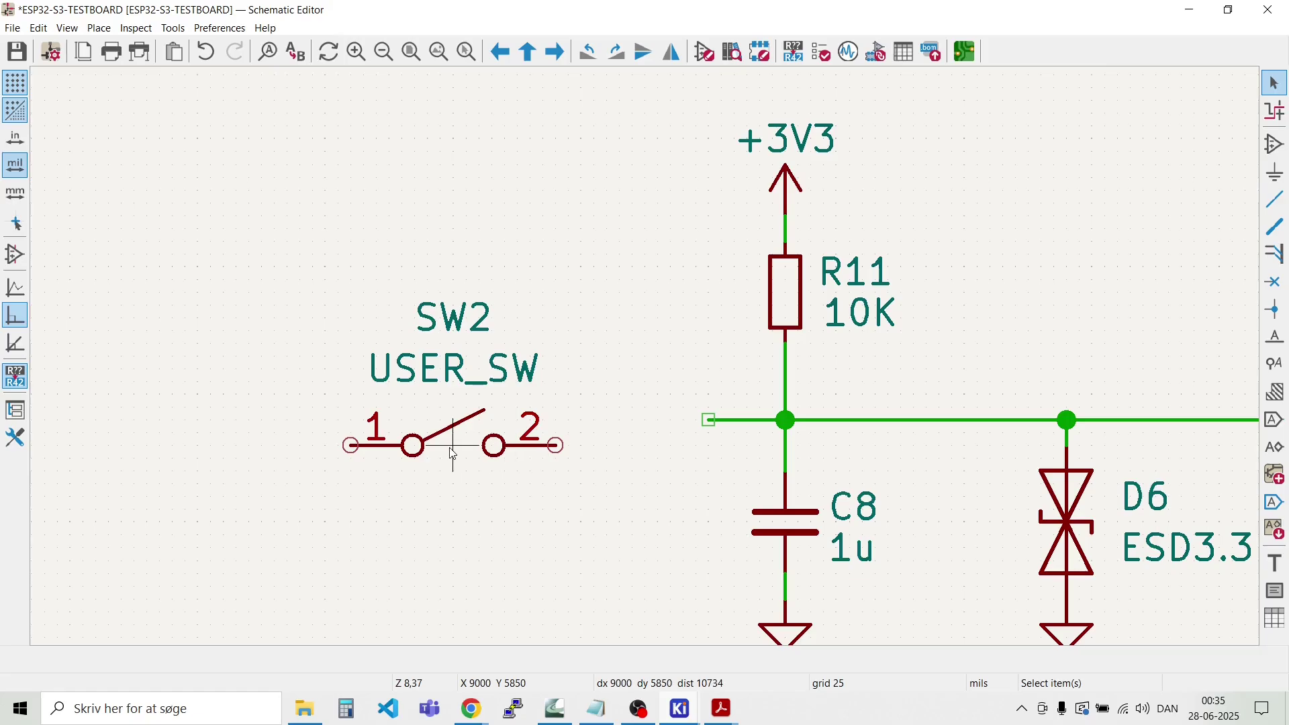
Step: Duplicate the GND symbol under C8 to a spot below and left of SW2, and wire it to SW2 pin 1
scroll(785, 591, down, 2)
drag(676, 430, 590, 351)
key(m)
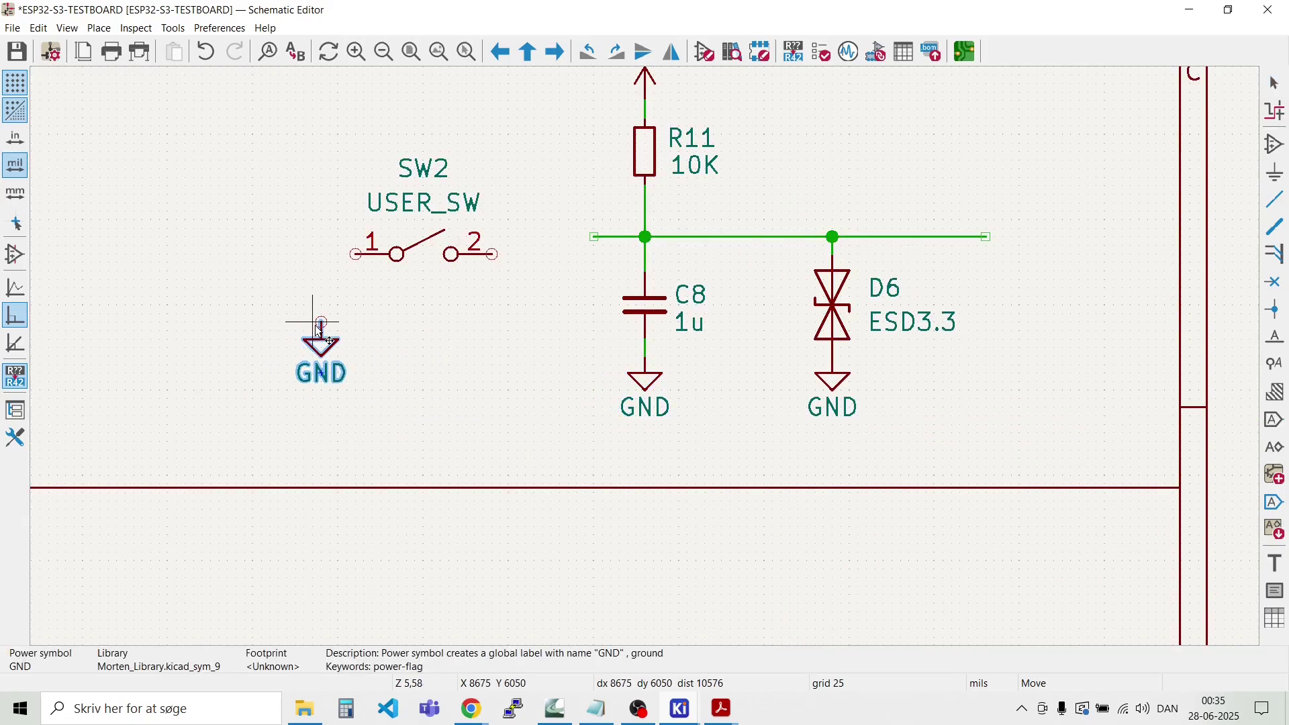
click(321, 340)
click(320, 329)
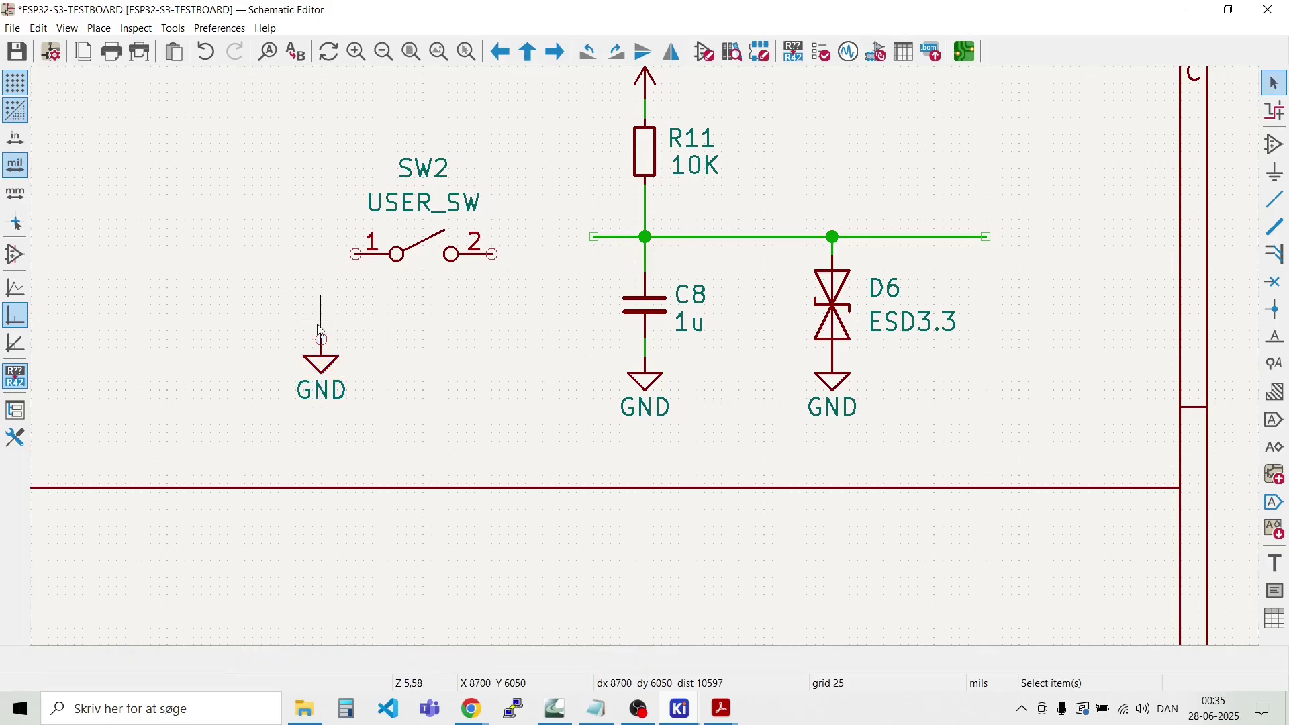
key(w)
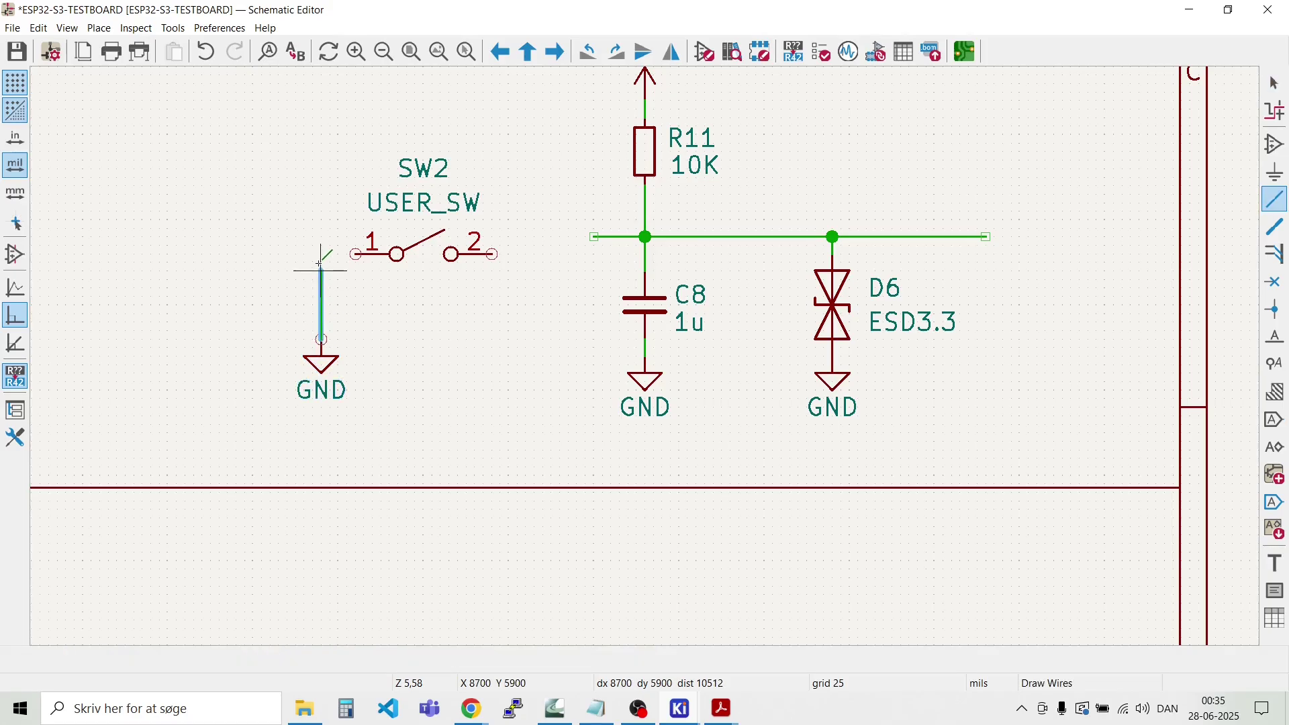
click(356, 254)
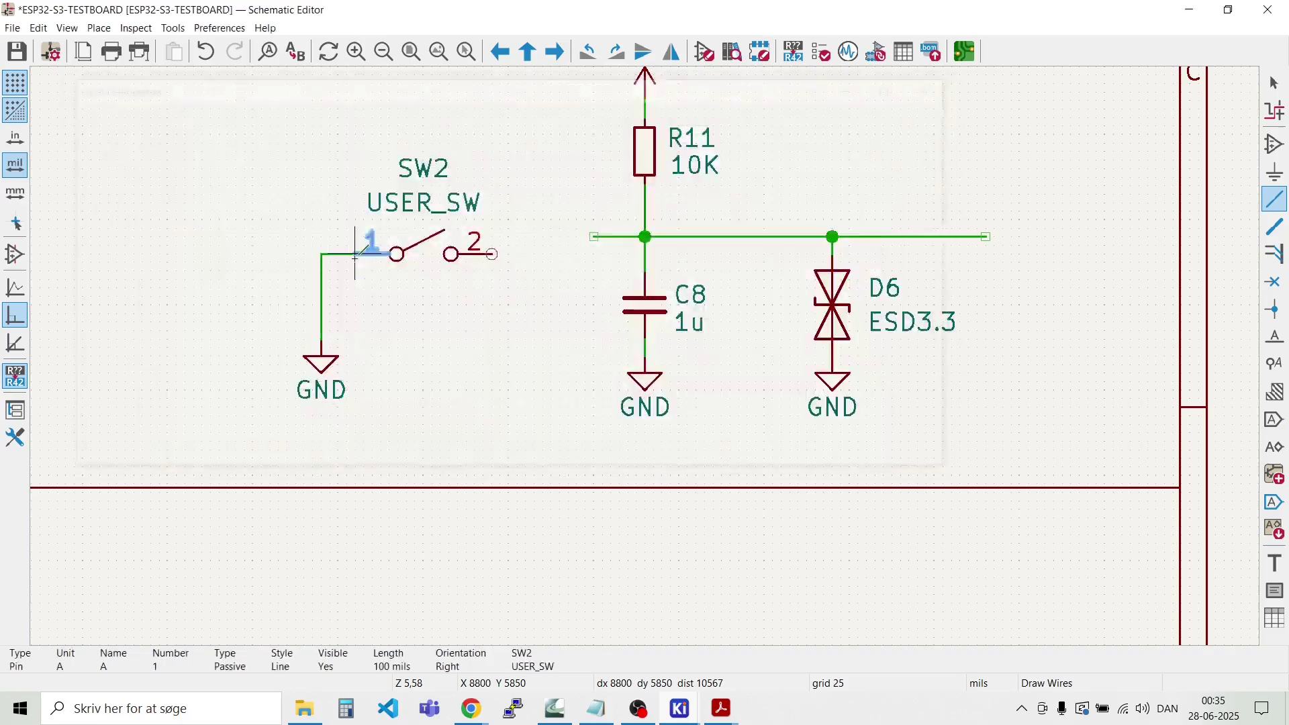
key(Escape)
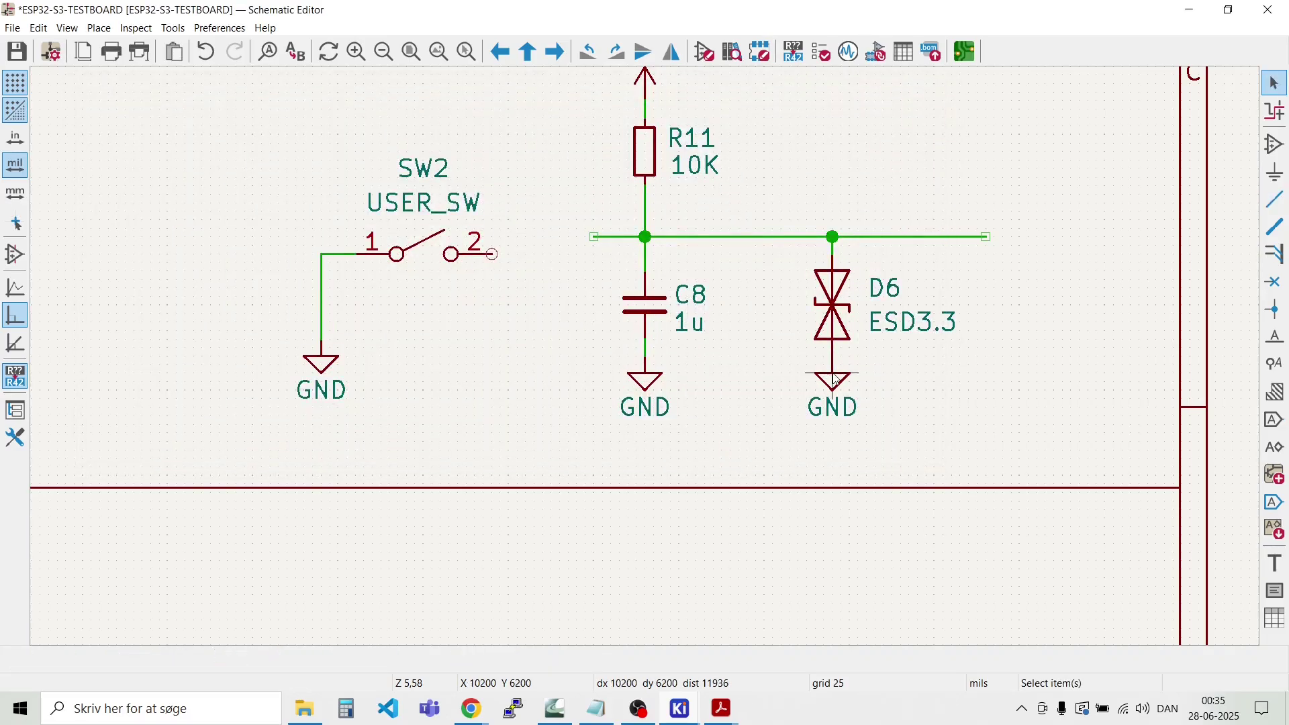
Step: Move D6 and its GND symbol between SW2 and C8, and shift the R11 and C8 branch slightly right
drag(873, 426, 797, 245)
drag(849, 309, 529, 318)
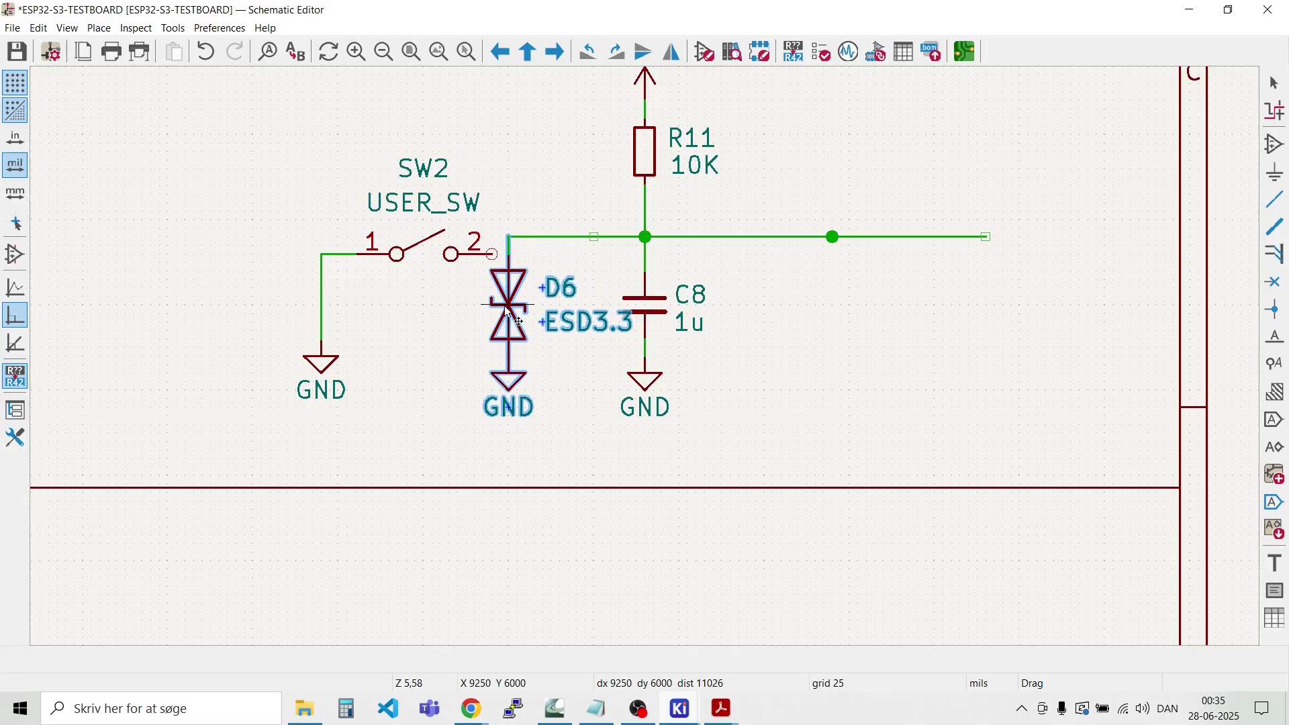
click(517, 321)
click(437, 328)
drag(779, 435, 634, 75)
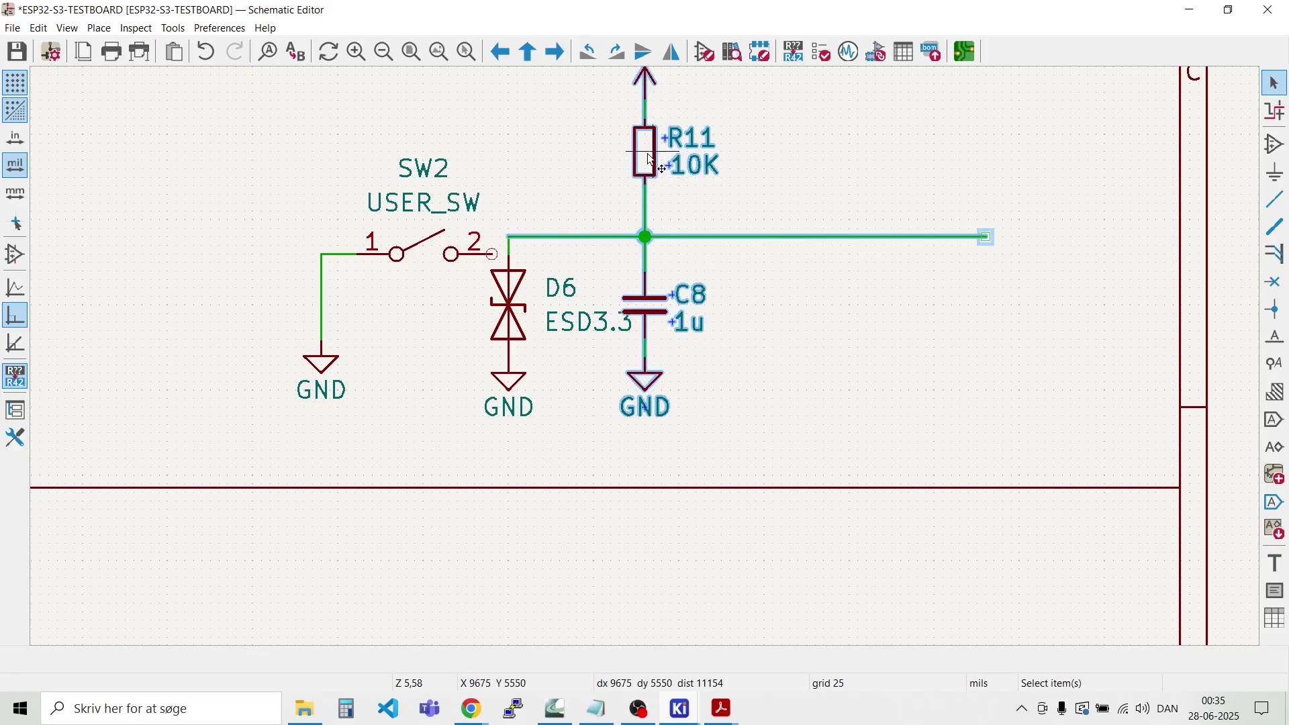
drag(650, 159, 682, 158)
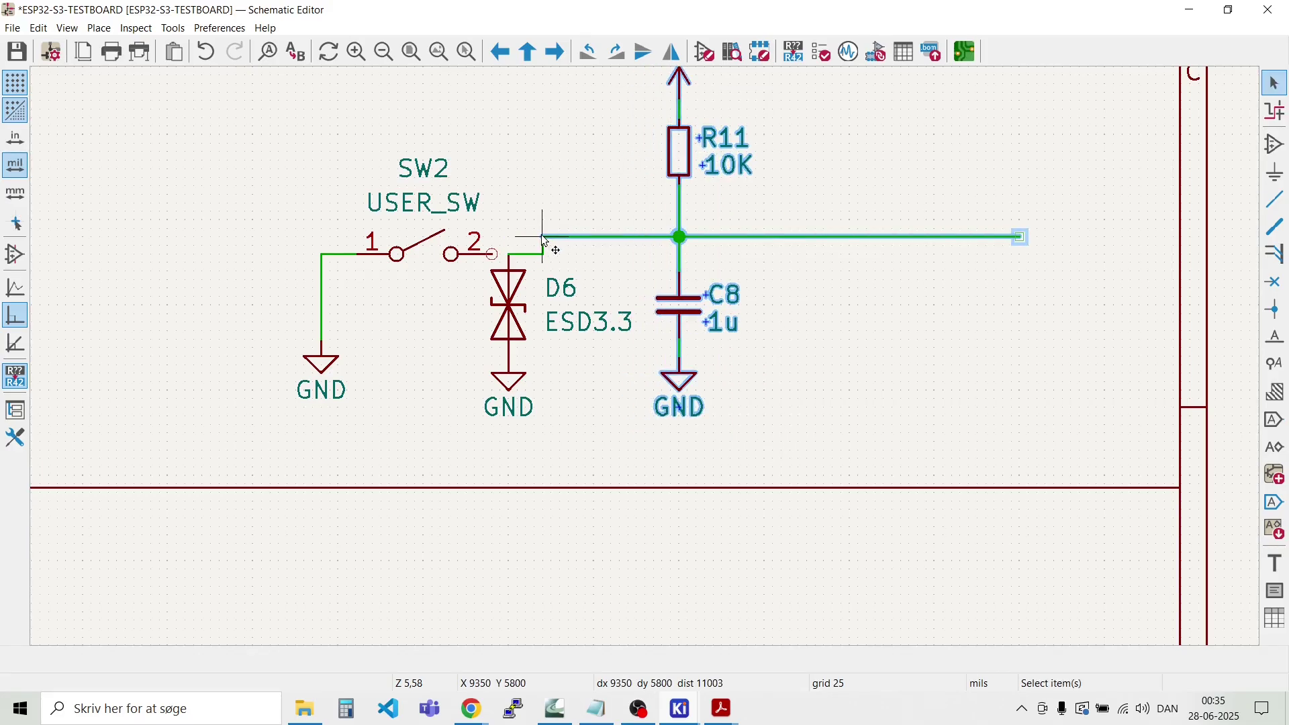
Step: Straighten the stepped wire above D6 and move SW2 so its pin 2 meets the end of that wire
scroll(528, 255, up, 4)
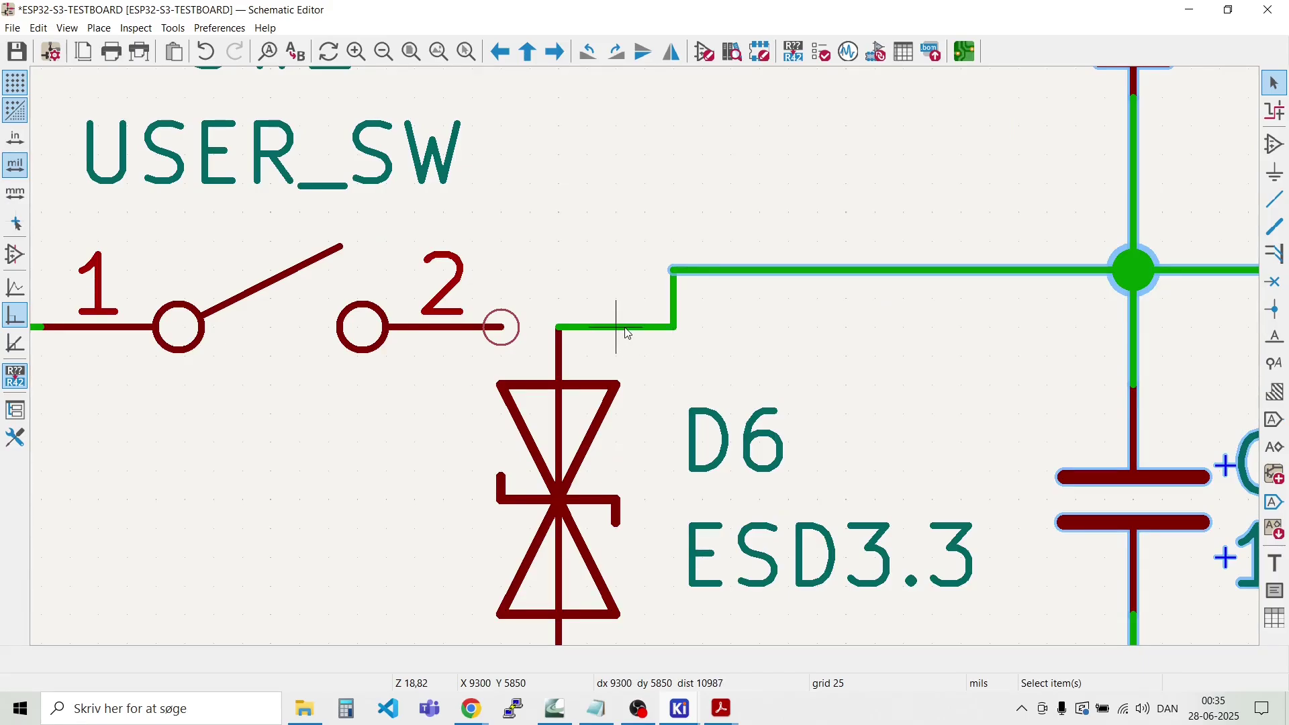
key(g)
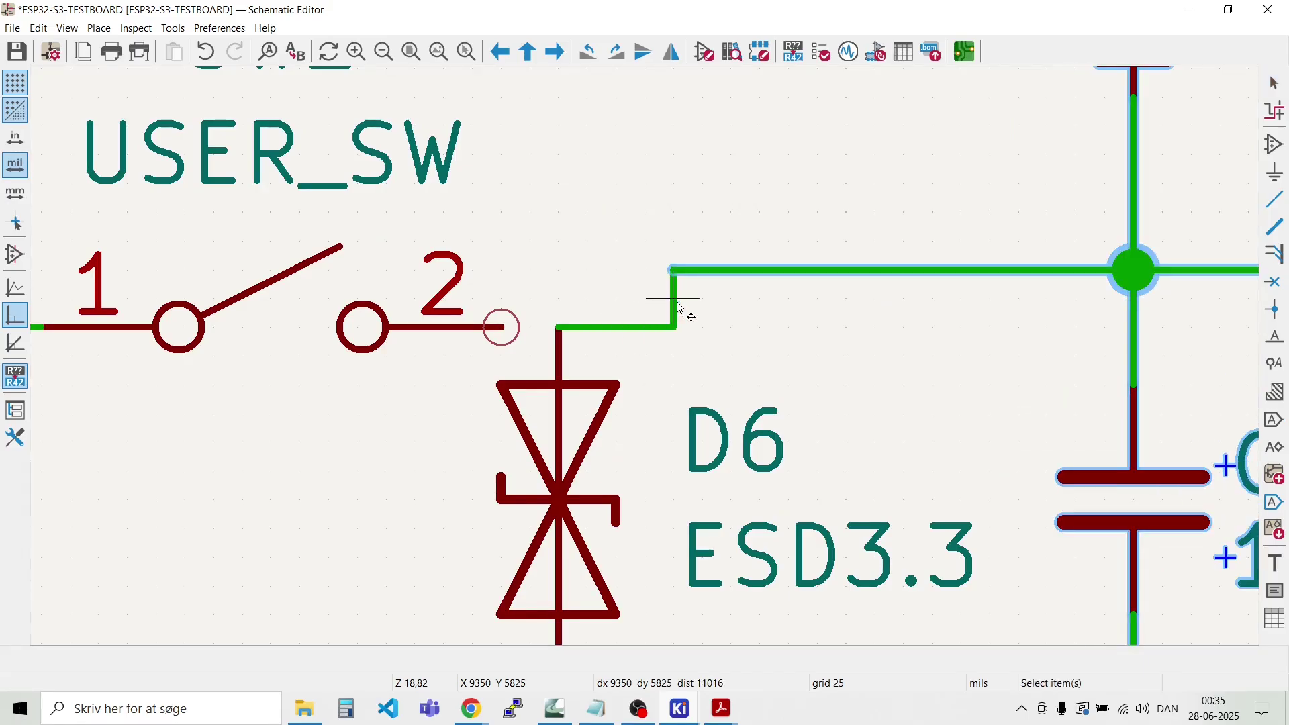
key(Escape)
key(g)
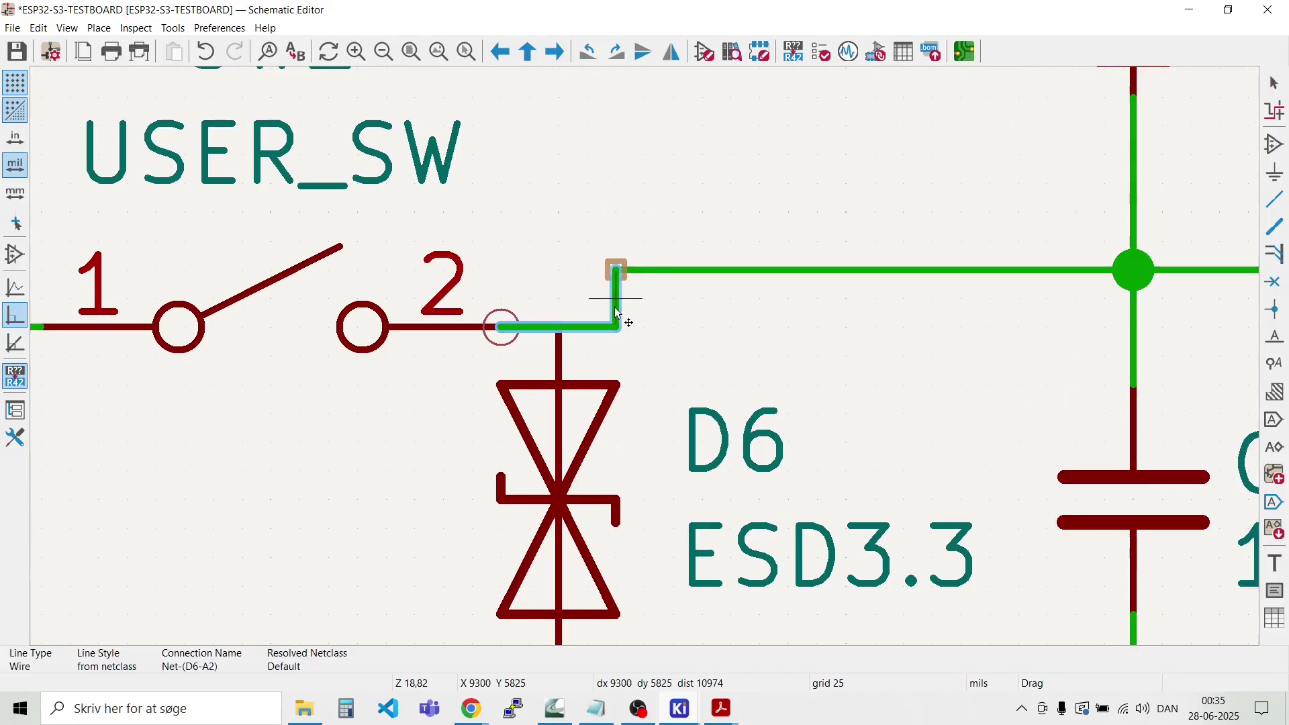
click(569, 296)
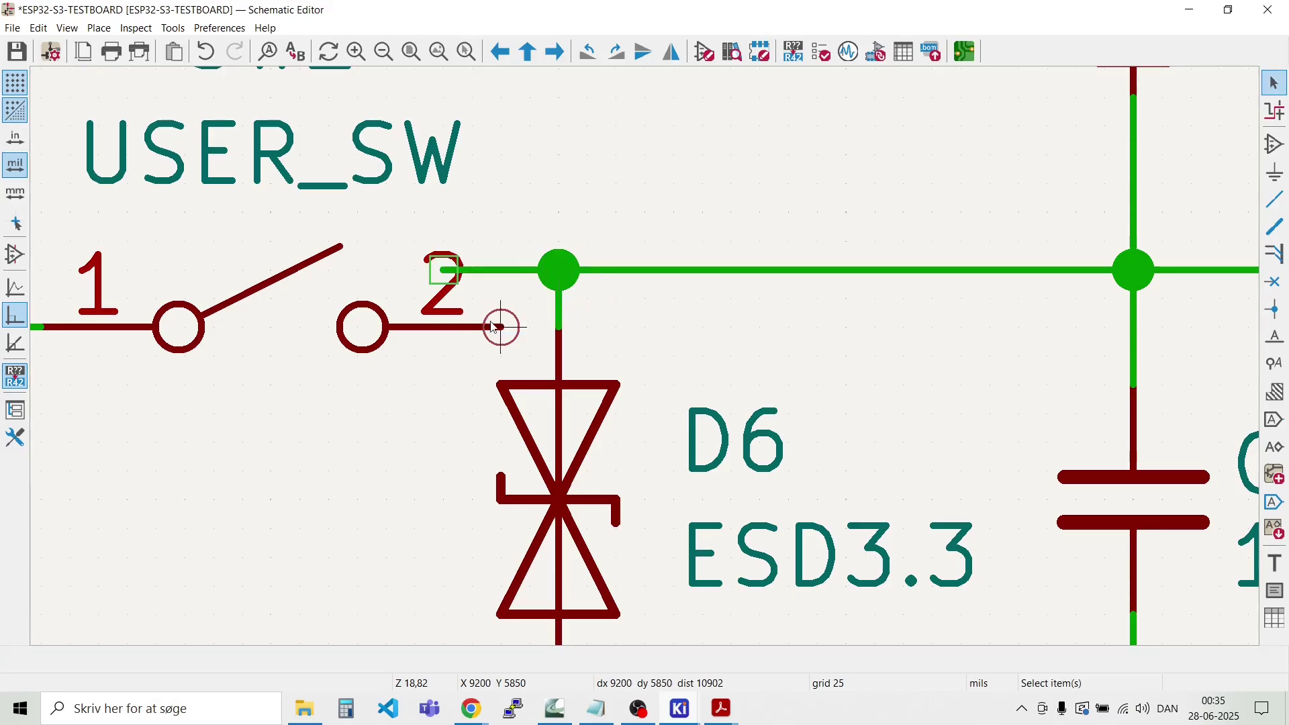
key(m)
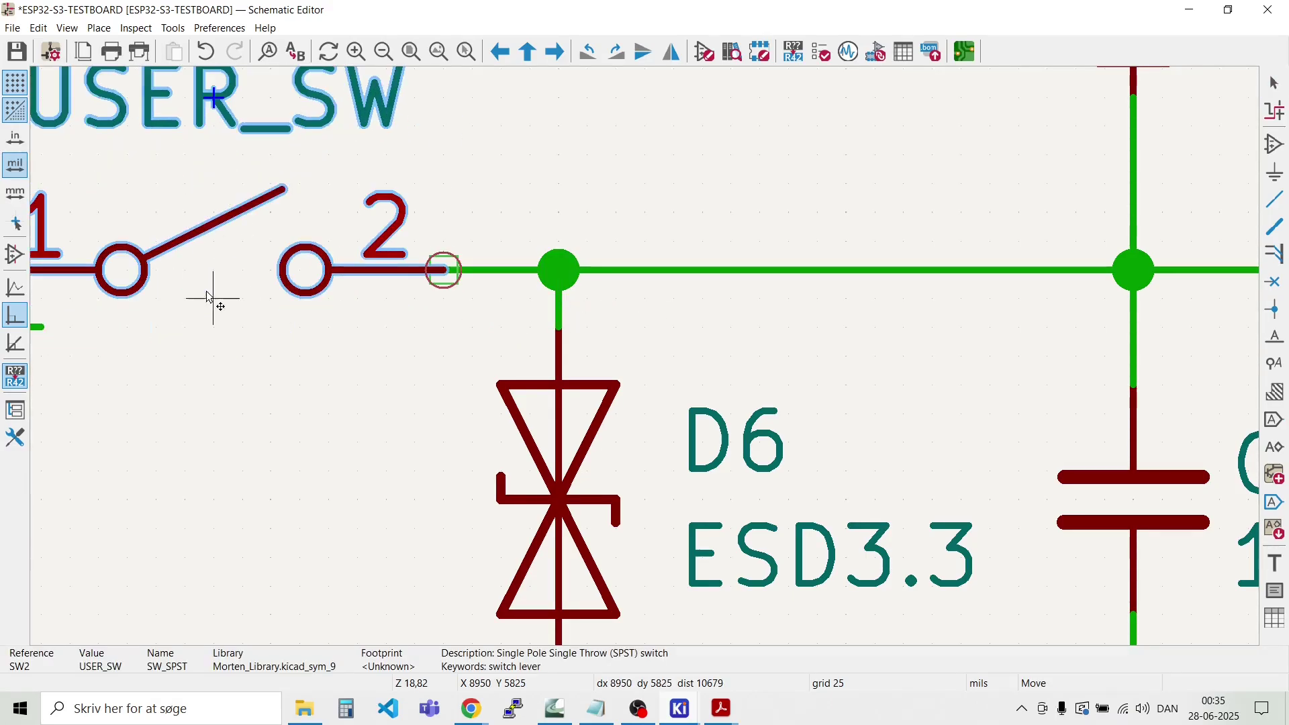
click(215, 282)
Step: Move the ground branch in line with SW2 pin 1 and lower its GND symbol level with those under D6 and C8
scroll(215, 282, down, 3)
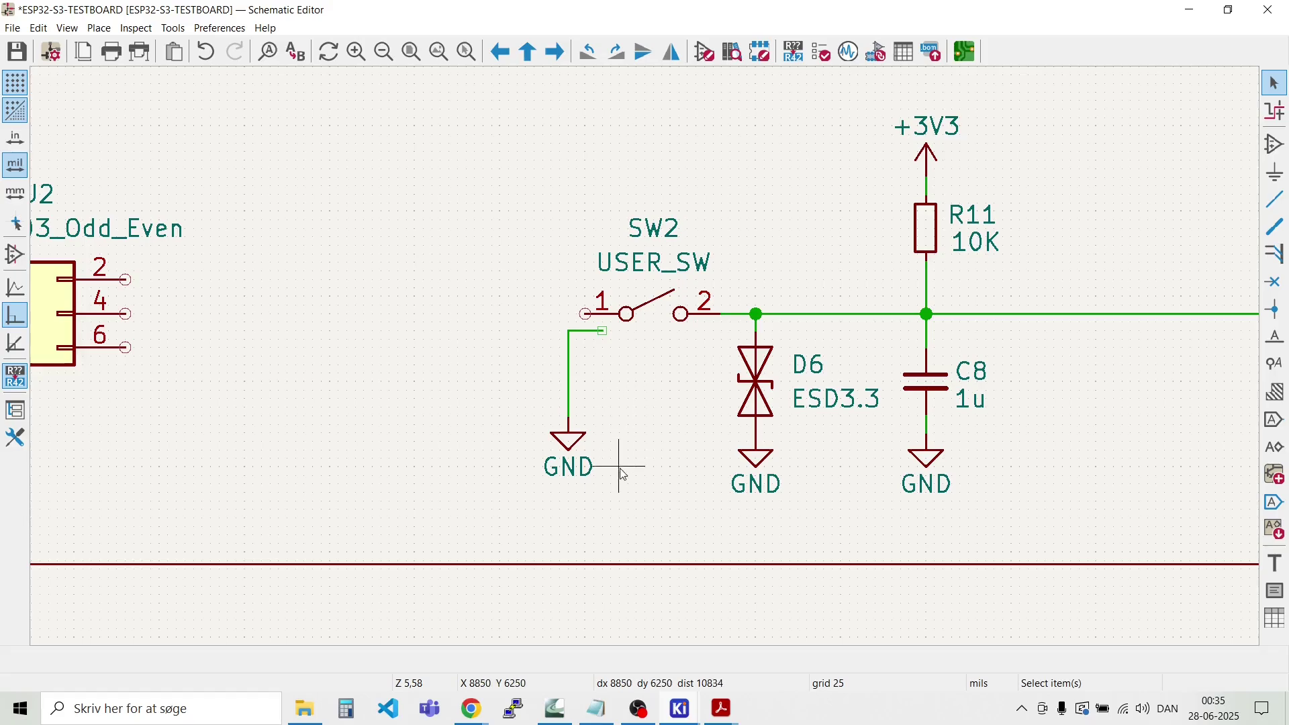
drag(607, 485, 529, 320)
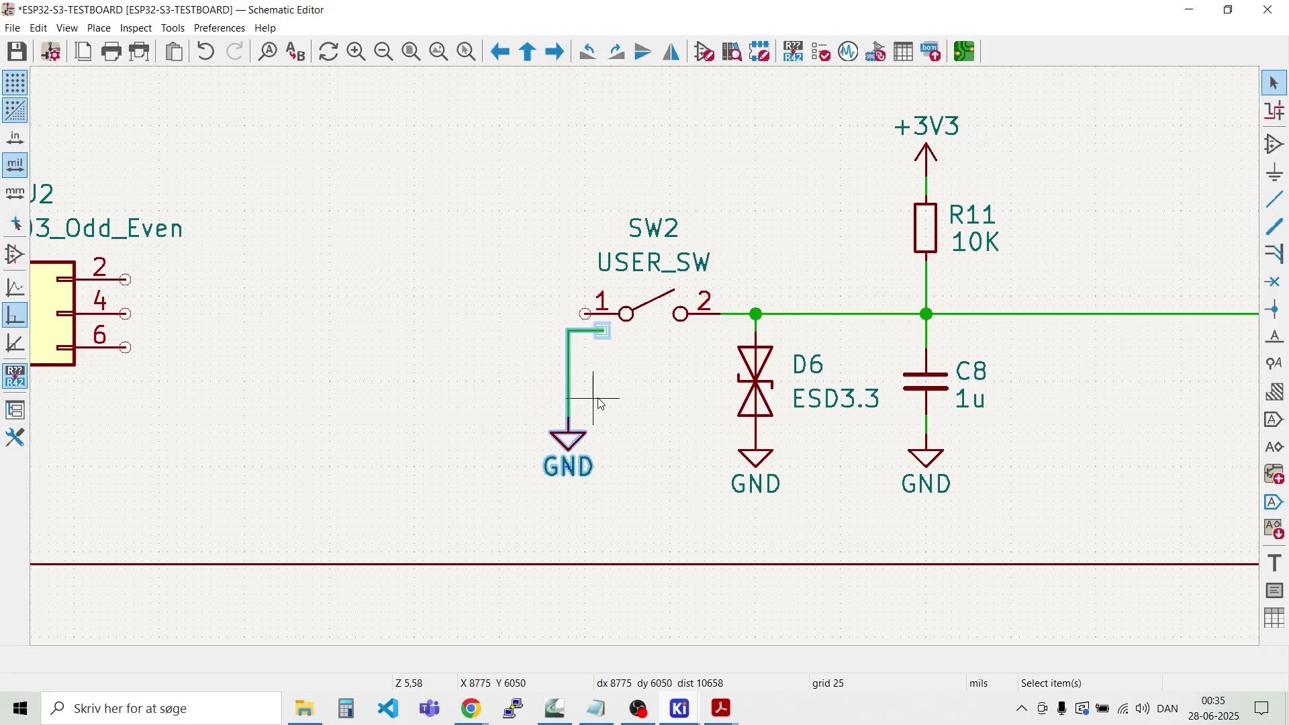
drag(598, 398, 540, 387)
drag(604, 490, 514, 324)
key(m)
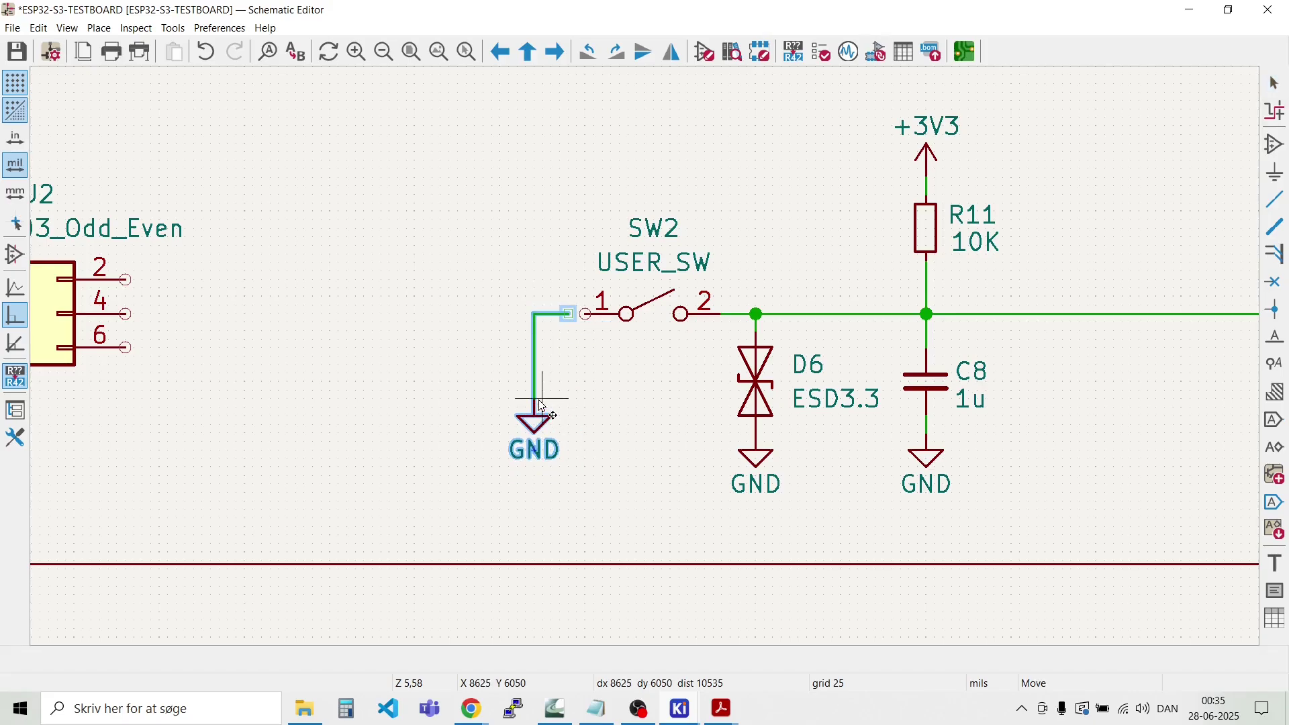
click(542, 406)
click(610, 417)
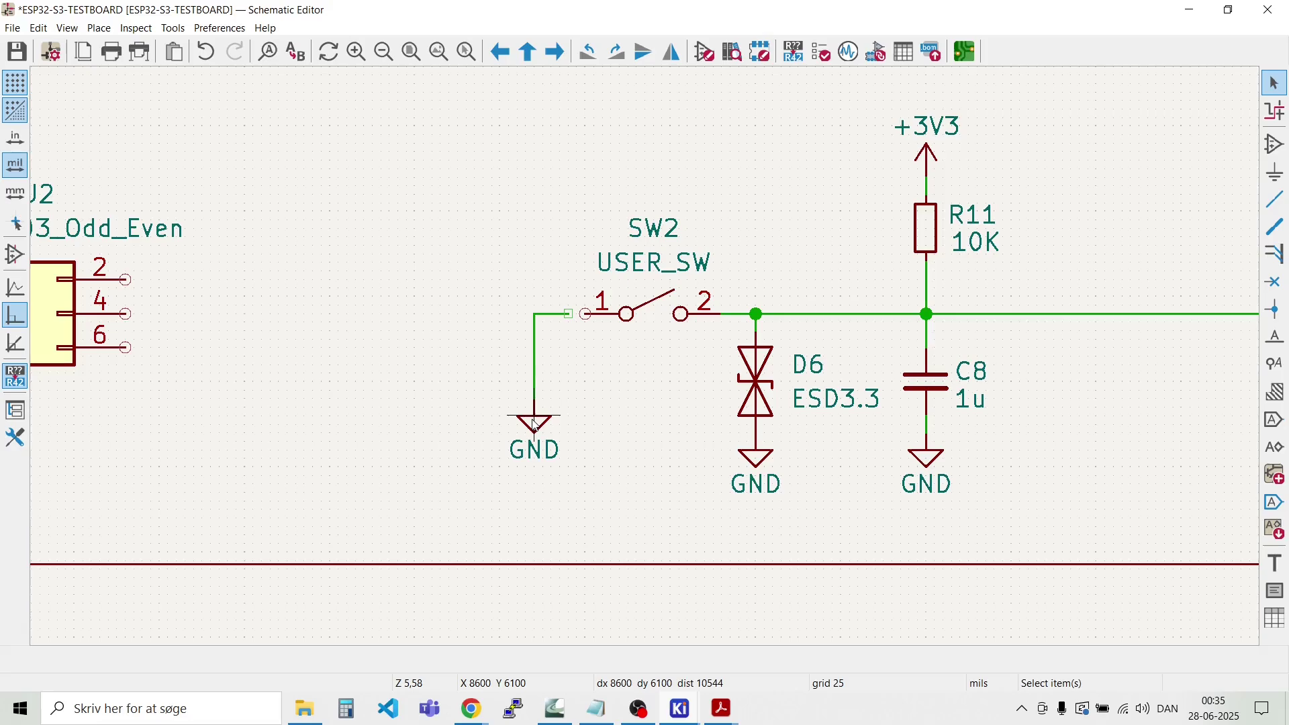
drag(535, 423, 537, 433)
drag(943, 554, 906, 520)
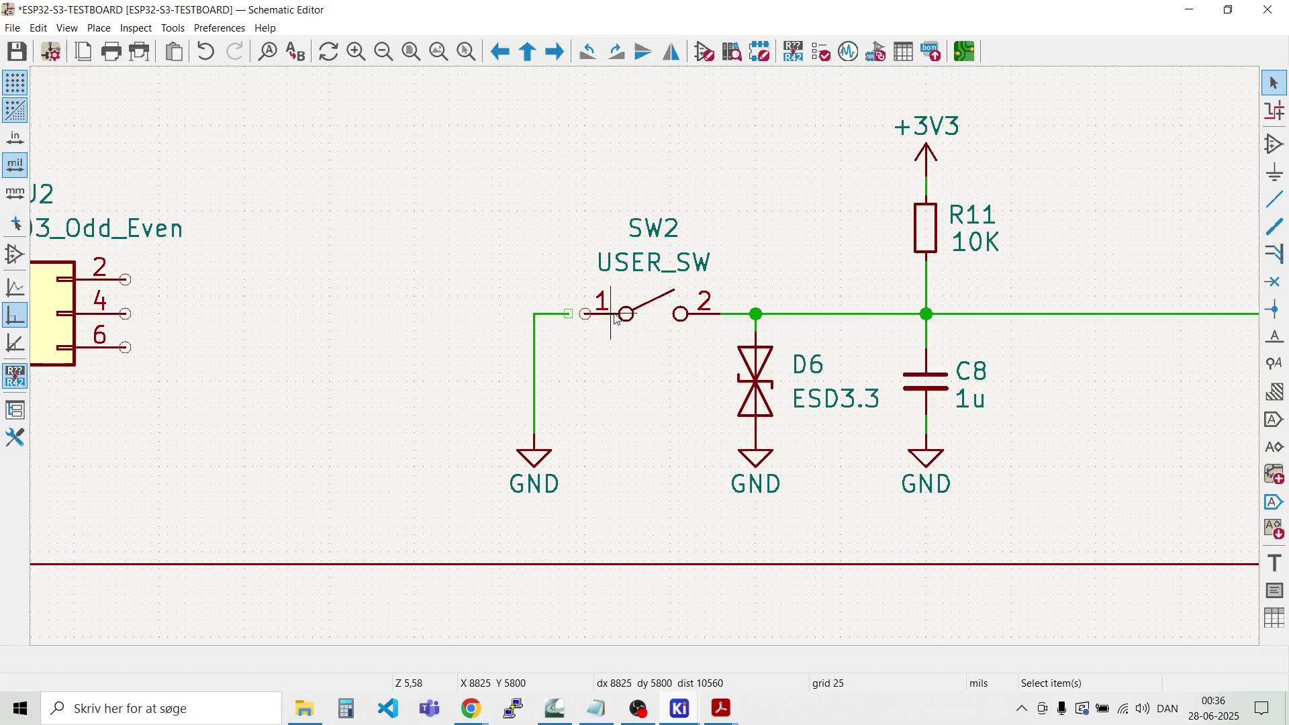
Step: Draw a wire closing the gap between the ground branch and SW2 pin 1
key(w)
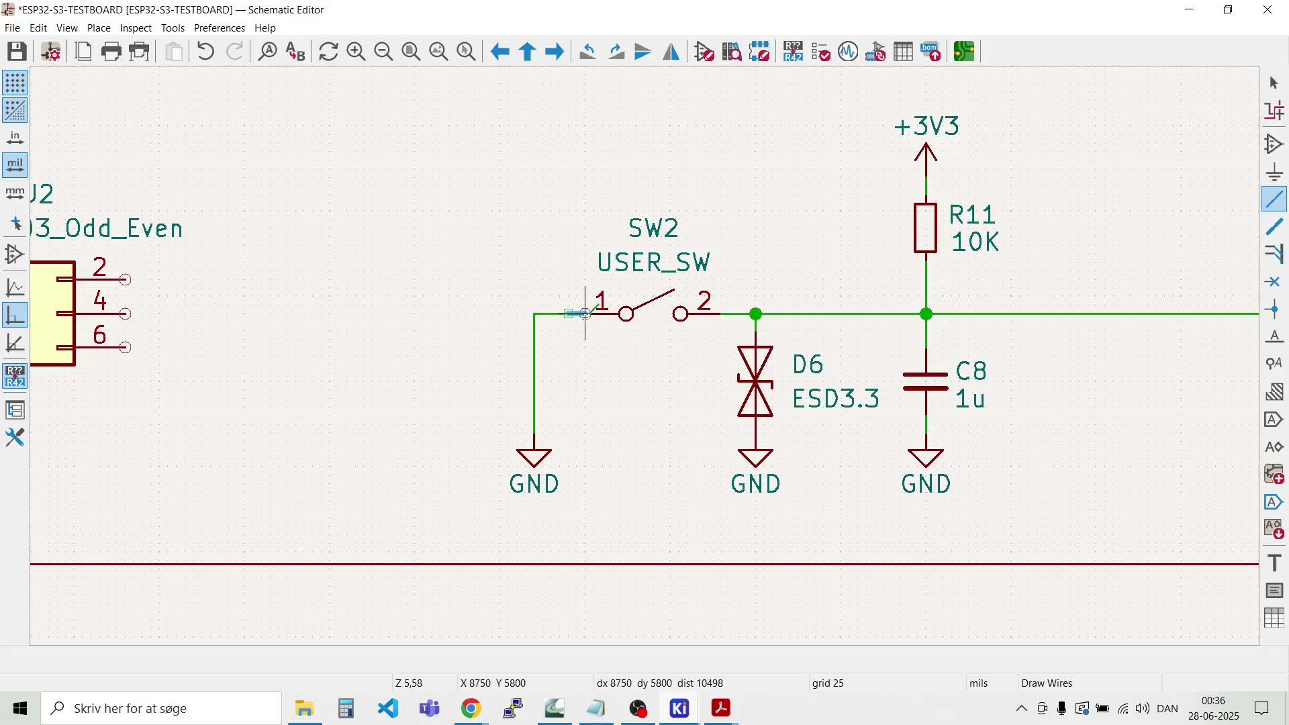
key(Escape)
double_click(585, 313)
key(Escape)
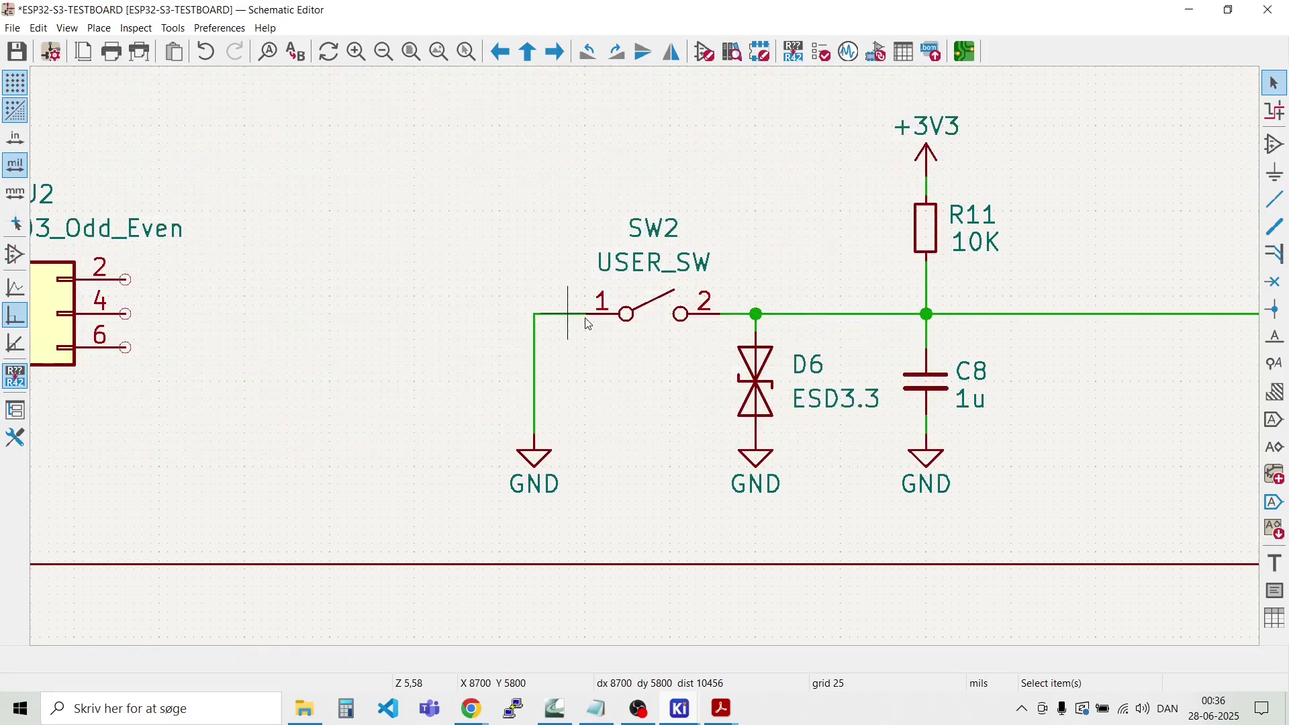
scroll(815, 366, down, 3)
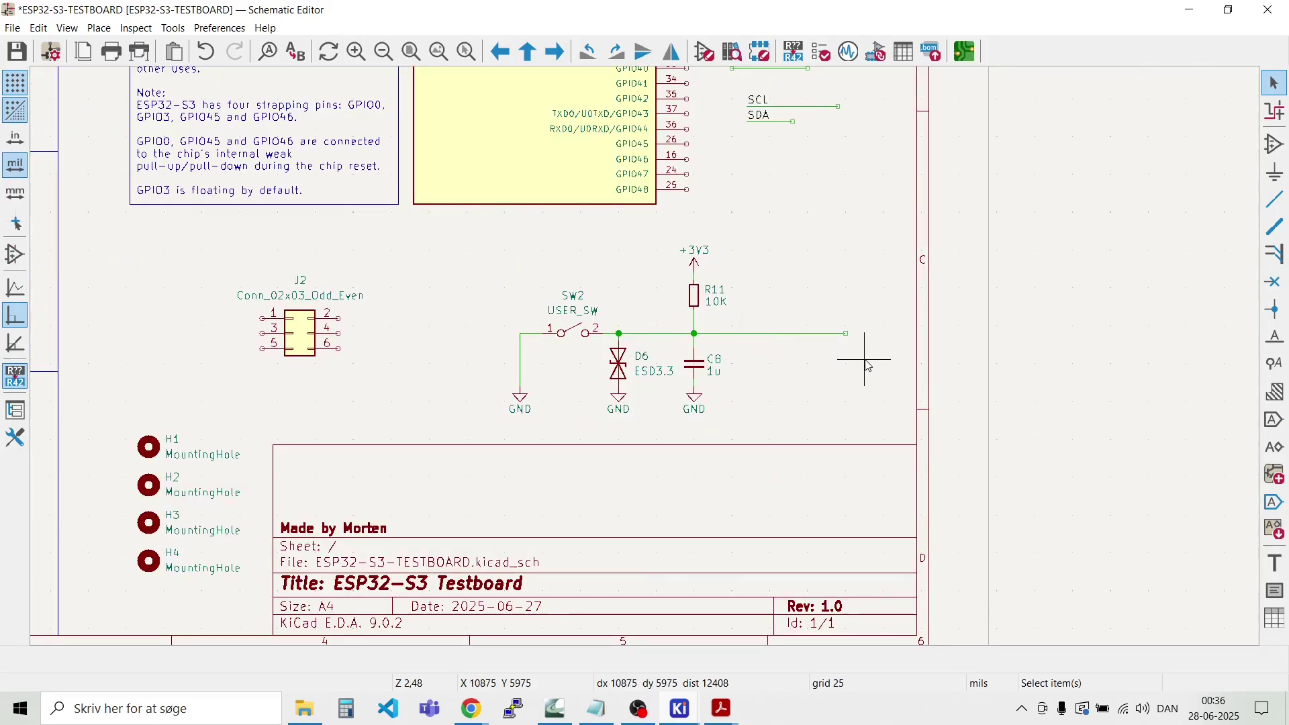
scroll(819, 345, up, 3)
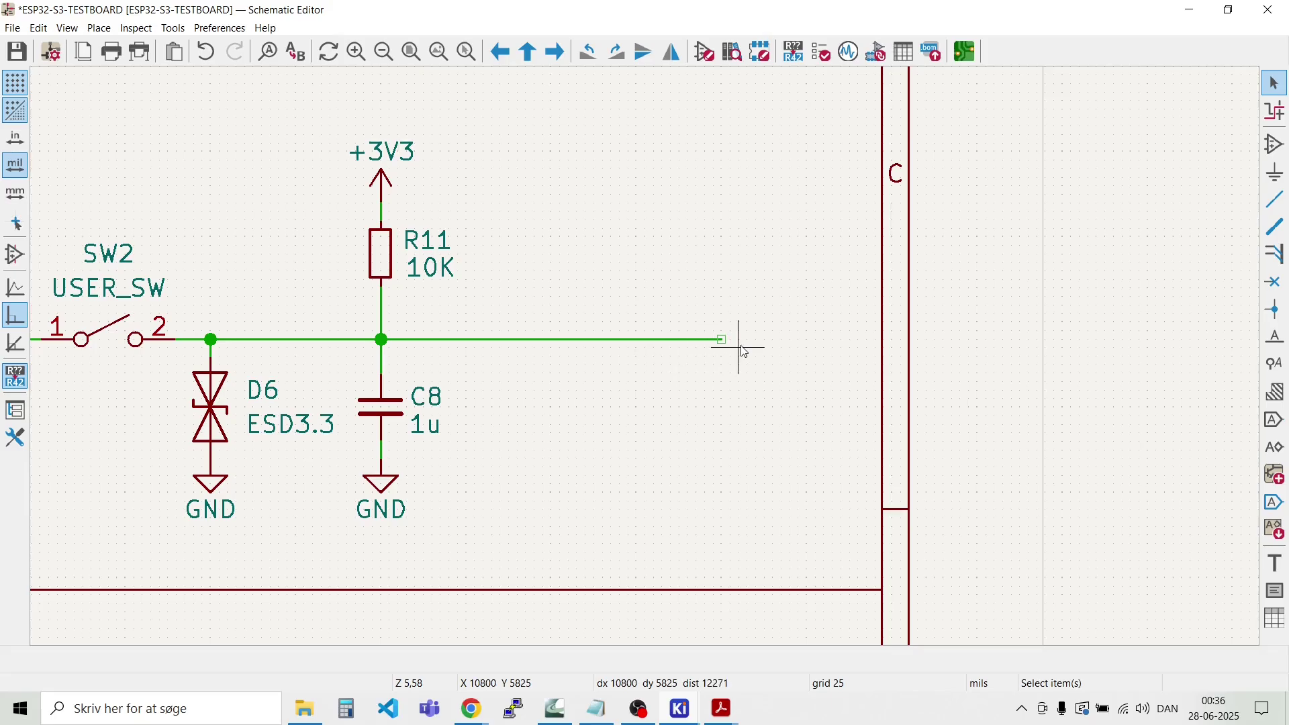
key(g)
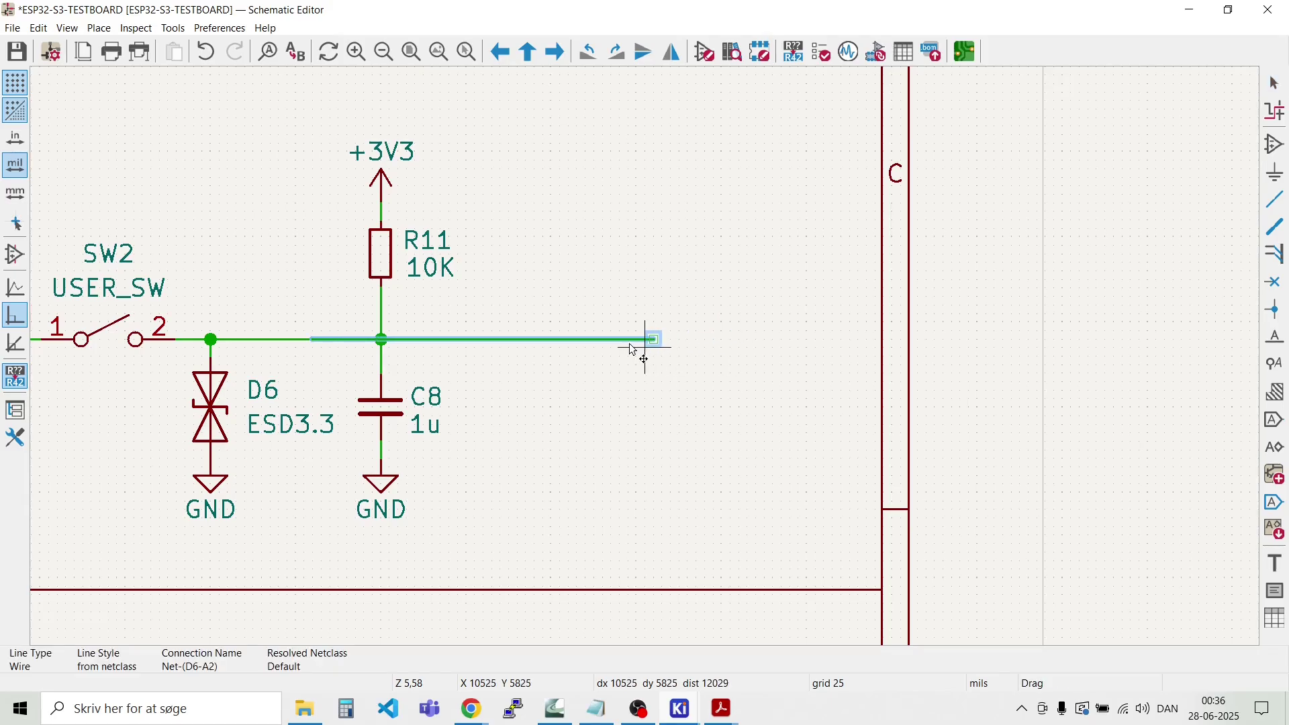
key(Escape)
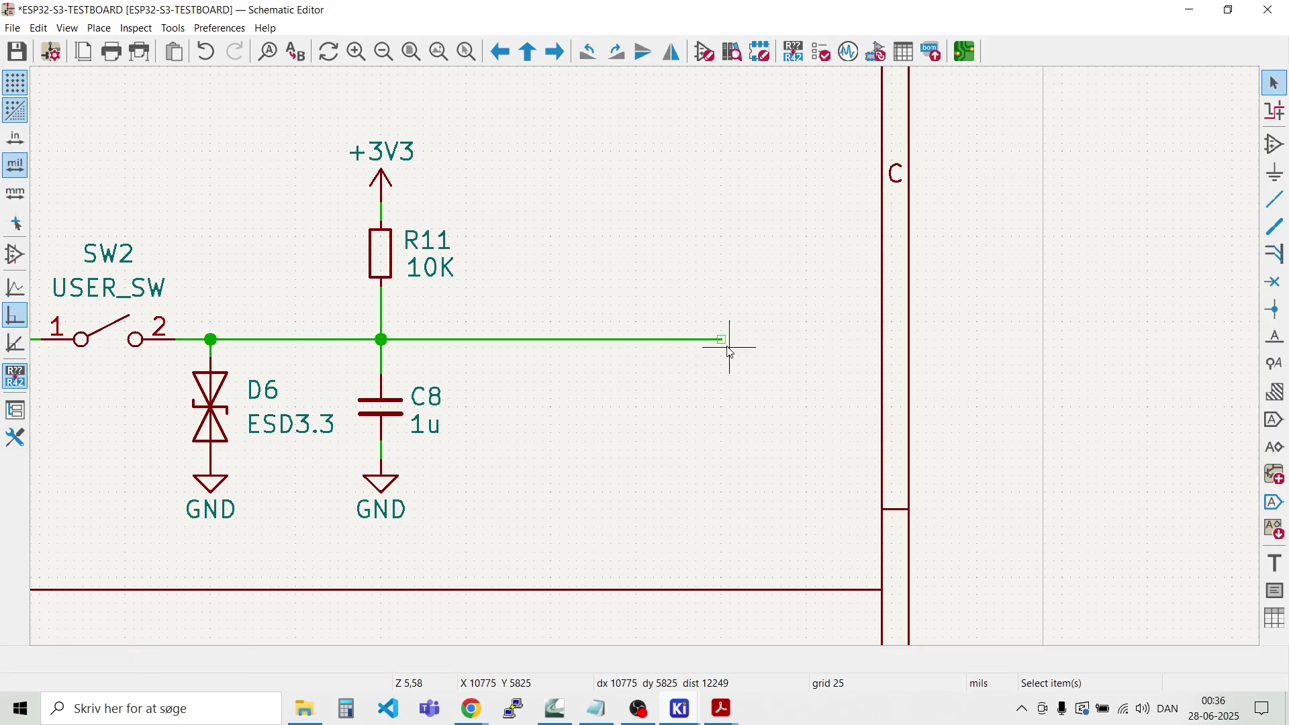
key(w)
click(722, 339)
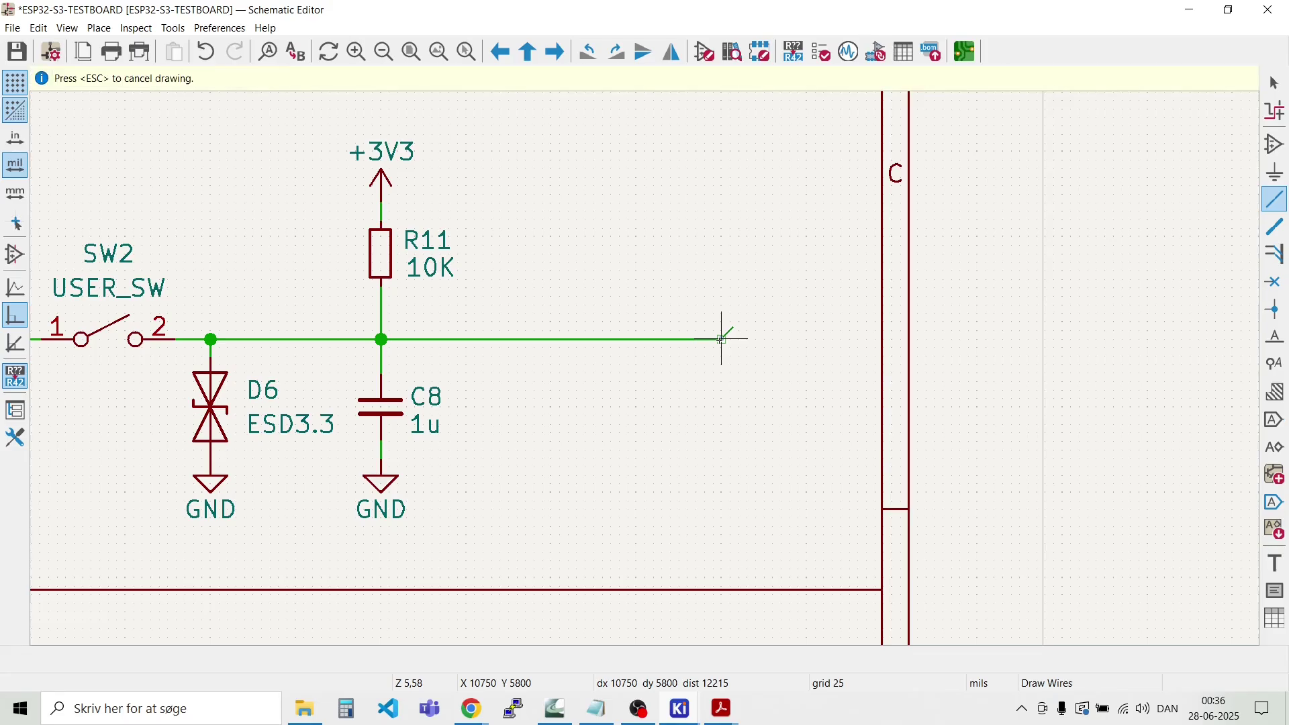
key(Escape)
key(Escape)
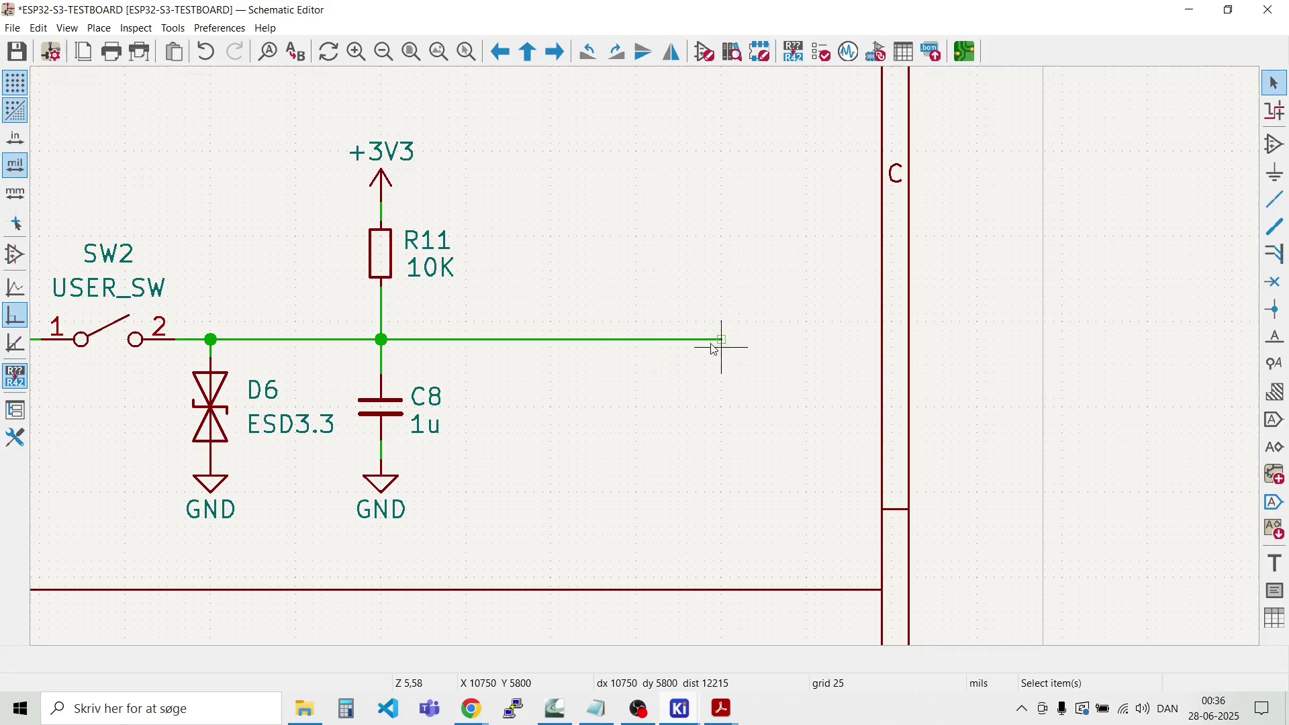
Step: Shorten the open wire running right from the R11 and C8 junction so it ends at about X 10450 mils
scroll(722, 342, up, 5)
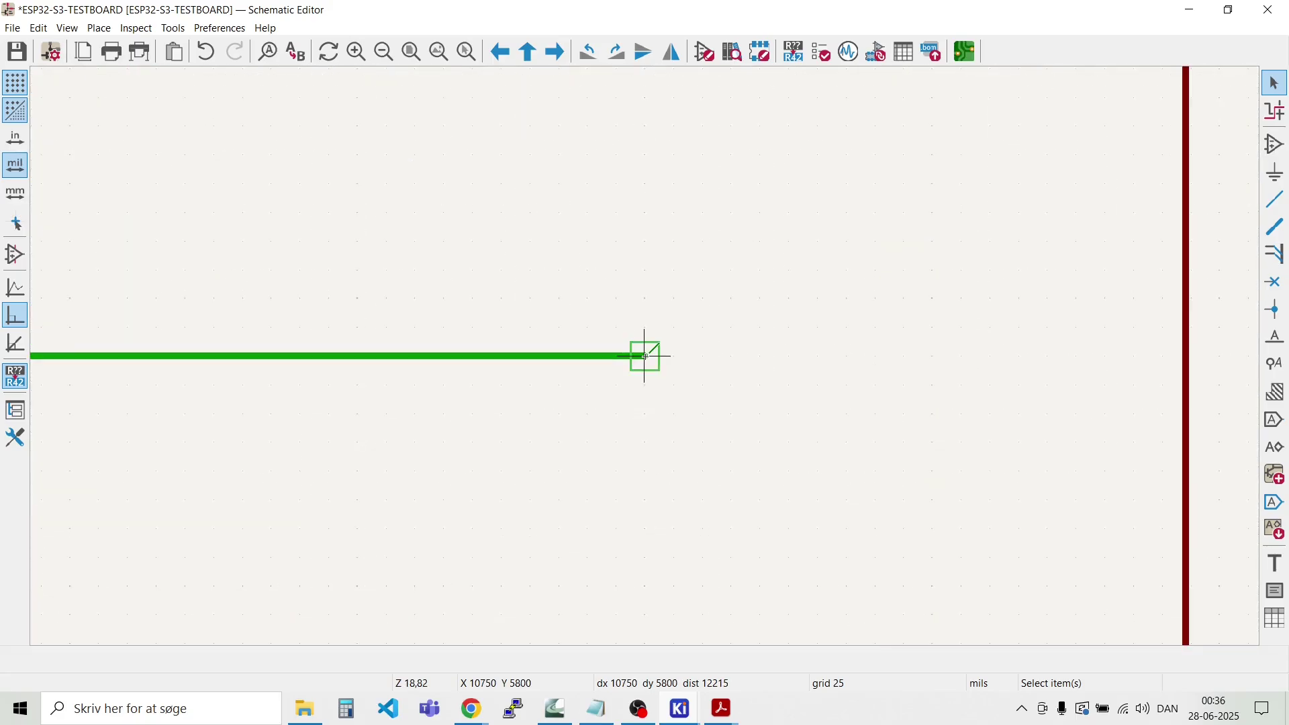
drag(649, 362, 554, 360)
scroll(566, 360, down, 3)
scroll(440, 394, down, 3)
scroll(699, 329, up, 2)
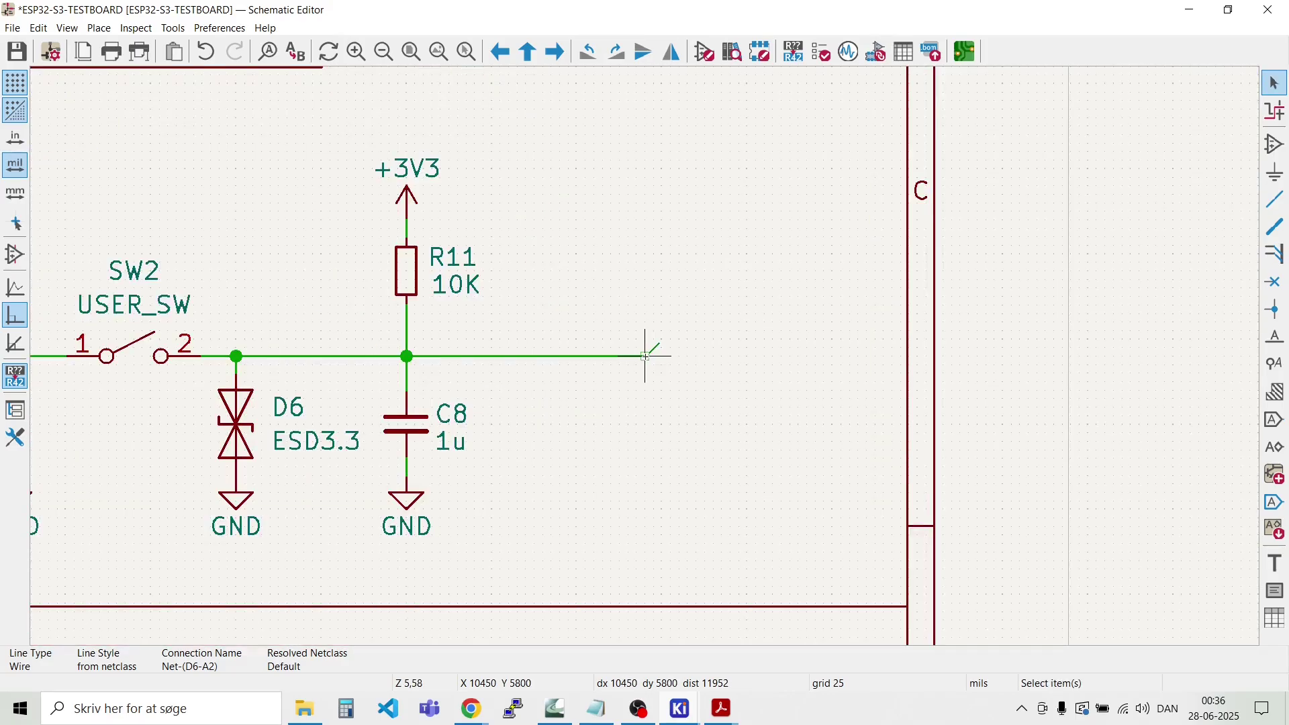
Step: Place a USER_SW net label on the open end of the SW2 output wire, right of C8
key(l)
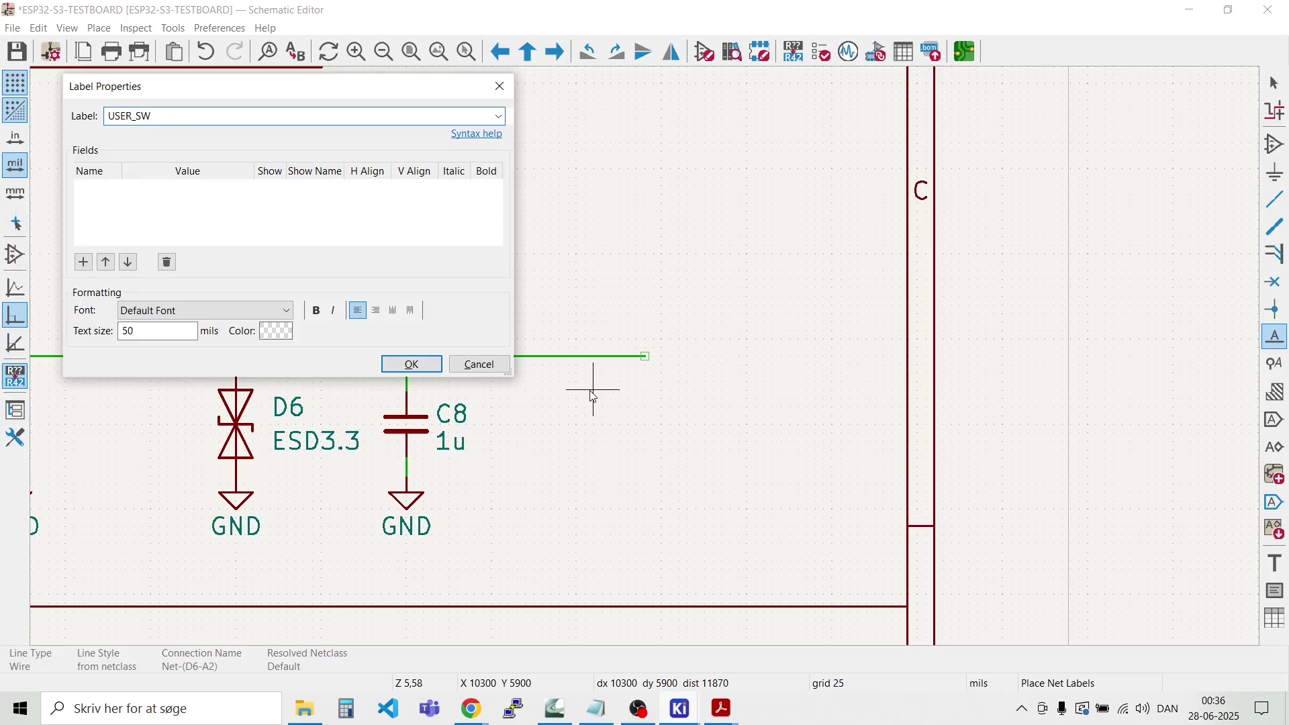
click(412, 363)
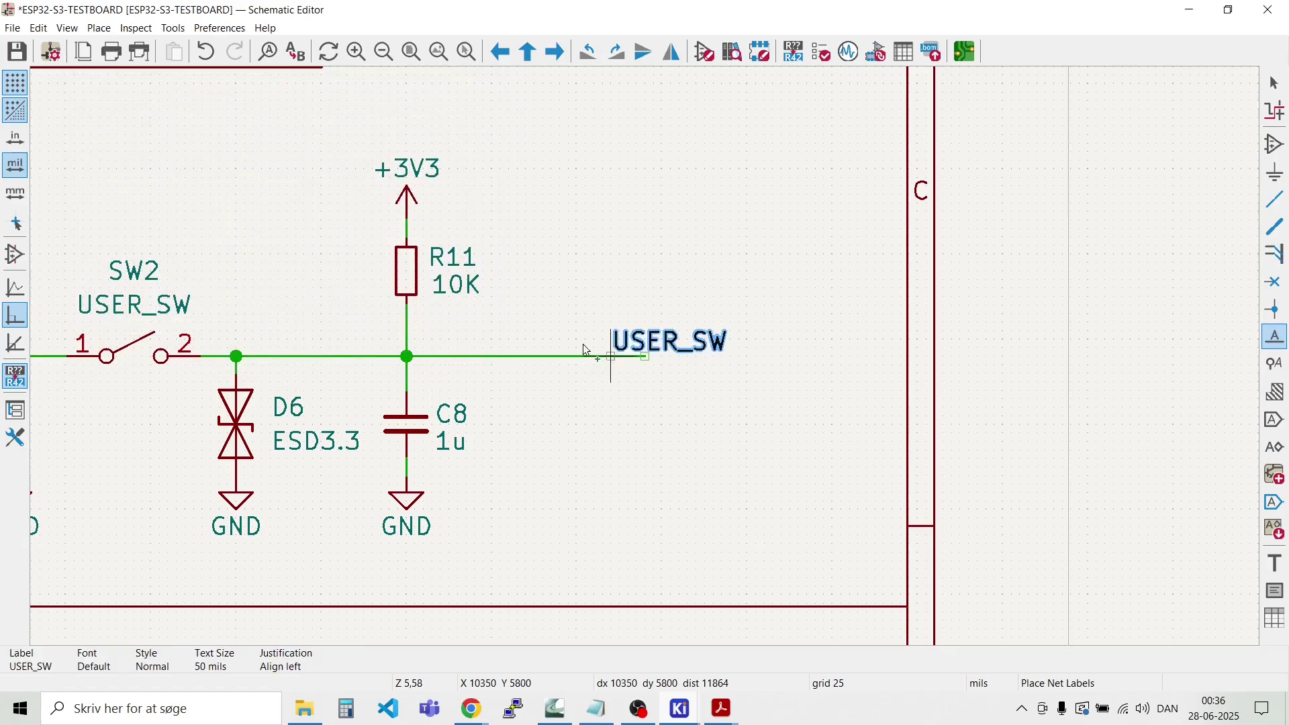
click(523, 354)
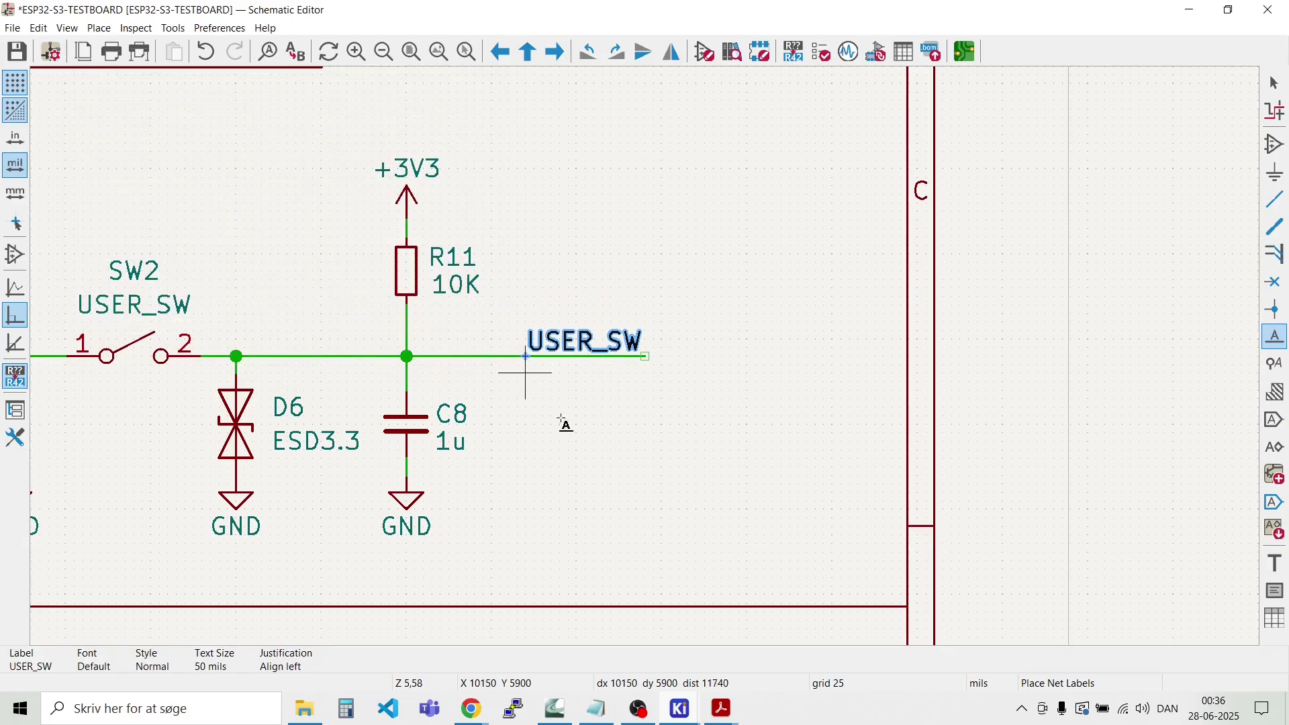
key(Escape)
Step: Duplicate the USER_SW label with its wire and place the copy beside the ESP32 GPIO pins, below the SDA label
drag(662, 410, 586, 325)
key(m)
scroll(586, 325, down, 3)
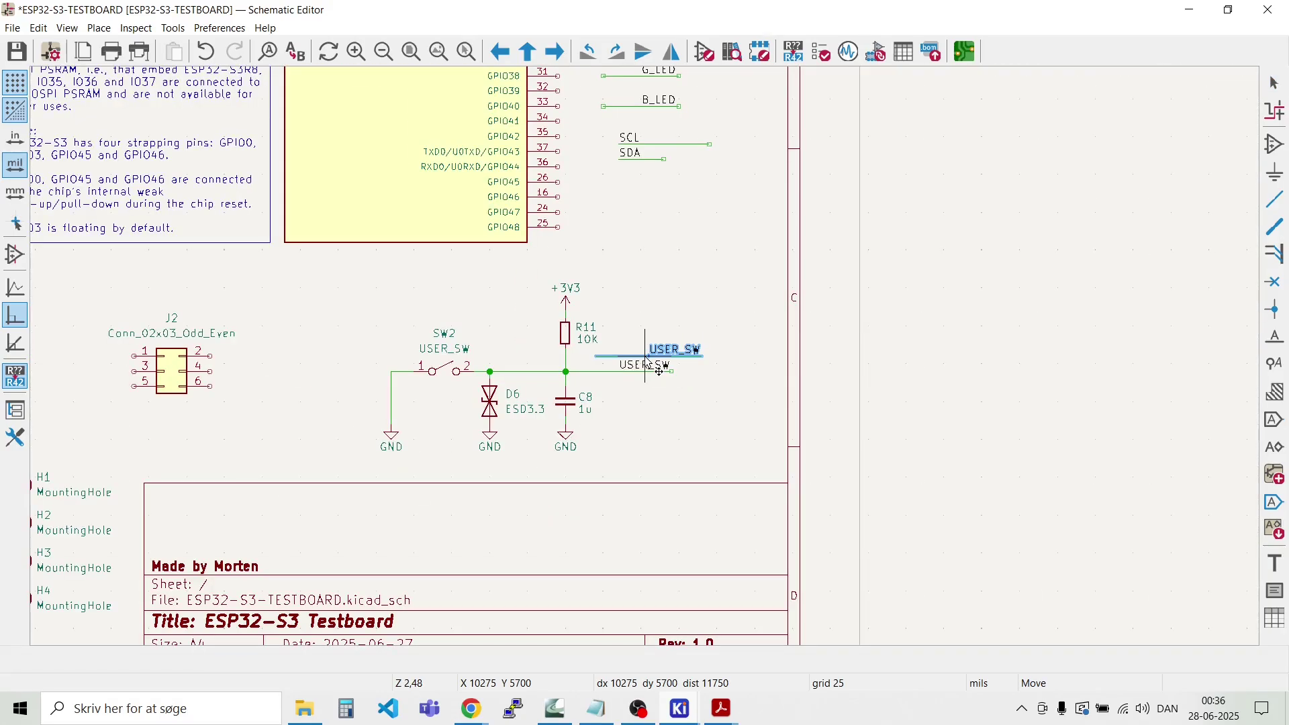
click(666, 195)
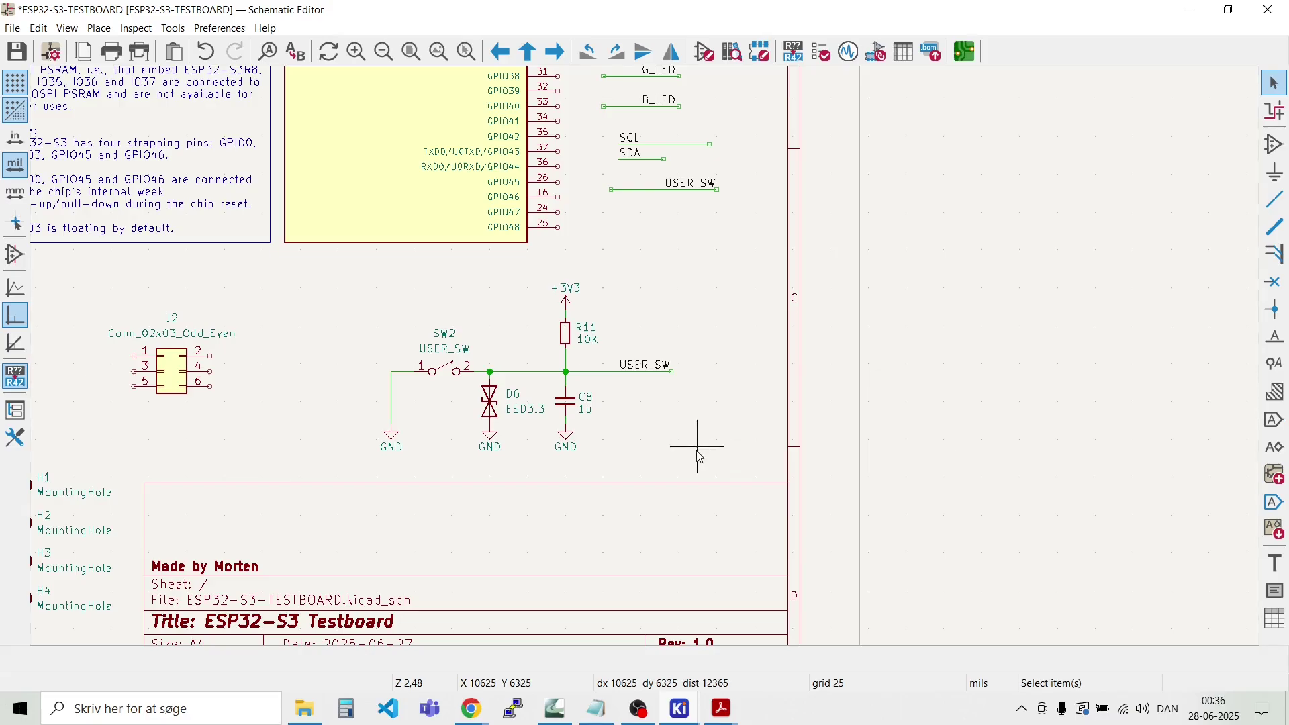
drag(696, 461, 369, 292)
drag(368, 280, 369, 281)
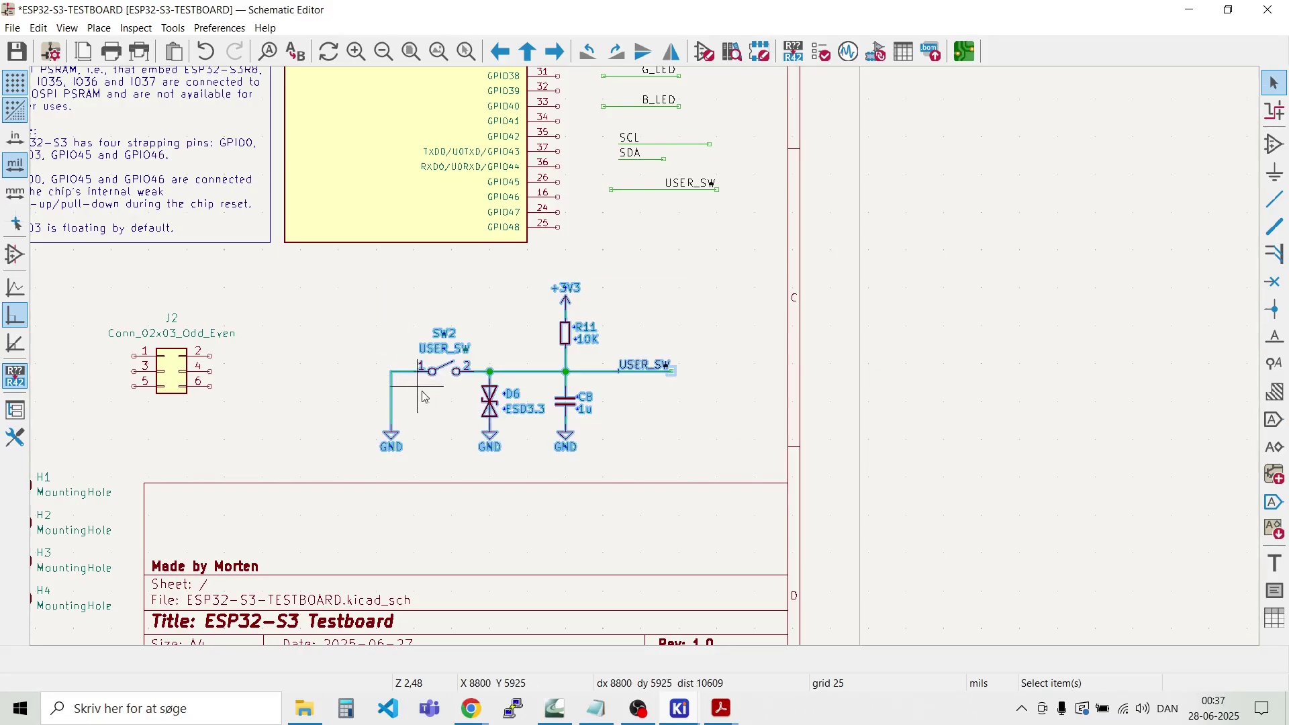
drag(426, 392, 425, 368)
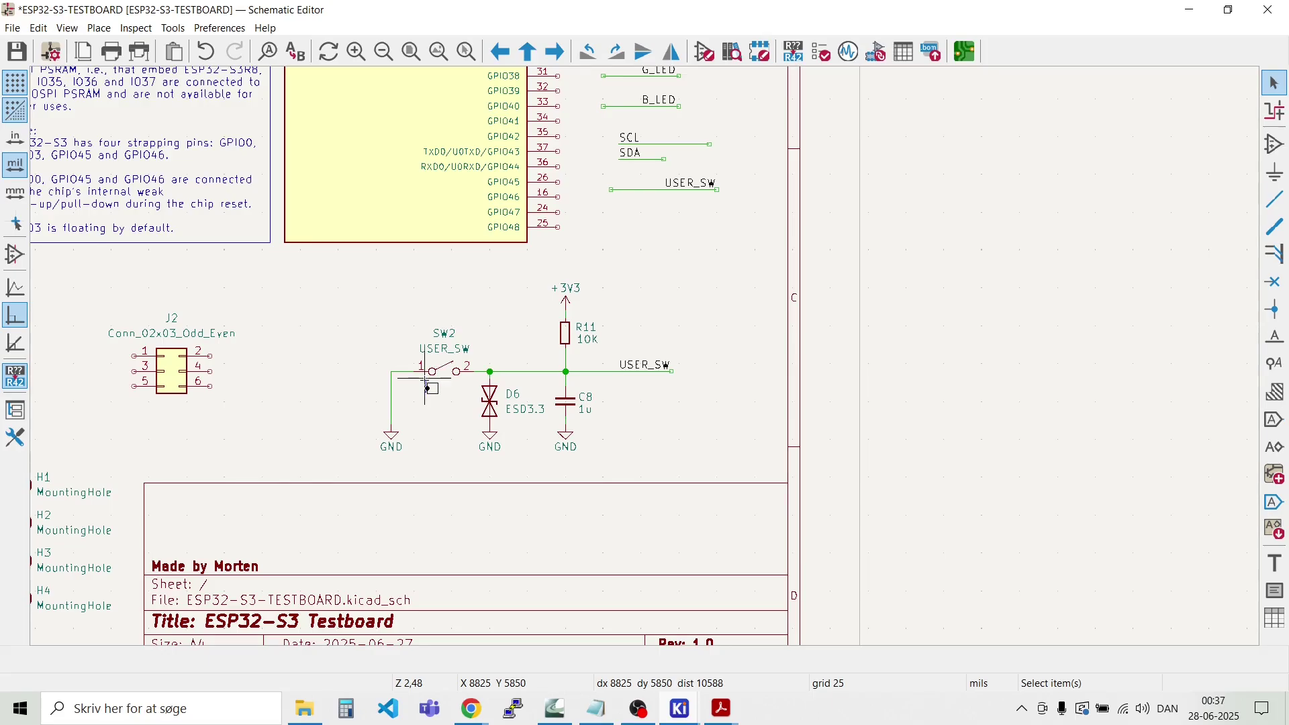
Step: Draw a wire from J2 pin 2 to the right and a short way up, leaving its end open
scroll(339, 413, down, 4)
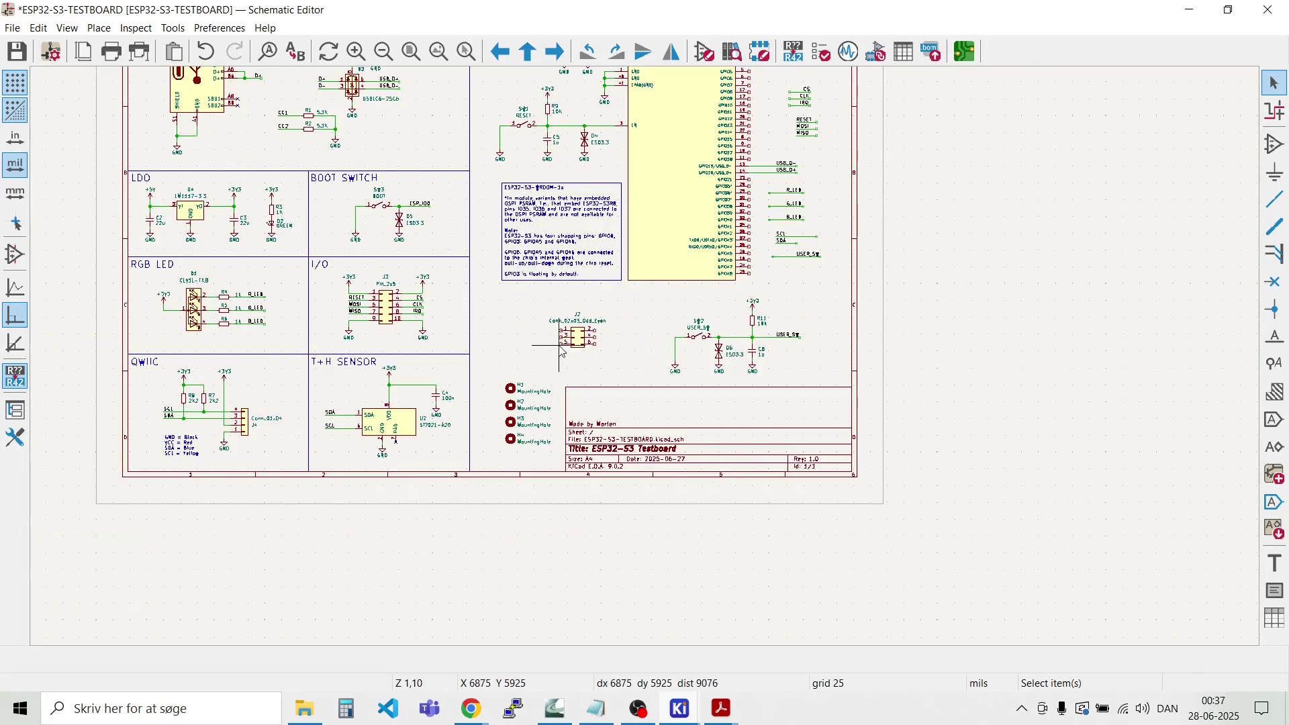
scroll(562, 345, up, 4)
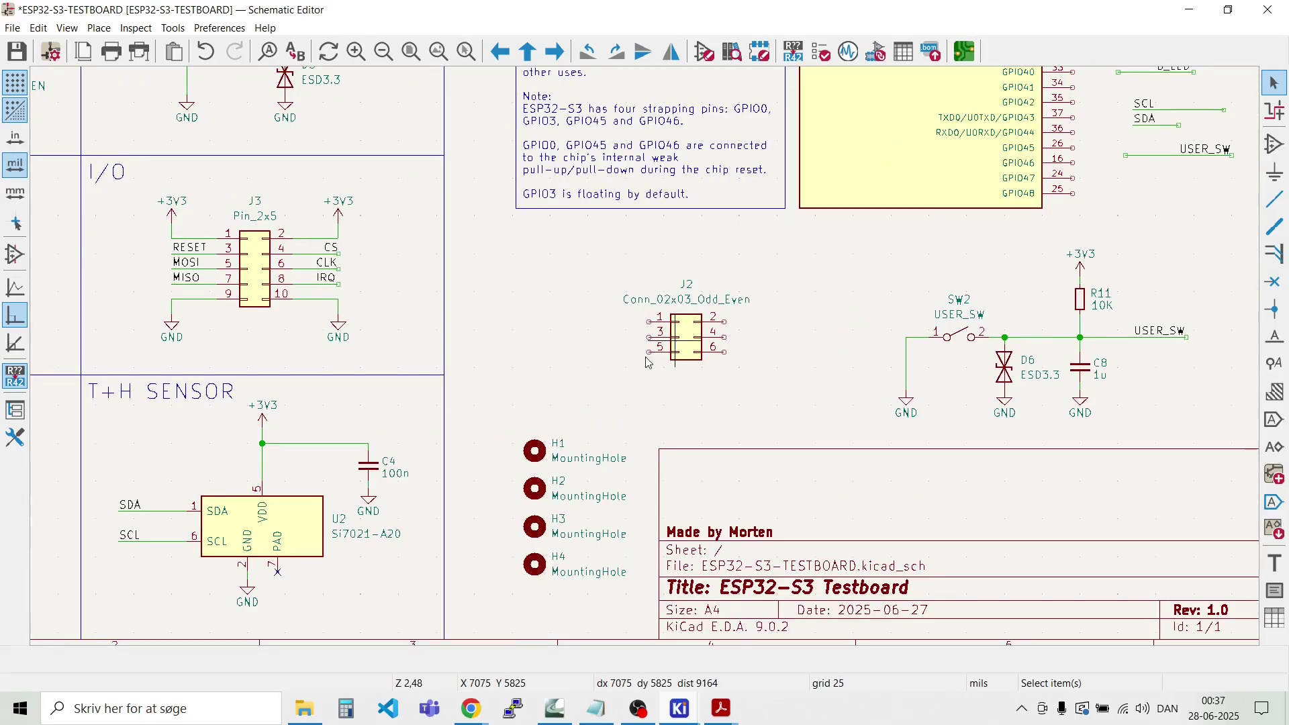
scroll(648, 363, up, 2)
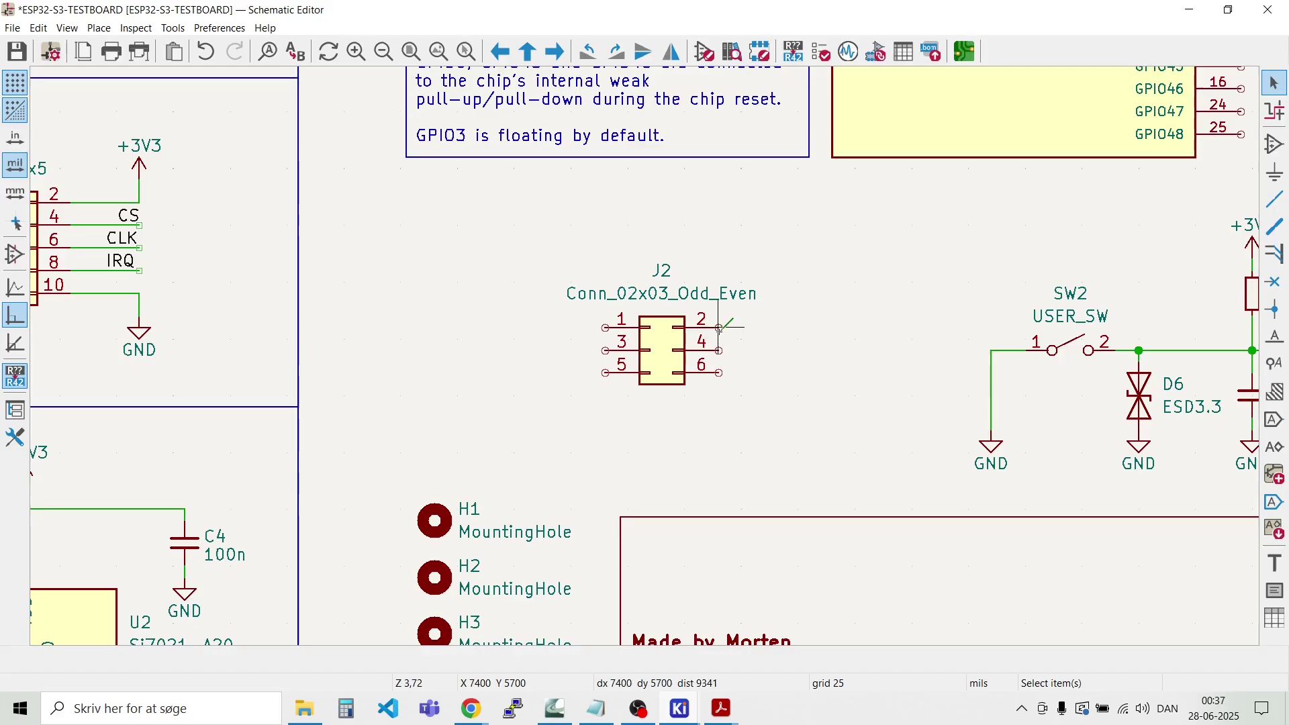
key(w)
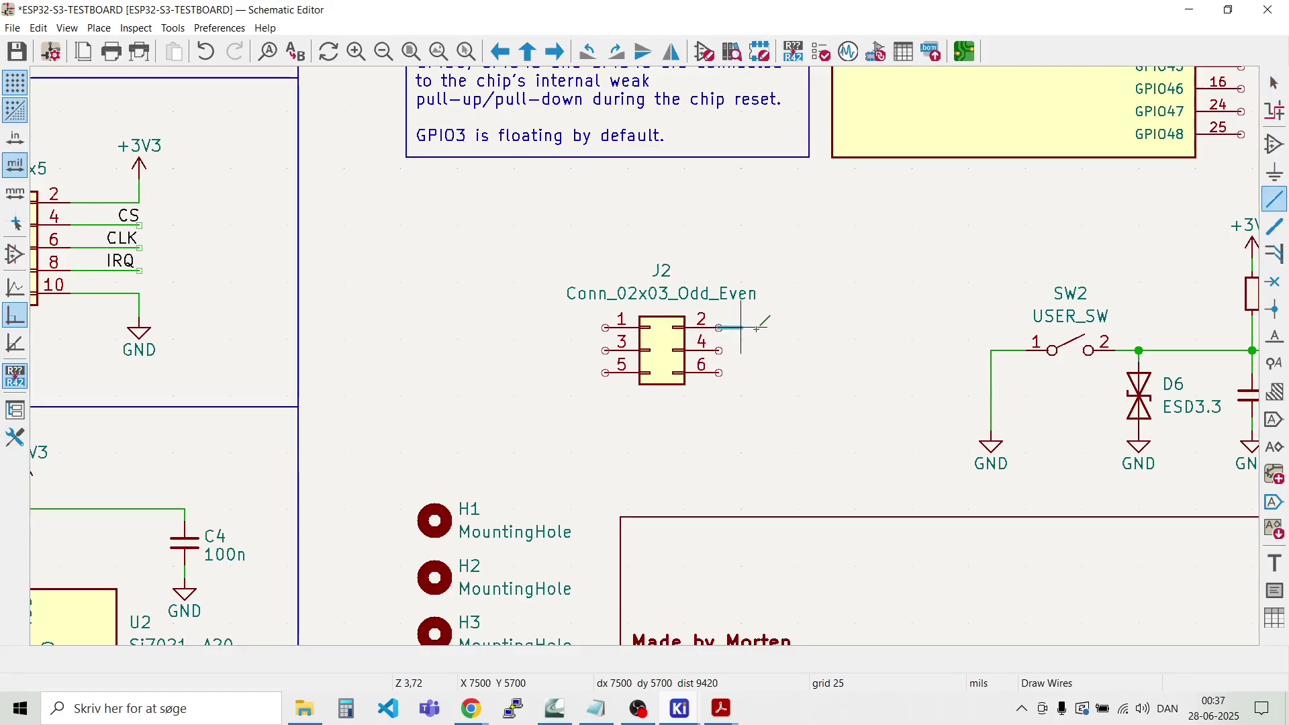
double_click(798, 293)
key(Escape)
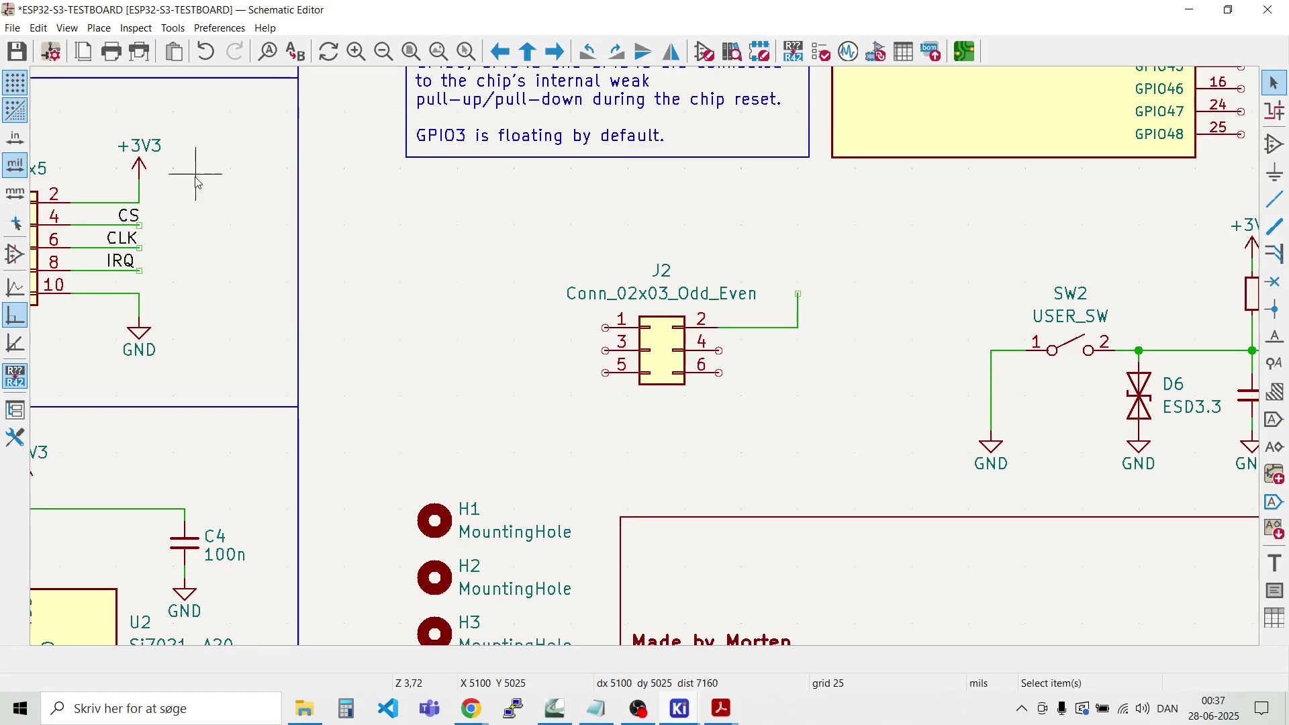
Step: Duplicate the +3V3 symbol from the I/O section and fit the copy onto the raised end of the J2 pin 2 wire
drag(187, 187, 125, 135)
key(ctrl+d)
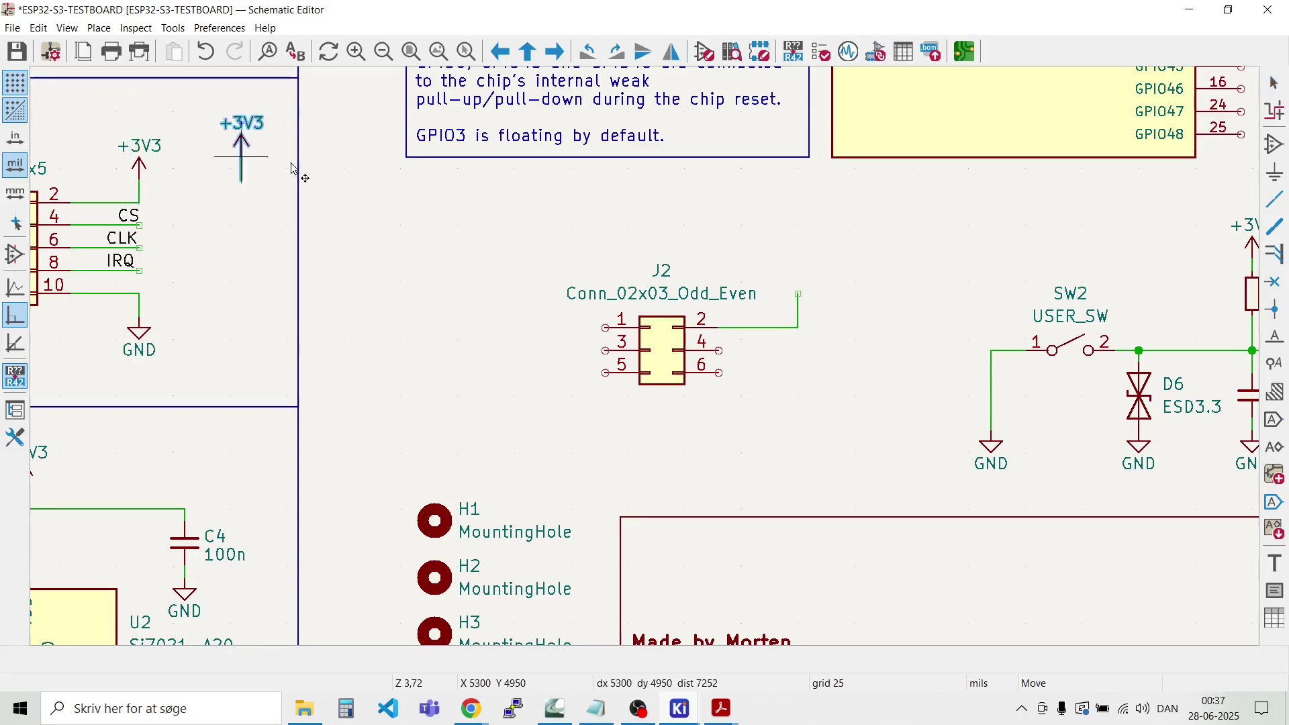
click(802, 273)
click(782, 336)
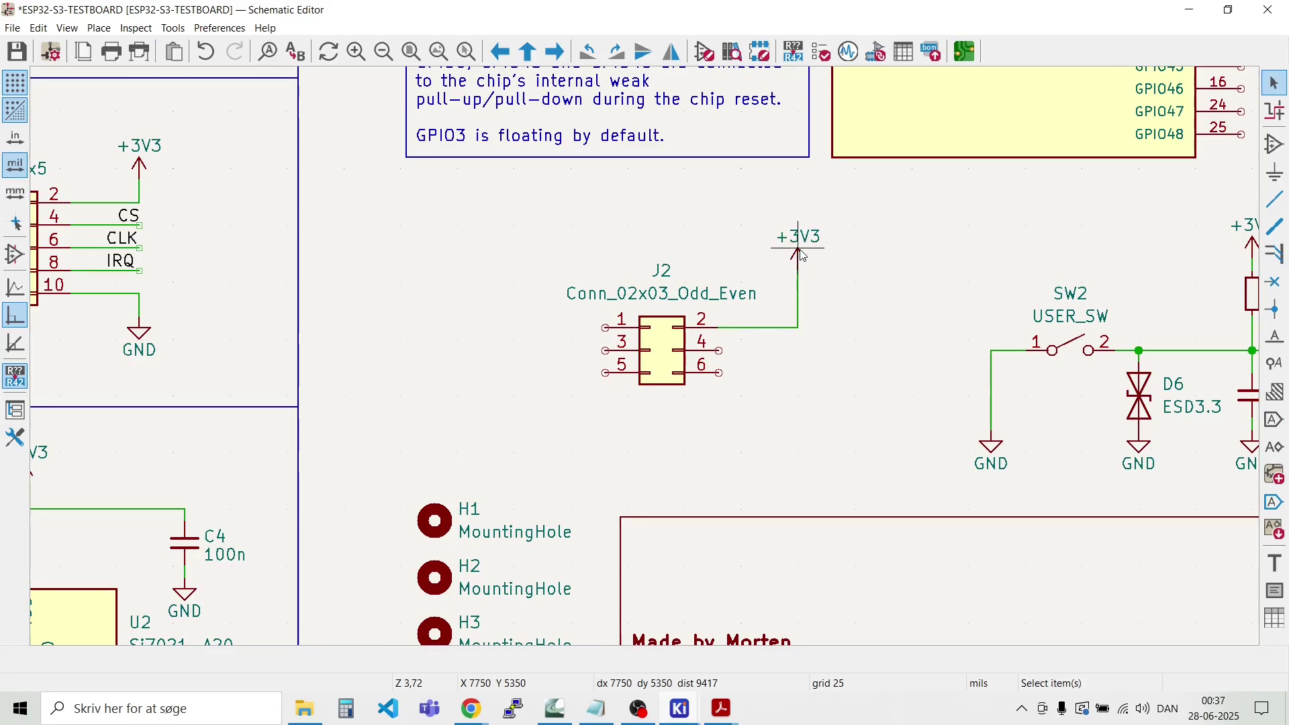
drag(802, 255, 798, 296)
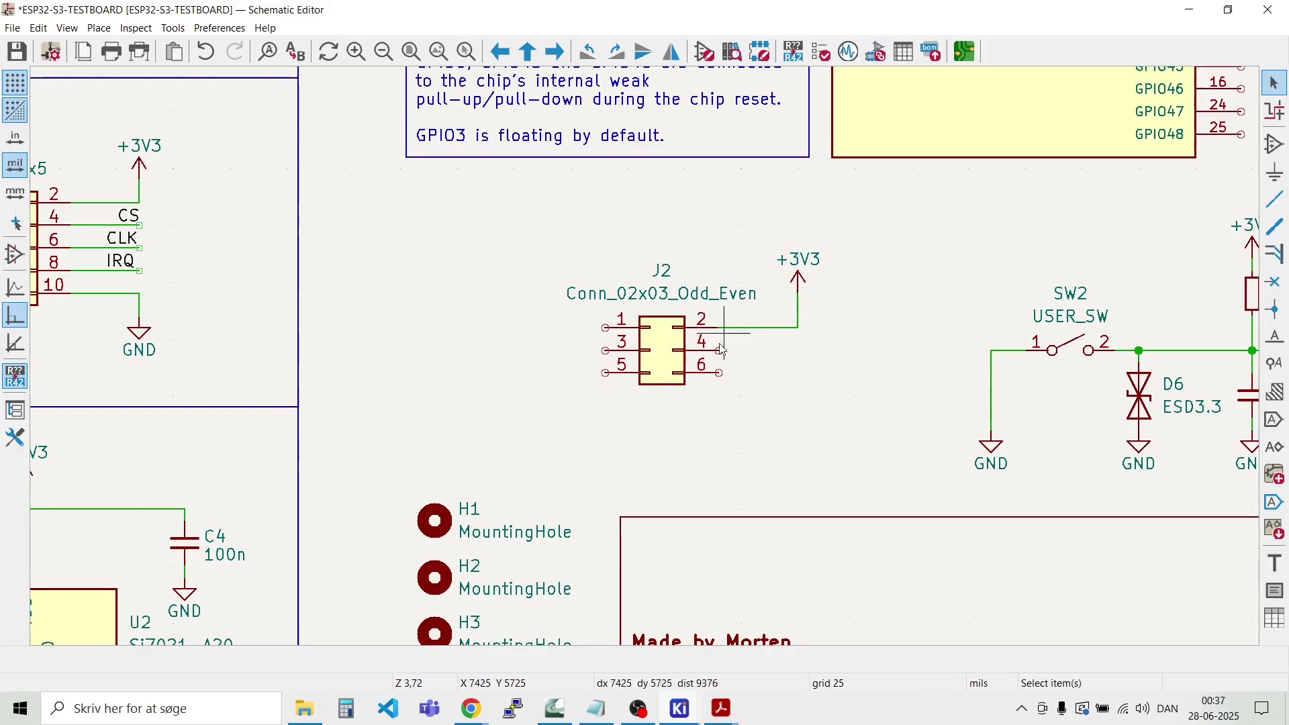
Step: Draw a wire from J2 pin 4 to the right and down, with its vertical part in line with the +3V3 symbol
key(w)
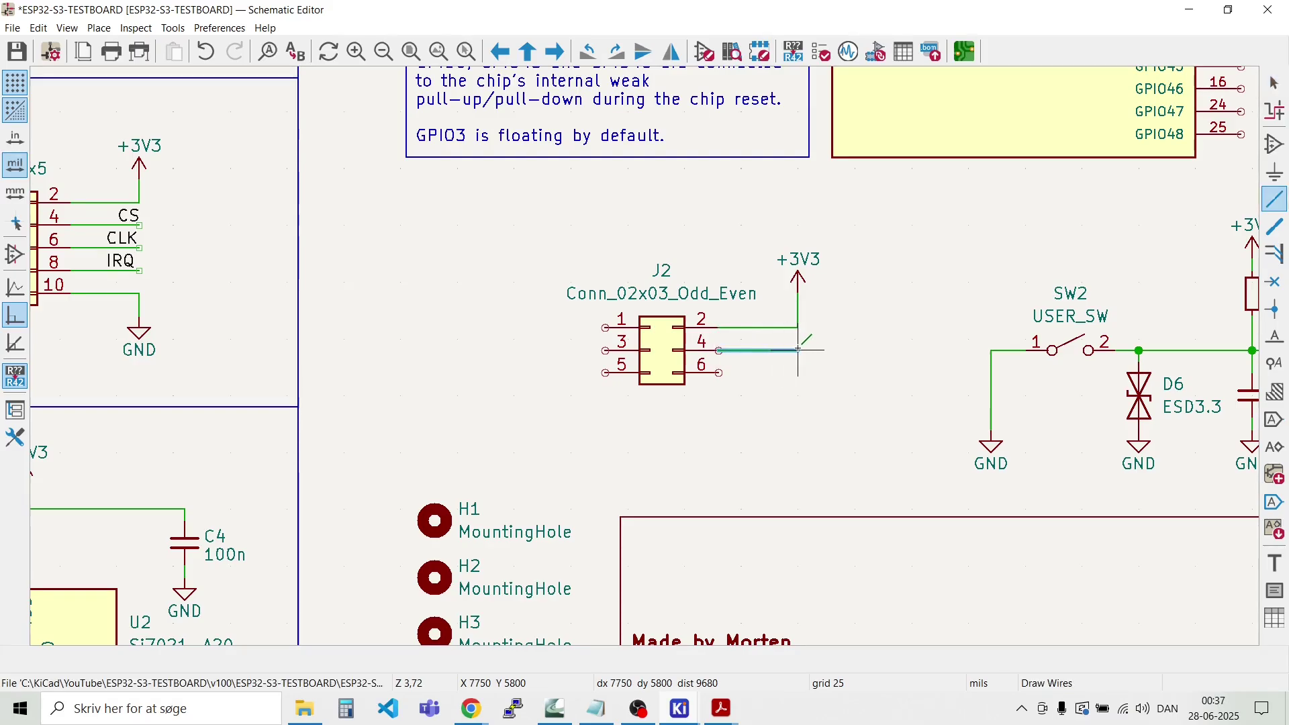
double_click(798, 430)
key(Escape)
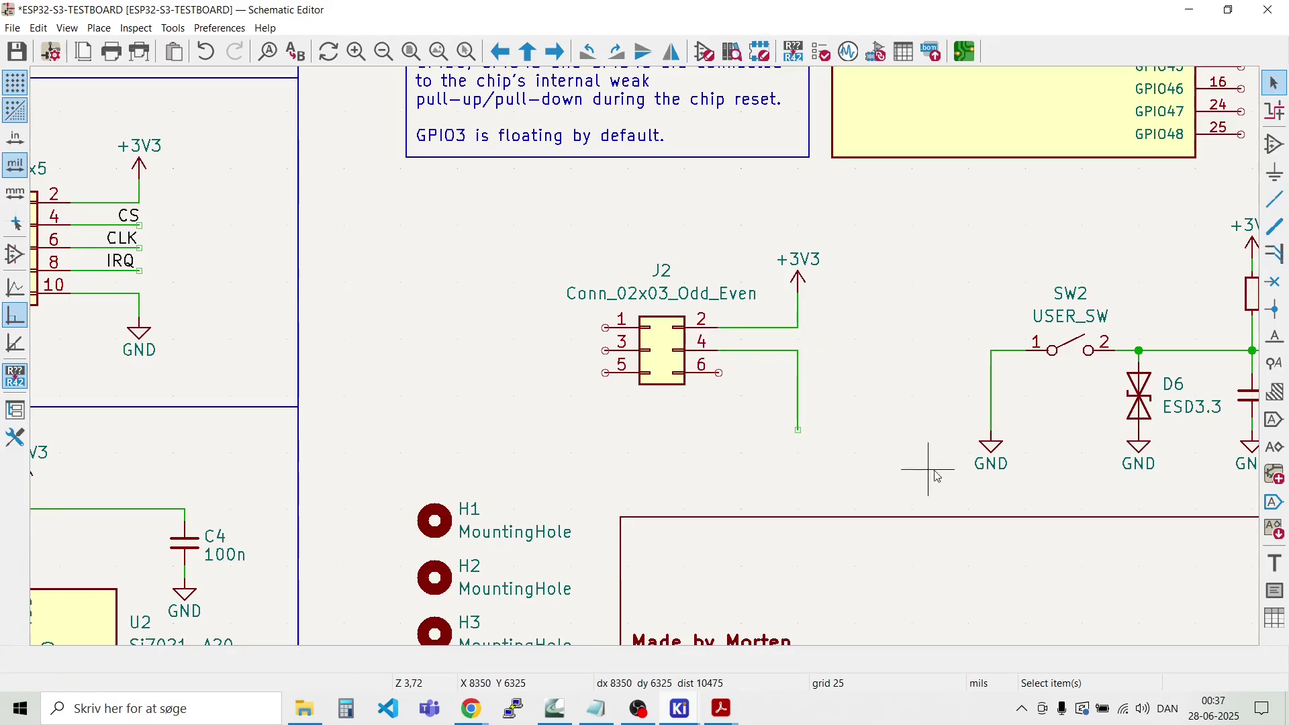
Step: Duplicate the GND symbol of the SW2 circuit and attach the copy to the lower end of the J2 pin 4 wire
click(967, 438)
key(ctrl+d)
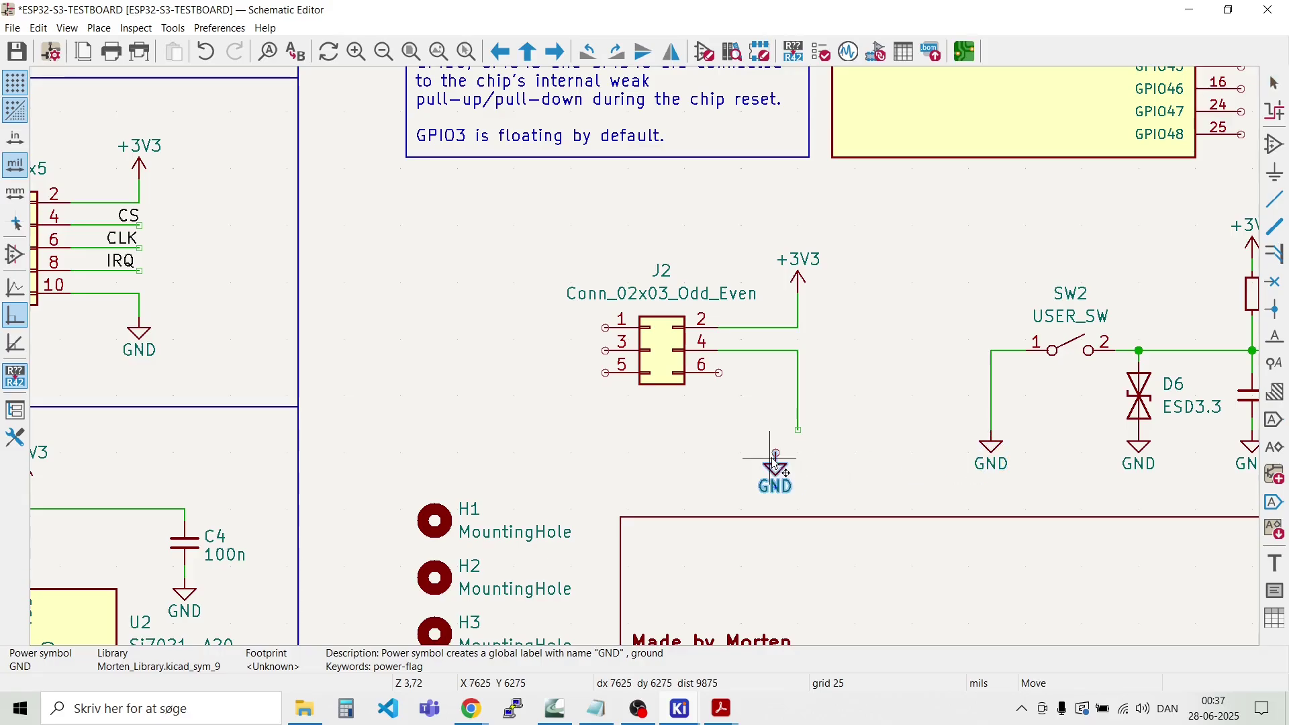
click(798, 441)
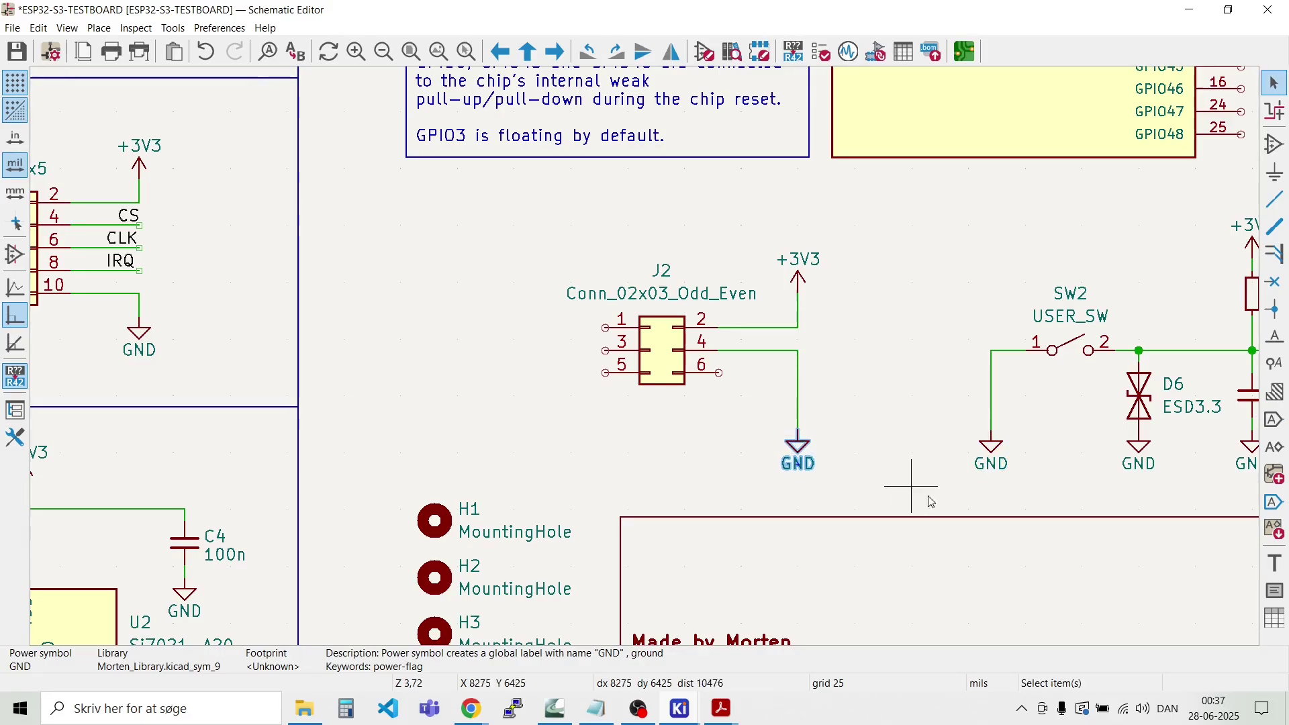
click(1024, 510)
drag(1026, 509, 646, 463)
click(630, 455)
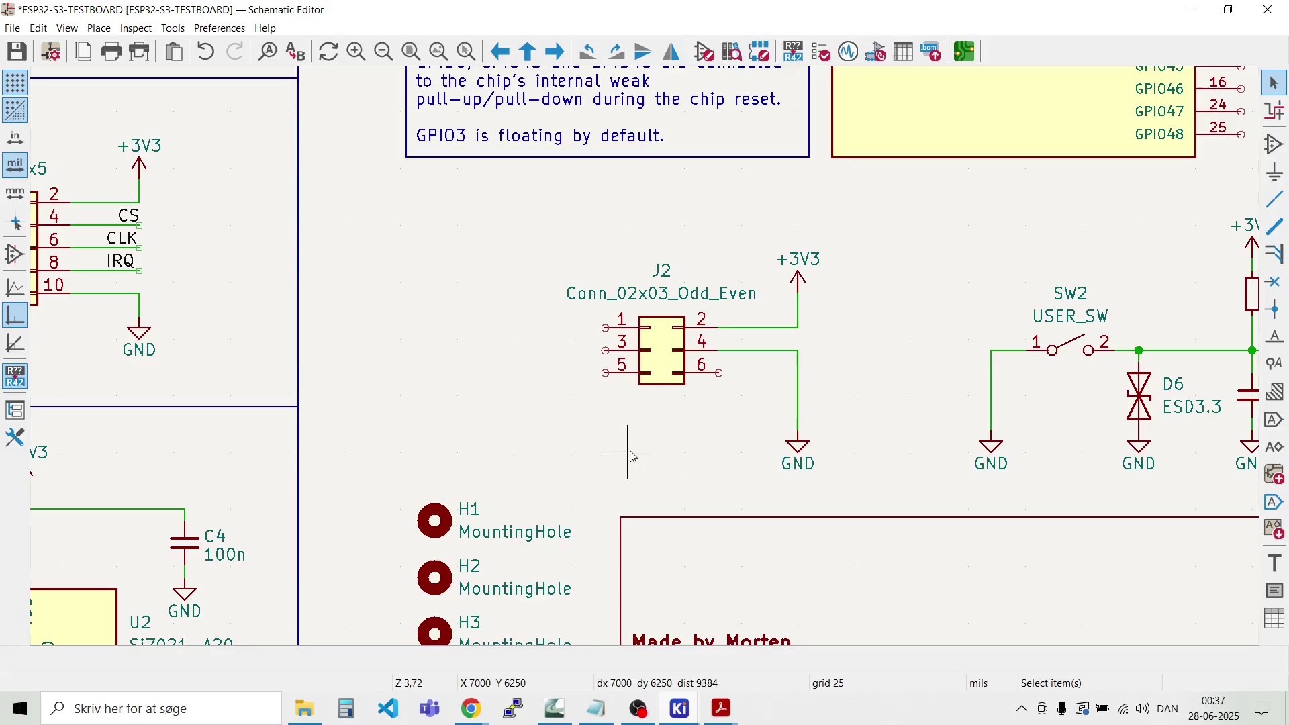
Step: Draw a straight wire about 700 mils long from J2 pin 6 to the right, crossing the GND wire
click(719, 373)
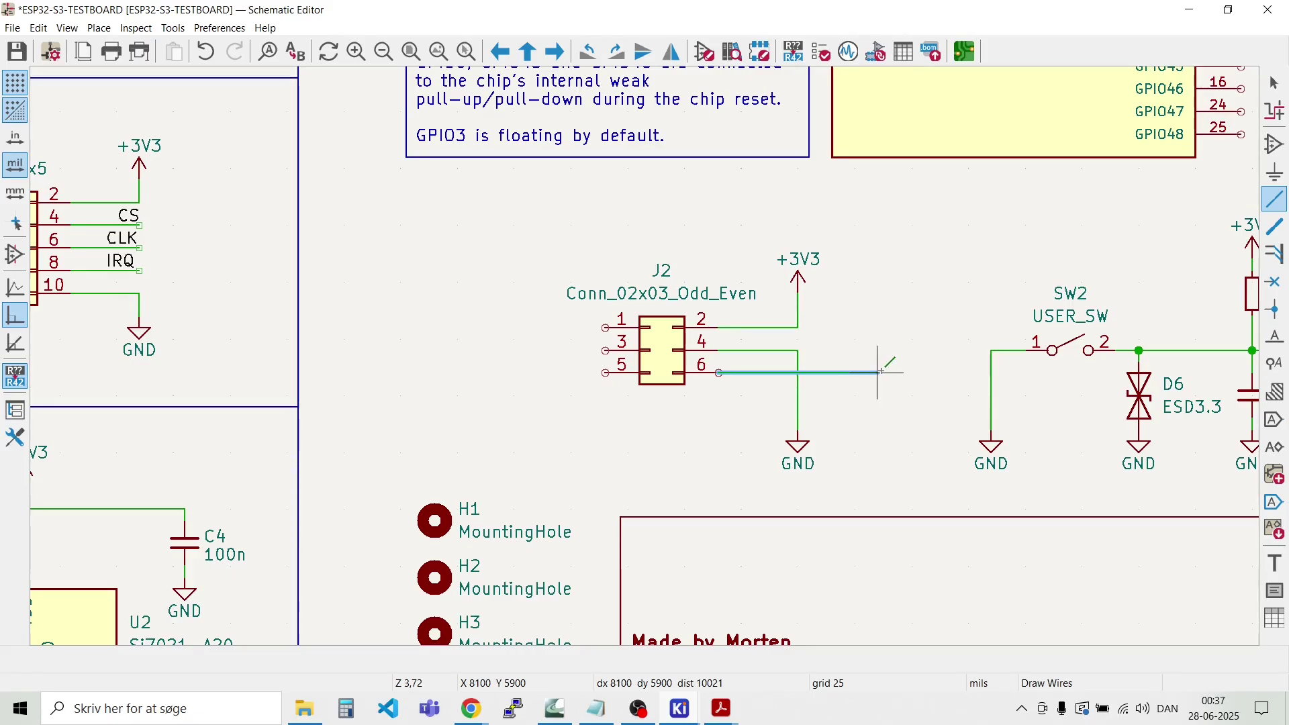
double_click(880, 372)
key(Escape)
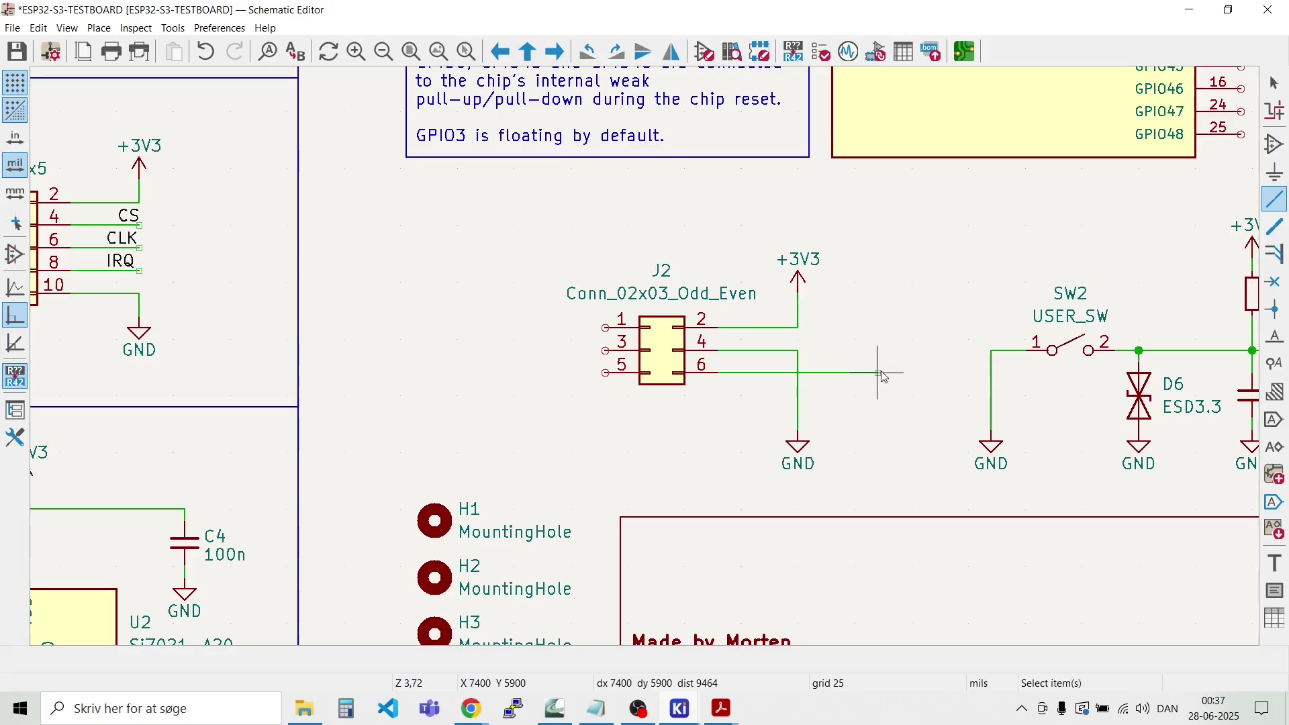
Step: Duplicate the ESP_IO0 label from the ESP32 GPIO0 wire and place the copy at the open end of the J2 pin 6 wire
scroll(873, 373, down, 3)
scroll(648, 363, down, 3)
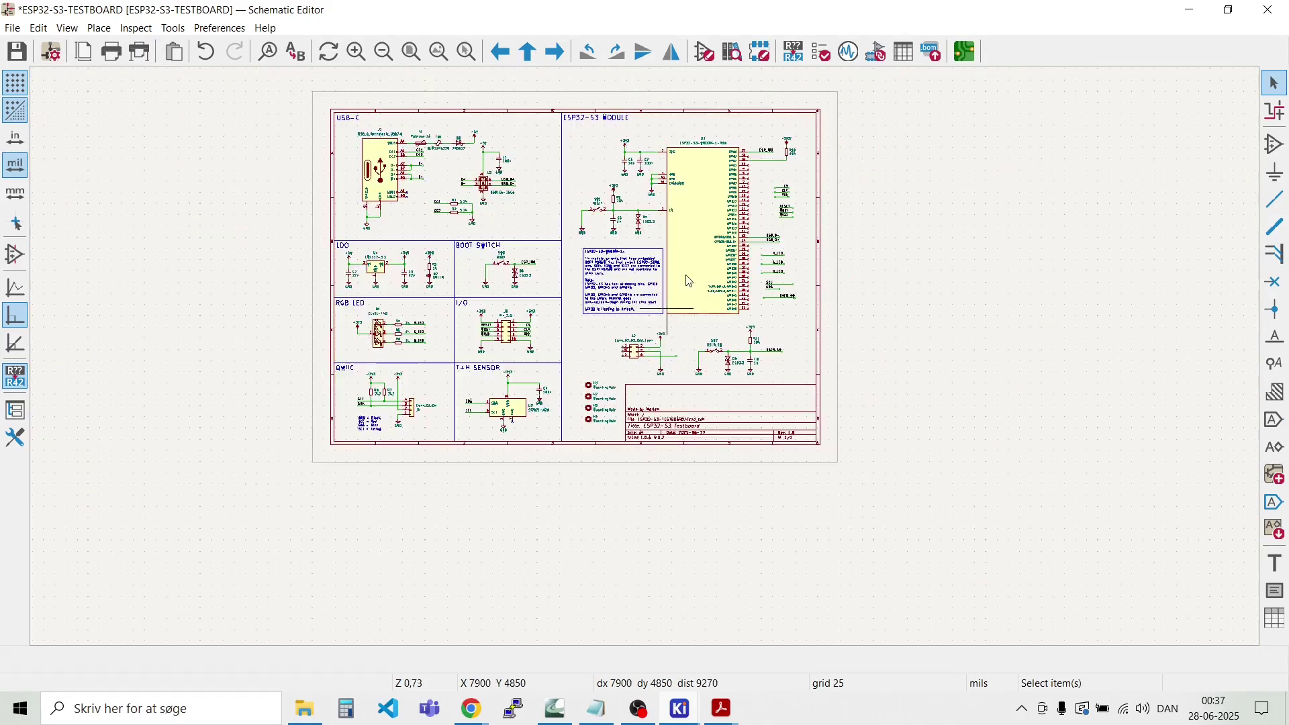
scroll(731, 165, up, 5)
scroll(649, 363, up, 3)
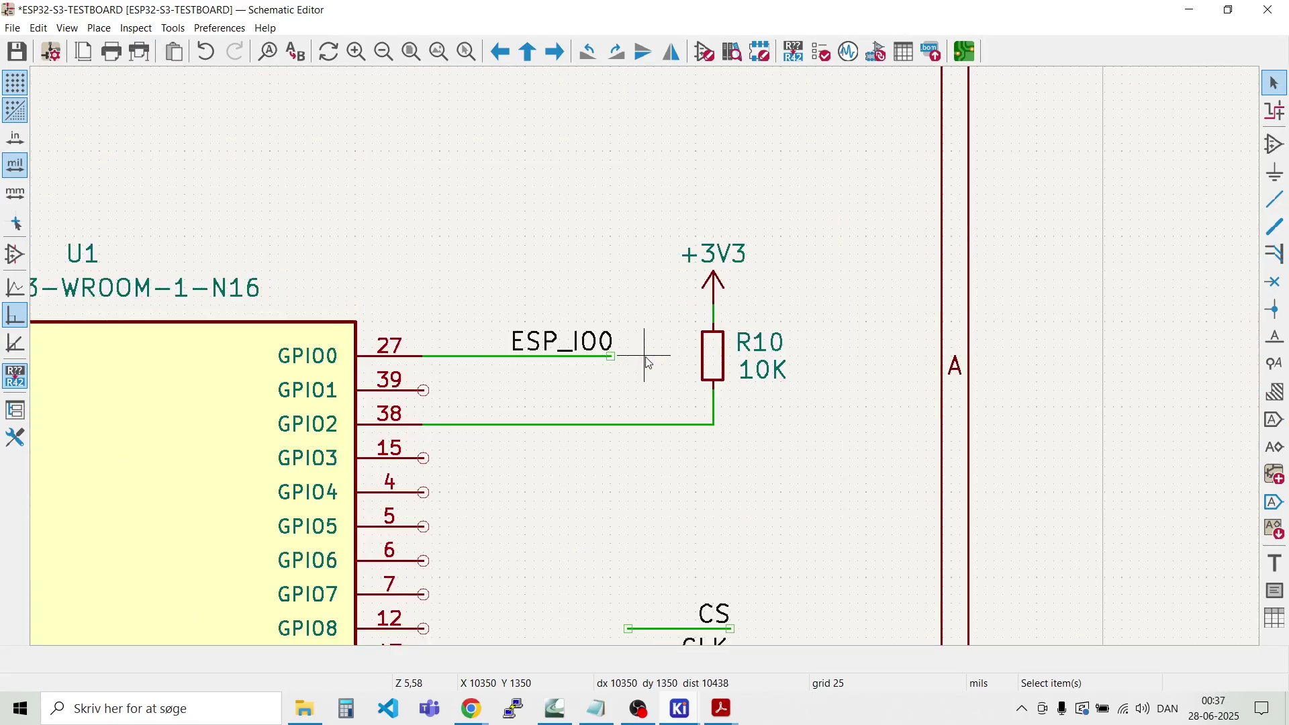
click(590, 350)
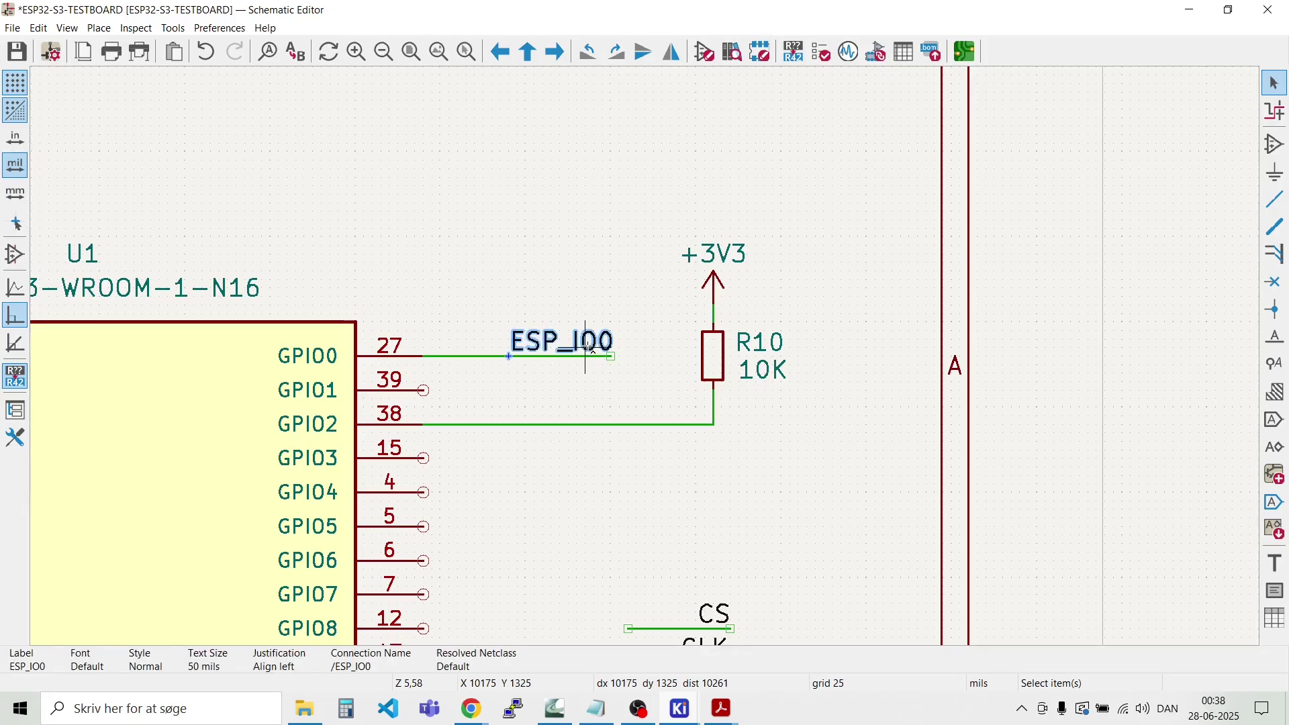
key(m)
scroll(576, 366, down, 9)
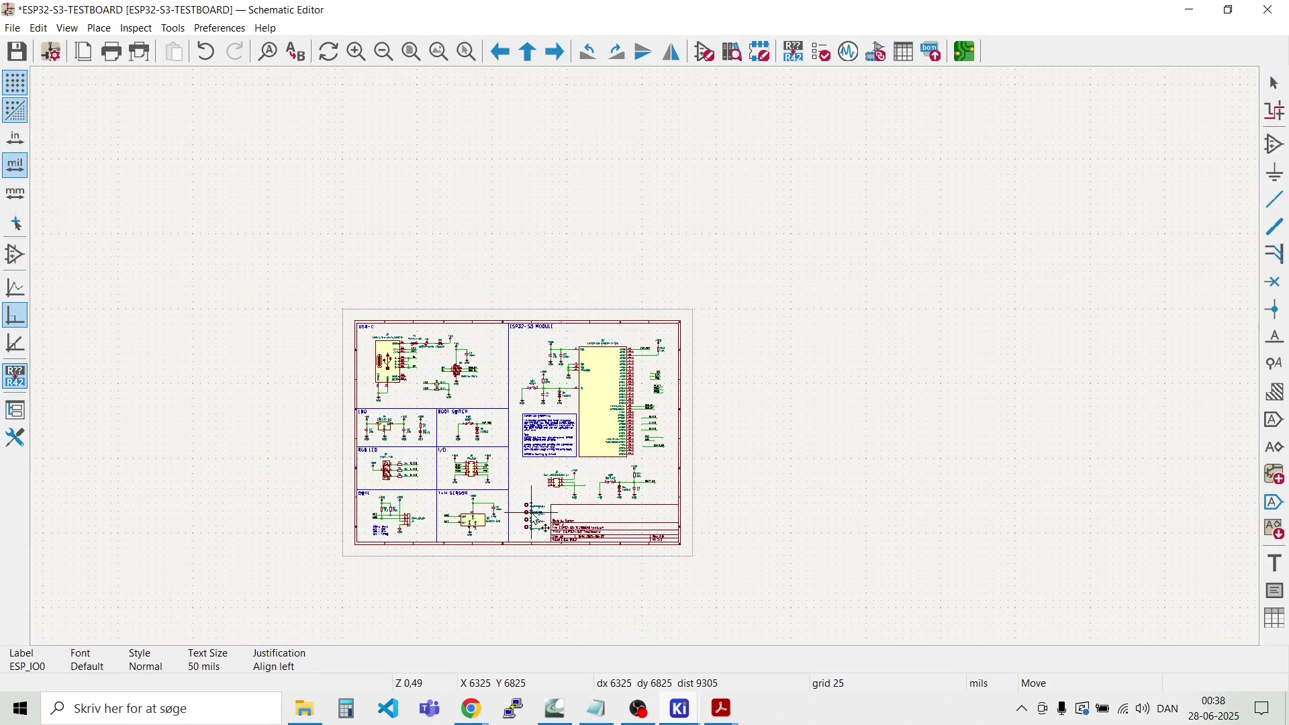
scroll(587, 487, up, 9)
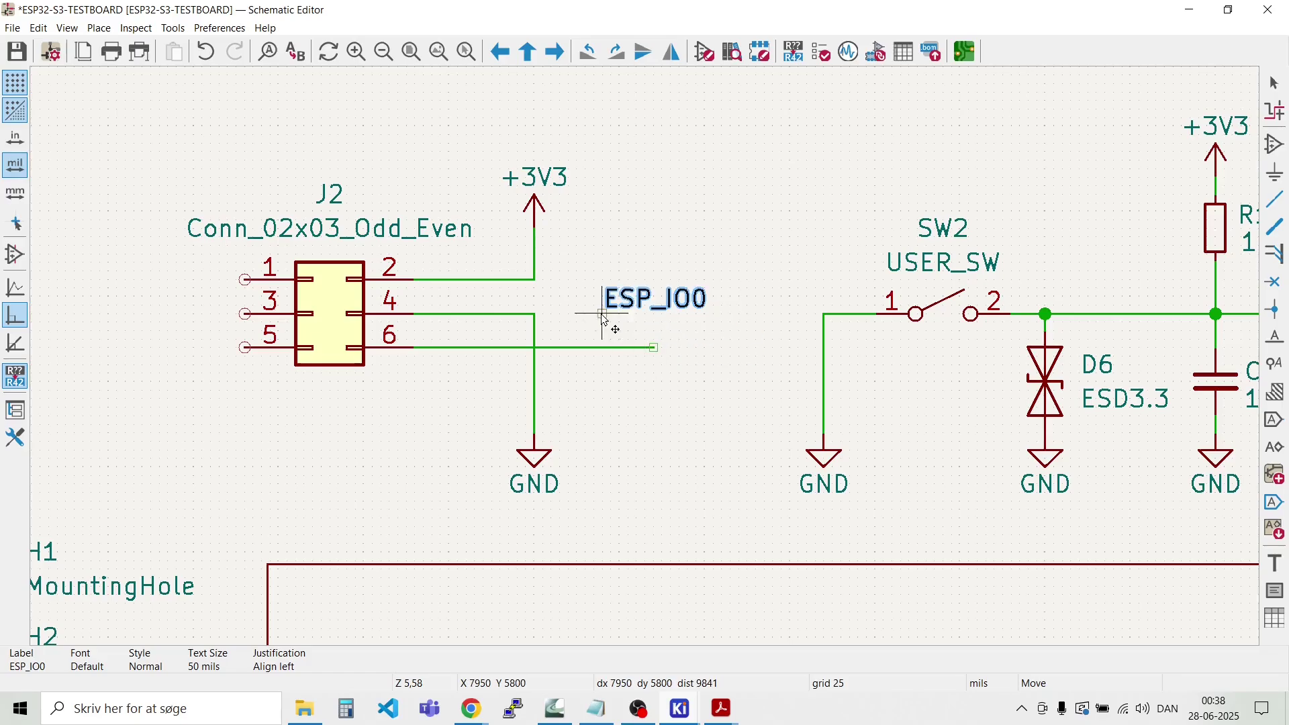
click(560, 358)
click(584, 436)
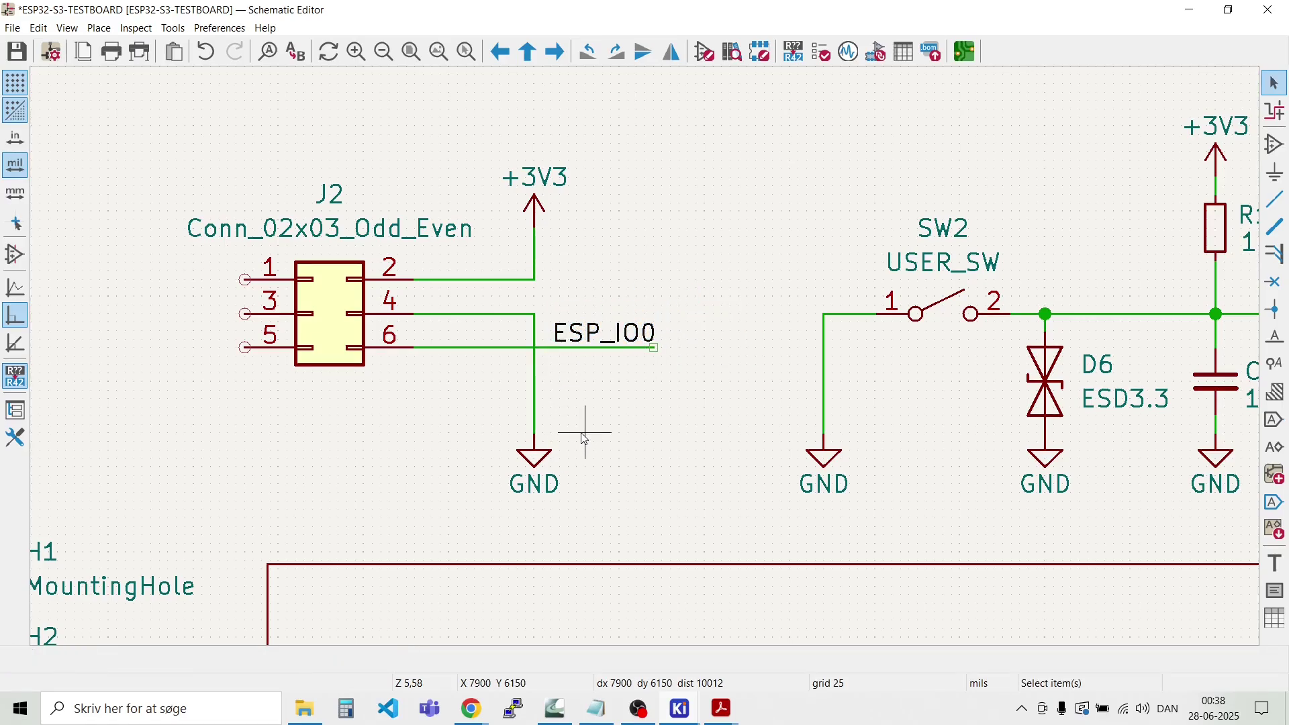
scroll(379, 402, down, 2)
scroll(584, 323, up, 4)
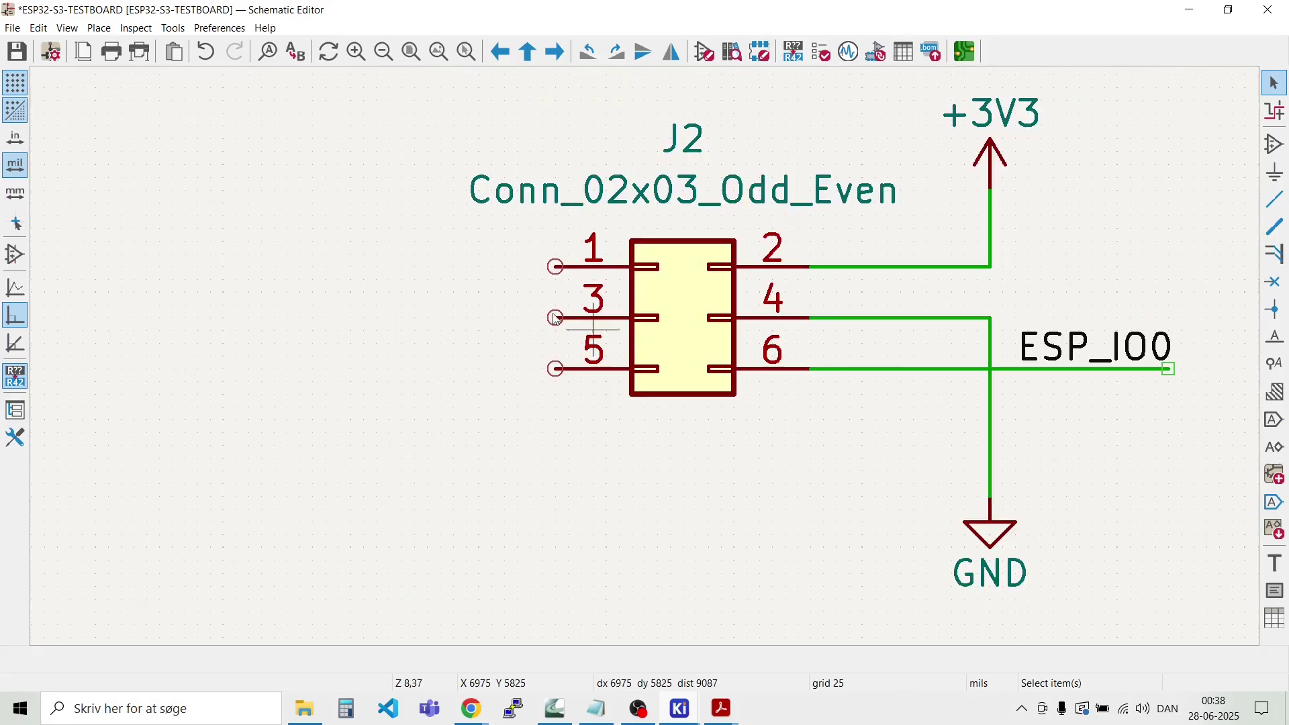
Step: Draw a straight wire about 500 mils long from J2 pin 1 to the left
key(w)
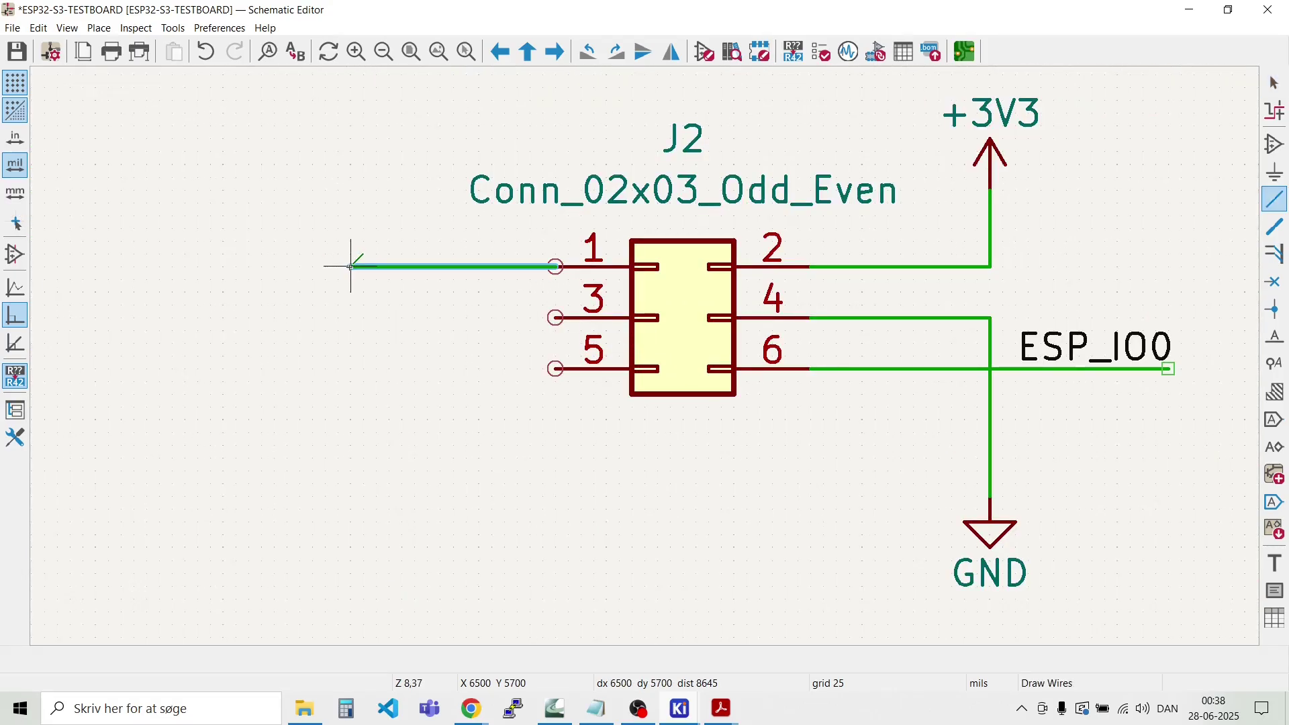
double_click(300, 267)
key(Escape)
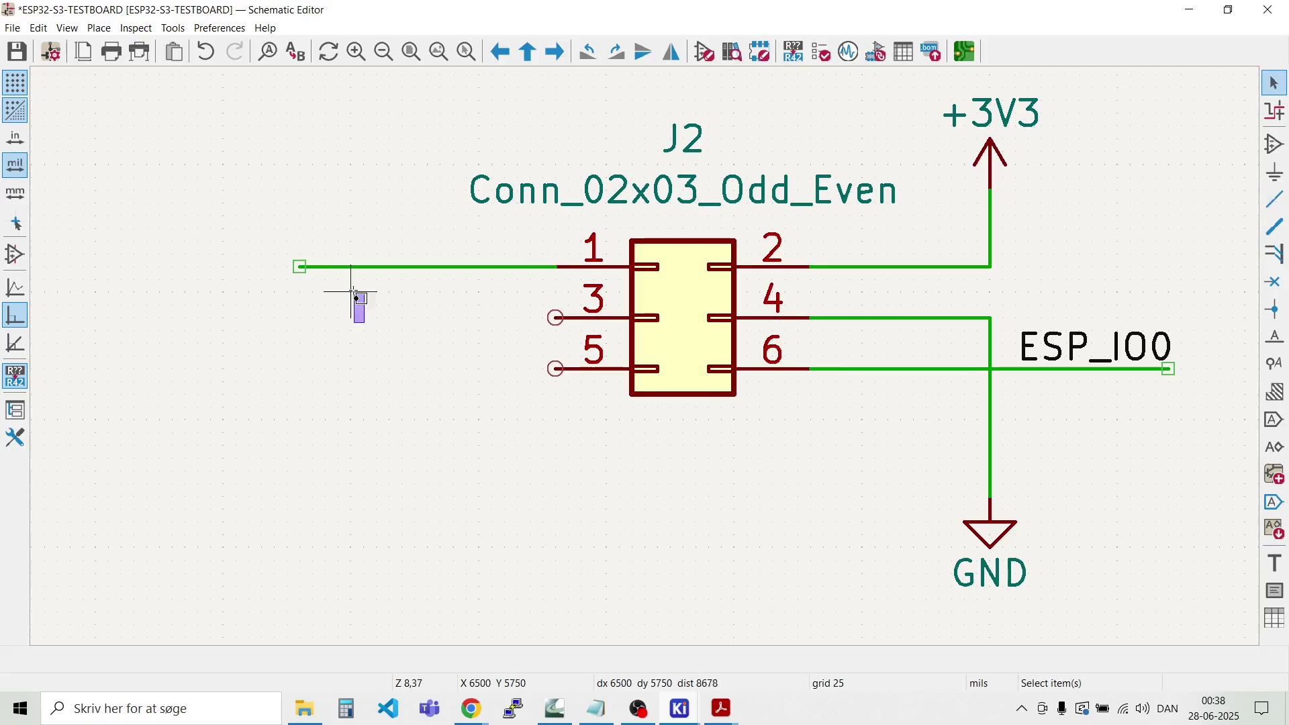
Step: Duplicate the J2 pin 1 wire twice and attach the copies to J2 pins 3 and 5
click(327, 264)
key(ctrl+d)
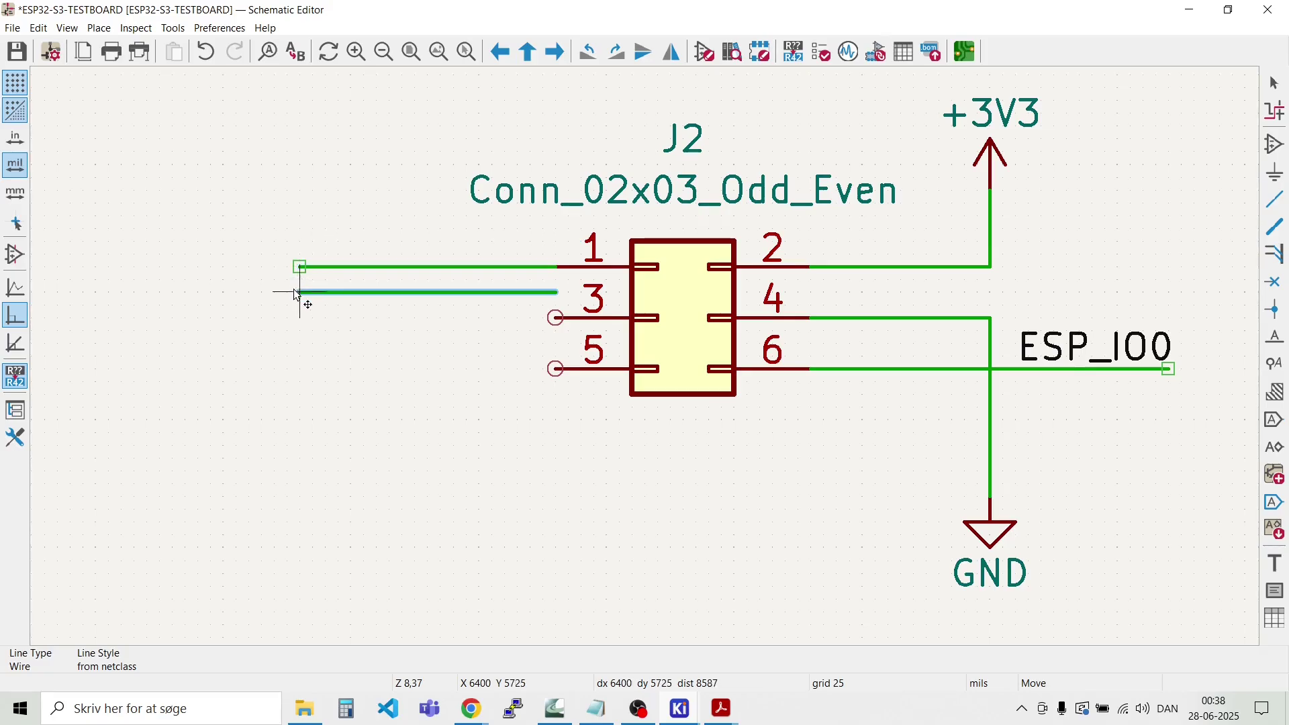
click(288, 316)
key(ctrl+d)
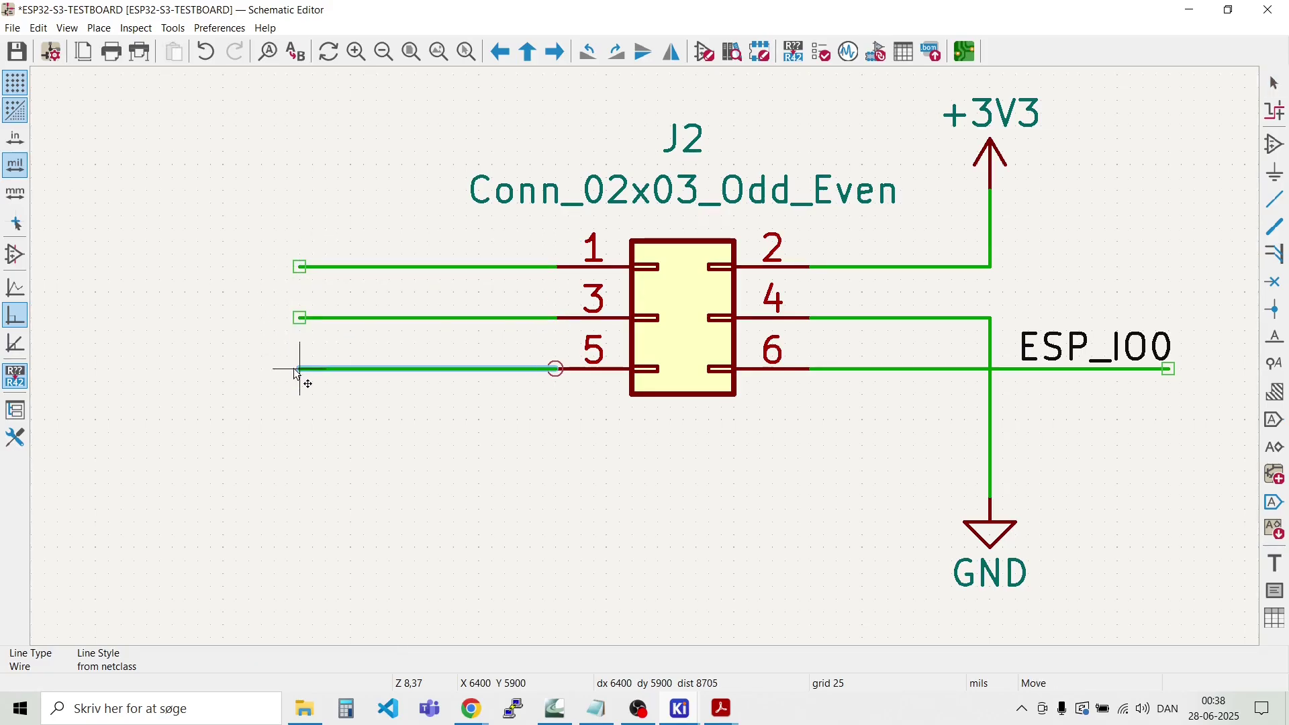
click(293, 368)
key(Escape)
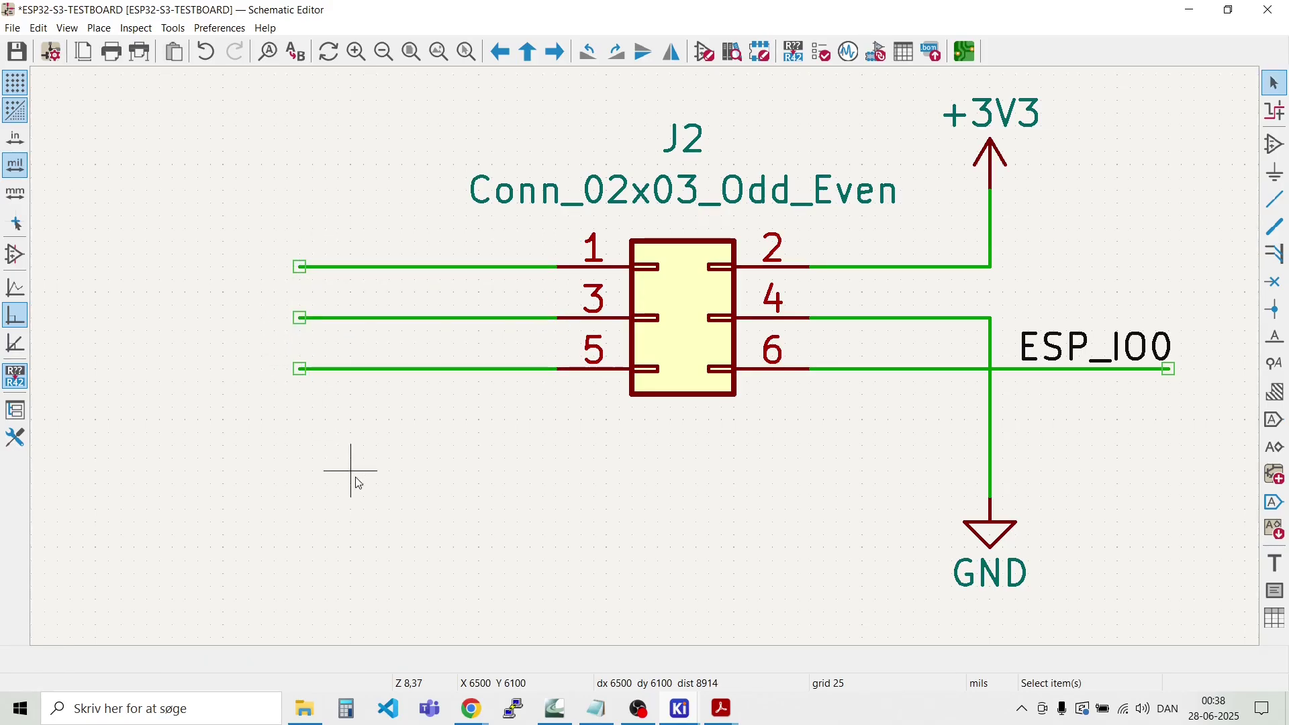
Step: Add a net label ESP_EN to the ESP32 EN wire, between D4 and pin 3
scroll(359, 482, down, 8)
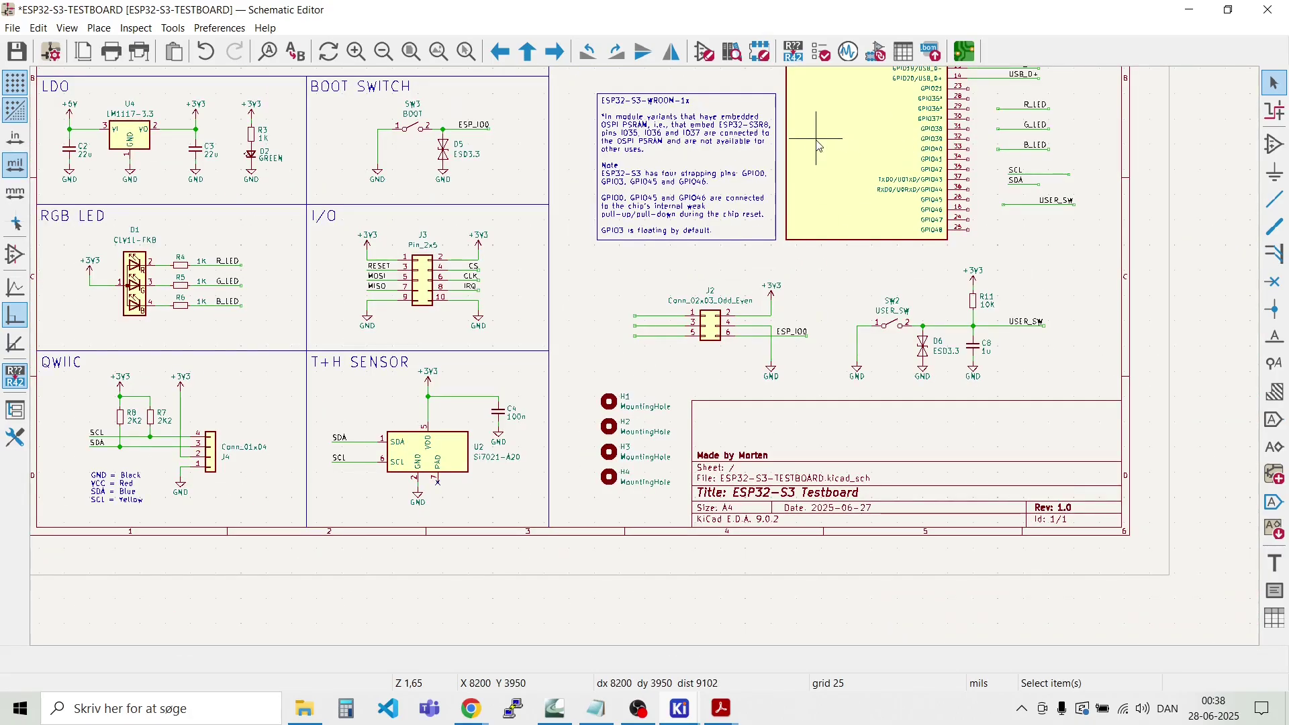
scroll(628, 306, up, 7)
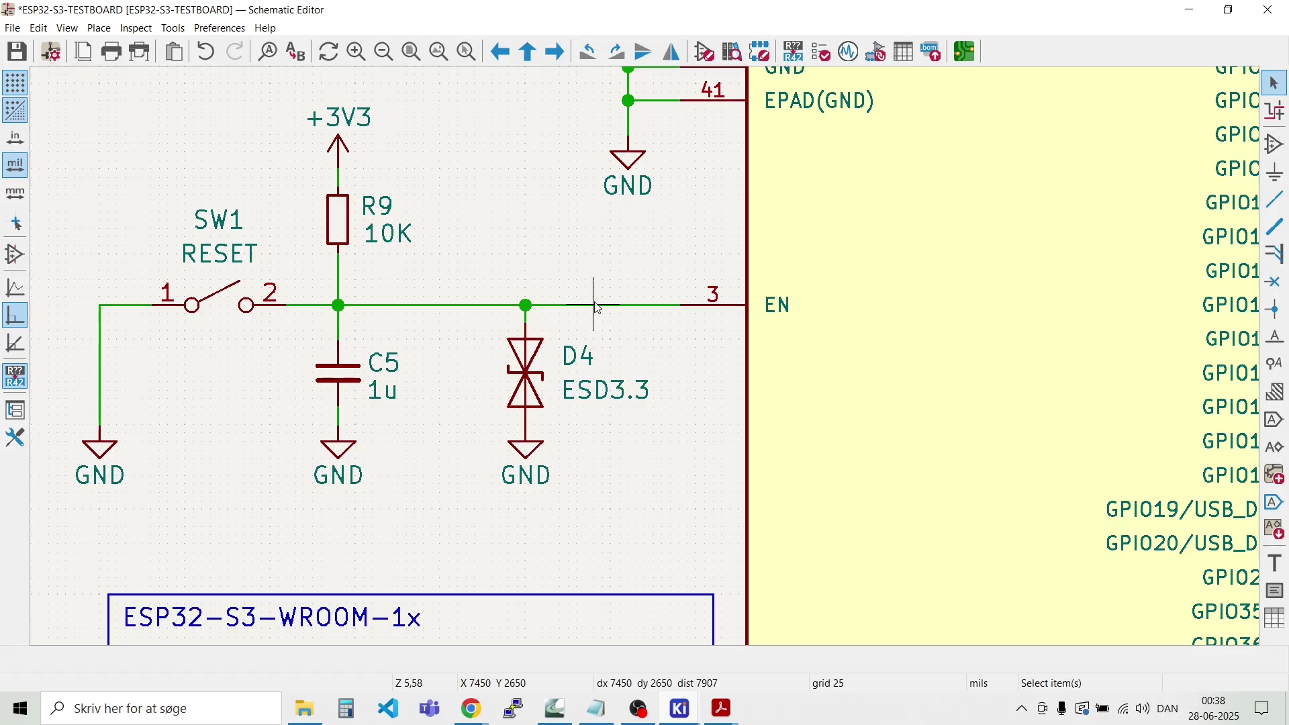
key(l)
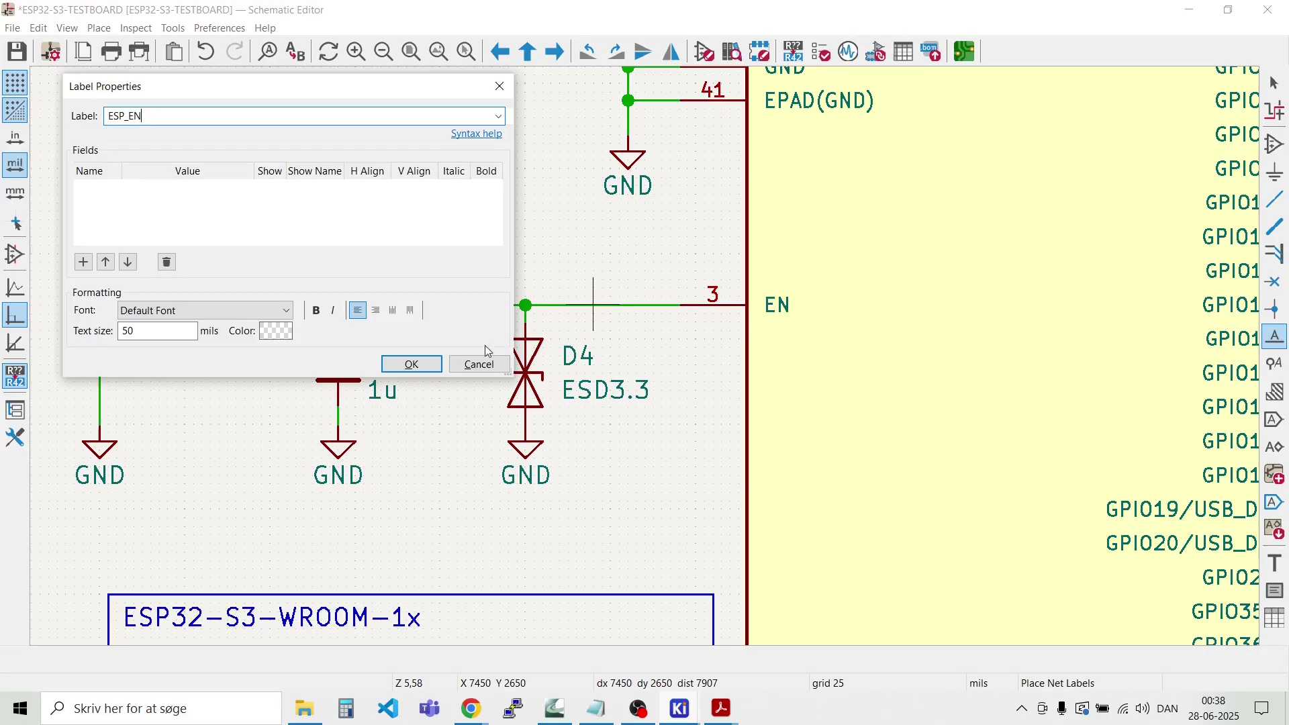
click(412, 363)
click(576, 307)
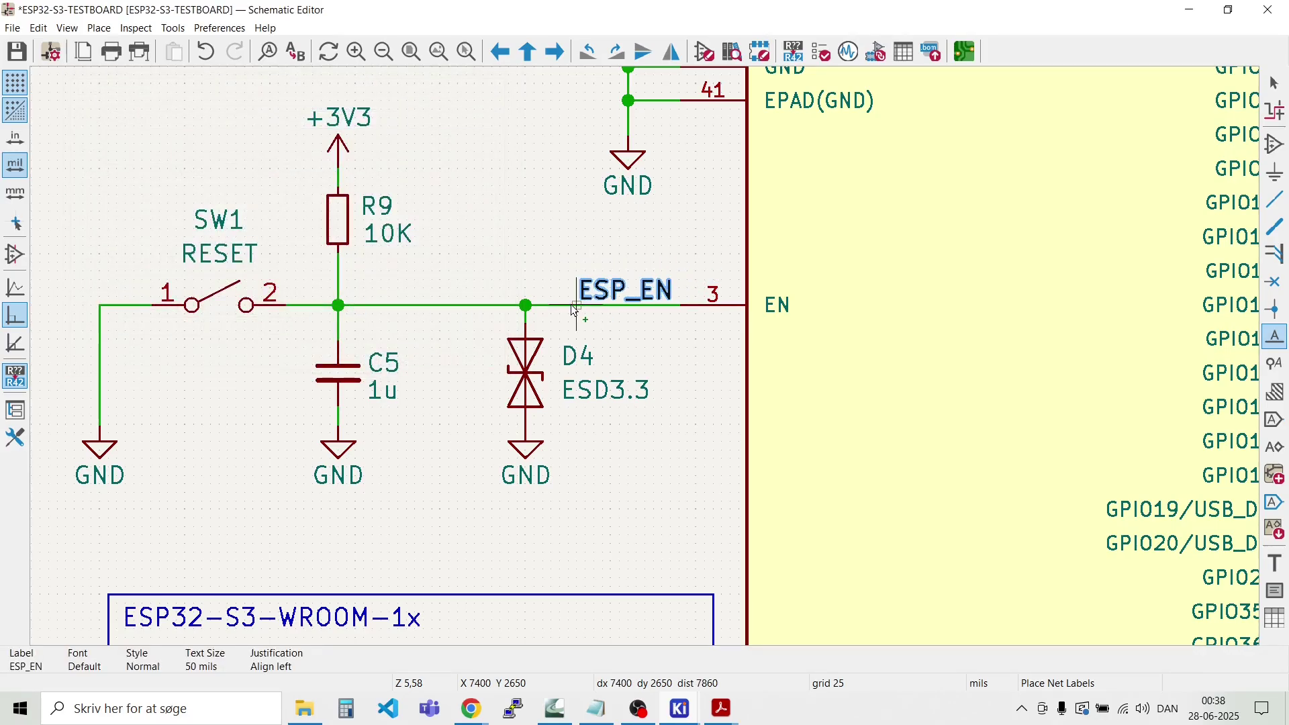
key(Escape)
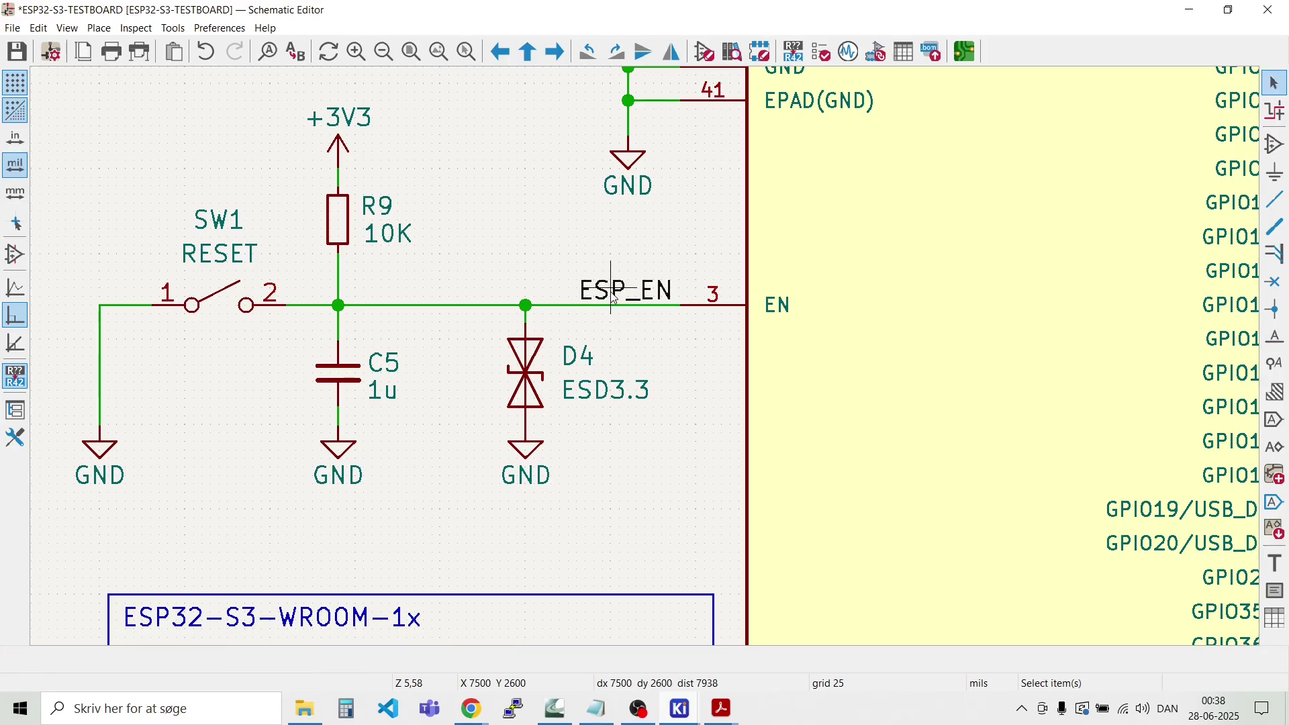
Step: Duplicate the ESP_EN label and place the copy at the open end of the J2 pin 1 wire
click(611, 293)
key(ctrl+d)
scroll(613, 298, down, 6)
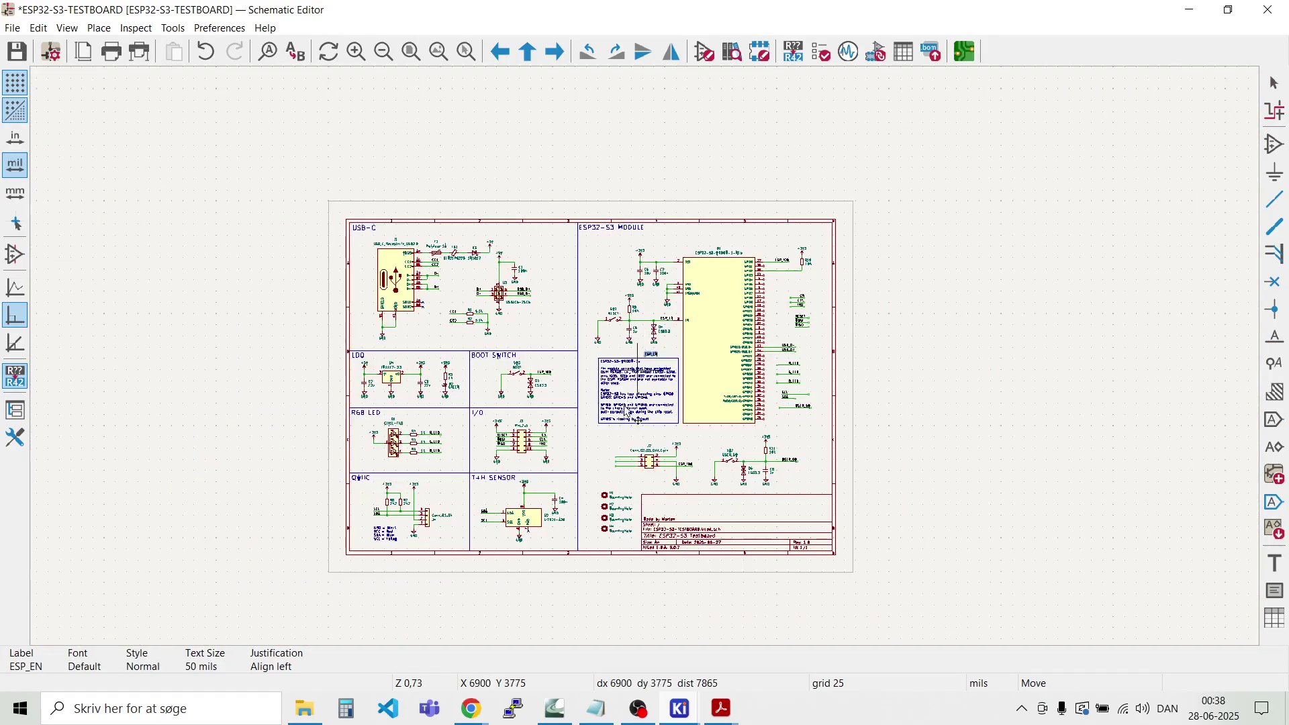
scroll(631, 483, up, 8)
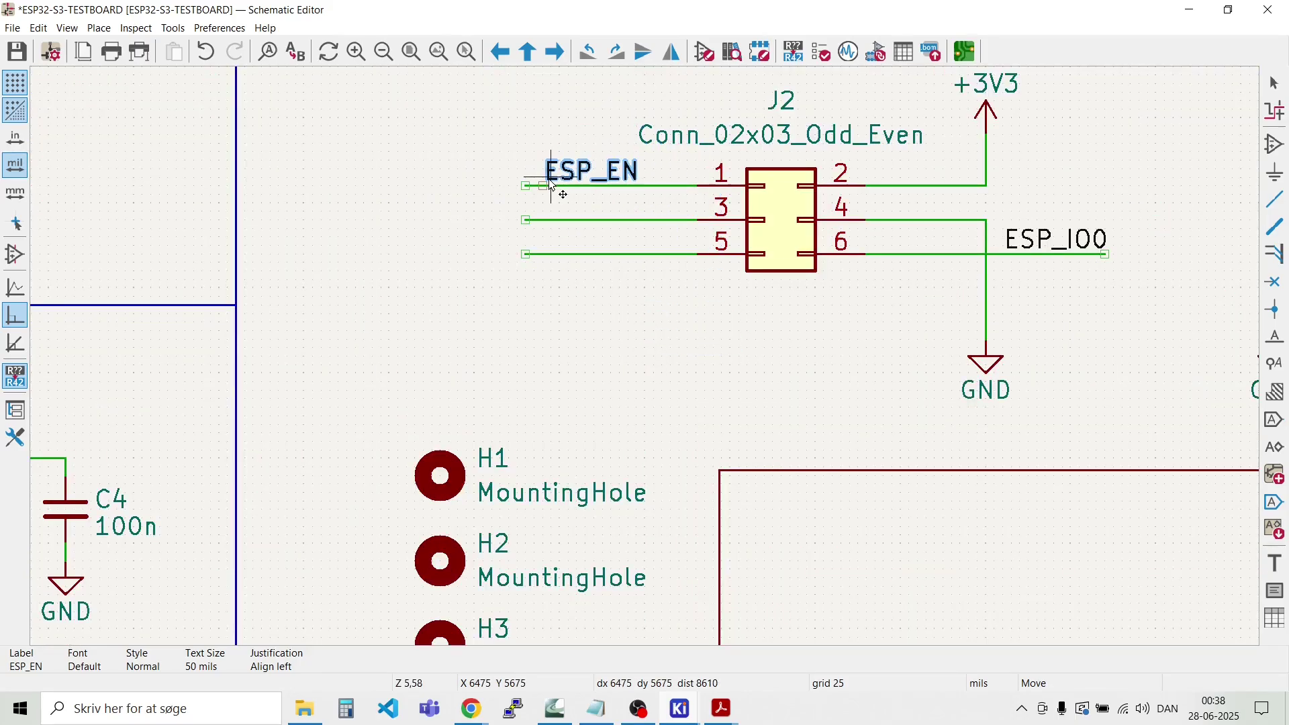
click(533, 184)
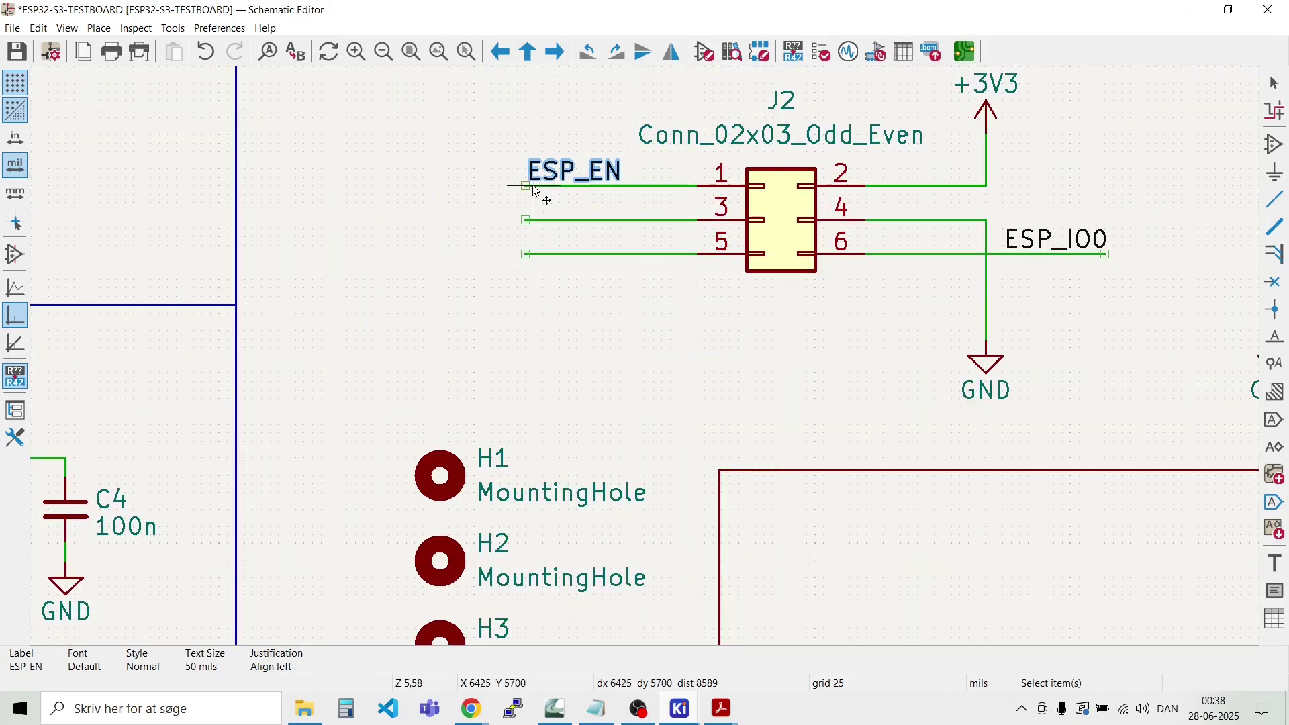
key(Escape)
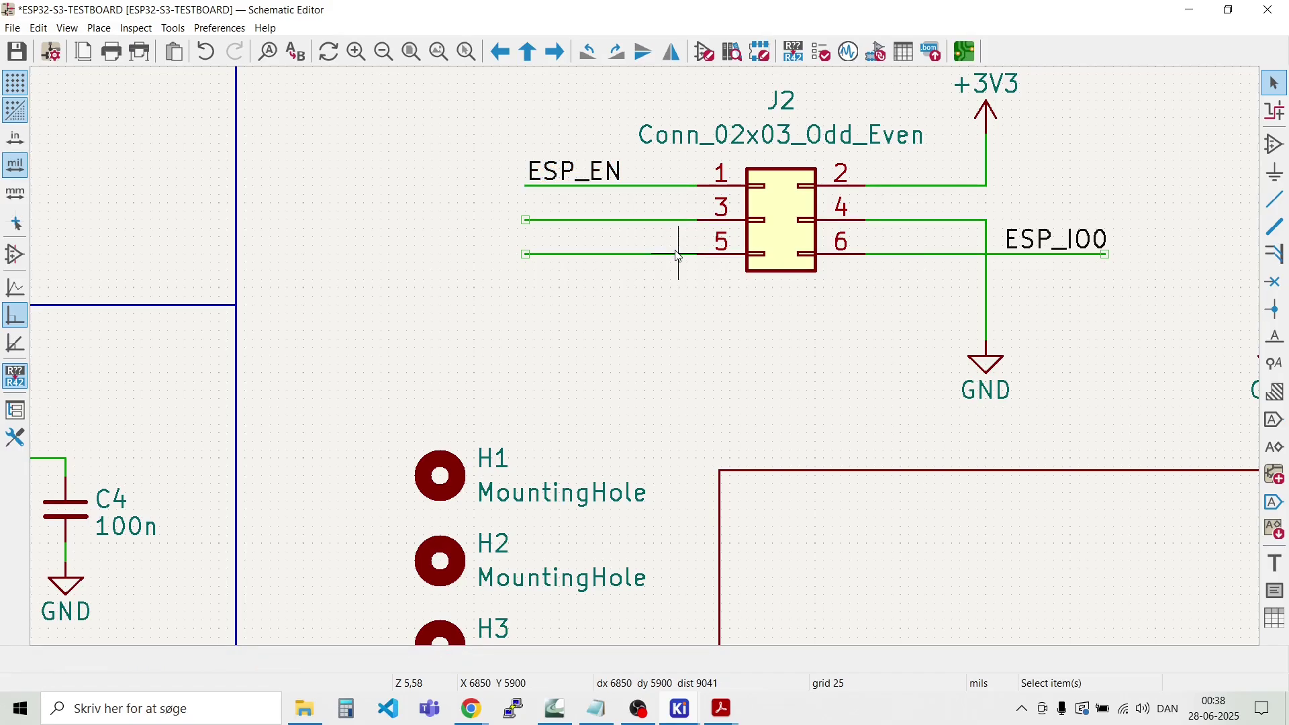
Step: Add a net label ESP_TXD at the open end of the J2 pin 3 wire
key(l)
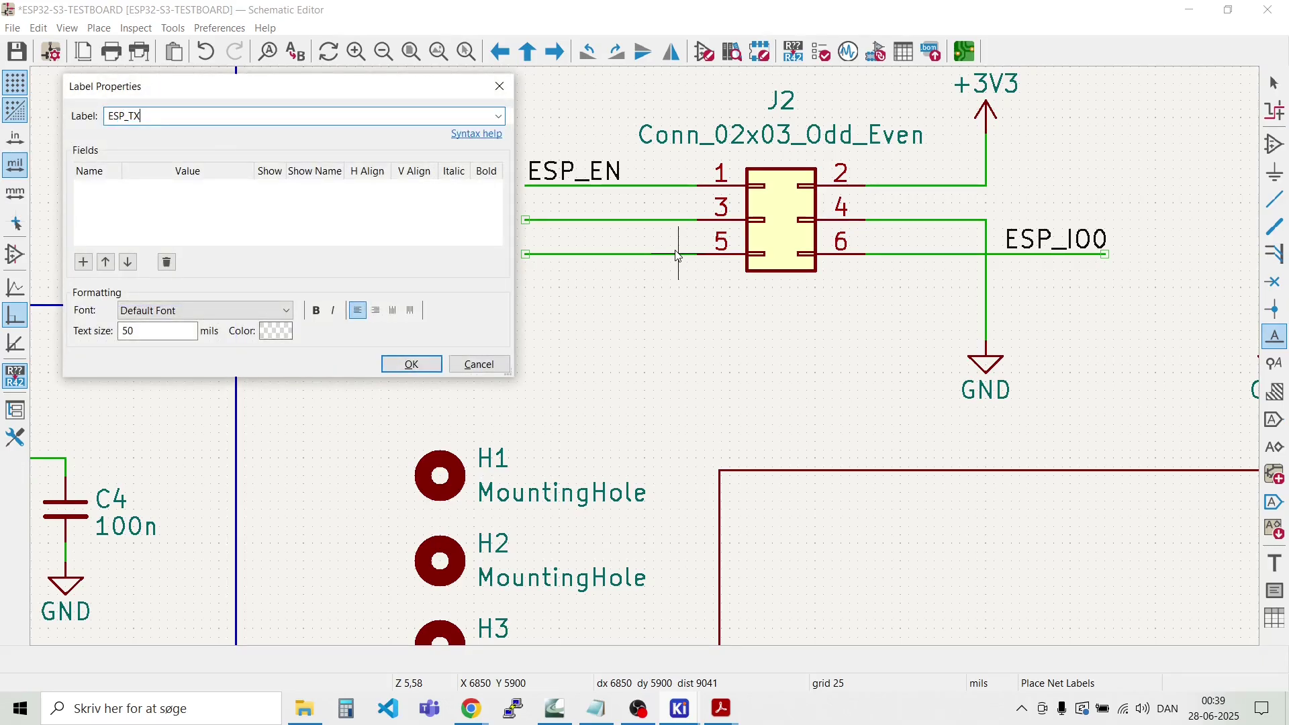
key(Return)
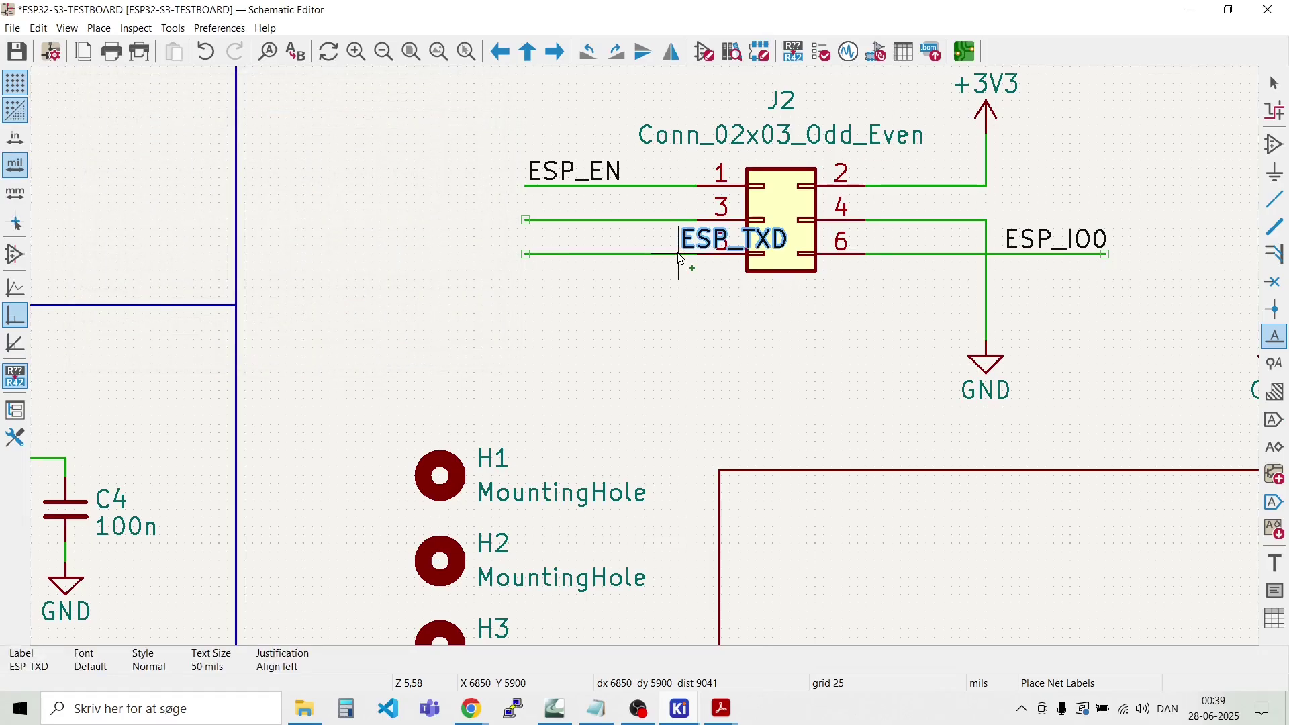
click(526, 219)
key(Escape)
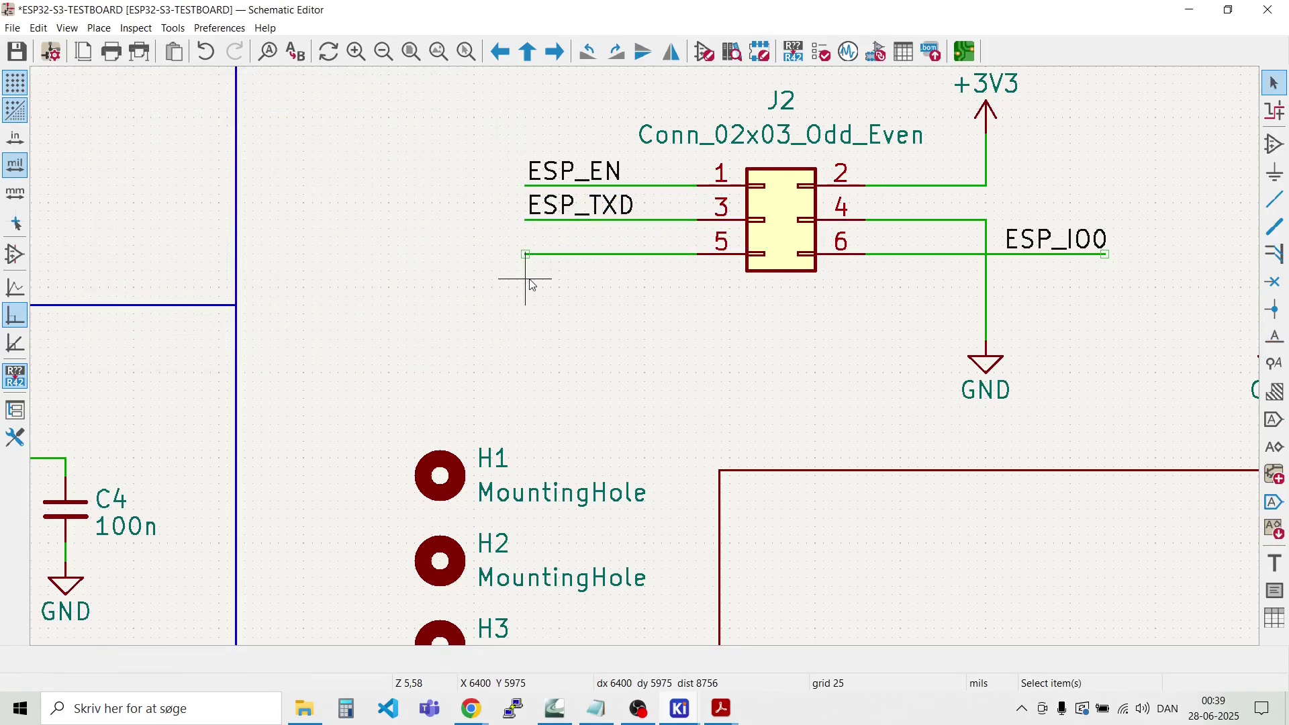
Step: Add a net label ESP_RXD at the open end of the J2 pin 5 wire
key(l)
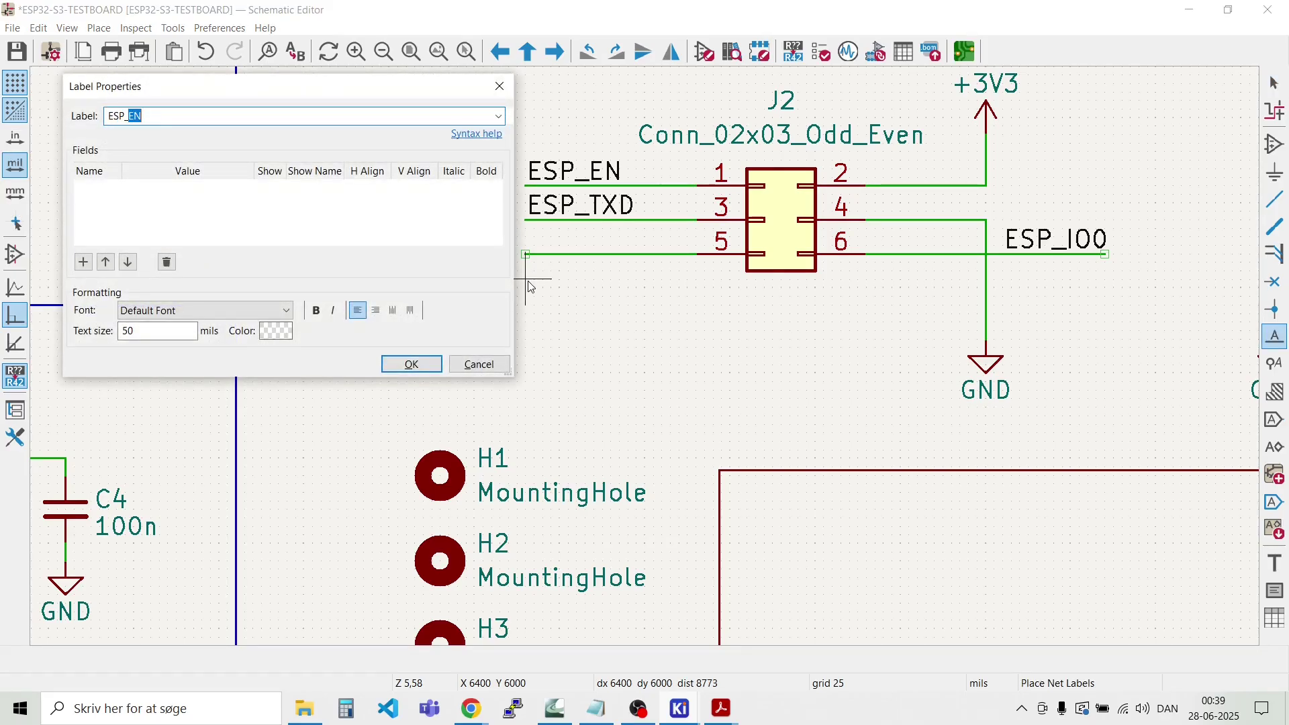
key(Return)
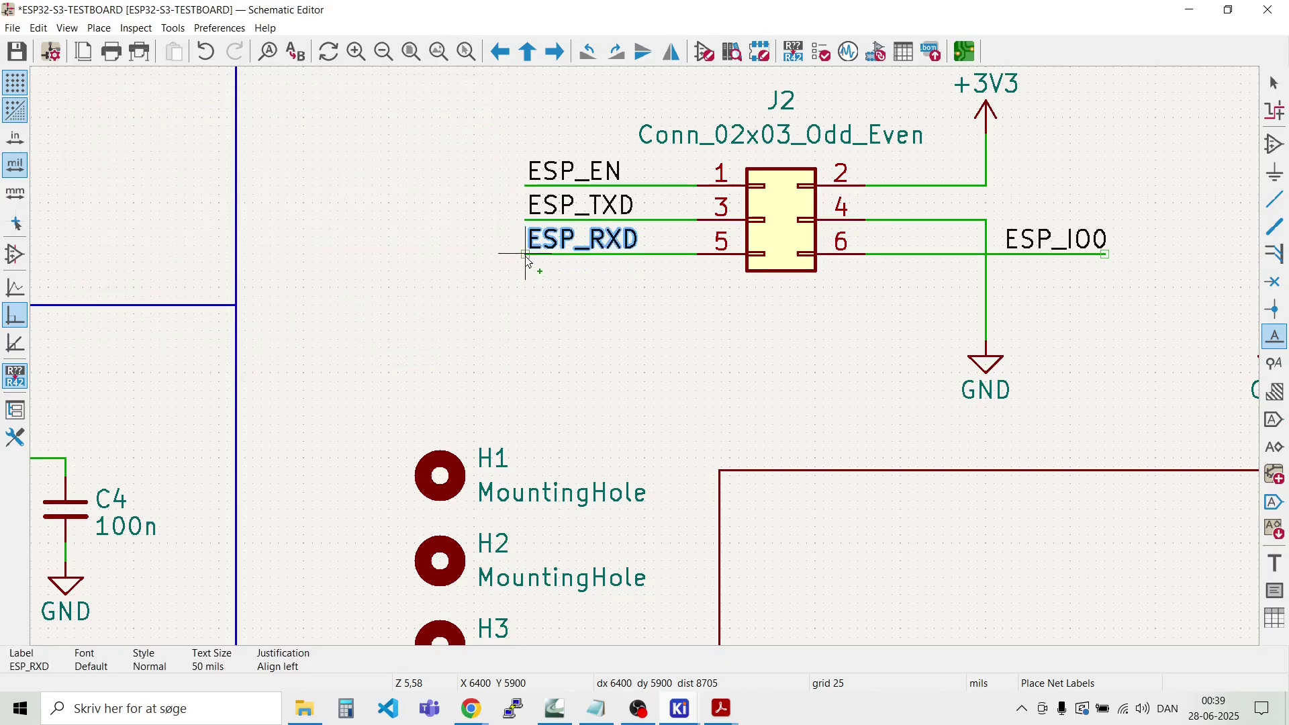
click(527, 253)
key(Escape)
Step: Duplicate the ESP_TXD and ESP_RXD wires with their labels and place the copies beside the ESP32 module, below the loose USER_SW wire
drag(571, 291, 549, 210)
key(ctrl+d)
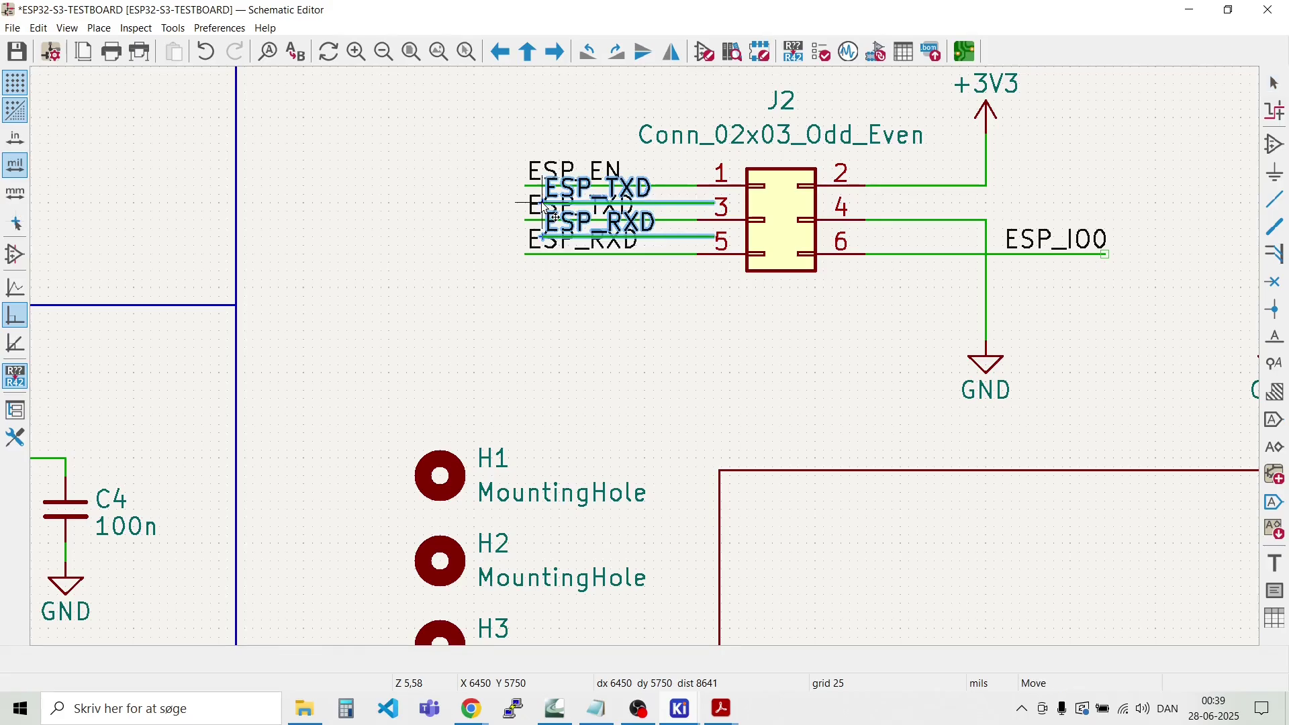
scroll(647, 363, down, 5)
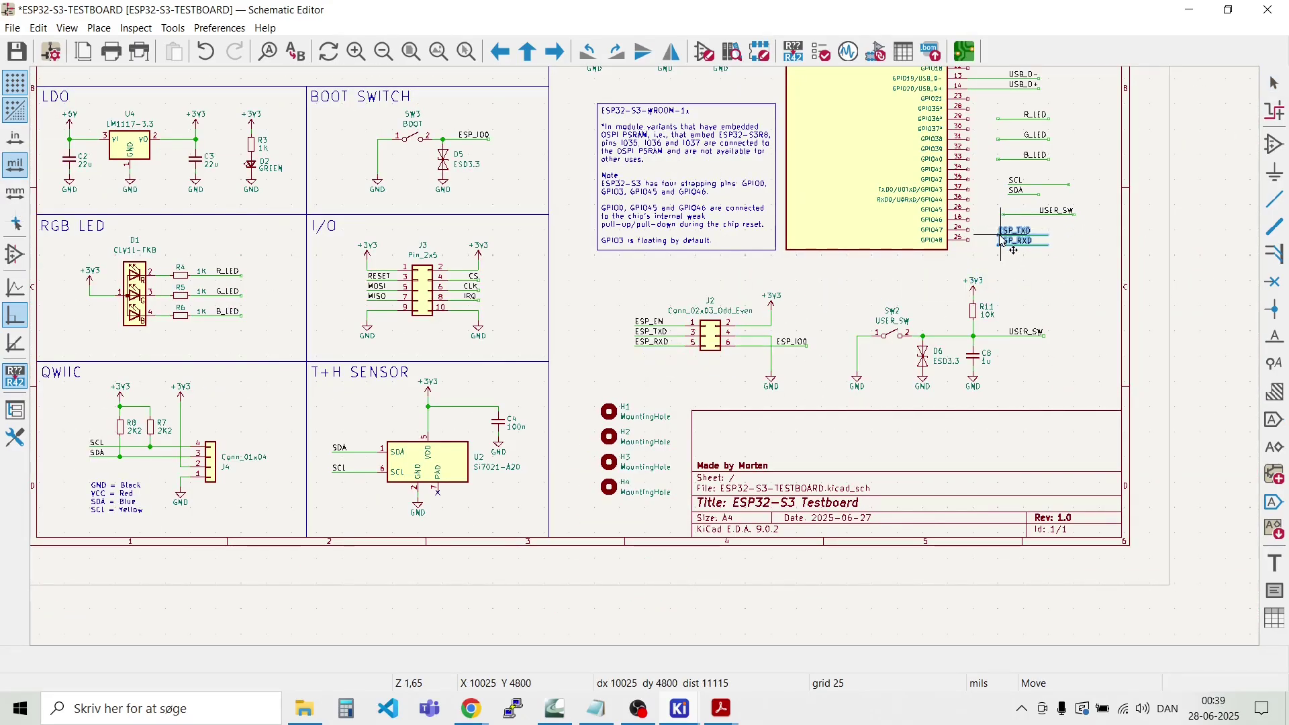
click(1001, 246)
scroll(1011, 225, up, 3)
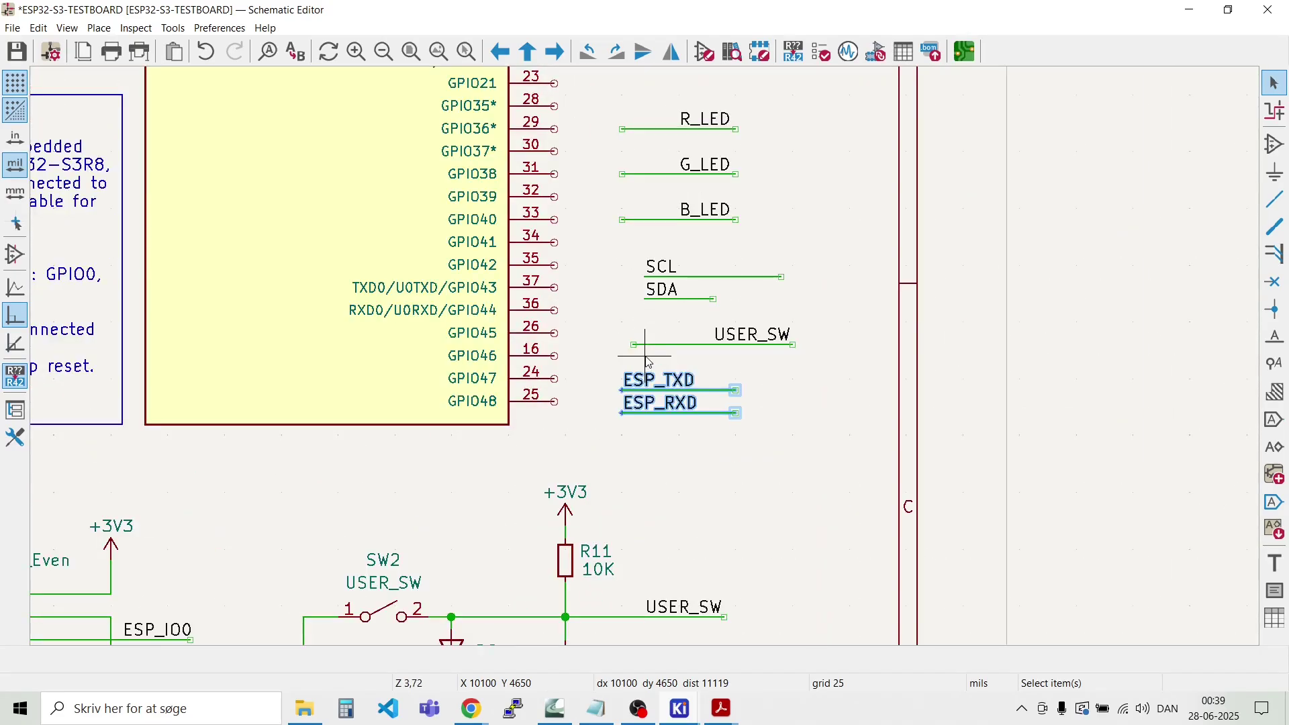
Step: Move the loose SCL, SDA and USER_SW wires with their labels up and right, clear of GPIO43 and GPIO44
click(647, 361)
drag(762, 360, 673, 264)
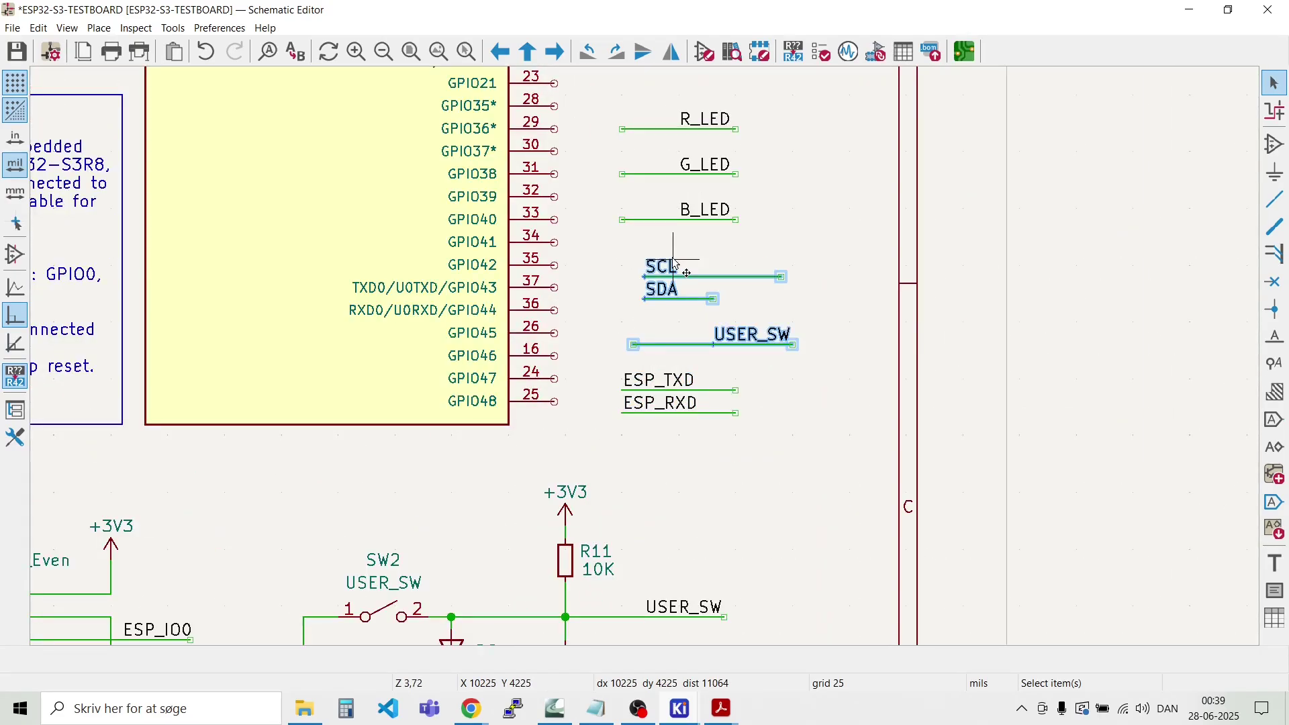
key(m)
scroll(673, 264, down, 3)
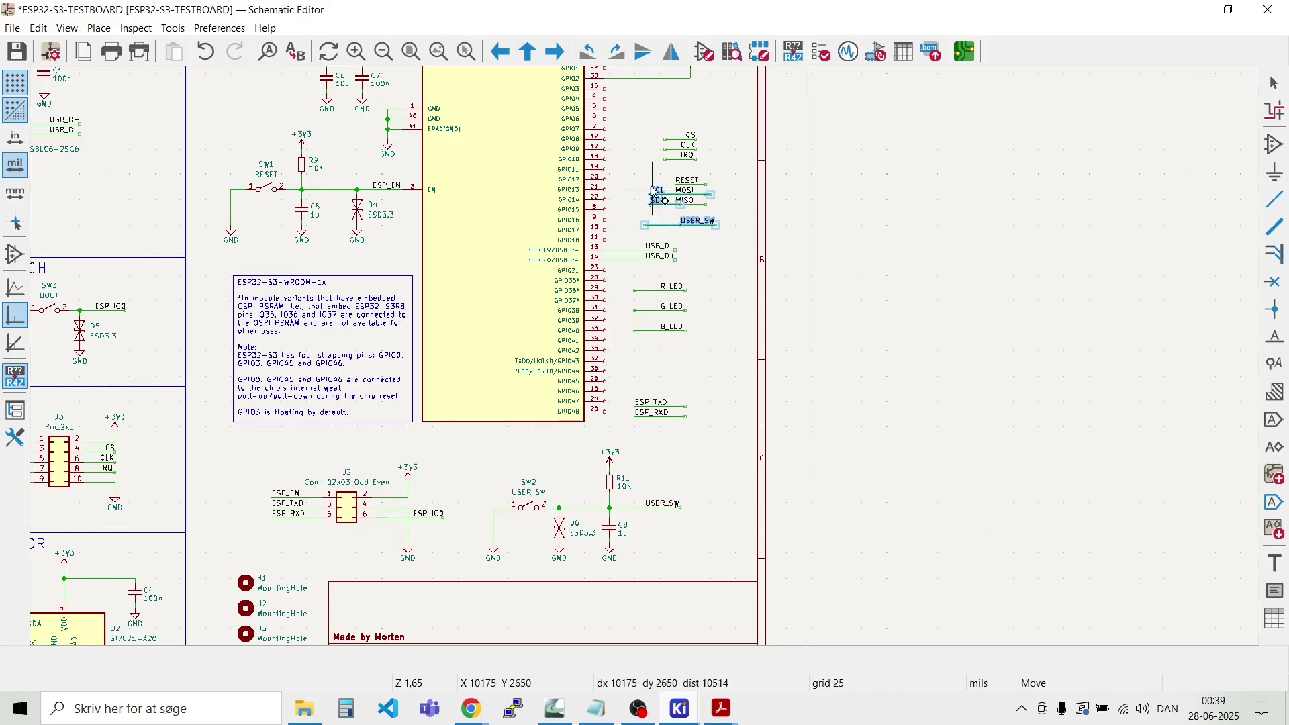
click(715, 272)
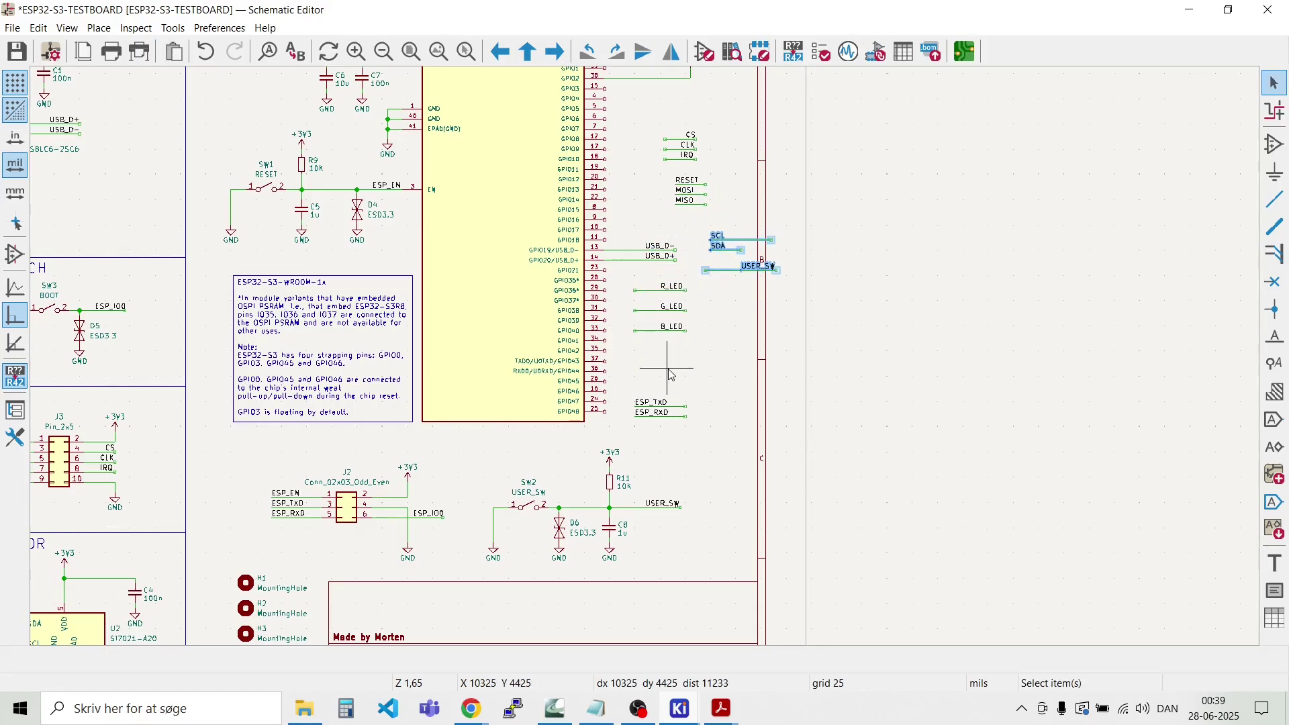
Step: Move the copied ESP_TXD wire without its label onto ESP32 pin 37 (GPIO43)
scroll(647, 362, up, 4)
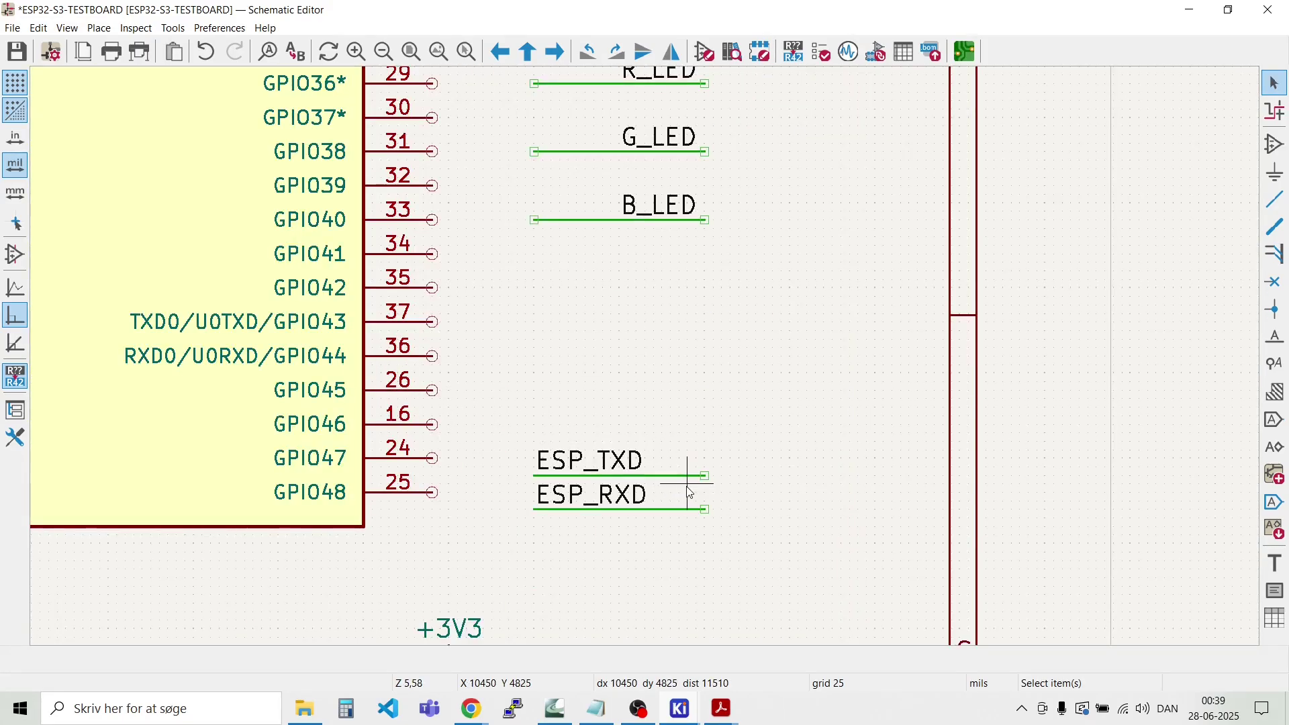
drag(687, 486, 664, 452)
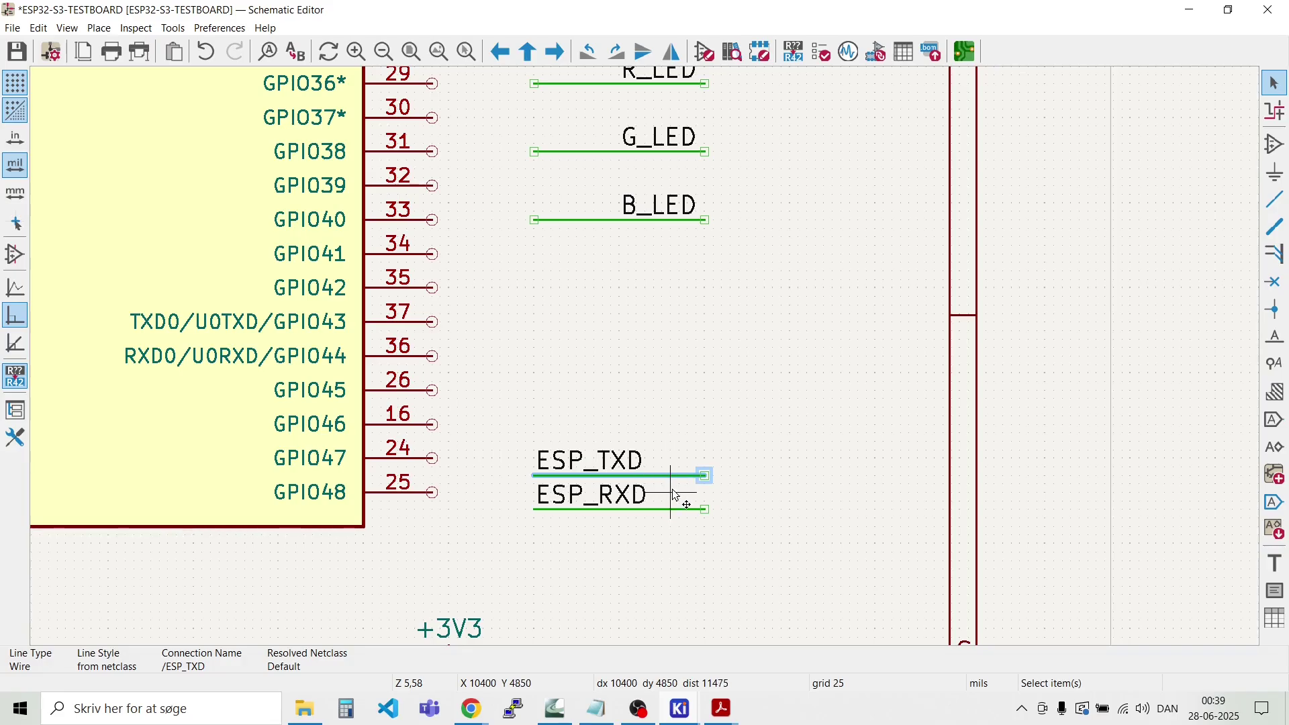
key(m)
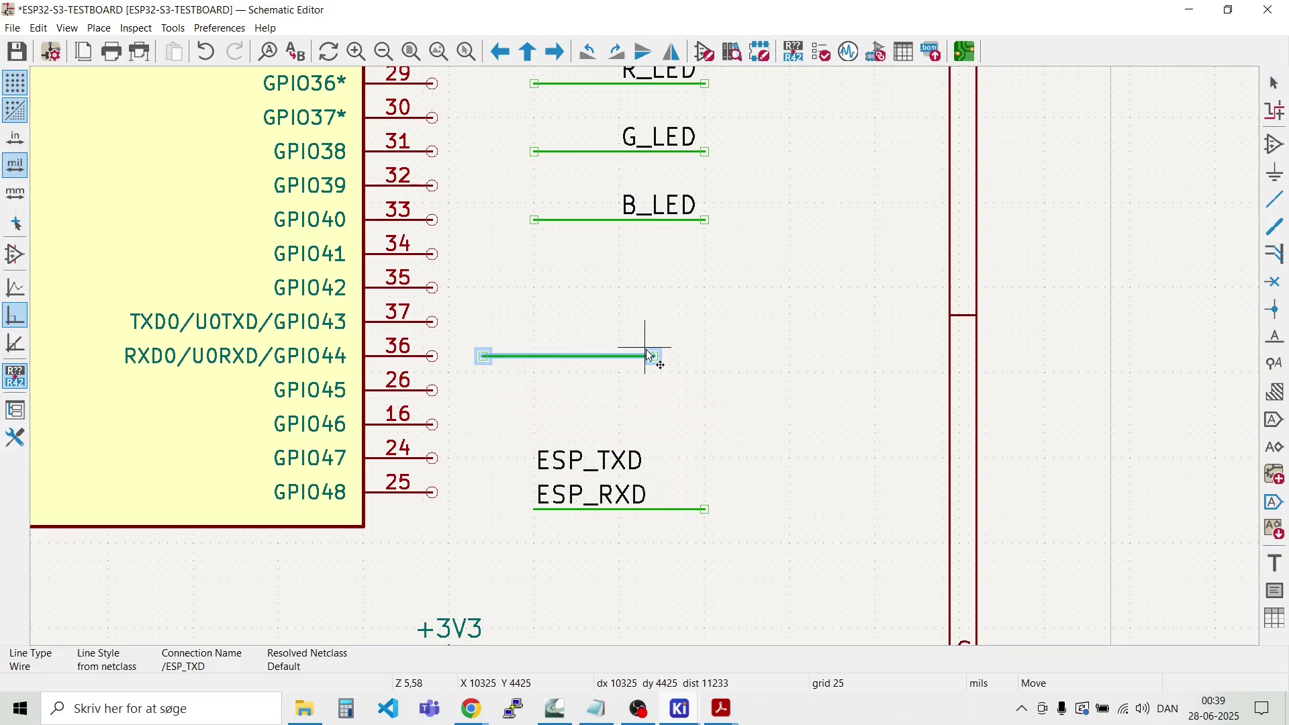
click(611, 329)
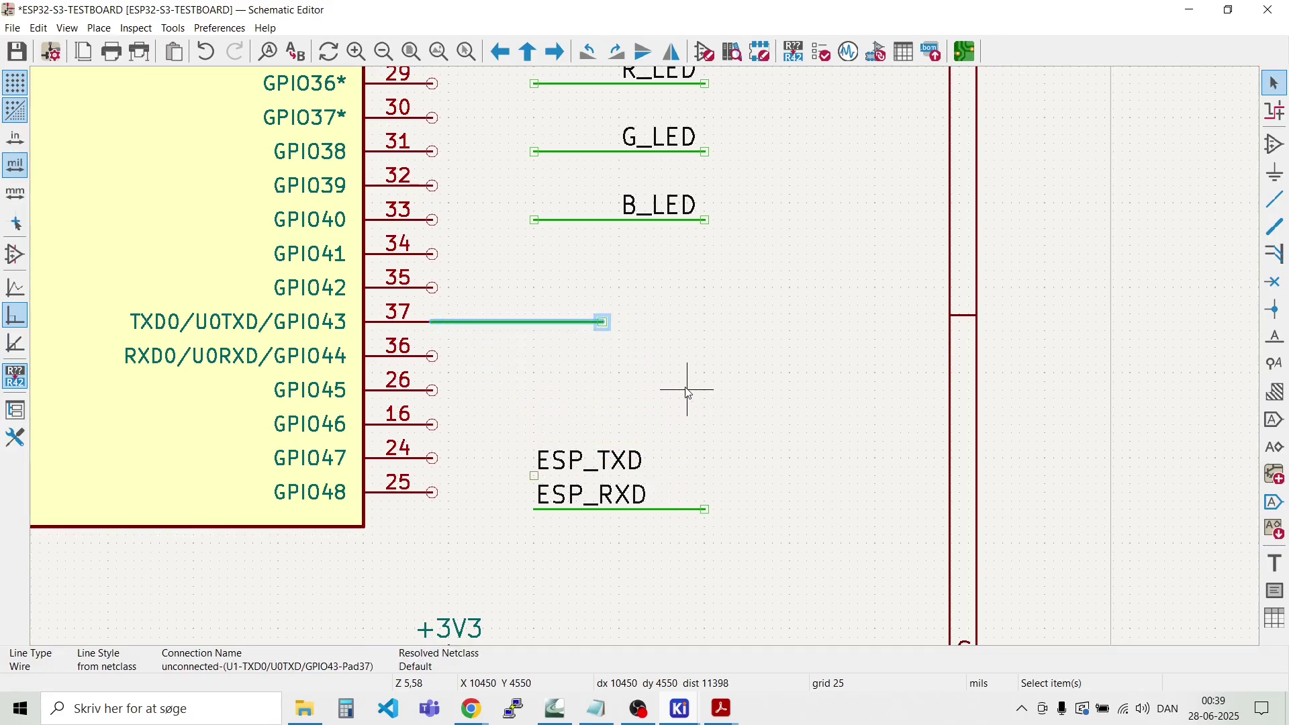
key(Escape)
Step: Duplicate the wire of ESP32 pin 27 (GPIO0) and attach the copy to pin 36 (GPIO44)
scroll(586, 458, down, 5)
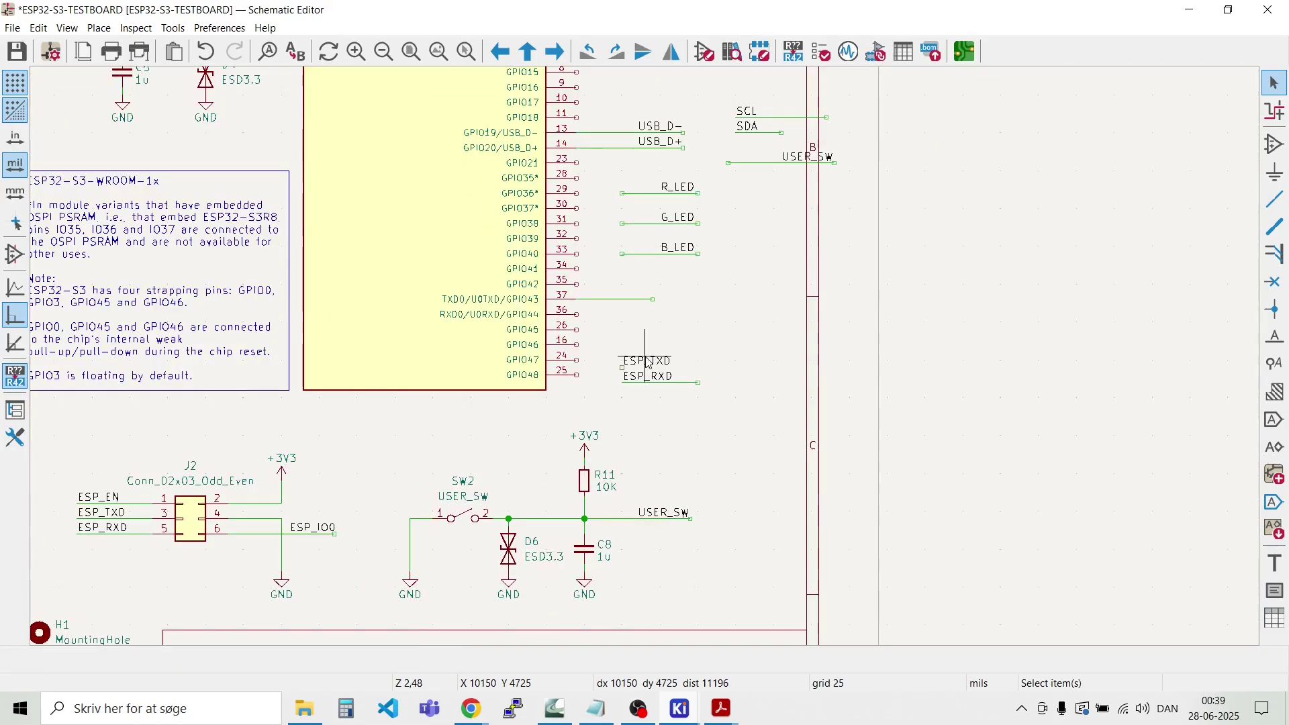
scroll(649, 362, up, 3)
scroll(649, 363, down, 5)
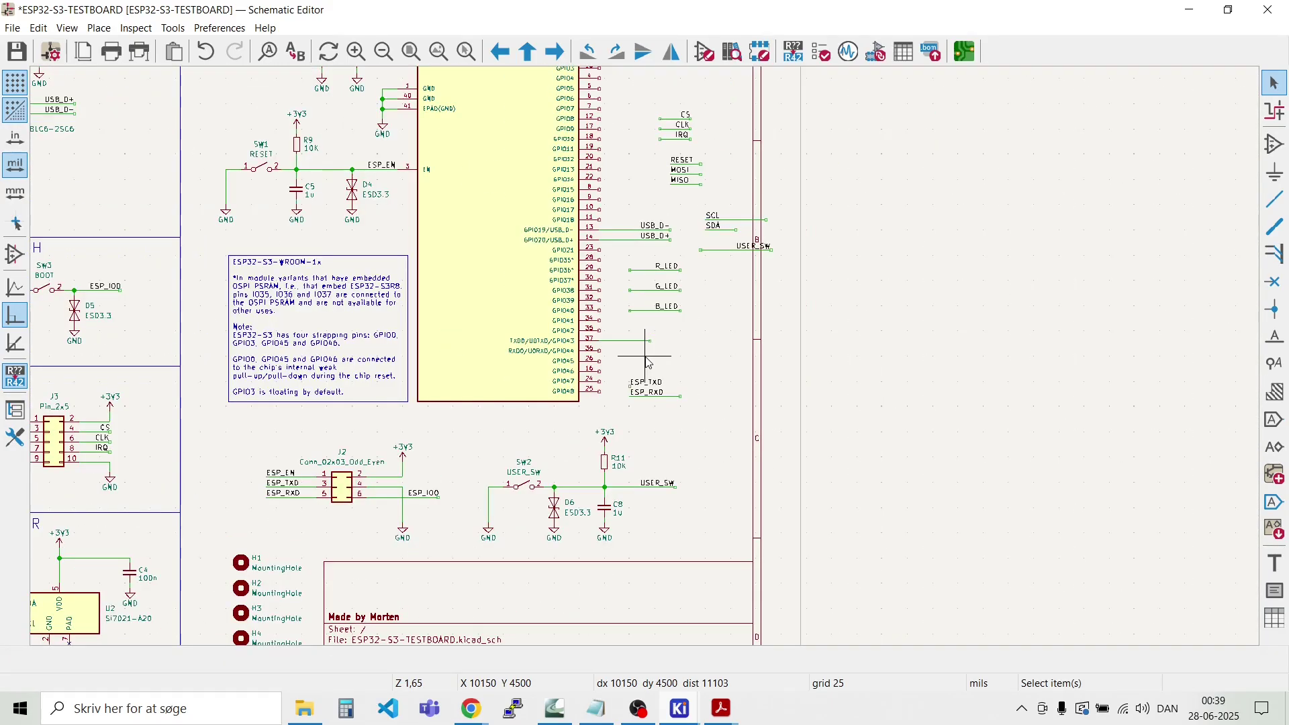
scroll(649, 363, up, 5)
scroll(649, 363, up, 2)
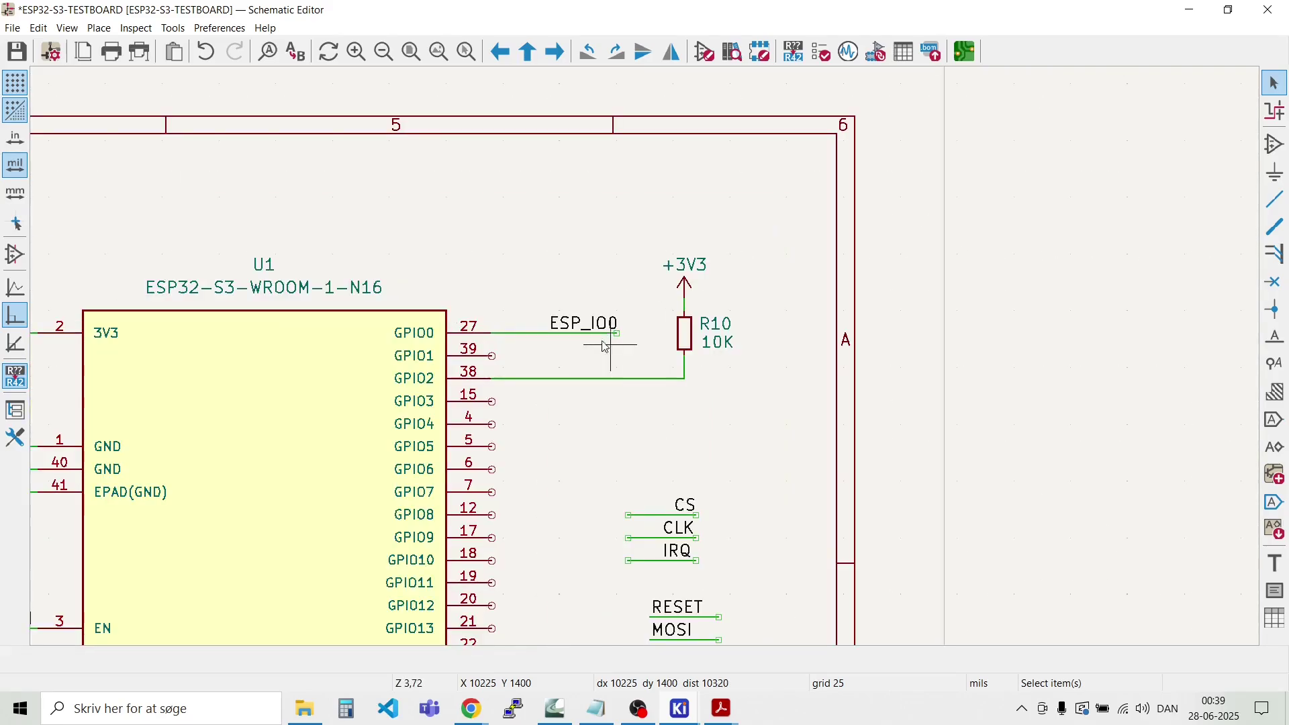
click(535, 336)
key(m)
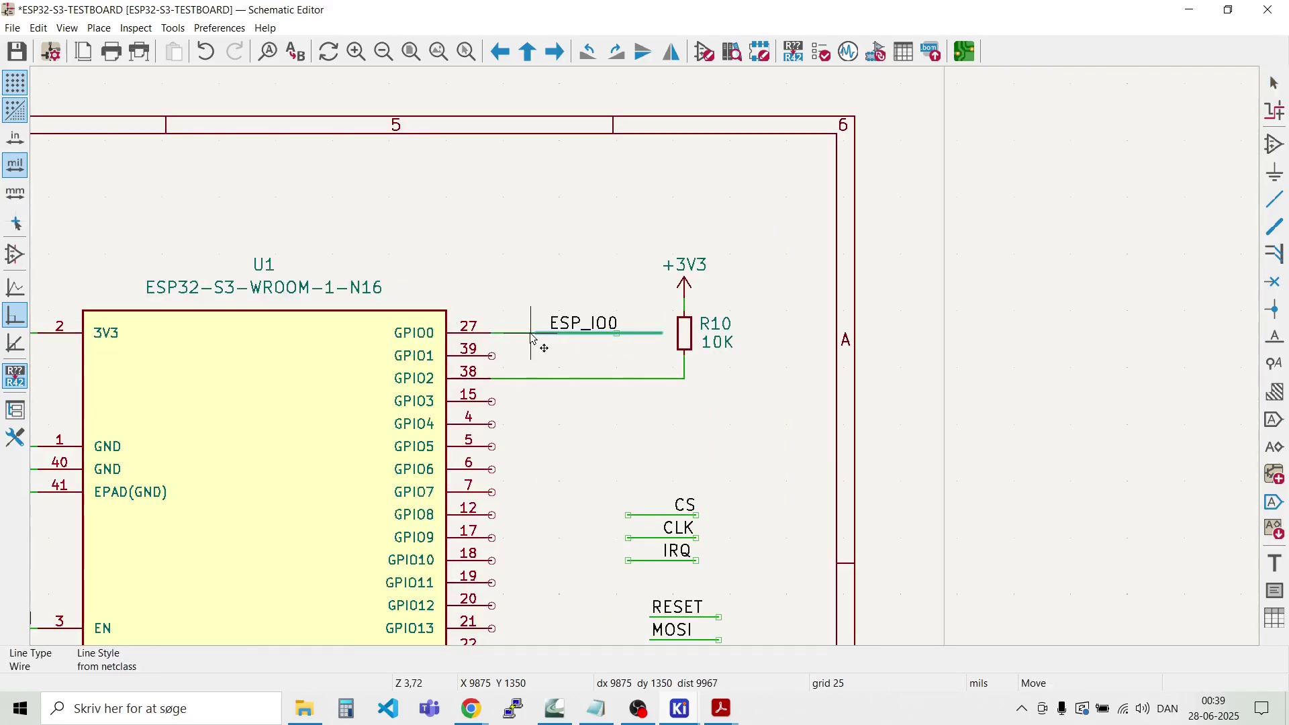
scroll(540, 343, down, 5)
scroll(638, 563, up, 5)
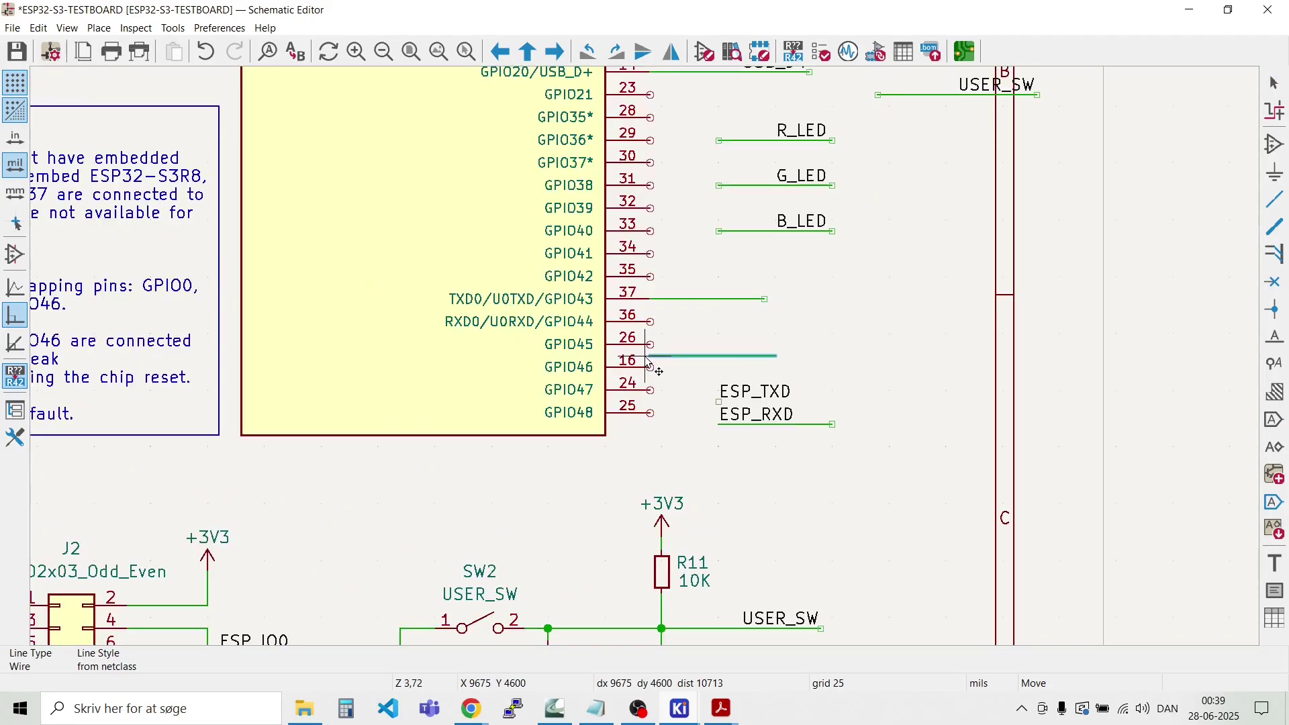
click(649, 322)
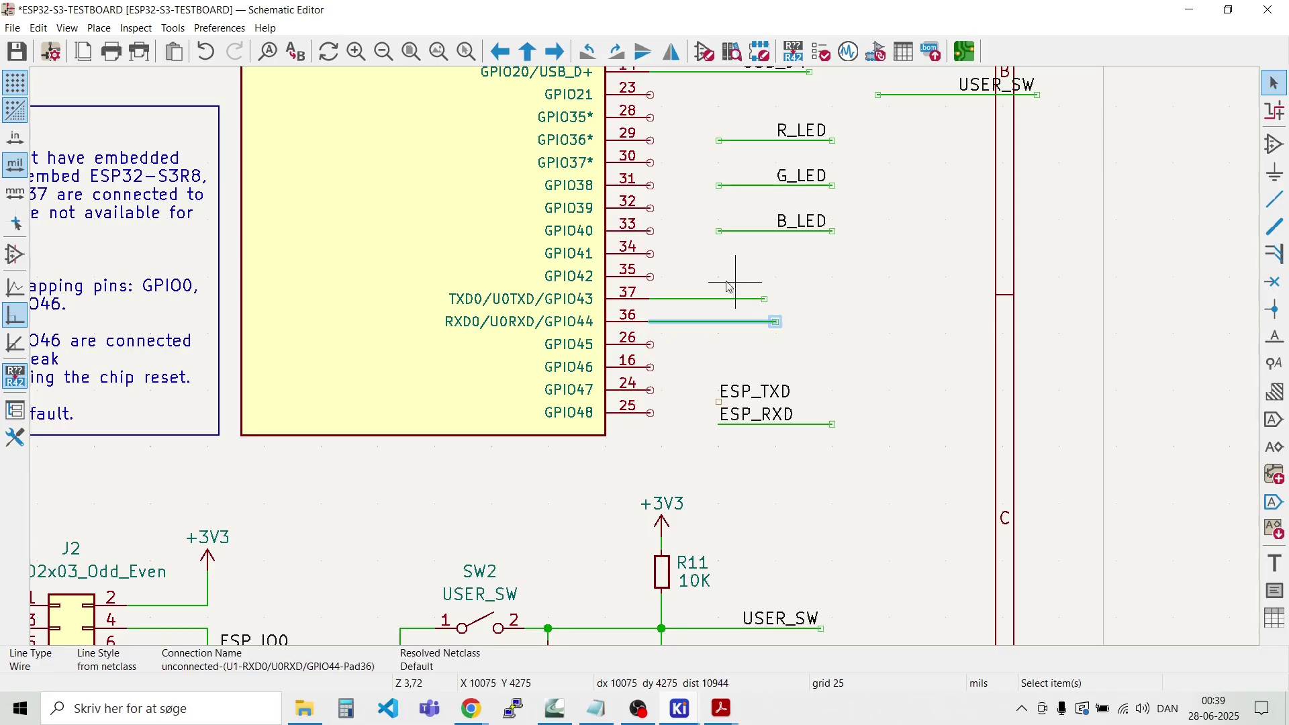
Step: Extend the GPIO43 wire to end in line with the GPIO44 wire and move the loose ESP_TXD label onto it
scroll(741, 279, up, 3)
key(Escape)
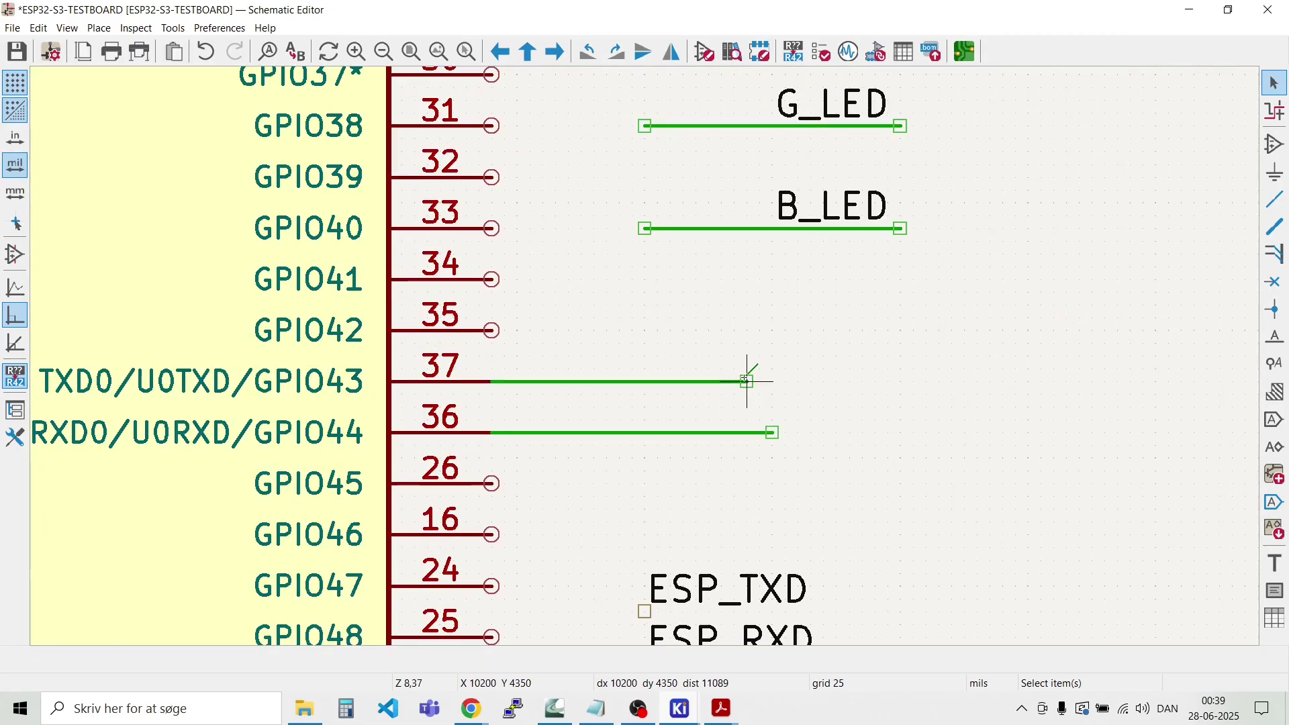
drag(747, 381, 770, 382)
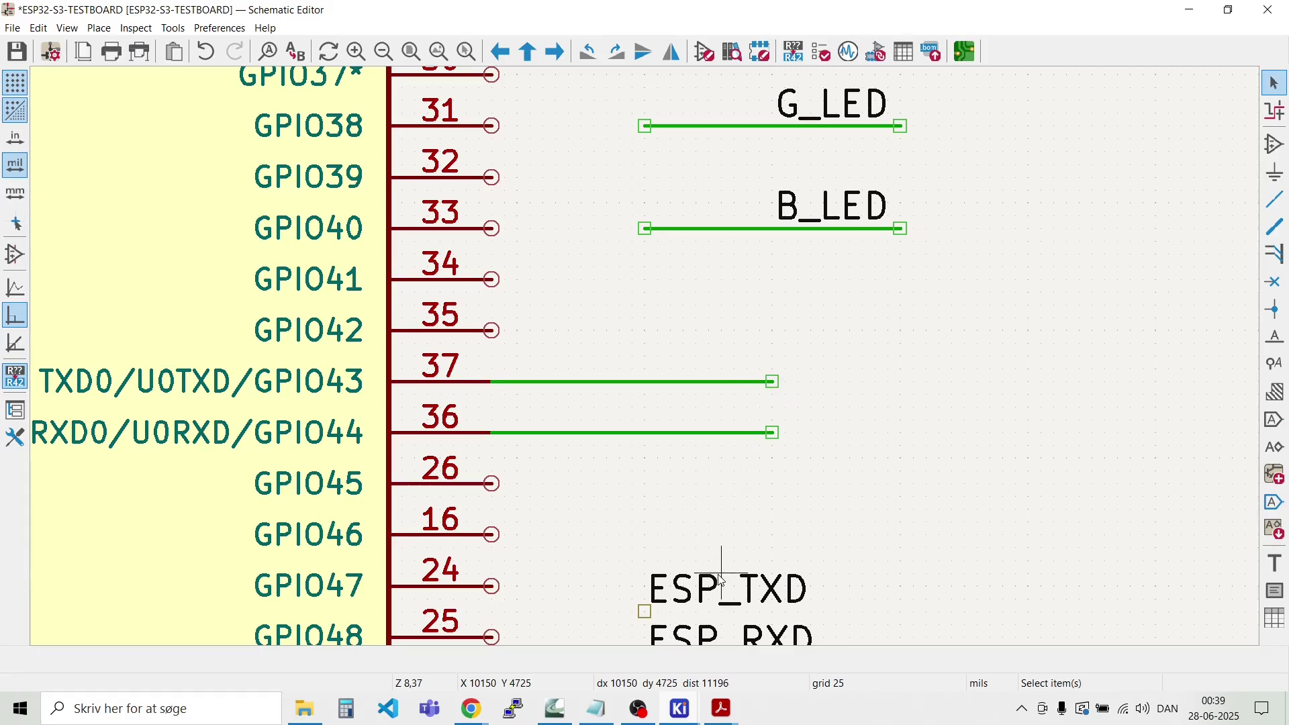
drag(647, 616, 615, 397)
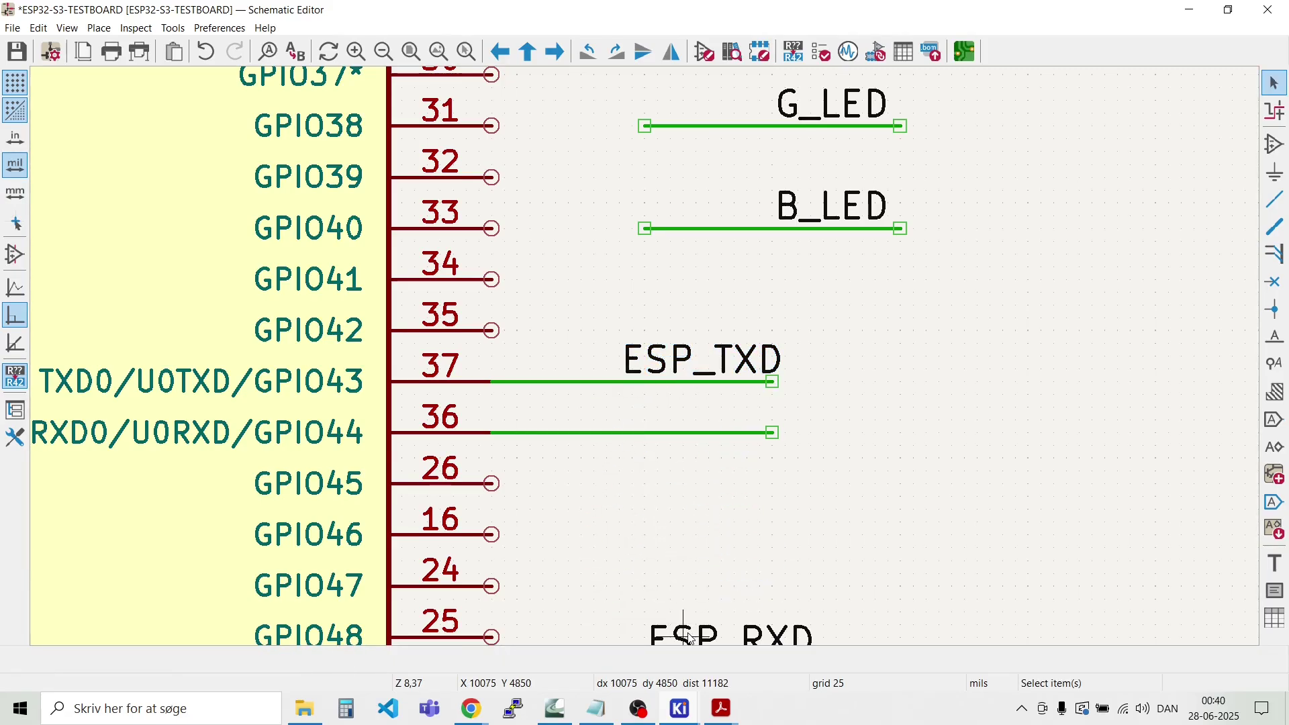
Step: Move the ESP_RXD label onto the GPIO44 wire beneath ESP_TXD and delete its leftover wire below the module
drag(690, 638, 622, 438)
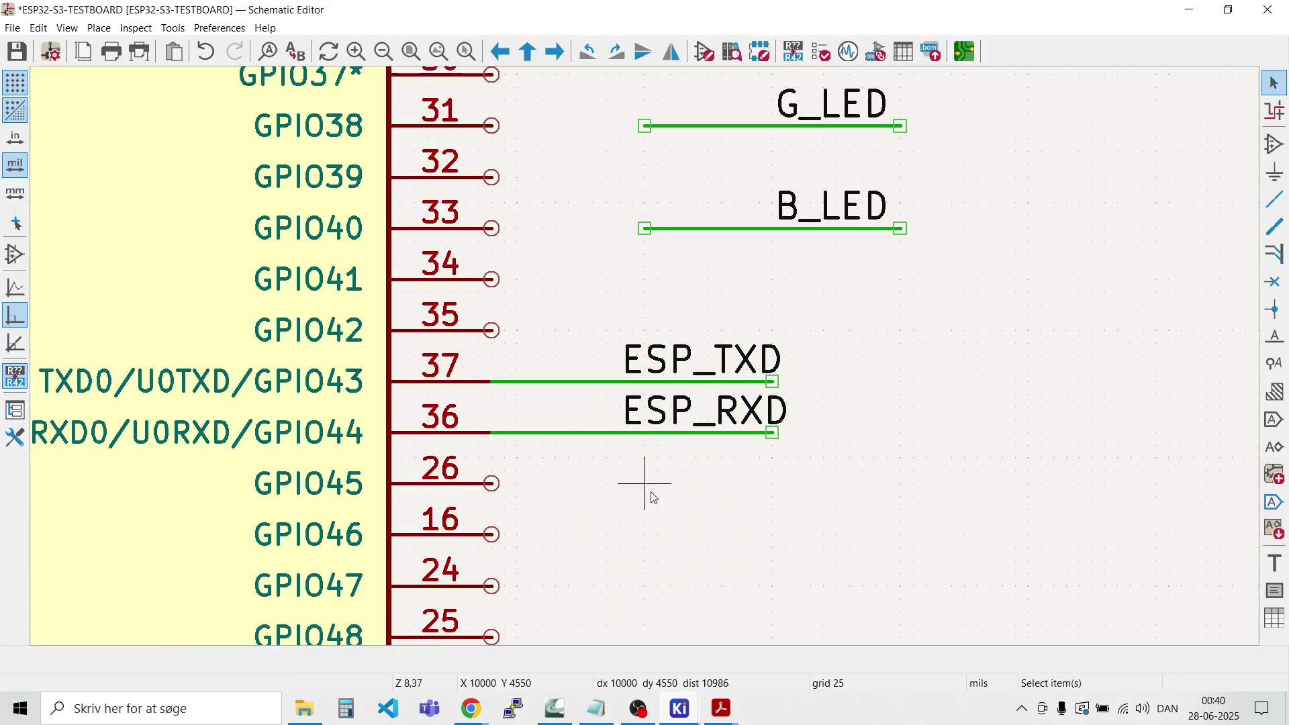
scroll(644, 483, down, 3)
click(692, 419)
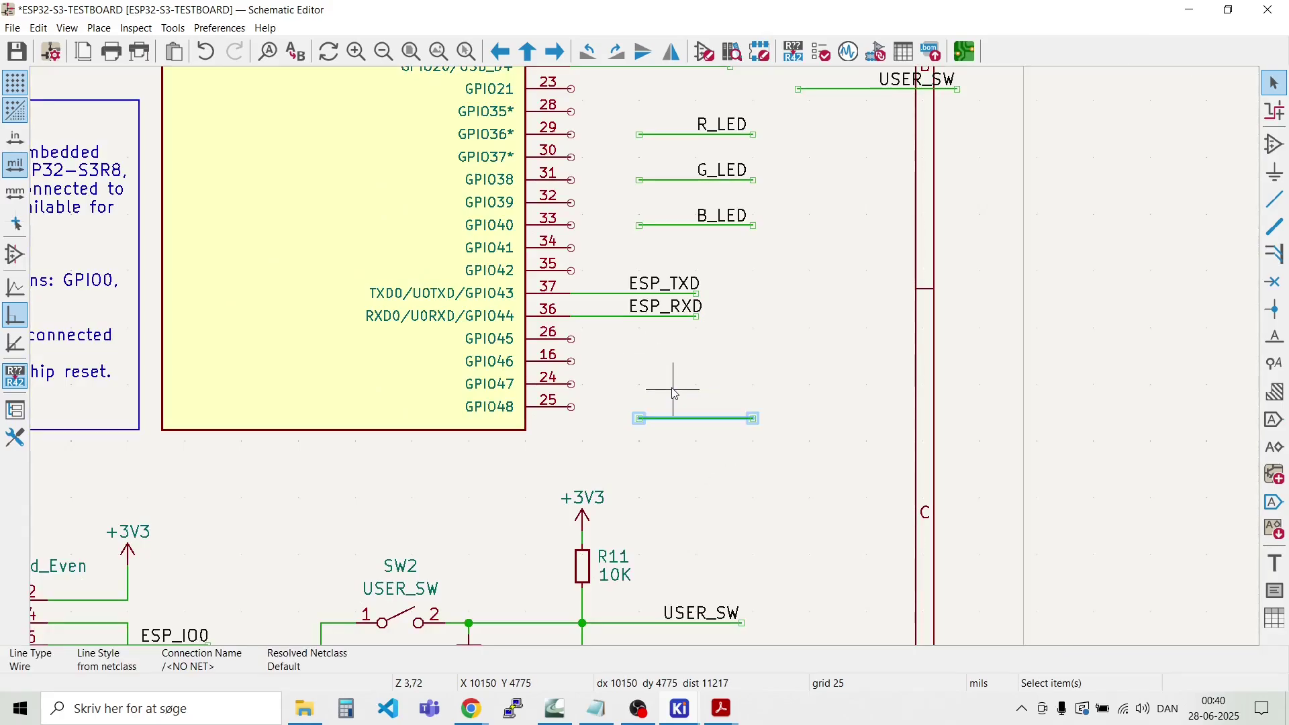
key(Delete)
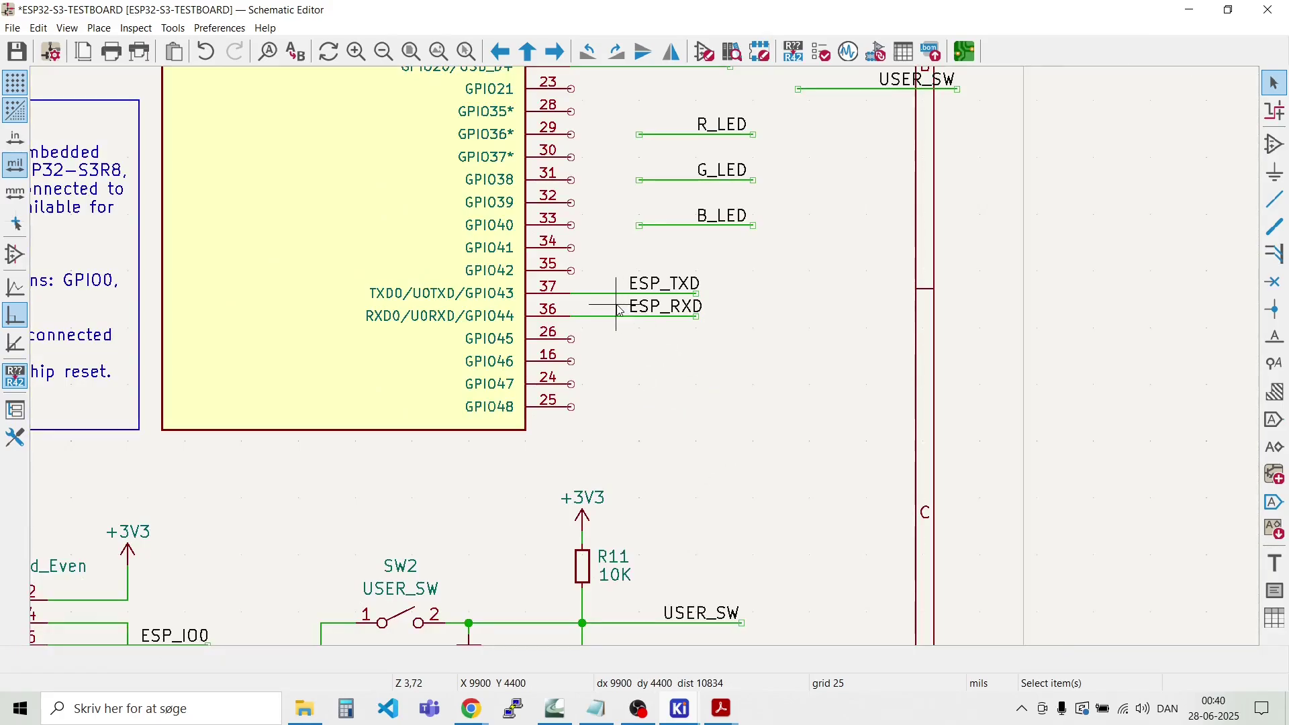
scroll(612, 299, up, 3)
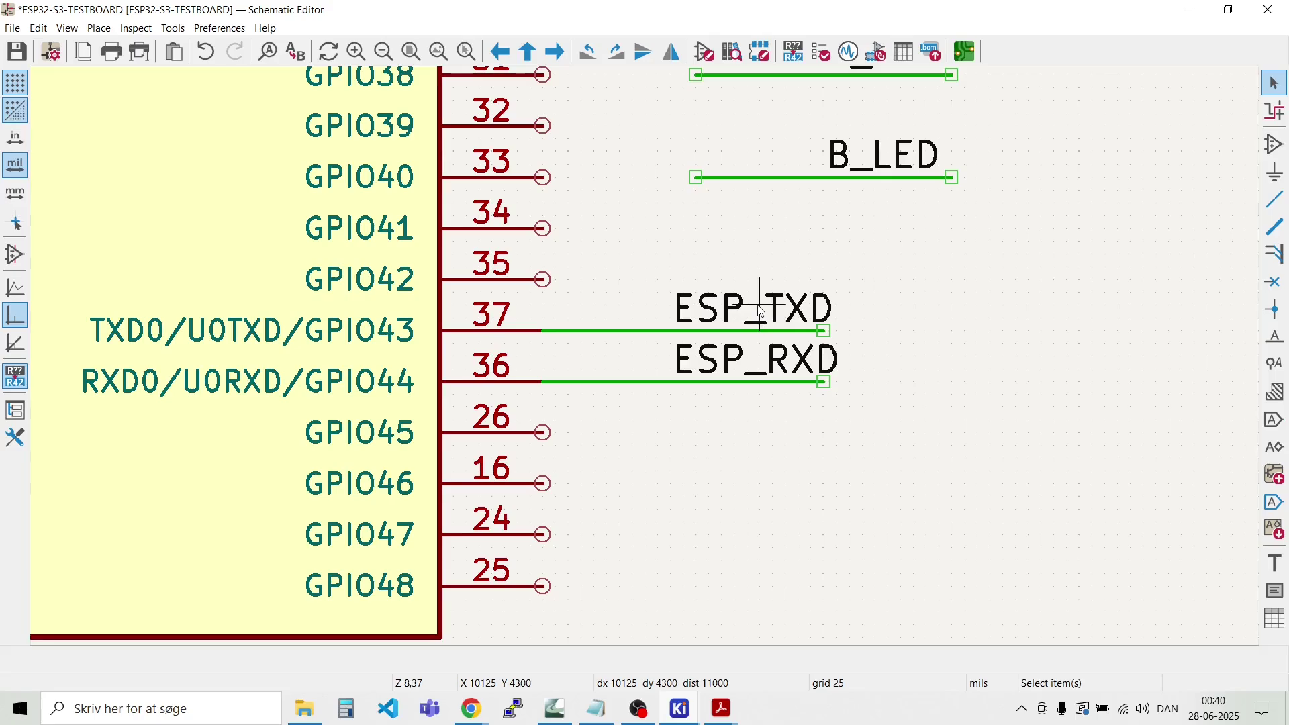
drag(758, 307, 666, 334)
scroll(678, 465, down, 3)
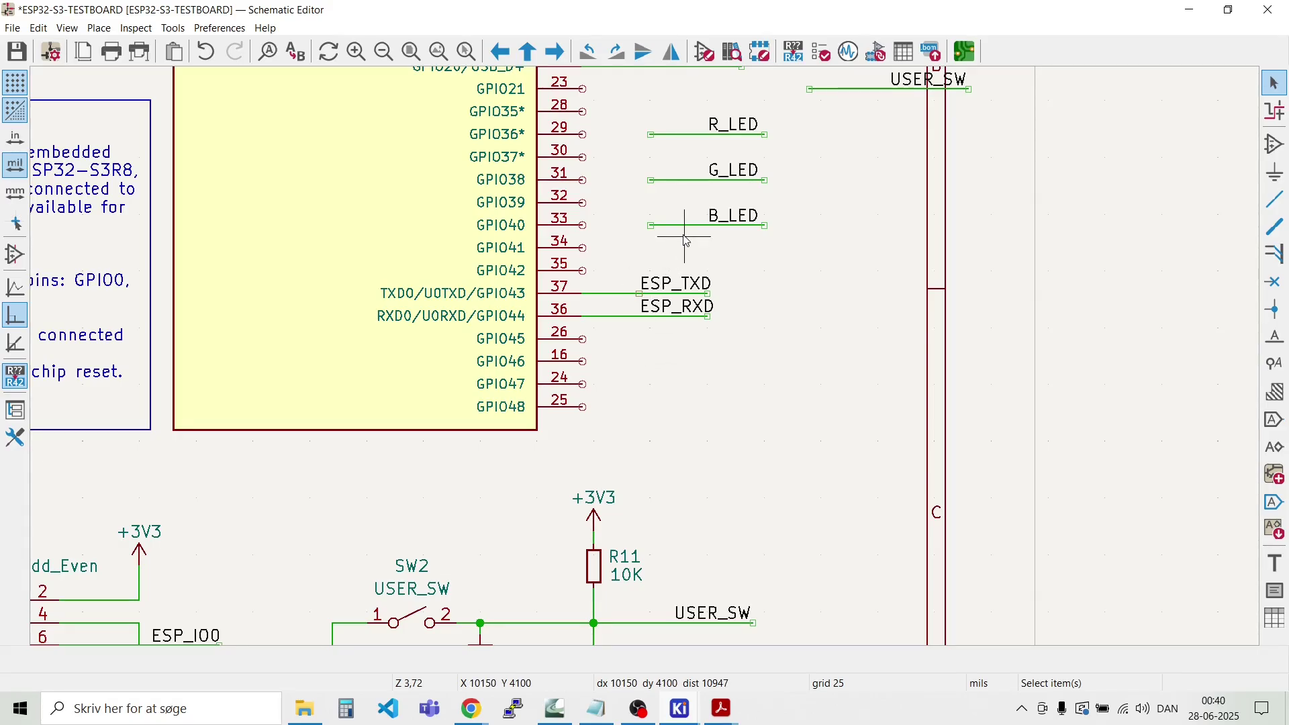
Step: Remove R10's horizontal wire from GPIO2 and wire the pull-up resistor to GPIO3 instead
scroll(696, 117, down, 5)
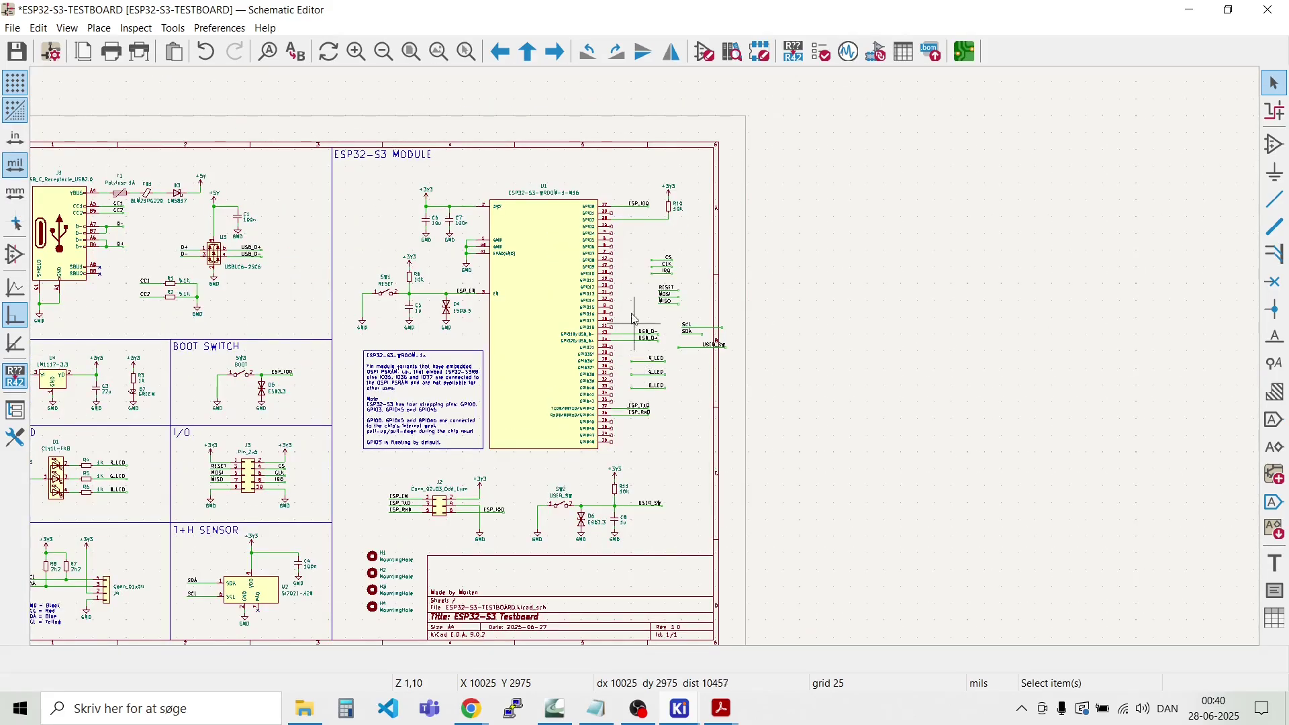
scroll(648, 364, up, 2)
scroll(649, 363, up, 4)
scroll(655, 360, down, 2)
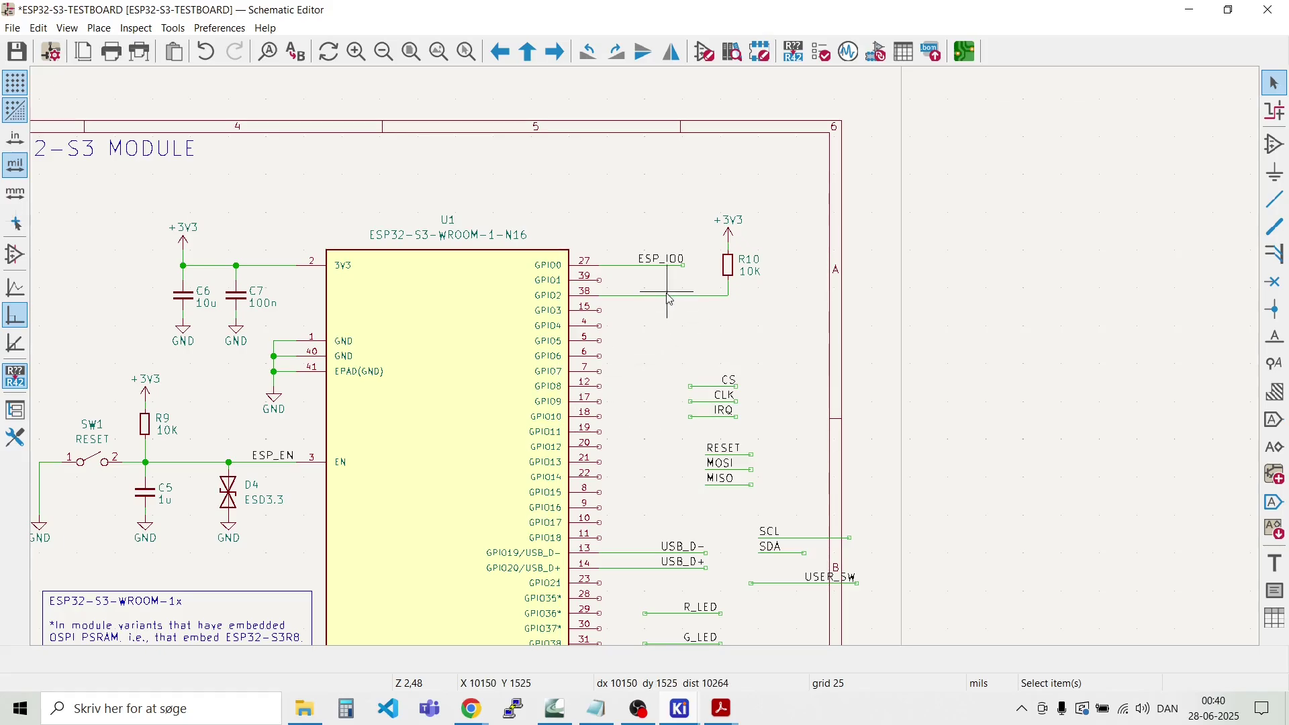
scroll(664, 292, up, 1)
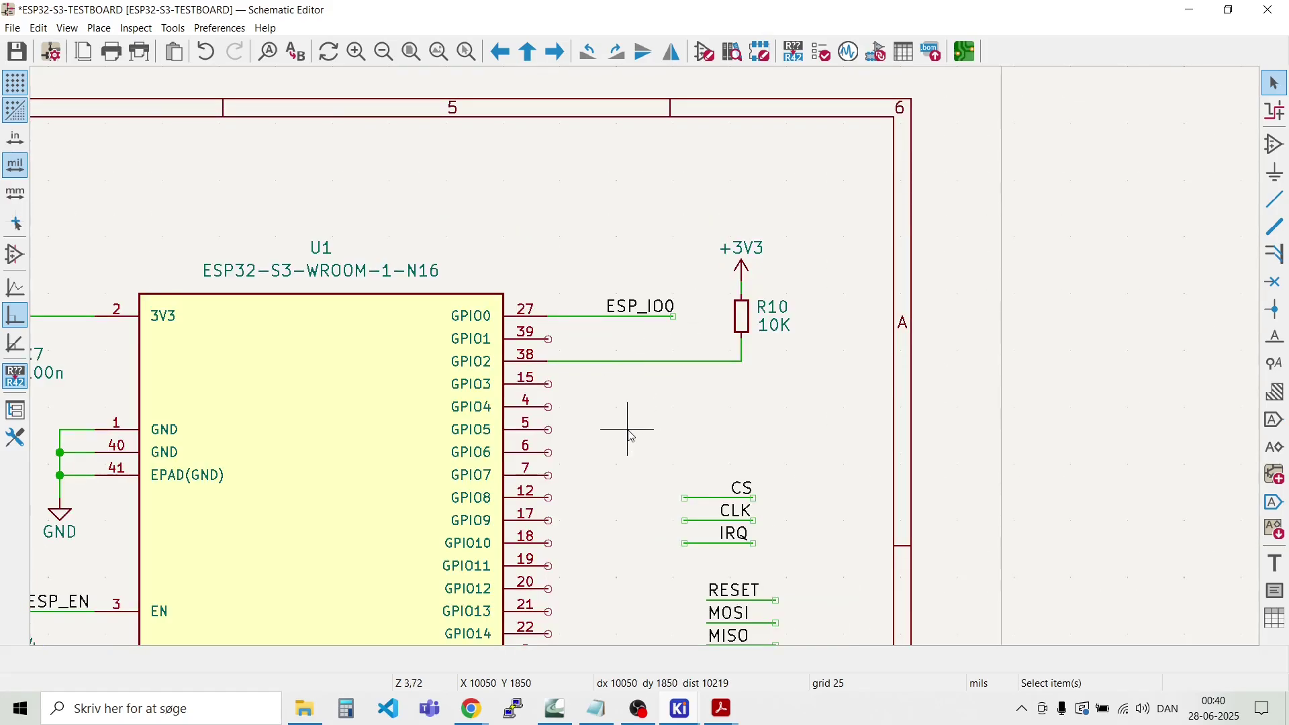
scroll(649, 363, down, 1)
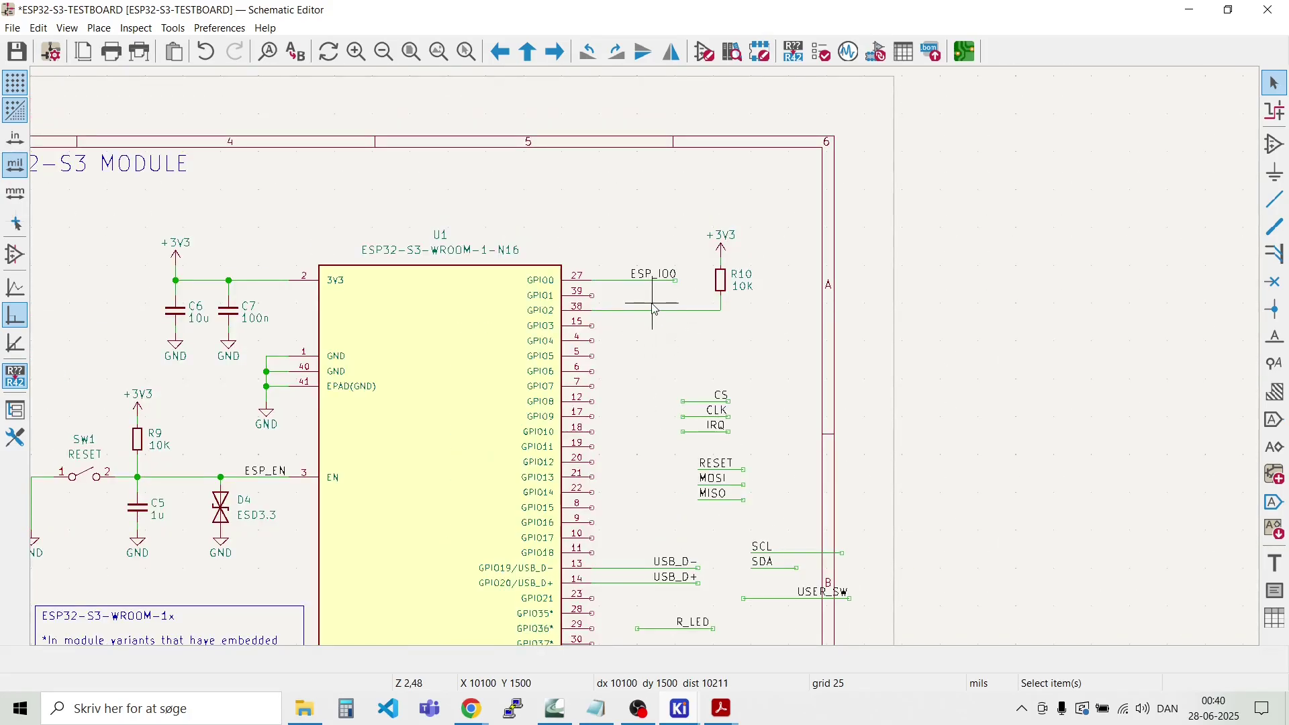
scroll(645, 356, up, 2)
click(596, 372)
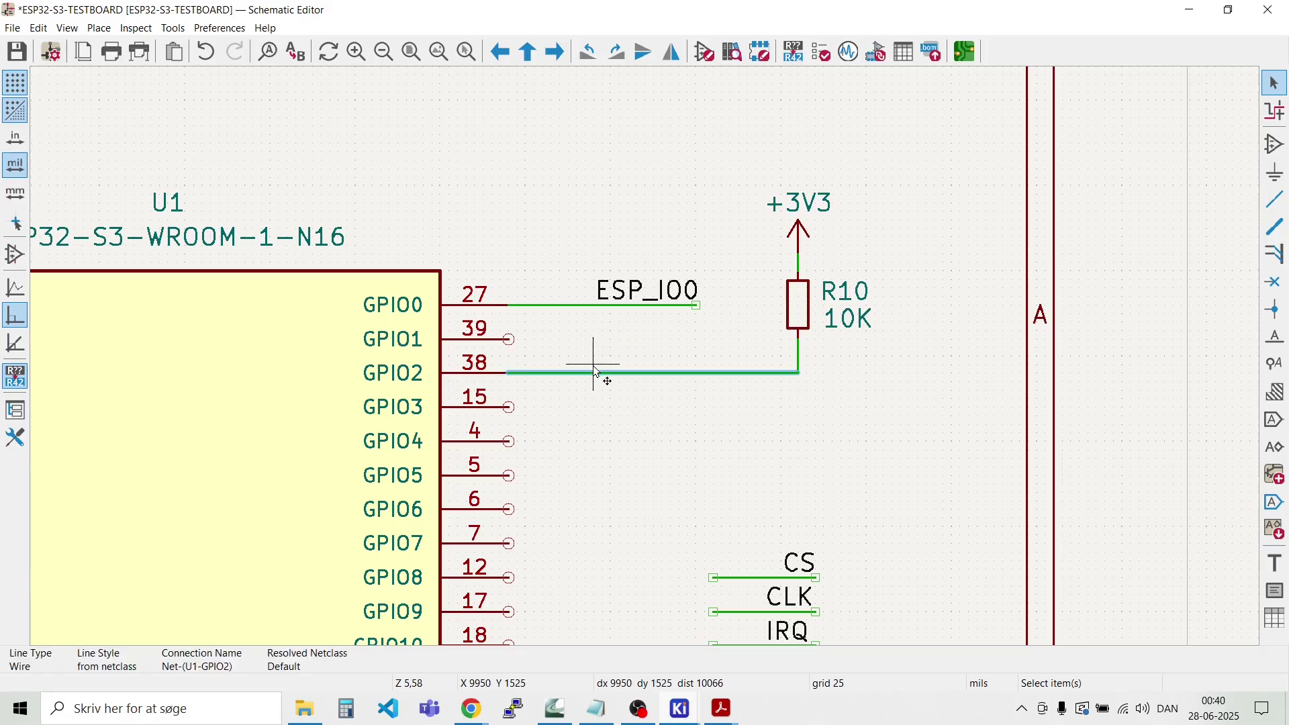
key(Delete)
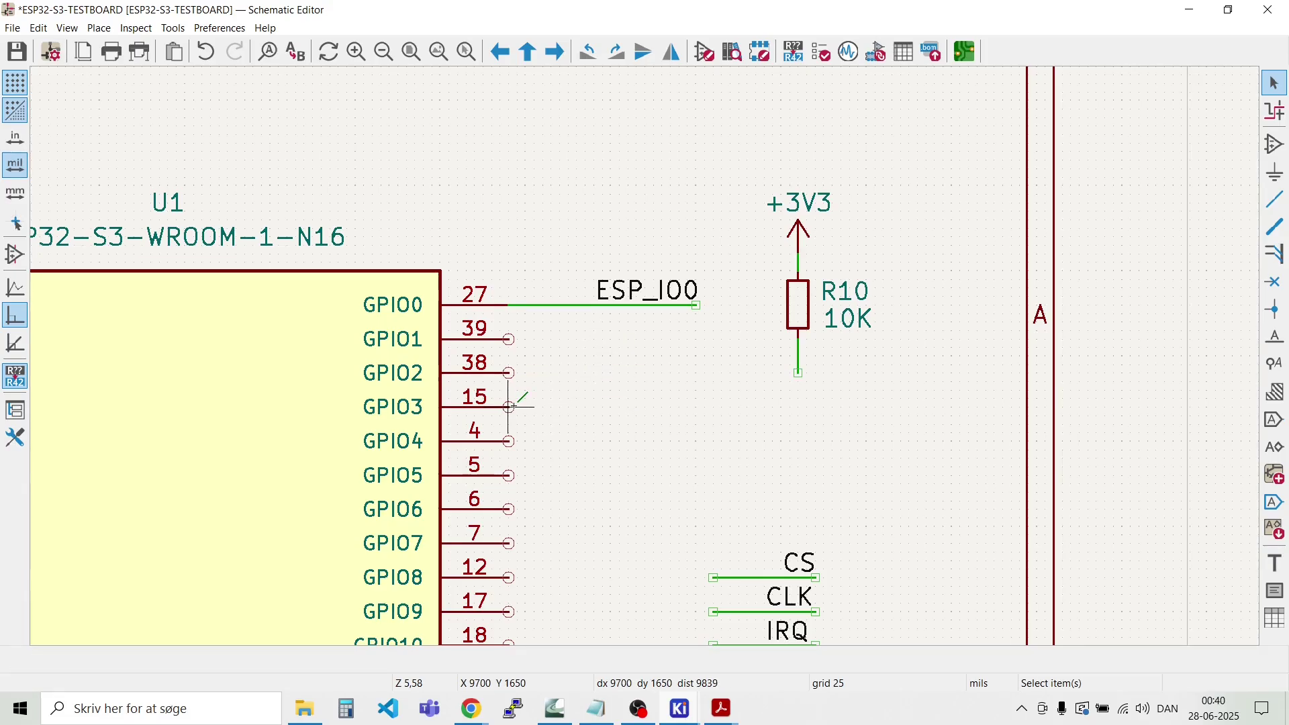
click(509, 407)
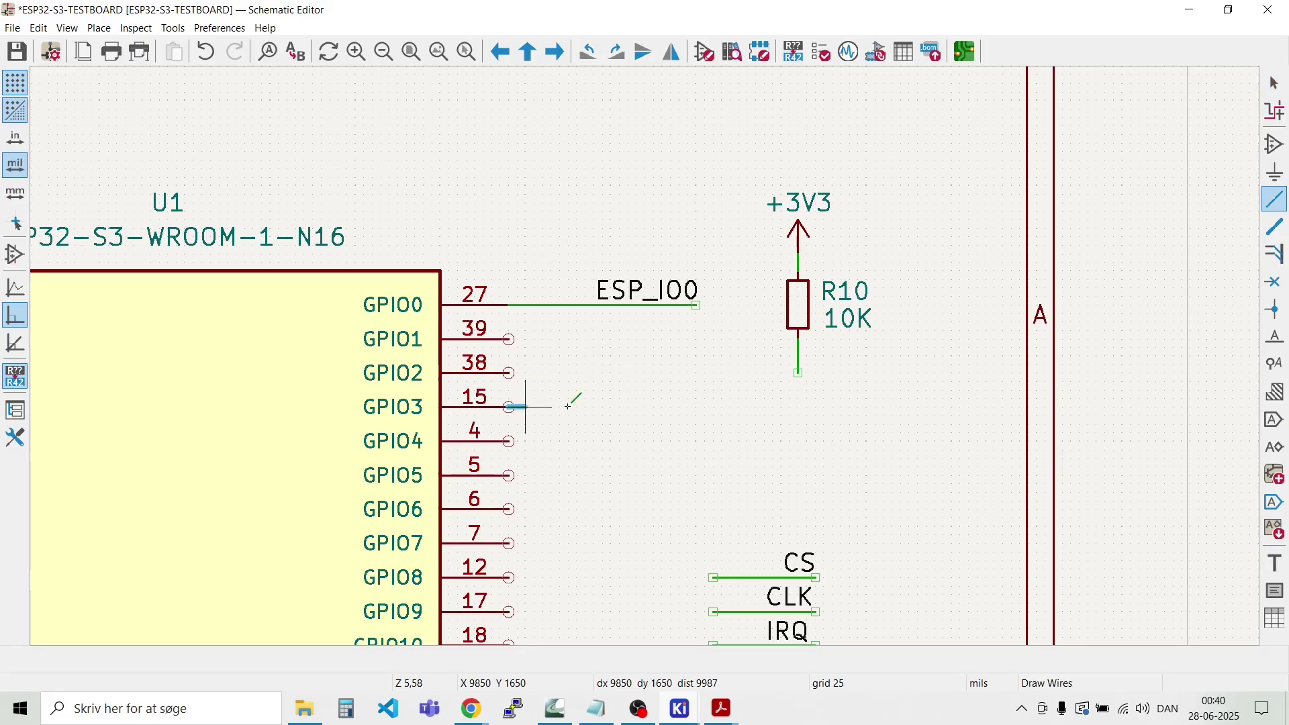
click(799, 374)
key(Escape)
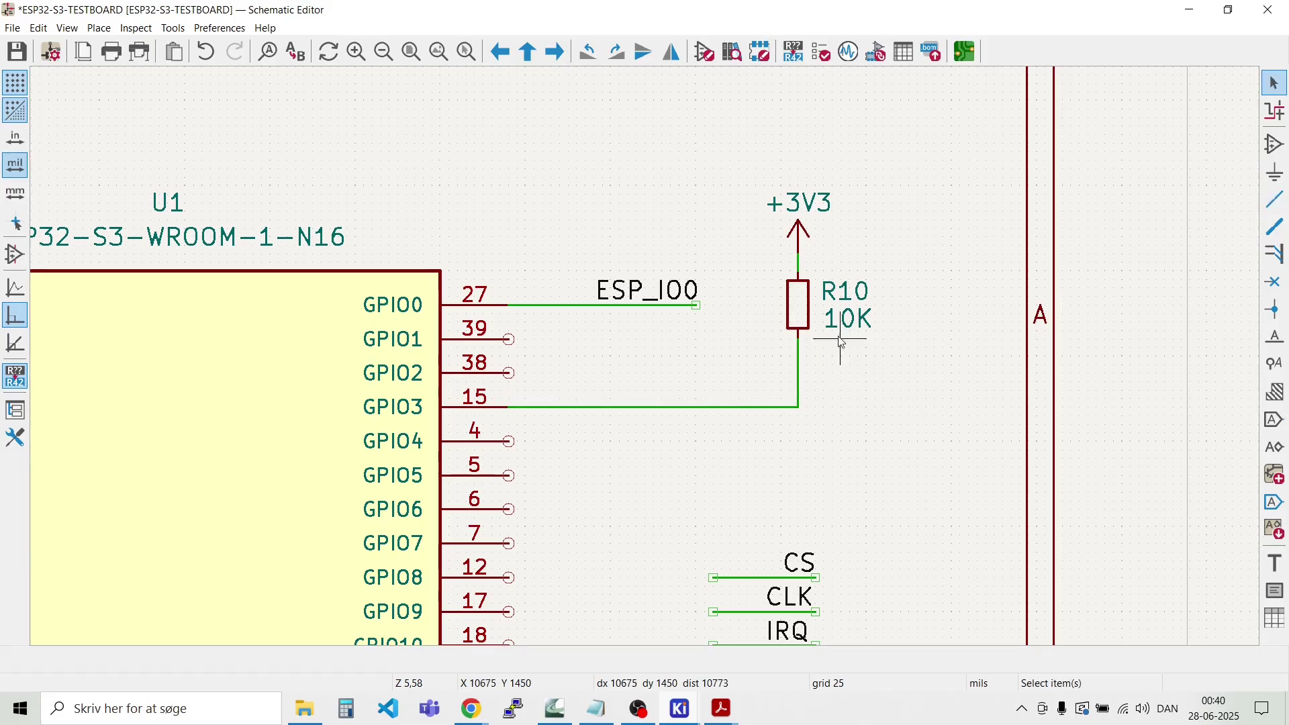
Step: Shift R10 and its +3V3 symbol down with the wires attached, and straighten the resulting kink in the GPIO3 wire
drag(886, 360, 747, 186)
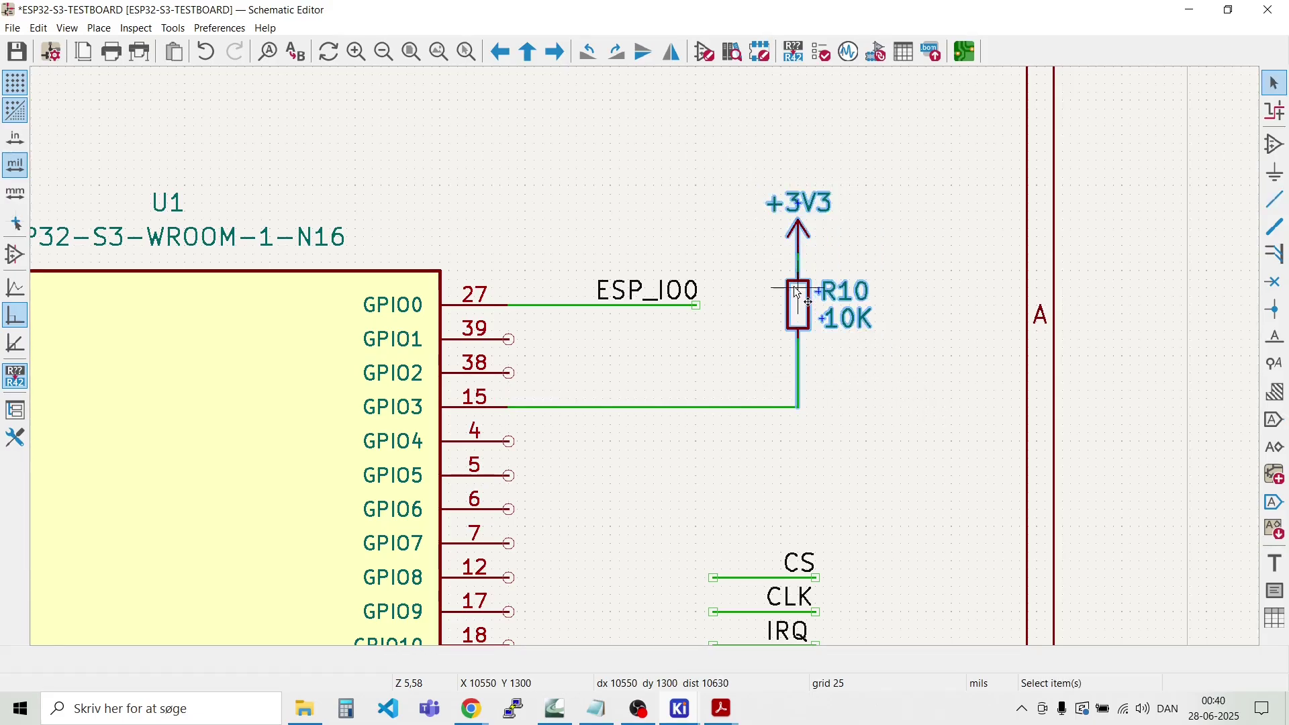
key(g)
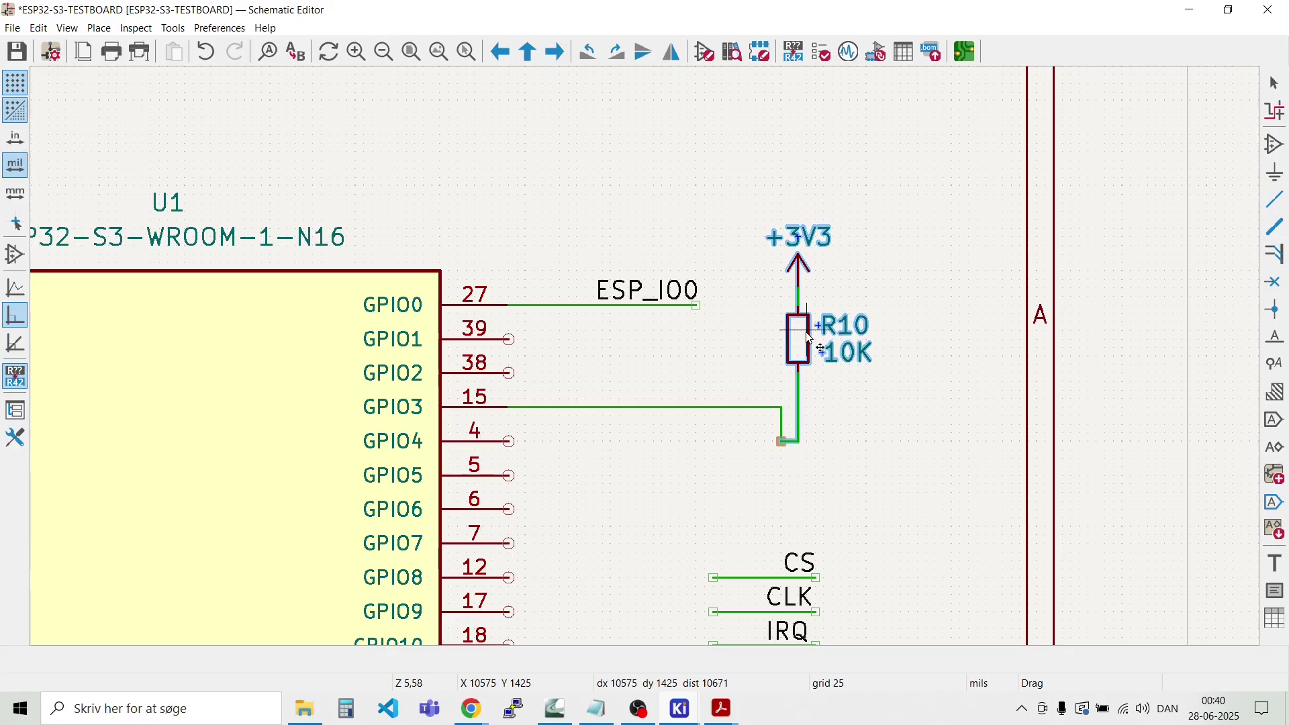
click(810, 339)
key(Escape)
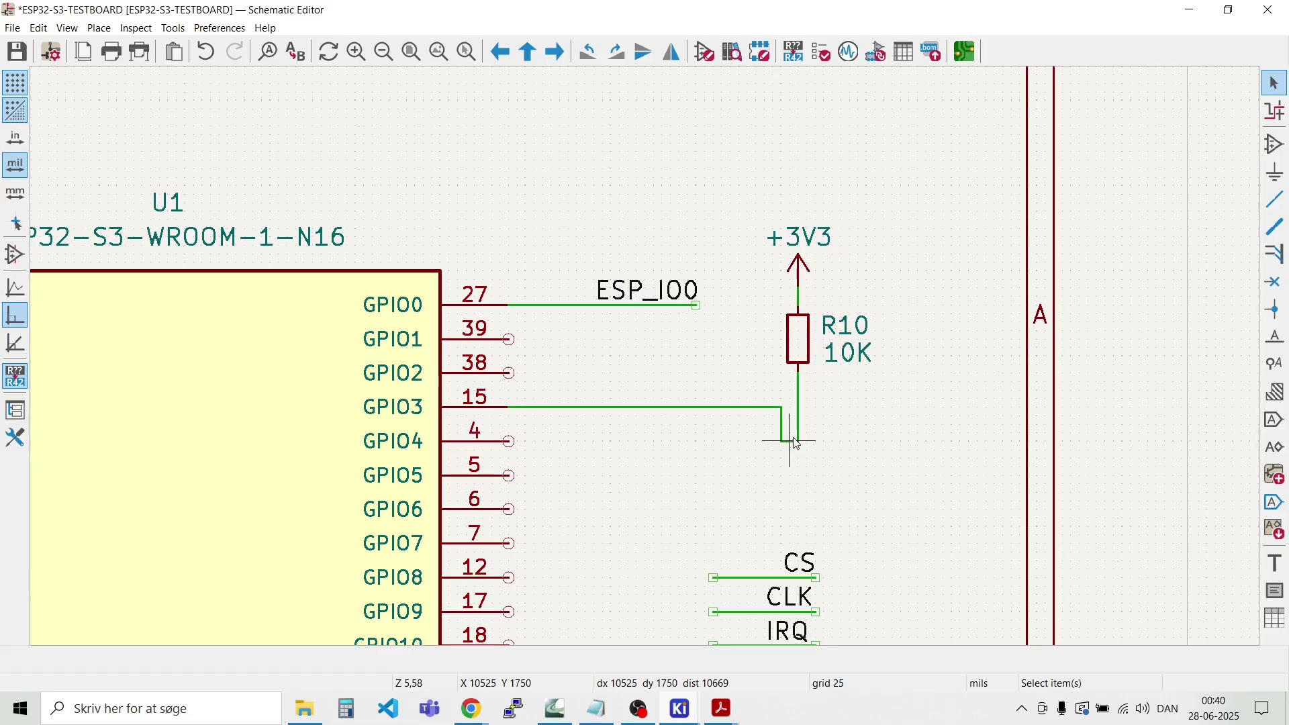
drag(796, 441, 798, 407)
scroll(639, 369, down, 3)
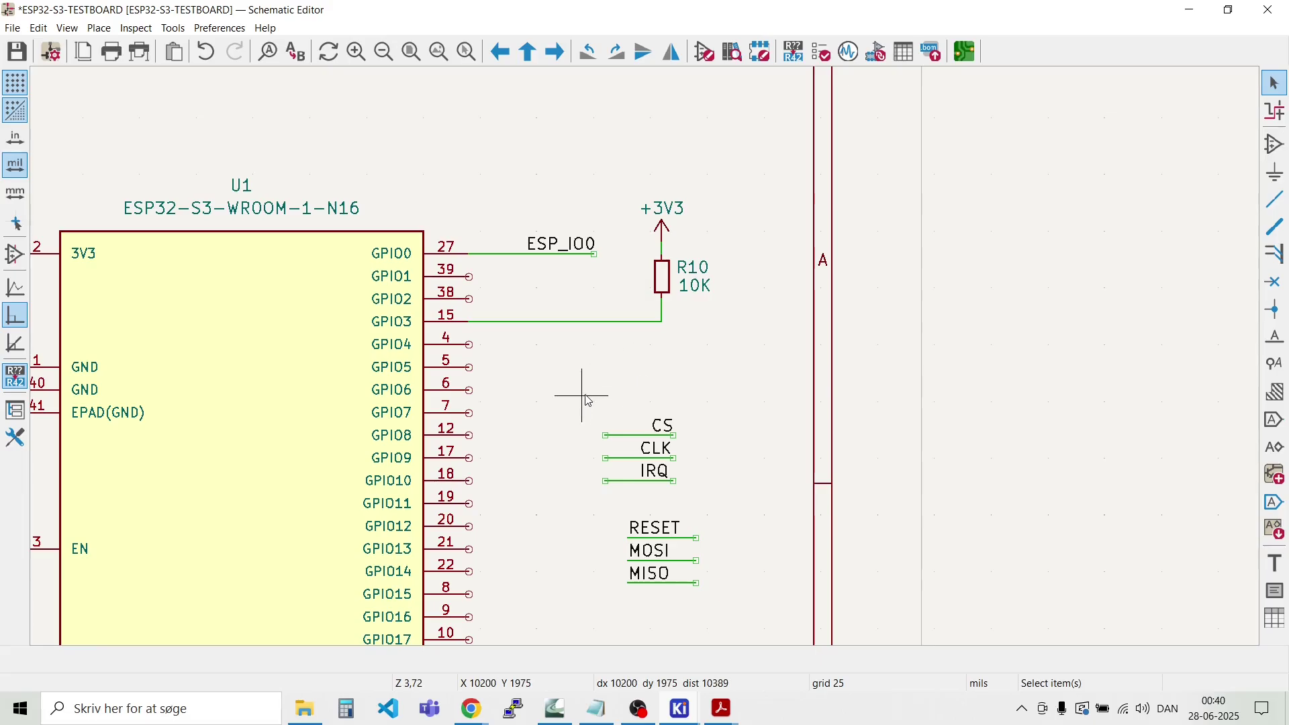
Step: Duplicate the ESP_TXD wire and attach the copy to the GPIO39 pin
scroll(649, 363, down, 2)
key(Escape)
scroll(649, 363, up, 3)
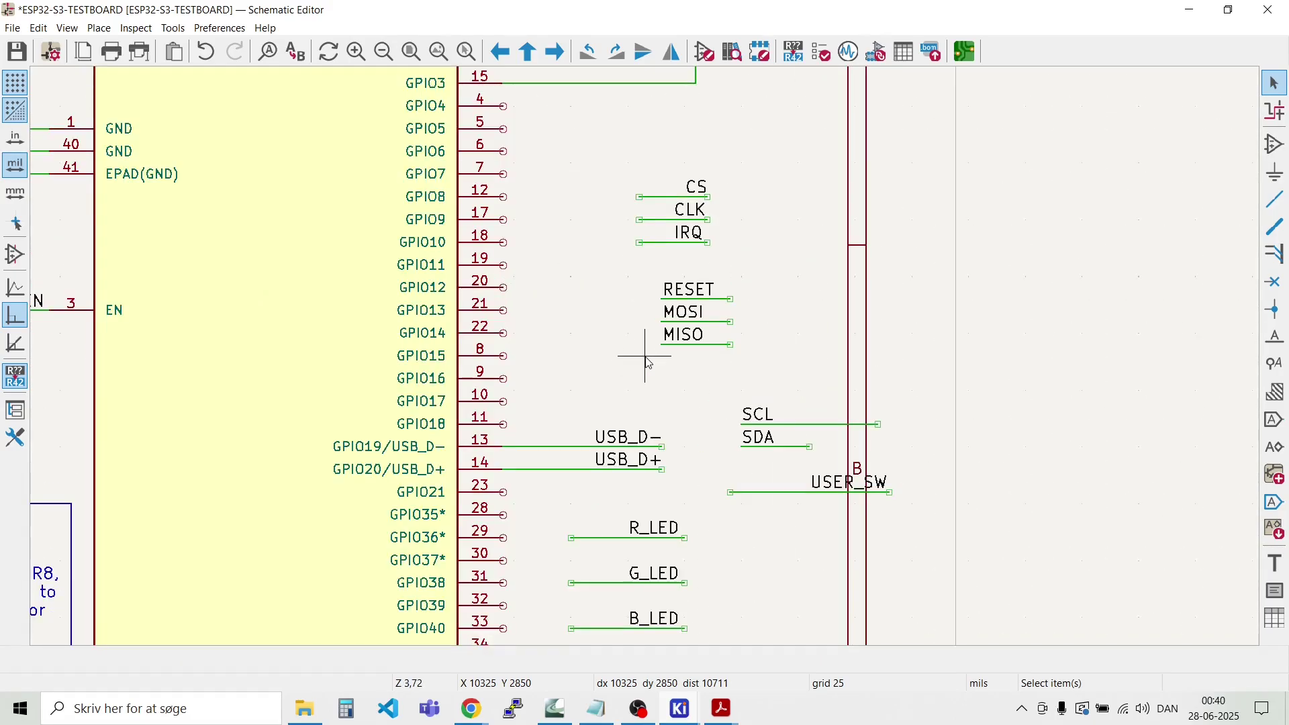
scroll(649, 363, down, 3)
scroll(621, 504, up, 3)
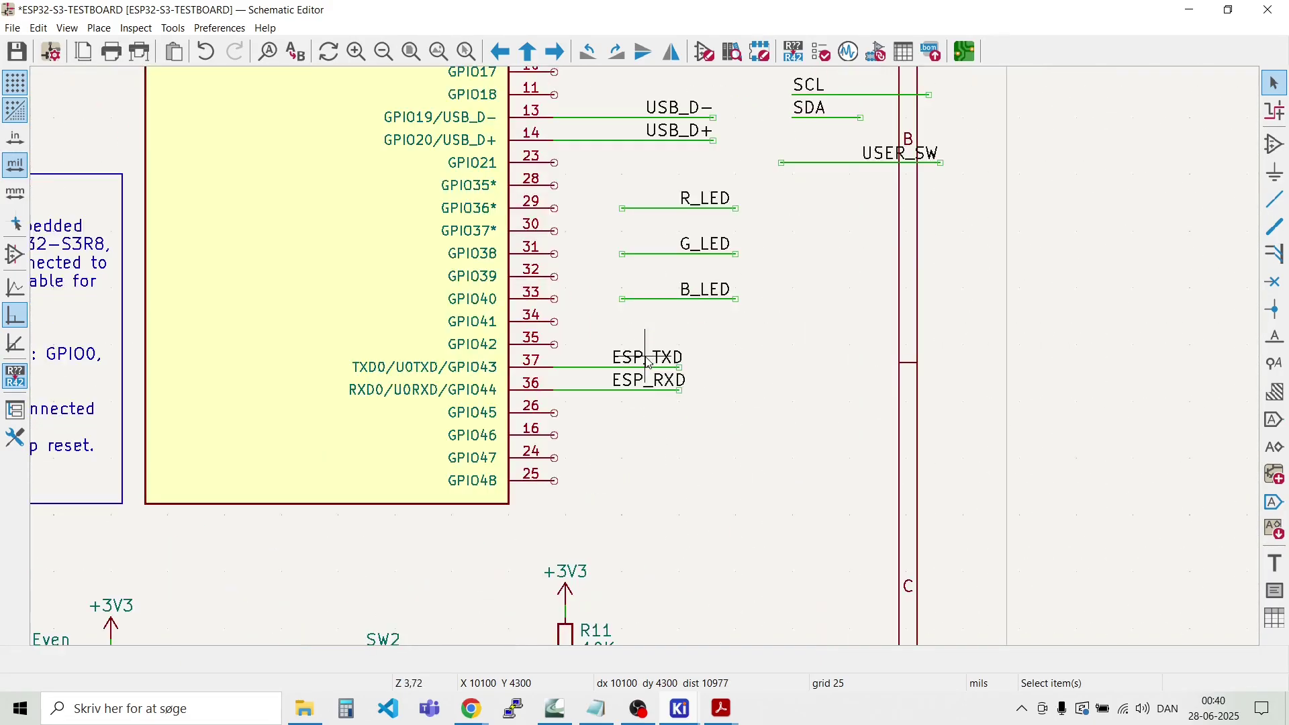
click(587, 369)
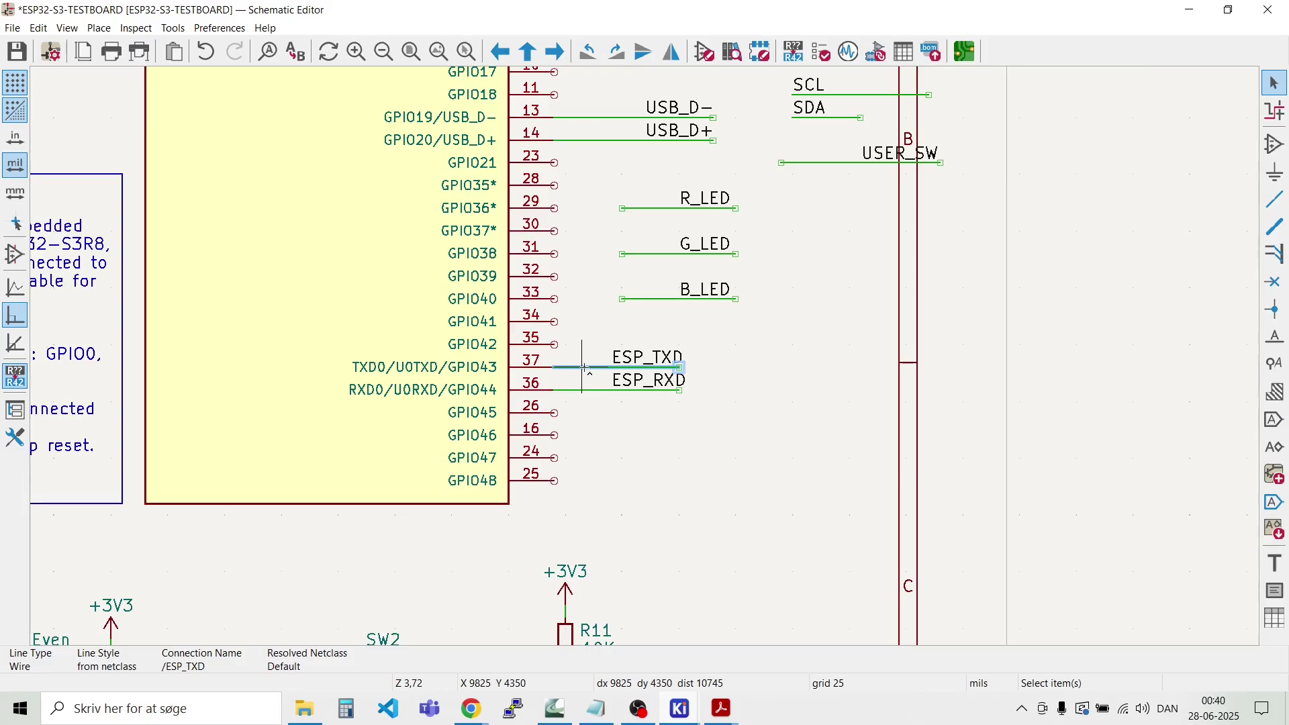
key(m)
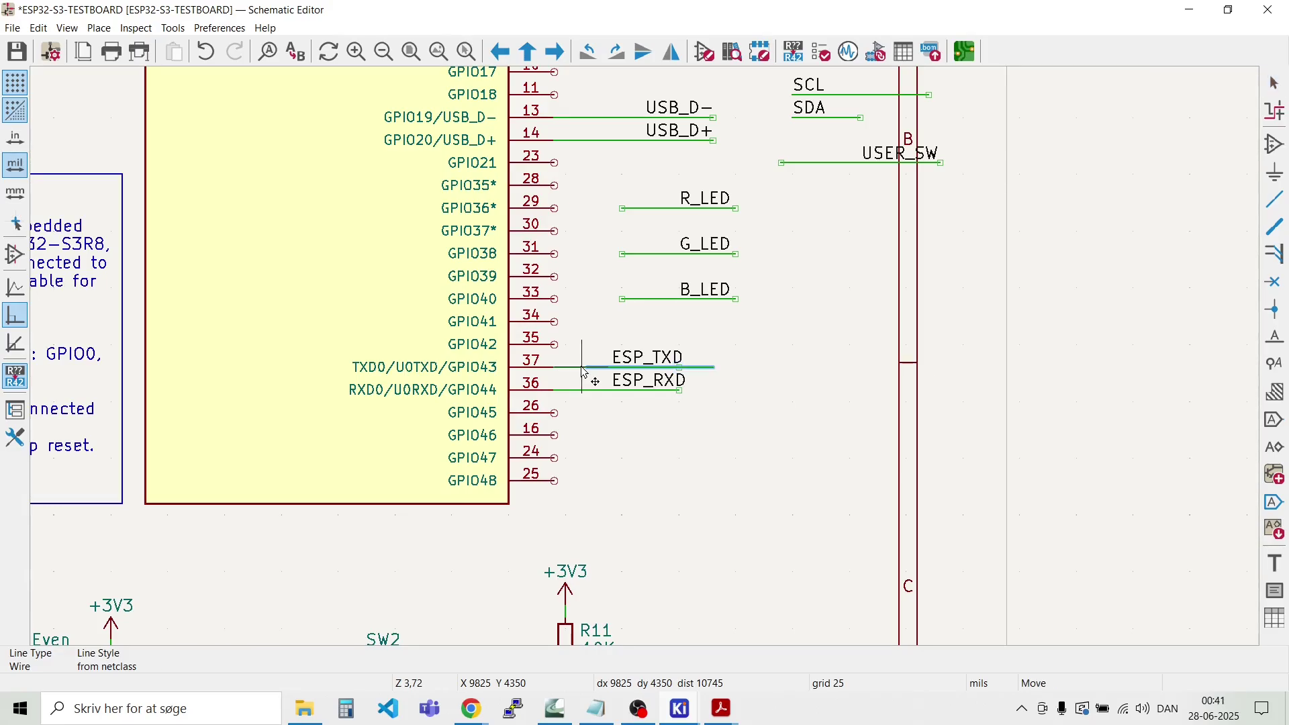
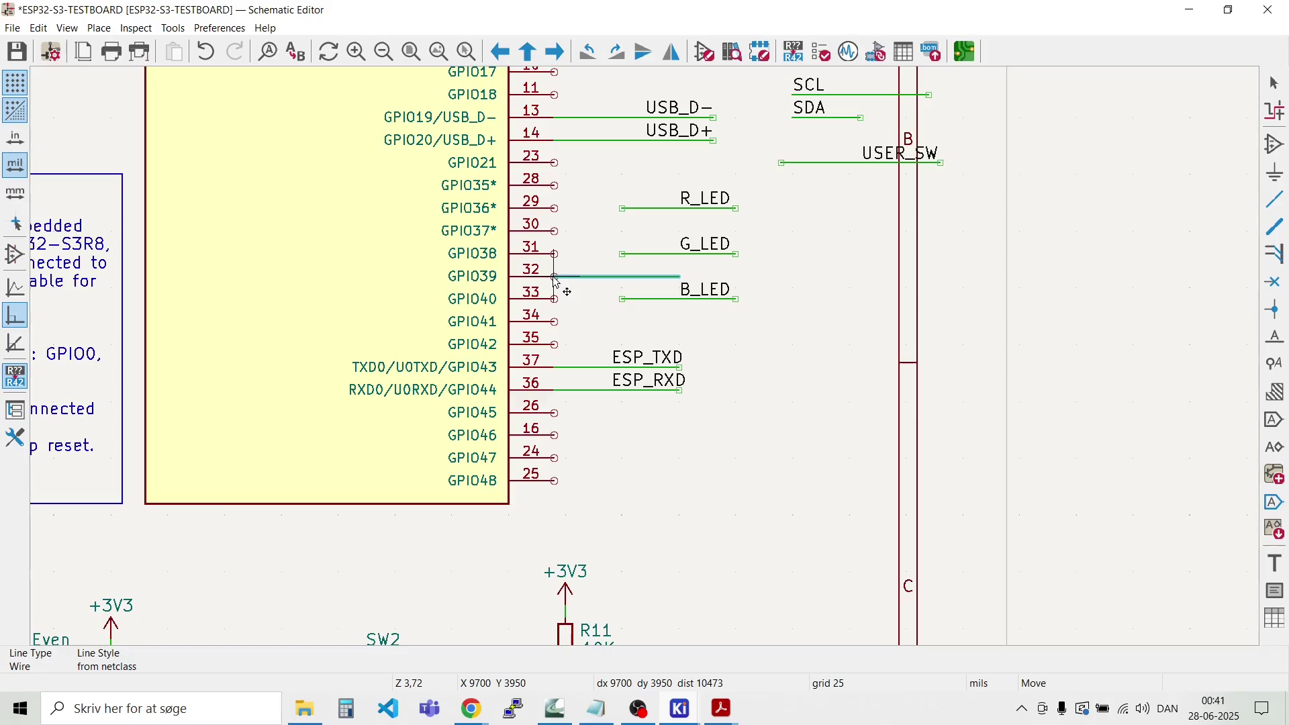
click(556, 282)
Step: Move the R_LED, G_LED and B_LED labels with their wires farther from the module, clear of the new GPIO39 wire
drag(739, 330, 699, 163)
key(m)
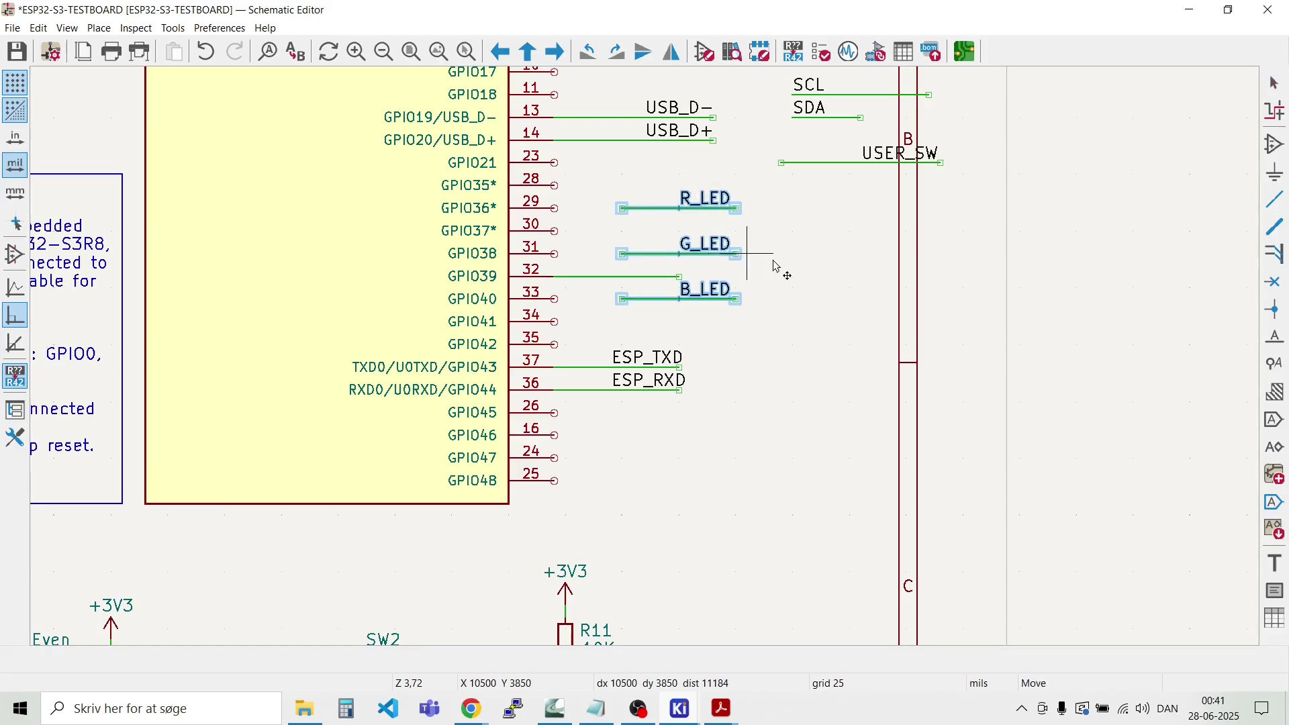
click(842, 282)
click(608, 309)
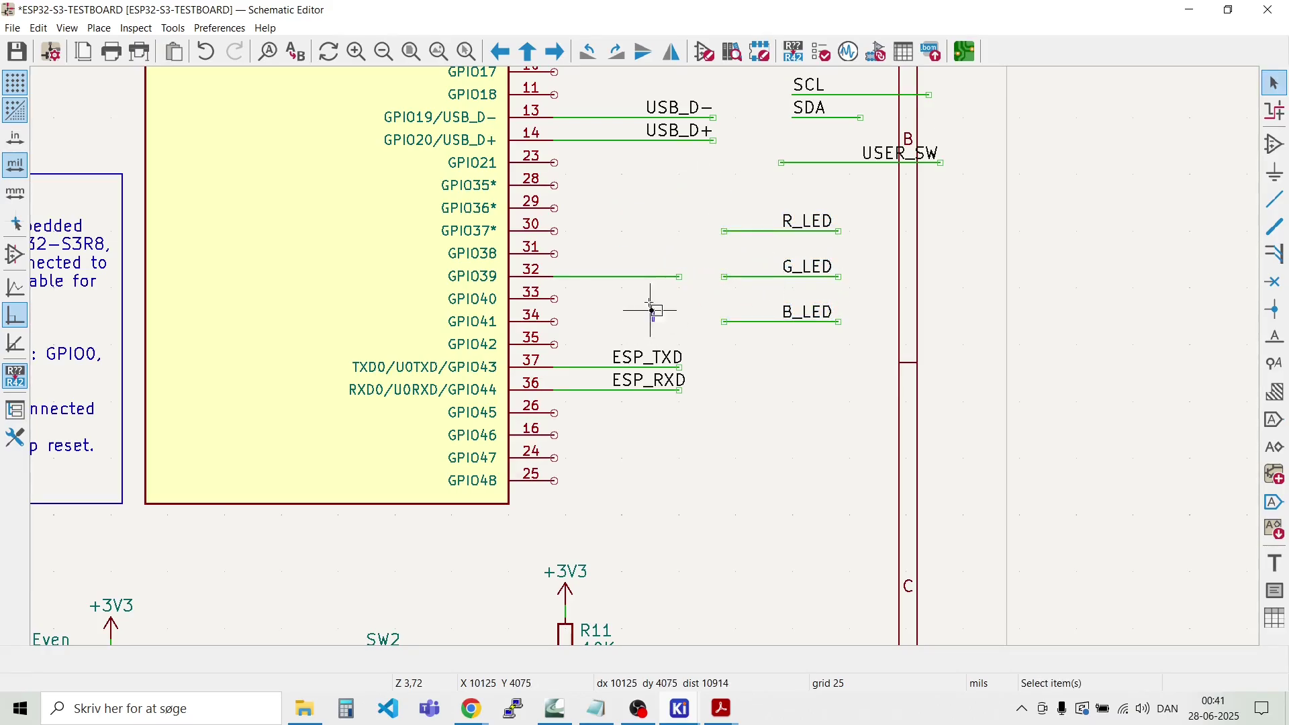
Step: Duplicate the GPIO39 wire twice, placing one copy on GPIO40 and the other on GPIO41
drag(651, 310, 616, 230)
key(ctrl+d)
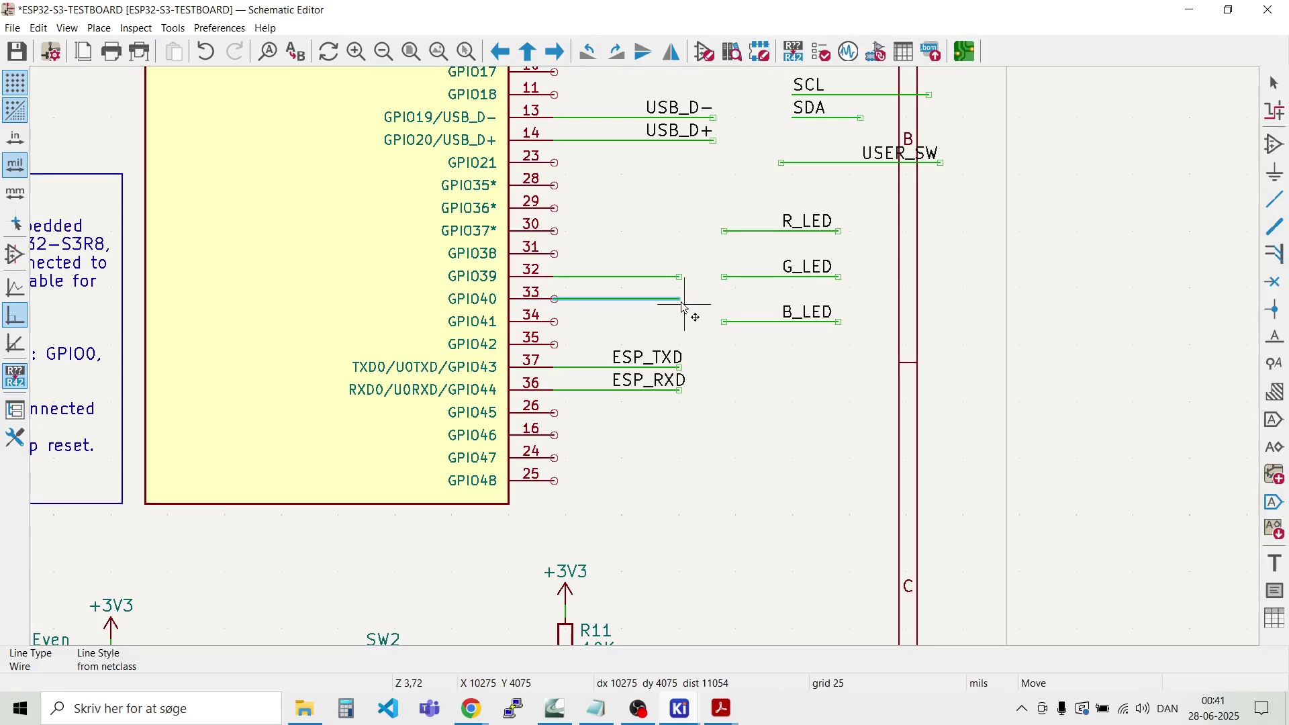
click(684, 308)
key(ctrl+d)
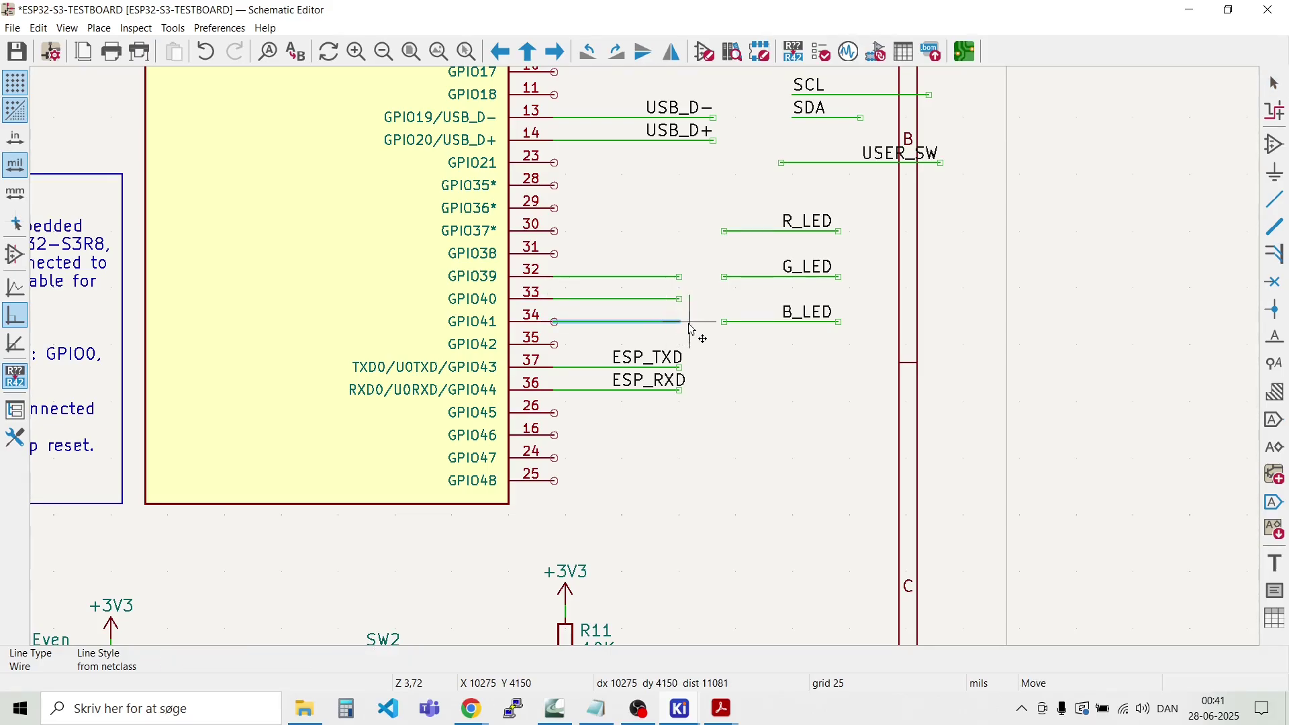
click(685, 322)
key(Escape)
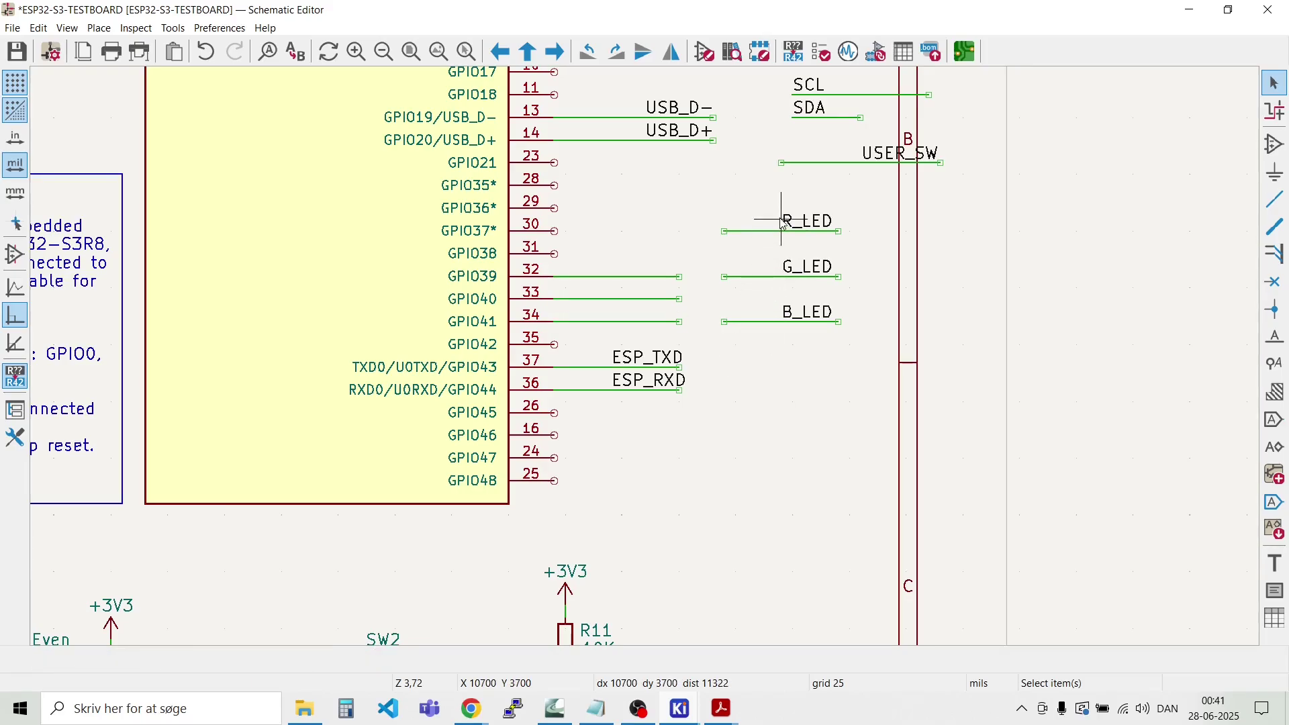
Step: Move the R_LED, G_LED and B_LED labels onto the GPIO39, GPIO40 and GPIO41 wires respectively
key(m)
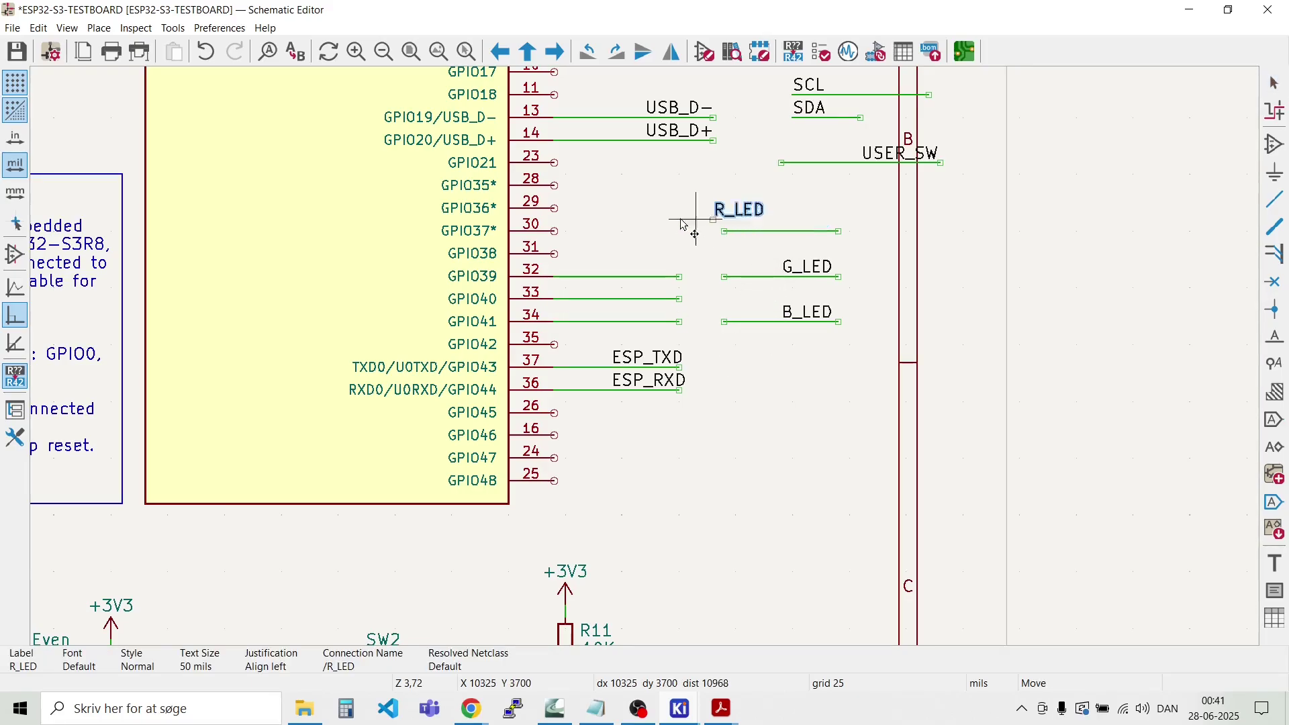
click(629, 275)
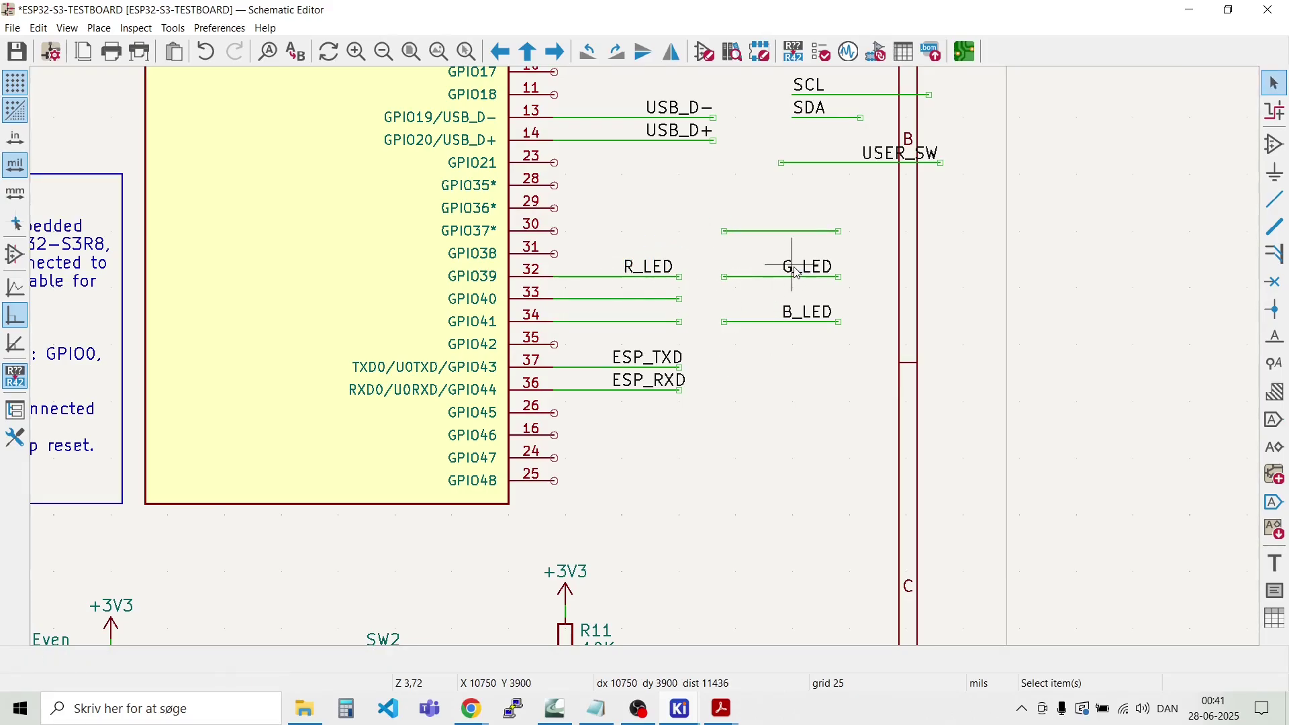
drag(801, 268, 623, 306)
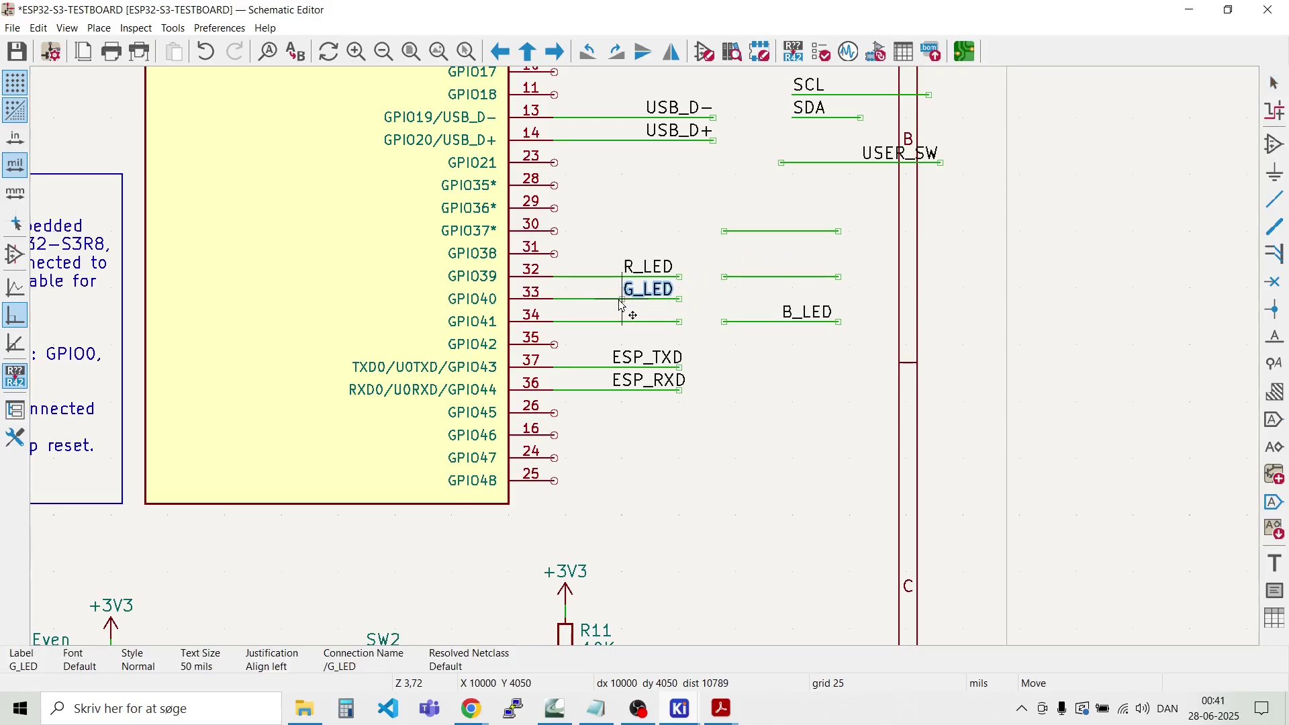
click(805, 312)
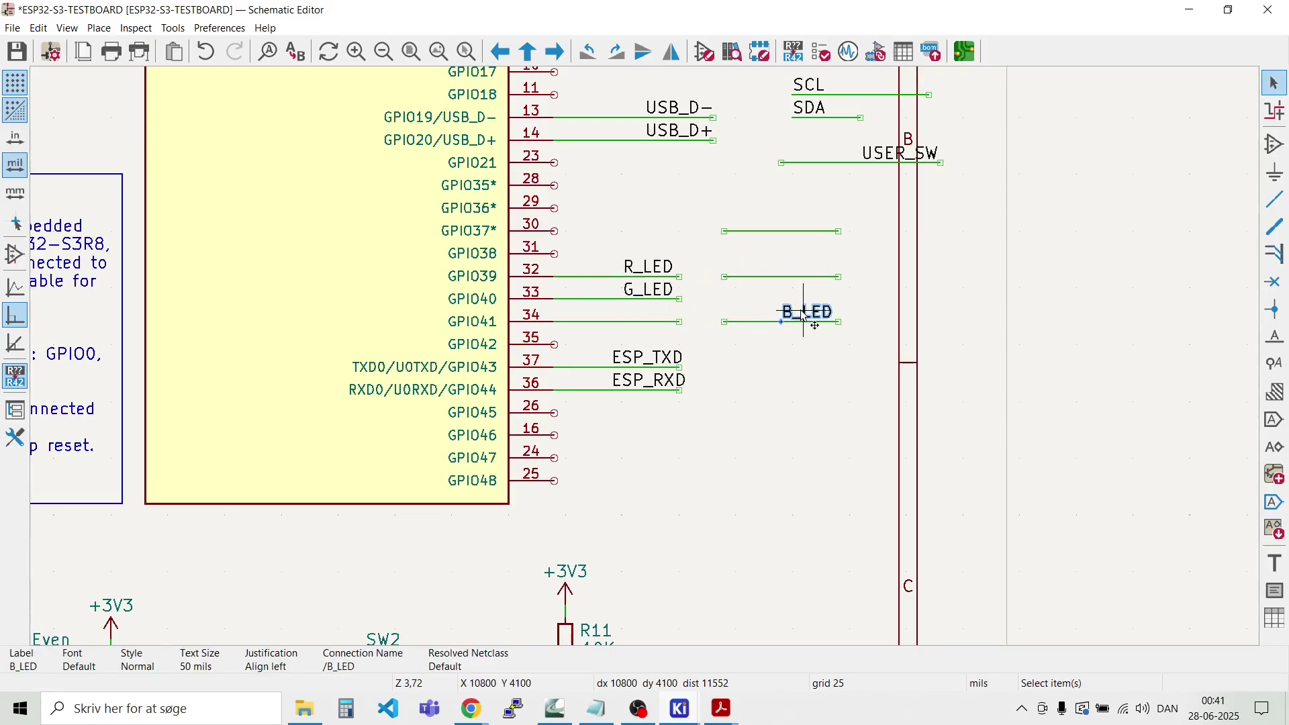
key(m)
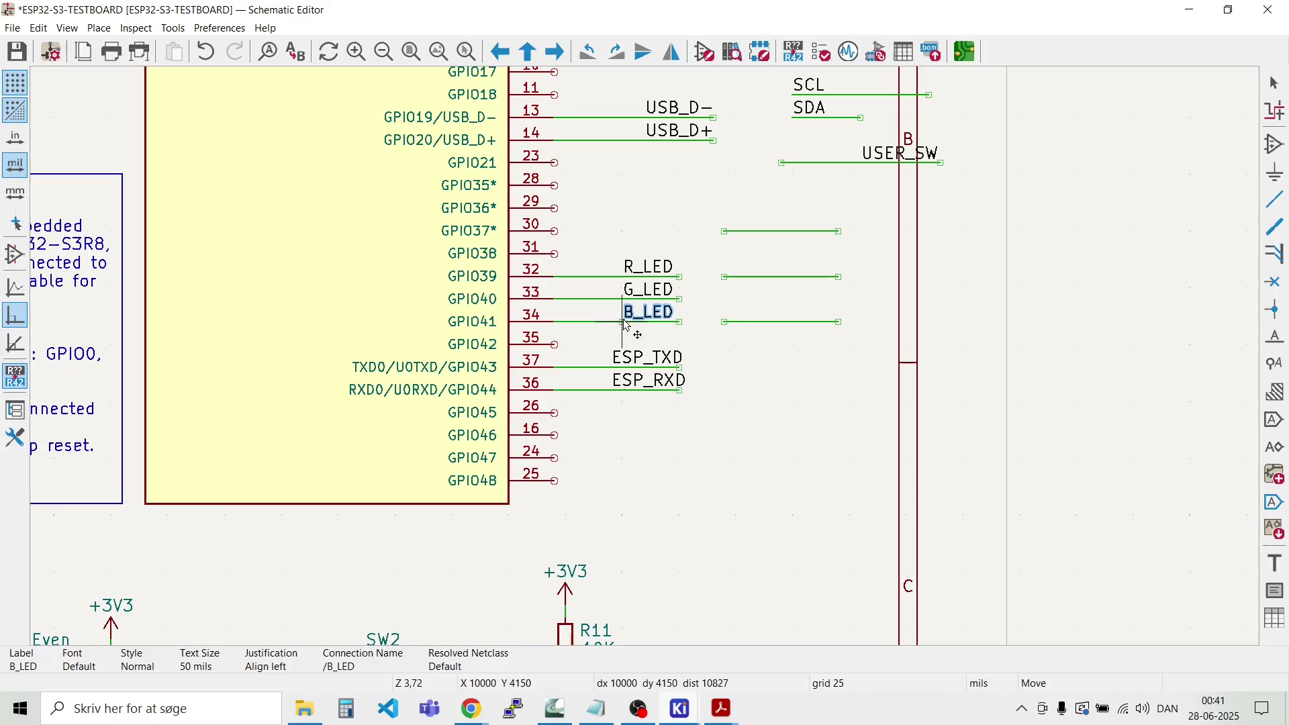
click(624, 323)
Step: Delete the three unconnected wires left behind by the LED labels
drag(766, 373, 708, 183)
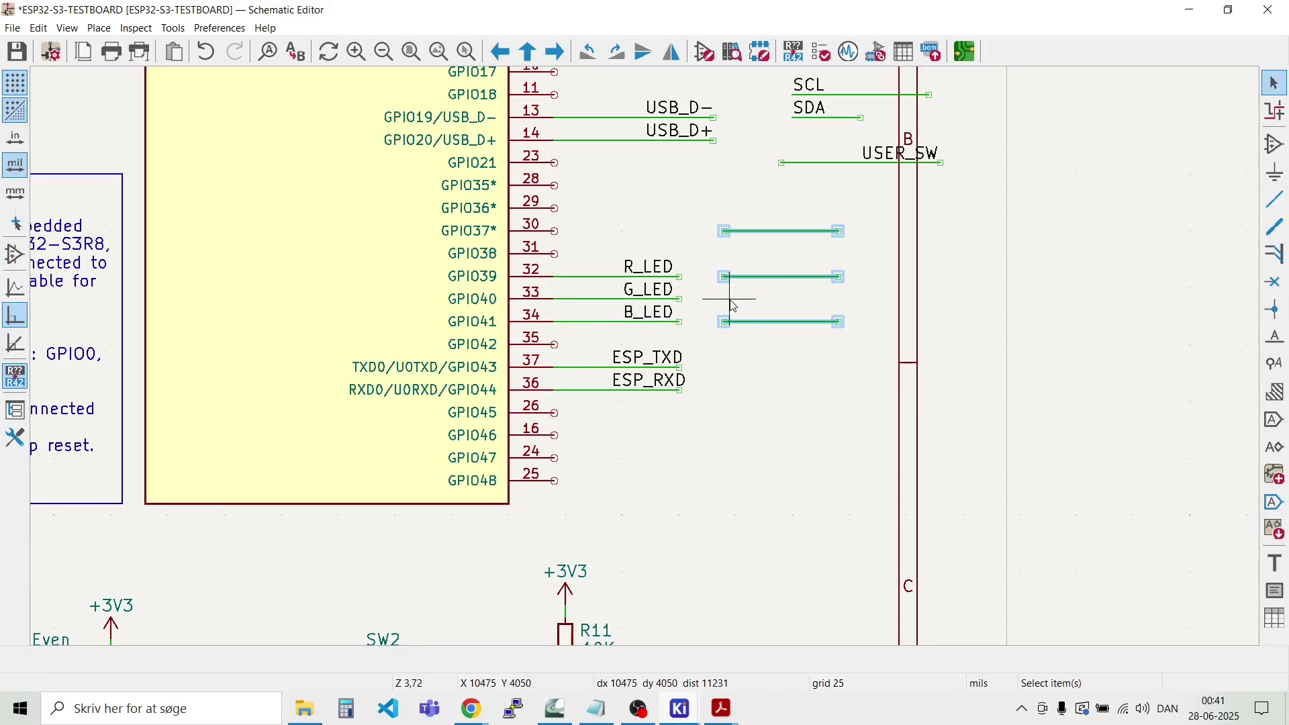
key(Delete)
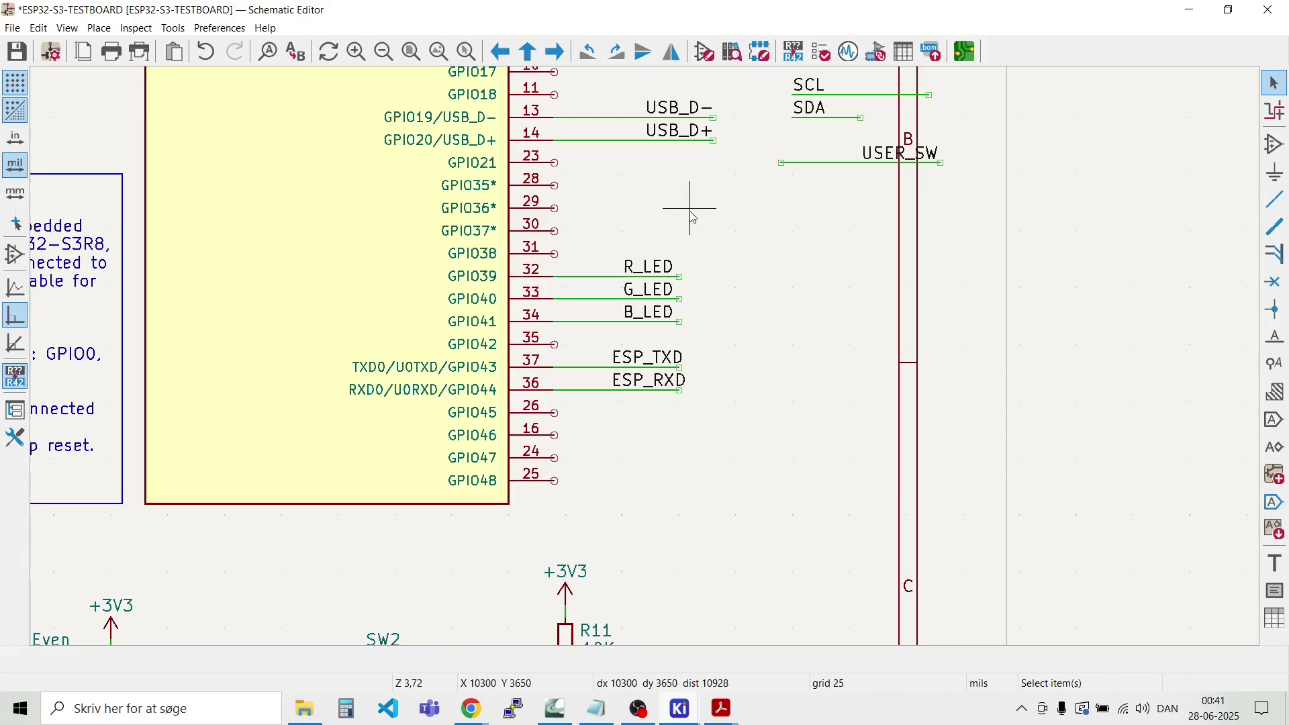
scroll(691, 139, up, 3)
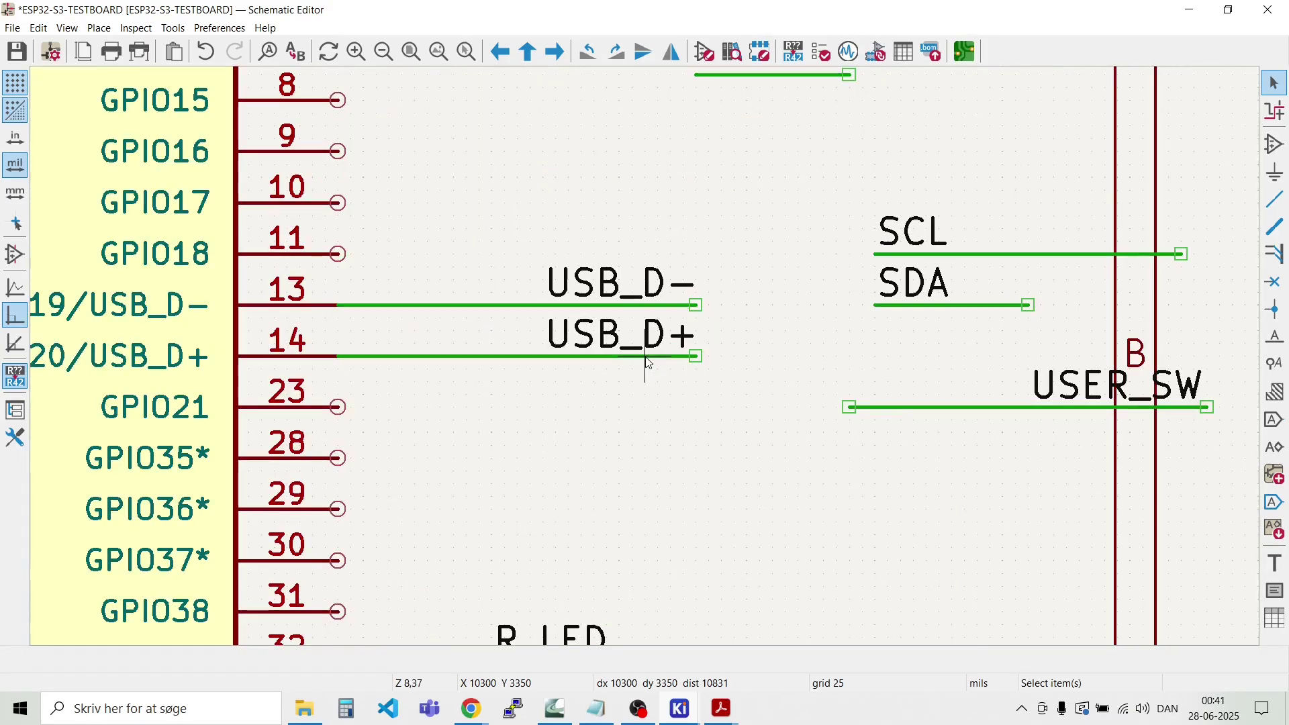
scroll(646, 361, down, 2)
key(w)
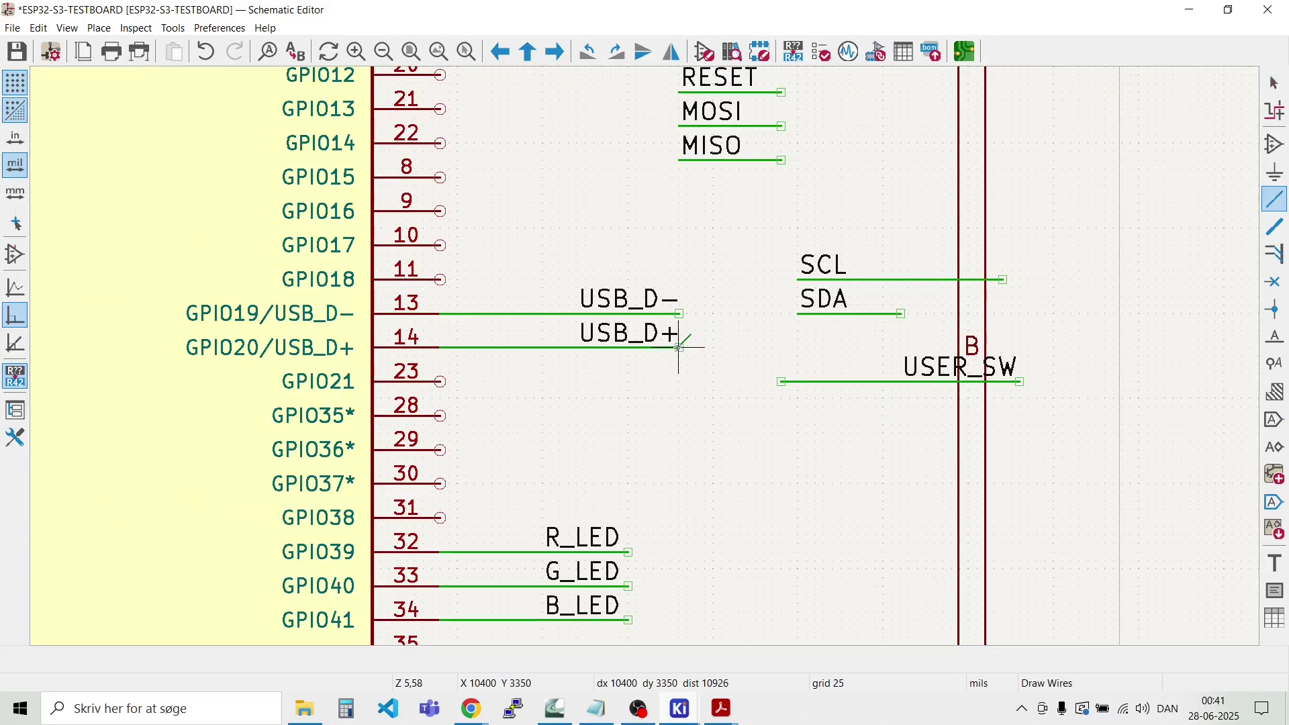
click(679, 347)
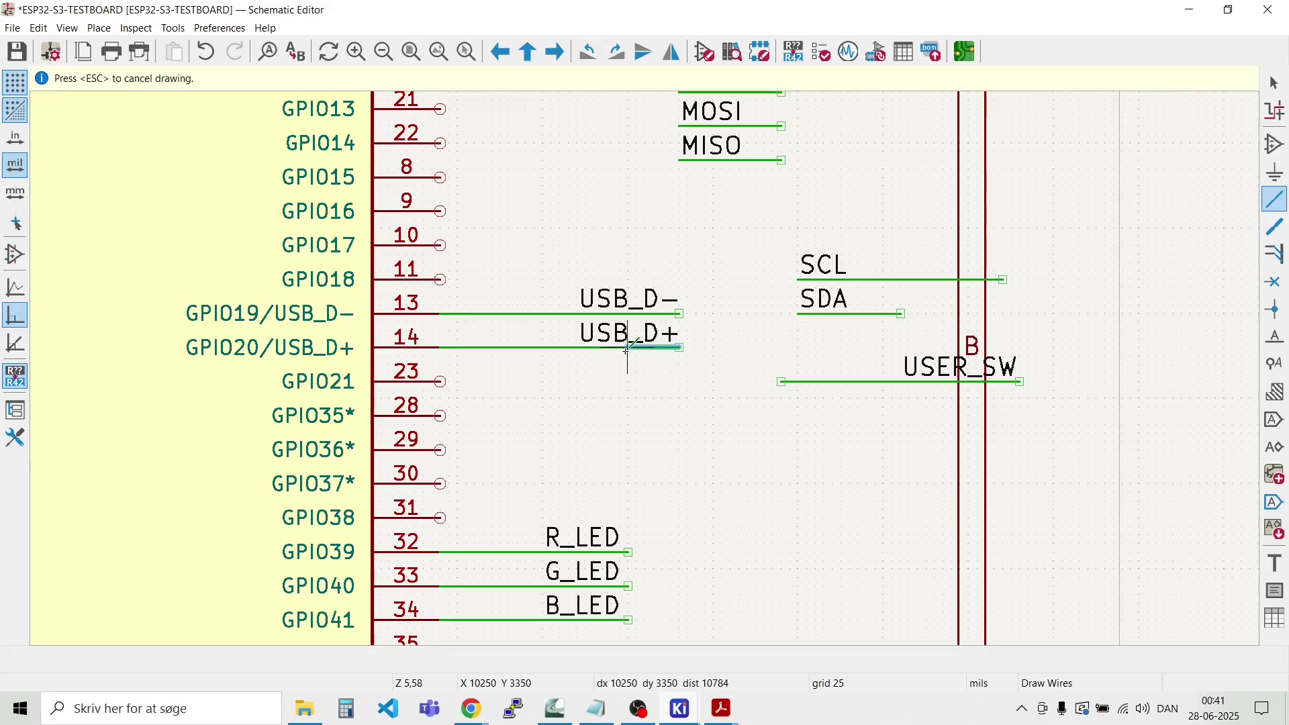
key(Escape)
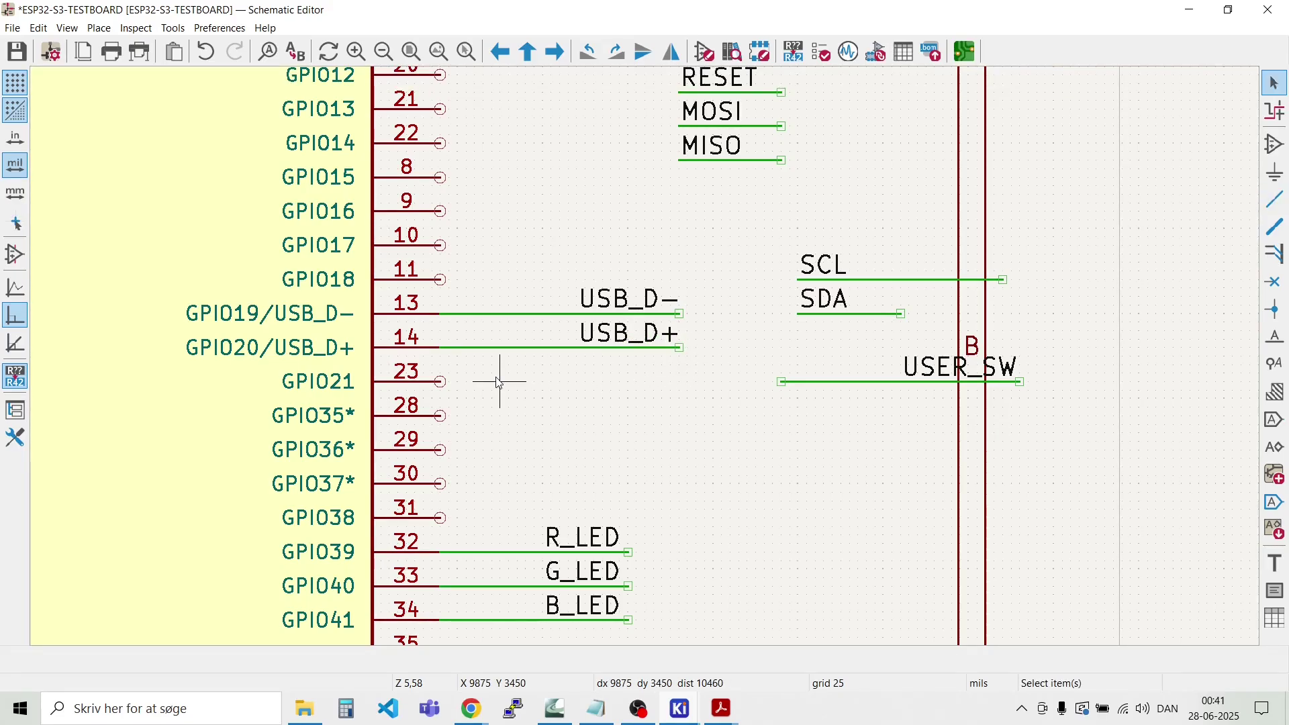
Step: Delete the long wires connecting the USB_D- and USB_D+ labels to GPIO19 and GPIO20
drag(497, 375, 512, 299)
drag(548, 378, 502, 255)
key(Delete)
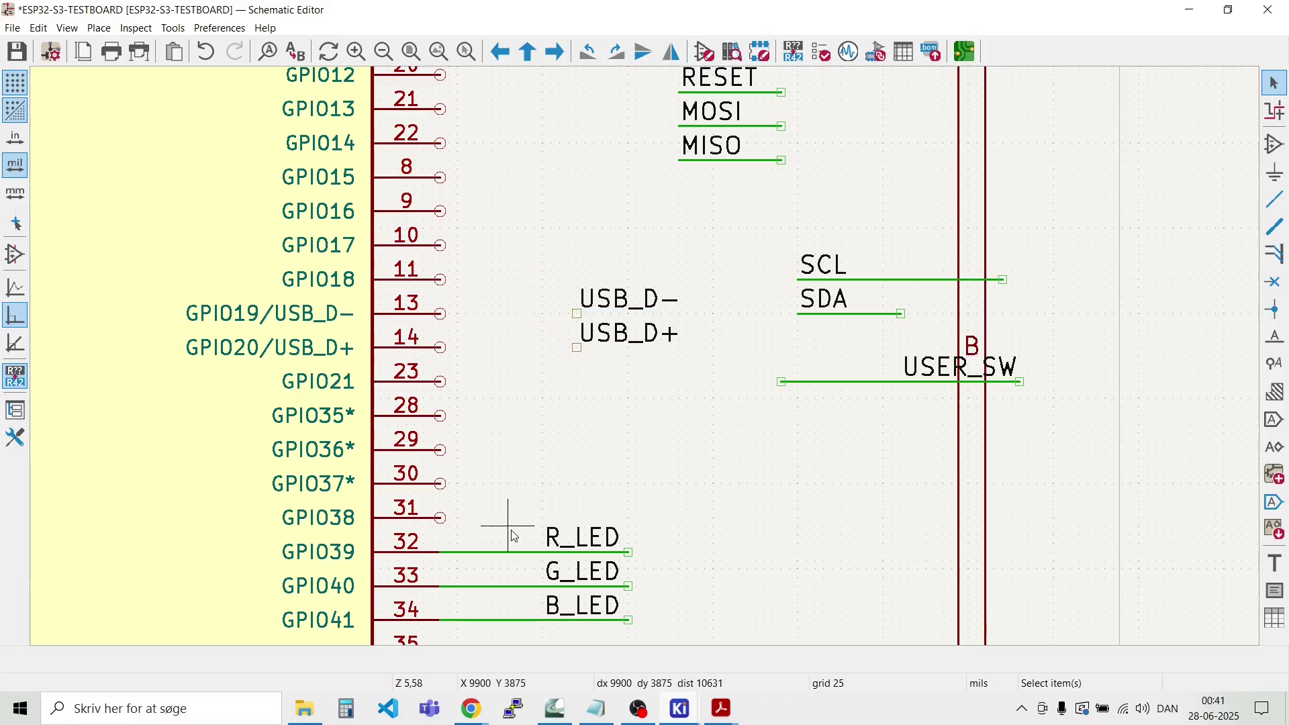
Step: Duplicate the GPIO39 wire onto GPIO20 and GPIO19, and shift the USB_D- and USB_D+ labels onto these shorter wires
click(512, 551)
key(ctrl+d)
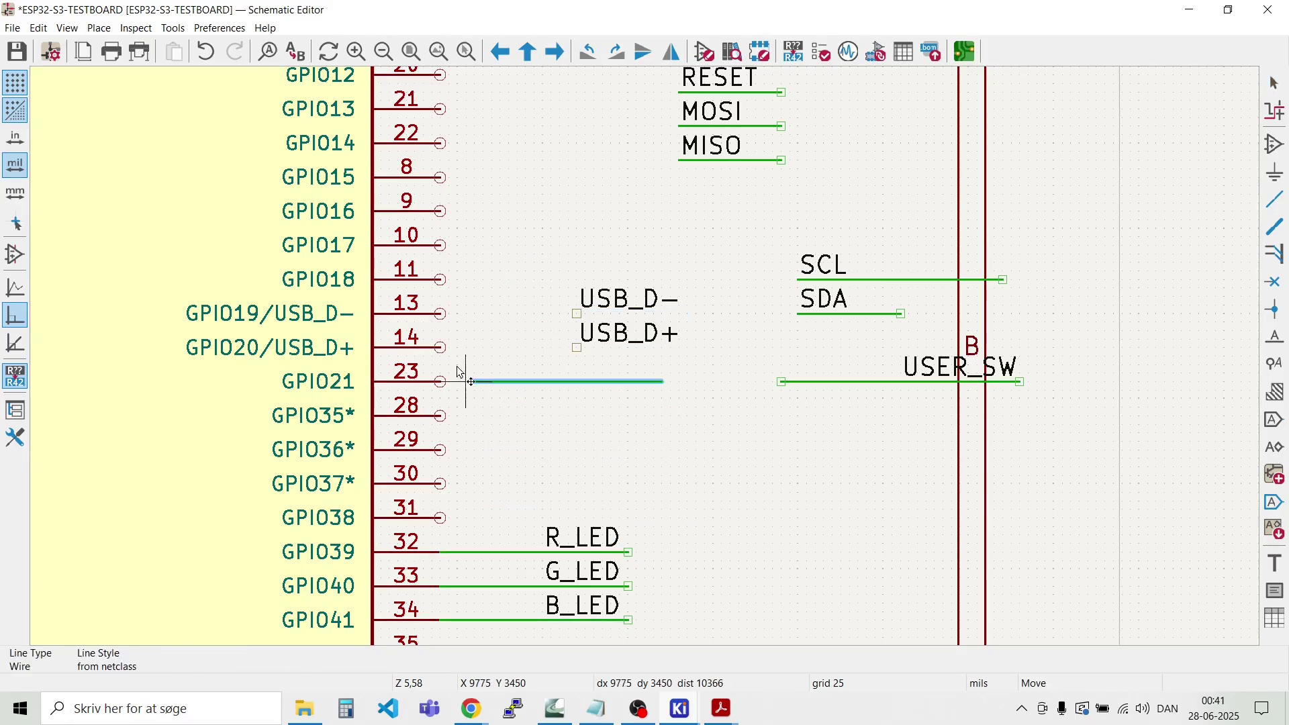
click(447, 348)
key(ctrl+d)
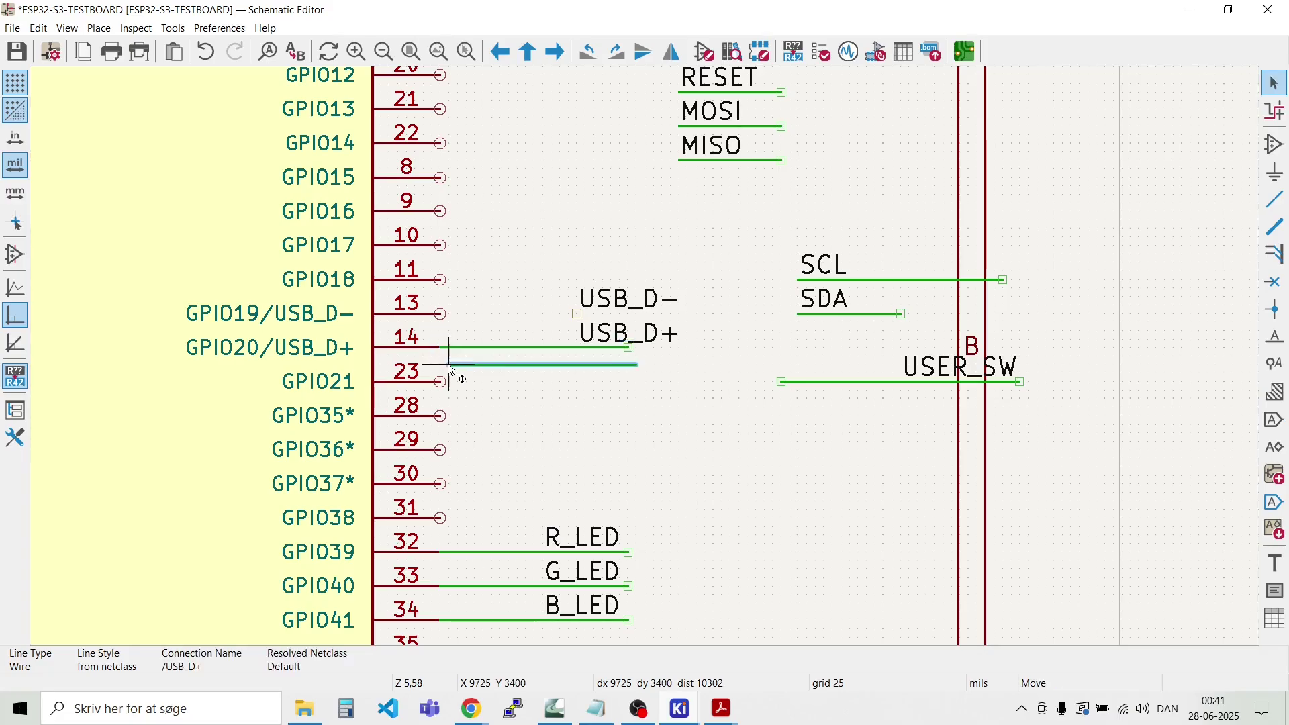
click(441, 315)
key(Escape)
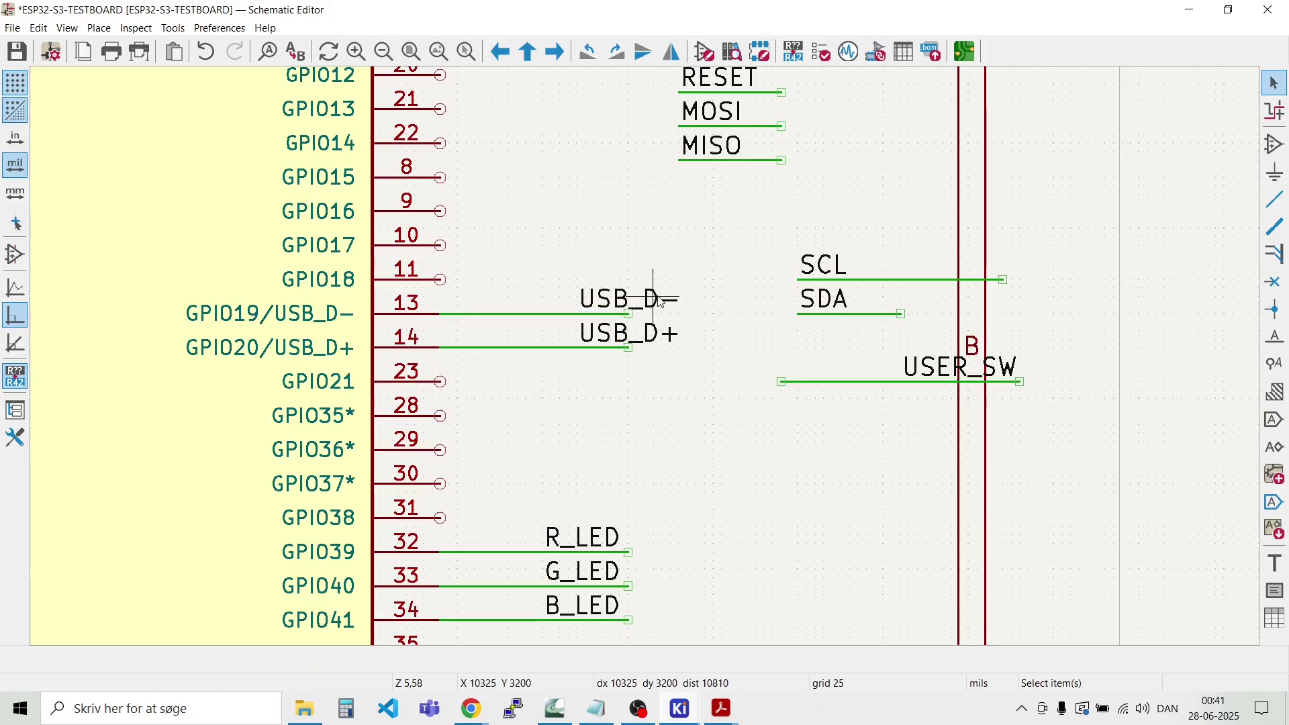
drag(655, 301, 535, 321)
drag(615, 348, 534, 368)
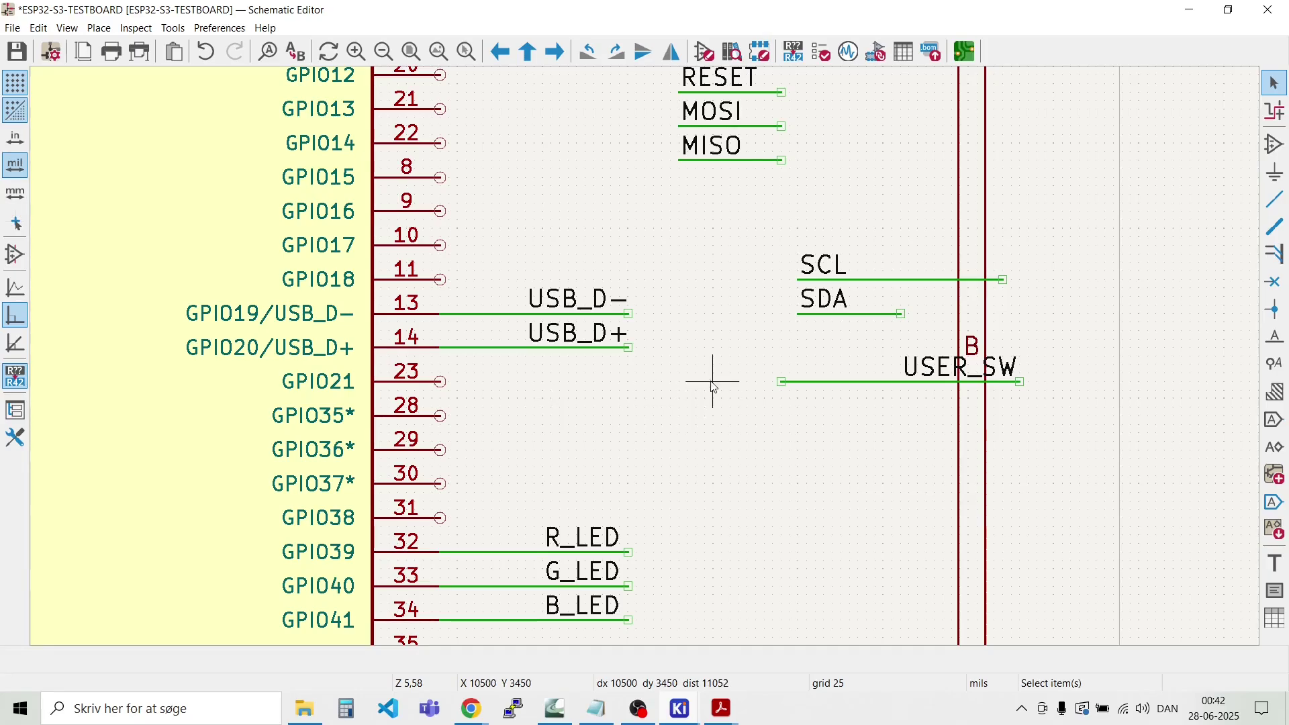
Step: Move the USER_SW label with its wire down beside GPIO46, clear of the module's pins
drag(946, 445, 880, 374)
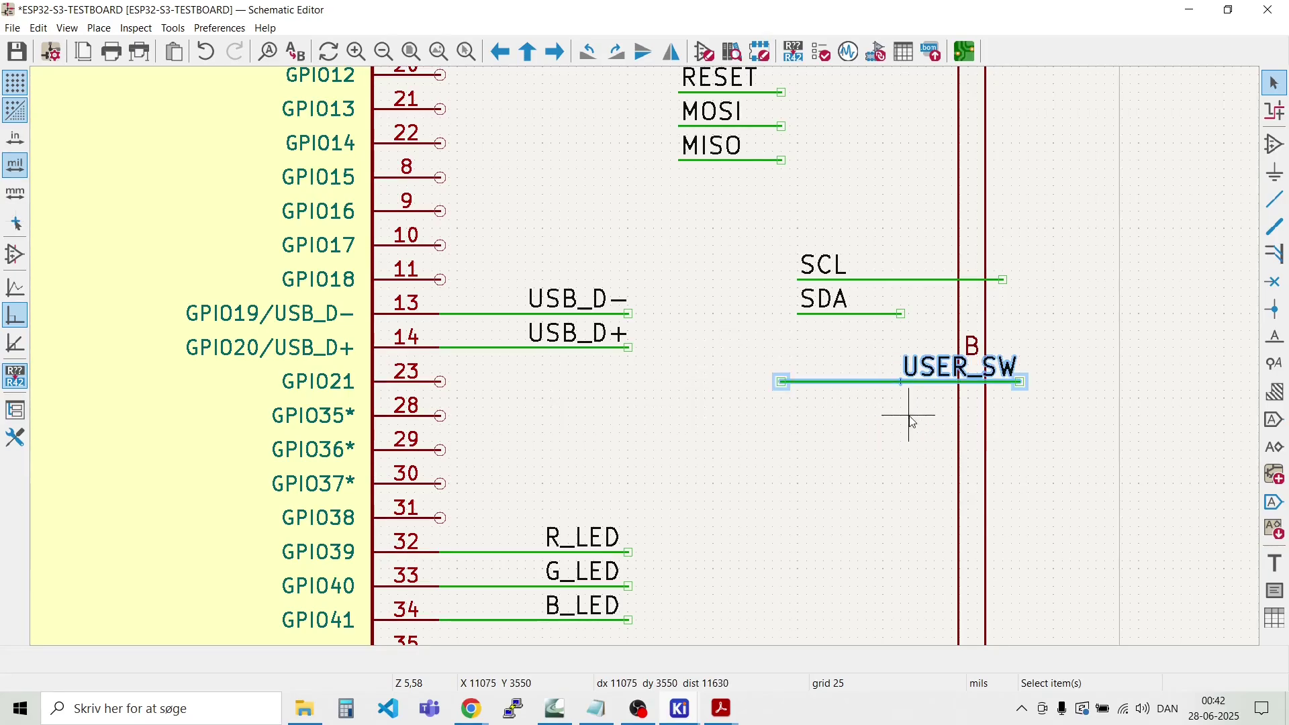
key(m)
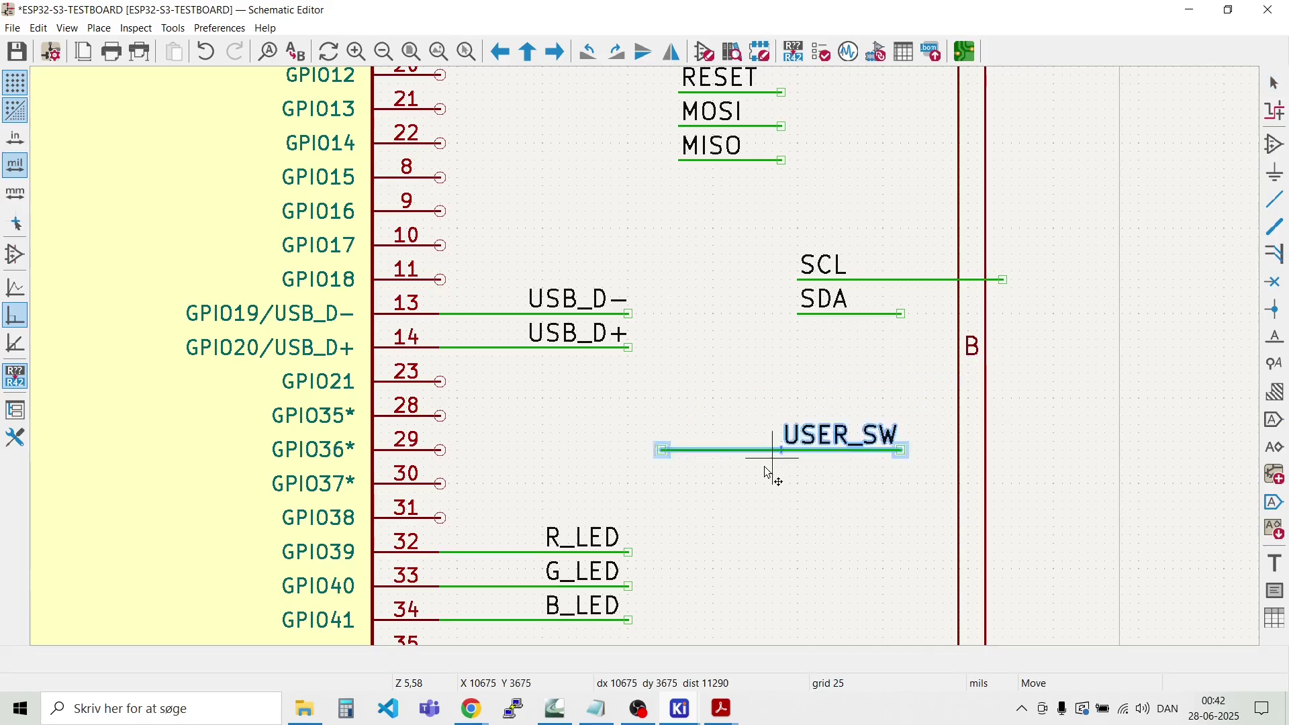
scroll(656, 369, down, 2)
click(566, 559)
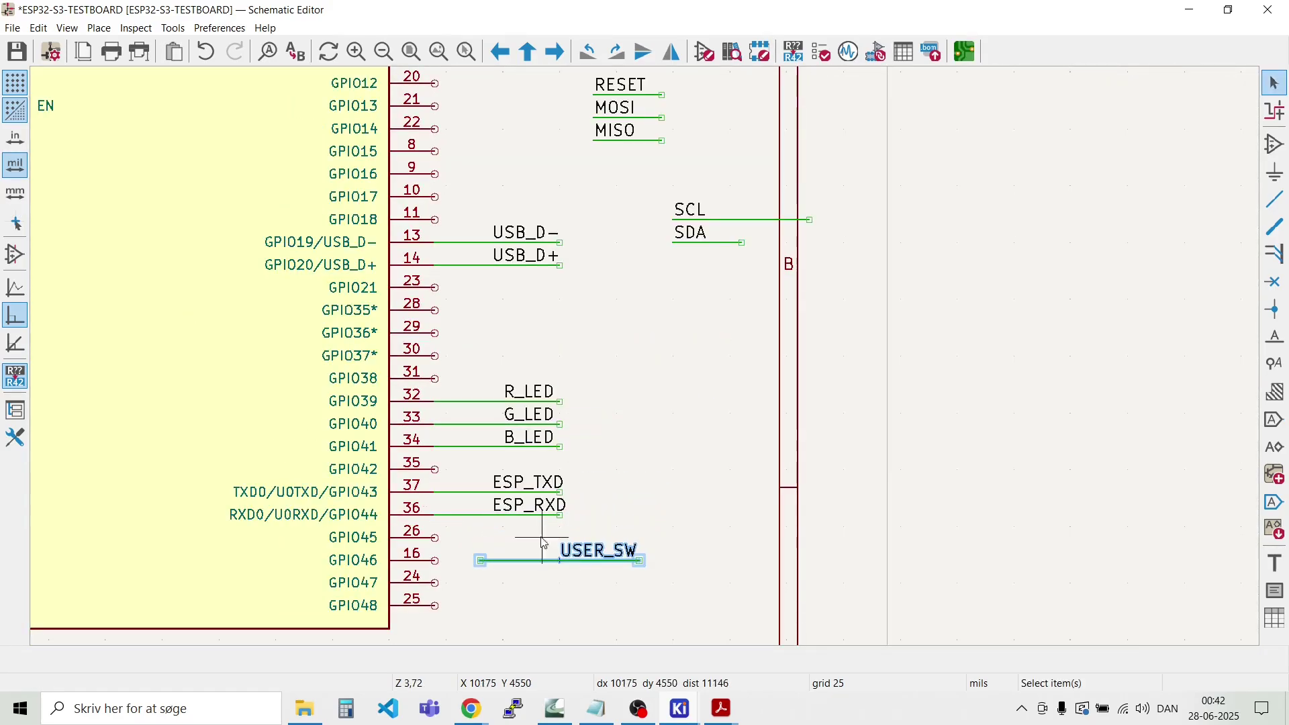
Step: Duplicate the ESP_RXD wire and place the copy on GPIO48
click(462, 508)
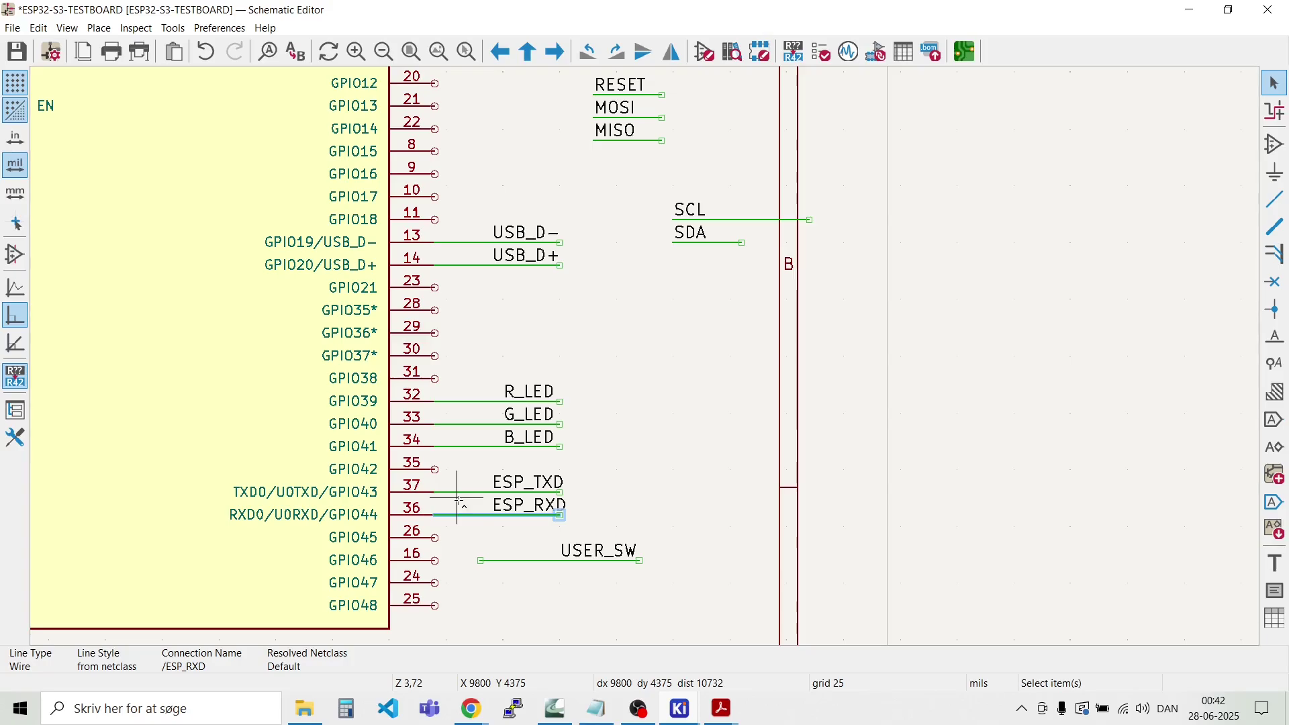
key(ctrl+d)
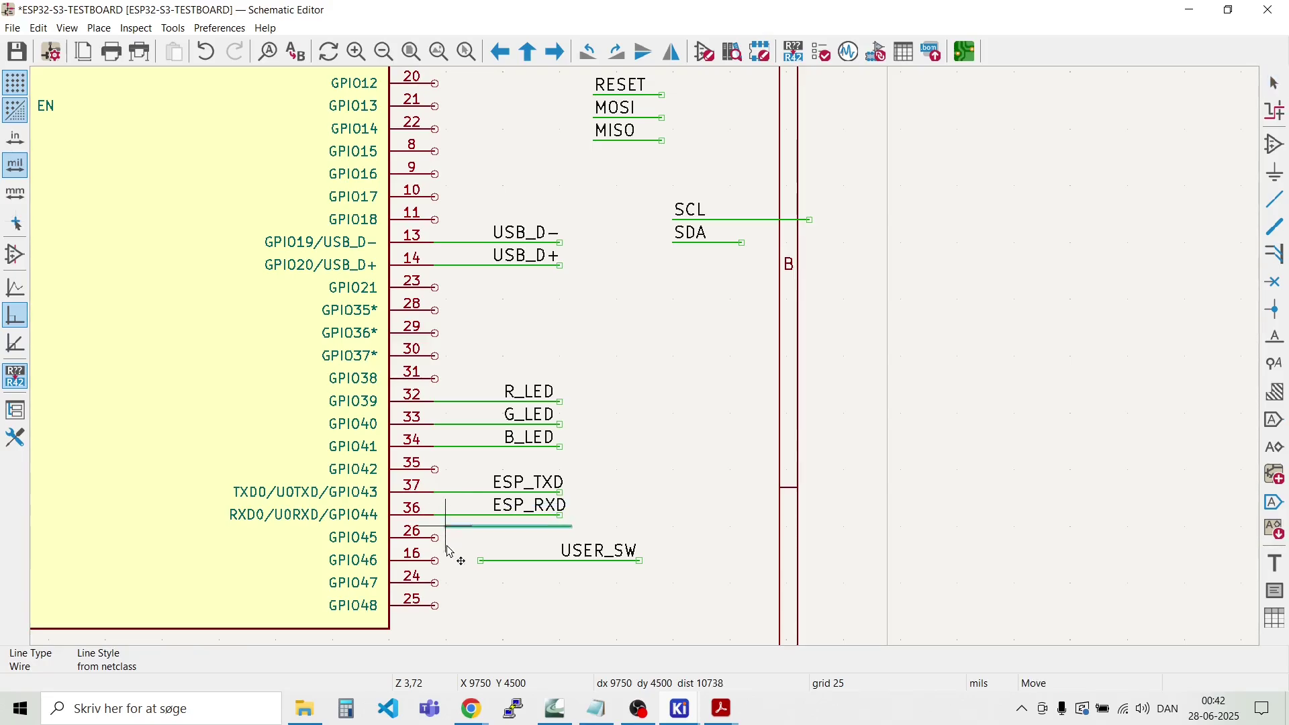
click(440, 606)
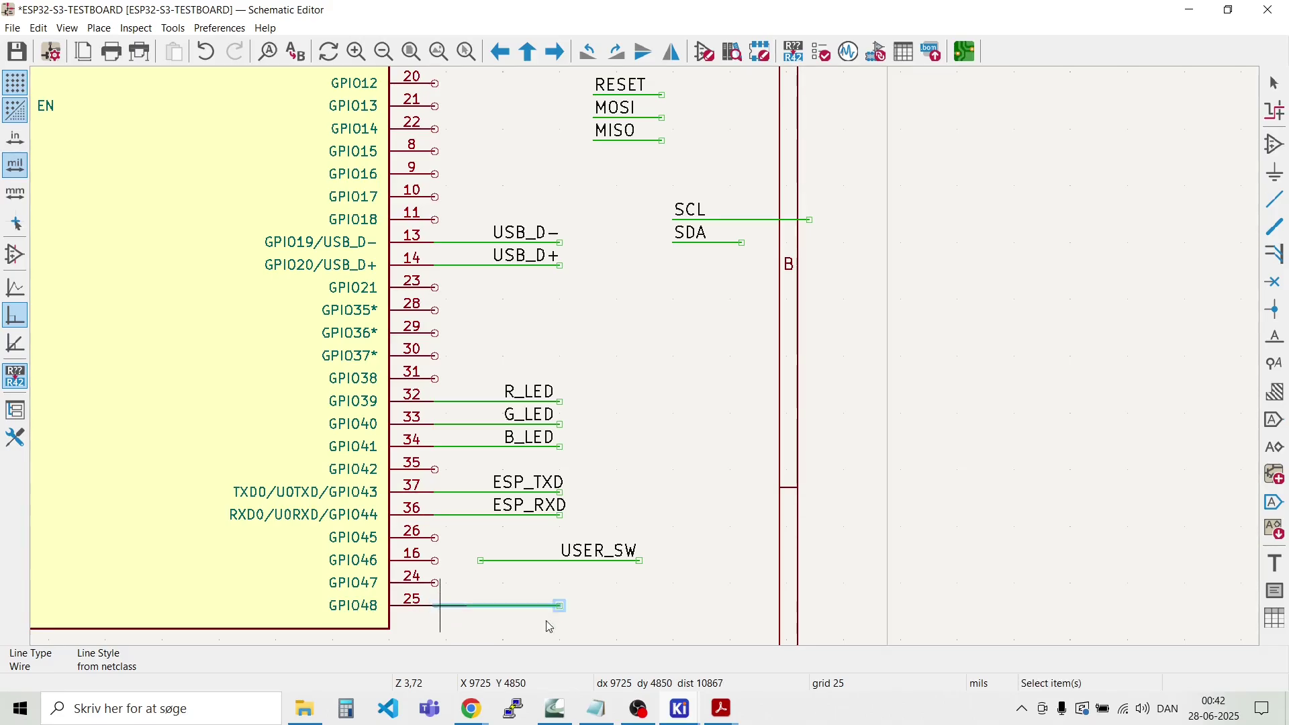
Step: Move the USER_SW label onto the GPIO48 wire and delete its leftover unconnected wire
click(564, 579)
key(m)
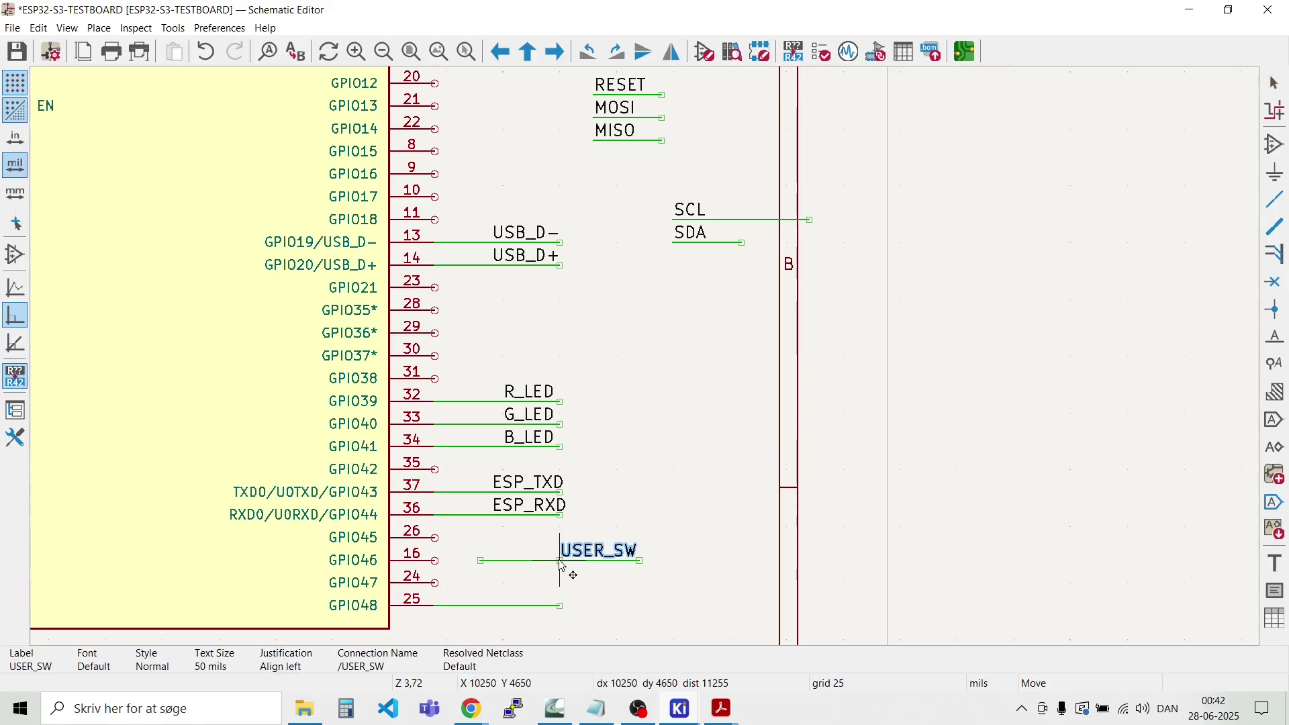
click(494, 614)
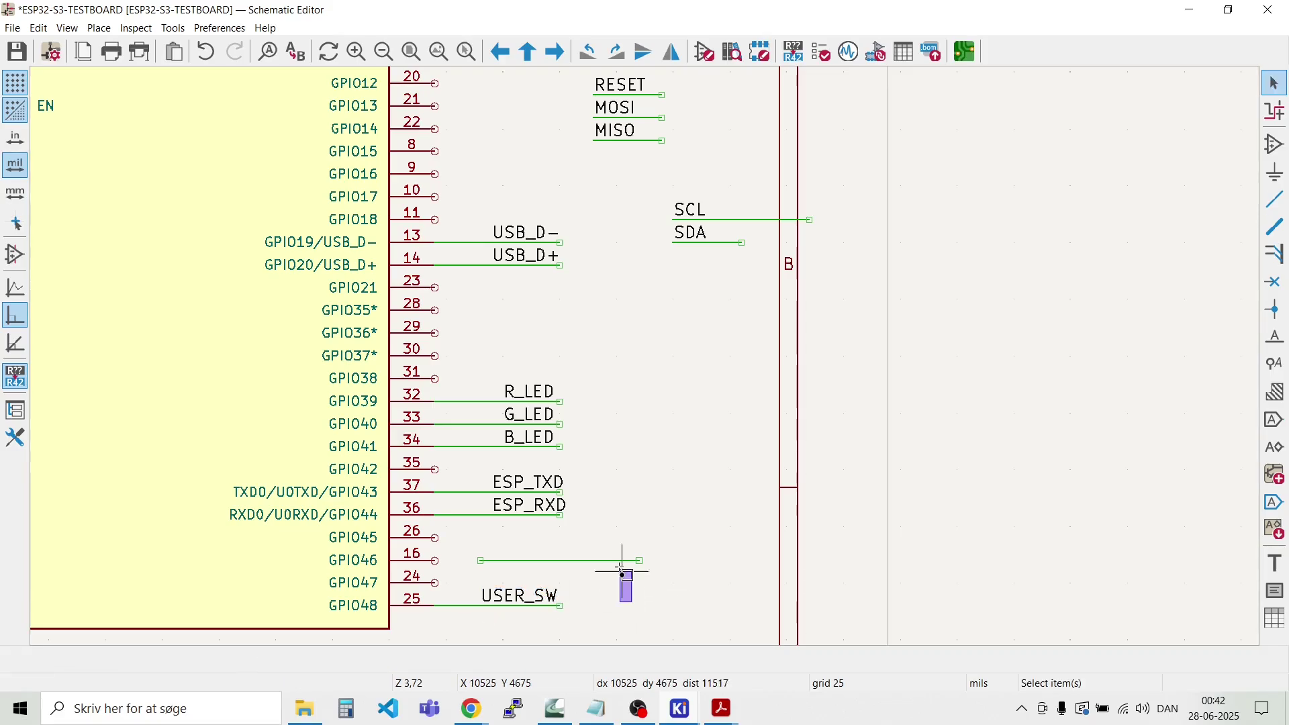
click(623, 581)
key(Delete)
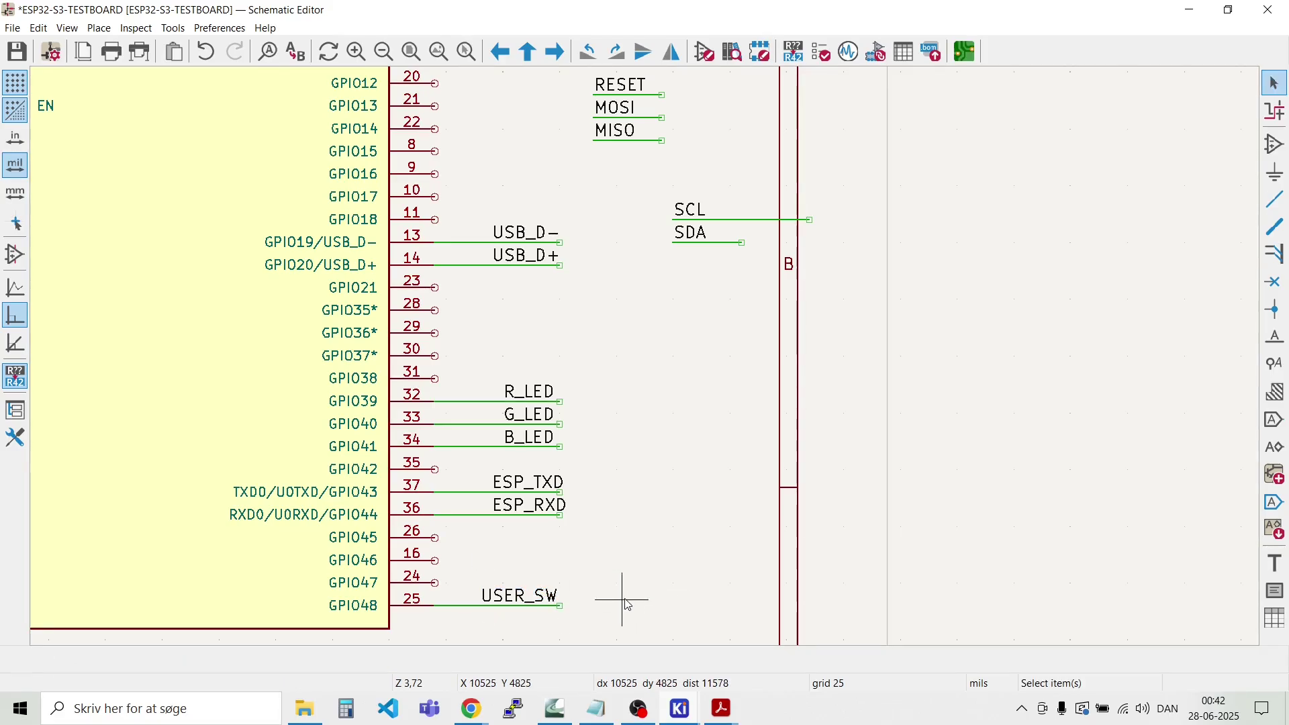
Step: Move the SCL and SDA labels with their wires up beside GPIO11 and GPIO12, and the CS, CLK, IRQ, RESET, MOSI and MISO group below them
scroll(650, 349, down, 3)
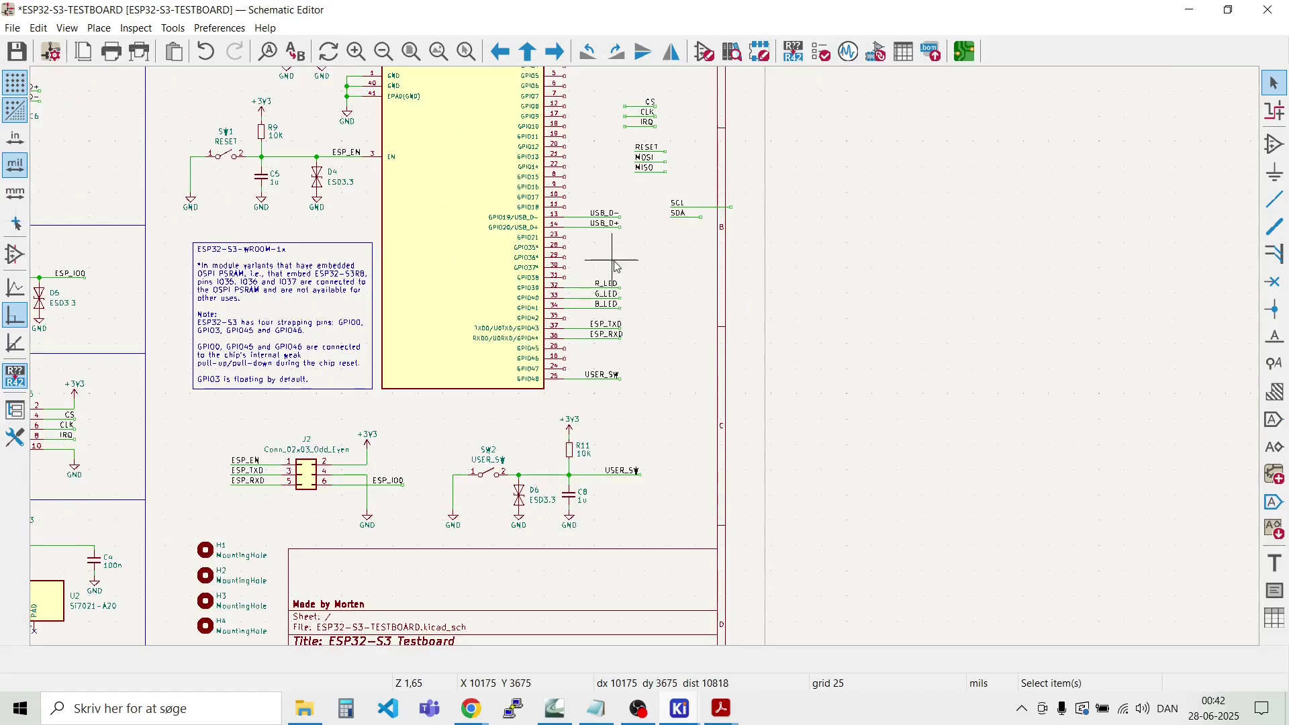
scroll(646, 359, up, 3)
scroll(647, 362, down, 2)
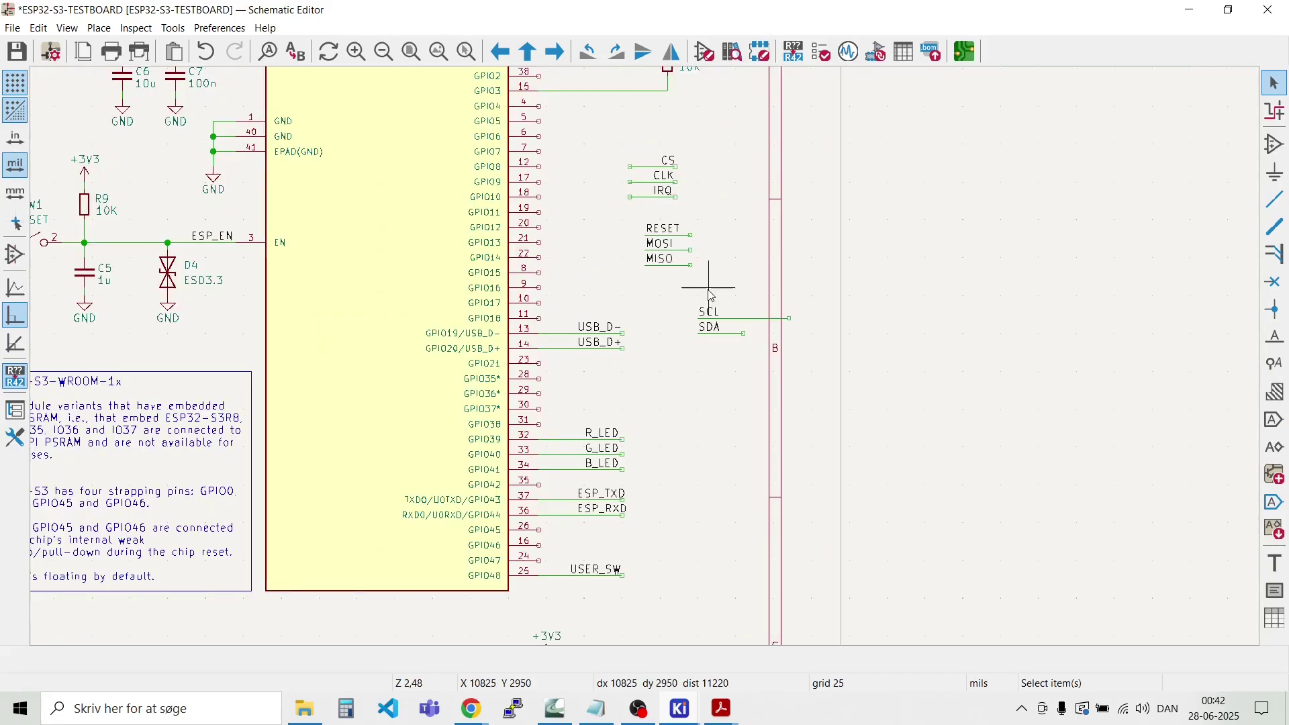
drag(751, 363, 733, 227)
drag(677, 281, 635, 163)
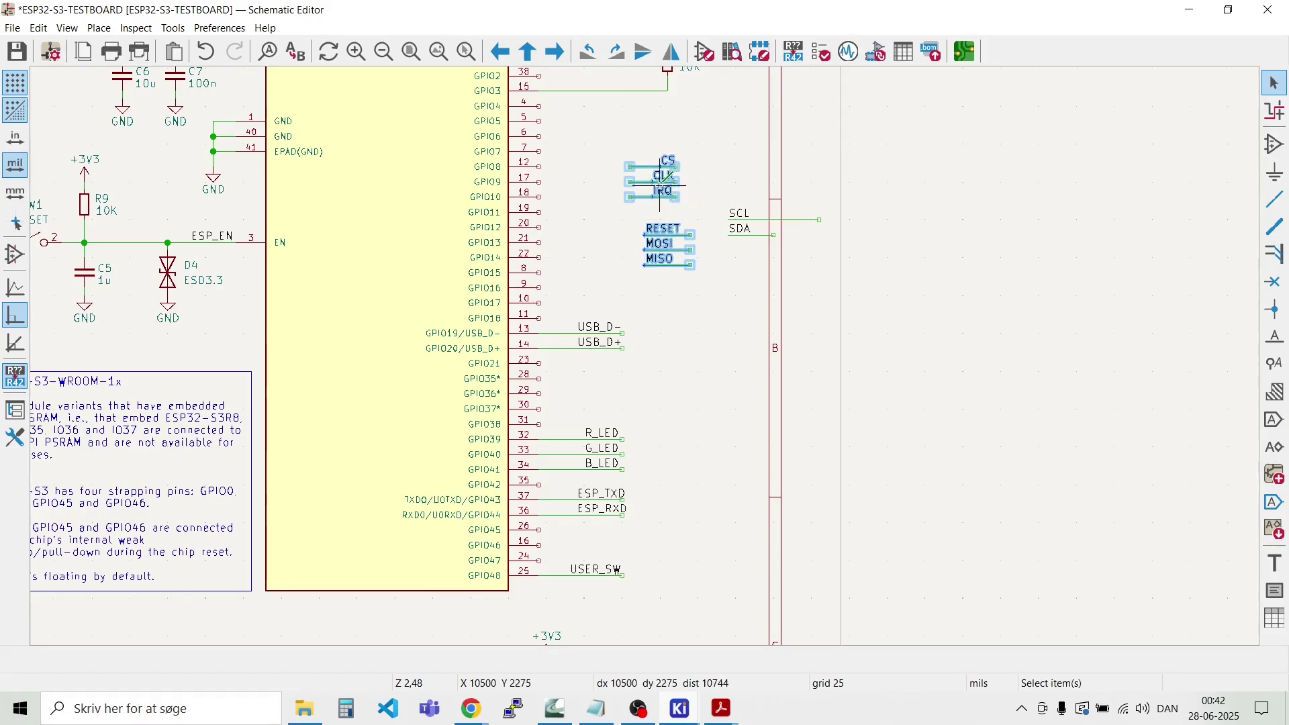
drag(696, 303, 590, 117)
drag(673, 246, 742, 359)
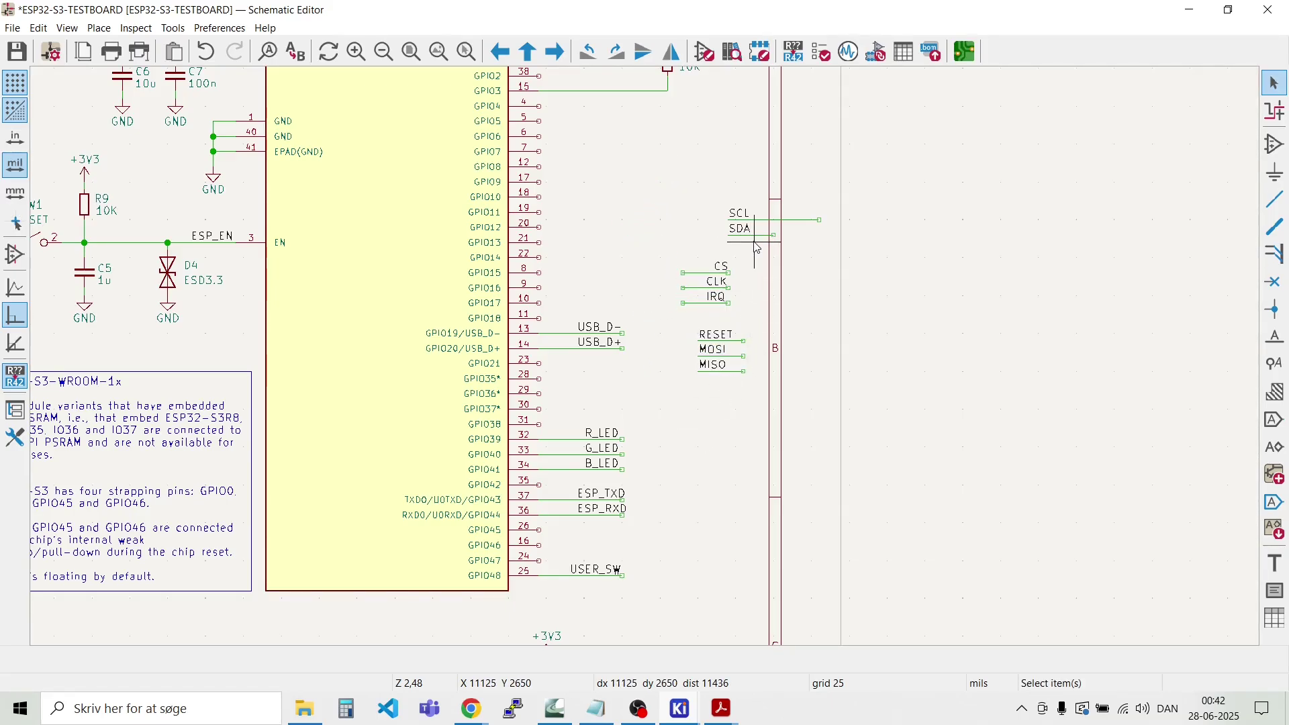
Step: Switch to Chrome's ESP32-S3 Pin Reference page to check the default I2C and SPI pins, and return to the KiCad schematic
drag(755, 242, 719, 204)
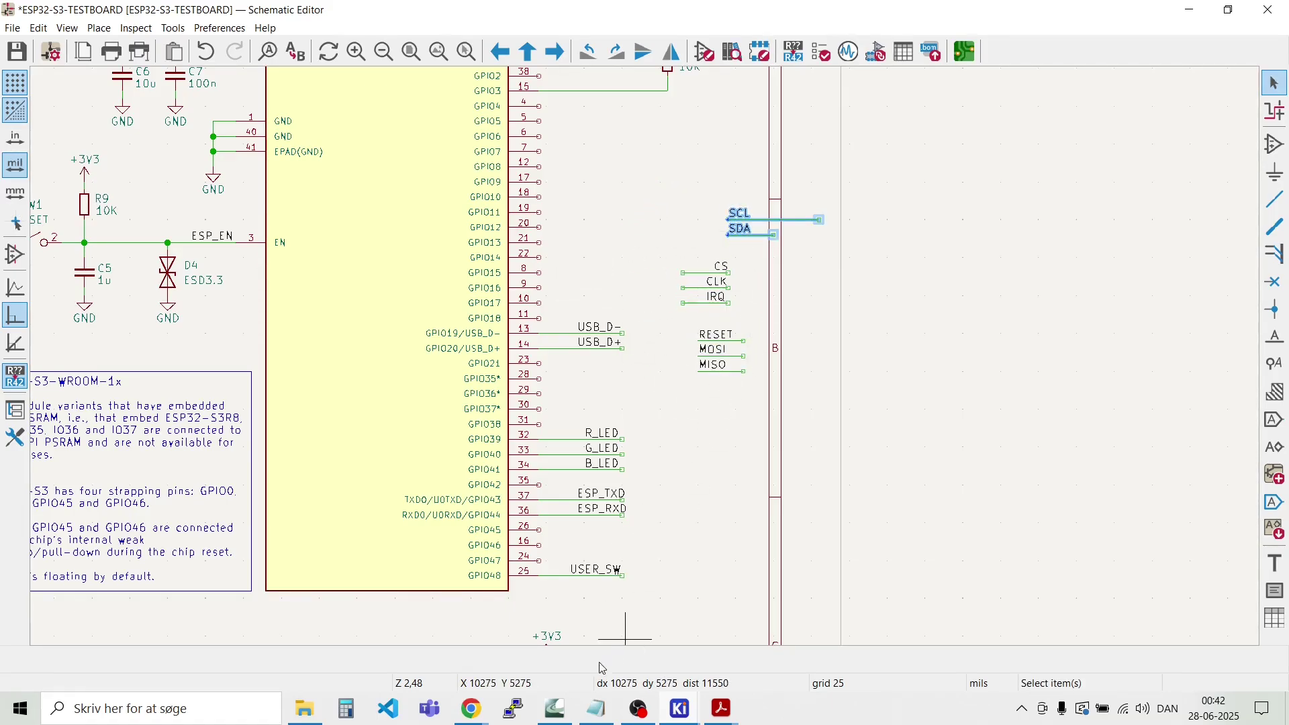
mouse_move(478, 719)
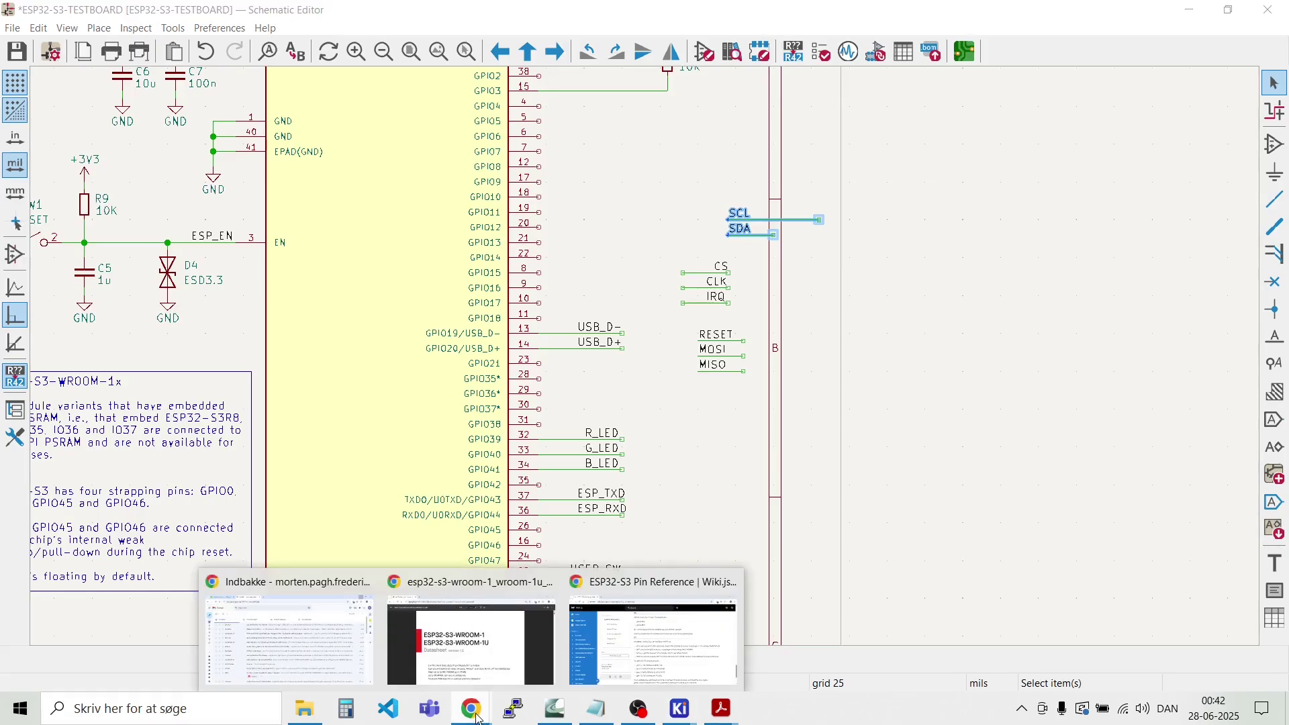
click(572, 671)
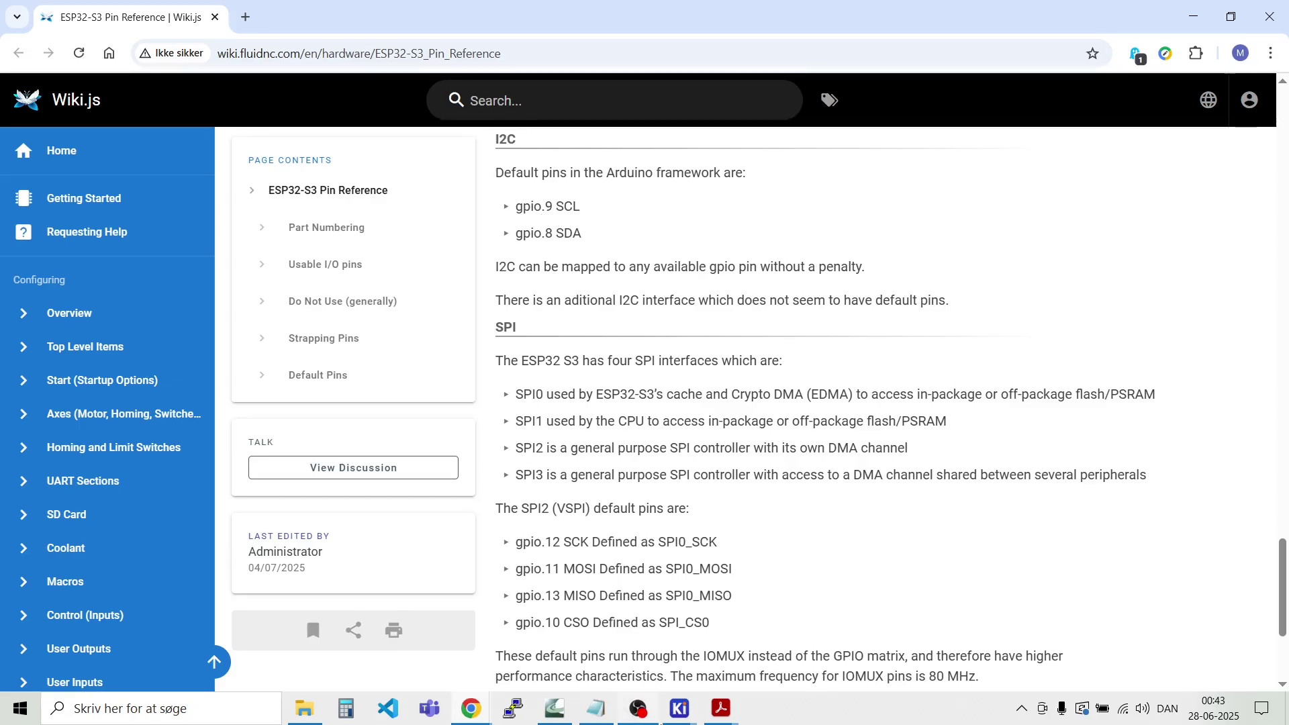
mouse_move(724, 710)
mouse_move(672, 717)
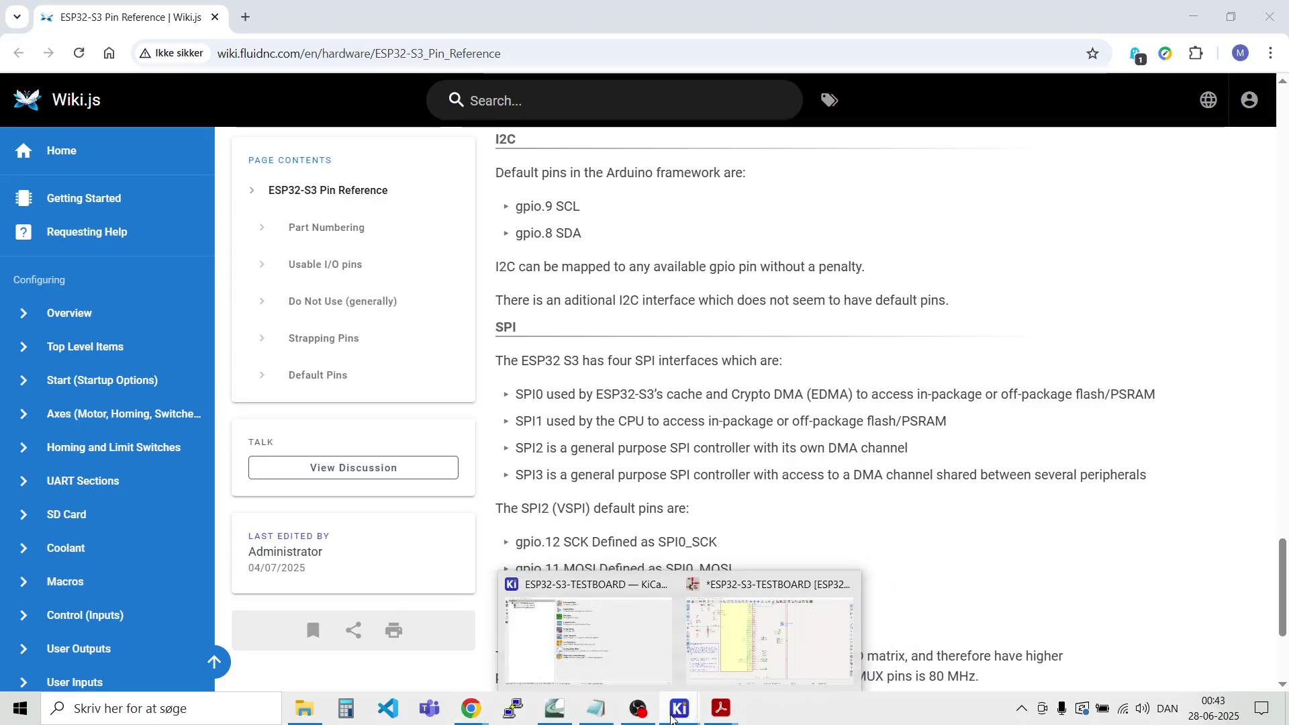
click(769, 634)
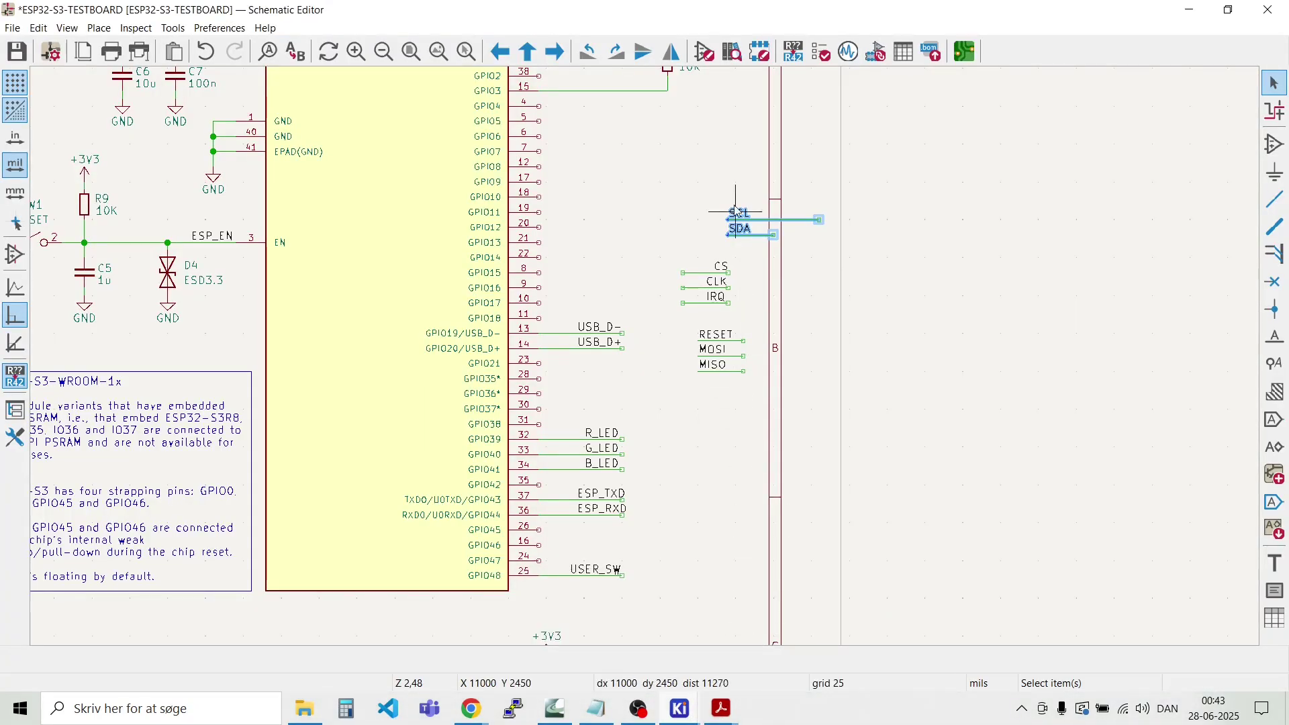
Step: Move the SDA label with its wire closer to the module, beside GPIO11
click(759, 253)
scroll(759, 252, up, 3)
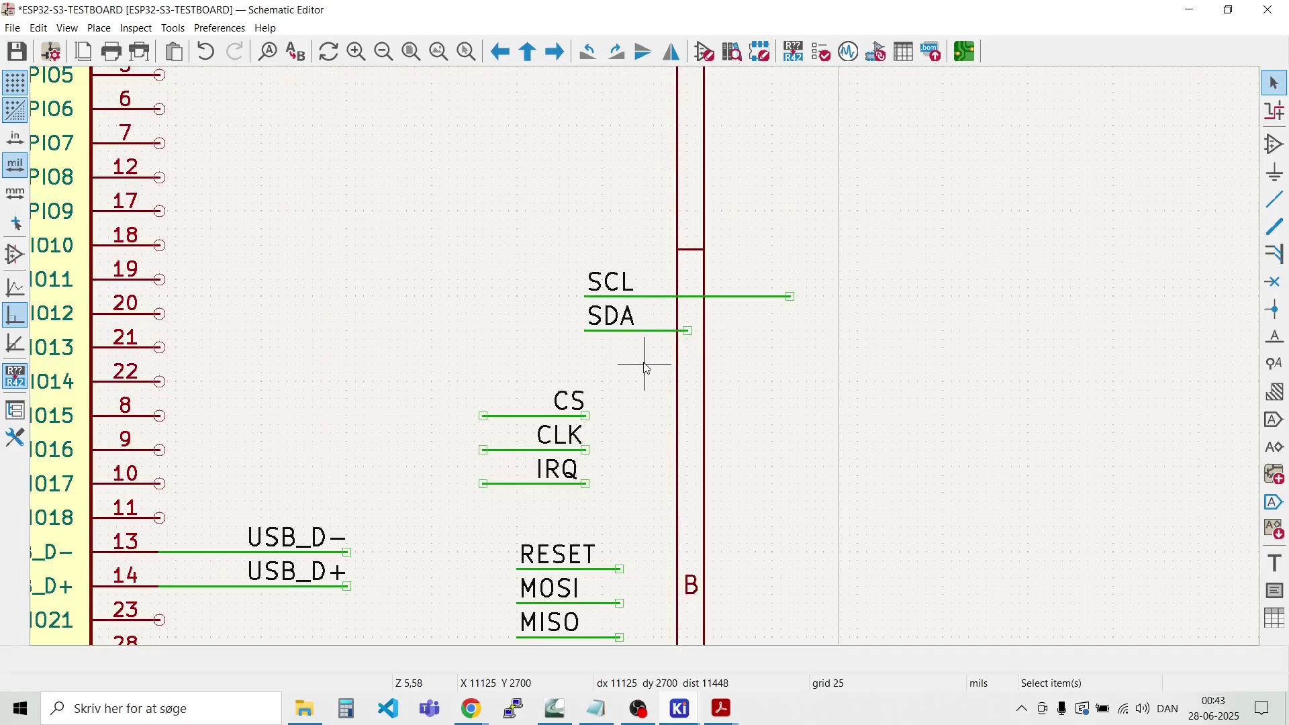
drag(647, 368, 606, 327)
key(m)
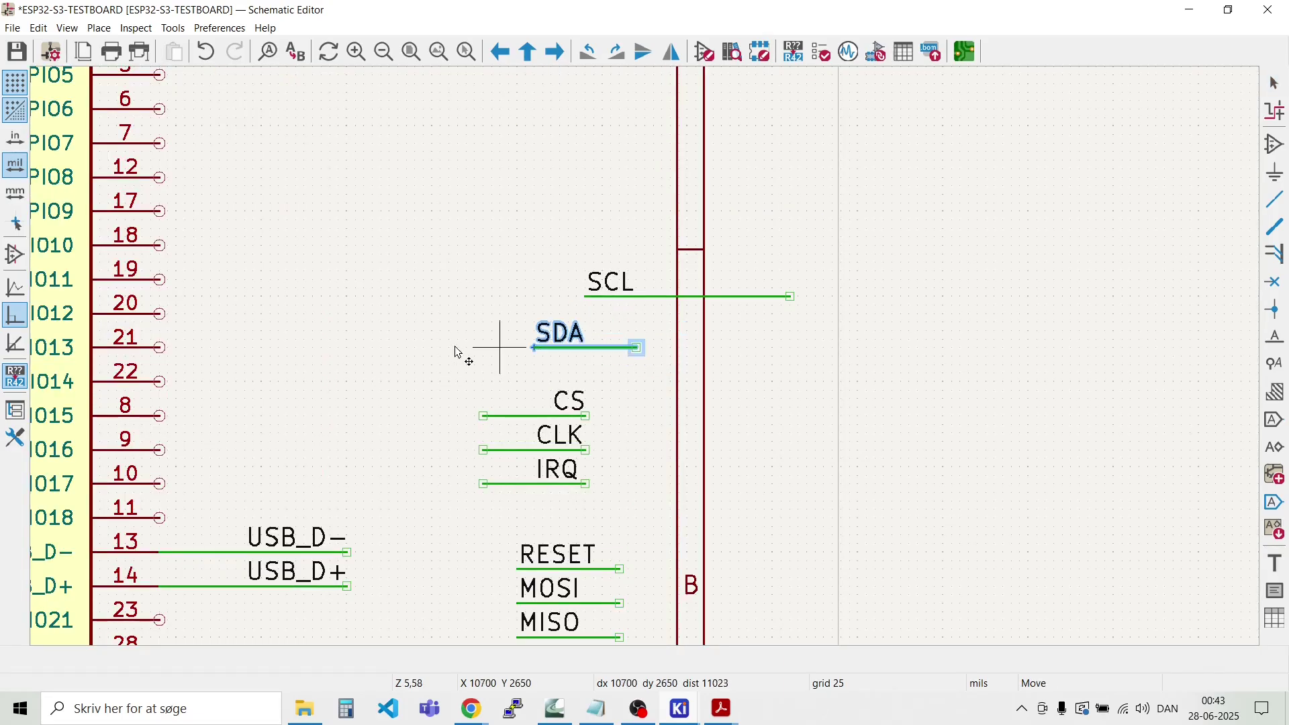
scroll(303, 340, down, 2)
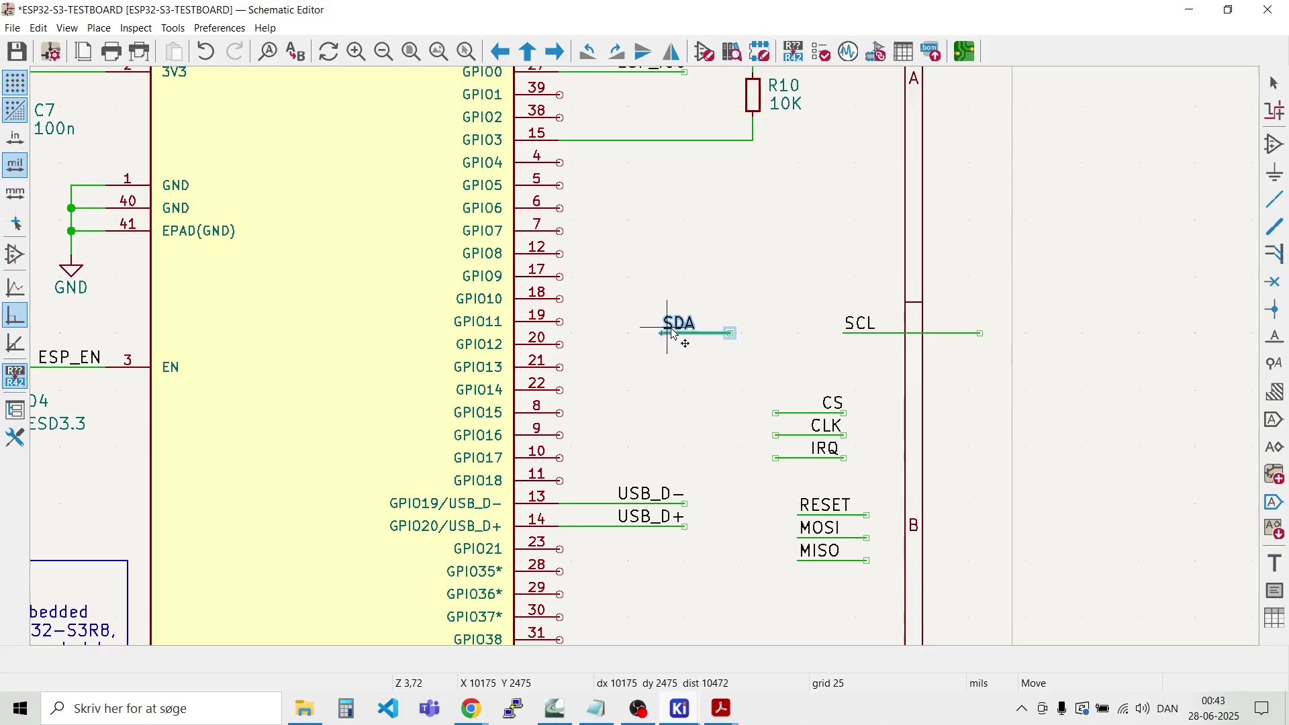
click(674, 322)
Step: Duplicate the two USB_D- and USB_D+ wires together and place the copies on GPIO8 and GPIO9
drag(593, 533, 593, 476)
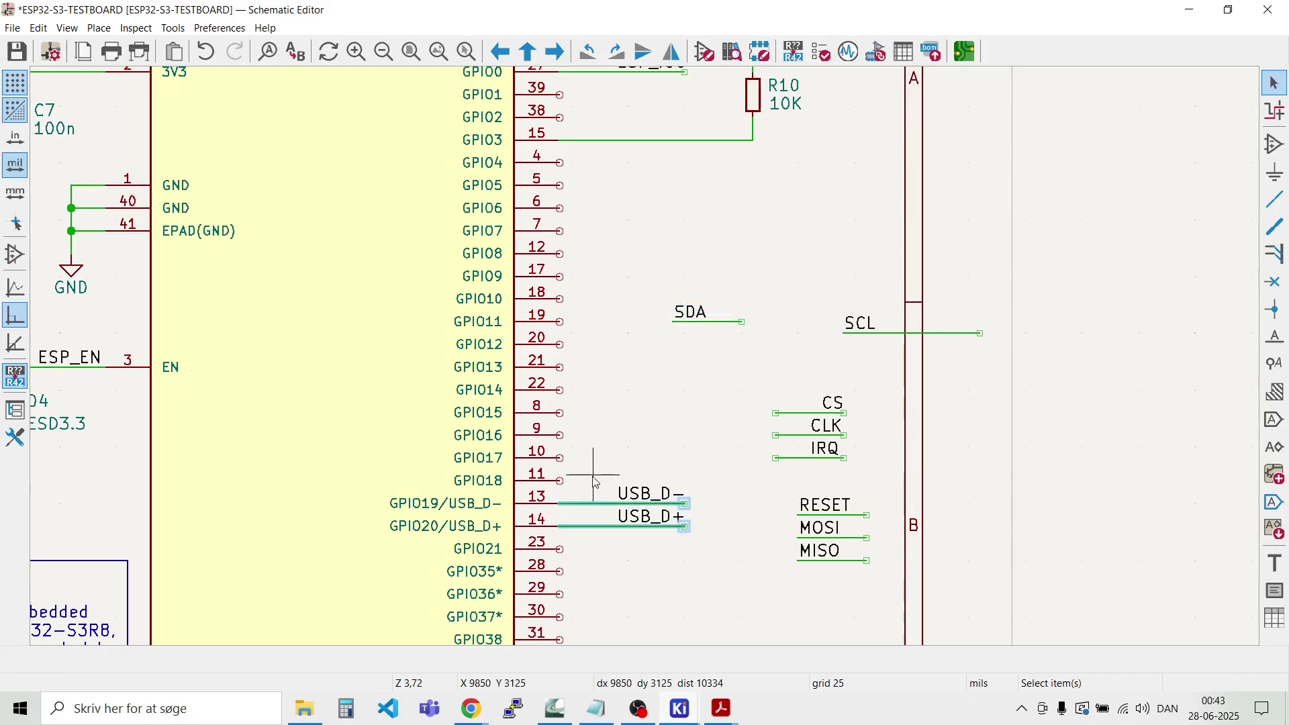
key(ctrl+d)
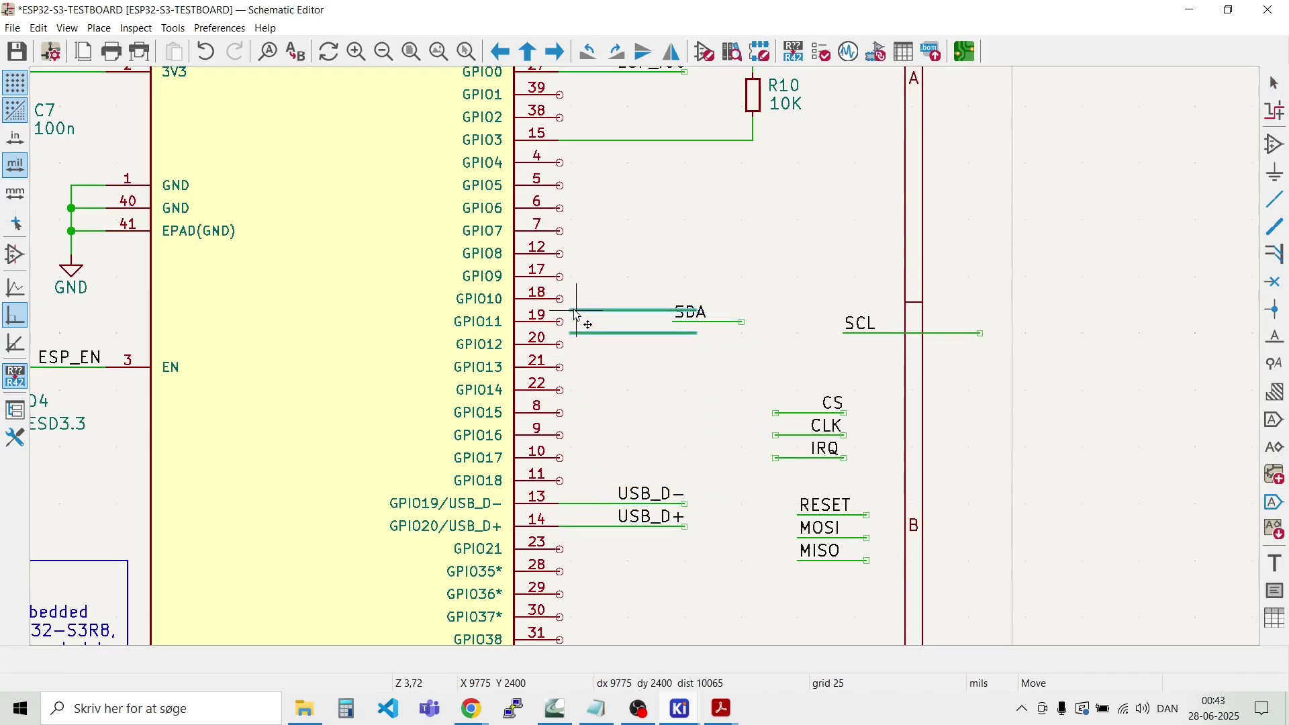
click(566, 263)
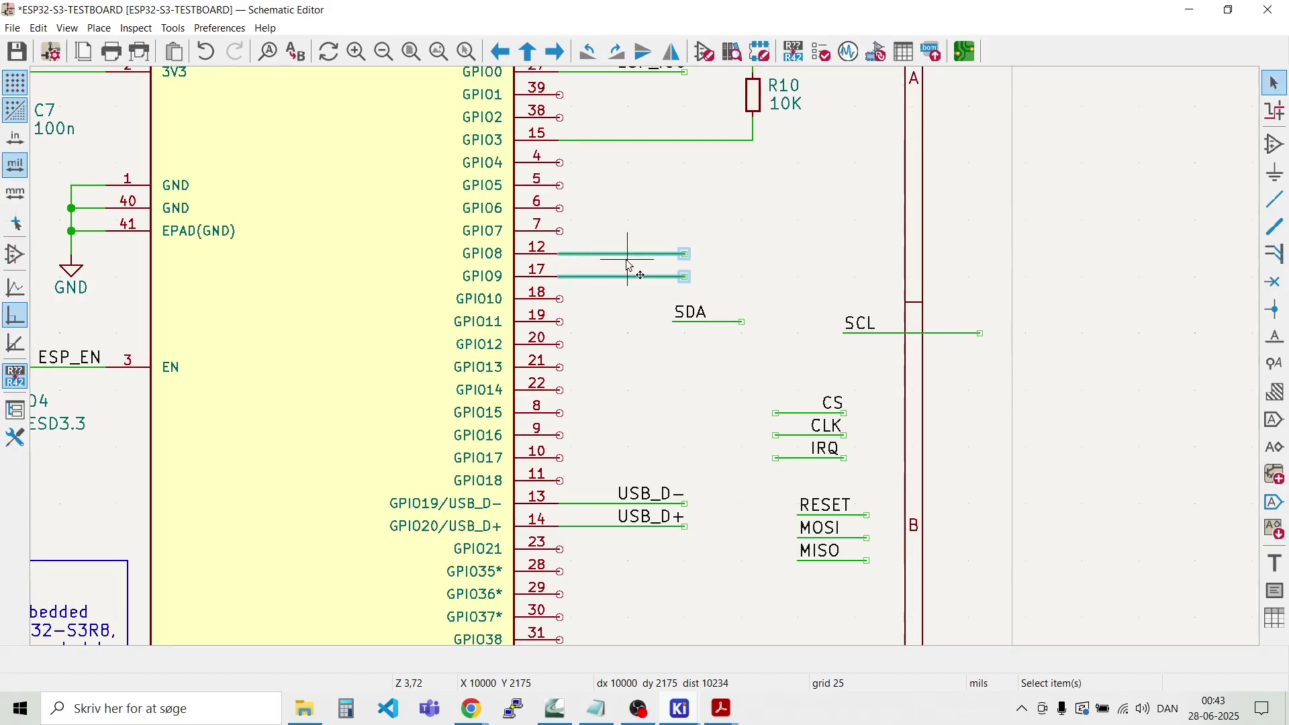
click(668, 305)
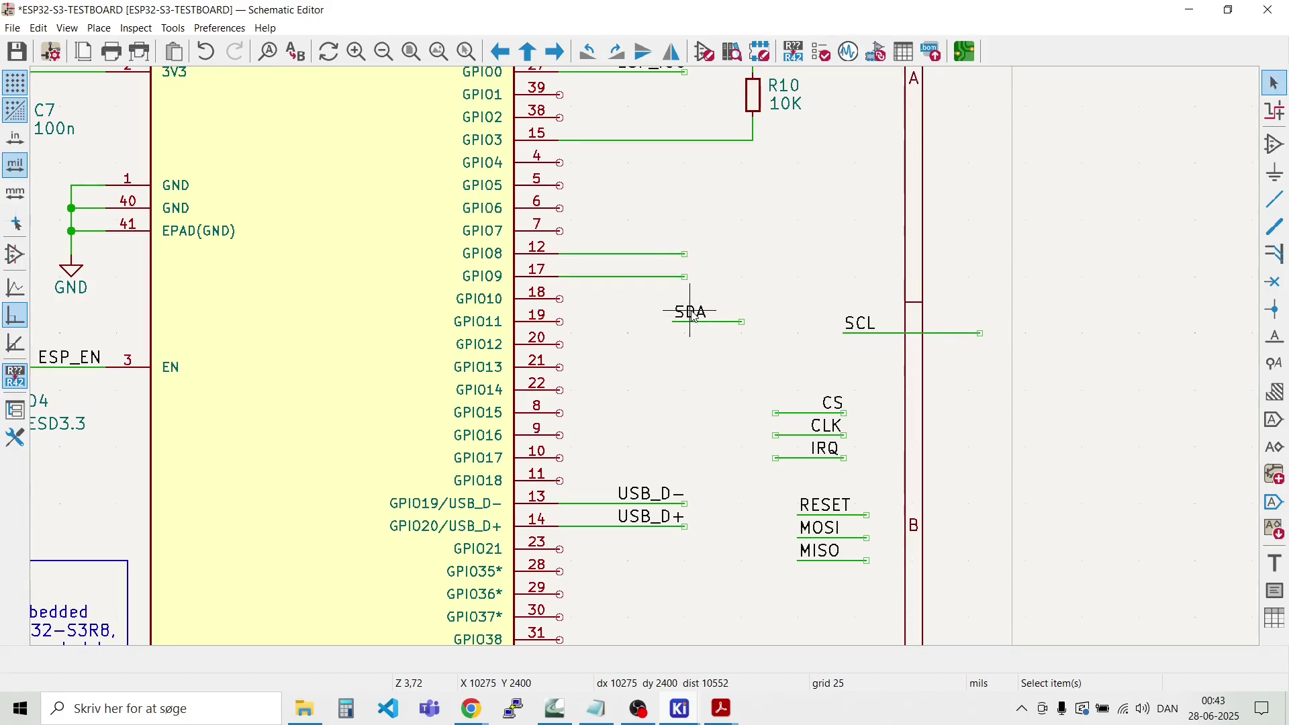
Step: Move the SDA label onto the GPIO8 wire and the SCL label onto the GPIO9 wire
drag(693, 316, 654, 275)
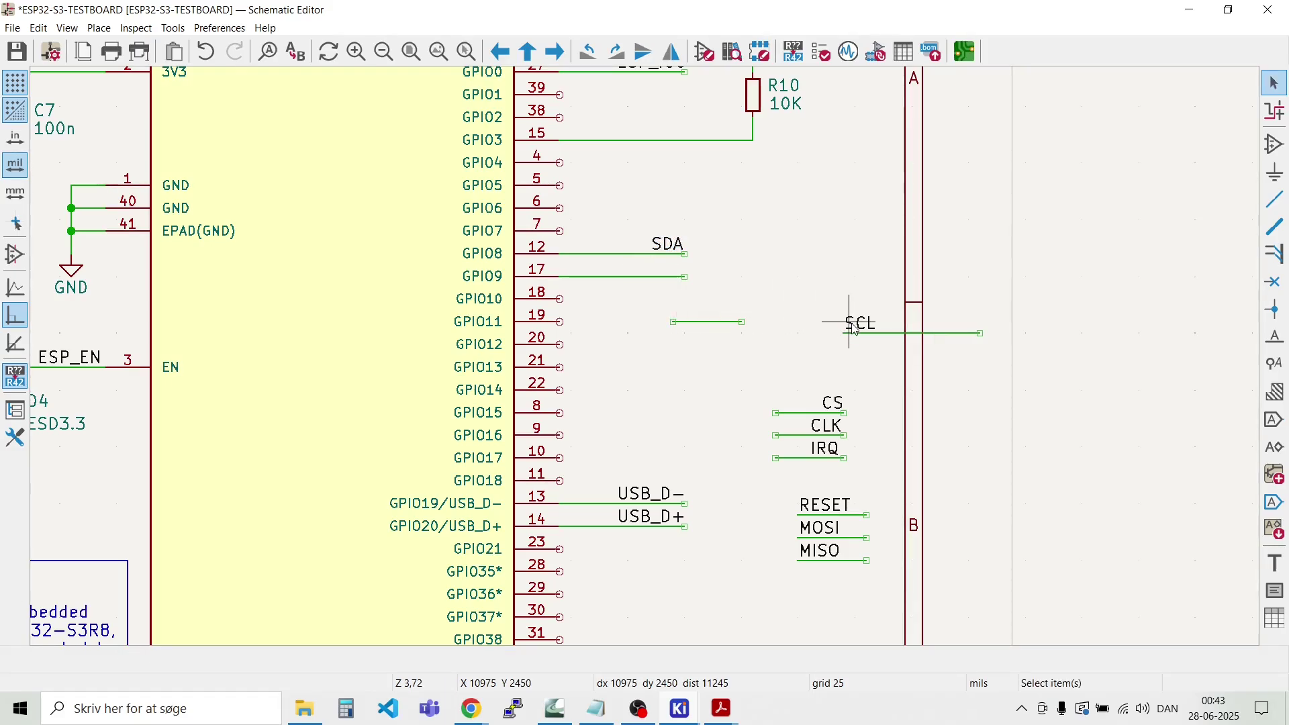
drag(854, 327, 649, 276)
click(650, 277)
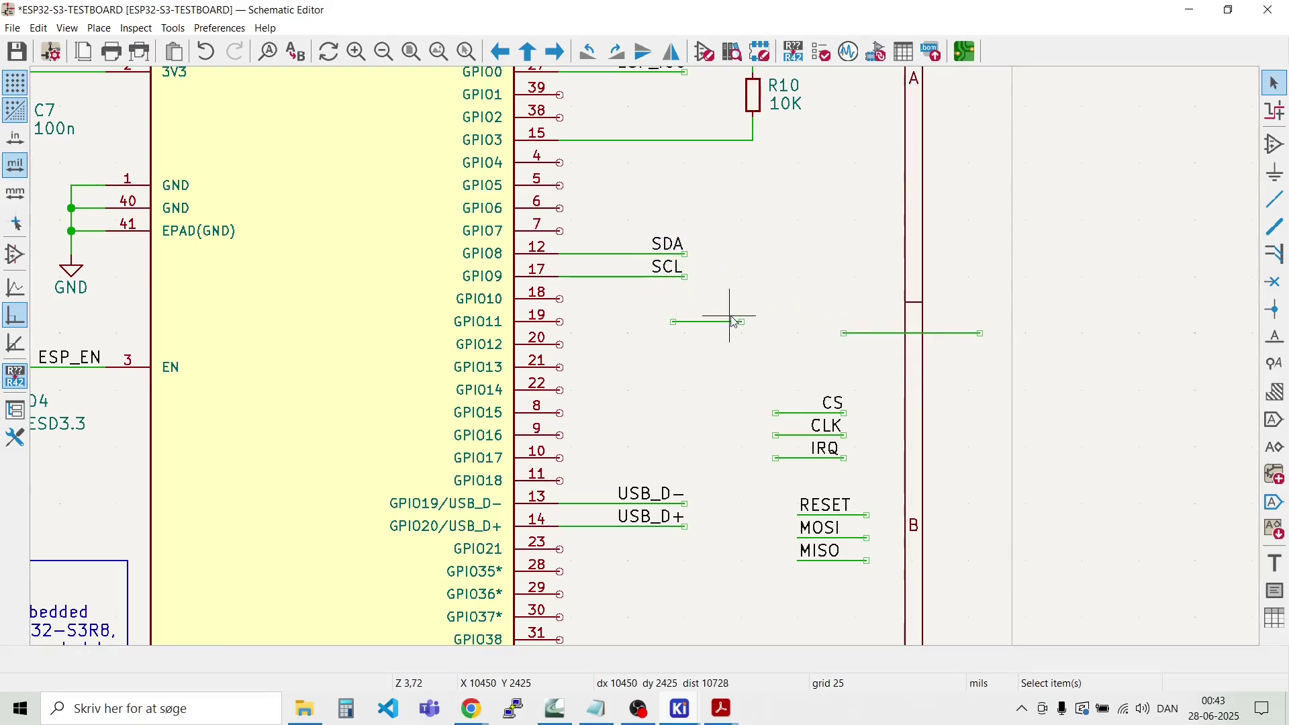
Step: Delete the two unlabelled leftover wires, one beside GPIO11 and one crossing the sheet border
drag(866, 379, 657, 278)
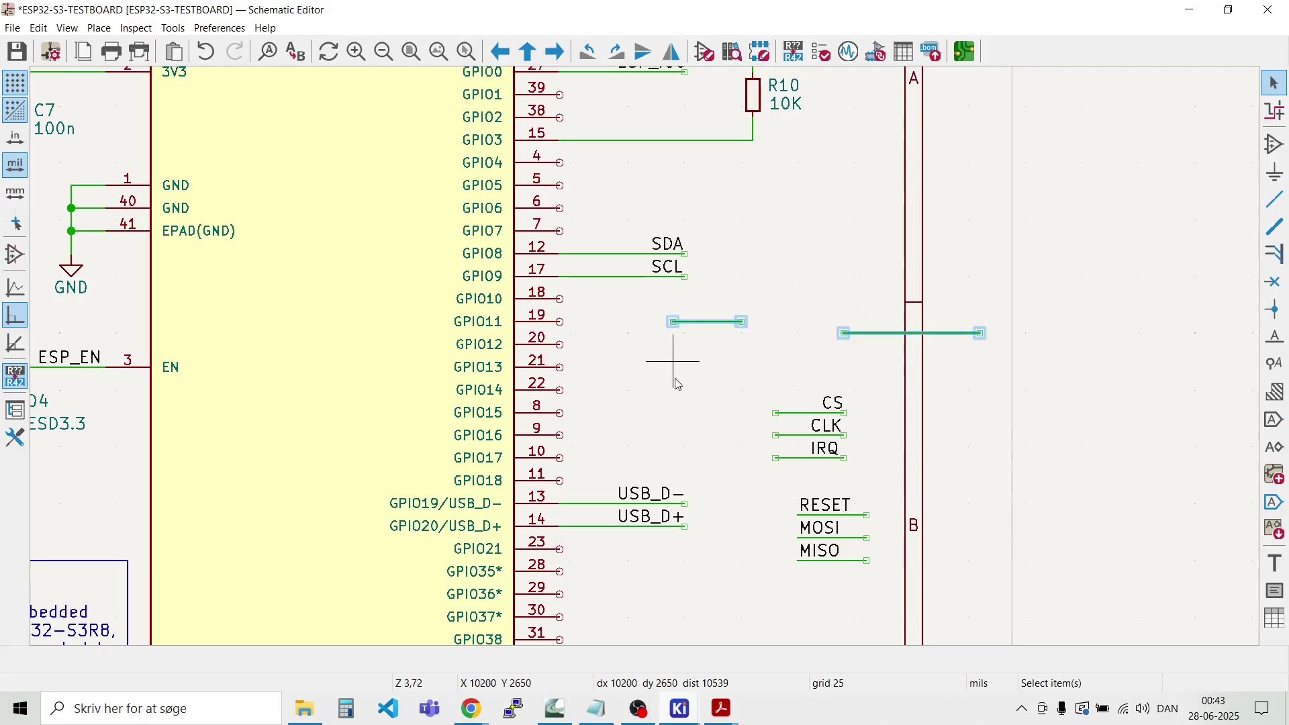
key(Delete)
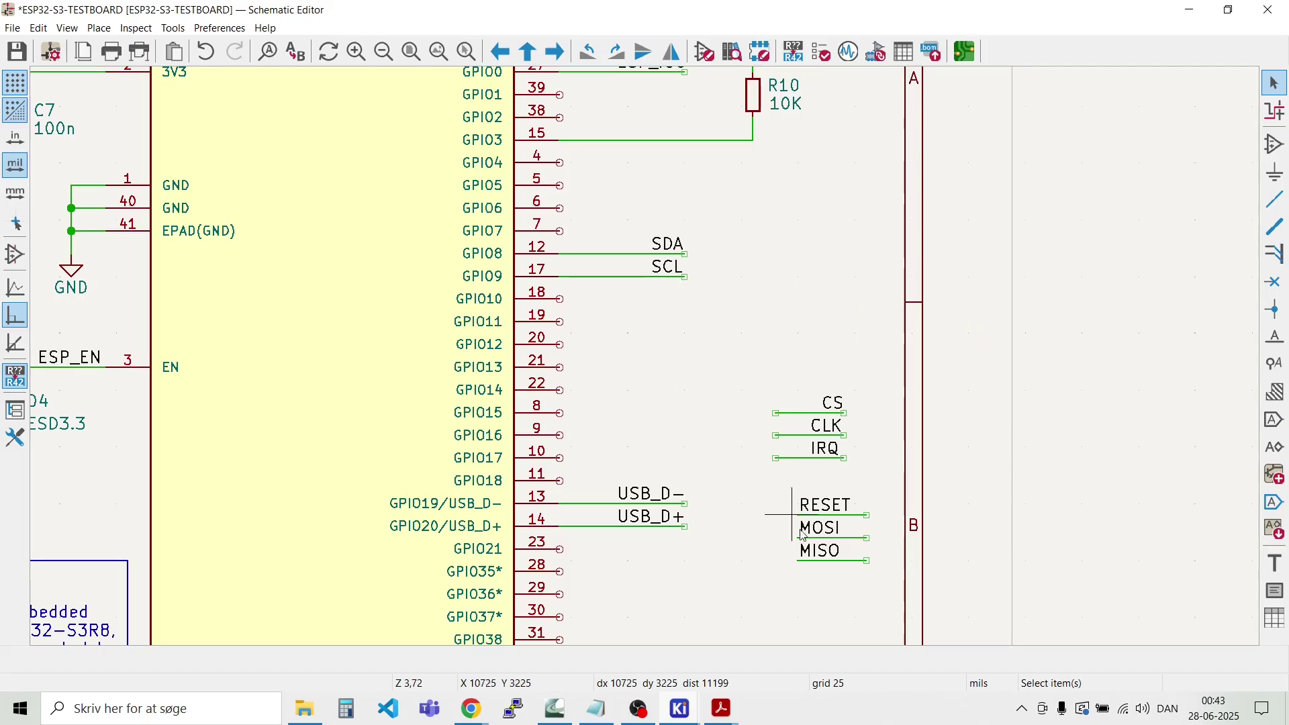
drag(832, 604, 743, 374)
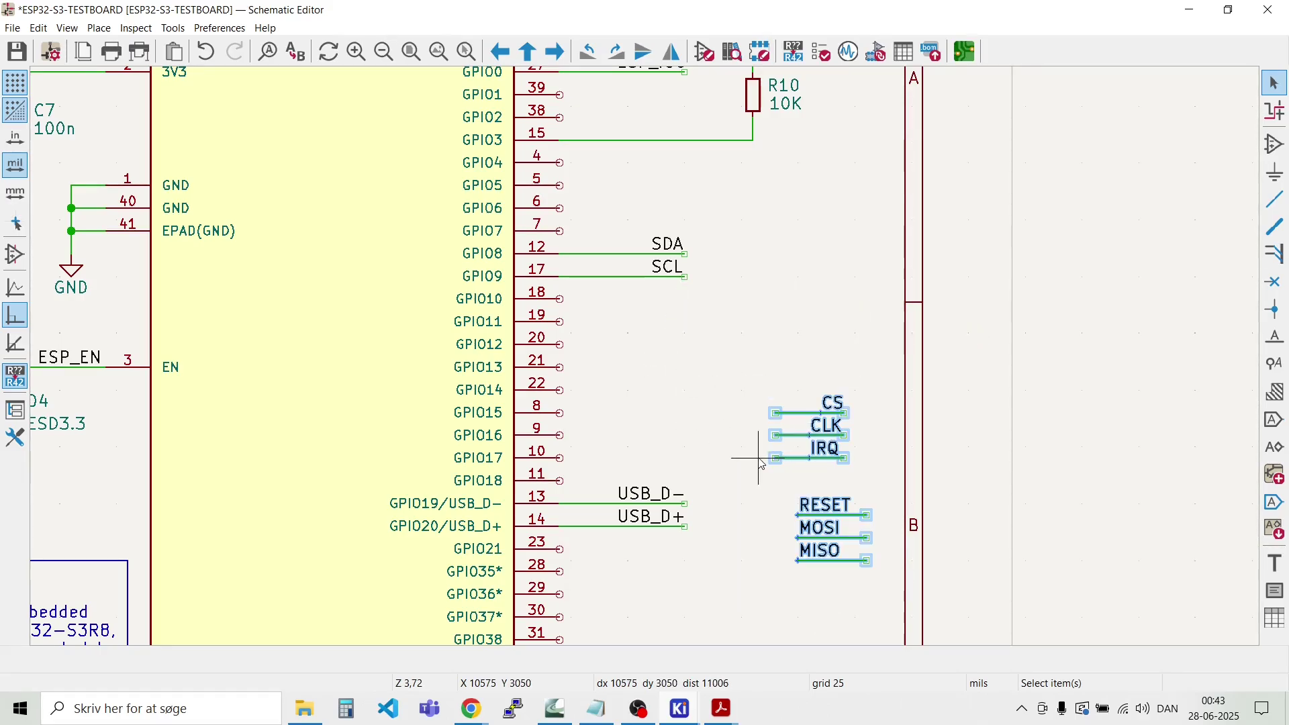
click(654, 358)
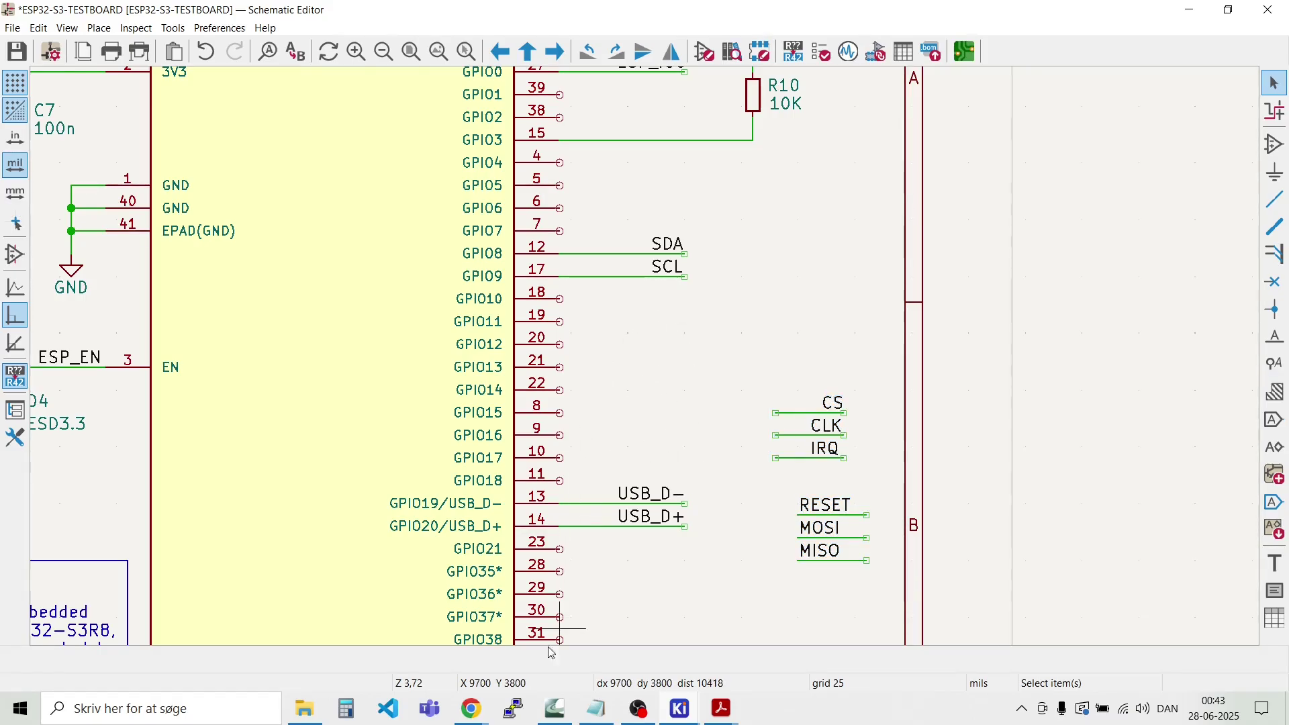
Step: Switch to Chrome's ESP32-S3 Pin Reference page to check the default SPI2 pins, and return to the KiCad schematic
mouse_move(471, 716)
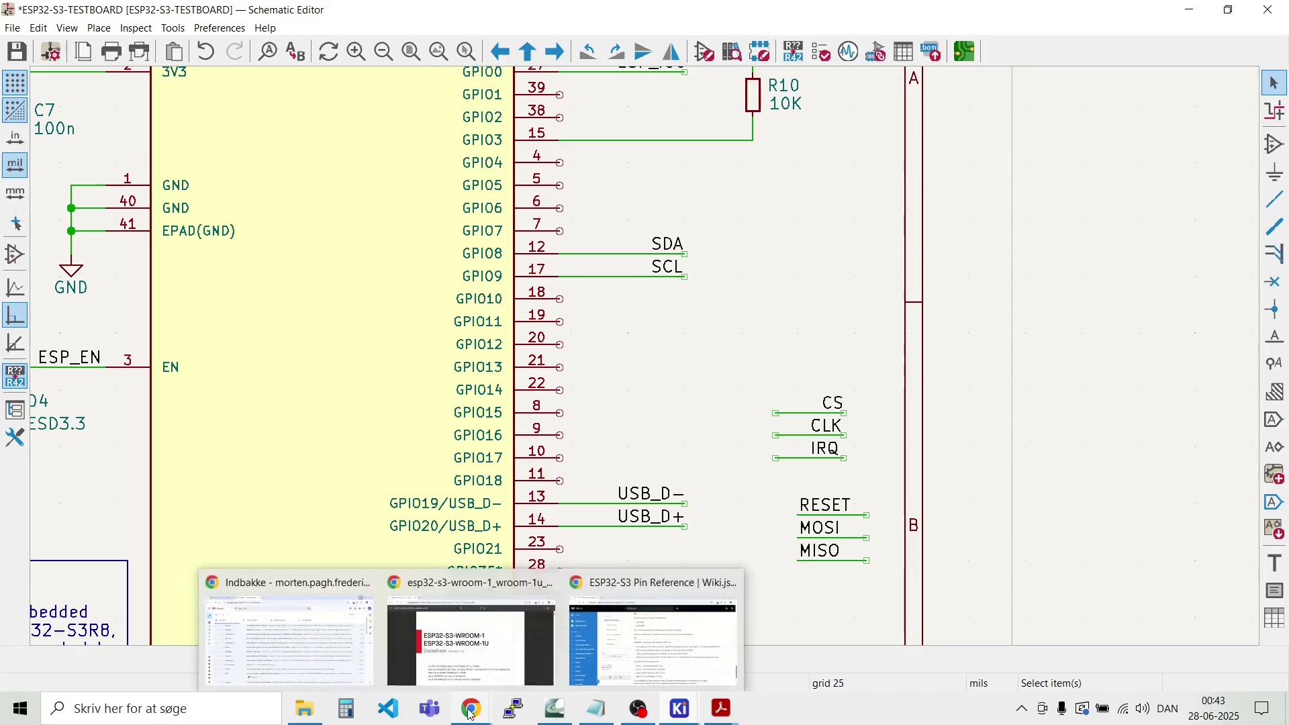
click(618, 672)
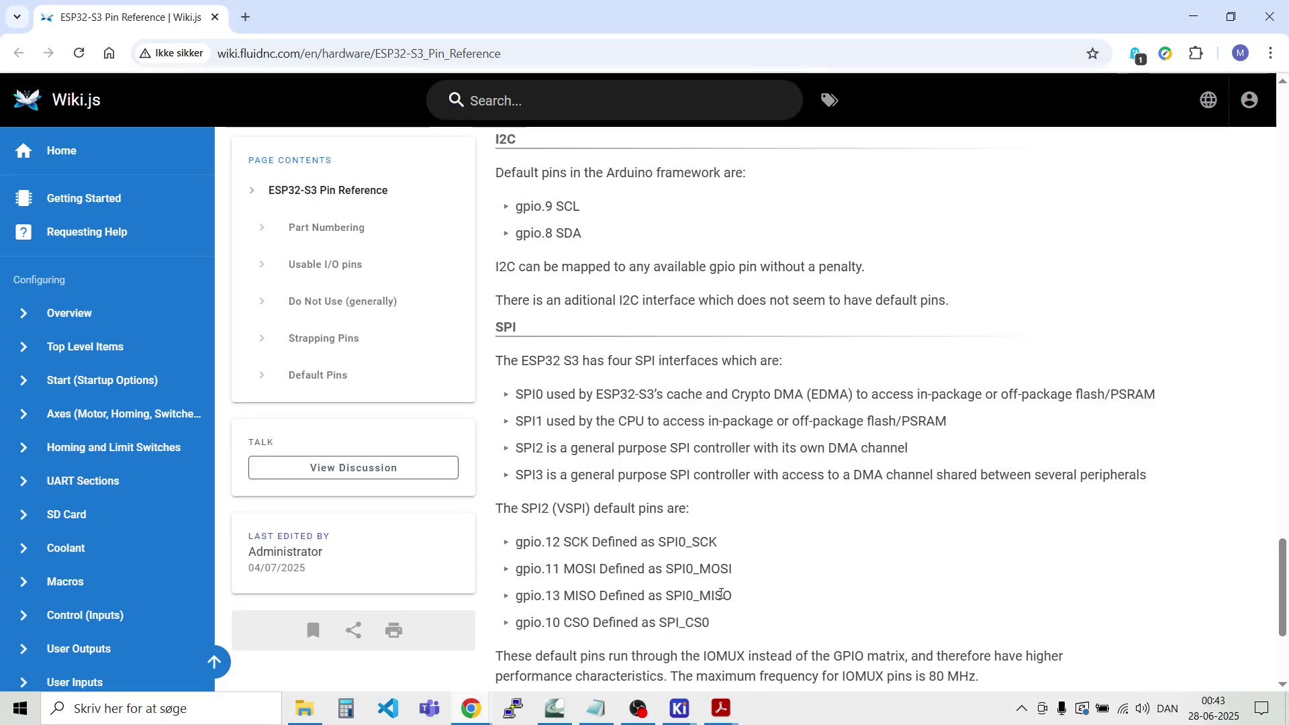
mouse_move(680, 712)
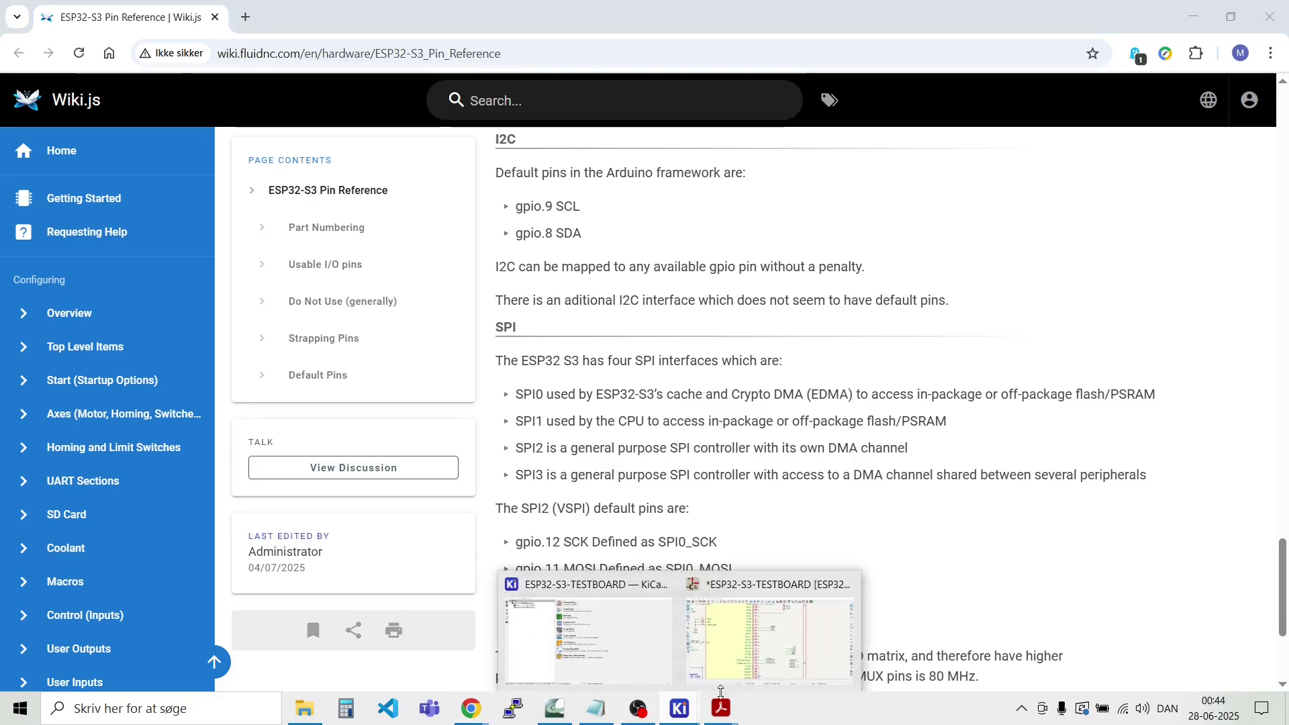
click(780, 646)
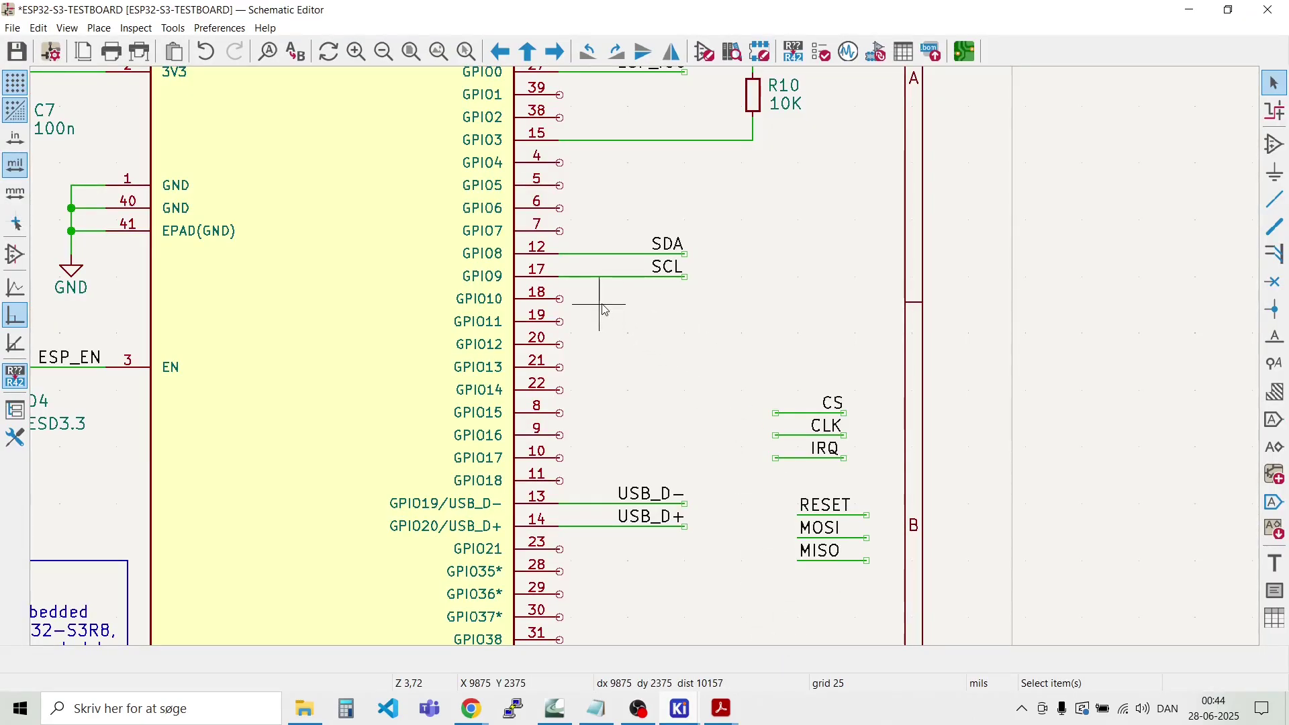
Step: Duplicate the GPIO9 wire onto GPIO10 and GPIO11, and copy the resulting pair onto GPIO12 through GPIO15
mouse_move(616, 301)
mouse_down()
mouse_move(597, 269)
mouse_move(606, 313)
mouse_move(573, 311)
mouse_move(594, 290)
mouse_up()
click(622, 337)
key(ctrl+d)
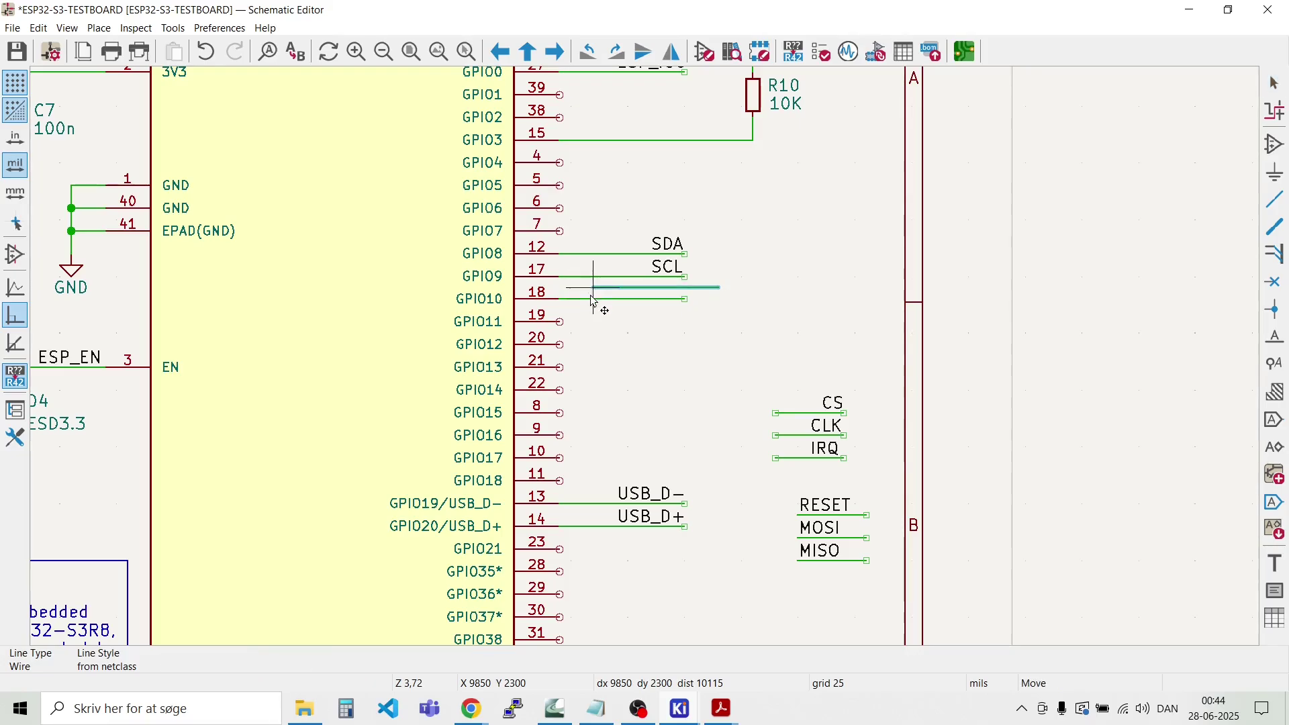
click(561, 324)
drag(649, 388, 599, 296)
key(ctrl+d)
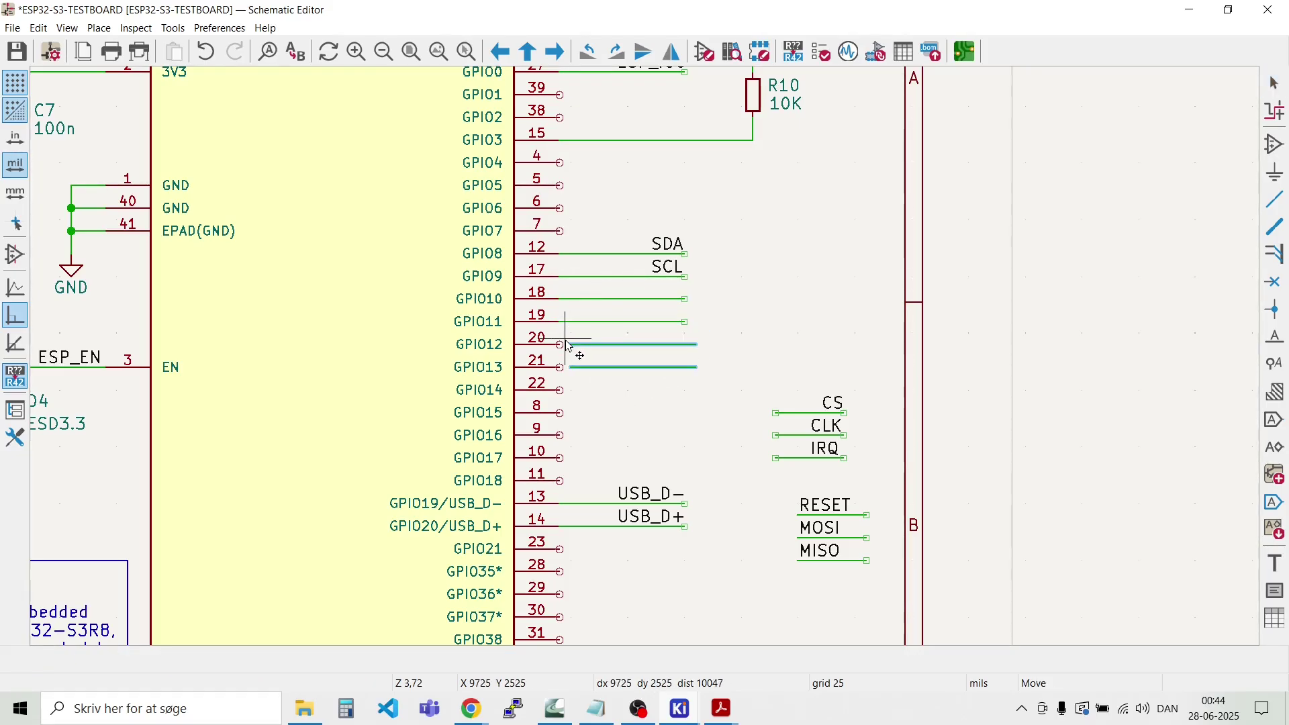
click(561, 345)
key(ctrl+d)
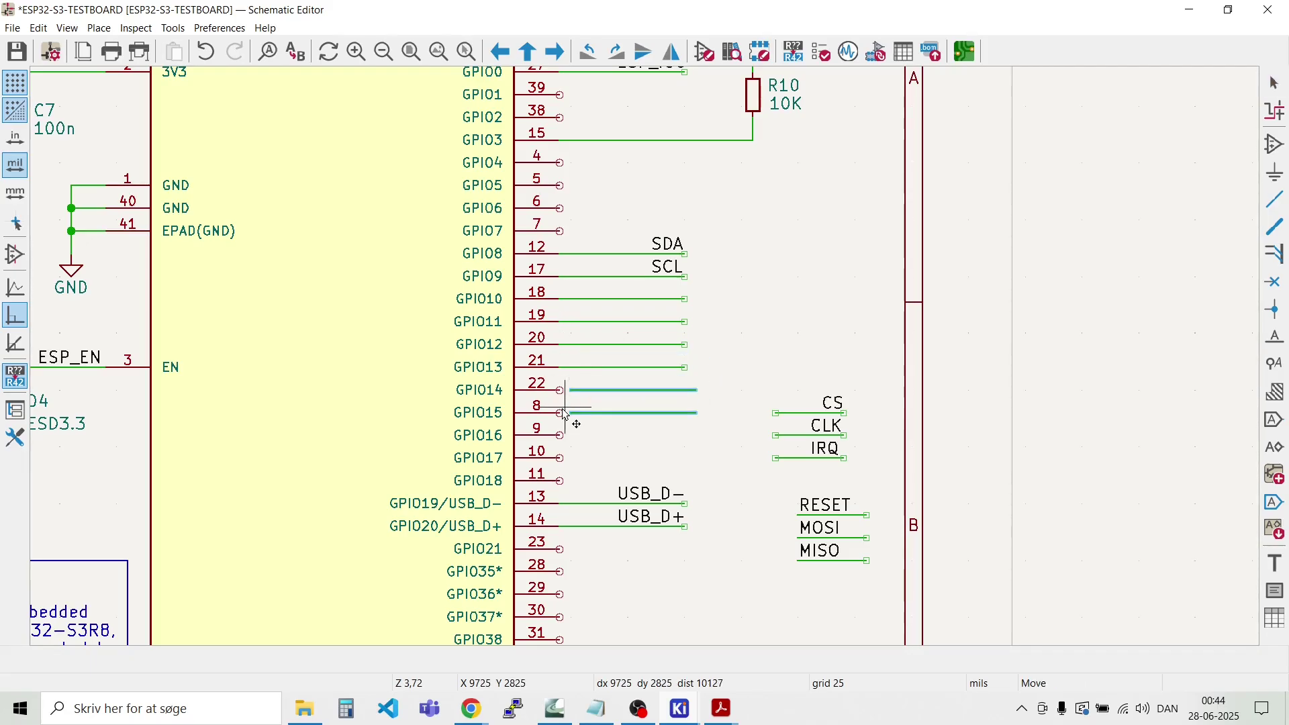
click(563, 416)
click(776, 303)
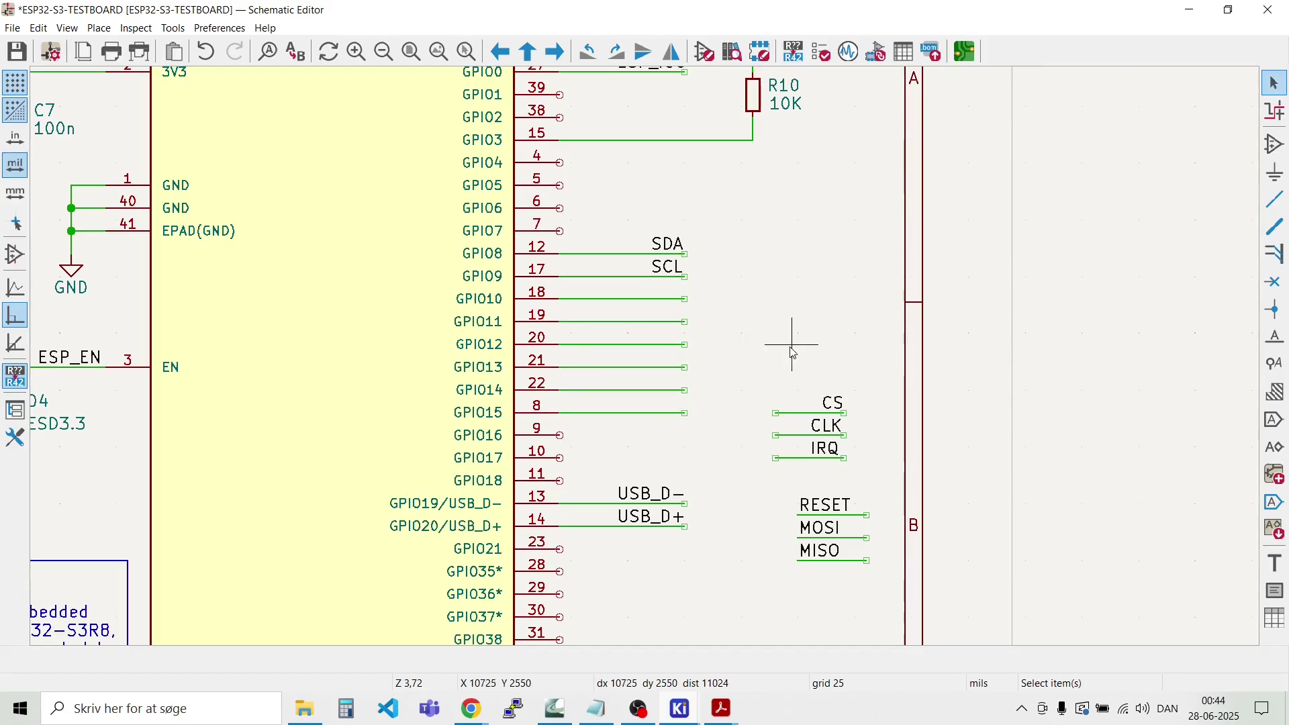
Step: Move the CS label onto the GPIO10 wire and the MOSI label onto the GPIO11 wire
click(841, 408)
key(m)
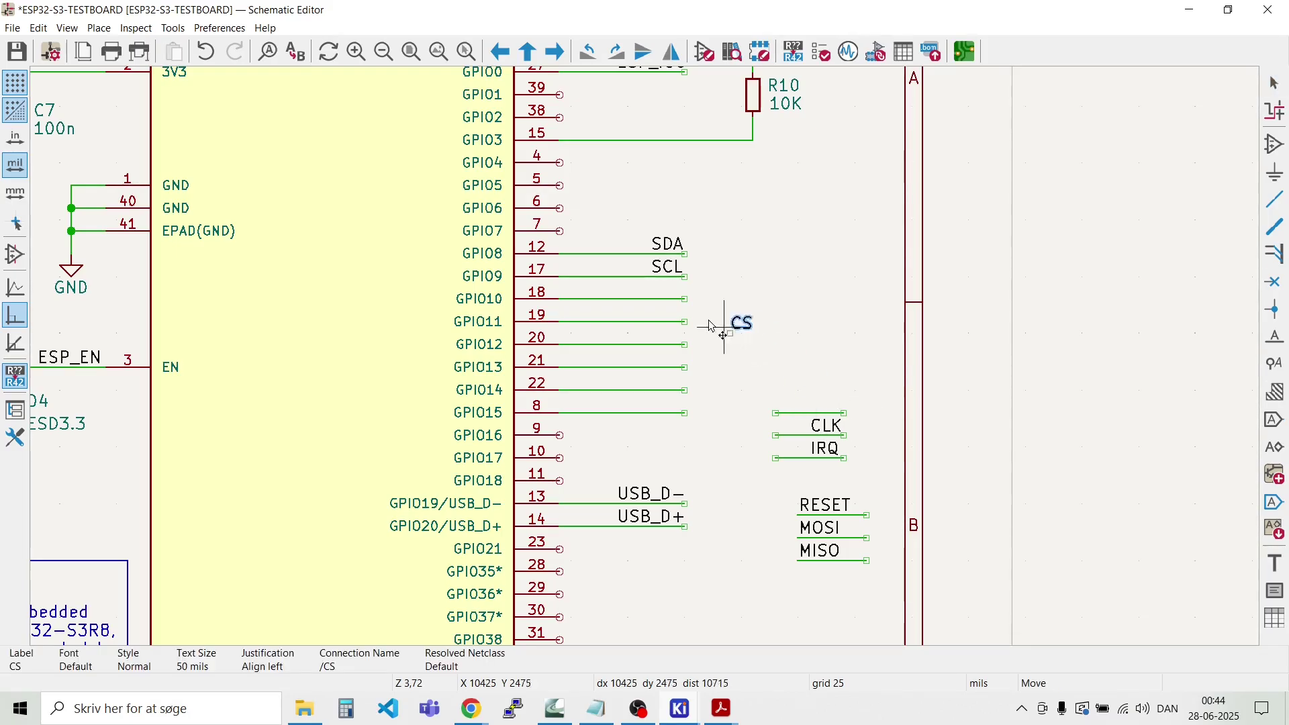
click(655, 304)
click(828, 397)
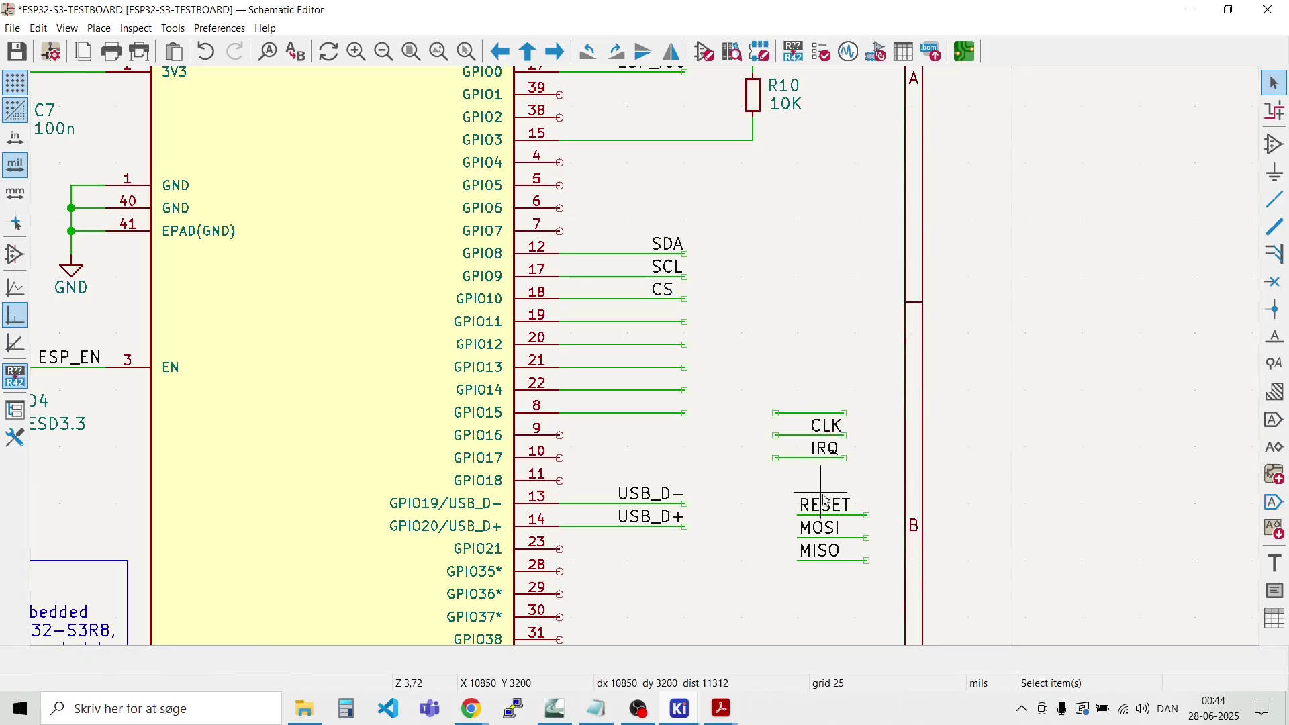
click(820, 528)
key(m)
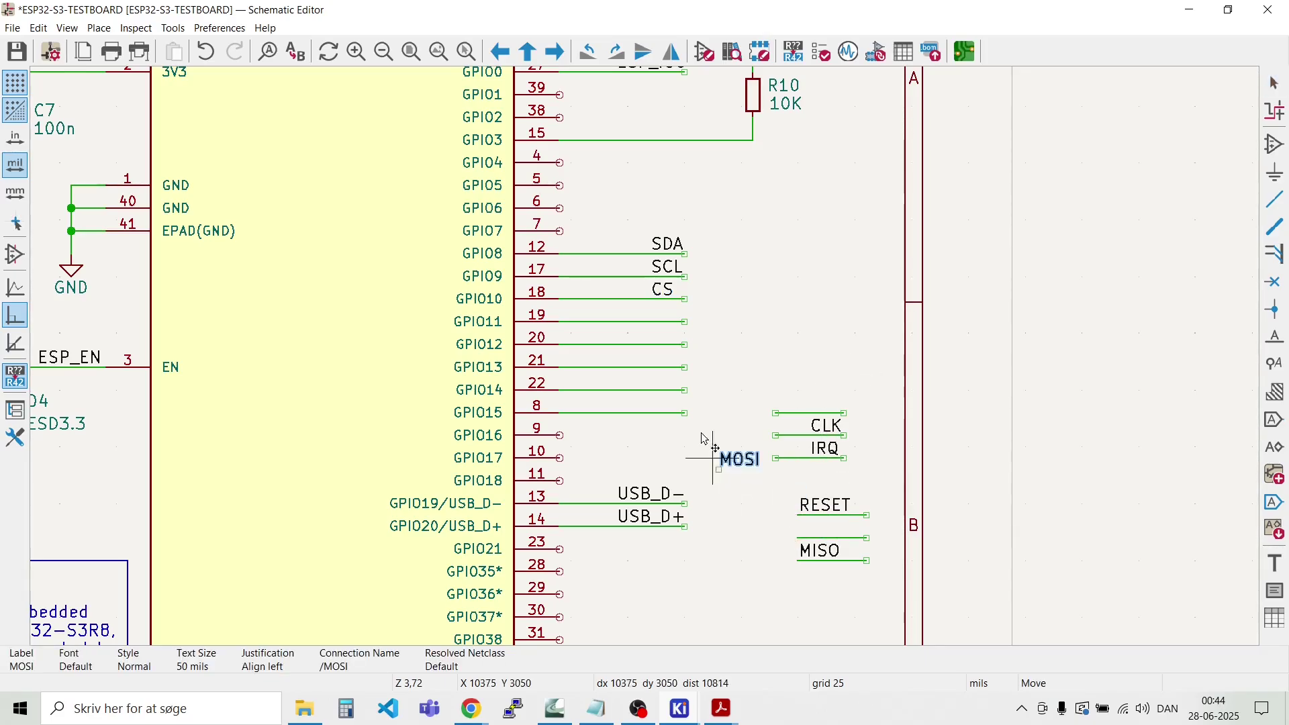
click(639, 321)
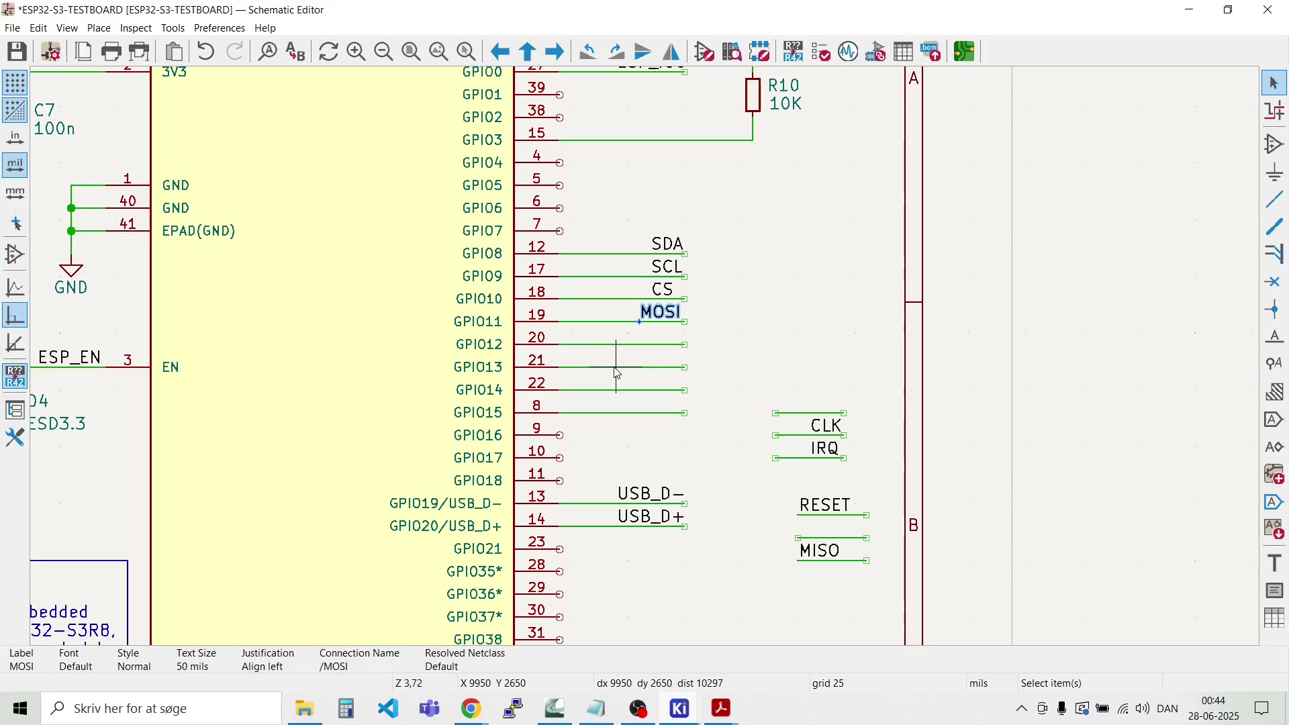
key(Escape)
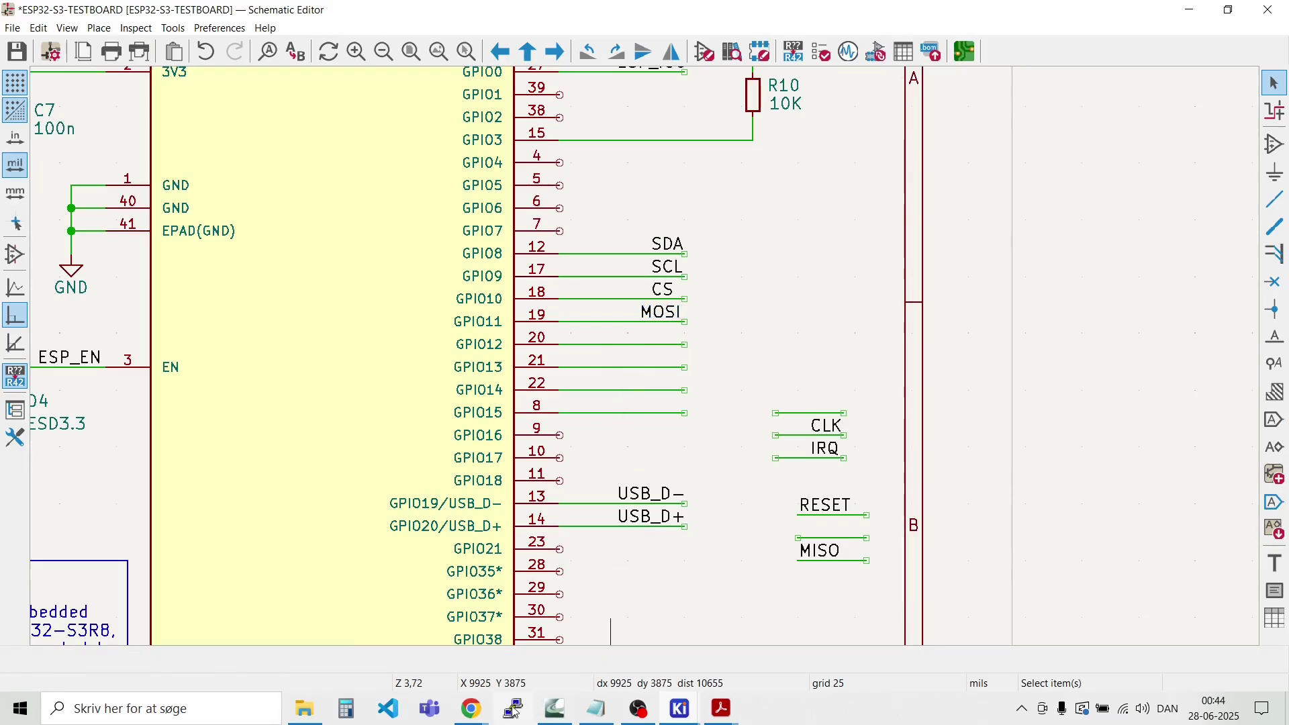
Step: Look up the default SPI clock pin on Chrome's ESP32-S3 Pin Reference page and return to the KiCad schematic
mouse_move(480, 717)
click(697, 617)
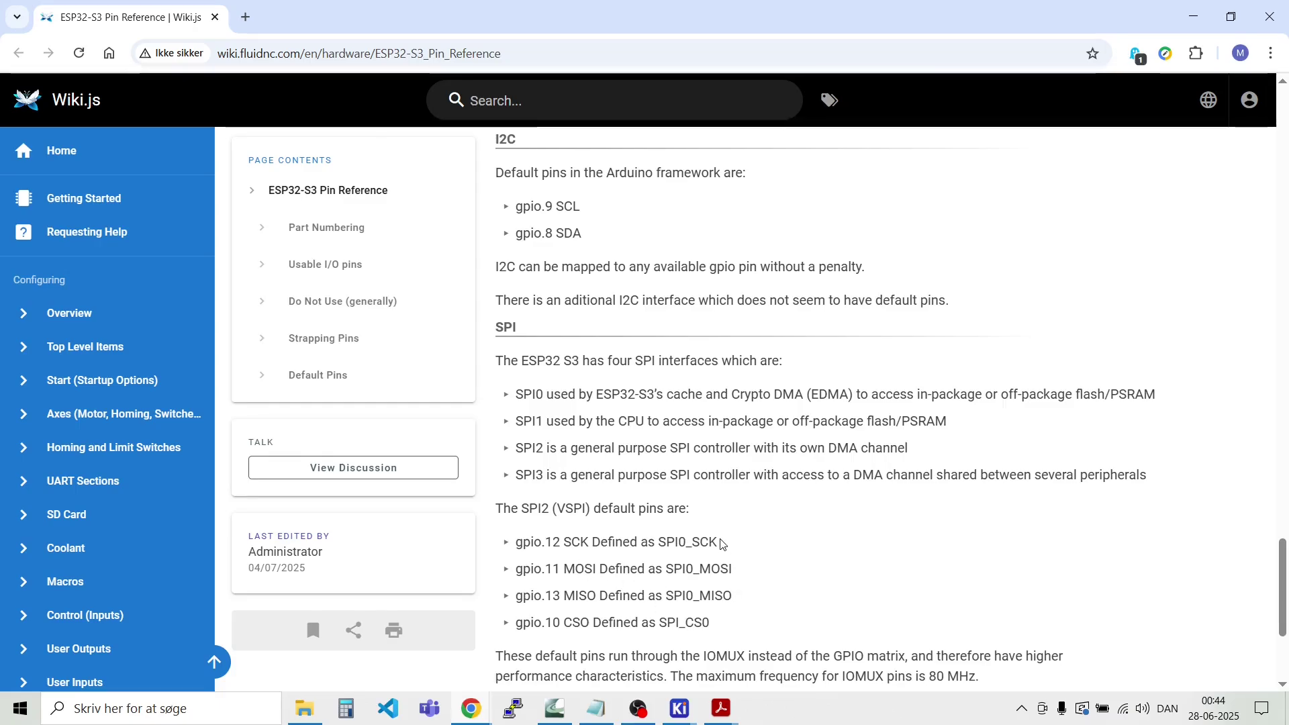
mouse_move(683, 716)
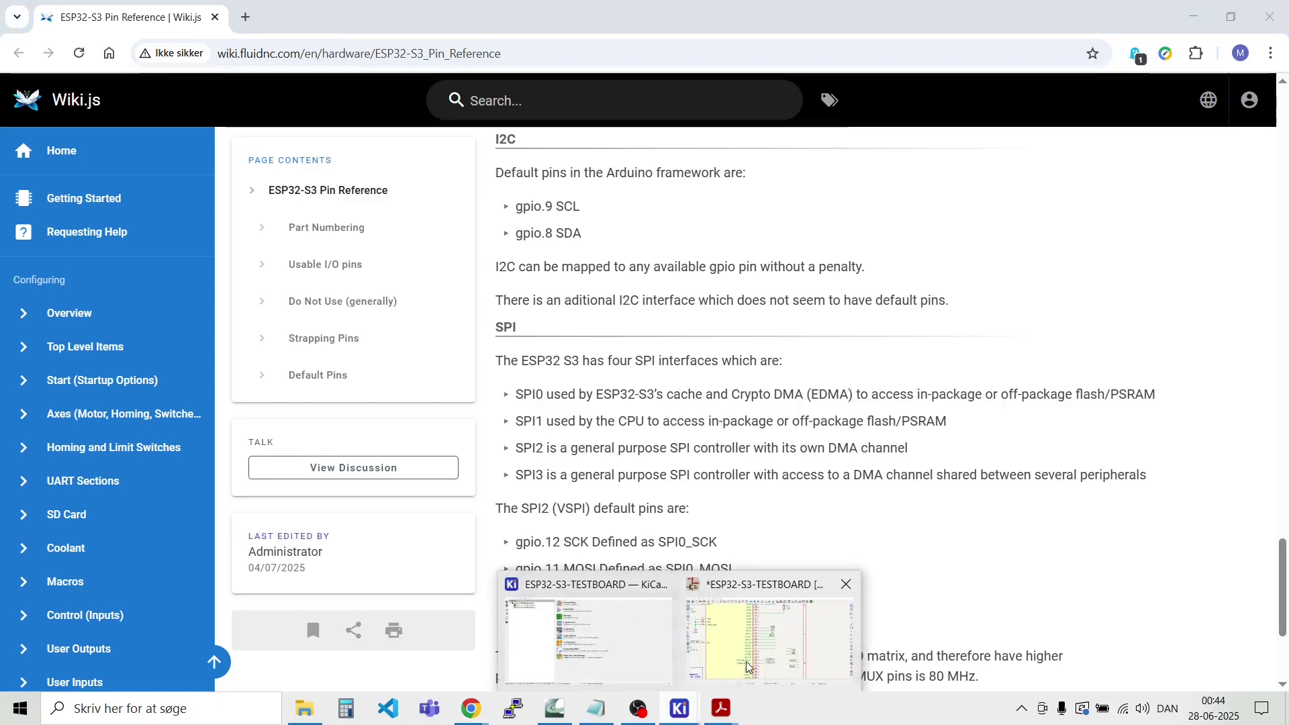
click(768, 608)
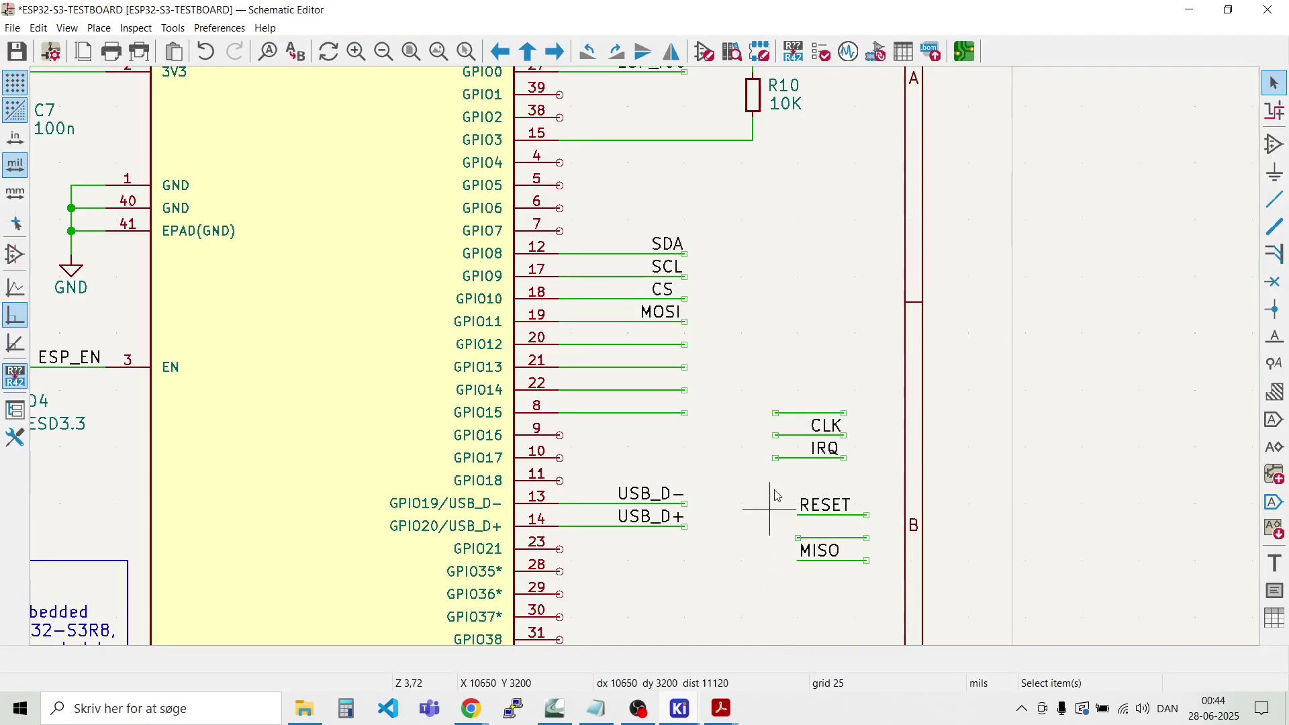
Step: Move the CLK label onto the GPIO12 wire, with its start aligned to the MOSI label
click(827, 427)
key(m)
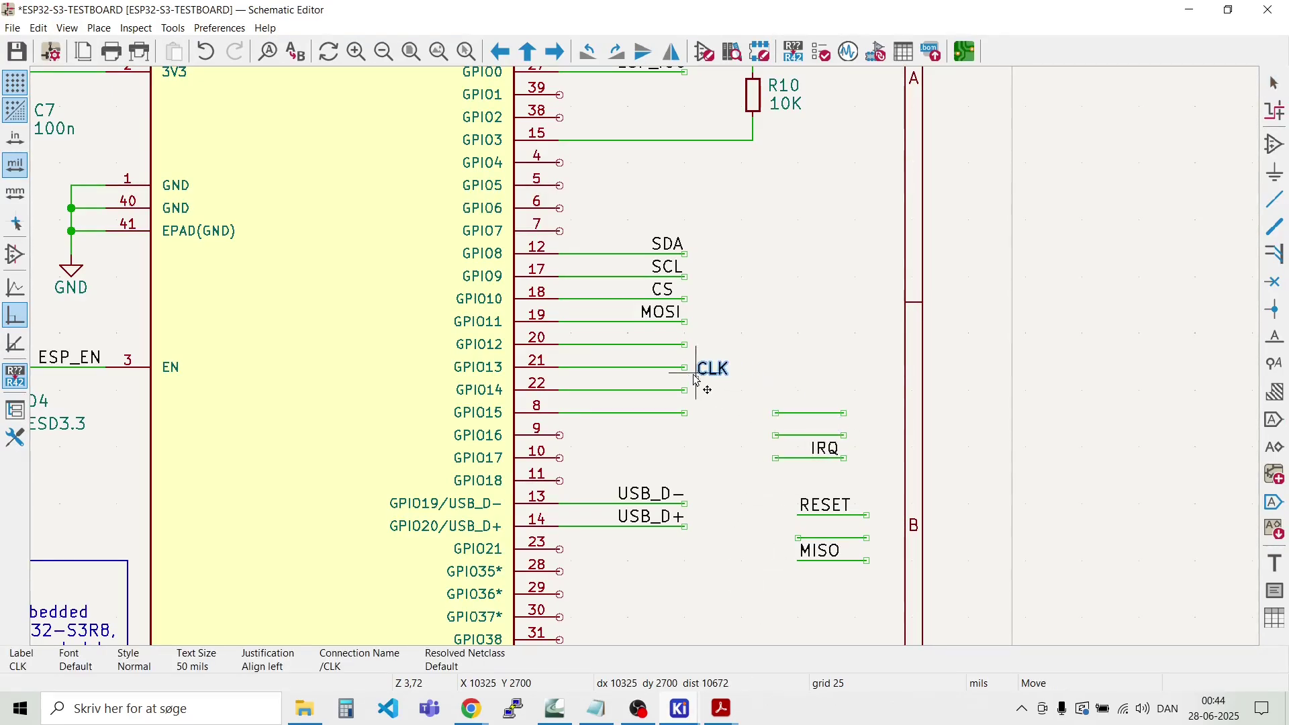
click(644, 350)
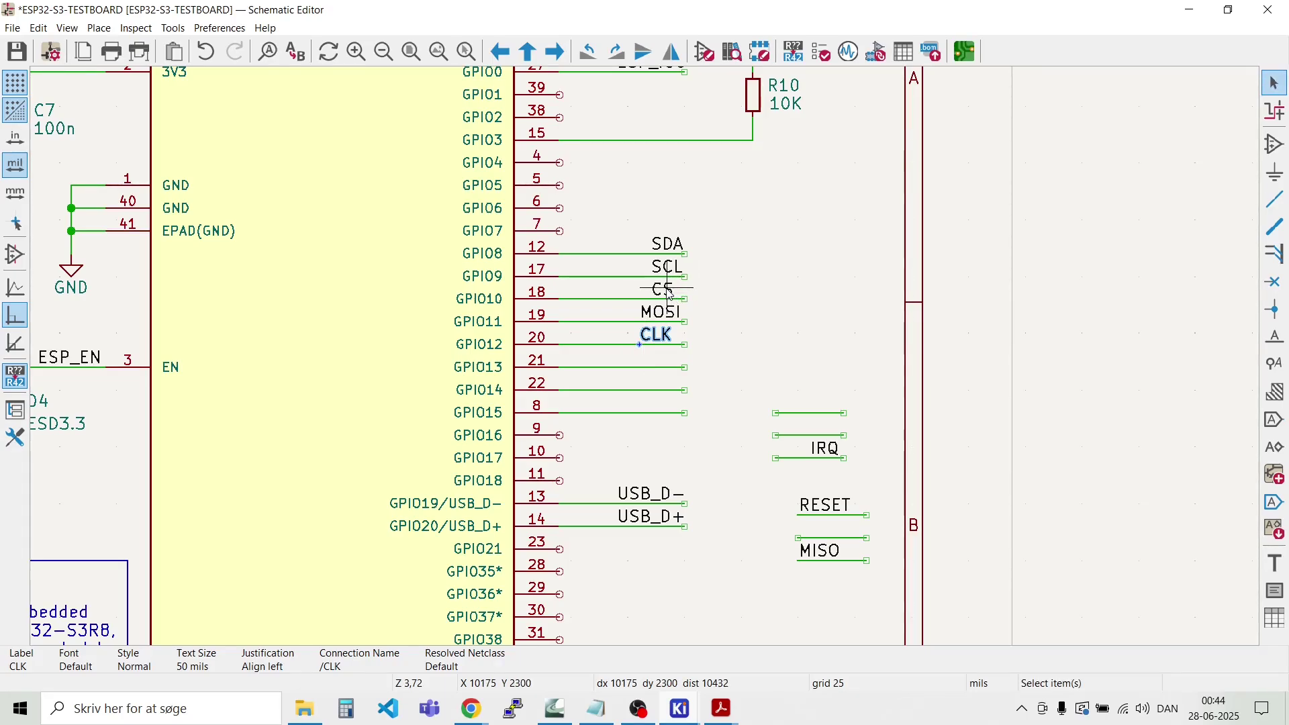
key(m)
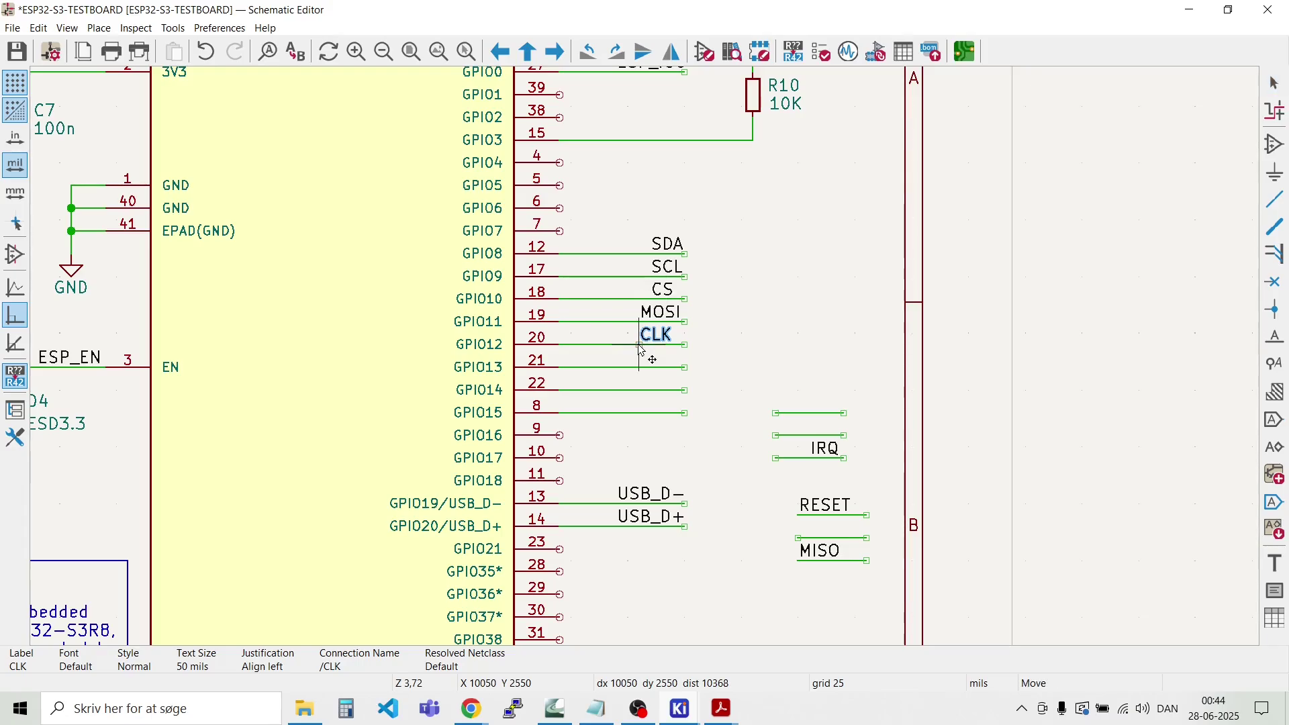
click(641, 349)
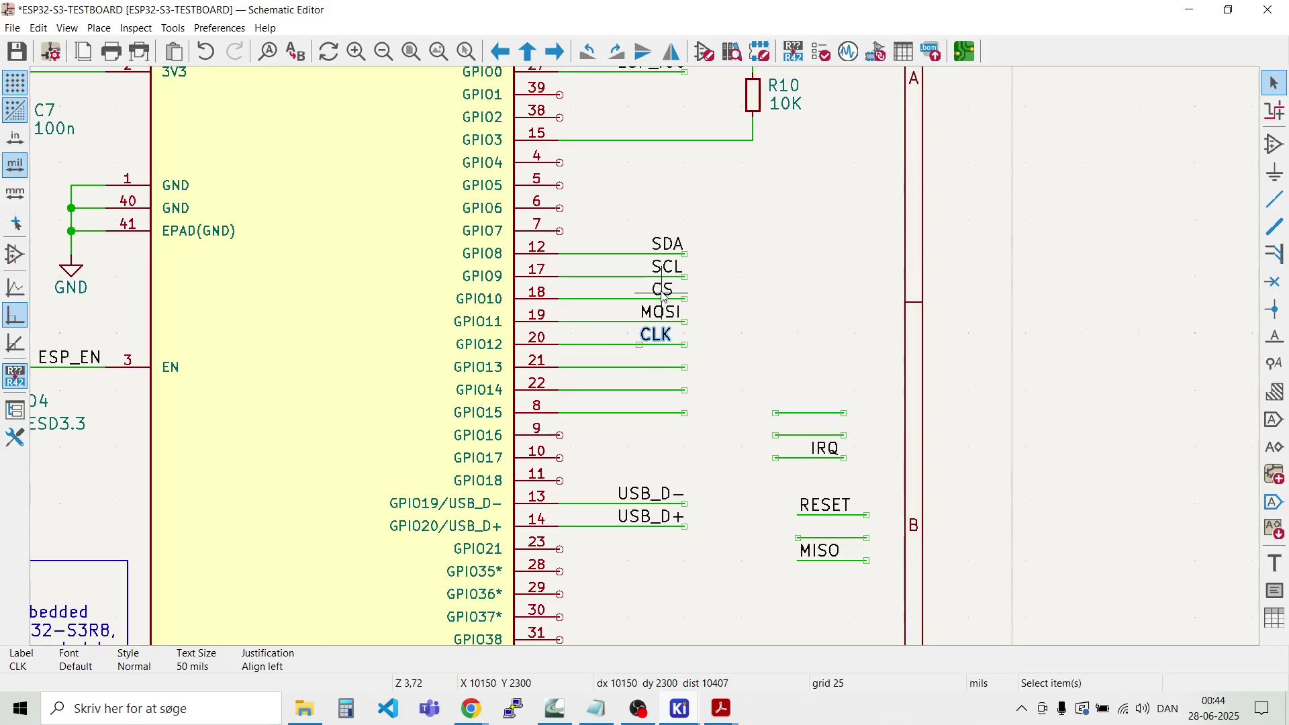
Step: Shift the CS, SCL and SDA labels along their wires so they line up with the MOSI and CLK labels
click(663, 293)
key(m)
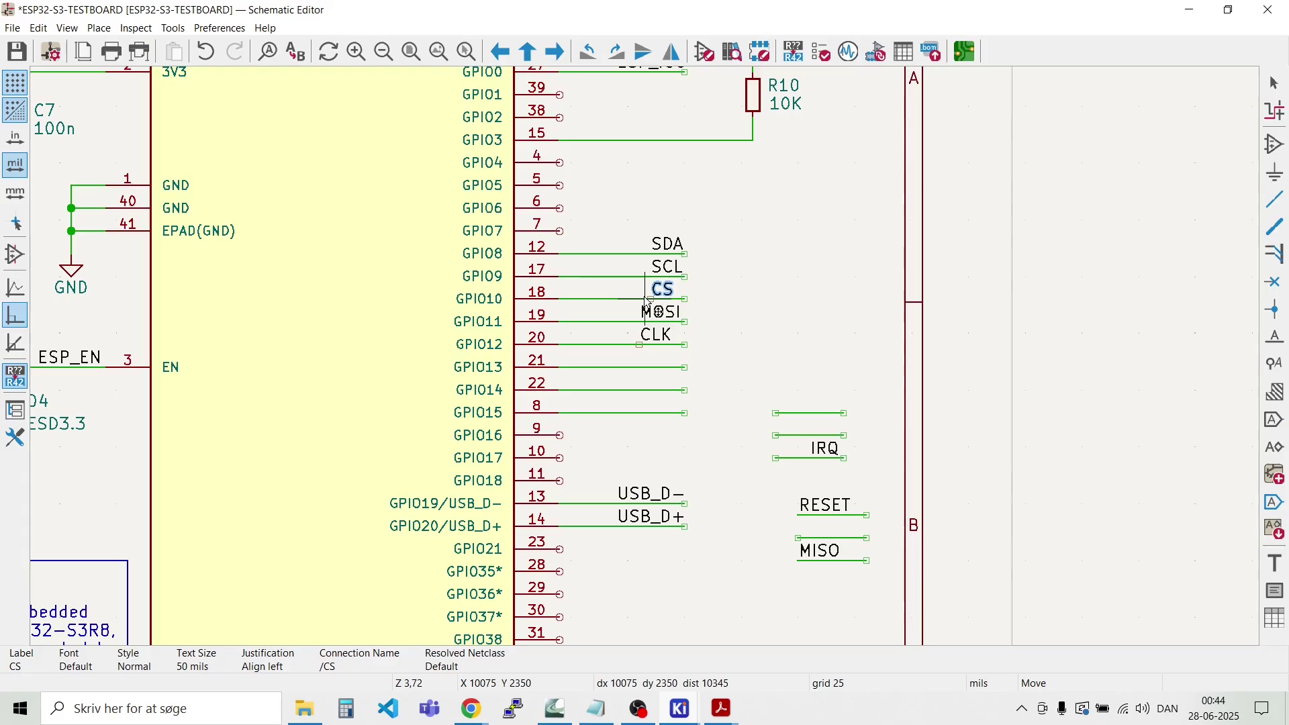
click(634, 299)
key(m)
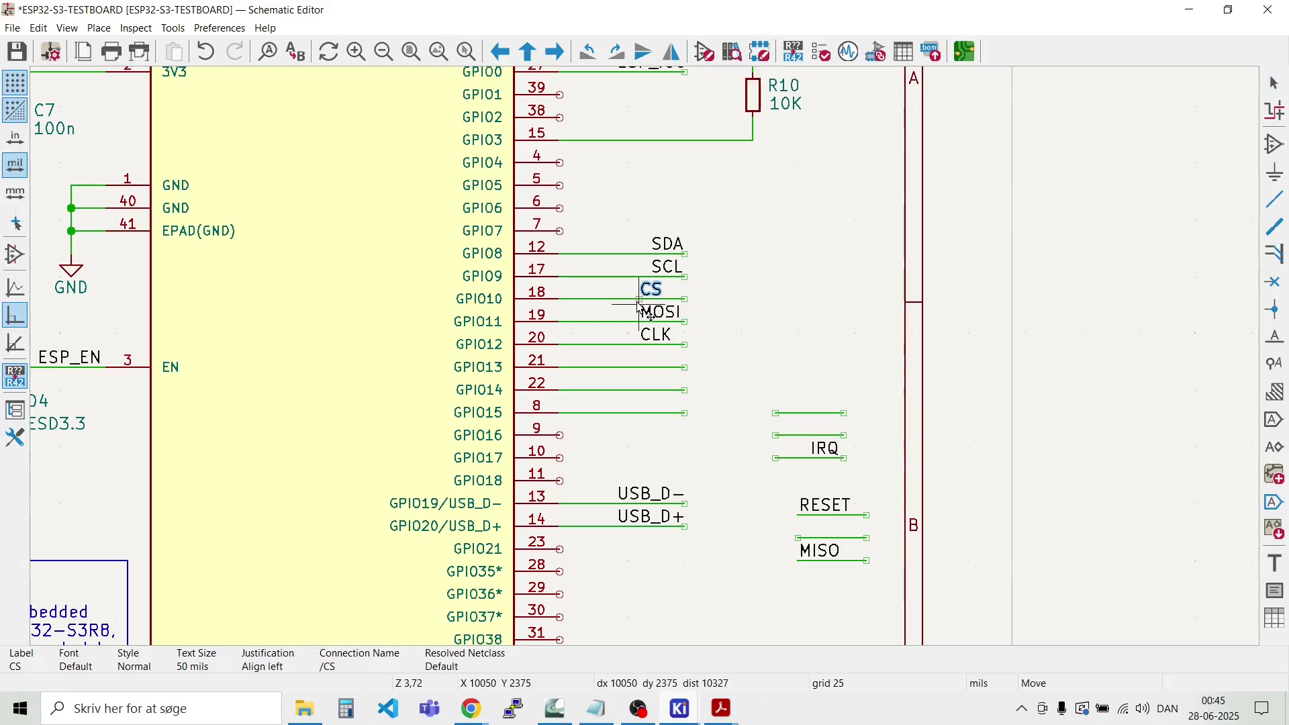
click(644, 306)
key(m)
key(Escape)
click(675, 268)
key(m)
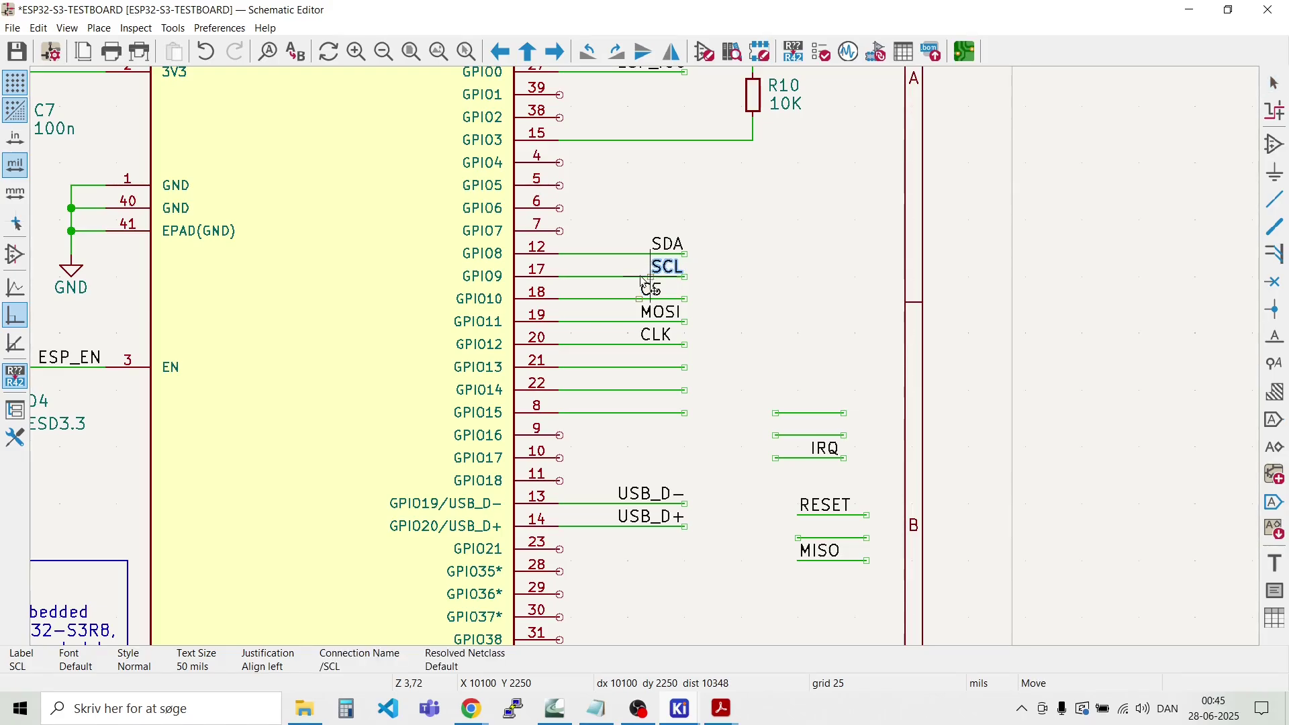
click(664, 268)
click(661, 245)
key(m)
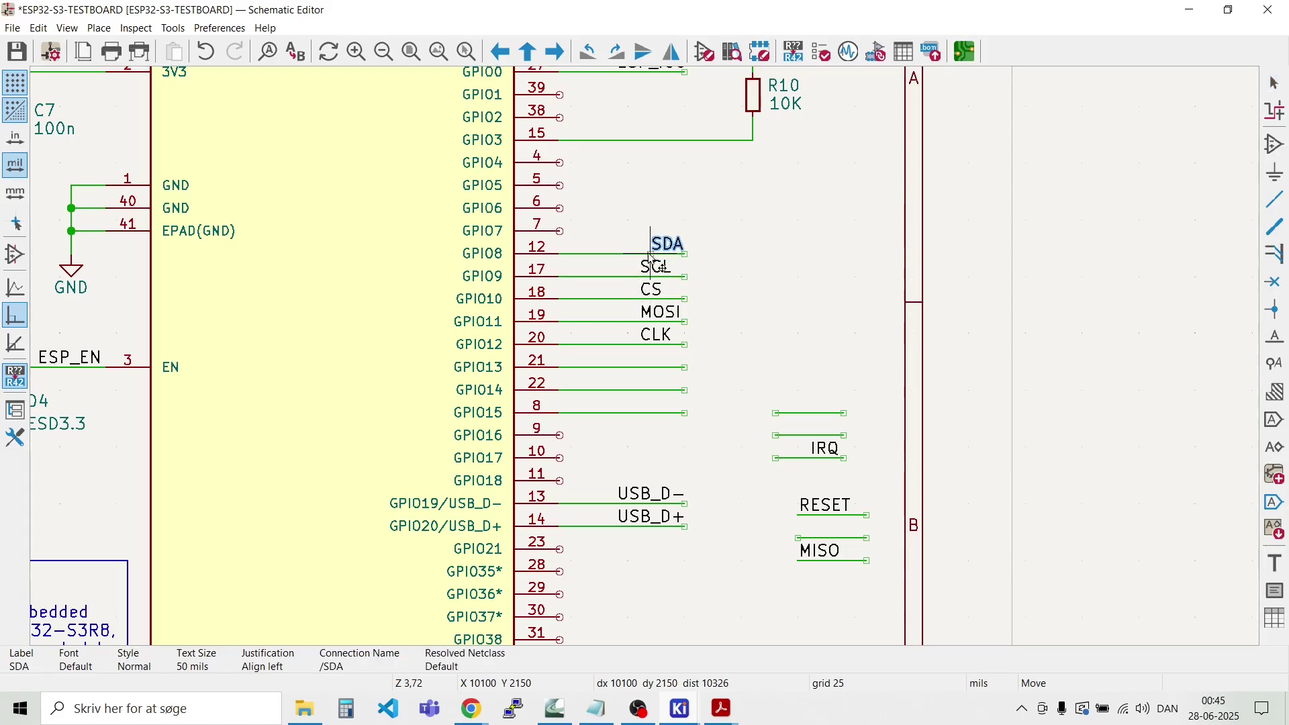
click(641, 251)
click(715, 252)
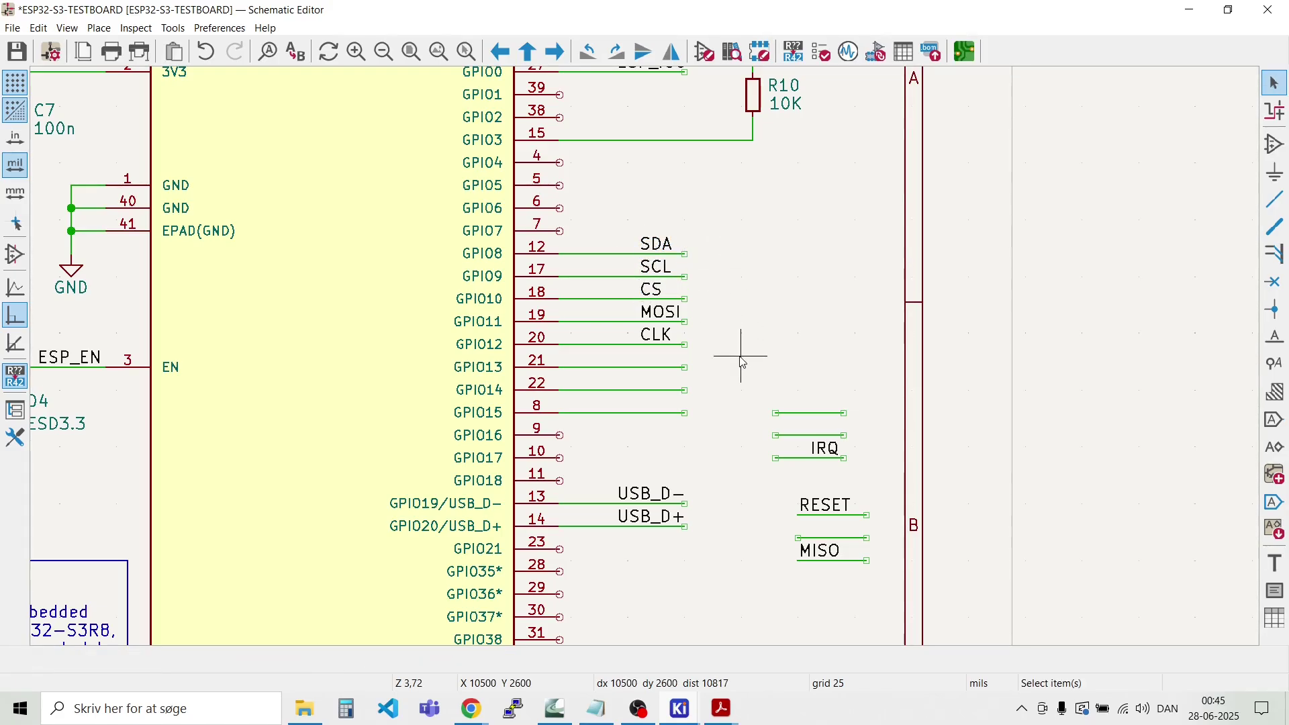
Step: Move the MISO label onto the GPIO13 wire and the IRQ label onto the GPIO15 wire, aligned with the labels above
click(825, 562)
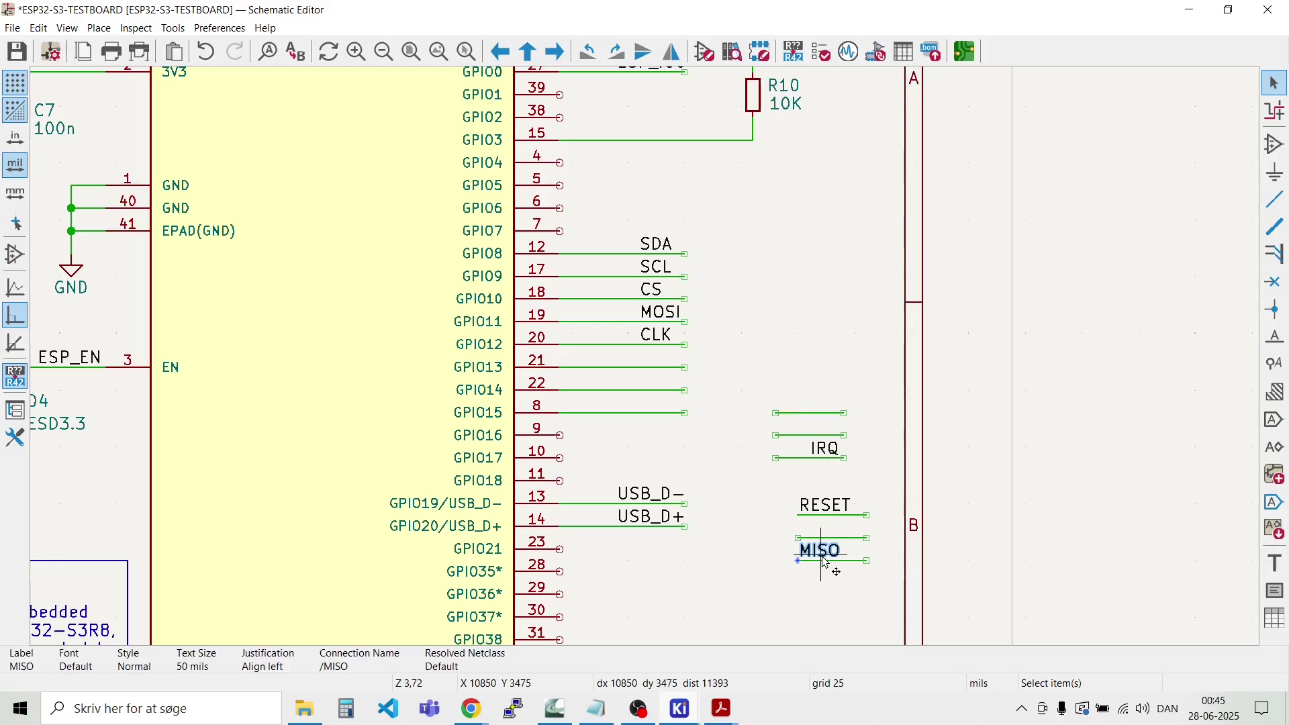
key(m)
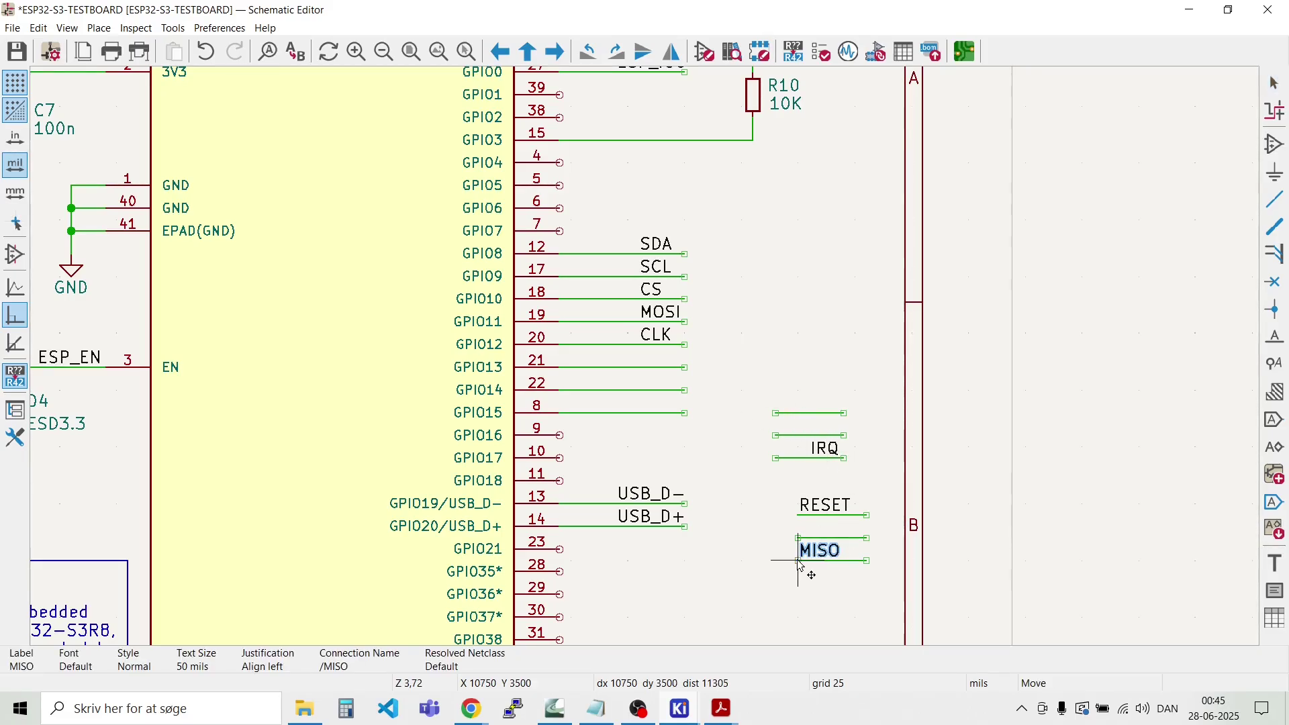
click(638, 368)
key(Escape)
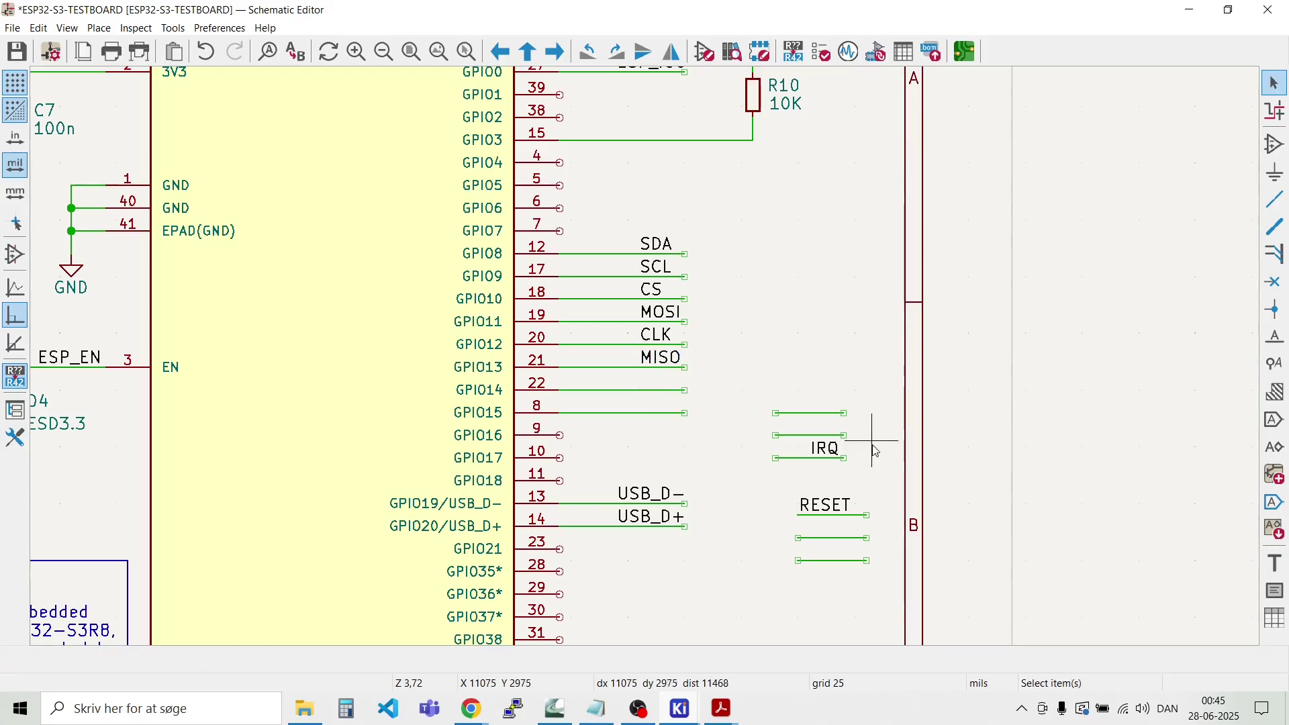
click(820, 457)
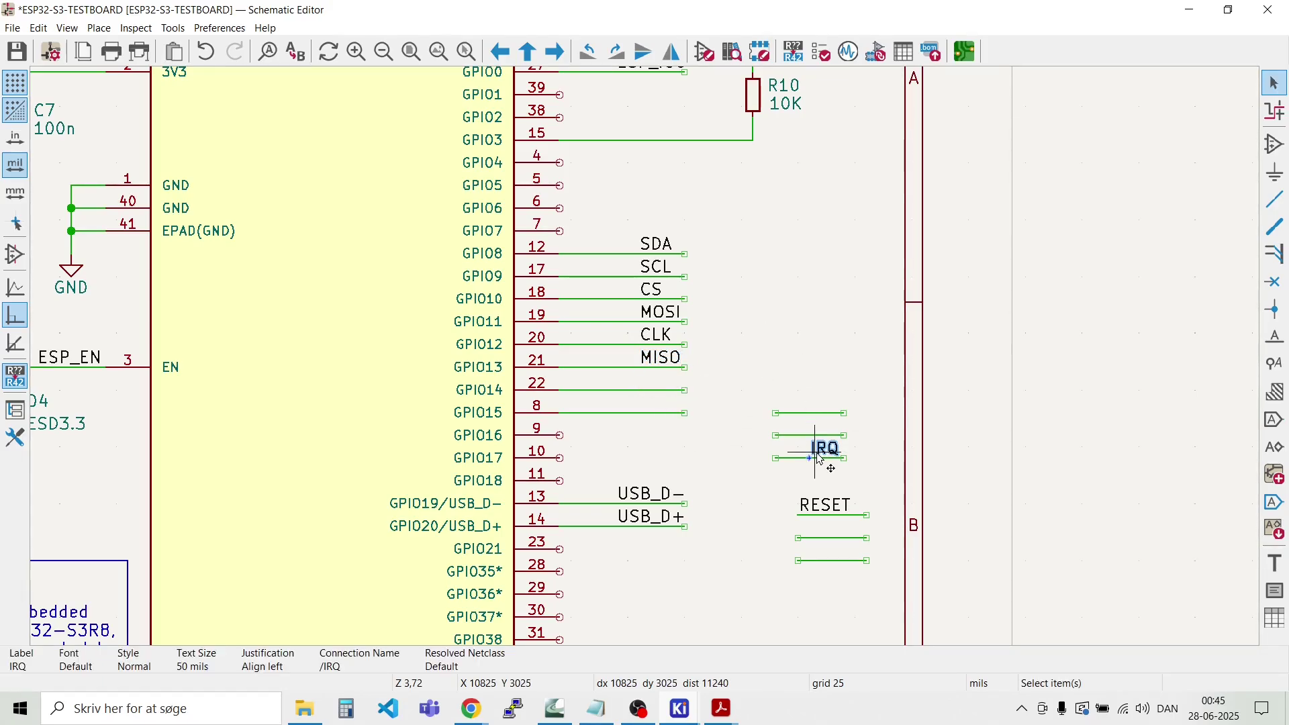
key(m)
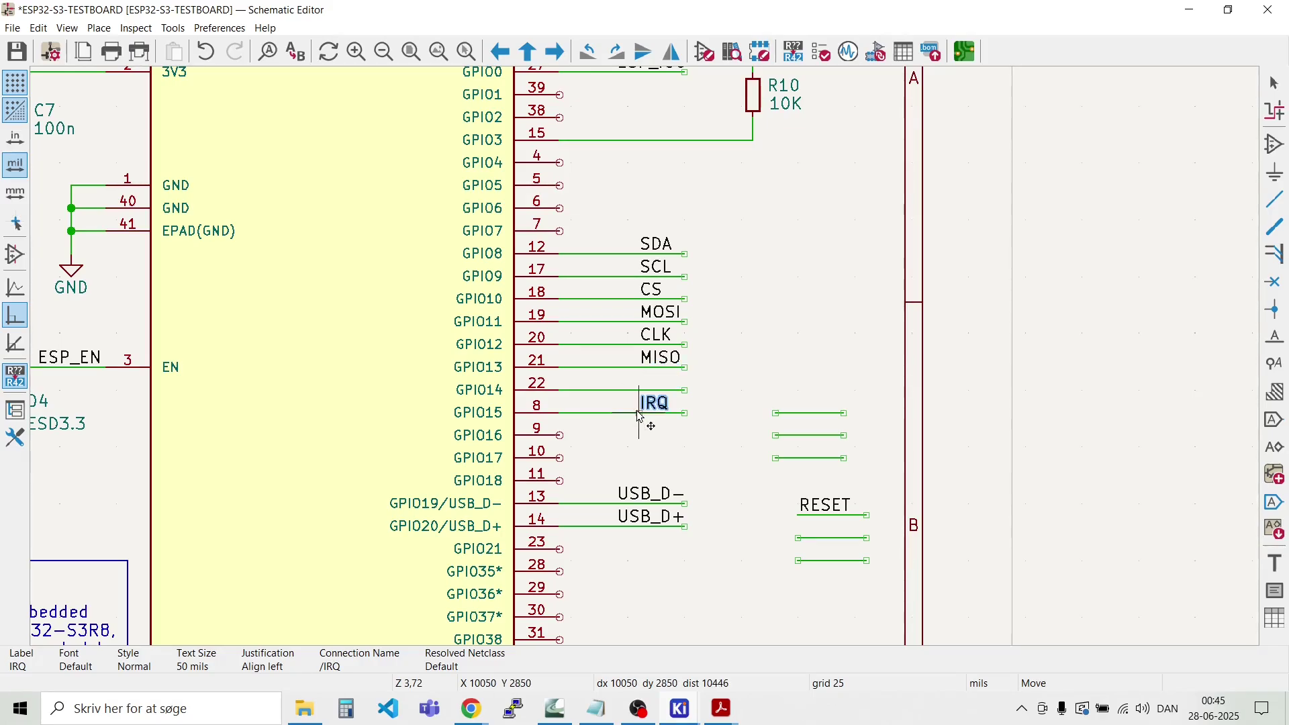
click(639, 414)
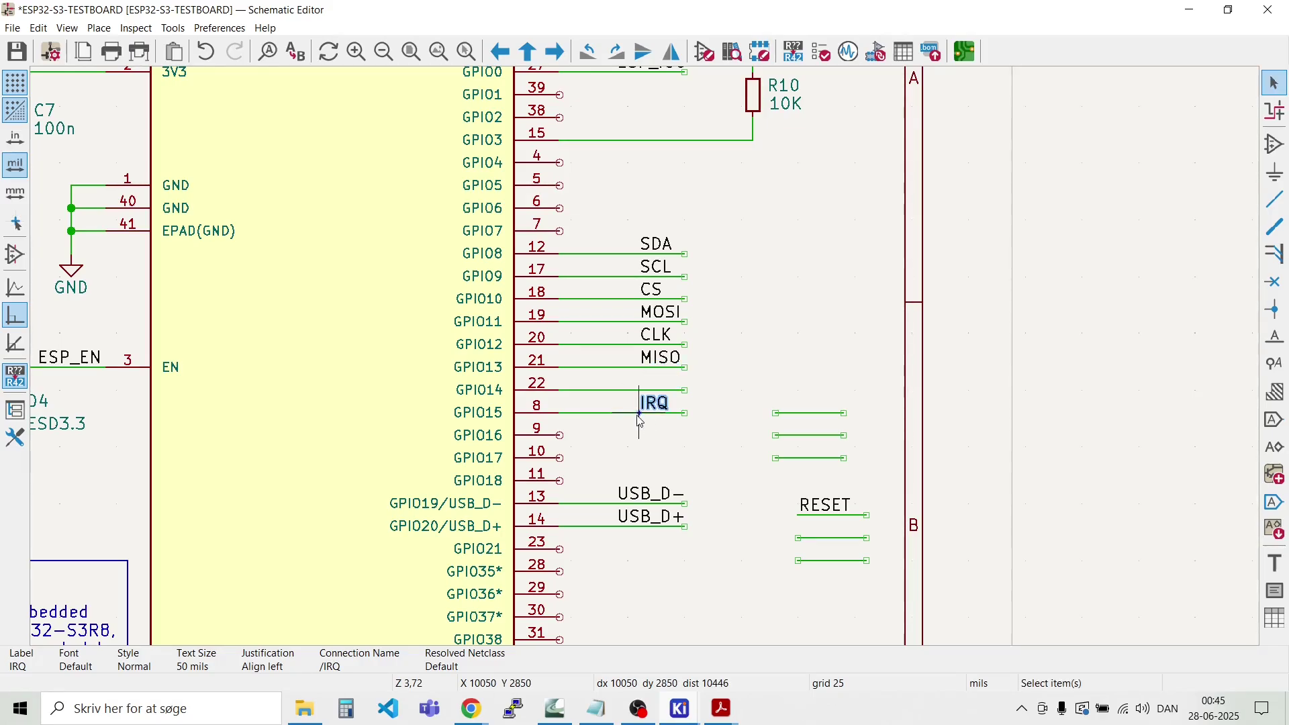
Step: Move the RESET label onto the GPIO14 wire, with its start aligned to the MISO and IRQ labels
click(834, 507)
key(m)
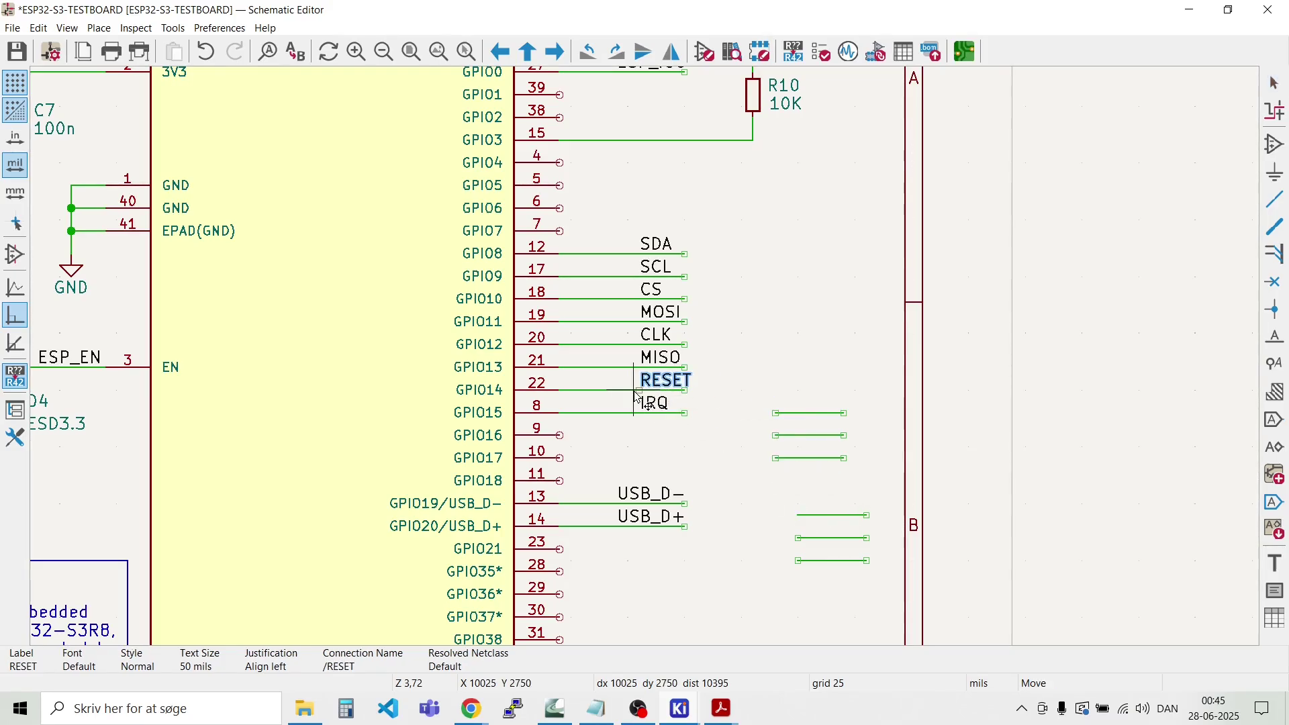
click(635, 391)
Step: Delete the six leftover unlabelled wire segments beside the ESP32-S3 module
click(765, 419)
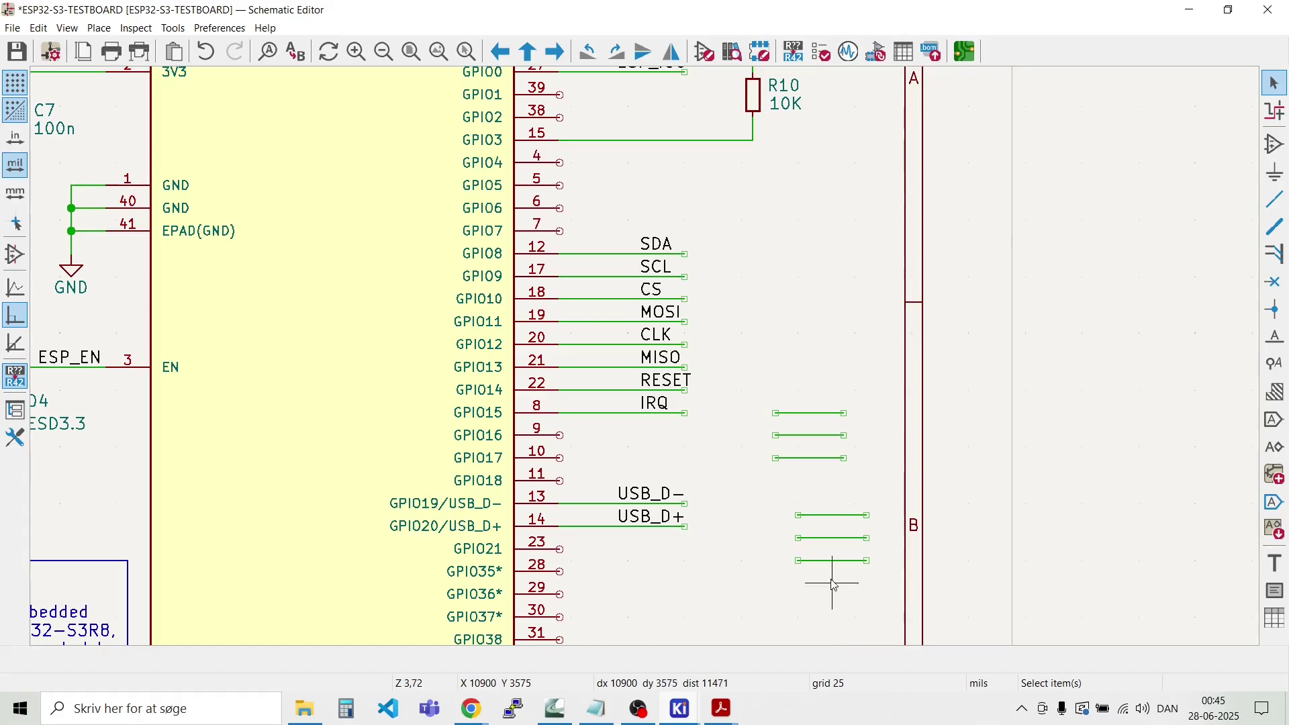
drag(758, 379, 884, 596)
key(Delete)
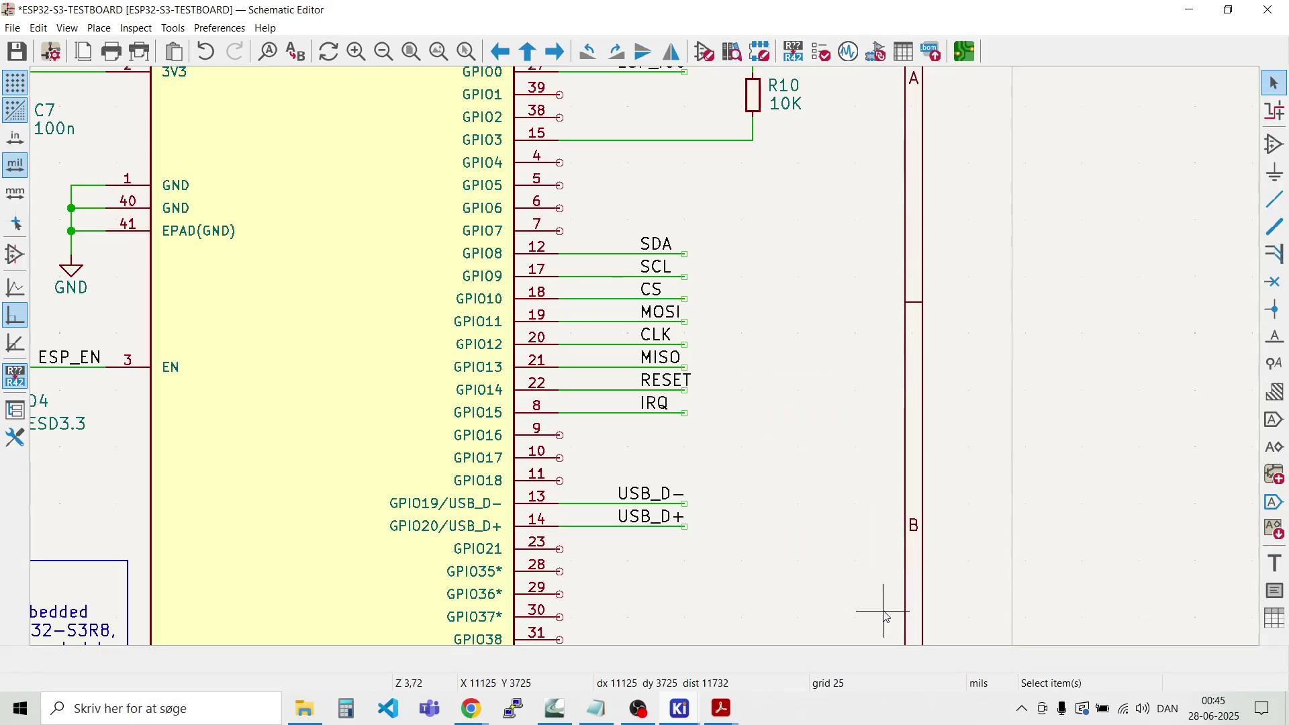
Step: Review the net labels on the ESP32-S3 module's GPIO pins and compare them with the surrounding circuit blocks
scroll(825, 514, down, 1)
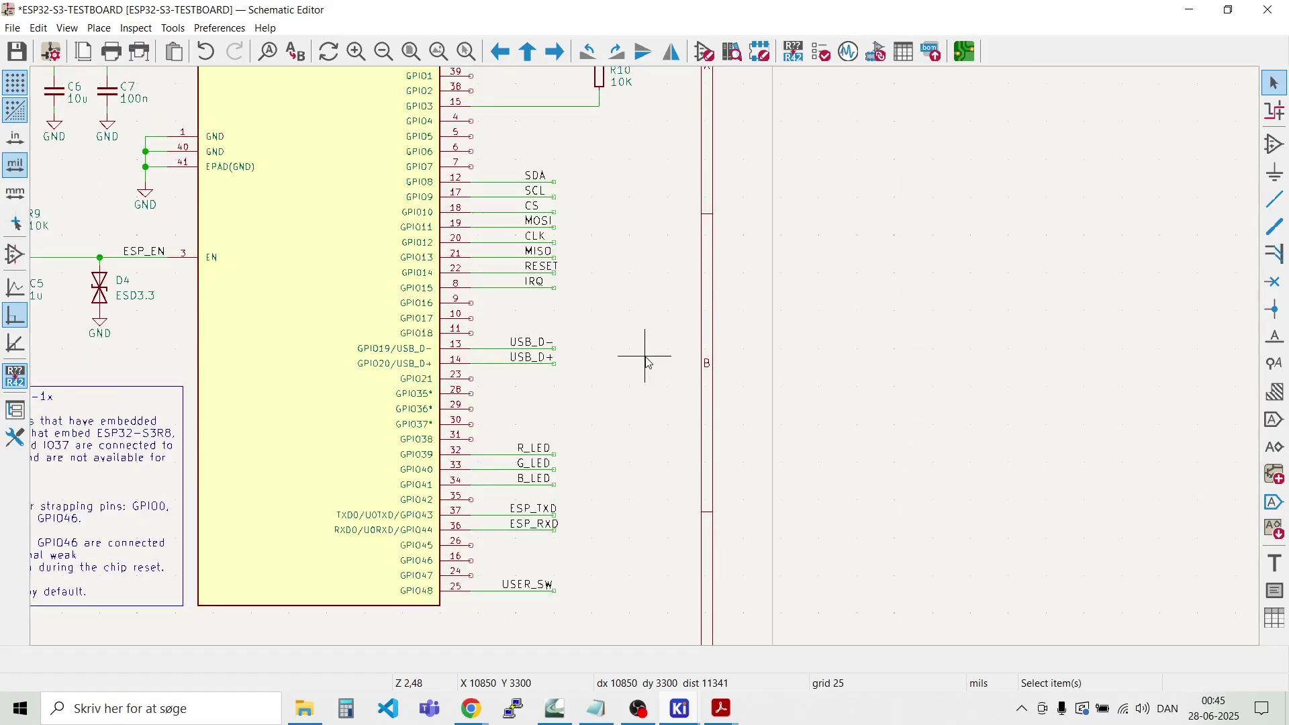
scroll(648, 363, down, 1)
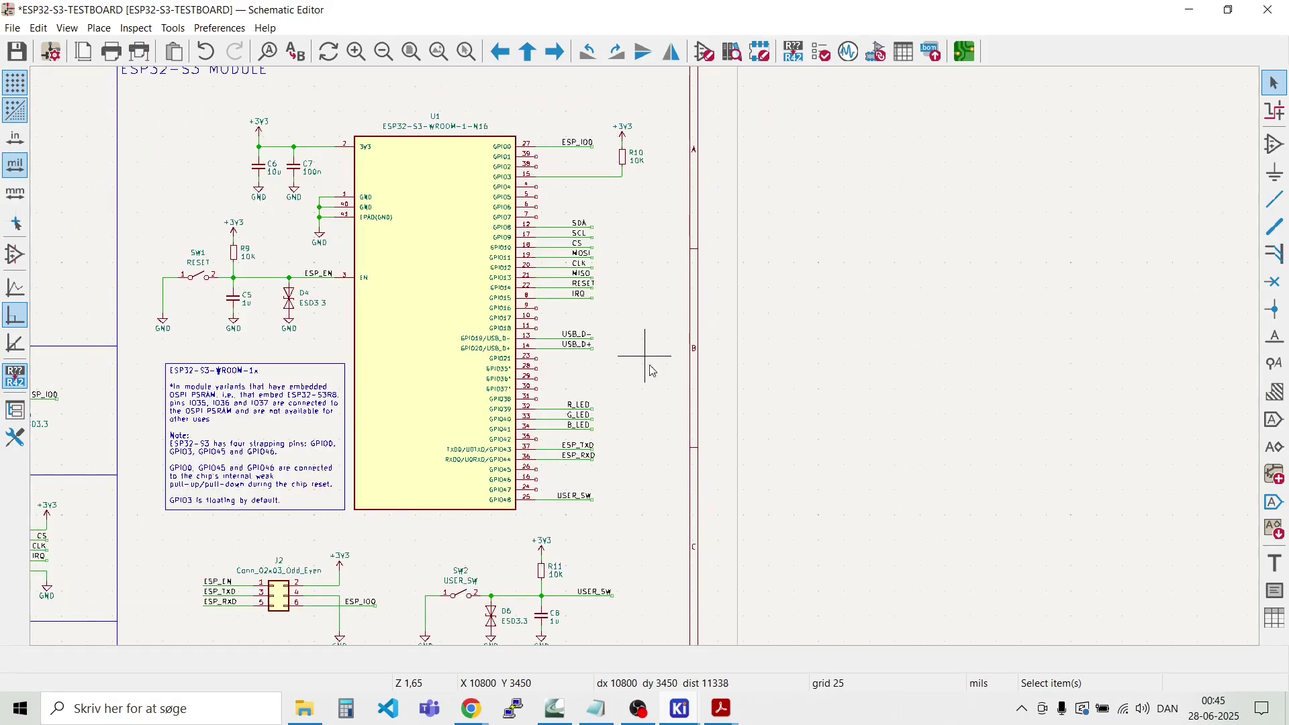
scroll(651, 388, up, 2)
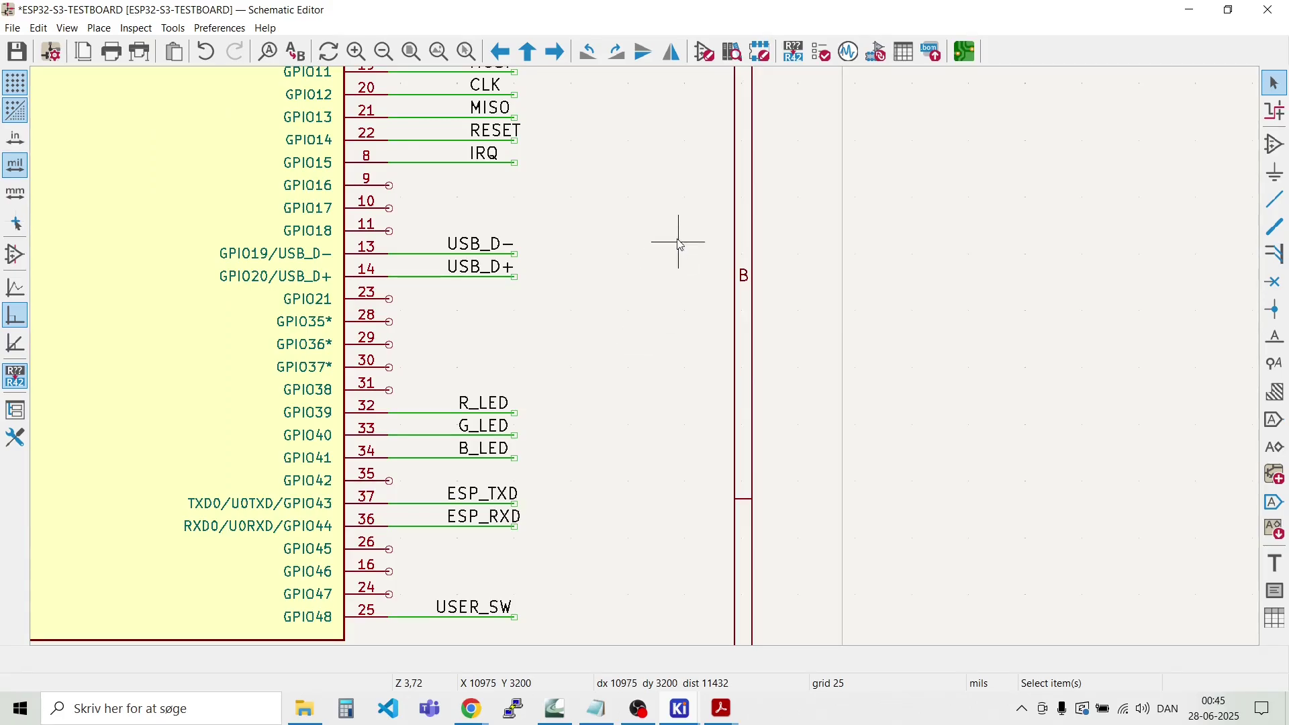
scroll(680, 243, down, 3)
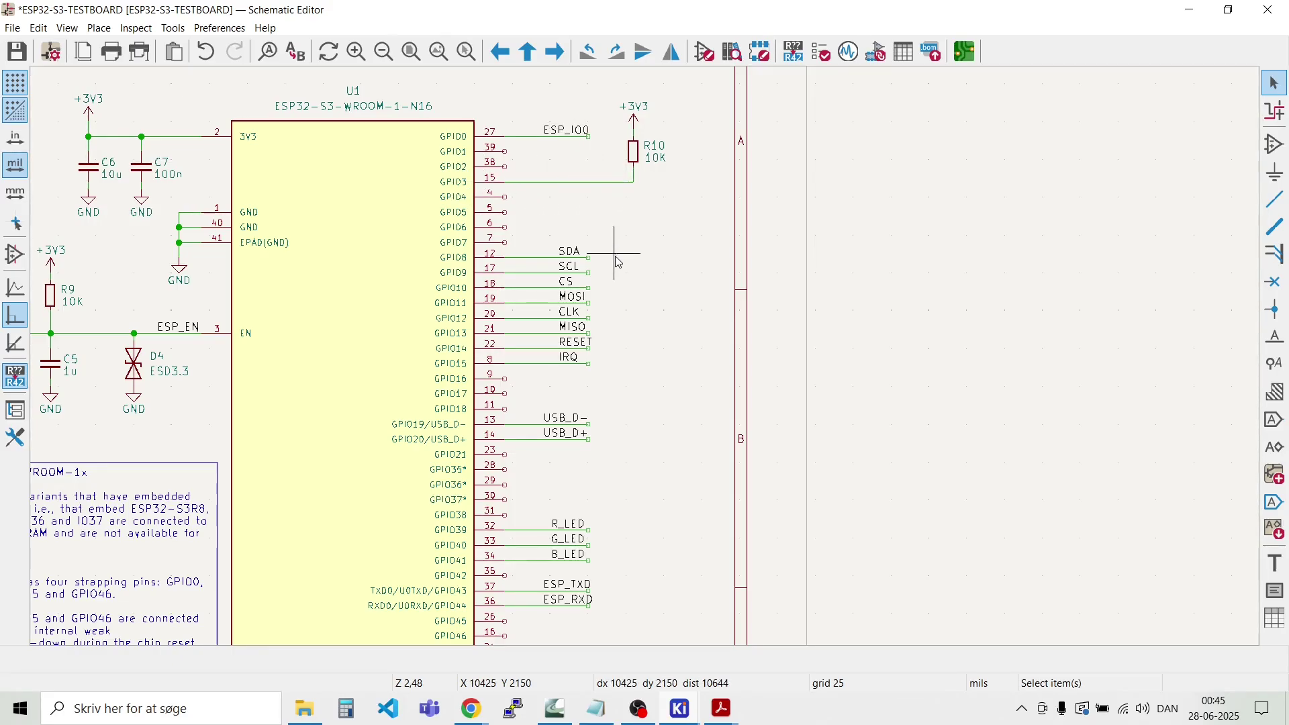
scroll(615, 256, up, 2)
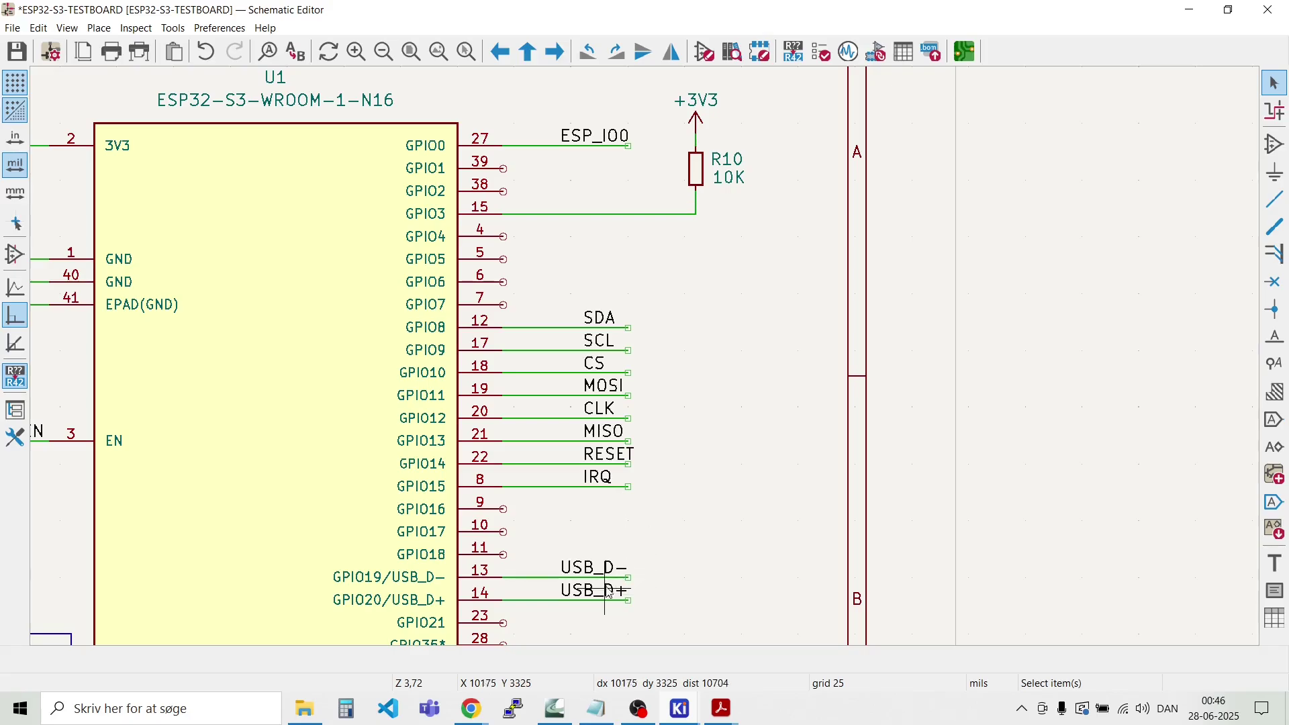
scroll(631, 646, down, 1)
scroll(643, 435, up, 1)
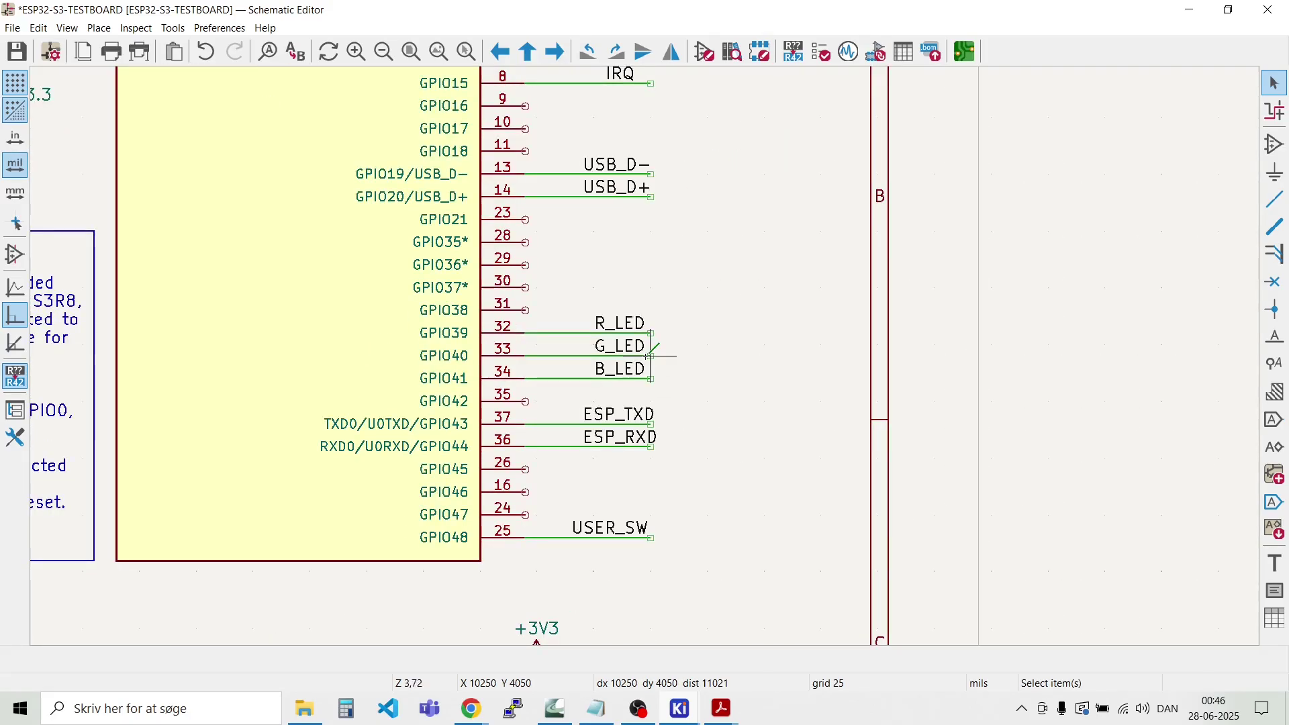
scroll(649, 356, up, 1)
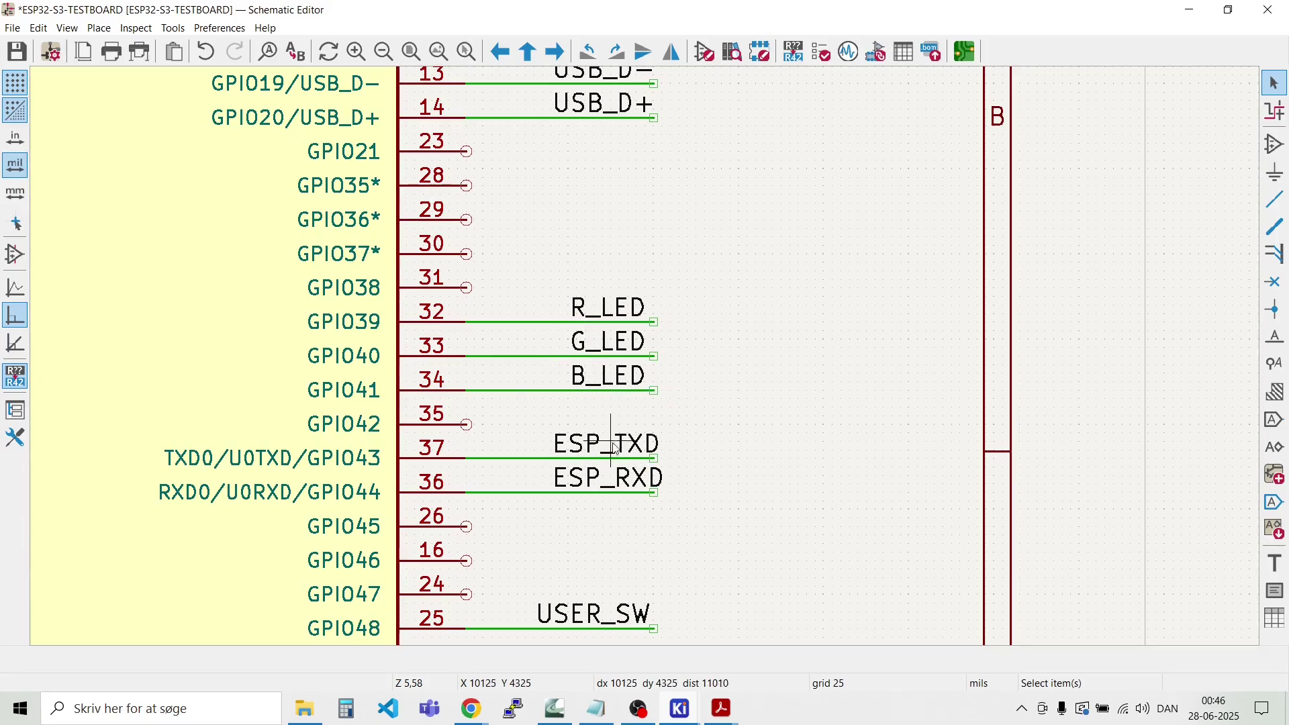
scroll(596, 509, down, 1)
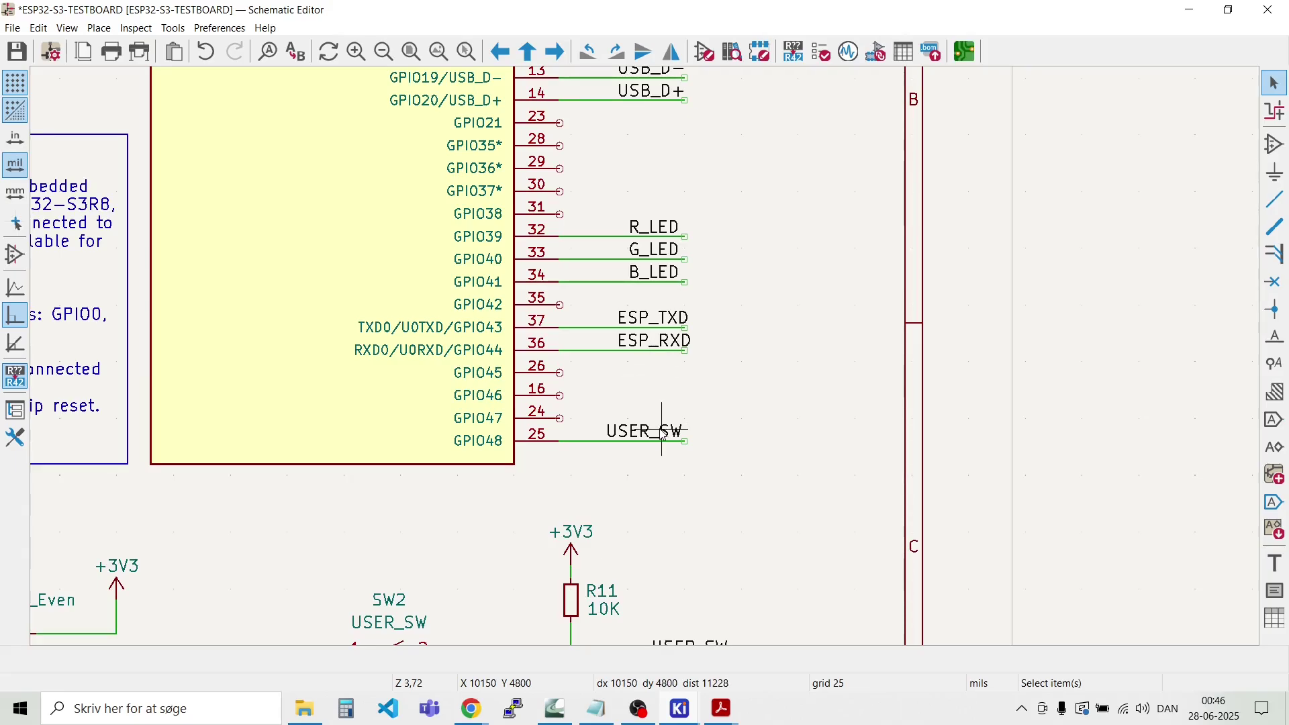
scroll(648, 435, up, 1)
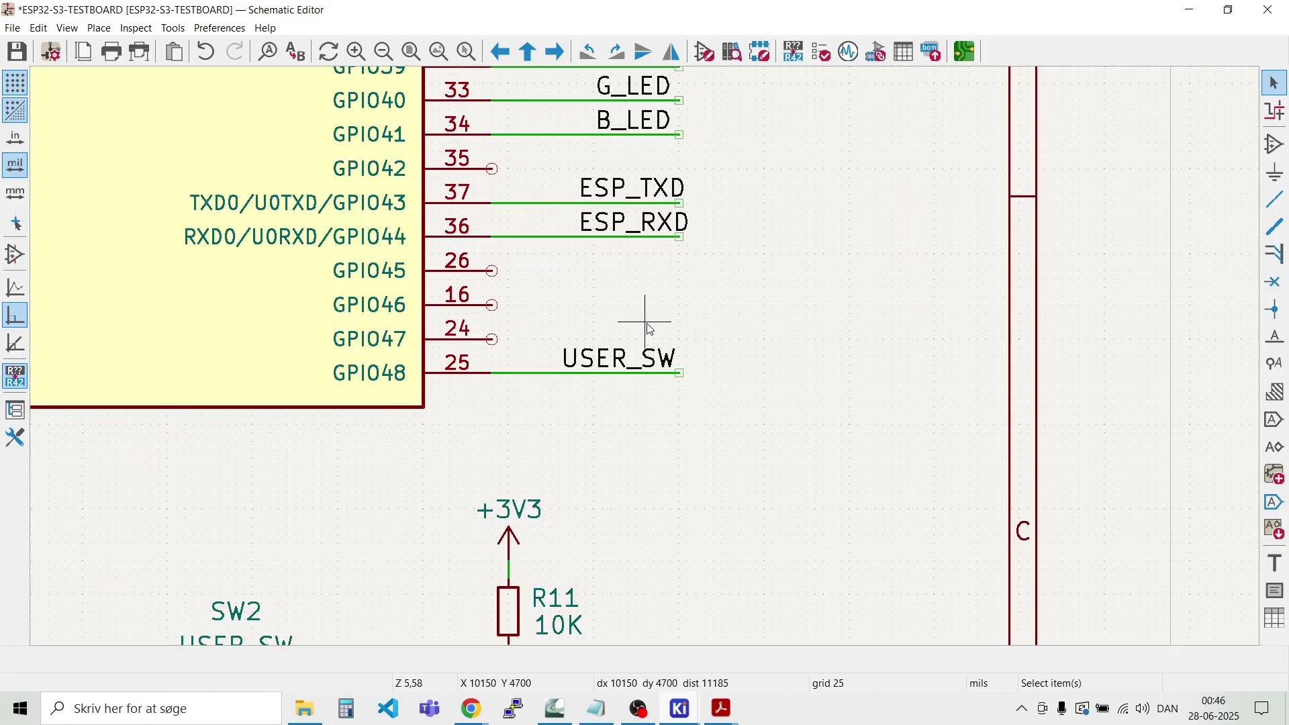
scroll(650, 329, down, 3)
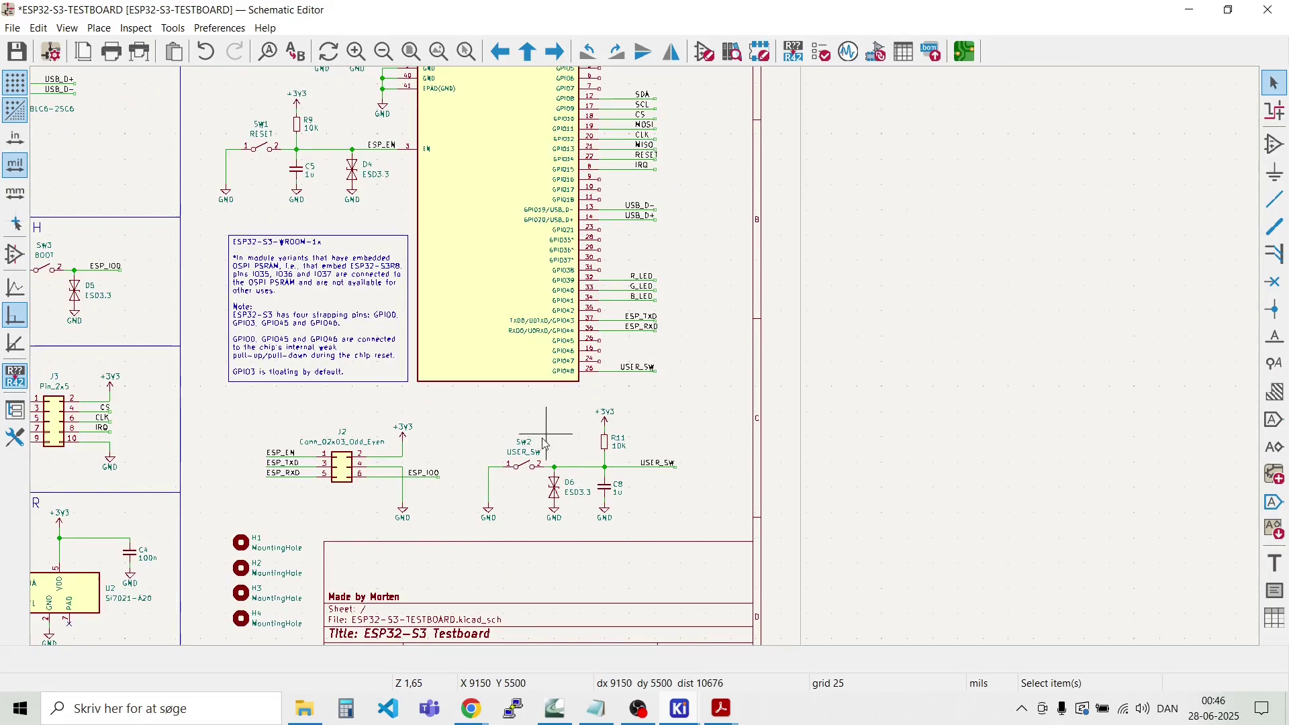
scroll(526, 449, up, 2)
scroll(645, 356, down, 2)
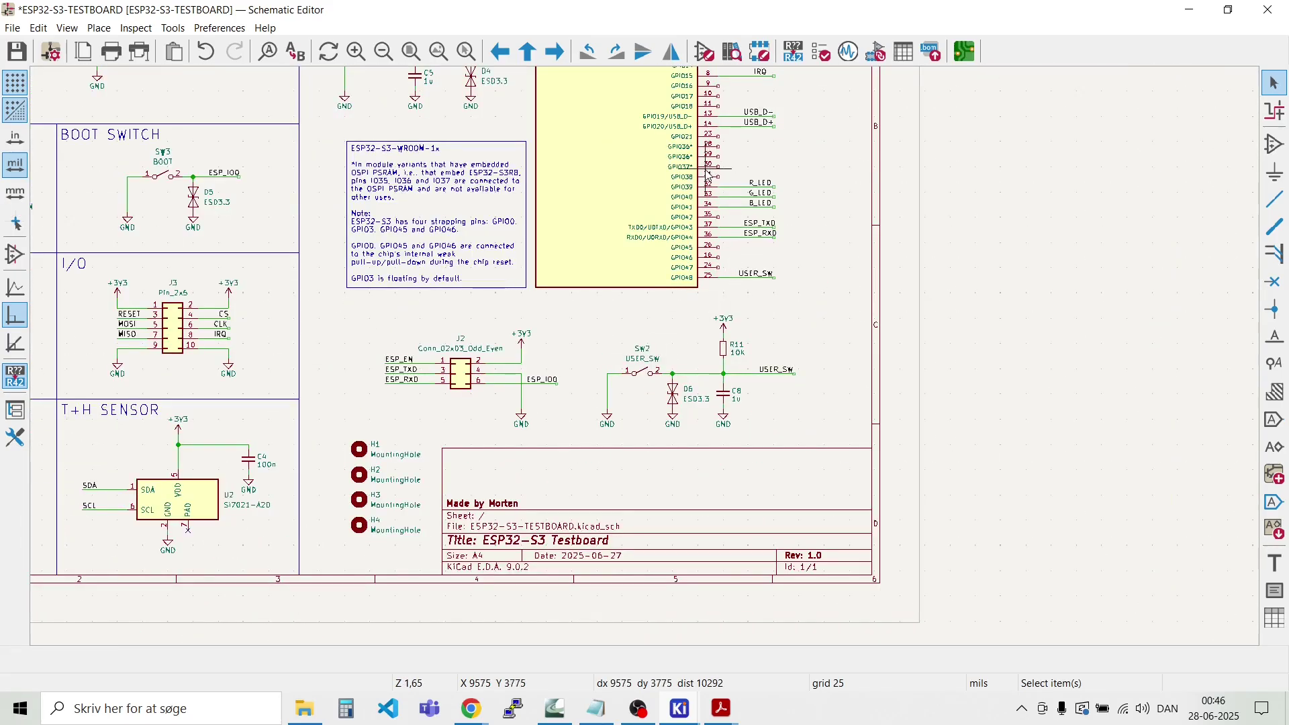
scroll(704, 168, up, 2)
scroll(642, 154, down, 1)
scroll(643, 155, down, 1)
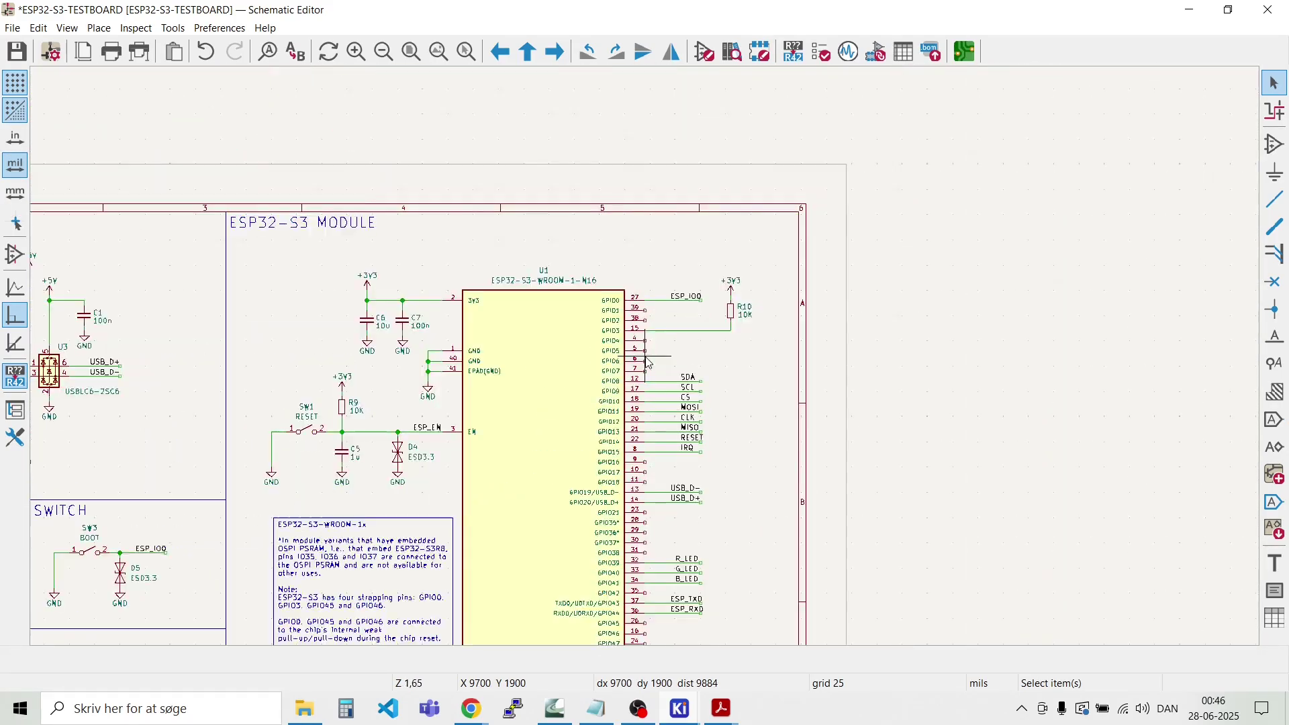
scroll(648, 363, up, 2)
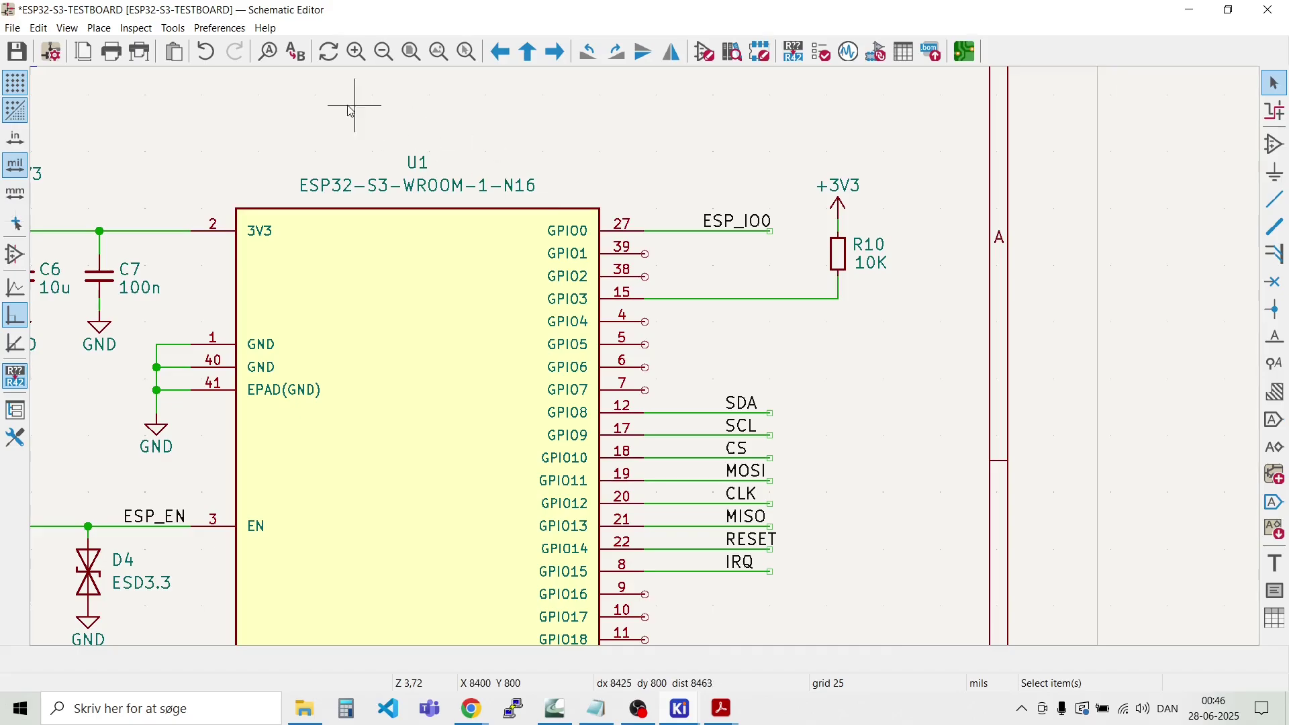
Step: Place no-connect flags on the module's unused GPIO1, GPIO2, GPIO4 and GPIO5 pins
click(99, 28)
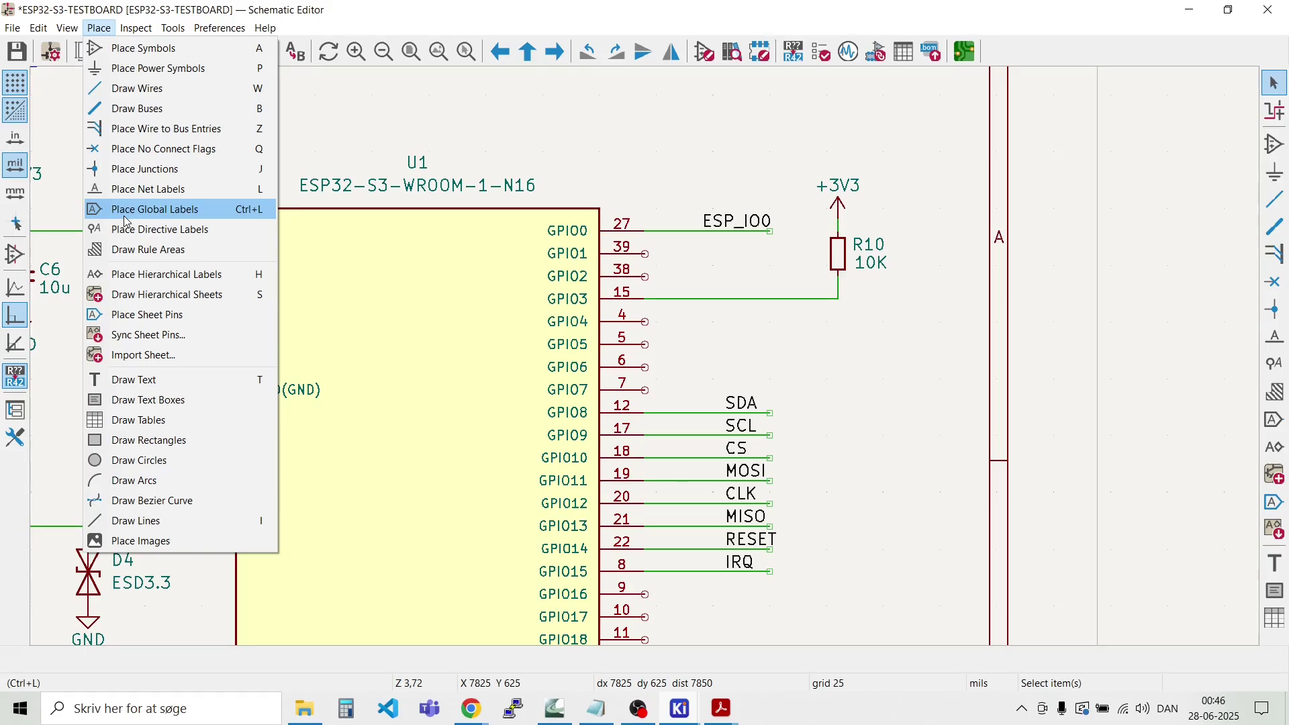
click(154, 149)
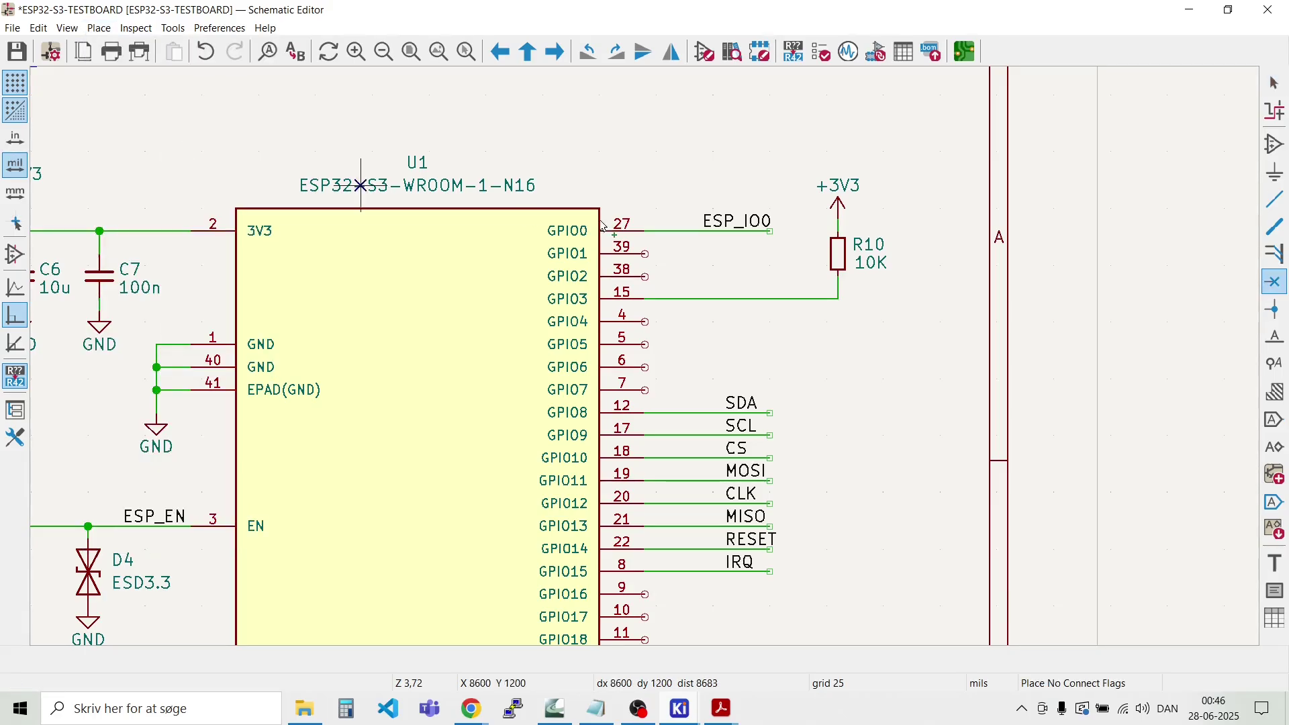
scroll(676, 255, up, 3)
click(594, 356)
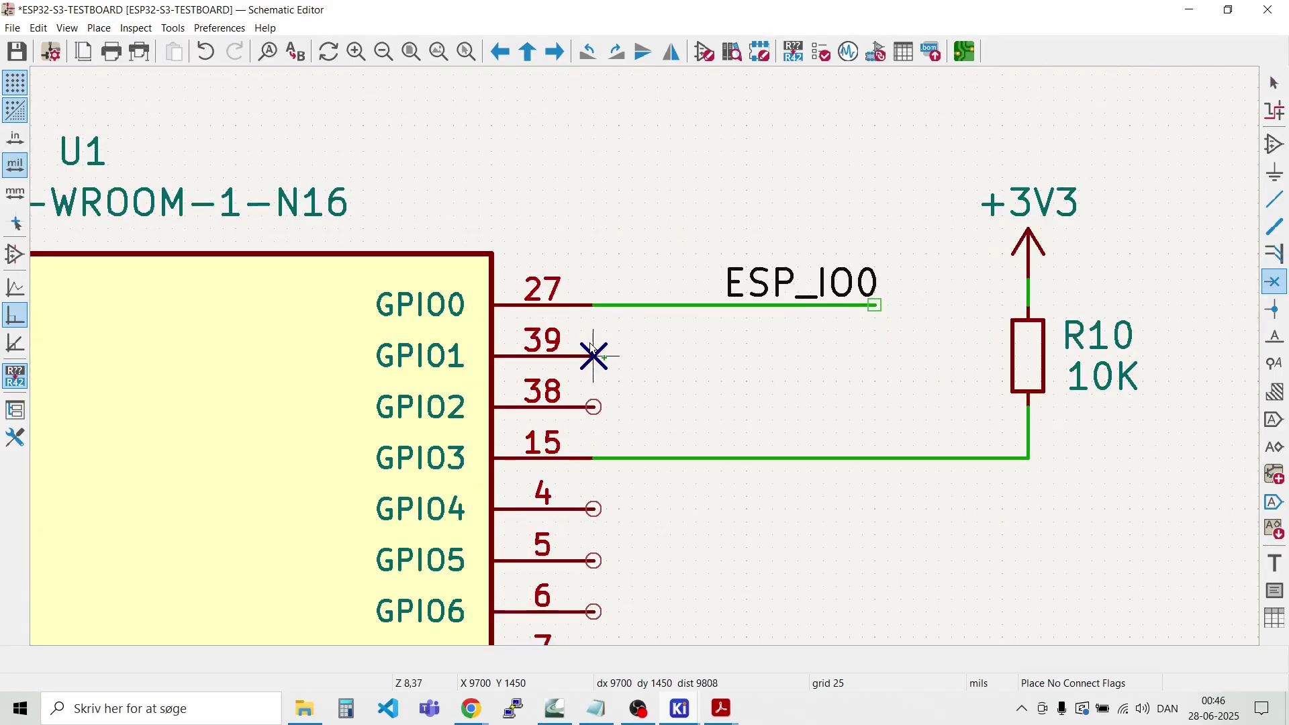
click(594, 408)
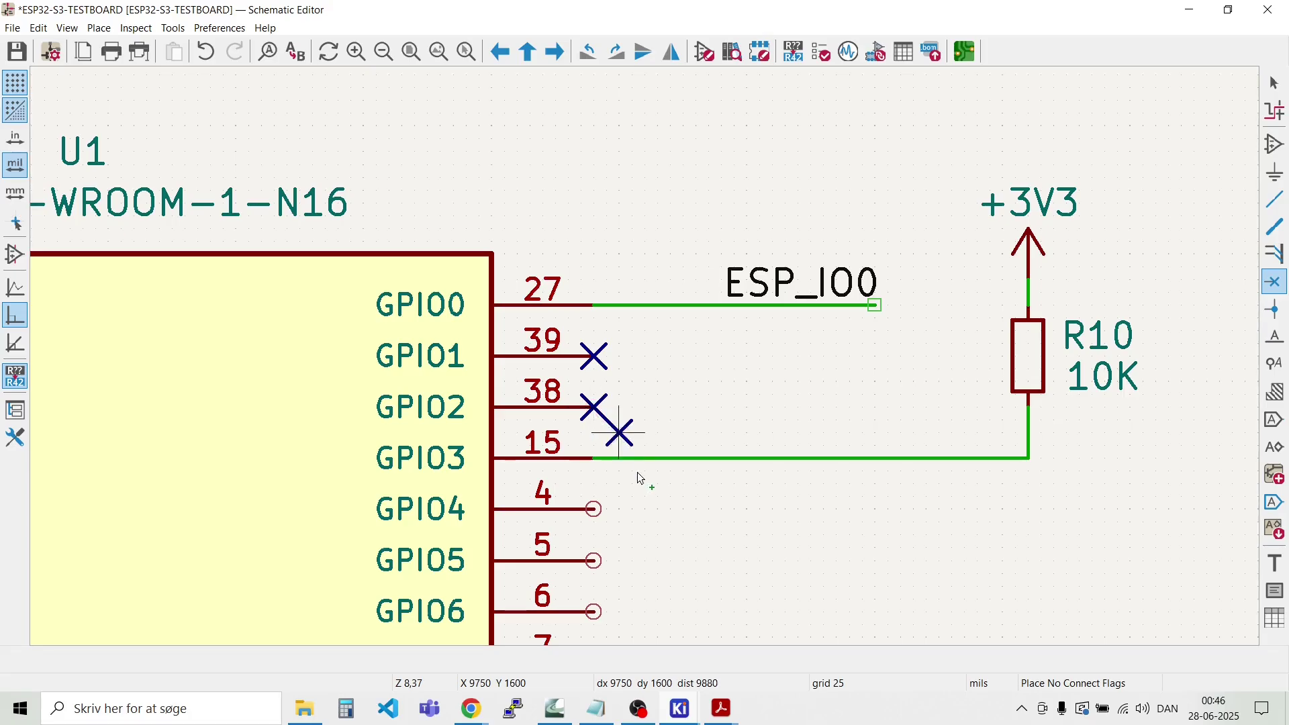
click(621, 510)
click(594, 510)
click(594, 561)
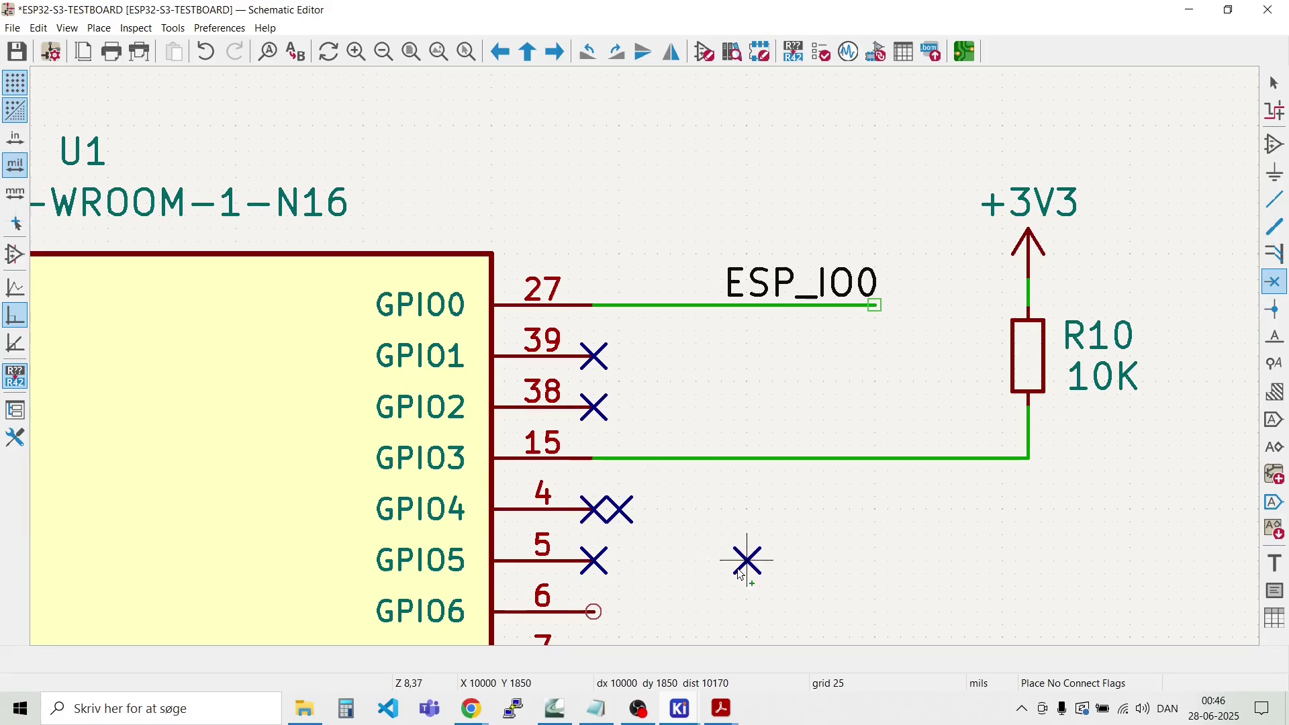
Step: Move the stray no-connect flag beside GPIO4 onto the end of the GPIO6 pin
click(646, 510)
key(Escape)
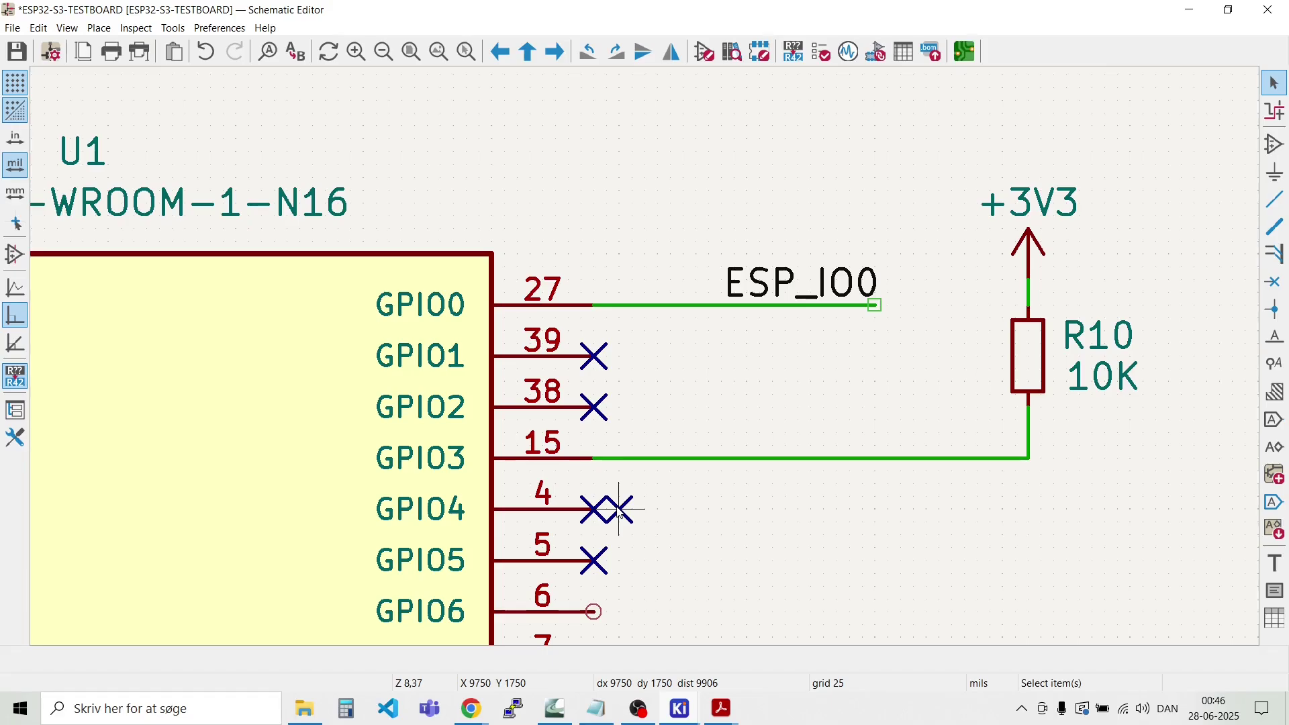
key(m)
scroll(637, 555, down, 2)
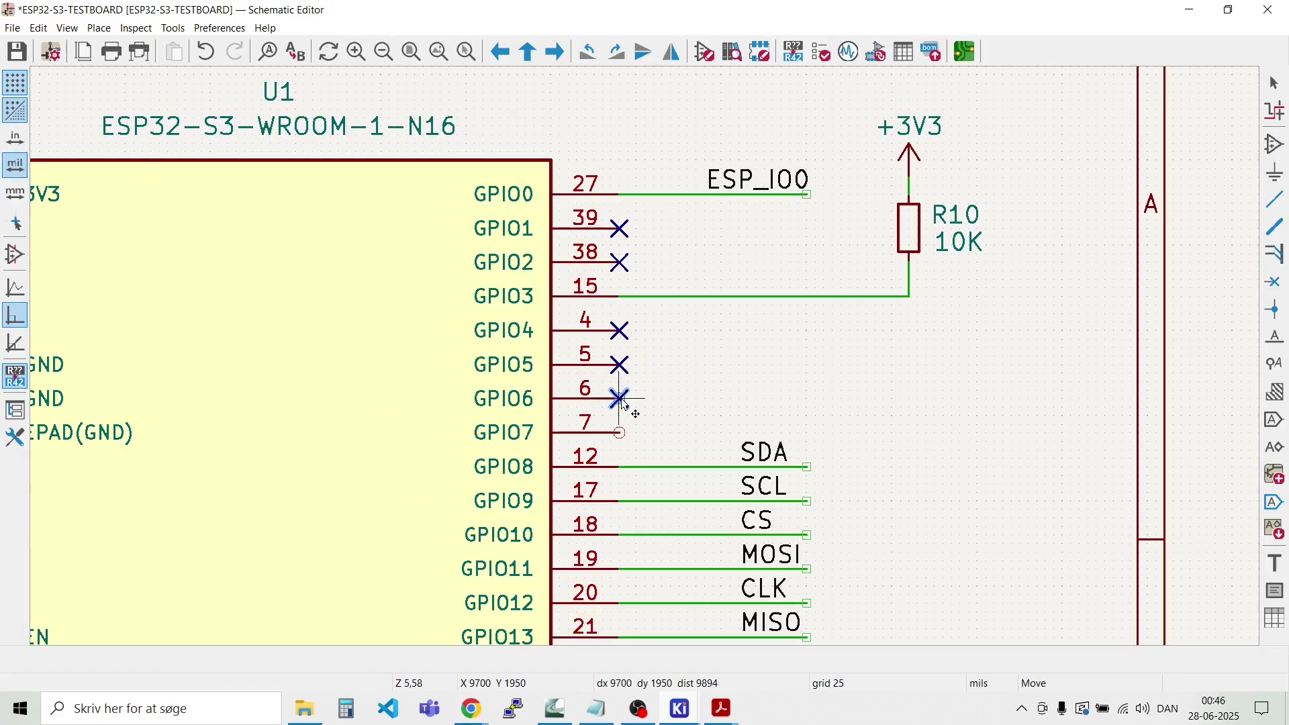
click(623, 403)
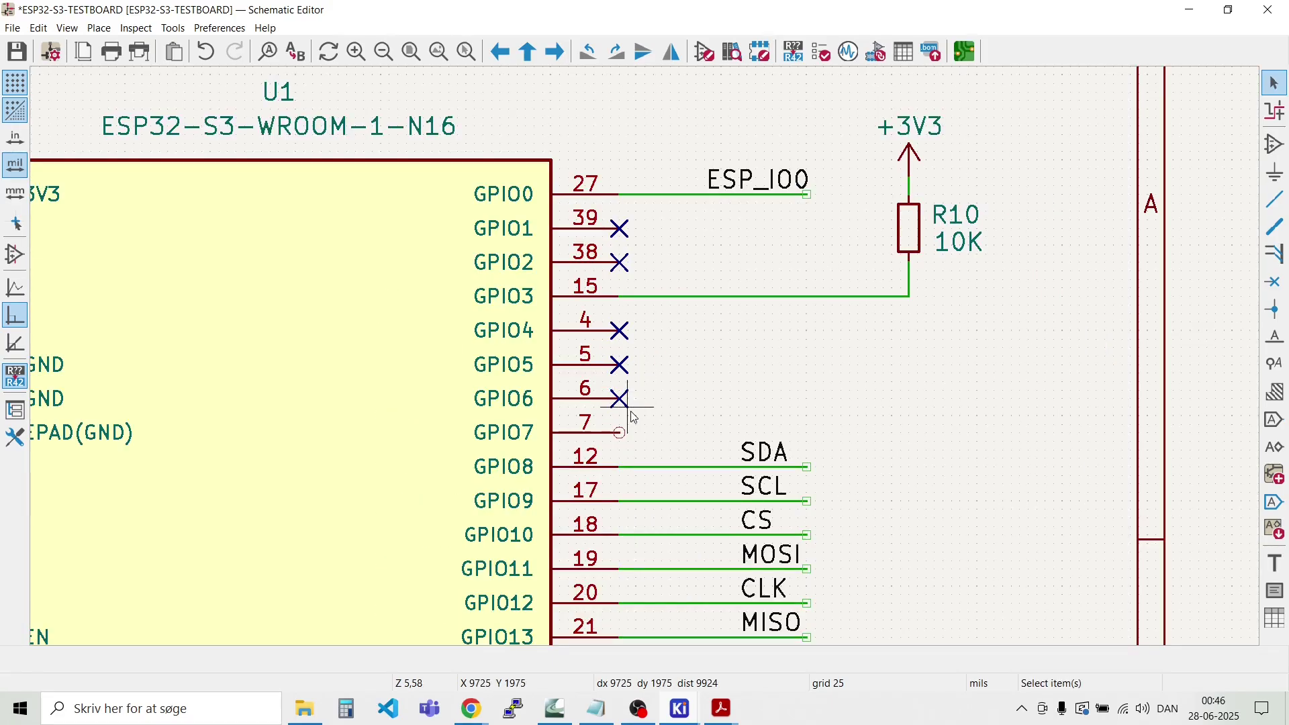
Step: Duplicate the GPIO6 no-connect flag and place the copy on the GPIO7 pin
scroll(628, 407, up, 5)
key(ctrl+d)
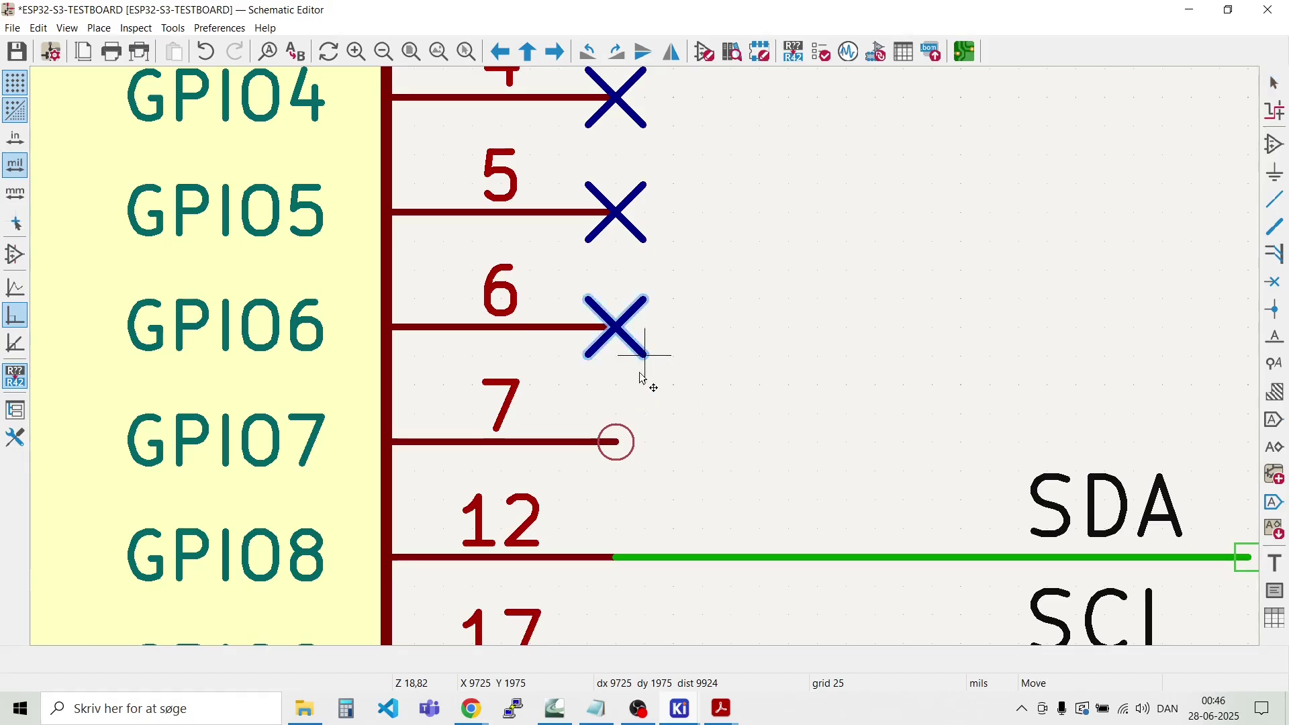
click(643, 440)
scroll(645, 439, down, 3)
scroll(646, 369, down, 2)
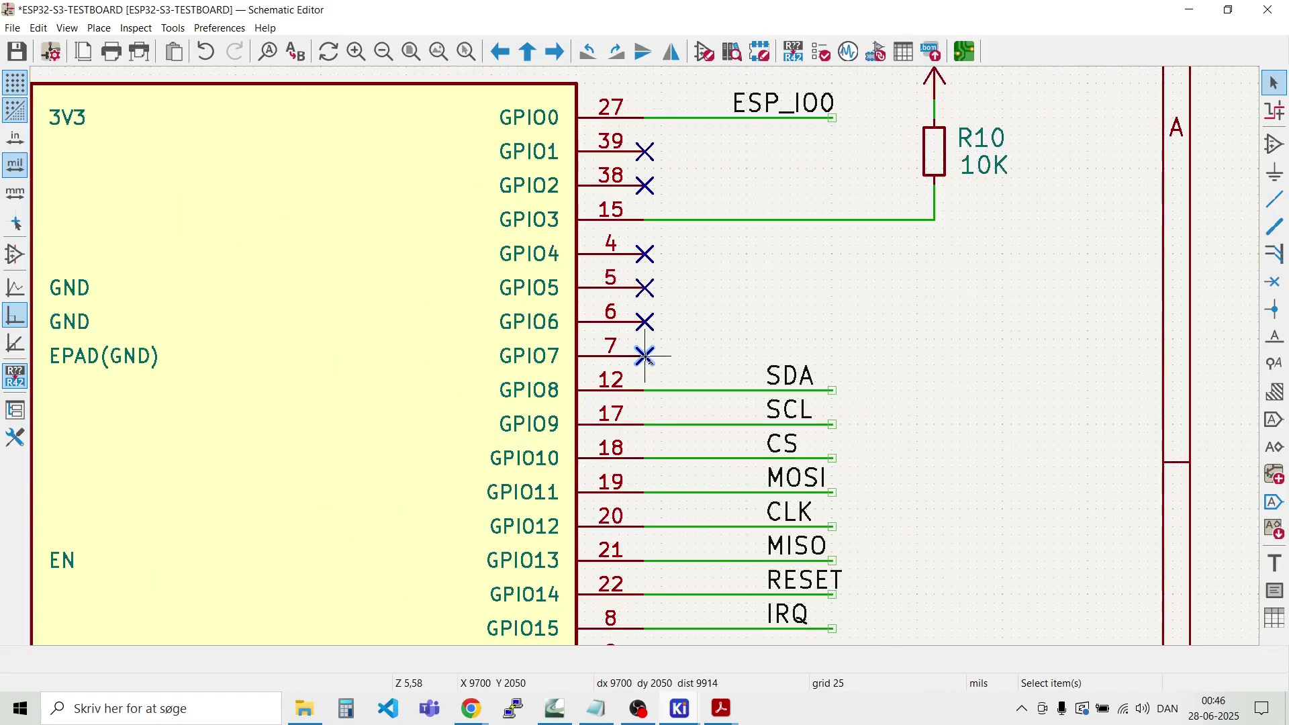
Step: Place duplicated no-connect flags on the unused GPIO16, GPIO17 and GPIO18 pins
key(ctrl+d)
scroll(651, 368, down, 2)
scroll(645, 584, up, 3)
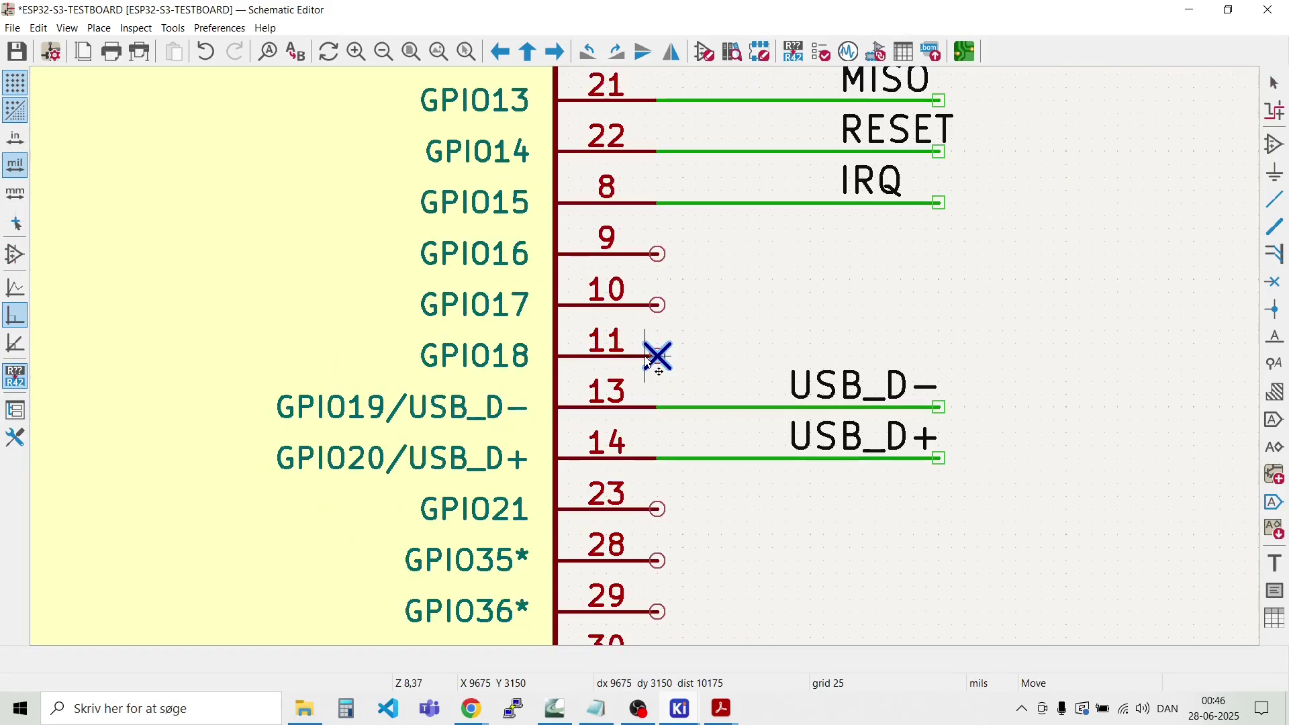
click(658, 266)
key(ctrl+d)
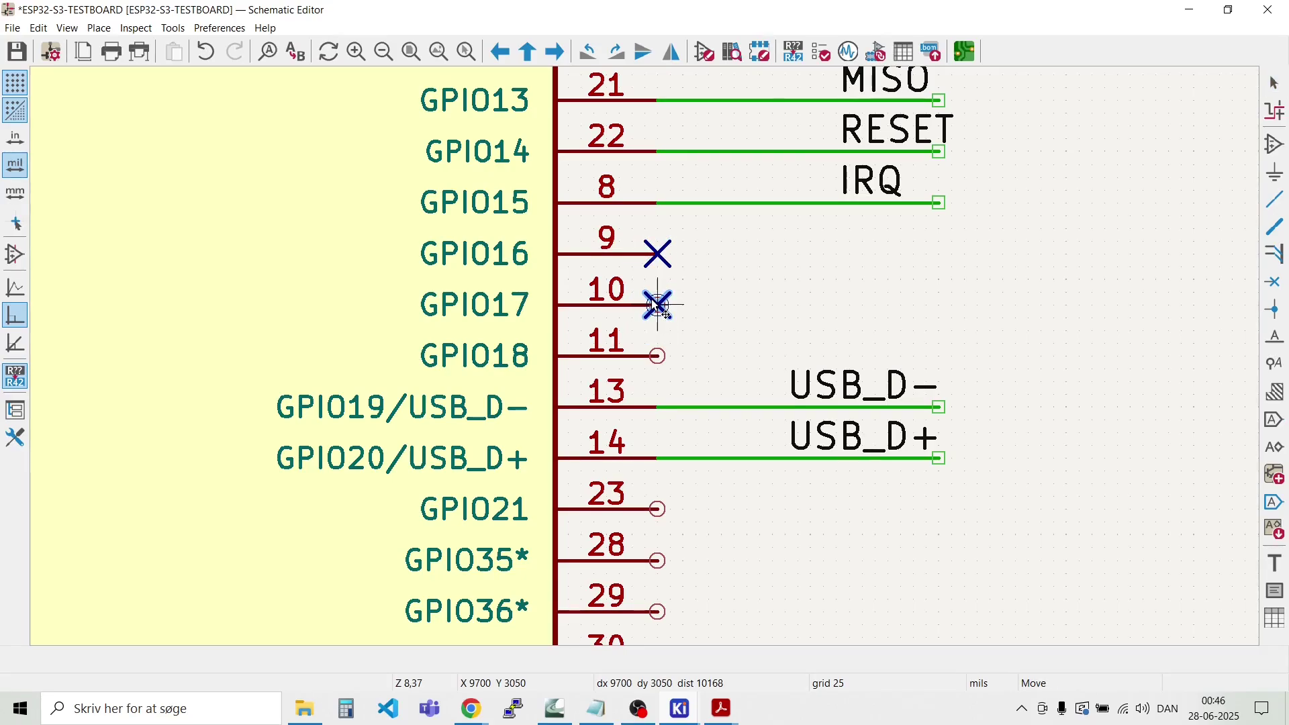
click(658, 318)
key(ctrl+d)
click(658, 368)
Step: Place duplicated no-connect flags on the GPIO21, GPIO35, GPIO36, GPIO37 and GPIO38 pins
scroll(711, 376, down, 2)
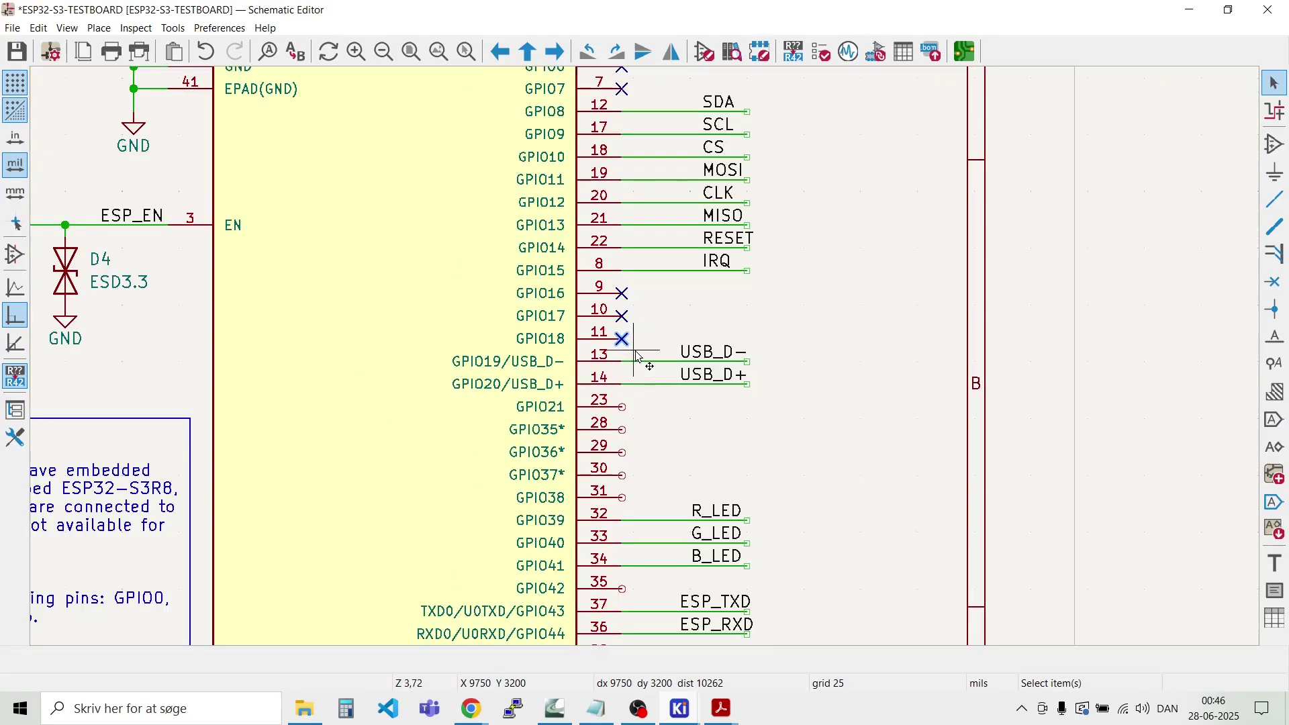
key(ctrl+d)
scroll(621, 451, up, 3)
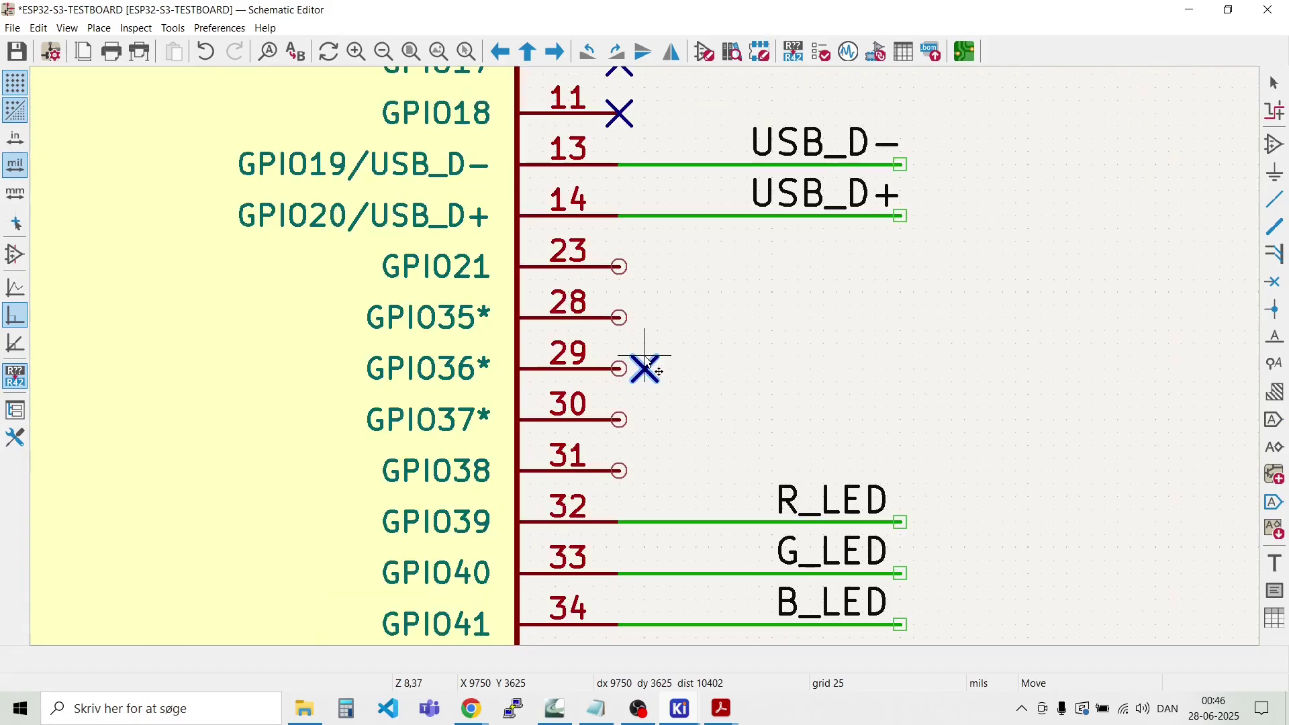
click(619, 268)
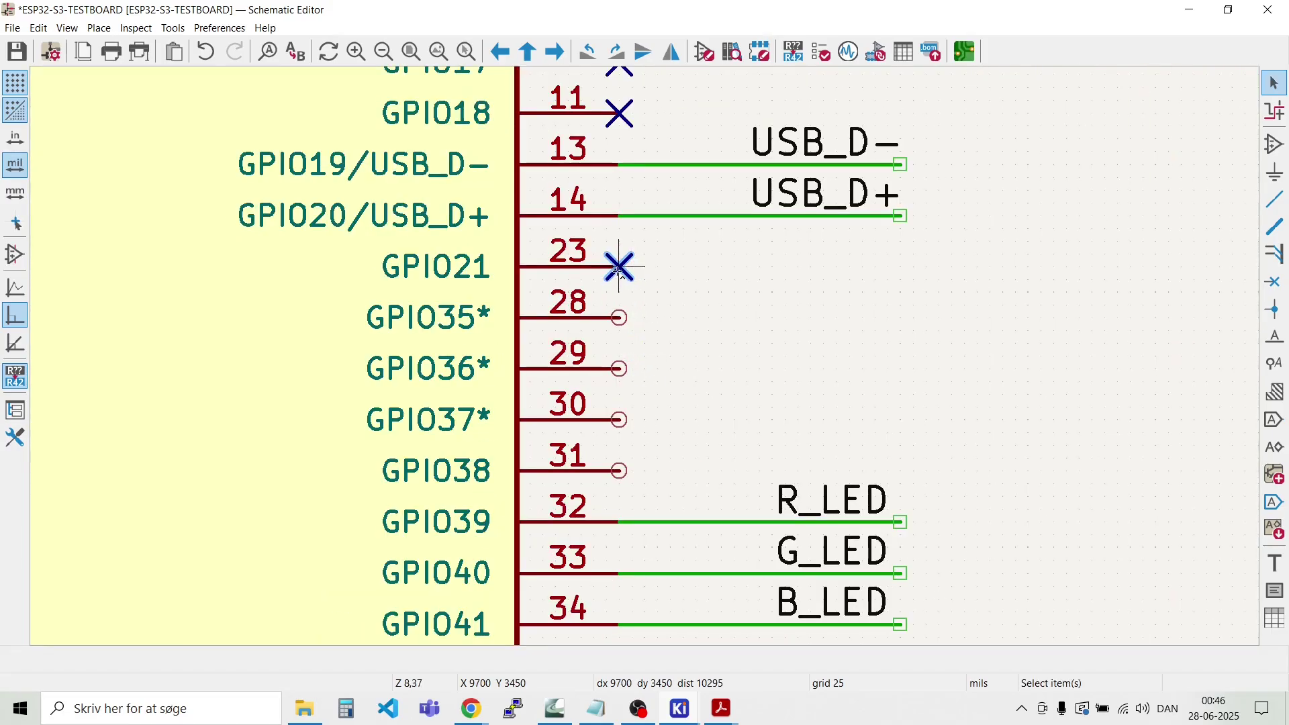
key(ctrl+d)
click(619, 318)
key(ctrl+d)
click(619, 369)
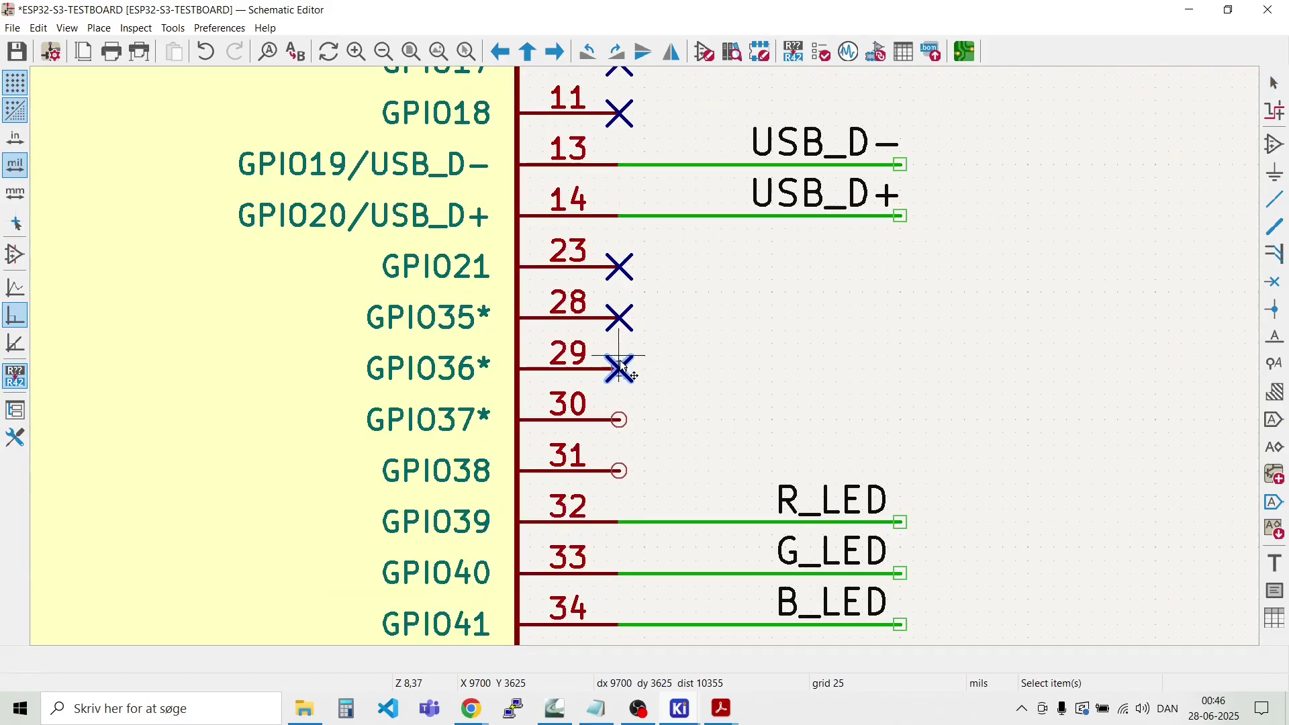
key(ctrl+d)
click(620, 469)
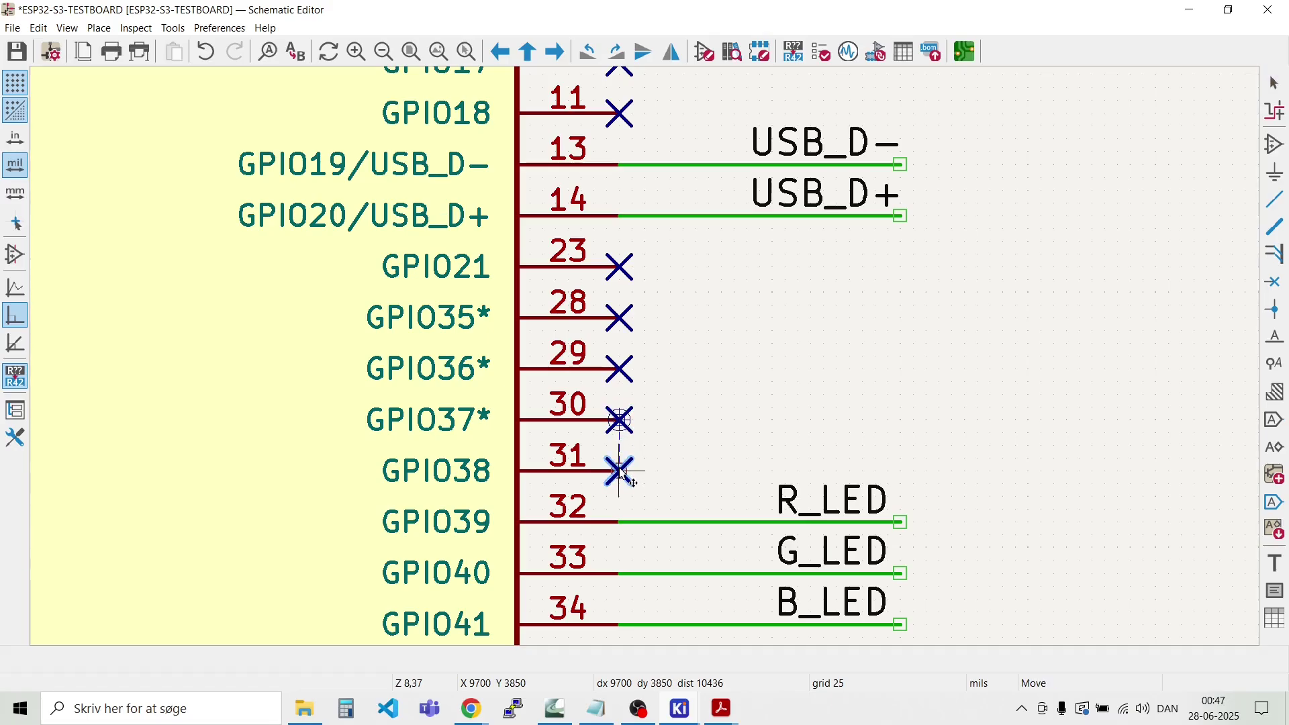
Step: Duplicate the GPIO38 no-connect flag and place the copy on the GPIO42 pin
scroll(619, 470, down, 3)
scroll(649, 362, up, 2)
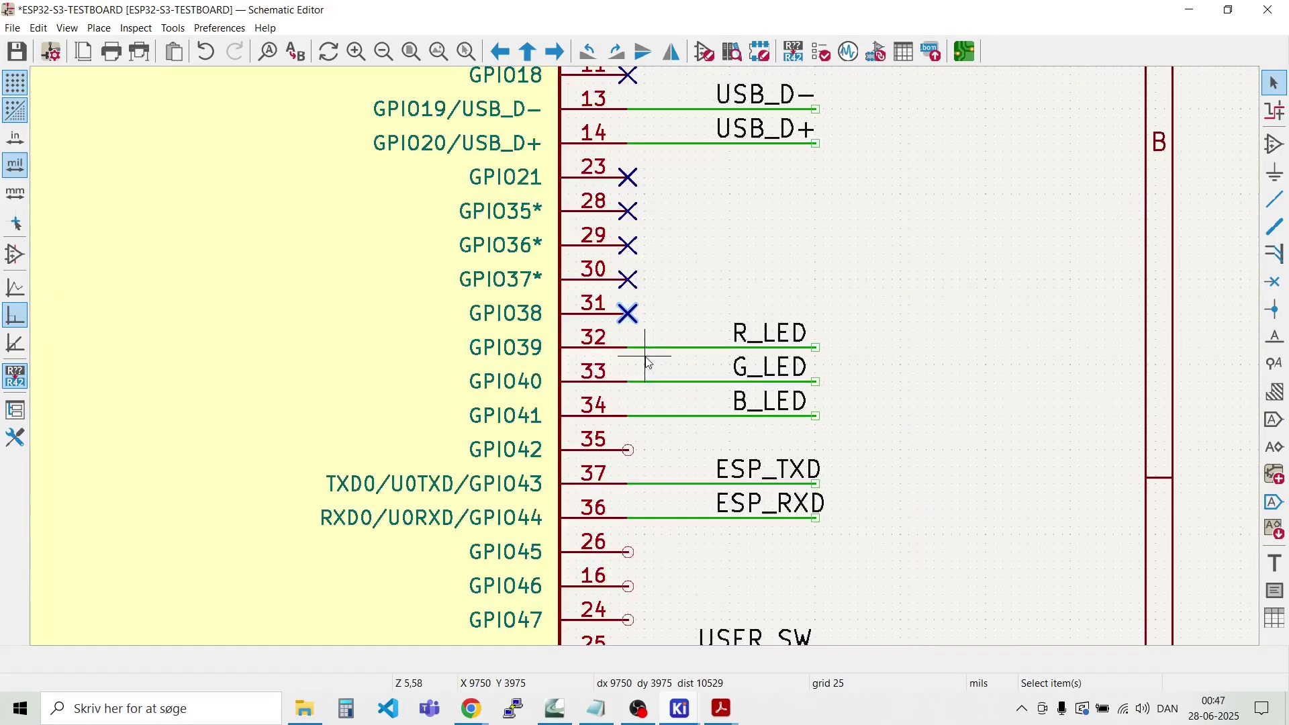
key(m)
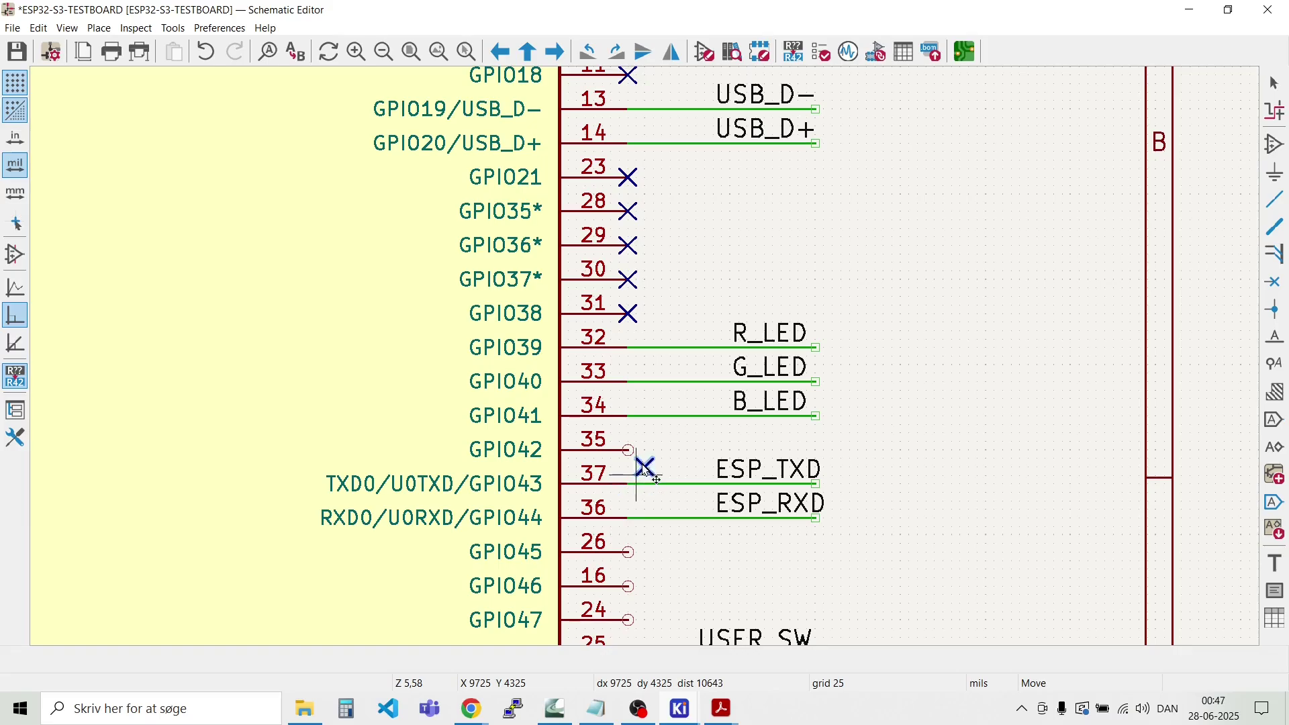
click(629, 448)
Step: Place duplicated no-connect flags on the unused GPIO45, GPIO46 and GPIO47 pins
key(ctrl+d)
scroll(729, 466, down, 2)
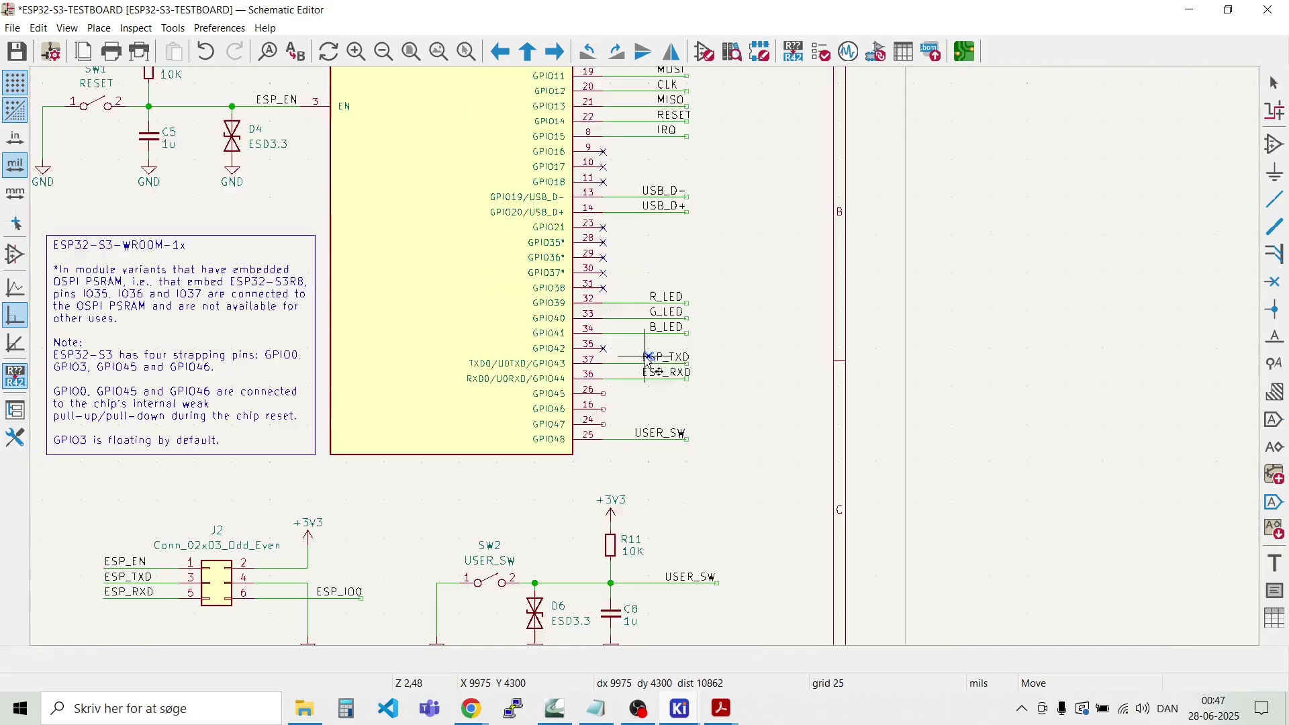
scroll(603, 388, up, 2)
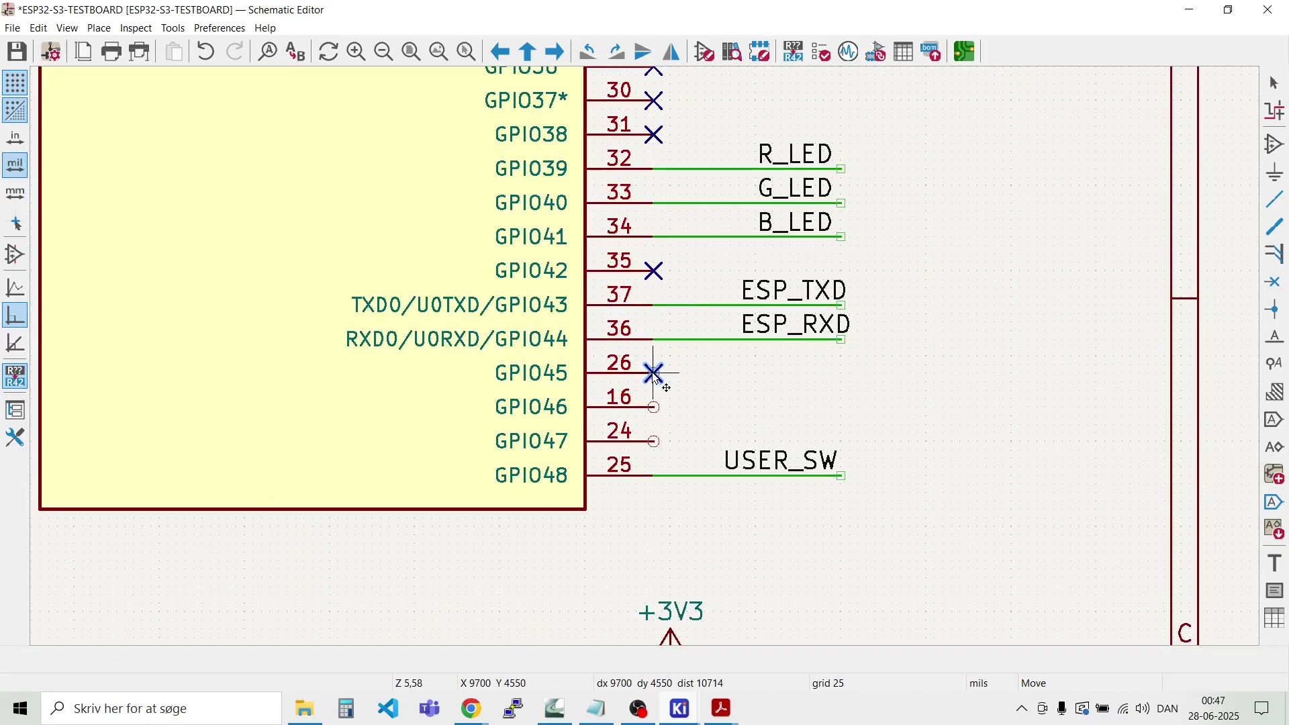
click(603, 389)
key(ctrl+d)
click(657, 408)
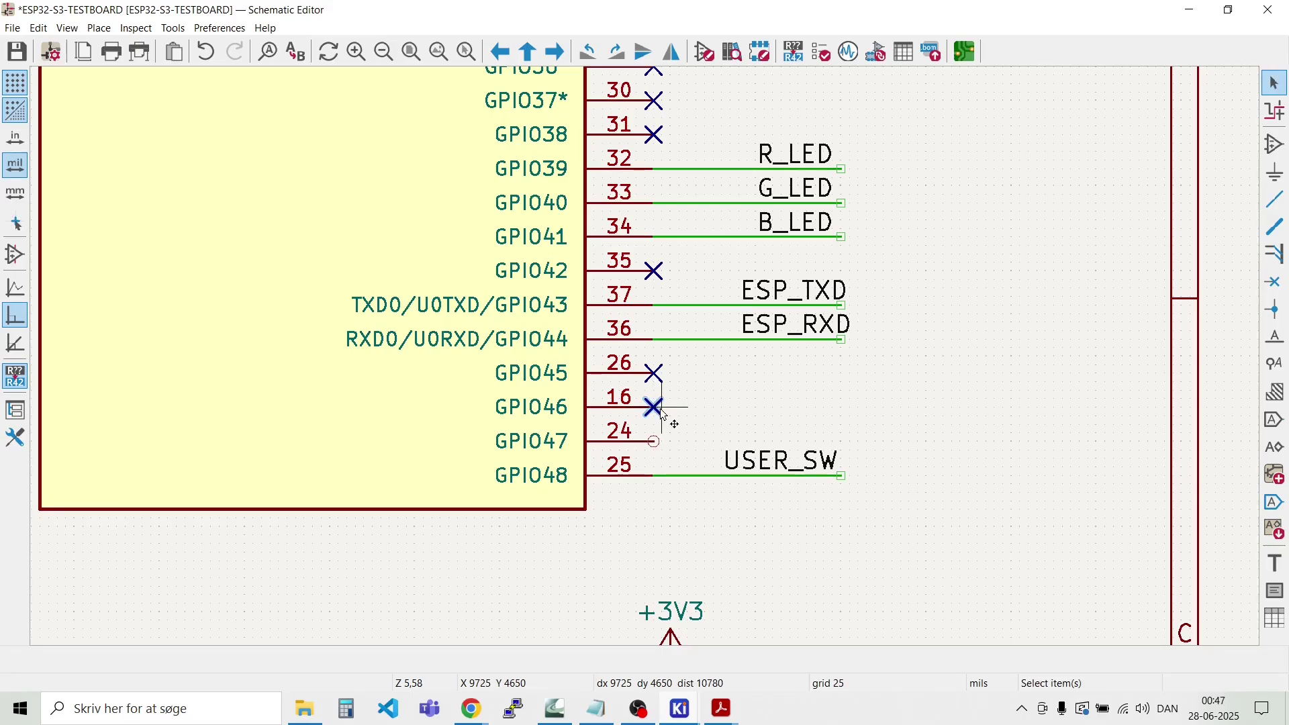
key(ctrl+d)
click(654, 441)
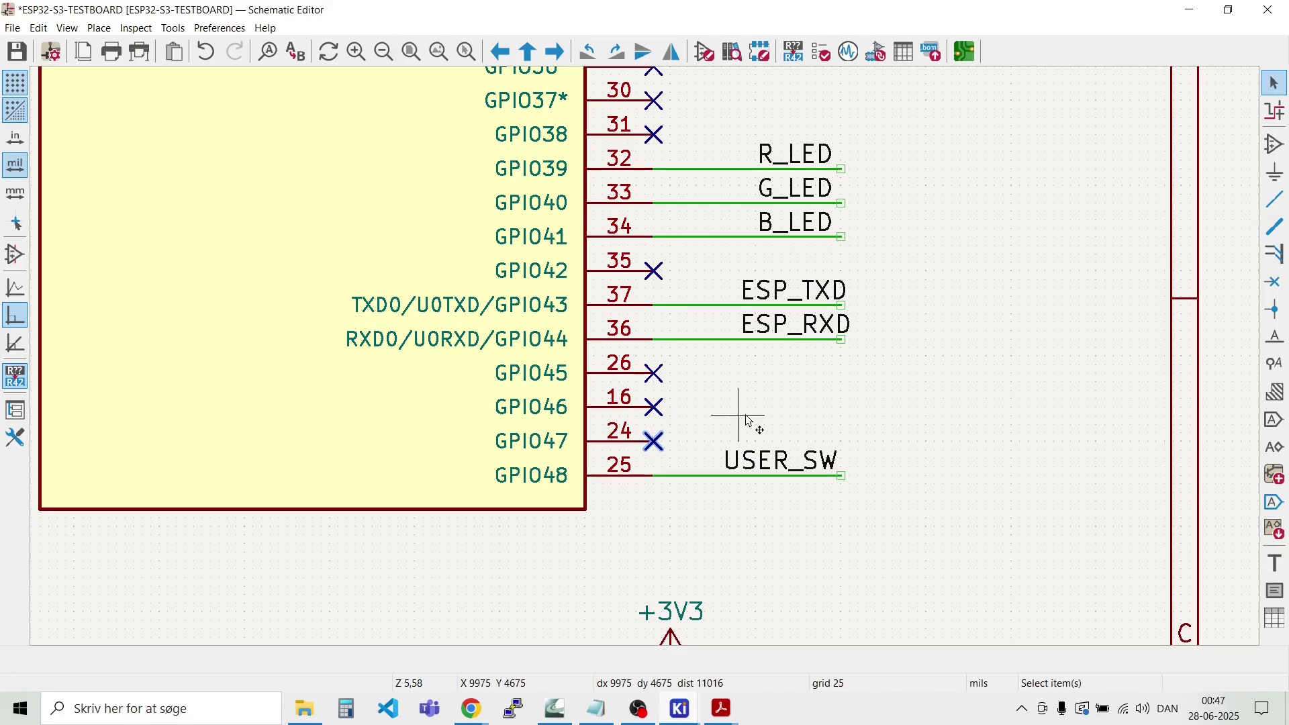
Step: Review the ESP32-S3 module, USB-C and boot switch sections for connections and layout
scroll(774, 413, down, 8)
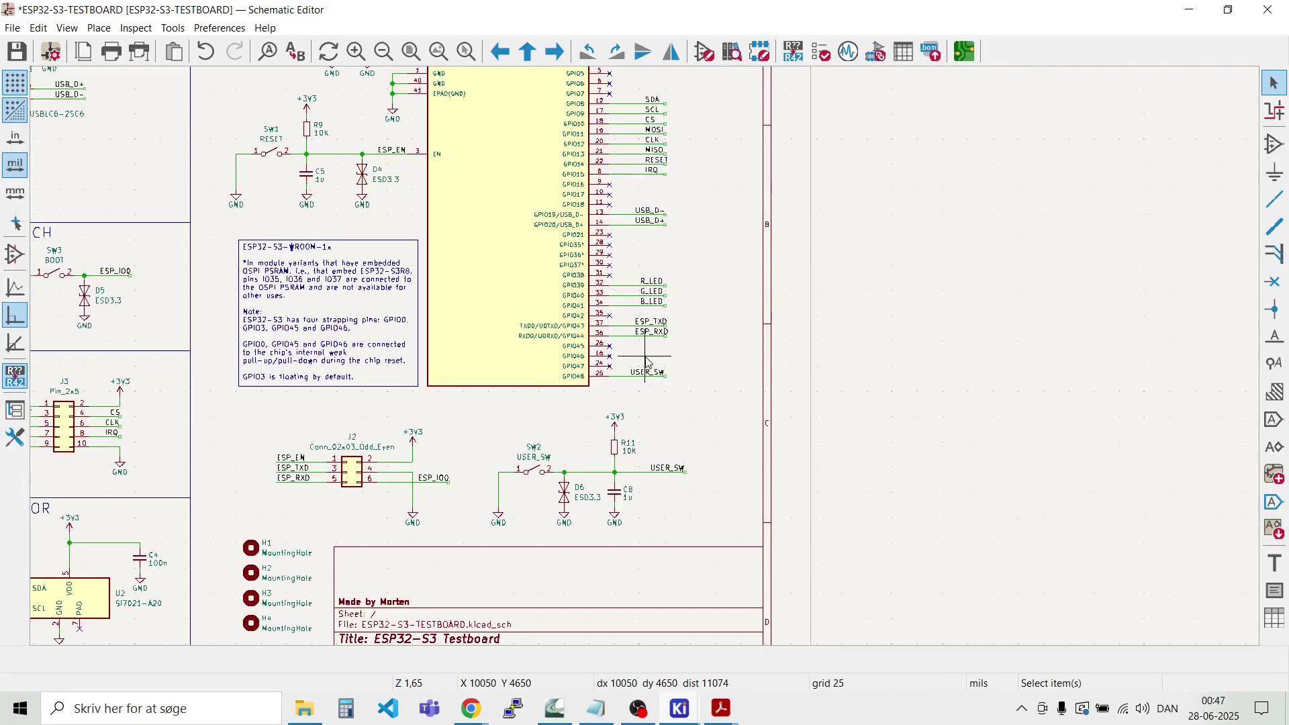
scroll(650, 362, up, 3)
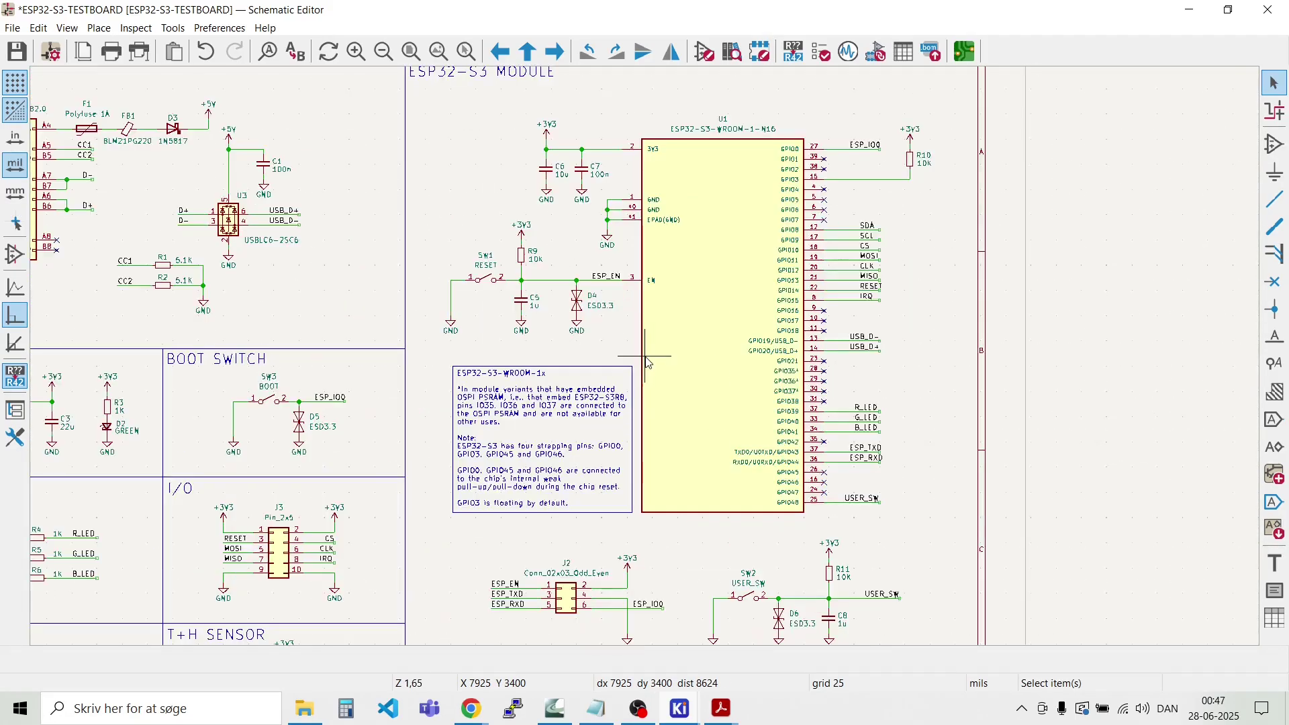
scroll(648, 363, down, 3)
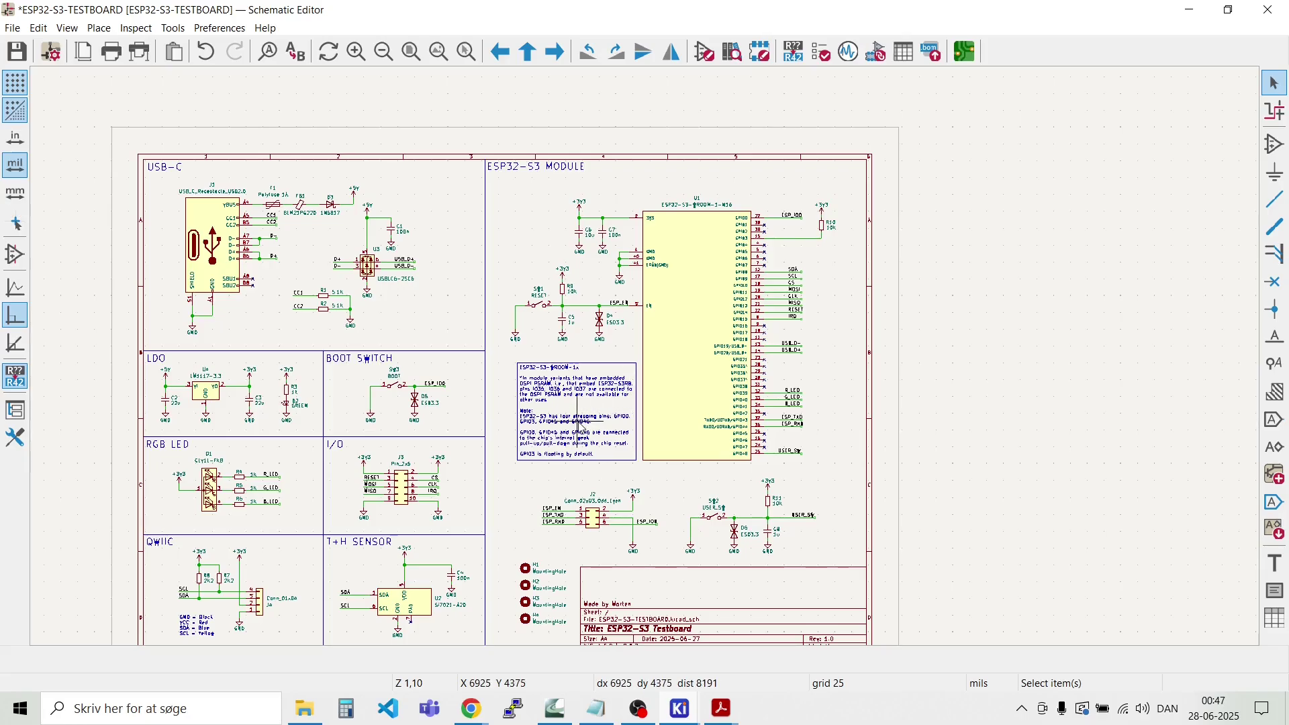
scroll(603, 406, up, 3)
scroll(649, 362, down, 2)
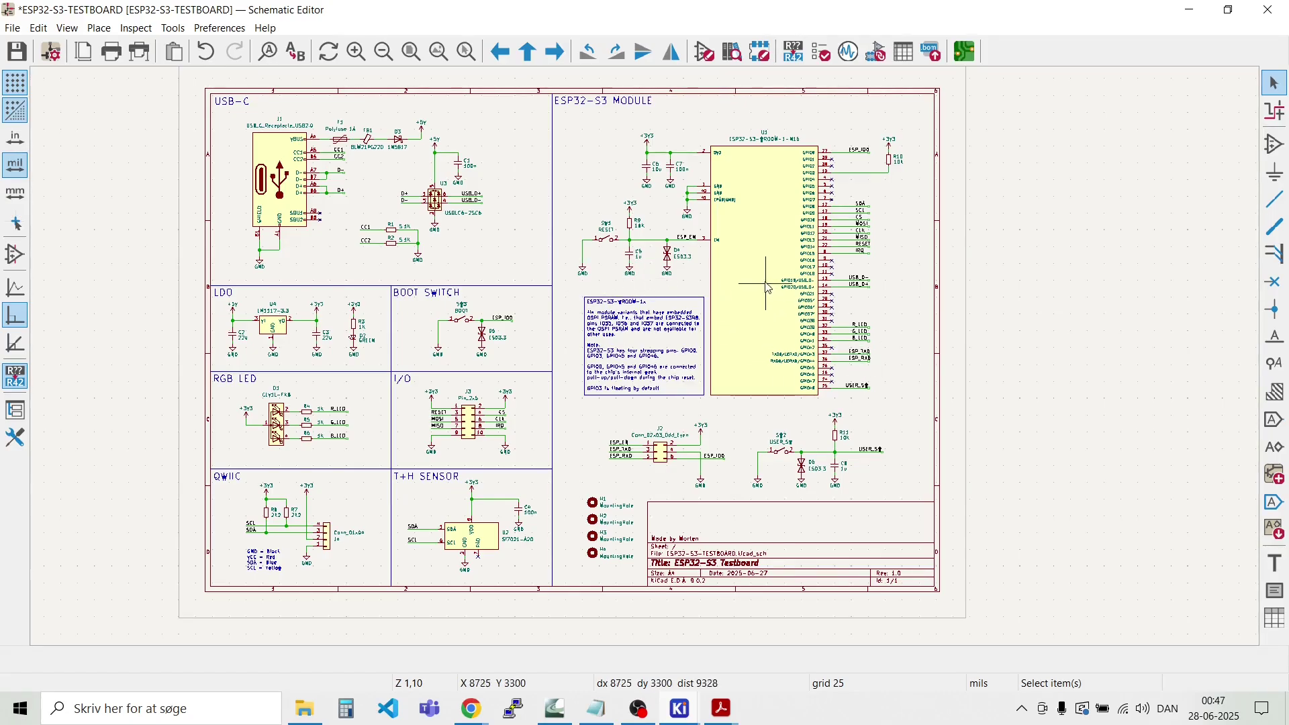
scroll(587, 225, up, 4)
scroll(648, 363, down, 2)
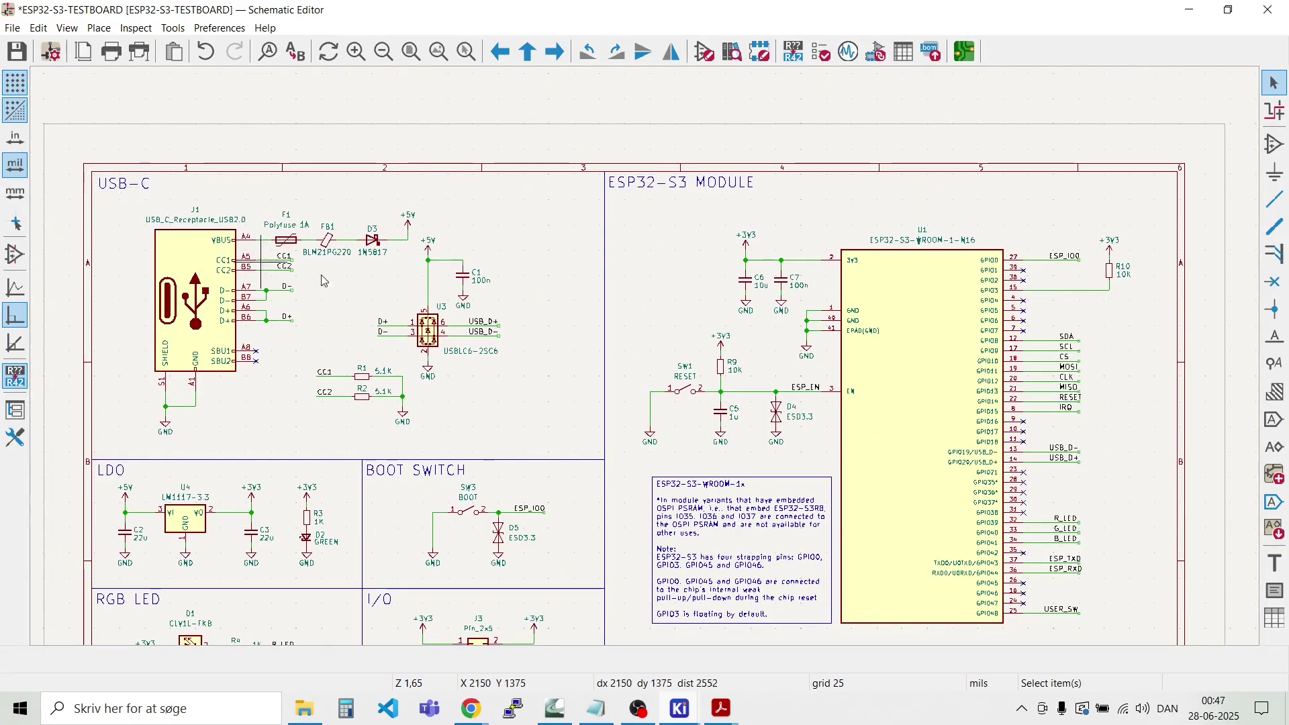
scroll(457, 394, up, 4)
scroll(647, 362, down, 4)
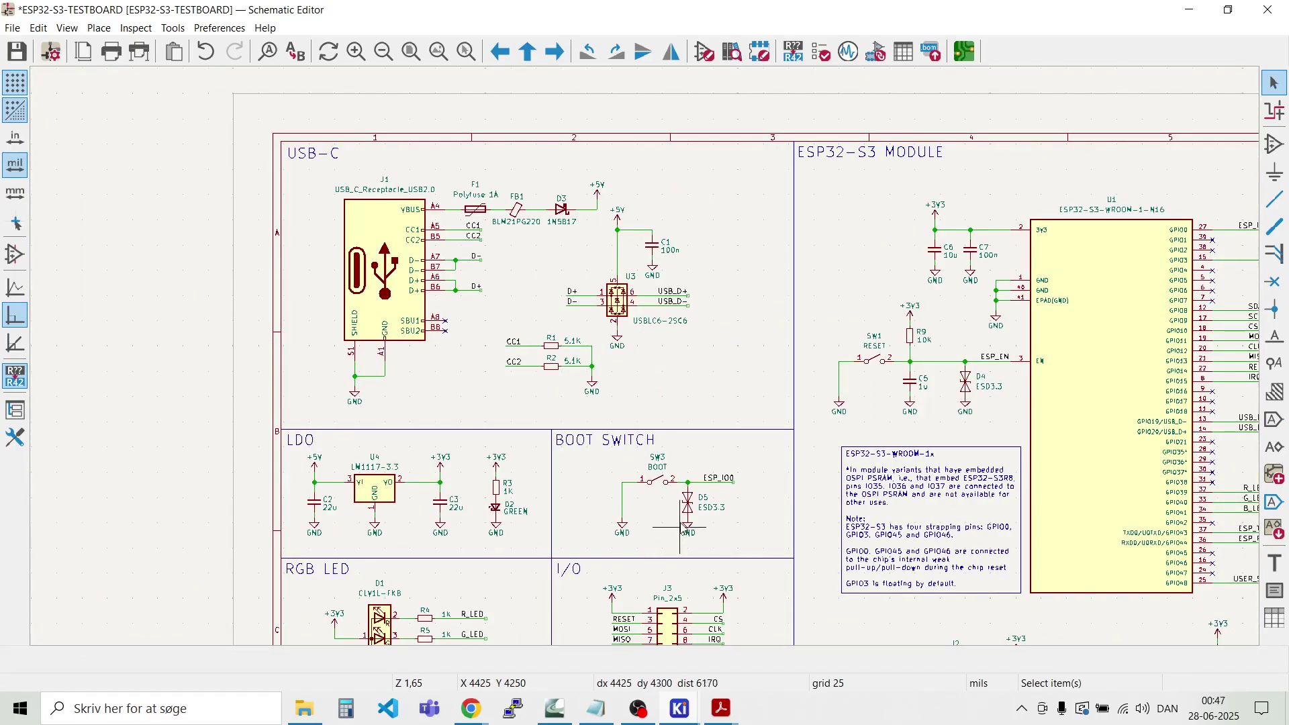
scroll(679, 526, up, 4)
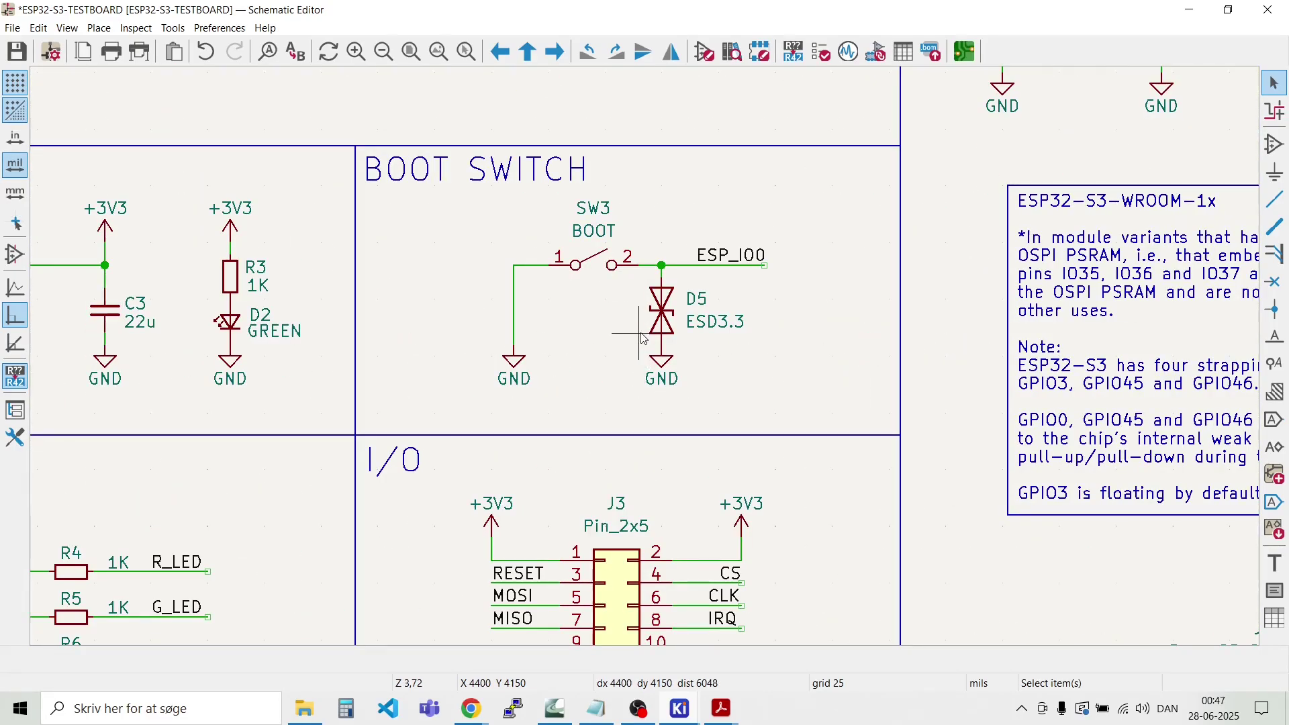
scroll(648, 363, down, 2)
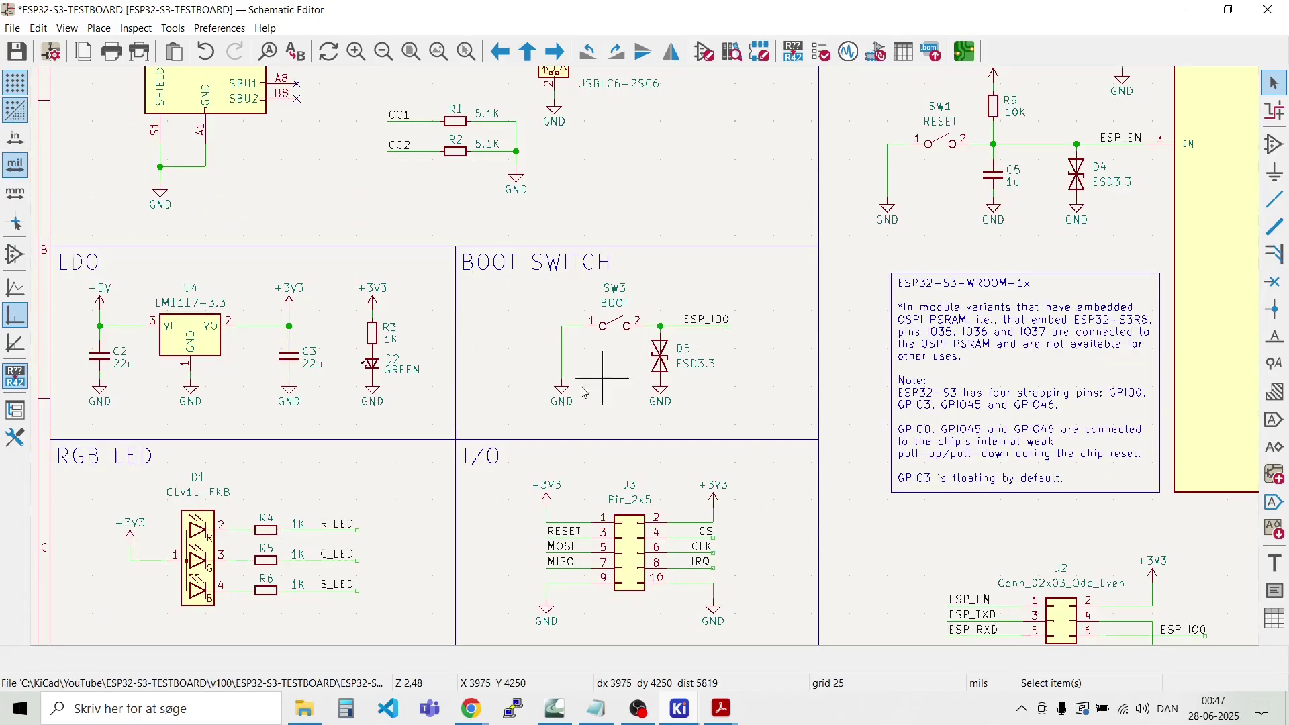
Step: Shift the four GND symbols in the LDO section slightly down, keeping their wires attached
scroll(349, 427, up, 2)
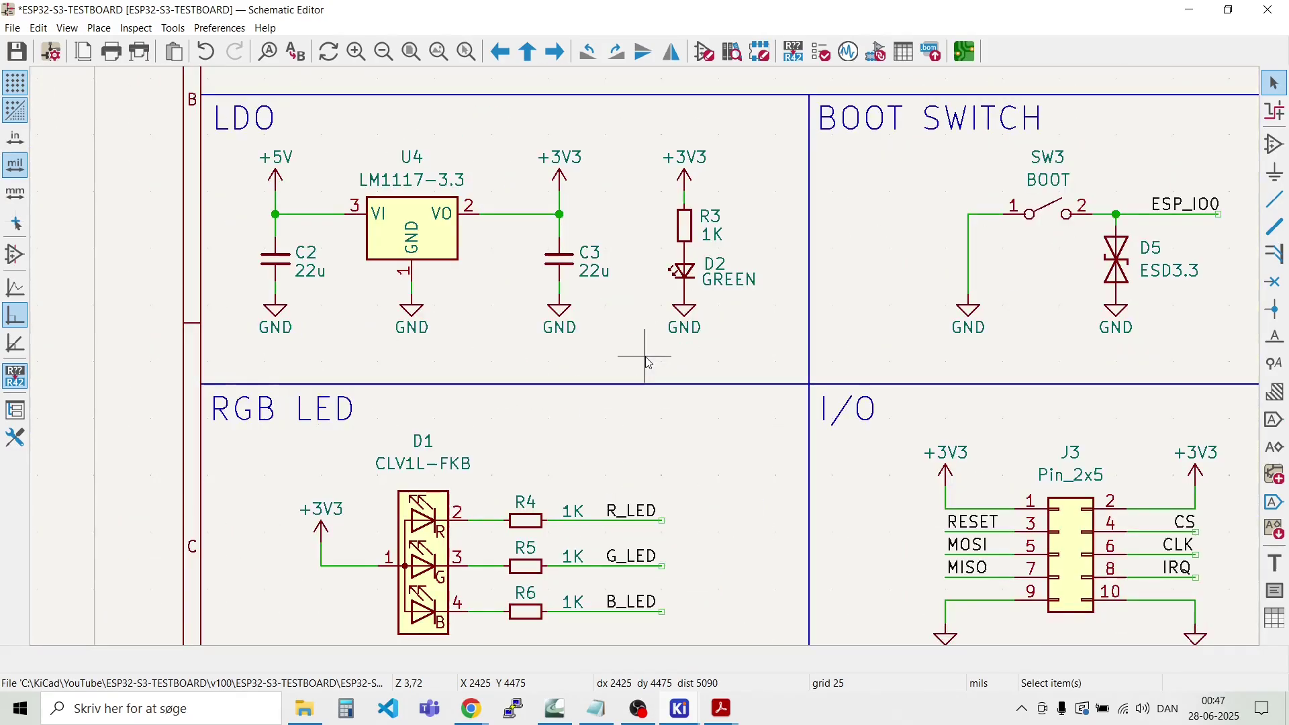
drag(730, 354, 242, 326)
key(g)
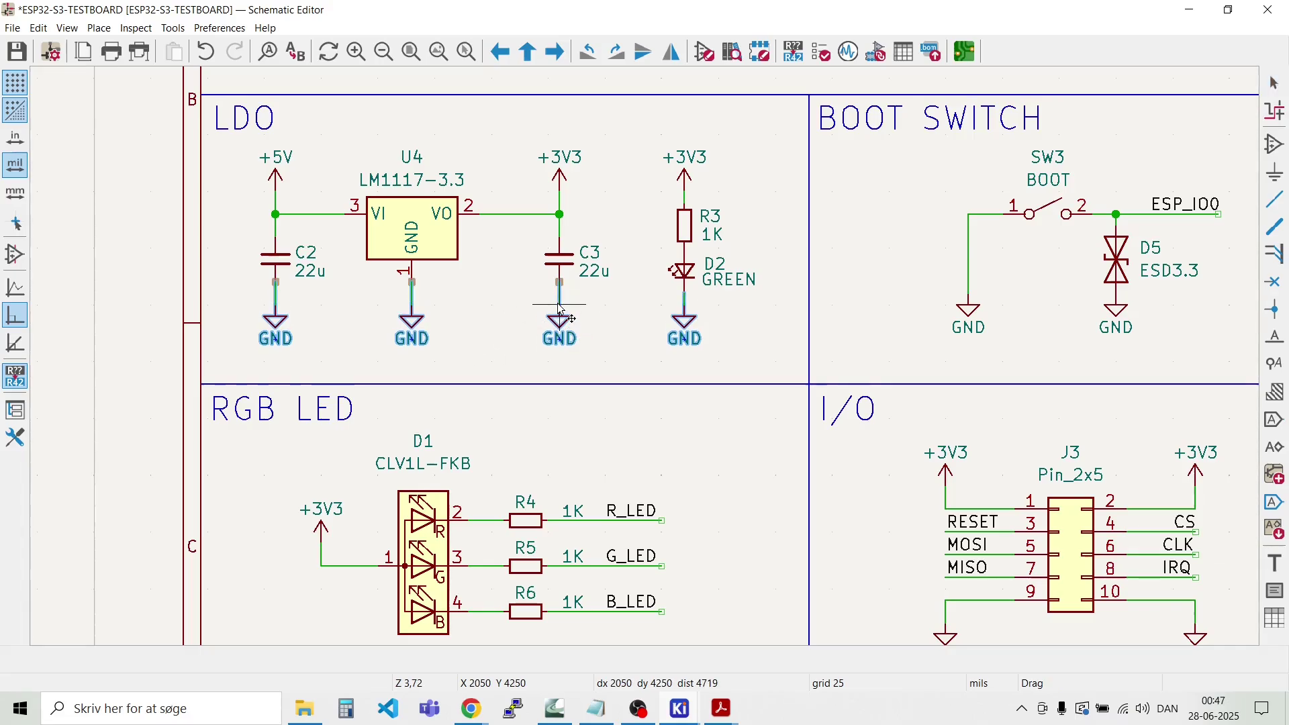
key(Escape)
click(763, 312)
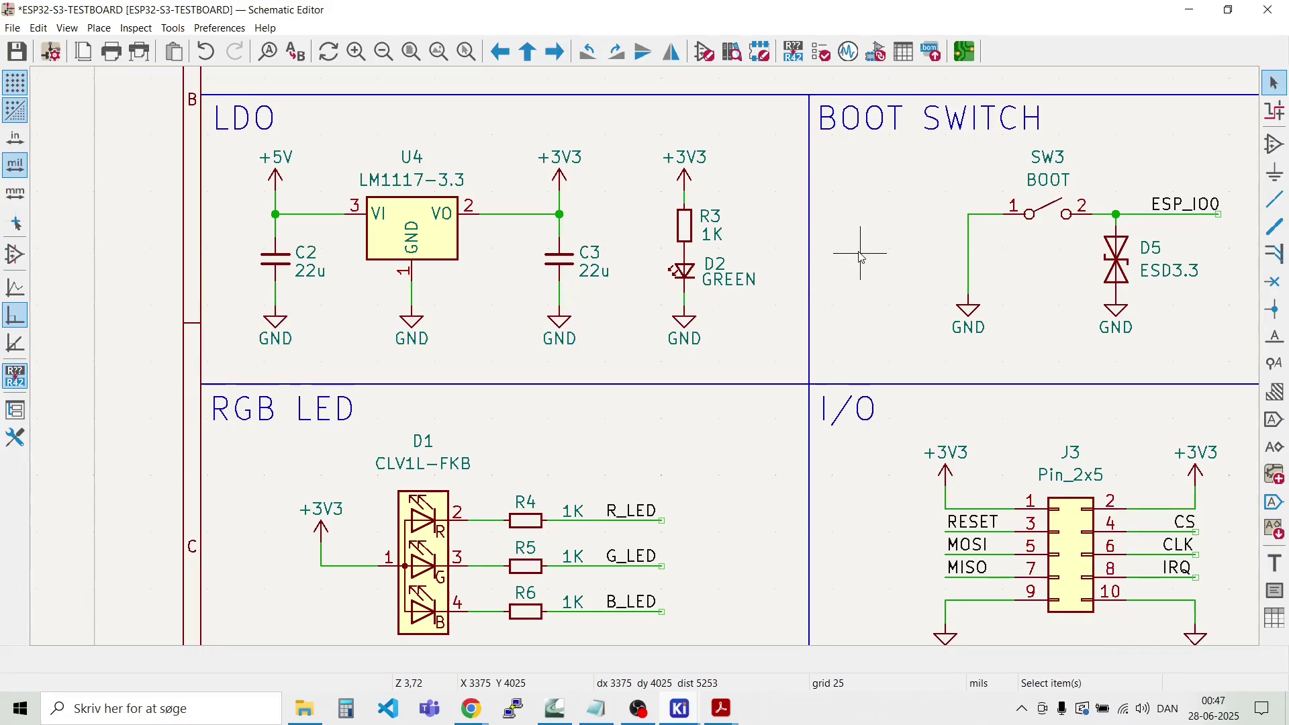
Step: Shift the whole boot switch circuit, including SW3, D5 and the ESP_IO0 label, slightly down within its section
scroll(656, 359, down, 2)
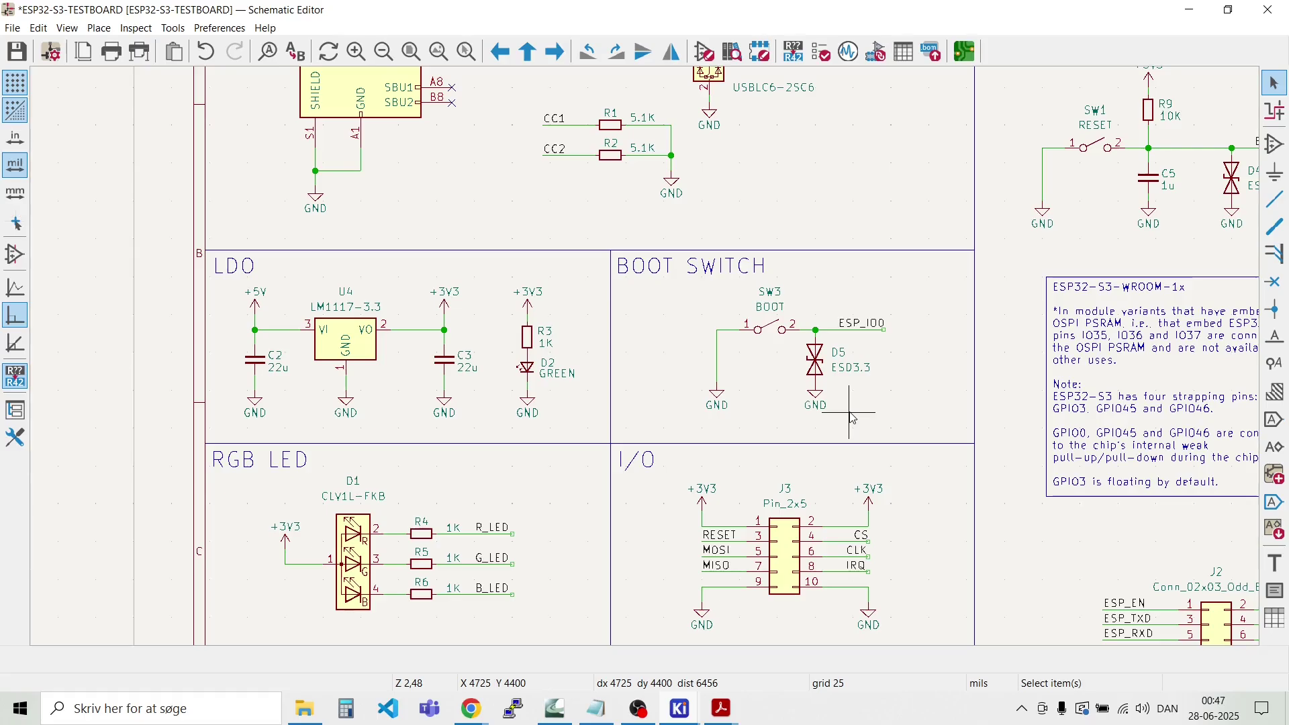
drag(860, 418, 703, 313)
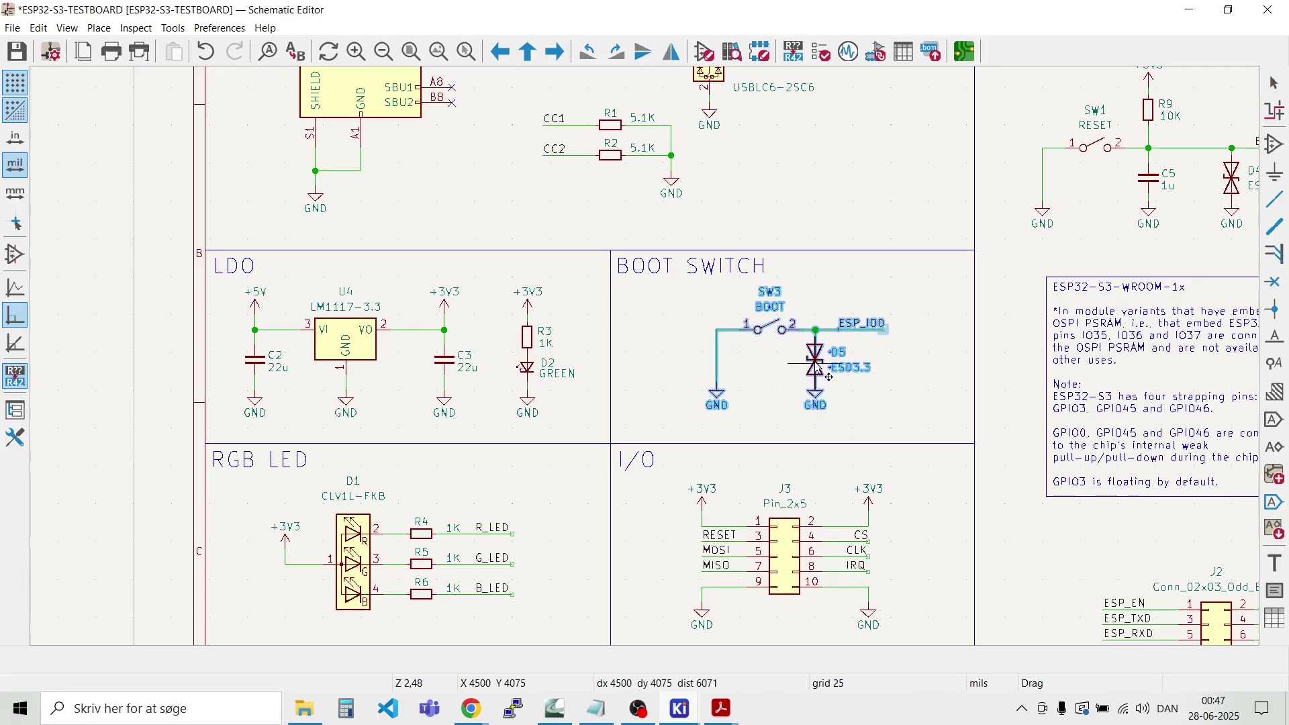
drag(820, 373, 820, 381)
click(676, 345)
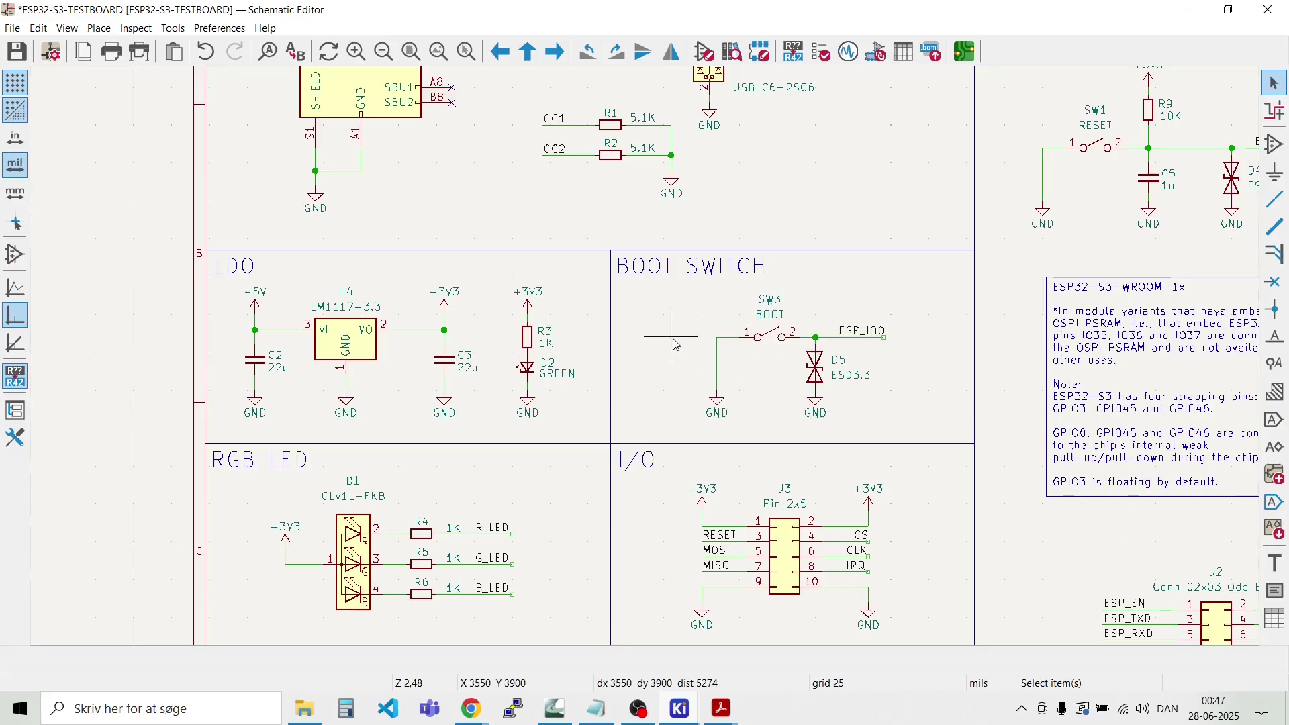
Step: Review the I/O, QWIIC and T+H sensor sections, connector J2, the user switch circuit and the overall sheet layout
scroll(676, 344, down, 4)
scroll(648, 362, up, 4)
scroll(648, 362, up, 4)
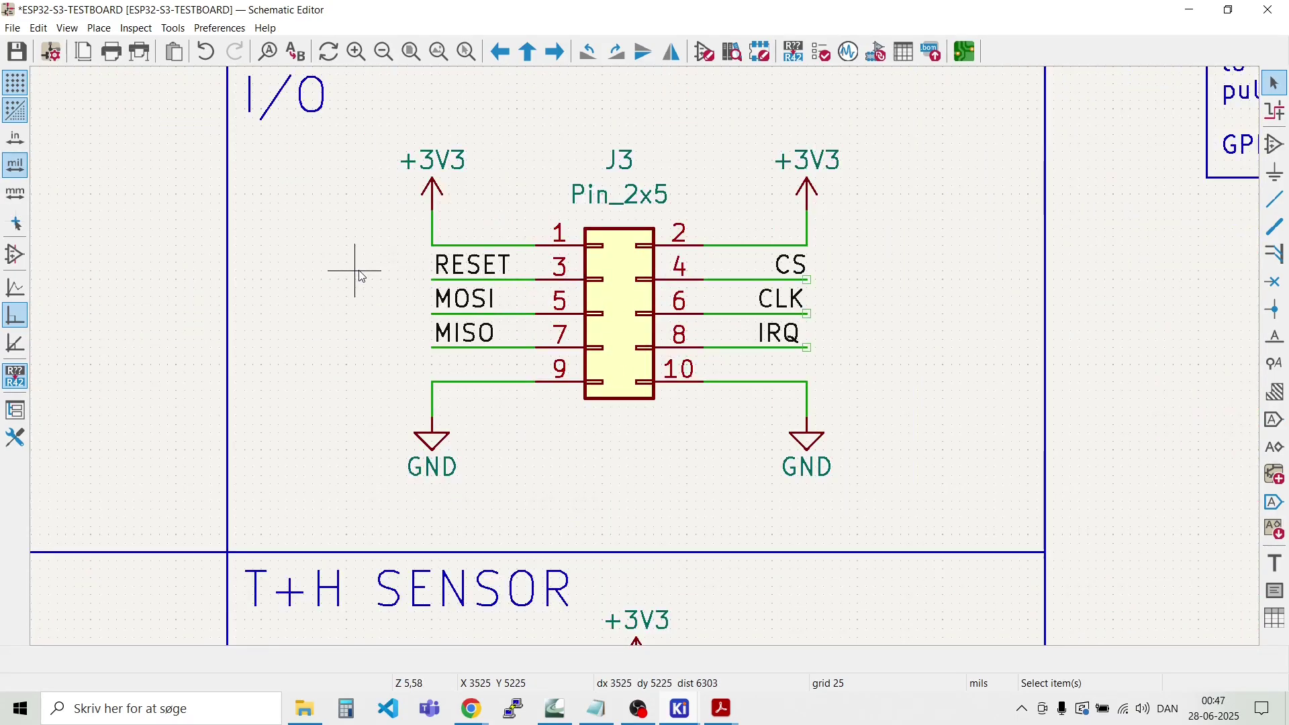
scroll(648, 362, down, 5)
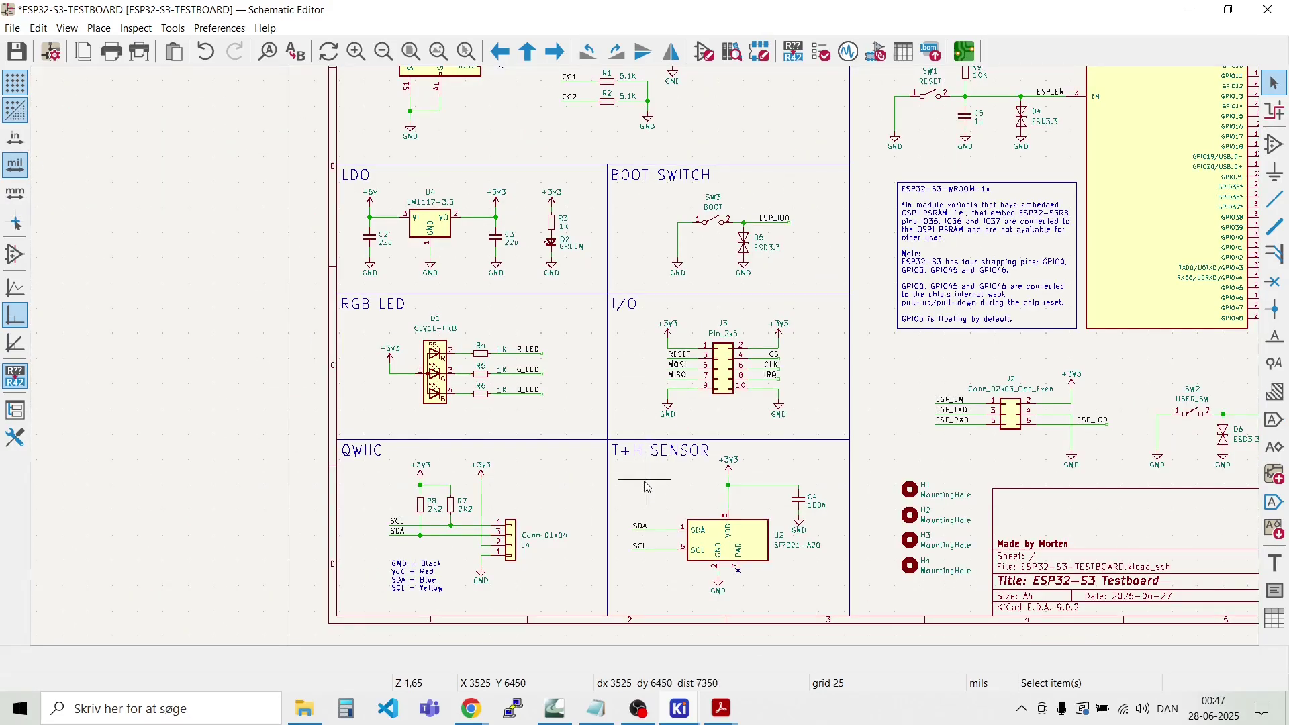
scroll(648, 362, up, 2)
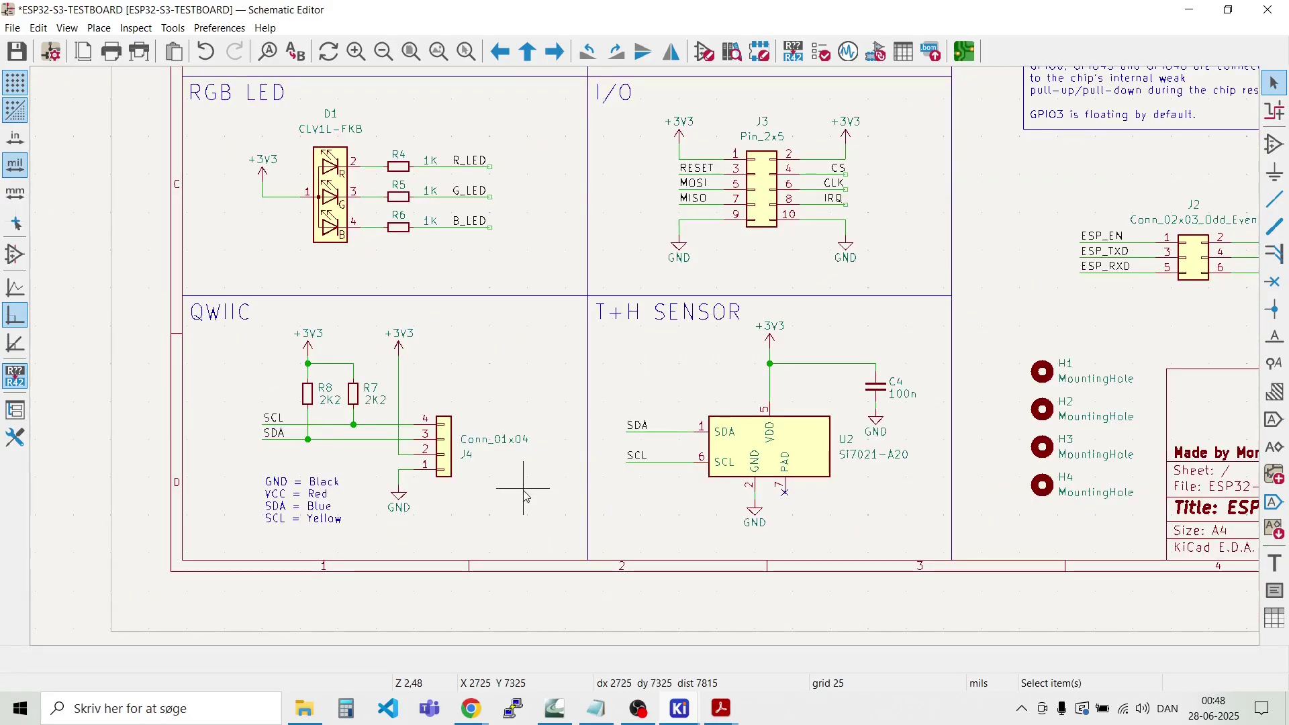
scroll(525, 497, up, 2)
scroll(648, 359, down, 2)
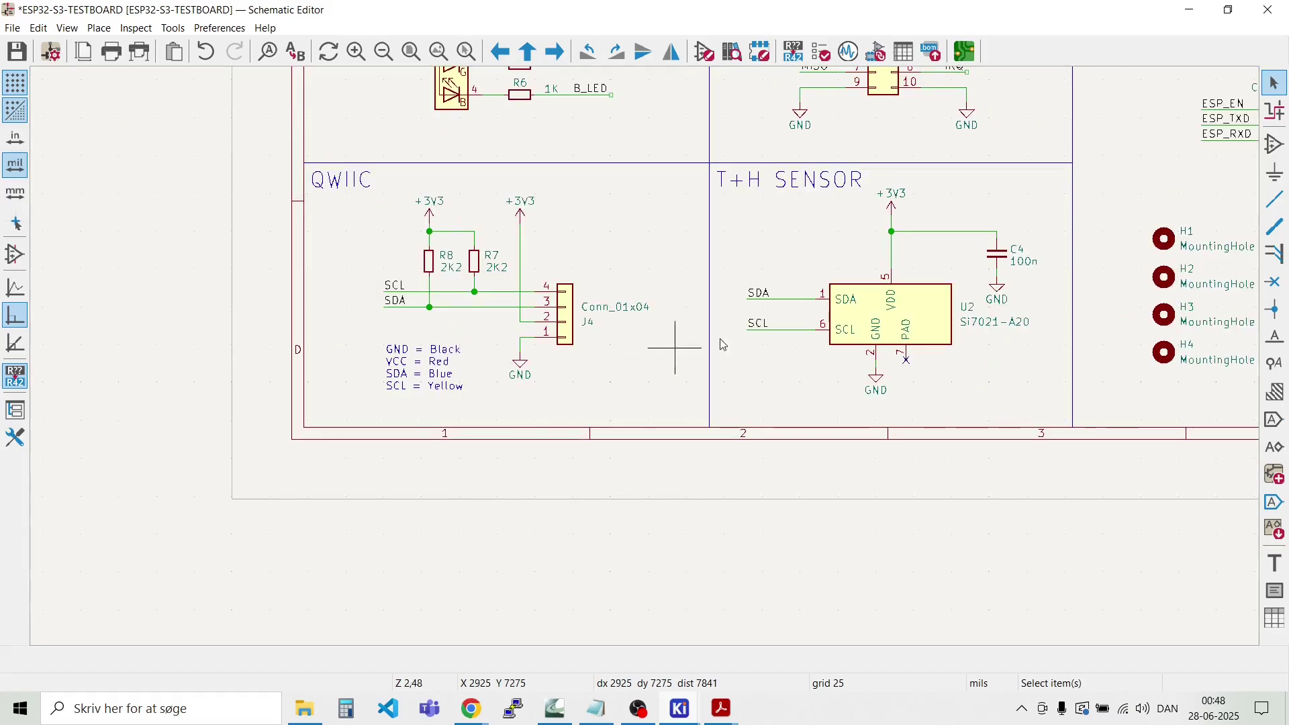
scroll(827, 365, down, 3)
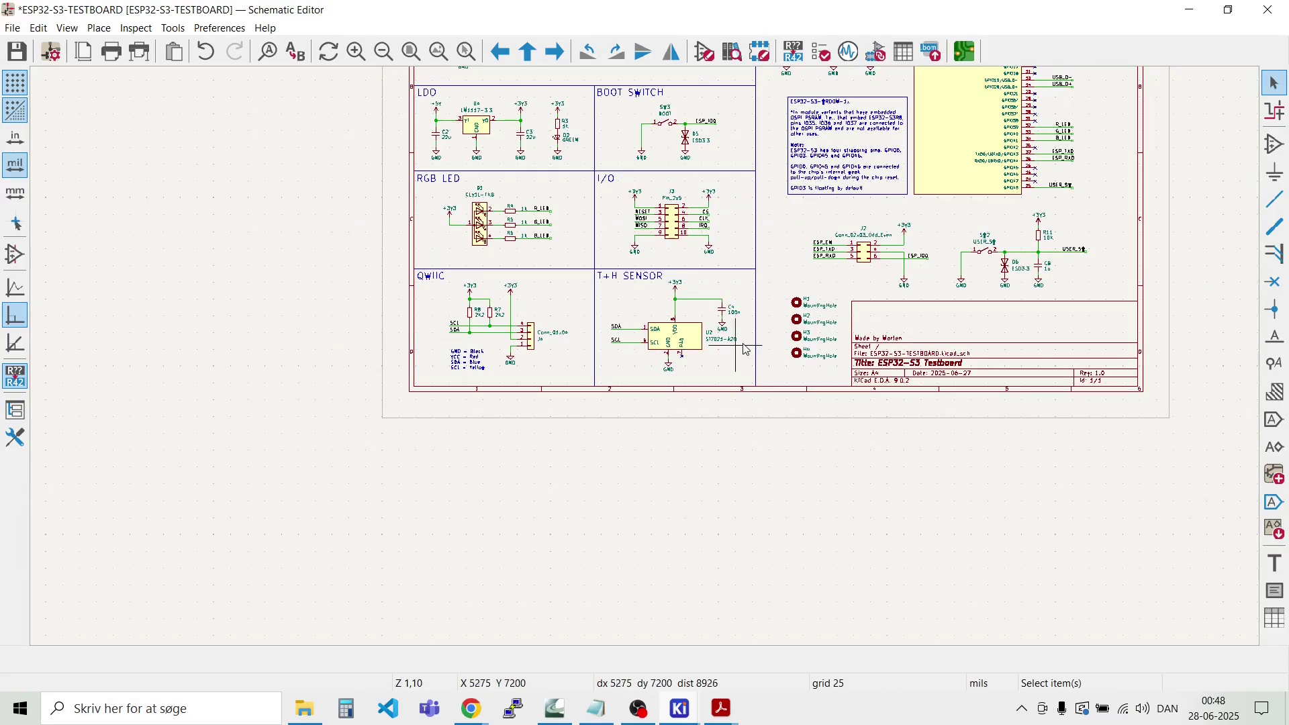
scroll(841, 320, up, 3)
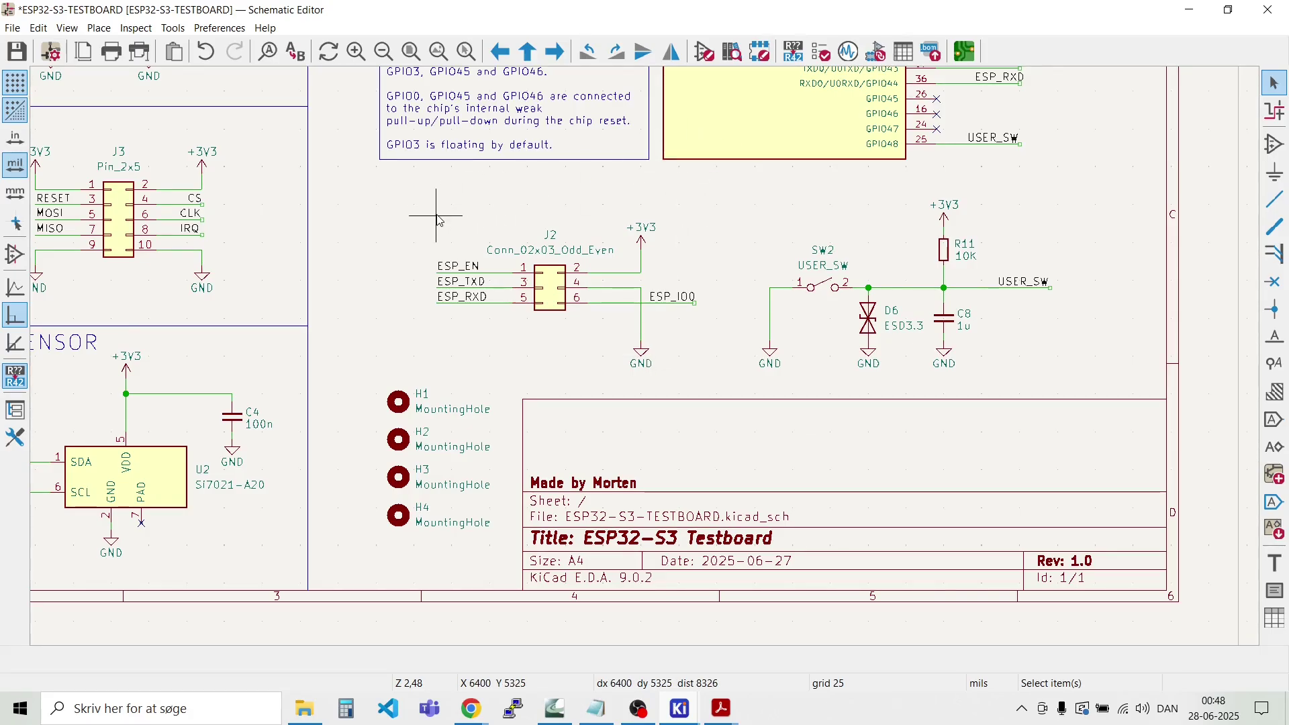
scroll(648, 354, down, 1)
scroll(648, 354, up, 1)
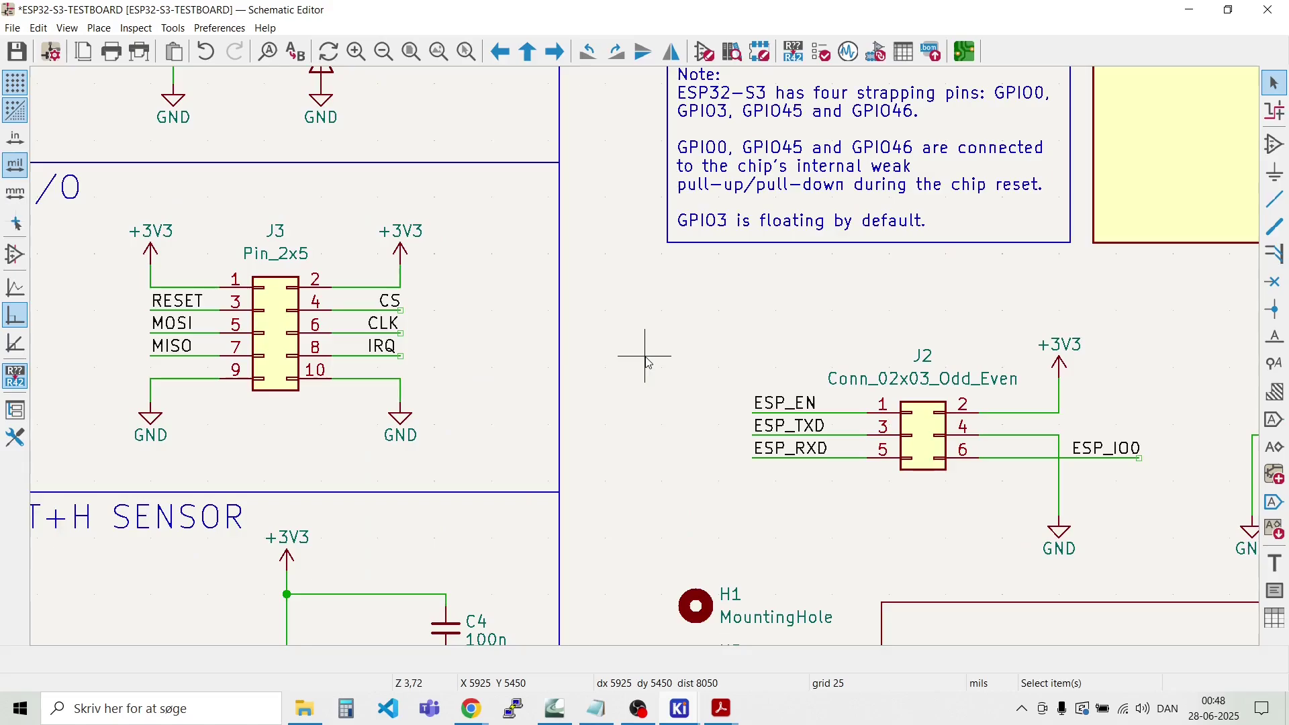
scroll(648, 360, down, 1)
scroll(647, 362, down, 2)
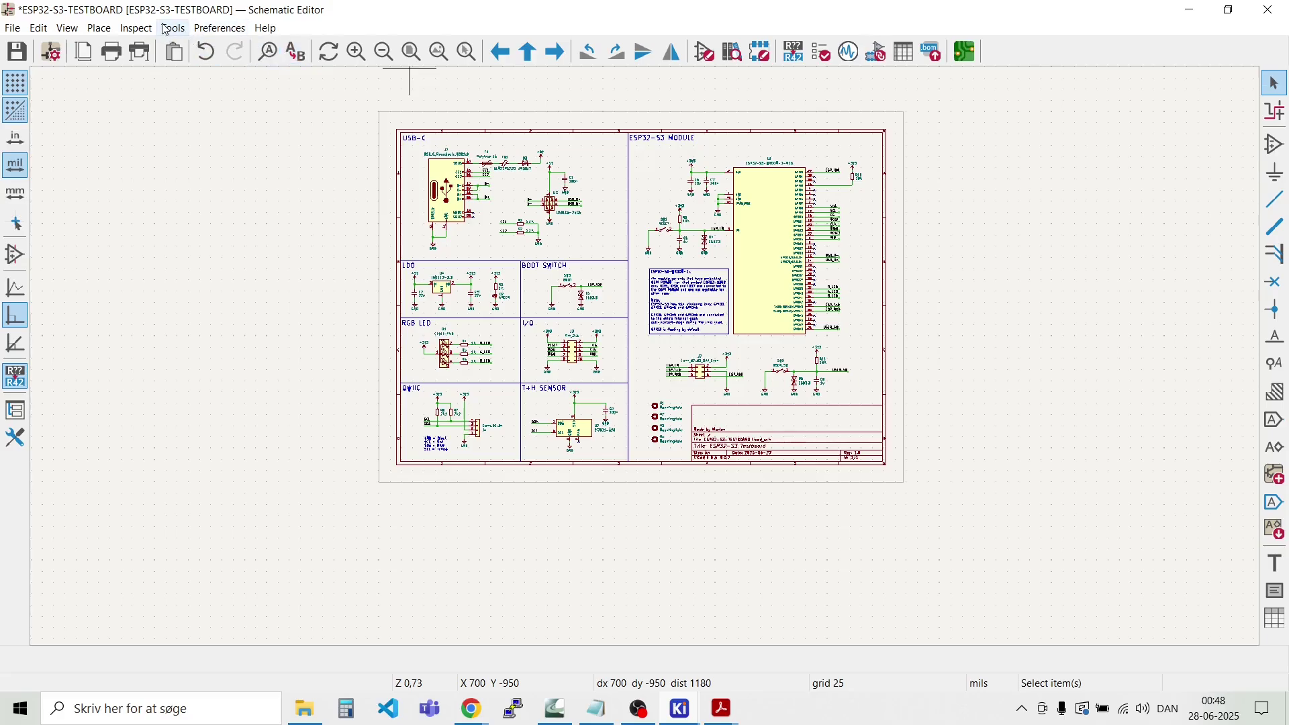
Step: Inspect the footprint field in the symbol properties of polyfuse F1, and close the properties without changing anything
scroll(480, 176, up, 4)
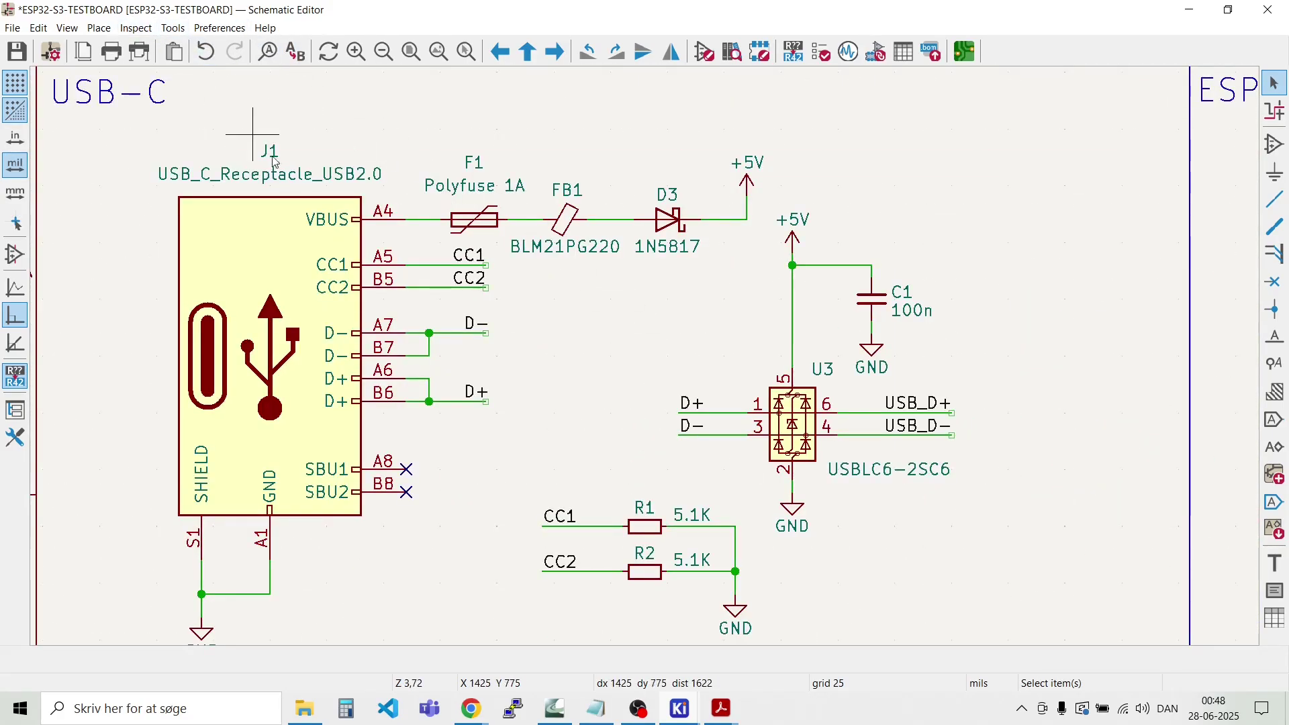
double_click(487, 227)
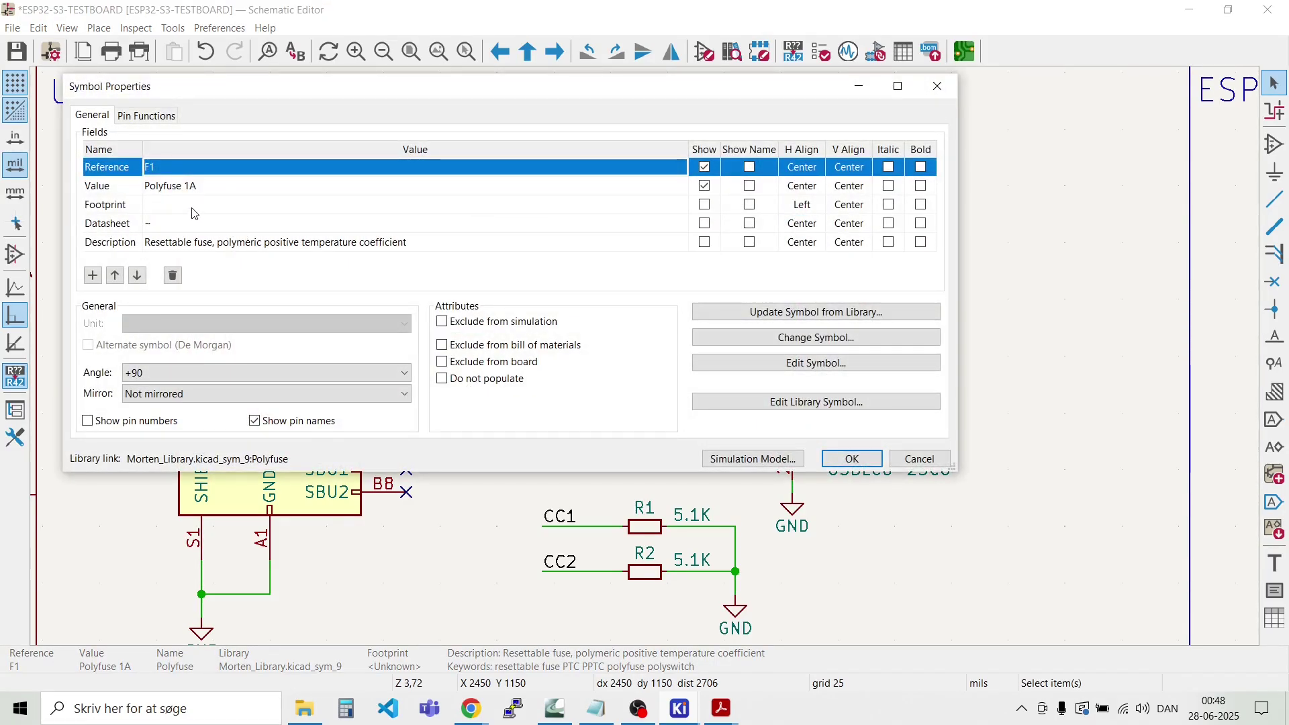
click(193, 209)
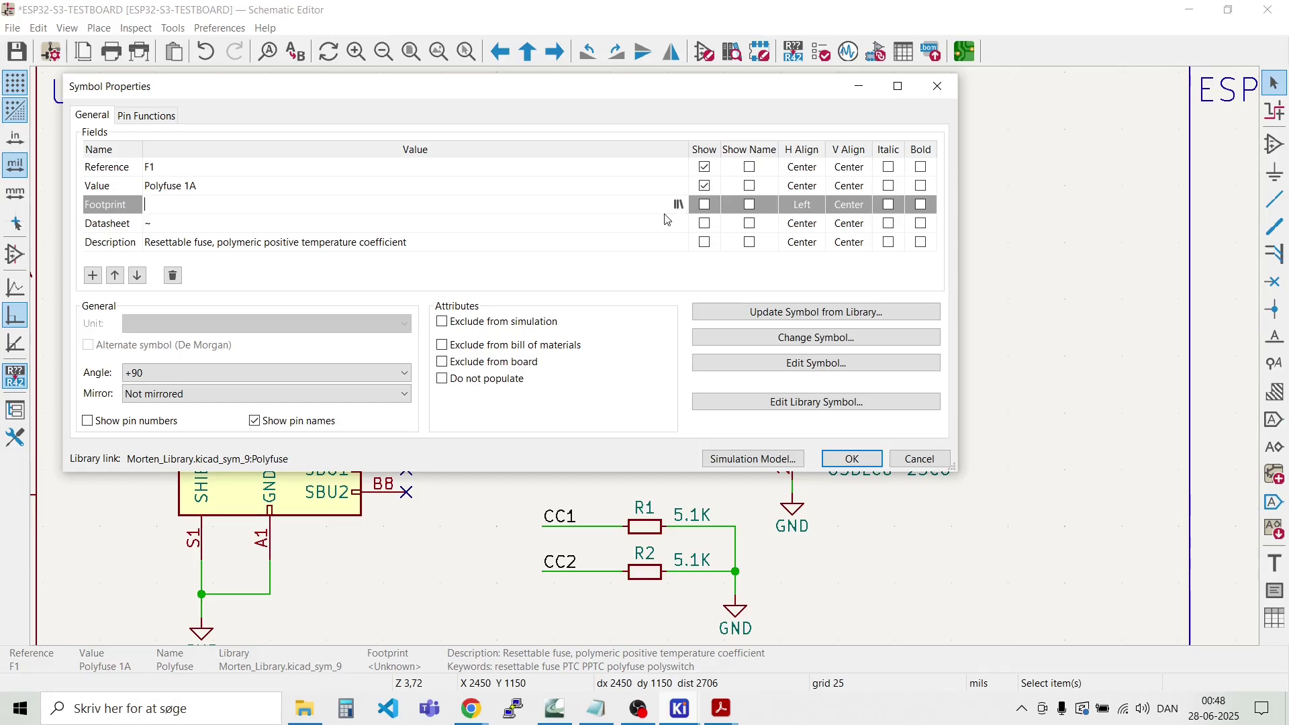
click(937, 86)
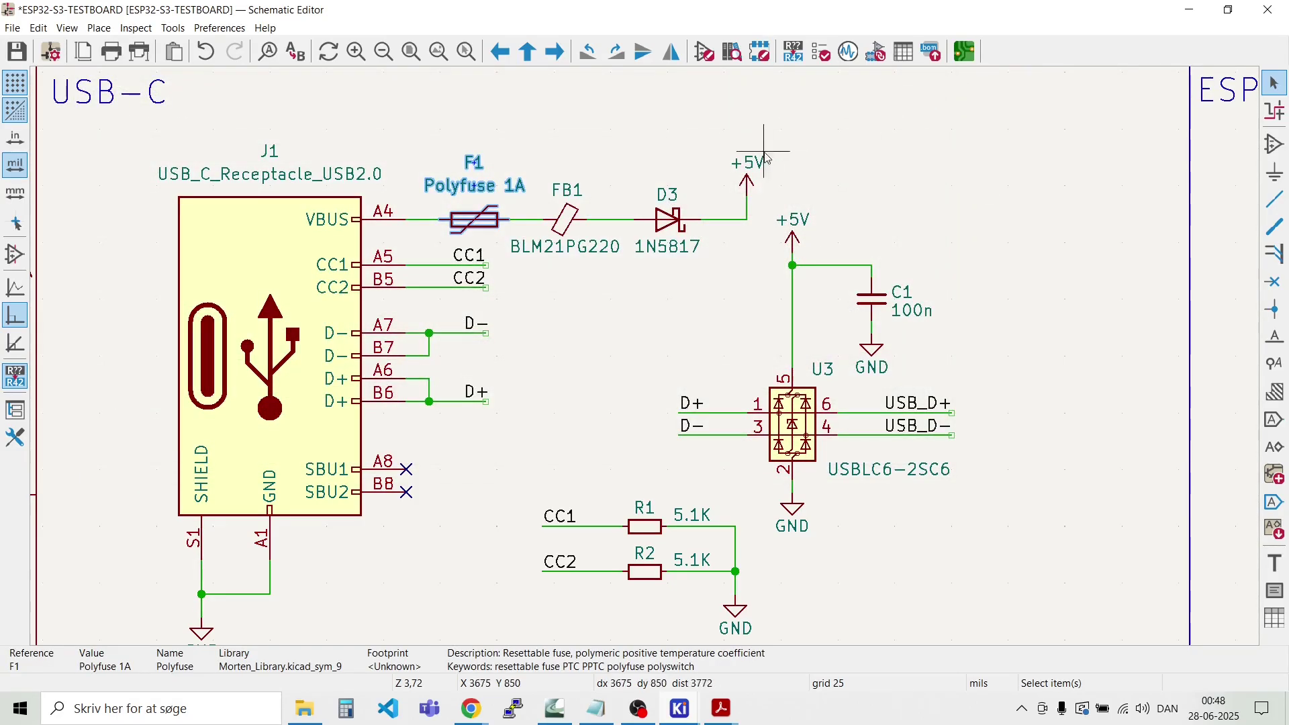
click(637, 141)
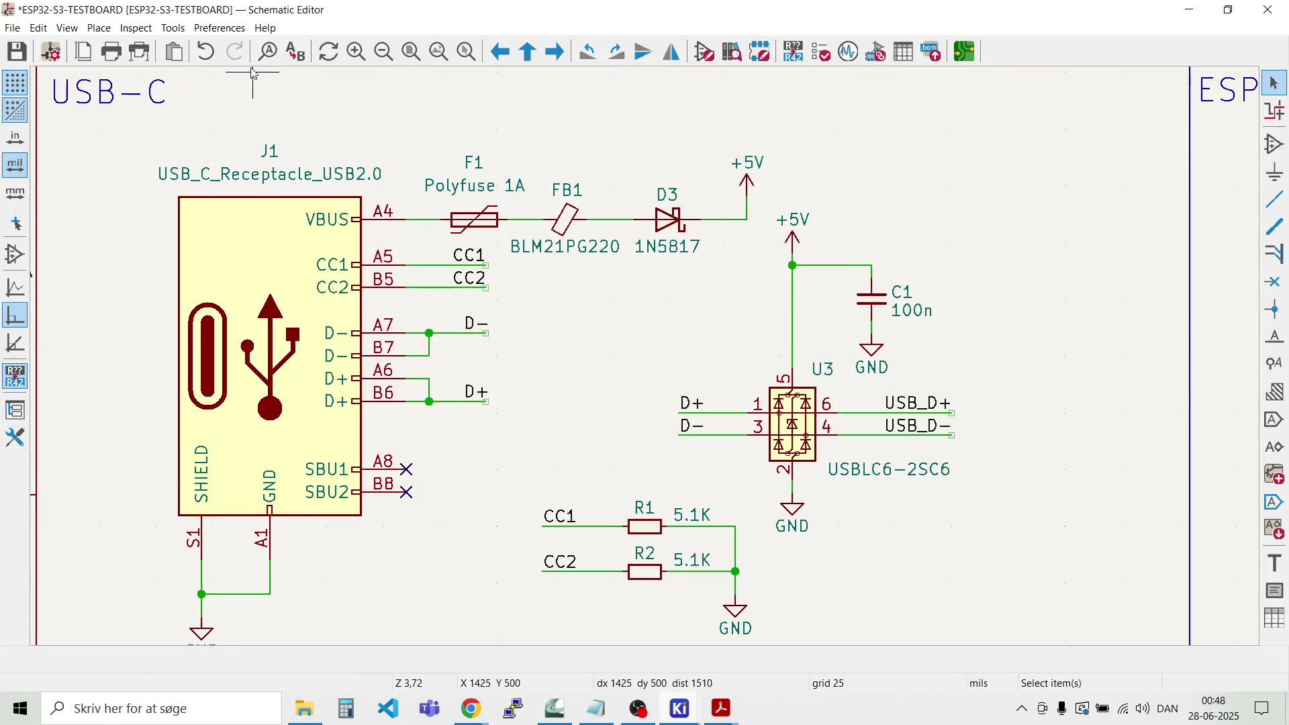
Step: Open the symbol fields table, then reposition and enlarge its window so the field list and symbol grid fit on screen
click(173, 28)
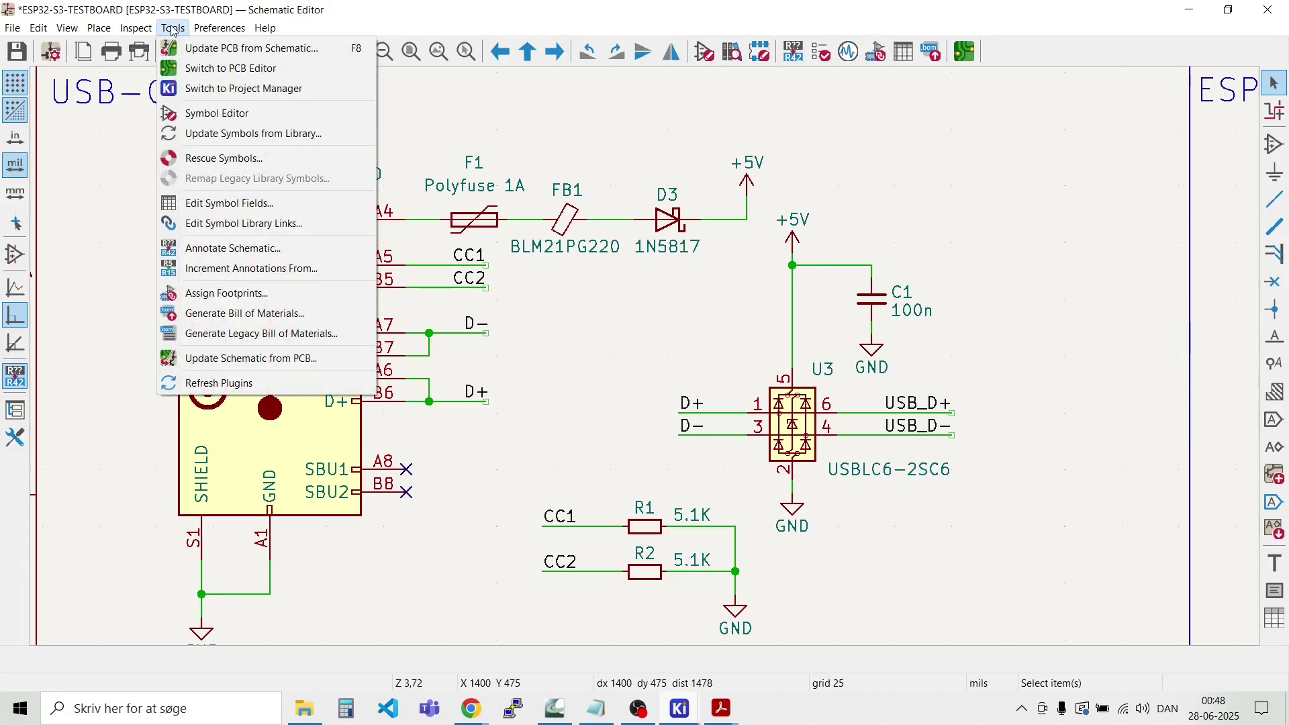
click(229, 204)
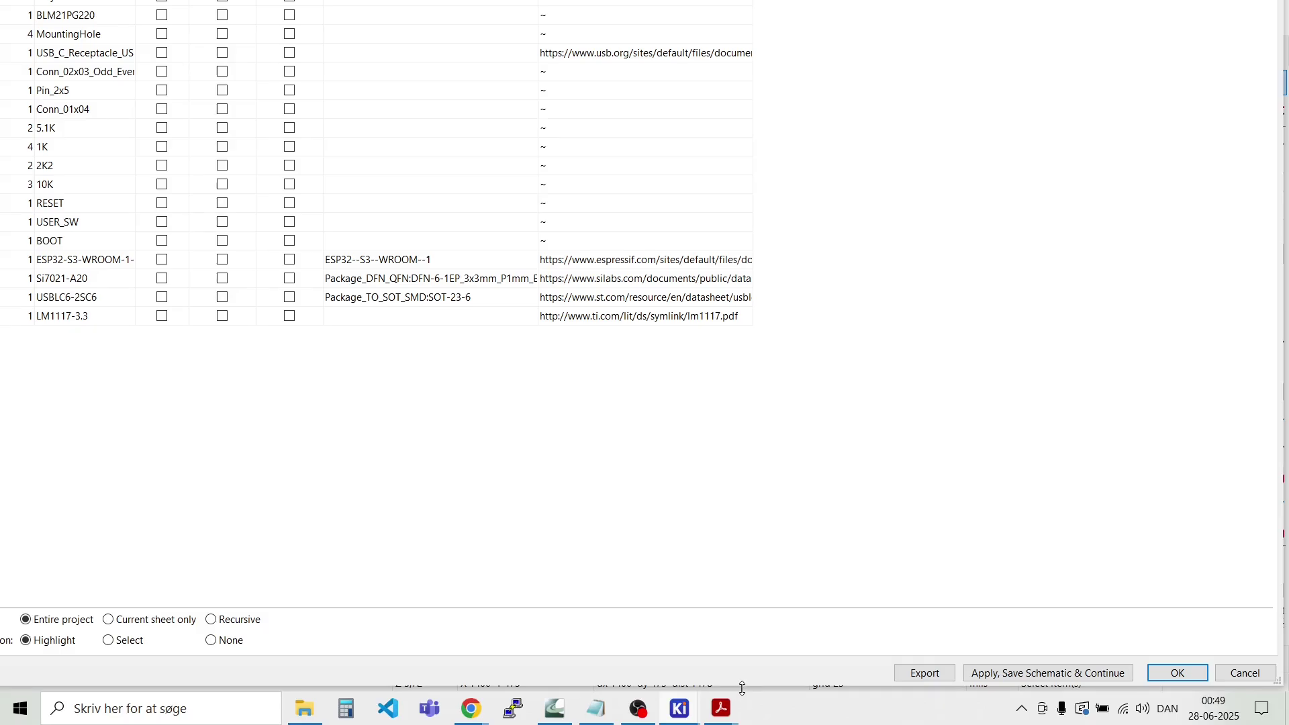
drag(743, 682, 742, 460)
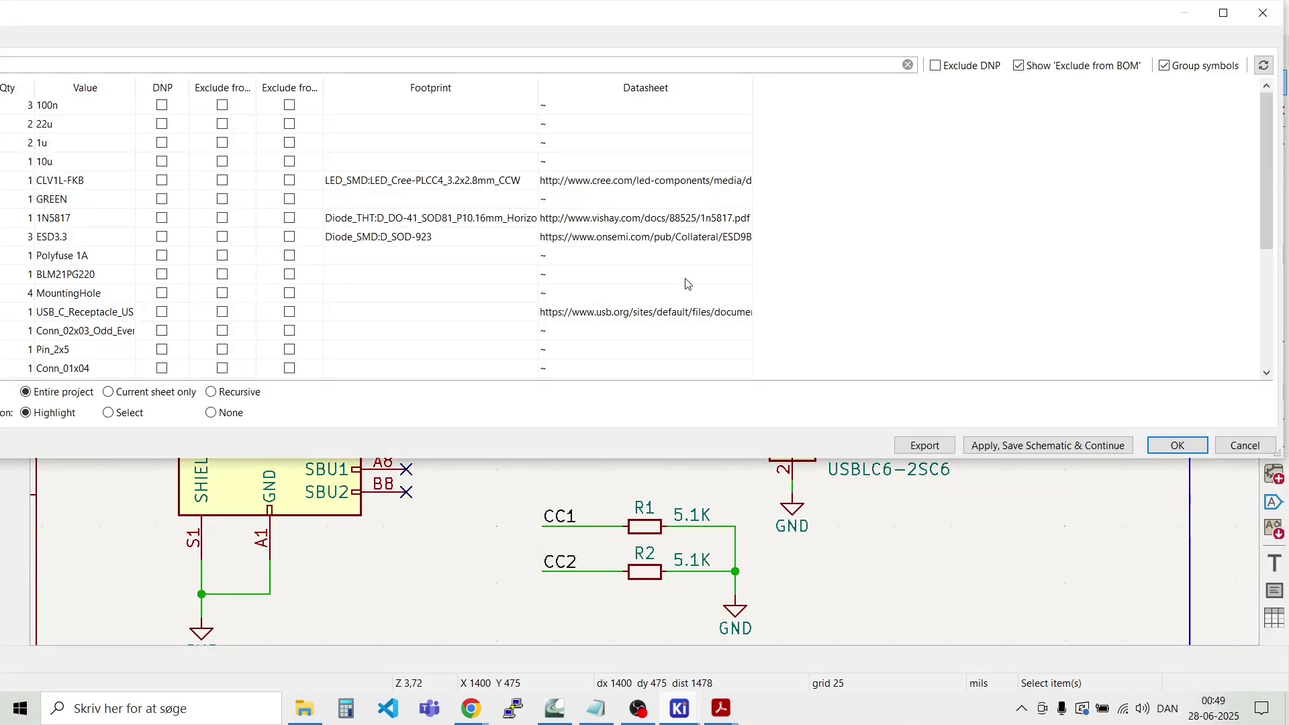
drag(295, 105, 332, 141)
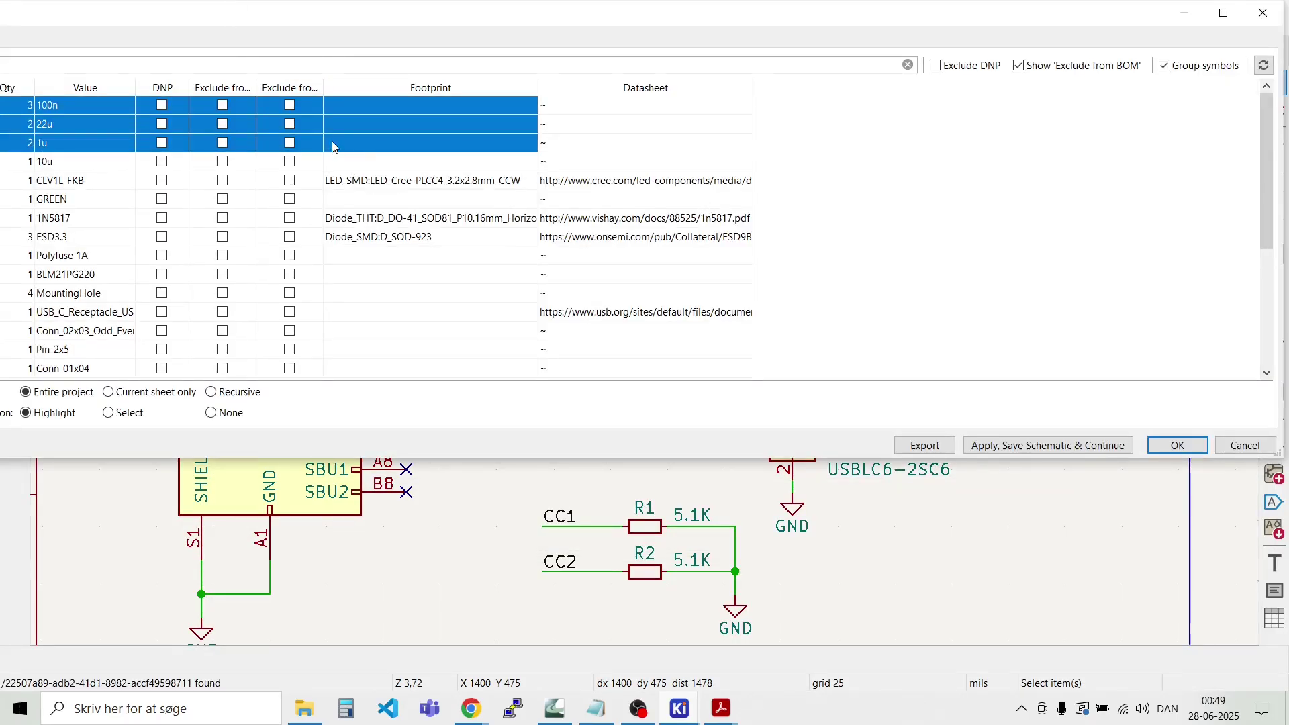
drag(332, 10, 688, 167)
drag(284, 174, 564, 179)
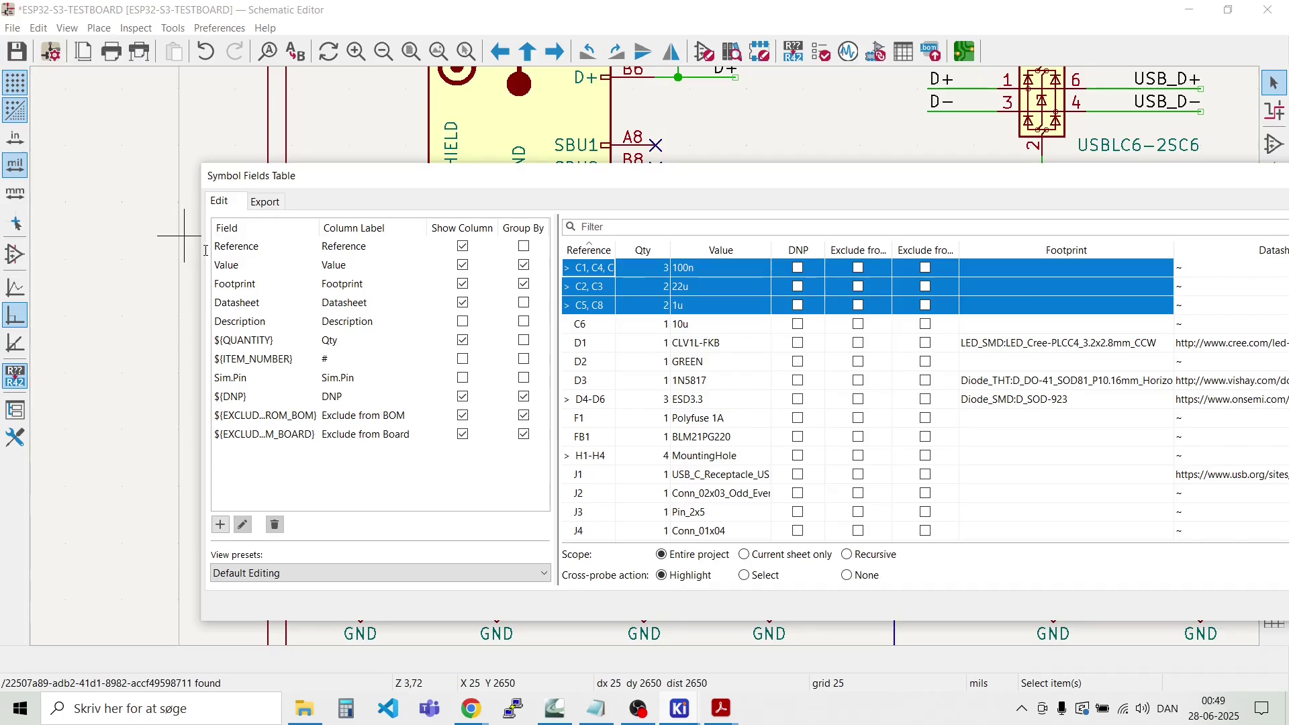
drag(347, 186, 172, 80)
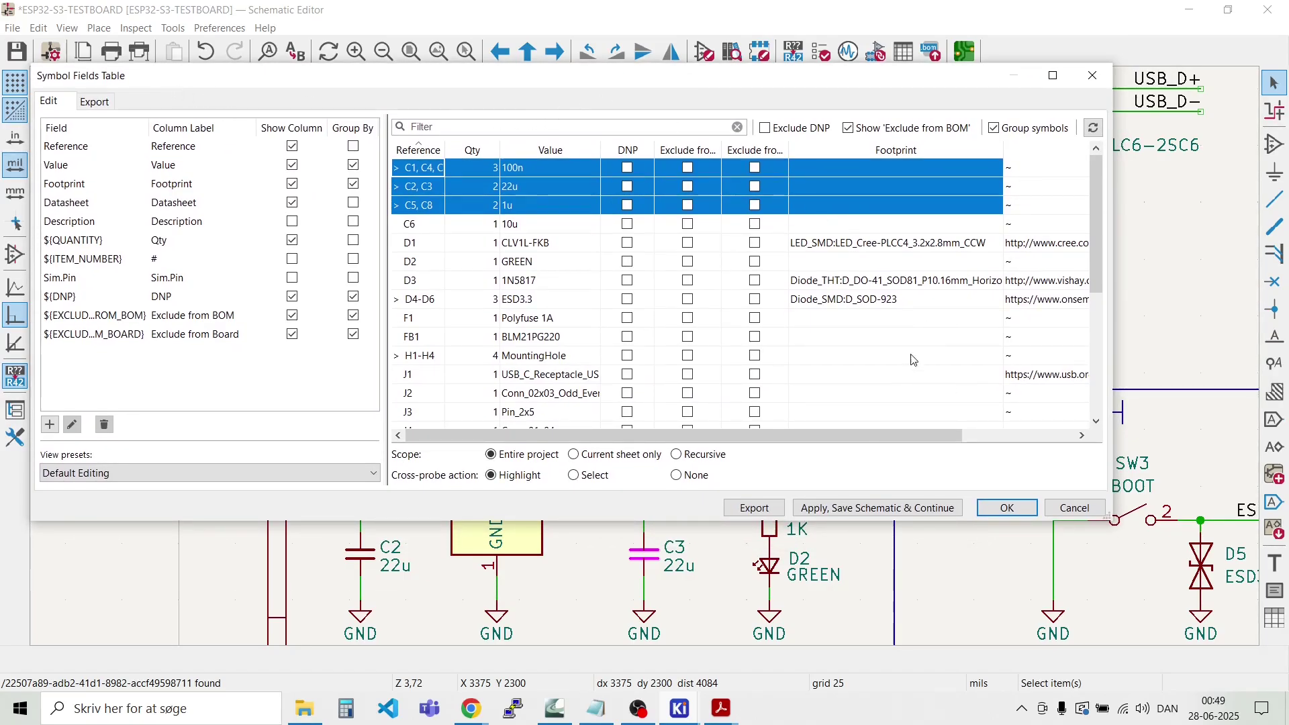
drag(937, 435, 1050, 446)
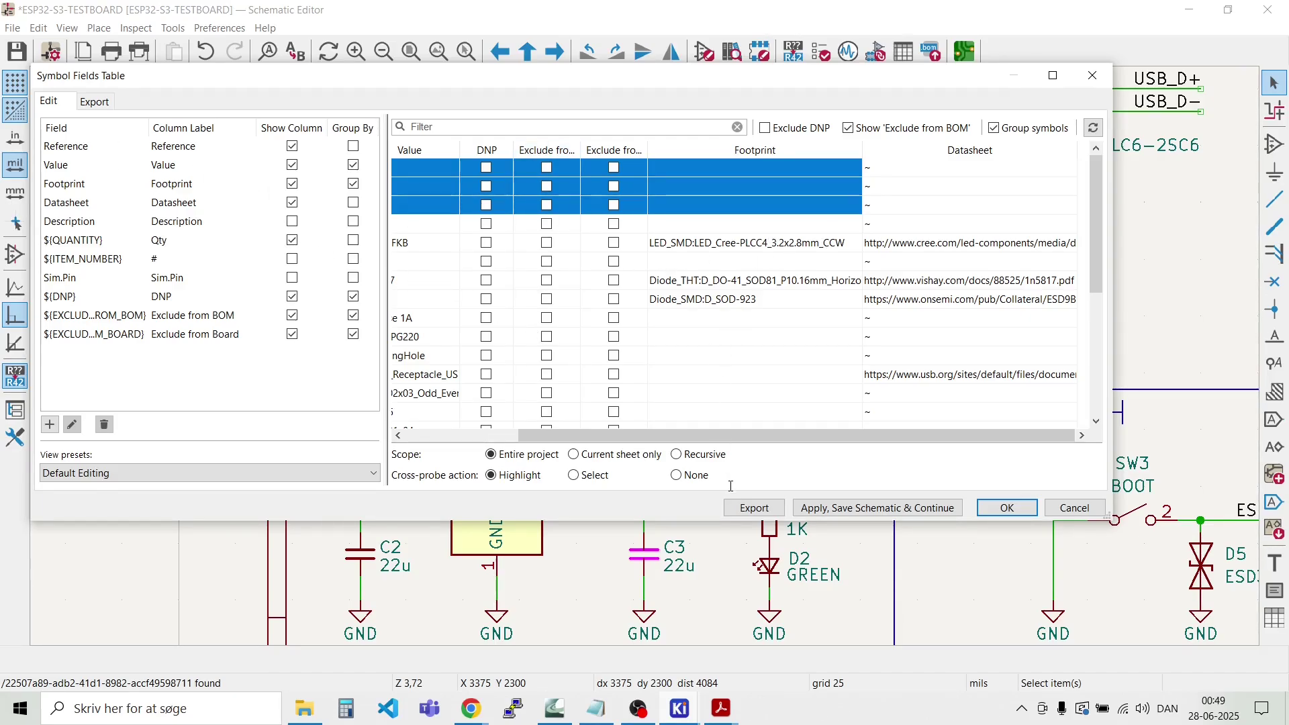
drag(683, 521, 682, 620)
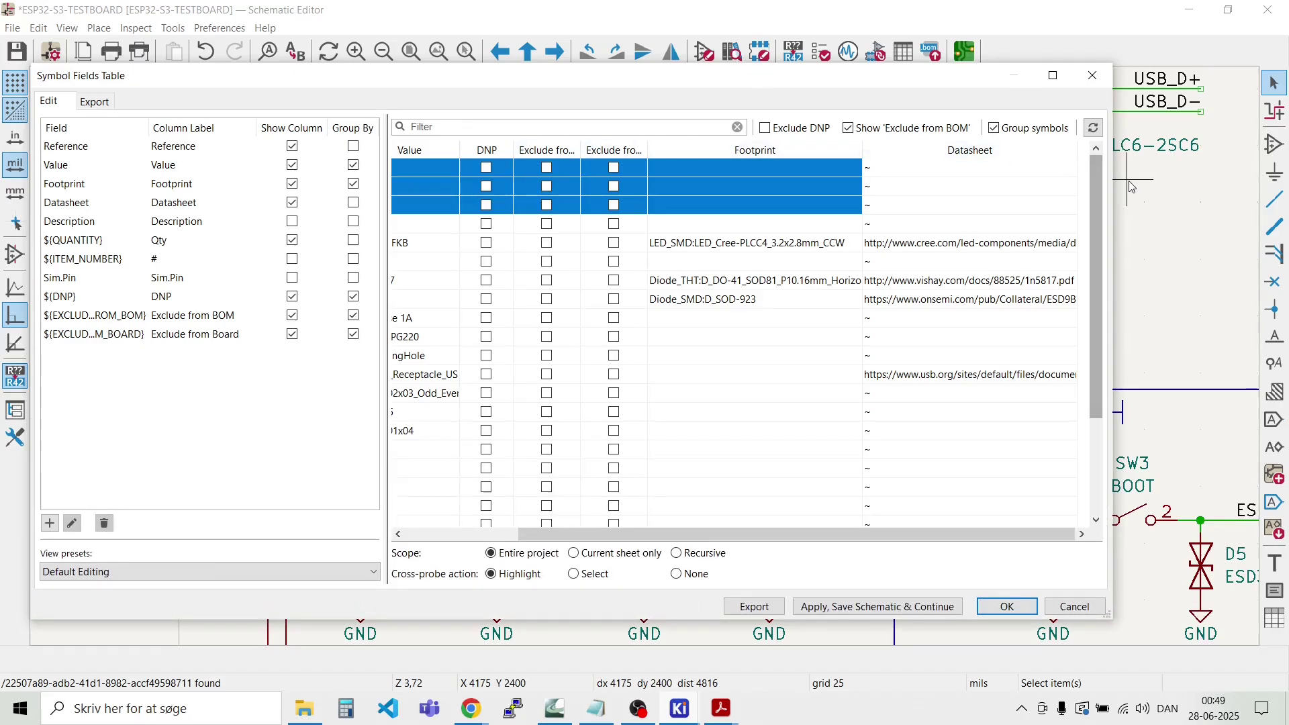
drag(1112, 199, 1239, 195)
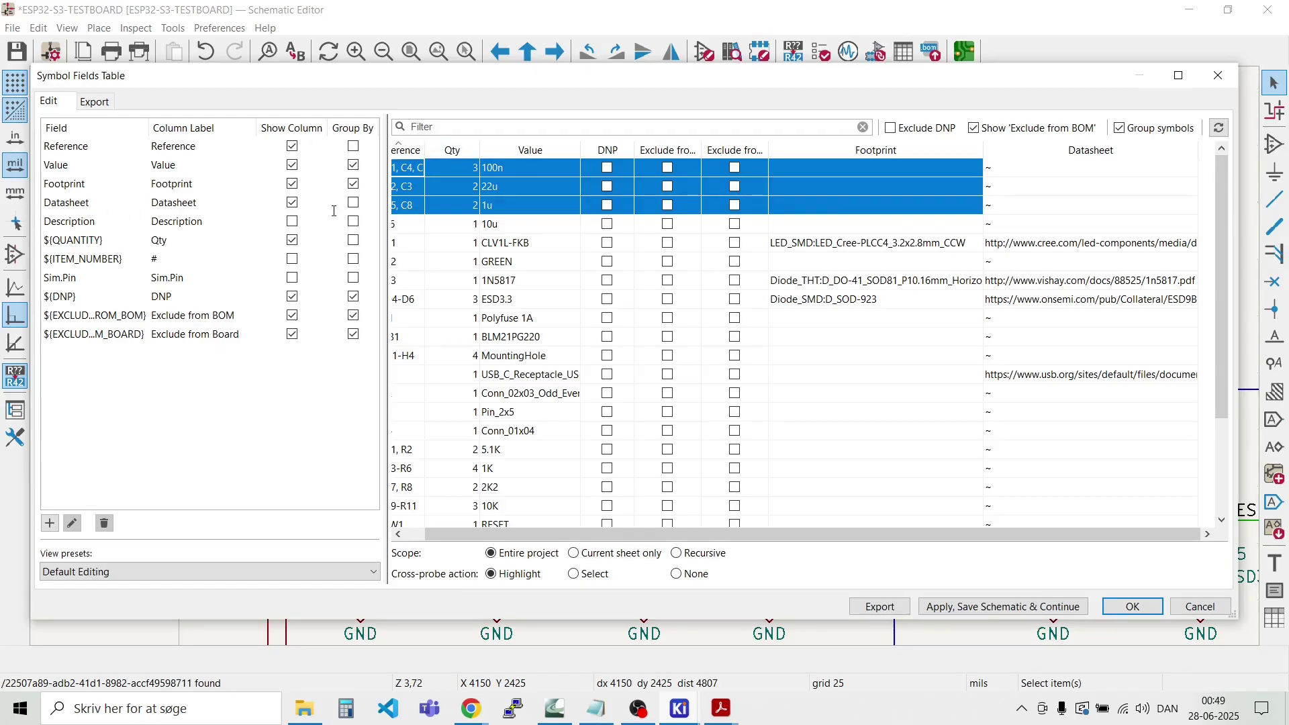
Step: Hide the Datasheet column in the symbol fields table
click(292, 202)
click(943, 363)
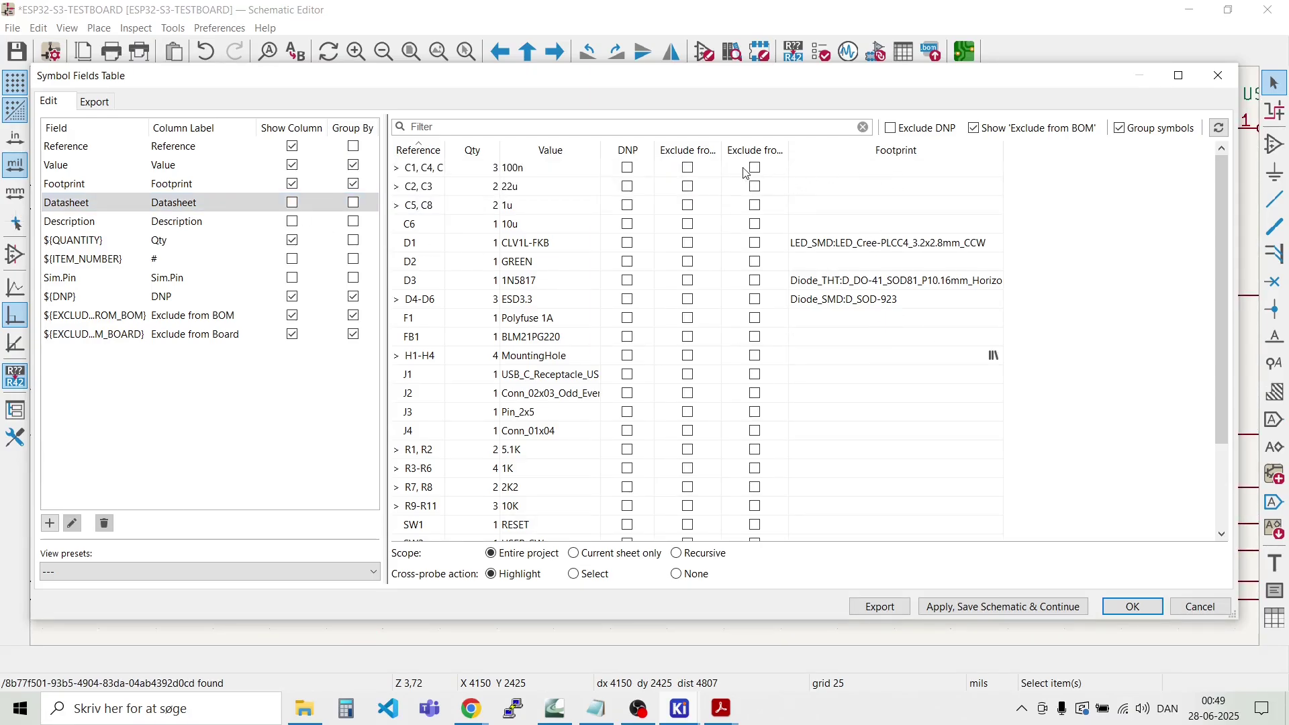
click(881, 345)
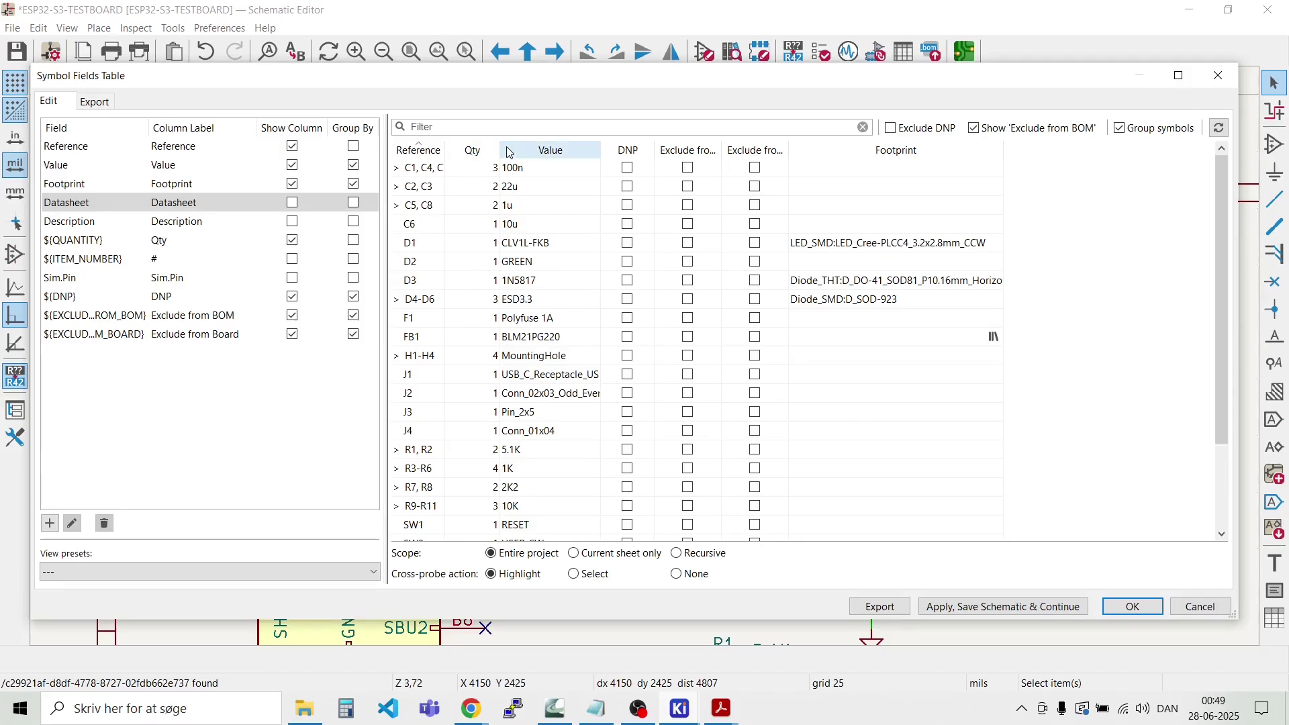
Step: Widen the Qty and Reference columns and maximize the symbol fields table window
drag(502, 144, 564, 147)
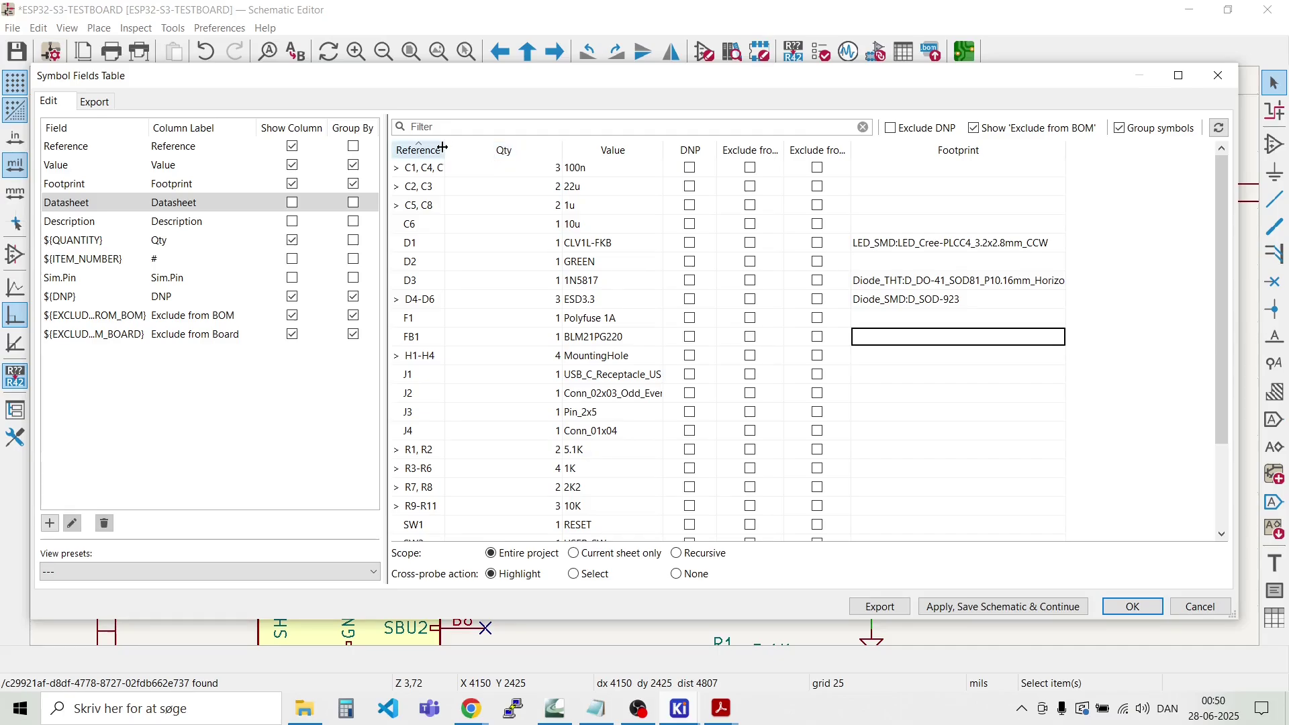
drag(442, 146, 507, 146)
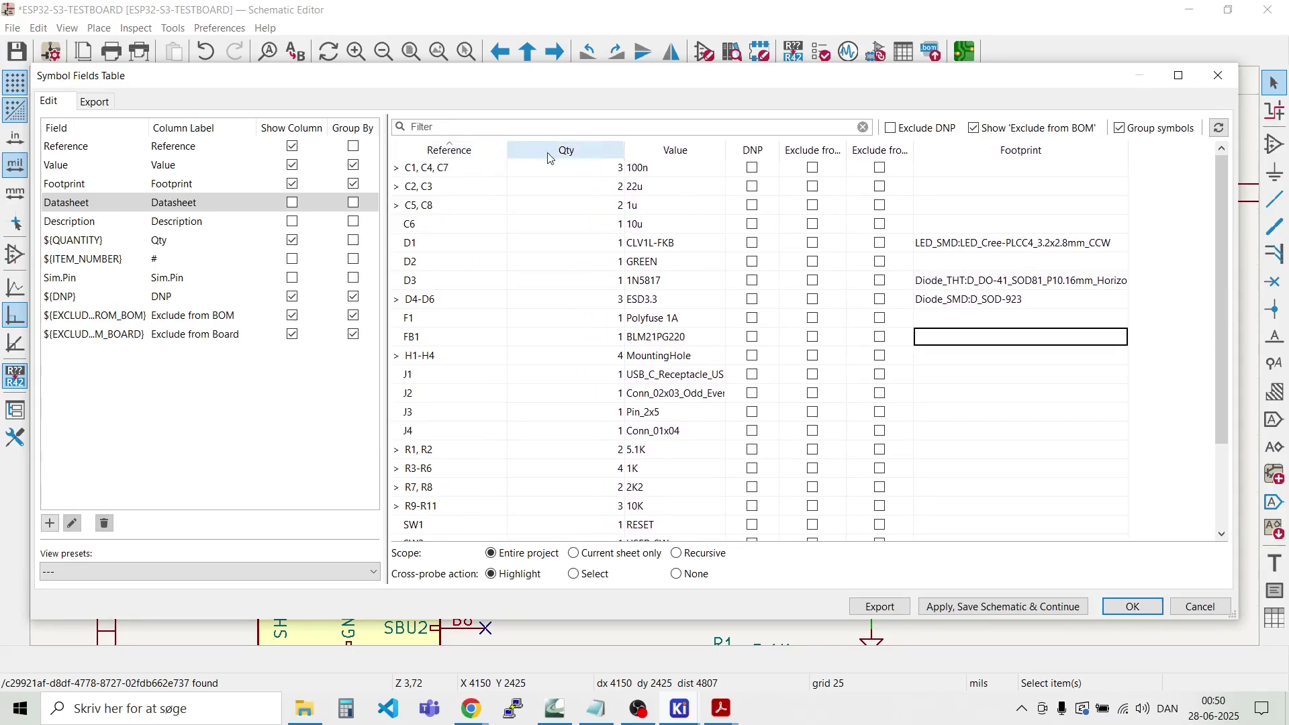
click(1178, 78)
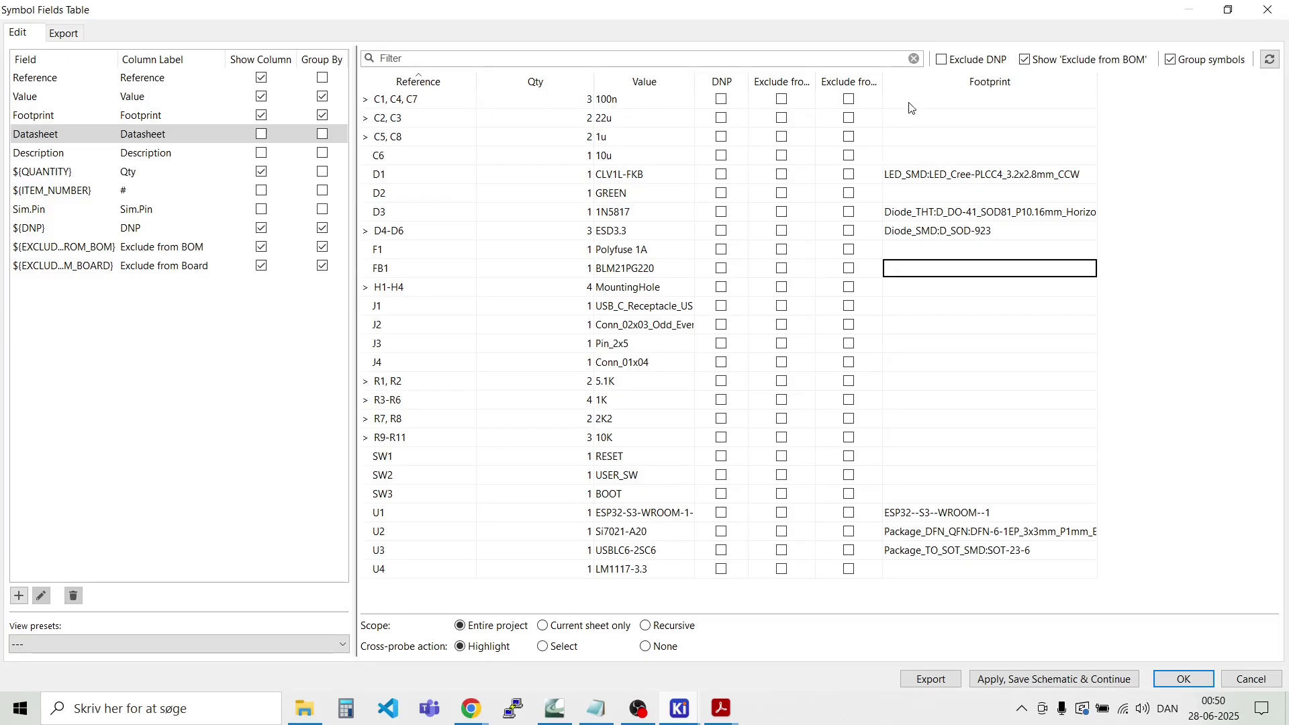
Step: Assign the Capacitor_SMD footprint C_0402_1005Metric_Pad0.74x0.62mm_HandSolder to the 100n capacitors C1, C4 and C7
double_click(956, 100)
click(1088, 100)
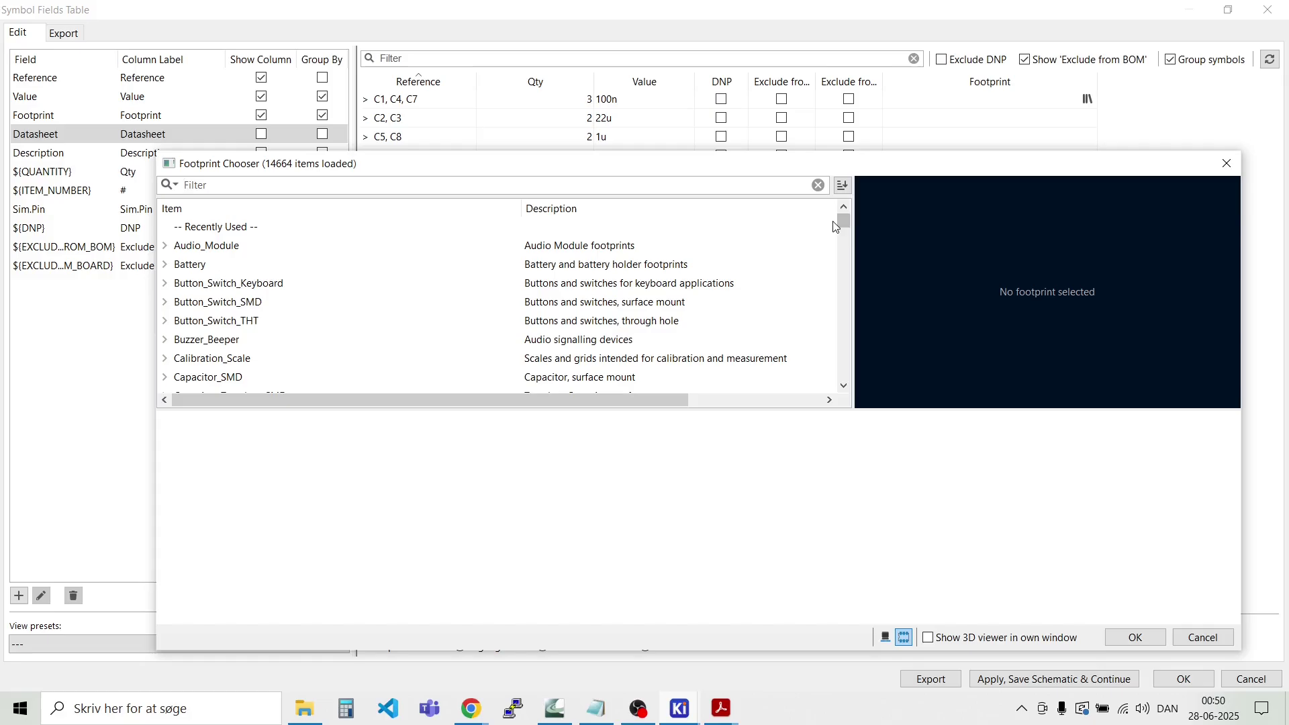
drag(844, 220, 847, 234)
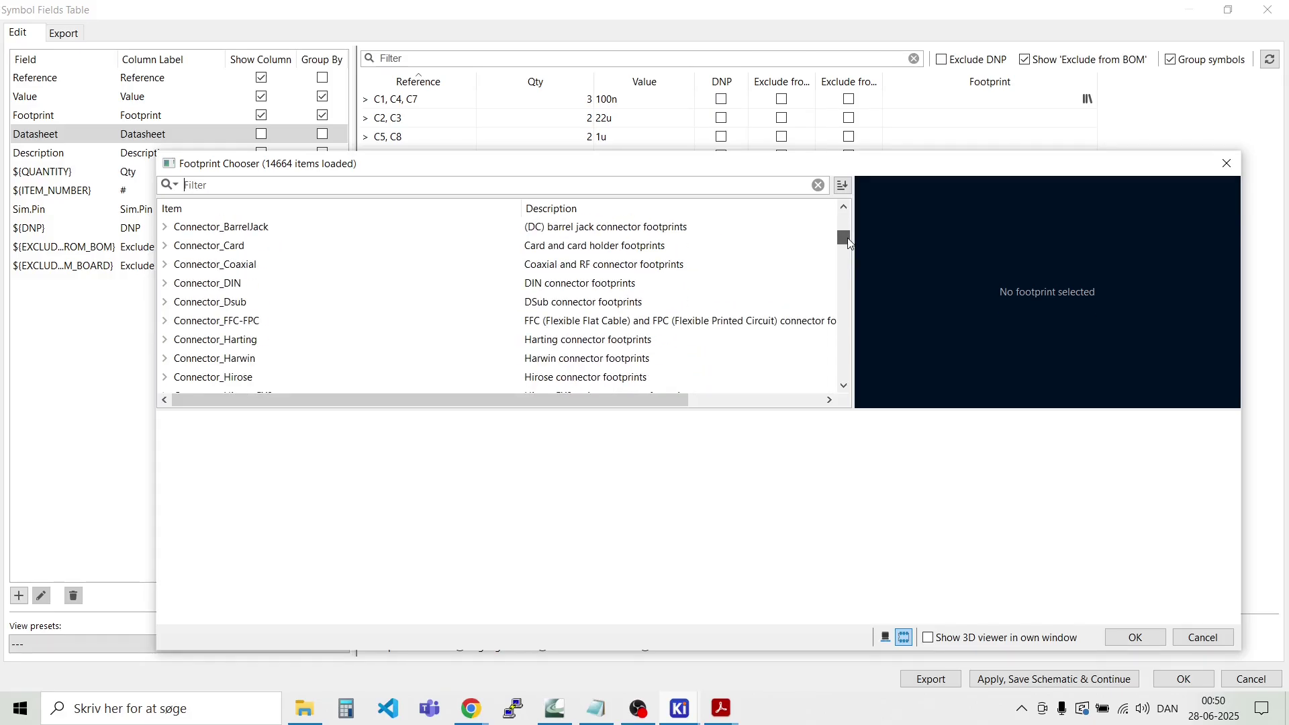
mouse_move(847, 242)
mouse_down()
mouse_move(849, 321)
mouse_move(847, 228)
mouse_up()
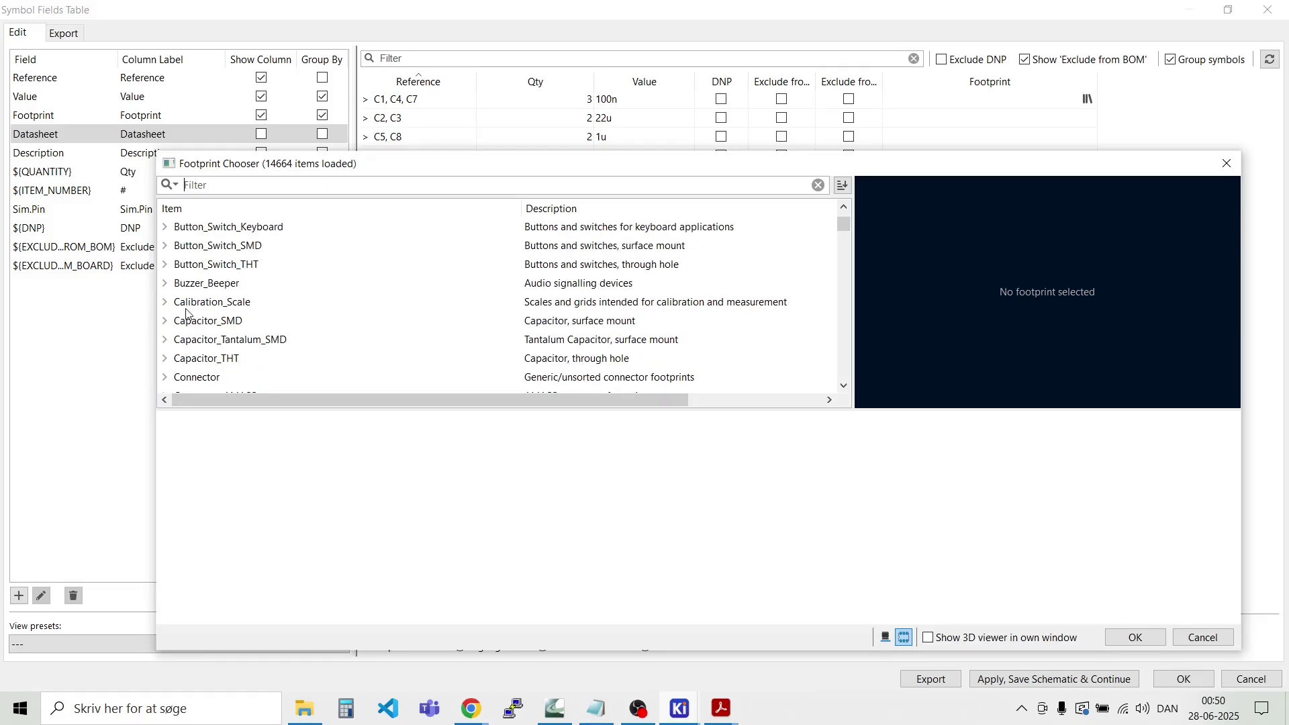
click(165, 321)
scroll(394, 253, down, 12)
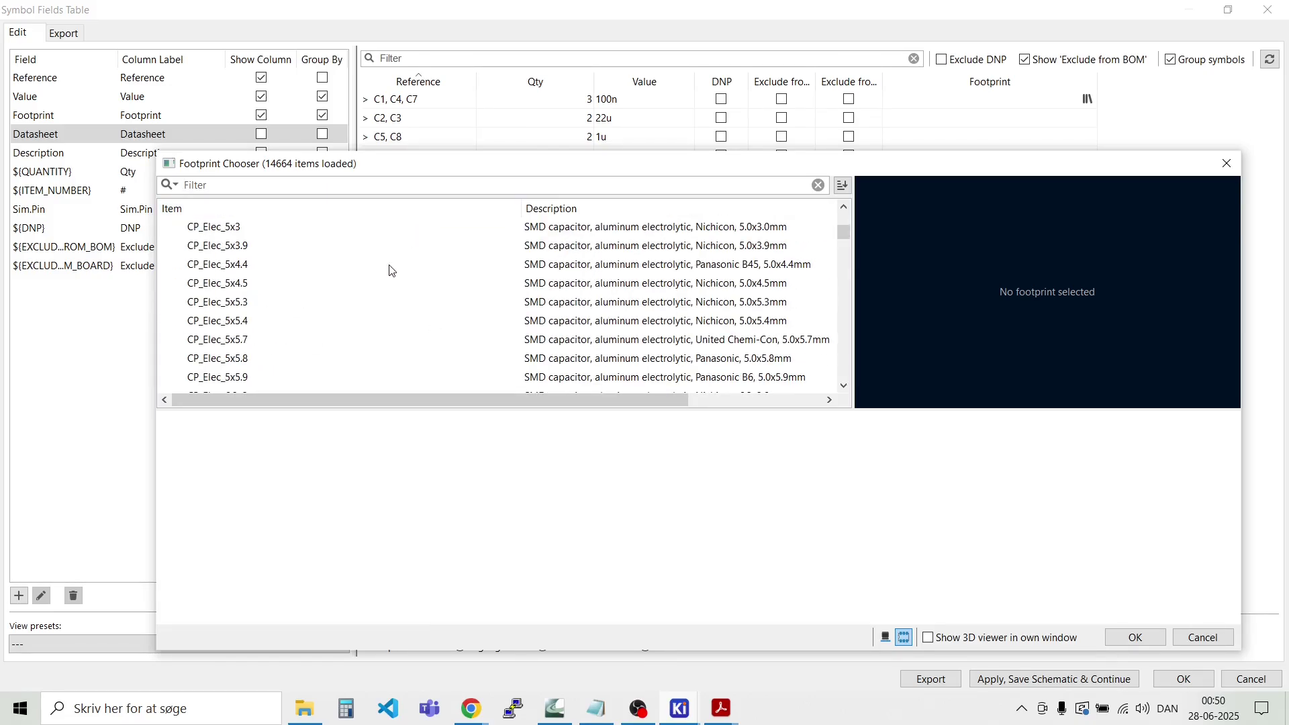
scroll(392, 270, down, 10)
scroll(392, 269, up, 2)
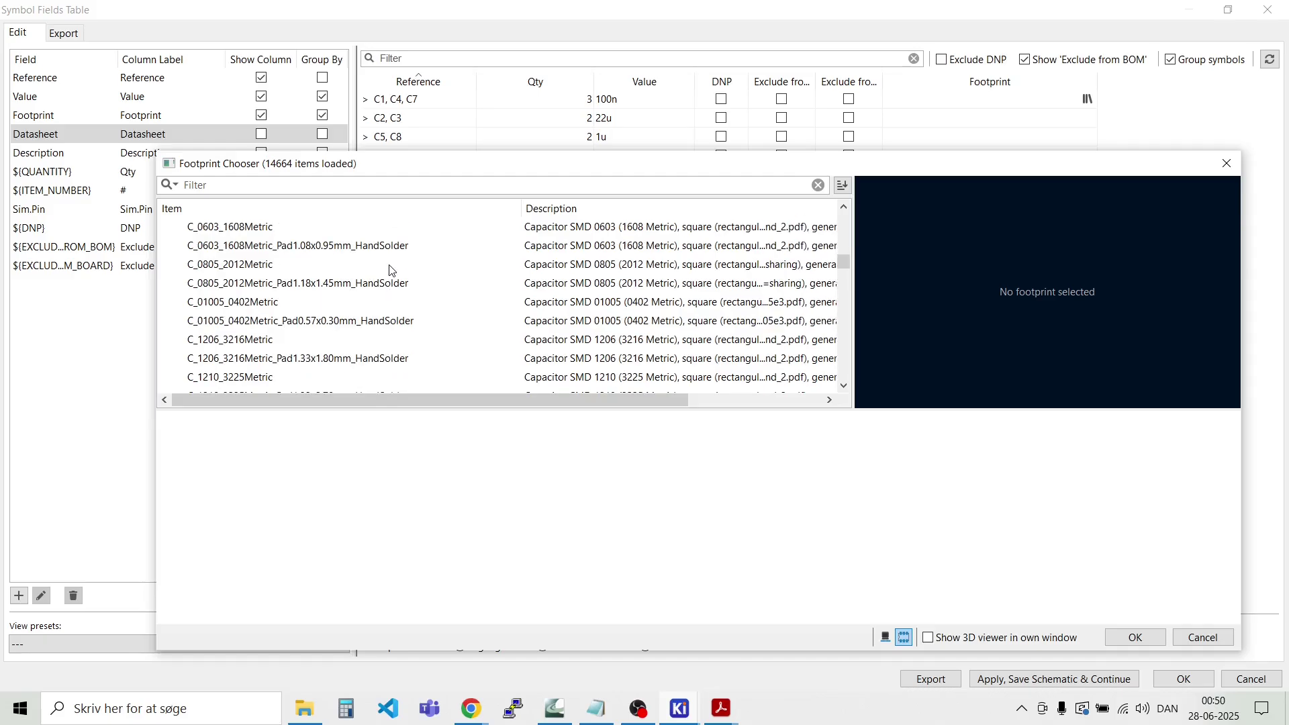
scroll(392, 270, up, 1)
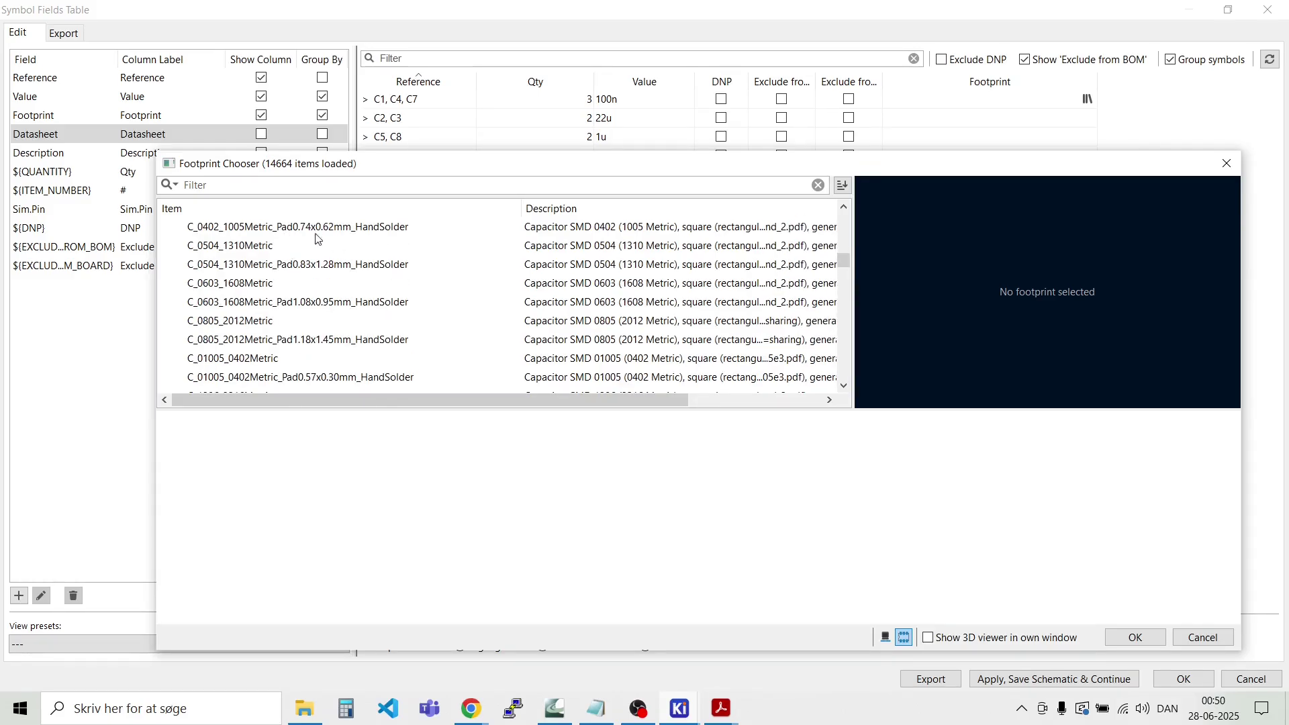
click(280, 228)
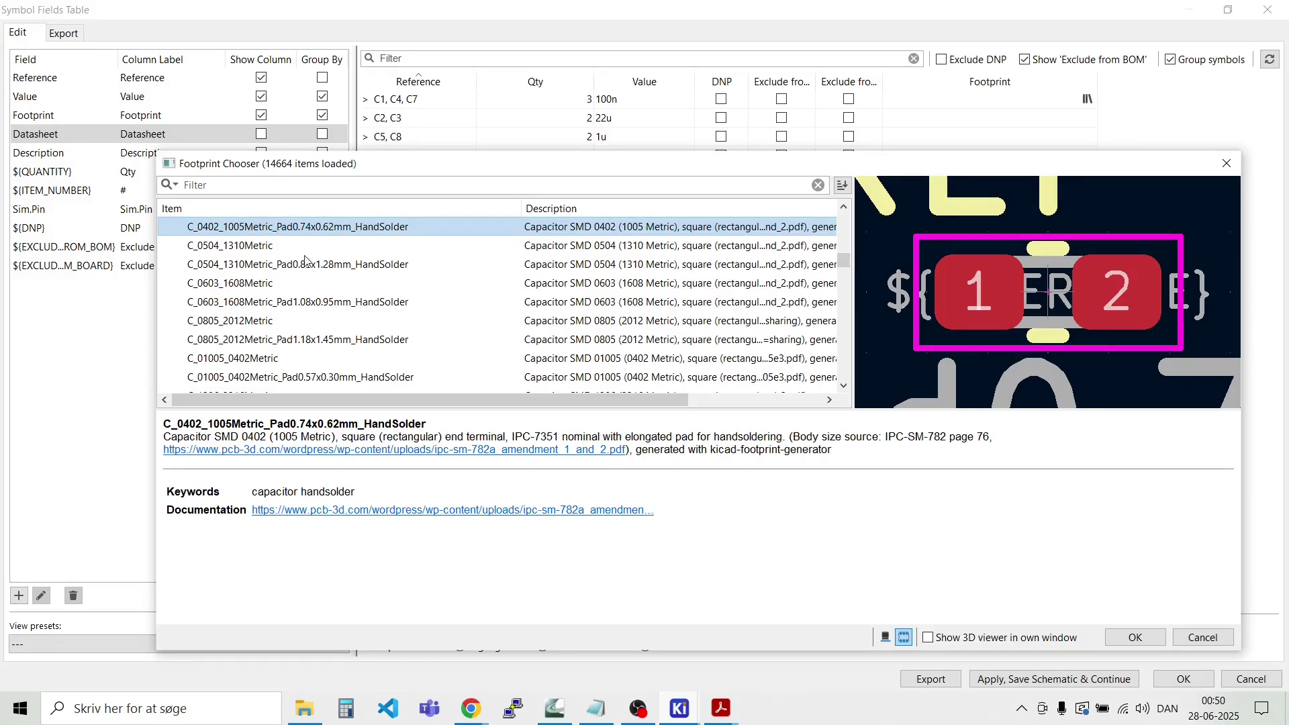
click(1141, 637)
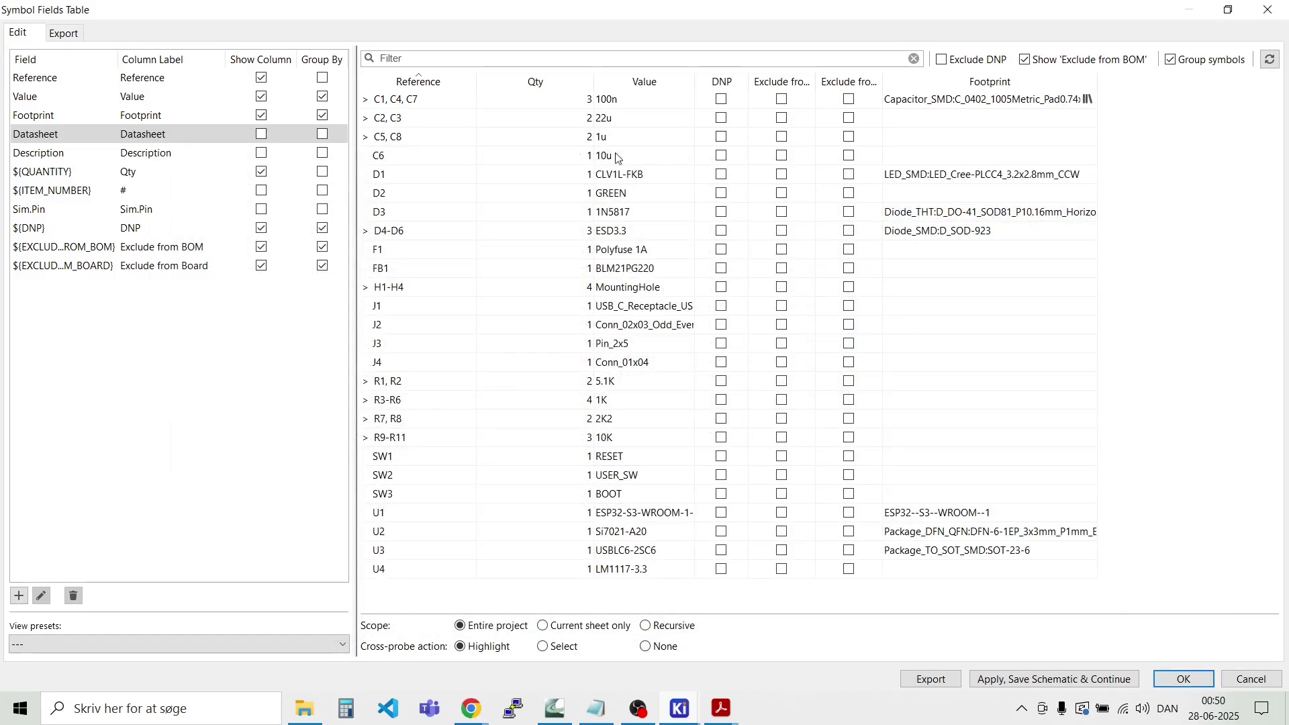
Step: Assign the Capacitor_SMD footprint C_0805_2012Metric to the 22u capacitors C2 and C3
click(931, 119)
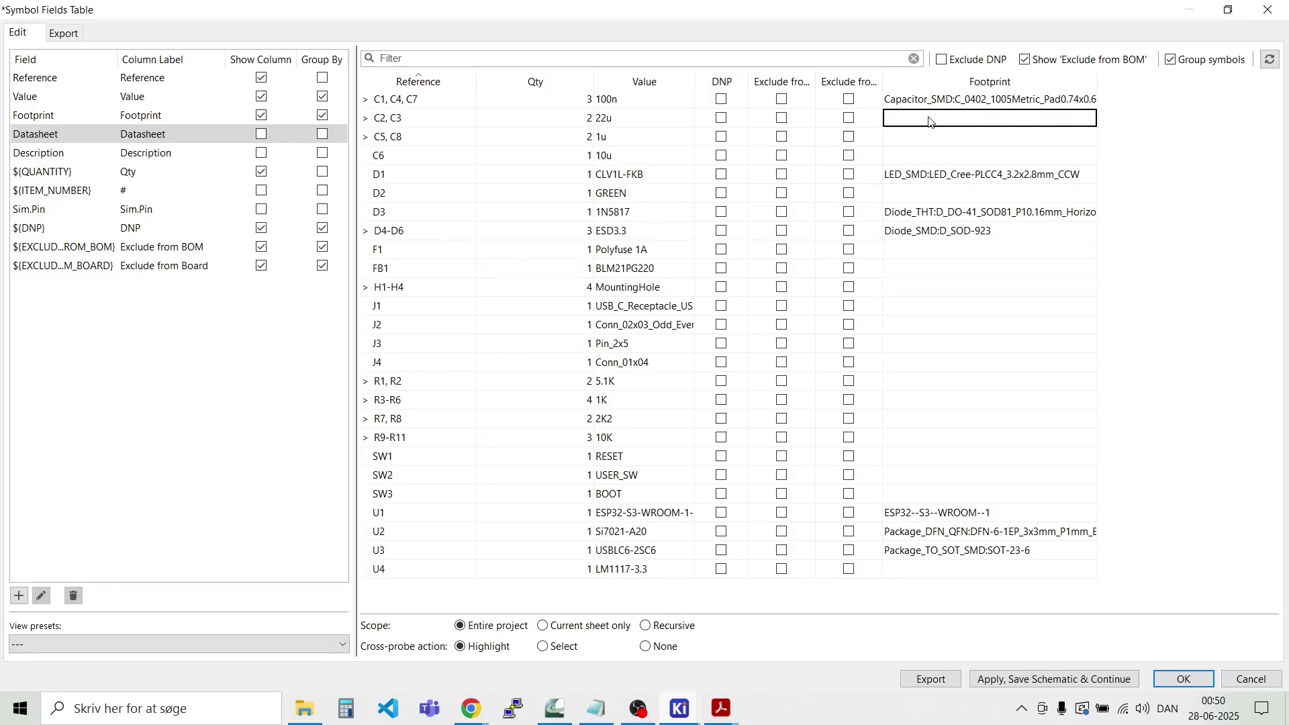
click(931, 120)
click(1088, 119)
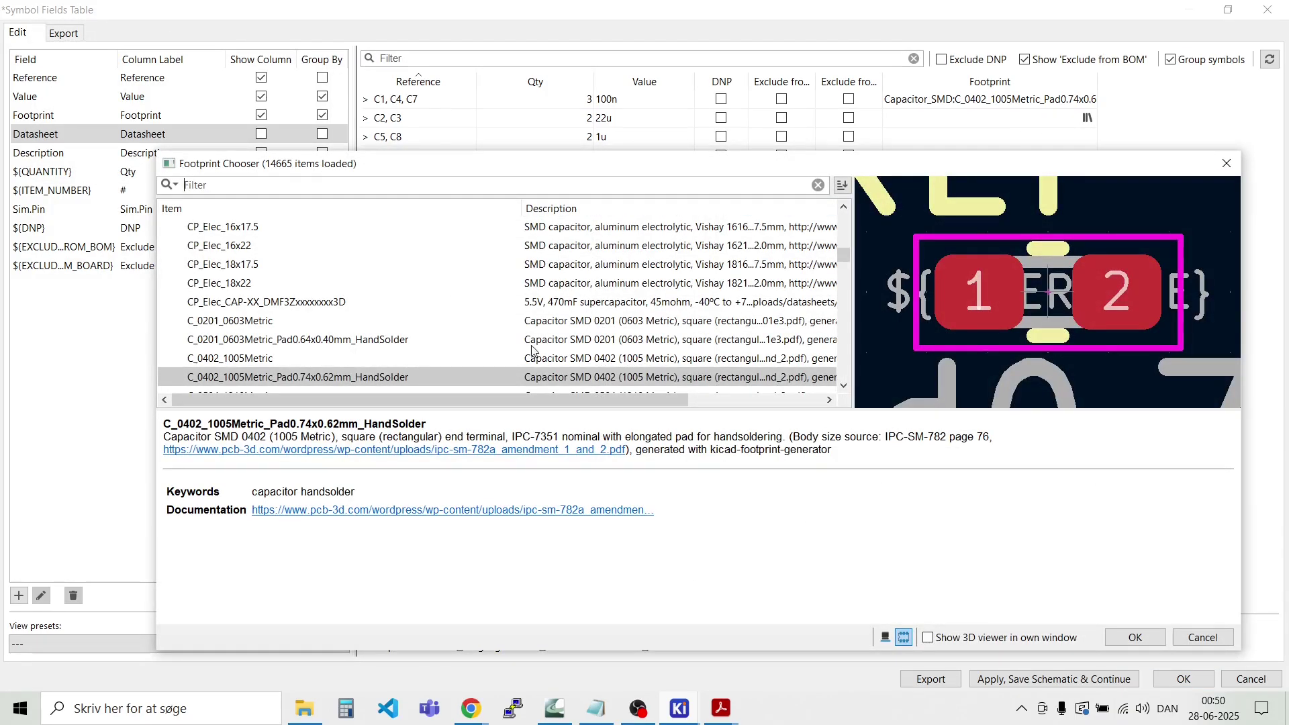
scroll(357, 298, down, 3)
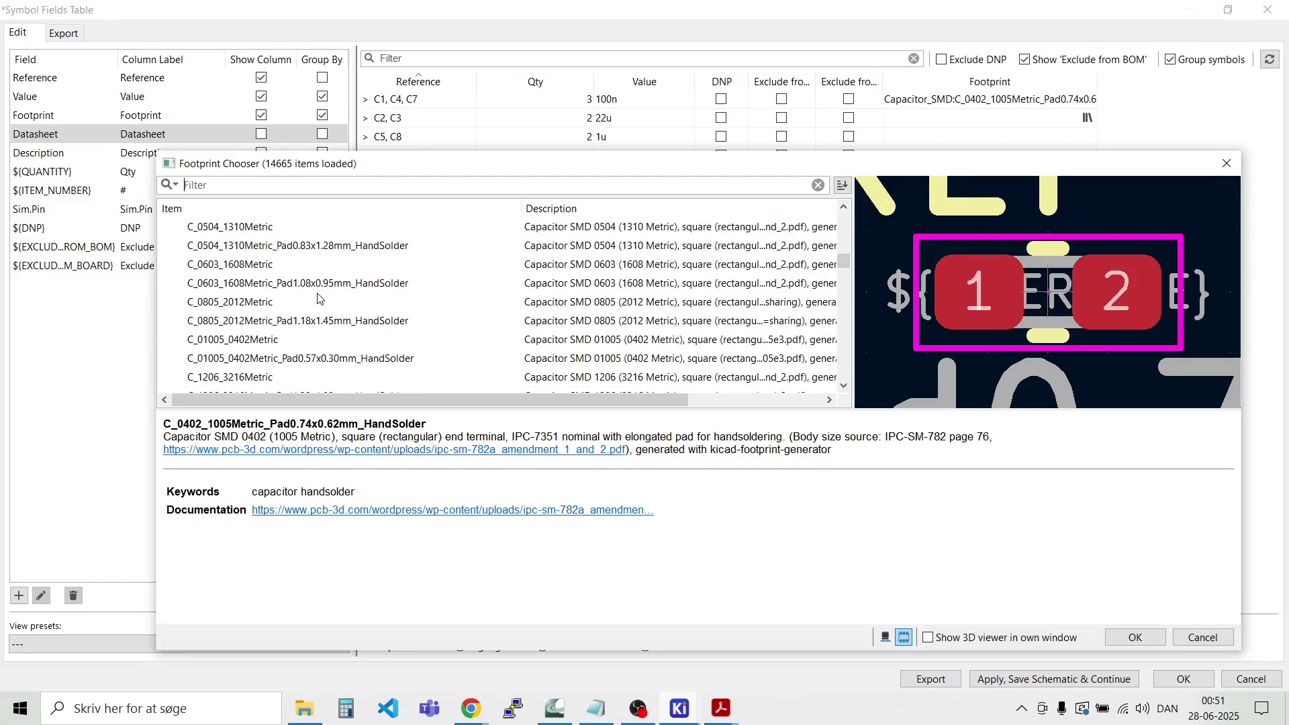
scroll(317, 325, down, 2)
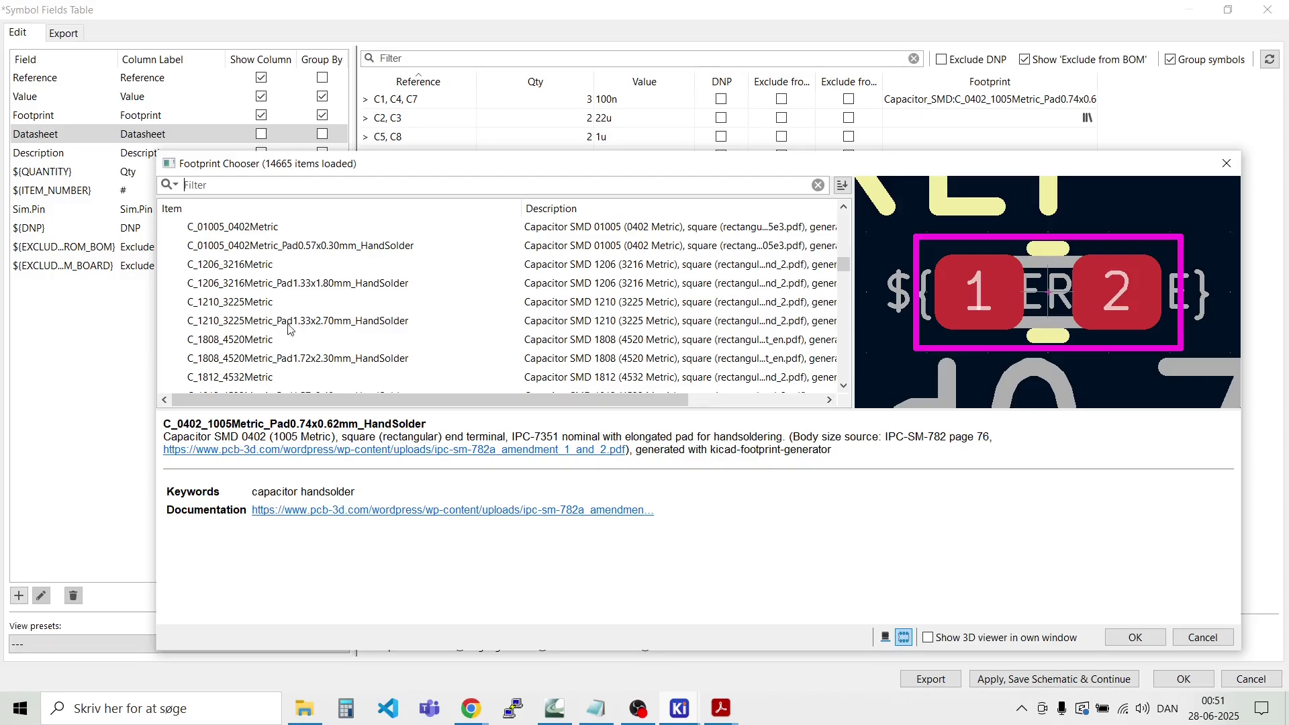
scroll(290, 328, up, 2)
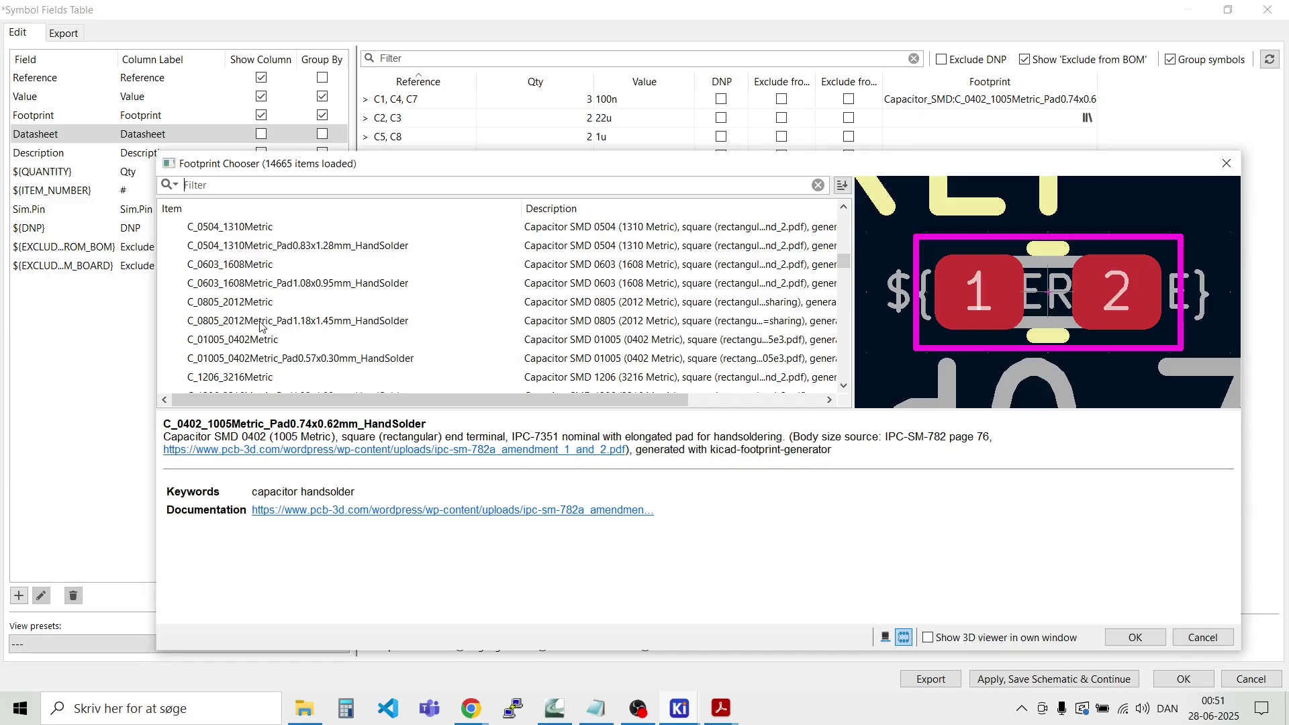
click(254, 308)
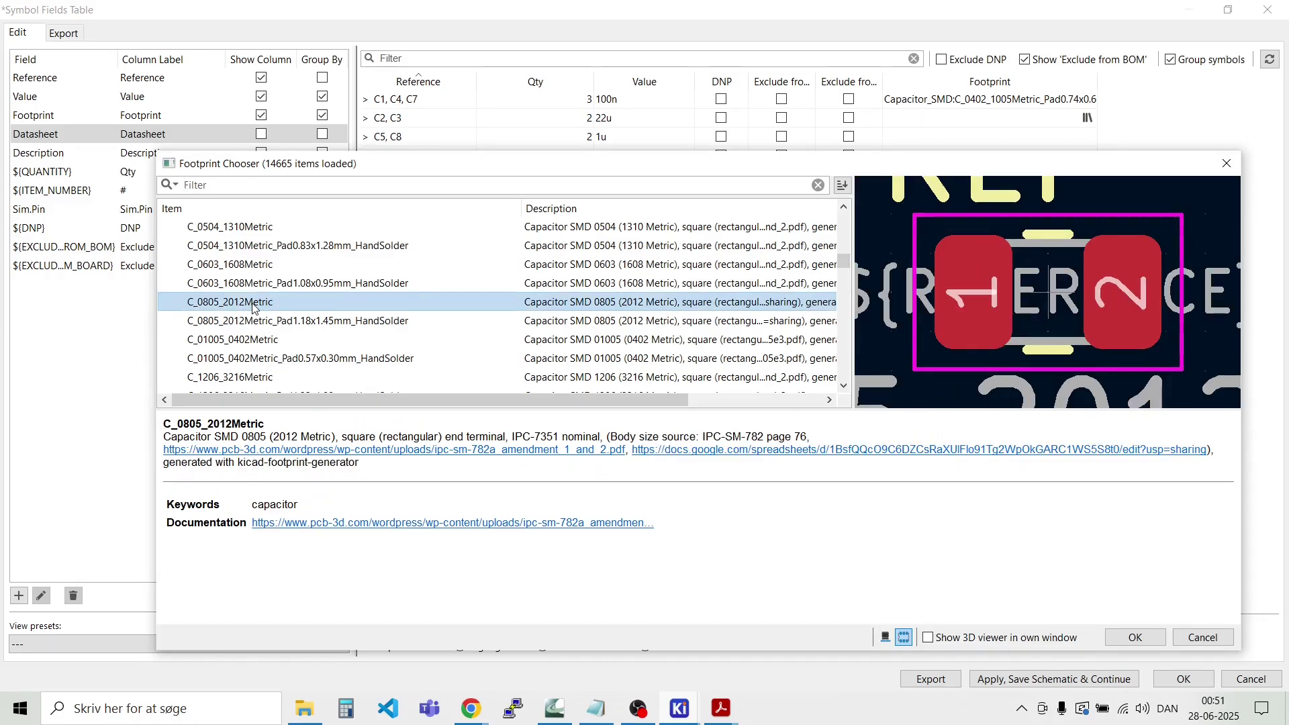
double_click(253, 306)
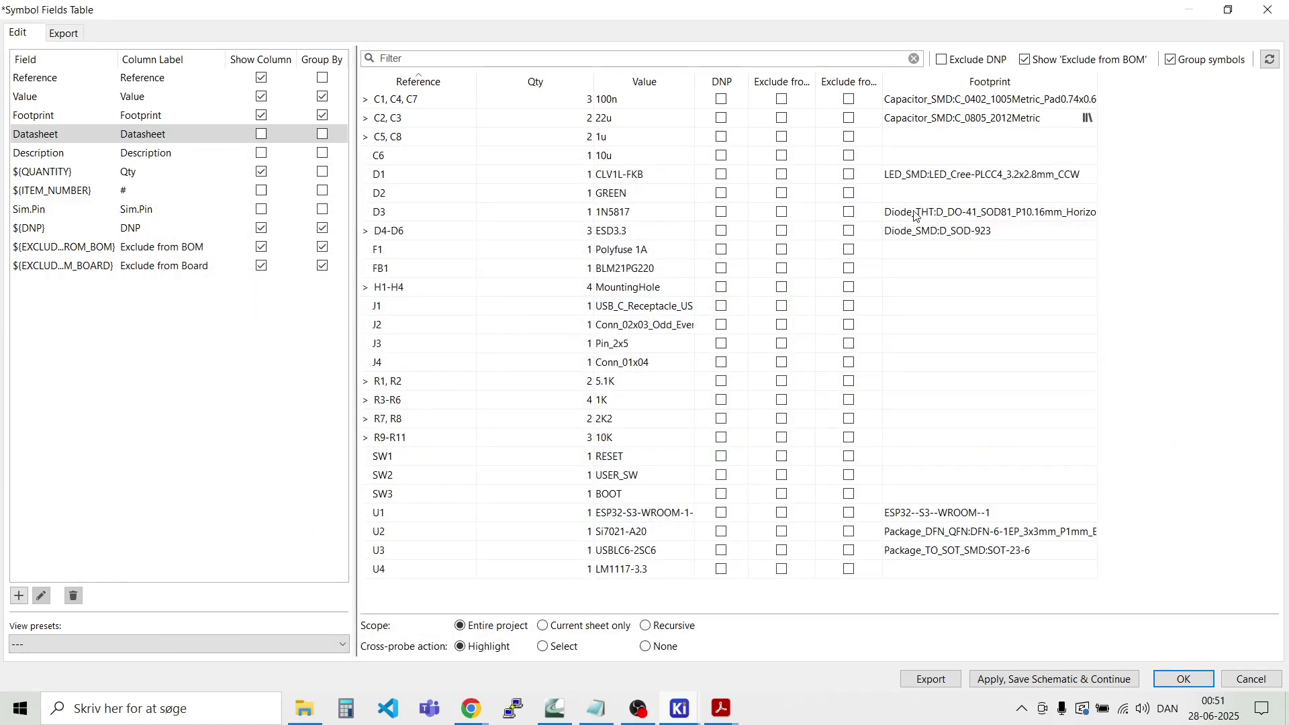
Step: Assign the Capacitor_SMD footprint C_0603_1608Metric to the 1u capacitors C5 and C8
click(911, 143)
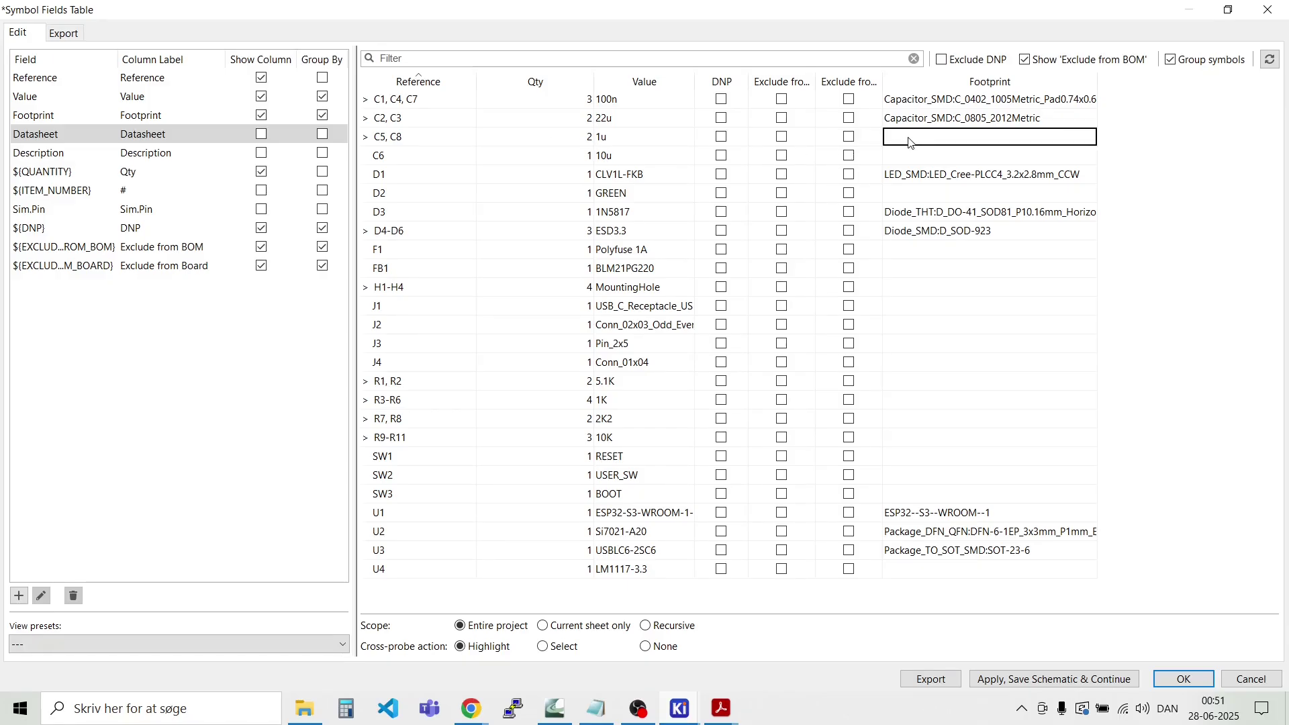
click(1087, 138)
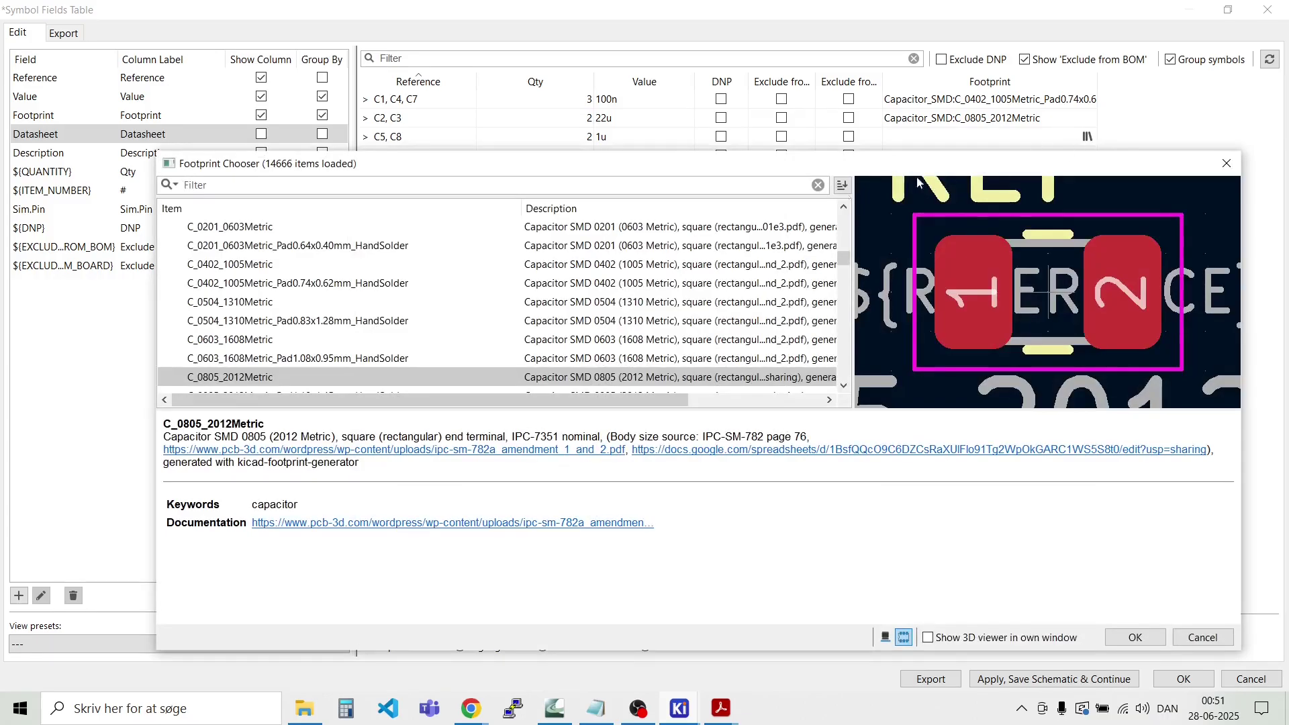
click(275, 340)
double_click(273, 339)
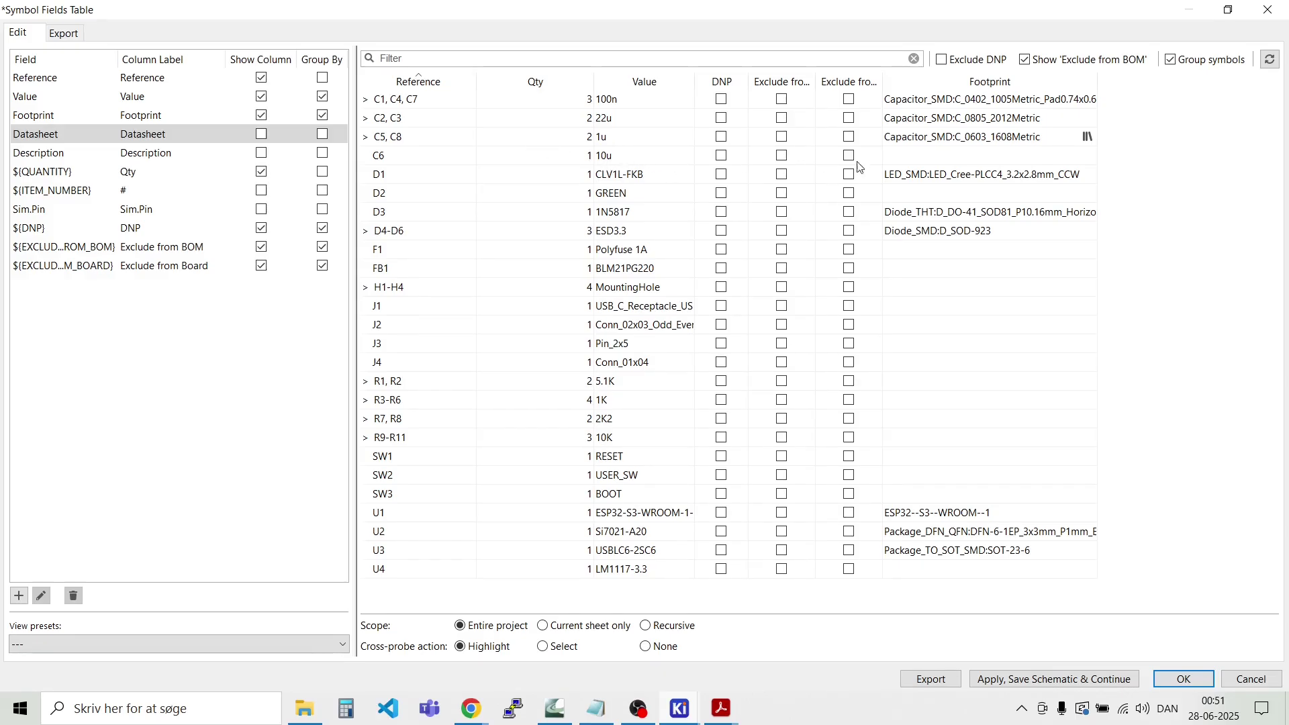
Step: Assign the Capacitor_SMD footprint C_0603_1608Metric to the 10u capacitor C6
click(1057, 157)
click(1056, 158)
click(1087, 157)
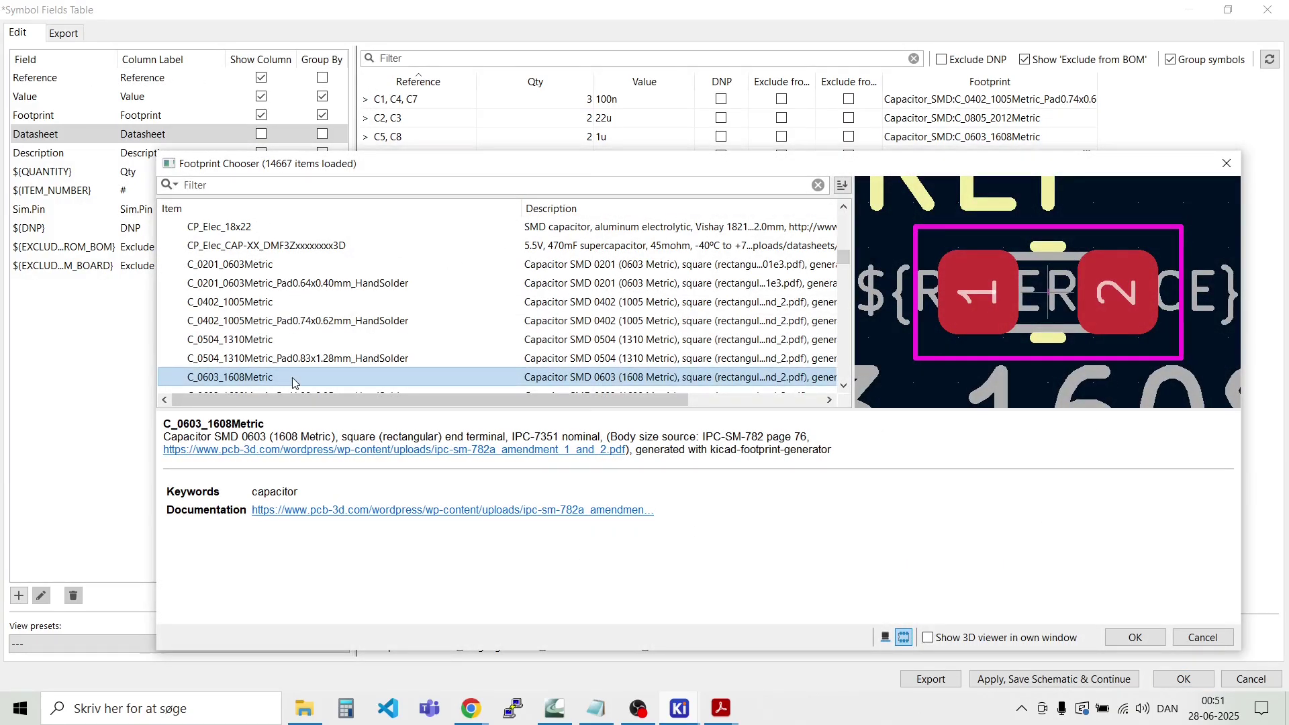
double_click(292, 377)
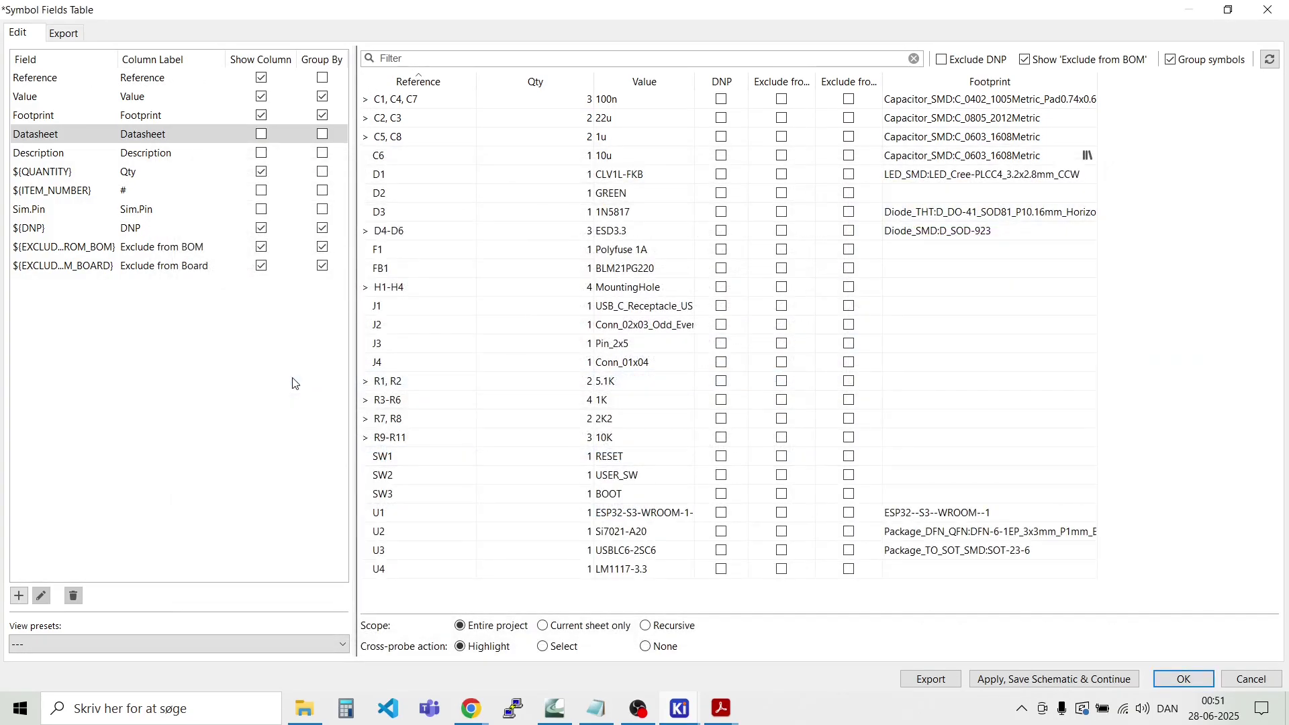
Step: Assign the LED_SMD footprint LED_0603_1608Metric to the green LED D2
double_click(899, 192)
click(1084, 194)
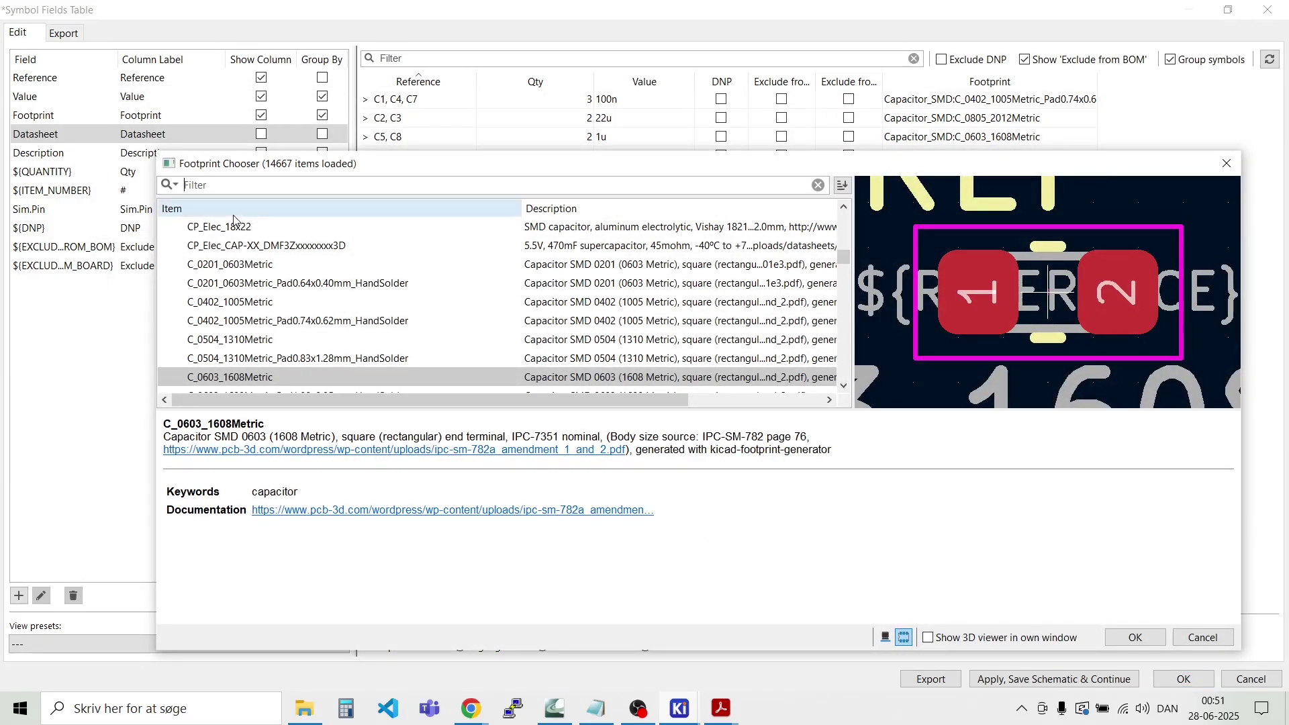
scroll(225, 267, up, 3)
scroll(225, 266, up, 10)
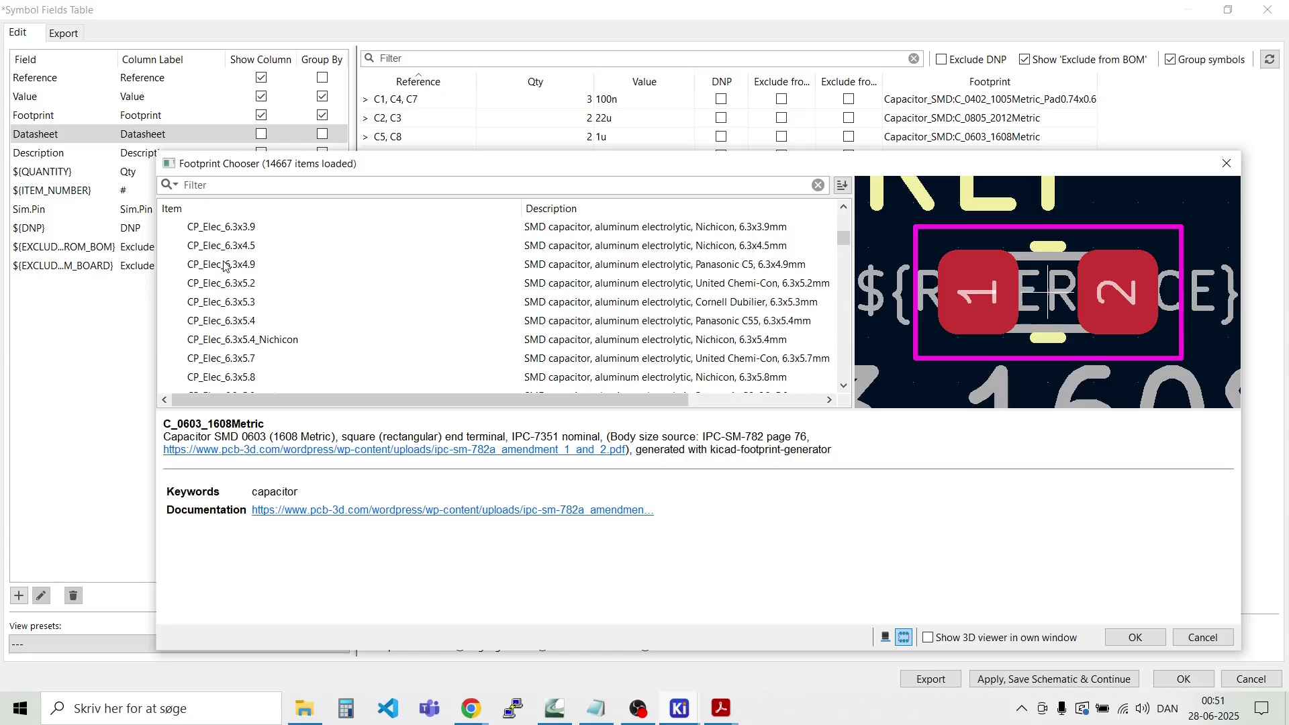
scroll(224, 266, down, 1)
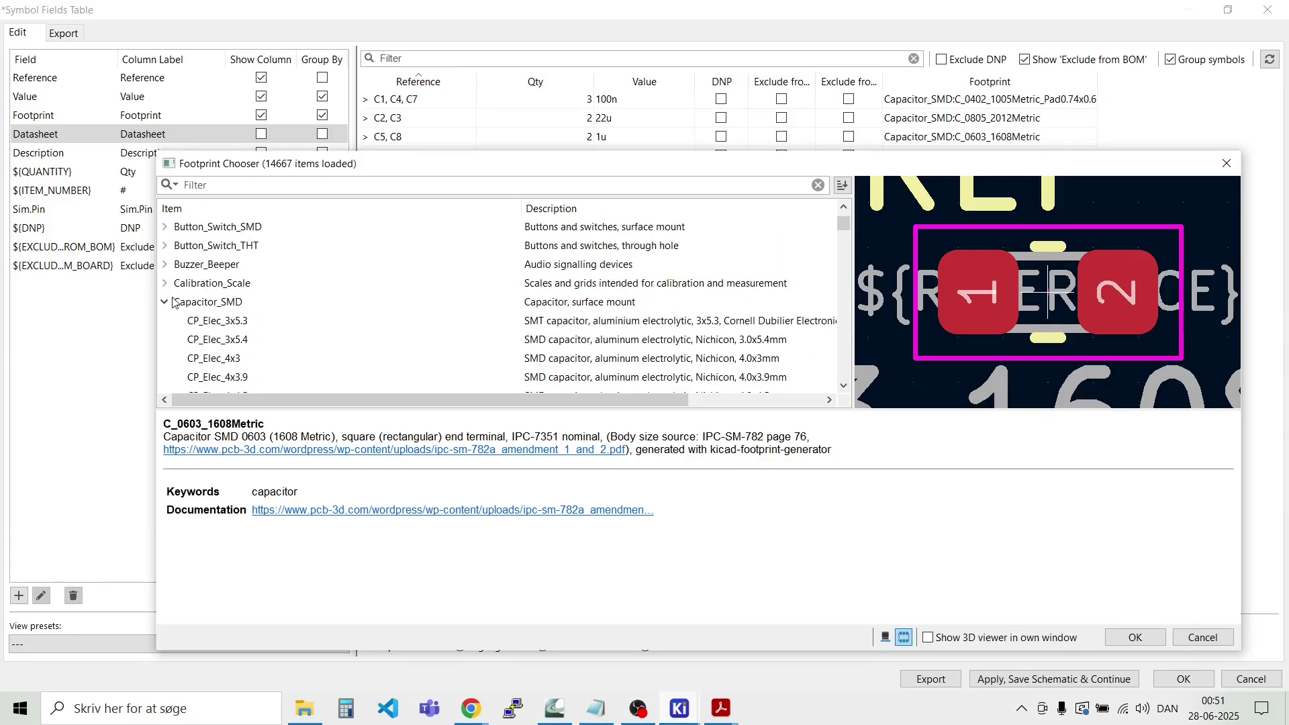
click(165, 302)
scroll(225, 310, down, 10)
scroll(225, 310, down, 15)
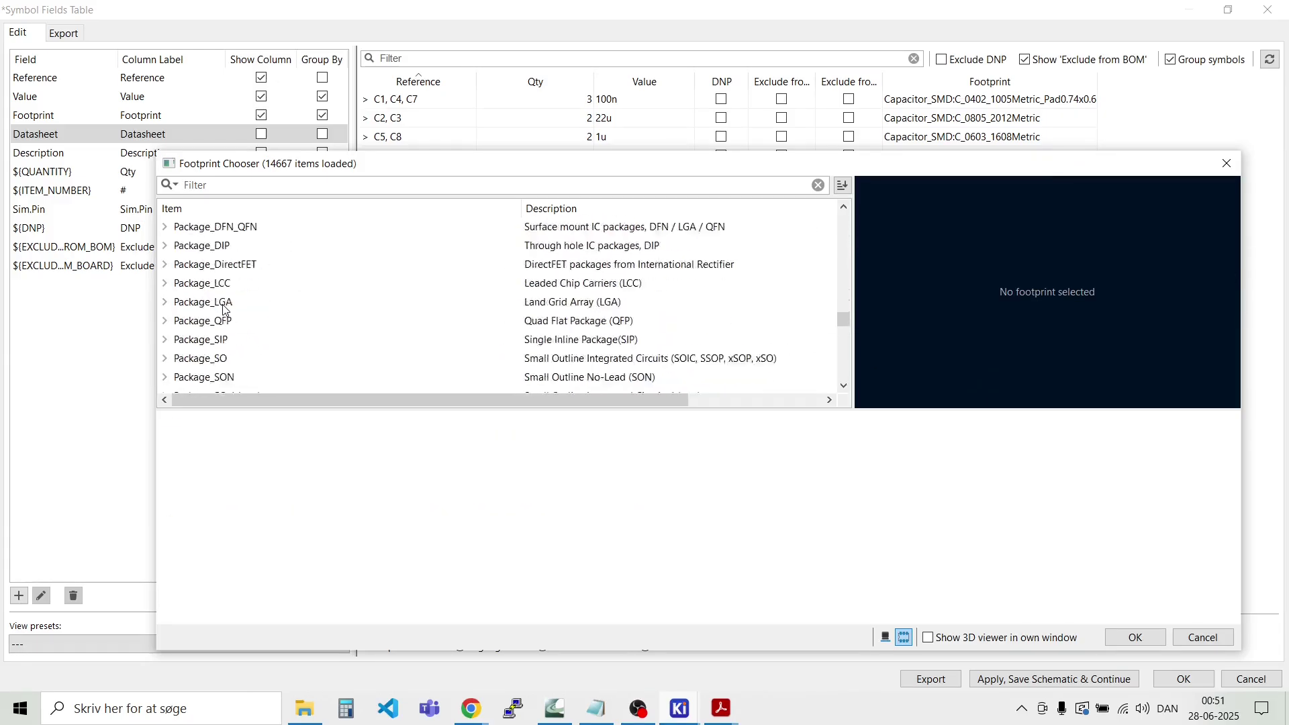
scroll(224, 310, up, 10)
scroll(225, 310, up, 4)
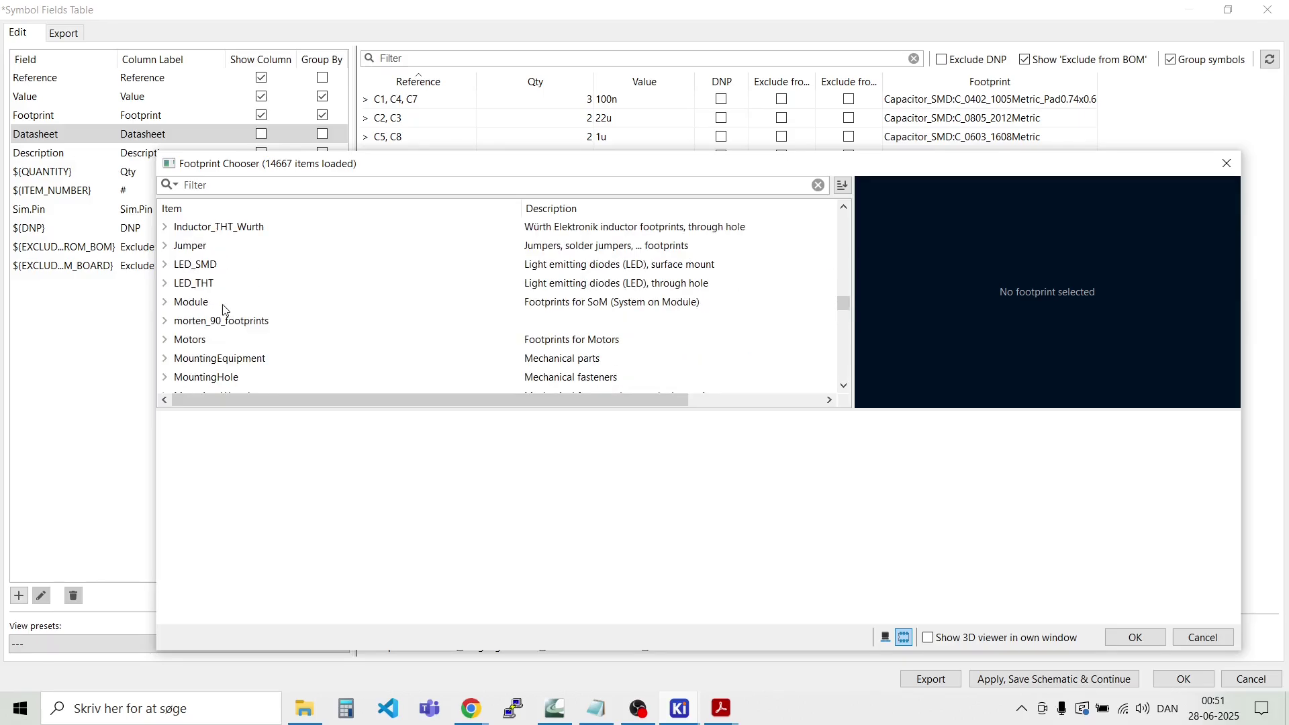
click(166, 266)
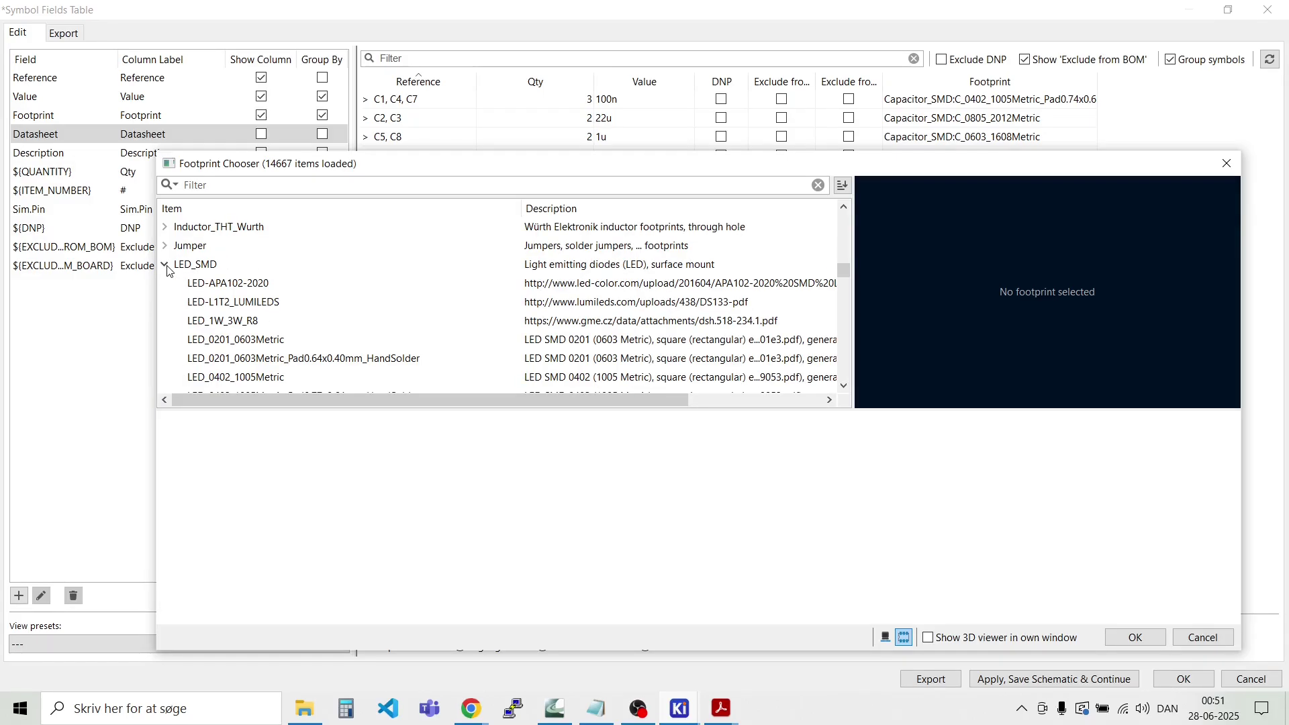
scroll(254, 263, down, 3)
scroll(252, 263, down, 10)
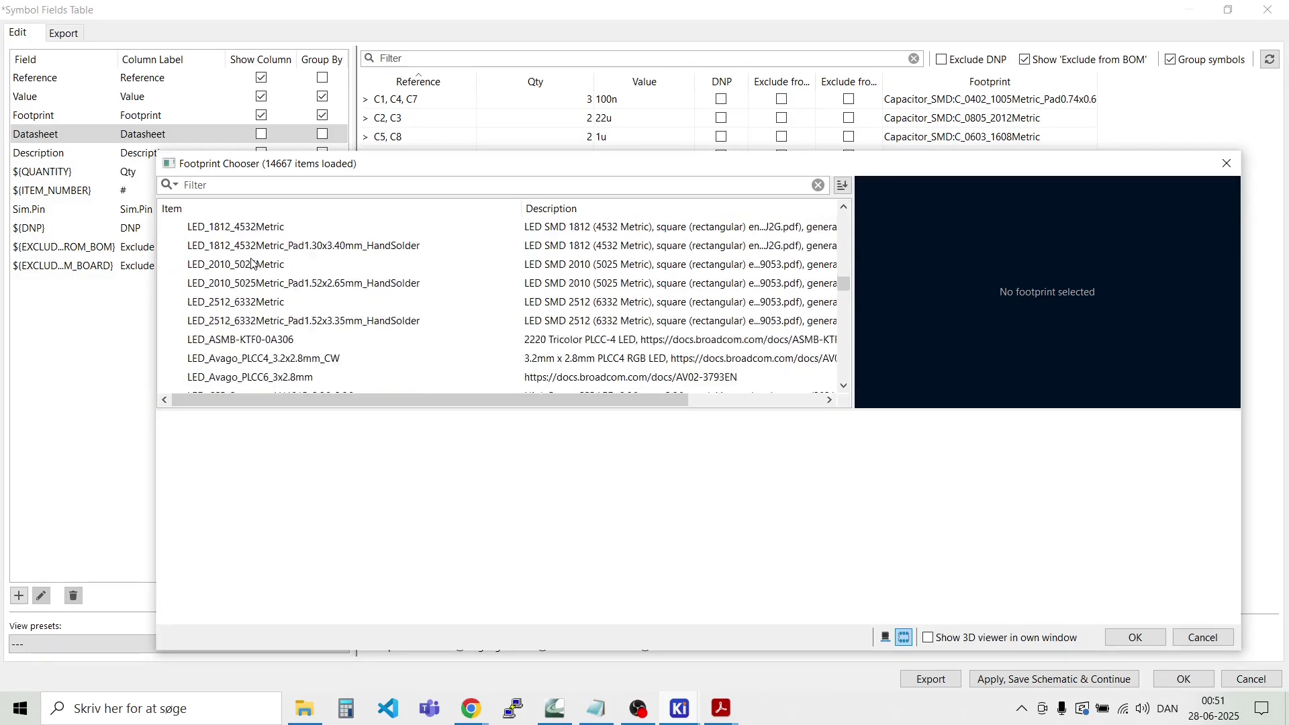
scroll(252, 263, up, 10)
click(240, 248)
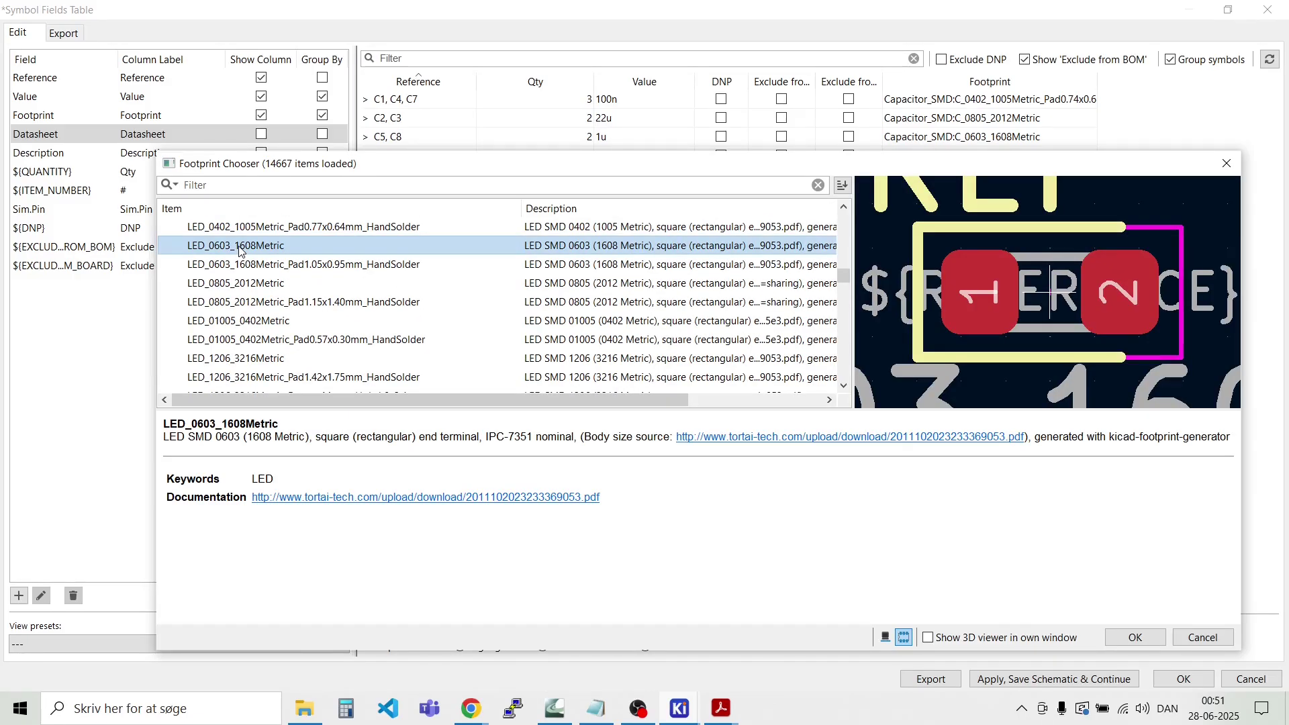
double_click(240, 248)
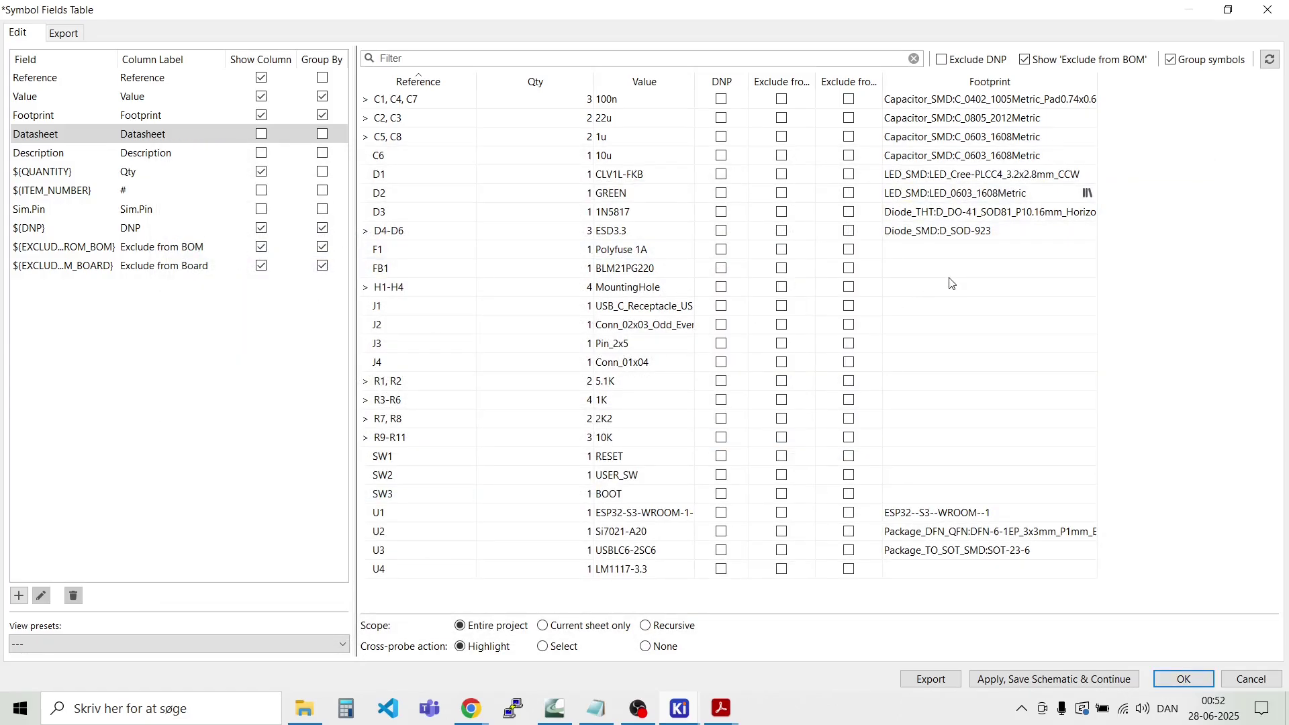
Step: Assign the Fuse library footprint Fuse_1206_3216Metric to the 1A polyfuse F1
double_click(948, 236)
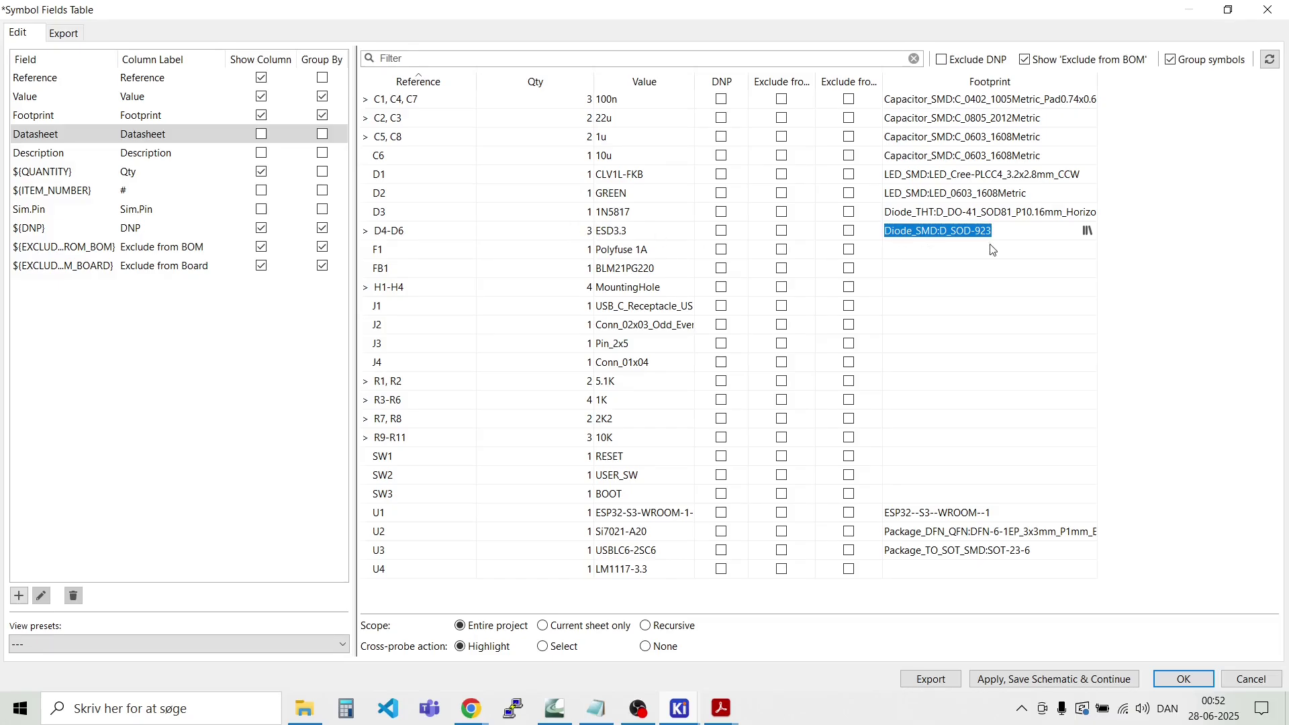
click(975, 259)
click(975, 259)
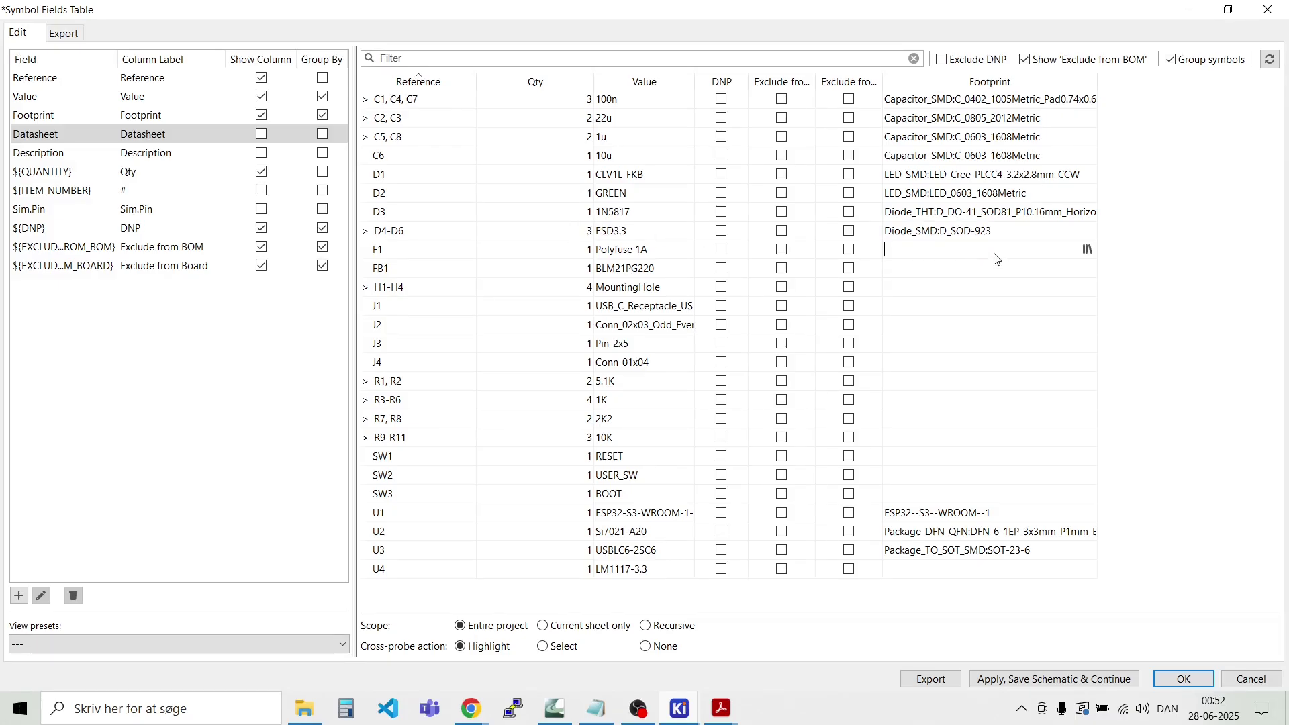
click(1087, 250)
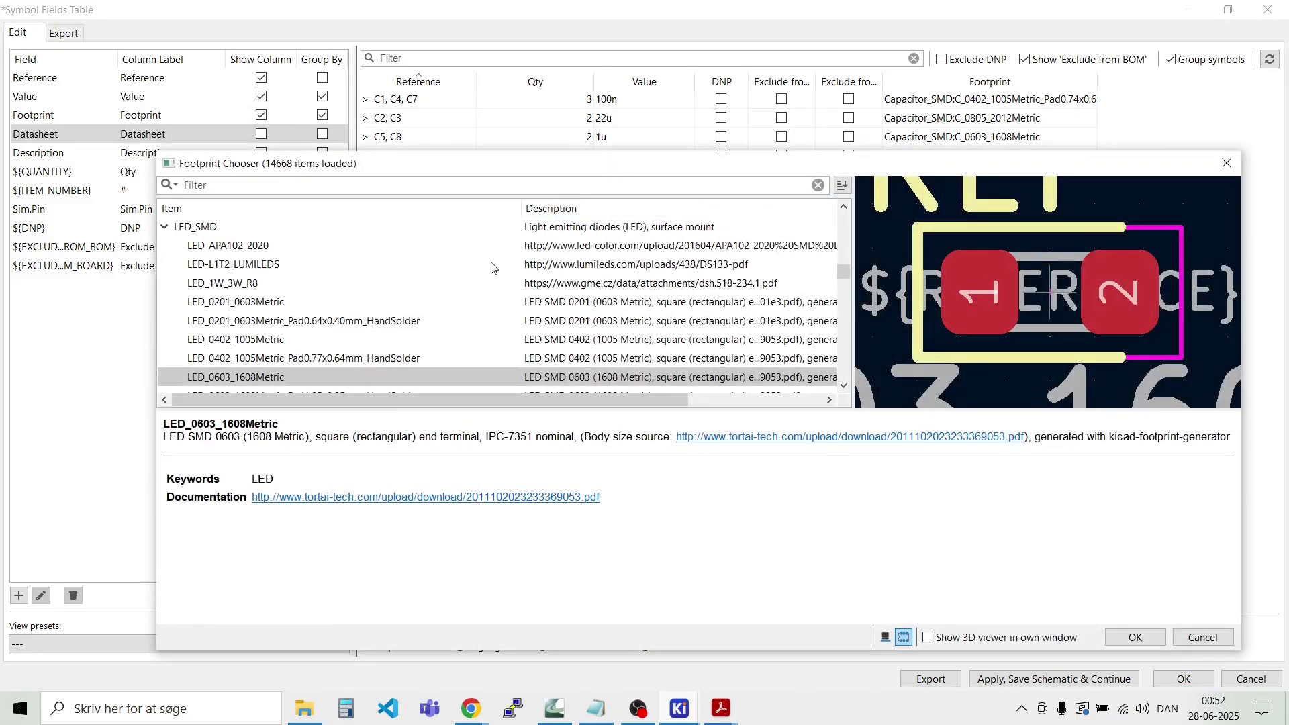
click(163, 228)
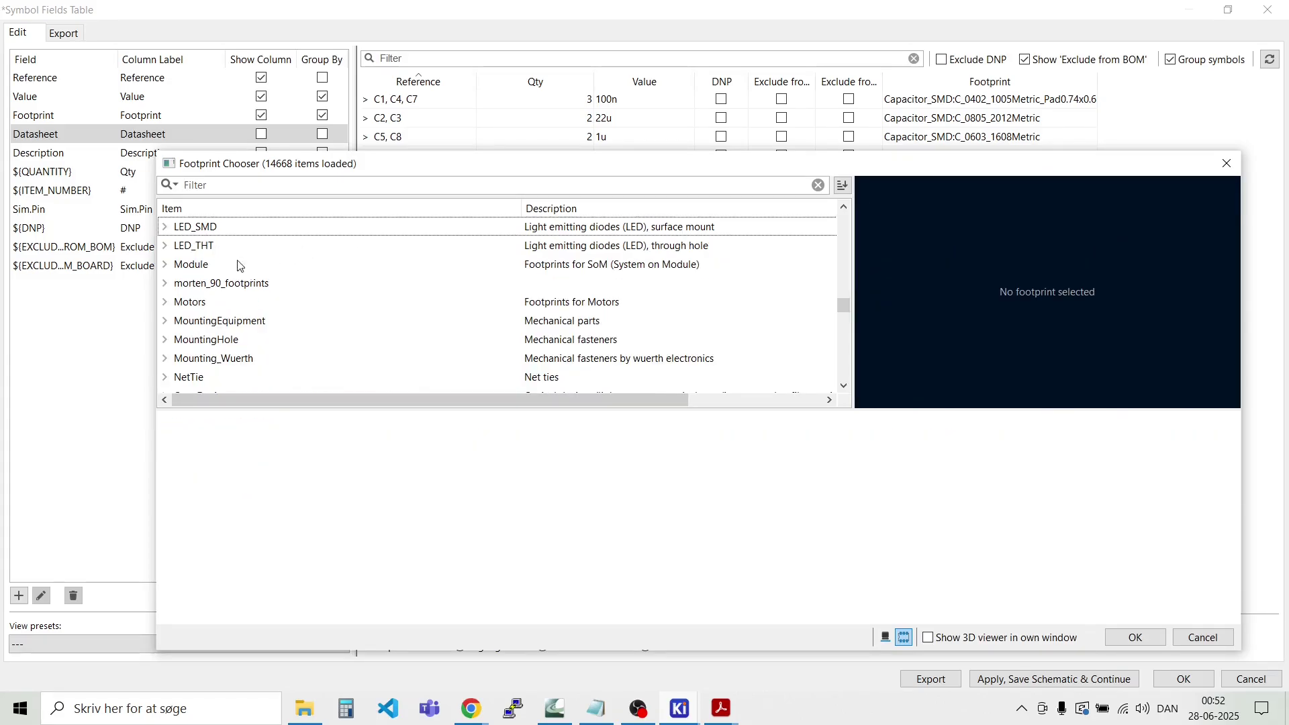
scroll(245, 280, down, 7)
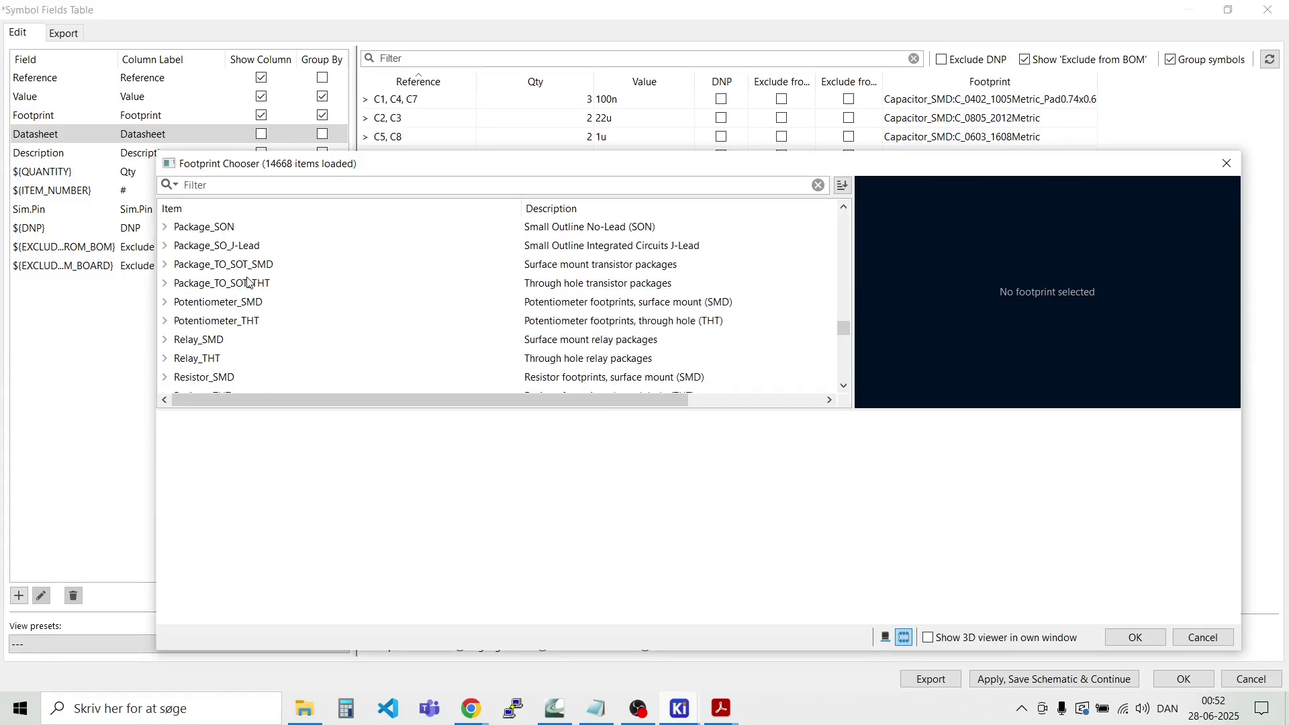
scroll(248, 282, up, 10)
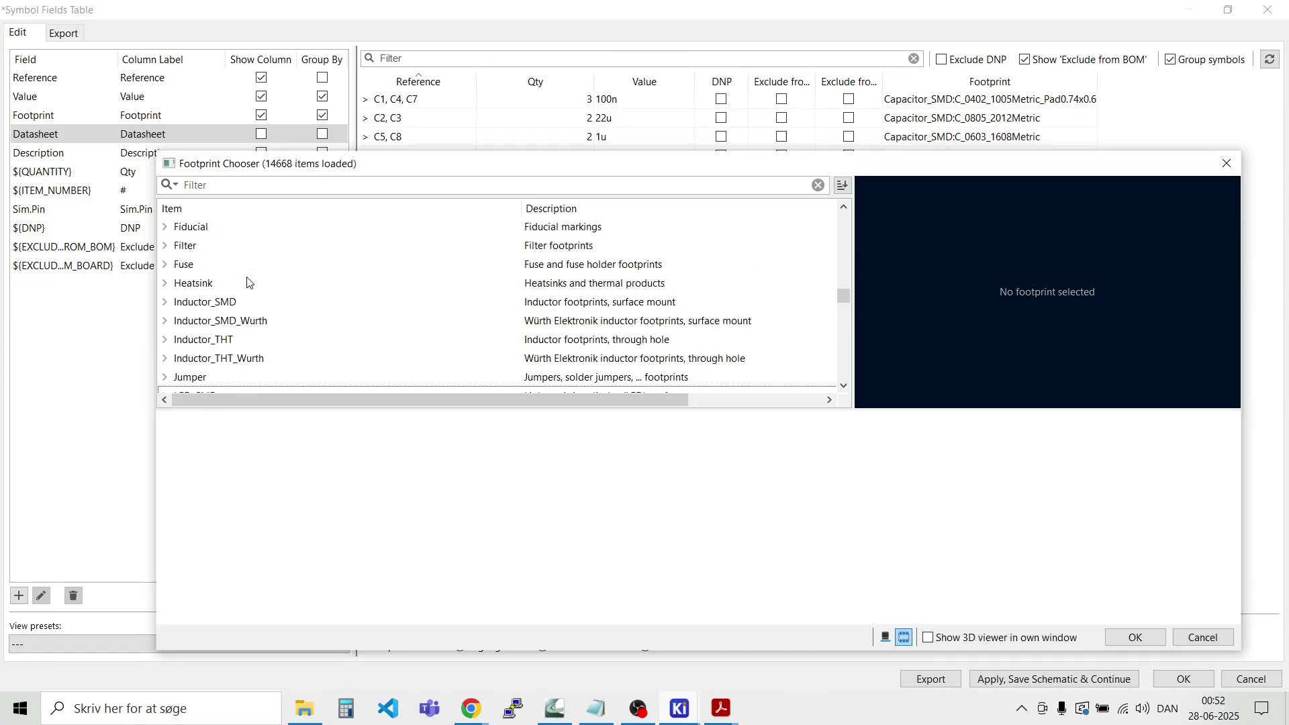
scroll(247, 281, up, 2)
scroll(248, 279, down, 1)
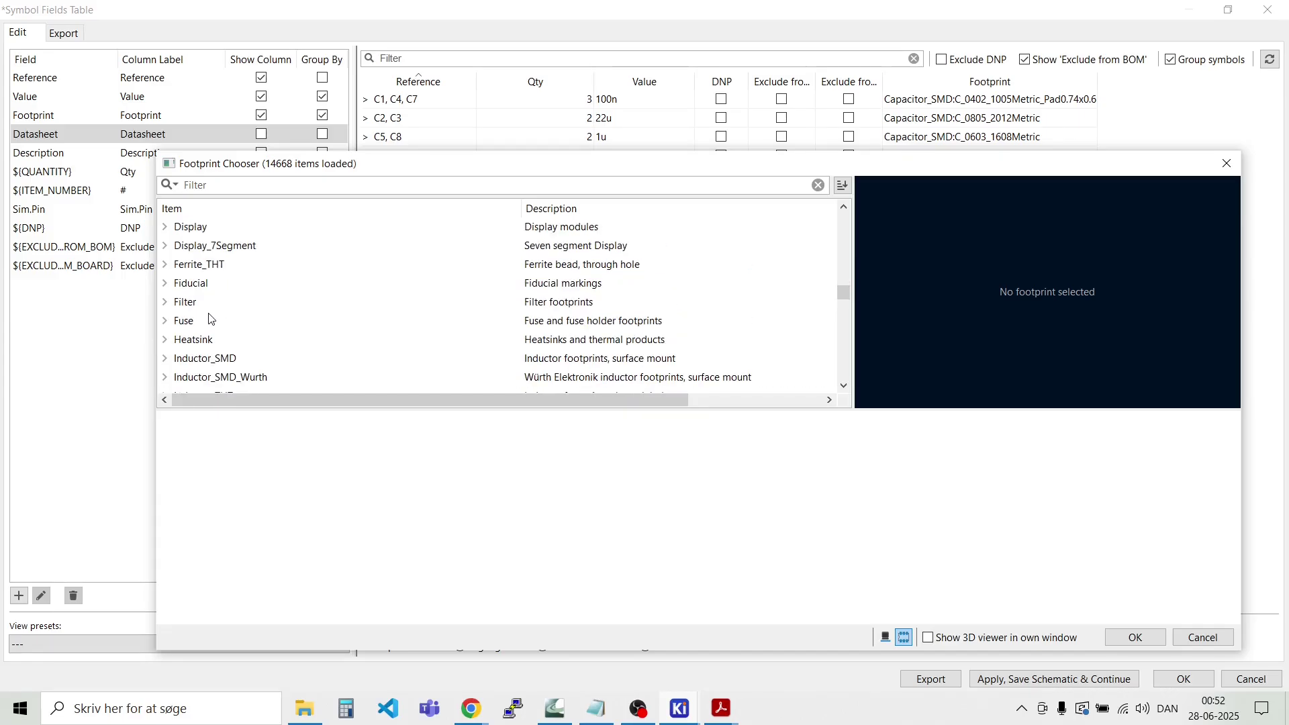
click(165, 321)
scroll(296, 299, down, 4)
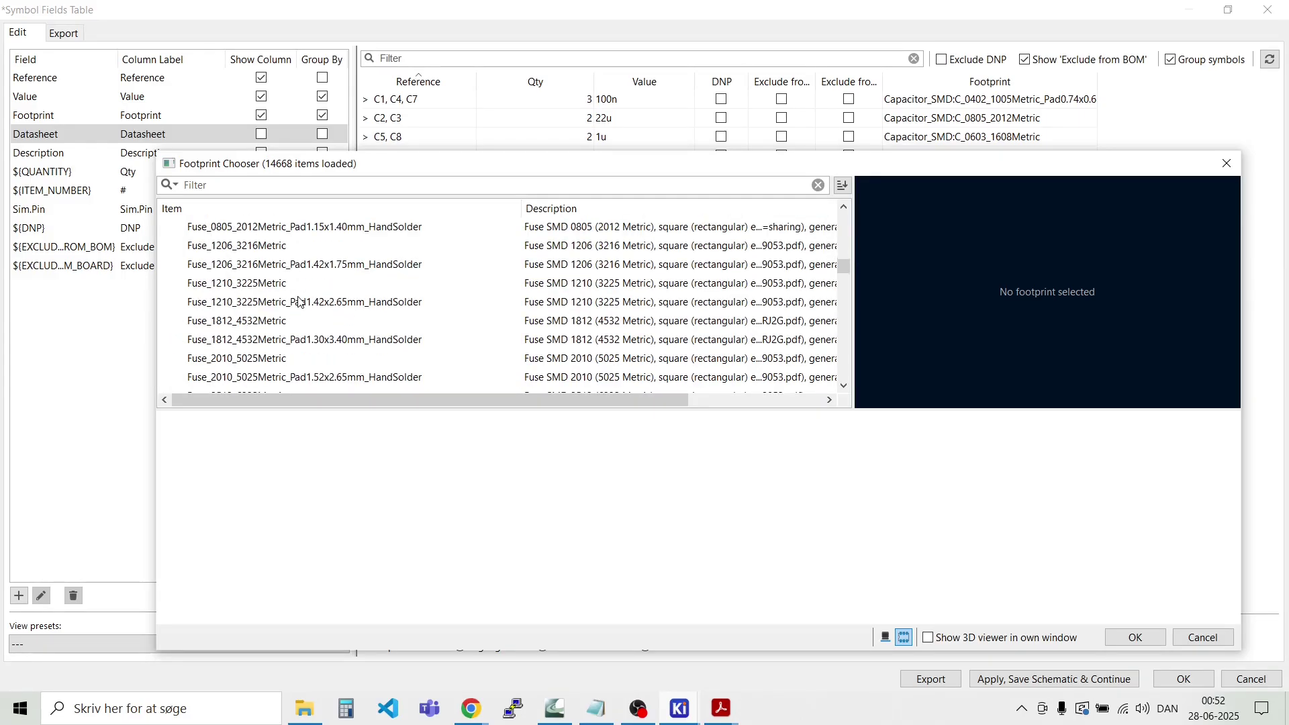
click(261, 286)
click(255, 248)
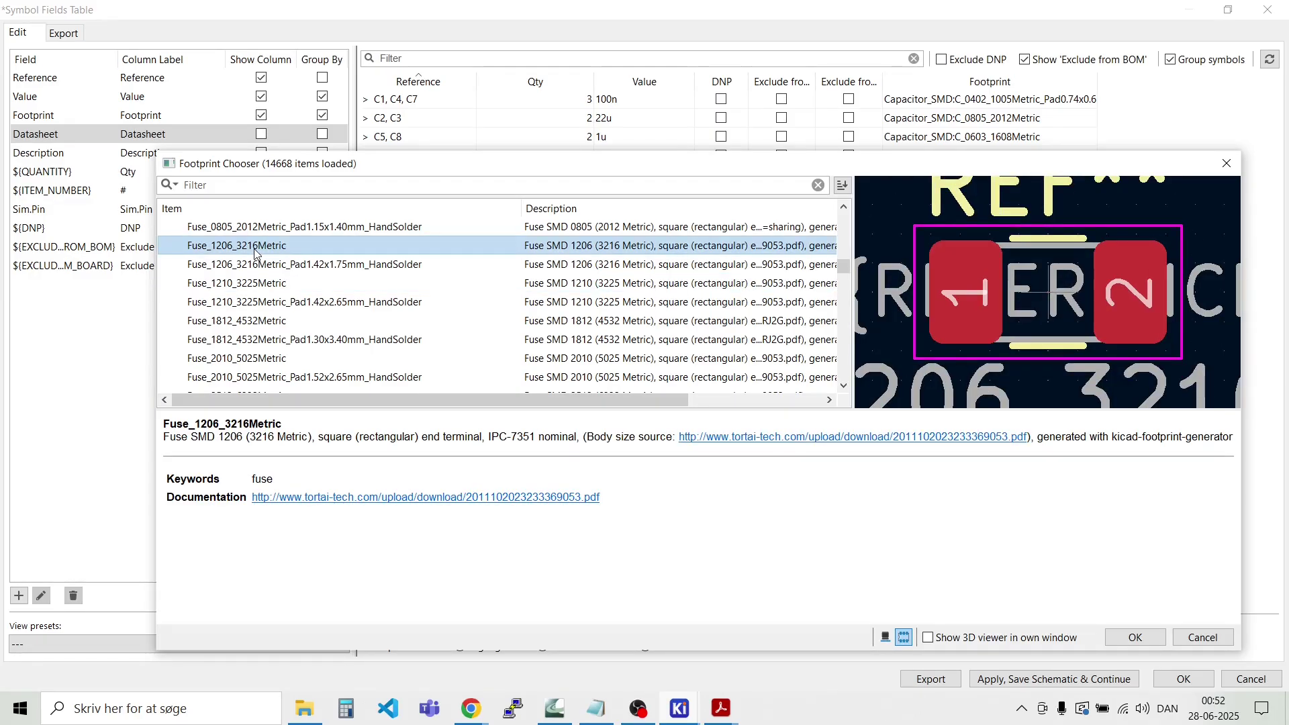
double_click(255, 247)
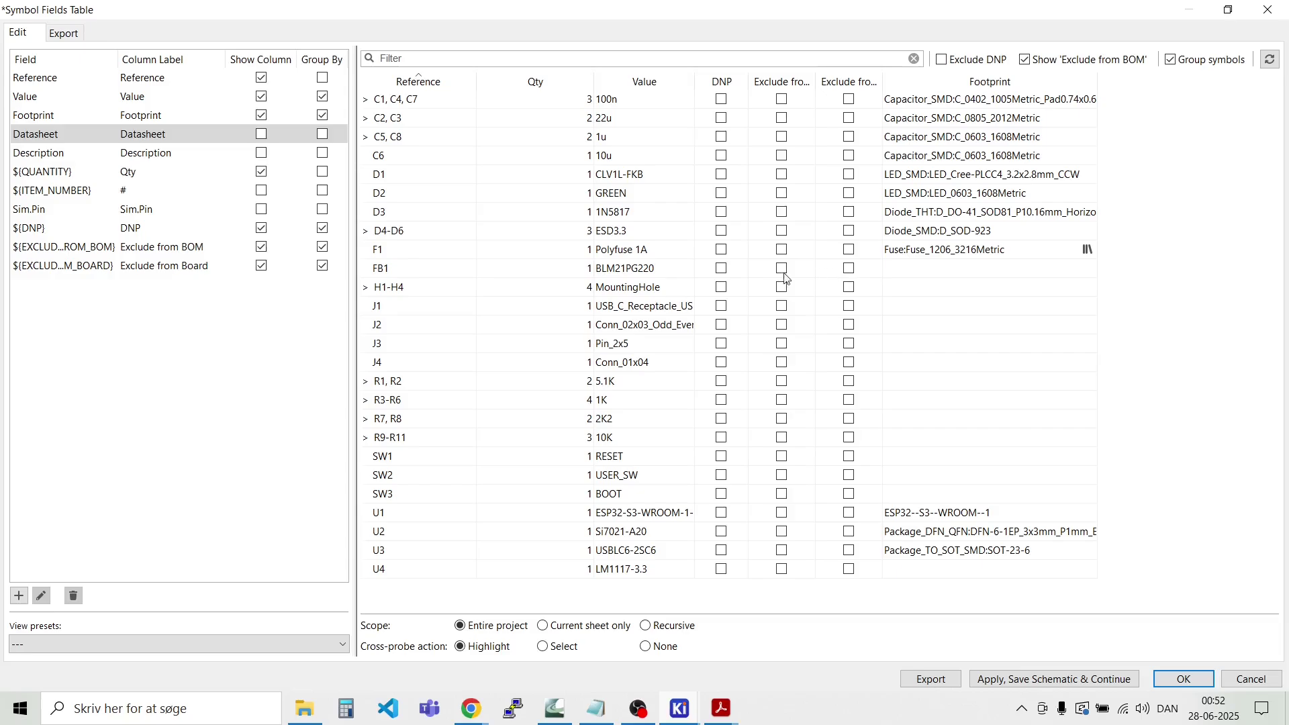
Step: Assign the Inductor_SMD footprint L_0805_2012Metric to the ferrite bead FB1
click(916, 271)
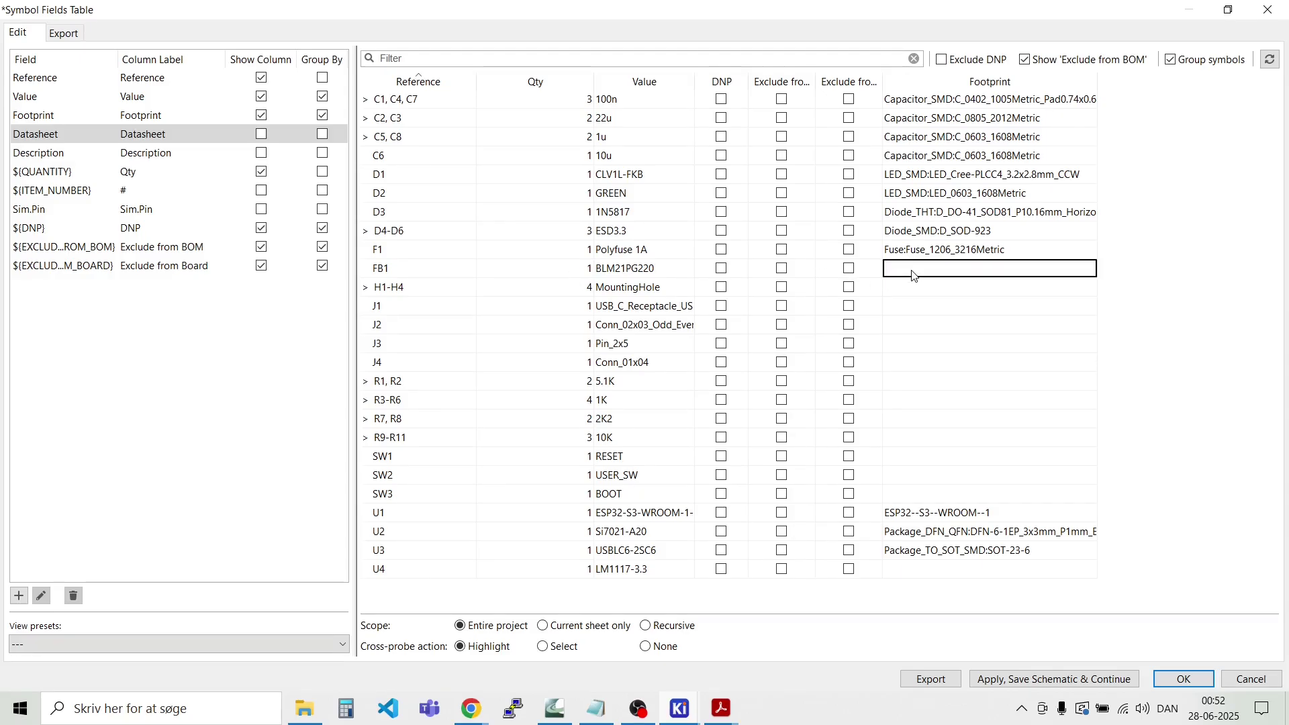
click(1088, 268)
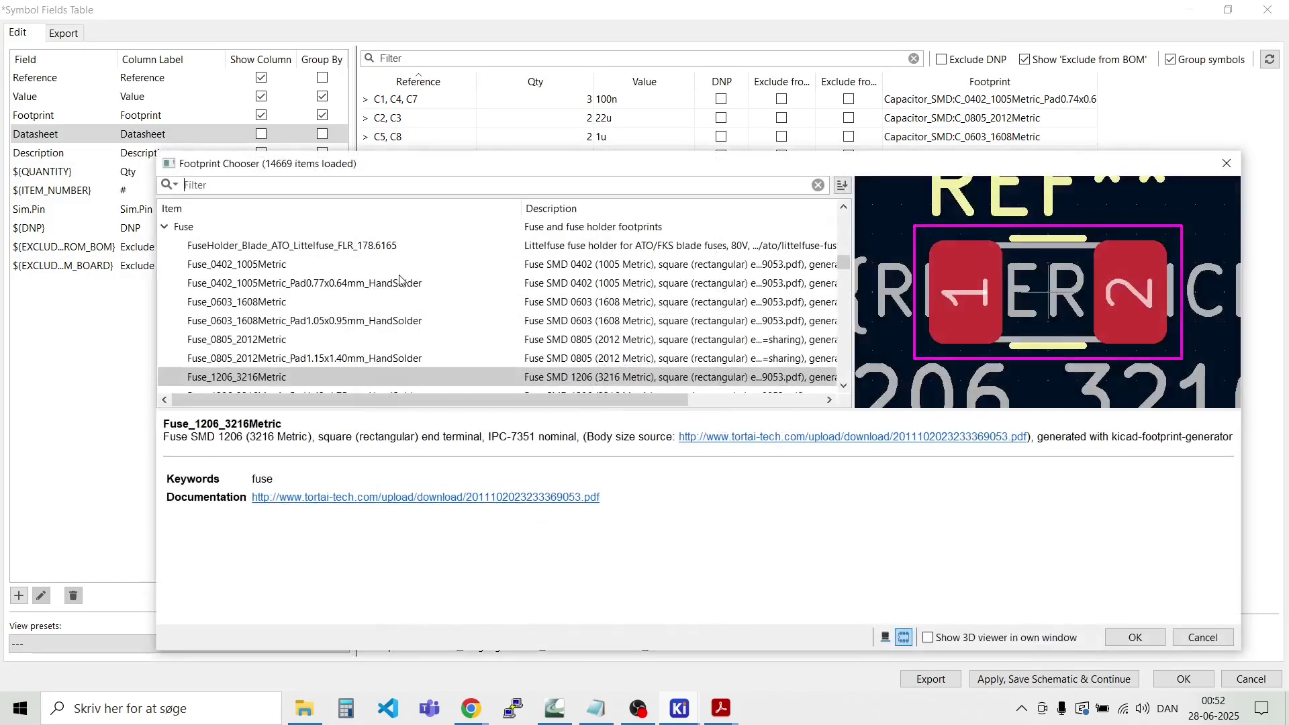
click(163, 227)
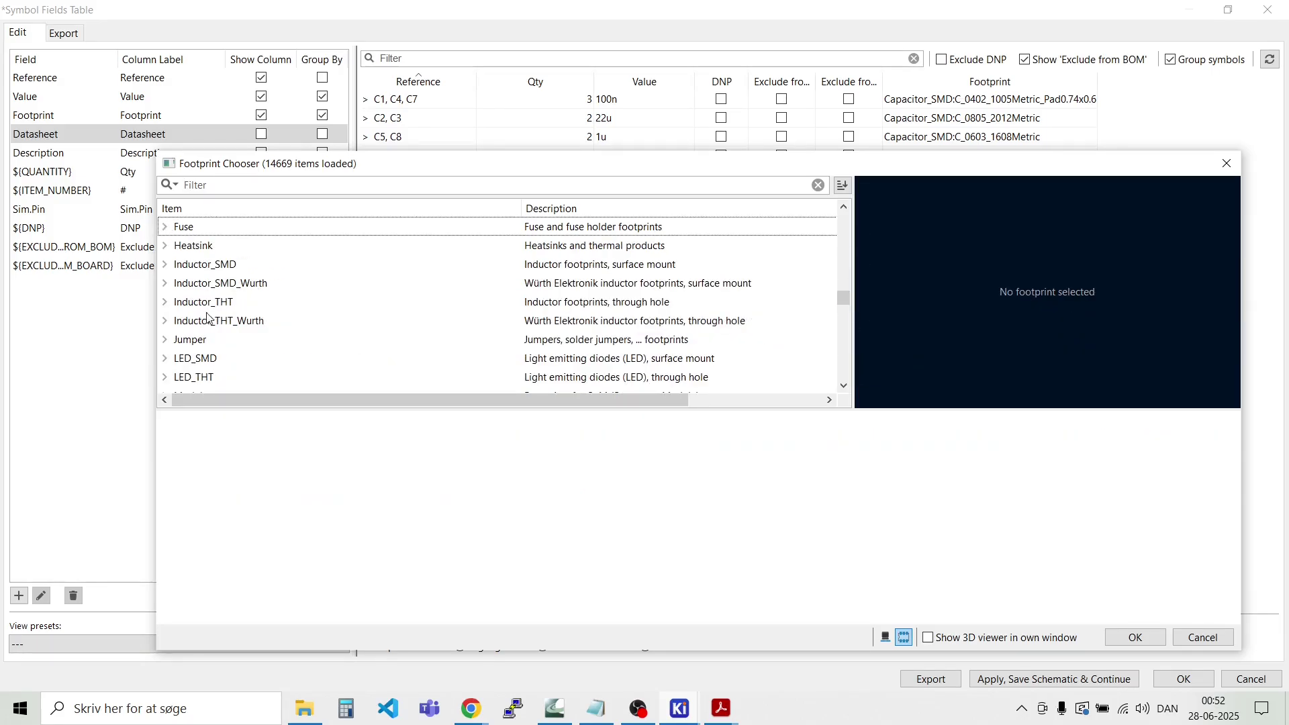
click(164, 264)
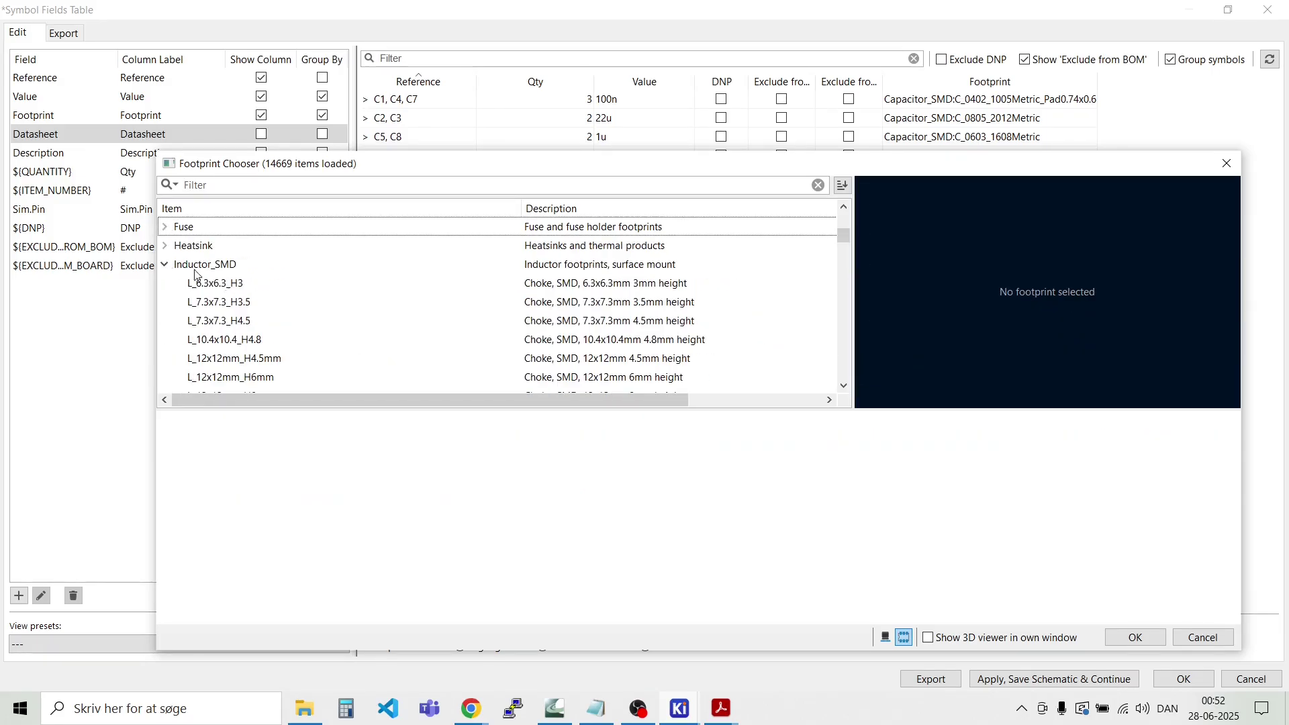
scroll(239, 297, down, 5)
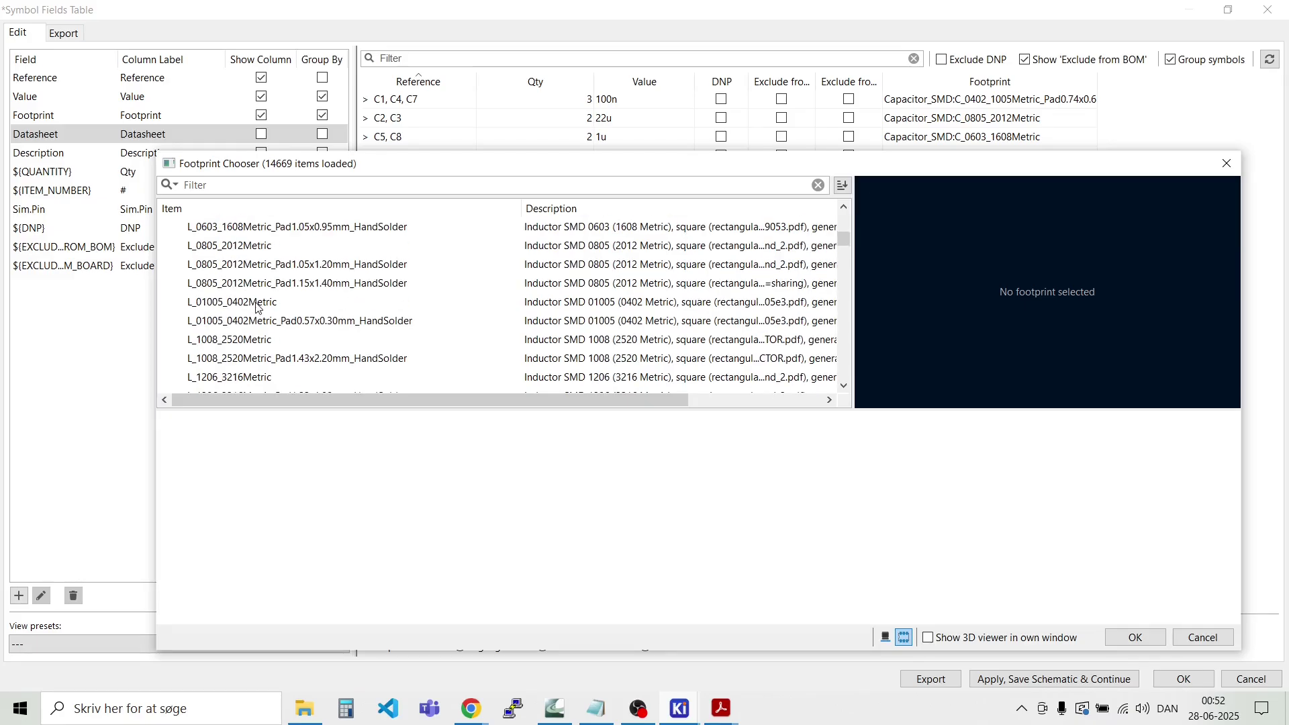
click(235, 249)
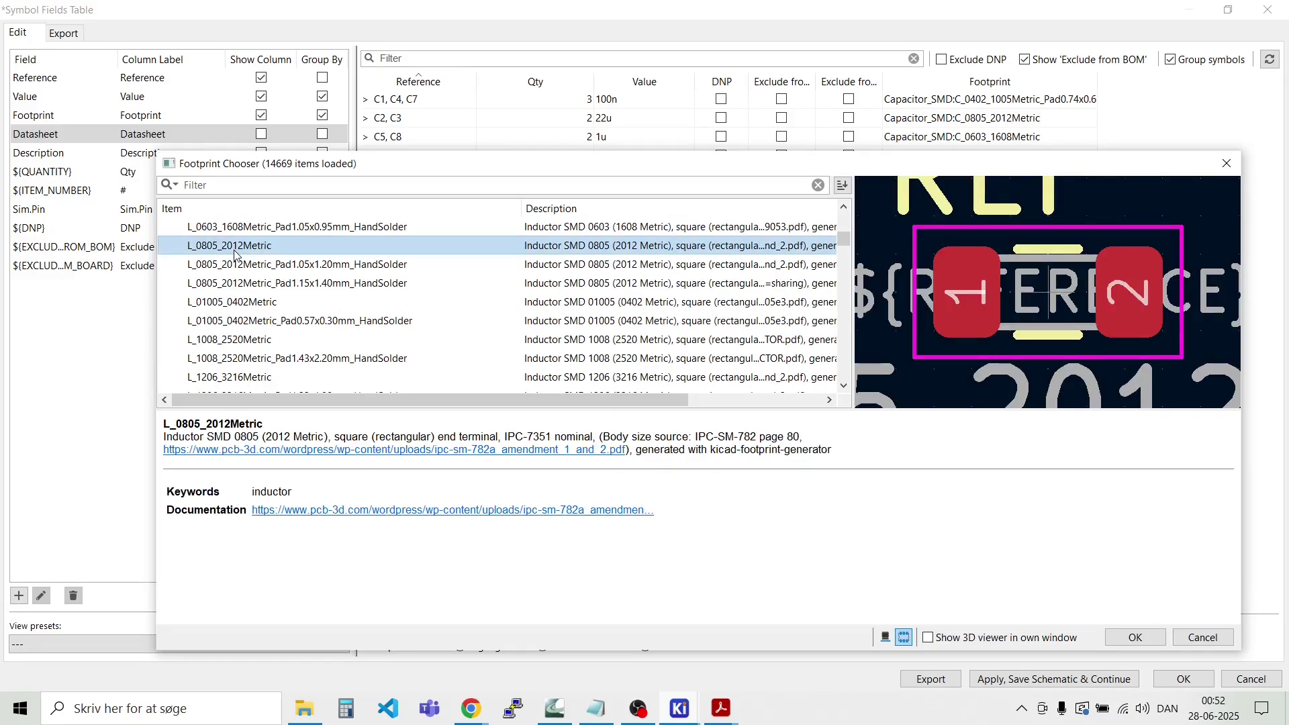
double_click(234, 247)
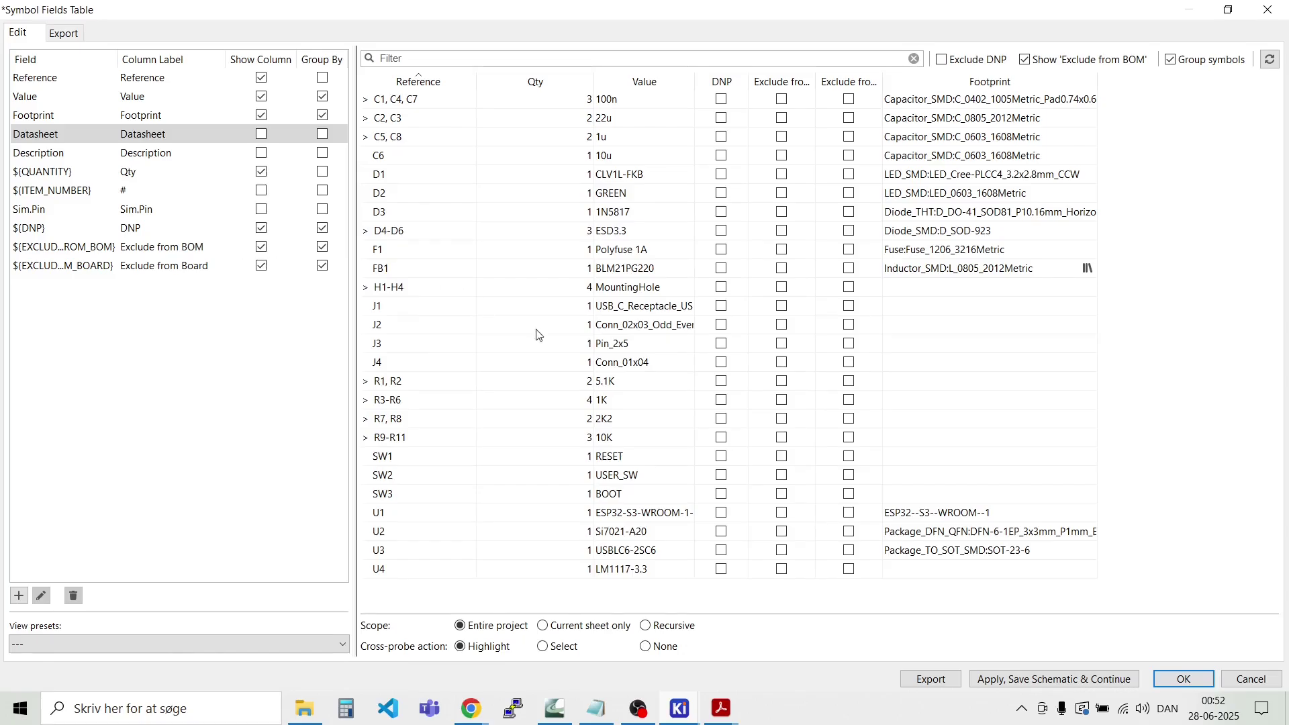
Step: Open the footprint chooser for mounting holes H1-H4, collapse Inductor_SMD and browse the MountingHole library to its 3.2 mm M3 footprints
click(900, 293)
click(1089, 289)
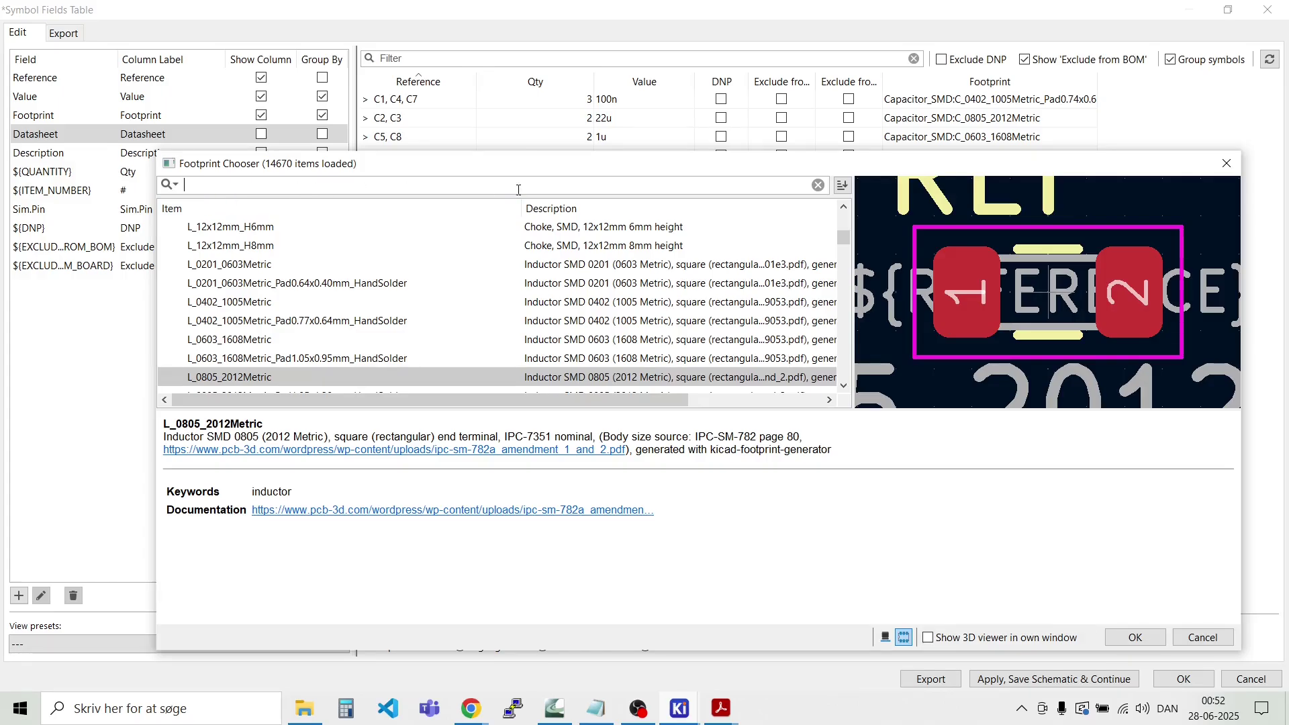
scroll(269, 279, up, 3)
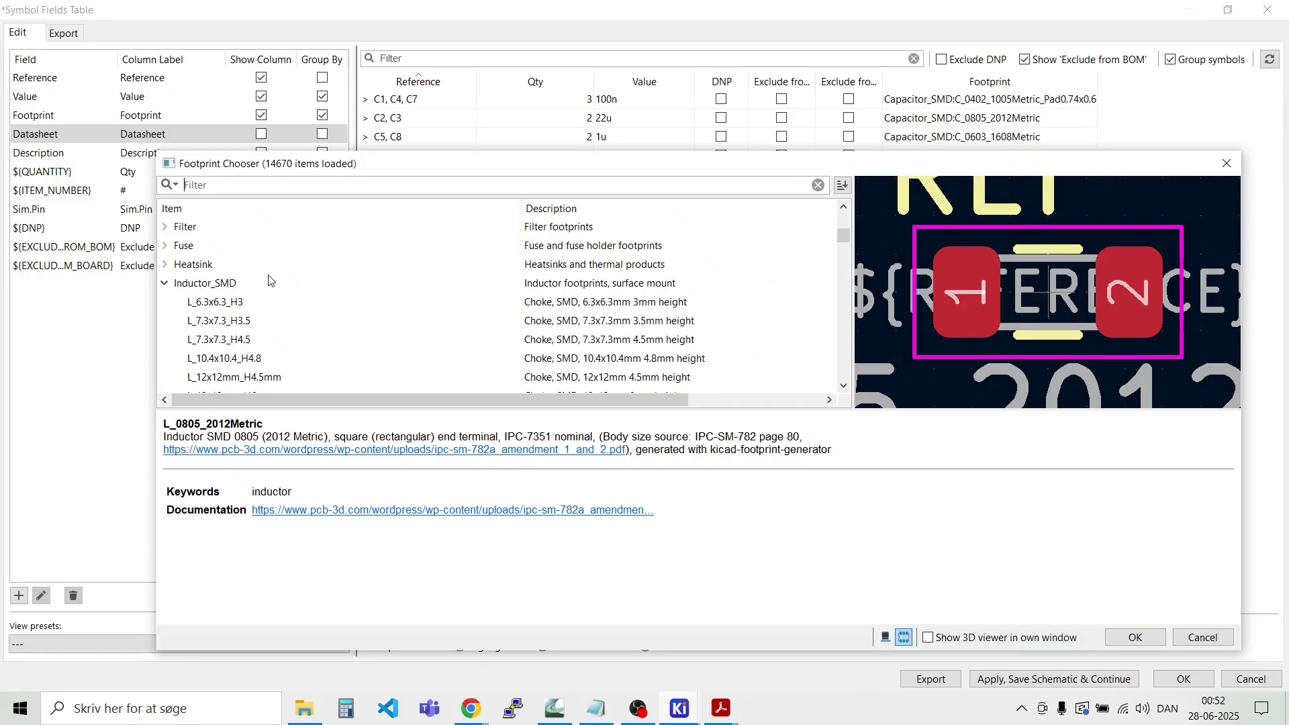
click(304, 283)
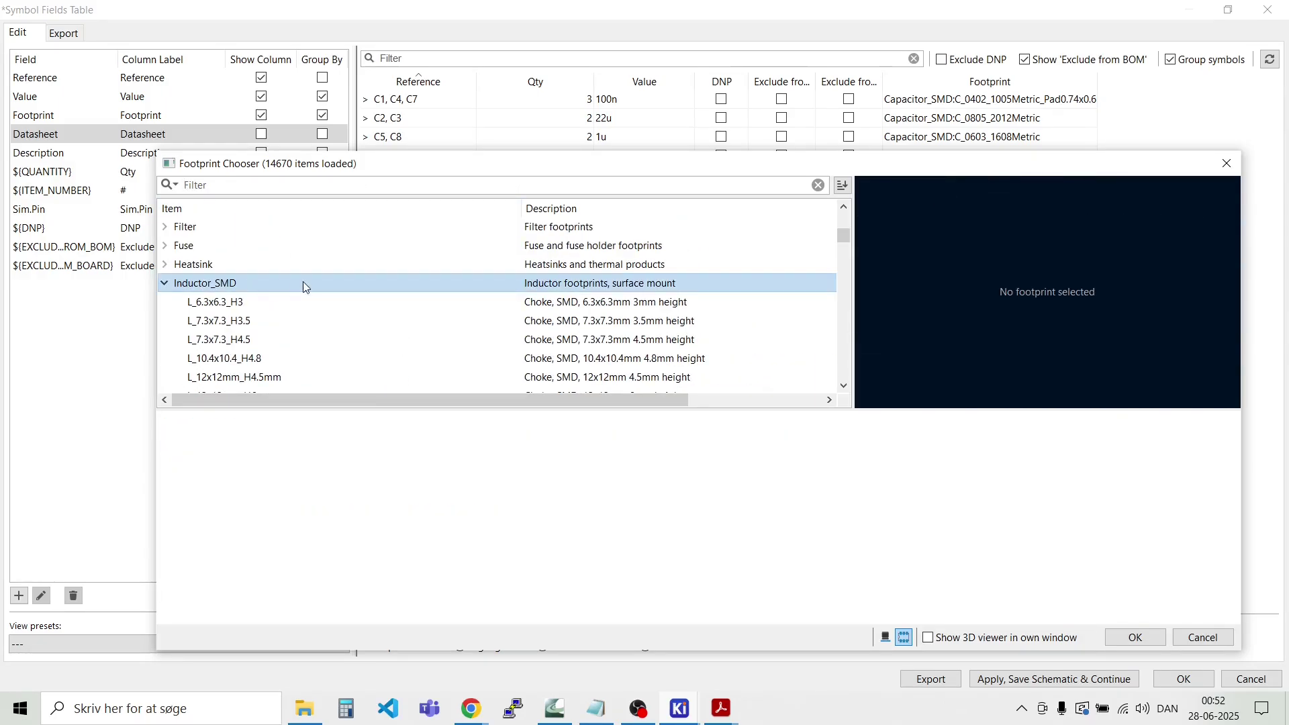
click(164, 285)
scroll(233, 288, down, 4)
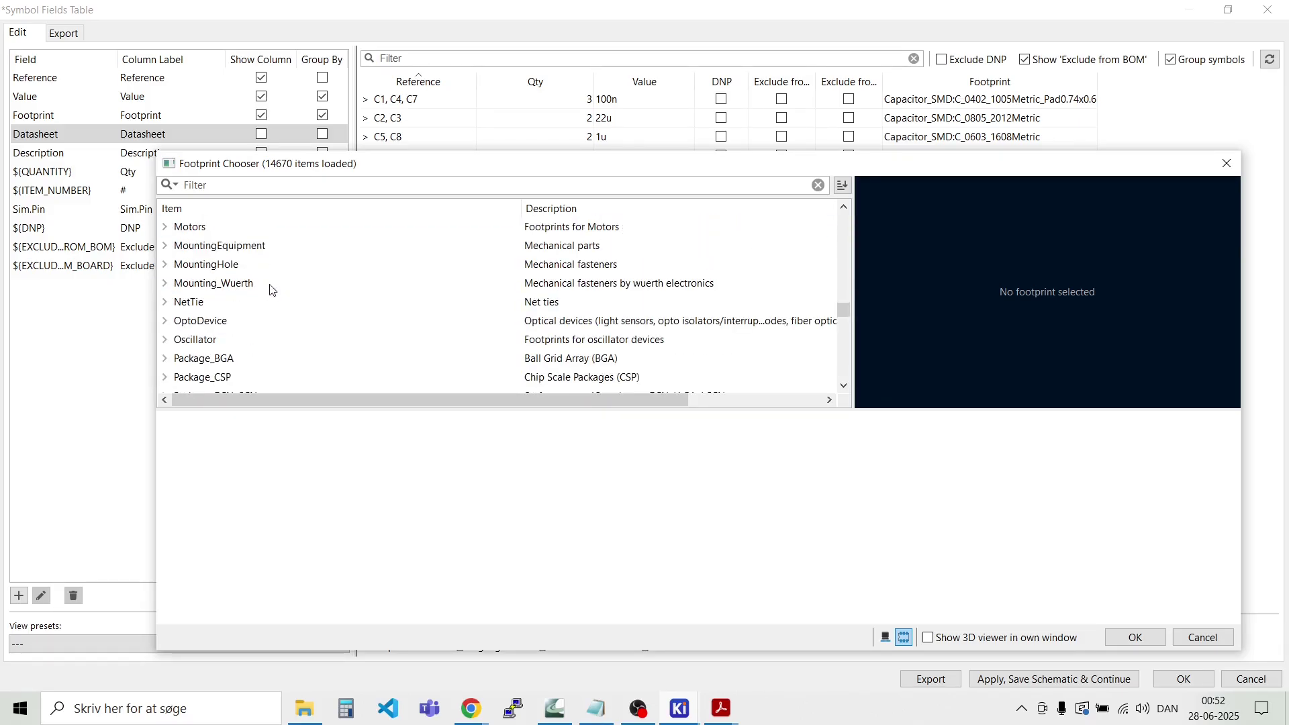
click(165, 266)
scroll(282, 288, down, 10)
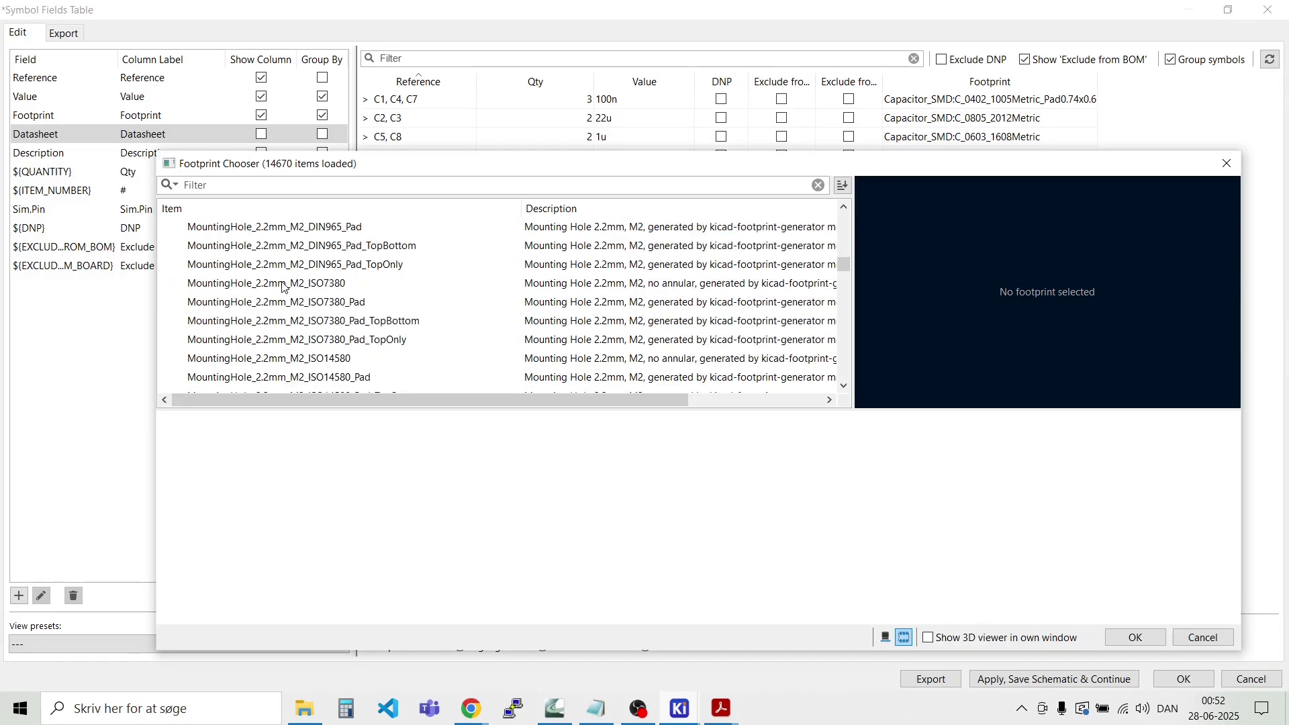
scroll(282, 287, down, 4)
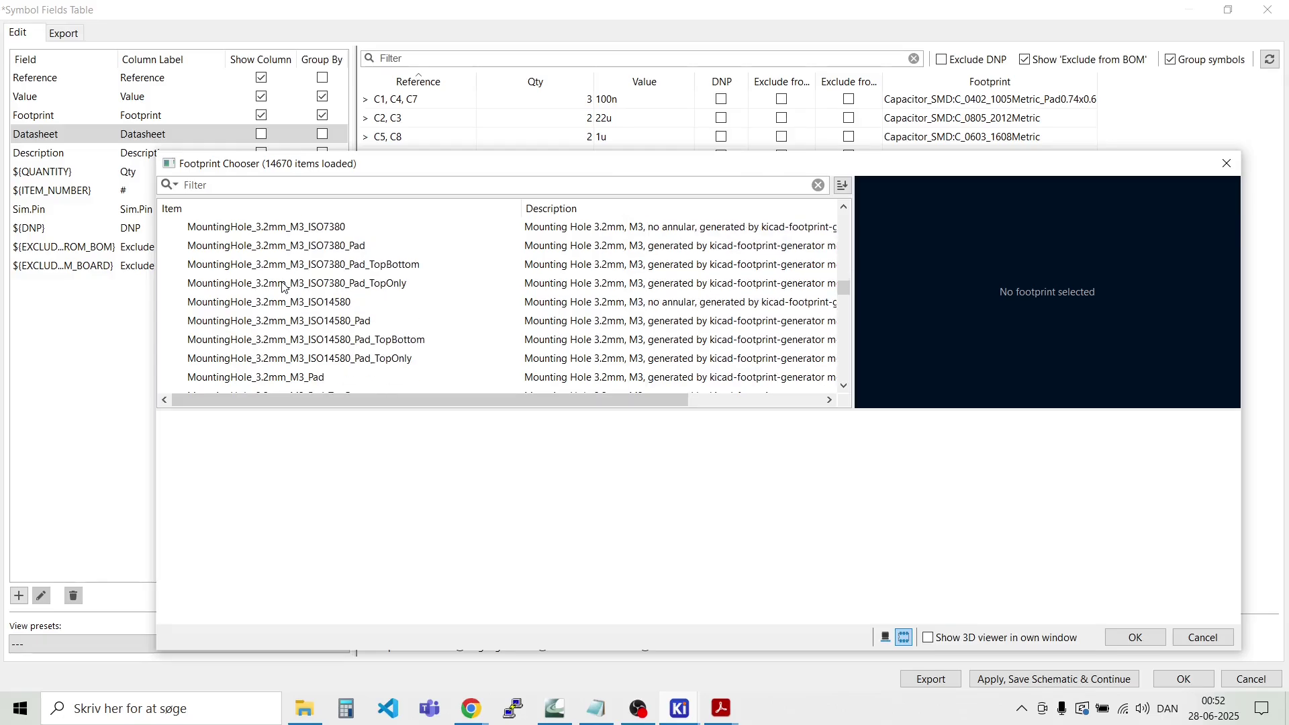
Step: Compare the plain, DIN965 and padded 3.2 mm M3 hole previews and assign MountingHole_3.2mm_M3 to H1-H4
click(263, 253)
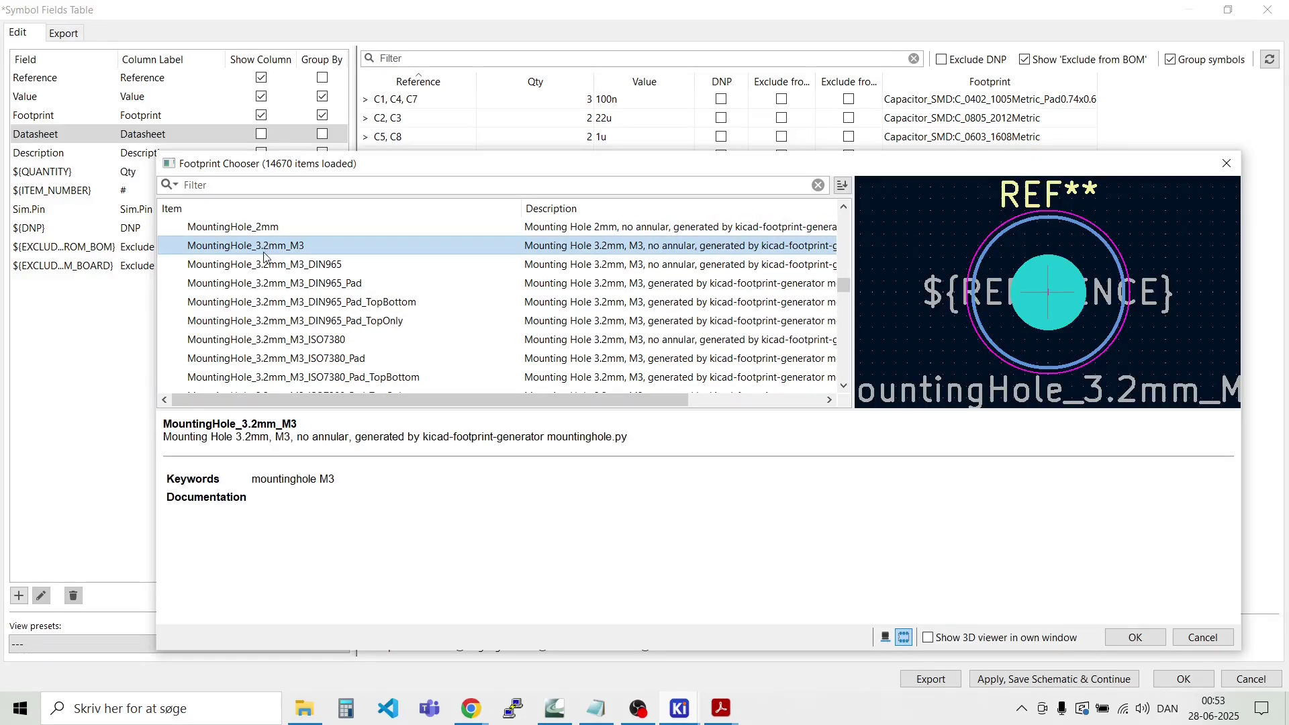
click(283, 304)
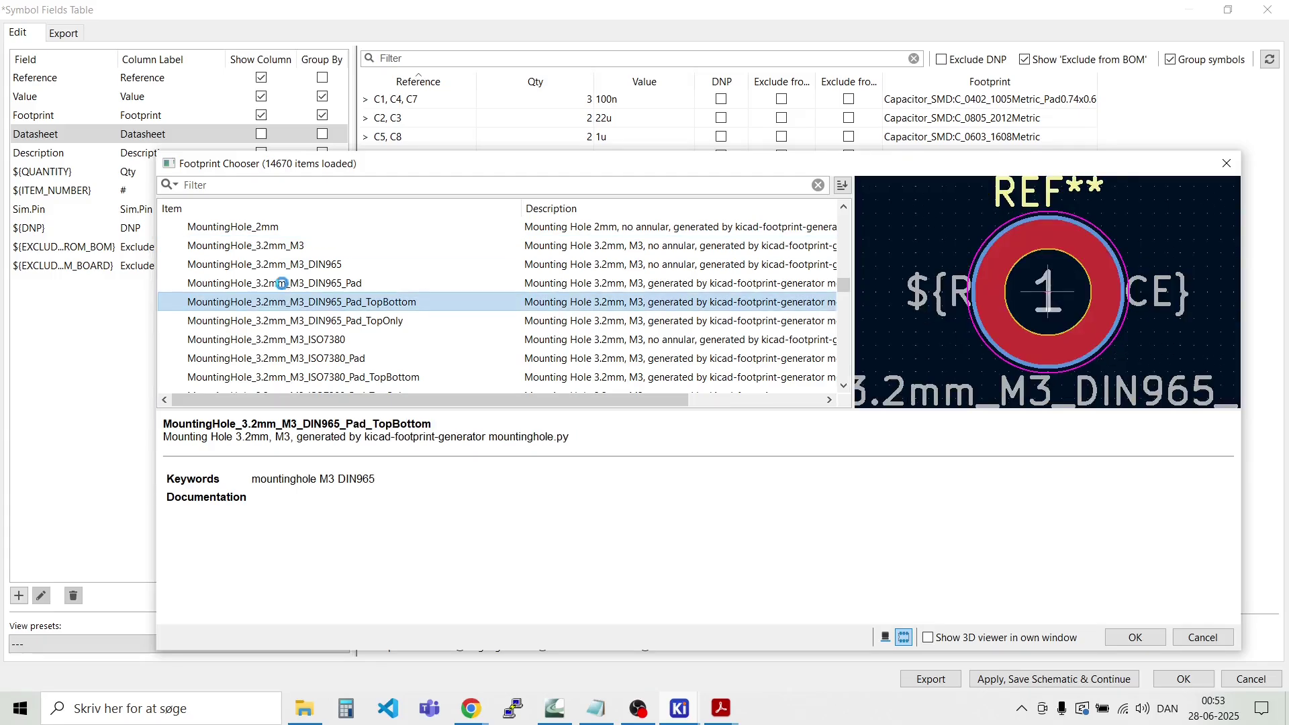
click(281, 283)
click(273, 267)
click(263, 249)
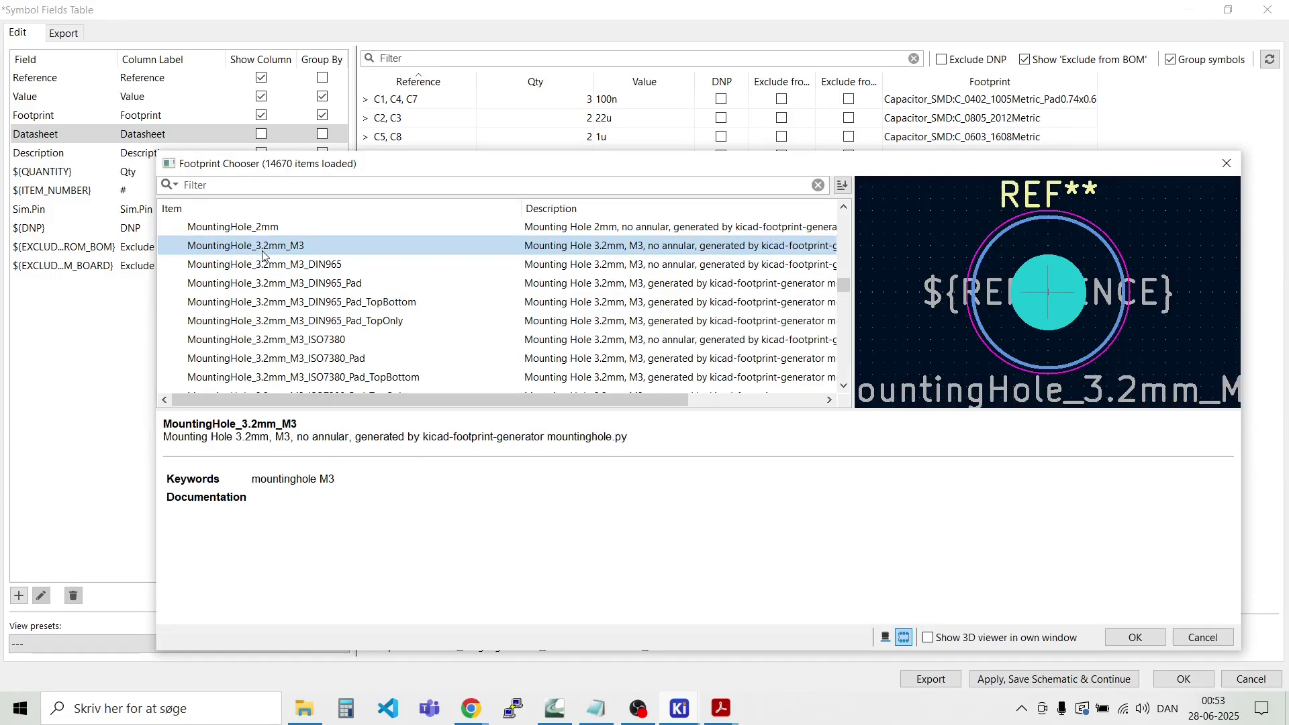
click(265, 266)
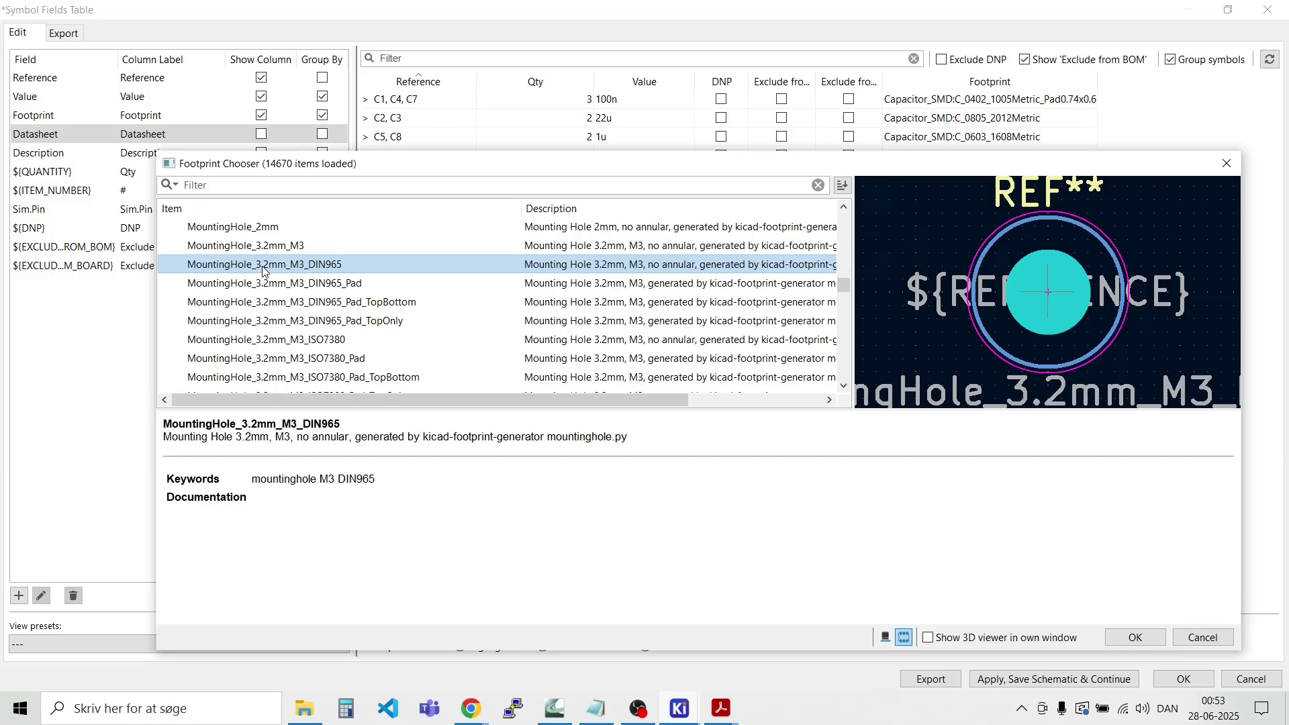
click(263, 252)
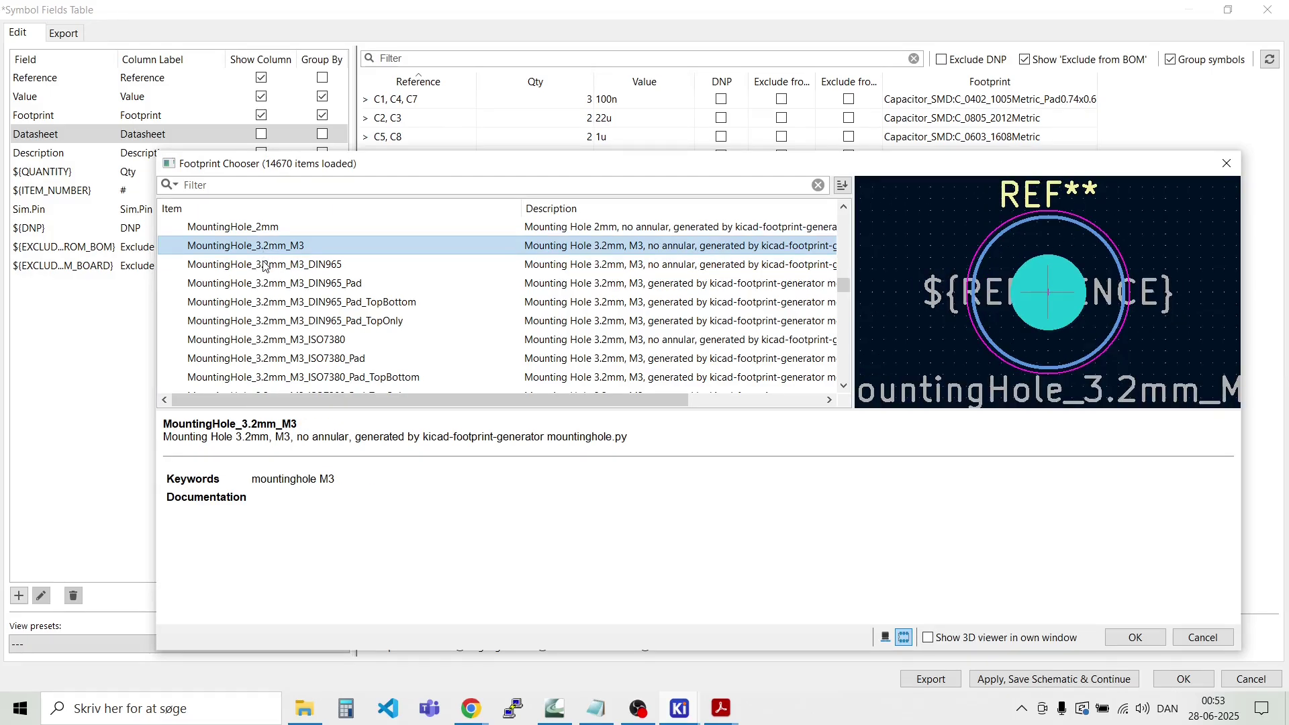
click(264, 267)
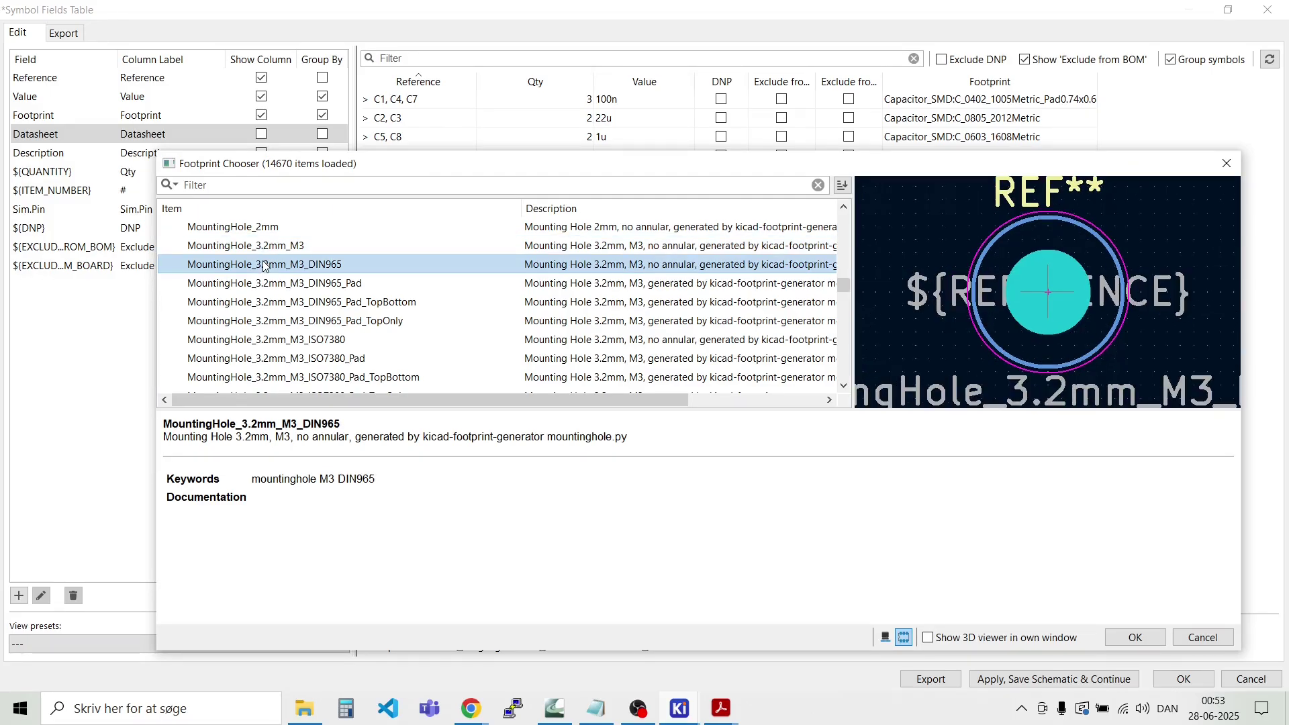
click(262, 249)
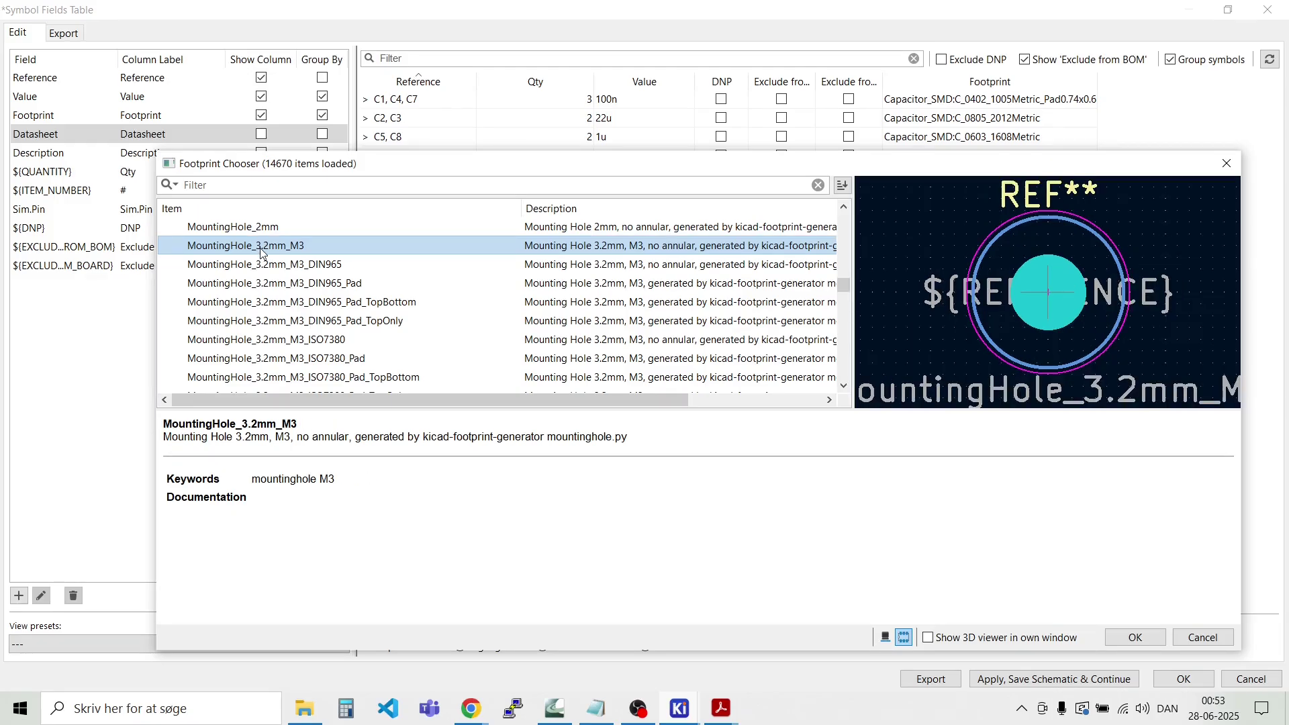
double_click(263, 247)
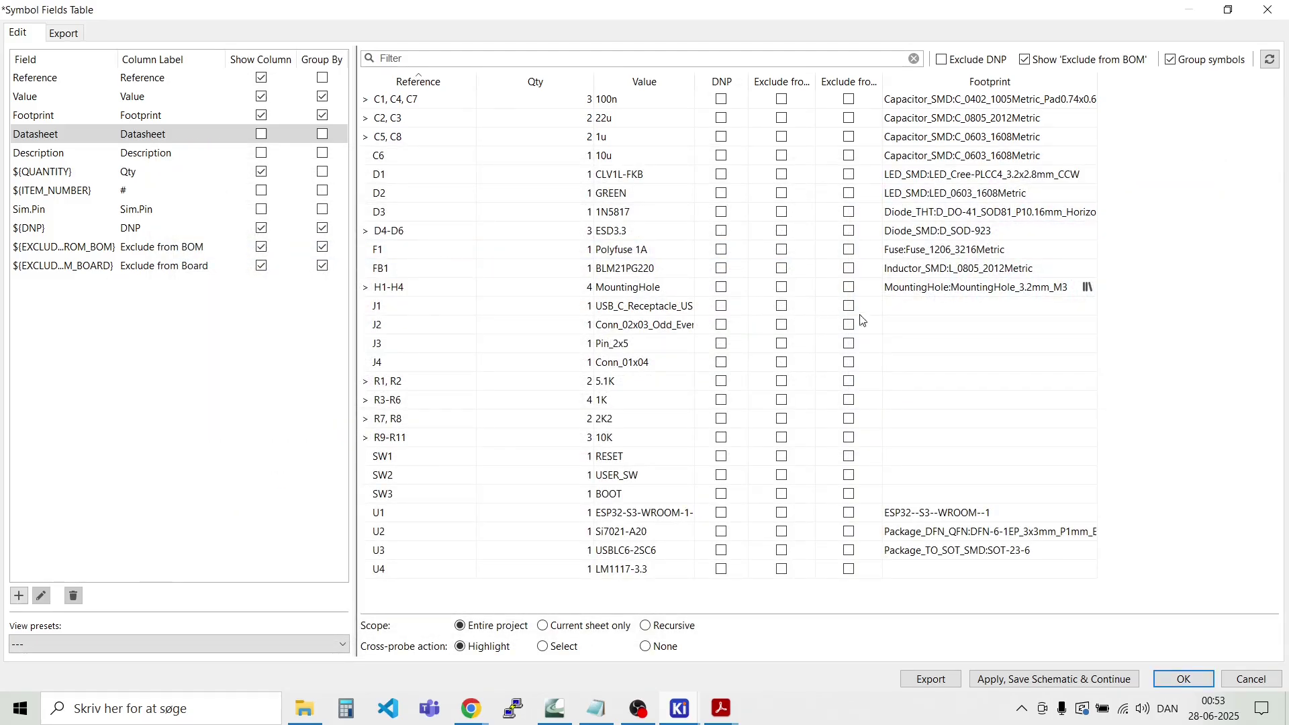
Step: Open the footprint chooser for USB-C receptacle J1, collapse the MountingHole library and expand the Connector_USB library
click(933, 307)
click(1095, 308)
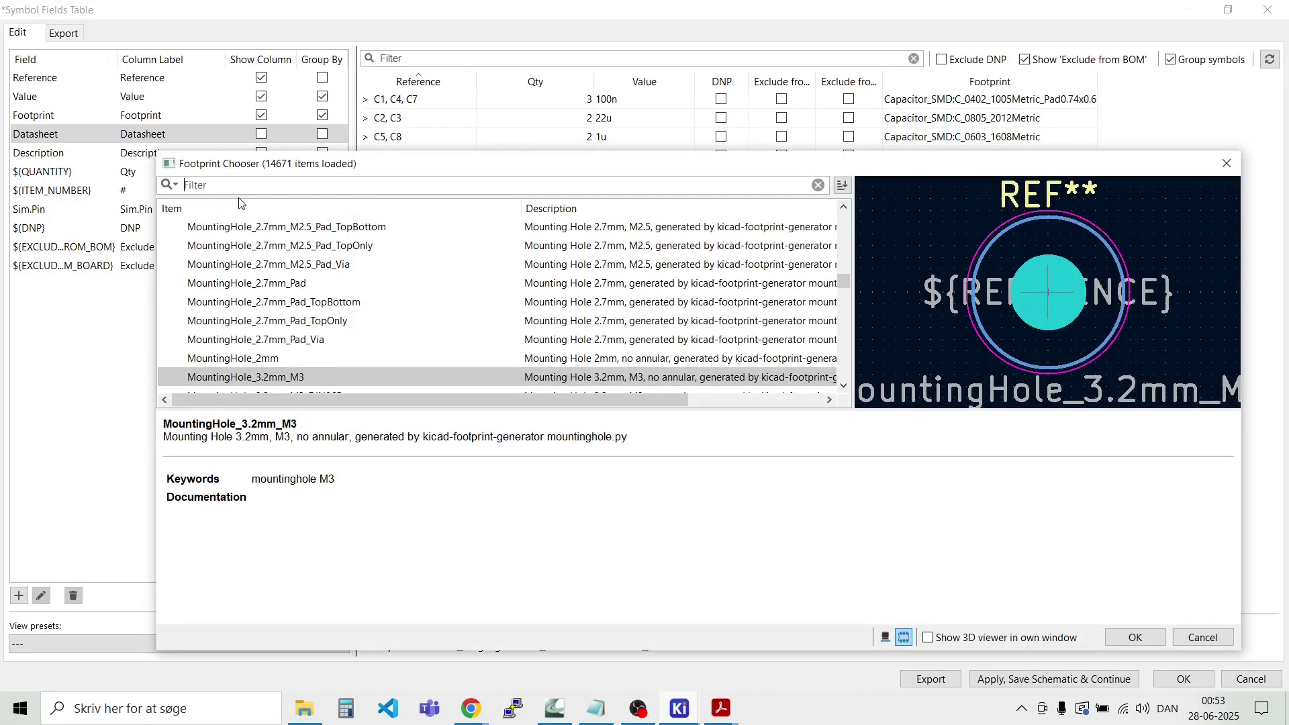
scroll(177, 254, up, 8)
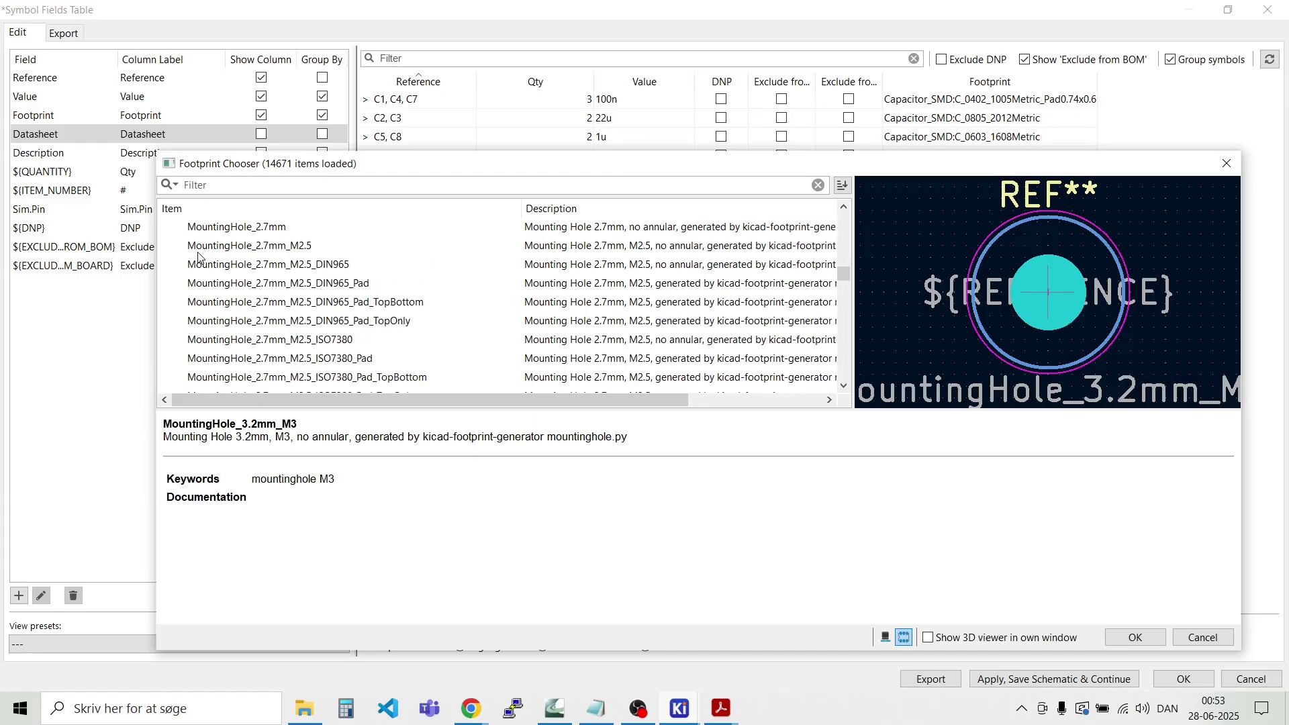
scroll(190, 277, down, 2)
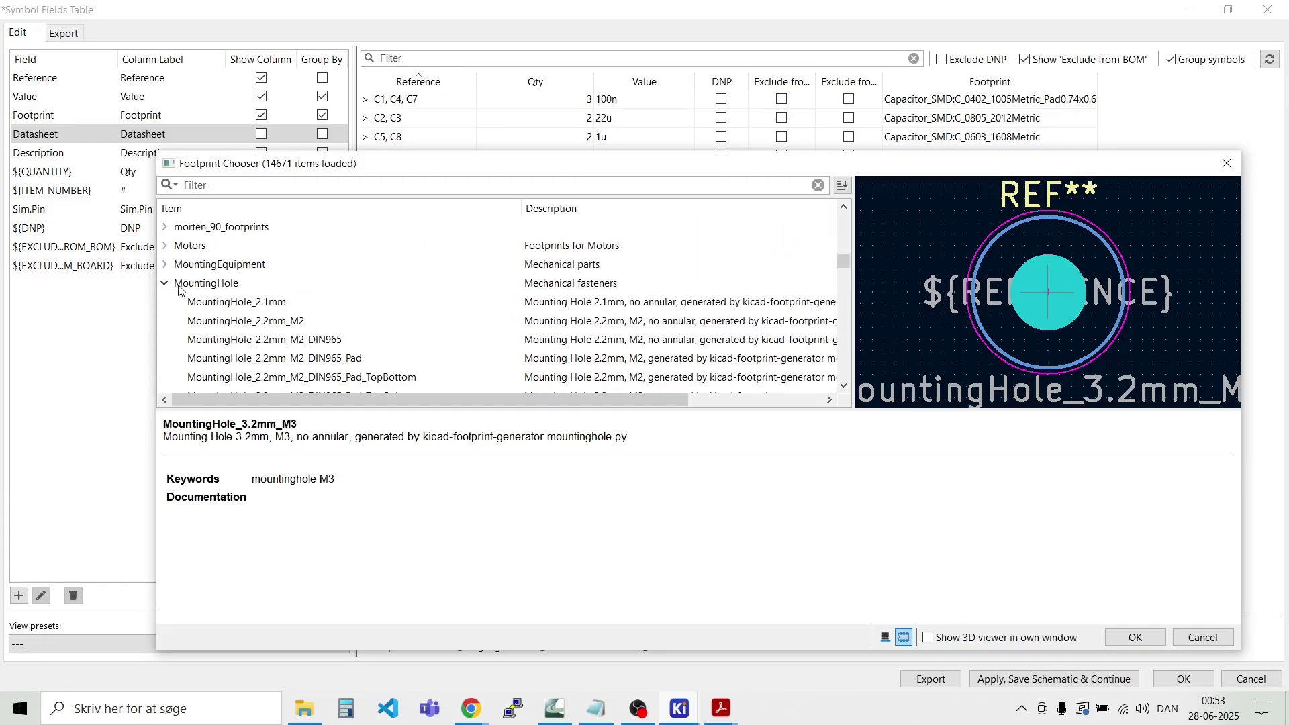
click(165, 284)
scroll(343, 328, up, 20)
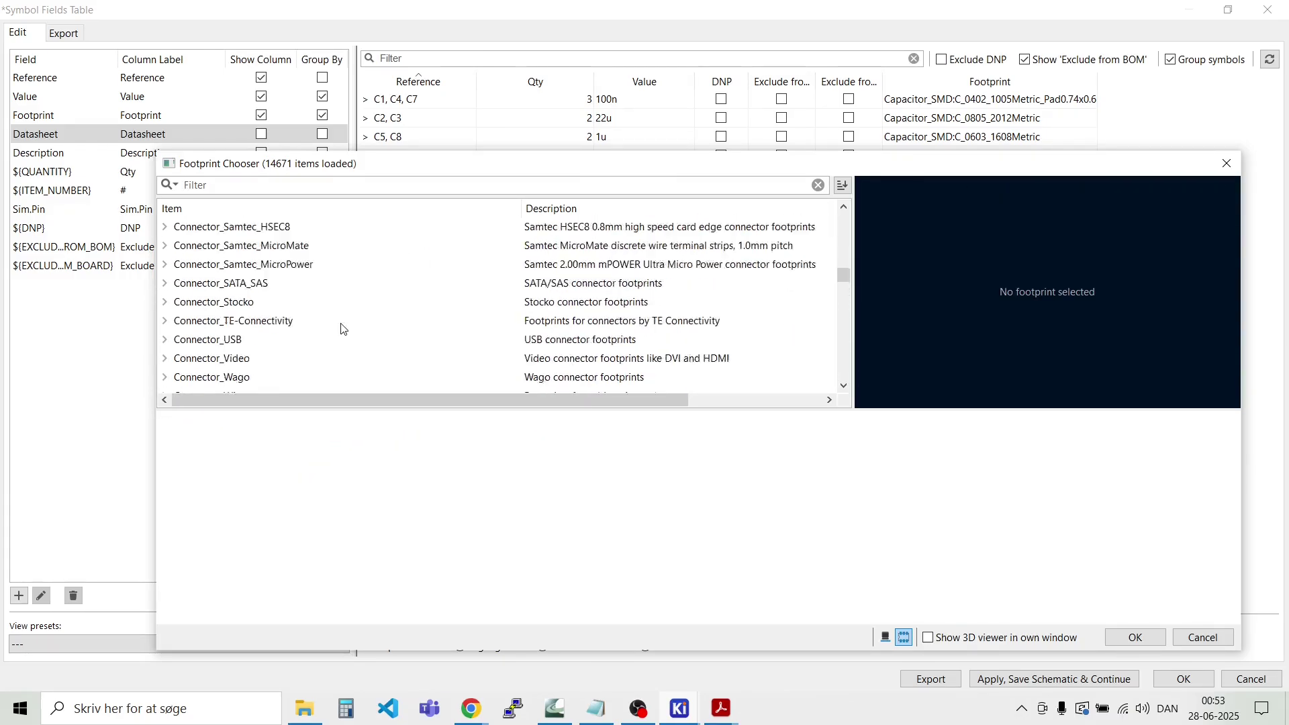
scroll(342, 329, down, 3)
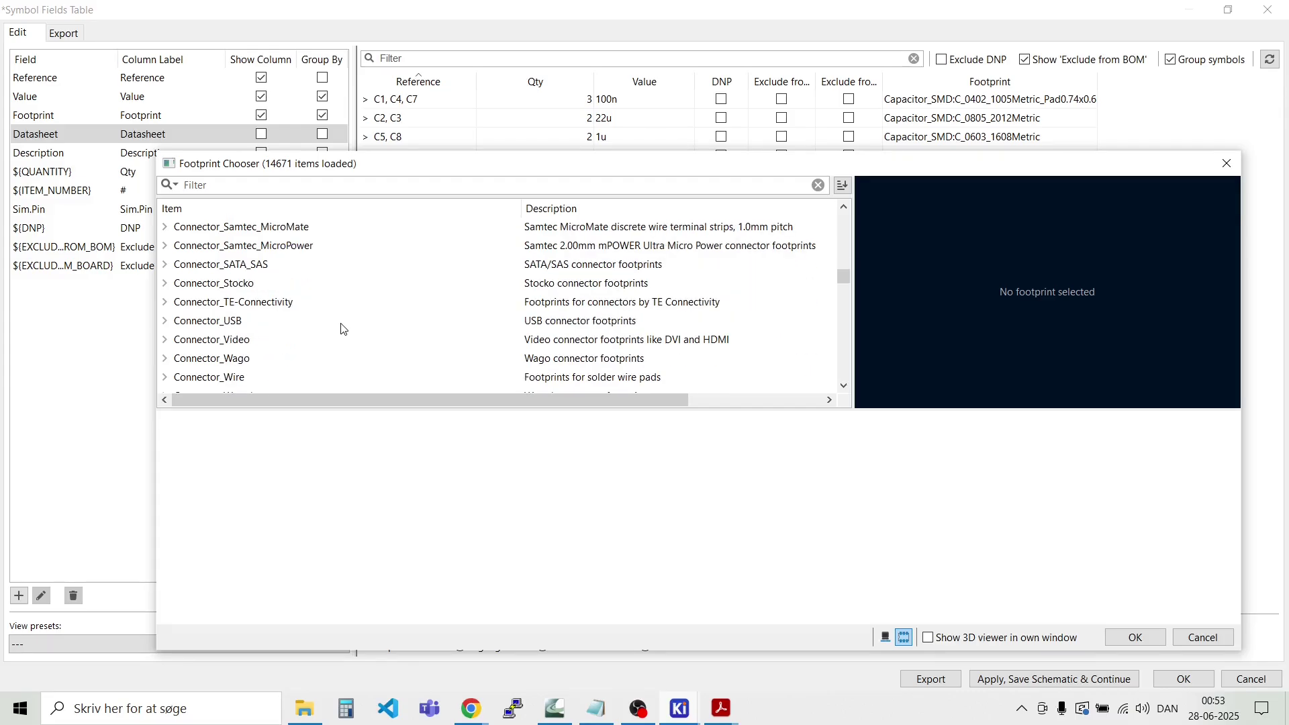
click(165, 321)
Step: Look through the Connector_USB library for USB-C receptacle footprints suitable for J1
scroll(243, 311, down, 2)
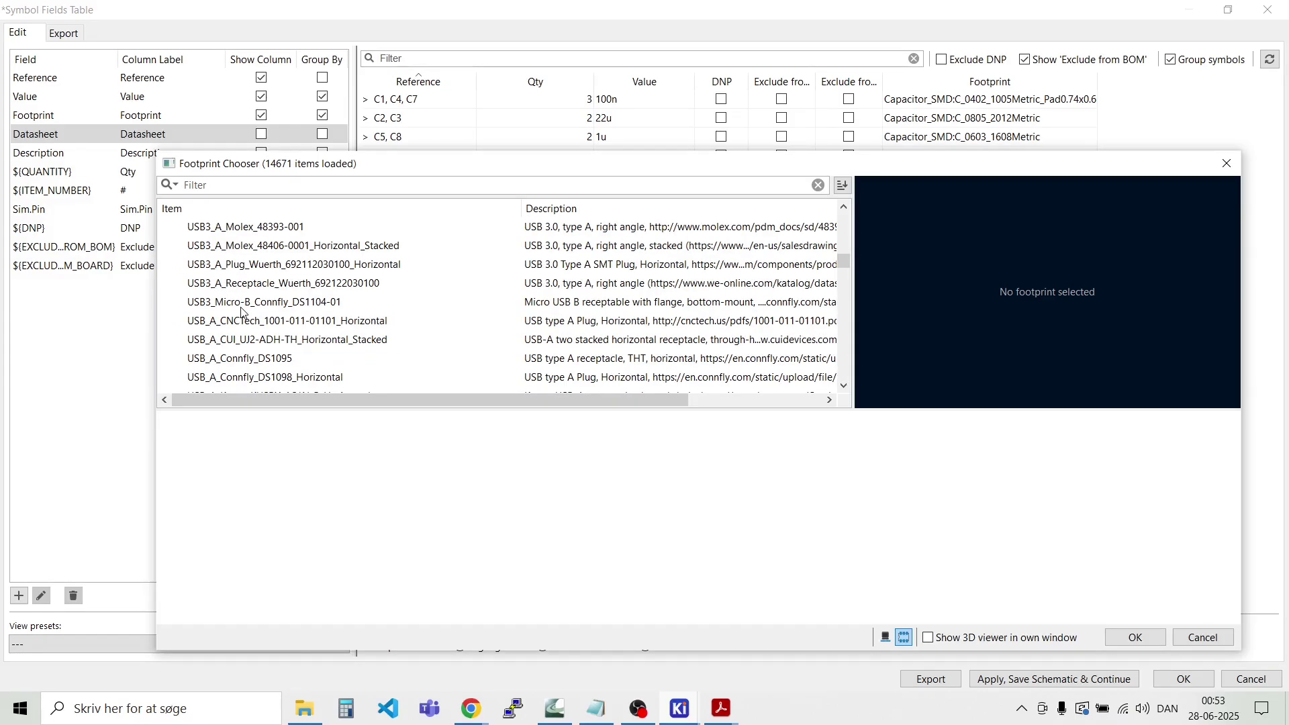
scroll(243, 311, down, 2)
scroll(243, 312, up, 1)
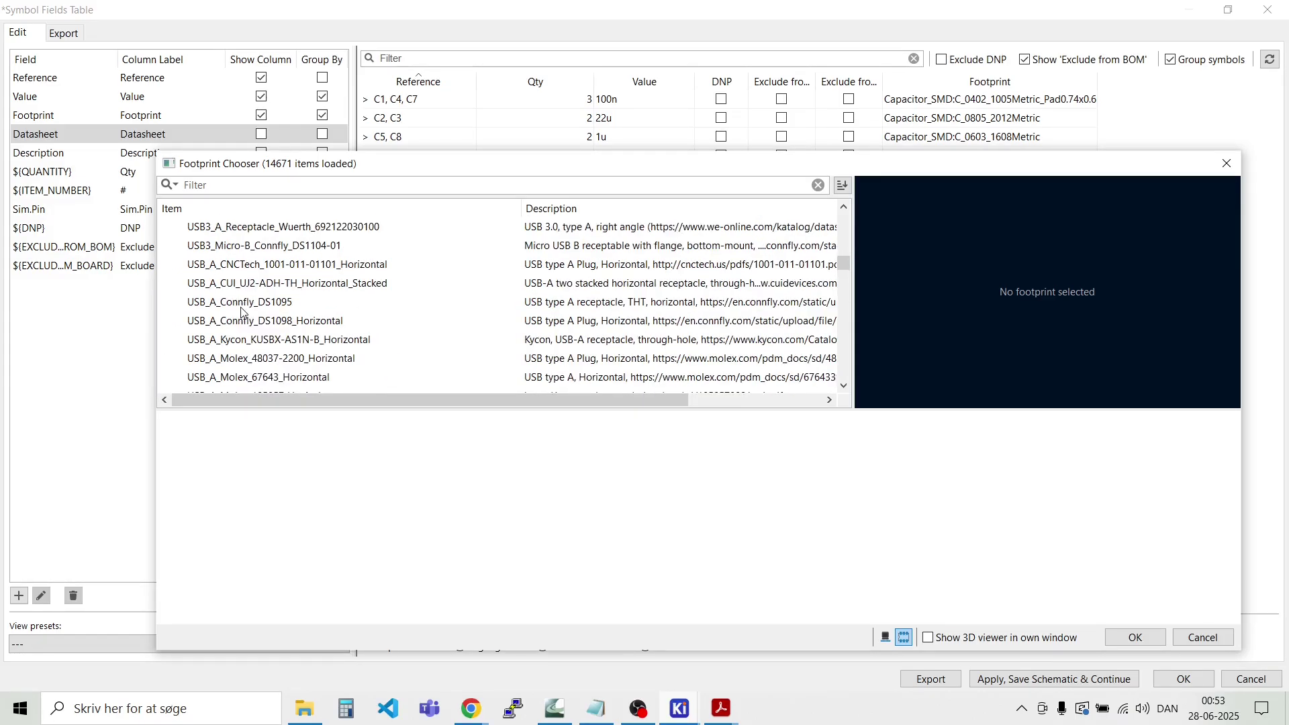
scroll(313, 287, down, 2)
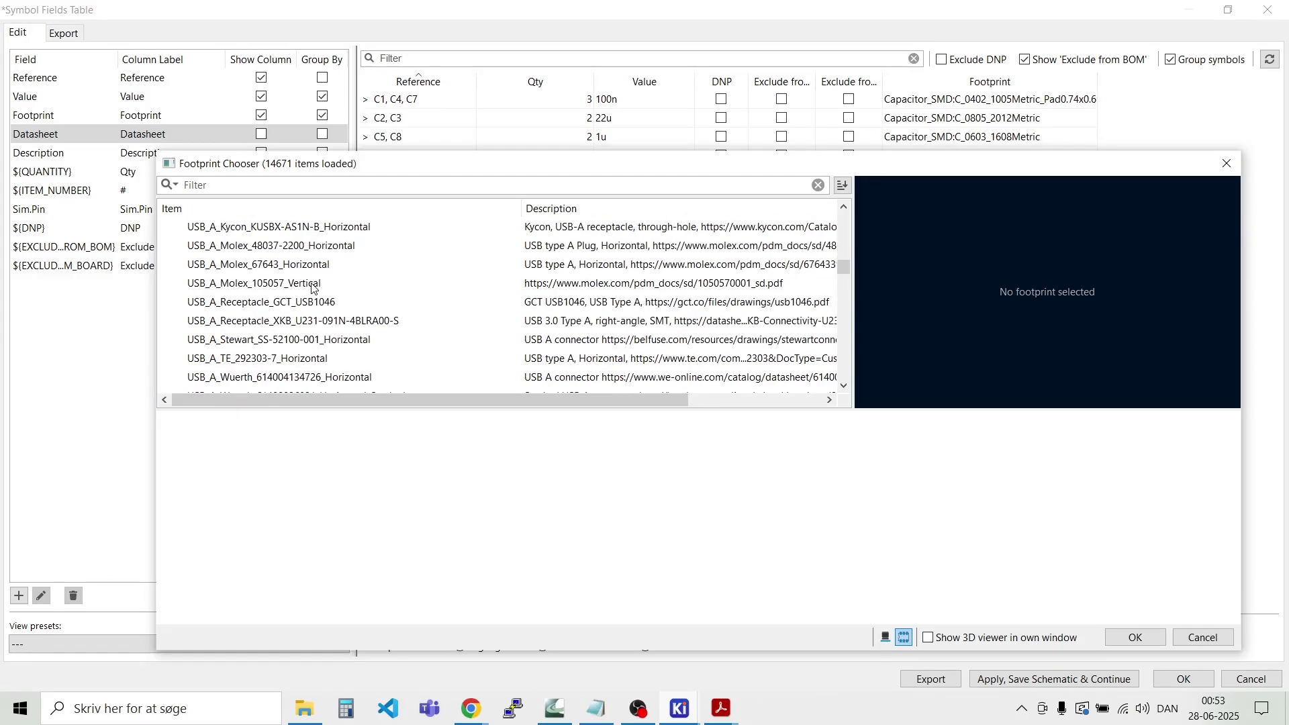
scroll(338, 324, down, 2)
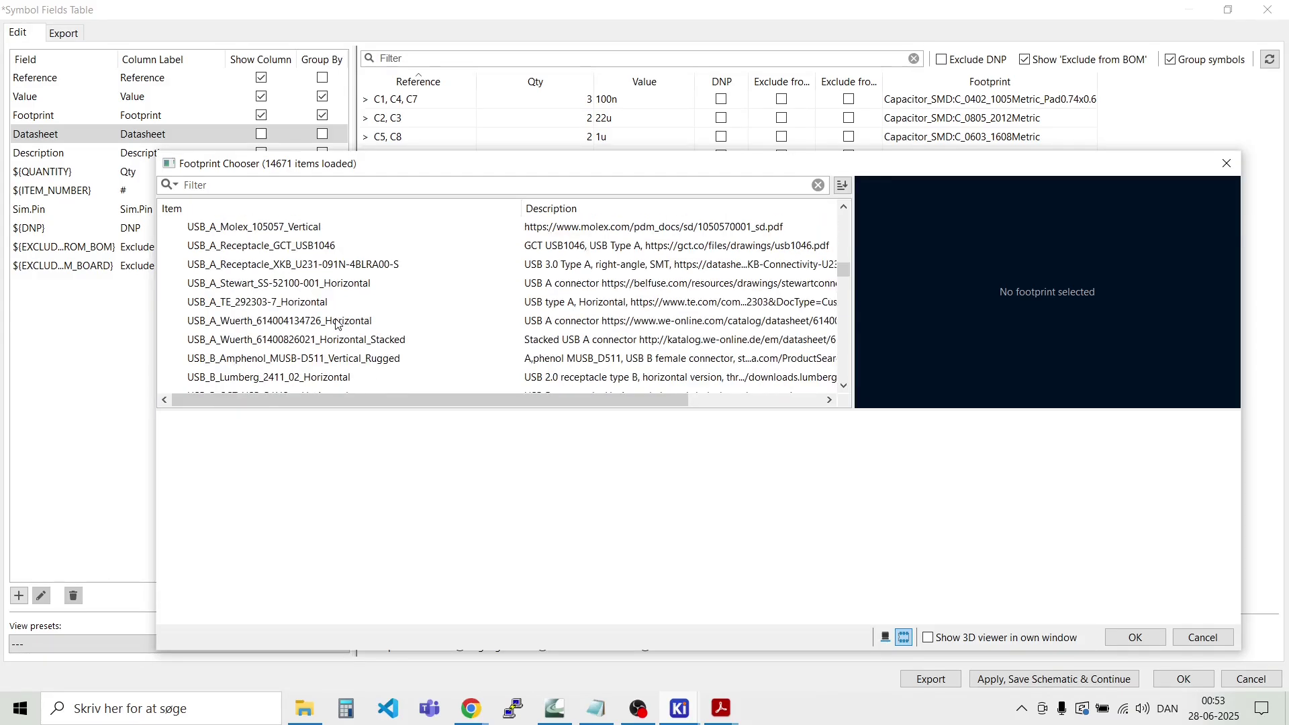
scroll(338, 324, down, 5)
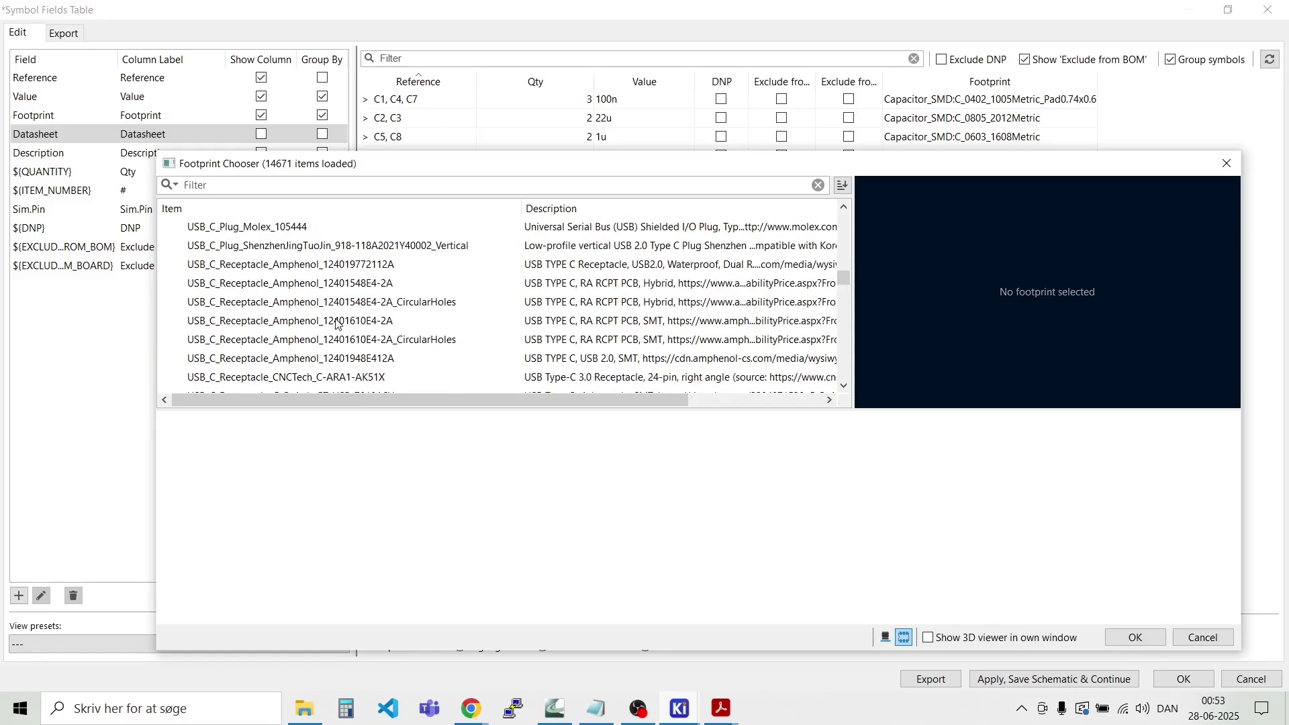
scroll(338, 324, down, 2)
scroll(338, 324, down, 2)
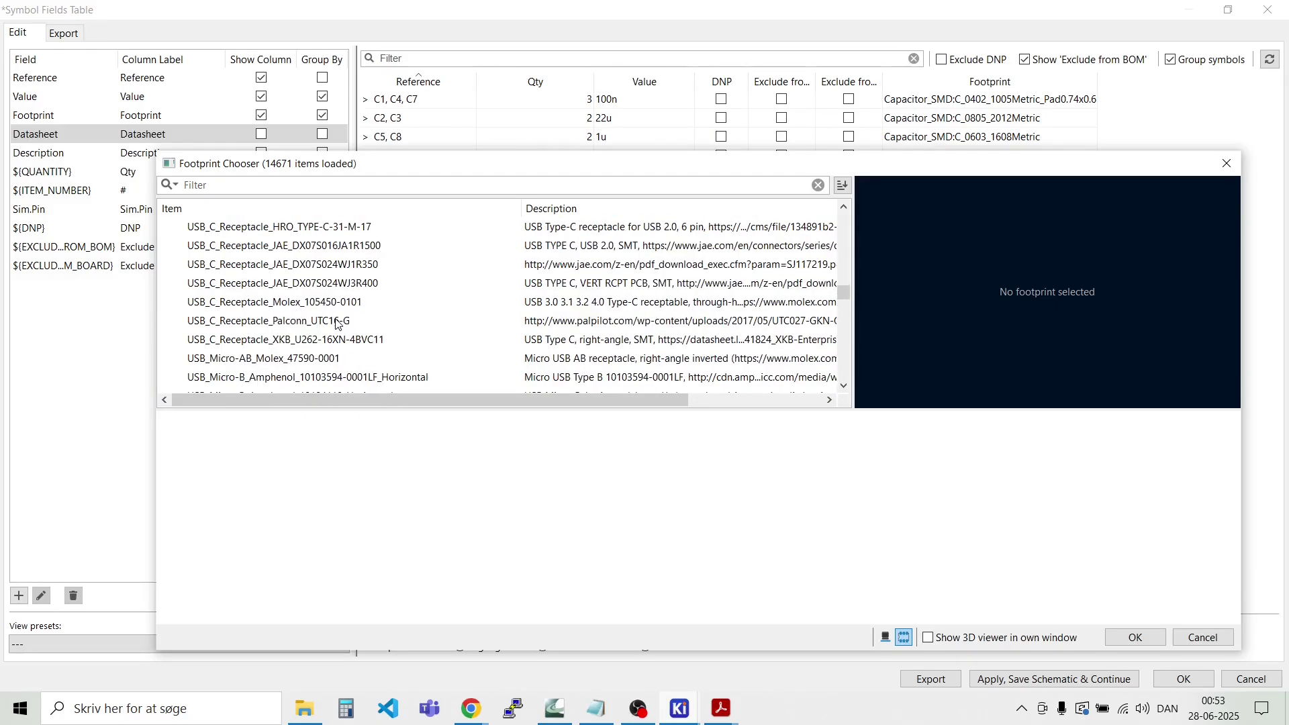
scroll(338, 324, down, 5)
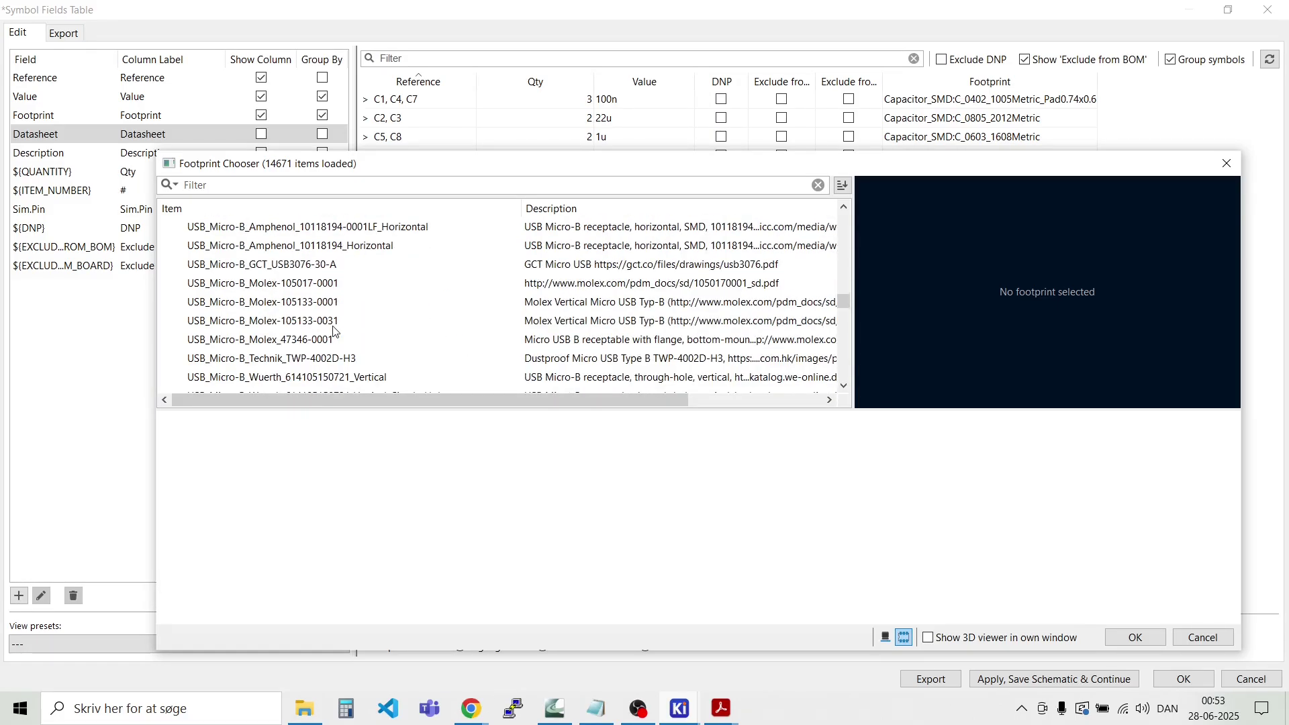
scroll(335, 330, down, 2)
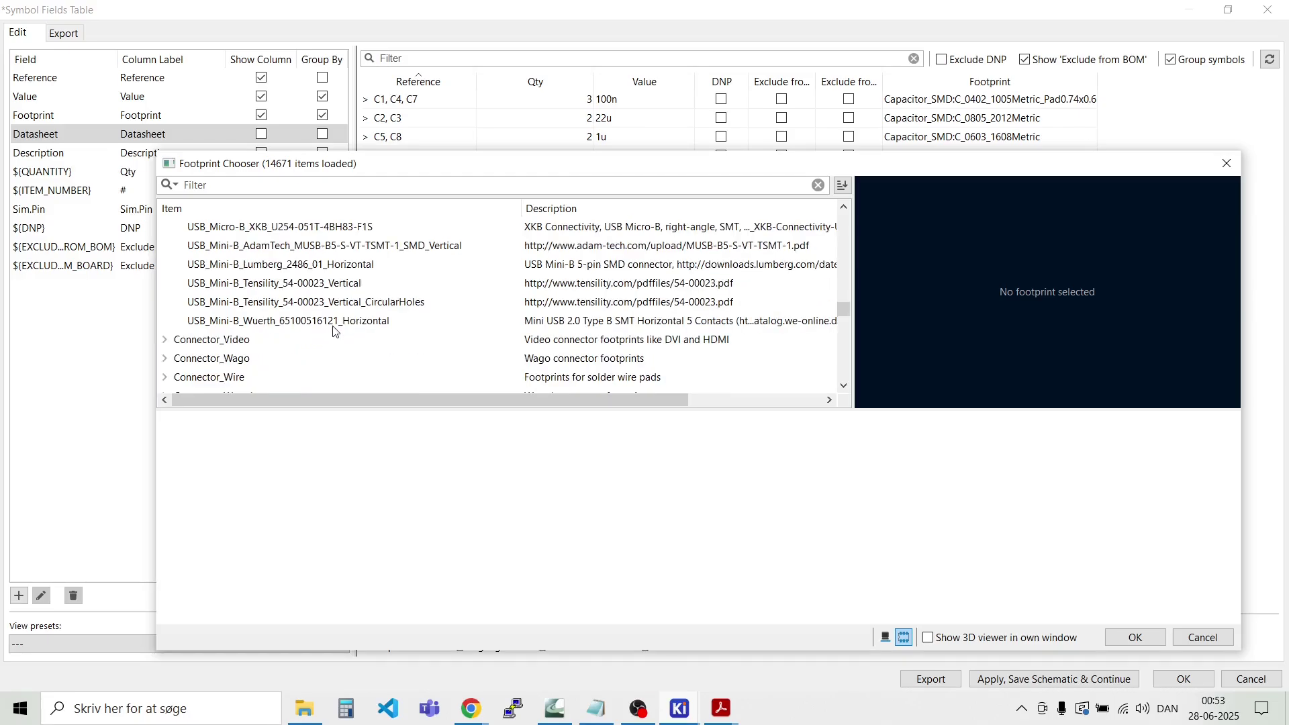
scroll(335, 331, up, 7)
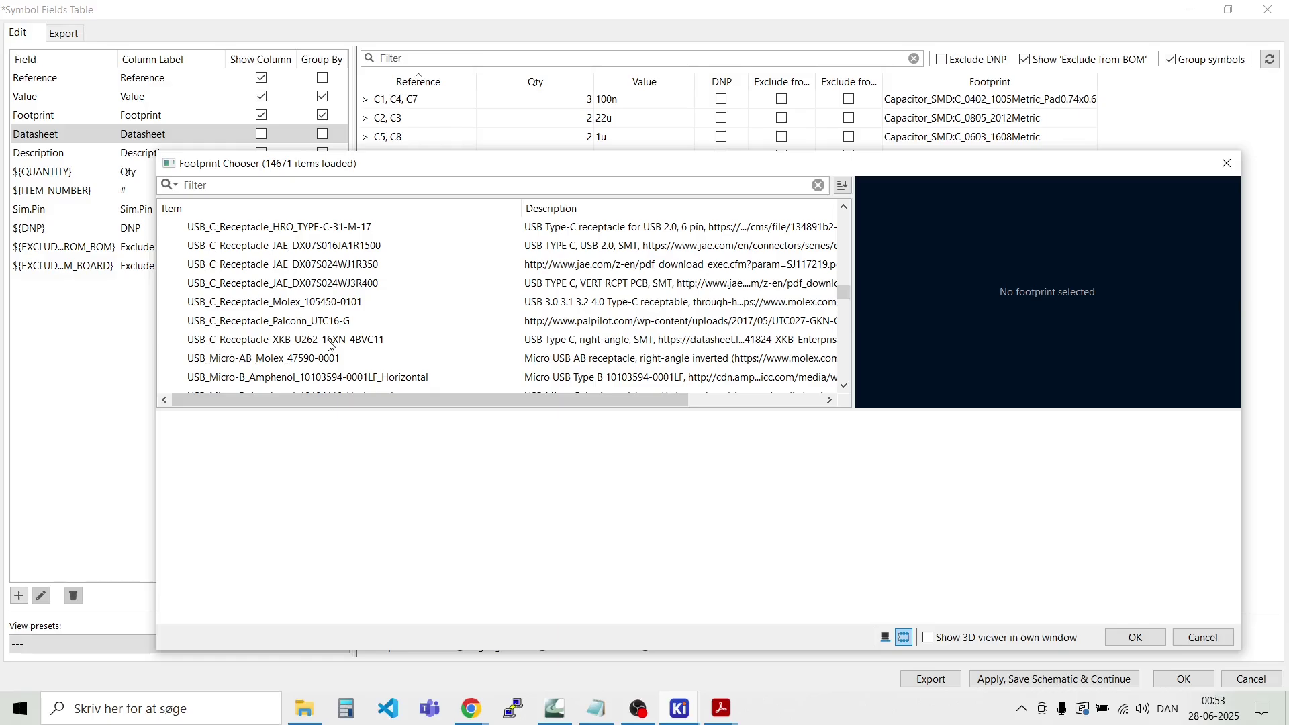
scroll(331, 345, up, 2)
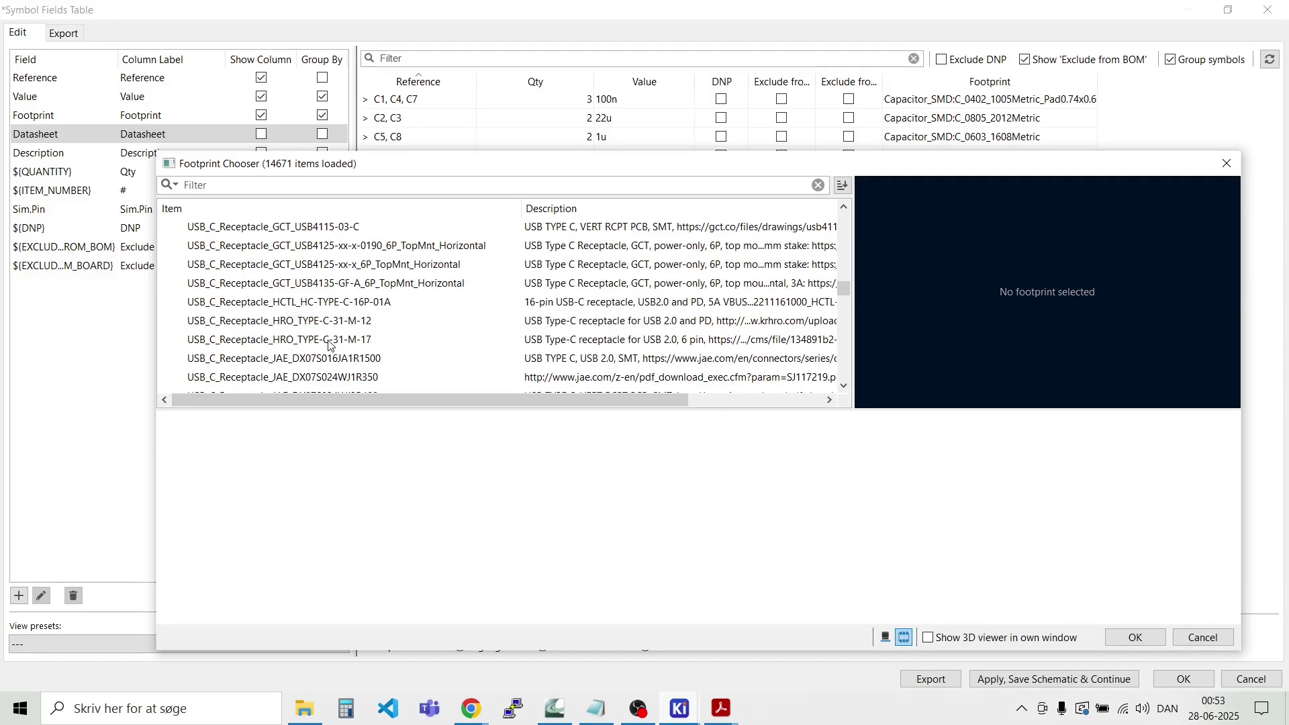
scroll(330, 345, up, 2)
scroll(330, 345, up, 6)
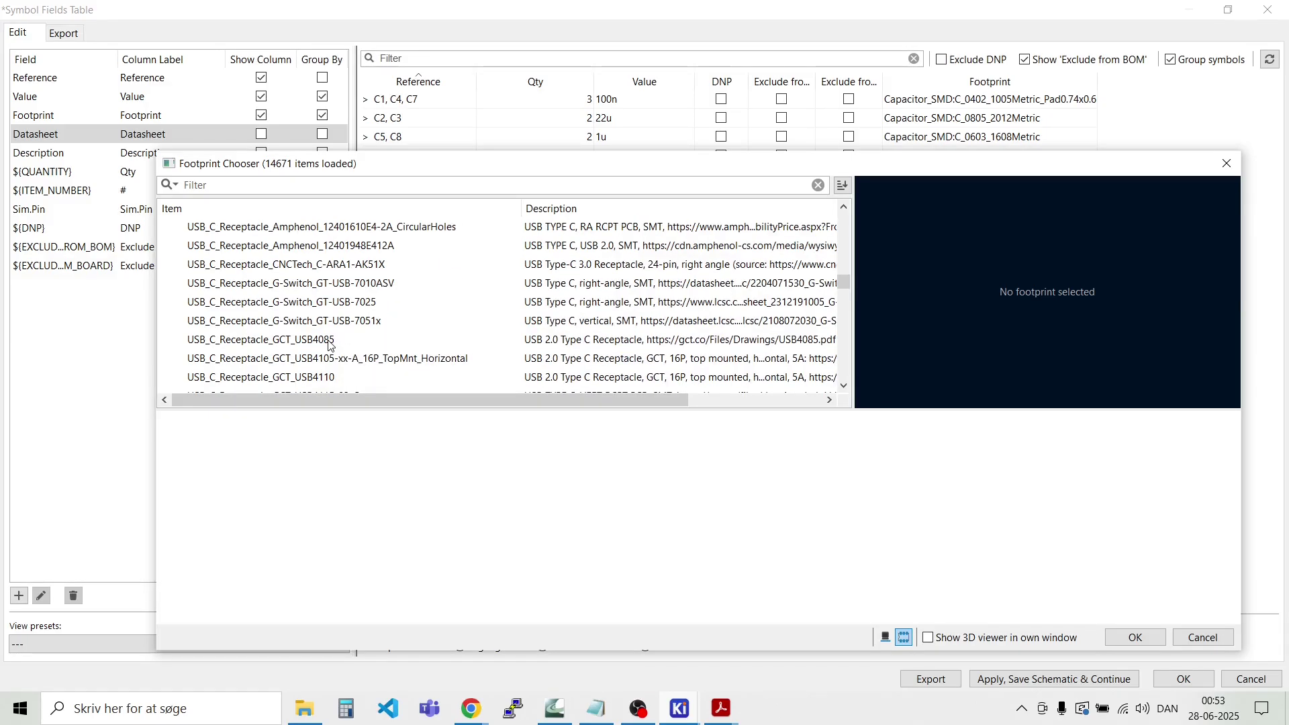
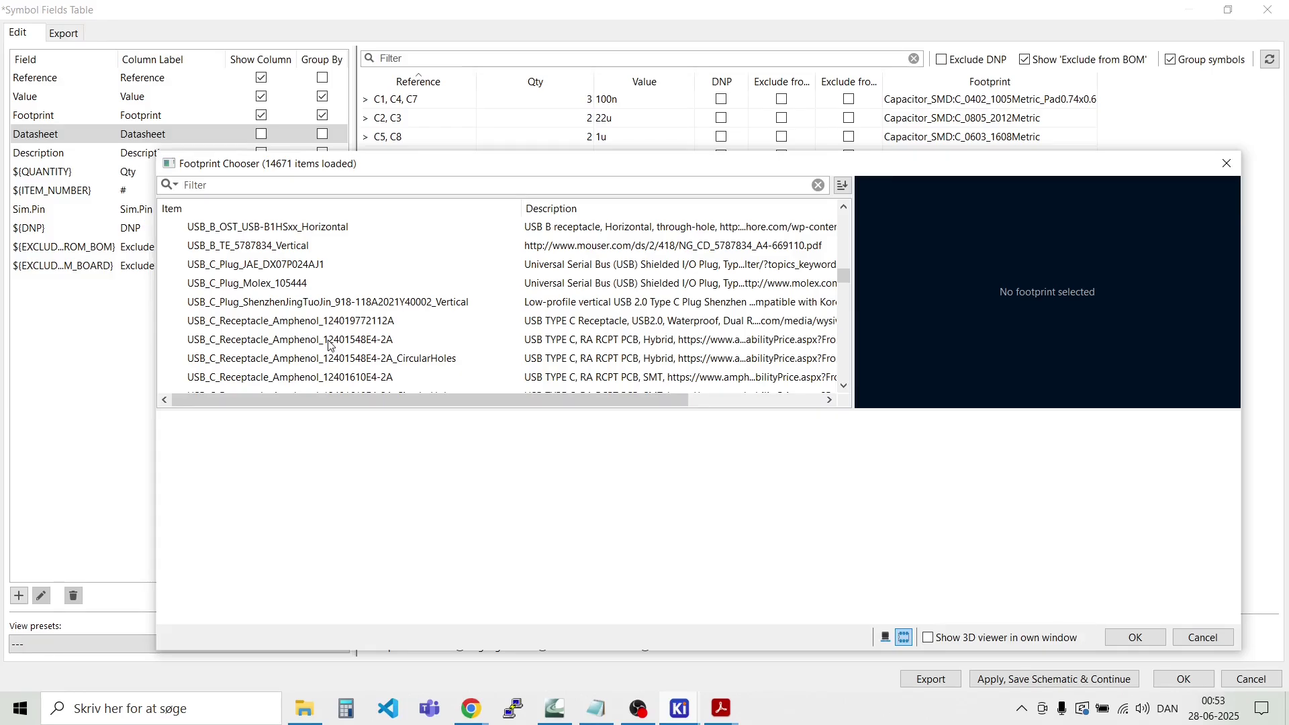
Step: Preview the USB-C footprints from USB_C_Plug_JAE_DX07P024AJ1 through the Amphenol receptacles to USB_C_Receptacle_G-Switch_GT-USB-7010ASV
click(322, 264)
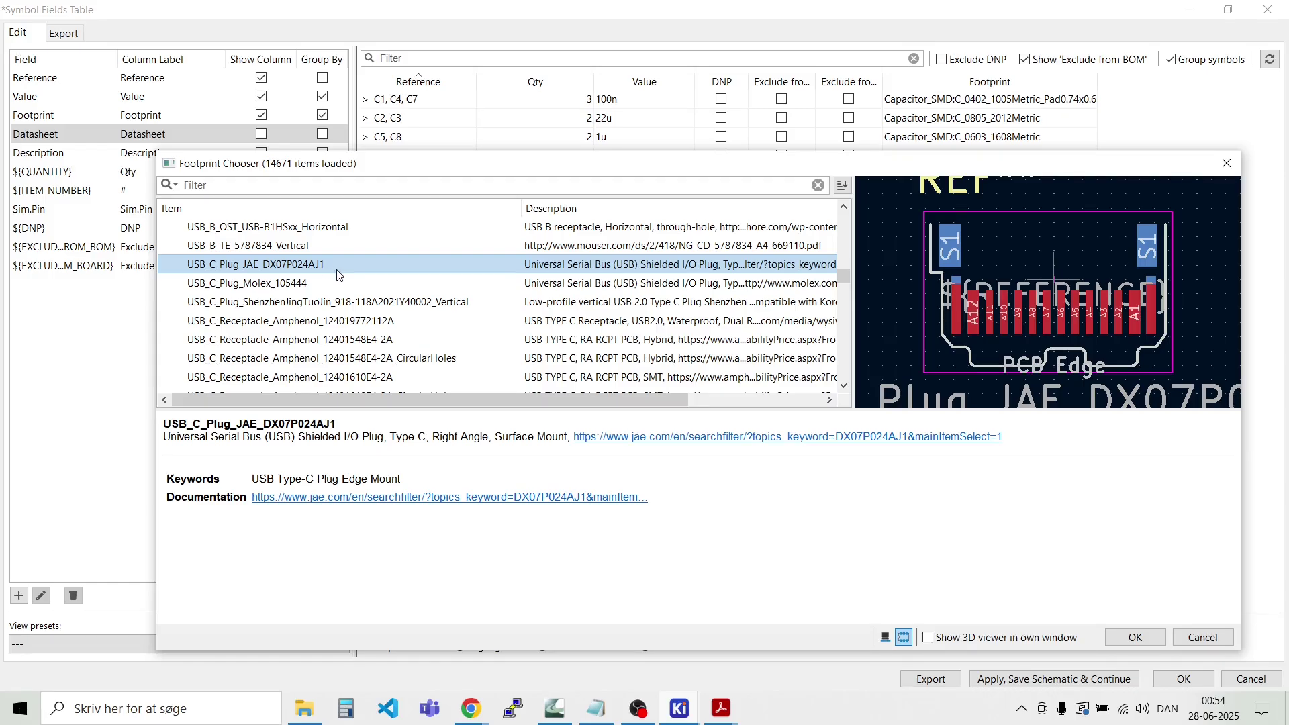
key(Down)
key(Down)
key(Down)
key(Down)
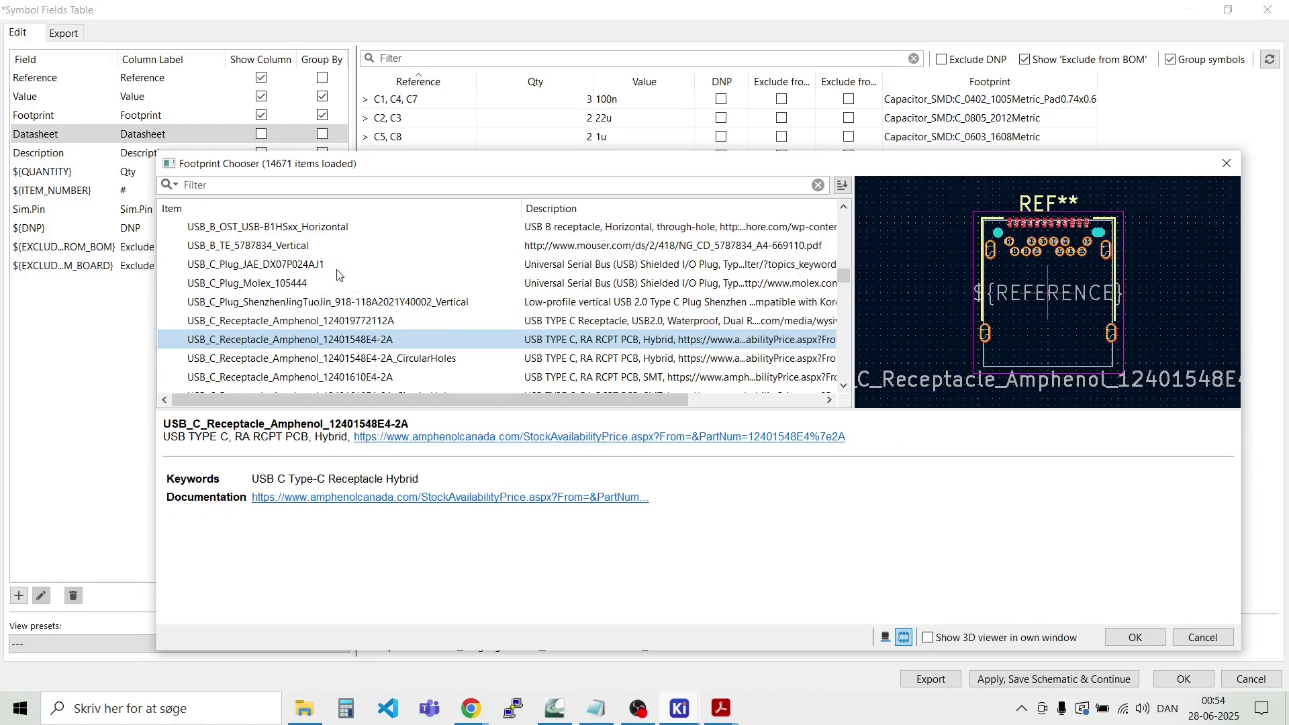
key(Down)
key(Down)
key(Down)
key(Down)
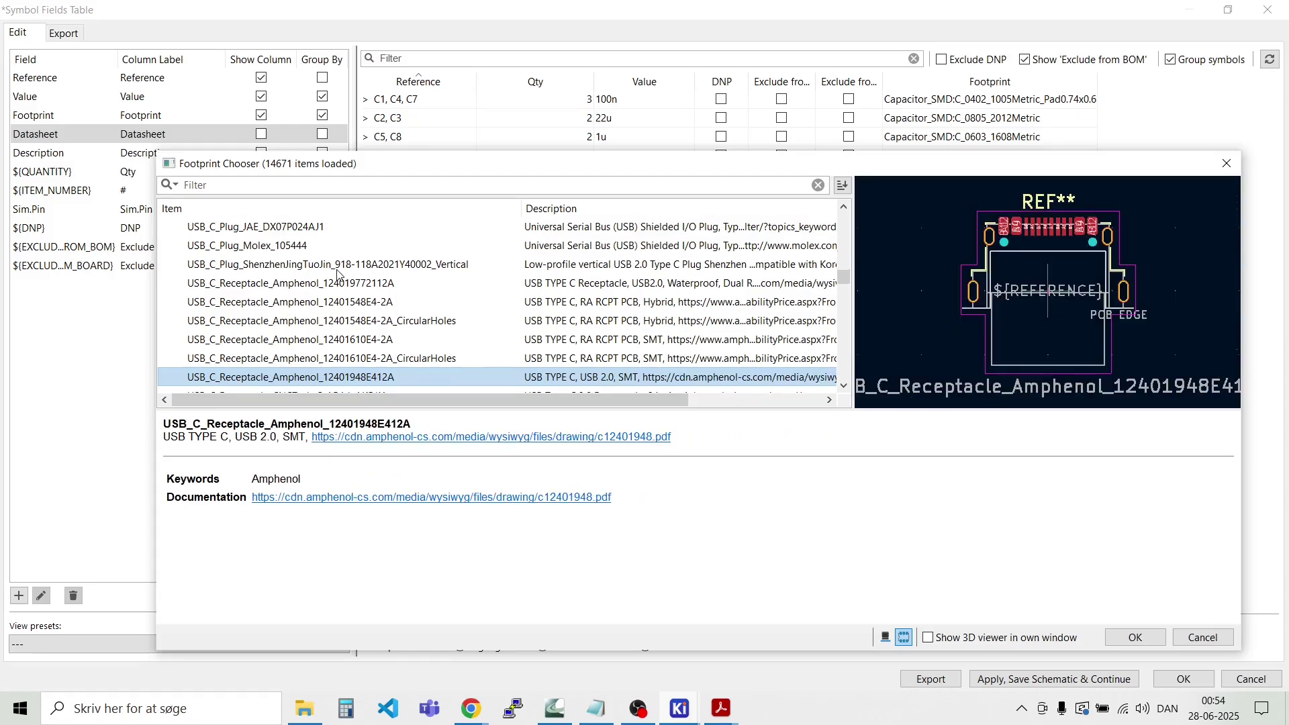
key(Down)
key(Down)
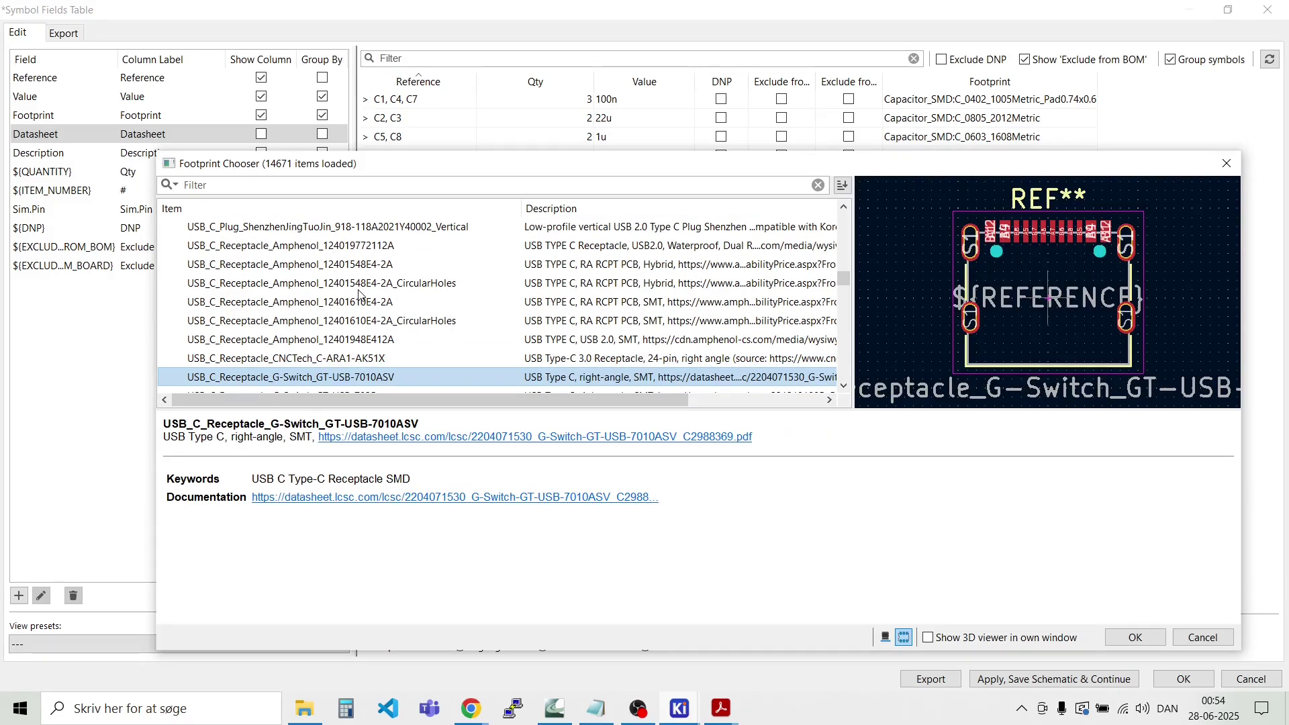
Step: Preview the remaining G-Switch and the GCT receptacle footprints down to USB_C_Receptacle_HCTL_HC-TYPE-C-16P-01A
scroll(359, 294, down, 1)
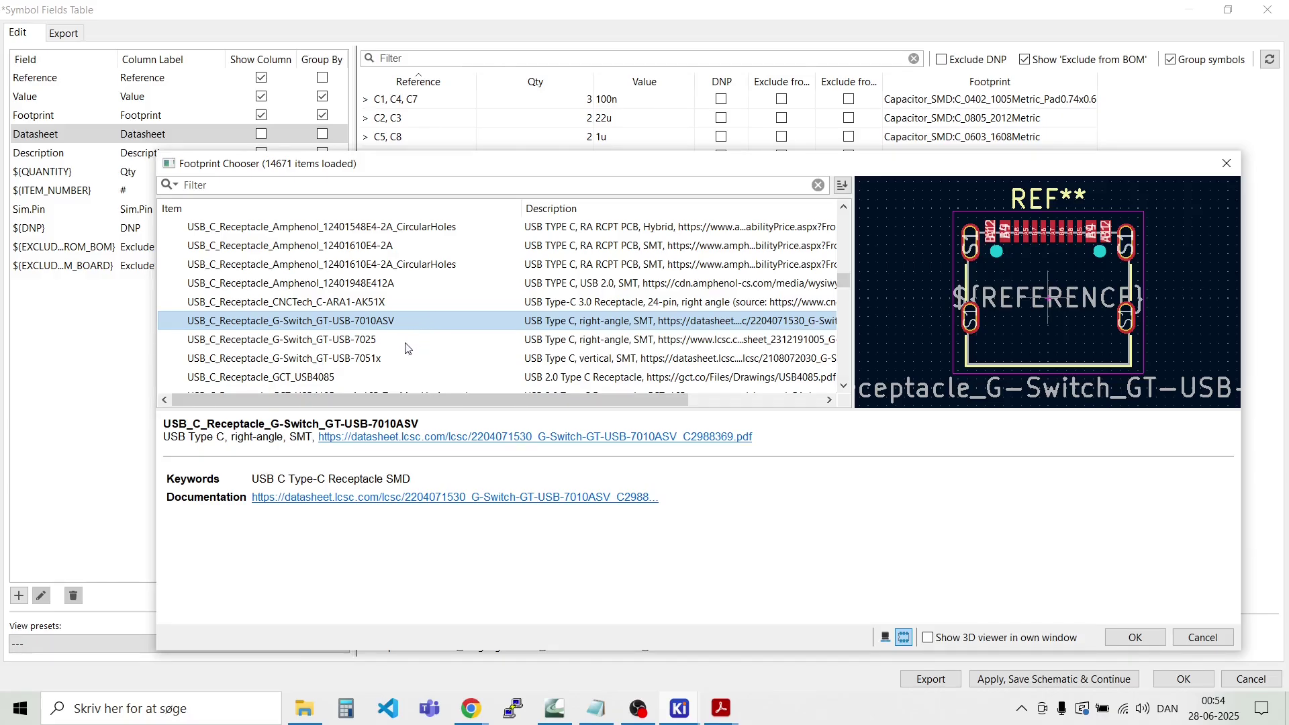
key(Down)
key(Down)
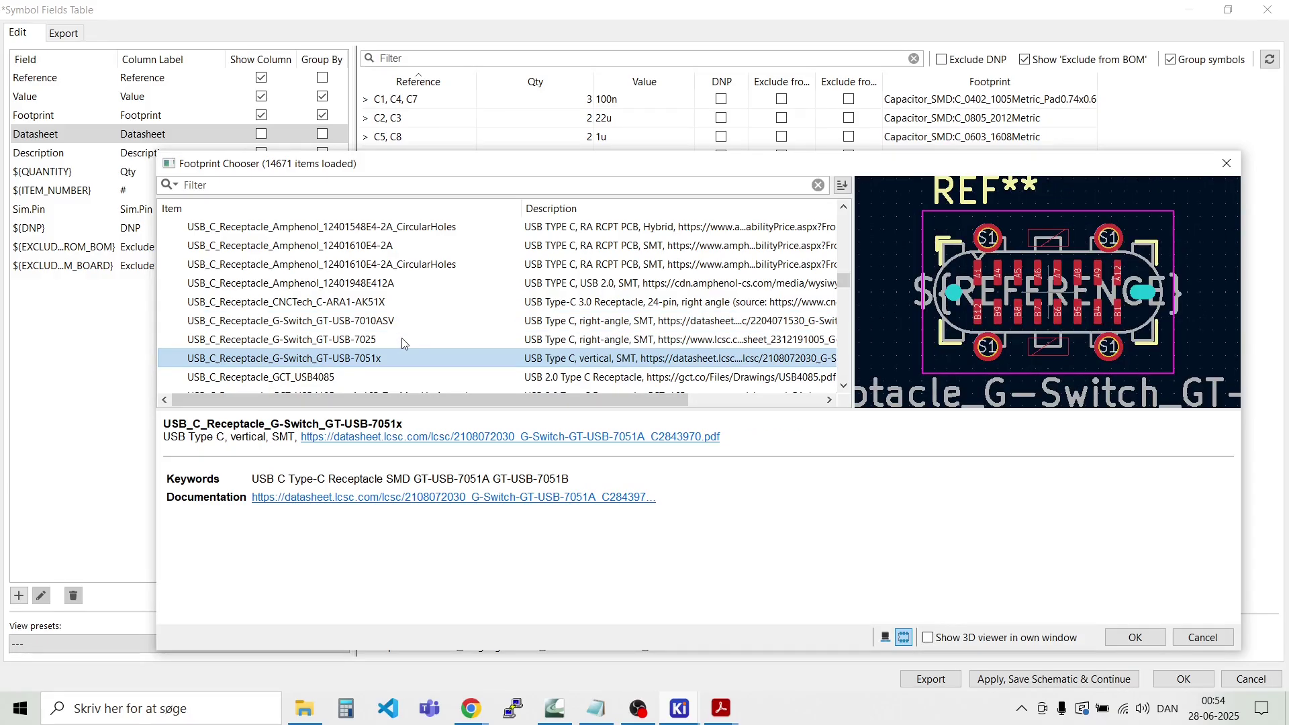
key(Down)
key(Down)
key(Down)
key(Up)
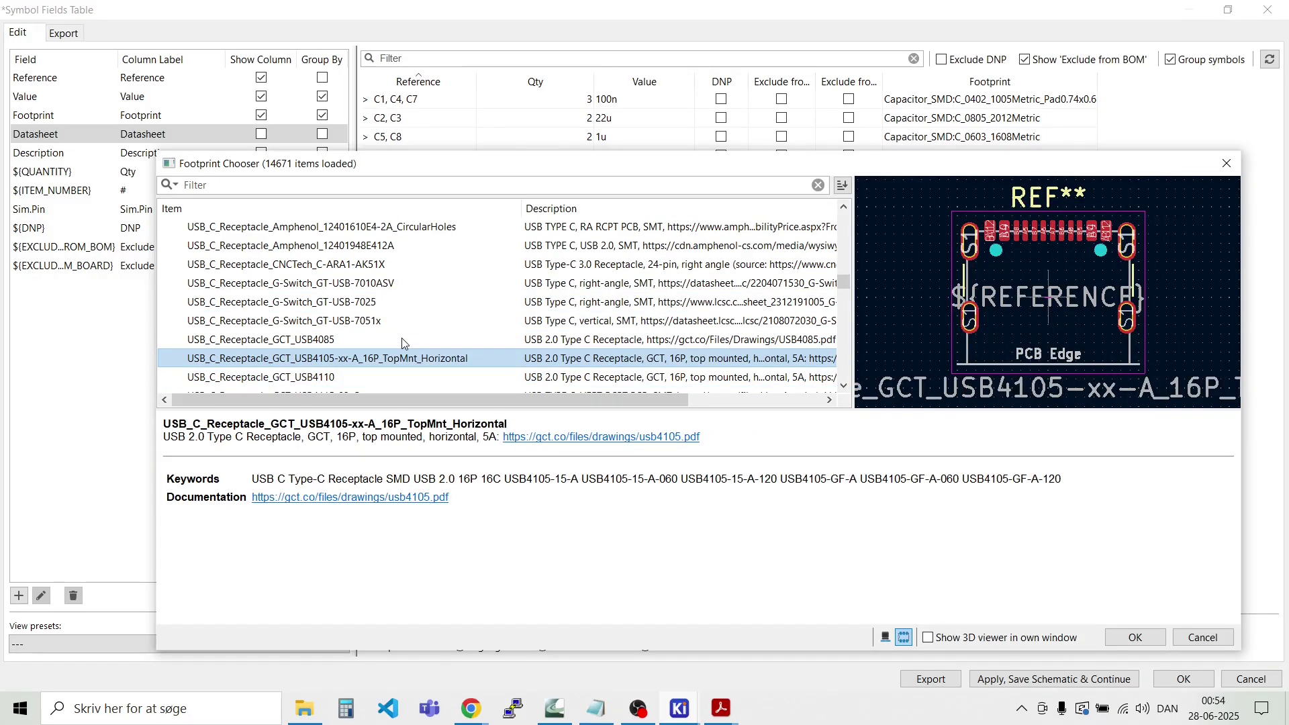
scroll(398, 328, down, 1)
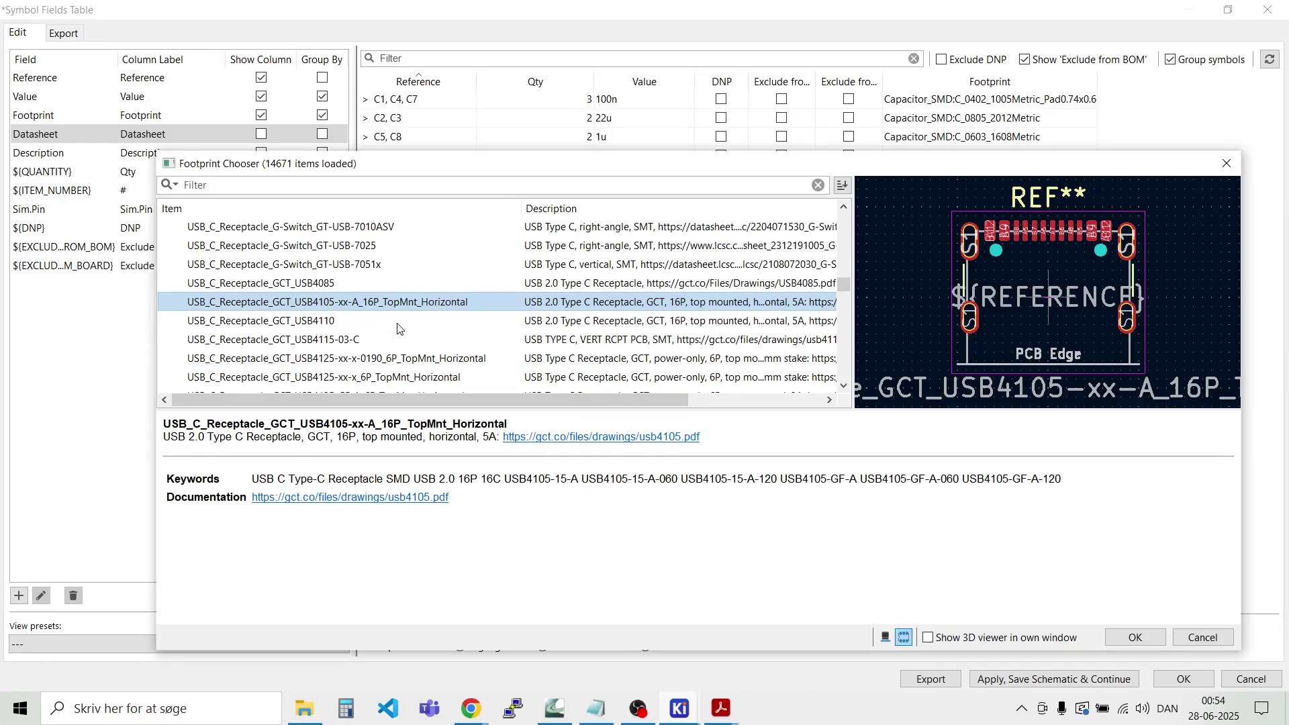
key(Down)
key(Down)
key(Down)
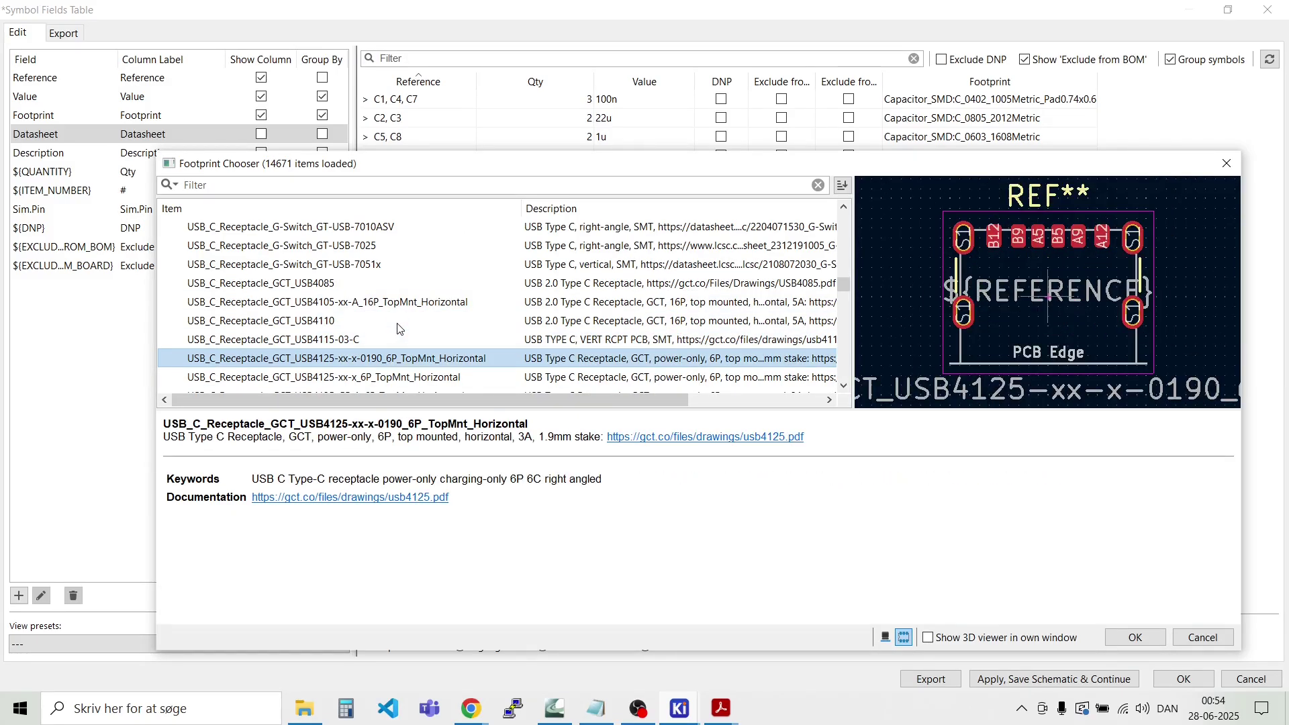
key(Down)
key(Down)
key(Down)
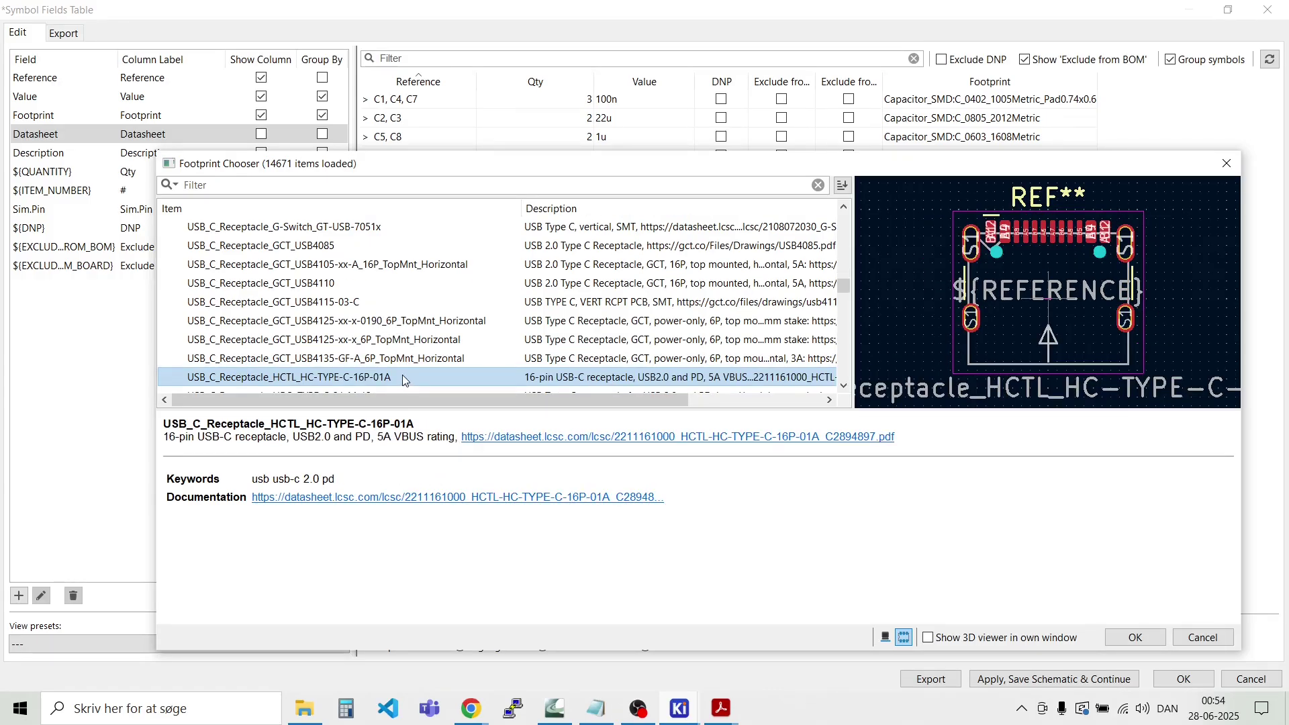
Step: Go back through the GCT receptacle previews and assign USB_C_Receptacle_GCT_USB4105-xx-A_16P_TopMnt_Horizontal to J1
key(Up)
key(Up)
key(Up)
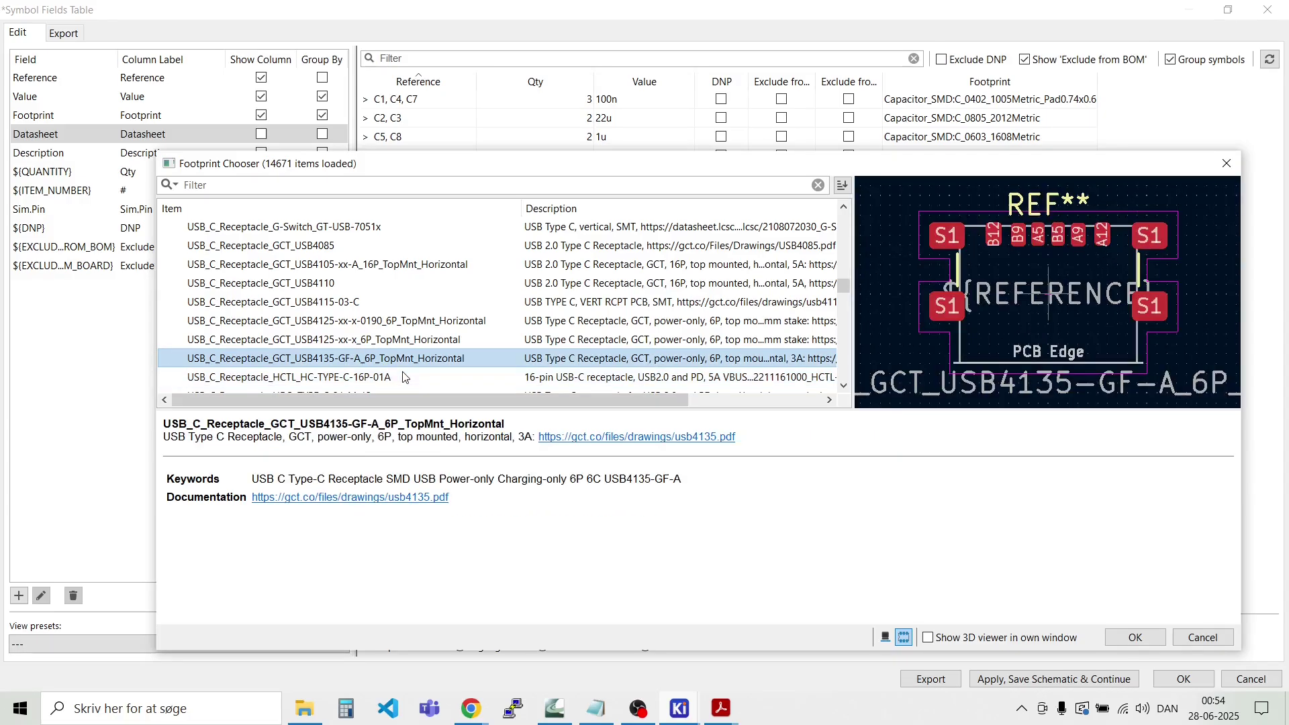
key(Up)
key(Up)
key(Up)
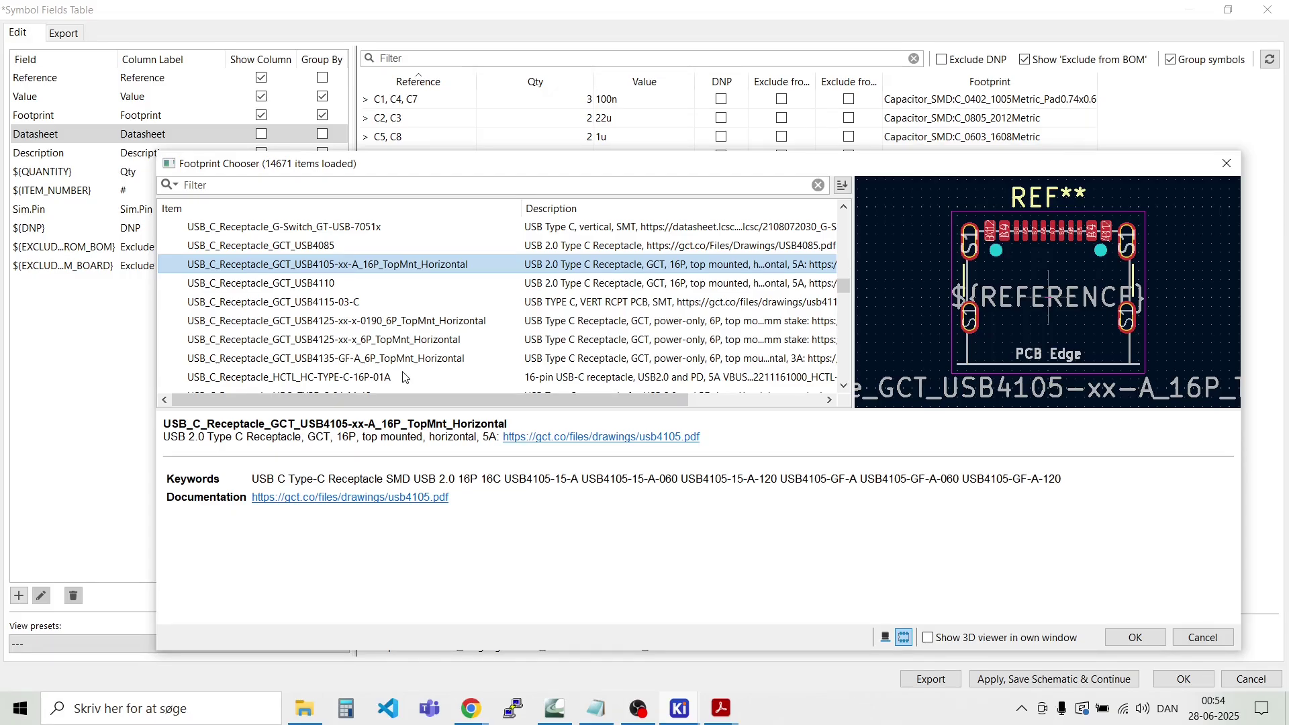
key(Up)
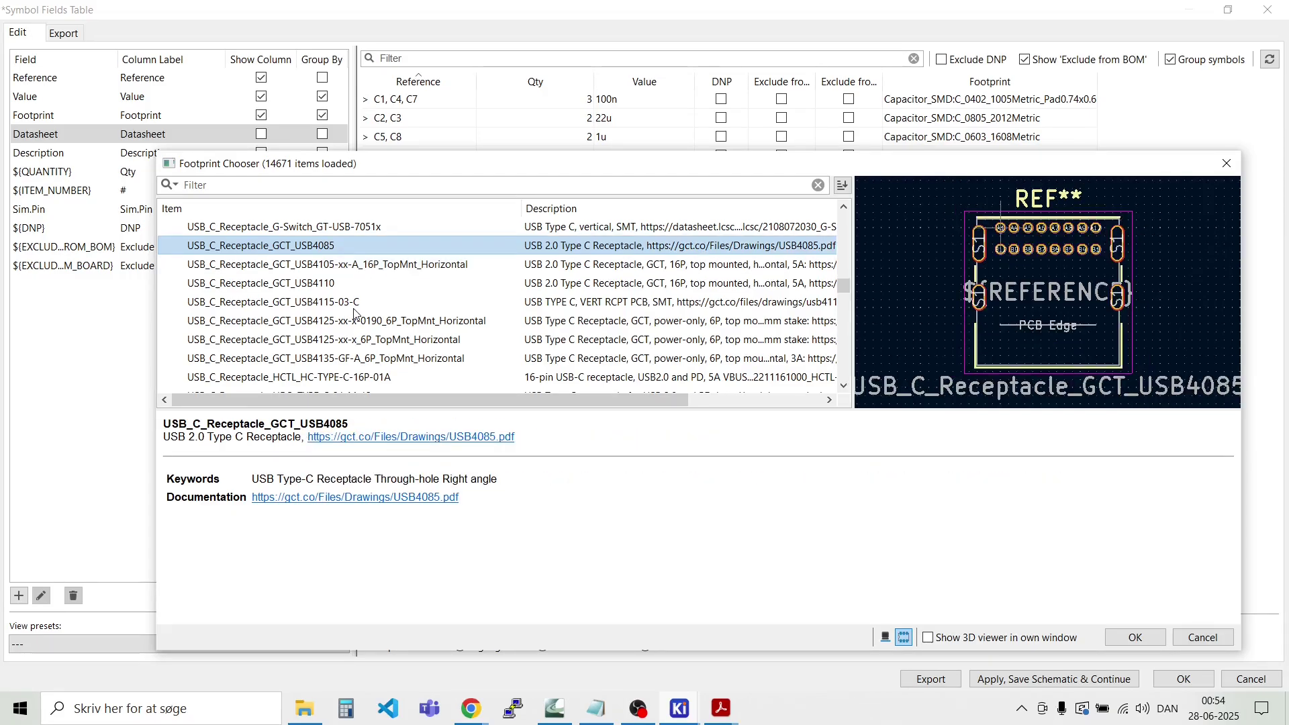
key(Down)
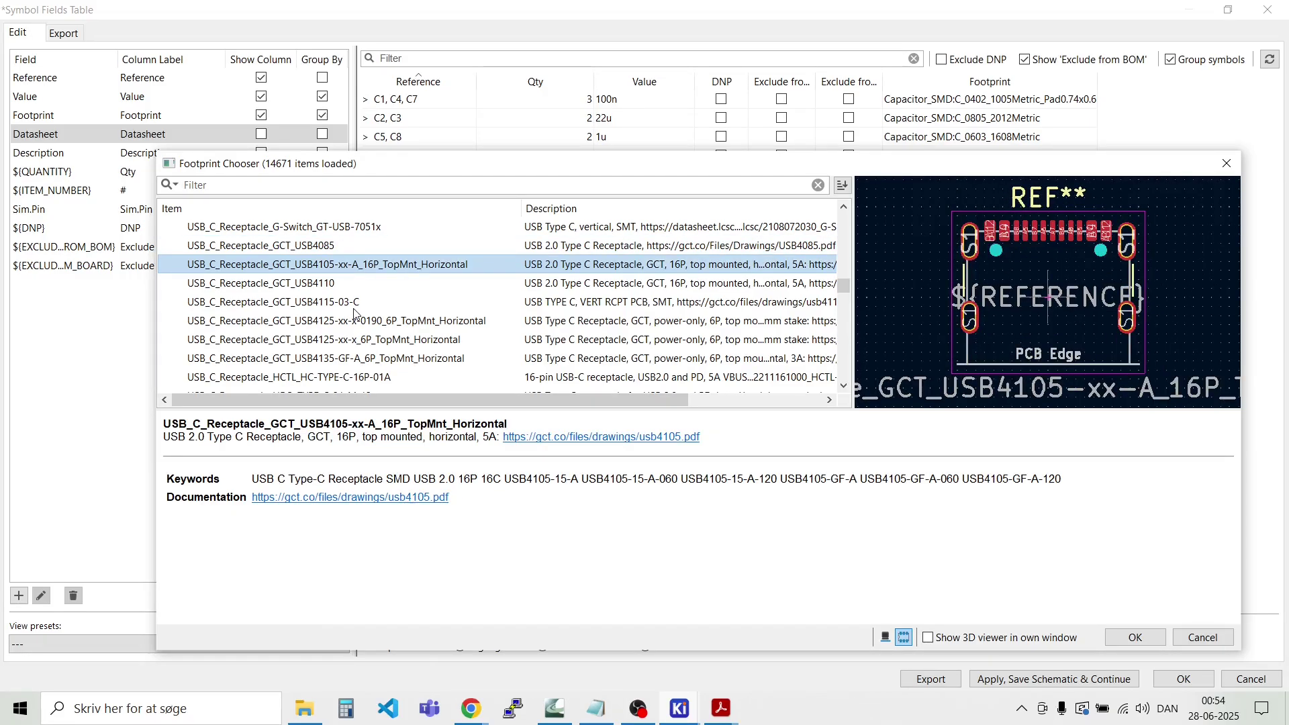
double_click(339, 270)
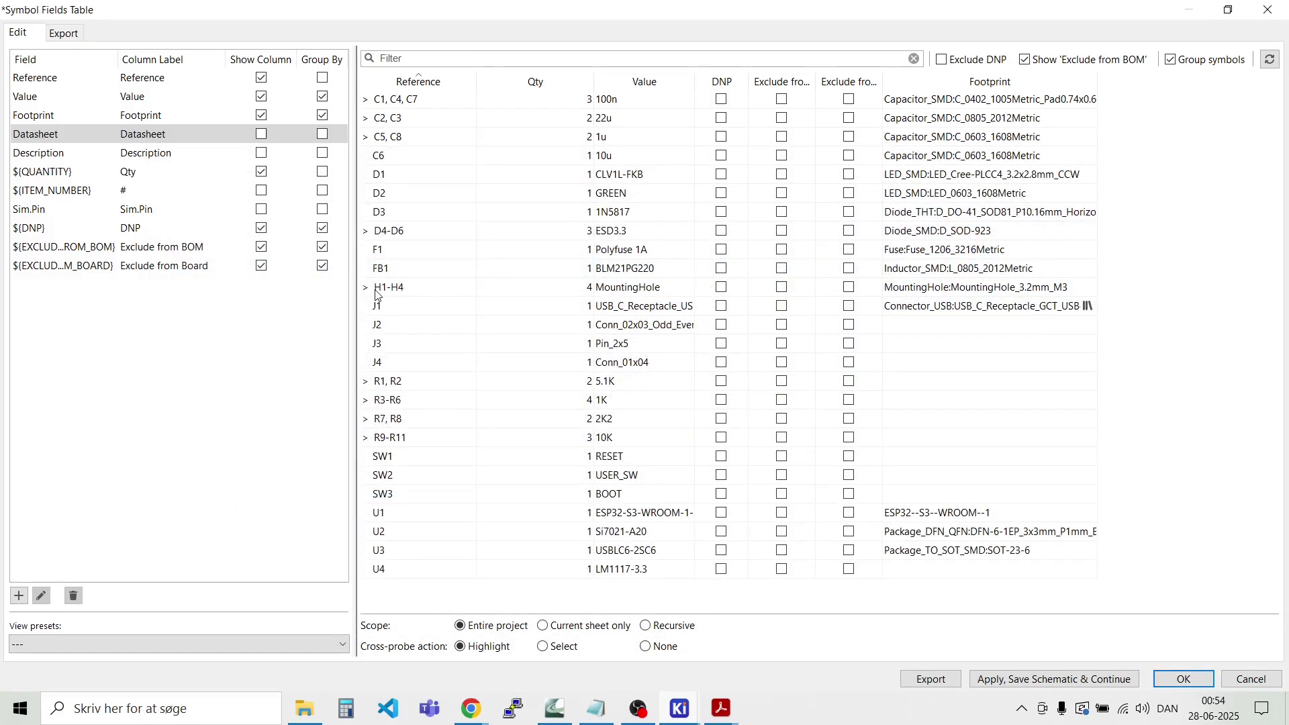
Step: Open the footprint chooser for connector J2, collapse the Connector_USB library and expand Connector_PinHeader_2.54mm
click(930, 330)
click(1088, 325)
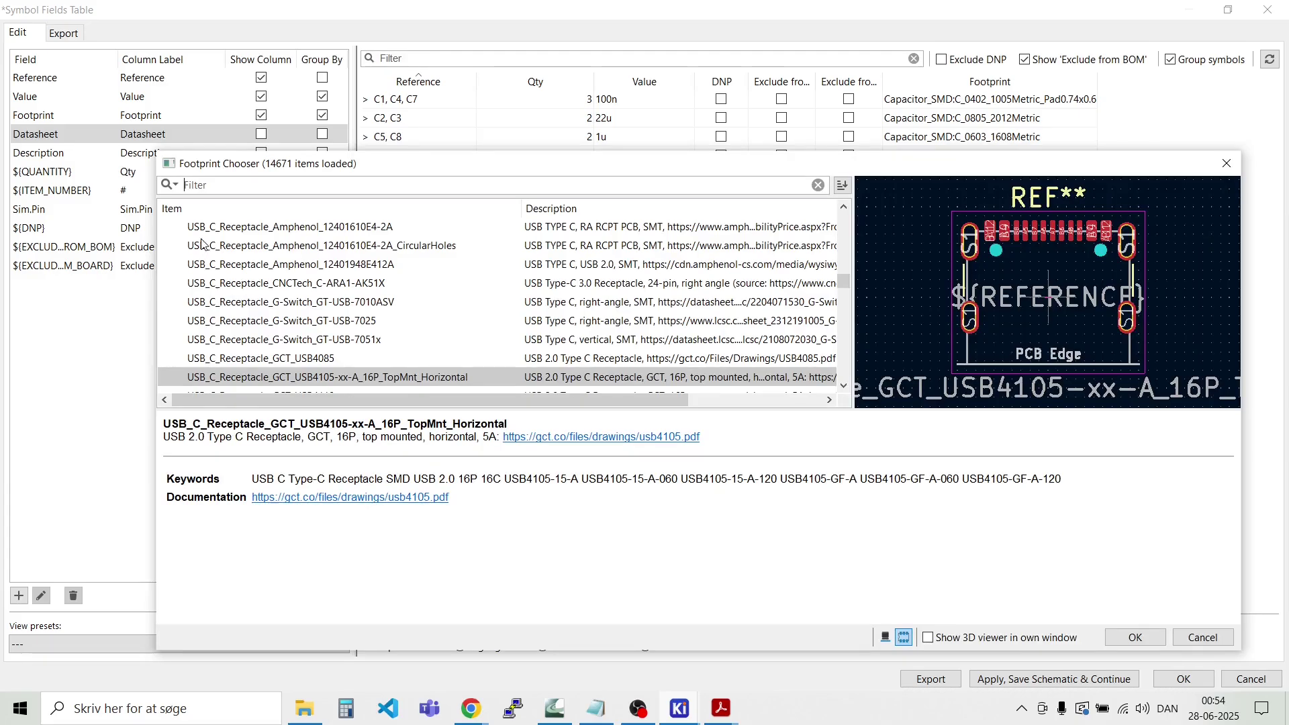
scroll(263, 248, up, 10)
scroll(263, 248, up, 5)
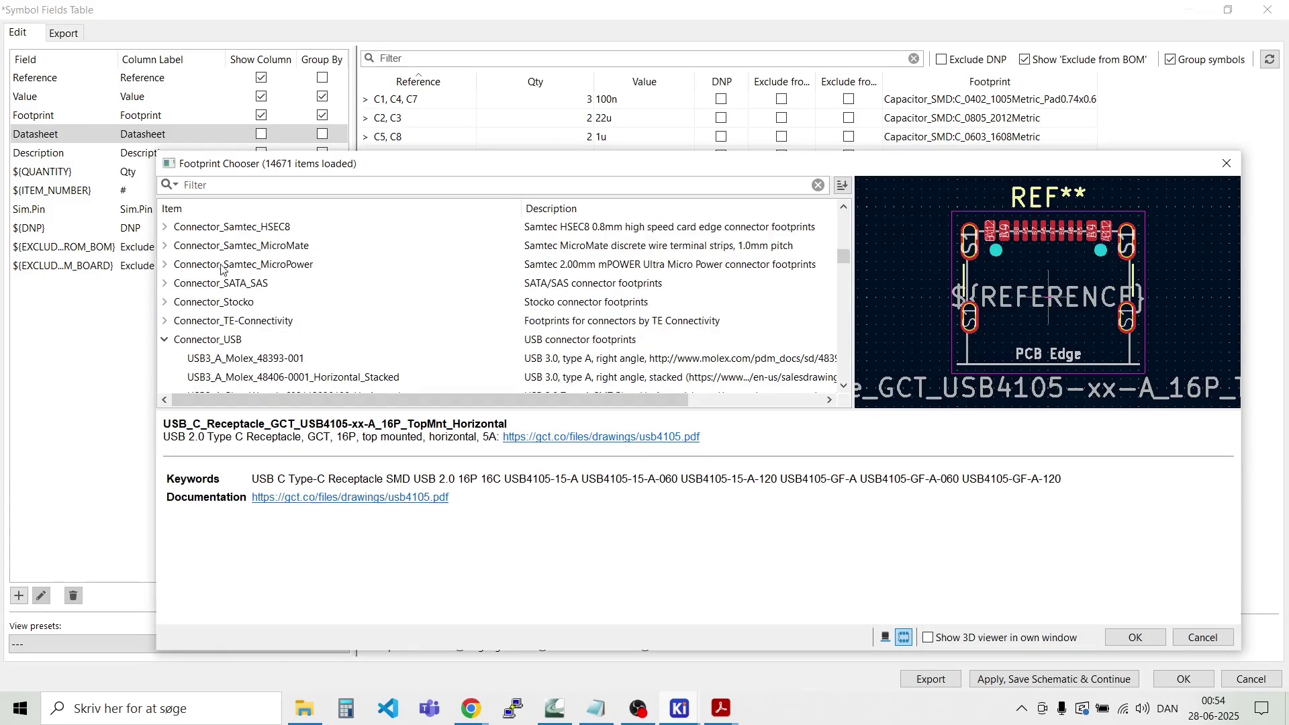
click(166, 340)
scroll(280, 289, up, 4)
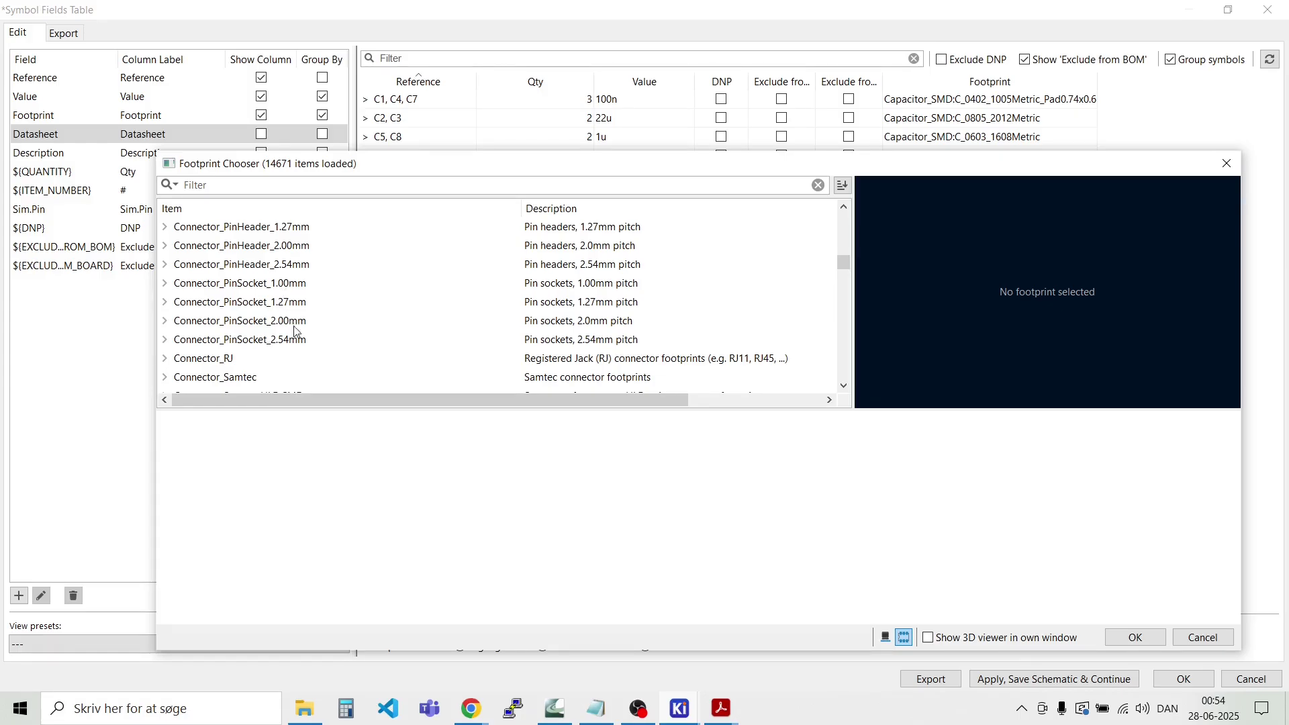
scroll(217, 342, up, 1)
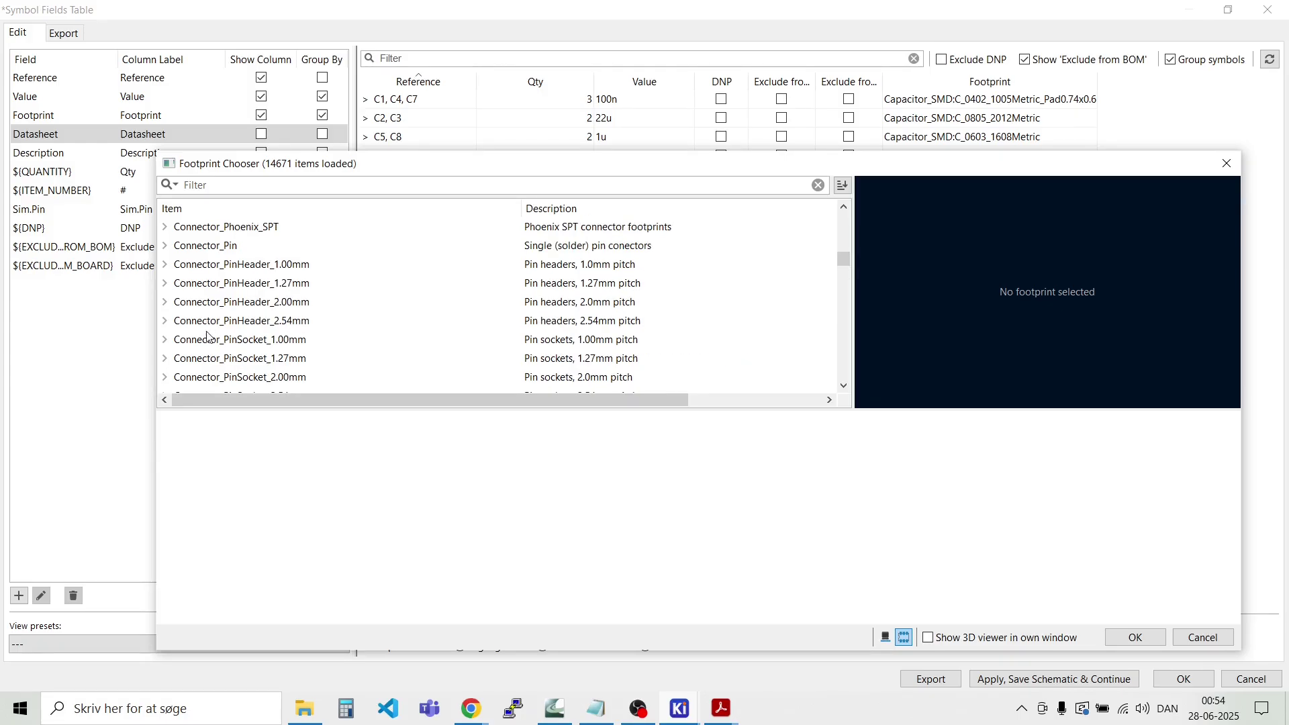
click(165, 324)
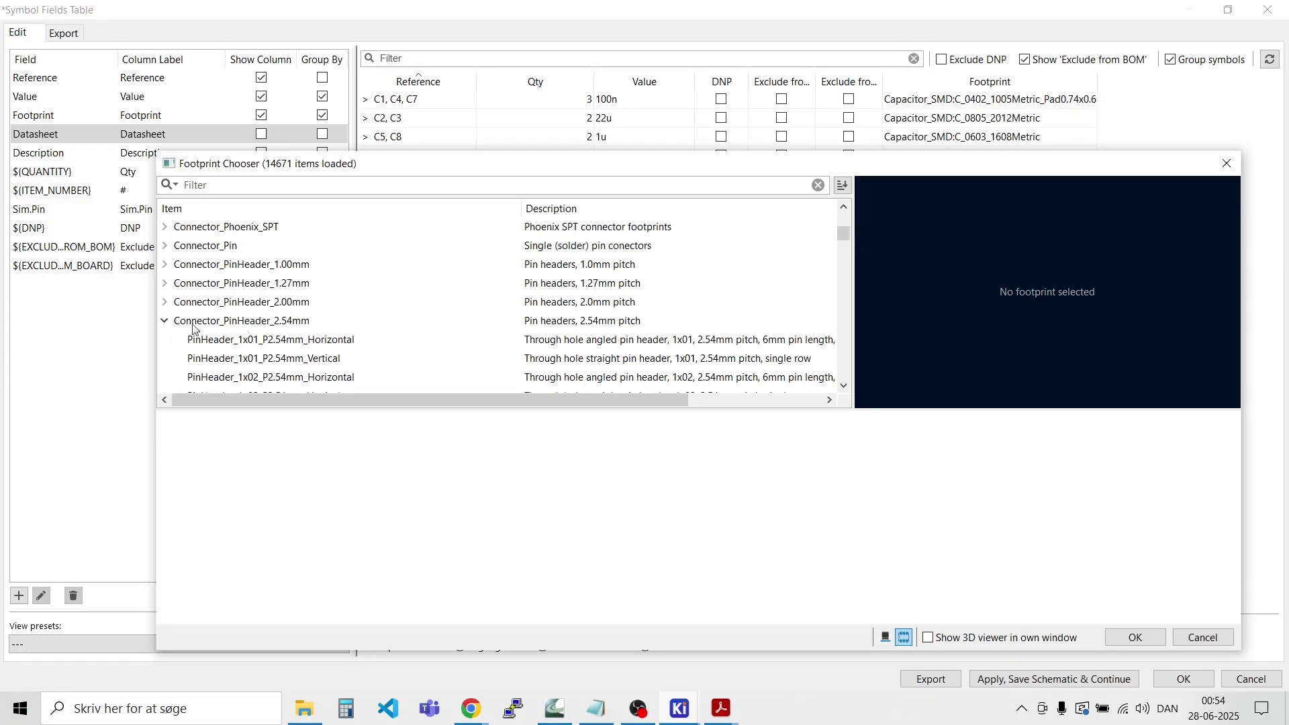
Step: Find the 2x05 pin headers, compare the horizontal and vertical versions and assign PinHeader_2x05_P2.54mm_Vertical to J2
scroll(276, 325, down, 4)
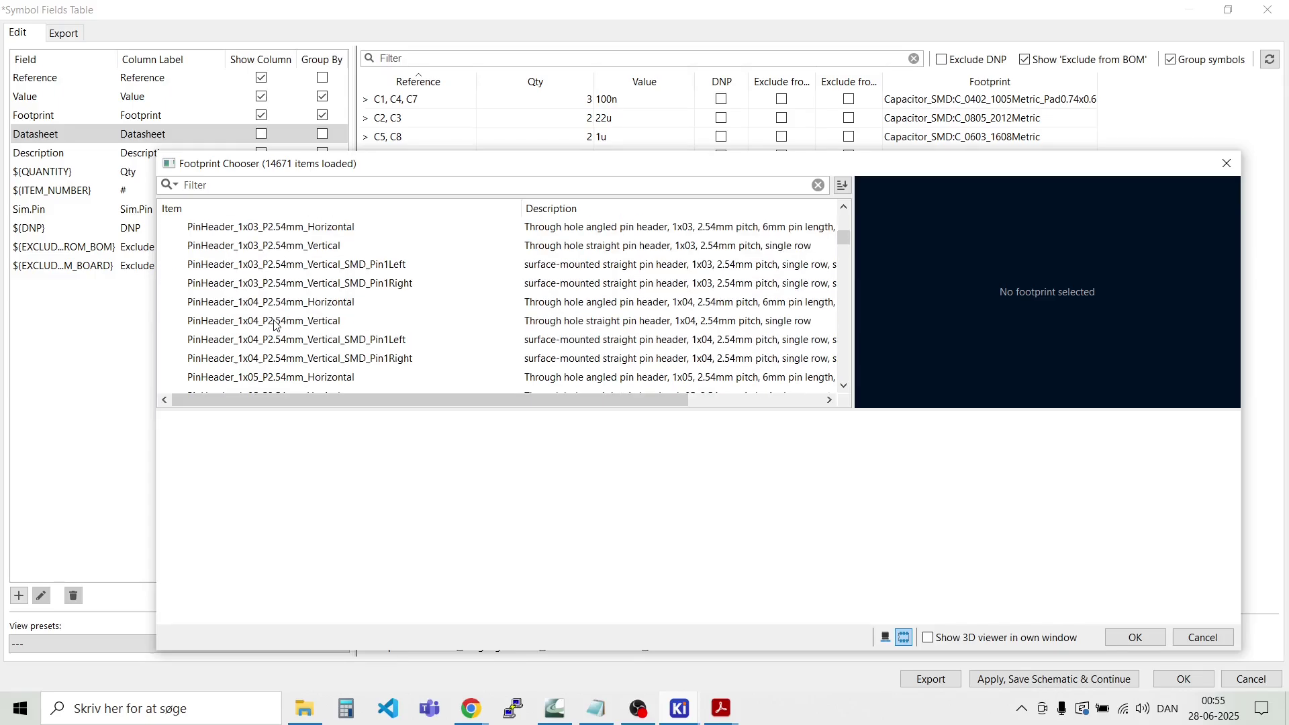
scroll(276, 325, down, 9)
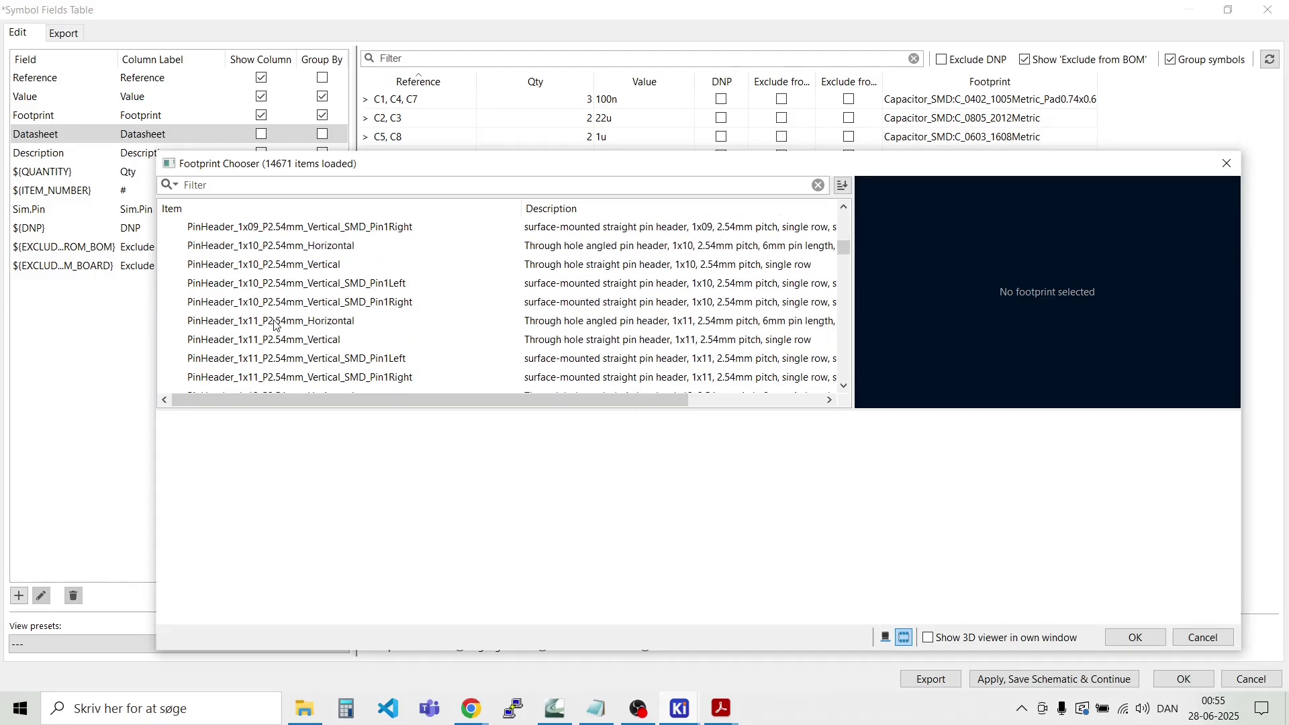
scroll(276, 325, down, 17)
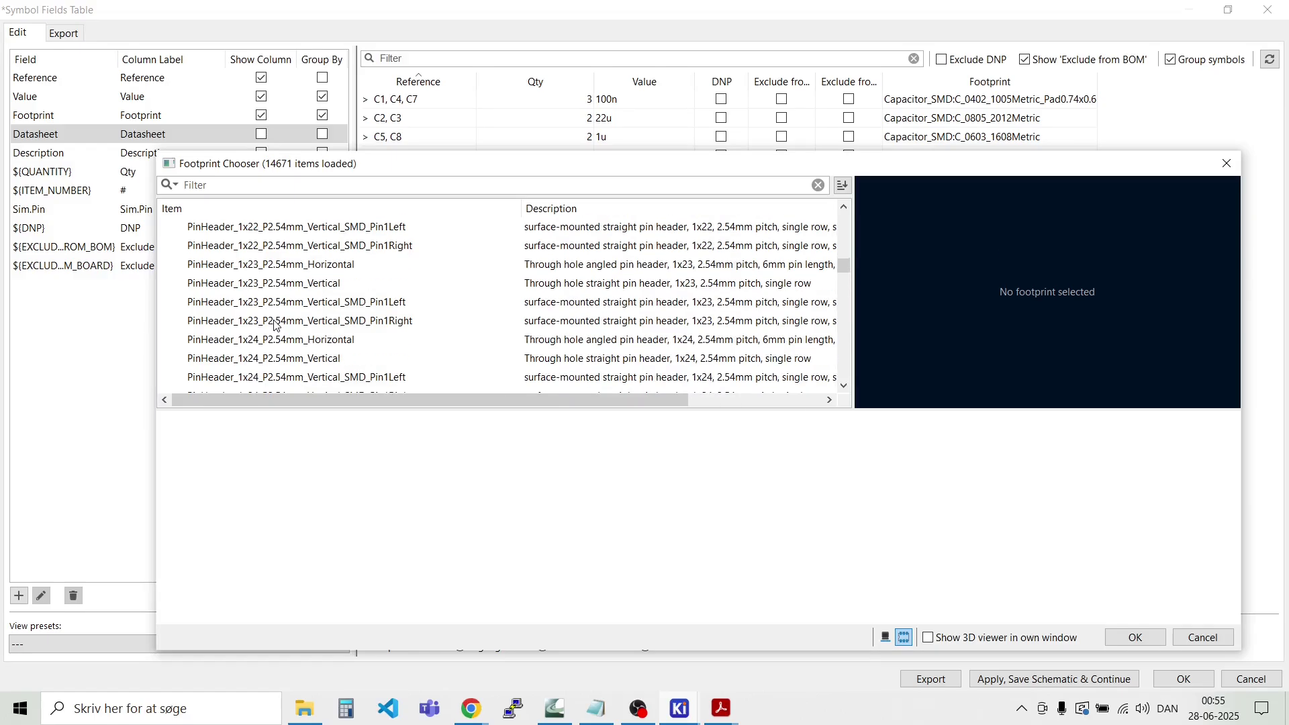
scroll(276, 326, down, 20)
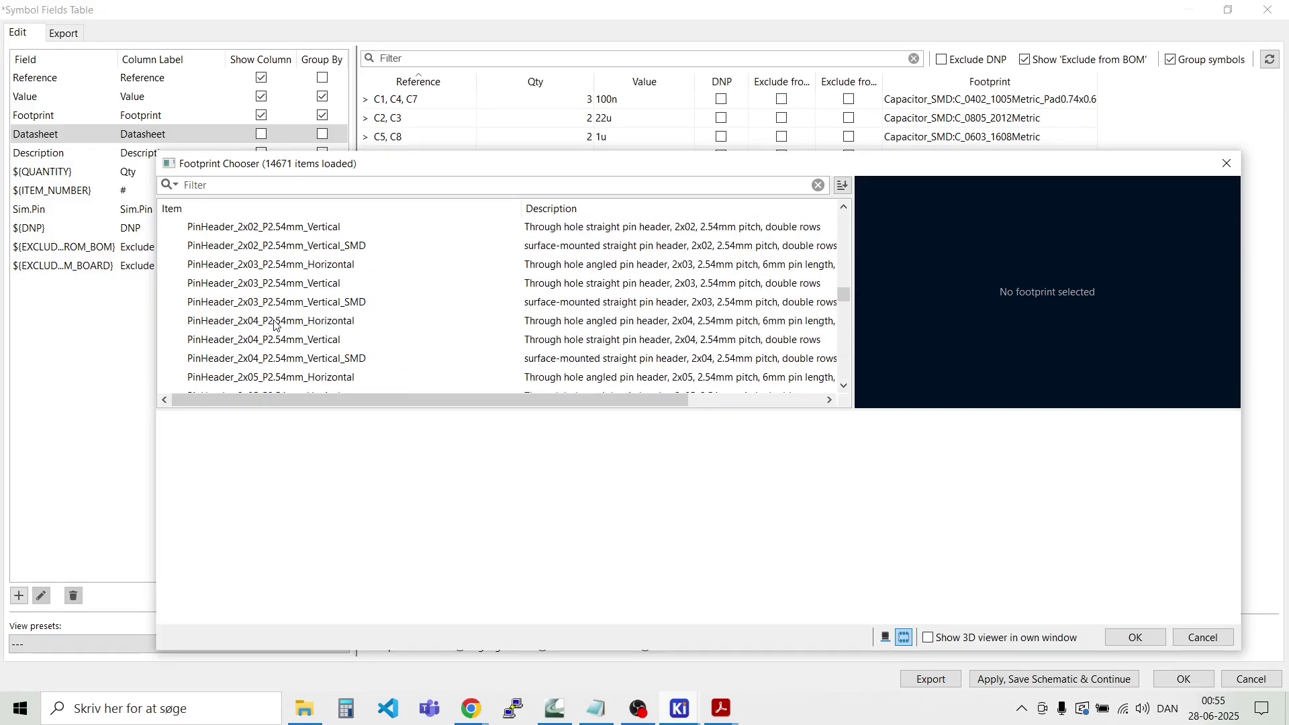
scroll(276, 326, down, 3)
scroll(276, 326, up, 2)
click(266, 326)
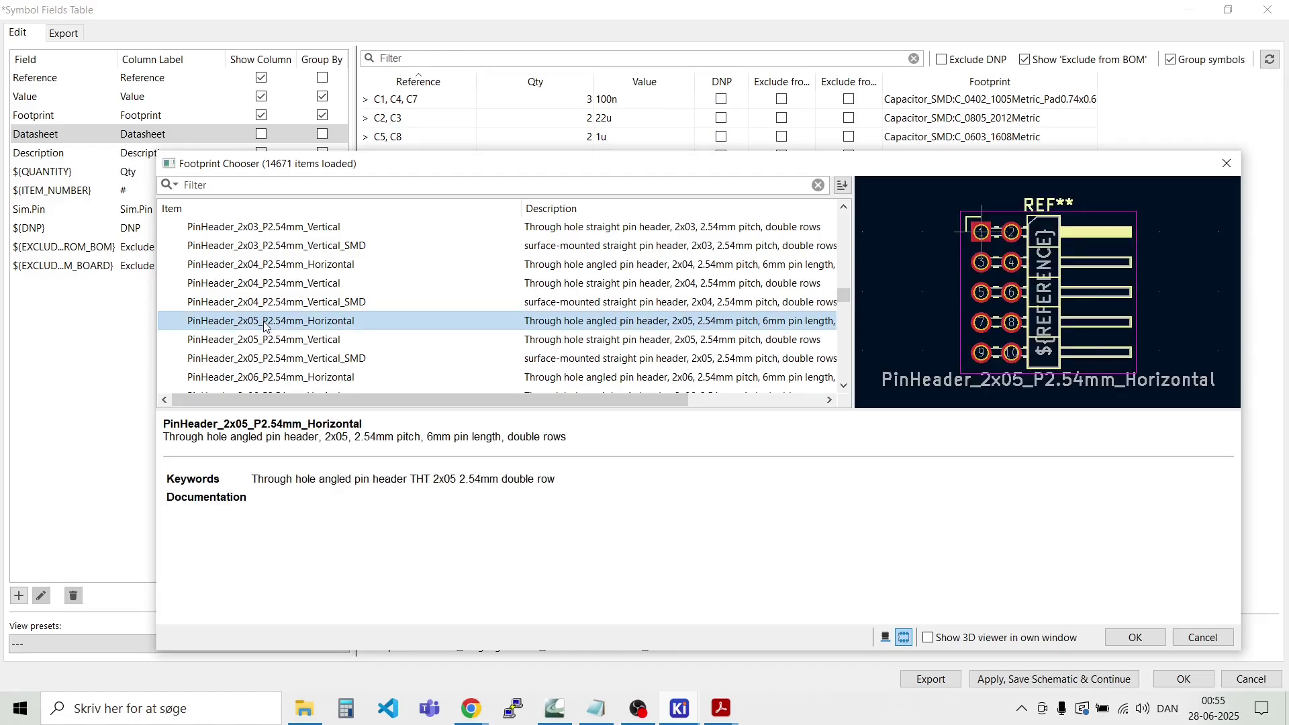
key(Down)
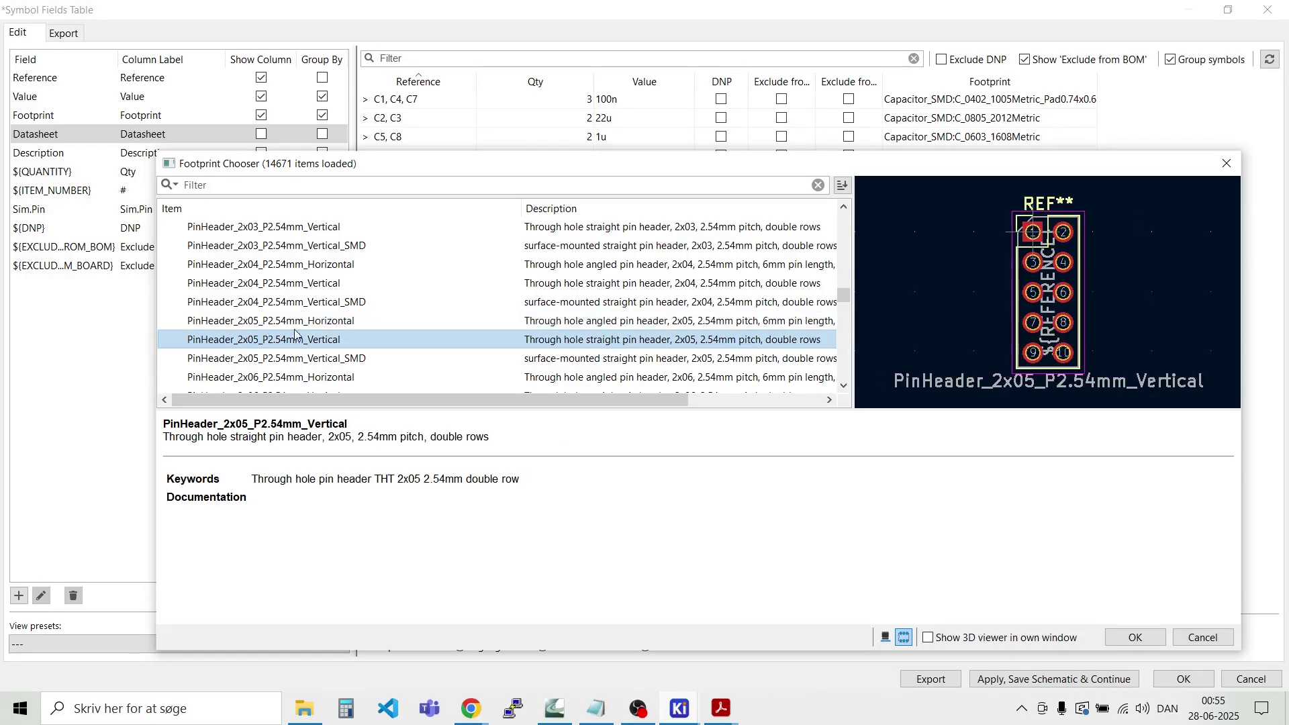
double_click(333, 344)
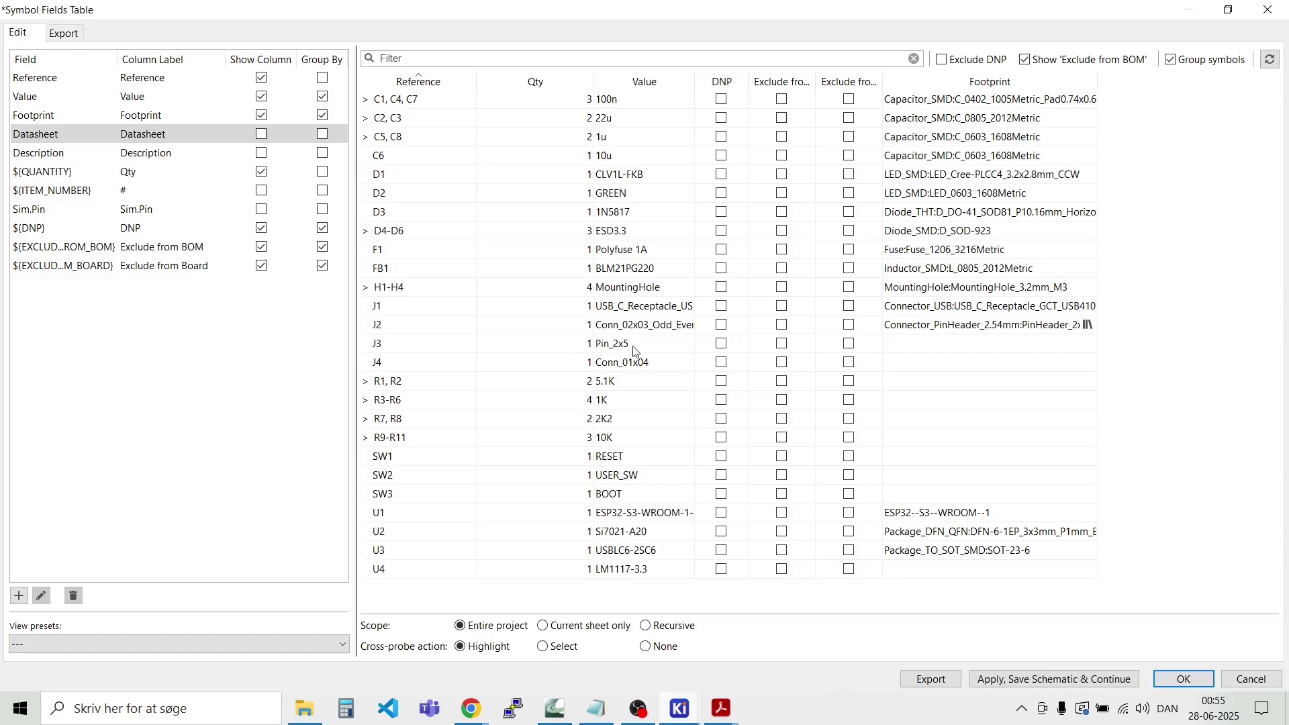
Step: Reopen the footprint chooser for J2 and change its footprint to PinHeader_2x03_P2.54mm_Vertical
click(913, 345)
click(906, 327)
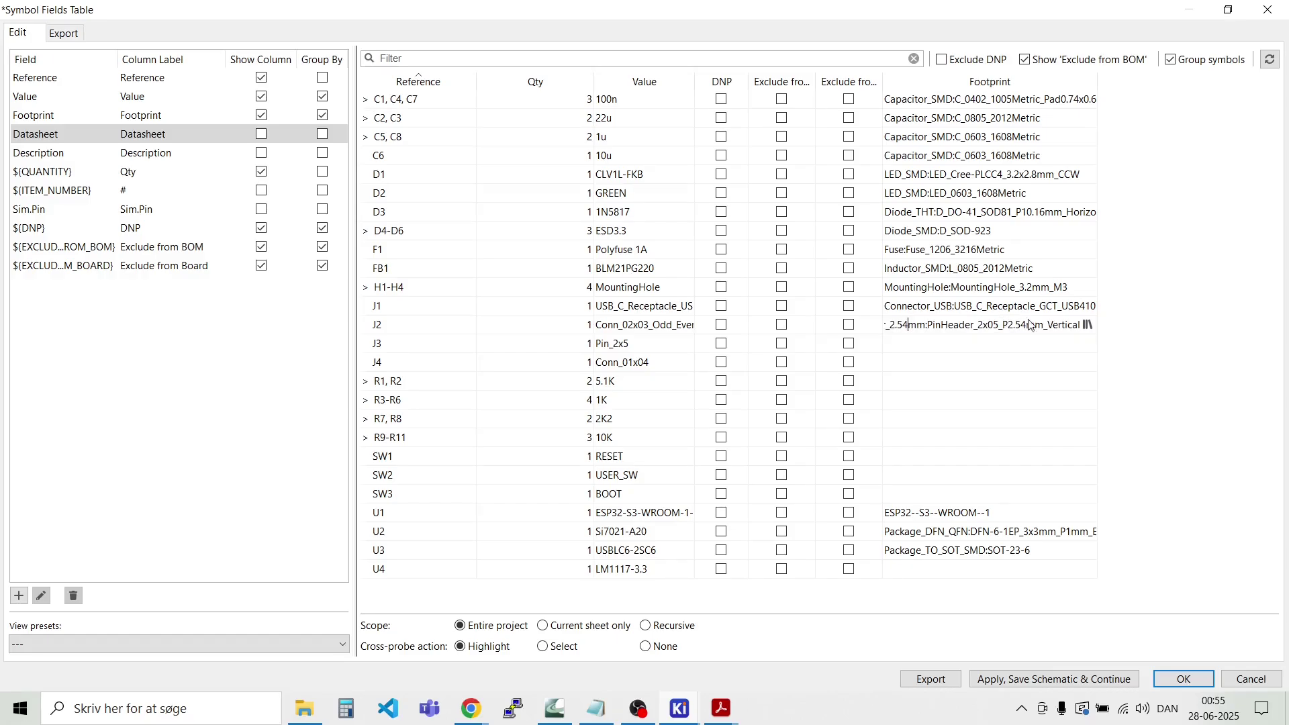
click(1087, 326)
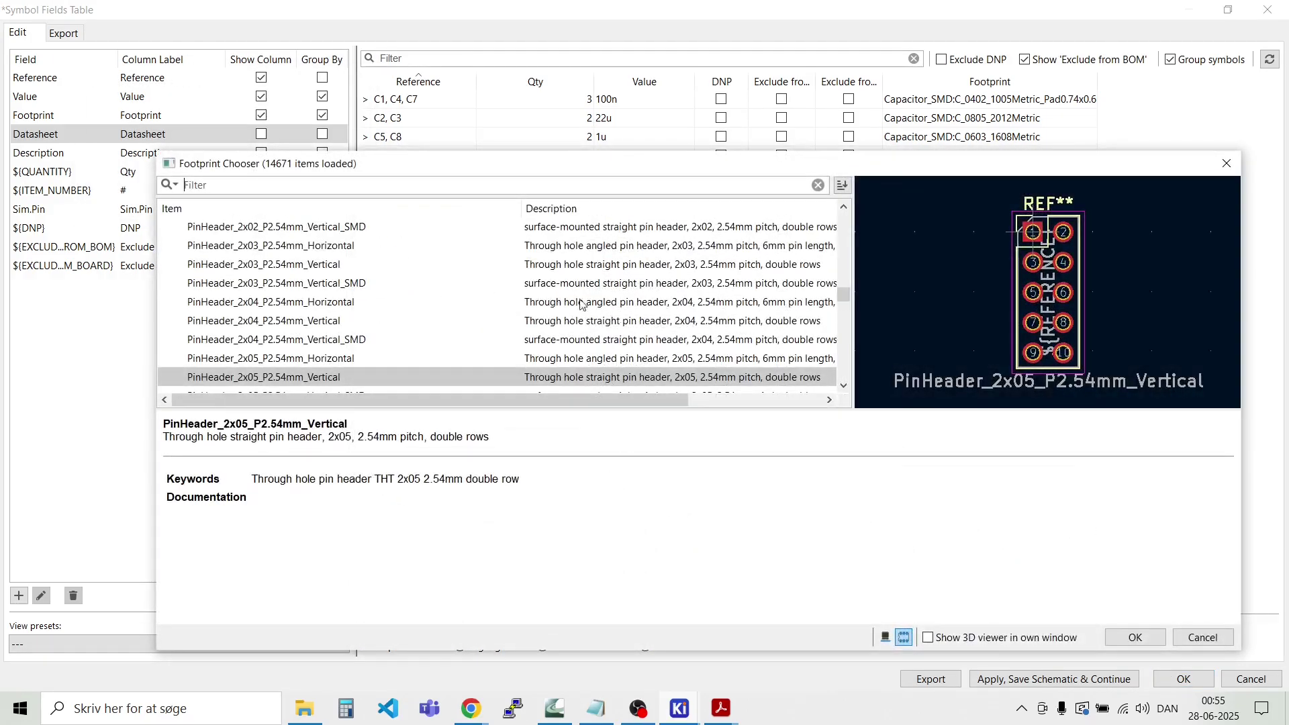
click(278, 266)
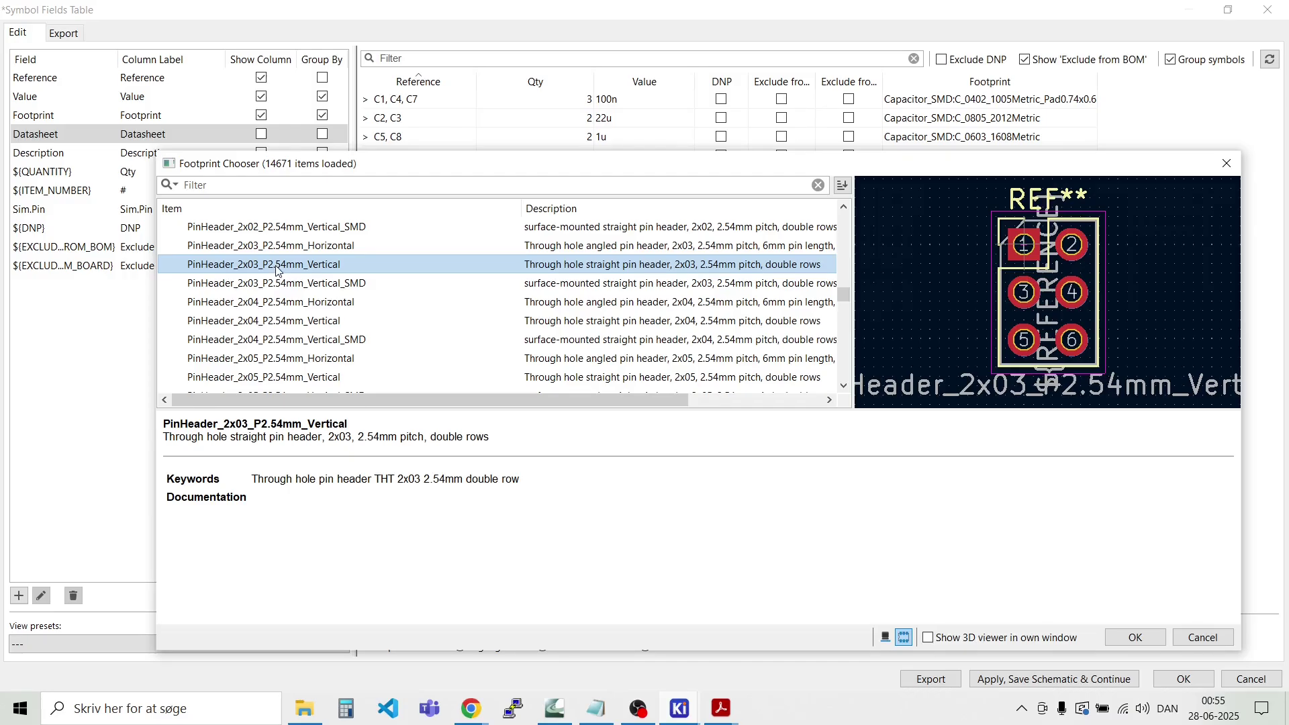
double_click(278, 265)
Step: Open the footprint chooser for connector J3, compare the 2x06 and 2x05 pin headers and assign PinHeader_2x05_P2.54mm_Vertical
click(893, 346)
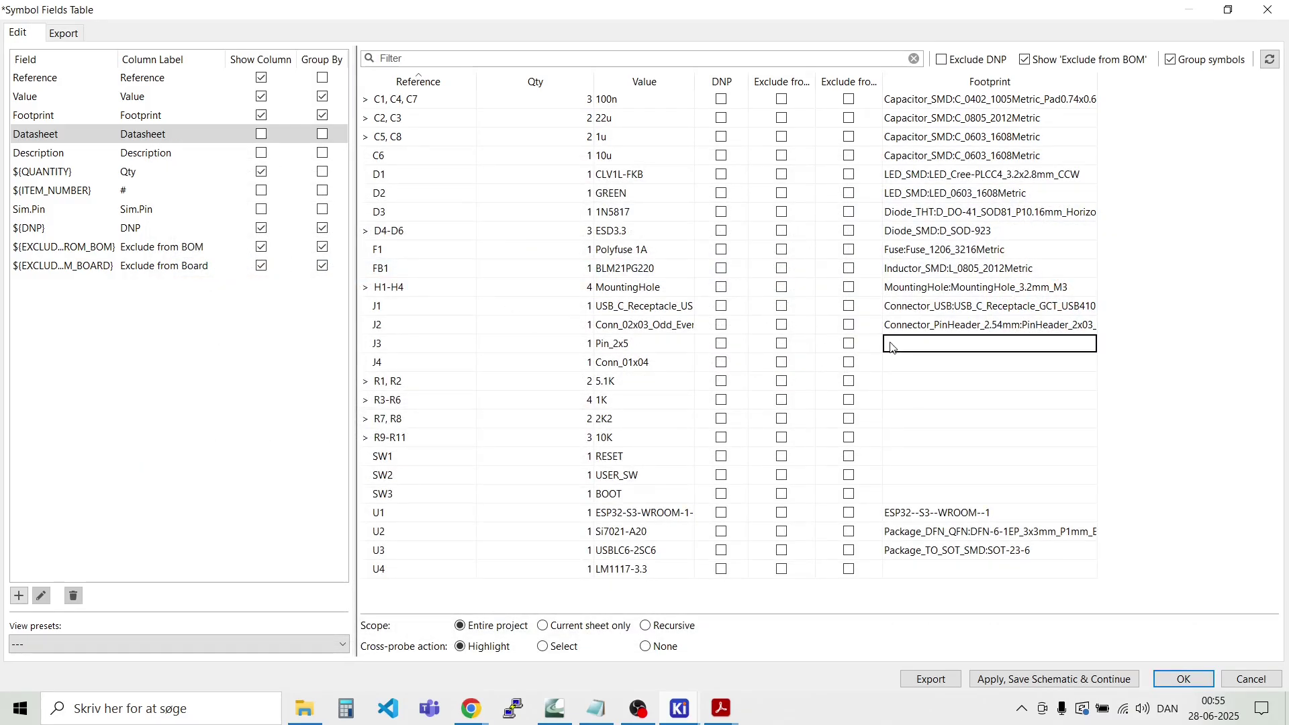
click(949, 347)
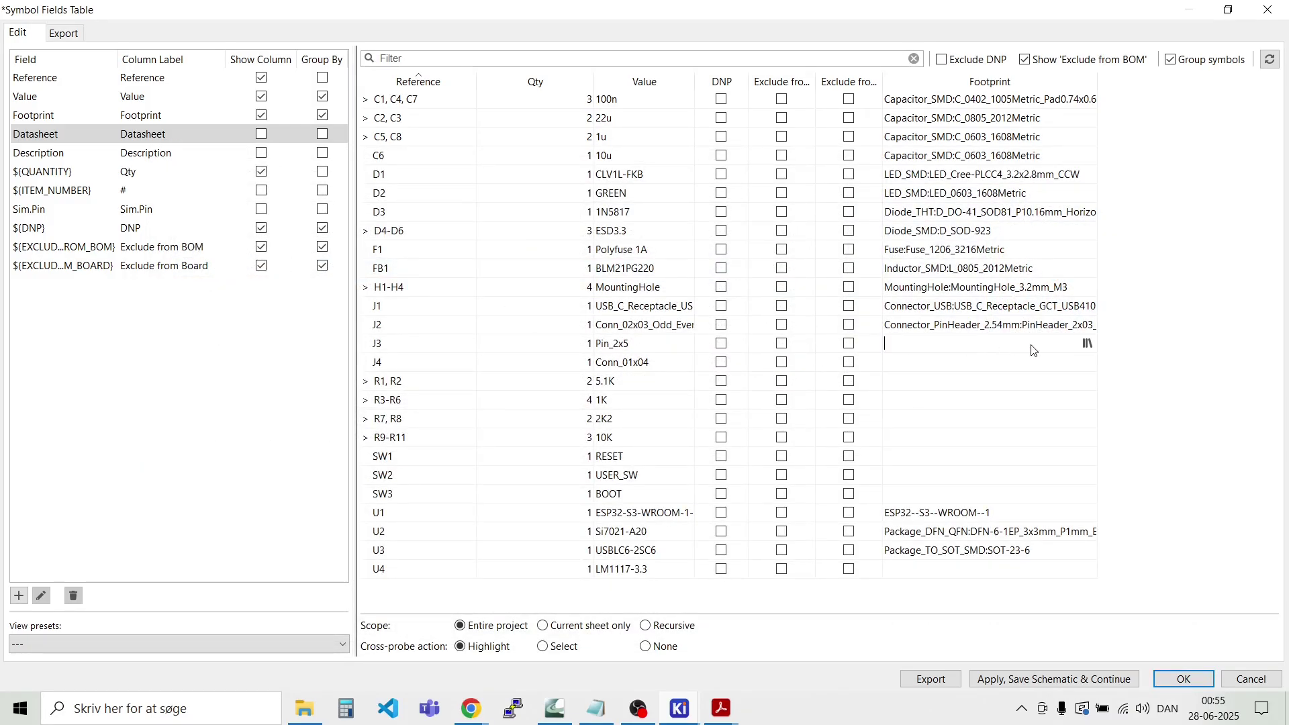
click(1087, 344)
scroll(335, 295, down, 4)
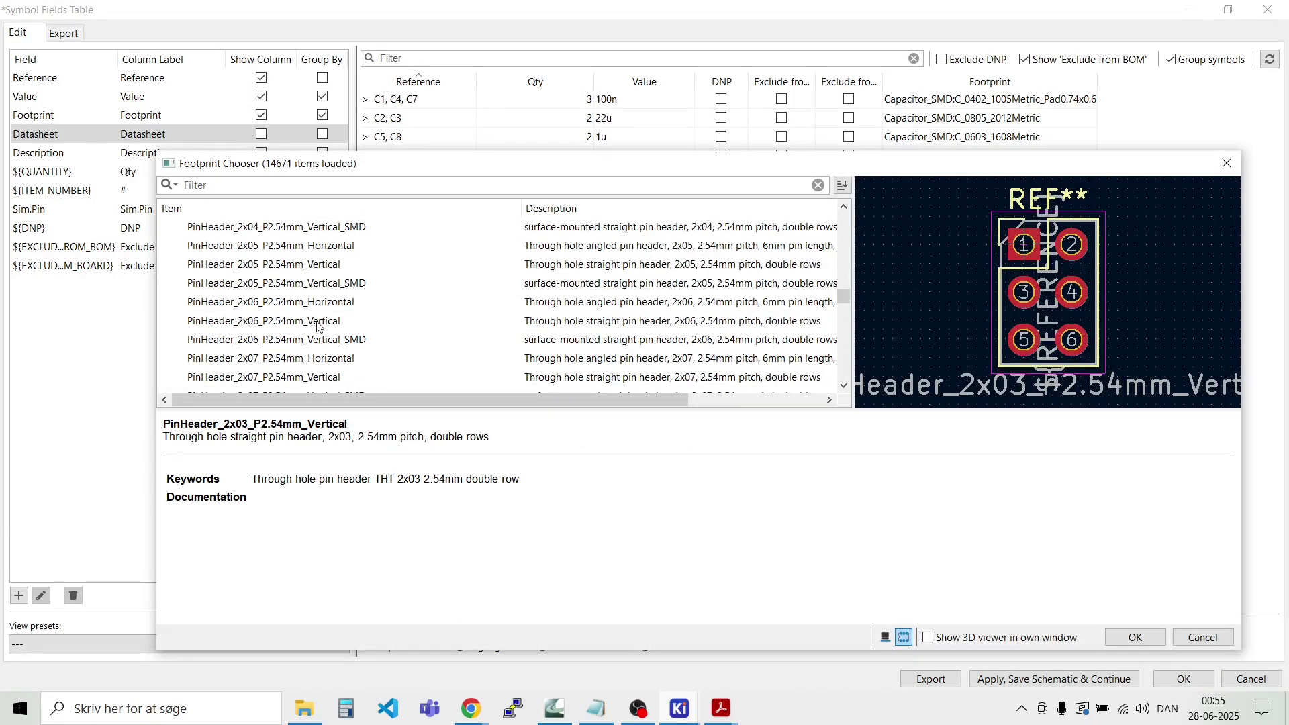
click(319, 324)
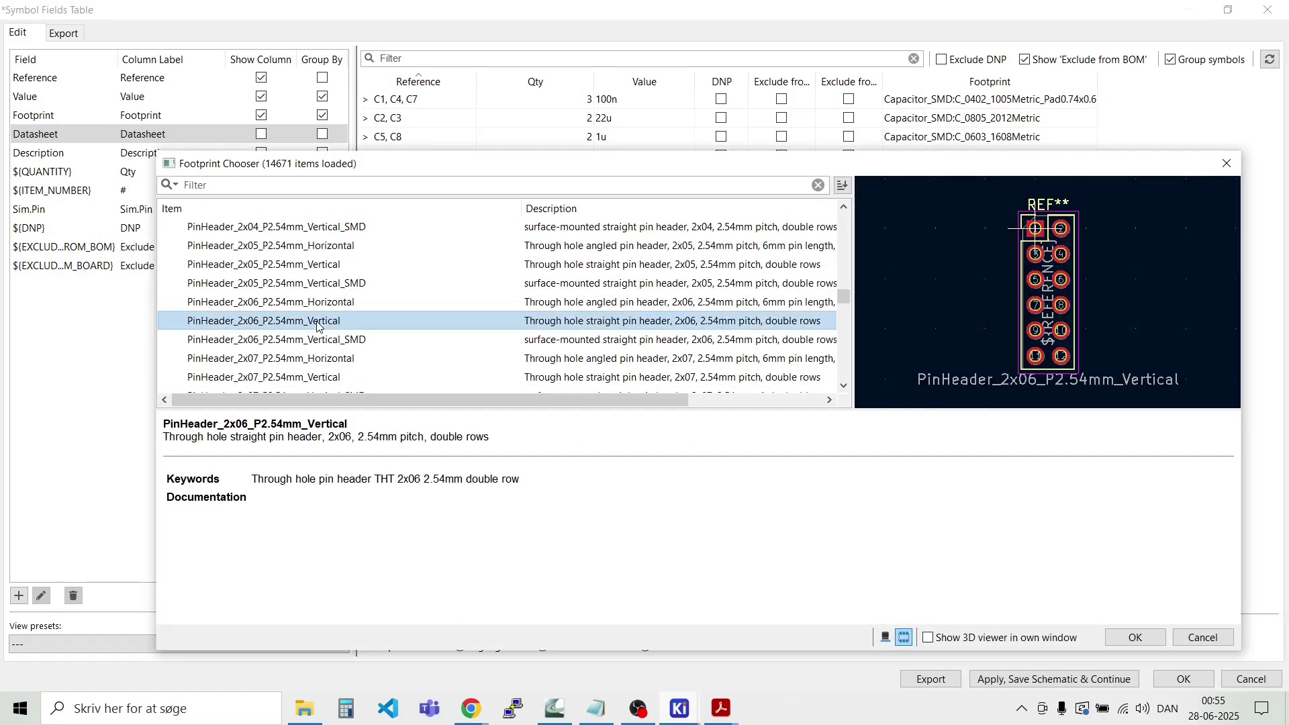
click(310, 284)
click(306, 267)
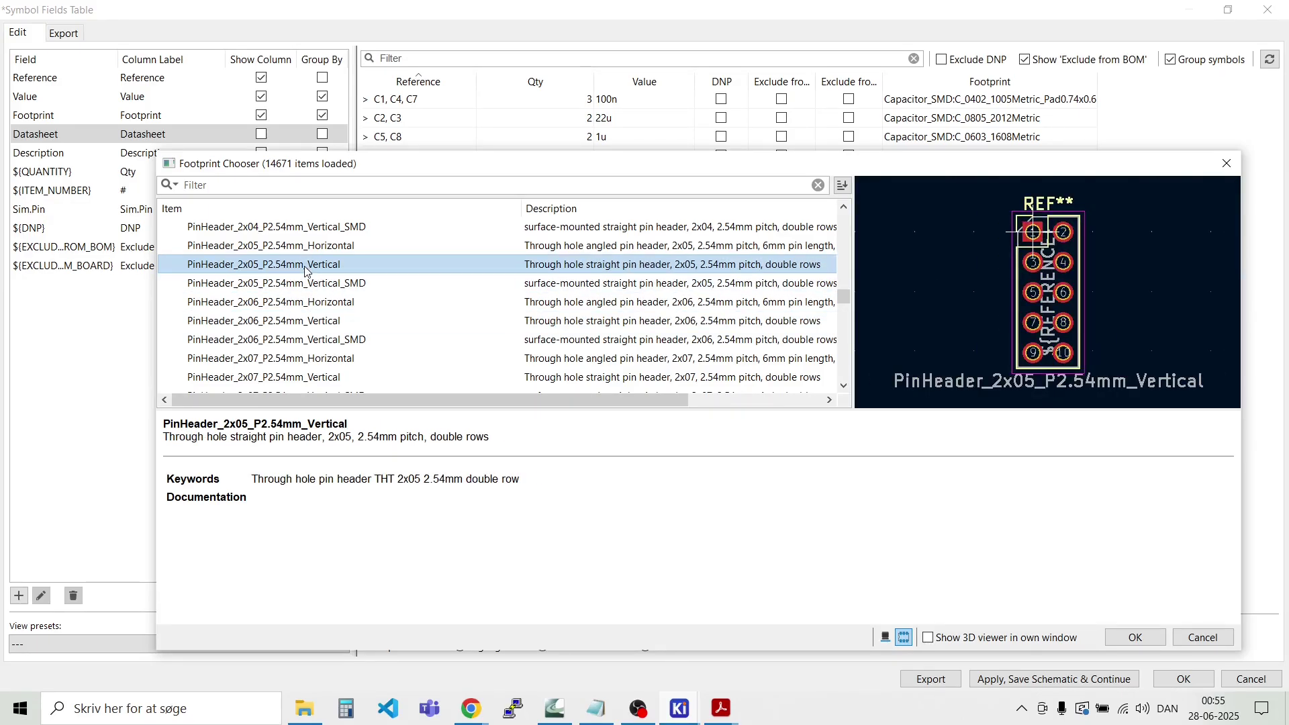
double_click(306, 266)
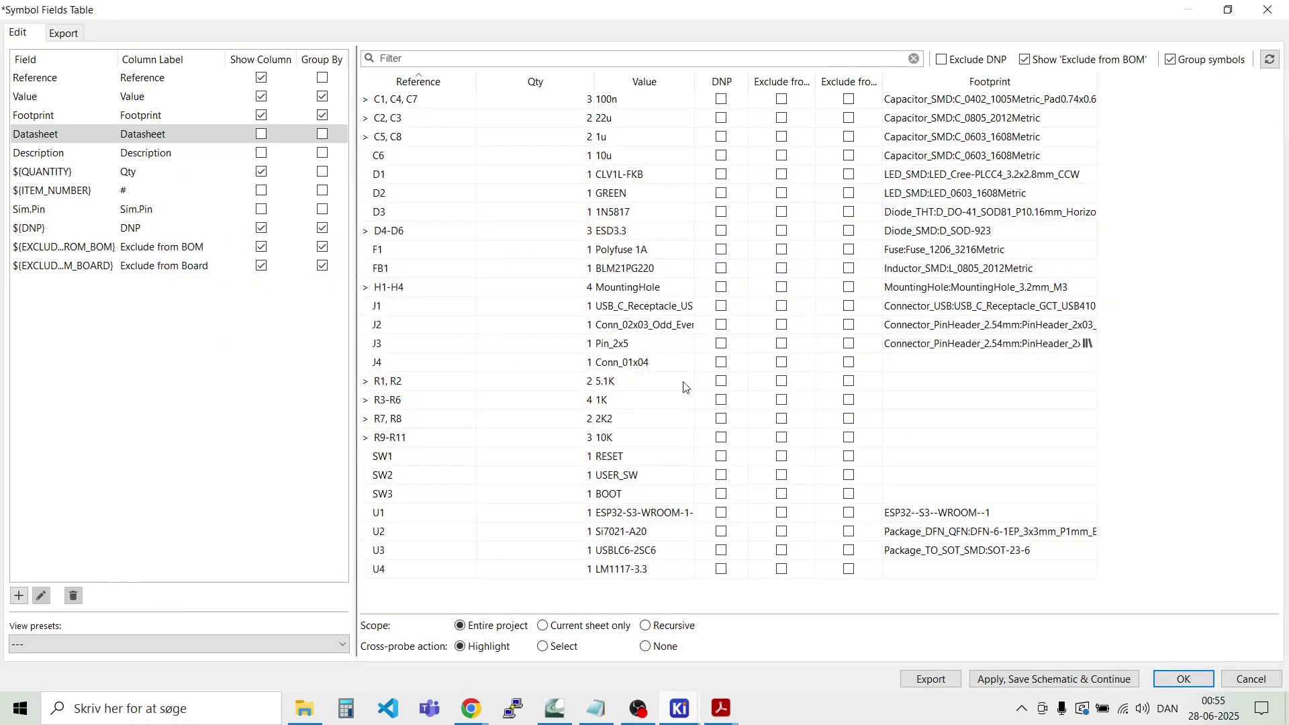
Step: Open the footprint chooser for connector J4 and look through the single-row 2.54 mm pin header footprints
click(900, 361)
click(1086, 363)
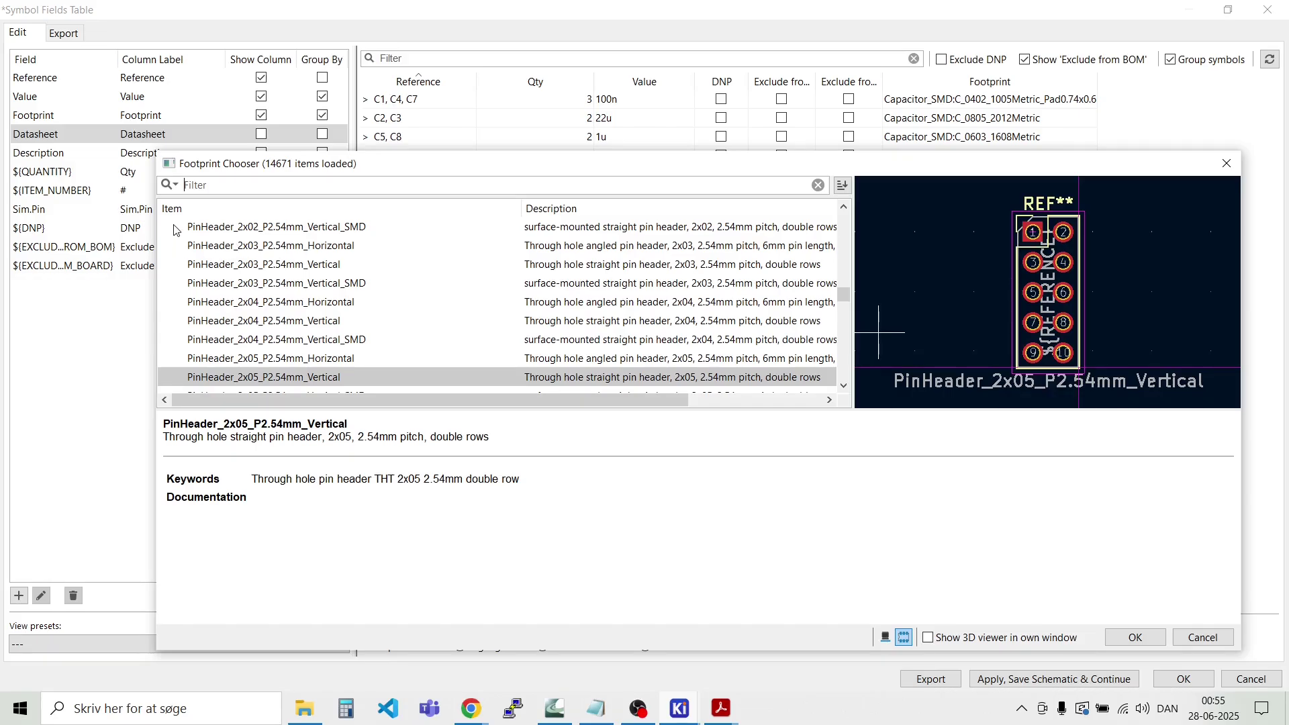
scroll(299, 281, up, 7)
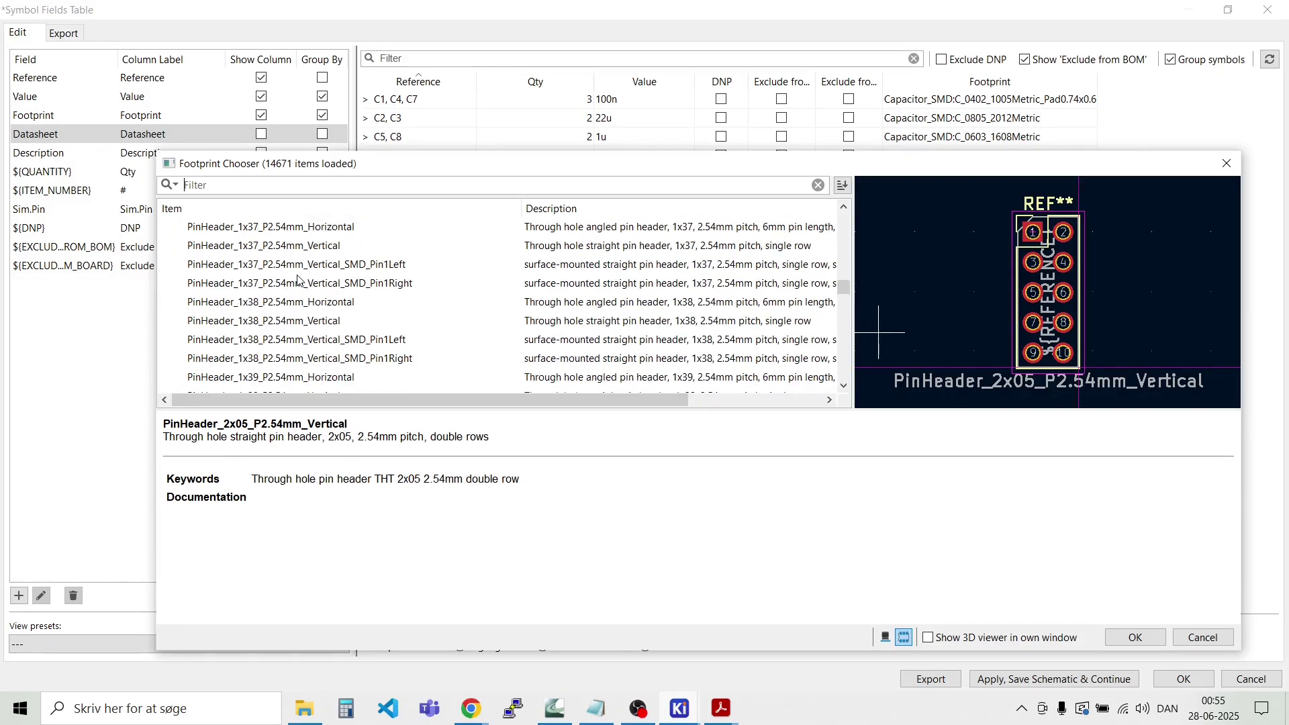
scroll(300, 280, down, 5)
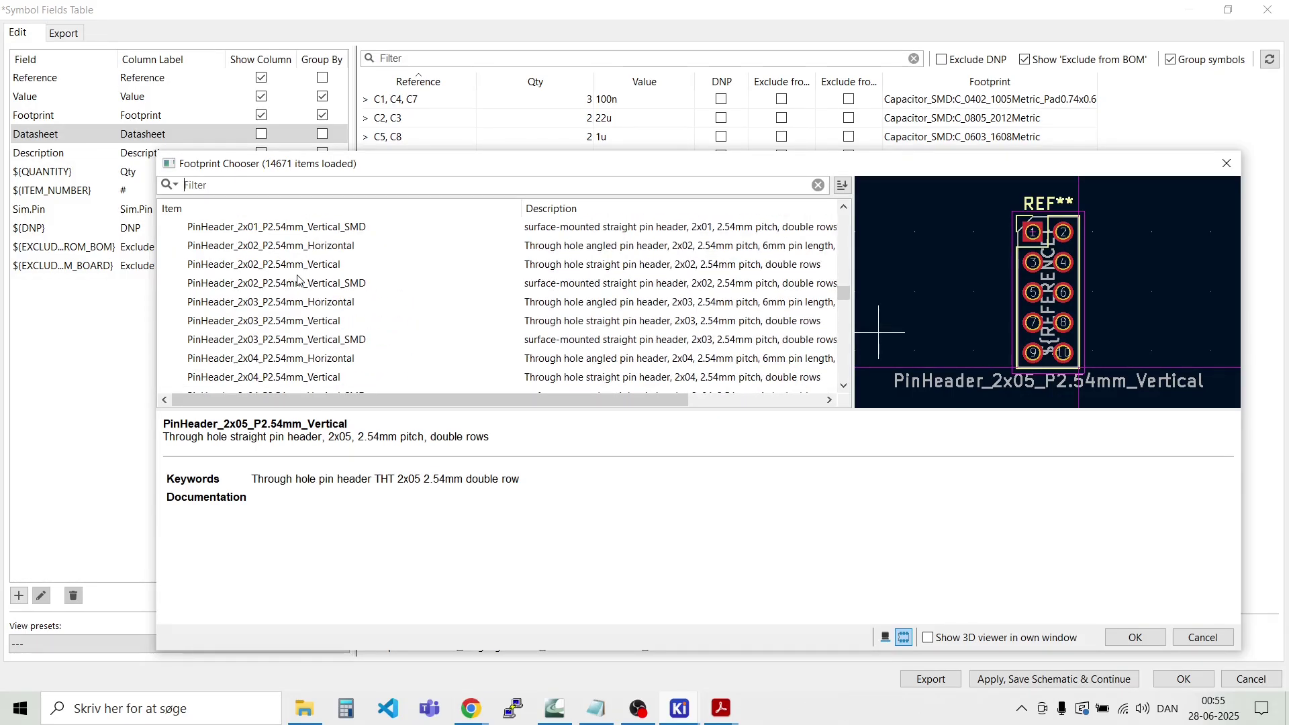
click(244, 187)
scroll(288, 245, up, 12)
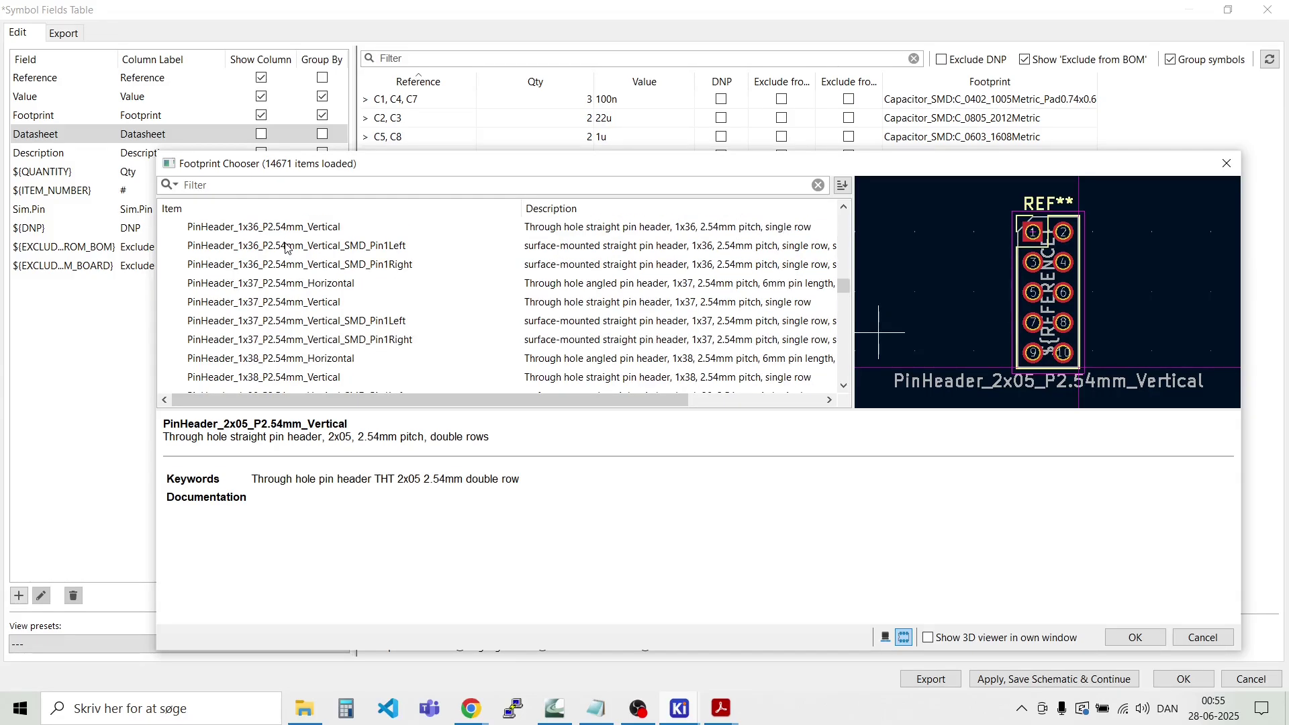
scroll(287, 245, up, 18)
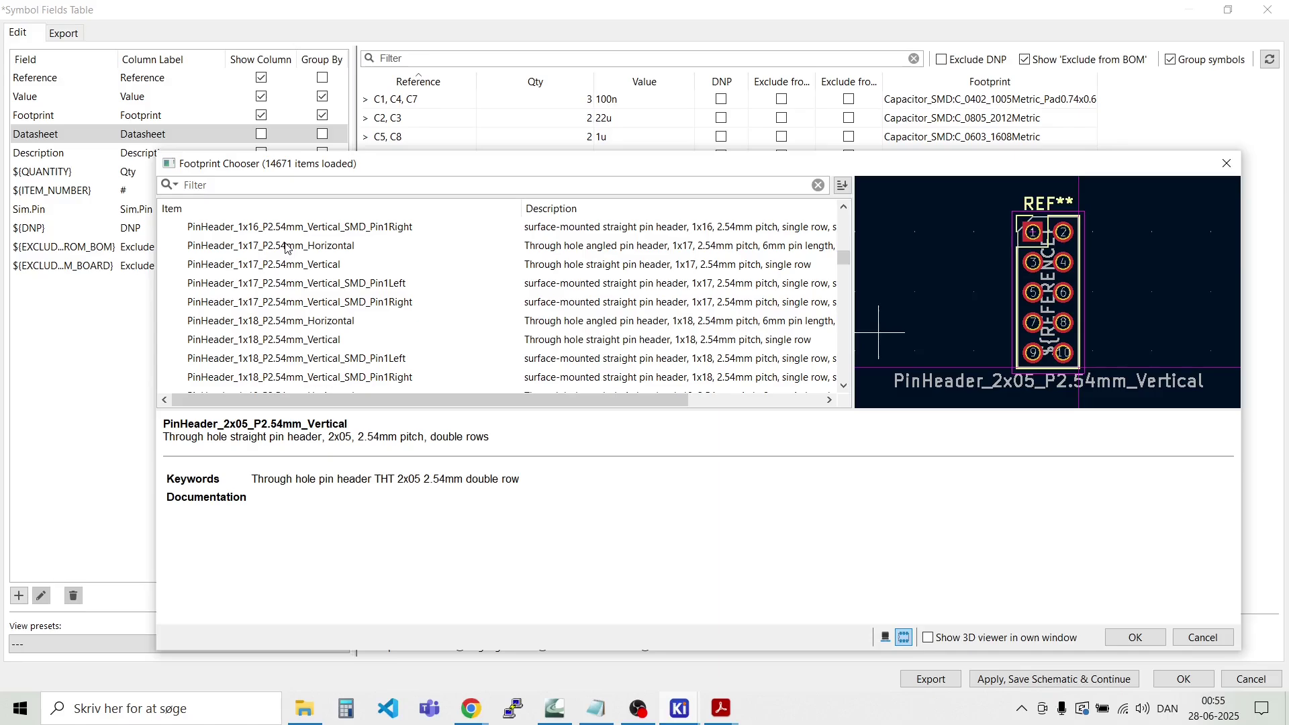
click(237, 189)
text(sm)
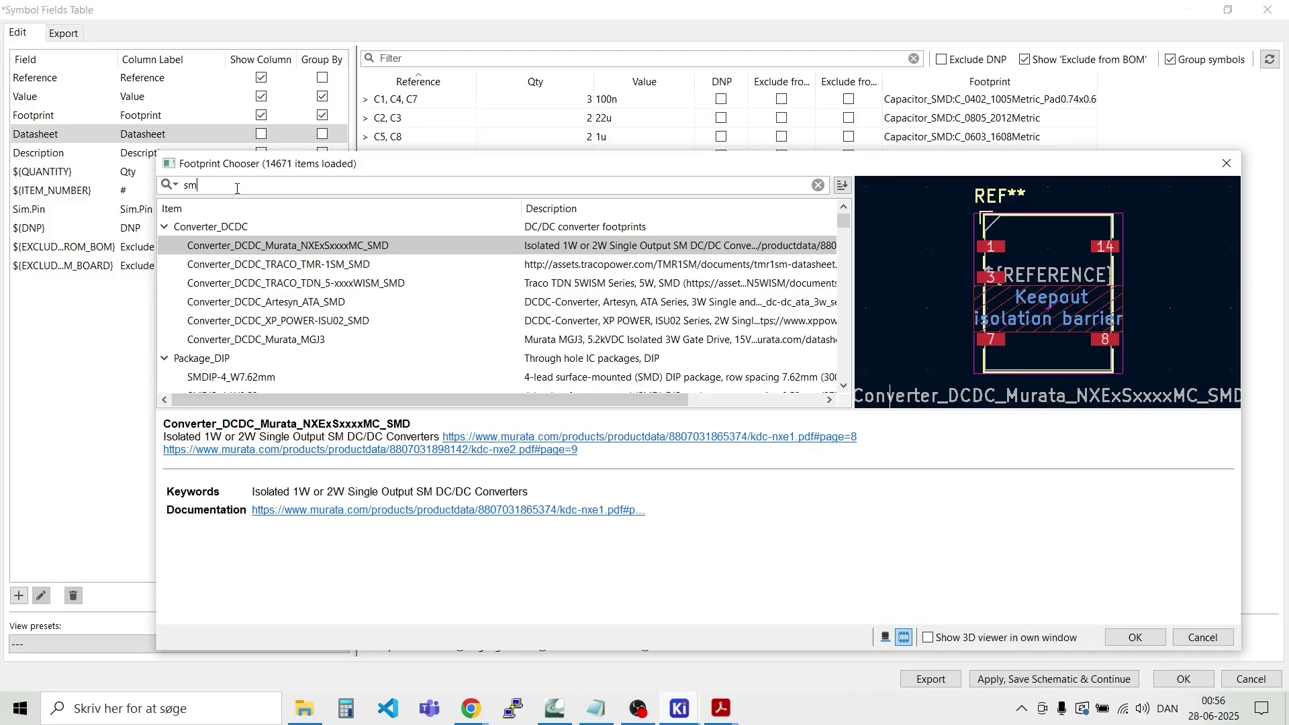
text(sm)
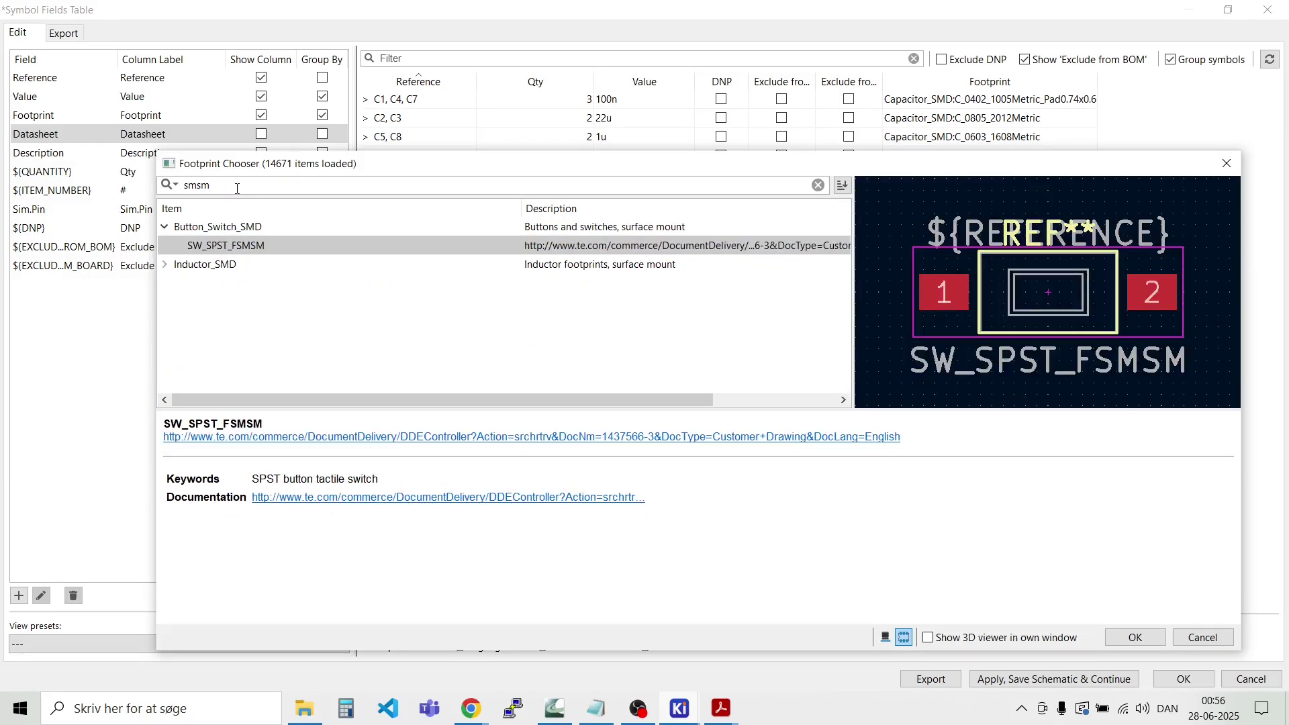
key(BackSpace)
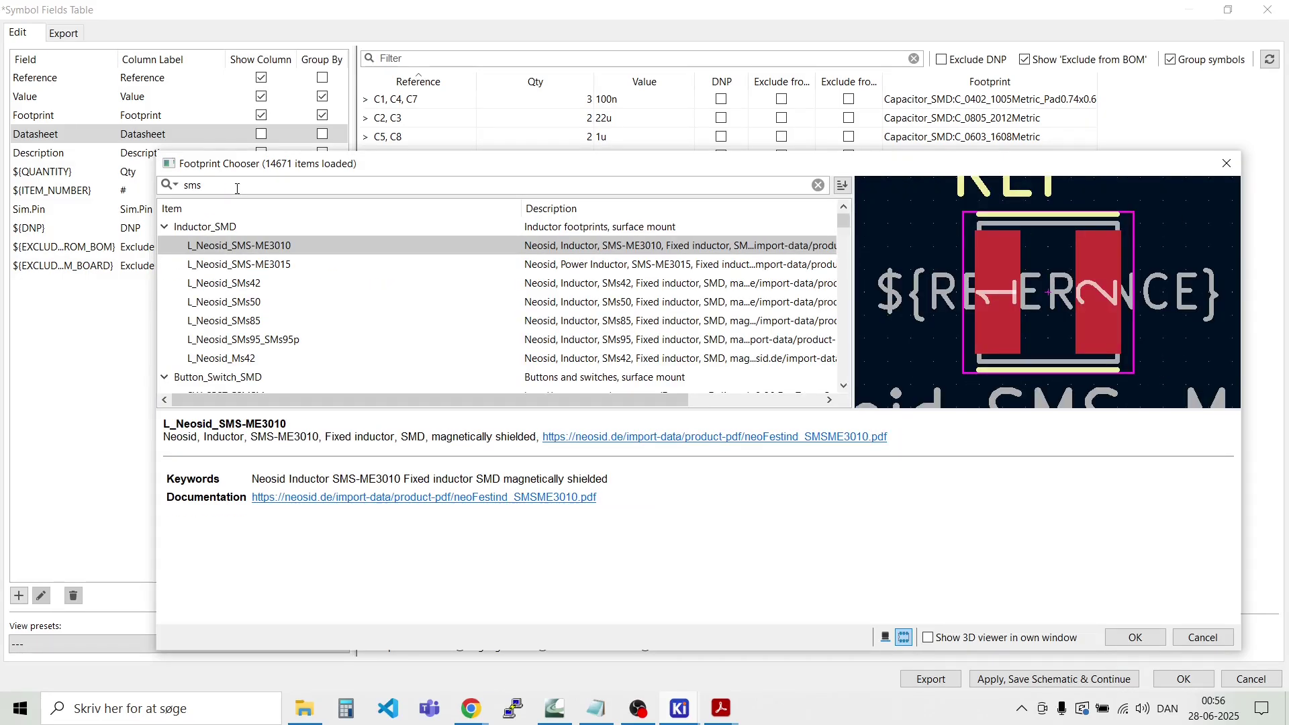
key(BackSpace)
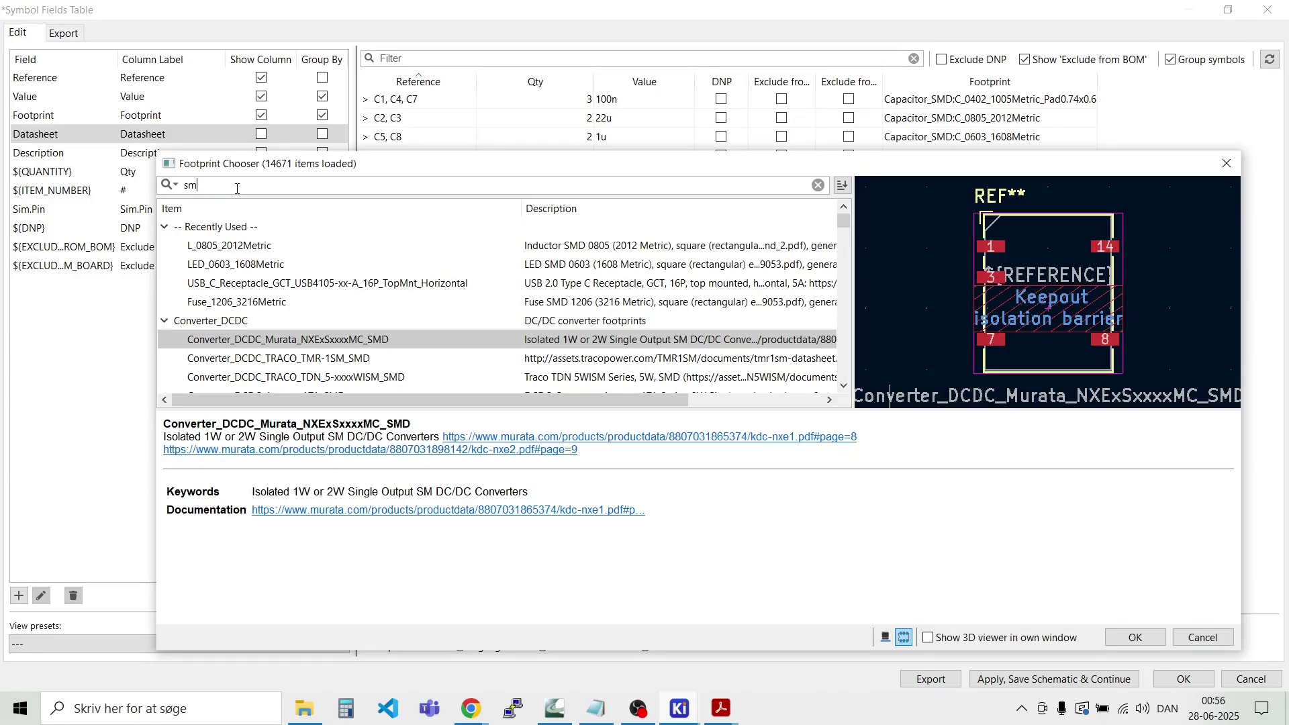
key(BackSpace)
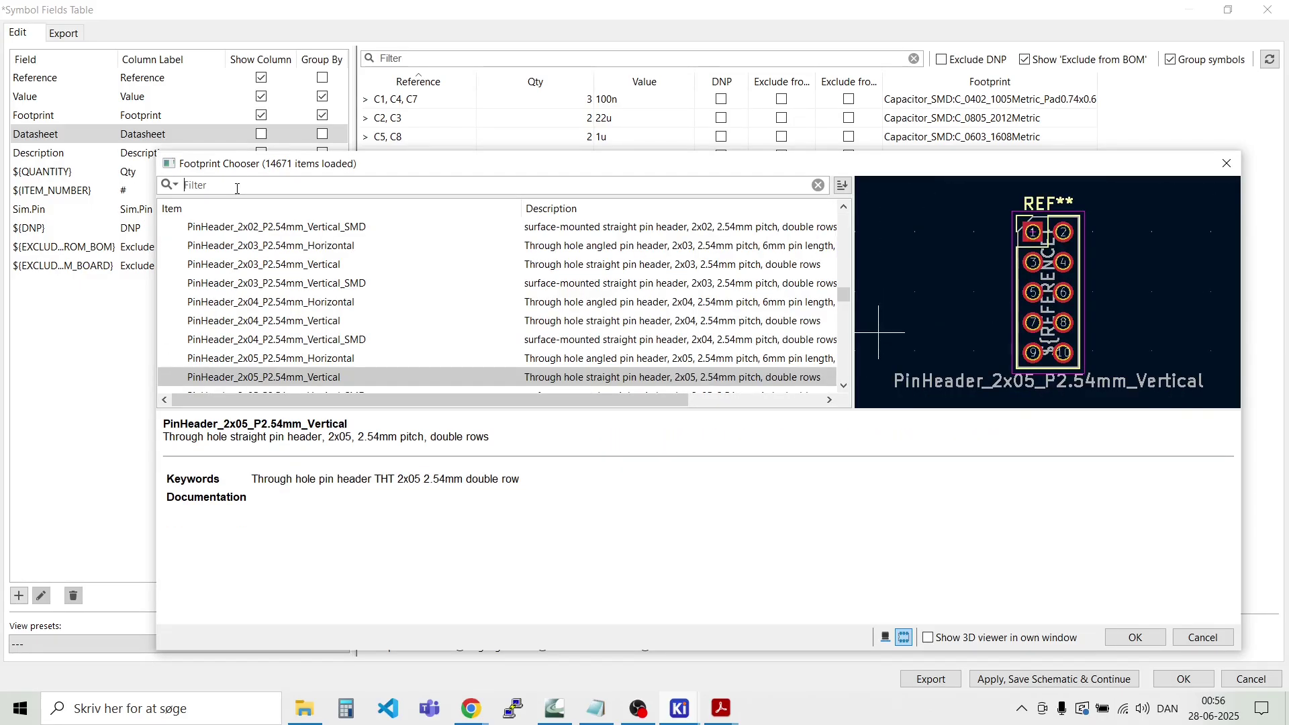
Step: Filter the footprints by "jst" and look through the Connector_JST library as far as the JST SH series
text(j)
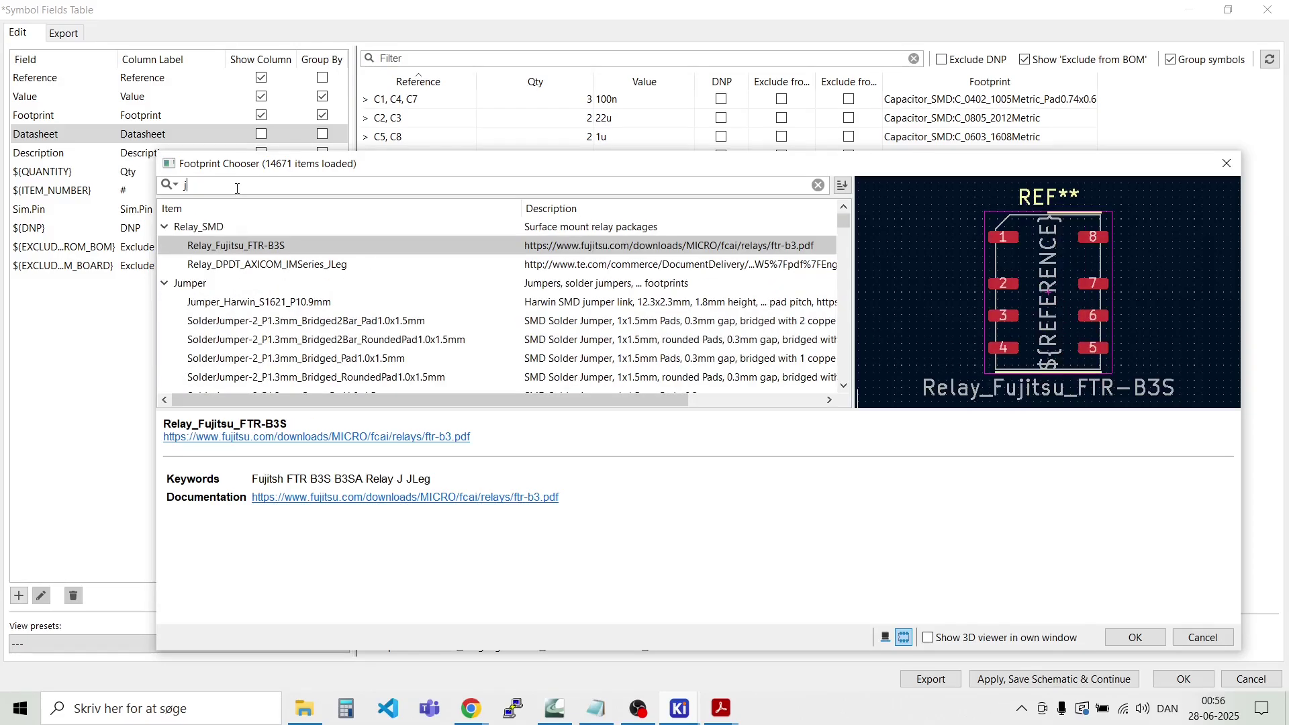
text(st)
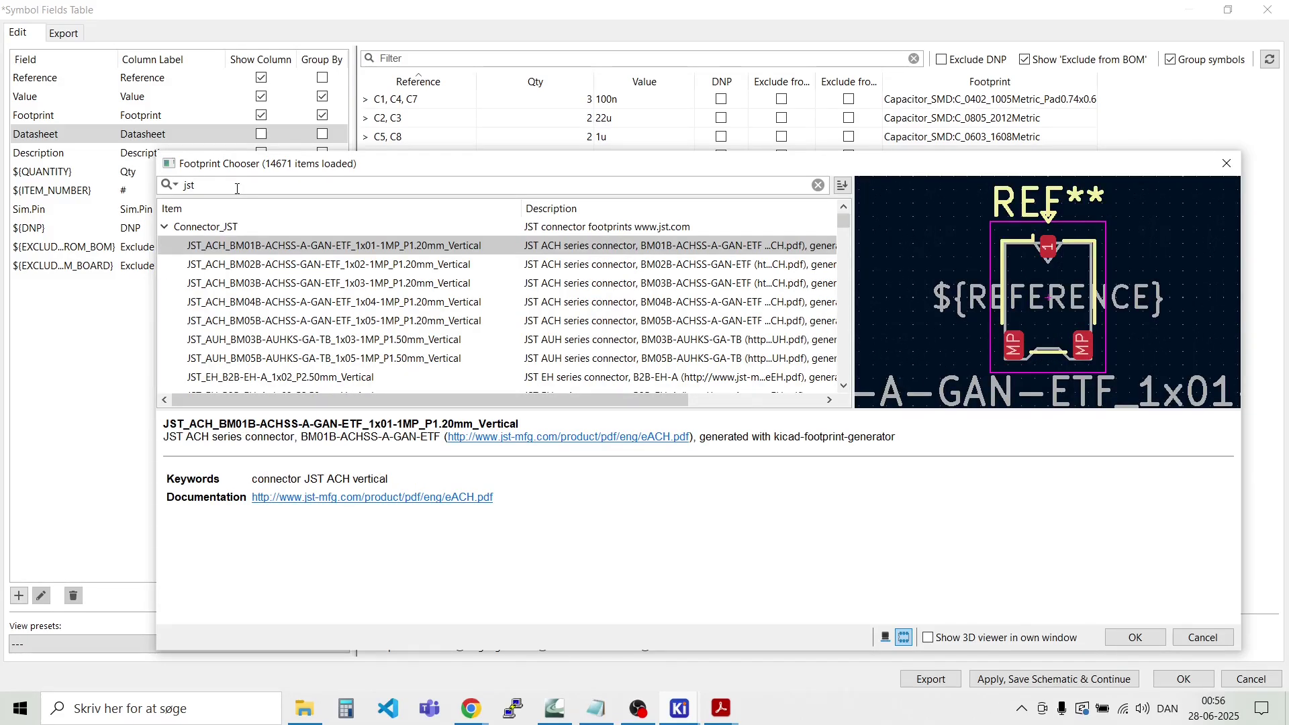
scroll(299, 275, down, 1)
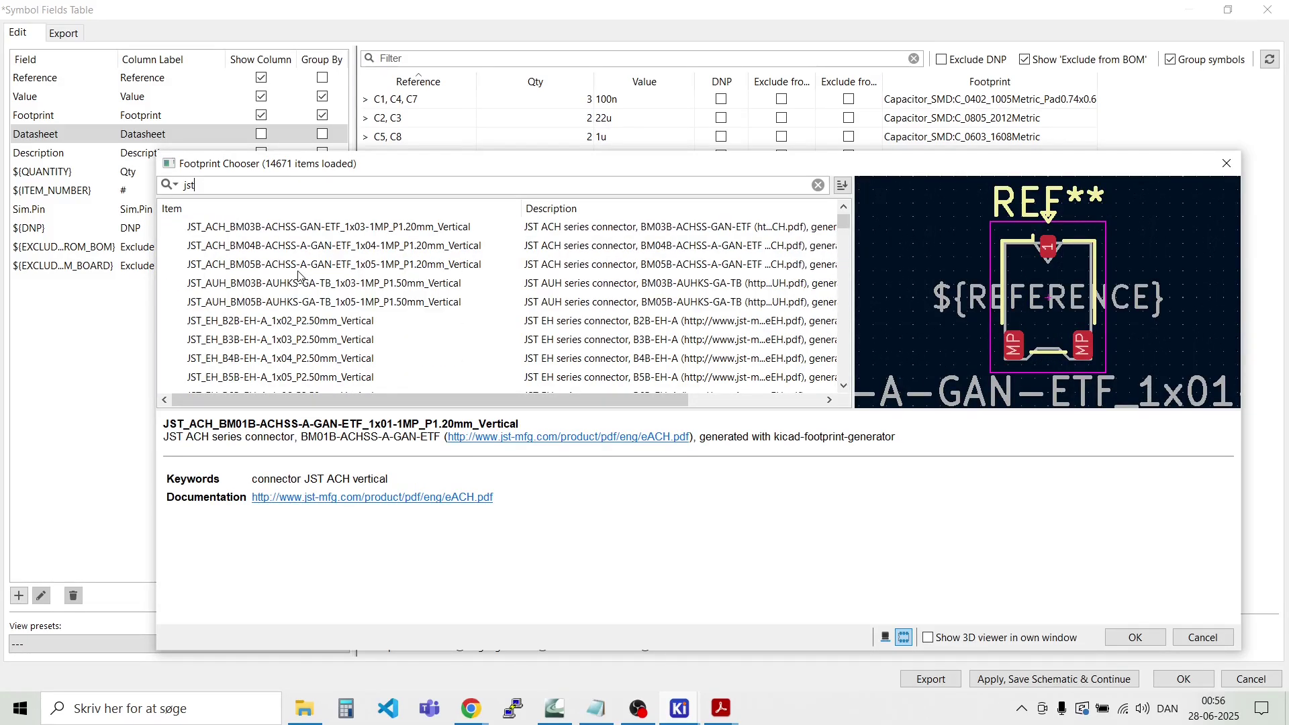
scroll(298, 275, down, 1)
scroll(299, 276, down, 6)
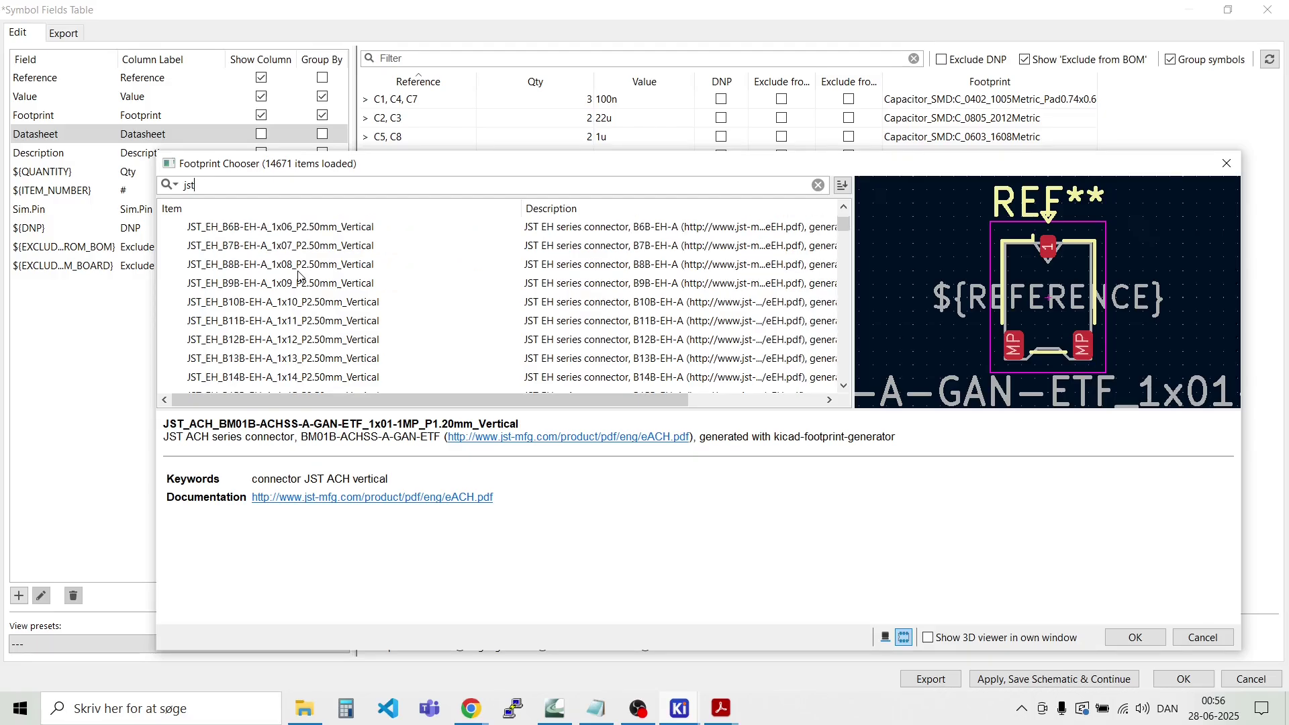
scroll(298, 275, down, 8)
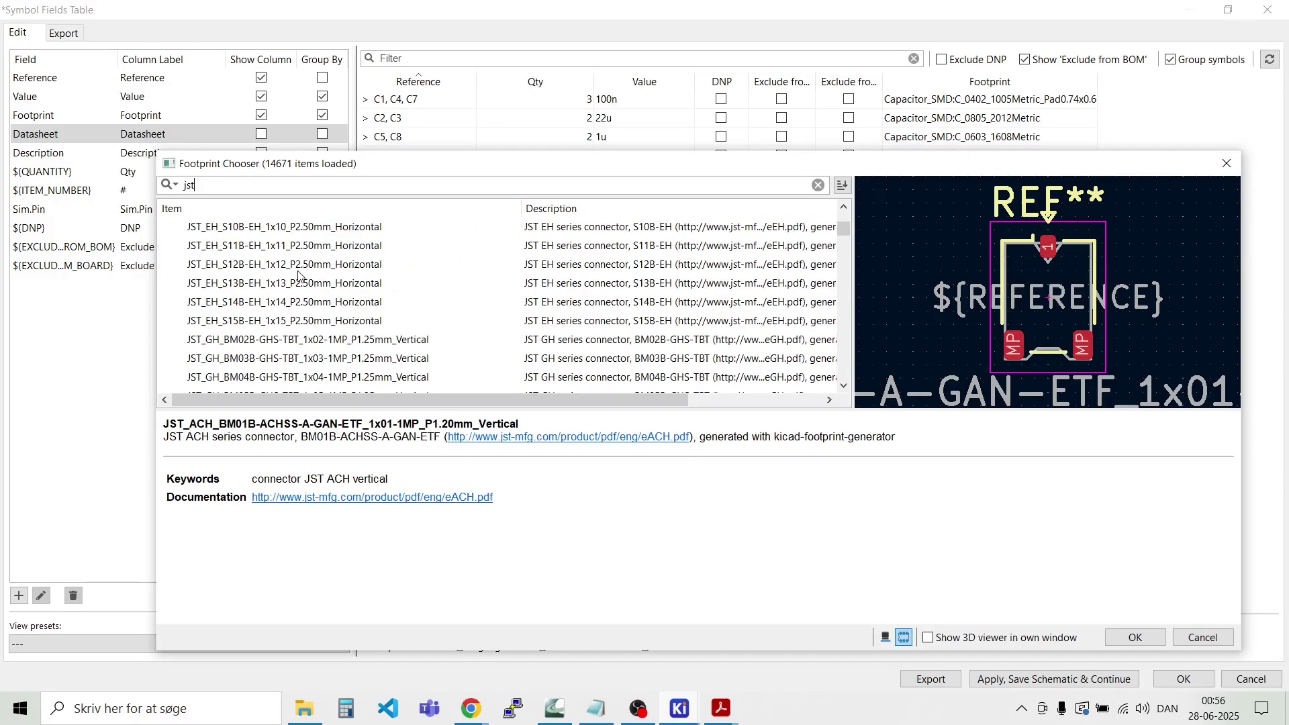
scroll(299, 275, down, 1)
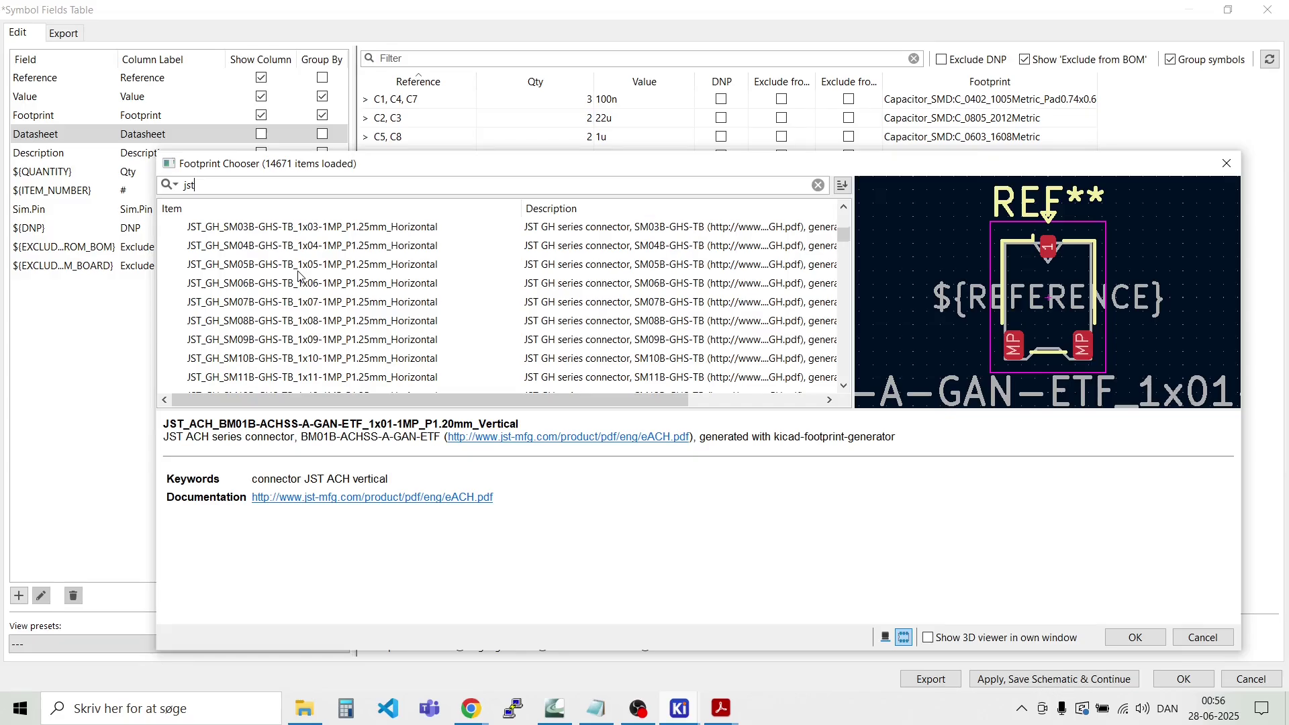
scroll(298, 276, up, 7)
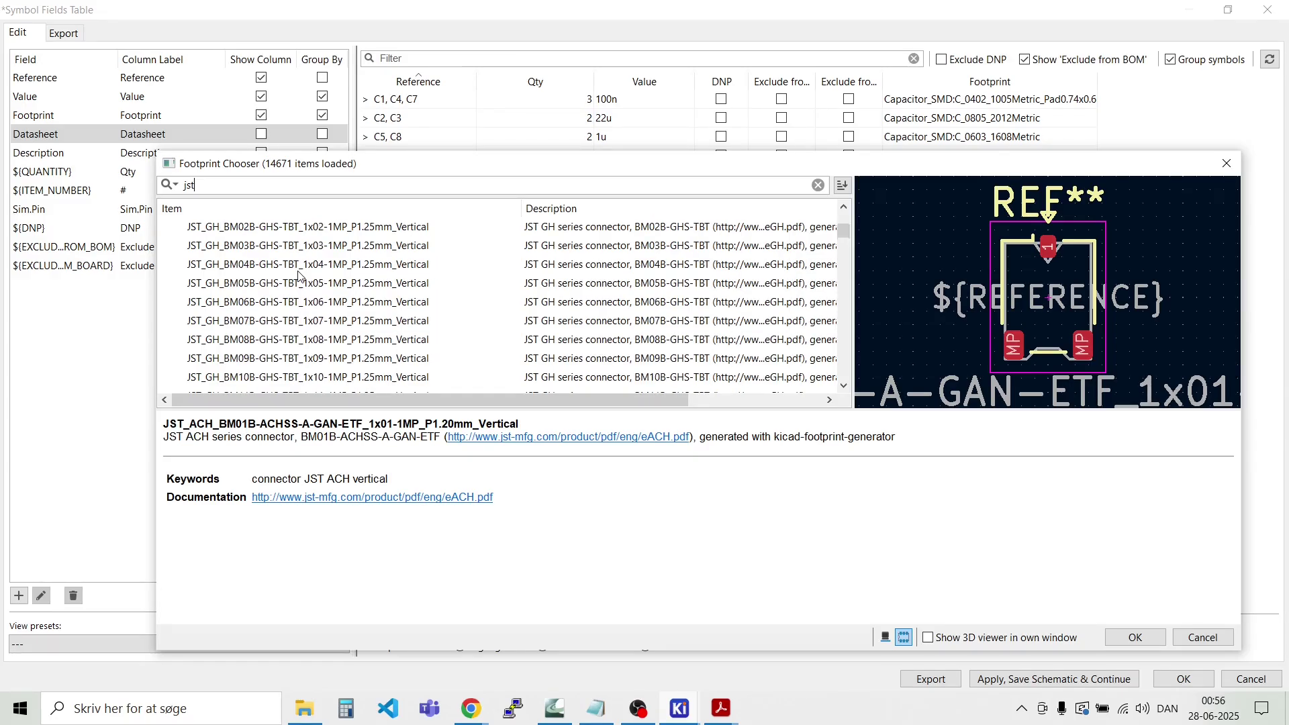
scroll(298, 275, down, 12)
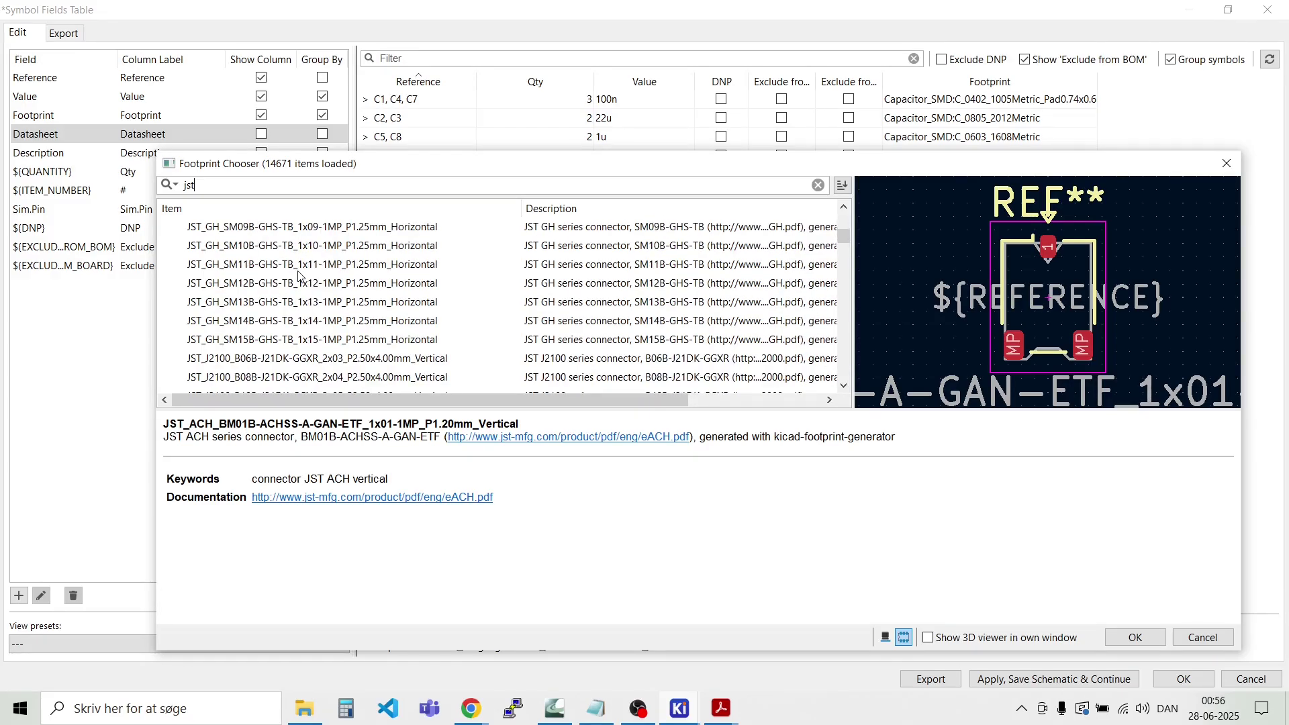
scroll(299, 275, down, 15)
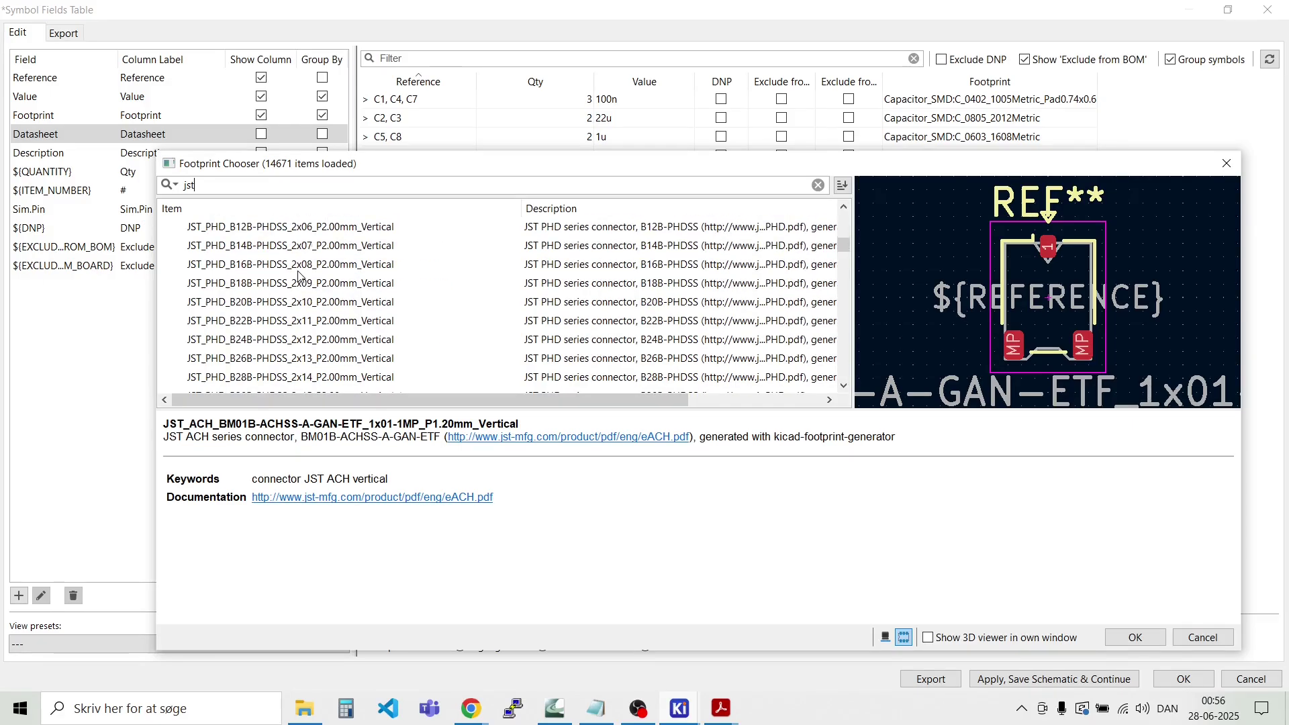
scroll(299, 275, down, 20)
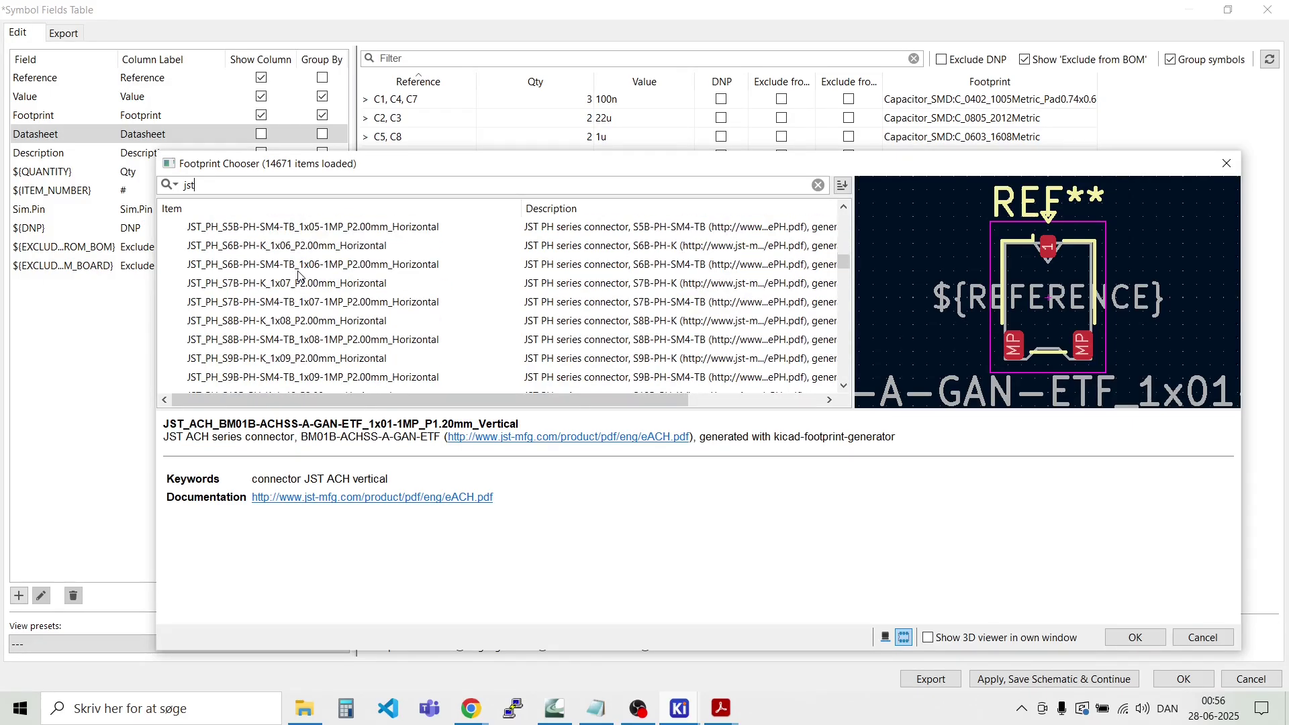
scroll(299, 275, down, 12)
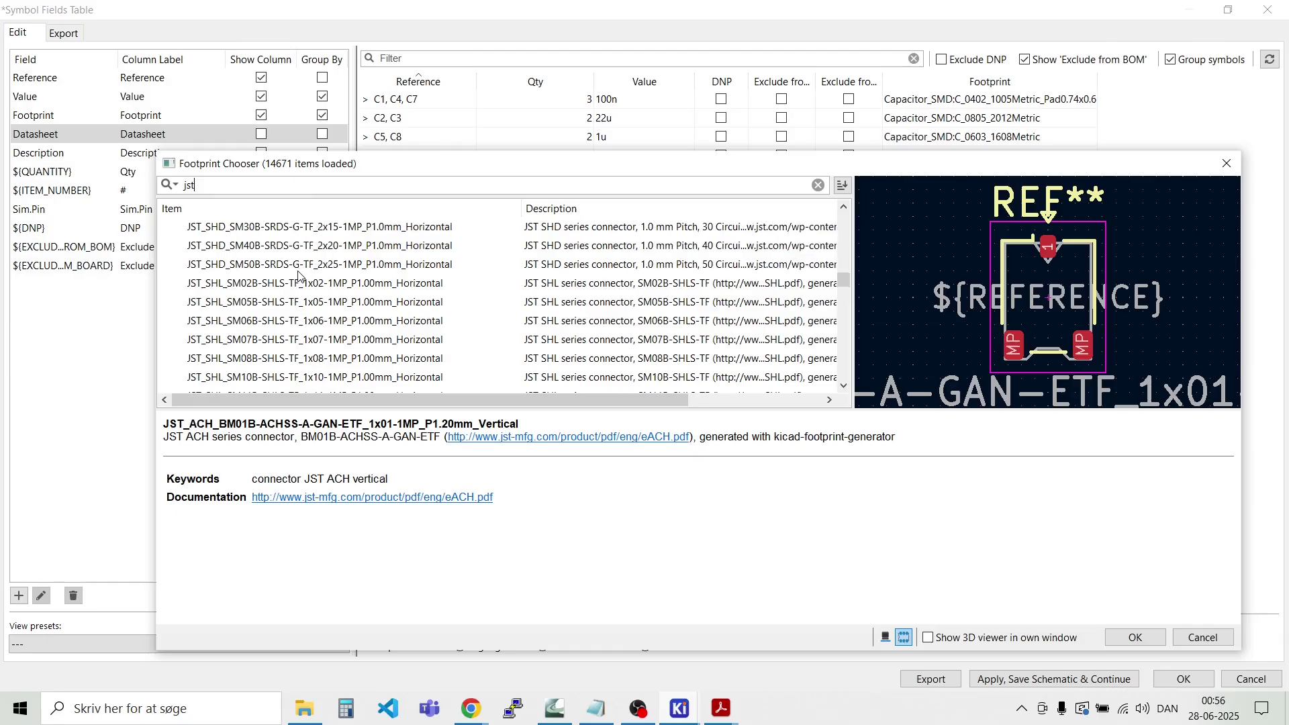
scroll(299, 275, down, 6)
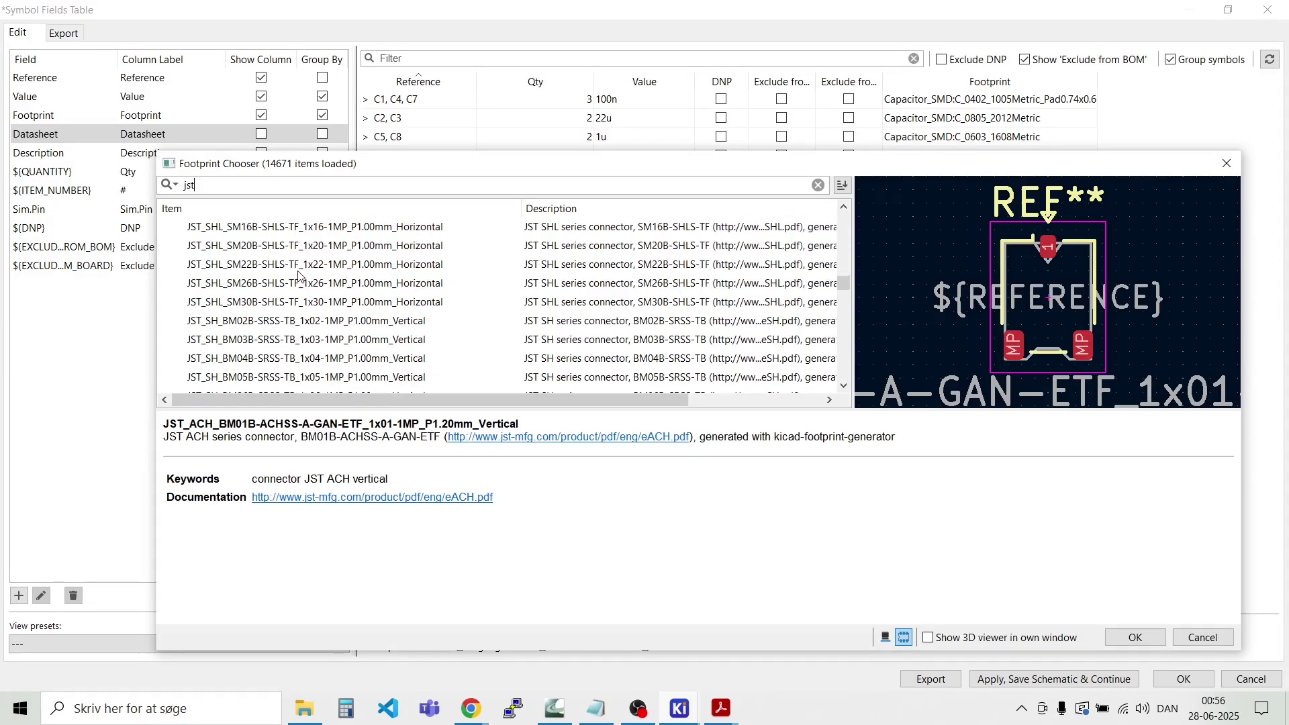
Step: Compare the vertical and horizontal 1x04 JST SH connectors and assign JST_SH_SM04B-SRSS-TB_1x04-1MP_P1.00mm_Horizontal to J4
click(247, 306)
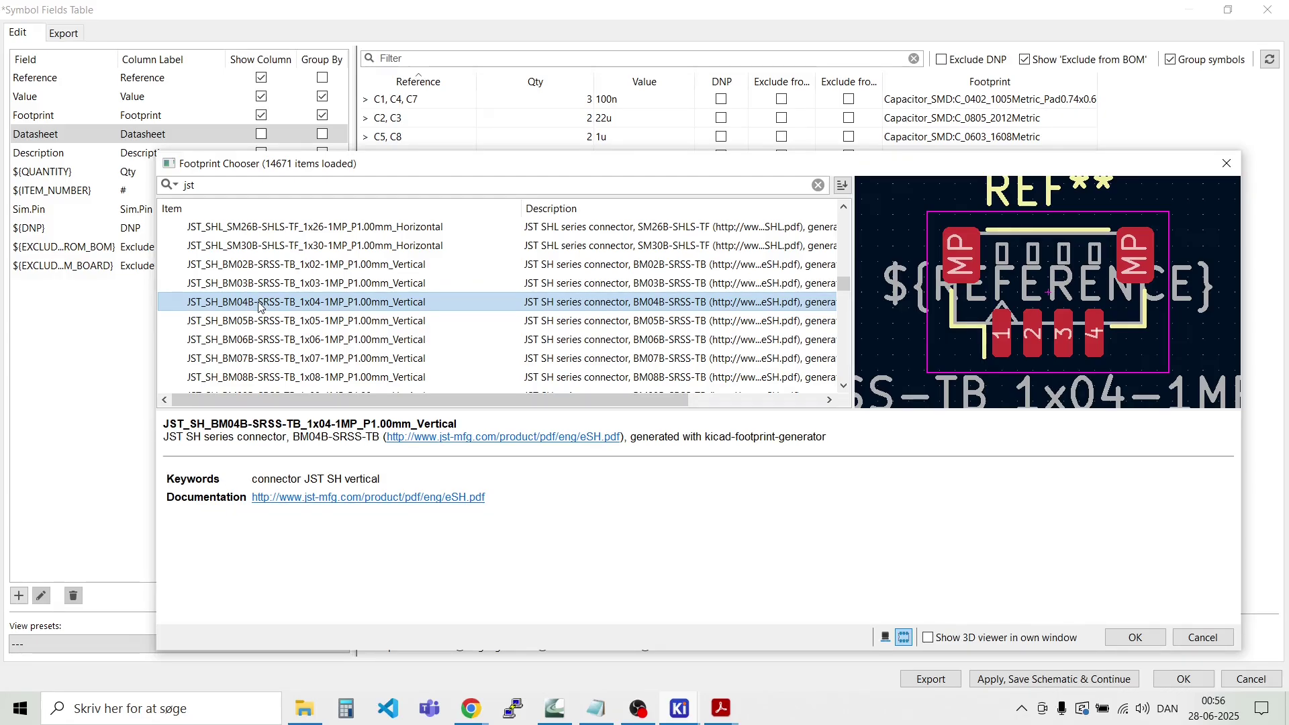
scroll(262, 307, up, 1)
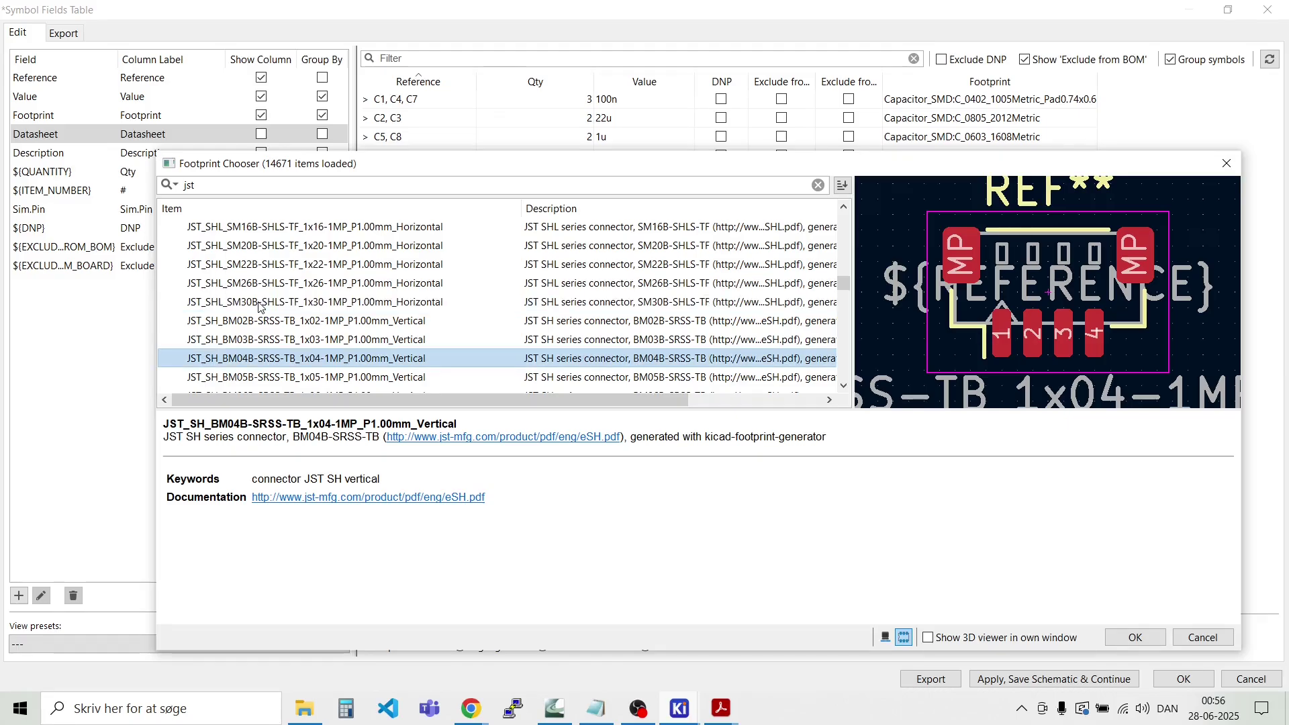
scroll(262, 306, down, 5)
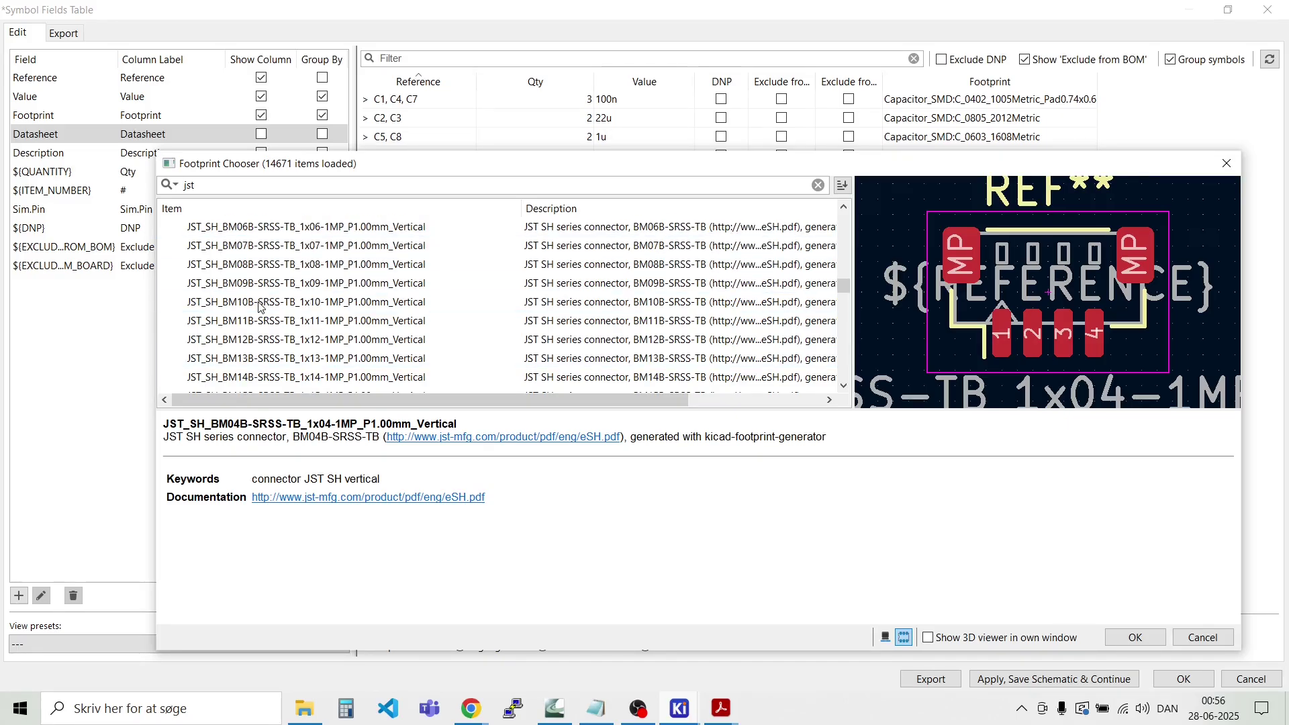
click(261, 342)
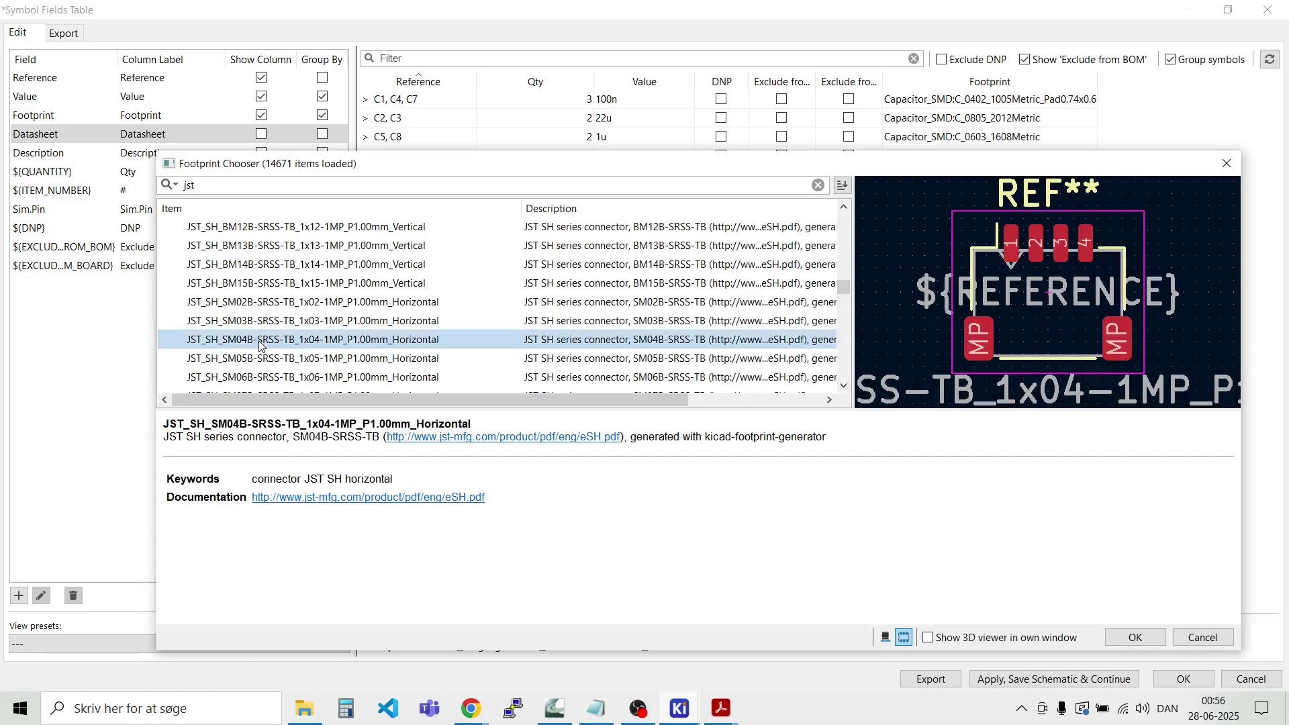
double_click(261, 340)
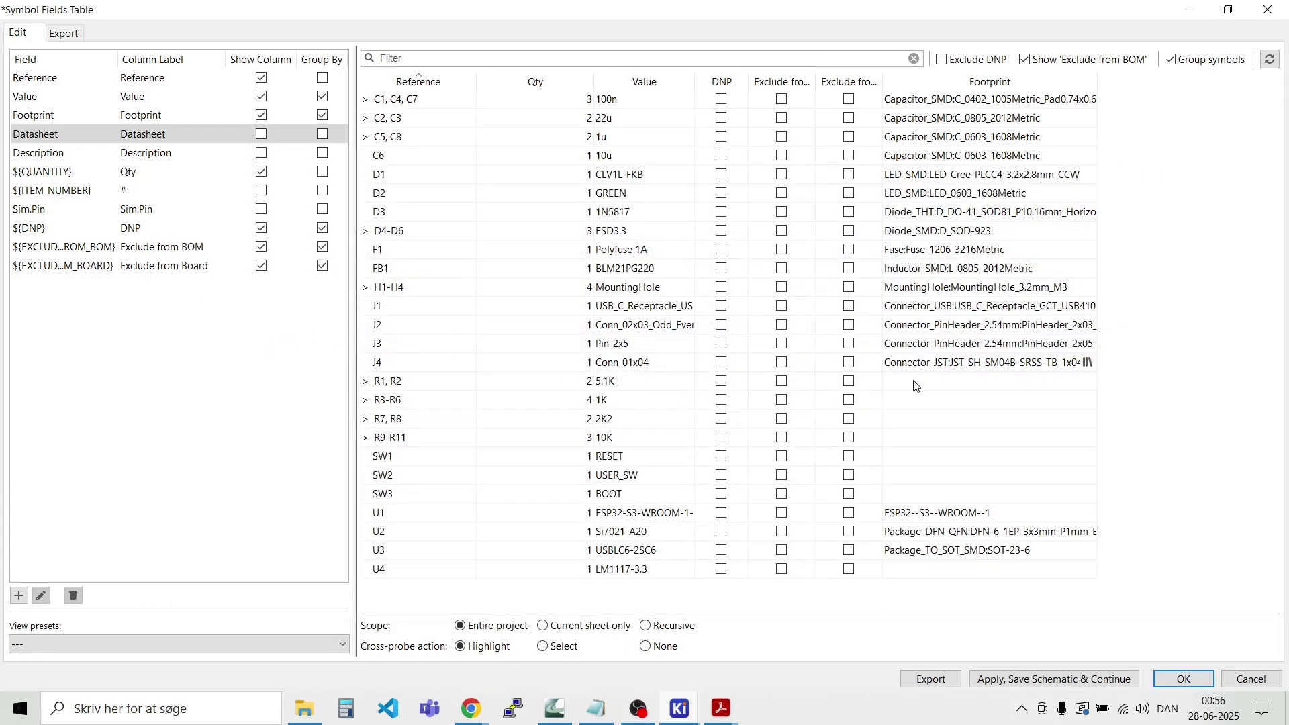
Step: Open the footprint chooser for resistors R1 and R2 and expand the Resistor_SMD library
click(932, 376)
click(1087, 381)
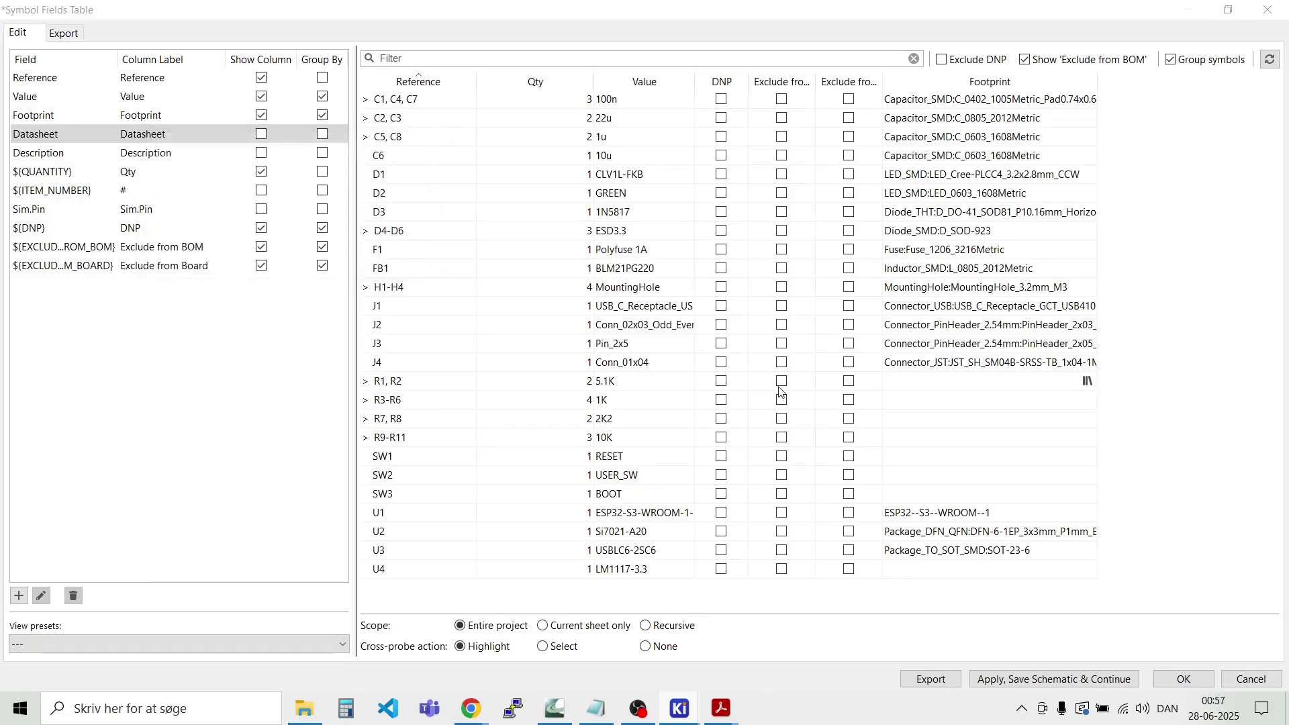
scroll(210, 242, up, 20)
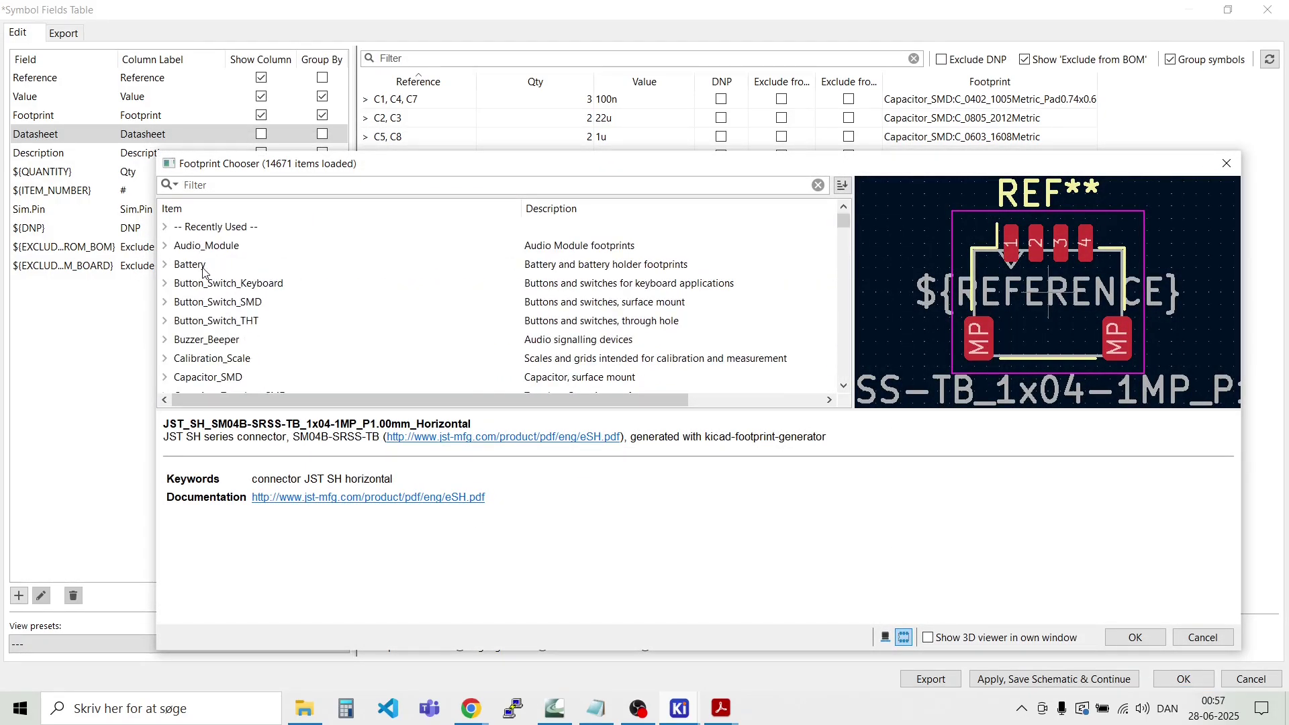
scroll(204, 270, down, 8)
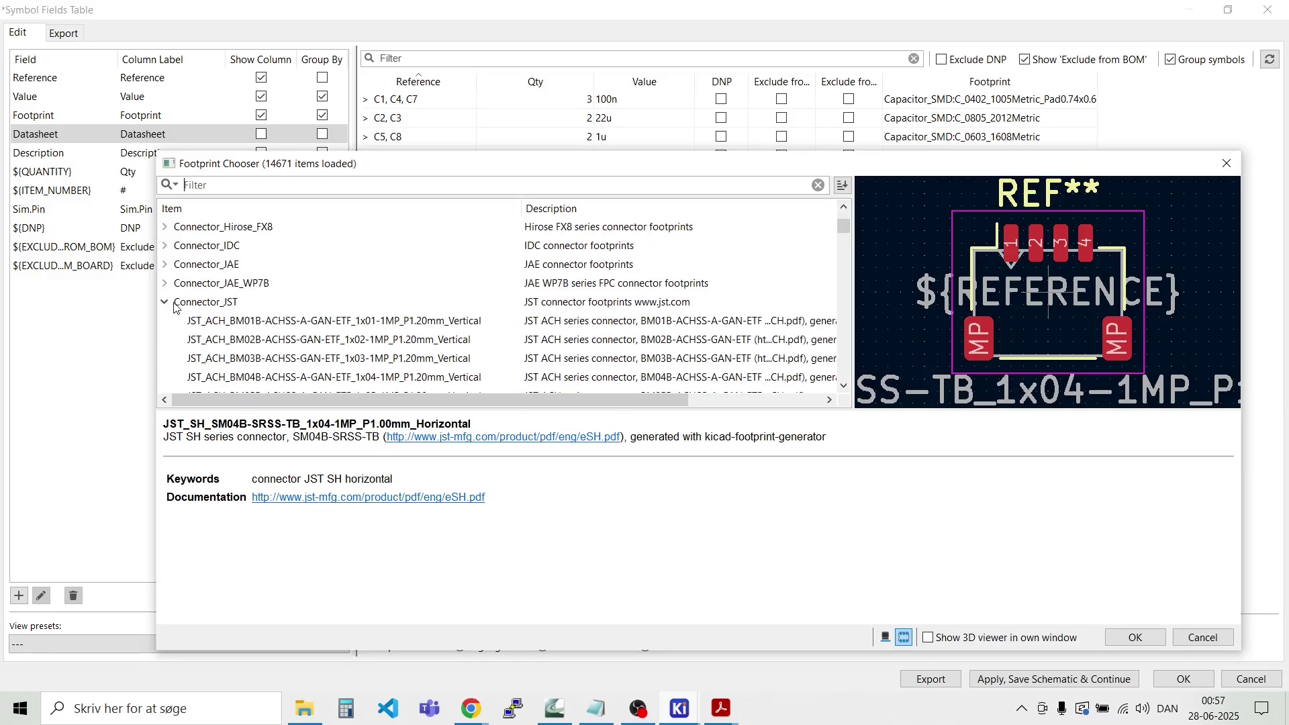
click(166, 306)
scroll(200, 306, down, 20)
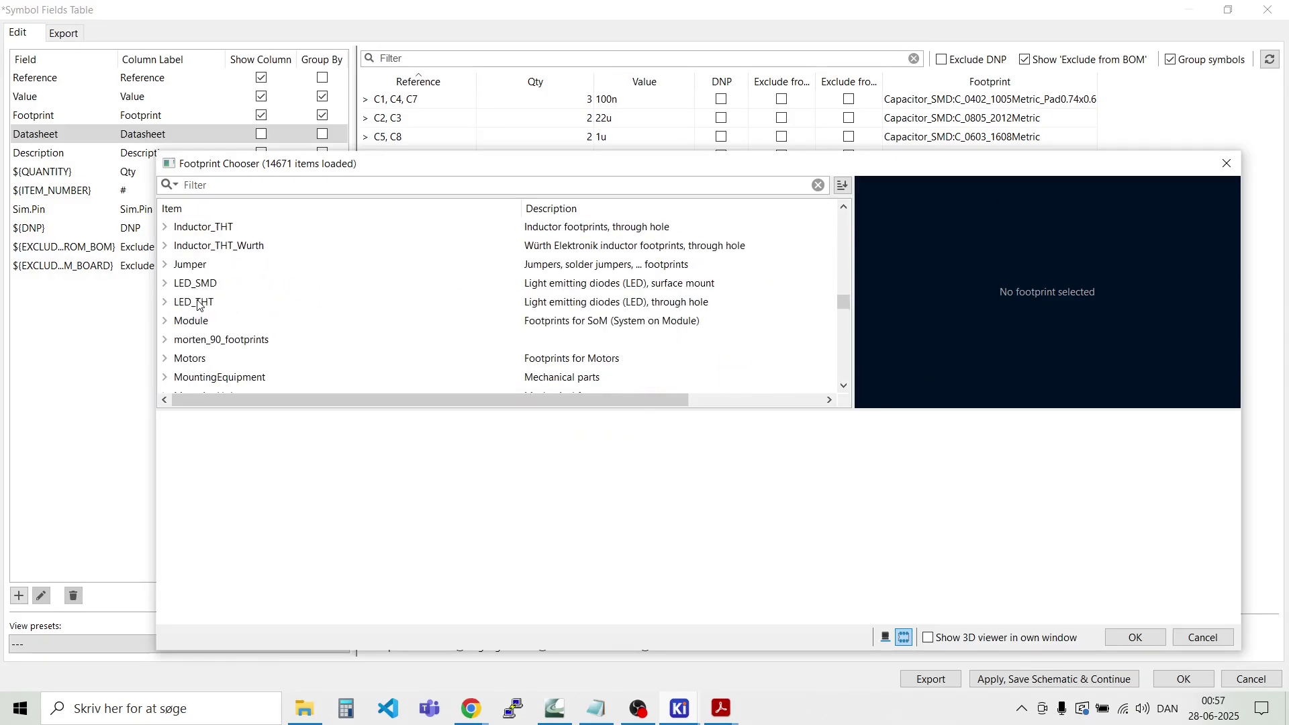
scroll(201, 306, down, 7)
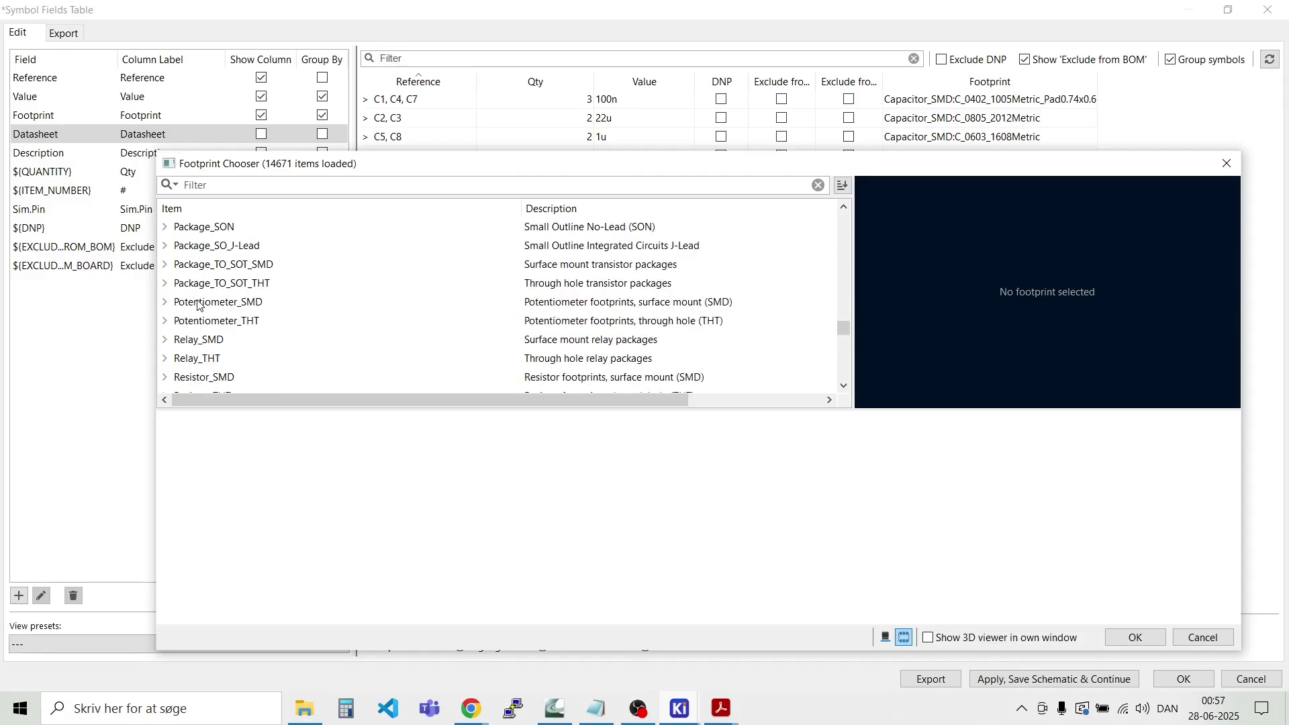
scroll(200, 305, down, 1)
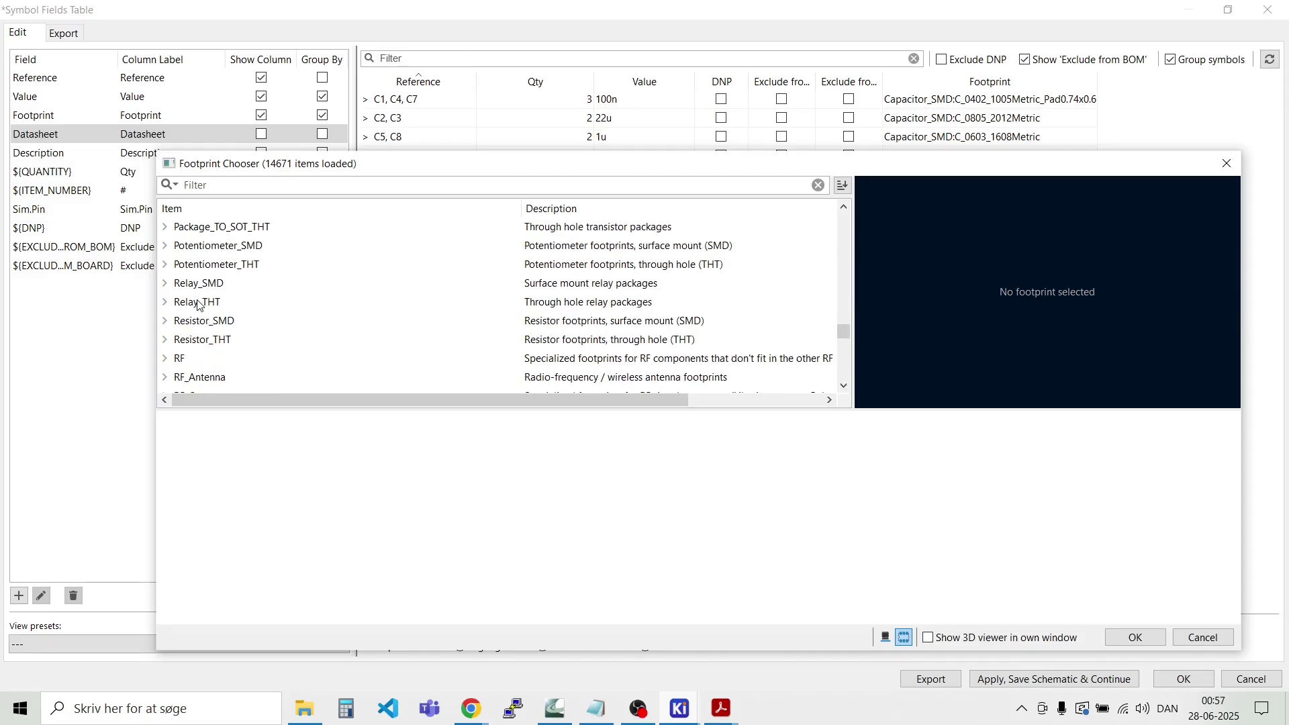
click(166, 322)
Step: Look through the surface-mount resistor sizes and assign R_0402_1005Metric_Pad0.72x0.64mm_HandSolder to R1 and R2
scroll(263, 307, down, 4)
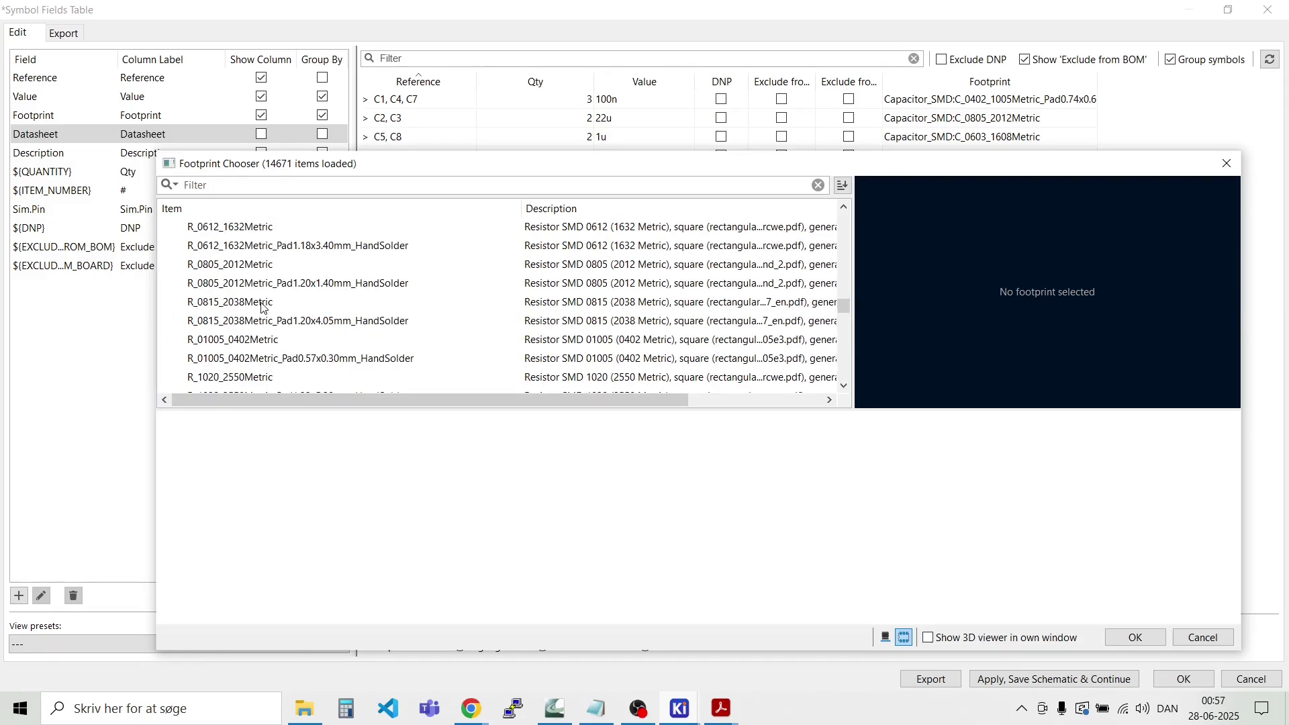
click(259, 361)
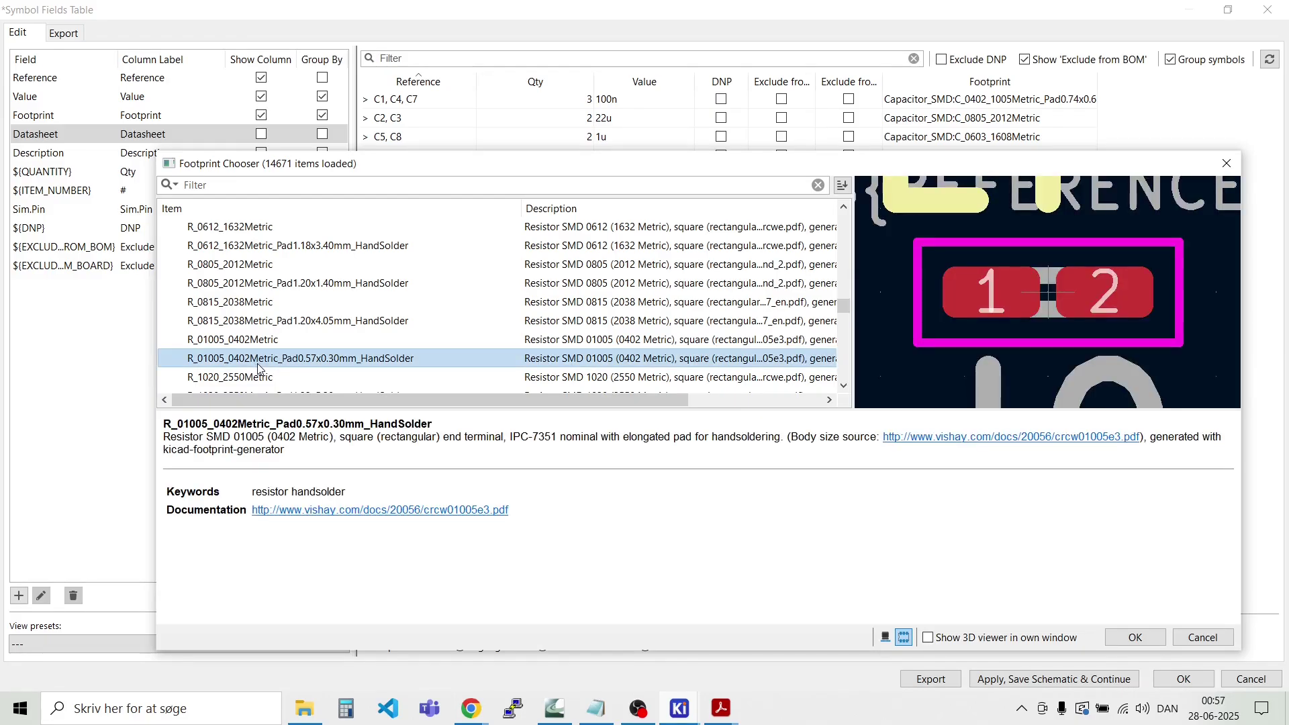
scroll(296, 370, down, 2)
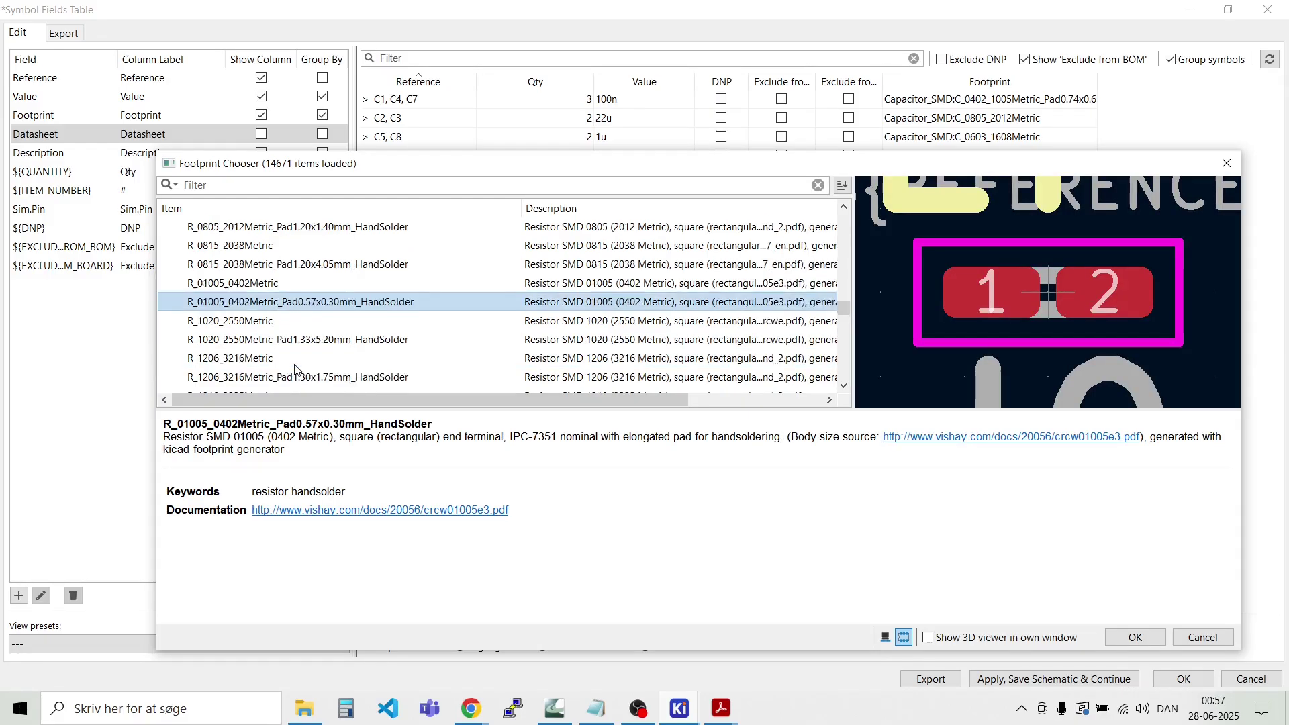
scroll(295, 370, up, 3)
scroll(295, 371, up, 2)
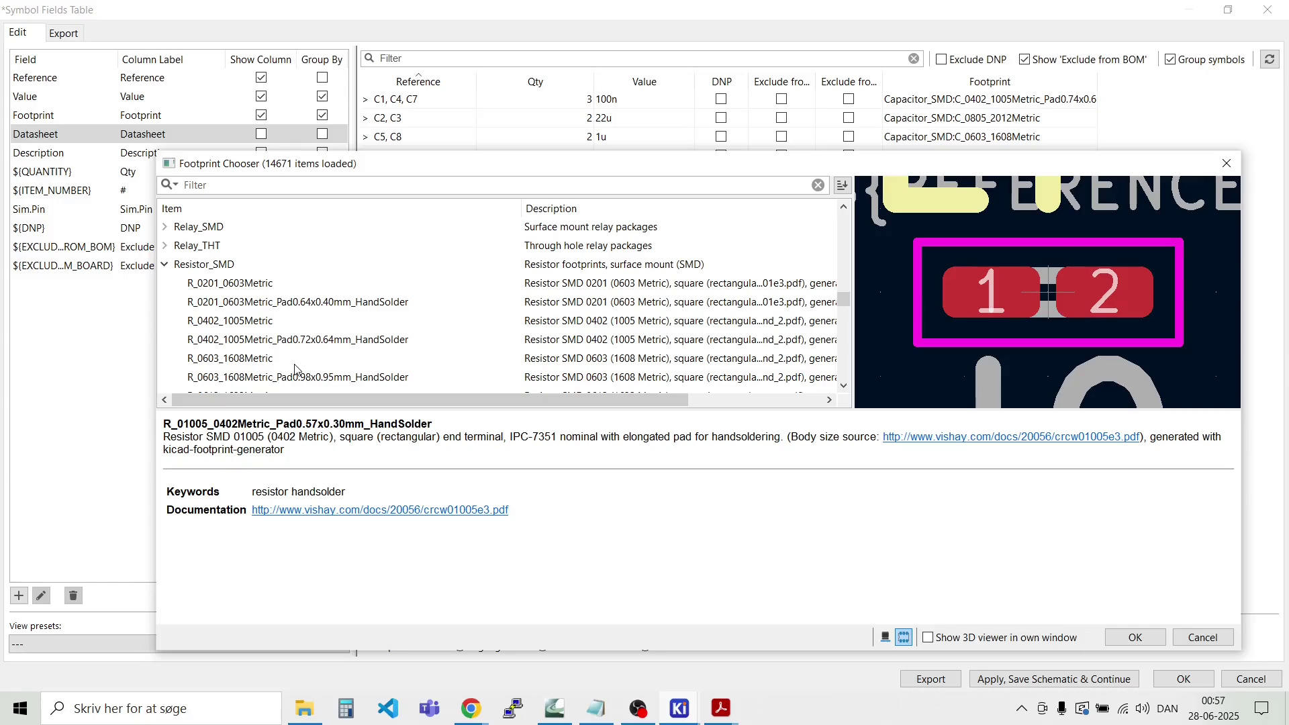
click(280, 345)
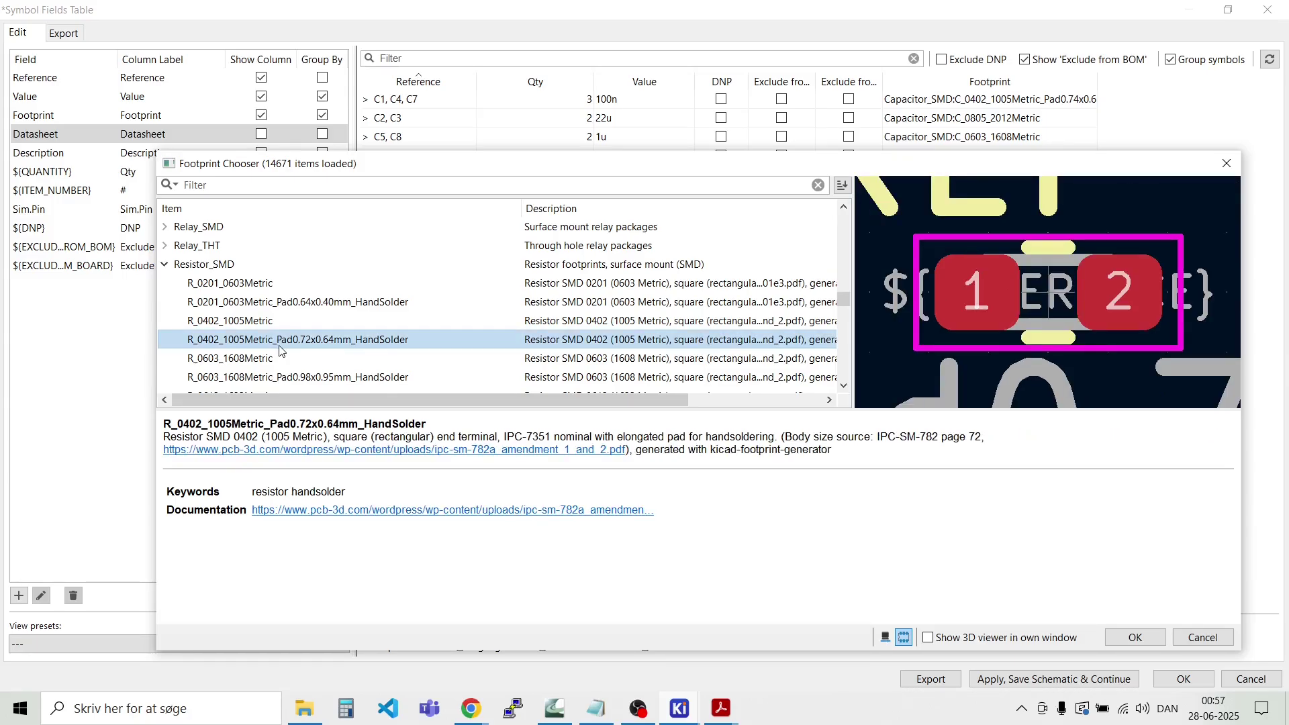
double_click(281, 350)
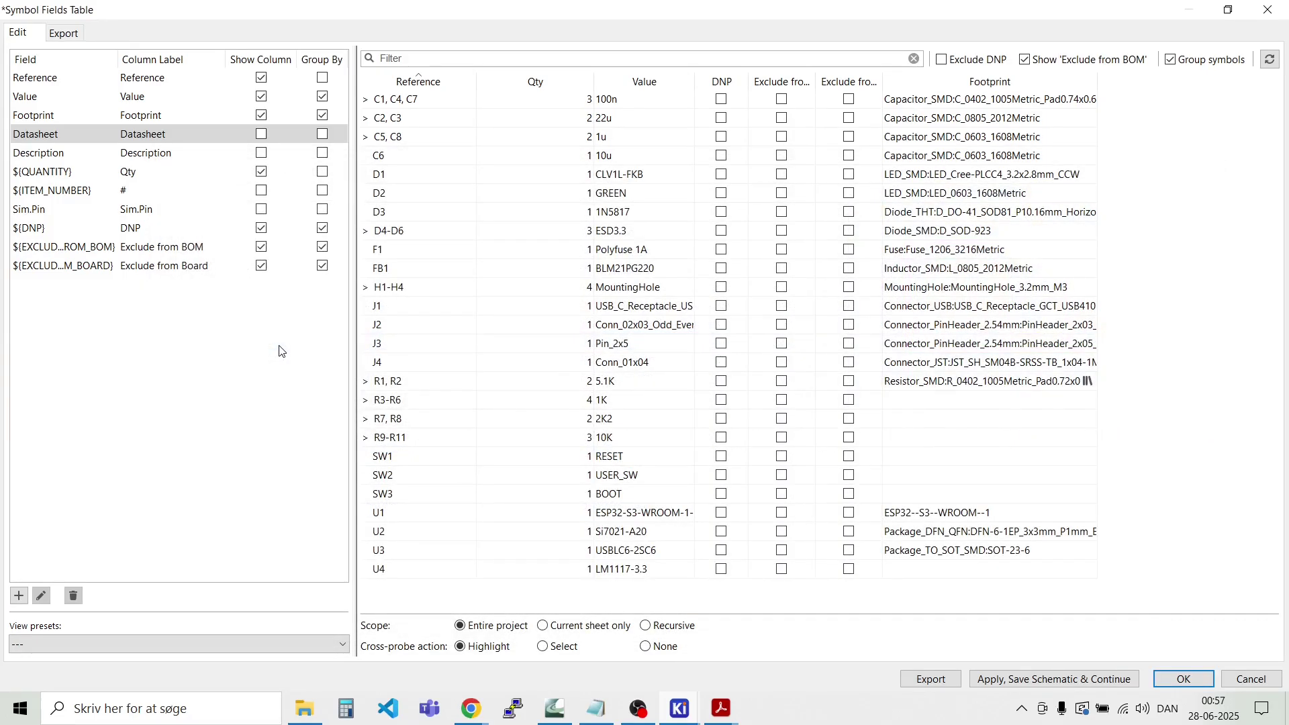
Step: Copy the complete footprint name of R1, R2 into the footprint field of R3-R6
click(962, 382)
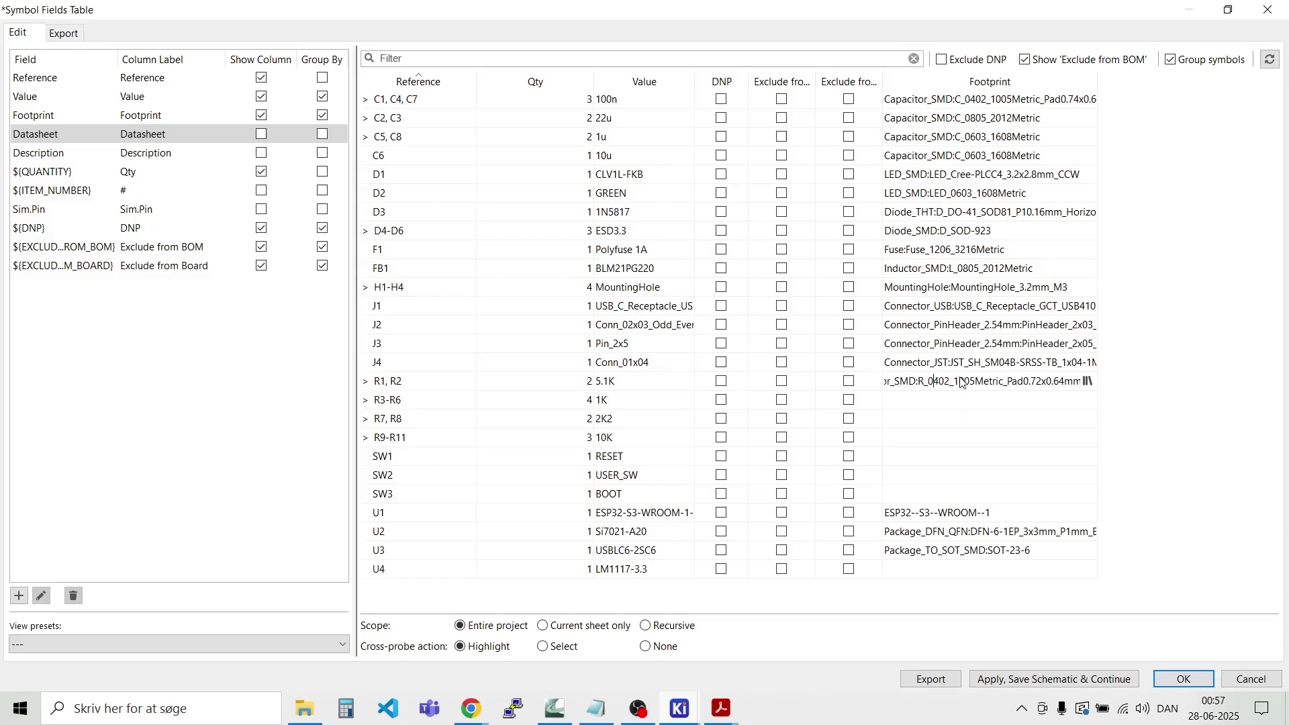
click(1041, 437)
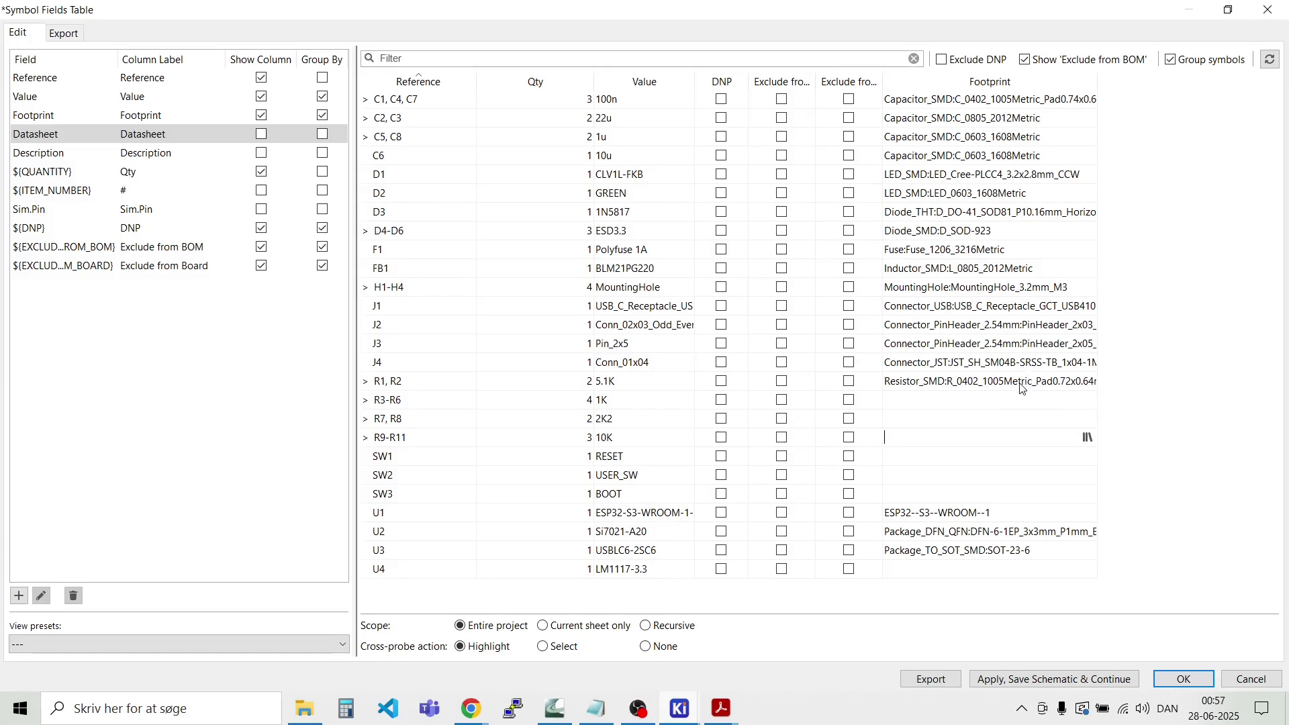
click(1021, 386)
click(1021, 387)
key(ctrl+c)
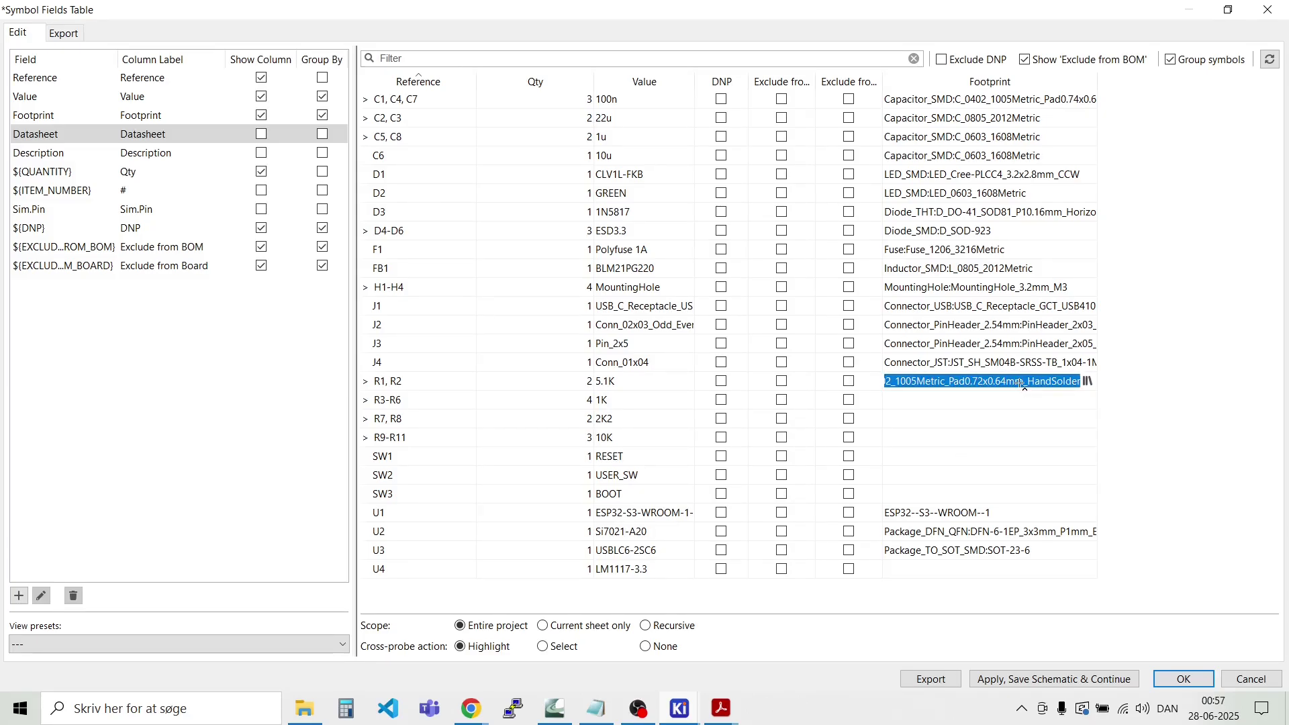
click(1019, 402)
click(1018, 402)
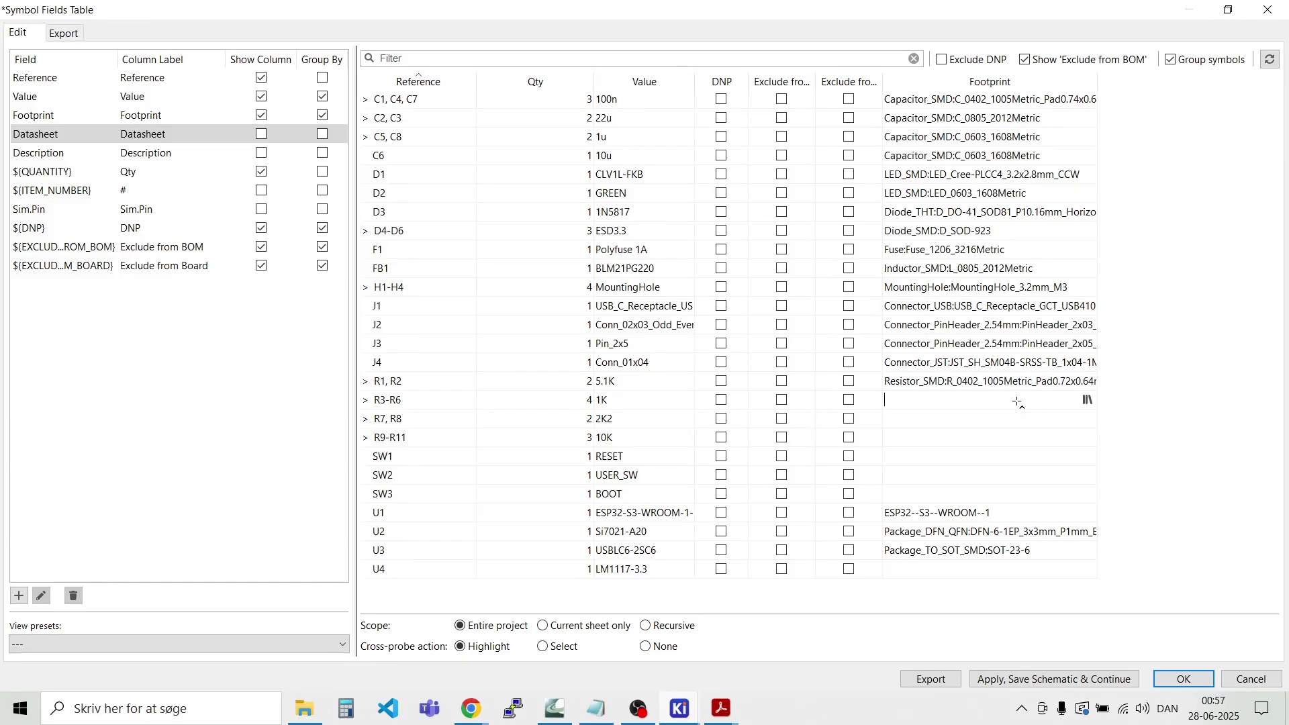
key(ctrl+v)
Step: Give R7, R8 and R9-R11 the same copied 0402 hand-solder footprint, and widen the Footprint column to fit the full names
click(1015, 419)
click(1015, 419)
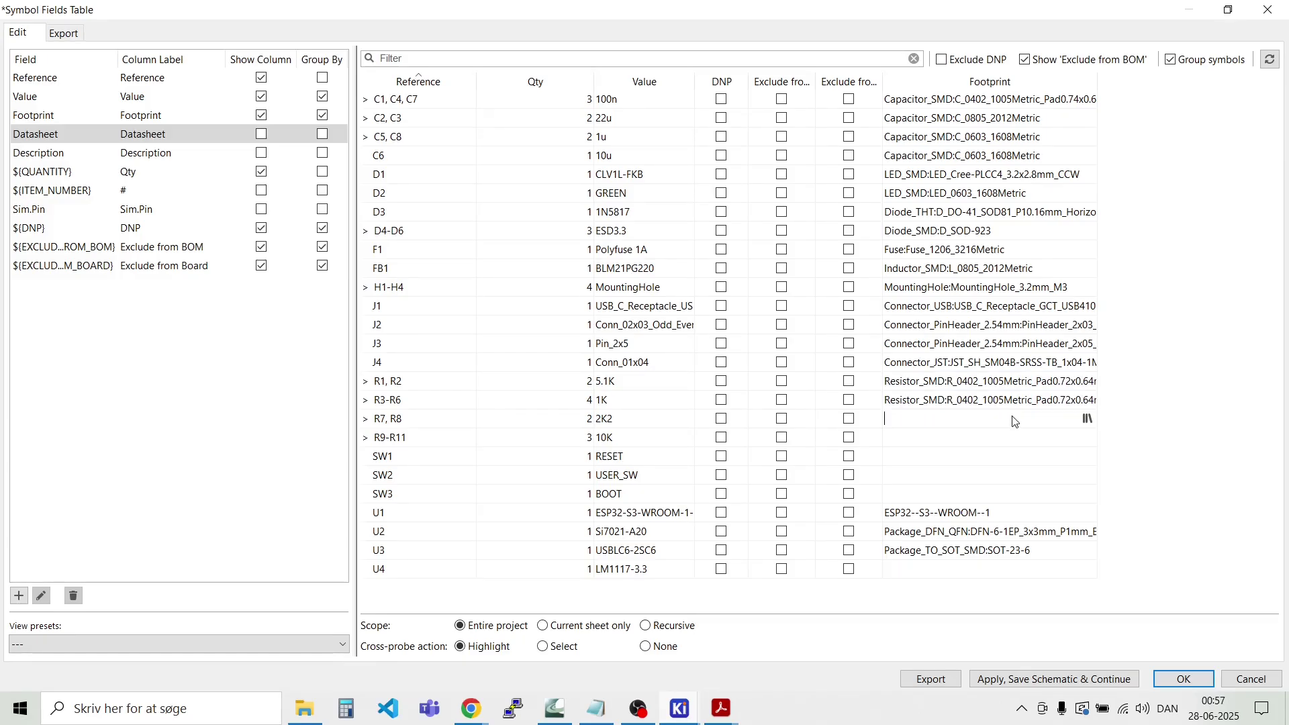
key(ctrl+v)
click(1011, 437)
click(1011, 437)
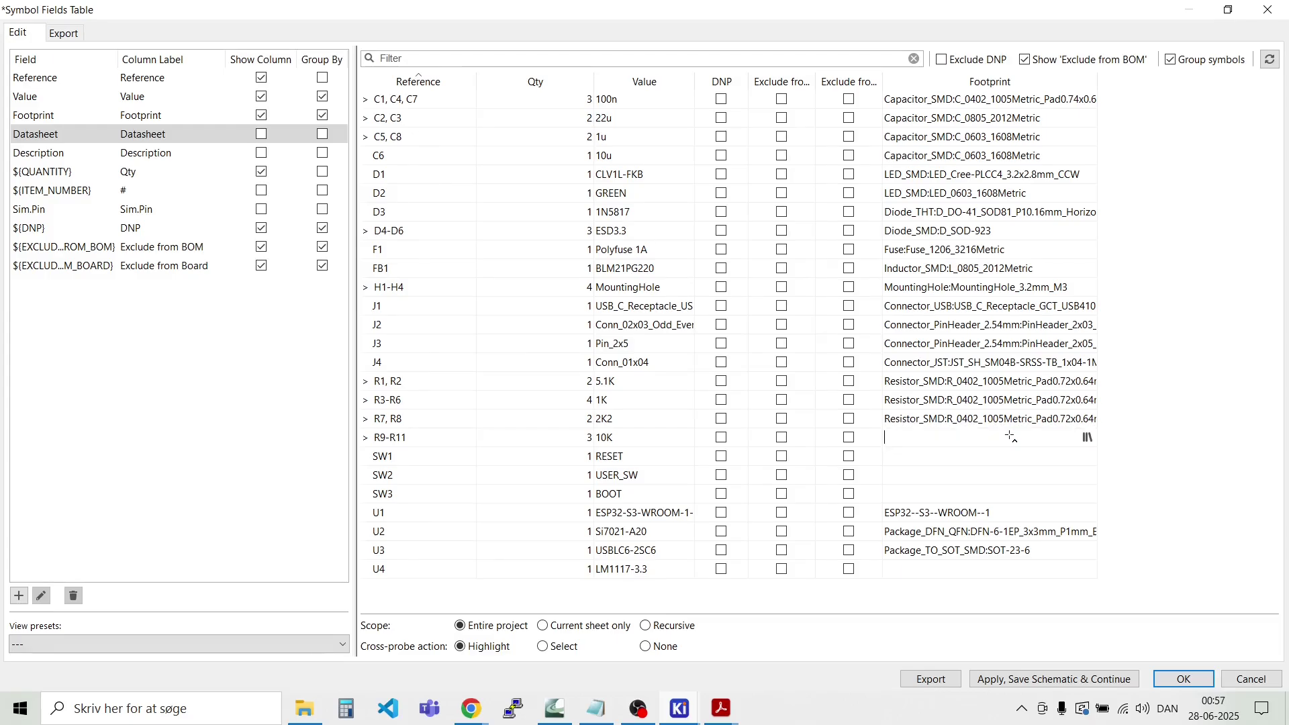
key(ctrl+v)
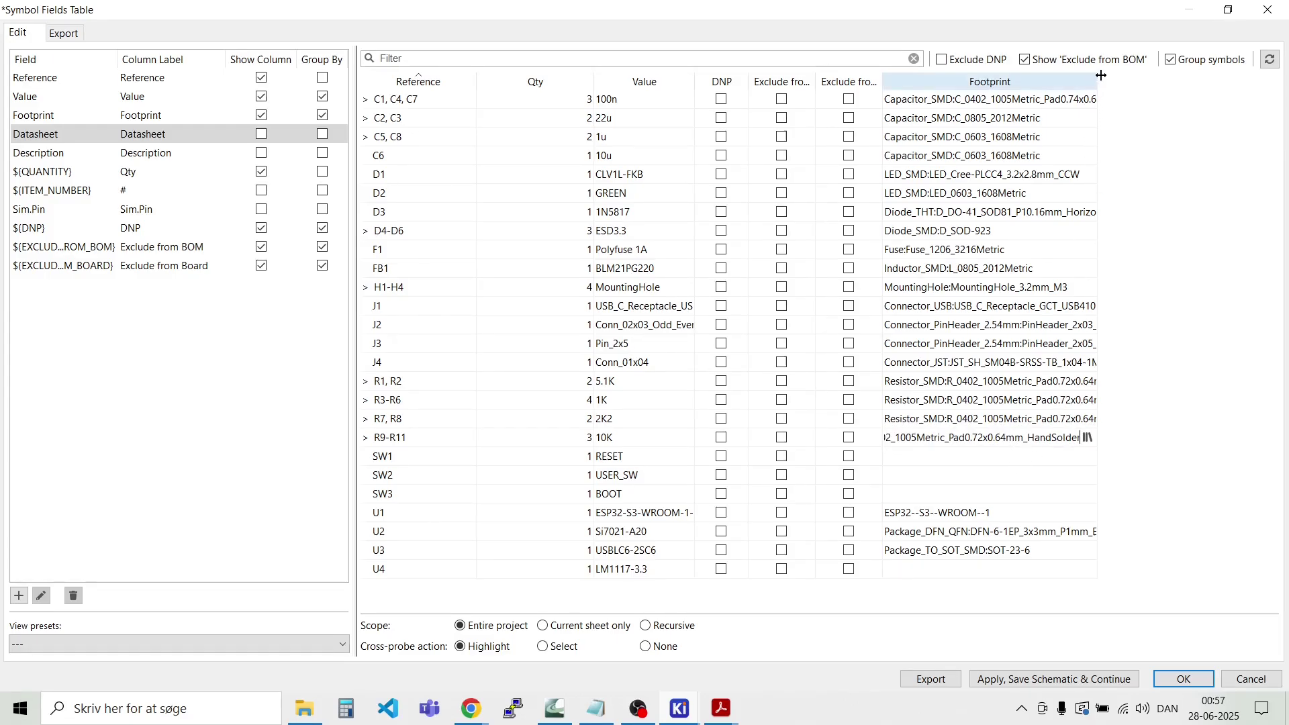
drag(1098, 79, 1212, 80)
Step: Open the footprint chooser for switch SW1 and collapse the Resistor_SMD library
click(1058, 474)
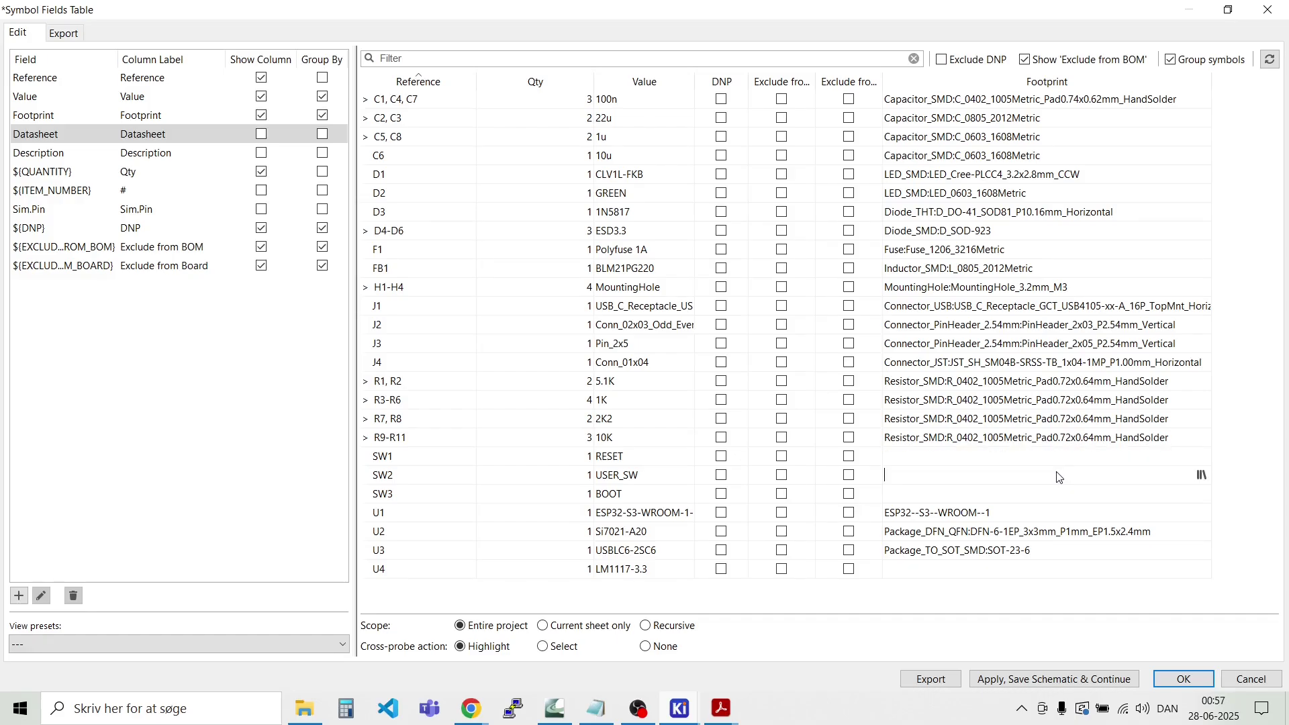
click(920, 460)
click(1201, 457)
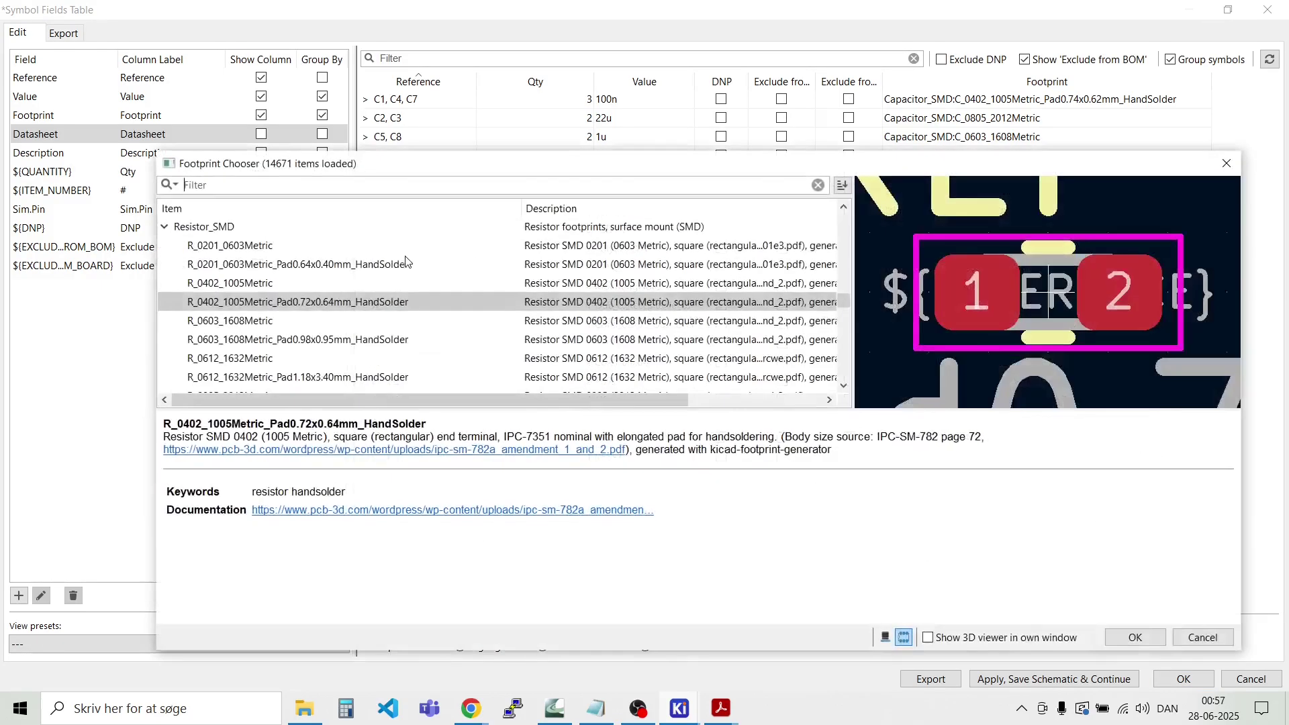
click(165, 227)
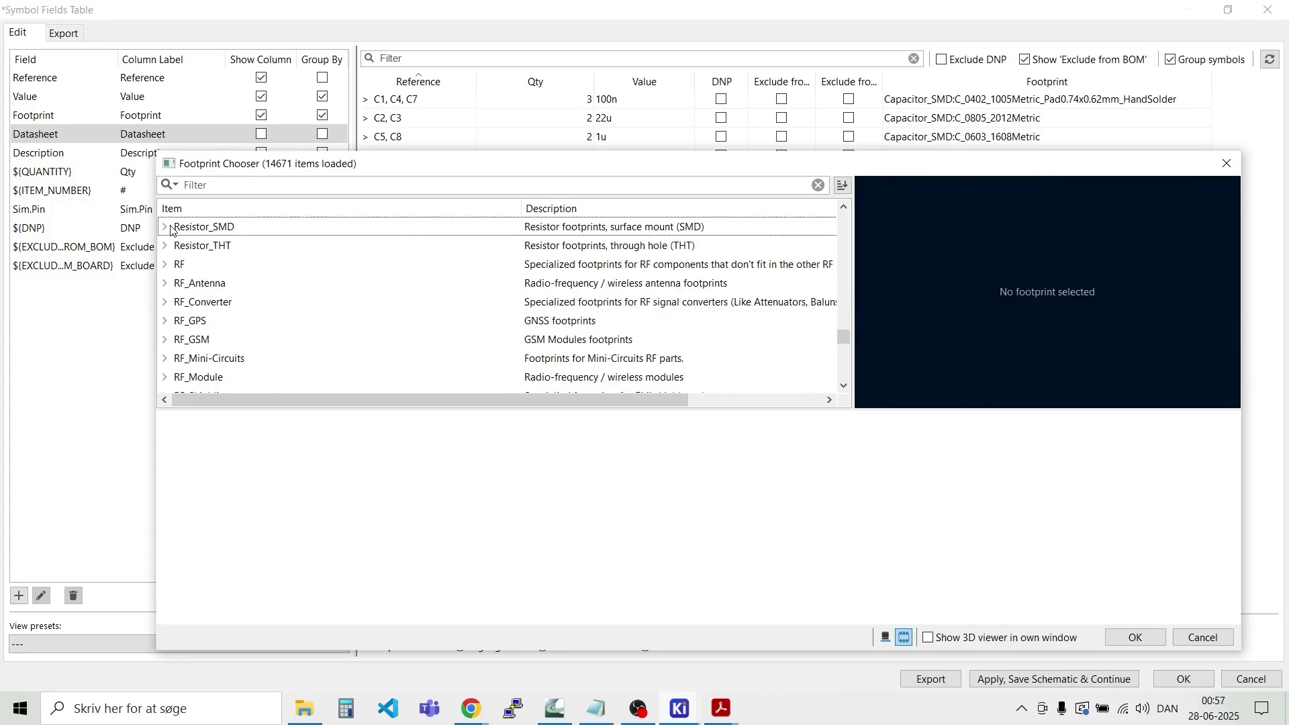
Step: Look through the list of footprint libraries for one that contains surface-mount buttons and switches
scroll(282, 270, down, 10)
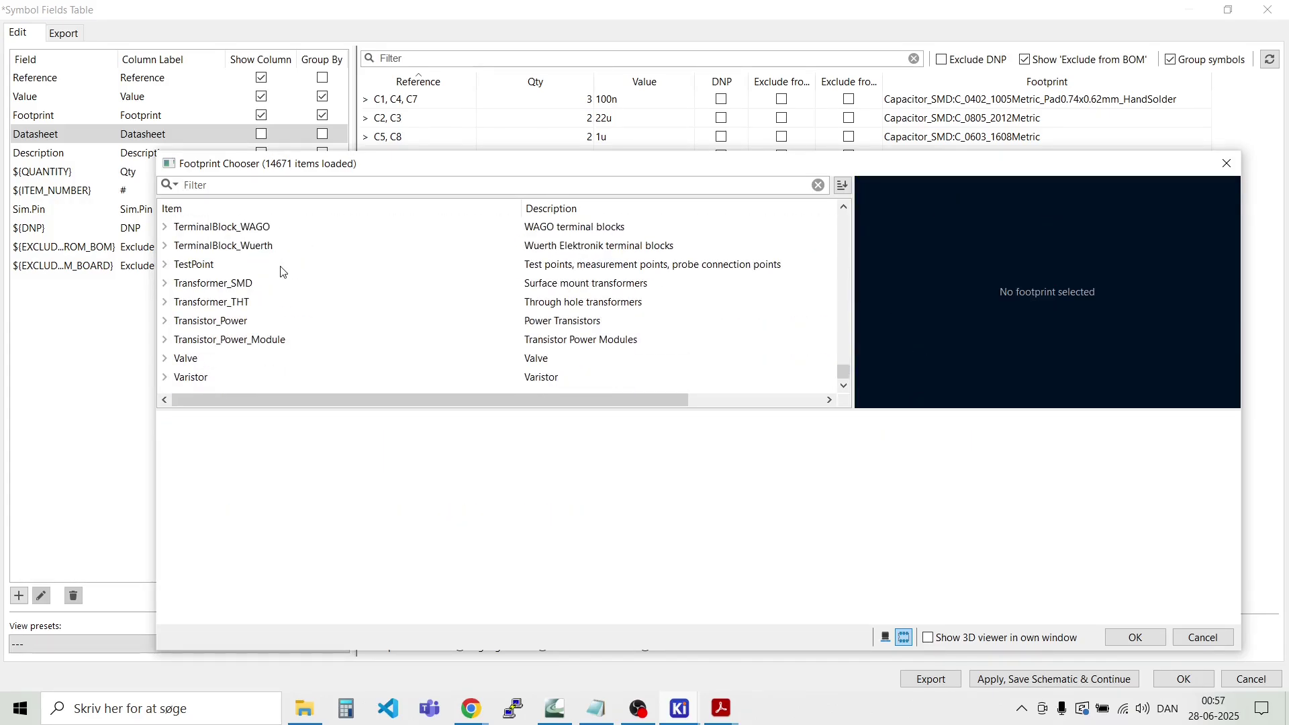
scroll(282, 270, up, 6)
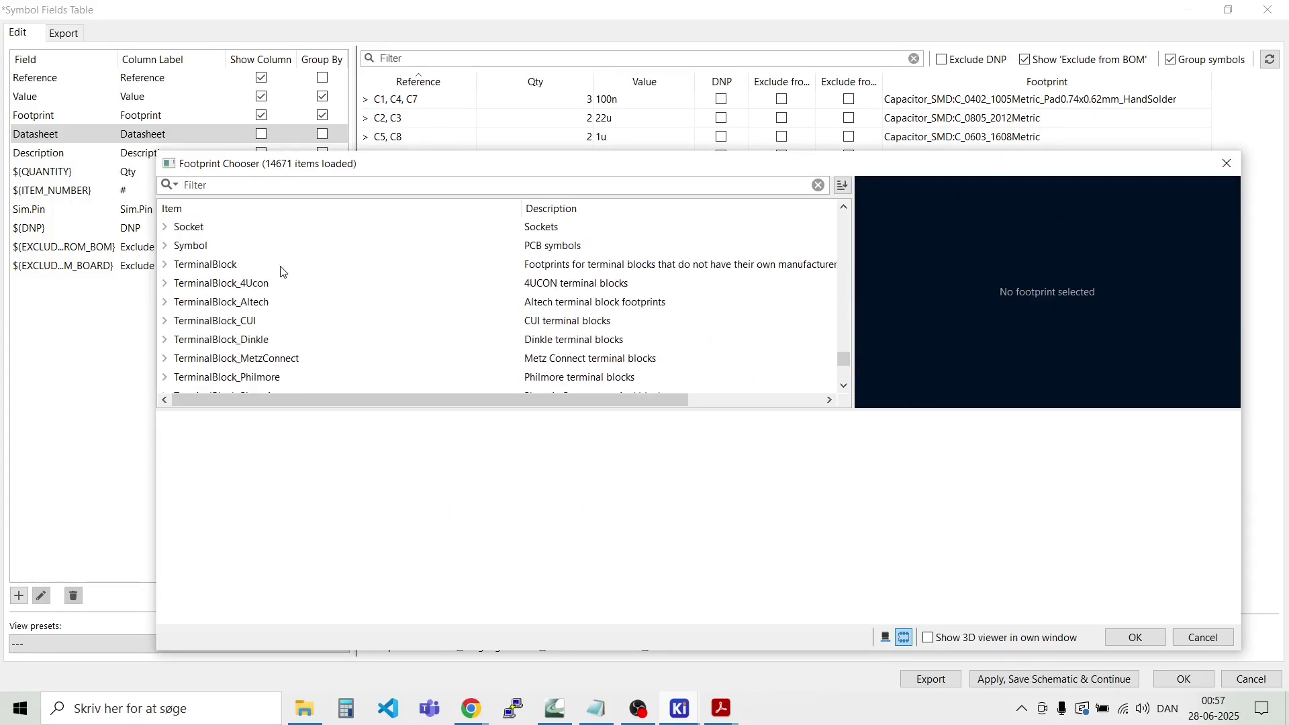
scroll(282, 271, up, 2)
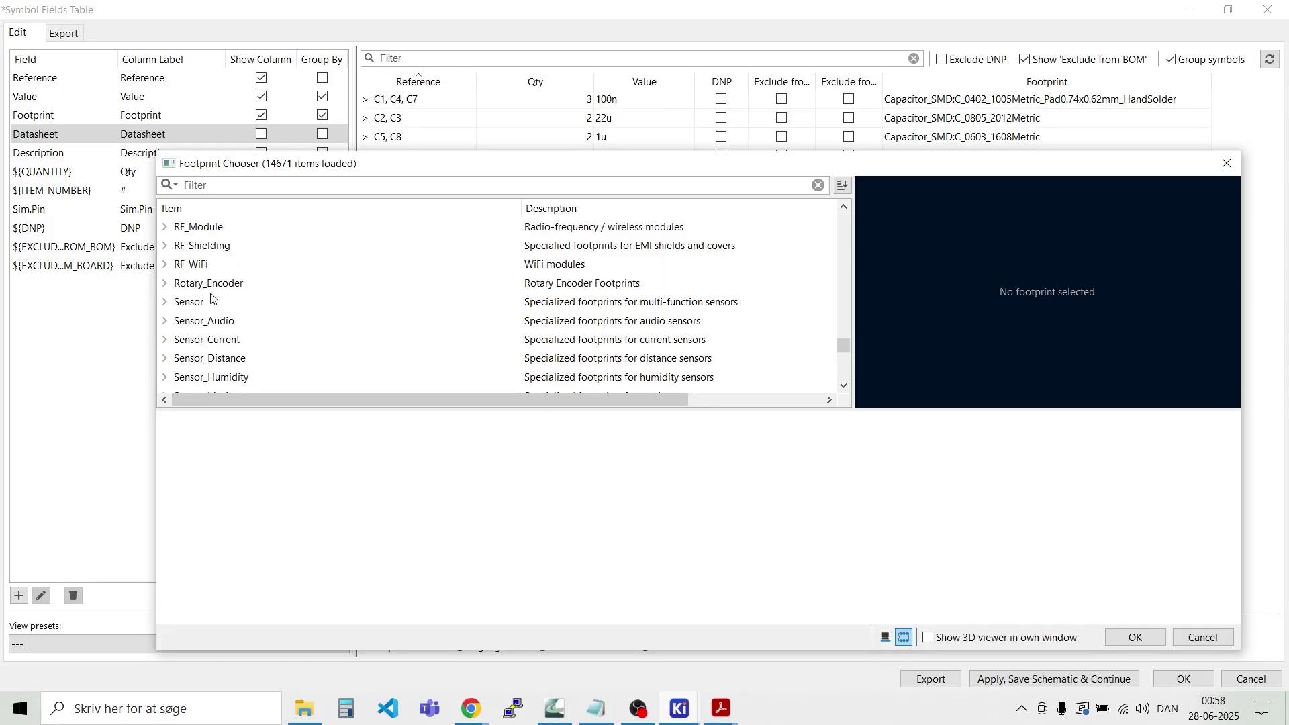
scroll(211, 298, down, 4)
scroll(212, 298, up, 1)
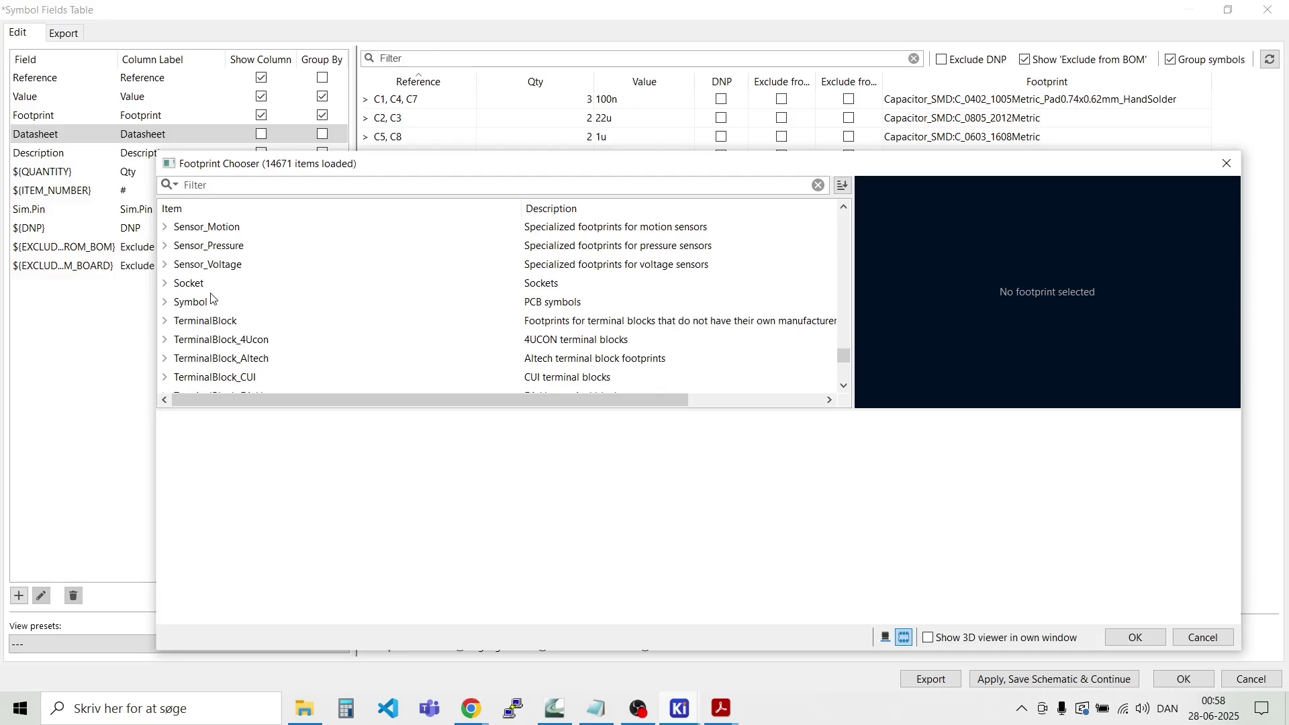
scroll(212, 298, down, 5)
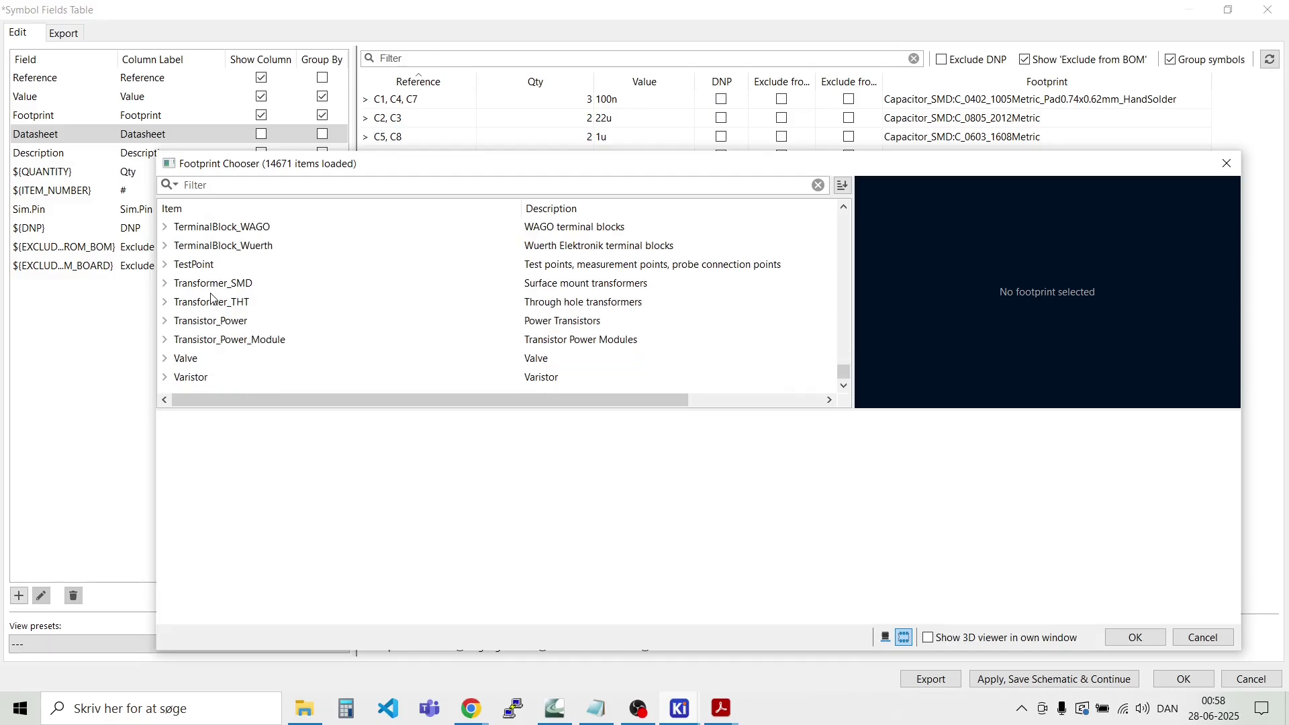
scroll(212, 298, up, 20)
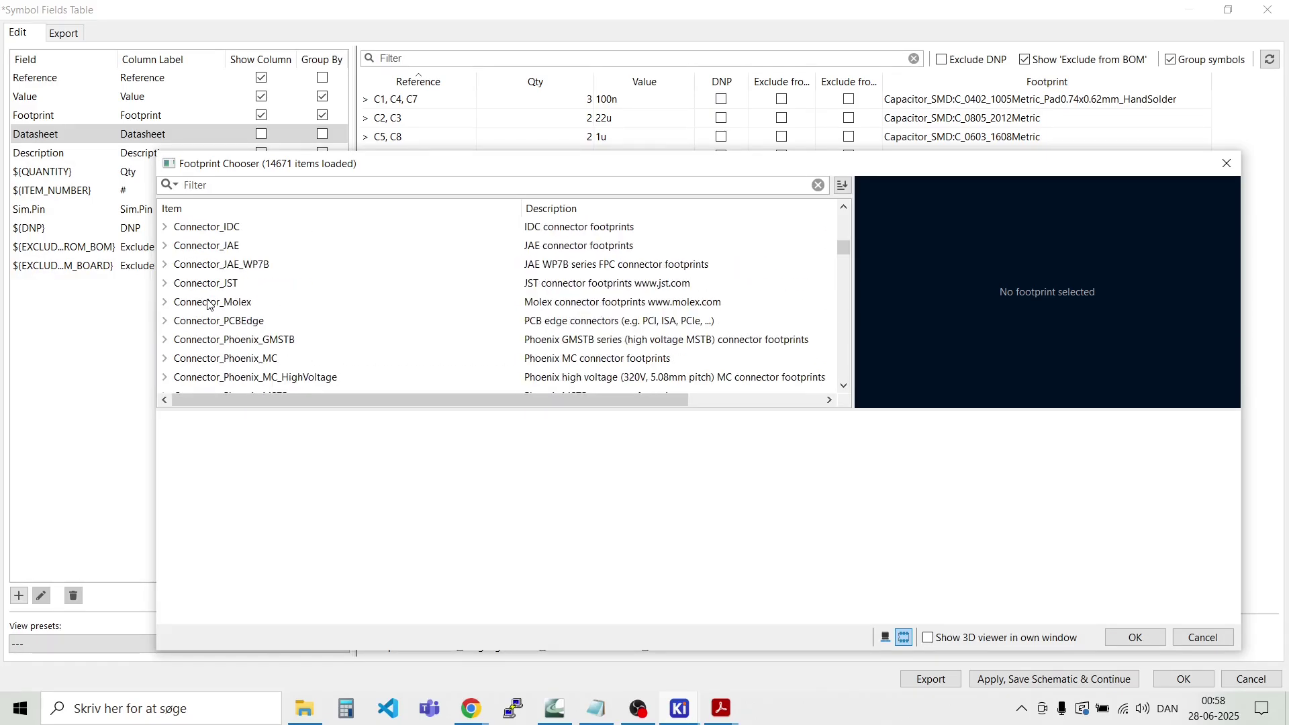
scroll(210, 304, up, 8)
scroll(210, 304, down, 1)
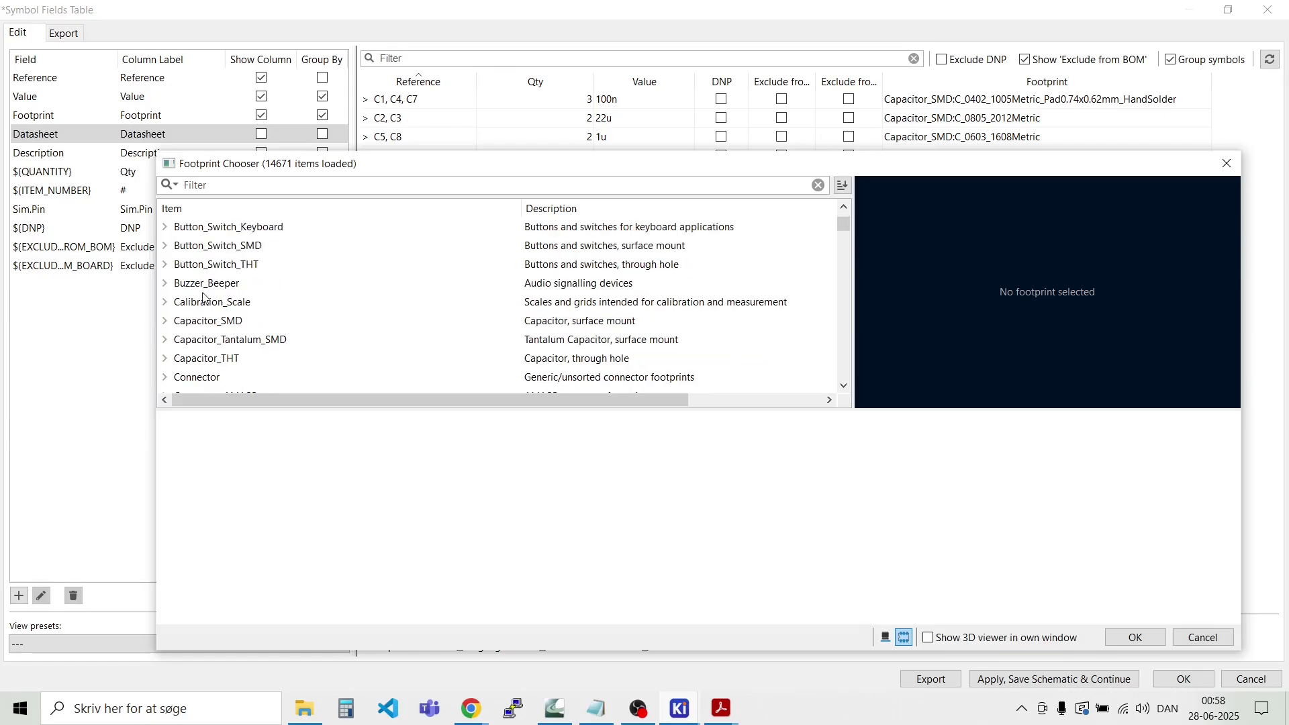
Step: Expand the Button_Switch_SMD library and preview the SW_SP3T_PCM13 footprint beyond the DIP switches
click(165, 246)
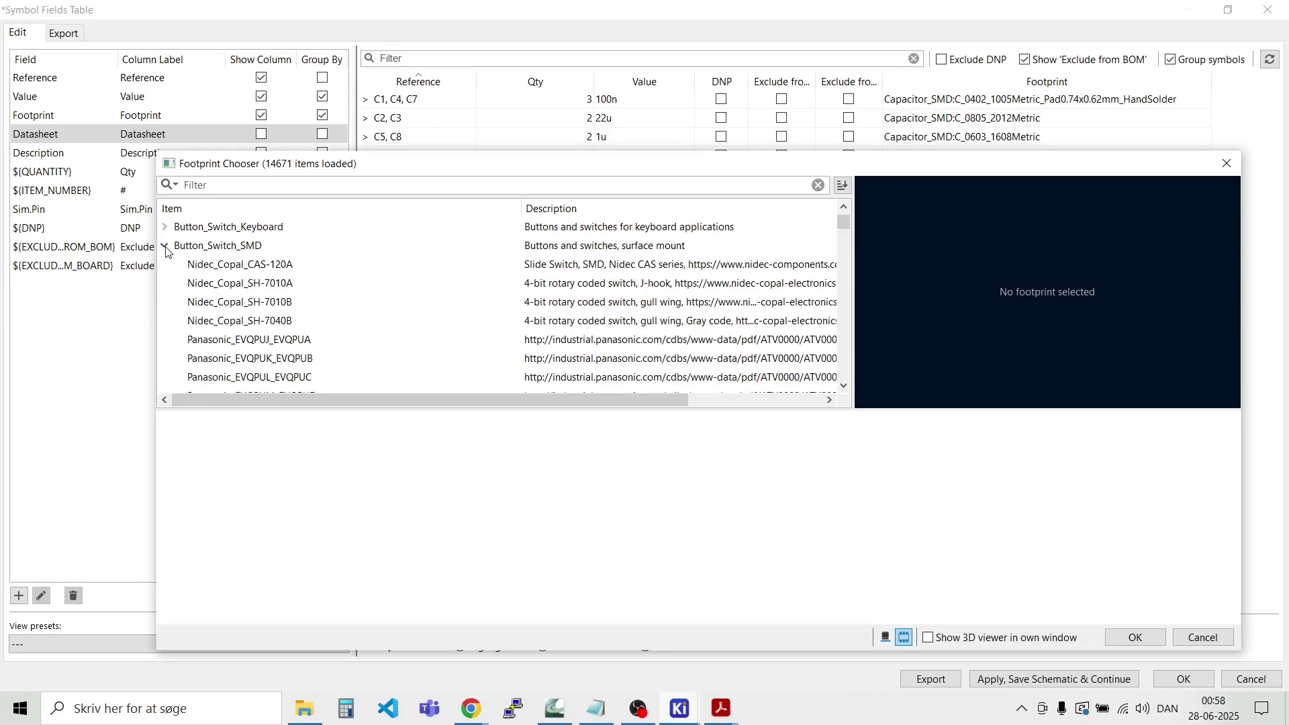
scroll(250, 252, down, 2)
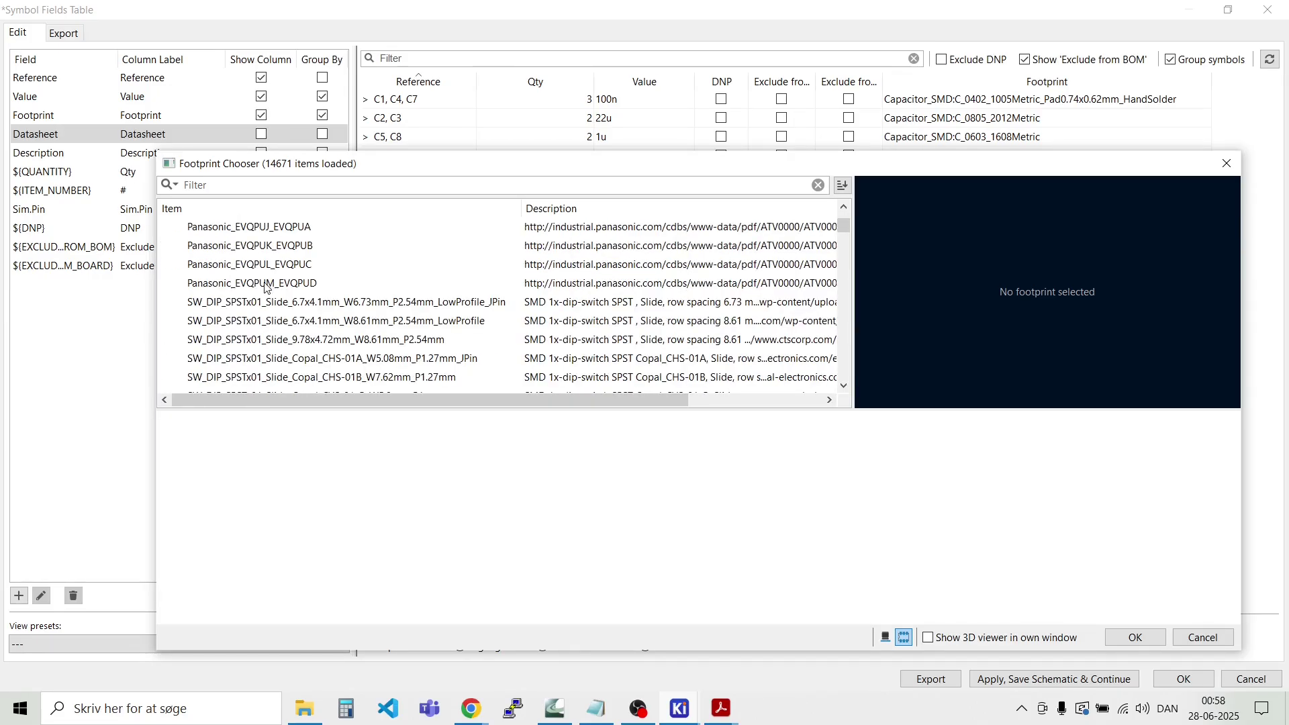
scroll(267, 289, down, 15)
scroll(266, 289, down, 15)
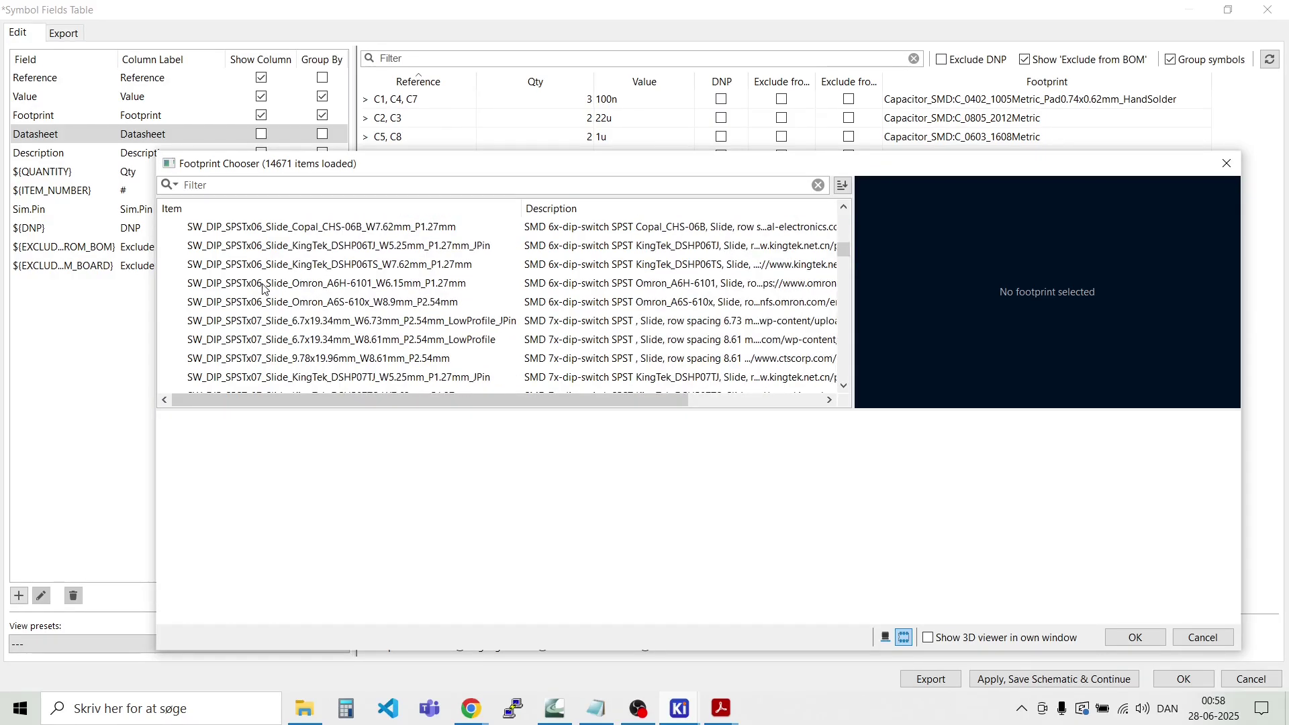
scroll(262, 289, up, 2)
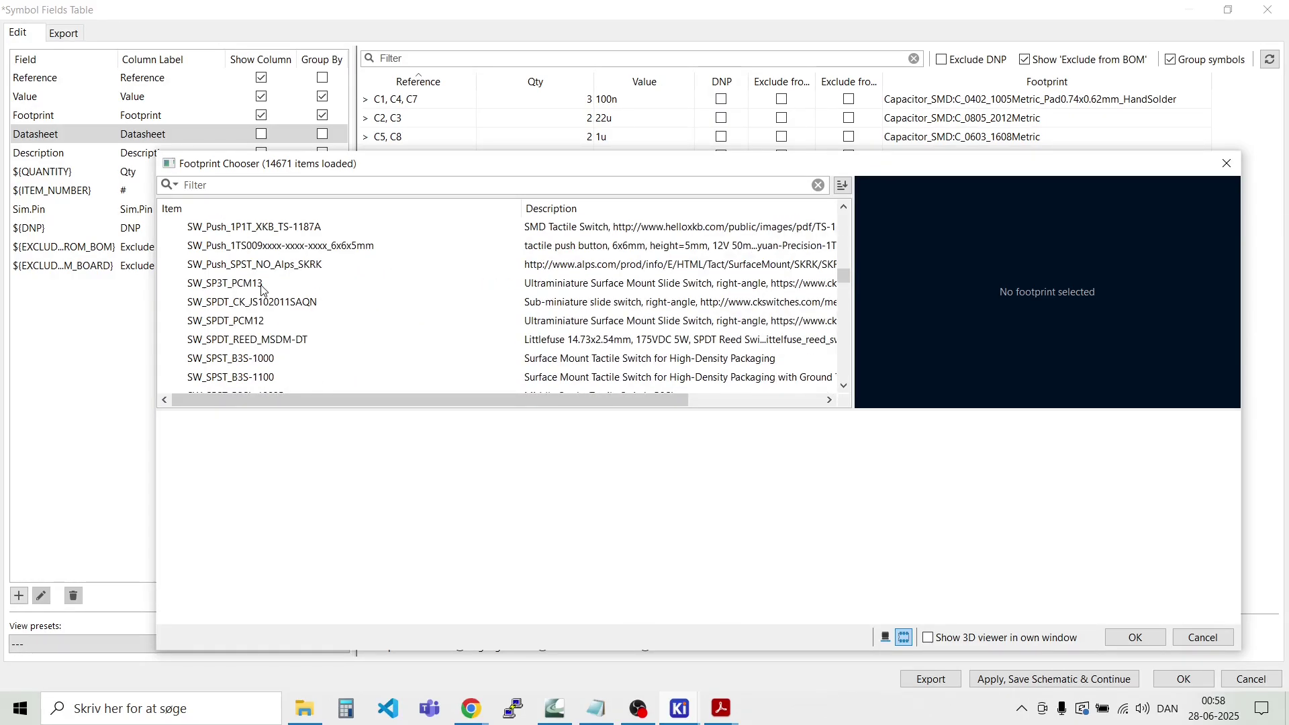
click(262, 288)
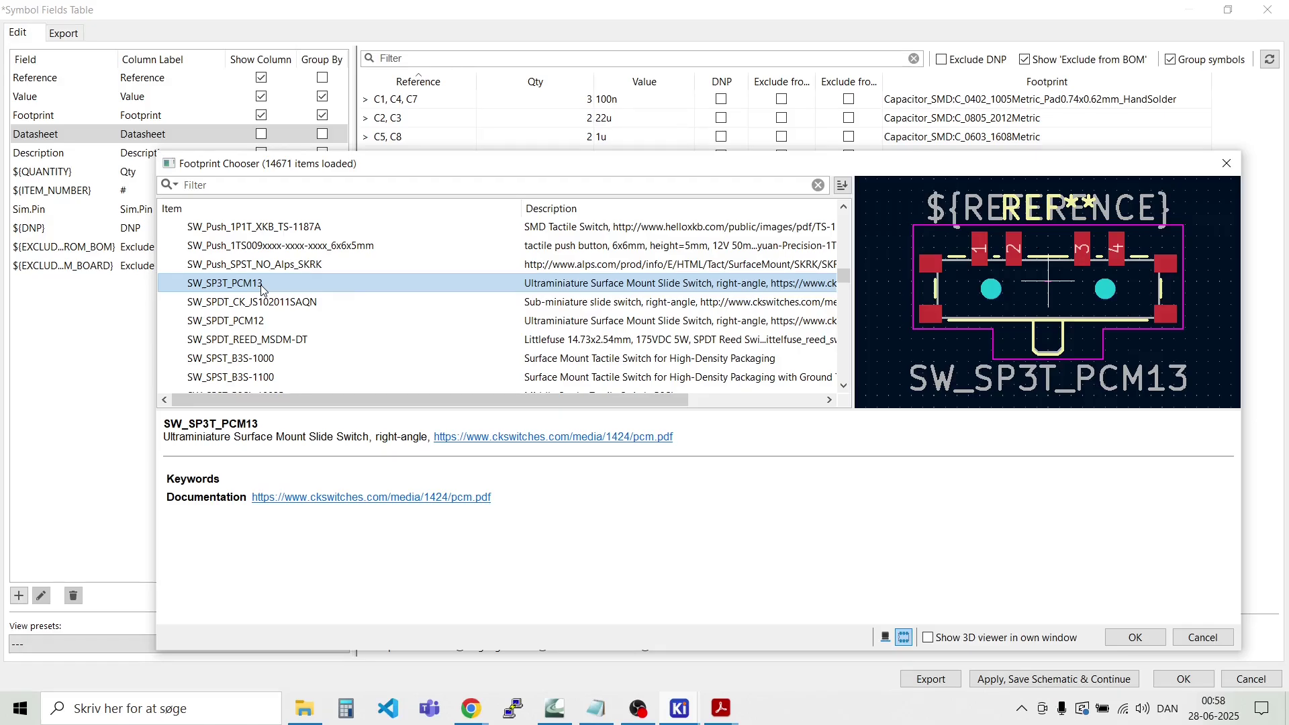
Step: Compare the previews of the neighbouring surface-mount switches and assign SW_SPST_B3U-1000P as the footprint of SW1
key(Up)
key(Up)
key(Down)
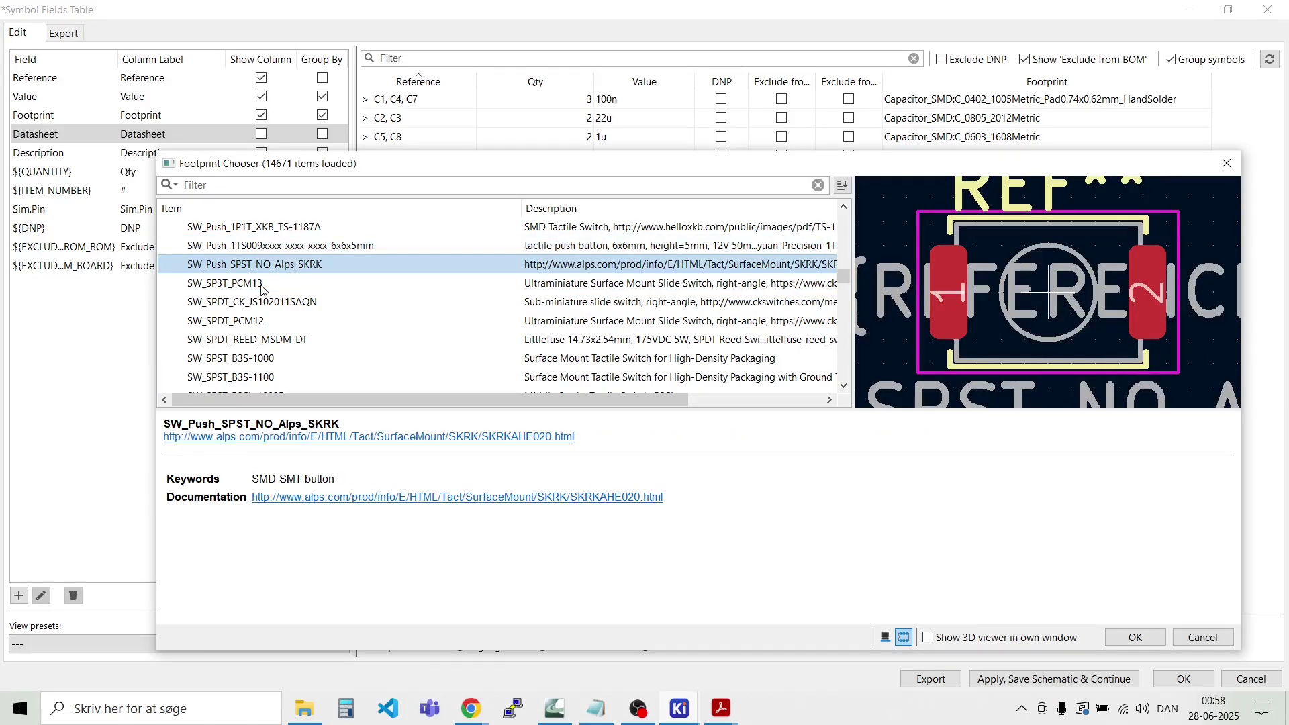
key(Down)
key(Down)
key(Down)
key(Down)
key(Down)
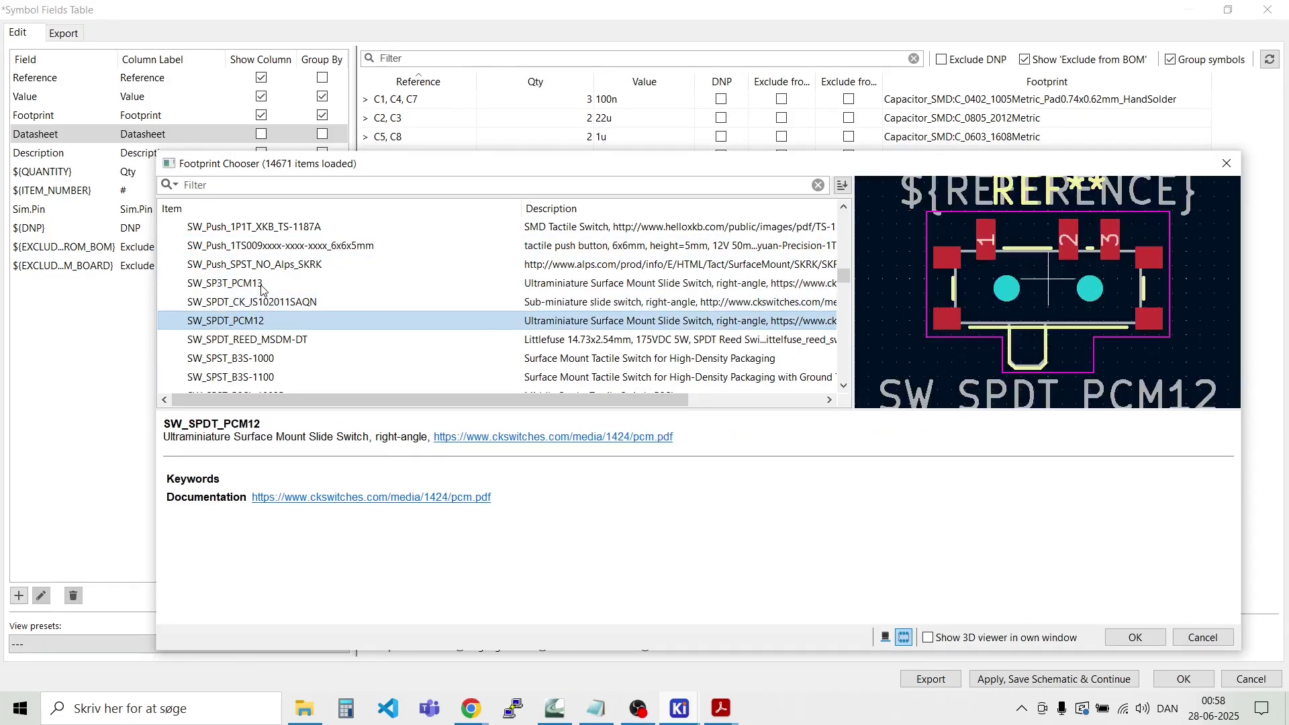
key(Down)
key(Down)
key(Down)
key(Down)
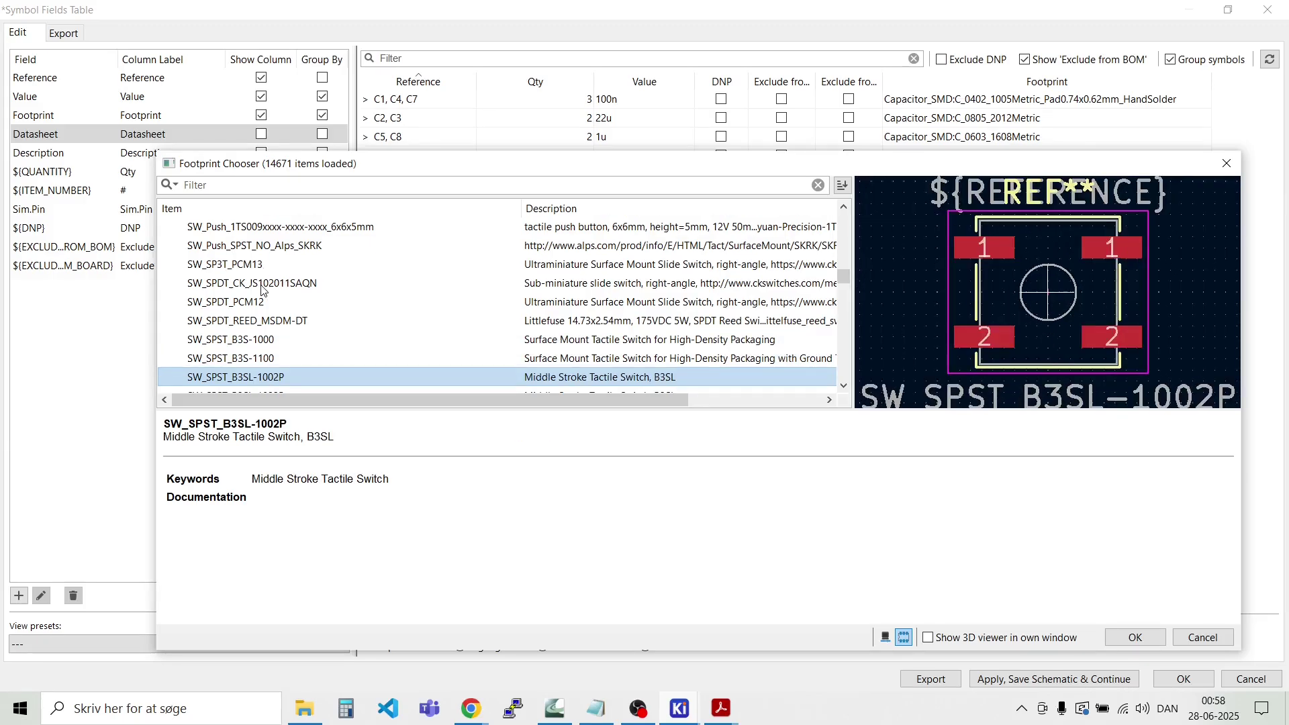
key(Down)
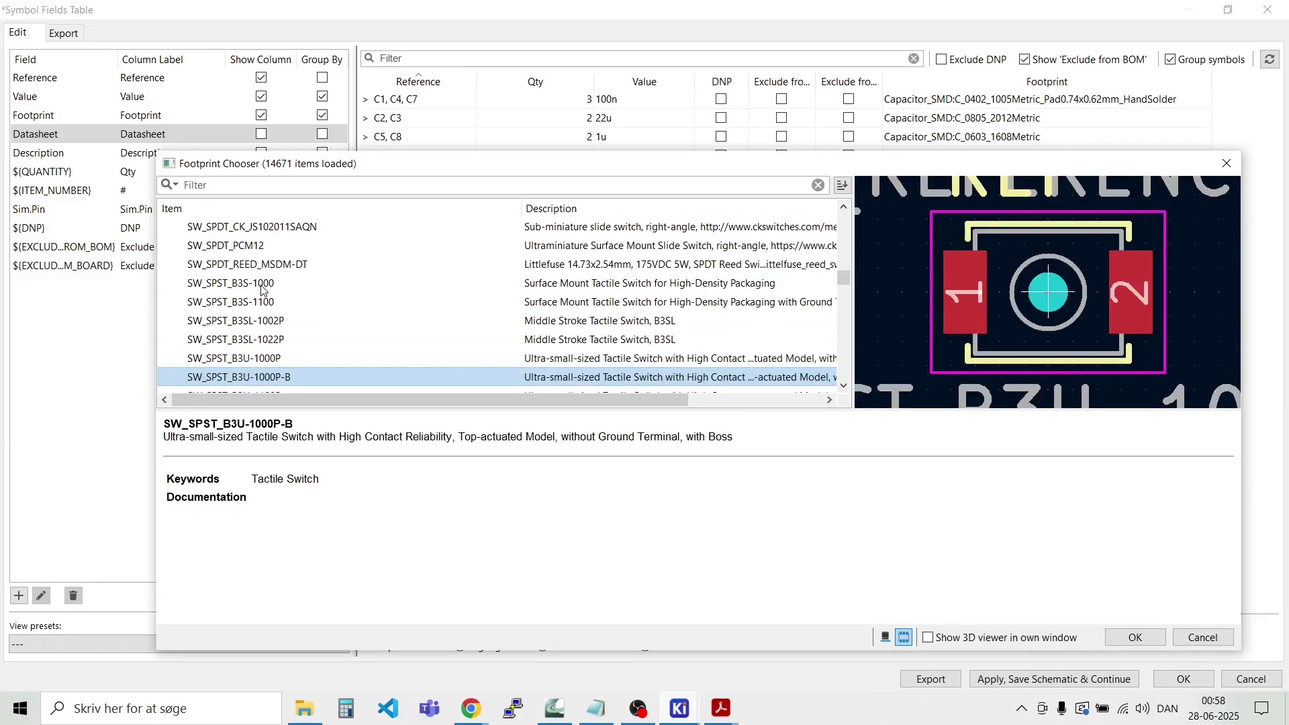
key(Up)
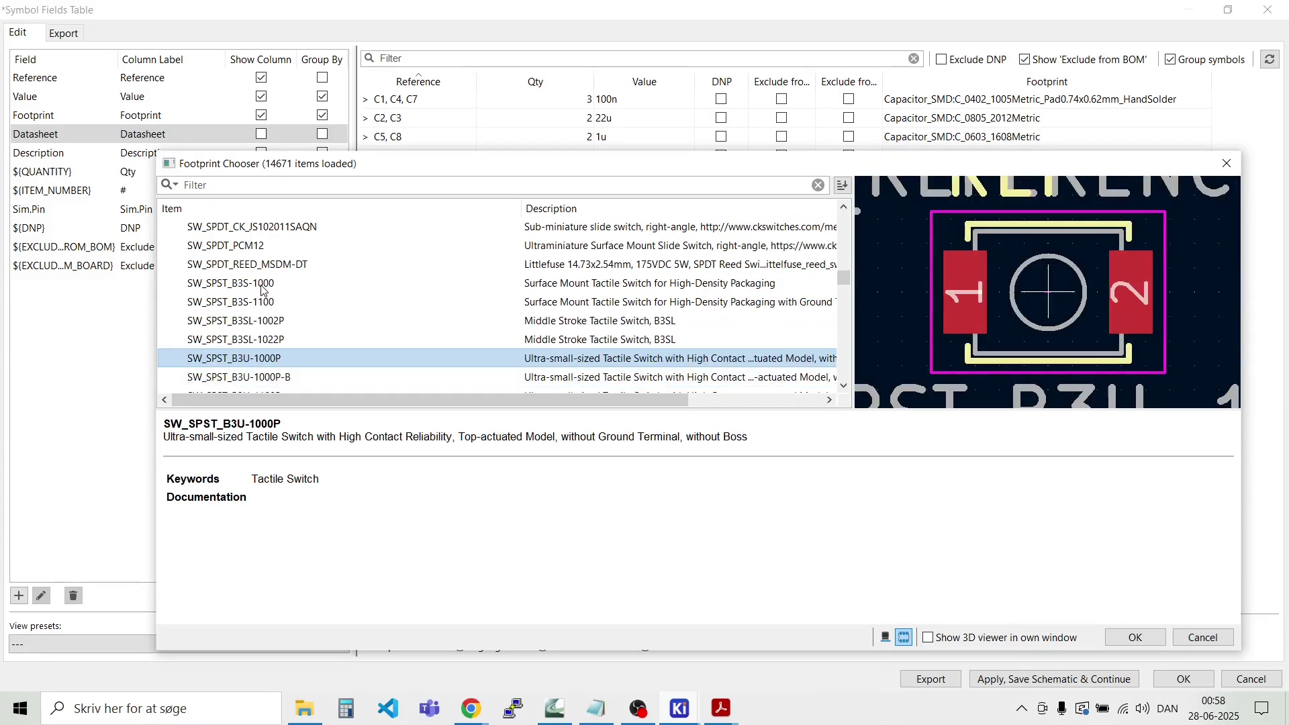
double_click(302, 363)
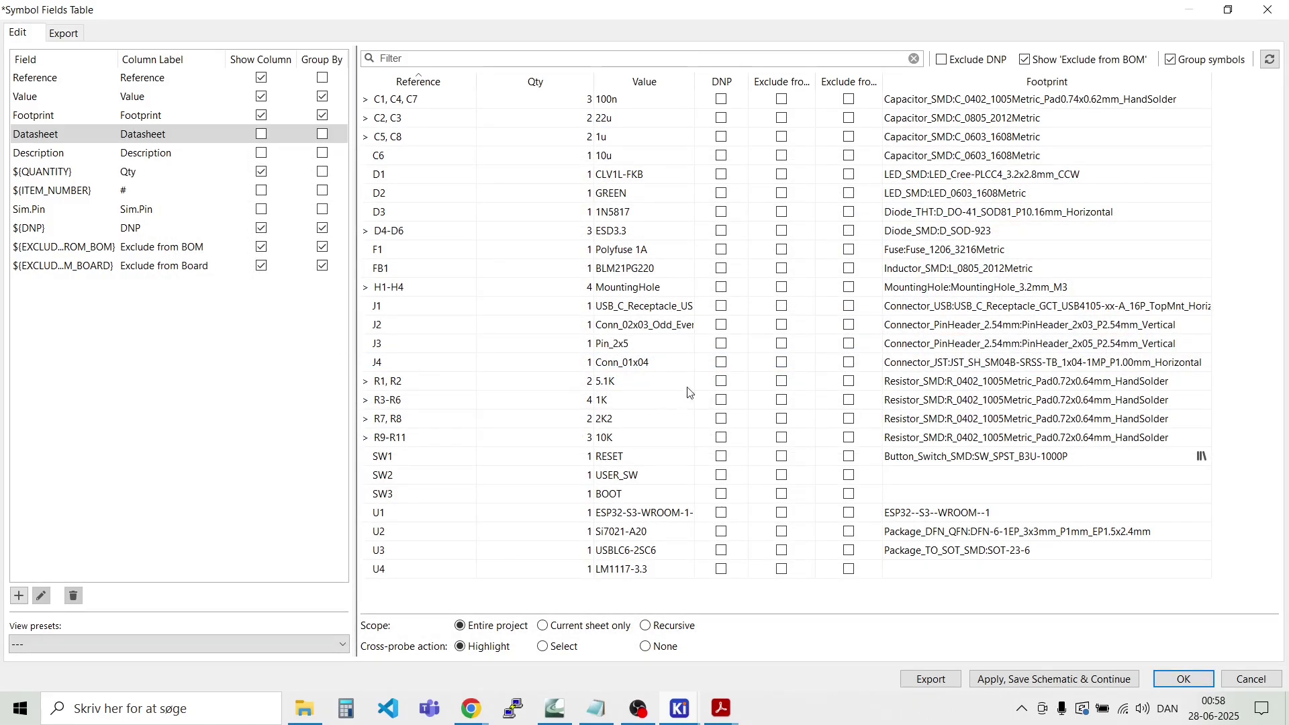
Step: Copy the complete footprint name of SW1 into the footprint field of SW3
key(End)
double_click(1118, 457)
click(1118, 457)
drag(1149, 462, 882, 462)
key(ctrl+c)
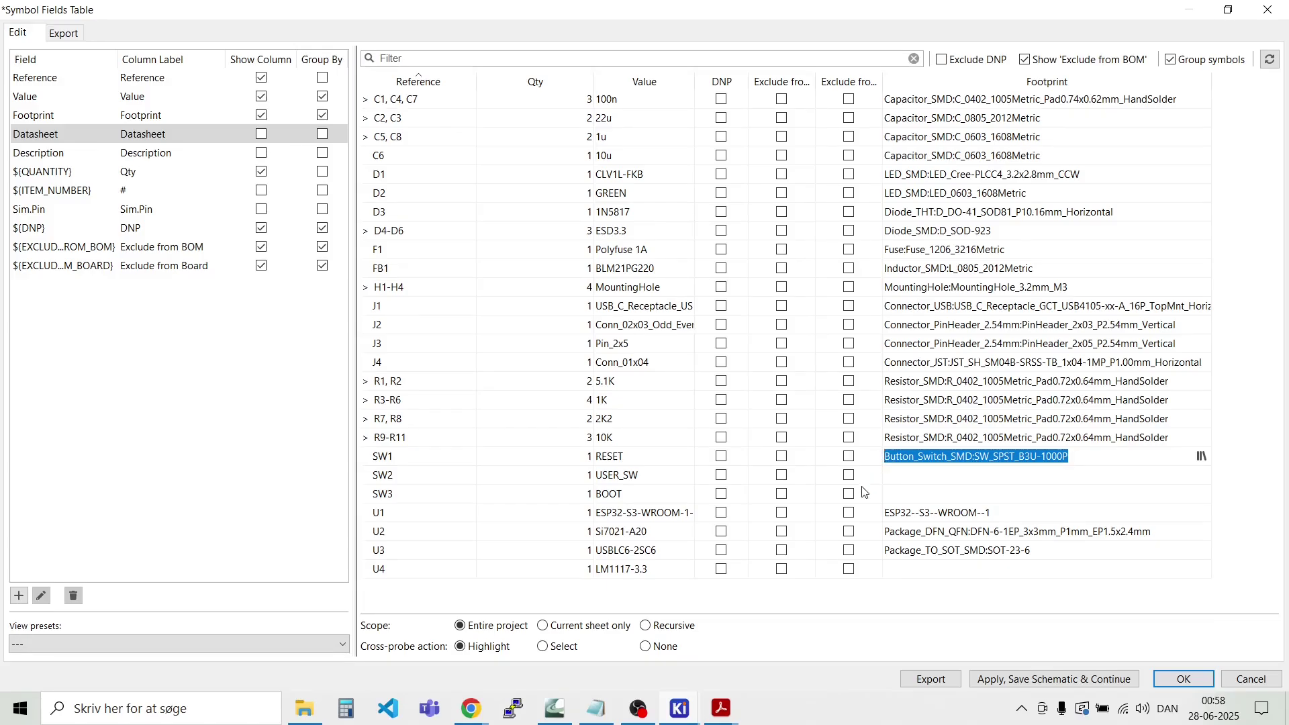
click(923, 497)
click(922, 496)
key(ctrl+v)
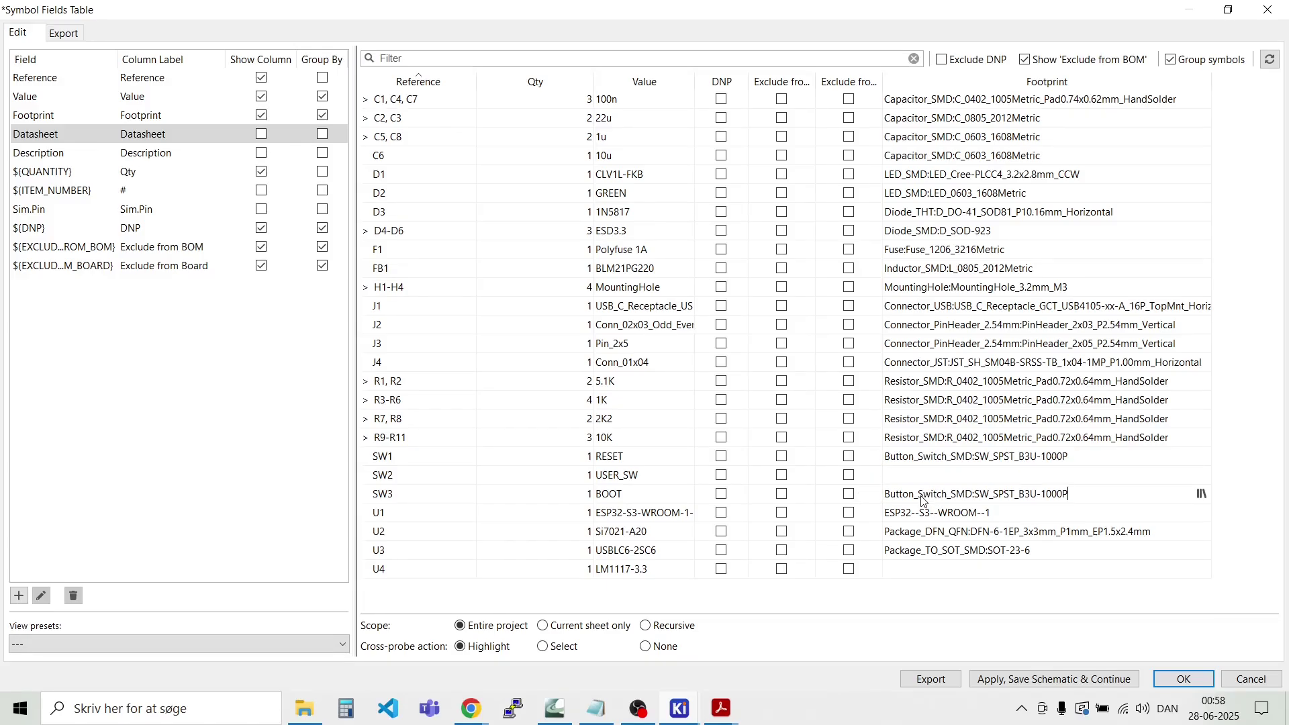
Step: Open the footprint chooser for SW2 and preview the SW_SPST_EVQP2 footprint in the Button_Switch_SMD library
double_click(938, 476)
click(1202, 475)
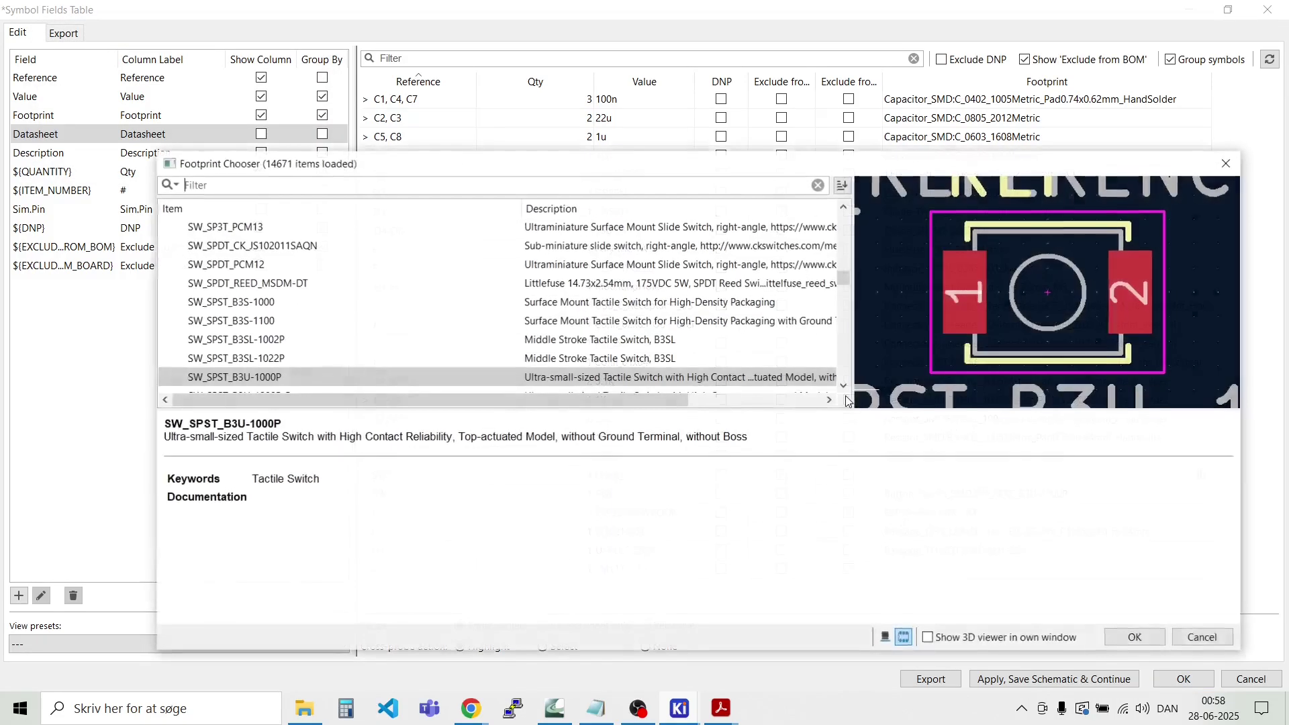
scroll(360, 293, down, 2)
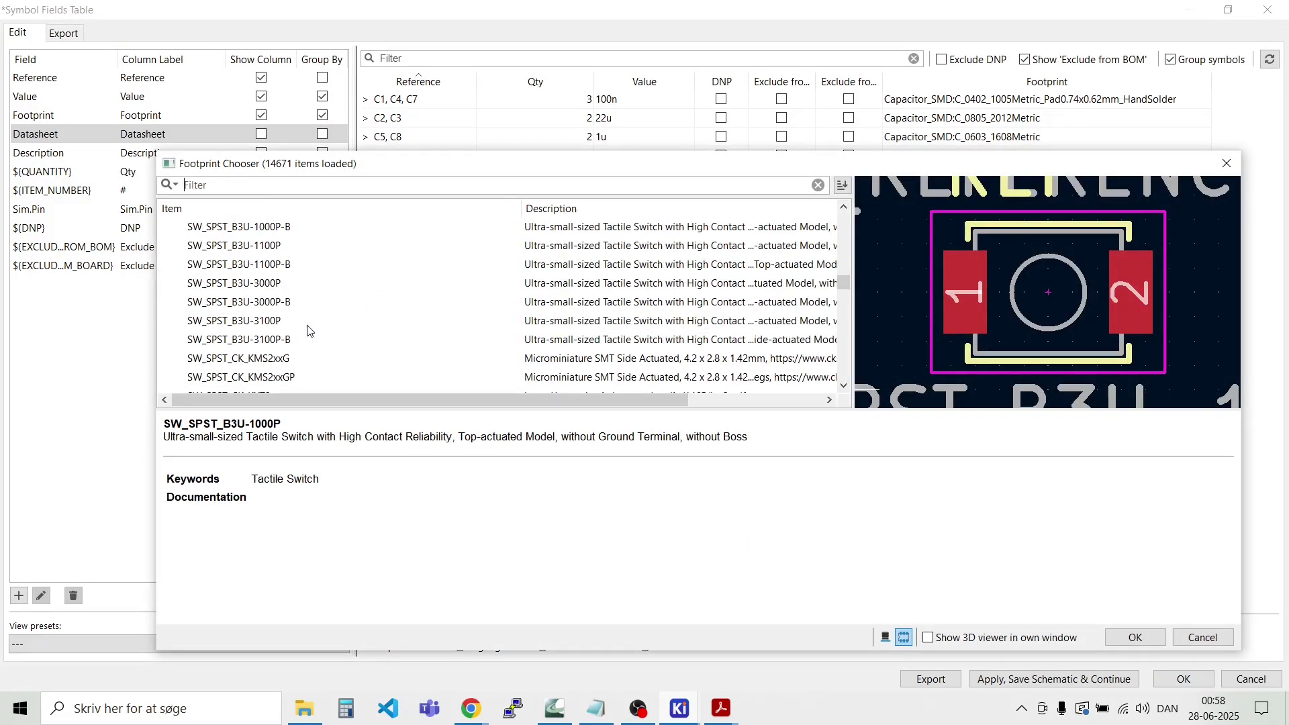
scroll(309, 333, up, 2)
scroll(296, 356, down, 4)
click(296, 357)
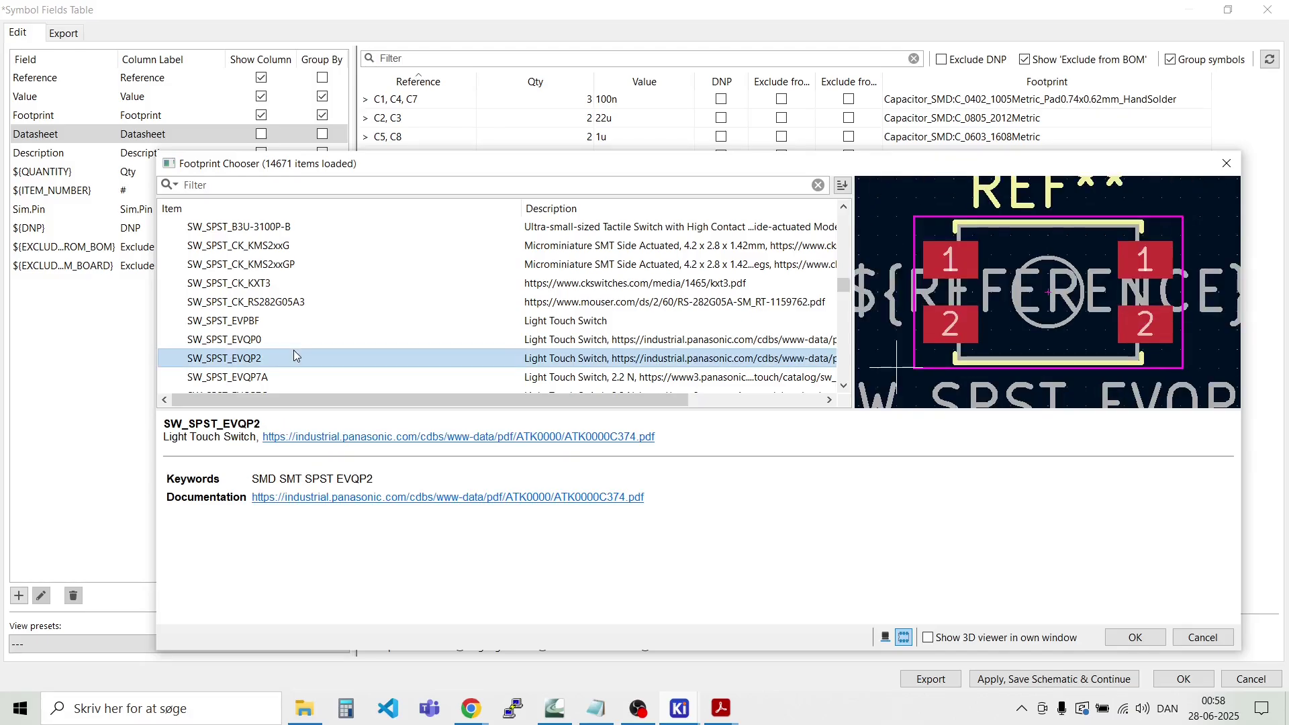
Step: Examine the previews of the surface-mount SPST switches following SW_SPST_EVQP2 for a footprint that suits SW2
key(Down)
key(Down)
key(Down)
key(Down)
key(Down)
key(Down)
key(Down)
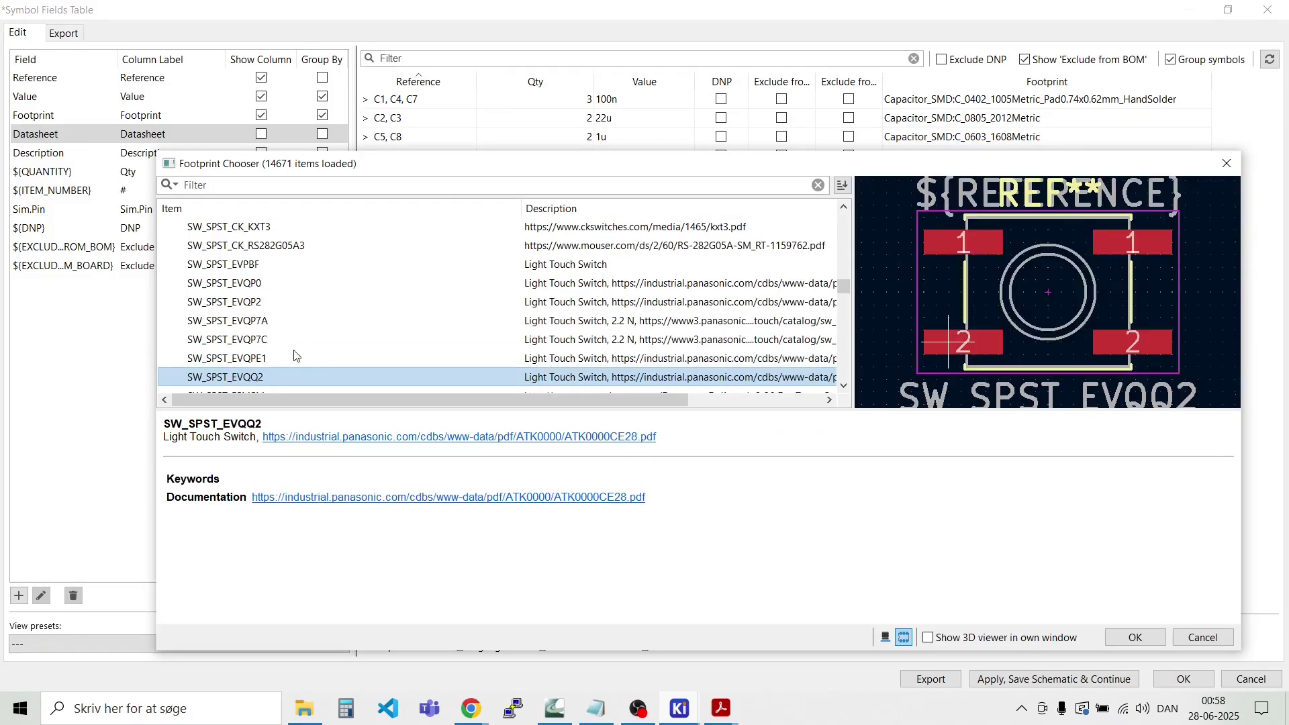
key(Down)
key(Down)
key(Down)
key(Down)
key(Down)
key(Down)
key(Down)
key(Down)
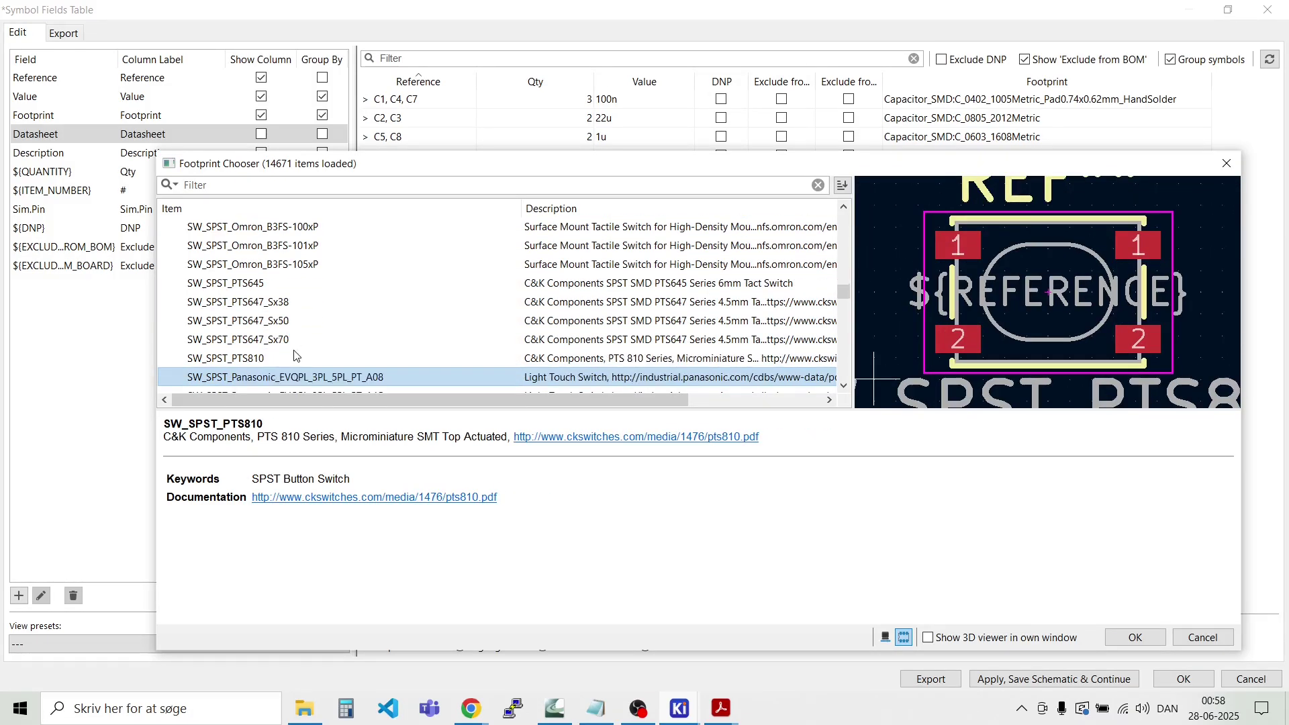
key(Down)
key(Down)
key(Down)
scroll(297, 343, down, 2)
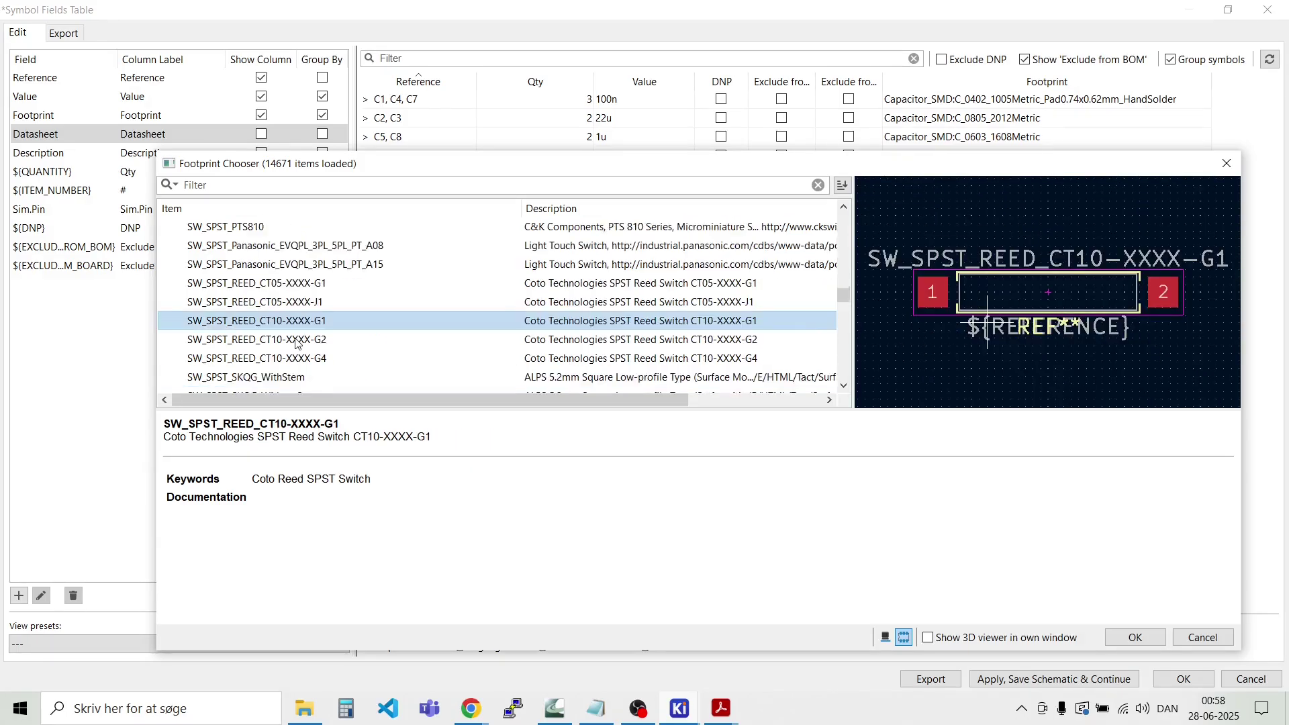
Step: Collapse the Button_Switch_SMD library and expand Button_Switch_THT instead
scroll(298, 343, up, 15)
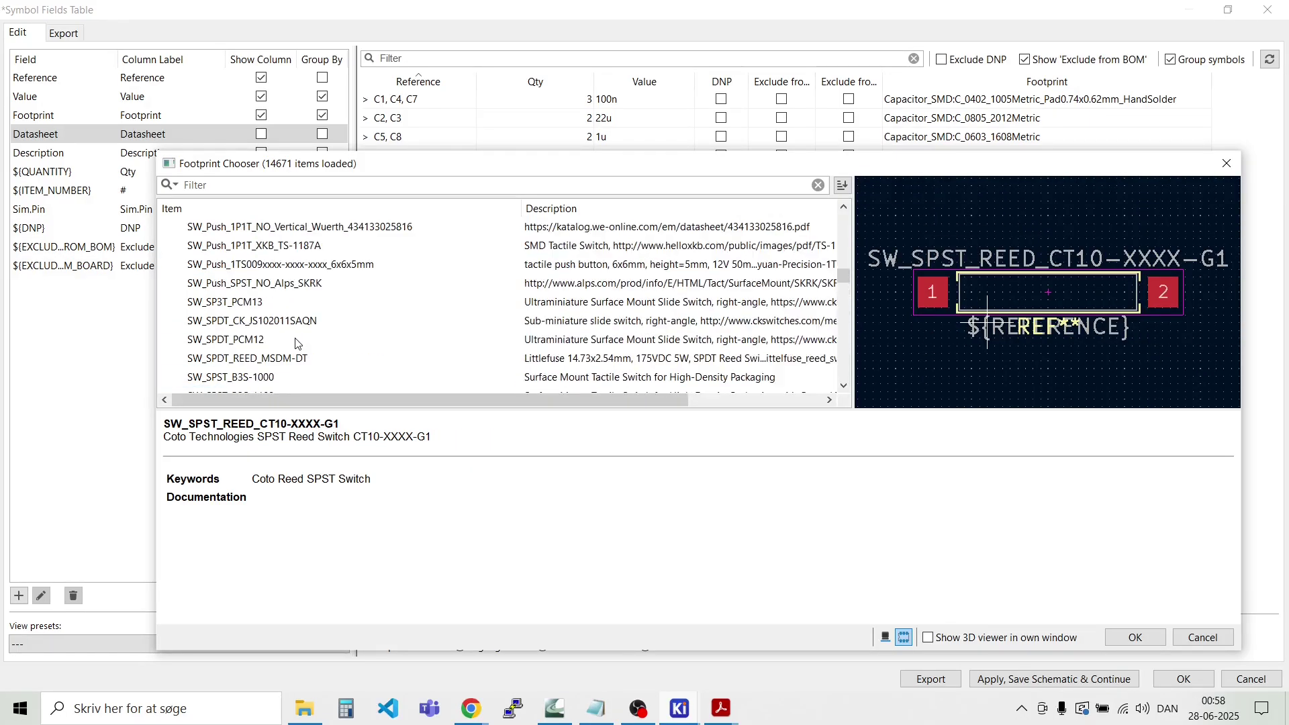
scroll(297, 342, up, 15)
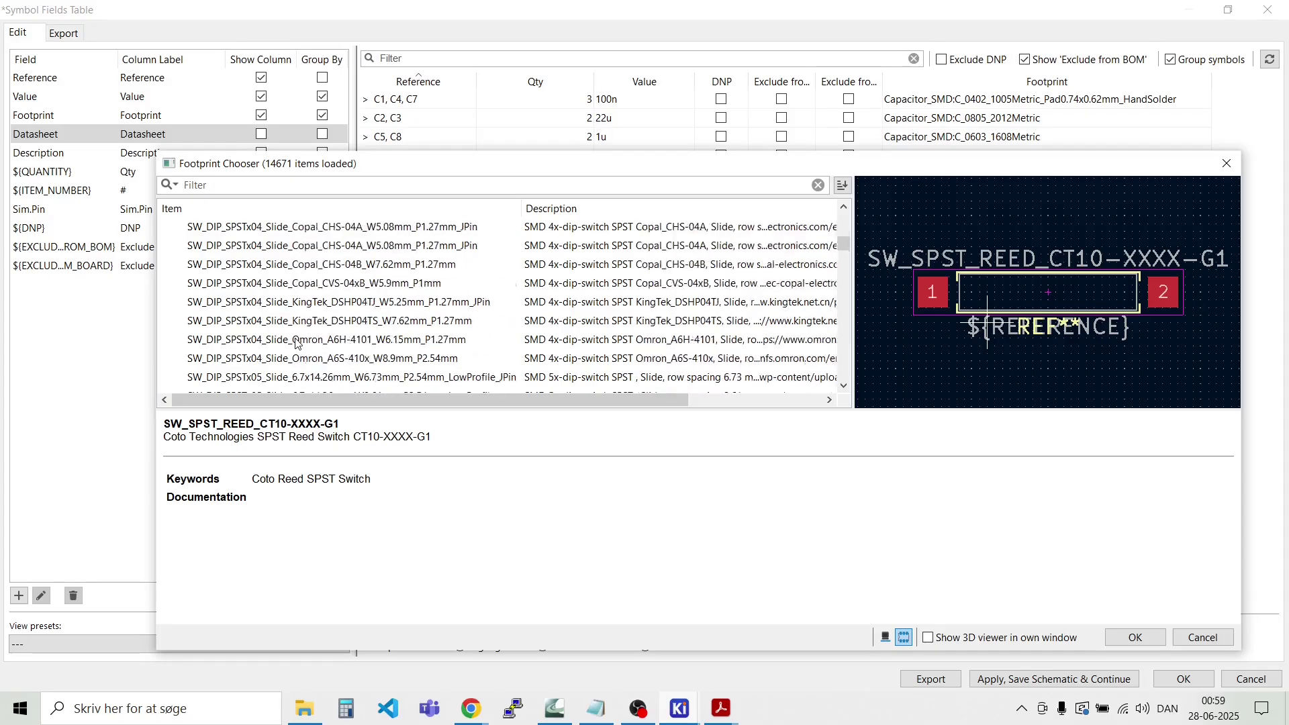
scroll(281, 305, up, 10)
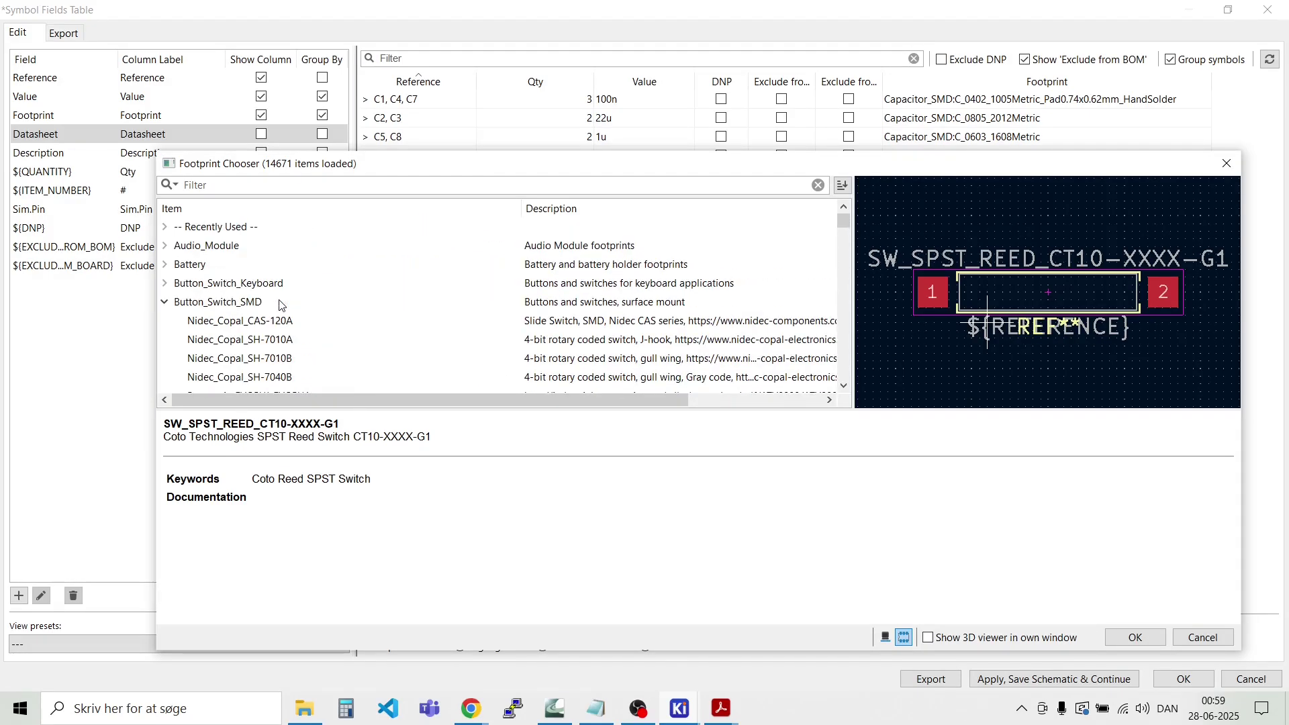
click(165, 303)
click(165, 322)
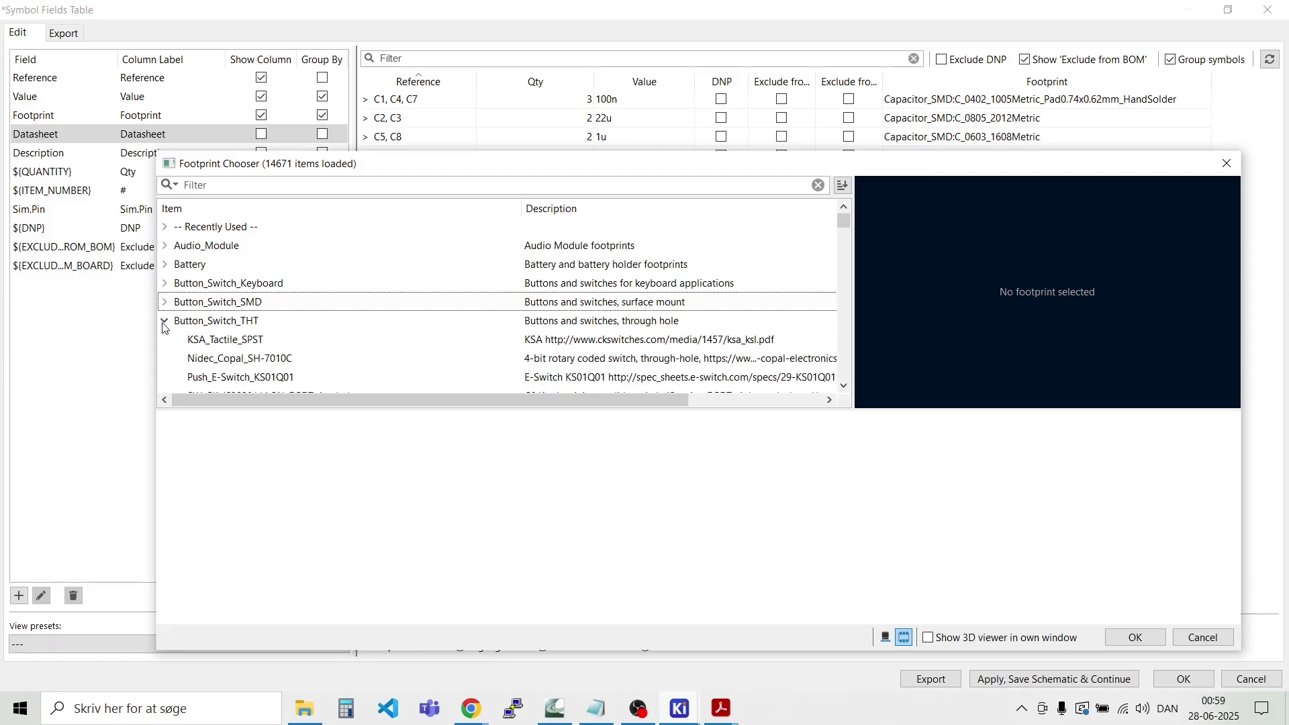
Step: Examine the previews of the through-hole switches in Button_Switch_THT, from KSA_Tactile_SPST through the DIP switches, for SW2
scroll(223, 325, down, 2)
key(Down)
key(Down)
key(Down)
key(Down)
key(Down)
key(Down)
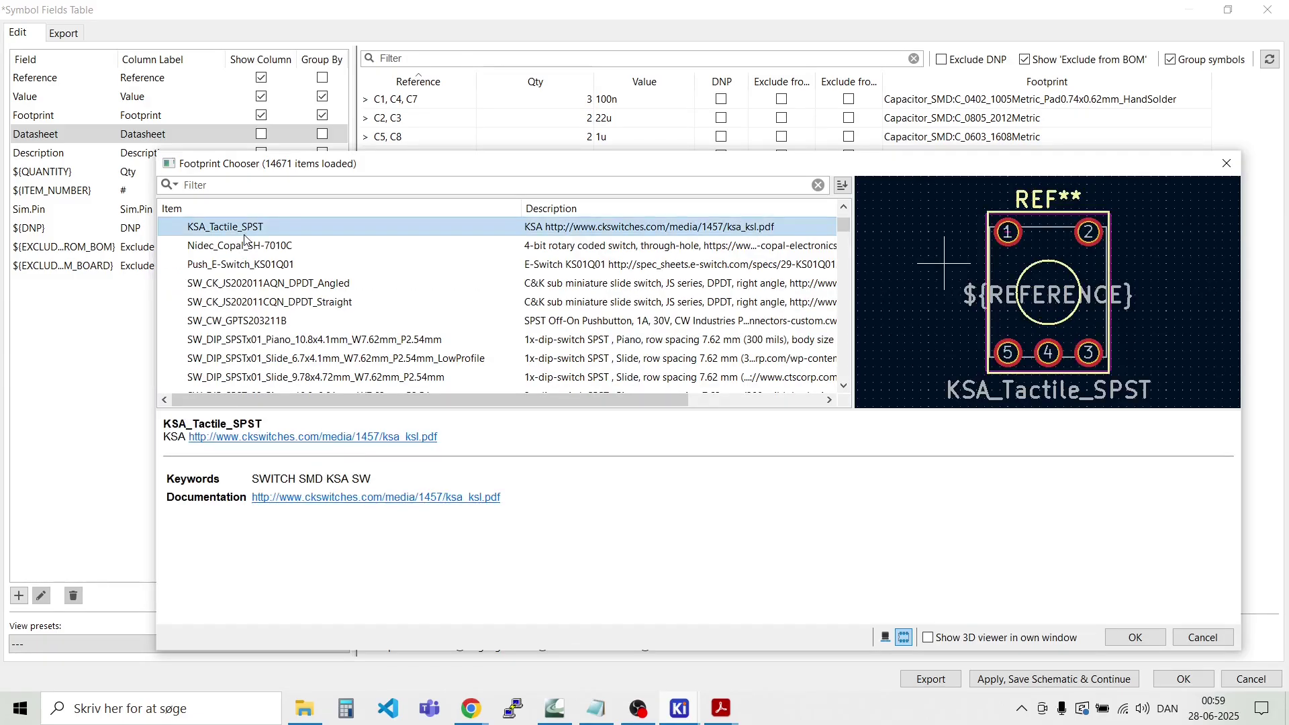
key(Down)
key(Down)
key(Down)
key(Down)
key(Down)
key(Down)
key(Down)
key(Down)
key(Down)
key(Down)
key(Down)
key(Down)
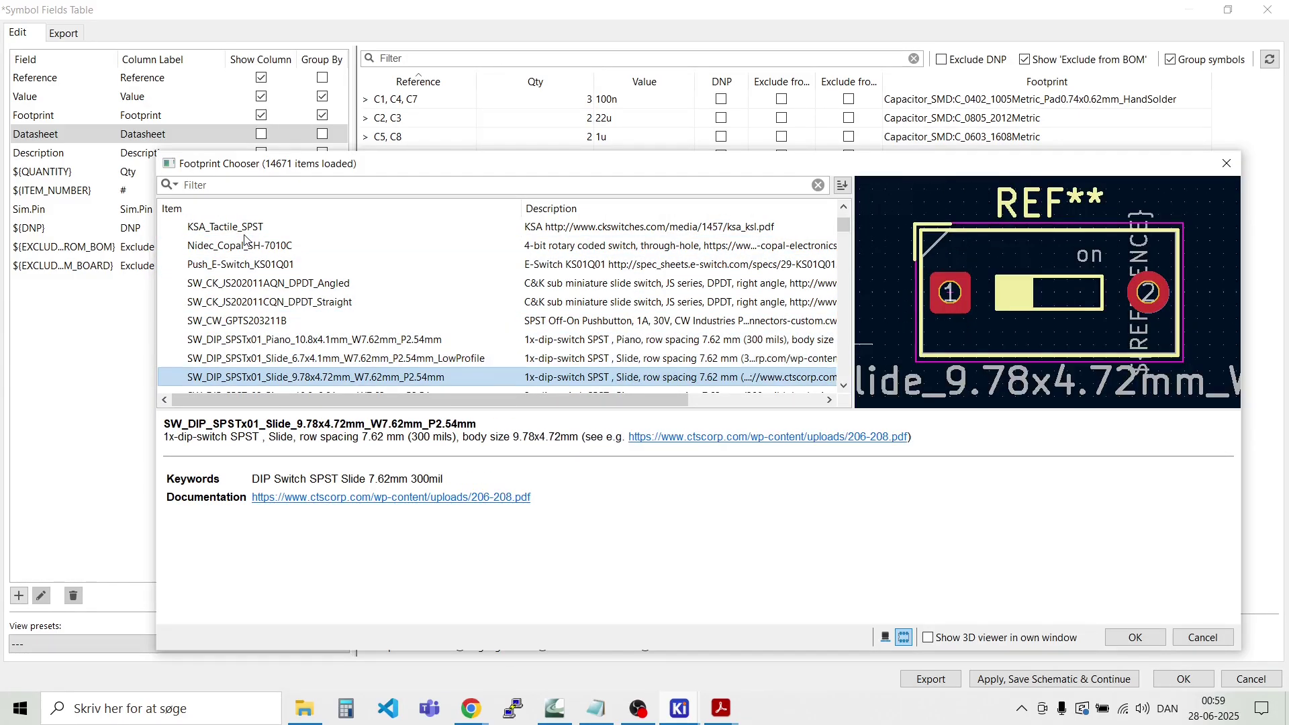
key(Down)
key(Down)
key(Down)
key(Down)
key(Down)
key(Down)
key(Down)
key(Down)
key(Down)
key(Down)
key(Down)
key(Down)
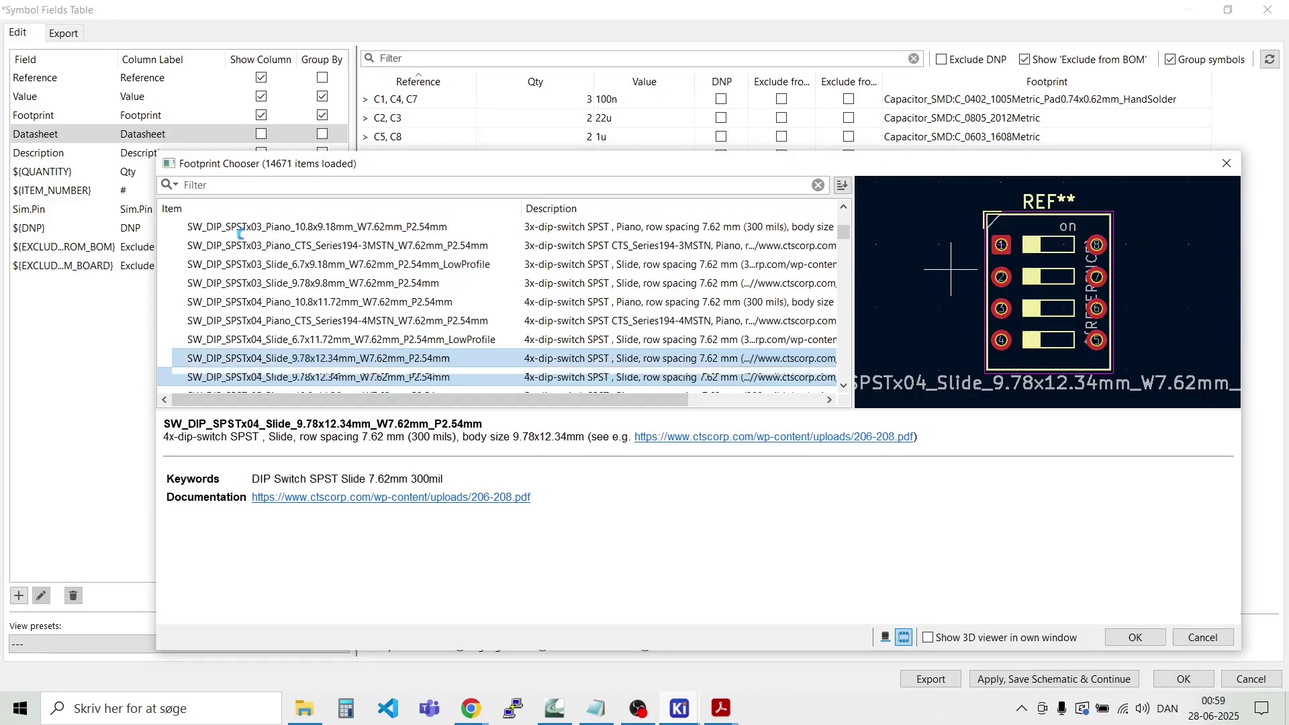
Step: Look through the through-hole button and switch footprints and their previews down to the angled SPST tactile switches
key(Down)
key(Down)
key(Down)
key(Down)
key(Down)
key(Down)
key(Down)
key(Down)
key(Down)
key(Down)
key(Down)
key(Down)
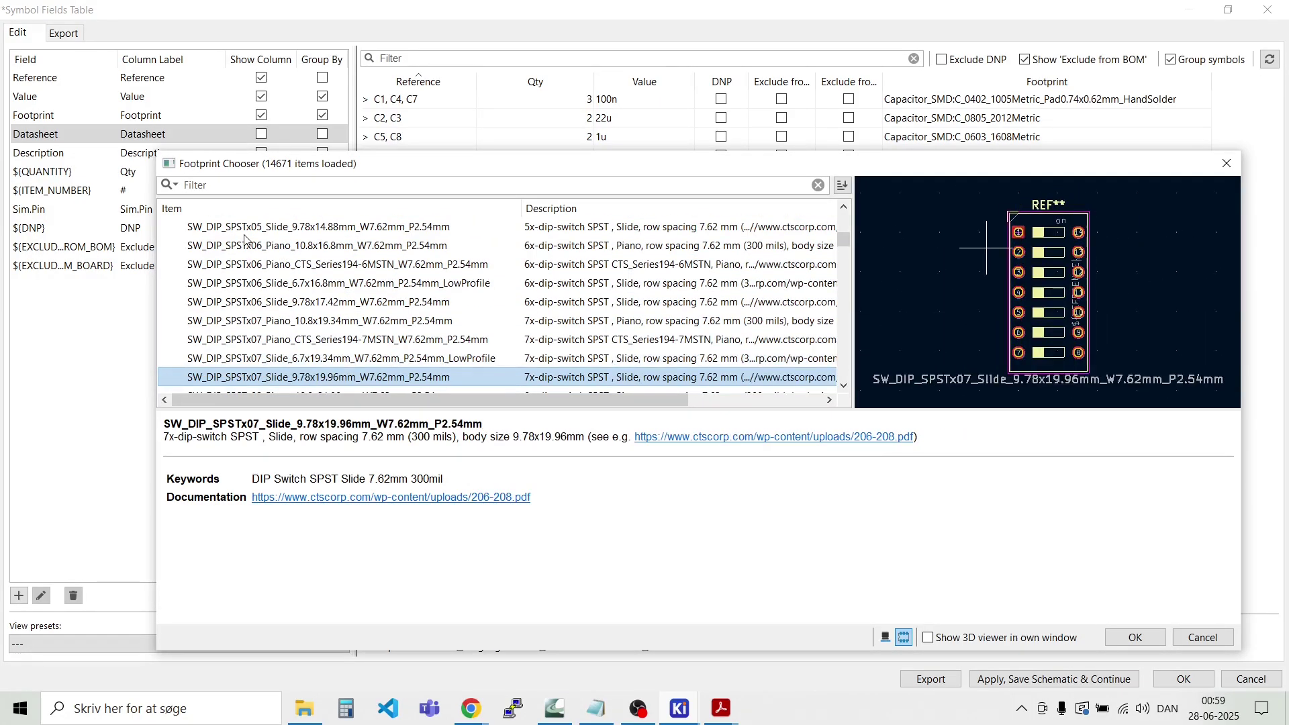
key(Down)
key(Down)
key(Down)
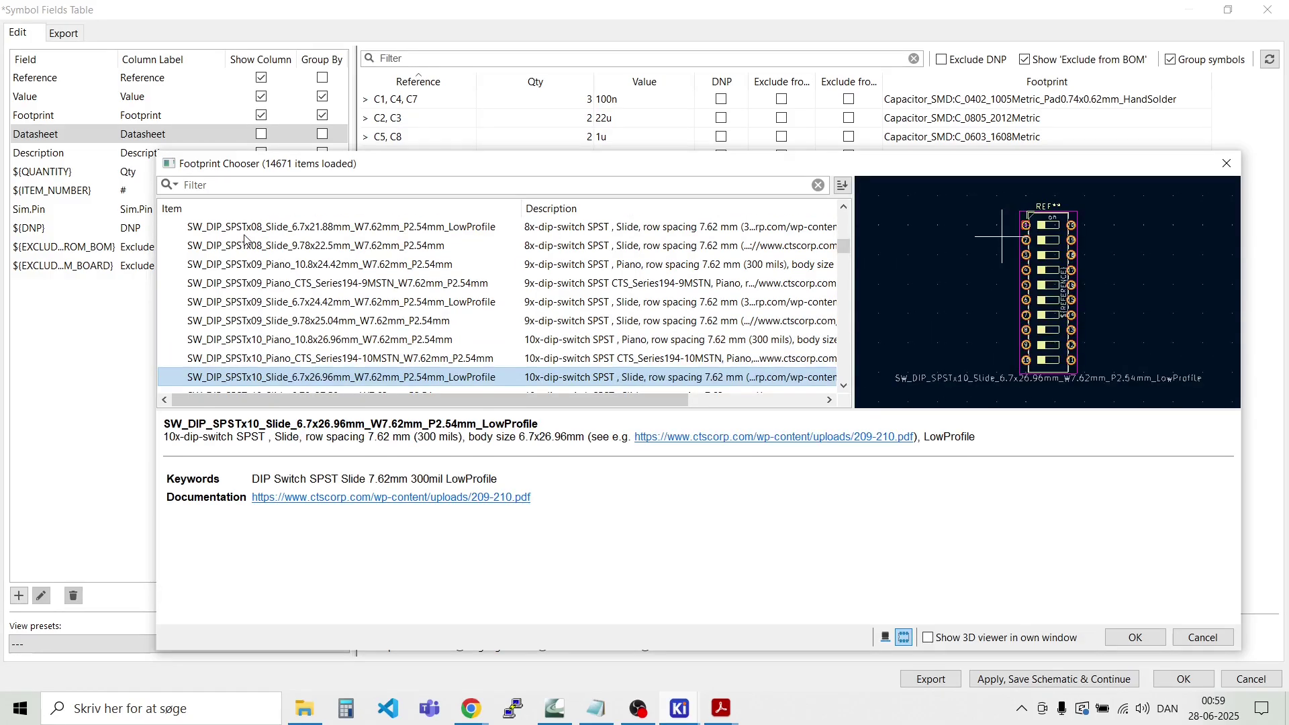
scroll(245, 240, down, 3)
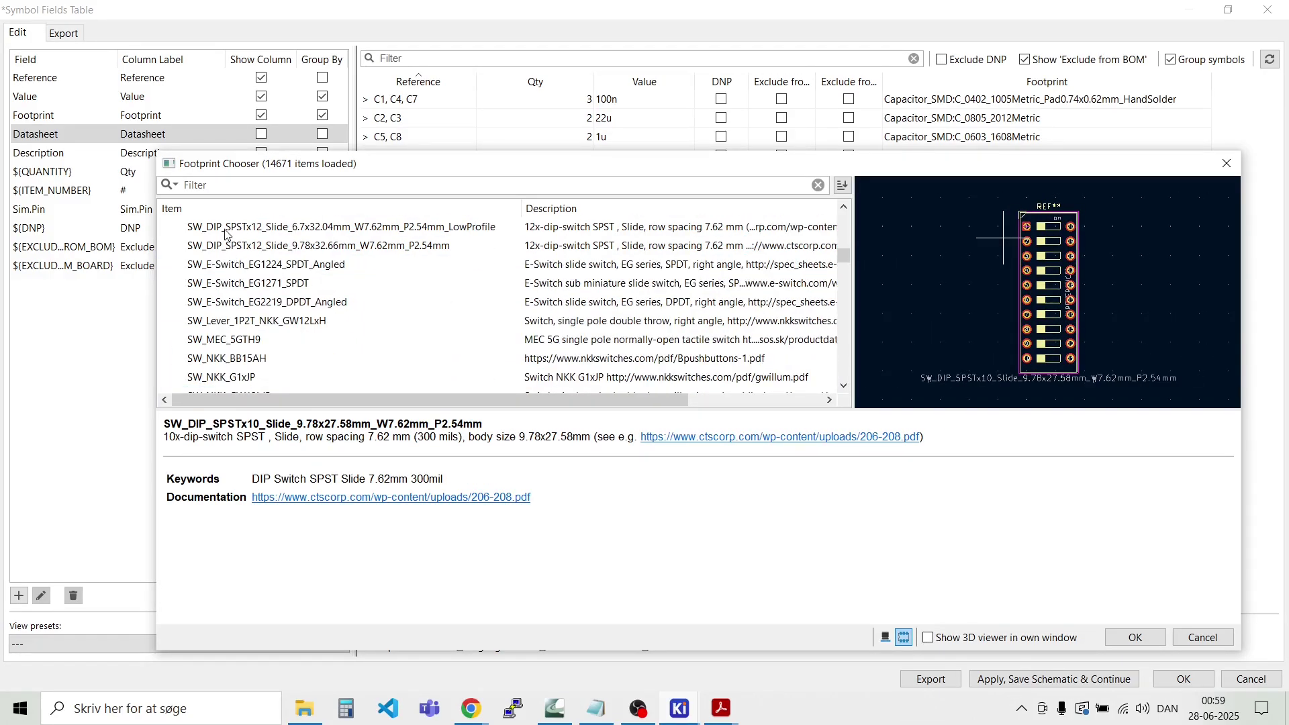
key(Down)
key(Down)
key(Down)
key(Down)
key(Down)
key(Down)
key(Down)
key(Down)
key(Down)
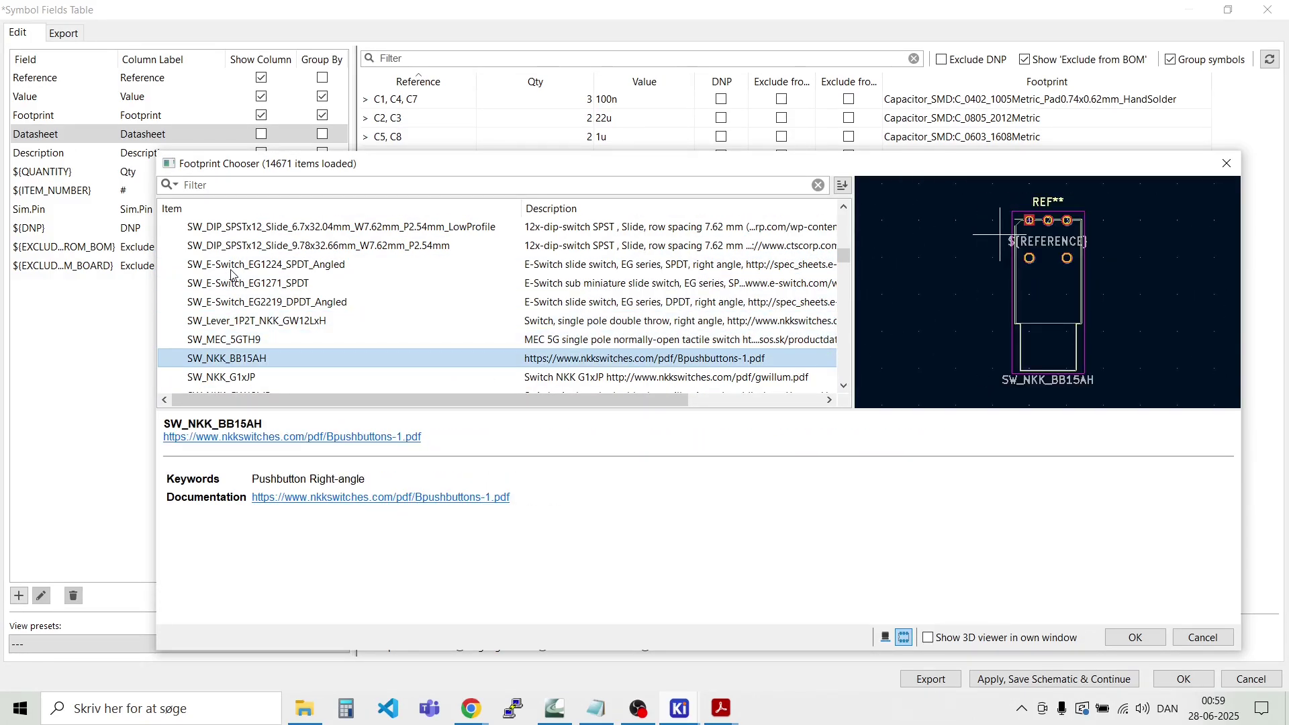
key(Down)
key(Down)
key(Down)
key(Down)
key(Down)
key(Down)
key(Down)
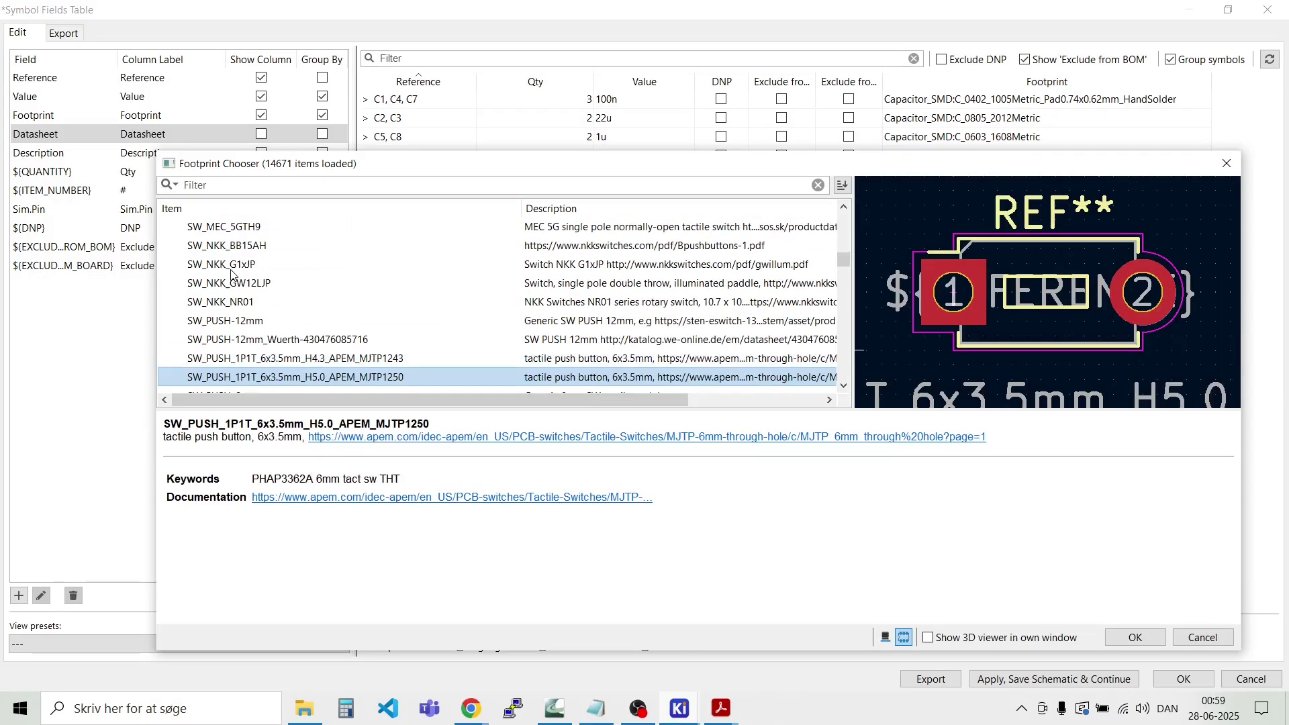
key(Down)
key(Down)
key(Down)
key(Down)
key(Down)
key(Down)
key(Down)
key(Down)
key(Down)
key(Down)
key(Down)
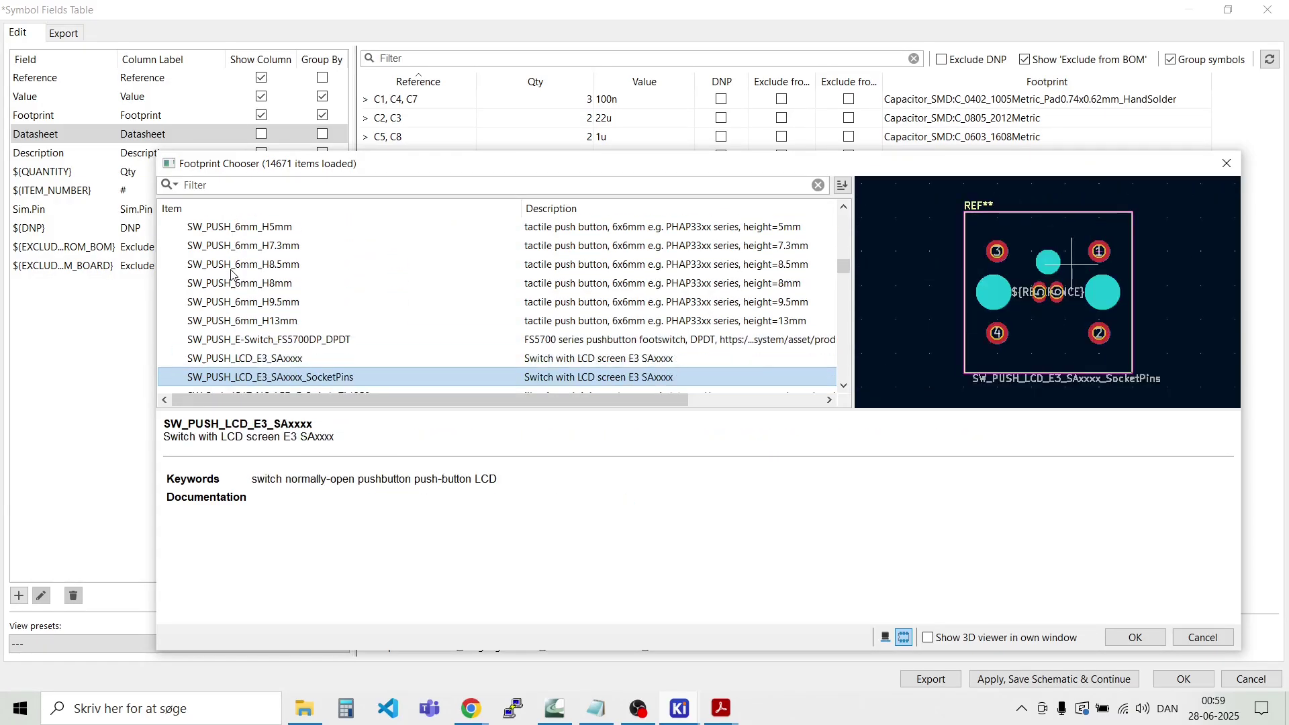
key(Down)
key(Down)
key(Down)
key(Down)
key(Down)
key(Down)
key(Down)
key(Down)
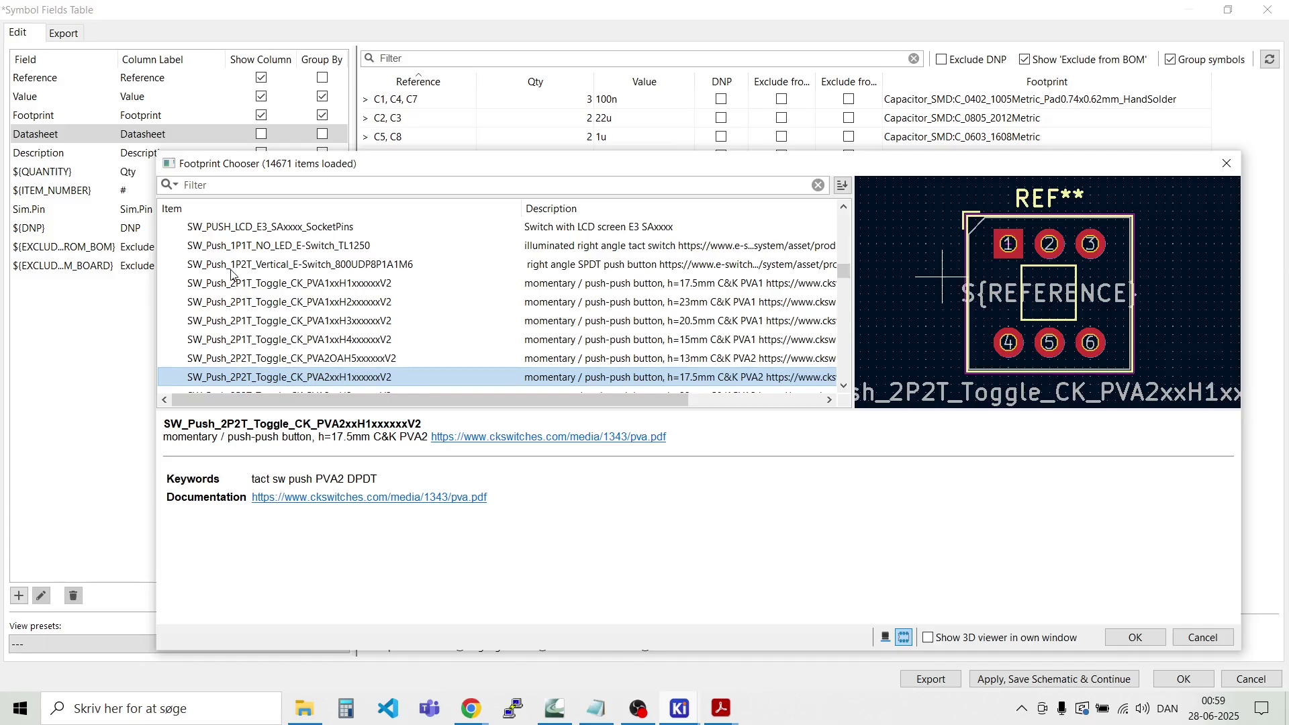
key(Down)
key(Down)
key(Down)
key(Down)
key(Down)
key(Down)
key(Down)
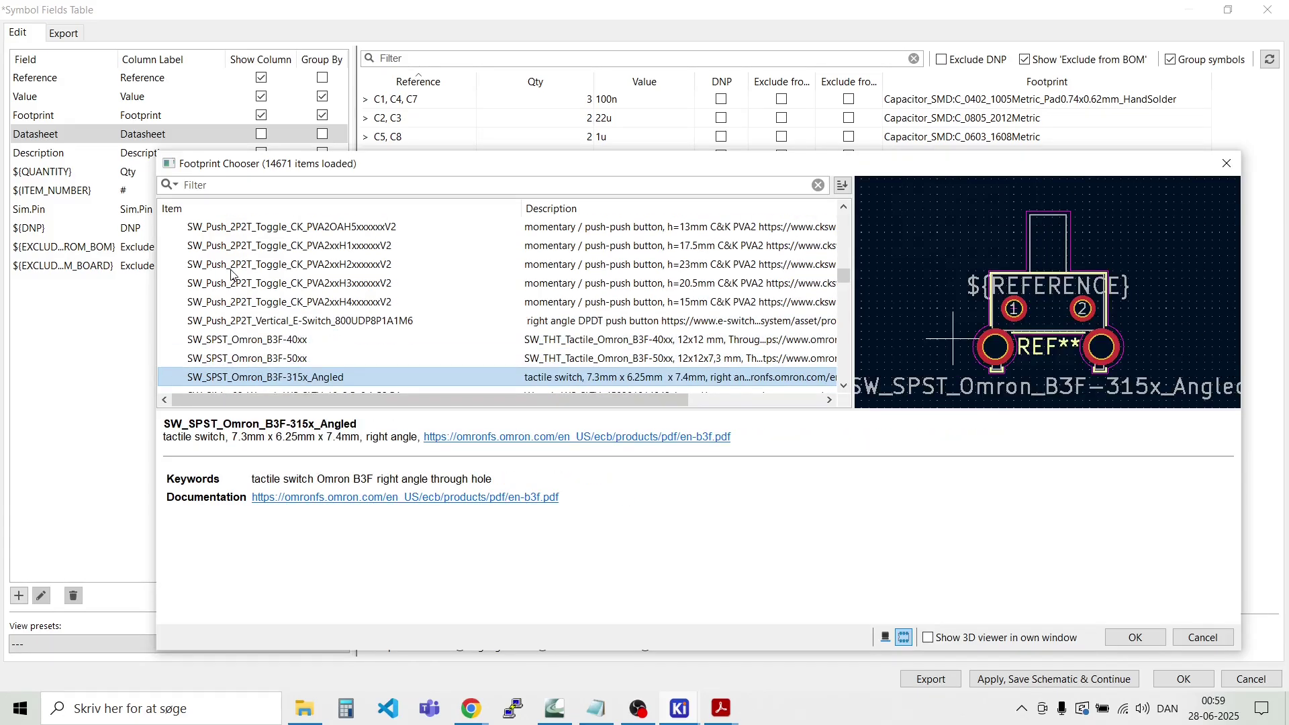
scroll(231, 274, down, 1)
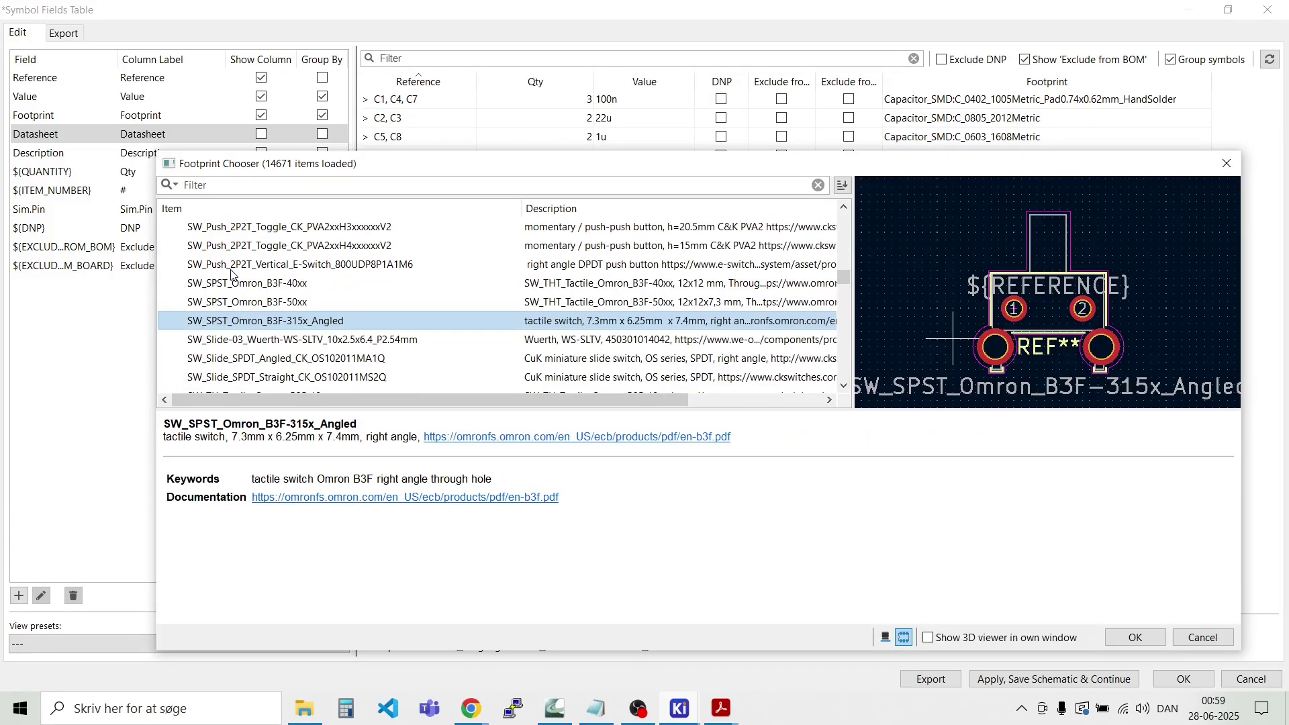
key(Down)
key(Down)
key(Down)
key(Down)
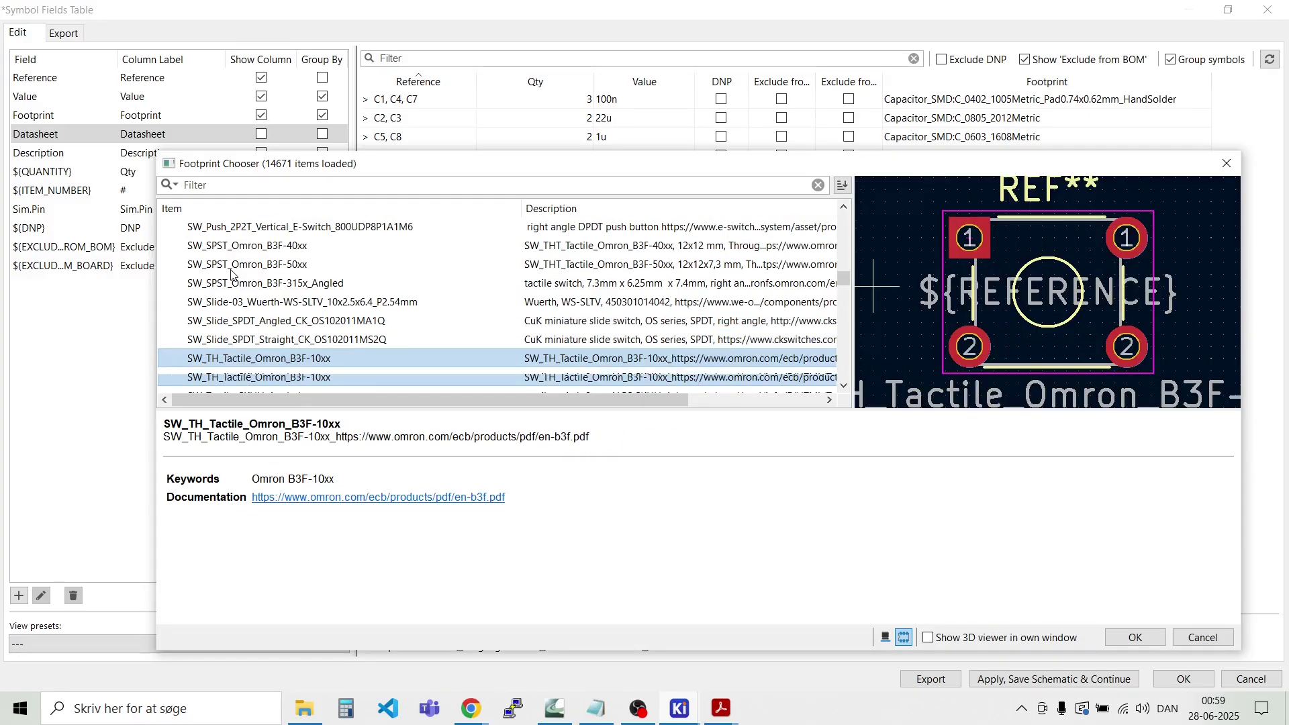
key(Down)
key(Down)
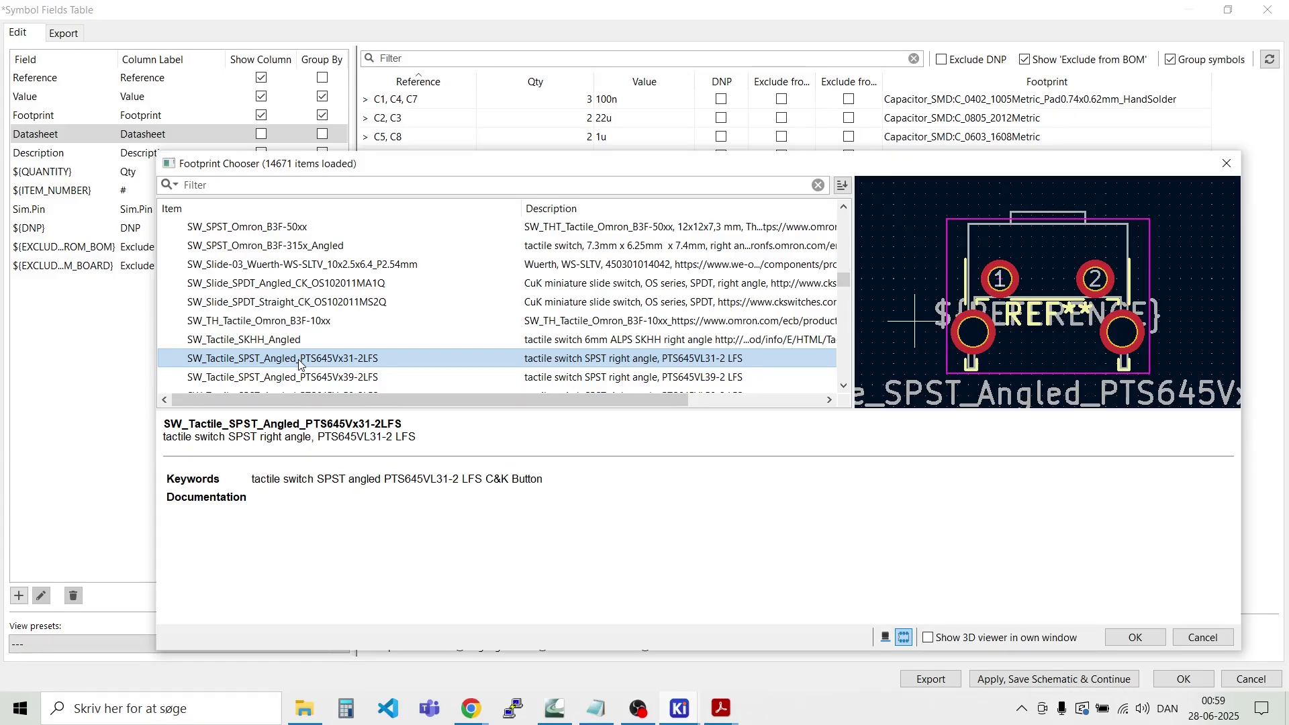
Step: Compare the angled PTS645 tactile switch variants and check the remaining footprints in the through-hole switch library
key(Down)
key(Down)
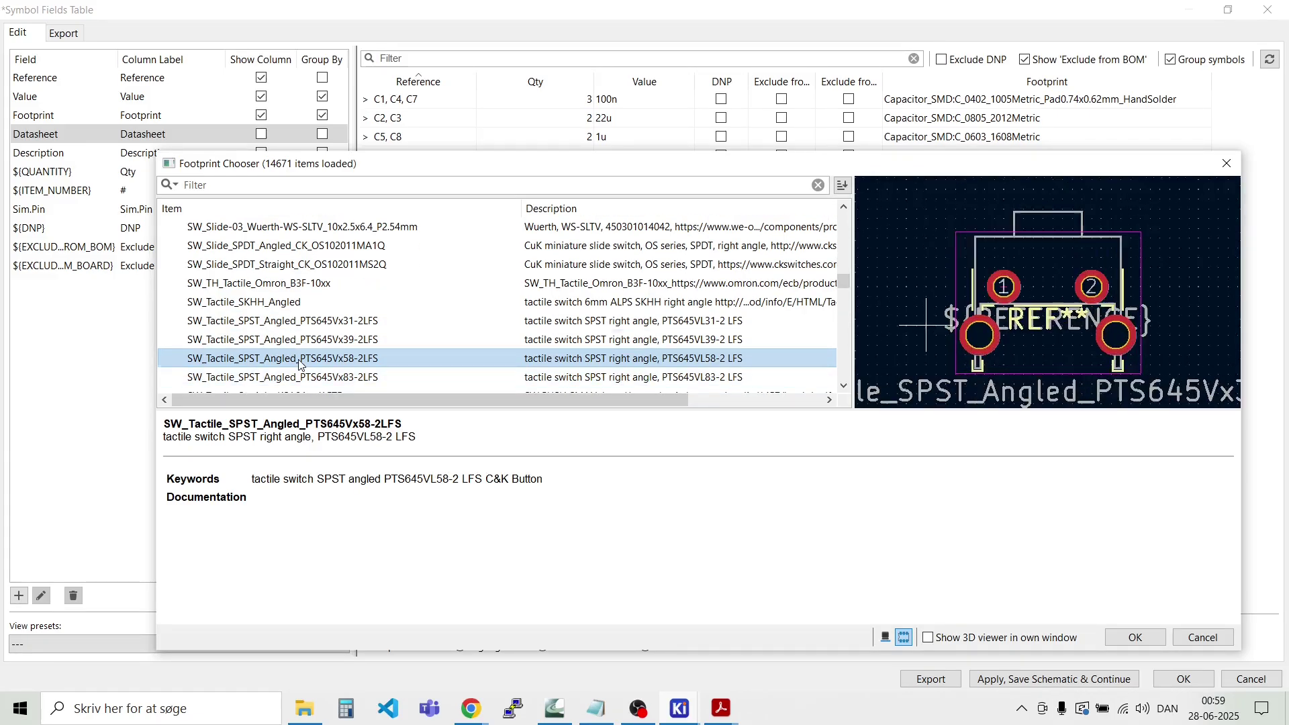
key(Up)
key(Up)
key(Down)
key(Down)
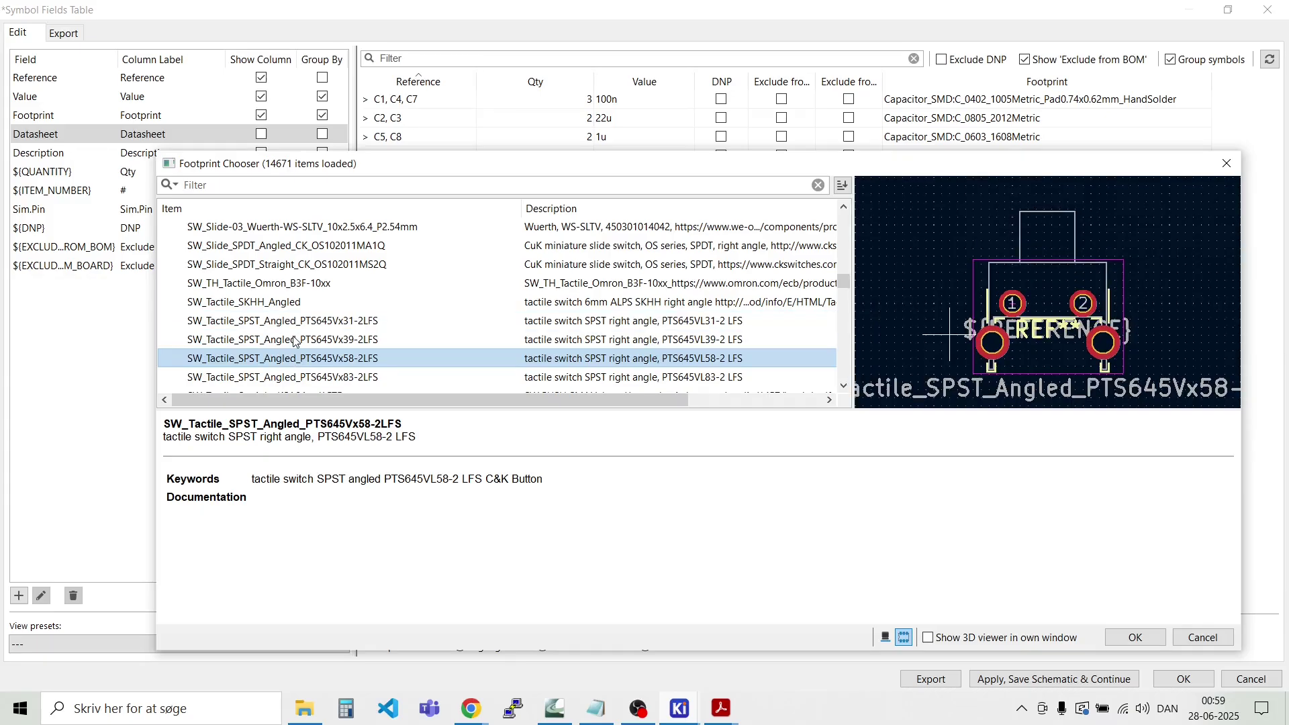
key(Down)
key(Down)
key(Down)
key(Down)
key(Down)
key(Down)
key(Down)
key(Down)
key(Down)
key(Down)
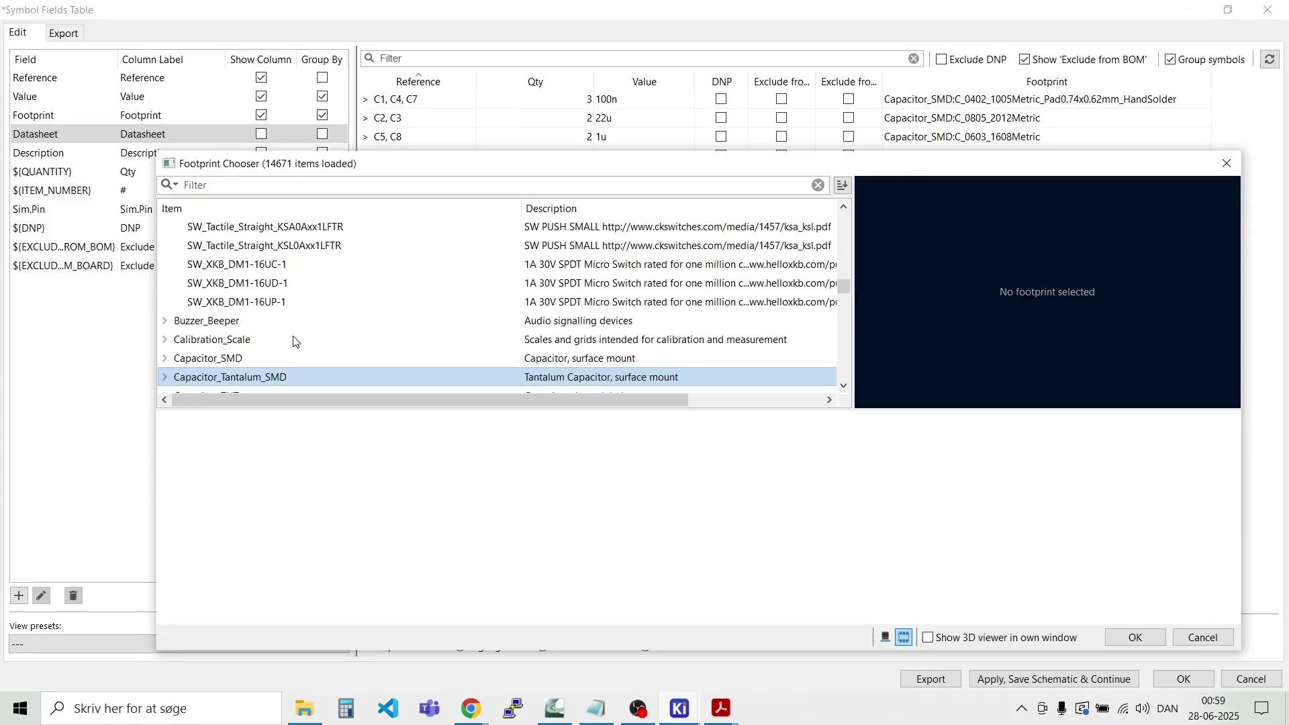
key(Up)
key(Up)
key(Up)
key(Up)
key(Up)
key(Up)
key(Up)
key(Up)
key(Up)
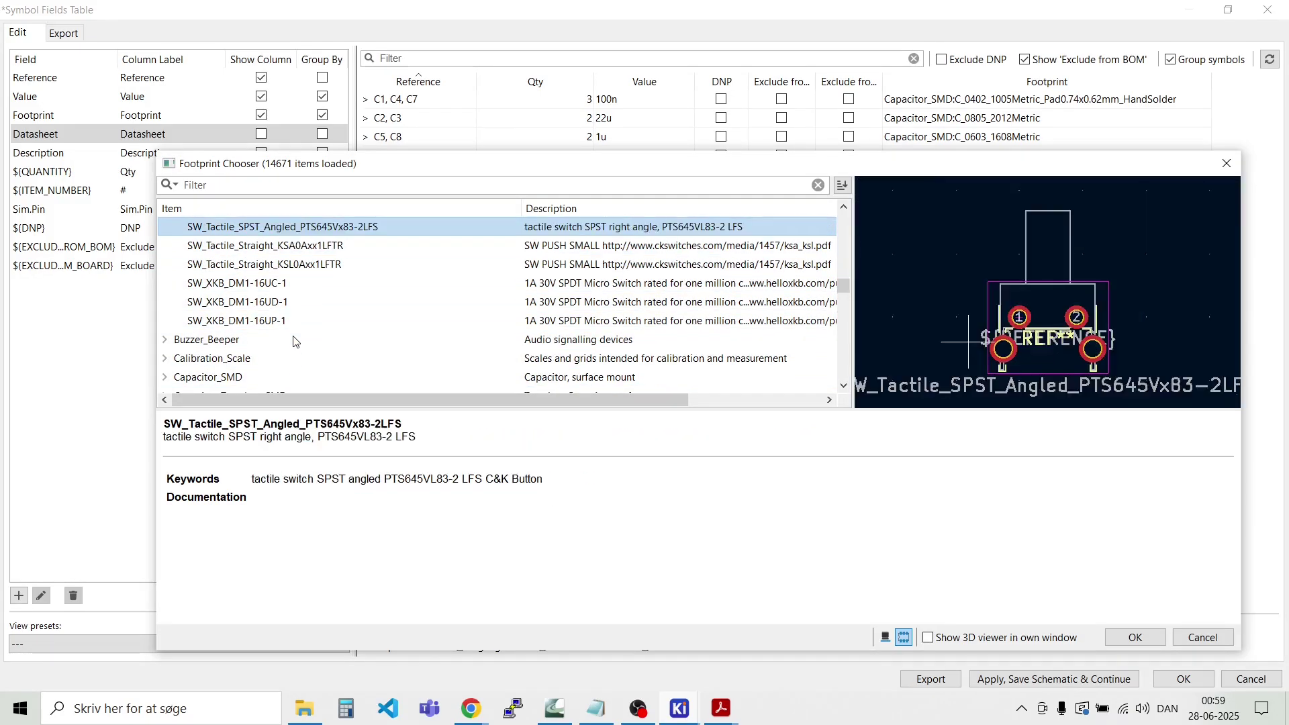
Step: Assign the footprint SW_Tactile_SPST_Angled_PTS645Vx31-2LFS to the USER_SW switch SW2
key(Up)
key(Up)
key(Up)
key(Up)
key(Down)
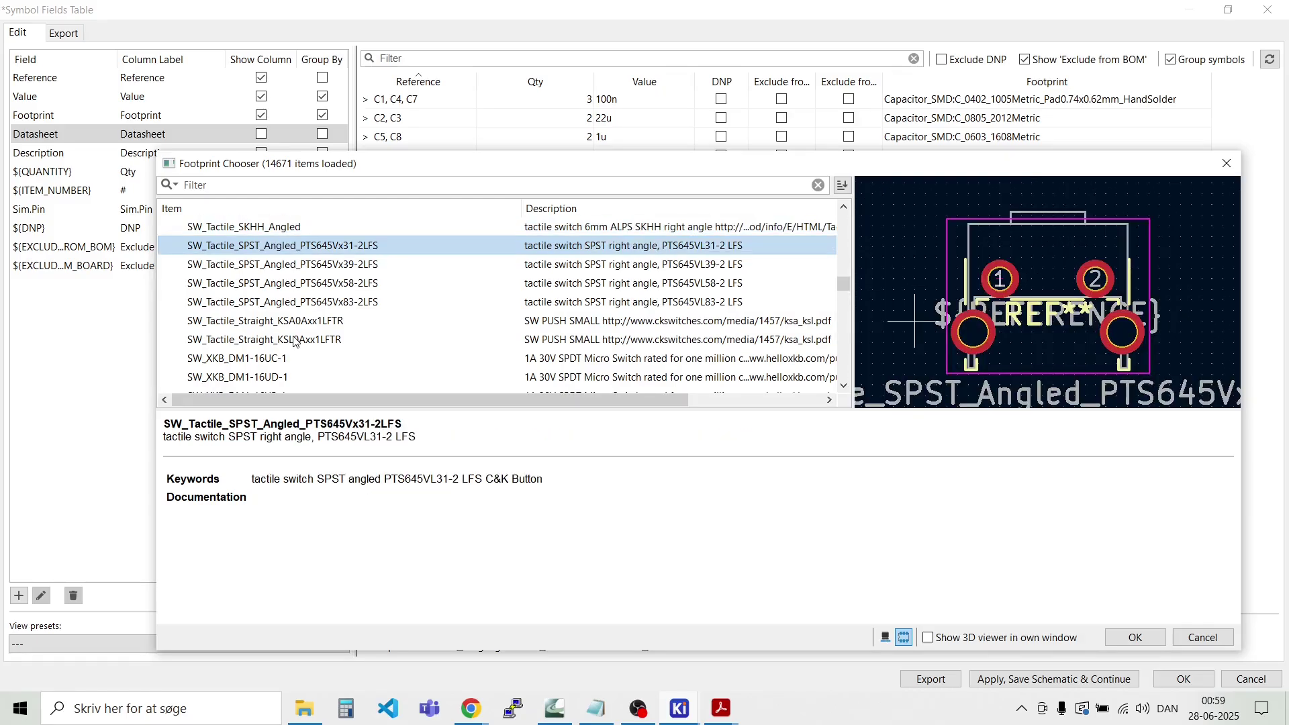
double_click(272, 247)
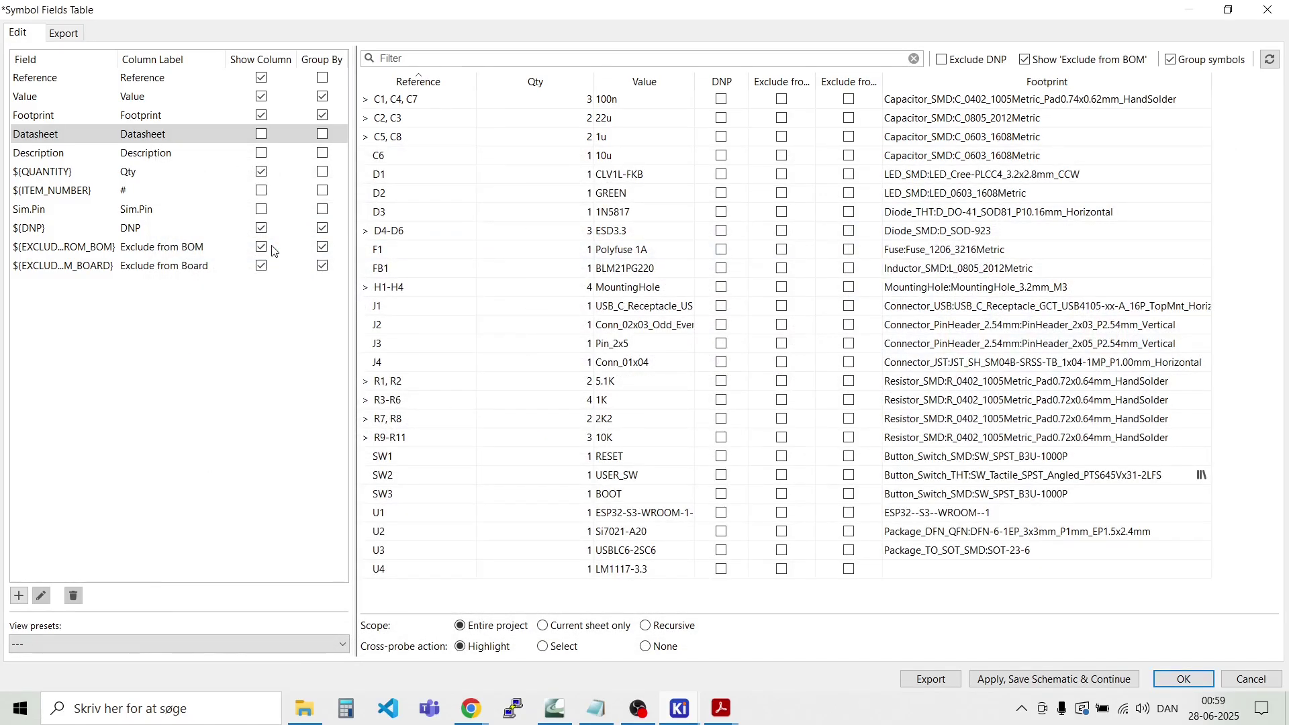
Step: Assign the SOT-223 footprint from the Package_TO_SOT_SMD library to the LM1117-3.3 regulator U4
click(984, 574)
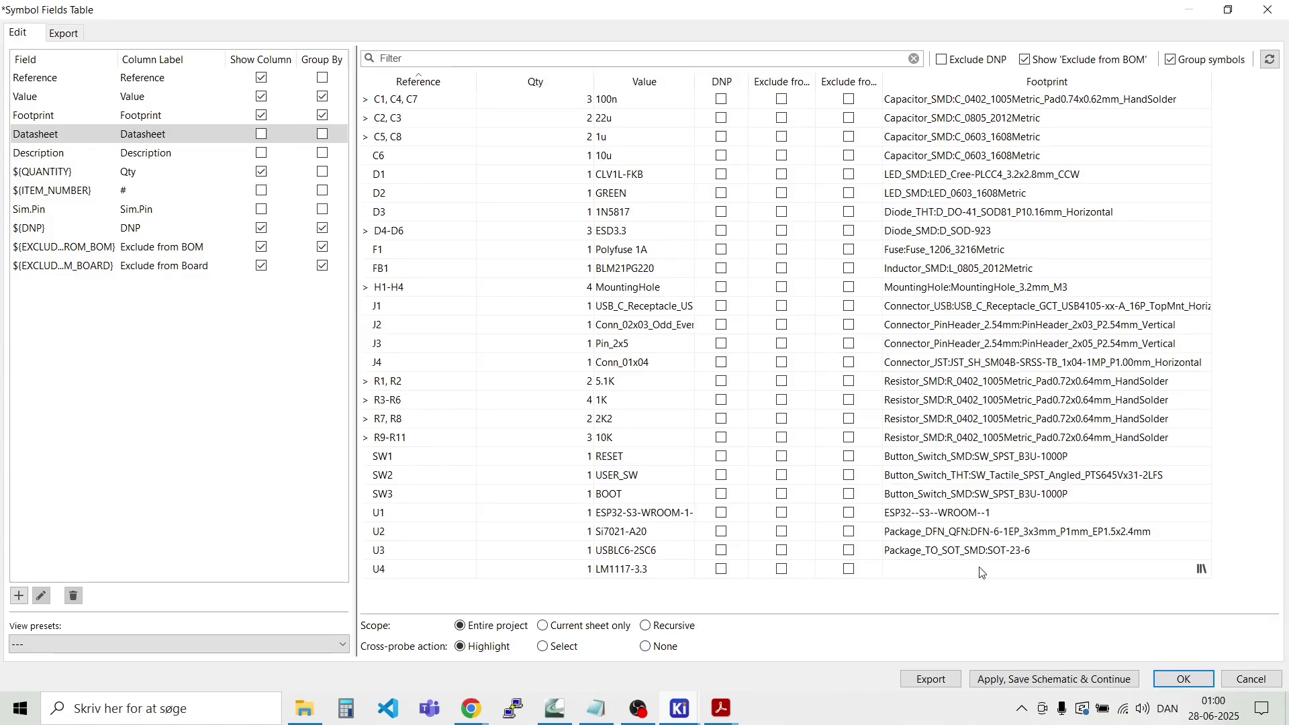
click(1201, 571)
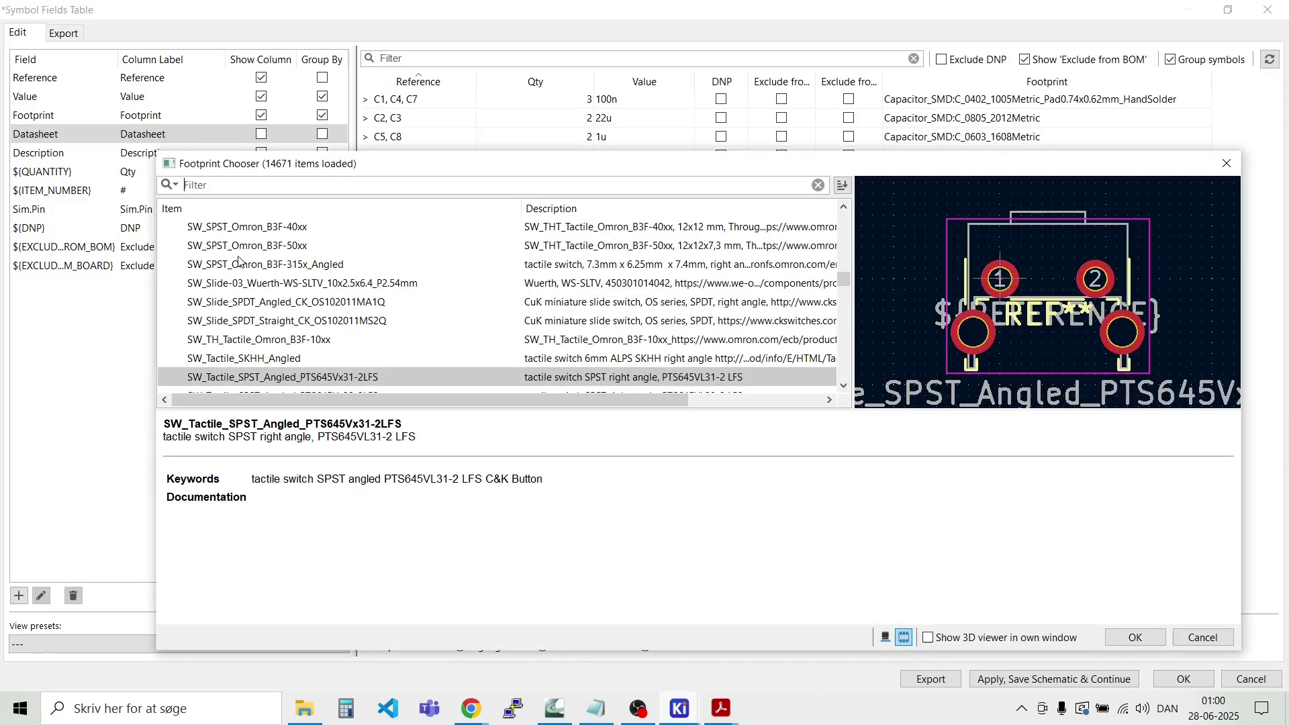
scroll(240, 262, up, 15)
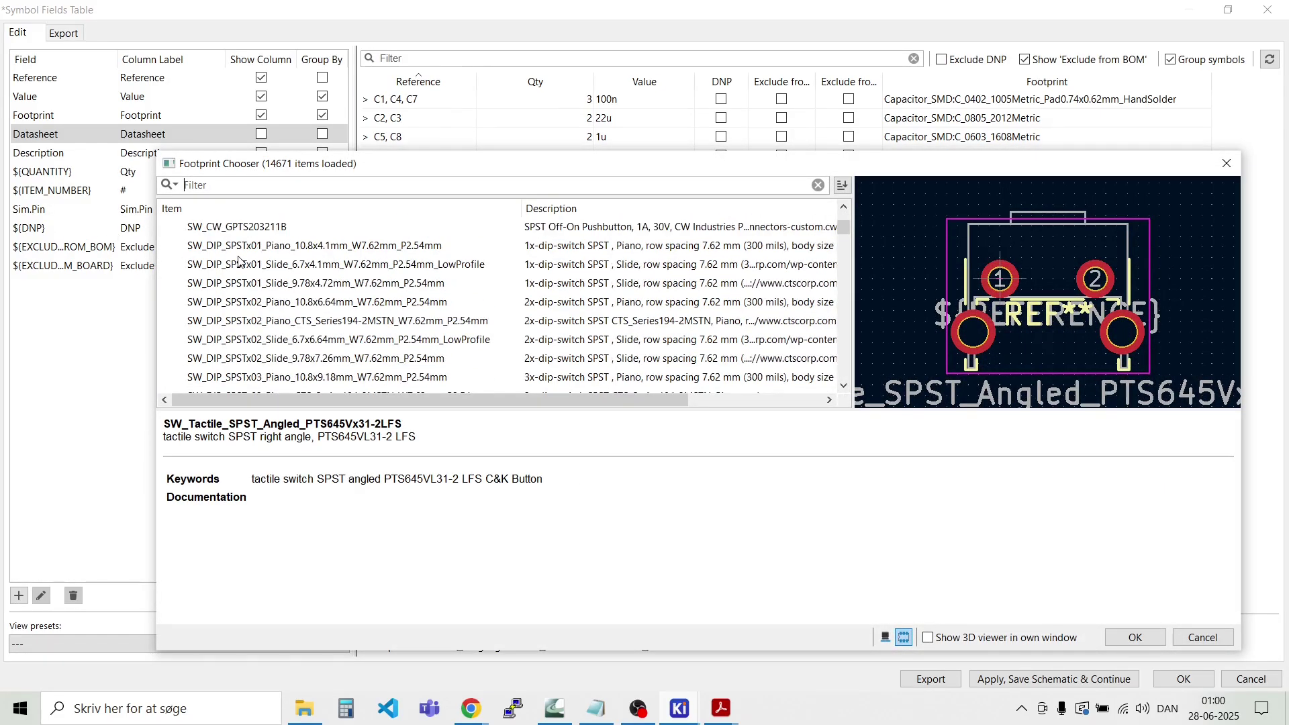
scroll(240, 261, up, 10)
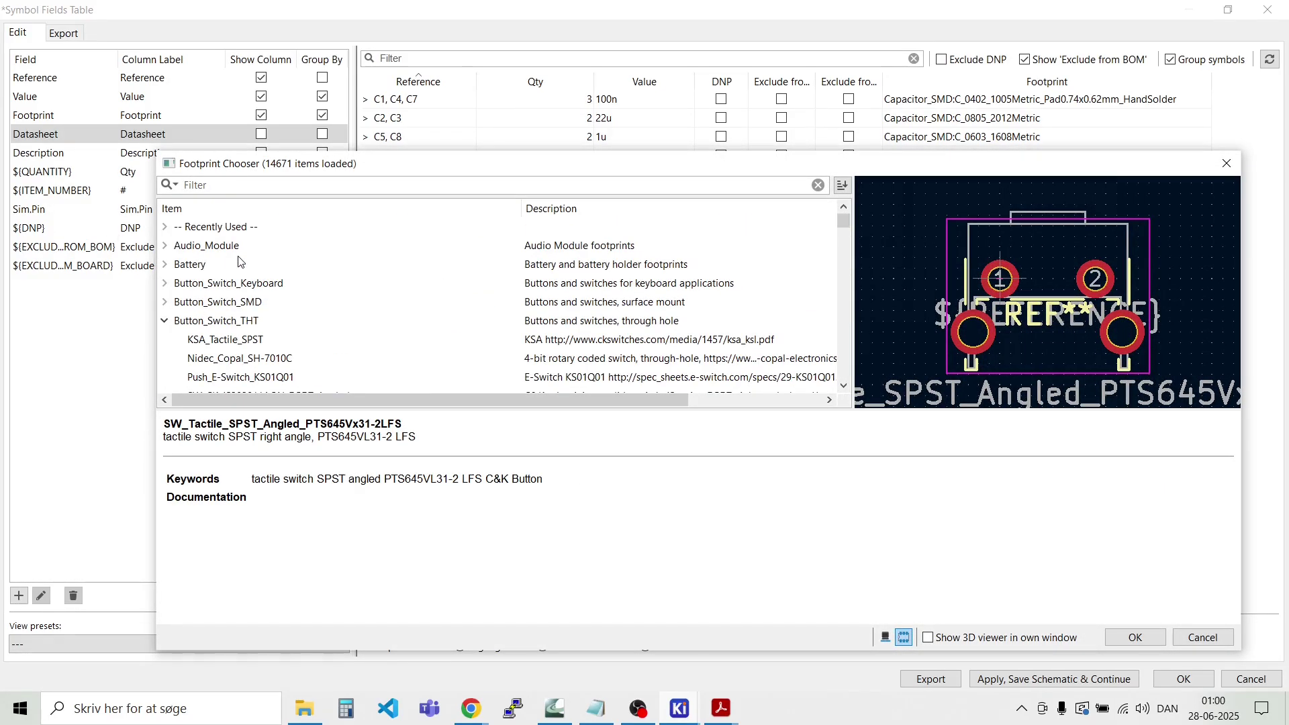
click(166, 322)
scroll(253, 273, down, 20)
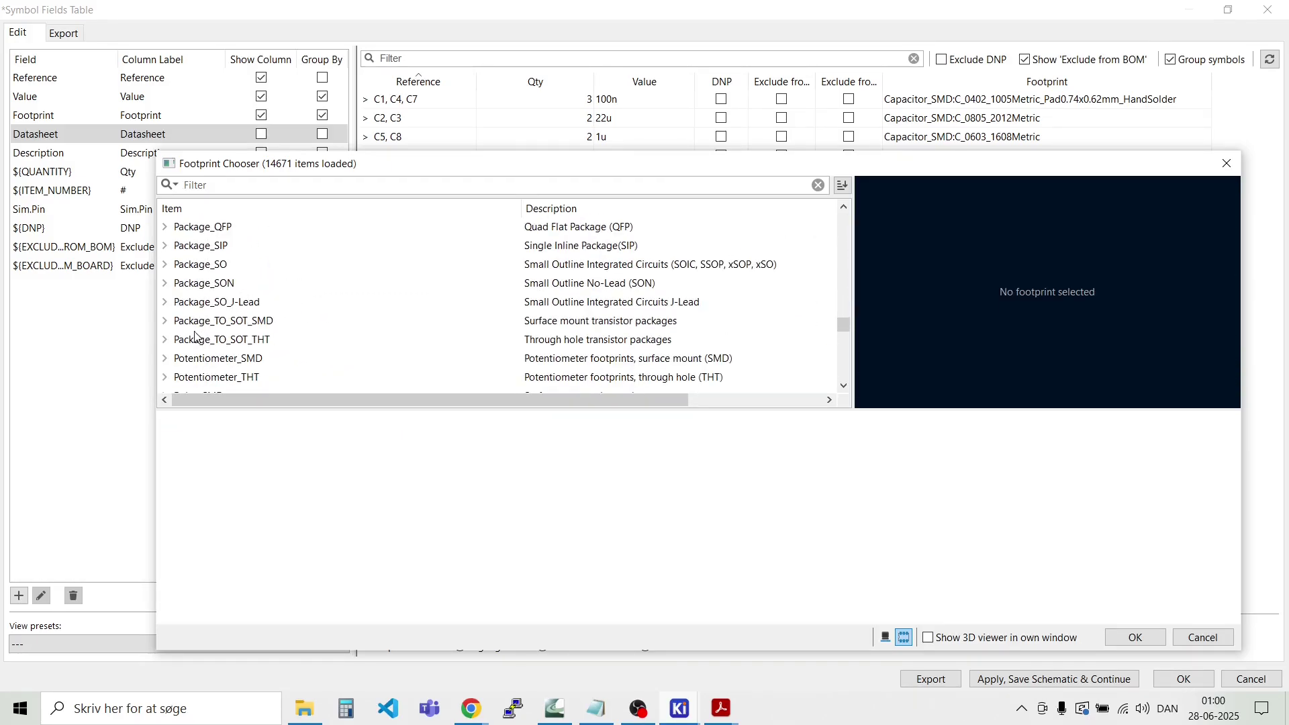
click(165, 322)
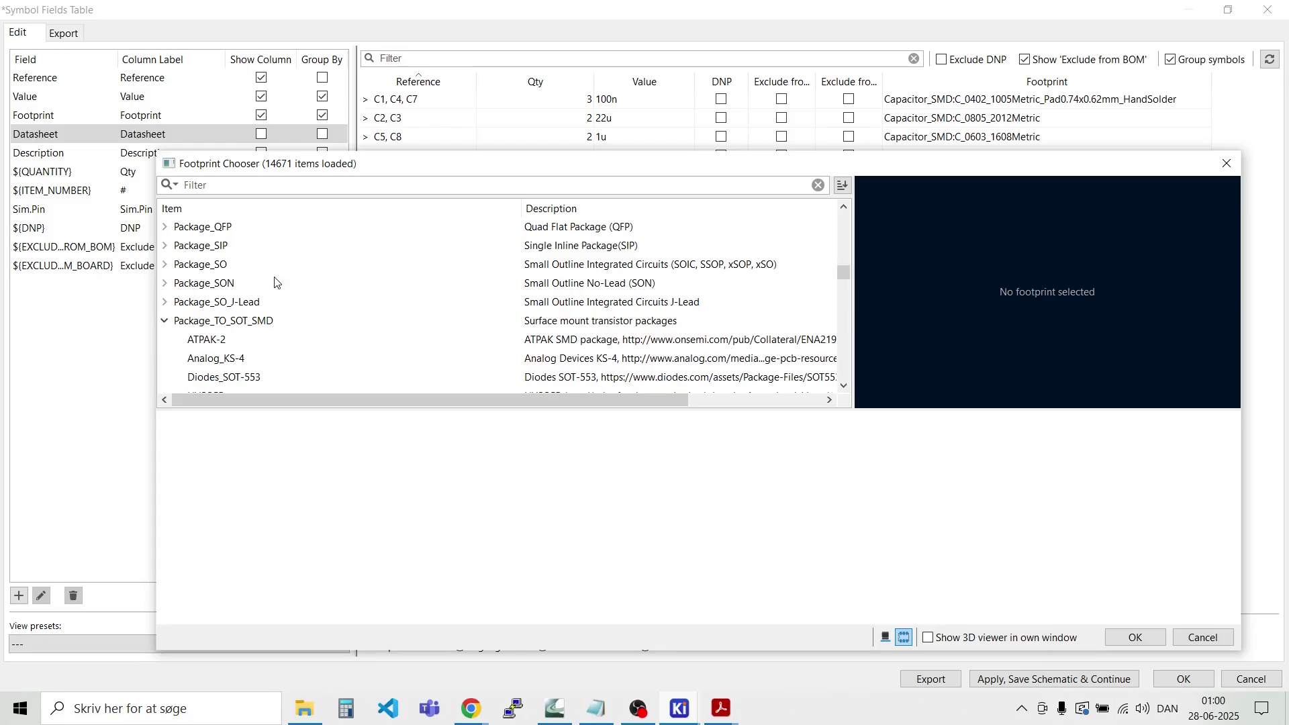
scroll(277, 282, down, 20)
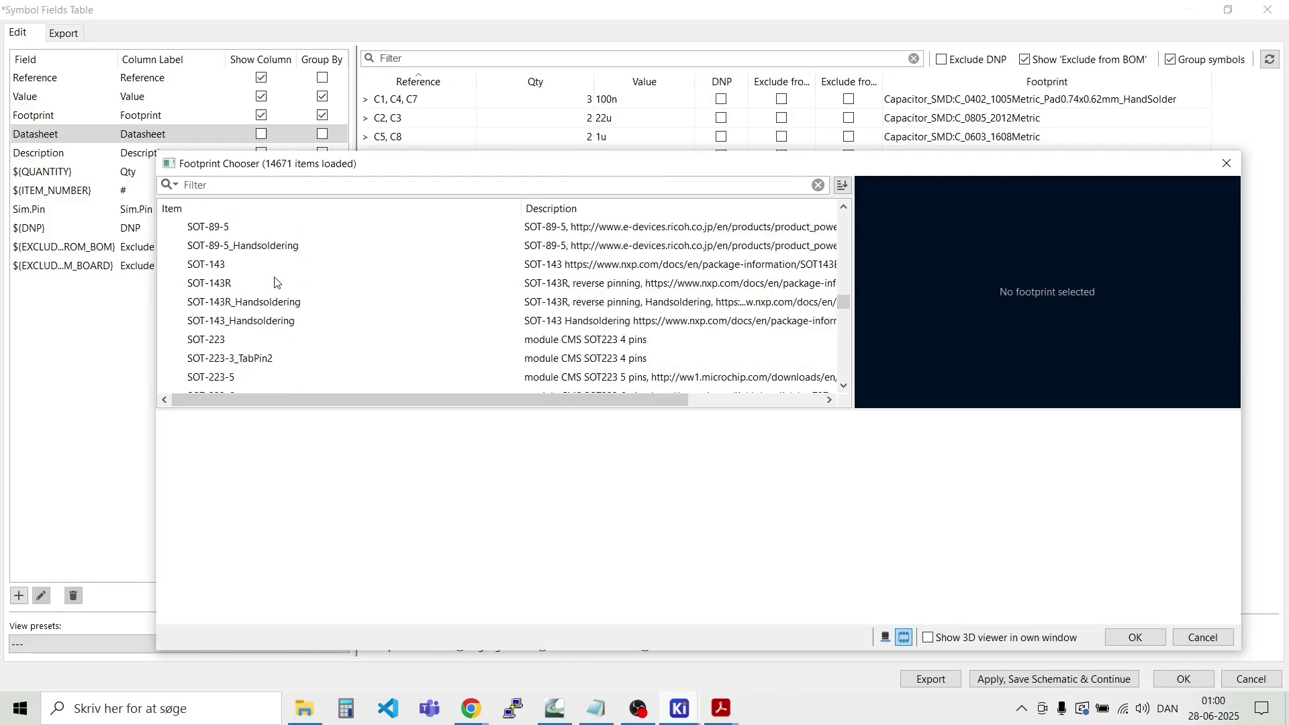
scroll(278, 282, down, 7)
scroll(278, 282, up, 5)
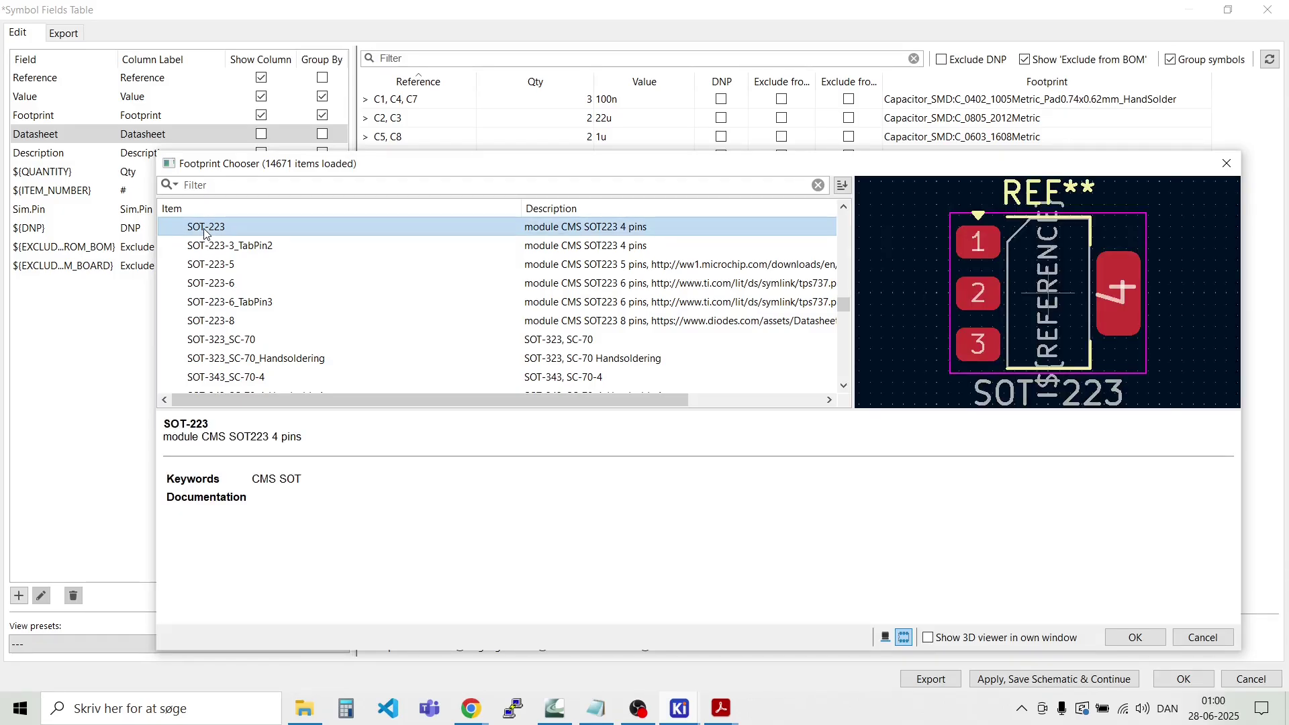
scroll(280, 280, up, 1)
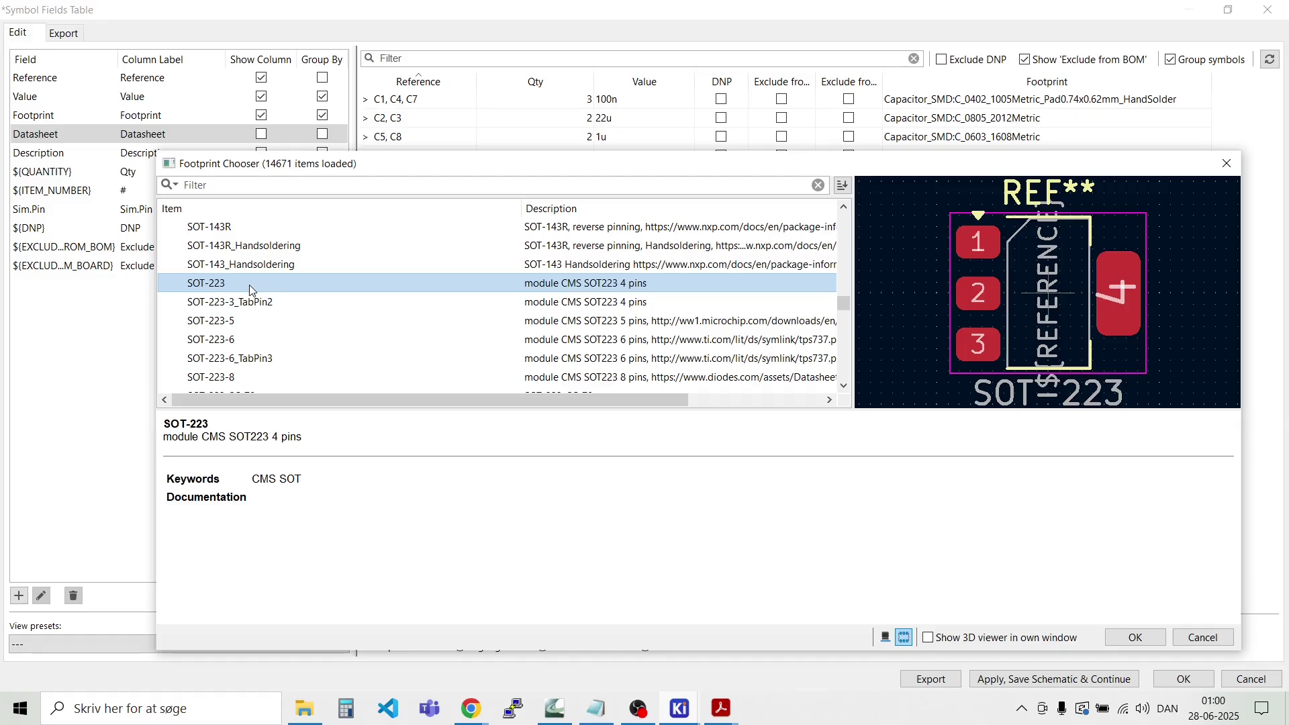
click(1136, 637)
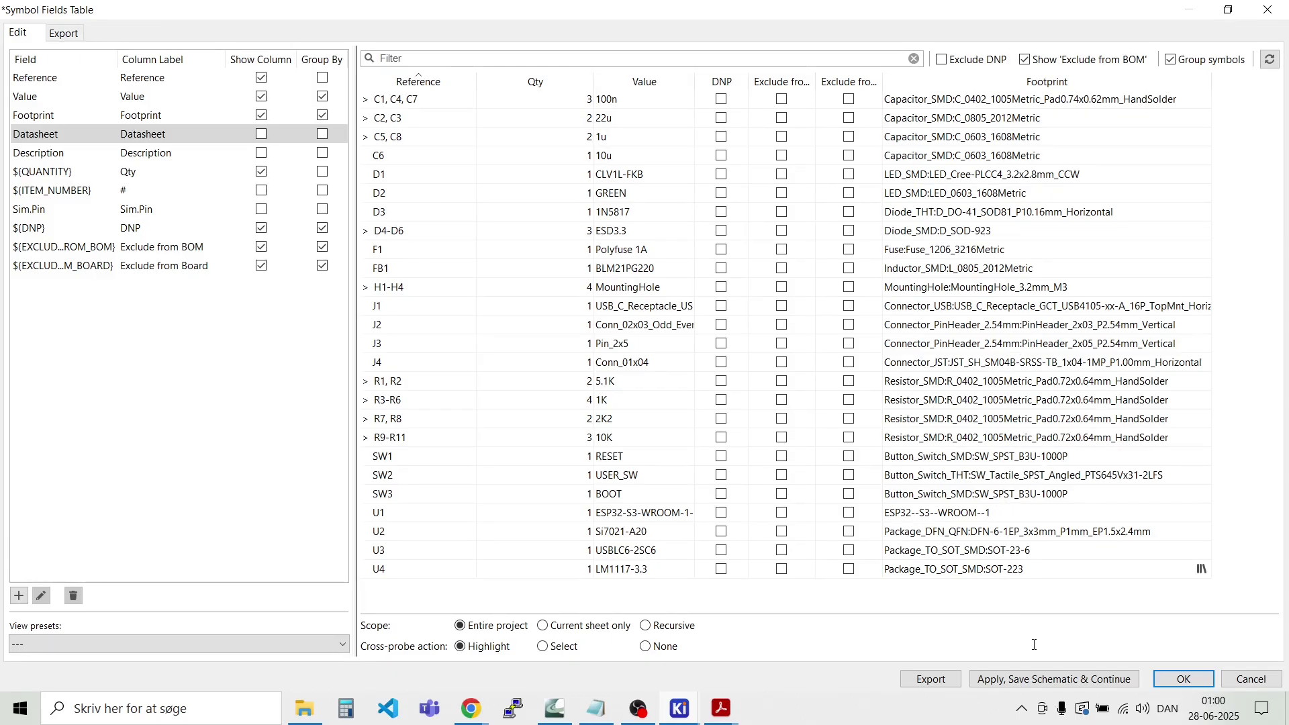
Step: Apply the footprint assignments, close the symbol fields table and save the schematic
click(1057, 679)
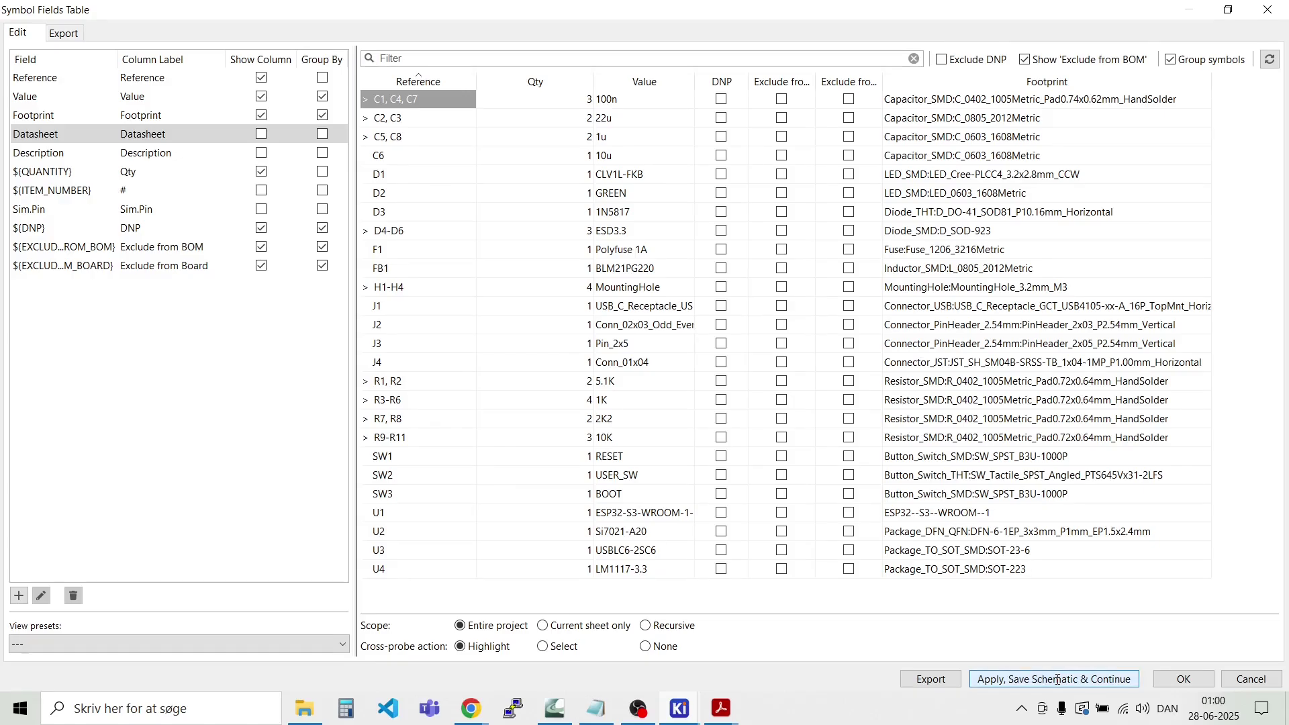
click(1180, 680)
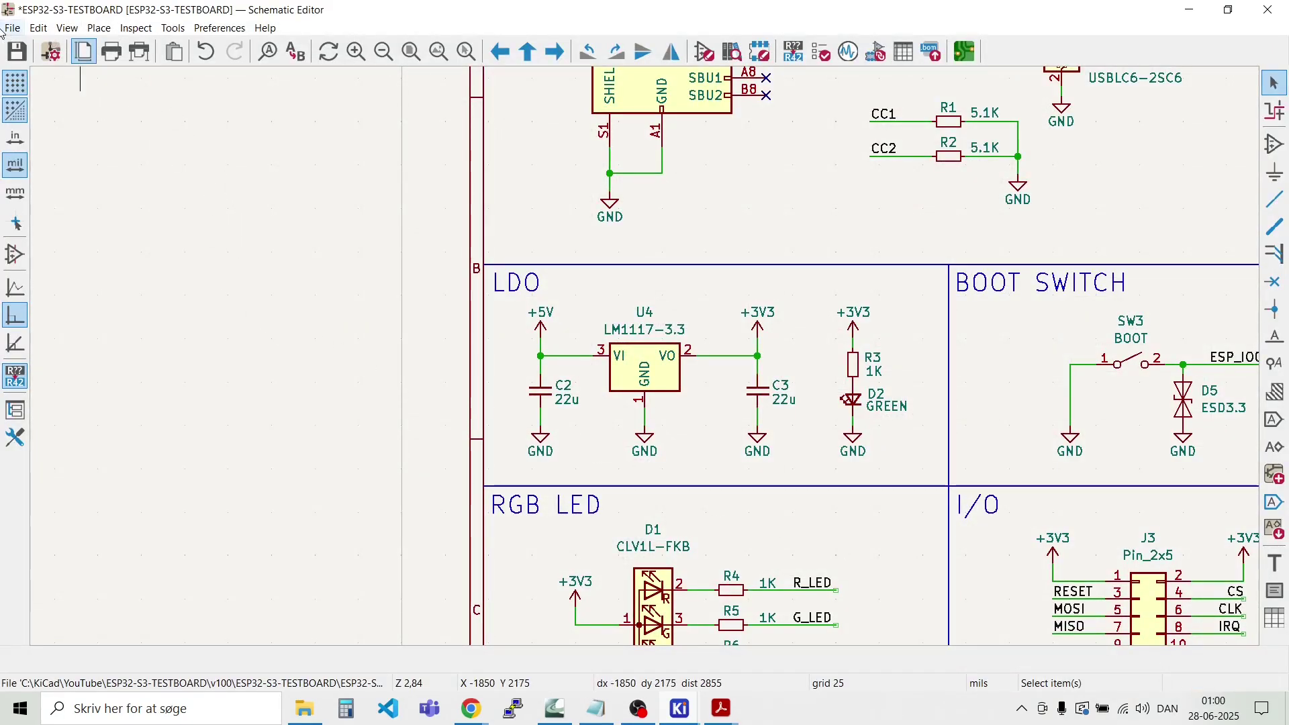
click(10, 28)
key(Escape)
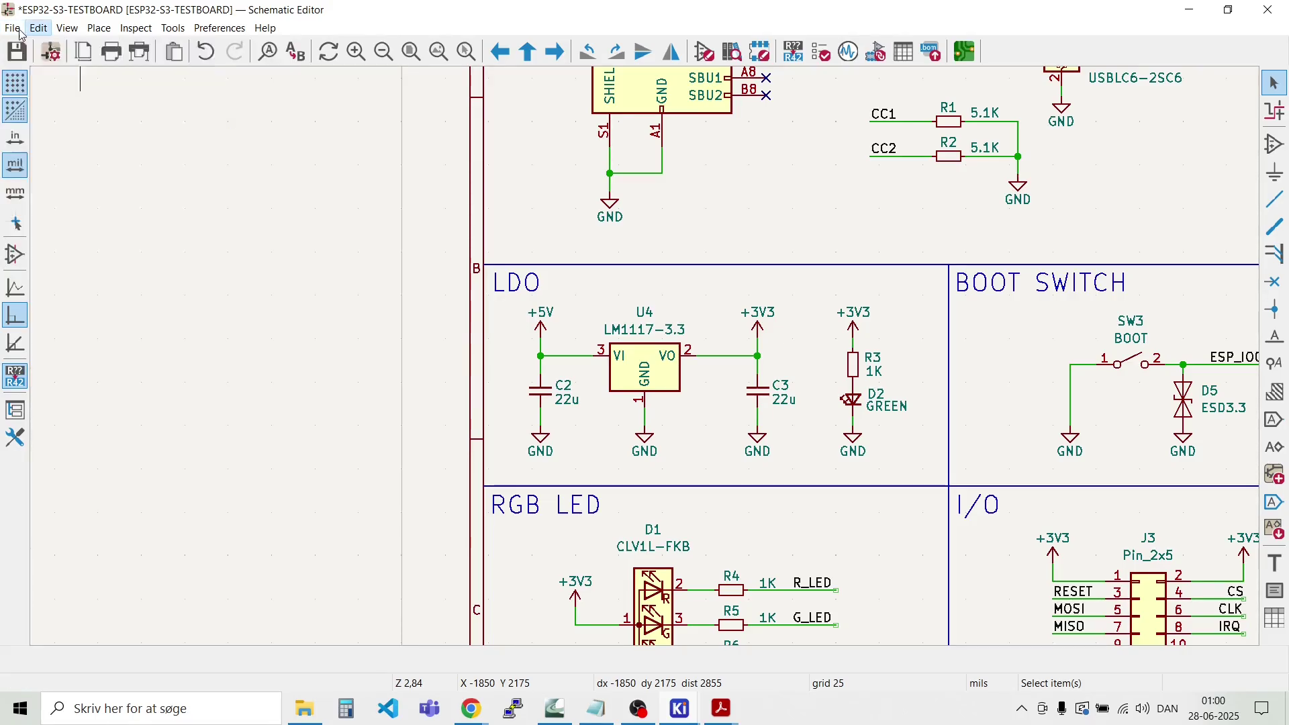
click(13, 28)
click(34, 46)
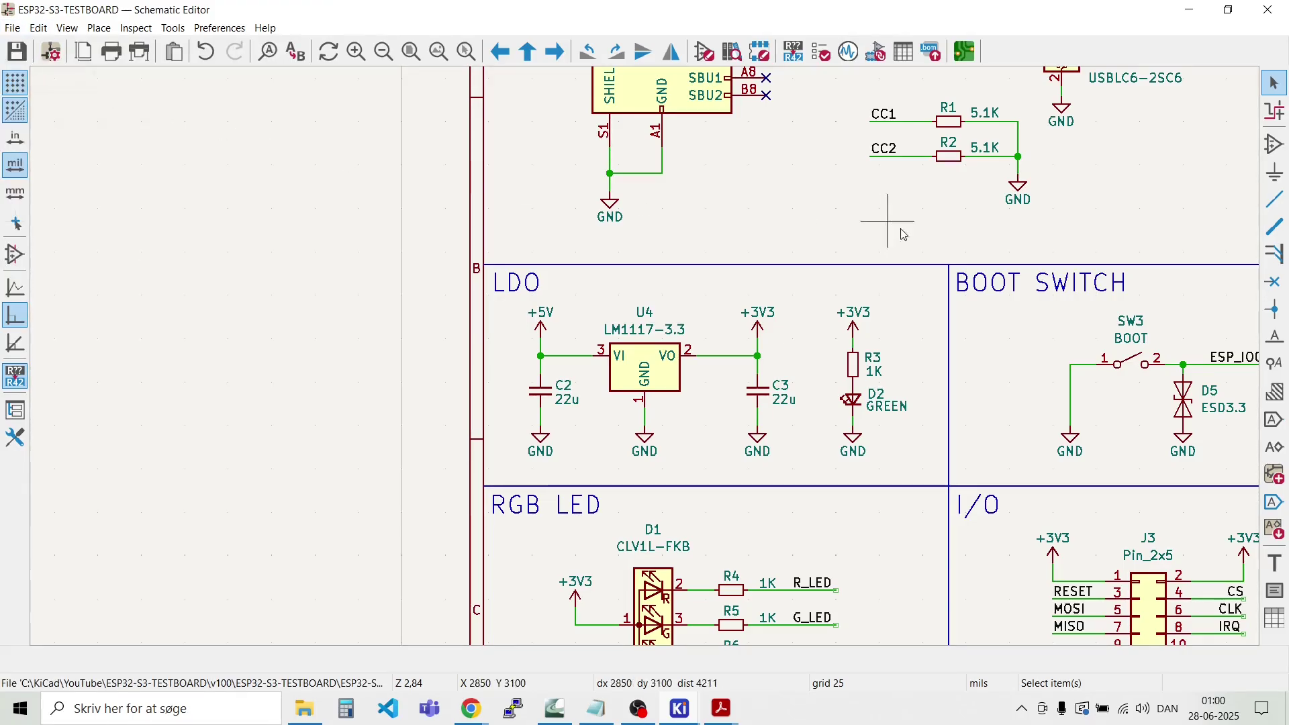
Step: Annotate the entire schematic with existing annotations reset, symbols sorted by Y position and the first free number after 0
scroll(701, 367, down, 6)
scroll(646, 359, up, 4)
scroll(647, 362, down, 1)
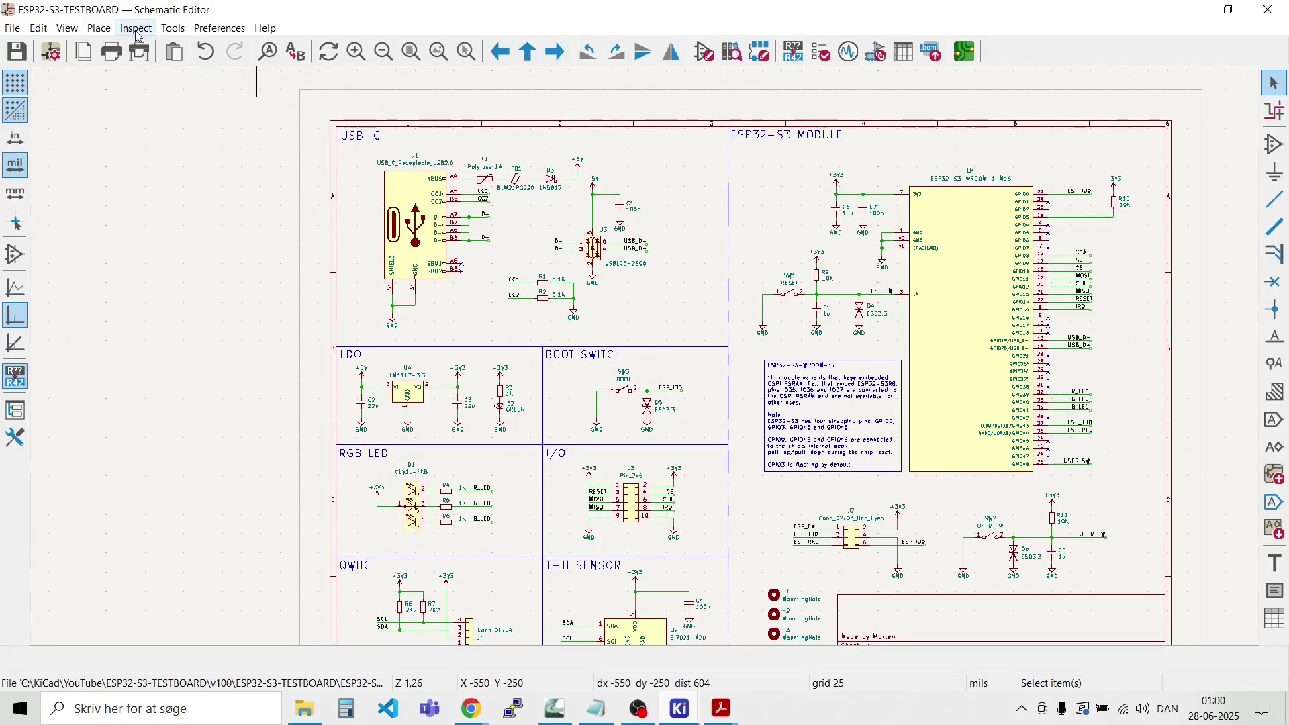
click(165, 30)
mouse_move(159, 32)
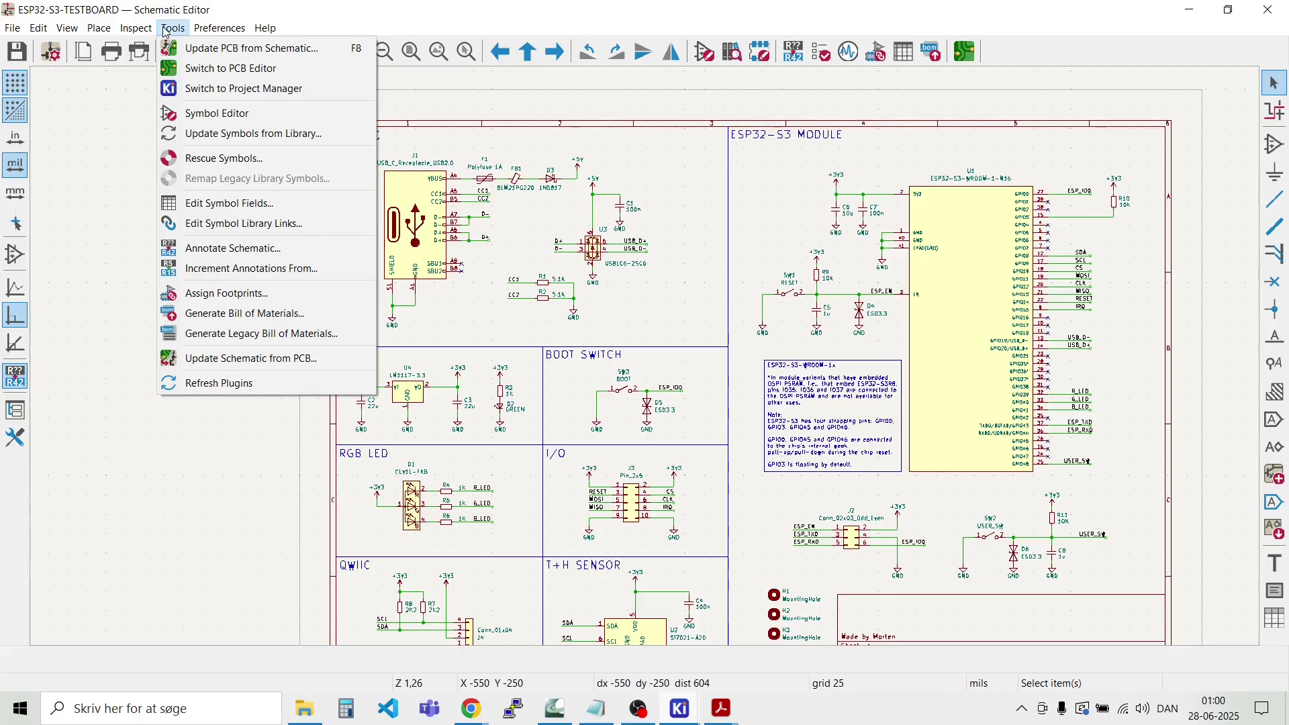
click(229, 250)
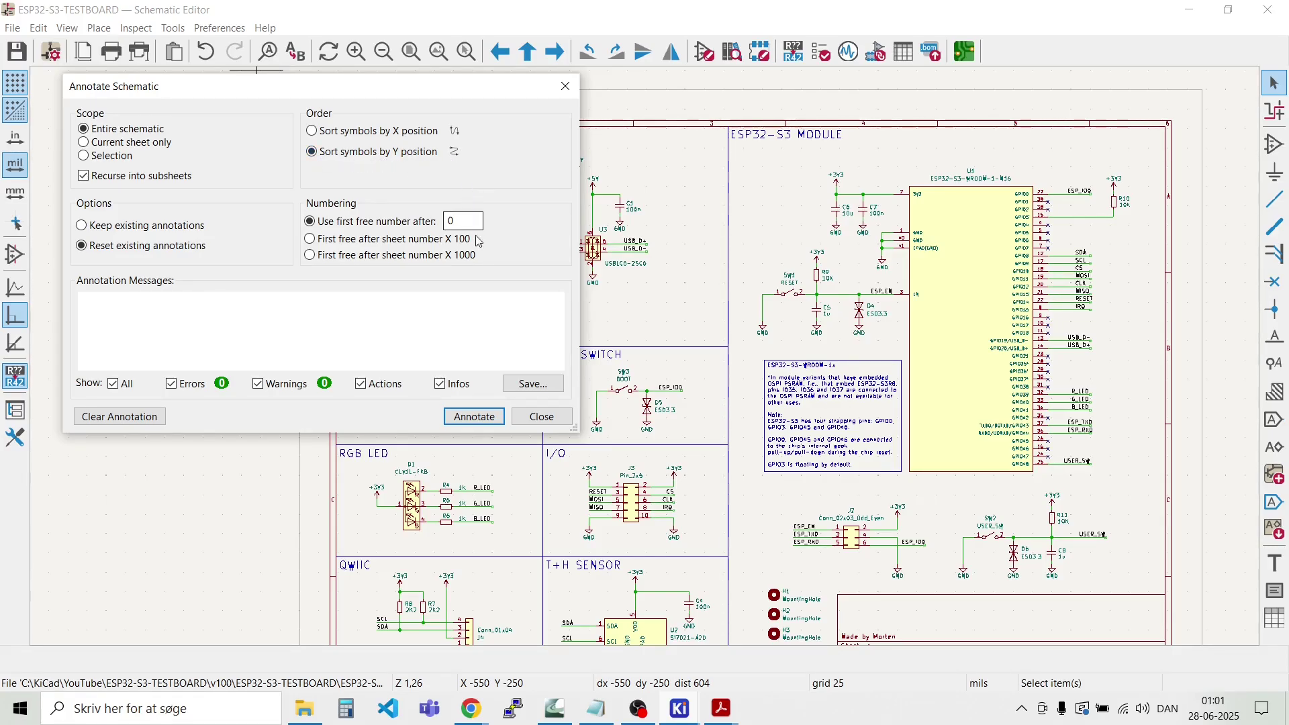
click(486, 428)
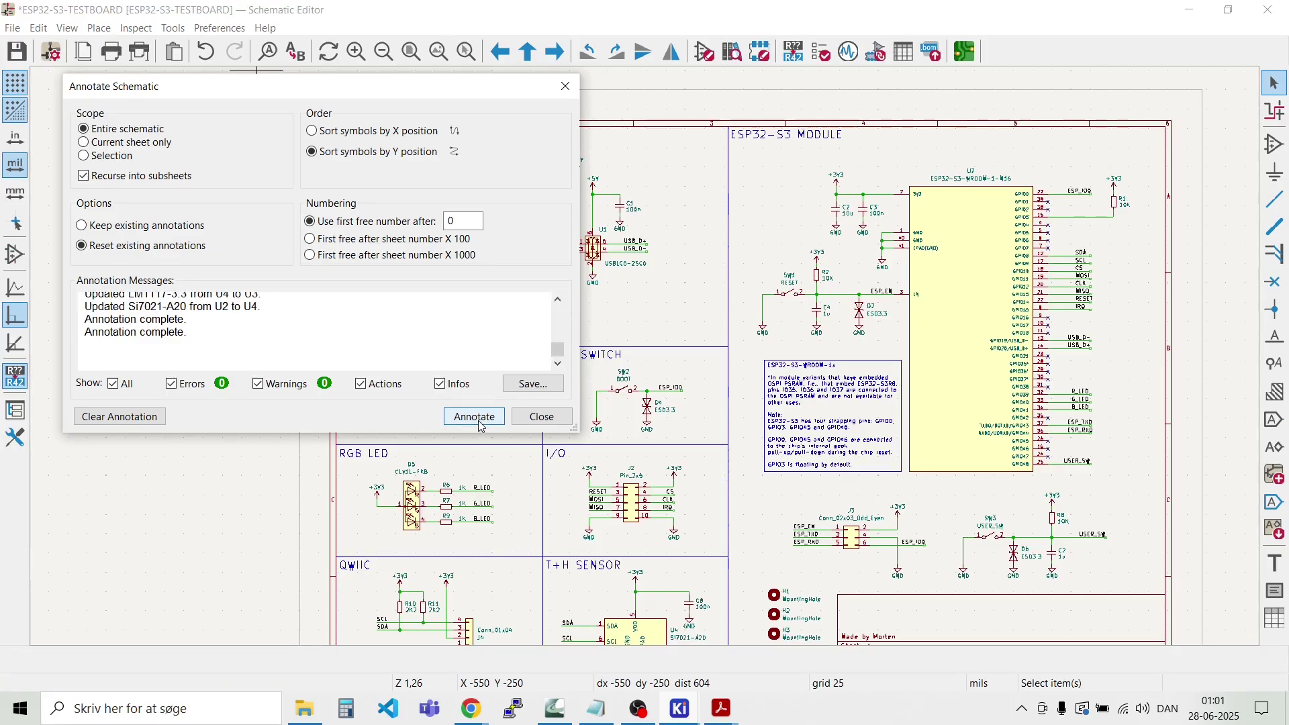
Step: Close the annotation dialog and examine the reference designators in the USB-C, USER_SW and T+H sensor circuits
click(542, 417)
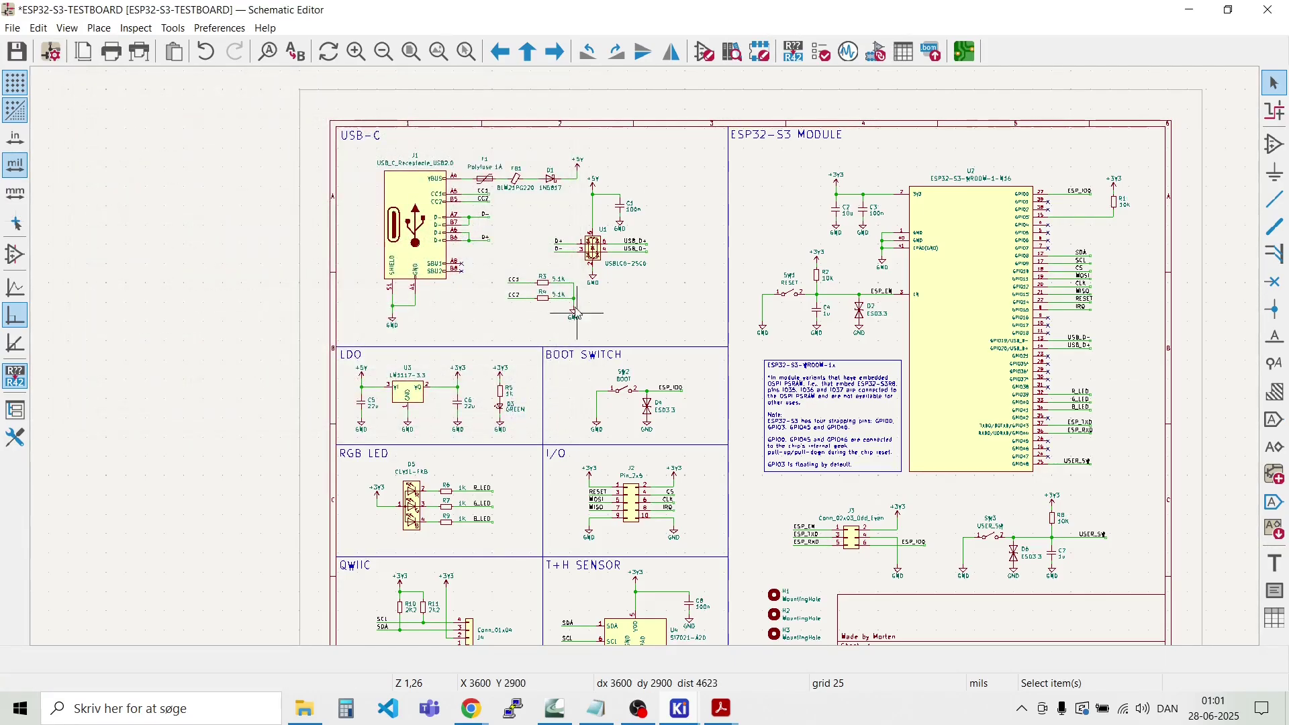
scroll(648, 363, up, 2)
scroll(648, 363, up, 6)
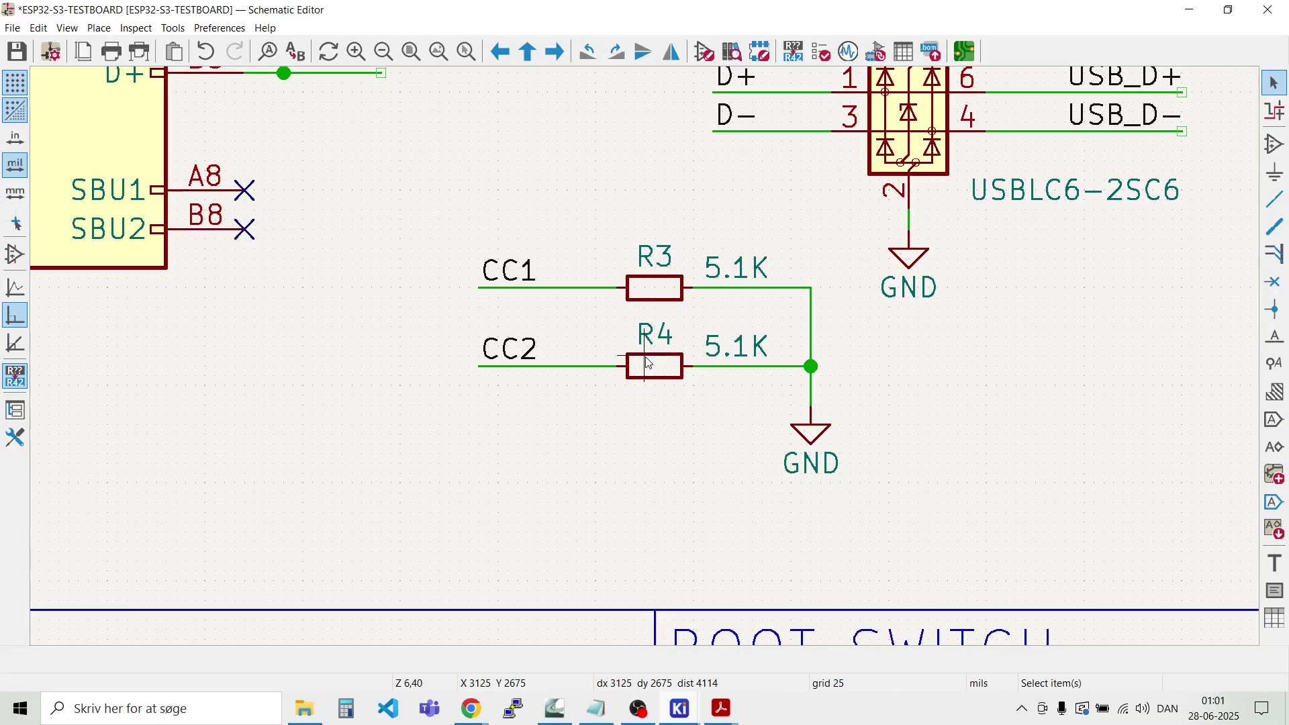
scroll(648, 362, down, 6)
scroll(648, 362, up, 6)
scroll(647, 362, down, 3)
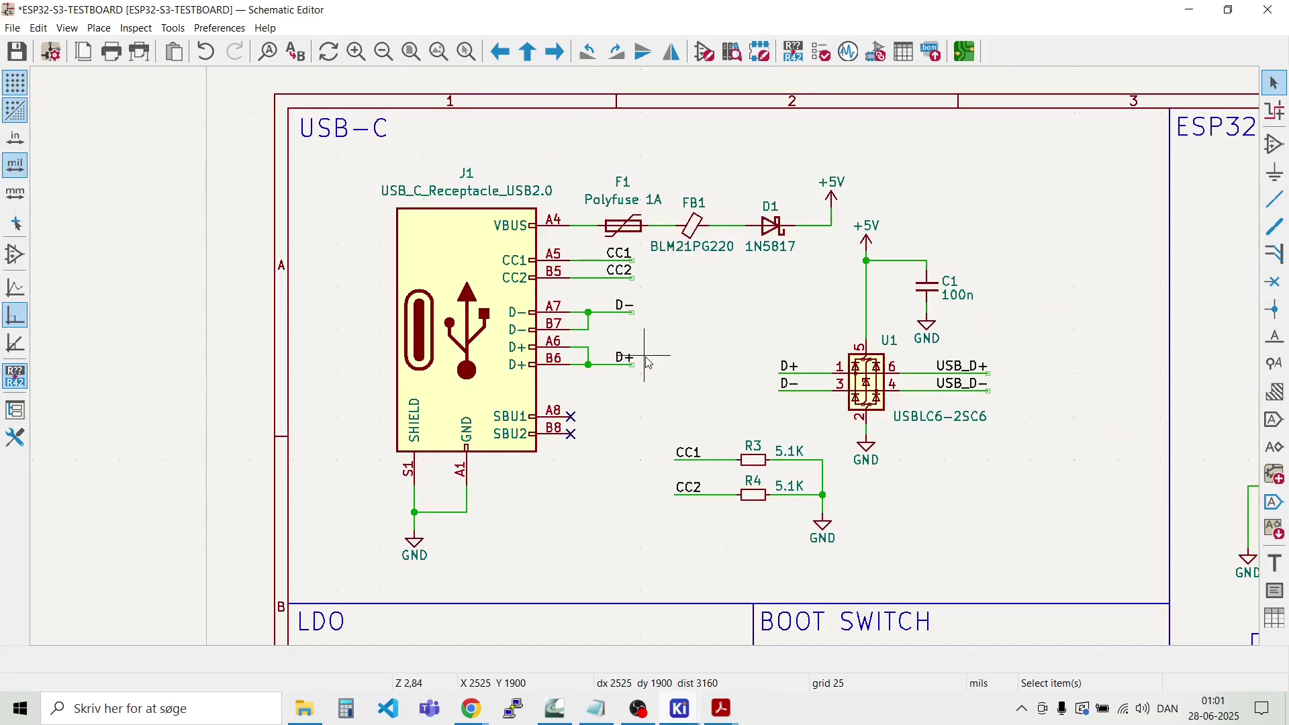
scroll(648, 363, down, 4)
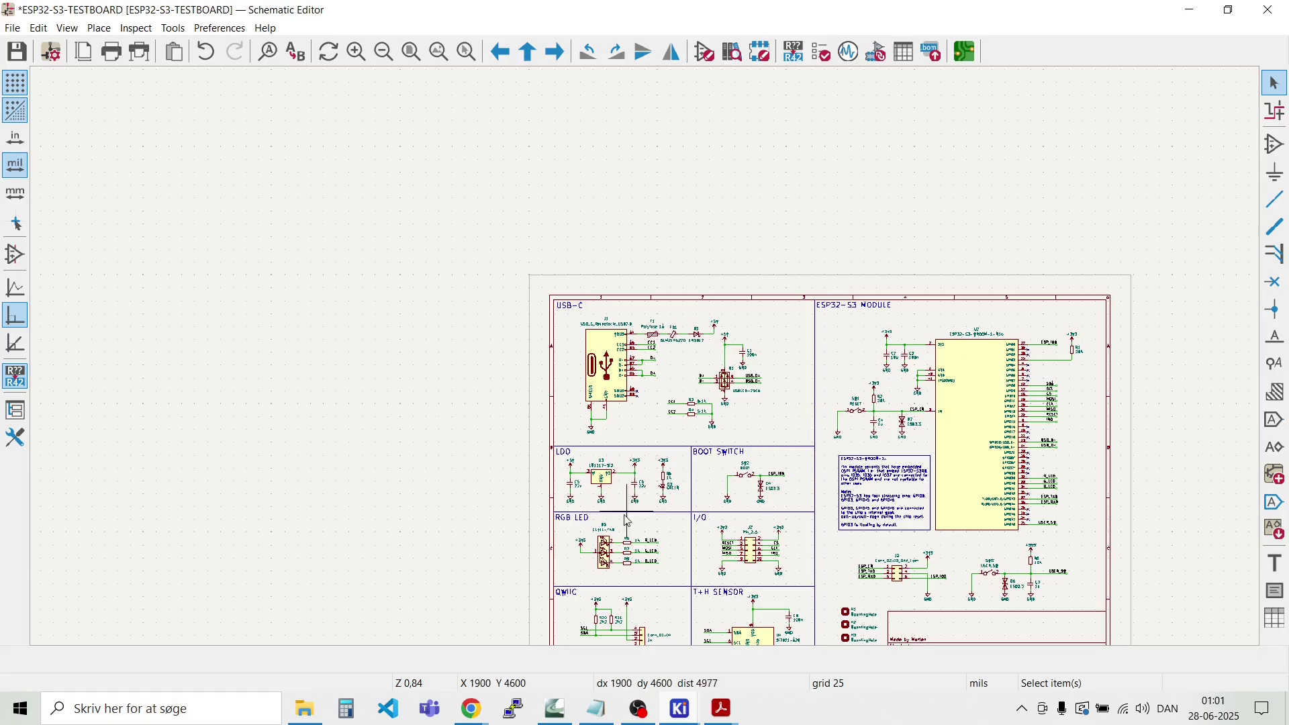
scroll(1018, 583, up, 4)
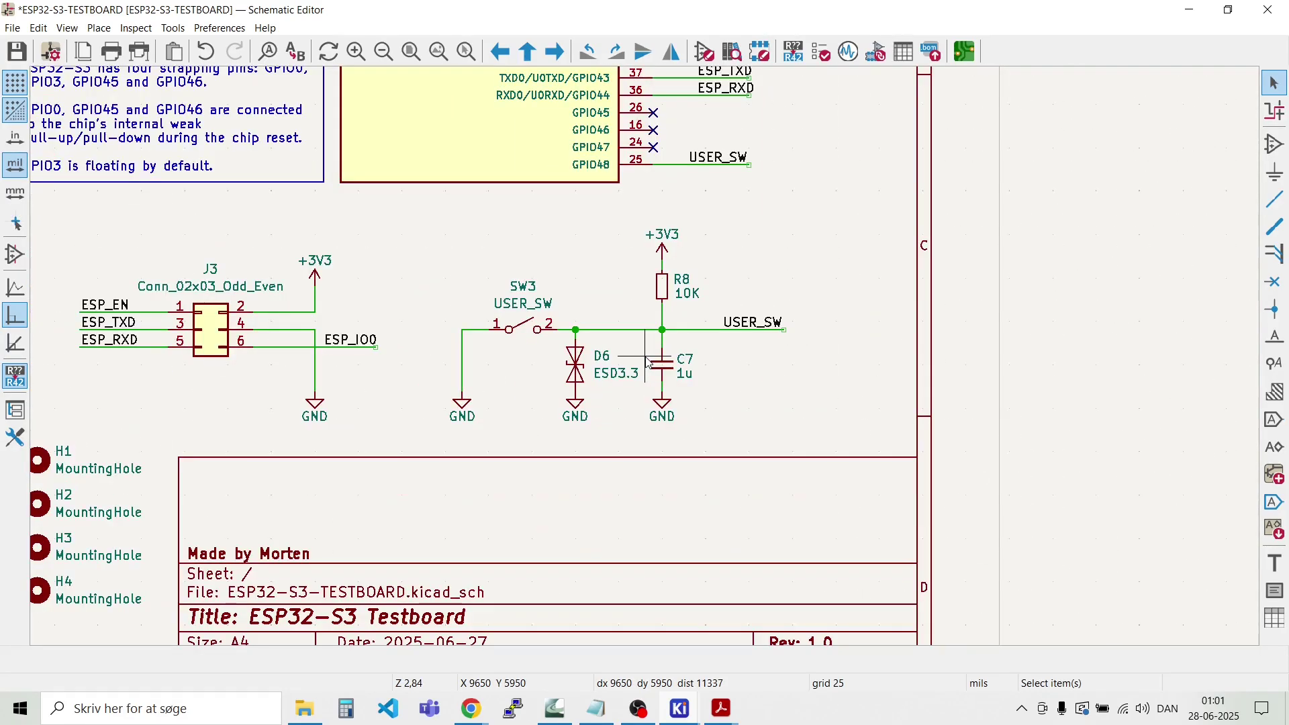
scroll(648, 362, up, 1)
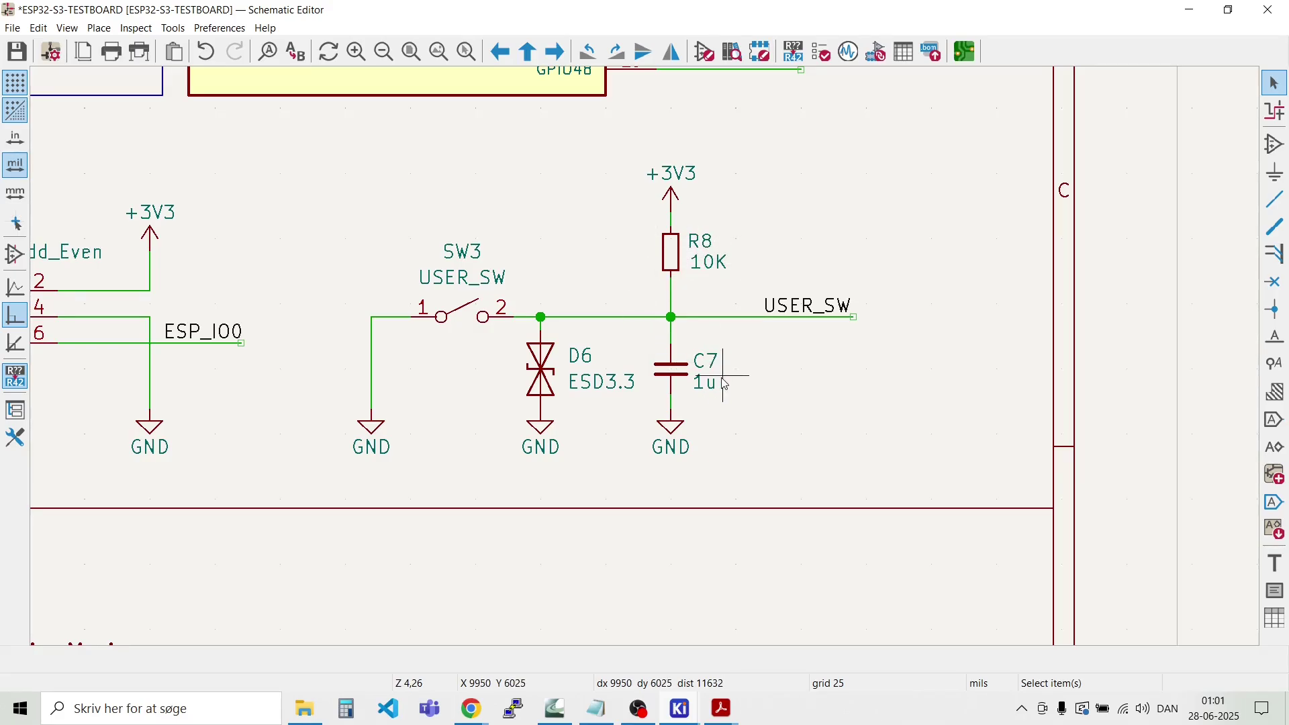
scroll(648, 359, down, 2)
scroll(648, 363, down, 2)
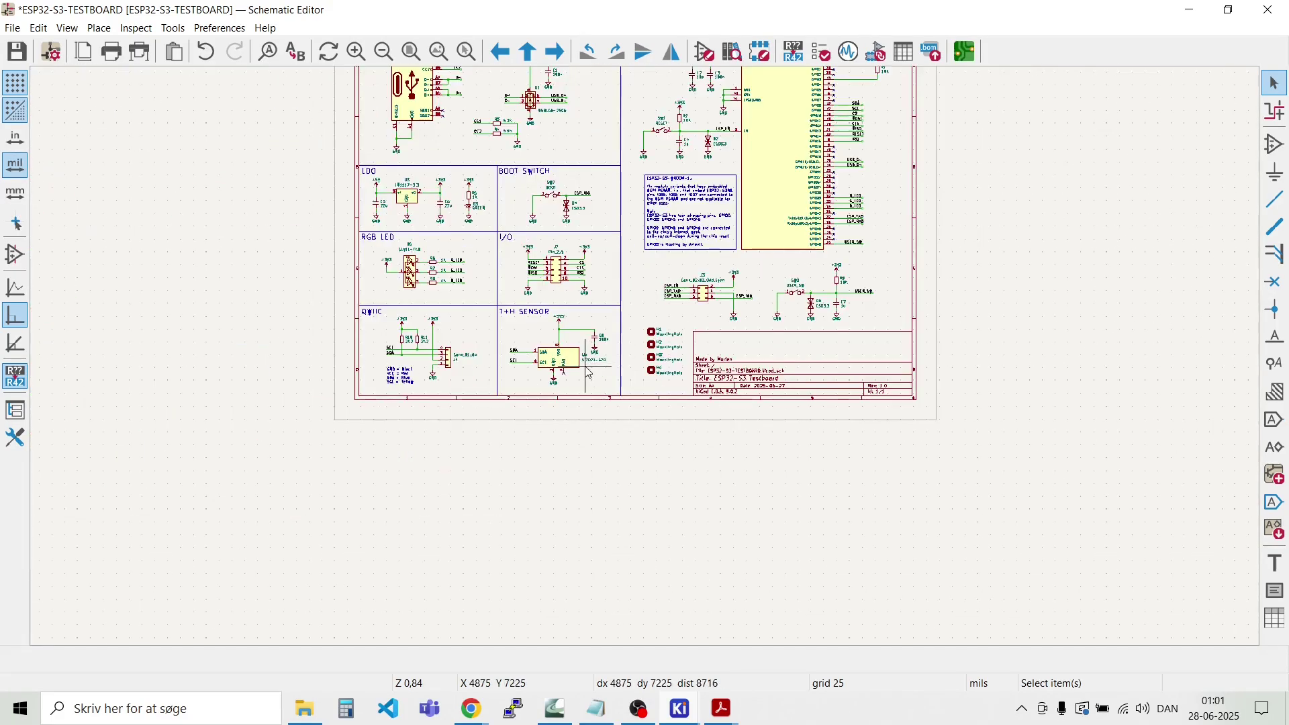
scroll(691, 331, up, 3)
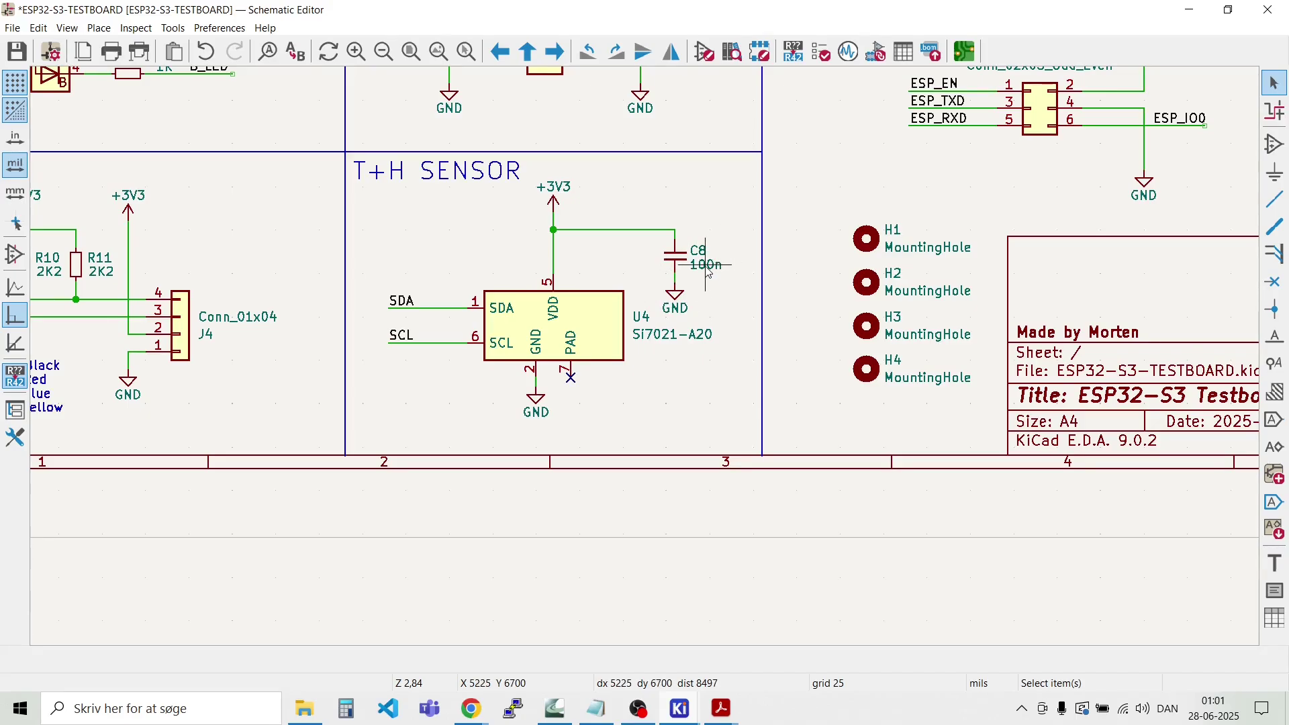
scroll(695, 349, down, 6)
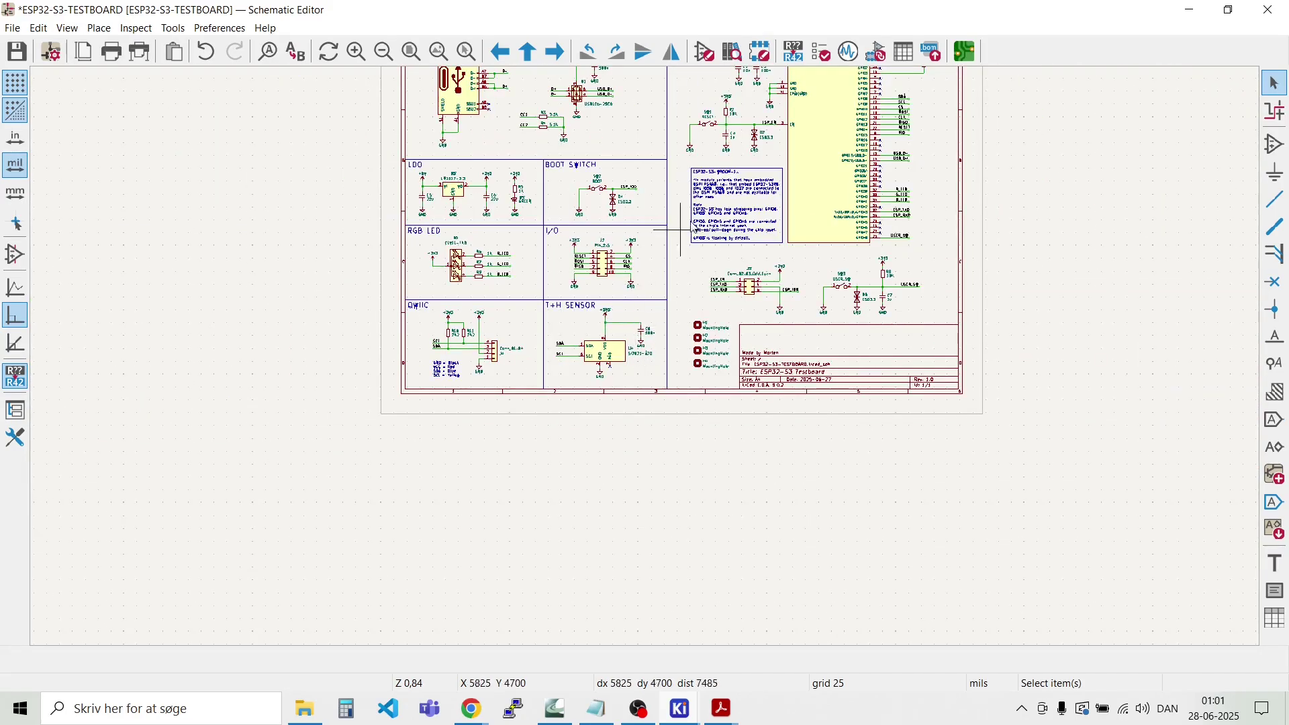
scroll(629, 357, up, 5)
scroll(628, 357, down, 4)
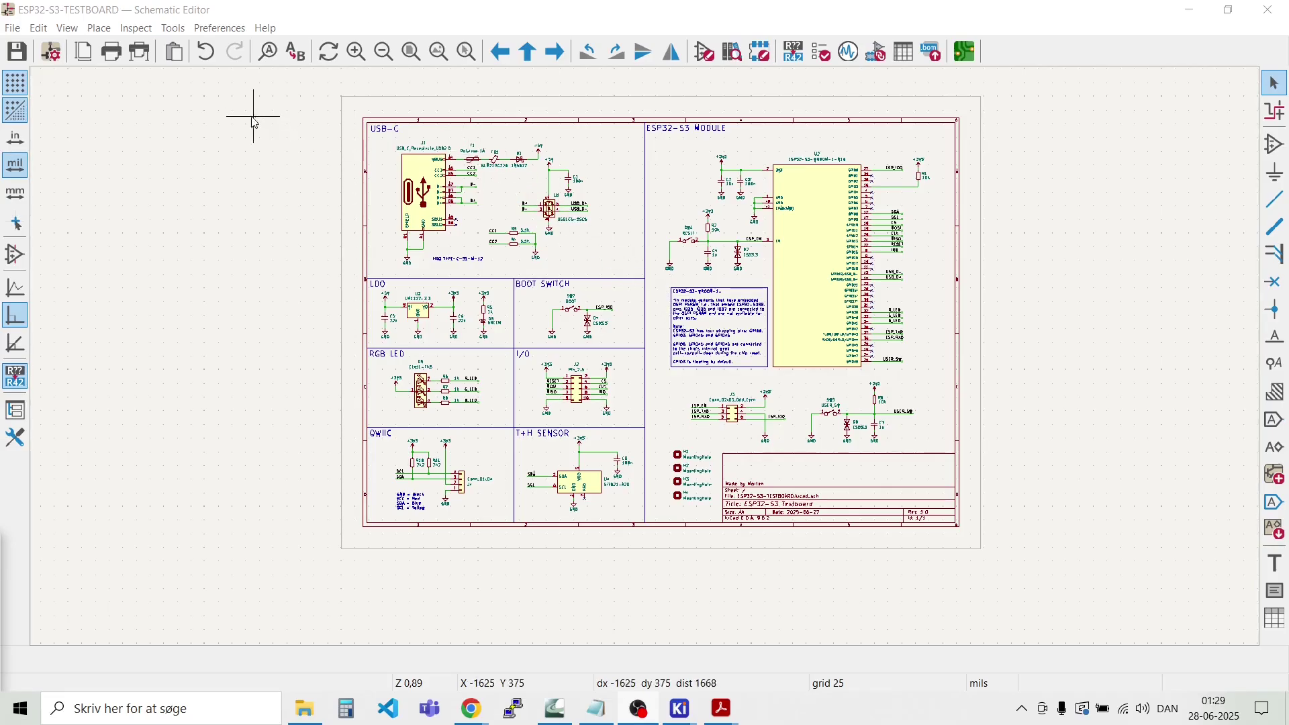
Step: Review the bill of materials export preview and its format presets, and leave without exporting
click(213, 29)
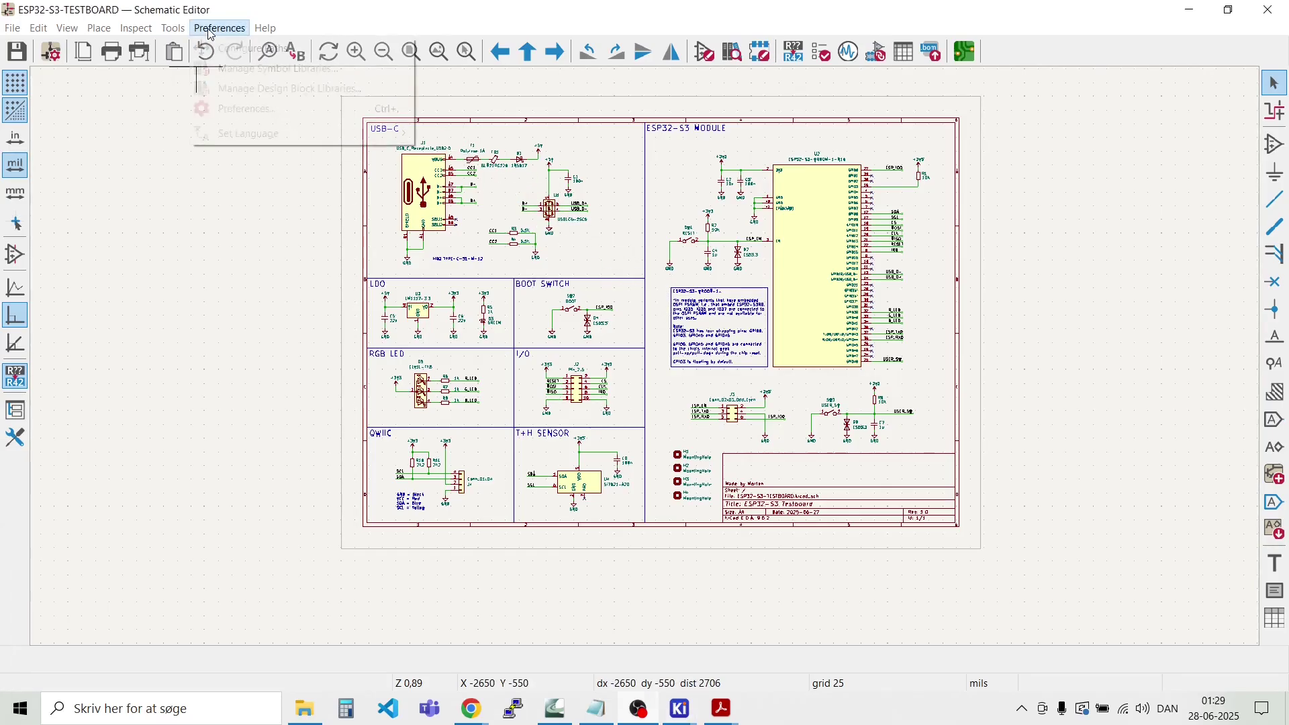
mouse_move(186, 38)
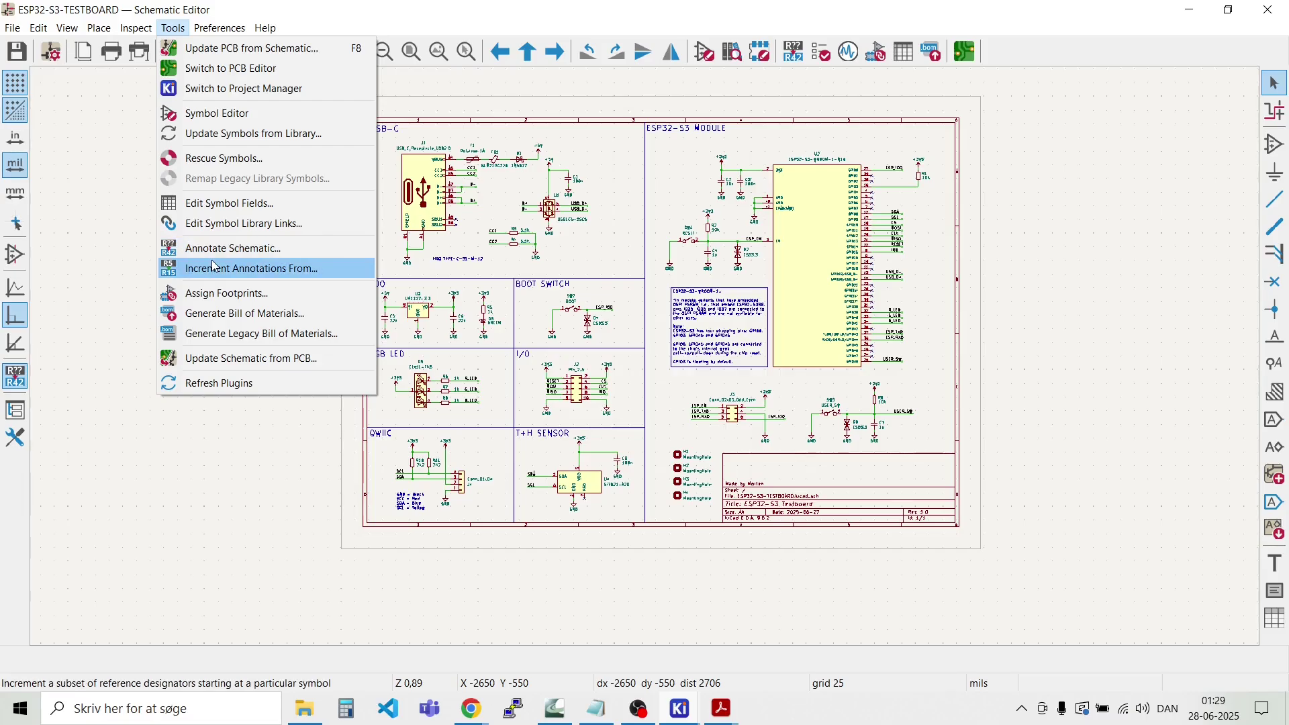
click(203, 323)
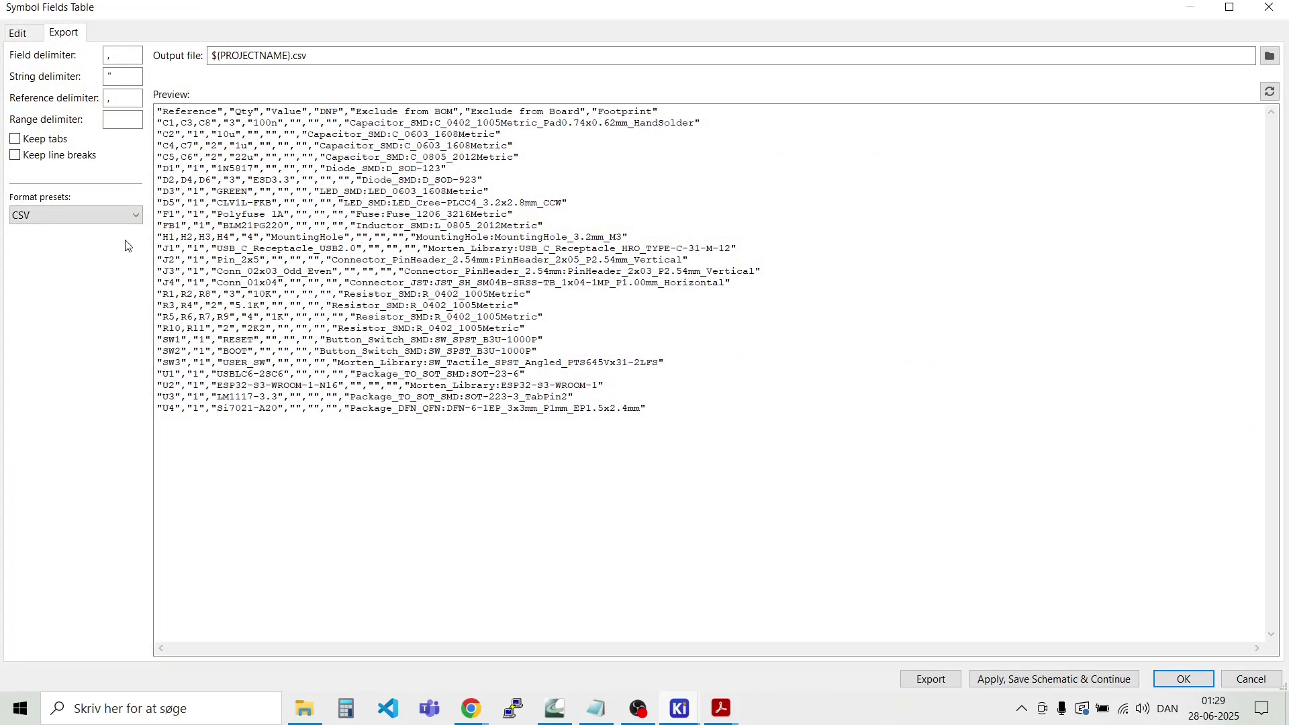
click(134, 212)
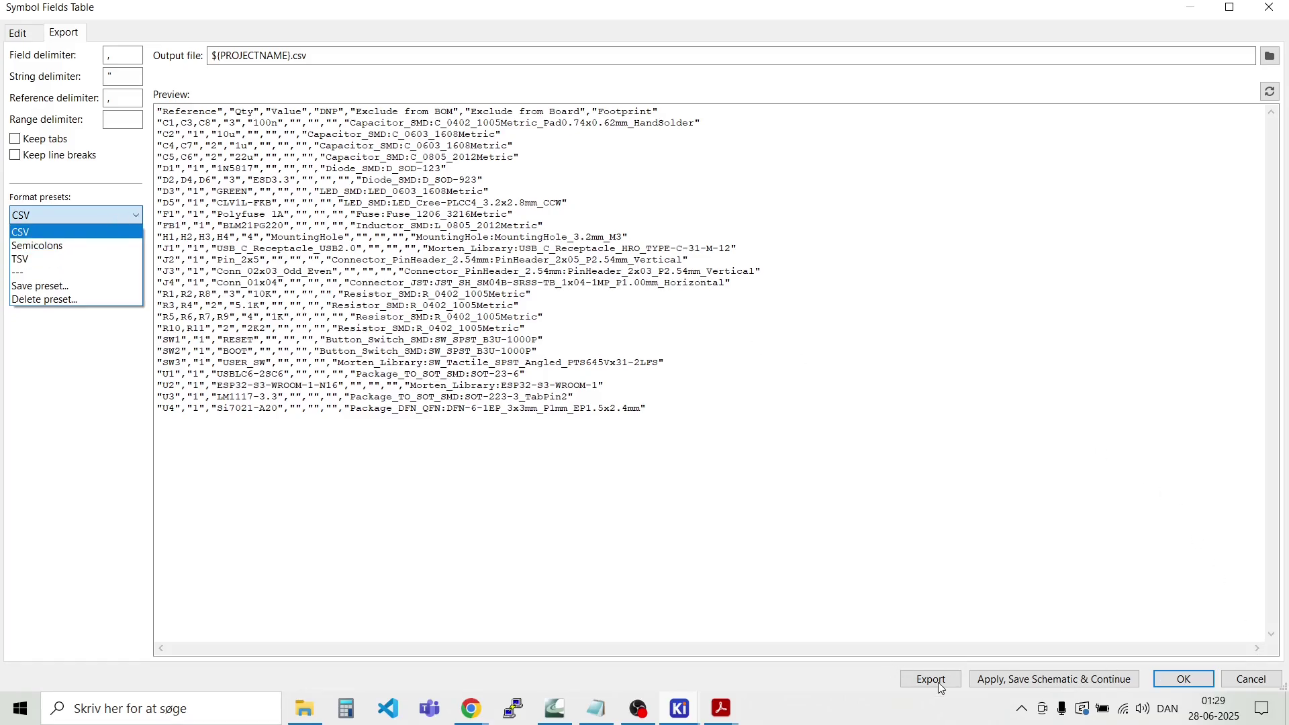
click(1262, 680)
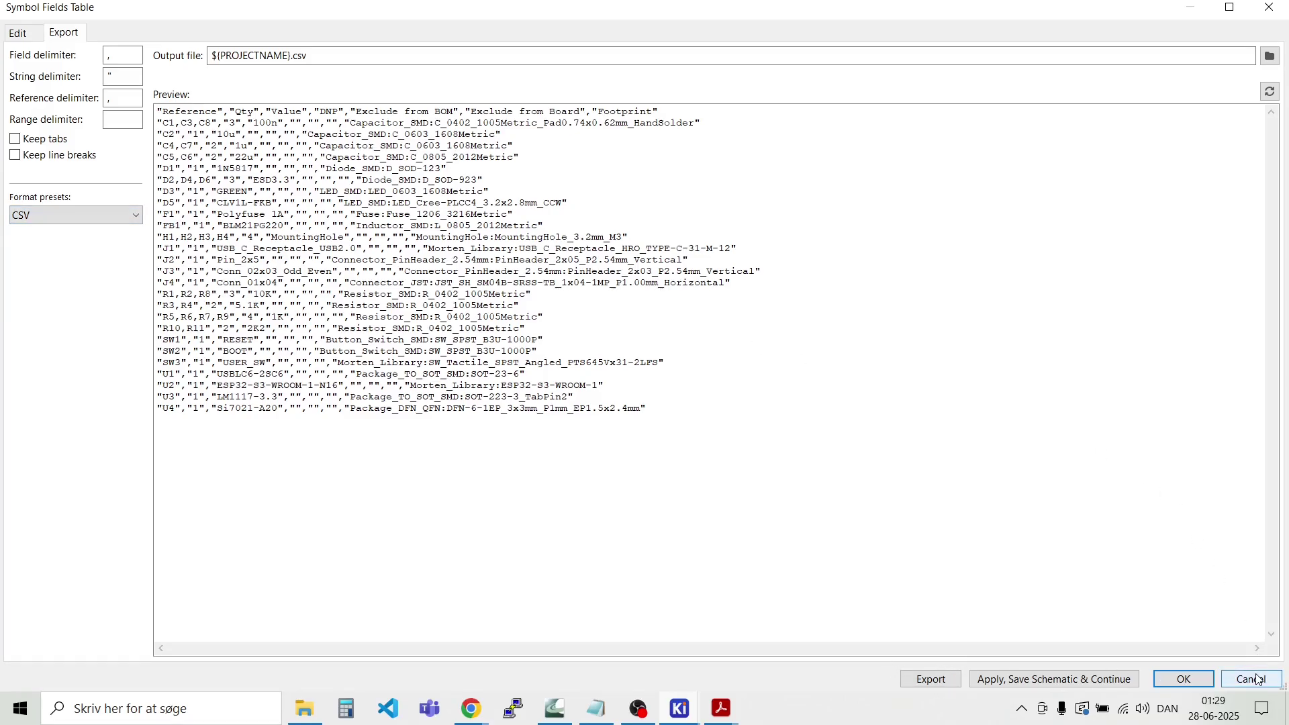
click(1261, 680)
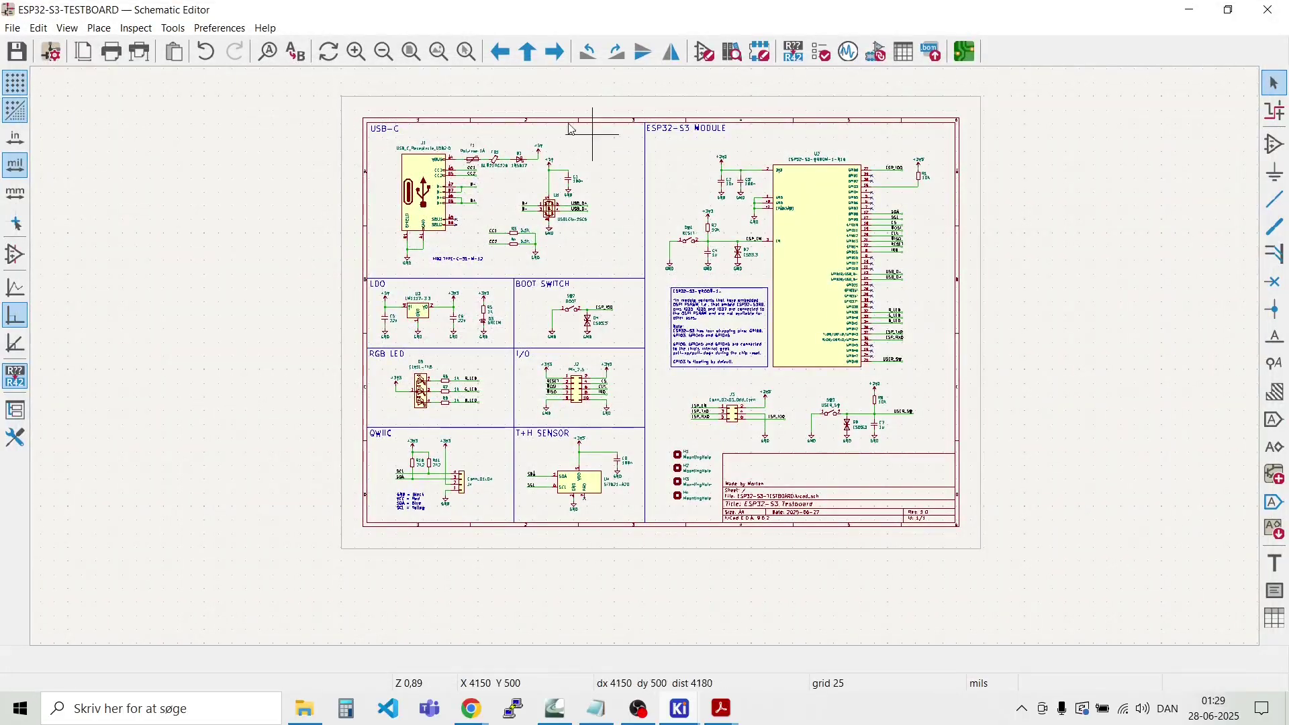
Step: Look over the schematic's export options and set the print output mode to Color
click(14, 29)
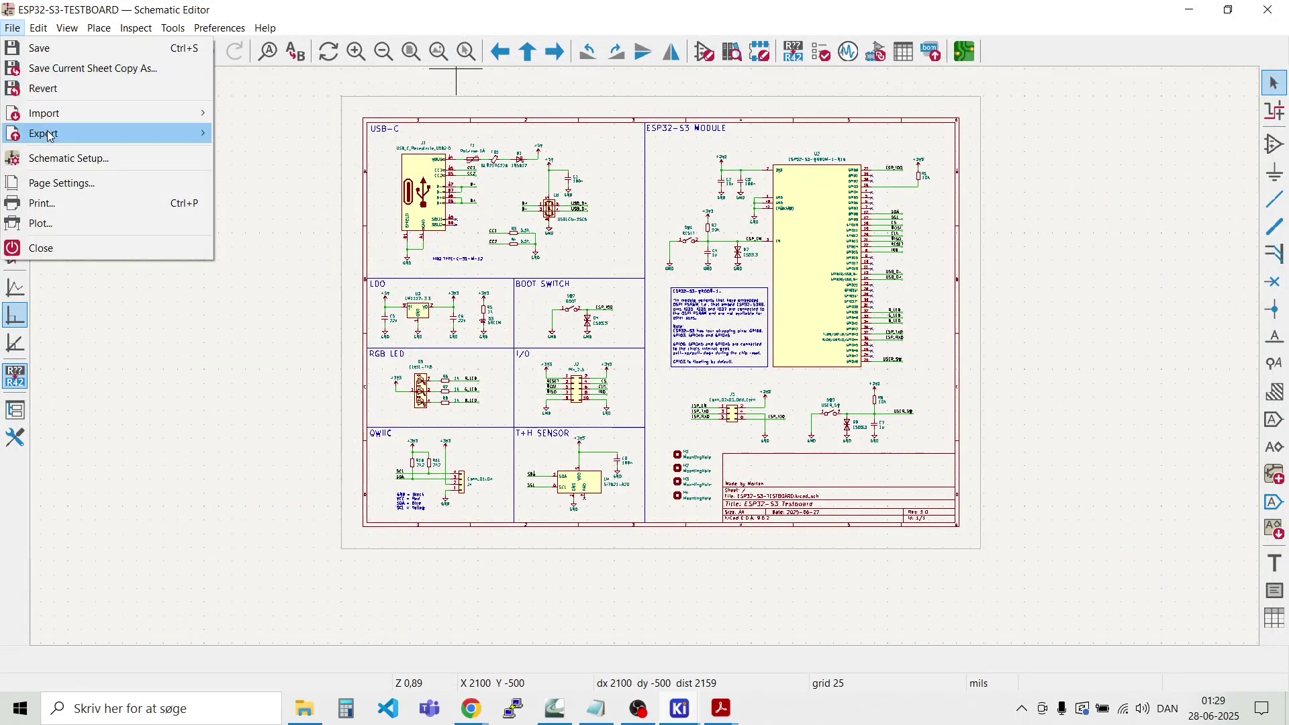
mouse_move(50, 137)
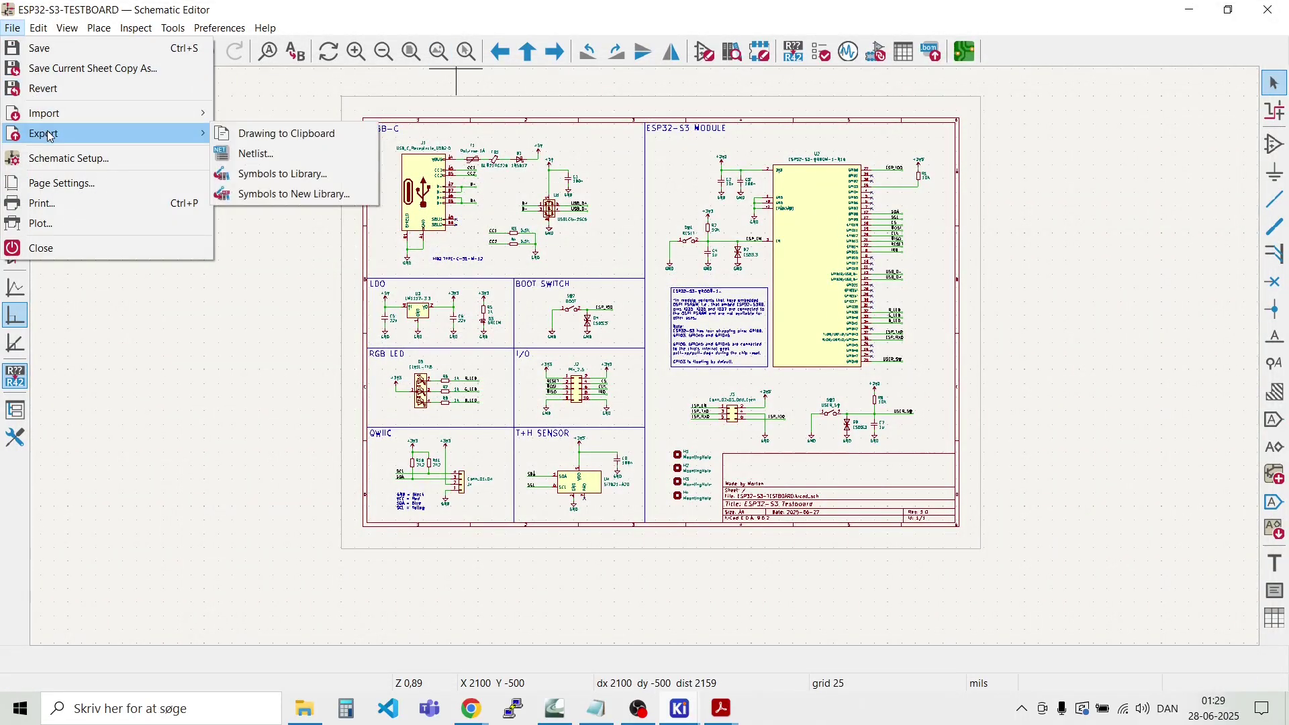
click(114, 205)
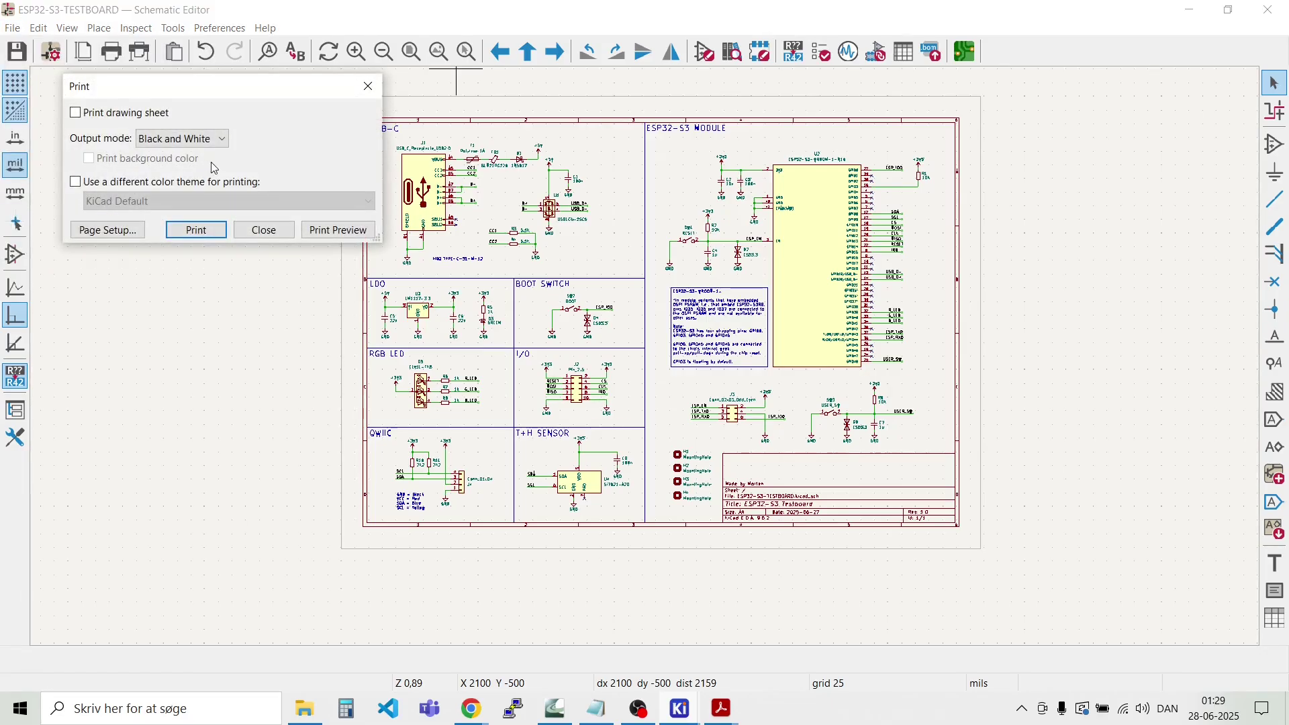
click(223, 138)
click(210, 154)
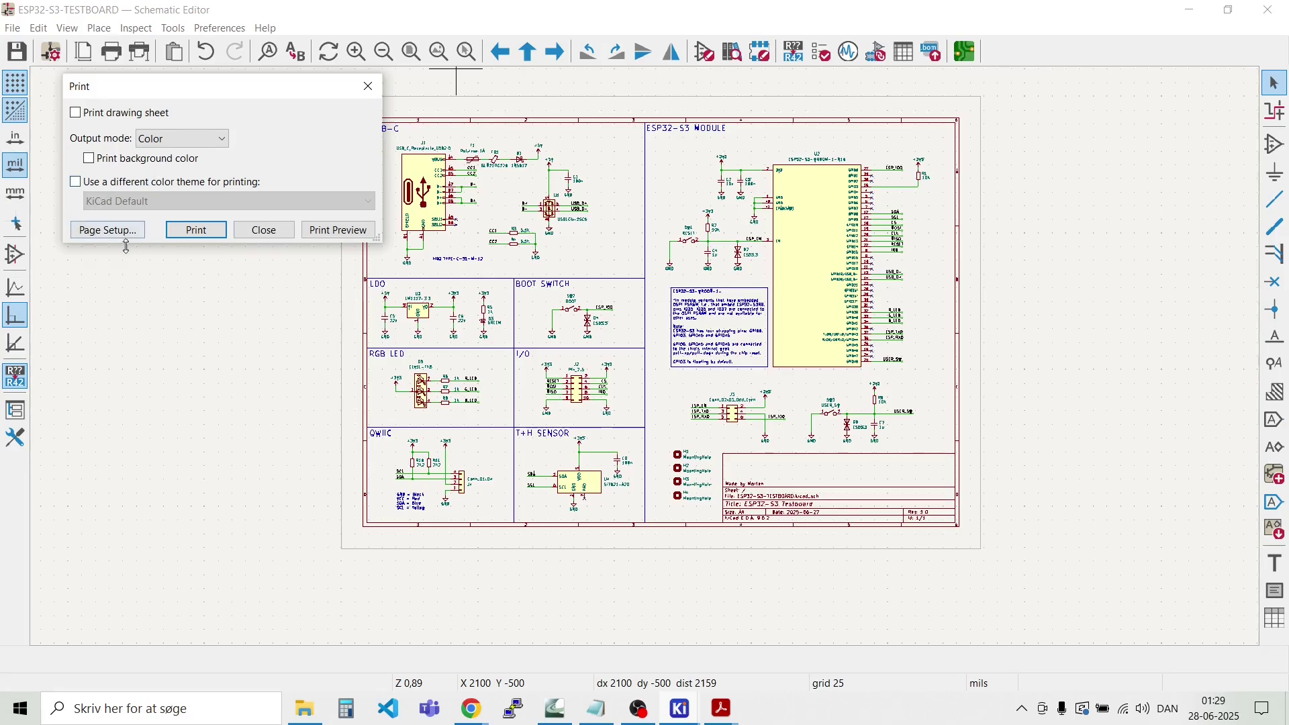
Step: Preview the schematic's printed page from top to bottom and close the print dialog without printing
click(338, 230)
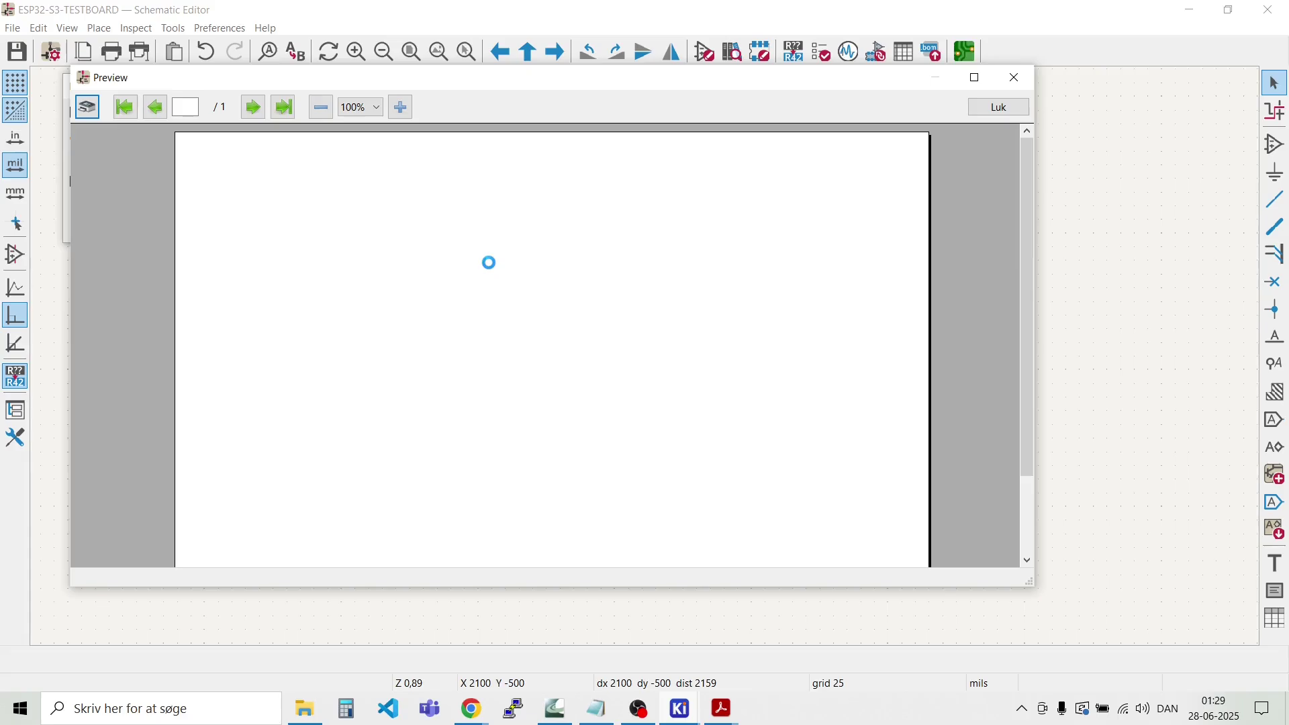
scroll(492, 269, down, 2)
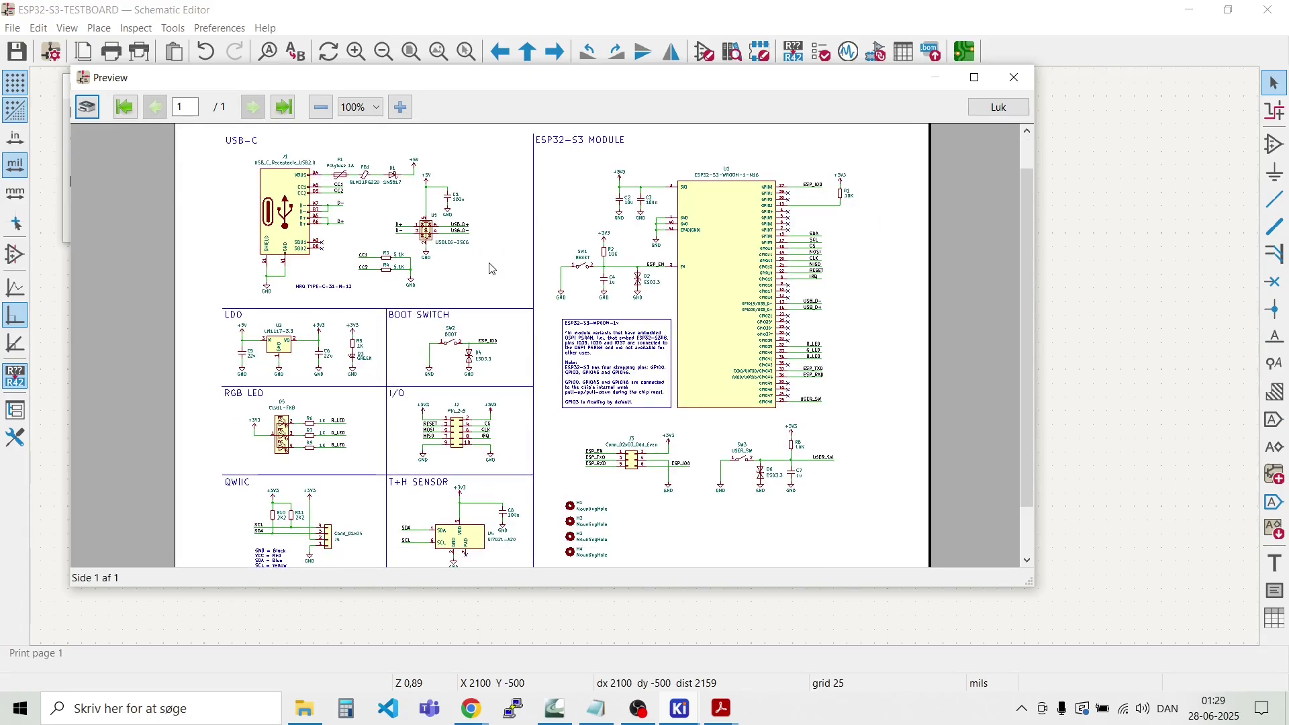
scroll(491, 269, up, 2)
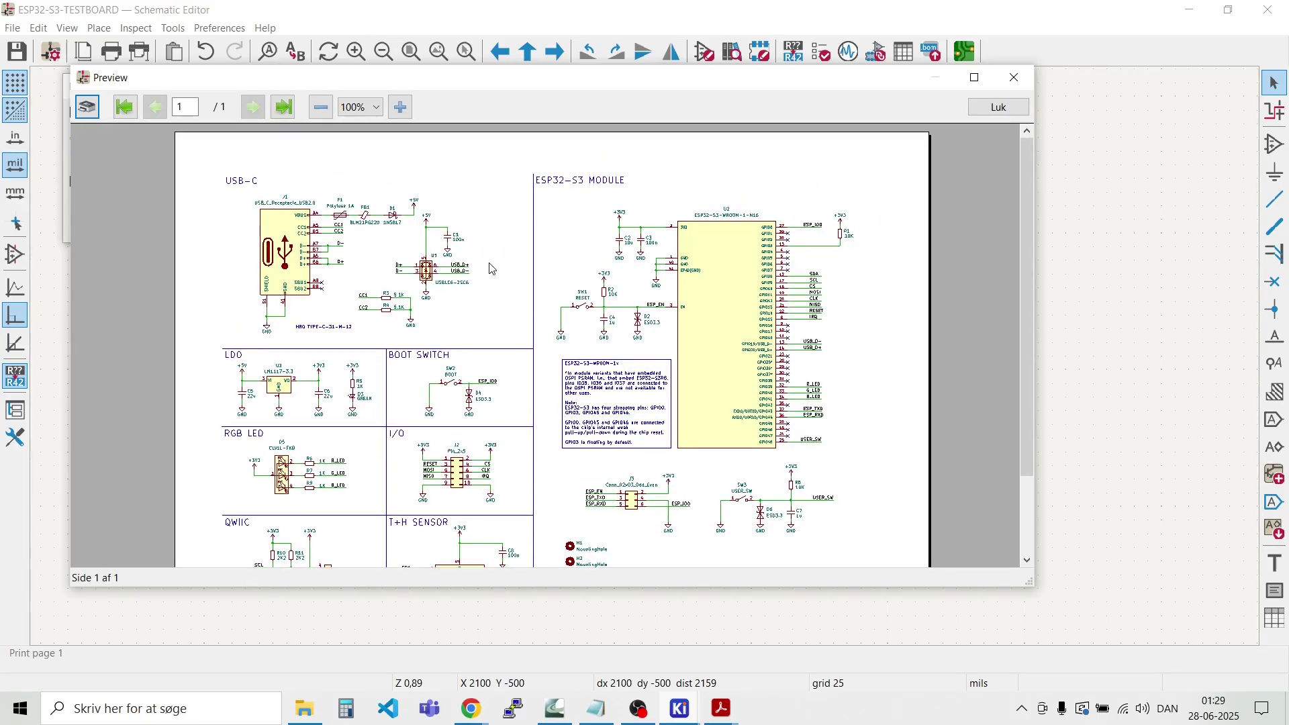
scroll(491, 269, down, 3)
scroll(492, 269, up, 3)
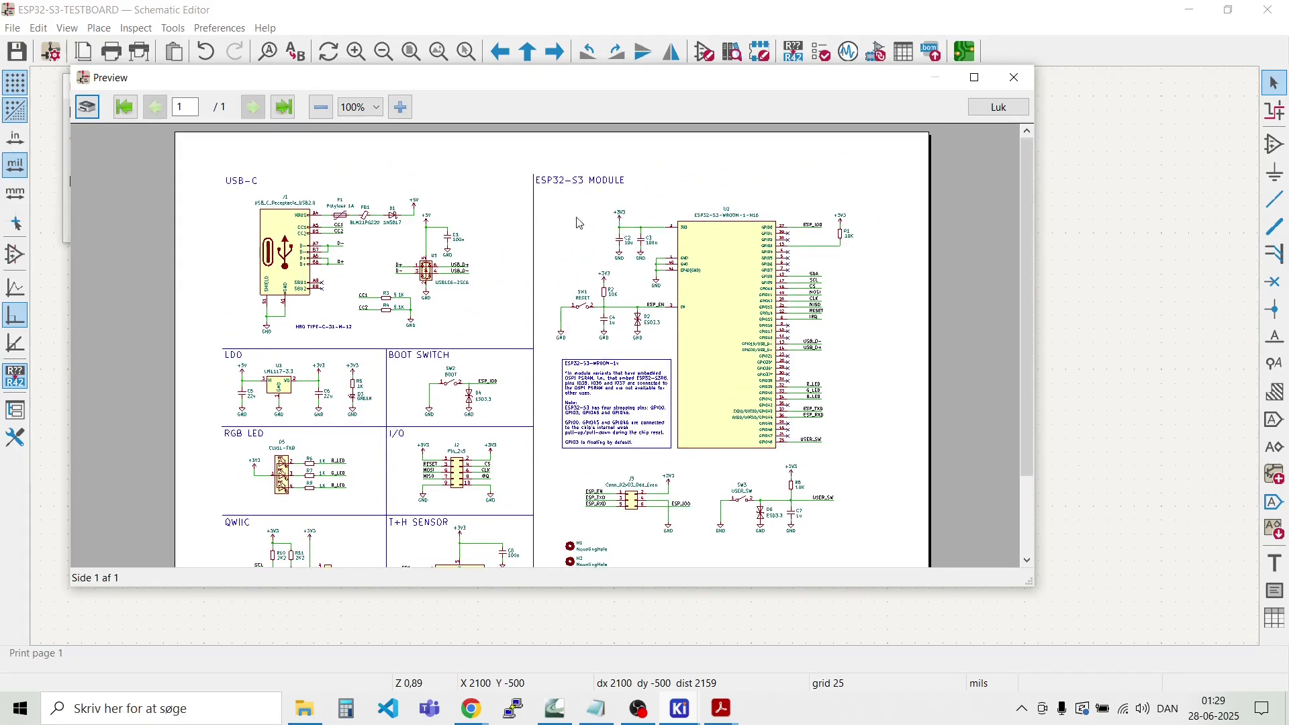
click(999, 107)
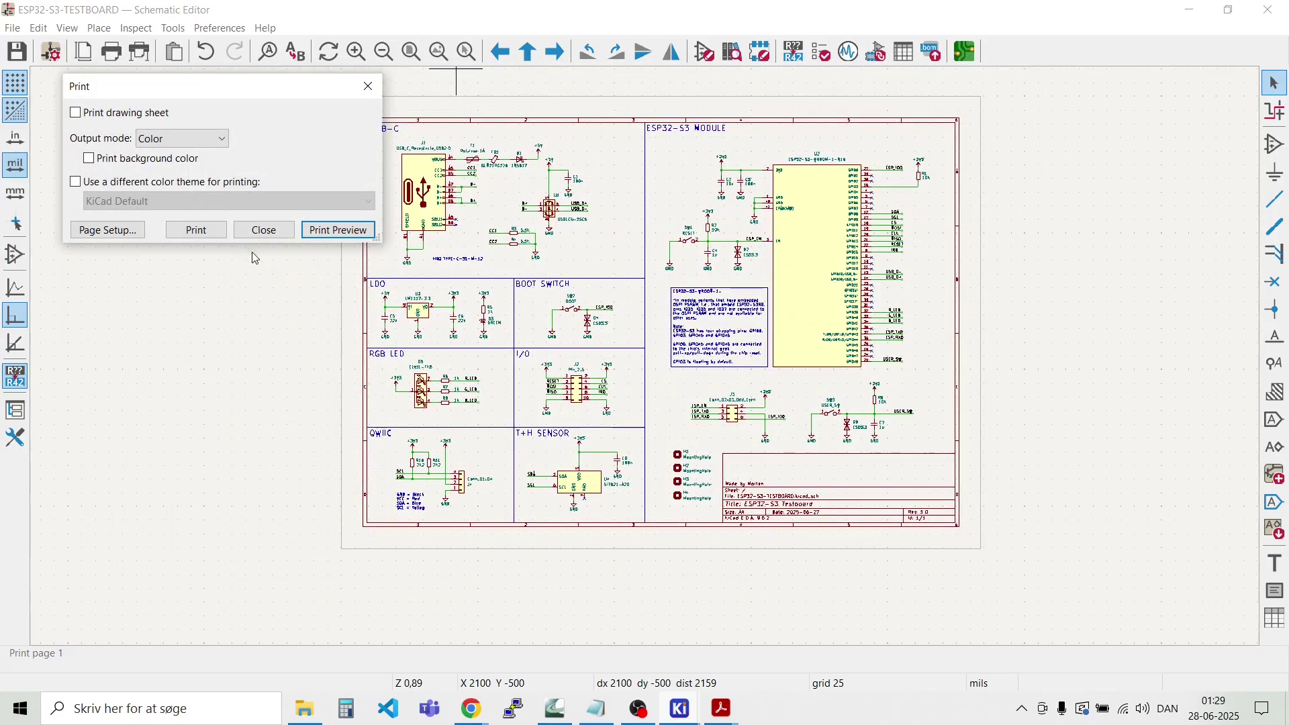
click(264, 231)
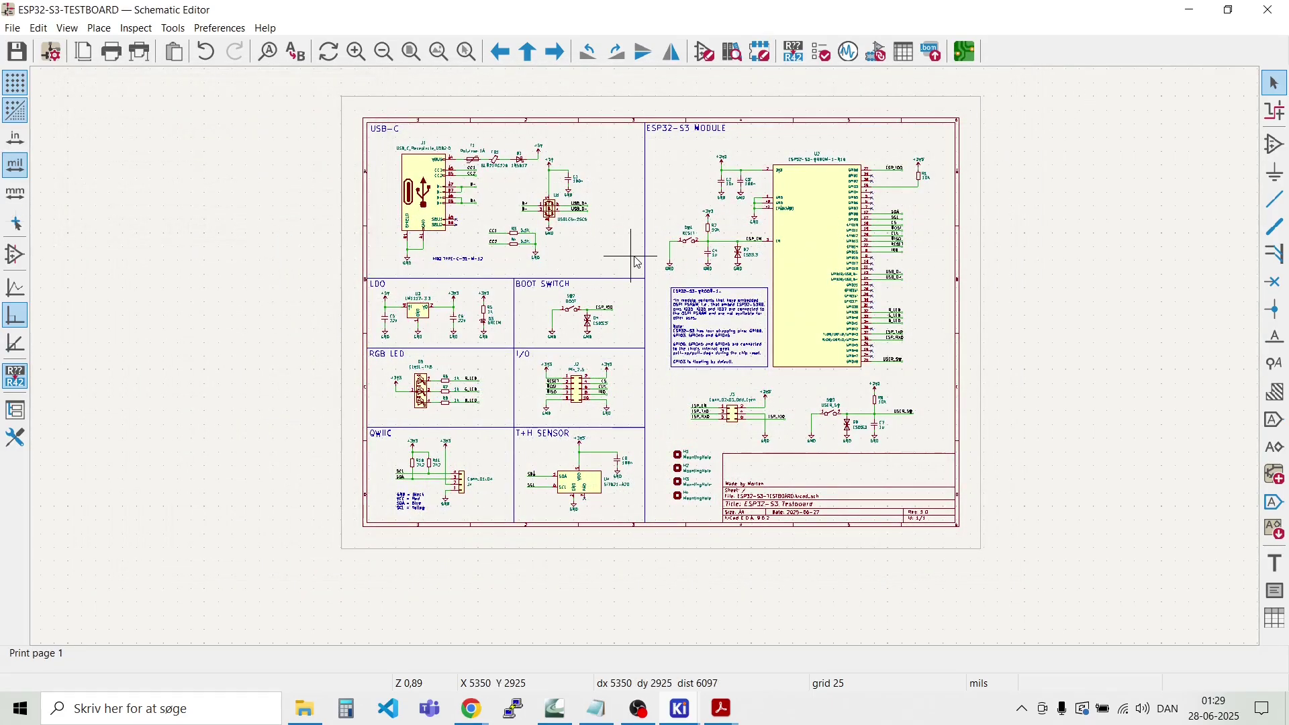
Step: Update the PCB from the schematic, replacing footprints with those specified in the schematic, and close the update dialog
scroll(649, 363, up, 3)
scroll(648, 364, down, 2)
scroll(648, 363, up, 2)
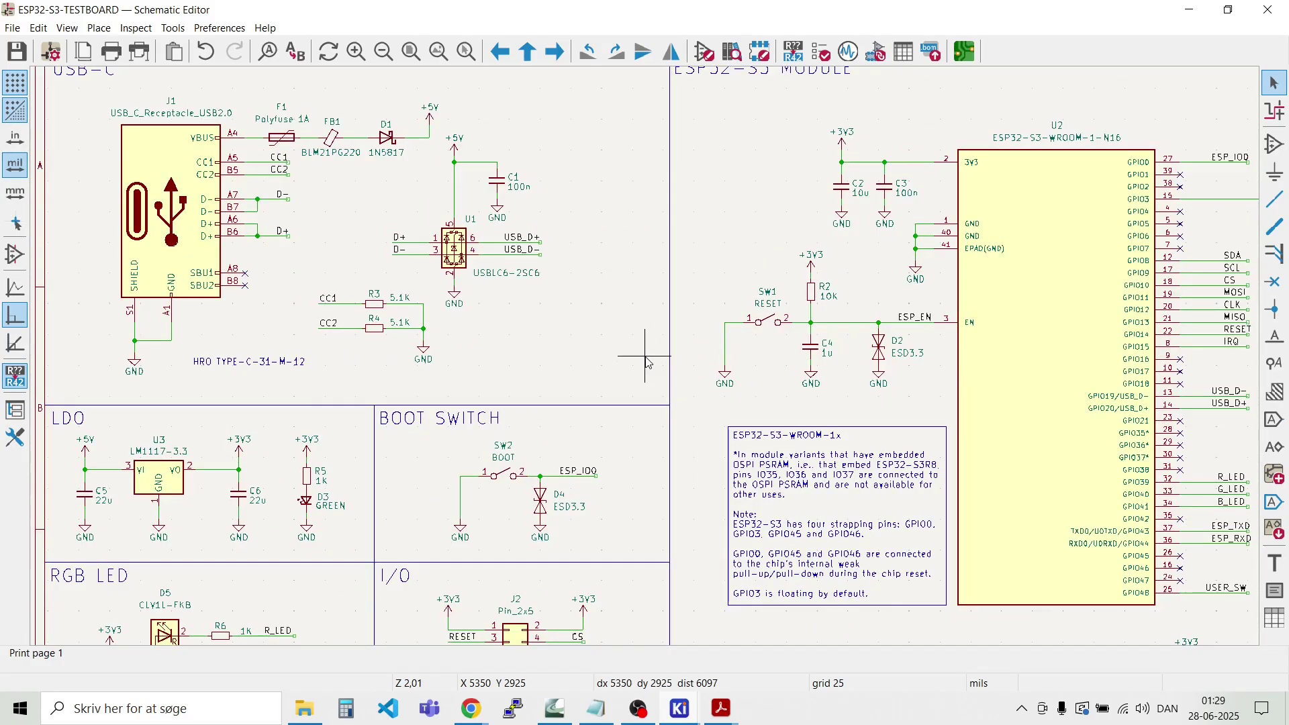
scroll(649, 363, down, 1)
scroll(1009, 407, up, 1)
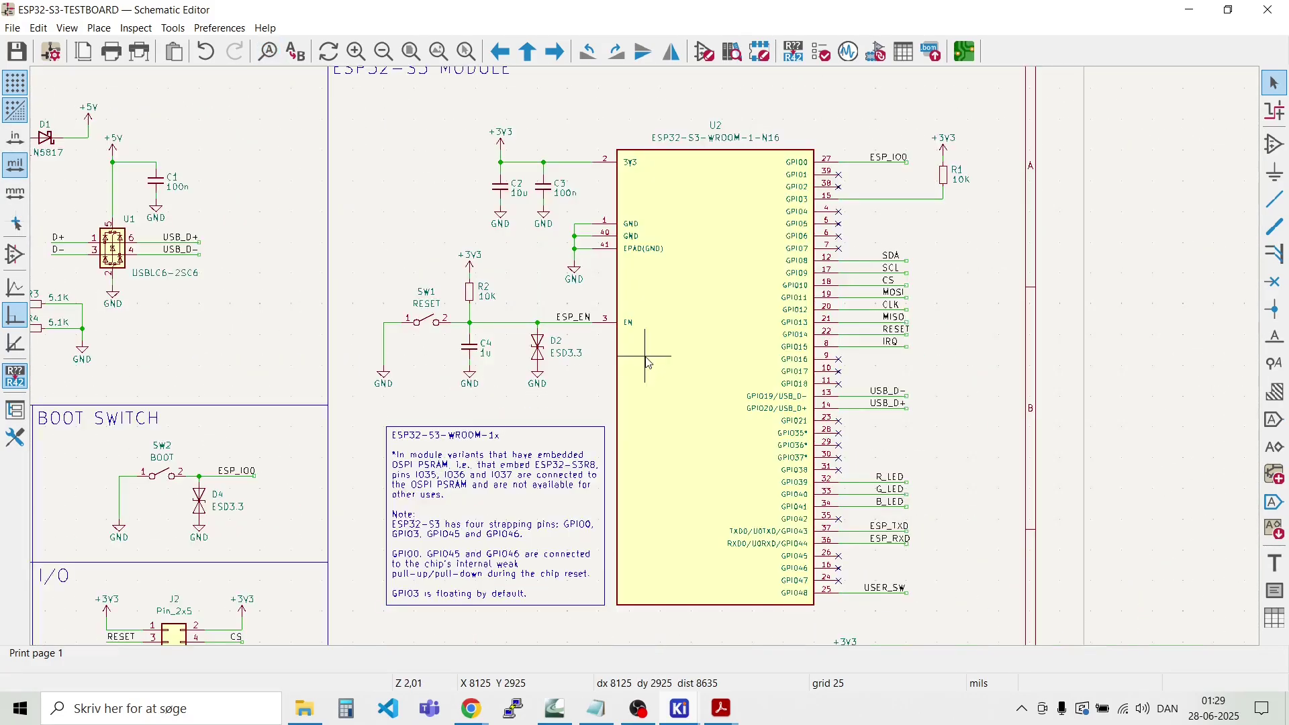
click(176, 30)
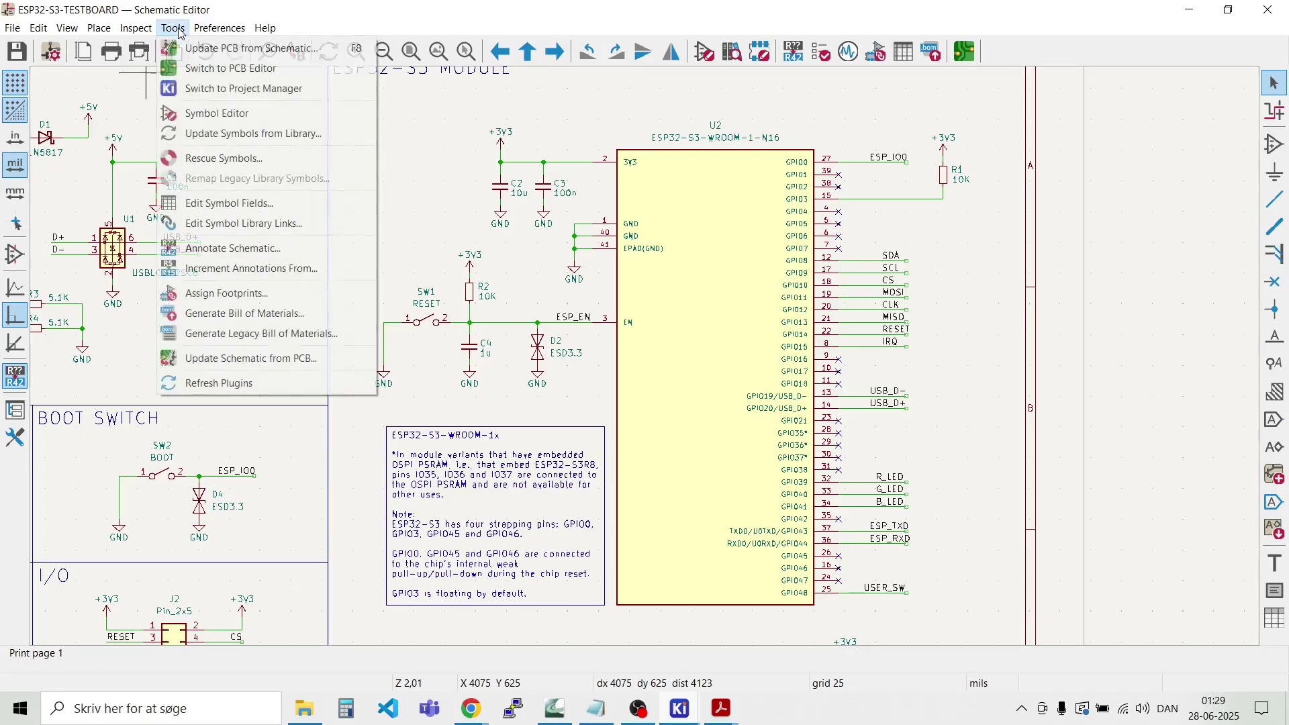
click(242, 49)
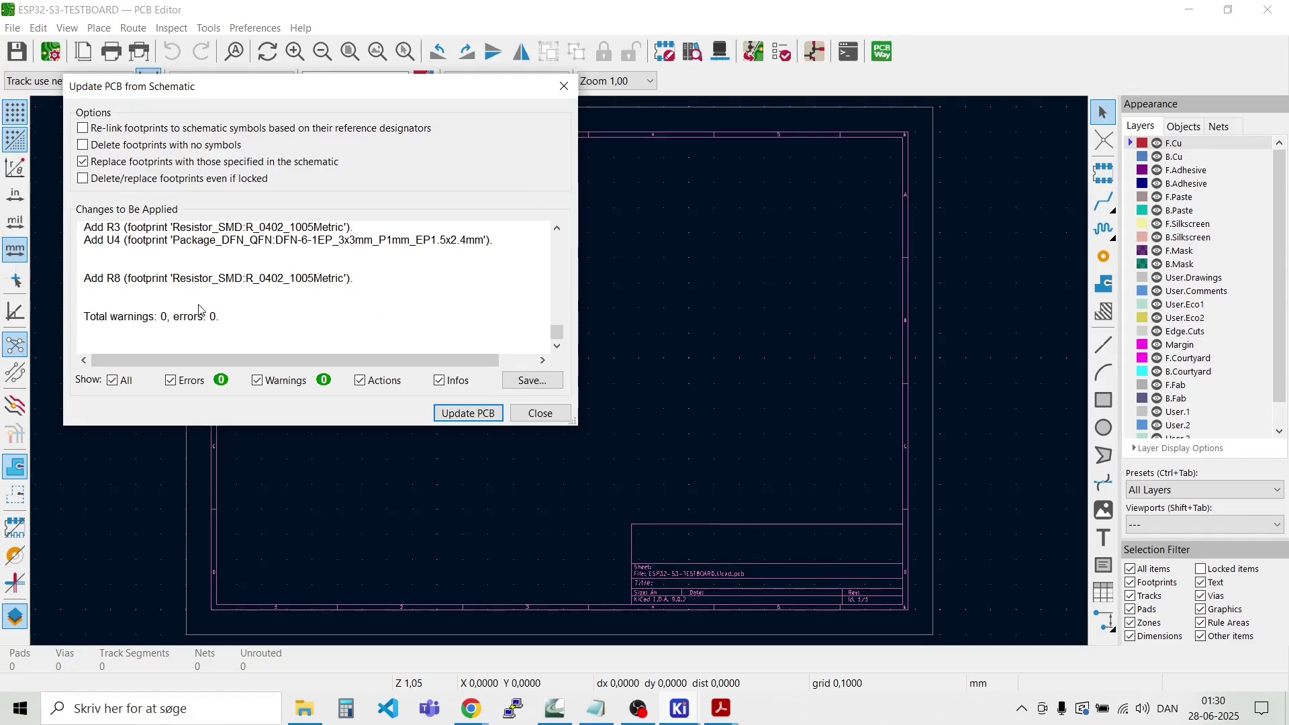
click(469, 418)
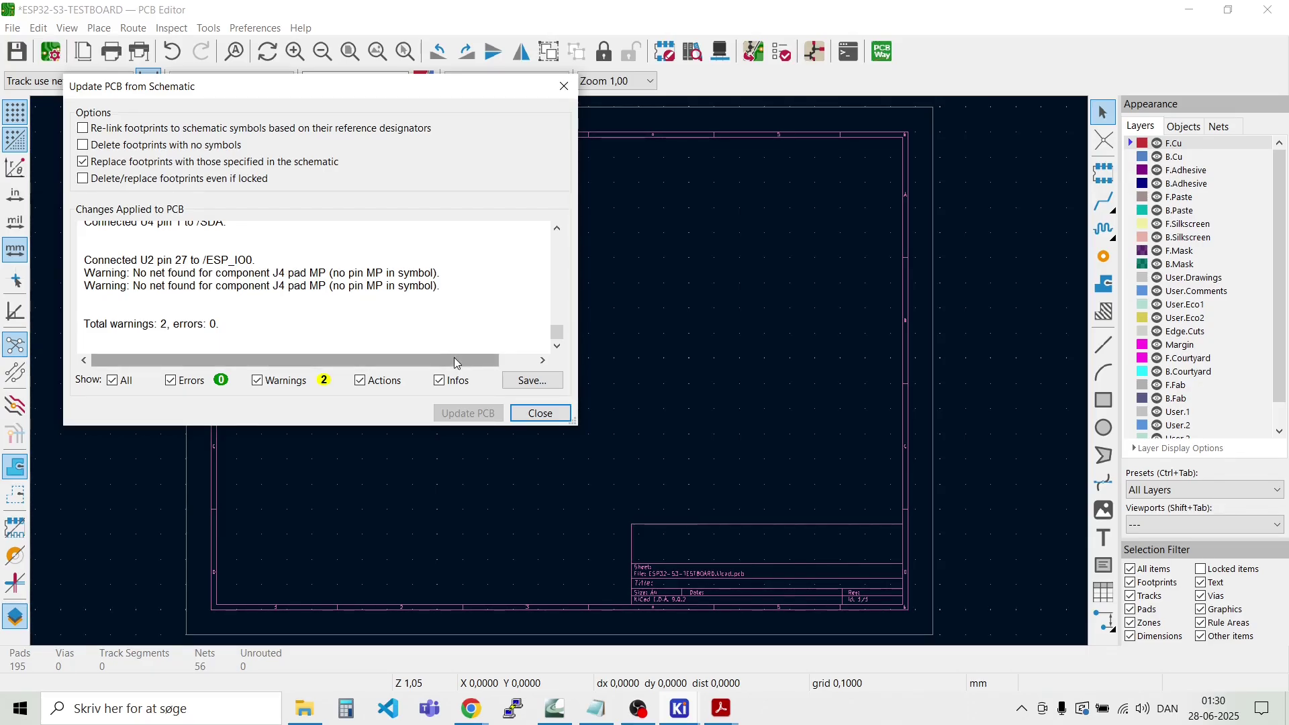
click(542, 418)
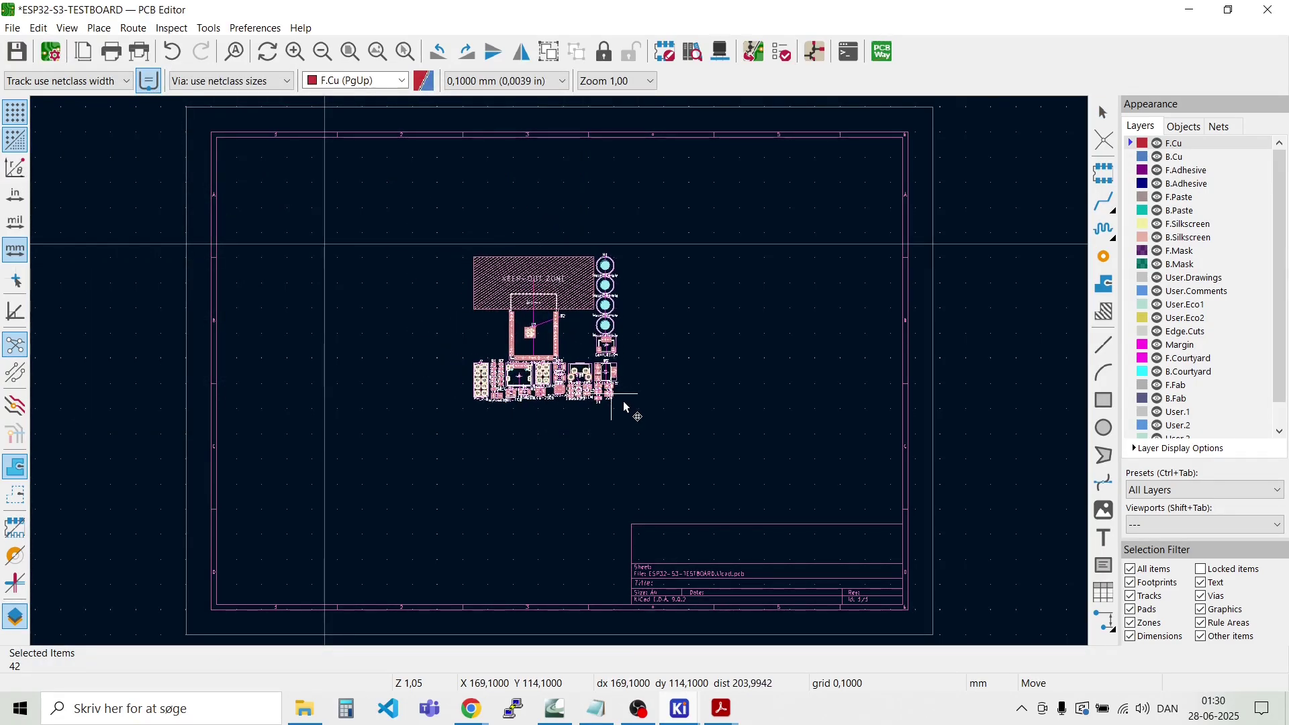
Step: Place the group of imported footprints near the middle of the PCB drawing sheet, deselect it and inspect the parts
click(632, 409)
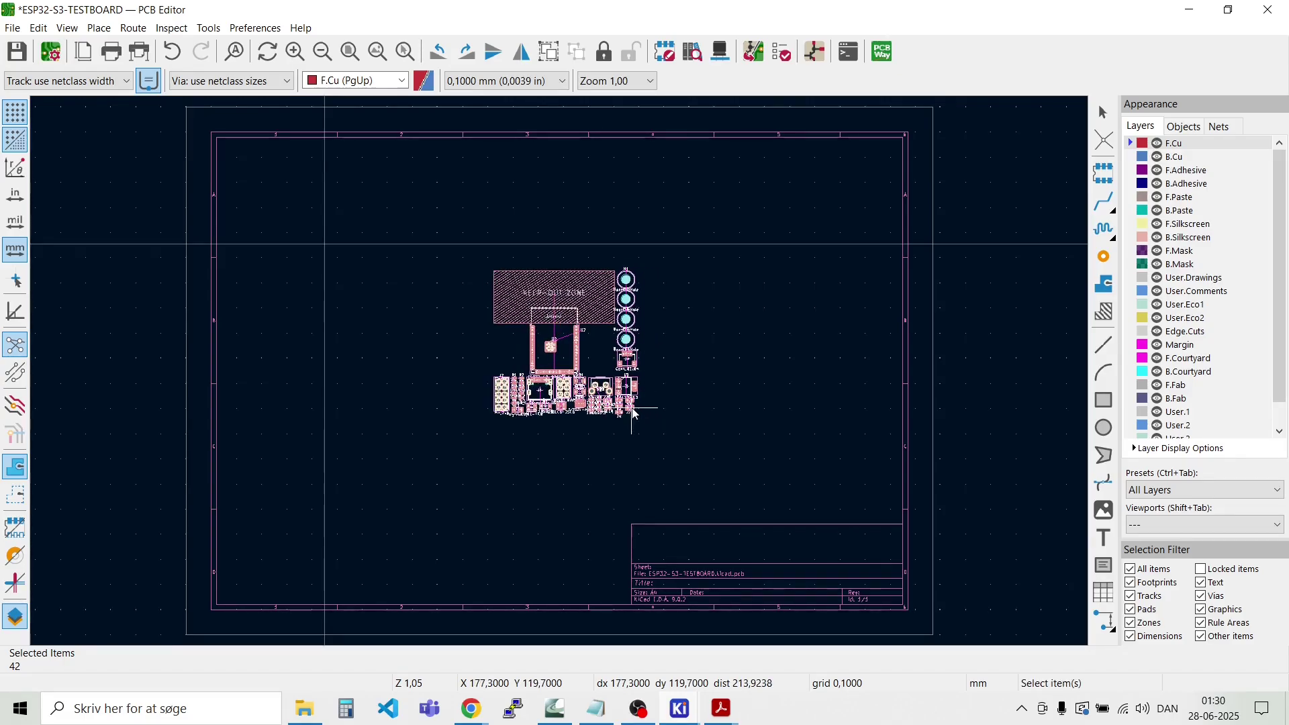
click(666, 324)
scroll(535, 363, up, 3)
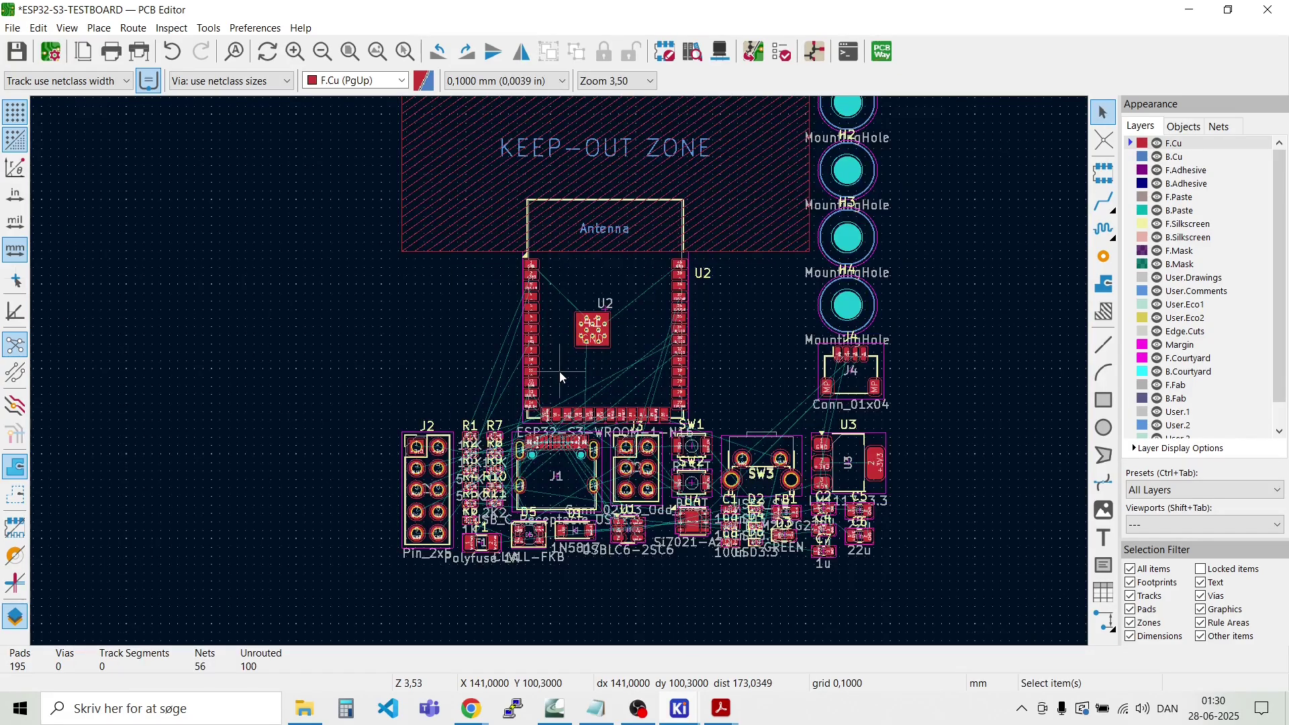
scroll(562, 376, up, 3)
scroll(562, 376, down, 5)
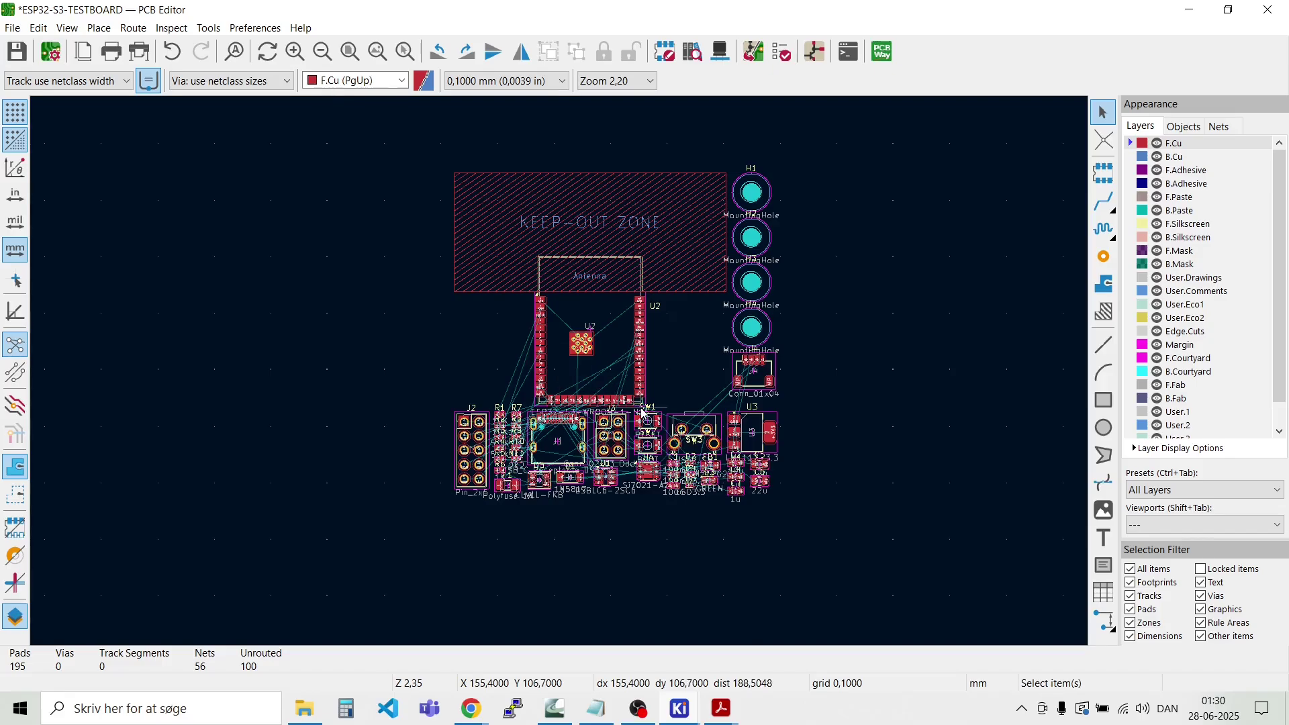
Step: Select all imported footprints and move them together to the right, clearing the middle of the drawing sheet
scroll(642, 412, up, 2)
scroll(562, 377, down, 2)
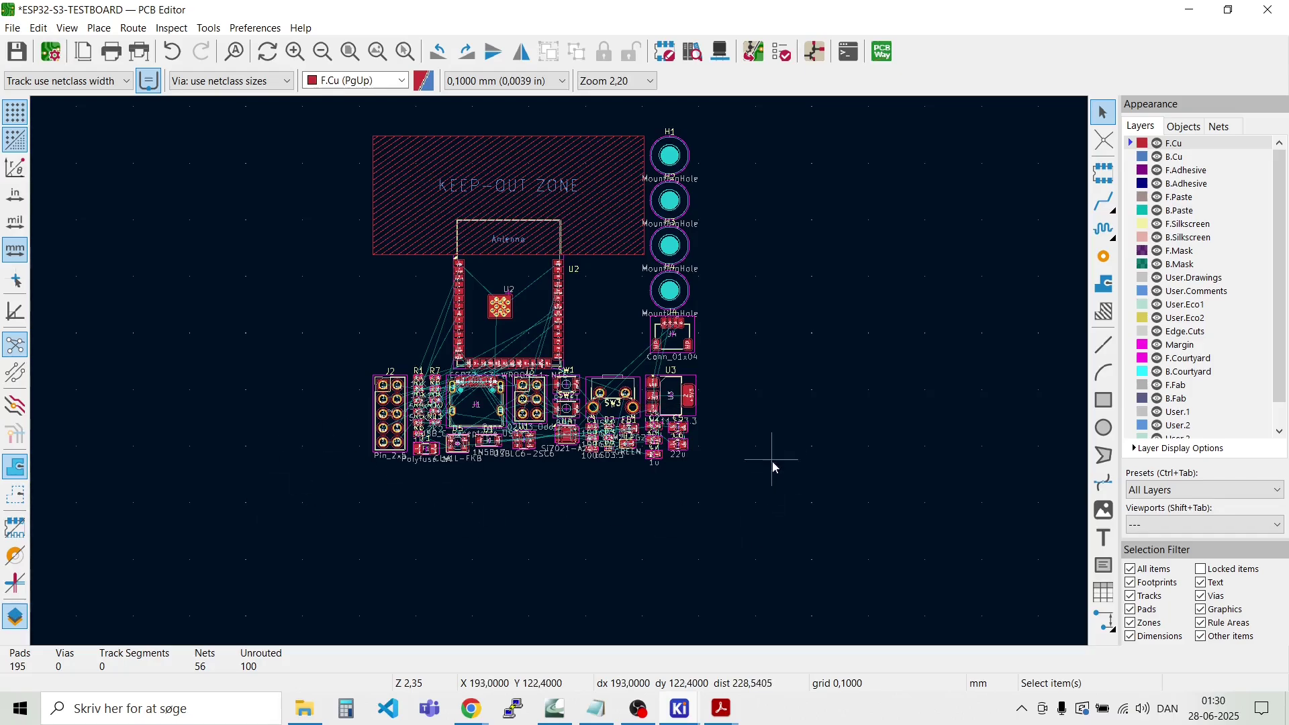
drag(751, 496, 297, 162)
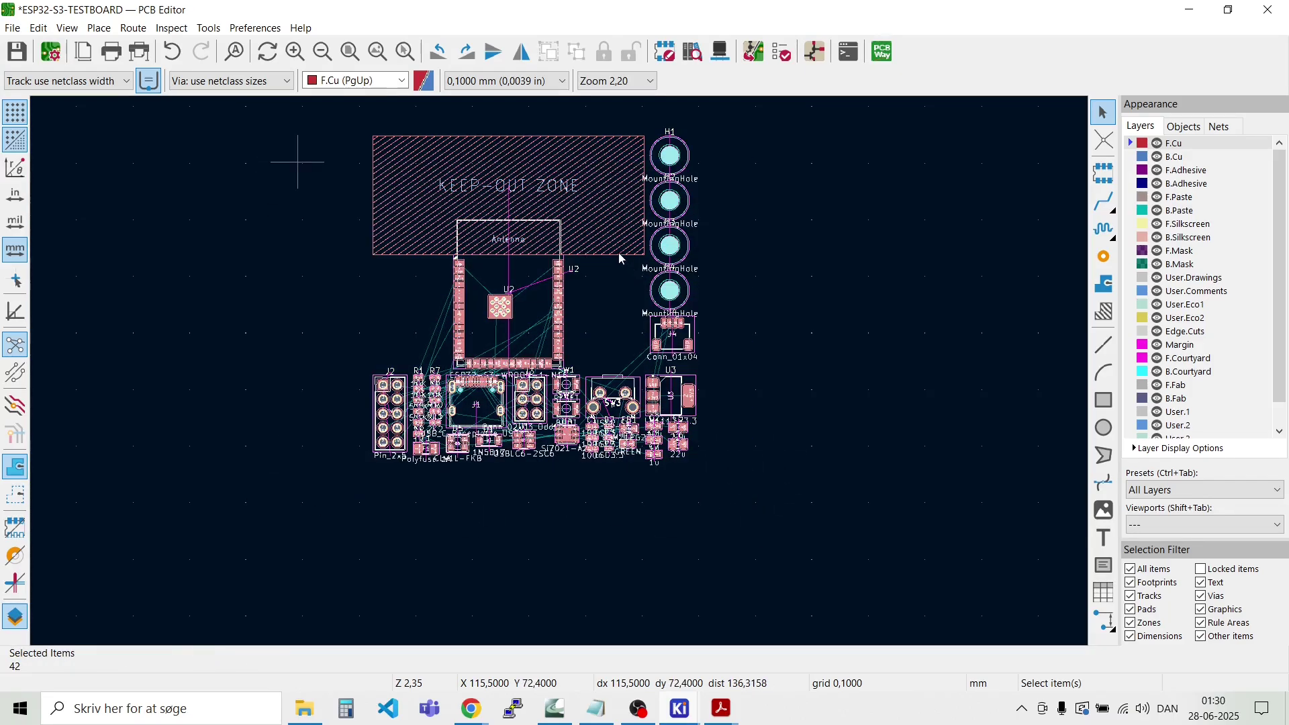
drag(558, 264, 875, 291)
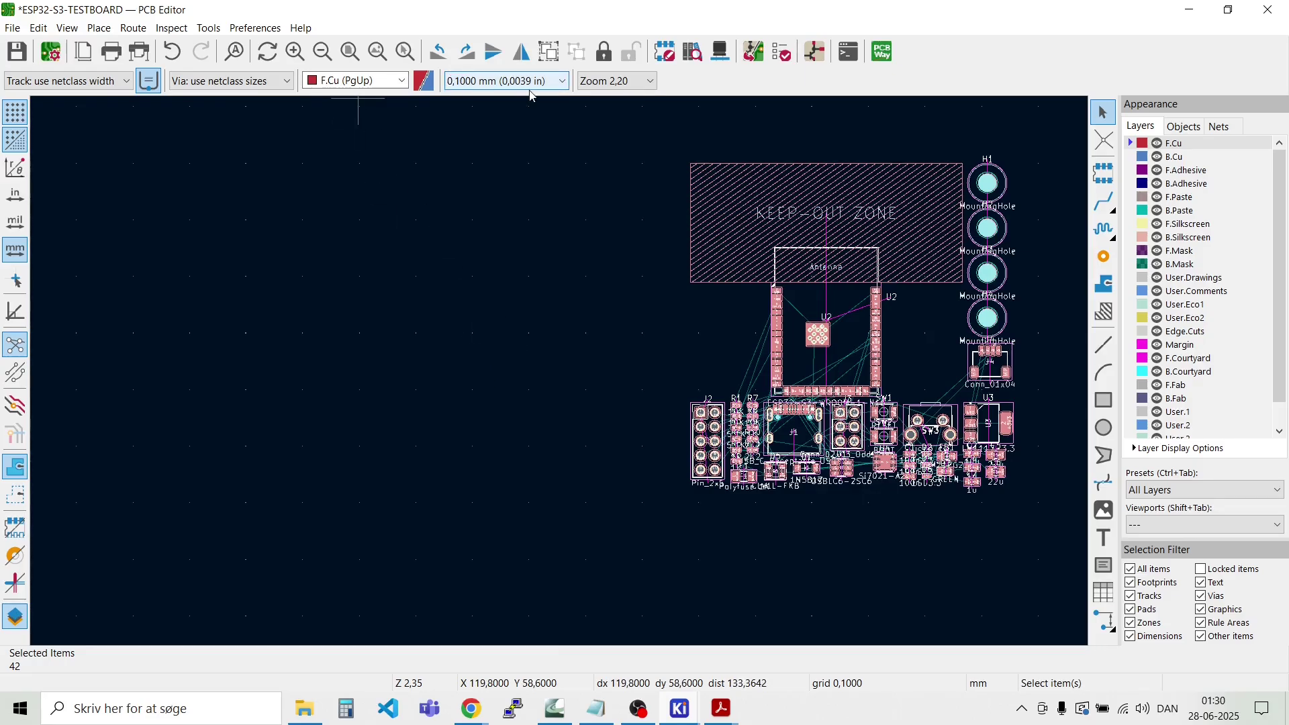
Step: Set the grid to 1.0000 mm and draw a 50 x 50 mm rectangular board outline on the Edge.Cuts layer, beside the footprints
click(564, 82)
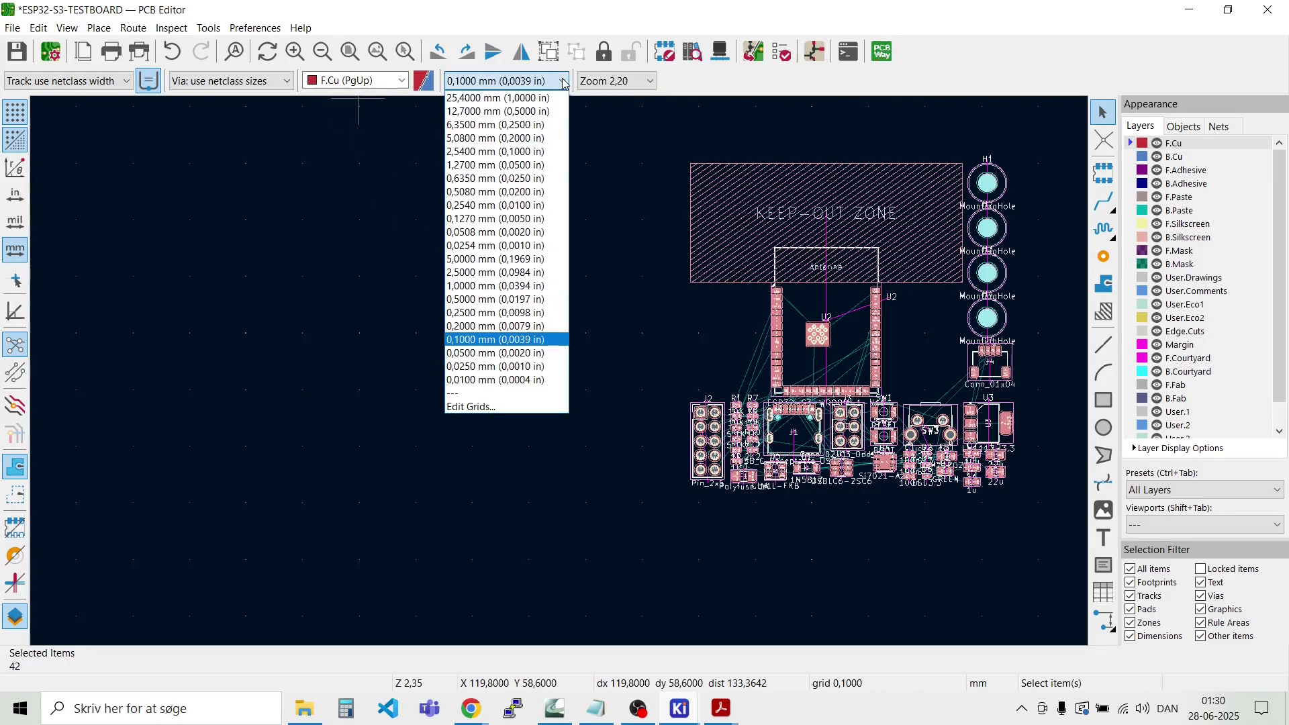
click(503, 286)
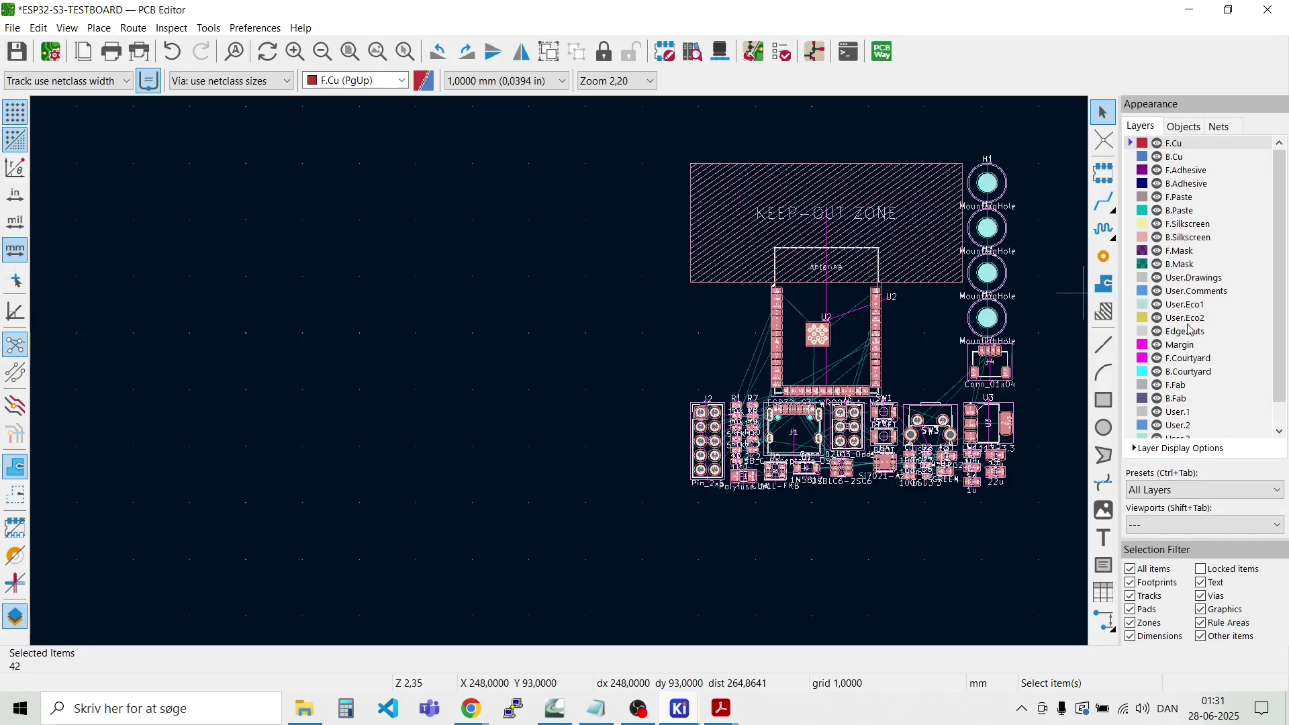
scroll(1189, 330, down, 1)
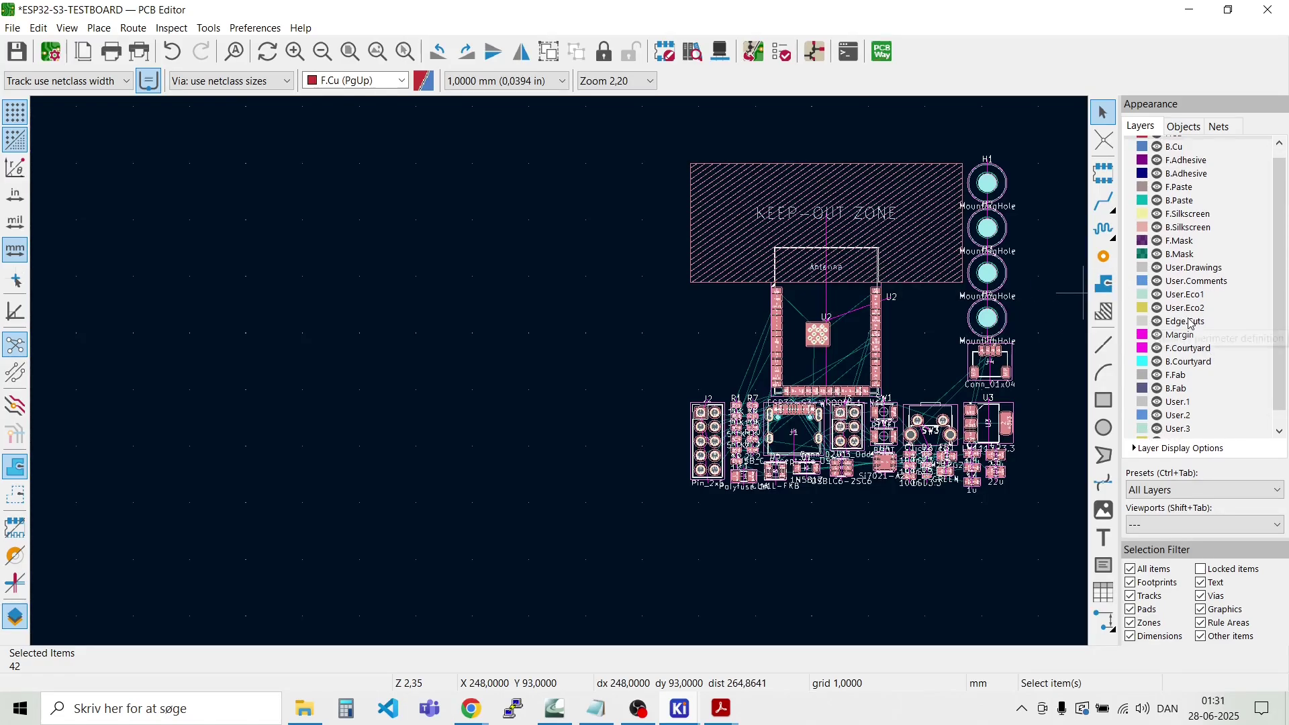
click(1188, 323)
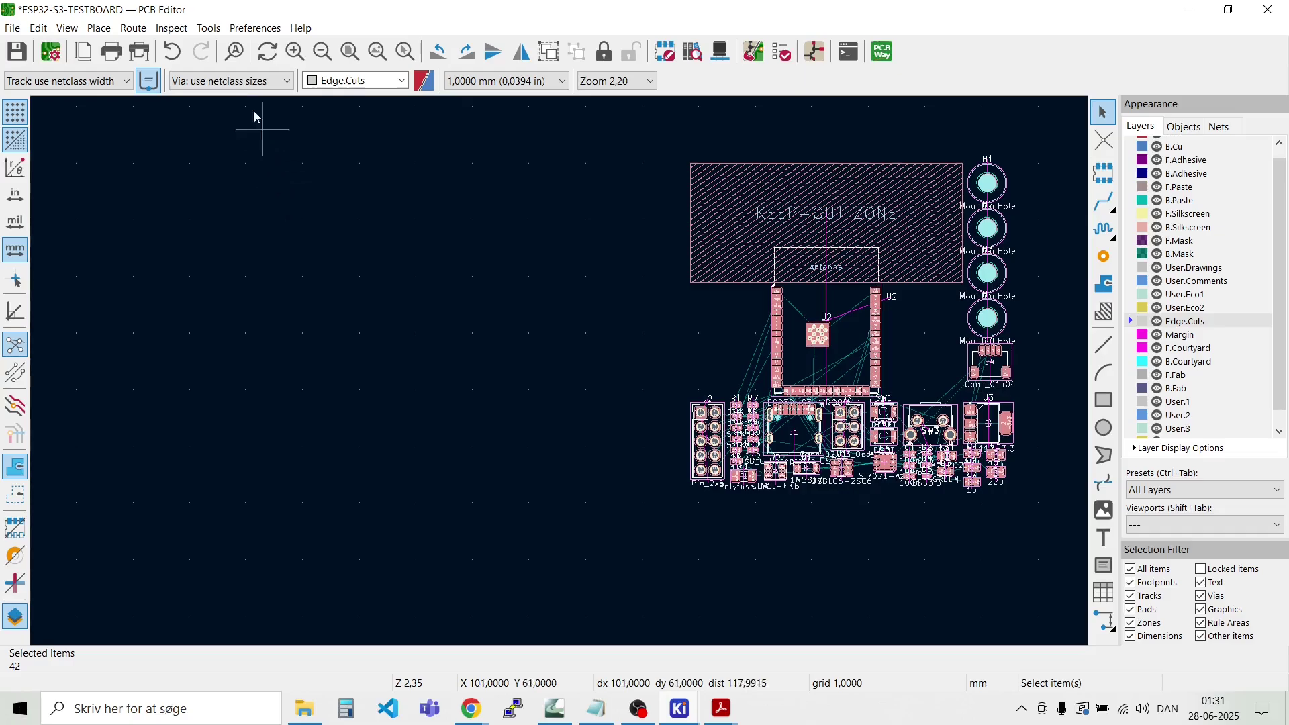
click(99, 28)
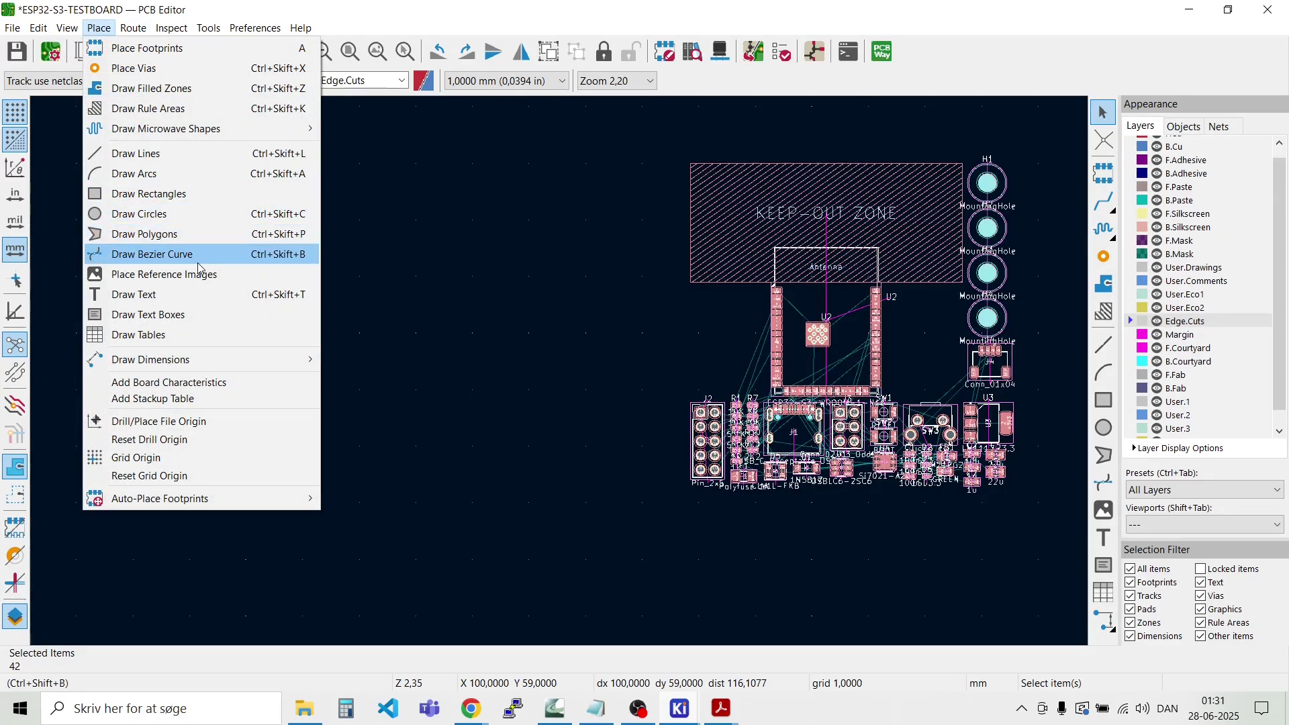
click(194, 193)
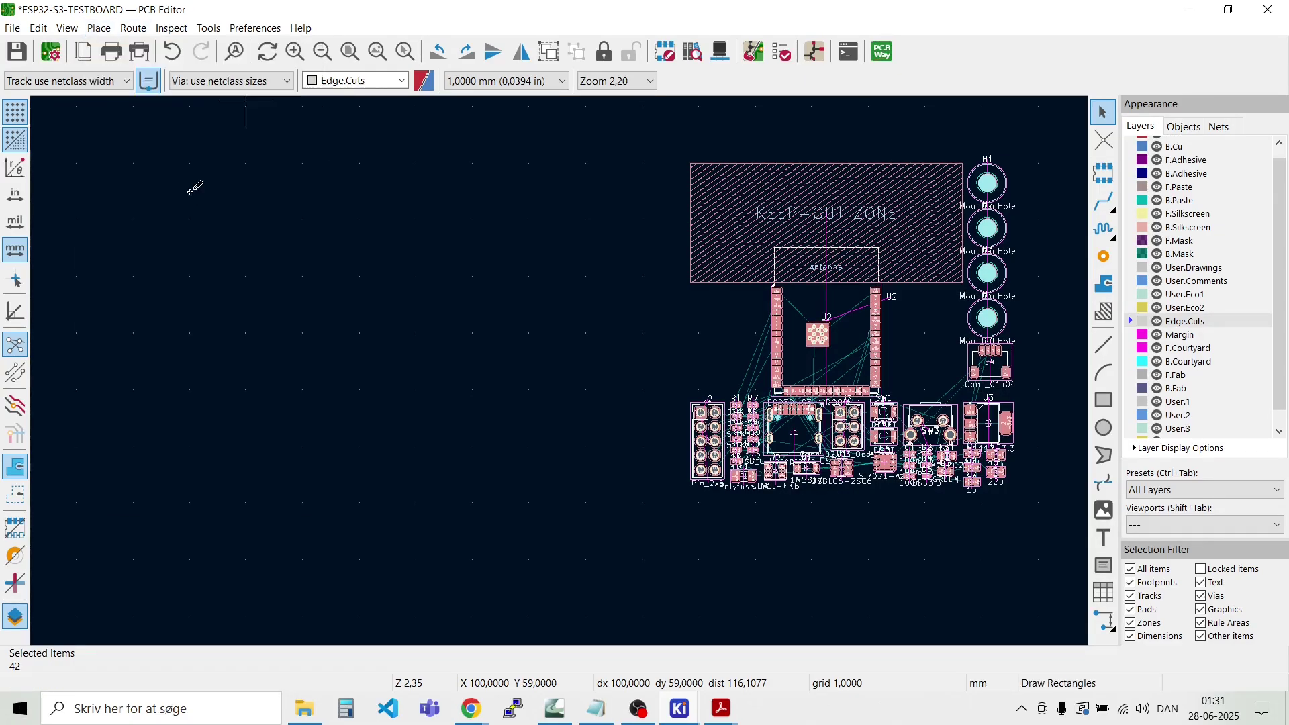
click(320, 260)
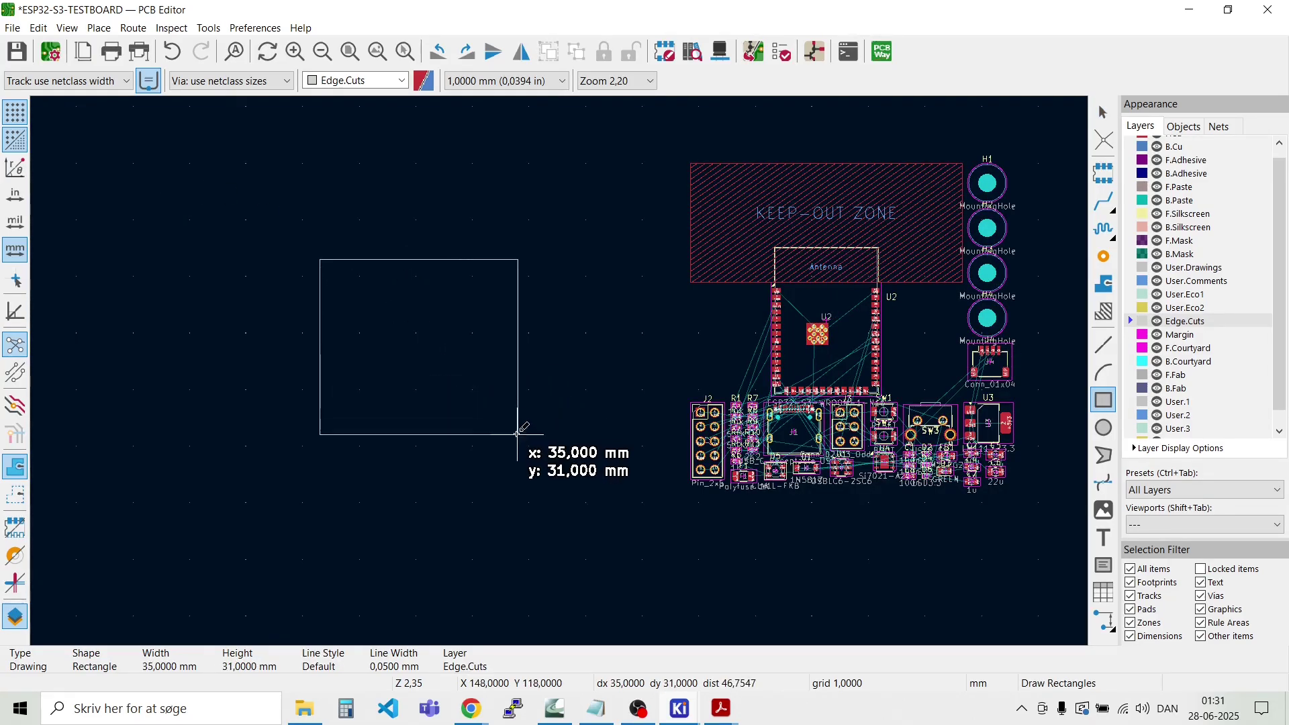
click(601, 541)
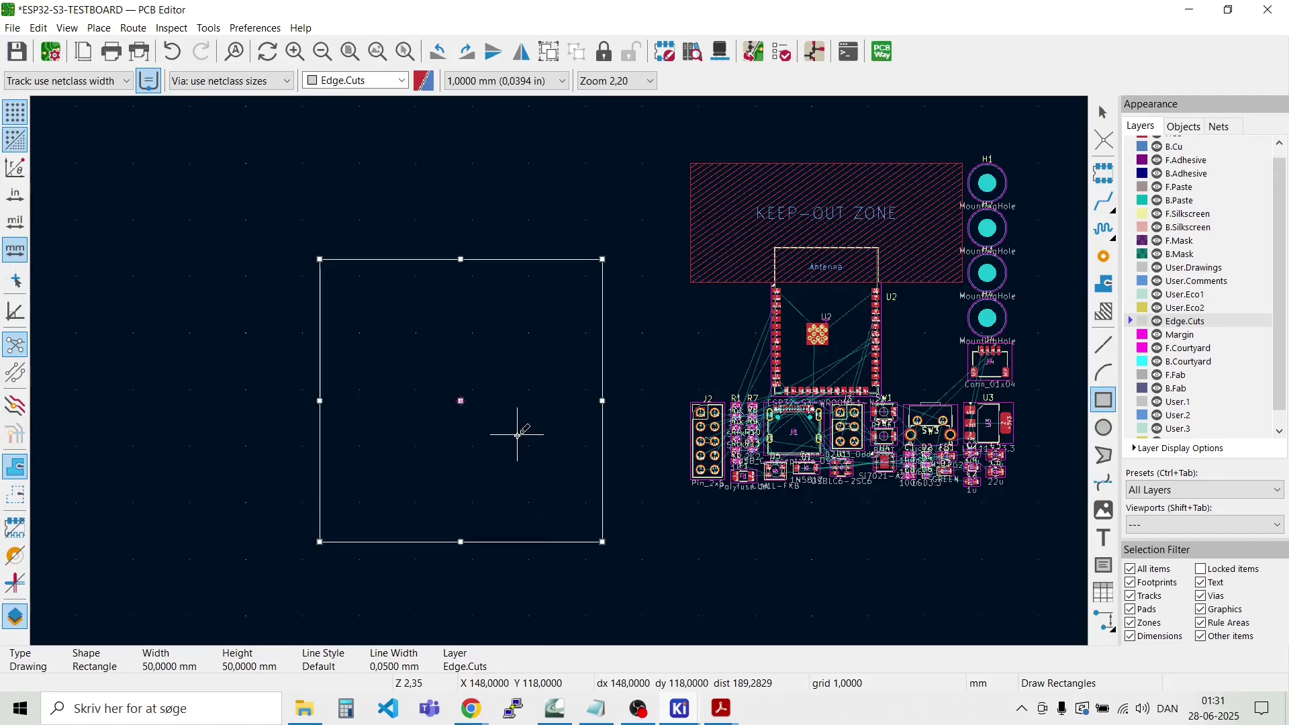
key(Escape)
key(Escape)
Step: Fillet the corners of the rectangular board outline with a 4 mm radius and deselect it
click(603, 316)
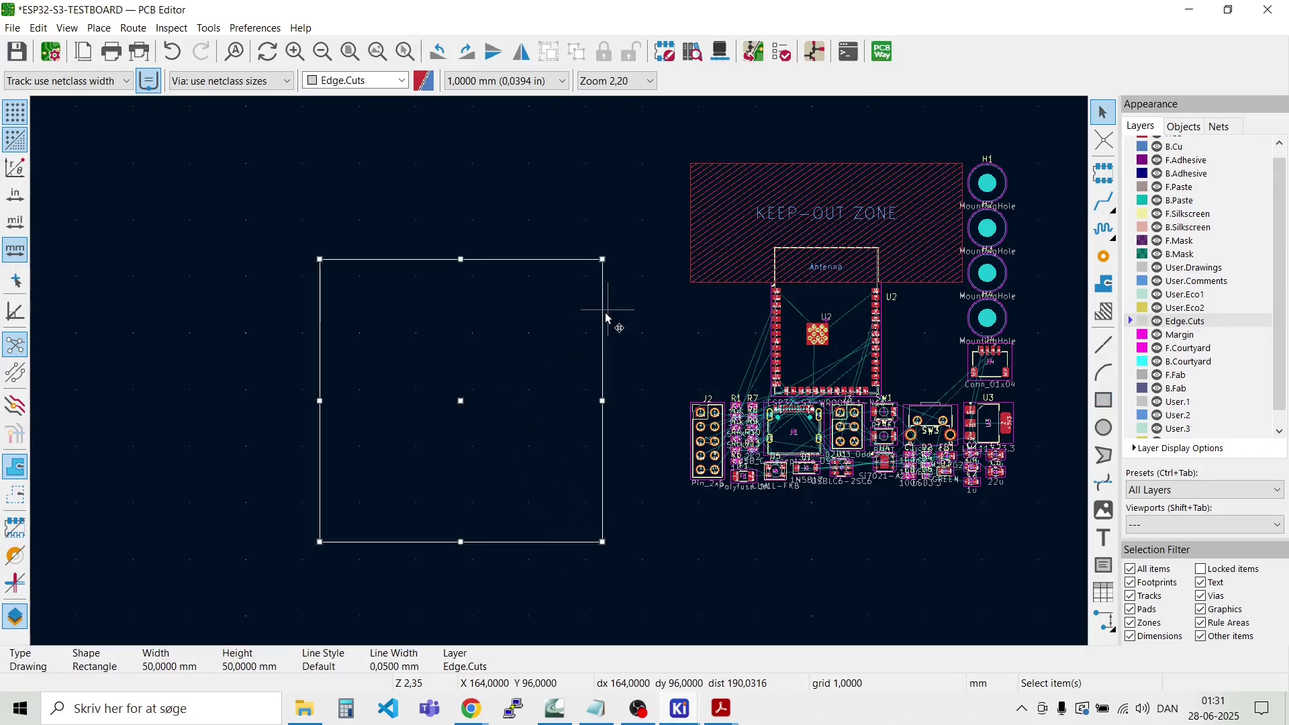
right_click(602, 322)
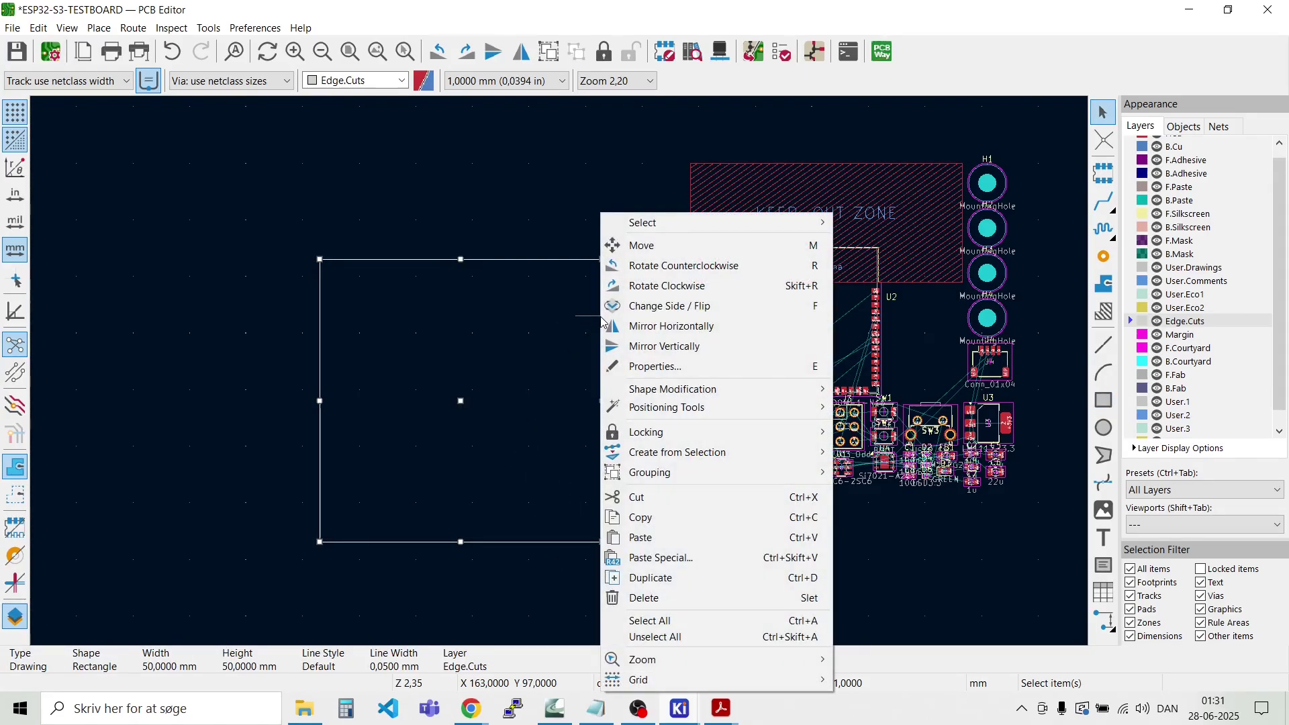
mouse_move(699, 396)
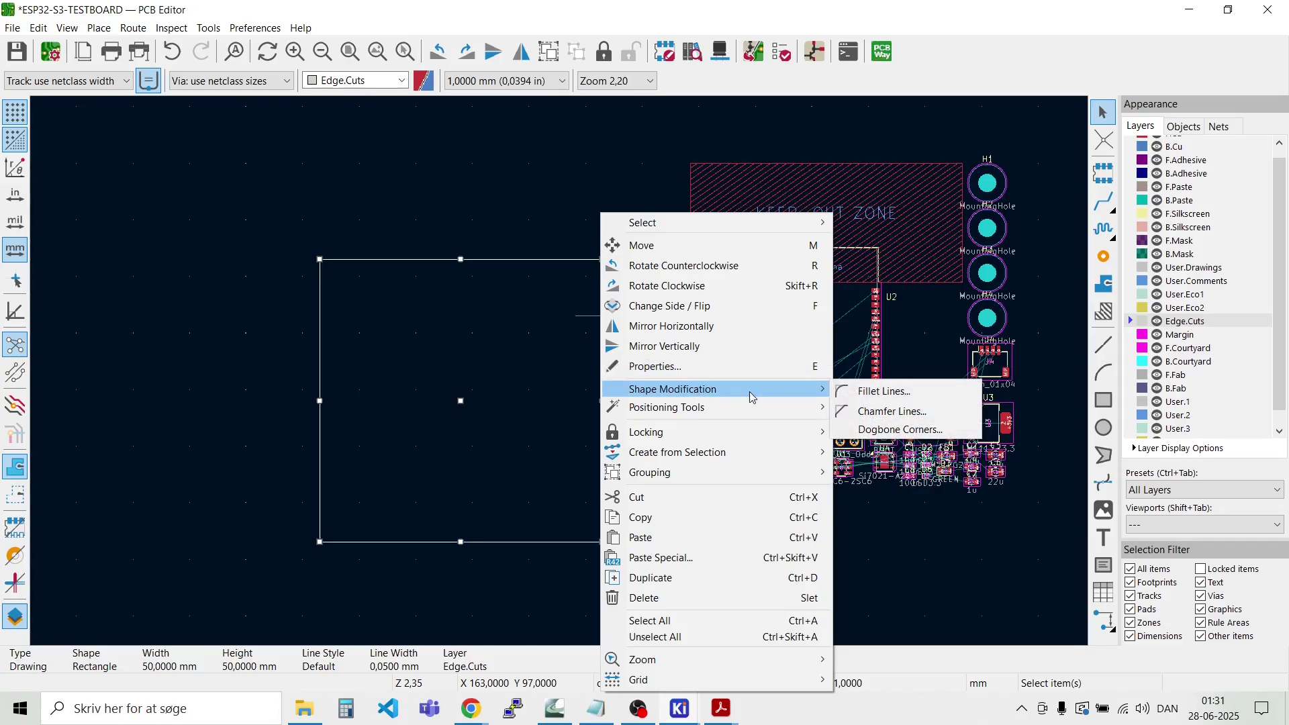
click(926, 394)
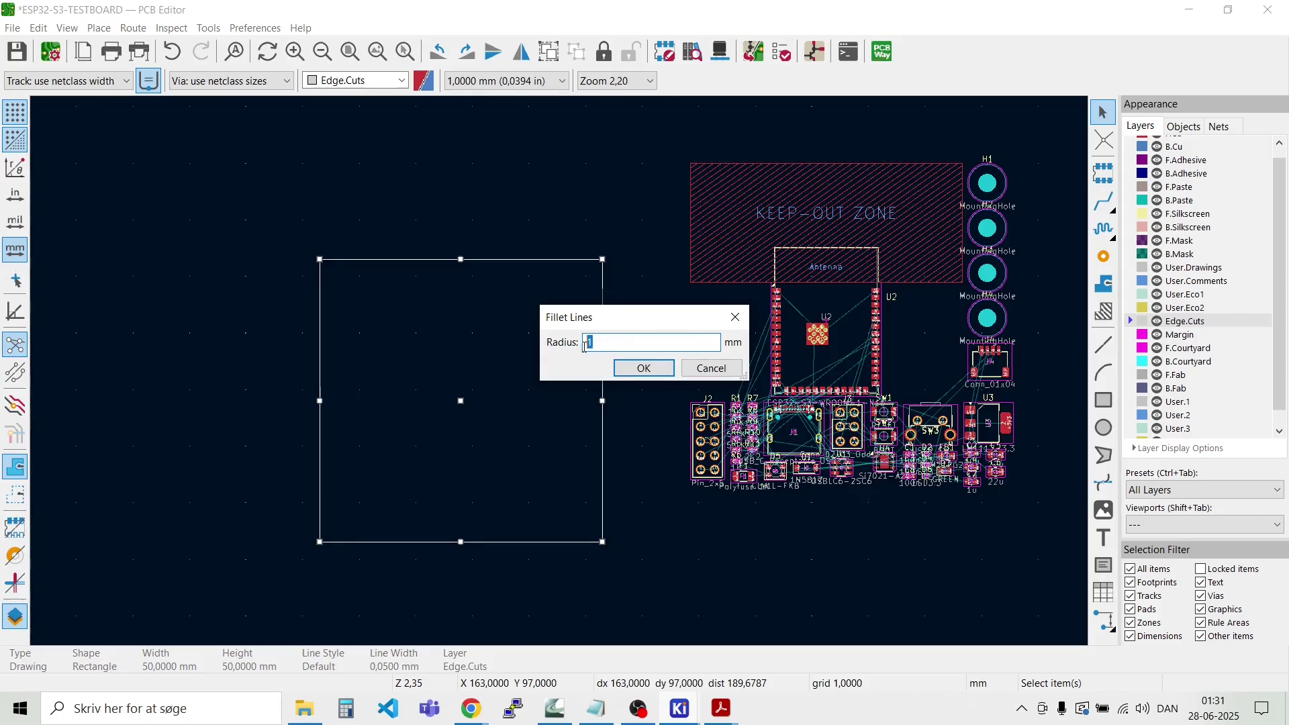
text(4)
click(655, 368)
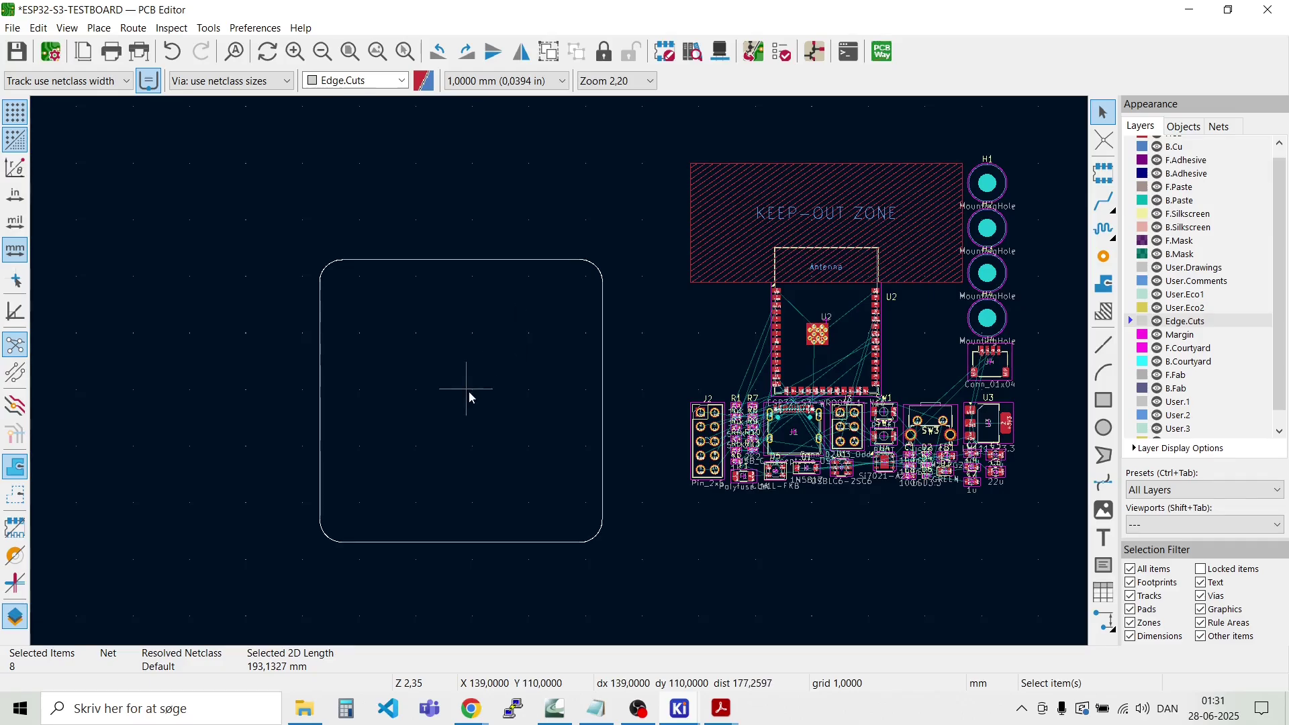
scroll(410, 343, up, 2)
click(558, 371)
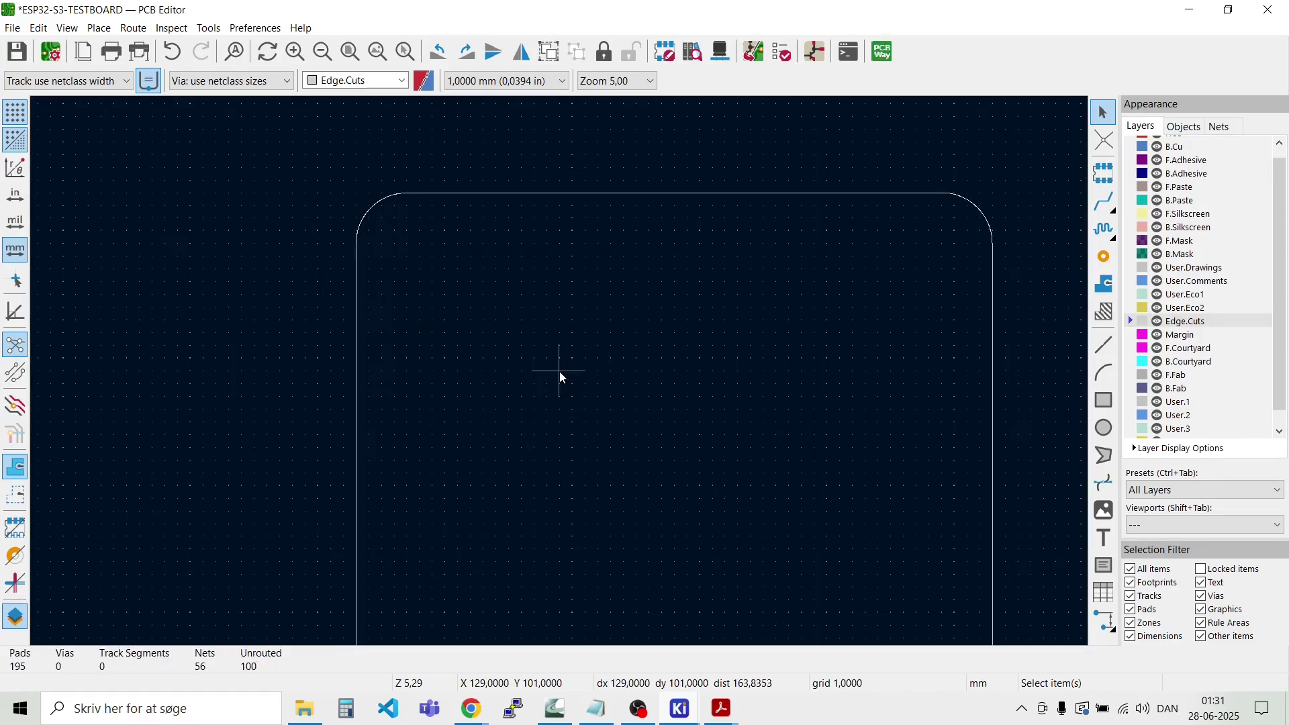
Step: Move the four mounting holes together from the footprint group into the board outline
scroll(558, 372, down, 4)
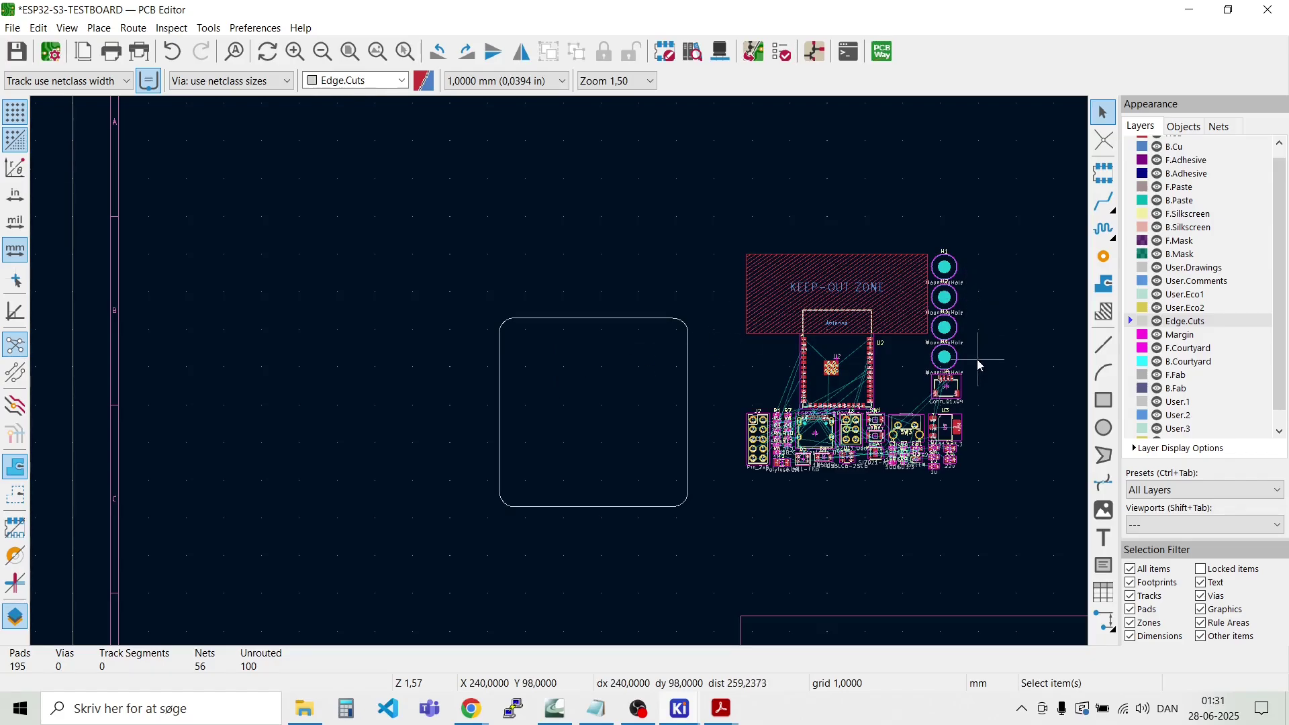
drag(969, 370, 911, 234)
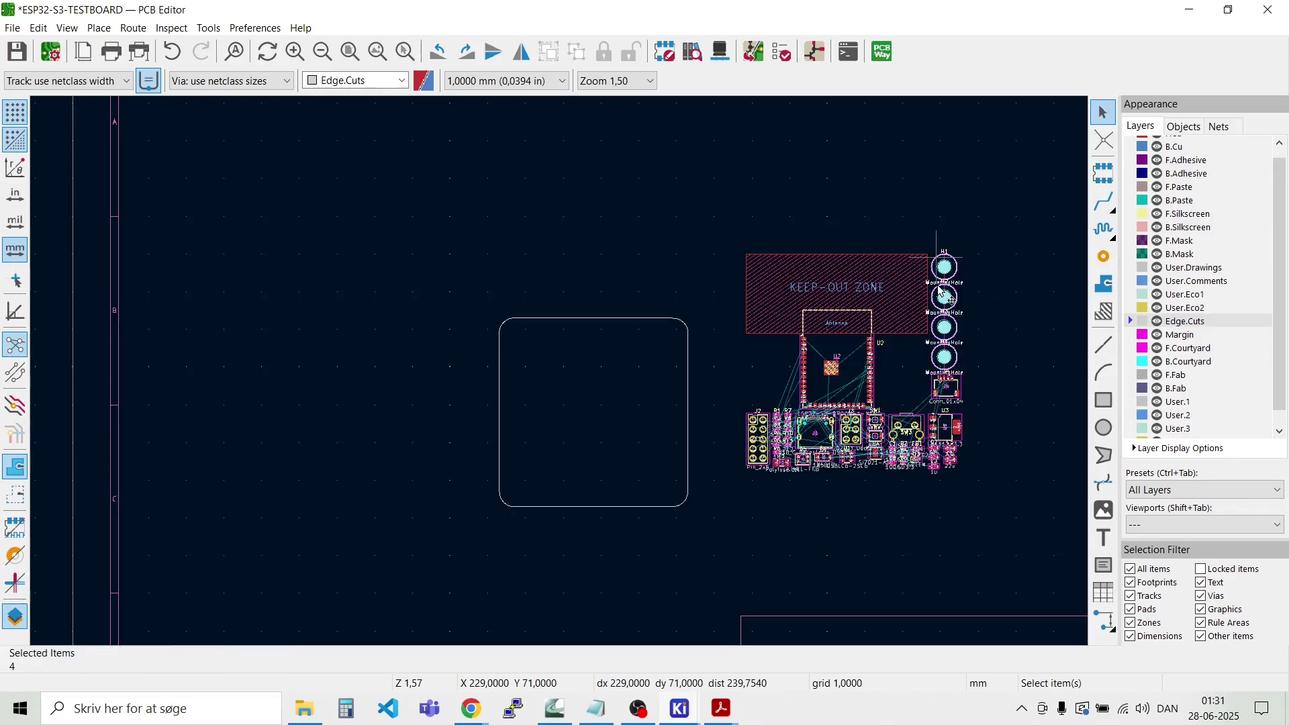
key(m)
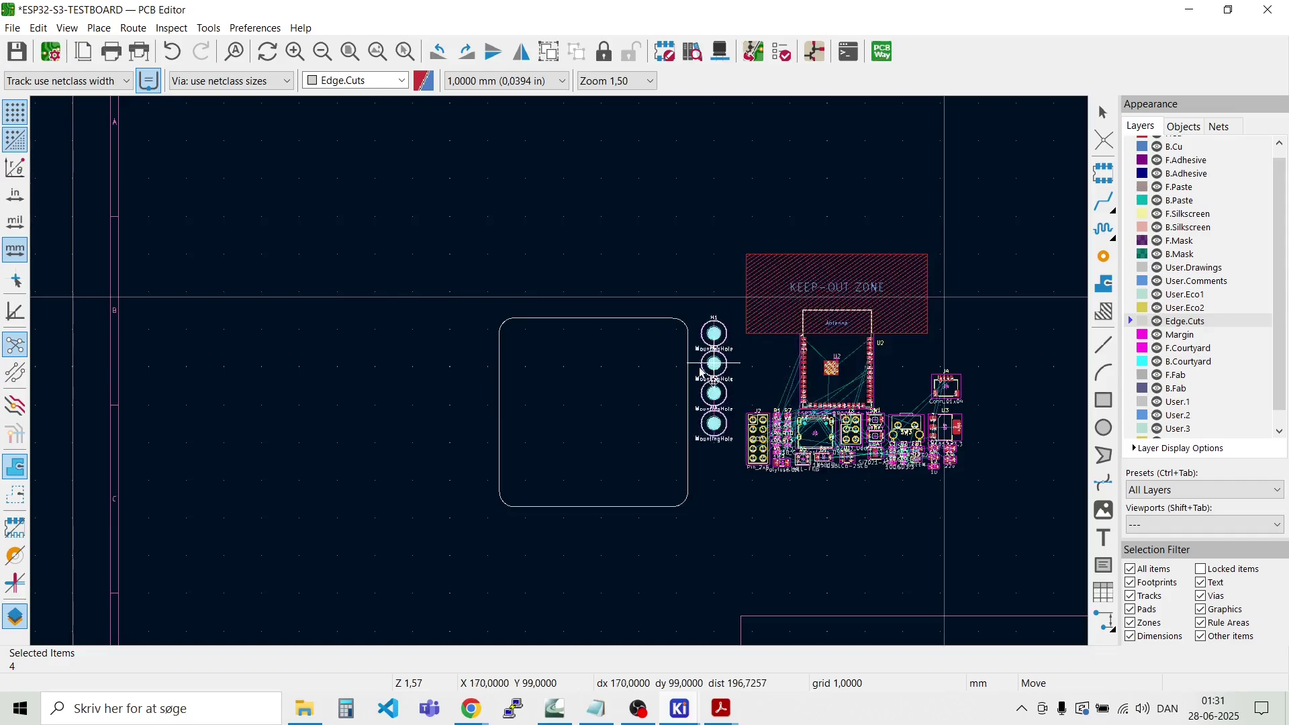
click(593, 393)
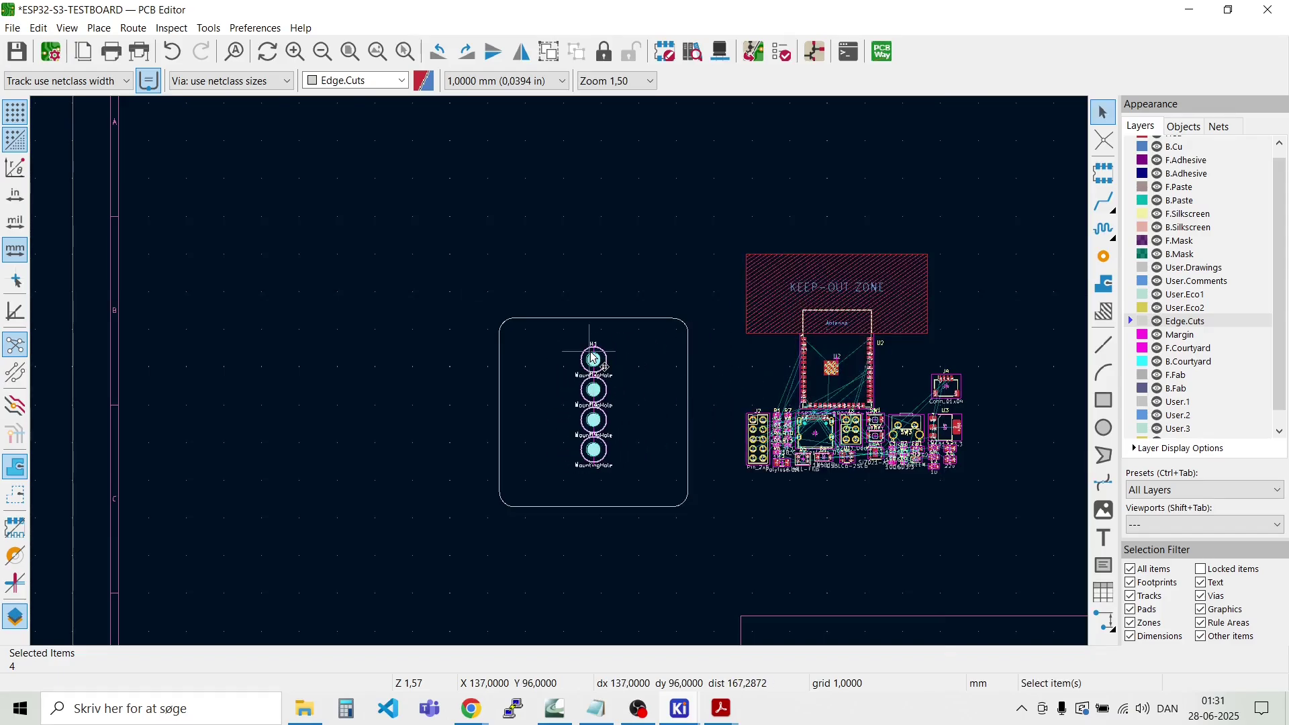
Step: Place H1 upper left, H2 upper right, H3 lower left and H4 lower right on the board, each concentric with its rounded corner
scroll(599, 361, up, 6)
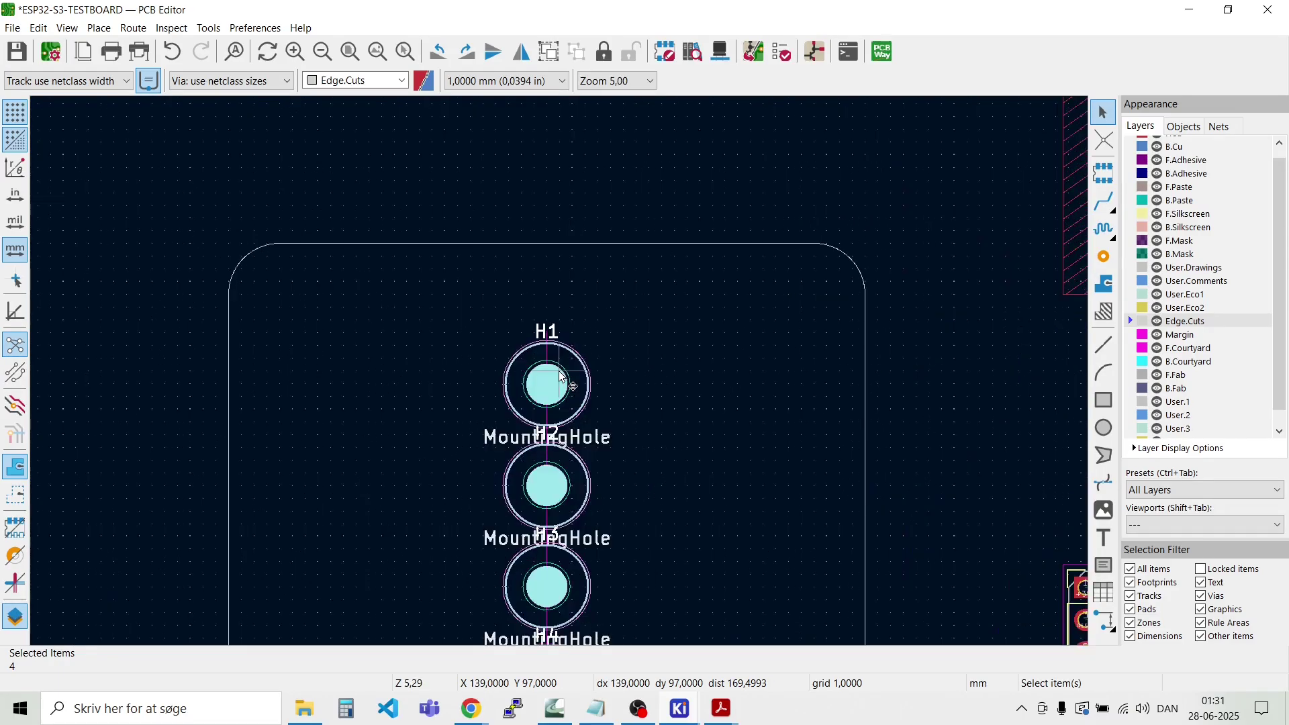
key(Escape)
drag(542, 396, 285, 307)
drag(553, 497, 811, 309)
scroll(811, 309, down, 2)
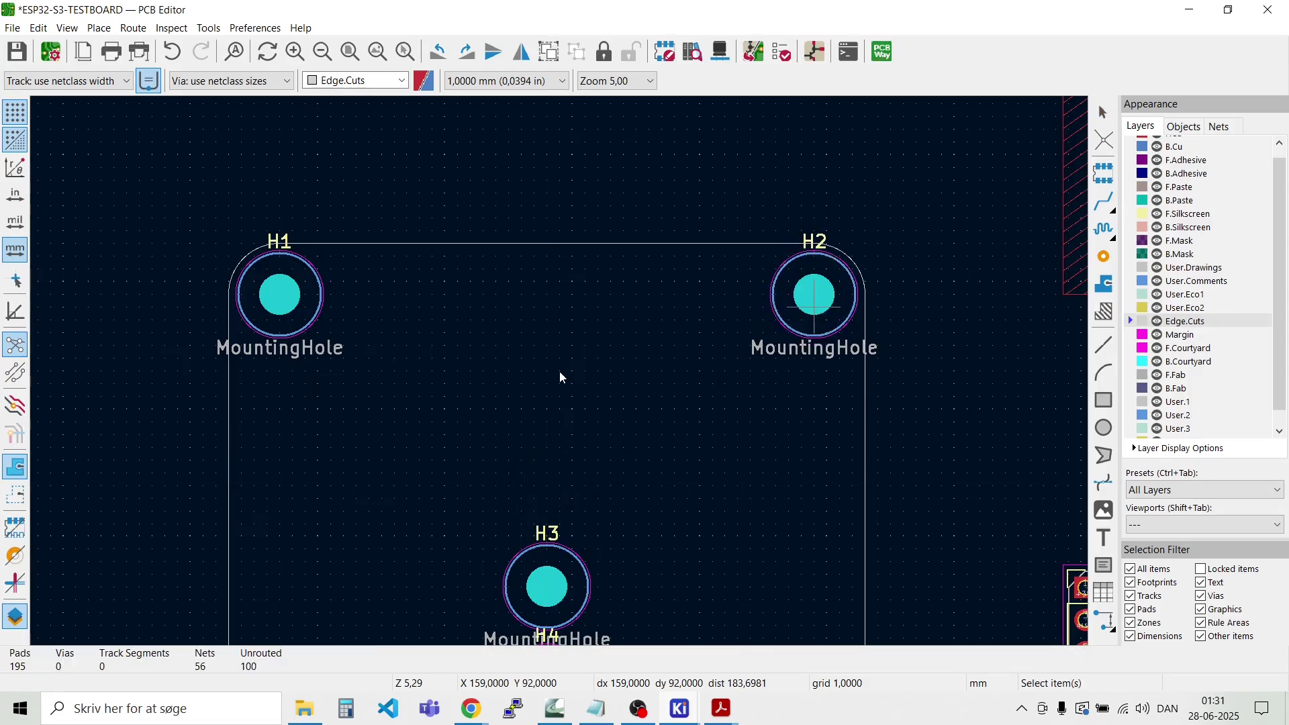
scroll(452, 490, up, 1)
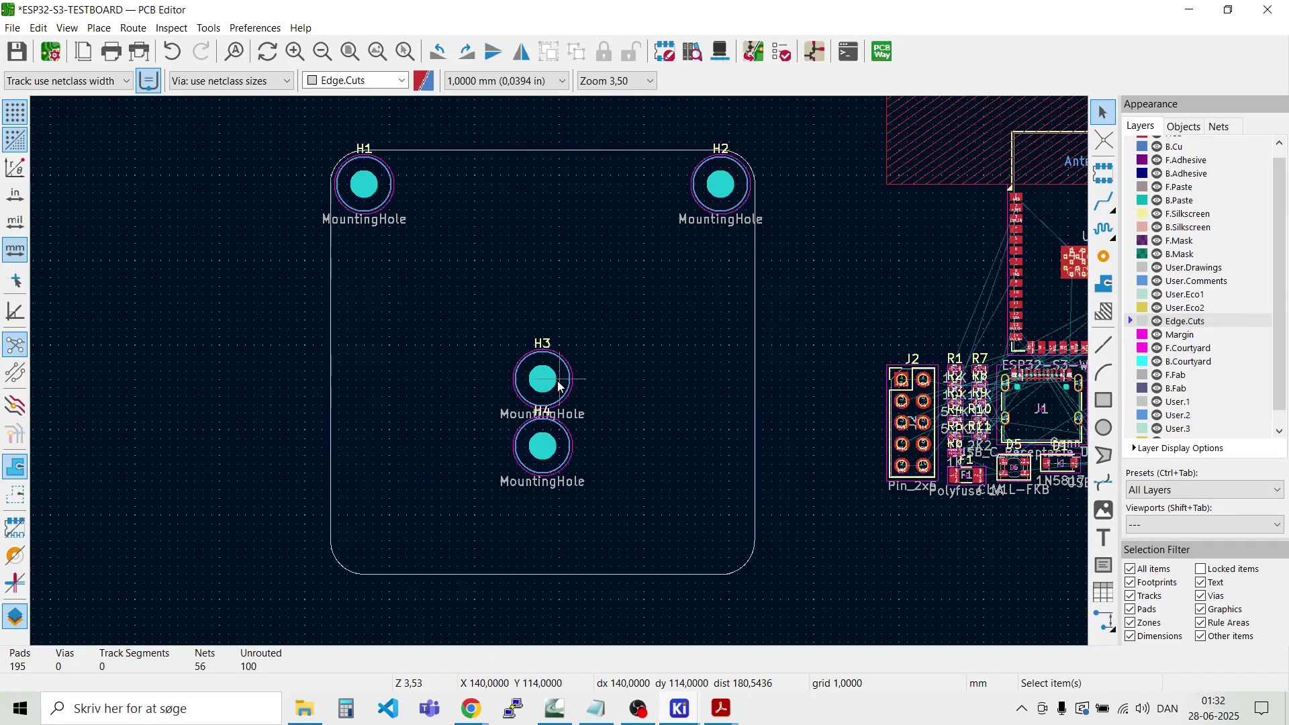
drag(559, 386, 366, 540)
drag(542, 448, 734, 552)
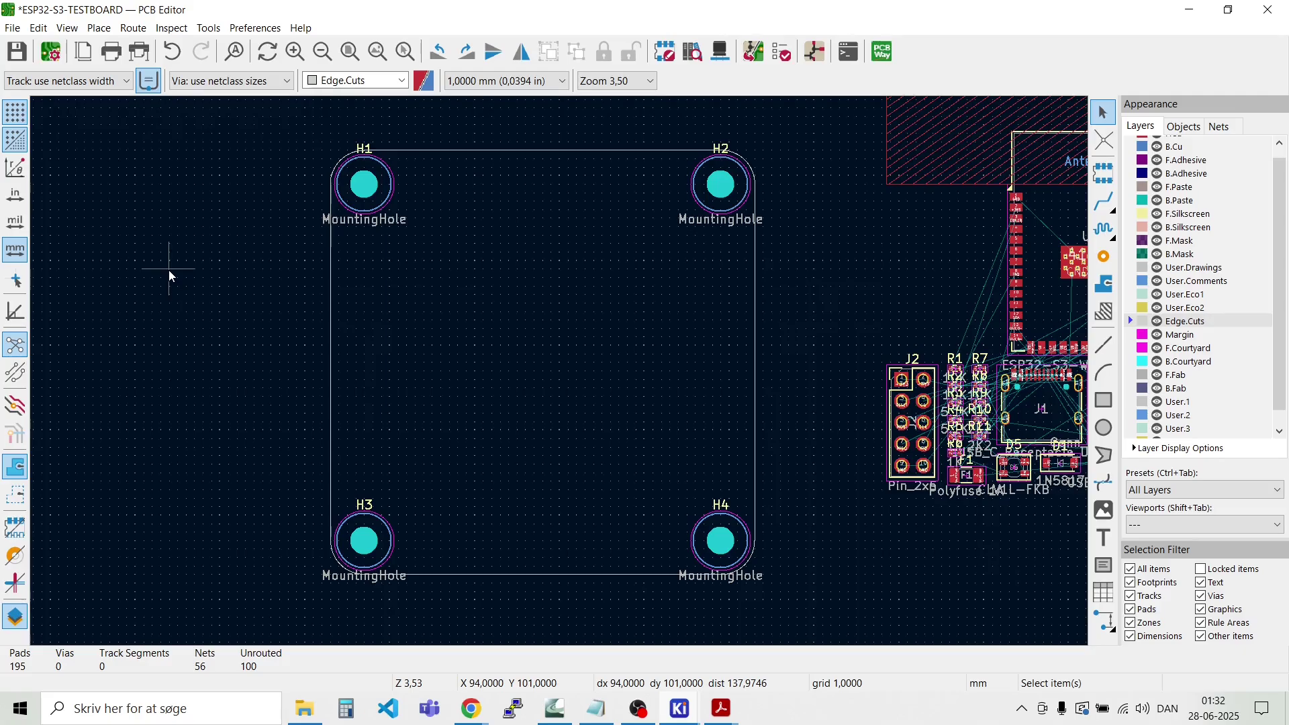
Step: Make User.1 the active layer and add a vertical orthogonal dimension for the board's height, placed just outside its left edge
scroll(168, 269, down, 3)
scroll(559, 372, up, 3)
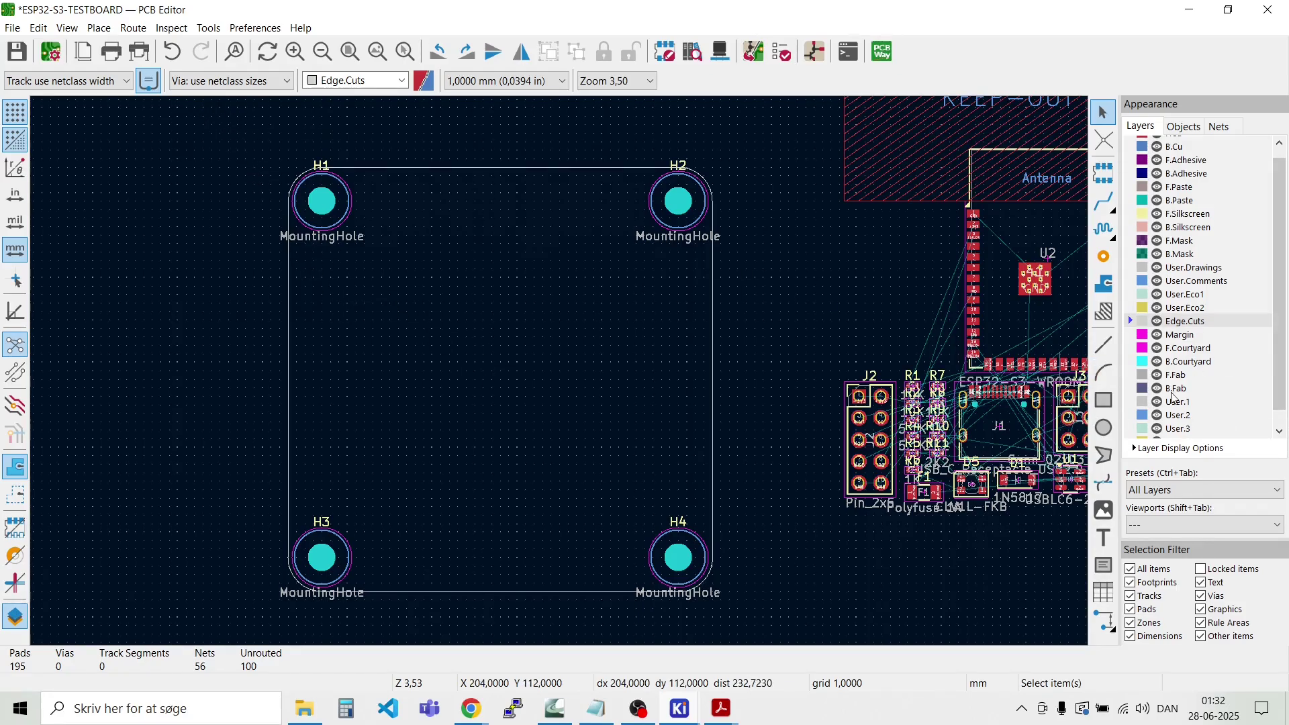
scroll(1192, 377, down, 1)
scroll(1193, 377, down, 1)
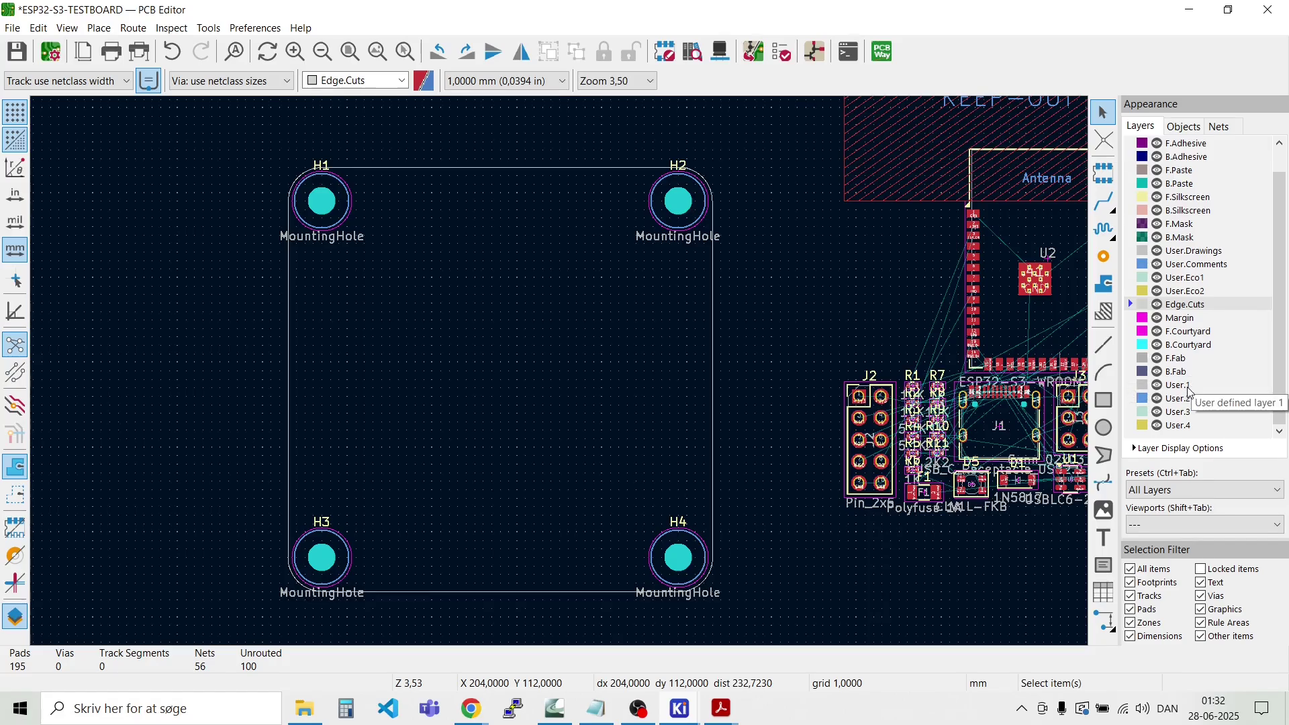
click(1188, 390)
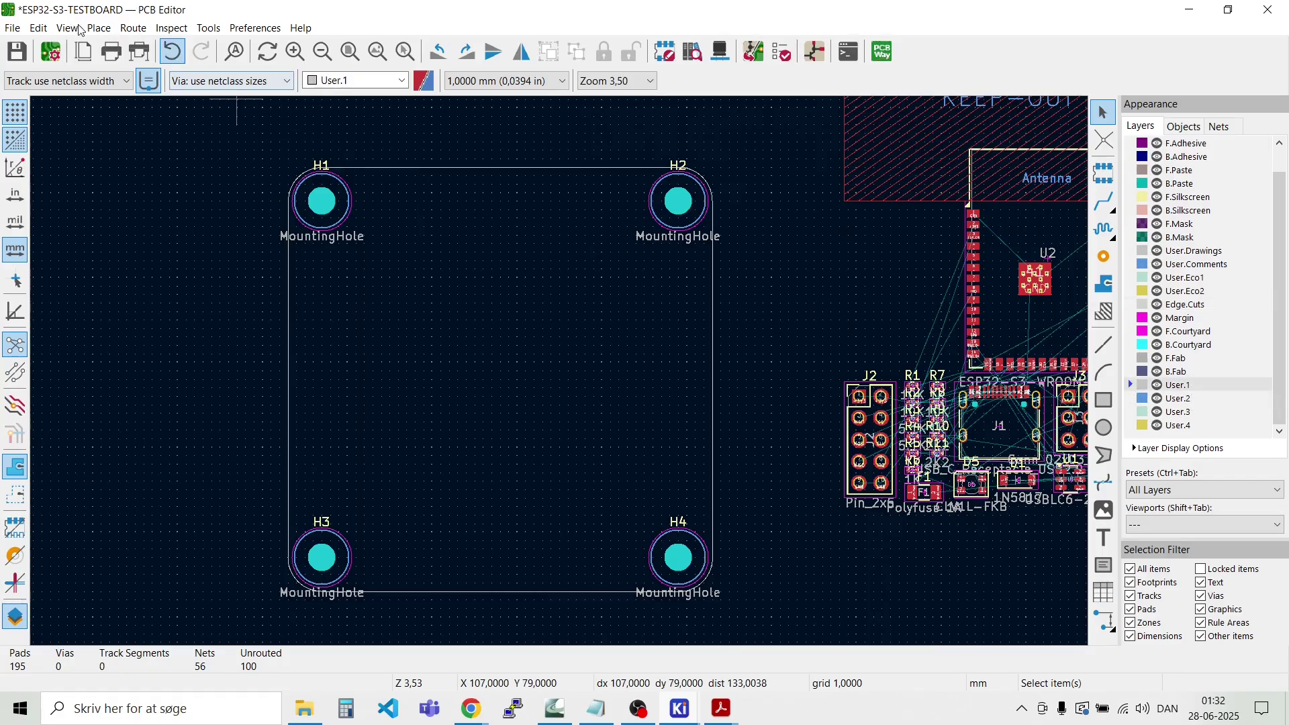
click(99, 28)
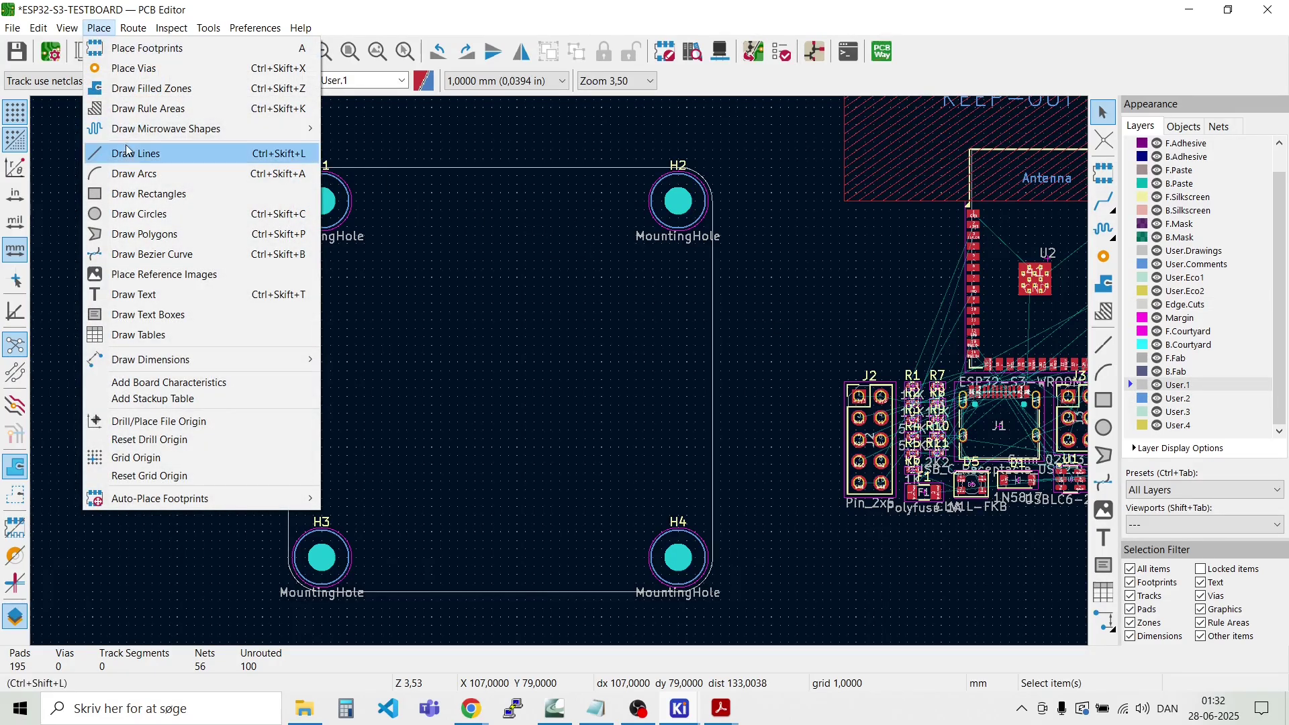
mouse_move(195, 366)
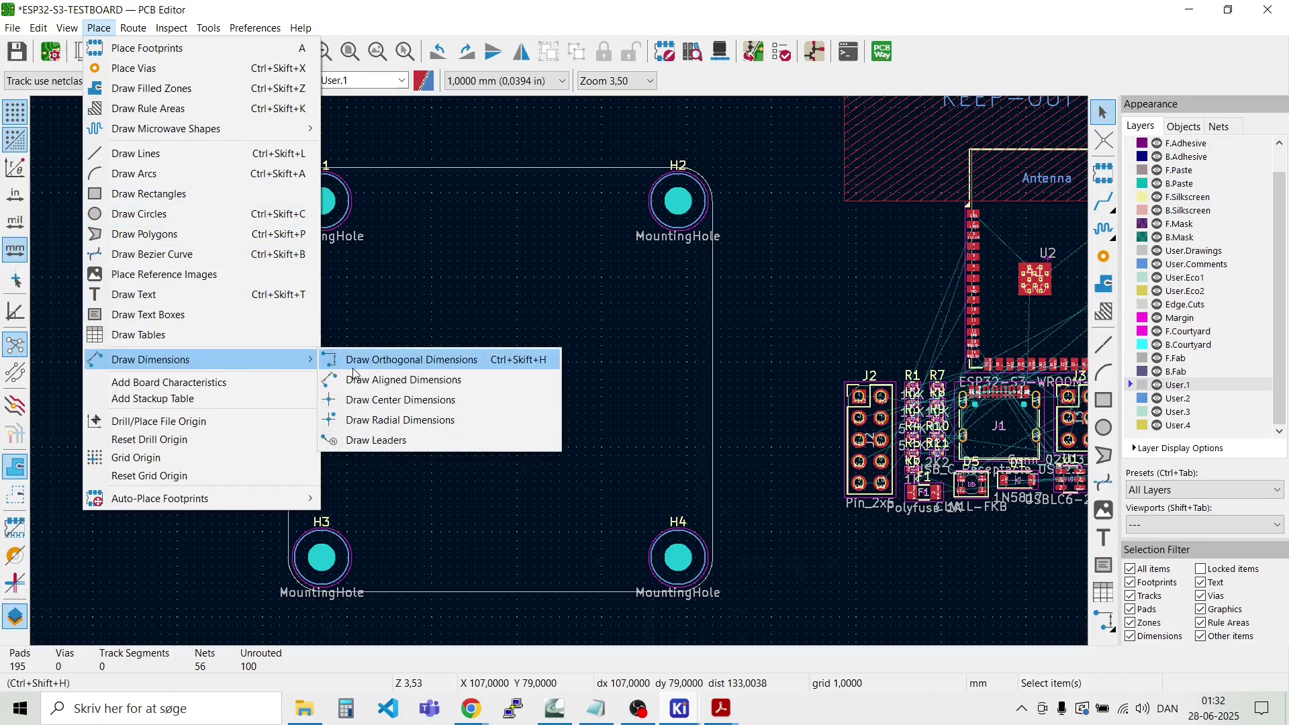
click(392, 363)
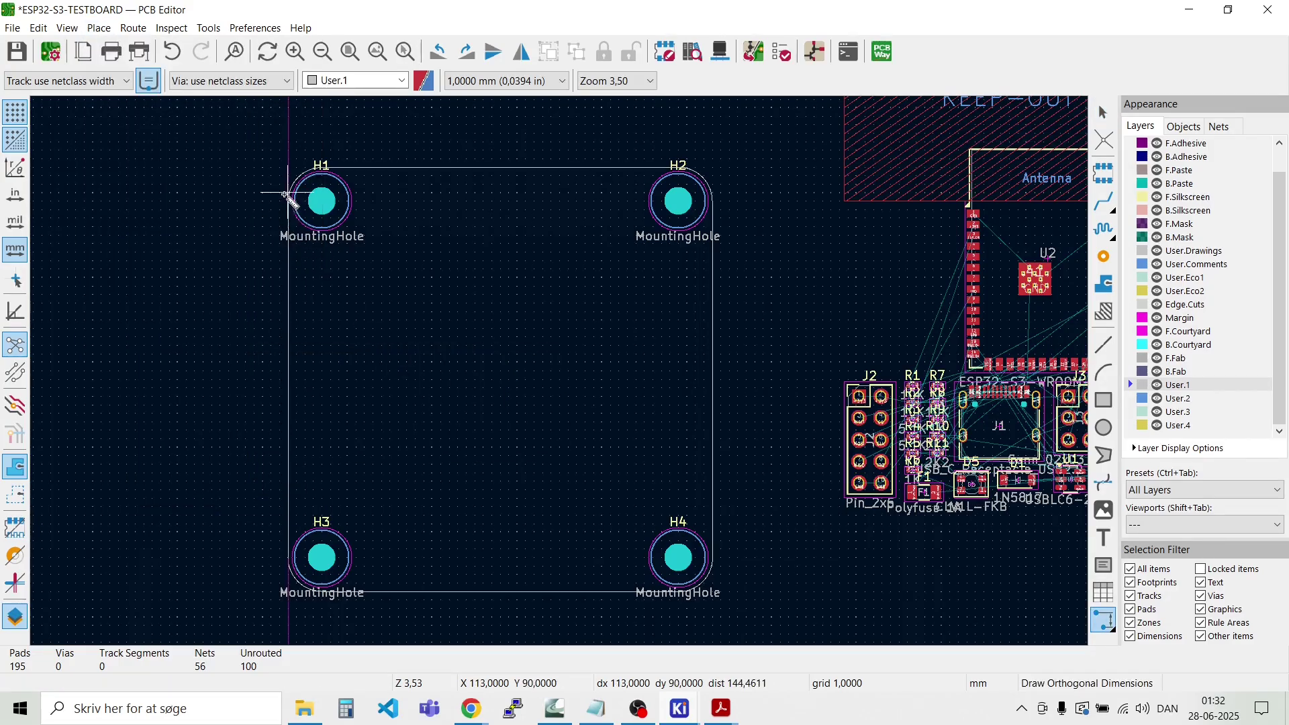
scroll(321, 162, up, 6)
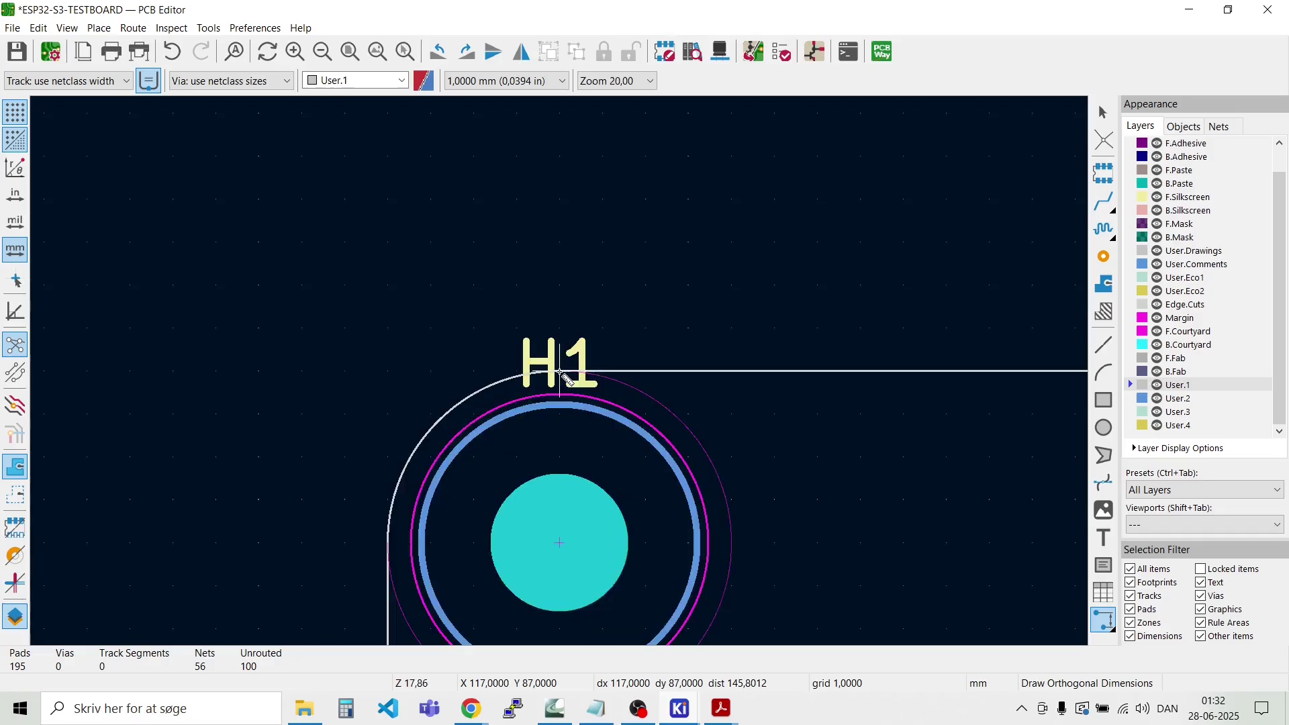
click(322, 166)
scroll(561, 373, down, 9)
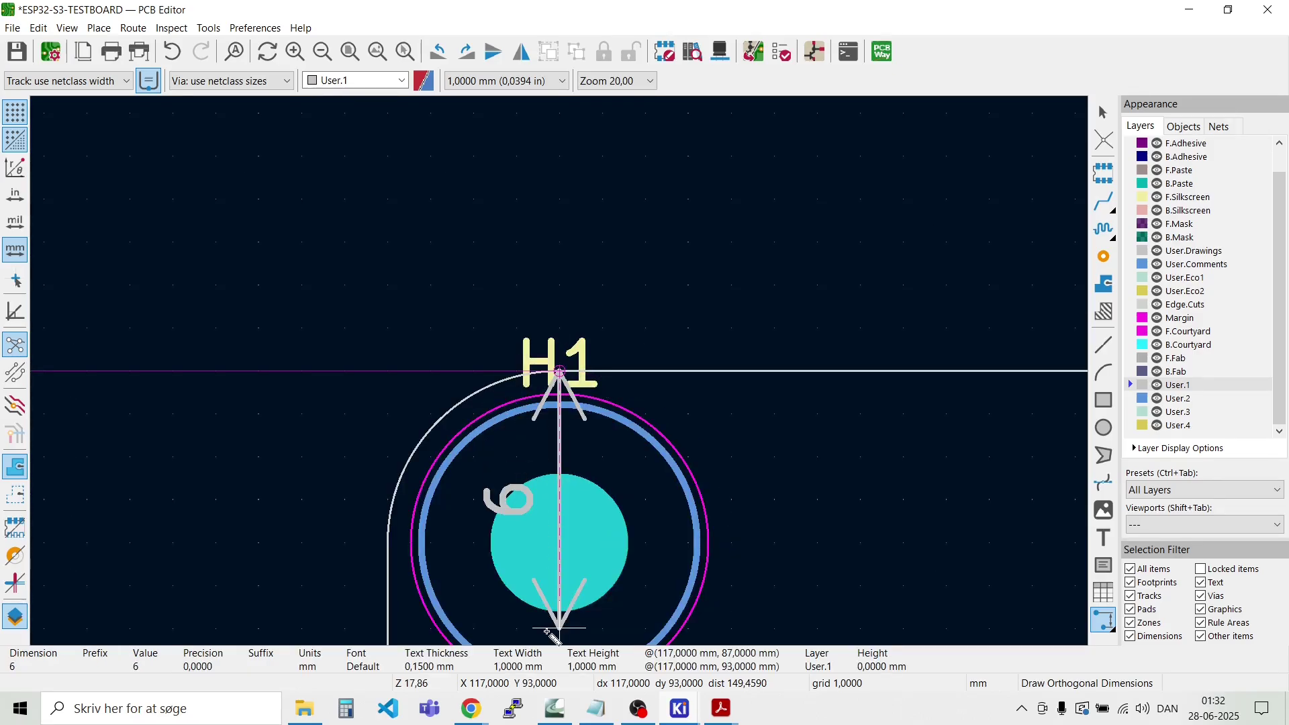
scroll(575, 509, up, 4)
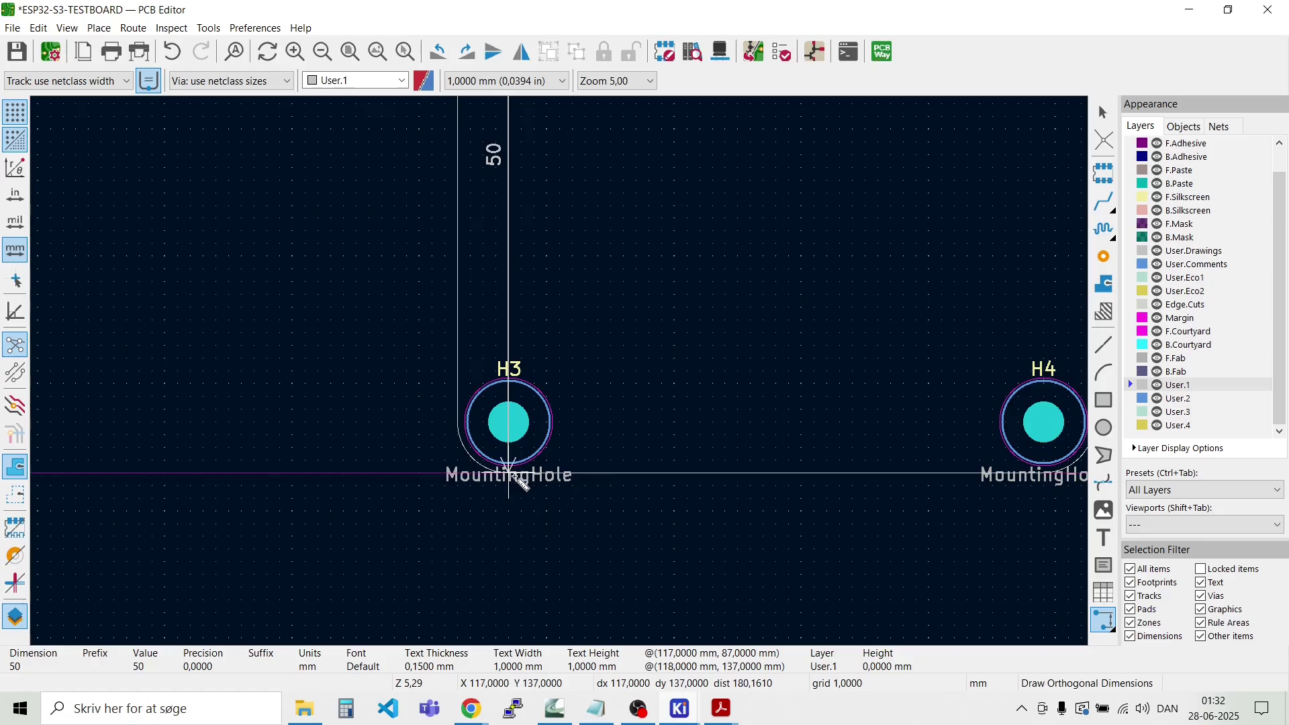
click(508, 472)
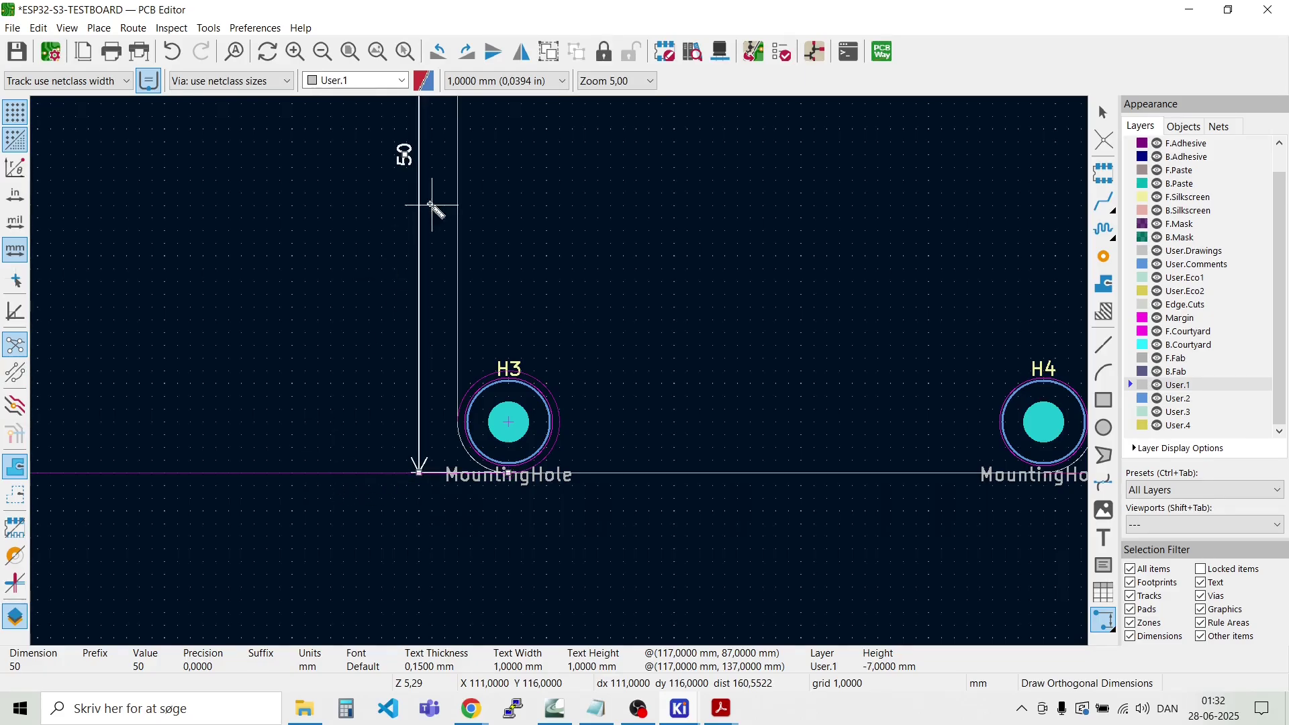
scroll(470, 204, down, 3)
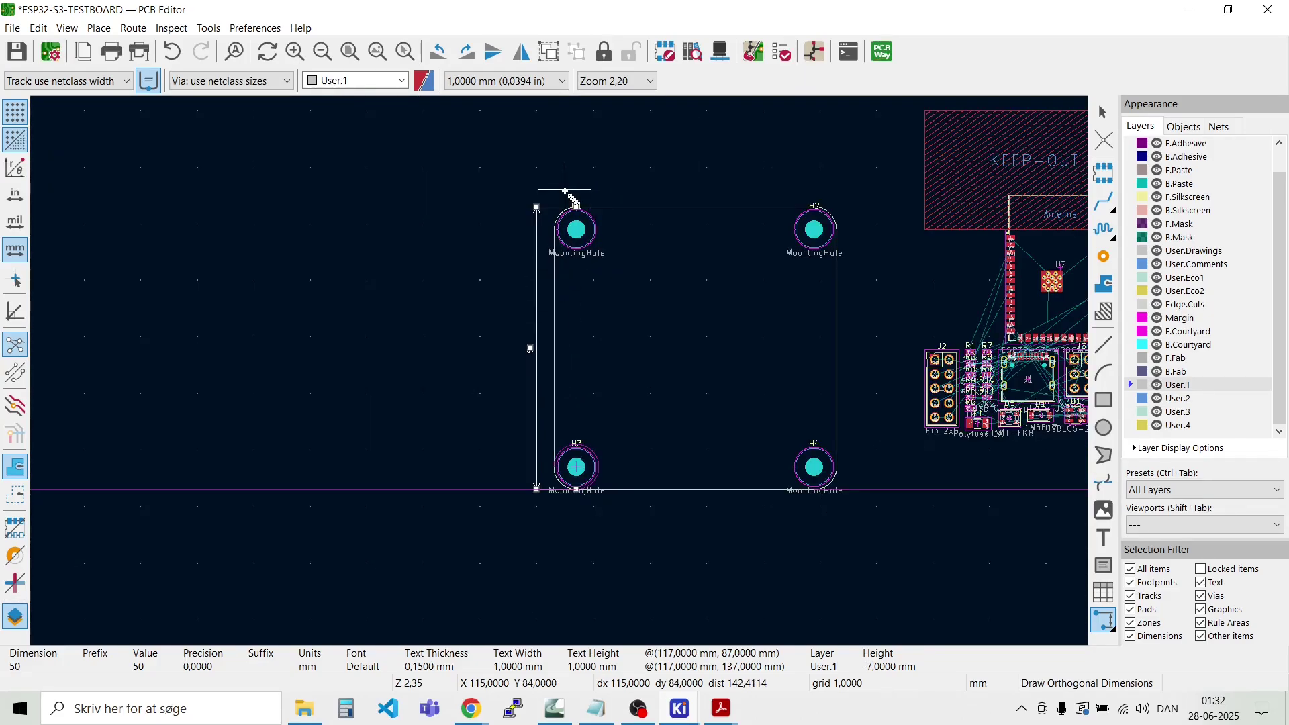
Step: Add a horizontal orthogonal dimension for the board's full width, placed just above the top edge
scroll(561, 374, up, 3)
scroll(560, 371, up, 2)
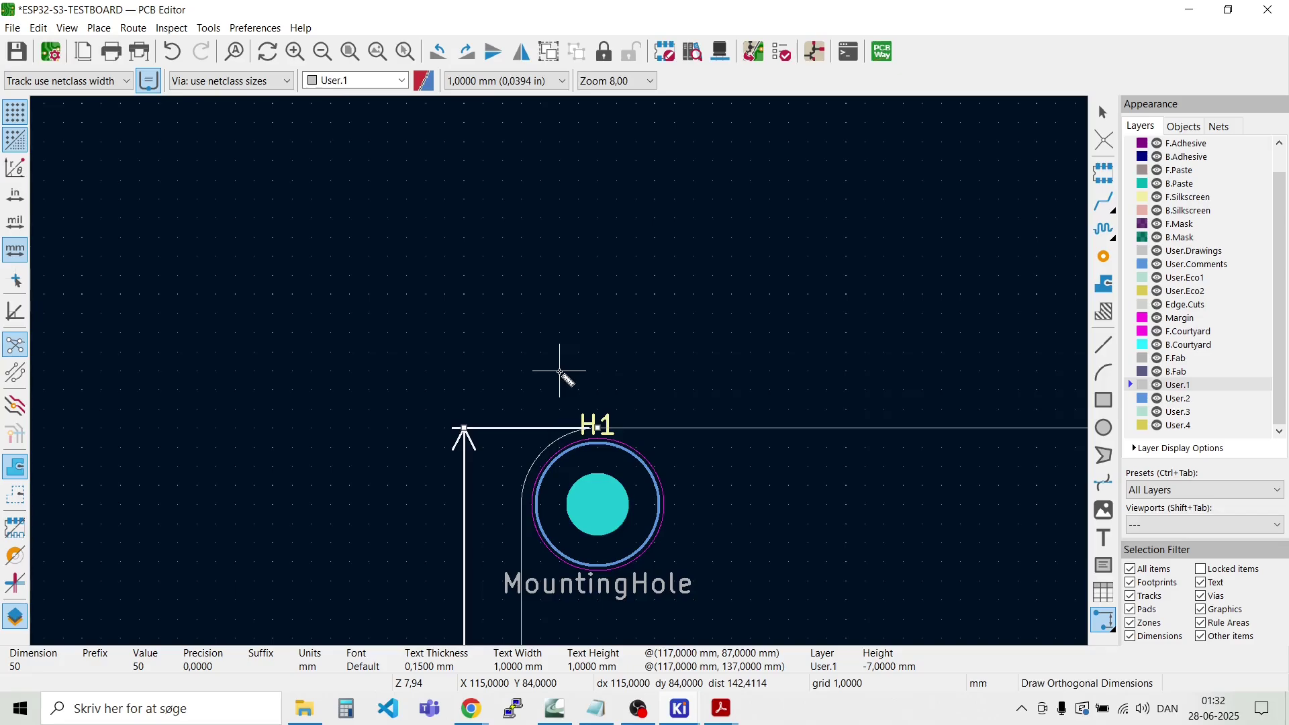
click(525, 504)
click(525, 503)
scroll(706, 367, down, 5)
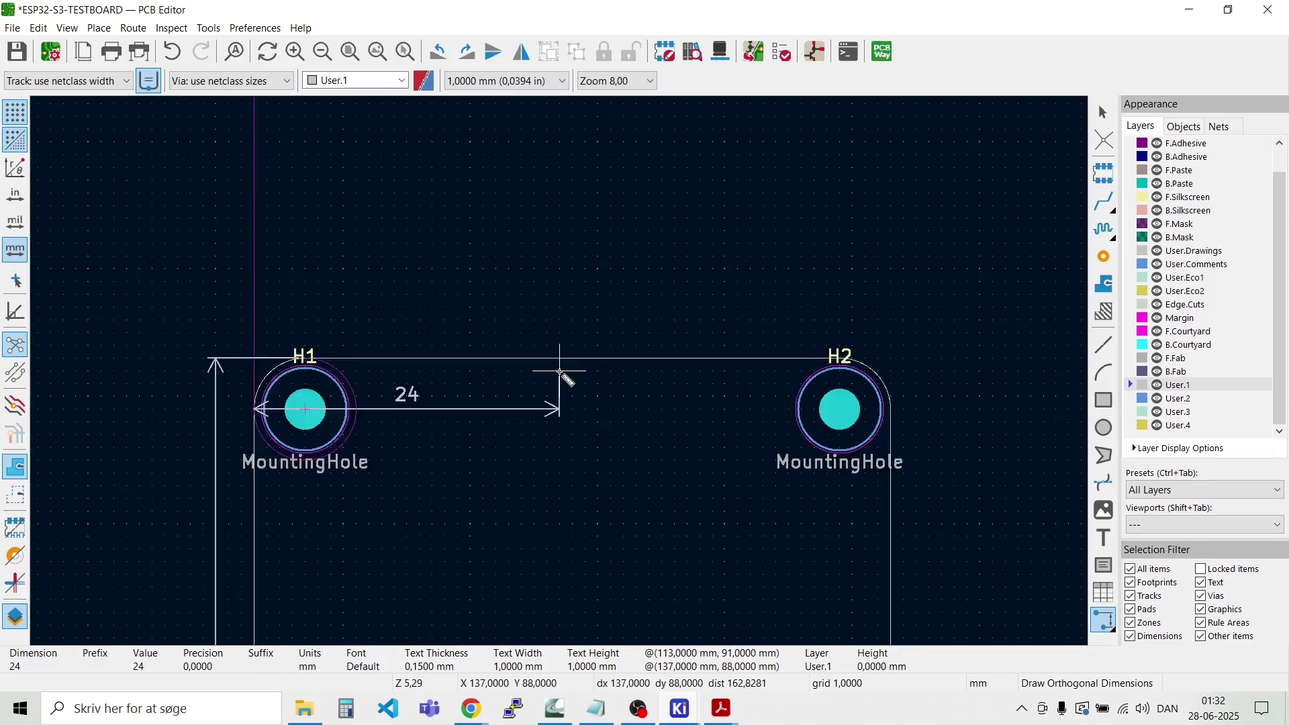
scroll(561, 368, down, 2)
scroll(699, 406, up, 7)
scroll(560, 372, up, 2)
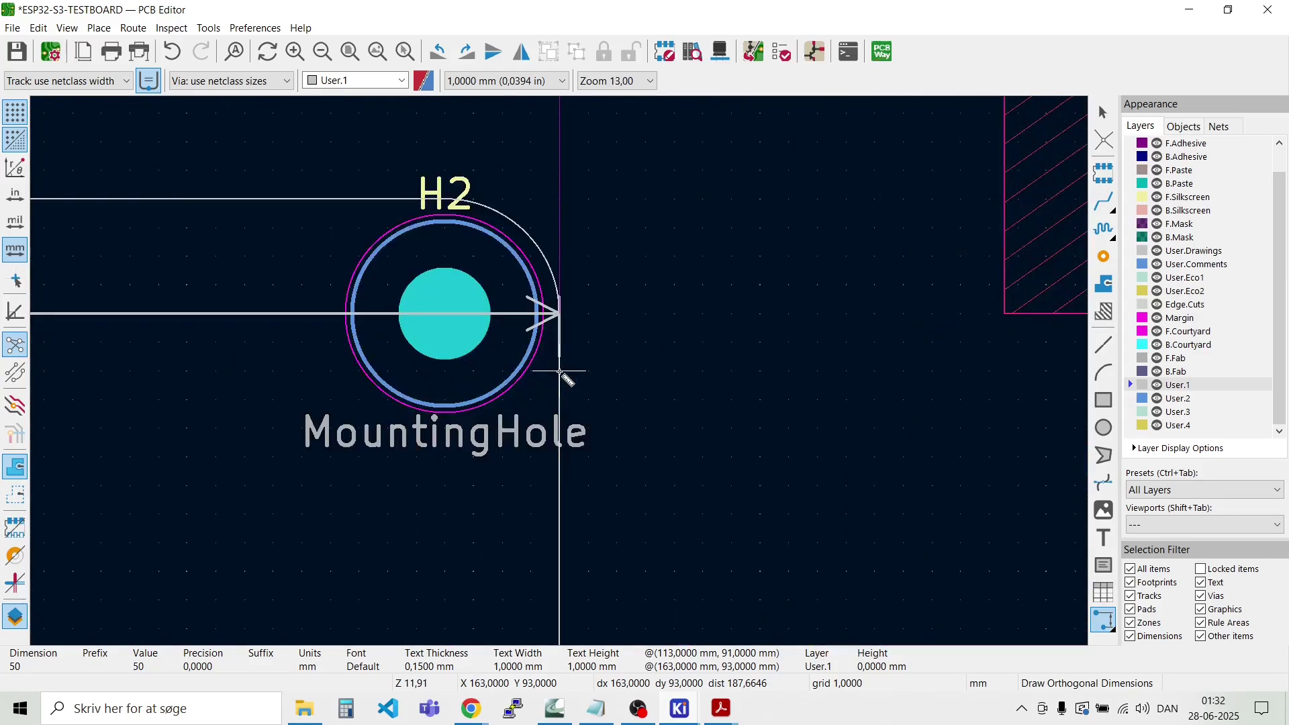
scroll(561, 371, down, 4)
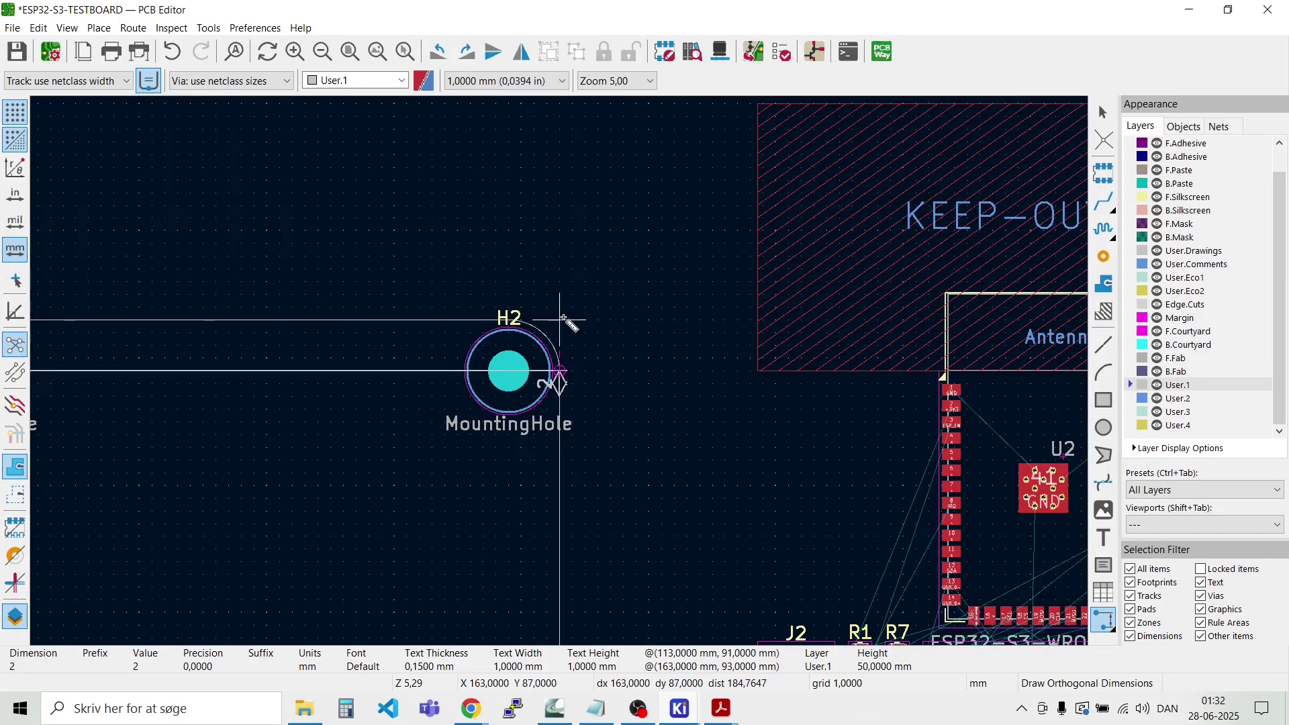
scroll(503, 295, down, 2)
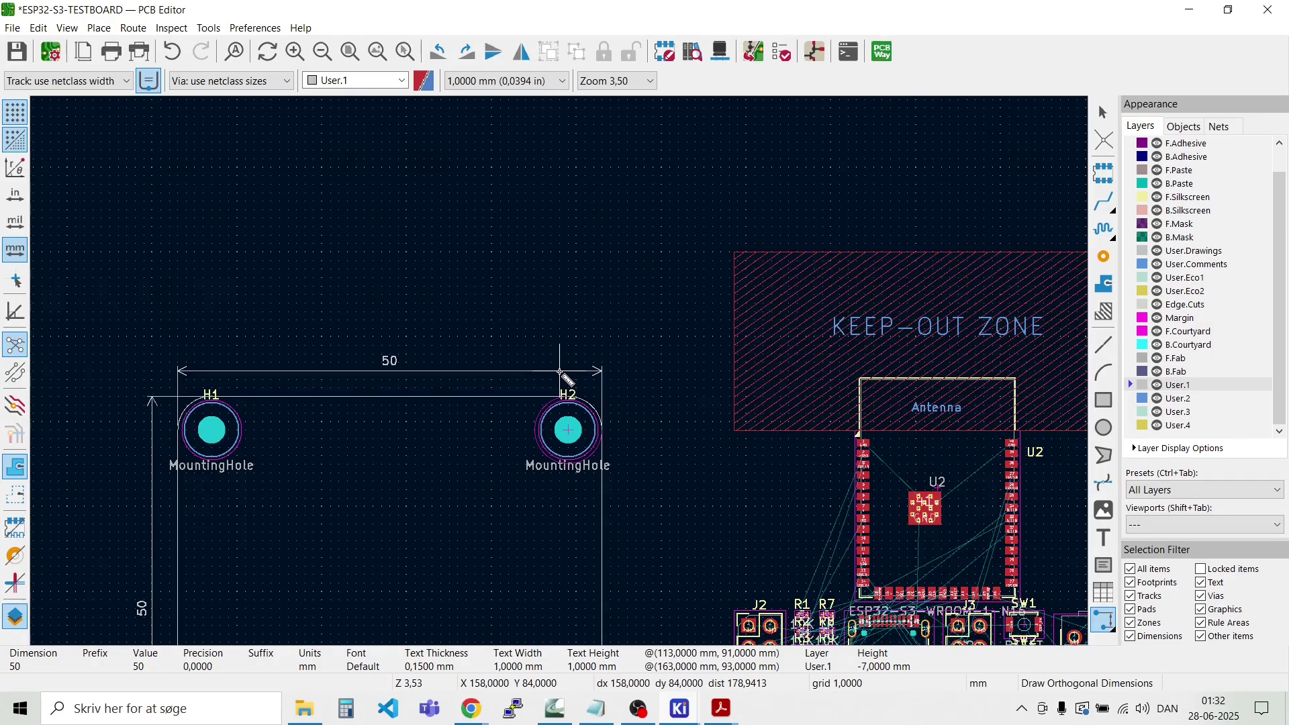
Step: Add a 25 mm horizontal dimension from the board's left edge at H3 to its midline, placed below the bottom edge, and end dimensioning
scroll(300, 555, down, 2)
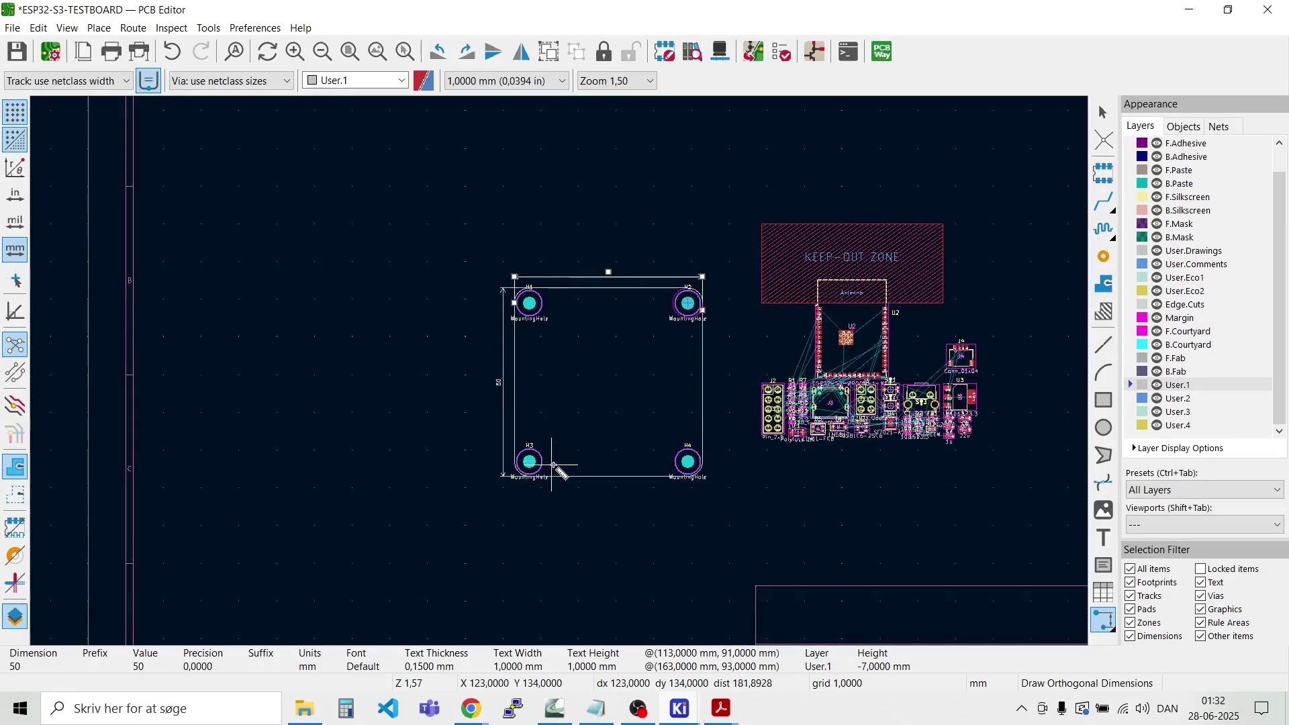
scroll(601, 480, up, 2)
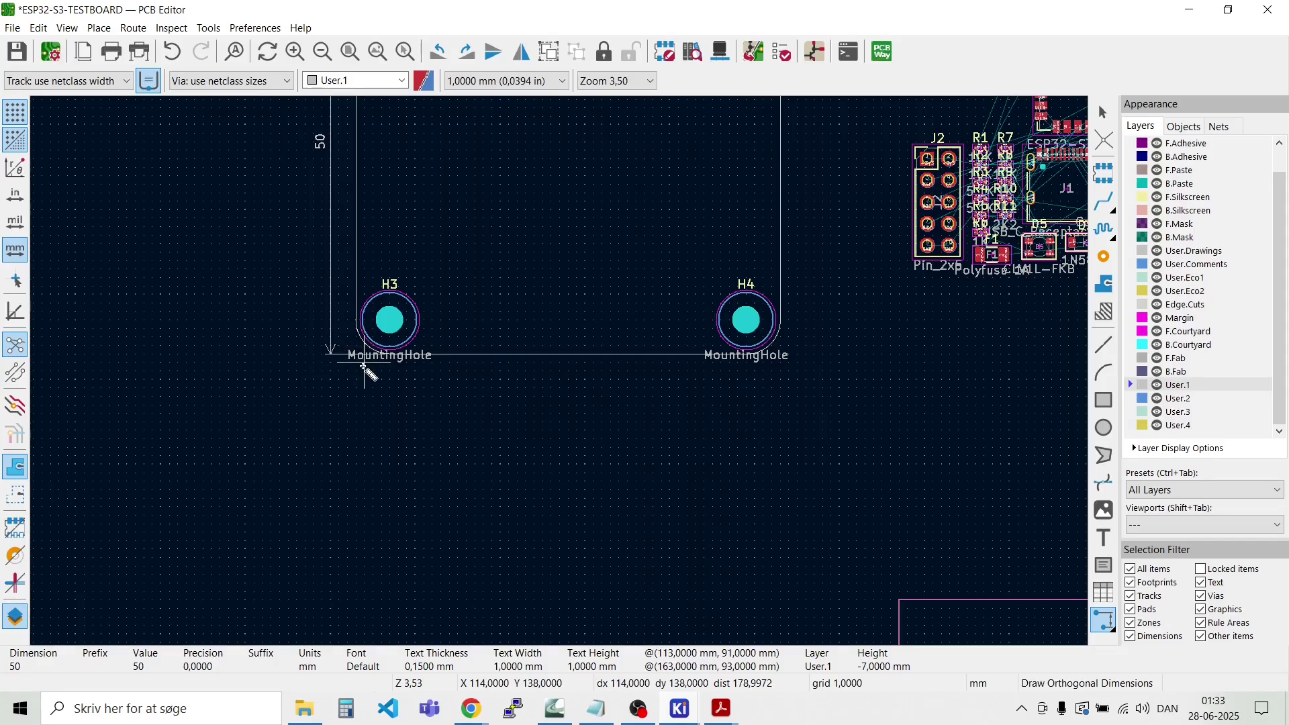
scroll(363, 357, up, 3)
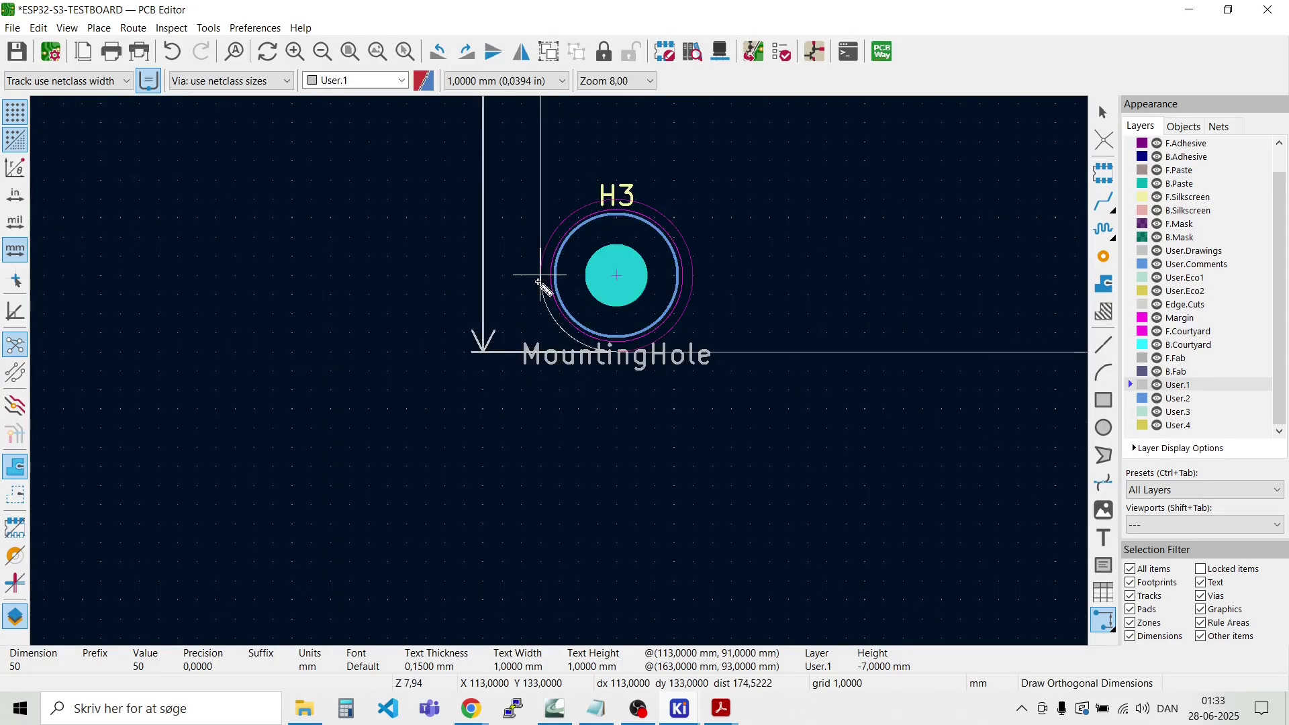
click(539, 276)
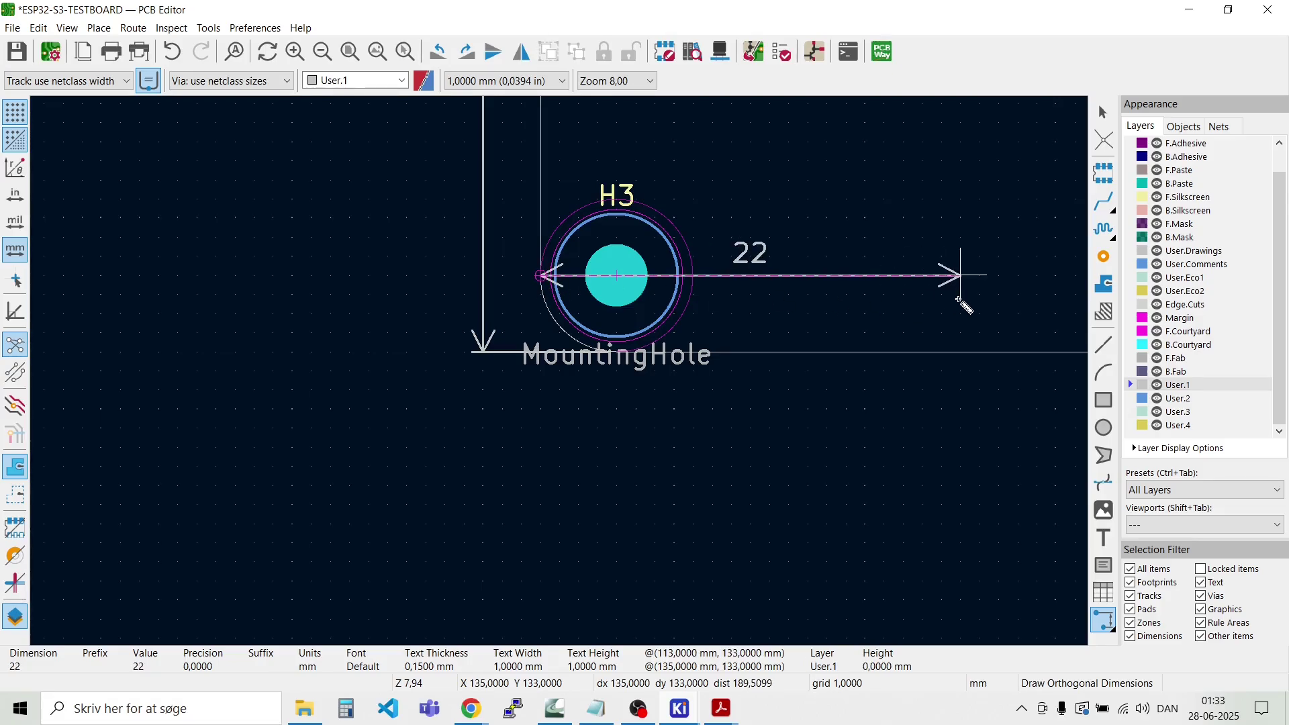
click(1015, 289)
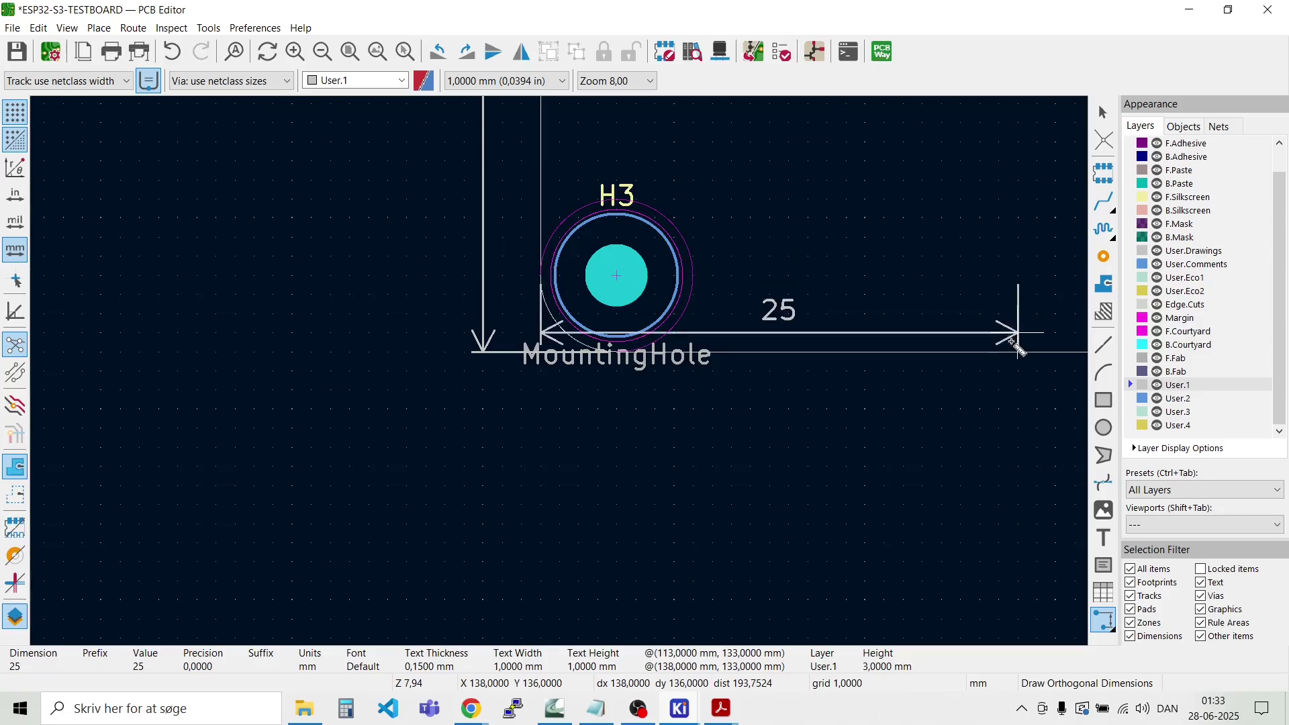
click(1019, 410)
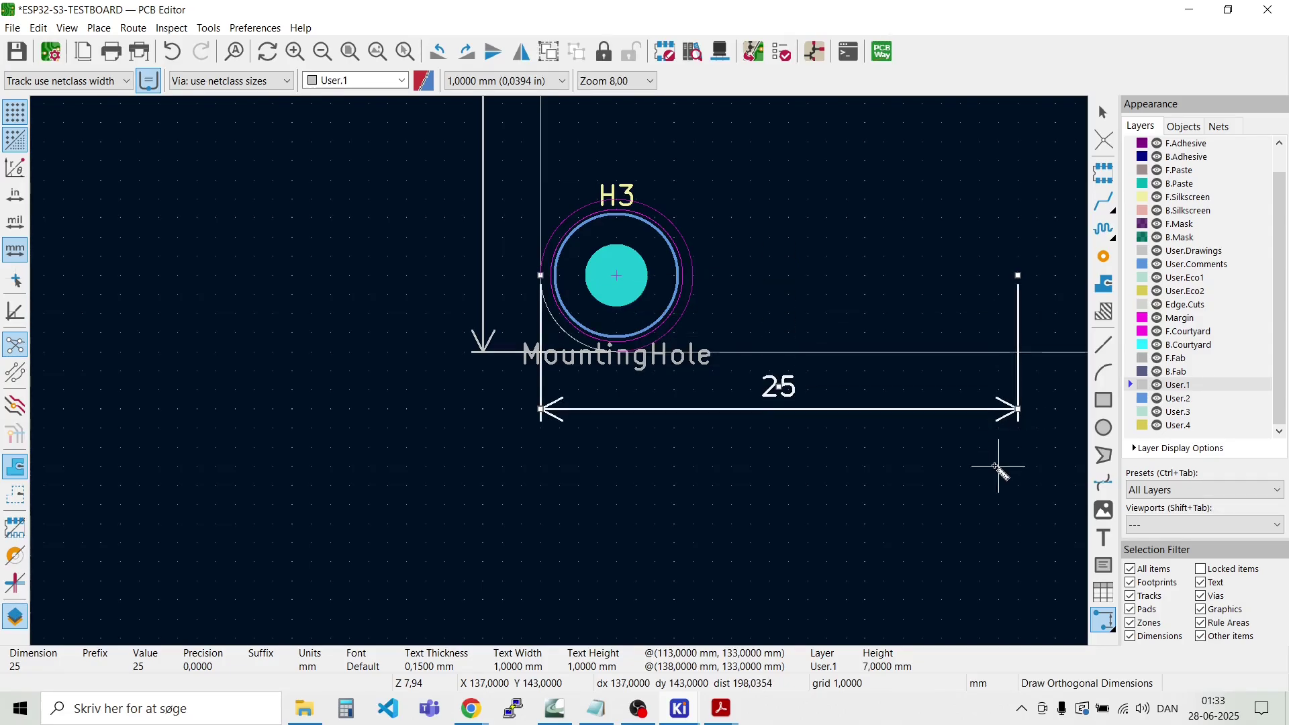
scroll(1001, 466, down, 5)
scroll(559, 371, down, 1)
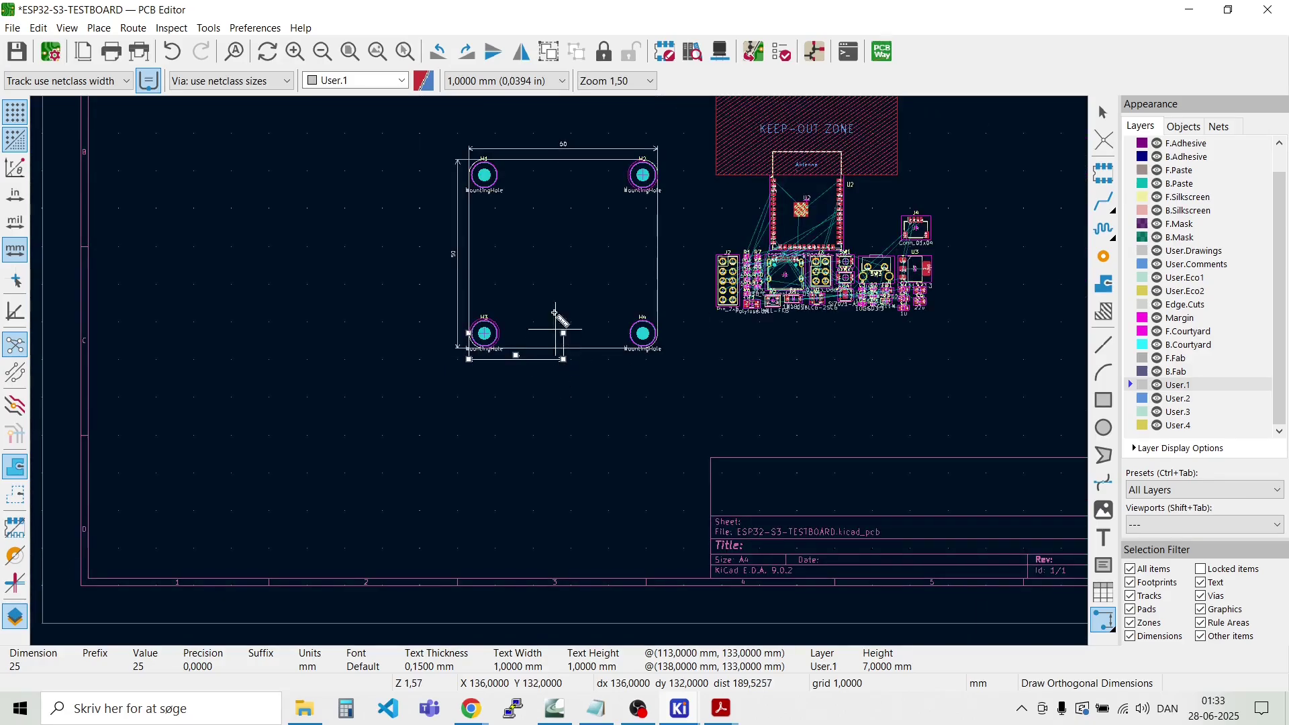
scroll(518, 259, down, 2)
scroll(517, 259, up, 6)
scroll(560, 371, down, 3)
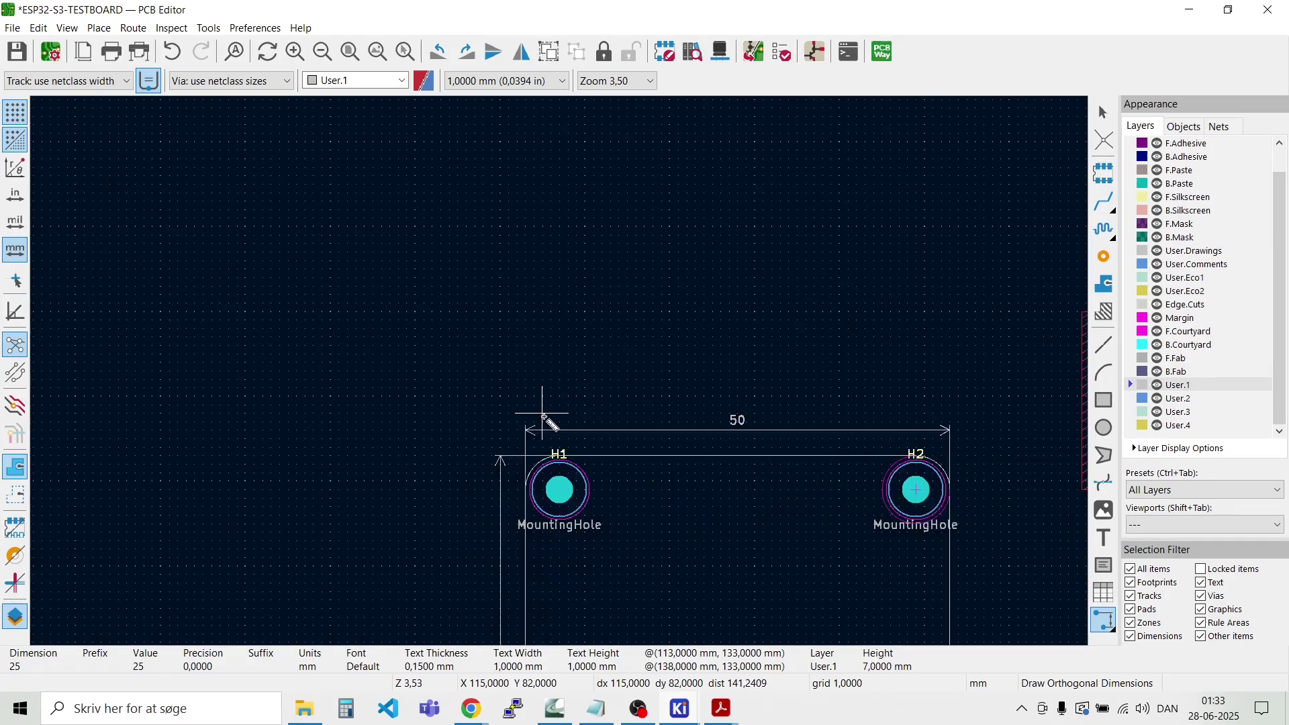
scroll(812, 607, down, 5)
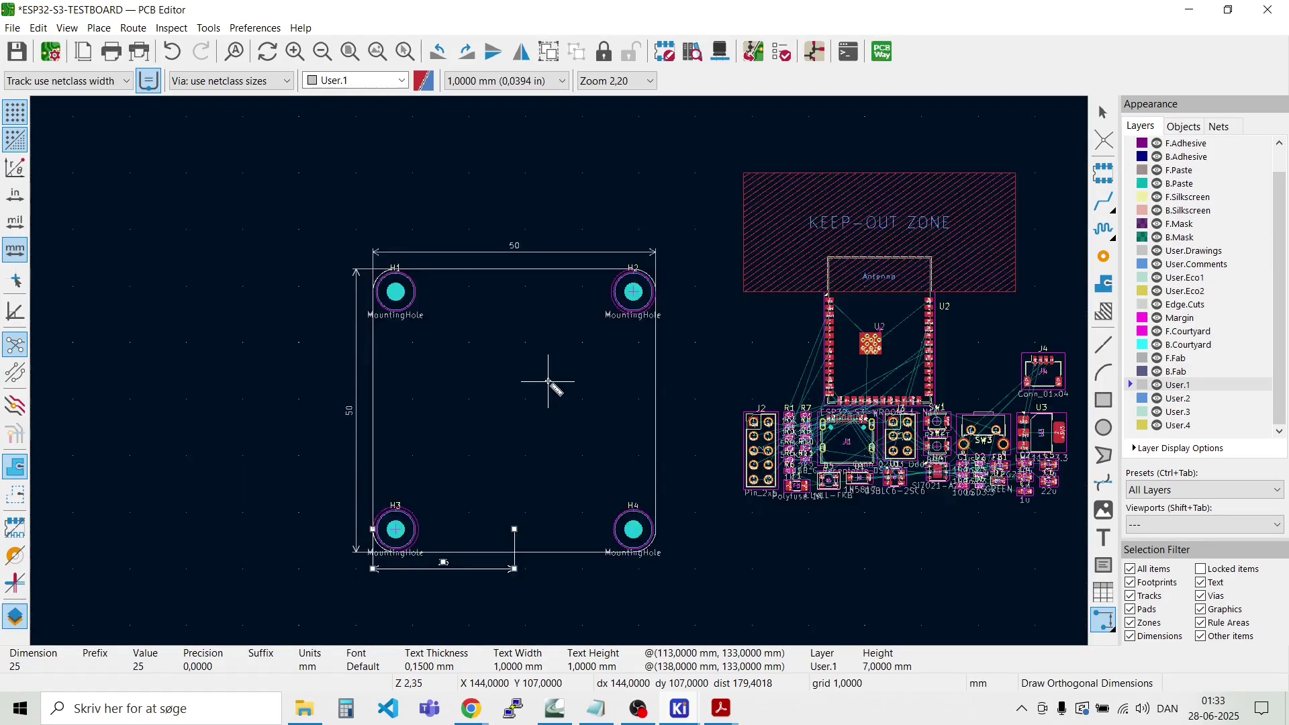
scroll(549, 427, up, 5)
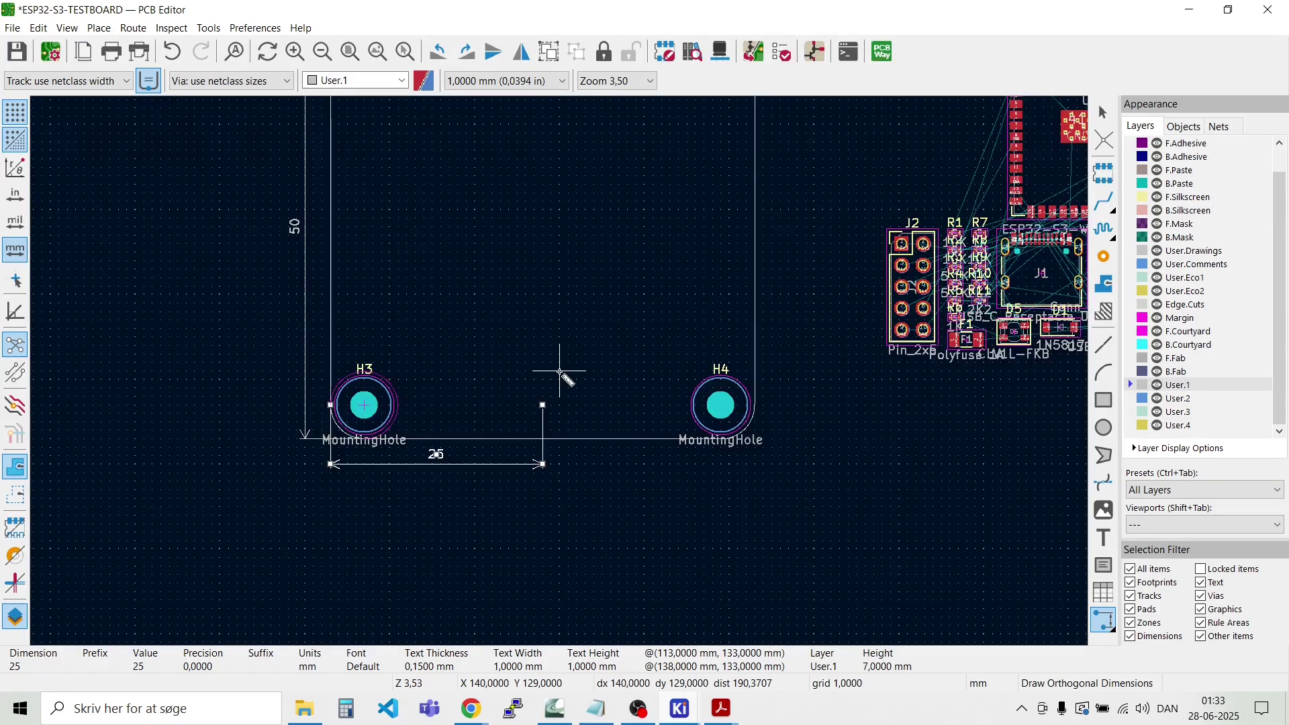
key(Escape)
key(Escape)
Step: Move the ESP32-S3-WROOM-1 module U2 onto the board between H1 and H2, with its antenna extending past the top edge
scroll(900, 397, down, 3)
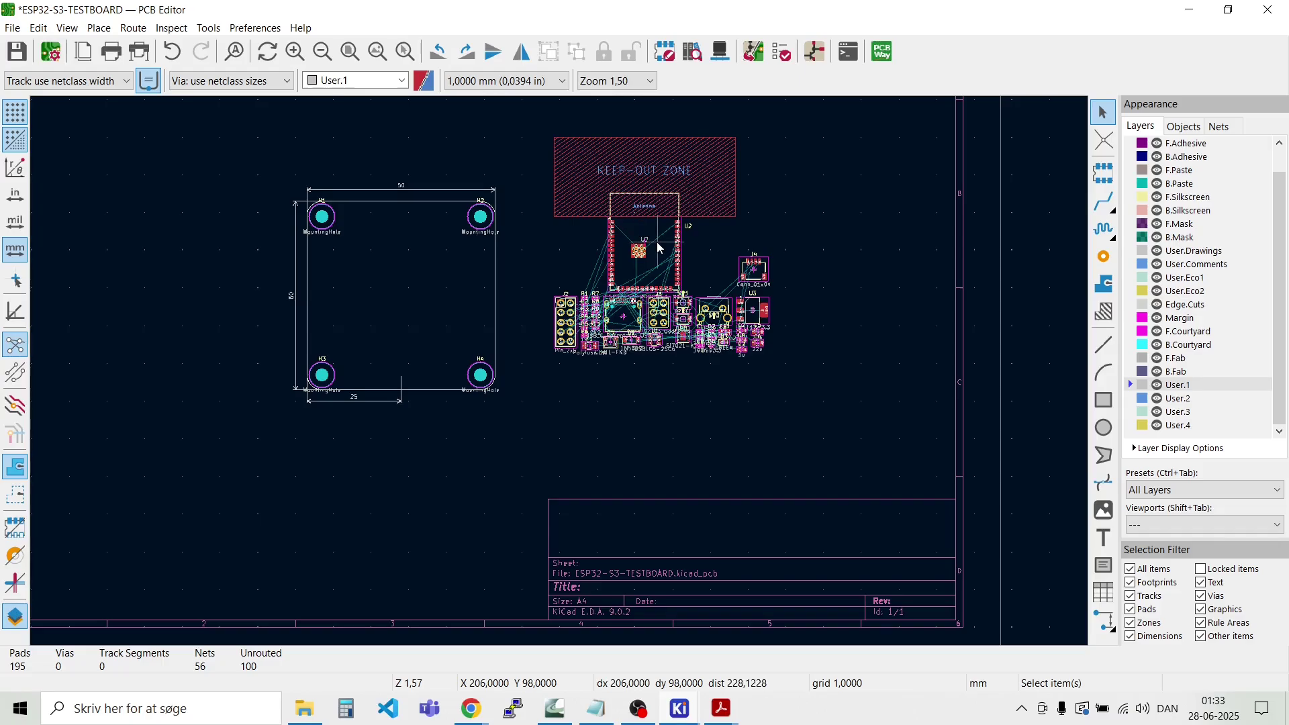
drag(658, 249, 394, 250)
scroll(390, 249, up, 5)
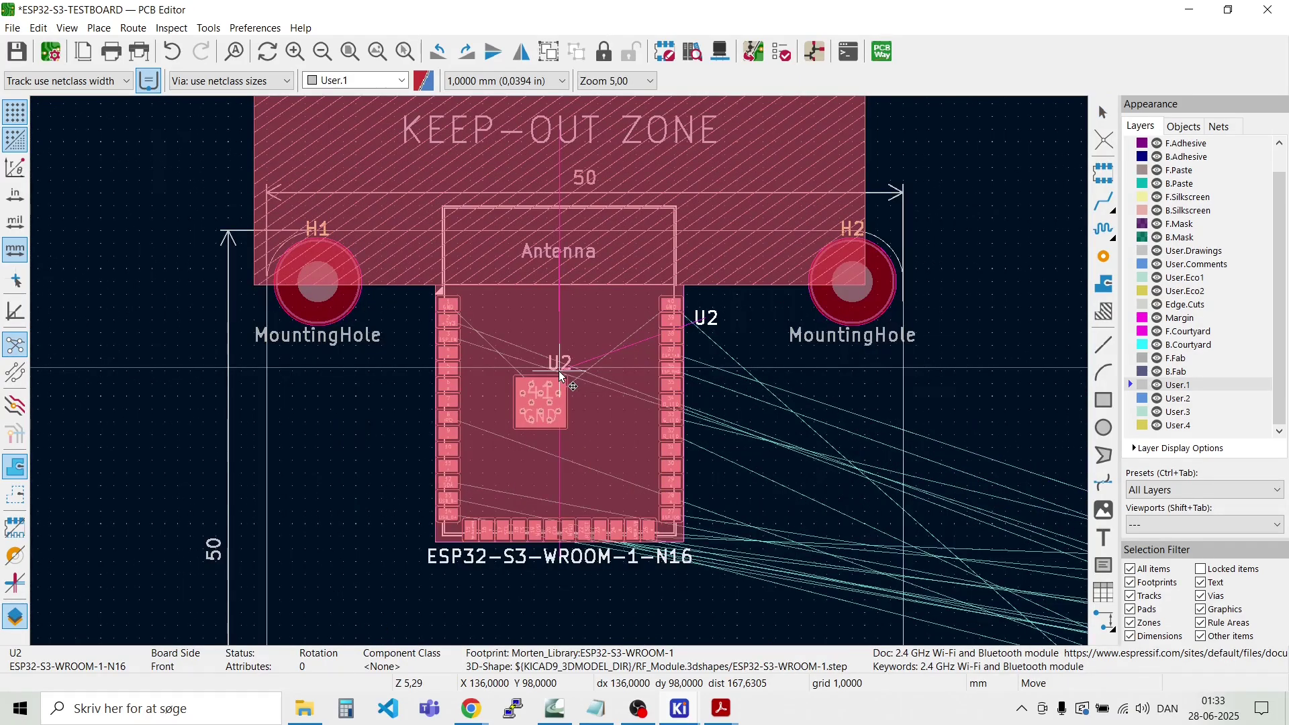
drag(560, 376, 573, 320)
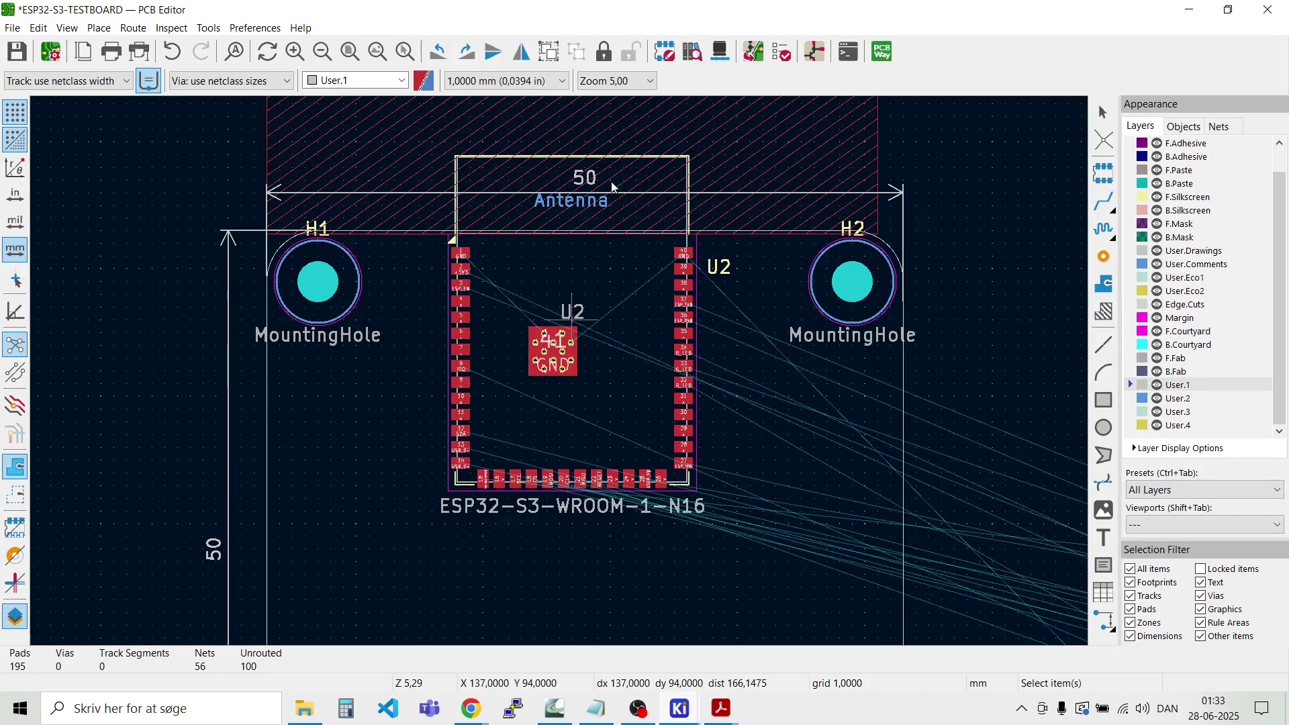
Step: Set the grid to 0.1000 mm and shift U2 0.9 mm right and 0.2 mm up, centring it with its keep-out zone along the top edge
click(562, 81)
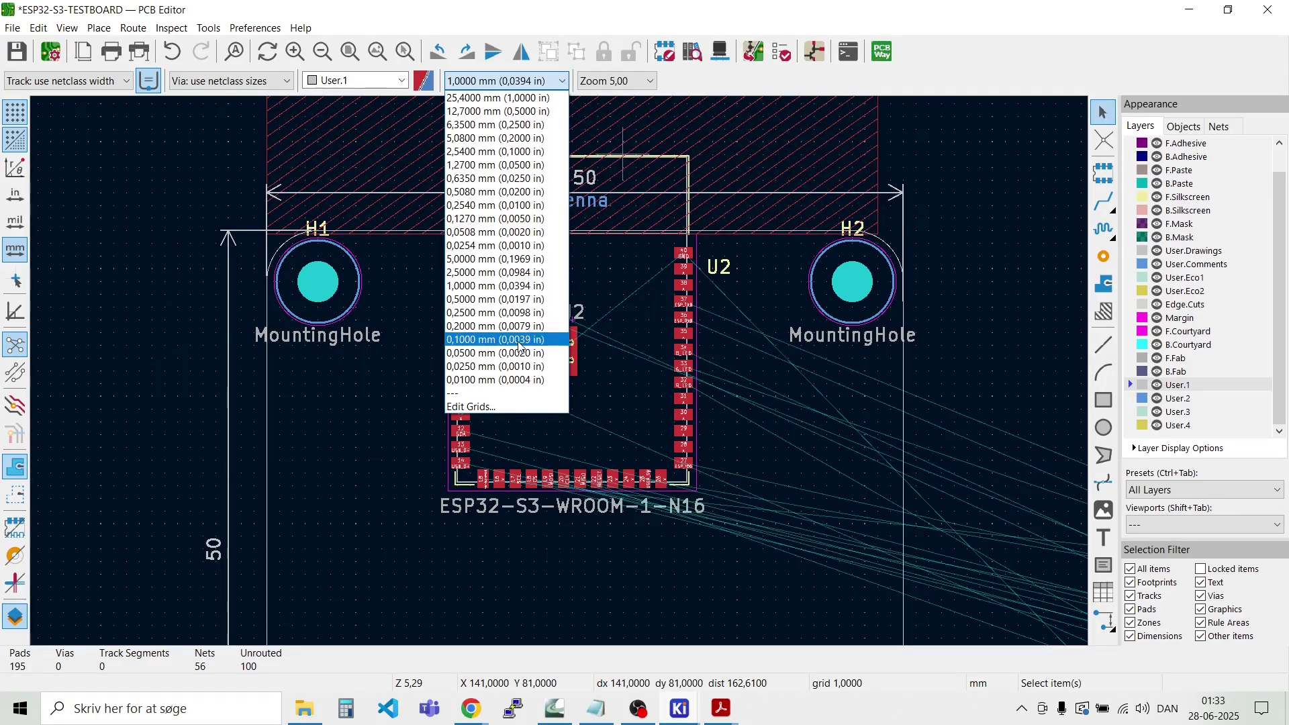
click(527, 340)
scroll(575, 296, up, 3)
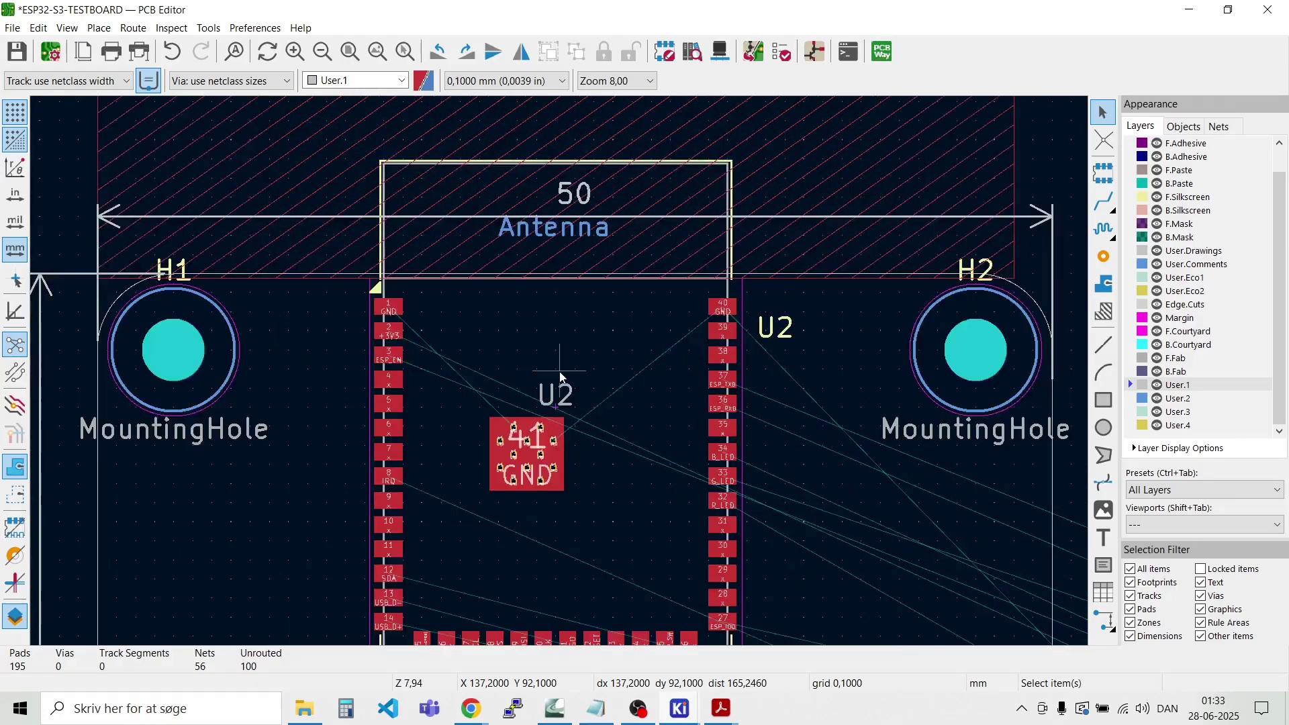
scroll(559, 372, down, 3)
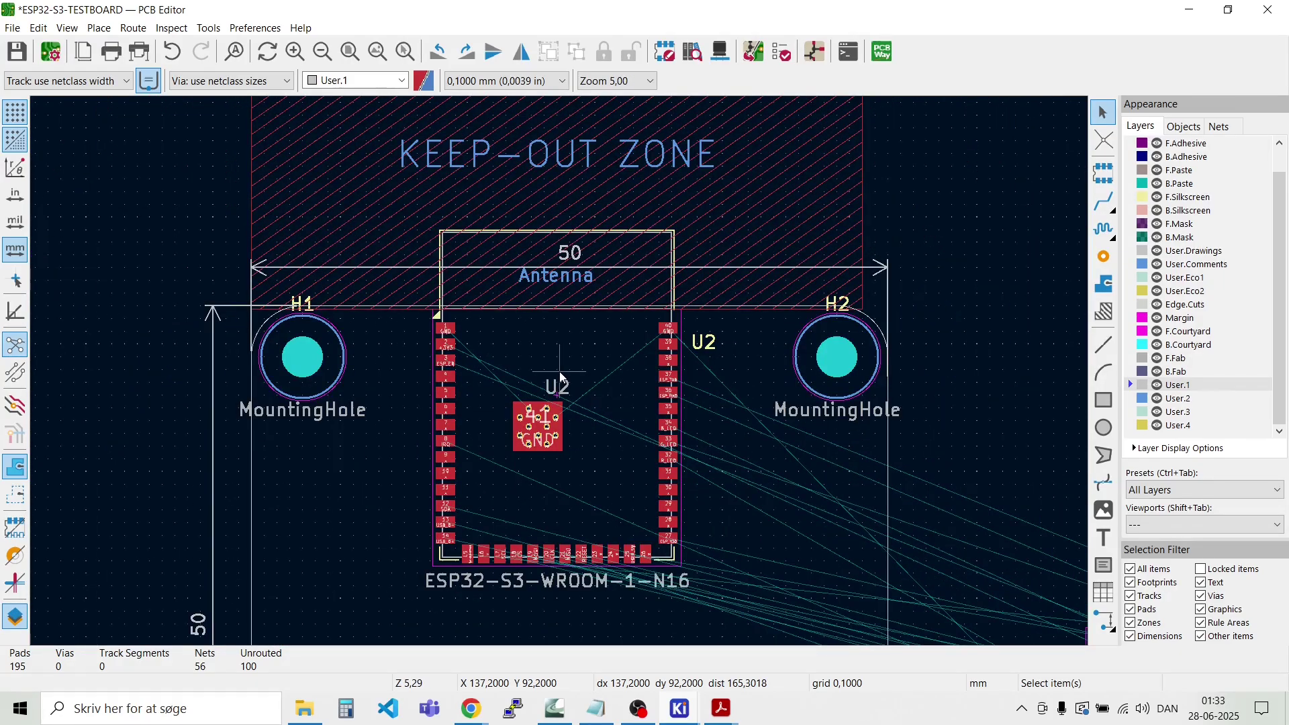
key(m)
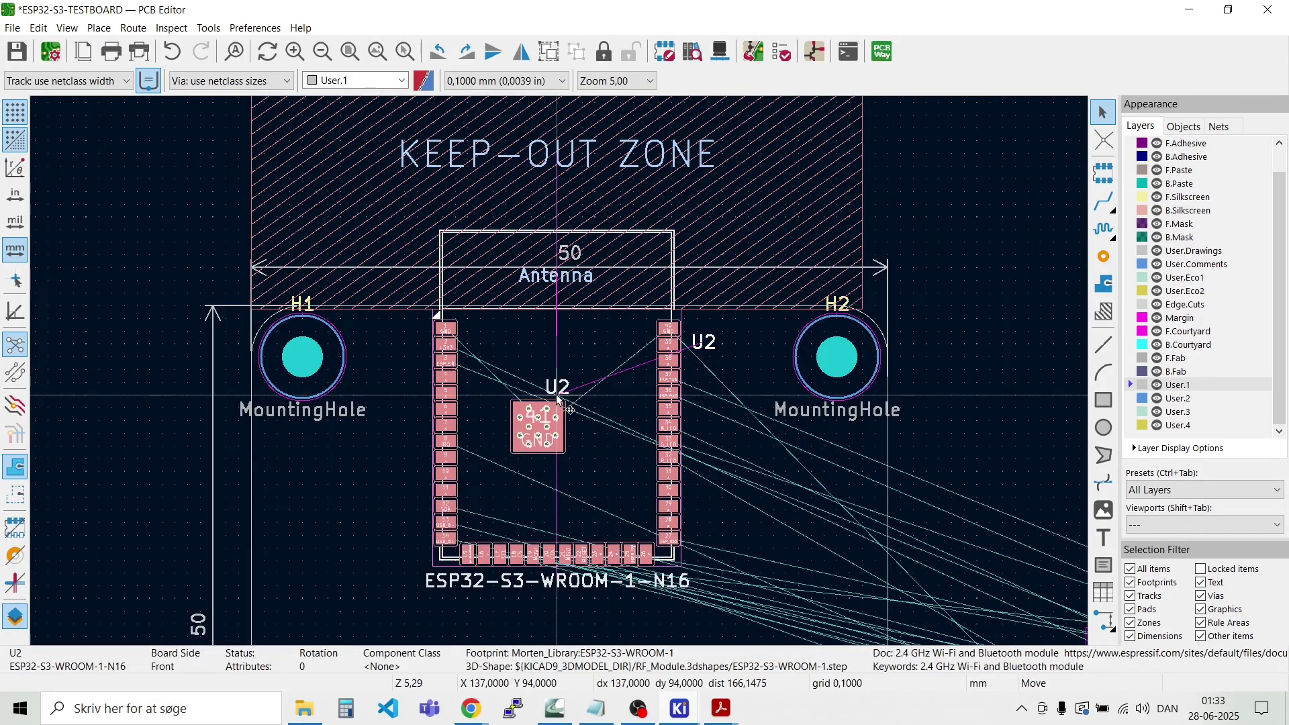
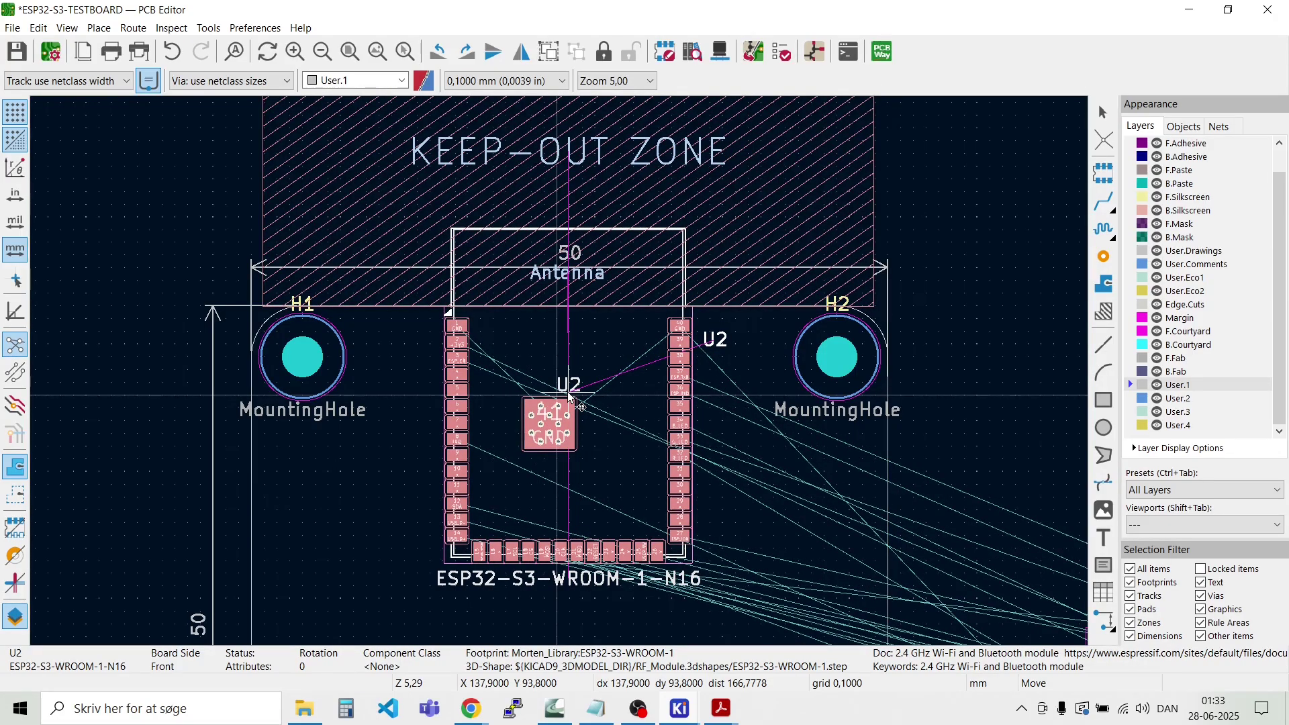
click(569, 396)
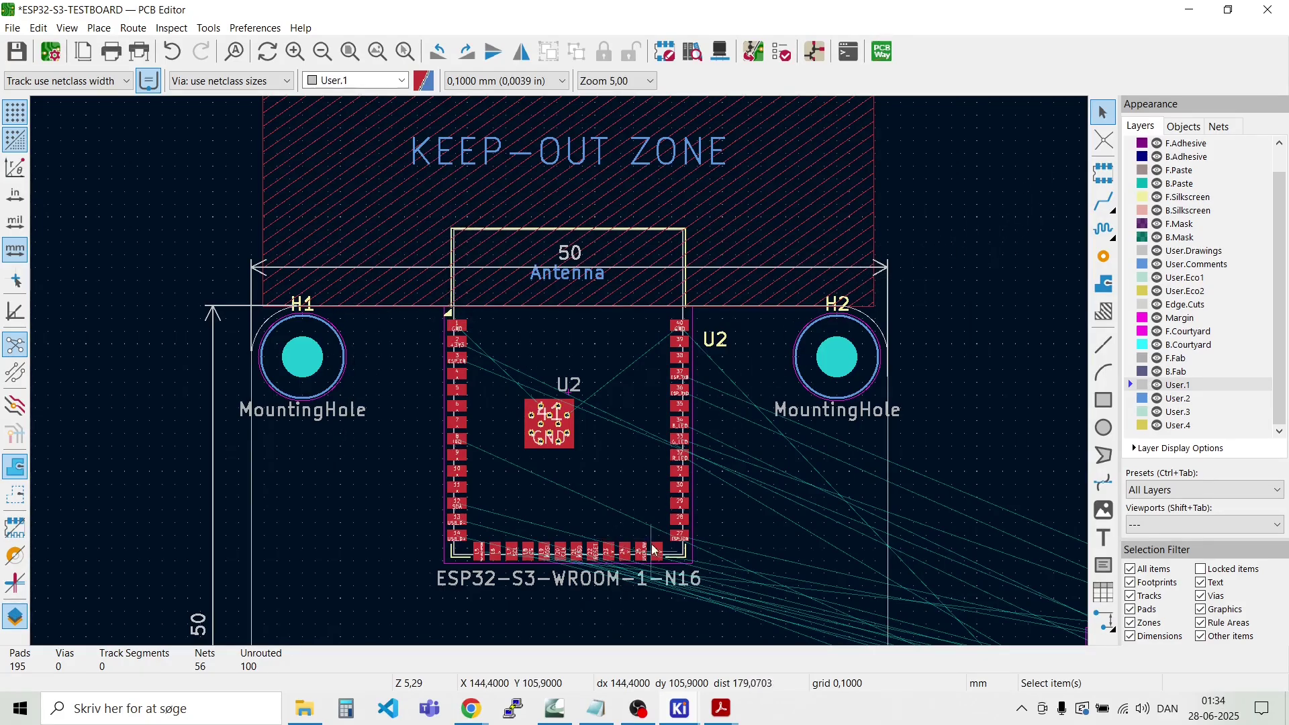
Step: Move the USB-C receptacle J1 onto the board, centred on the 25 mm midline with its open end overhanging the bottom edge
scroll(653, 544, down, 5)
scroll(561, 377, up, 5)
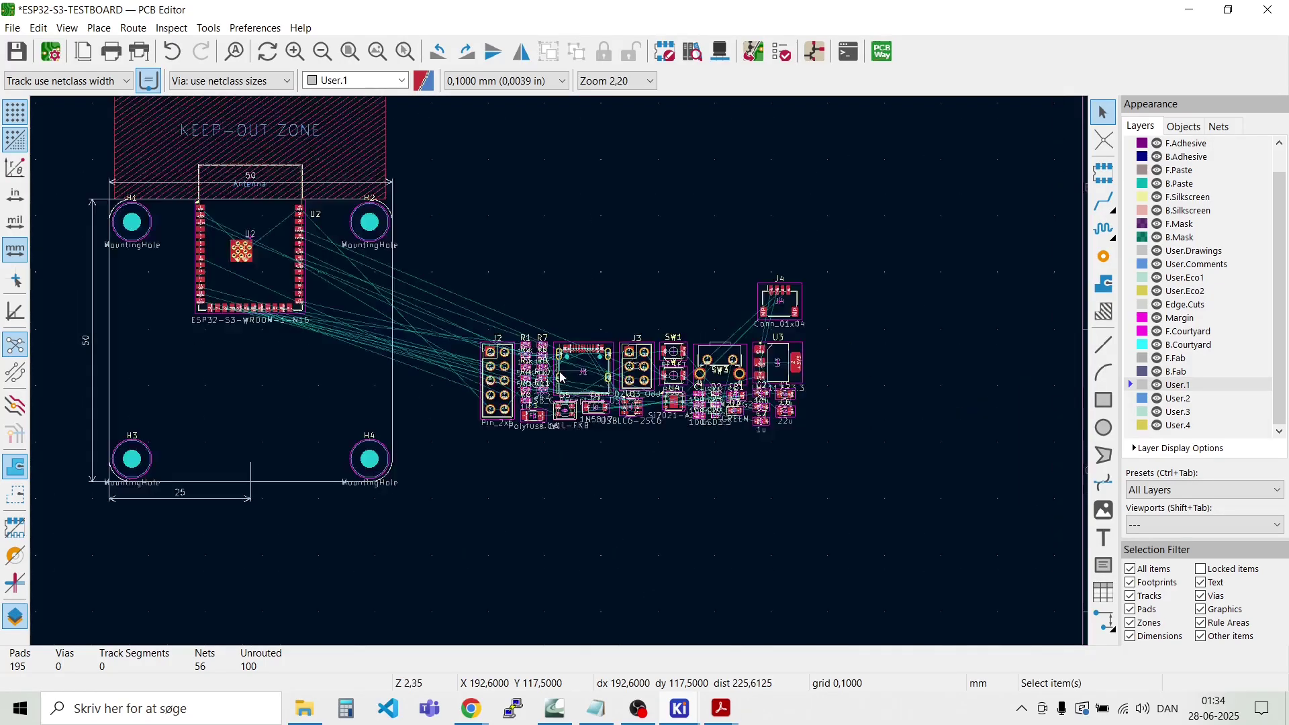
scroll(561, 377, up, 3)
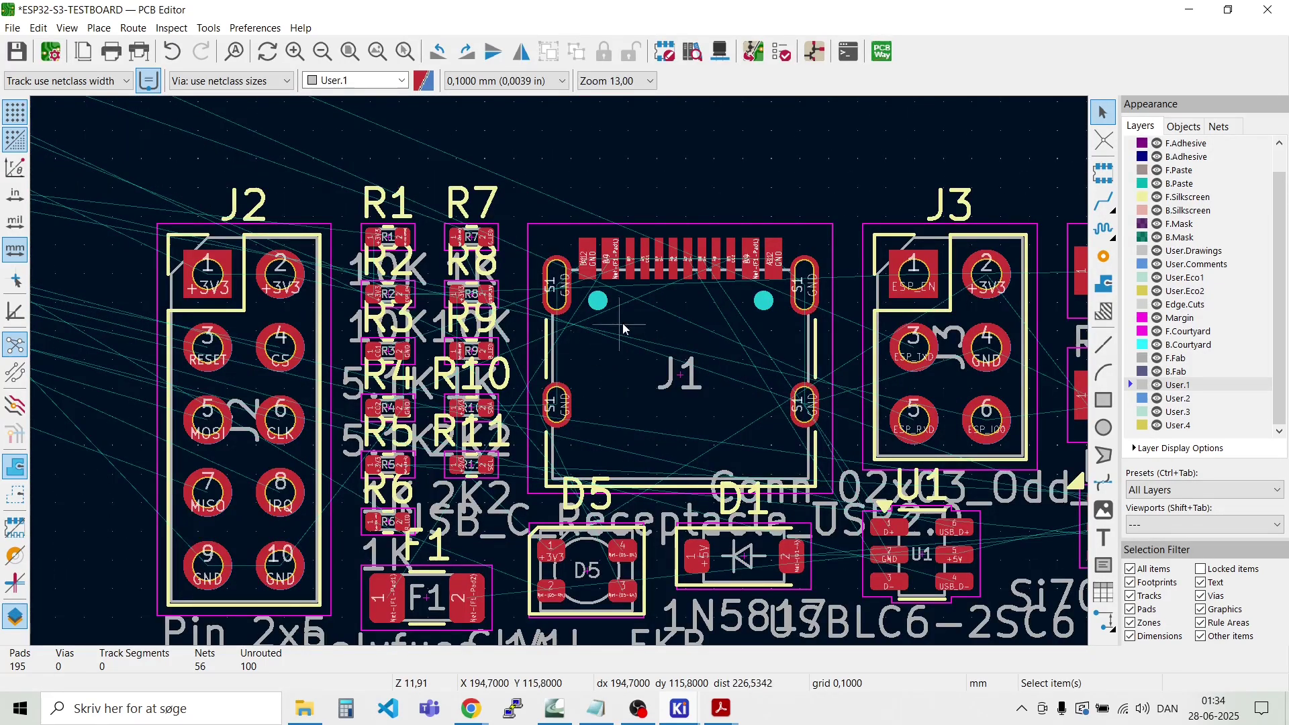
click(697, 382)
key(m)
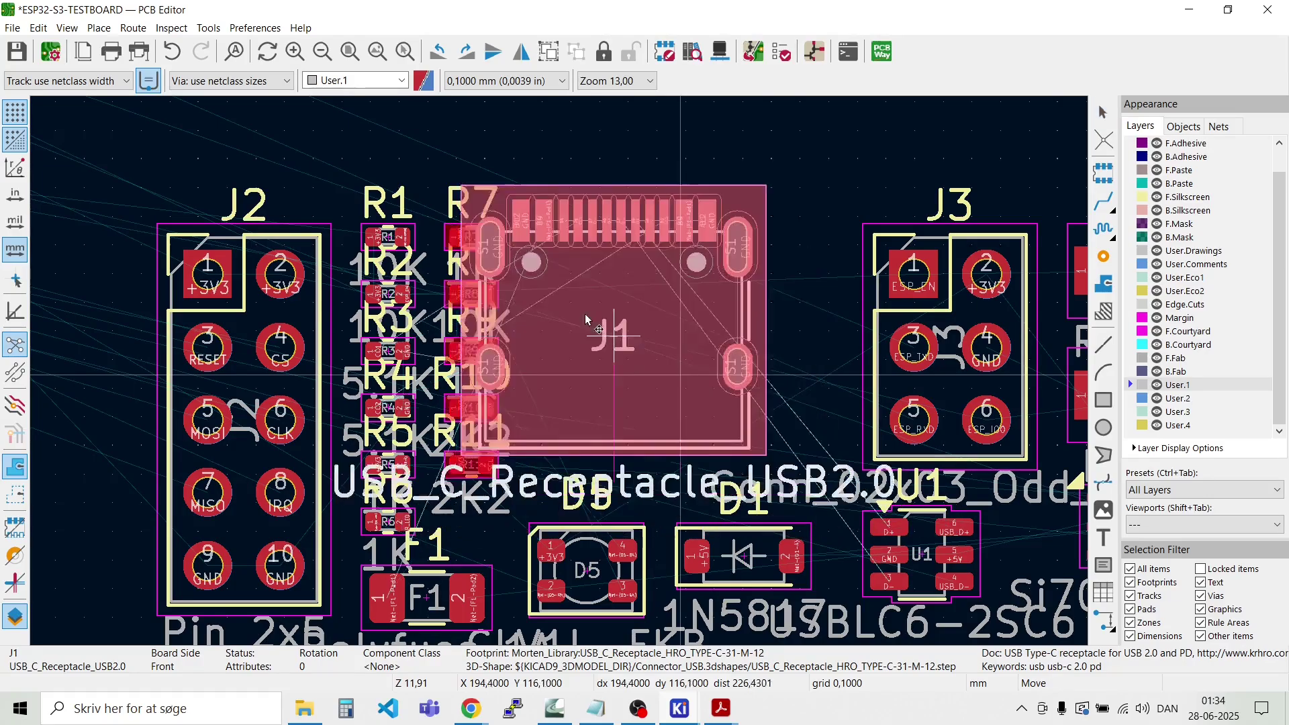
scroll(537, 370, down, 3)
scroll(550, 369, down, 2)
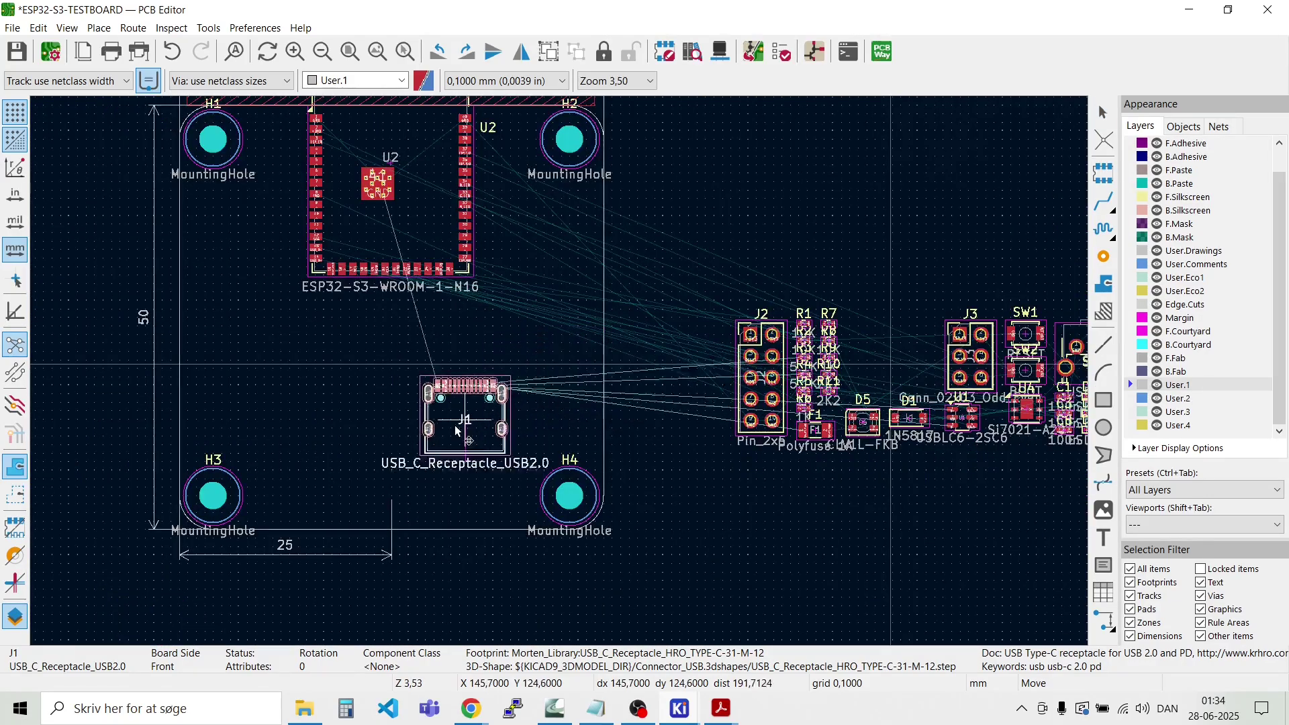
scroll(544, 396, down, 2)
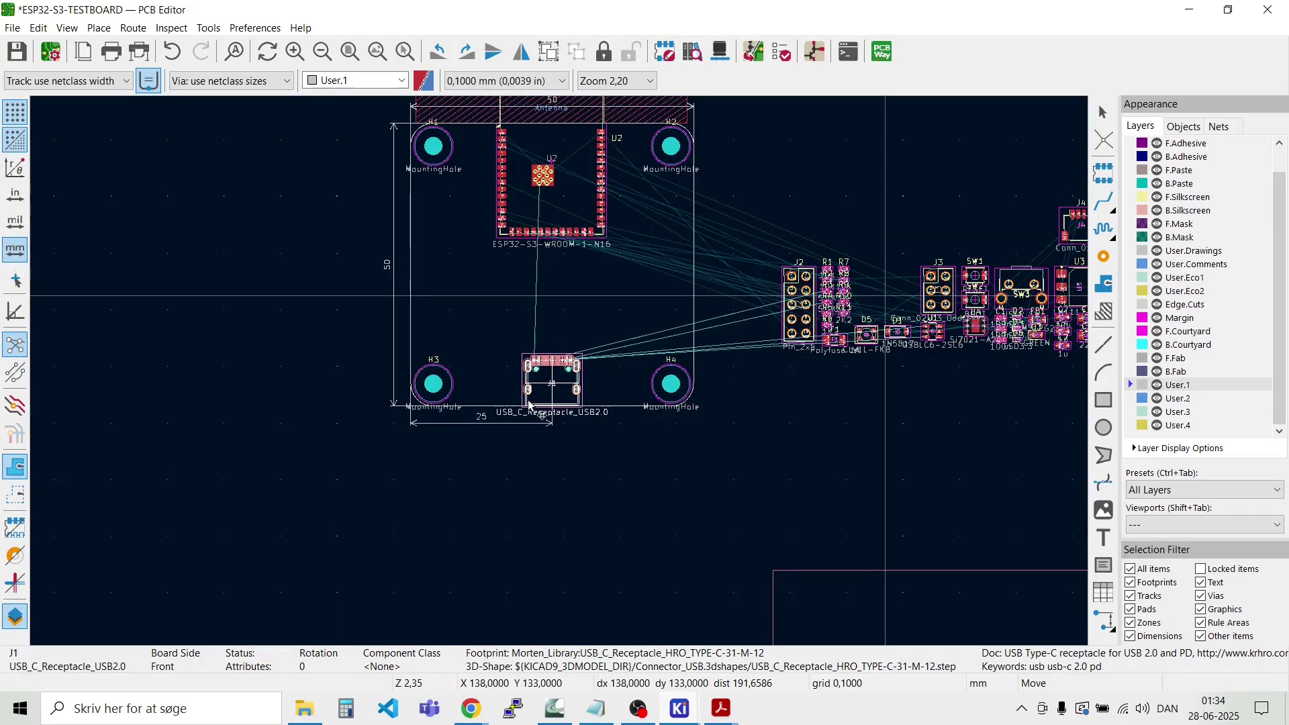
scroll(529, 406, up, 6)
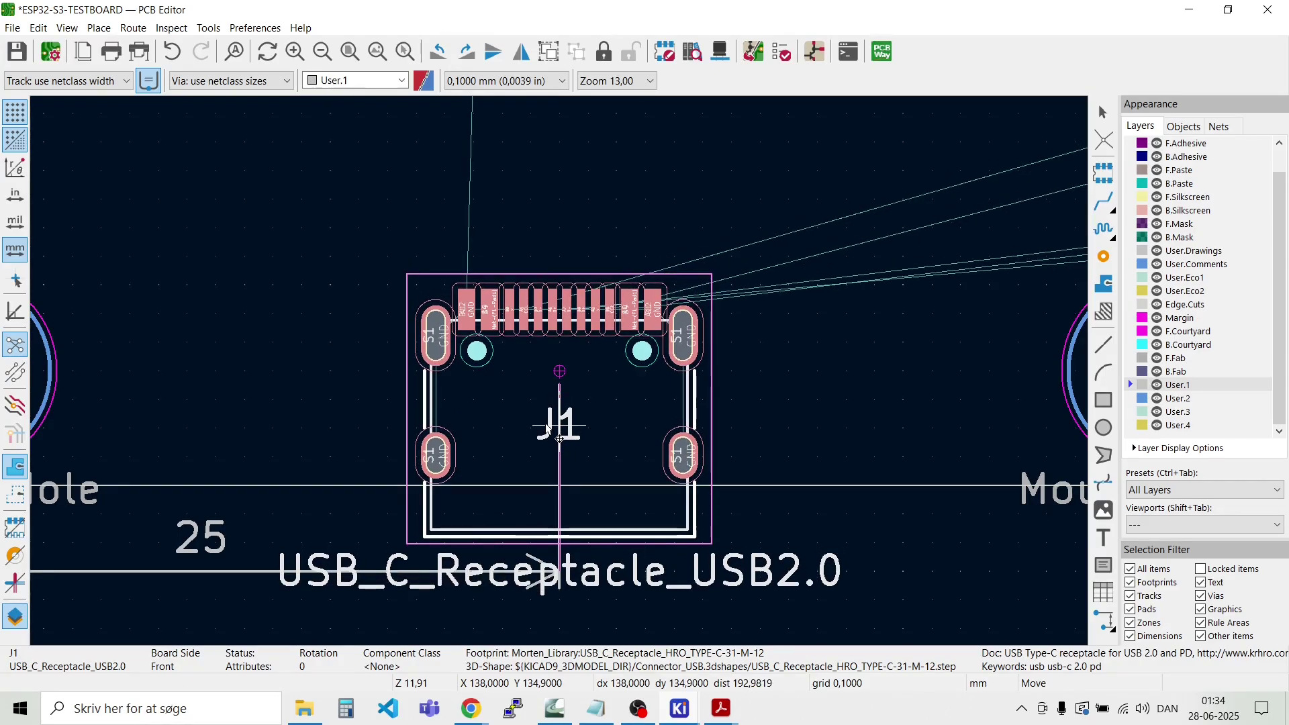
click(559, 438)
scroll(560, 558, up, 3)
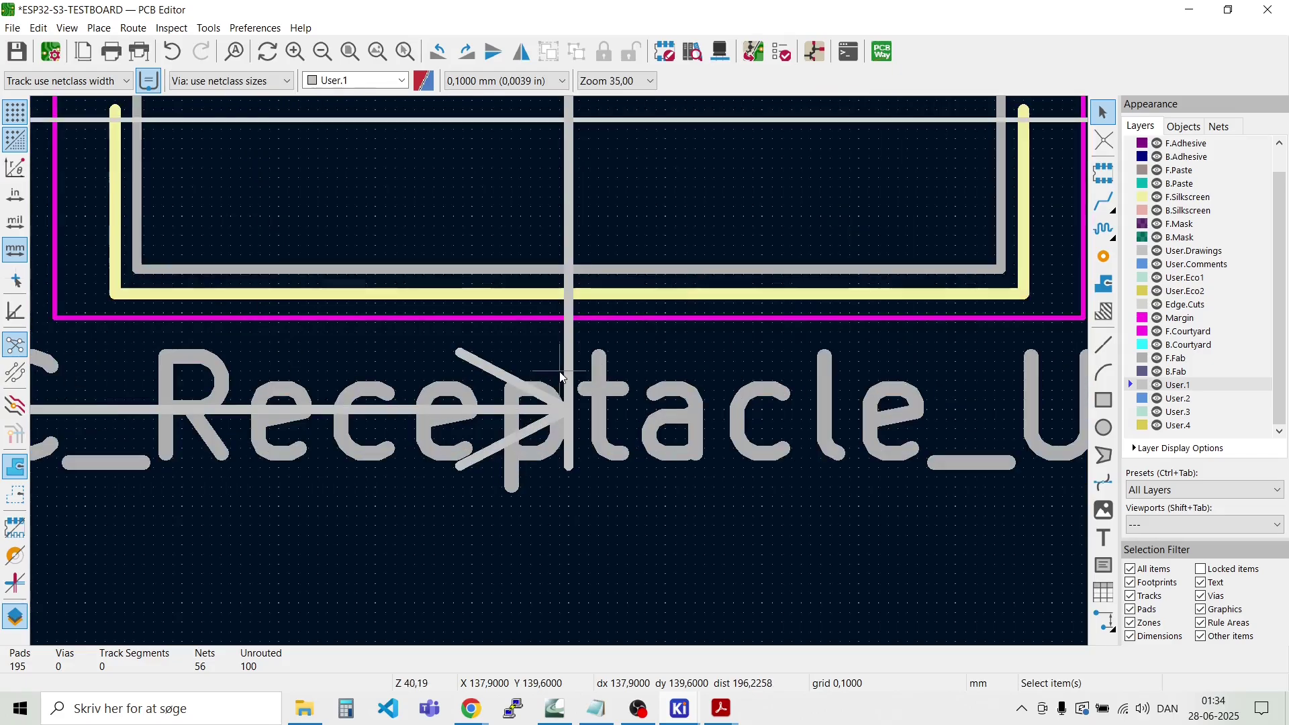
scroll(561, 374, down, 1)
scroll(560, 374, up, 1)
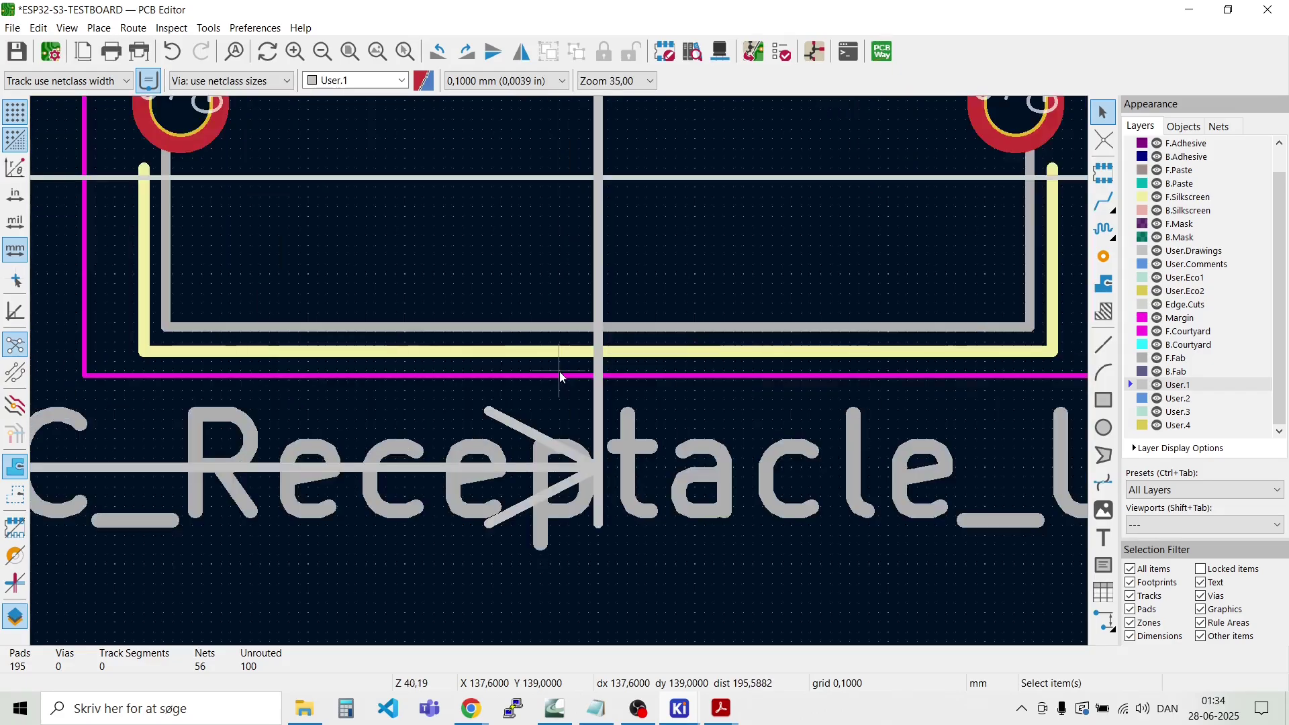
scroll(560, 376, down, 2)
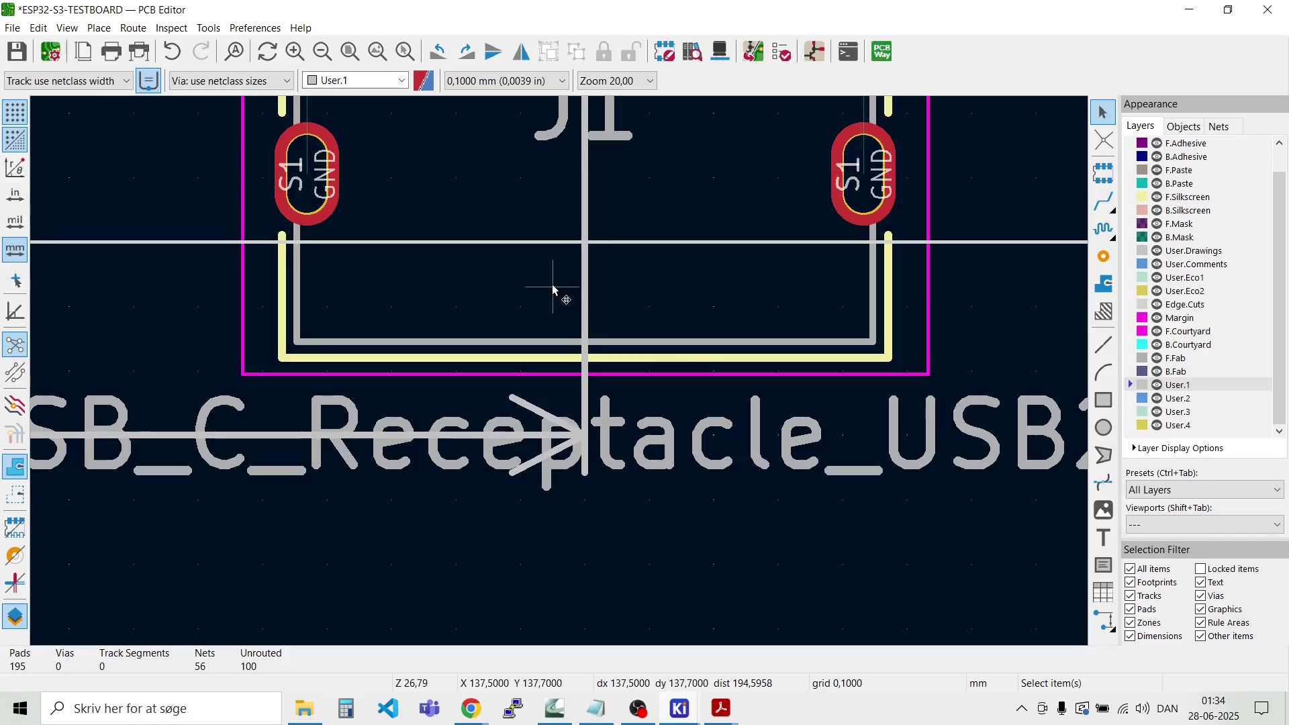
scroll(553, 287, down, 1)
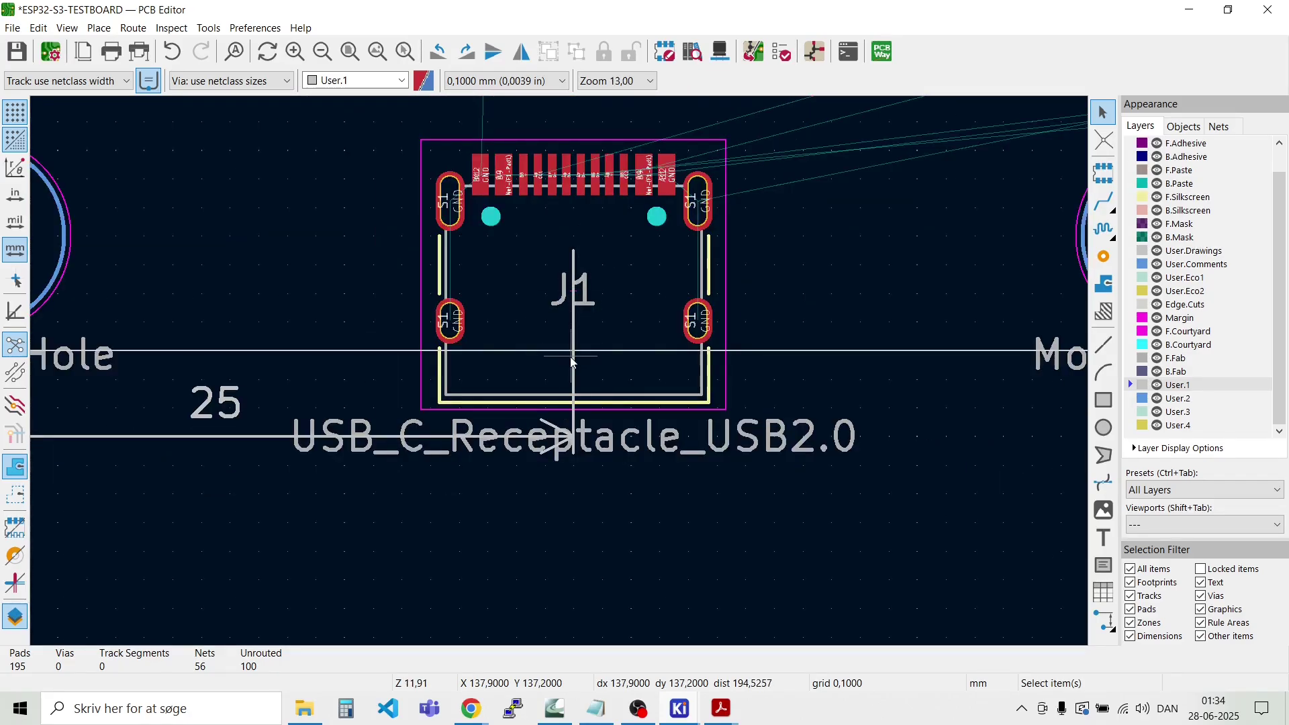
Step: Rotate the four-pin JST connector J4 to -90° and place it just inside the board's left edge, below H1
scroll(561, 376, down, 3)
scroll(561, 377, down, 1)
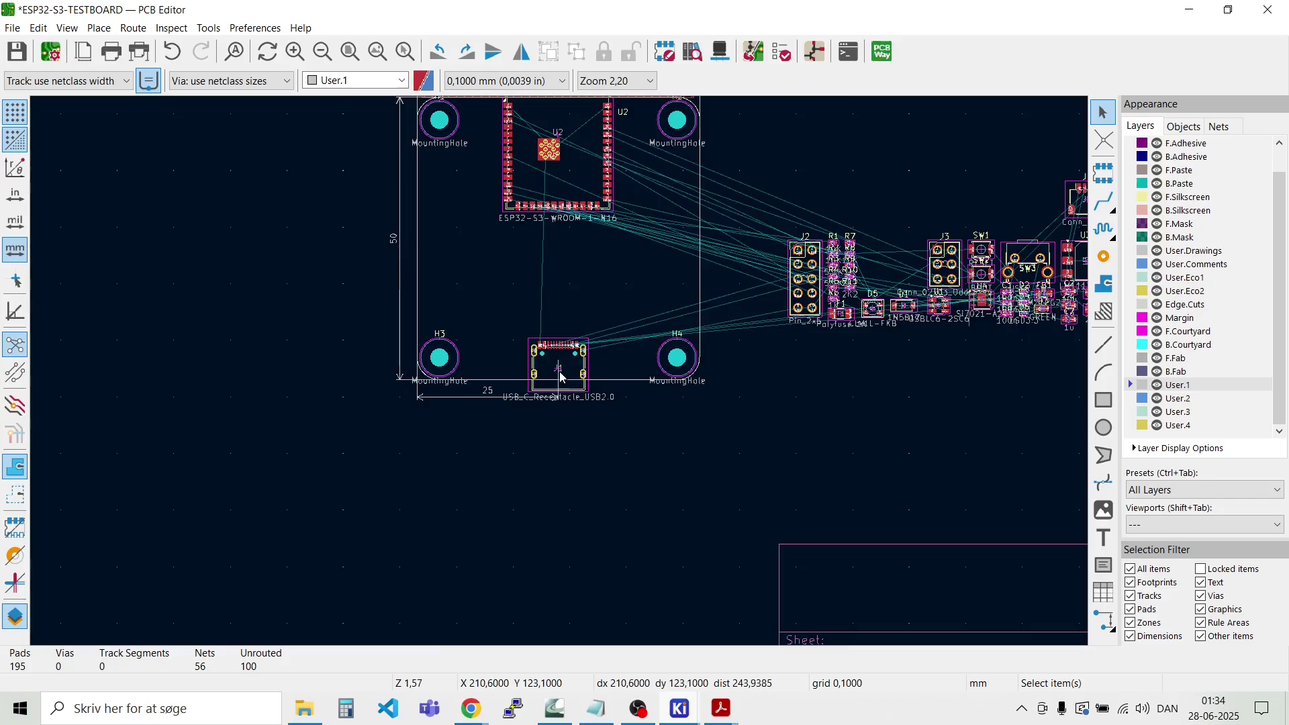
scroll(967, 304, down, 1)
scroll(654, 318, up, 3)
scroll(560, 376, up, 2)
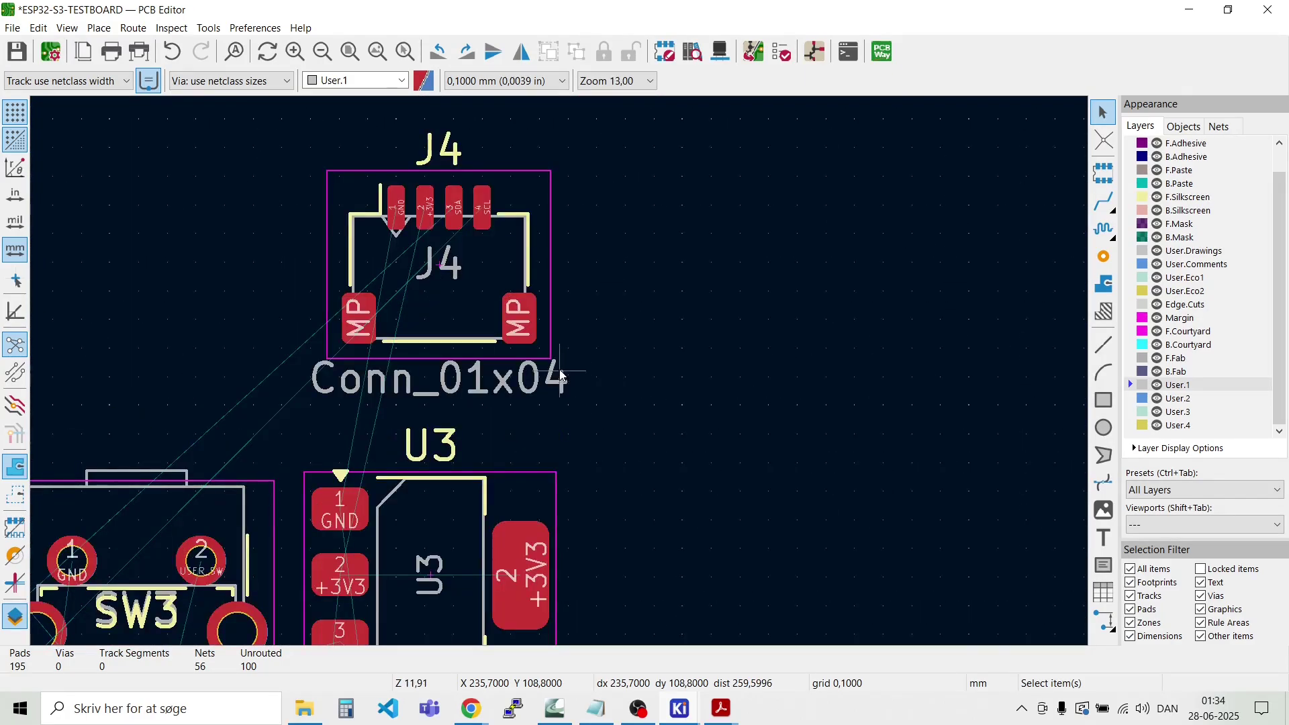
drag(459, 272, 205, 382)
key(r)
key(r)
key(r)
scroll(216, 259, down, 2)
scroll(559, 372, down, 2)
scroll(205, 383, down, 1)
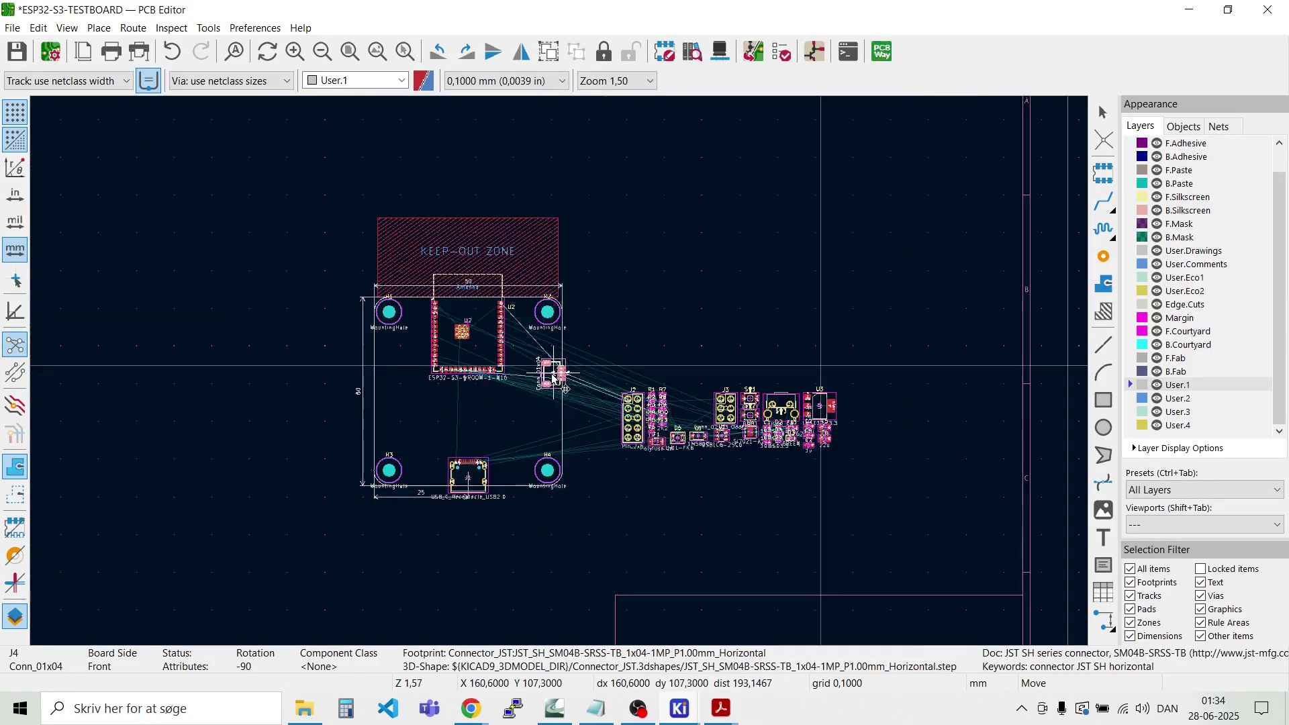
drag(558, 371, 397, 367)
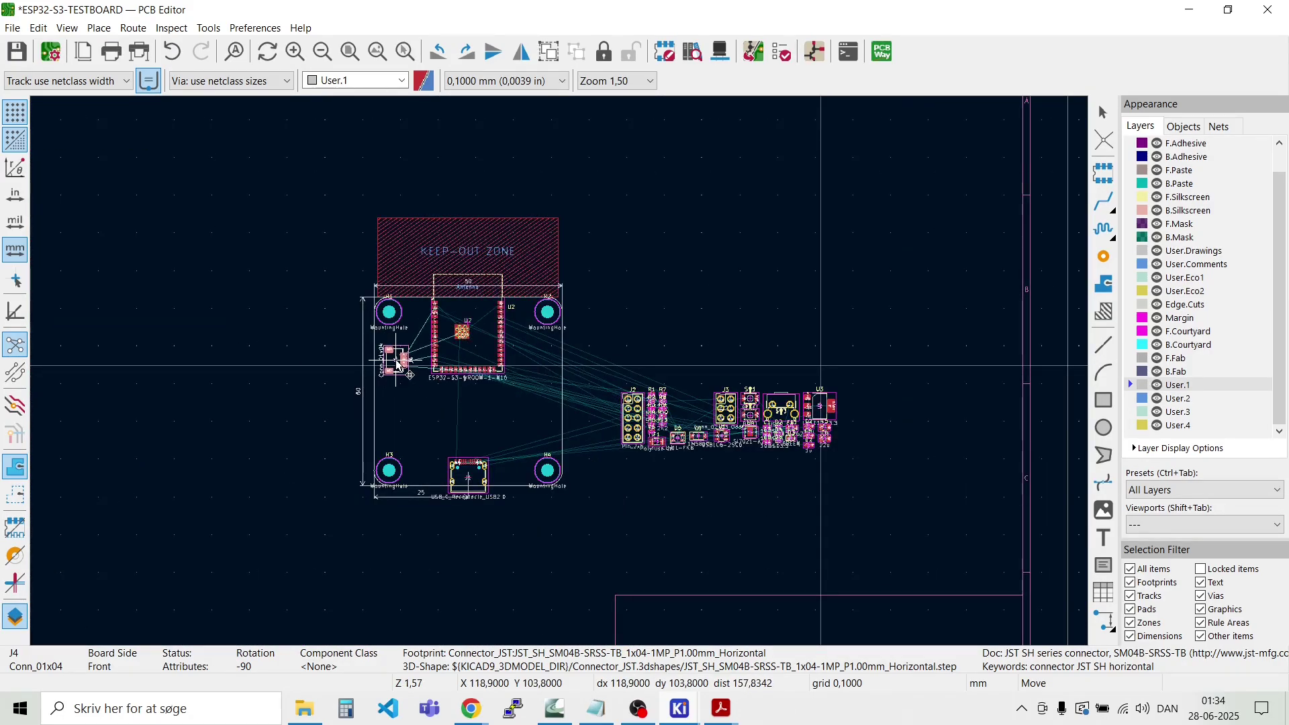
scroll(396, 366, up, 5)
mouse_move(547, 360)
mouse_down()
mouse_move(518, 331)
mouse_move(555, 374)
mouse_up()
scroll(512, 328, up, 3)
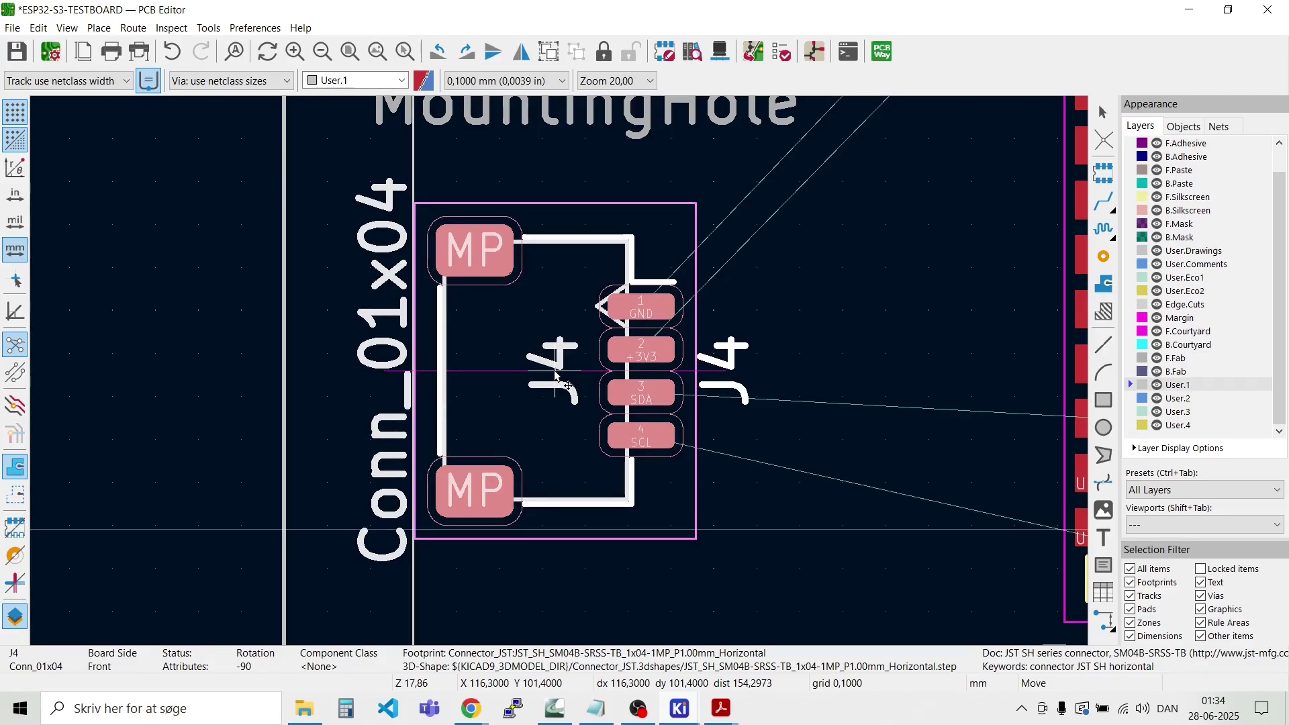
click(555, 374)
Step: Move the 2x5 pin header J2 onto the board's left side, between connector J4 and mounting hole H3
scroll(557, 375, down, 6)
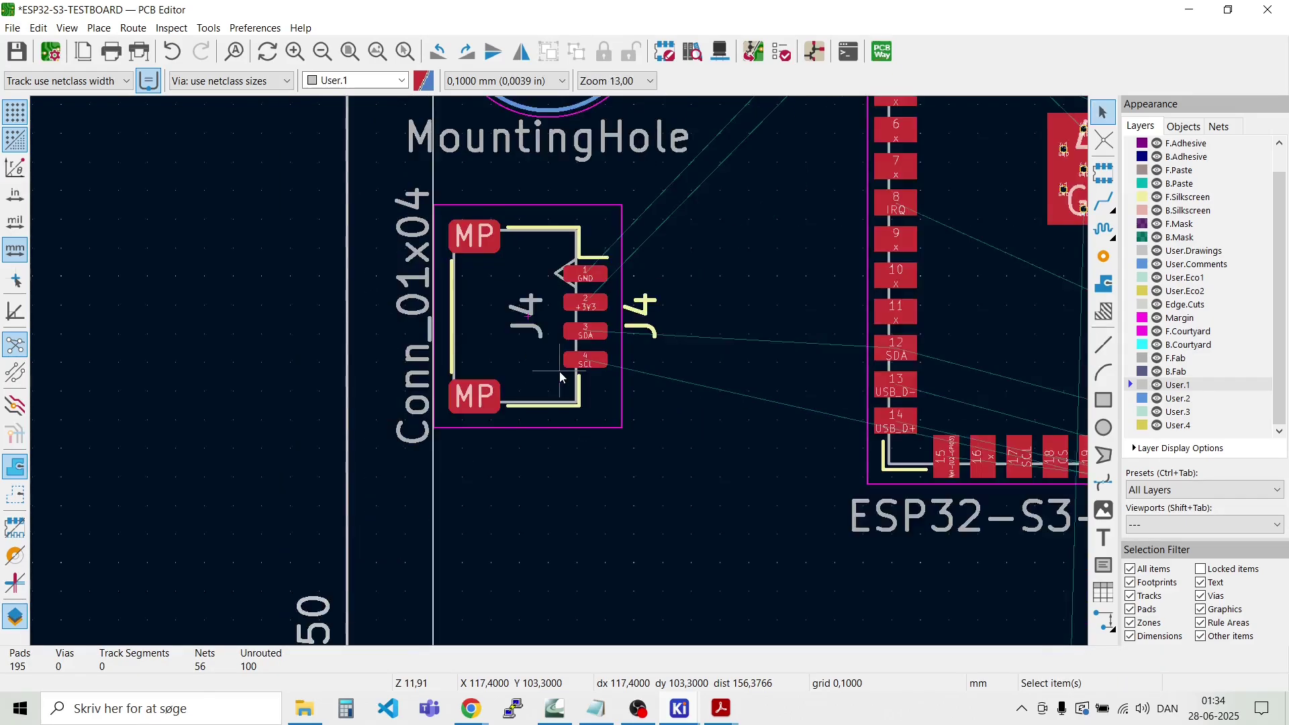
scroll(562, 376, down, 2)
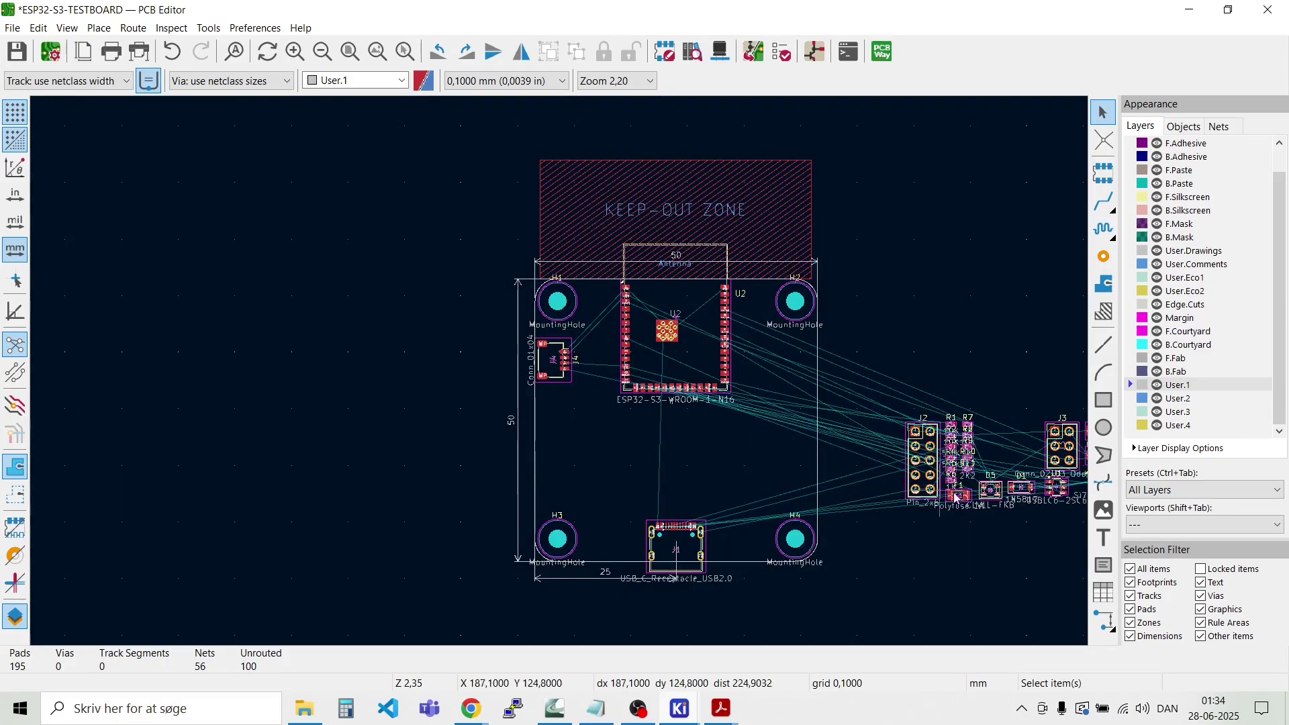
scroll(943, 469, up, 2)
scroll(561, 377, up, 2)
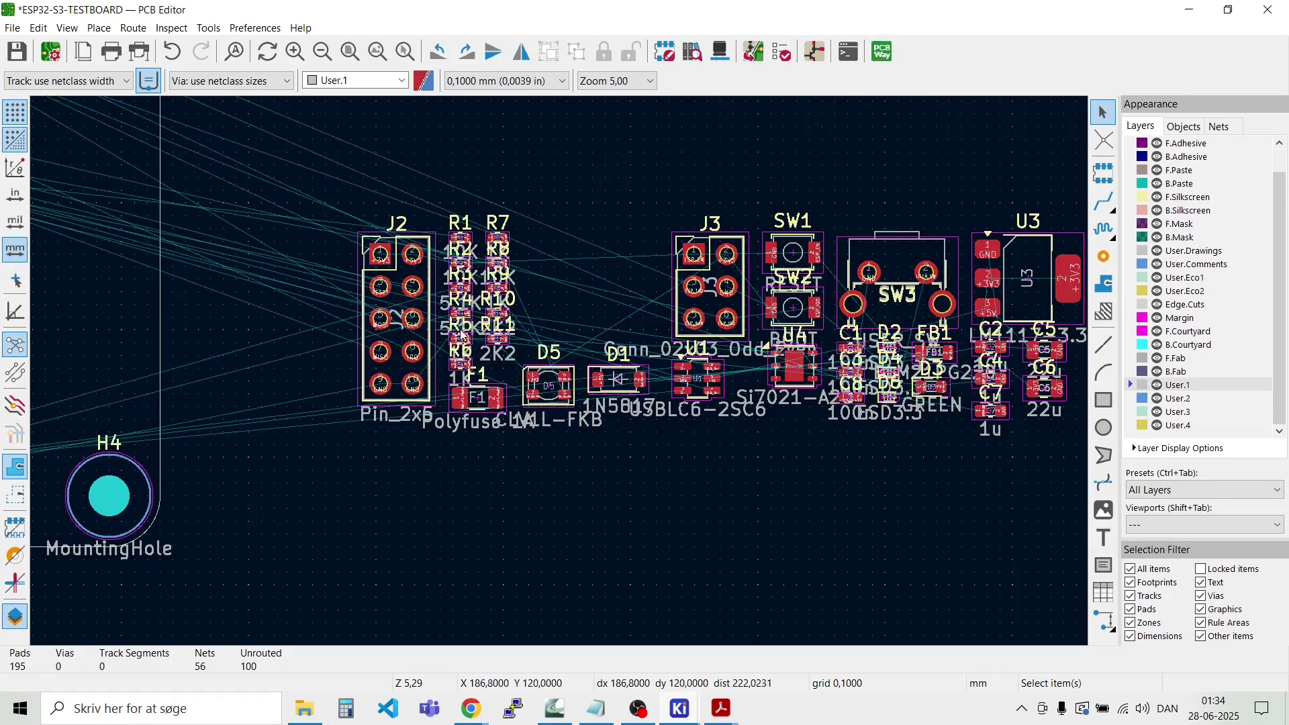
click(401, 327)
key(m)
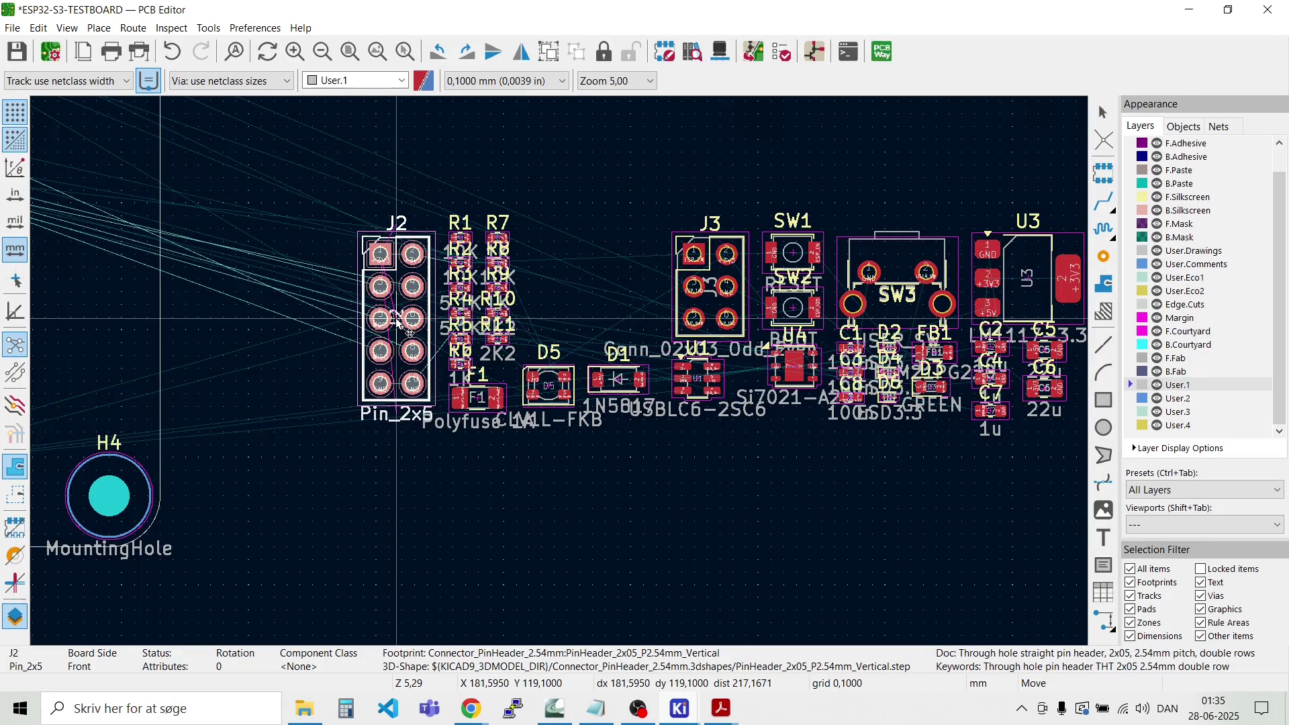
scroll(403, 333, down, 4)
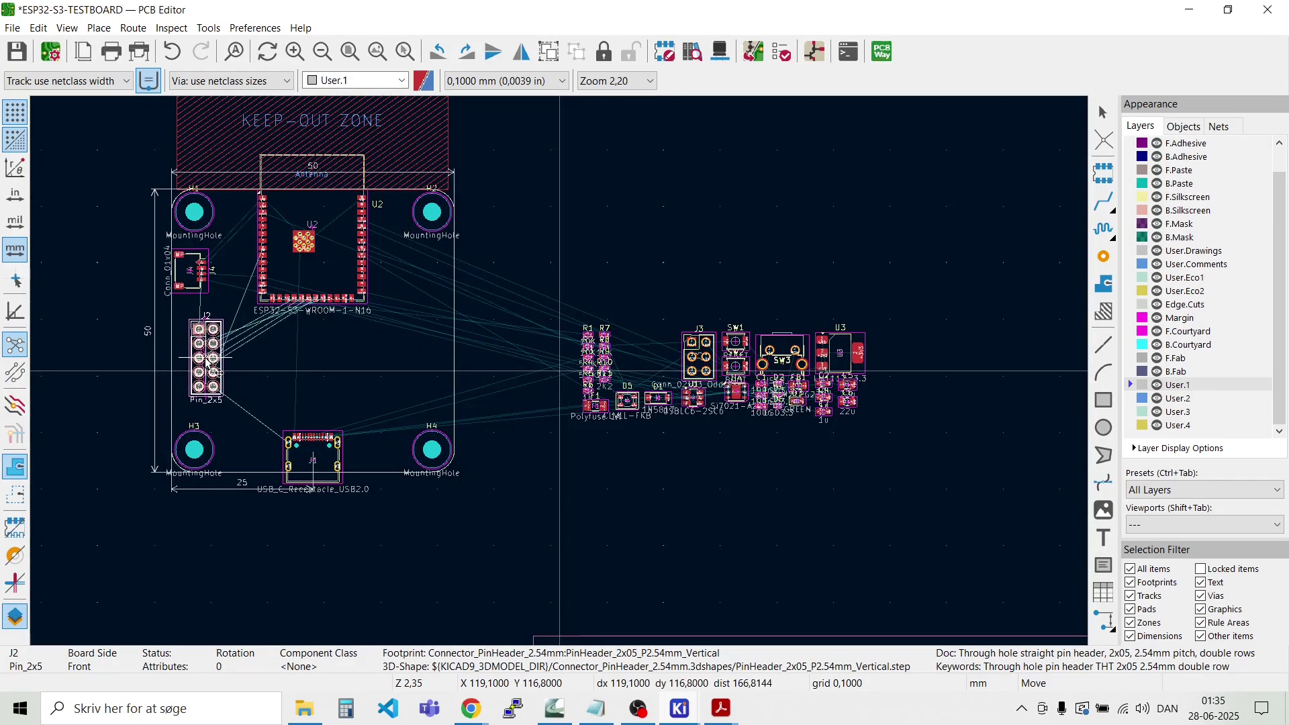
scroll(204, 360, up, 4)
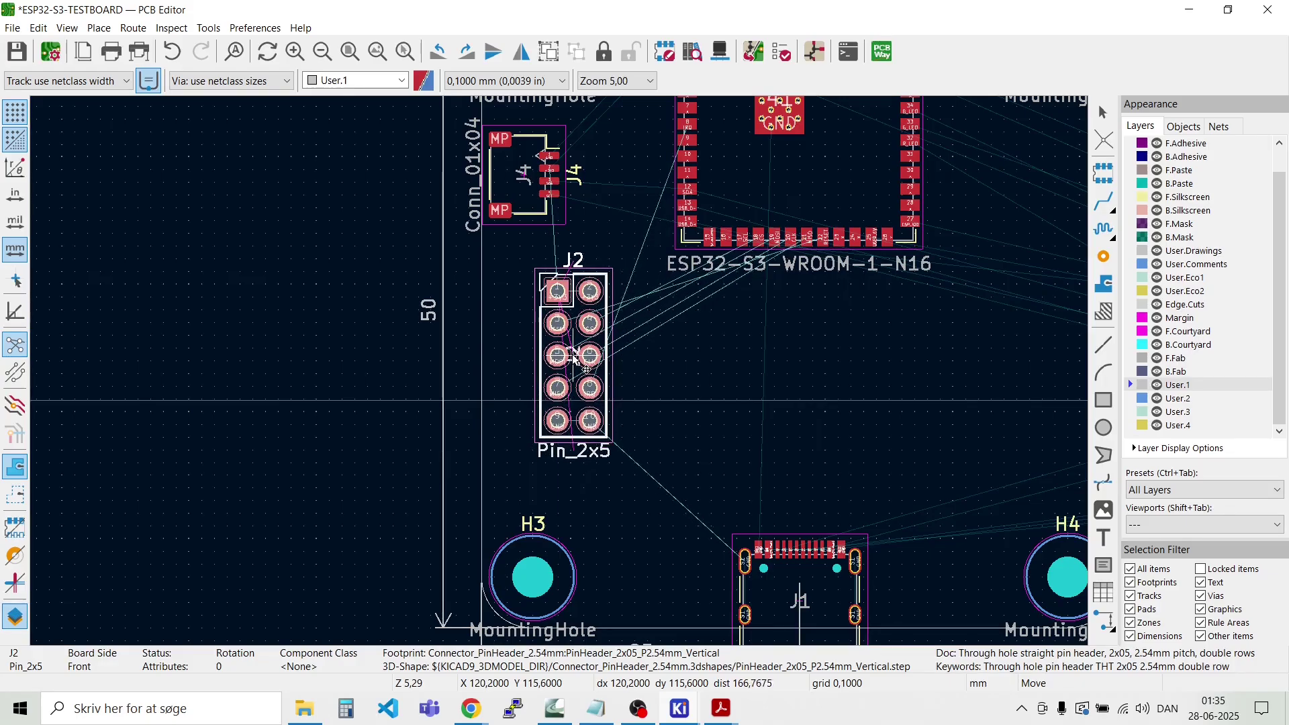
click(576, 352)
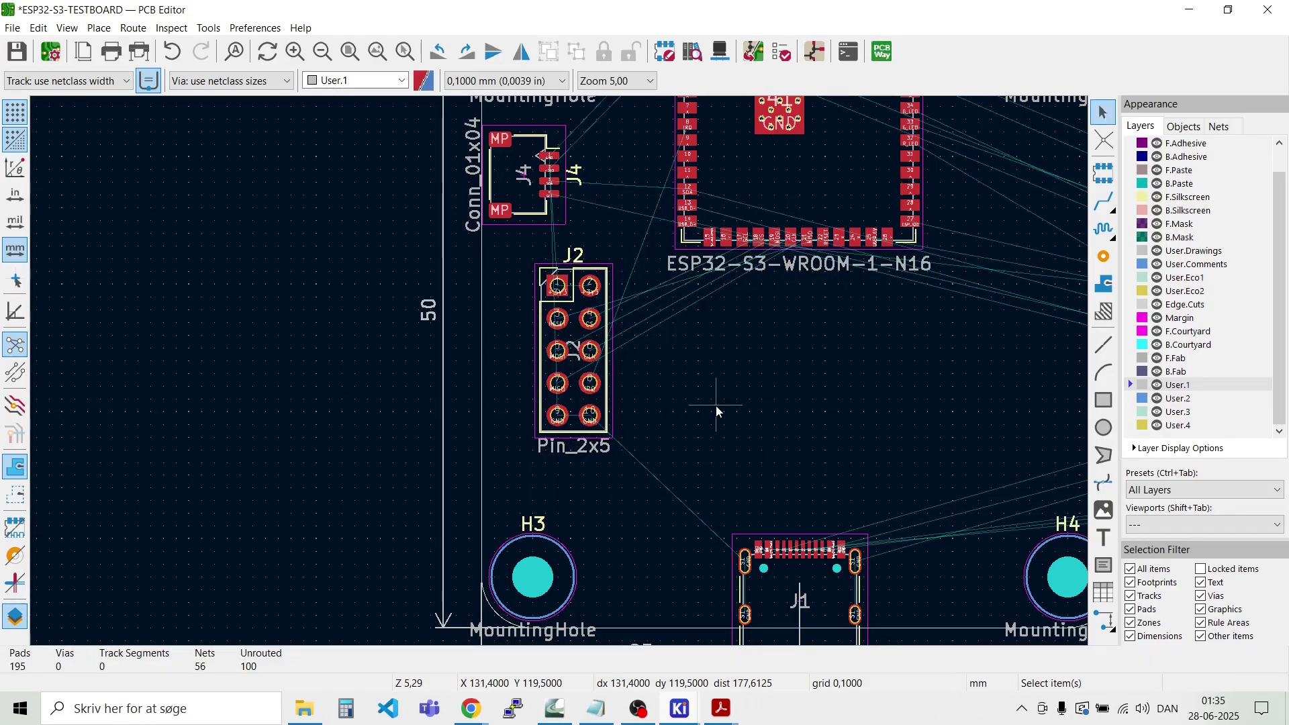
Step: Rotate the LM1117-3.3 regulator U3 to 90° and place it below J2, between mounting hole H3 and J1
scroll(714, 404, down, 3)
scroll(820, 314, up, 3)
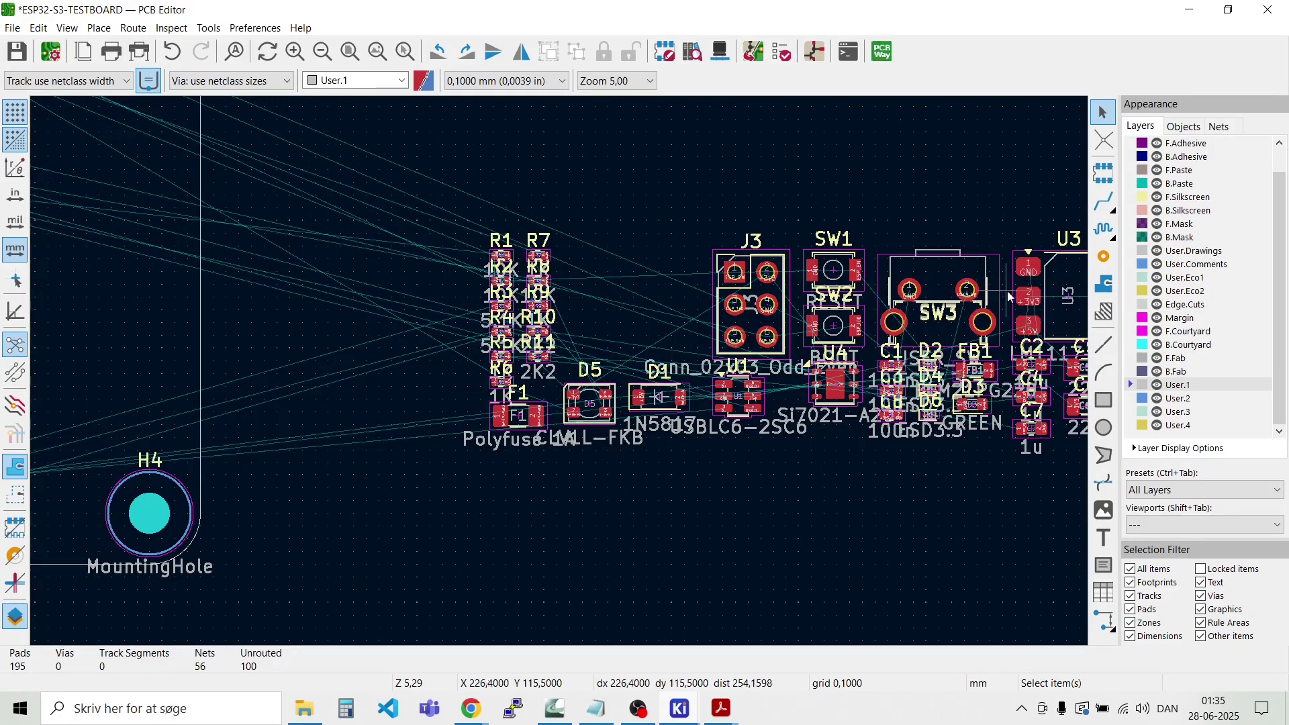
click(1051, 307)
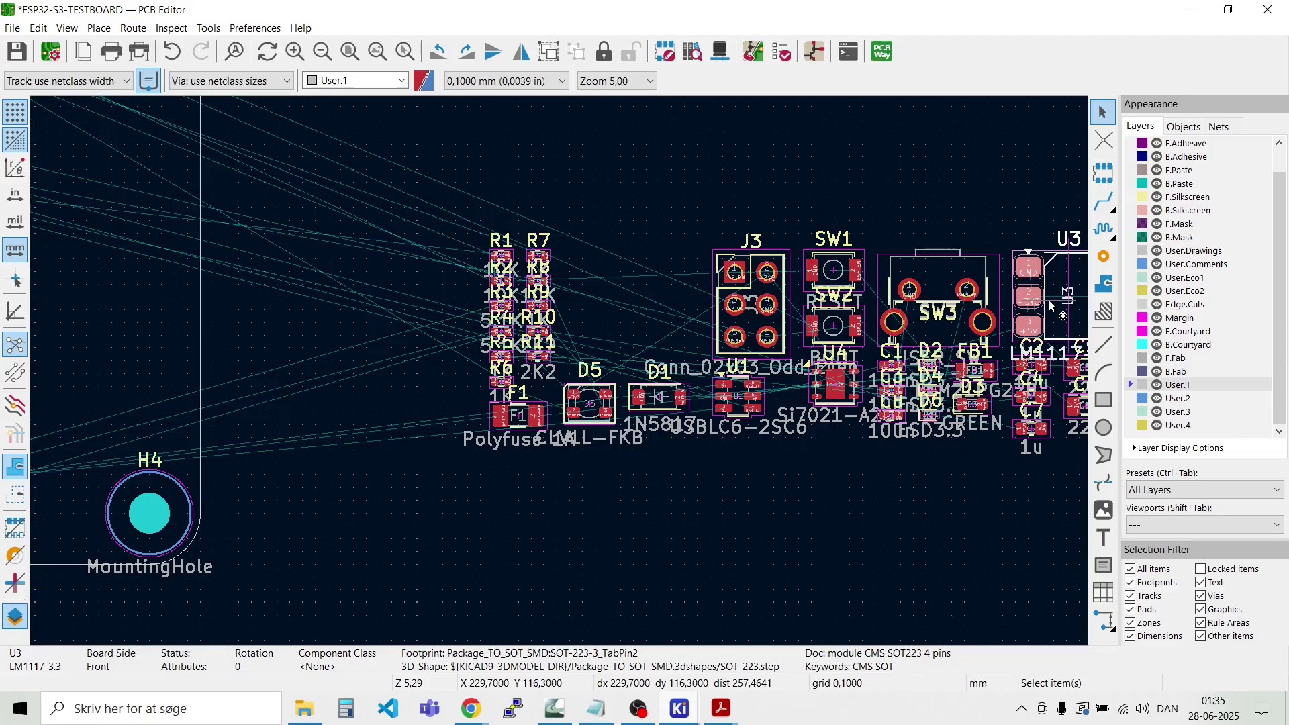
key(m)
scroll(560, 375, down, 1)
scroll(561, 375, down, 1)
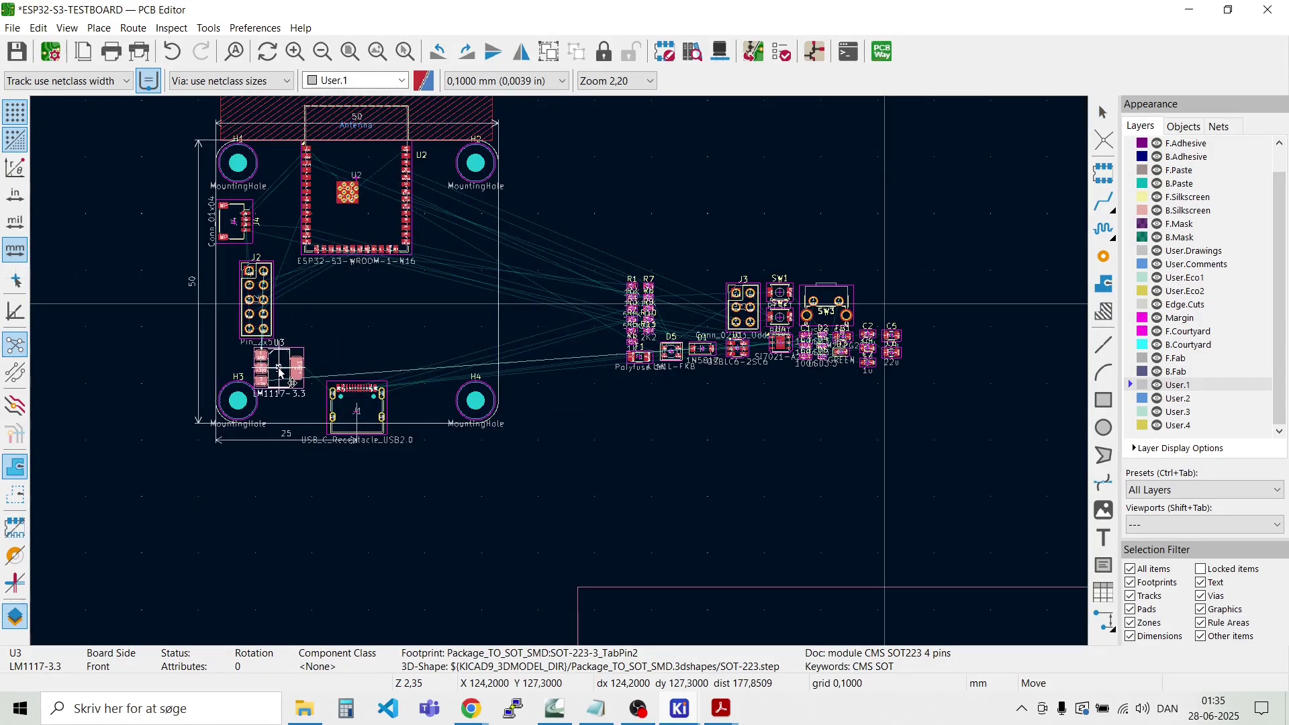
key(r)
scroll(280, 371, up, 3)
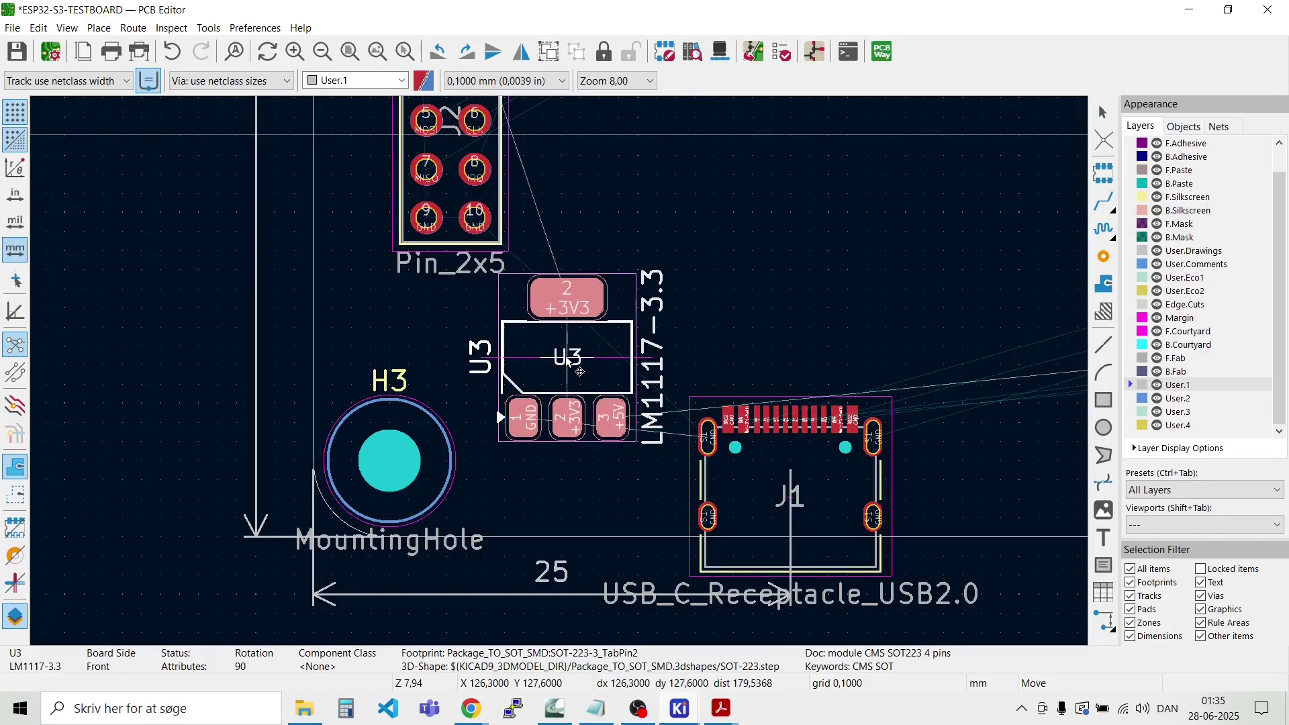
click(568, 360)
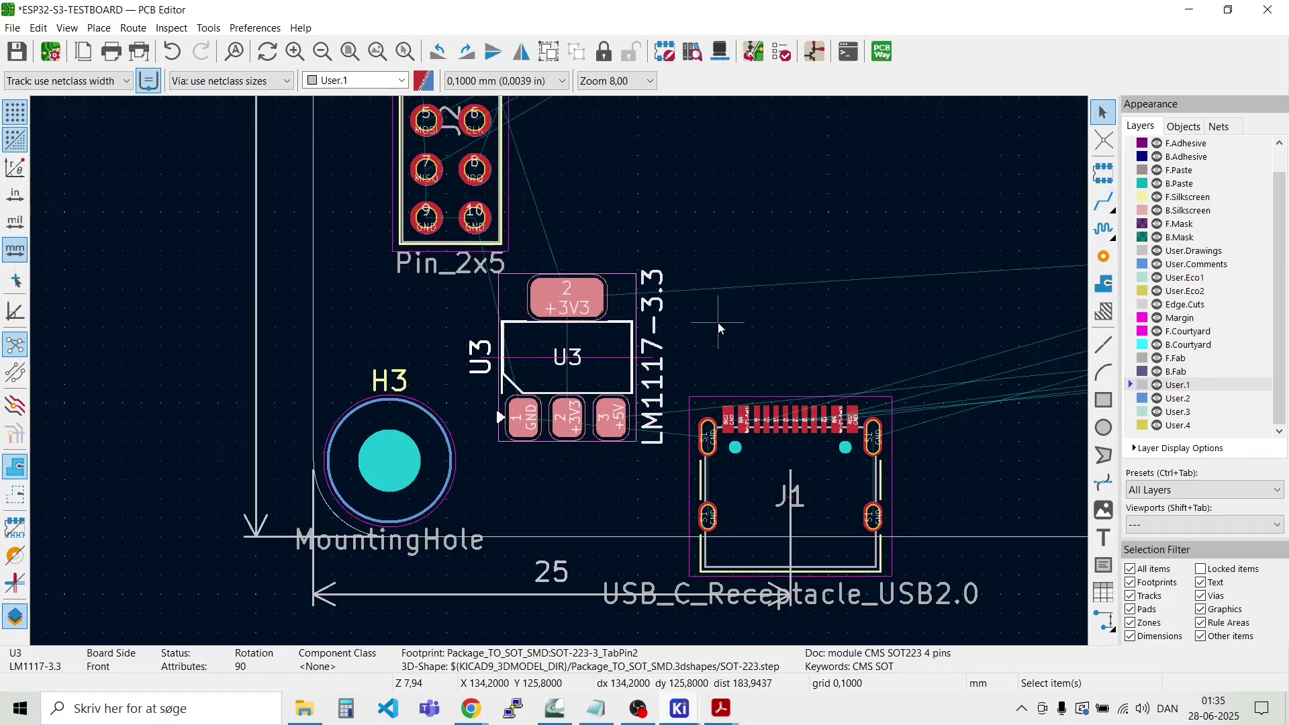
Step: Rotate the 2x3 pin header J3 to 90° and place it to the right of U2, just below mounting hole H2
scroll(568, 360, down, 5)
scroll(604, 322, up, 4)
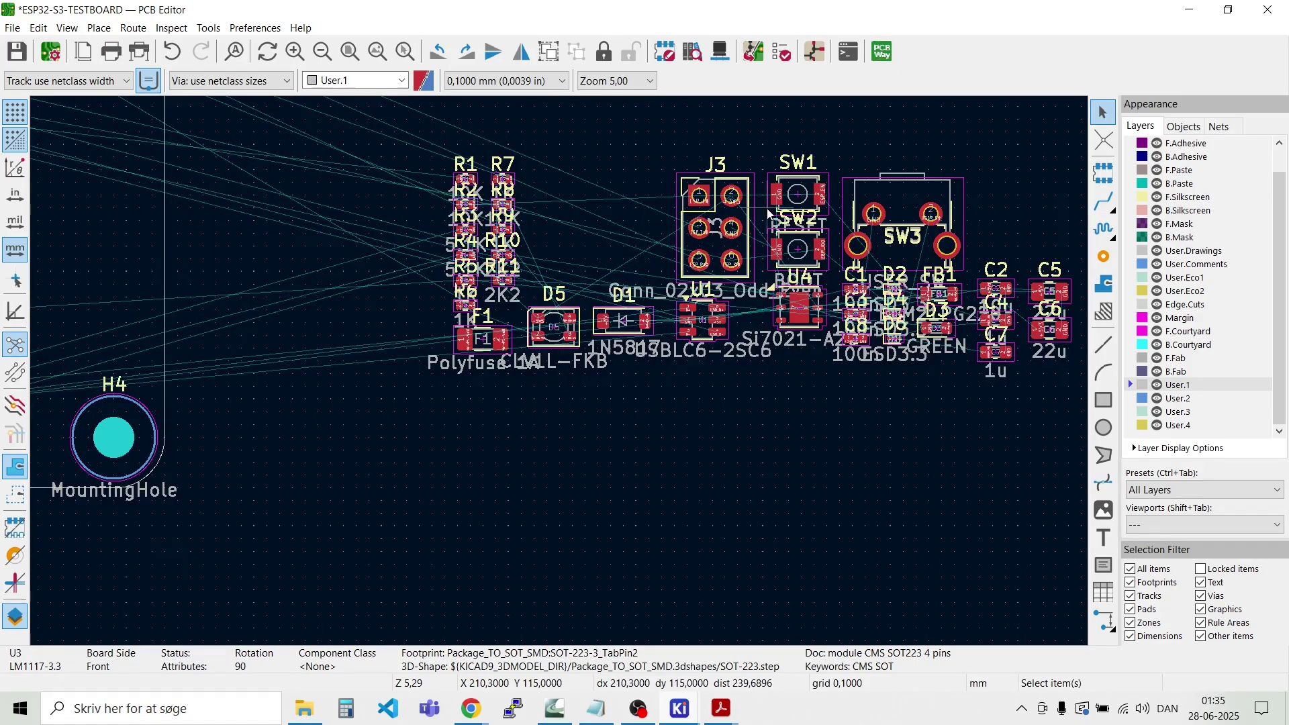
click(706, 249)
key(m)
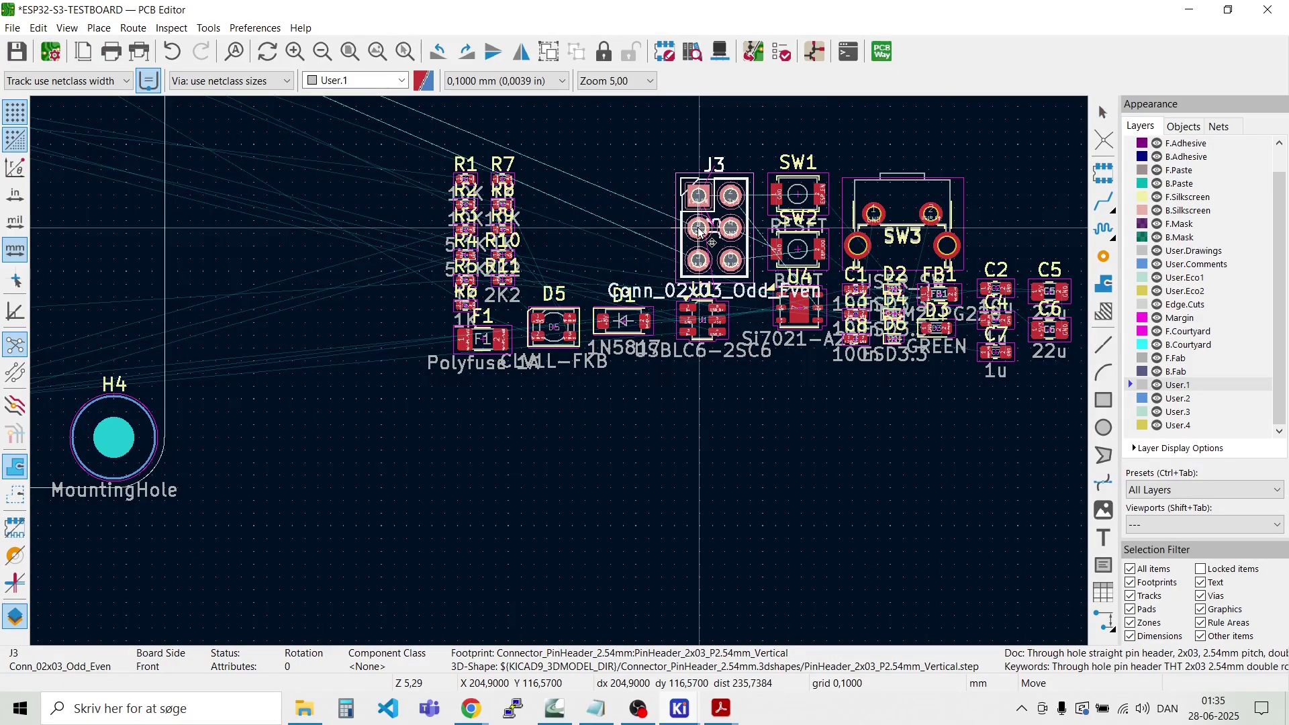
scroll(705, 242, down, 3)
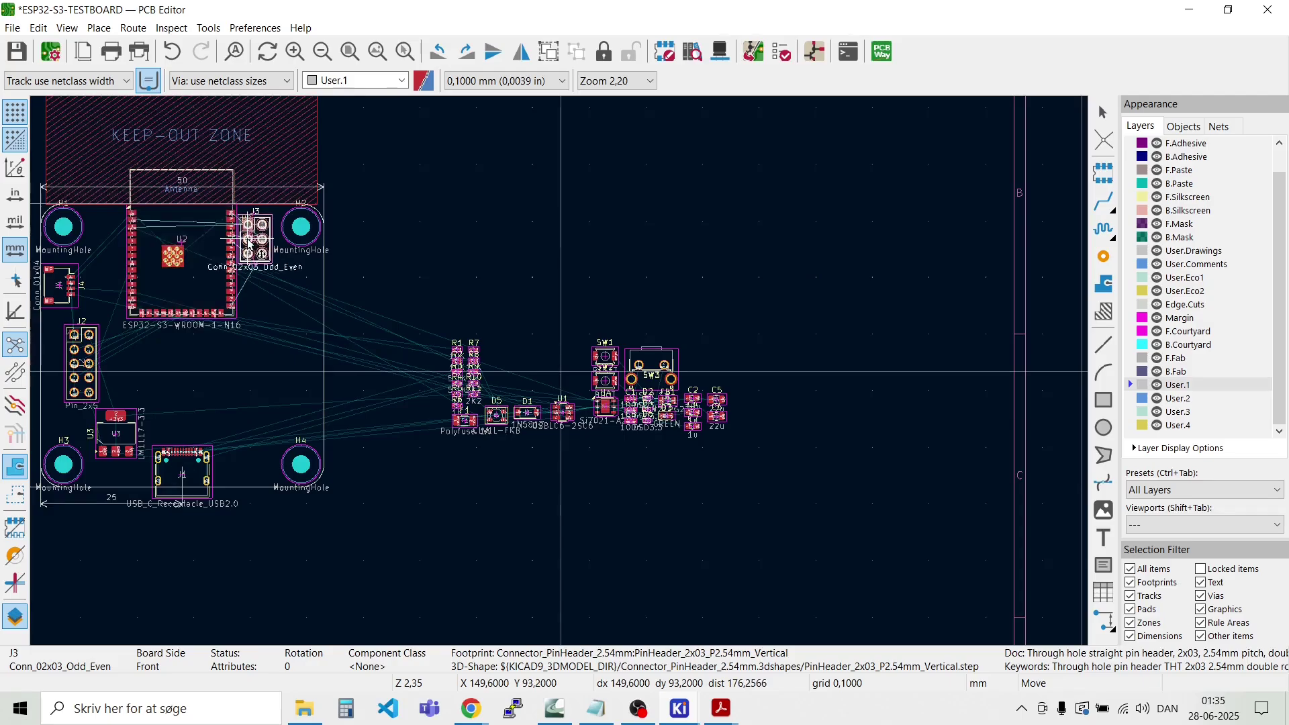
scroll(228, 241, up, 3)
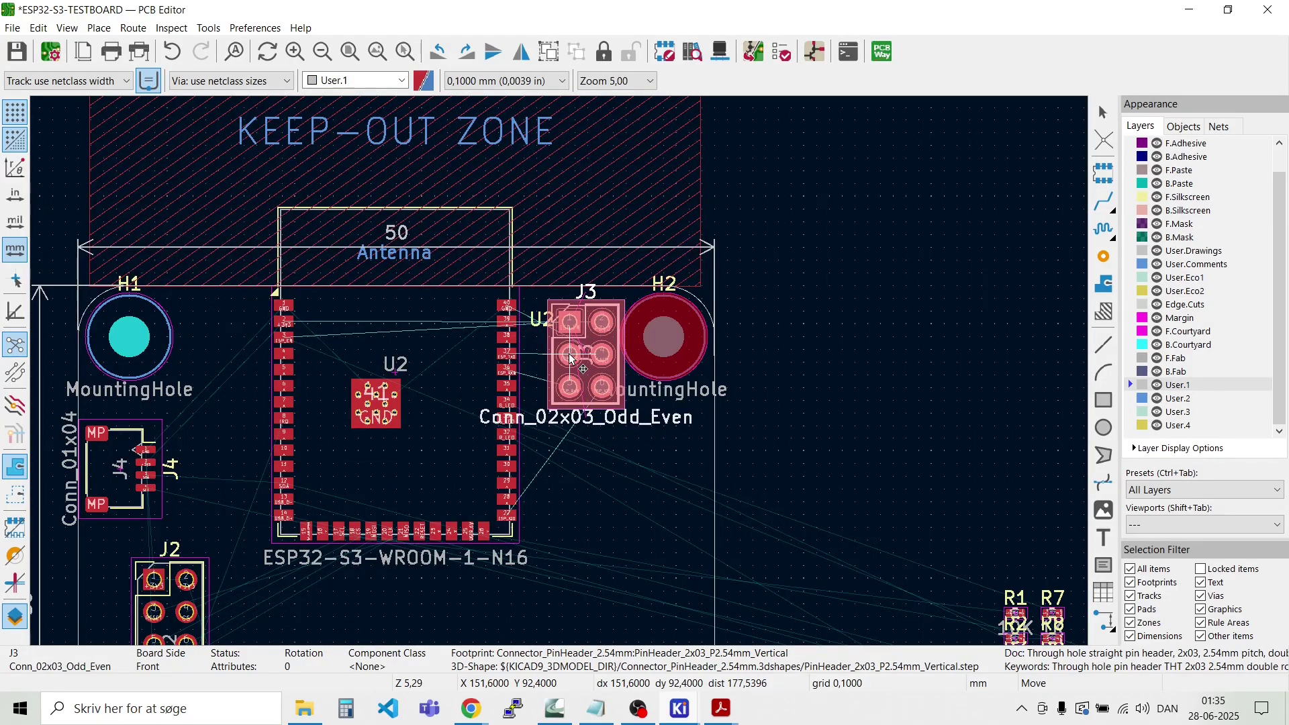
key(r)
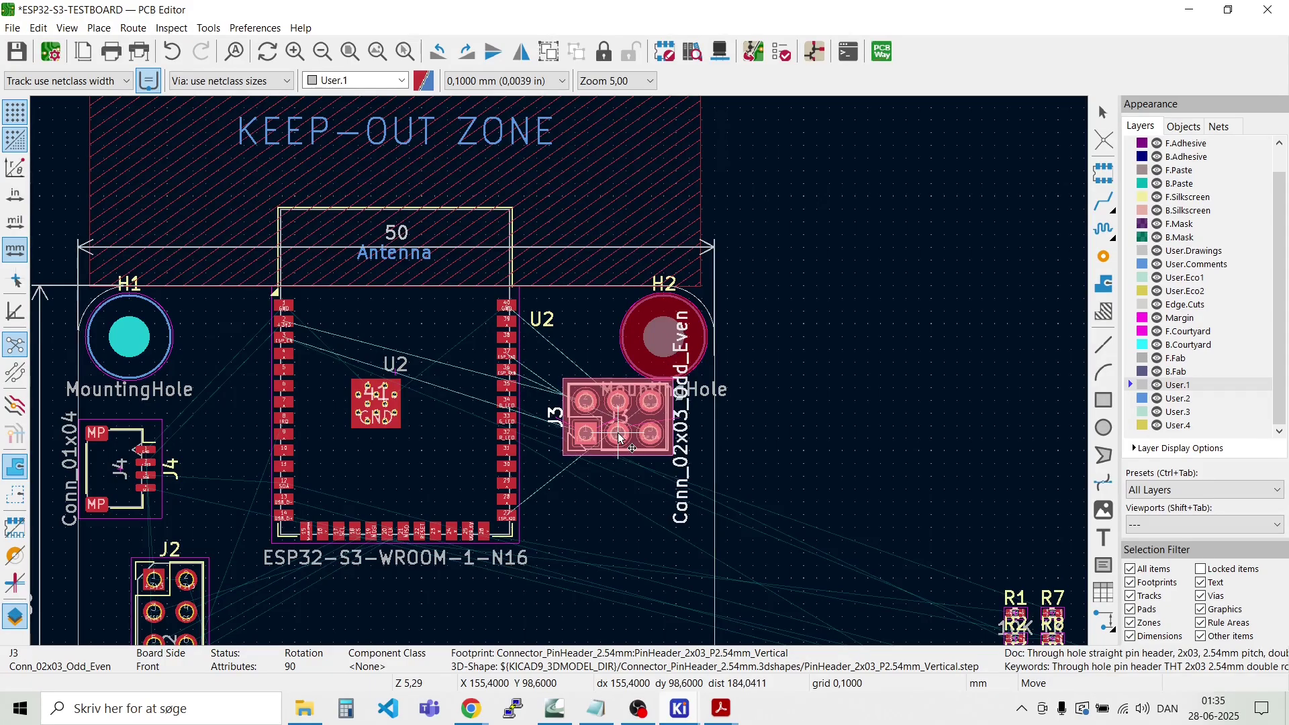
click(617, 433)
Step: Rotate the angled user switch SW3 to -90° and place it against the board's right edge, just below J3
scroll(561, 377, down, 3)
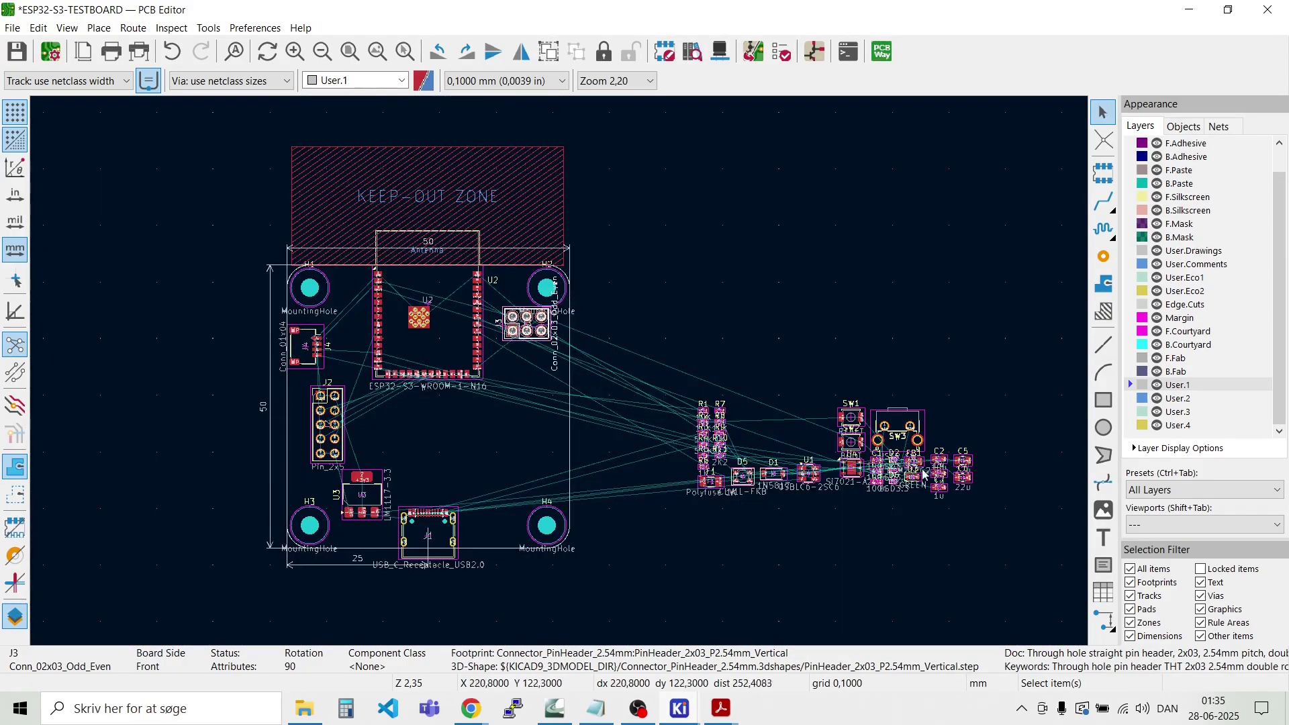
scroll(966, 470, up, 3)
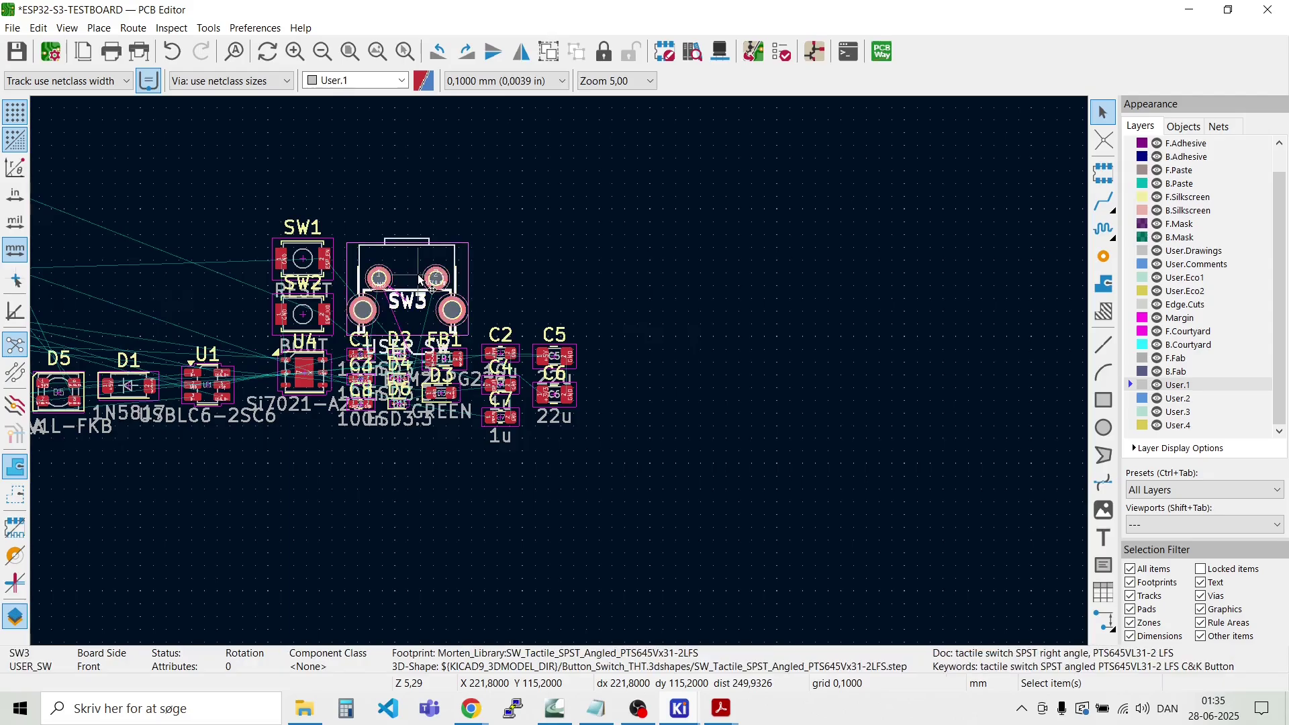
key(m)
key(r)
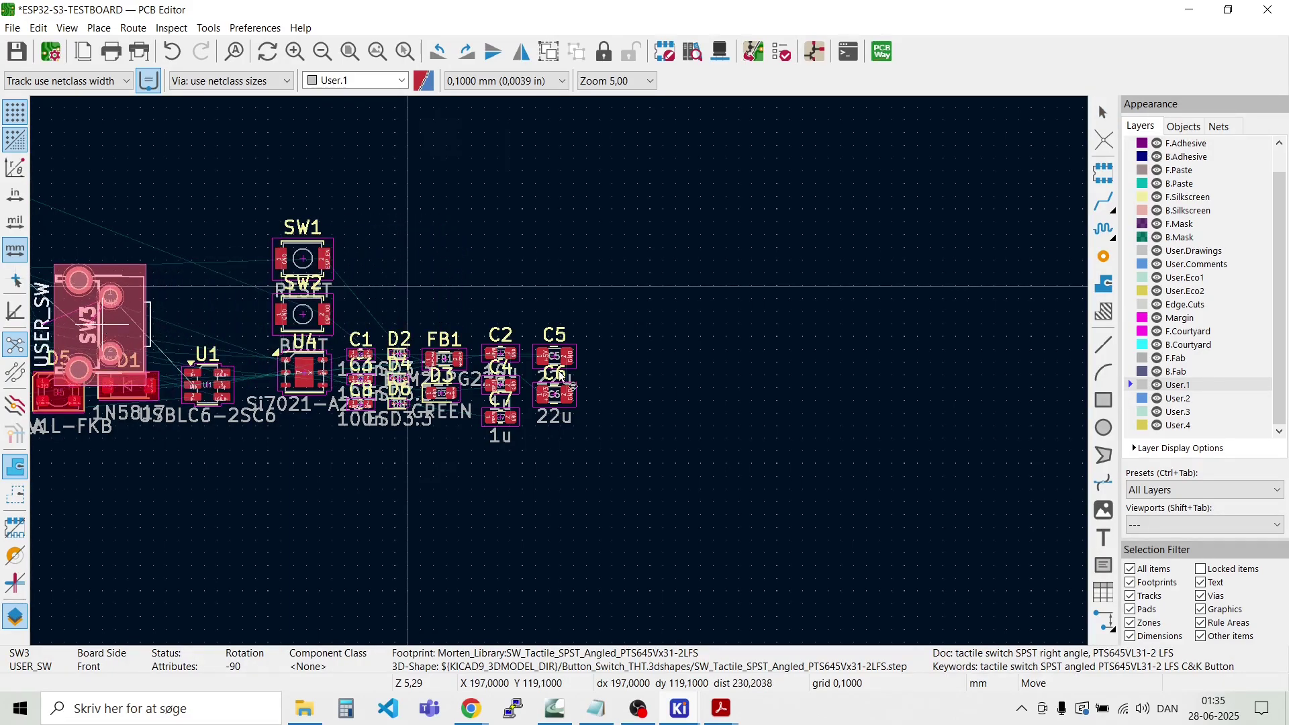
scroll(81, 323, down, 3)
scroll(335, 289, up, 3)
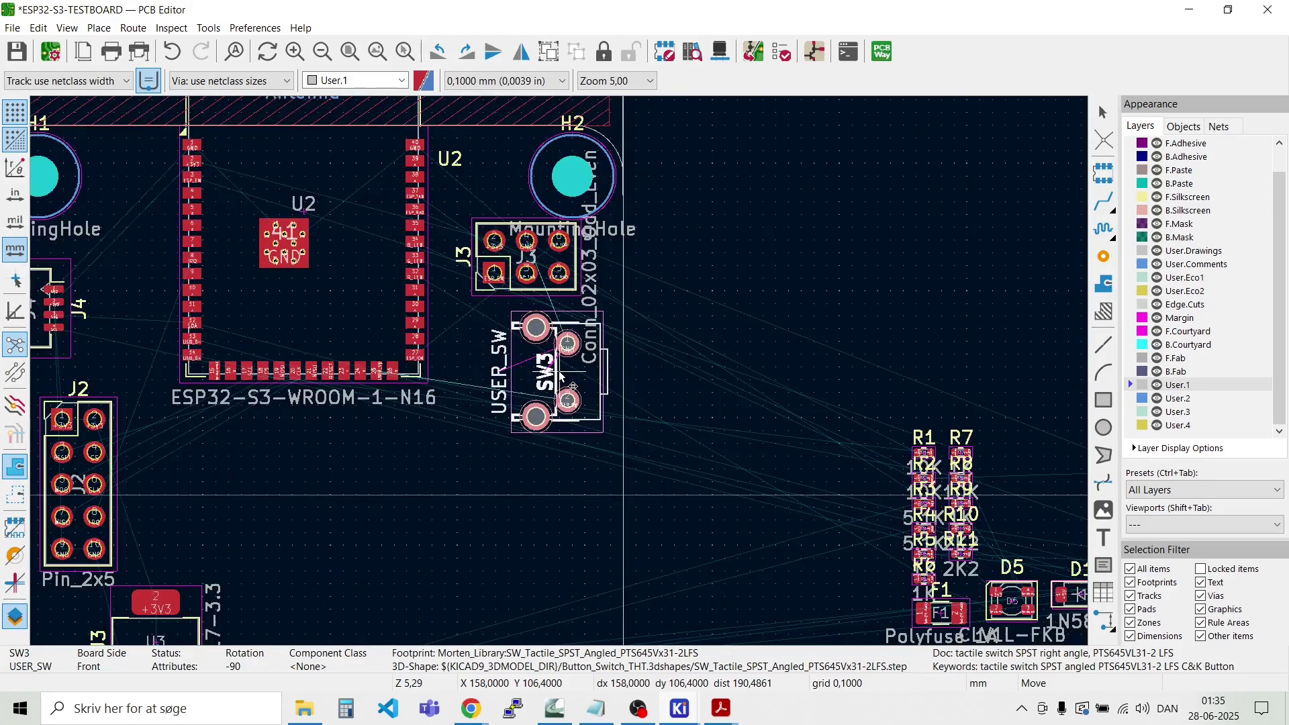
scroll(560, 374, up, 4)
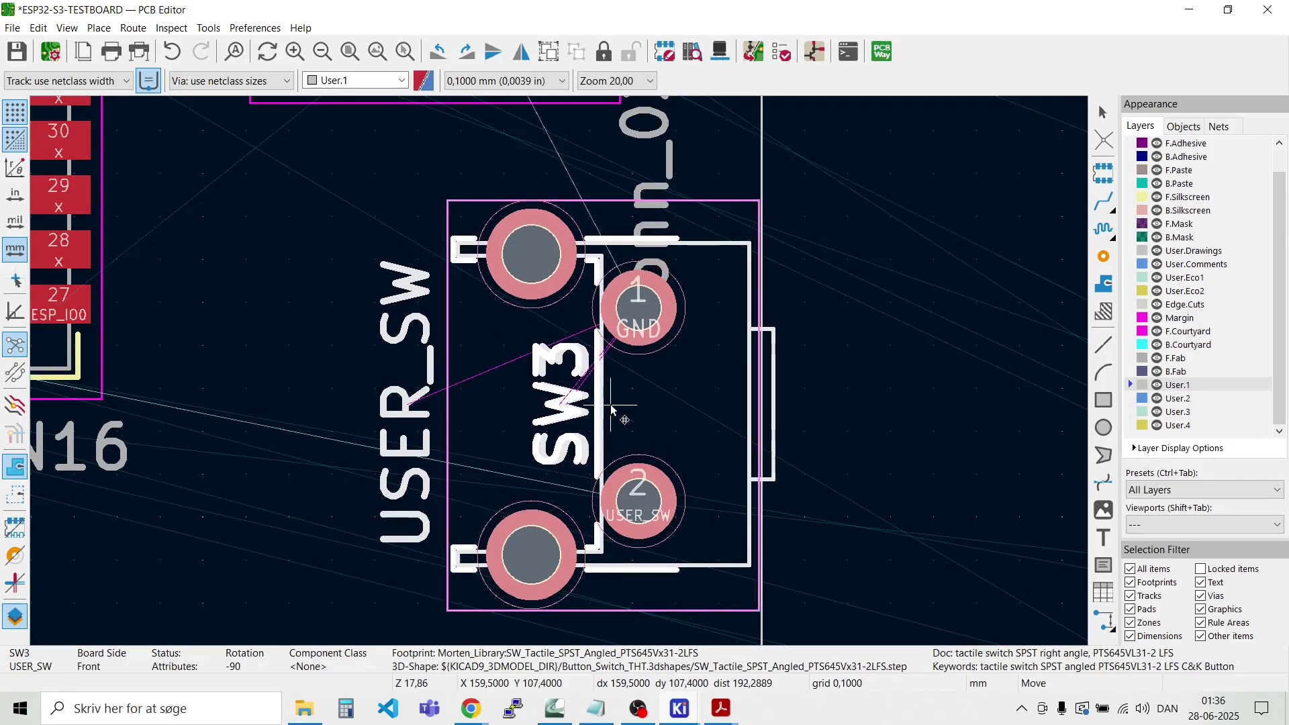
click(611, 406)
scroll(559, 372, down, 5)
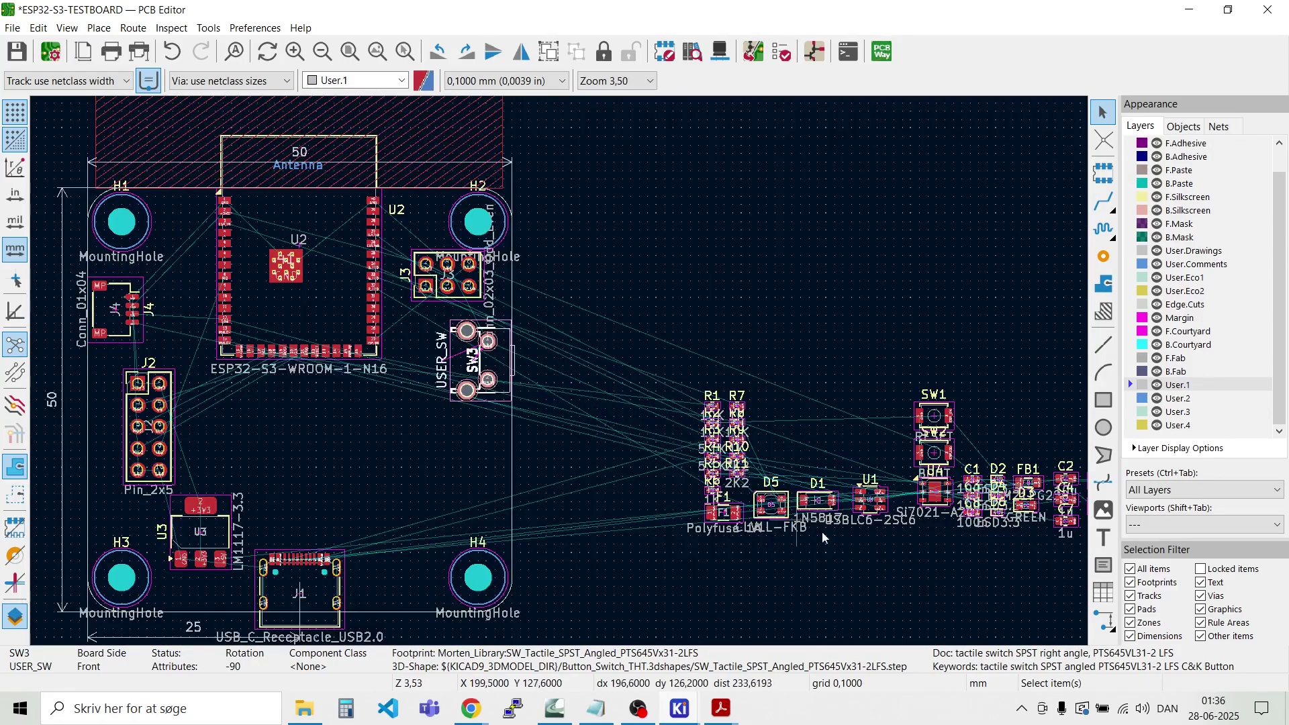
scroll(824, 537, up, 5)
click(559, 372)
Step: Move the RESET switch SW1 and BOOT switch SW2 together onto the board's right side, between SW3 and mounting hole H4
scroll(558, 368, down, 3)
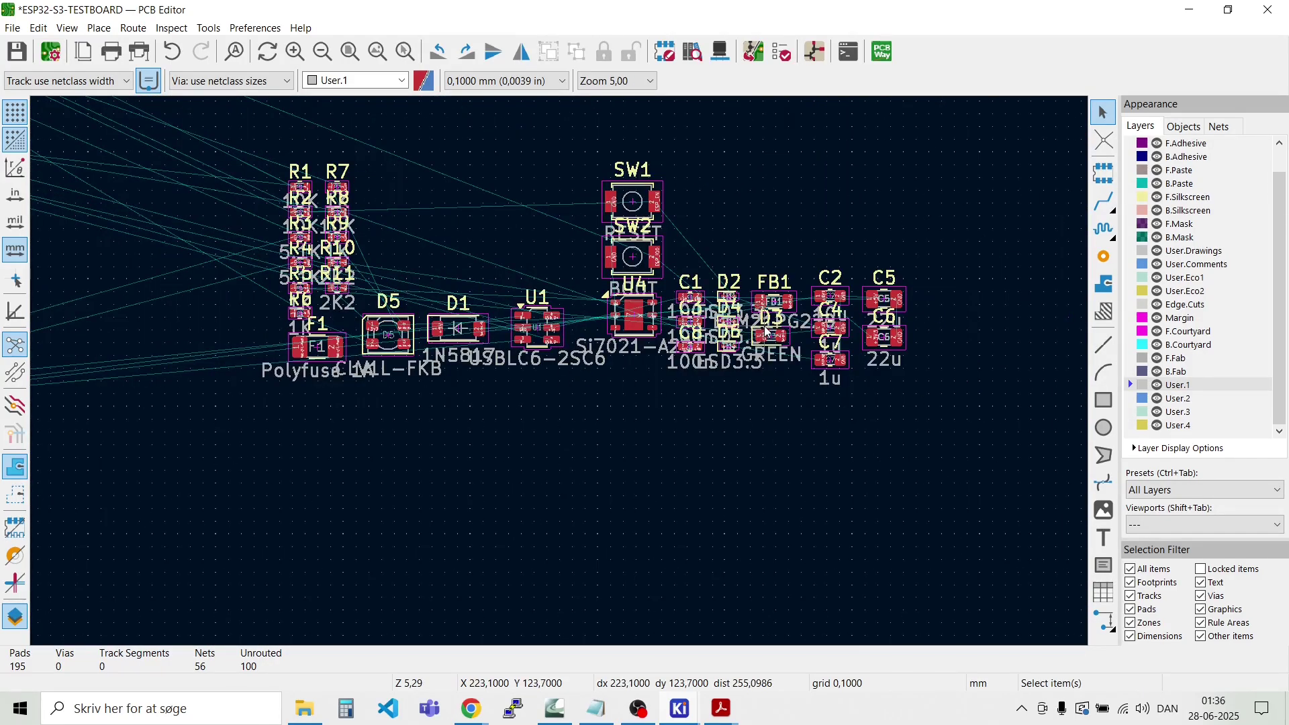
scroll(767, 332, up, 4)
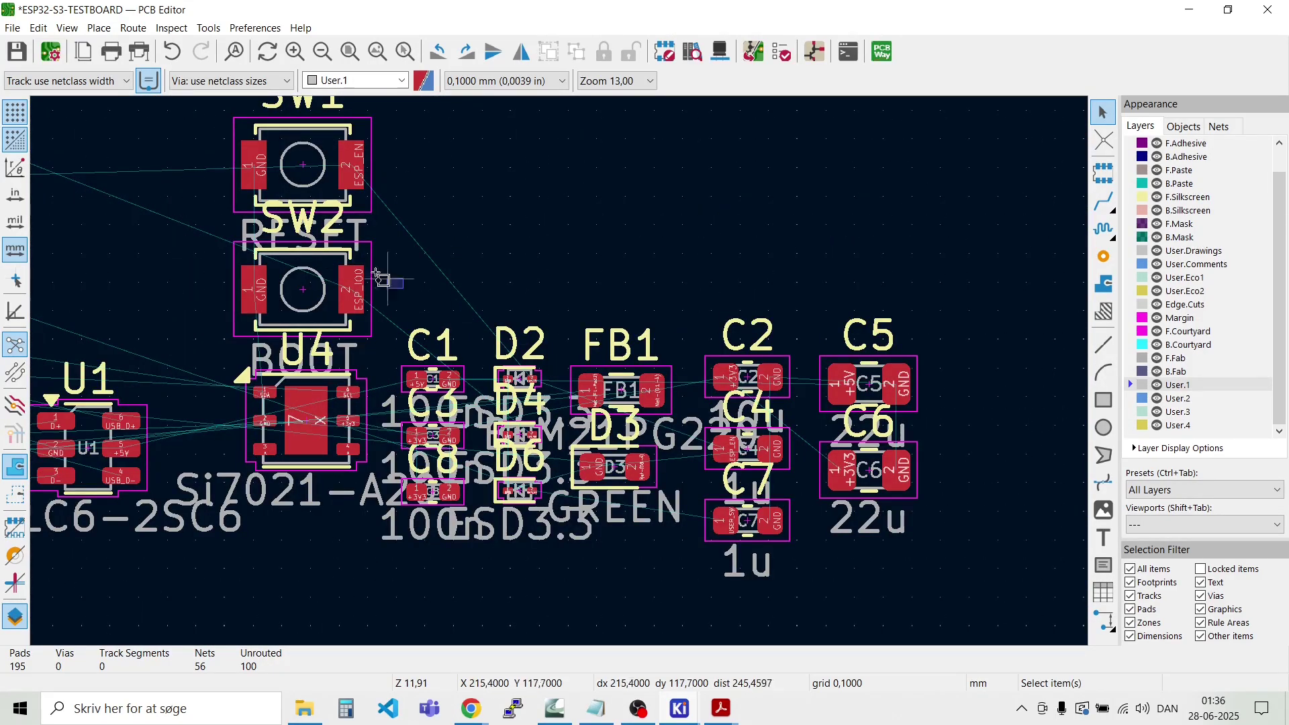
drag(381, 277, 246, 158)
key(m)
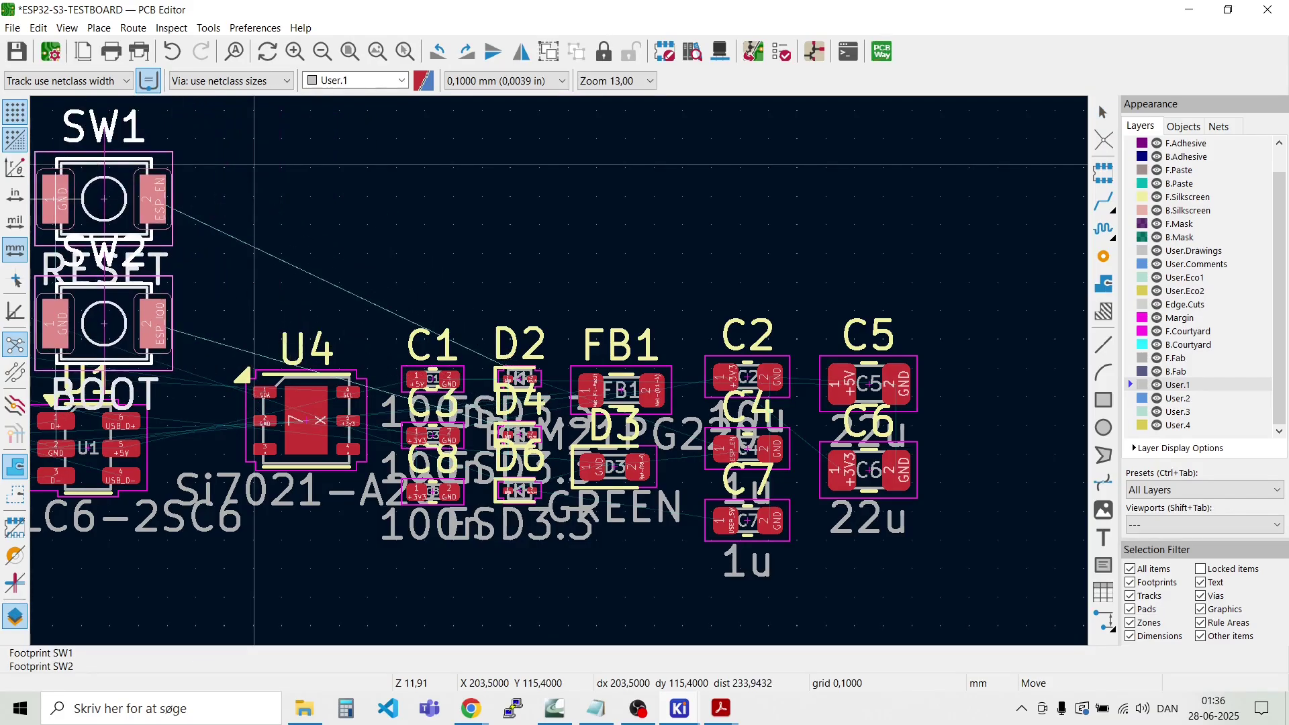
scroll(311, 277, down, 6)
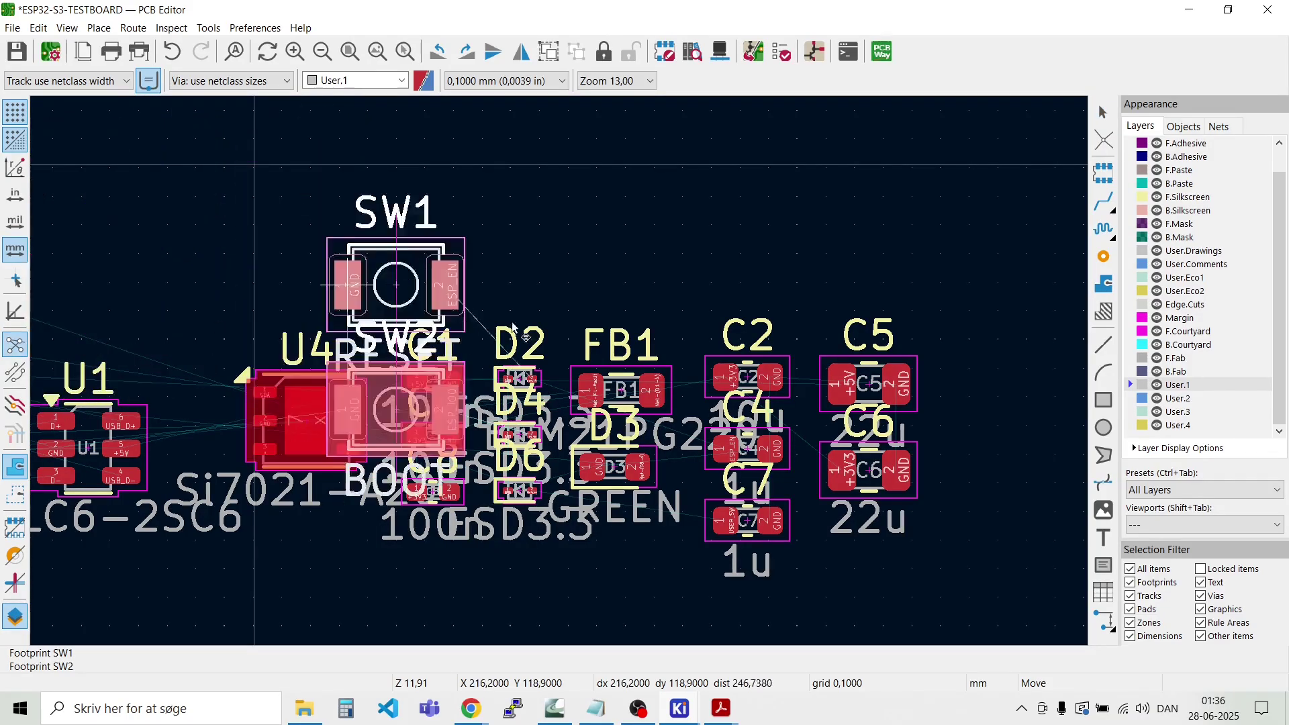
scroll(71, 387, up, 6)
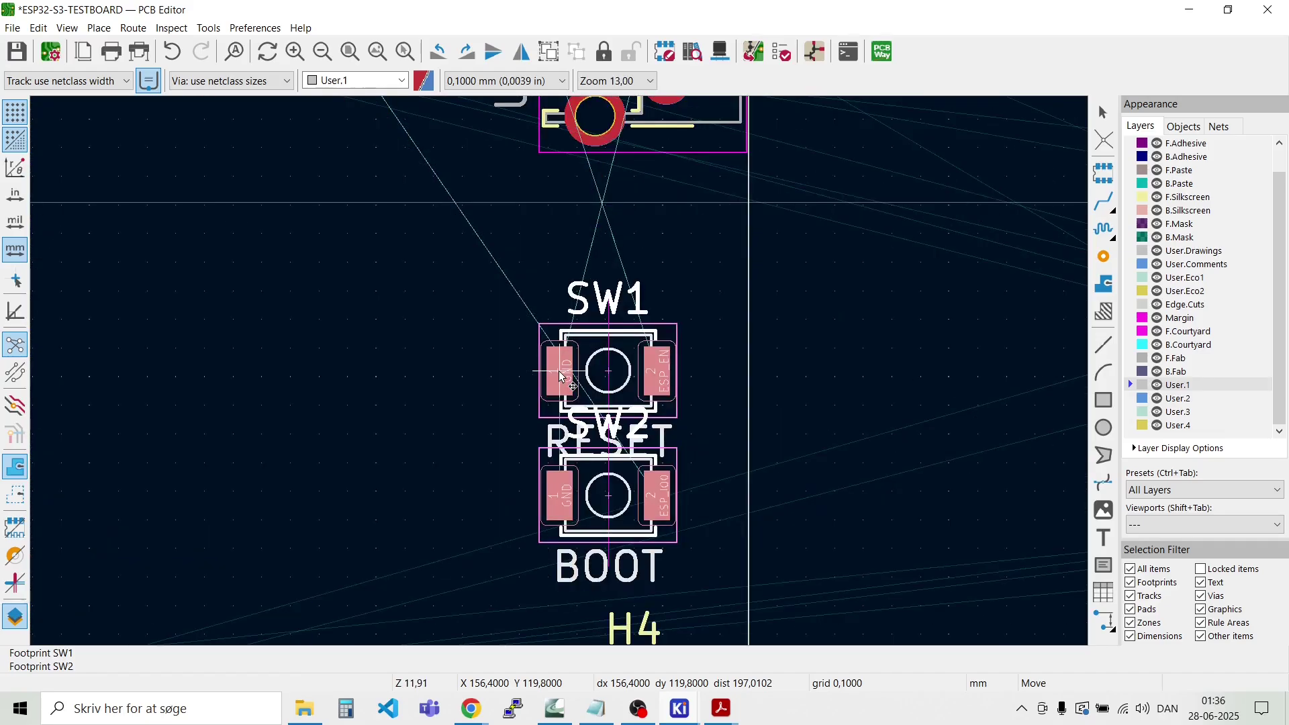
click(582, 368)
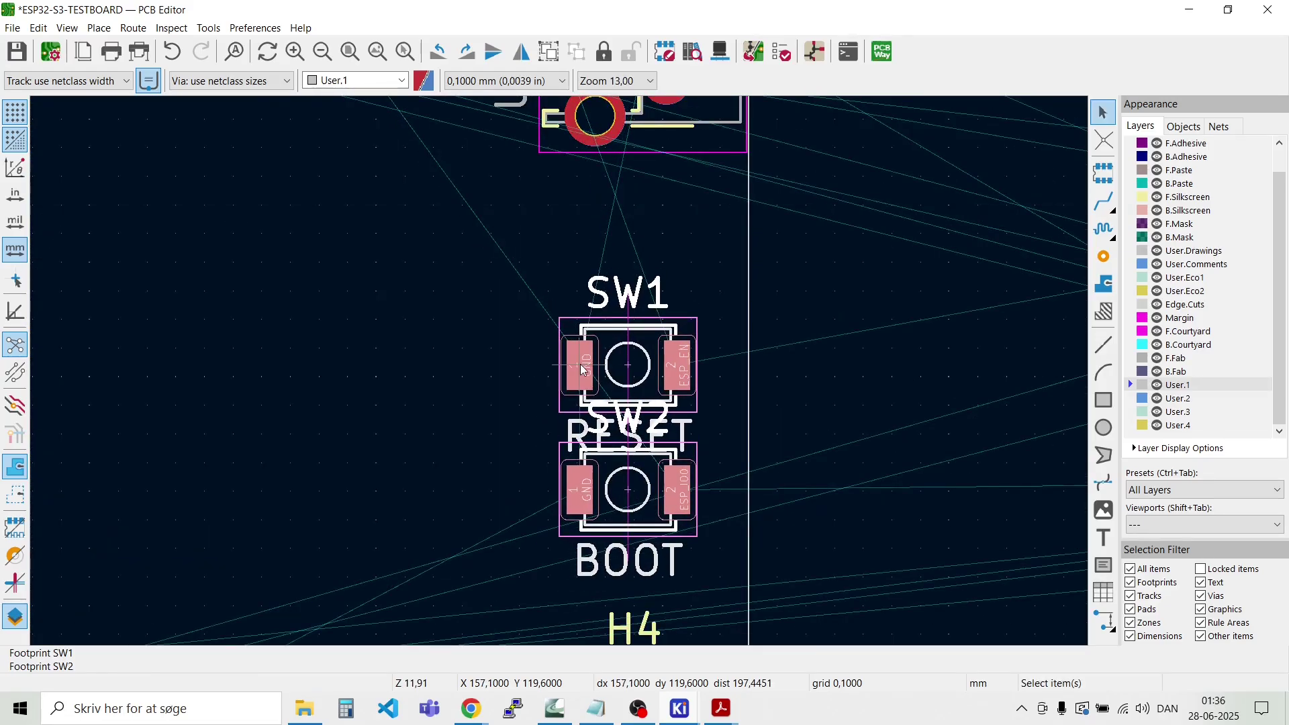
key(Escape)
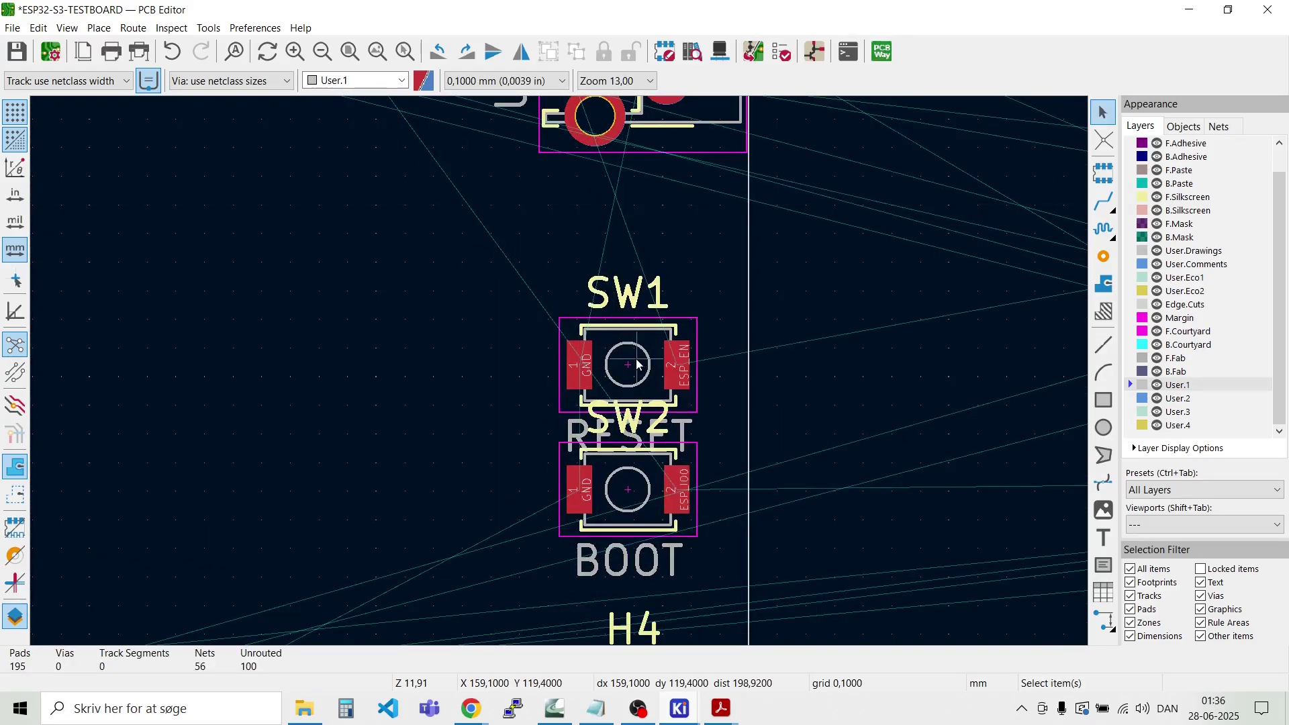
Step: Move SW1 up about 2.4 mm to widen the gap between it and SW2
click(638, 364)
key(m)
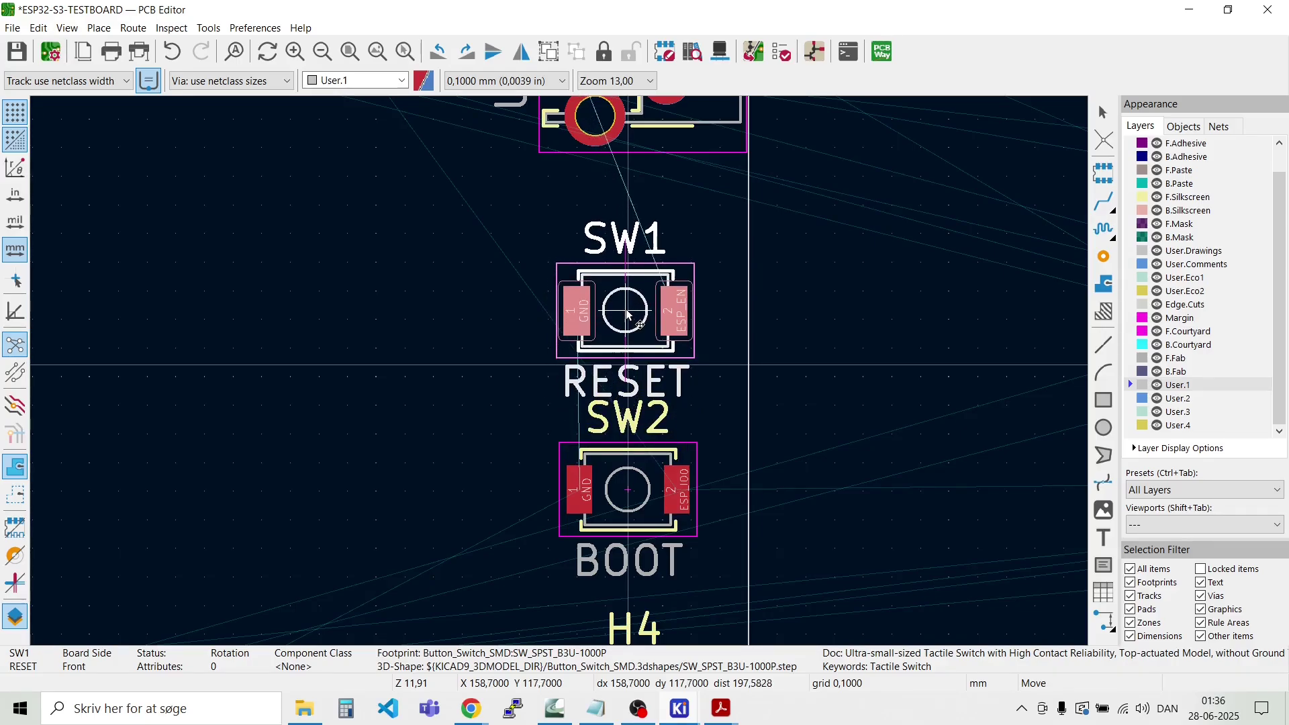
click(627, 307)
key(Escape)
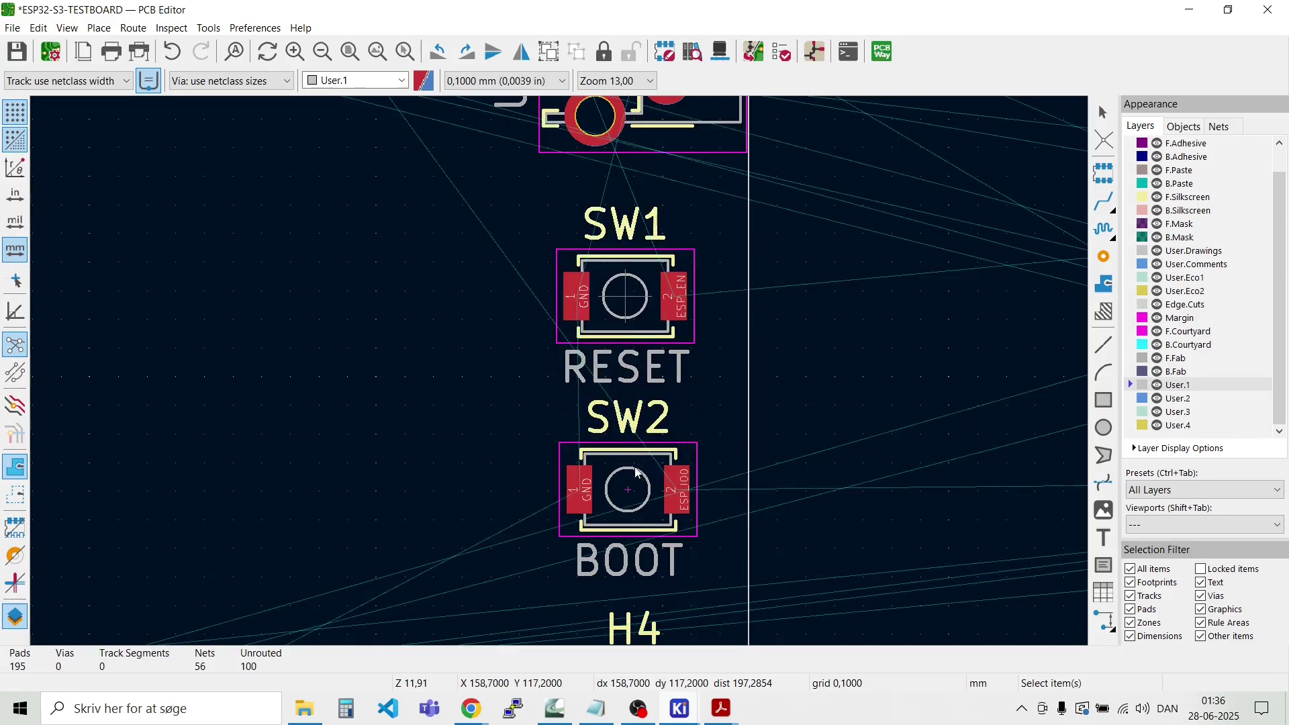
Step: Shift SW1 and SW2 together slightly to the right so they line up above mounting hole H4
scroll(634, 494, down, 3)
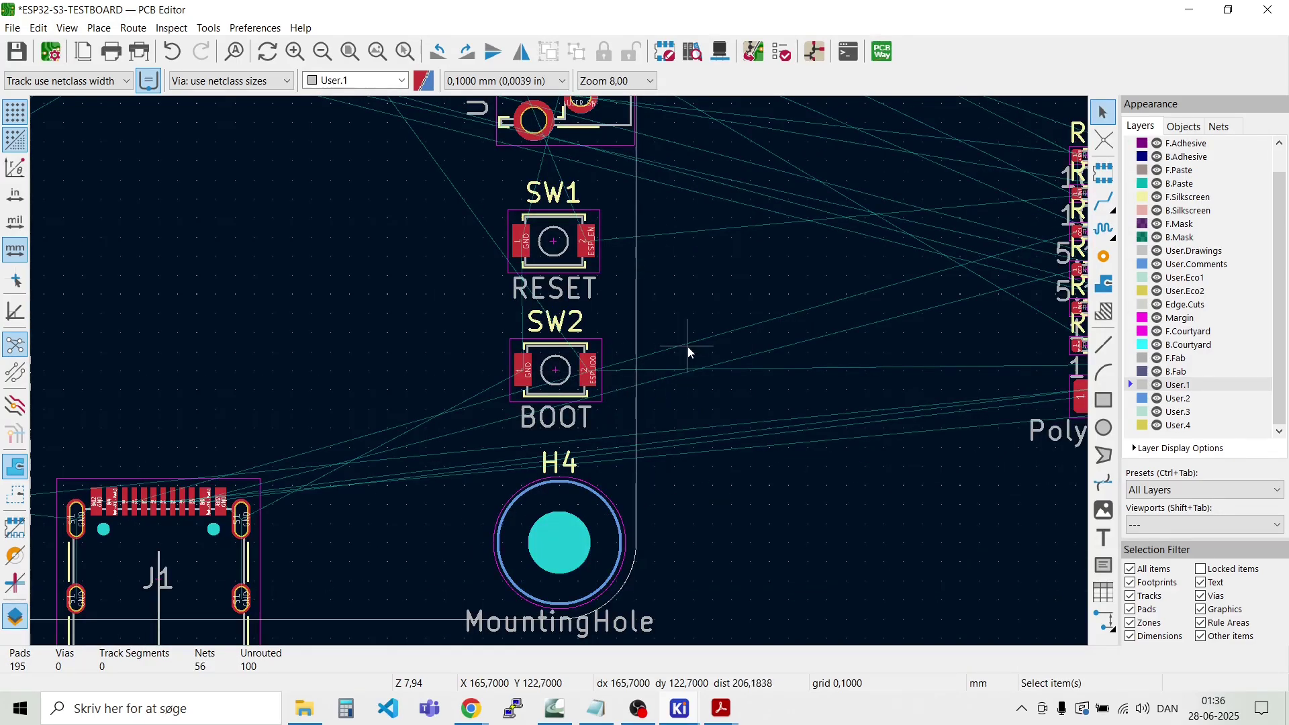
drag(596, 408, 486, 227)
key(m)
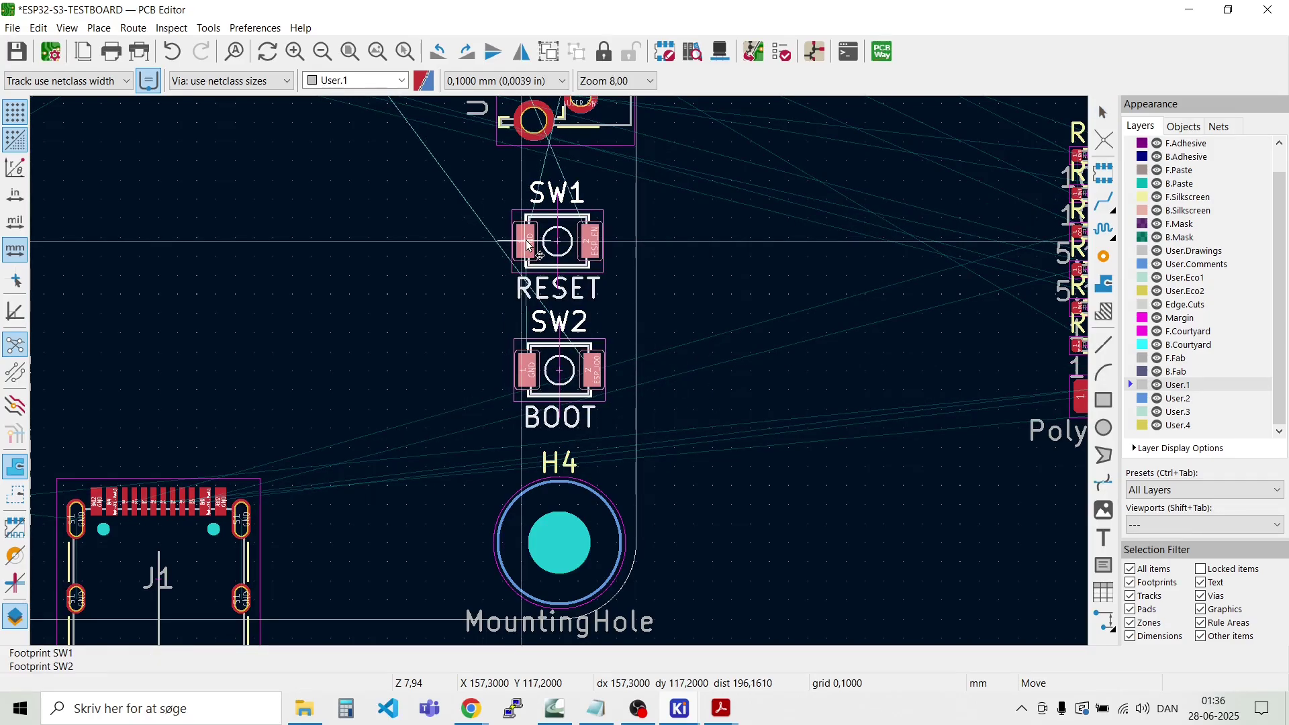
click(527, 241)
click(751, 251)
Step: Rotate the RESET switch SW1 to 180° so its GND pad faces the board's right edge
scroll(581, 261, up, 3)
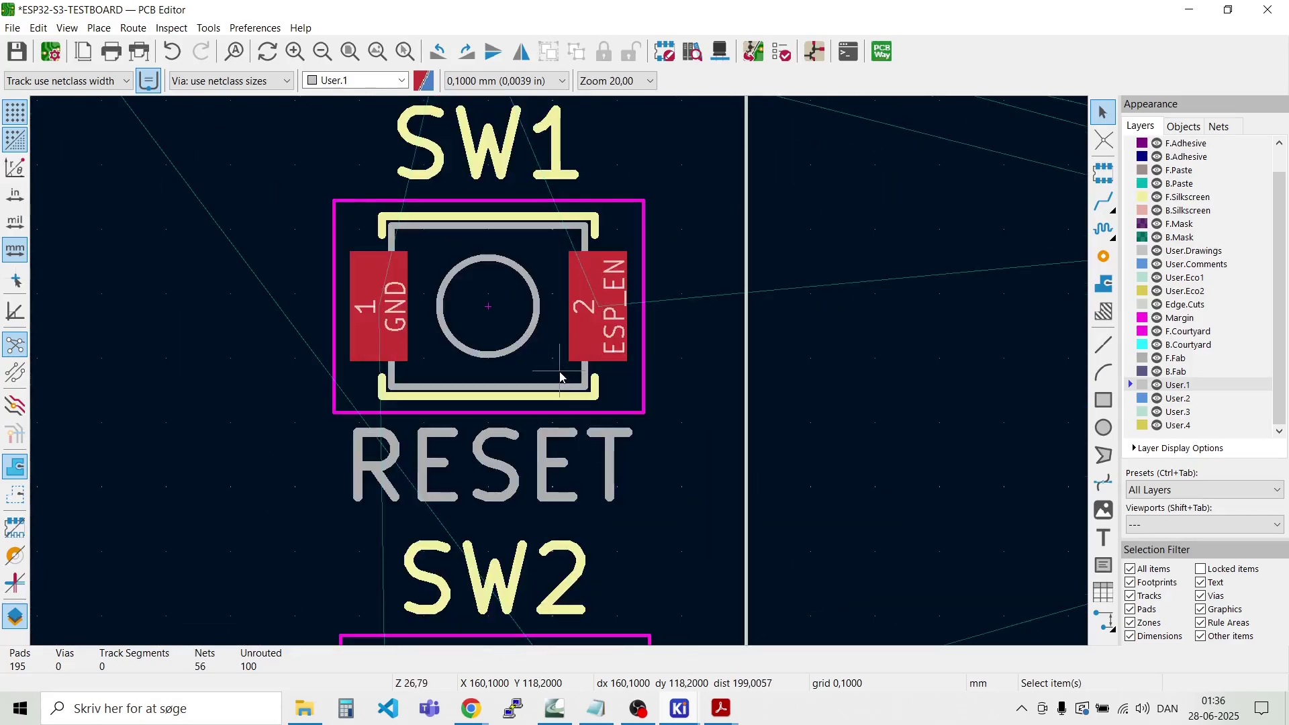
scroll(560, 377, down, 2)
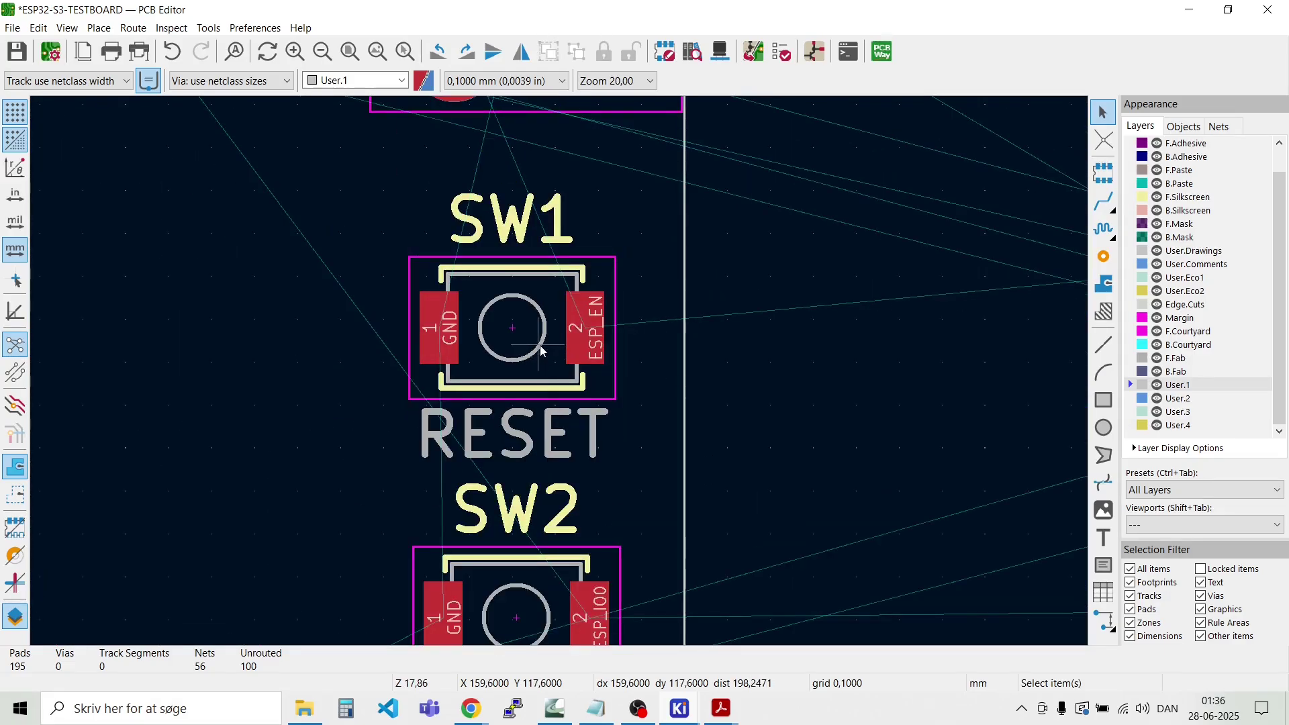
click(520, 332)
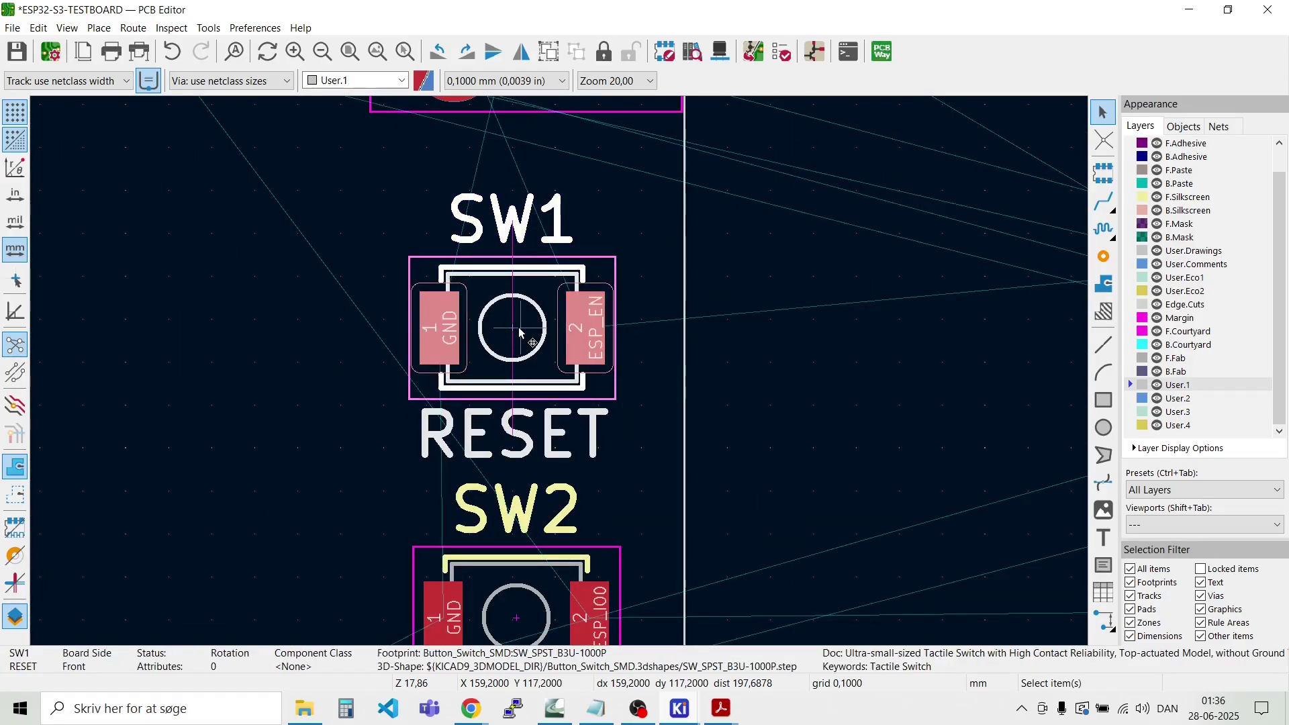
key(r)
key(r)
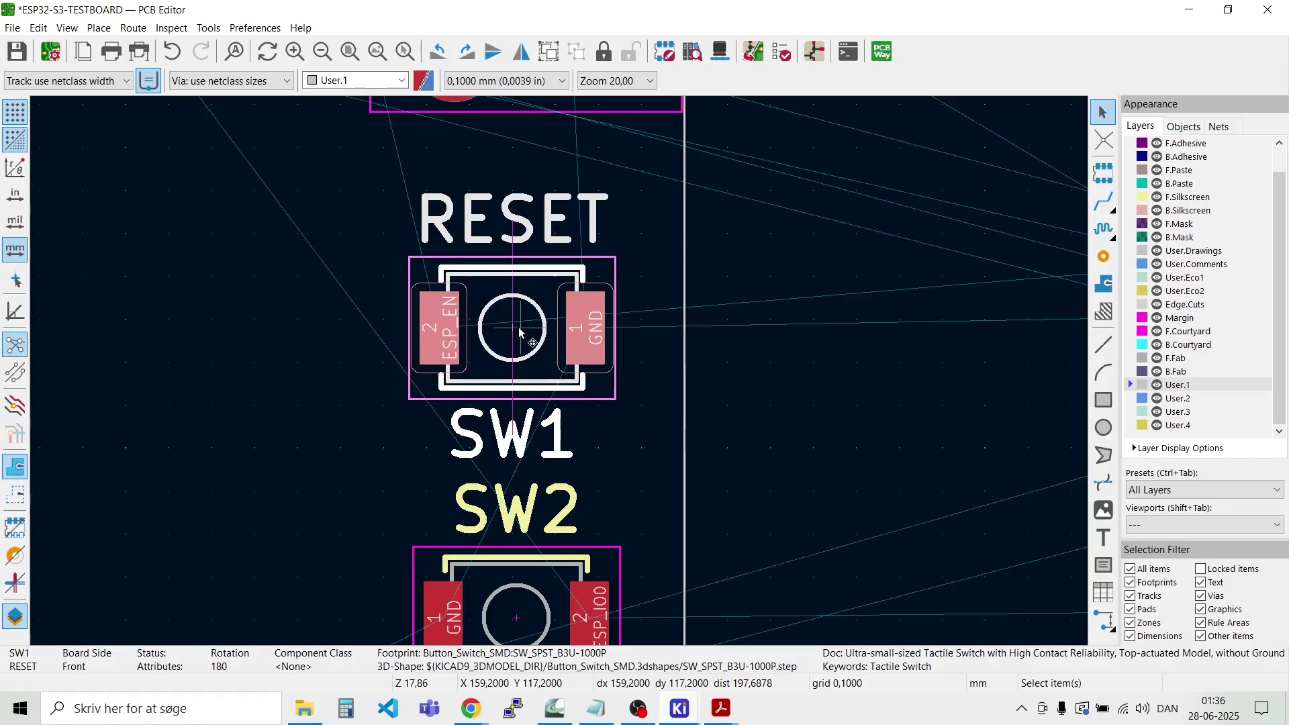
Step: Rotate the BOOT switch SW2 to 180° to match the orientation of SW1
scroll(561, 377, down, 2)
scroll(567, 464, up, 4)
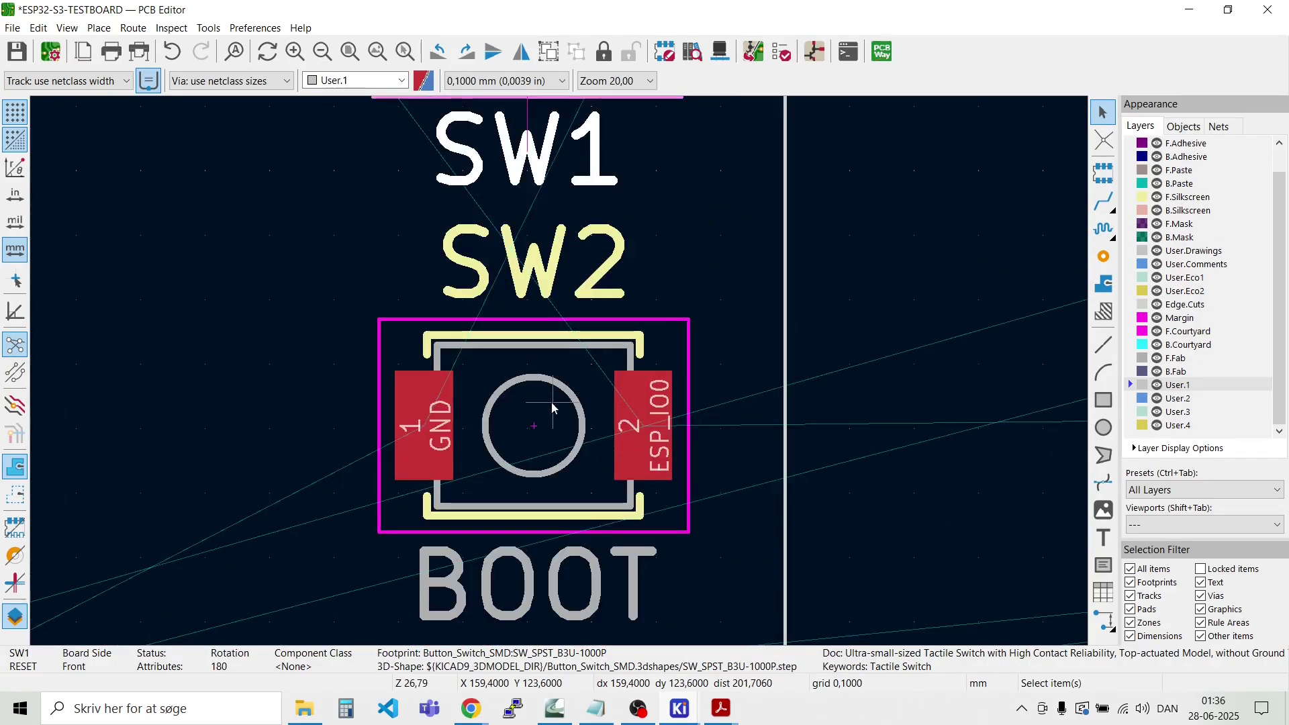
click(540, 438)
key(r)
key(r)
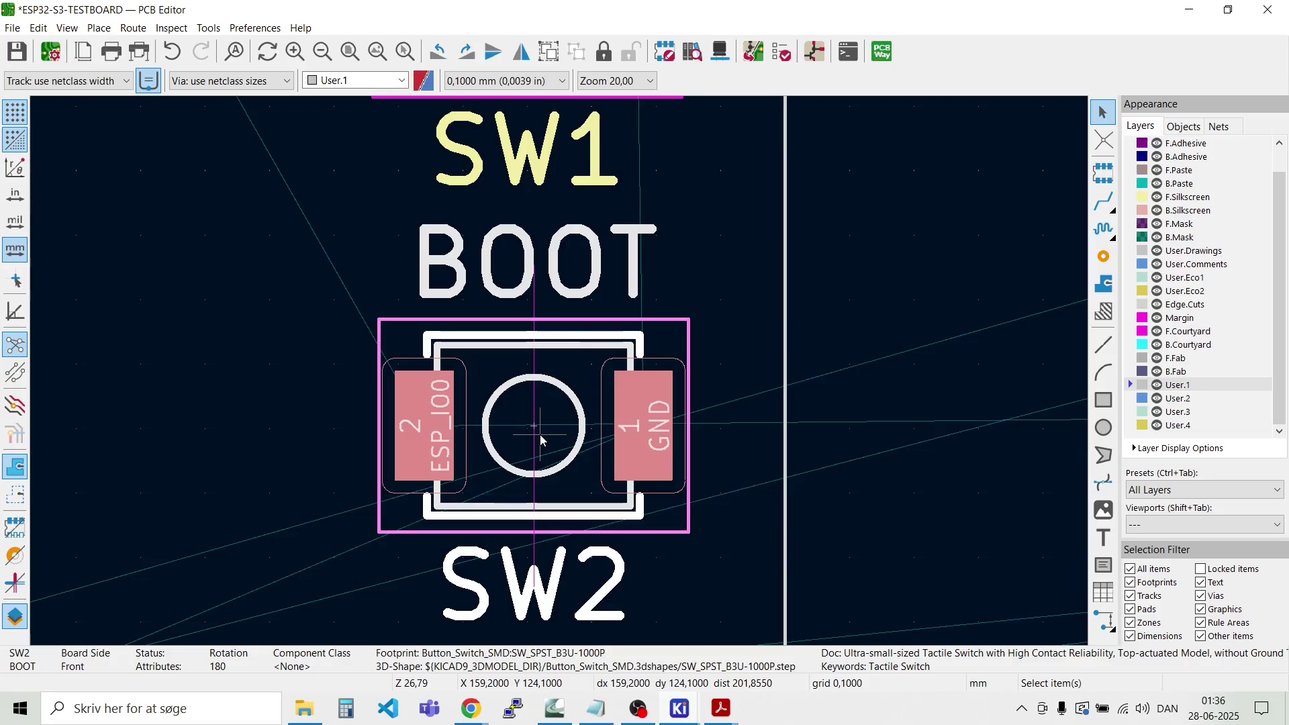
click(1011, 345)
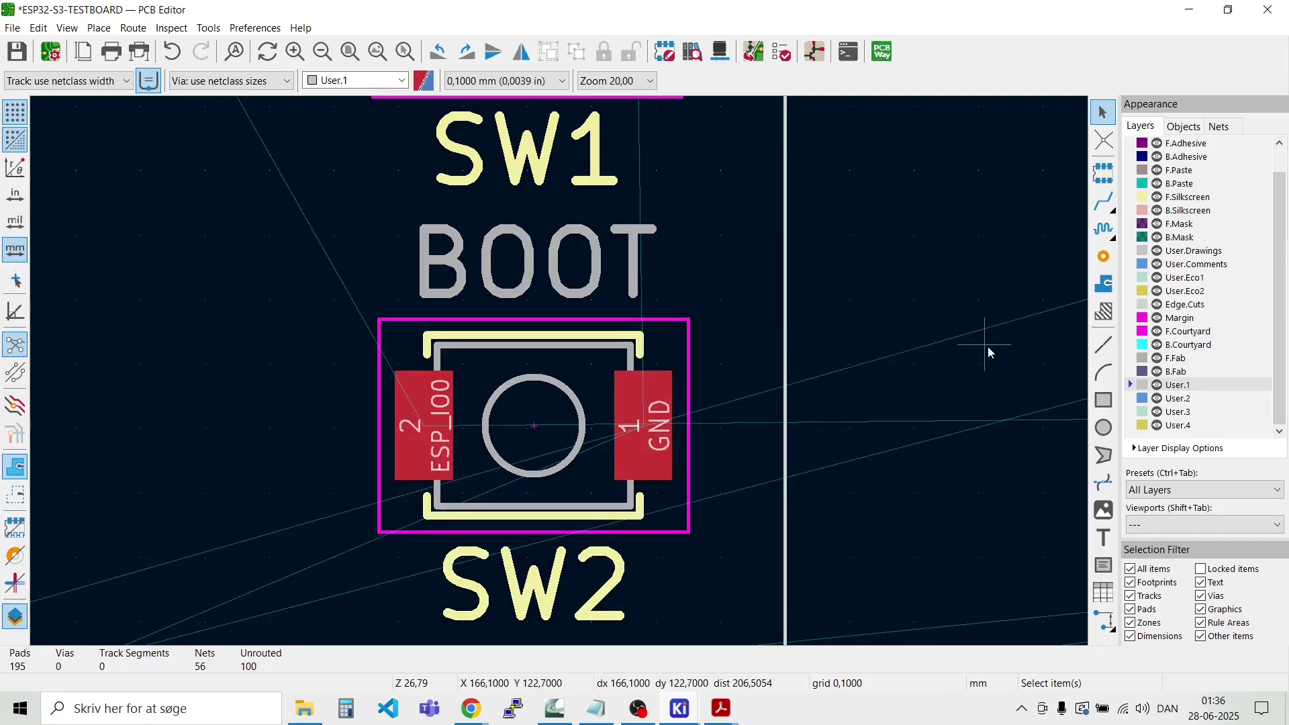
Step: Put SW1's RESET value text on the F.Silkscreen layer
scroll(558, 372, down, 3)
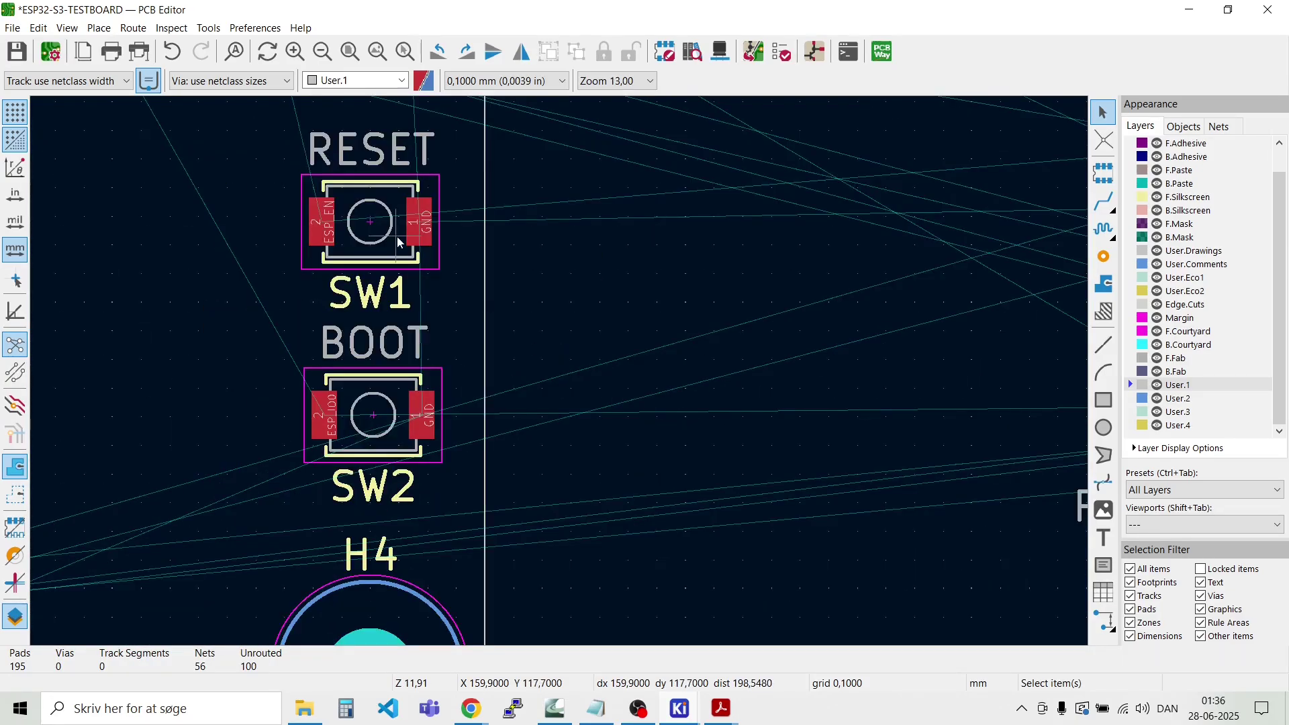
scroll(559, 372, up, 5)
scroll(558, 371, down, 2)
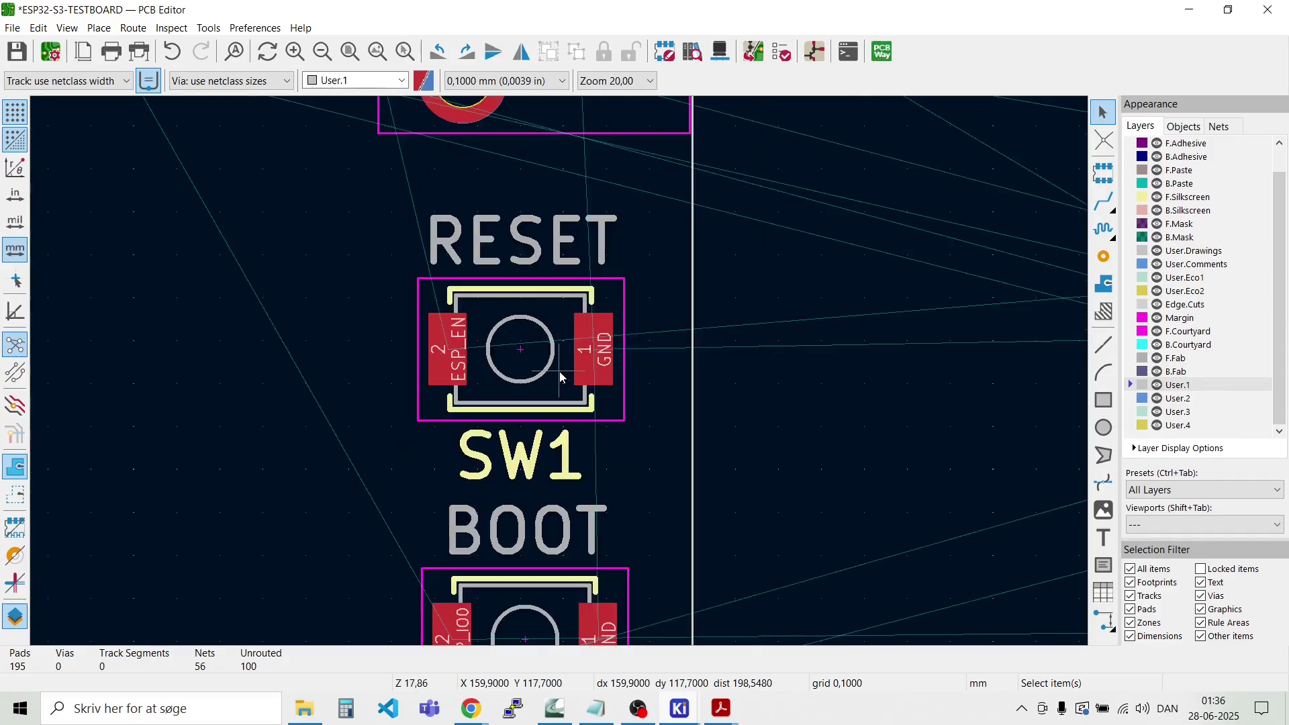
double_click(524, 222)
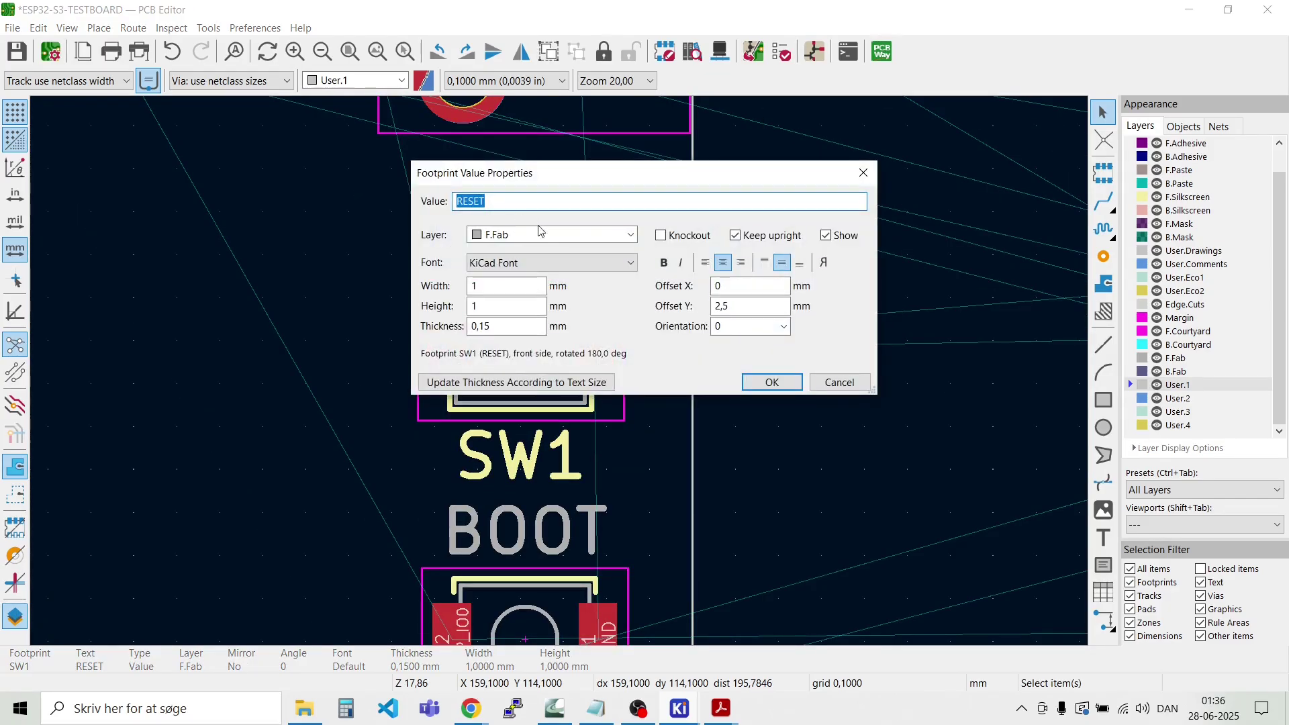
click(627, 234)
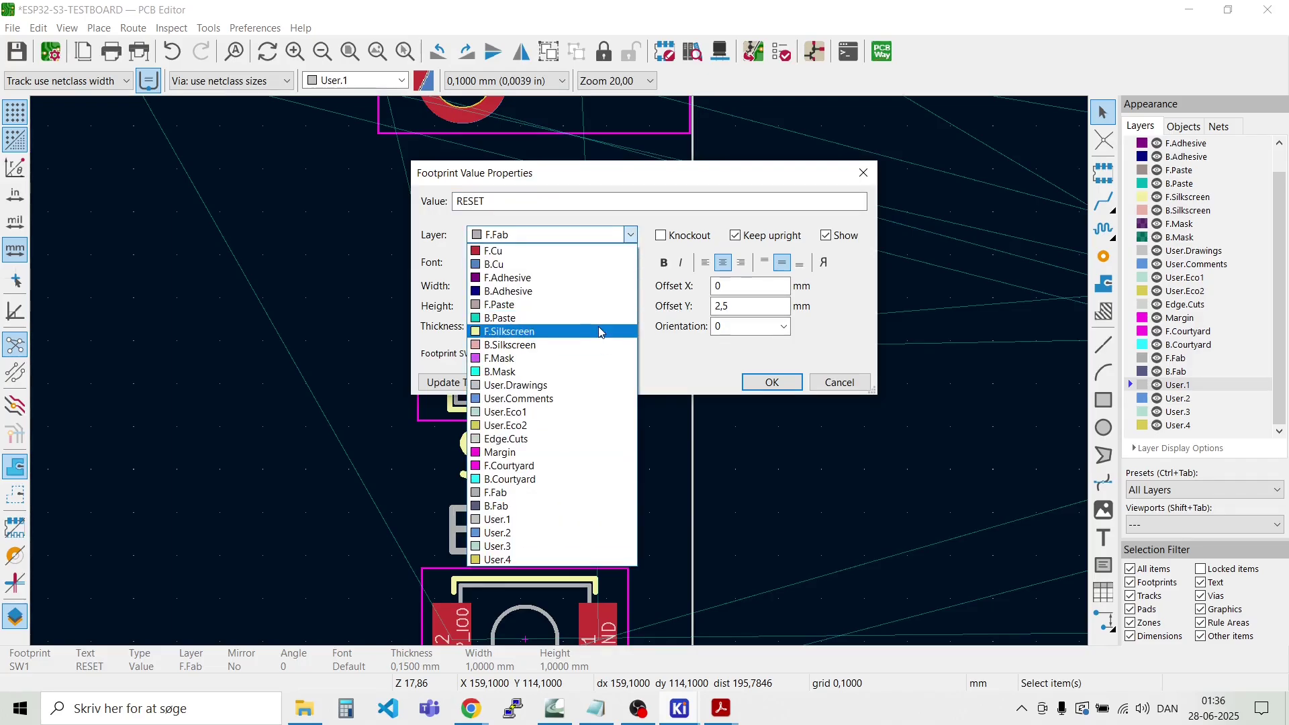
click(600, 330)
click(771, 382)
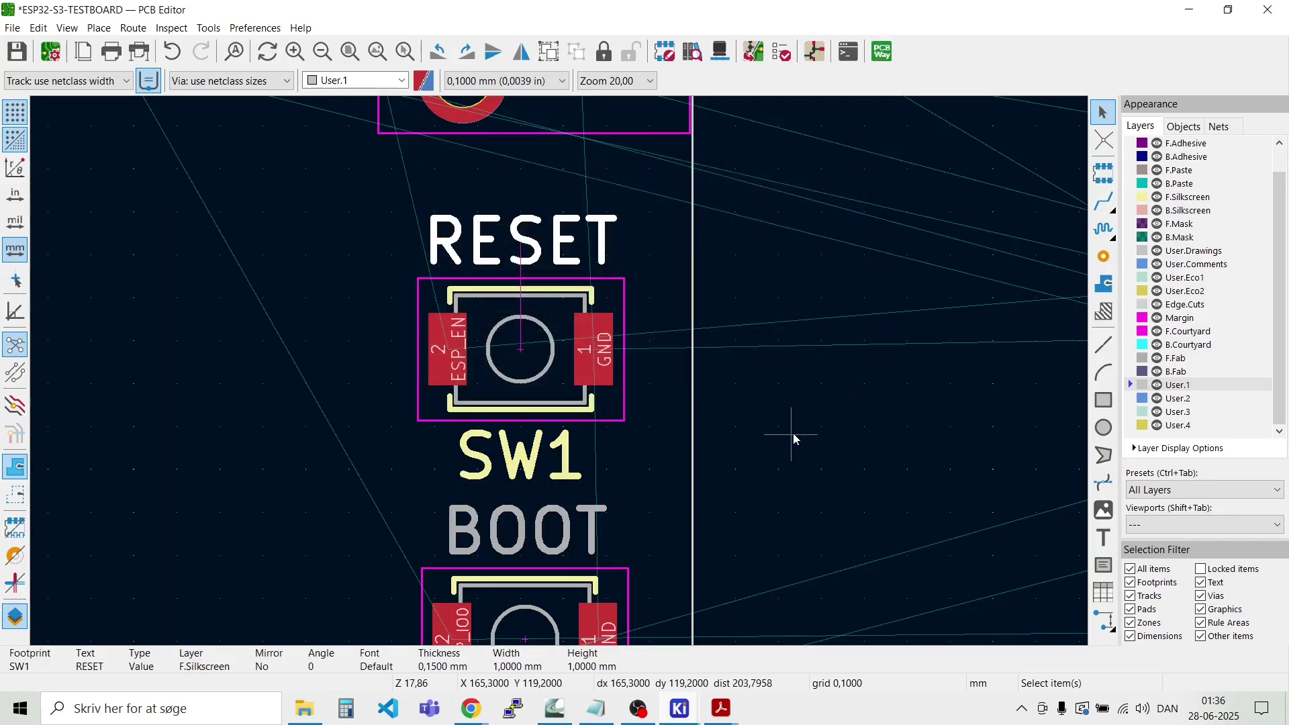
Step: Put SW2's BOOT value text on the F.Silkscreen layer
double_click(526, 533)
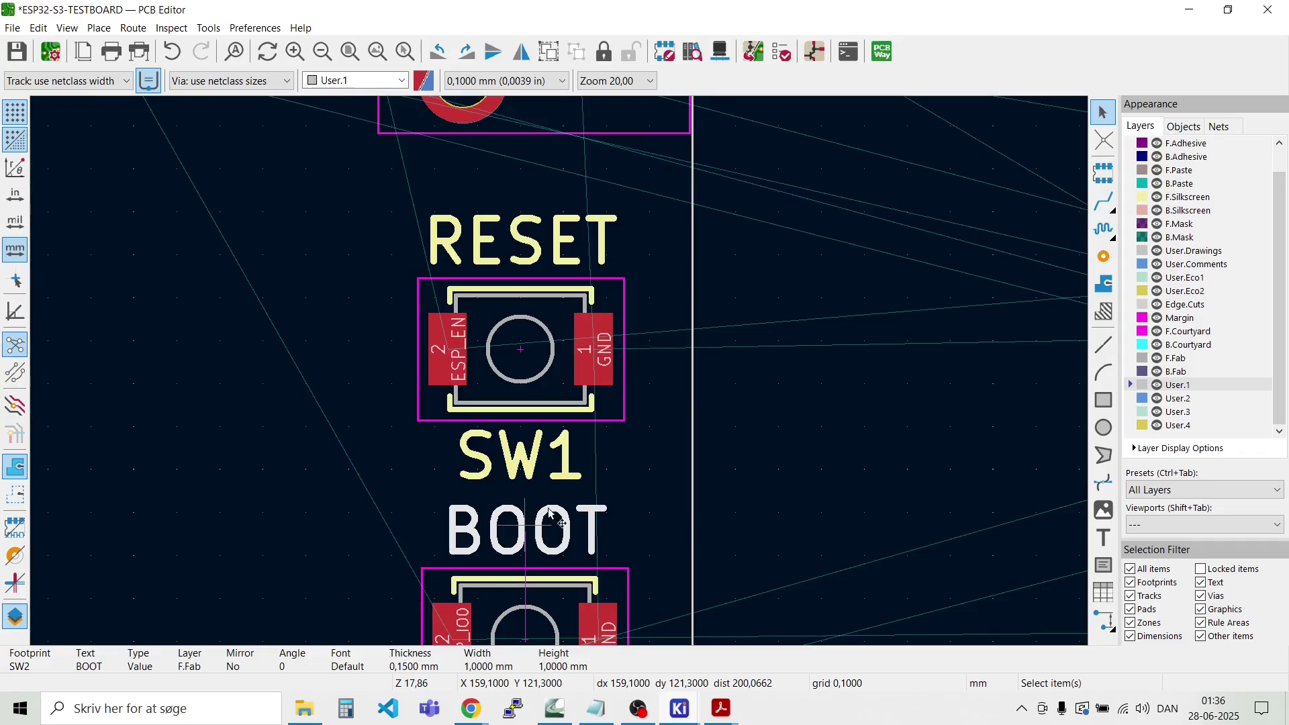
click(634, 263)
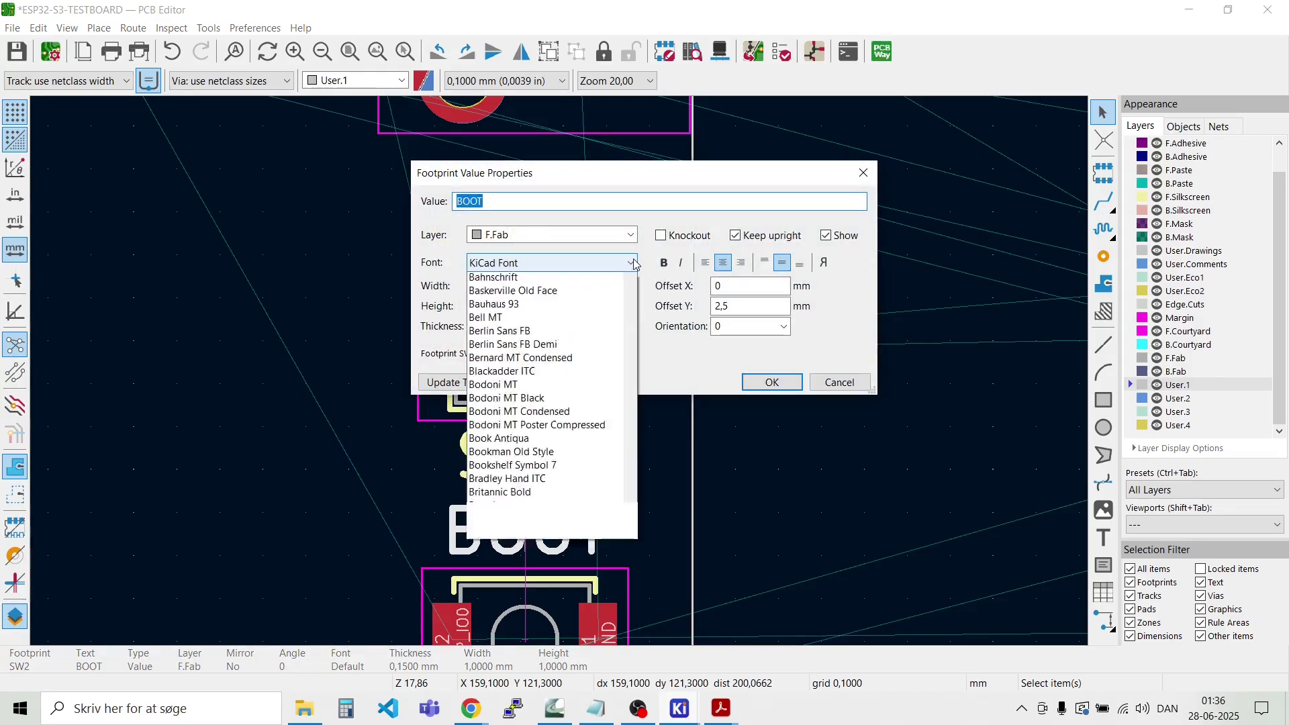
click(634, 262)
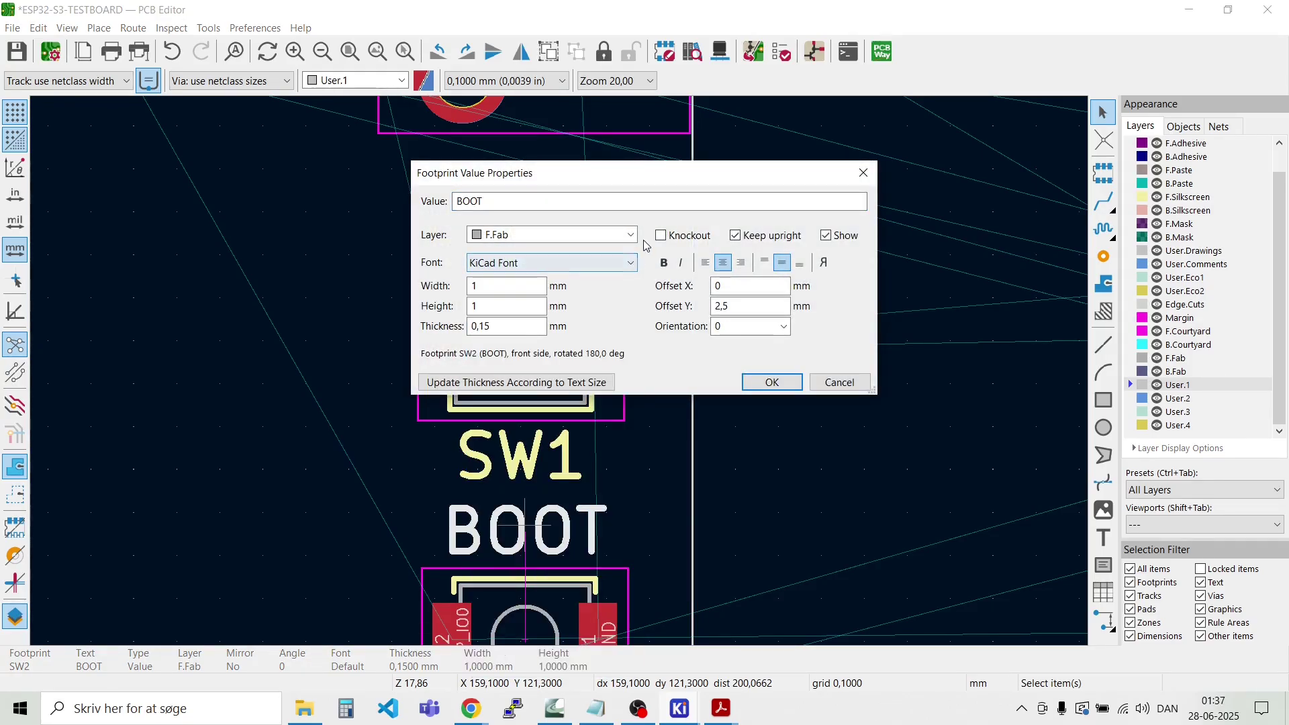
click(631, 234)
click(579, 331)
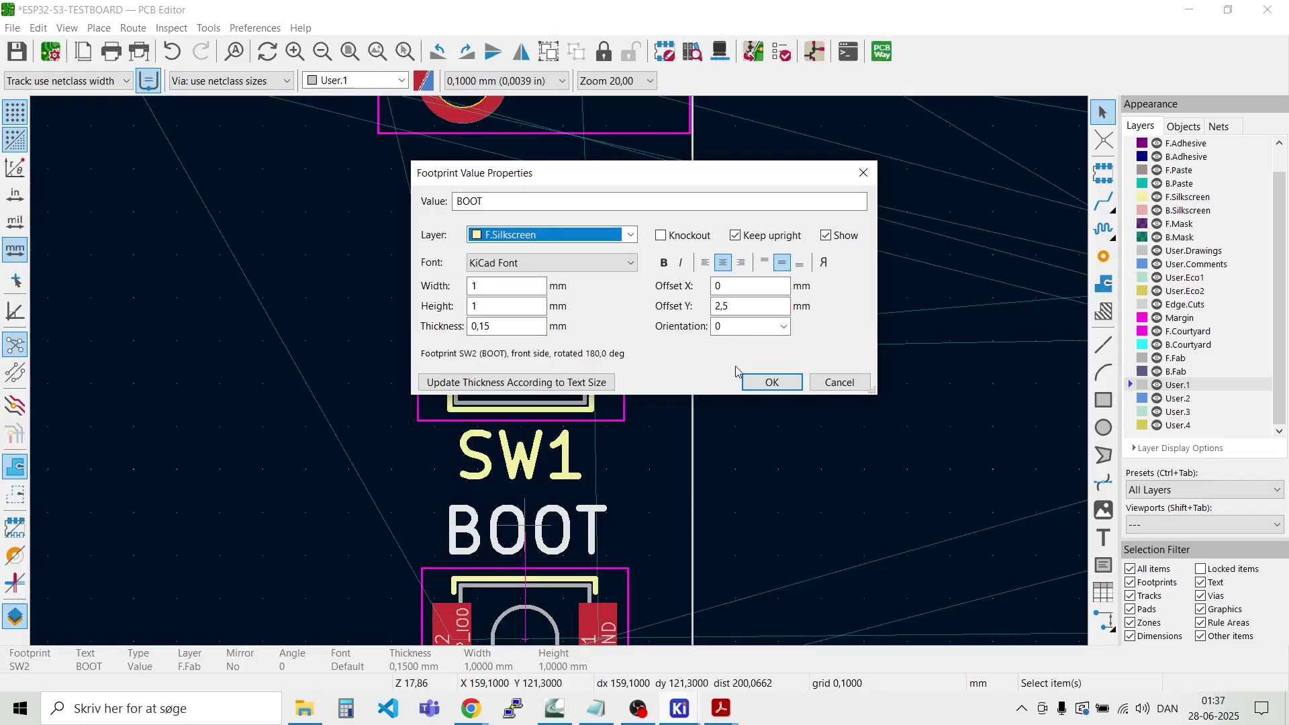
click(771, 382)
scroll(559, 372, down, 2)
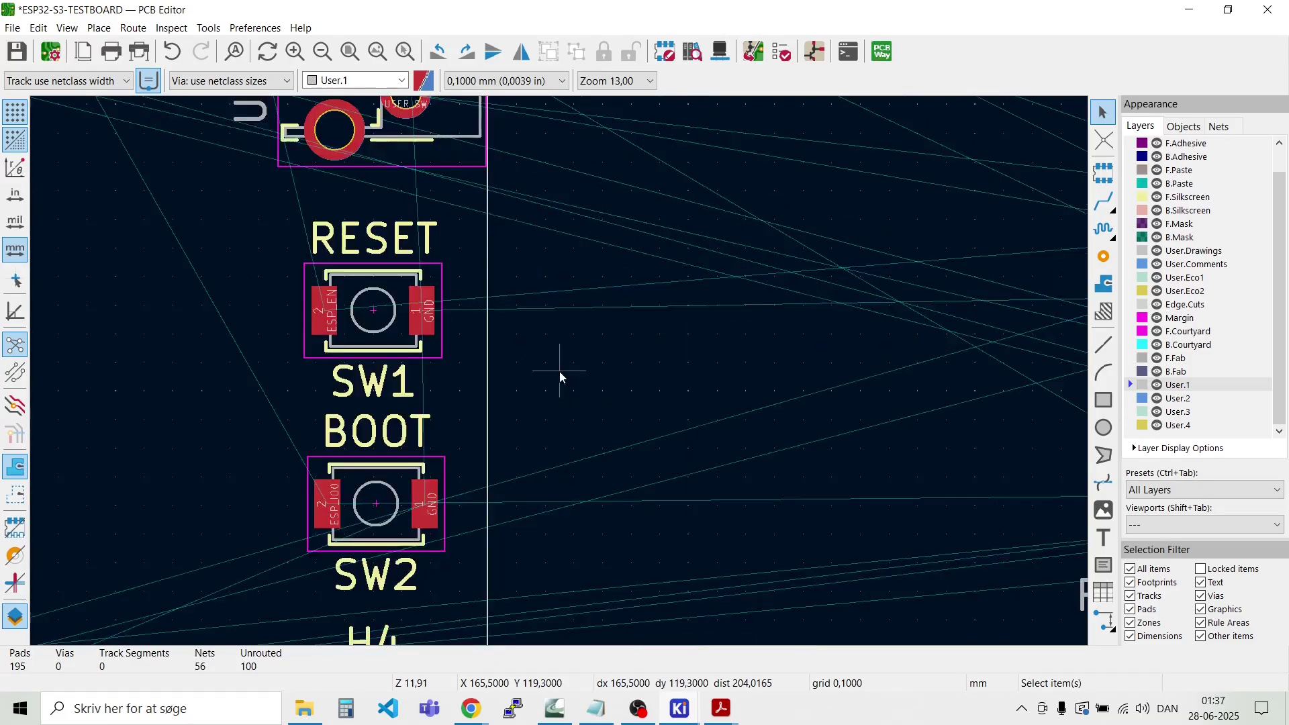
scroll(520, 380, down, 2)
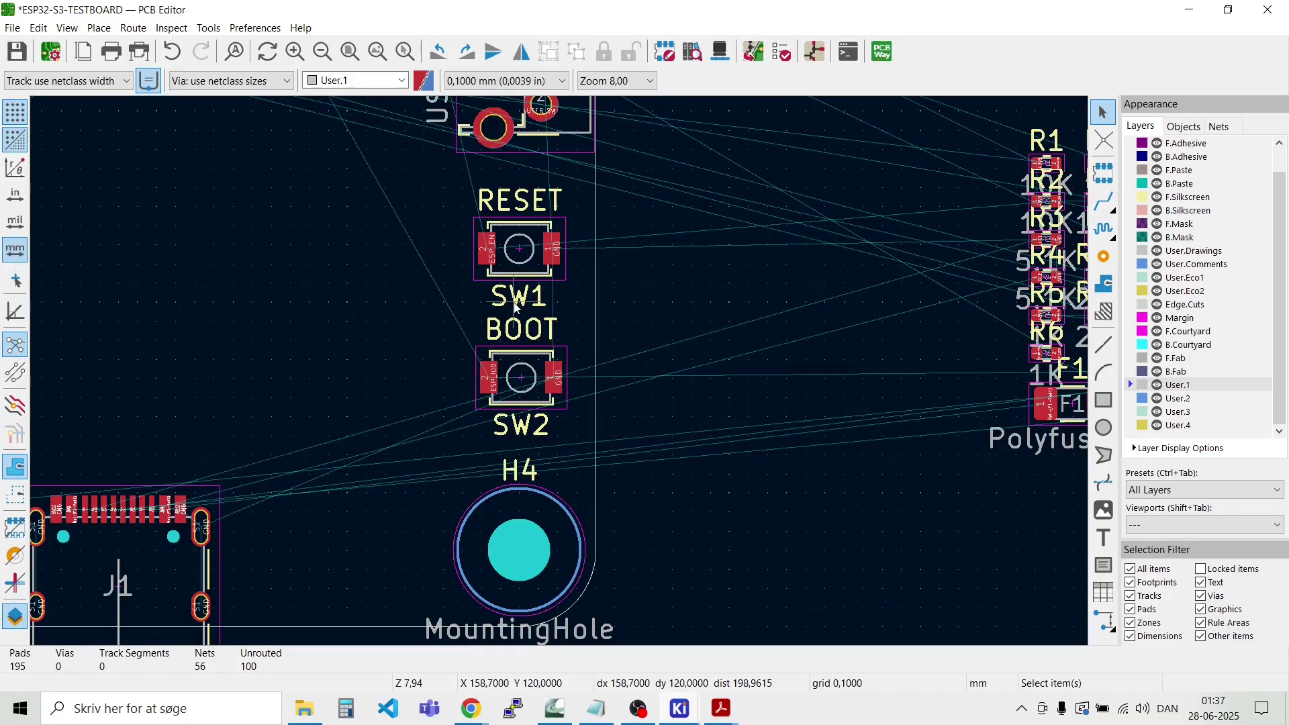
Step: Set the thickness of SW1's RESET silkscreen text to 0.2 mm
click(524, 207)
double_click(524, 207)
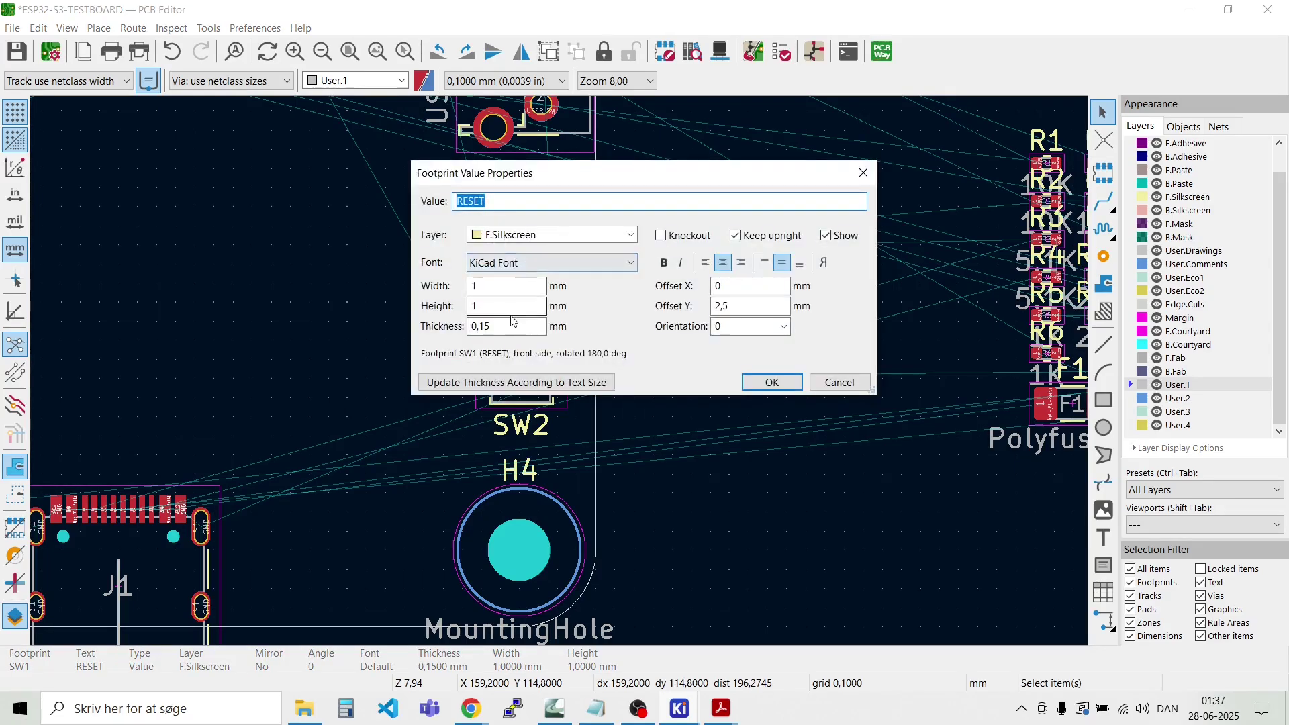
click(500, 328)
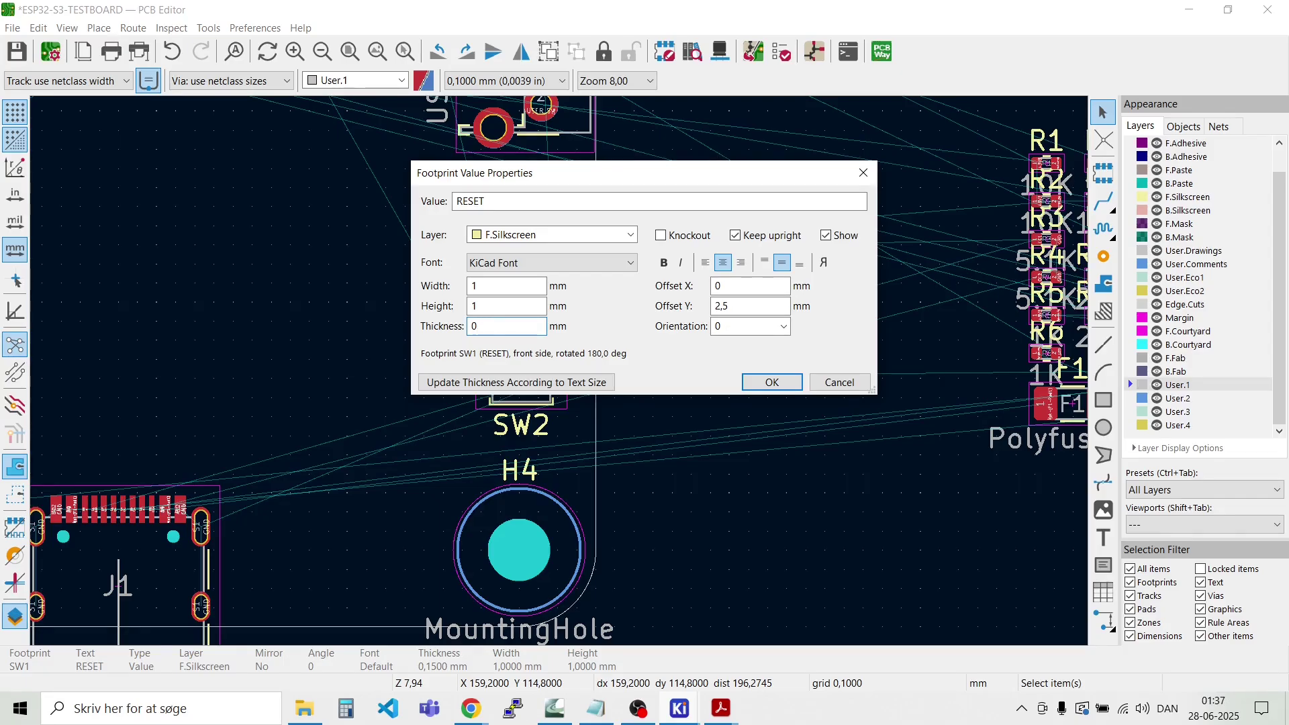
text(.2)
key(Return)
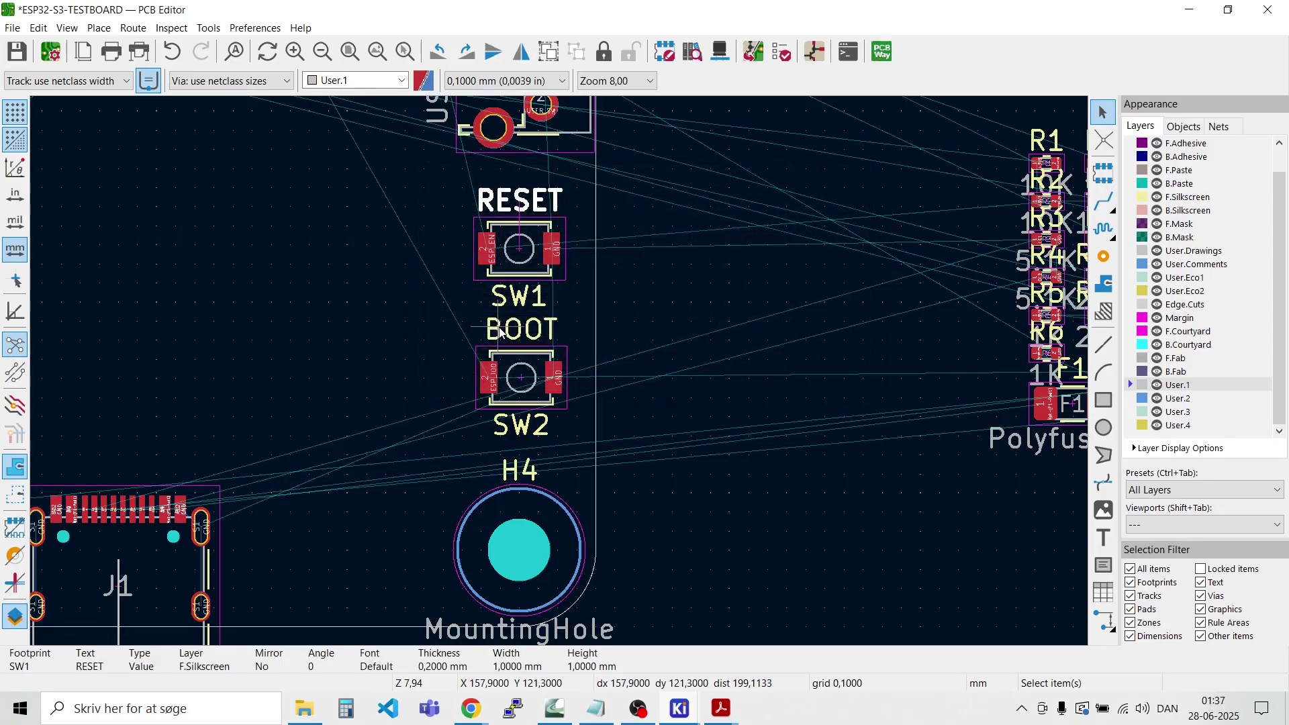
key(Escape)
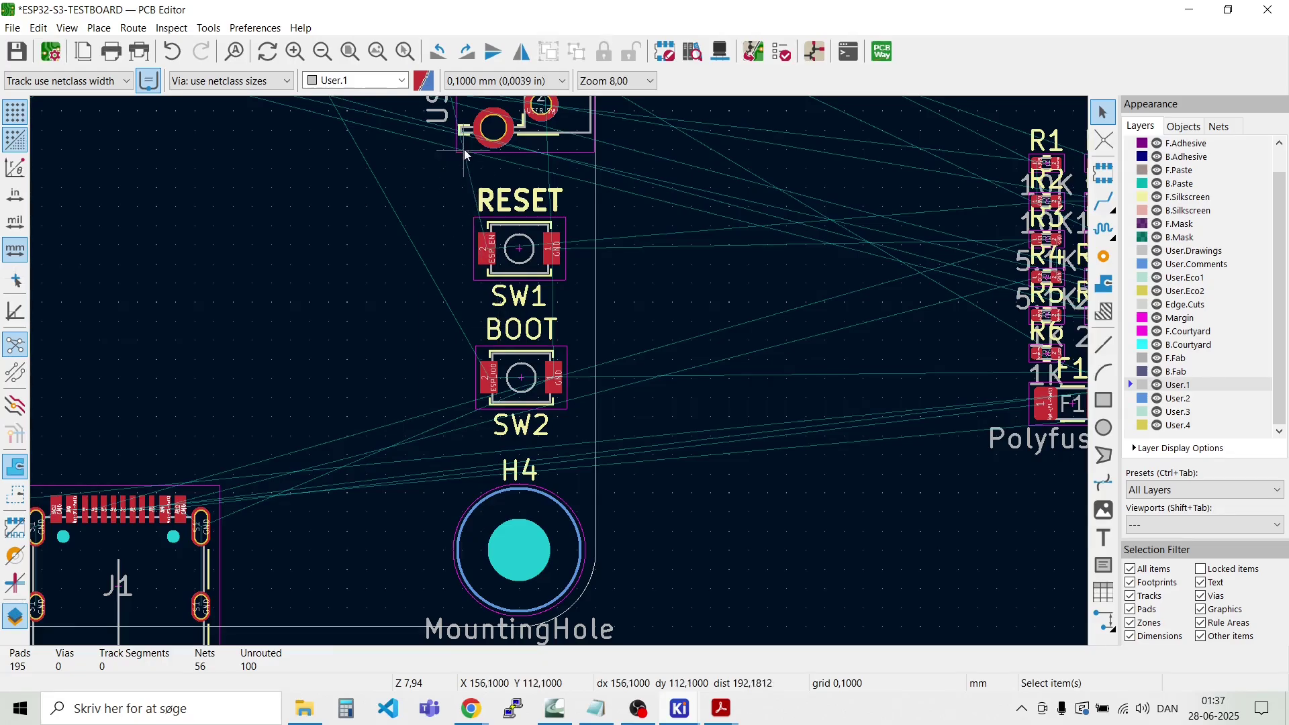
Step: Set the thickness of SW1's RESET silkscreen text back to 0.15 mm
scroll(511, 201, up, 3)
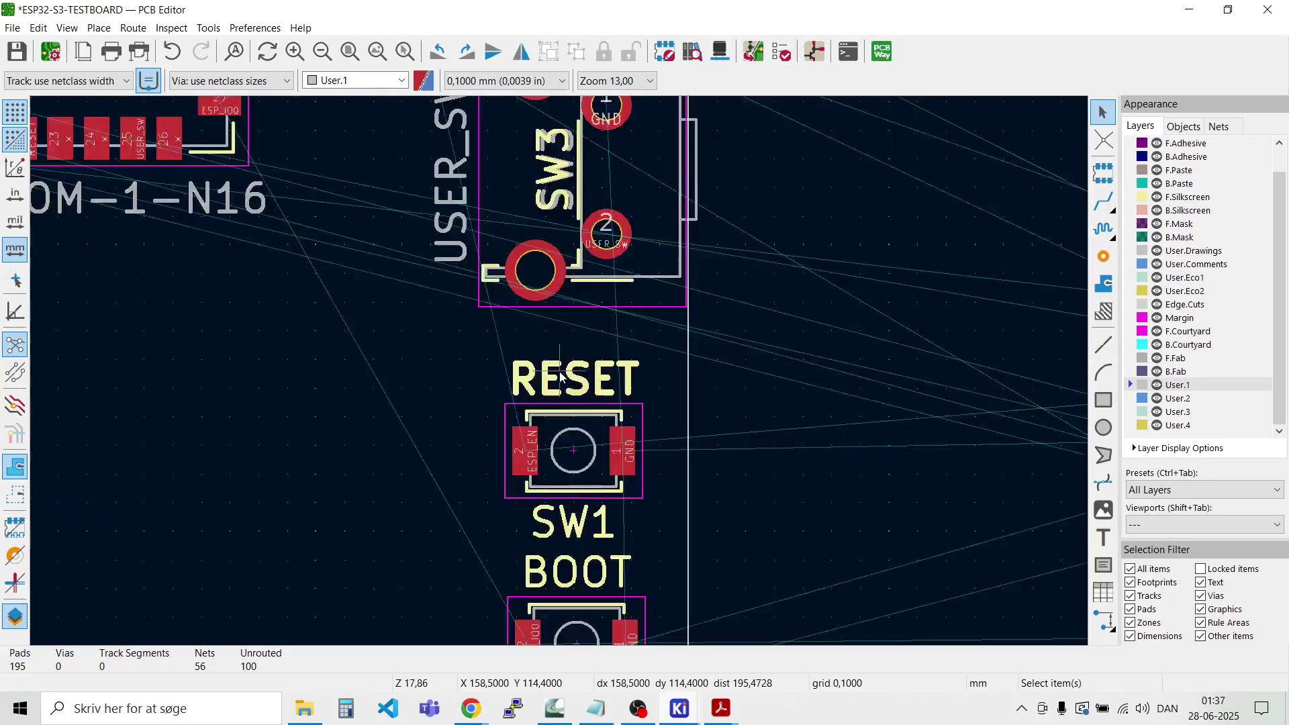
scroll(562, 377, down, 2)
double_click(564, 376)
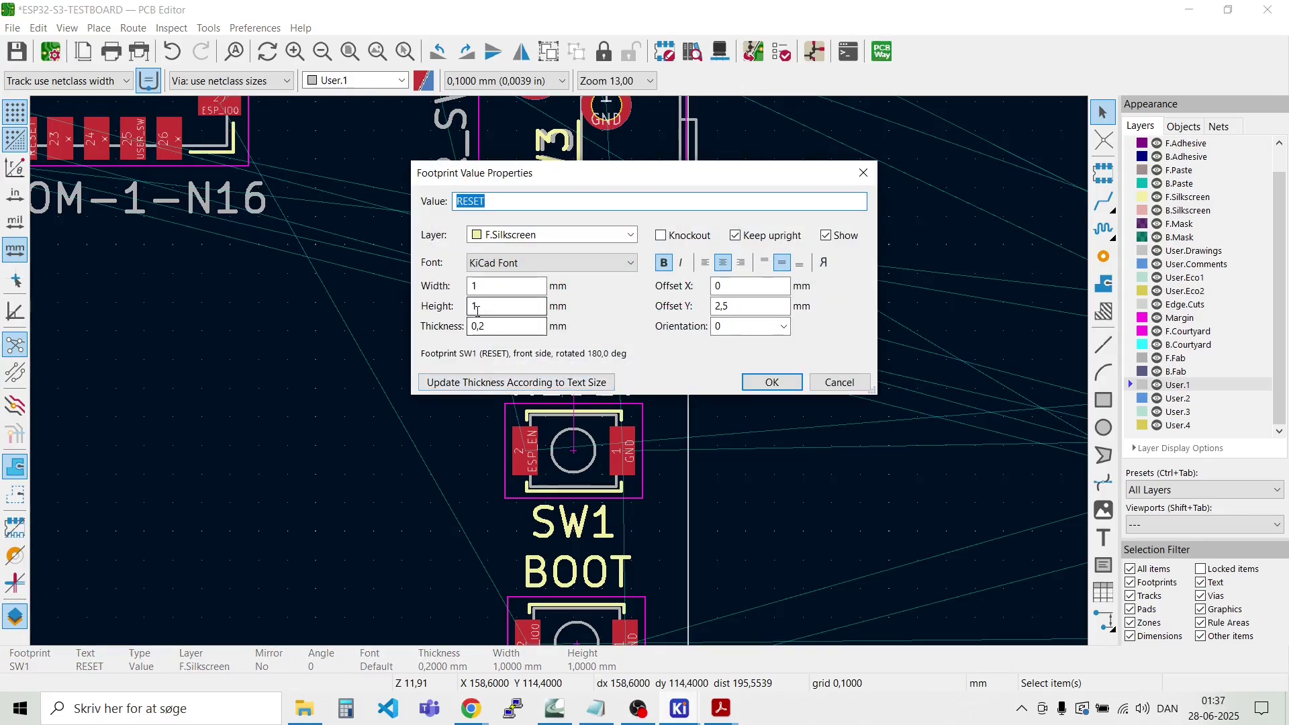
click(493, 327)
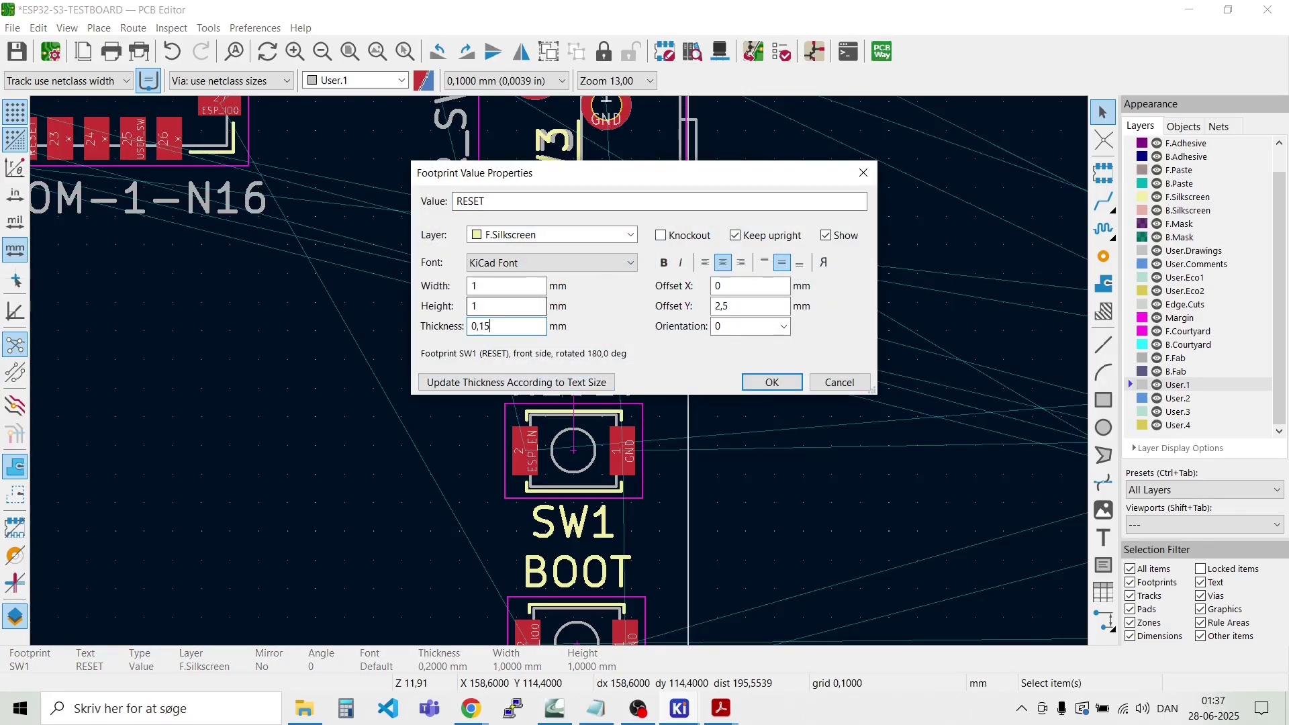
key(Return)
click(482, 312)
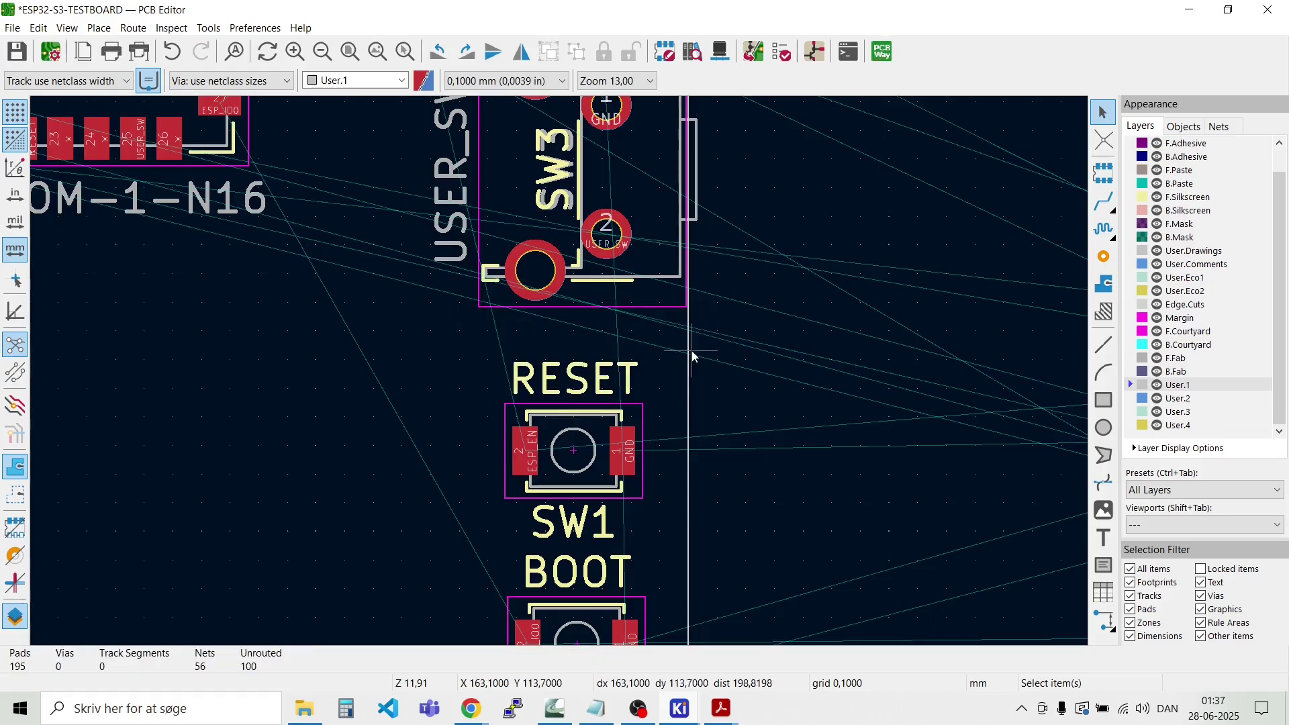
Step: Move the USBLC6-2SC6 protection chip U1 onto the board, rotate it to 90° and place it centred just above USB connector J1
scroll(561, 376, down, 5)
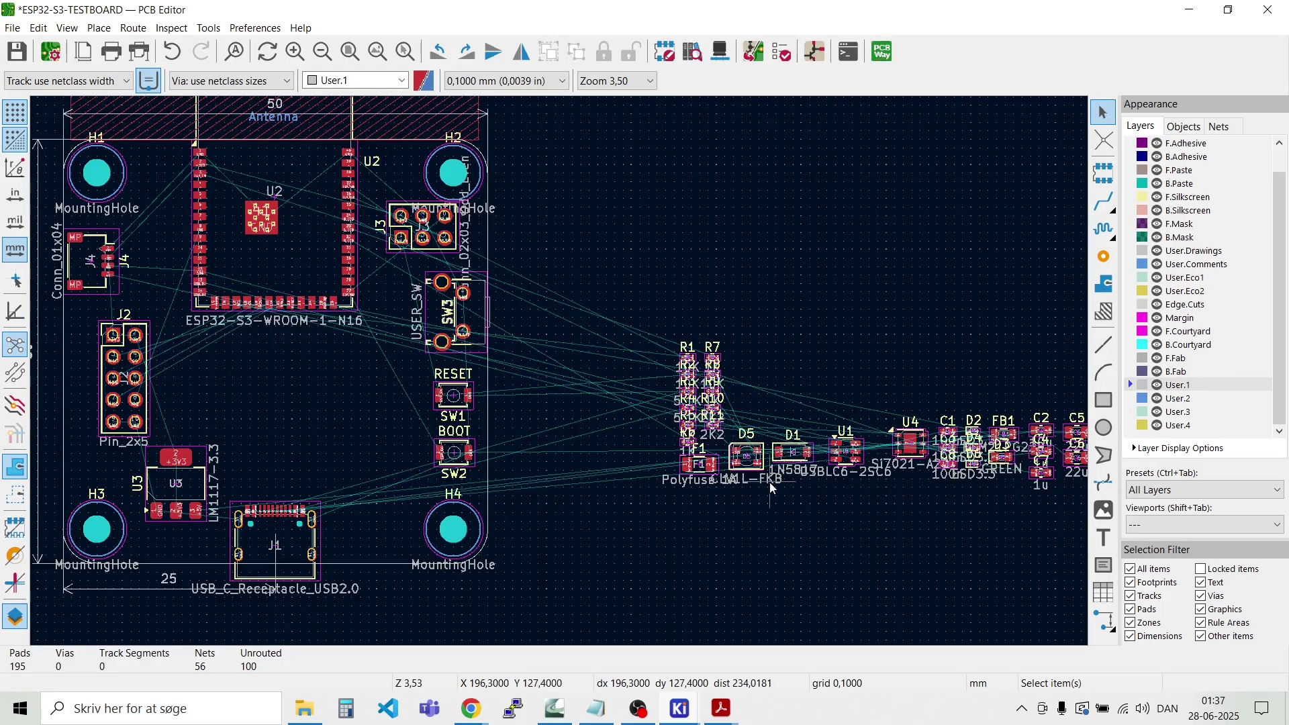
scroll(560, 374, up, 3)
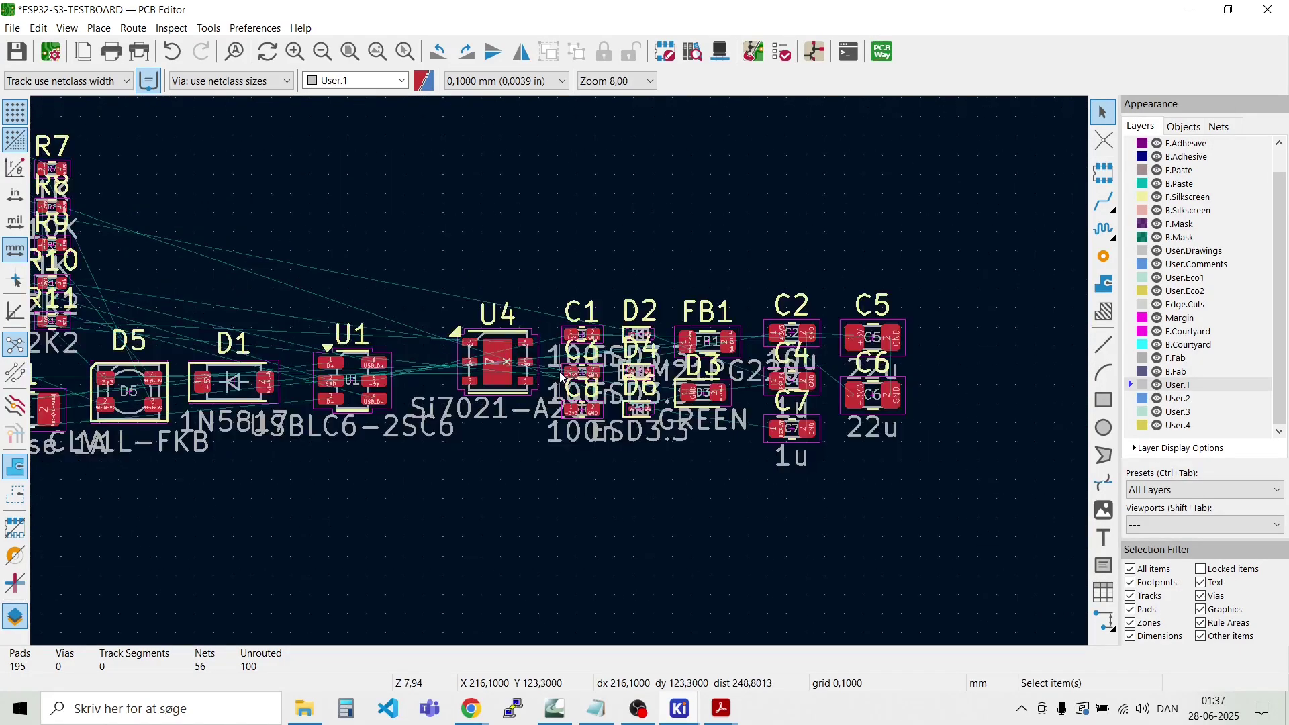
click(360, 389)
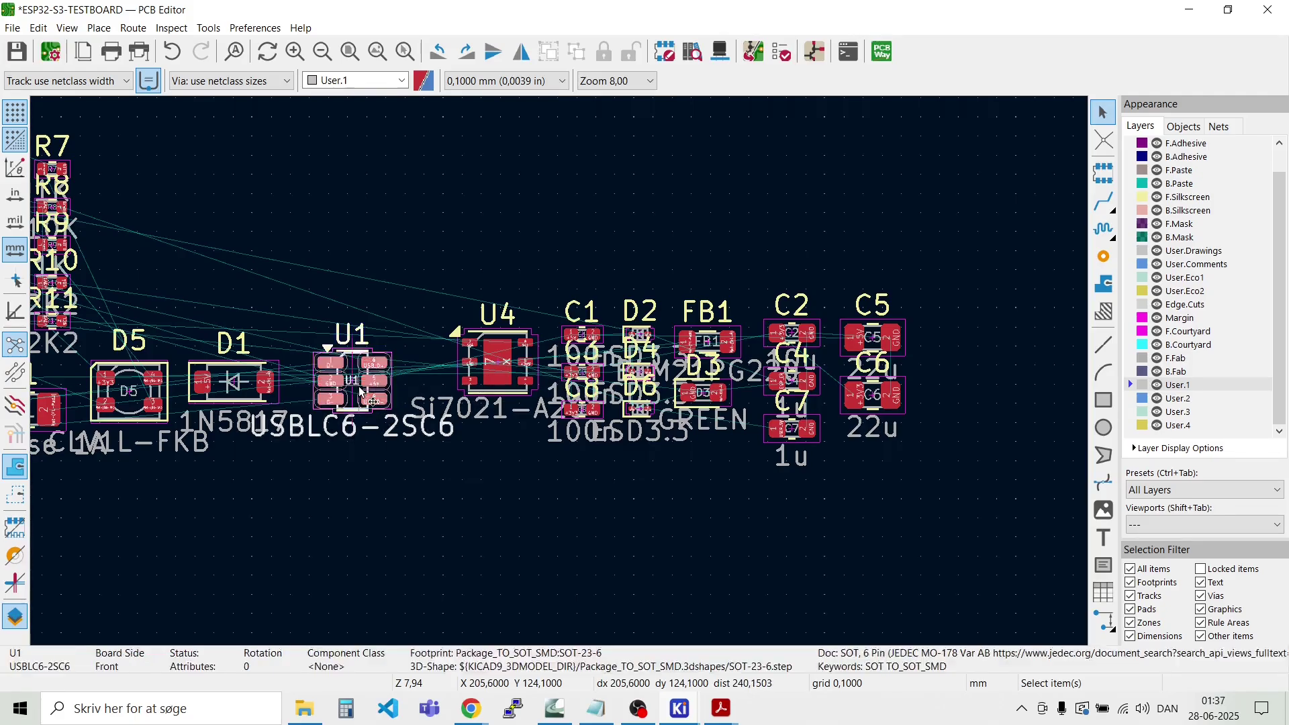
scroll(360, 392, down, 5)
key(m)
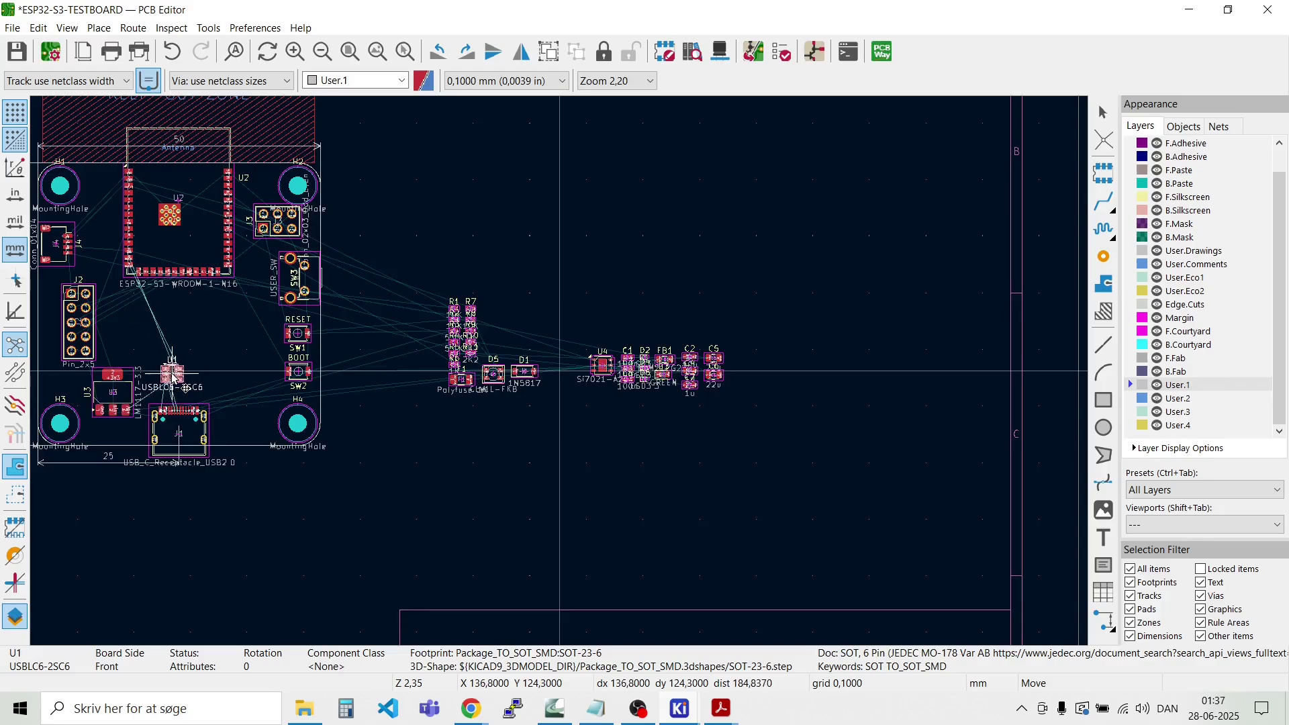
scroll(178, 373, up, 2)
scroll(562, 376, up, 3)
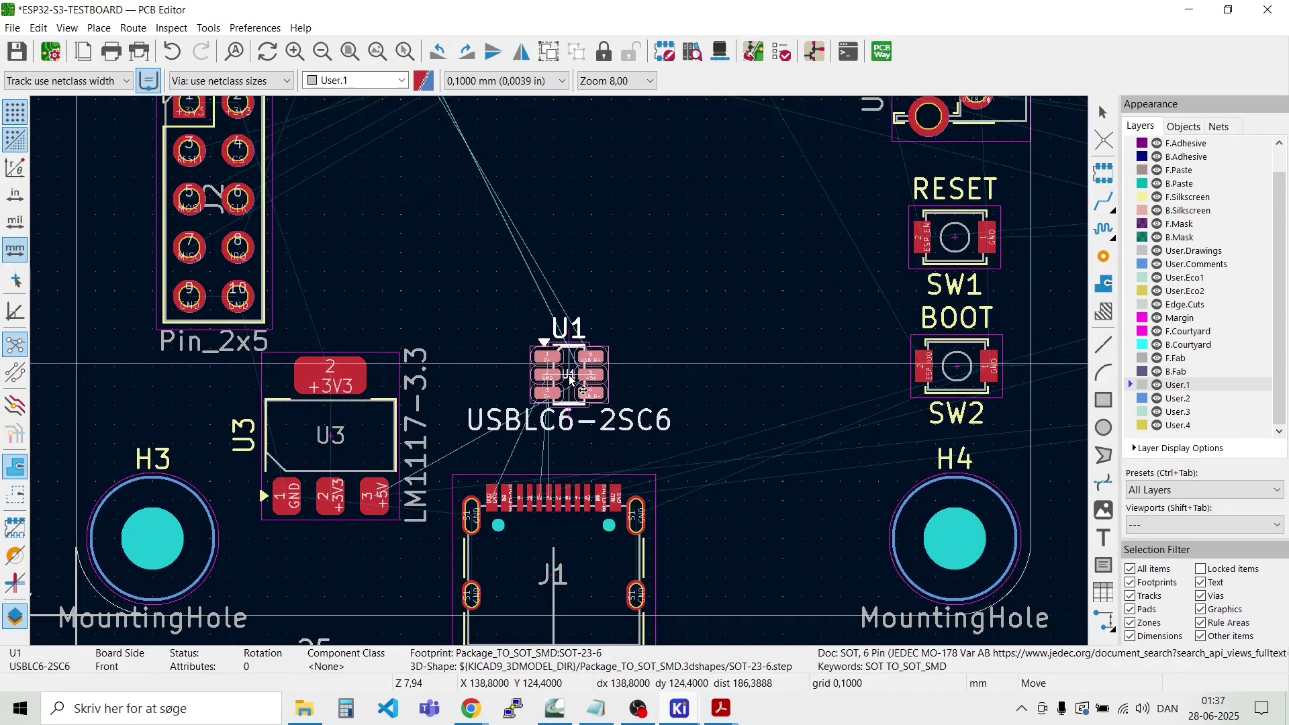
key(r)
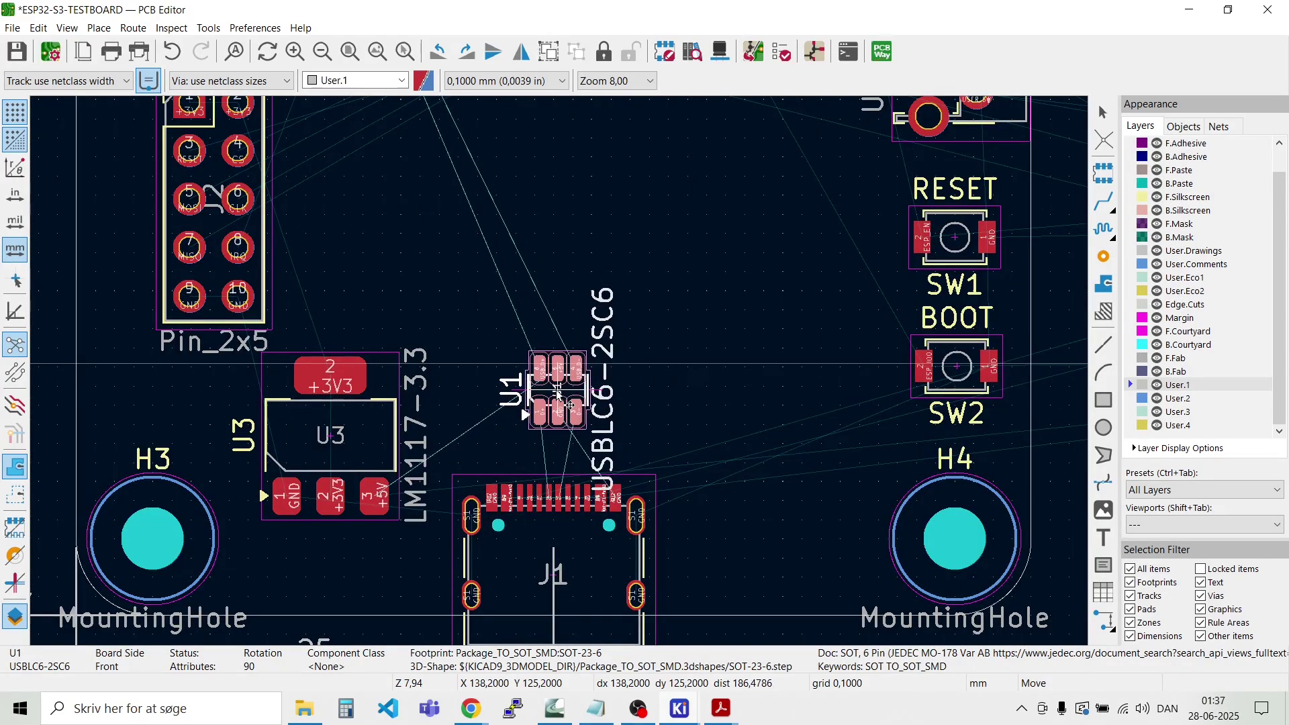
scroll(569, 379, up, 3)
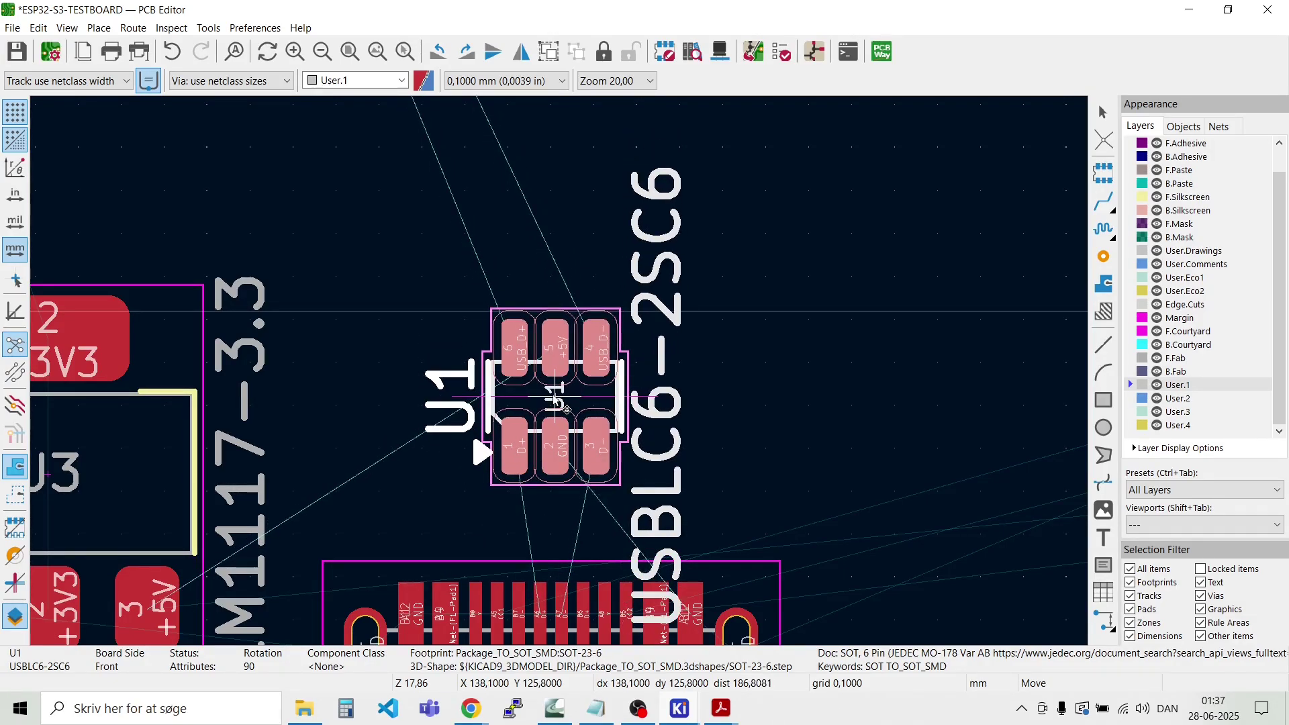
click(568, 409)
scroll(555, 410, down, 3)
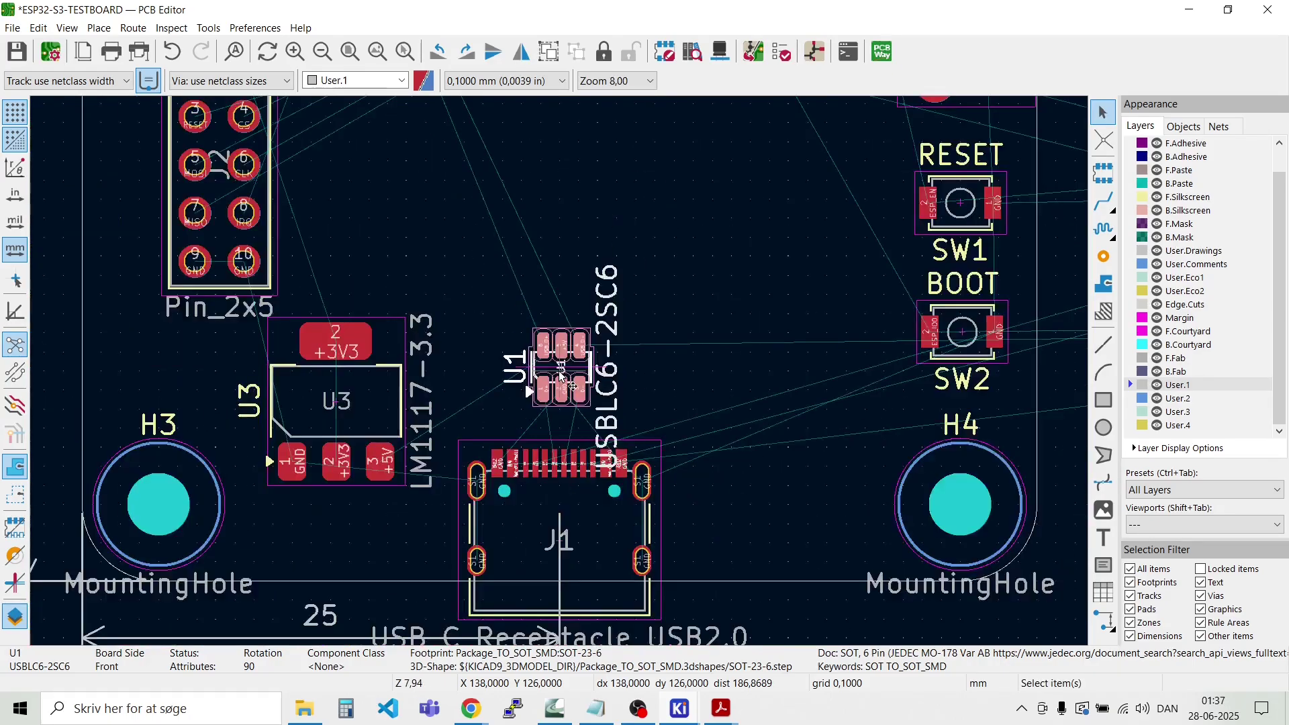
click(985, 434)
Step: Move the RGB LED D5 (CLV1L-FKB) onto the board, placing it between U1 and the BOOT switch SW2
scroll(985, 433, down, 3)
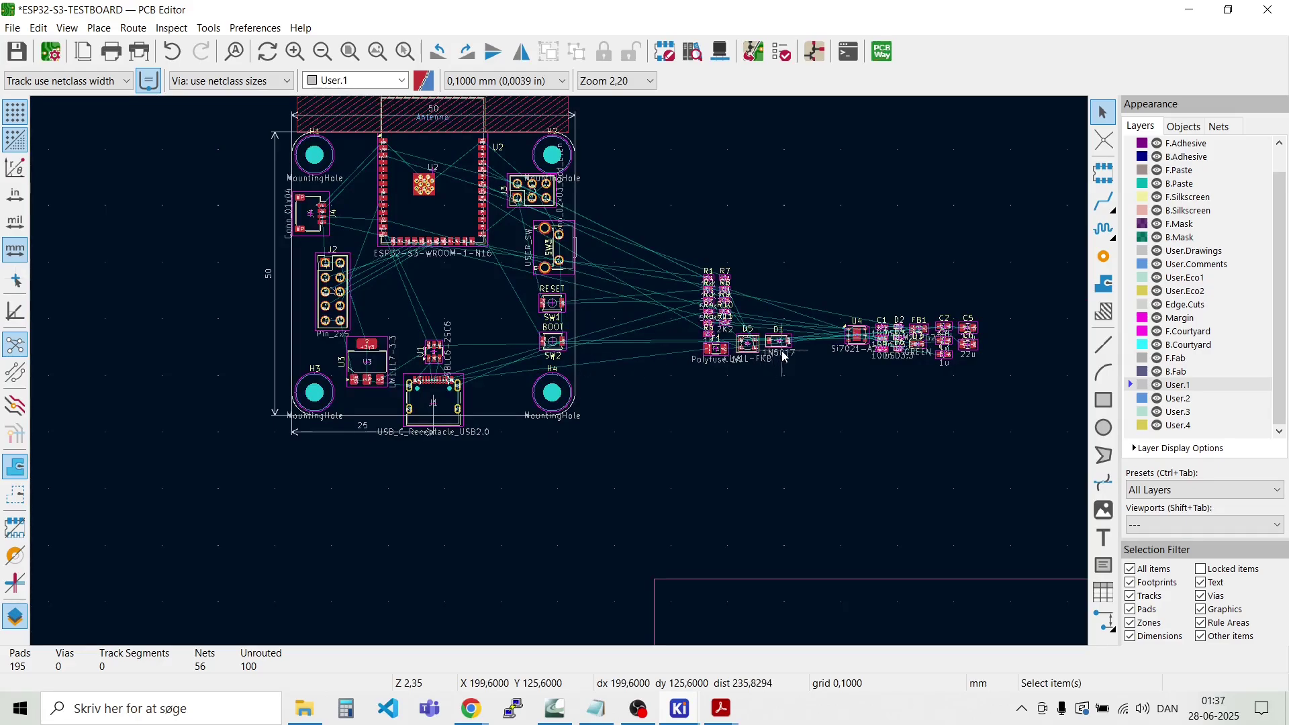
click(755, 346)
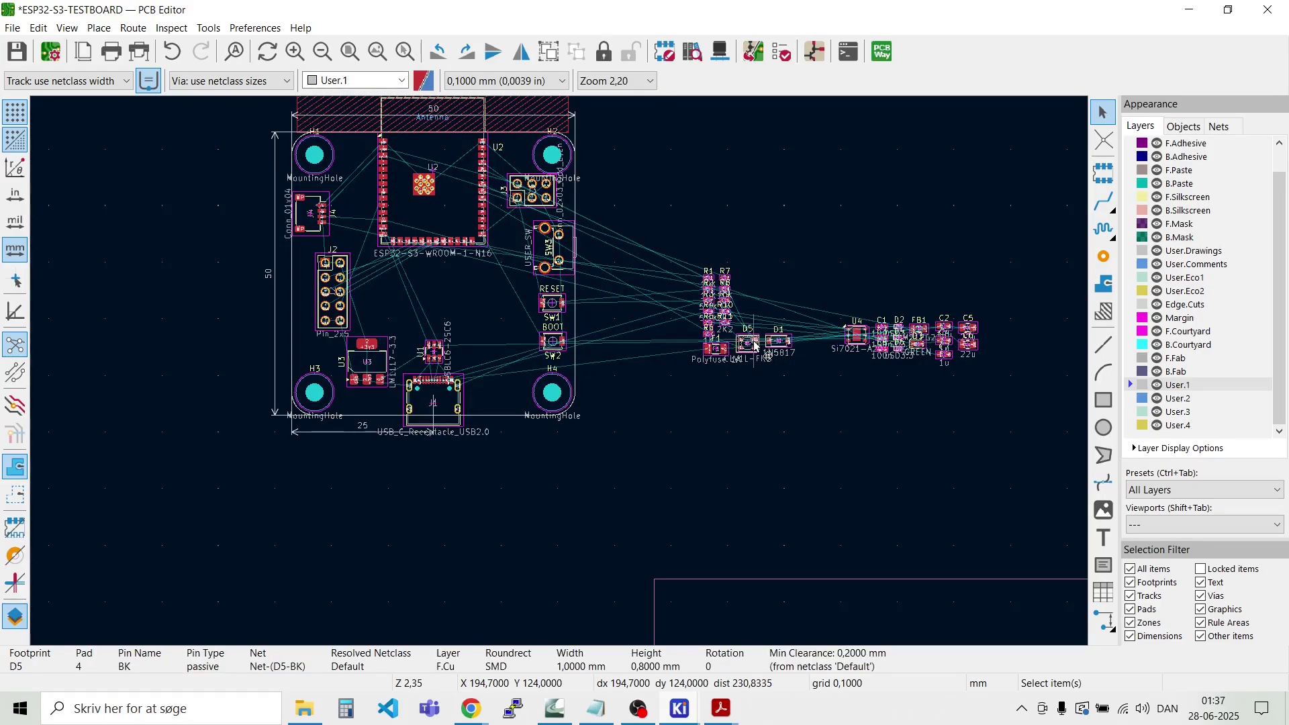
key(Escape)
key(m)
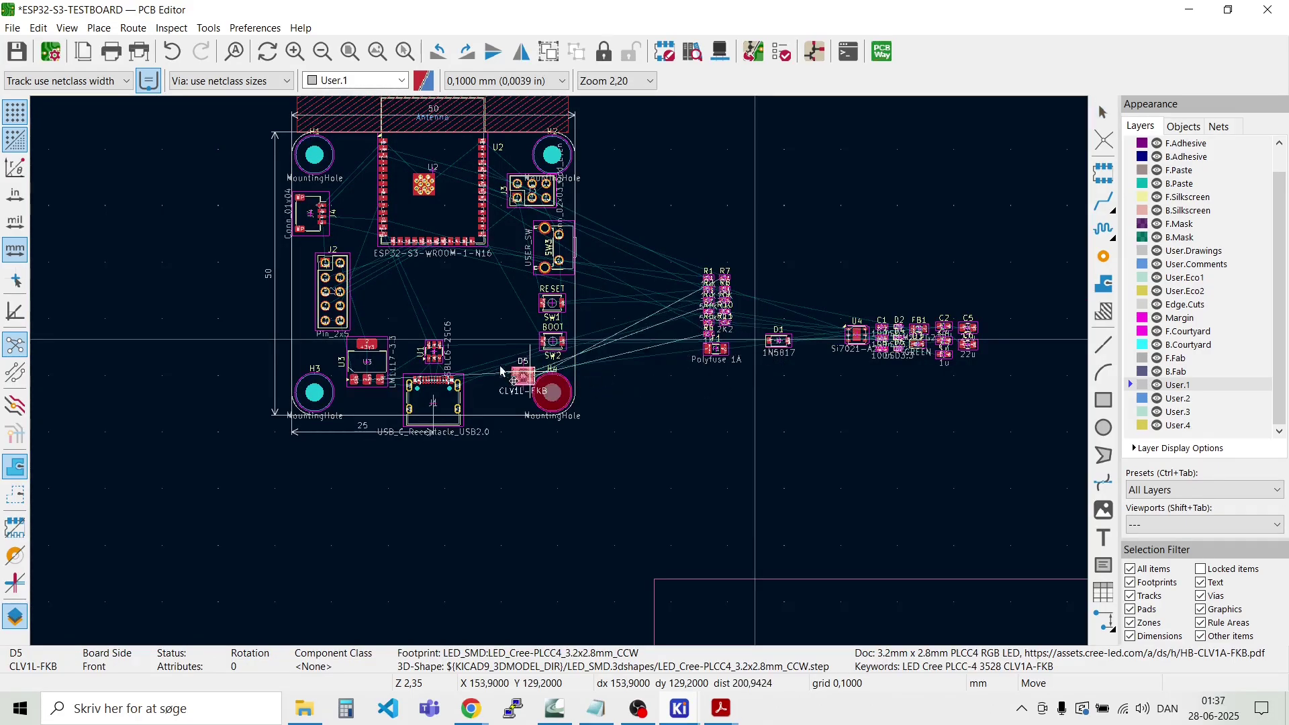
scroll(500, 342, up, 6)
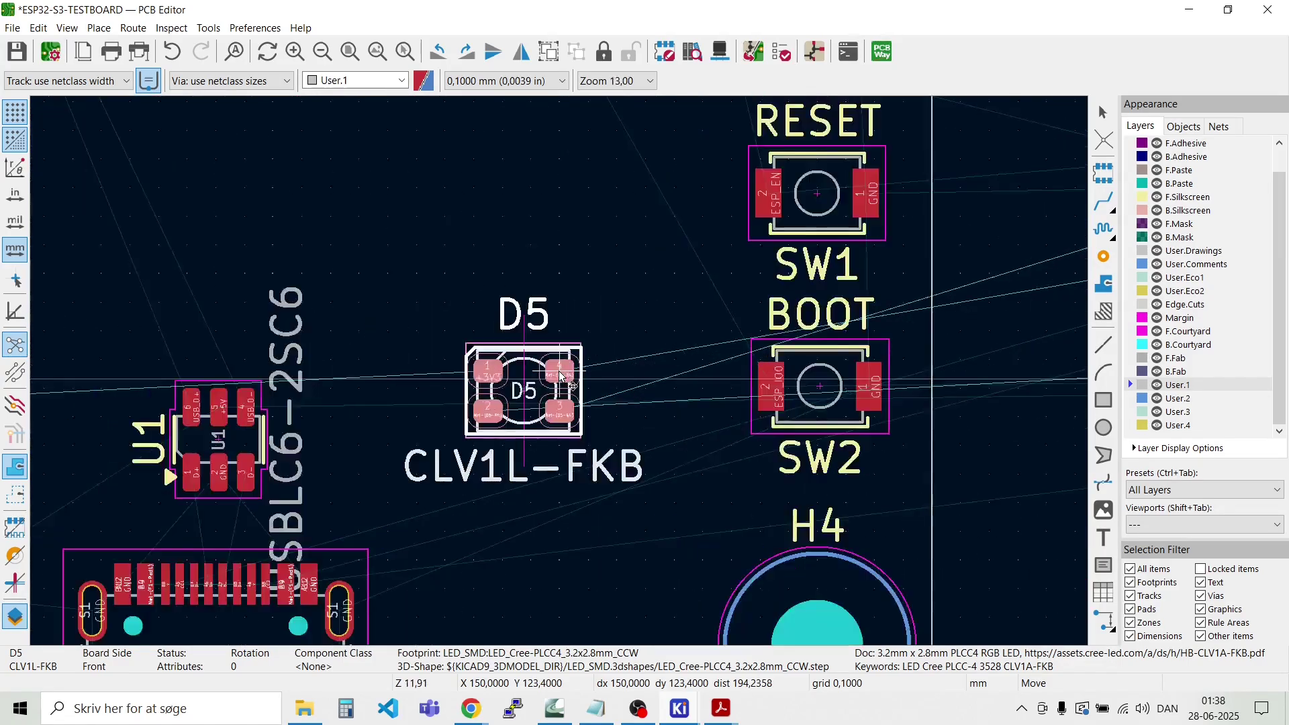
scroll(559, 373, up, 2)
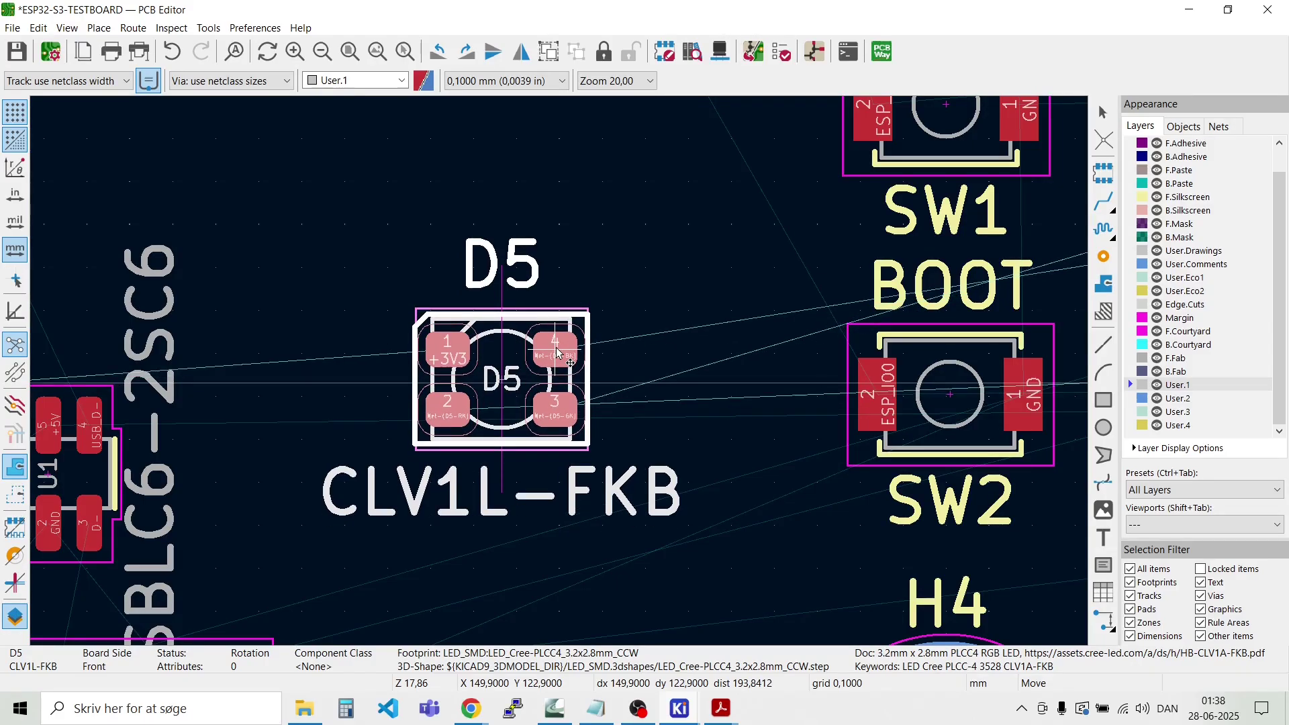
scroll(557, 352, down, 3)
click(561, 376)
Step: Move the 1N5817 diode D1 closer to the board, into the free space outside its right edge and below fuse F1
scroll(561, 377, down, 3)
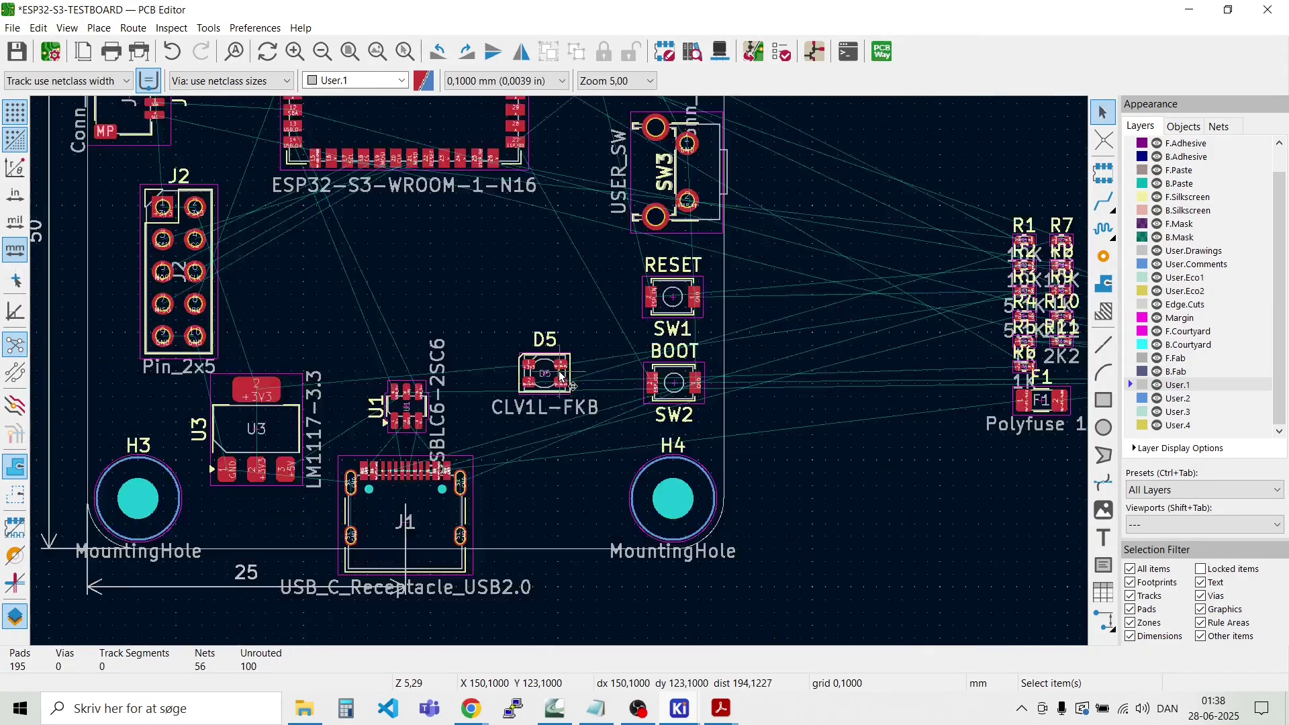
scroll(559, 371, right, 5)
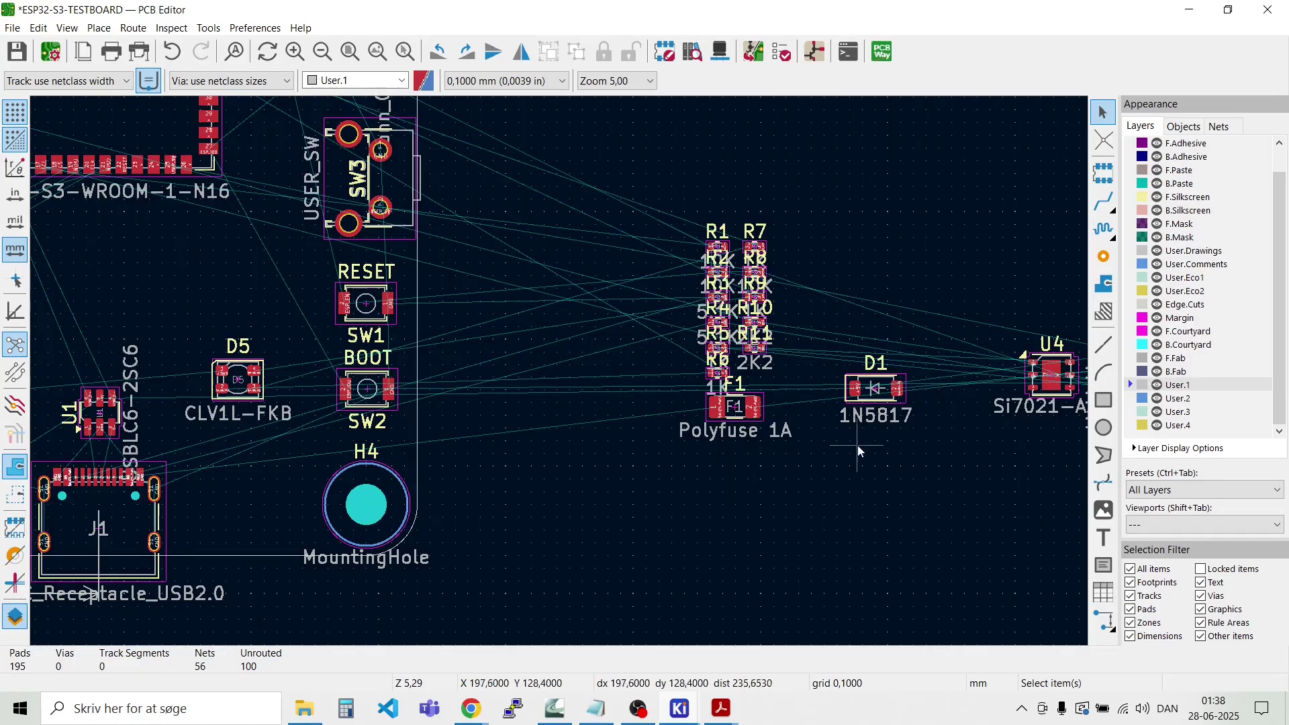
click(893, 395)
key(m)
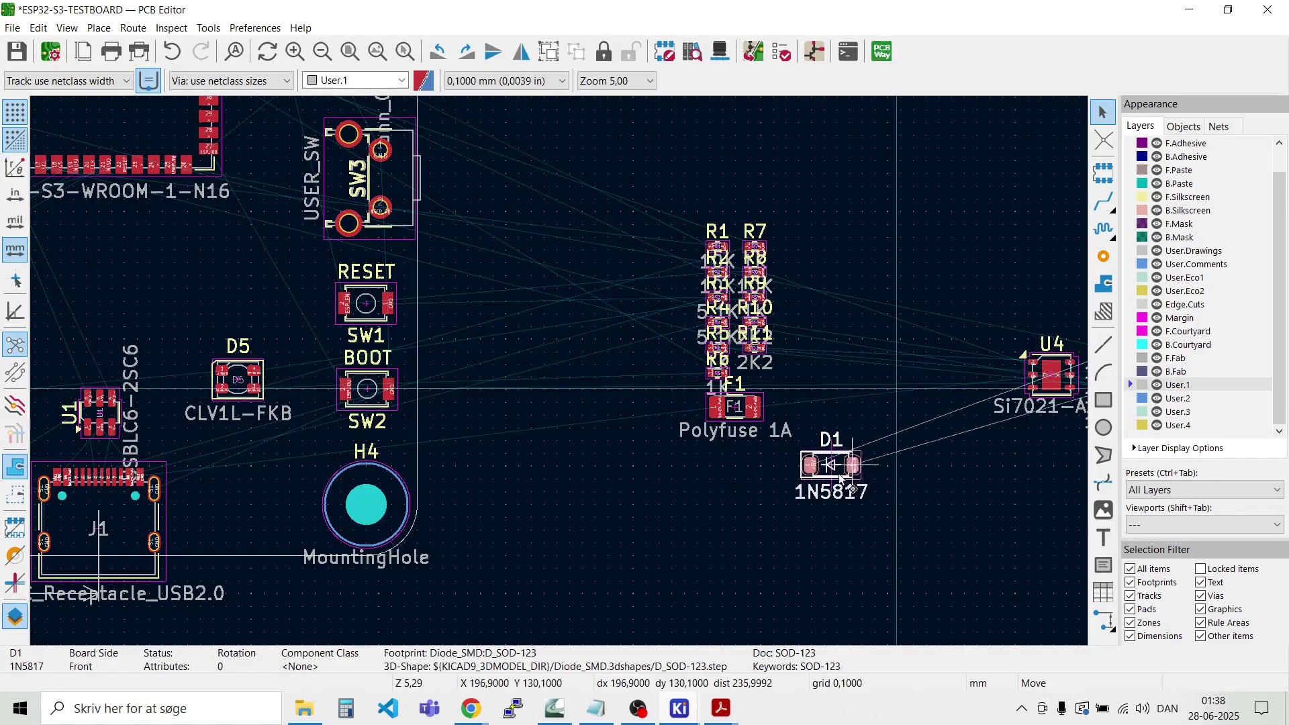
click(730, 467)
scroll(558, 372, down, 4)
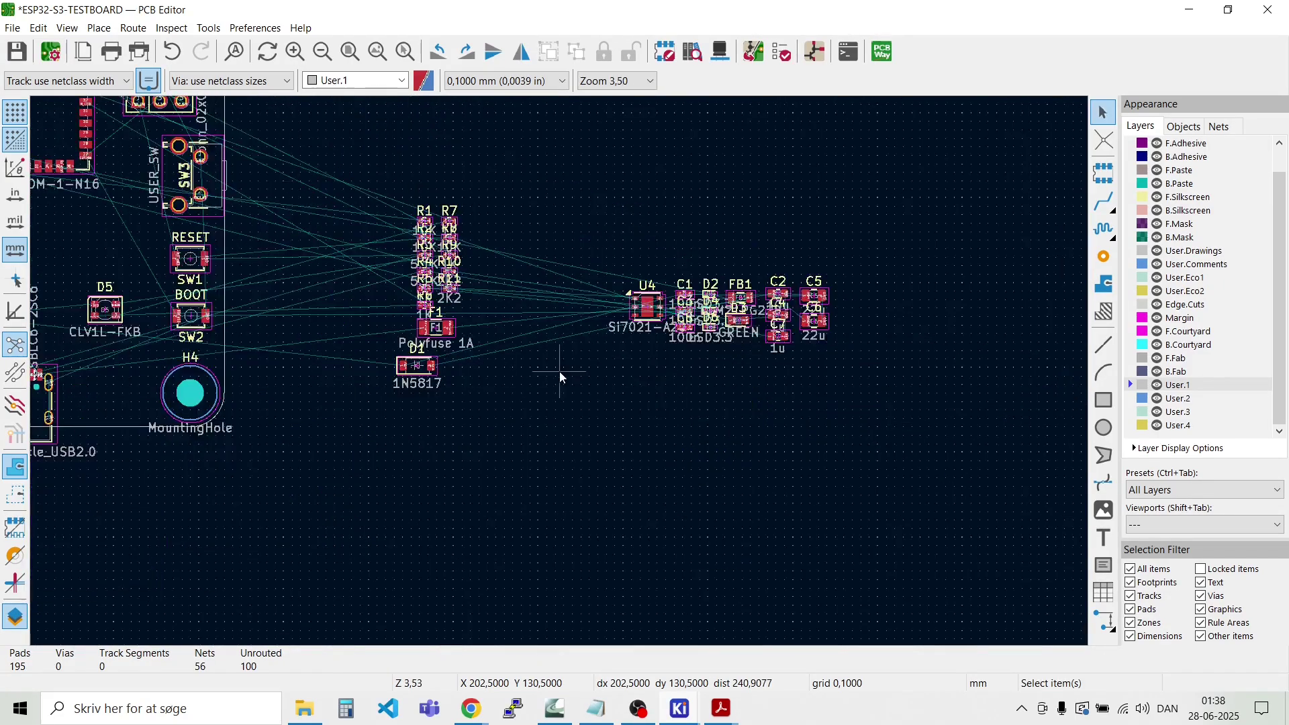
scroll(559, 371, up, 6)
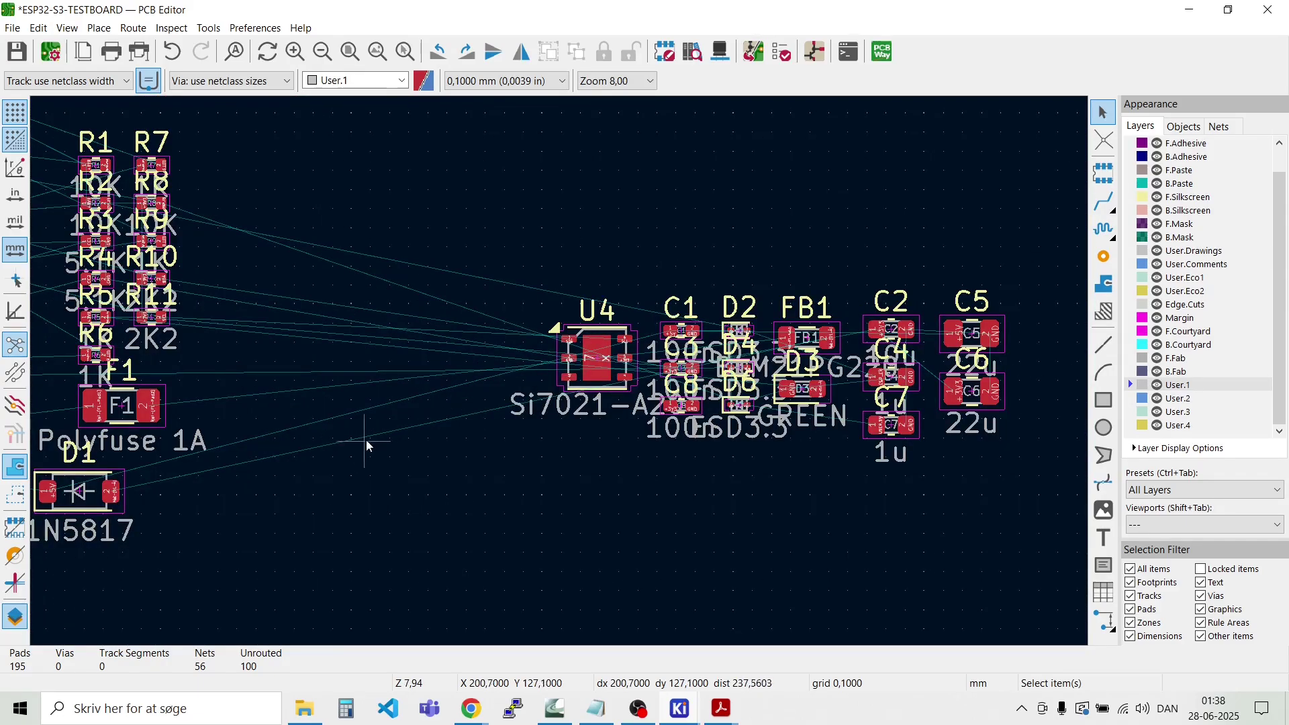
scroll(332, 446, down, 3)
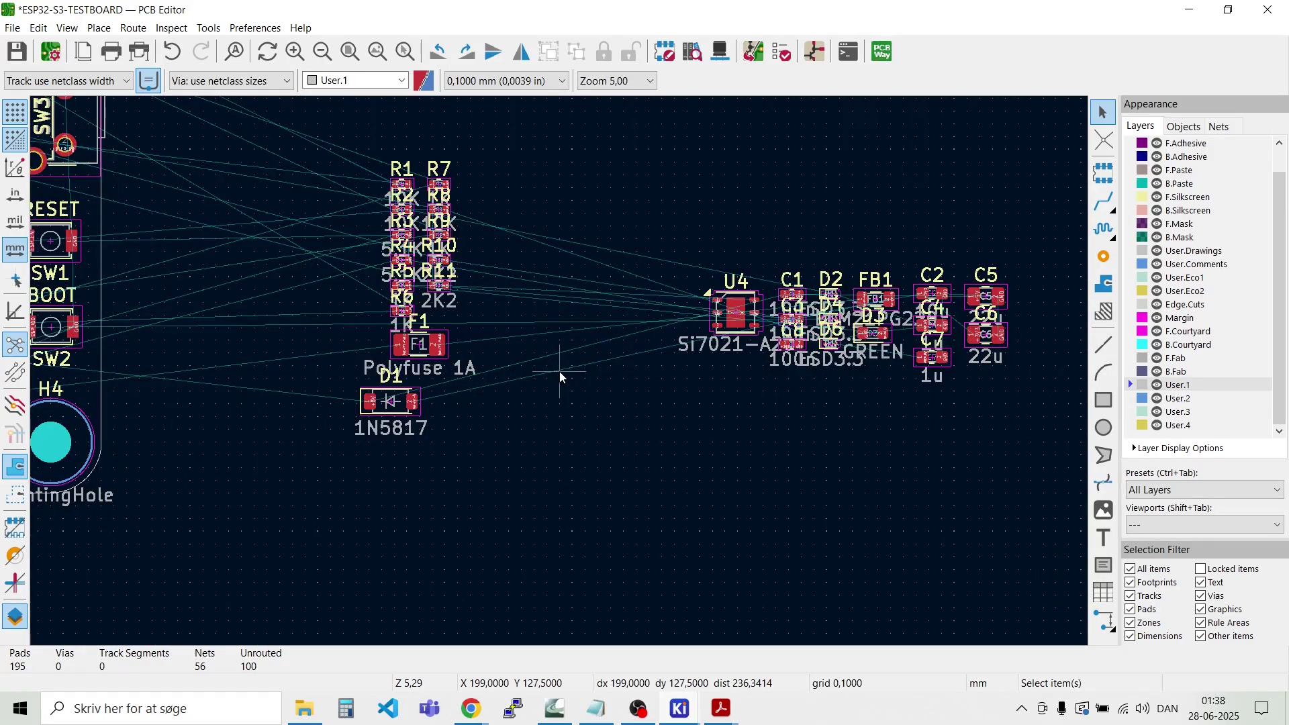
click(394, 402)
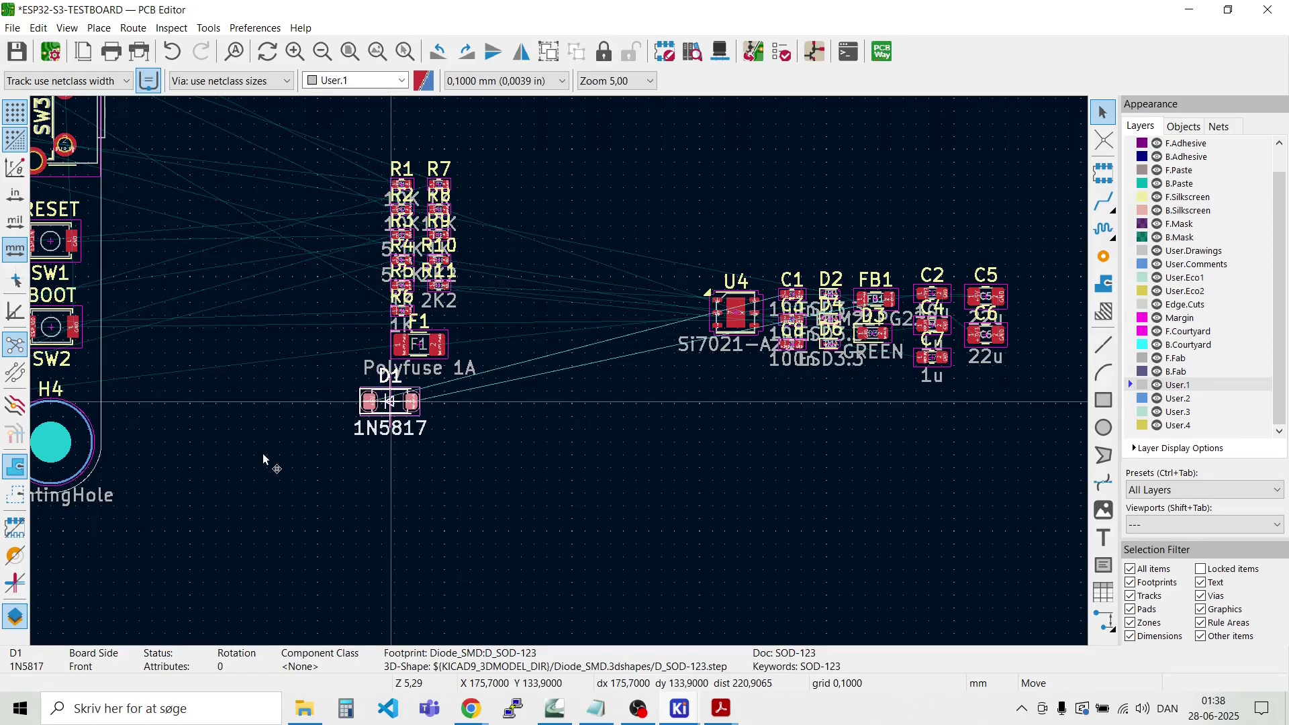
key(m)
click(308, 493)
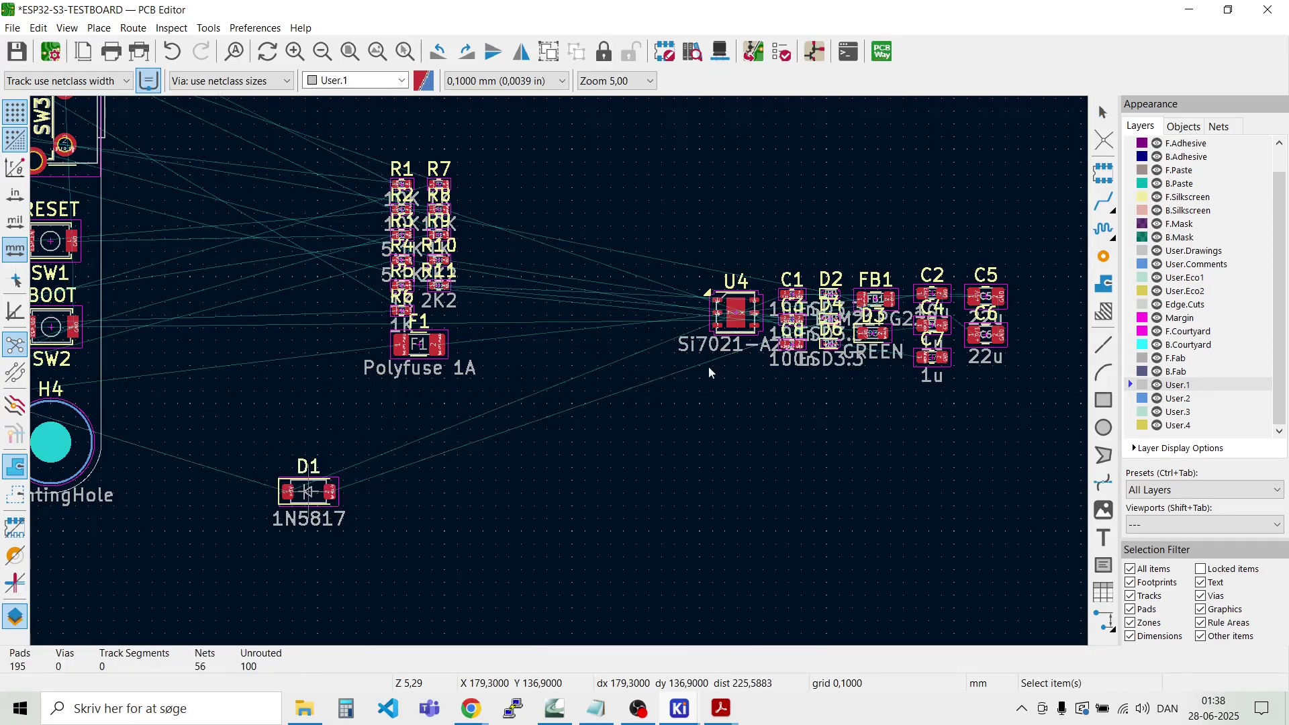
Step: Move the ferrite bead FB1 (BLM21PG220) onto the board, placing it above regulator U3 and to the right of header J2
scroll(773, 348, up, 5)
scroll(559, 372, up, 2)
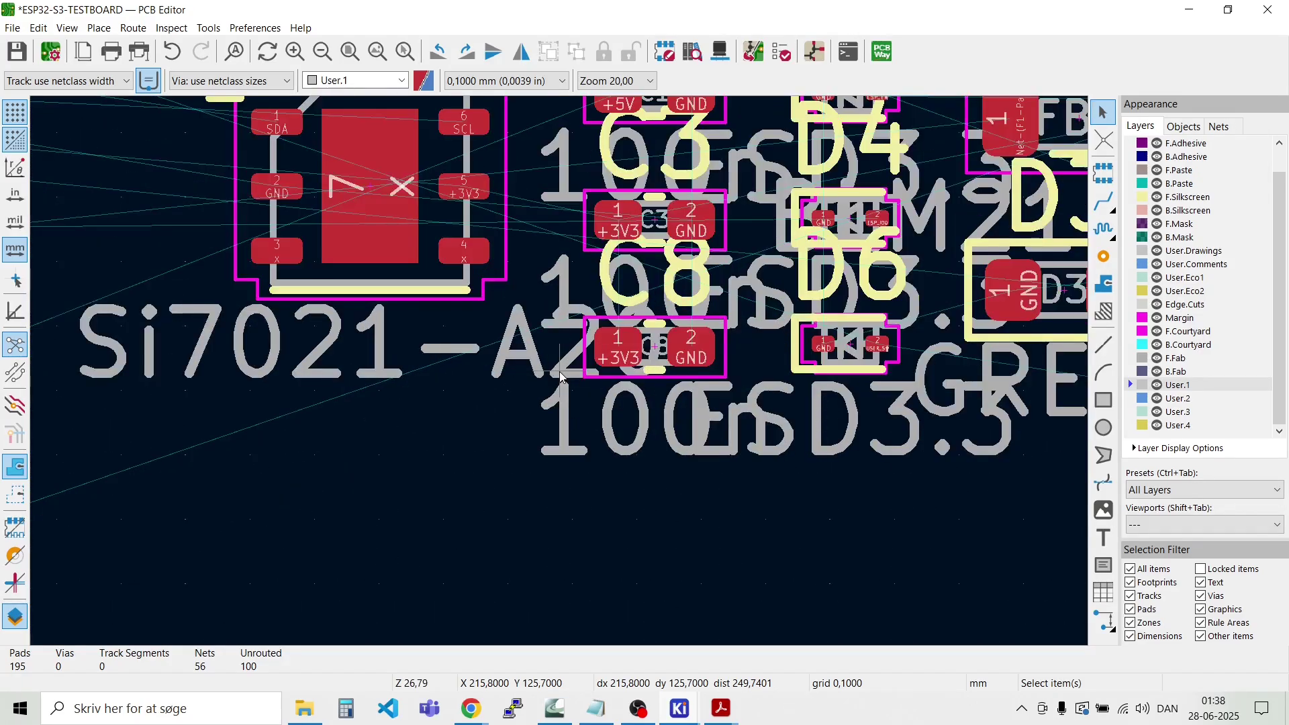
scroll(558, 372, down, 2)
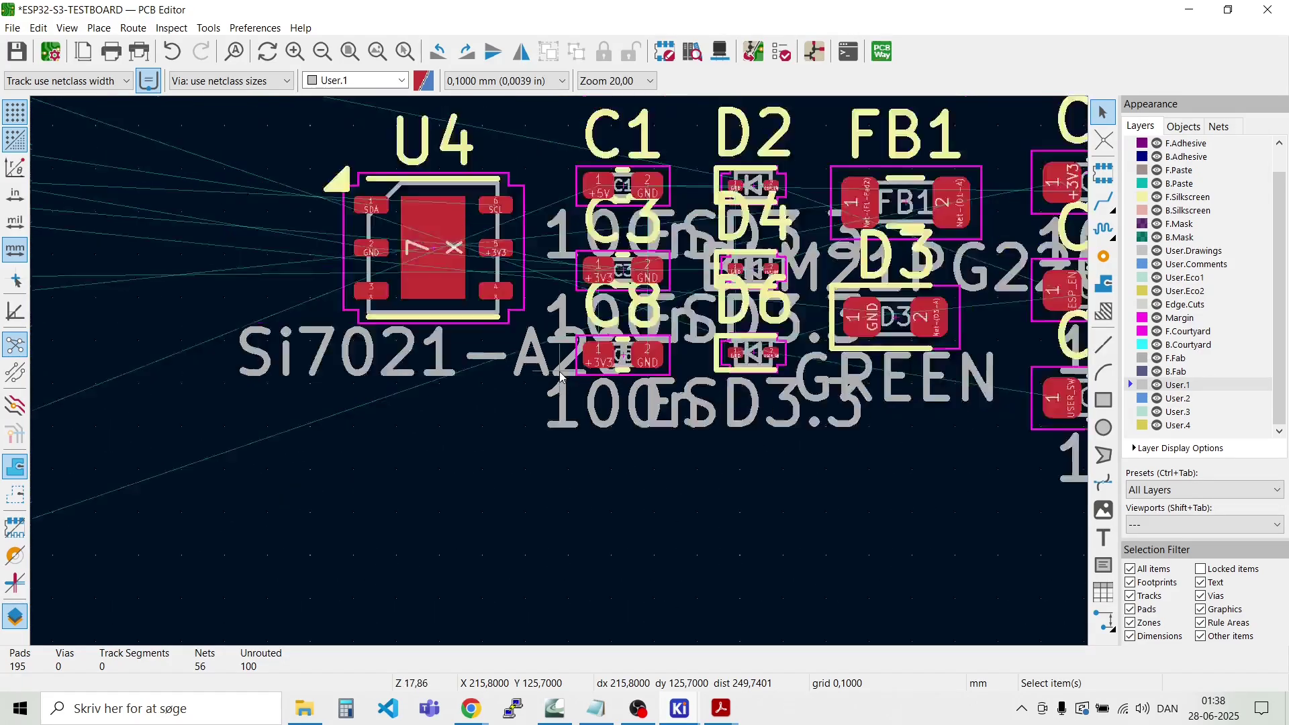
click(868, 209)
key(m)
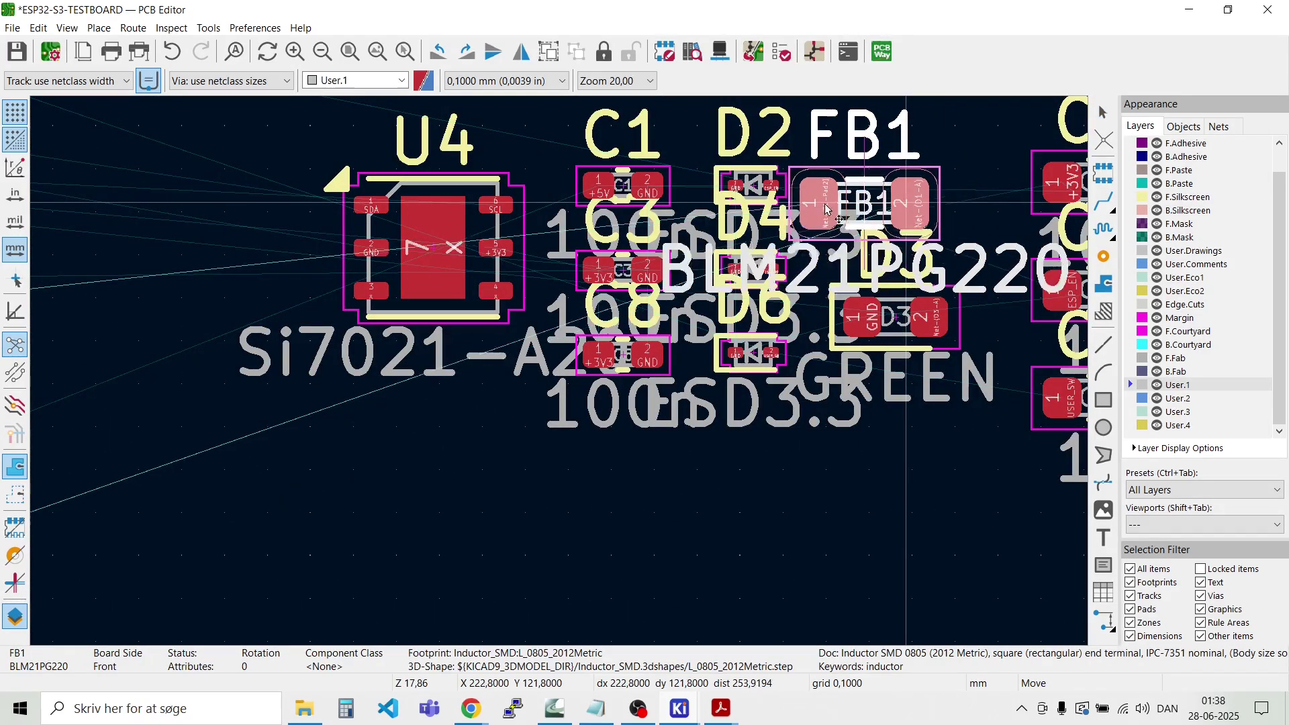
scroll(275, 453, down, 2)
scroll(569, 382, down, 6)
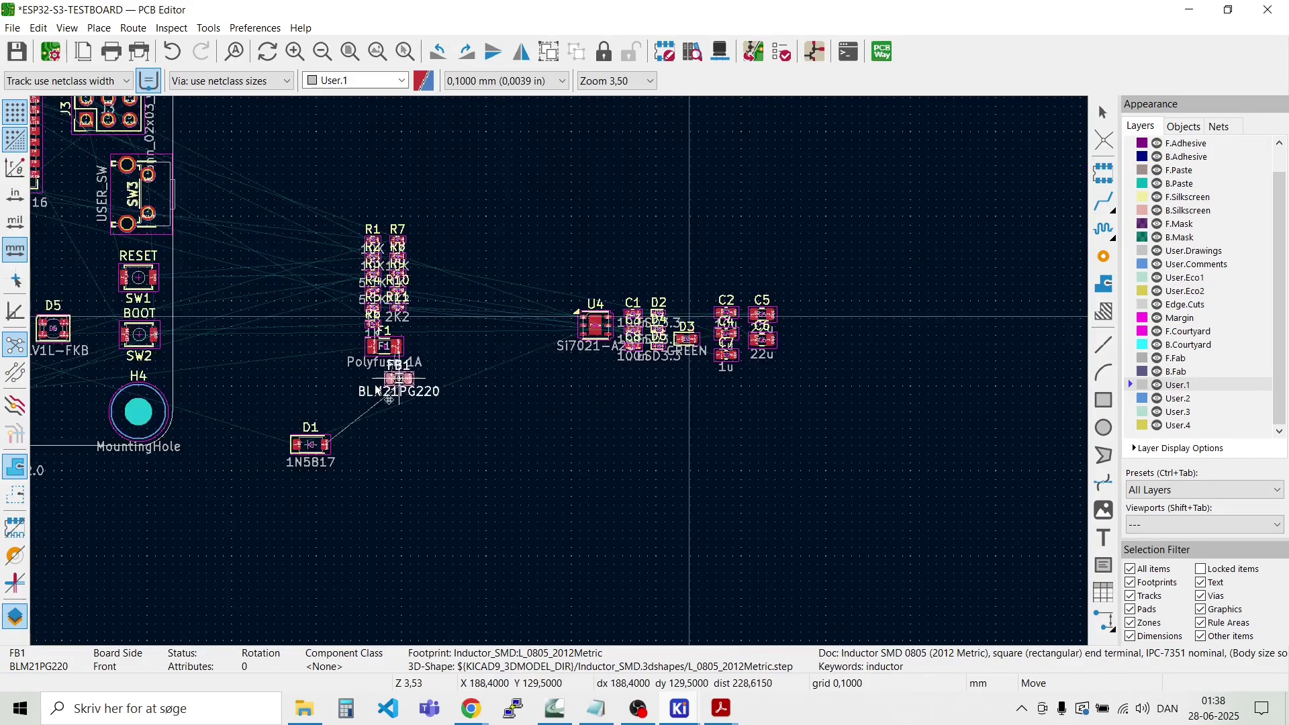
scroll(145, 510, down, 2)
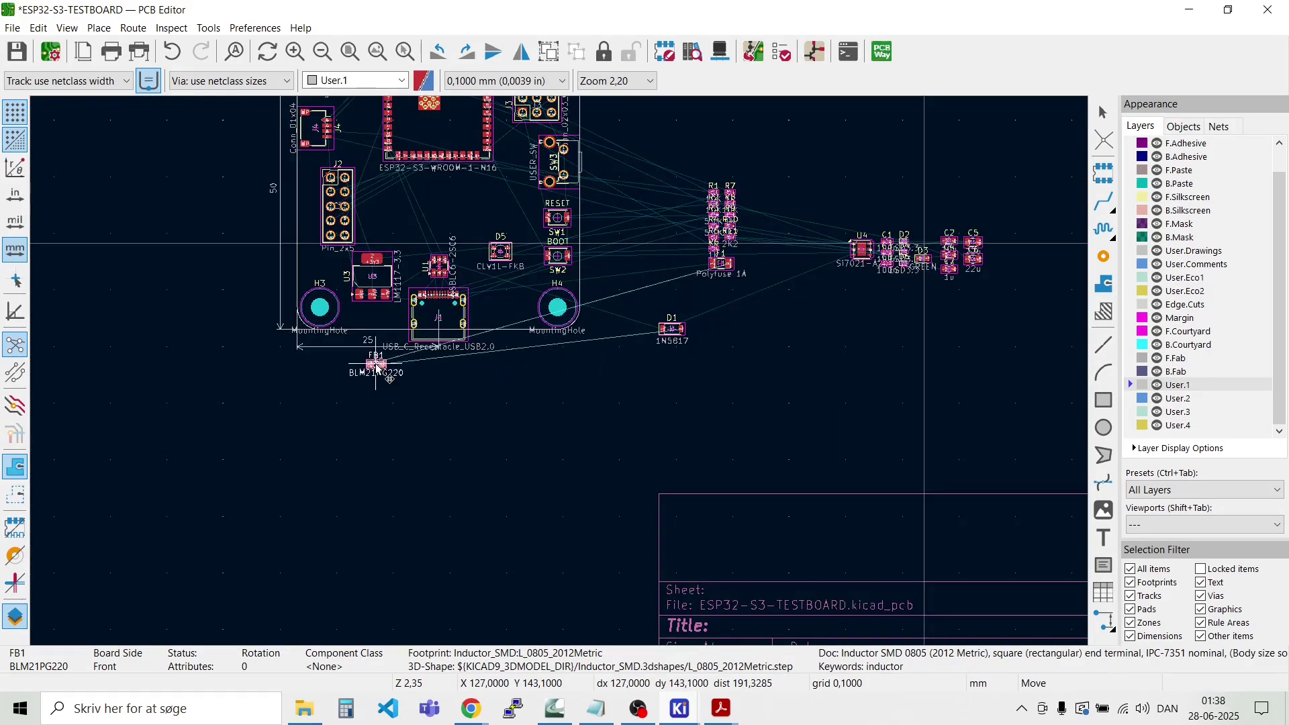
click(403, 229)
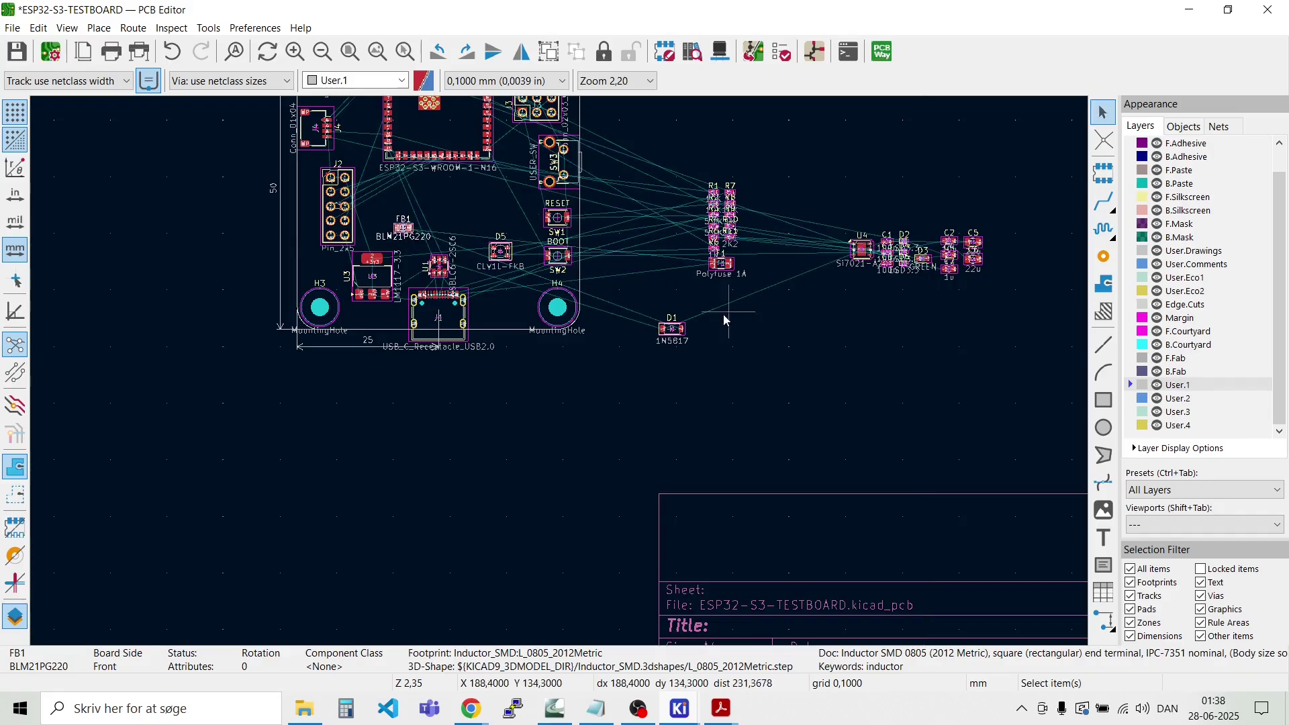
Step: Shift ferrite bead FB1 slightly towards header J2 and place the 1N5817 diode D1 directly below it, above regulator U3
key(m)
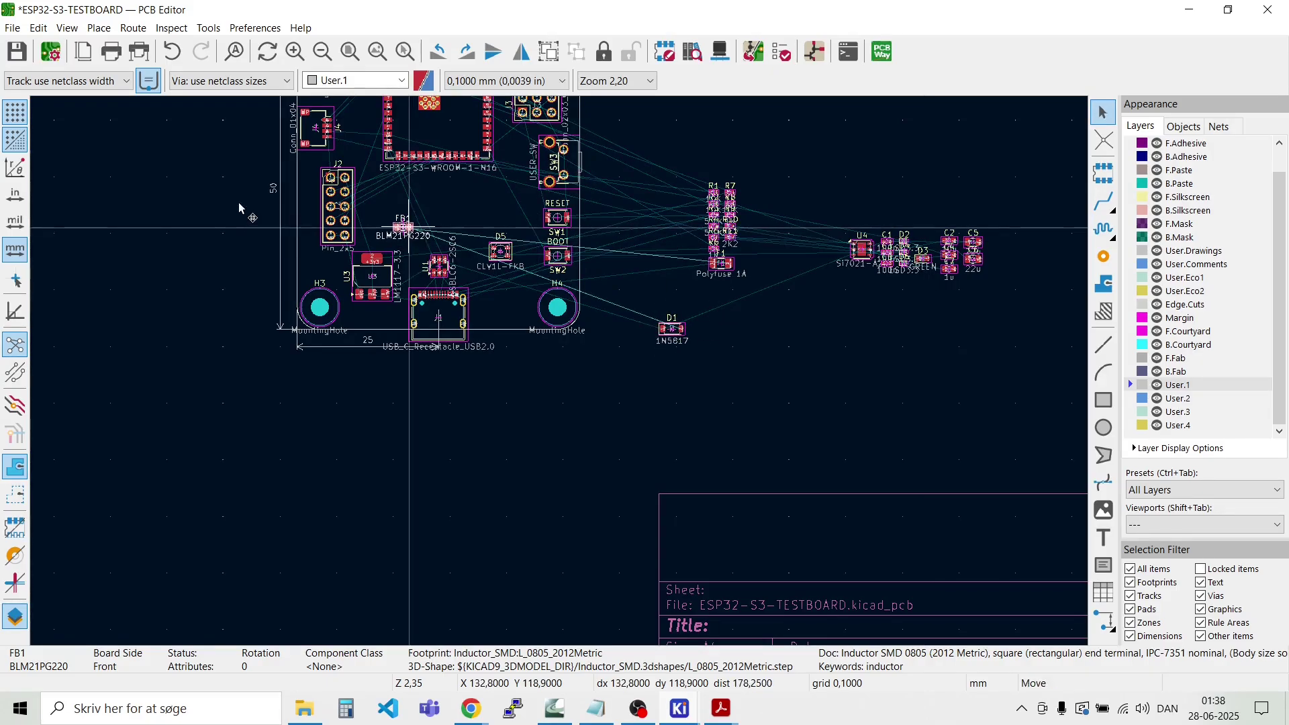
click(395, 230)
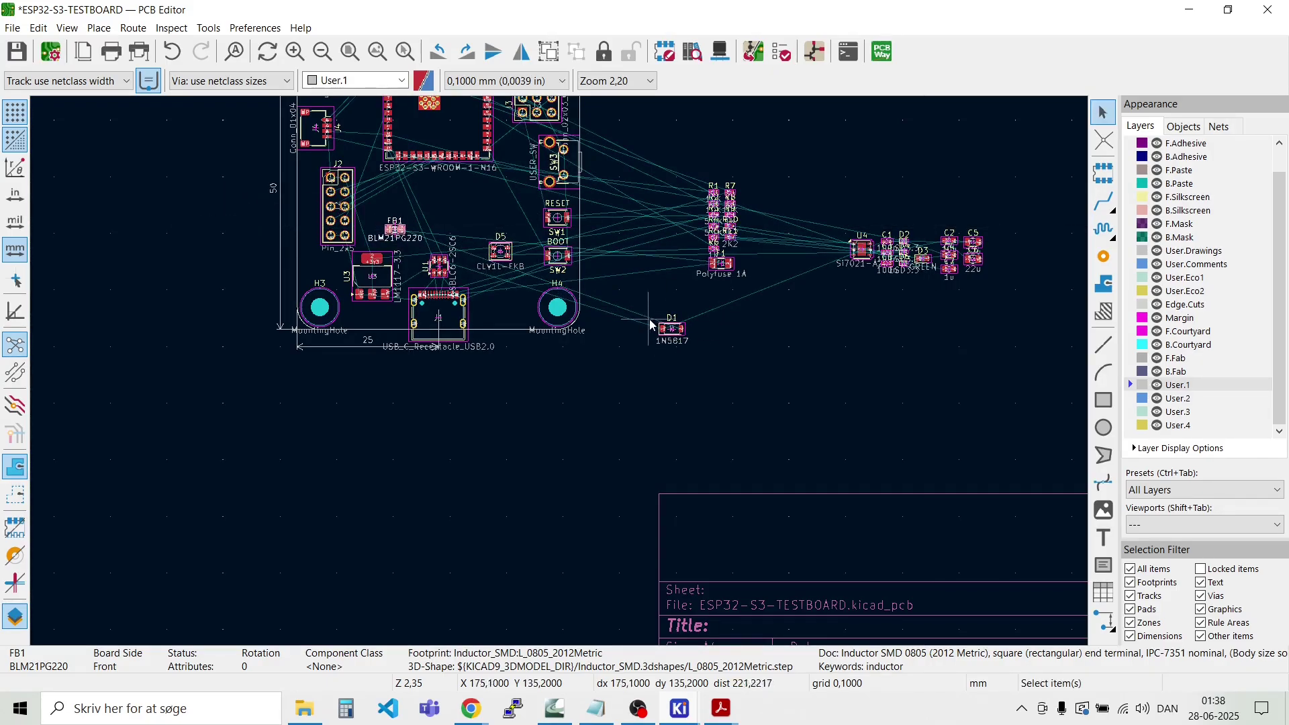
click(672, 329)
key(m)
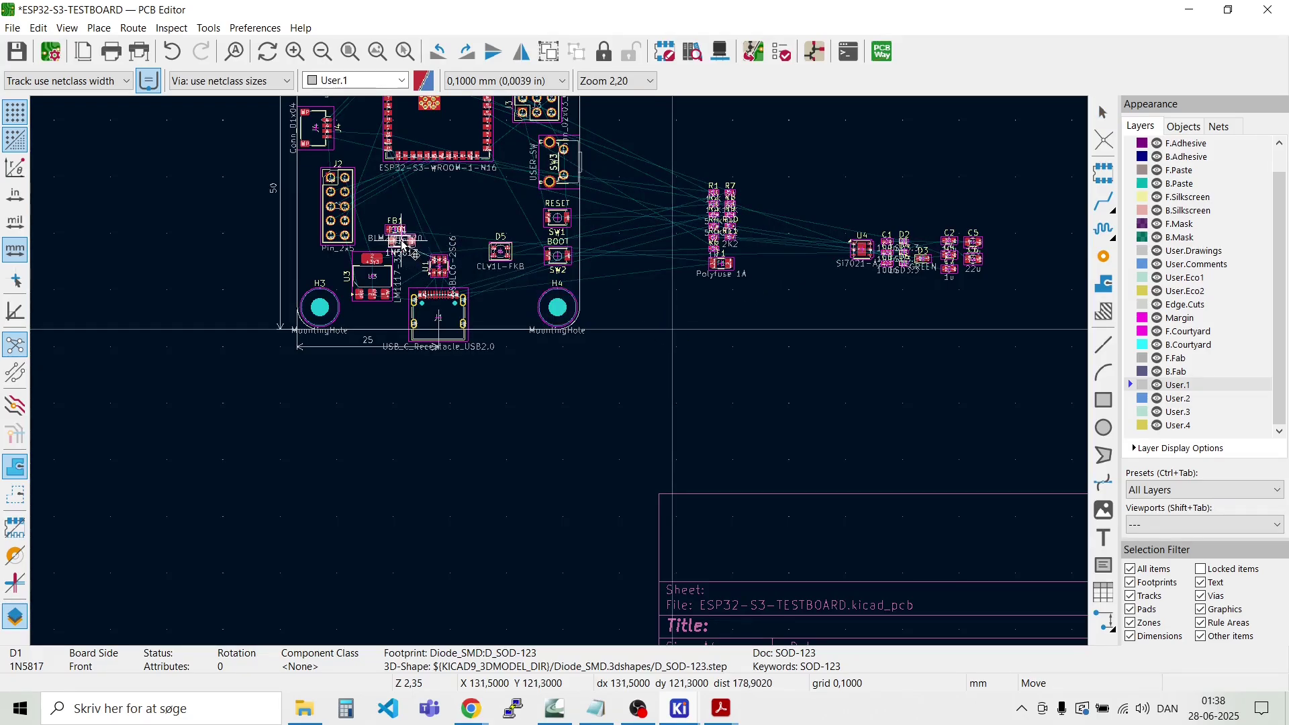
click(391, 246)
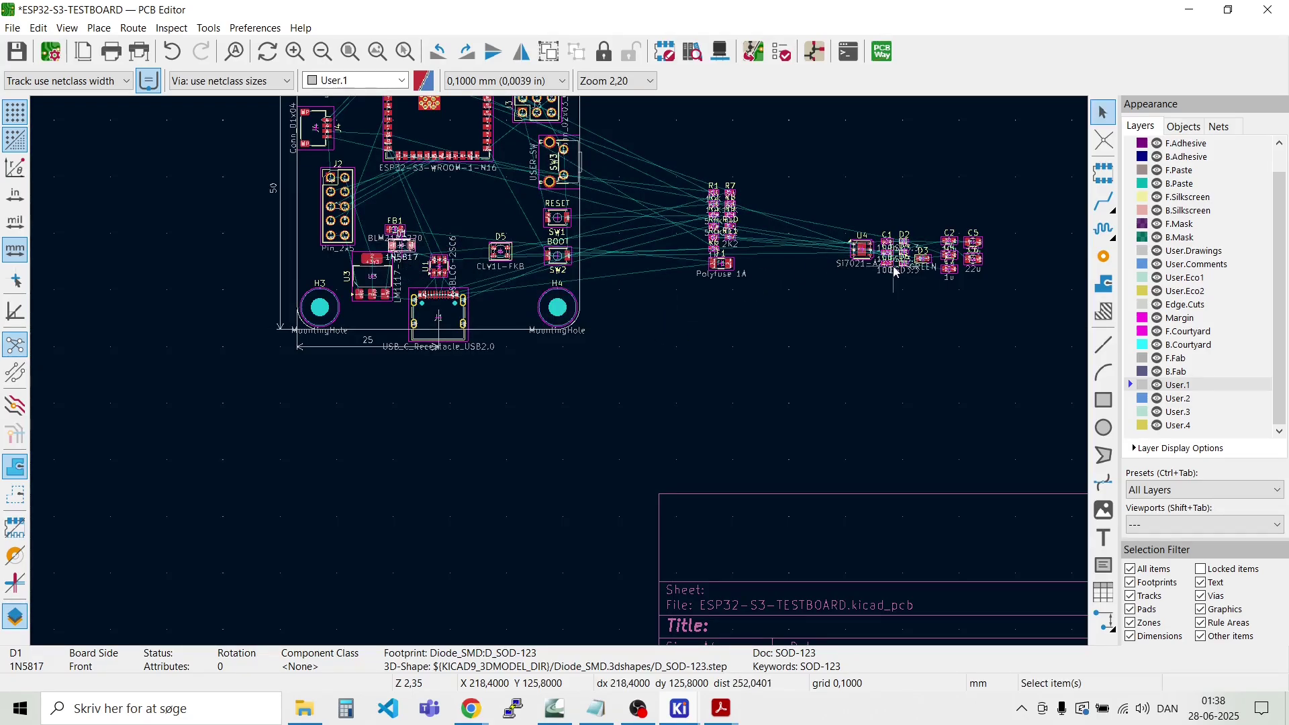
Step: Move the 1 A polyfuse F1 onto the board, rotate it to 90° and place it between regulator U3 and protection chip U1
click(725, 269)
key(m)
click(722, 278)
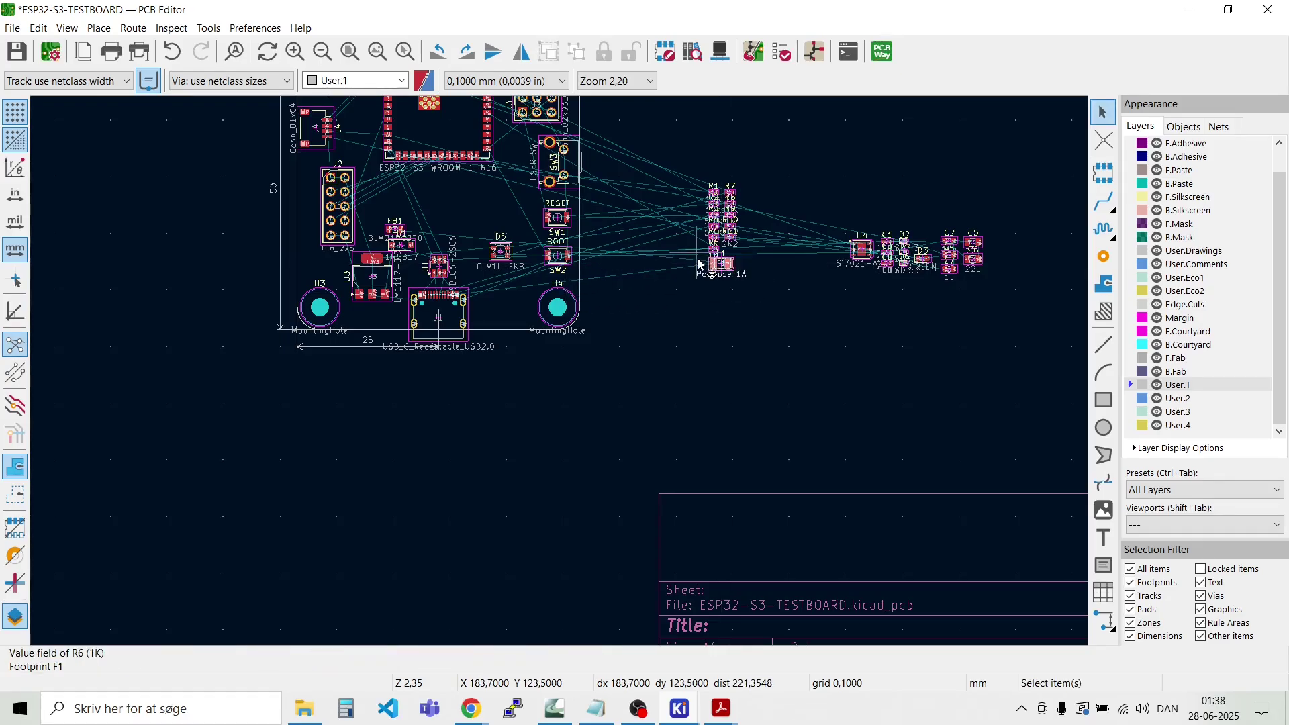
scroll(735, 266, up, 5)
scroll(560, 375, up, 1)
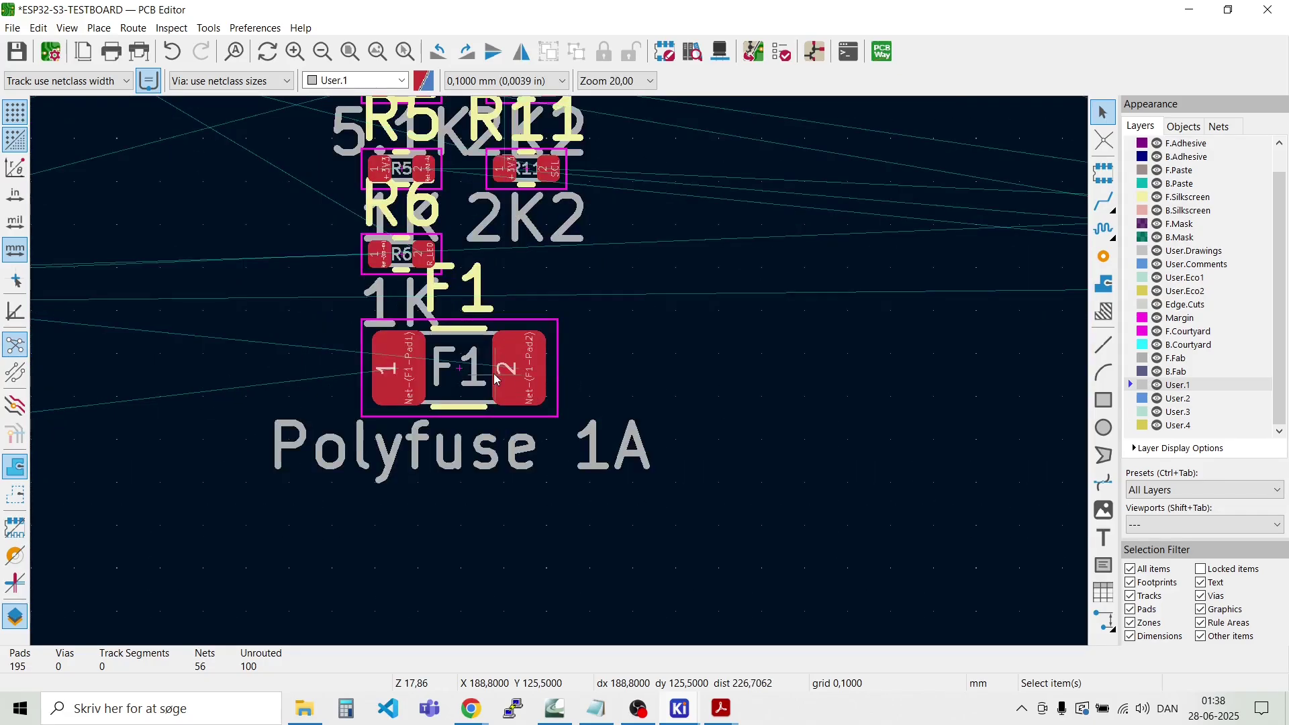
key(m)
scroll(417, 405, down, 1)
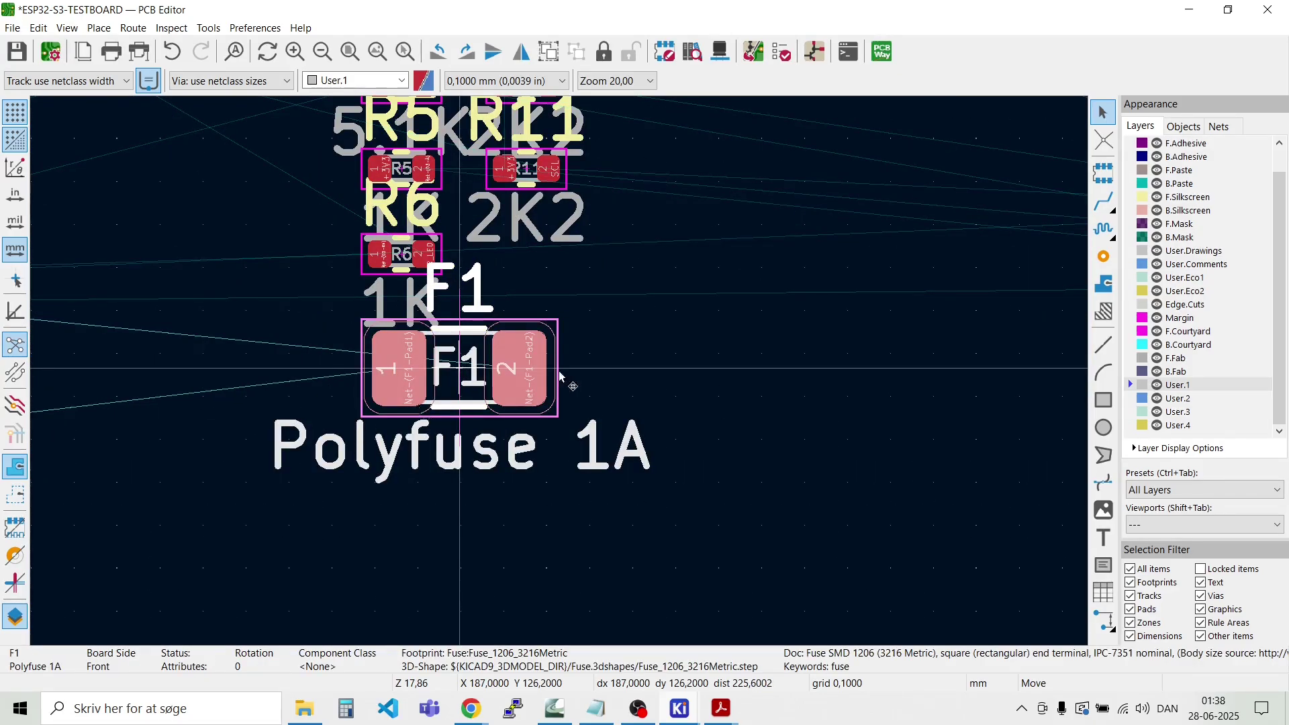
scroll(655, 431, down, 5)
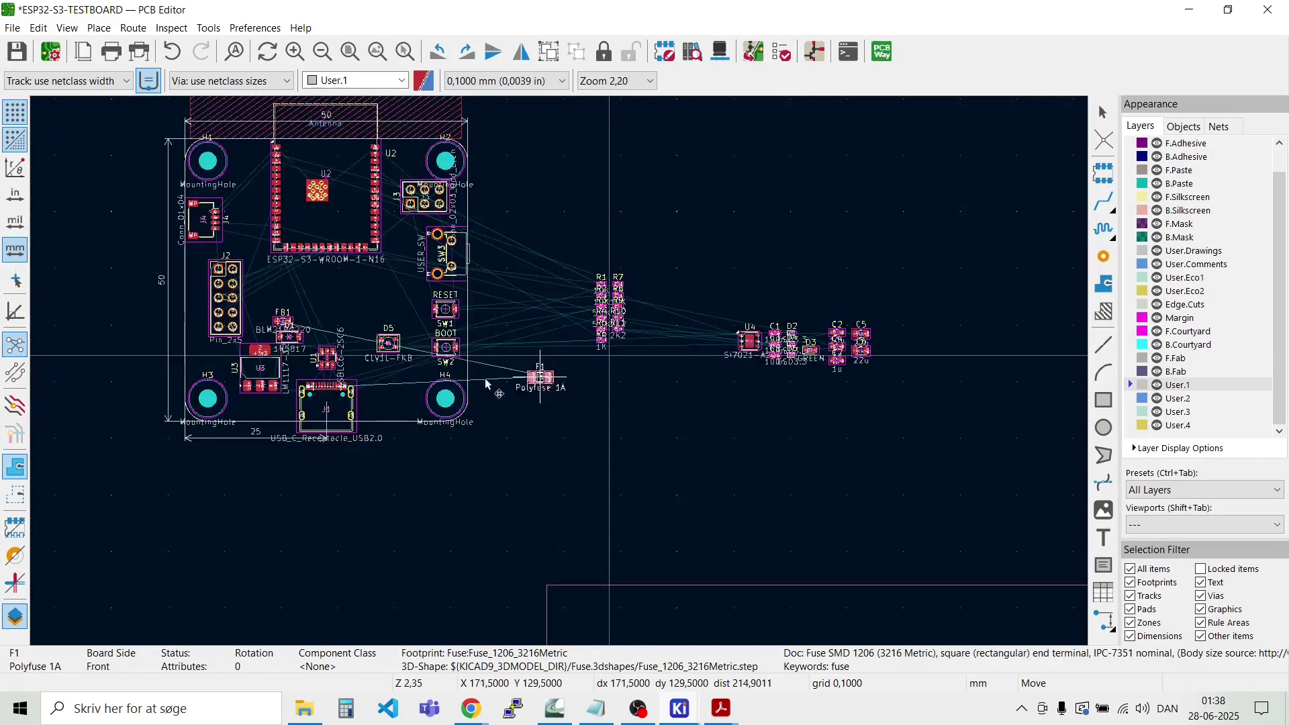
scroll(316, 396, up, 3)
scroll(569, 381, up, 1)
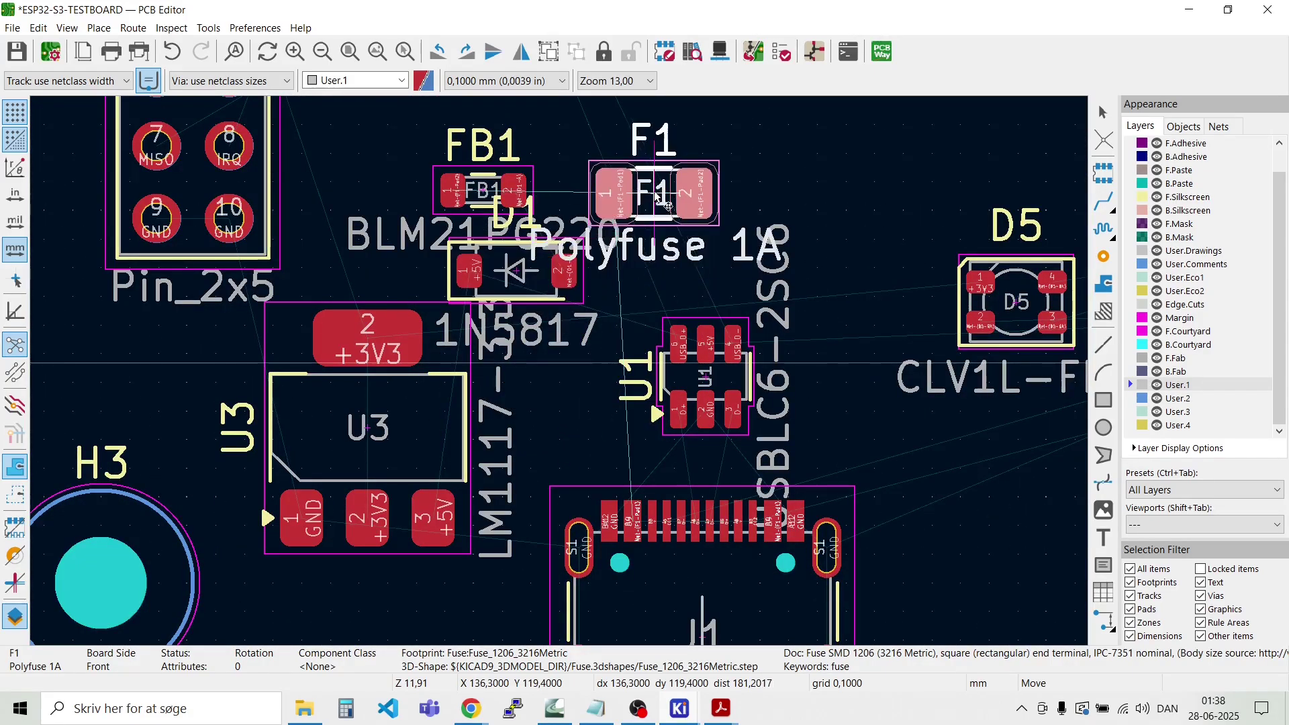
scroll(627, 196, up, 1)
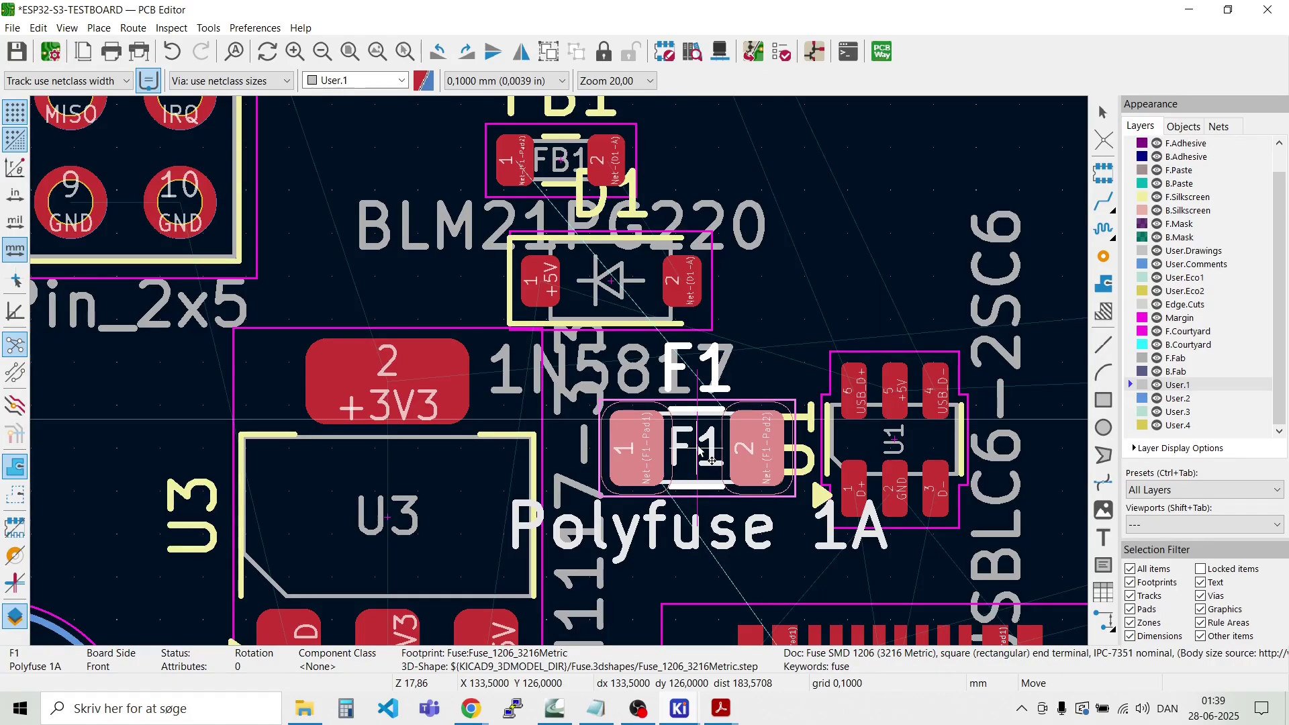
key(r)
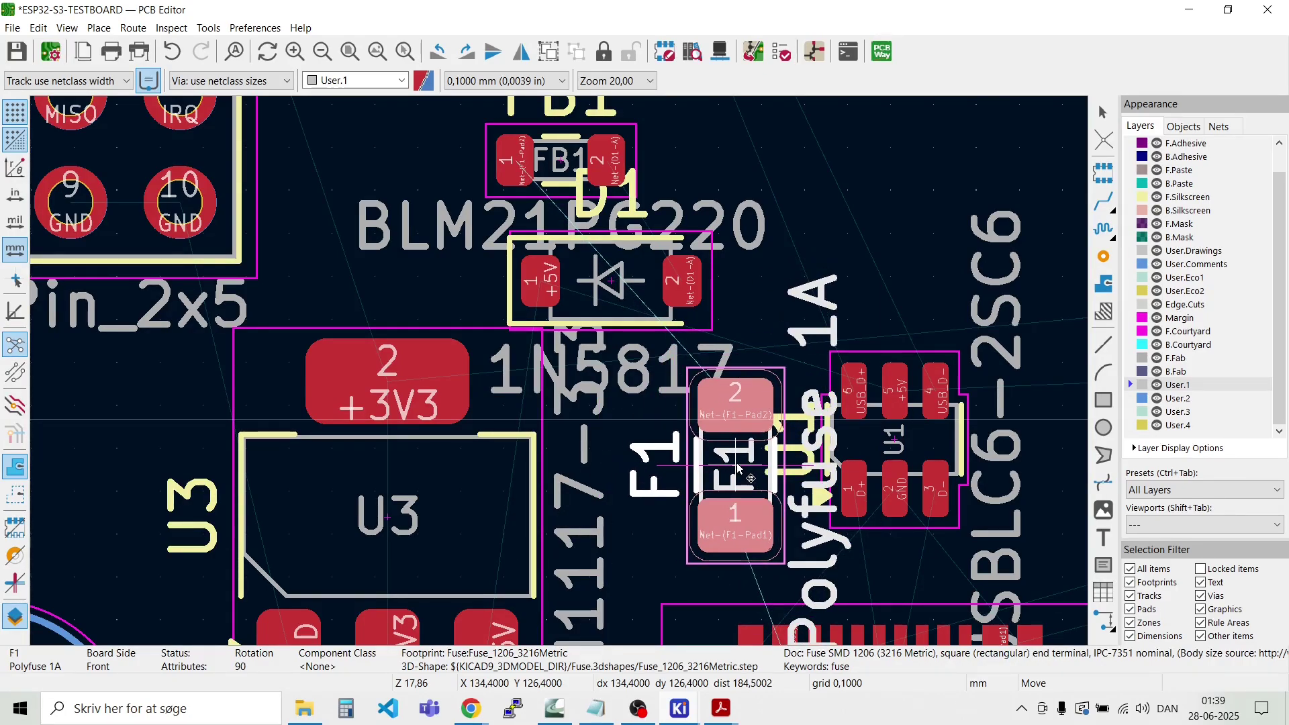
click(737, 468)
Step: Hide the F.Fab layer to declutter the component placement
scroll(737, 468, down, 2)
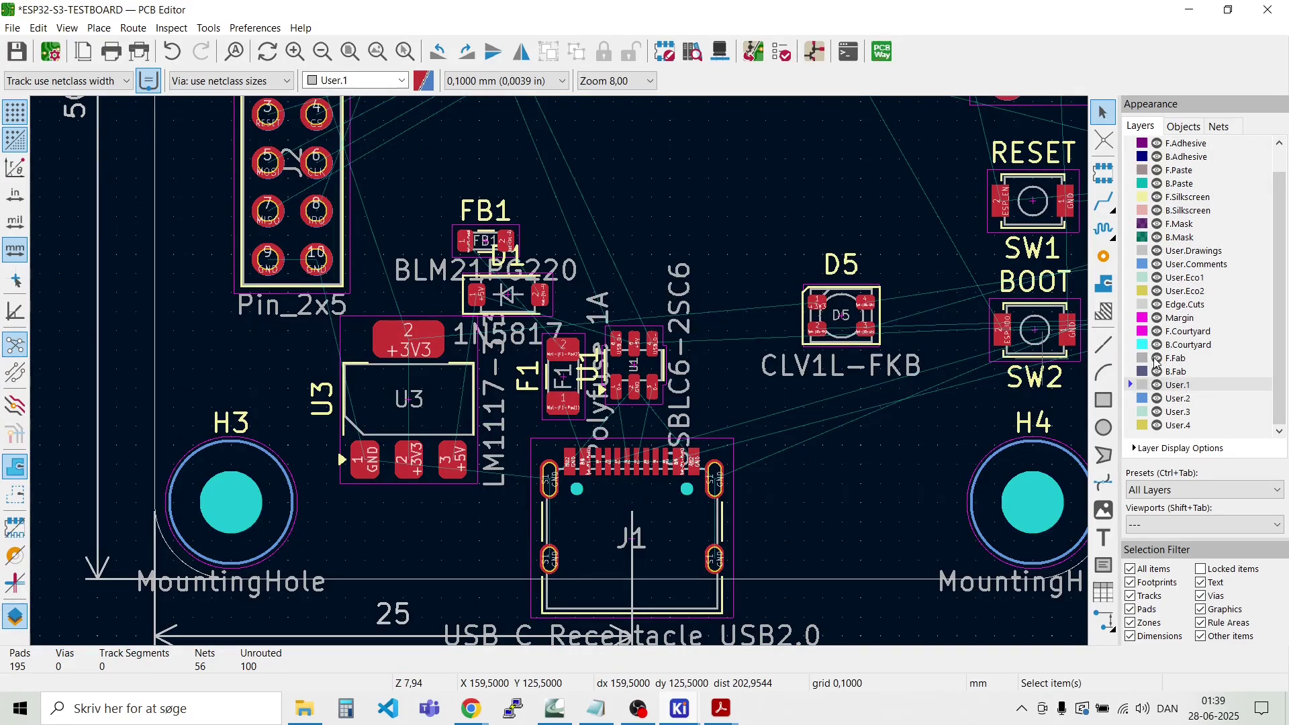
click(1159, 359)
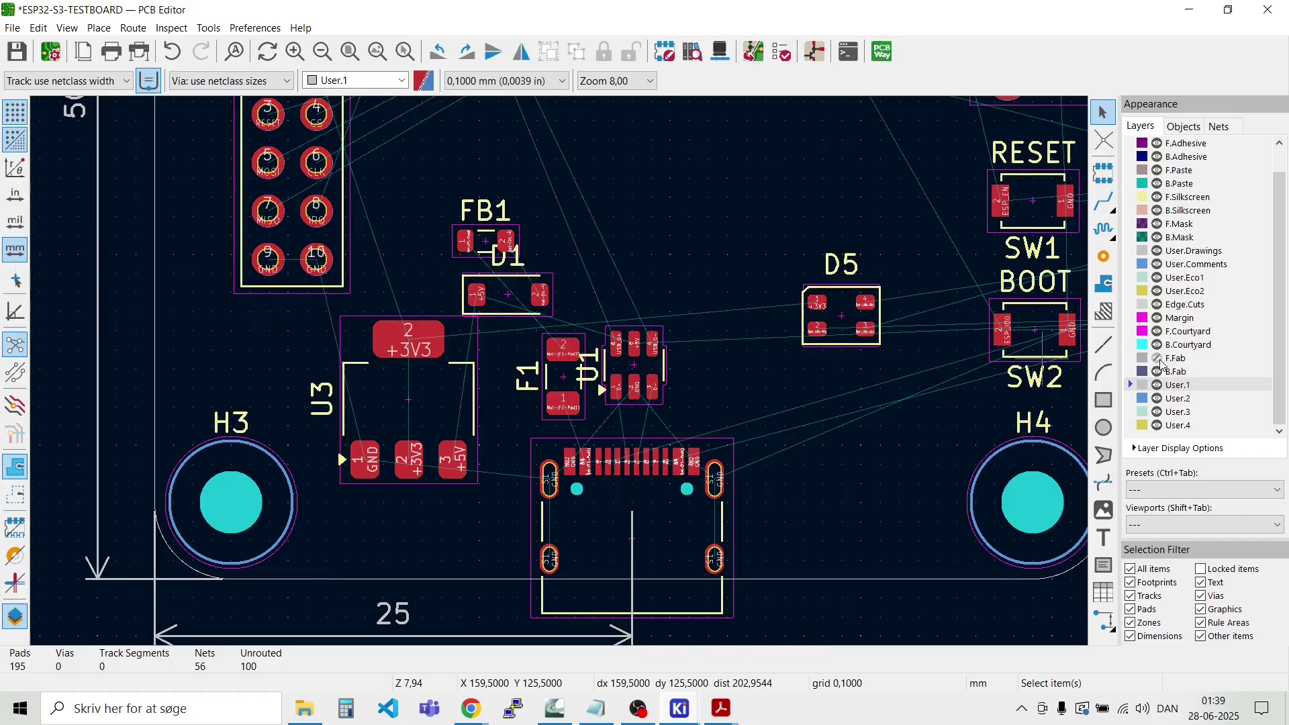
scroll(537, 376, down, 2)
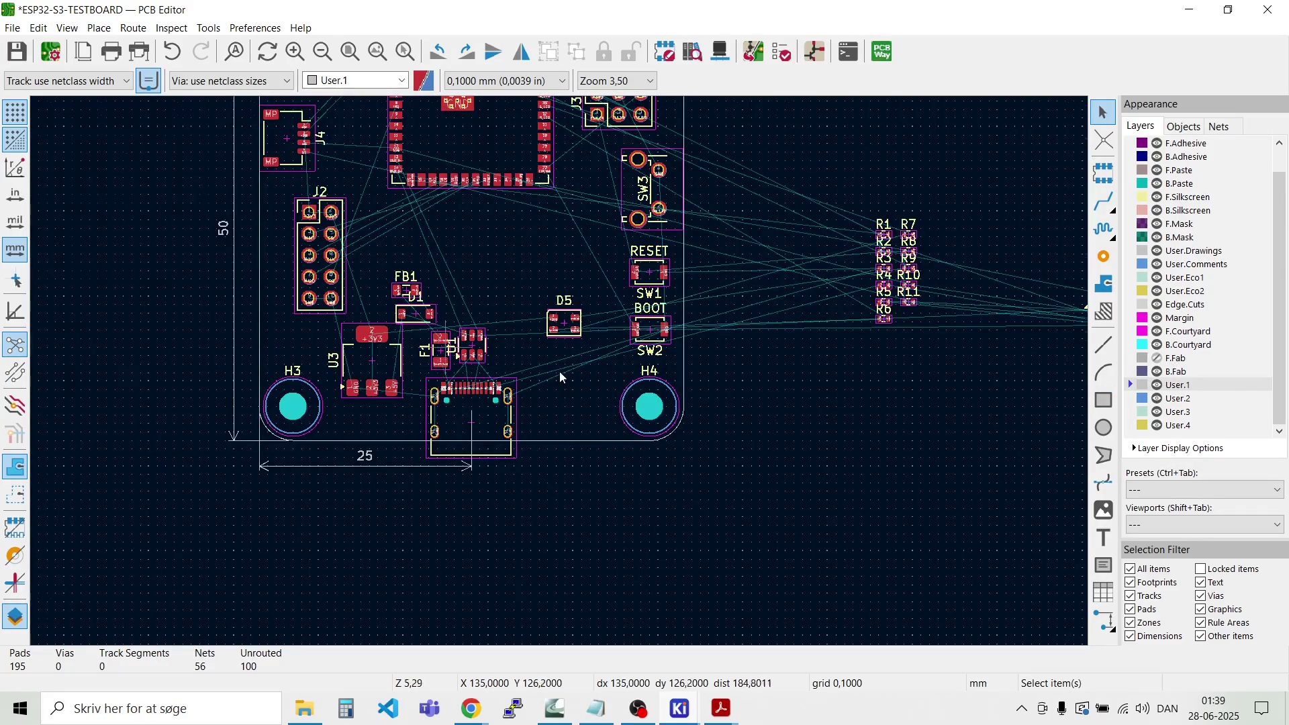
scroll(560, 378, up, 4)
scroll(560, 377, down, 3)
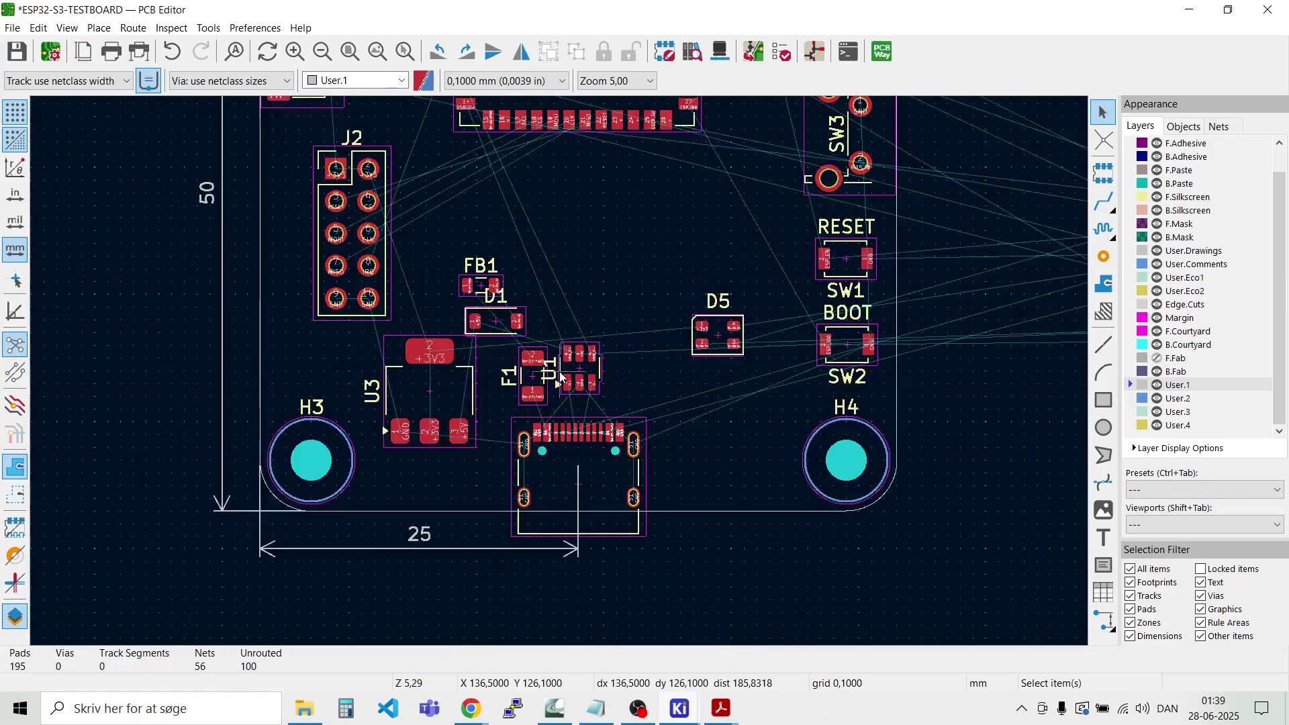
scroll(560, 377, down, 1)
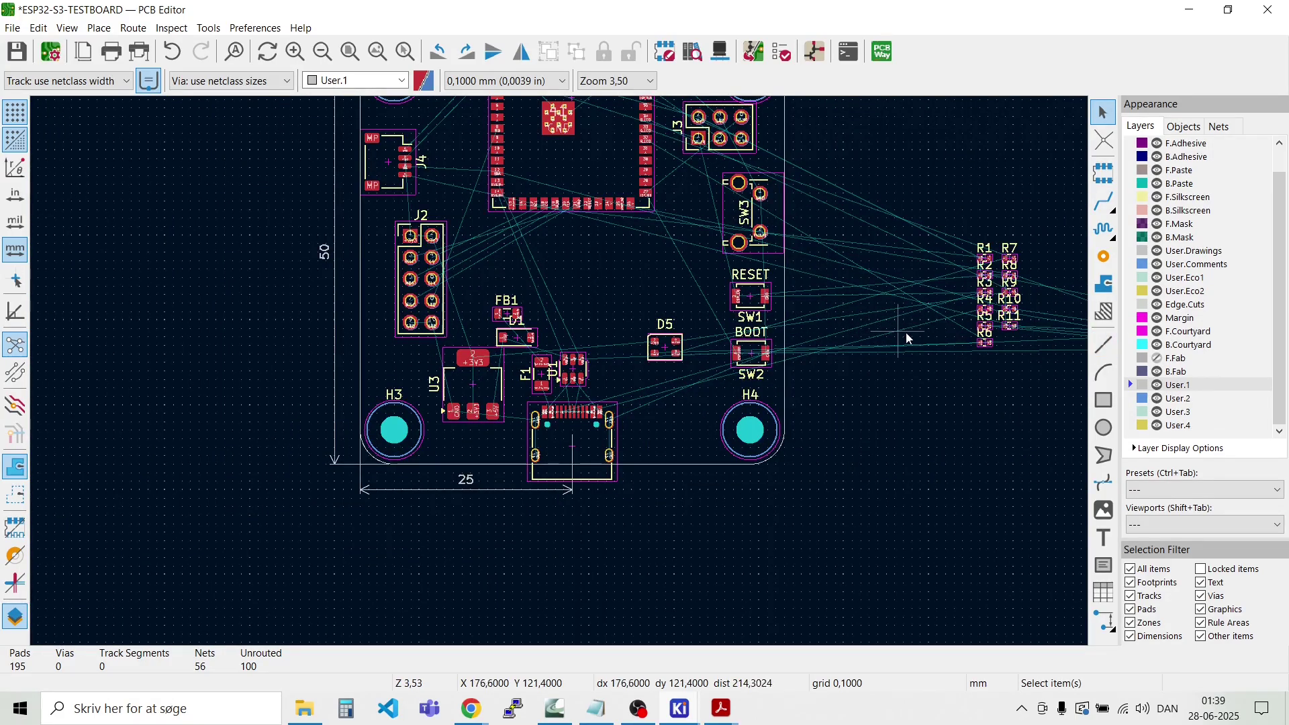
Step: Move the resistor group R1–R11 as a block to just outside the board's right edge, beside the RESET and BOOT switches
drag(1028, 366, 954, 223)
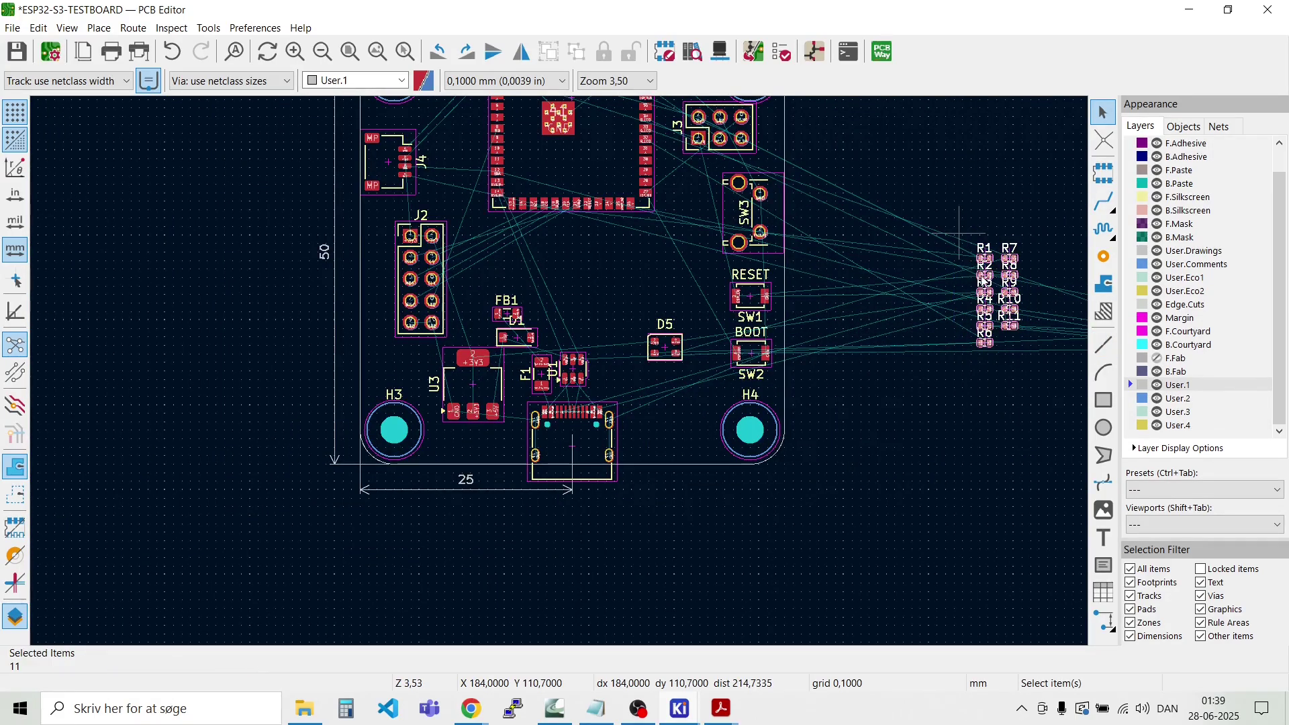
drag(981, 275, 777, 304)
click(942, 344)
Step: Move the remaining group of U4, capacitors and diodes D2, D3, D4 and D6 to just outside the board's lower-right corner
scroll(974, 446, down, 3)
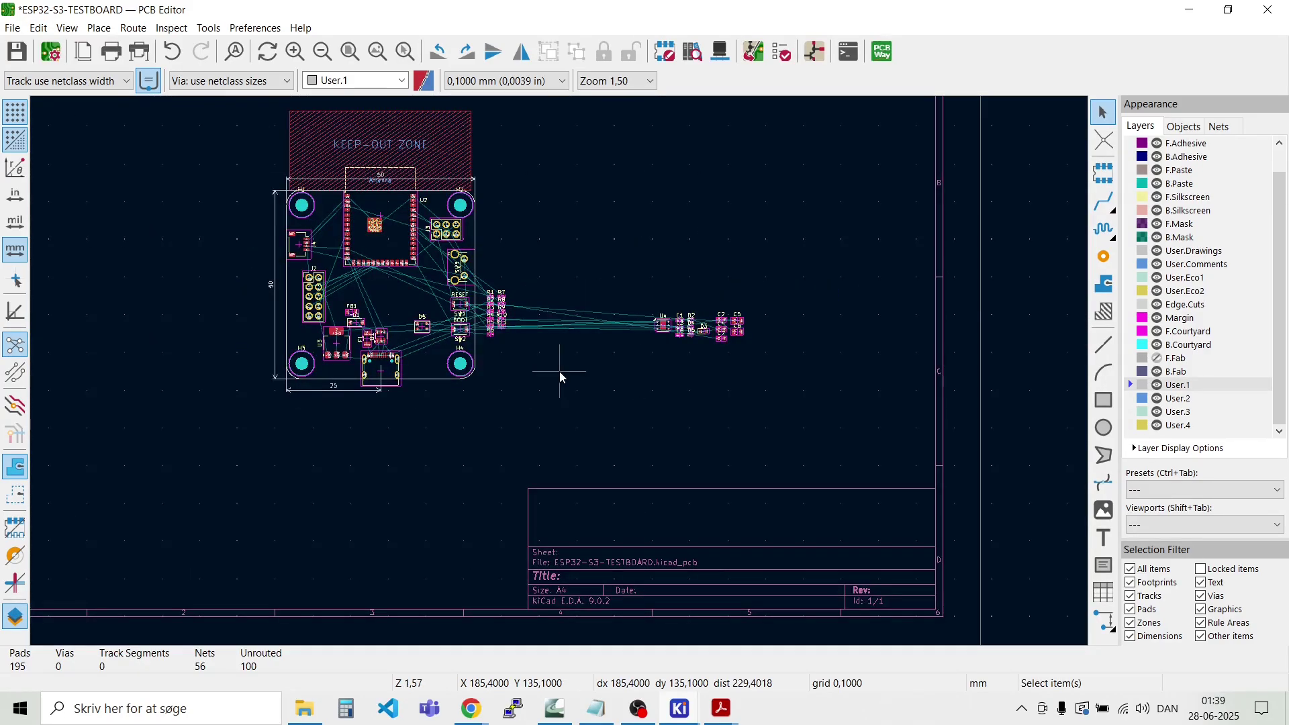
drag(724, 351, 638, 274)
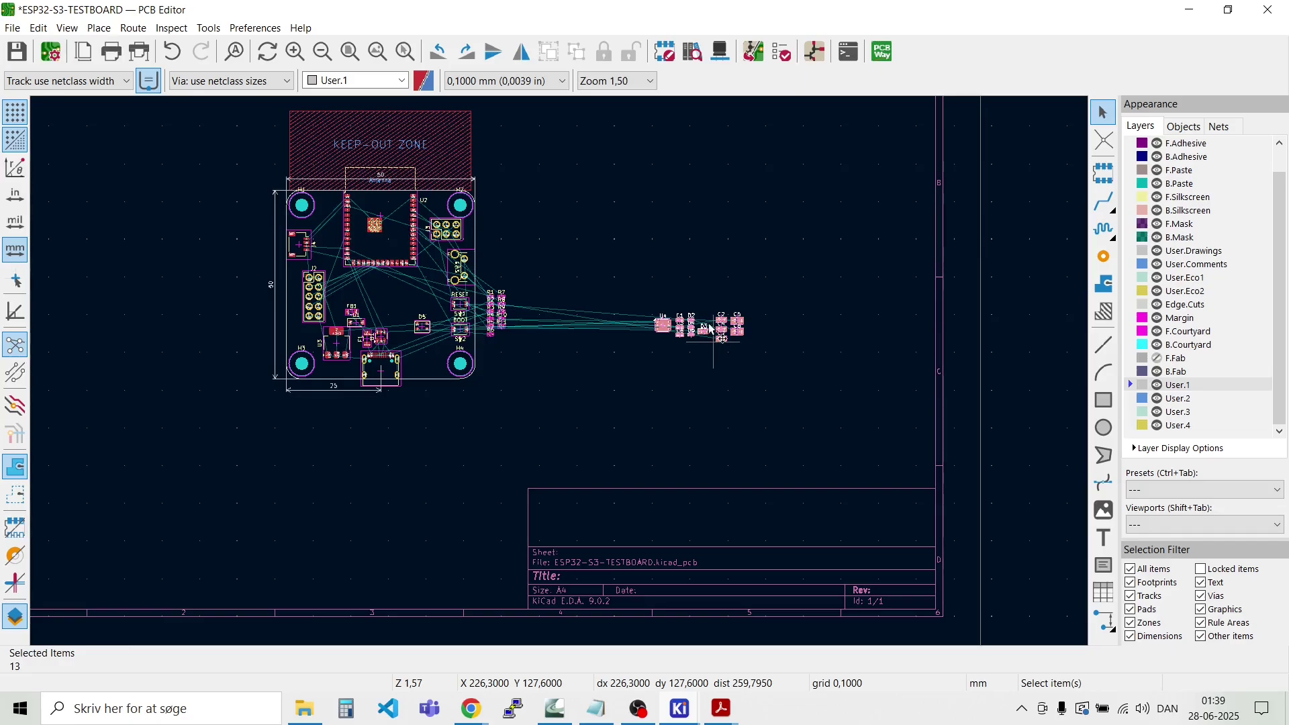
drag(682, 339, 514, 377)
click(427, 416)
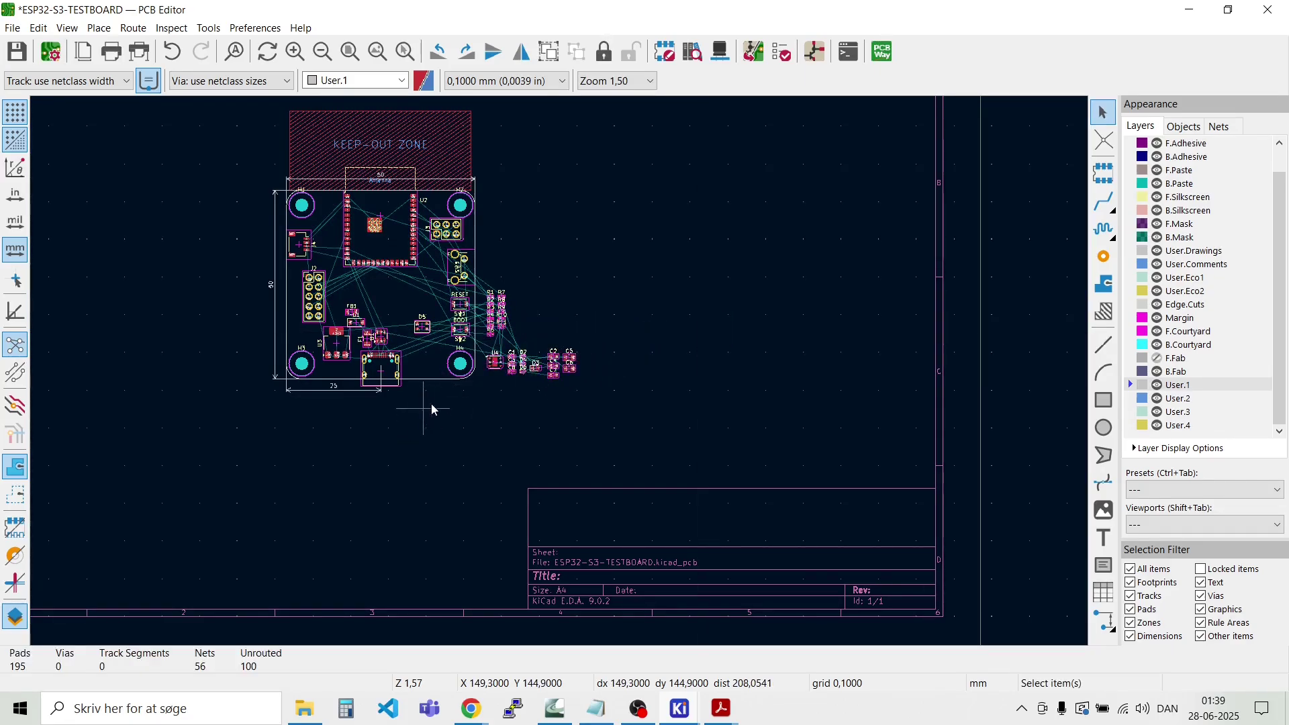
Step: Move the Si7021-A20 sensor U4 onto the board at 0° rotation, placing it below the ESP32-S3 module and above LED D5
scroll(481, 347, up, 3)
scroll(561, 377, up, 5)
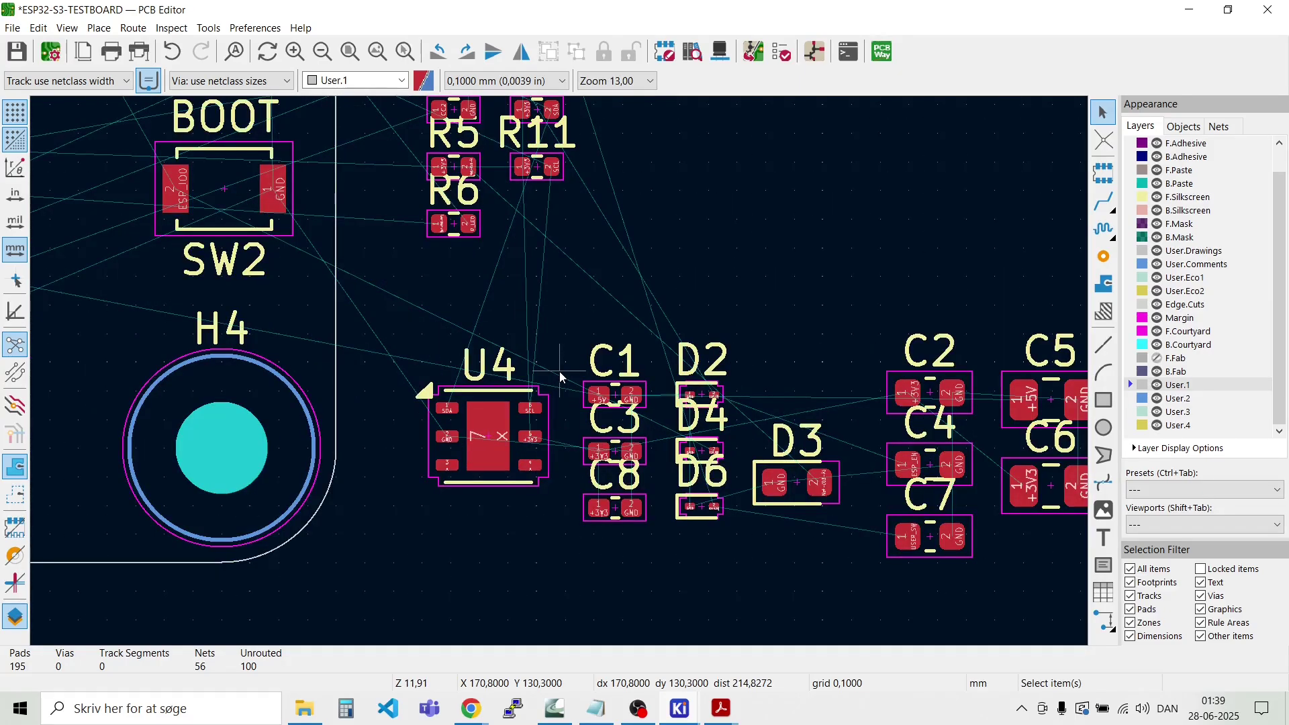
click(489, 430)
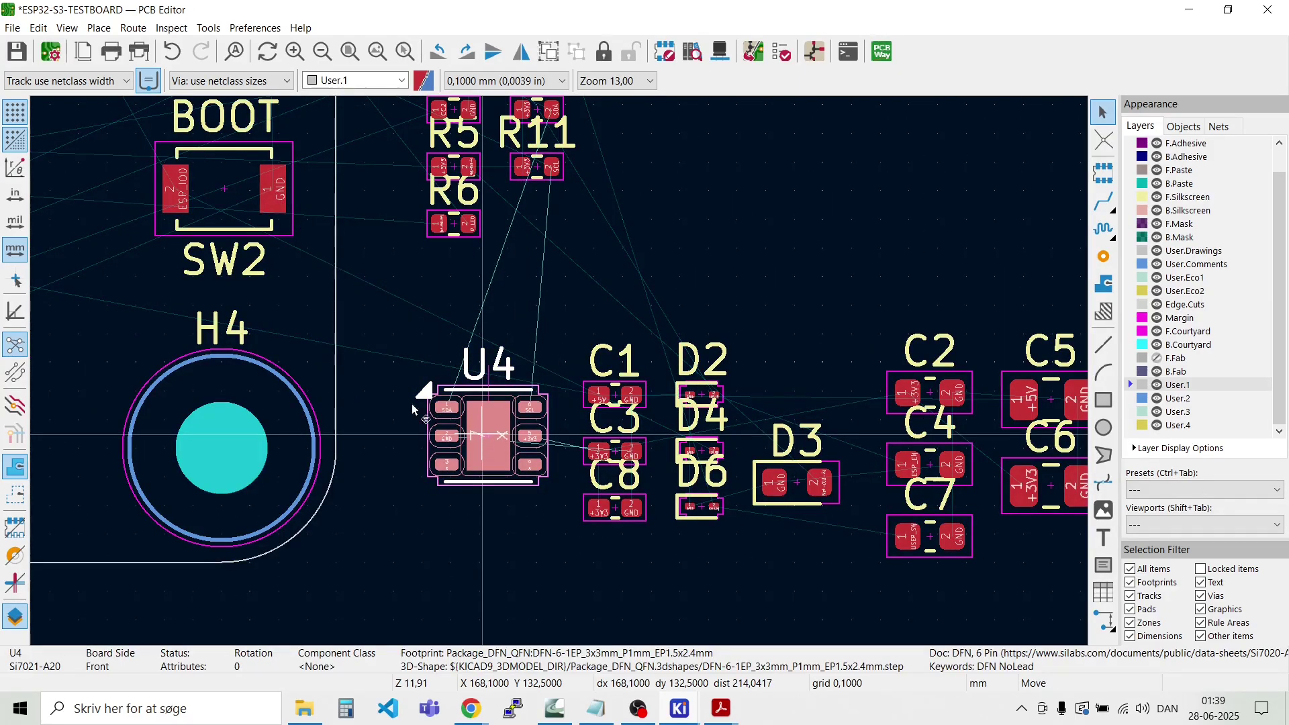
drag(489, 430, 327, 246)
scroll(327, 246, down, 2)
drag(561, 376, 345, 207)
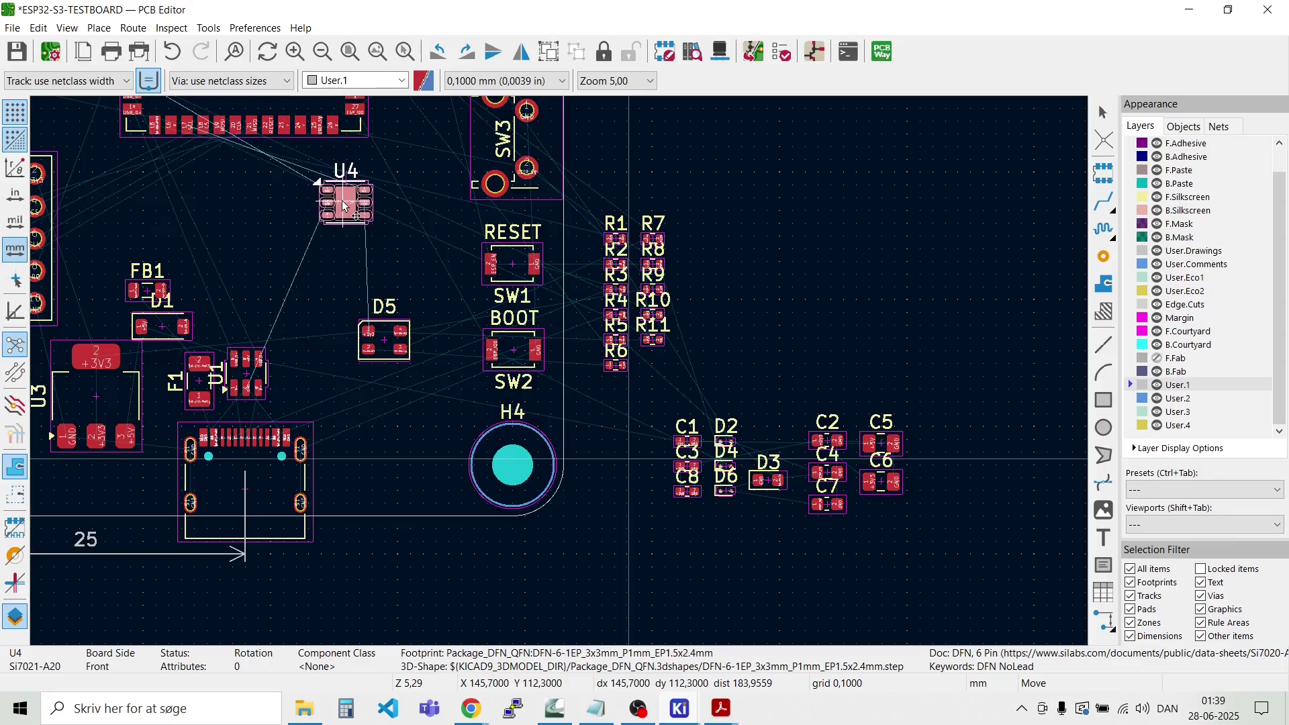
key(r)
key(r)
key(r)
key(r)
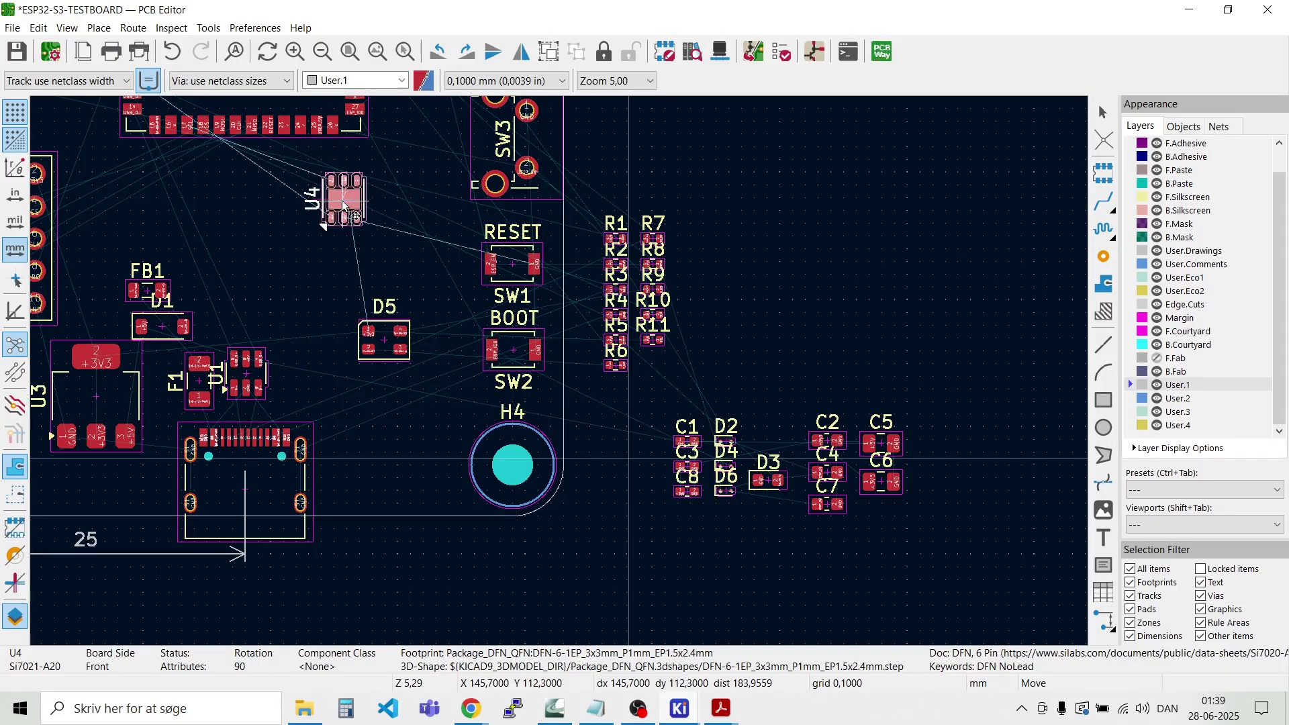
drag(344, 207, 340, 198)
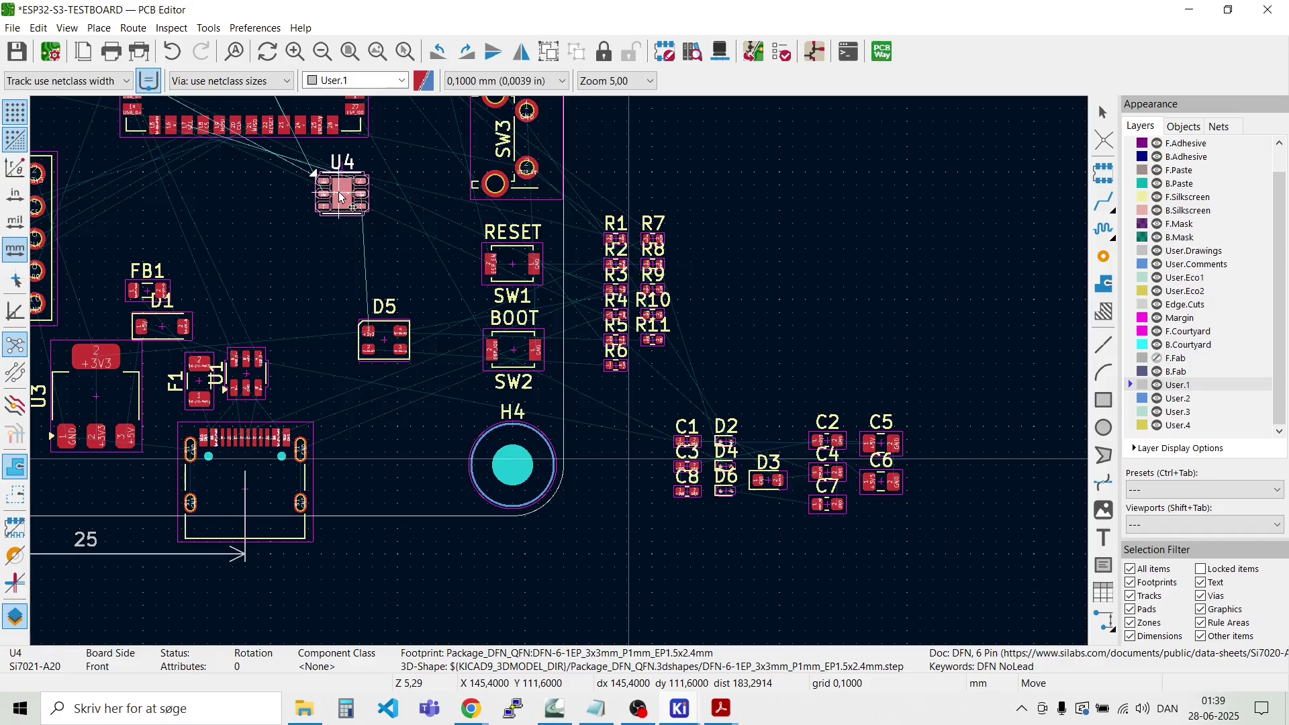
drag(340, 198, 315, 203)
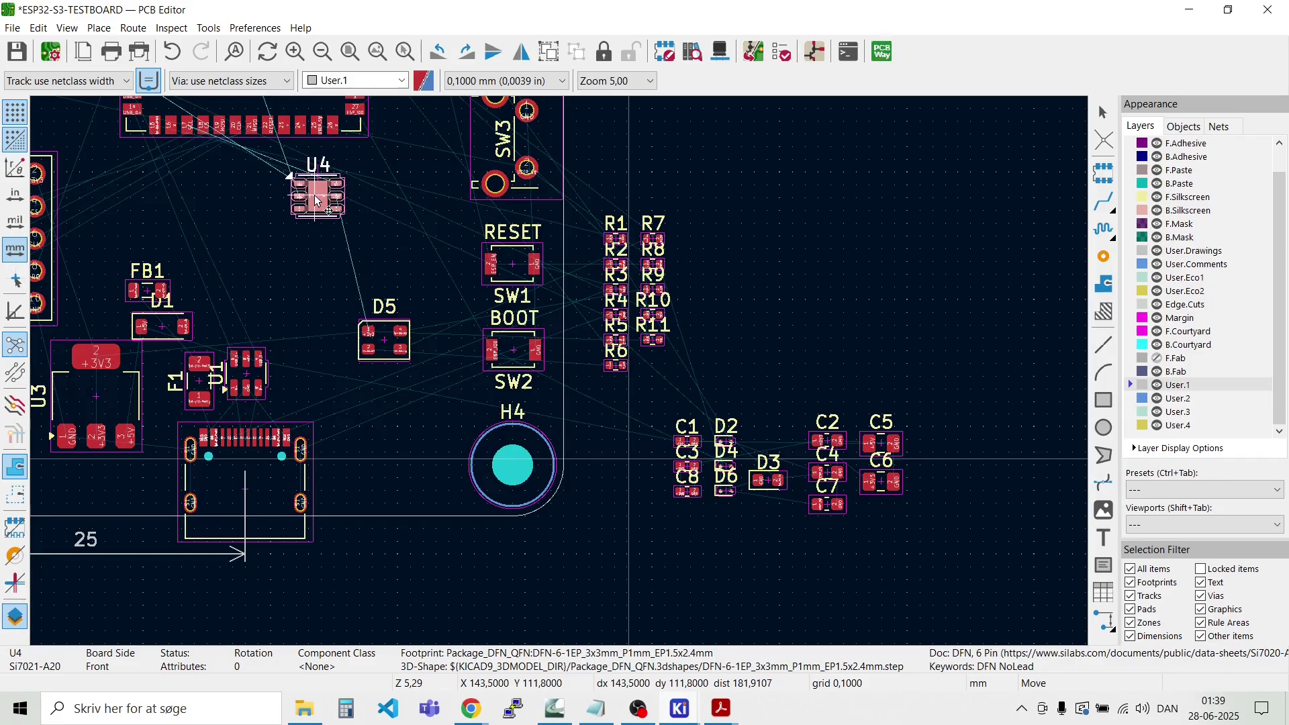
click(352, 246)
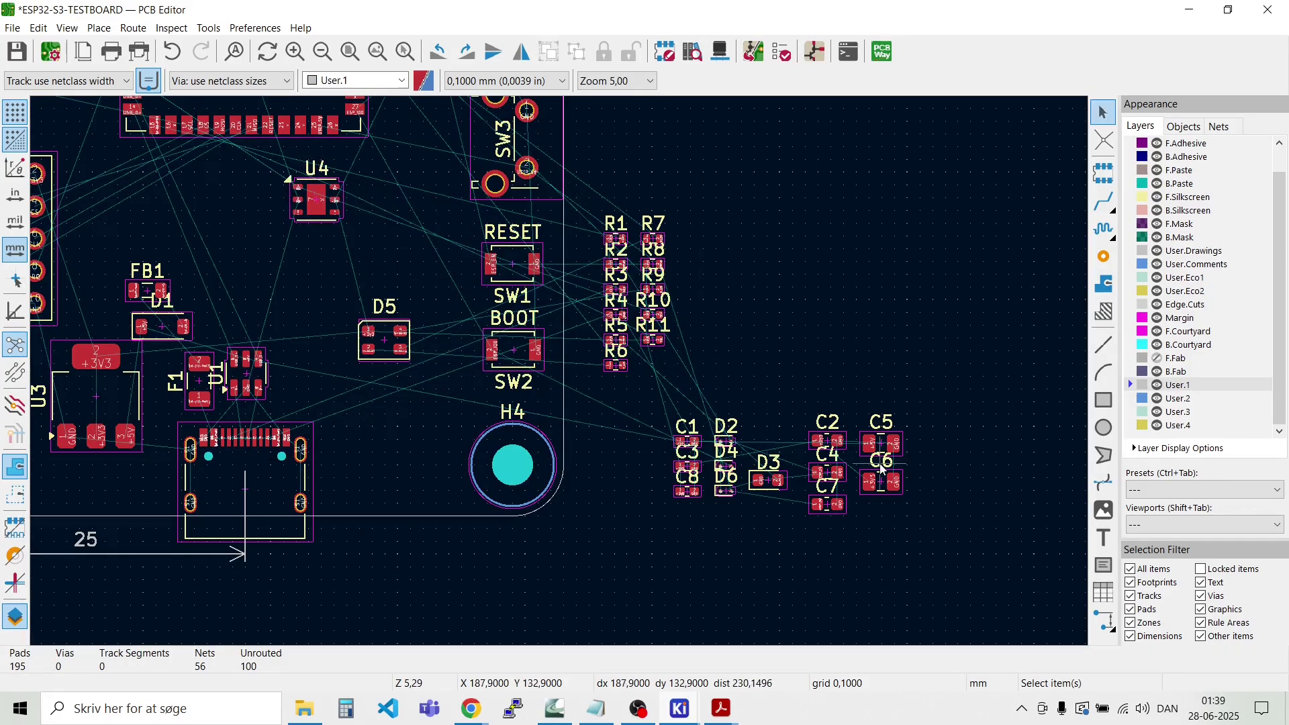
Step: Move capacitors C5 and C6 together below regulator U3, rotated so pad 1 faces it, with C6 near the +3V3 pin and C5 near the +5V pin
scroll(856, 448, up, 3)
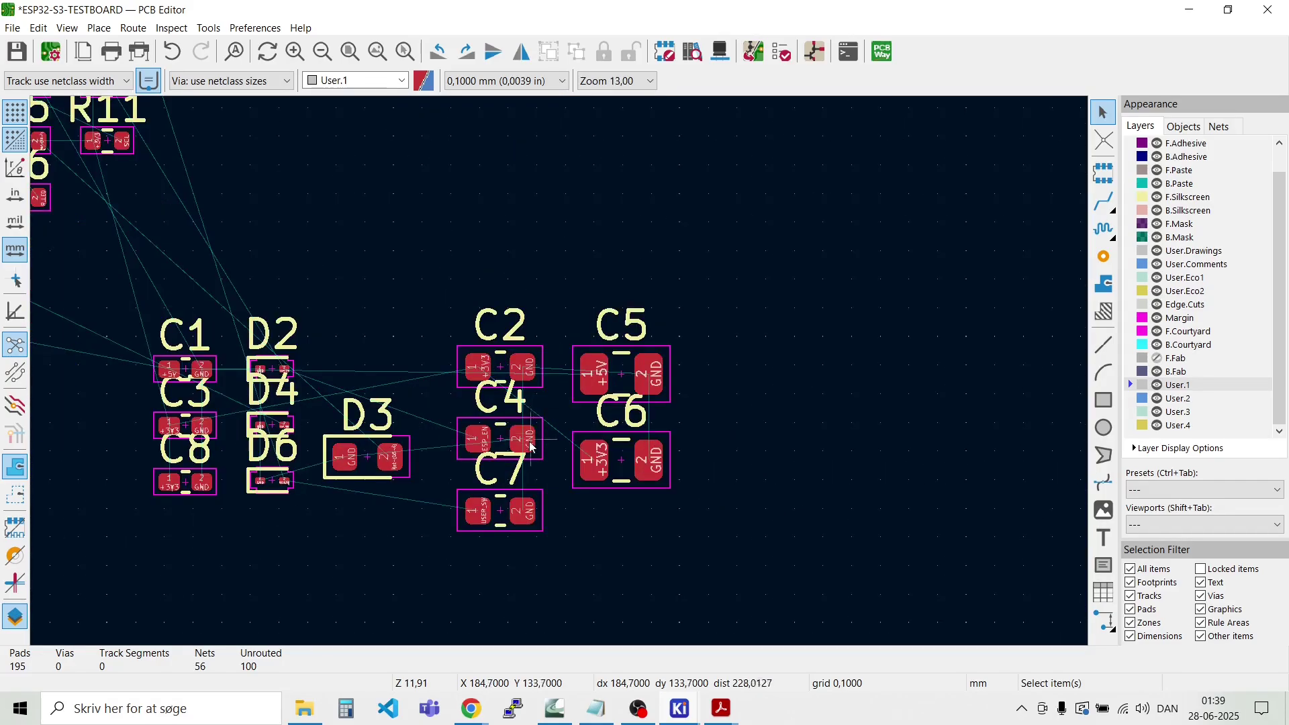
scroll(617, 451, up, 2)
click(683, 279)
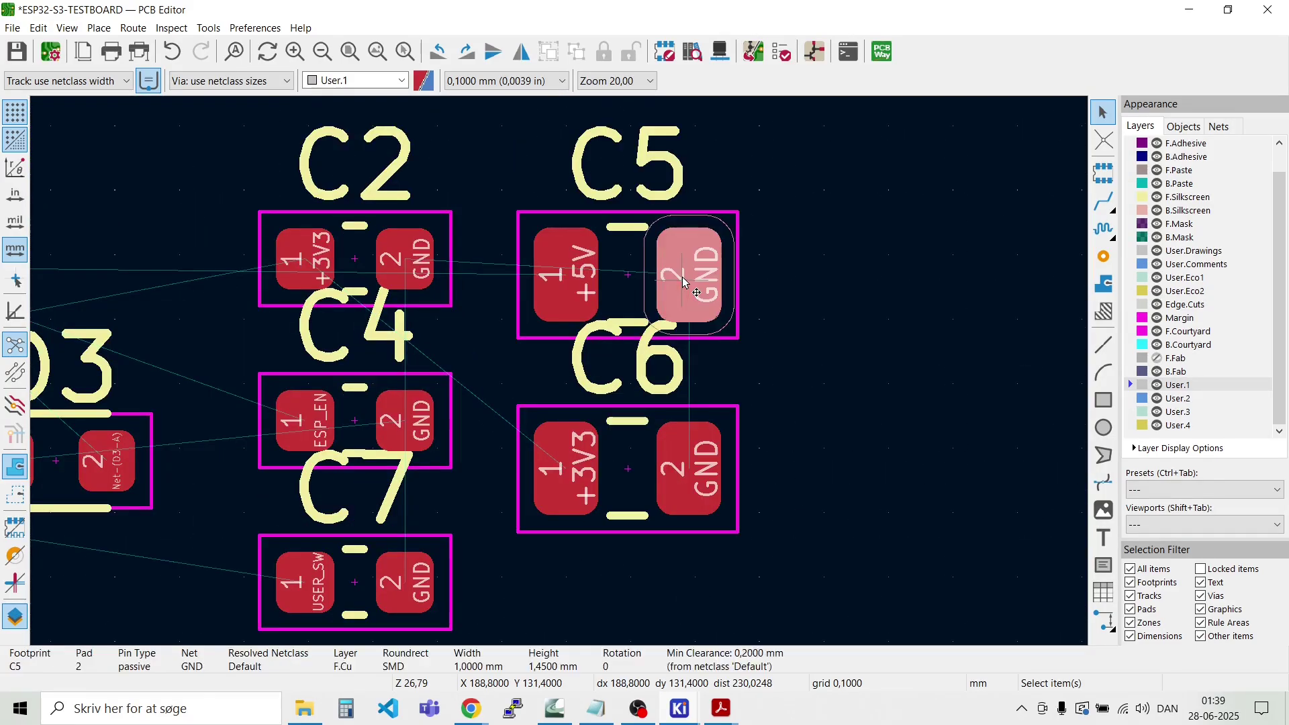
key(Escape)
drag(786, 545, 555, 188)
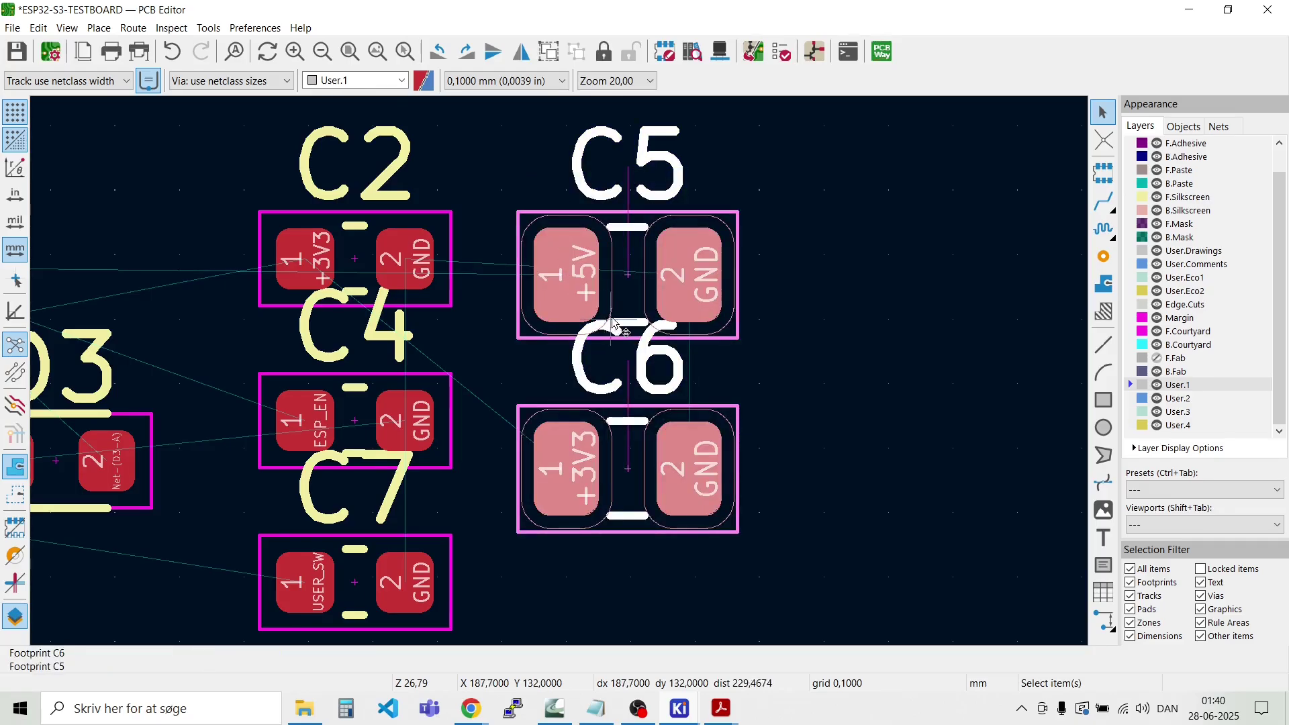
key(m)
scroll(617, 324, down, 10)
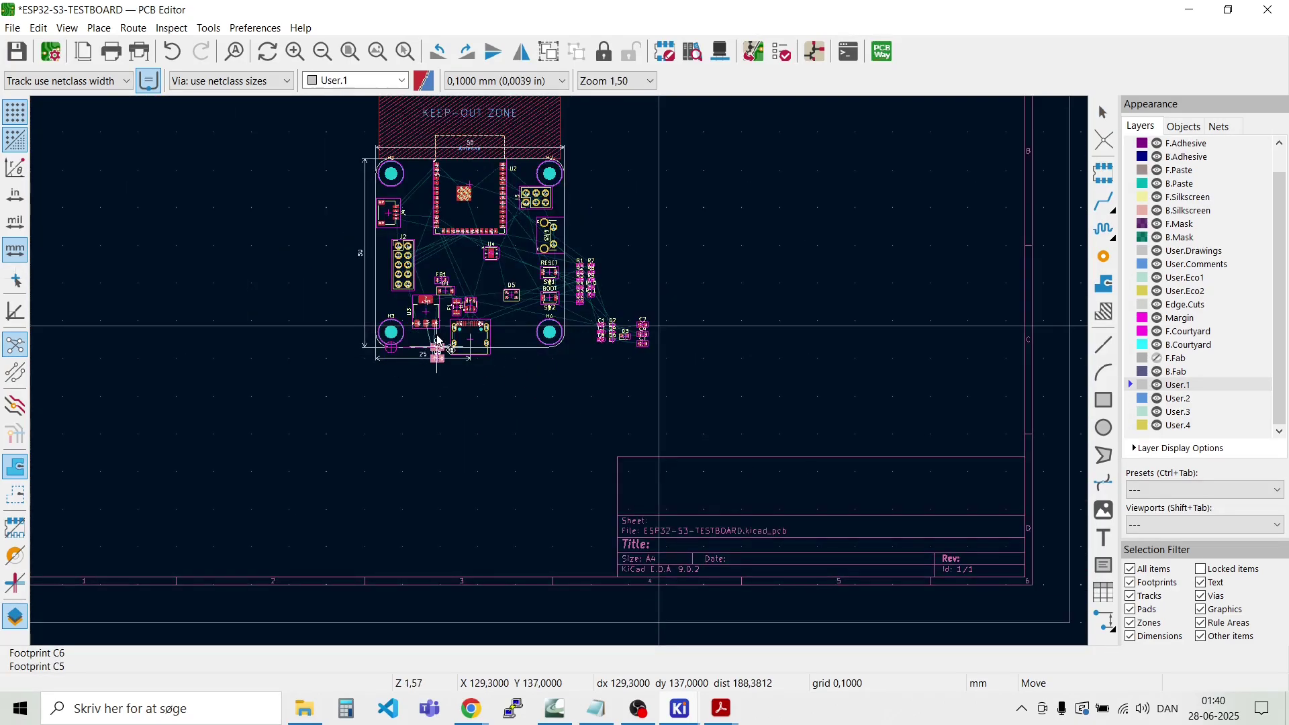
scroll(438, 341, up, 6)
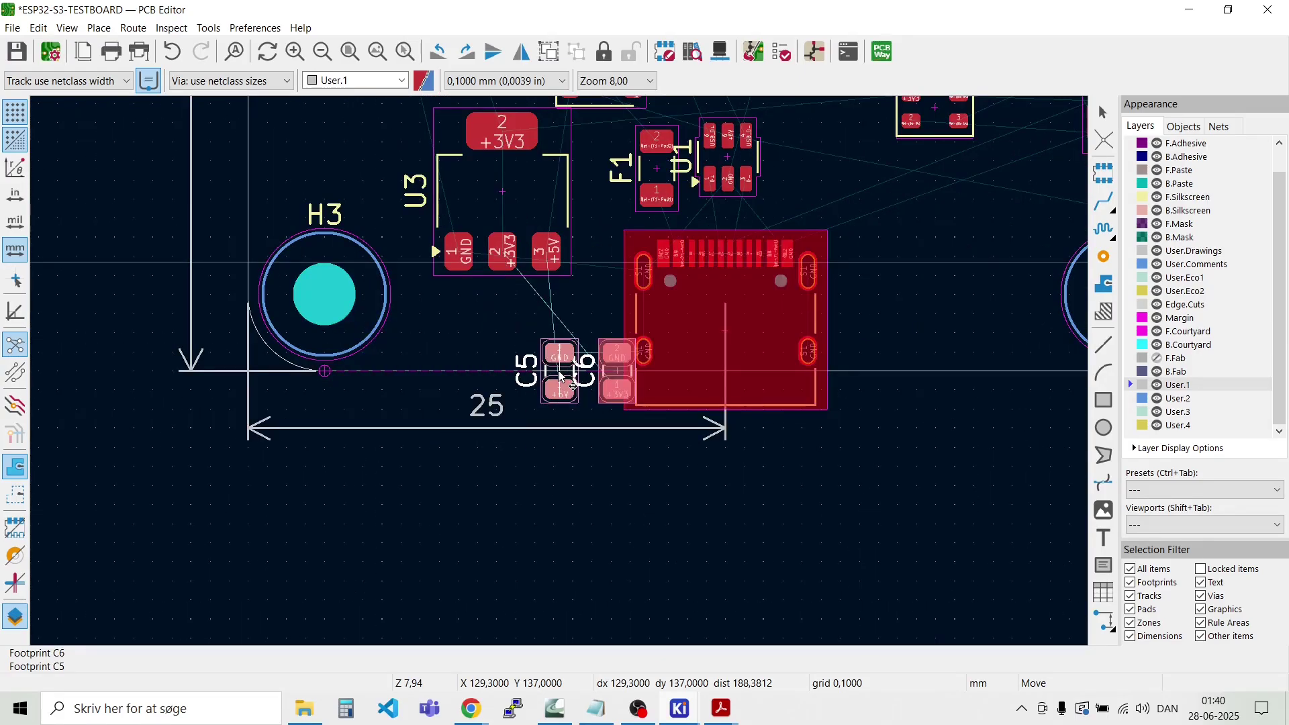
key(r)
key(r)
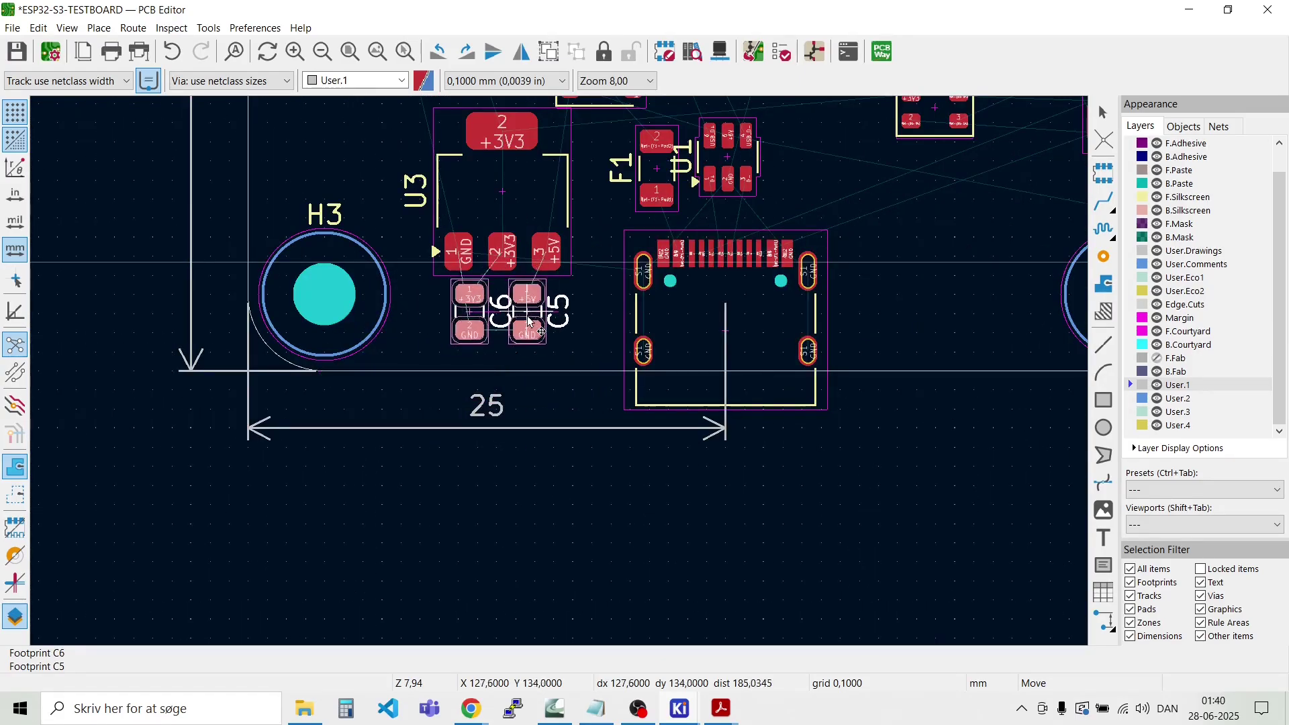
scroll(559, 305, up, 3)
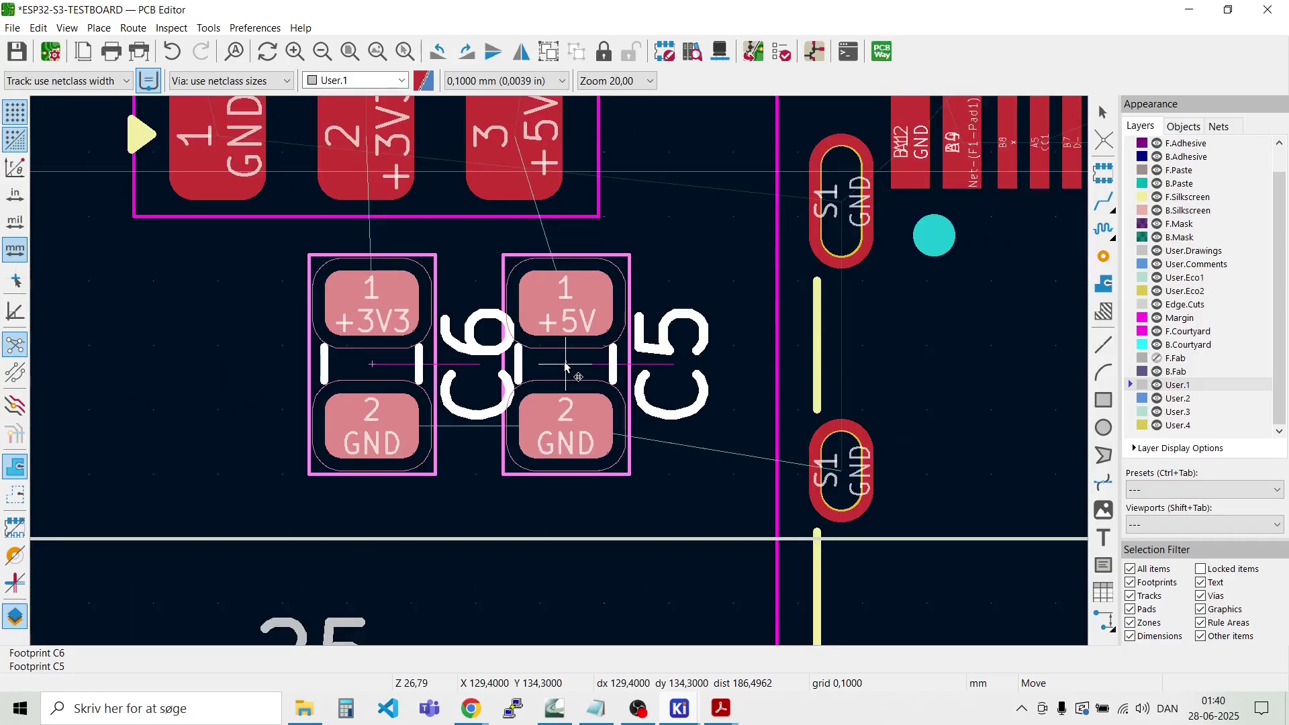
click(565, 367)
key(Escape)
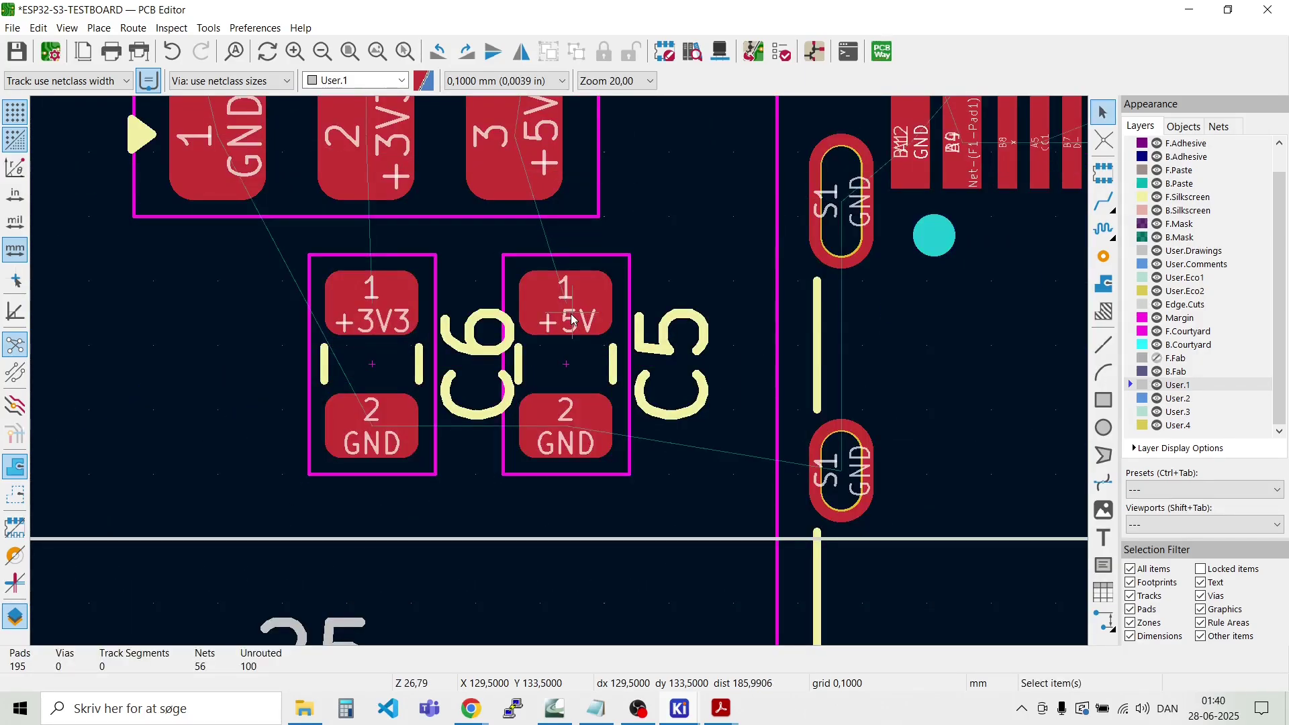
Step: Move capacitor C5 closer to C6 so its +5V pad lines up below regulator U3's +5V pin
click(571, 320)
key(m)
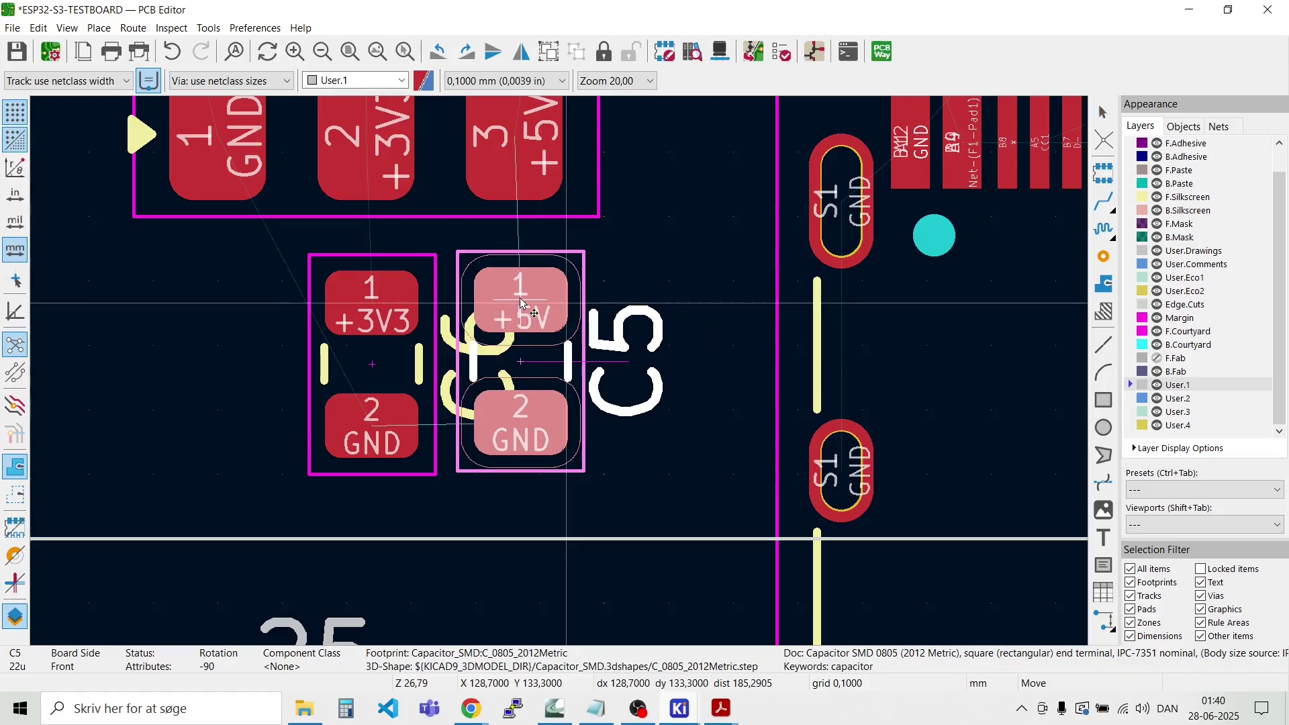
click(522, 304)
key(Escape)
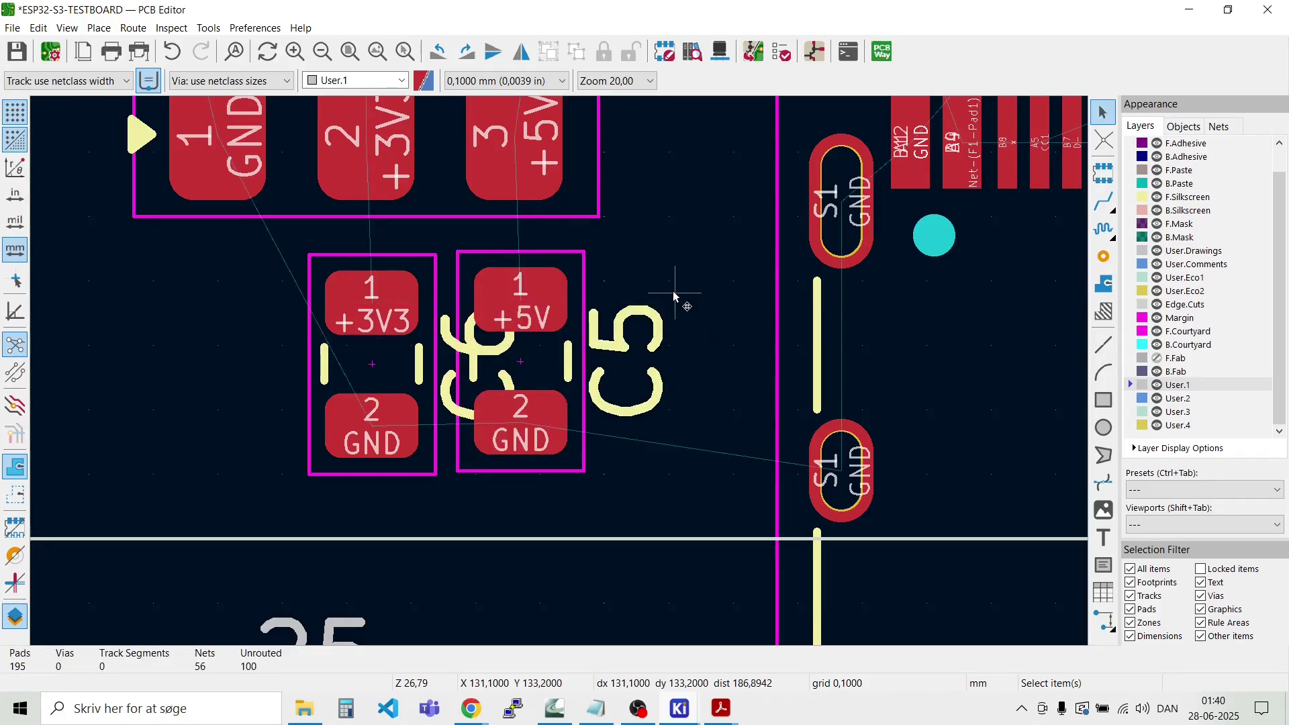
Step: Move diodes D2, D4 and D6 as a group to just outside the board's right edge, beside mounting hole H4
scroll(674, 296, down, 8)
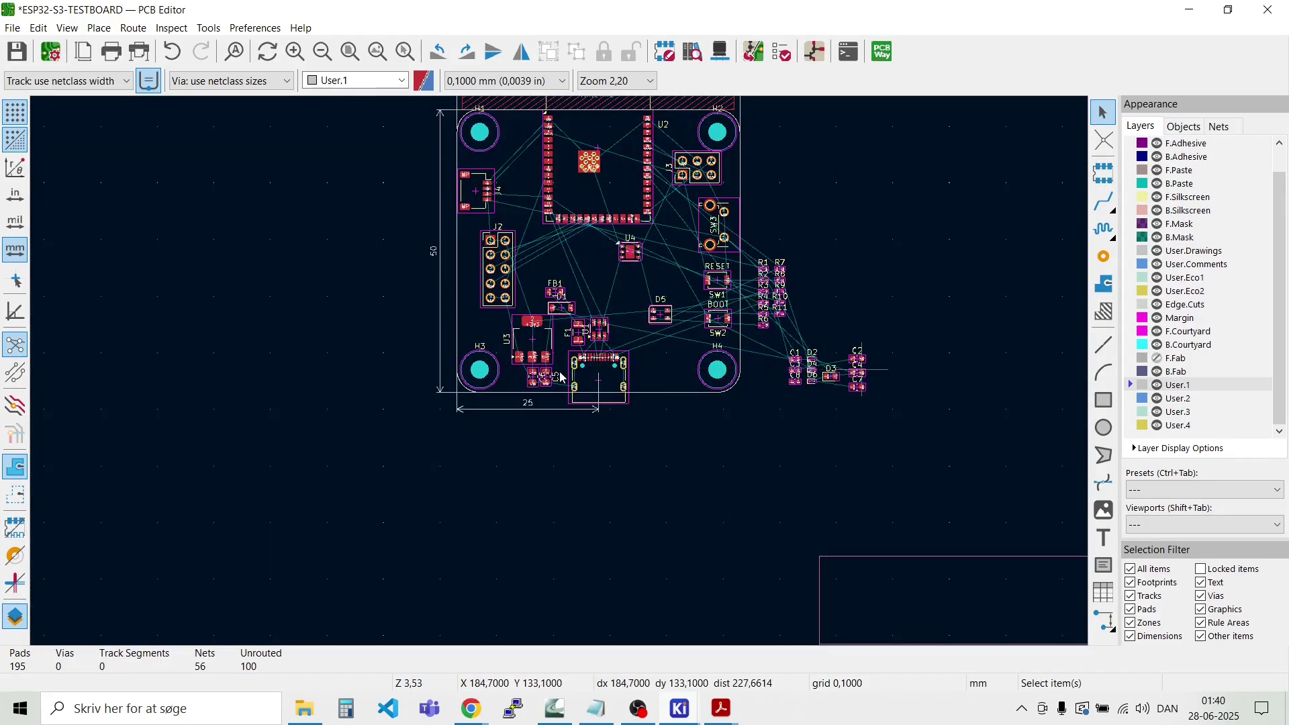
scroll(561, 377, up, 8)
scroll(482, 391, down, 2)
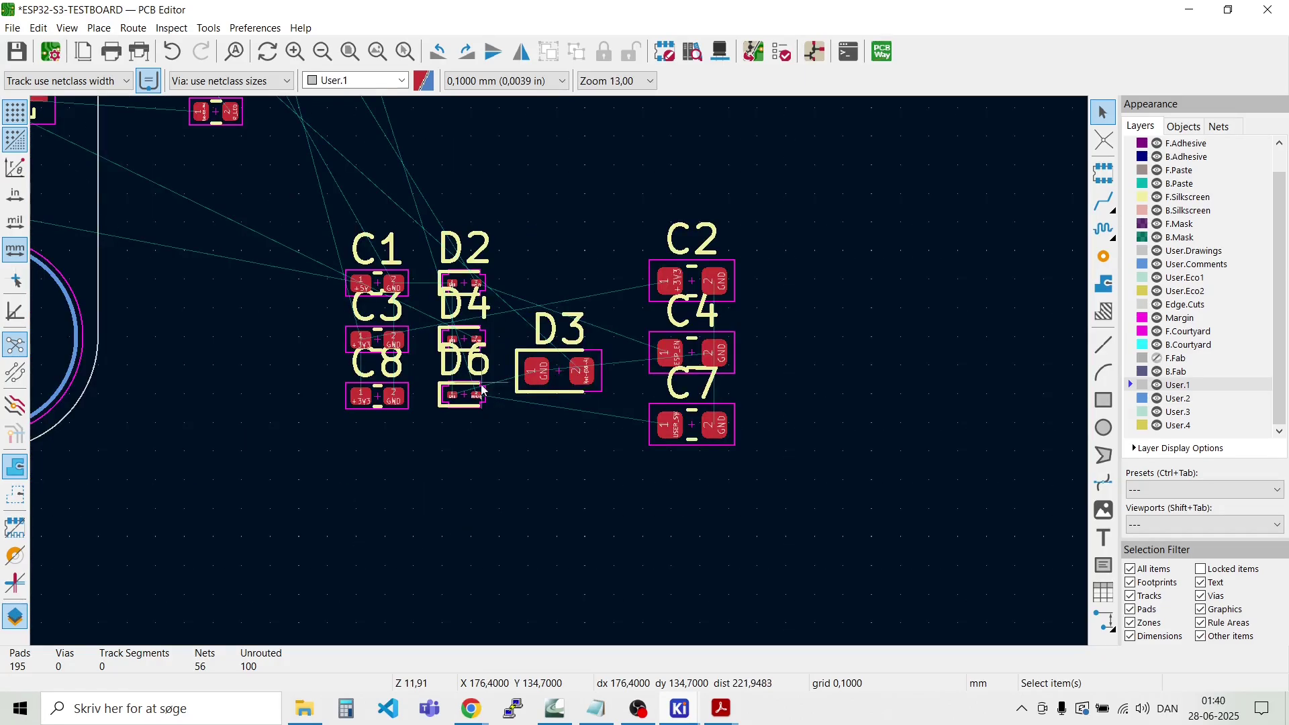
drag(477, 422, 432, 208)
key(m)
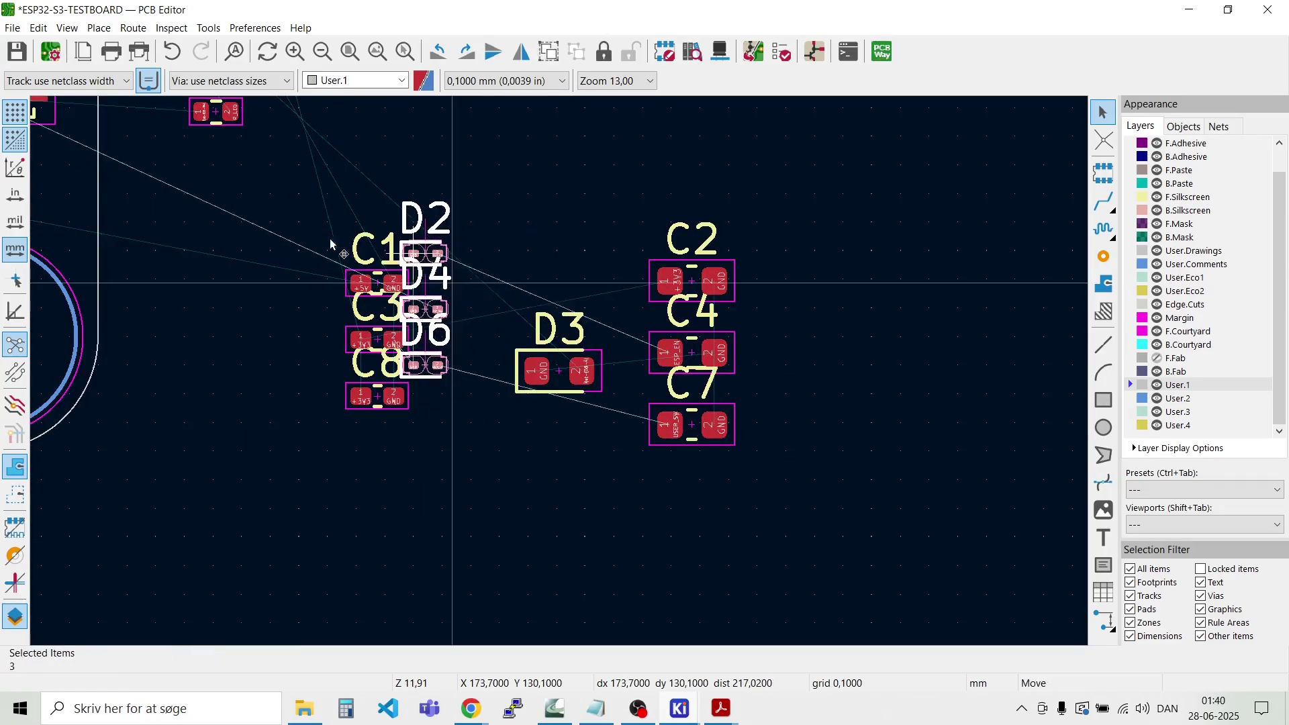
click(163, 234)
scroll(163, 235, down, 3)
key(Escape)
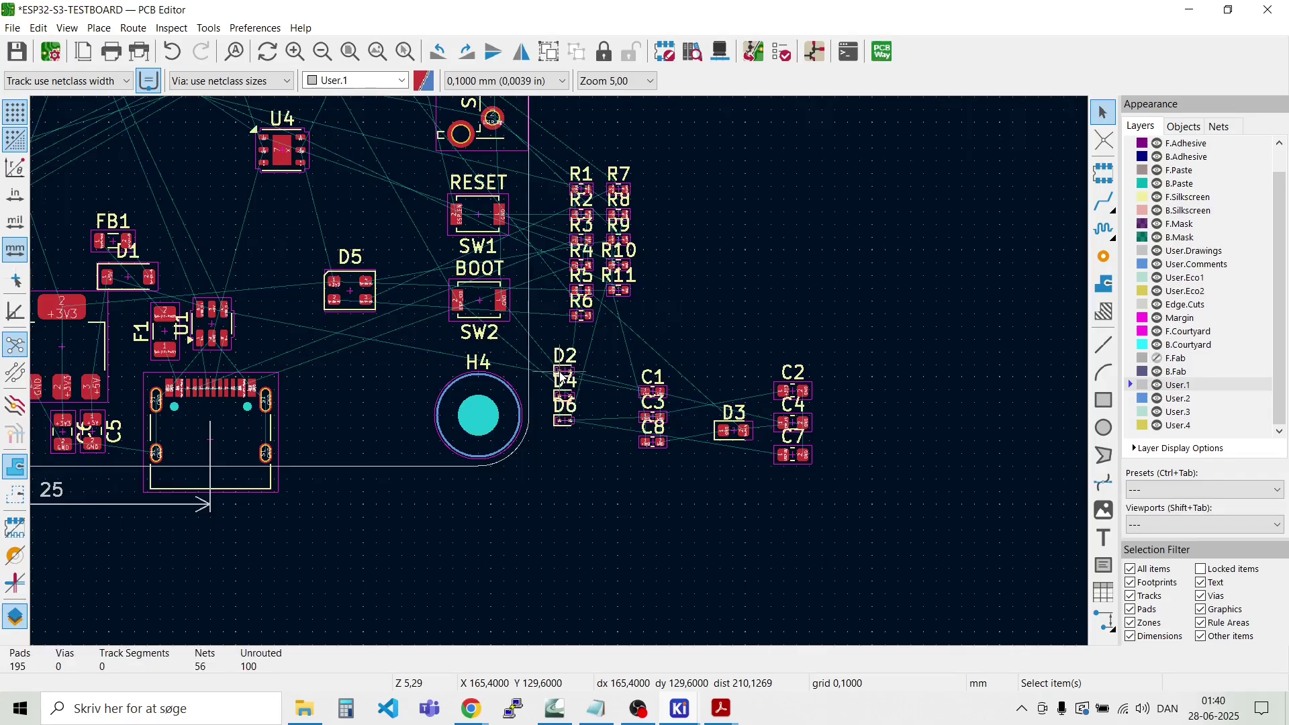
Step: Move diode D2 onto the board at 90° rotation, placing it next to the ESP_EN pad of RESET switch SW1
scroll(561, 377, up, 6)
click(561, 377)
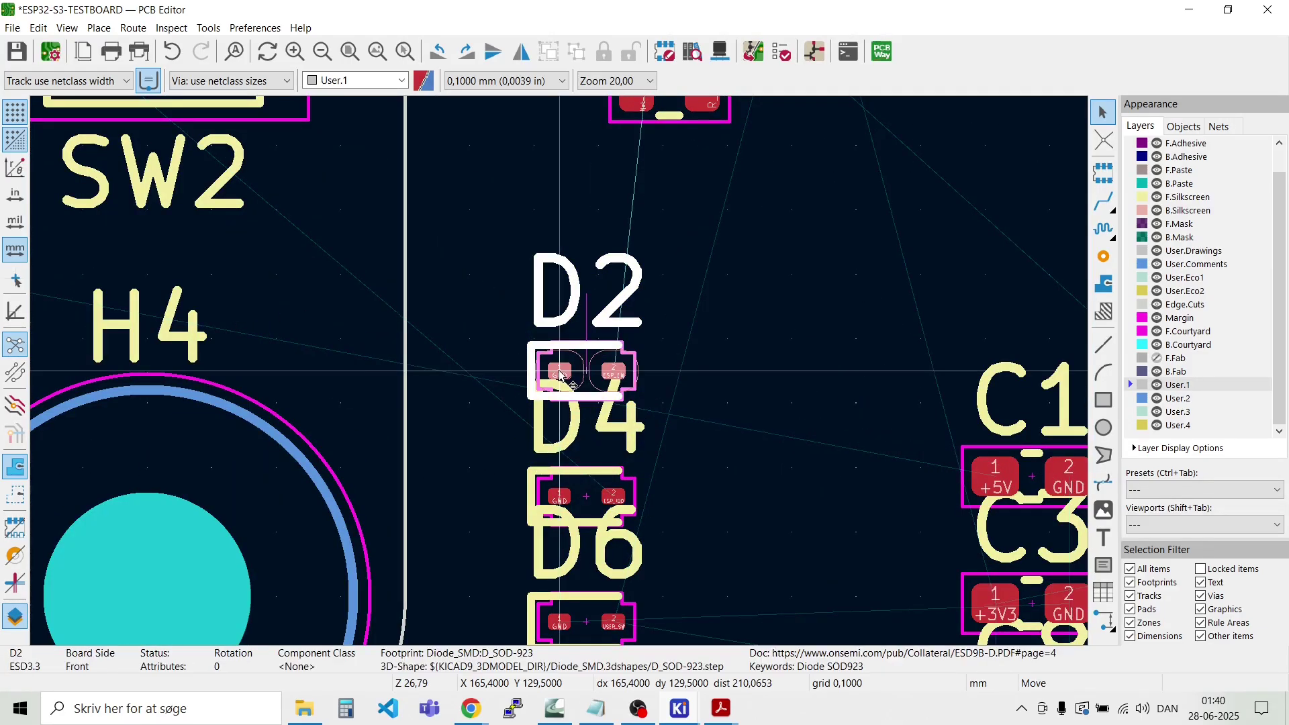
key(m)
key(r)
key(r)
key(r)
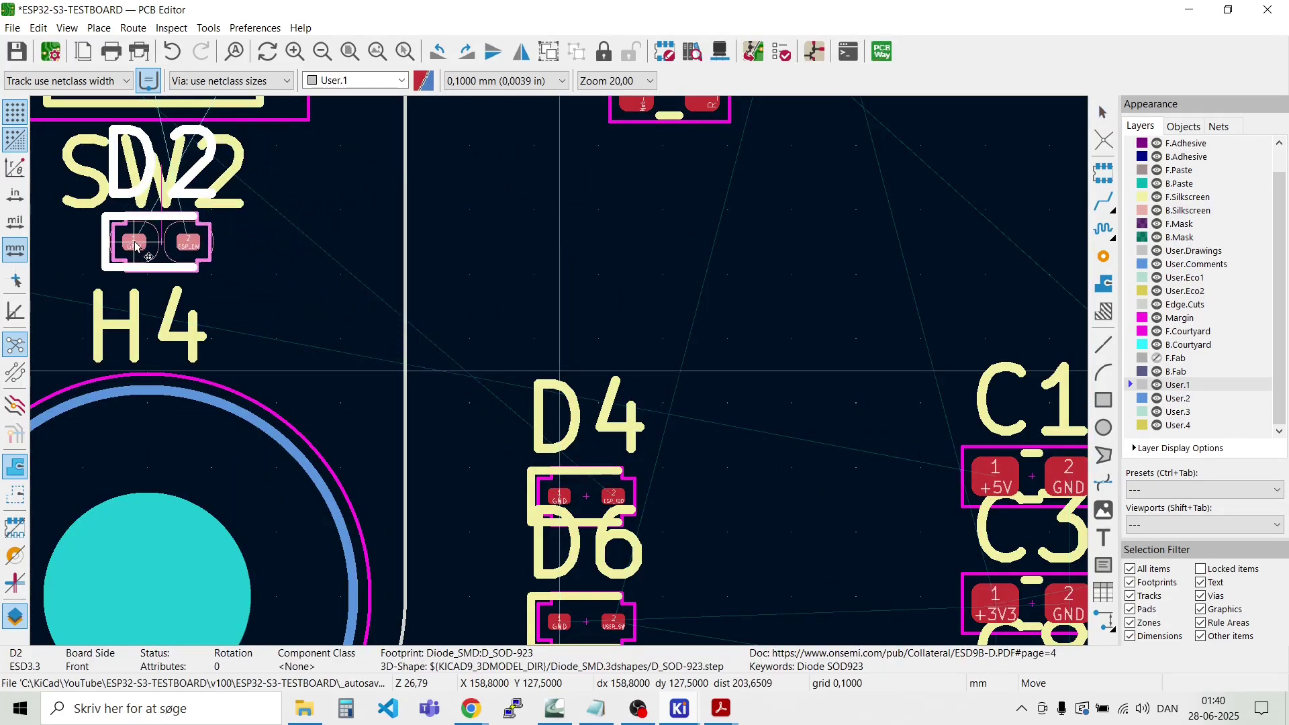
scroll(154, 254, down, 2)
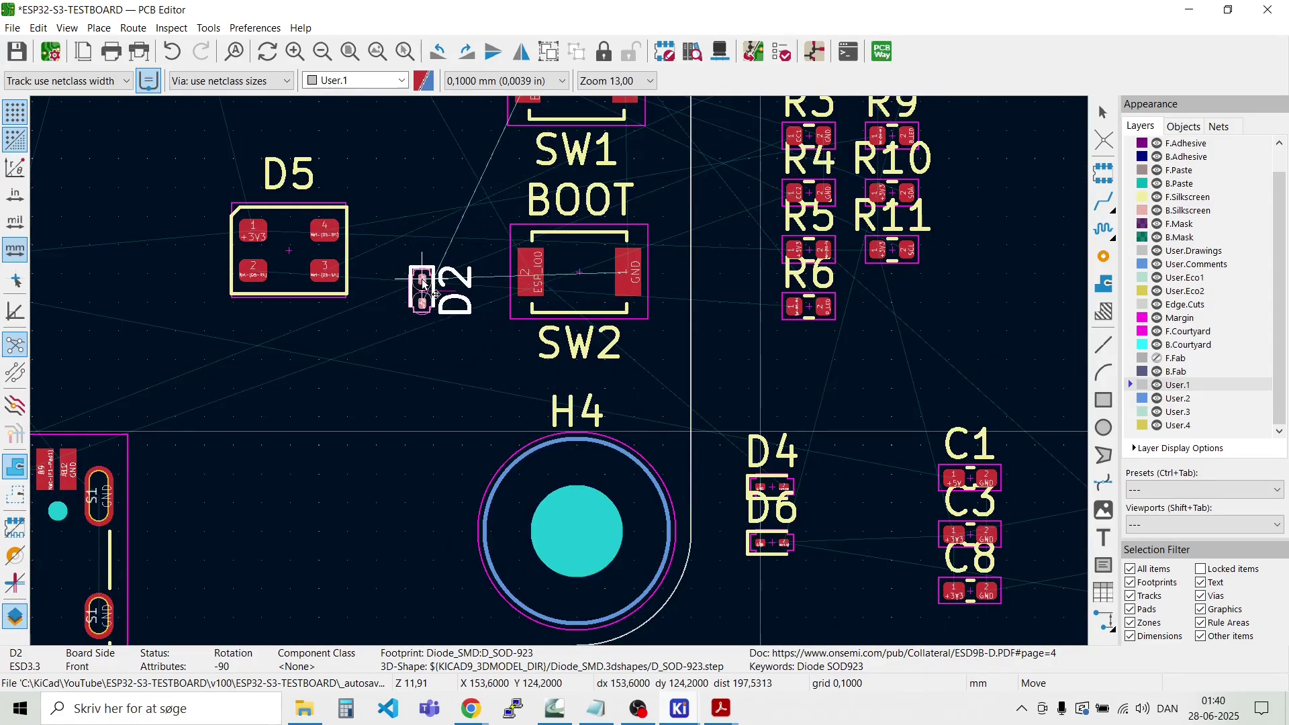
scroll(470, 255, down, 2)
scroll(589, 279, up, 2)
scroll(561, 376, up, 2)
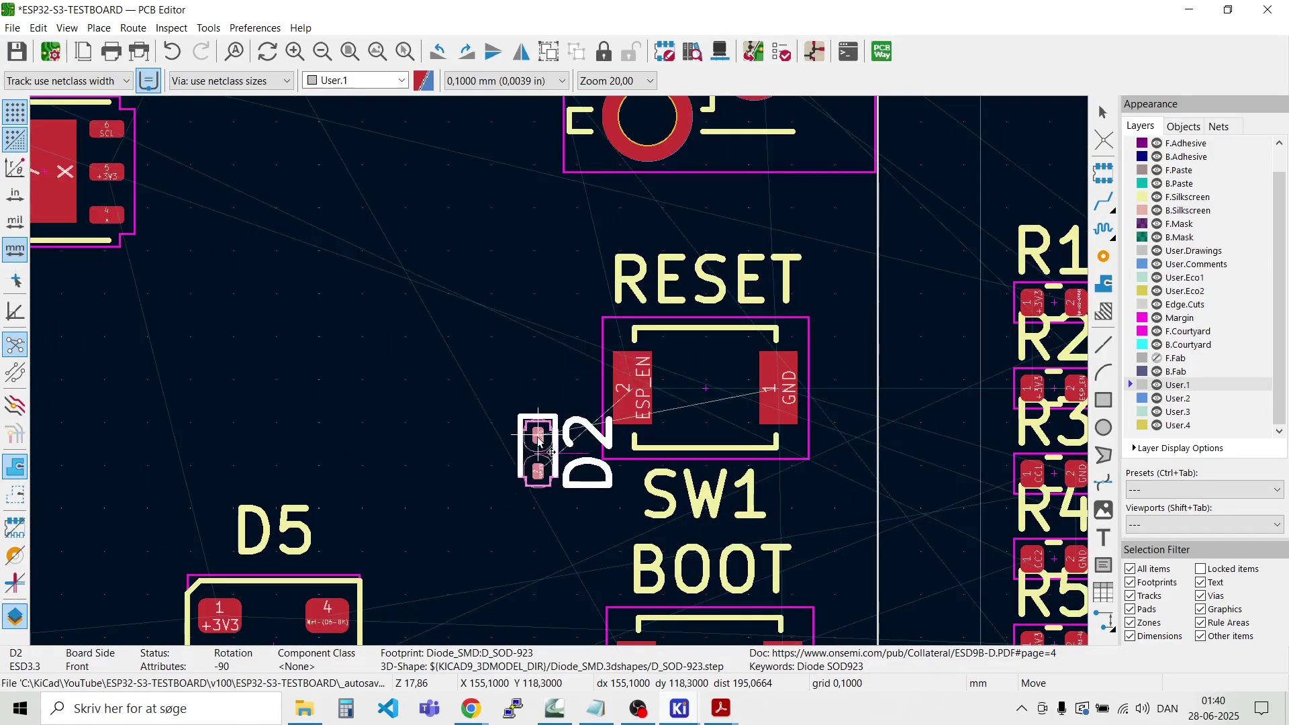
key(r)
key(r)
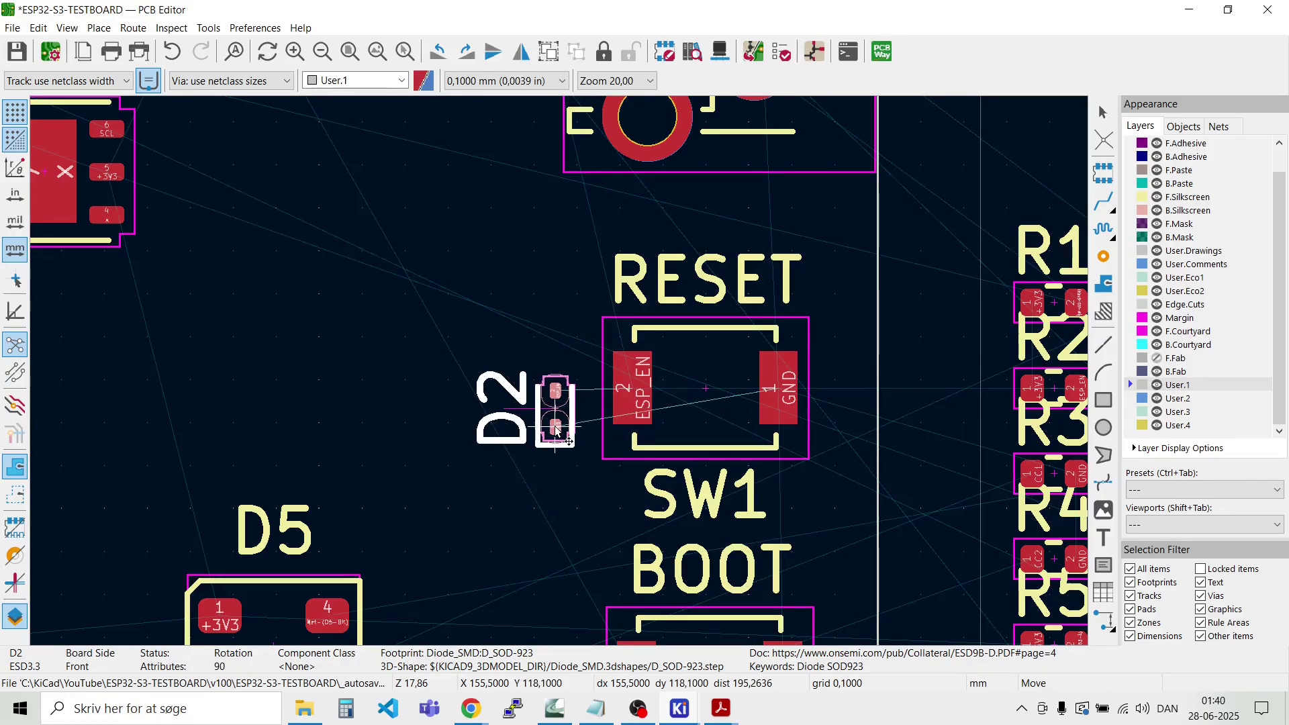
click(556, 430)
Step: Move diode D4 onto the board at 90° rotation, placing it next to the ESP_IO0 pad of BOOT switch SW2
scroll(561, 376, down, 4)
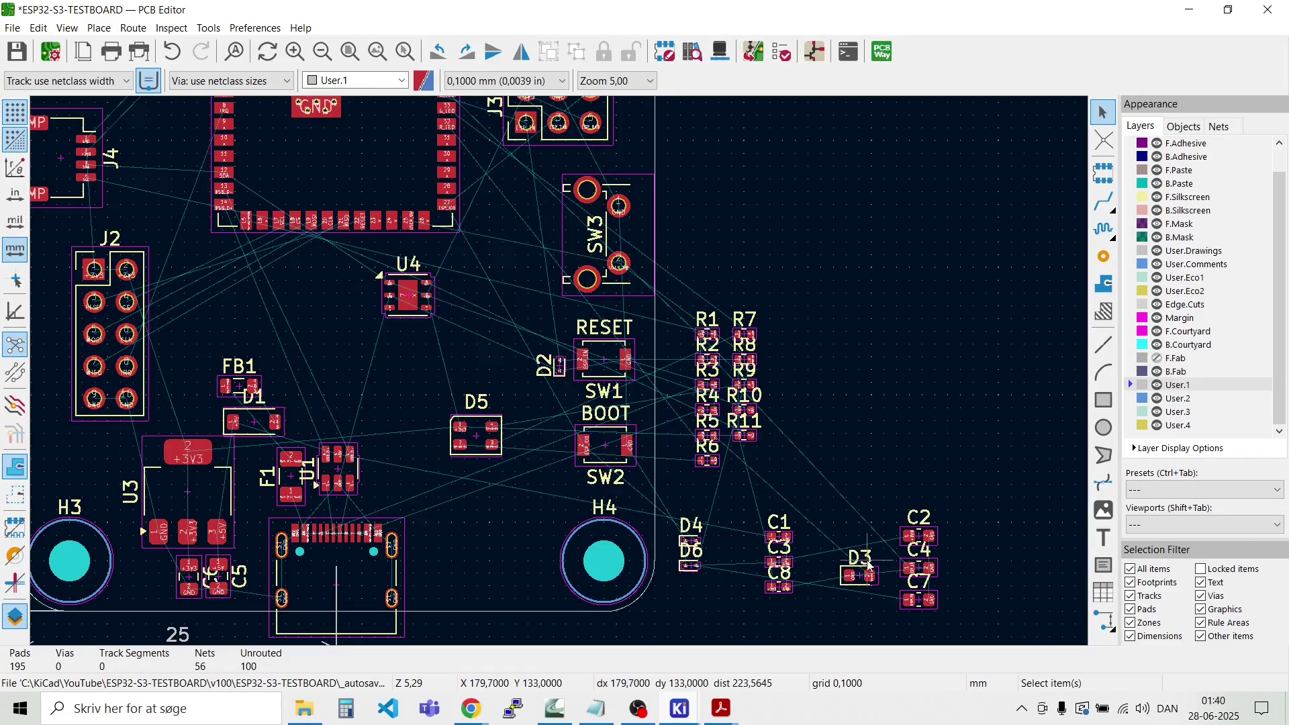
click(695, 543)
key(m)
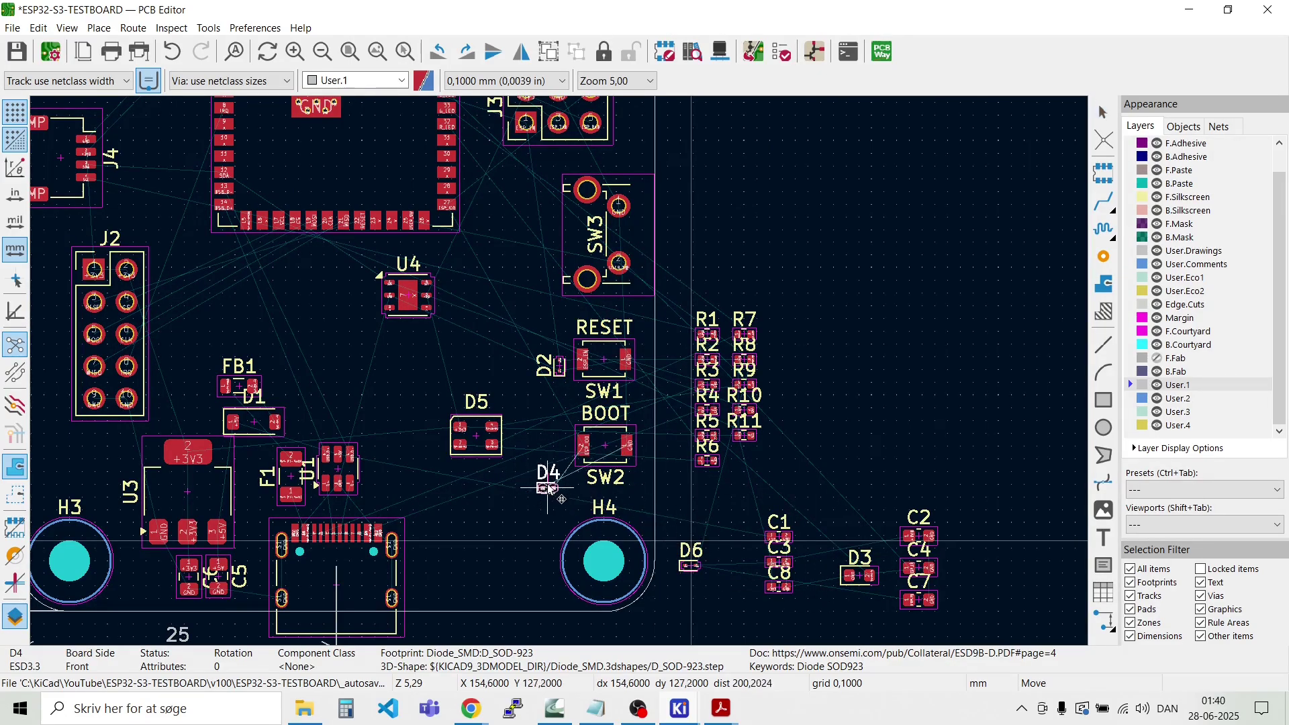
scroll(550, 477, up, 4)
key(r)
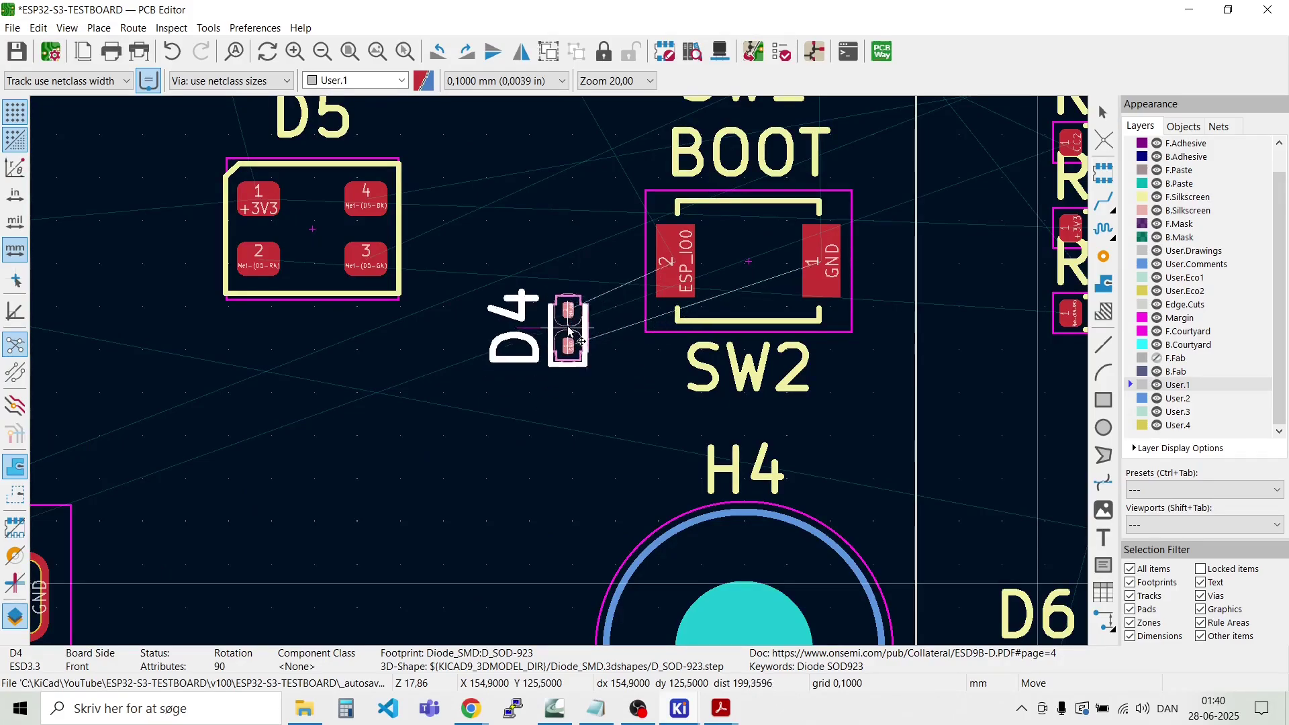
click(596, 286)
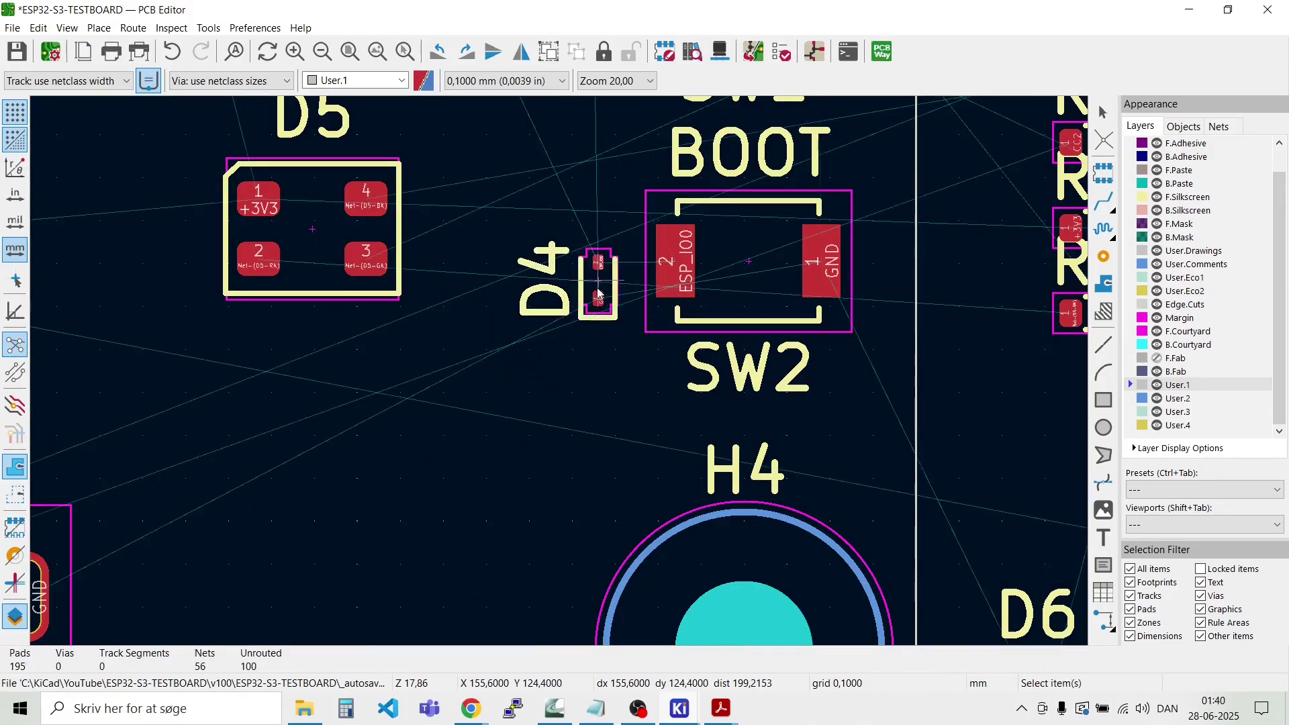
Step: Move diode D6 onto the board at 90° rotation, placing it beside switch SW3, level with its USER_SW pin
scroll(533, 433, down, 4)
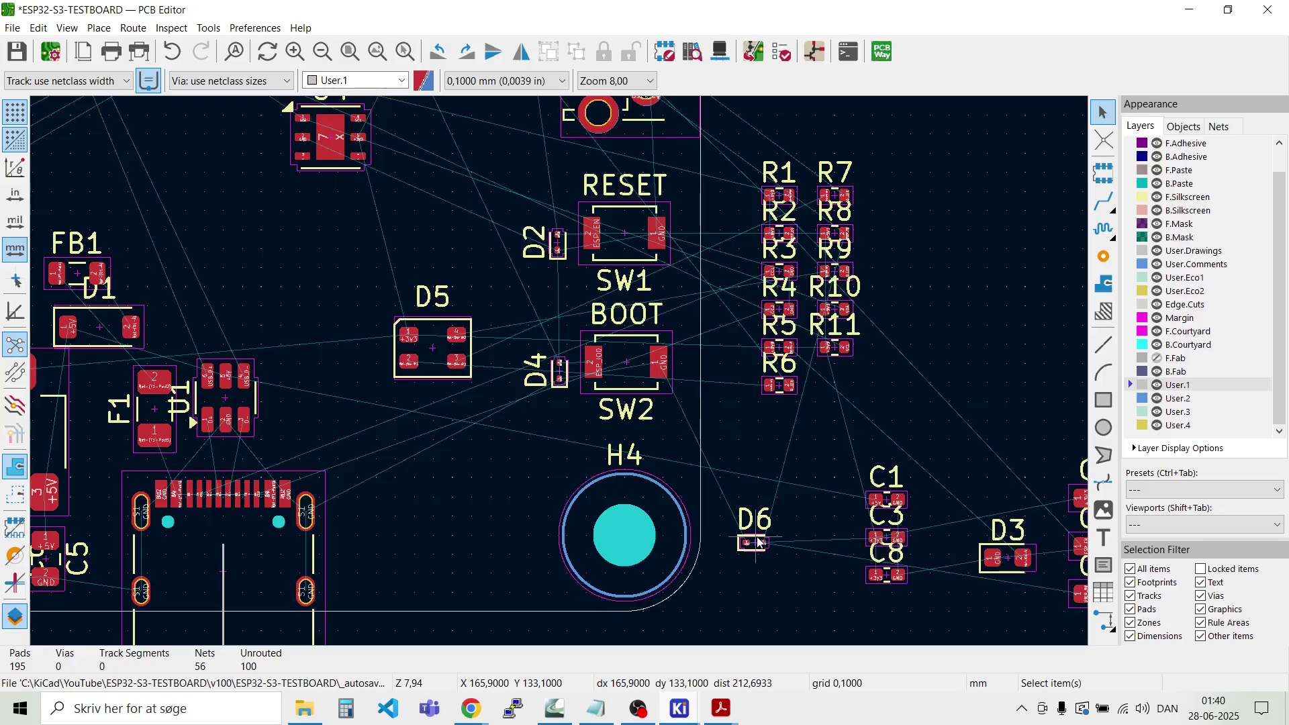
click(758, 543)
key(m)
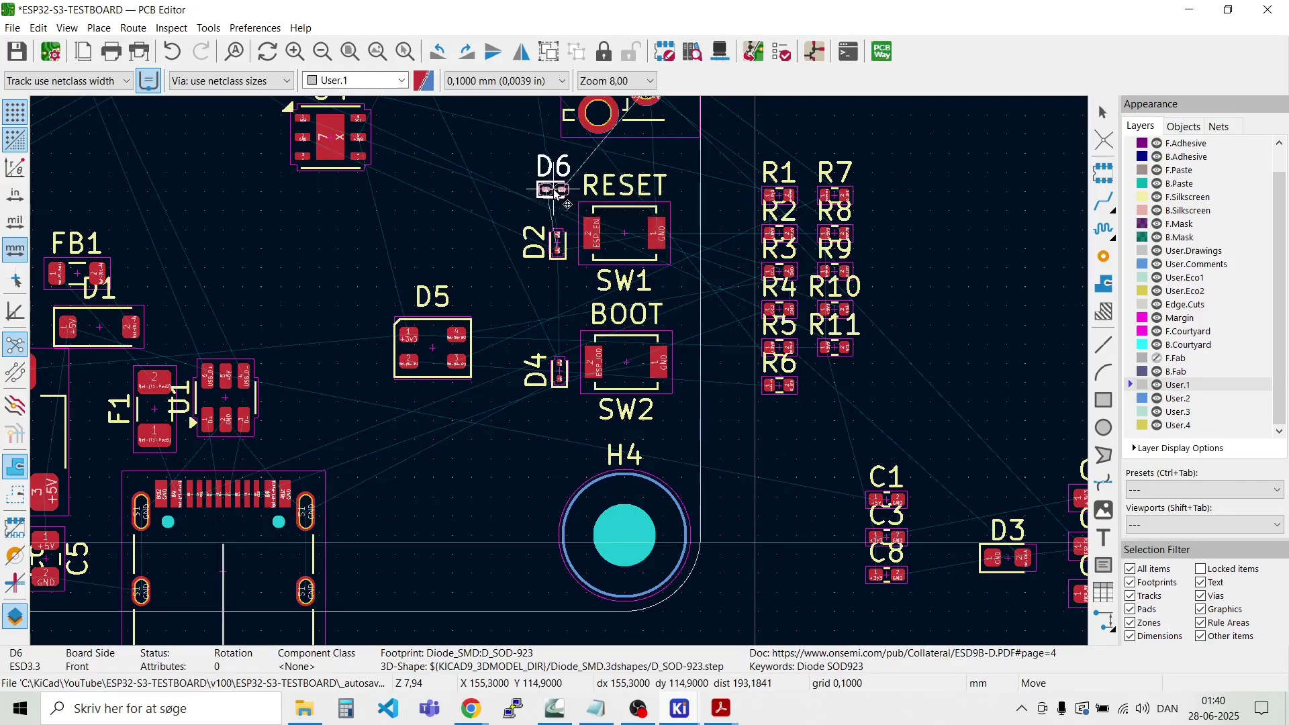
scroll(561, 188, down, 2)
scroll(562, 346, up, 4)
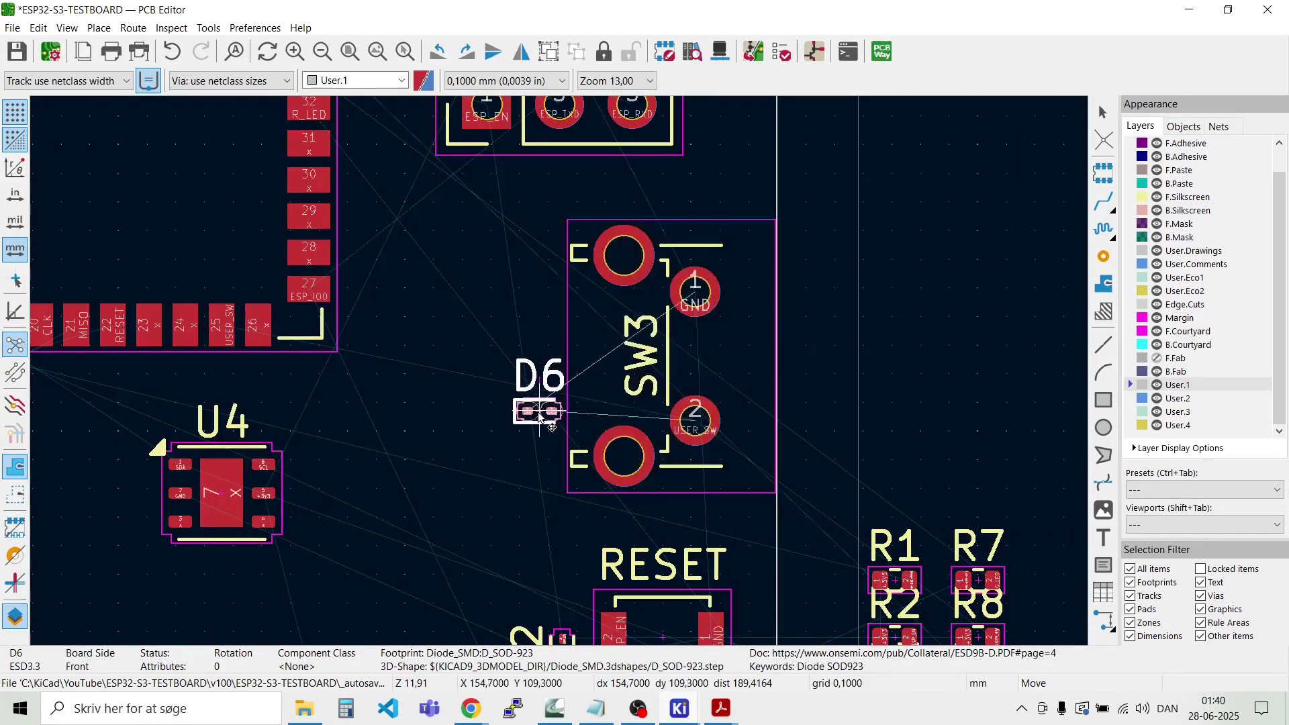
scroll(535, 427, up, 2)
key(r)
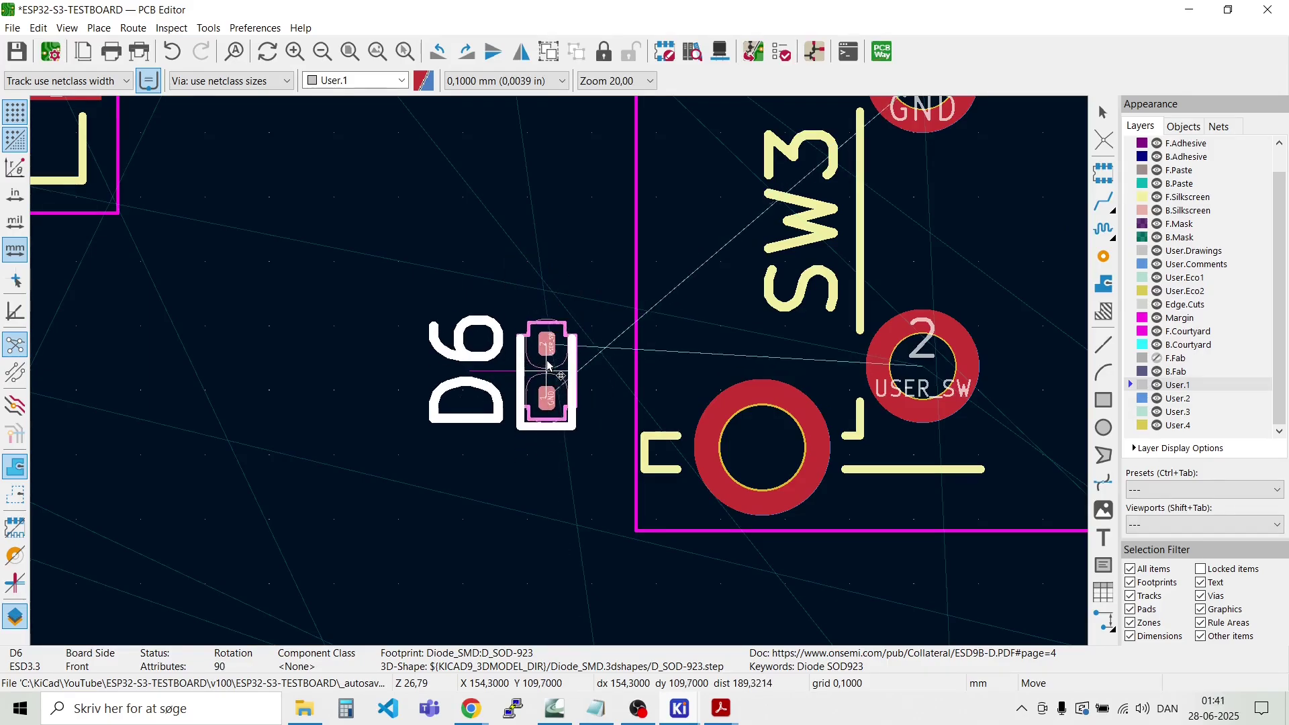
click(552, 345)
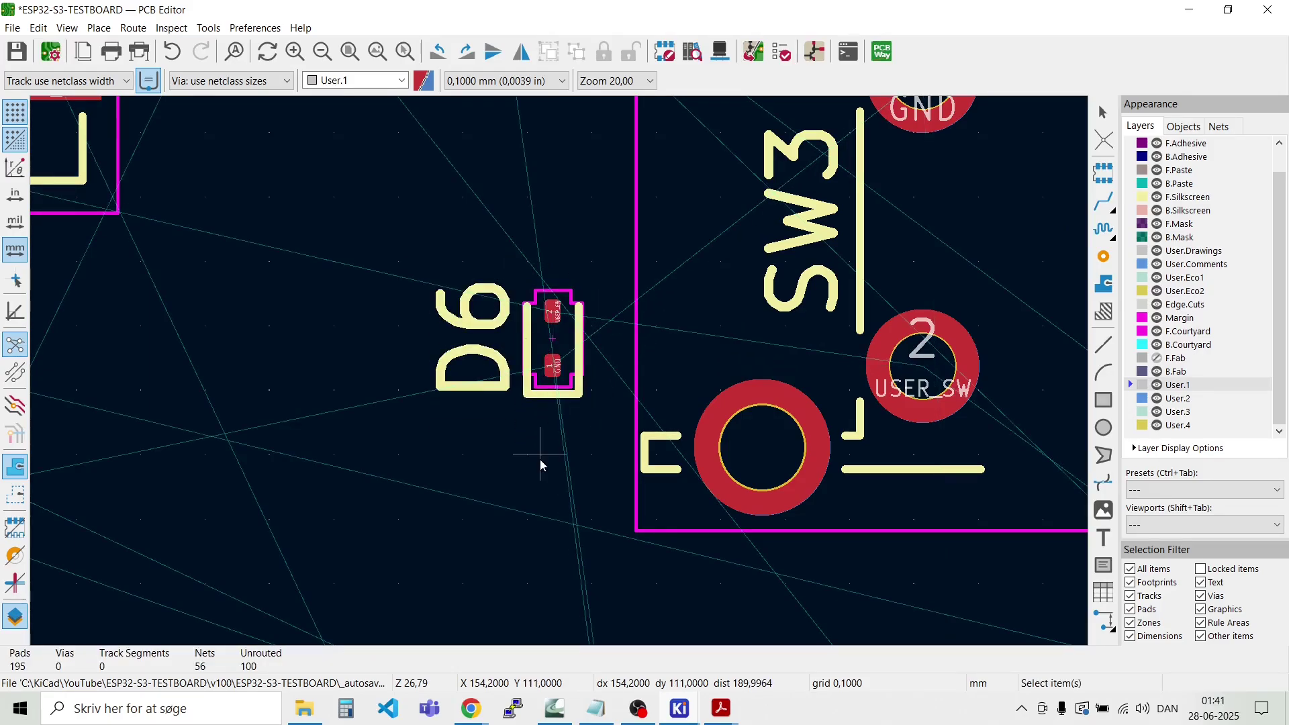
Step: Select resistor R7 on the PCB and switch to the Schematic Editor to check which circuit it belongs to
scroll(540, 459, down, 4)
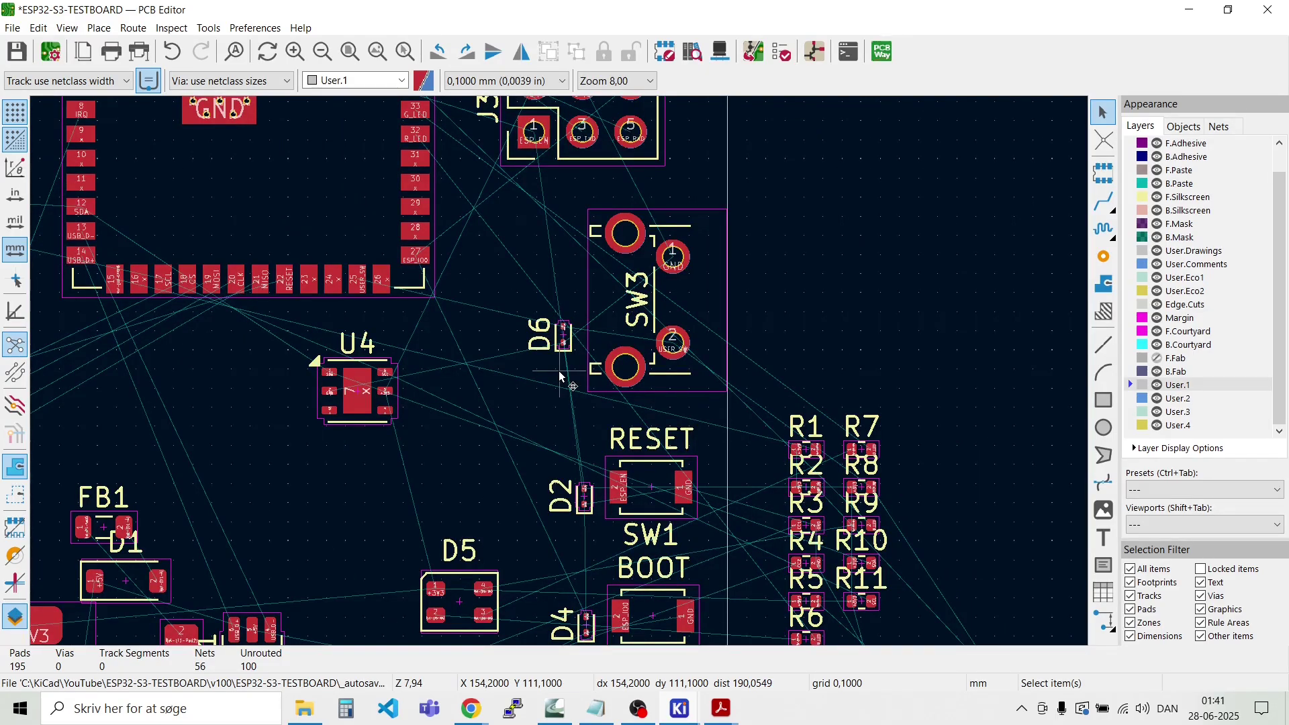
scroll(558, 370, down, 4)
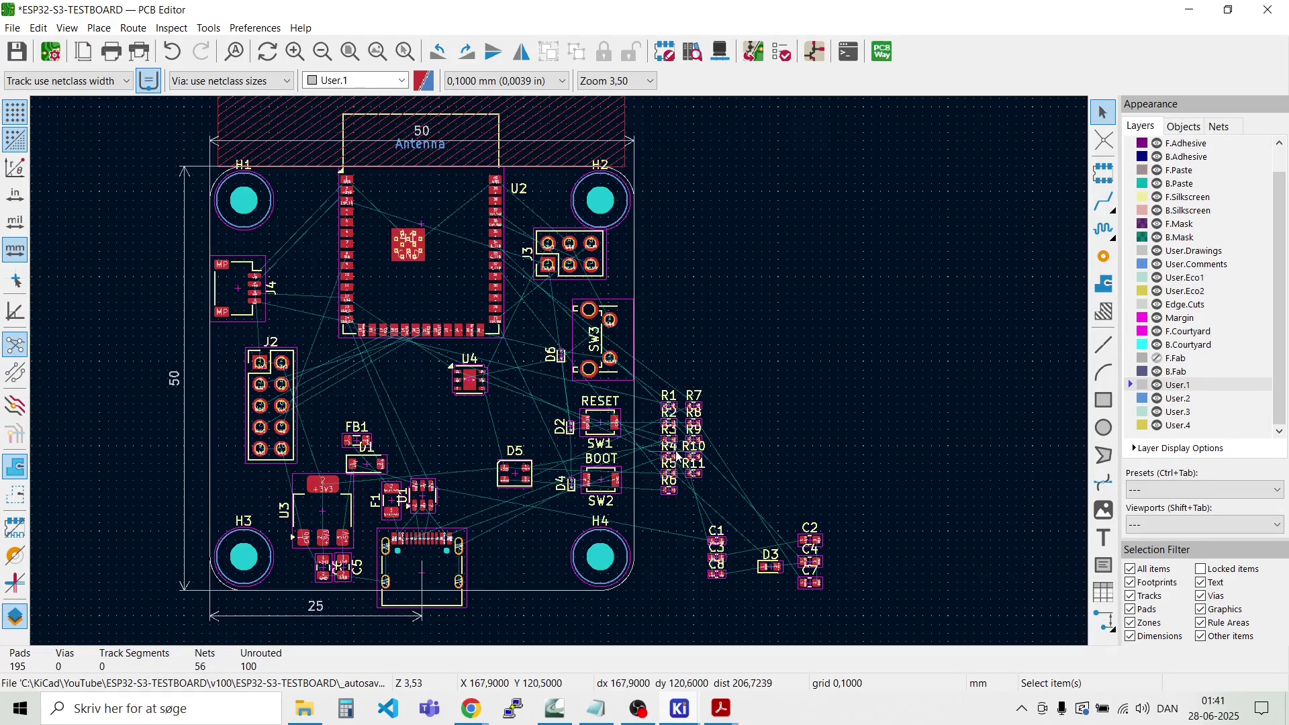
click(673, 412)
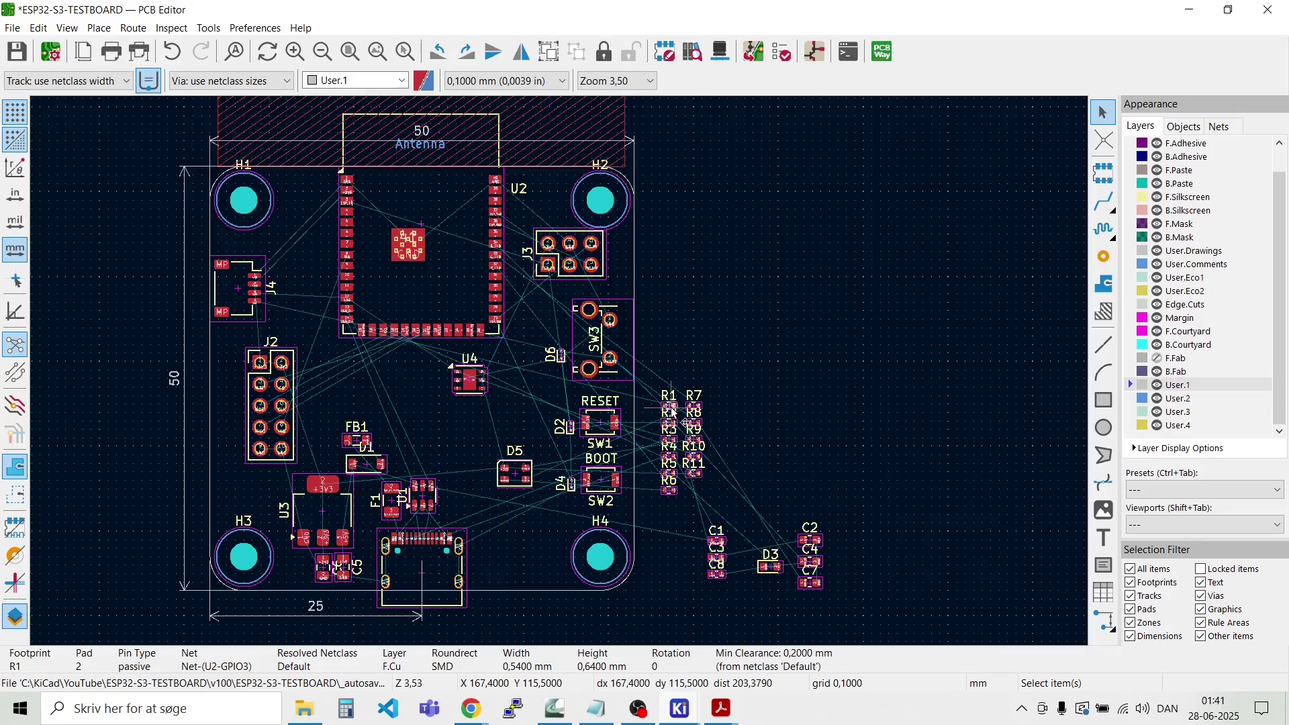
key(Escape)
scroll(698, 417, up, 5)
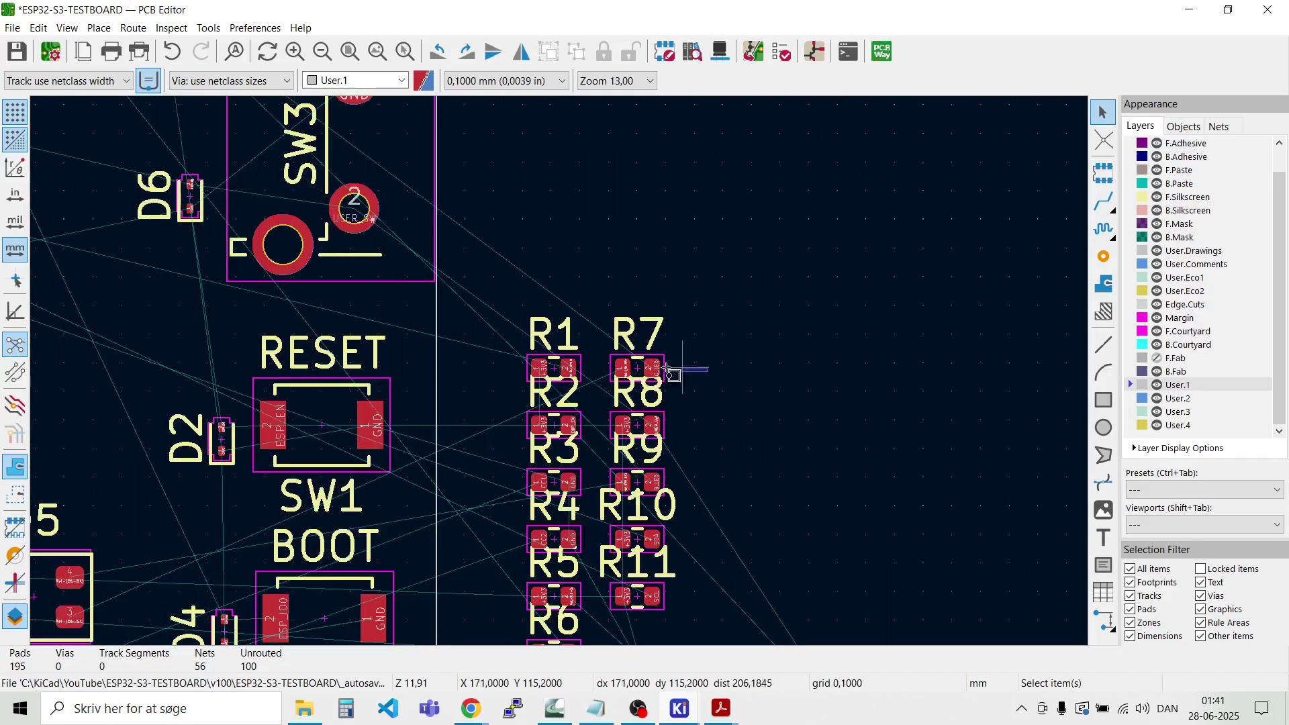
drag(666, 370, 590, 331)
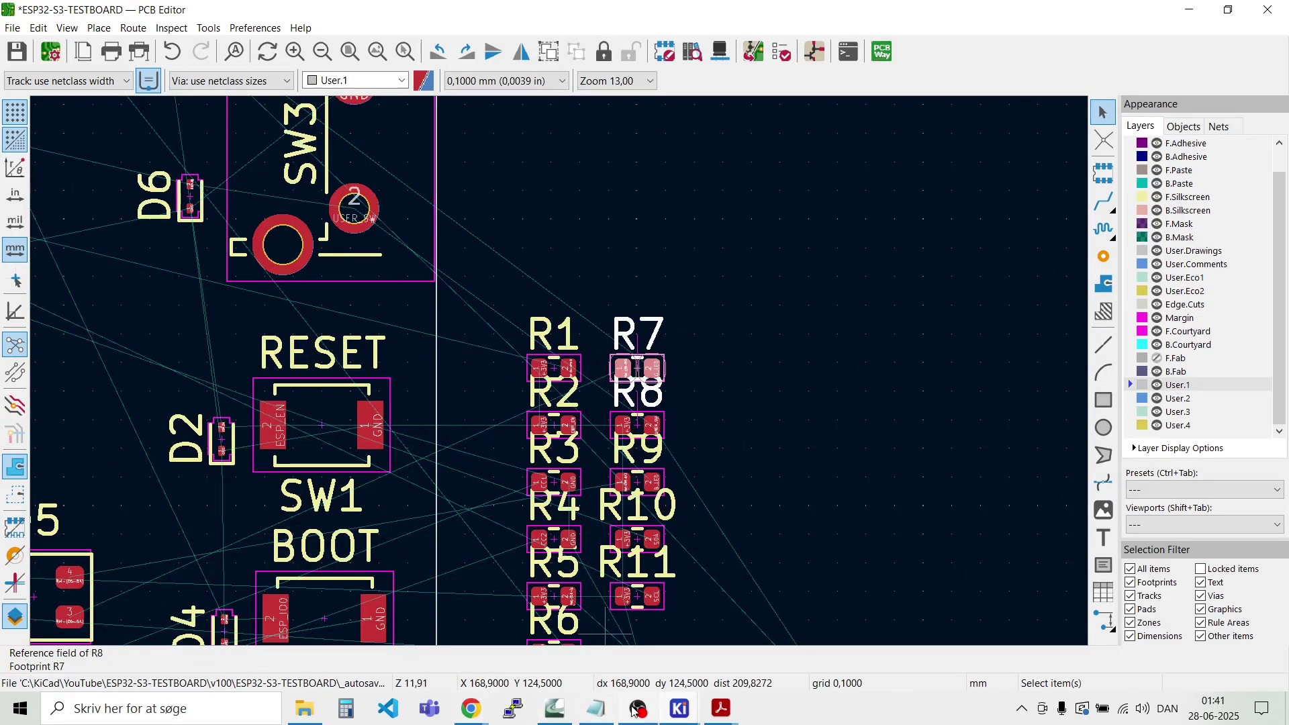
mouse_move(685, 711)
click(688, 655)
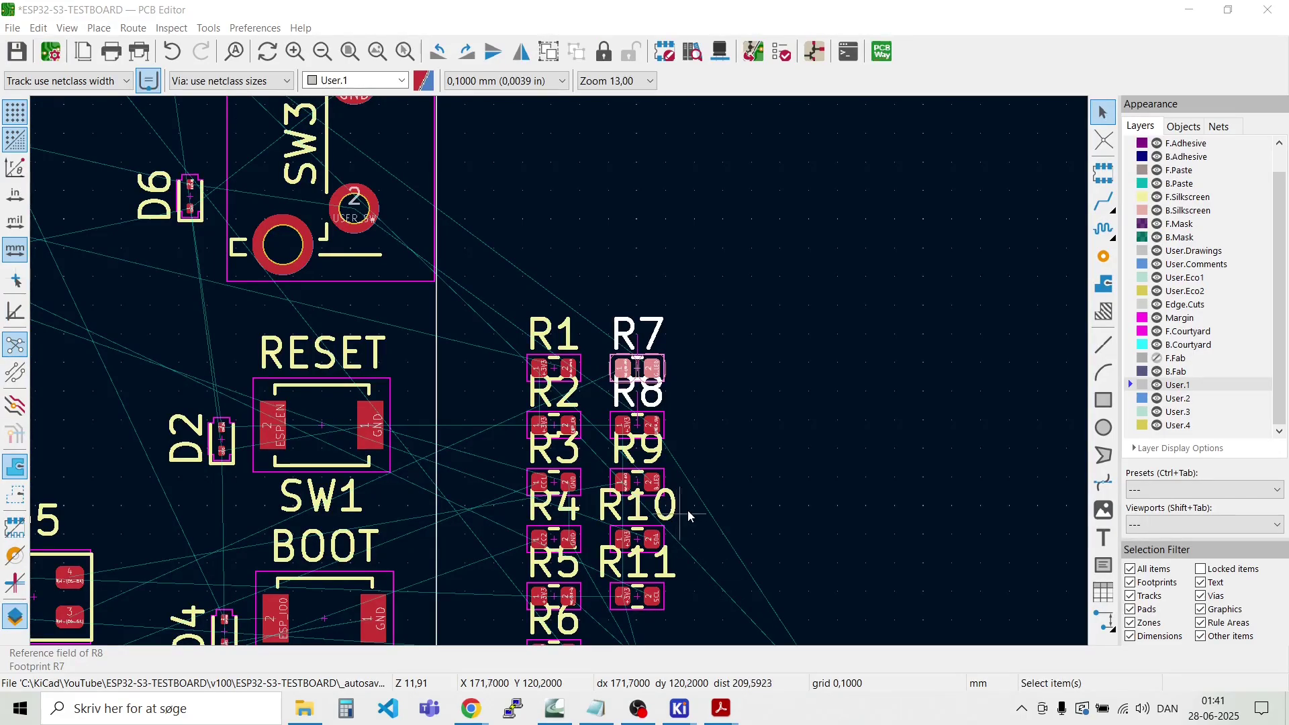
mouse_move(680, 708)
click(631, 600)
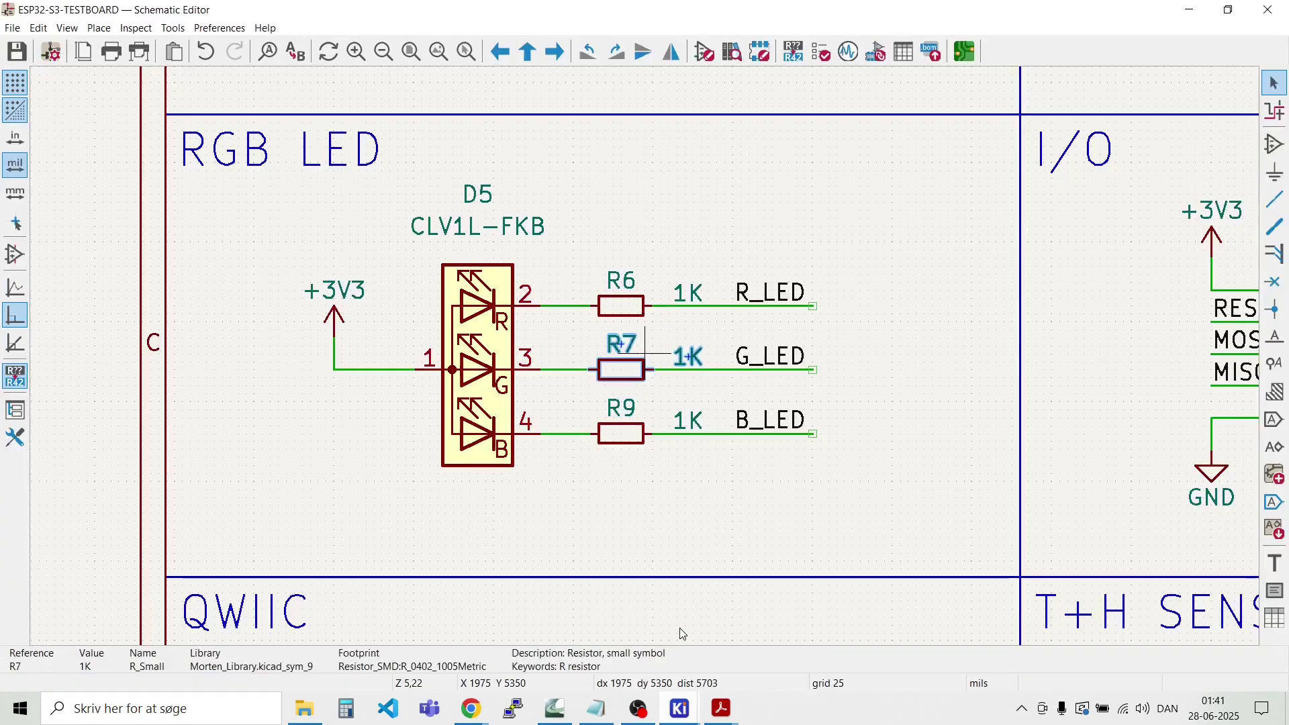
Step: Select resistors R6, R7 and R9 in the RGB LED schematic and, back in the PCB Editor, move them together around LED D5
drag(648, 484, 590, 234)
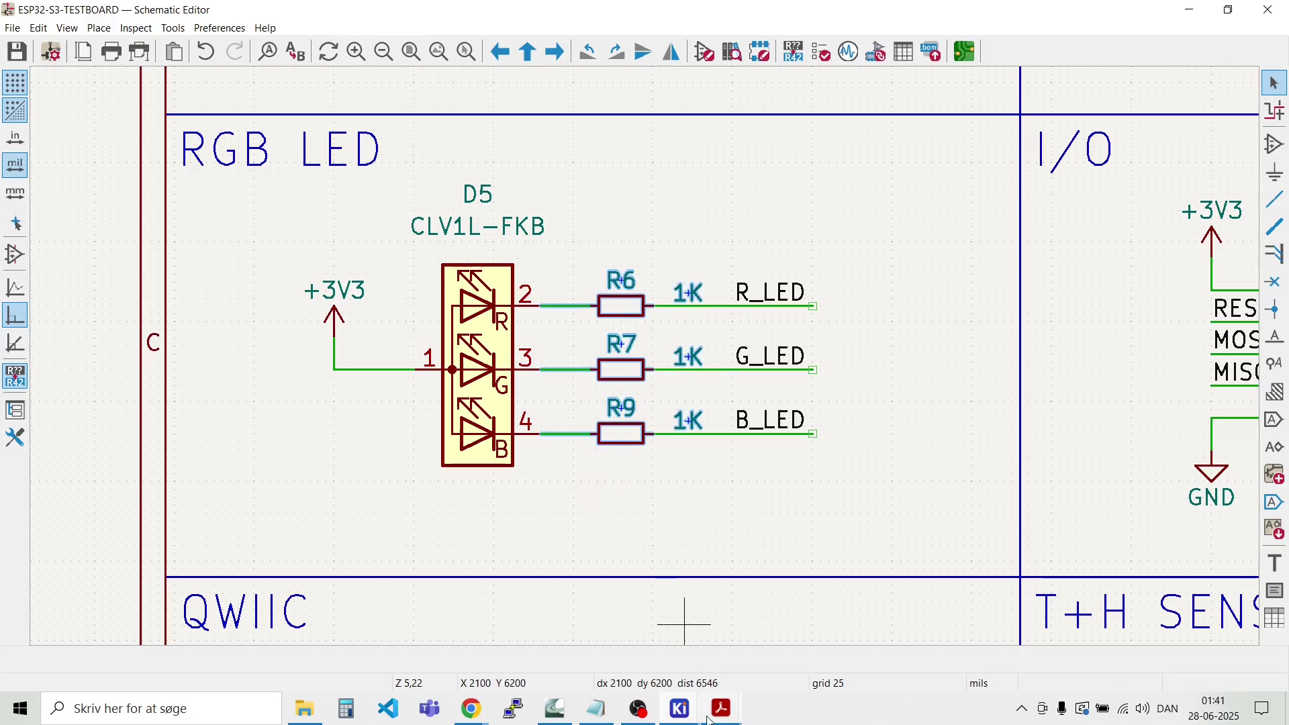
mouse_move(699, 710)
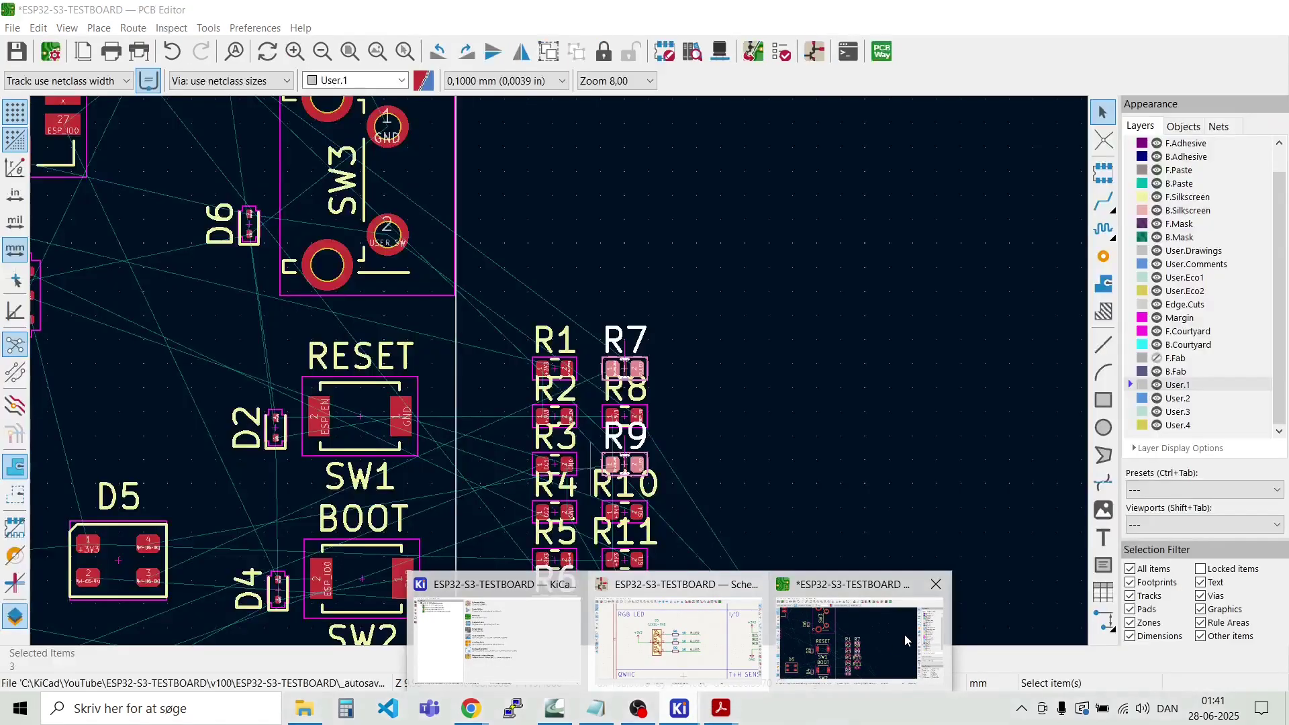
click(881, 635)
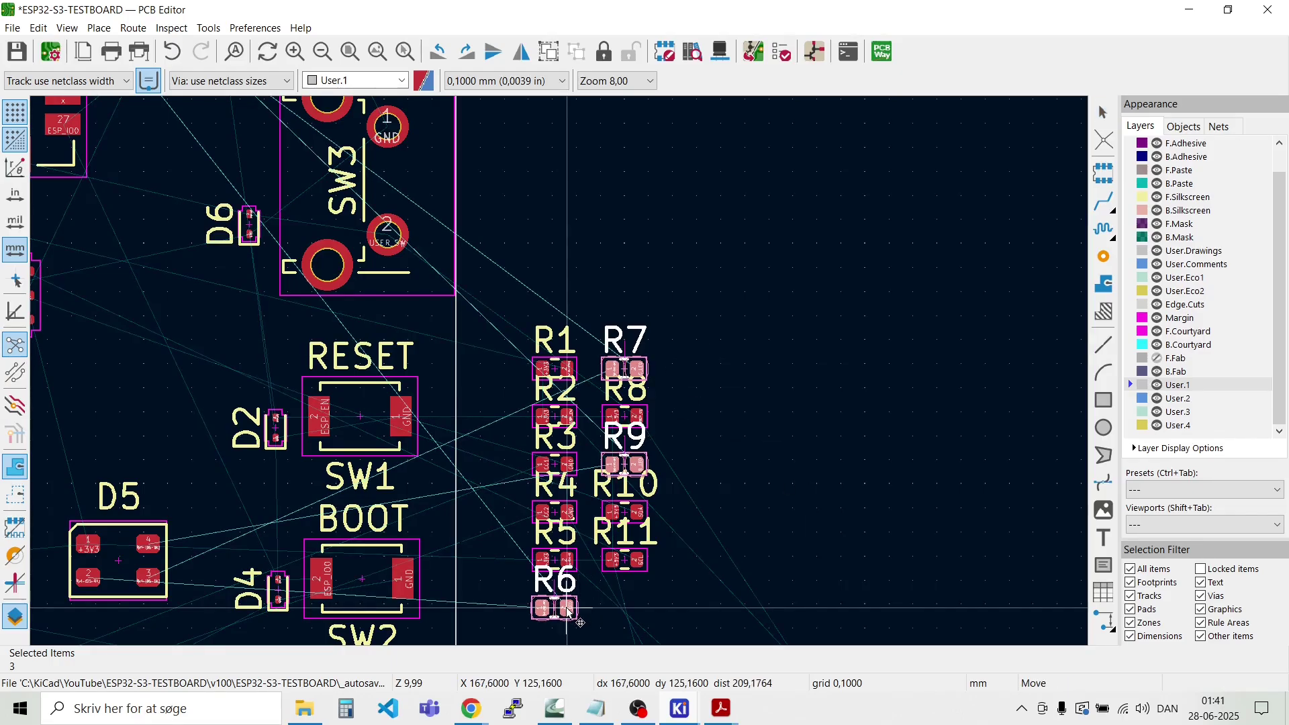
drag(567, 611, 257, 449)
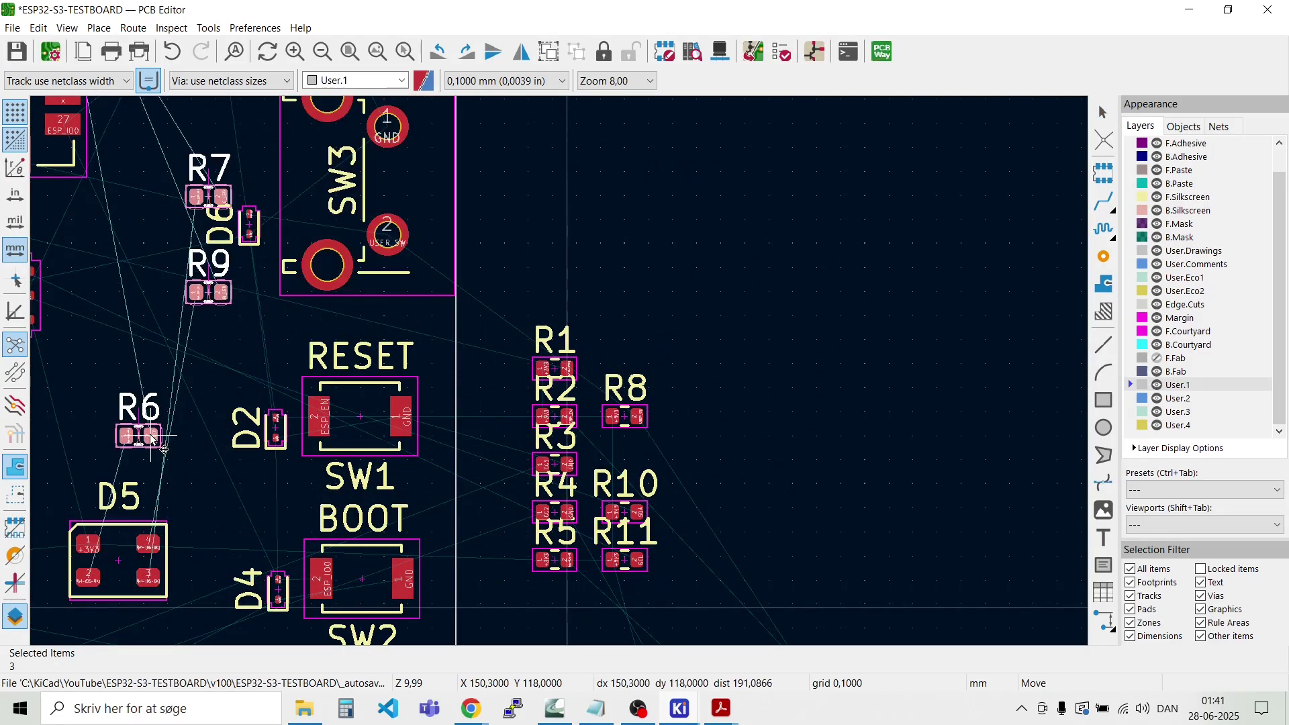
scroll(149, 436, down, 1)
mouse_move(479, 482)
mouse_down()
mouse_move(497, 514)
mouse_move(500, 495)
mouse_up()
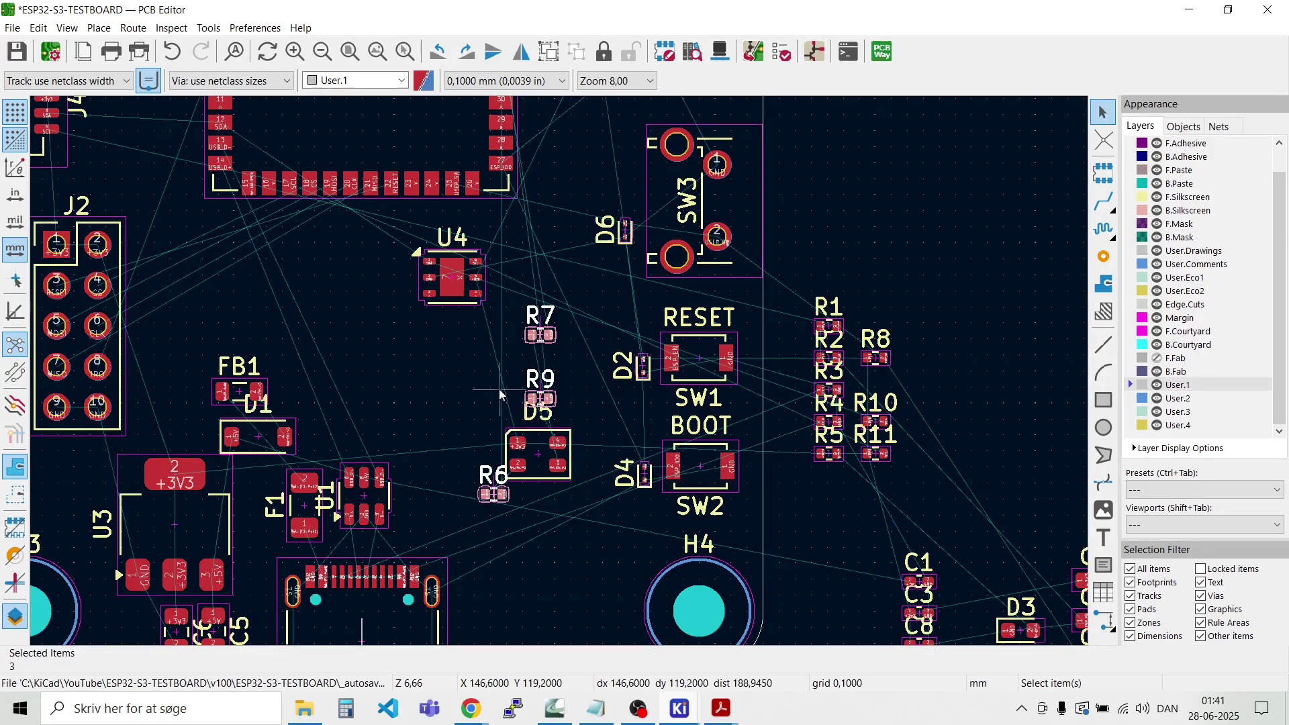
Step: Move resistor R9 beside LED D5 at 0° rotation, with its pad 1 facing D5's pad 4
scroll(498, 389, up, 3)
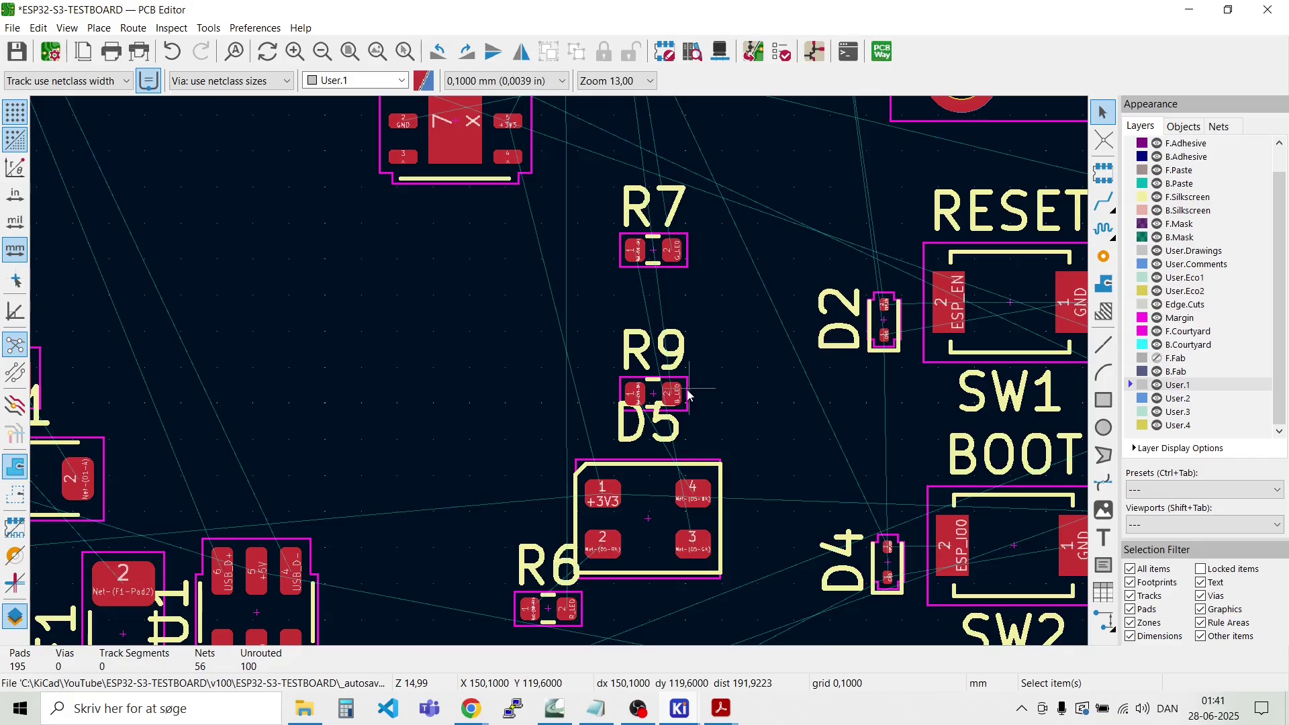
drag(666, 396, 769, 494)
scroll(768, 495, up, 2)
scroll(559, 371, up, 2)
key(Up)
key(Up)
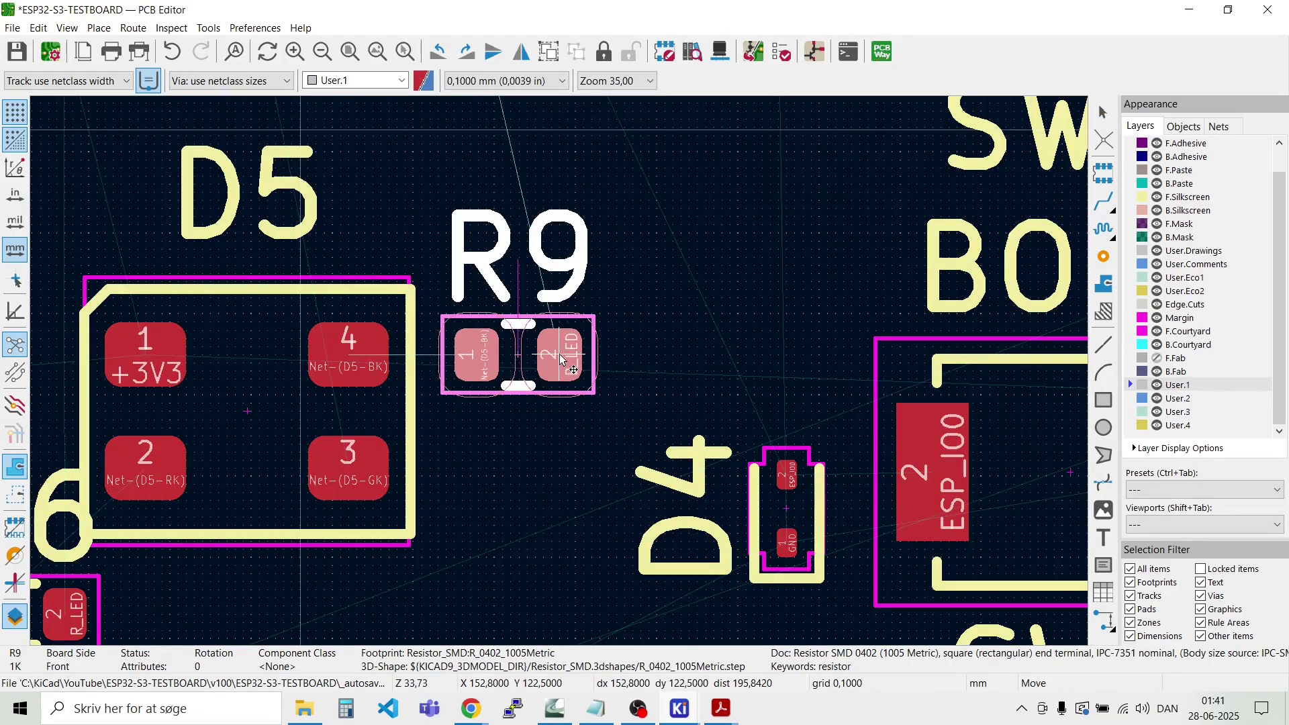
click(559, 371)
scroll(560, 379, down, 2)
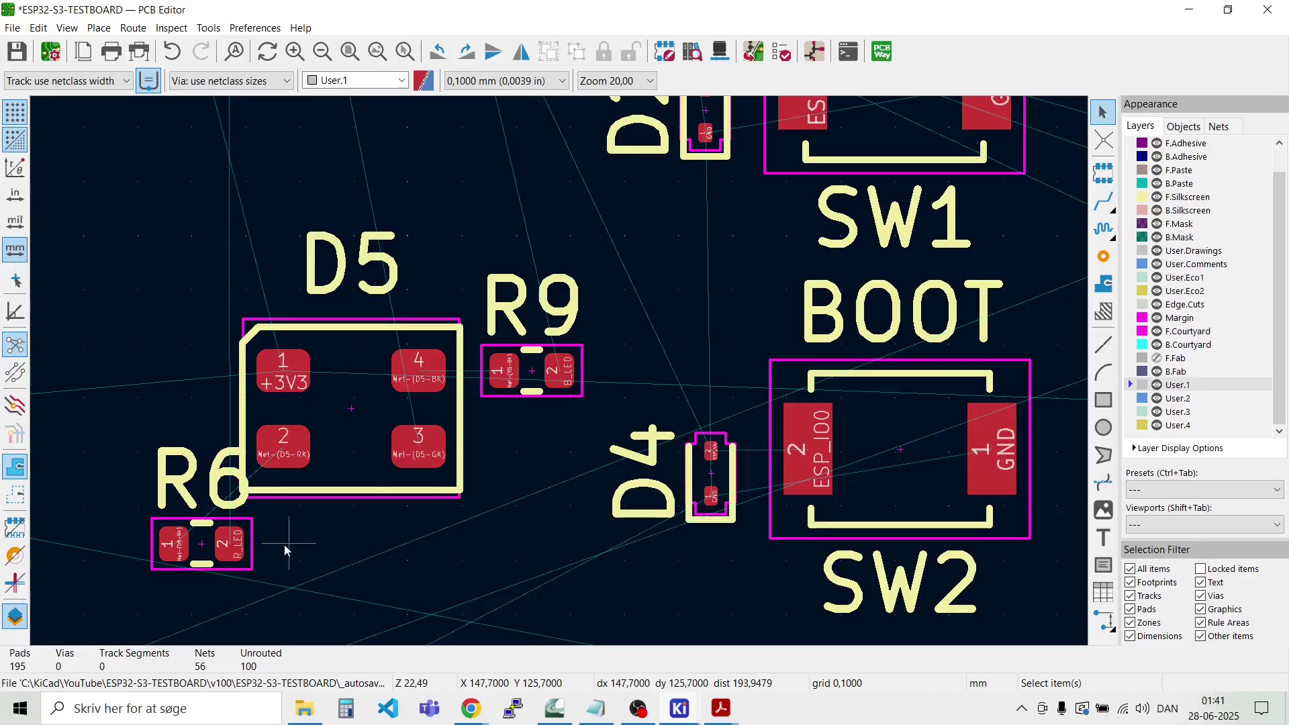
Step: Move resistor R6 beside LED D5 at 180° rotation, with its pad 1 facing D5's pad 2
click(207, 547)
key(m)
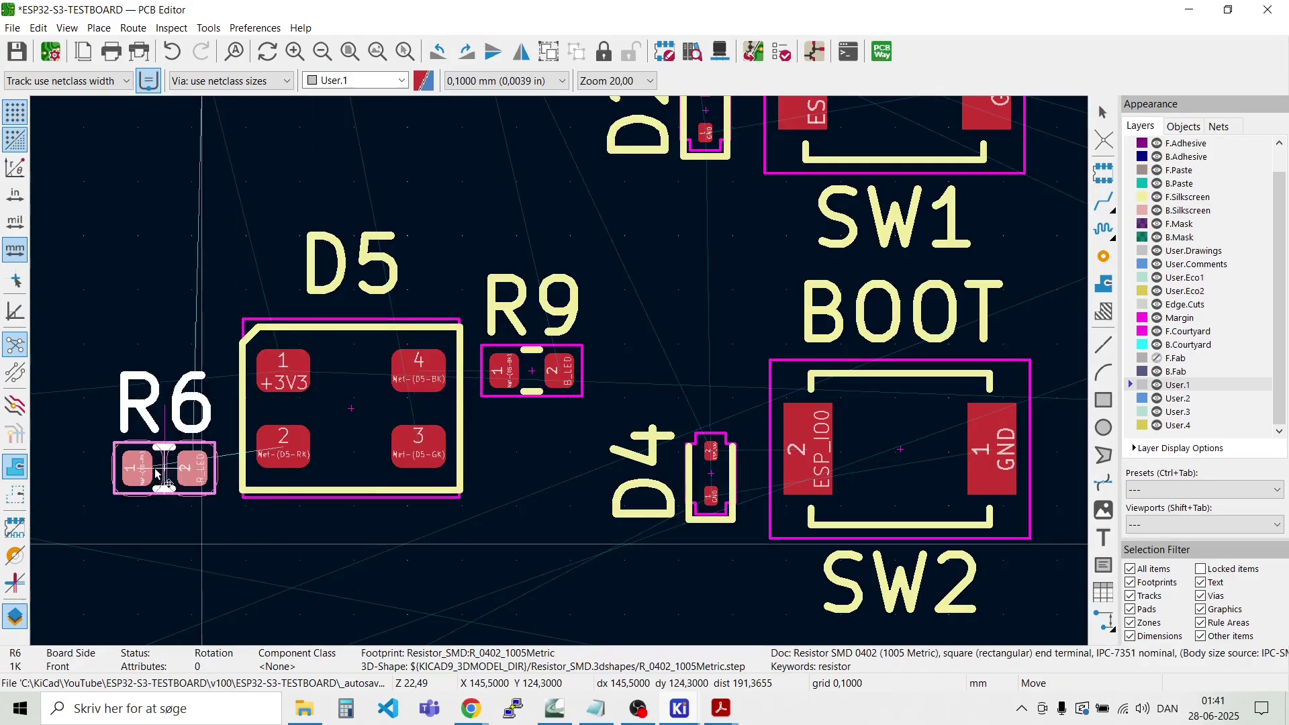
key(r)
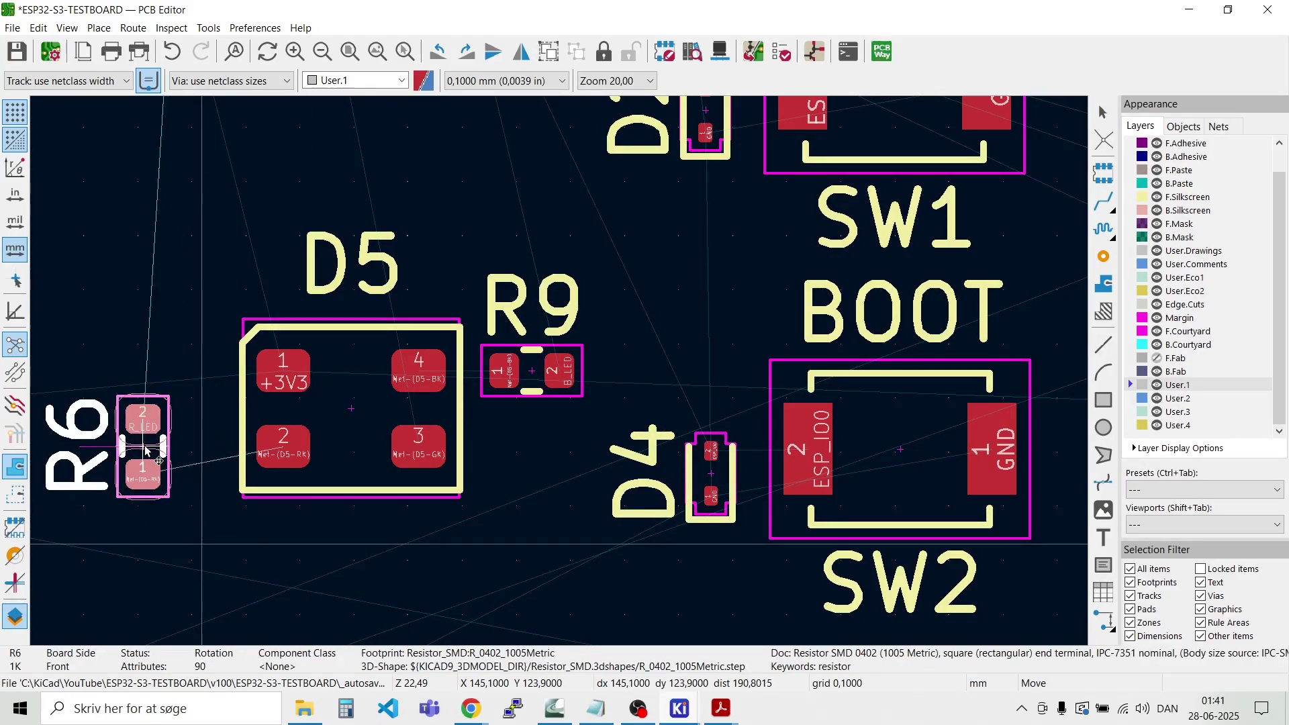
key(r)
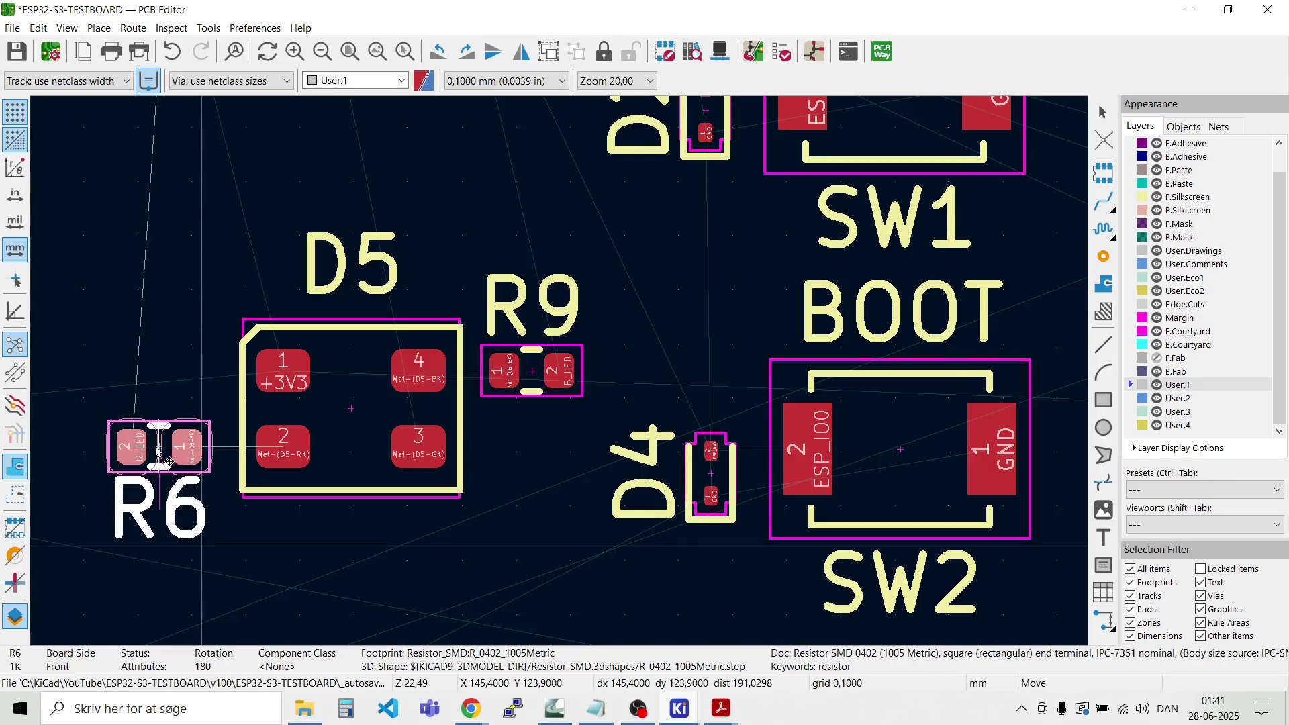
click(153, 449)
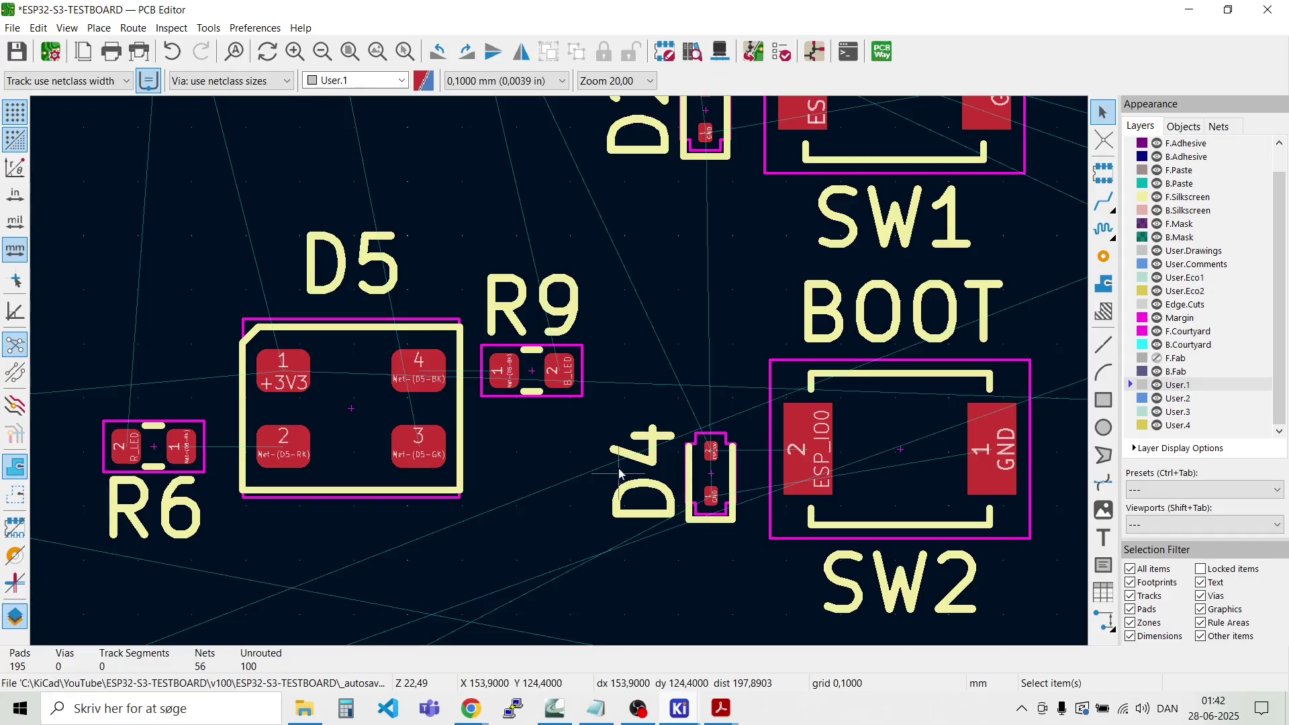
Step: Move resistor R7 beside LED D5 directly below R9, with its pad 1 facing D5's pad 3
scroll(569, 328, down, 2)
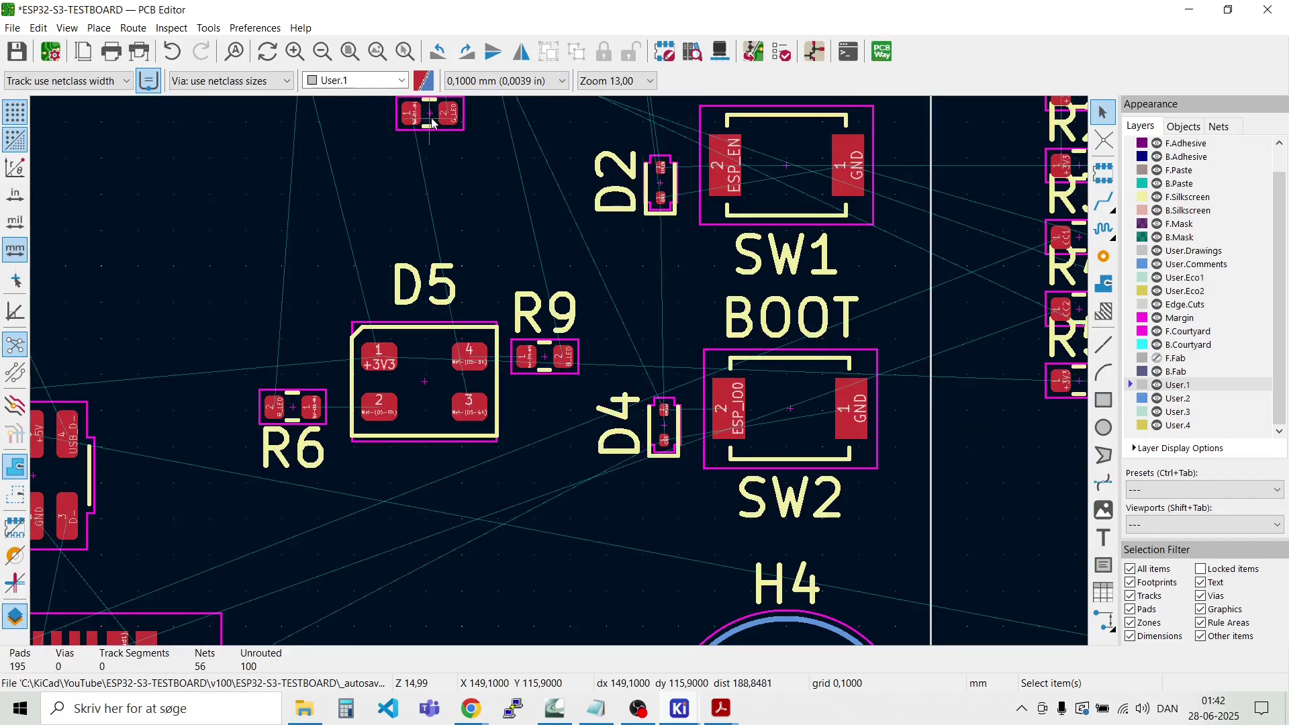
key(m)
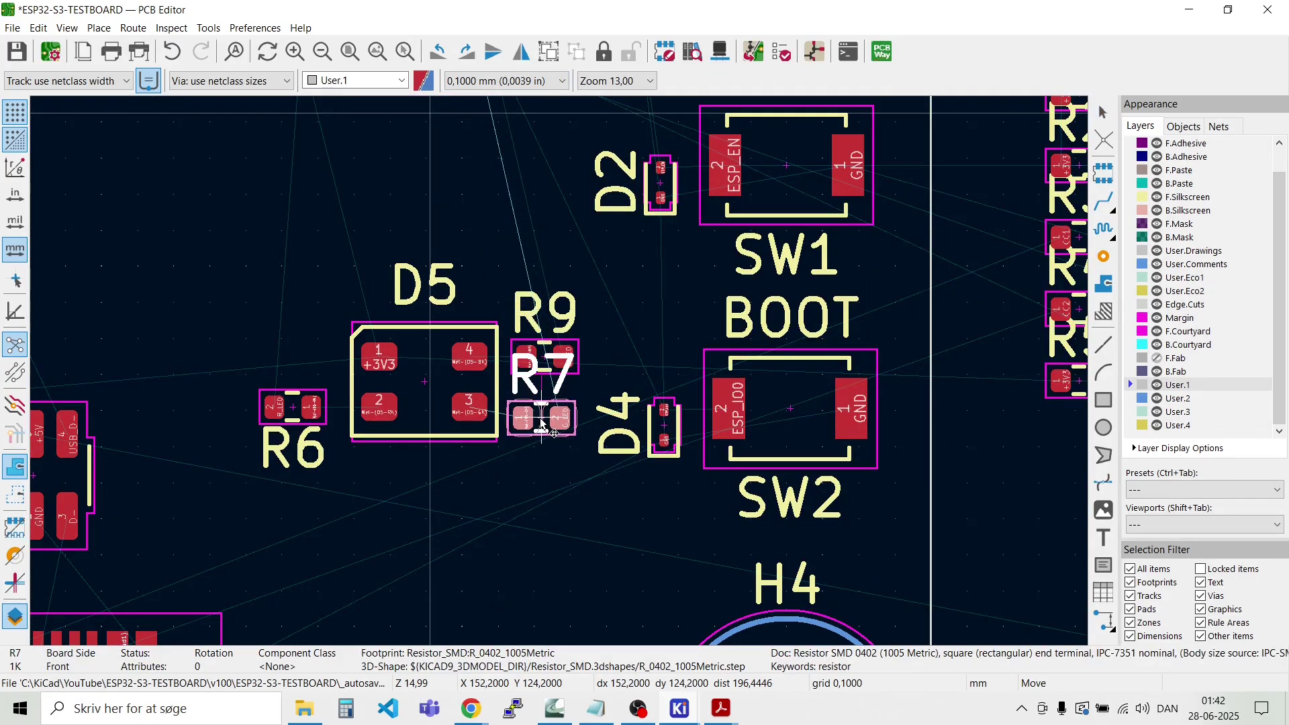
scroll(542, 425, up, 5)
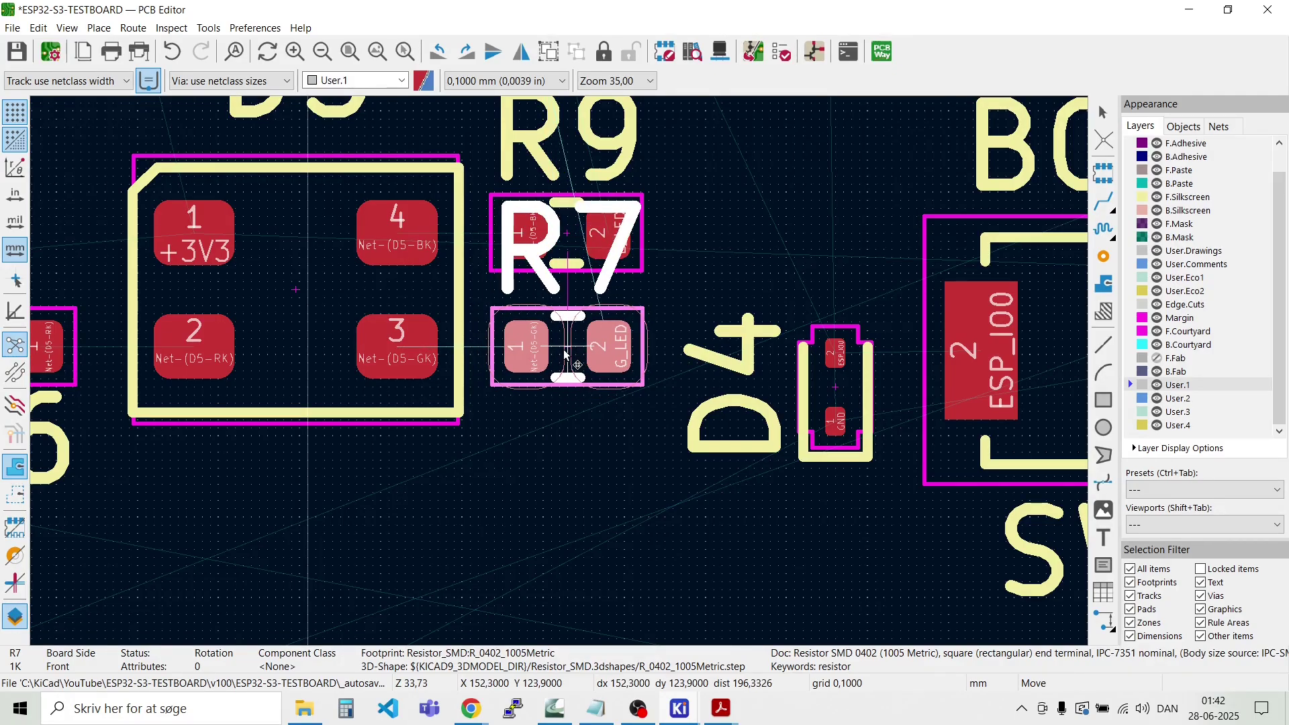
click(567, 345)
Step: Move LED D3 onto the board at 0° rotation, placing it between mounting hole H3 and connector J2
scroll(570, 468, down, 2)
scroll(561, 377, down, 2)
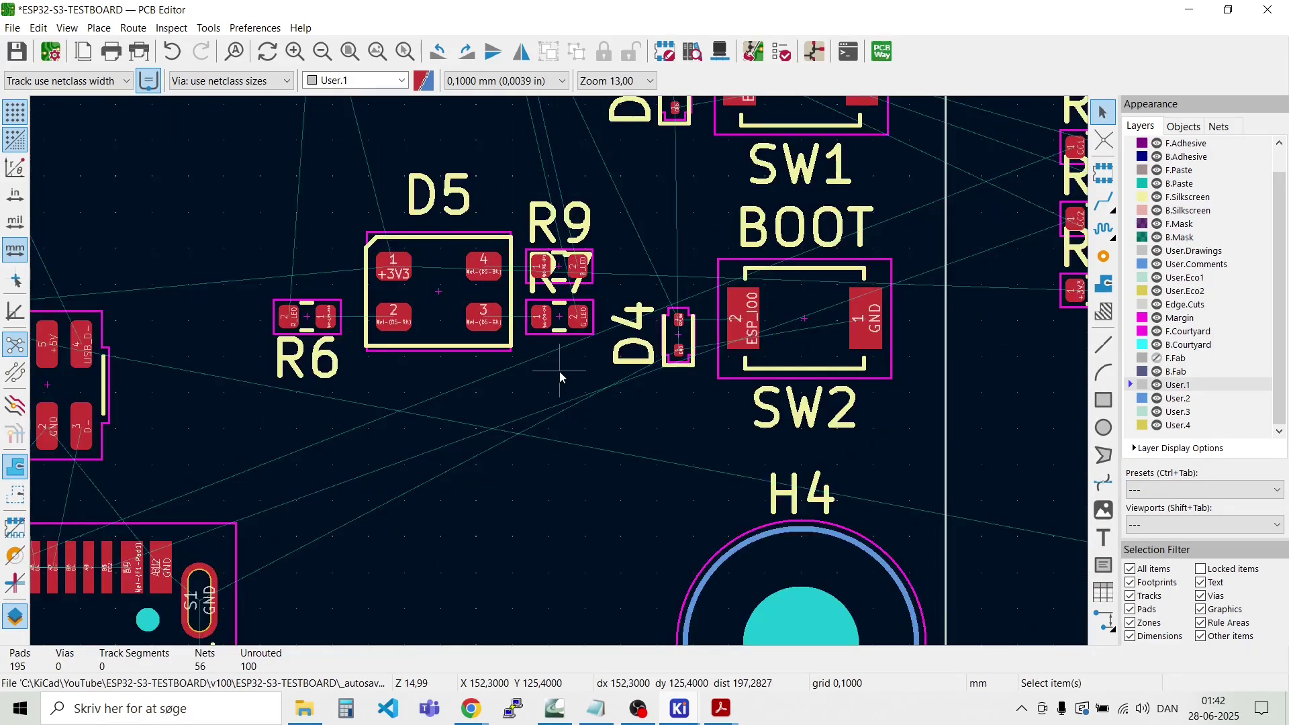
scroll(560, 377, down, 2)
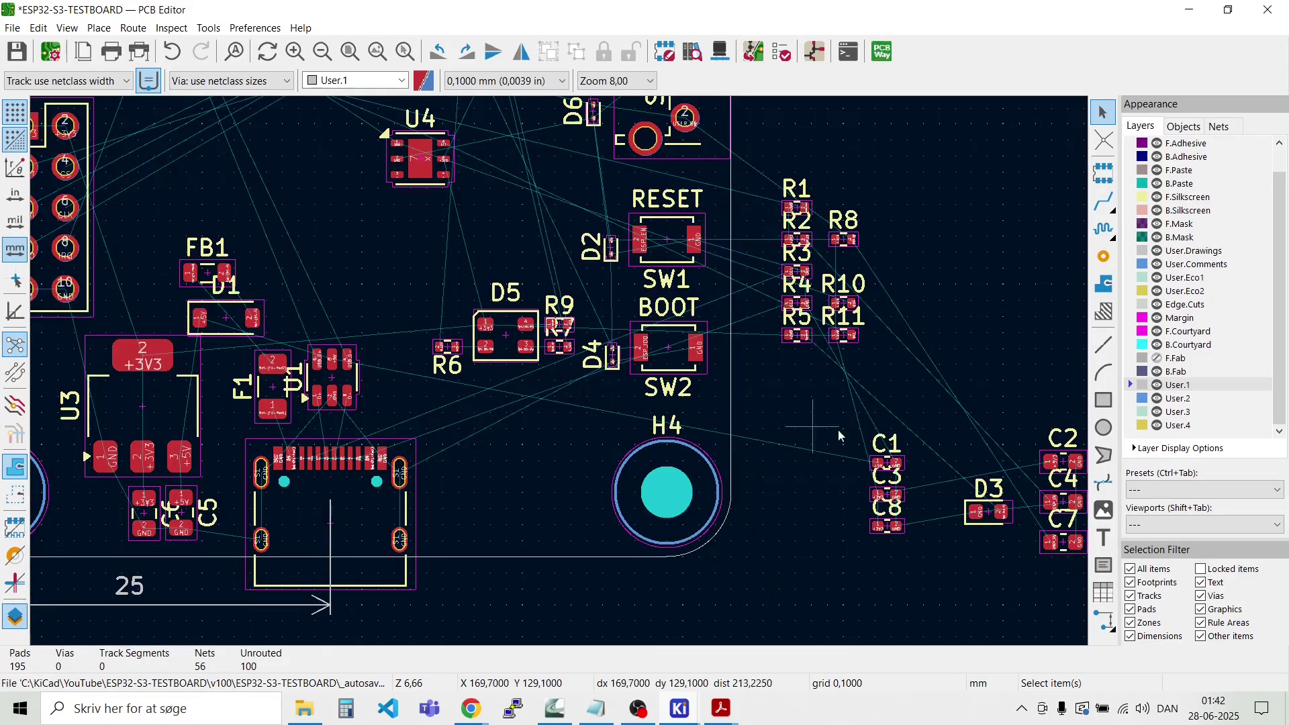
click(992, 518)
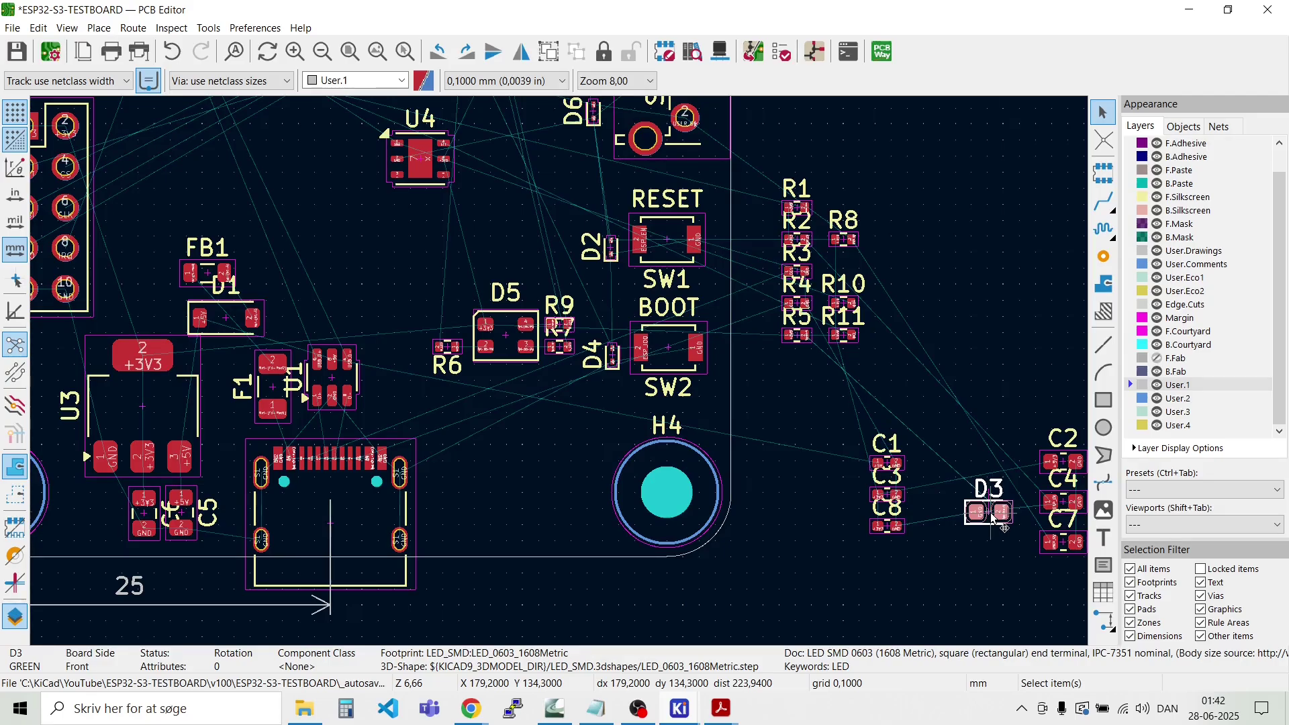
key(m)
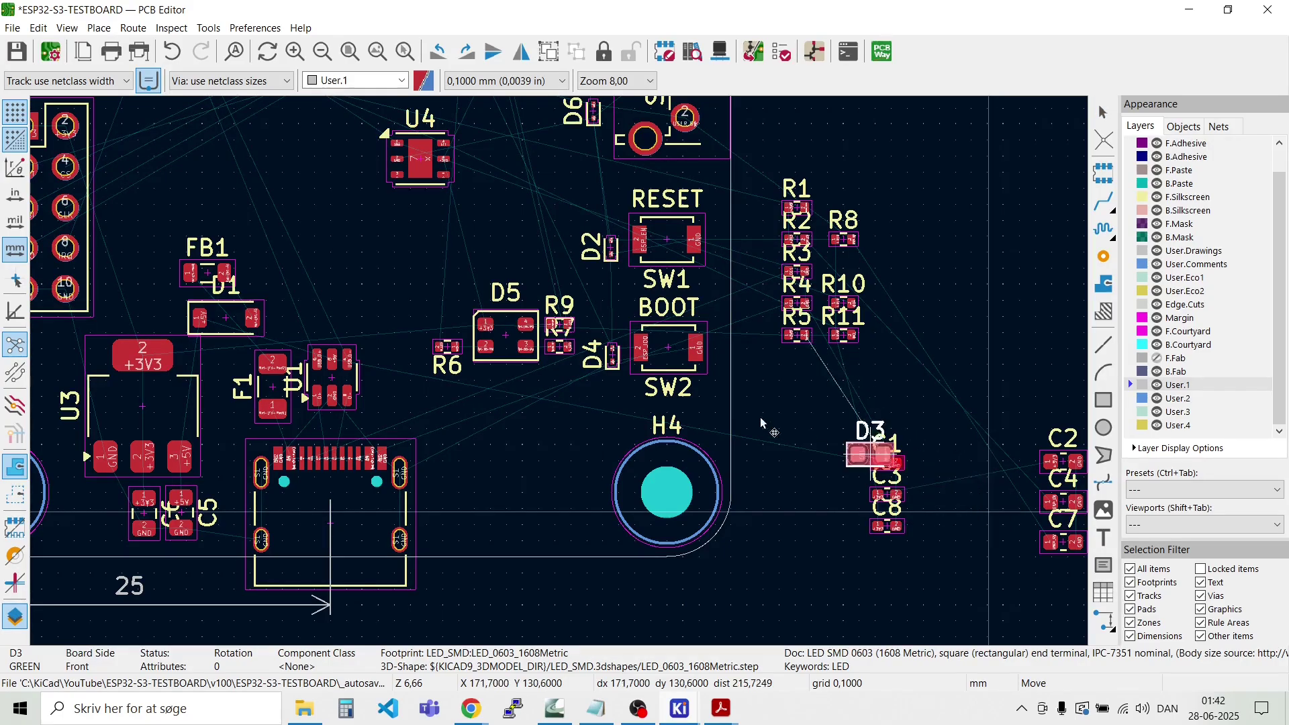
scroll(430, 413, down, 2)
scroll(267, 346, up, 2)
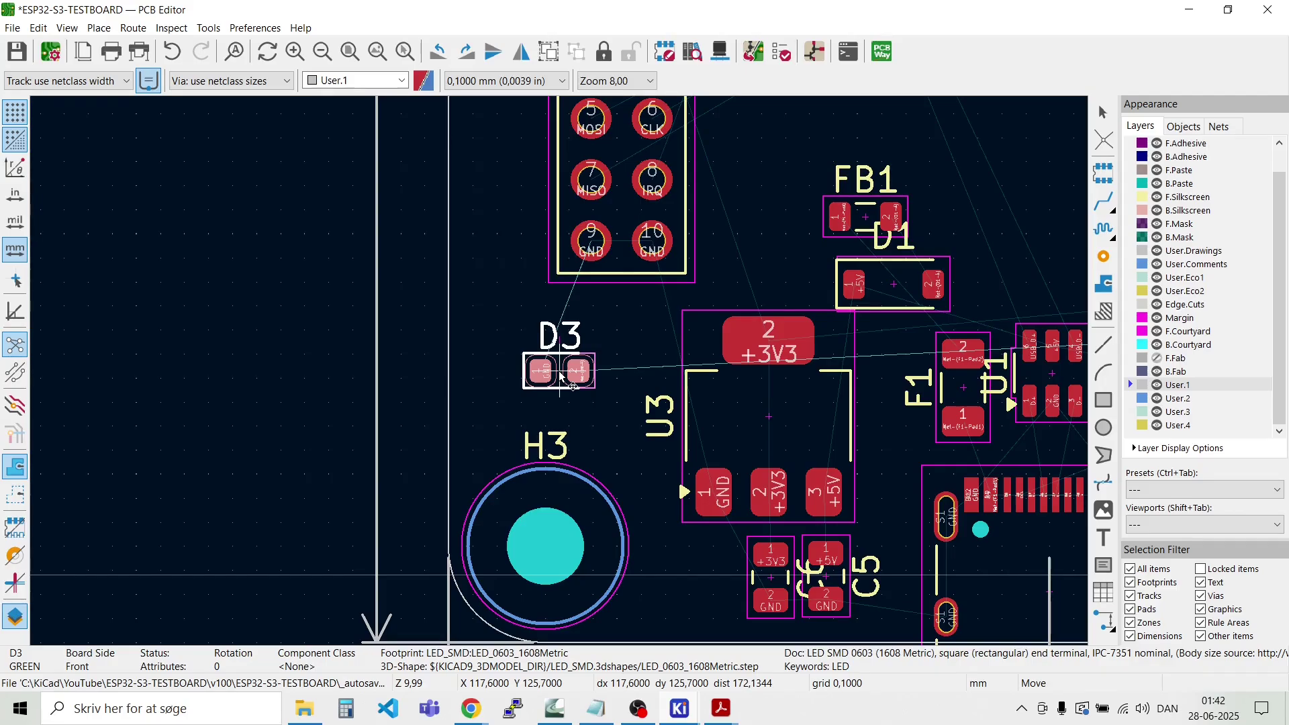
click(563, 380)
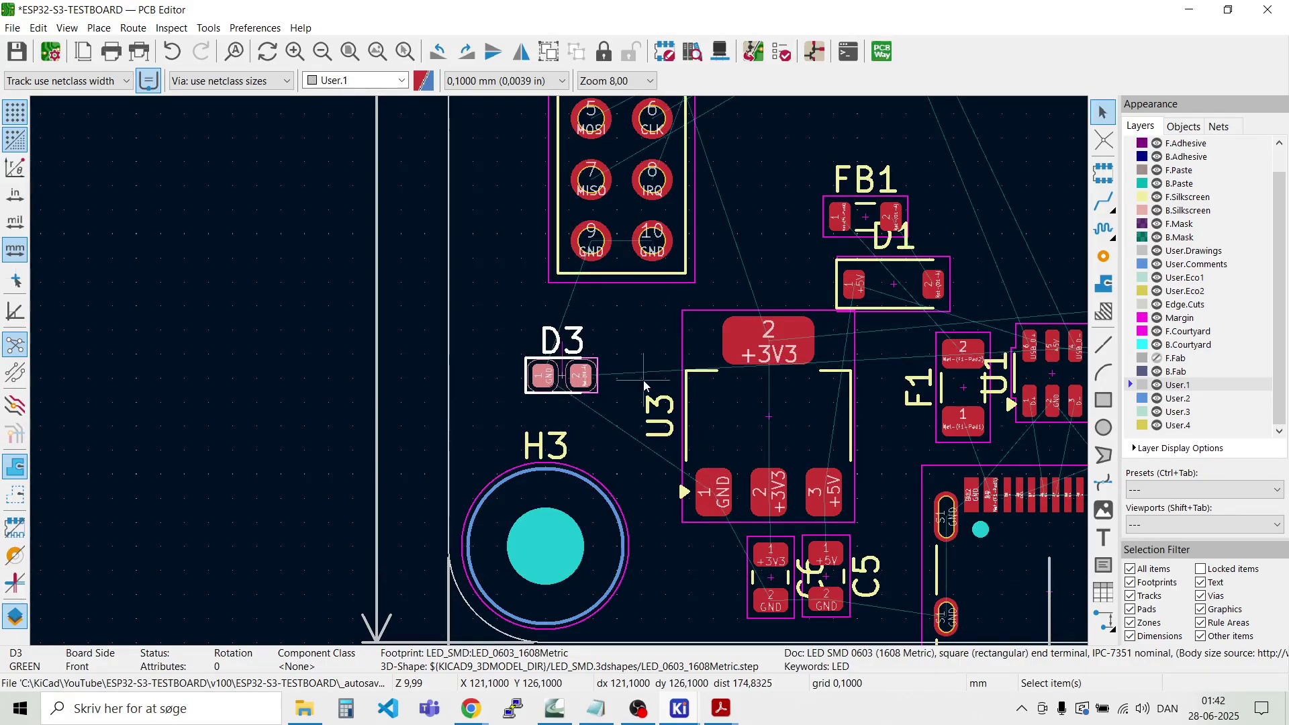
Step: Select resistor R5 in the LDO section of the Schematic Editor and return to the PCB Editor with it selected
scroll(563, 380, down, 5)
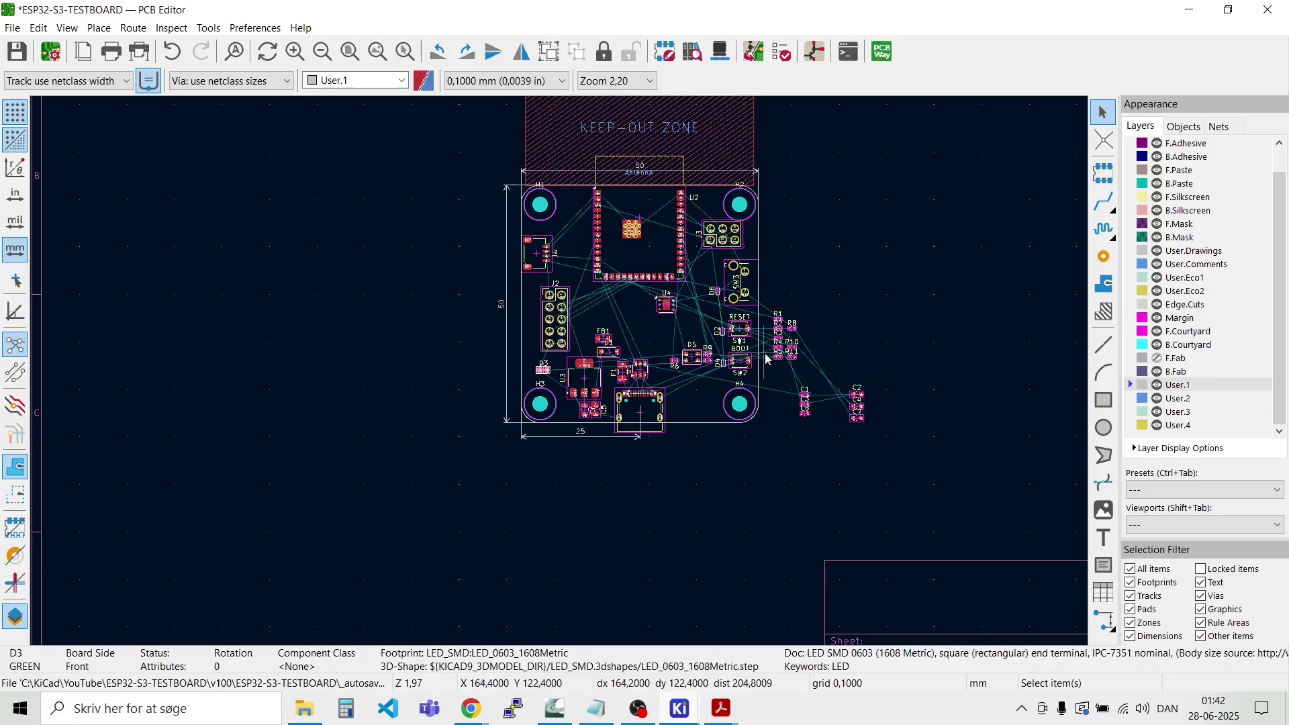
scroll(786, 375, up, 7)
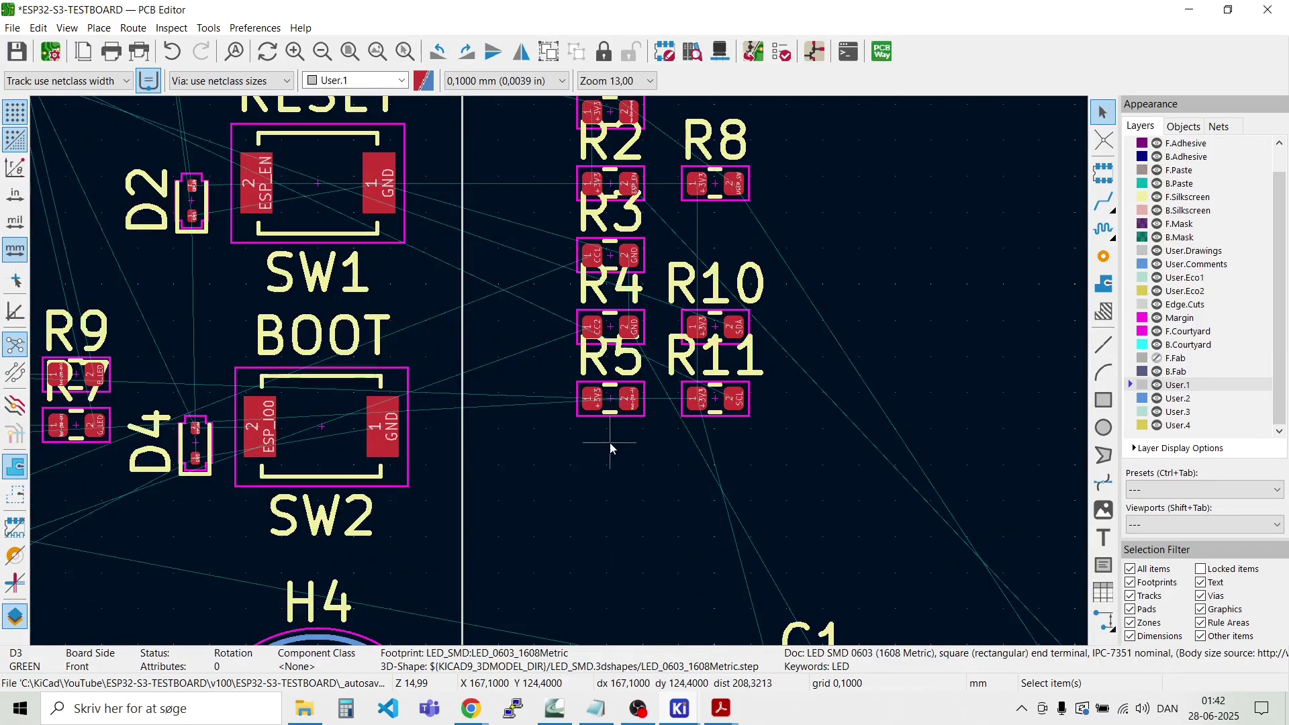
mouse_move(679, 710)
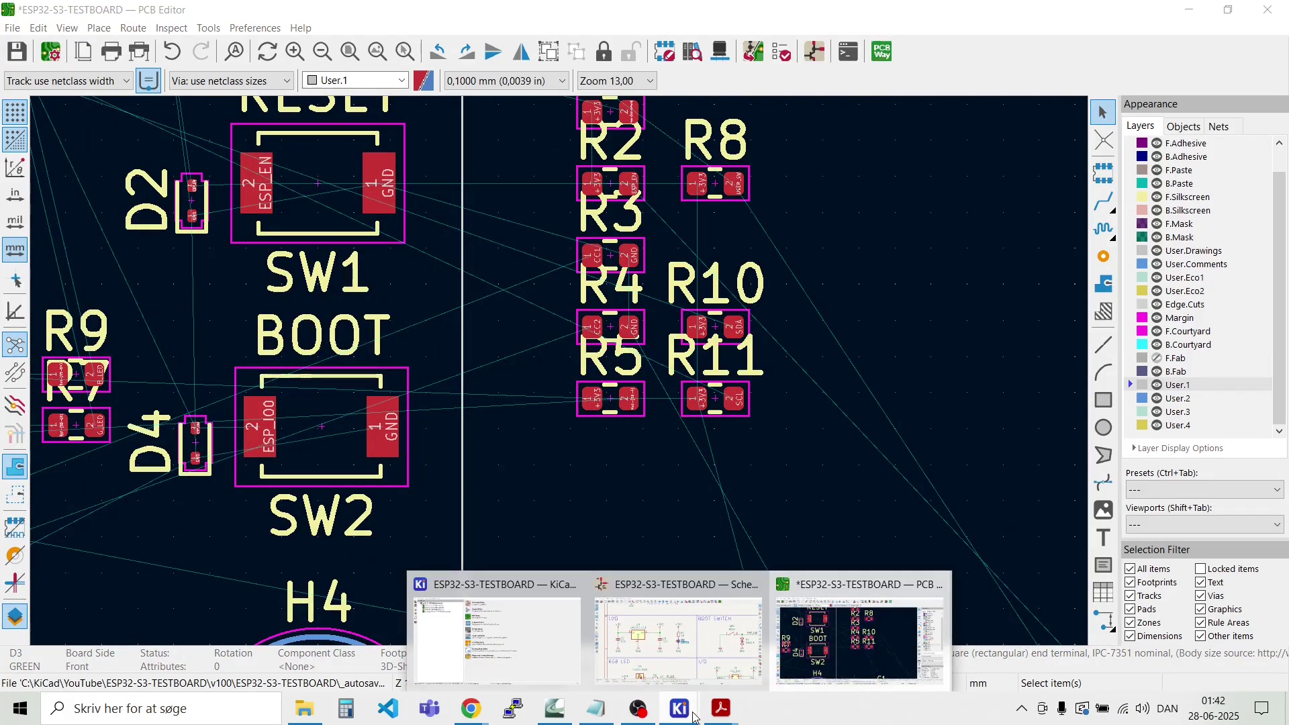
click(678, 607)
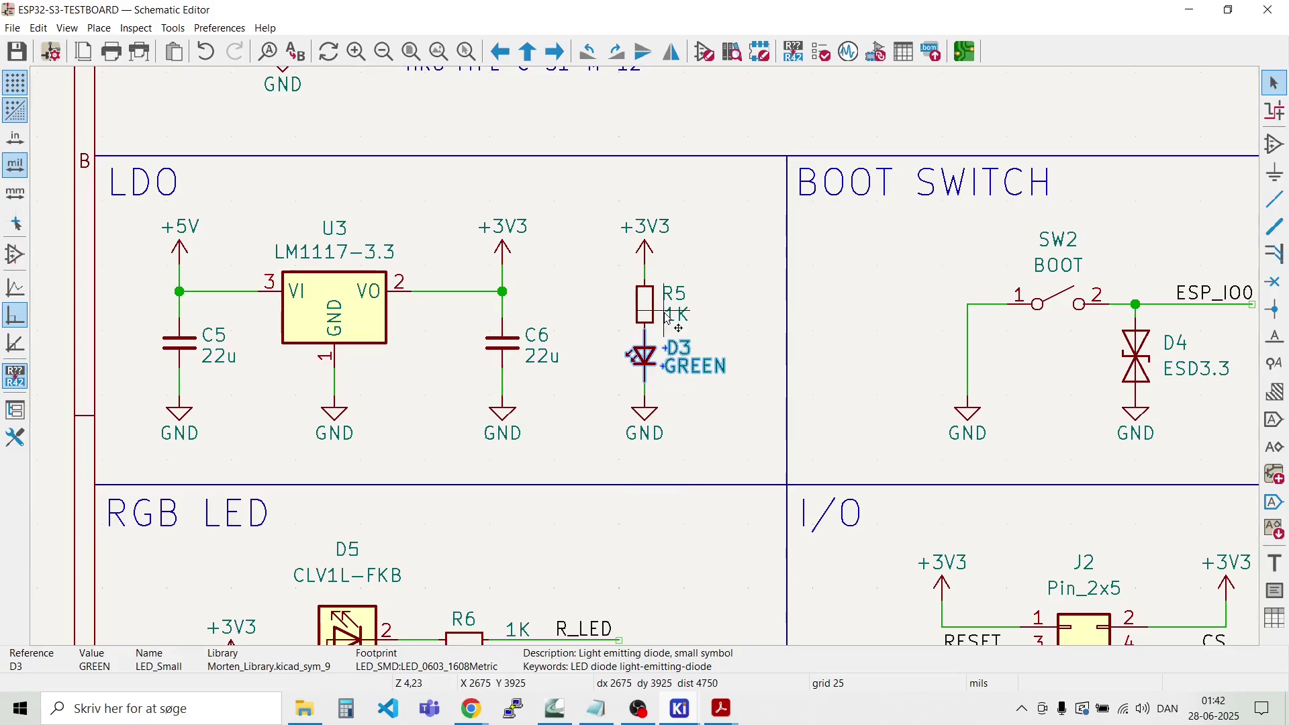
drag(716, 307, 623, 289)
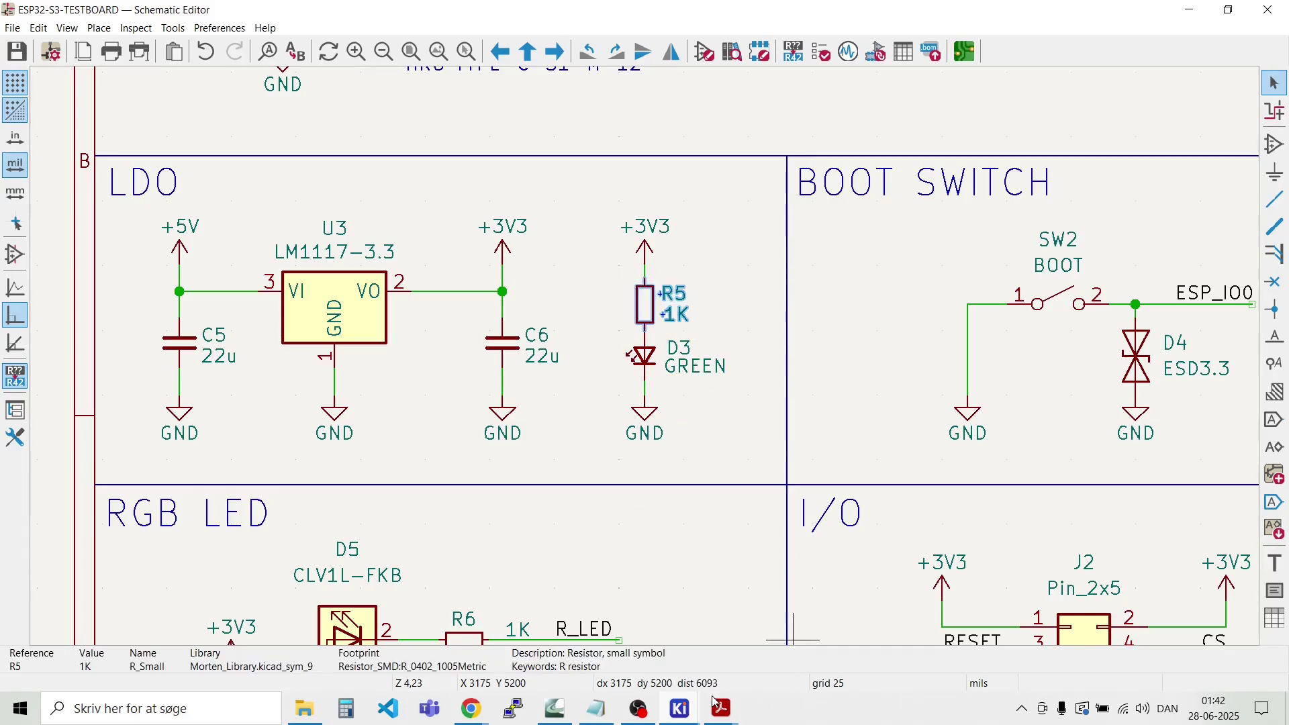
mouse_move(691, 715)
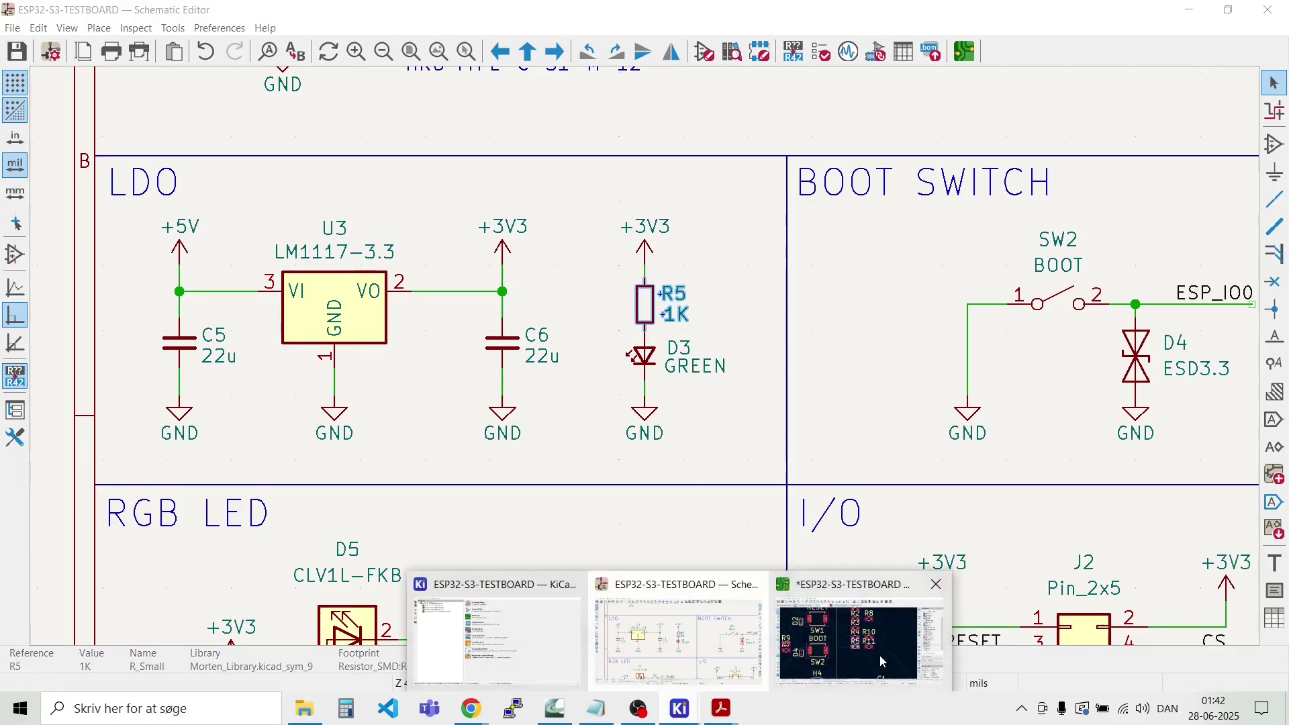
click(880, 655)
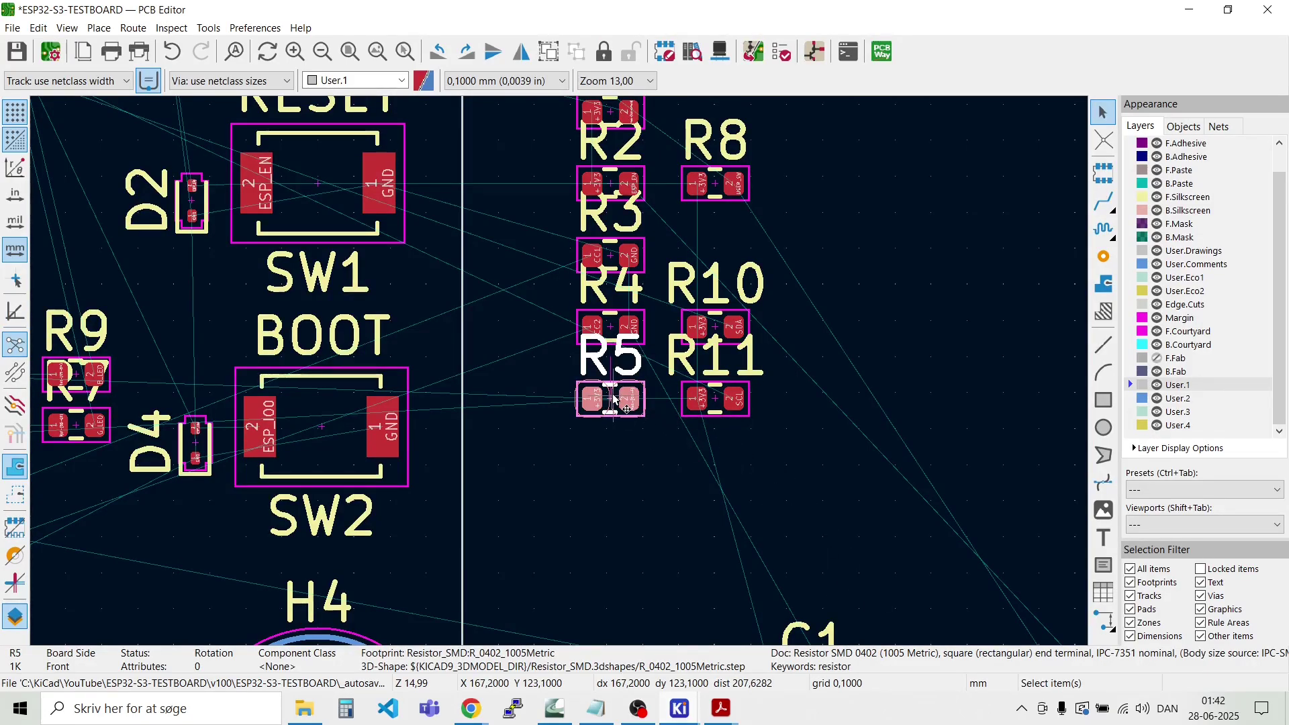
Step: Move resistor R5 between LED D3 and regulator U3 at -90° rotation, with its pad 2 beside D3's pad 2
key(m)
scroll(614, 464, down, 2)
scroll(560, 376, down, 3)
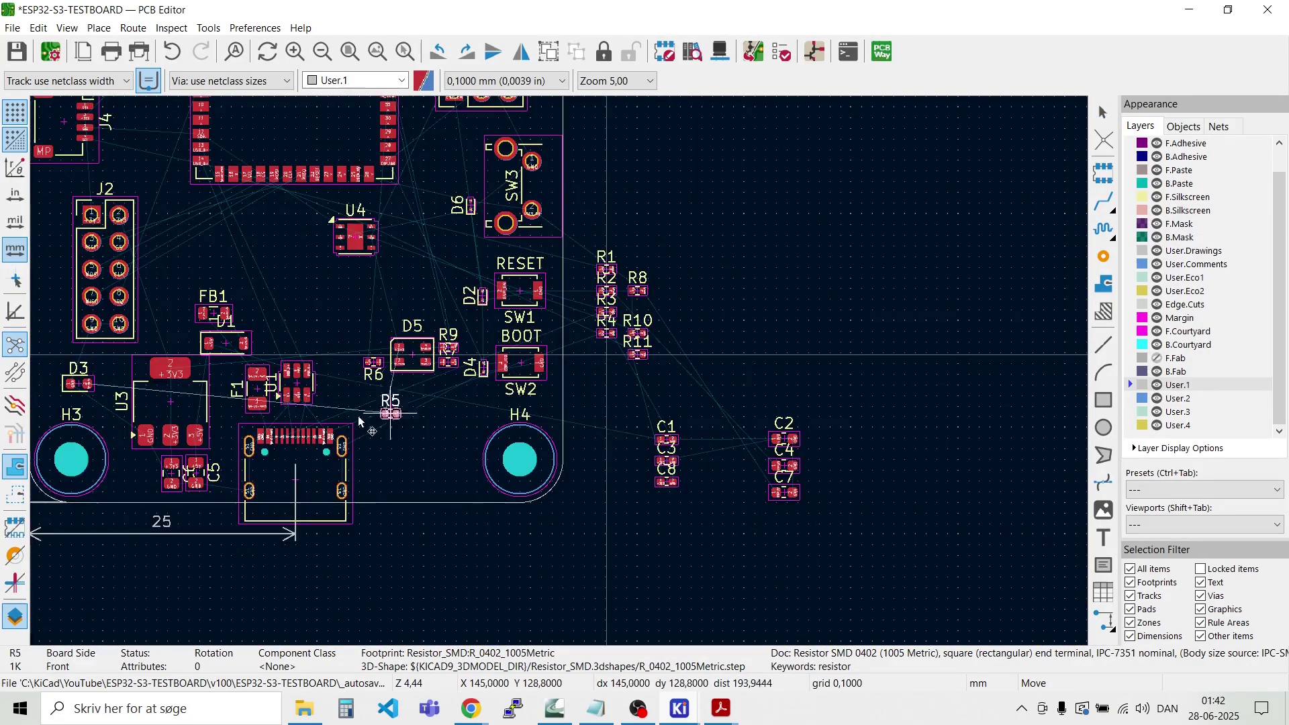
scroll(129, 388, up, 8)
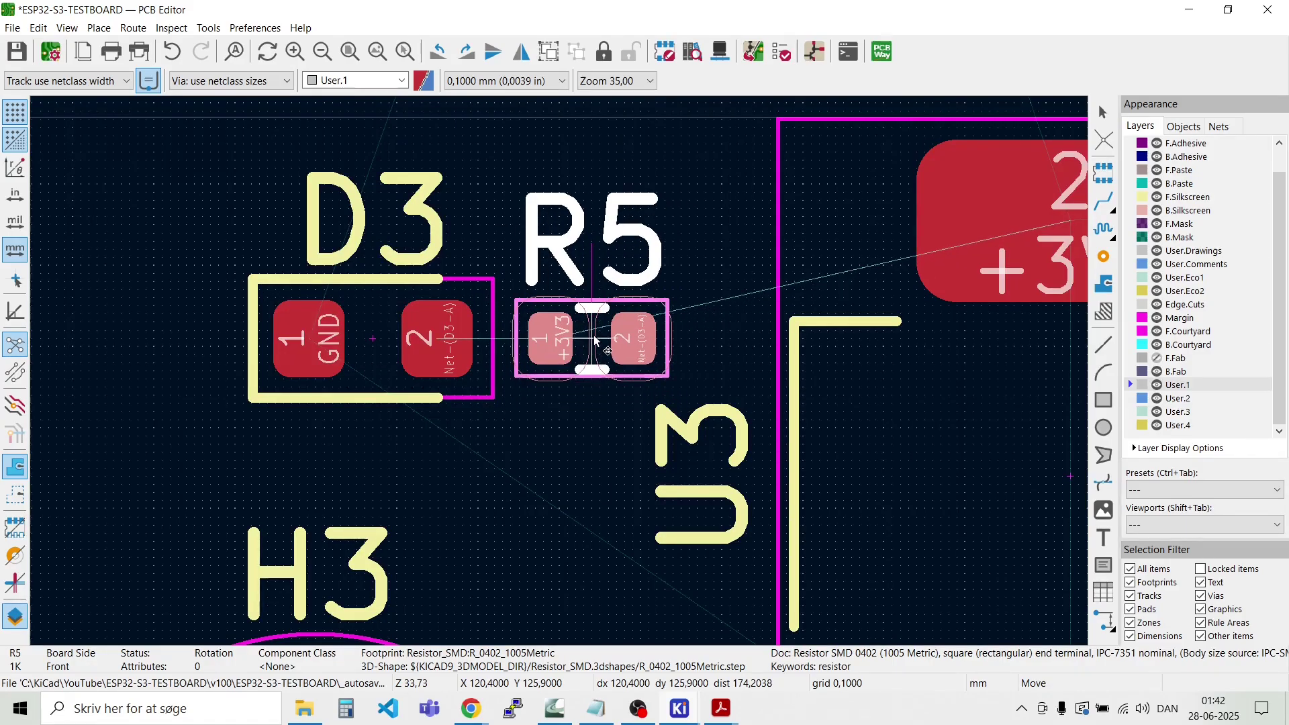
key(r)
key(r)
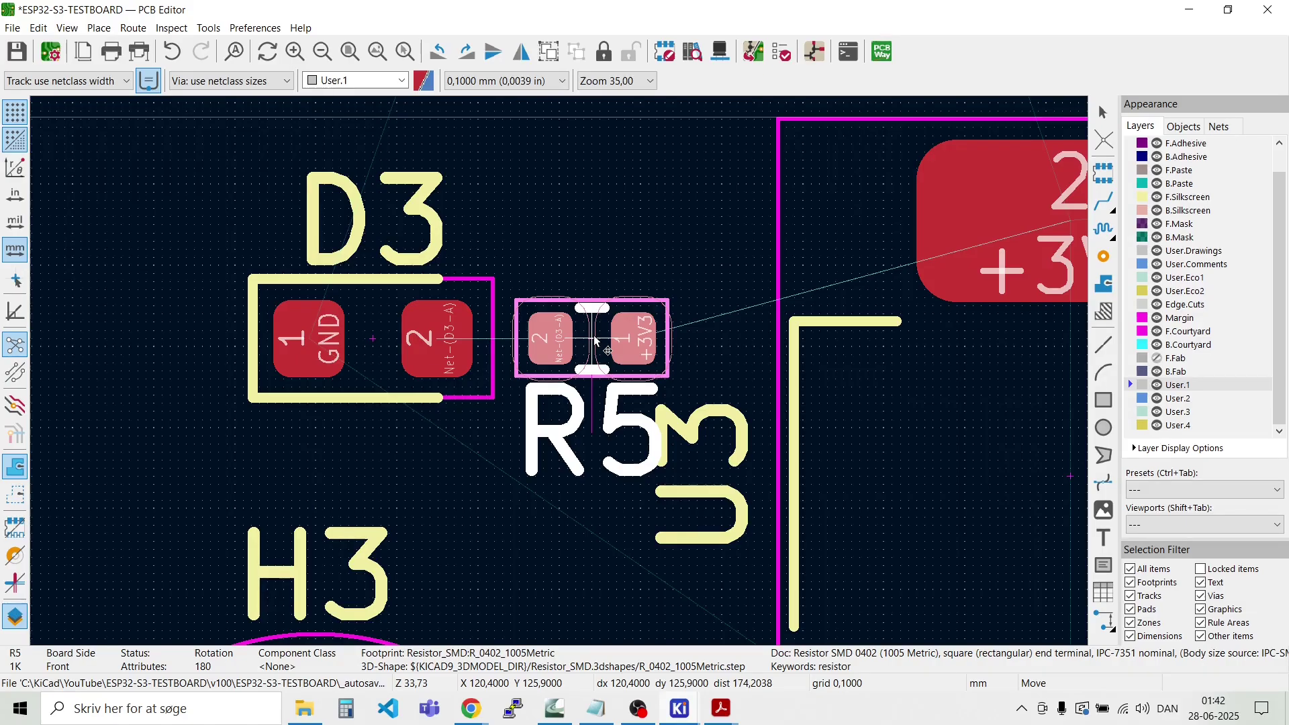
key(r)
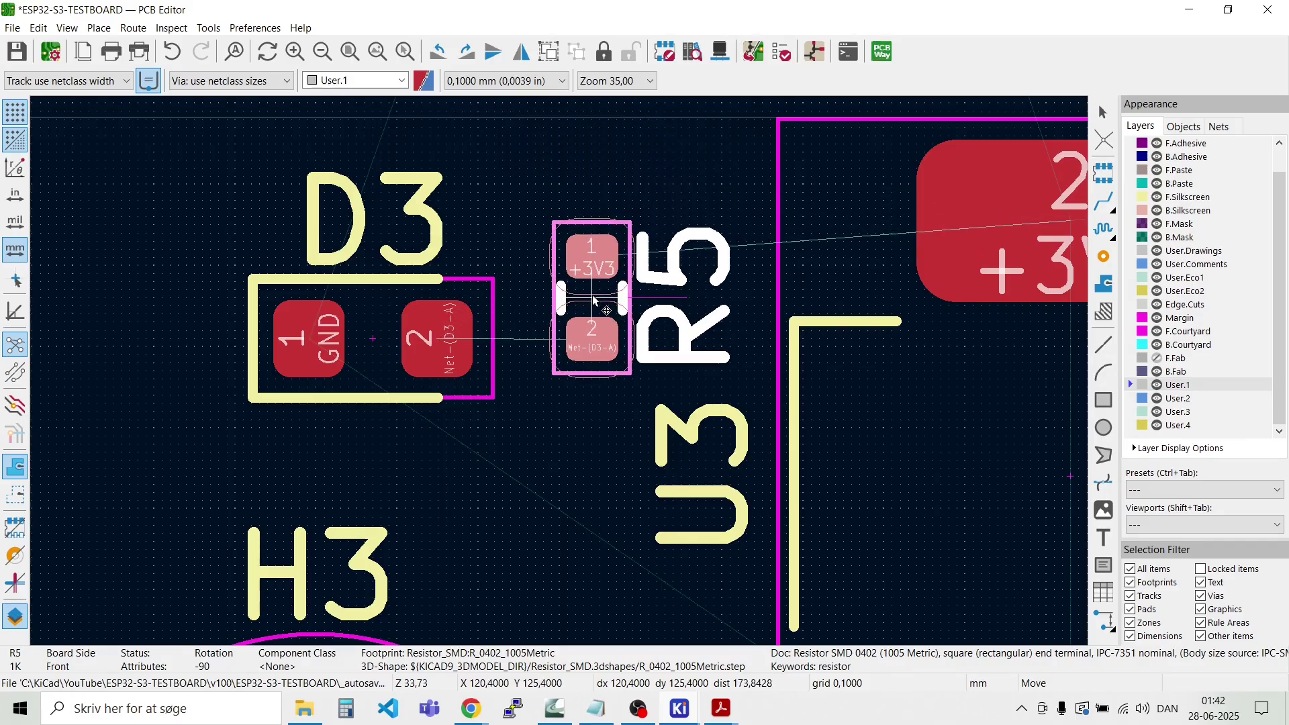
click(594, 300)
click(553, 173)
Step: Move the unplaced capacitors C2, C4 and C7 together closer to the board, below and beside resistor R11
scroll(553, 173, down, 5)
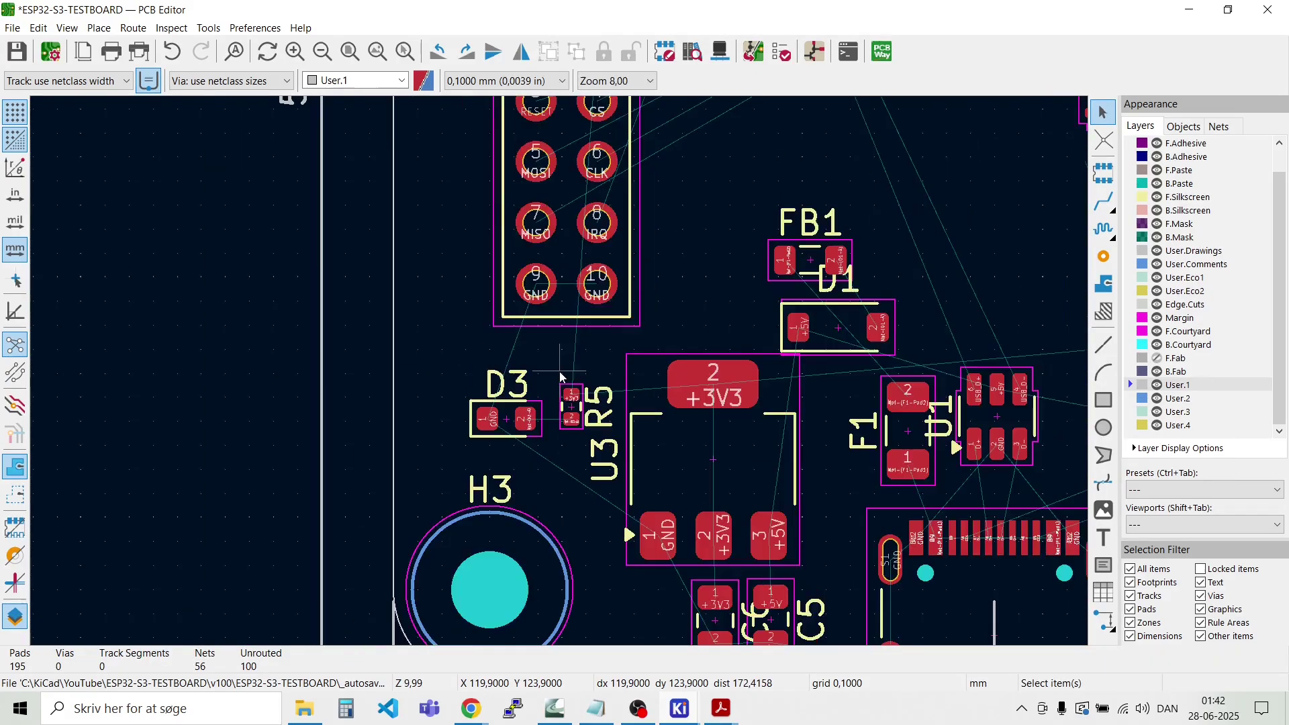
scroll(563, 381, down, 5)
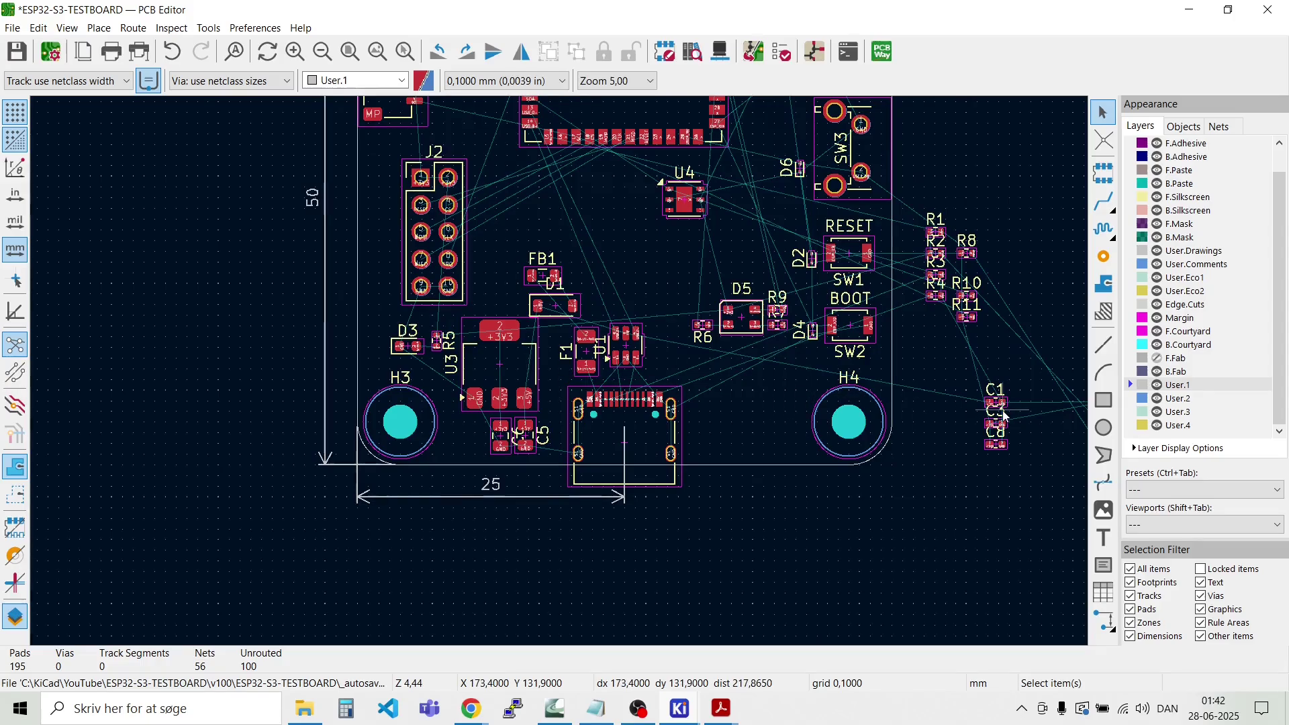
scroll(561, 375, up, 7)
scroll(561, 374, down, 4)
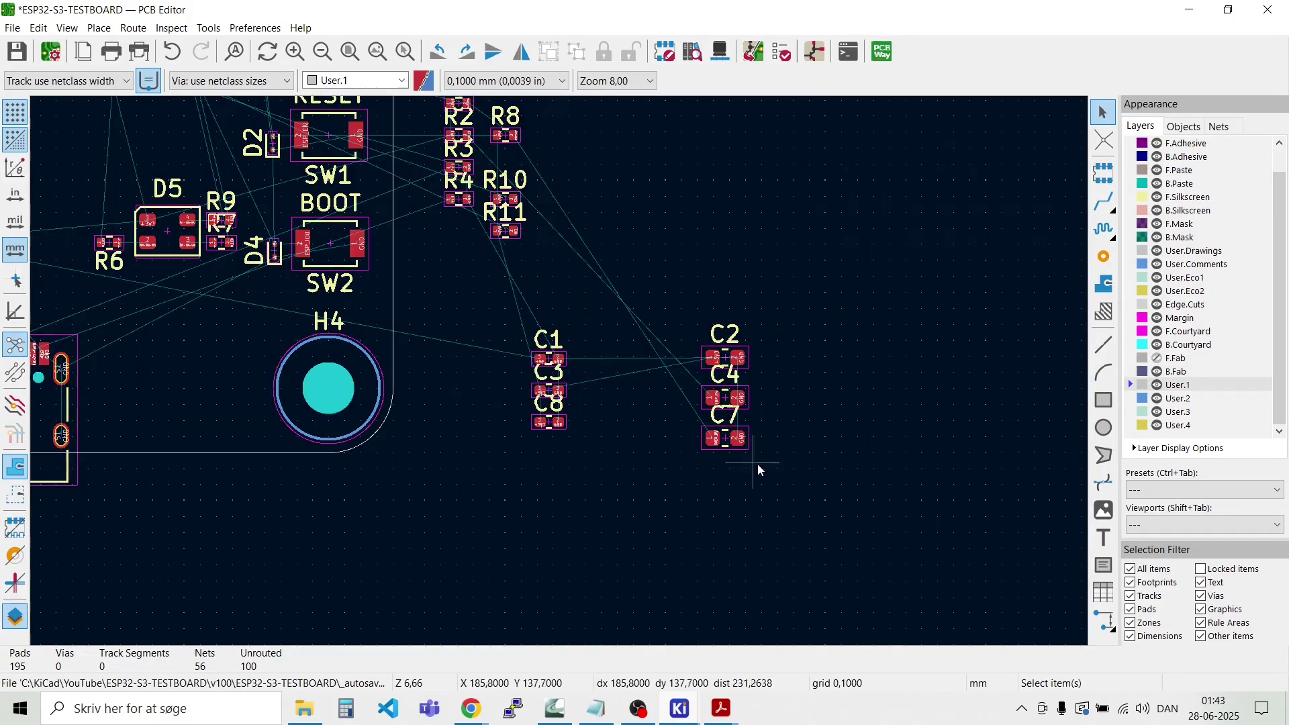
drag(764, 476, 688, 356)
drag(737, 398, 623, 310)
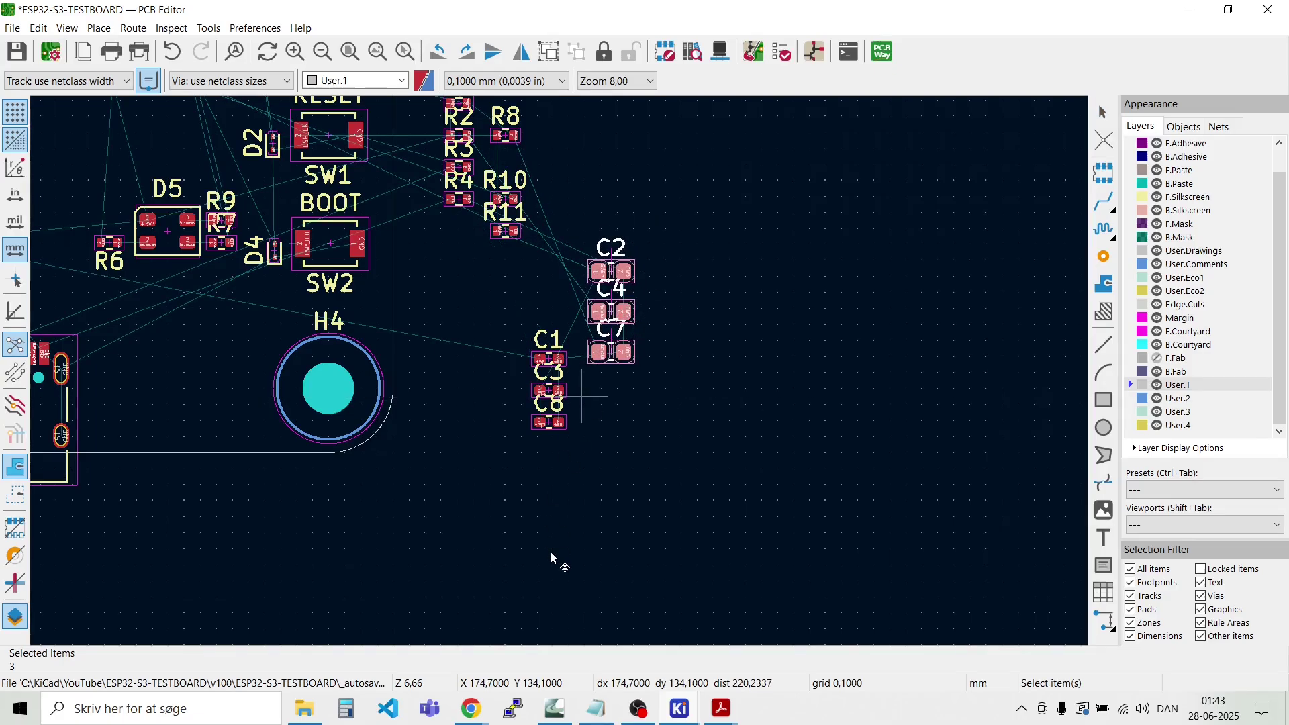
Step: Move capacitors C1, C3 and C8 together up below resistor R11, beside the C2, C4 and C7 group
click(546, 449)
drag(562, 449, 506, 316)
drag(548, 390, 522, 325)
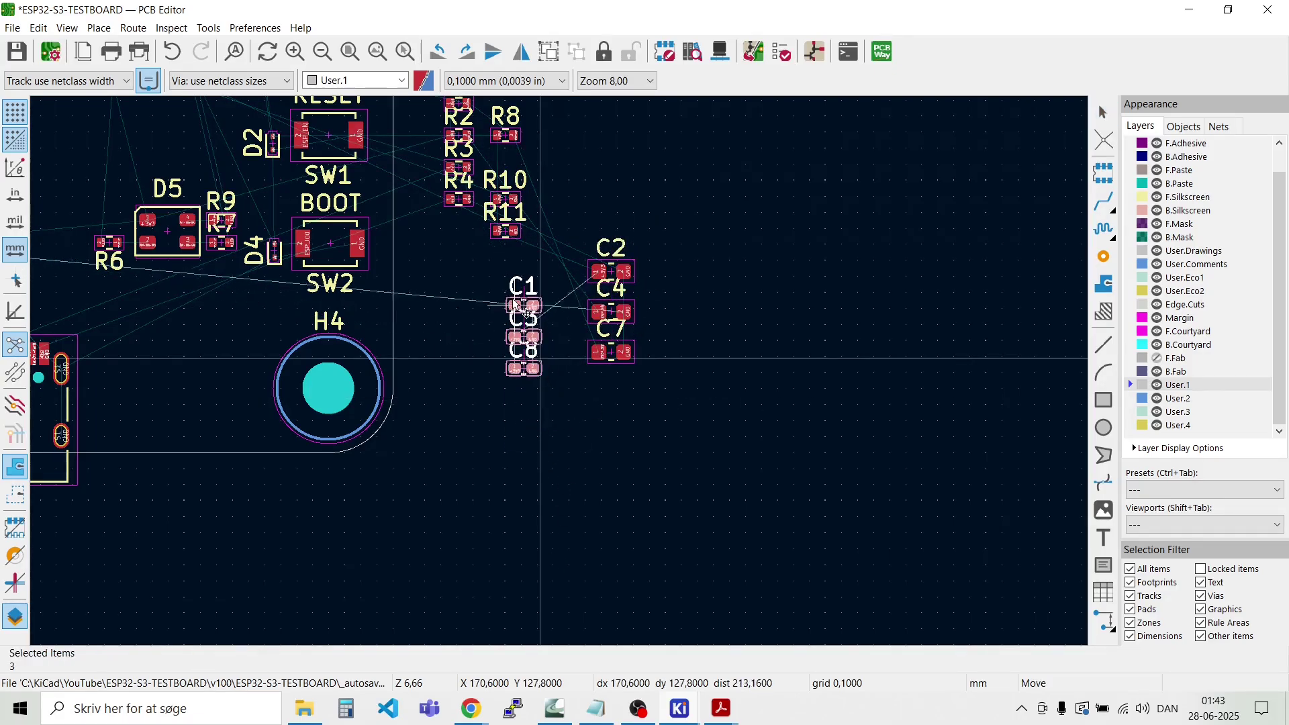
click(469, 366)
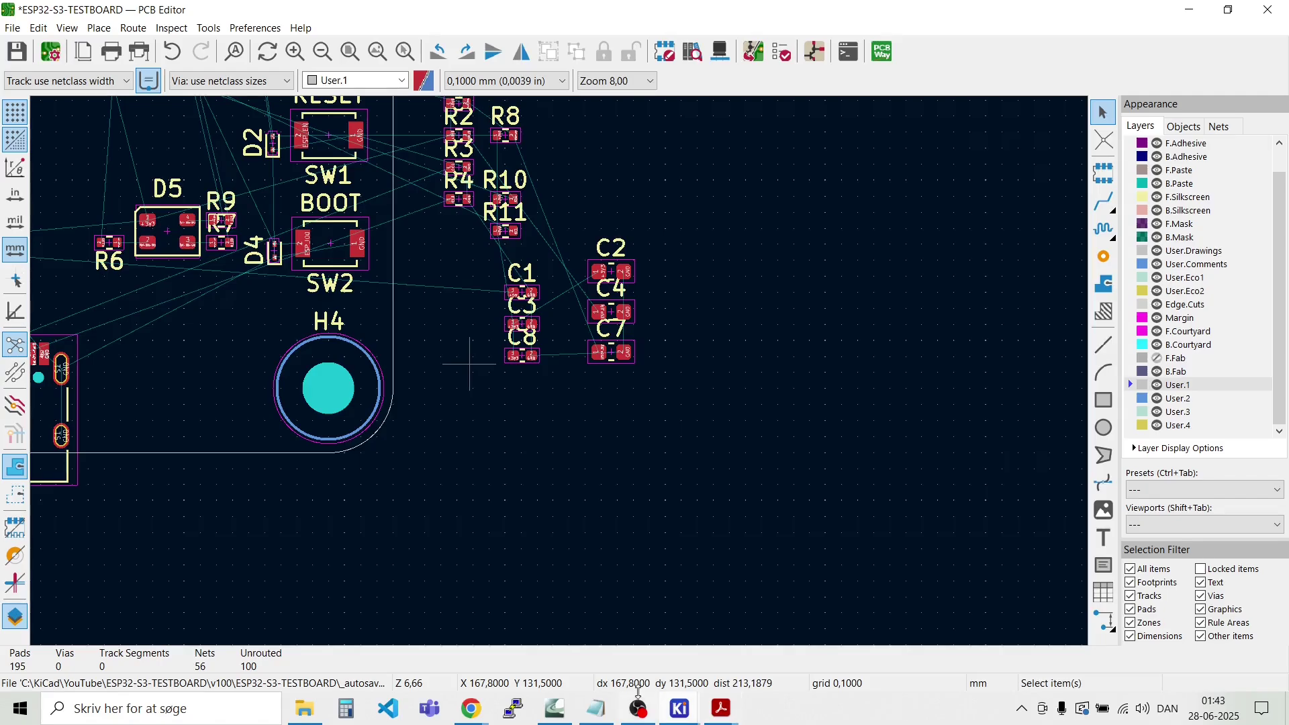
Step: Select capacitors C2 and C3 at the ESP32-S3 module's 3V3 pin in the Schematic Editor, and return to the PCB Editor
mouse_move(683, 713)
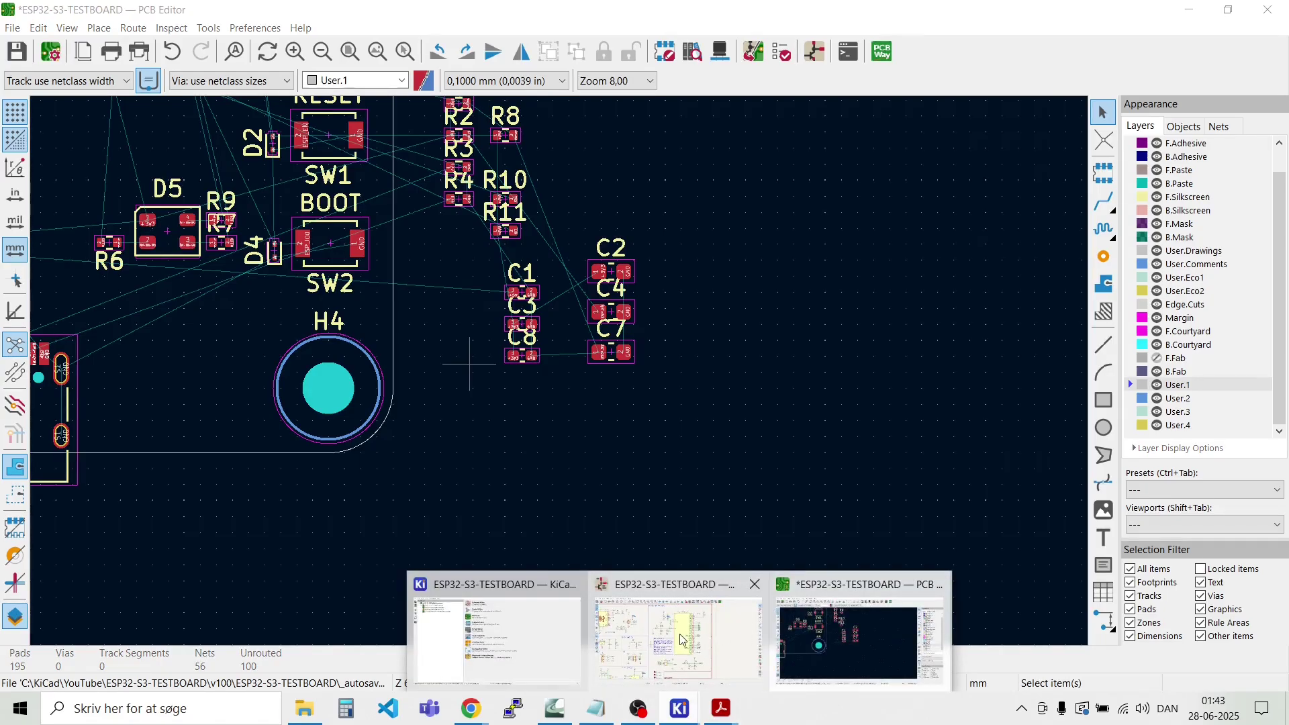
click(678, 608)
scroll(554, 188, up, 5)
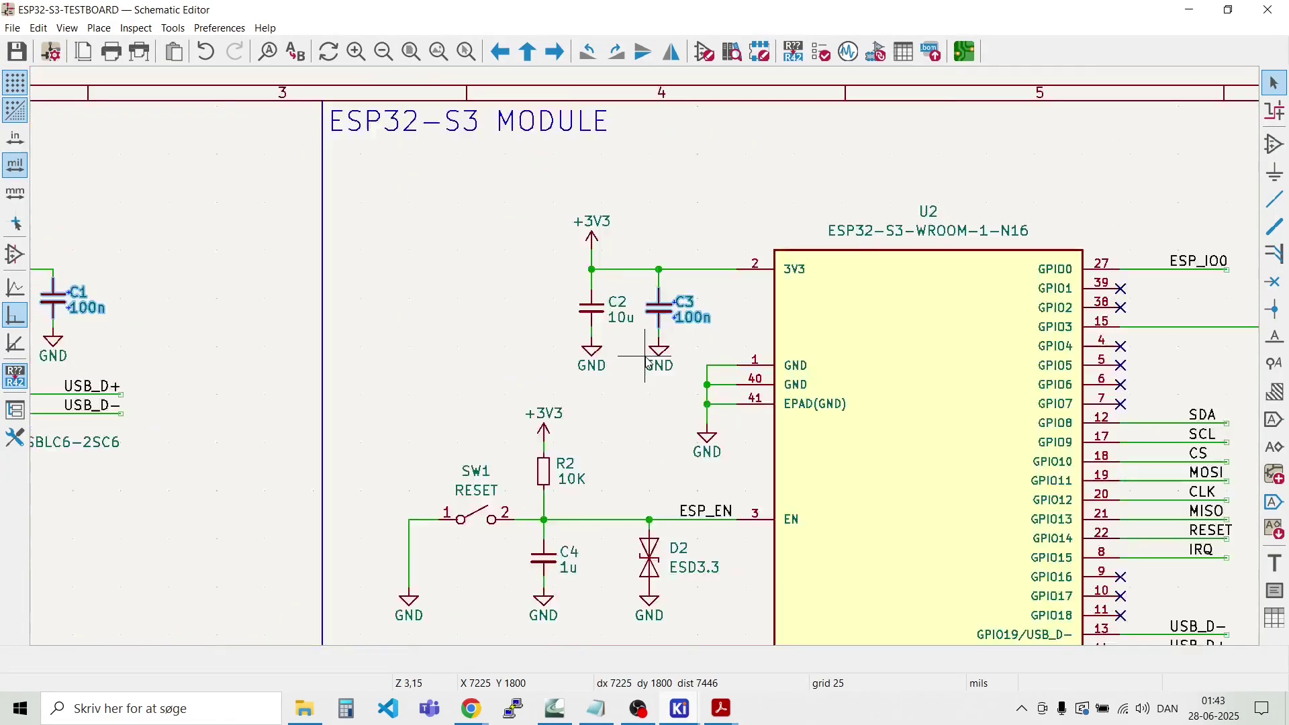
click(601, 403)
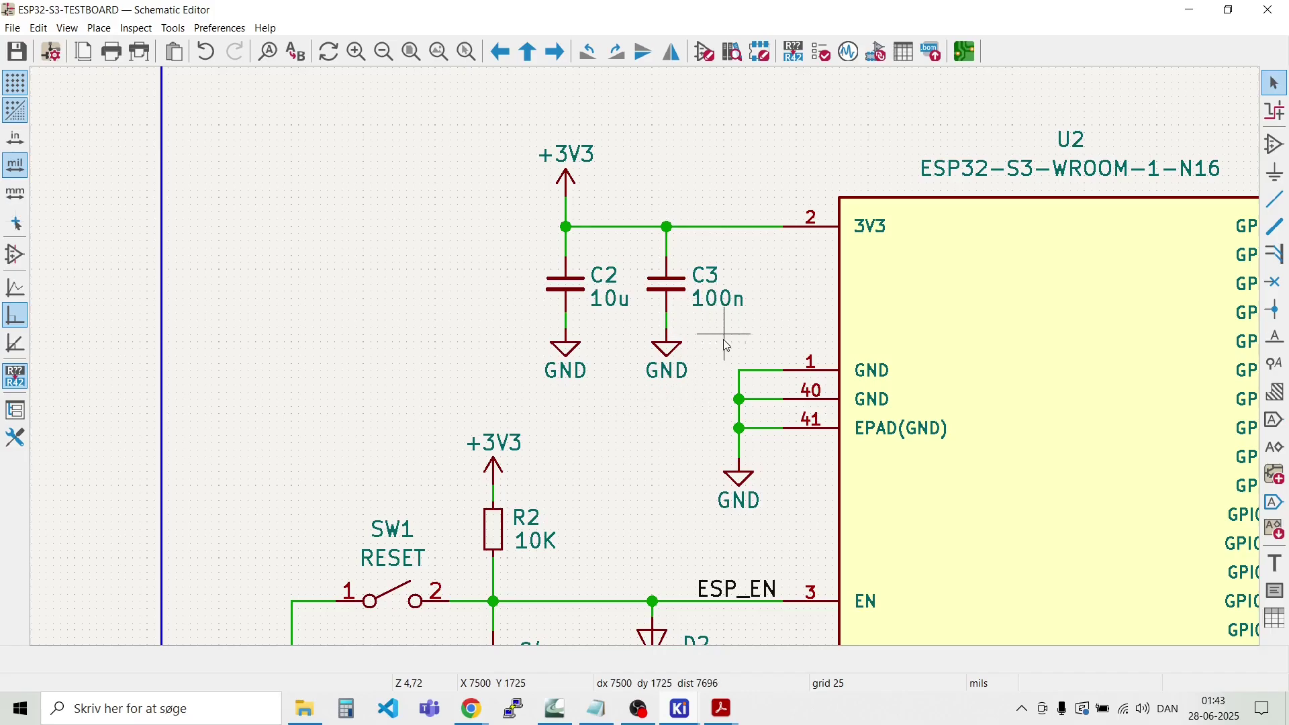
drag(751, 338, 515, 240)
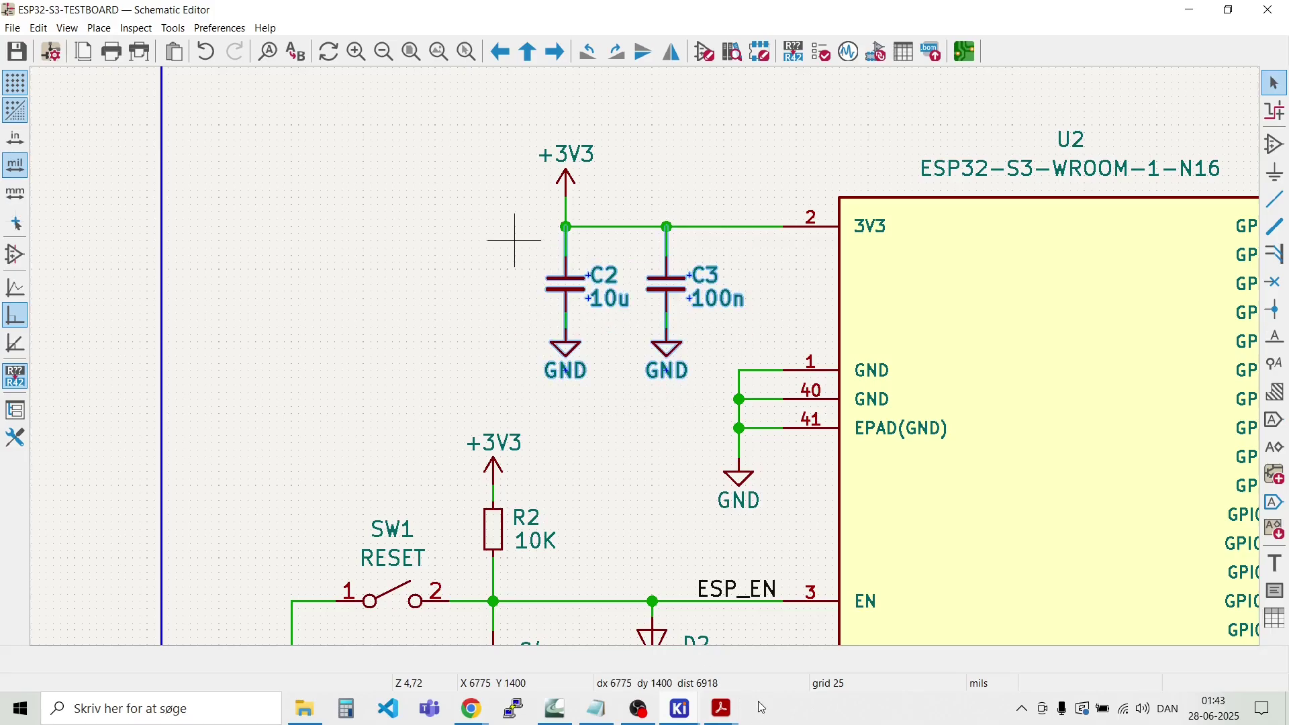
click(679, 714)
click(890, 635)
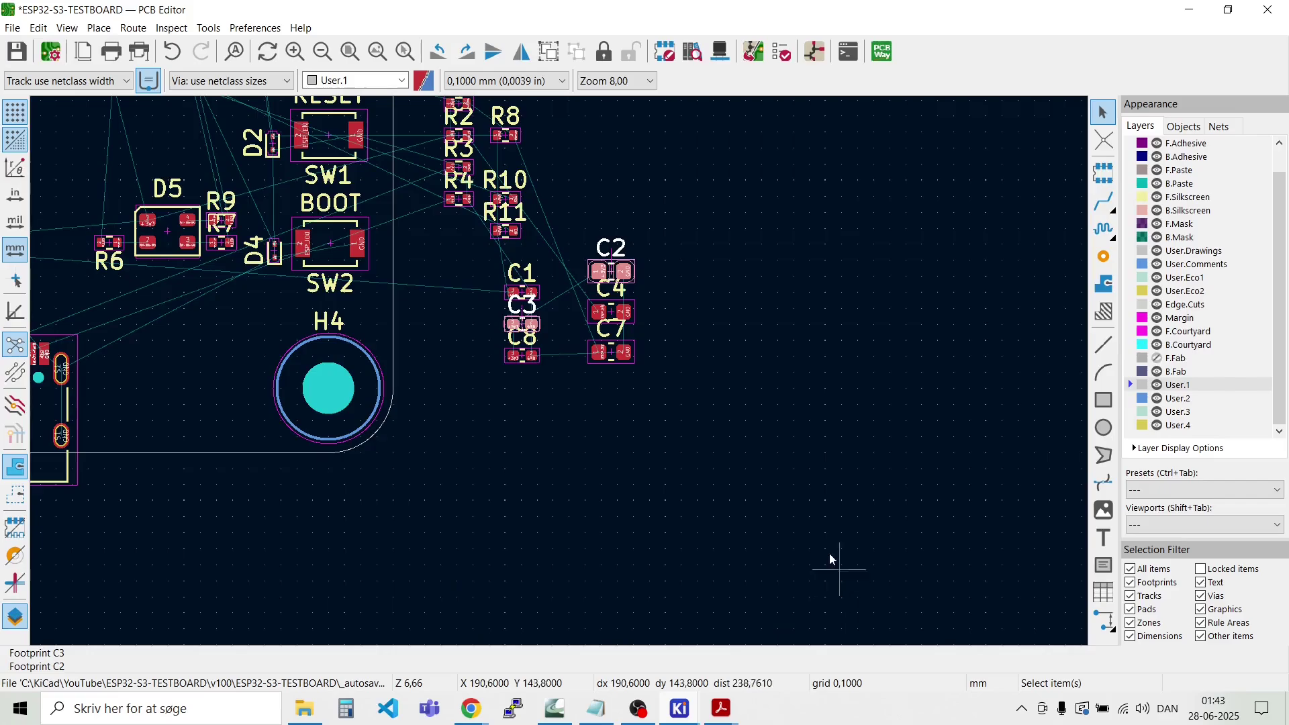
Step: Move capacitors C2 and C3 together onto the board, between mounting hole H1 and the ESP32-S3 module's upper pads
key(m)
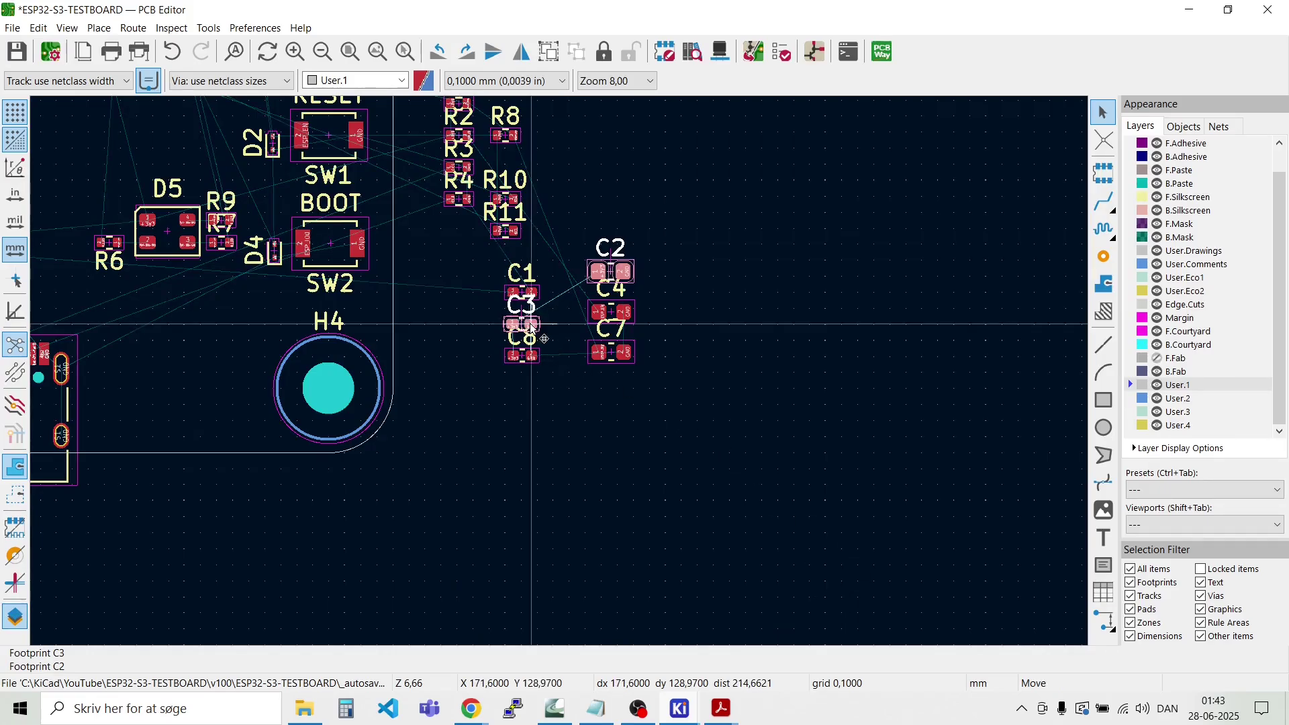
scroll(624, 392, down, 5)
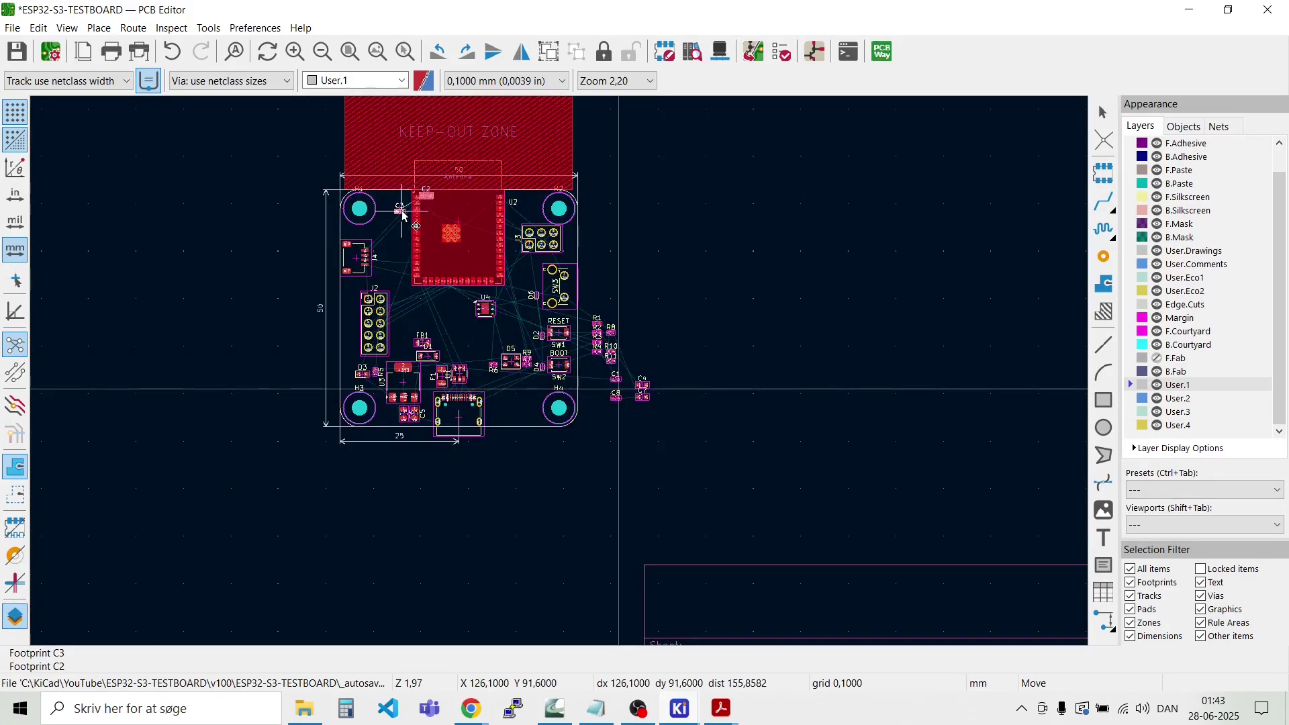
scroll(411, 262, up, 8)
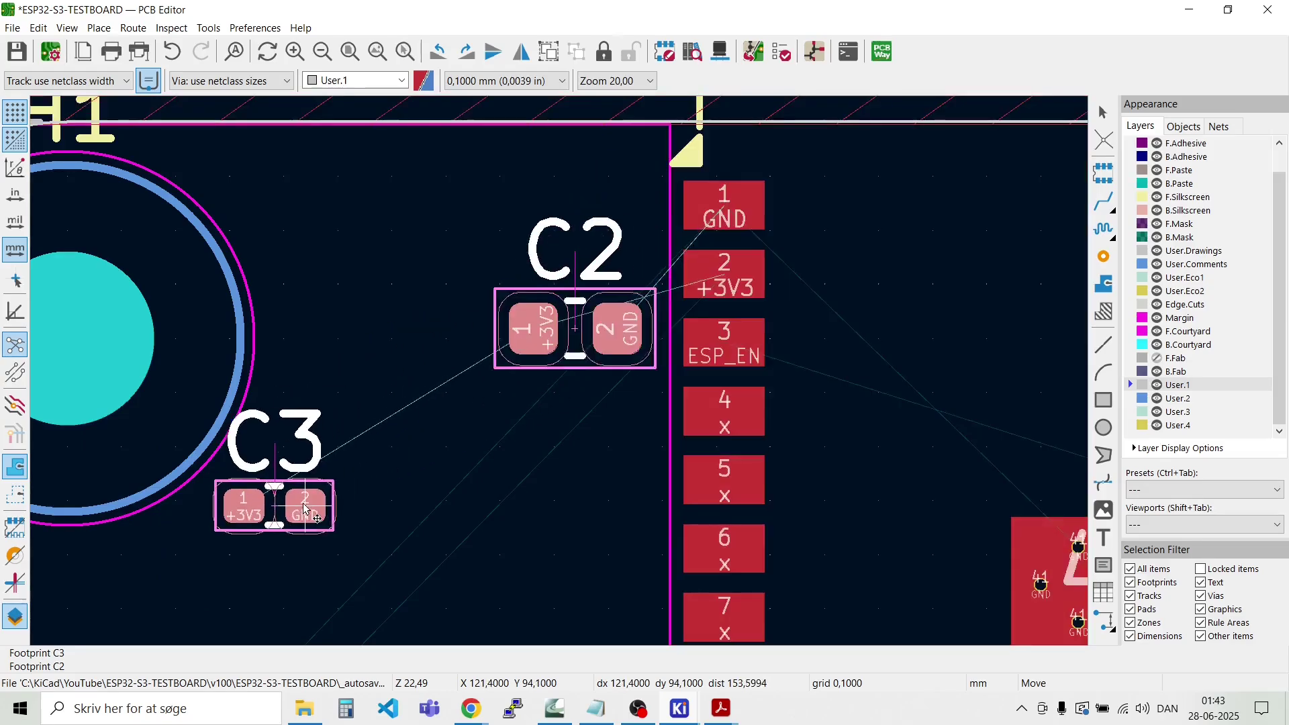
click(279, 522)
click(468, 404)
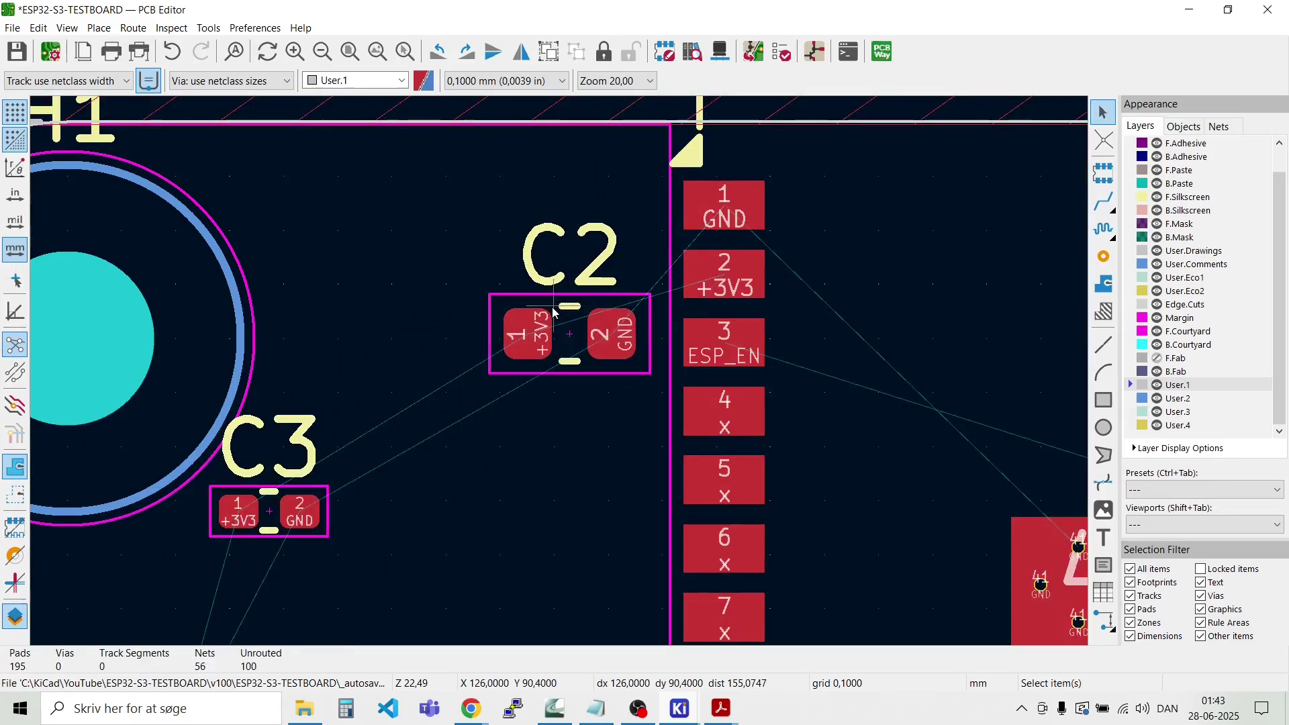
Step: Rotate capacitor C2 to 90° and place it beside module U2's pads 1 and 2, with GND and +3V3 facing the matching pads
click(596, 333)
key(m)
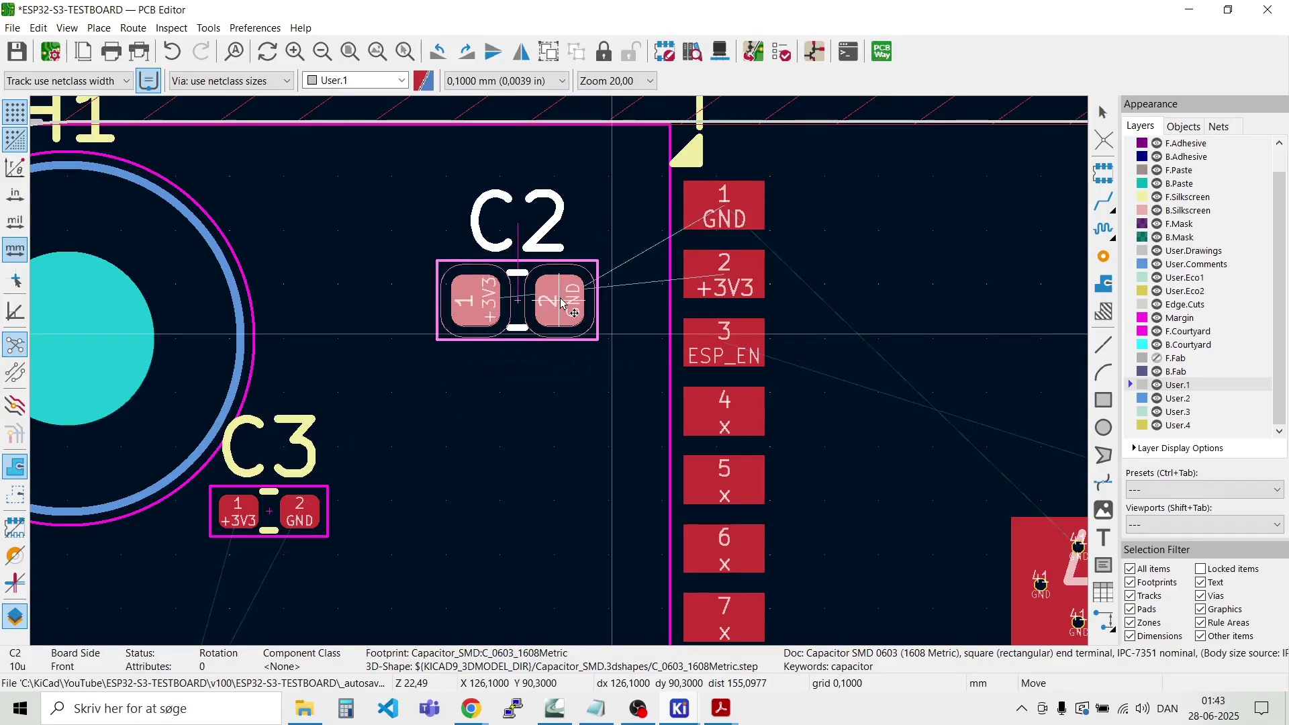
key(r)
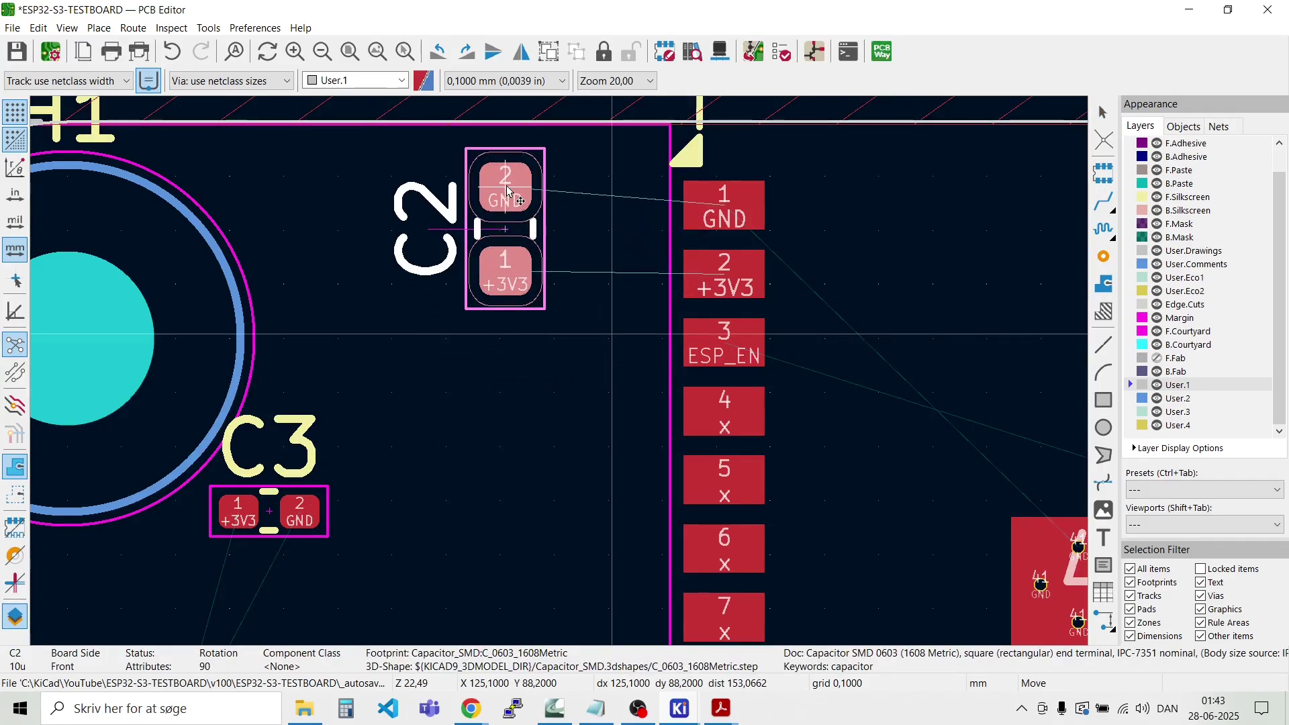
click(506, 199)
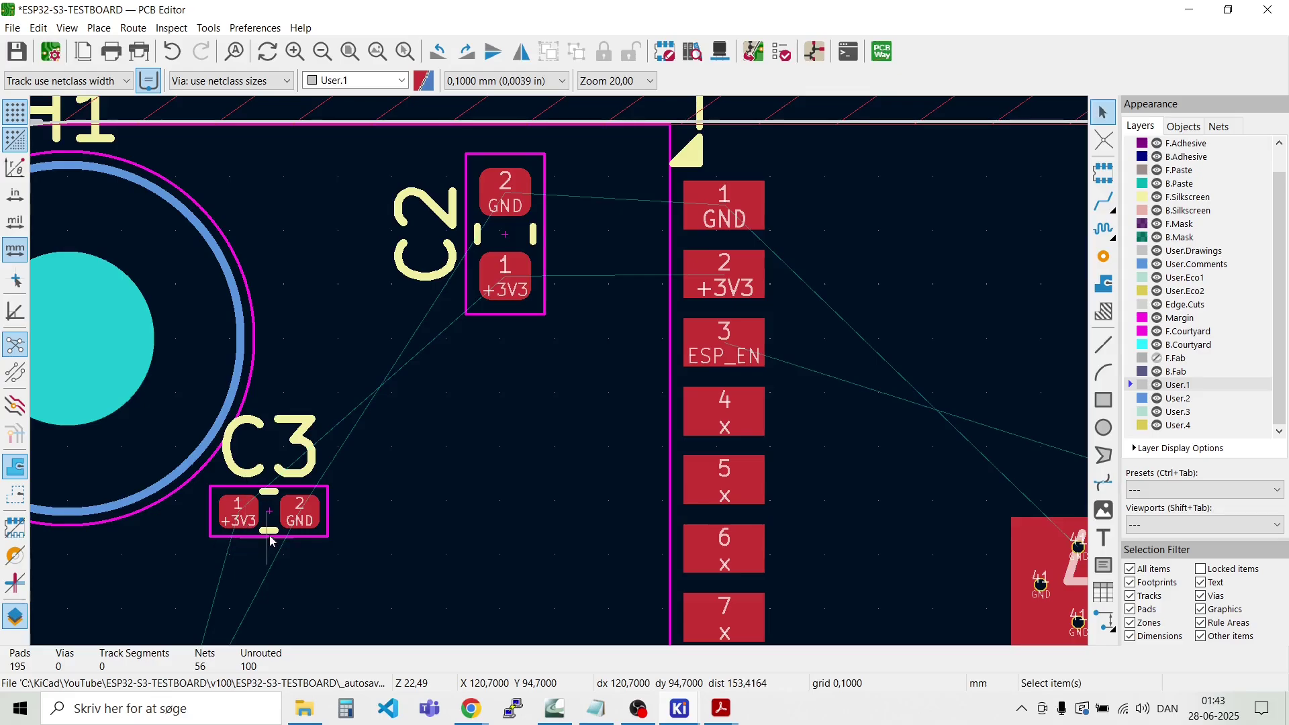
Step: Rotate capacitor C3 to 90° and place it between C2 and module U2's pads 1 and 2
click(265, 506)
key(m)
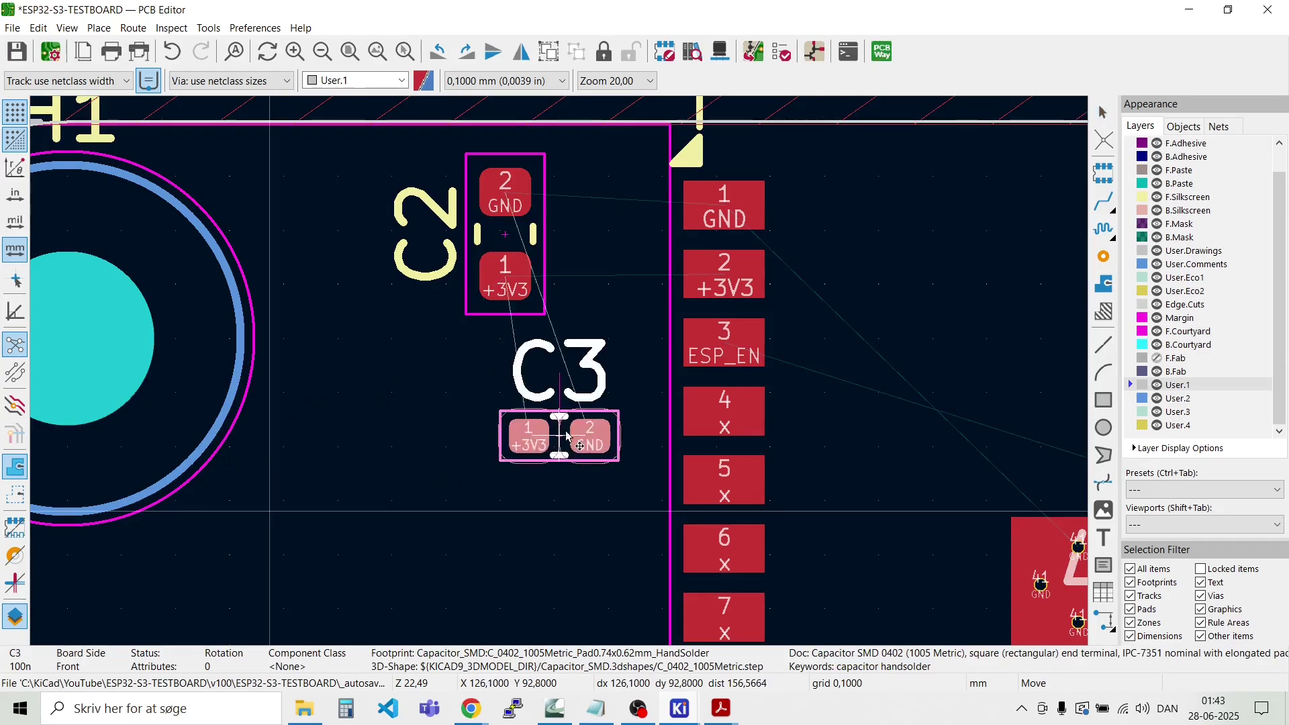
key(r)
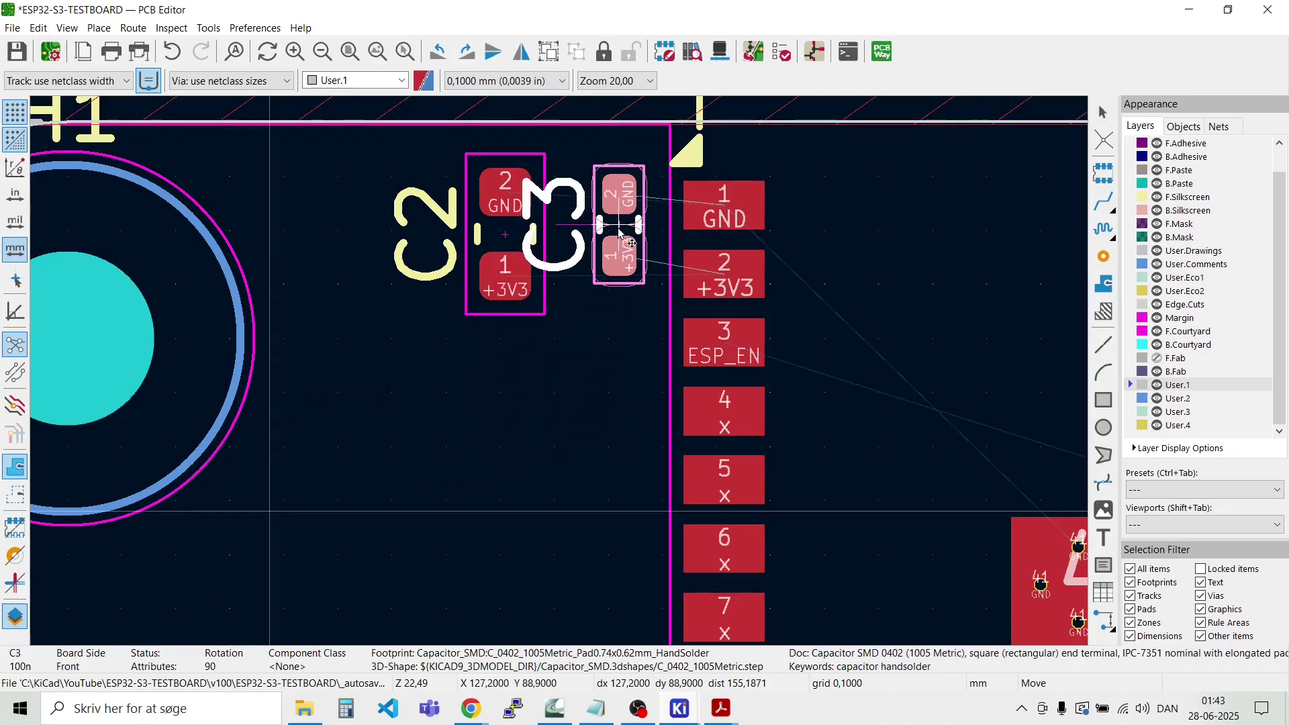
scroll(616, 251, up, 3)
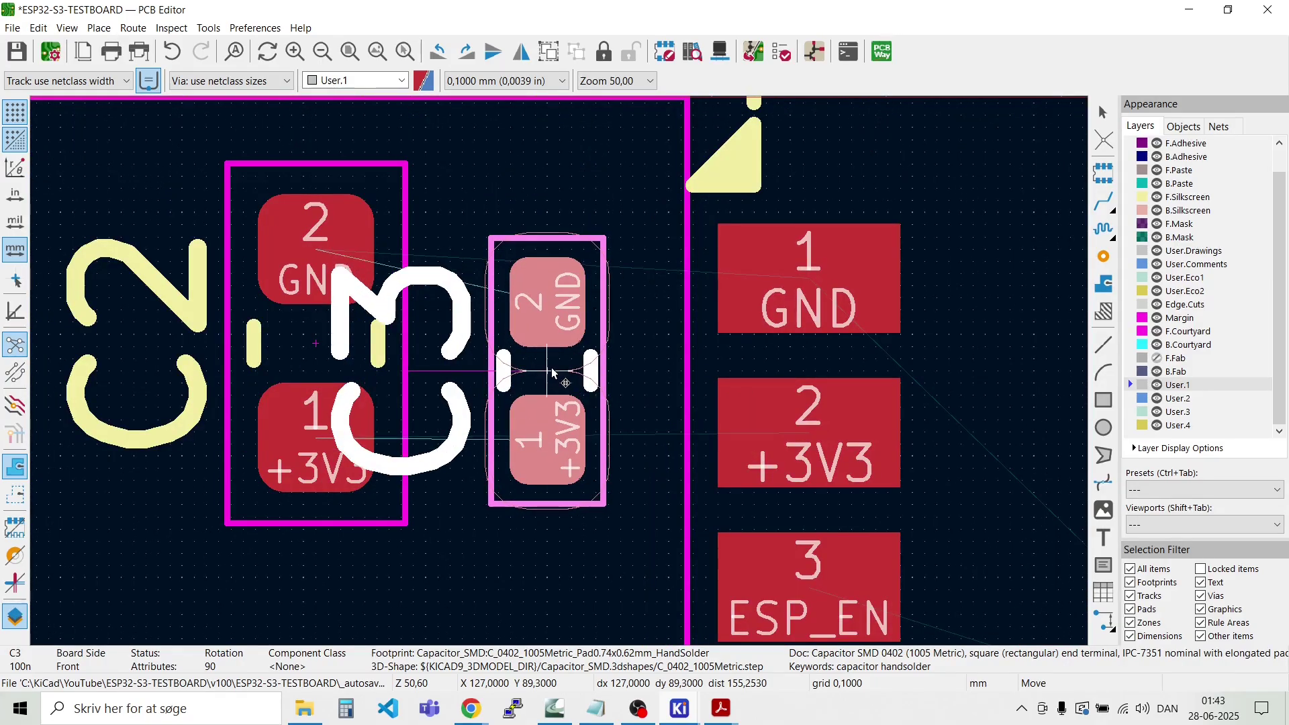
click(551, 359)
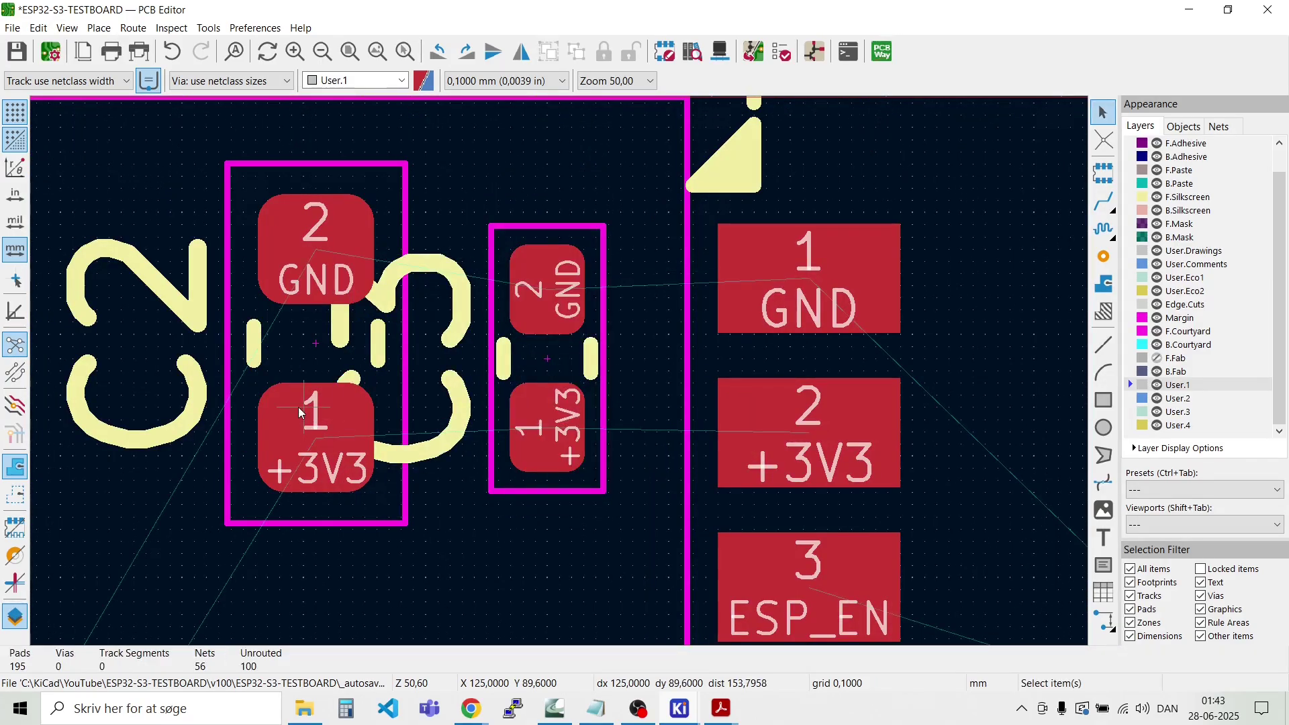
Step: Nudge capacitor C2 slightly up, lining it up more closely with C3 and module U2's pads 1 and 2
key(r)
key(r)
key(r)
key(r)
click(296, 401)
key(m)
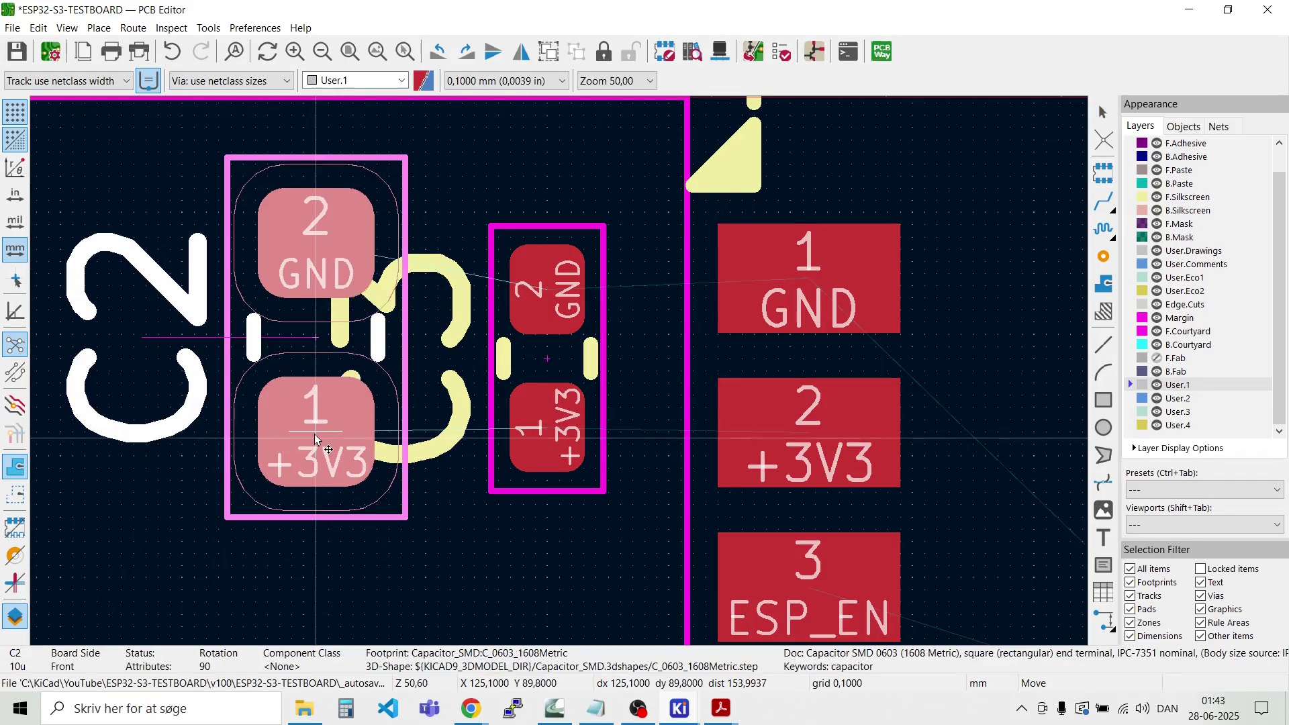
click(319, 439)
Step: Select capacitor C4 and resistor R2 of the RESET circuit in the Schematic Editor, and return to the PCB Editor
scroll(318, 440, down, 5)
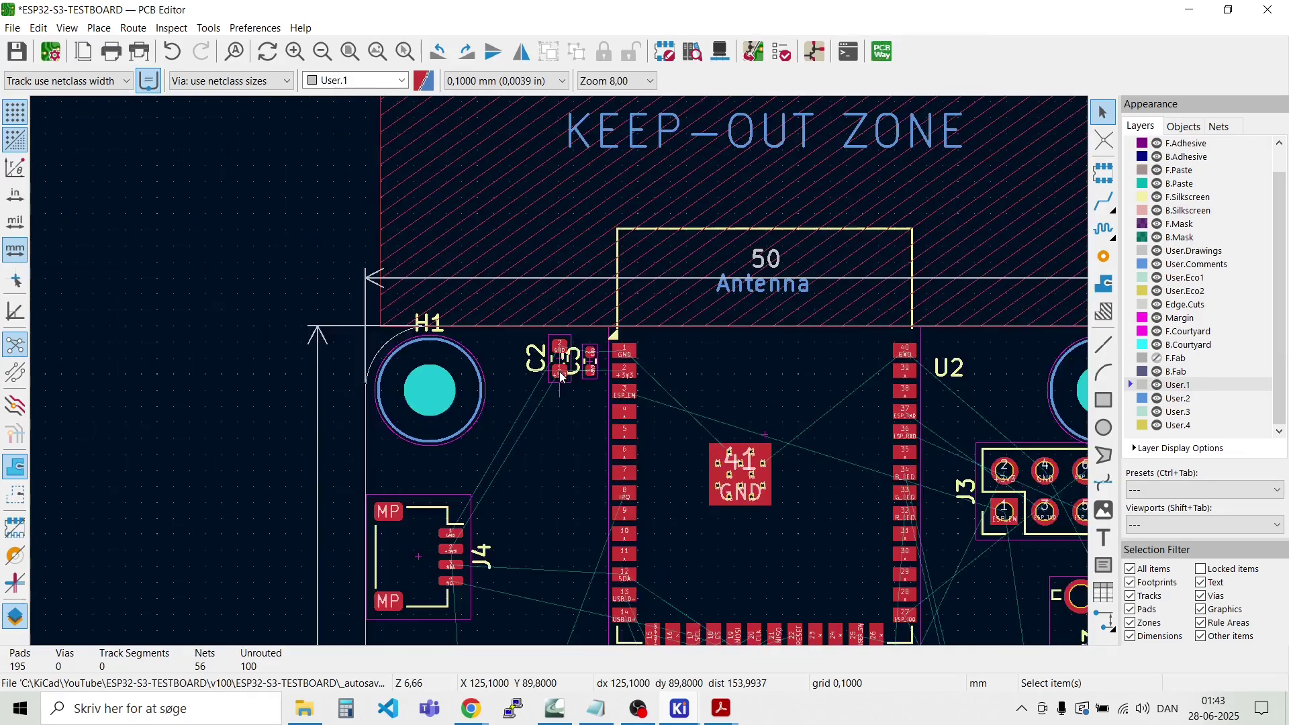
scroll(678, 472, down, 2)
scroll(584, 376, down, 2)
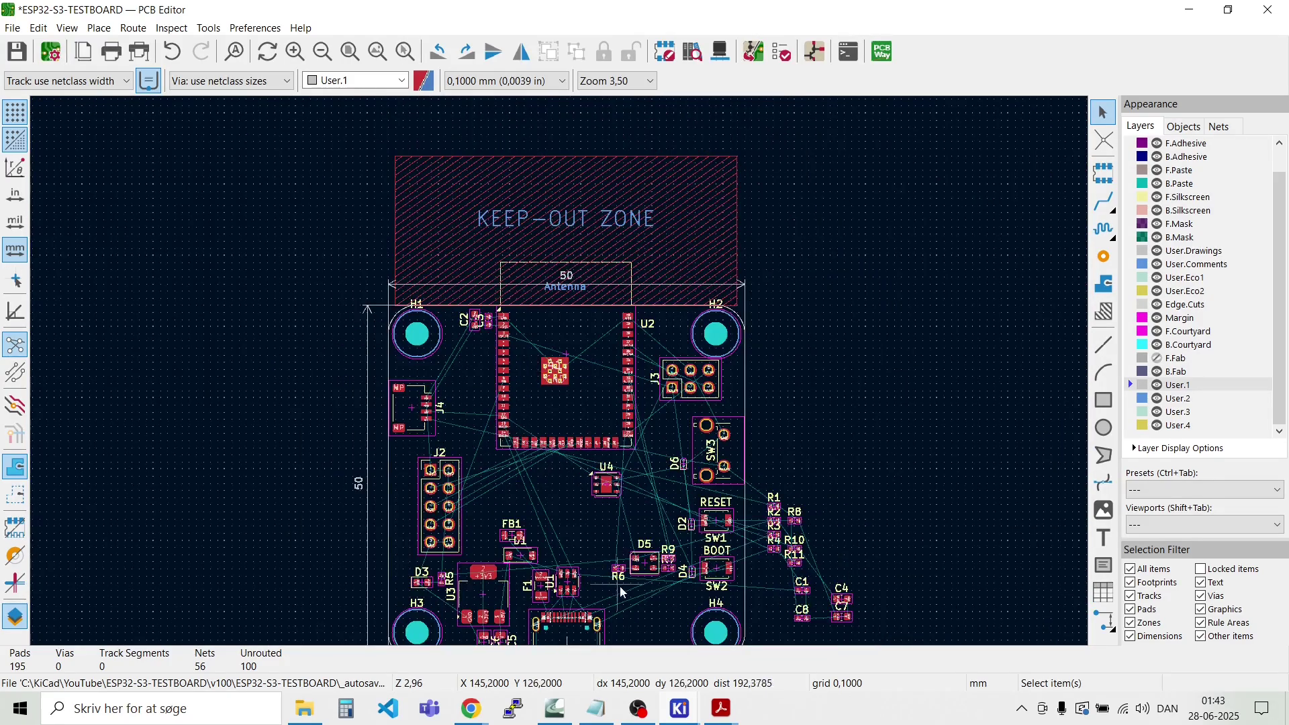
scroll(826, 614, up, 3)
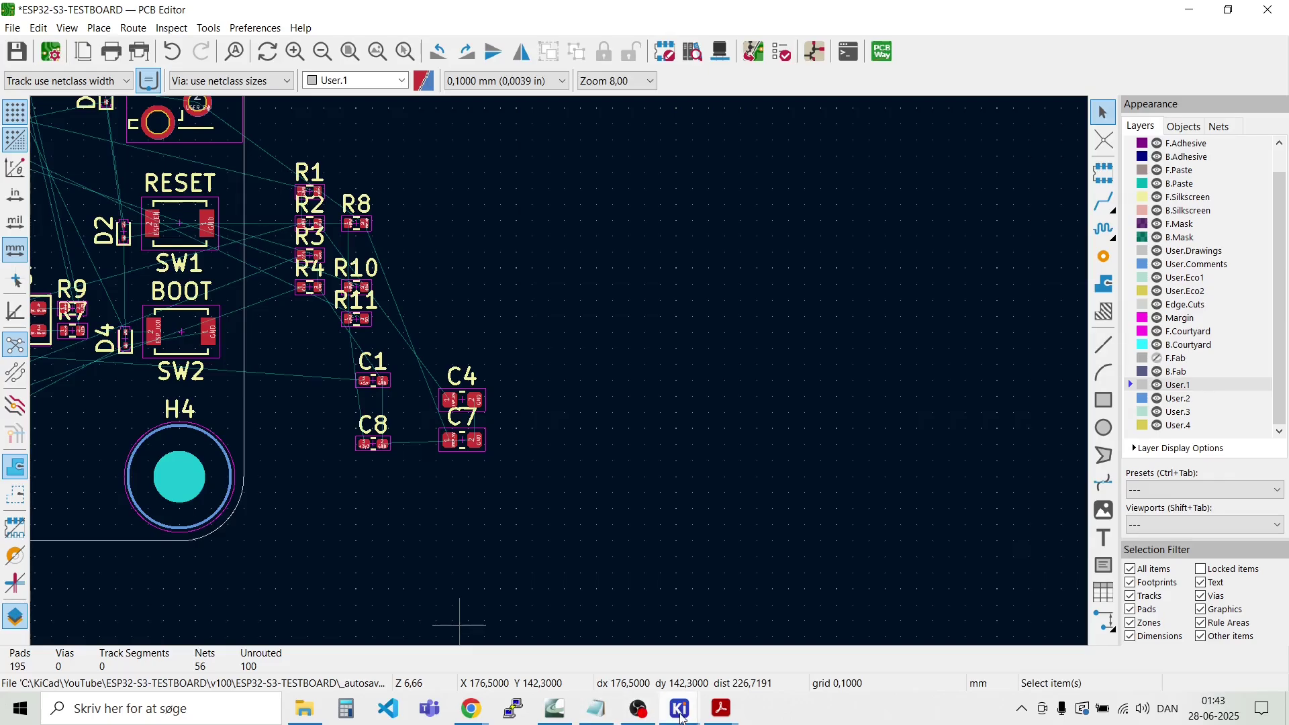
mouse_move(681, 717)
click(682, 641)
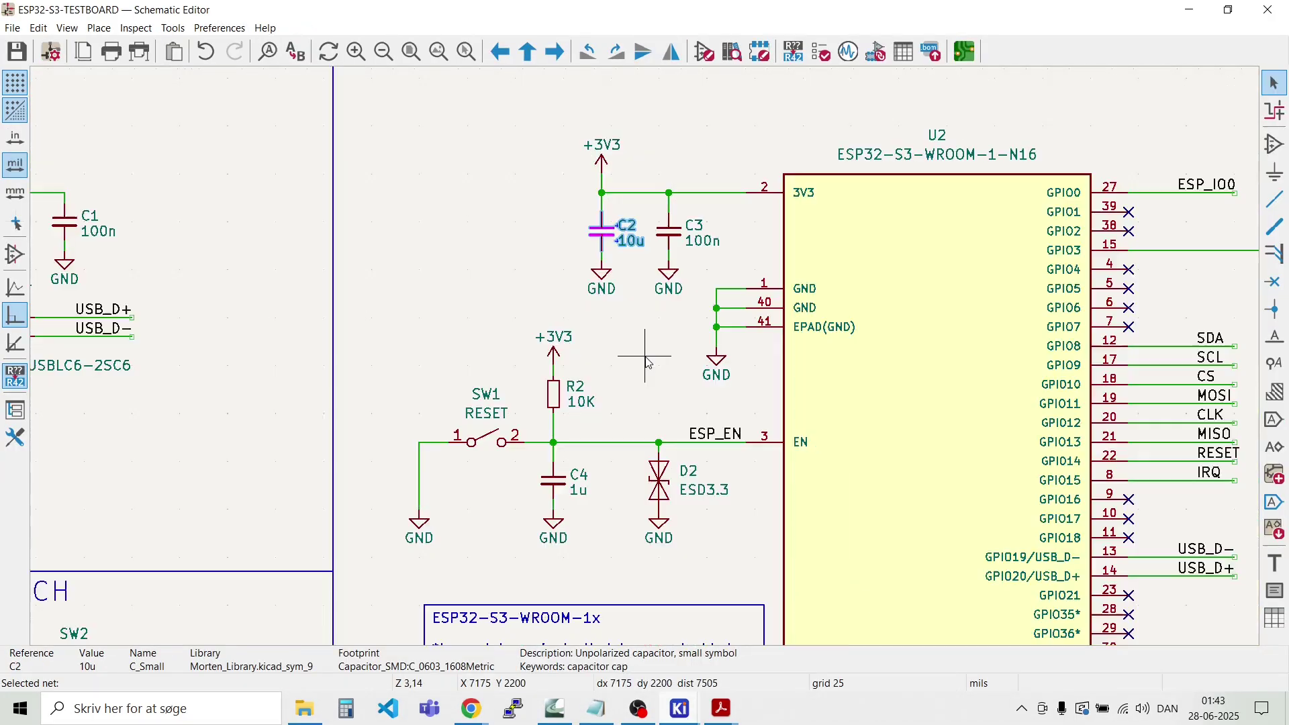
scroll(647, 362, down, 1)
scroll(648, 362, up, 2)
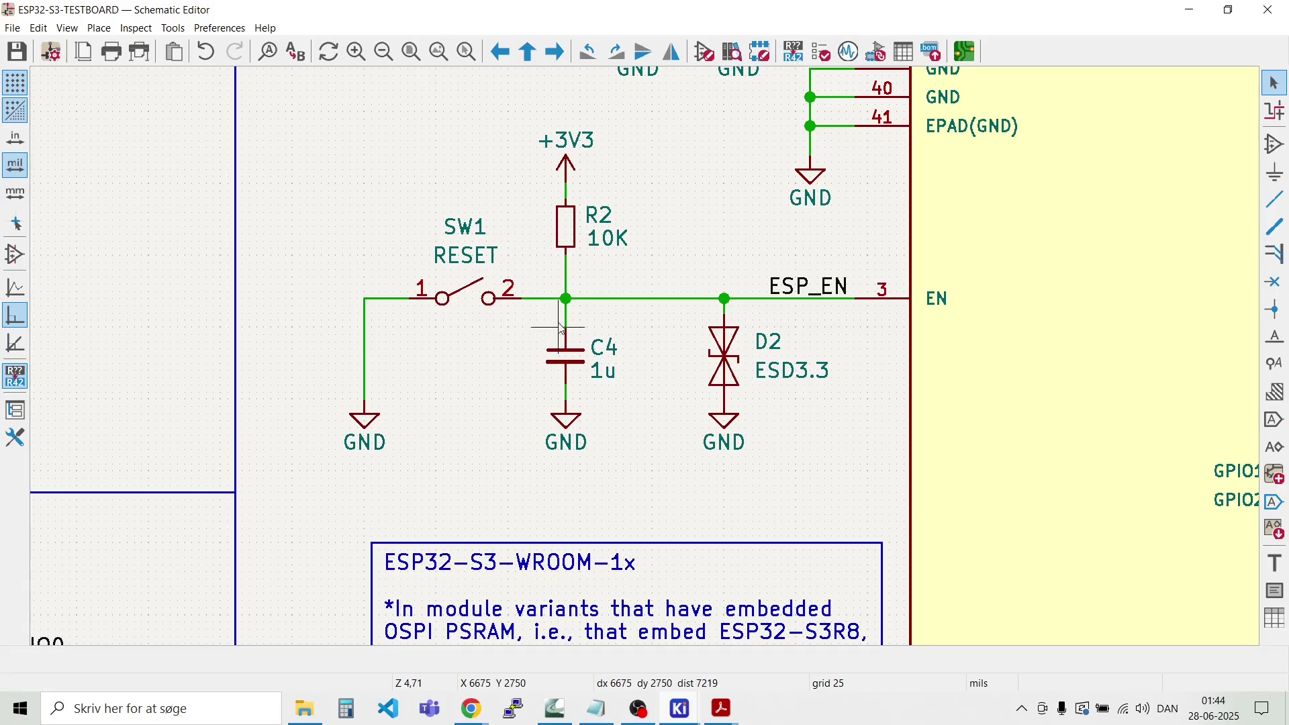
click(576, 353)
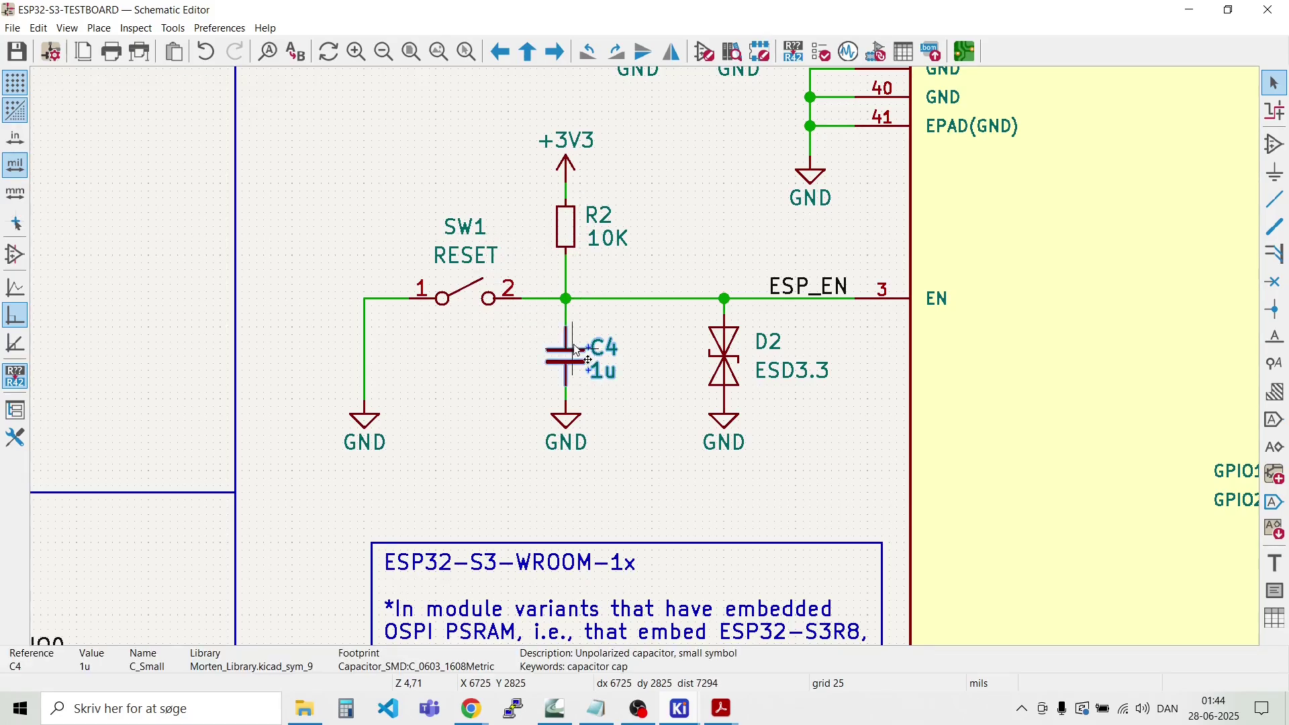
shift+click(568, 228)
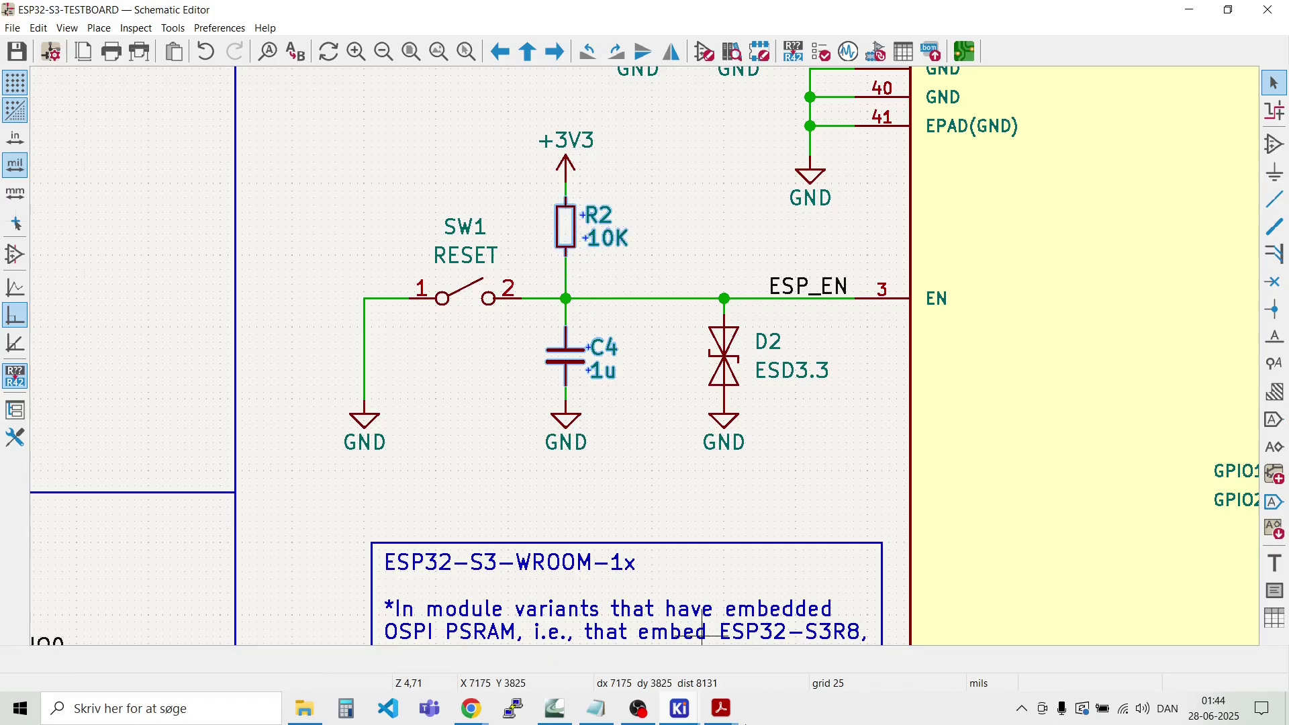
mouse_move(680, 713)
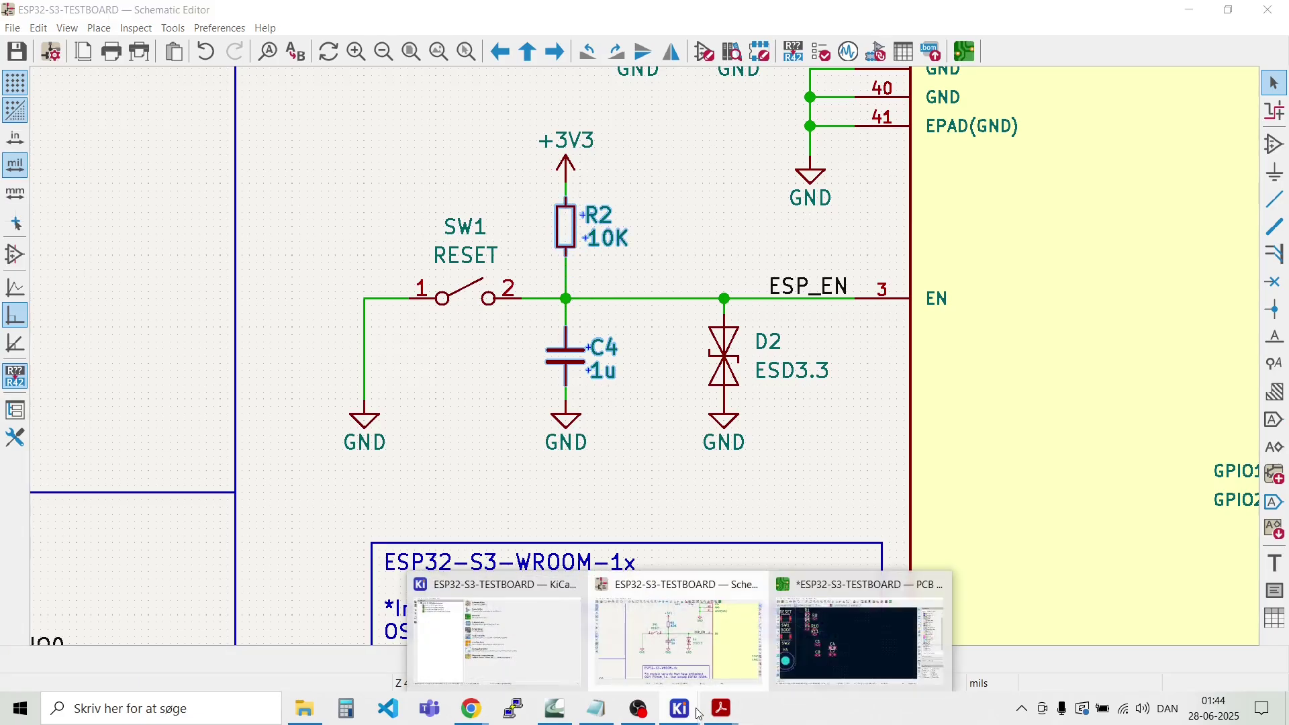
click(860, 638)
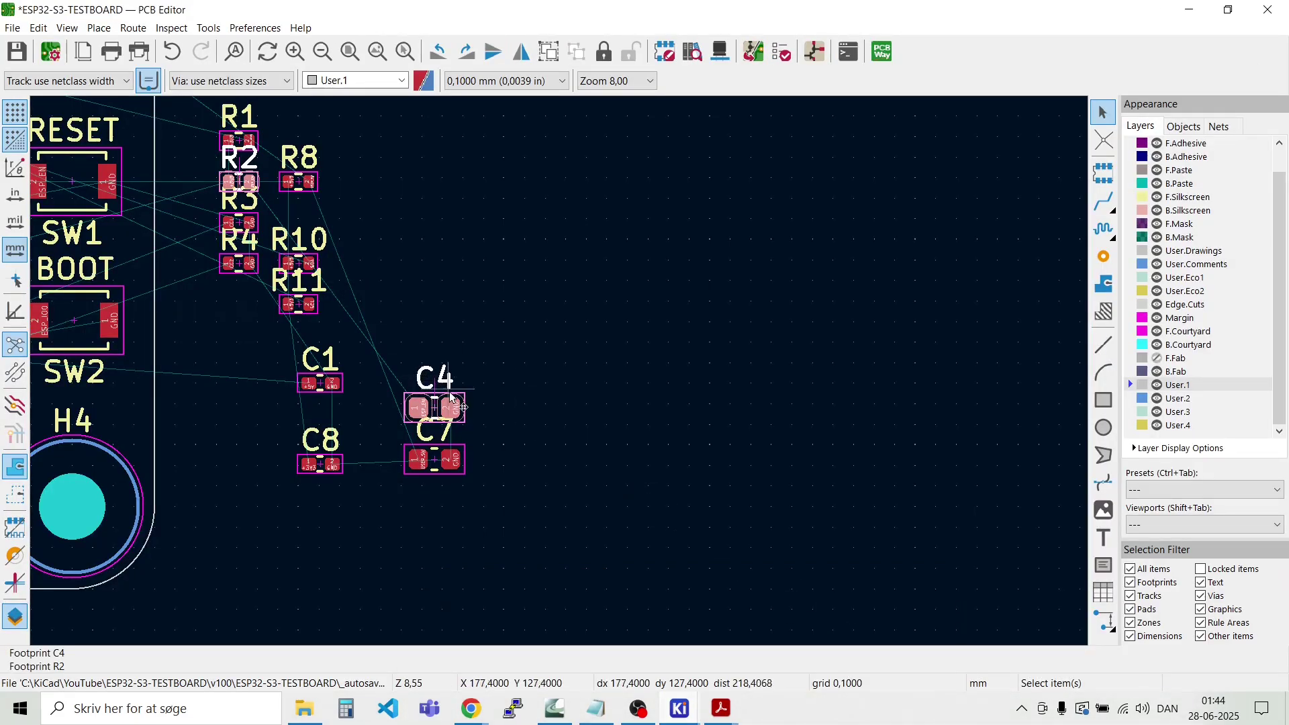
Step: Move R2 and C4 together towards the RESET switch, with R2 just above diode D2 and C4 at the board's edge
drag(458, 409, 366, 270)
scroll(498, 374, down, 2)
scroll(366, 270, up, 4)
drag(576, 387, 800, 514)
click(800, 514)
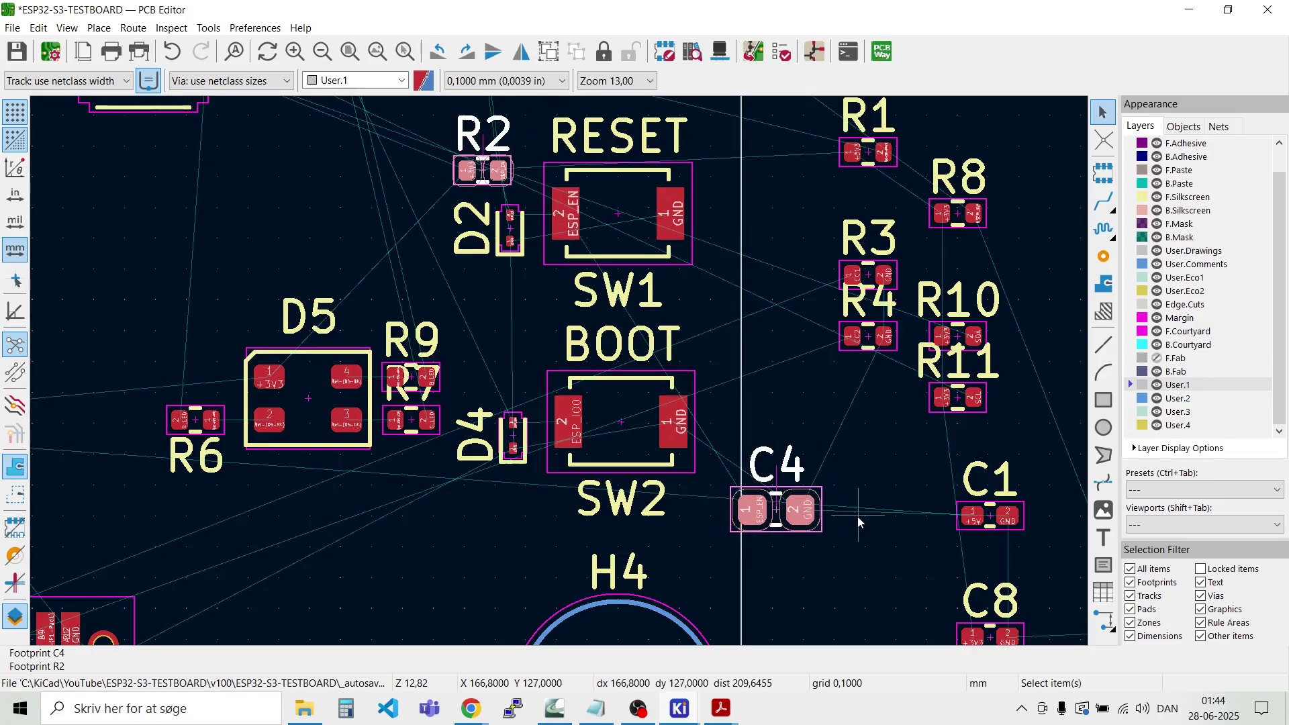
mouse_move(800, 516)
mouse_down()
mouse_move(766, 465)
mouse_move(812, 501)
mouse_up()
click(848, 545)
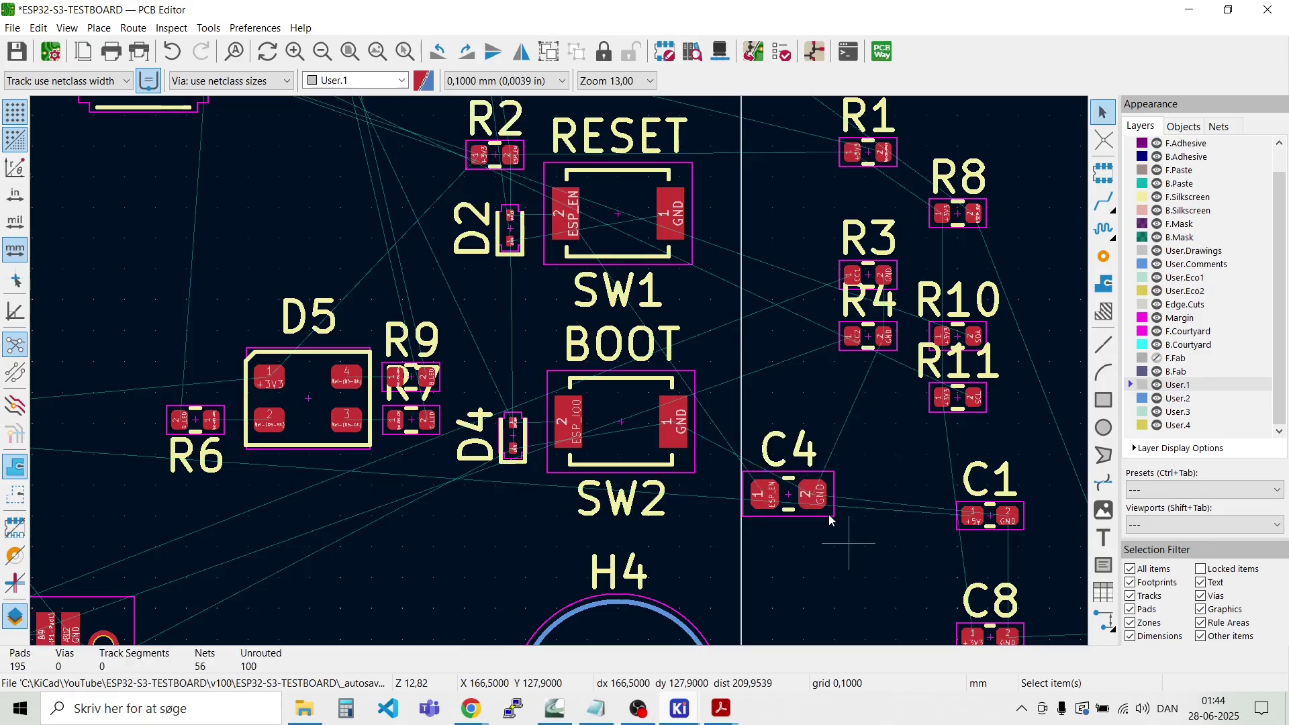
Step: Move capacitor C4 to the side of diode D2 away from SW1, at -90° rotation
key(m)
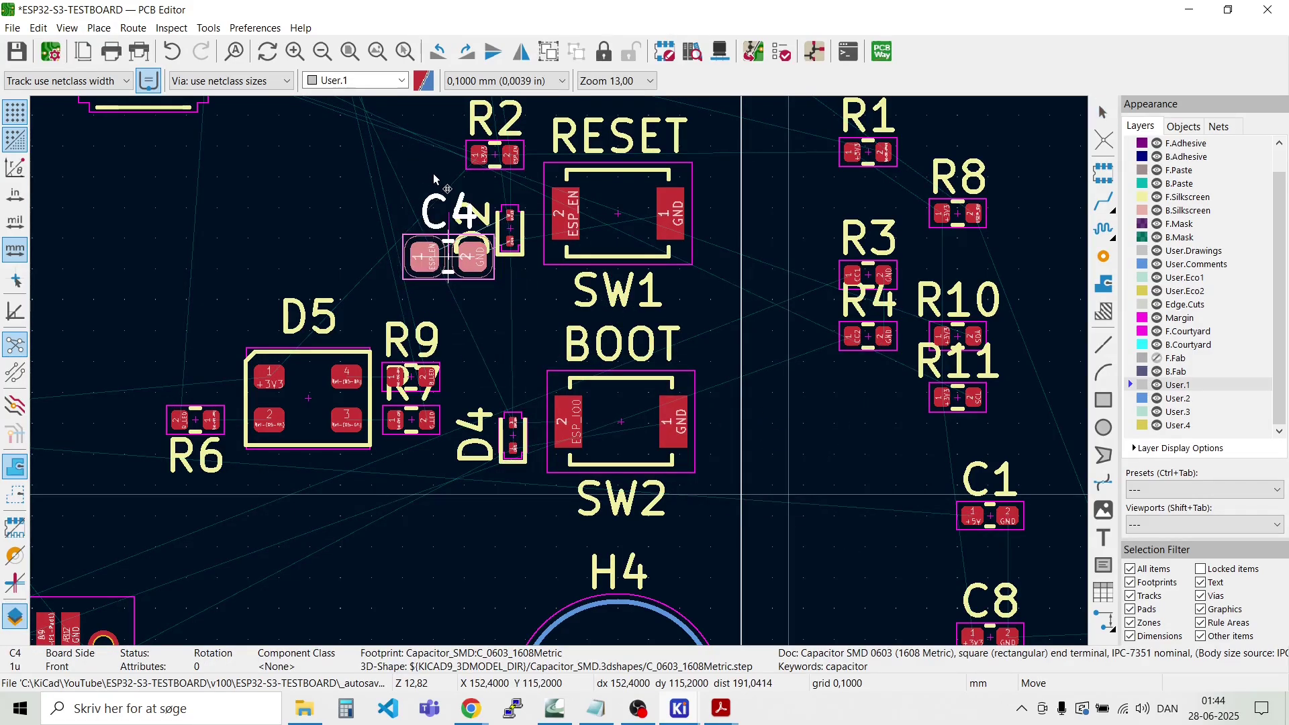
scroll(457, 255, up, 5)
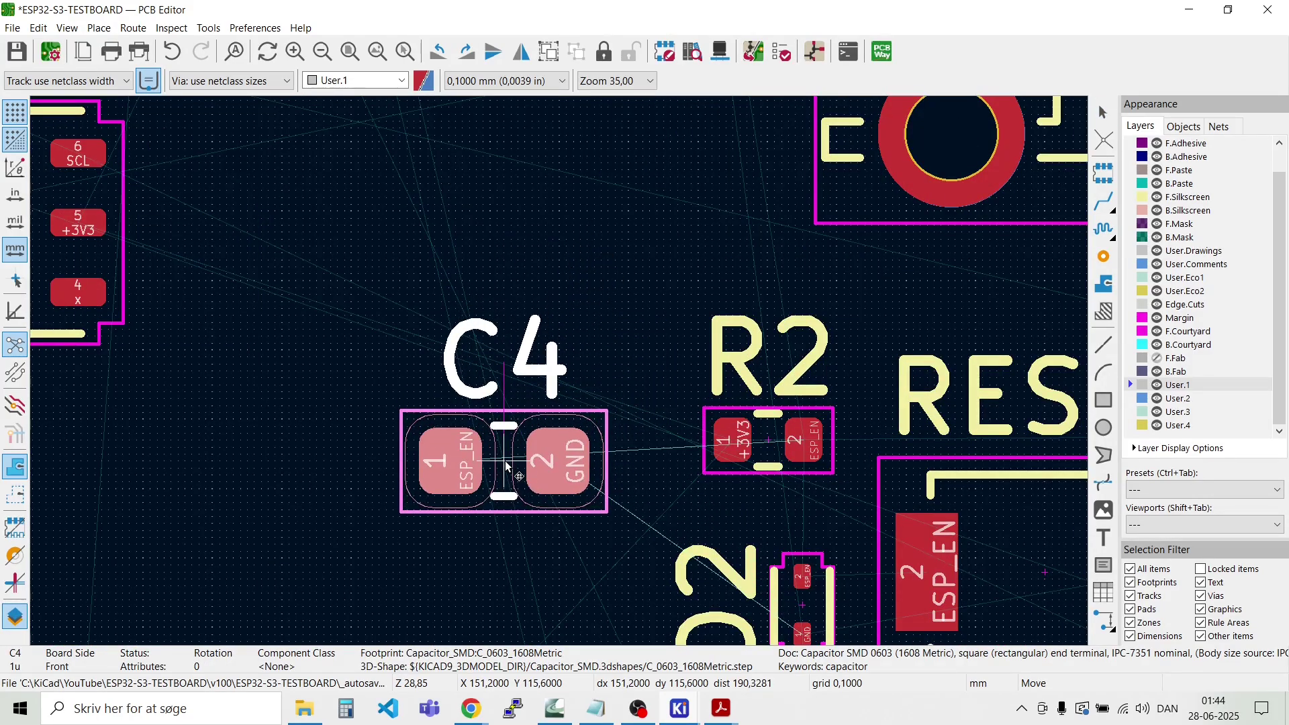
key(r)
key(r)
key(r)
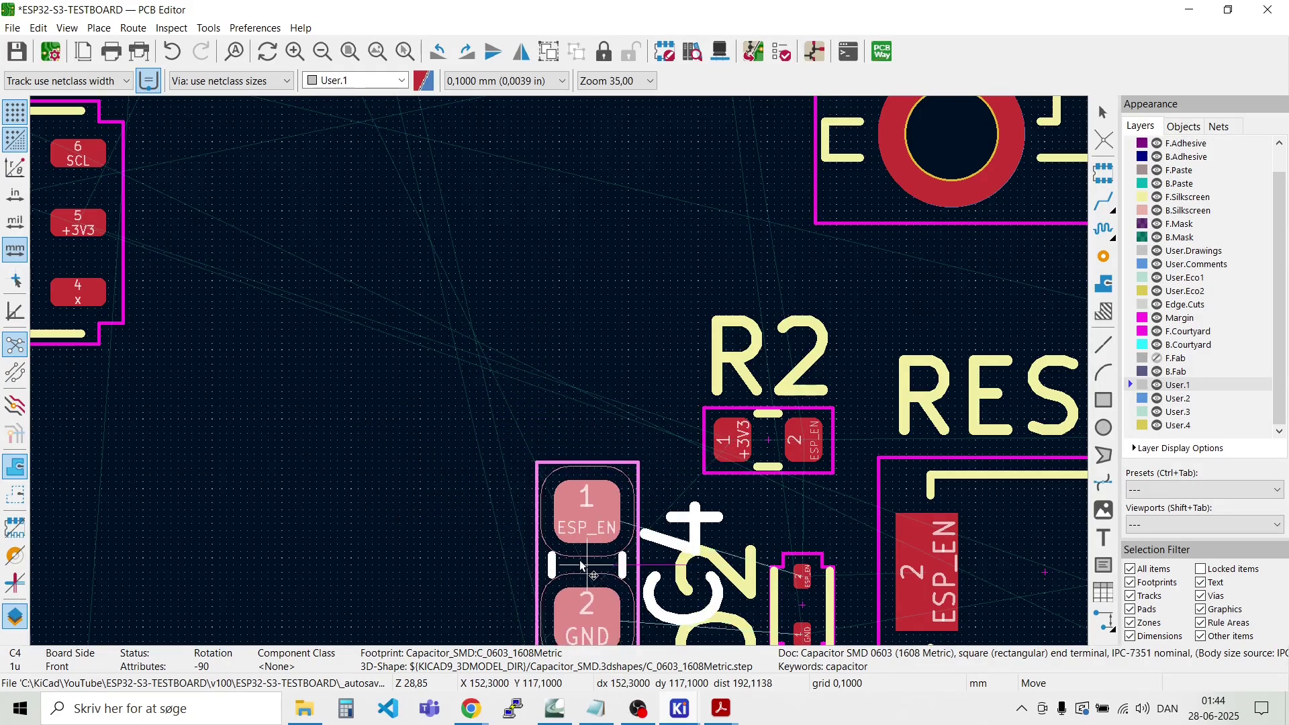
click(574, 559)
Step: Place resistor R2 directly above C4 at -90° rotation, with its ESP_EN pad facing C4's ESP_EN pad
click(773, 448)
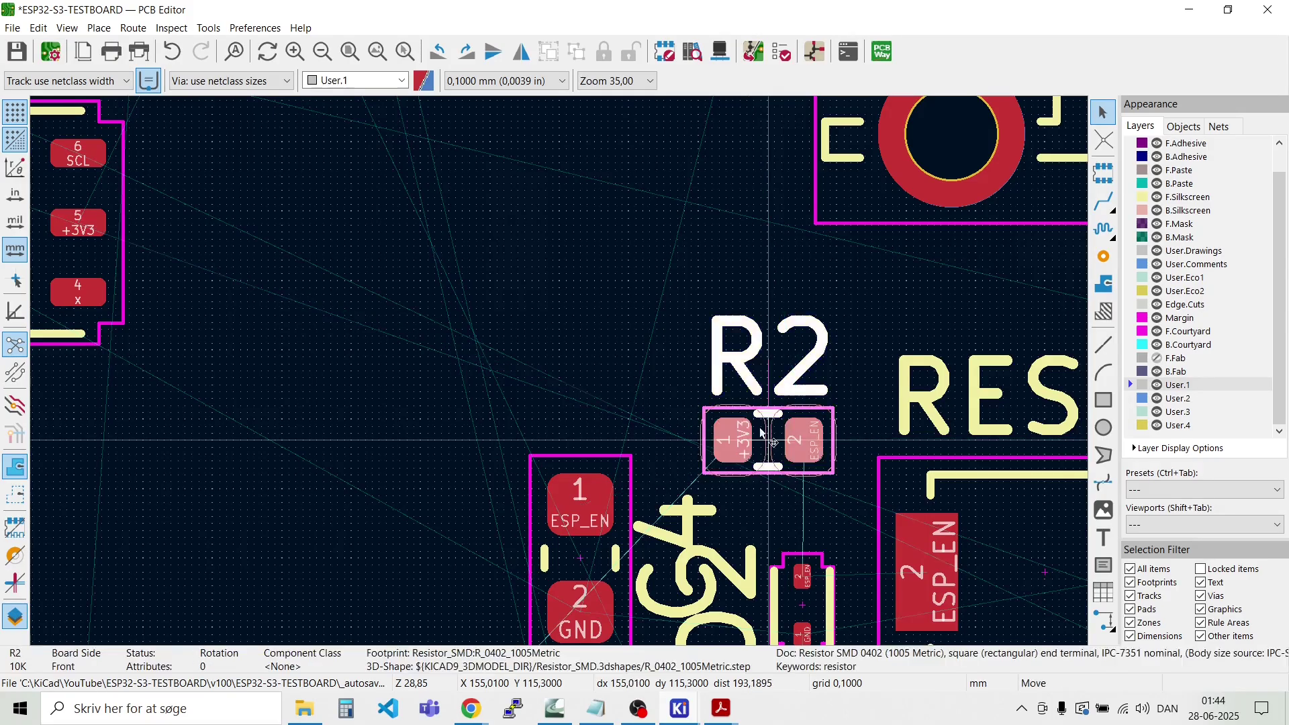
key(m)
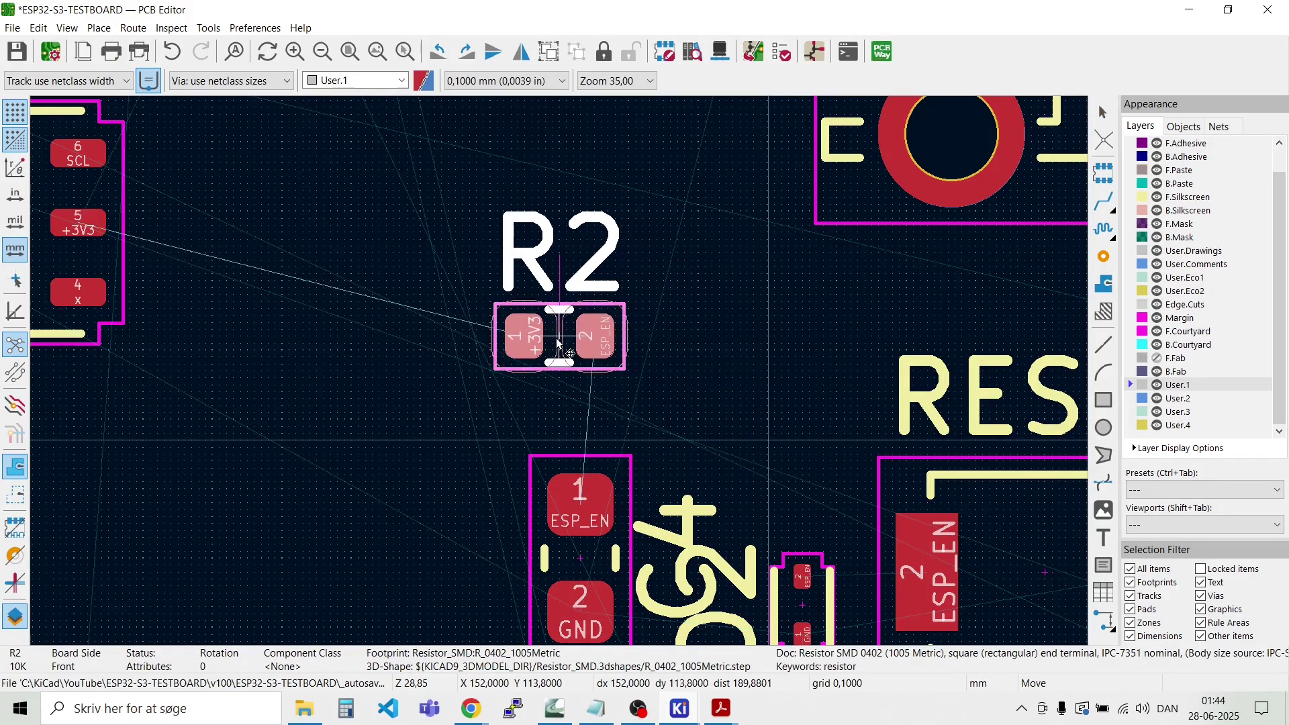
key(r)
key(r)
key(r)
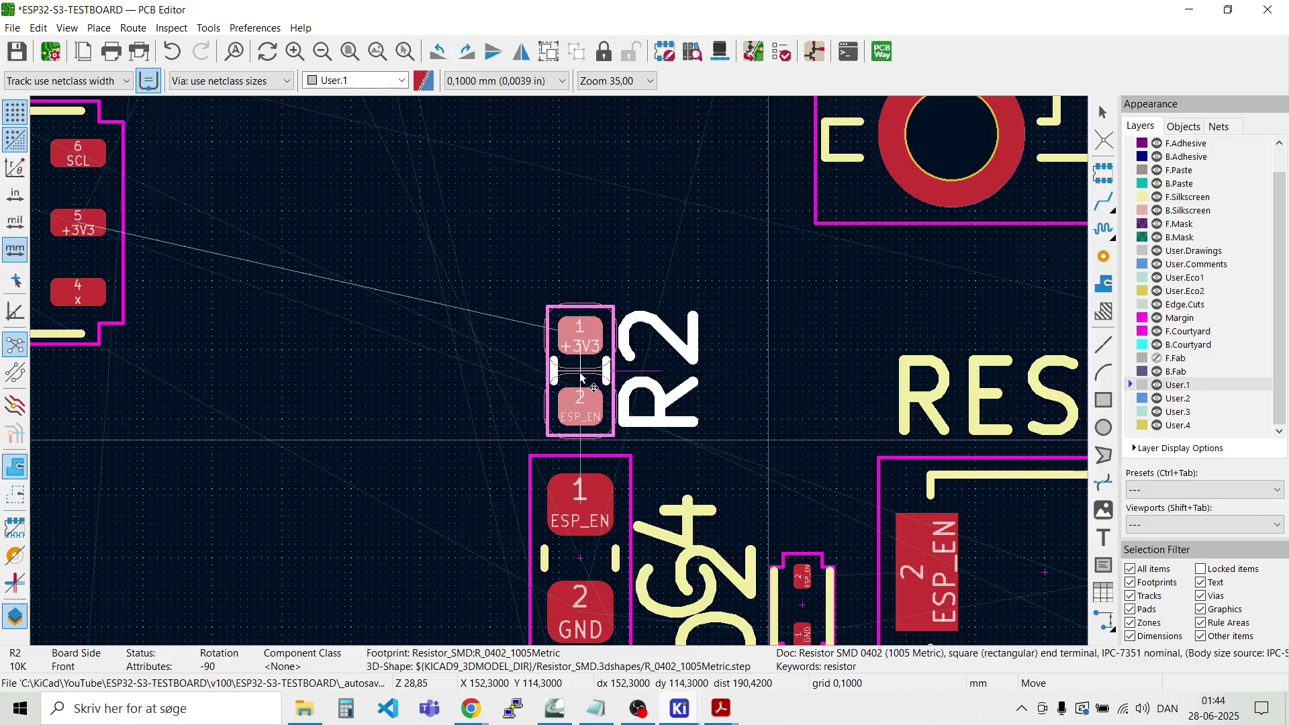
click(579, 372)
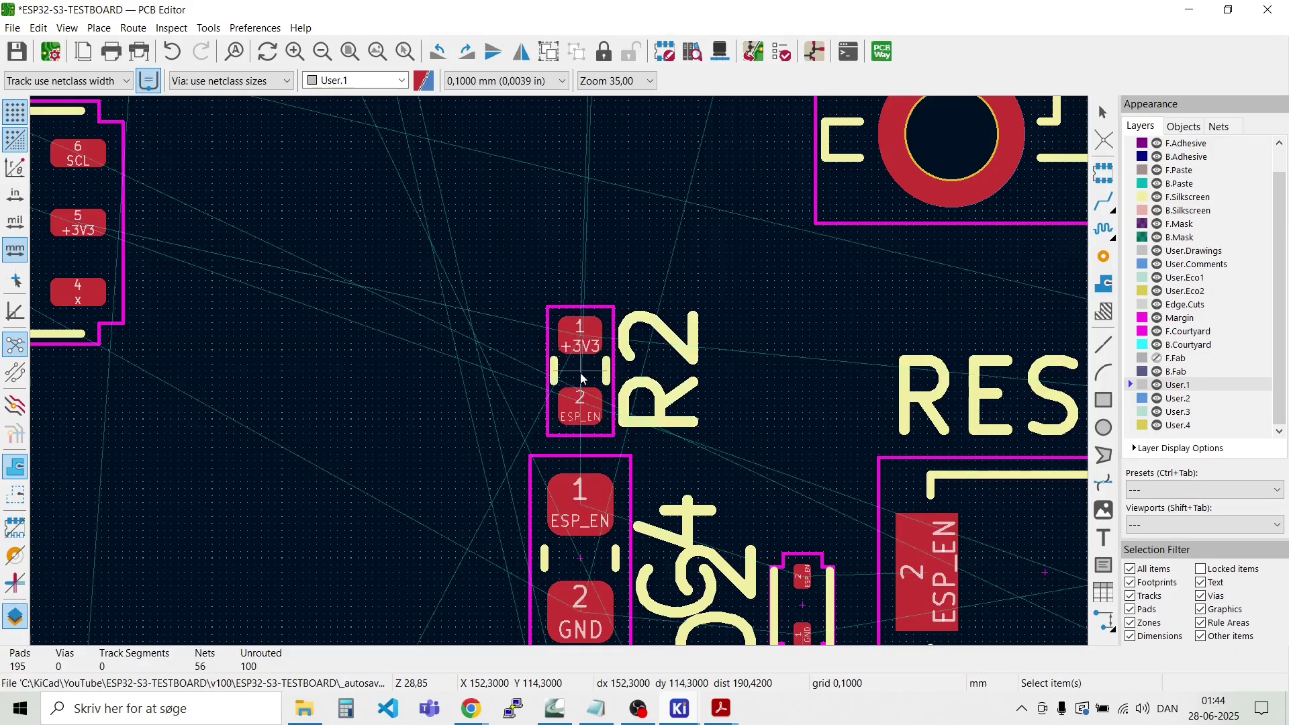
Step: Select the 10K resistor R1 on the module's GPIO3 line in the Schematic Editor, and return to the PCB Editor
scroll(580, 373, down, 5)
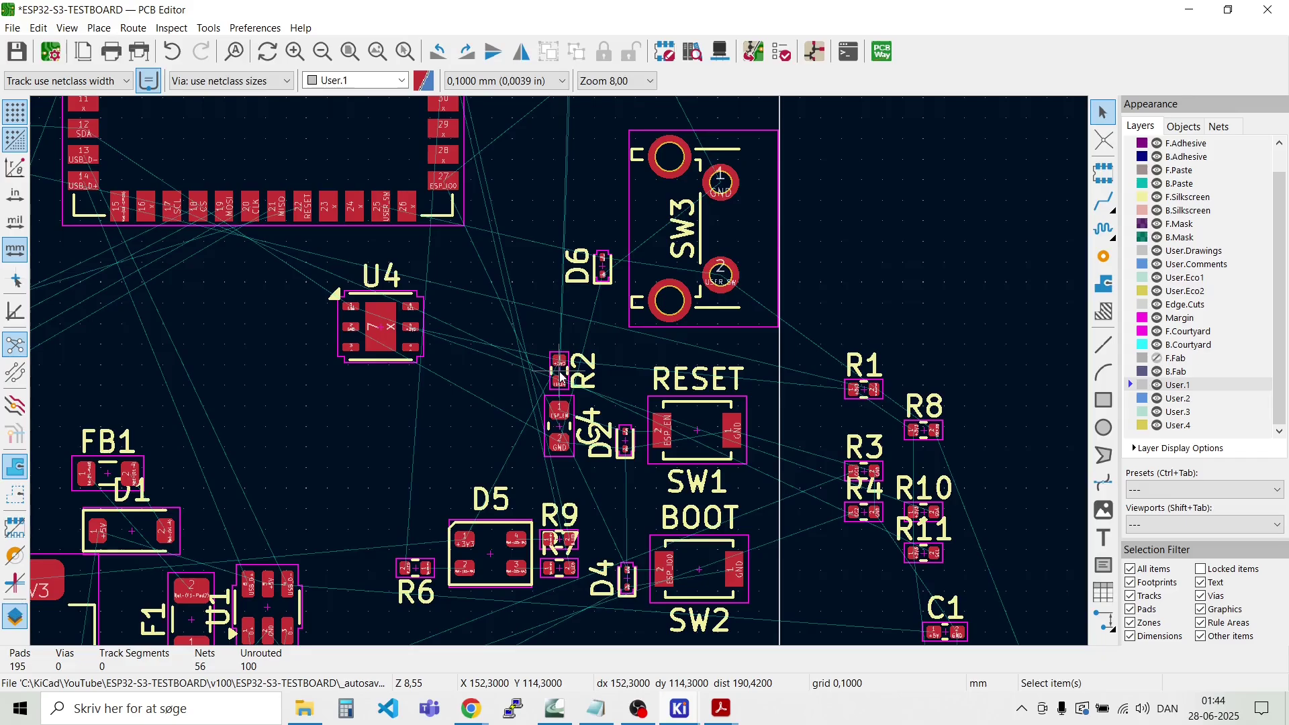
scroll(561, 377, down, 2)
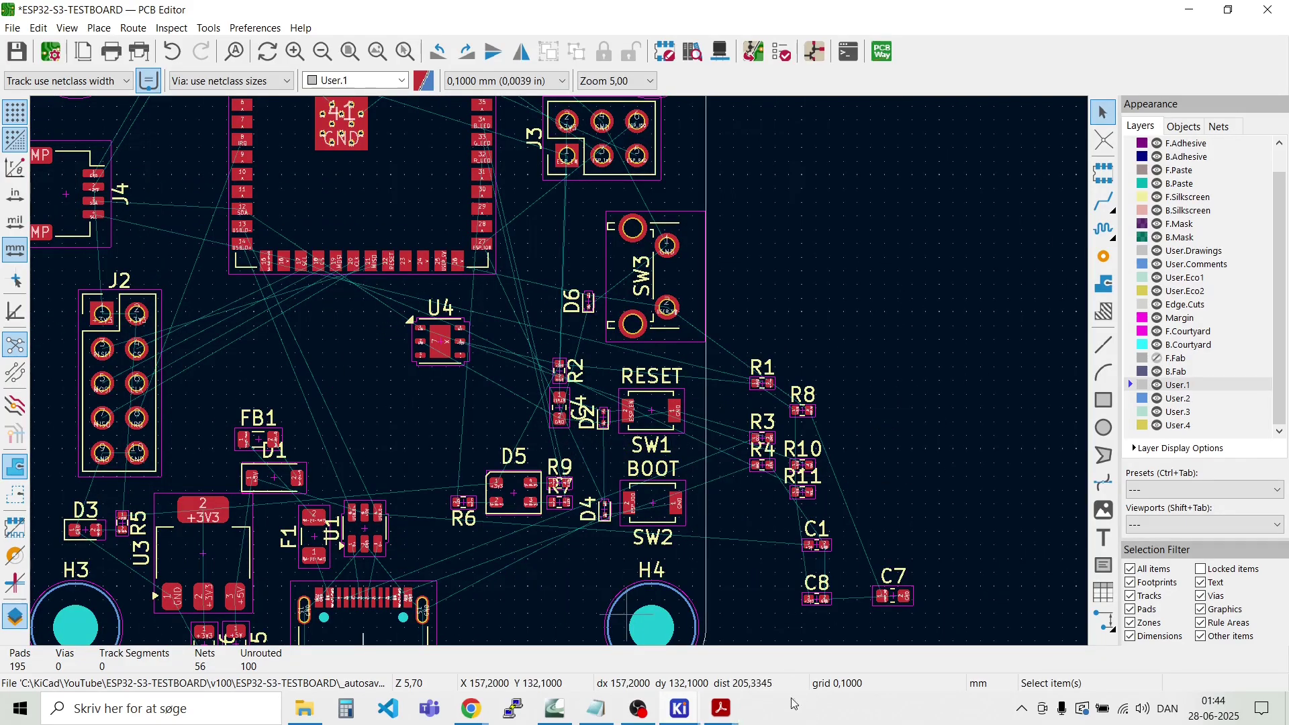
mouse_move(673, 717)
click(679, 631)
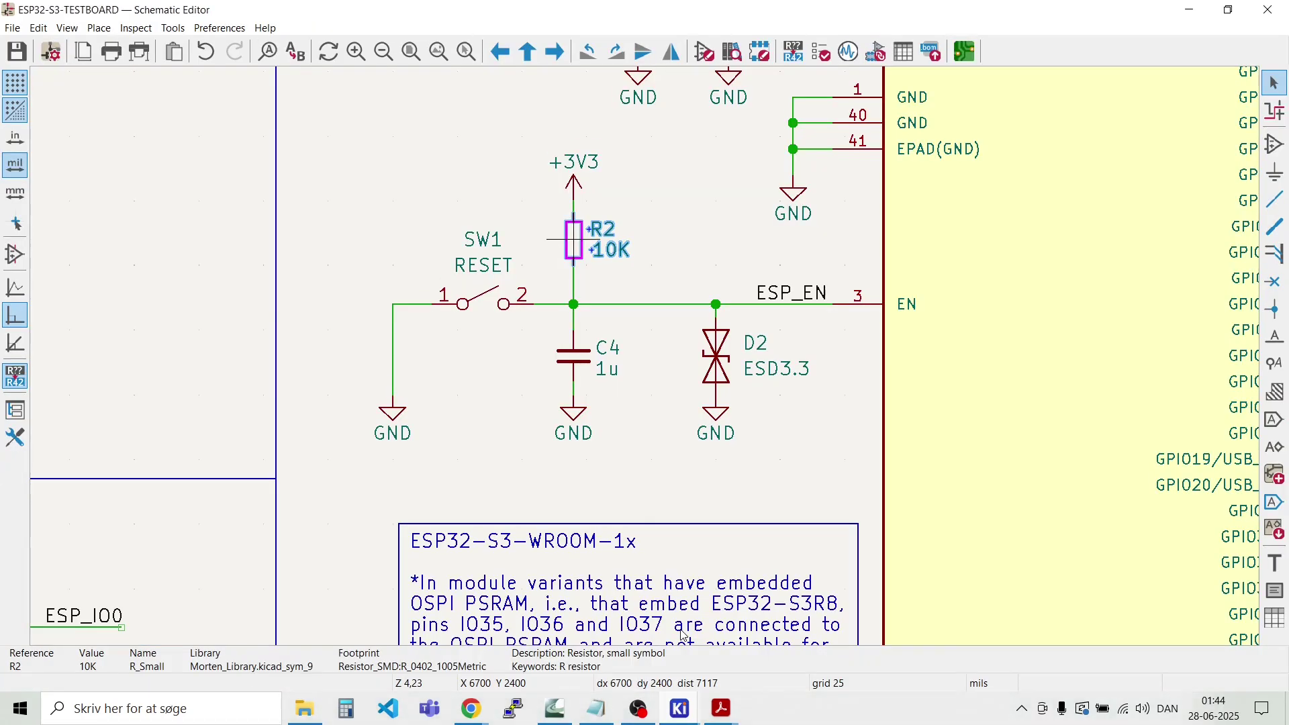
scroll(483, 349, down, 3)
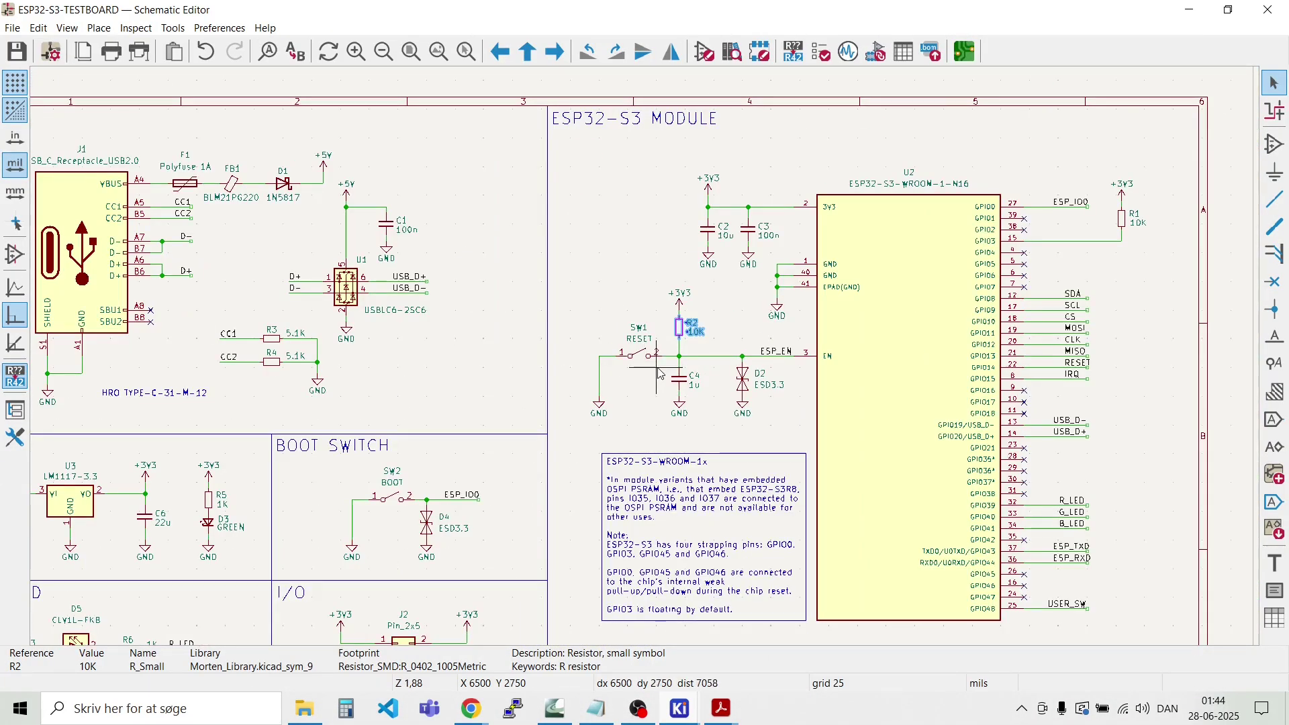
scroll(1120, 226, up, 4)
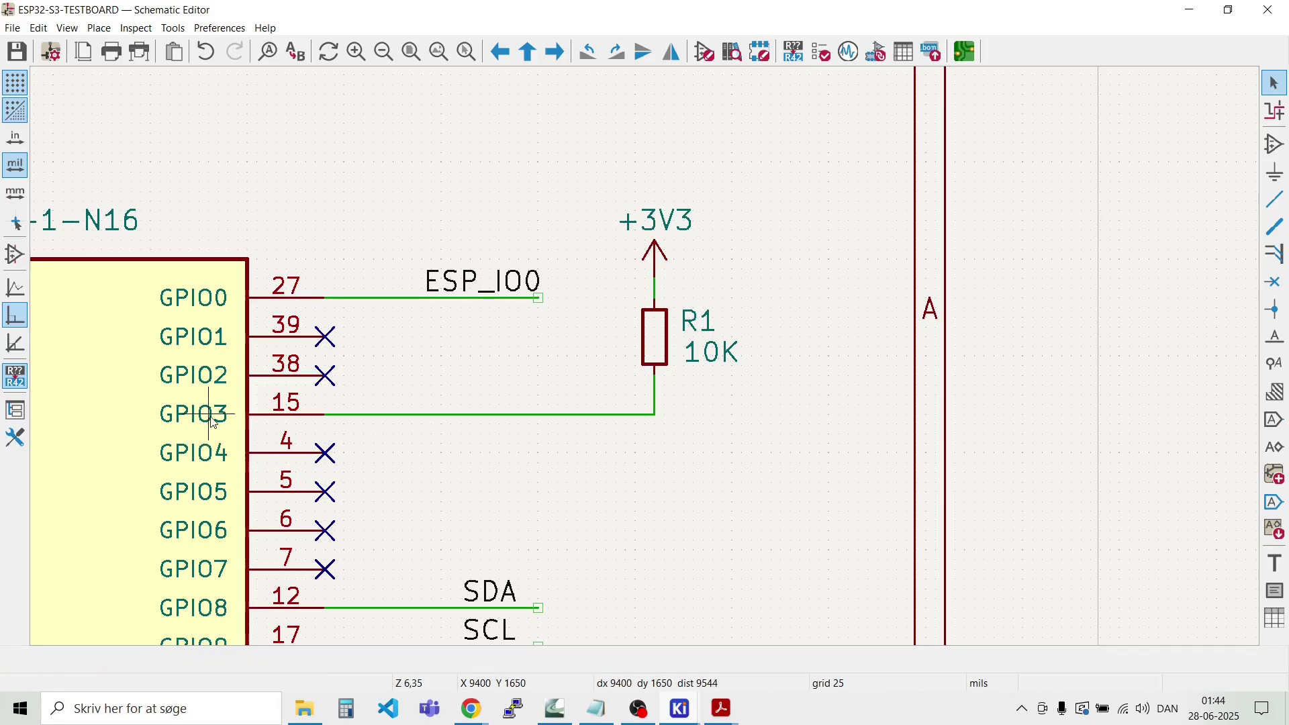
click(655, 346)
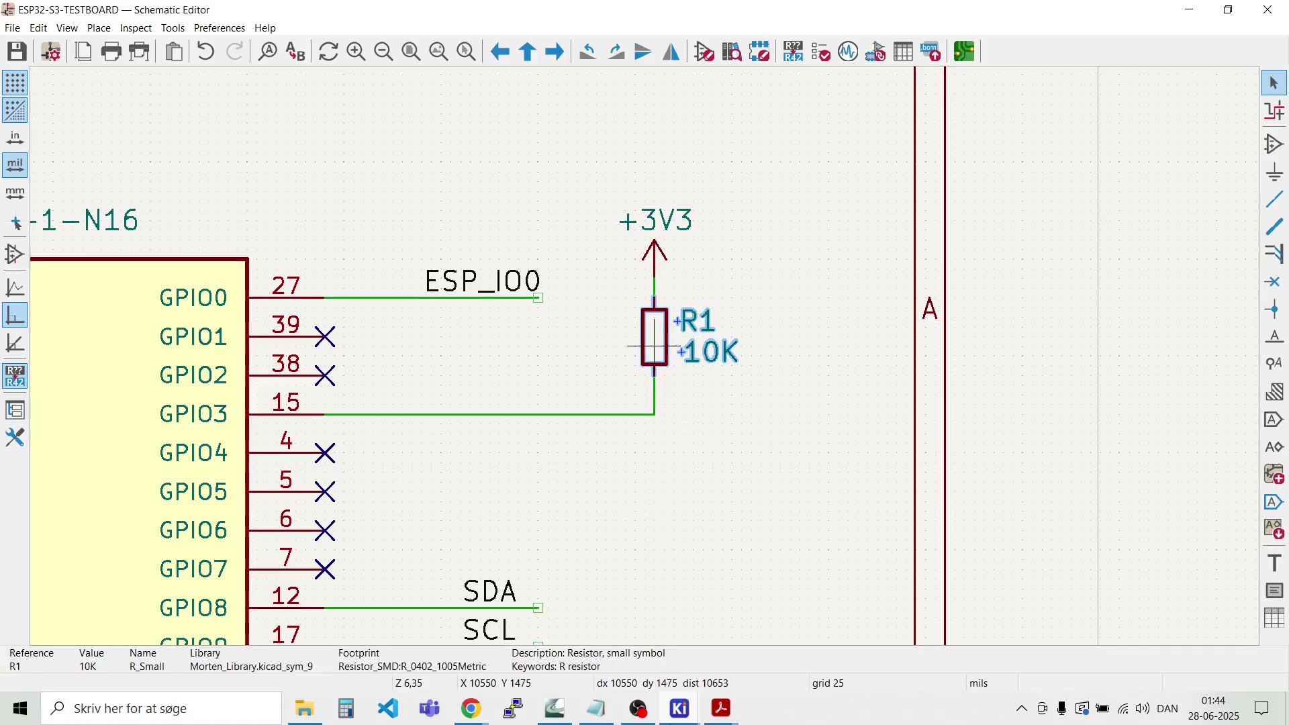
mouse_move(679, 709)
click(866, 628)
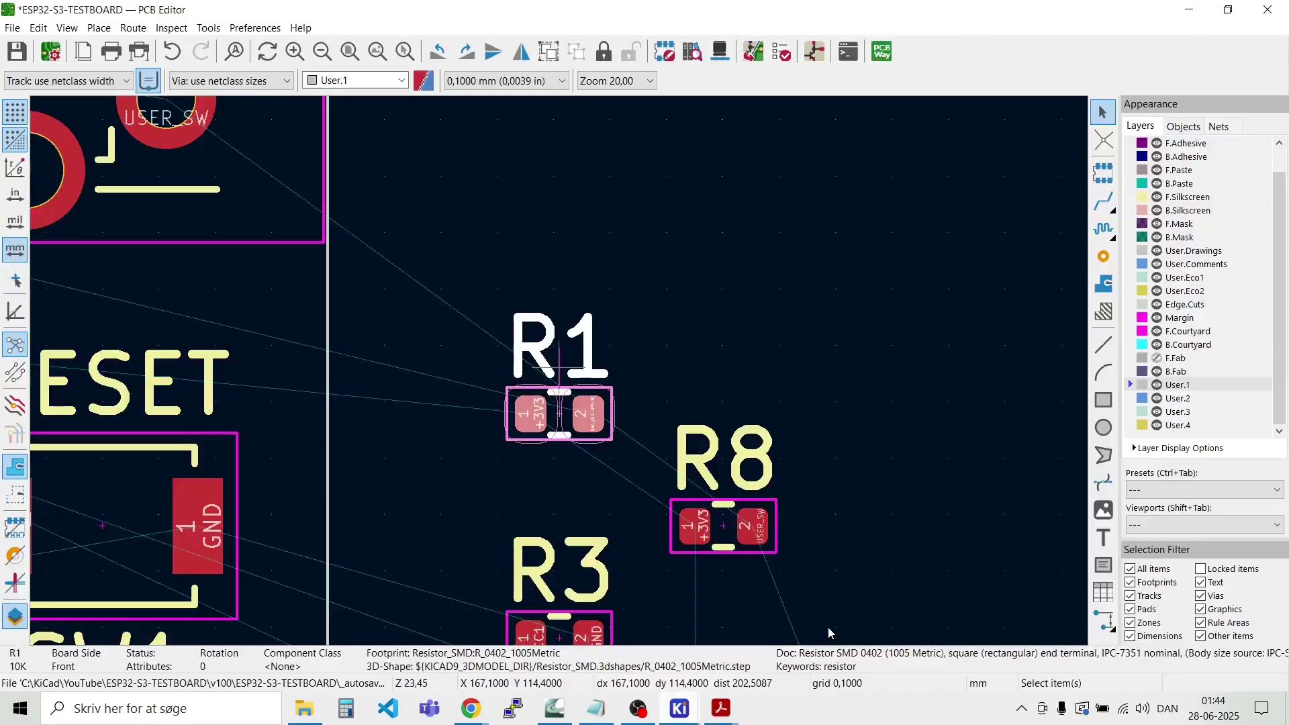
Step: Move resistor R1 onto the board, into the gap between connector J4 and module U2, level with U2's pin 9
key(m)
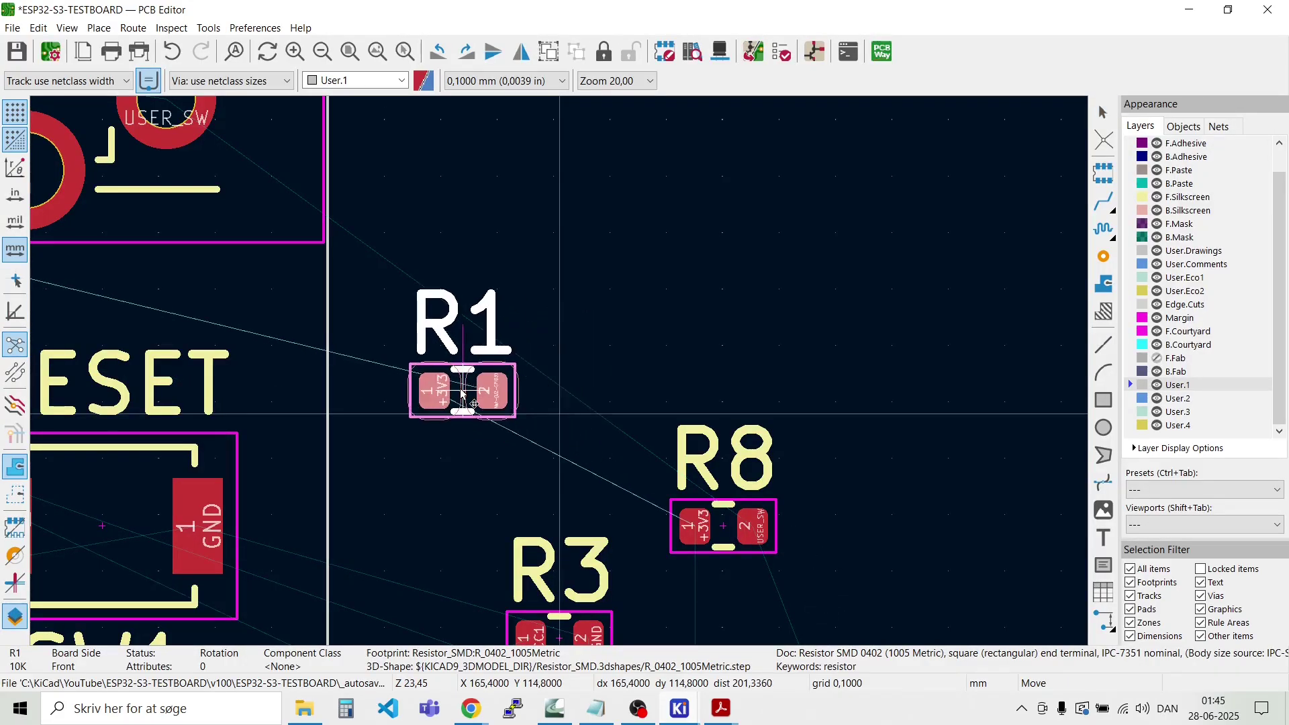
scroll(463, 396, down, 3)
scroll(329, 214, up, 2)
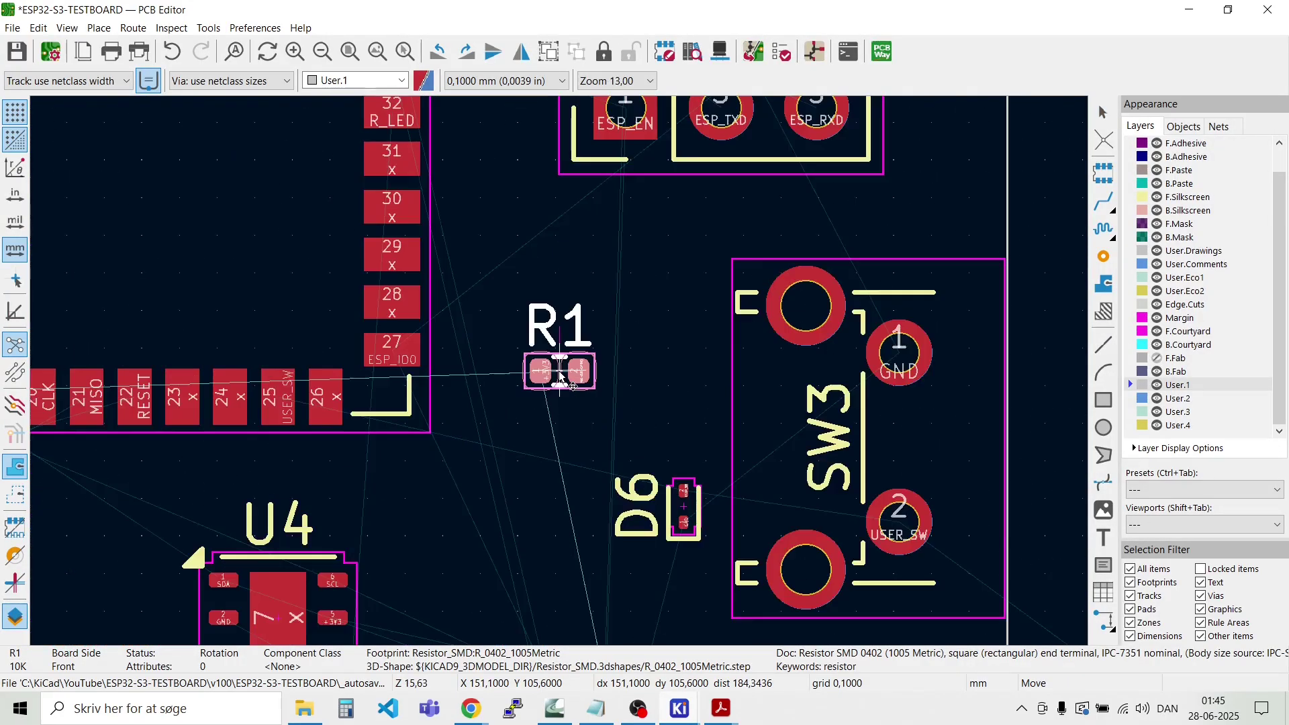
scroll(555, 360, down, 5)
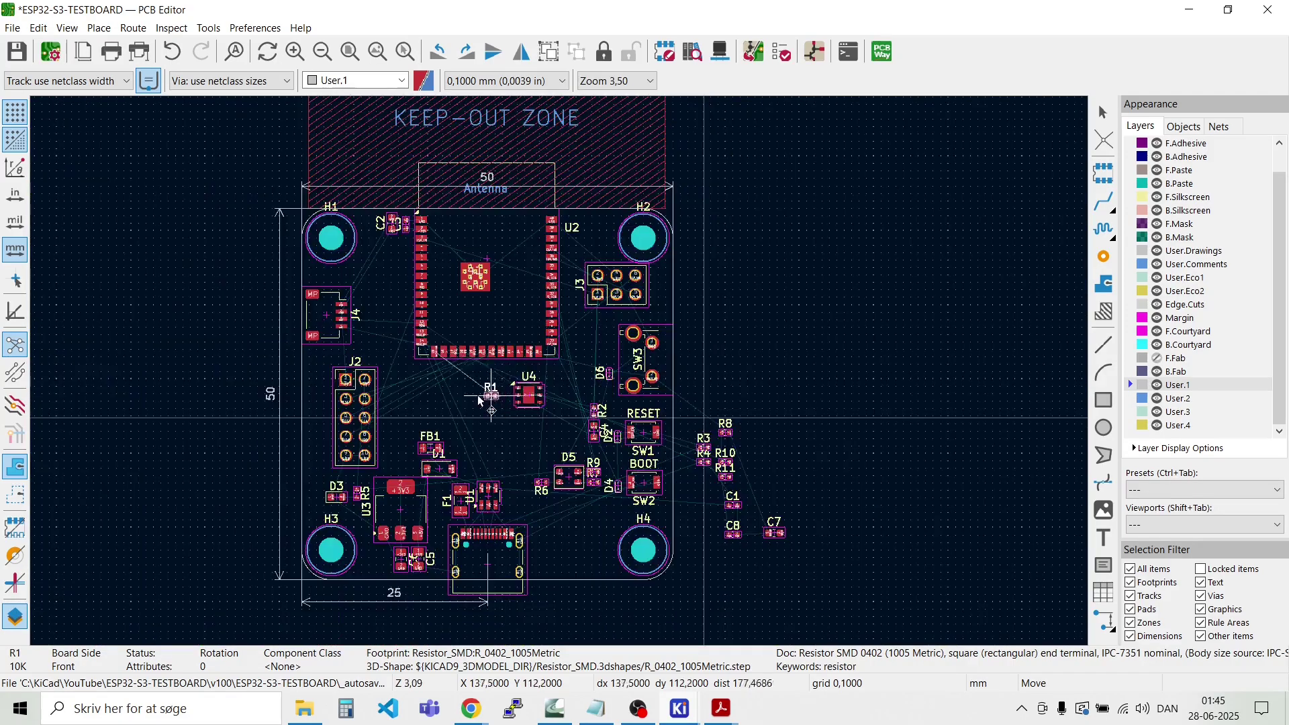
scroll(409, 346, up, 3)
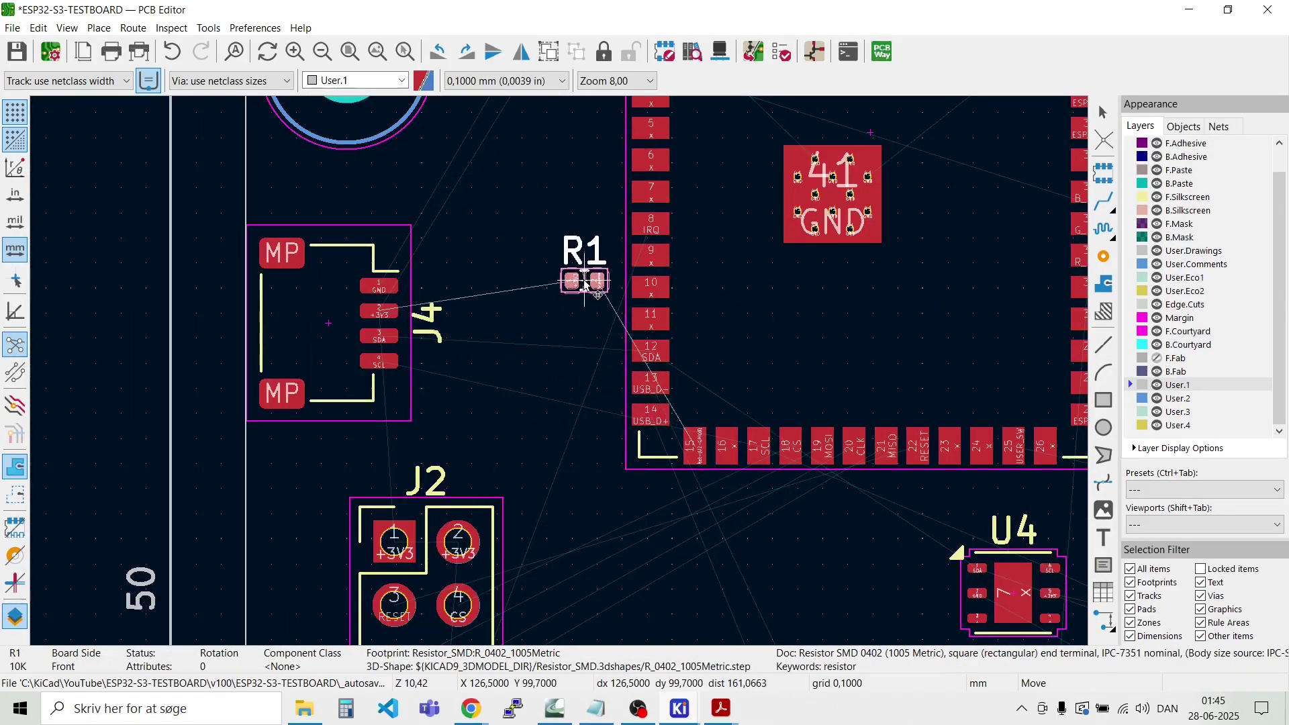
scroll(564, 278, up, 3)
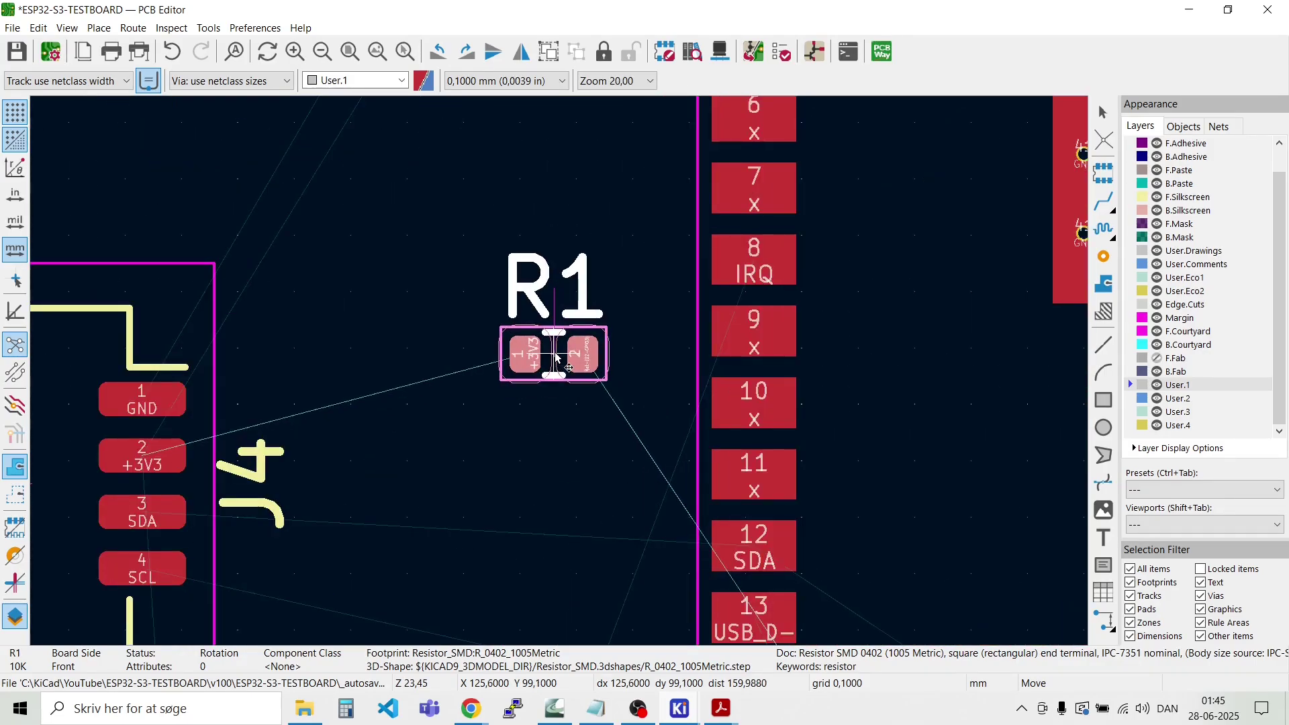
click(555, 358)
scroll(557, 366, down, 3)
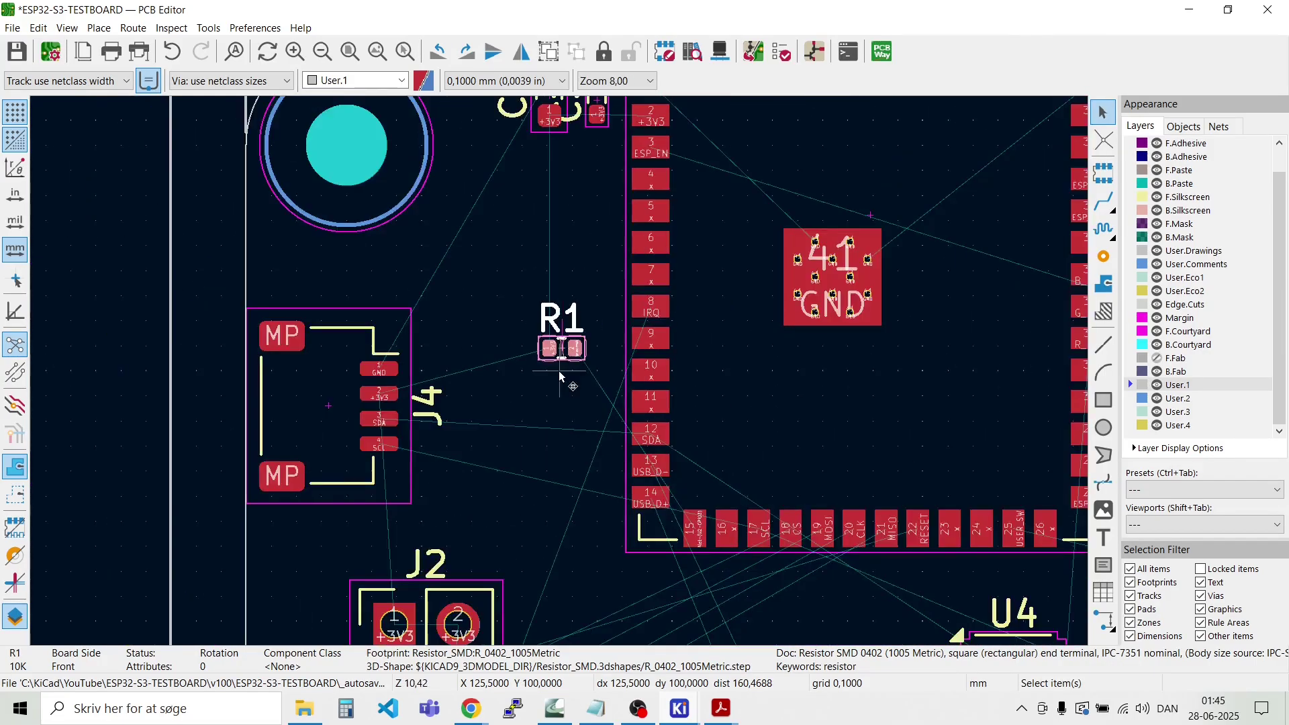
Step: Clear the selection, switch to the Schematic Editor and select resistors R10 and R11 in the QWIIC section
key(Escape)
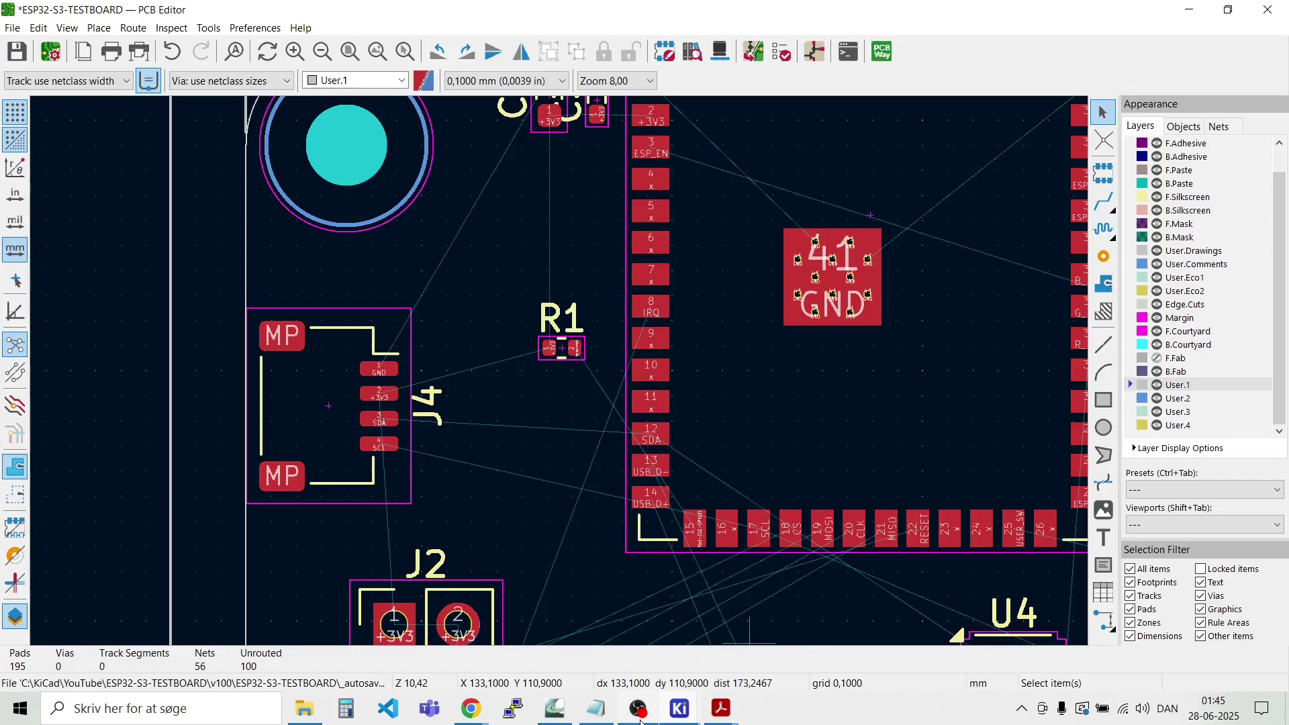
mouse_move(647, 719)
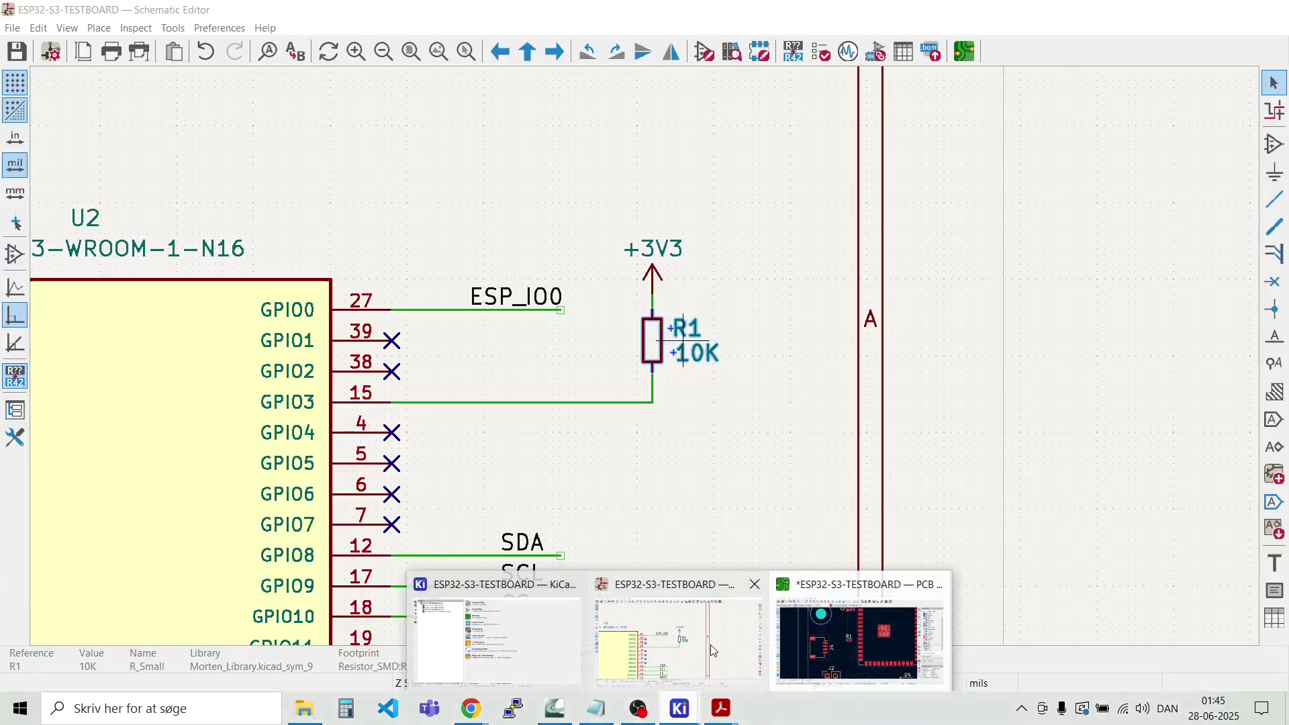
click(713, 650)
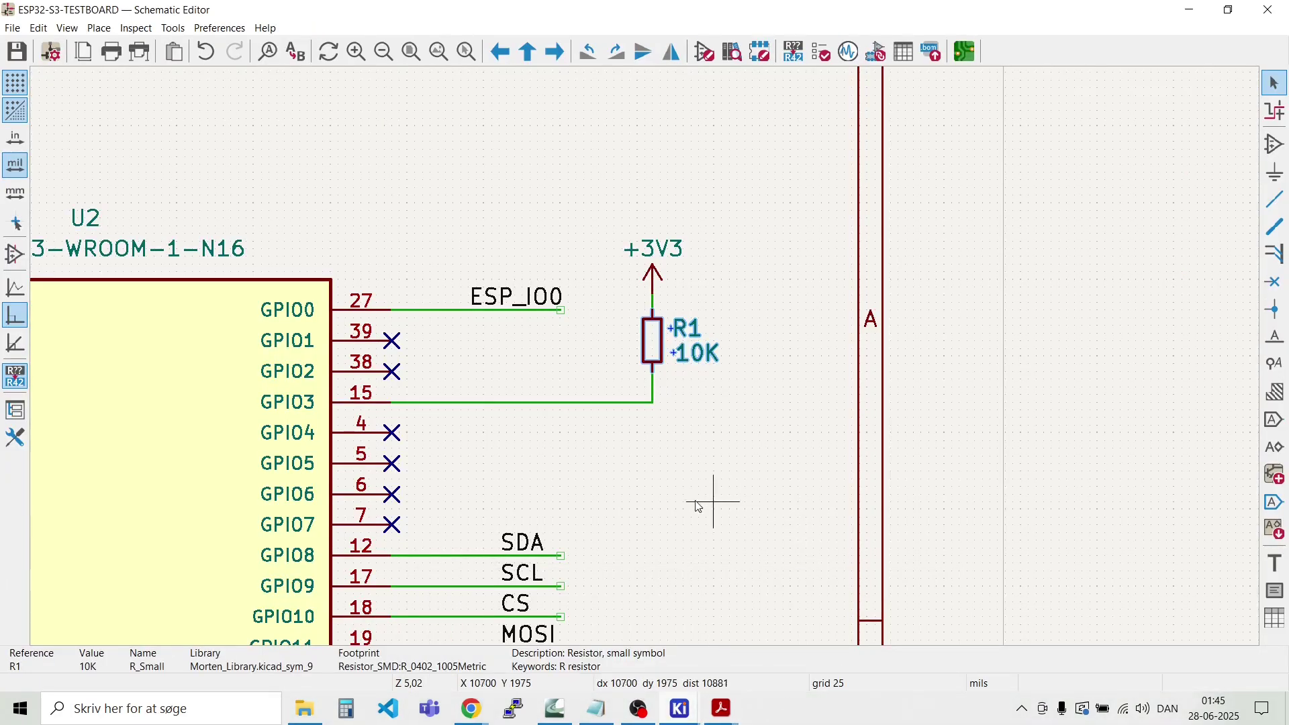
scroll(650, 506, down, 3)
scroll(648, 362, down, 4)
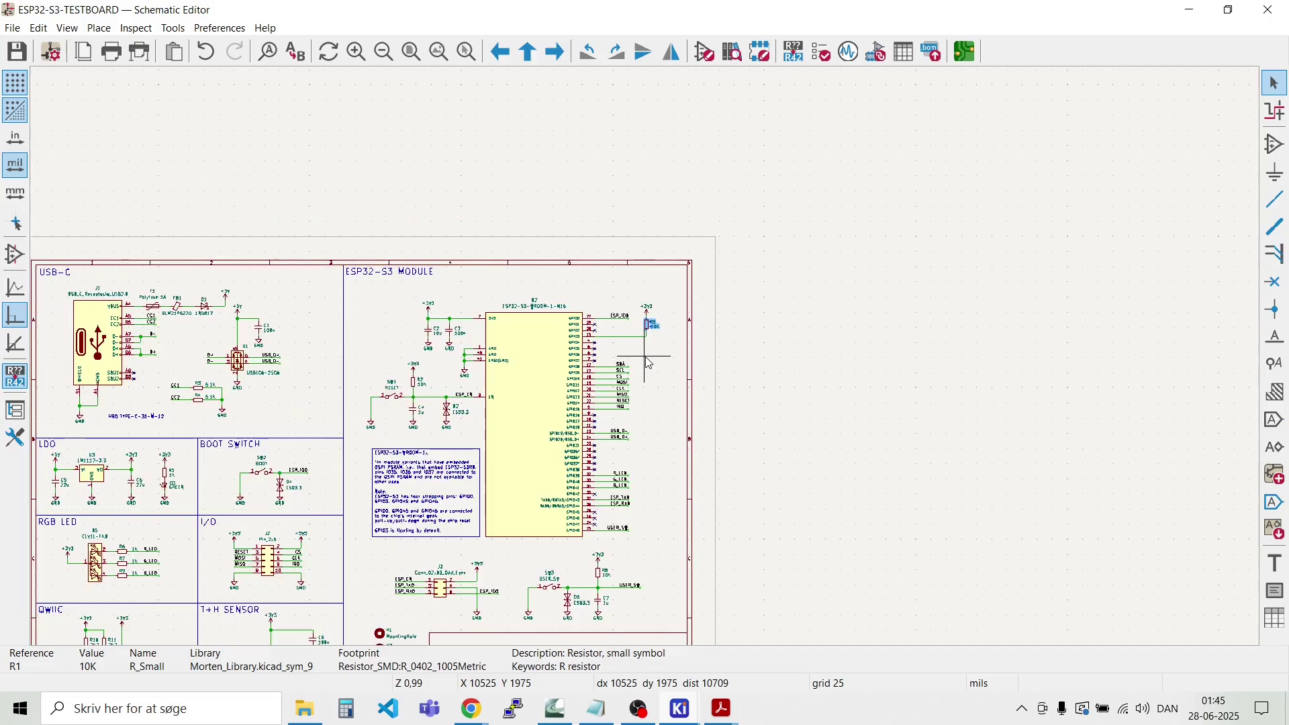
scroll(530, 576, up, 5)
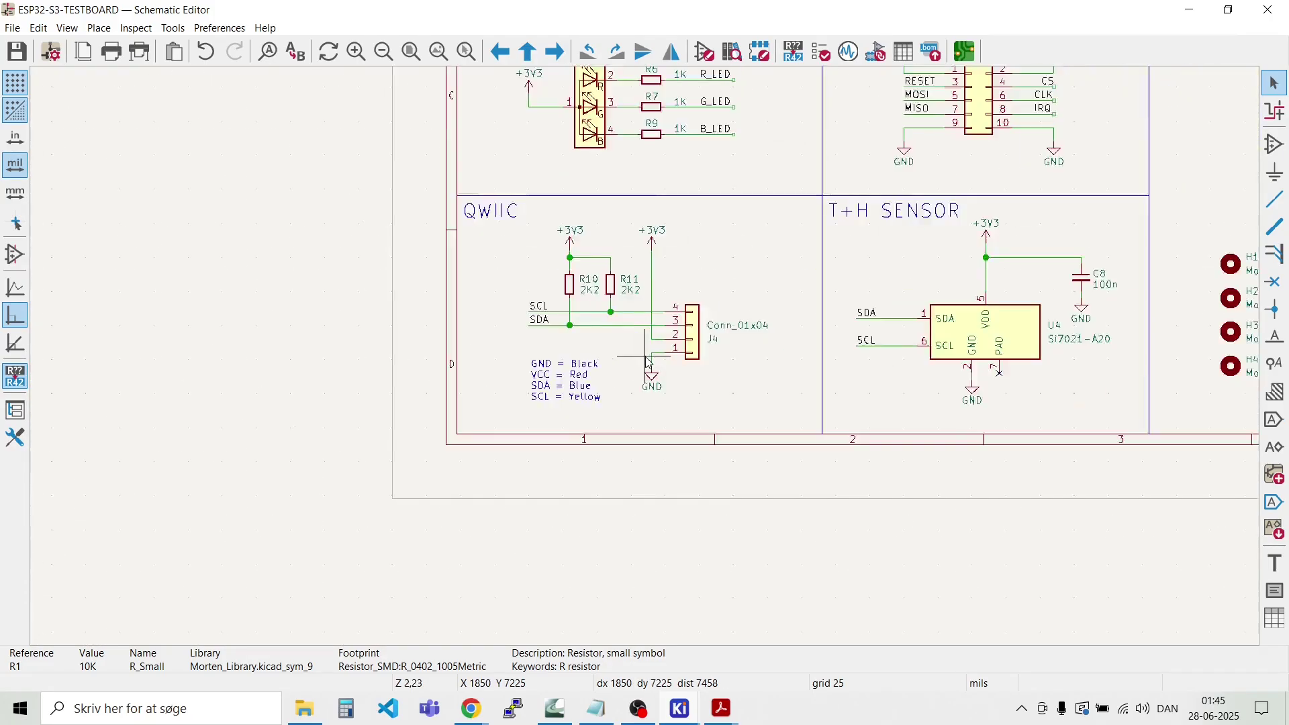
drag(641, 271, 473, 222)
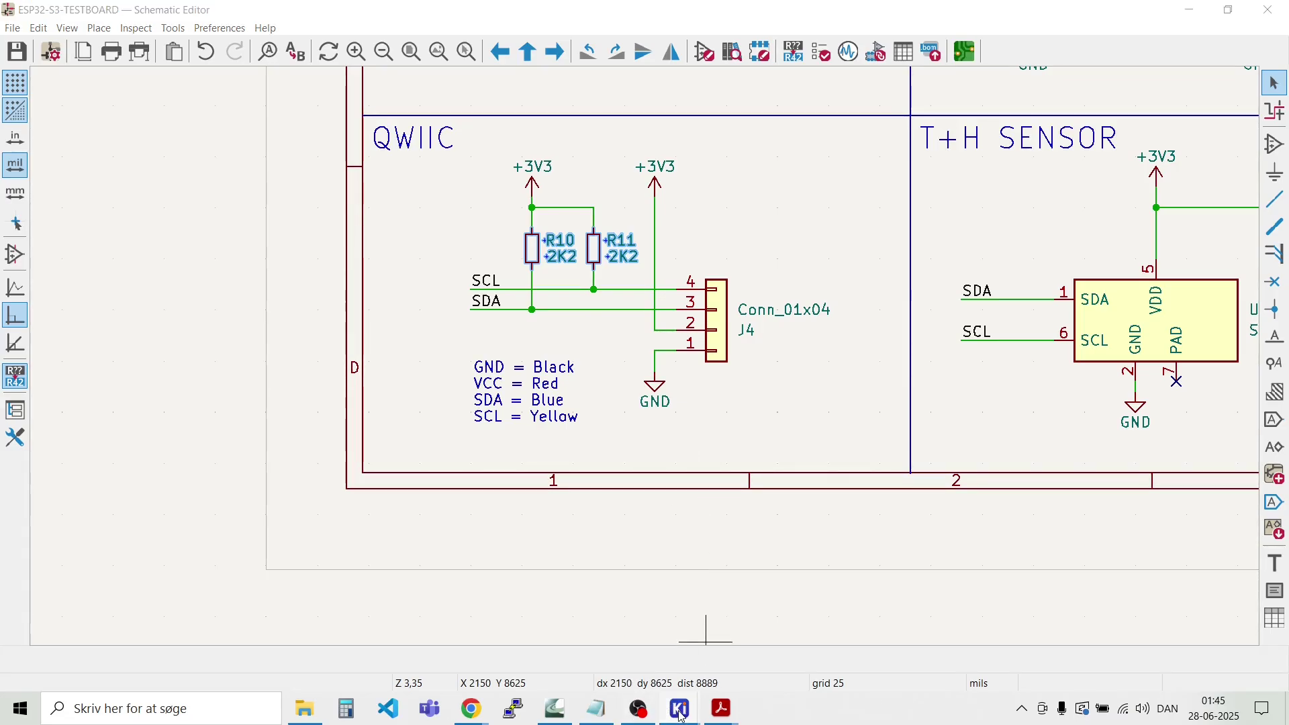
Step: Switch to the PCB Editor and move R10 and R11 together to the right of connector J4, just below R1
mouse_move(679, 708)
click(832, 641)
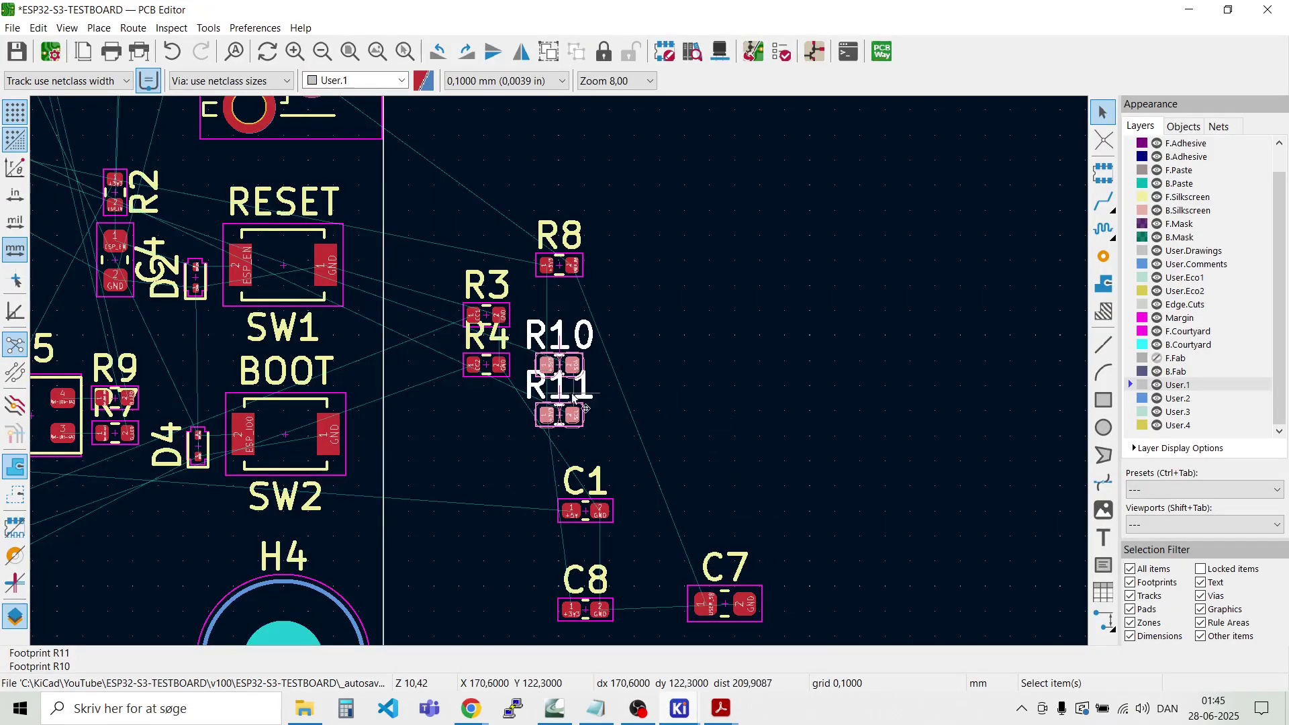
key(m)
scroll(229, 302, down, 3)
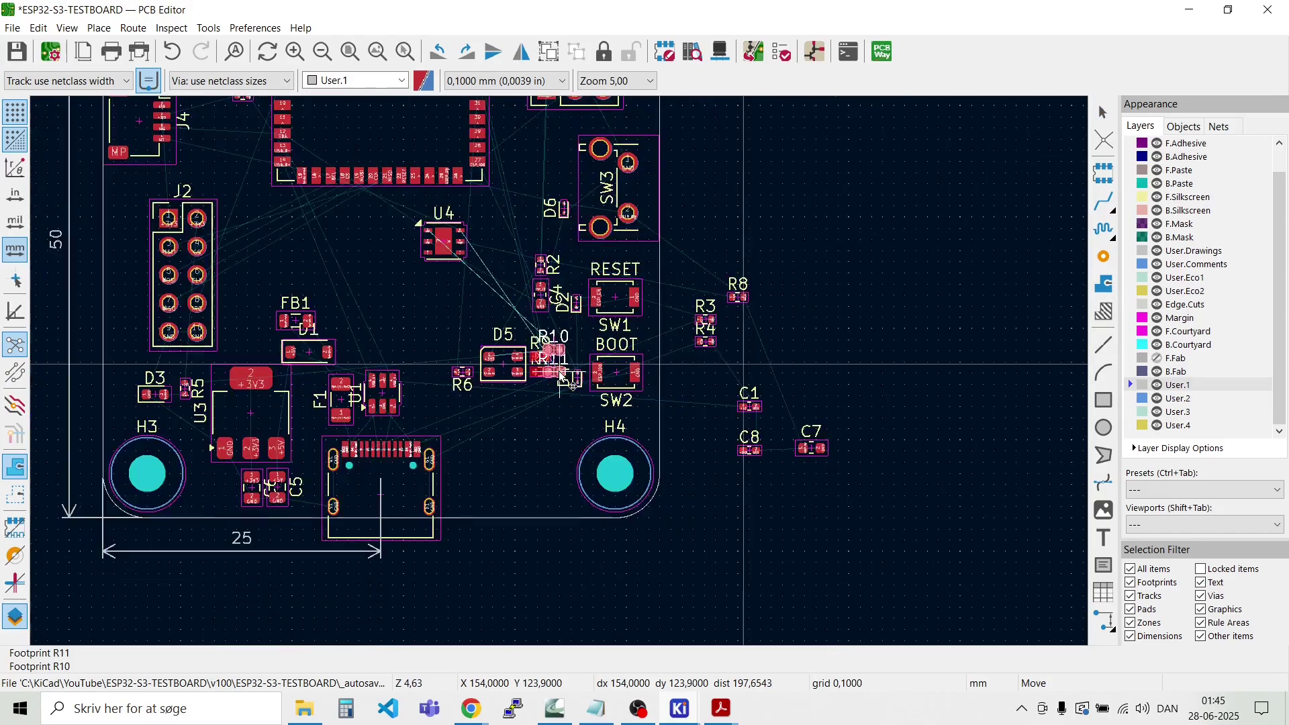
scroll(229, 178, up, 2)
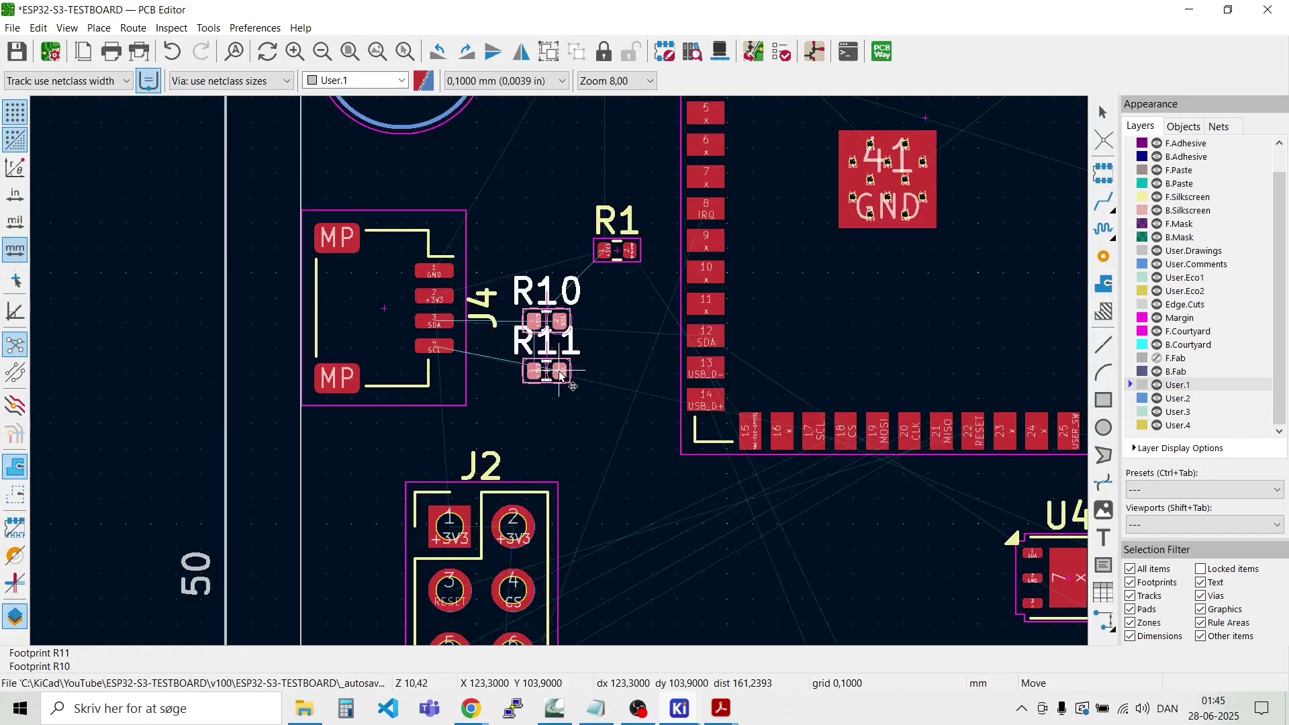
click(550, 348)
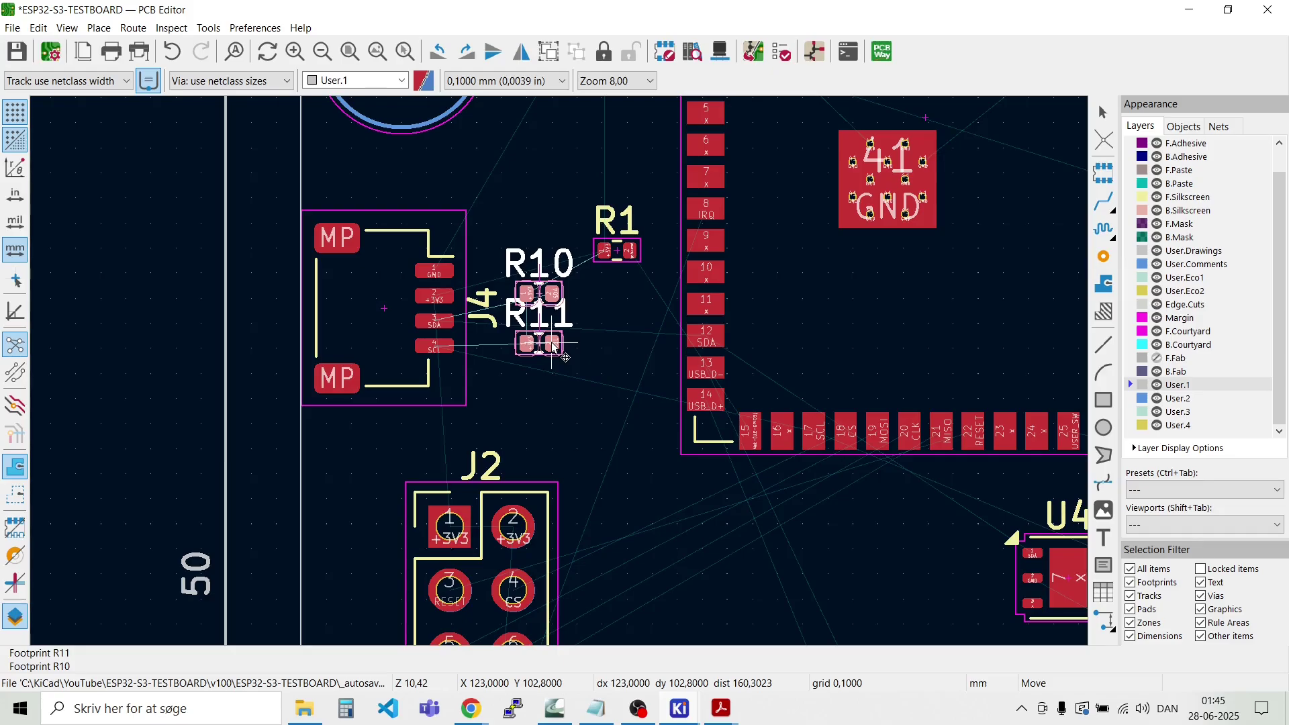
click(612, 397)
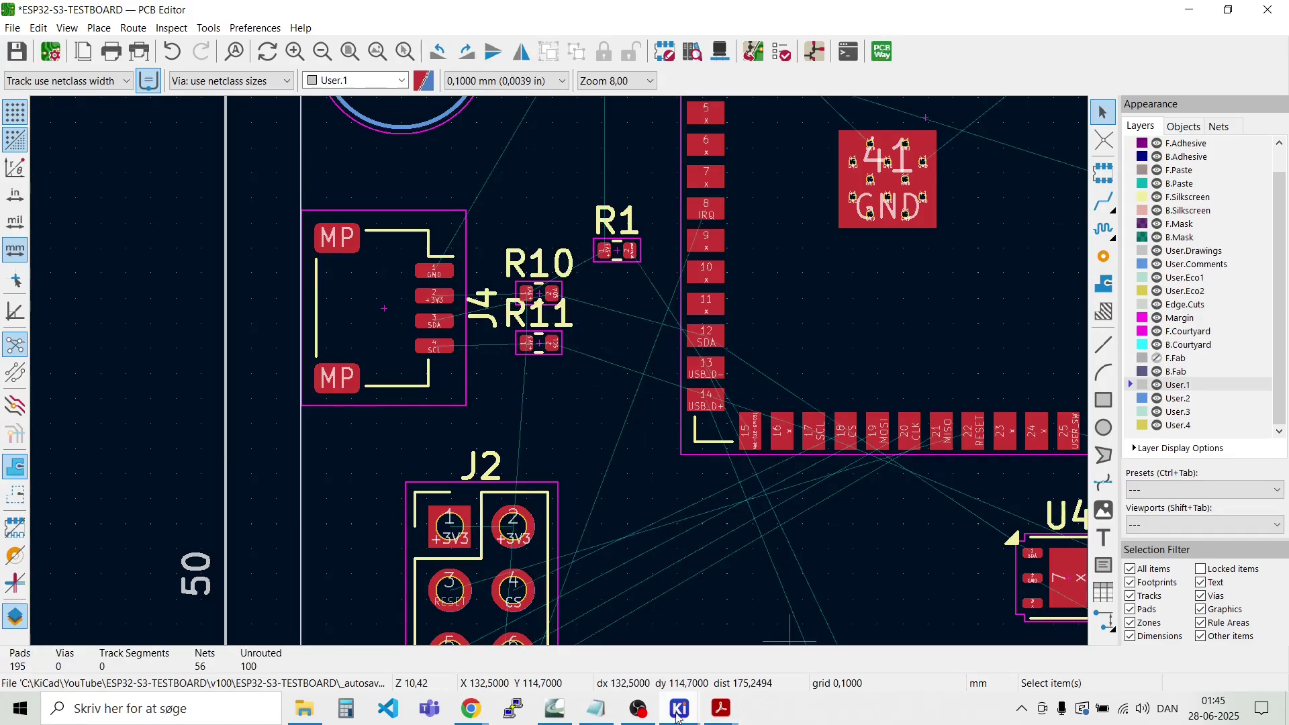
Step: Return to the Schematic Editor and select capacitor C8 in the T+H SENSOR section
mouse_move(671, 715)
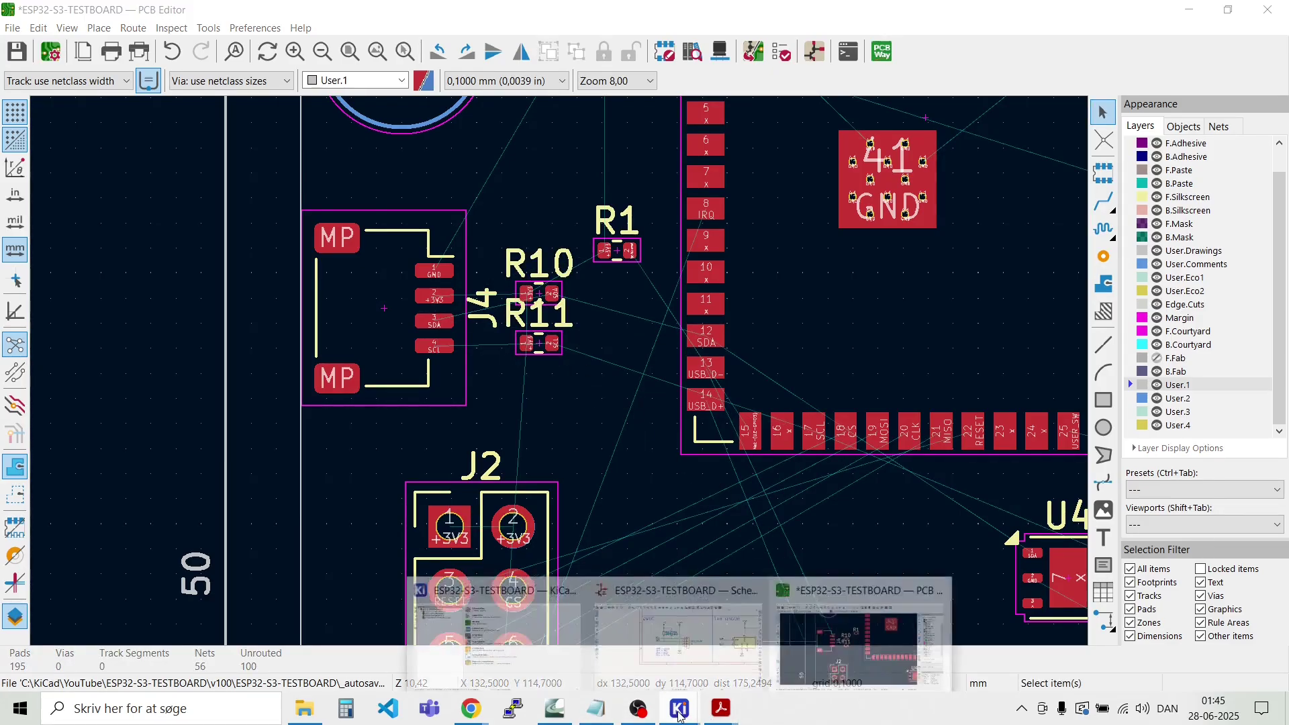
click(692, 617)
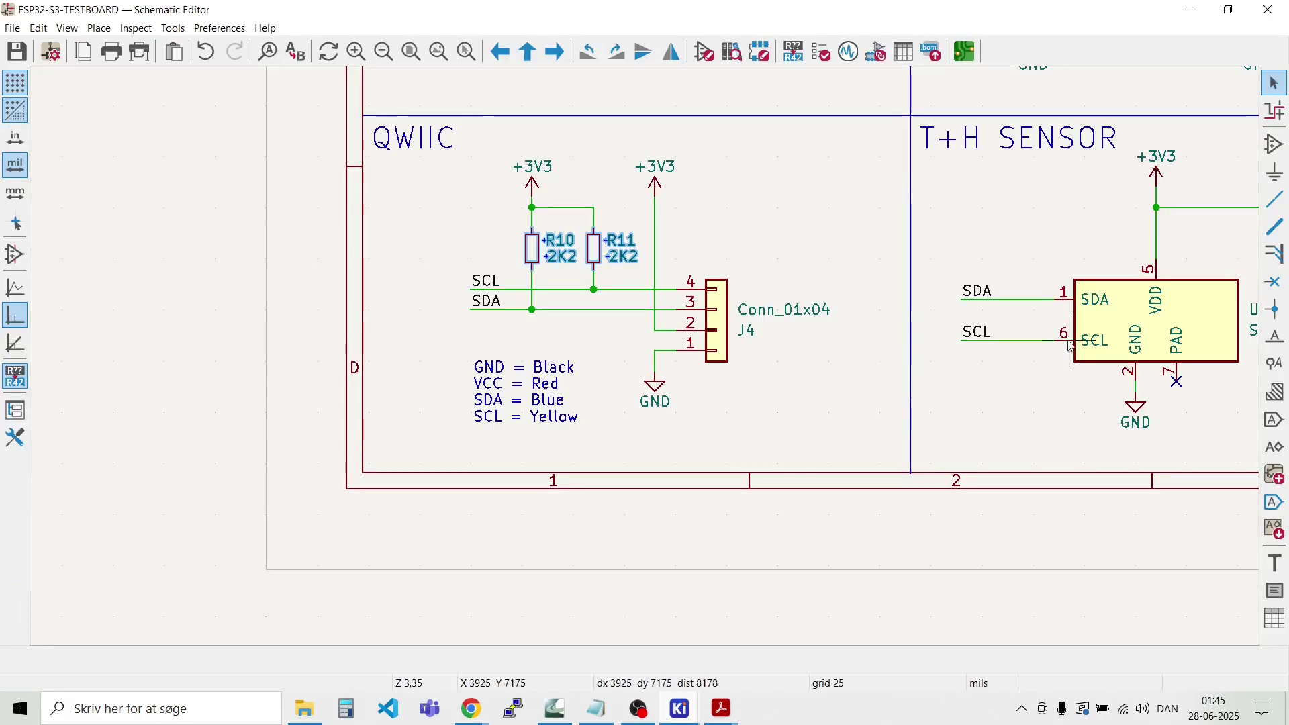
scroll(1021, 374, down, 2)
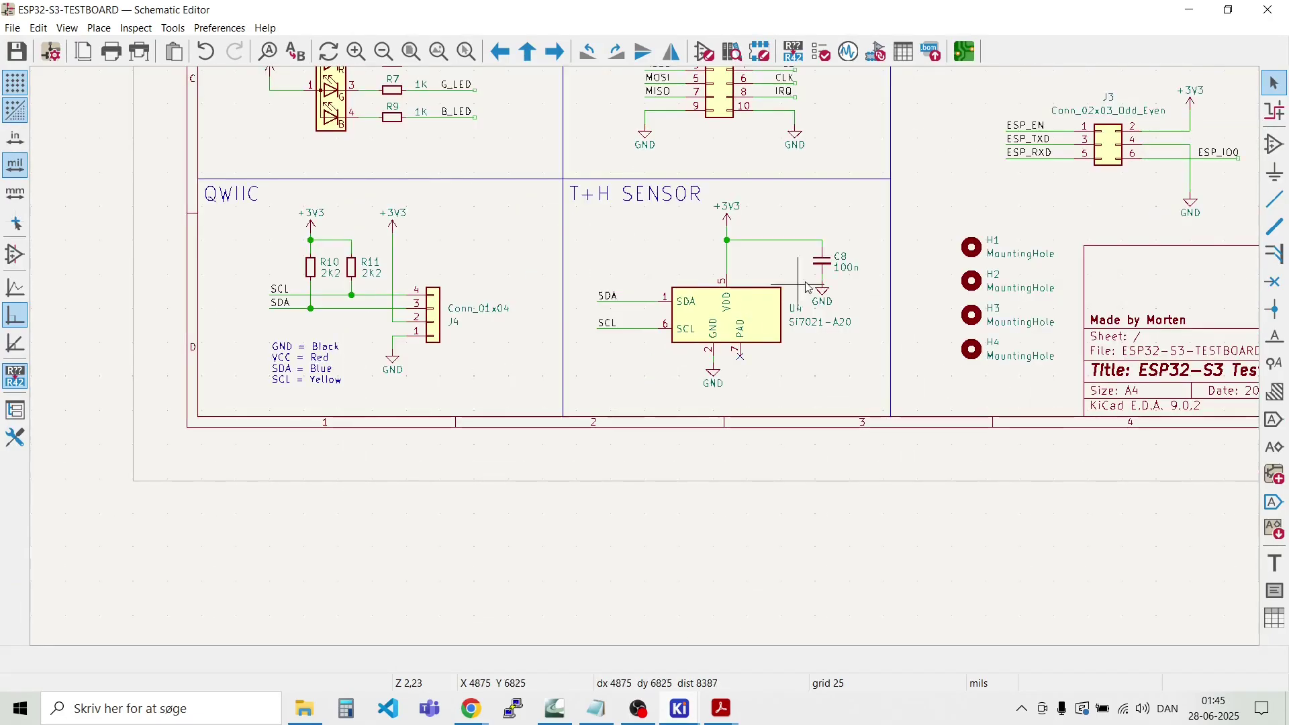
scroll(647, 363, up, 4)
drag(736, 380, 645, 317)
Step: In the PCB Editor, rotate C8 to -90° and place it to the right of U4, with its +3V3 pad beside U4's pin 5
mouse_move(689, 716)
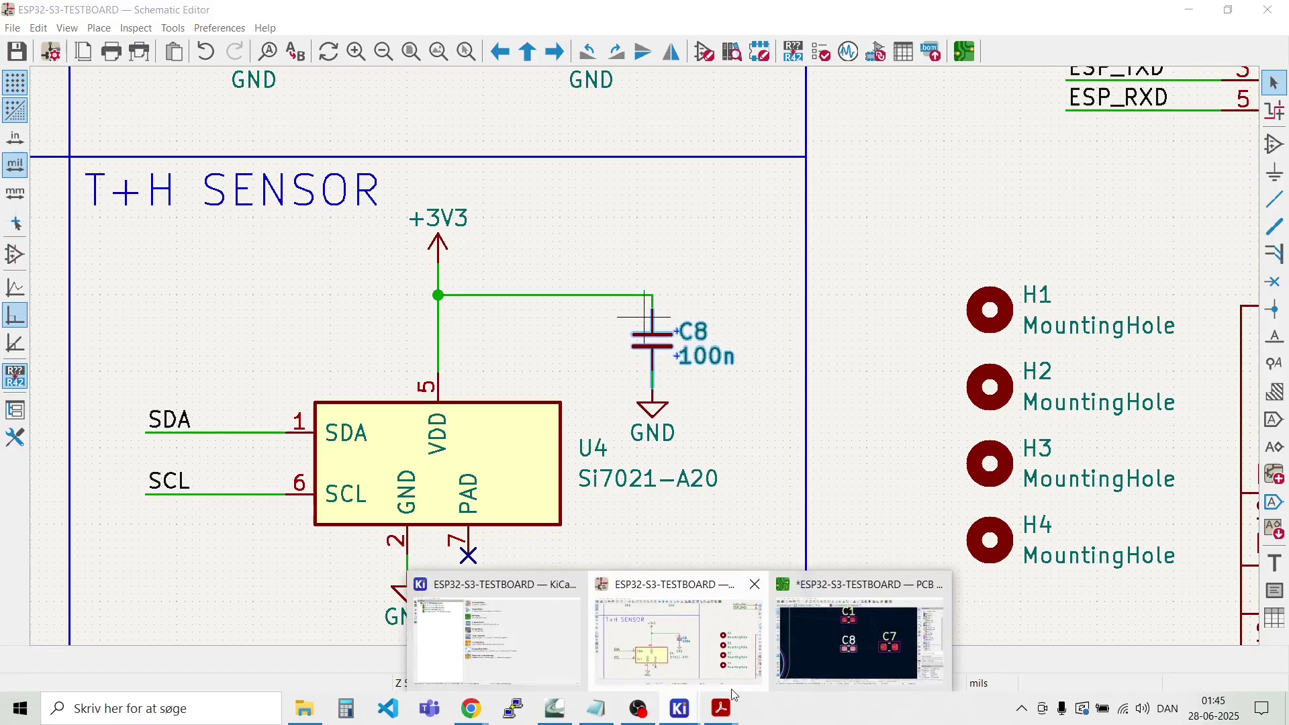
click(863, 637)
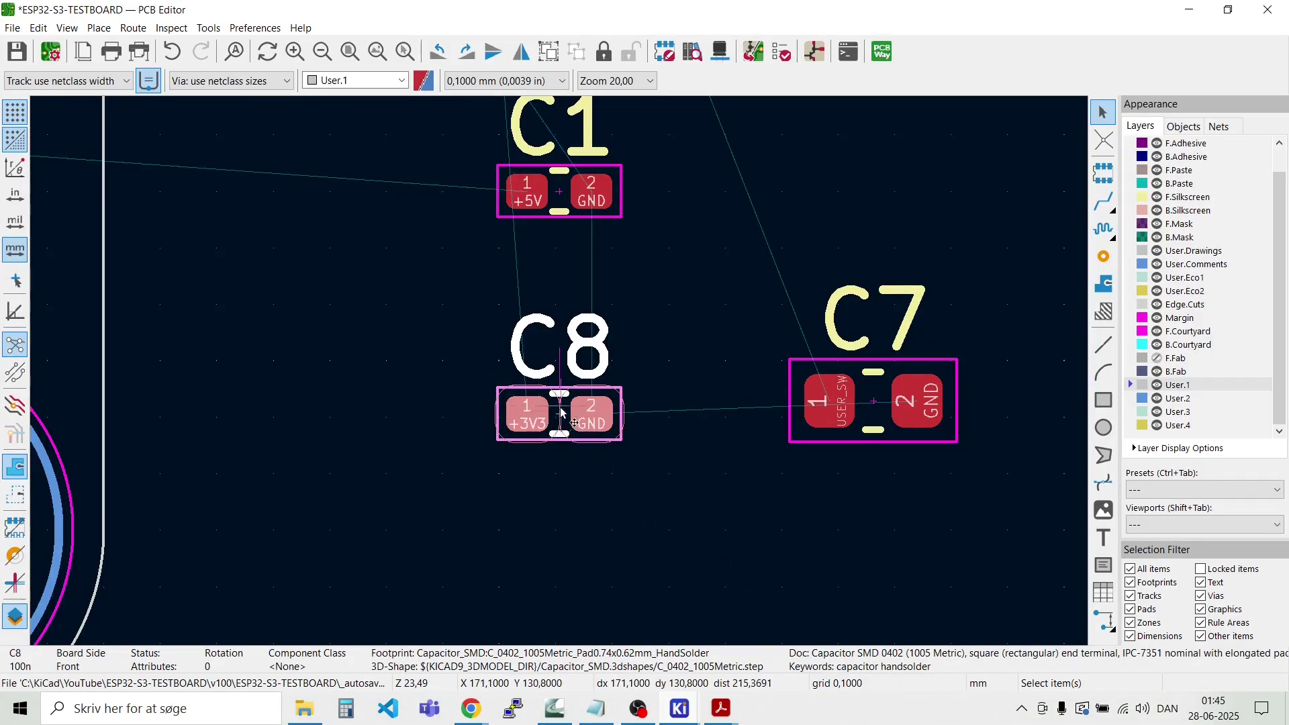
key(m)
scroll(564, 409, down, 6)
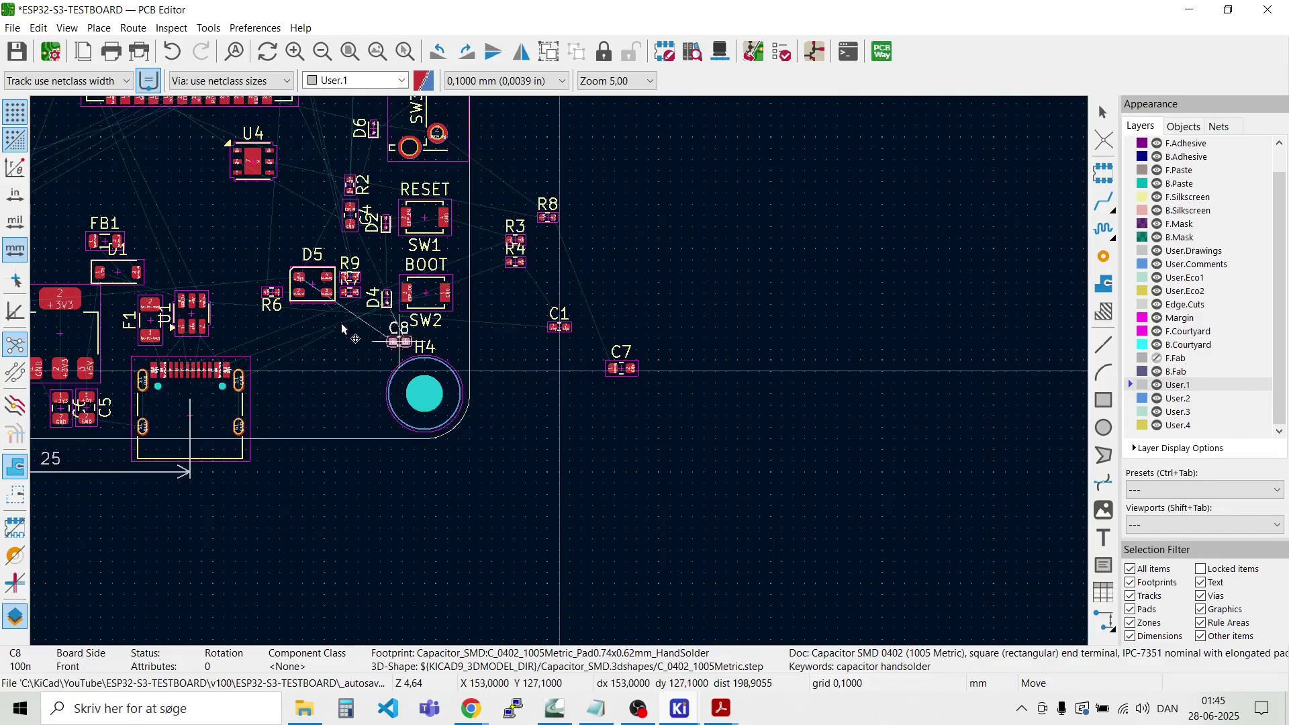
scroll(289, 287, up, 1)
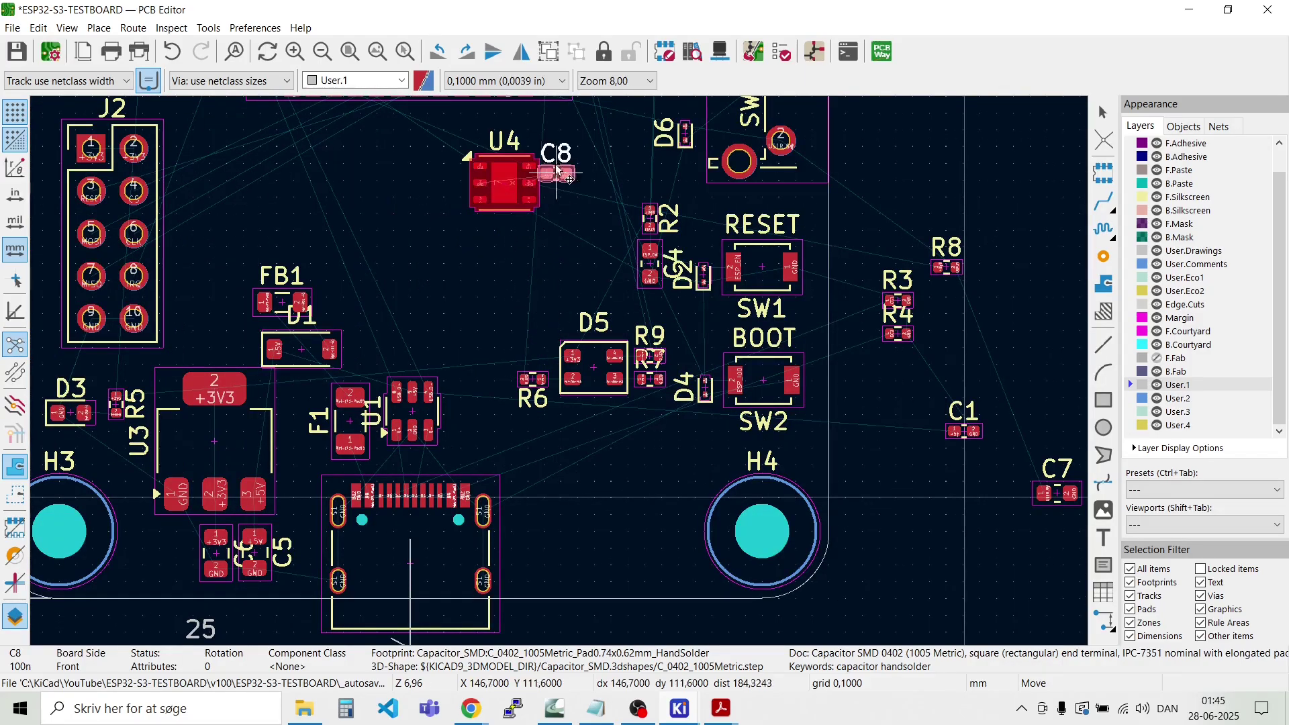
scroll(507, 132, up, 1)
scroll(560, 379, up, 3)
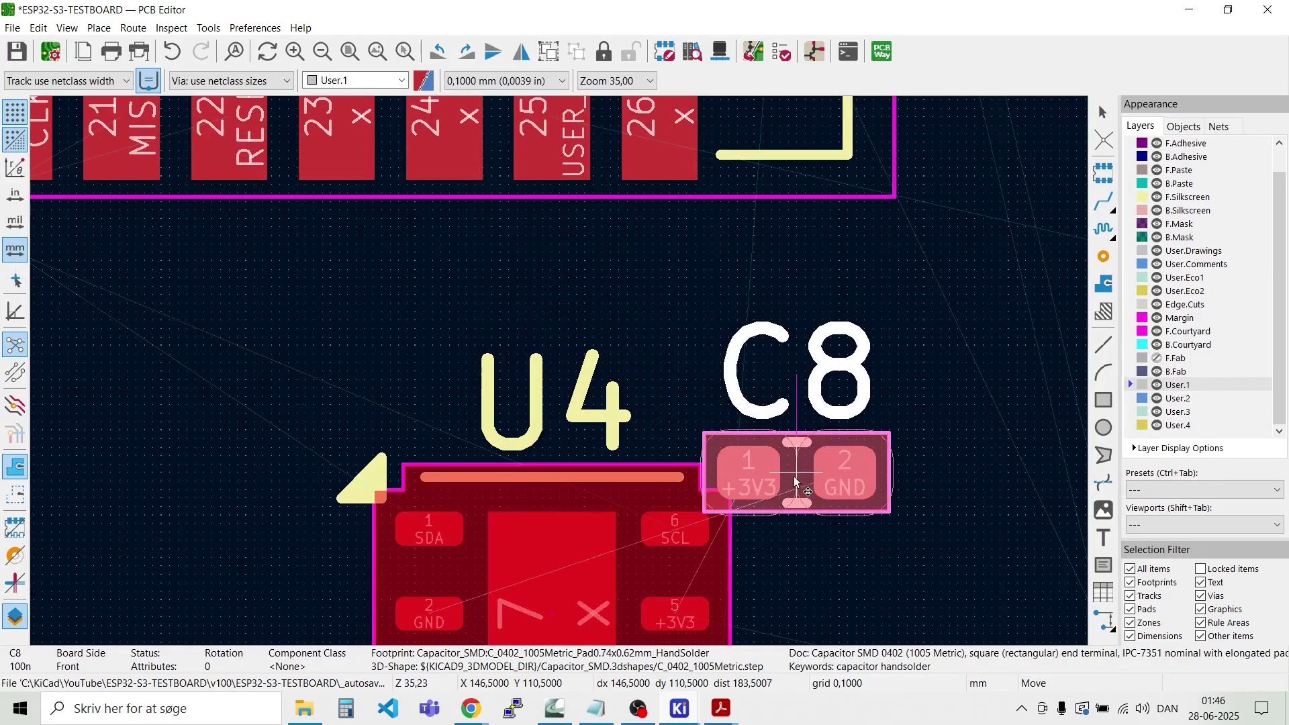
key(r)
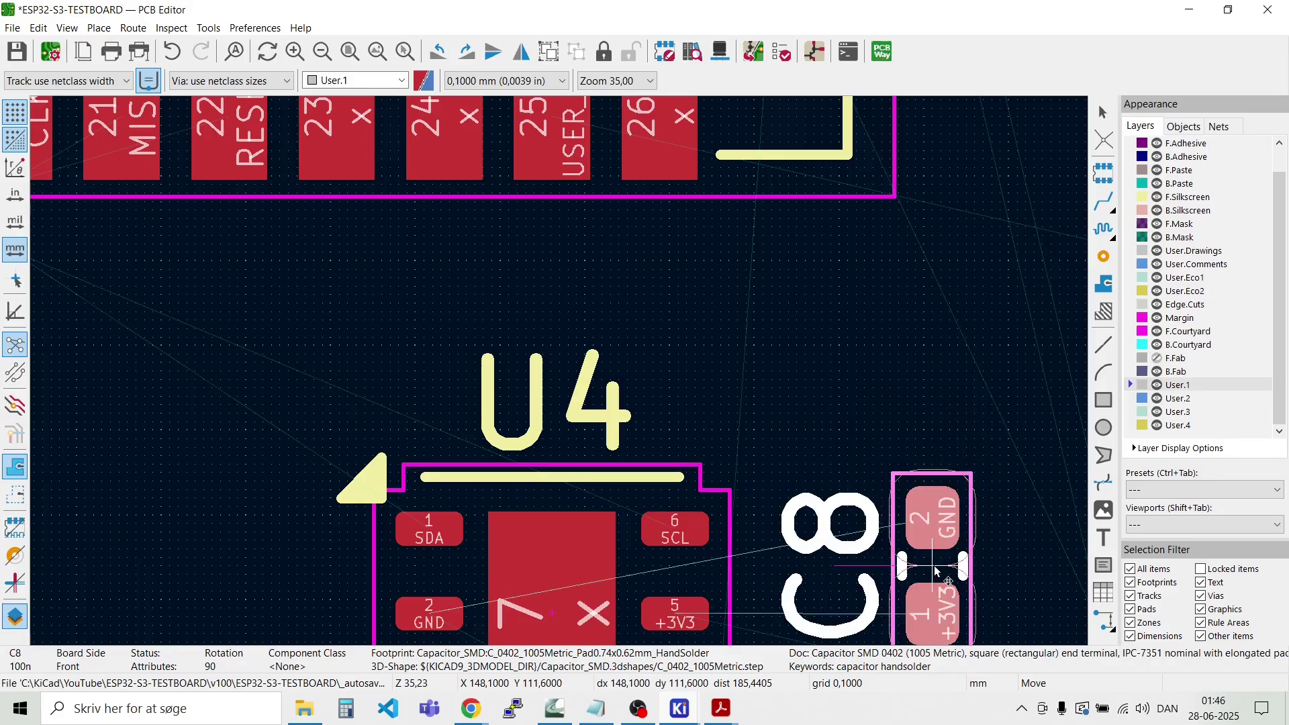
key(r)
key(r)
scroll(892, 567, down, 1)
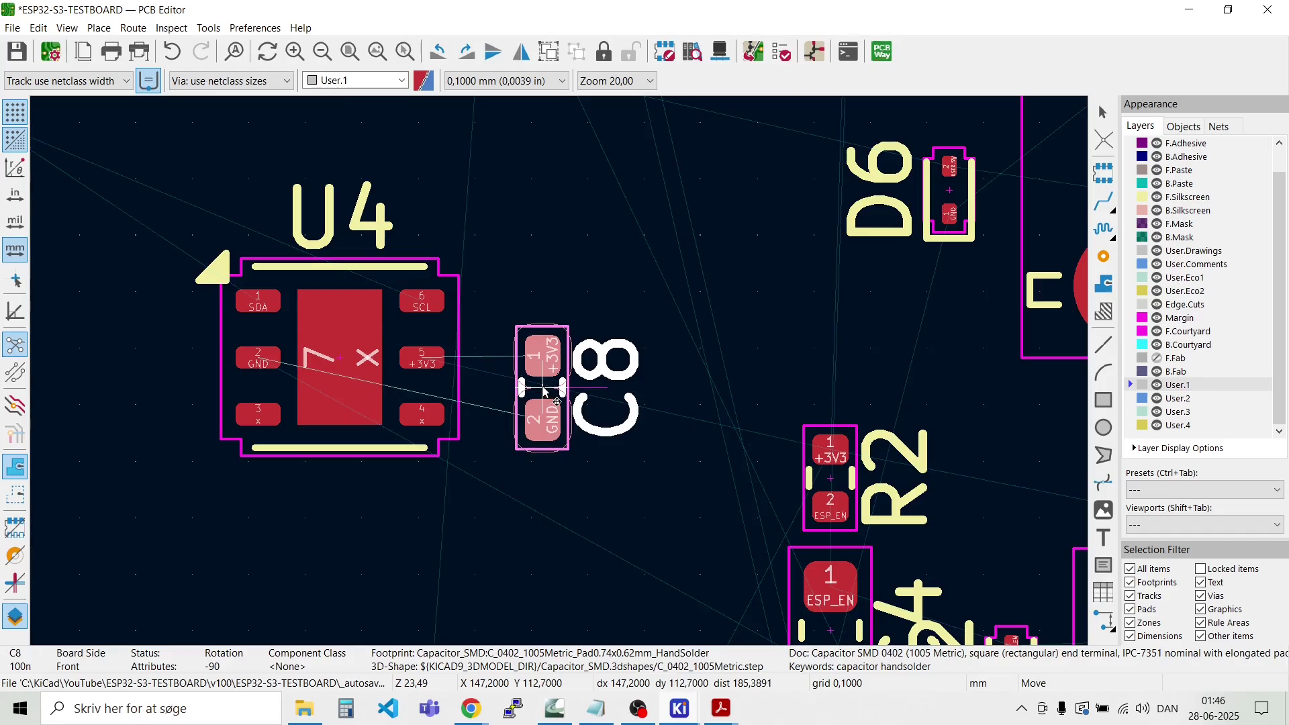
click(544, 395)
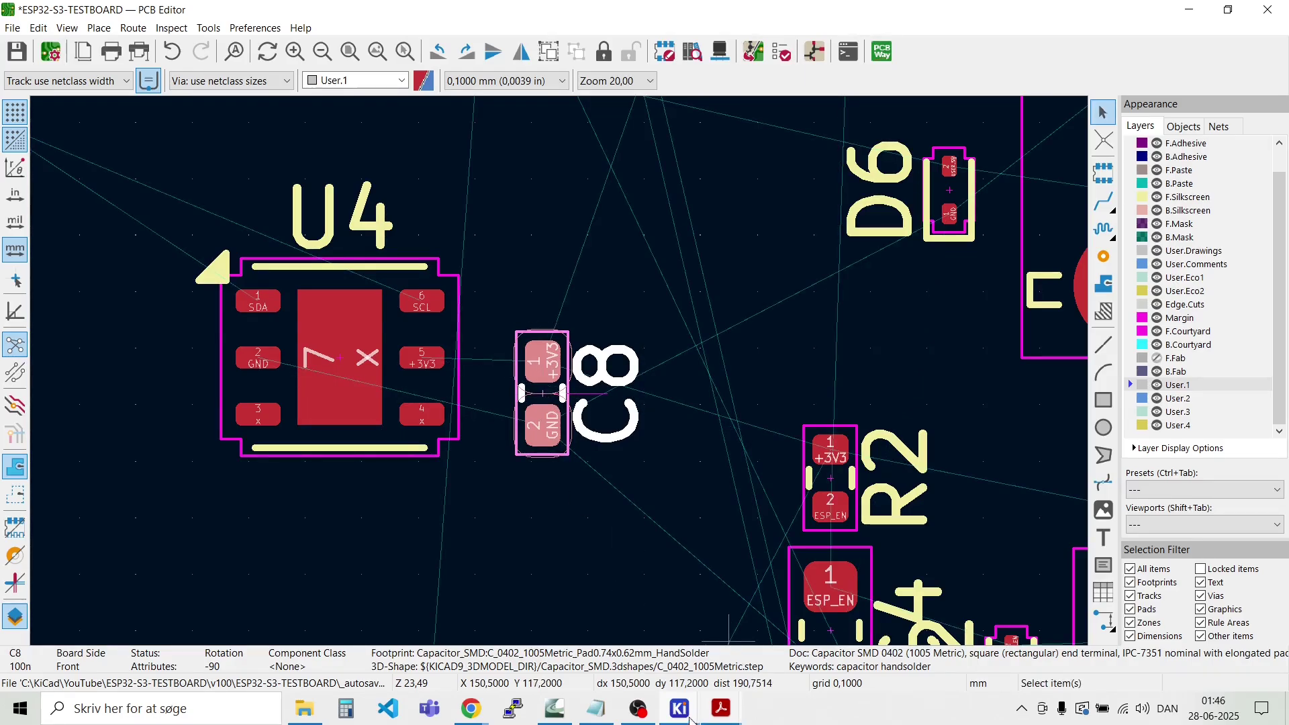
Step: Switch to the Schematic Editor and select R3, R4 and C1 in the USB-C section
mouse_move(680, 708)
click(682, 627)
scroll(648, 361, down, 3)
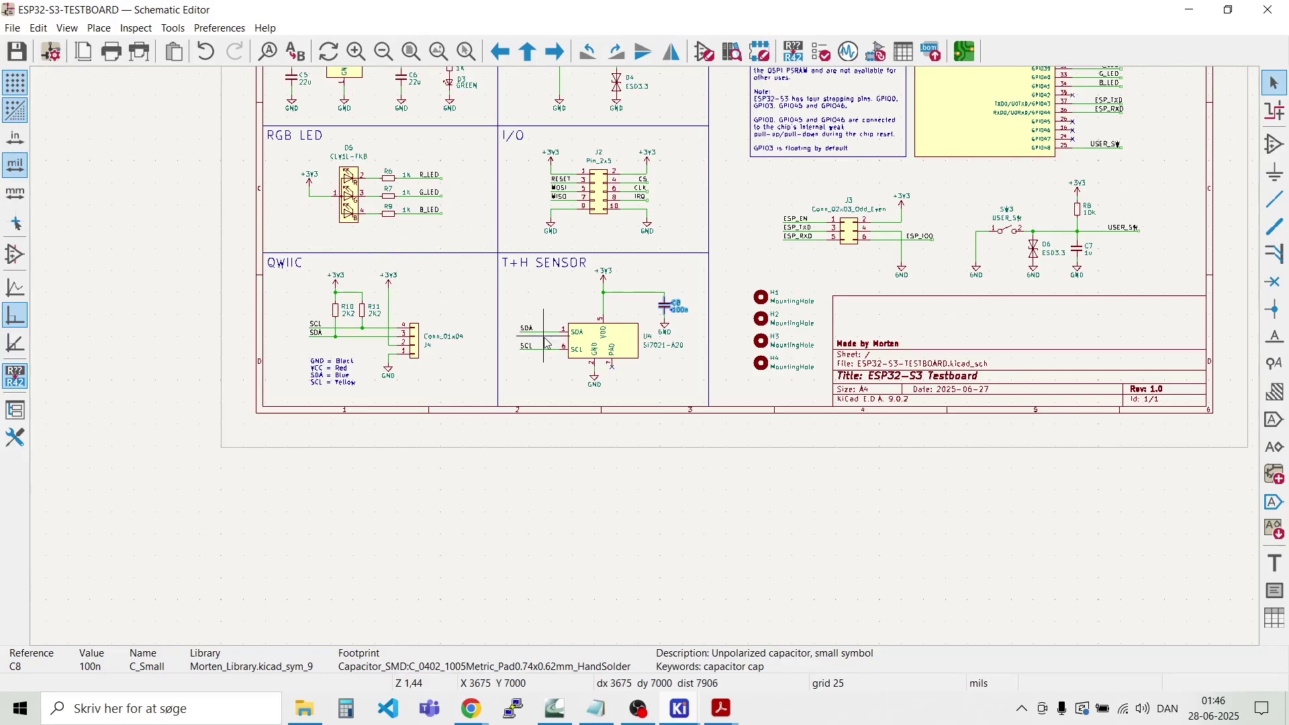
scroll(649, 363, down, 1)
scroll(649, 363, up, 5)
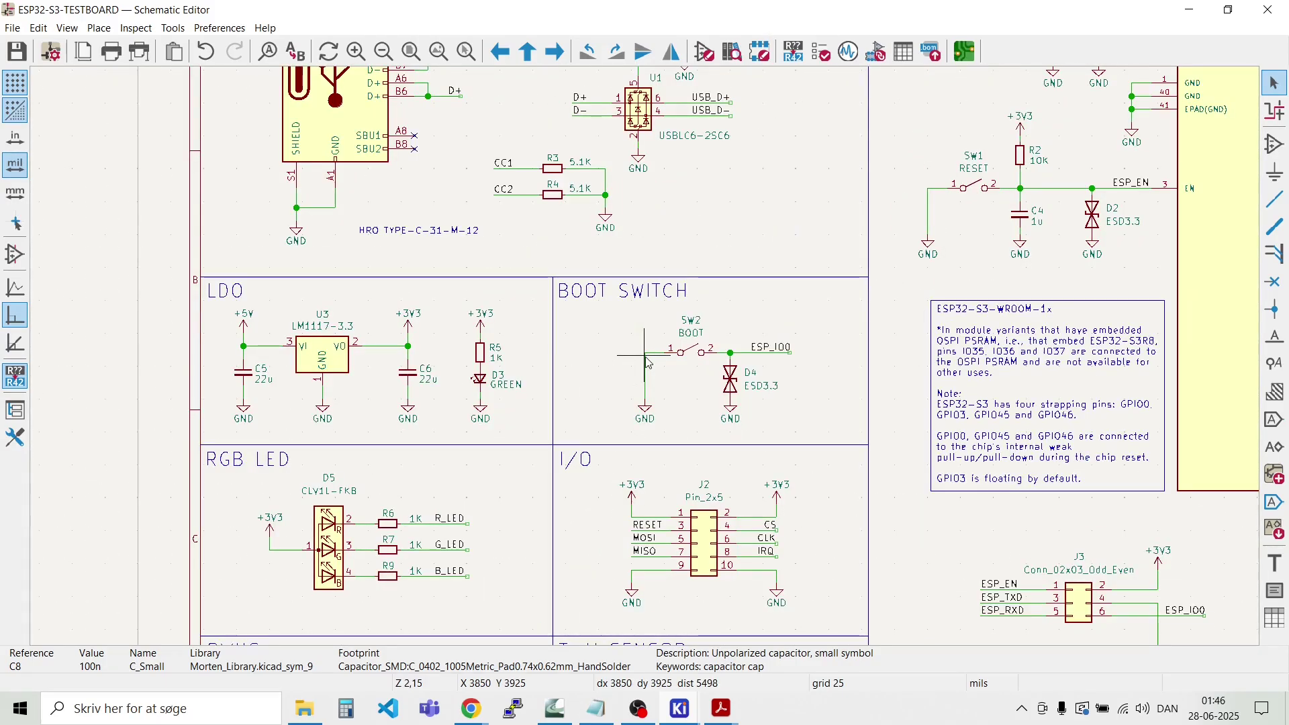
scroll(598, 196, up, 4)
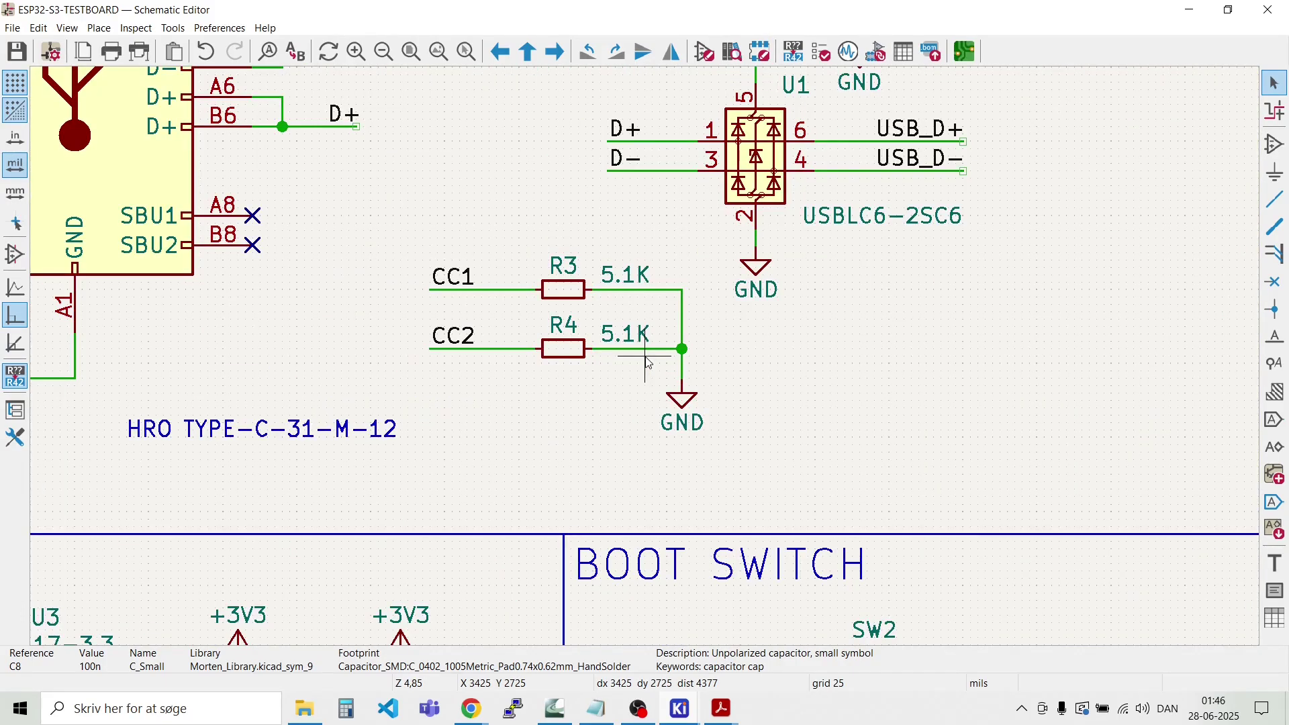
scroll(648, 363, down, 4)
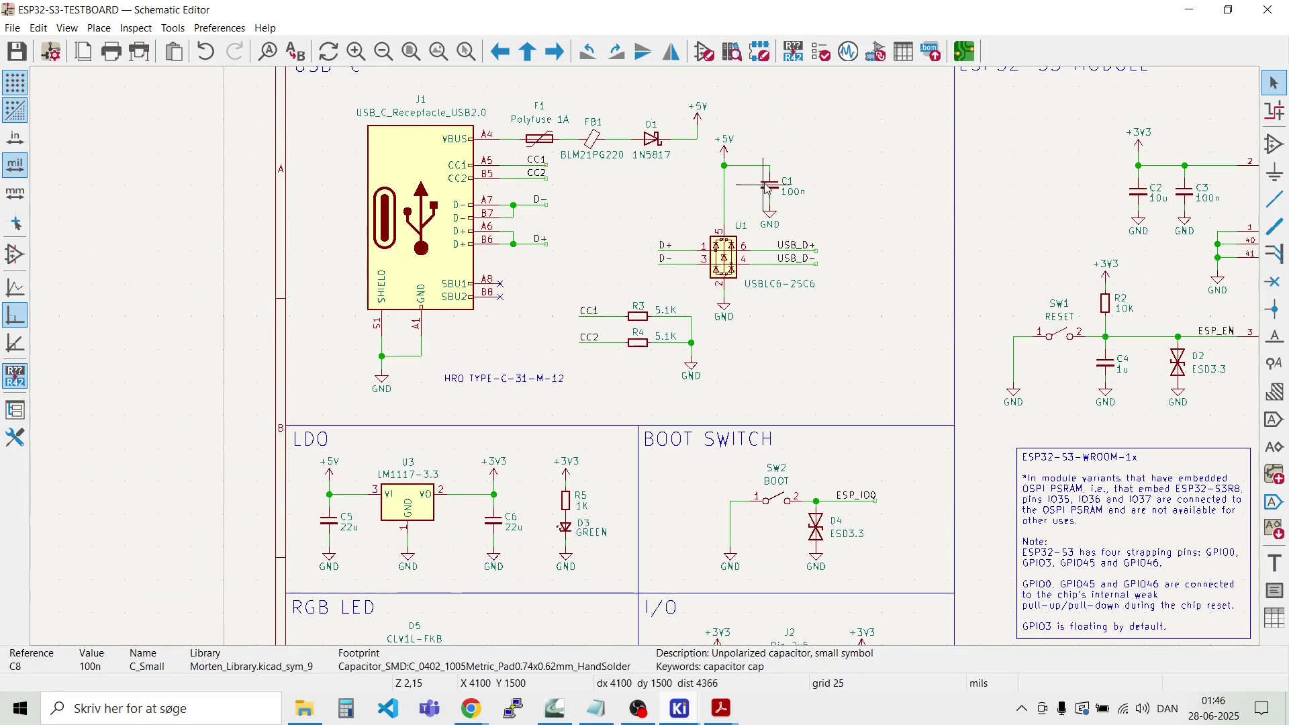
scroll(767, 188, up, 4)
scroll(645, 356, down, 4)
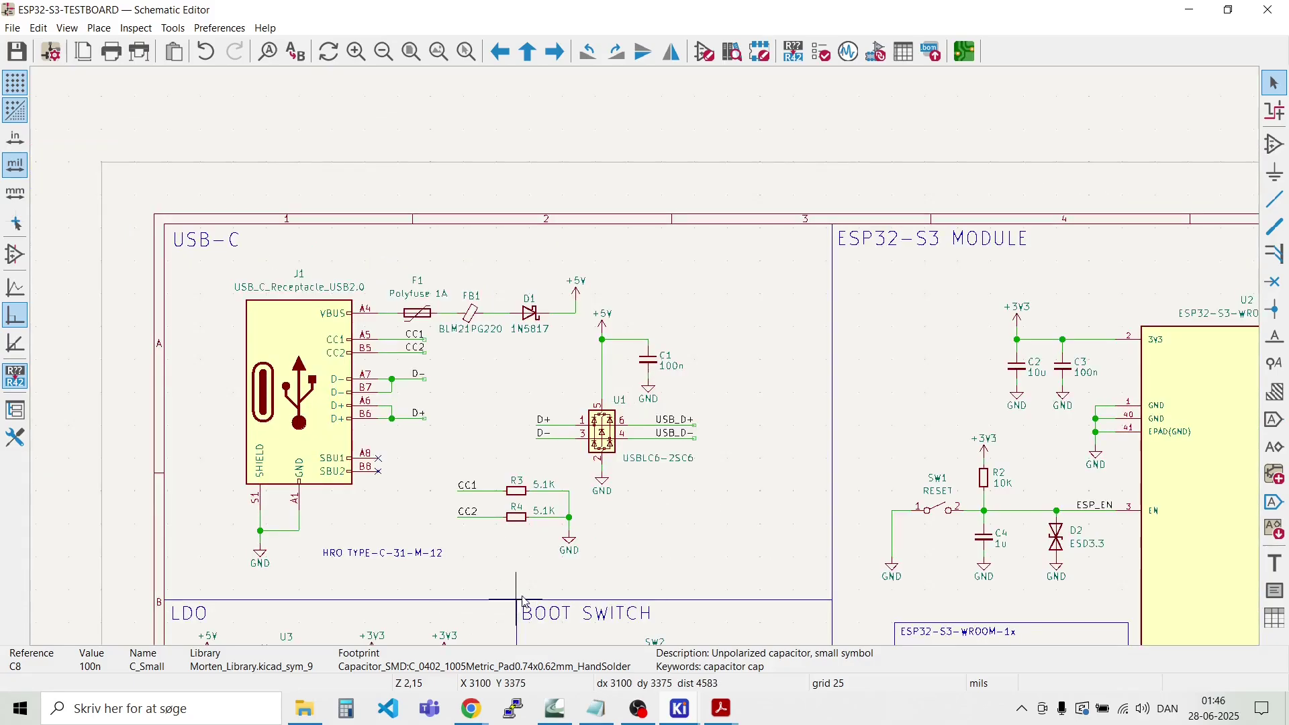
drag(525, 556, 514, 476)
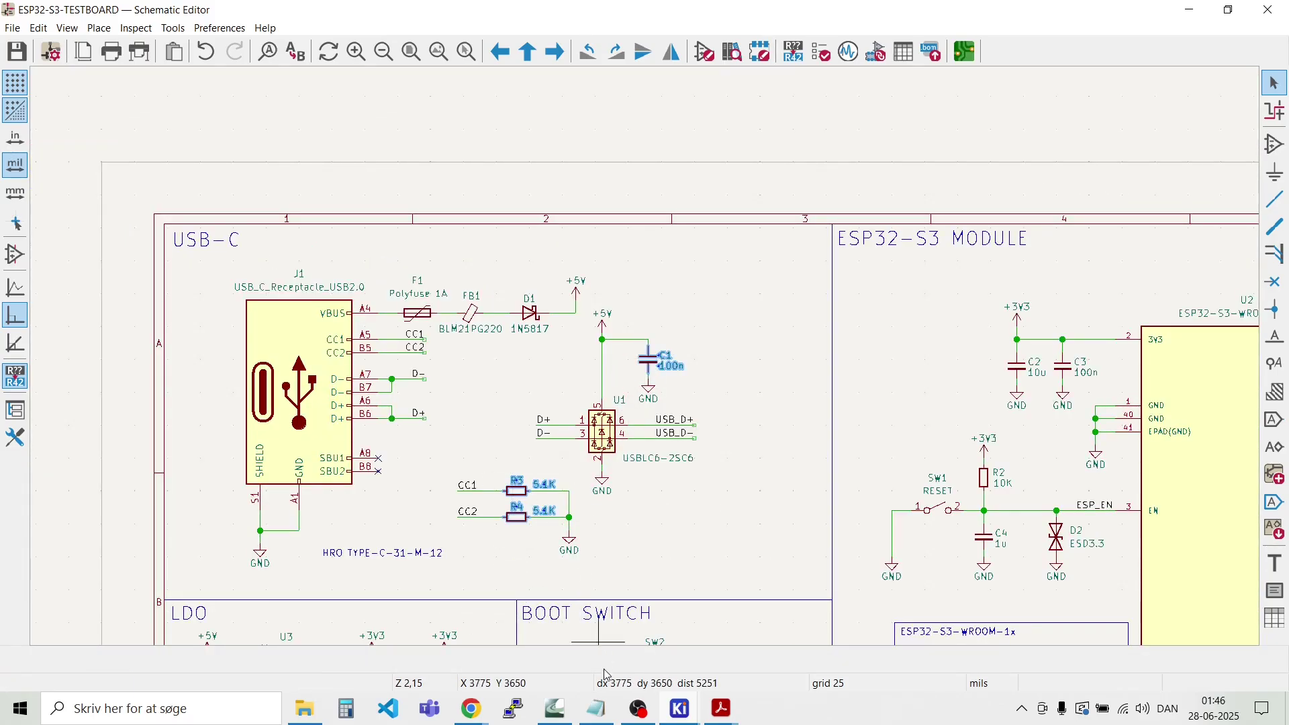
Step: Switch to the PCB Editor and move capacitor C1 directly below R4, outside the board outline
click(681, 711)
click(817, 639)
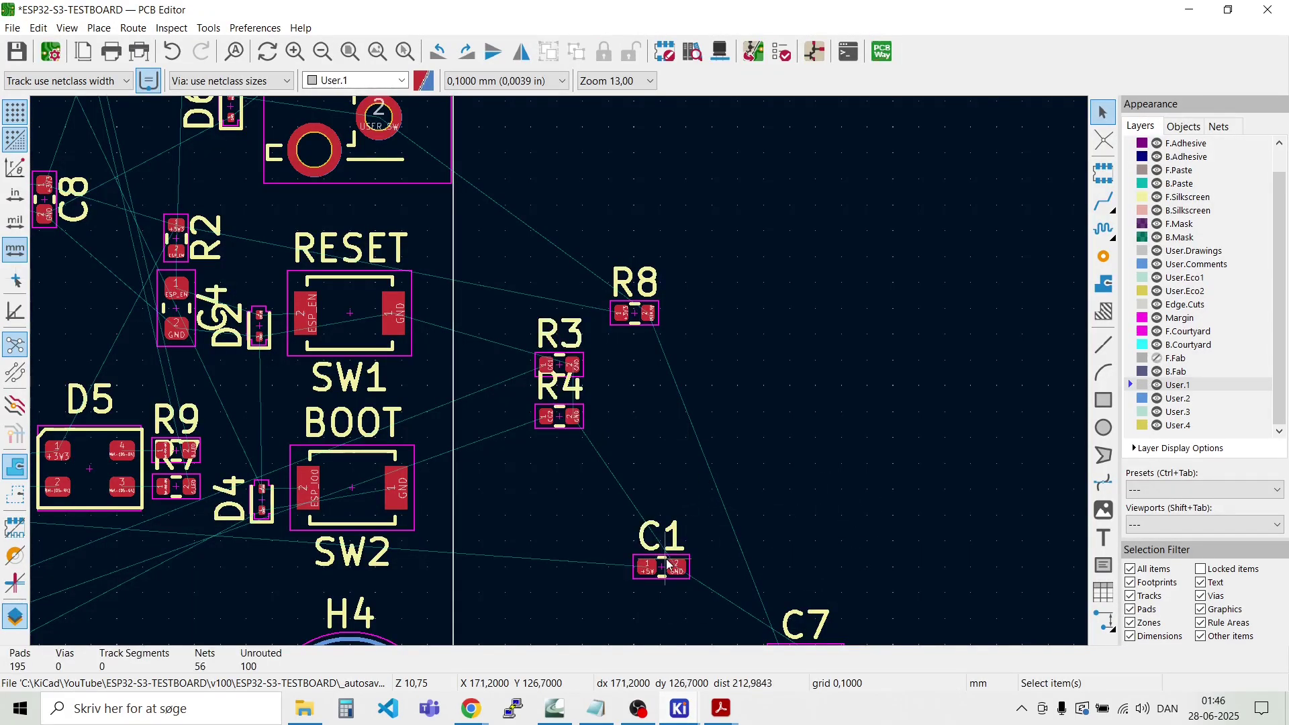
key(m)
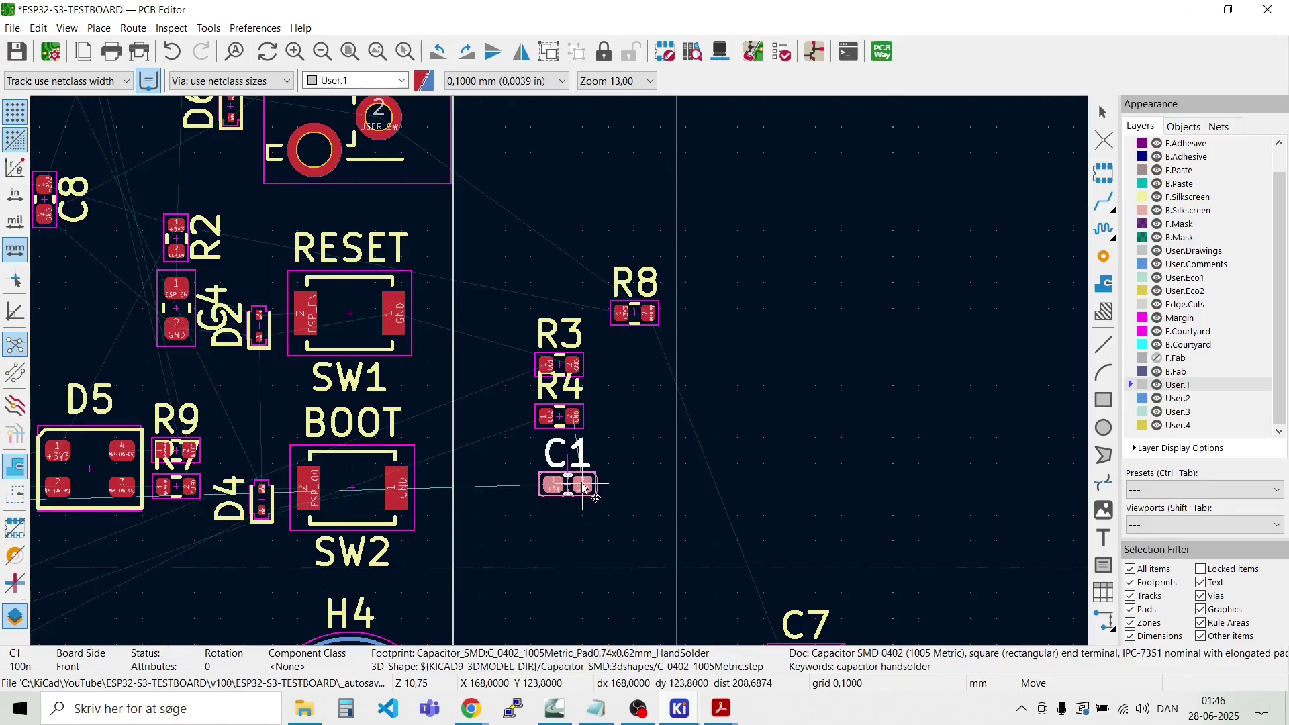
click(558, 471)
Step: Move R3, R4 and C1 together onto the board, to the right of U1 and above the USB-C connector
drag(598, 509, 552, 360)
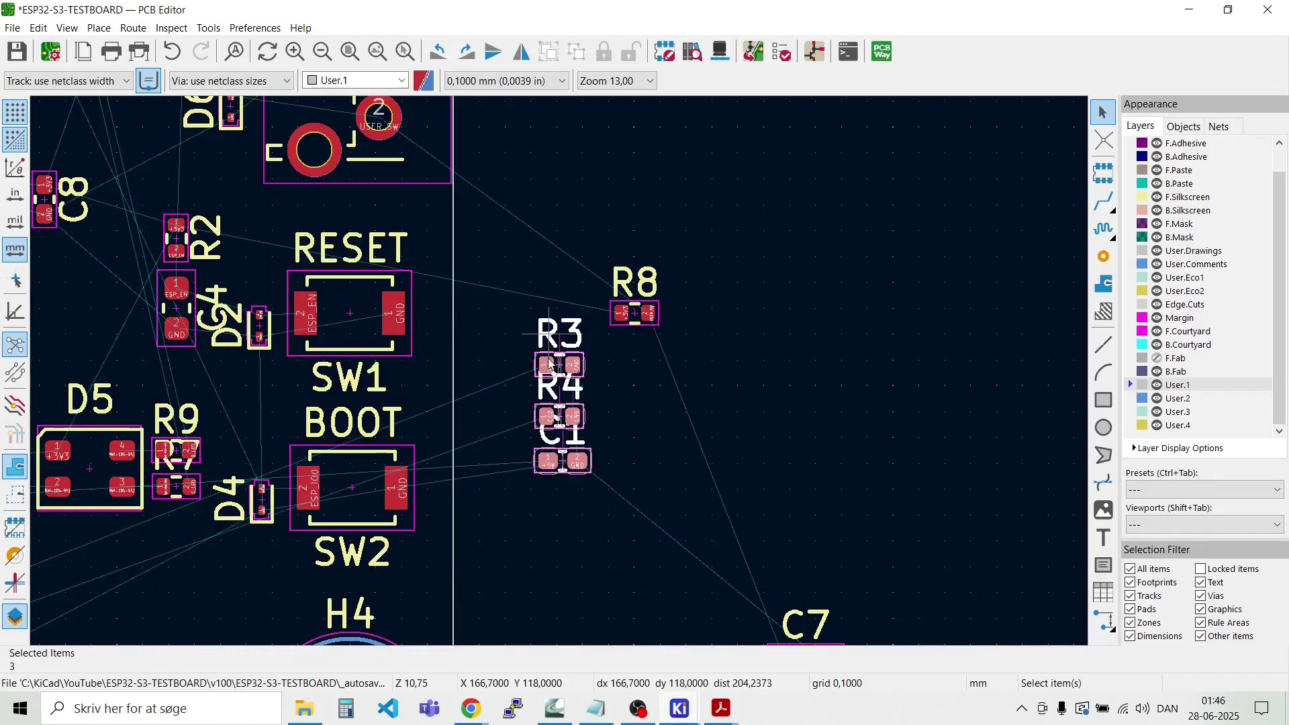
key(m)
scroll(559, 376, down, 5)
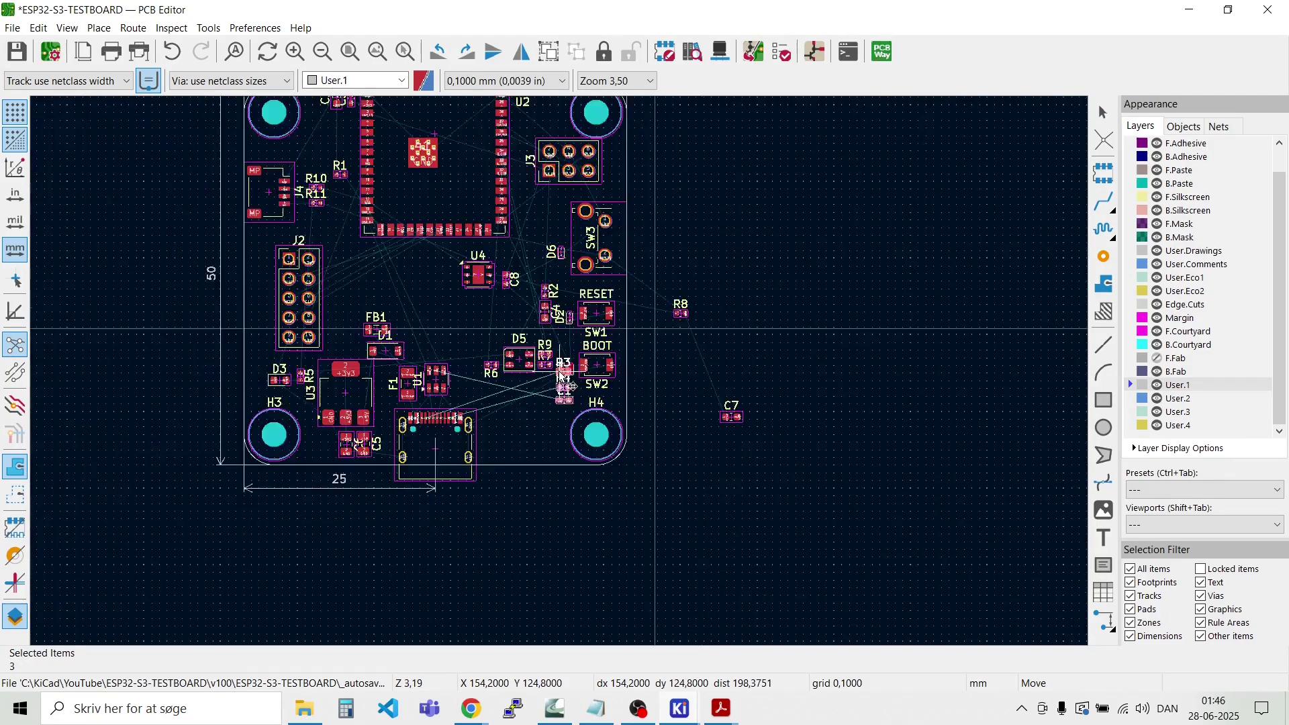
scroll(449, 376, up, 2)
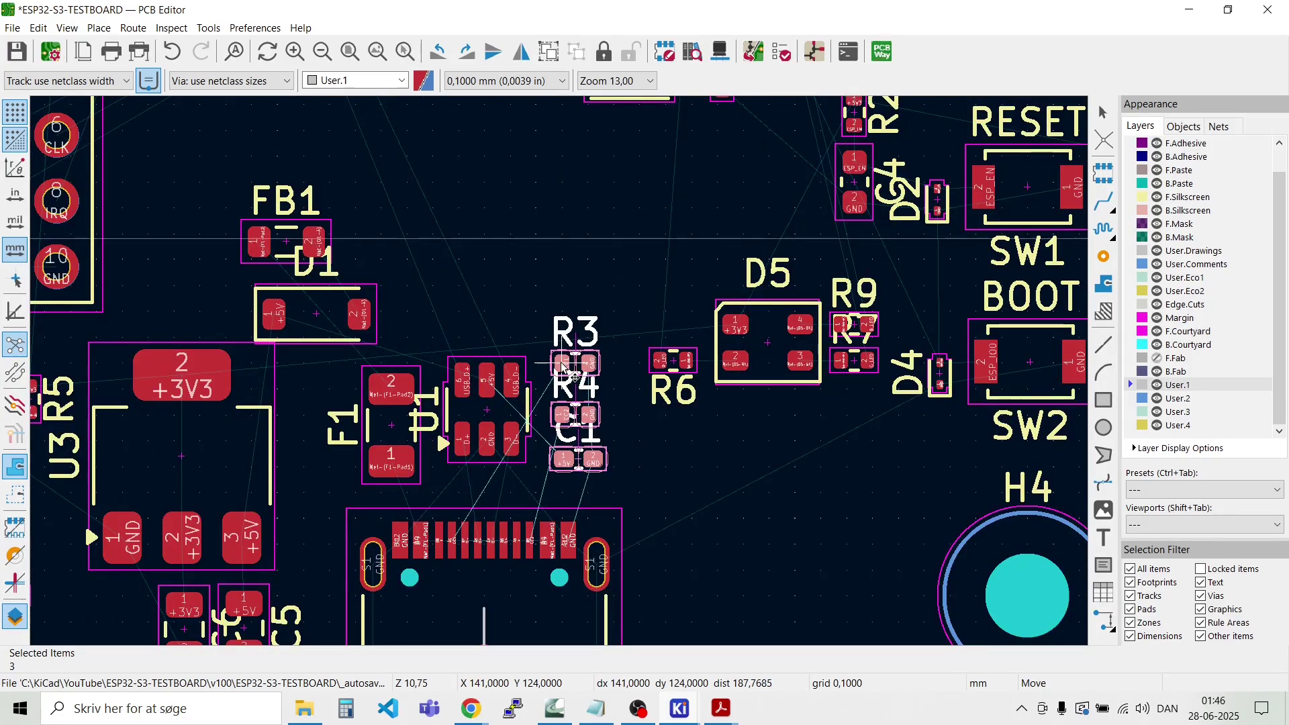
click(562, 367)
Step: Move capacitor C7 directly below R8, outside the board outline
scroll(797, 466, down, 3)
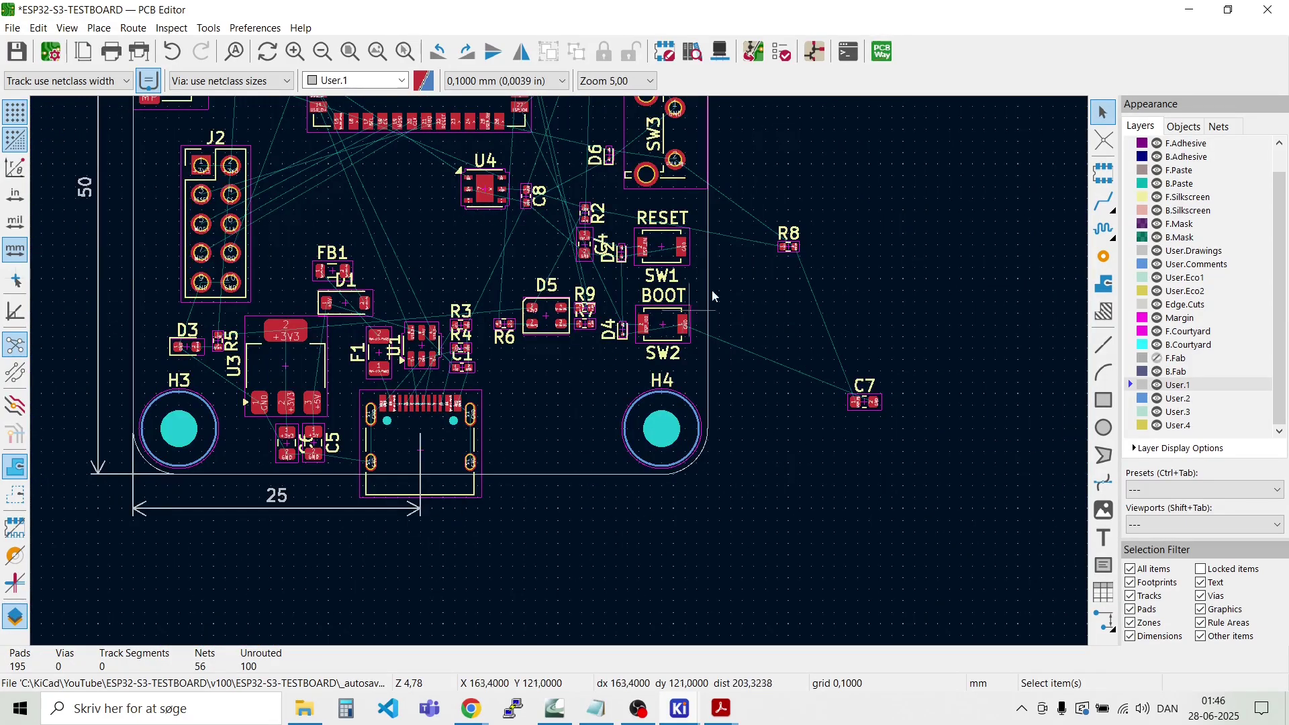
scroll(817, 258, up, 3)
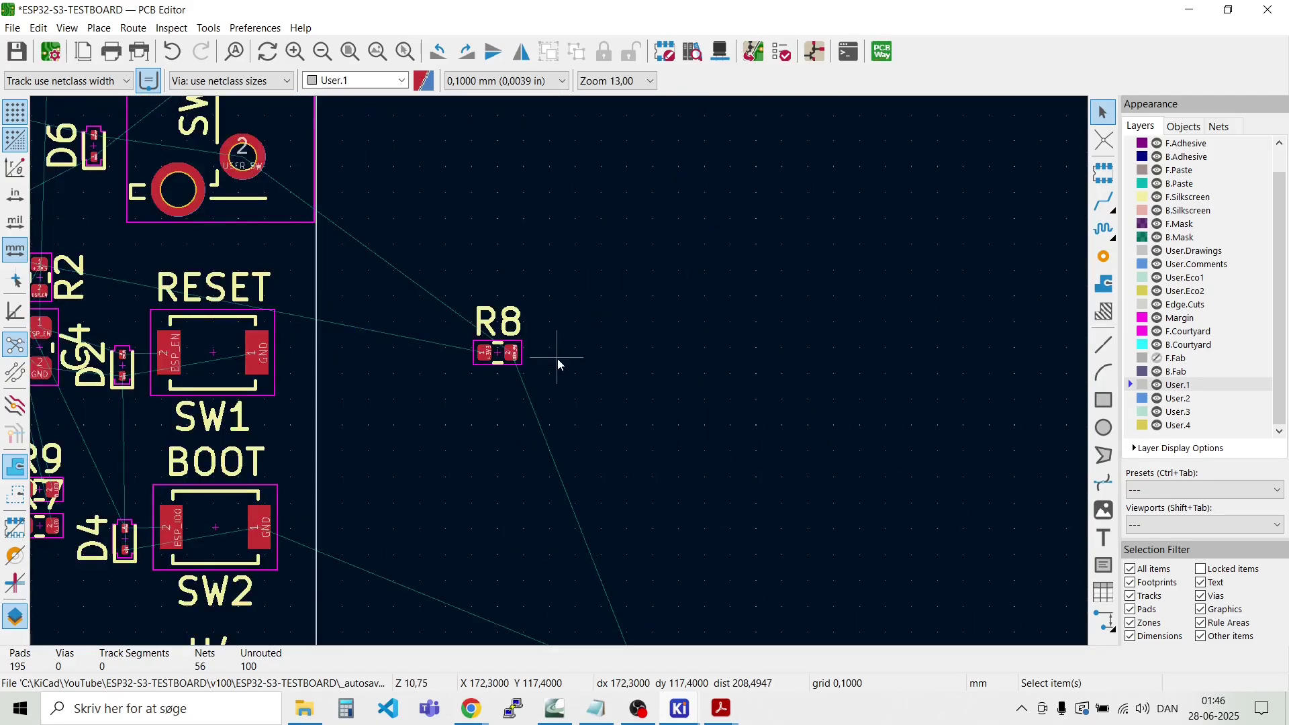
scroll(557, 363, down, 2)
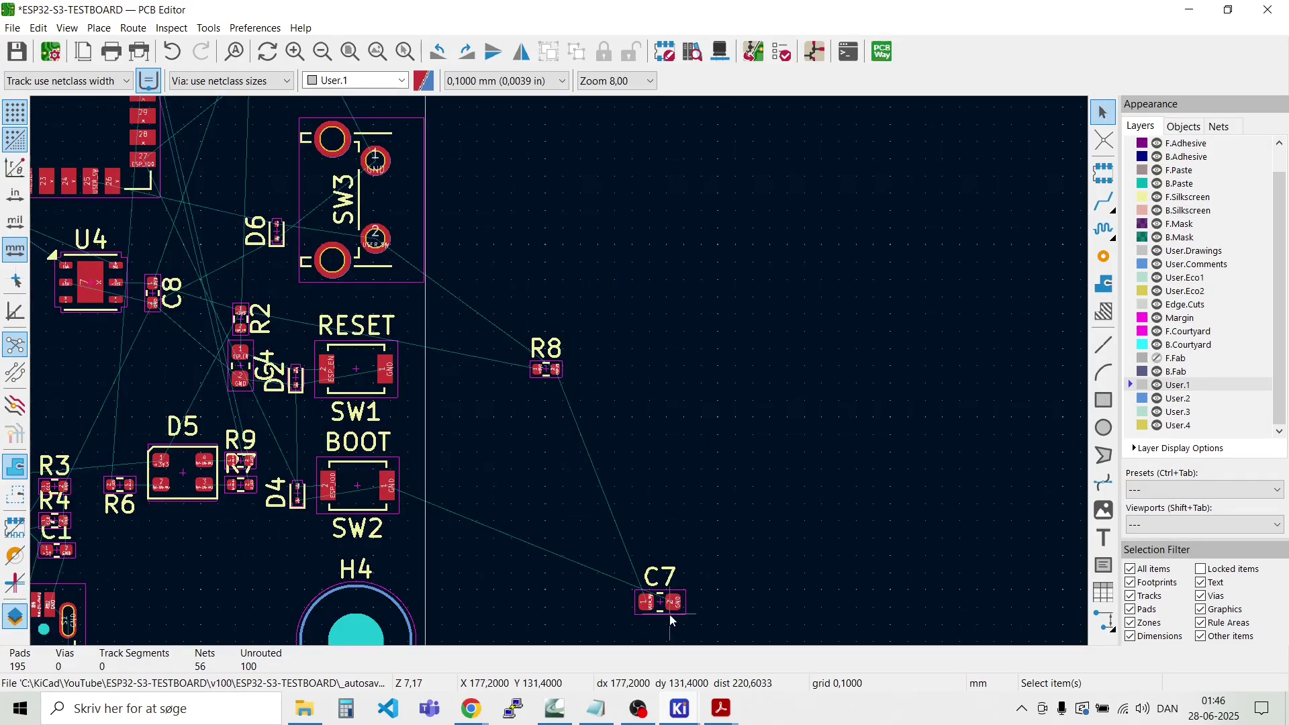
drag(670, 605, 569, 416)
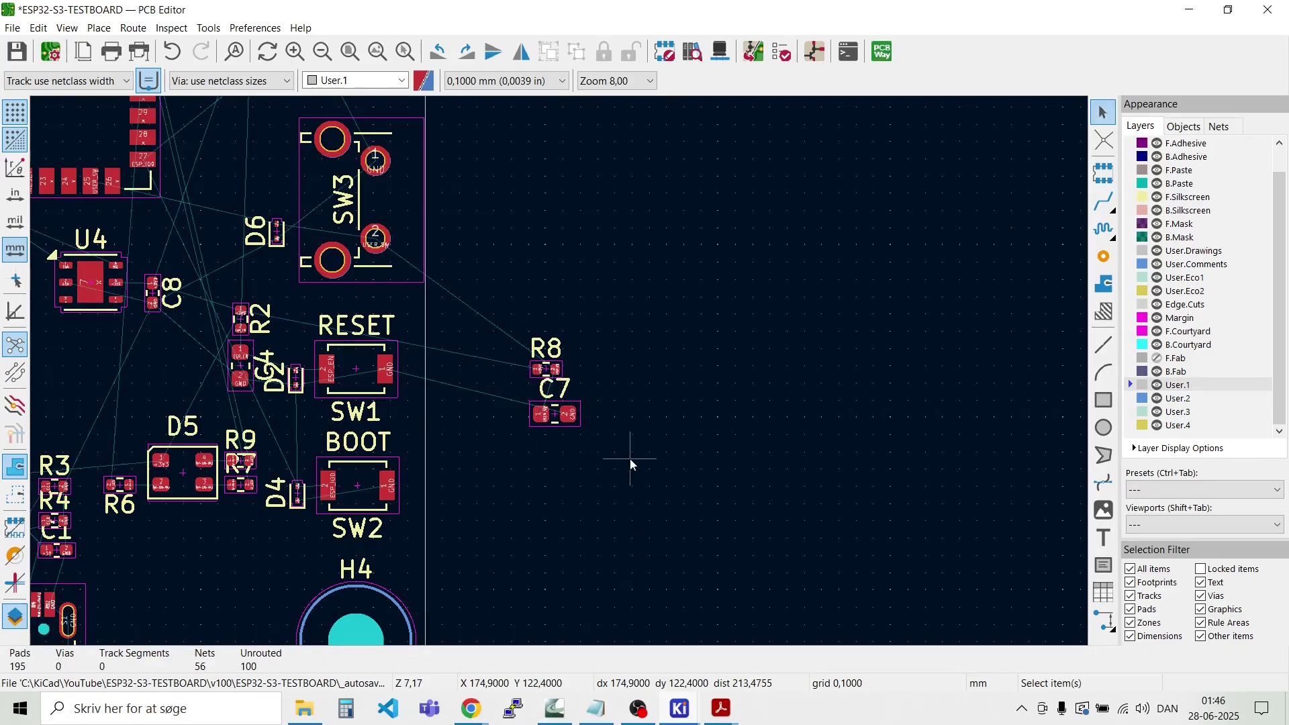
Step: Select R8 and C7 together and switch to the Schematic Editor to check their place in the SW3 USER_SW circuit
drag(630, 459, 524, 290)
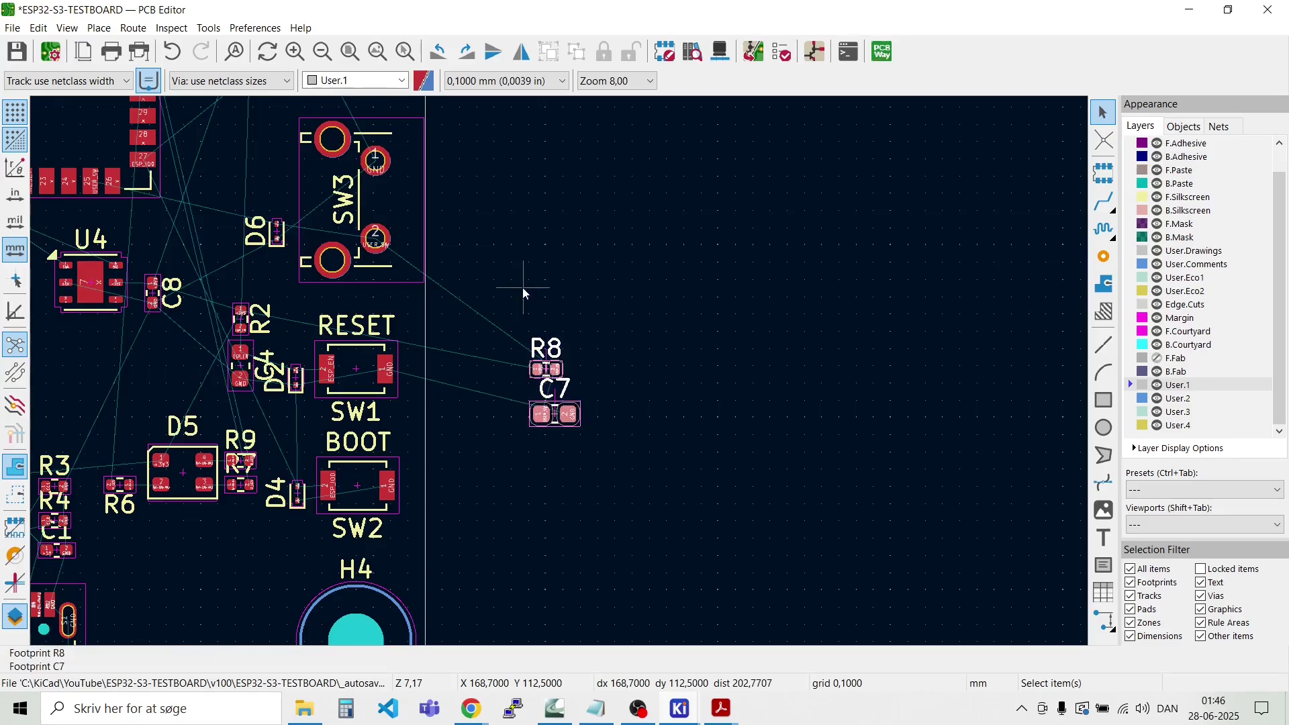
click(680, 709)
click(681, 636)
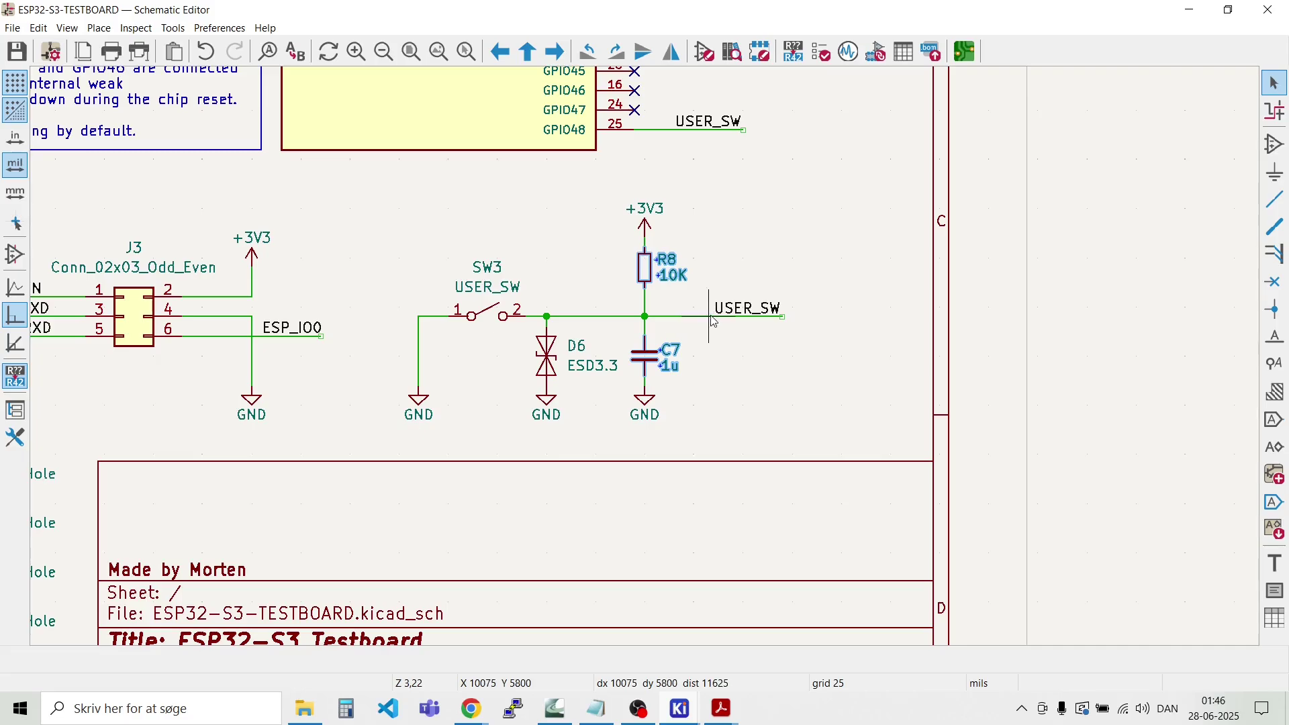
Step: Switch to the PCB Editor and move R8 and C7 together onto the board, to the left of SW3 and above D6
mouse_move(684, 717)
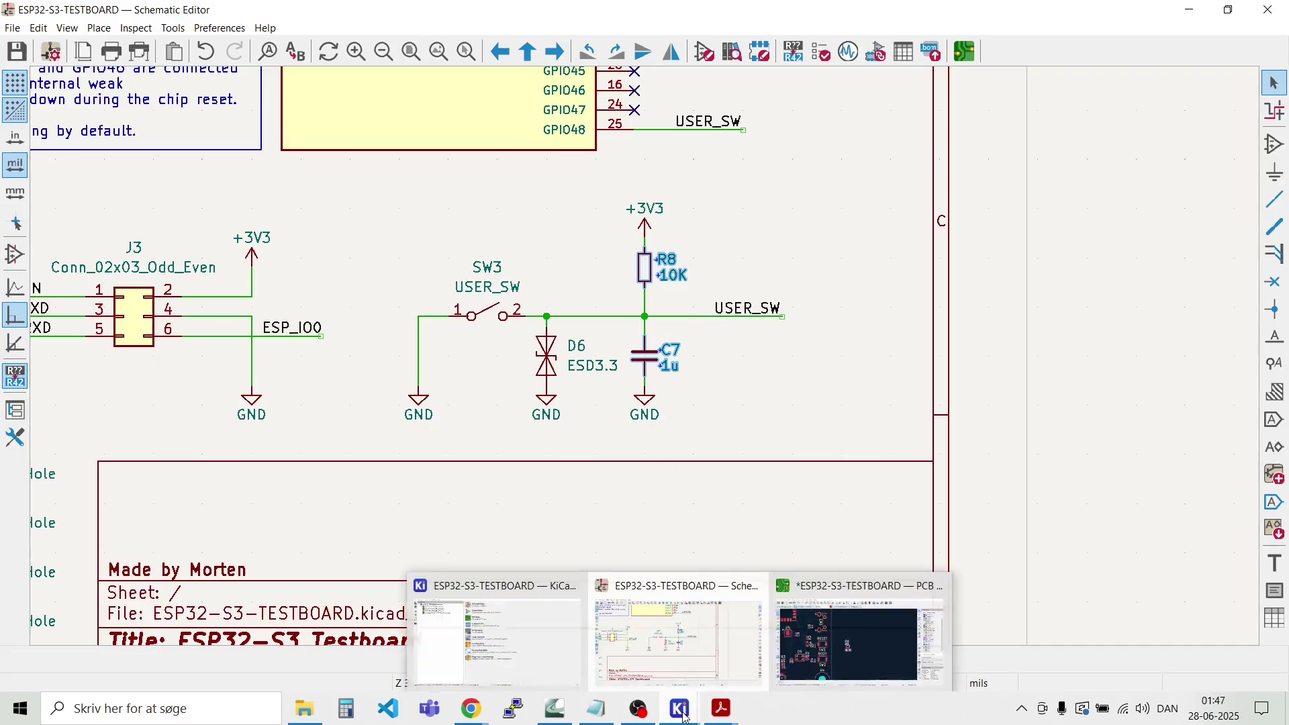
click(859, 638)
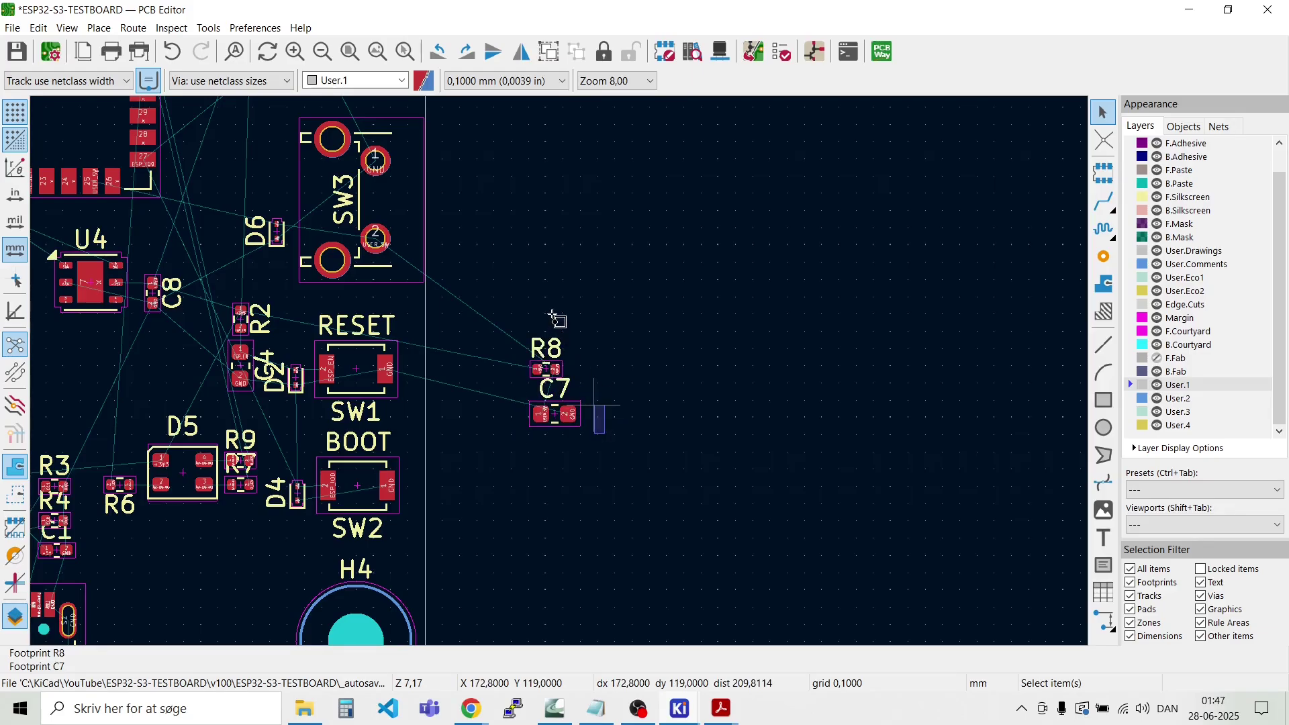
key(m)
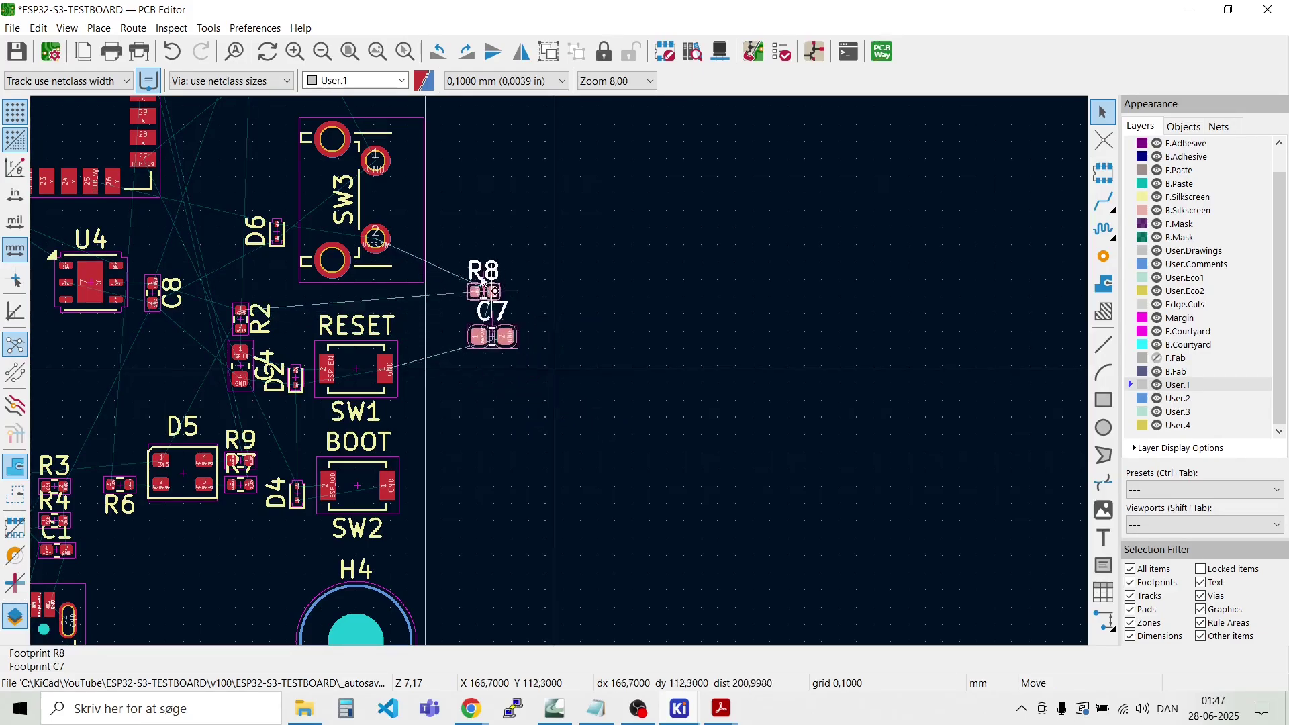
scroll(249, 164, up, 2)
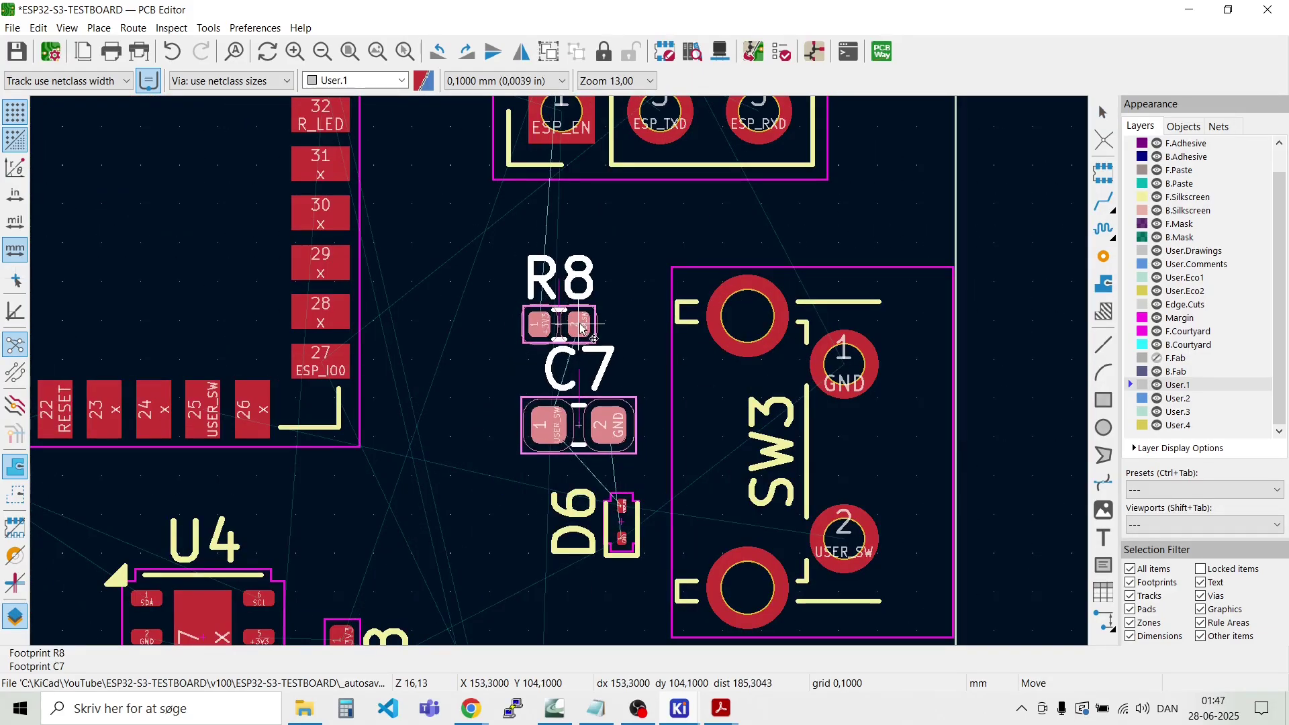
click(583, 343)
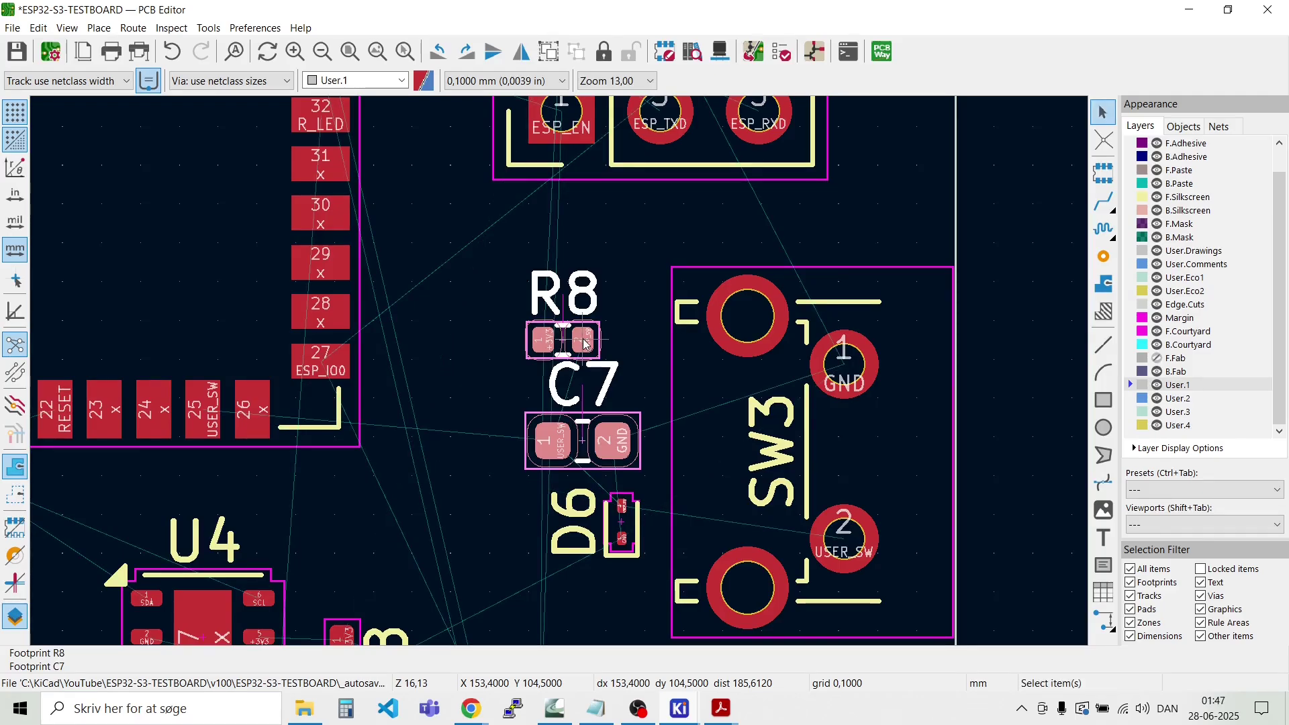
Step: Move R8 to the left of C7, level with it, so that its USER_SW pad faces C7's pad 1
key(Escape)
click(581, 341)
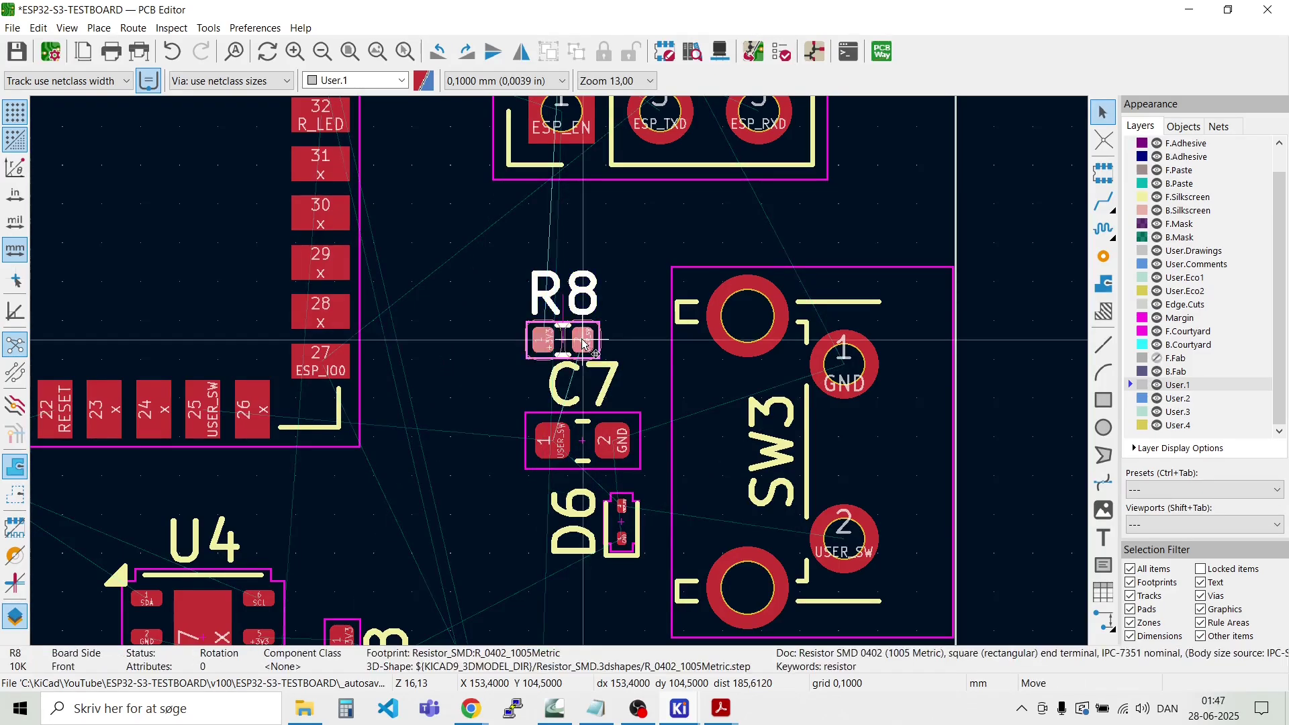
key(m)
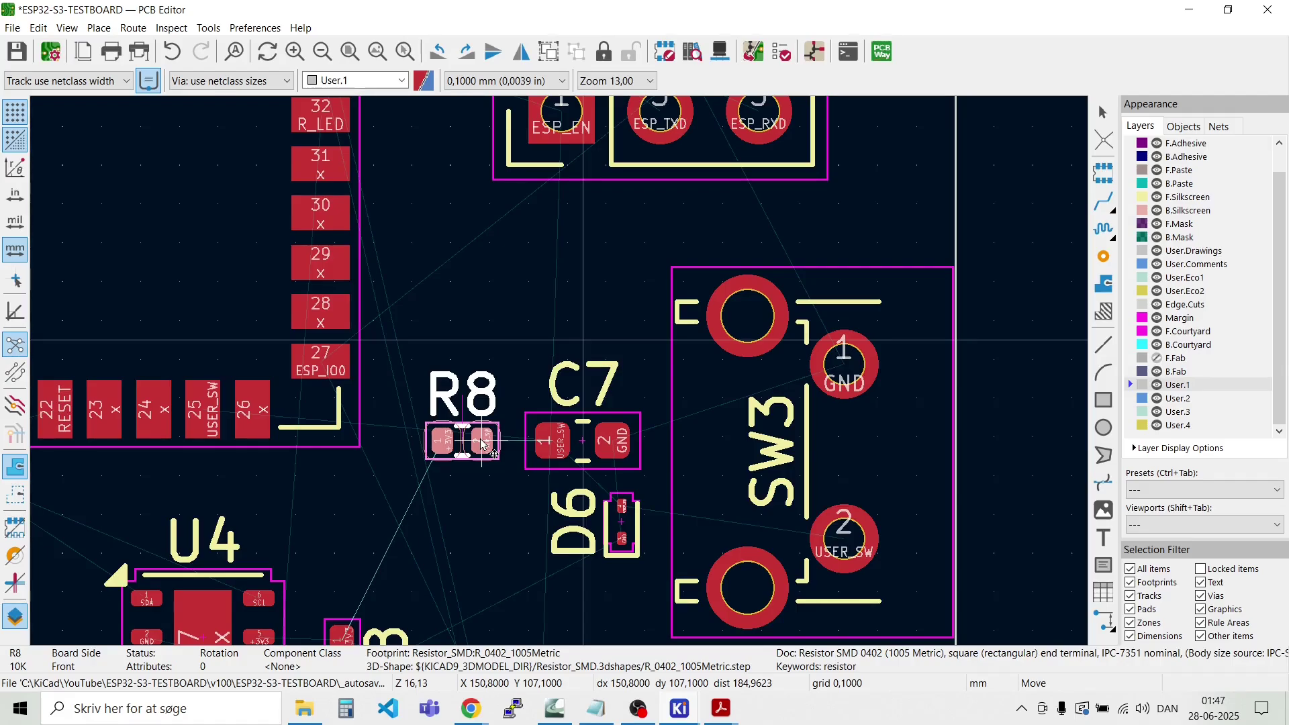
click(486, 445)
key(Escape)
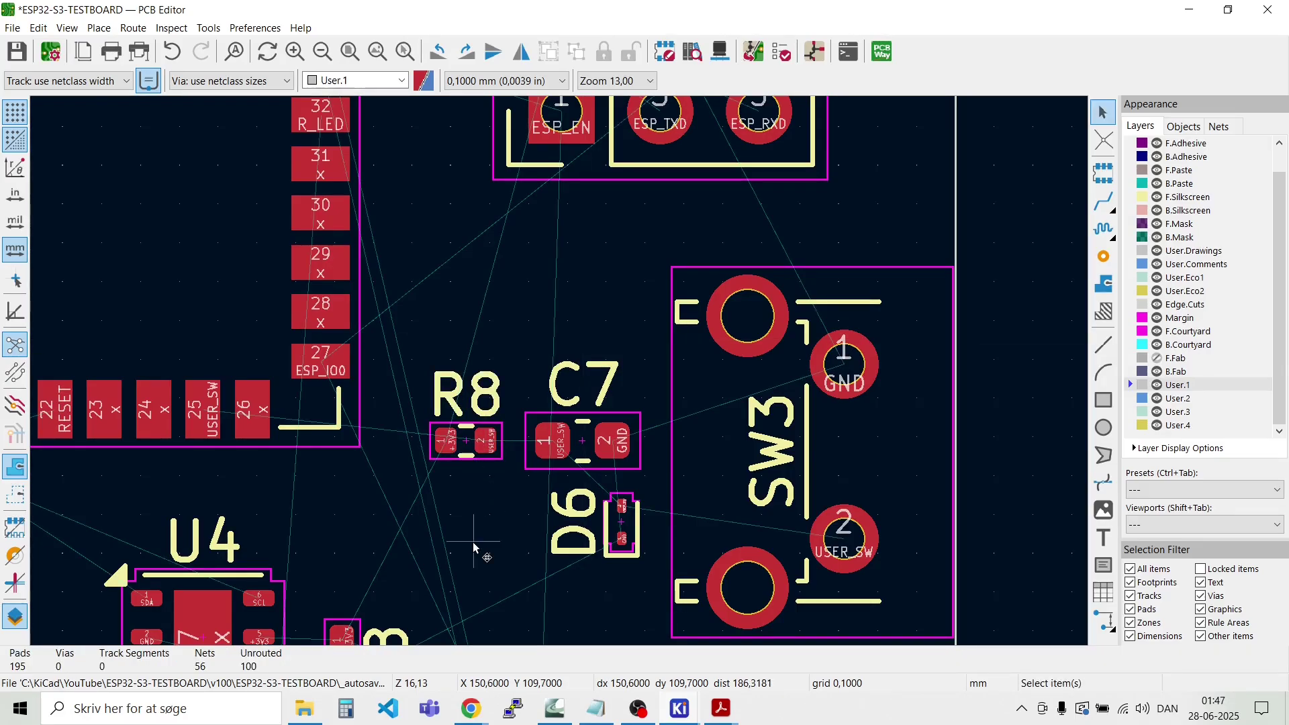
Step: Look over the complete component placement on the board and open it in the 3D Viewer
scroll(560, 376, down, 8)
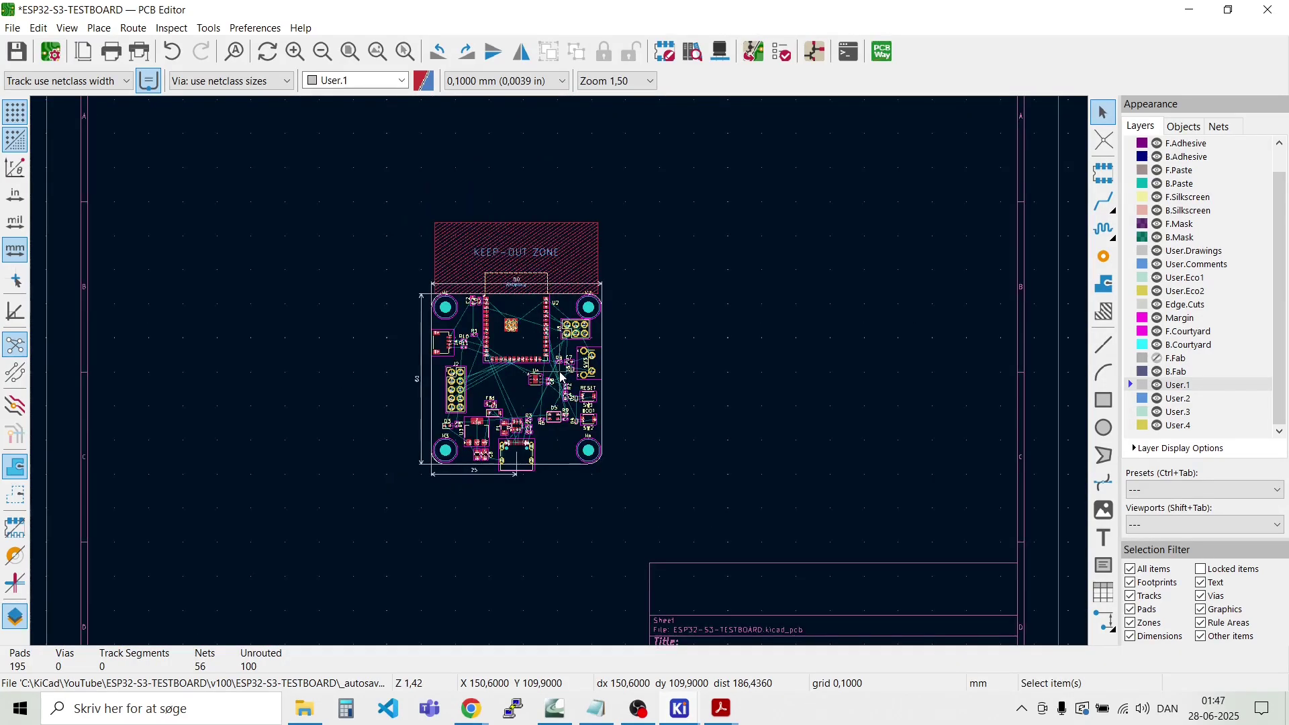
scroll(561, 377, up, 4)
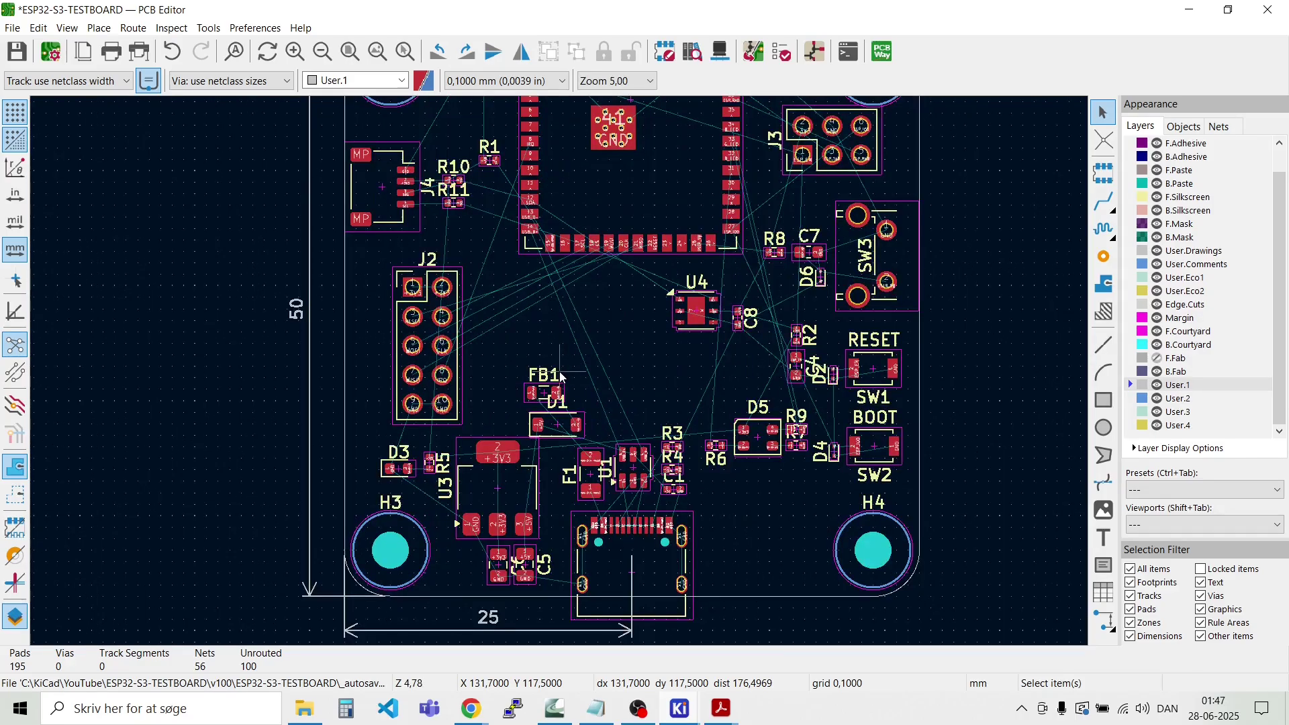
scroll(562, 378, down, 4)
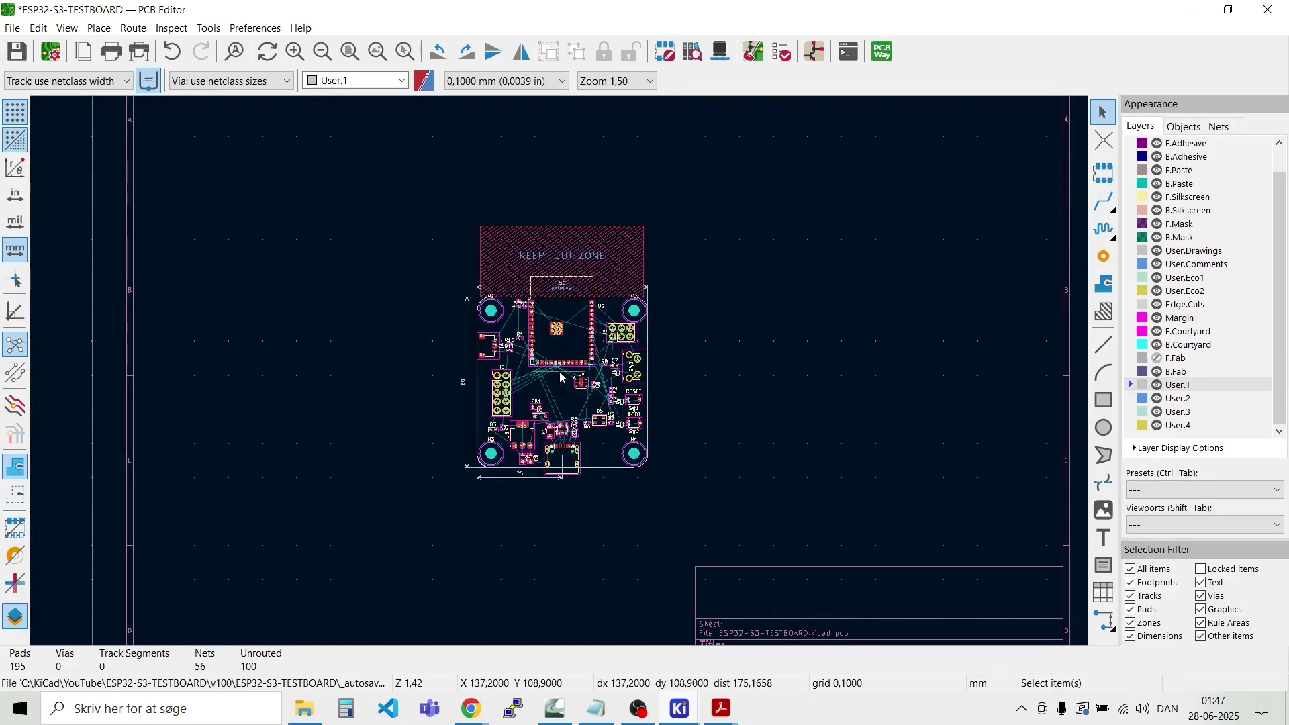
scroll(560, 372, up, 2)
scroll(560, 372, down, 1)
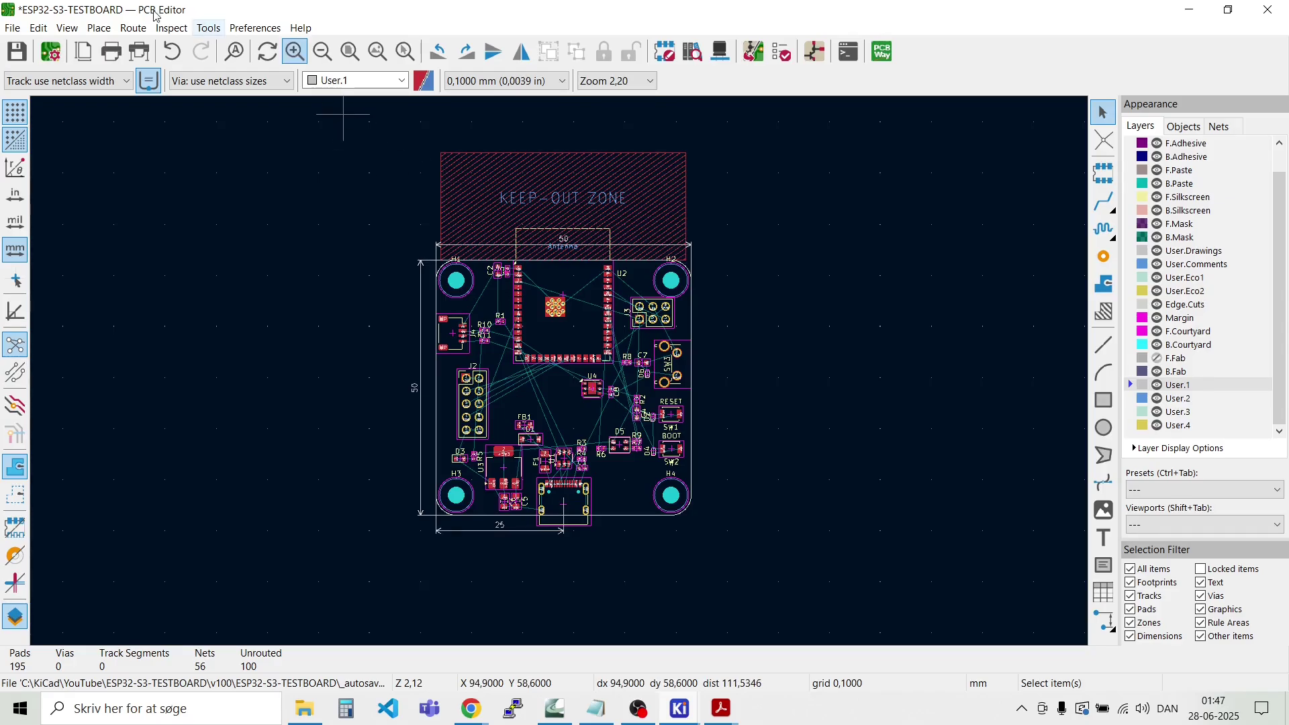
click(67, 28)
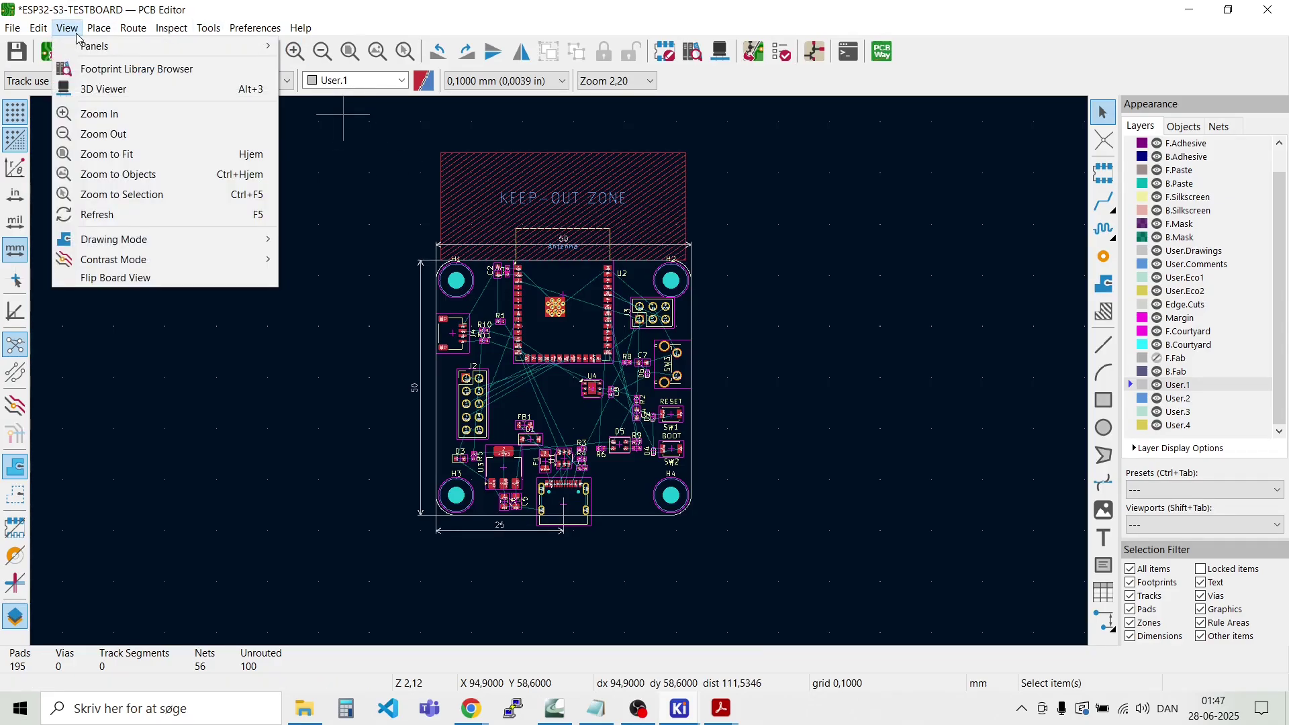
click(98, 89)
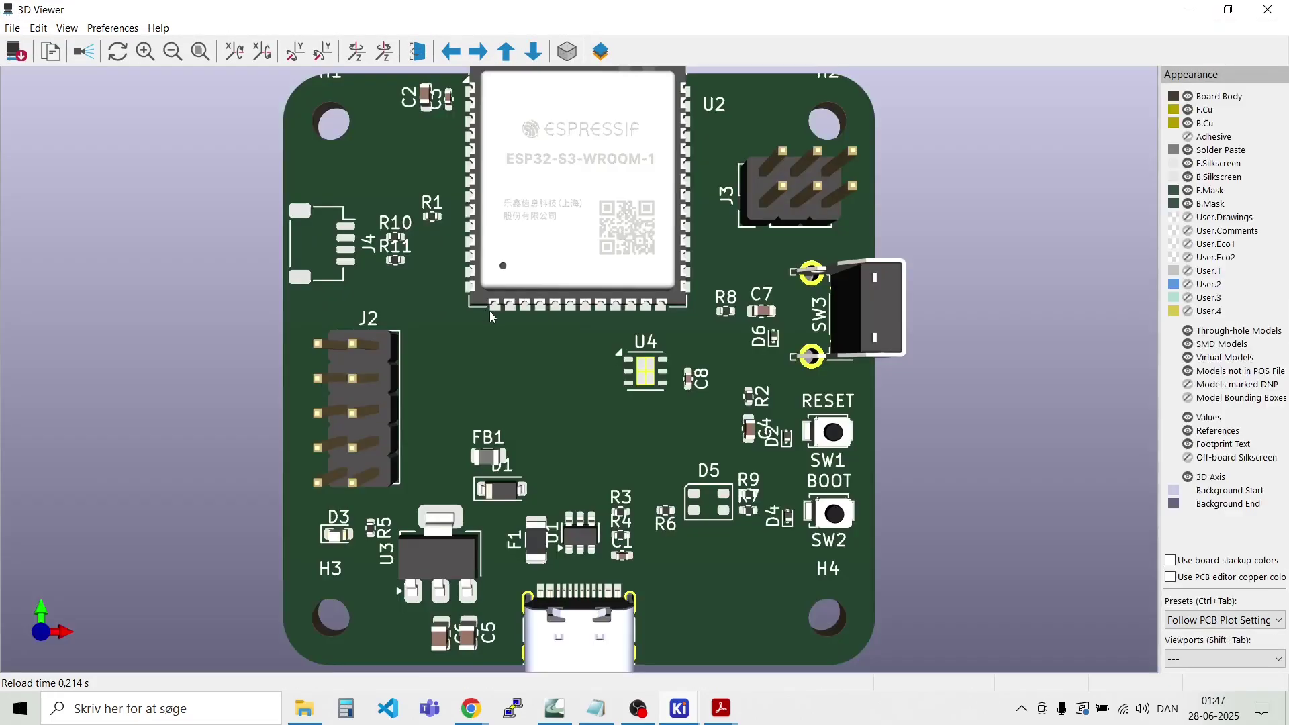
Step: Examine the overall component placement on the 3D board from several angles
drag(566, 385, 548, 285)
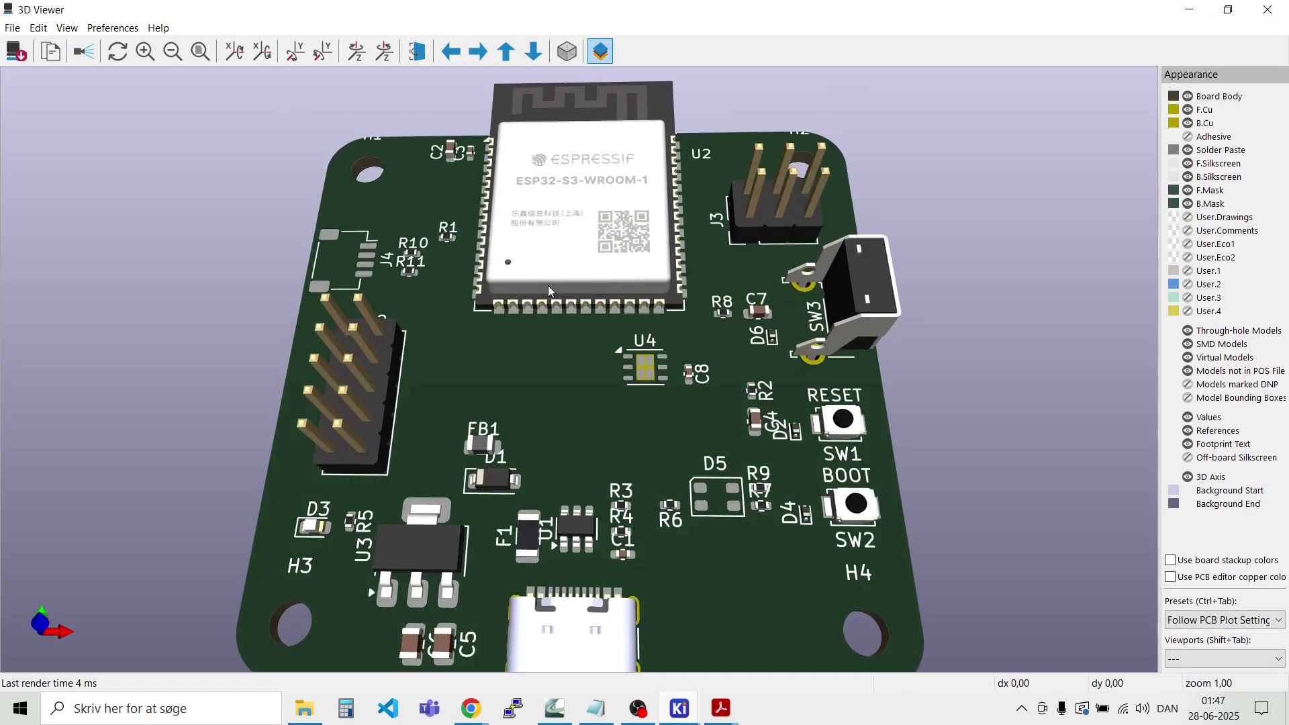
scroll(548, 289, down, 2)
drag(556, 434, 536, 494)
drag(684, 388, 564, 441)
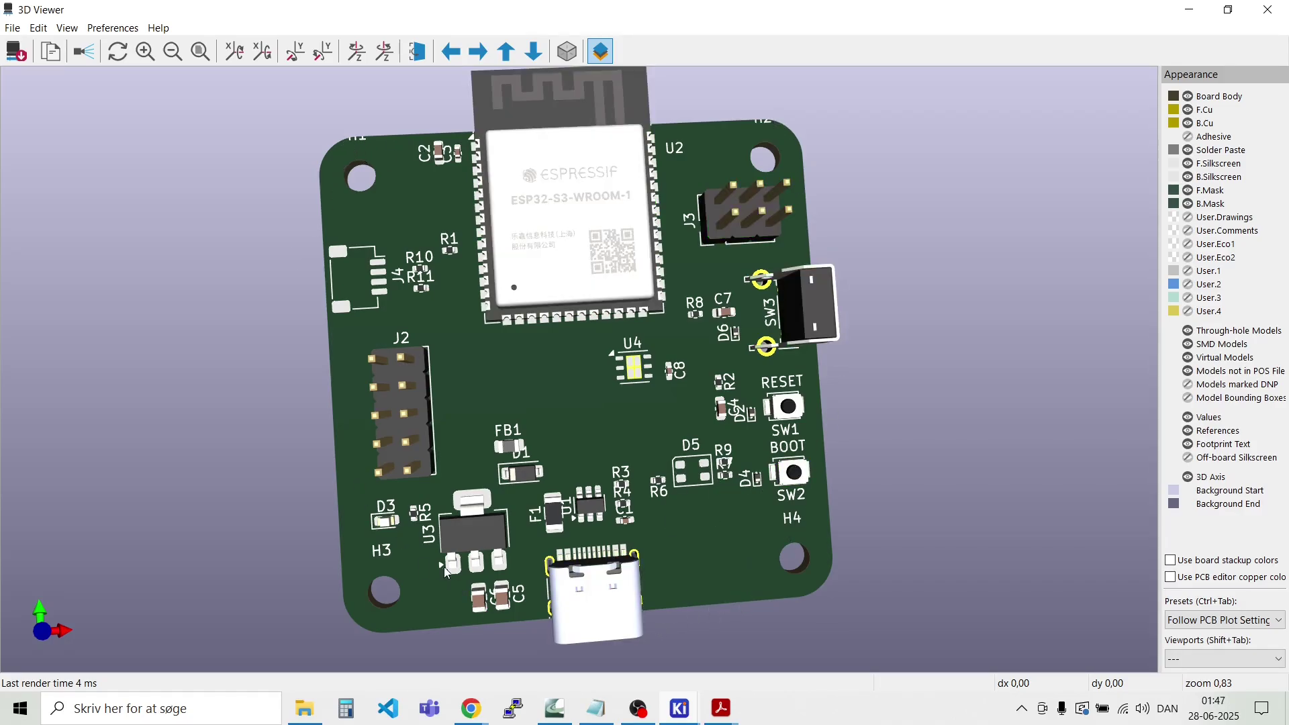
drag(509, 478, 637, 394)
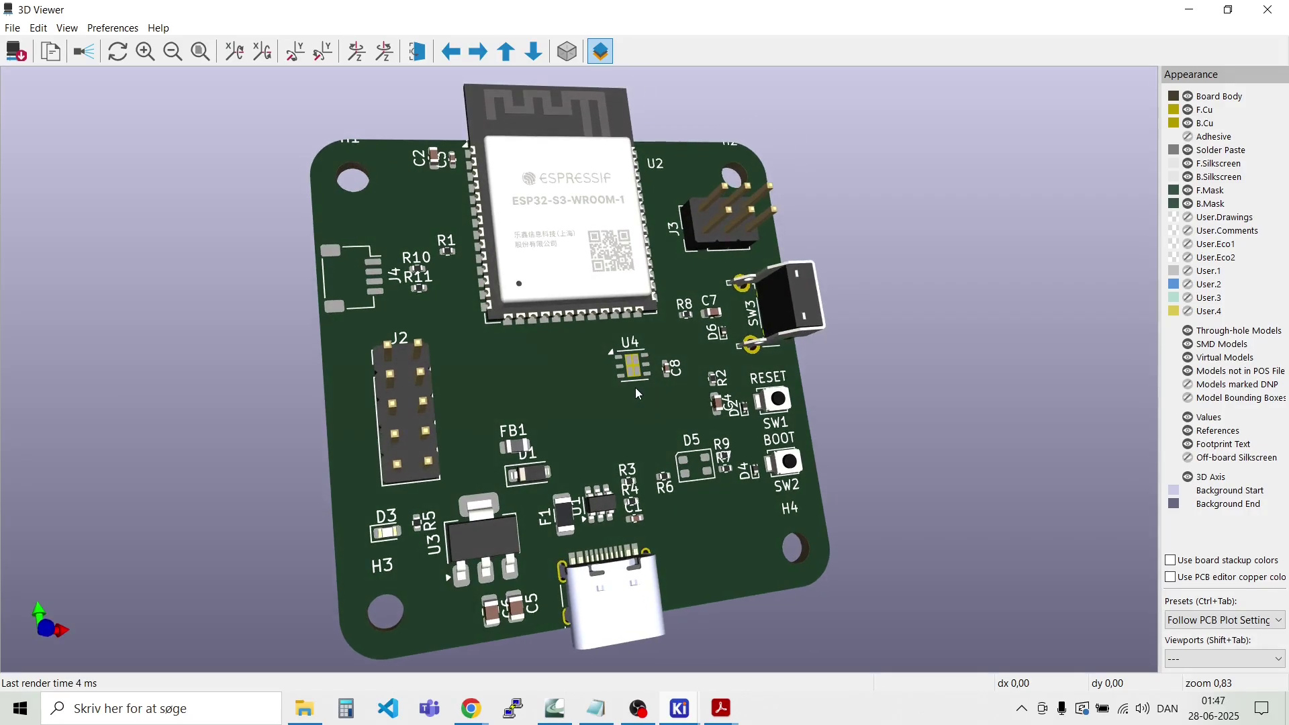
drag(528, 401, 474, 393)
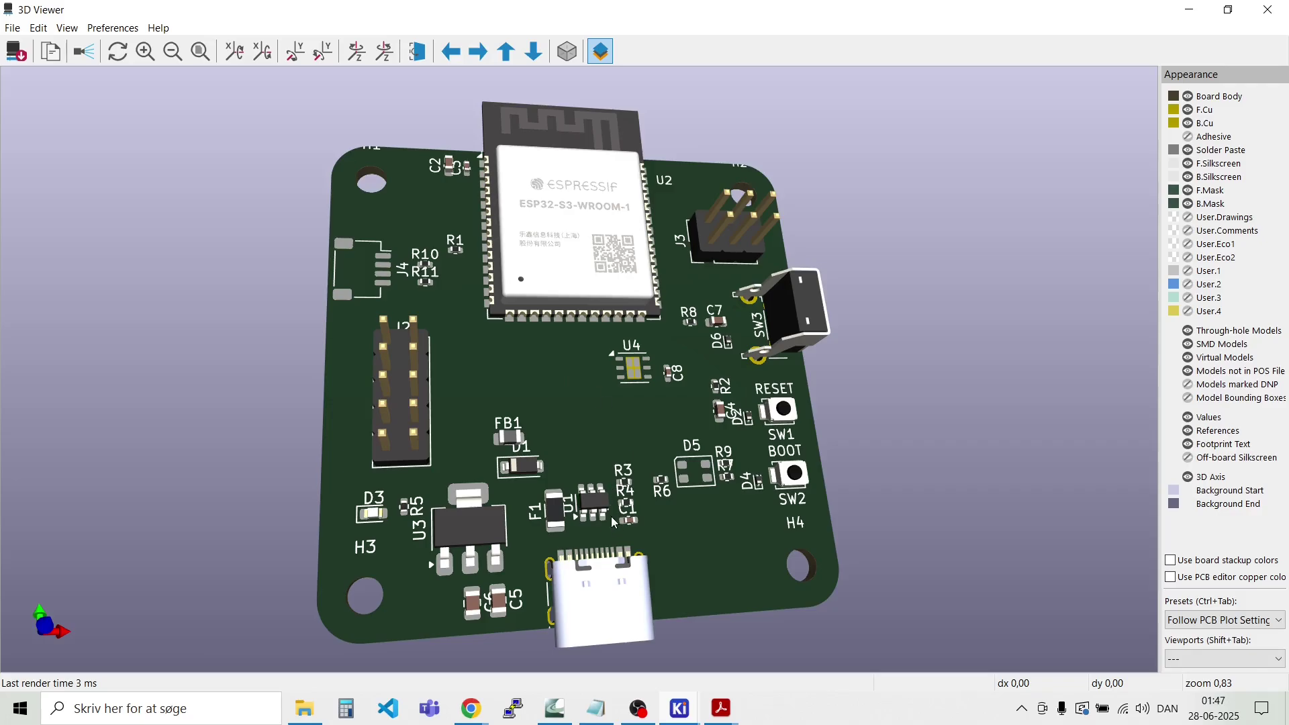
drag(566, 365, 524, 450)
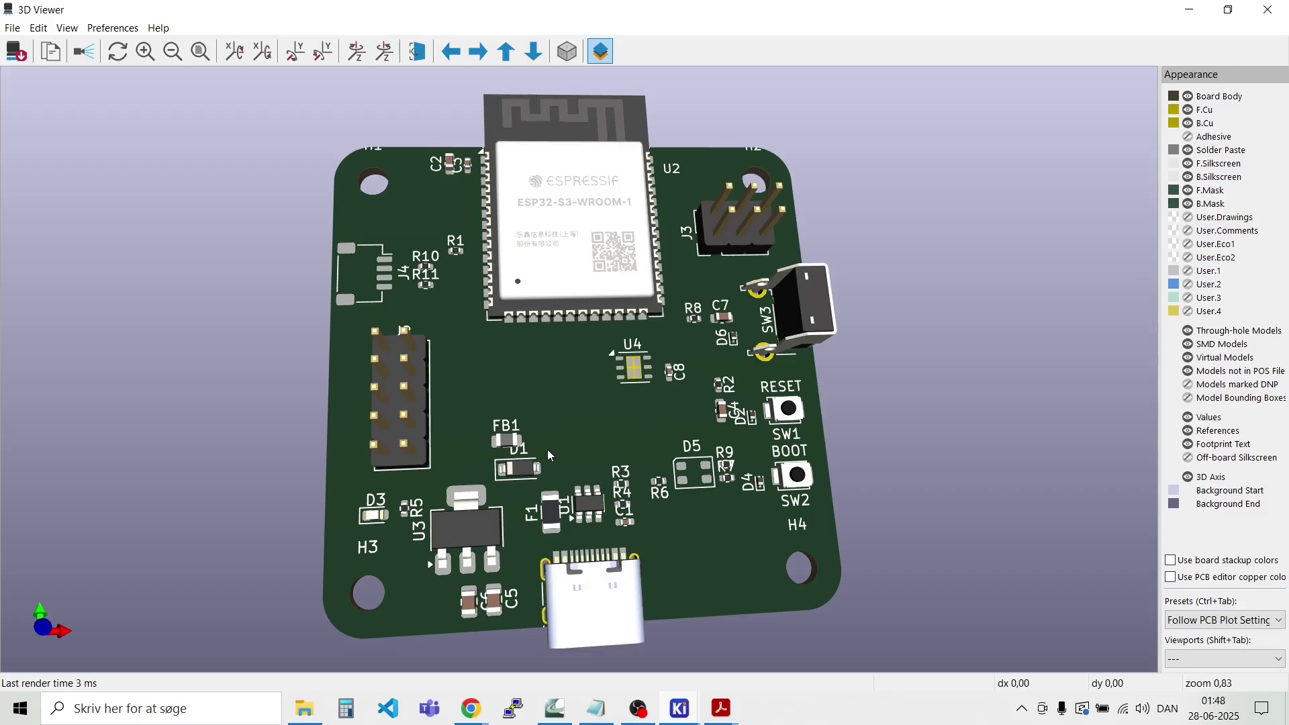
drag(545, 417, 508, 448)
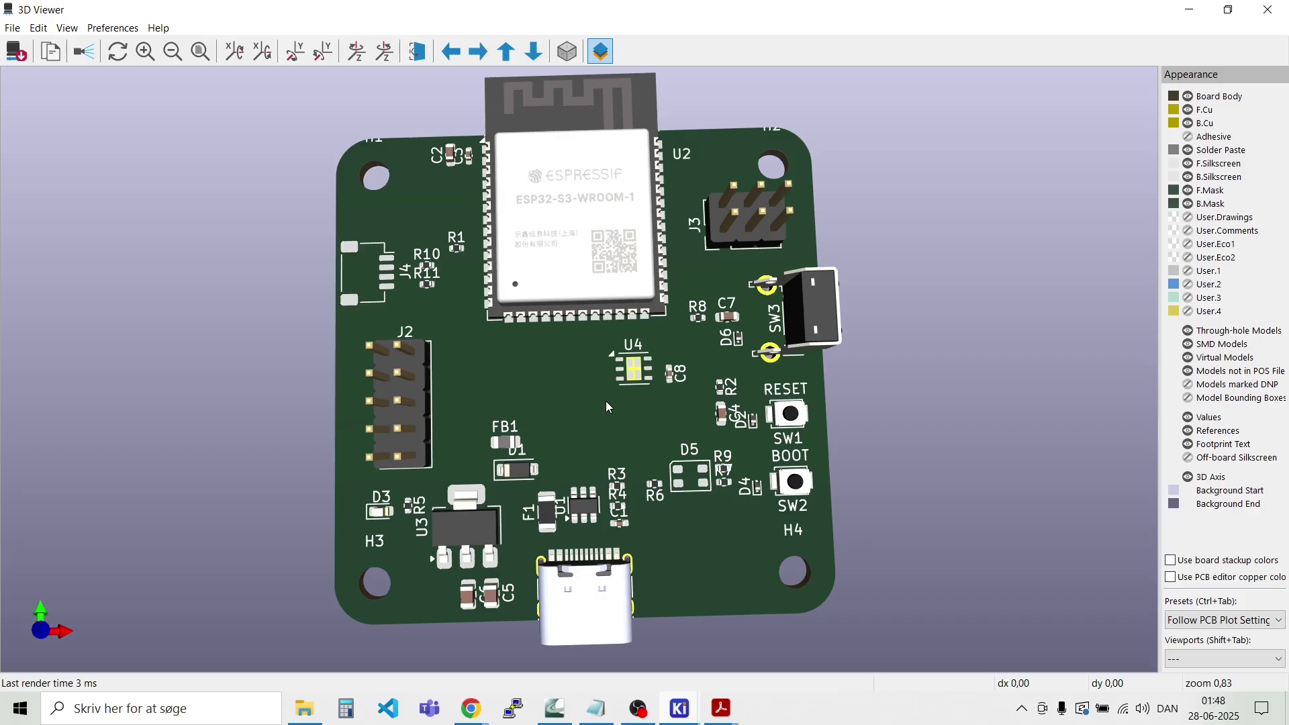
Step: Inspect the 3D board up close around U4, J4 and D5 for missing component models, and close the 3D Viewer
scroll(605, 400, up, 4)
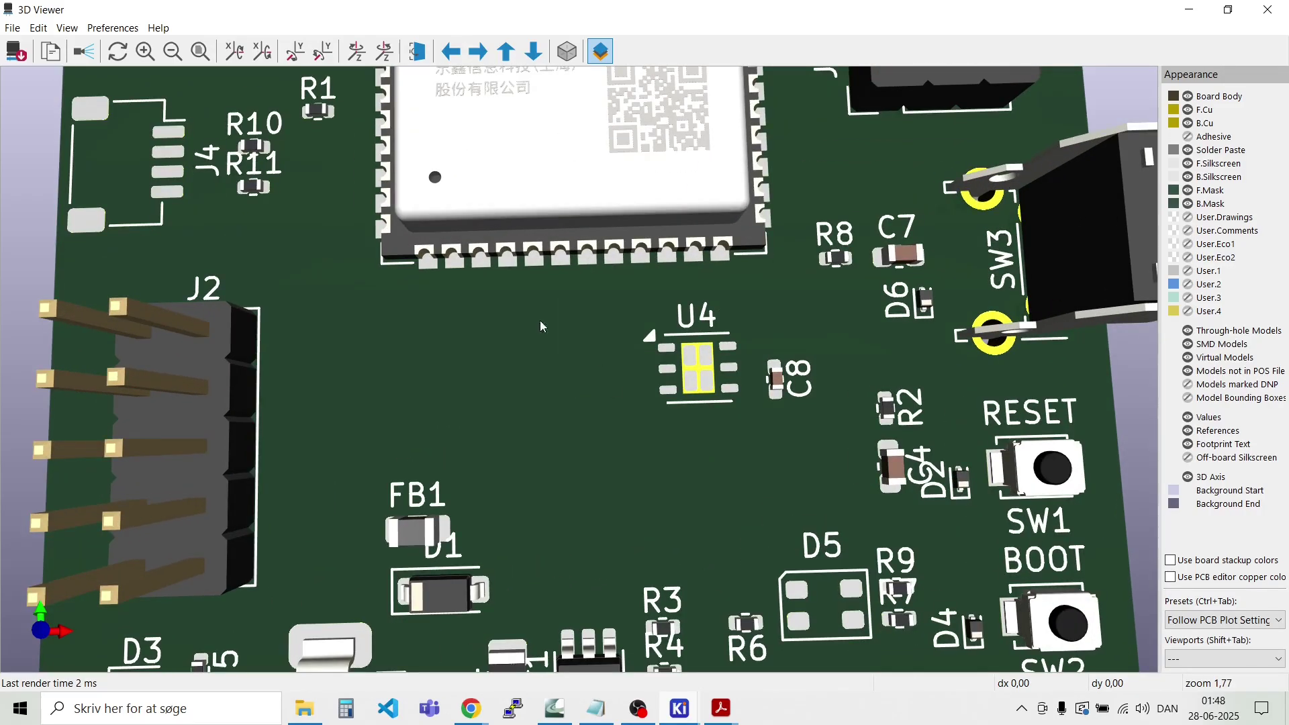
scroll(408, 304, down, 2)
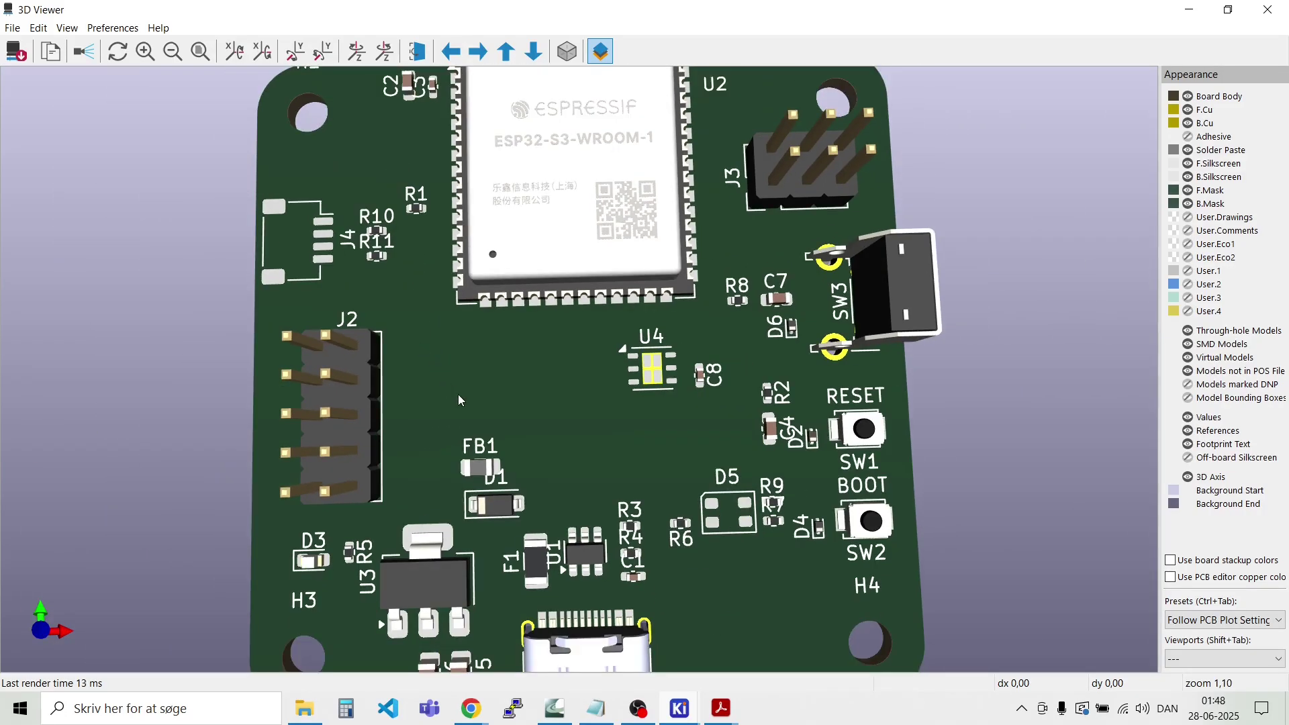
drag(721, 546, 687, 502)
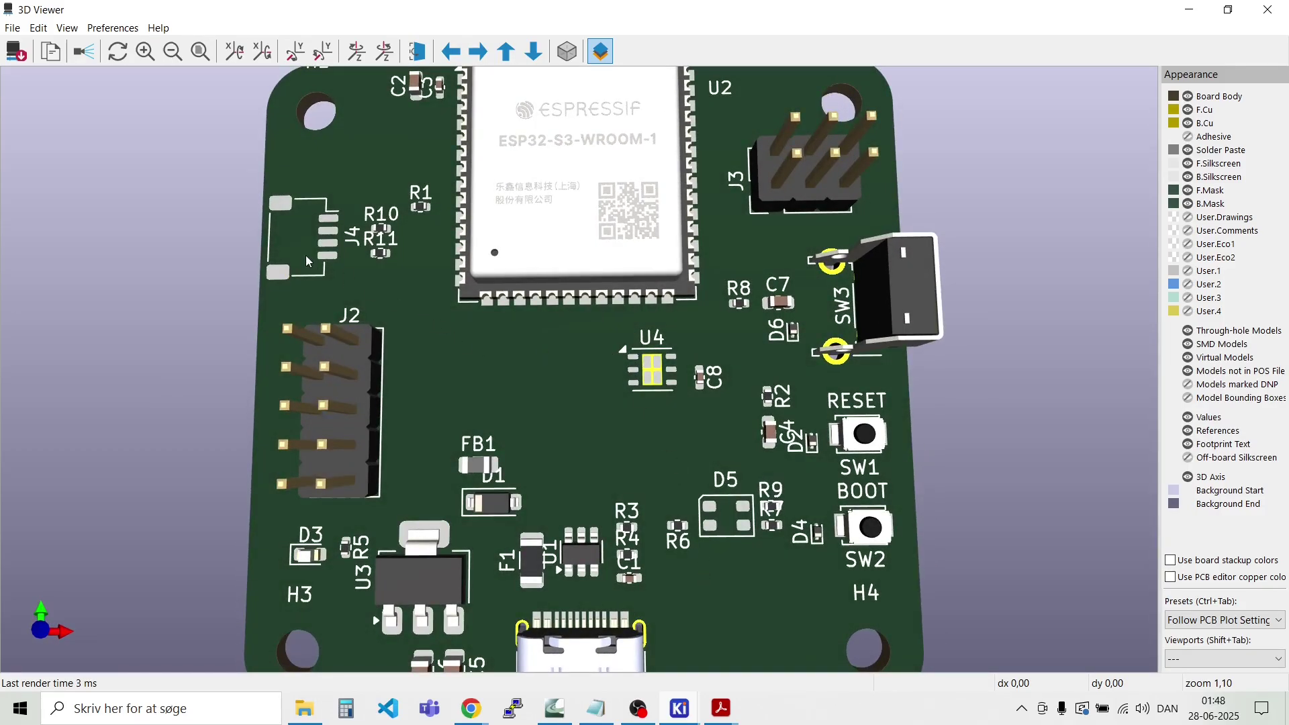
drag(467, 359, 586, 326)
drag(569, 373, 438, 401)
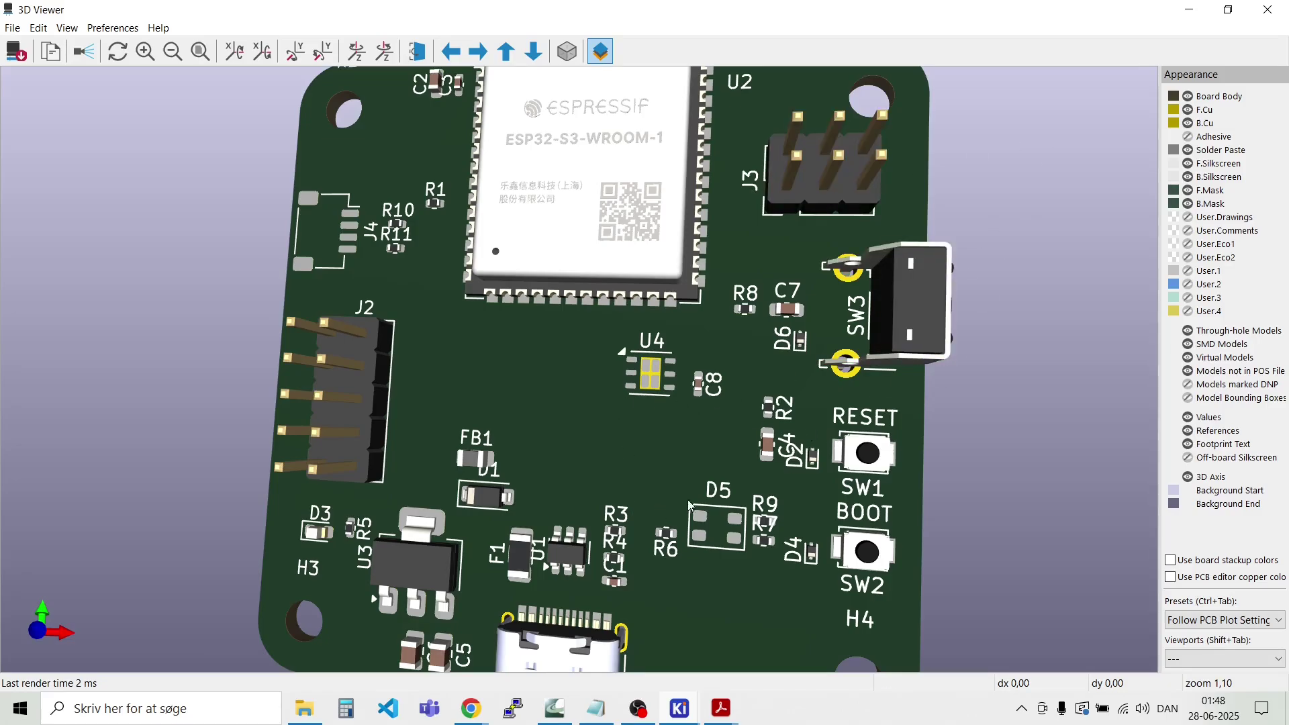
drag(723, 597, 738, 571)
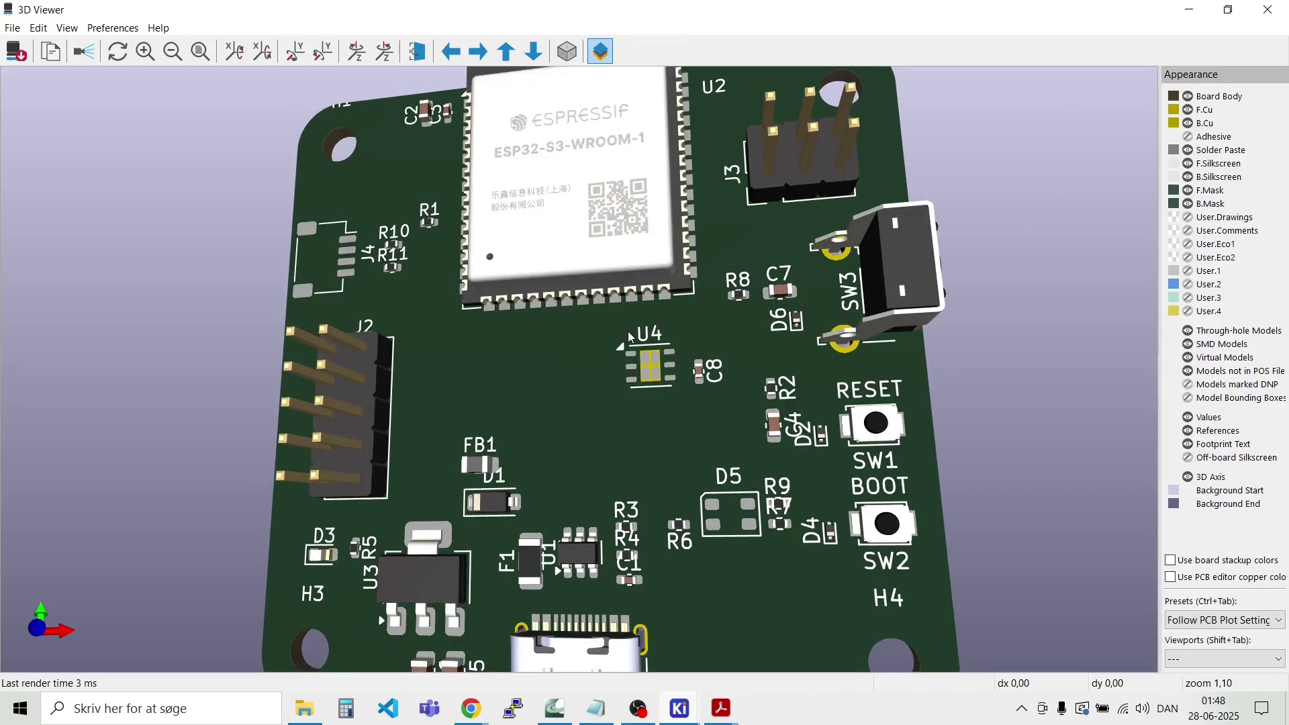
click(1268, 11)
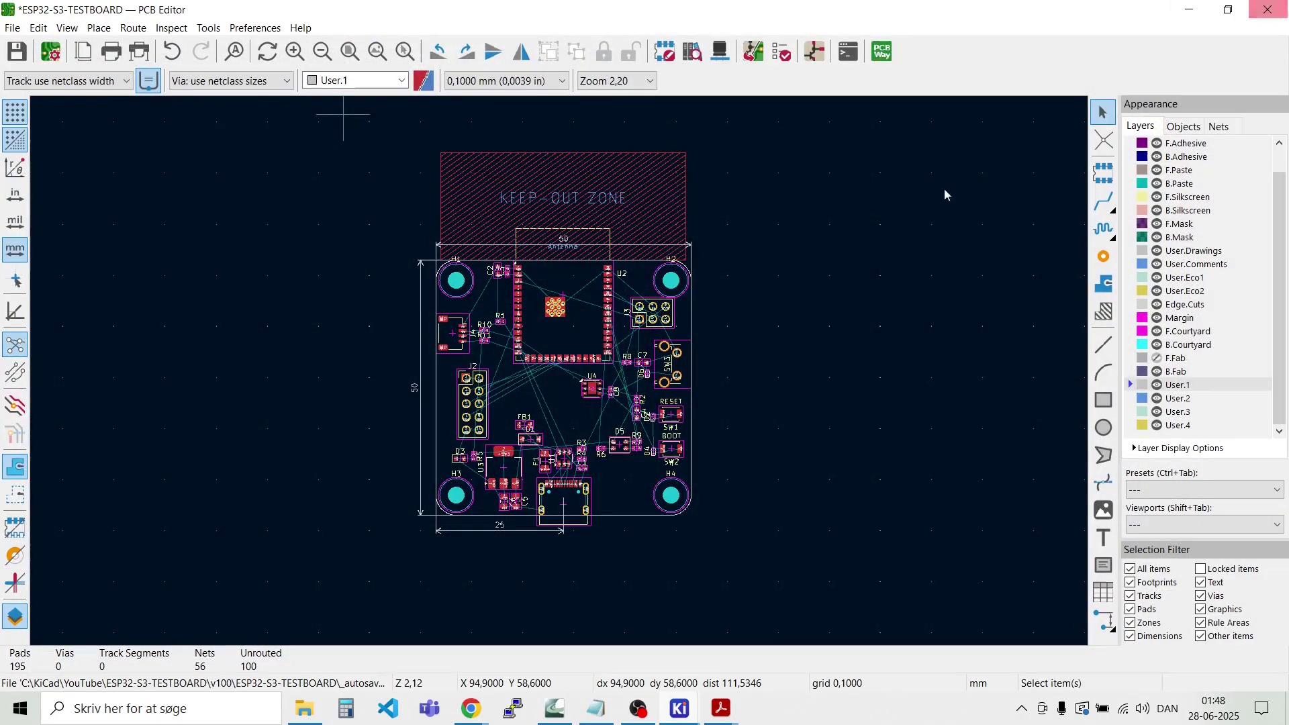
Step: Add the 3D model file SI7021-A20-GMR.STEP from C:/KiCad/3D to the U4 footprint
scroll(560, 435, up, 5)
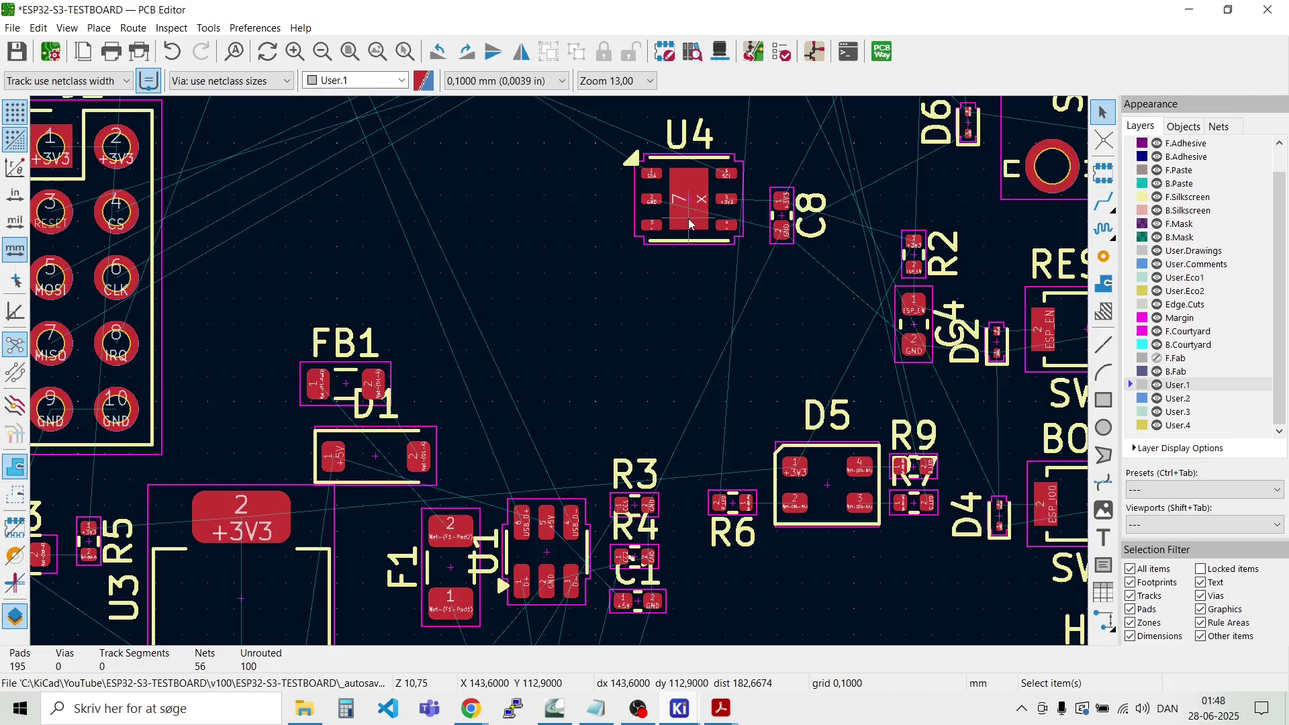
double_click(686, 246)
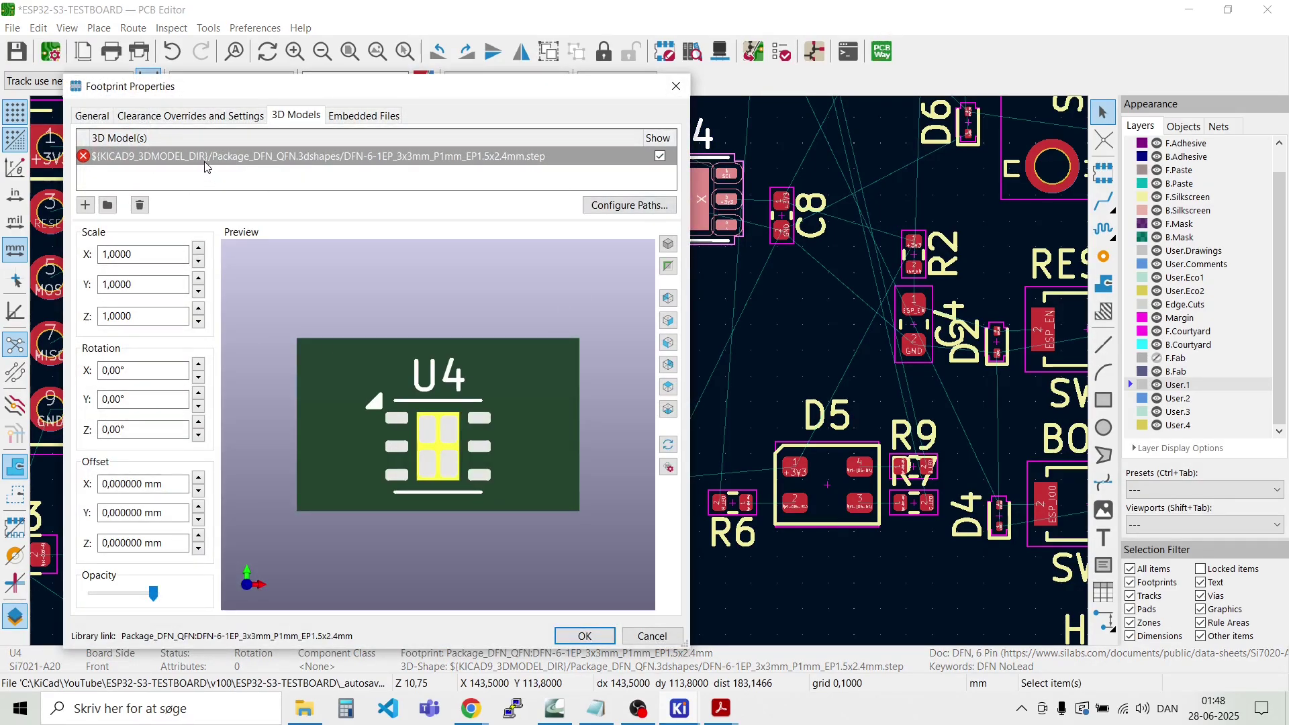
click(86, 209)
click(635, 176)
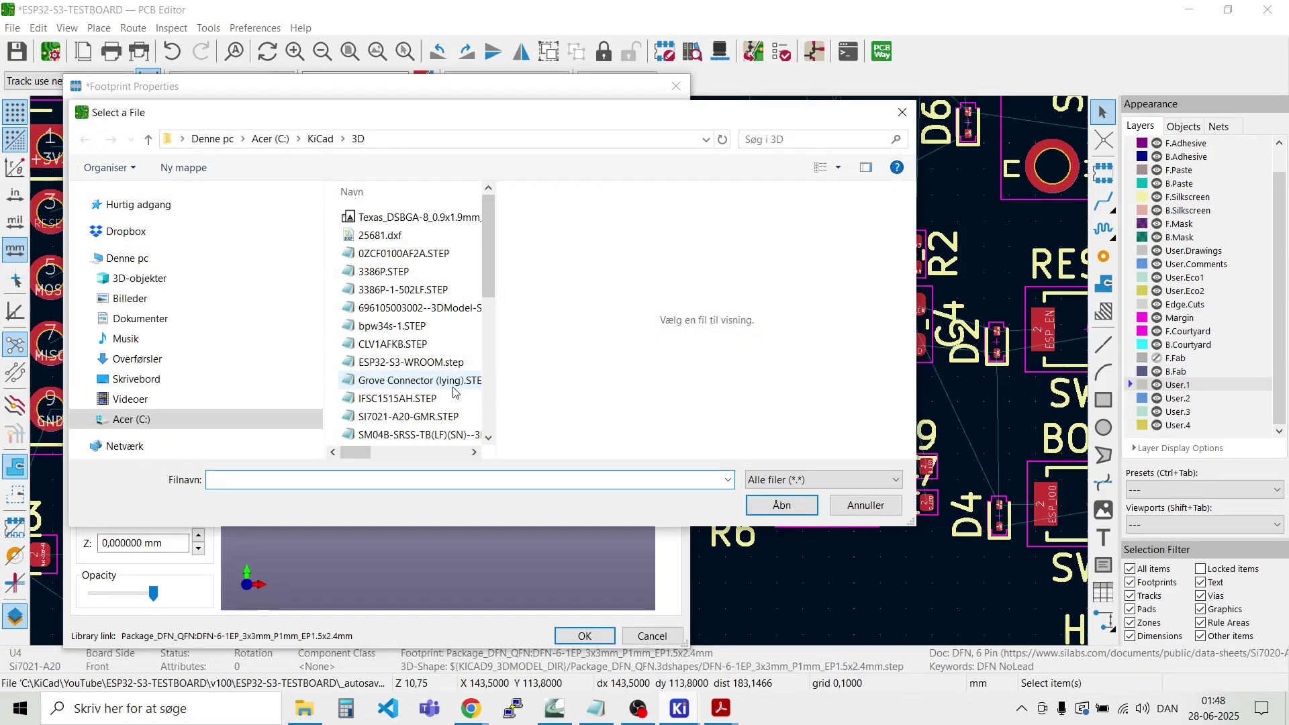
click(404, 422)
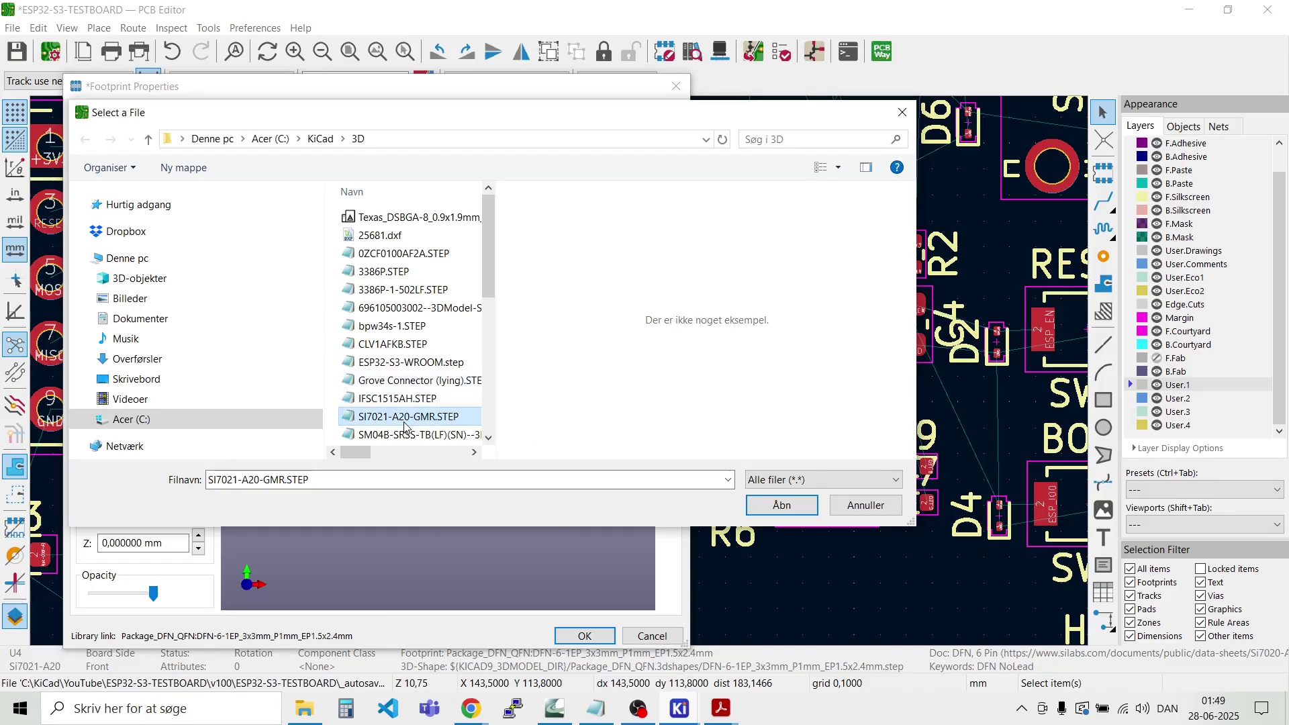
click(781, 505)
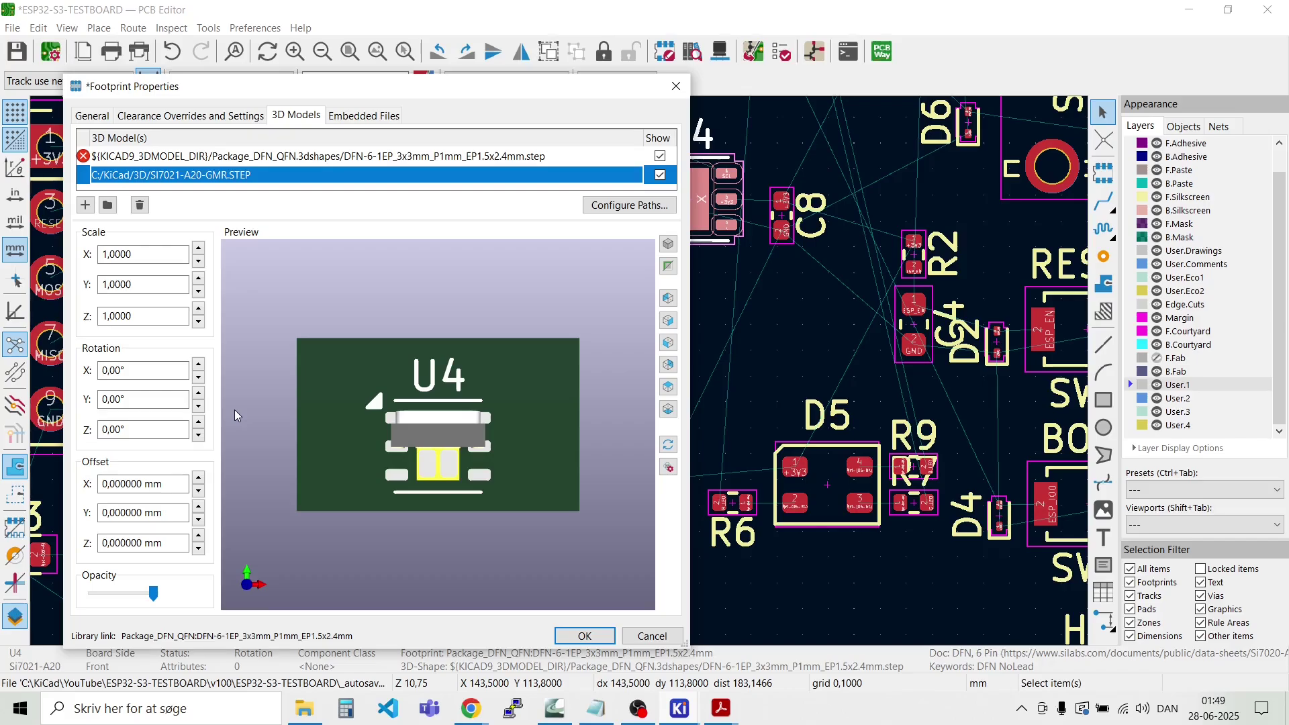
Step: Set the U4 model's X rotation to 90°, check its seating on the pads in the preview, and apply the footprint properties
drag(406, 546, 430, 514)
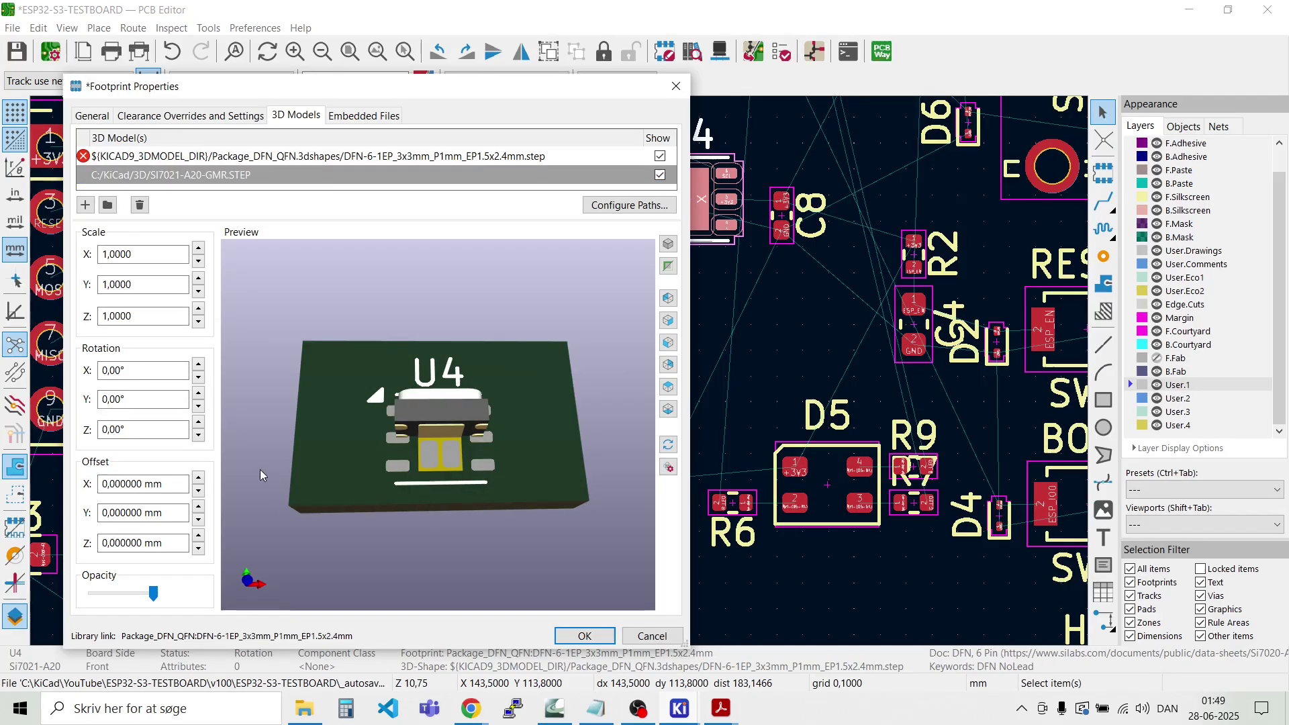
click(199, 406)
click(199, 395)
click(199, 378)
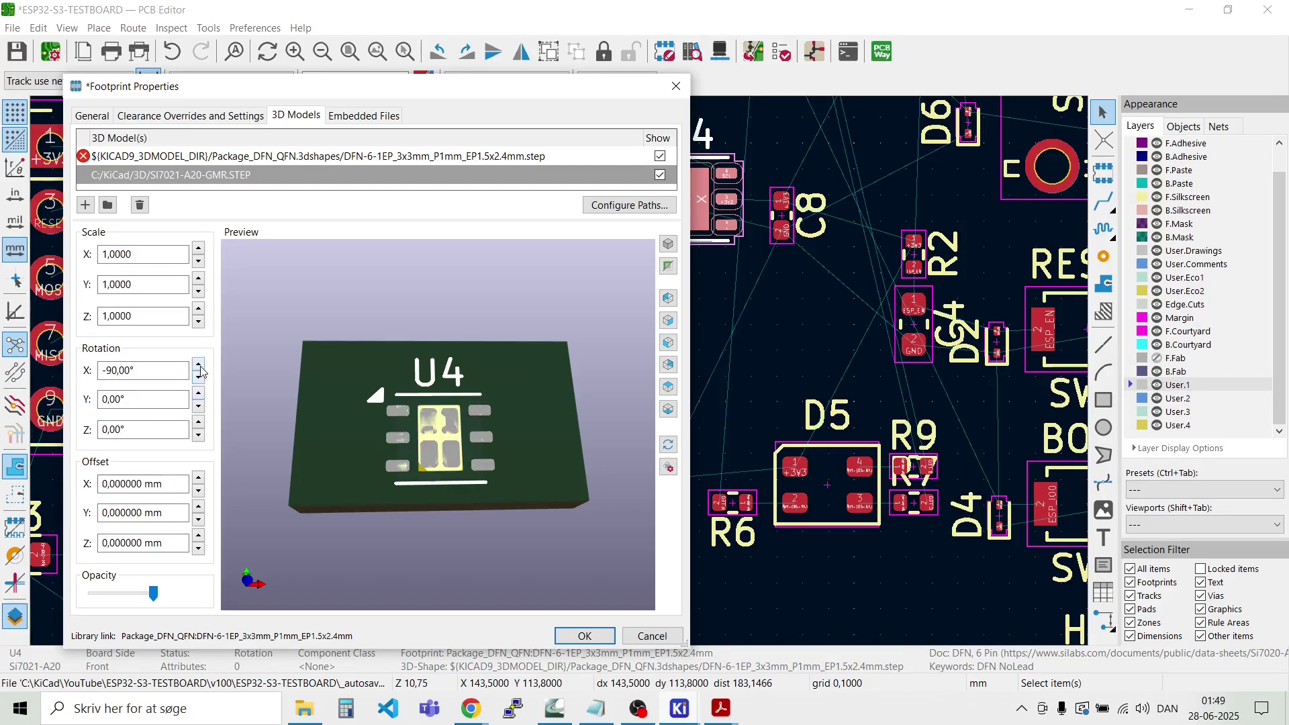
double_click(199, 365)
drag(288, 477, 505, 461)
drag(356, 447, 424, 427)
scroll(395, 549, up, 6)
scroll(424, 427, down, 4)
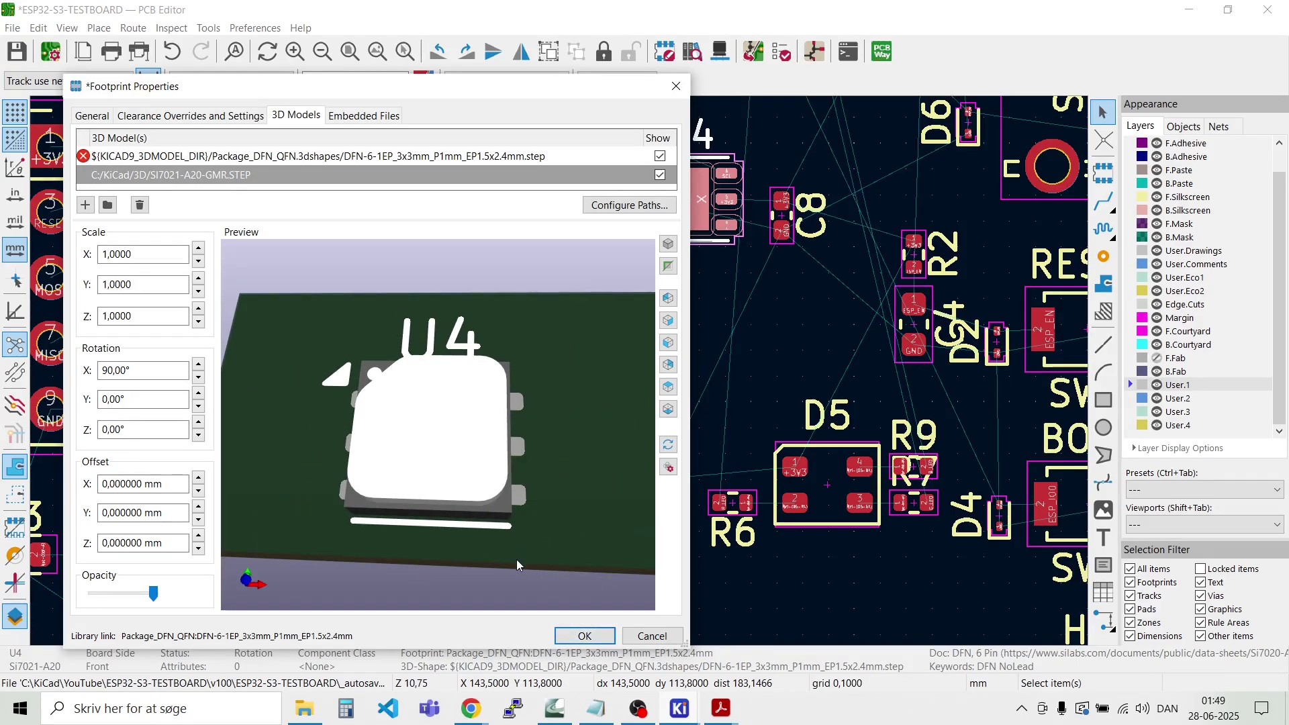
click(580, 633)
click(840, 598)
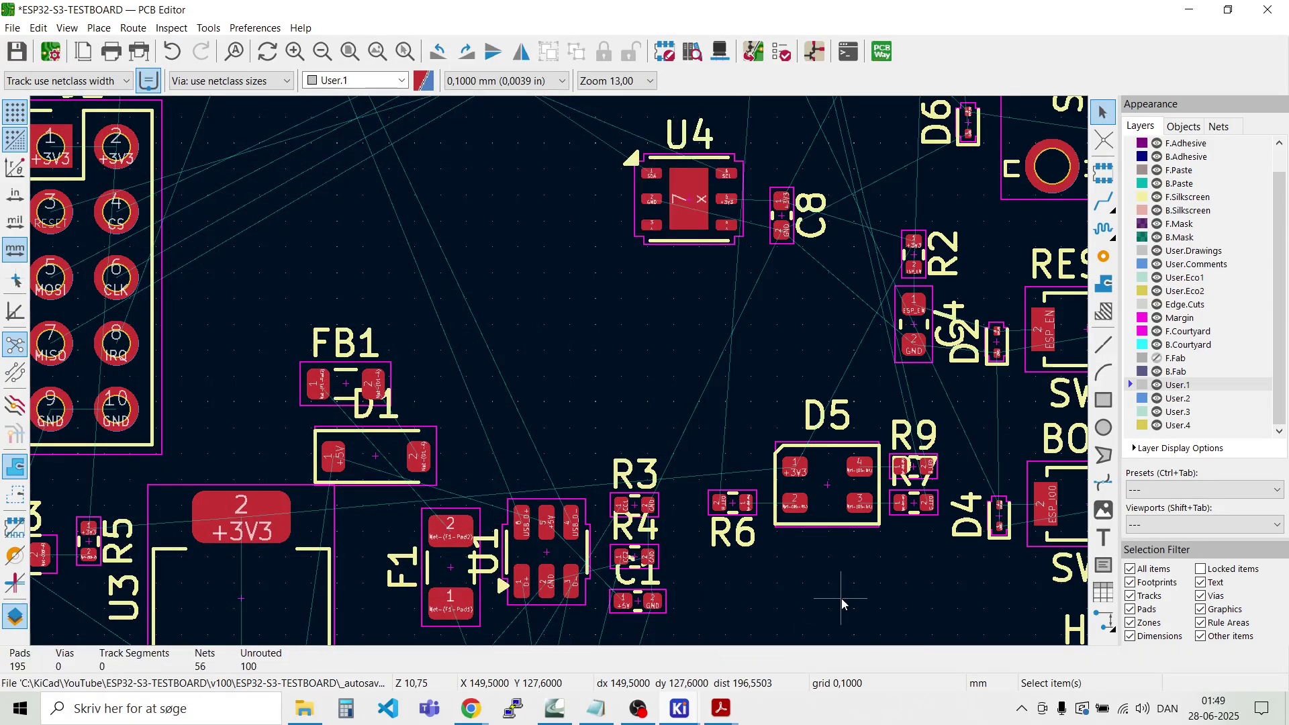
Step: Add the 3D model file CLV1AFKB.STEP to the D5 LED footprint, check its fit, and apply the footprint properties
double_click(830, 530)
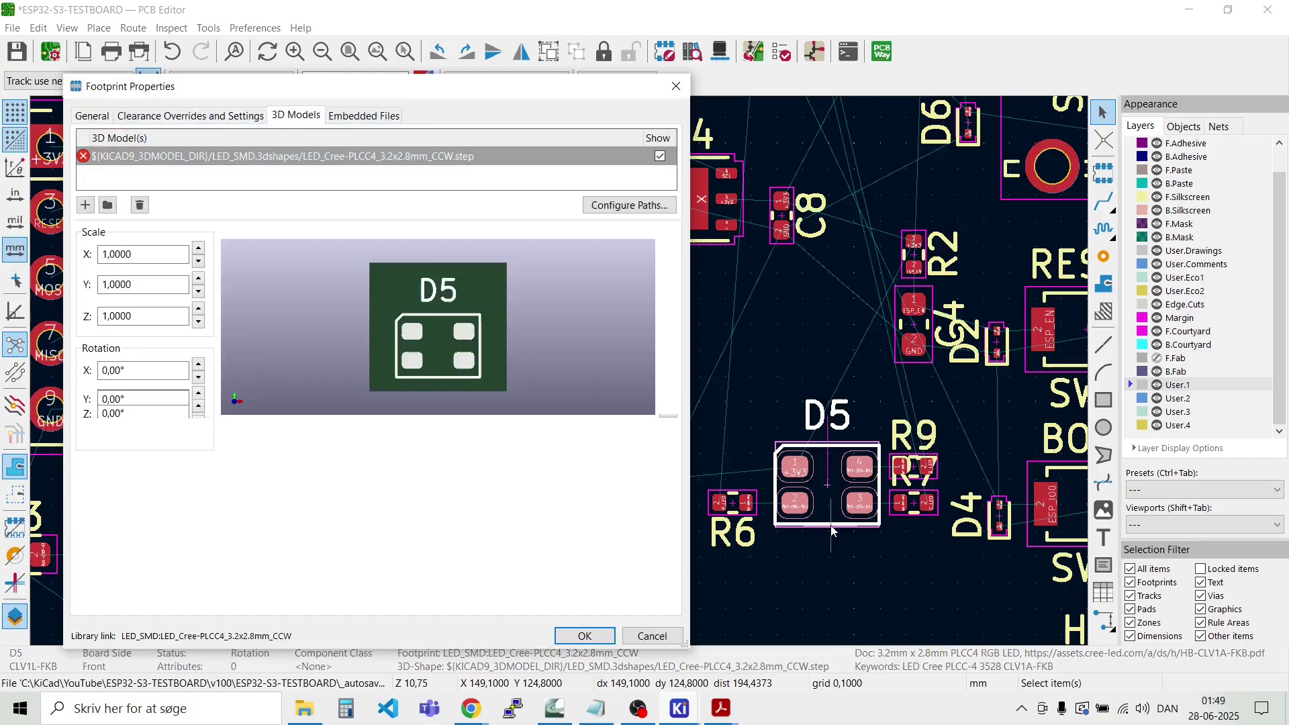
click(86, 205)
click(635, 174)
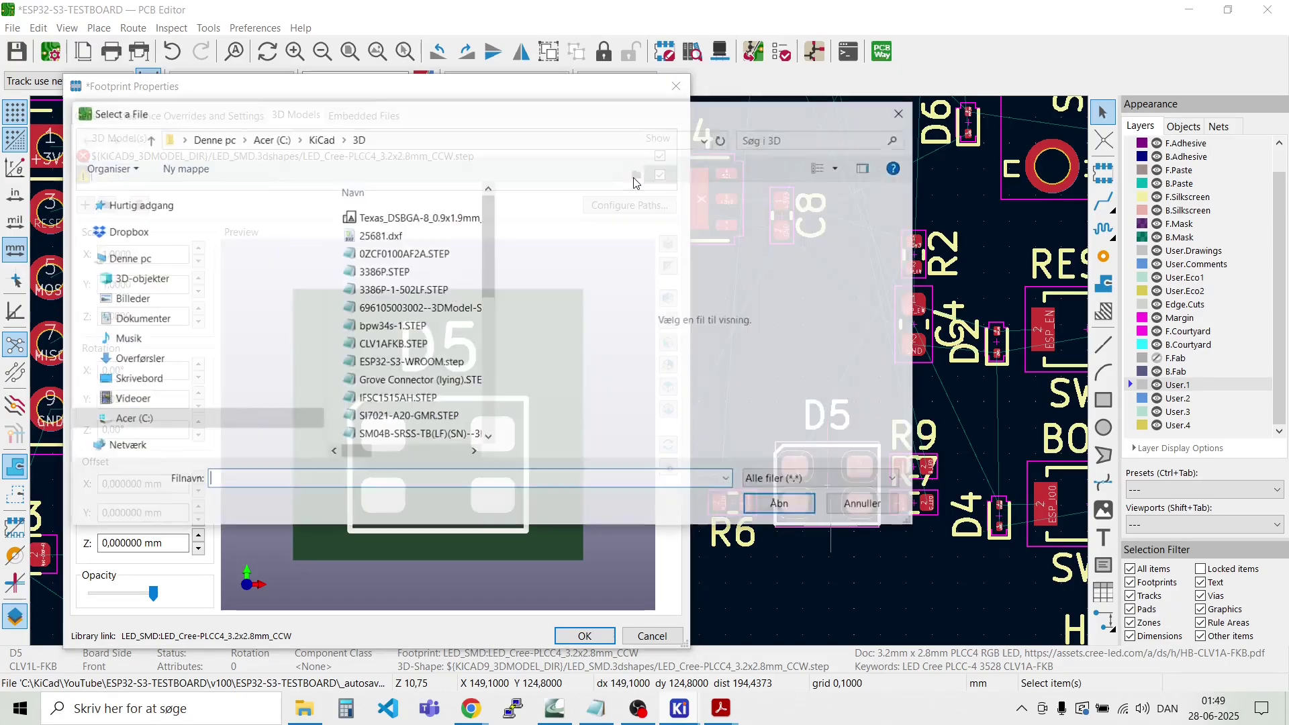
click(408, 345)
double_click(408, 345)
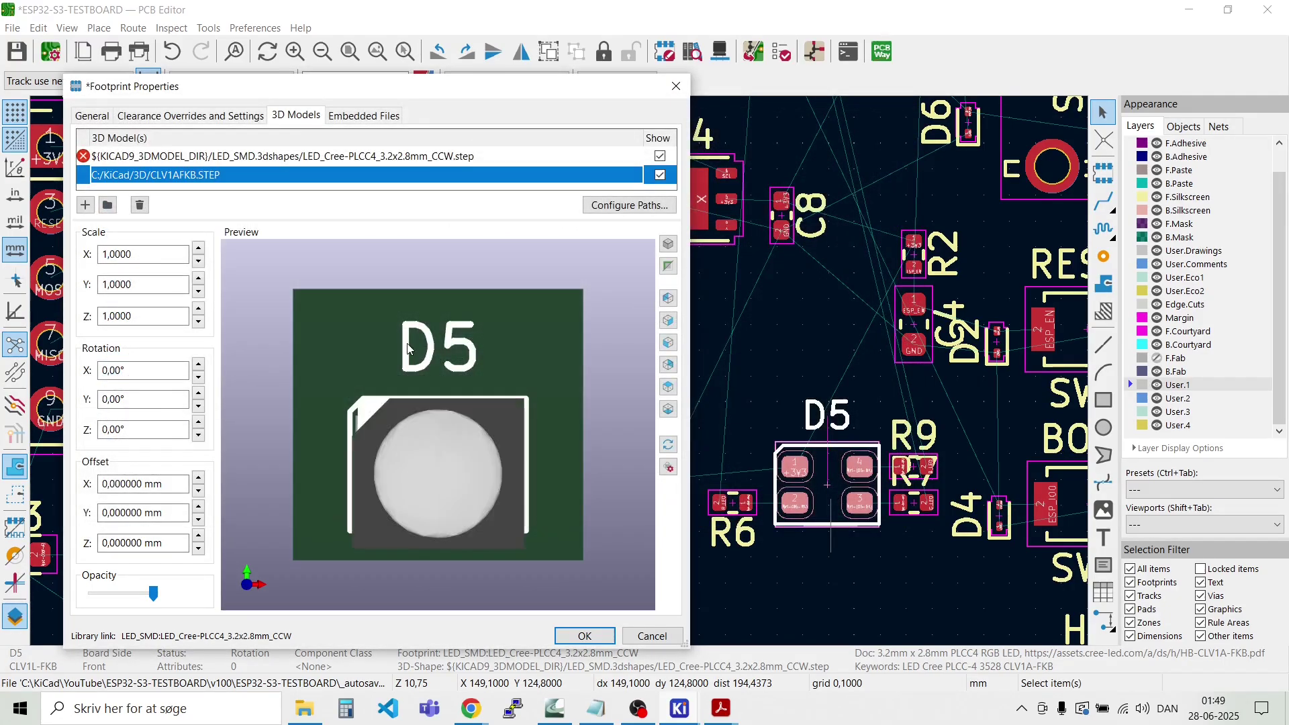
mouse_move(545, 494)
mouse_down()
mouse_move(542, 278)
mouse_move(558, 286)
mouse_move(579, 420)
mouse_move(532, 477)
mouse_up()
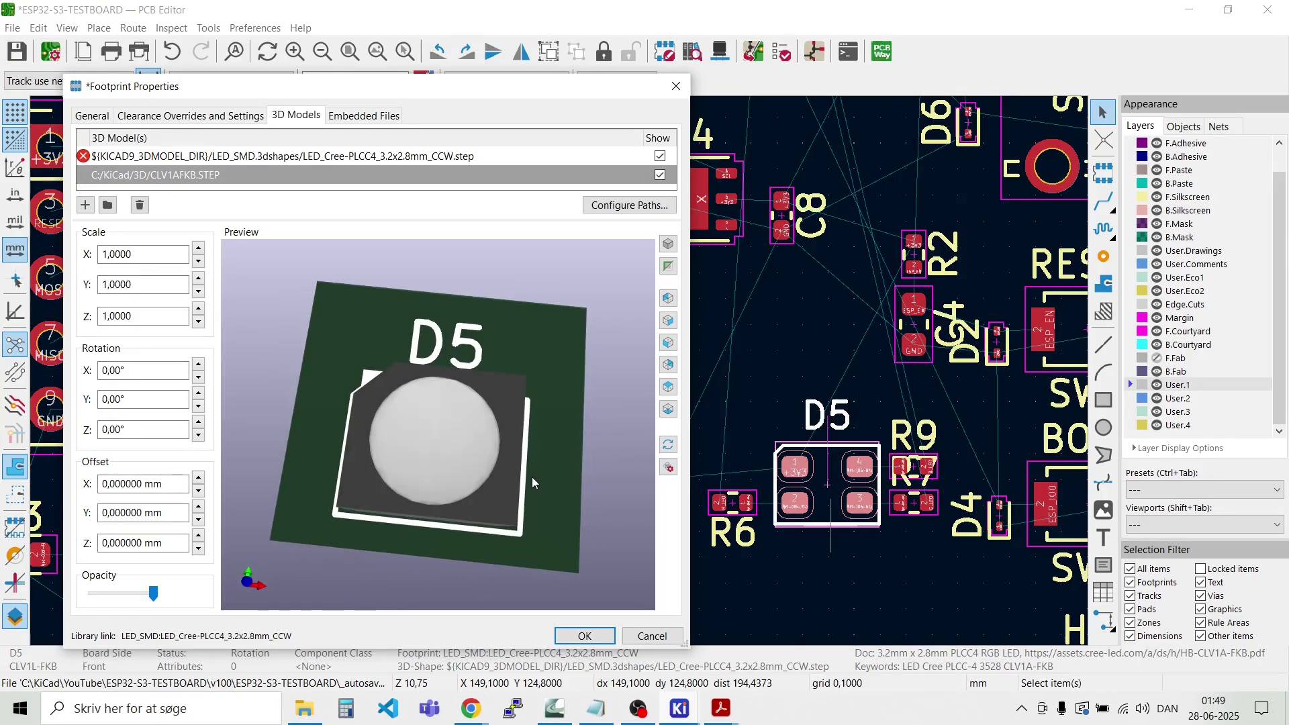
click(580, 635)
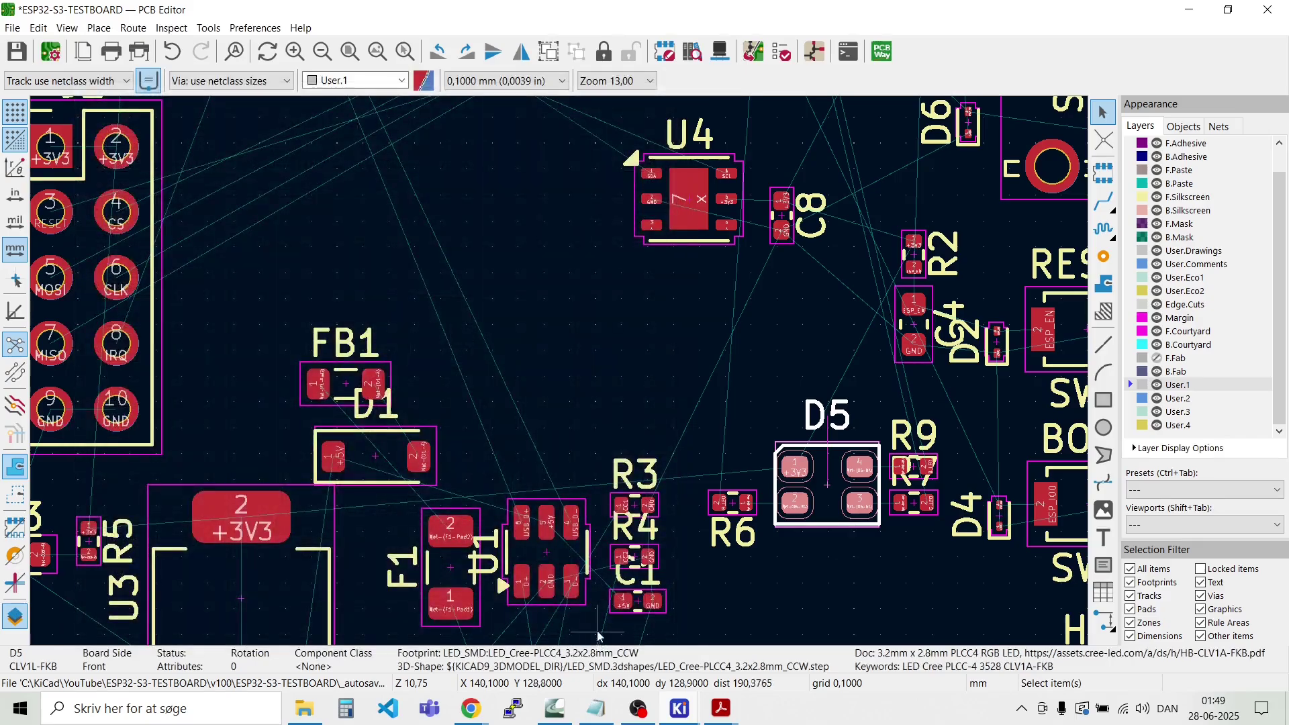
Step: Add the 3D model file SM04B-SRSS-TB(LF)(SN)--3DModel-STEP-56544.STEP to the J4 connector footprint
scroll(547, 316, down, 5)
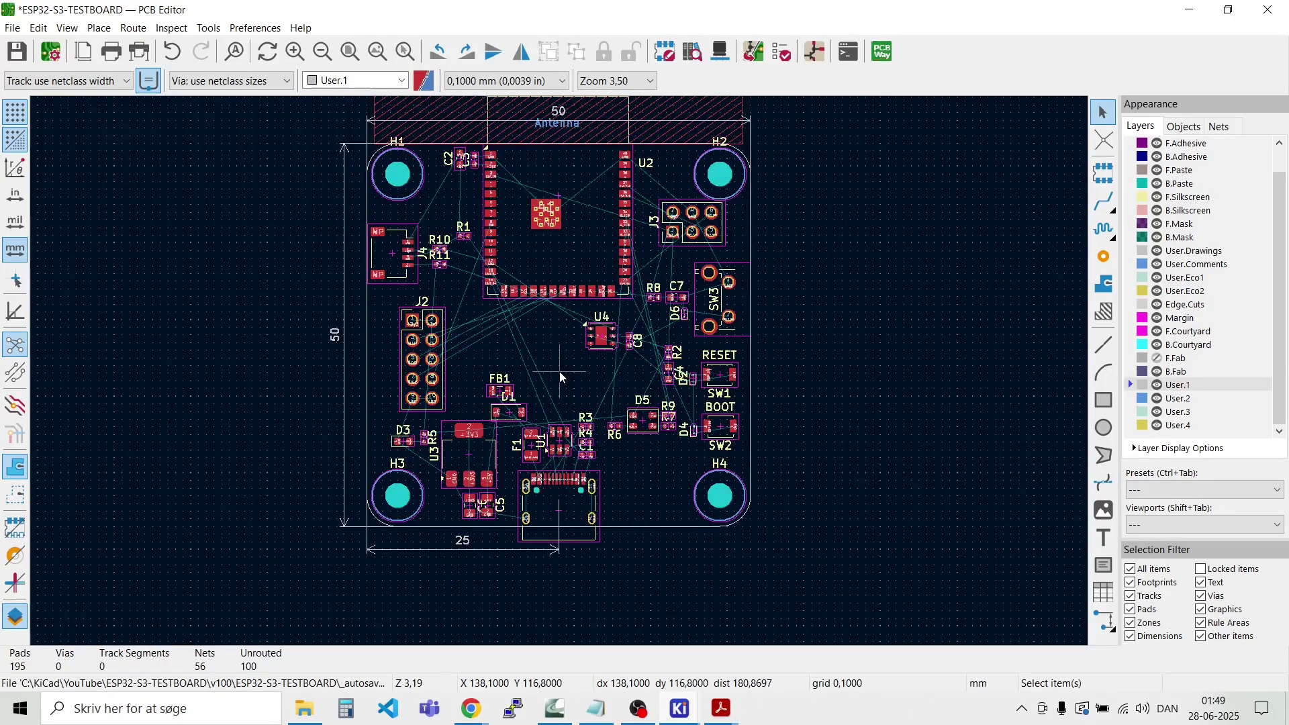
scroll(388, 253, up, 5)
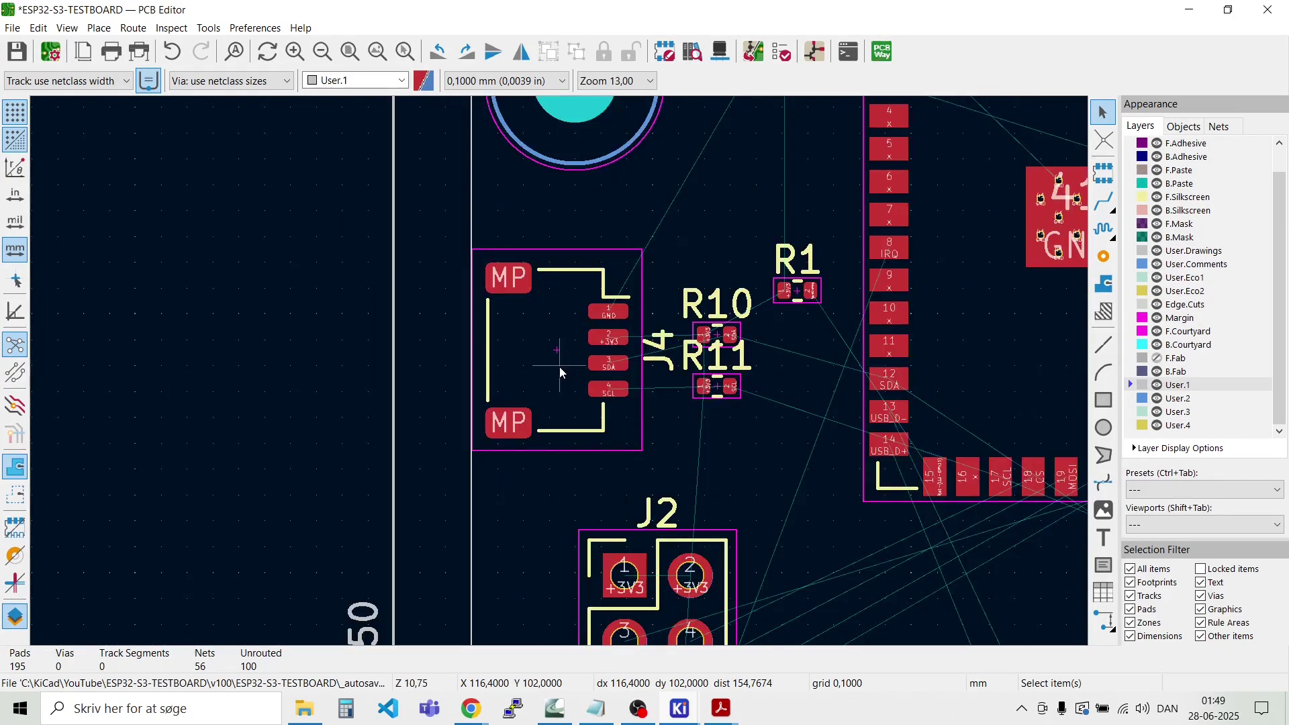
double_click(560, 368)
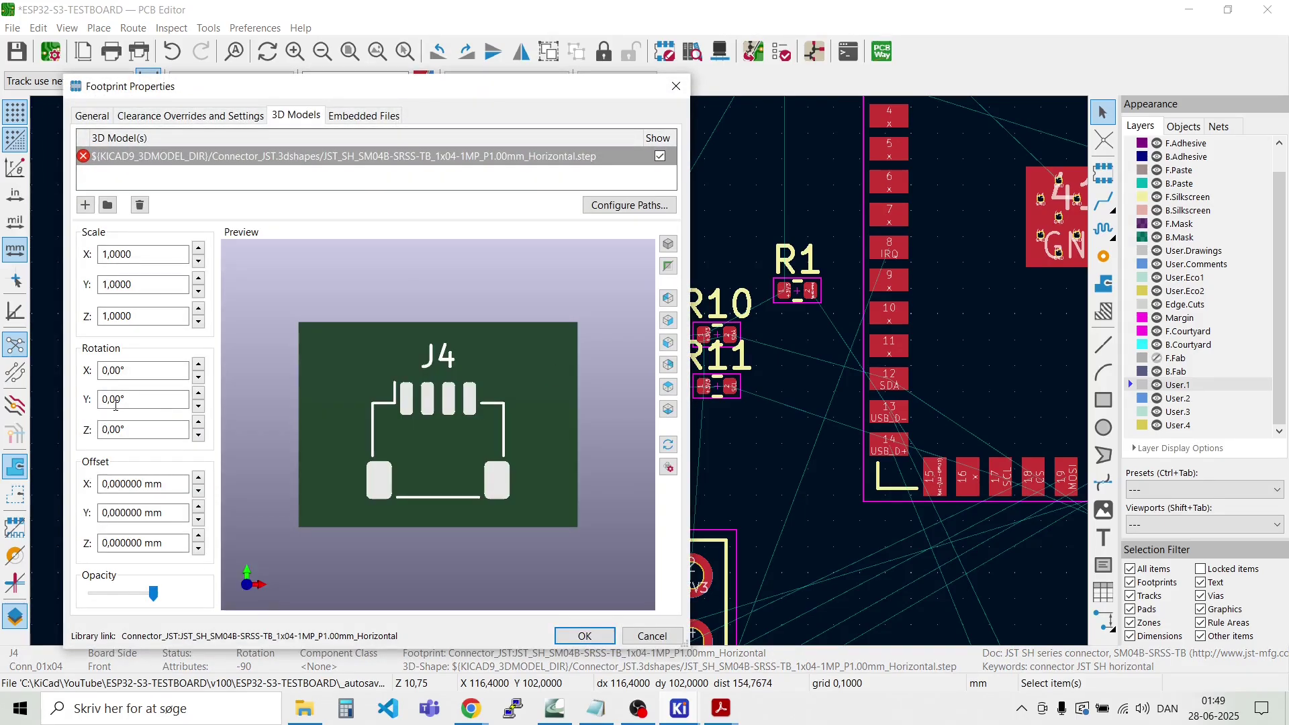
click(89, 207)
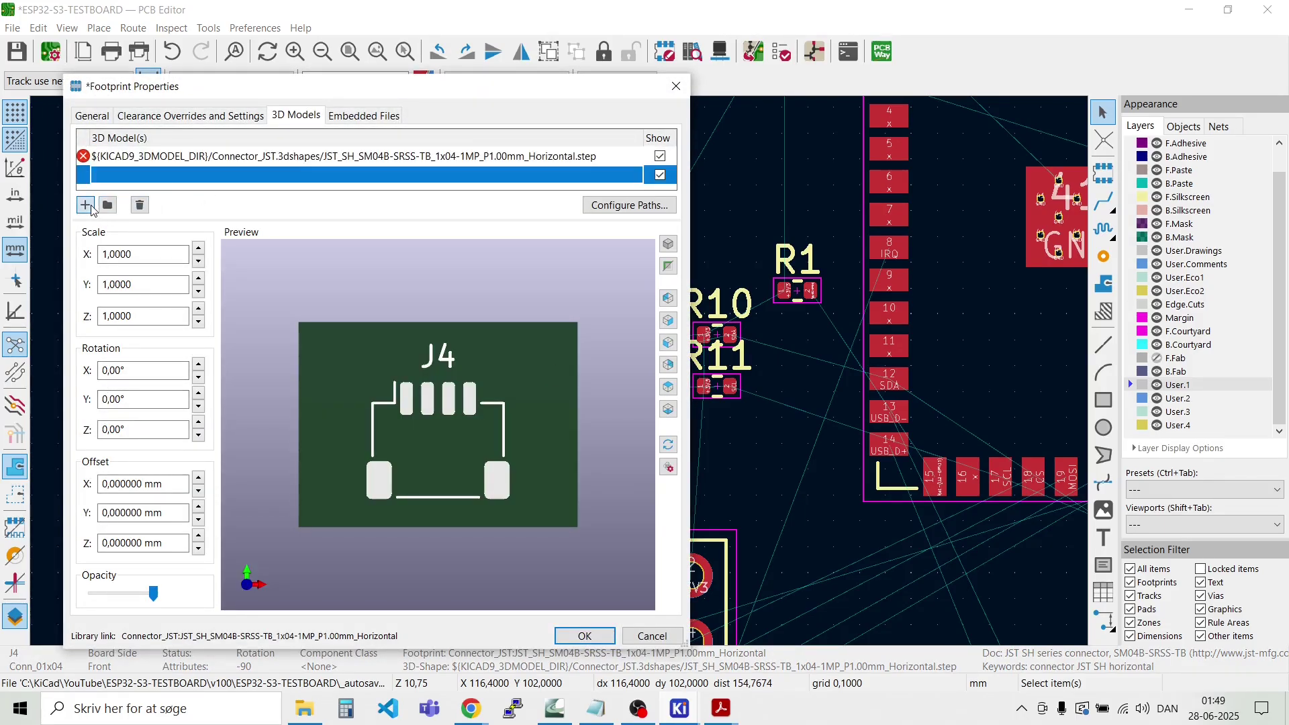
click(636, 176)
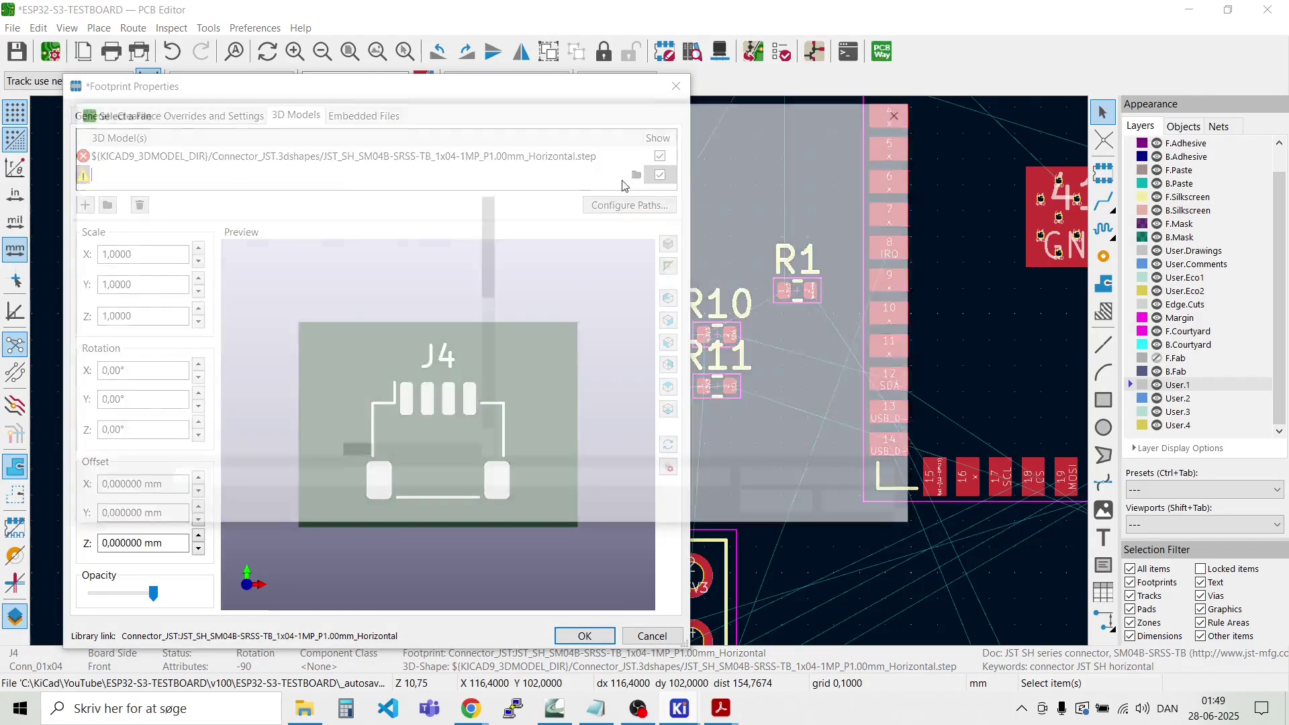
scroll(386, 269, down, 3)
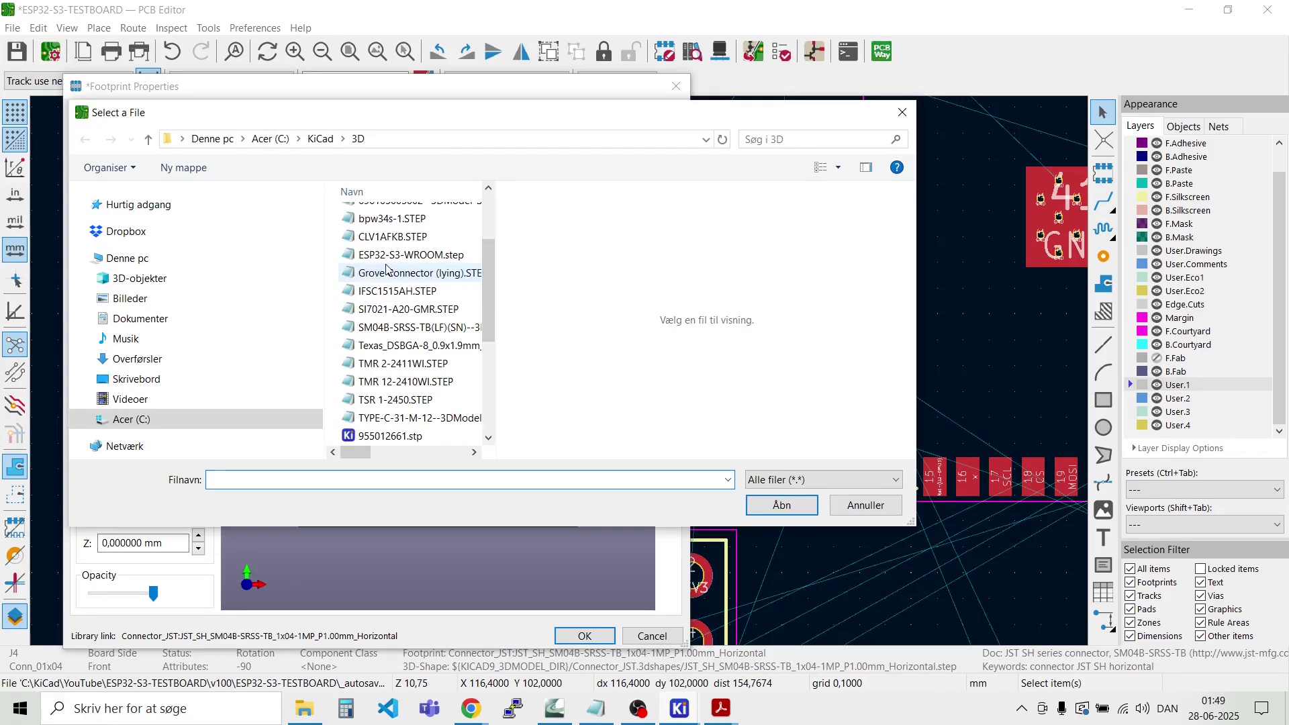
scroll(395, 279, down, 2)
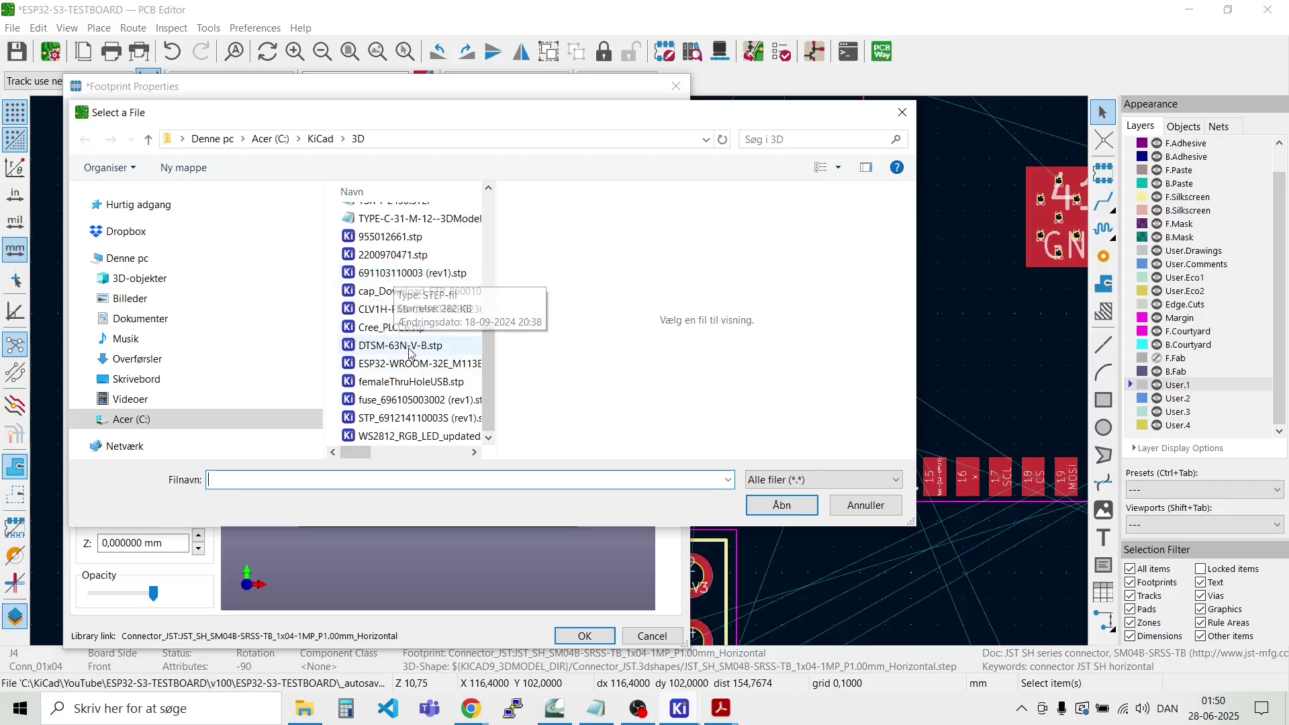
scroll(414, 358, up, 3)
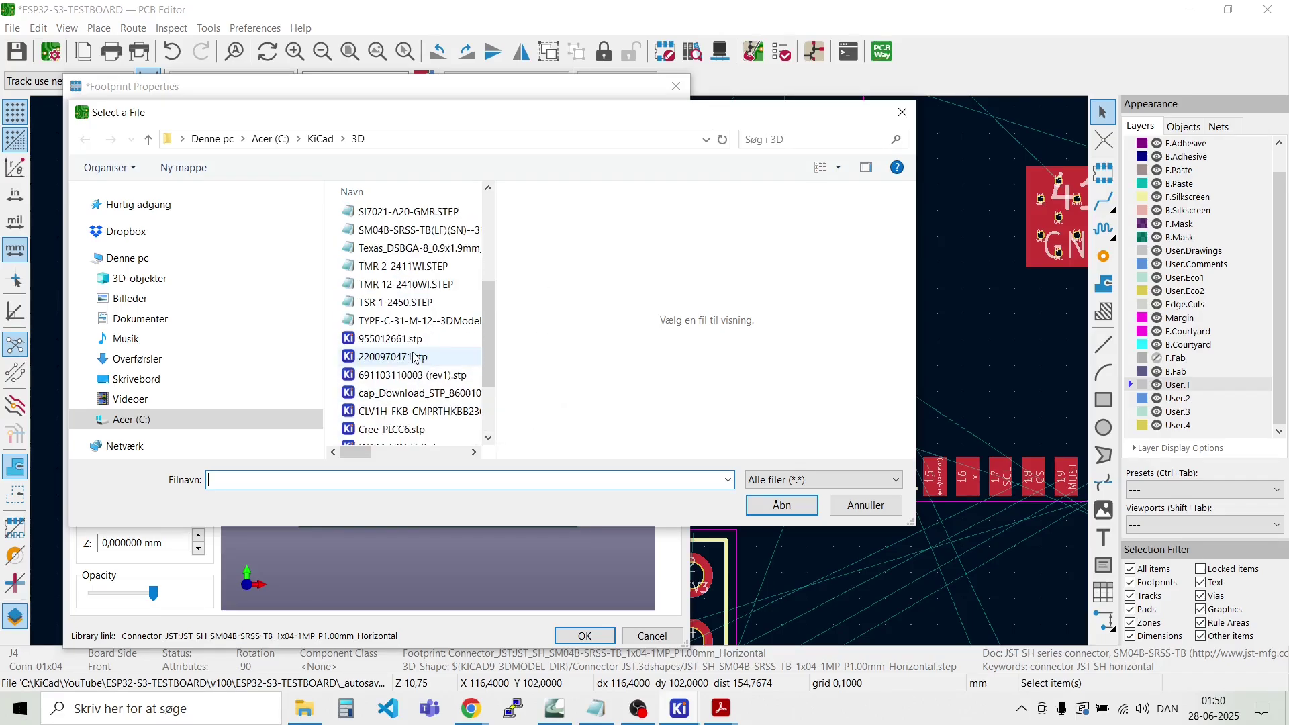
click(411, 285)
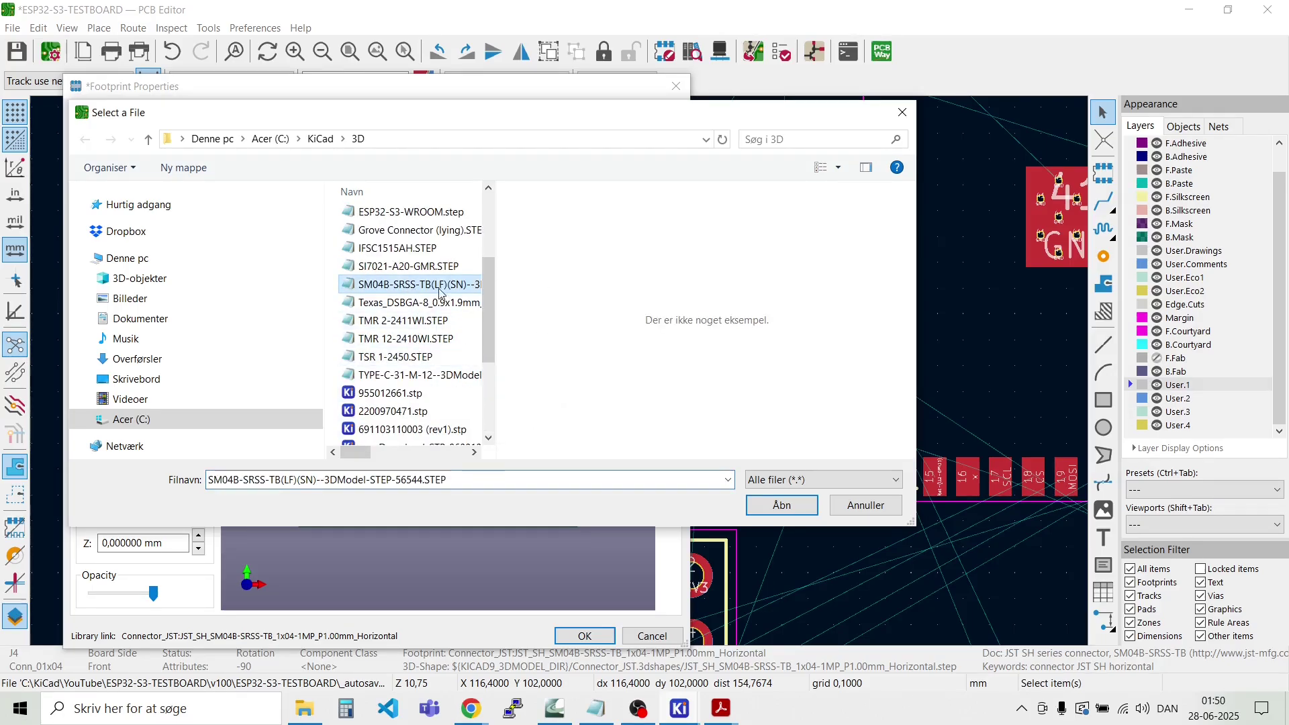
click(783, 507)
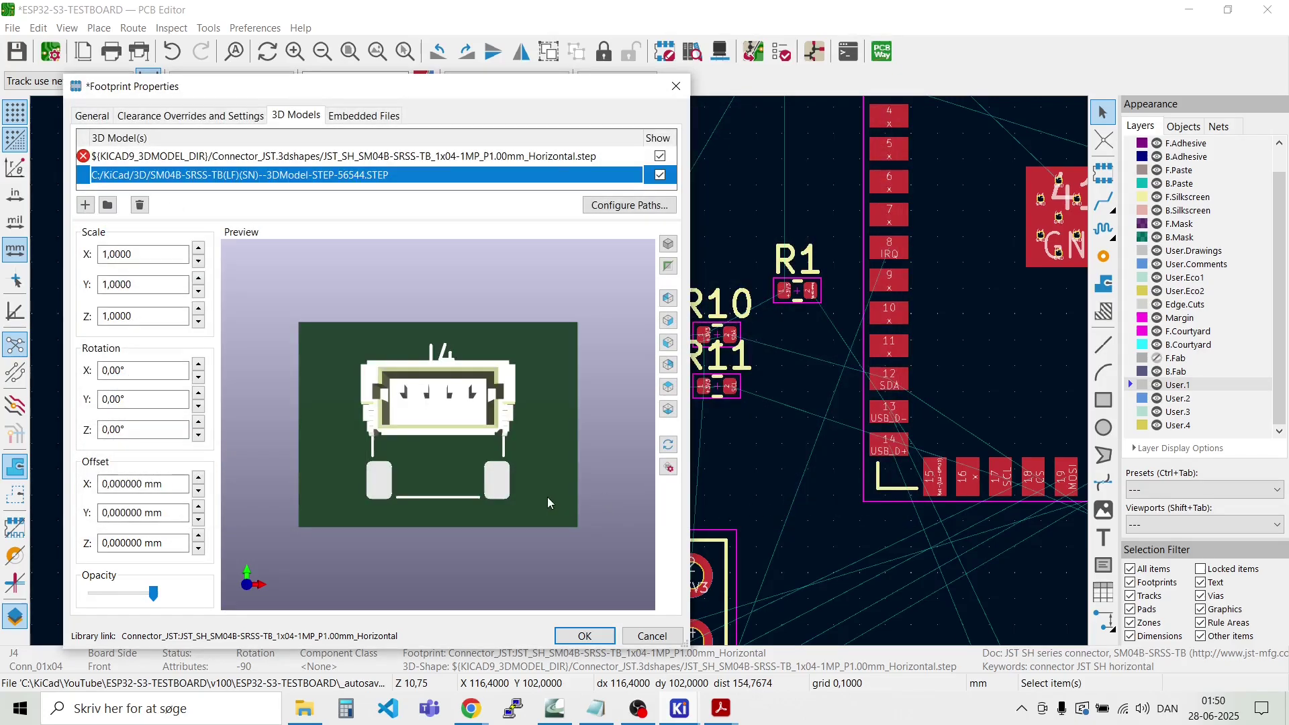
Step: Set the J4 connector model's X rotation to 90° so that it lies flat on the board
drag(353, 554, 528, 483)
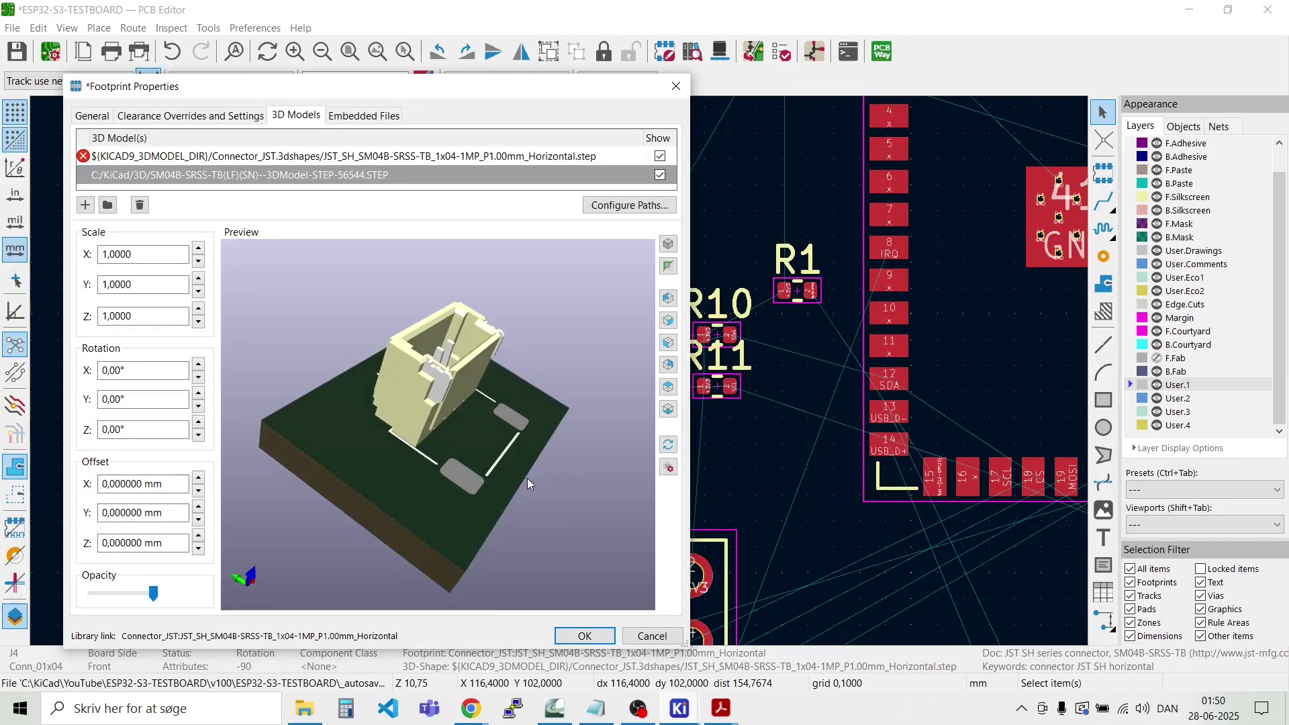
click(198, 378)
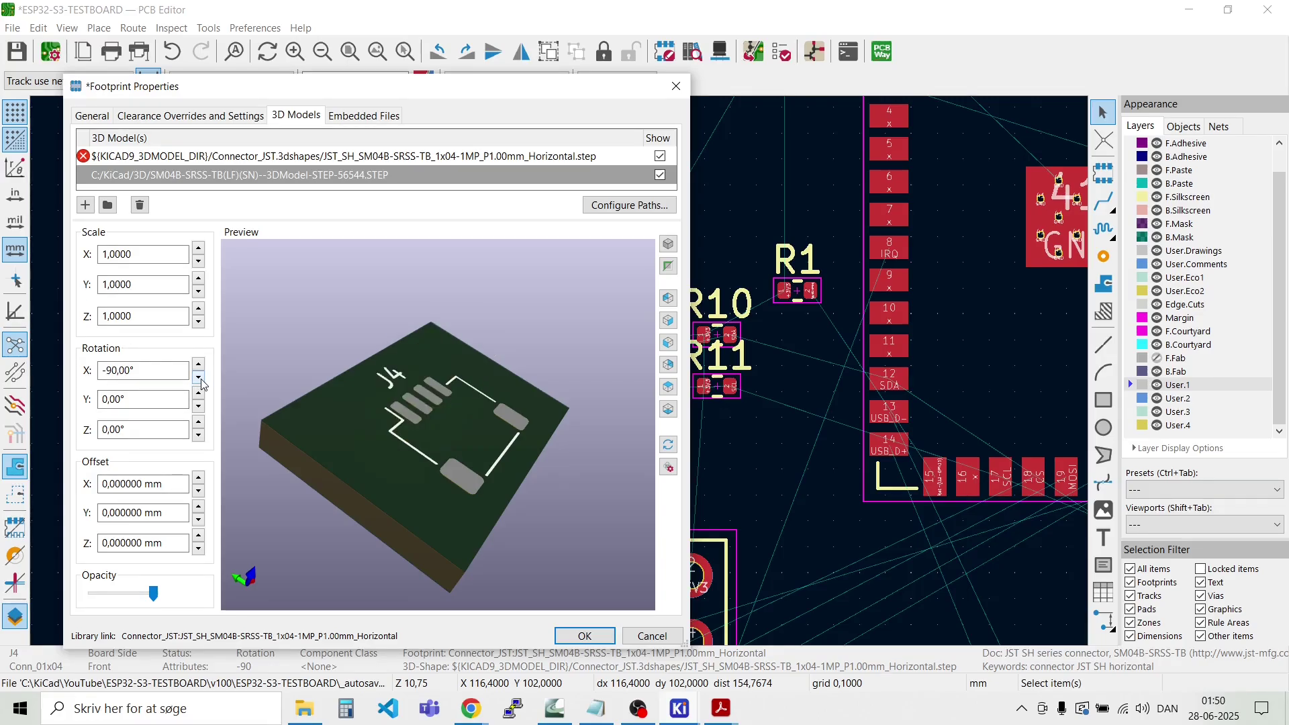
click(199, 364)
click(199, 364)
Step: Set the J4 connector model's Z offset to -0,2 mm, judging the gap between its pins and the board up close
drag(302, 443, 483, 445)
scroll(483, 445, up, 2)
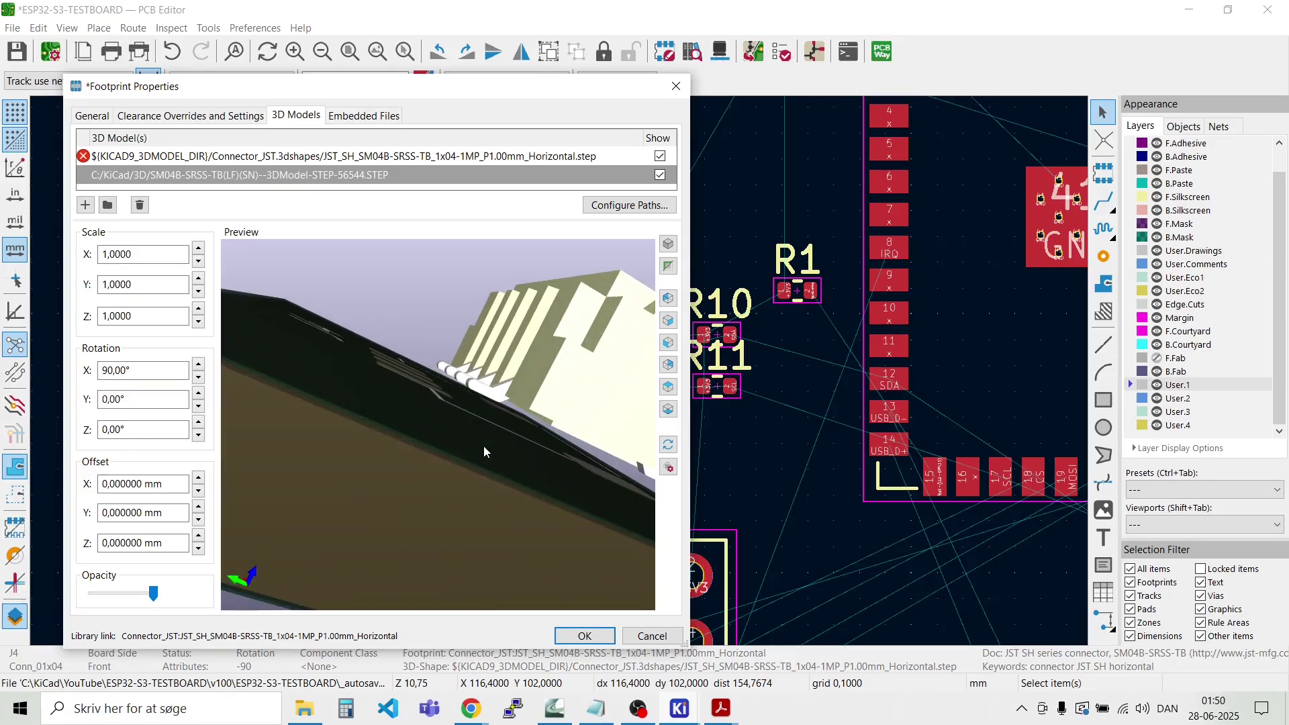
scroll(490, 452, up, 2)
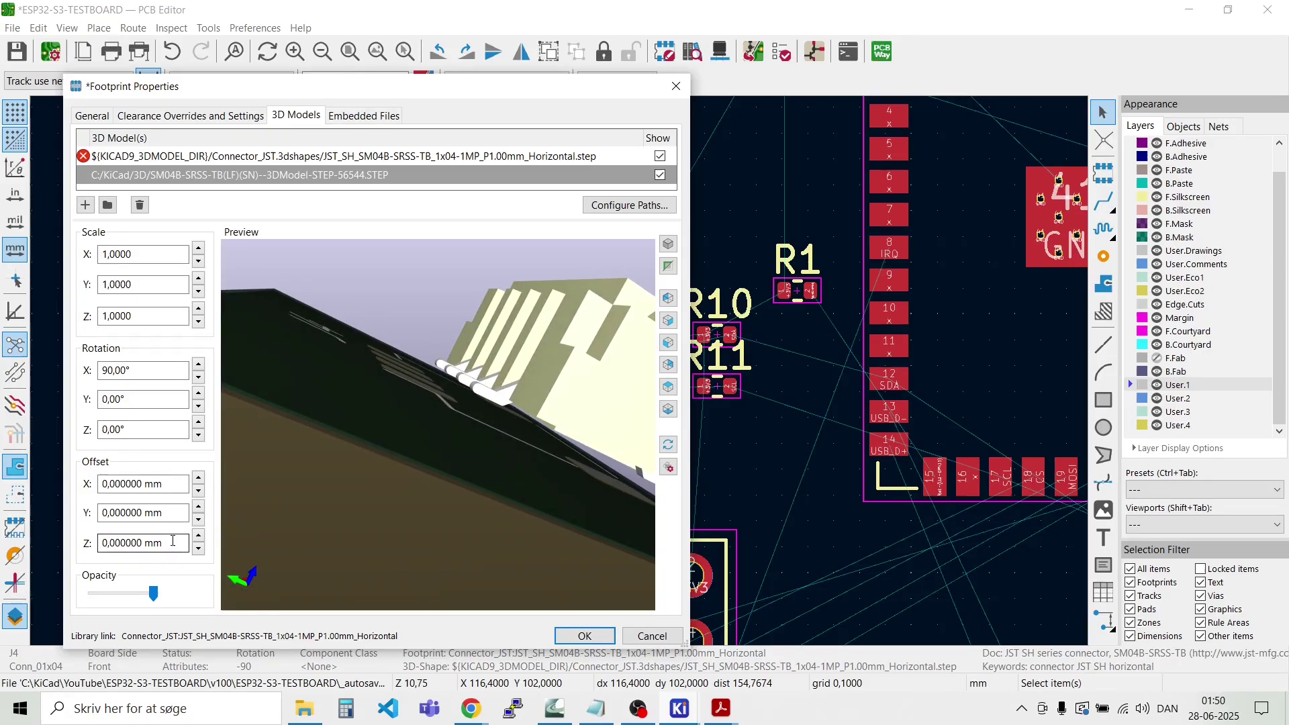
click(198, 536)
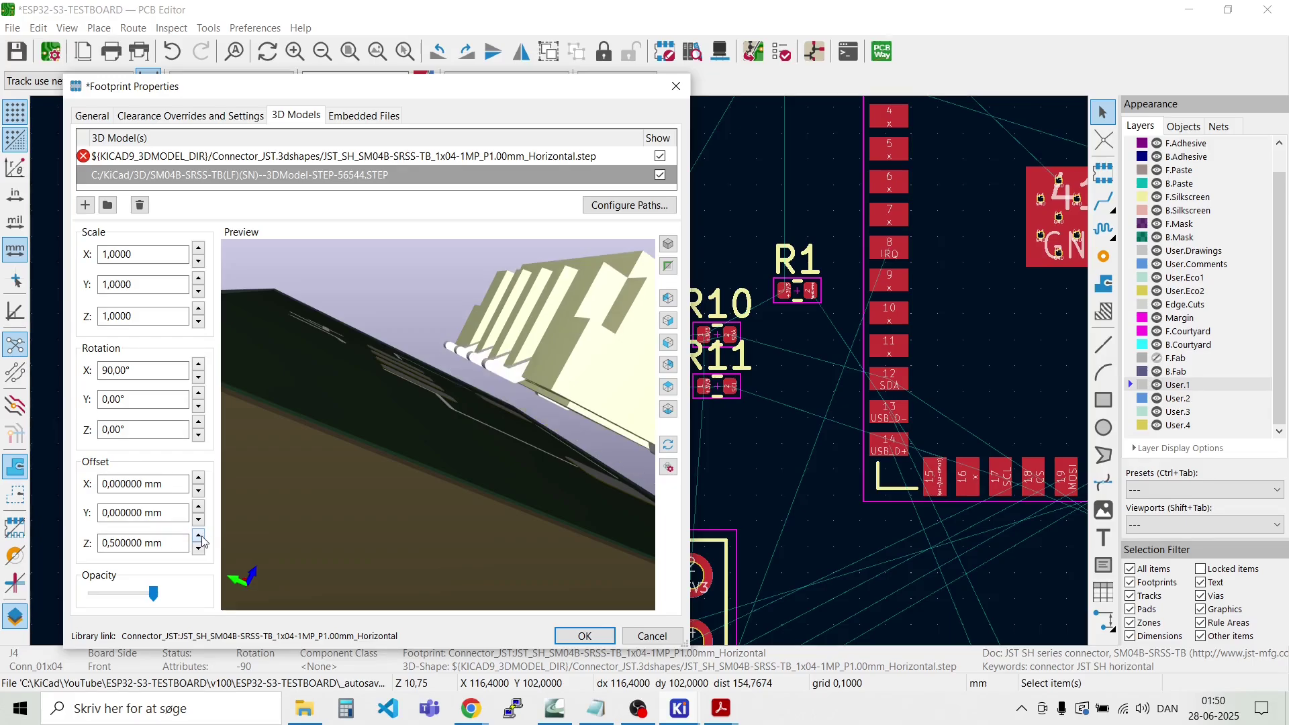
click(198, 549)
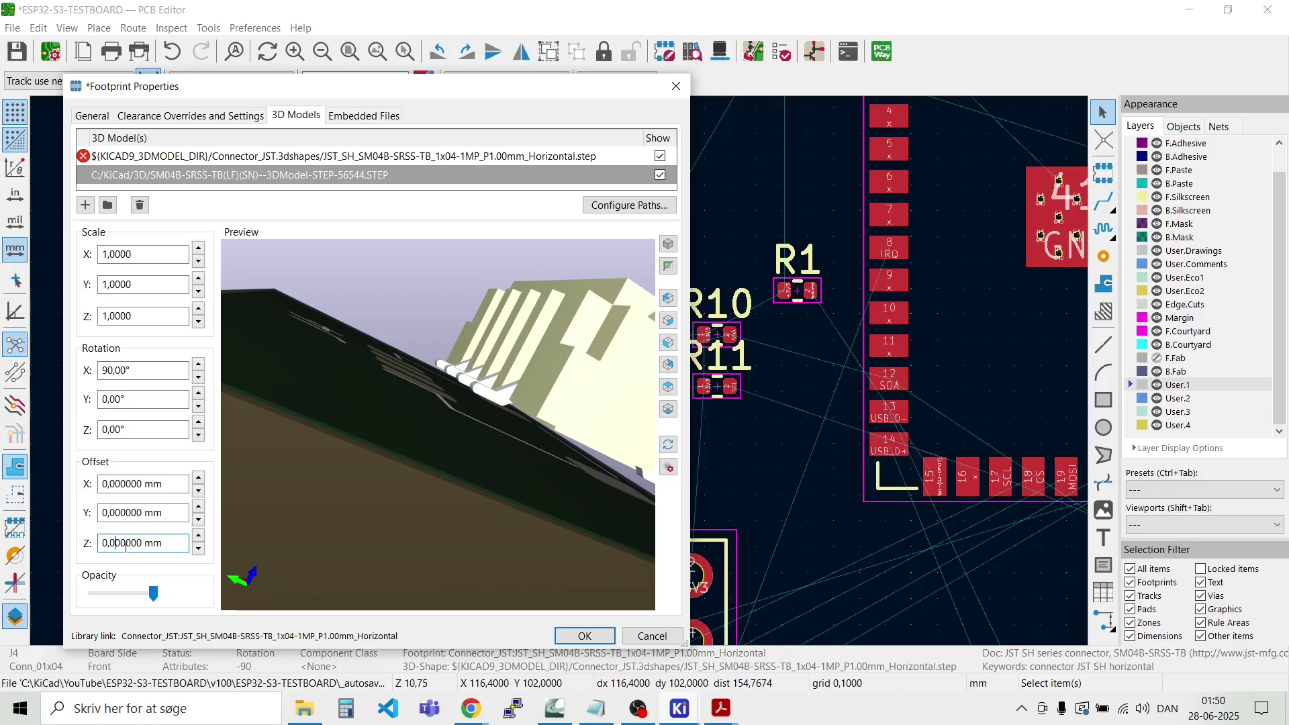
key(BackSpace)
text(2)
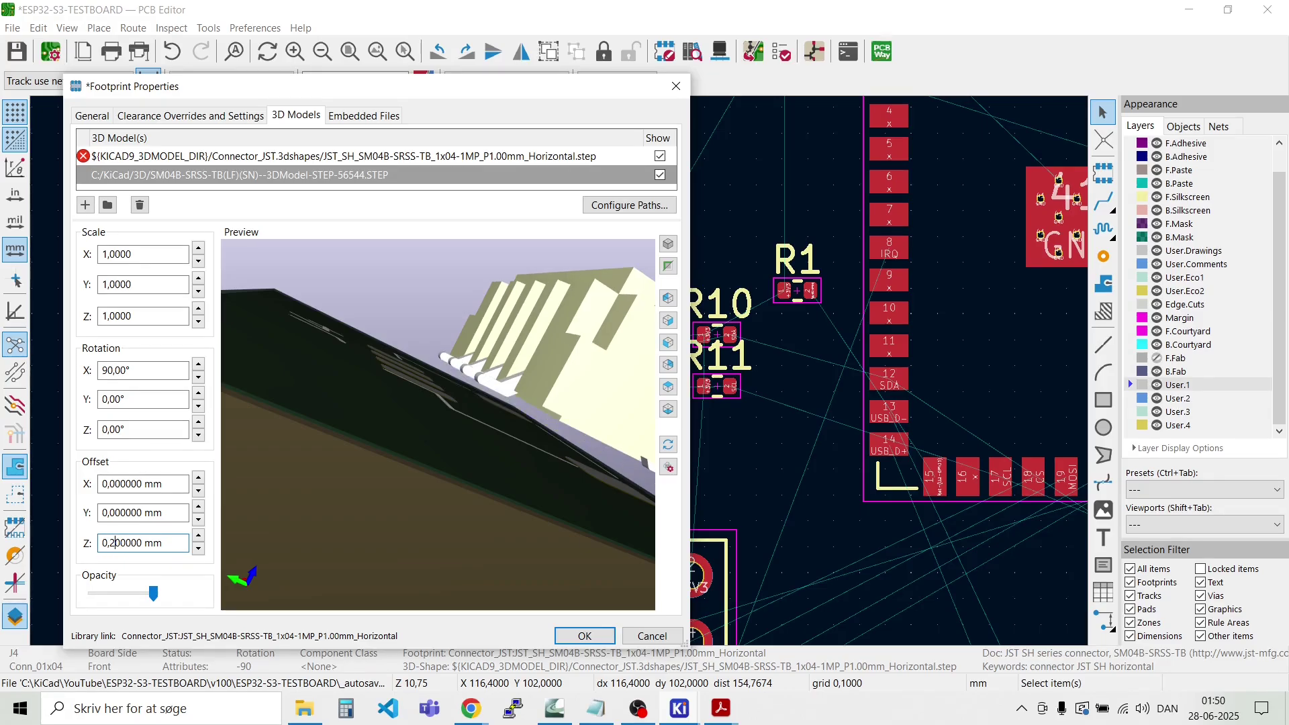
key(Home)
text(-)
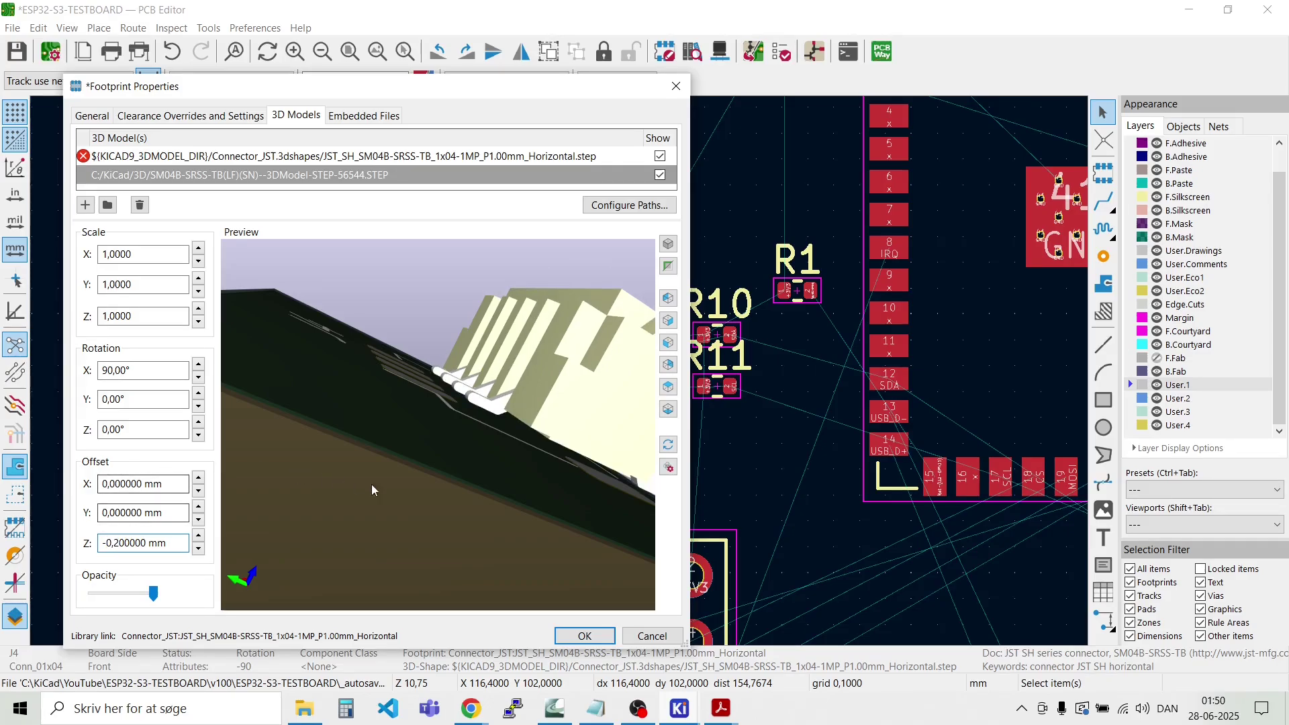
Step: Set the J4 connector model's Z offset to -0,3 mm and apply the footprint properties
drag(433, 473, 401, 453)
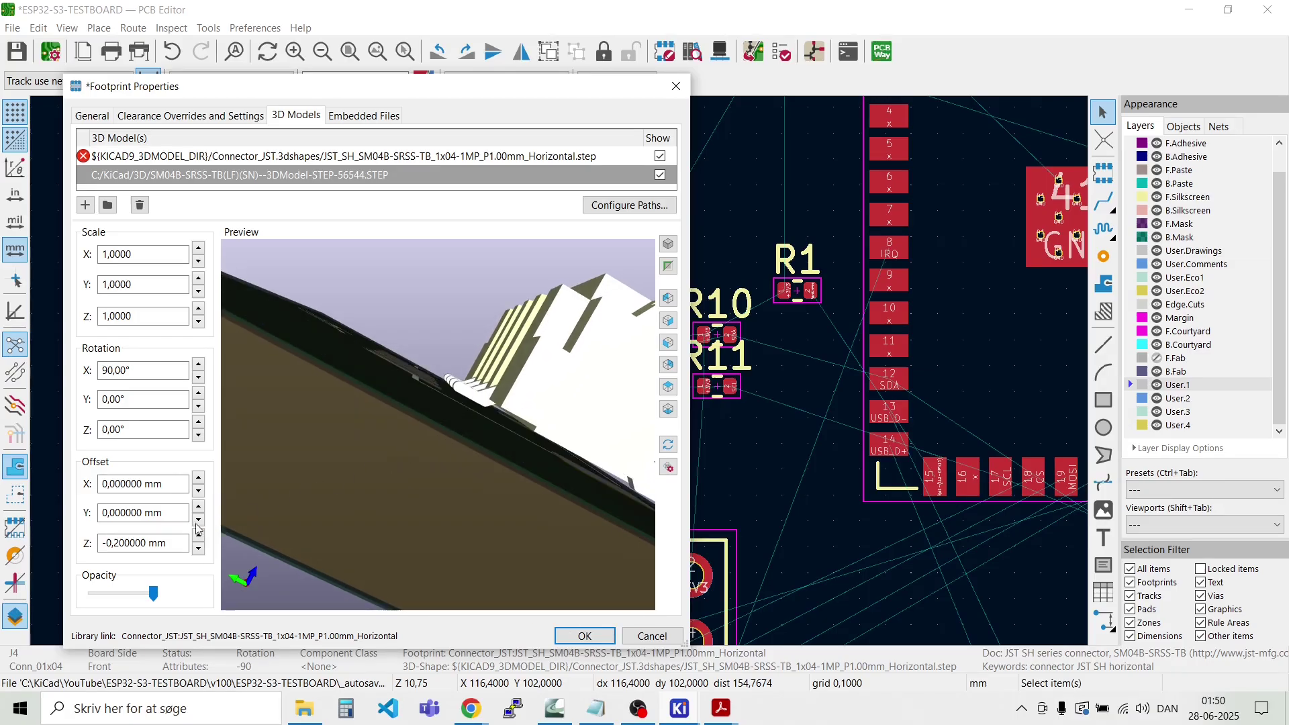
text(4)
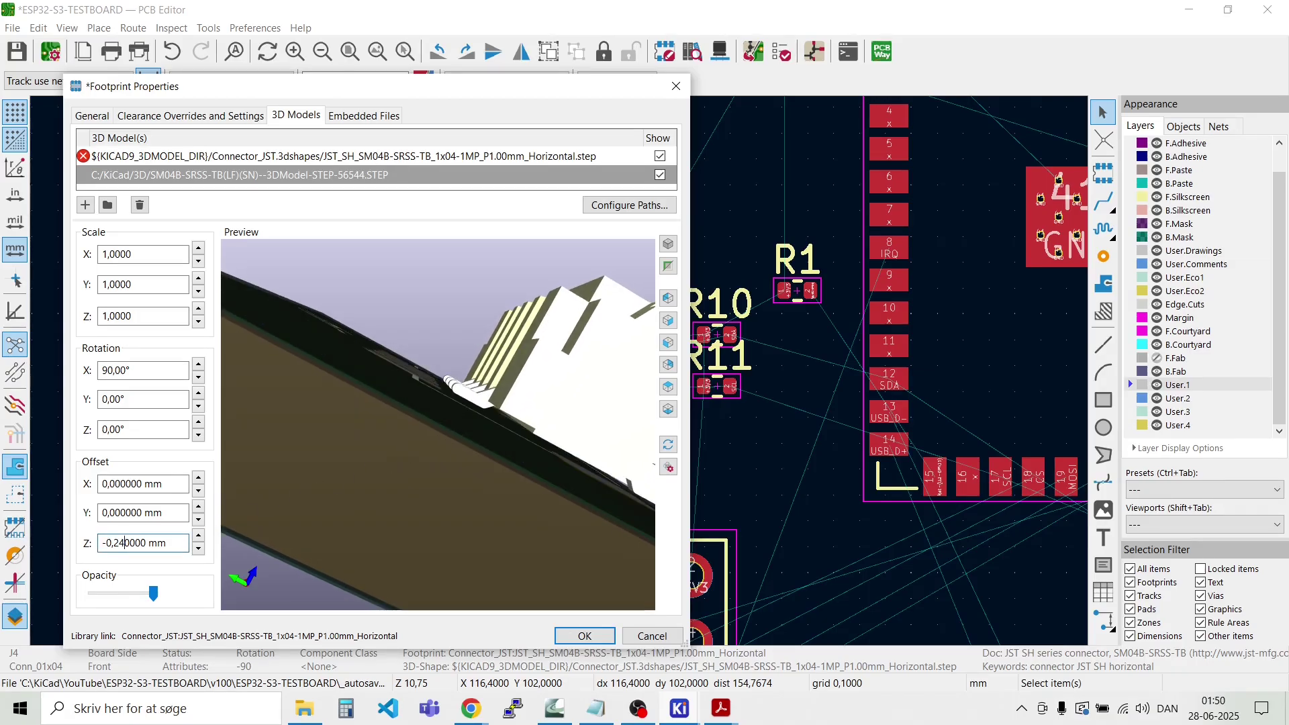
scroll(329, 525, up, 3)
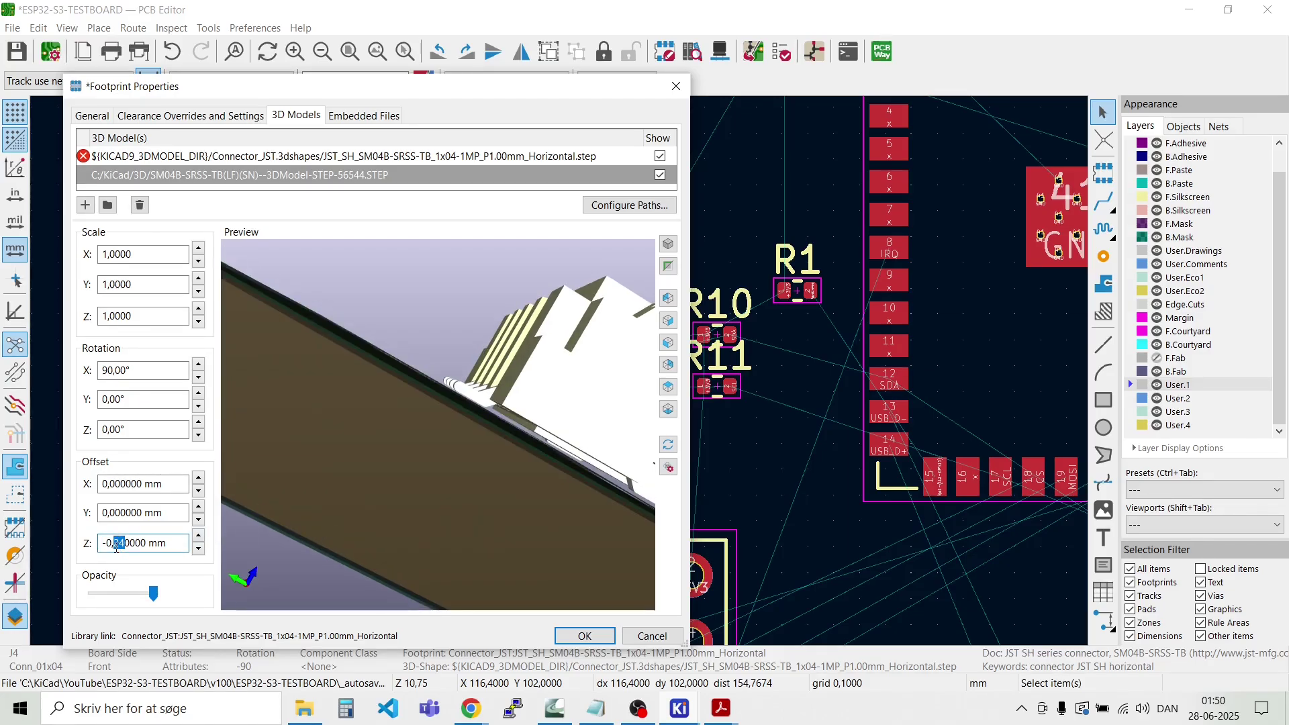
text(3)
key(Return)
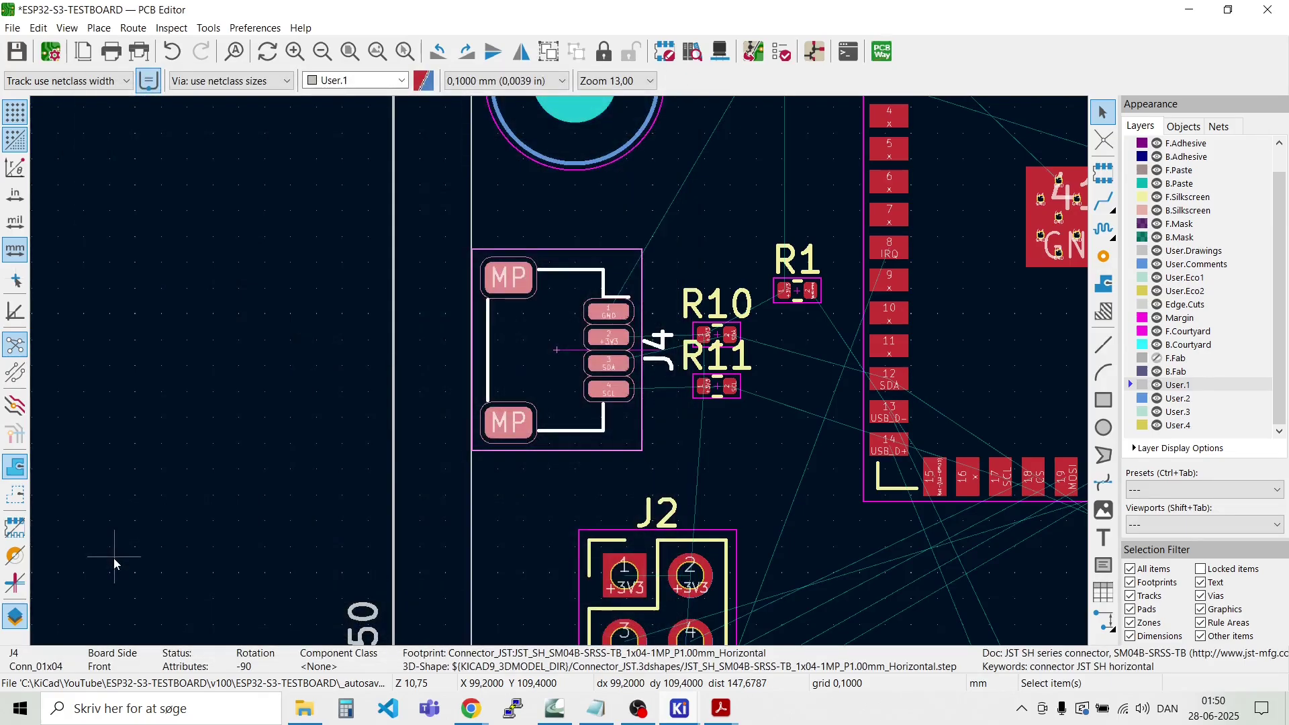
click(114, 558)
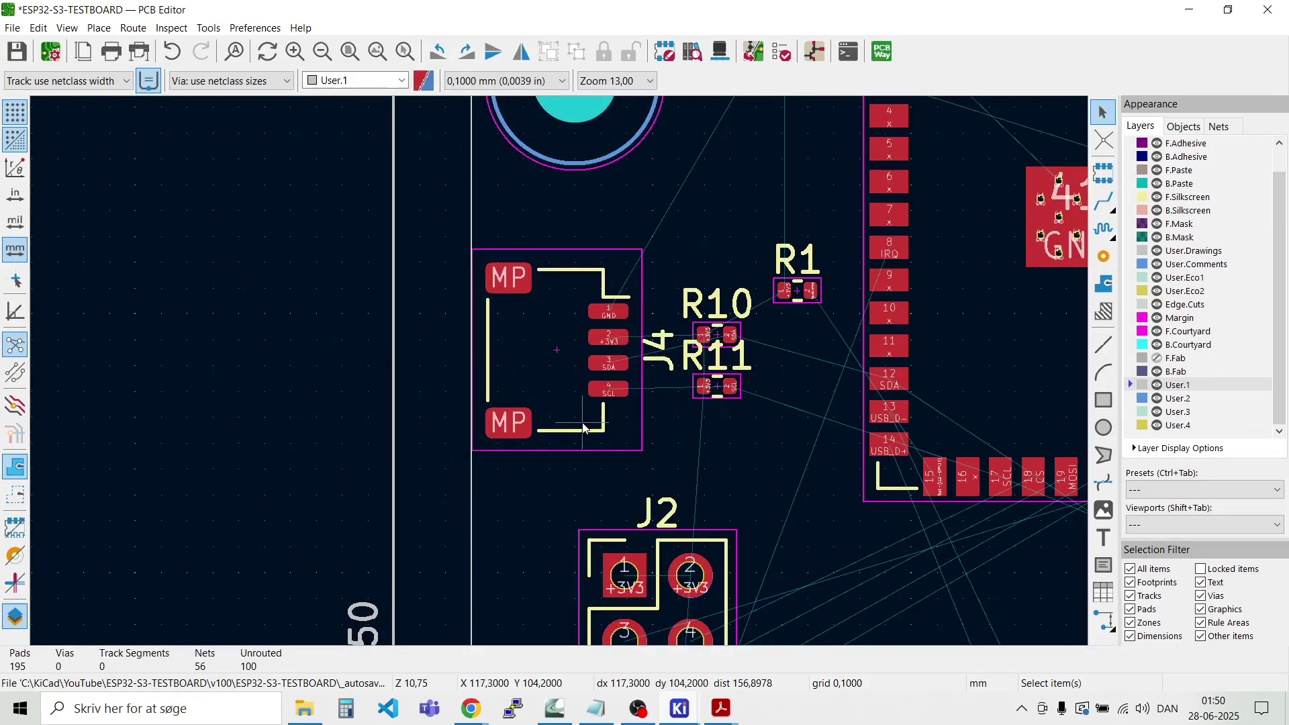
double_click(600, 435)
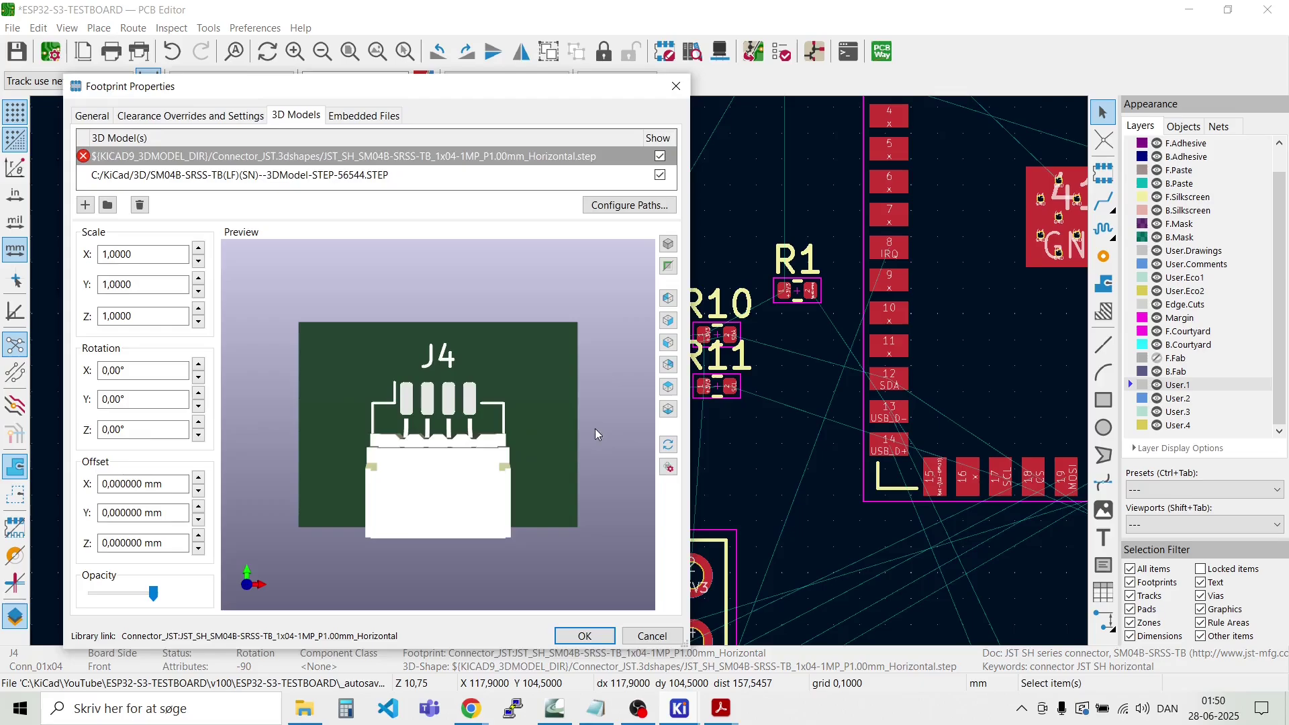
drag(312, 514, 540, 428)
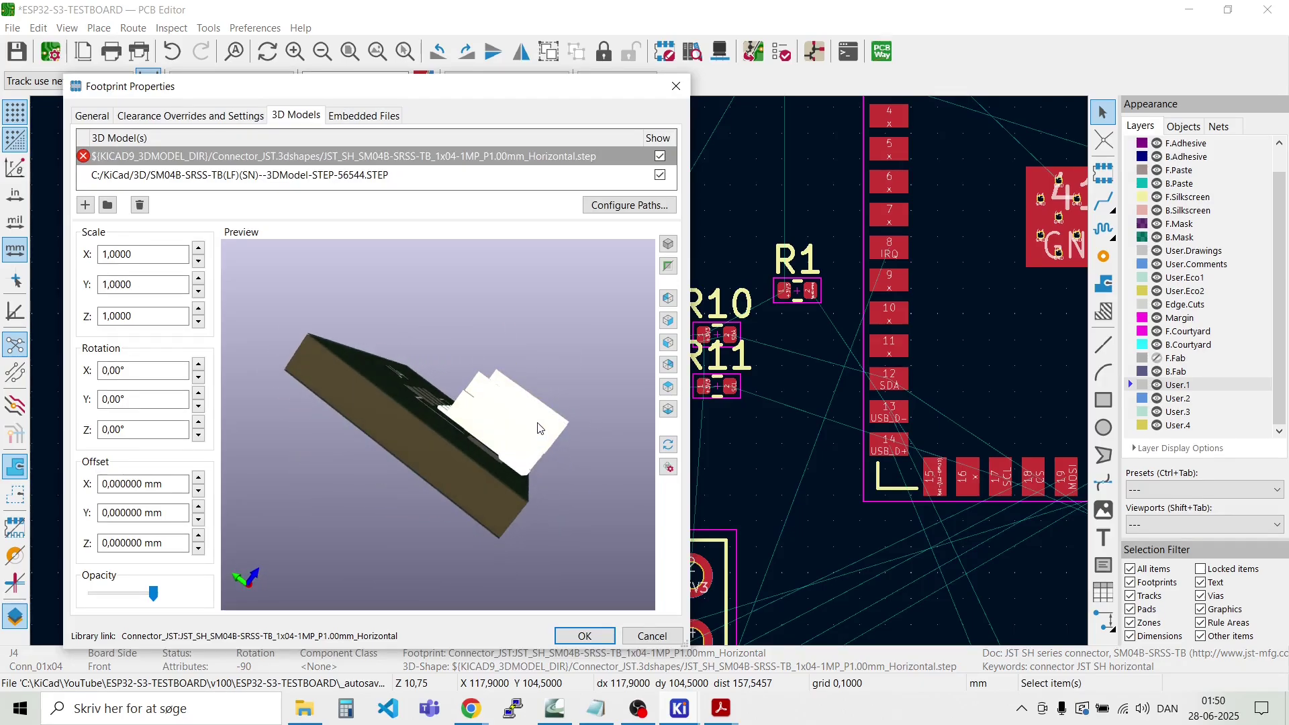
scroll(568, 457, up, 5)
scroll(454, 521, up, 3)
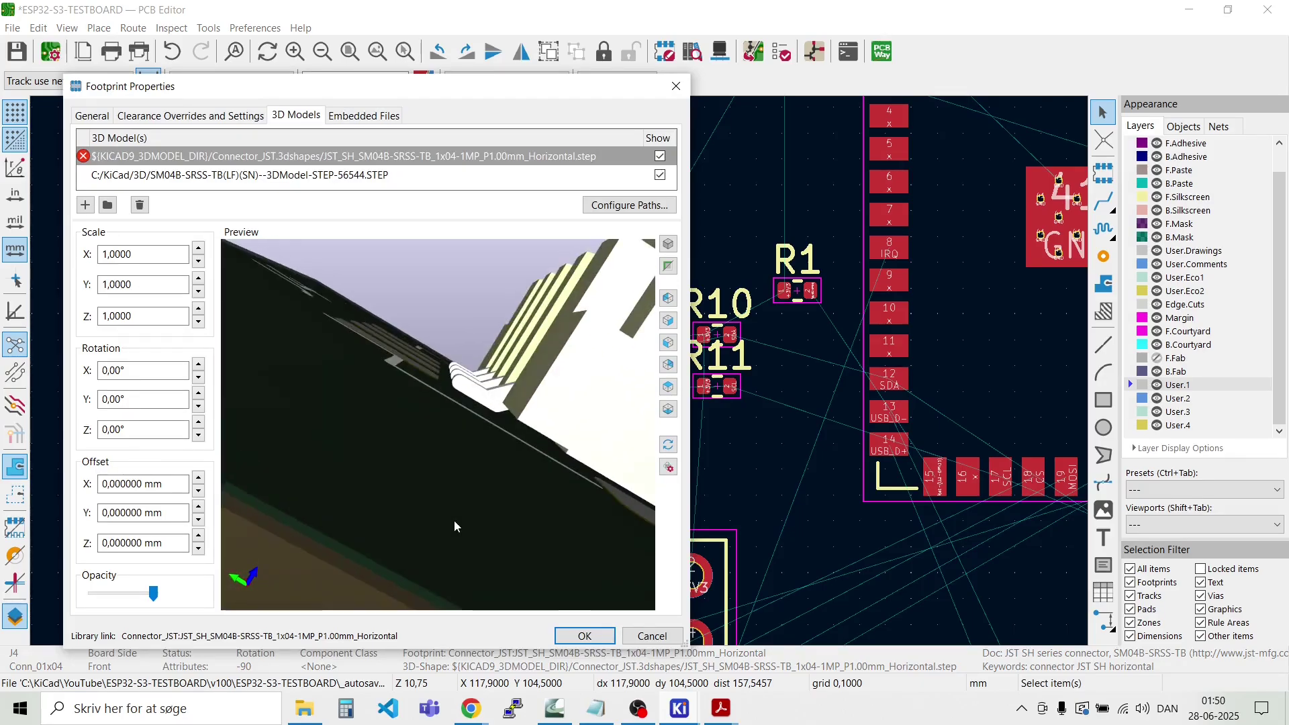
drag(465, 537, 461, 570)
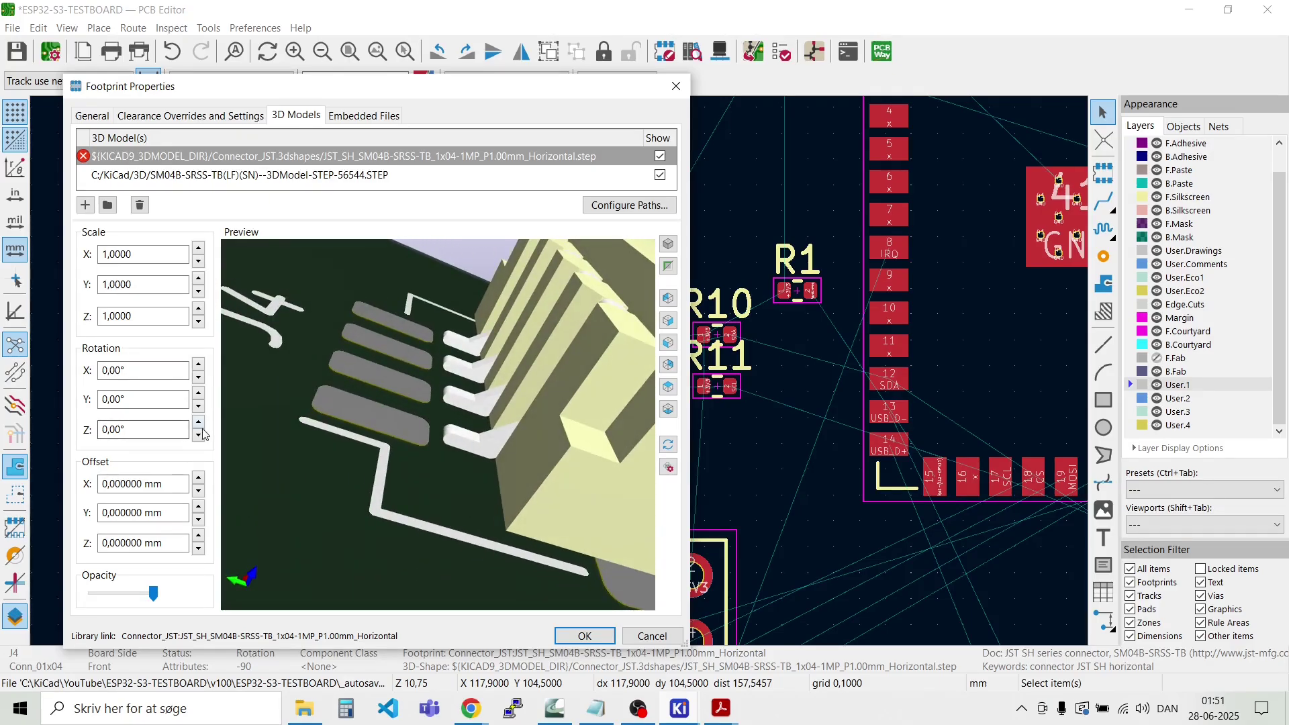
click(199, 493)
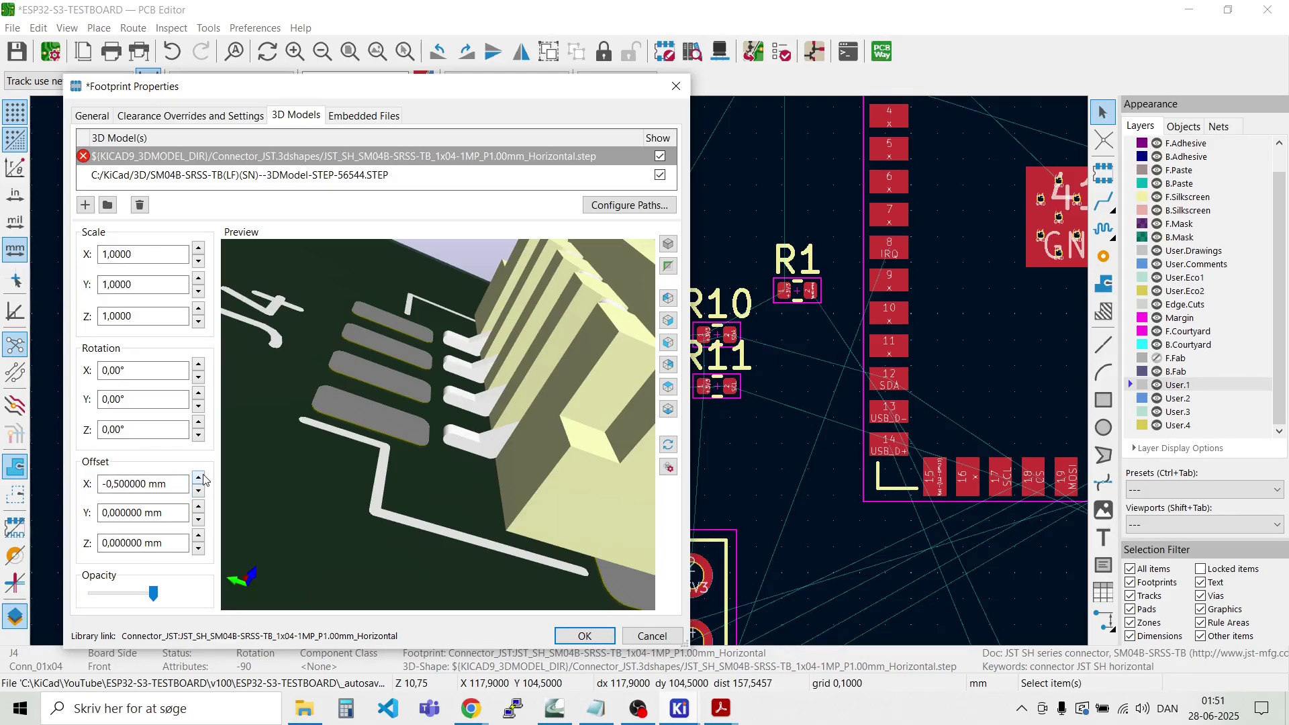
click(199, 519)
scroll(353, 469, down, 2)
drag(352, 468, 239, 469)
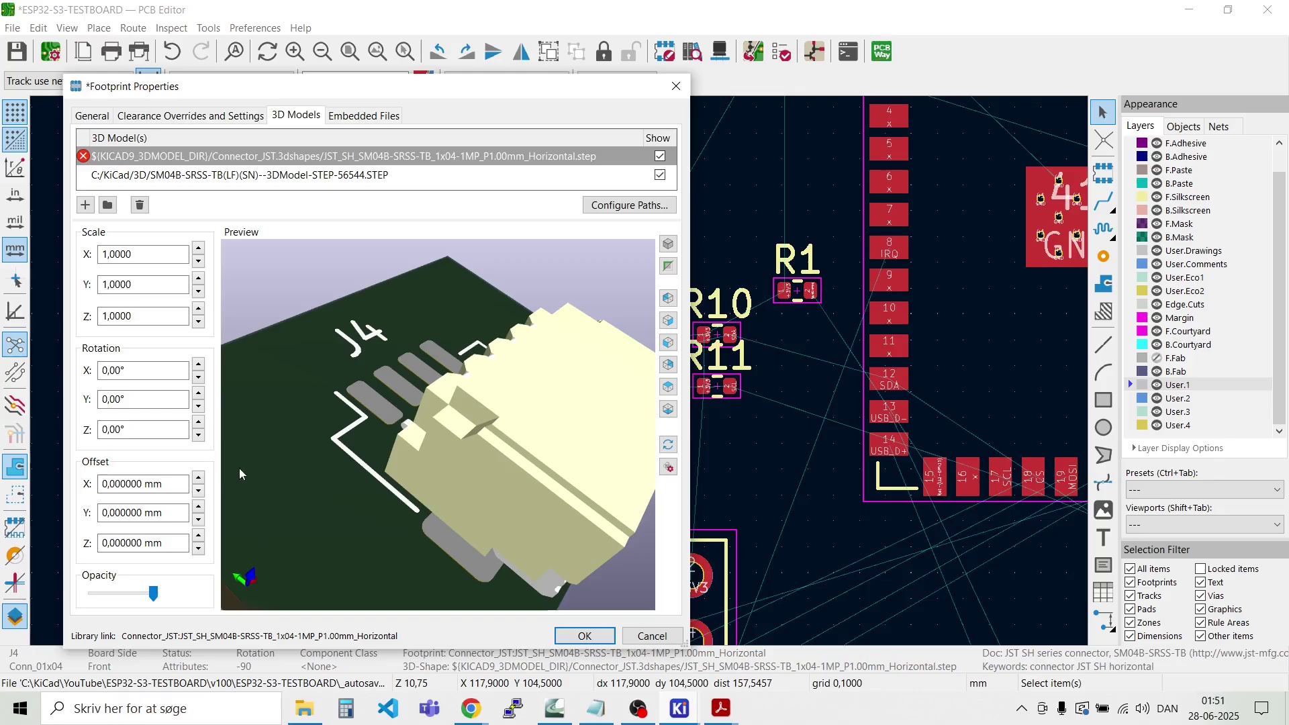
click(197, 509)
drag(295, 521, 506, 524)
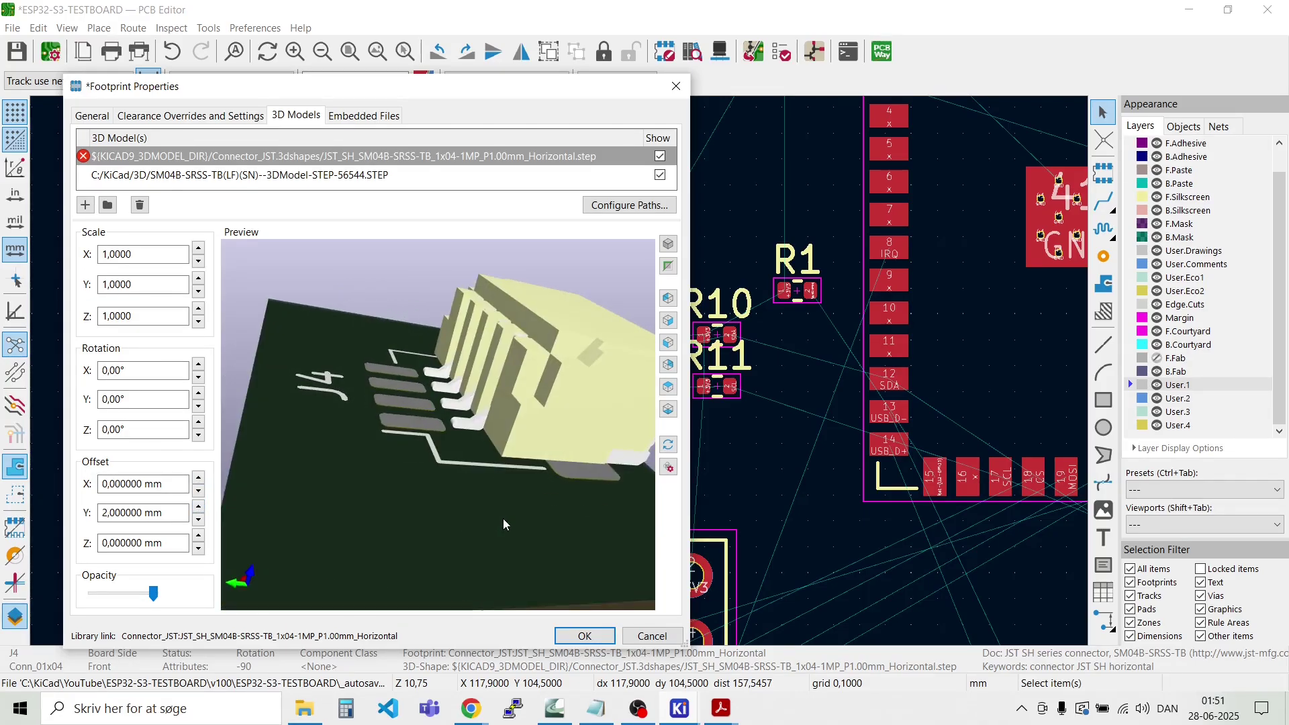
click(199, 537)
key(Escape)
click(455, 534)
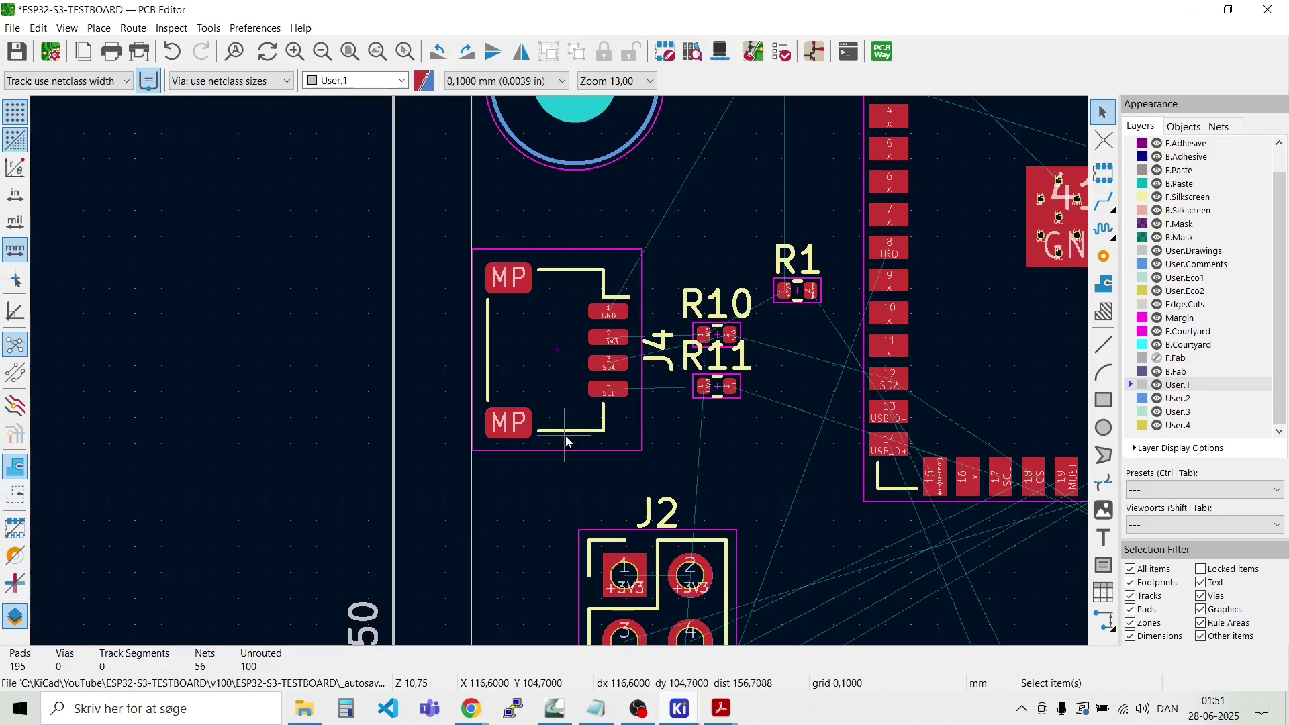
Step: Reopen the J4 footprint's 3D models and hide the default JST_SH_SM04B-SRSS-TB_1x04-1MP_P1.00mm_Horizontal.step model
double_click(565, 435)
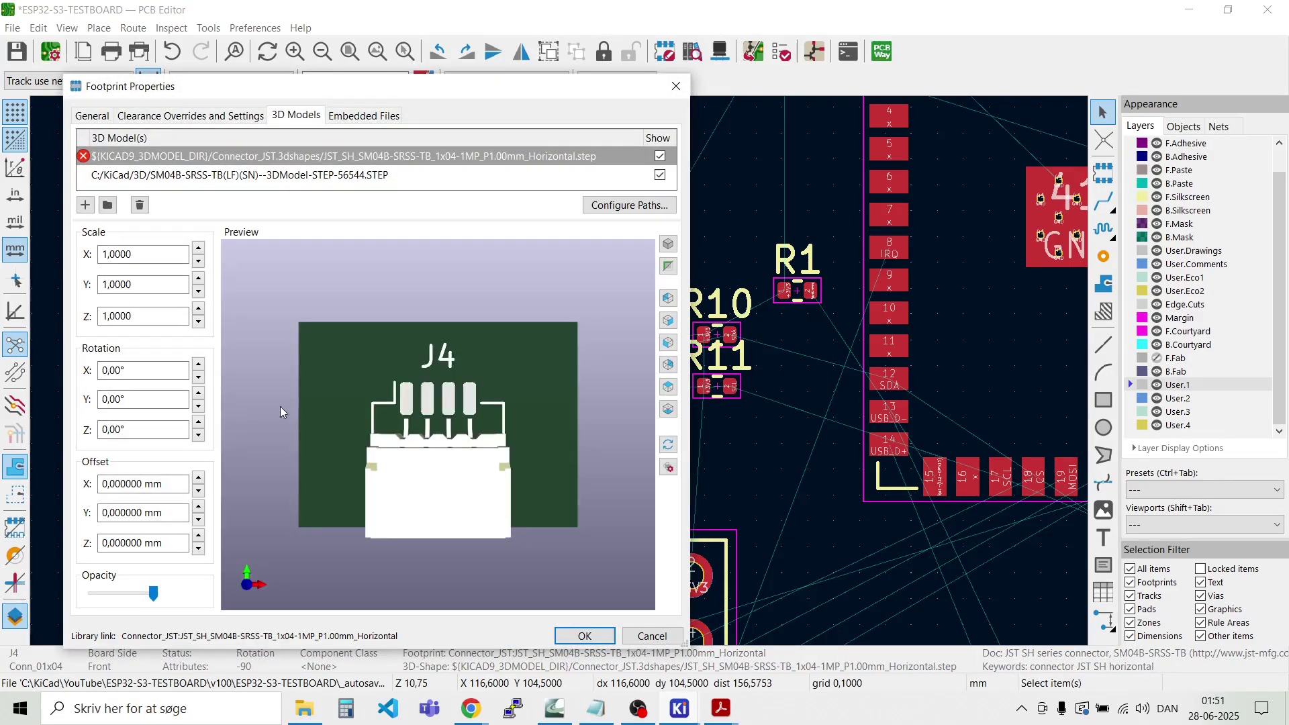
drag(280, 465, 289, 403)
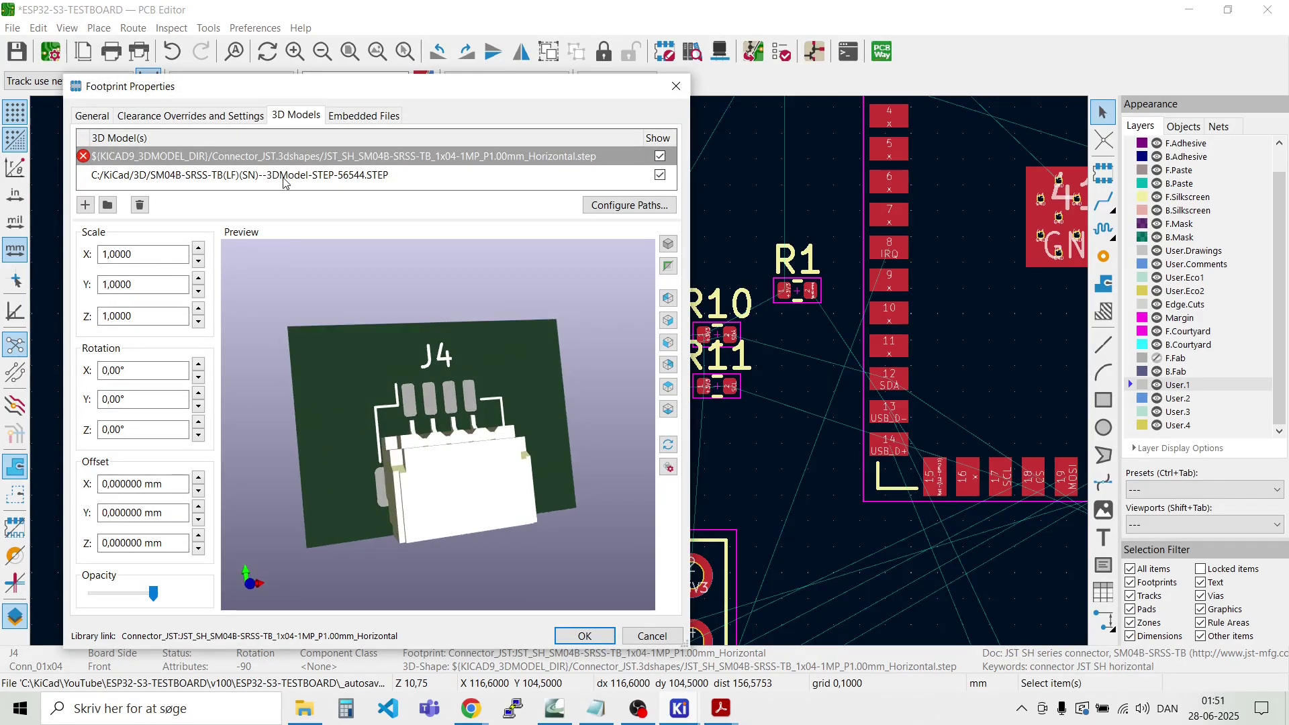
click(284, 177)
click(285, 175)
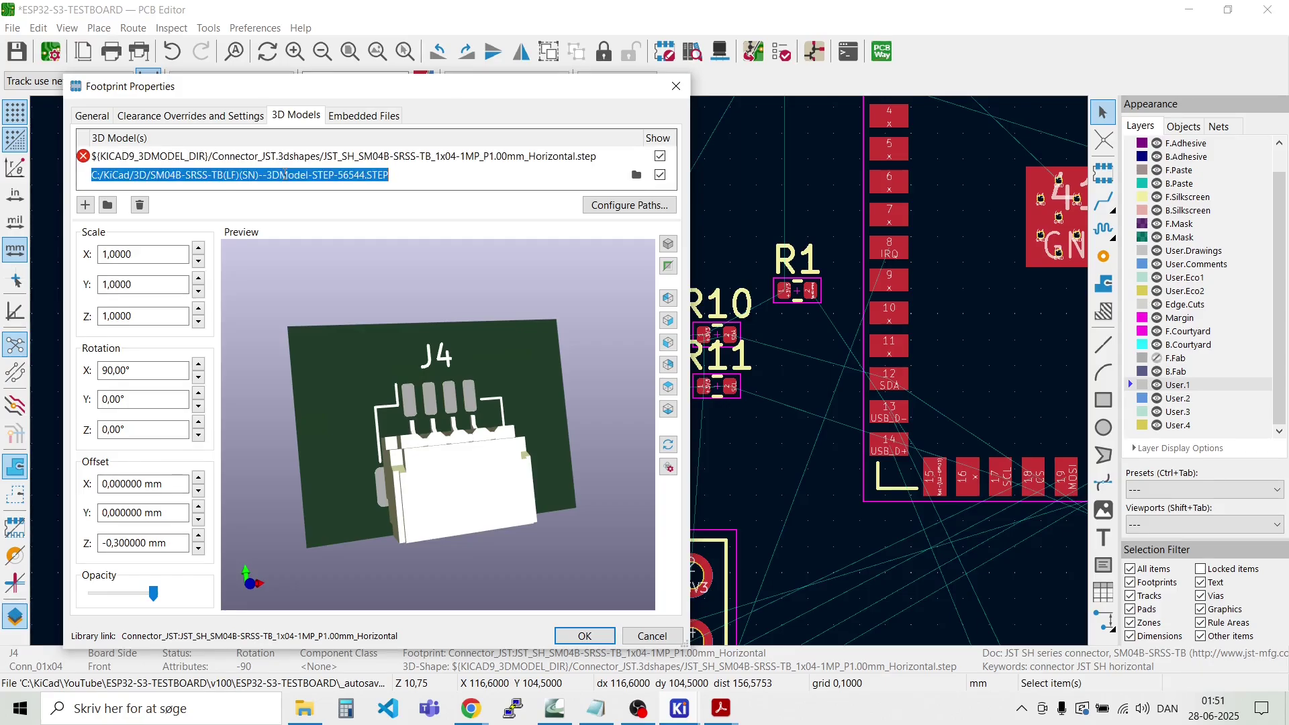
click(443, 158)
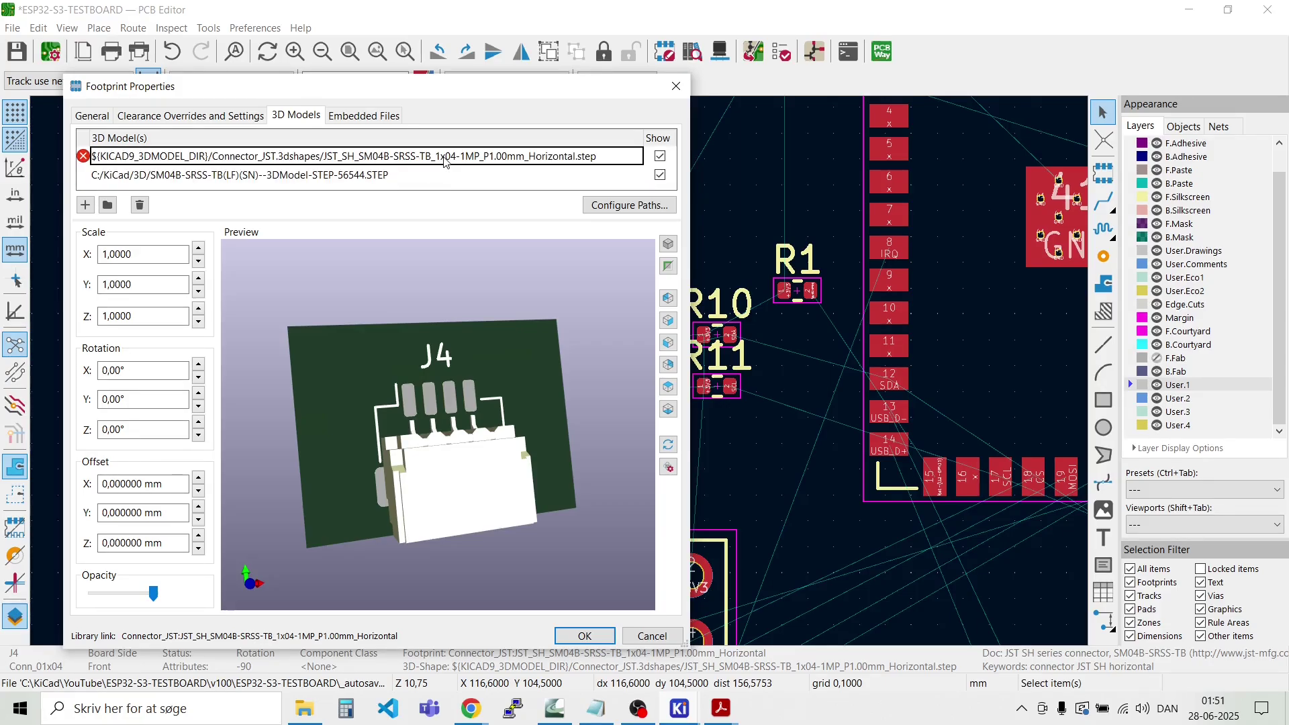
click(444, 156)
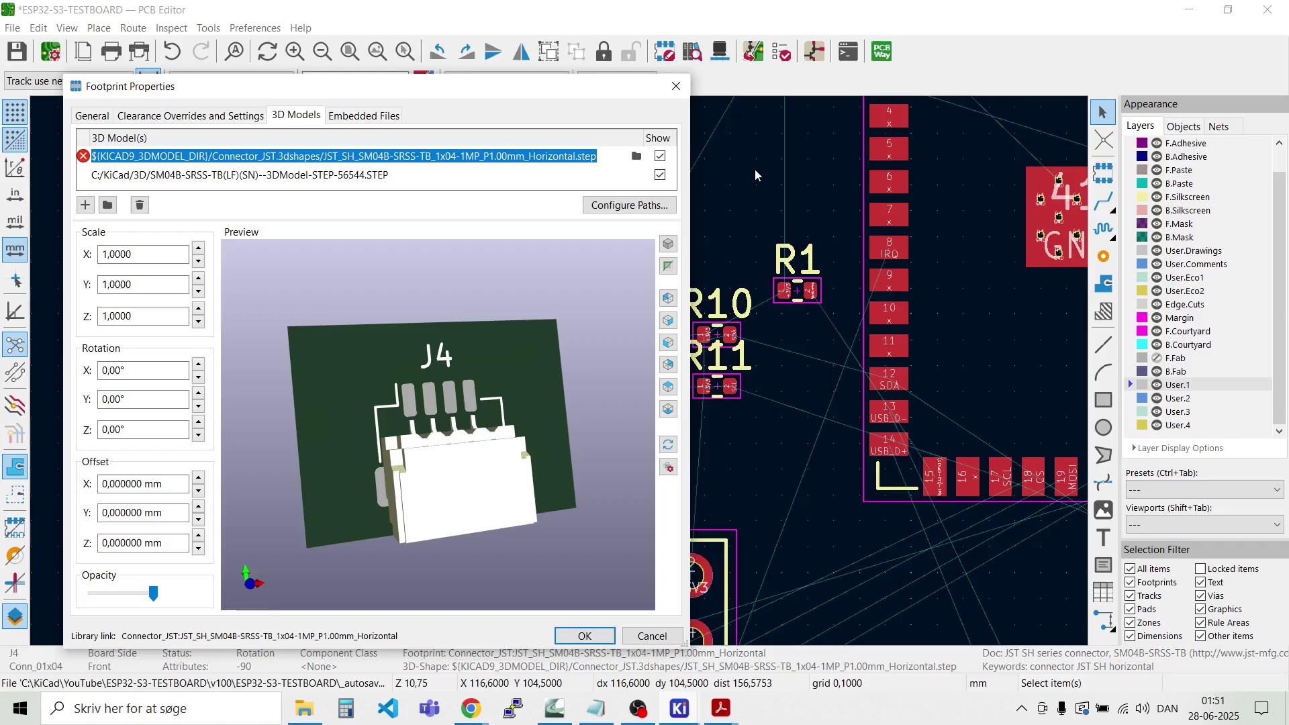
click(659, 158)
Step: Select J4's SM04B-SRSS-TB(LF)(SN)--3DModel-STEP-56544.STEP model and set its Y offset to 1 mm
click(598, 180)
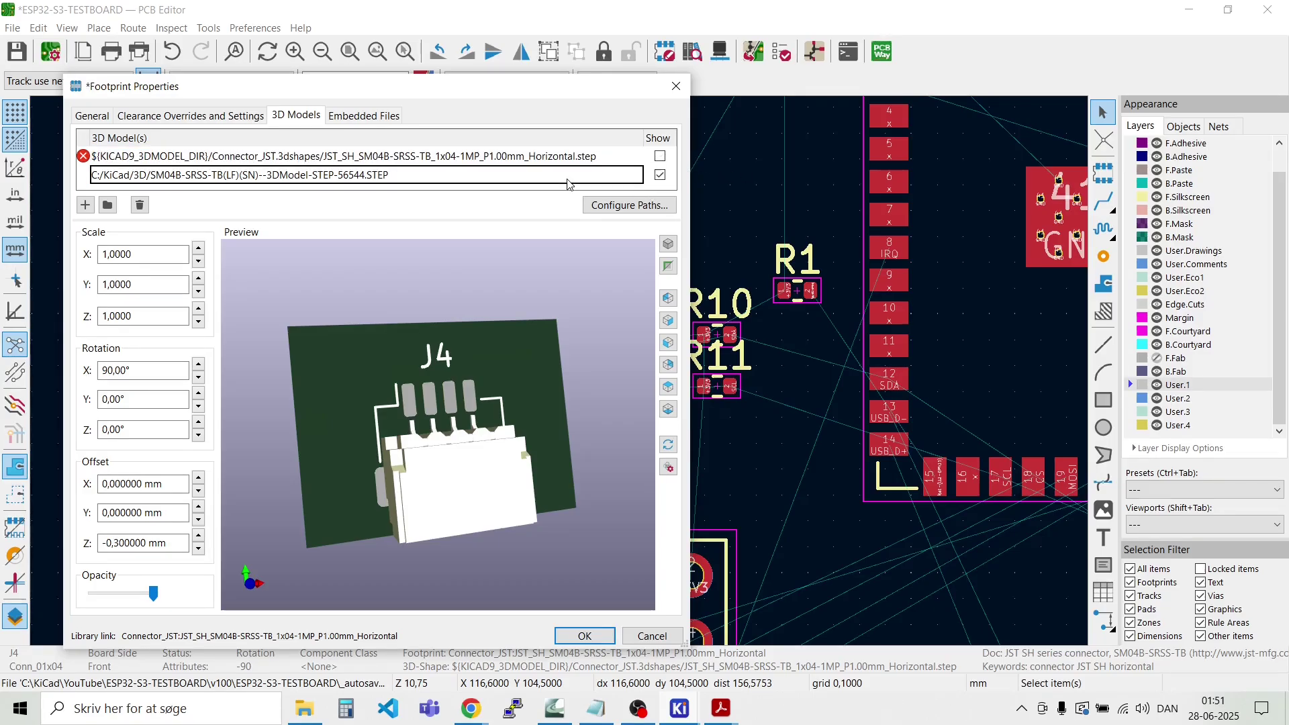
click(598, 180)
drag(300, 538, 564, 474)
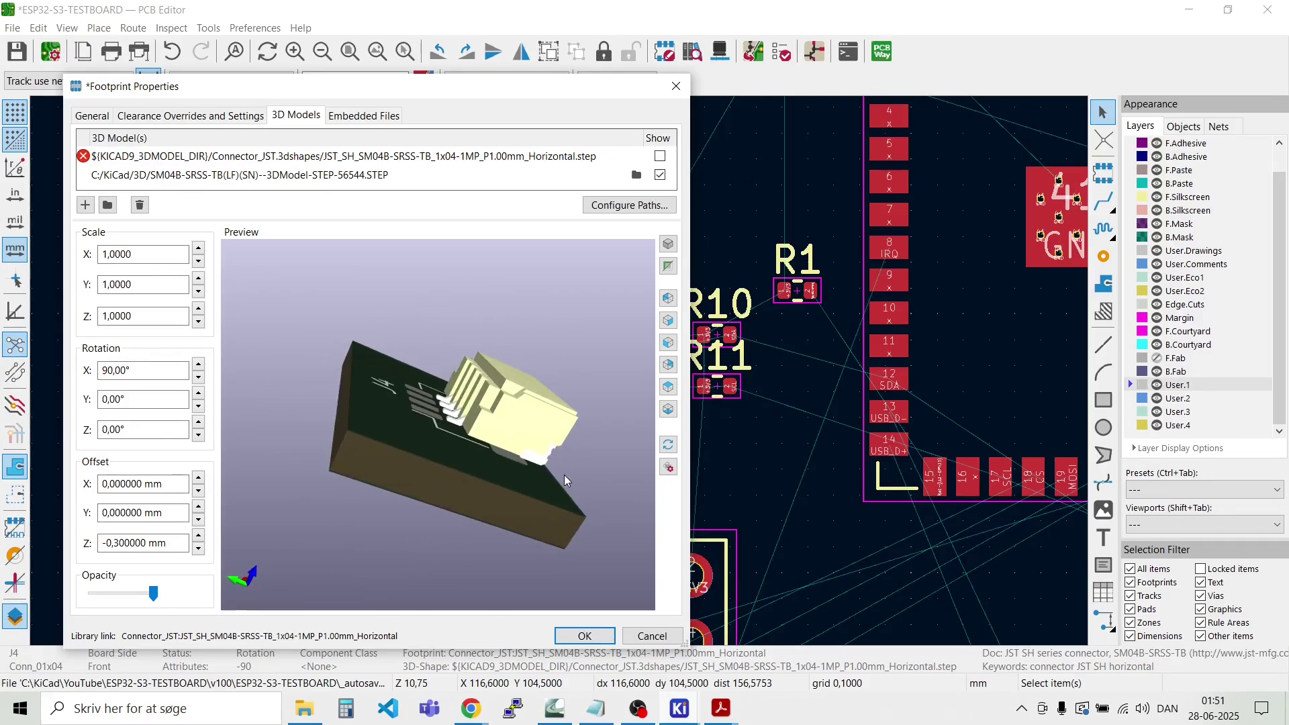
drag(377, 465, 365, 522)
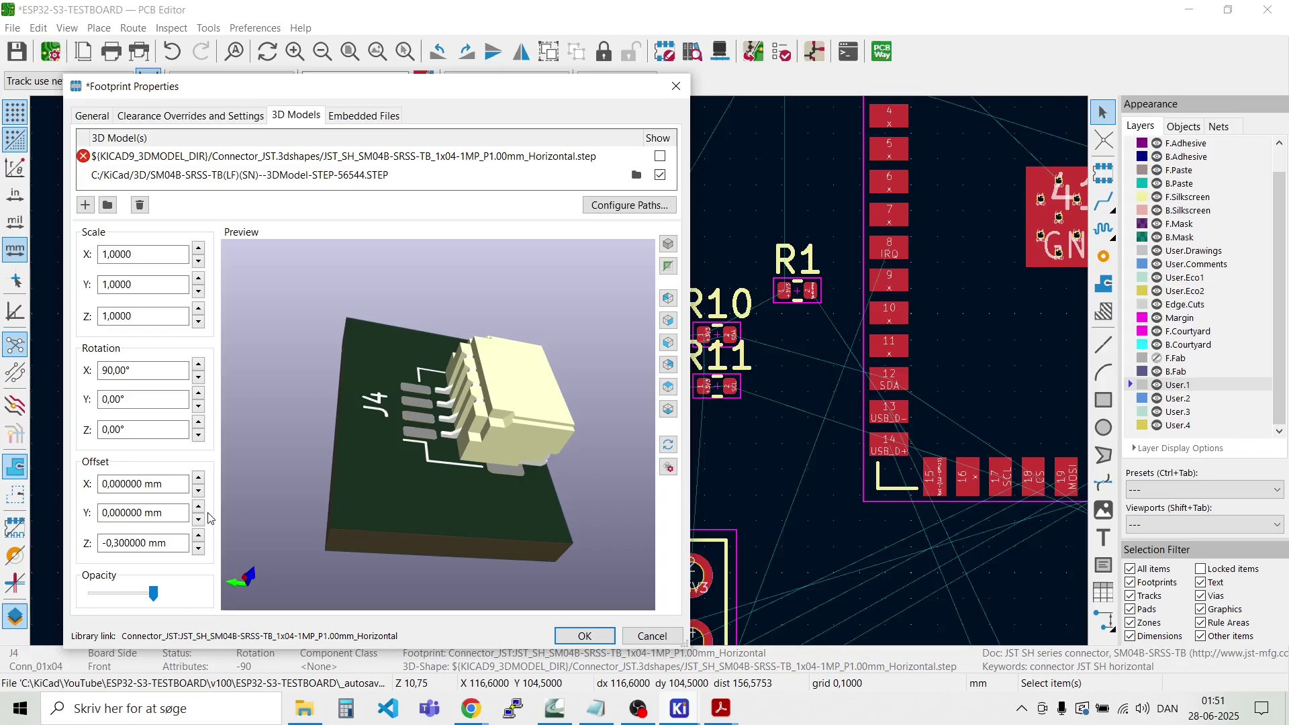
click(199, 508)
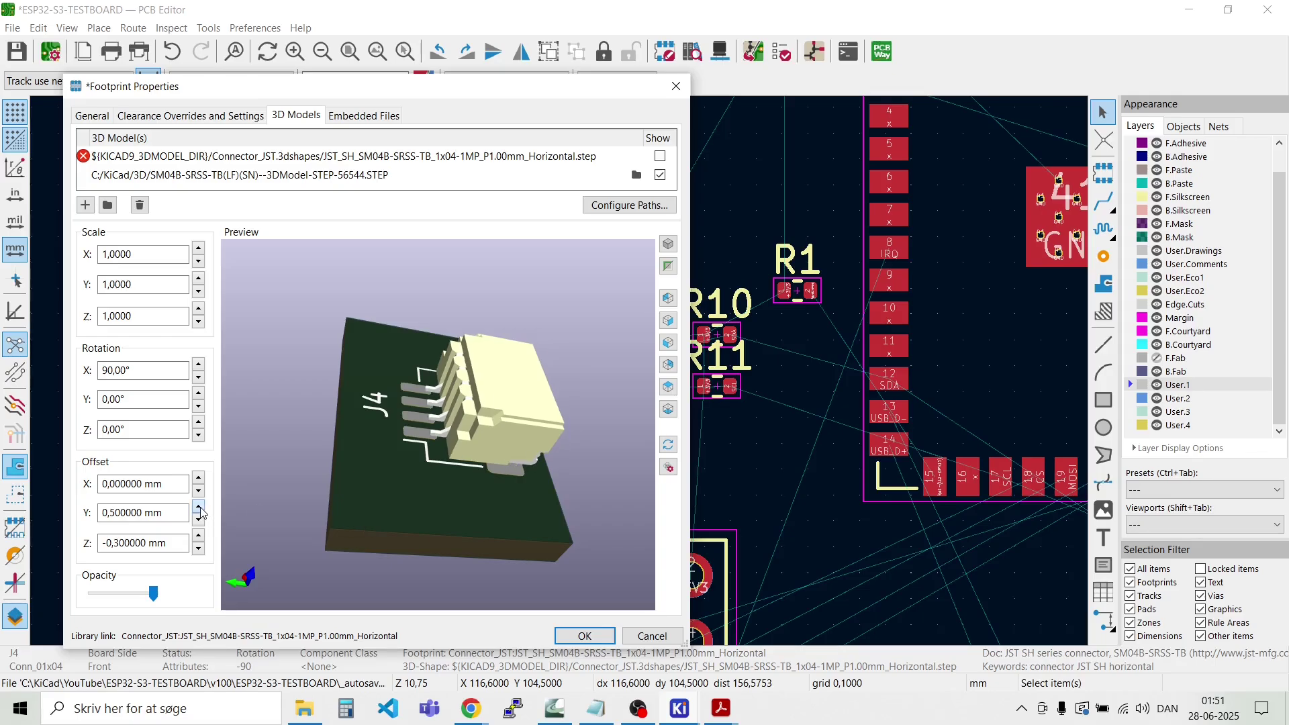
click(199, 507)
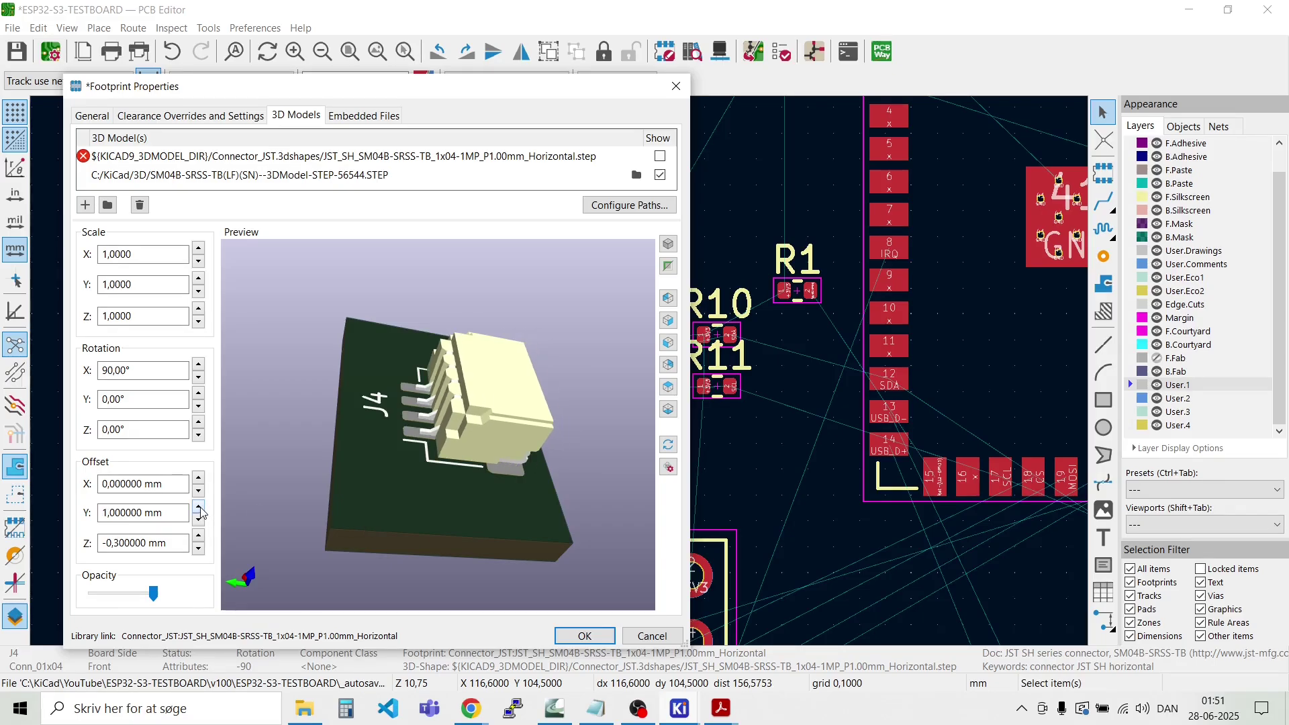
drag(518, 490, 468, 470)
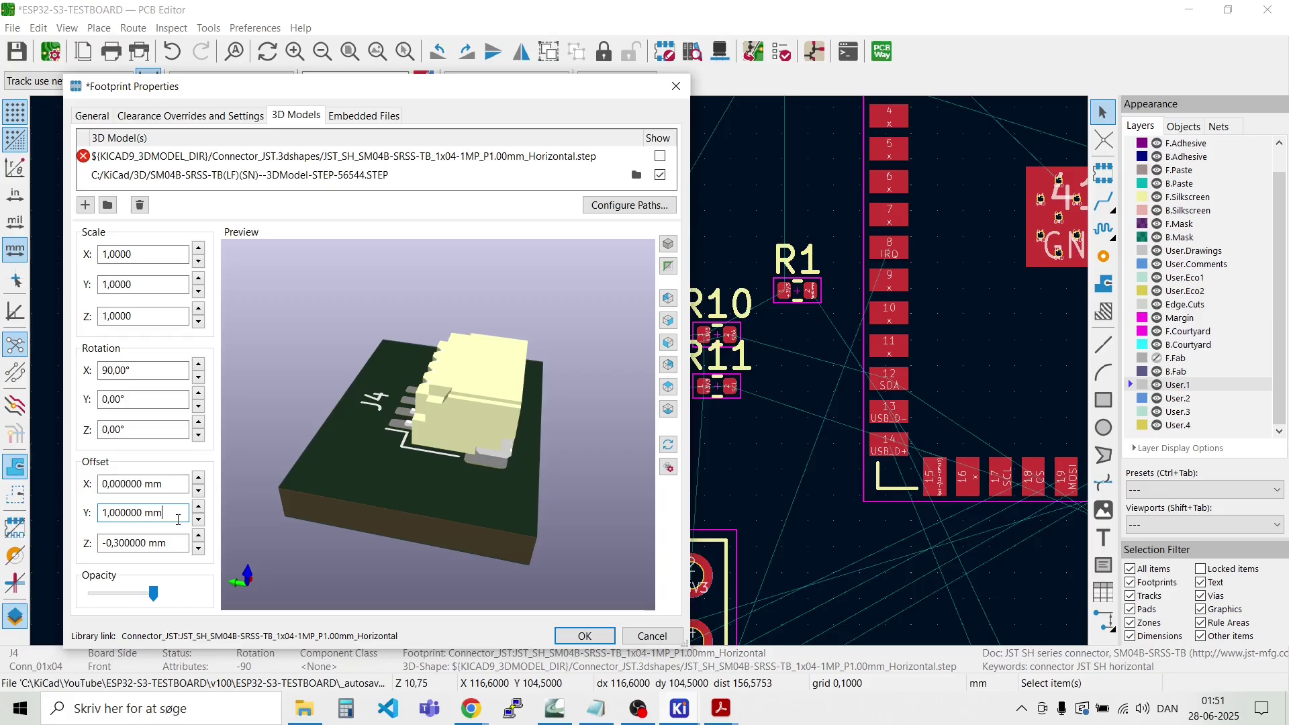
Step: Fine-tune the J4 connector model's Y offset to 1,3 mm, judging its fit on the pads, and apply the footprint properties
key(Left)
key(Left)
key(Left)
text(25)
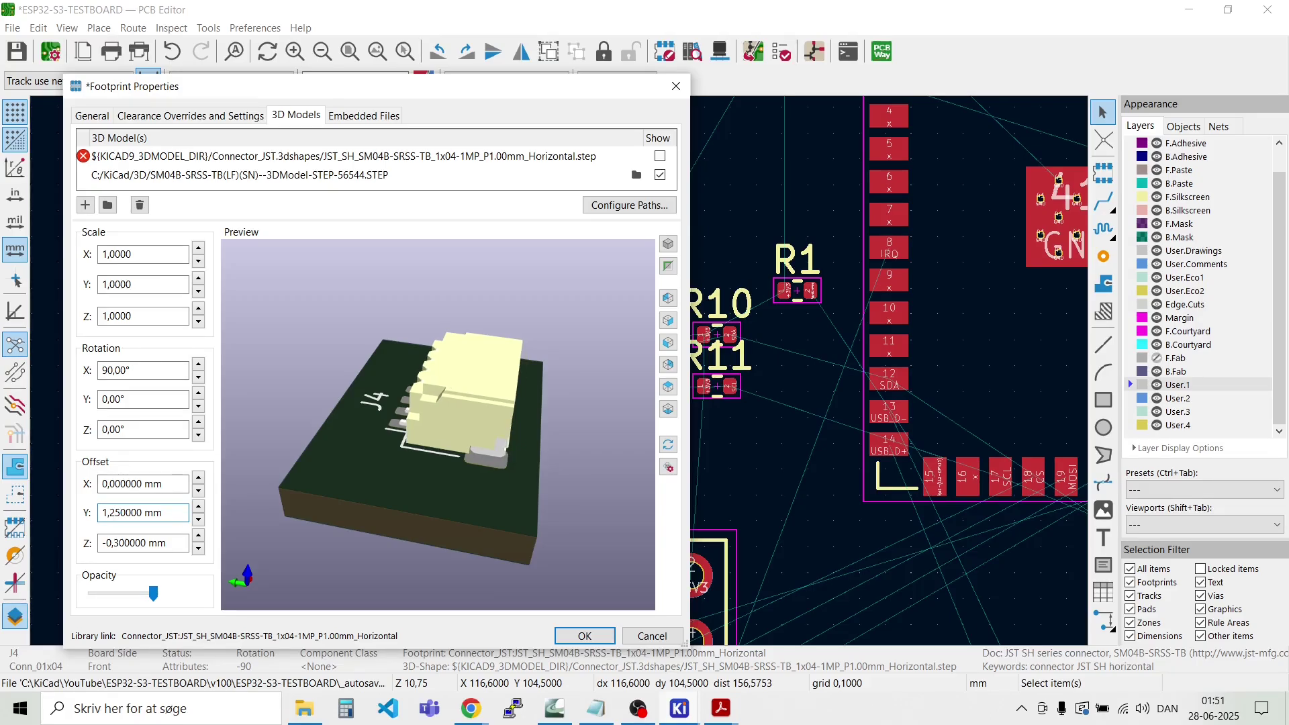
mouse_move(307, 539)
mouse_down()
mouse_move(502, 533)
mouse_move(533, 546)
mouse_move(352, 499)
mouse_move(316, 541)
mouse_up()
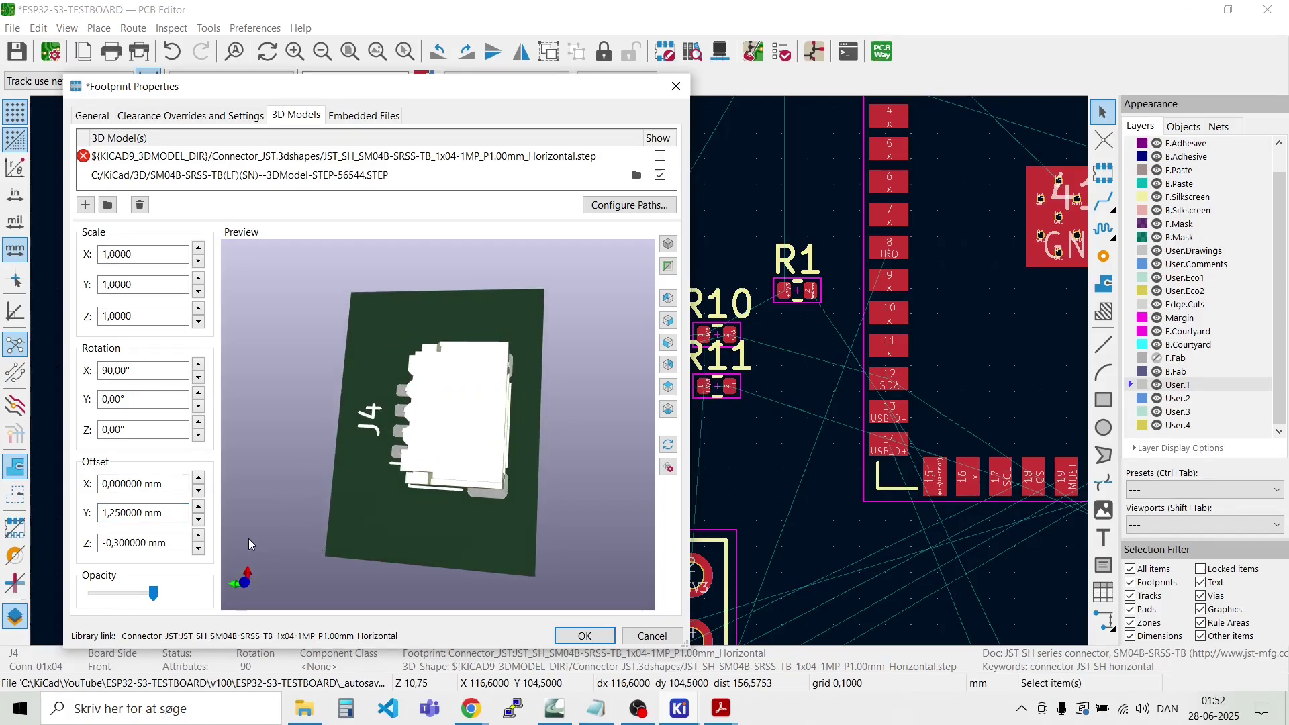
click(122, 513)
key(BackSpace)
key(BackSpace)
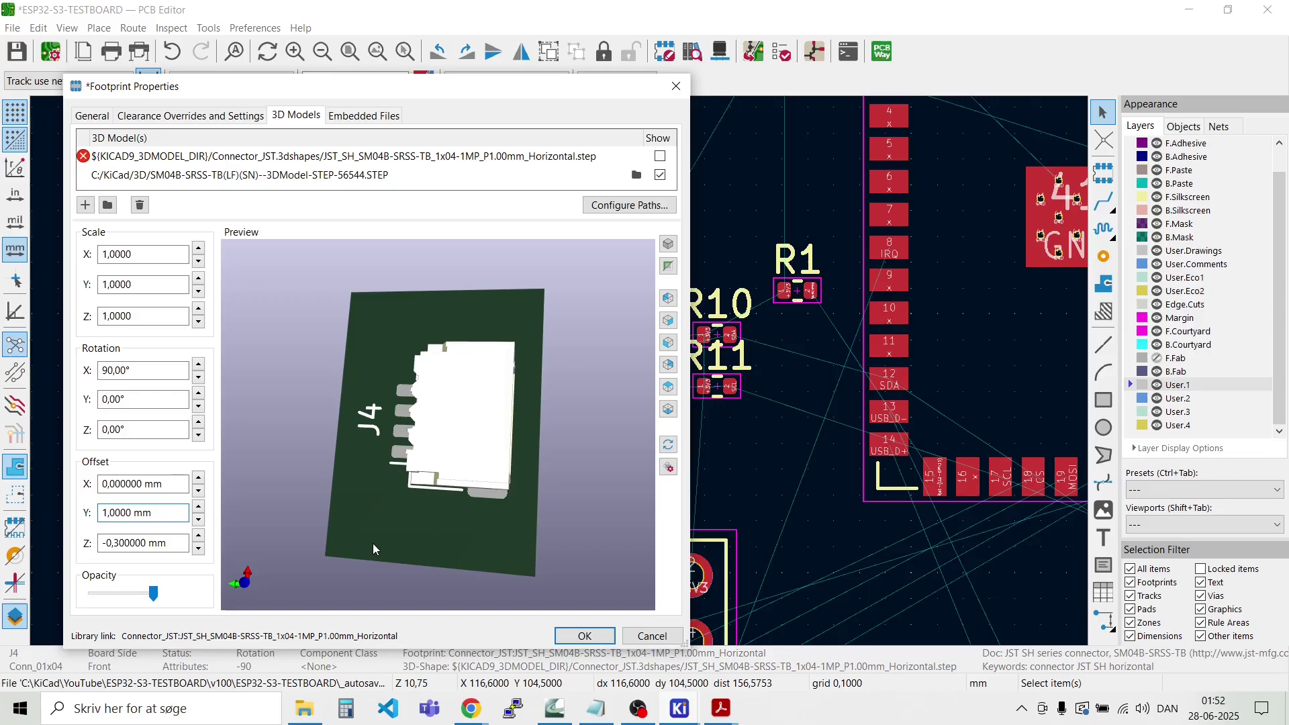
text(3)
drag(477, 545, 413, 471)
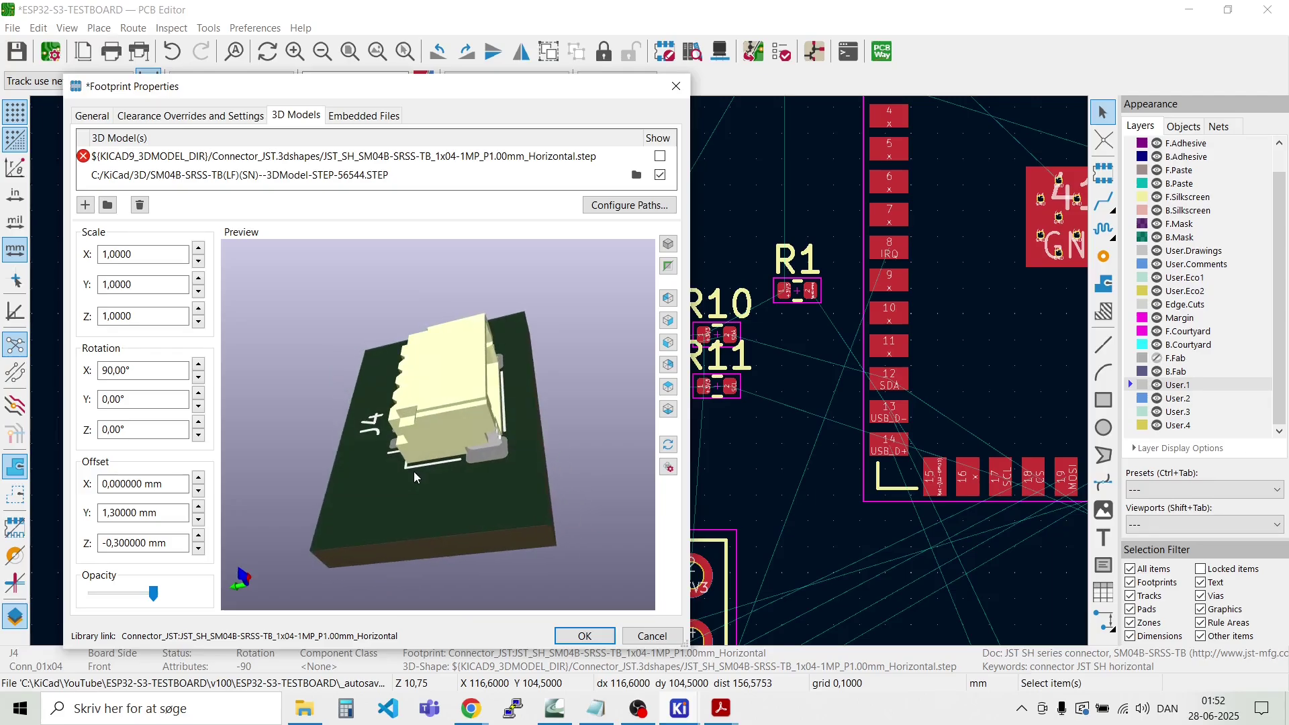
click(584, 637)
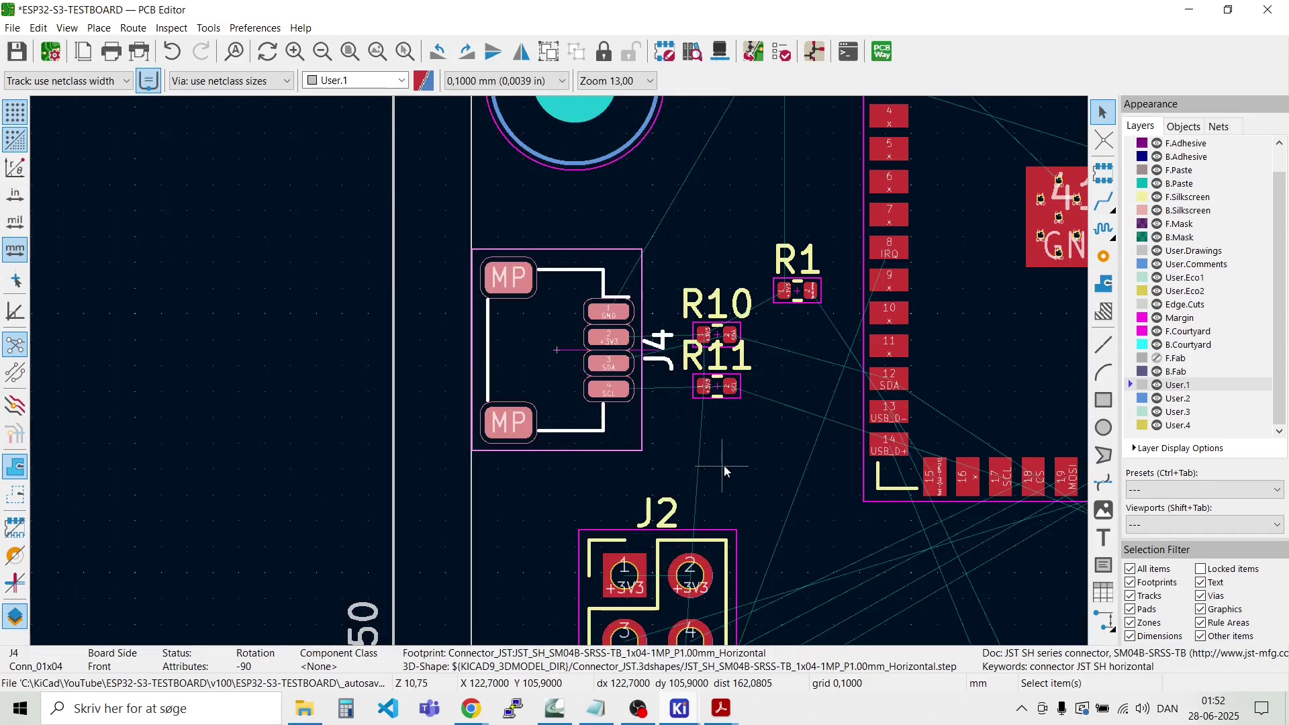
Step: Look over the whole board layout and save the PCB file
scroll(768, 501, down, 4)
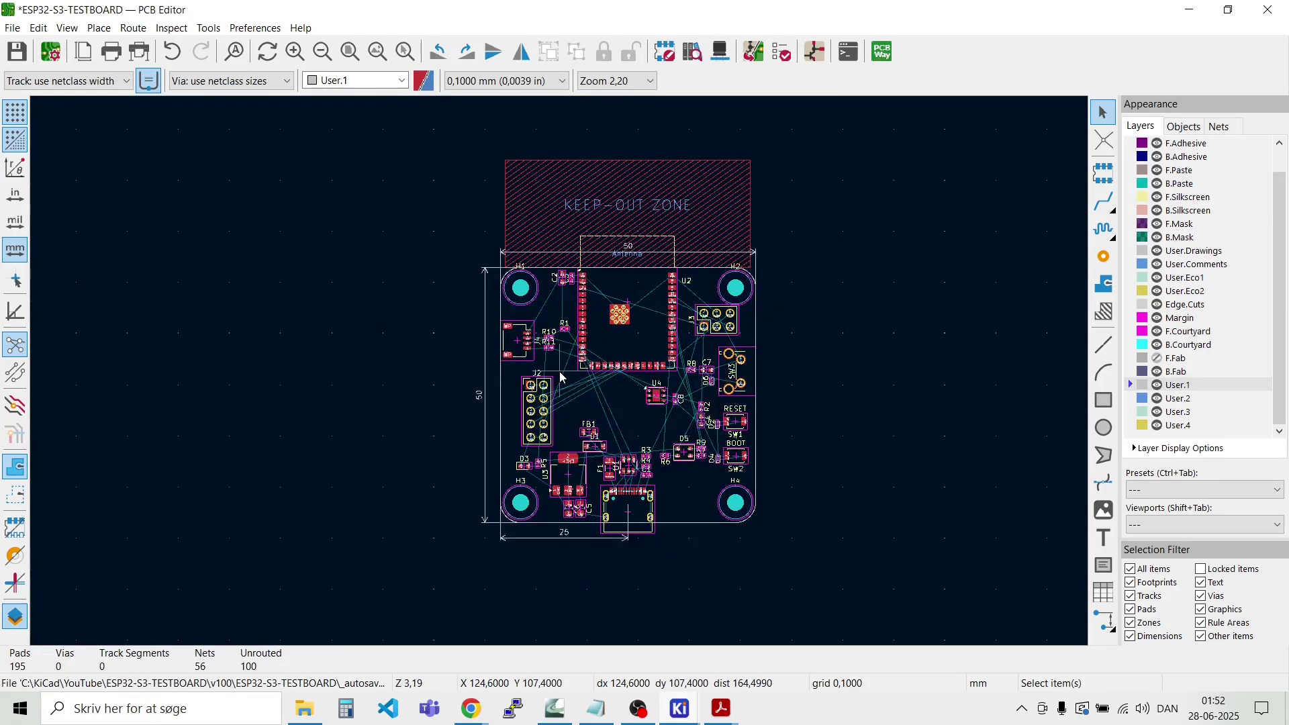
scroll(559, 372, up, 1)
scroll(765, 570, up, 1)
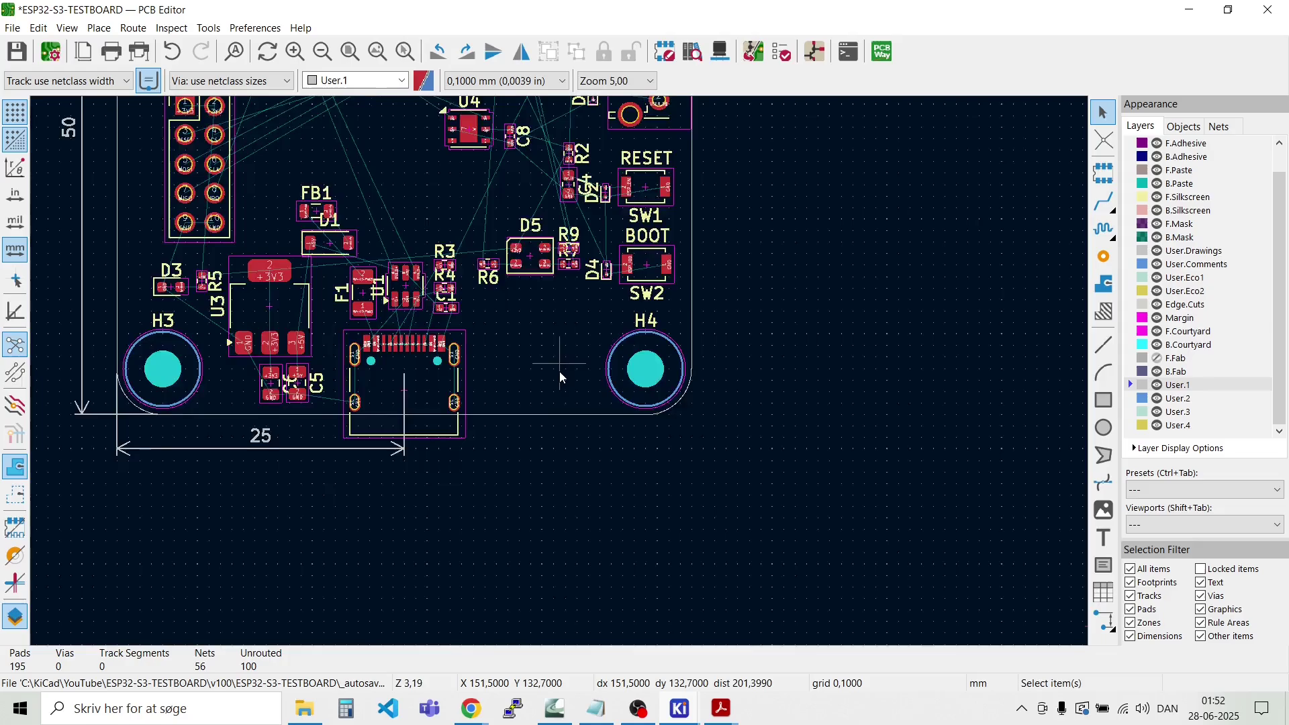
scroll(558, 371, down, 1)
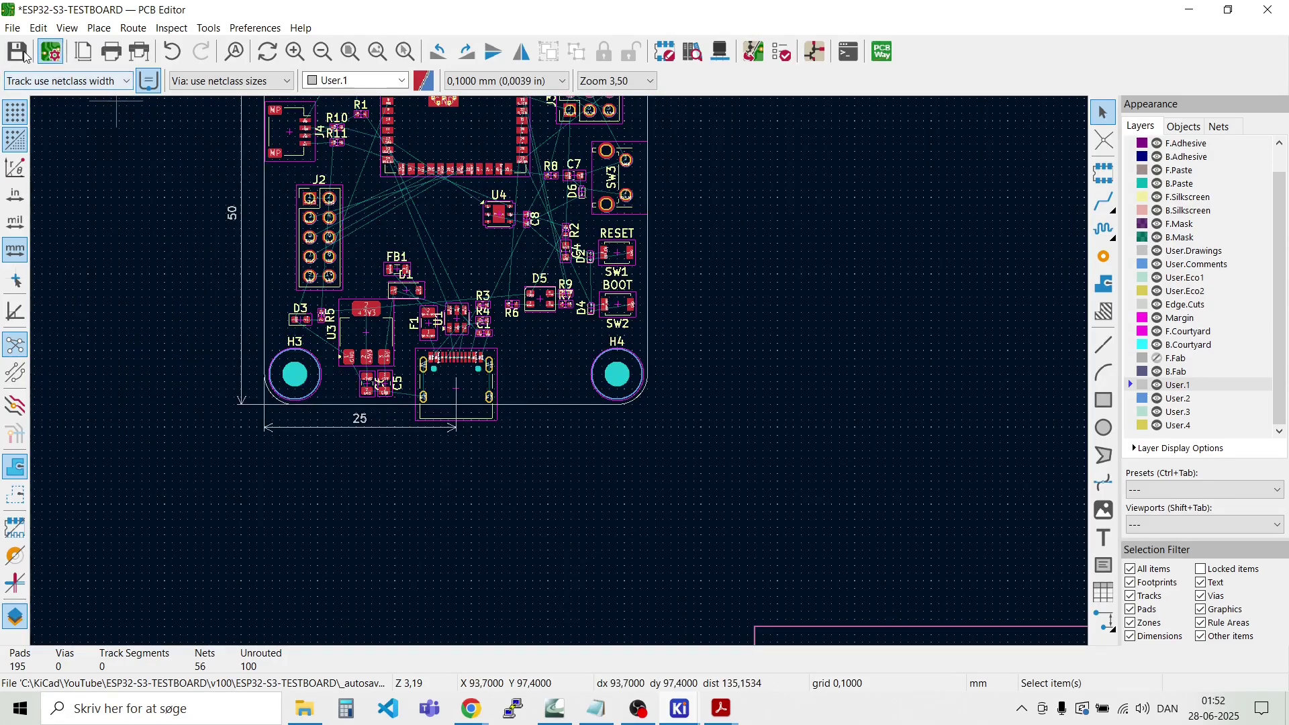
click(20, 59)
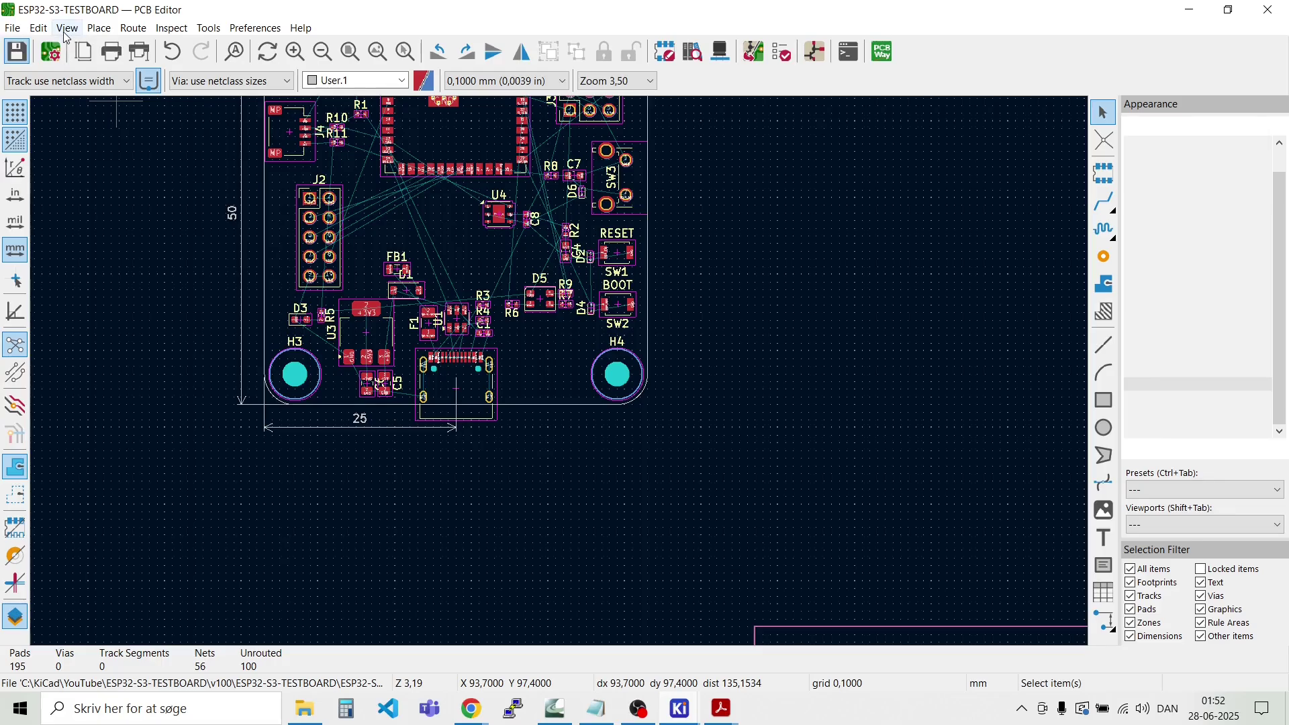
Step: Open the 3D viewer and examine the assembled board with its component models from an angle
click(67, 28)
click(96, 91)
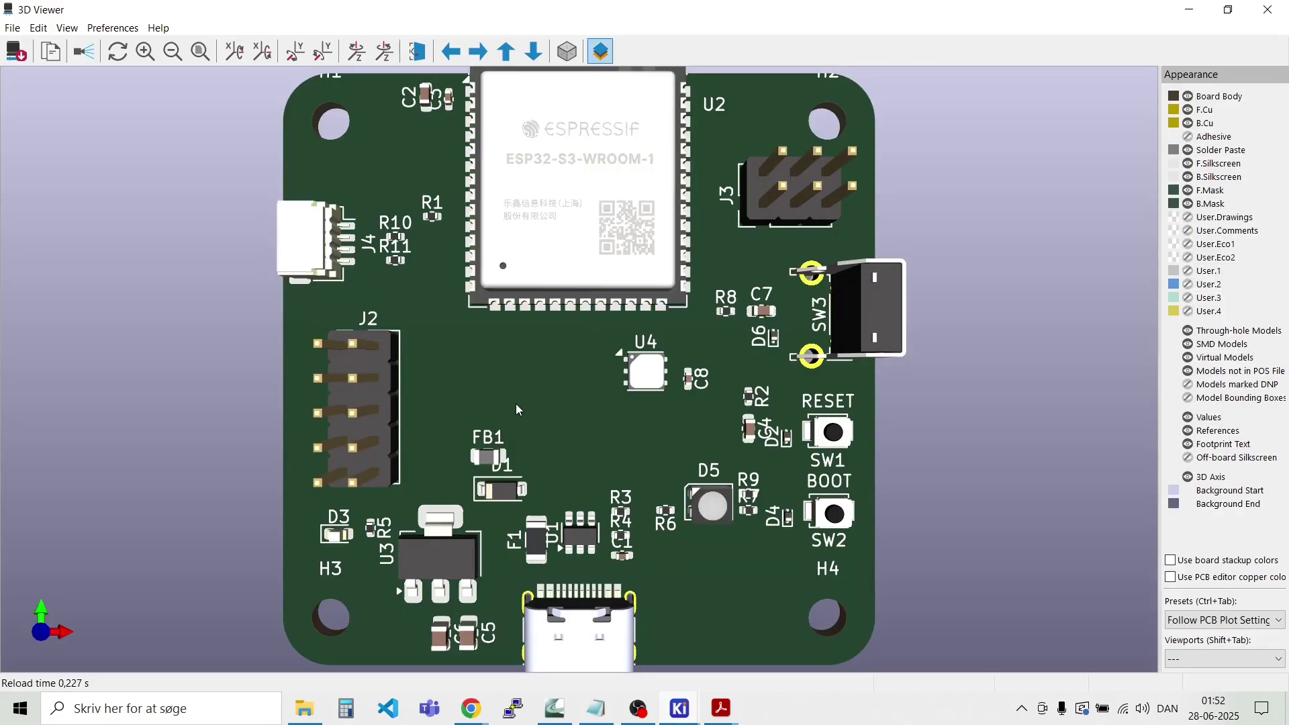
drag(515, 404, 445, 391)
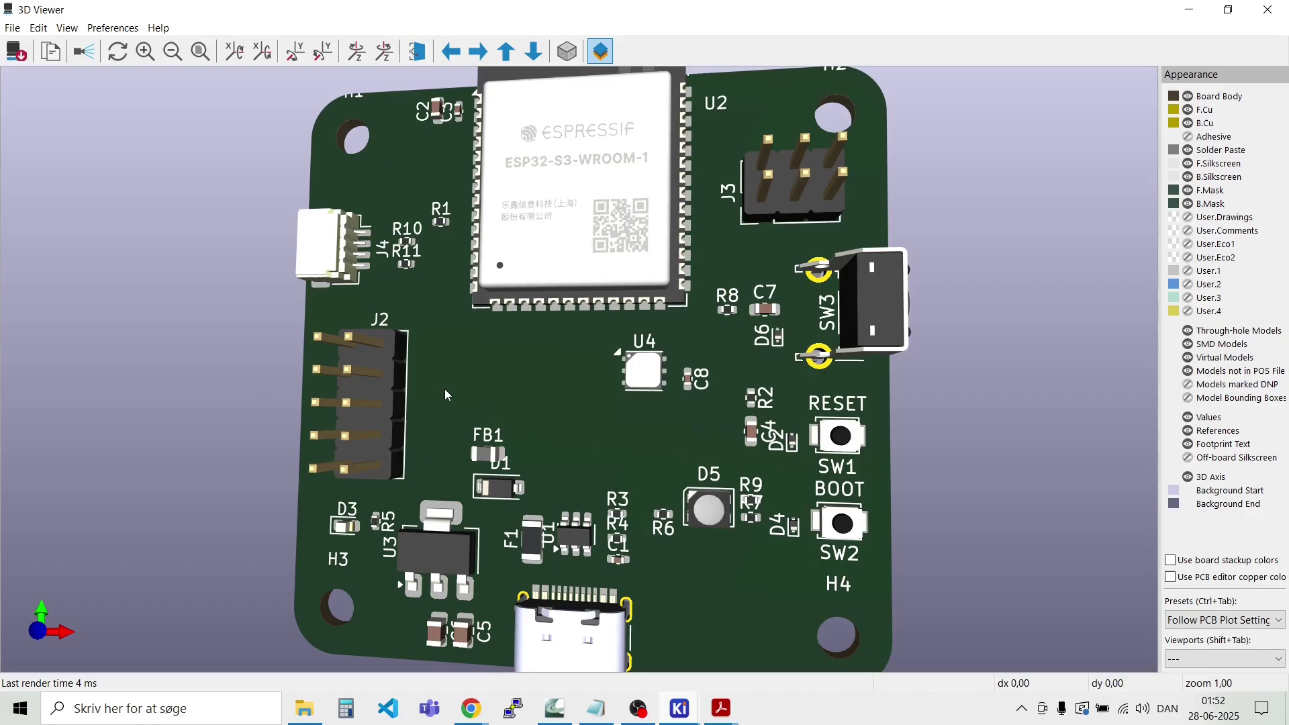
Step: Examine the assembled board from several angles in the 3D viewer, including U4, D5 and J4, and close the viewer
drag(624, 588, 766, 484)
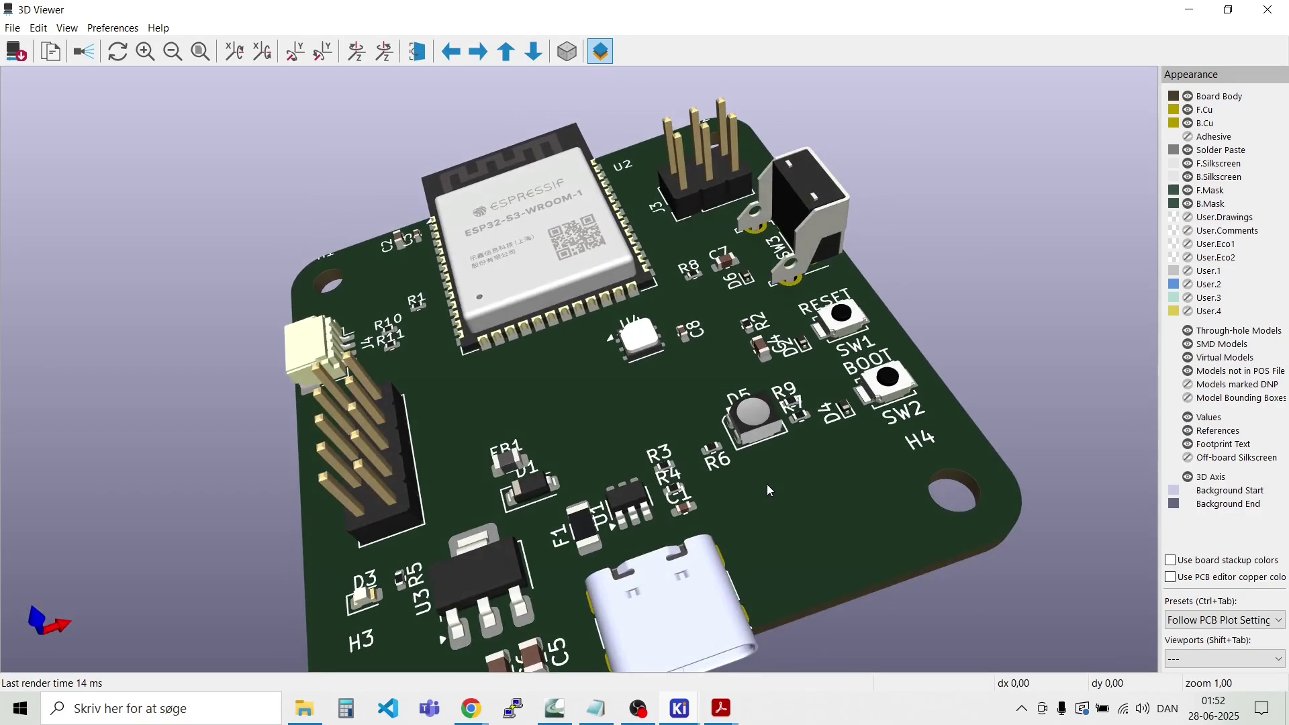
drag(479, 492, 706, 461)
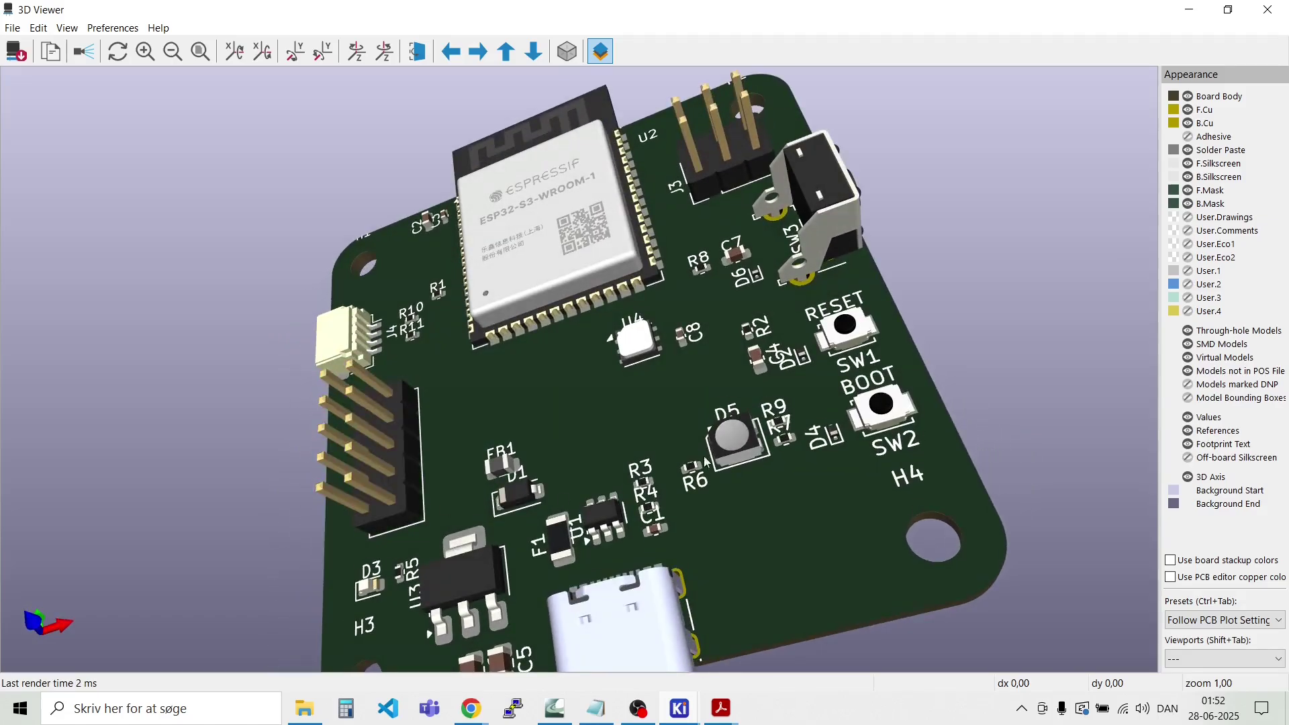
drag(772, 527, 586, 433)
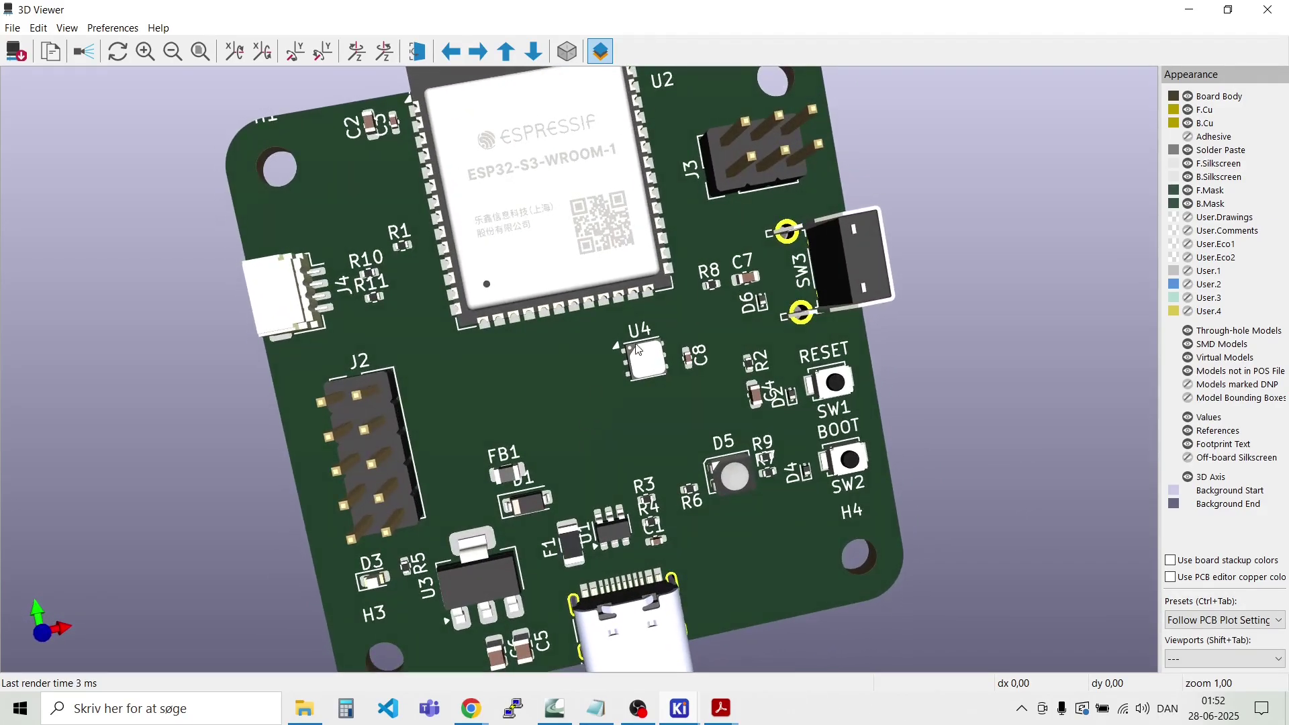
click(1267, 9)
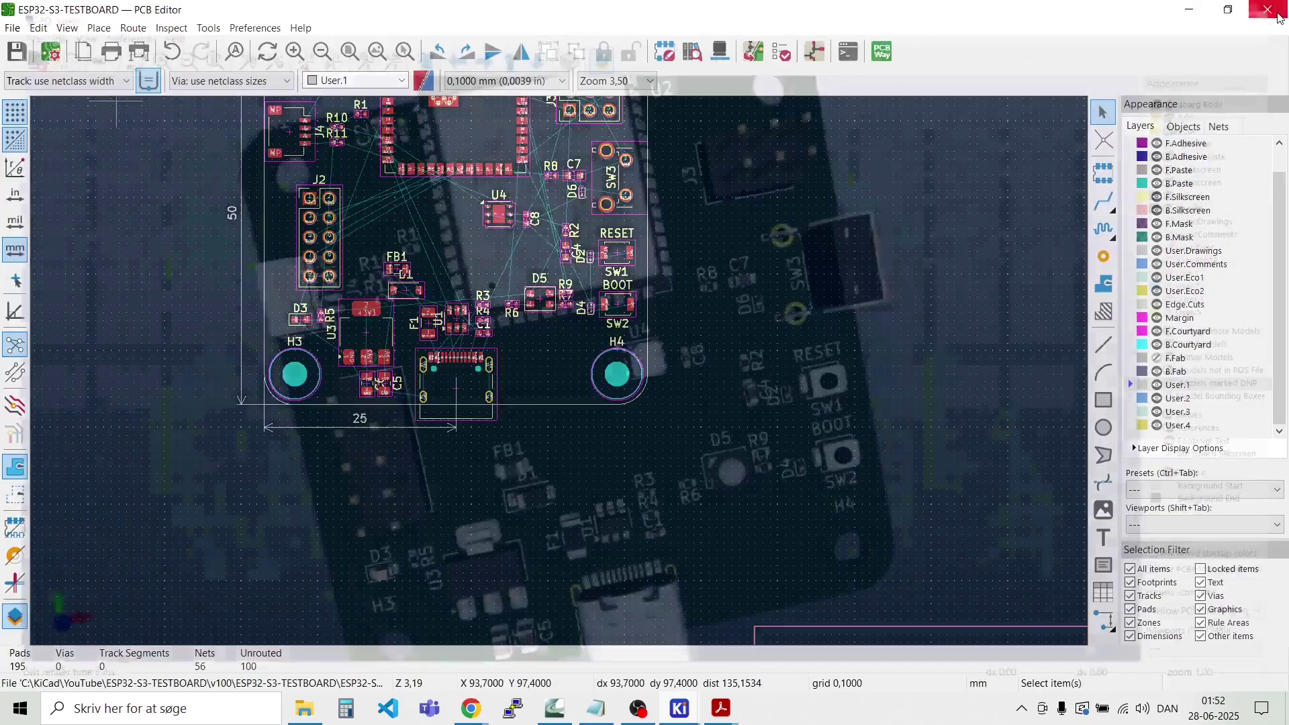
Step: Delete the silkscreen reference labels H4 and H3 above the two lower mounting holes
scroll(564, 380, up, 5)
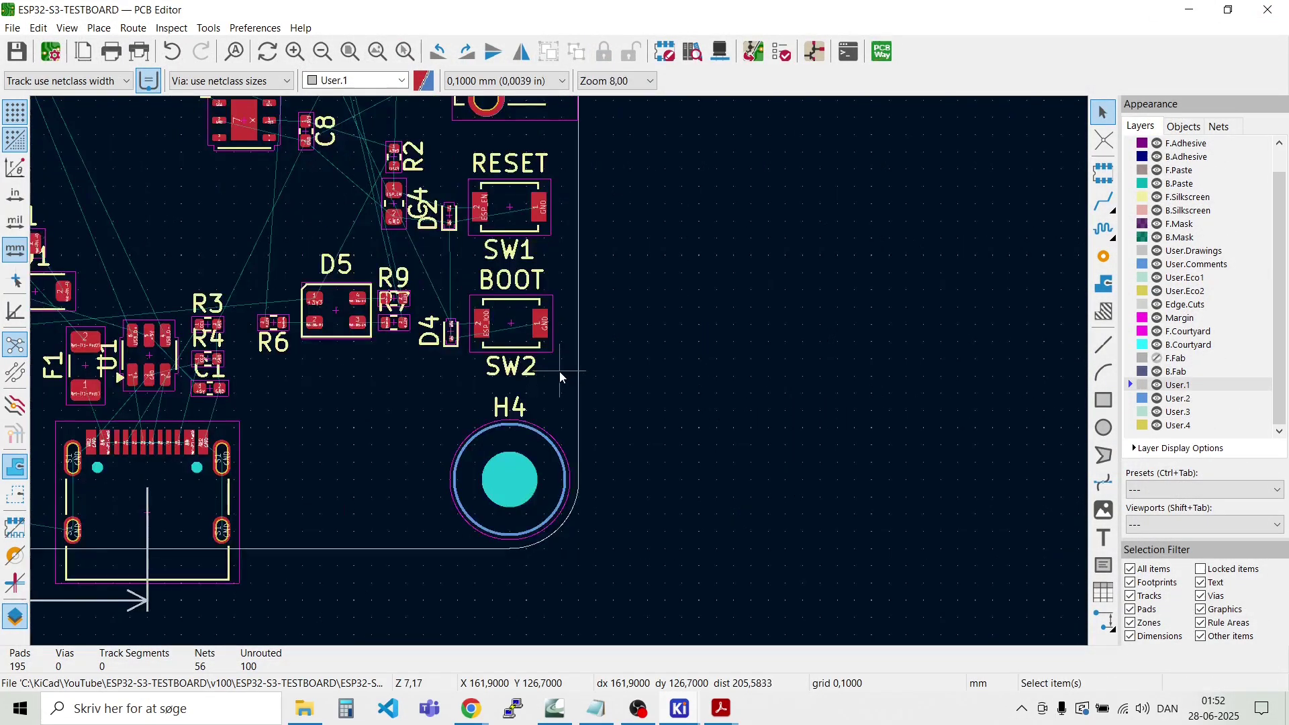
click(616, 341)
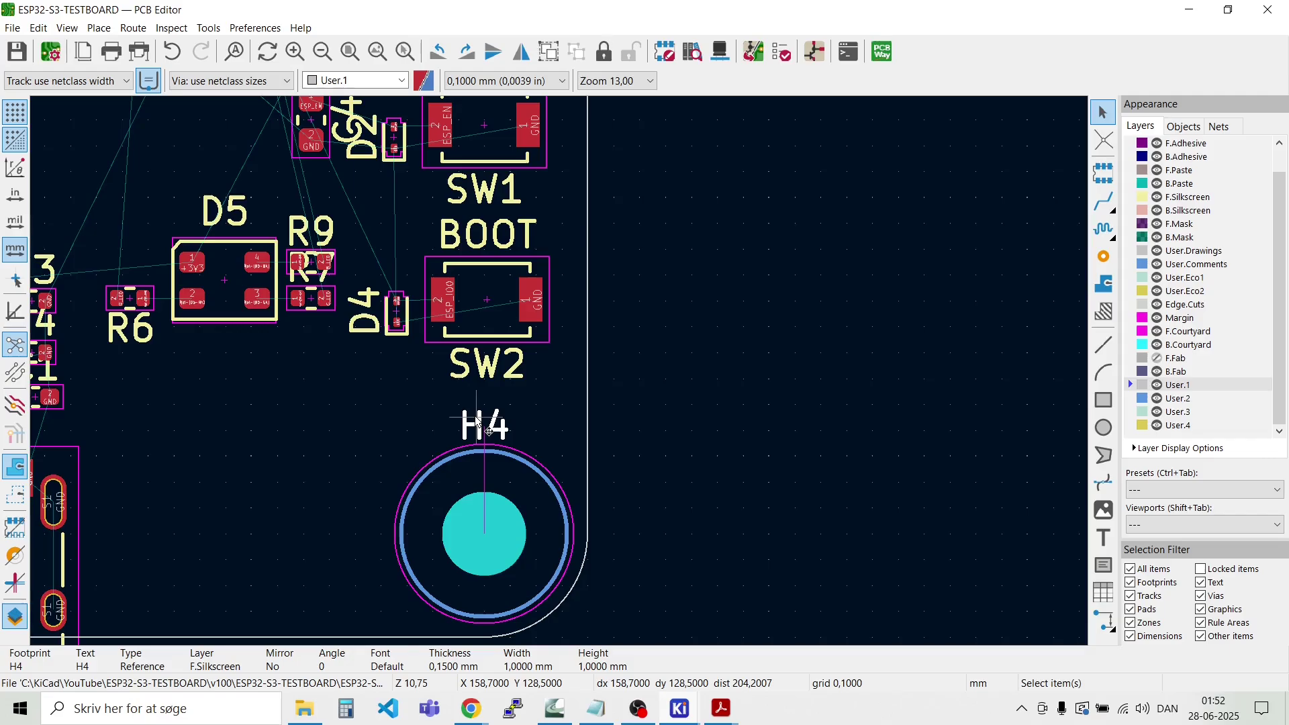
key(Delete)
scroll(475, 416, down, 5)
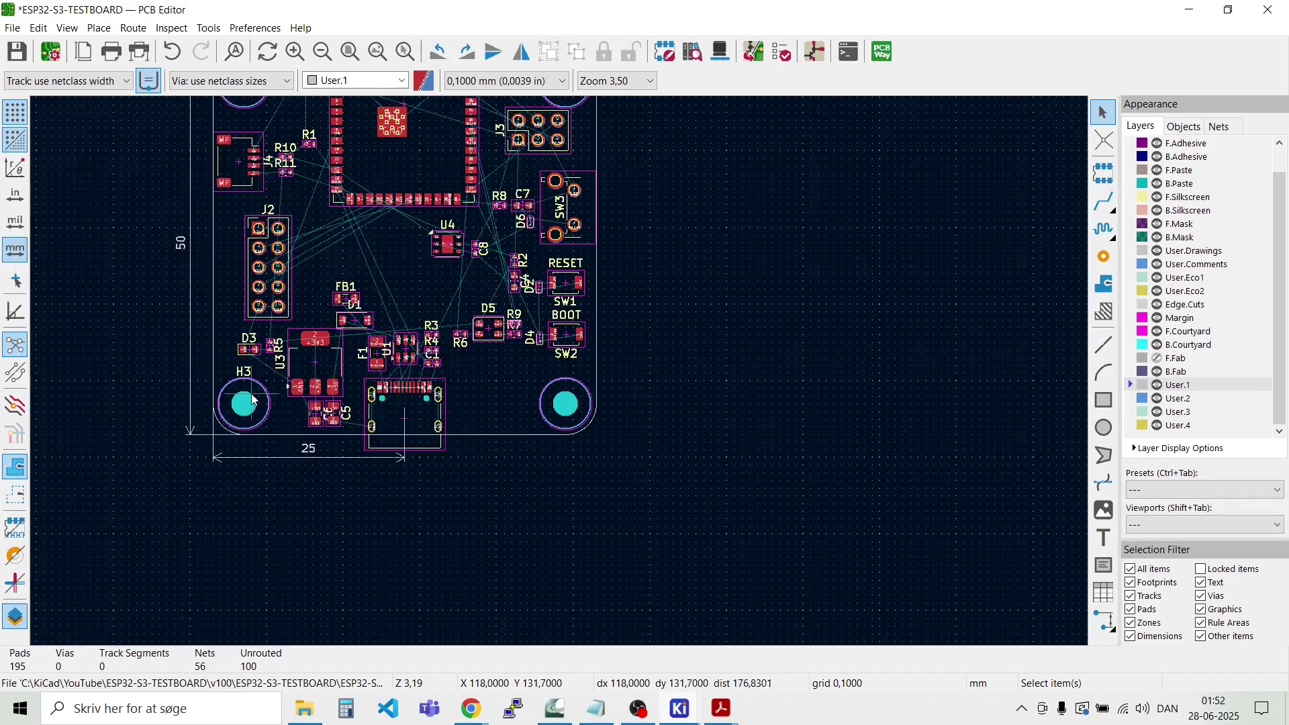
scroll(244, 372, up, 5)
click(564, 387)
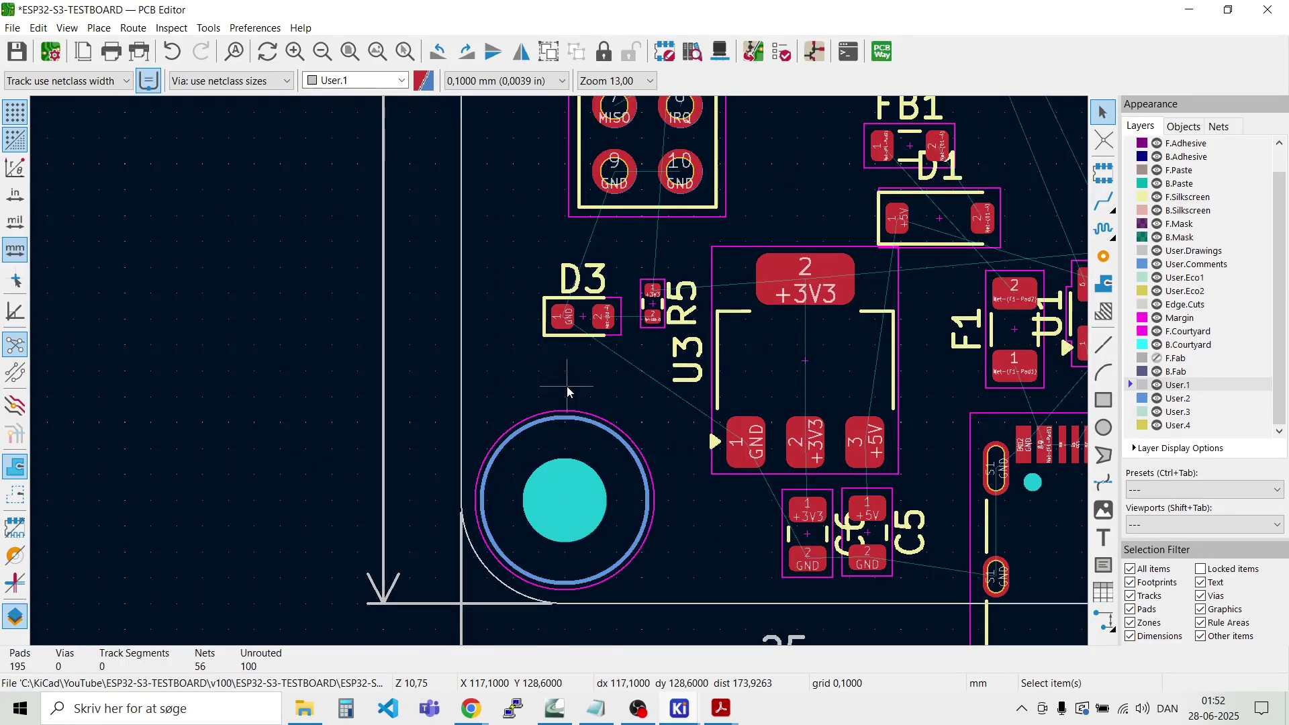
key(Delete)
Step: Delete the silkscreen reference labels H1 and H2 above the two upper mounting holes
scroll(561, 376, down, 4)
scroll(561, 374, down, 5)
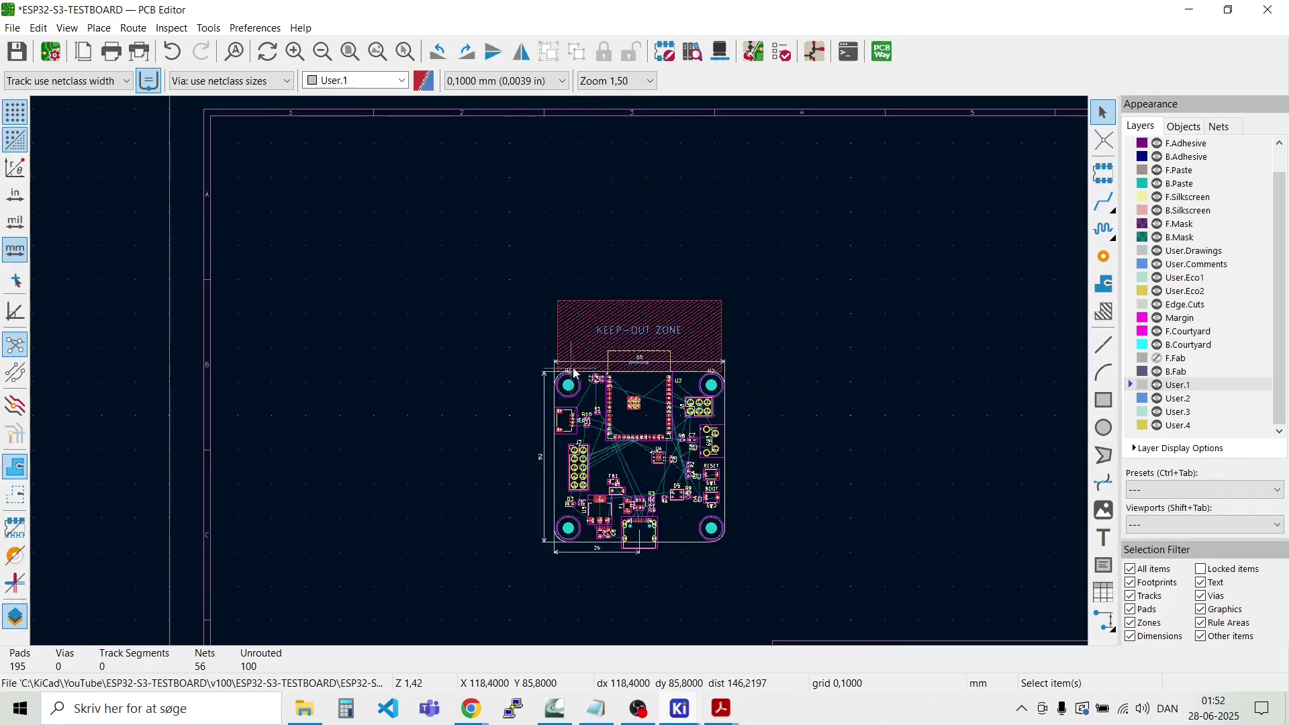
scroll(560, 373, up, 9)
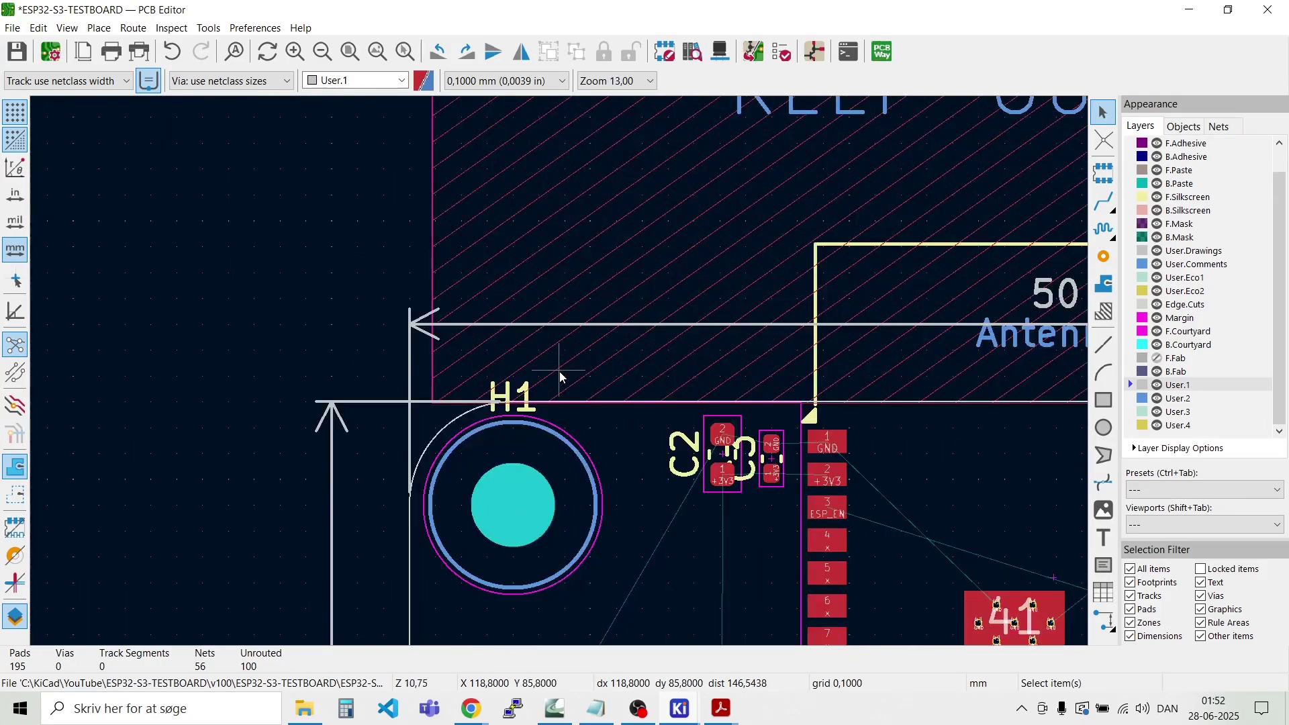
click(507, 379)
click(509, 393)
key(Delete)
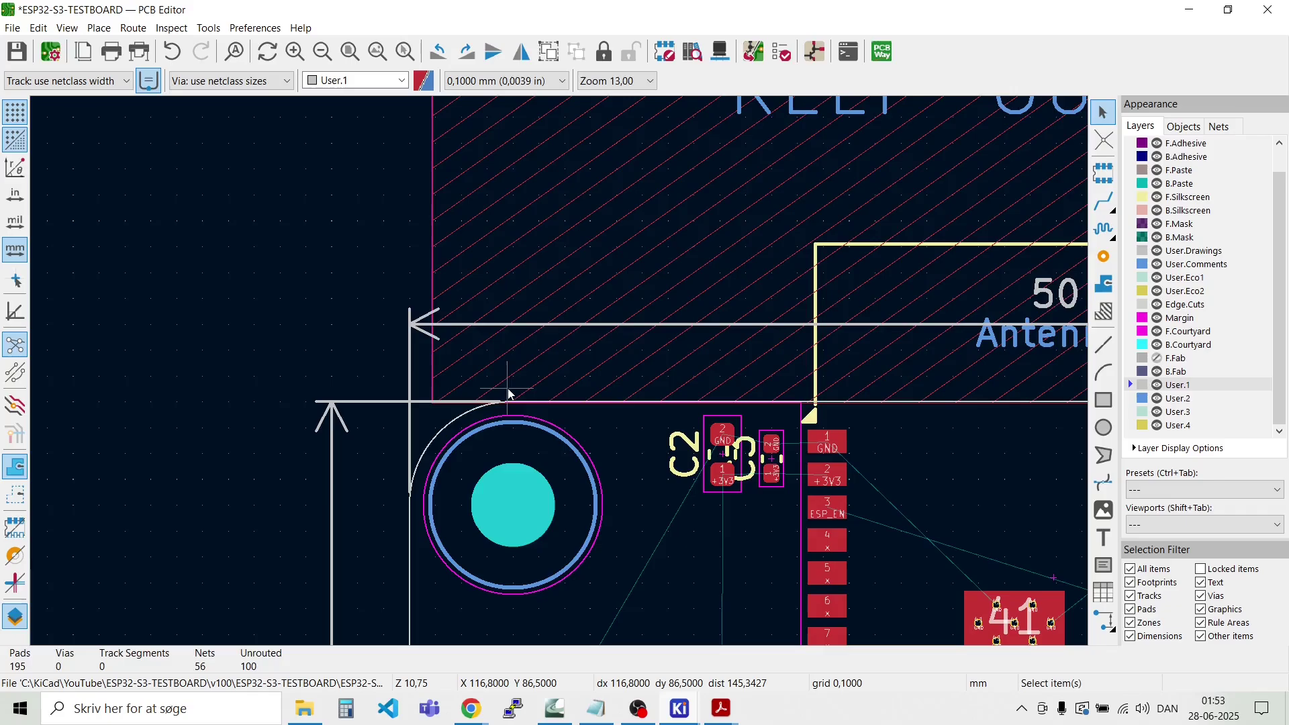
scroll(591, 394, down, 8)
scroll(865, 367, up, 8)
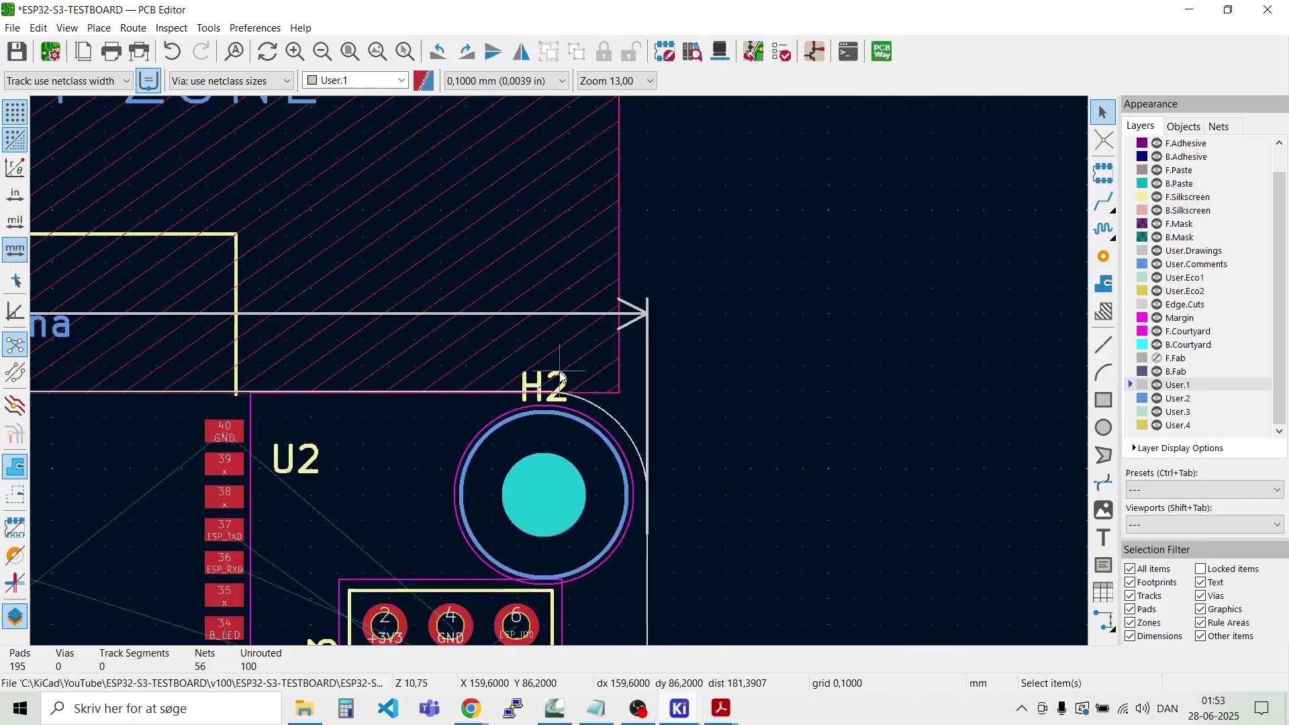
click(551, 380)
key(Delete)
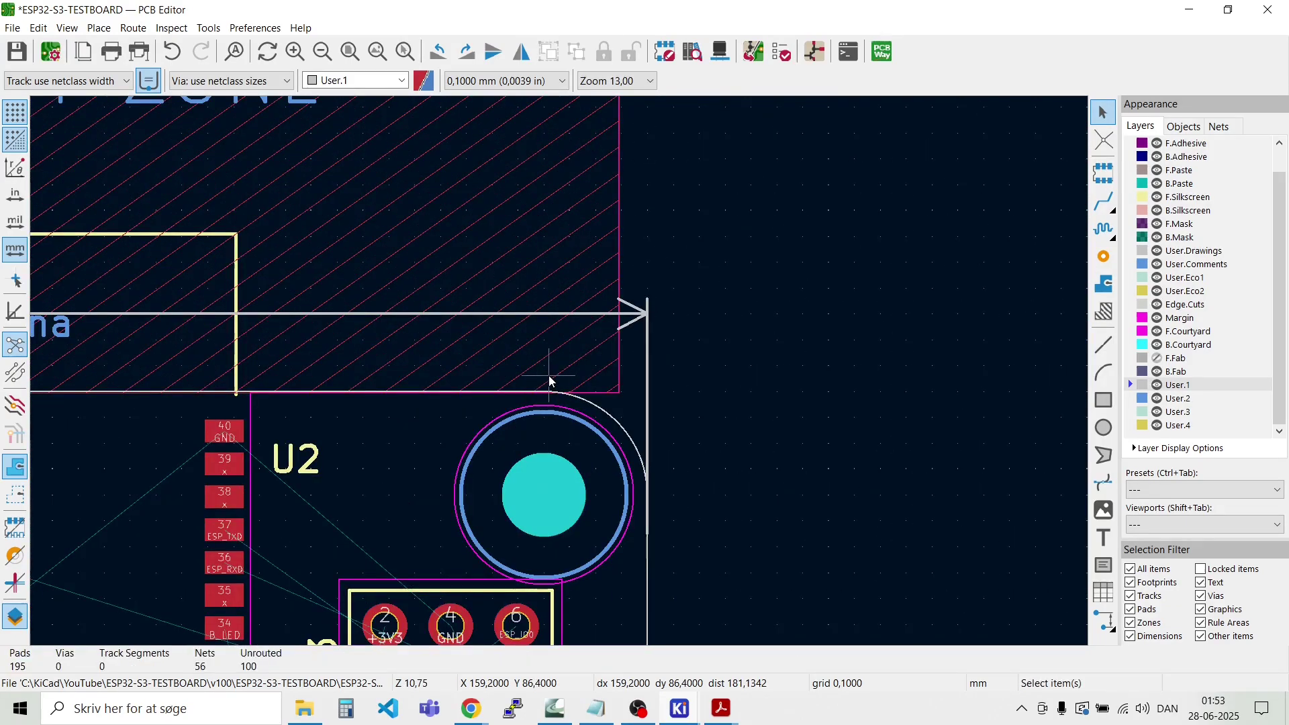
Step: Save the PCB file
scroll(559, 372, down, 4)
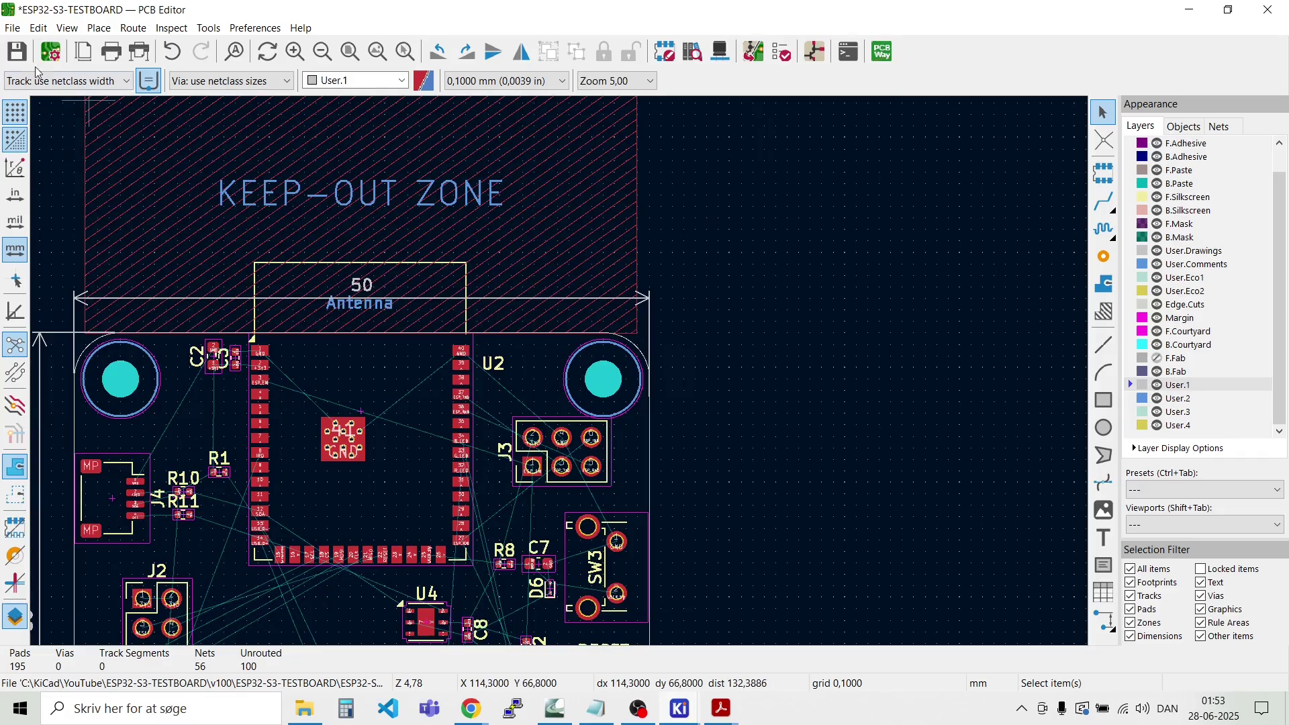
click(16, 30)
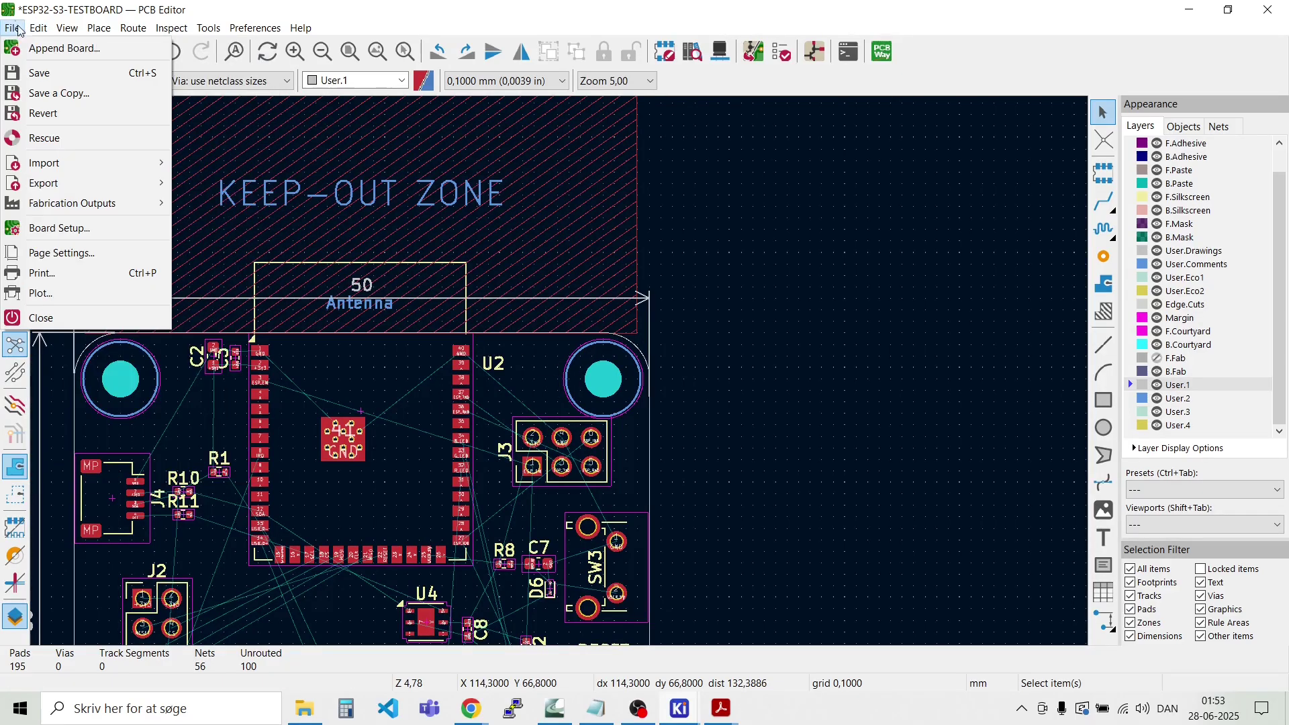
click(33, 79)
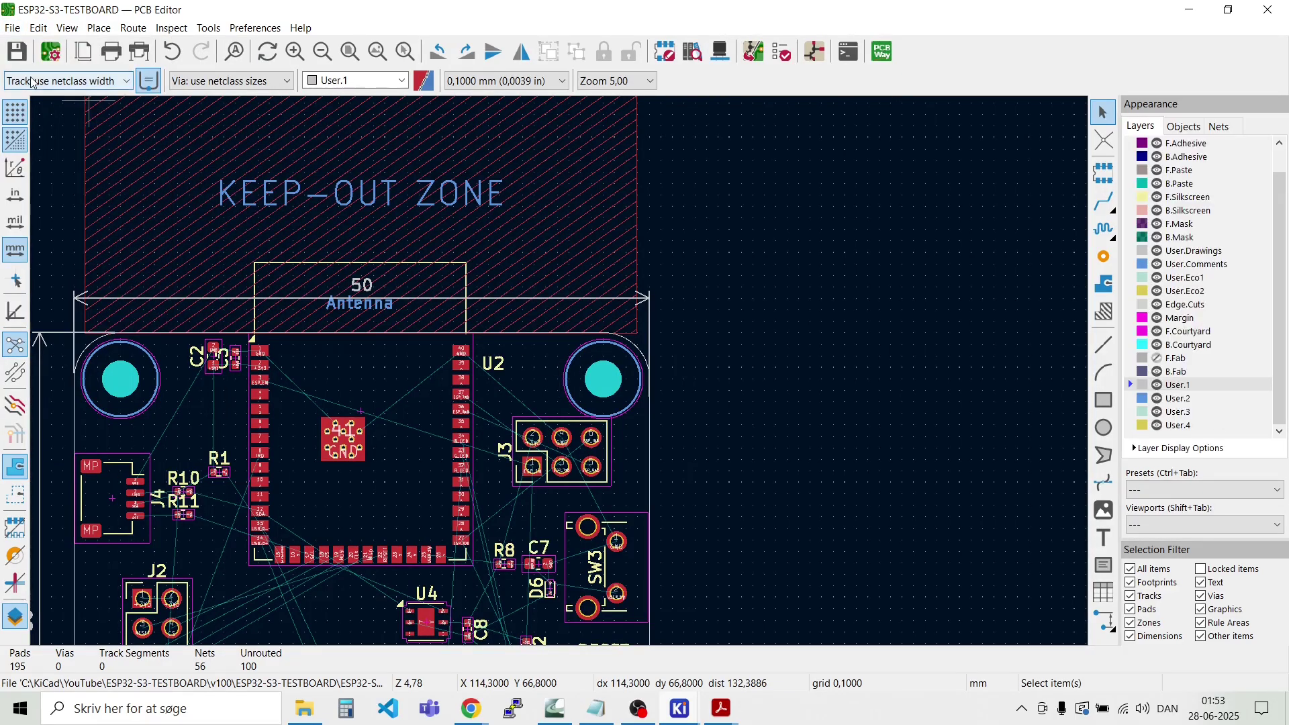
Step: Move fuse F1 about 1.6 mm left and 0.2 mm down, clear of U1's reference label
scroll(559, 372, down, 2)
scroll(561, 374, up, 4)
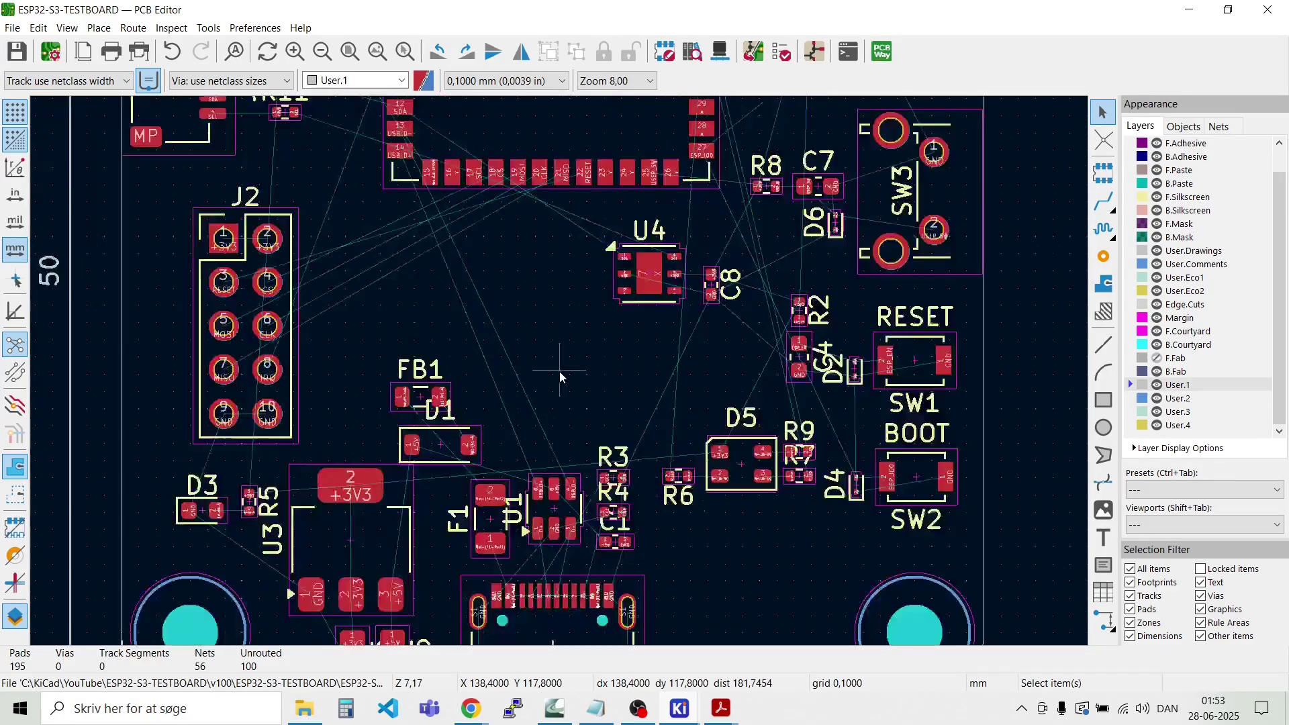
scroll(560, 376, down, 4)
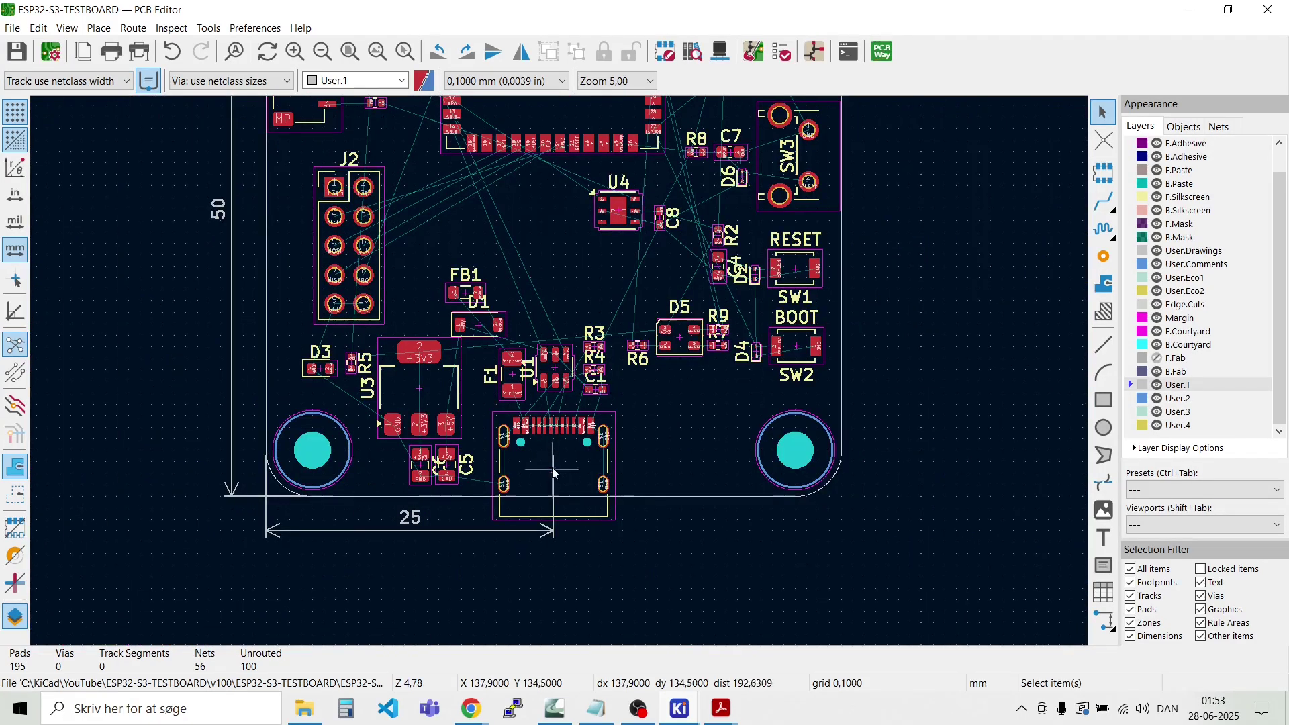
scroll(522, 362, up, 5)
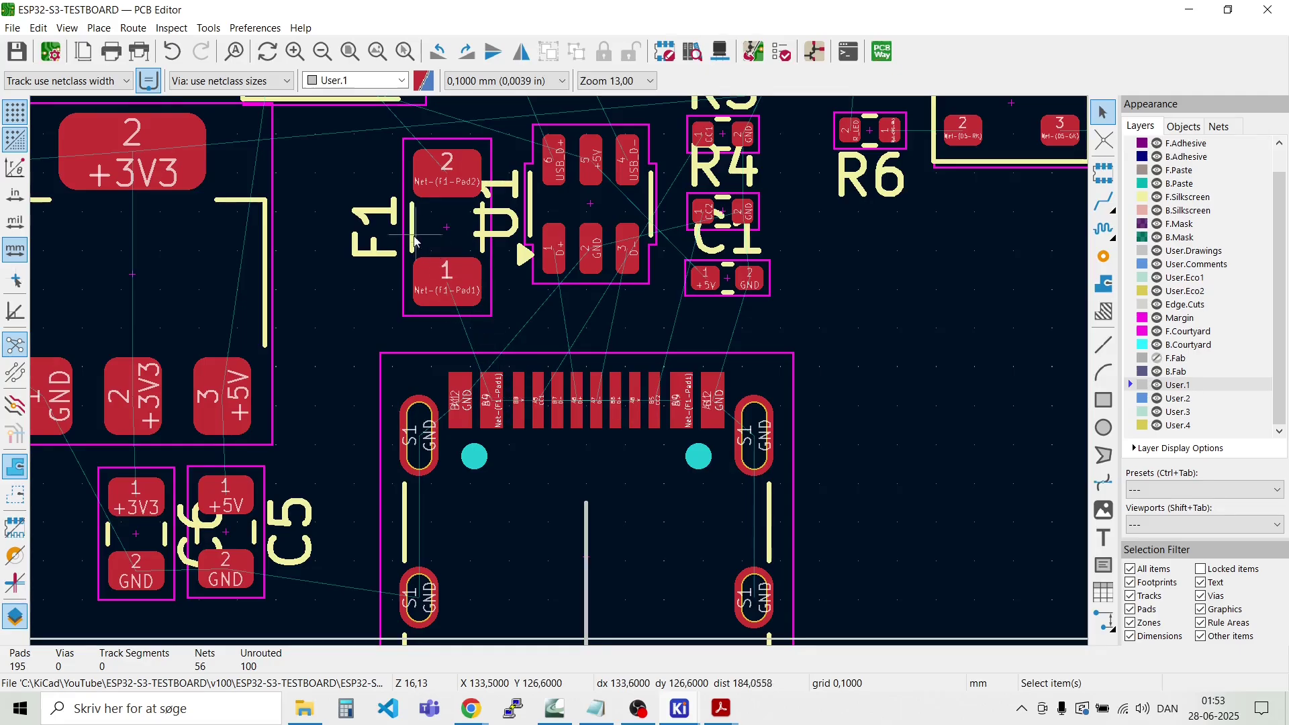
click(451, 230)
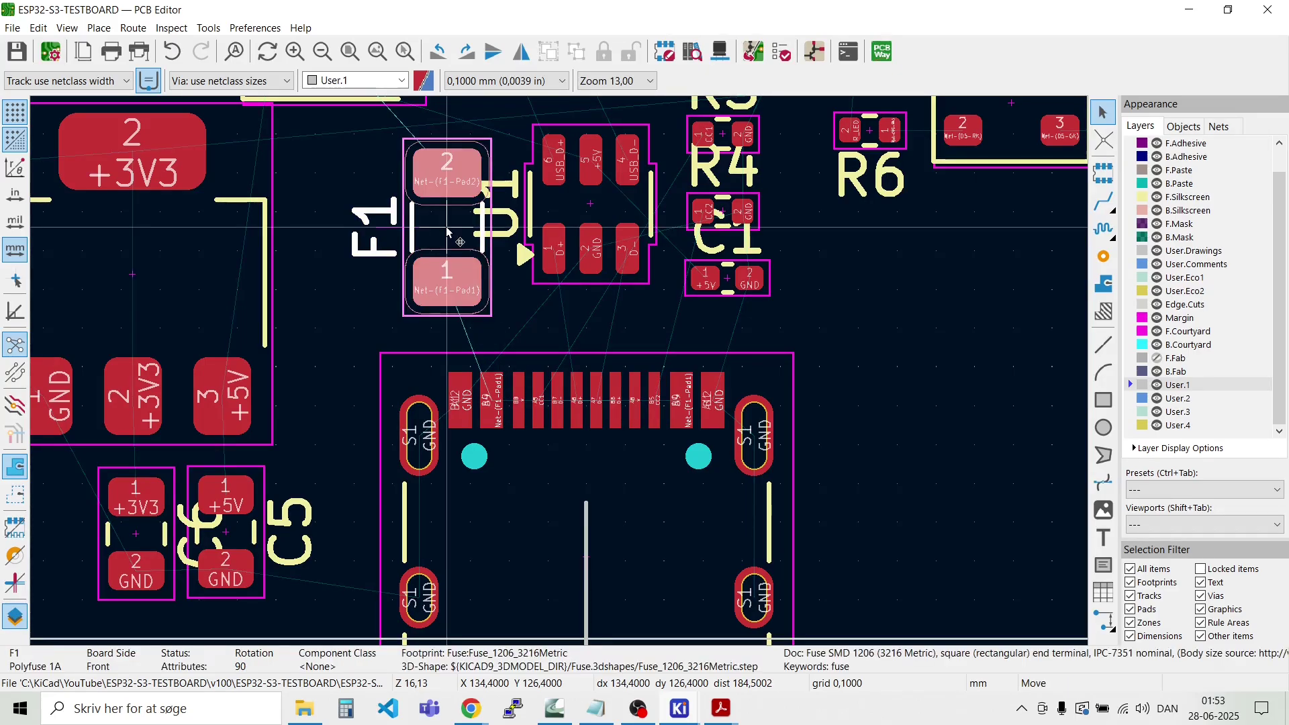
drag(450, 231, 393, 241)
key(Escape)
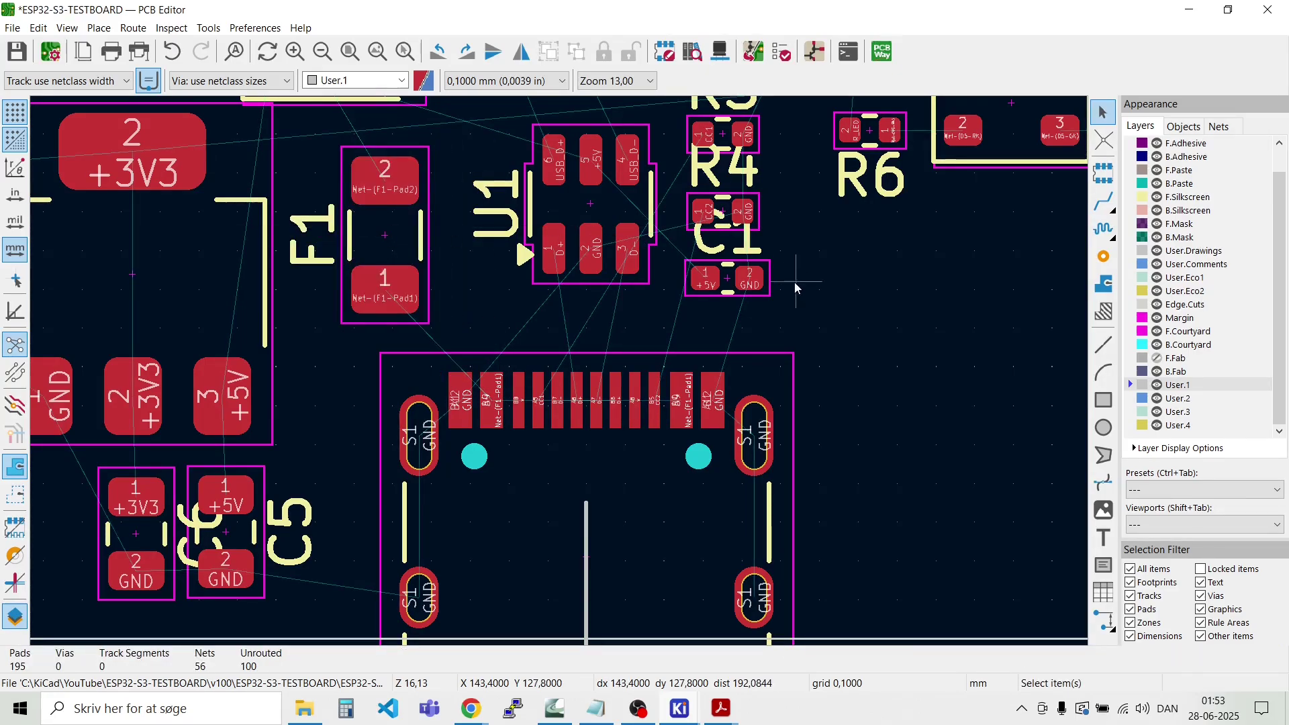
Step: Move R3, R4 and C1 together about 1.5 mm right and 0.2 mm down, farther from U1
drag(785, 316, 691, 97)
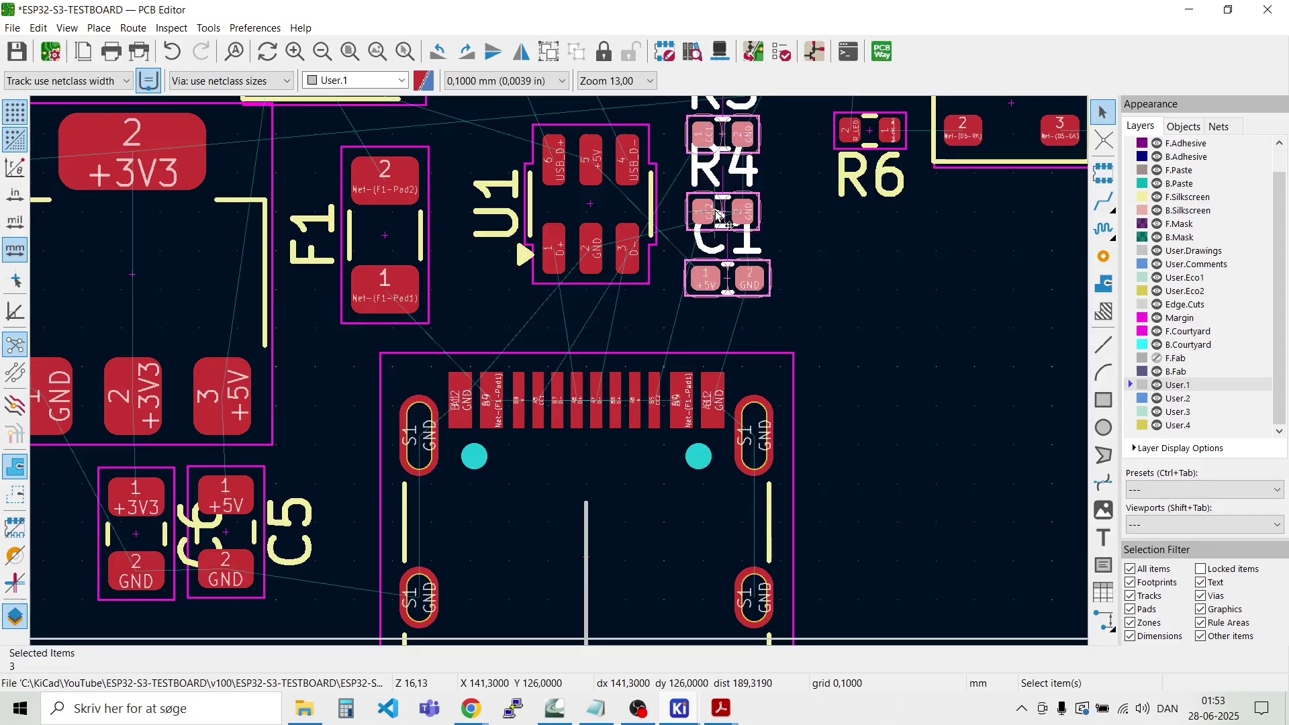
drag(717, 213, 779, 216)
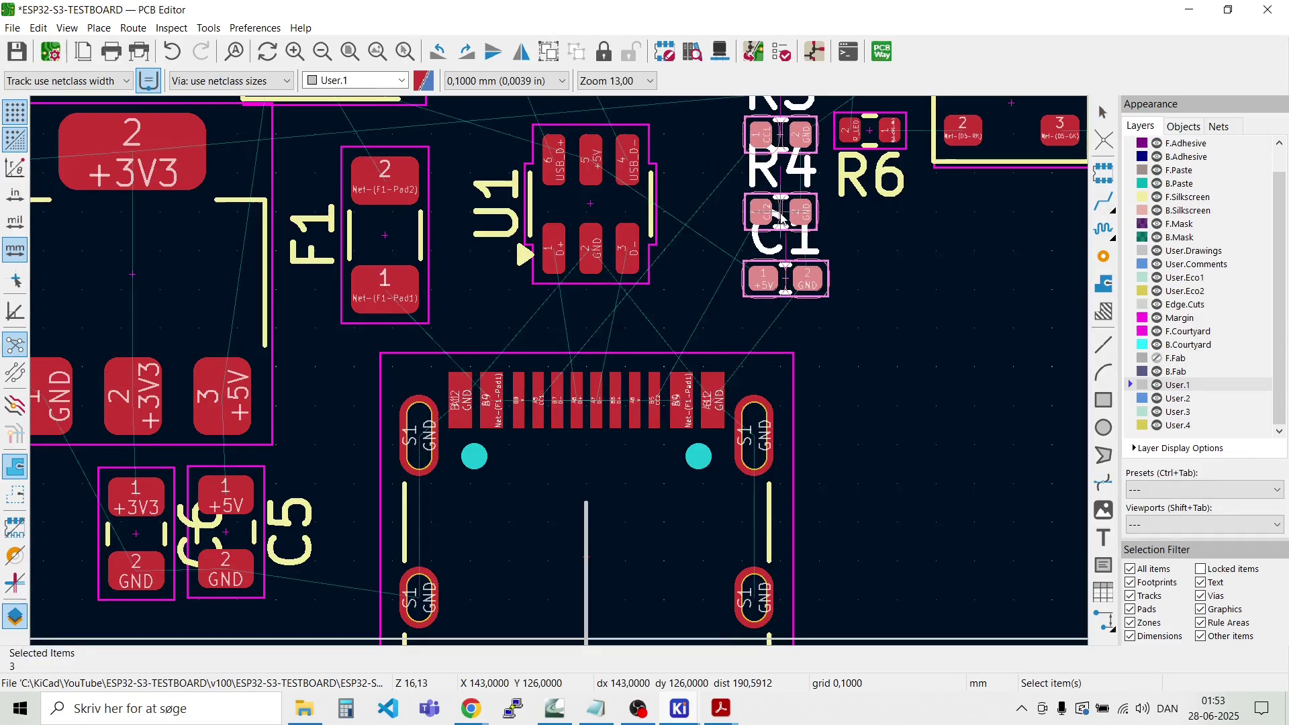
scroll(570, 296, up, 3)
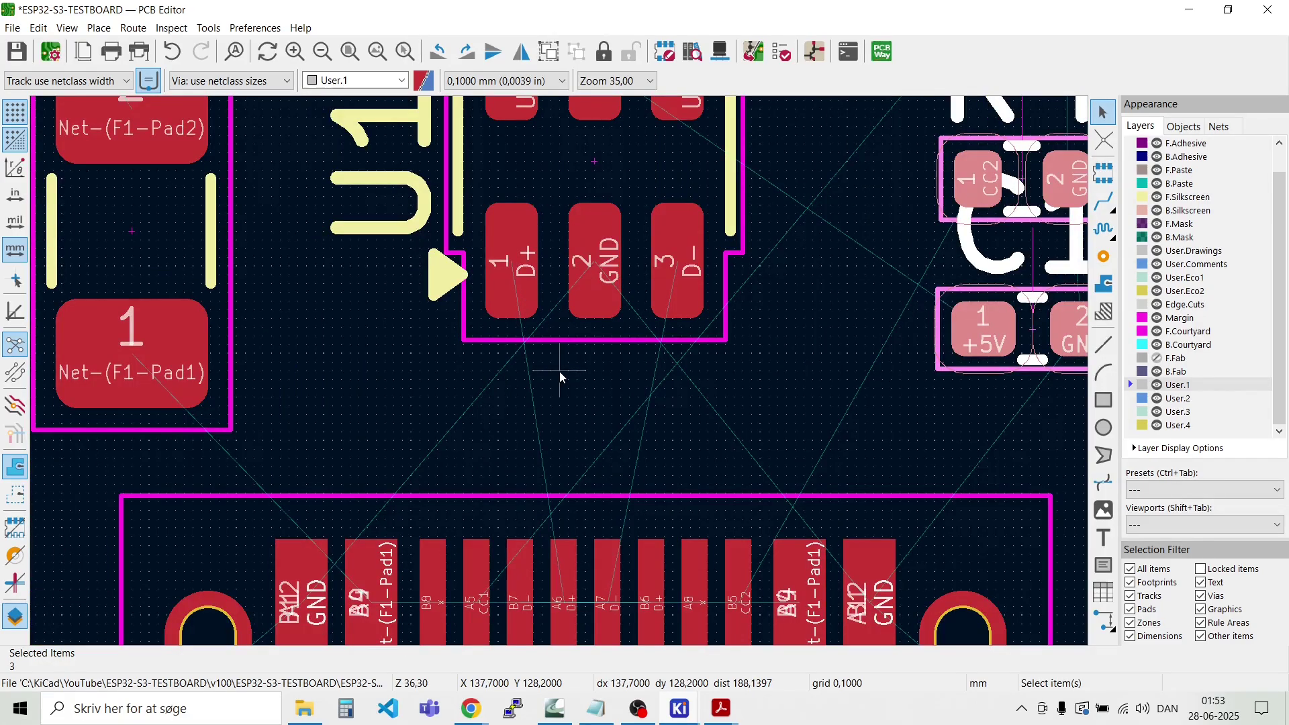
scroll(560, 374, down, 3)
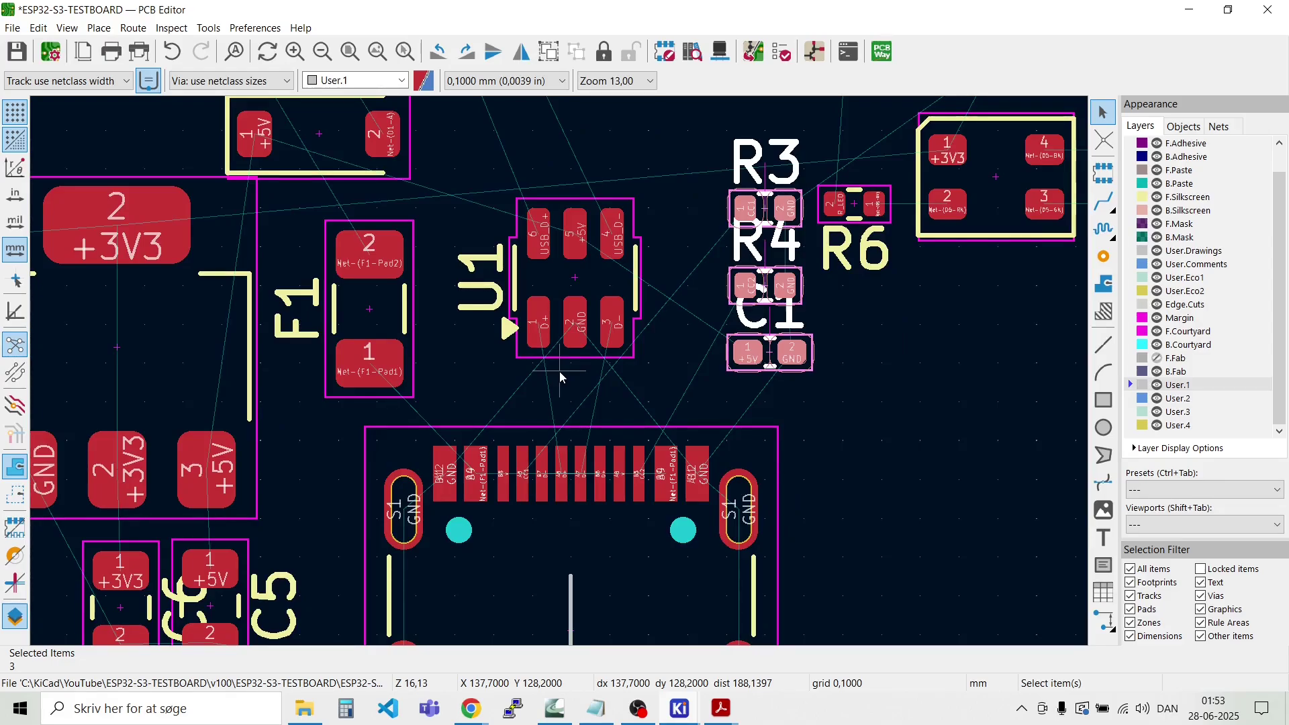
scroll(560, 470, up, 4)
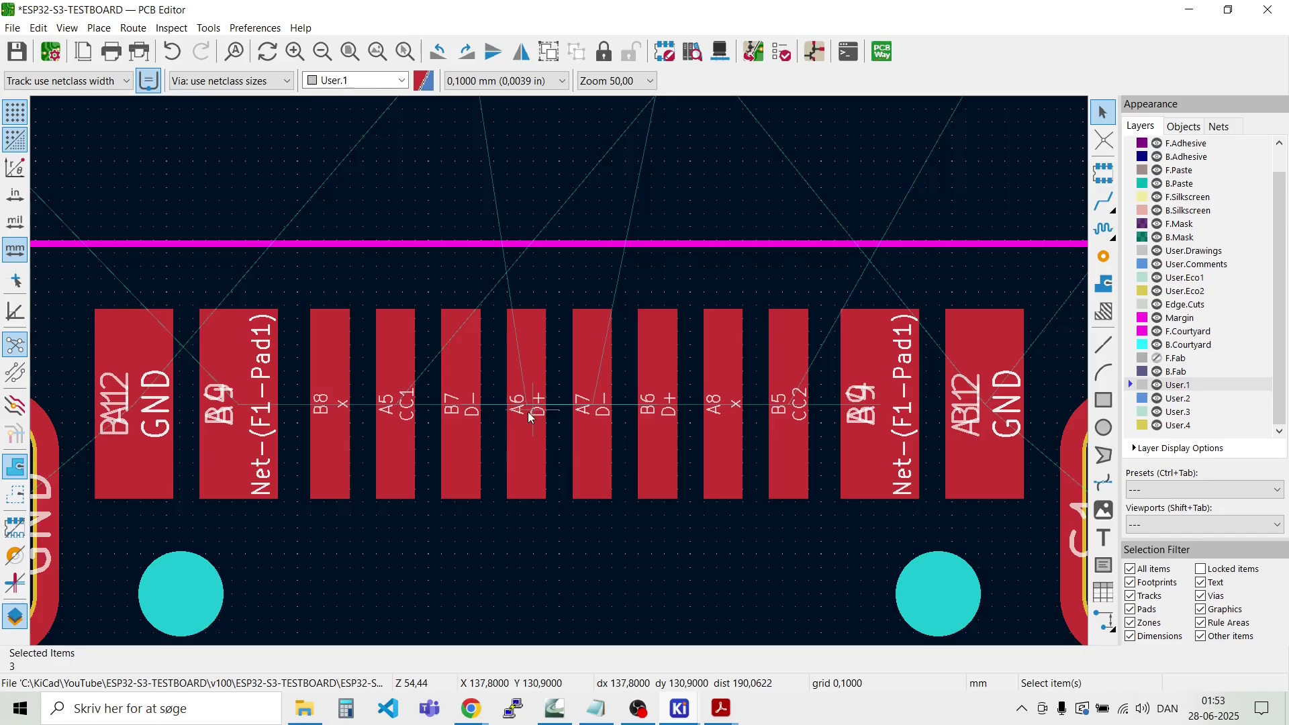
scroll(598, 445, down, 3)
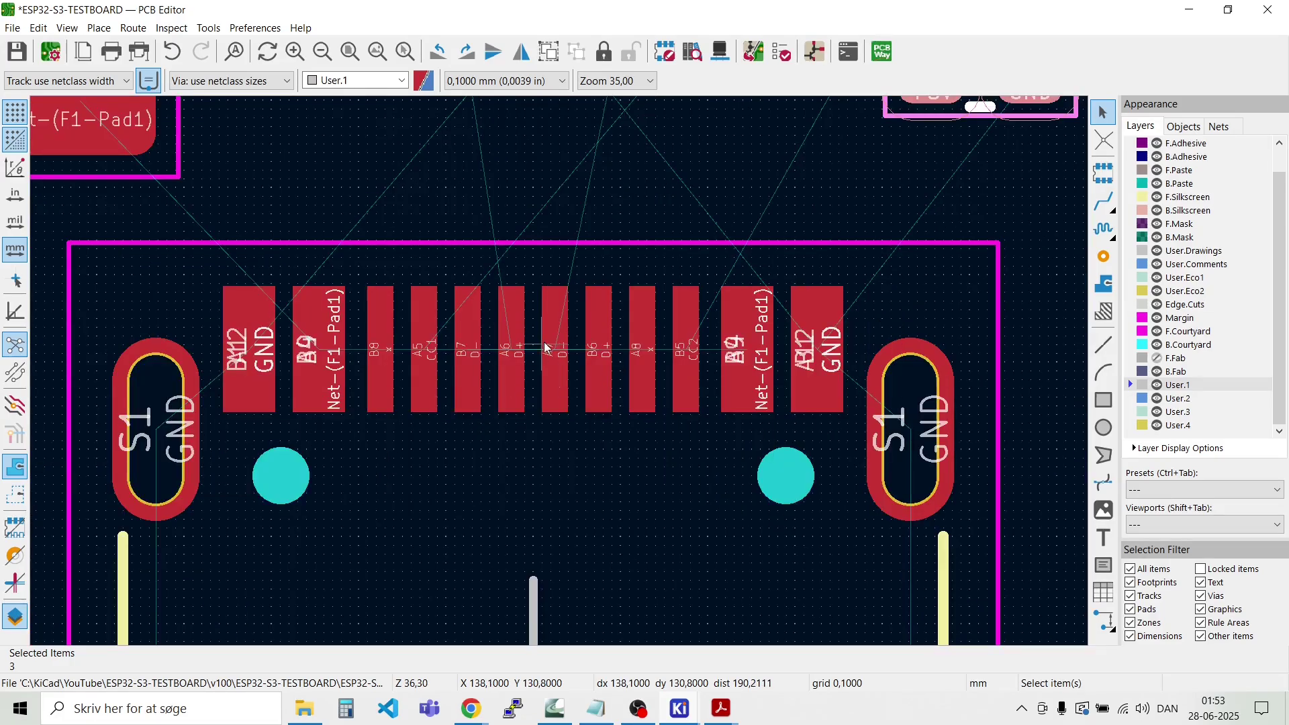
scroll(561, 376, down, 2)
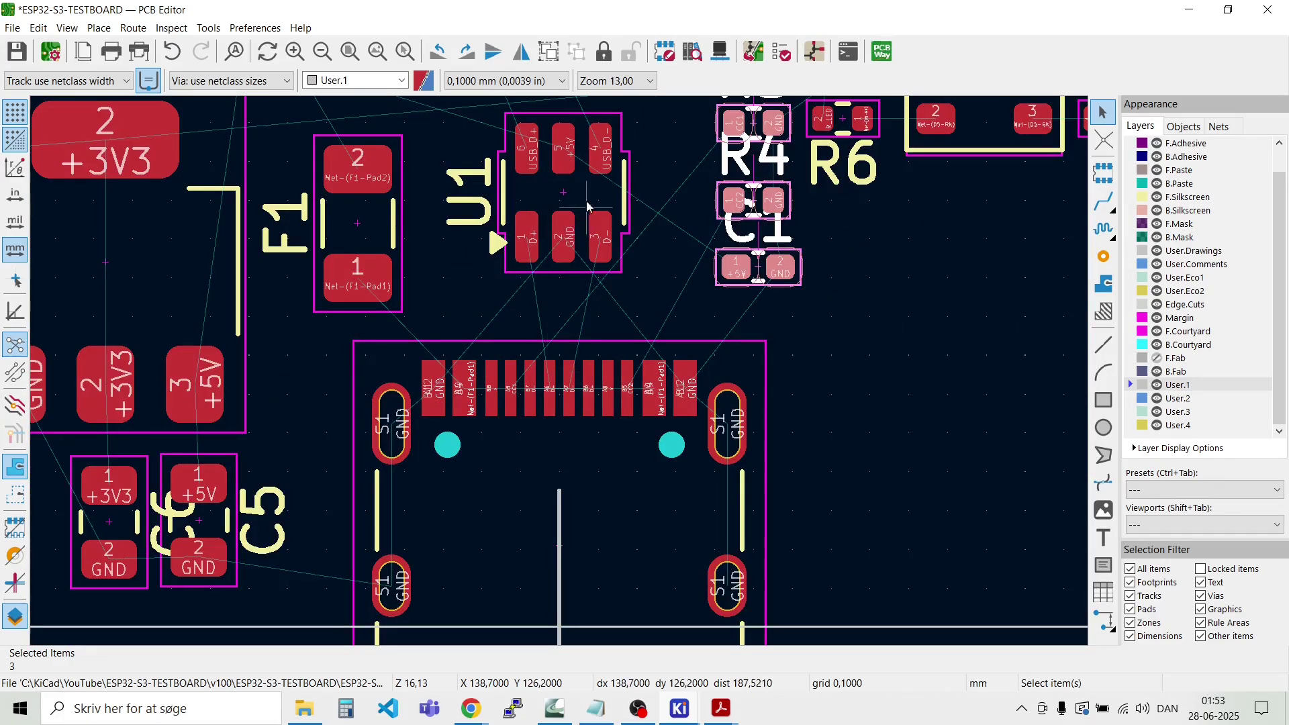
key(m)
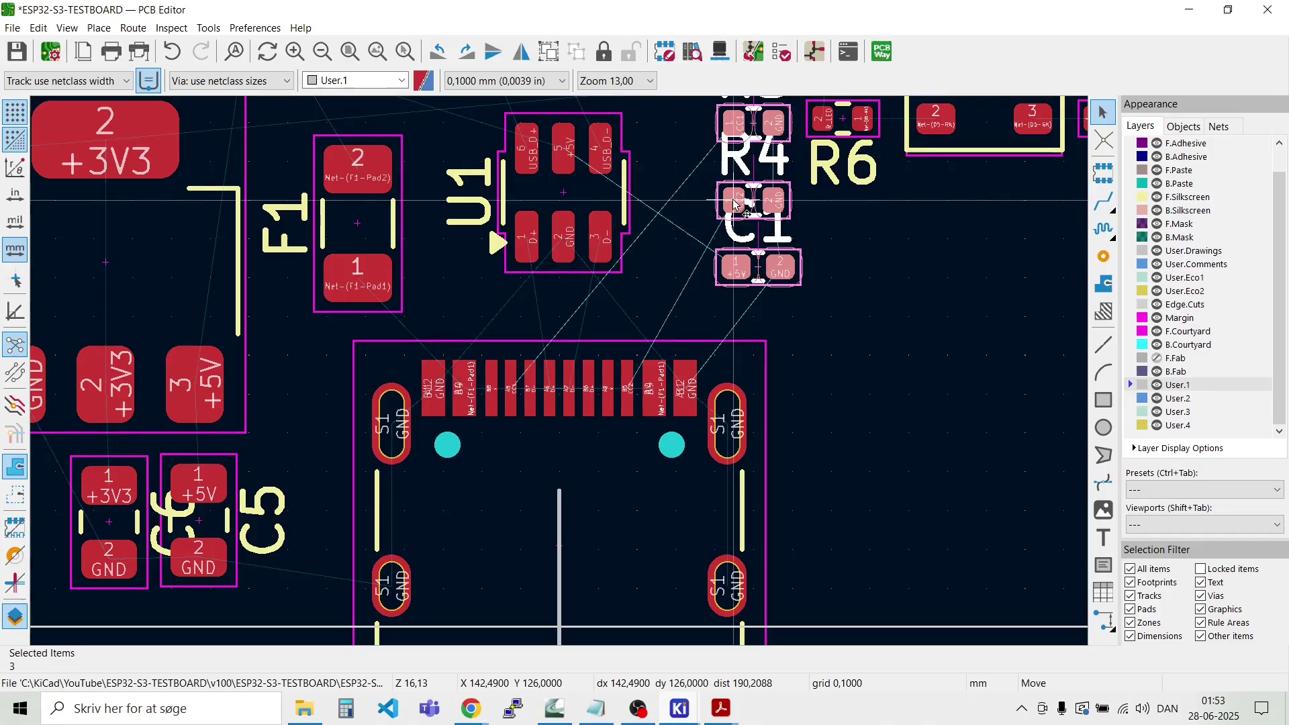
click(734, 203)
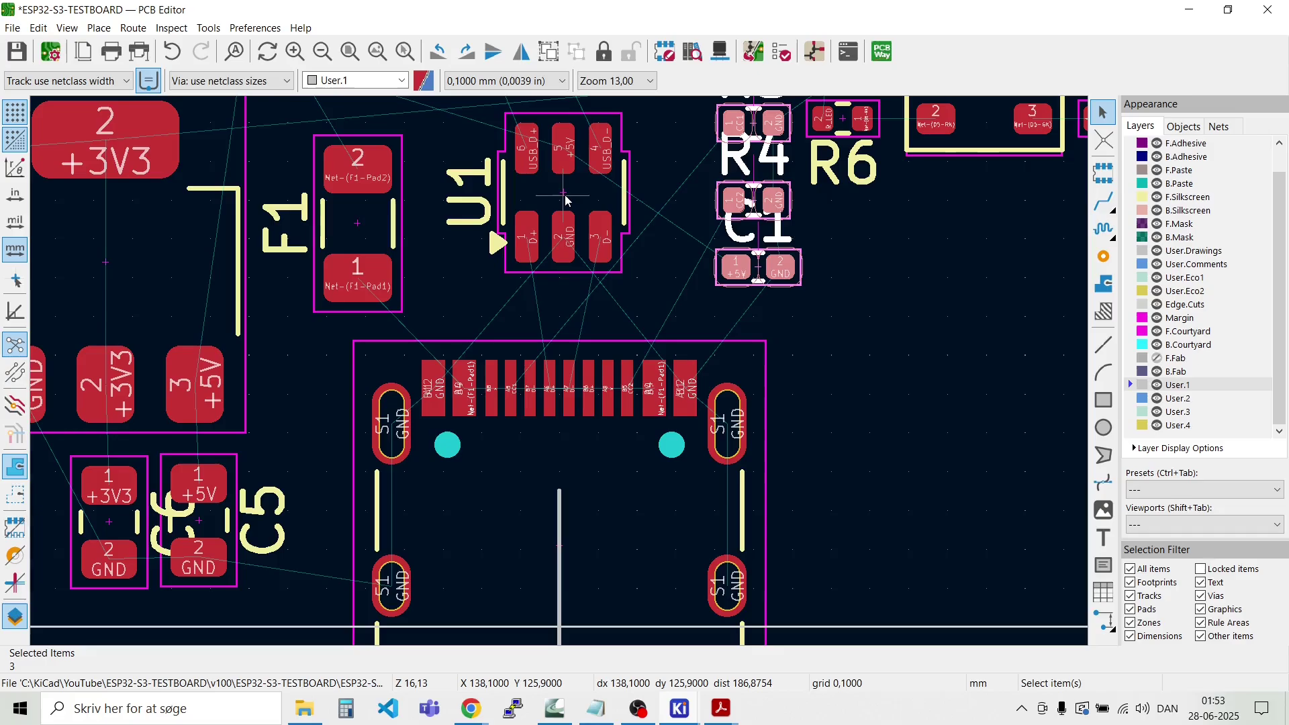
key(m)
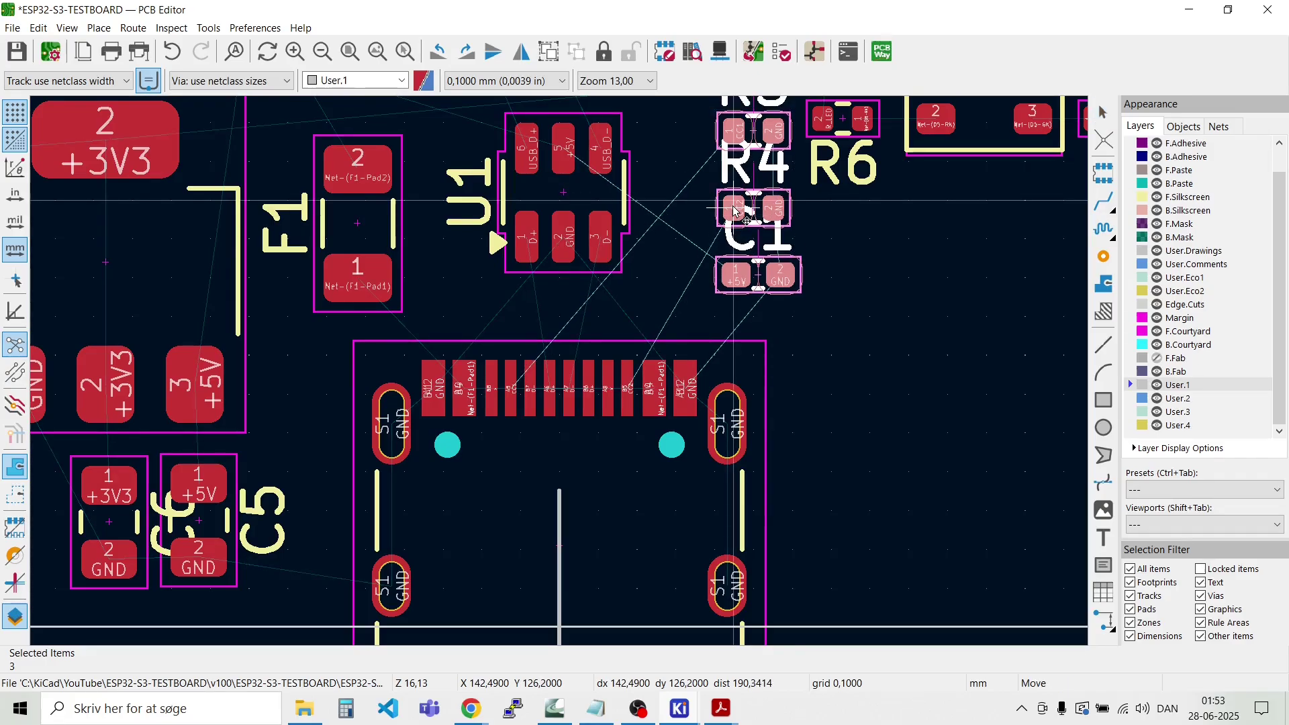
click(735, 212)
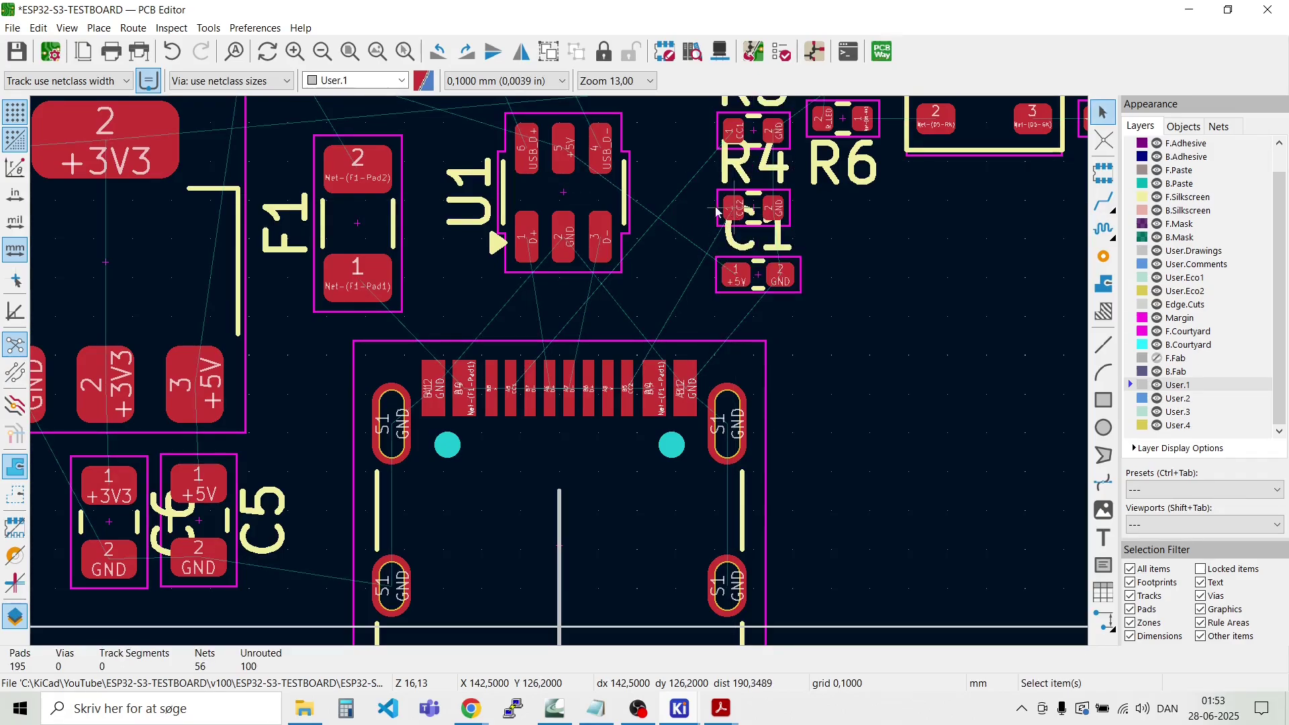
Step: Move U1 about 0.1 mm left and 0.3 mm up, centring it above the USB connector
click(573, 194)
key(m)
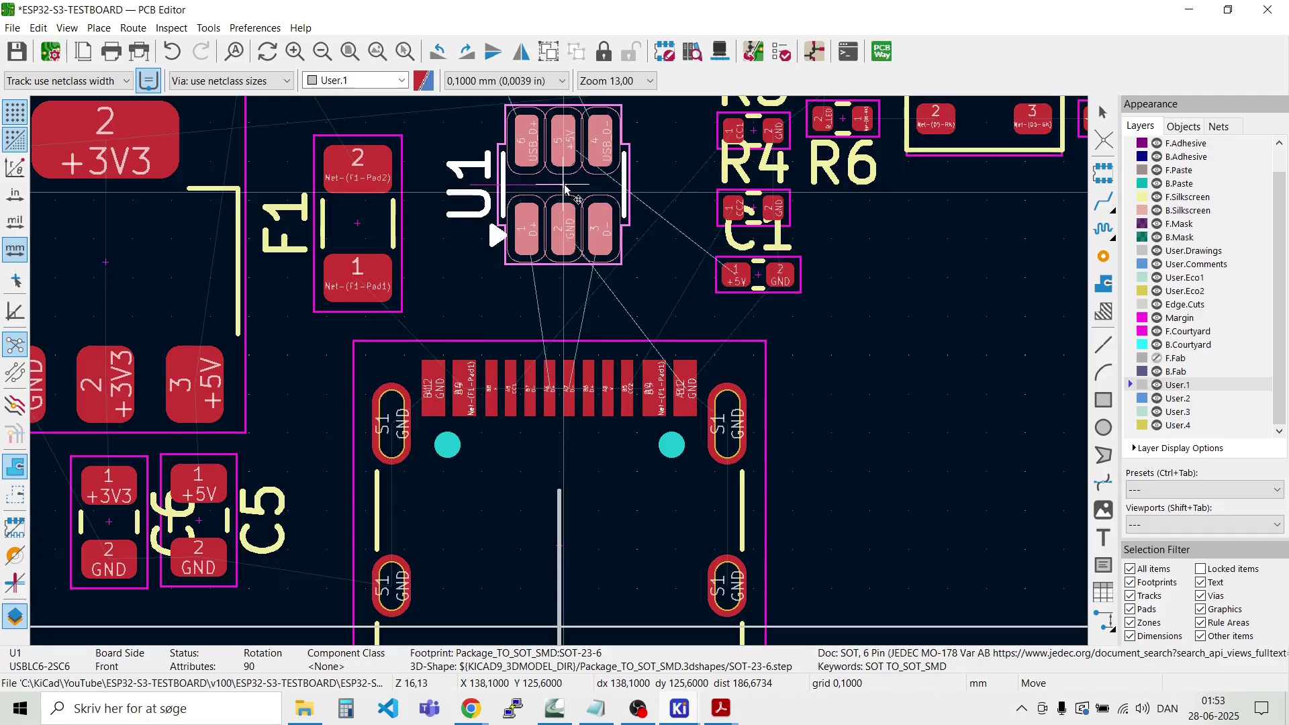
click(568, 185)
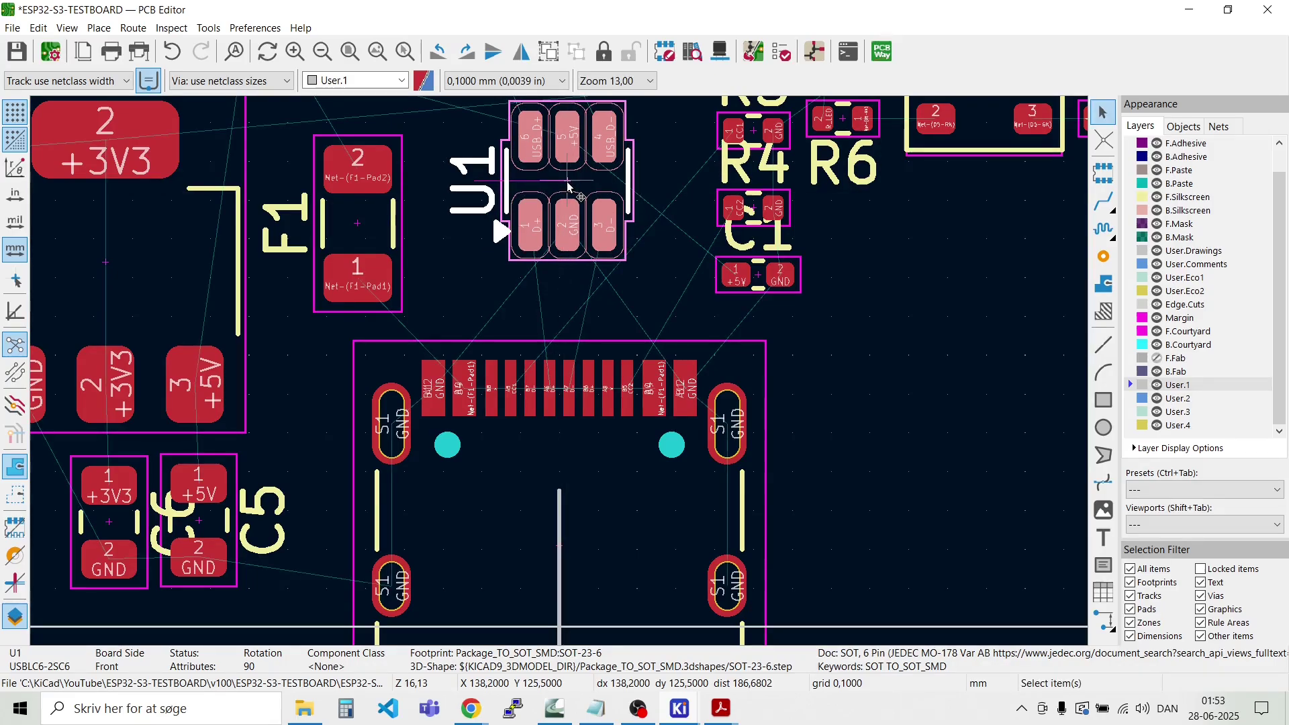
key(m)
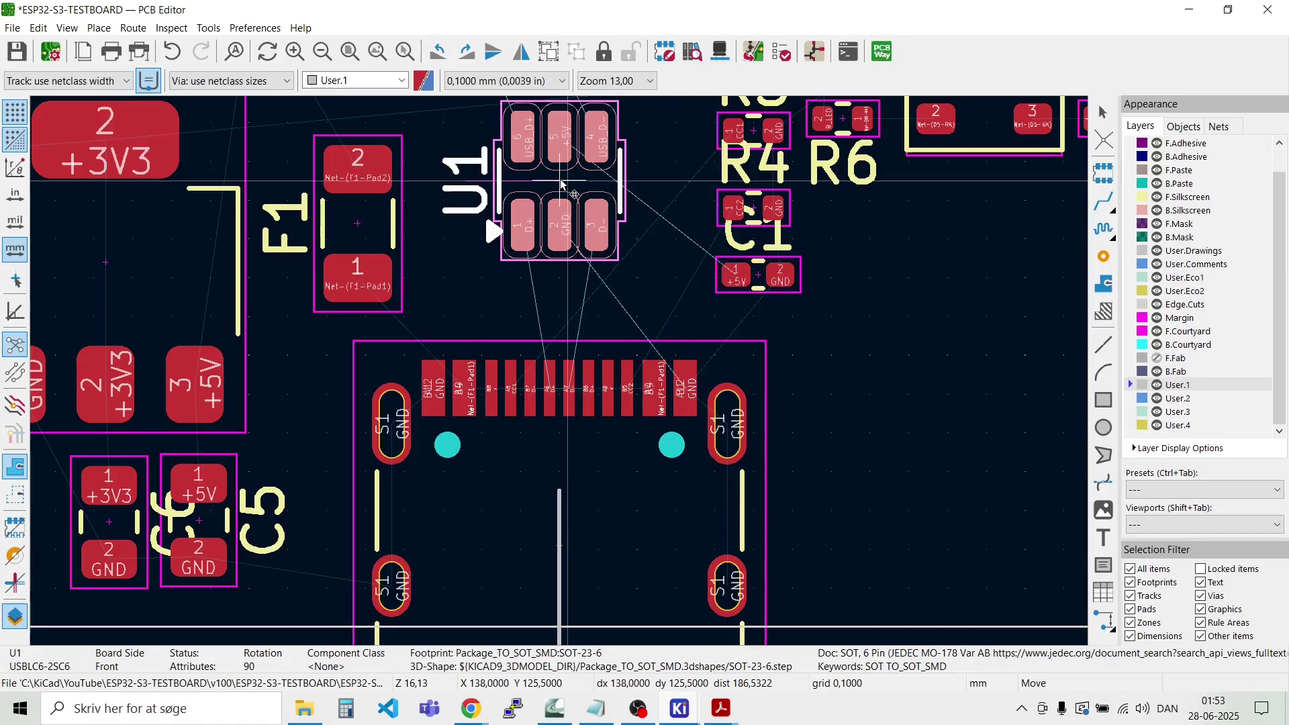
click(561, 183)
scroll(561, 183, up, 4)
key(Escape)
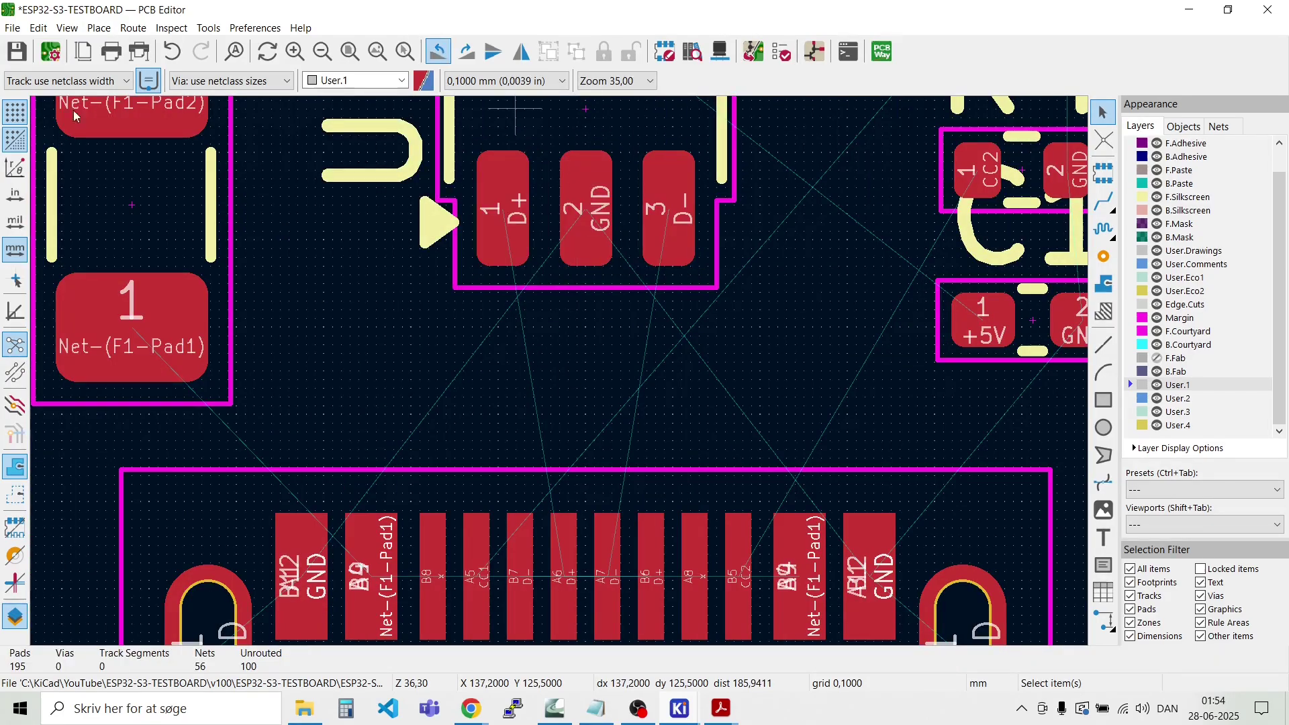
click(133, 29)
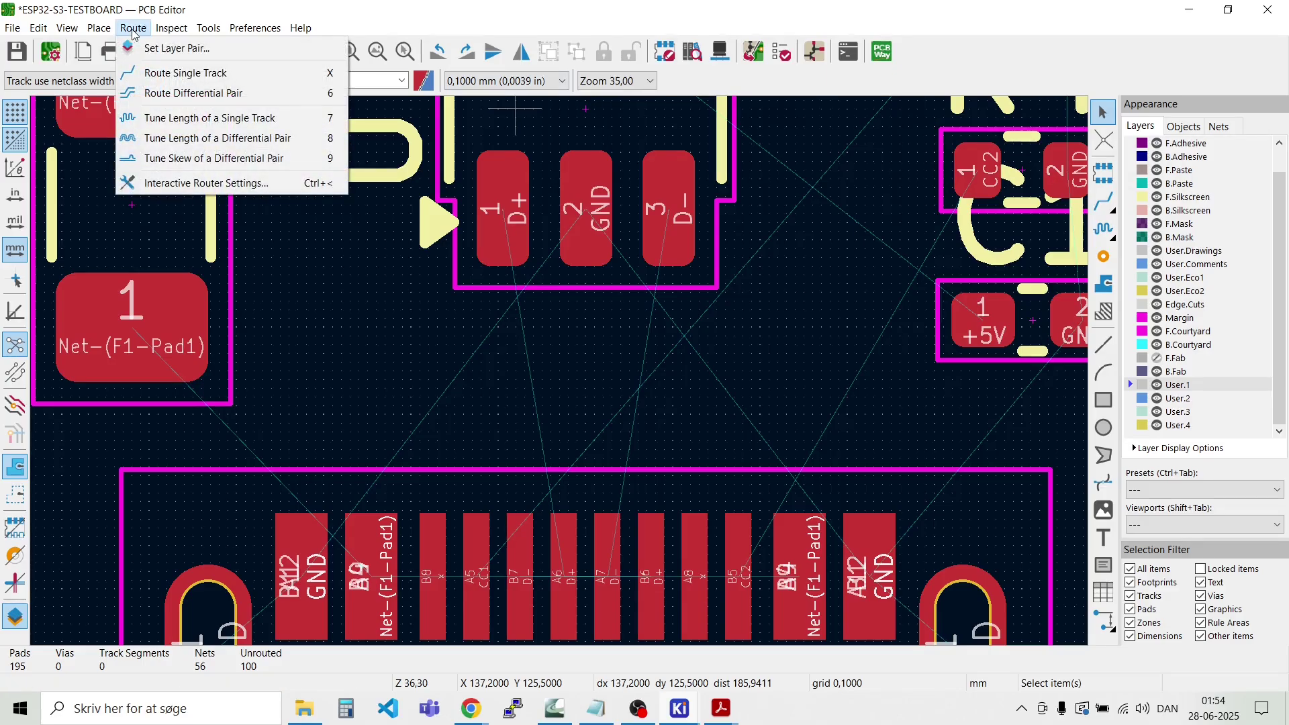
click(185, 93)
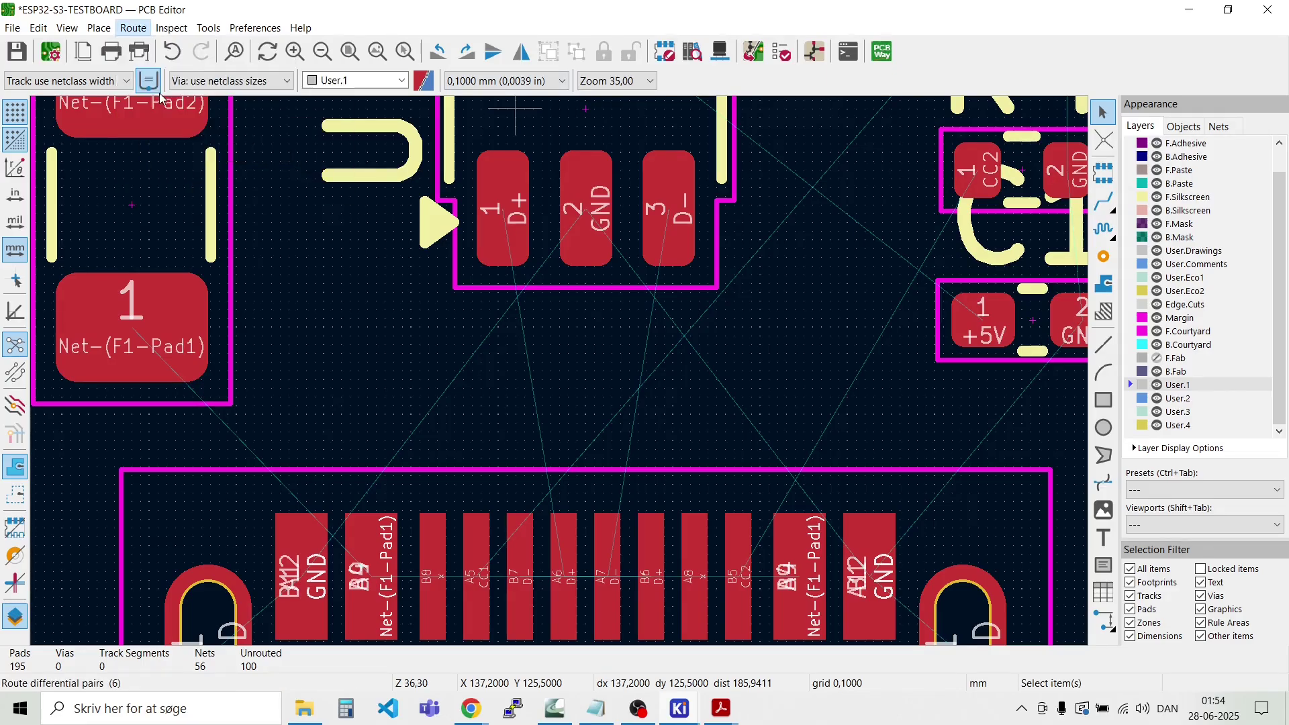
click(514, 220)
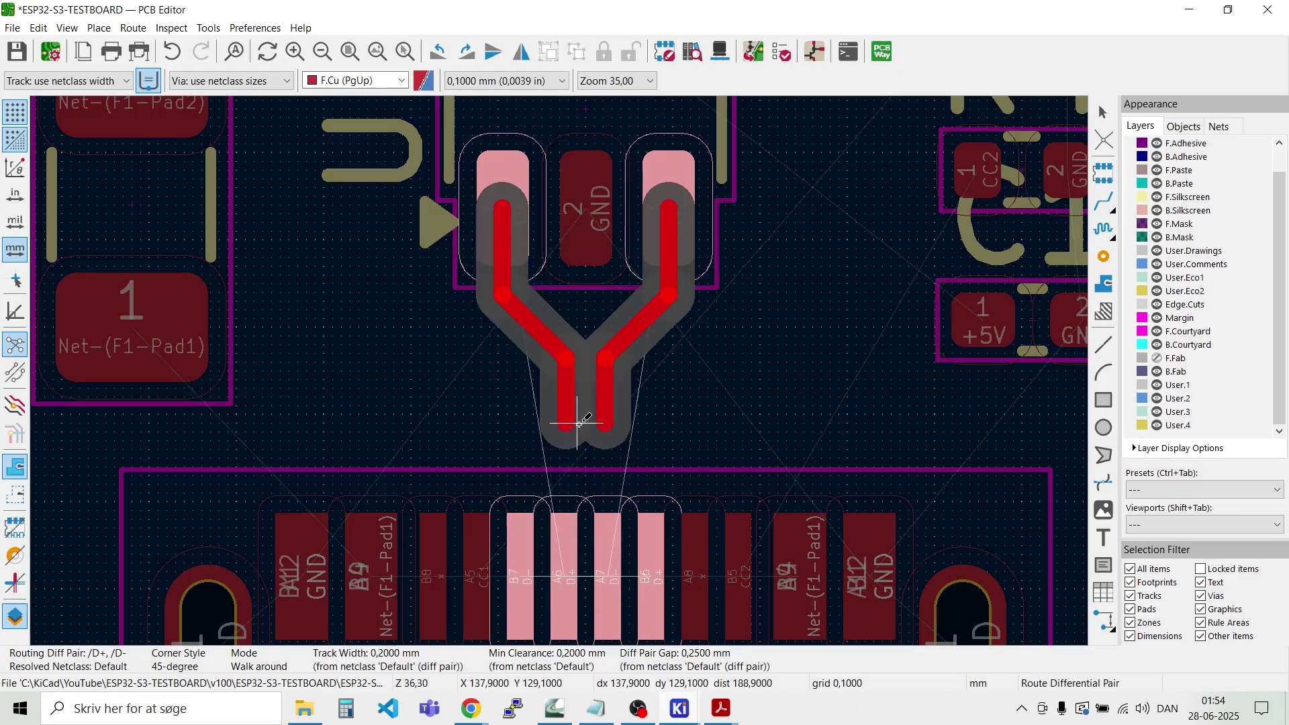
scroll(581, 531, down, 3)
key(Escape)
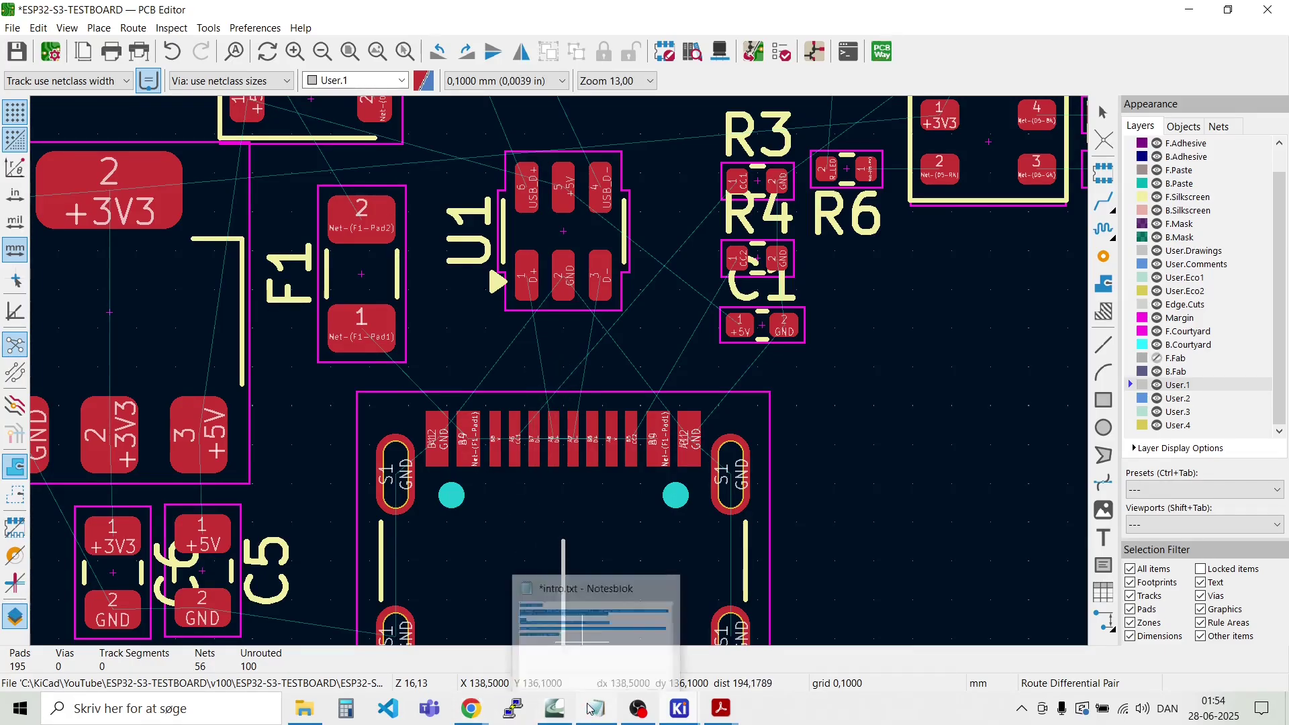
scroll(679, 419, down, 2)
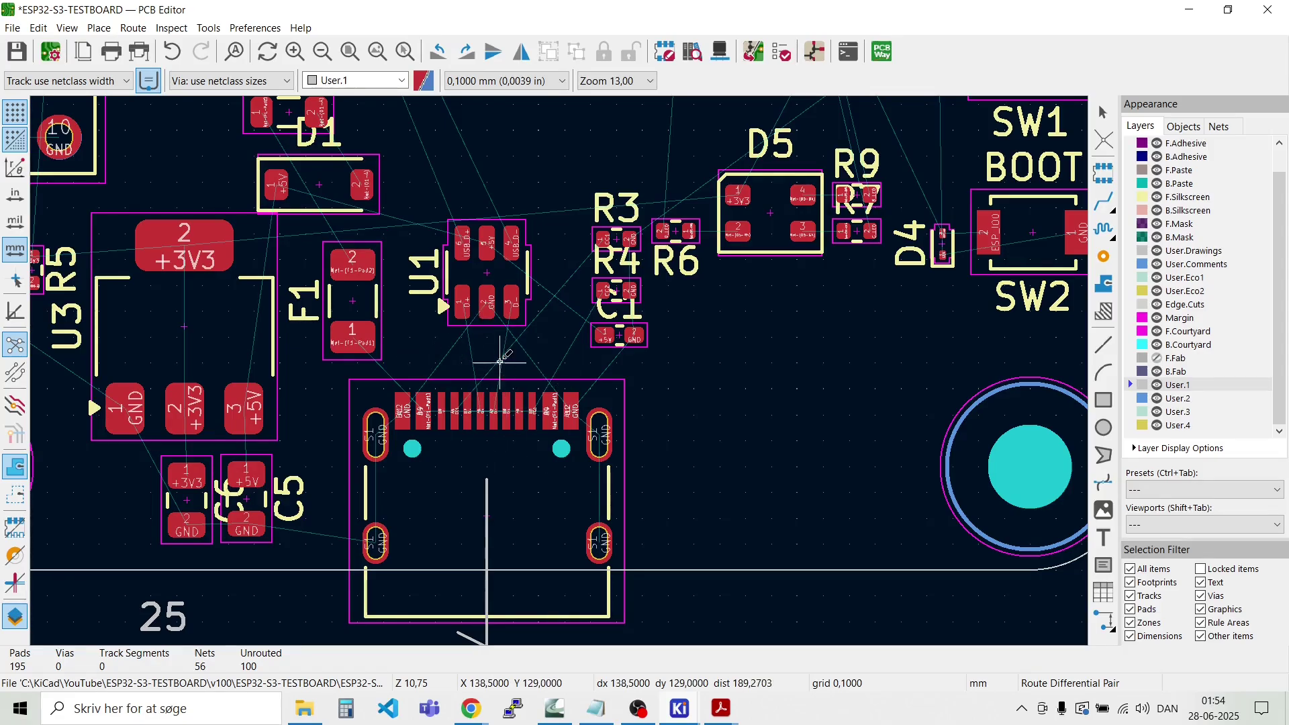
Step: Switch to the PCBWay stackup page in Chrome and examine the standard 4-layer stackups' copper, prepreg and core thicknesses
mouse_move(472, 717)
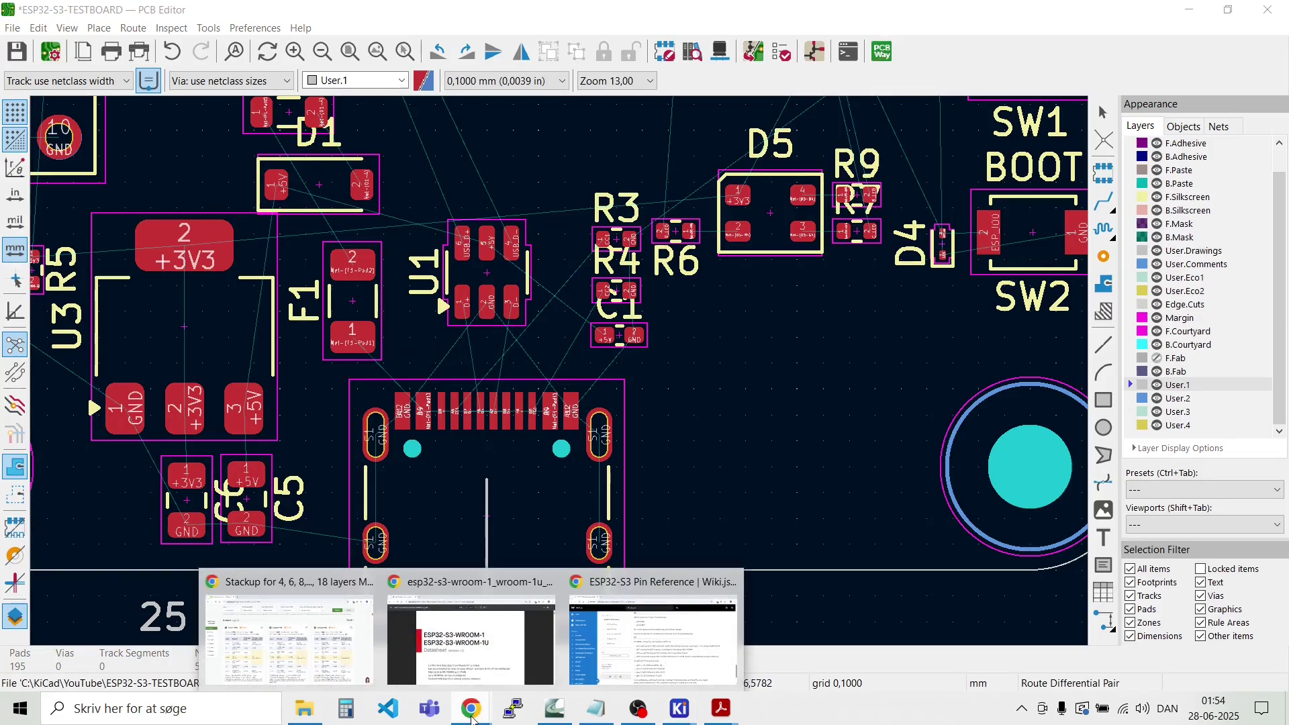
click(289, 634)
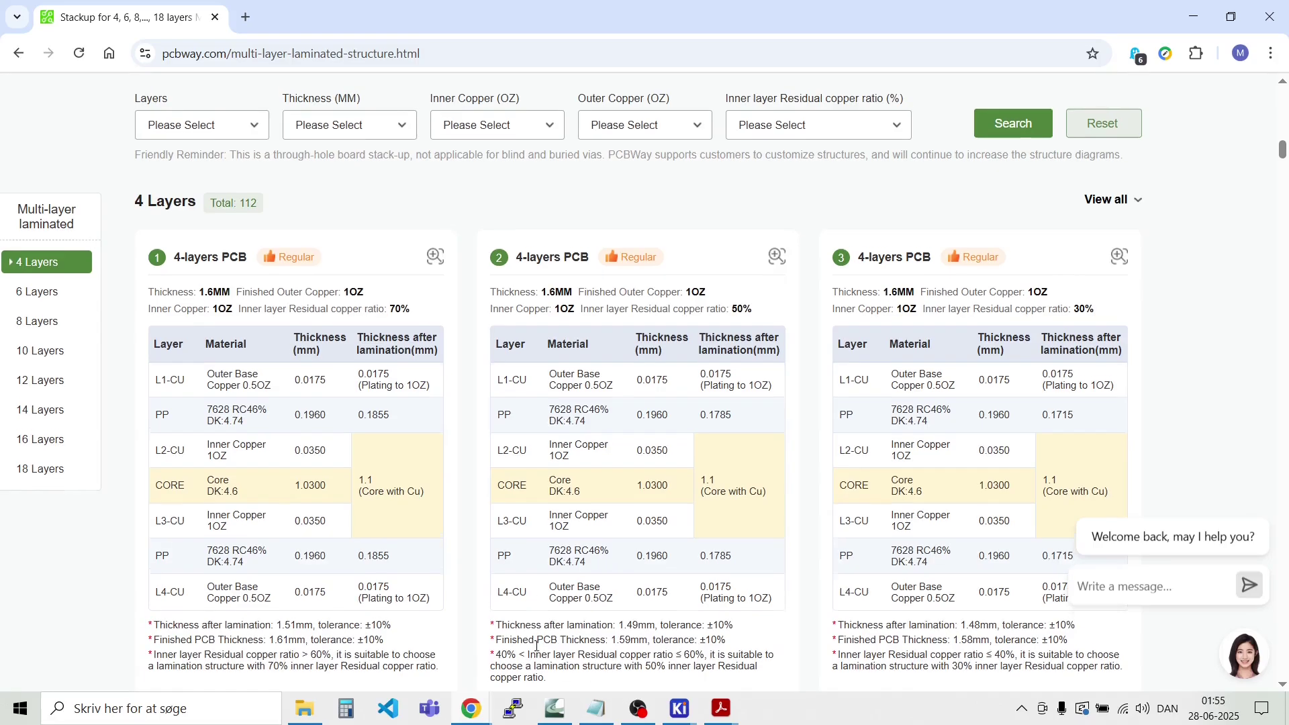
scroll(549, 513, up, 1)
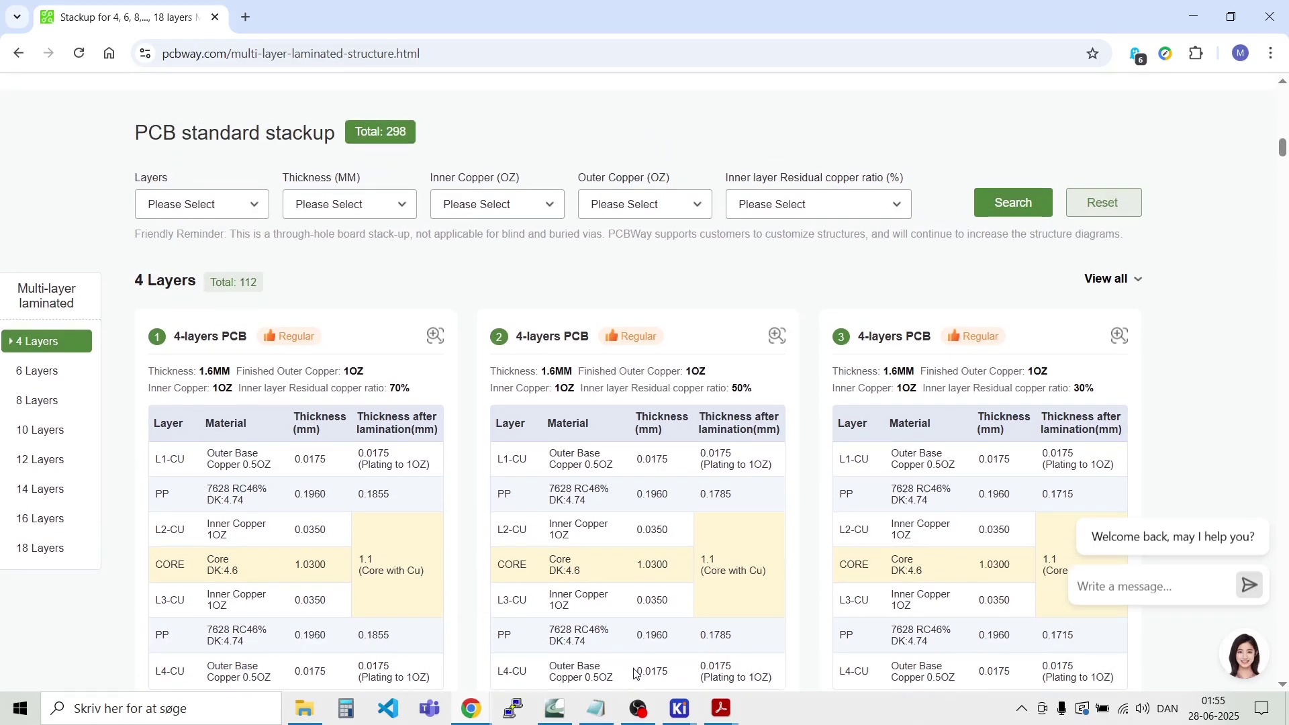
Step: Switch to Saturn PCB Toolkit and examine the conductor height and spacing used for the USB 2.X differential pair
click(561, 711)
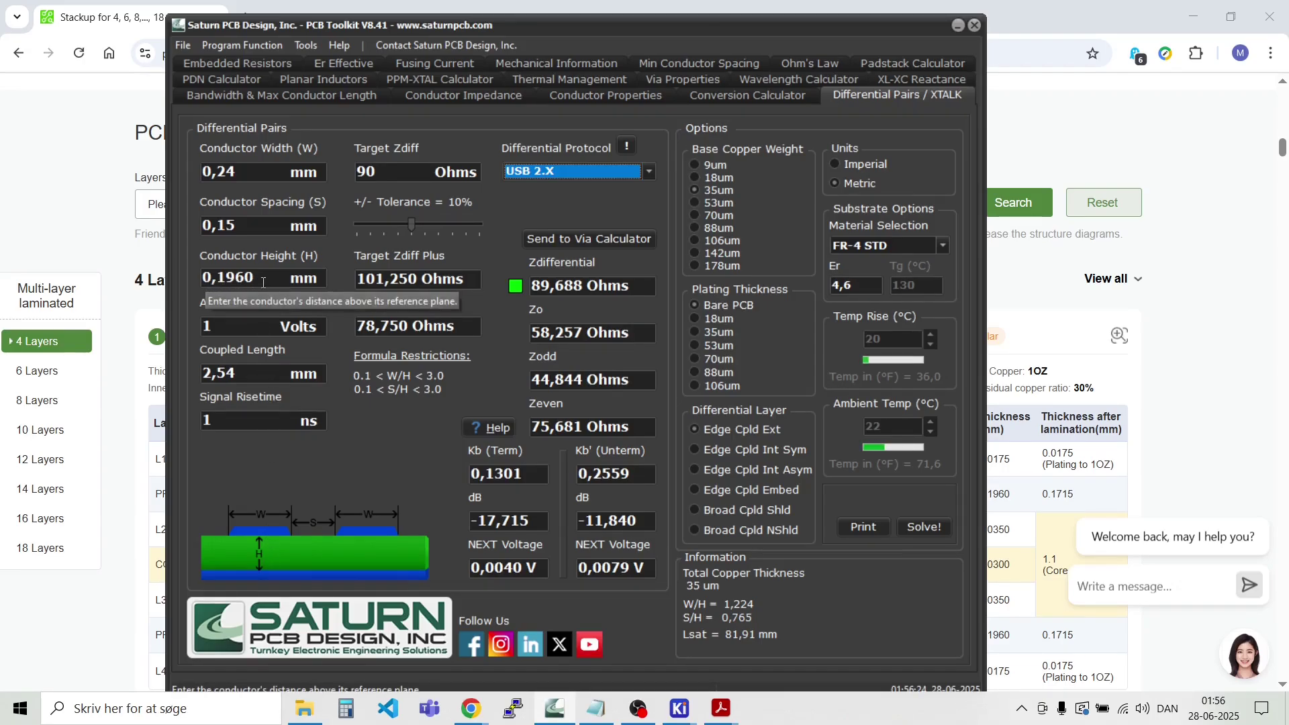
click(284, 277)
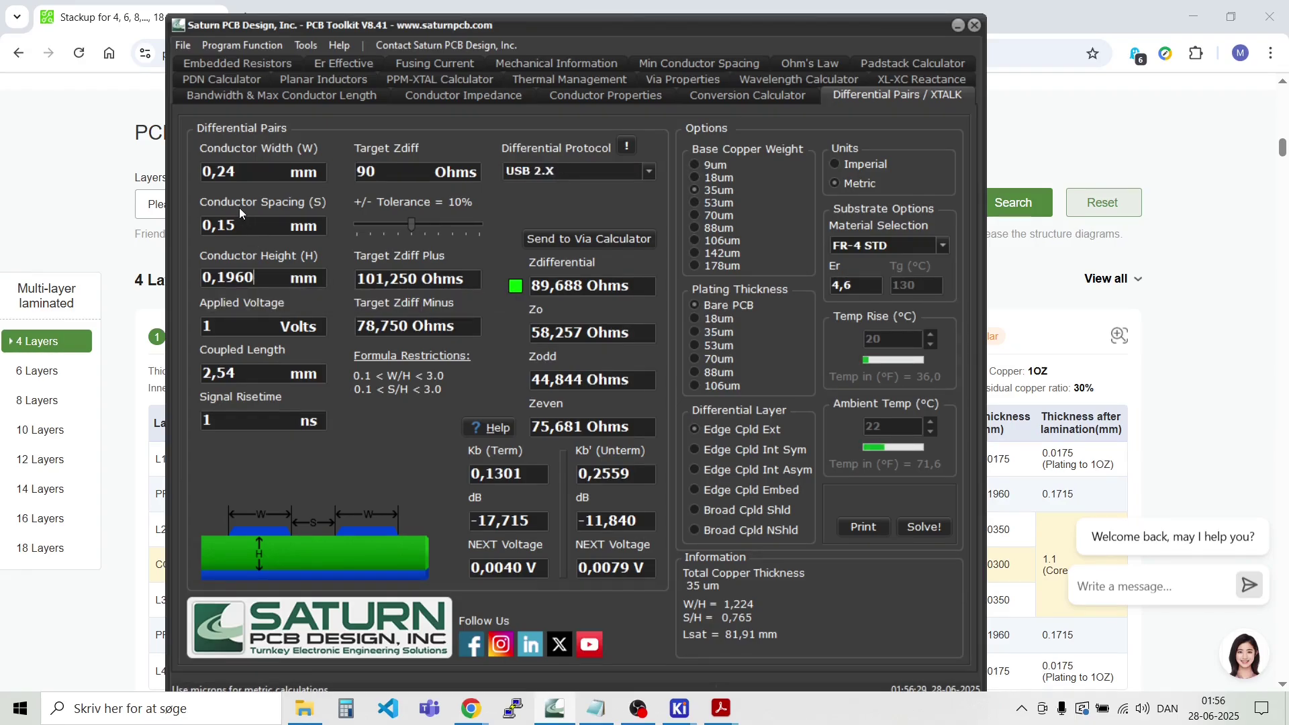
click(263, 224)
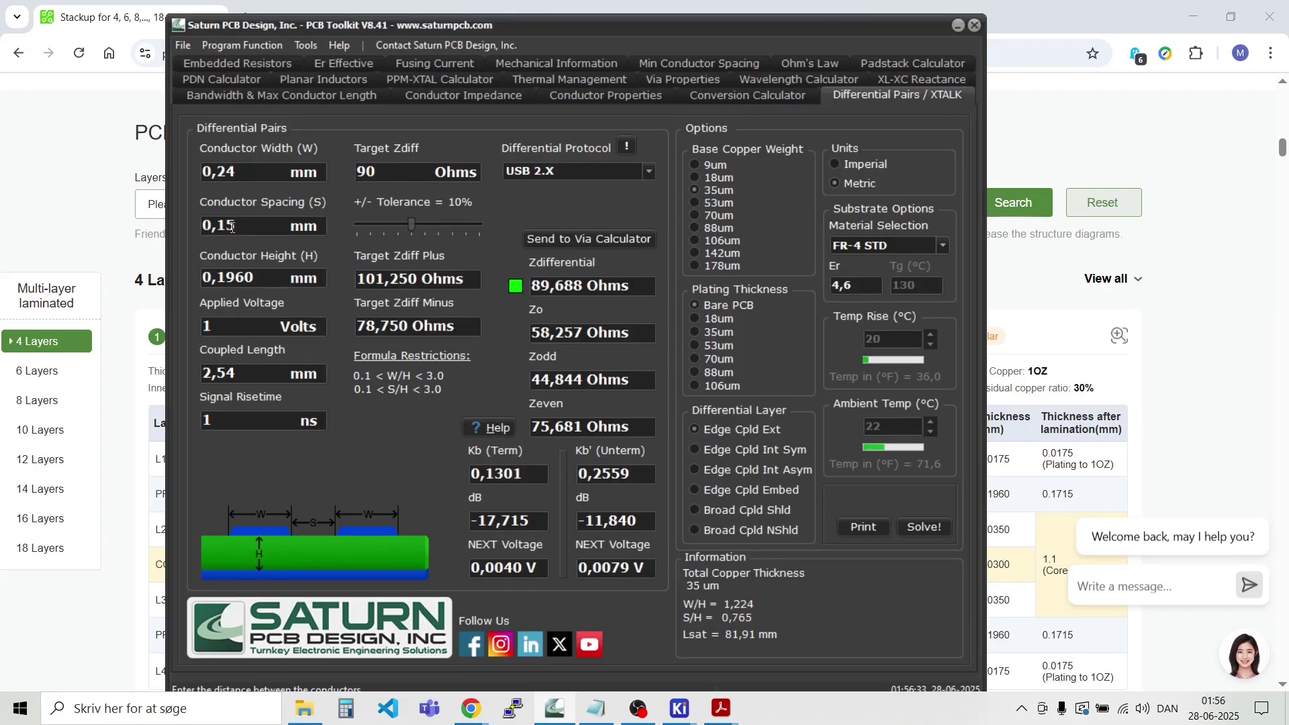
drag(245, 227, 197, 228)
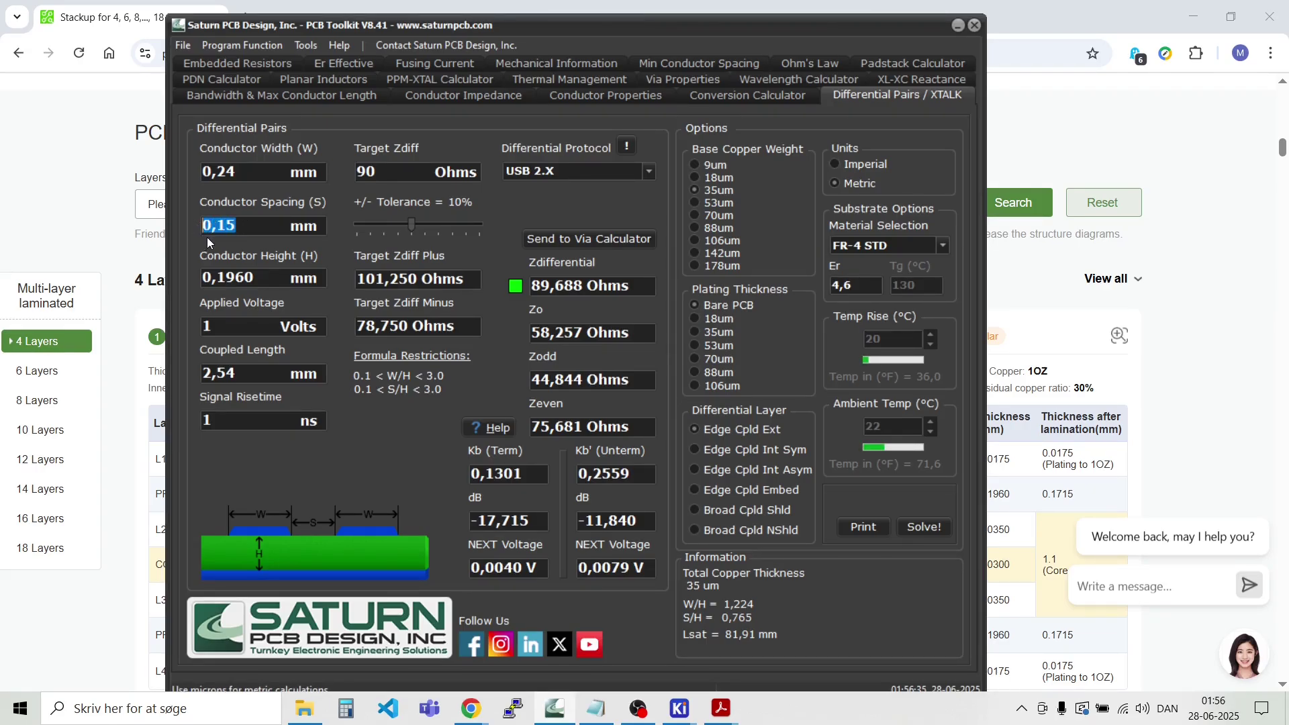
click(254, 232)
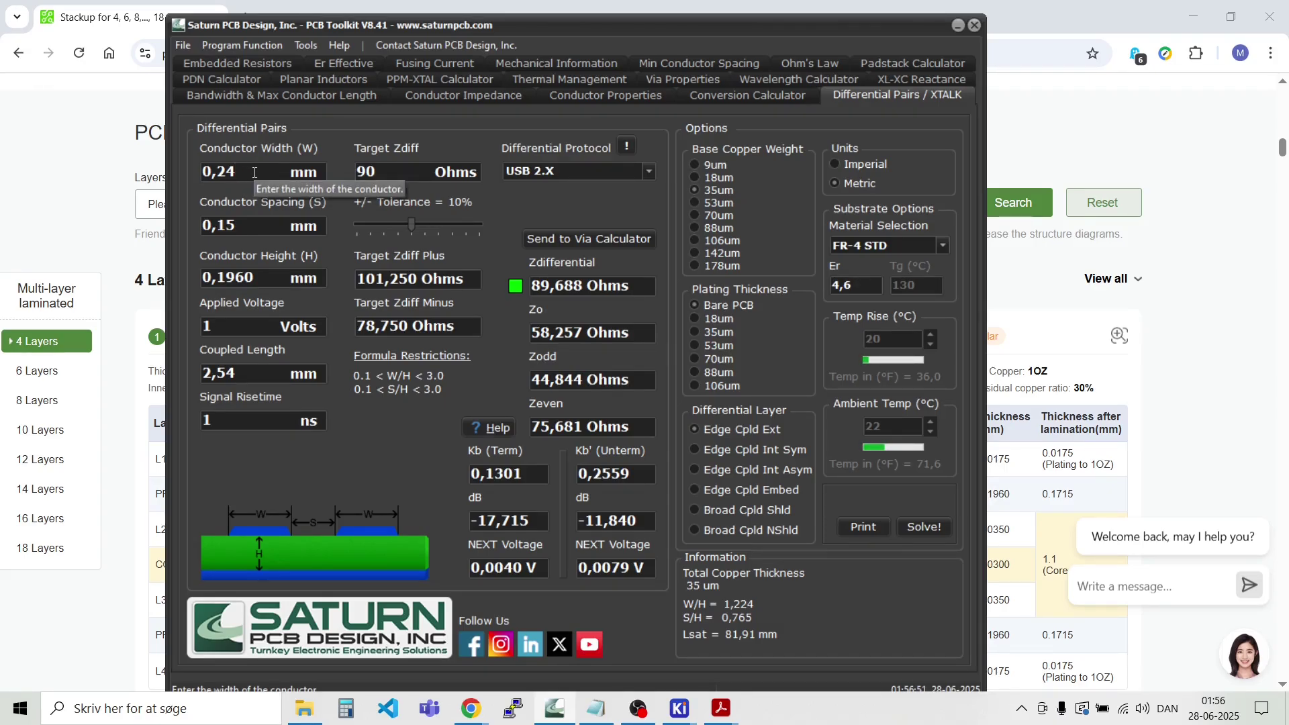
Step: Try a conductor width of 0,2 mm for the differential pair and restore it to 0,24 mm
key(BackSpace)
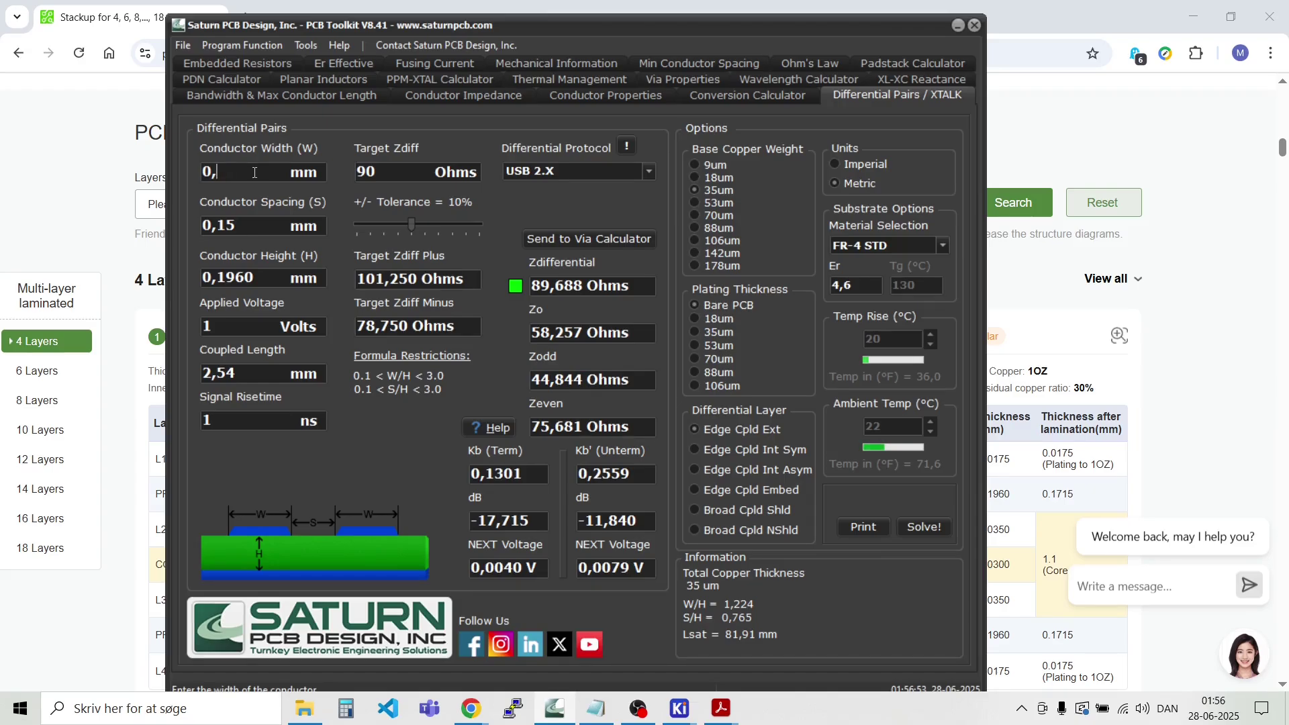
text(2)
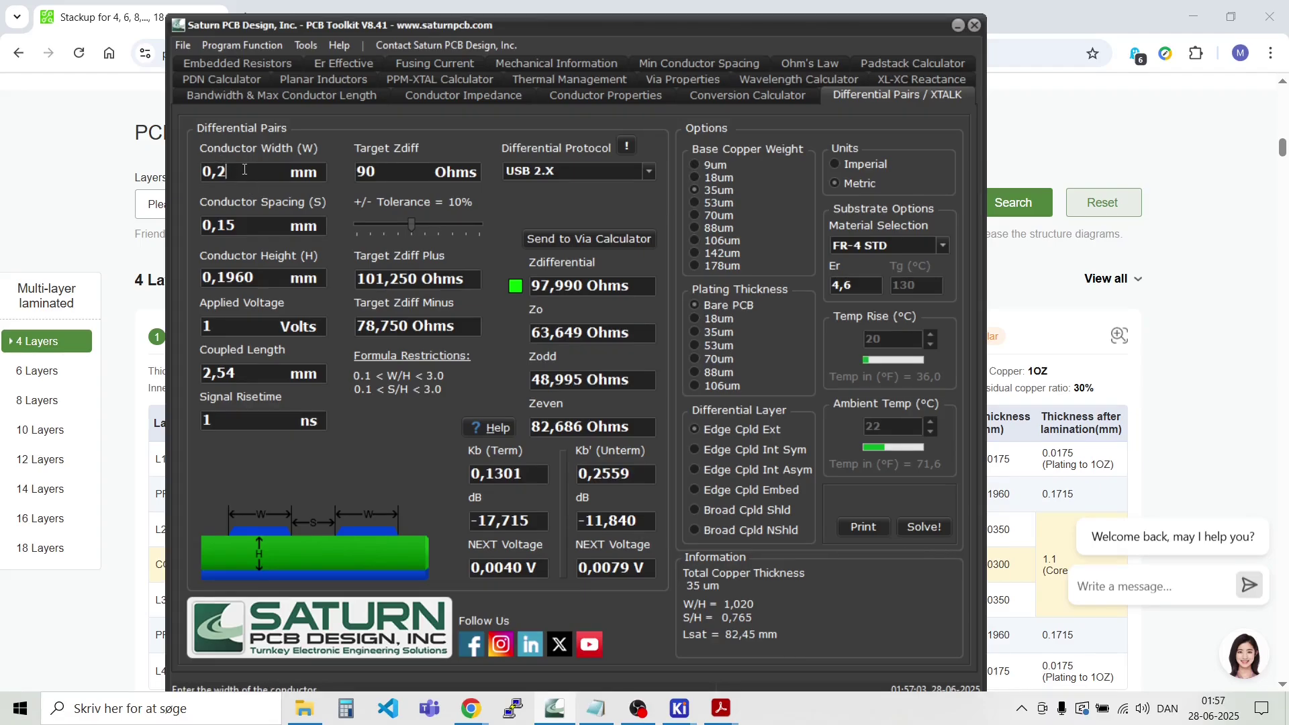
text(4)
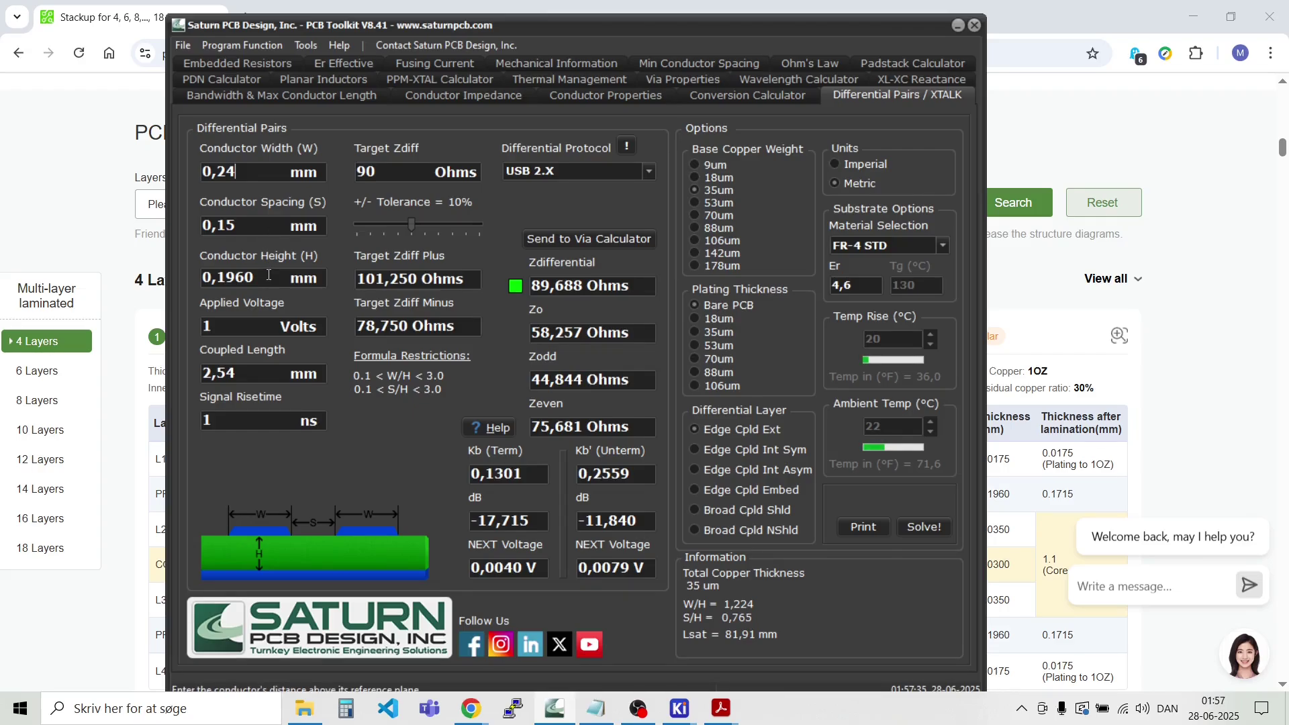
drag(268, 277, 201, 278)
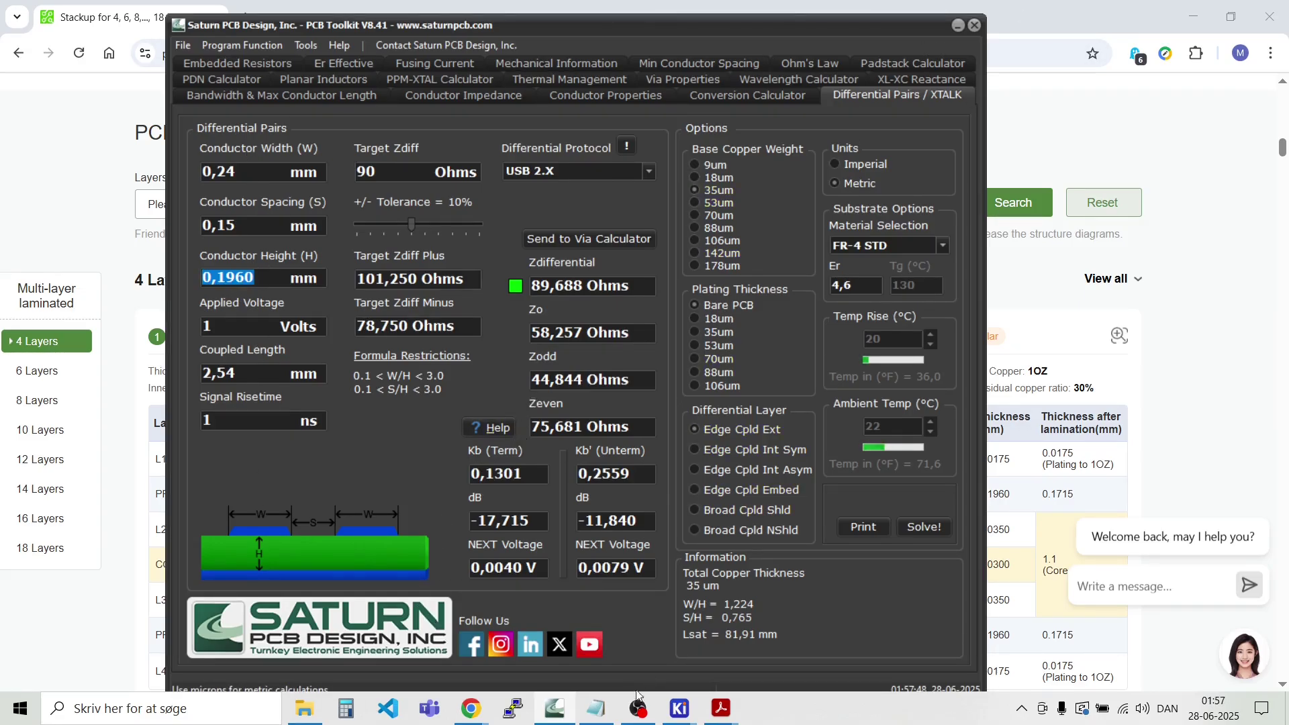
Step: Switch back to the KiCad PCB Editor and set the board's physical stackup to 4 copper layers
click(681, 717)
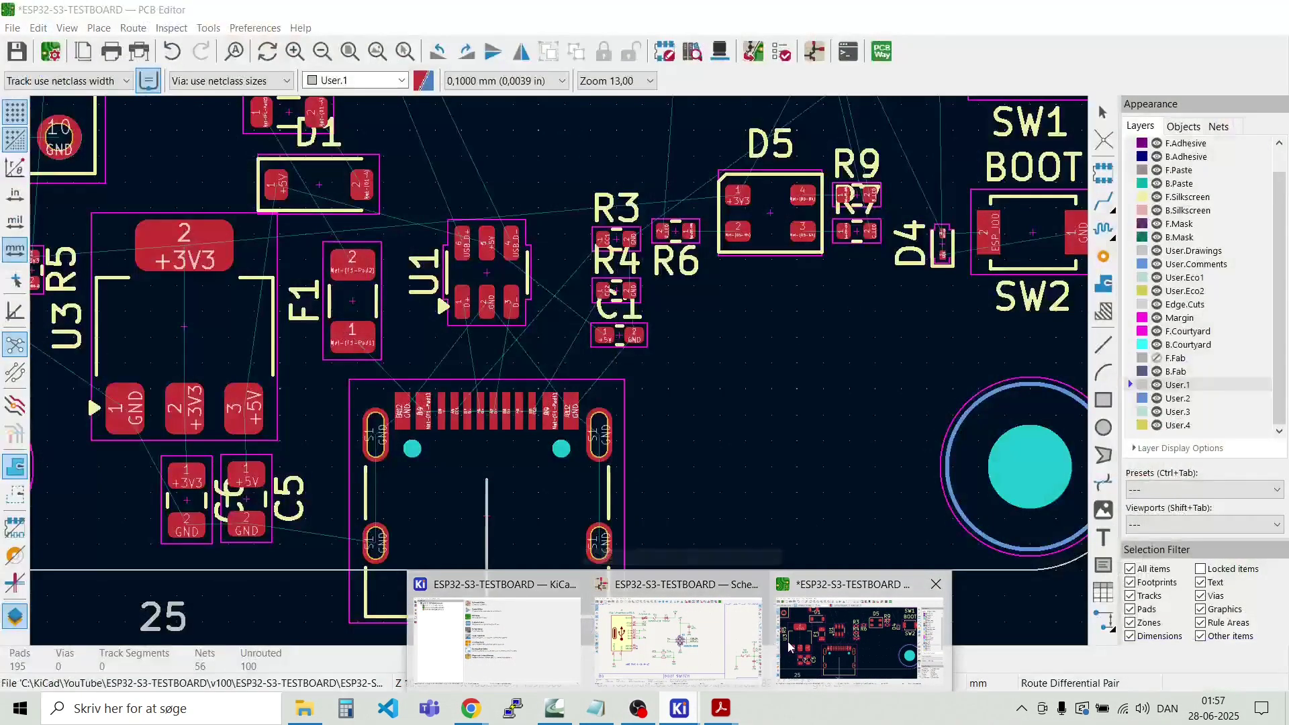
click(789, 647)
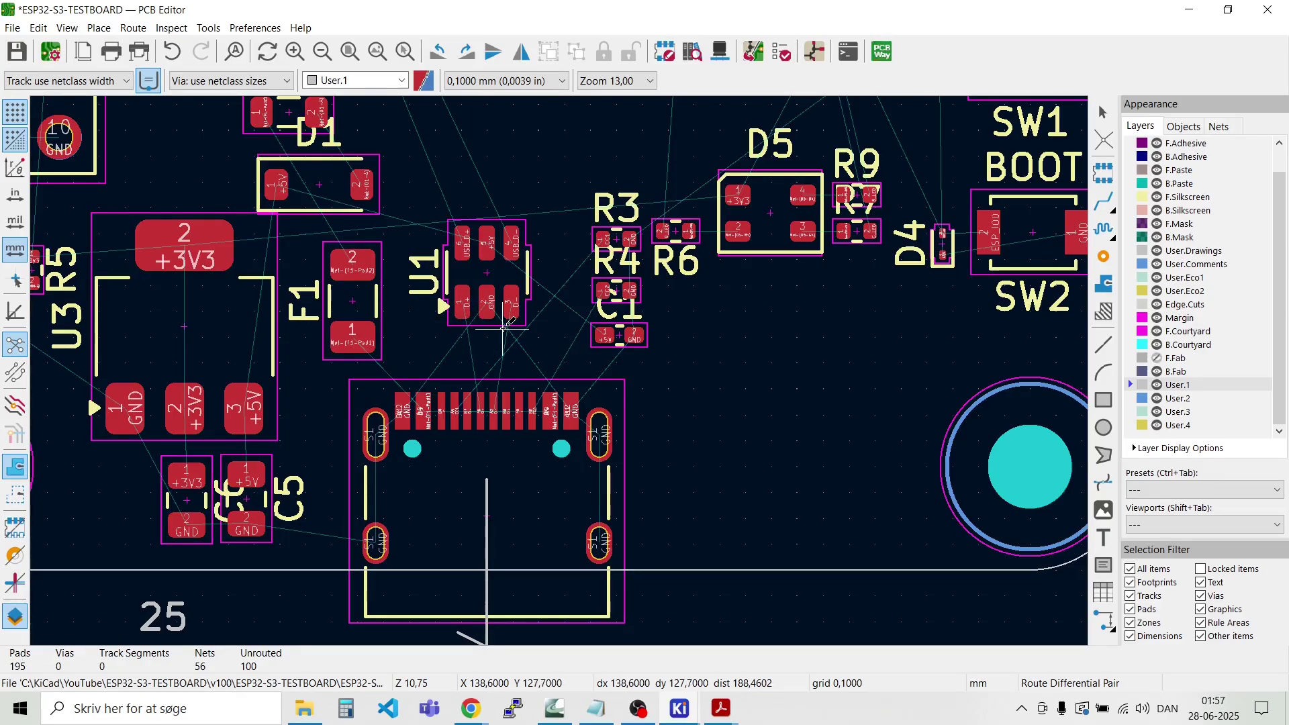
key(Escape)
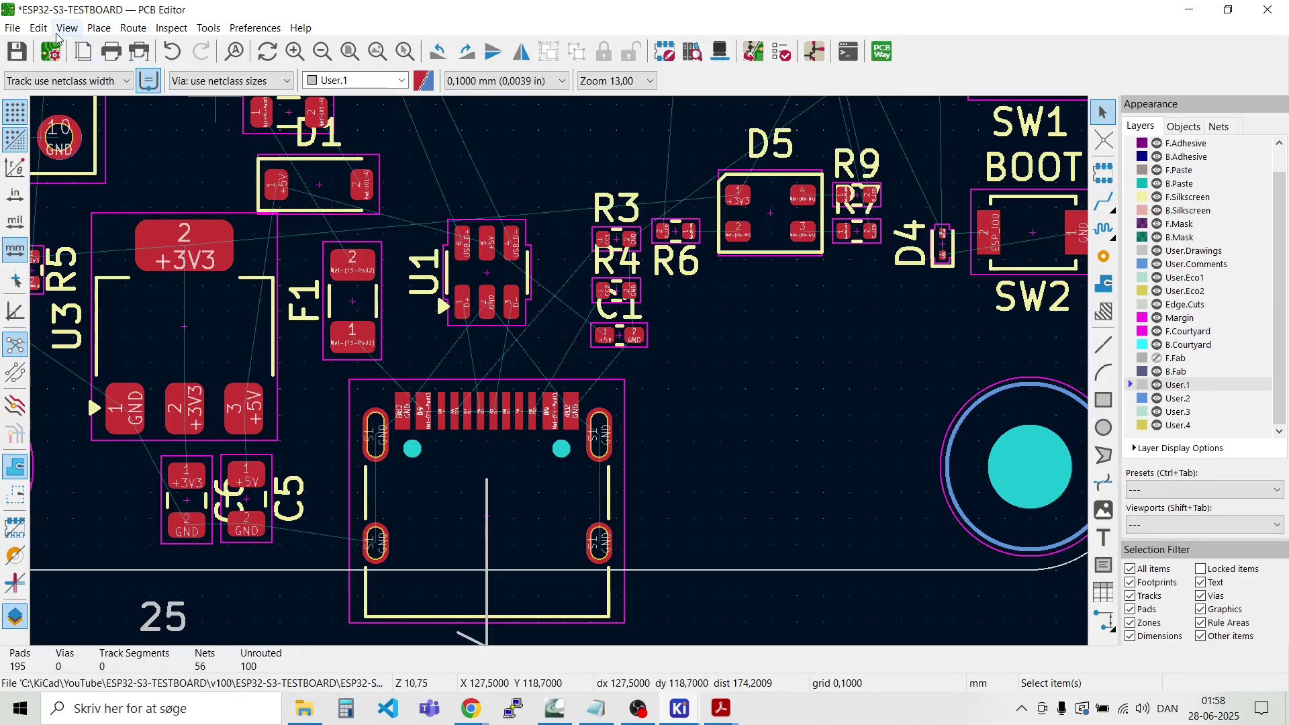
click(12, 27)
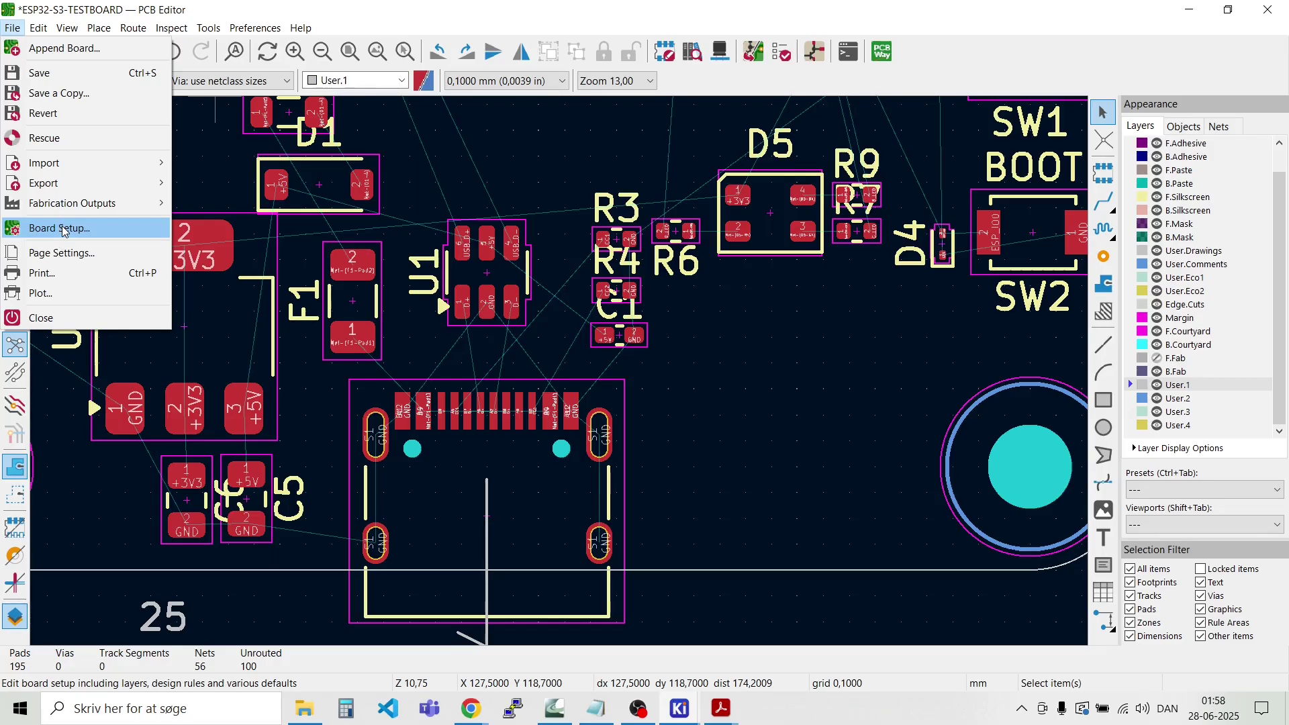
click(63, 228)
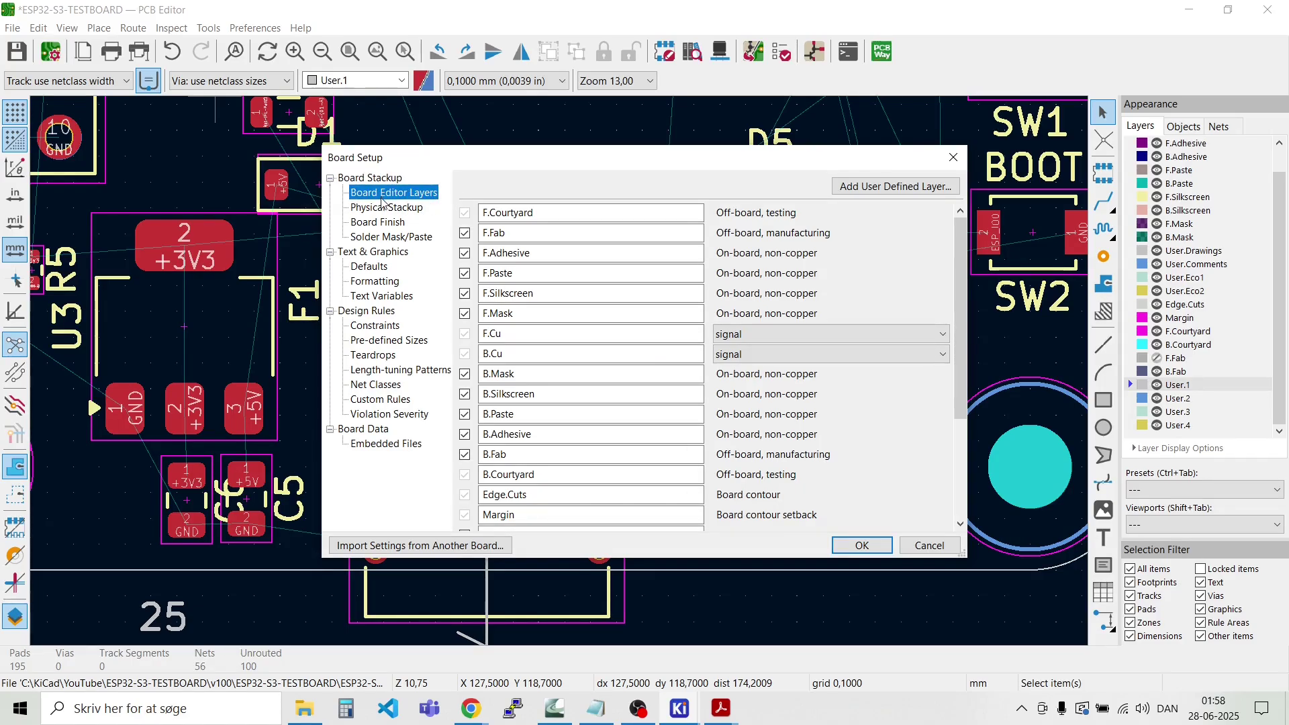
click(396, 208)
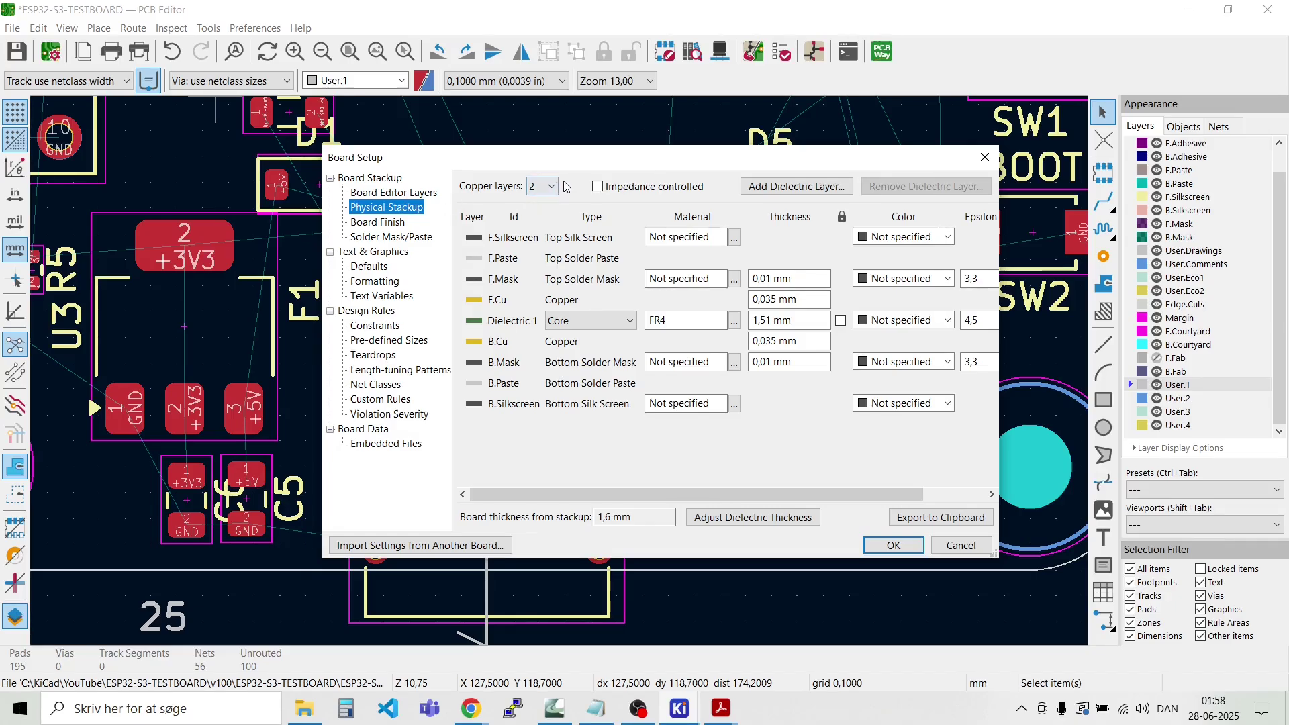
click(554, 188)
click(541, 215)
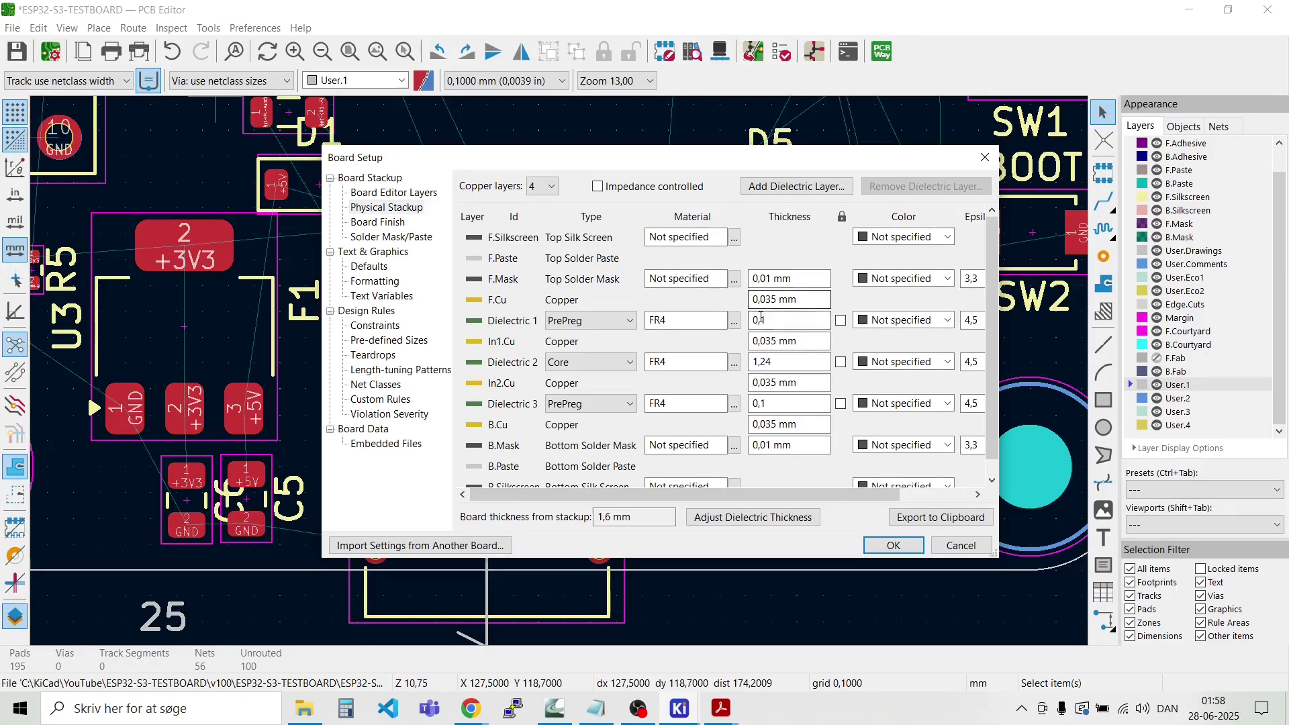
Step: Set the stackup thicknesses to 0,1960 mm for Dielectric 1, 1,03 mm for Dielectric 2 and 0,196 mm for Dielectric 3
click(793, 317)
text(960)
click(783, 362)
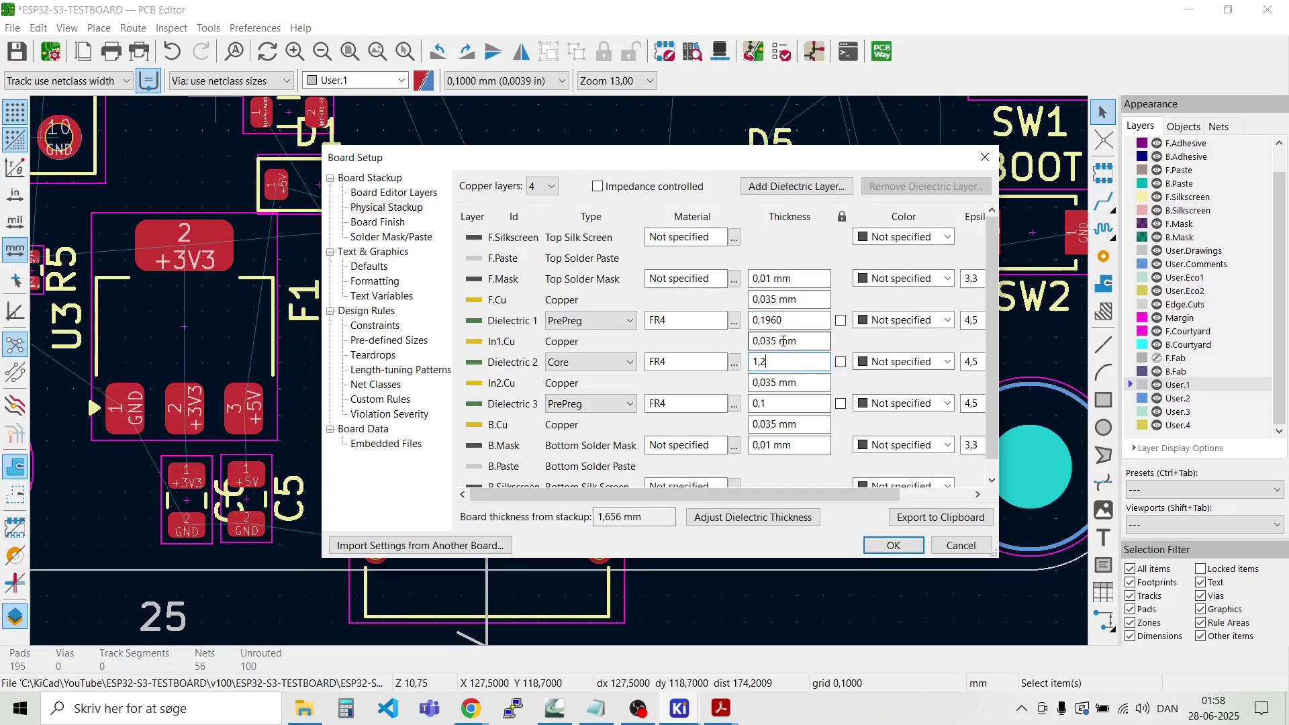
key(BackSpace)
click(790, 401)
text(96)
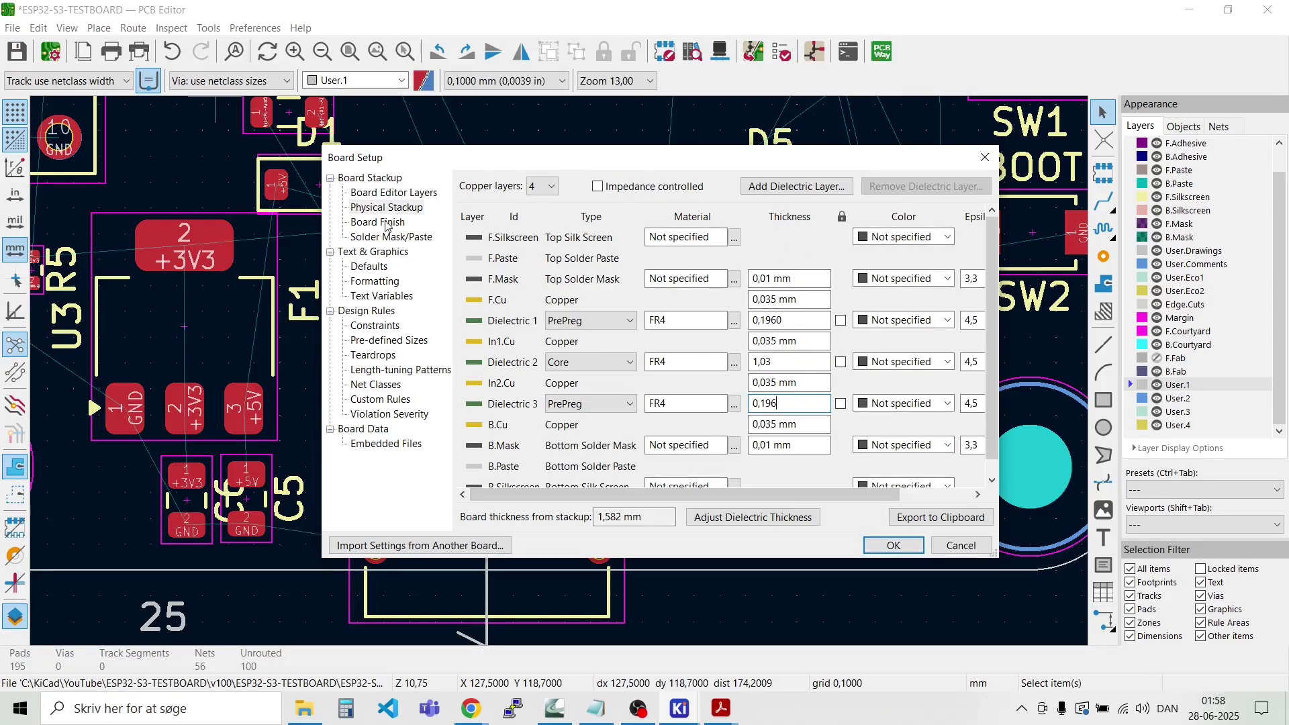
Step: Add a new netclass named USB_DIFF in the board's Net Classes setup
click(380, 323)
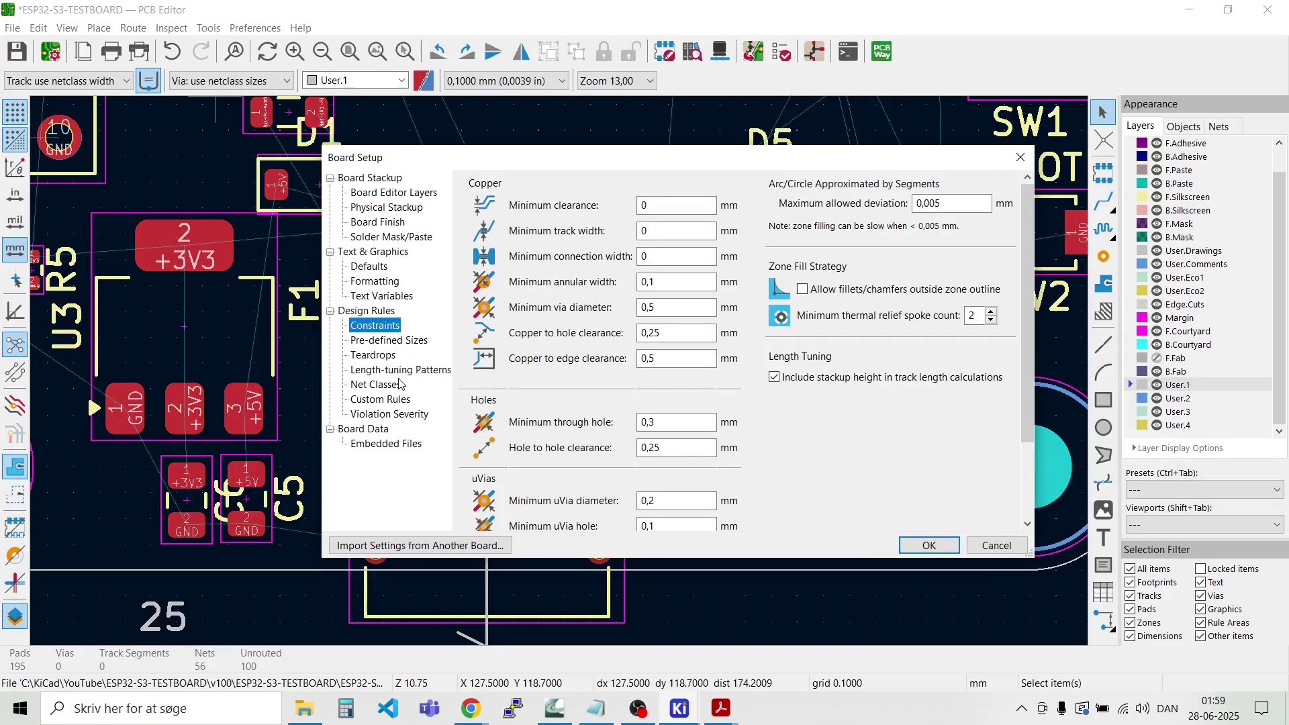
click(384, 388)
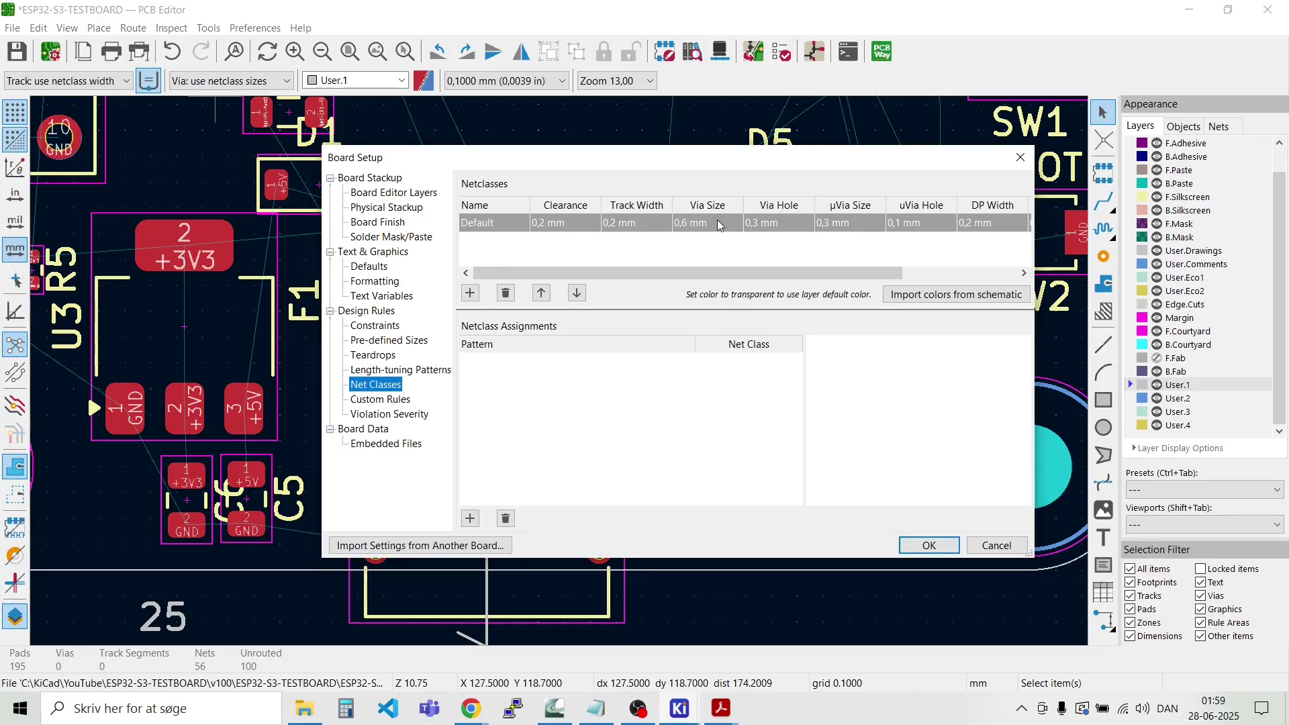
click(530, 240)
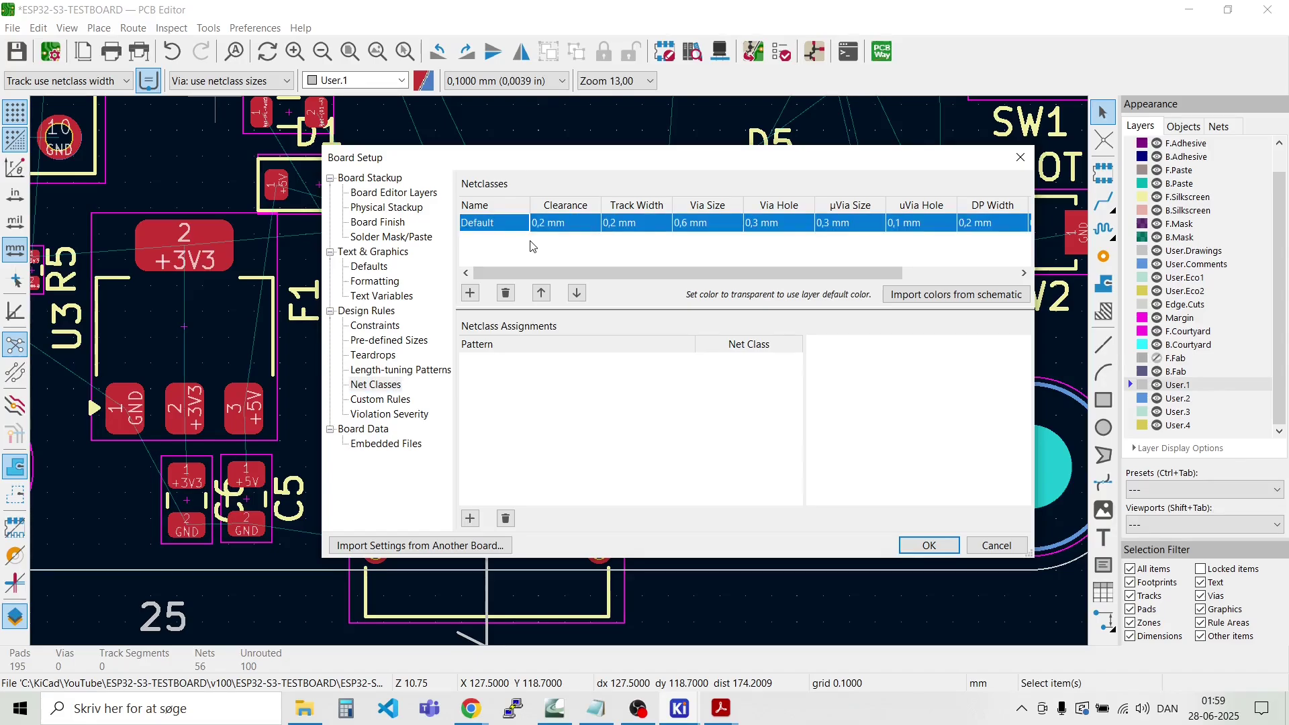
click(470, 294)
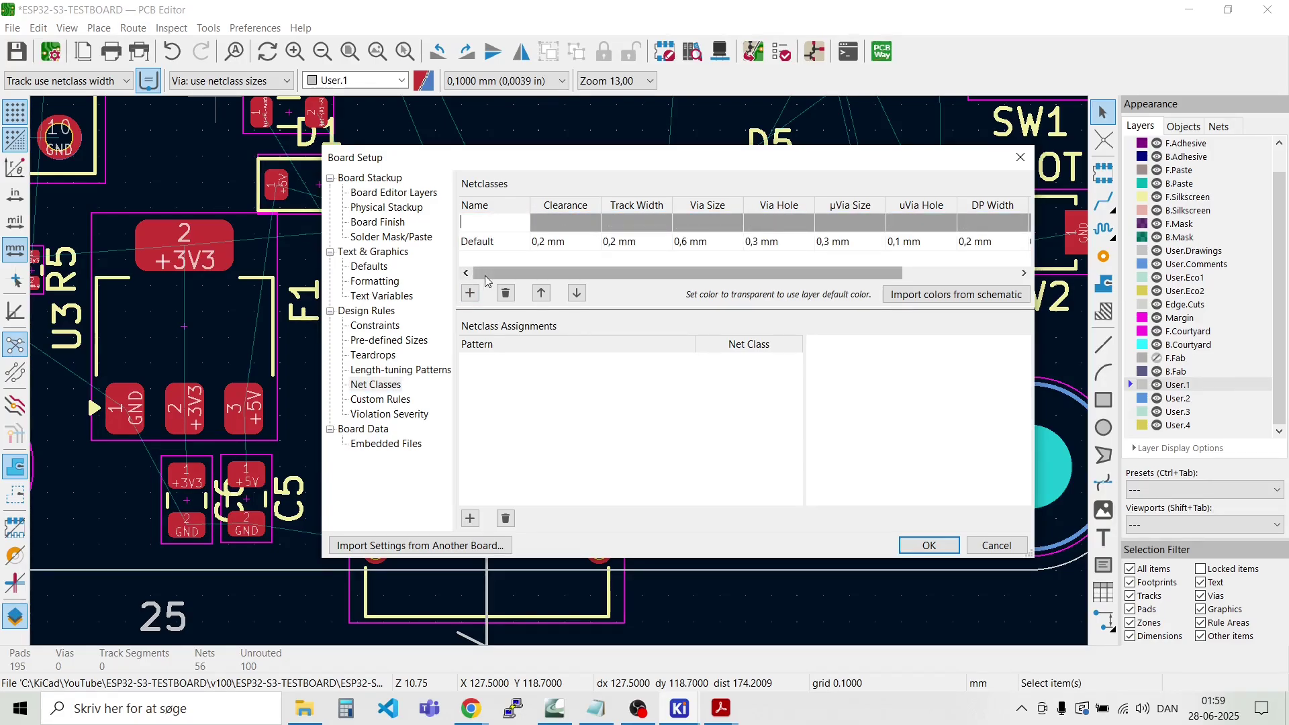
text(U)
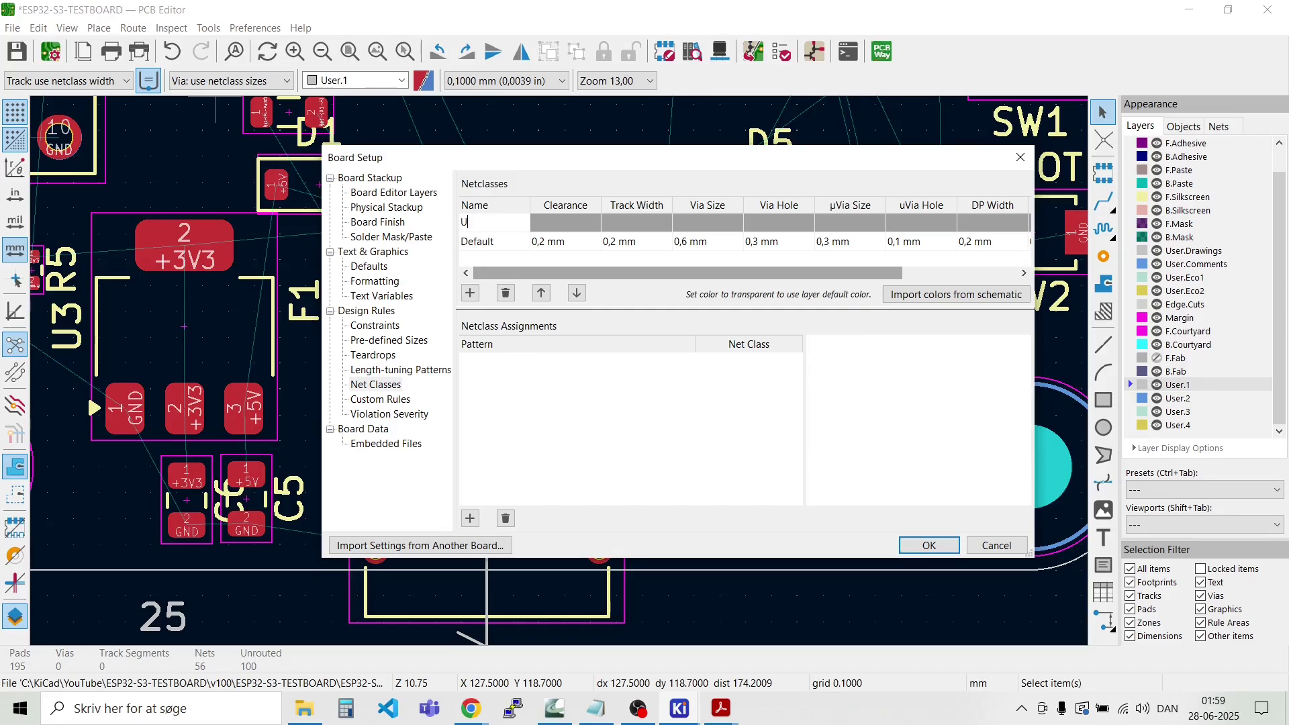
text(SB_DIFF)
Step: Set the USB_DIFF netclass clearance to 0,6 mm and its track width to 0,2 mm
click(570, 228)
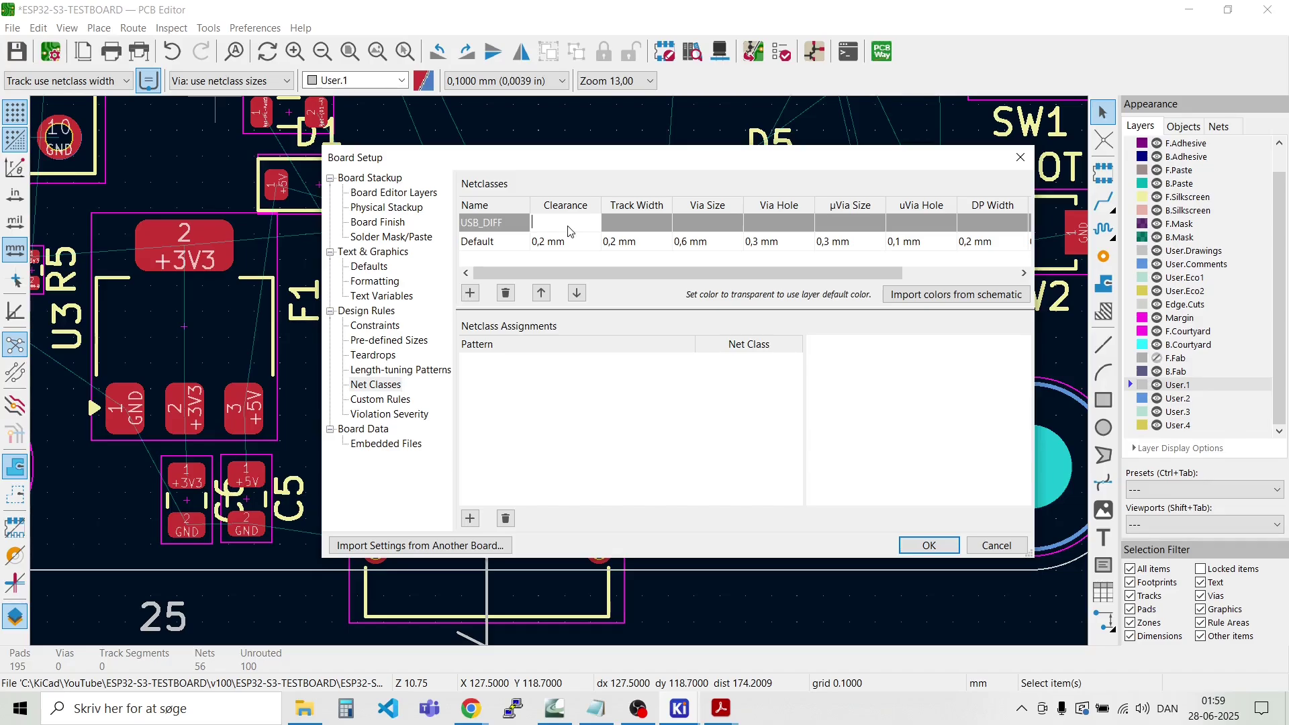
text(.6)
key(Return)
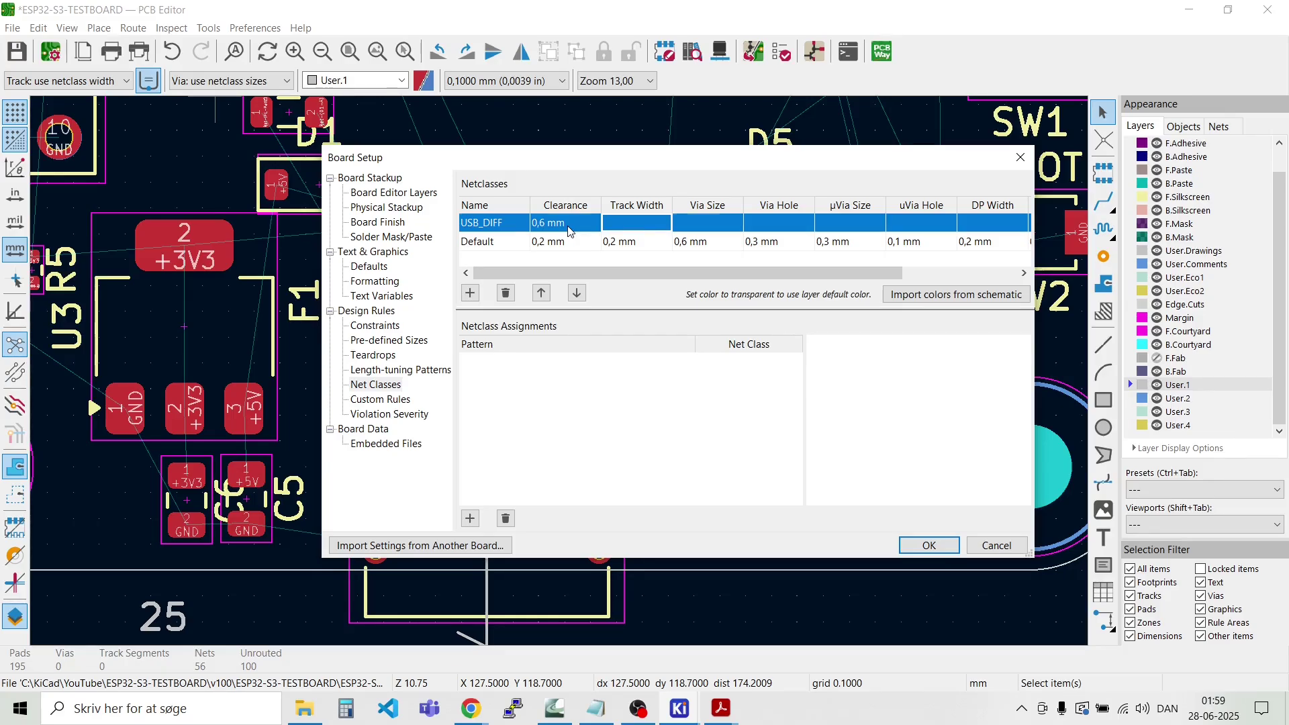
text(0,)
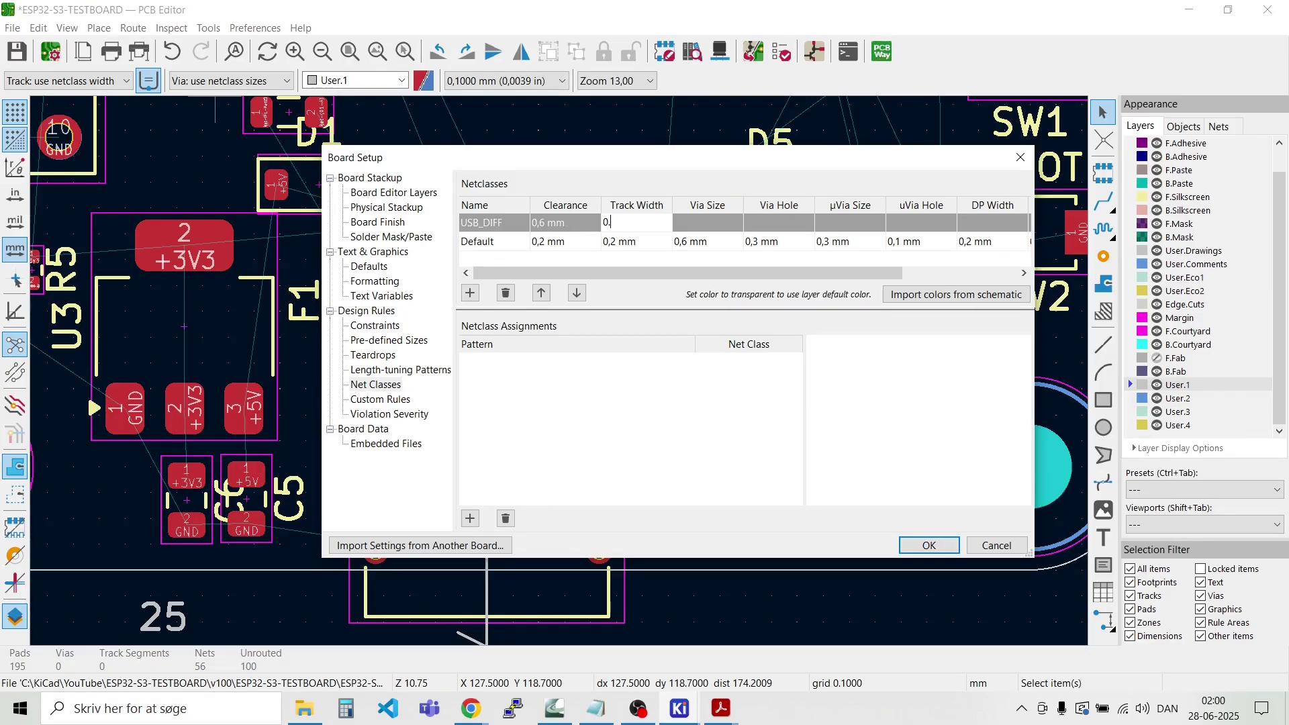
key(Tab)
key(Tab)
key(Tab)
key(Tab)
key(Tab)
key(Tab)
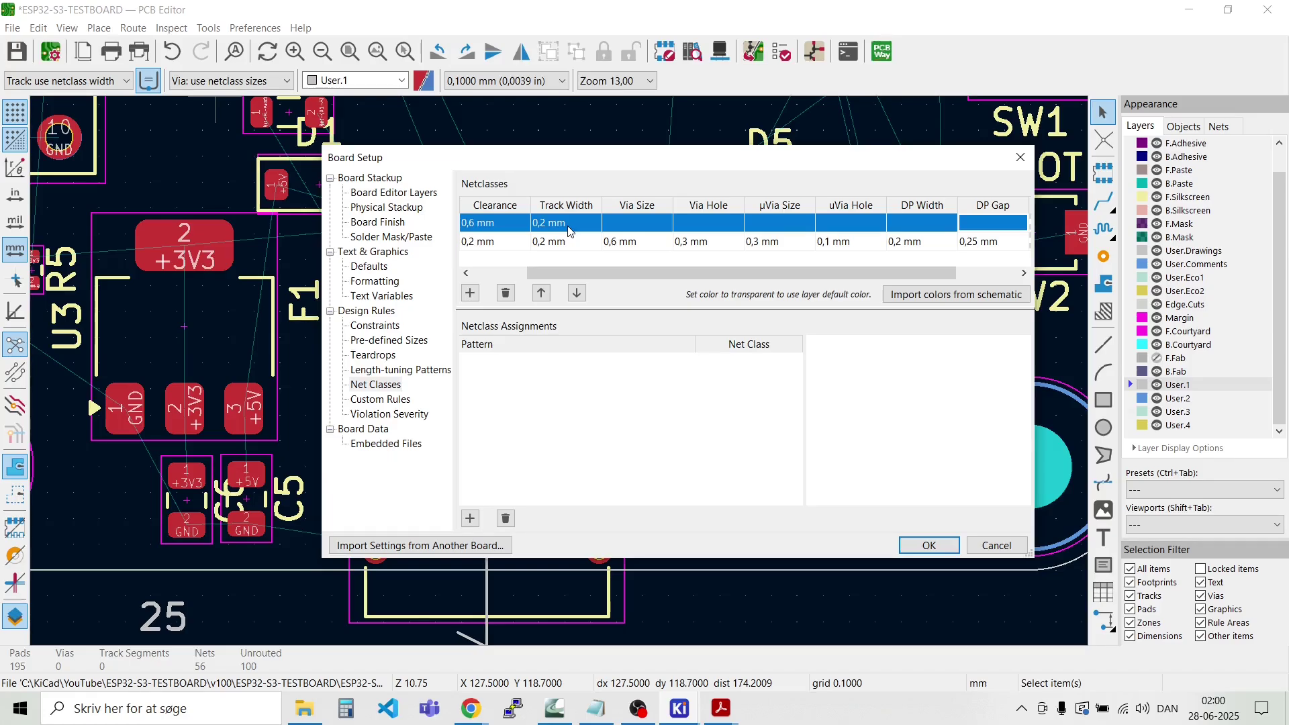
Step: Set the DP Width of the USB_DIFF netclass to 0,15 mm
click(903, 228)
text(0,1)
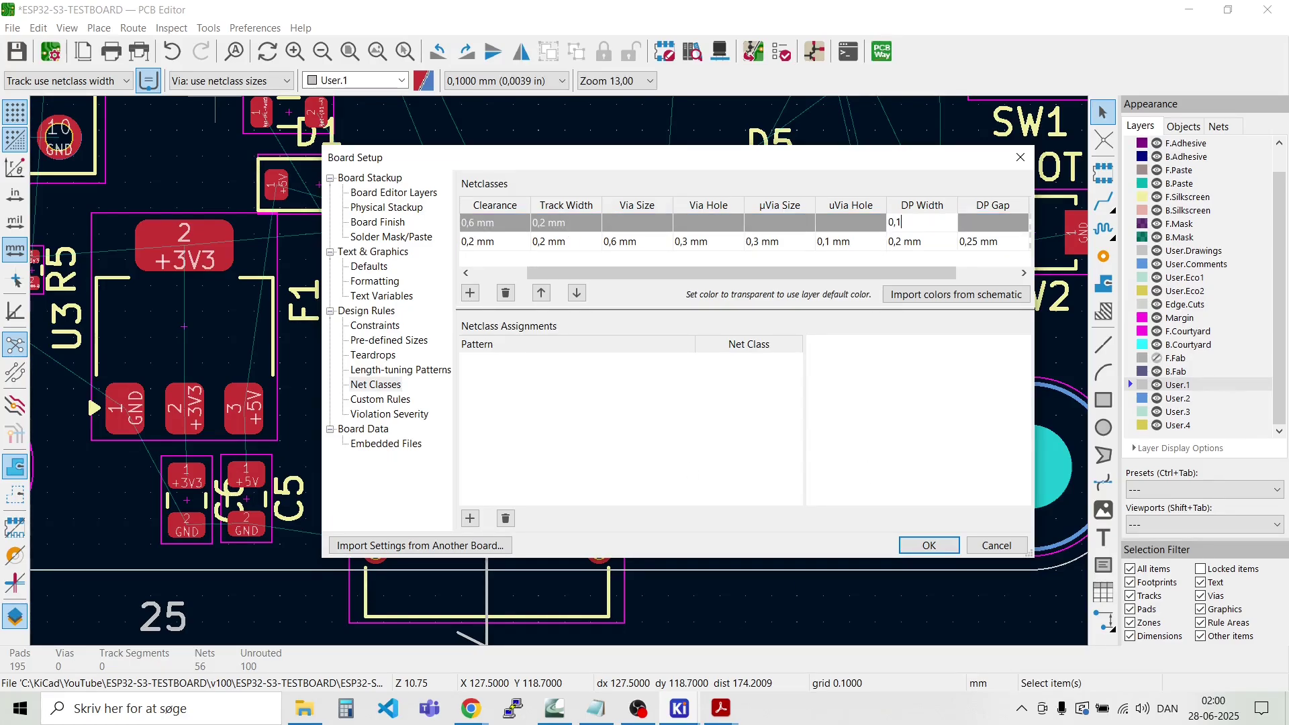
text(5)
key(Tab)
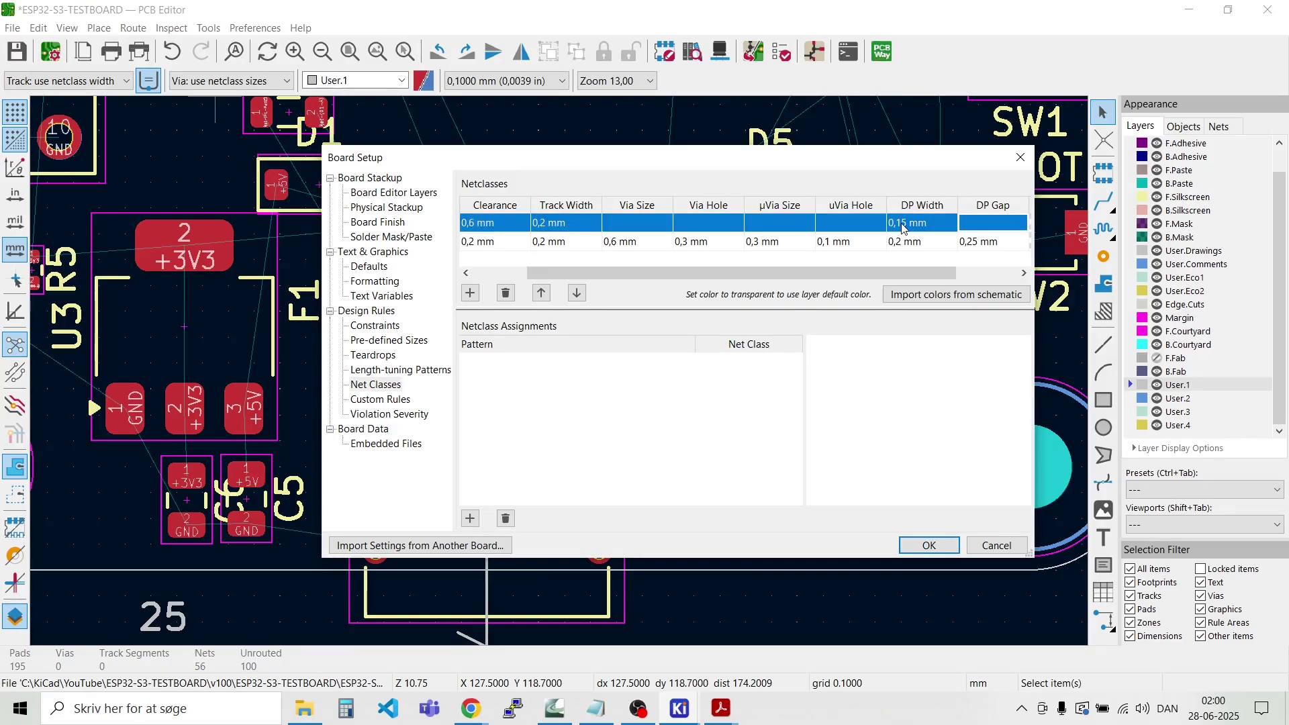
Step: Set the USB_DIFF netclass to a DP Width of 0,24 mm and a DP Gap of 0,15 mm
double_click(938, 228)
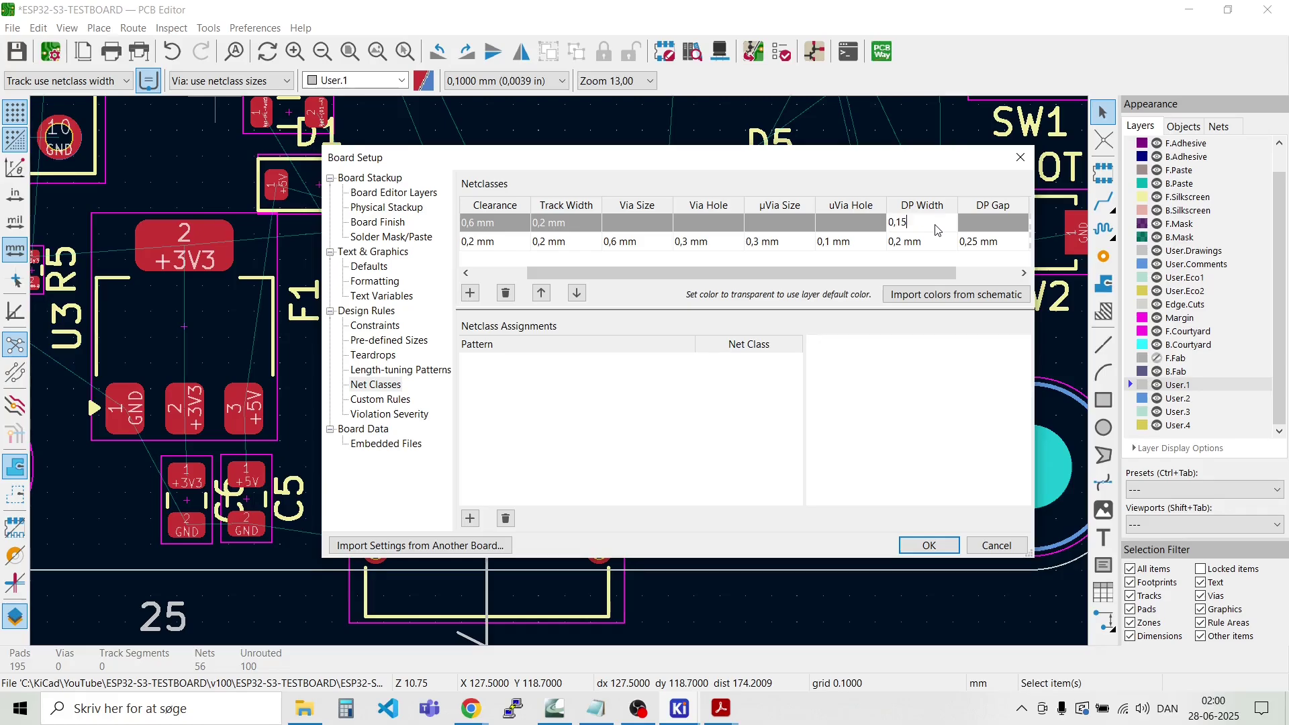
key(BackSpace)
text(24)
key(Return)
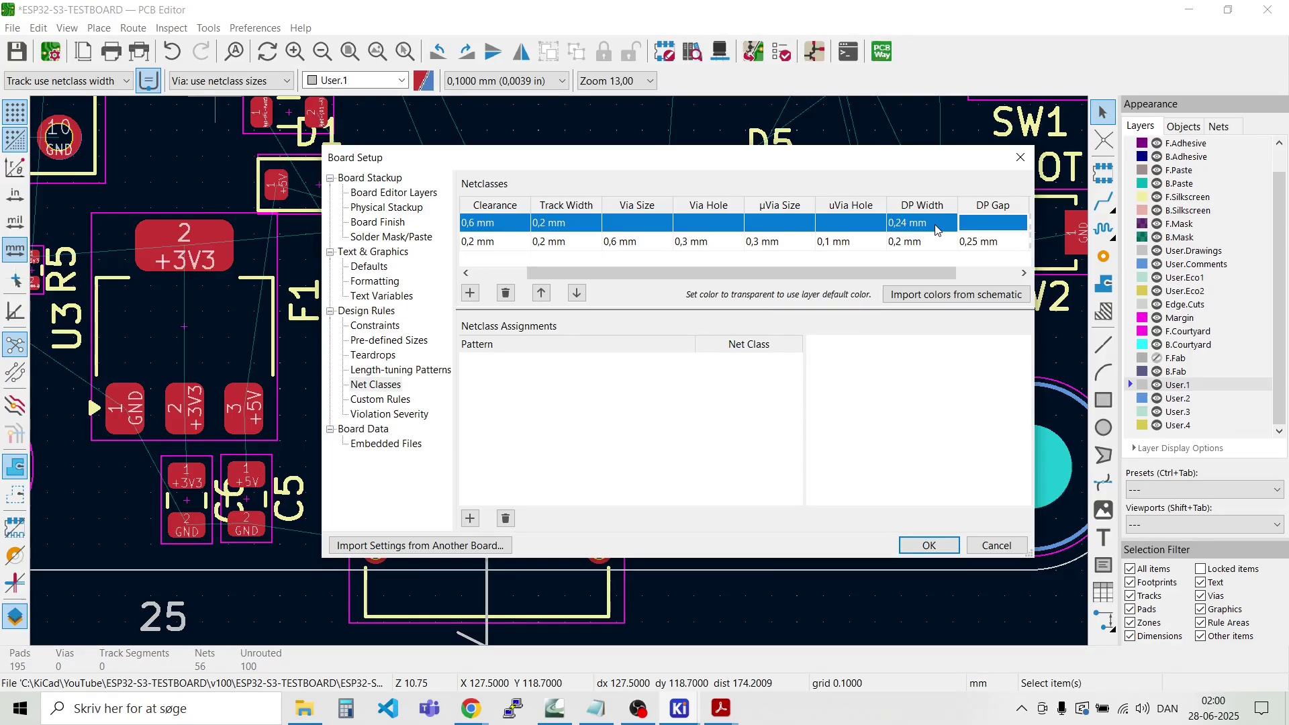
text(0,1)
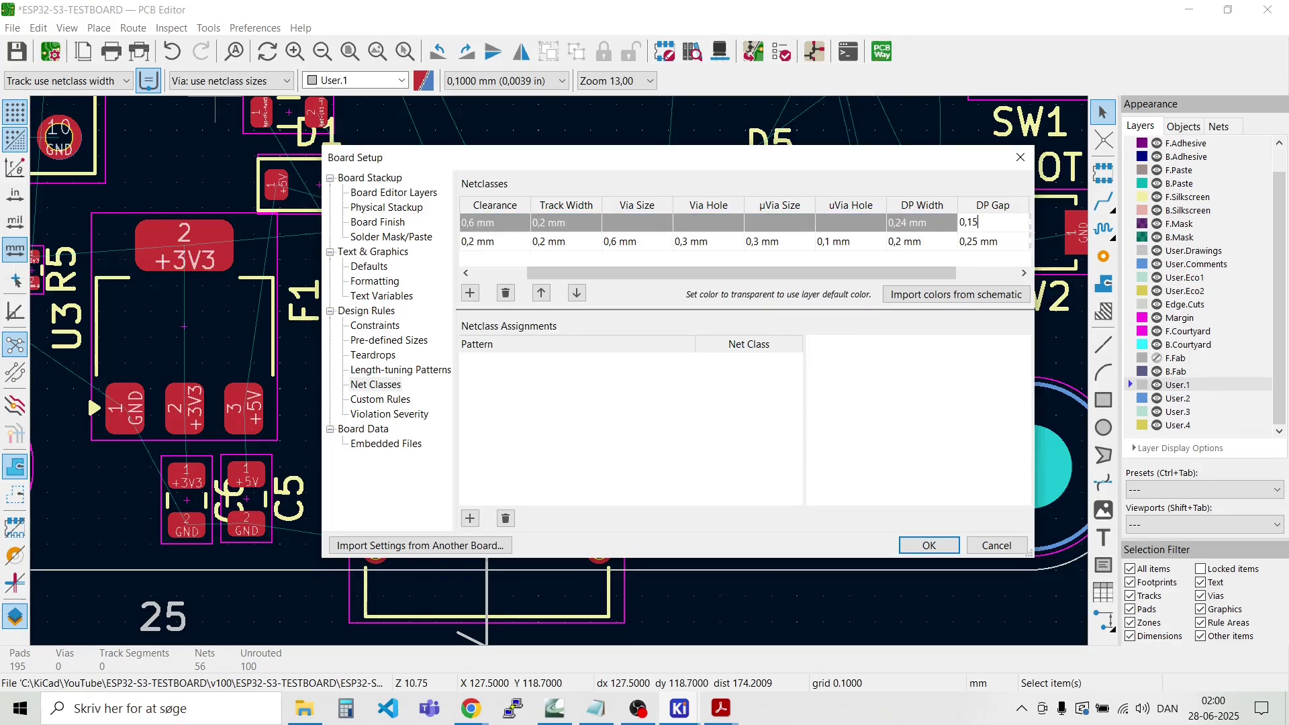
text(5)
click(574, 392)
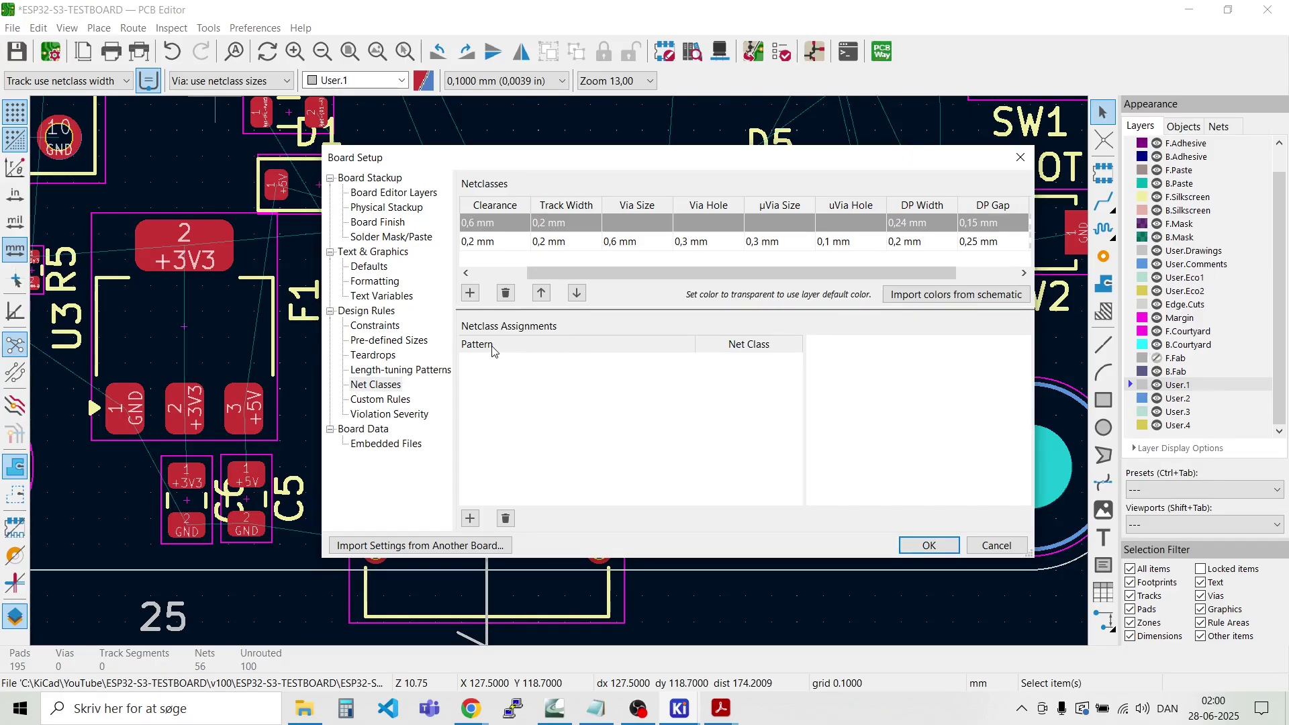
Step: Add a netclass assignment with the wildcard pattern * and look through the matching nets for the D+ and D- names
click(470, 519)
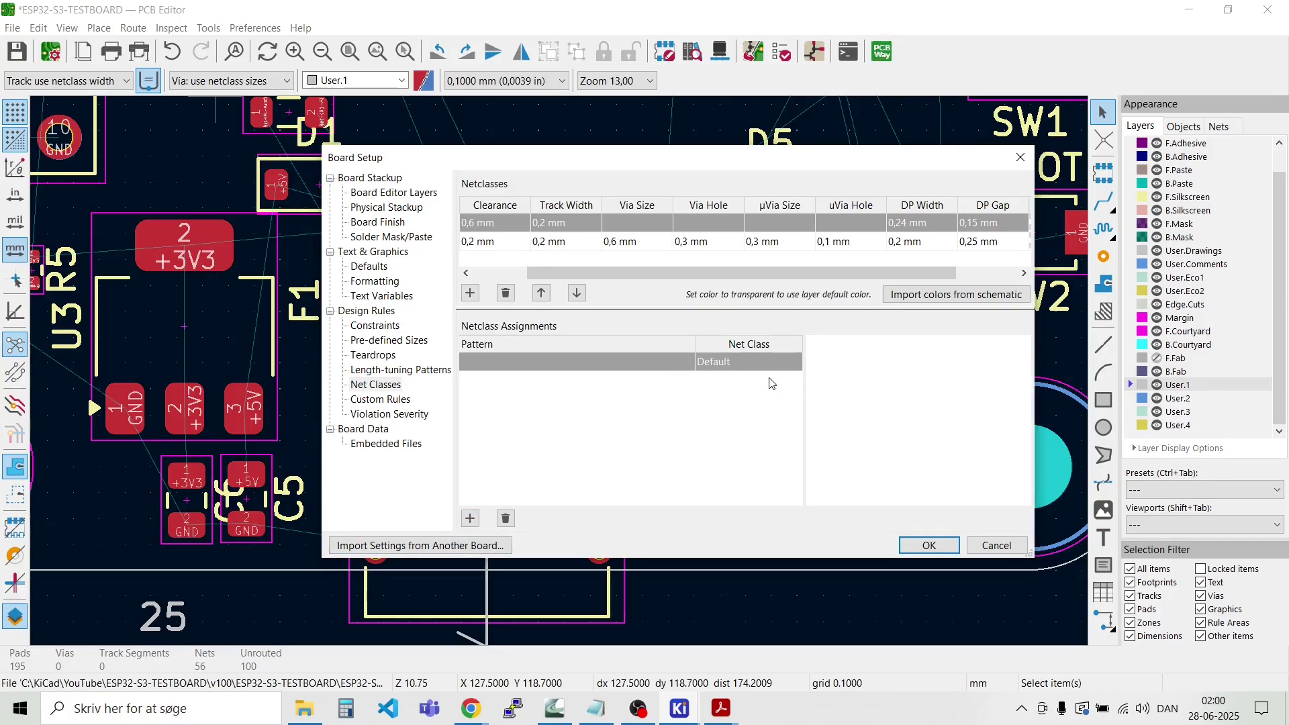
click(618, 366)
click(620, 367)
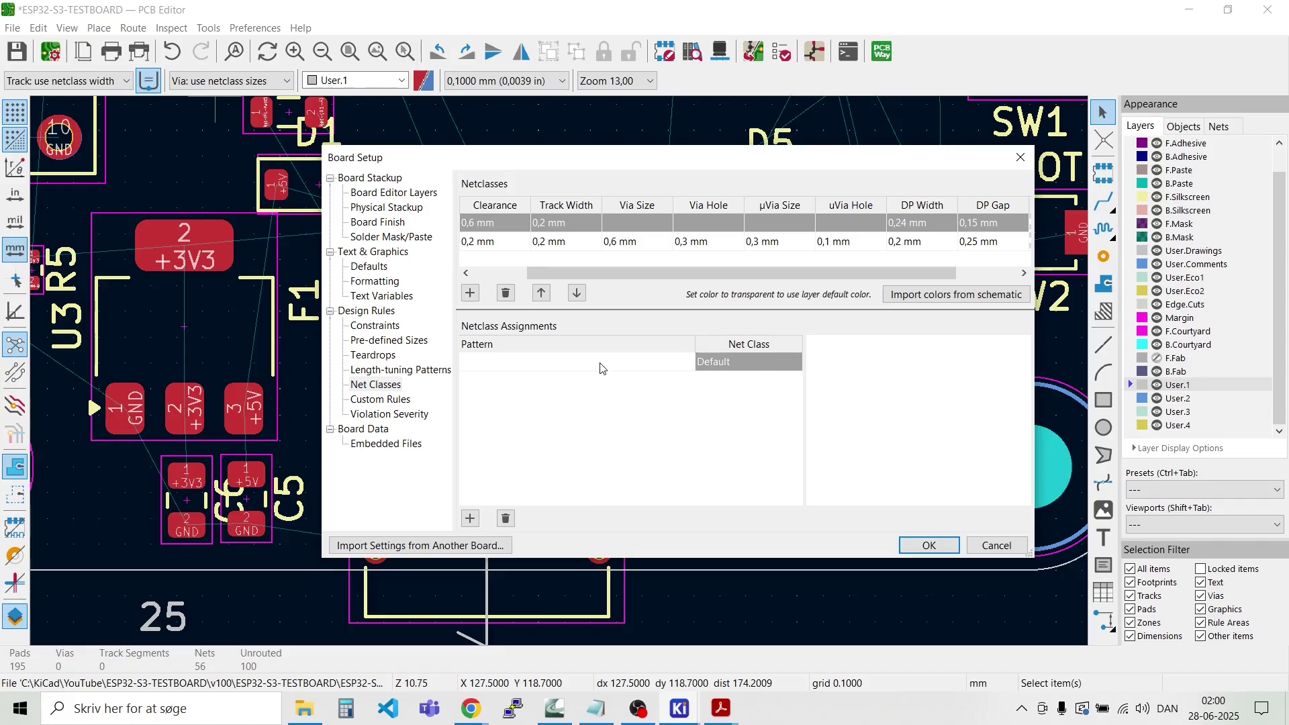
text(*)
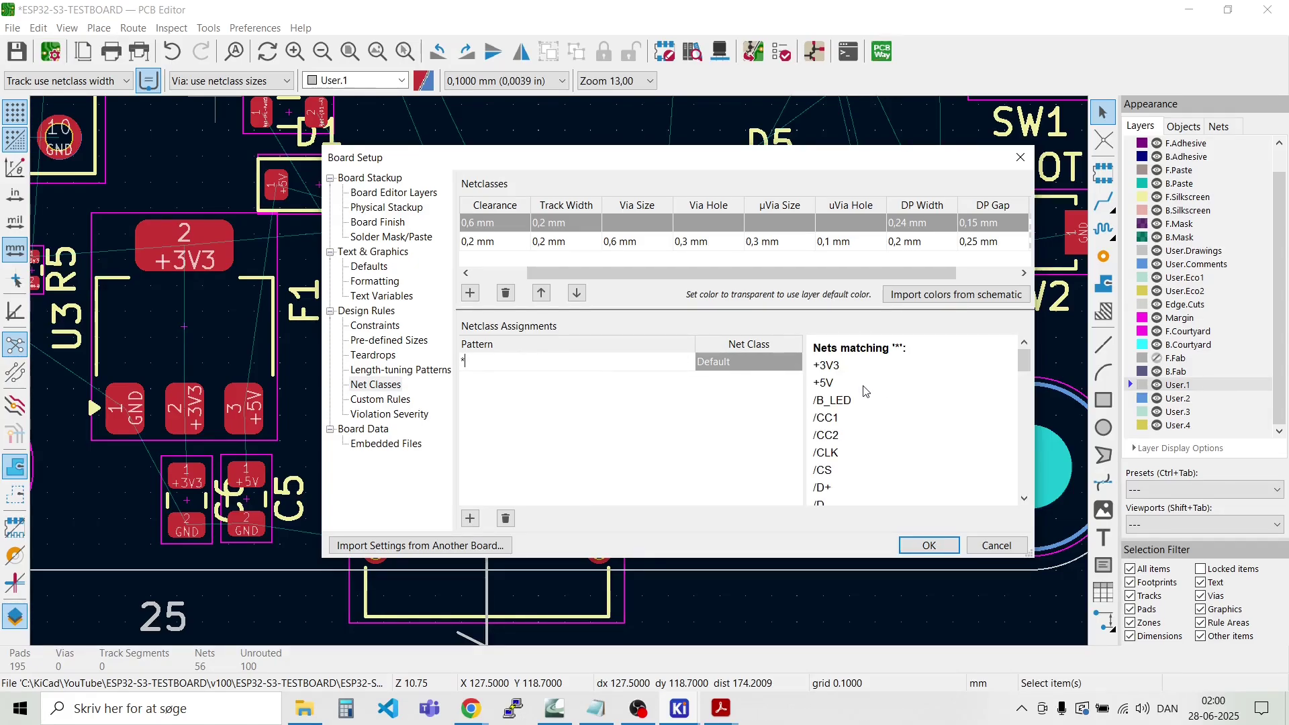
scroll(866, 392, down, 1)
scroll(866, 391, down, 3)
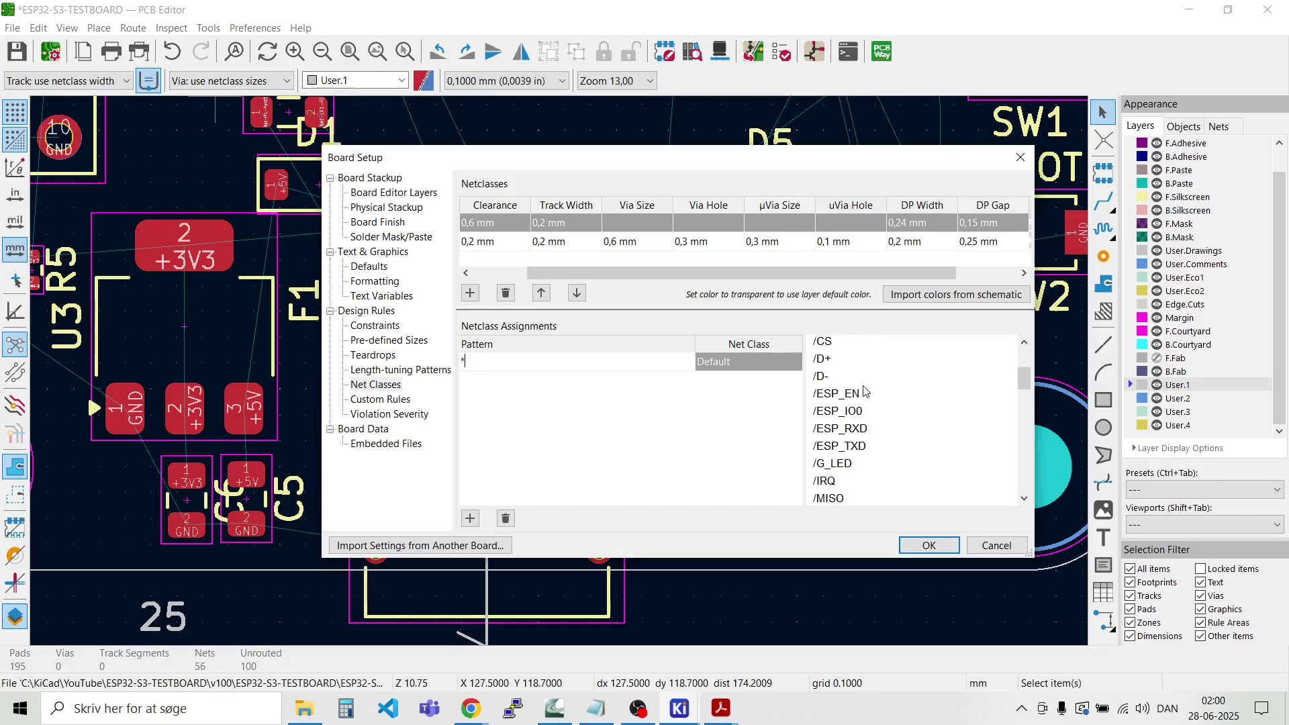
key(Return)
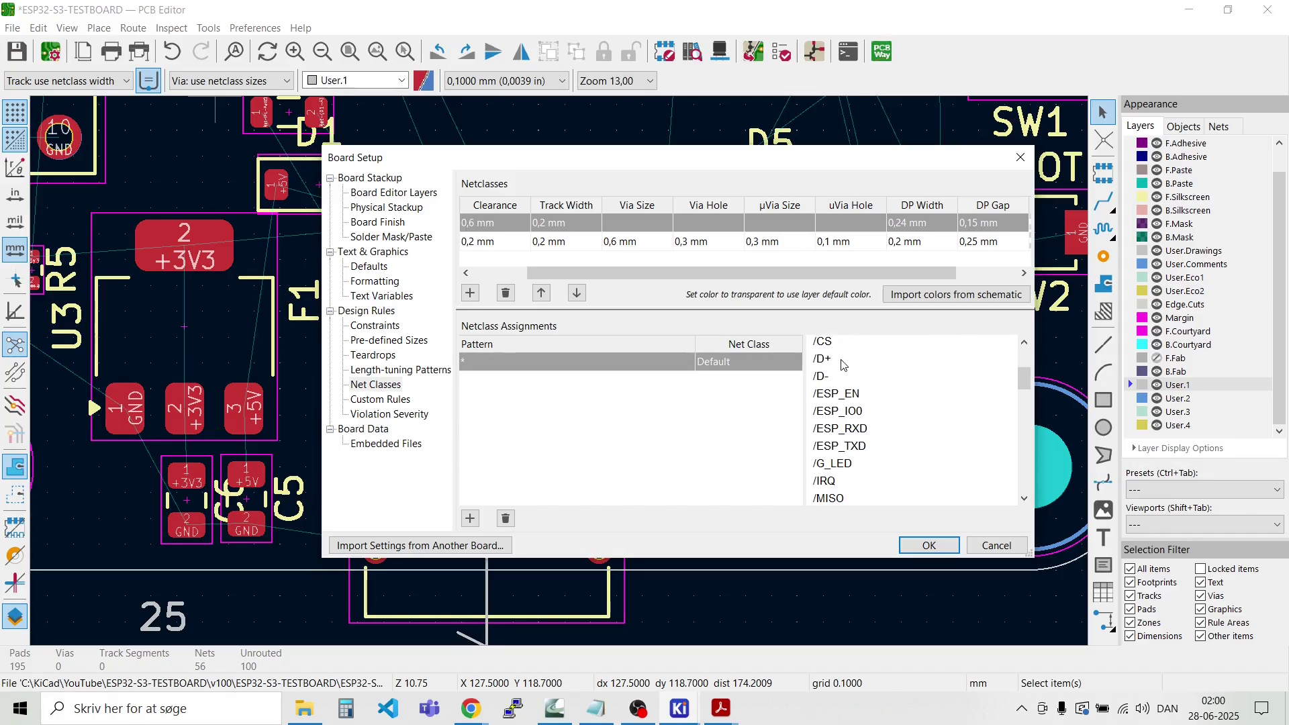
Step: Replace the wildcard in the first netclass assignment with the pattern /D+
drag(813, 360, 818, 360)
click(818, 360)
double_click(623, 365)
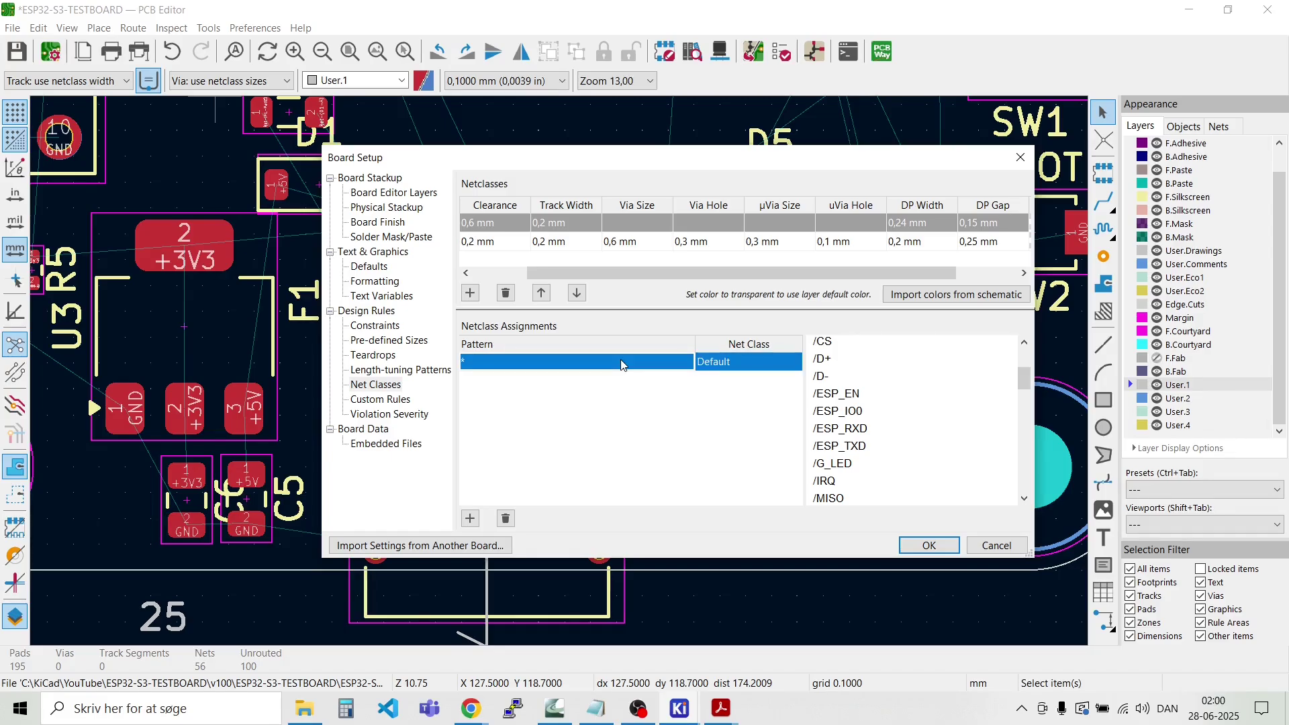
key(BackSpace)
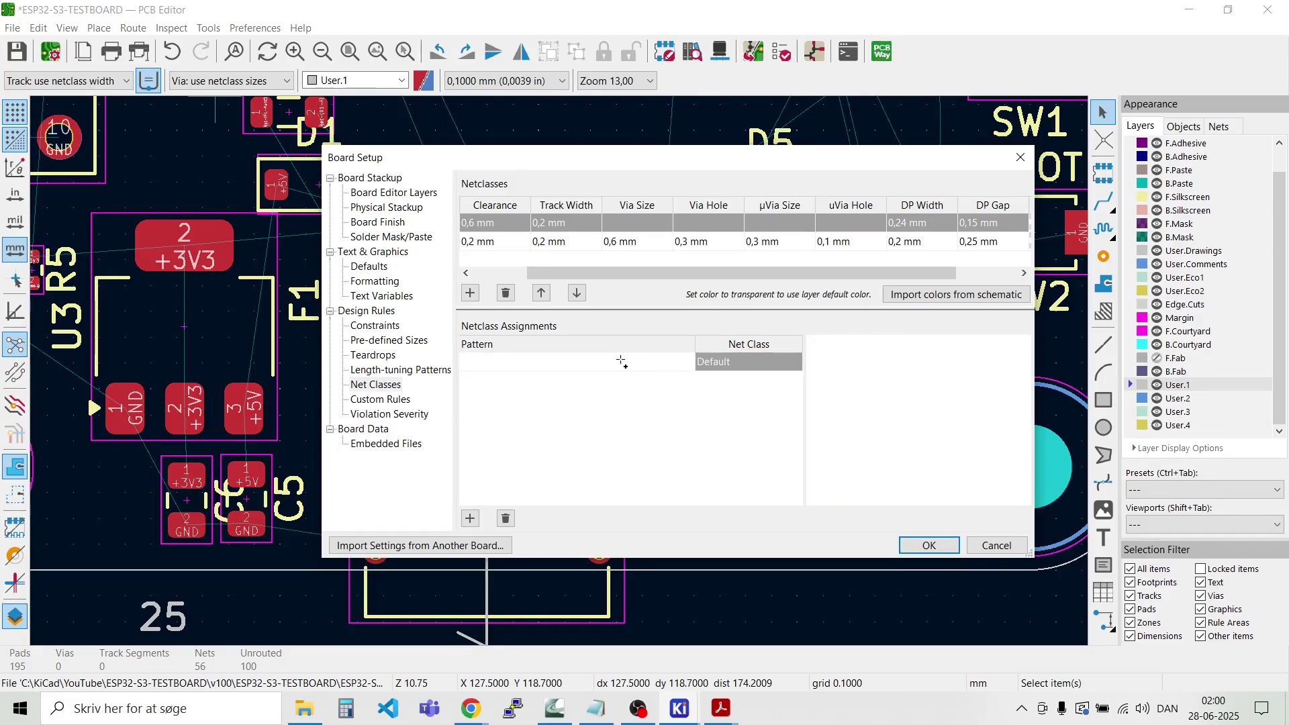
text(/D+)
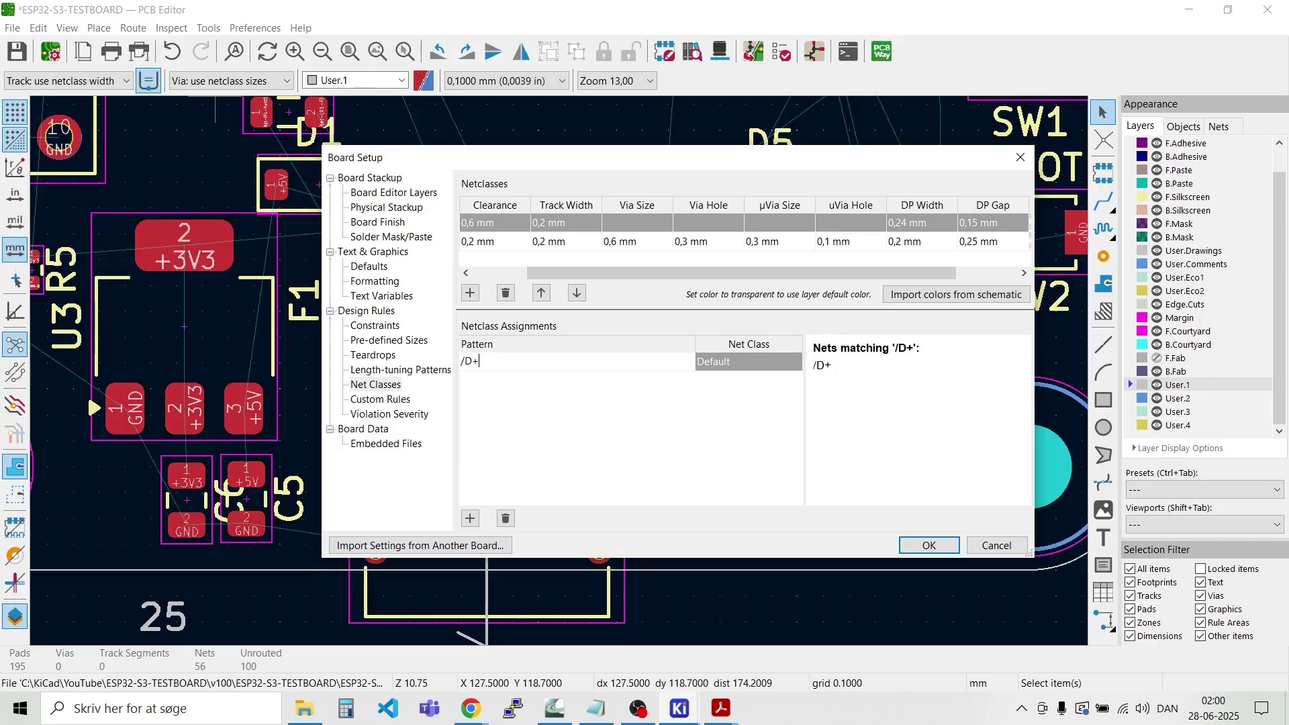
key(Return)
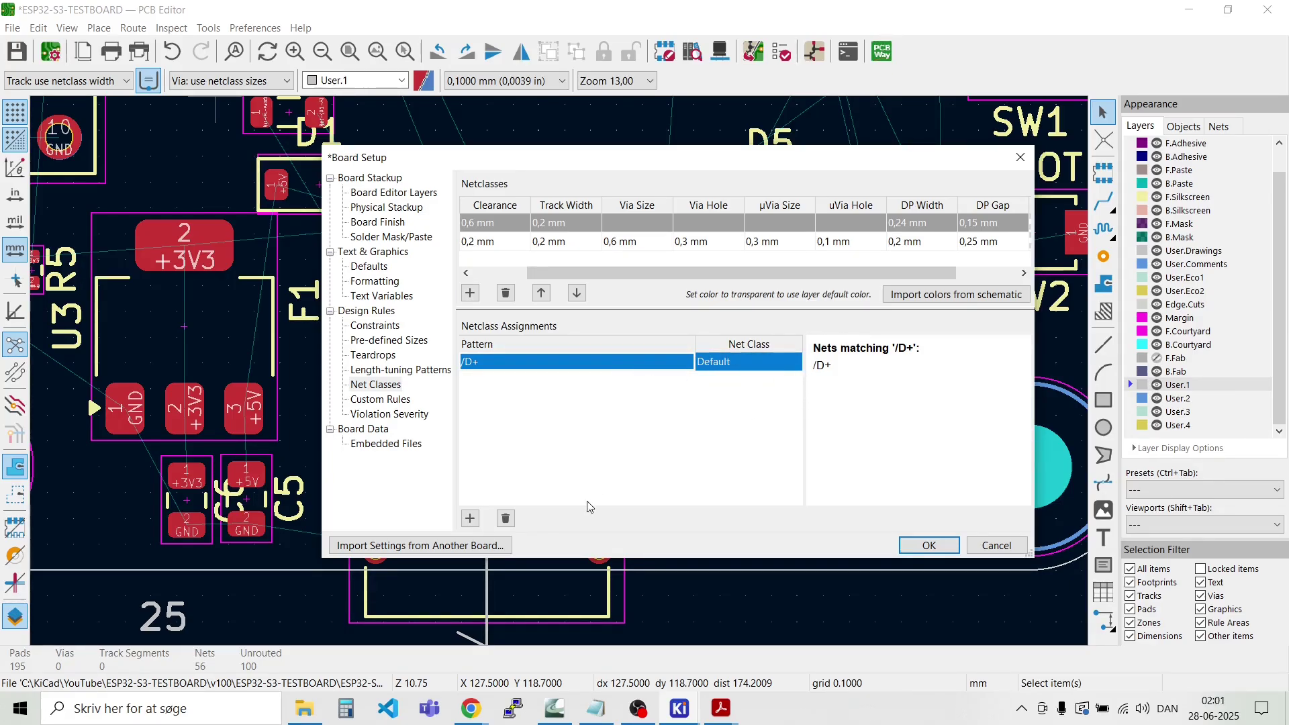
Step: Add a second netclass assignment with the pattern /D-
click(470, 518)
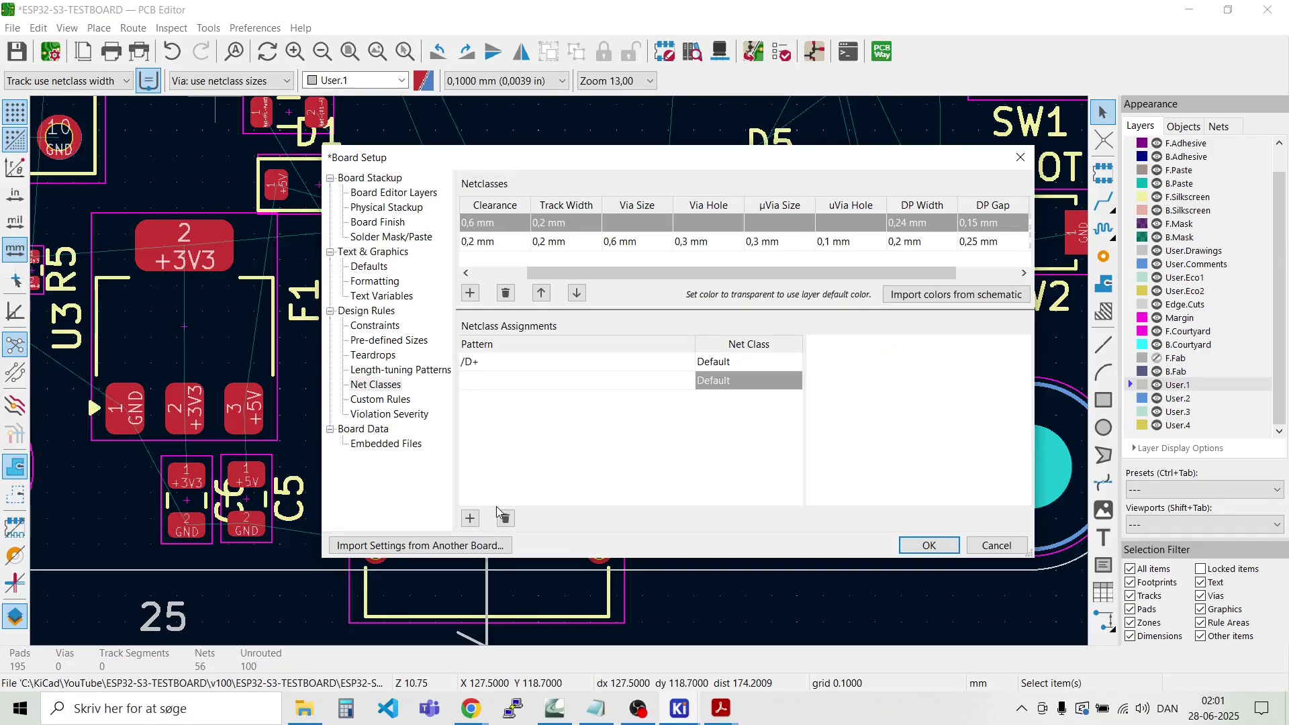
text(/D-)
key(Return)
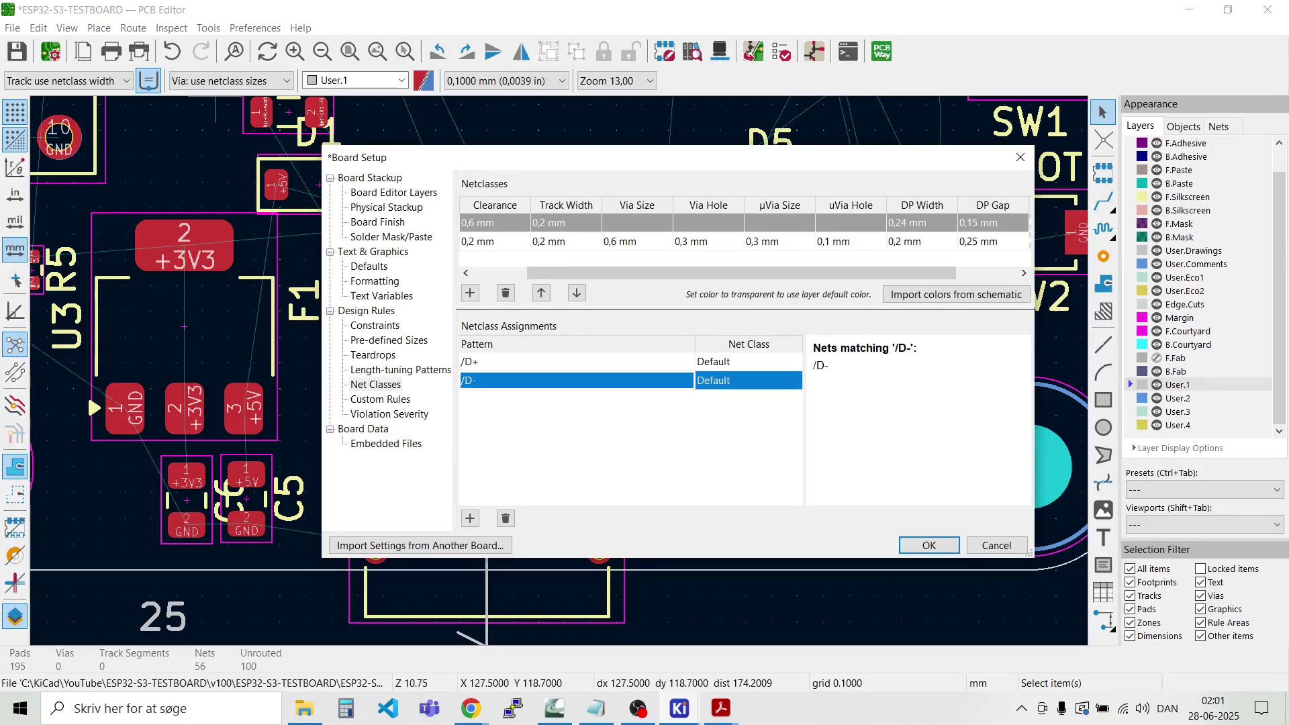
Step: Add a third netclass assignment with the wildcard pattern * and find the USB data nets among the matching nets
click(470, 518)
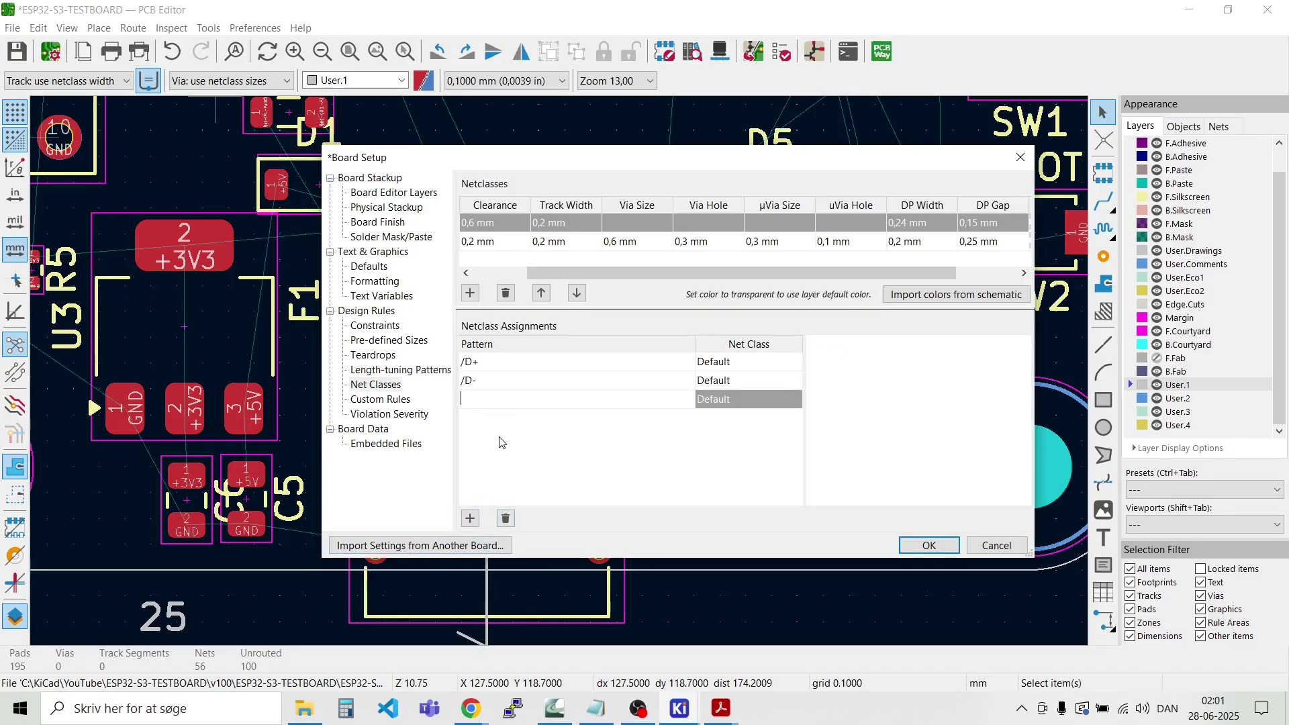
text(*)
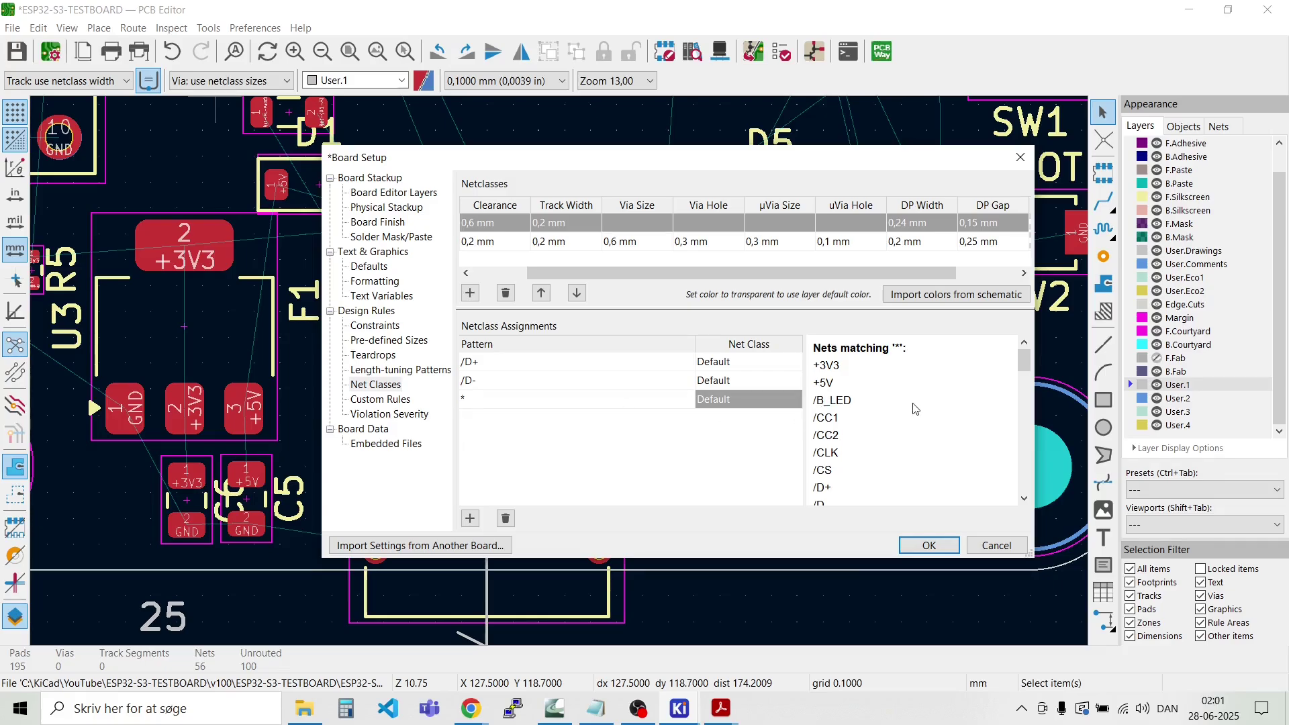
scroll(914, 409, down, 3)
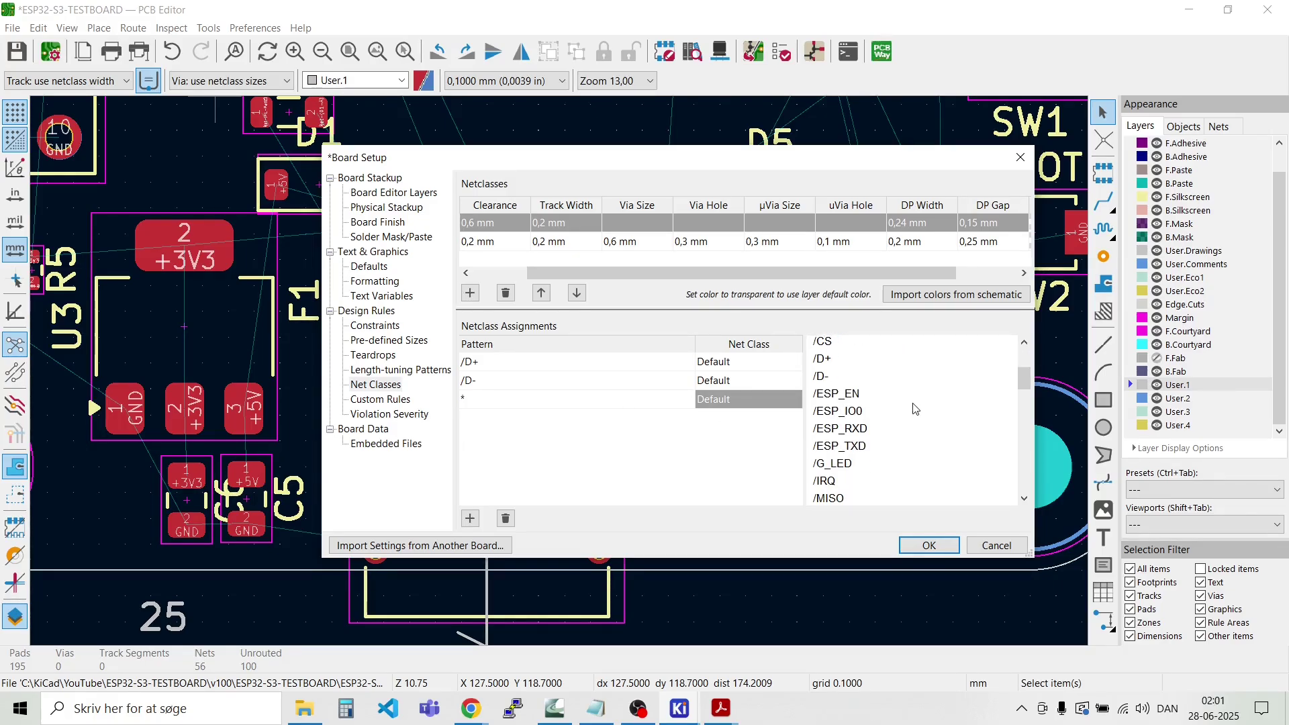
scroll(914, 409, down, 3)
scroll(917, 407, down, 1)
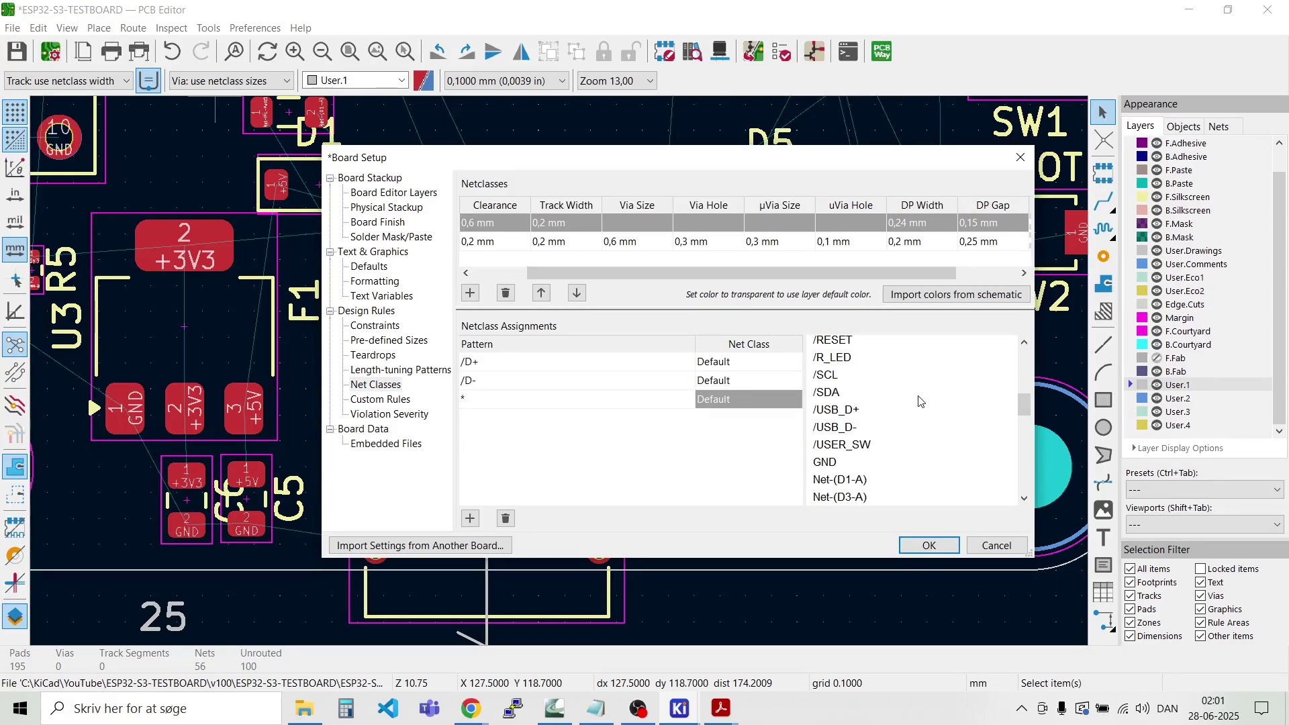
scroll(920, 400, down, 1)
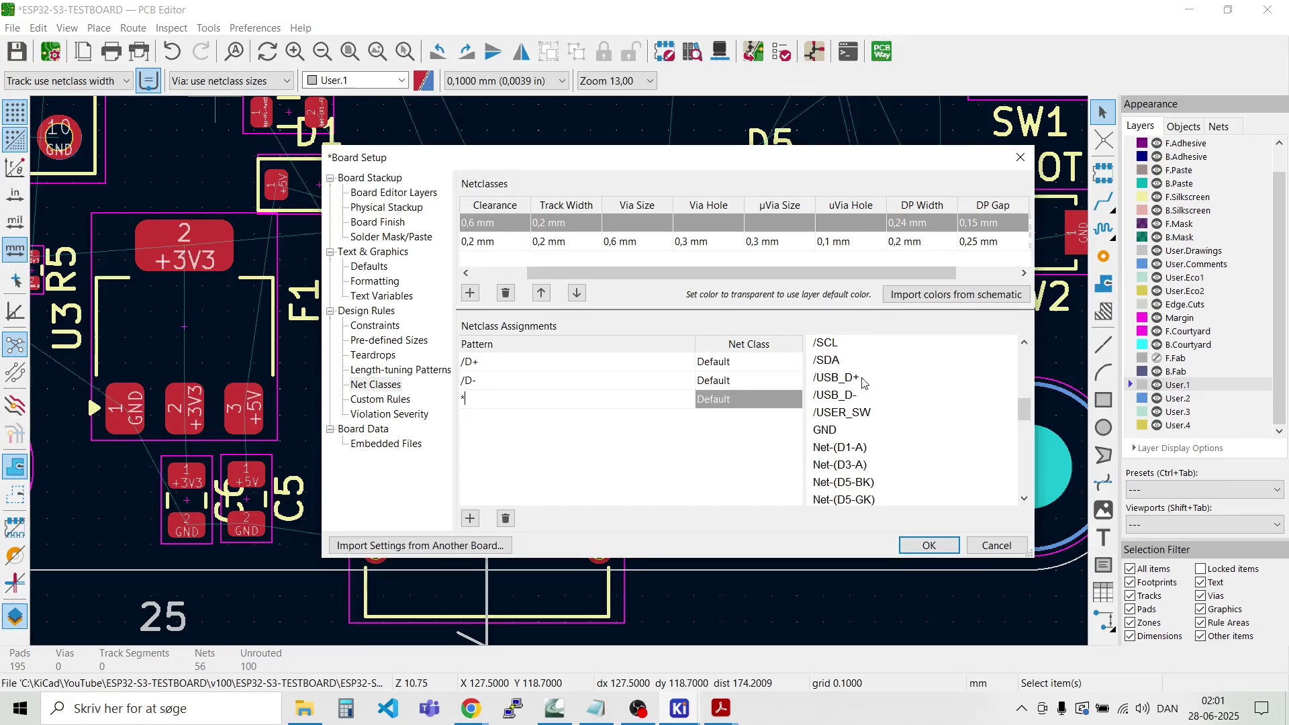
key(Return)
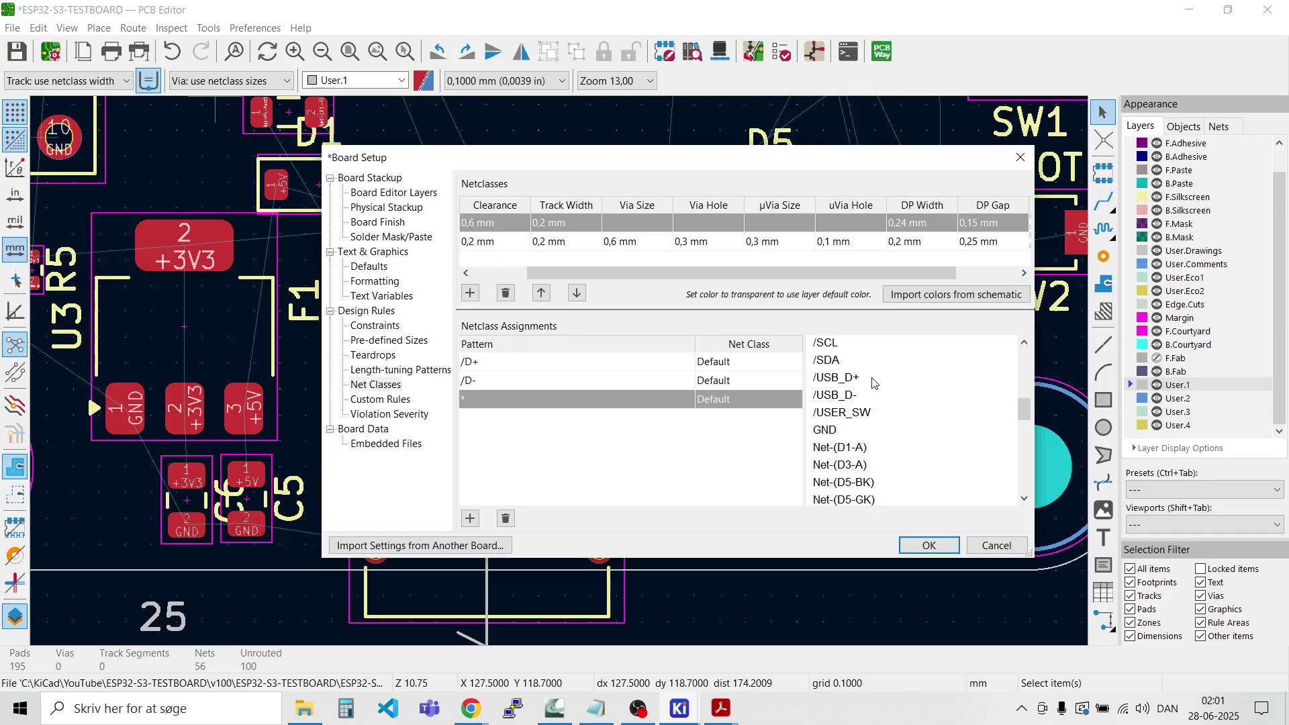
Step: Replace the wildcard in the third netclass assignment with the pattern /USB_D+, without a leading space
drag(813, 378, 860, 380)
click(862, 382)
double_click(857, 381)
key(ctrl+c)
click(473, 400)
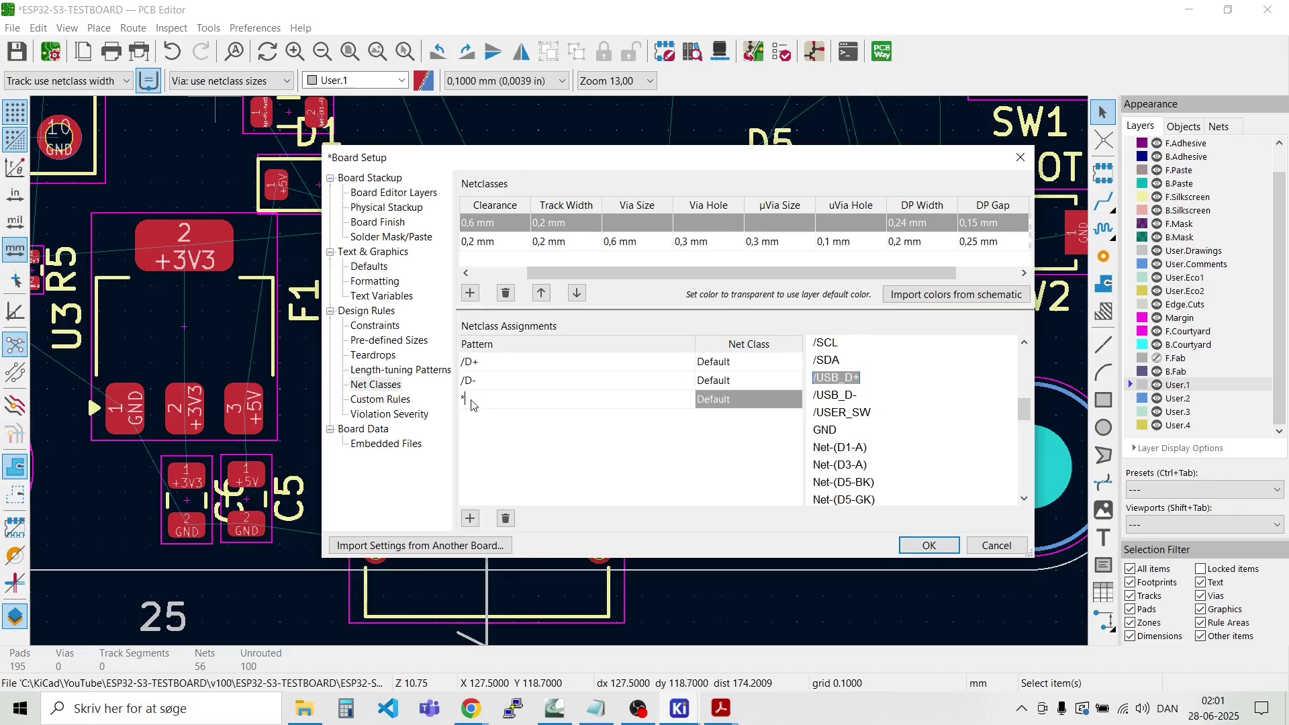
key(BackSpace)
key(ctrl+v)
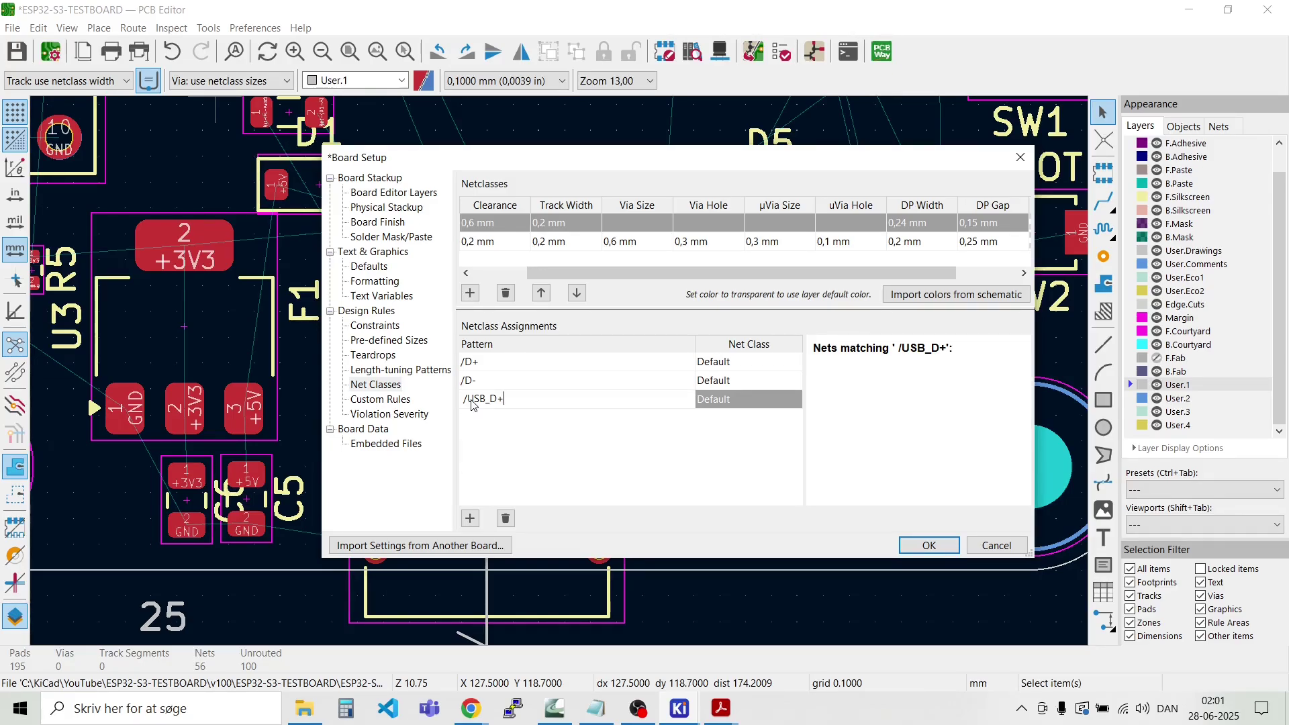
key(Delete)
key(Delete)
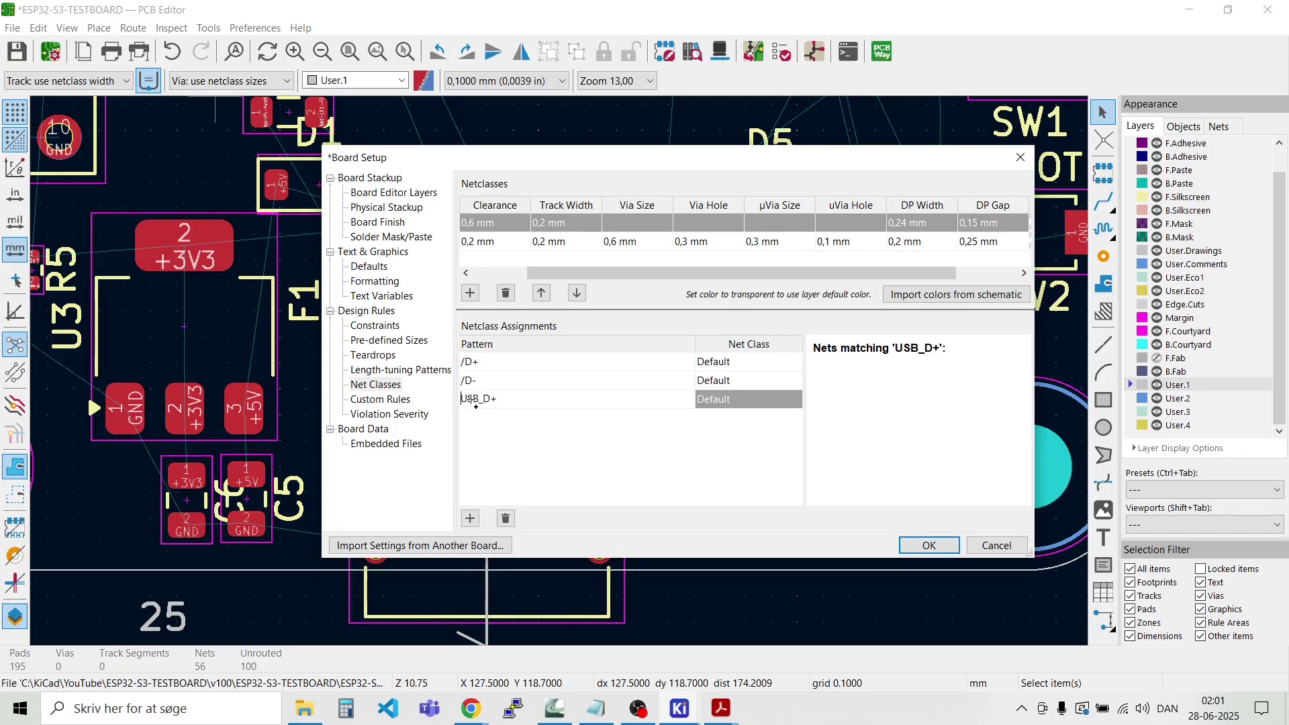
text(/)
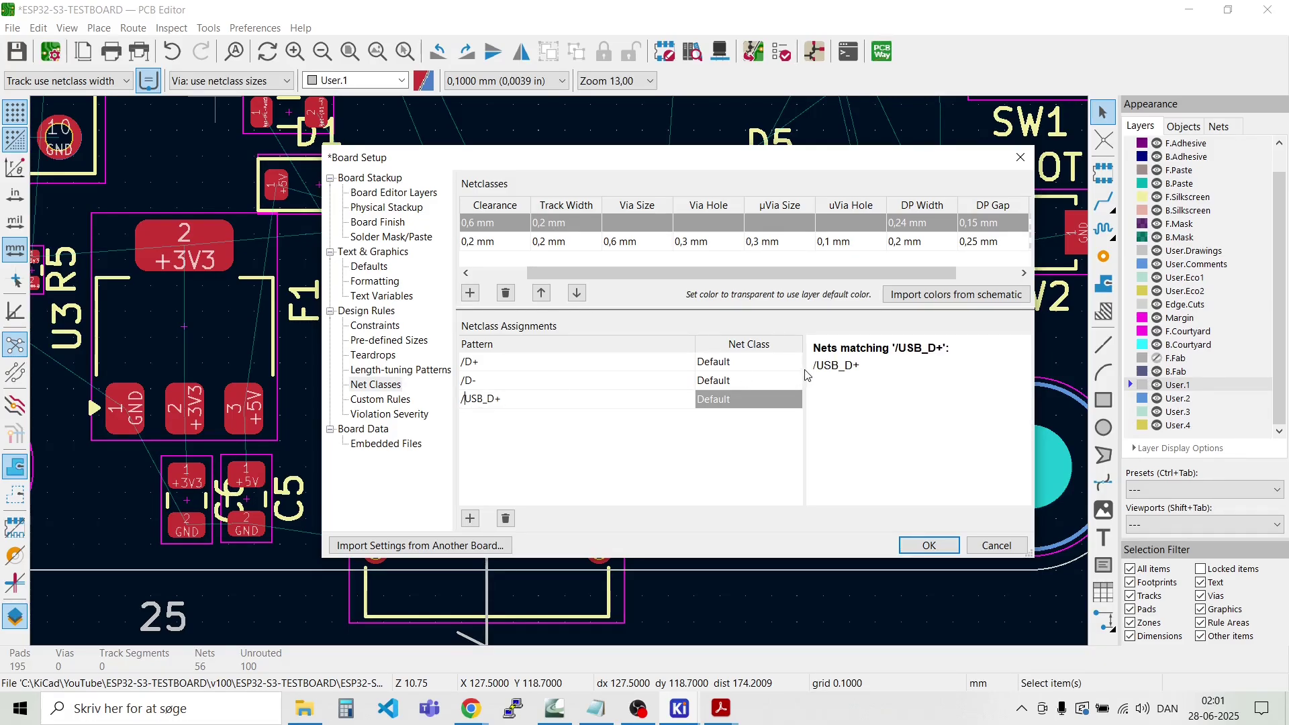
Step: Add a fourth netclass assignment with the pattern /USB_D- and accept the board setup
click(470, 519)
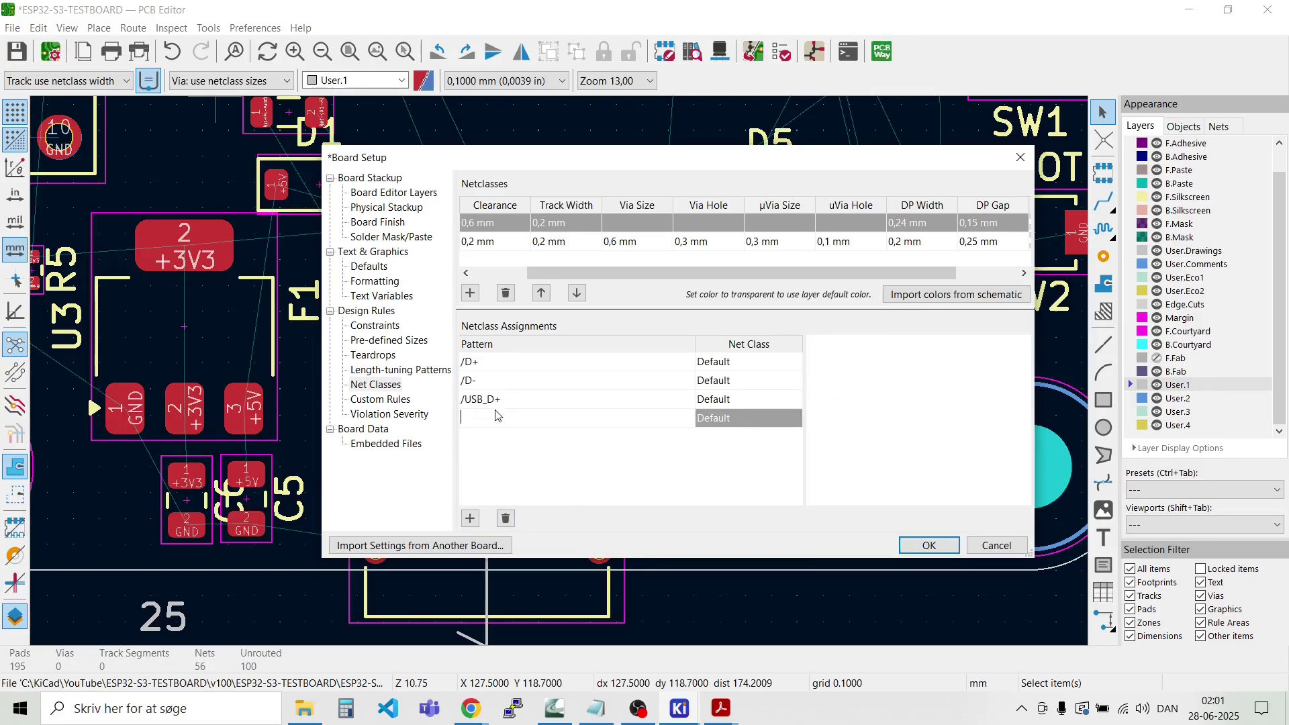
key(ctrl+v)
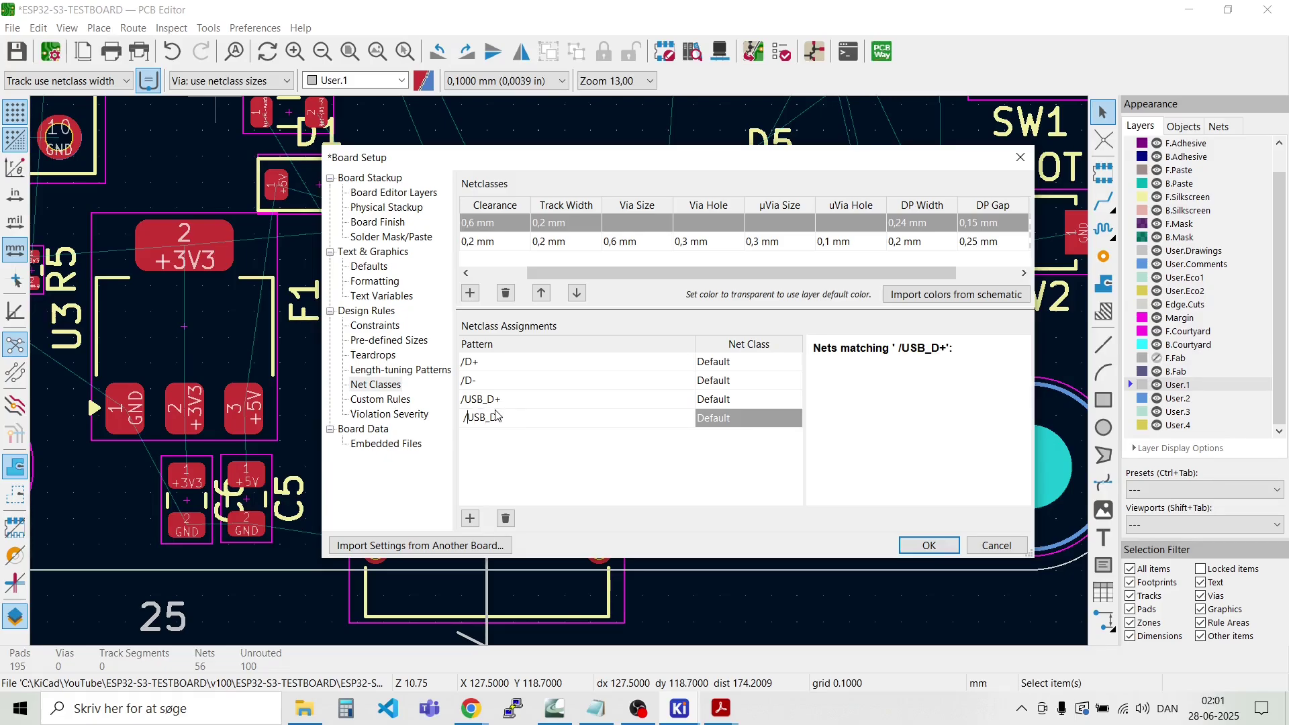
key(Delete)
key(BackSpace)
click(526, 448)
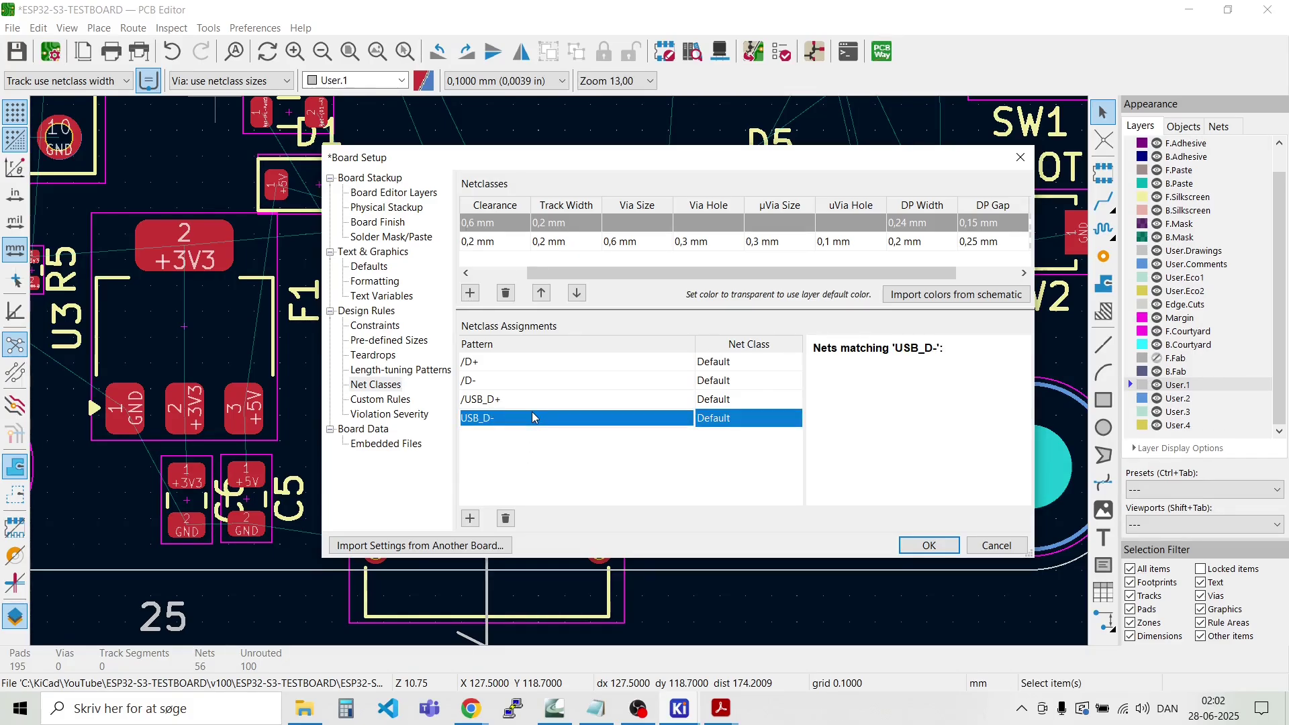
click(531, 412)
click(536, 404)
click(534, 416)
click(532, 418)
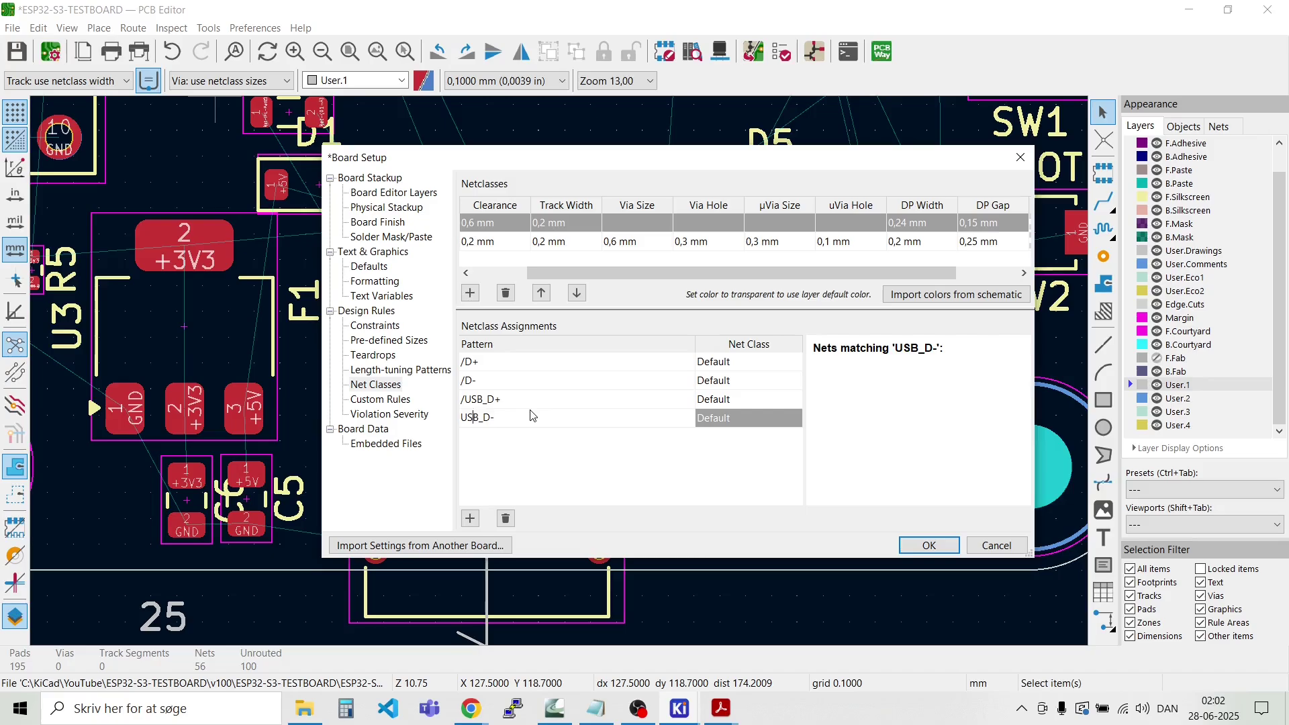
key(Home)
text(/)
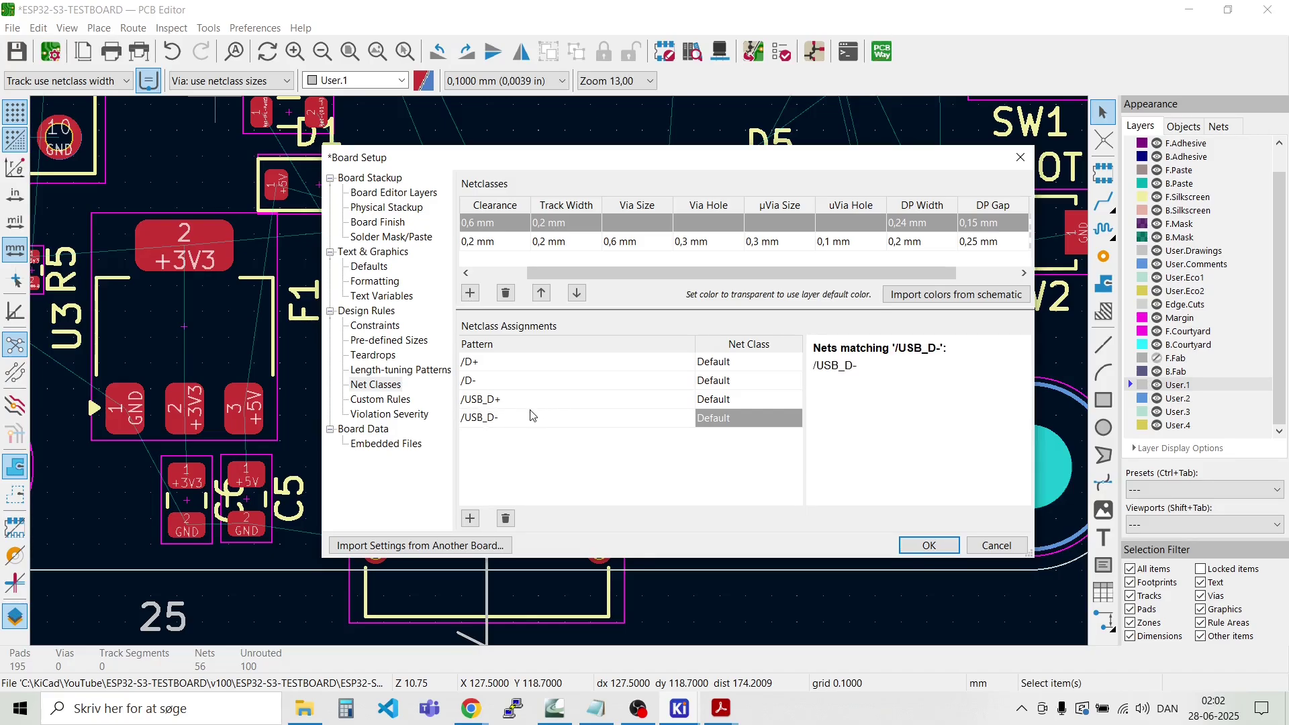
click(830, 363)
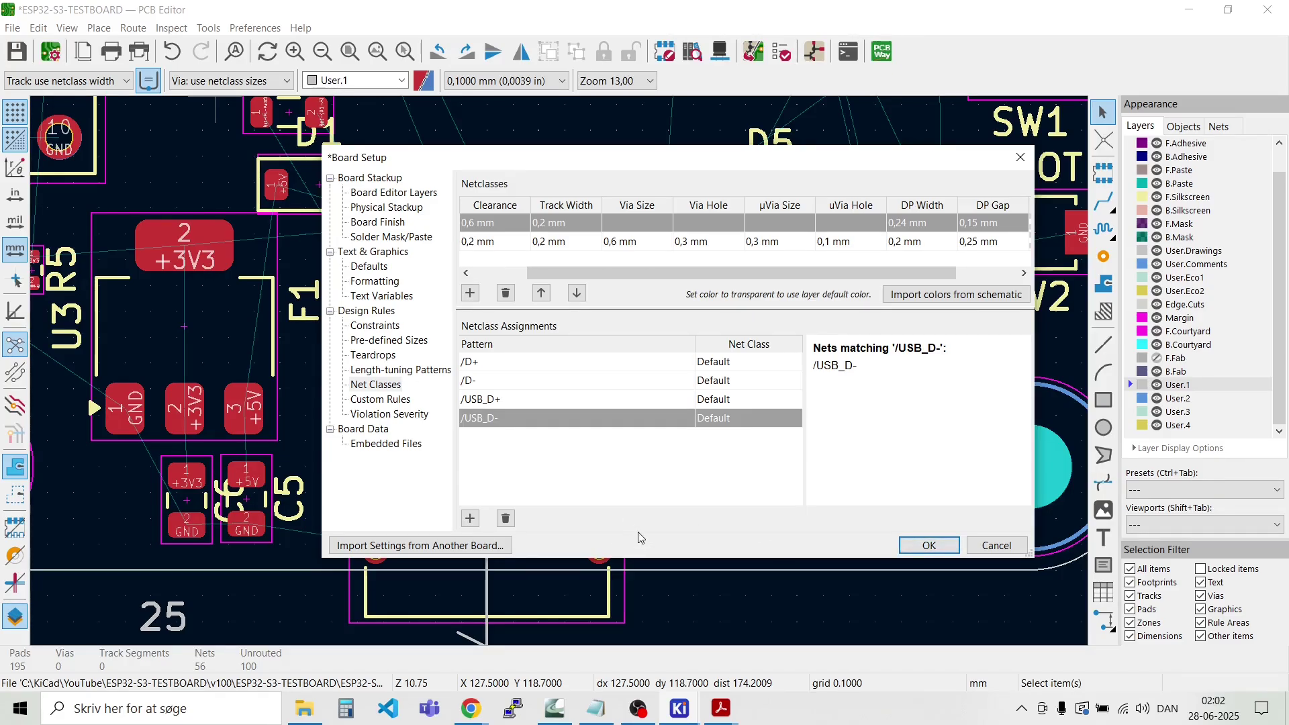
click(928, 546)
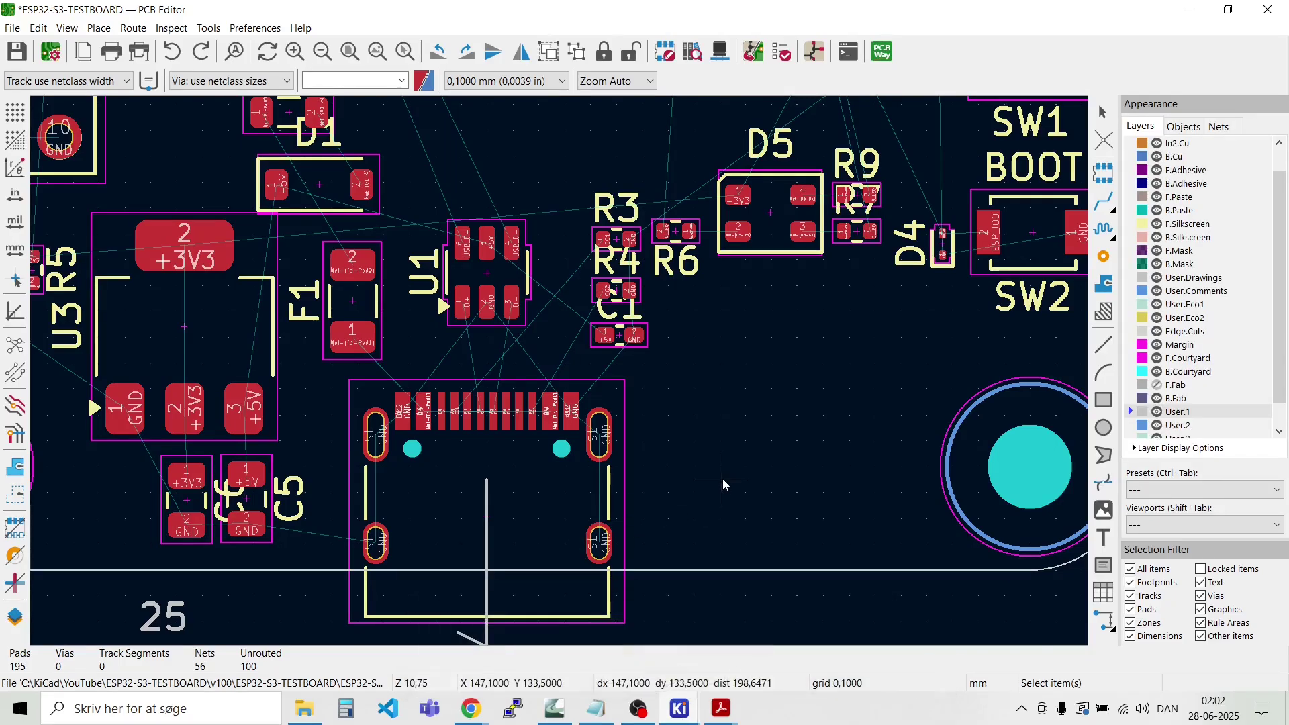
Step: Route a differential pair from U1's D+ and D- pads to the USB connector's A6 and A7 pads
scroll(497, 342, up, 2)
scroll(560, 377, up, 2)
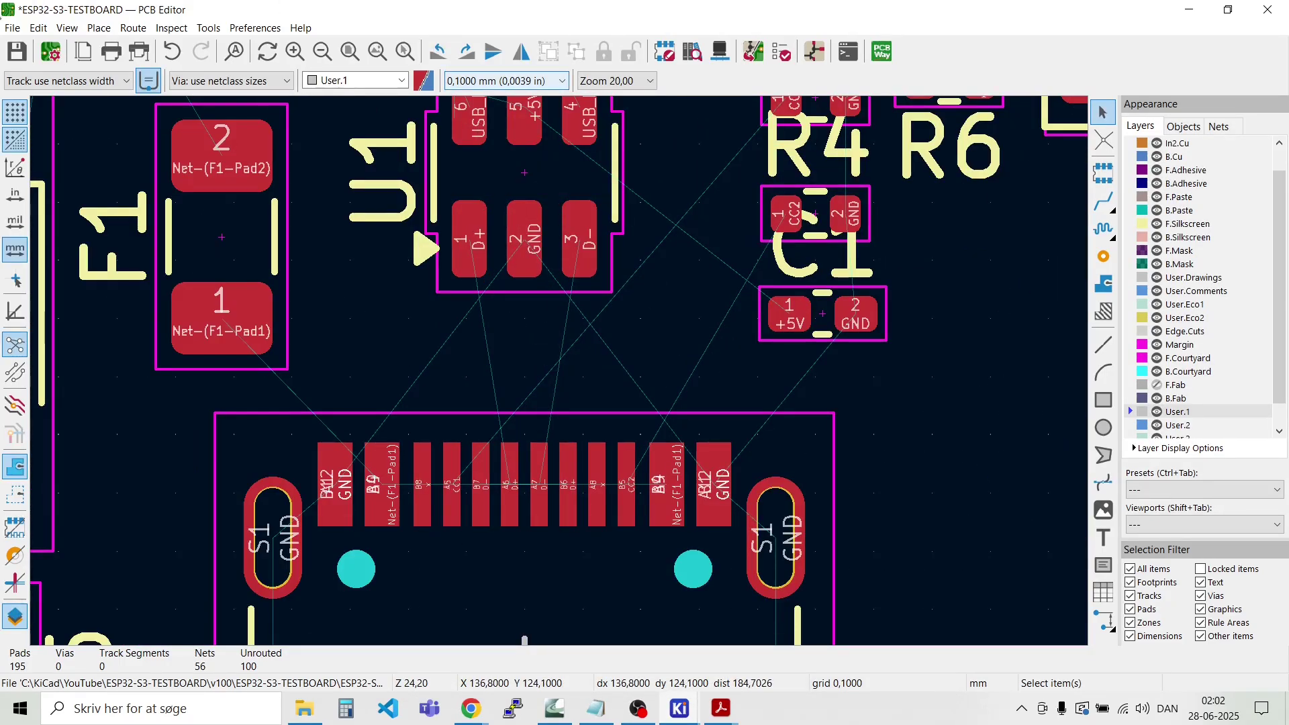
click(133, 28)
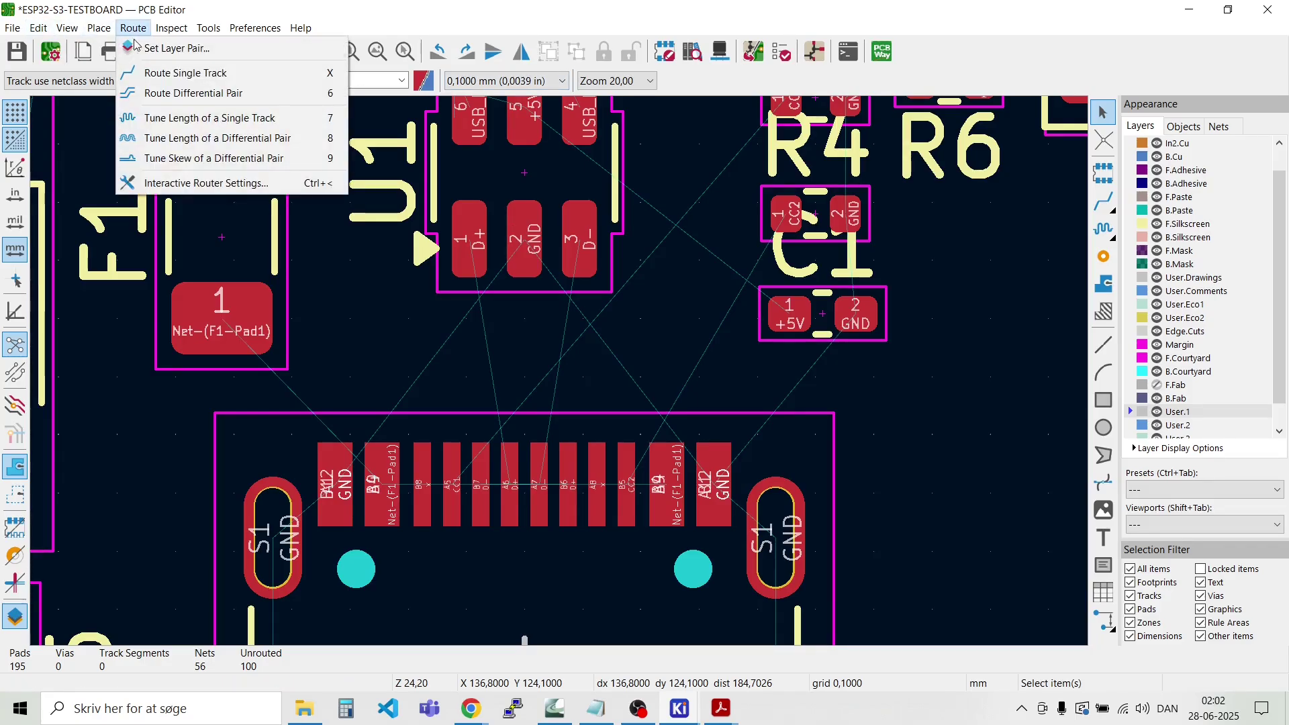
click(158, 99)
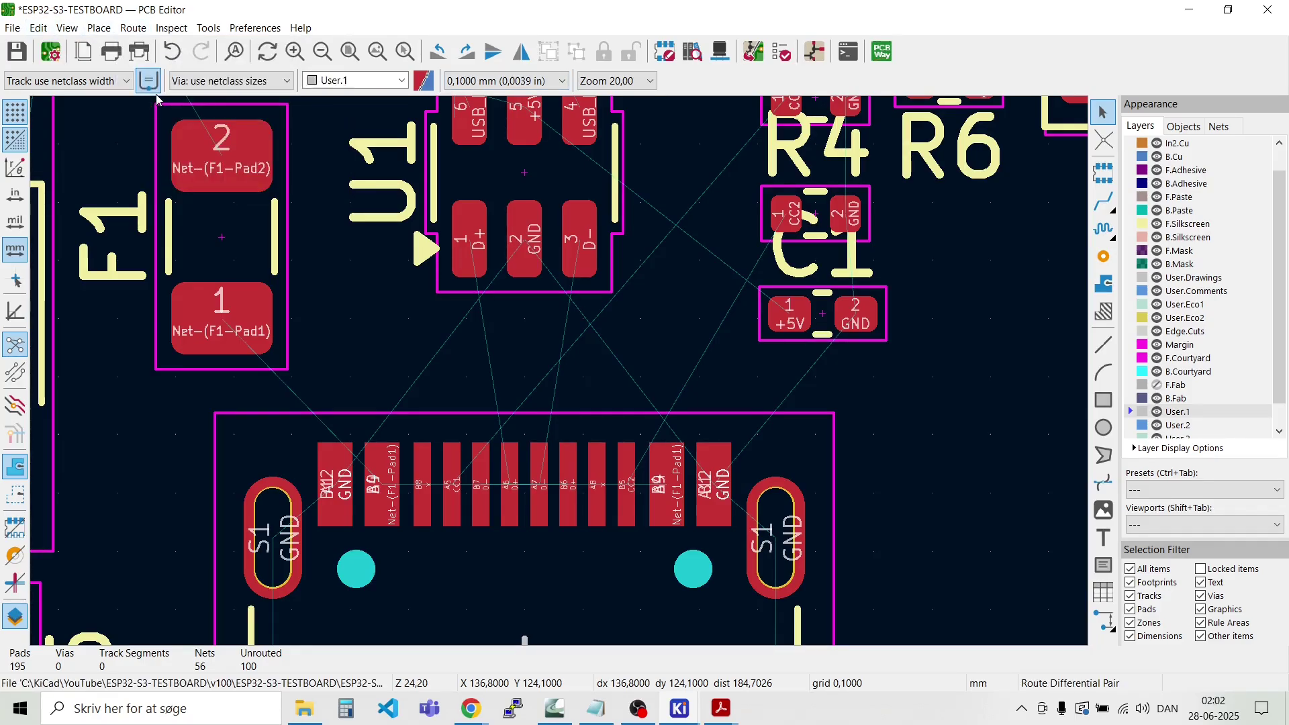
click(472, 221)
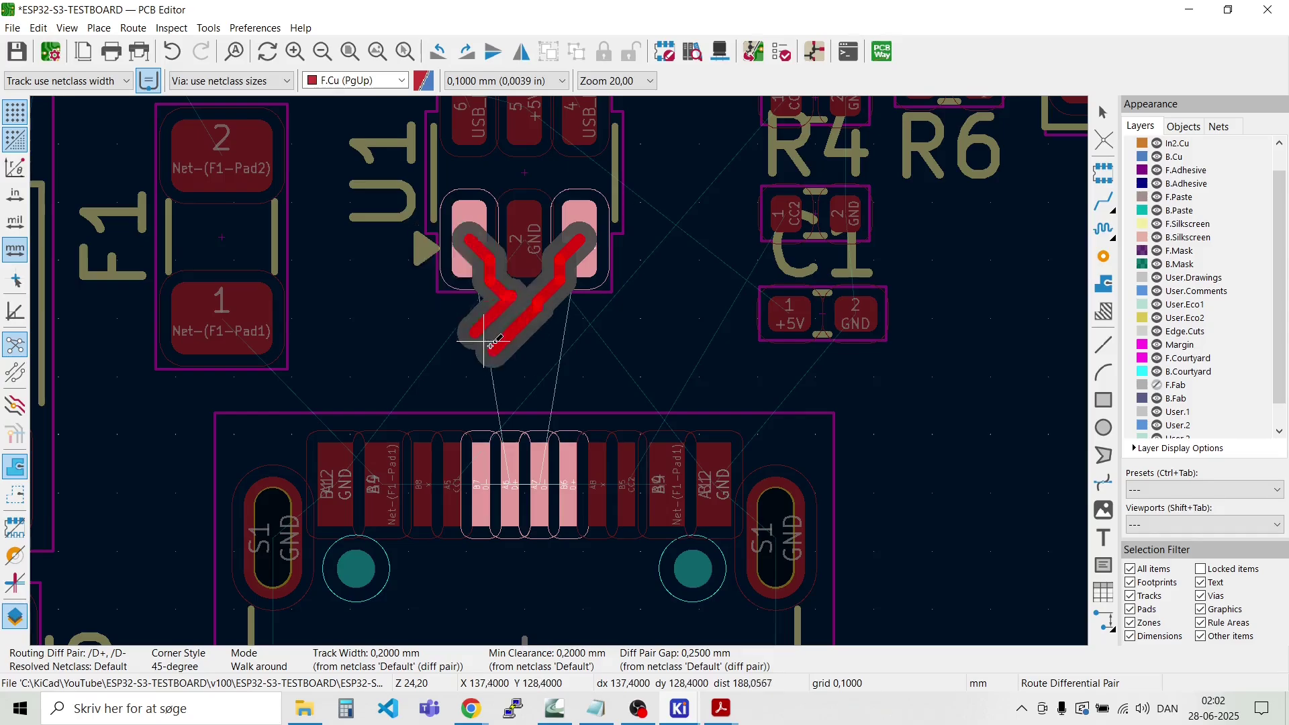
click(522, 463)
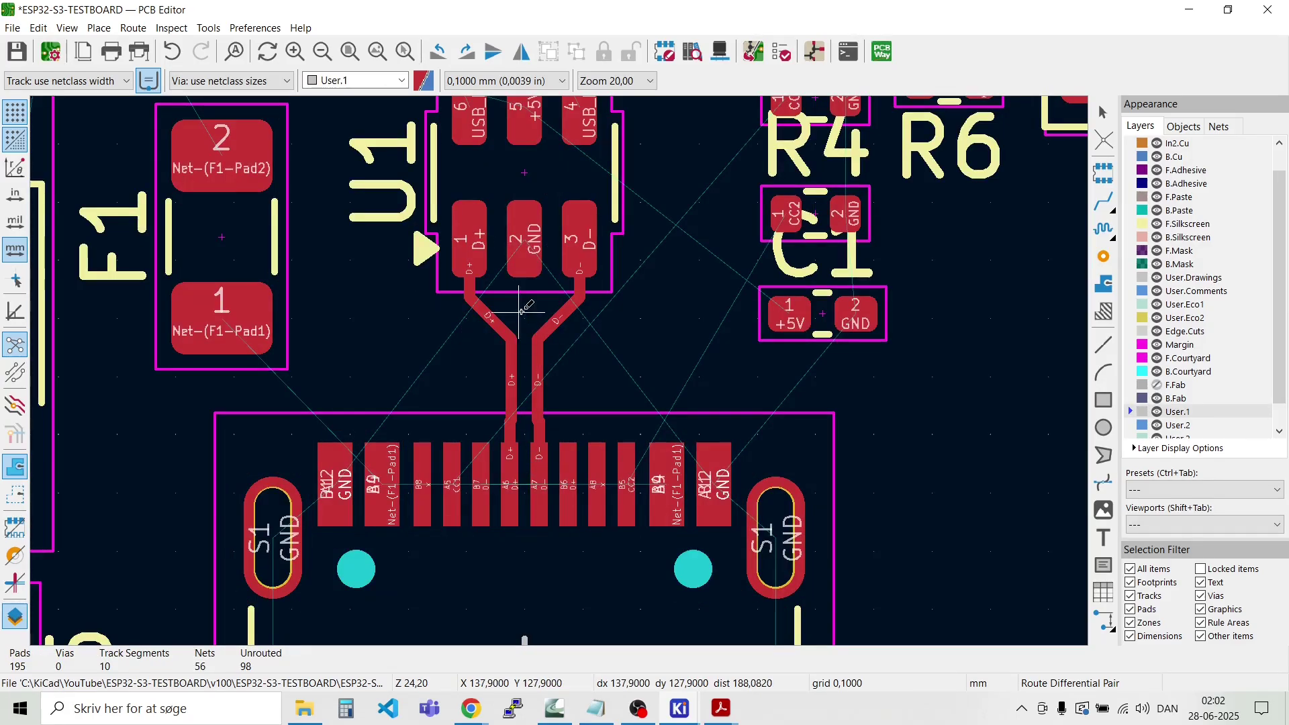
Step: Inspect the properties of the diagonal D+ track segment below U1 to check its track width and netclass
scroll(518, 312, up, 3)
key(Escape)
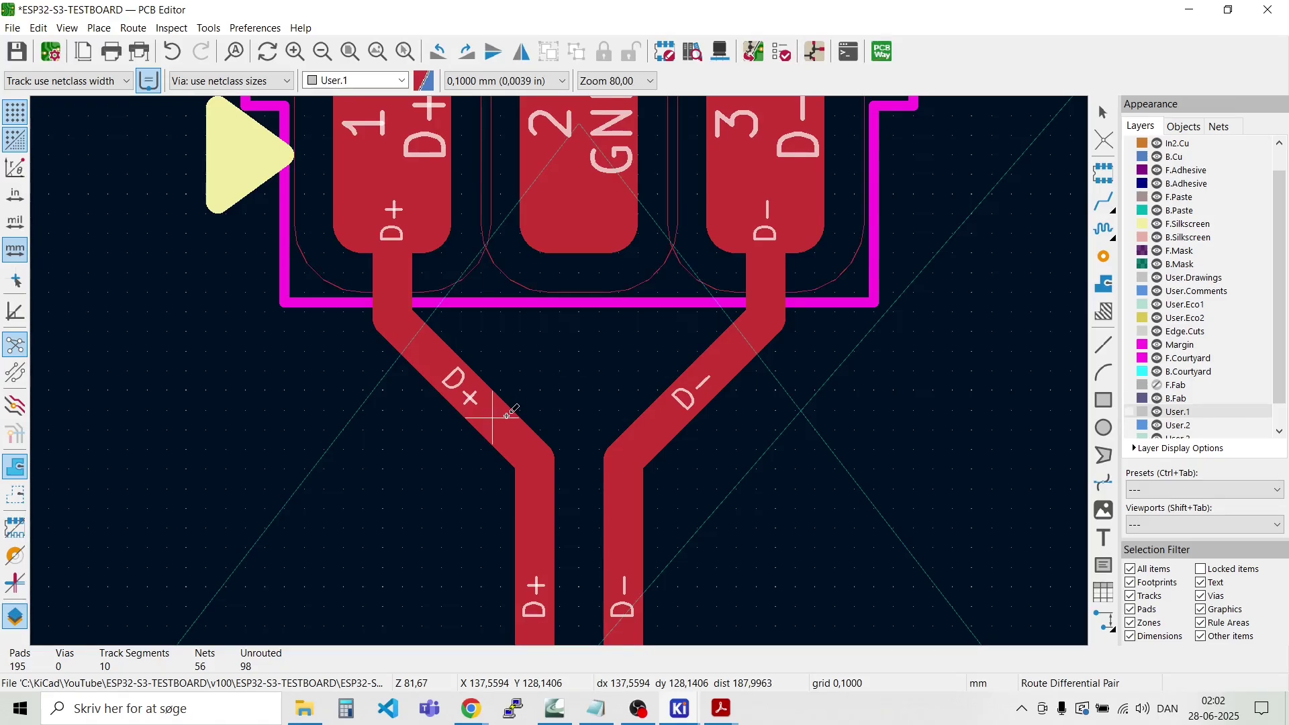
double_click(507, 416)
key(Escape)
key(Escape)
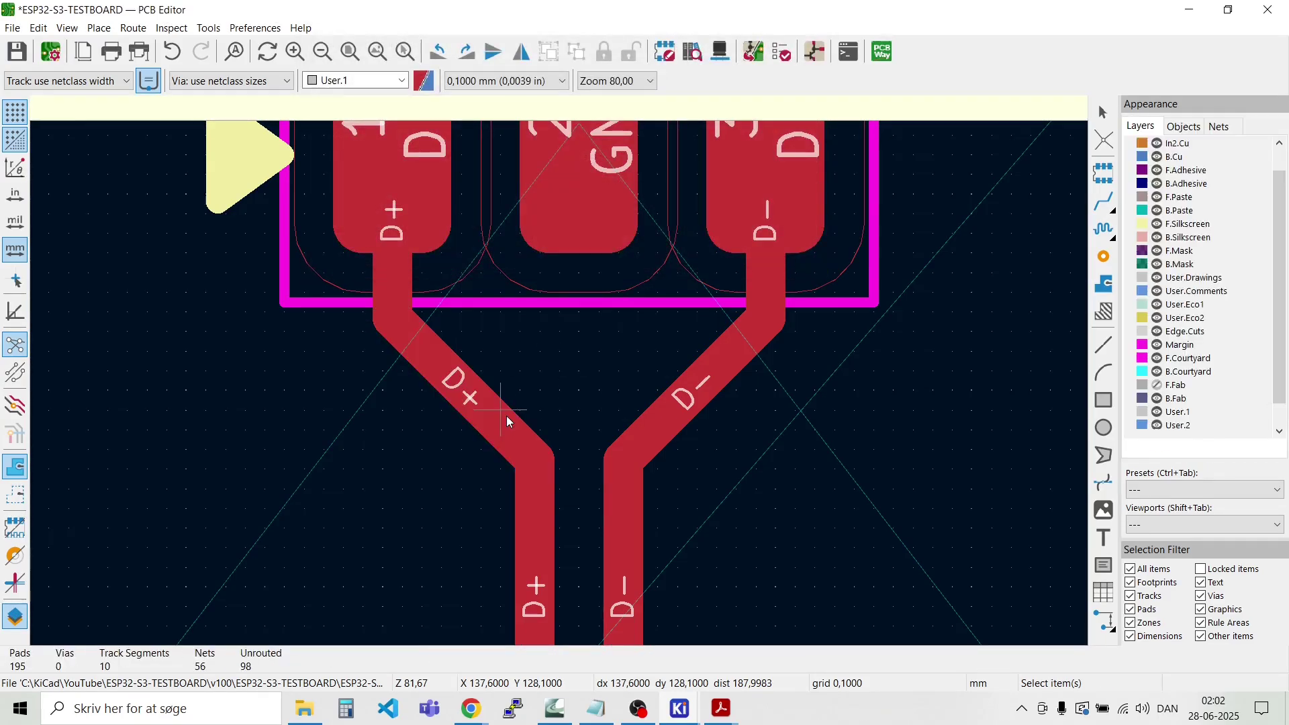
double_click(505, 432)
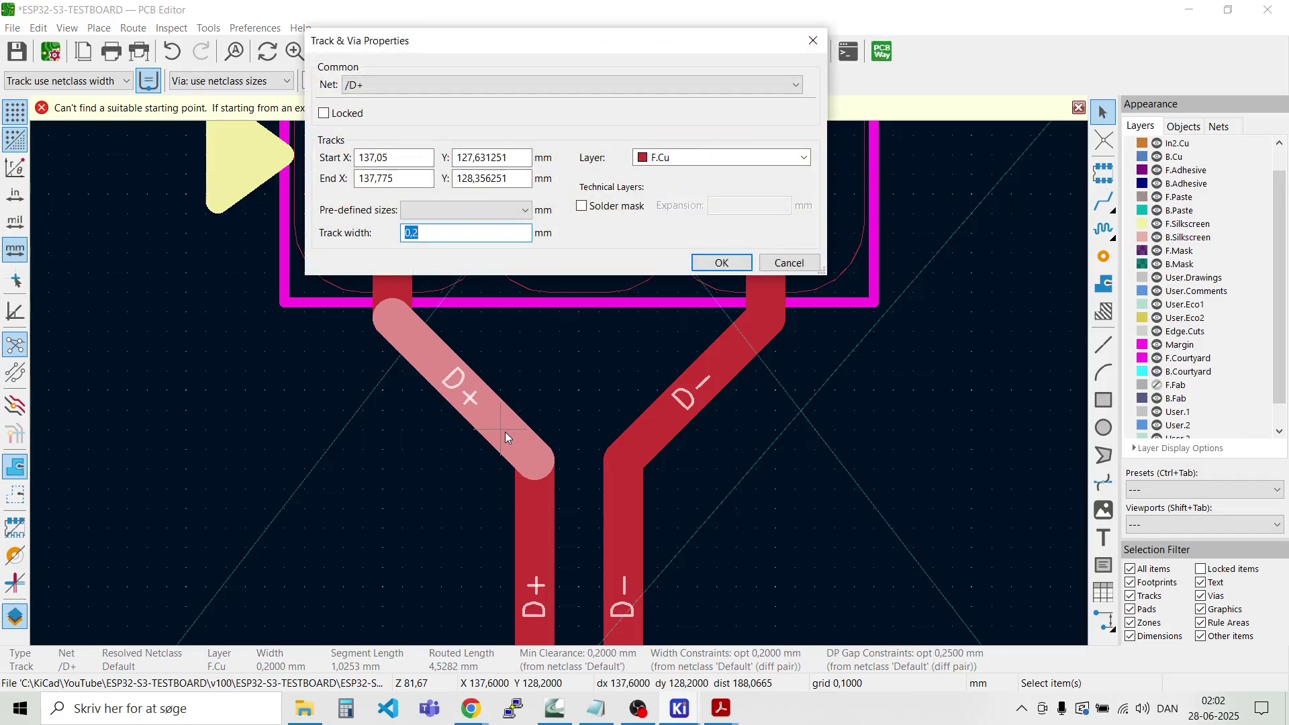
key(Escape)
key(Escape)
scroll(505, 431, down, 3)
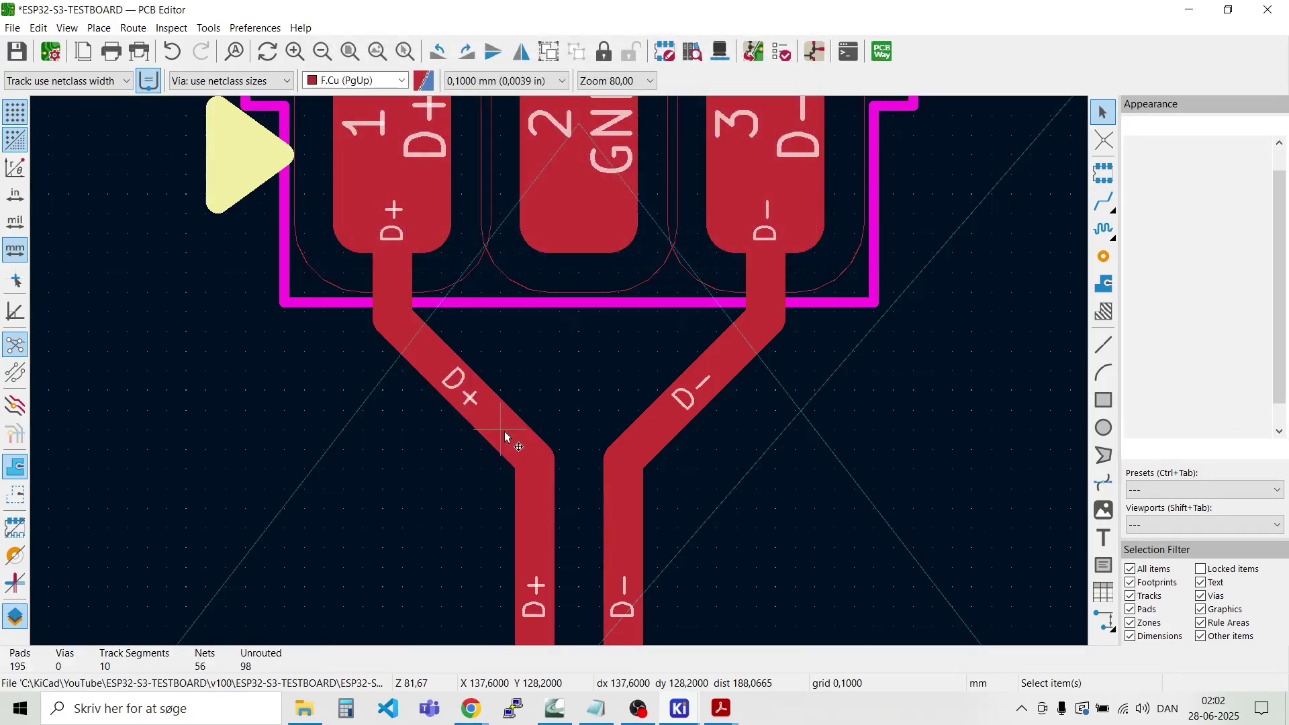
Step: Reopen the board's netclass settings and assign the /D+ and /D- patterns to the USB_DIFF netclass
click(12, 28)
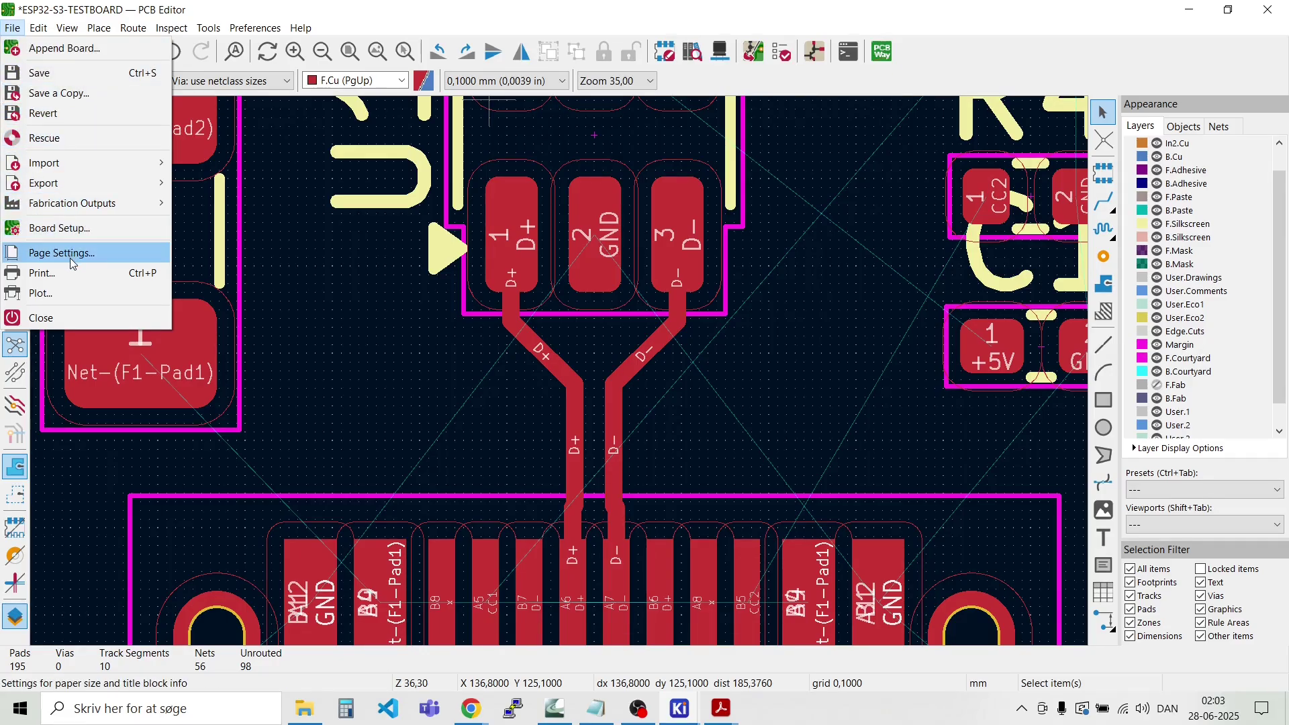
click(61, 228)
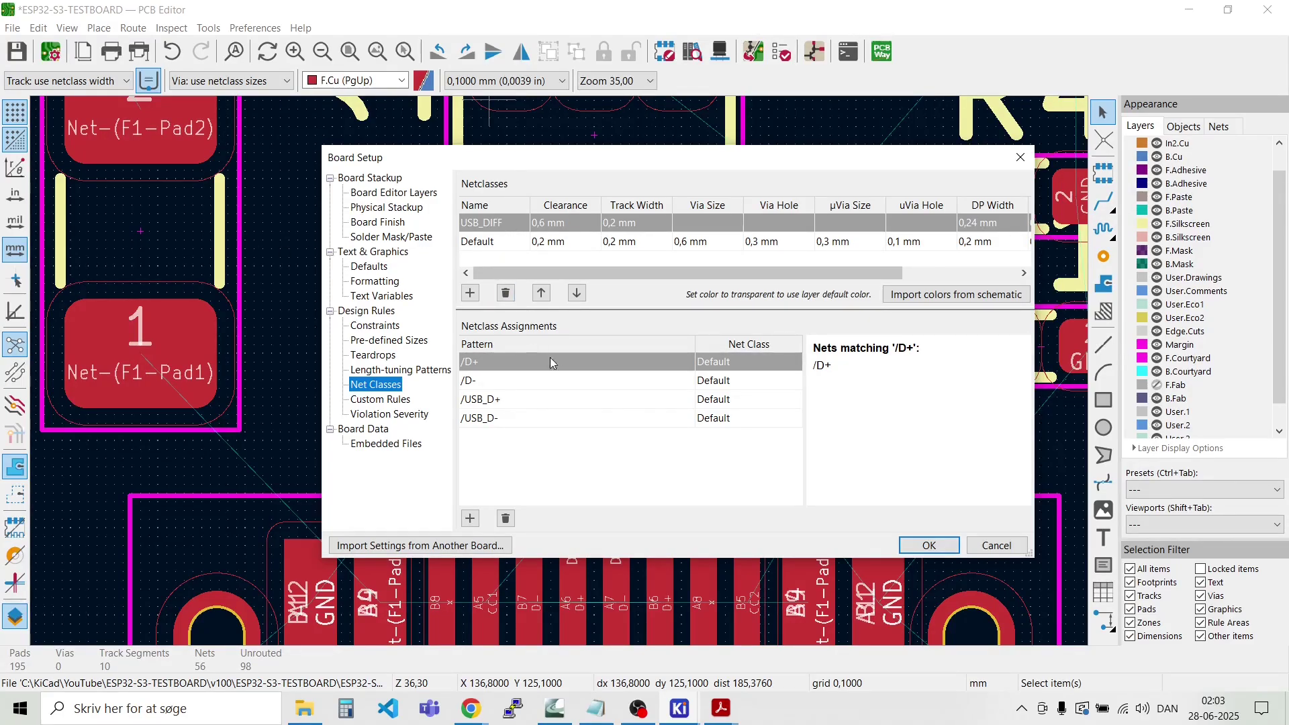
click(735, 400)
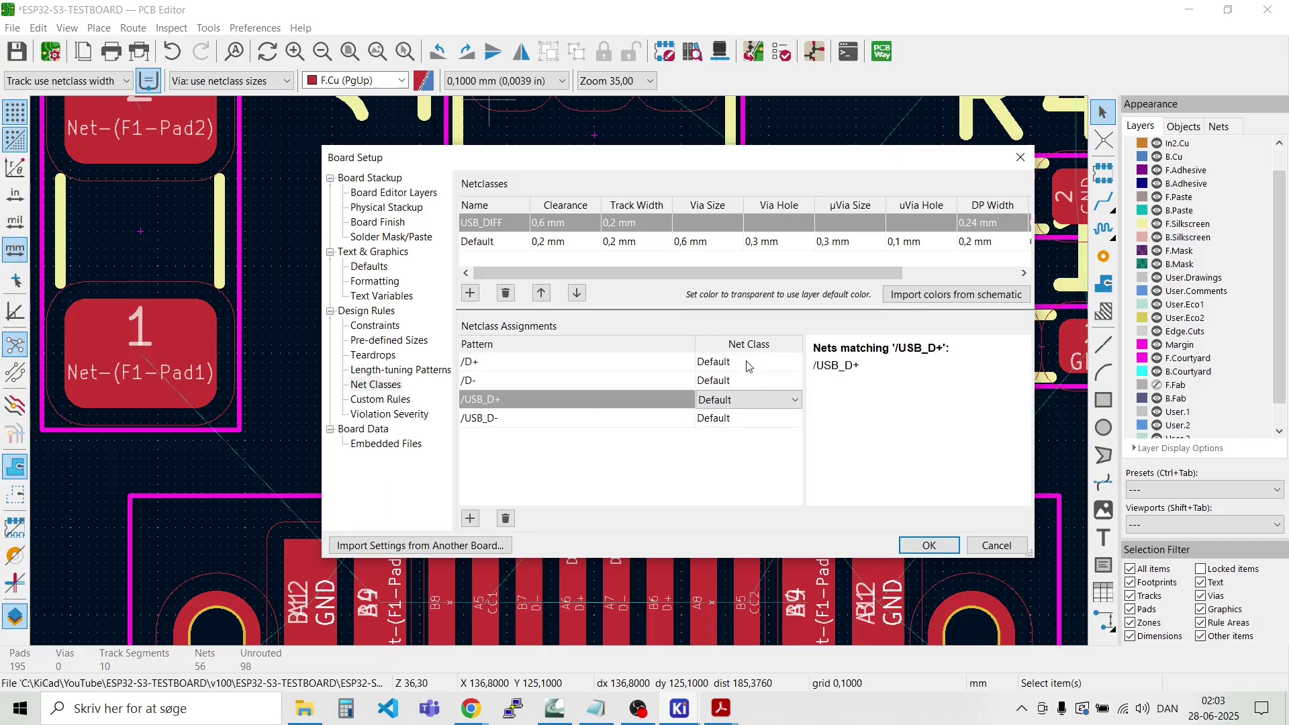
click(746, 363)
click(746, 363)
click(750, 380)
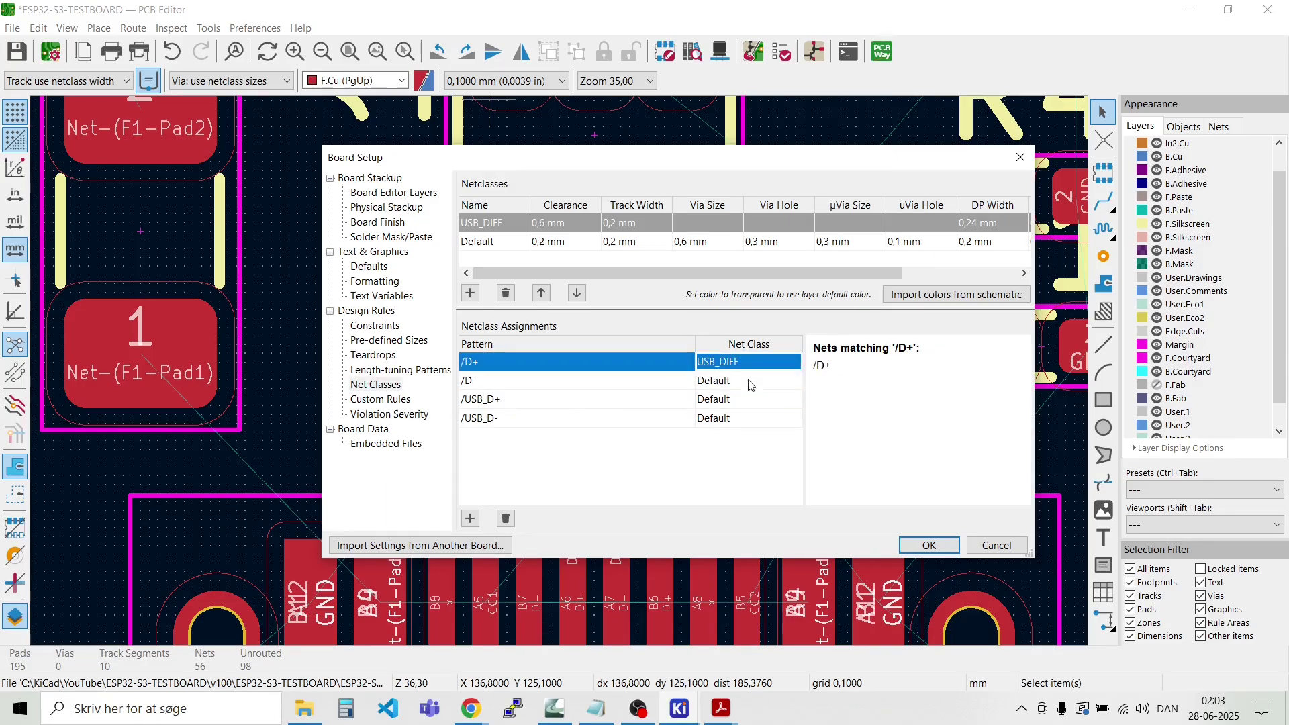
click(751, 387)
click(750, 383)
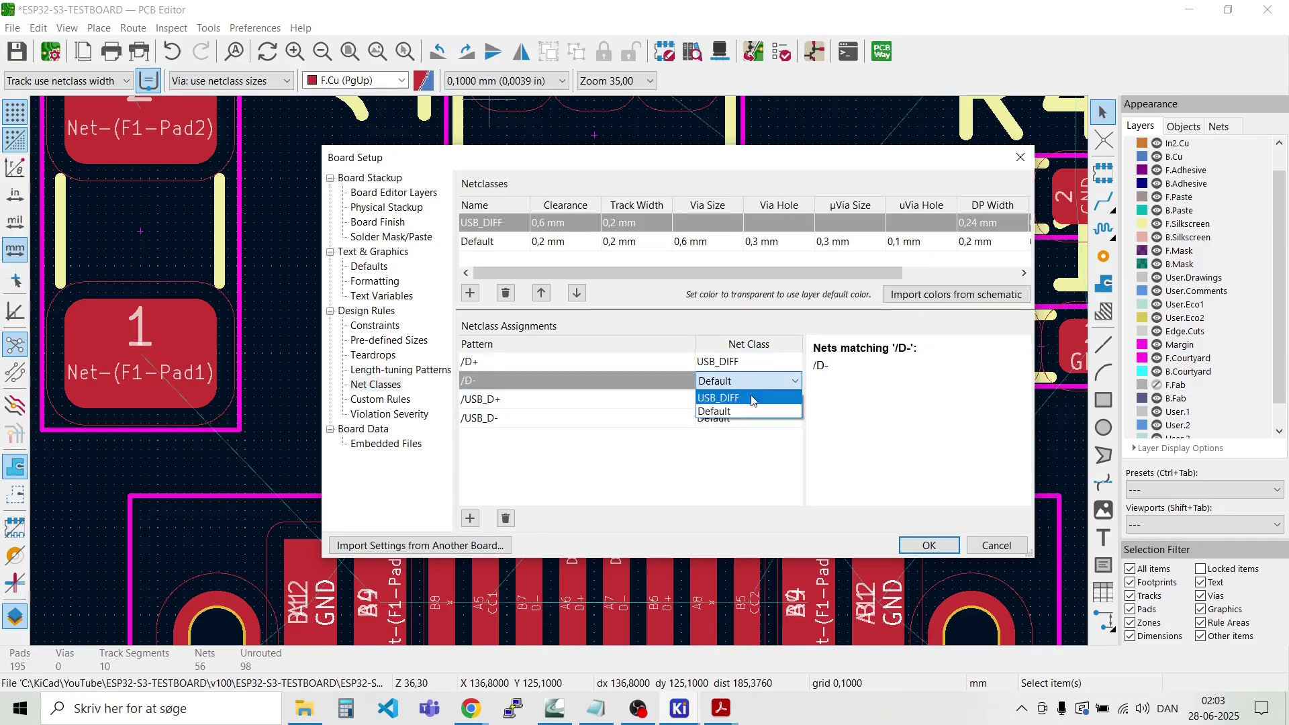
click(754, 398)
Step: Assign the /USB_D+ and /USB_D- patterns to the USB_DIFF netclass and accept the board setup
click(756, 403)
click(758, 401)
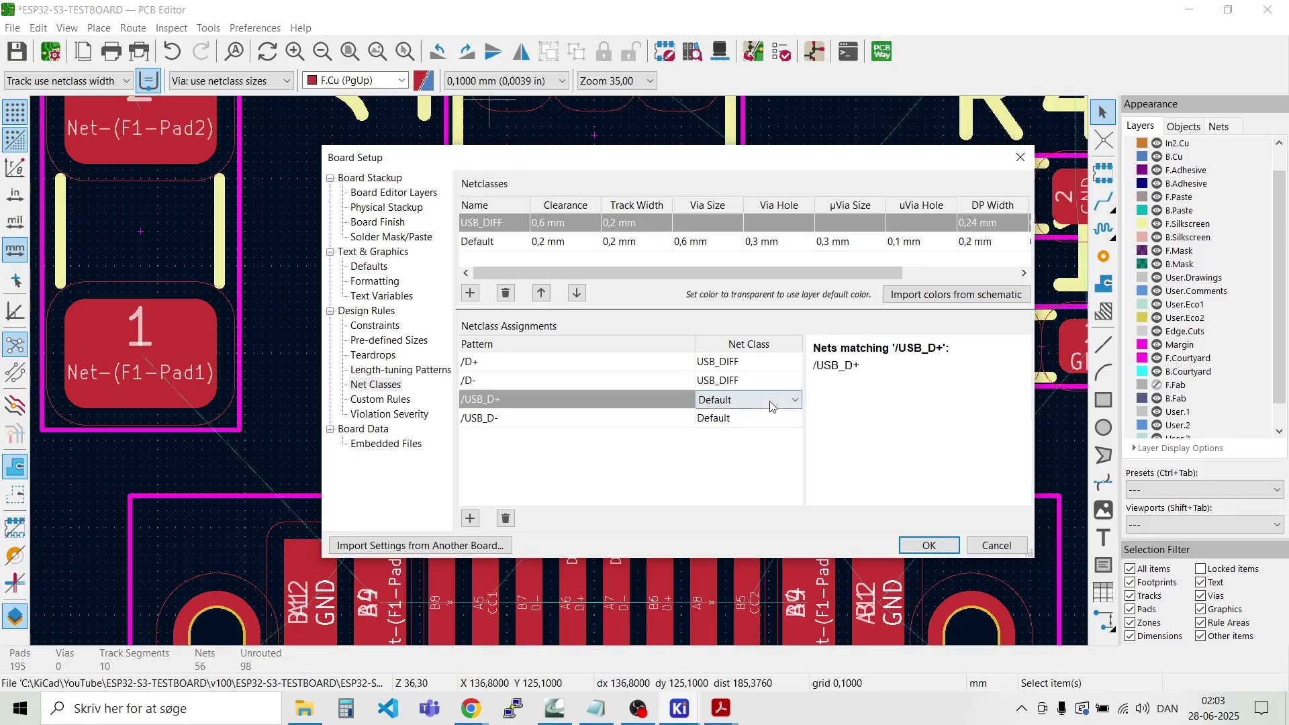
click(770, 417)
click(770, 422)
click(771, 423)
click(770, 424)
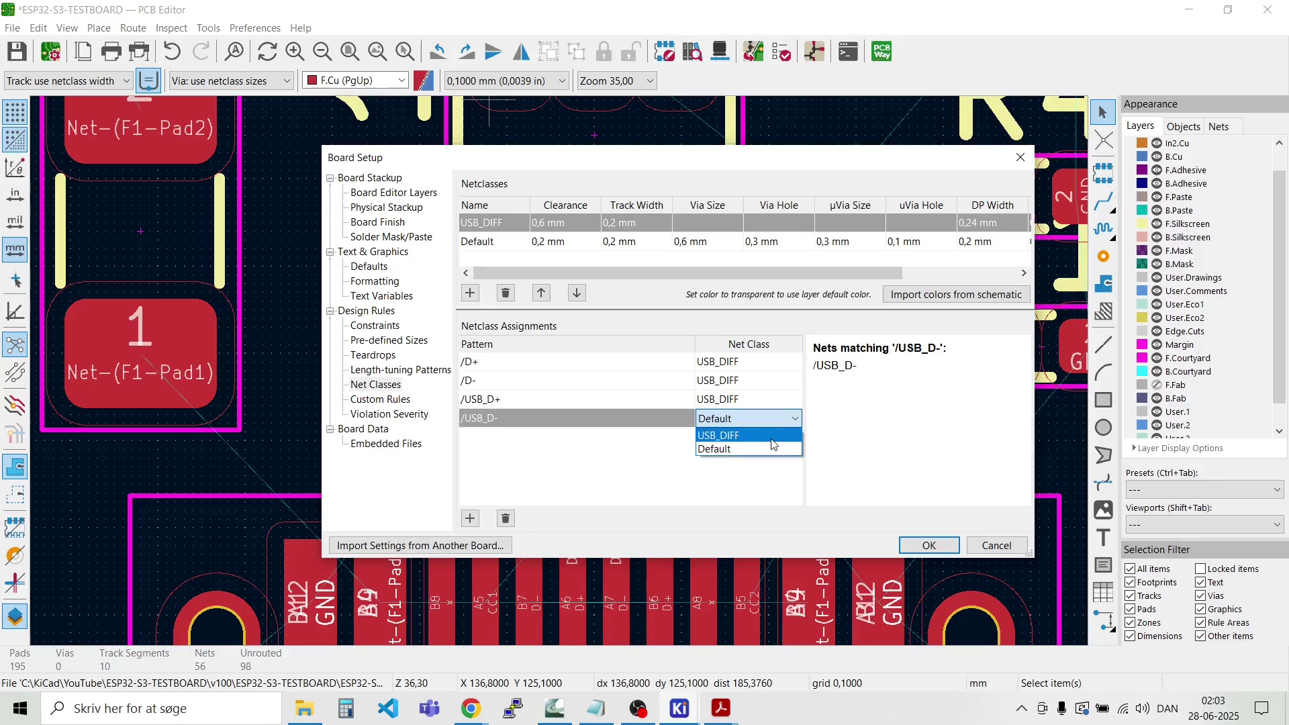
click(772, 435)
click(942, 549)
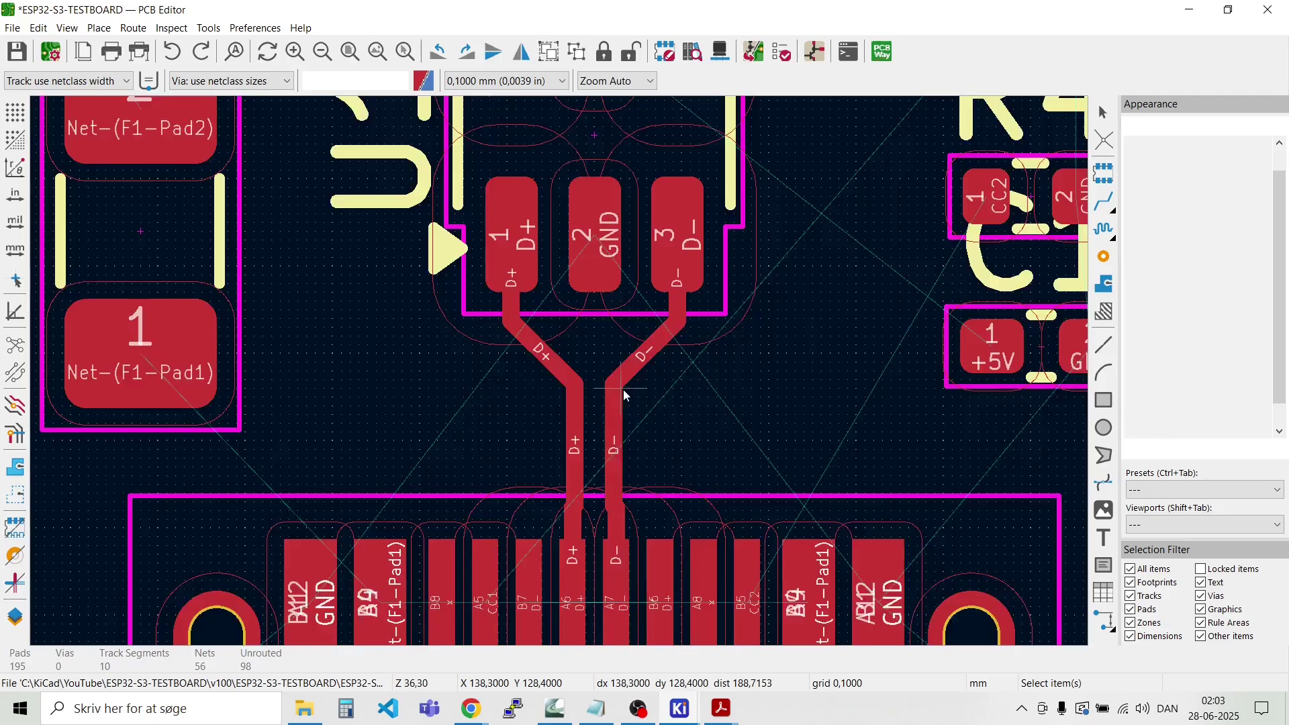
Step: Delete the main D+ and D- track segments and the two short stubs at U1's pads
scroll(559, 372, up, 3)
drag(617, 435, 304, 269)
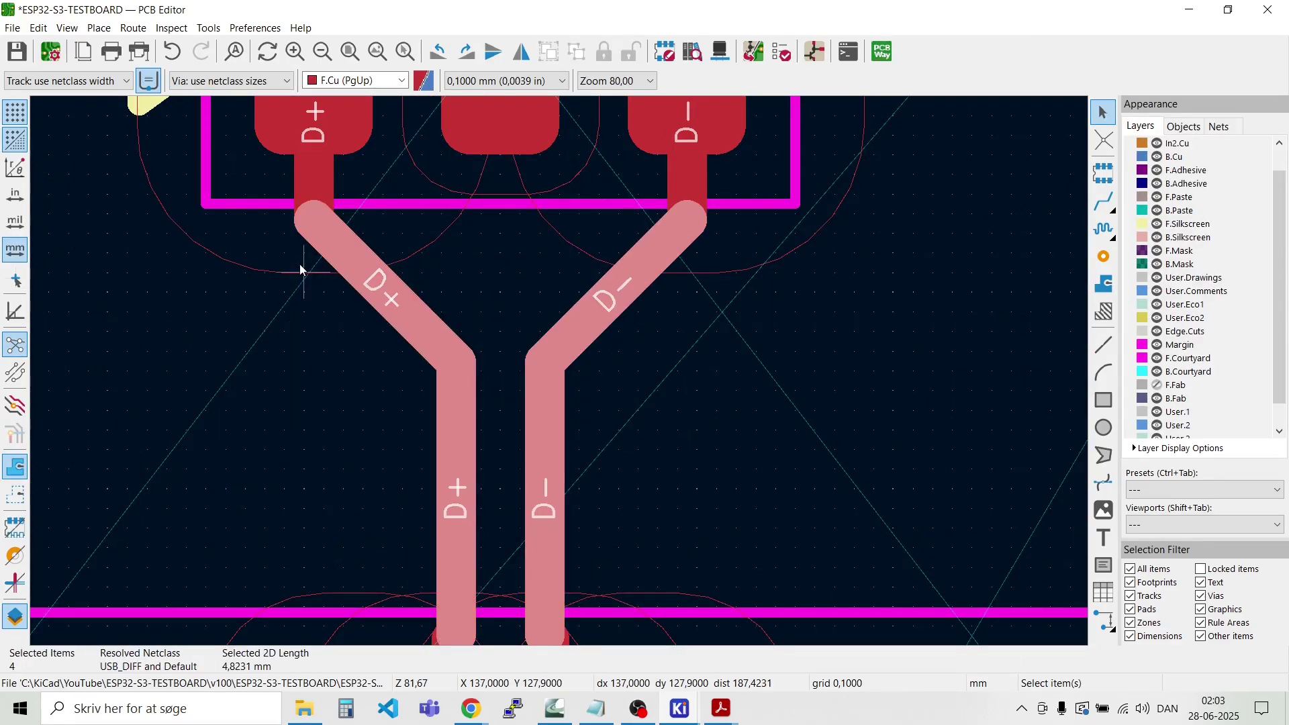
key(Delete)
click(319, 188)
key(Delete)
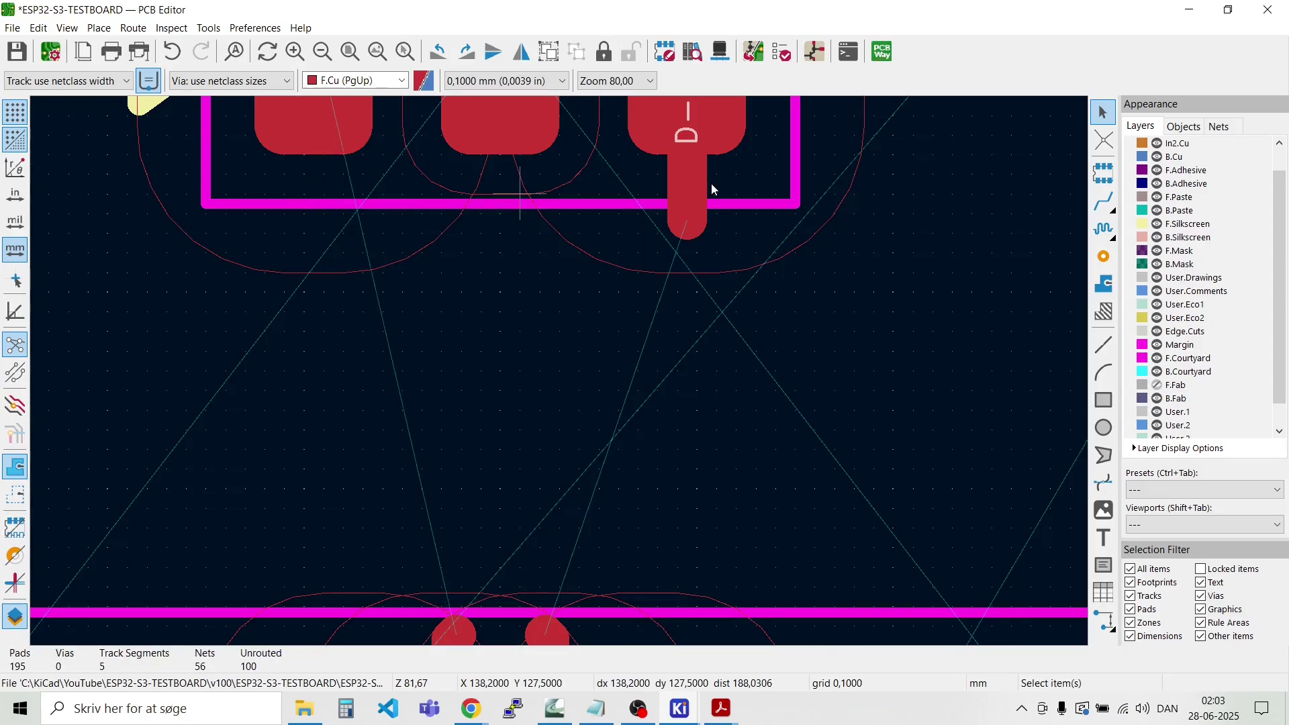
click(682, 180)
key(Delete)
Step: Delete the remaining D+ and D- track stubs at the USB connector's A6 and A7 pads
scroll(494, 500, down, 2)
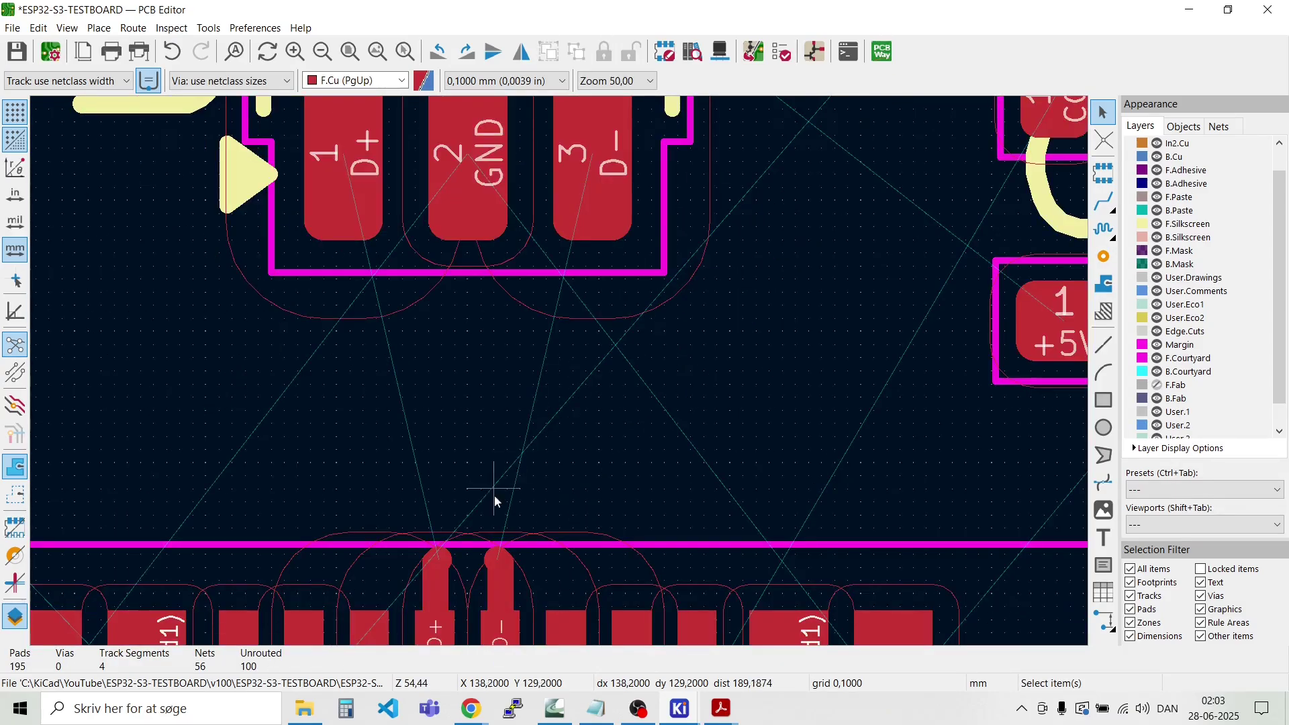
scroll(495, 500, up, 4)
click(569, 334)
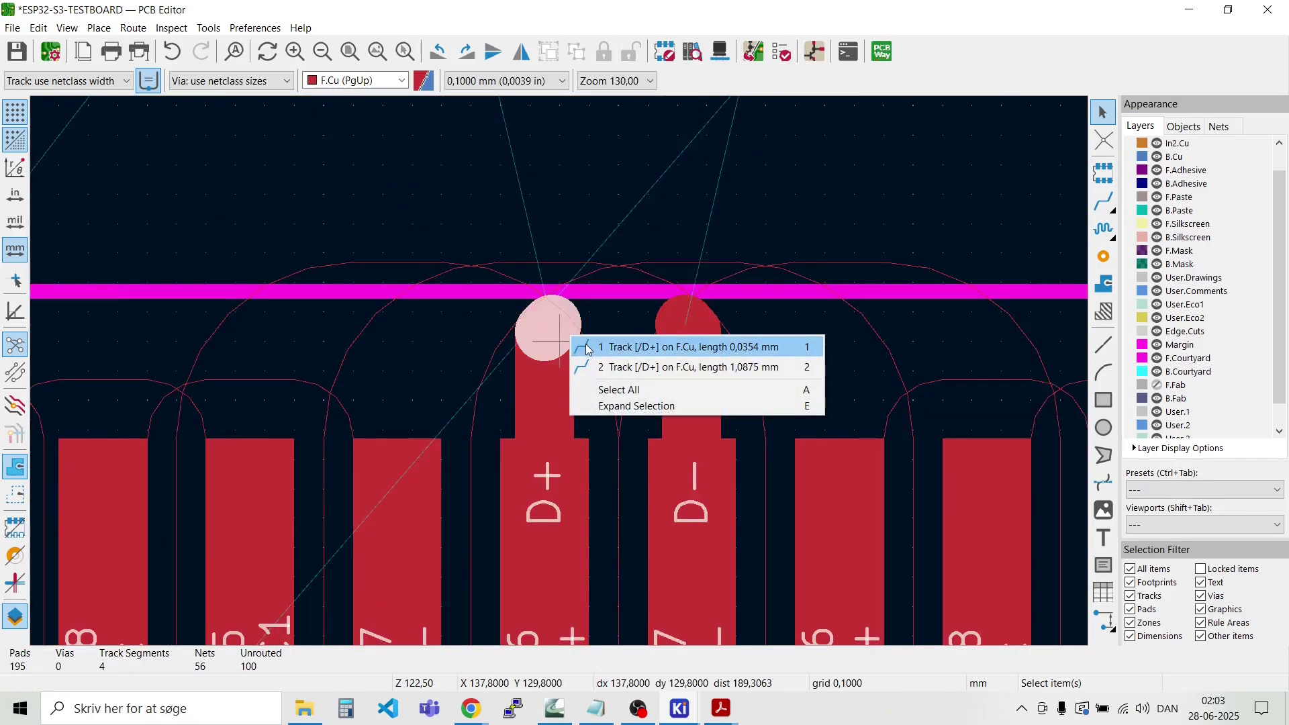
click(587, 347)
key(Delete)
click(553, 353)
key(Delete)
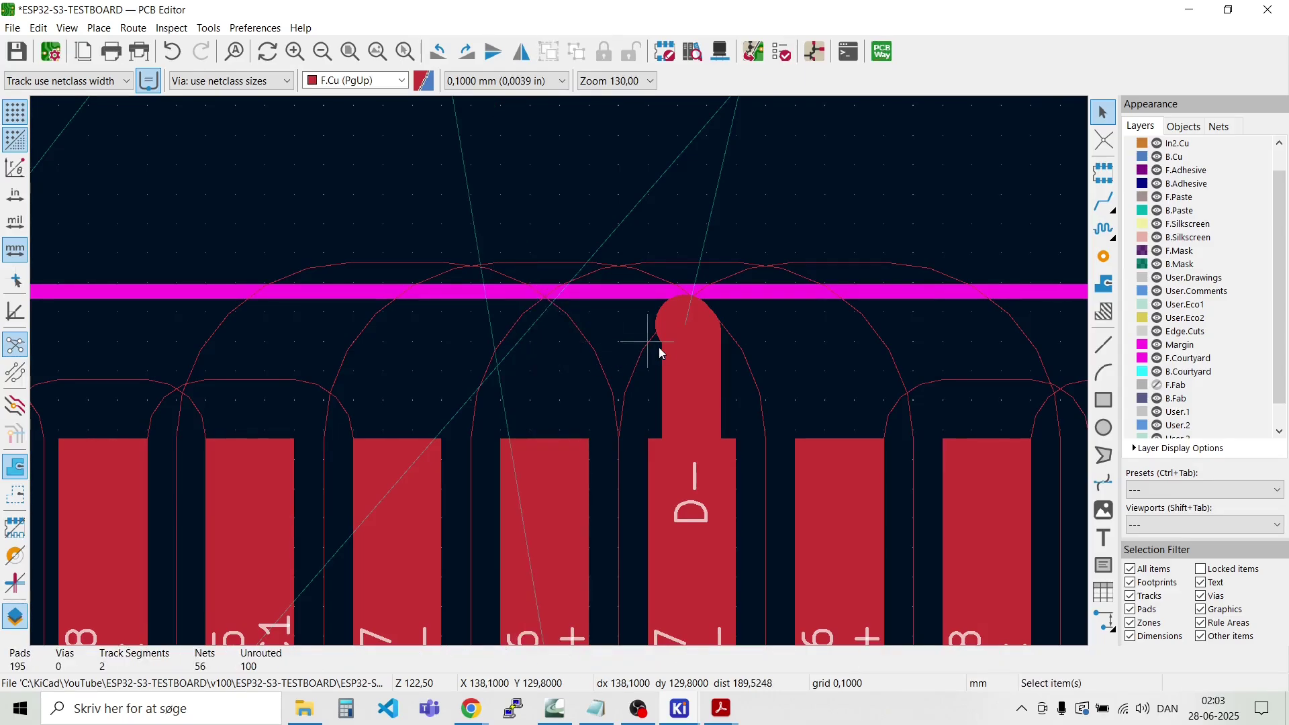
click(677, 349)
click(711, 360)
key(Delete)
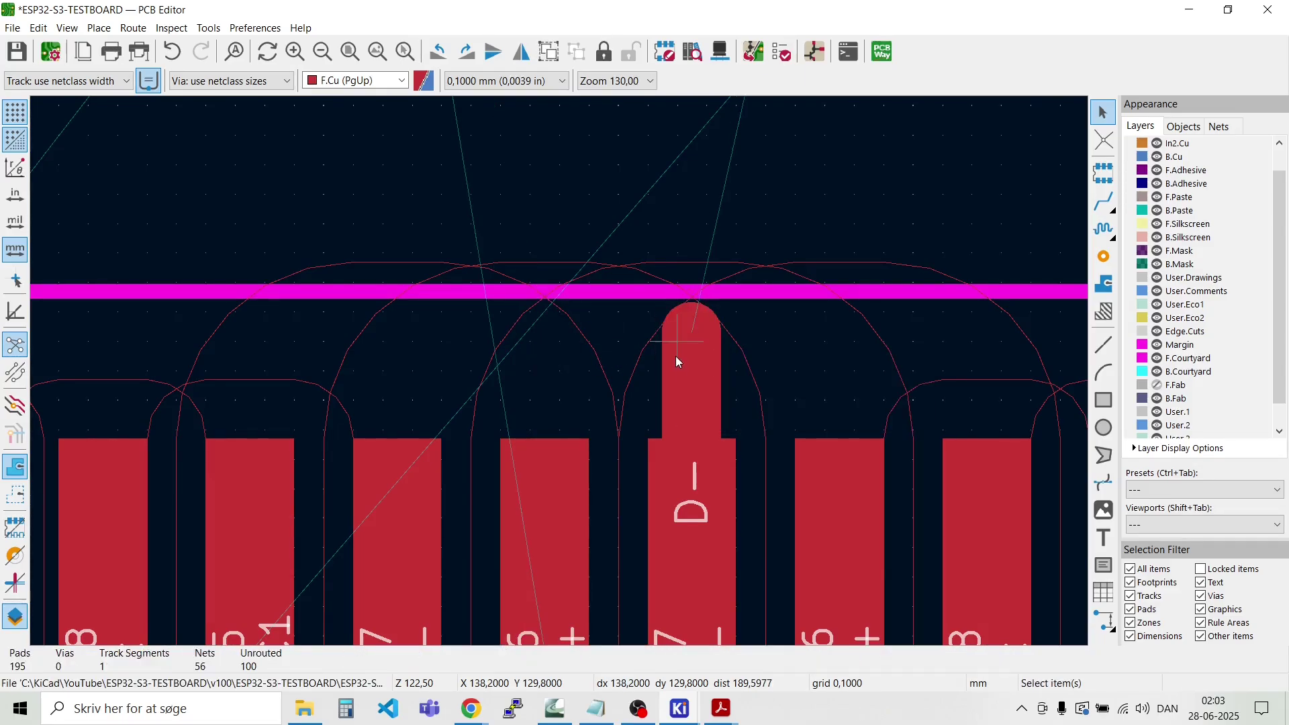
click(676, 366)
key(Delete)
scroll(677, 368, down, 7)
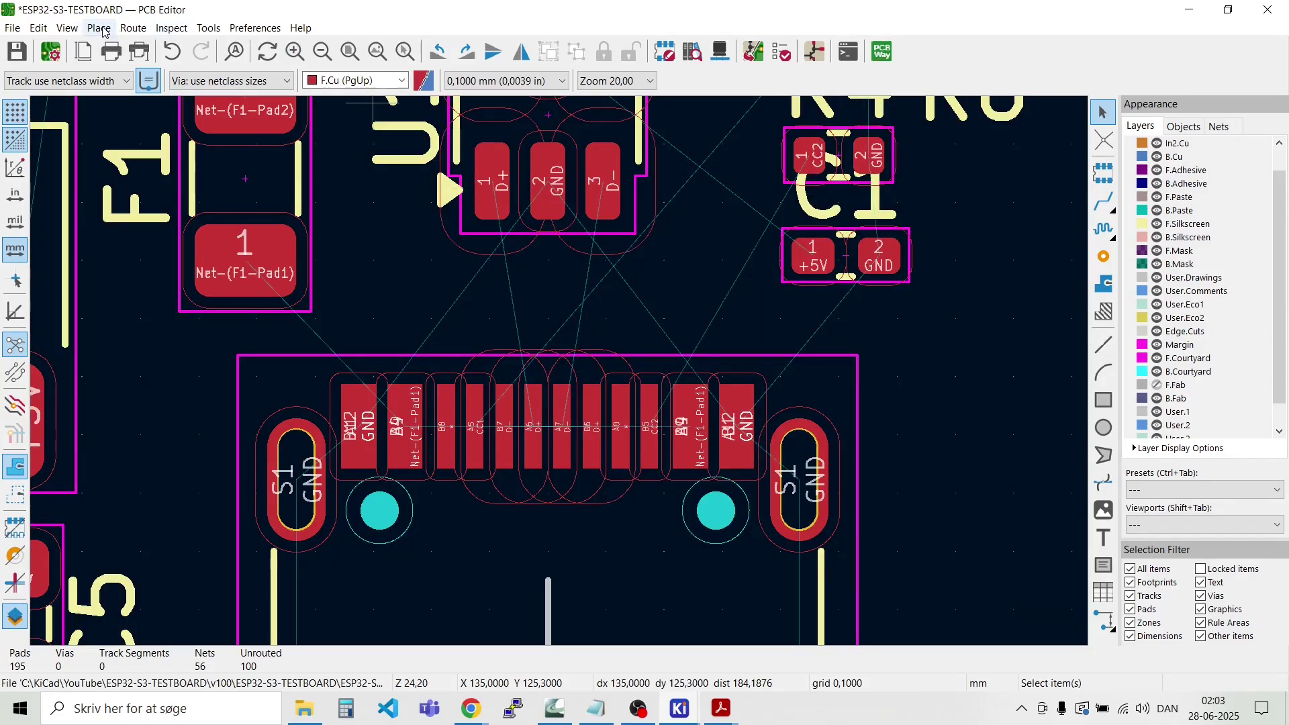
Step: Try twice to route the D+/D- differential pair from U1's D+ pad toward the USB connector
click(102, 32)
mouse_move(133, 28)
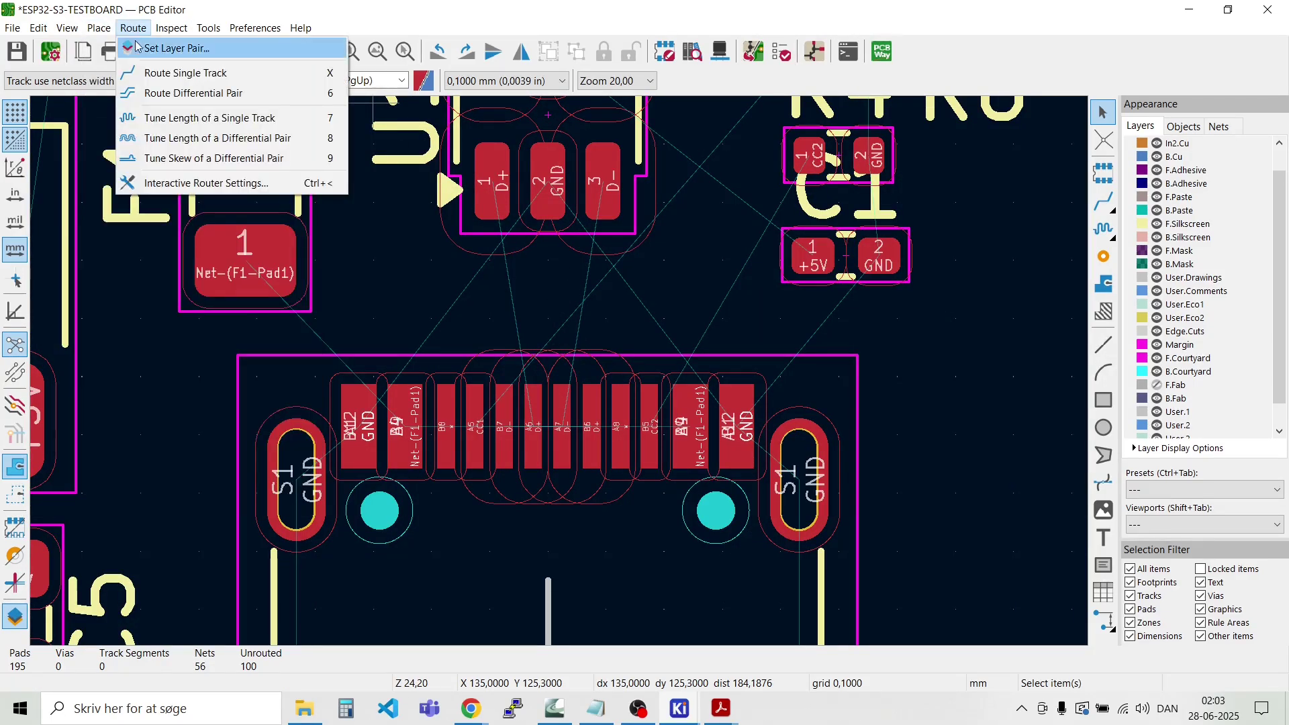
click(194, 92)
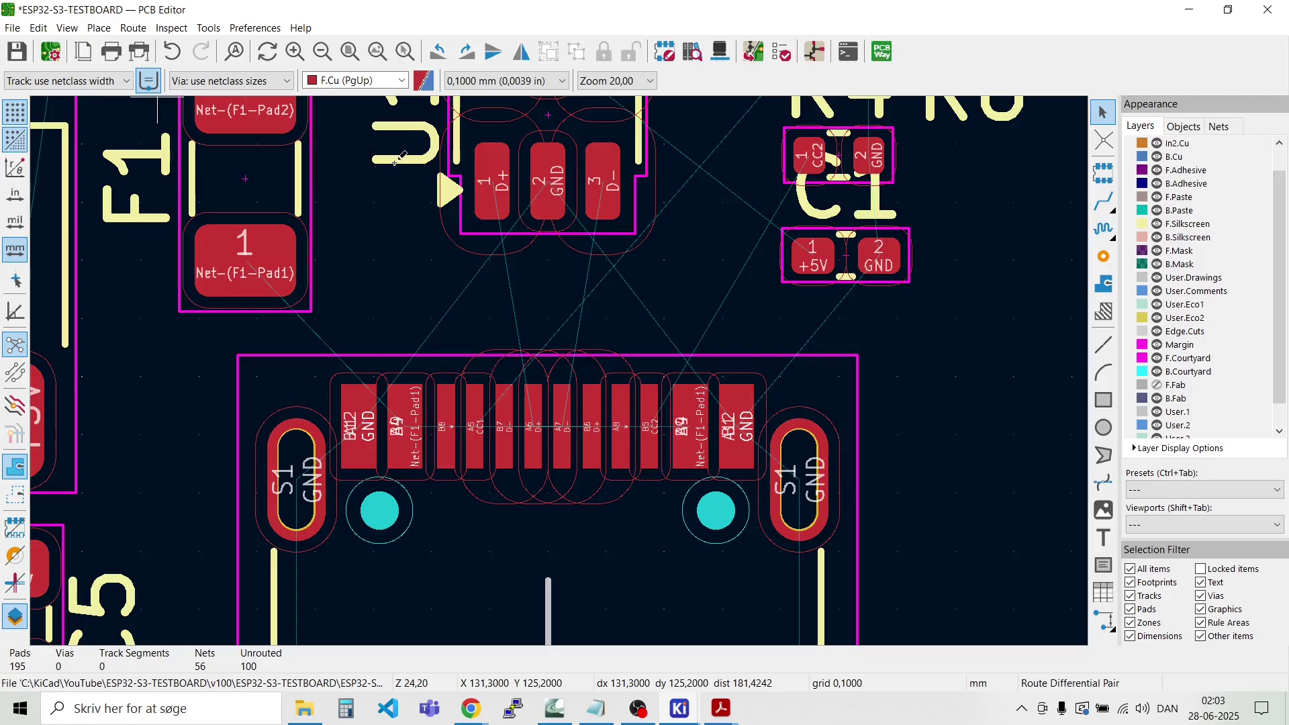
click(487, 181)
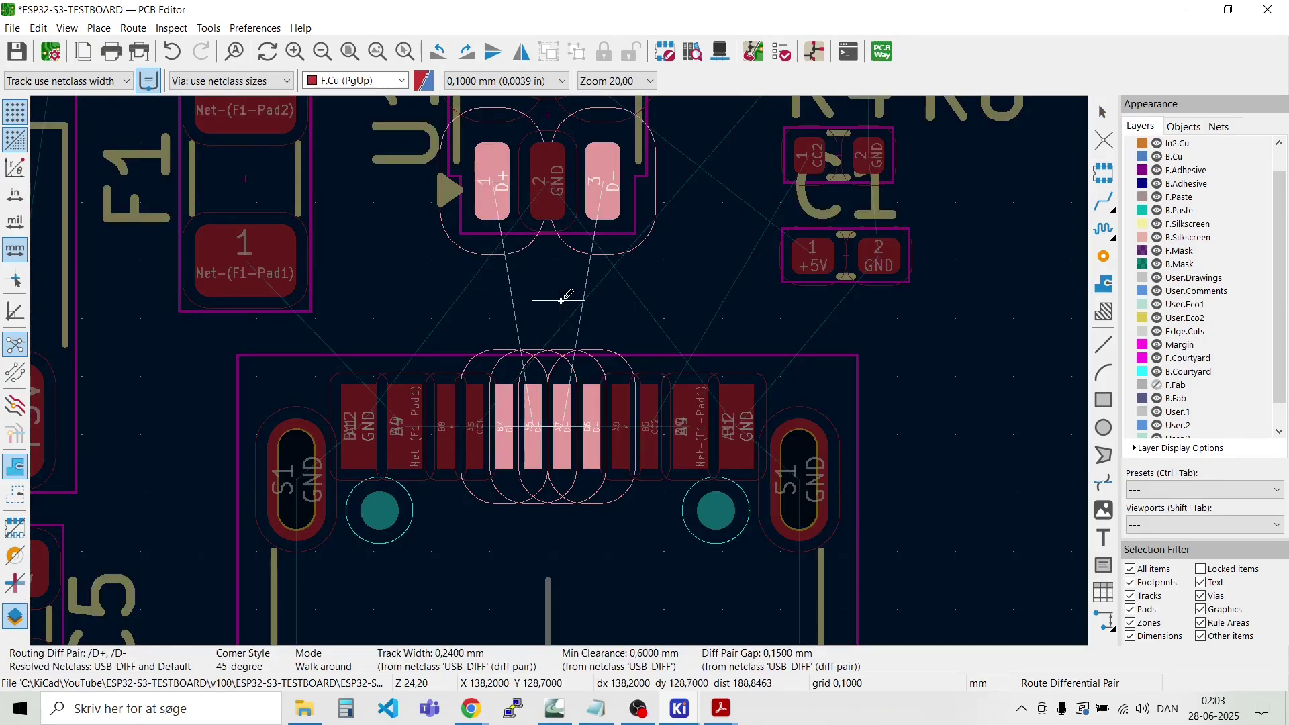
key(Escape)
key(Escape)
click(98, 28)
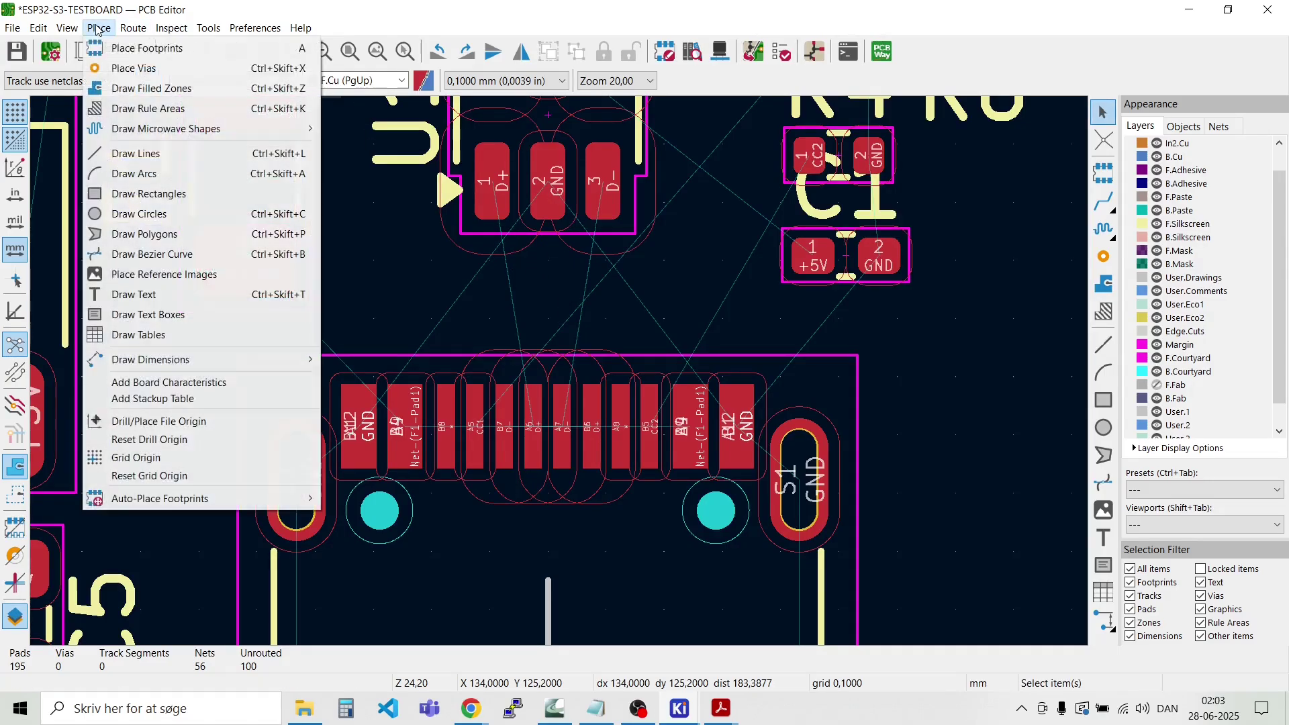
mouse_move(133, 27)
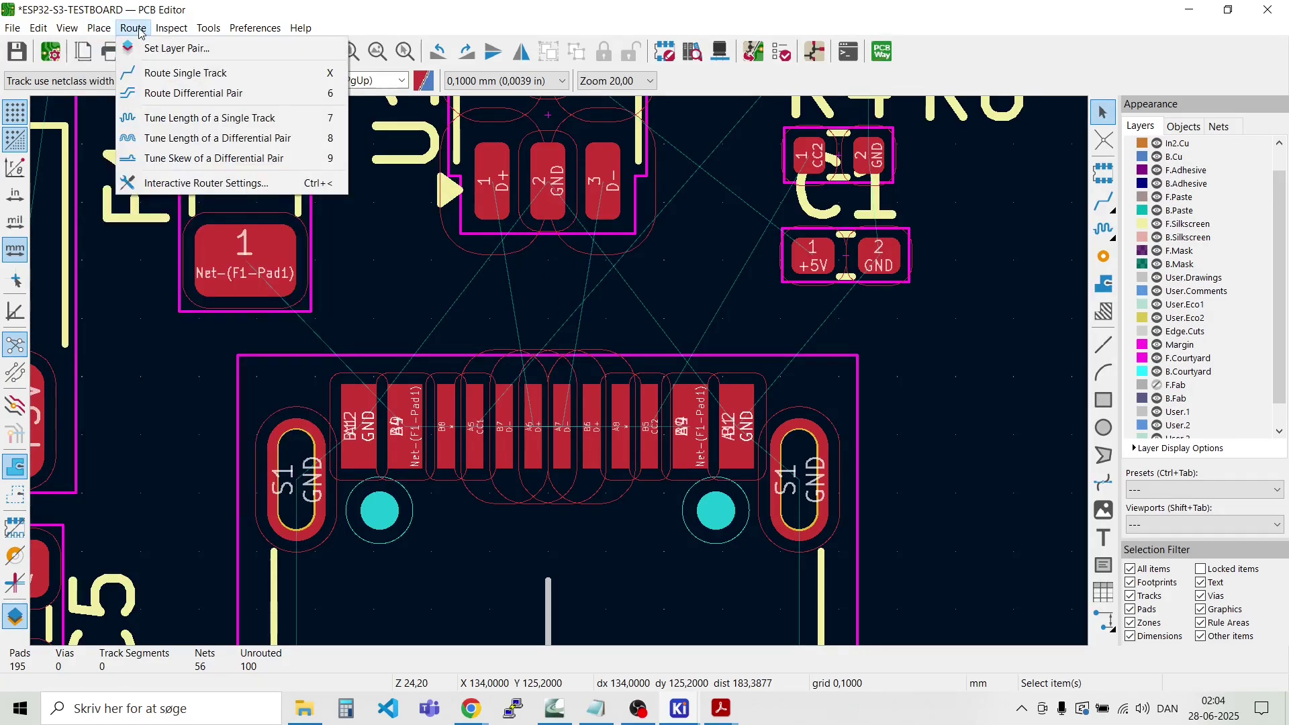
click(185, 93)
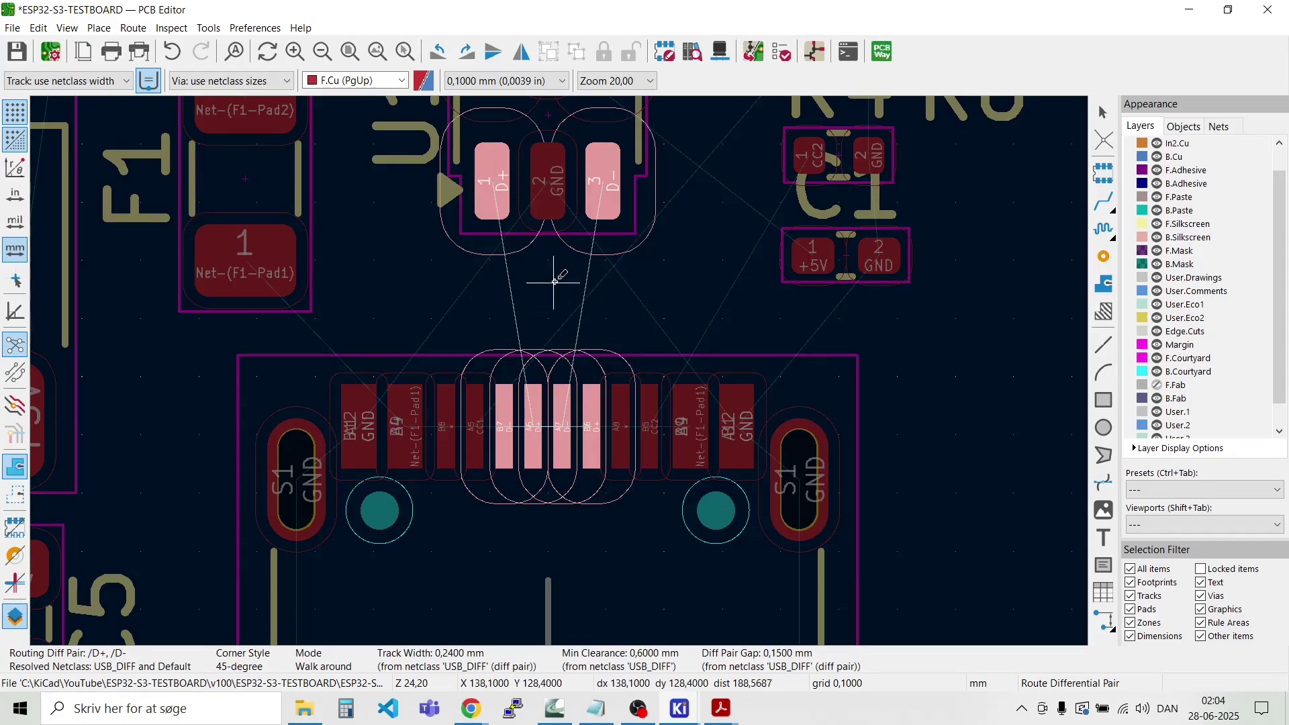
key(Escape)
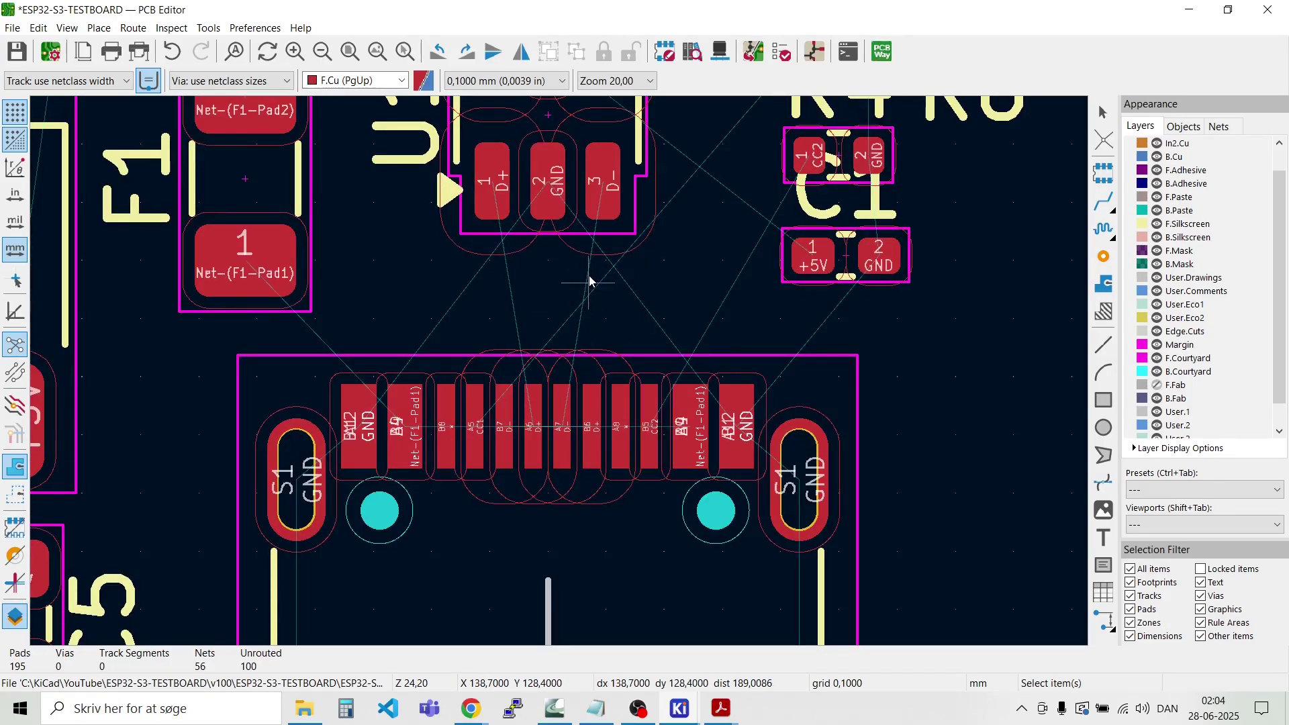
Step: Inspect the net and resolved netclass of U1's USB_D+ pad
scroll(558, 372, down, 3)
scroll(560, 375, up, 5)
scroll(561, 376, down, 2)
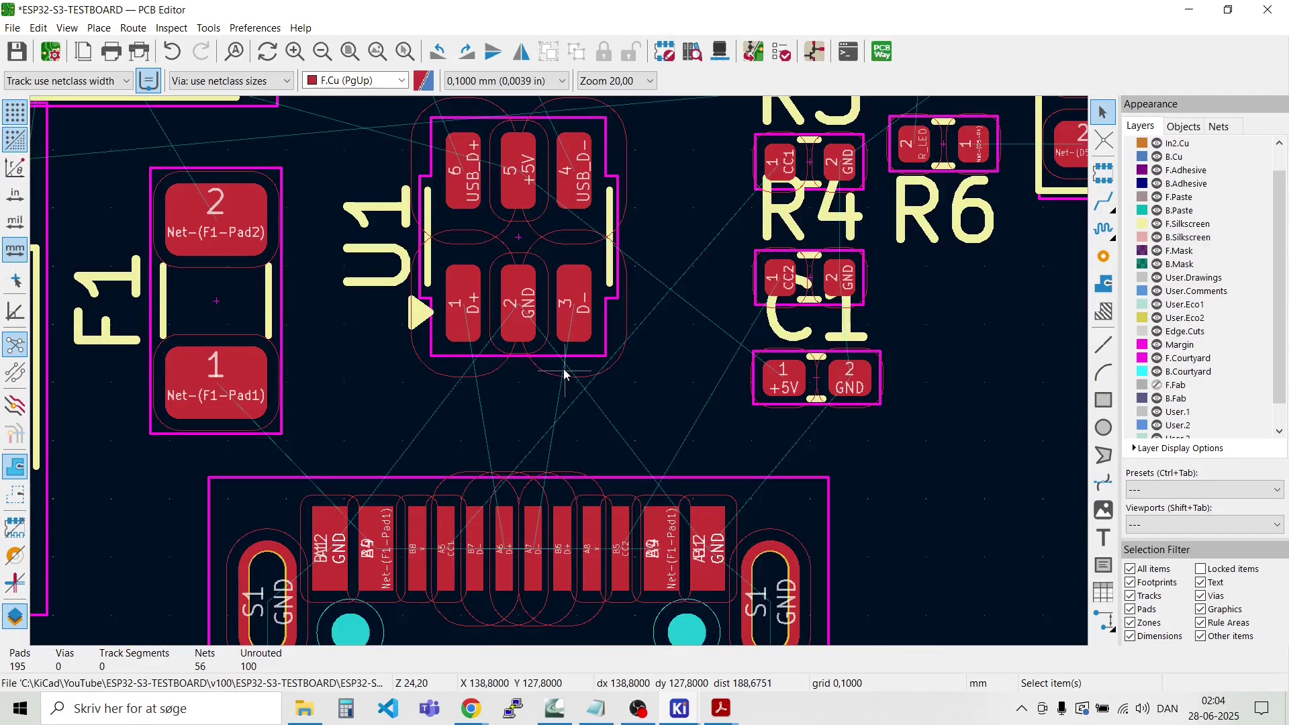
scroll(560, 376, down, 2)
scroll(562, 374, up, 2)
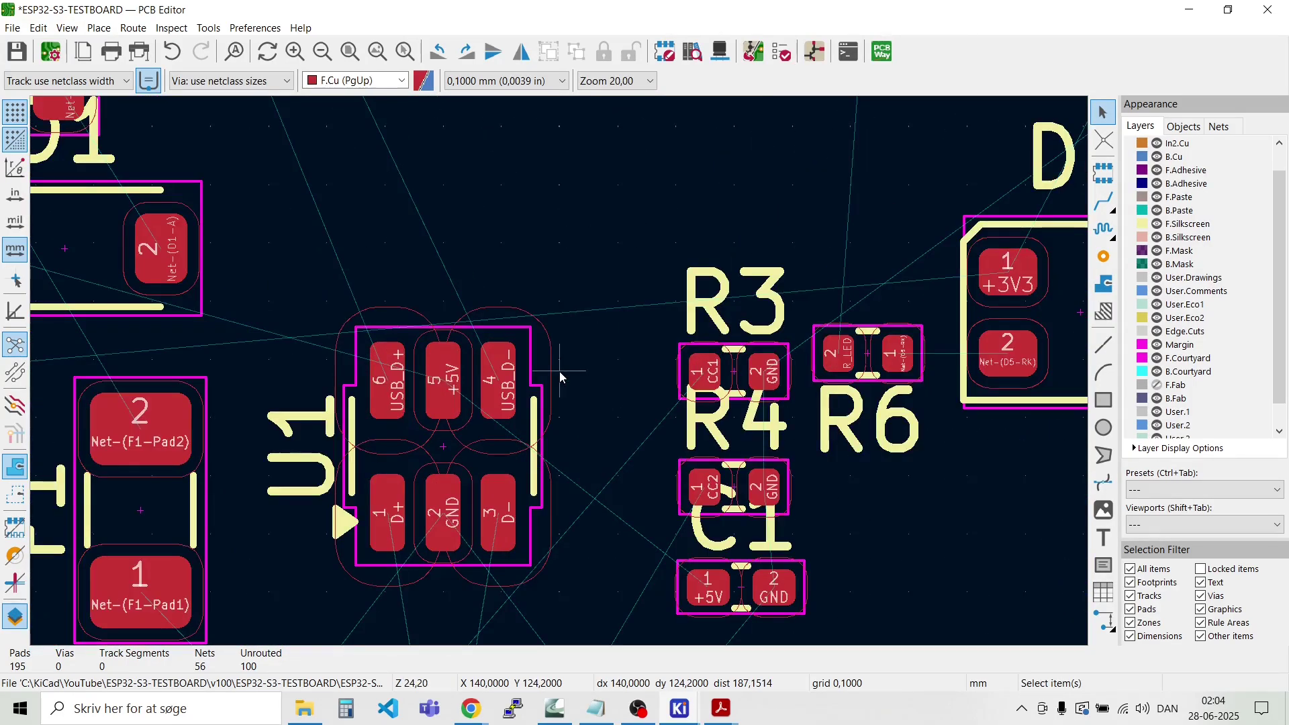
click(379, 381)
scroll(521, 372, up, 2)
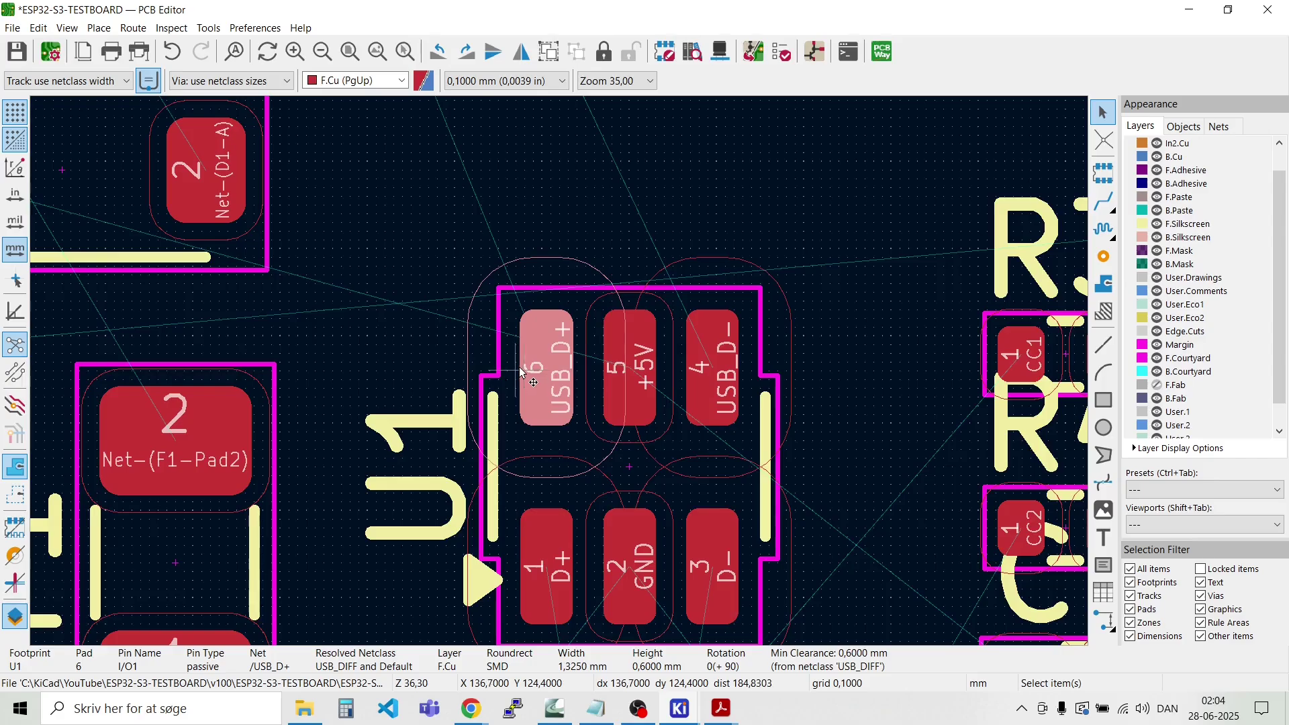
key(Escape)
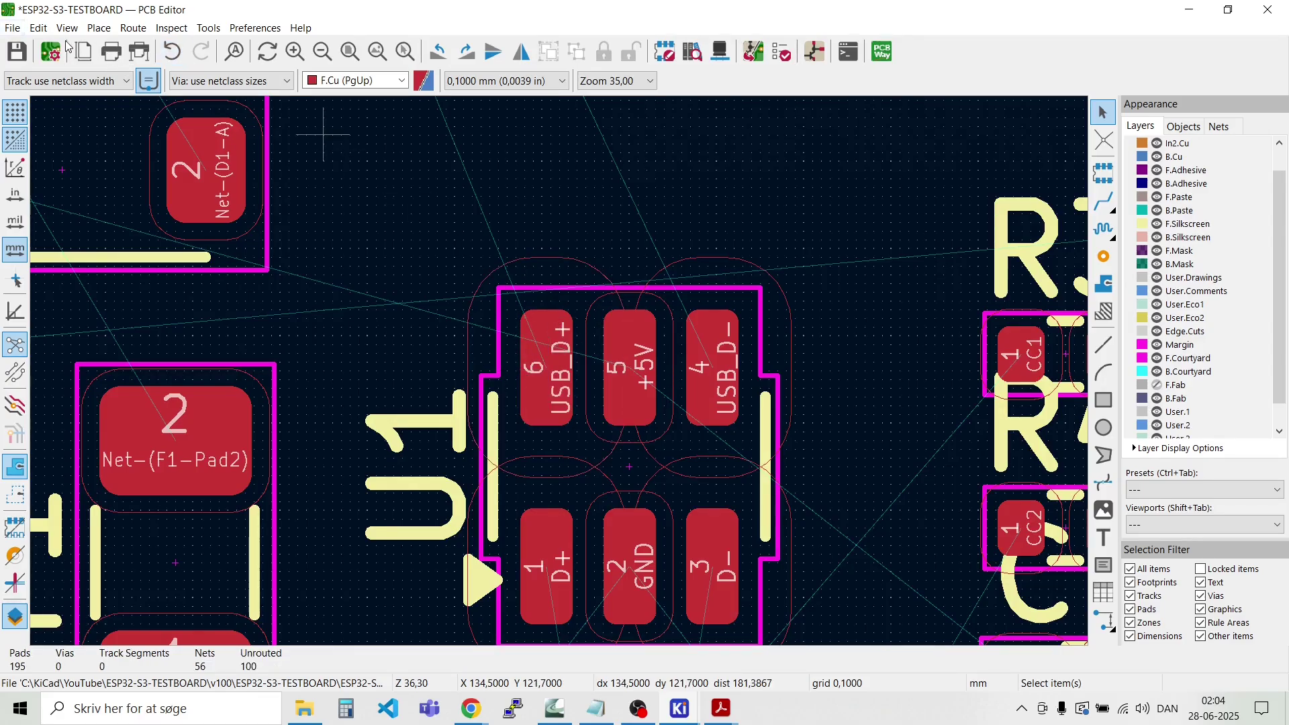
Step: Try to route the USB_D+/USB_D- differential pair from U1's pad 6 toward the ESP32 module
click(111, 27)
mouse_move(133, 27)
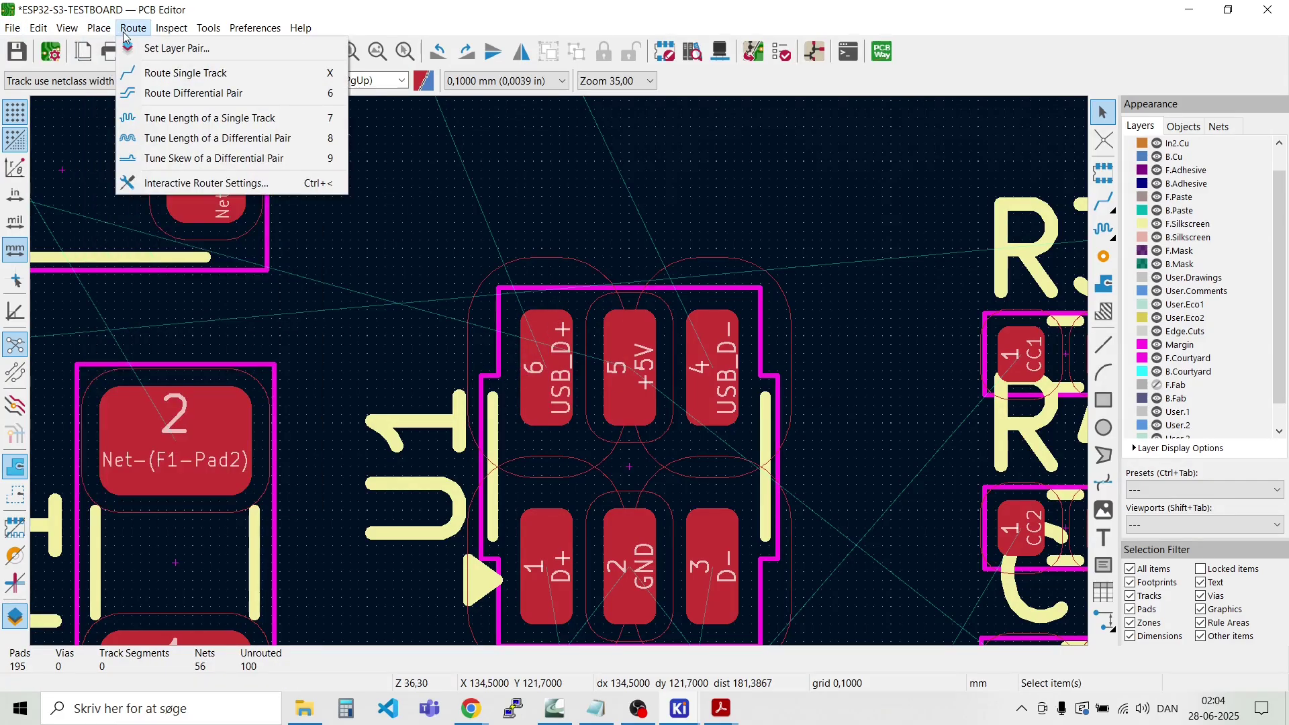
click(147, 93)
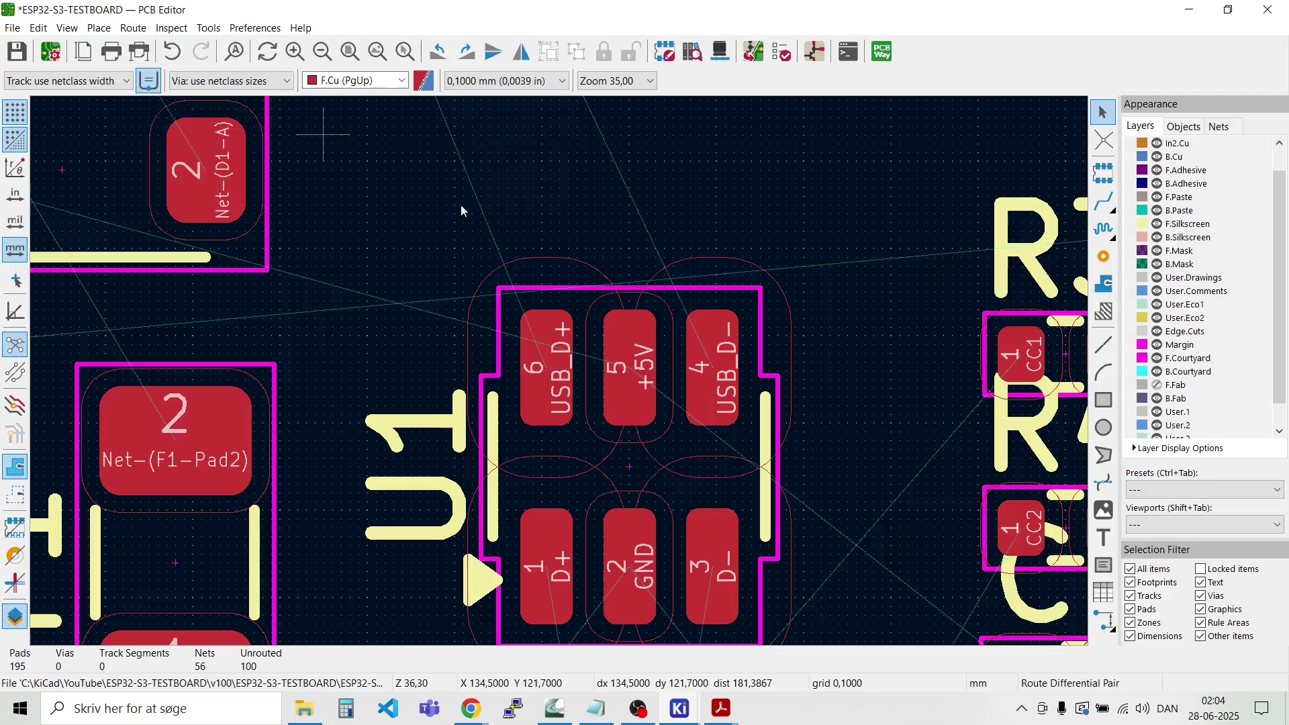
click(548, 367)
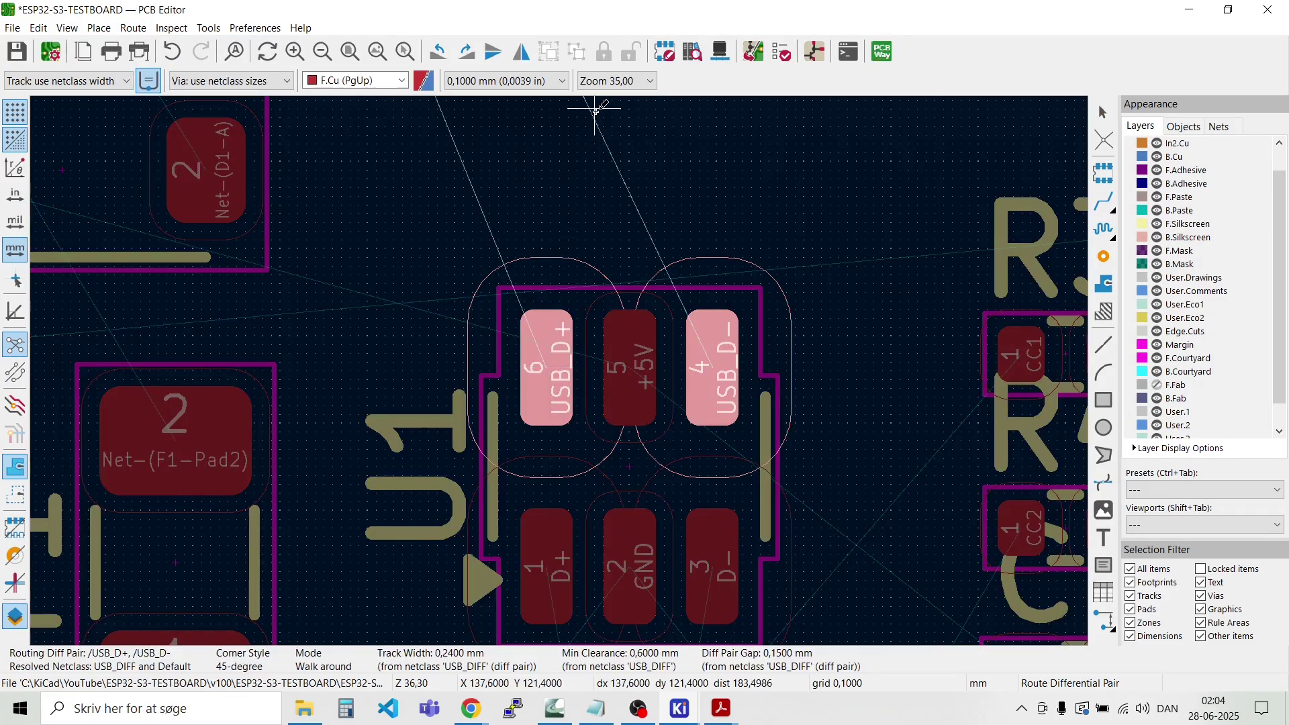
scroll(559, 371, down, 5)
scroll(559, 371, up, 2)
scroll(559, 370, down, 5)
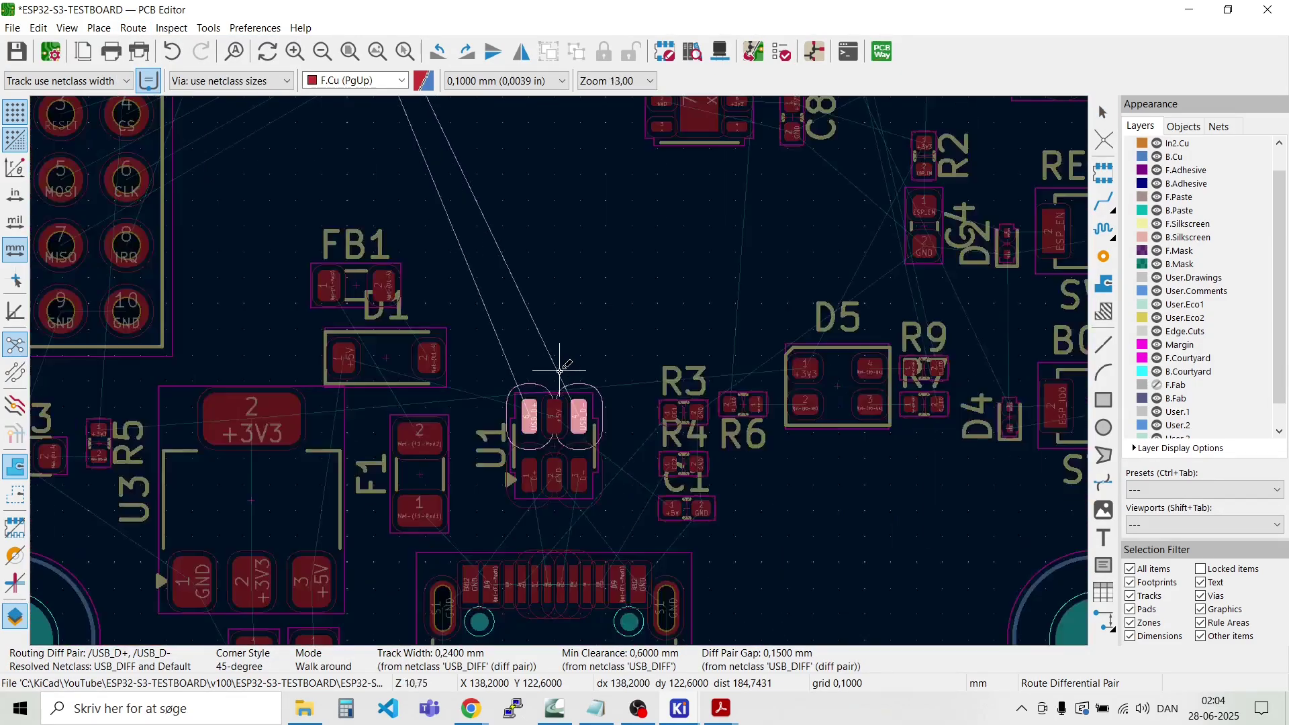
key(Escape)
key(Escape)
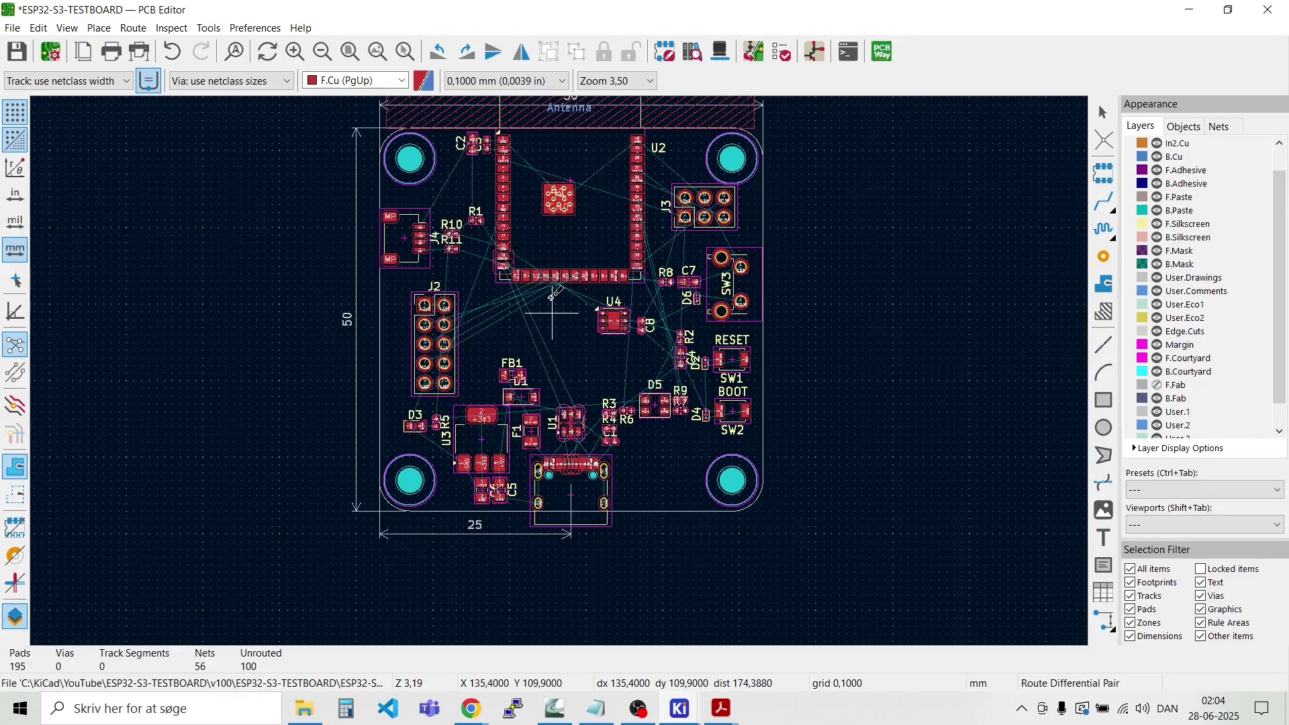
Step: Inspect the resolved netclass of U1's D+ pad and look over the board's unrouted connections
scroll(560, 373, up, 2)
scroll(562, 378, down, 2)
scroll(562, 377, up, 5)
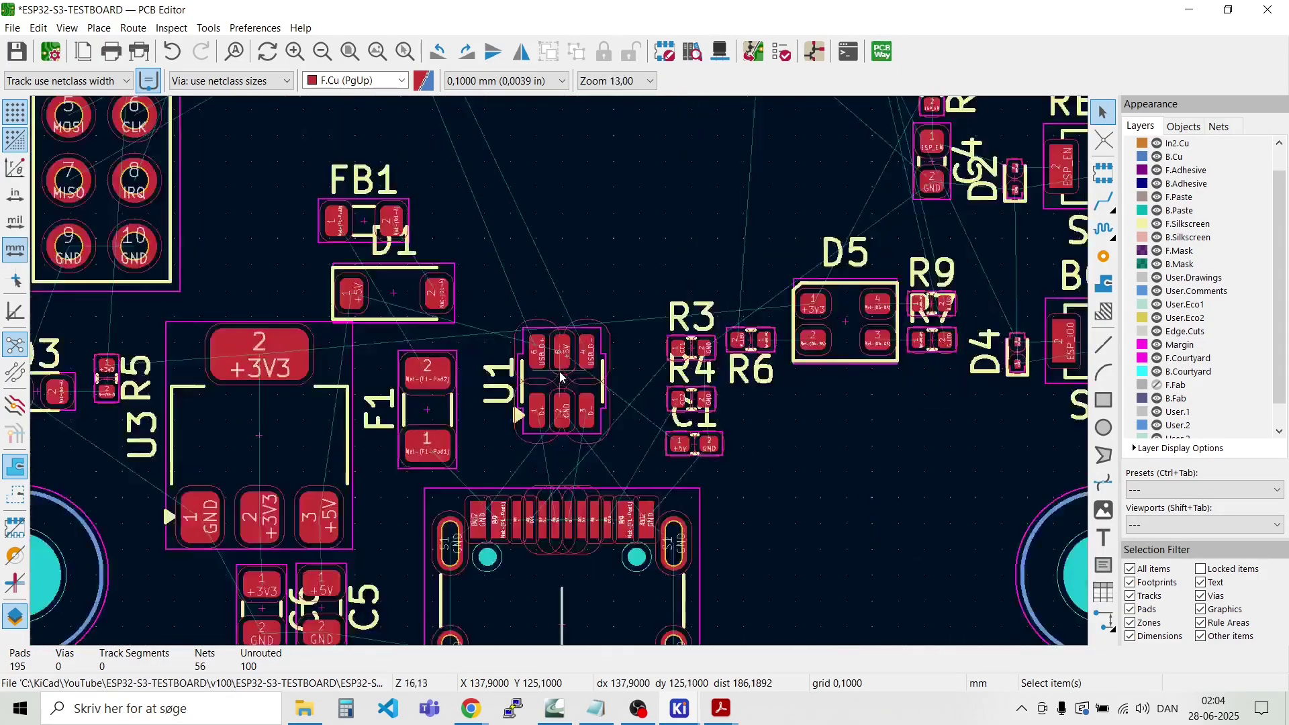
click(519, 433)
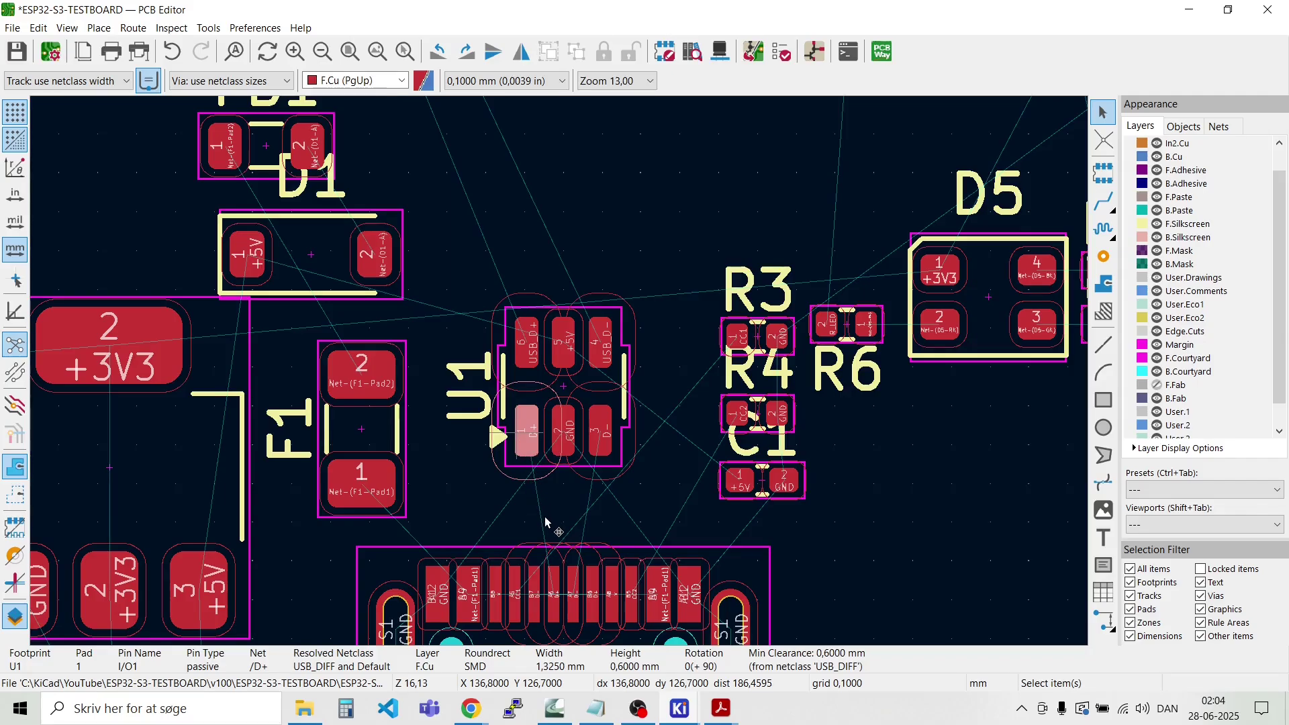
click(549, 523)
scroll(559, 372, down, 2)
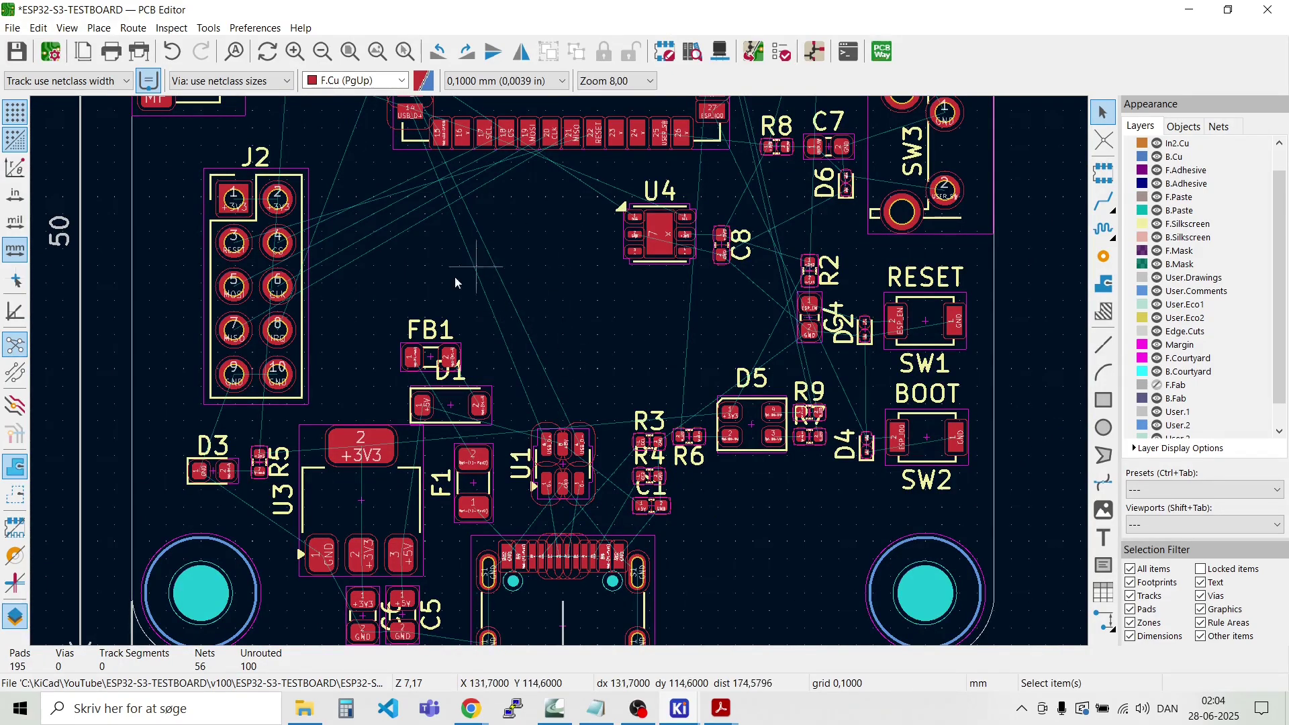
scroll(558, 372, down, 4)
scroll(561, 380, up, 3)
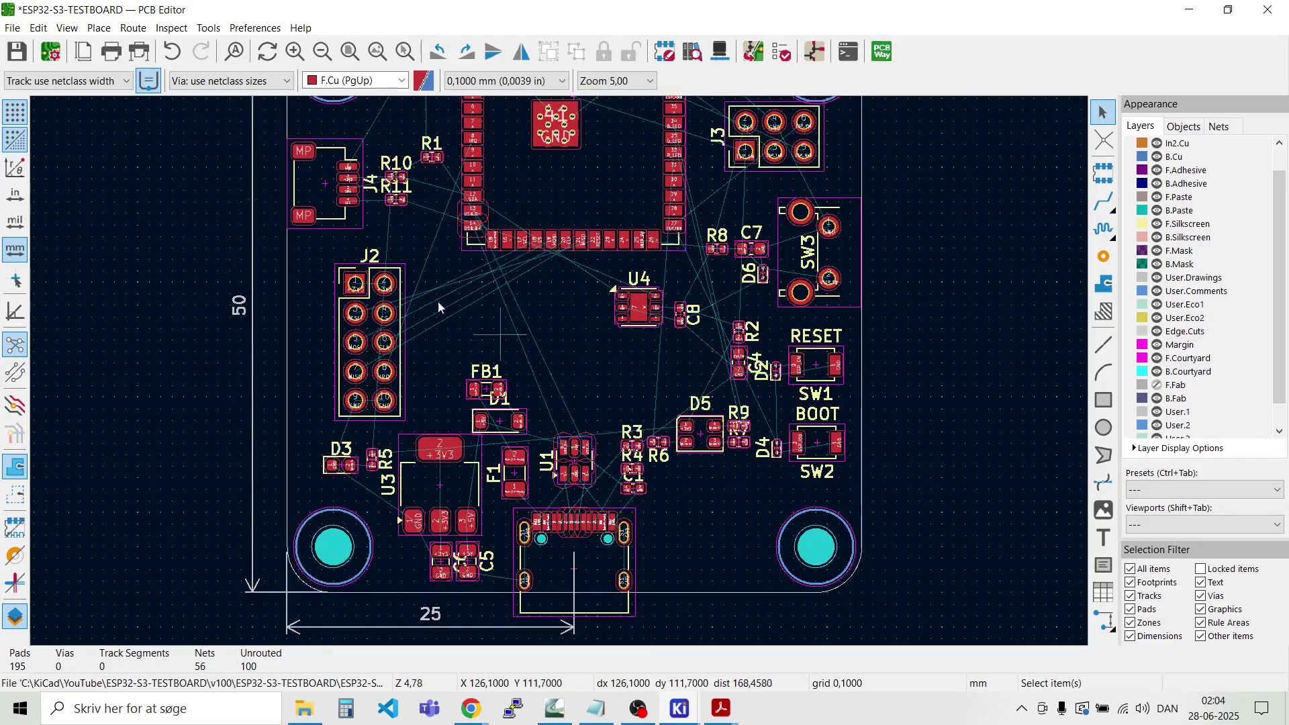
Step: Save the board and close the PCB Editor
click(18, 45)
click(14, 29)
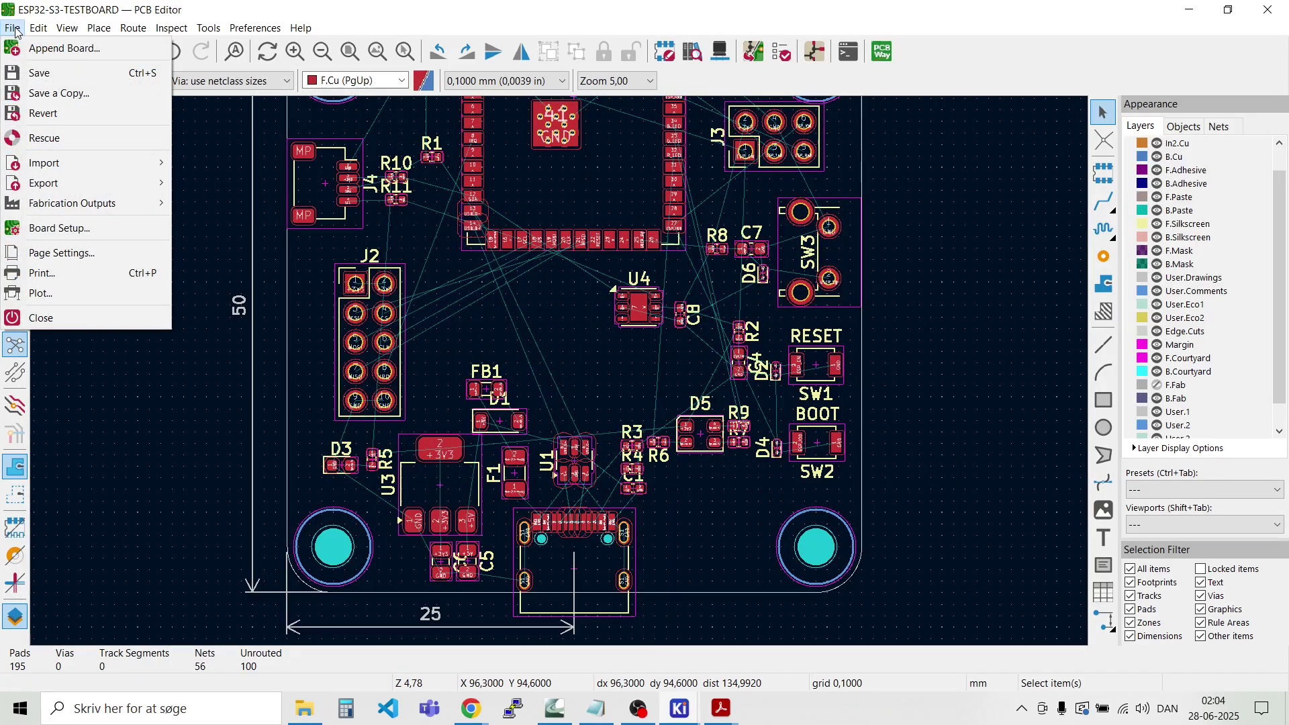
click(57, 319)
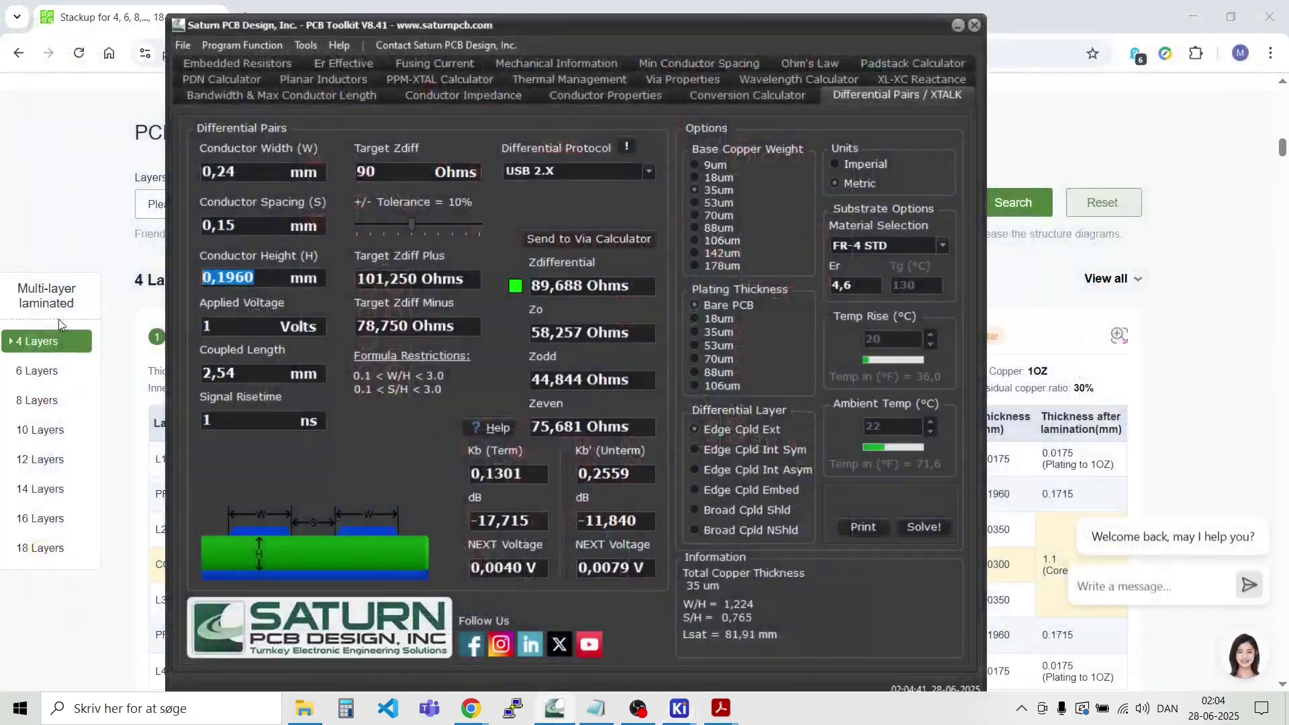
Step: Switch to the KiCad project manager and reopen ESP32-S3-TESTBOARD.kicad_pcb
mouse_move(676, 711)
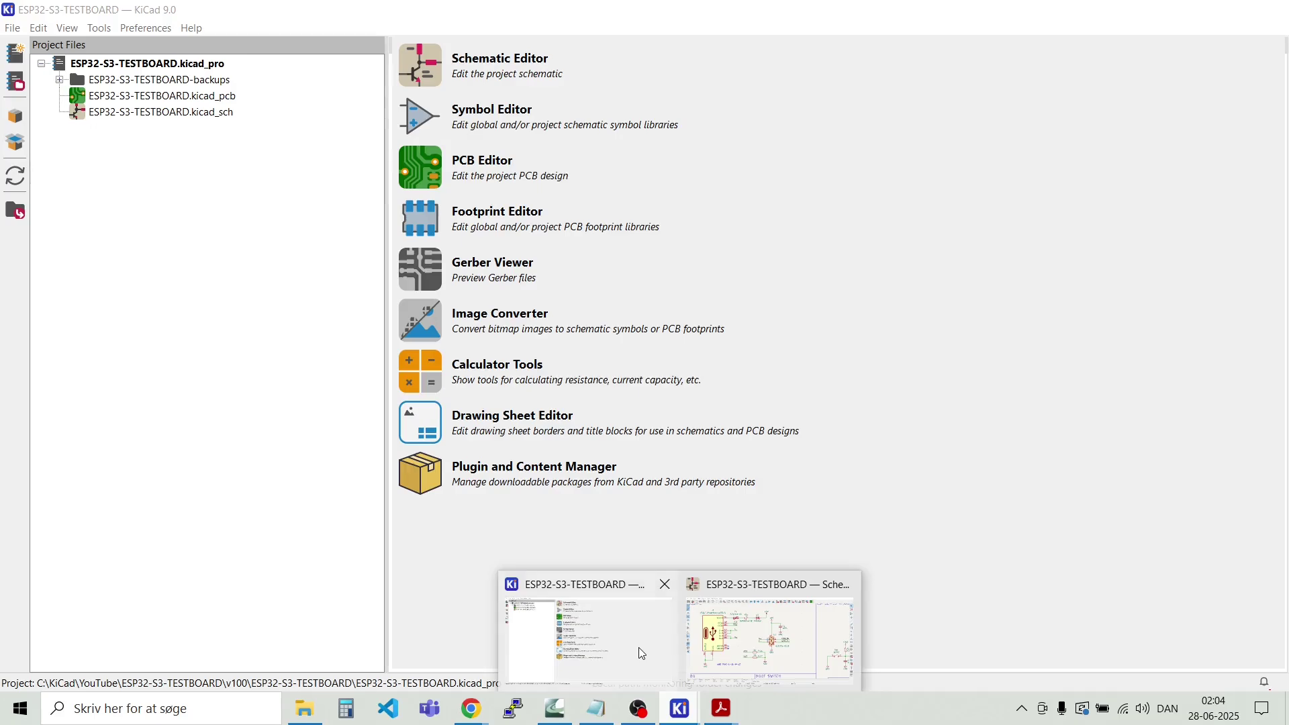
click(641, 652)
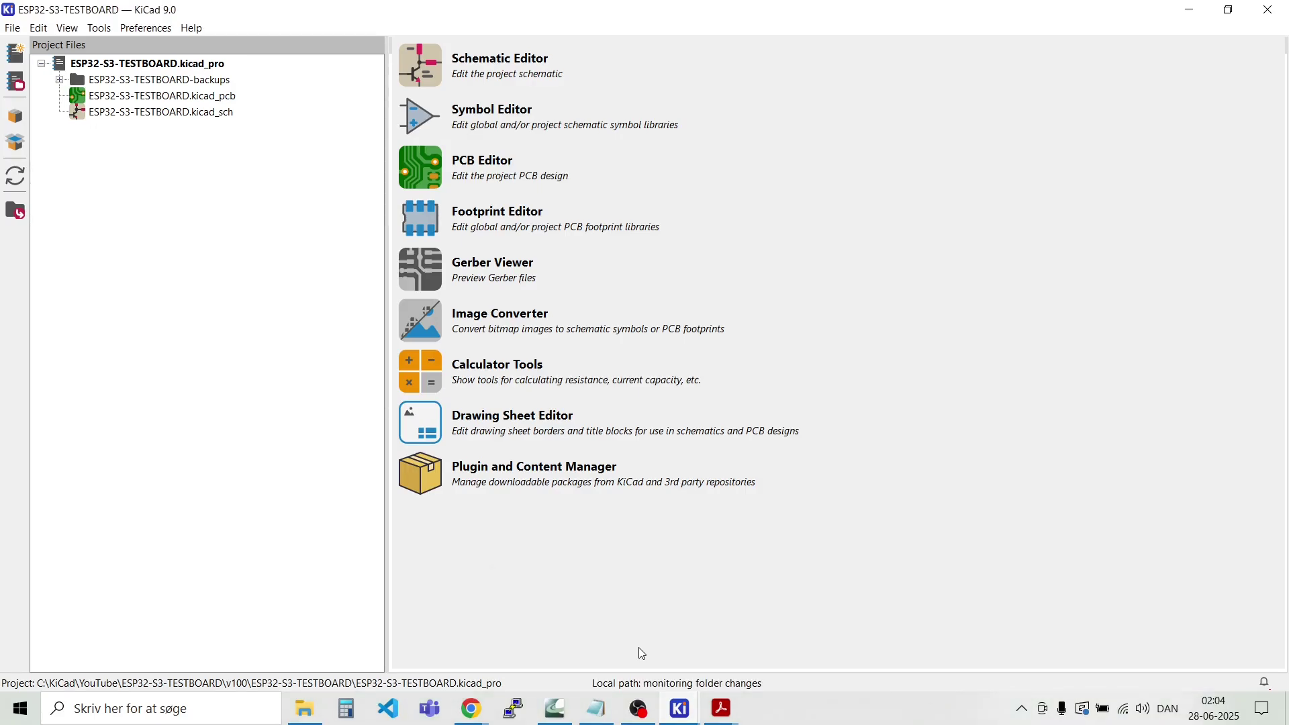
click(141, 97)
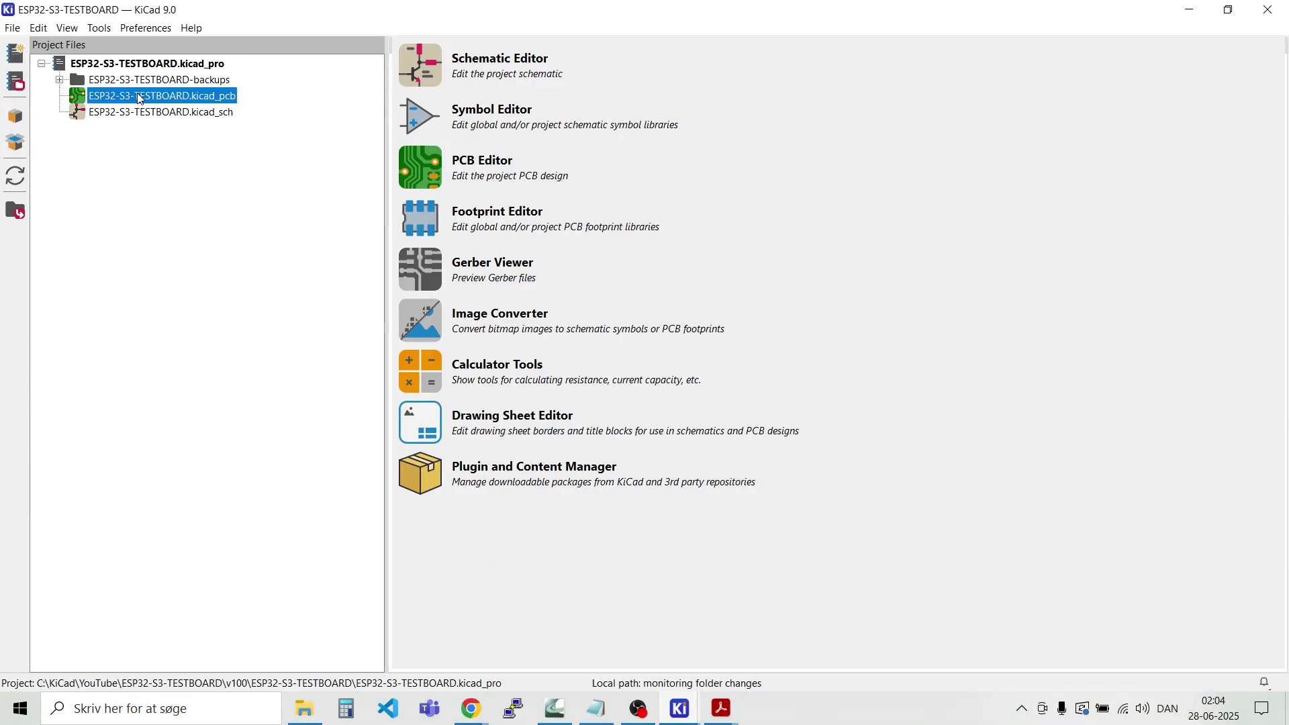
double_click(140, 98)
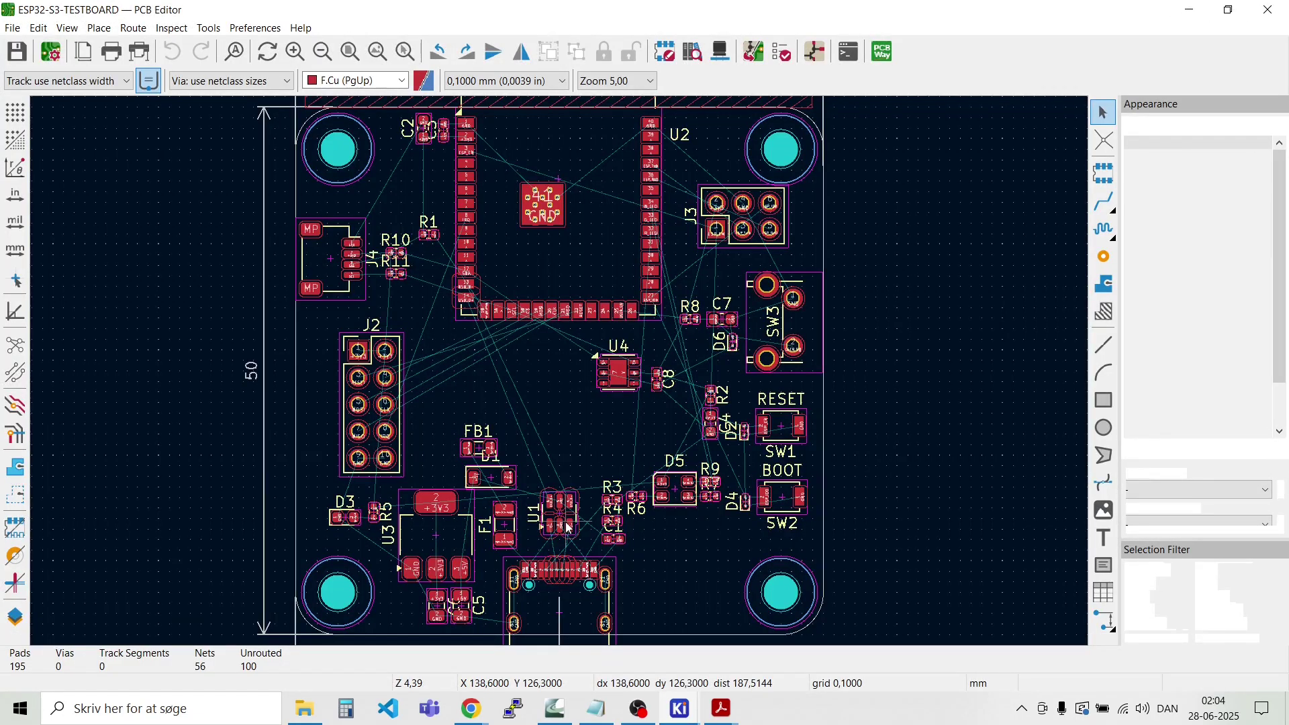
Step: Try again to route the D+/D- differential pair from U1's pad 1 in the reopened board
scroll(561, 376, up, 5)
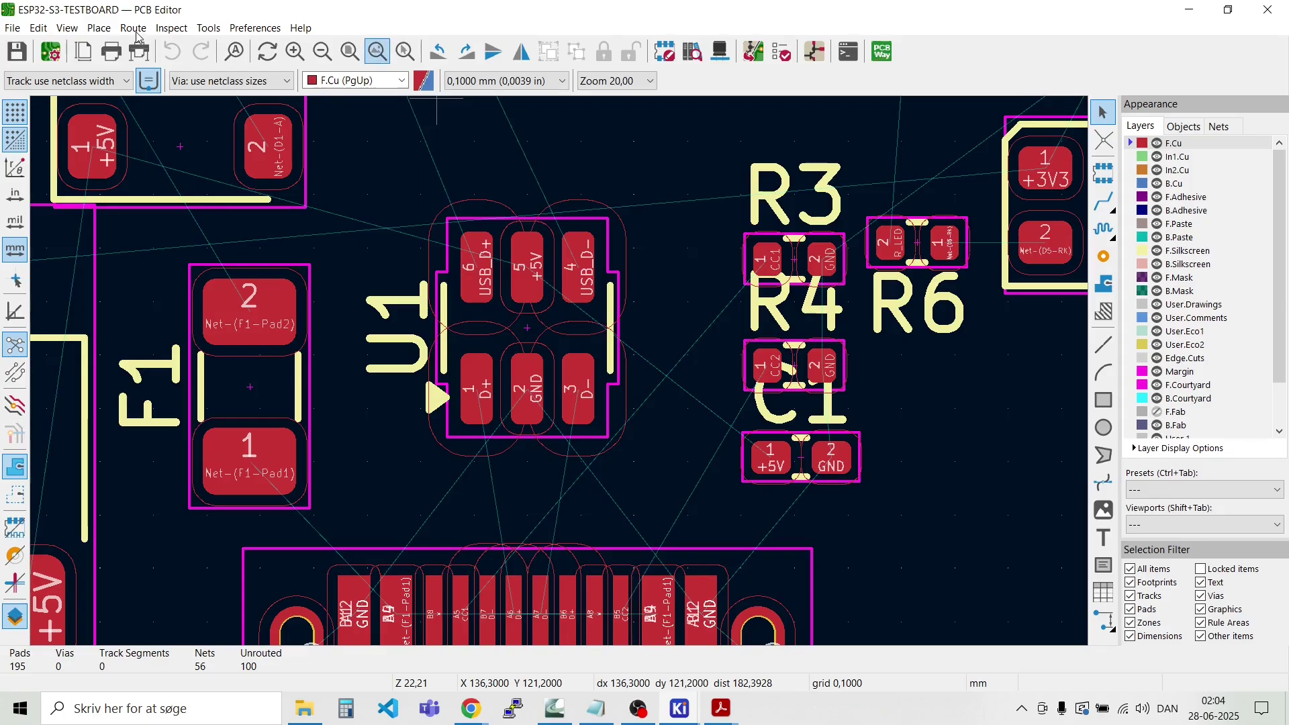
click(131, 29)
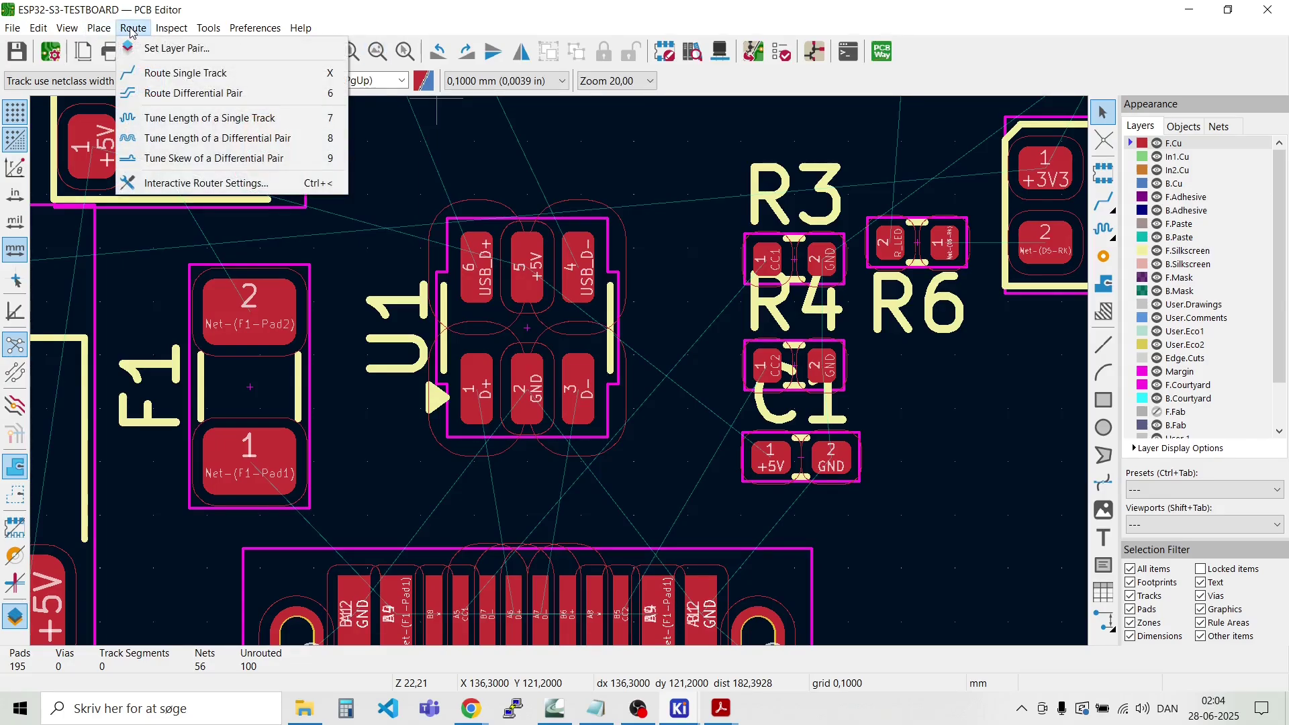
click(180, 93)
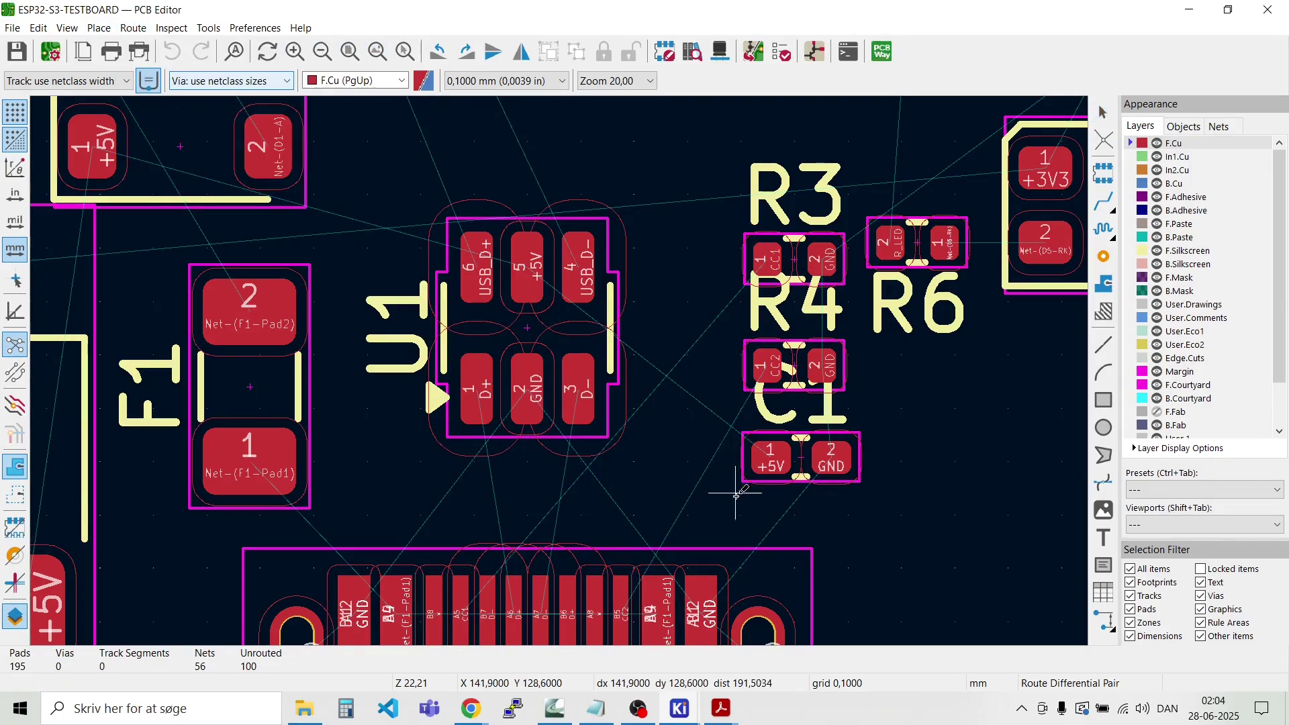
click(478, 388)
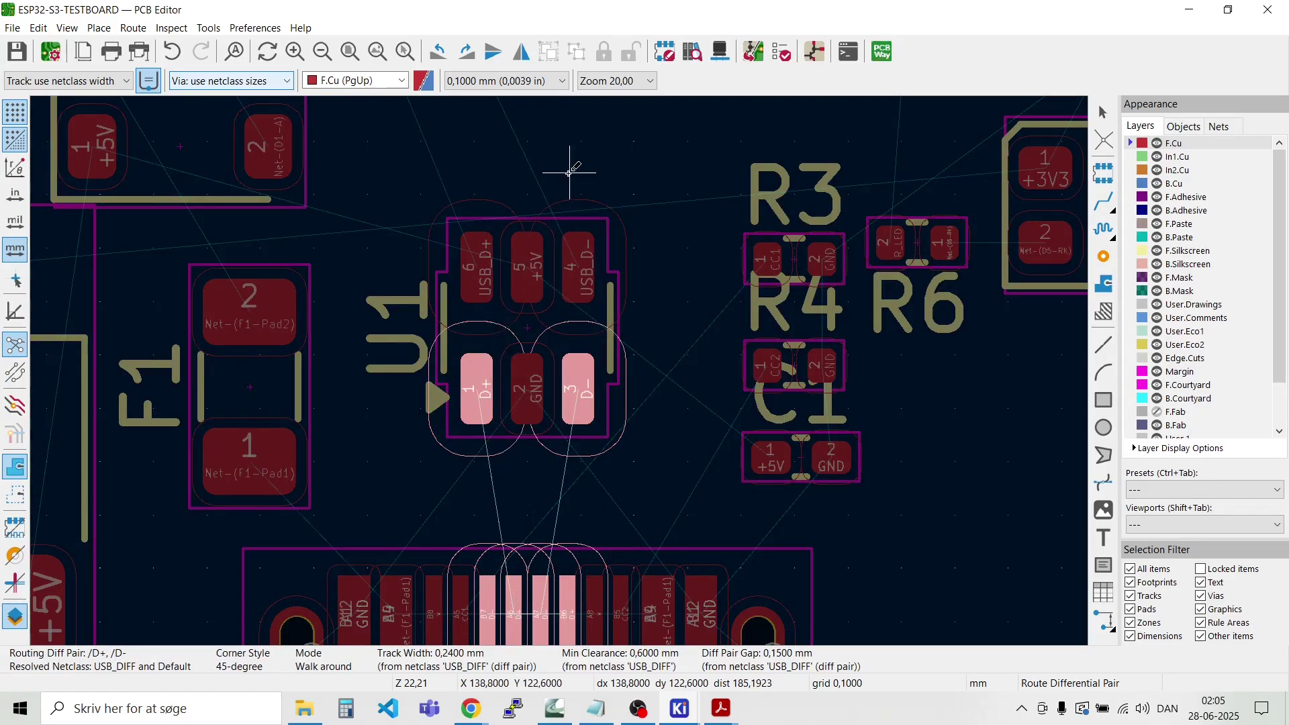
key(Escape)
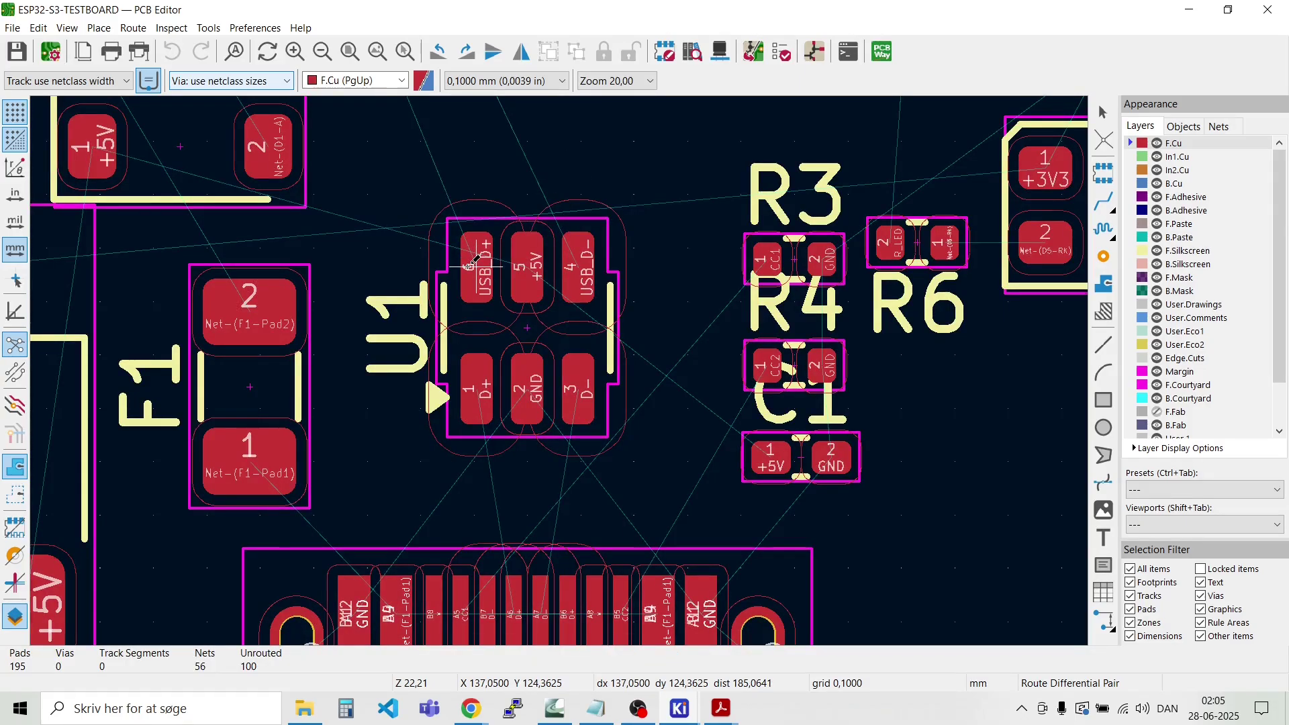
Step: Try again to route the USB_D+/USB_D- differential pair from U1's pad 6, then leave the router
click(477, 266)
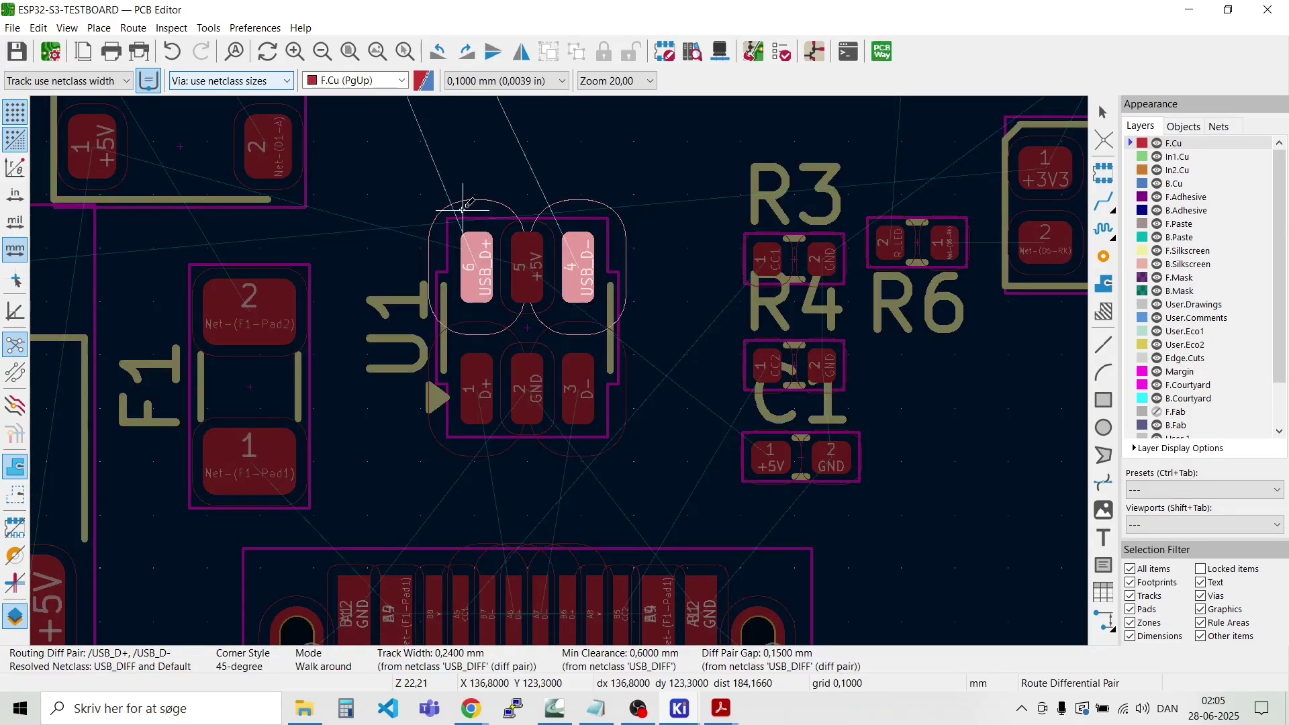
key(Escape)
key(Escape)
scroll(606, 421, down, 2)
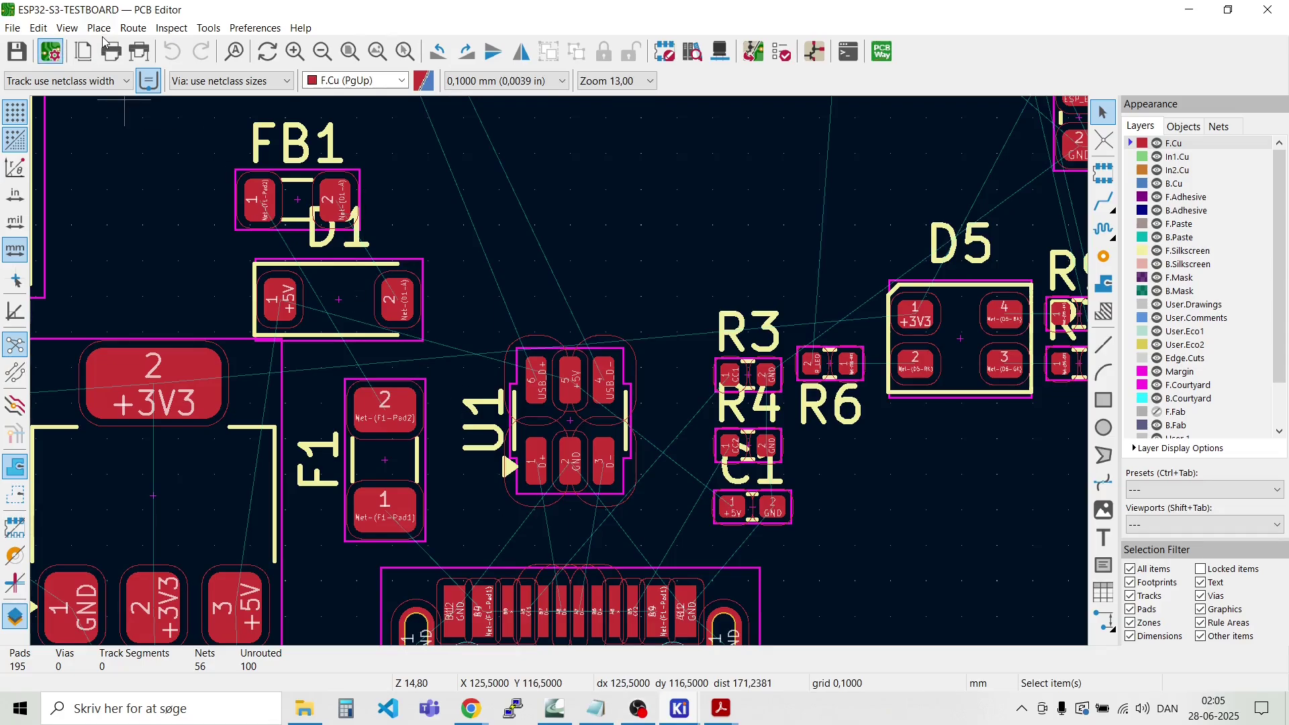
Step: Set the USB_DIFF netclass clearance to 0,1 mm in the board setup
click(12, 29)
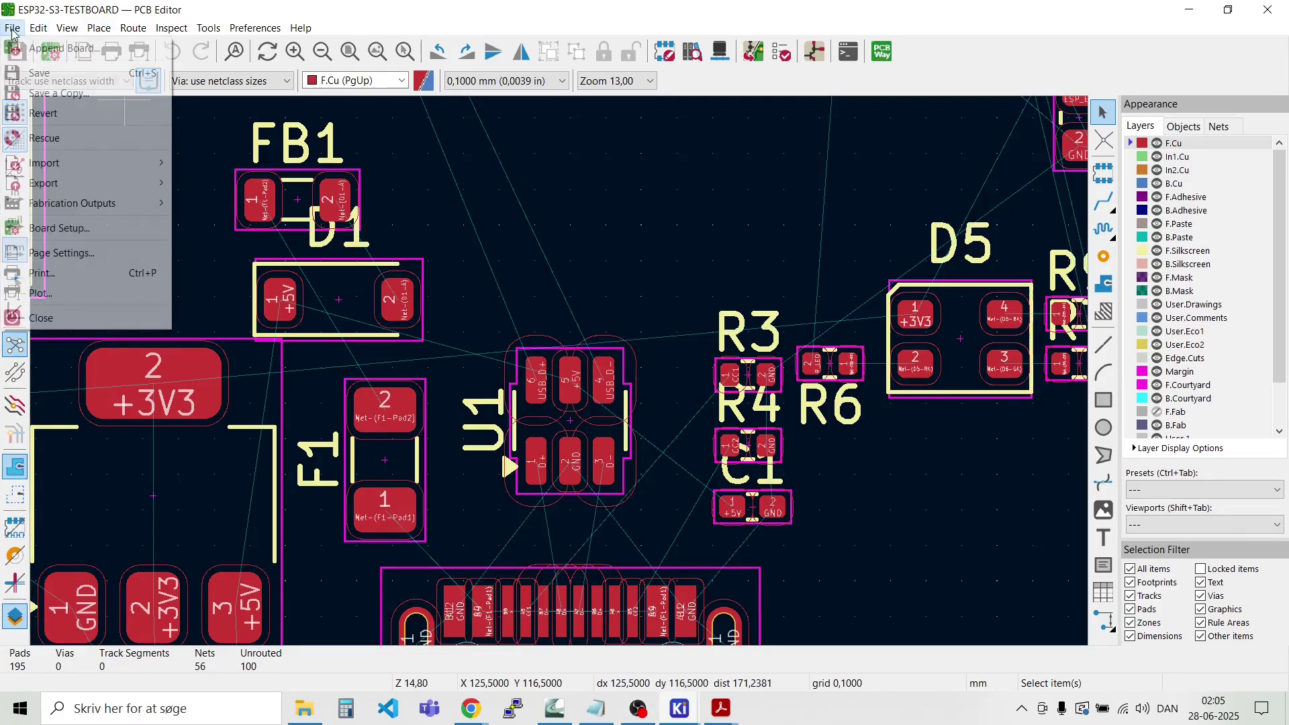
click(67, 229)
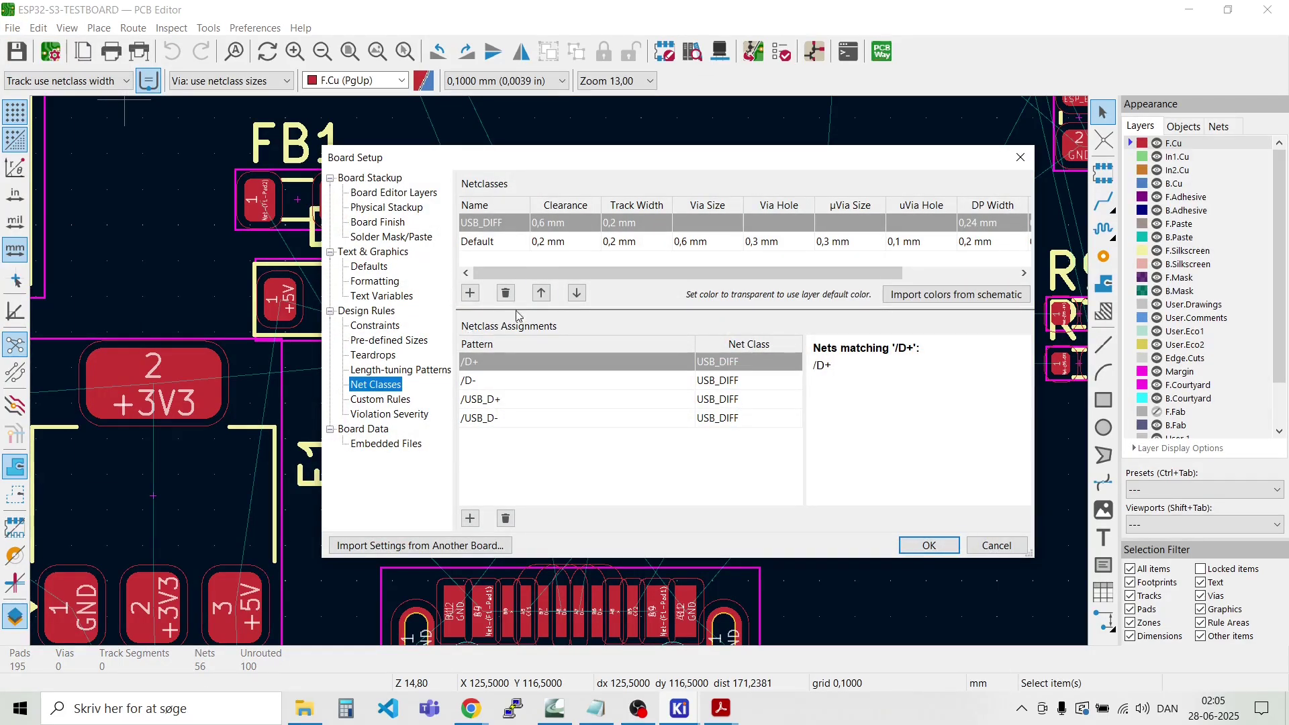
click(637, 223)
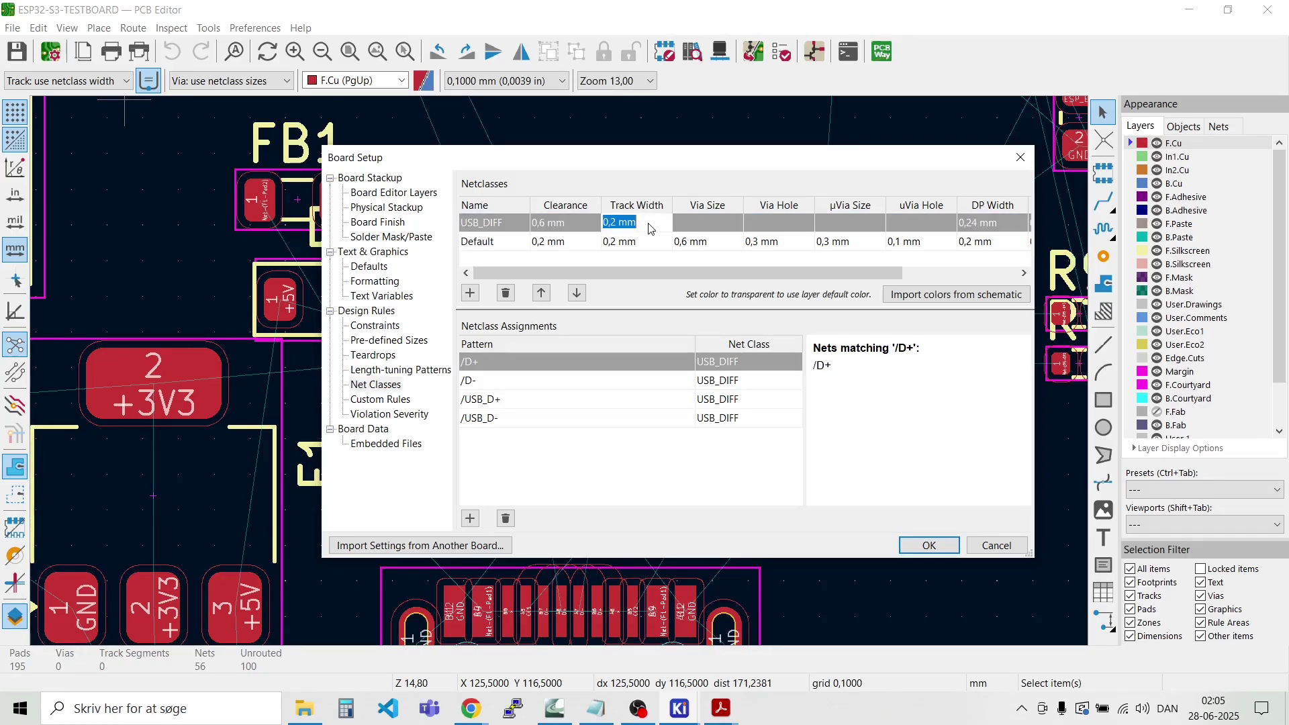
click(540, 223)
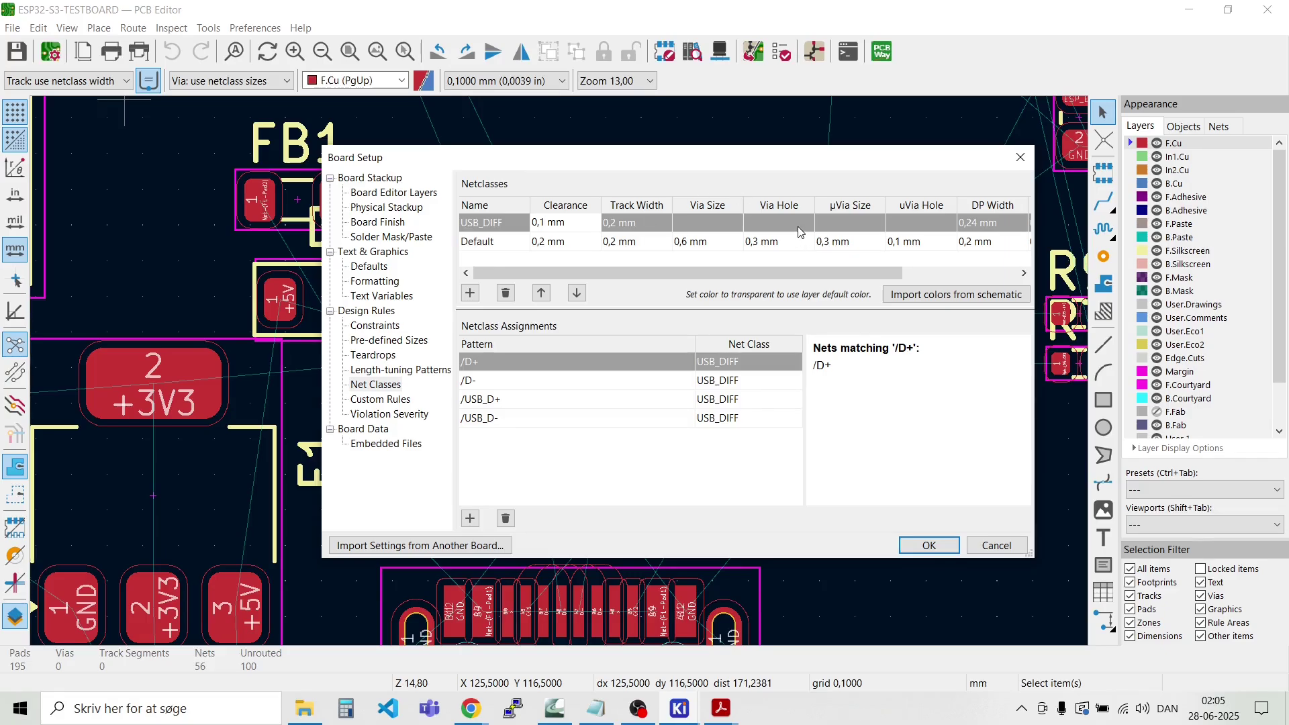
click(655, 228)
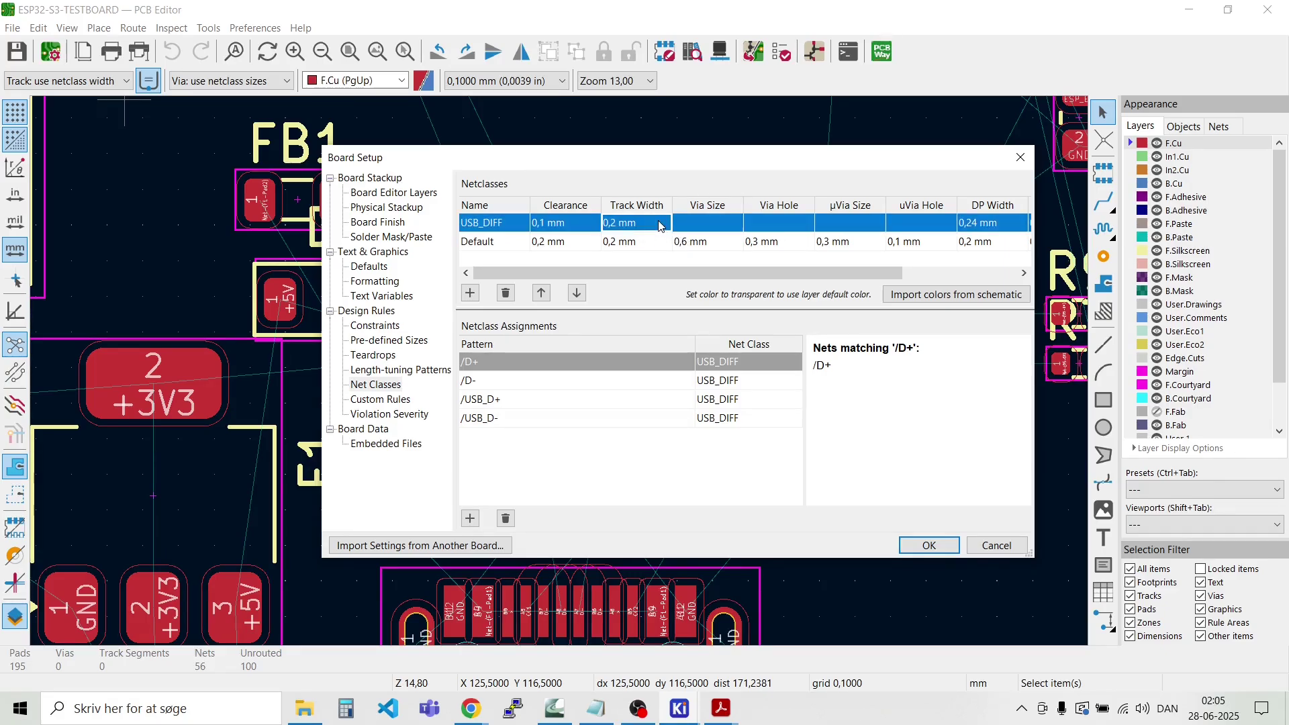
Step: Check the USB_DIFF netclass's differential pair width and gap, then apply the board setup
drag(659, 269, 773, 271)
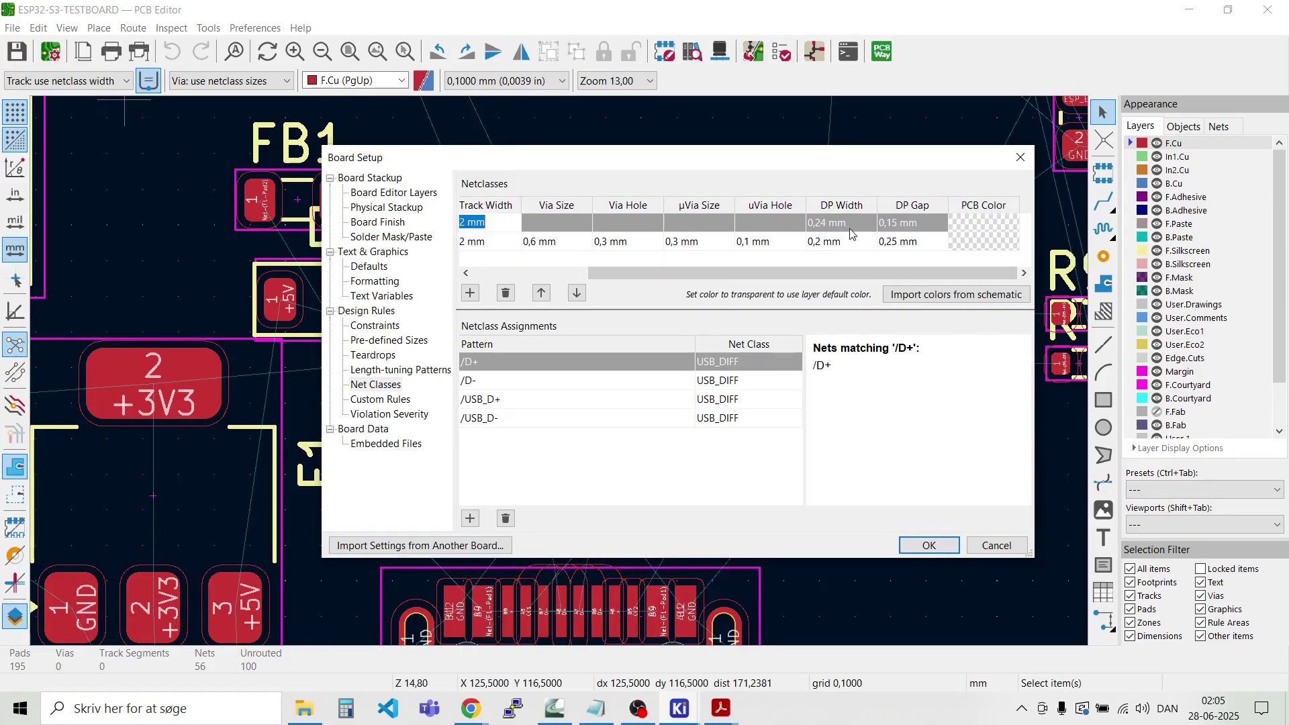
click(919, 224)
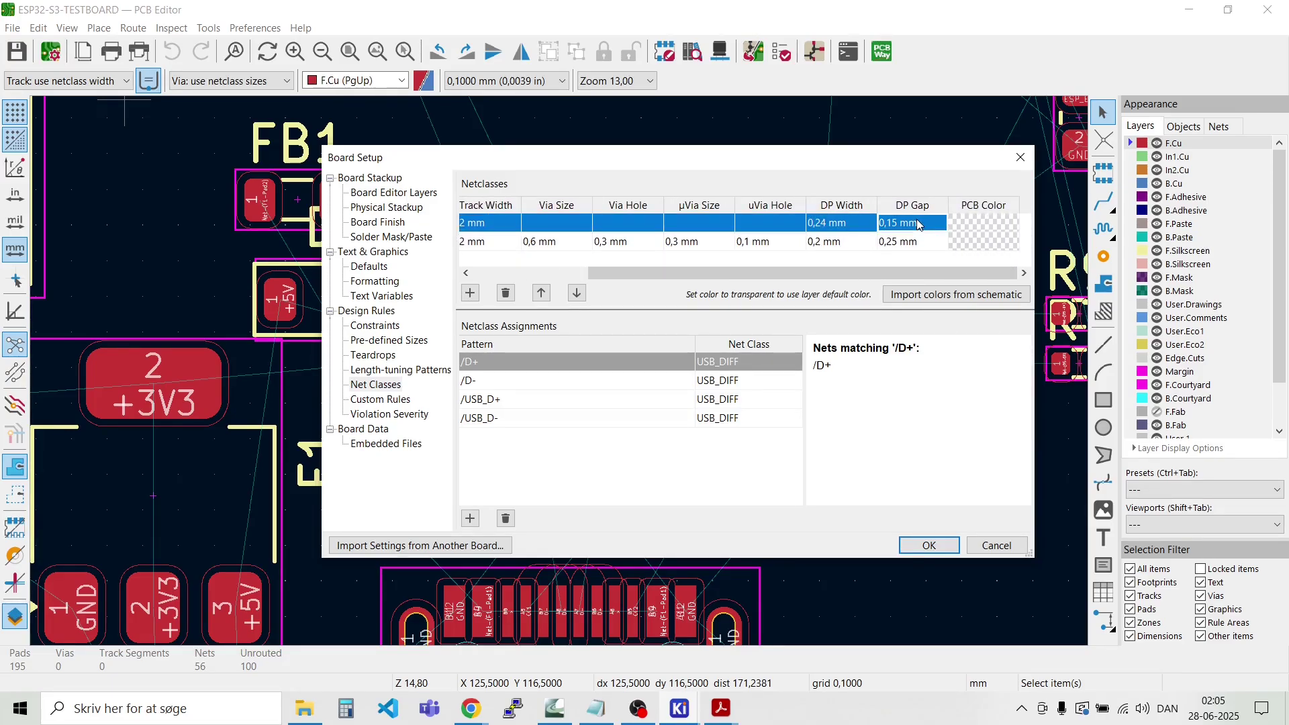
key(shift+Tab)
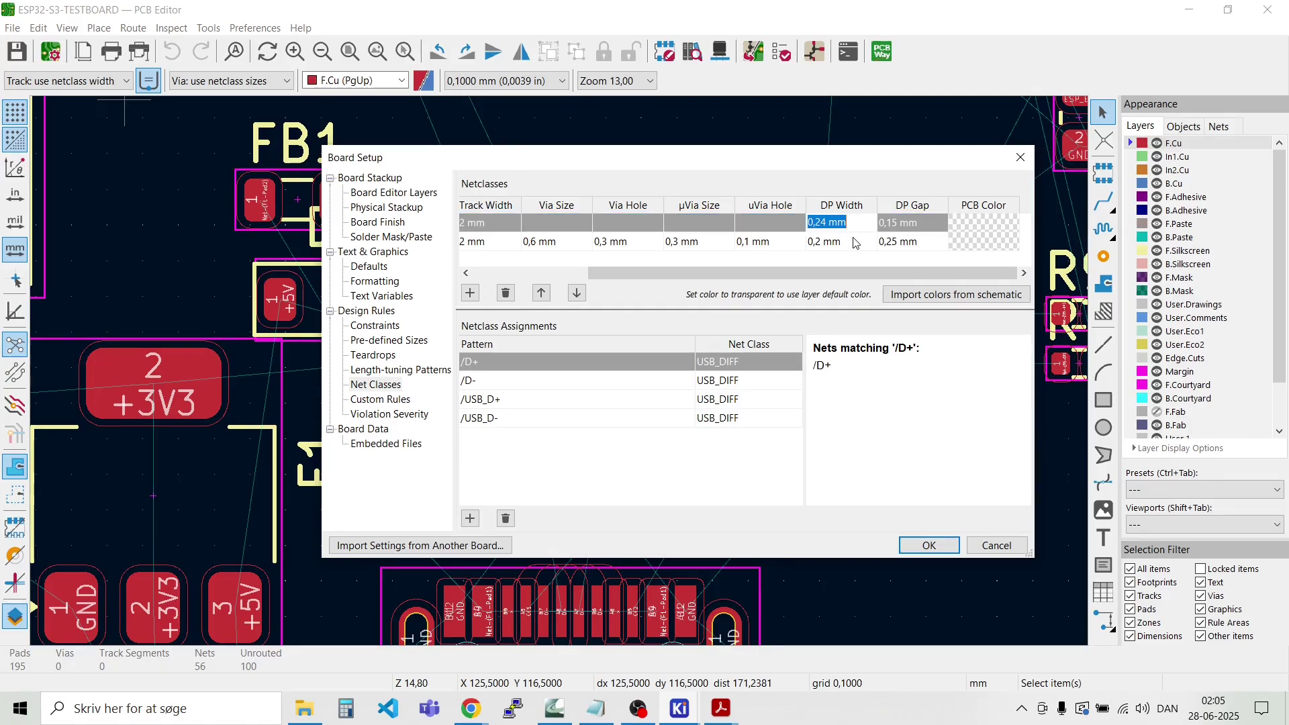
click(817, 223)
key(Return)
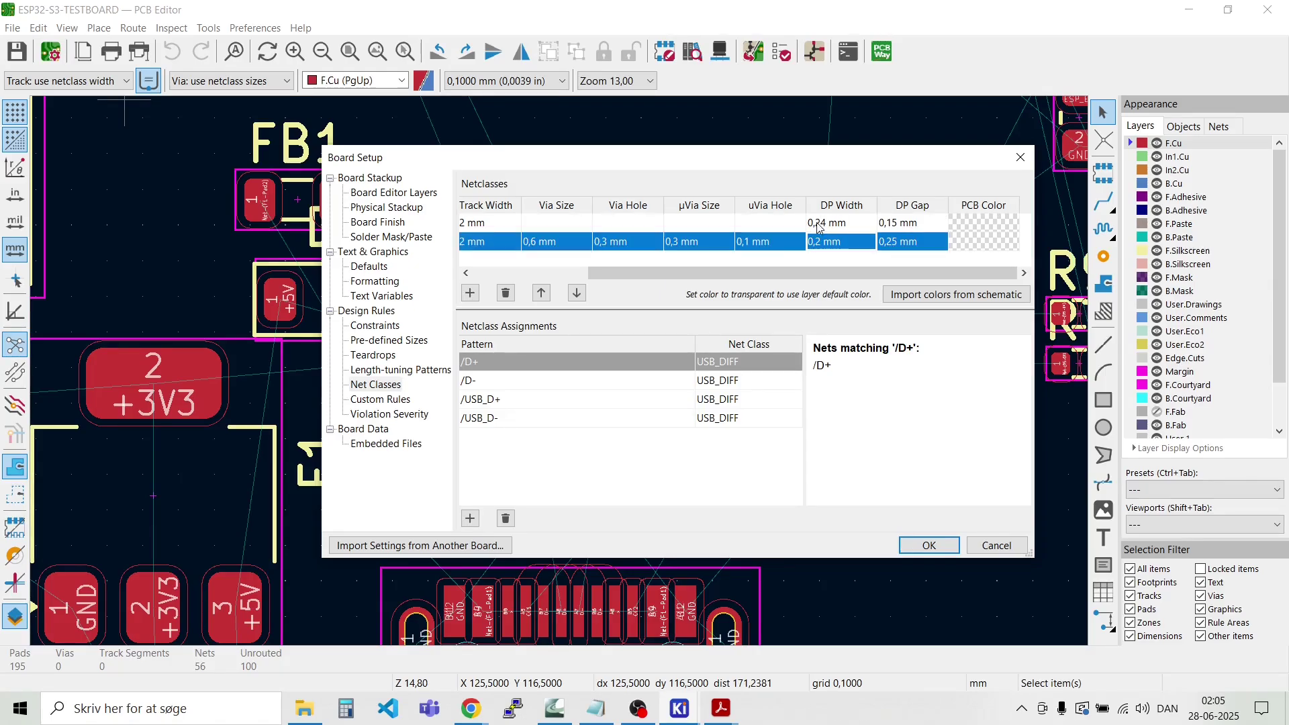
click(937, 225)
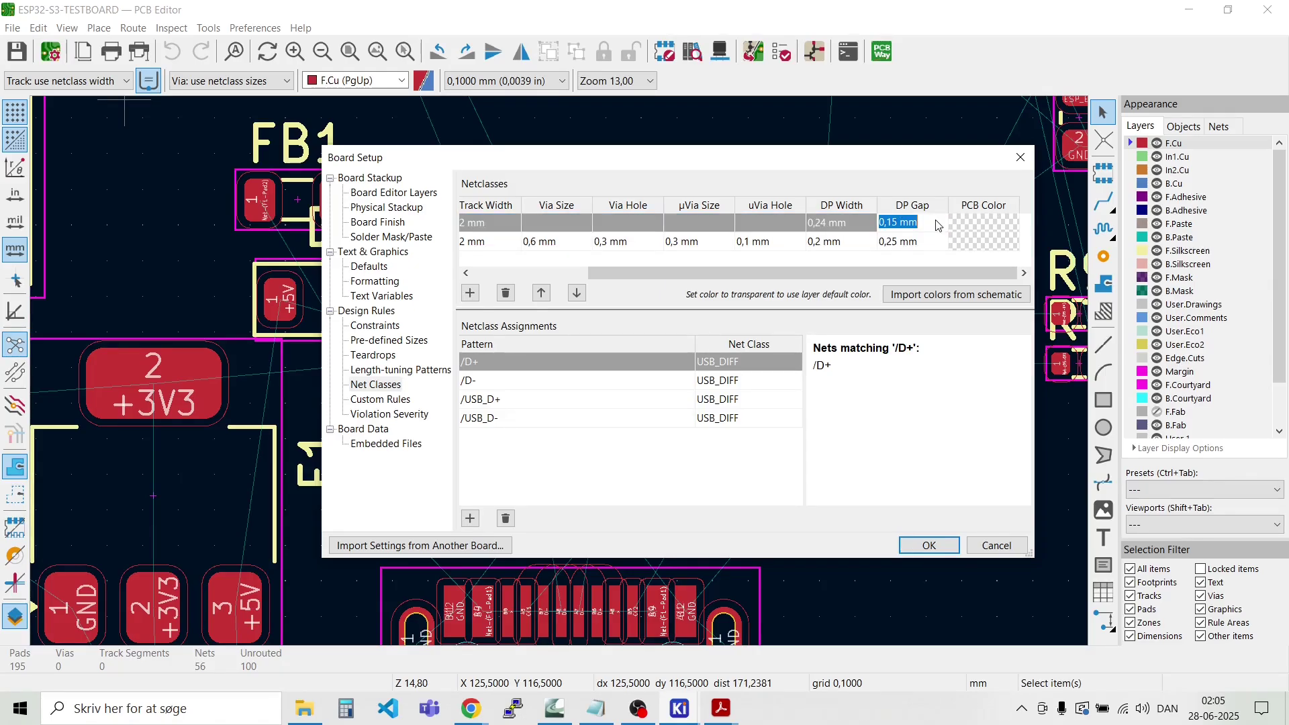
drag(905, 275, 731, 281)
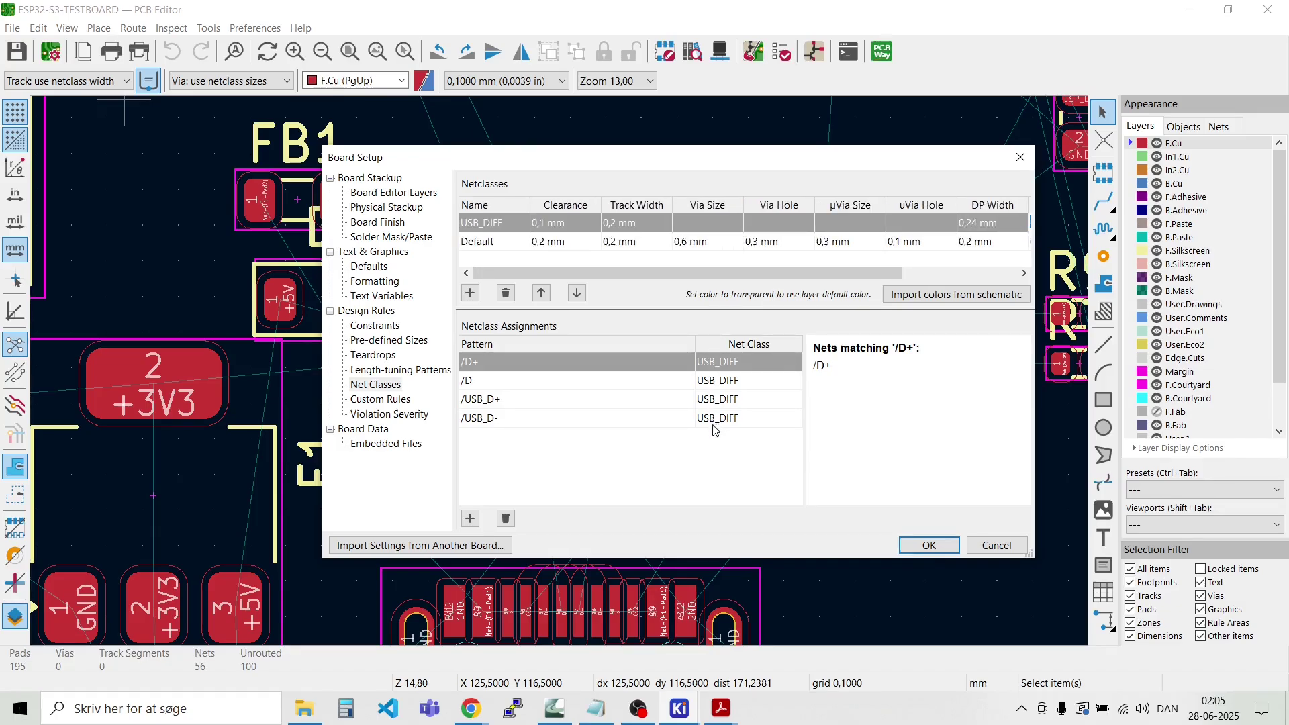
click(573, 228)
click(705, 218)
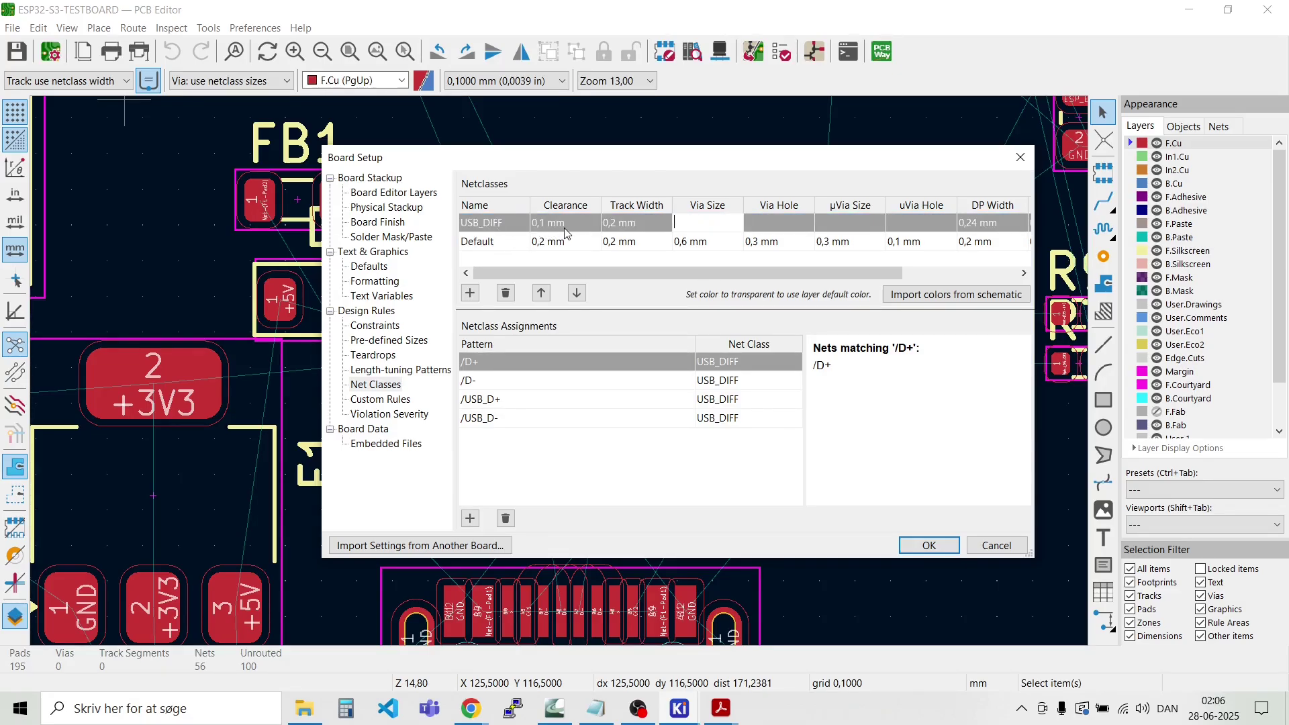
click(931, 546)
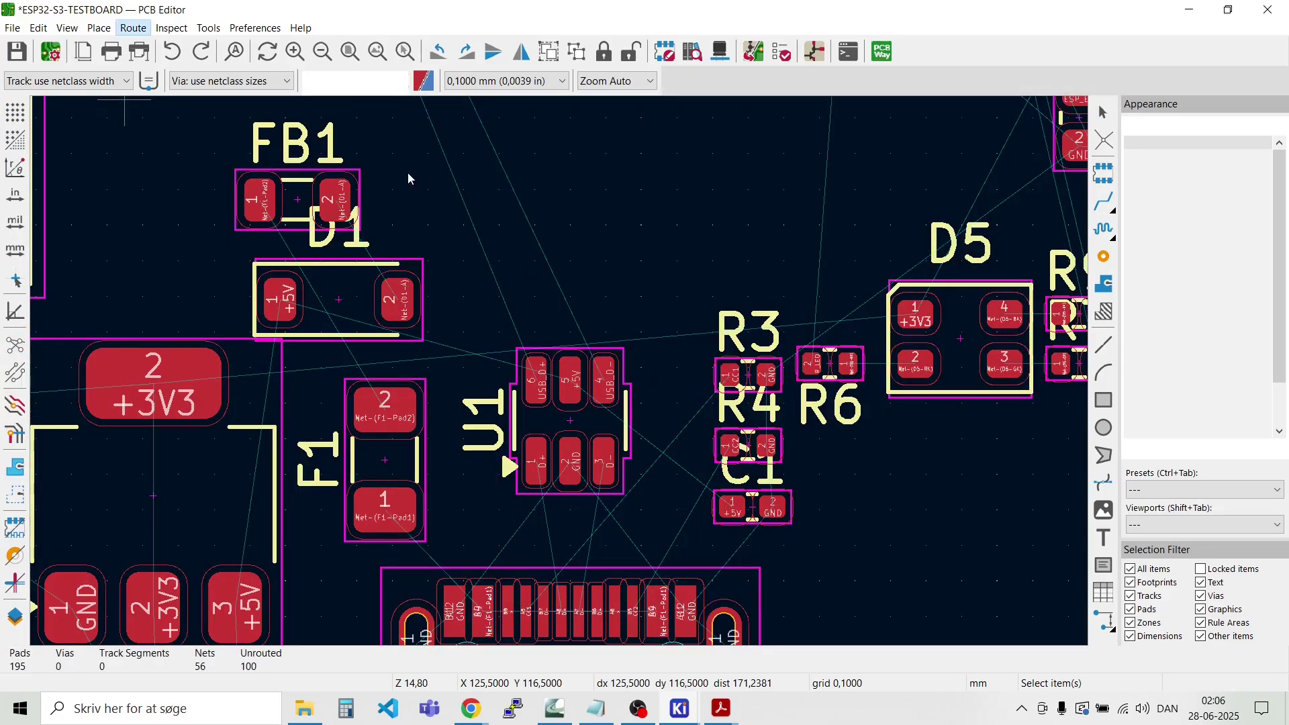
Step: Start the differential pair router, try the USB_D+/USB_D- pair from U1's pad 6, then cancel that route
click(135, 28)
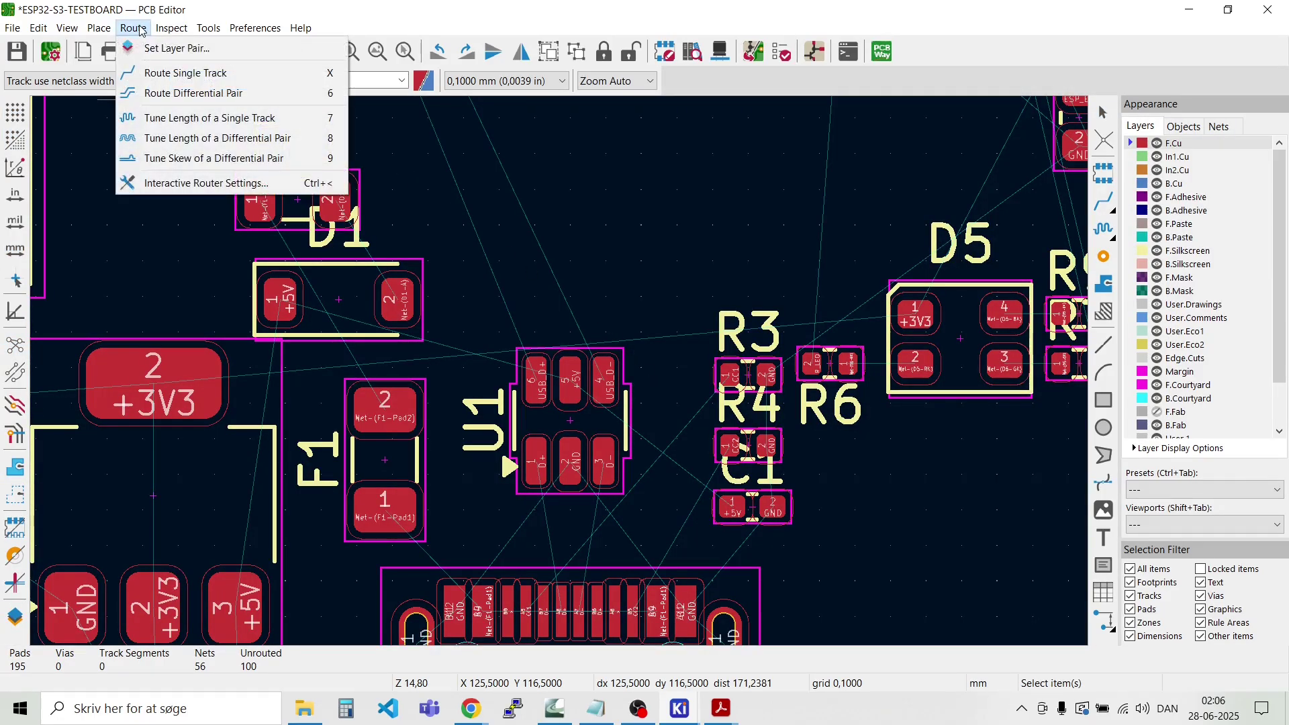
click(135, 28)
click(137, 29)
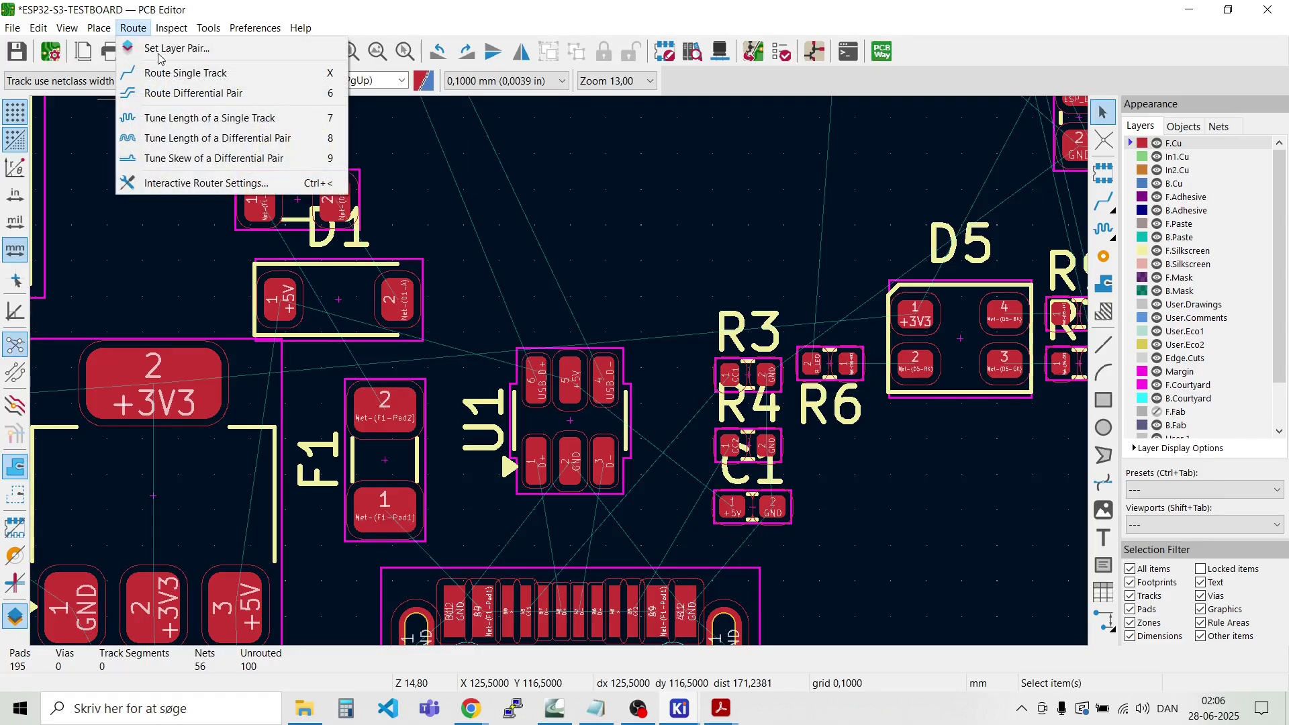
click(183, 93)
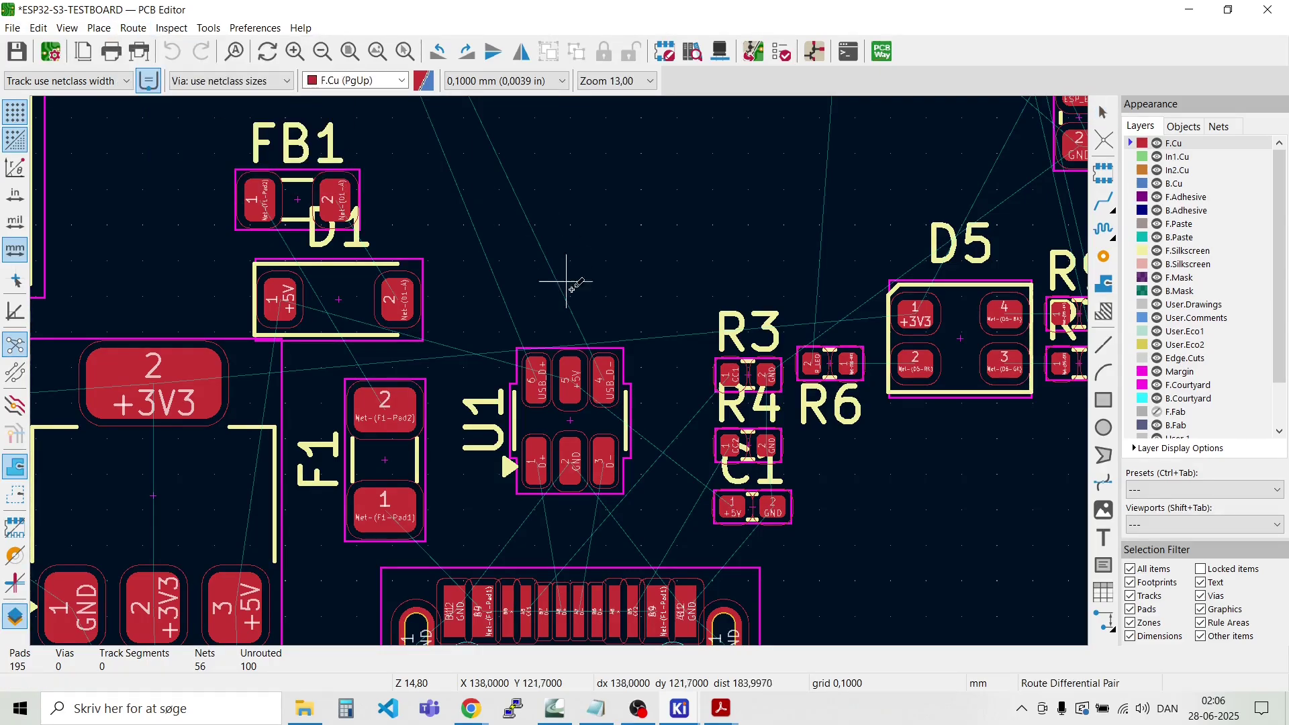
click(542, 373)
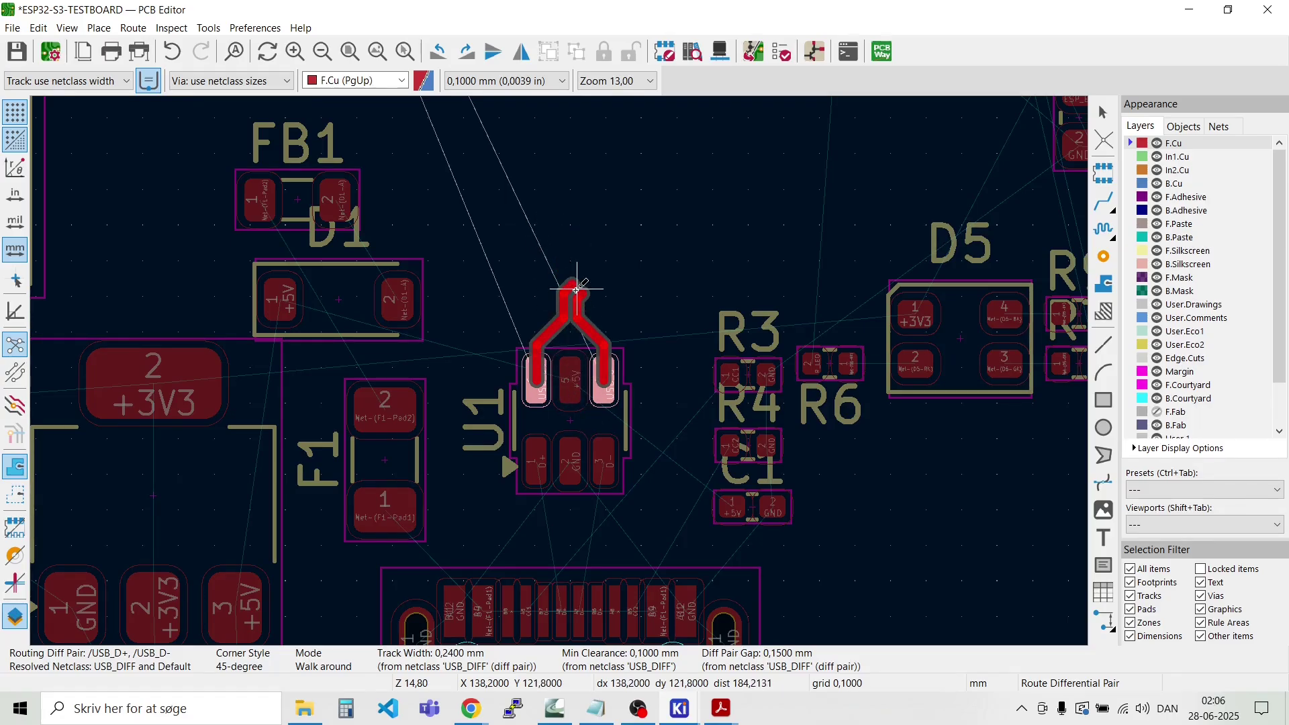
key(Escape)
Step: Route the D+/D- differential pair from U1's pads 1 and 3 to just short of the USB connector's pads A6 and A7
scroll(578, 470, up, 4)
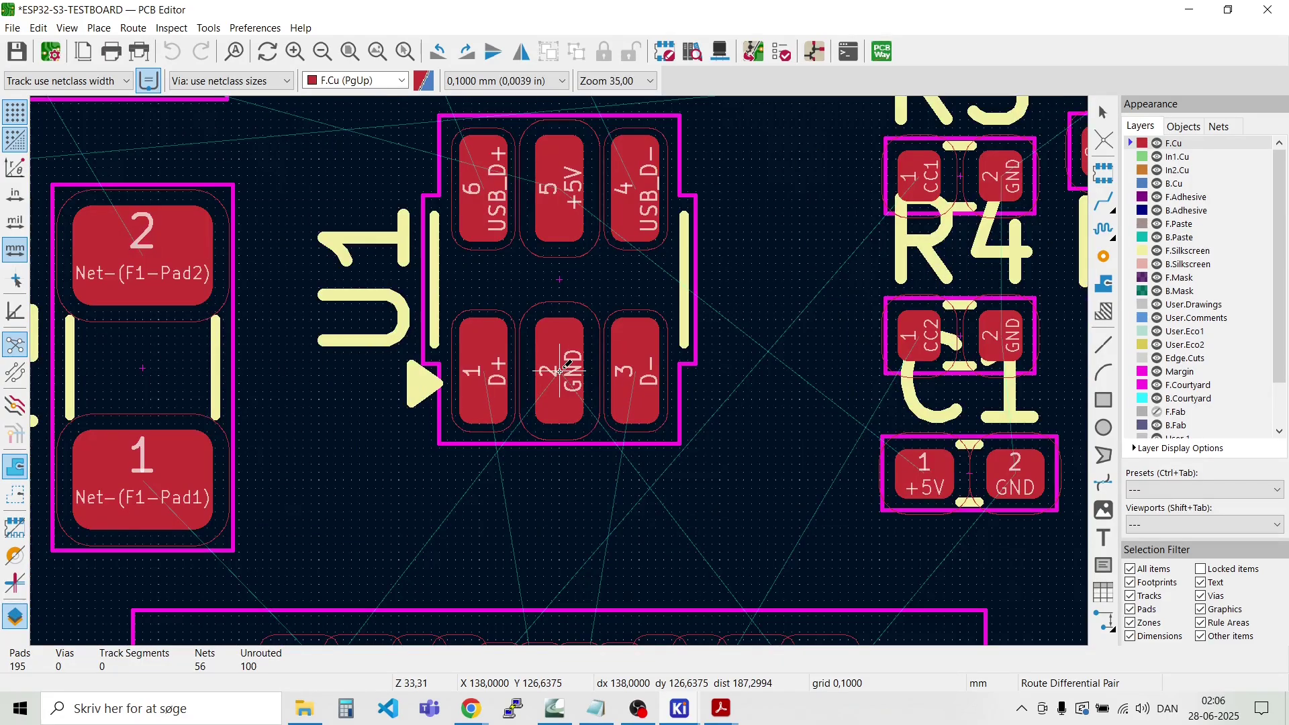
click(493, 380)
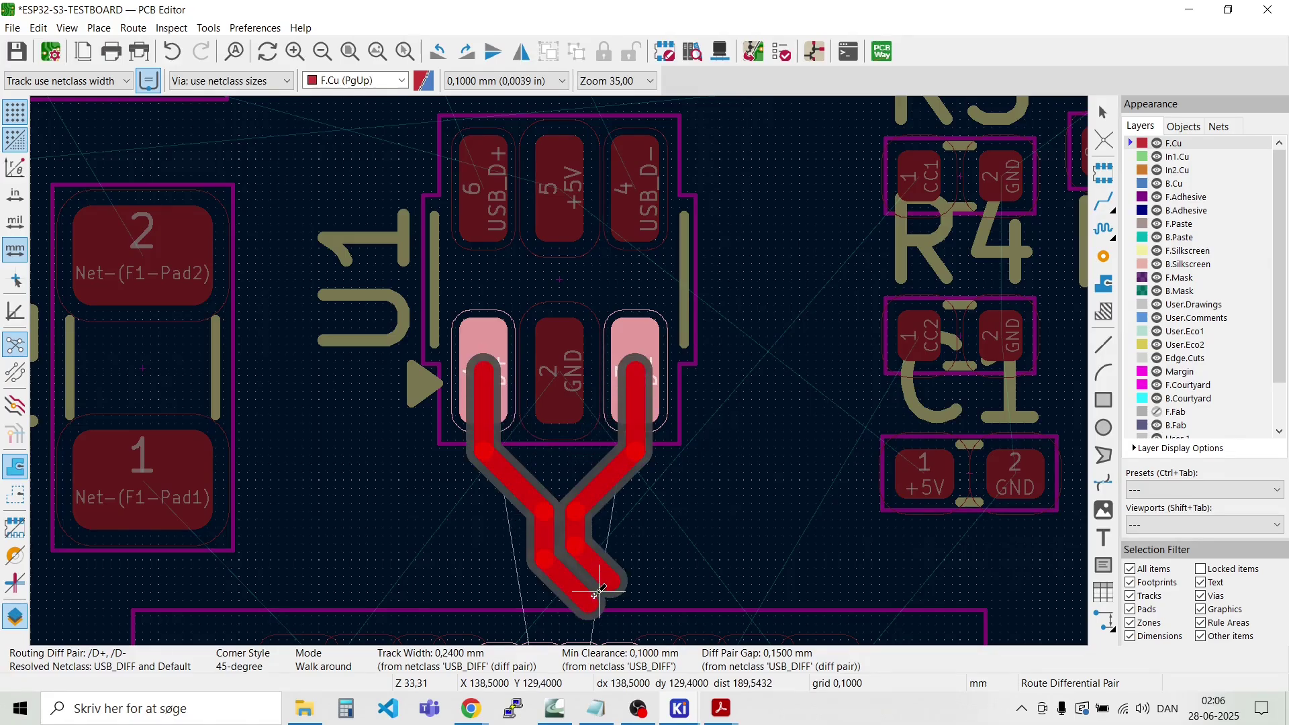
scroll(590, 590, down, 2)
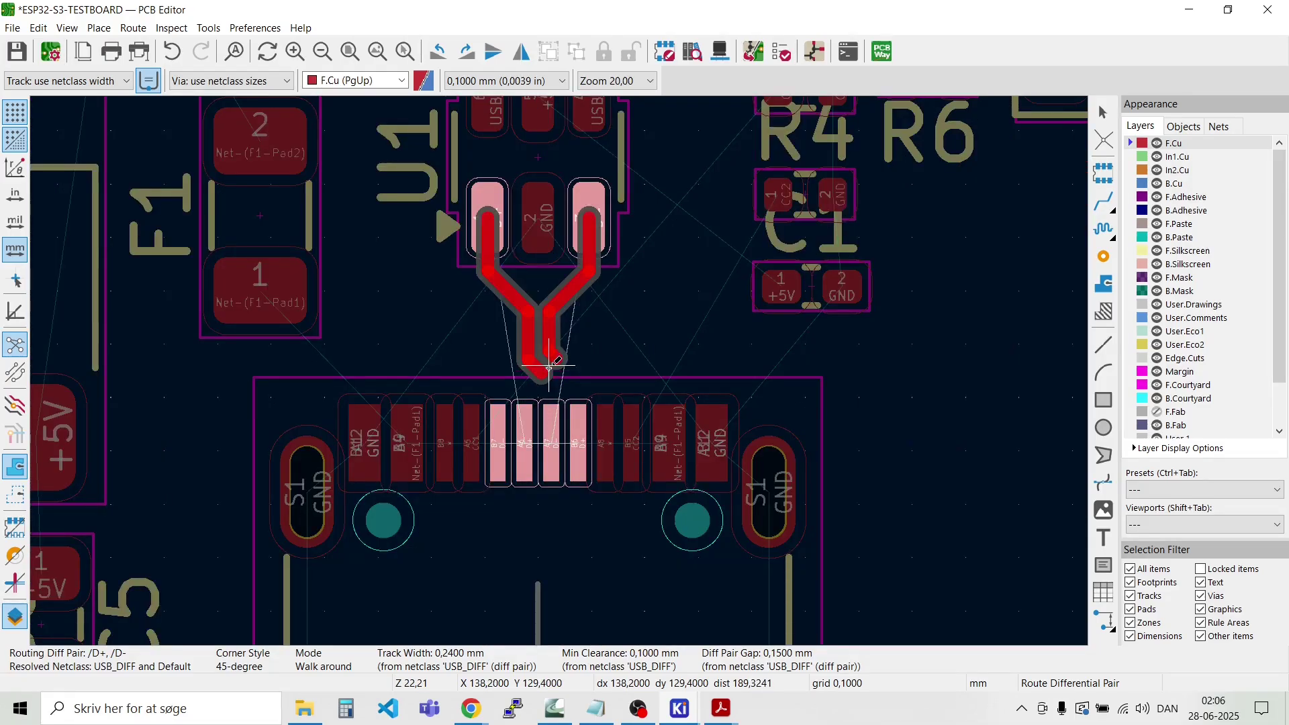
scroll(539, 377, up, 5)
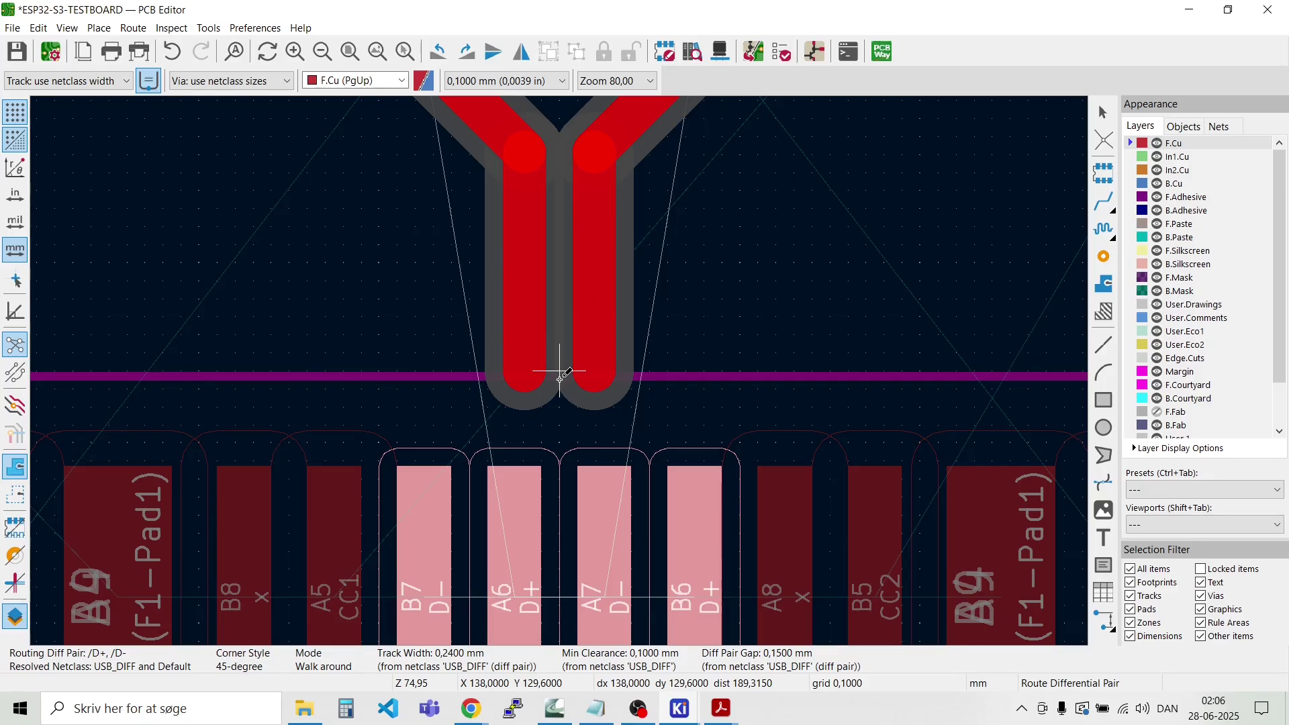
double_click(561, 377)
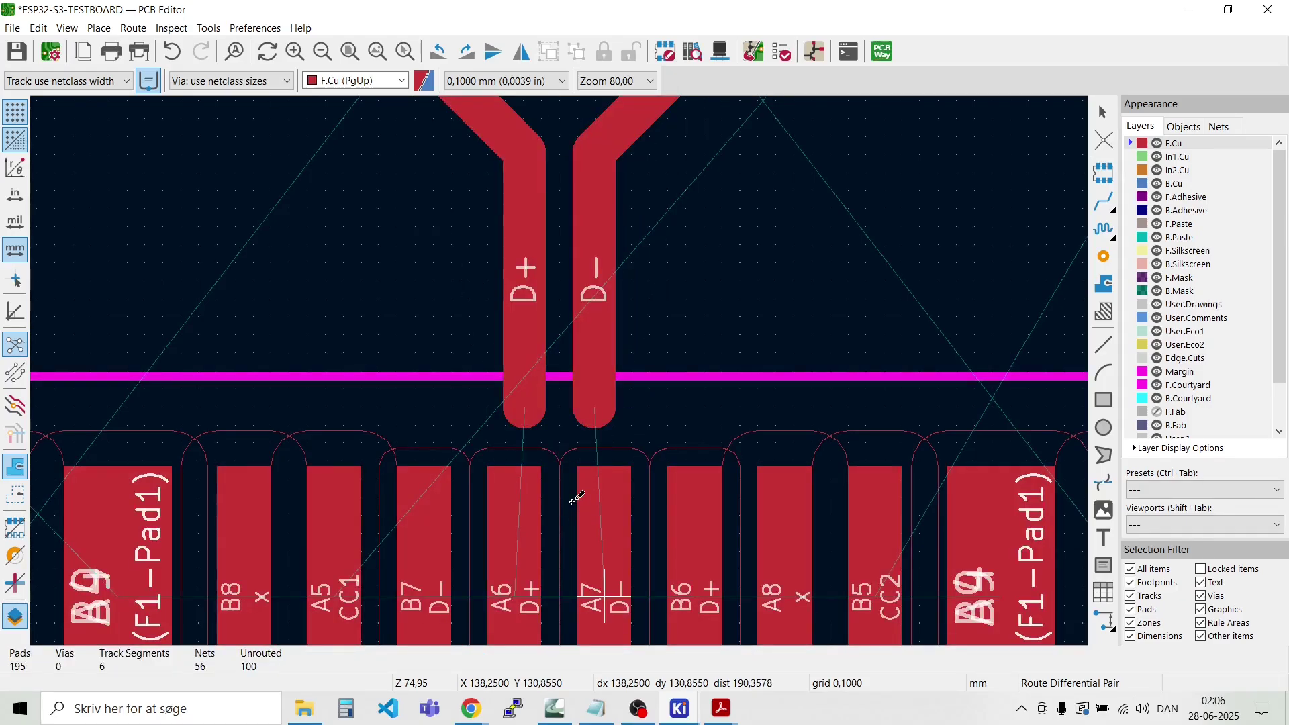
key(Escape)
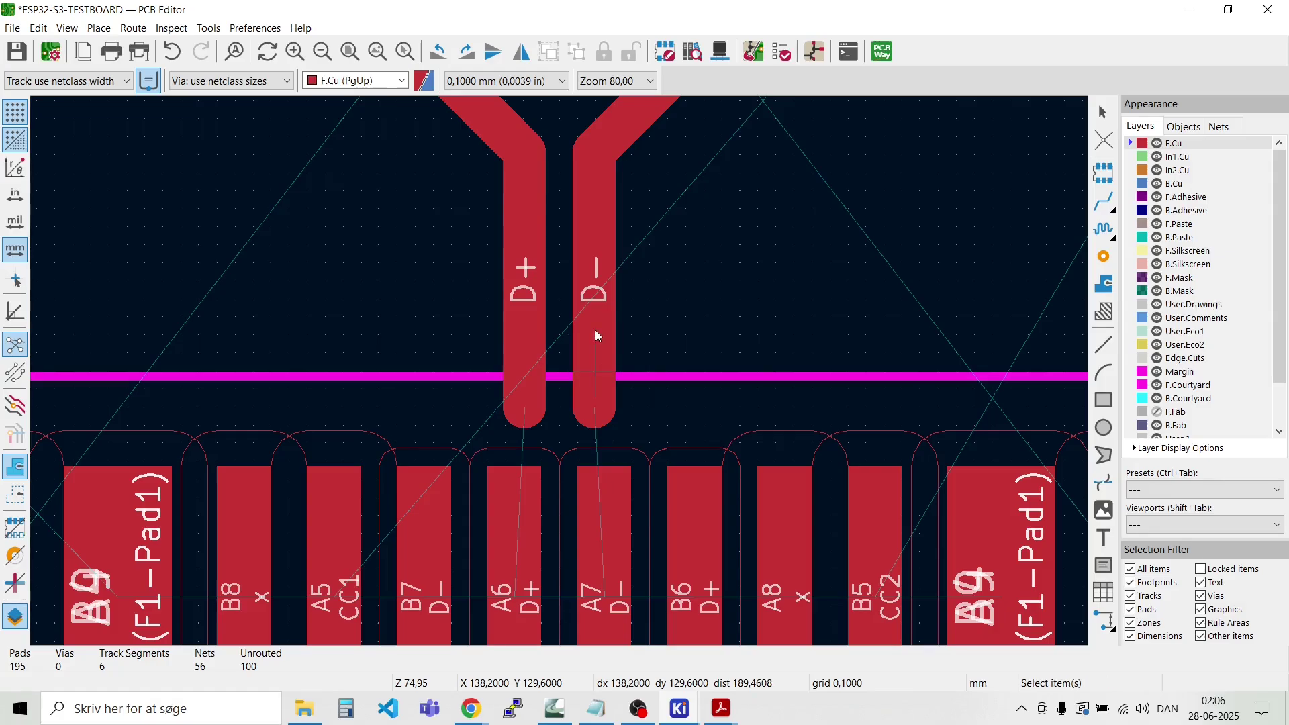
Step: Check the track width in the properties of the vertical D- segment
double_click(589, 226)
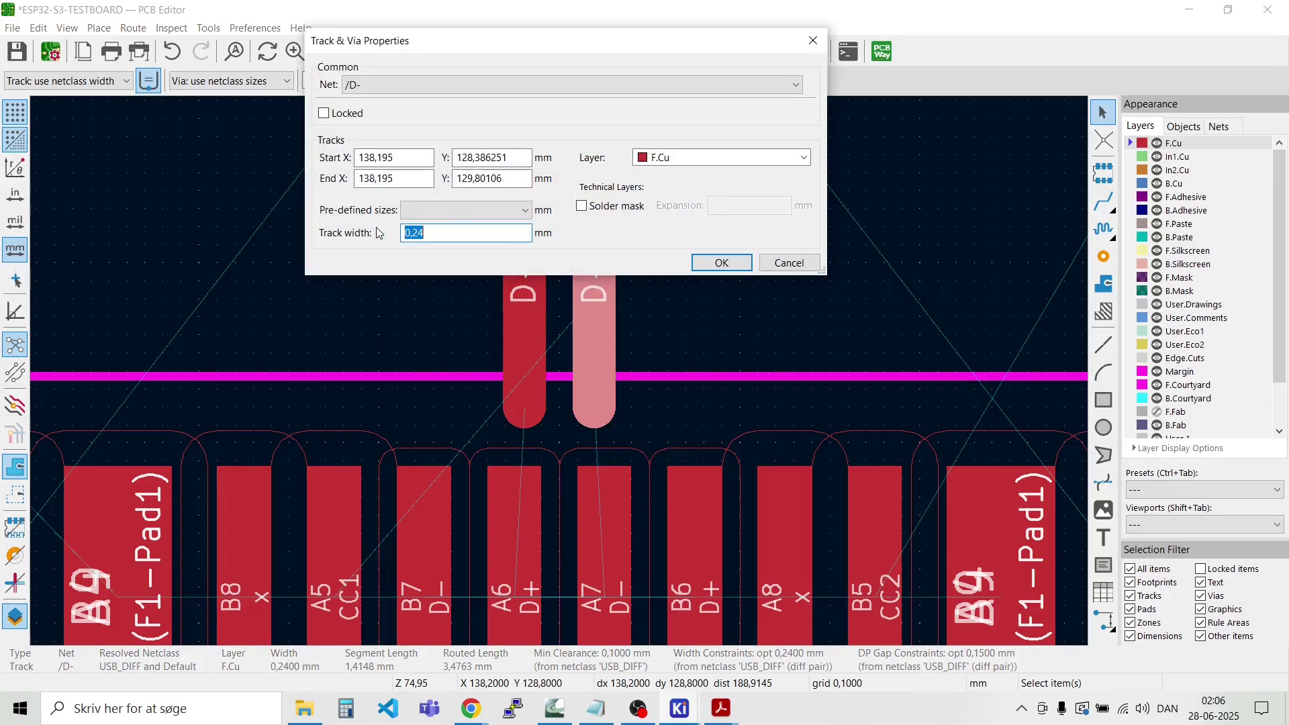
key(Return)
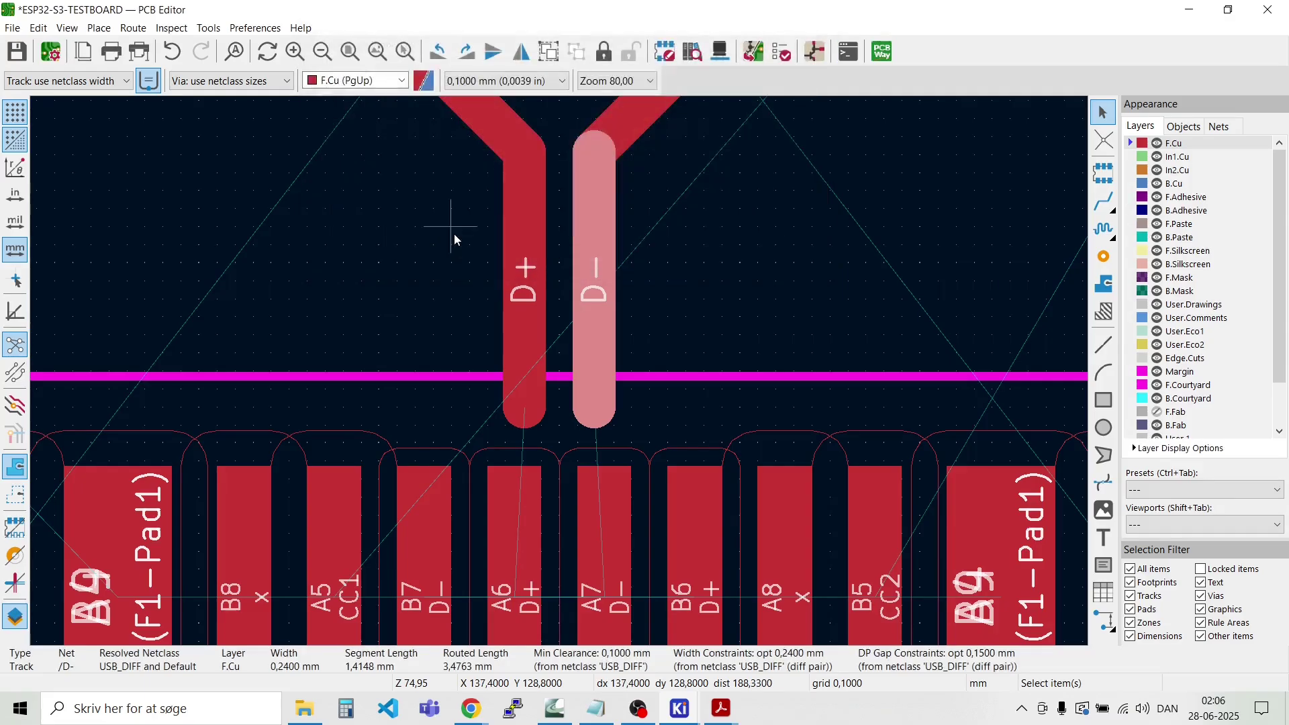
key(Escape)
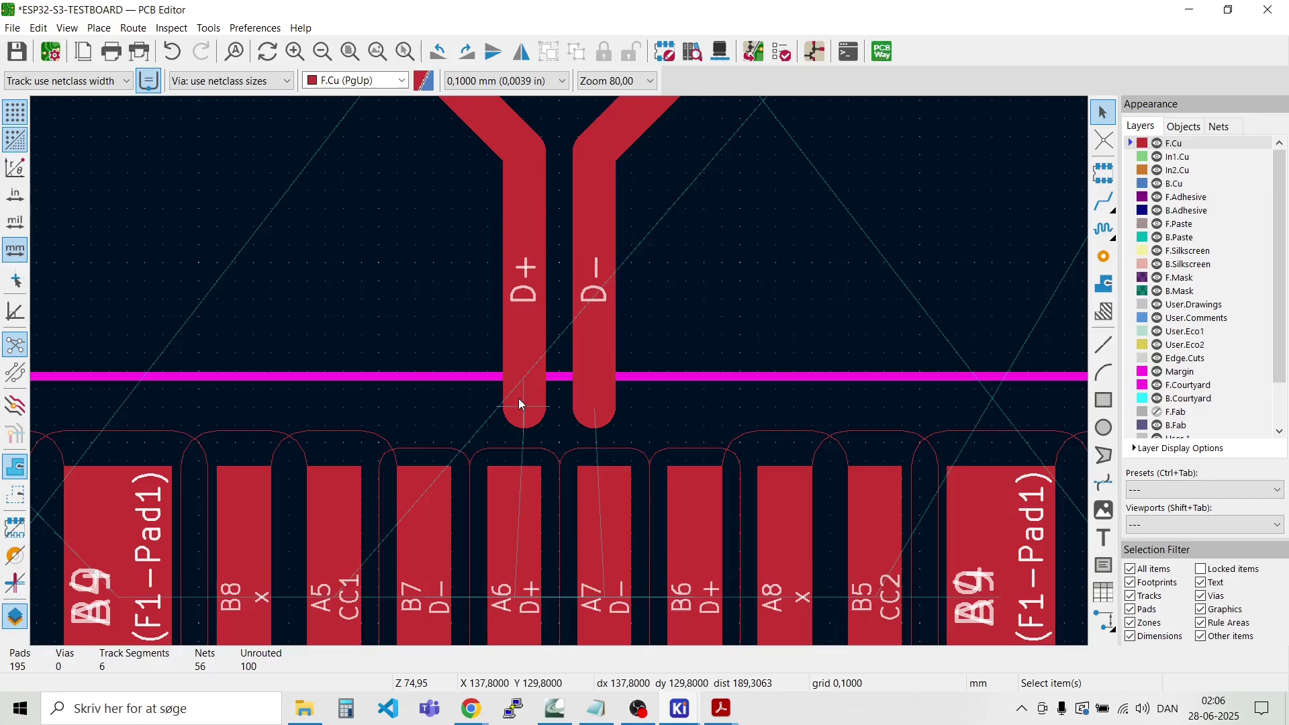
Step: Connect the open ends of the D+ and D- tracks to connector pads A6 and A7 with single tracks
key(x)
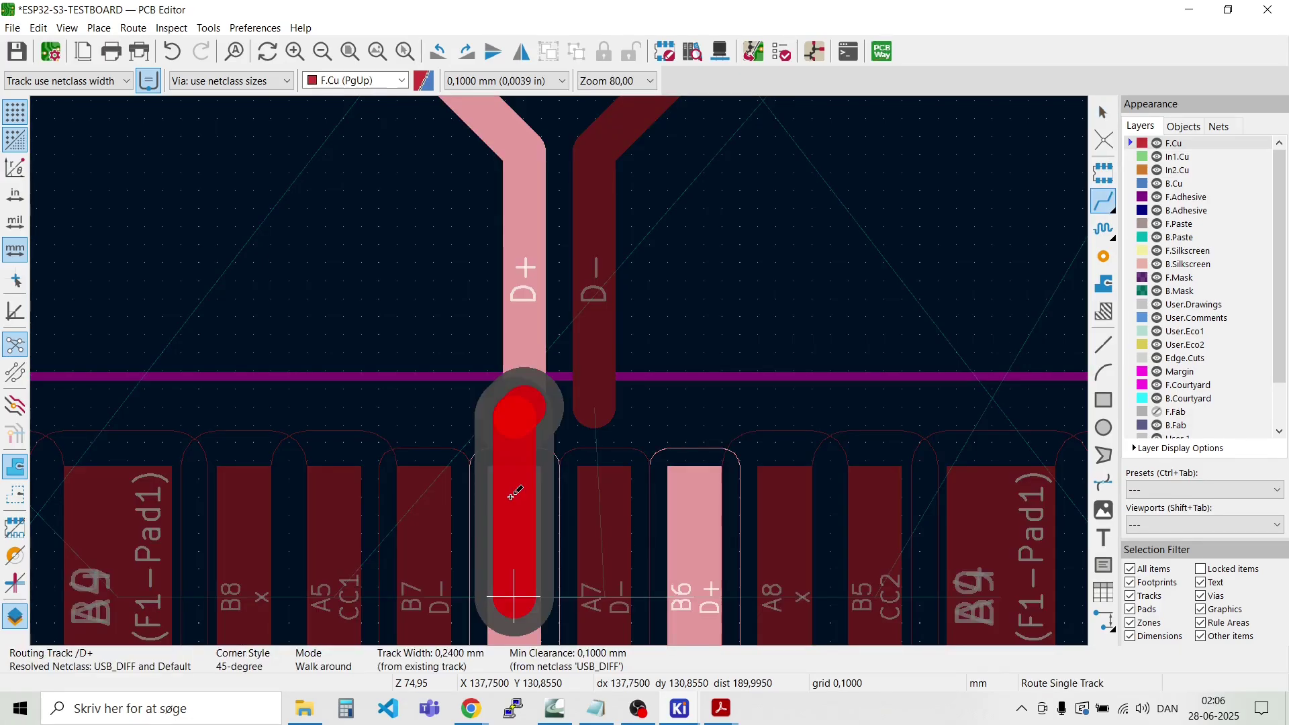
click(513, 496)
click(592, 409)
click(590, 545)
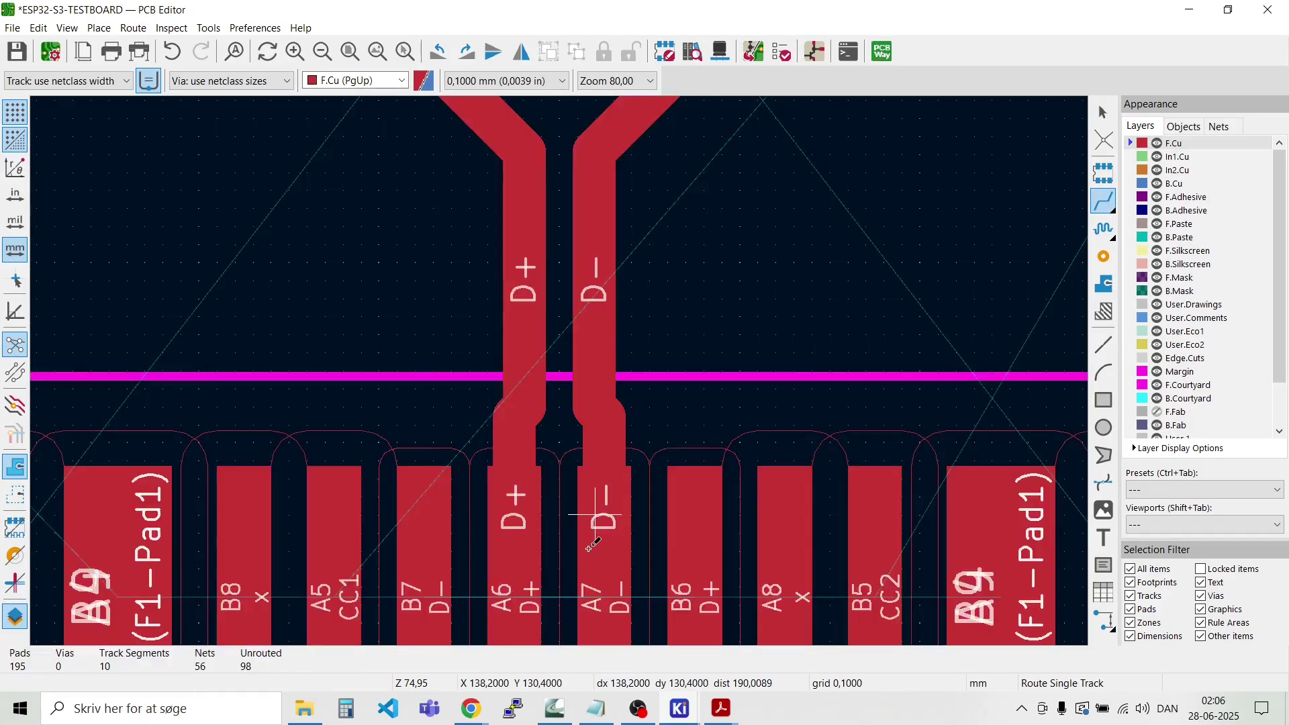
Step: Begin a differential pair route for USB_D+/USB_D- at U1's pads 6 and 4 and run it straight up to beside U4
scroll(587, 340, down, 3)
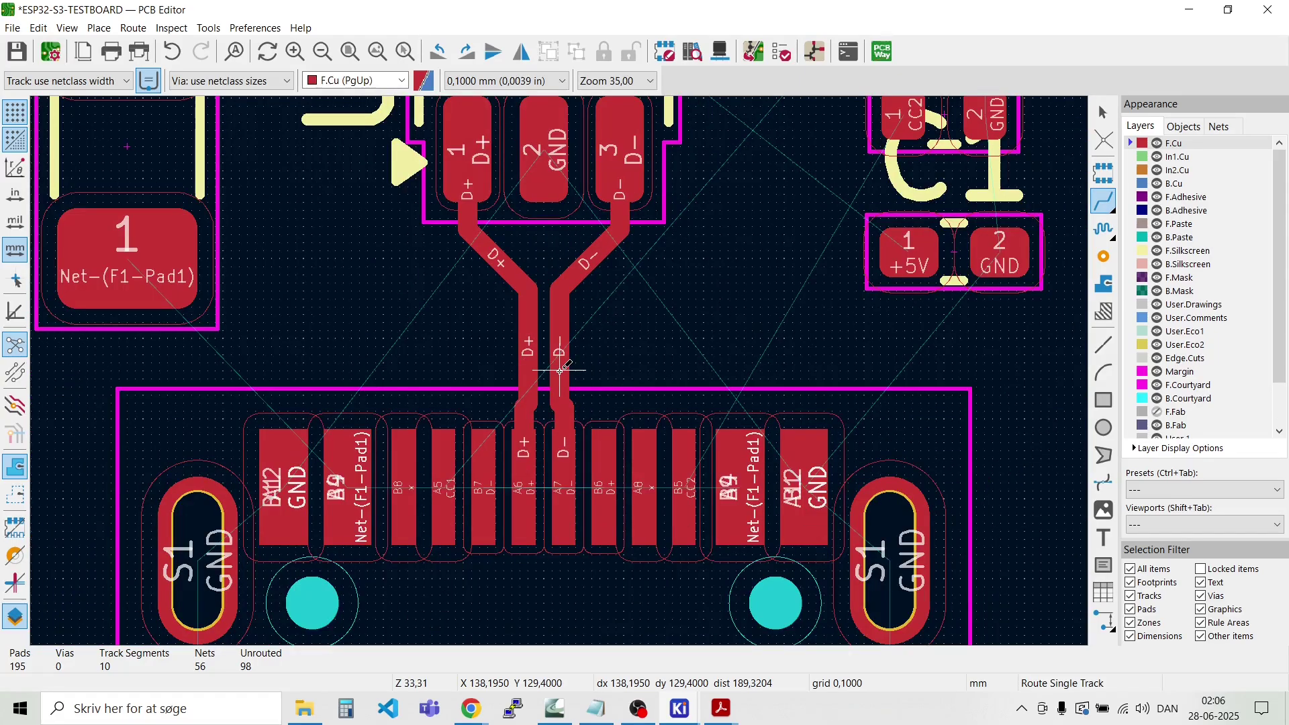
scroll(560, 370, down, 2)
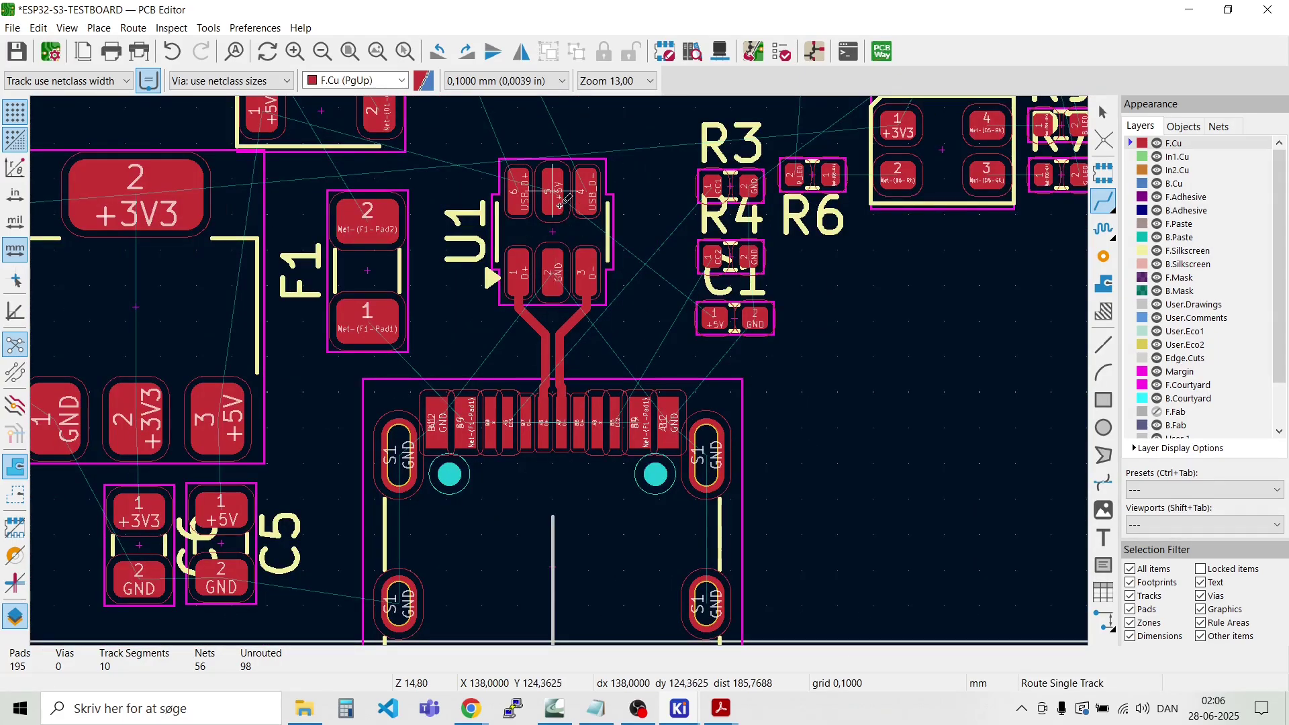
scroll(554, 195, up, 4)
key(Escape)
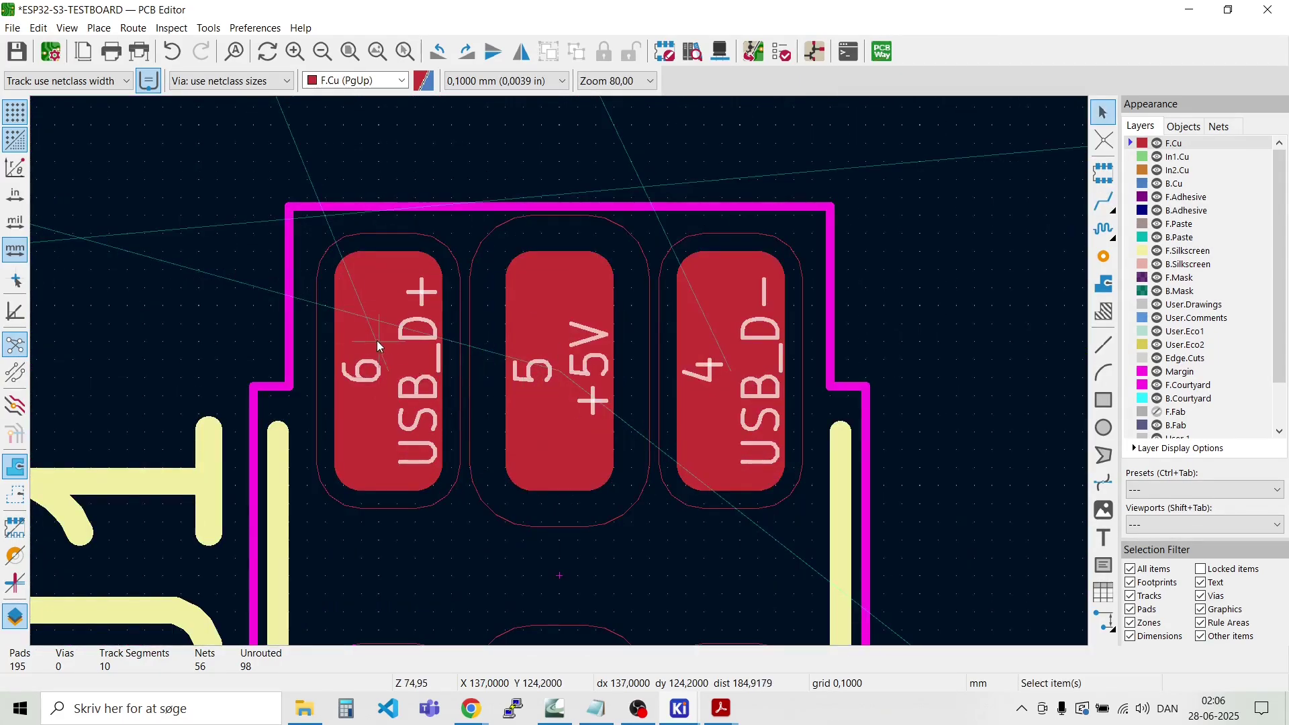
click(133, 28)
click(166, 94)
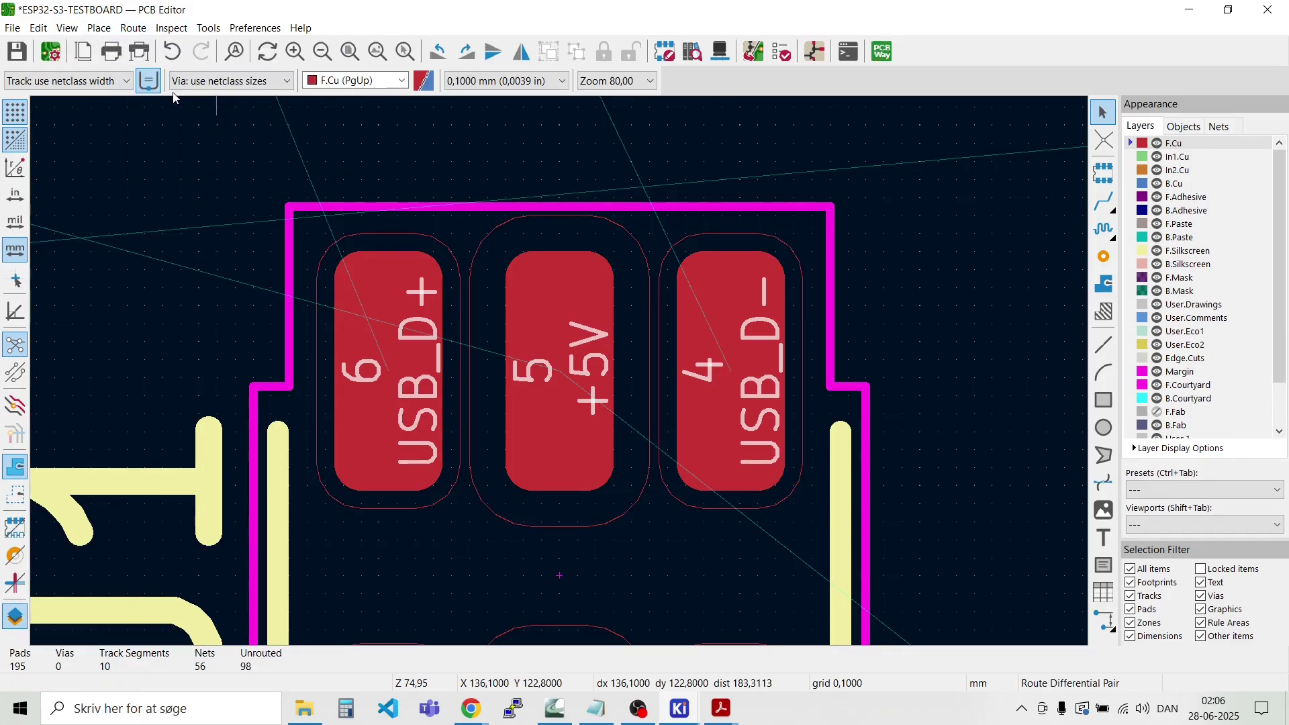
click(422, 378)
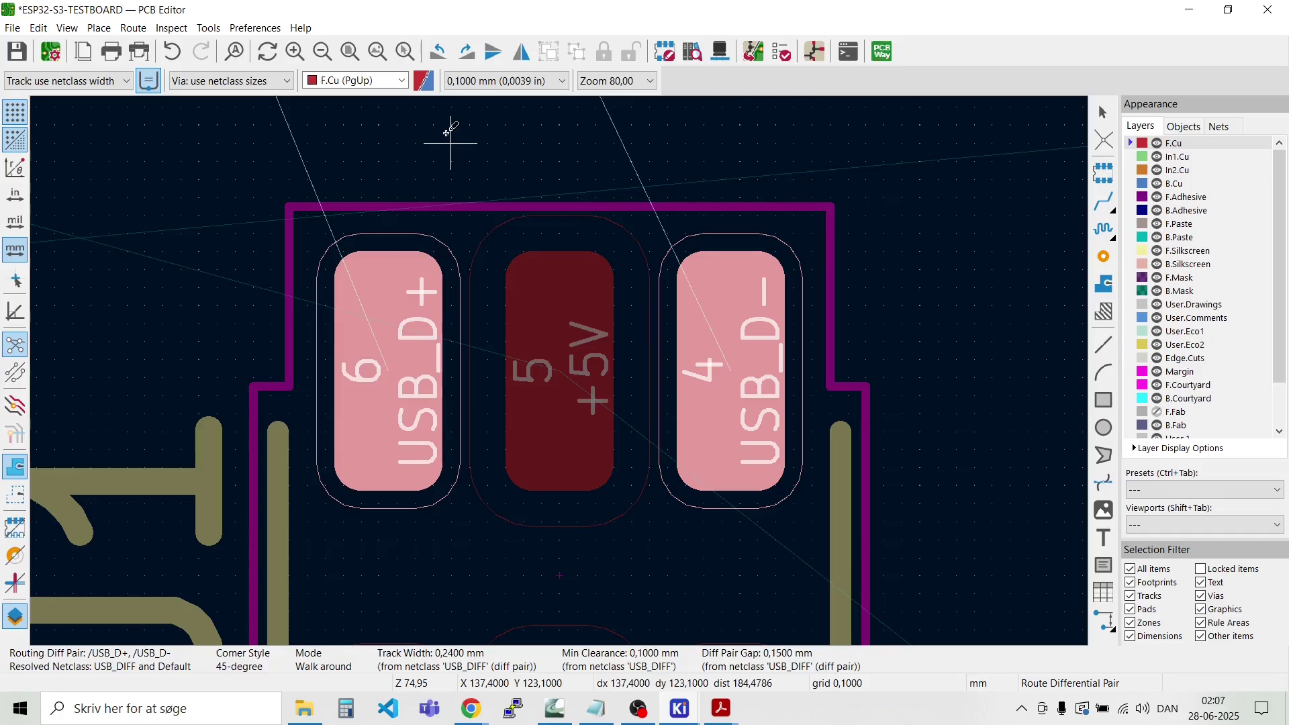
scroll(445, 129, down, 2)
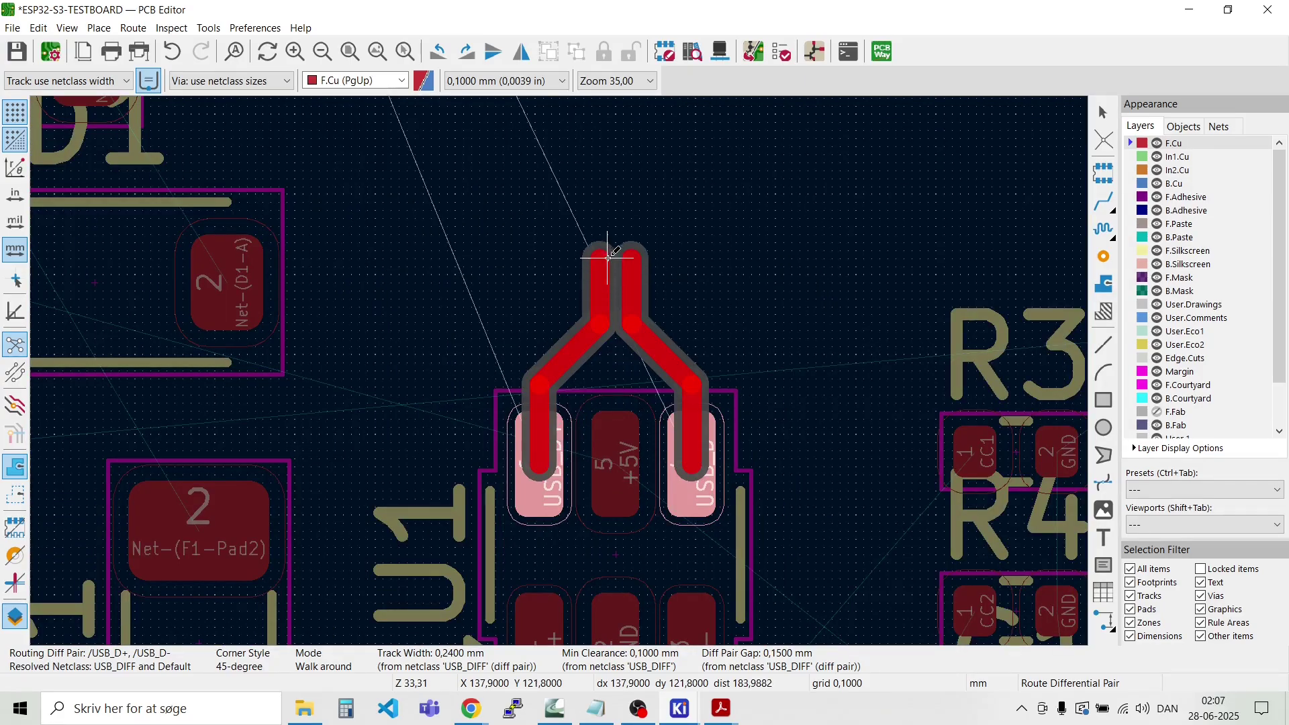
scroll(608, 194, down, 6)
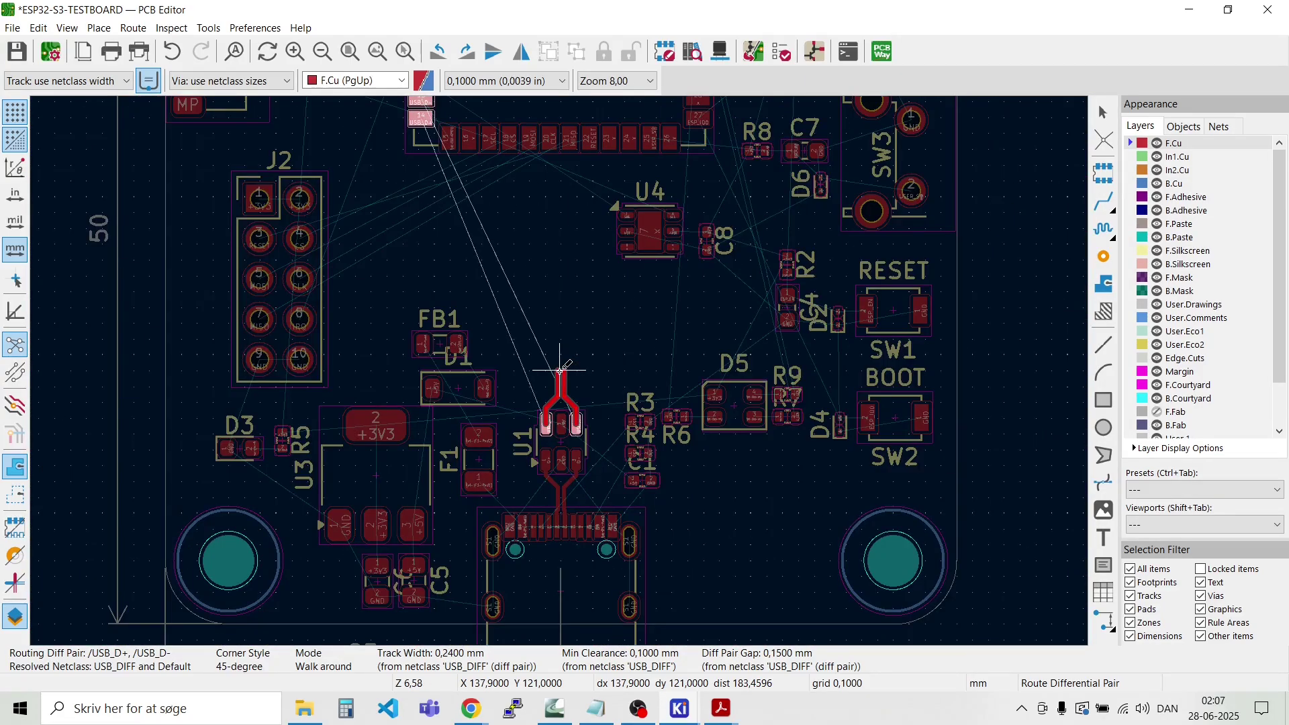
click(555, 249)
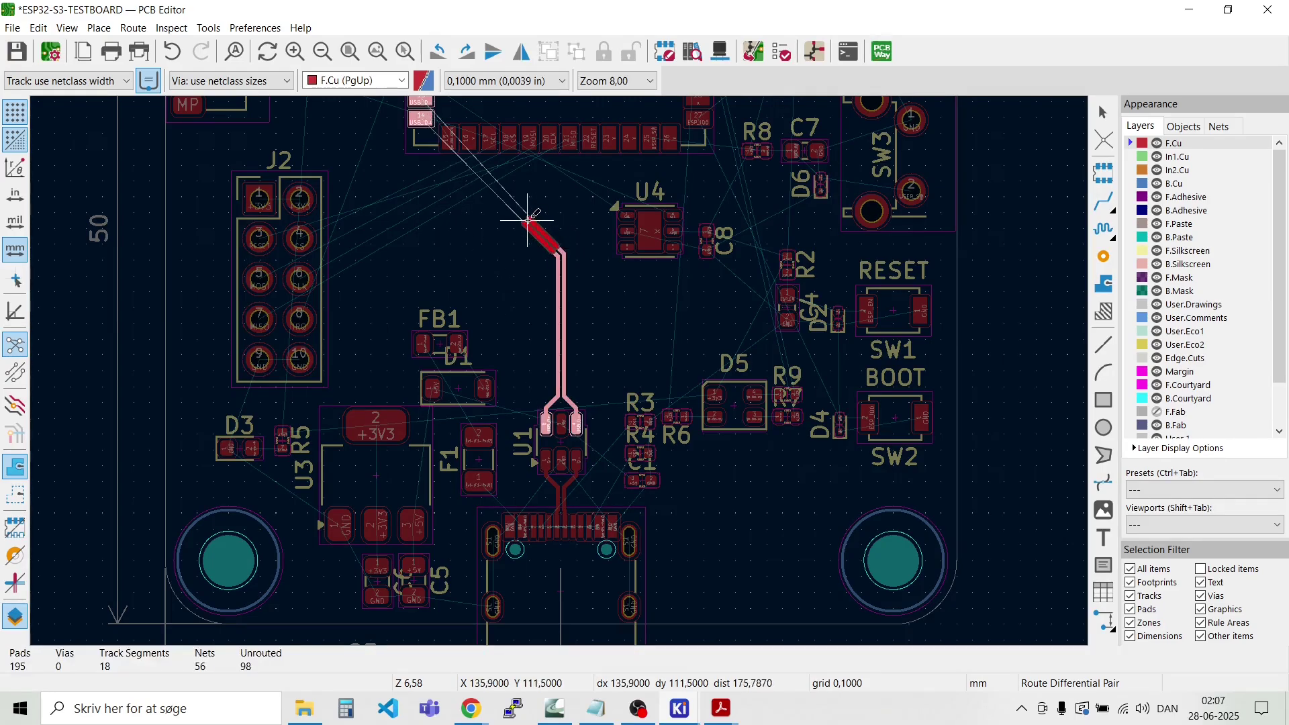
Step: Continue the USB_D+/USB_D- pair left below U2 and diagonally up toward J2, ending the route in open space
click(420, 227)
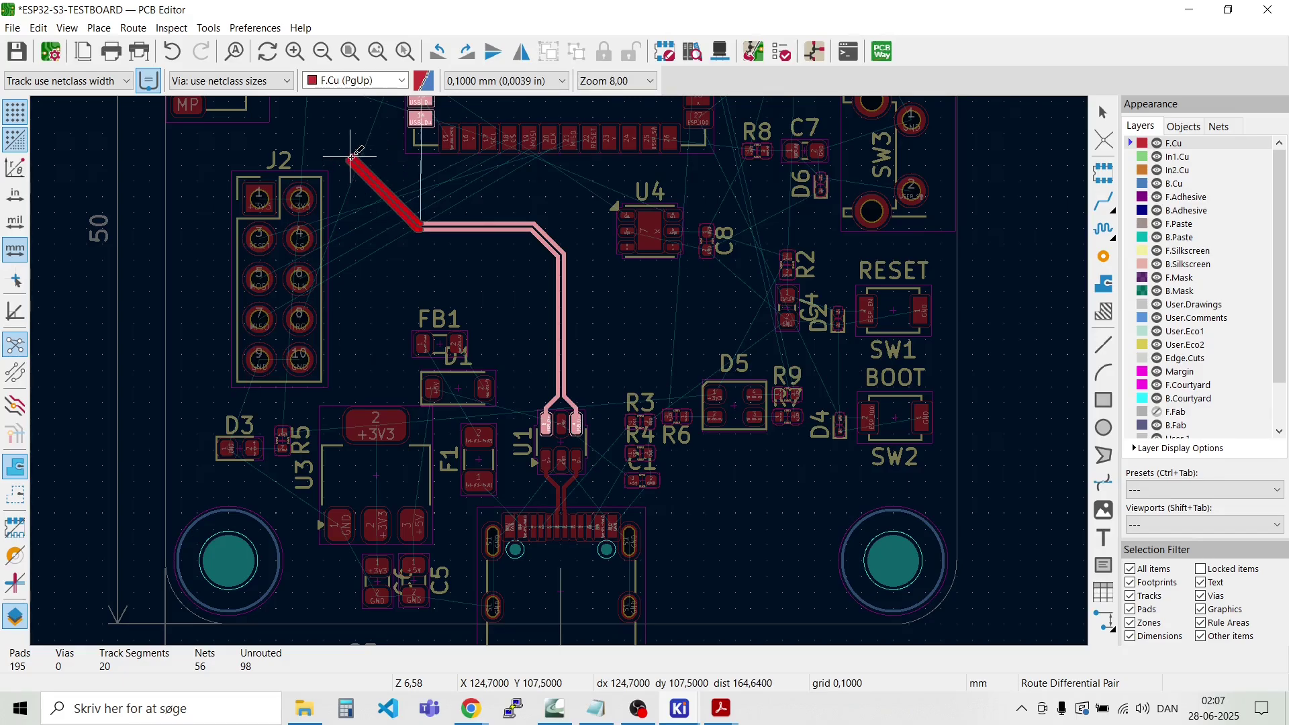
scroll(386, 171, up, 3)
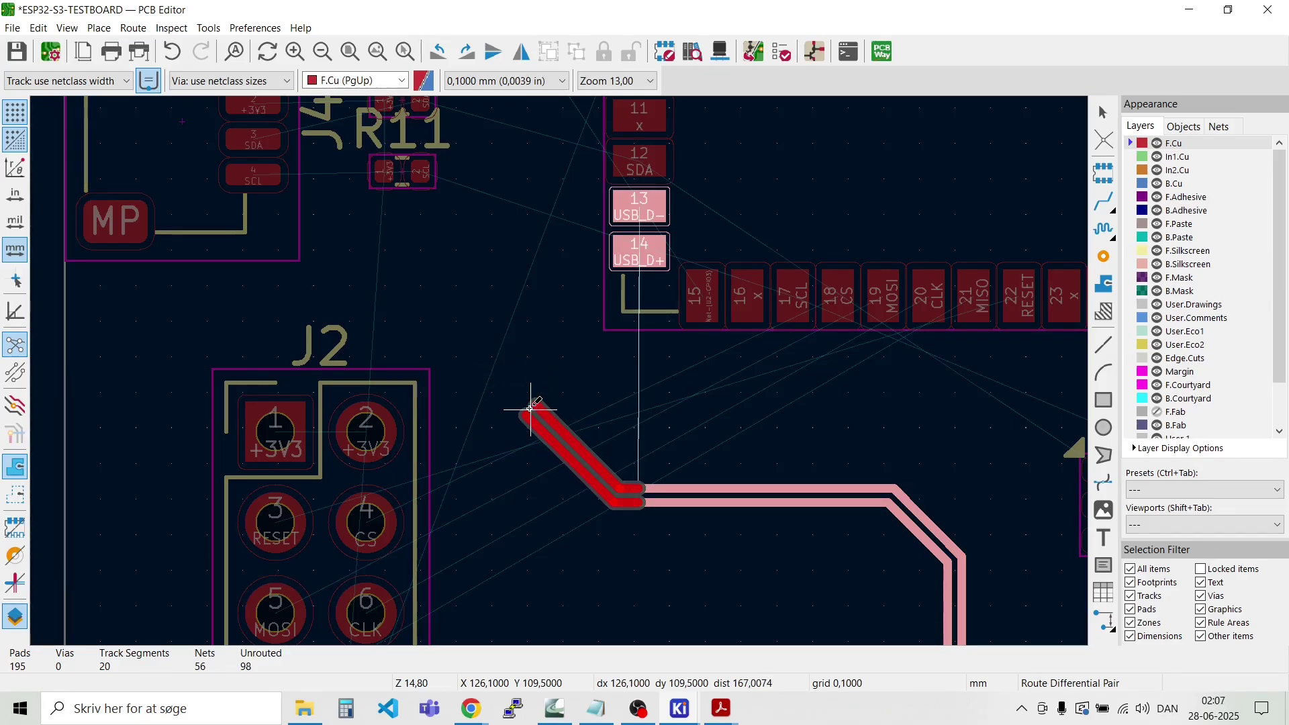
double_click(533, 402)
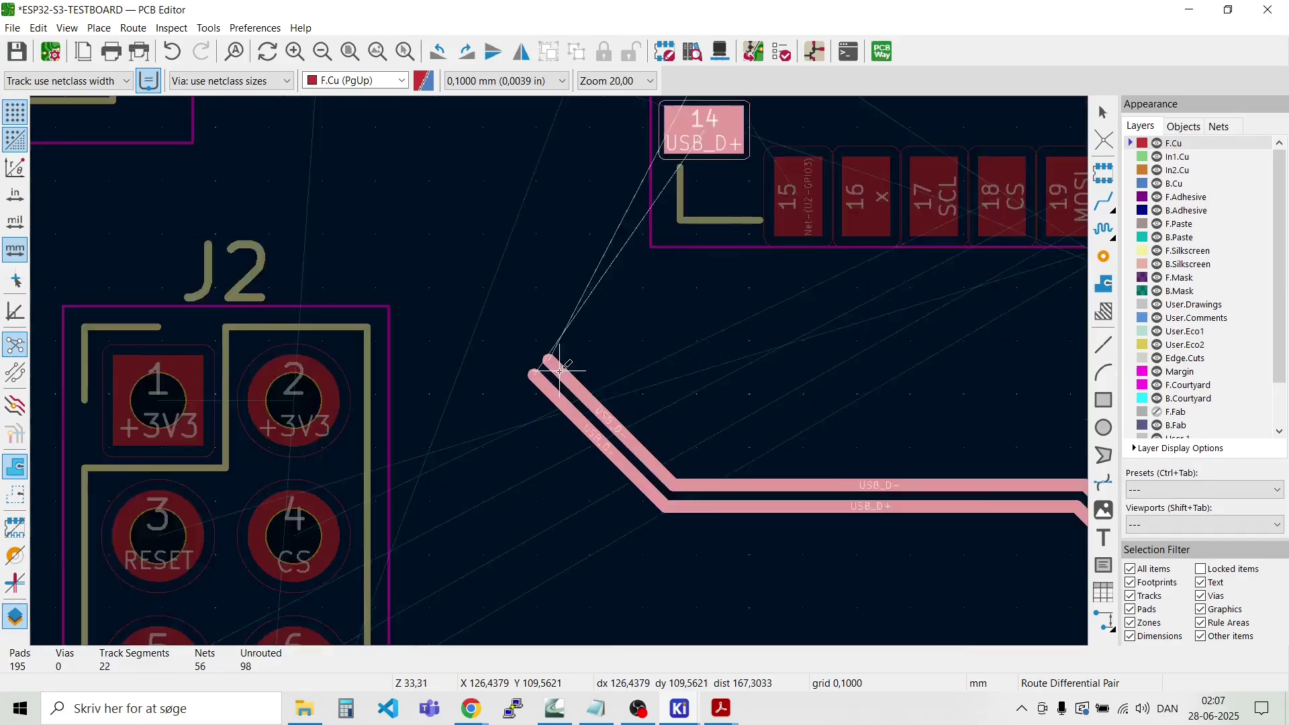
scroll(535, 403, up, 5)
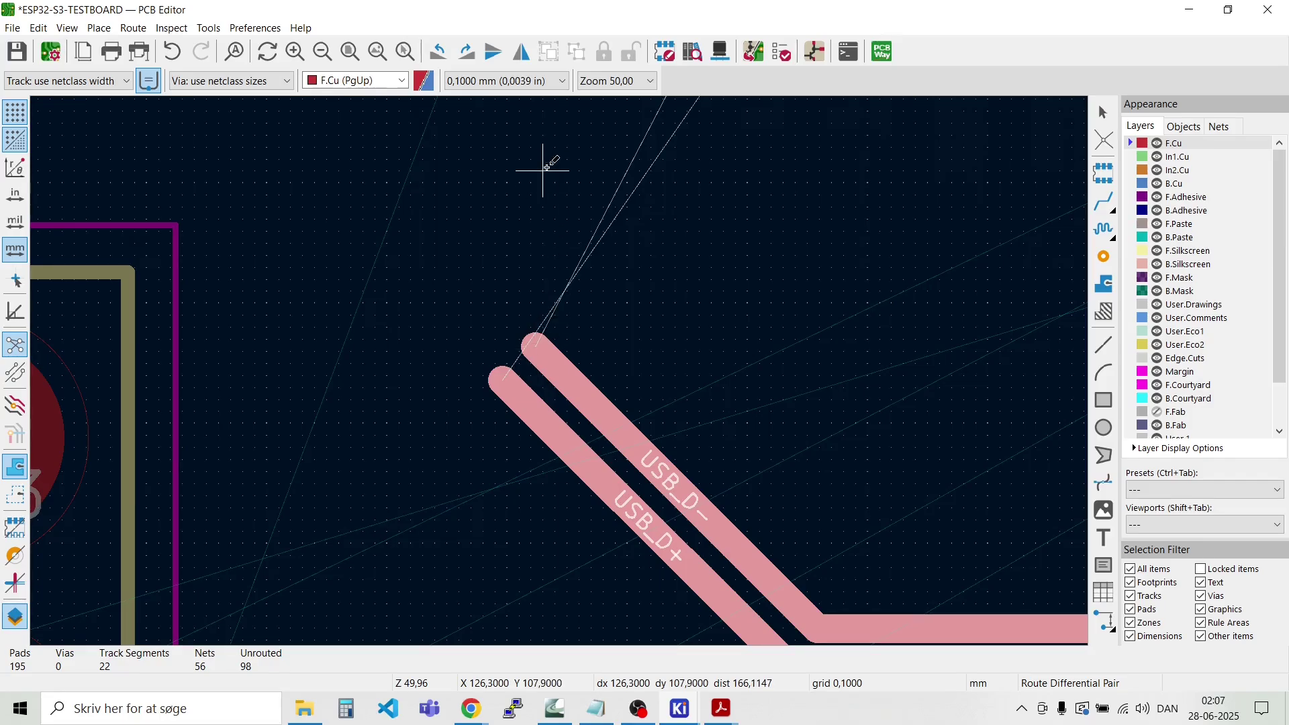
key(Escape)
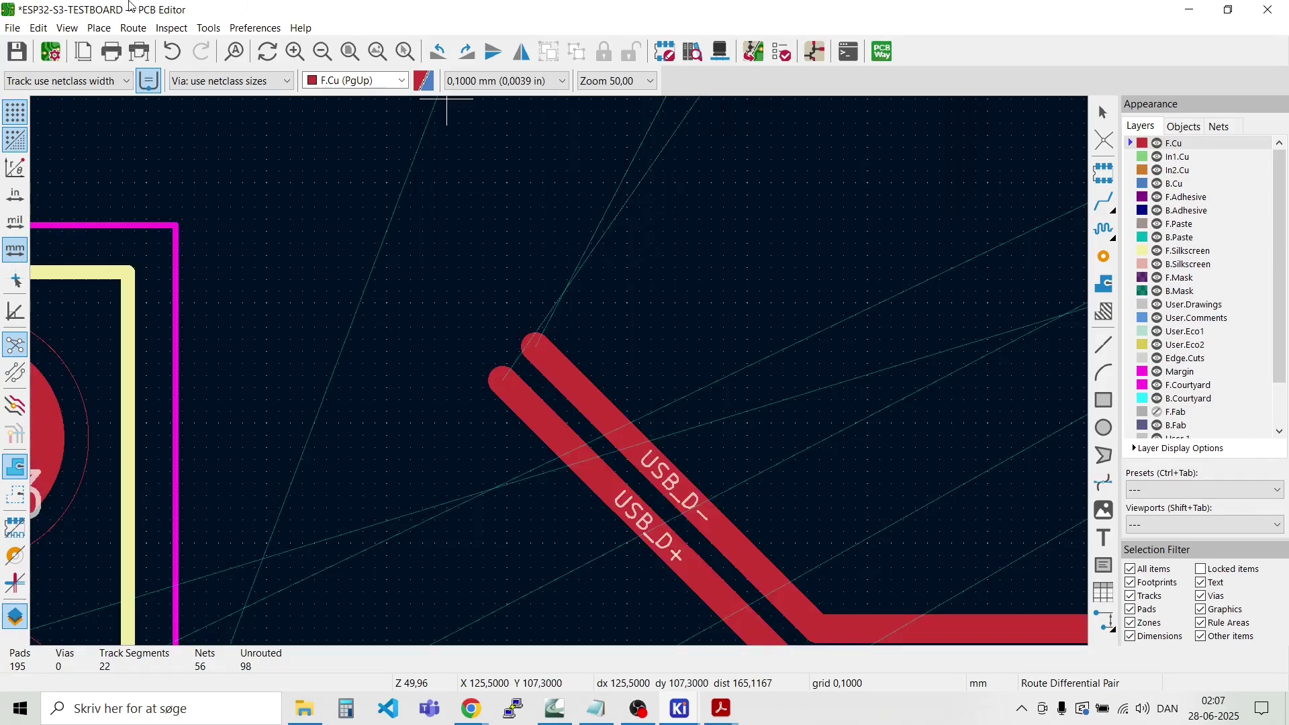
Step: Extend the USB_D+/USB_D- pair from its open ends upward and right to just short of U2's pads 13 and 14
click(133, 27)
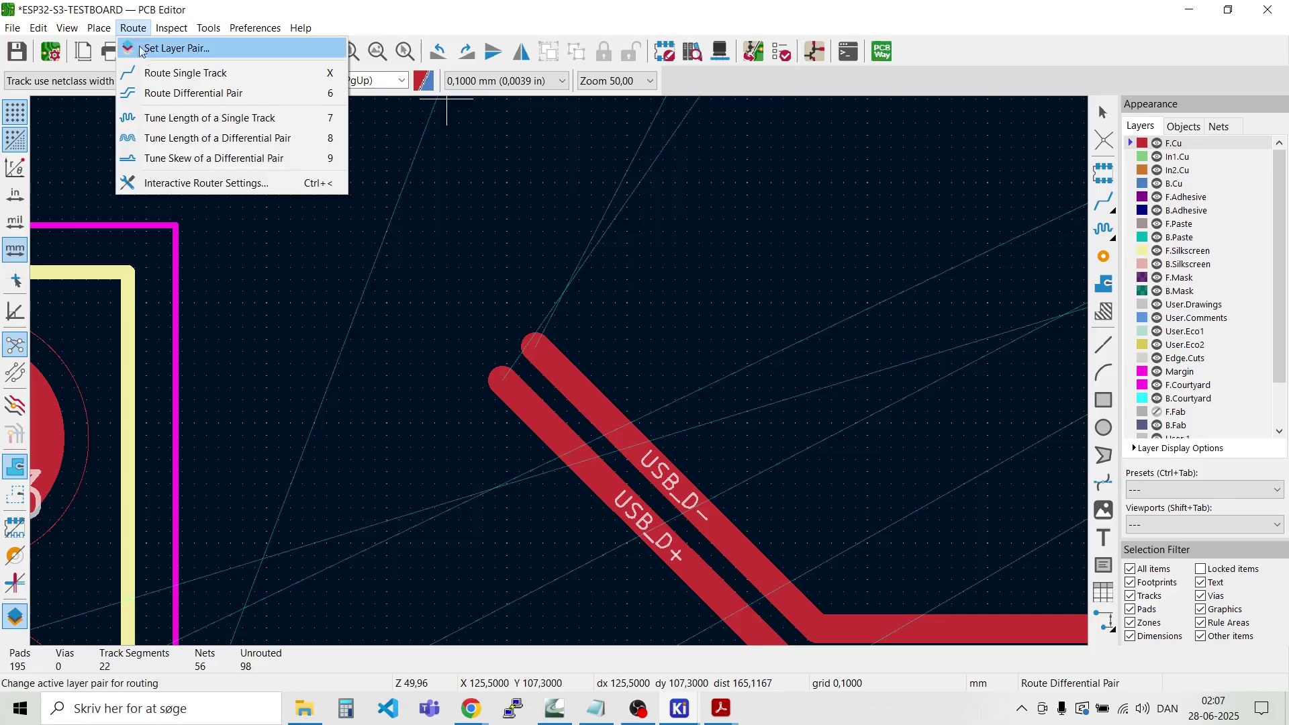
click(172, 93)
click(531, 347)
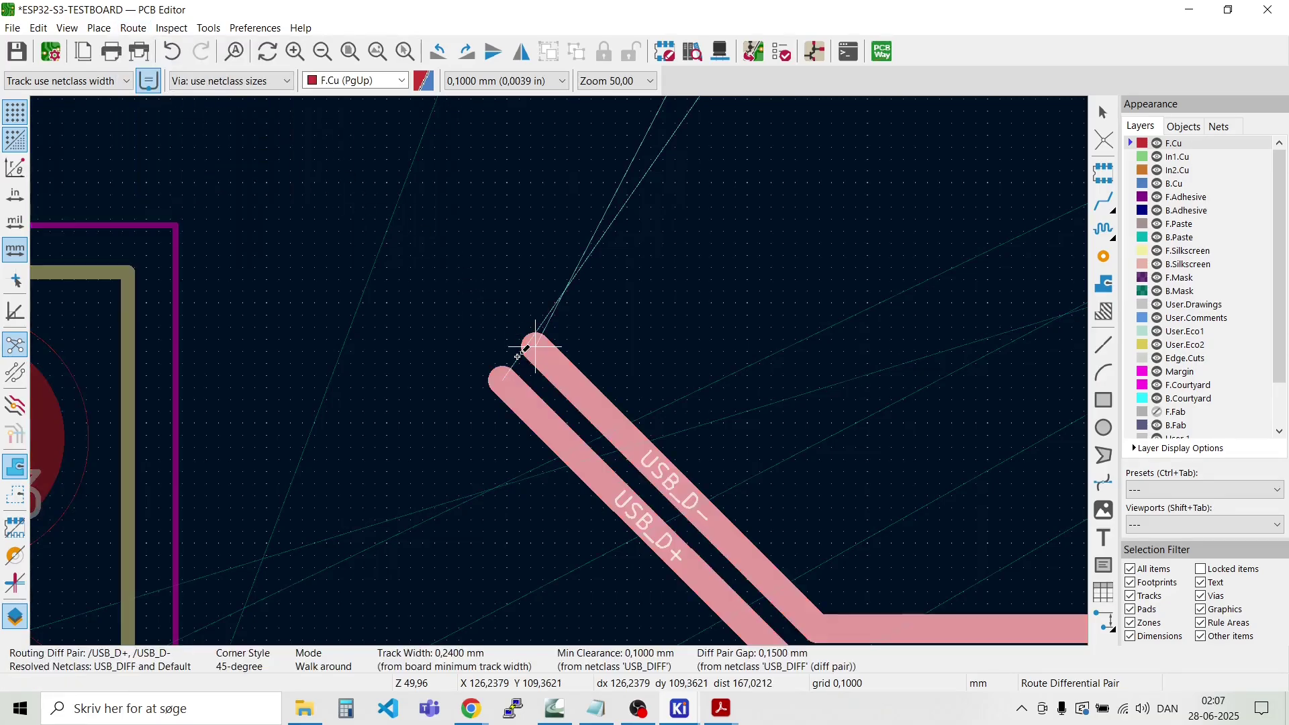
scroll(507, 182, down, 1)
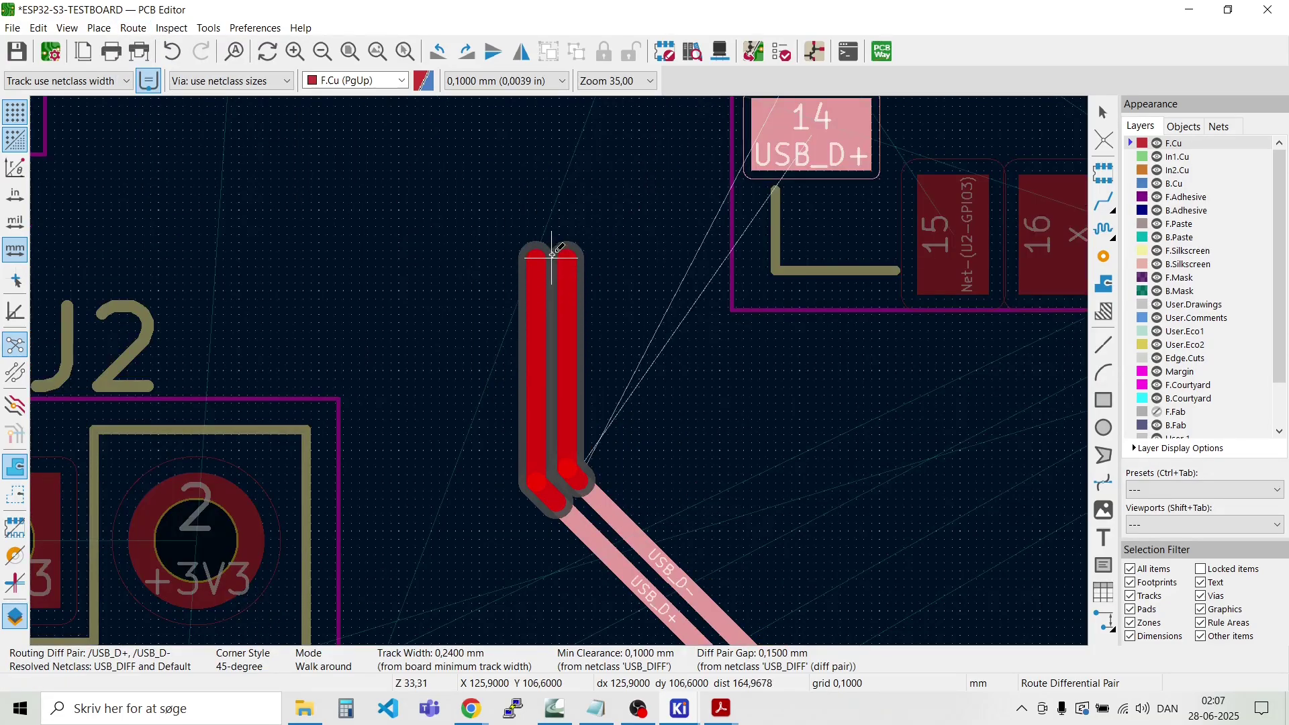
scroll(545, 182, down, 3)
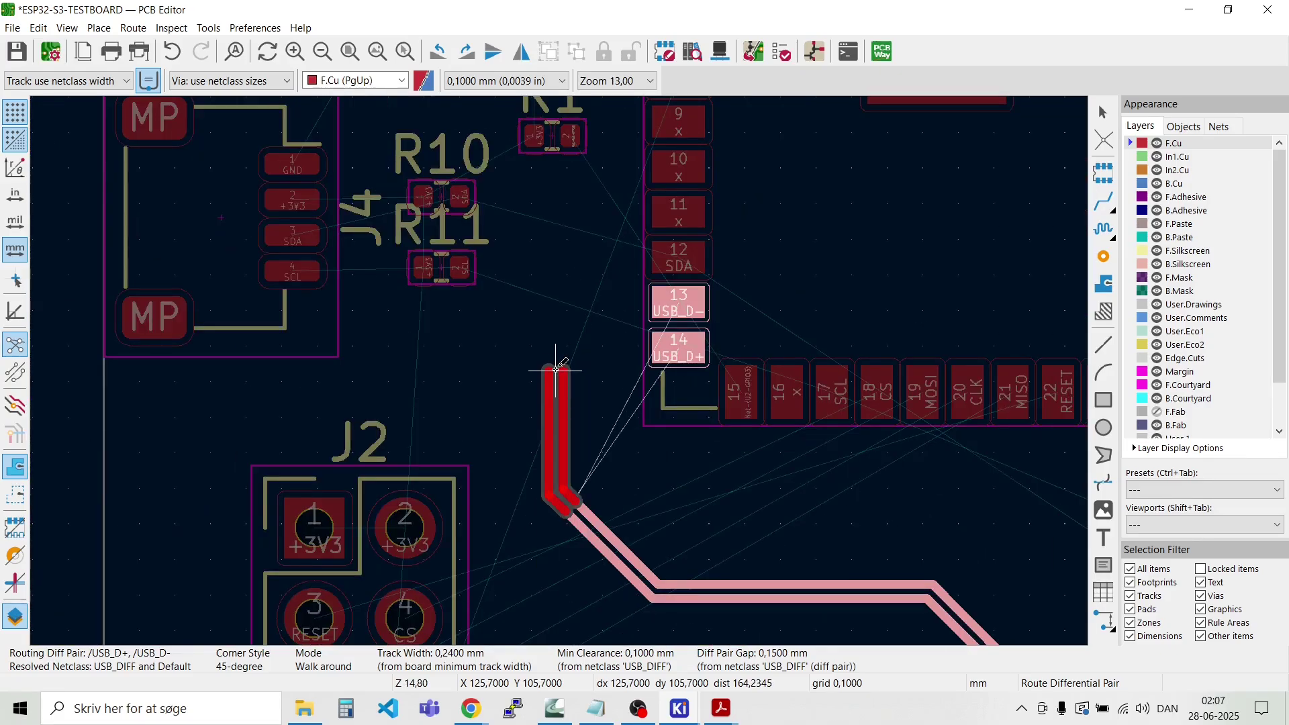
click(556, 370)
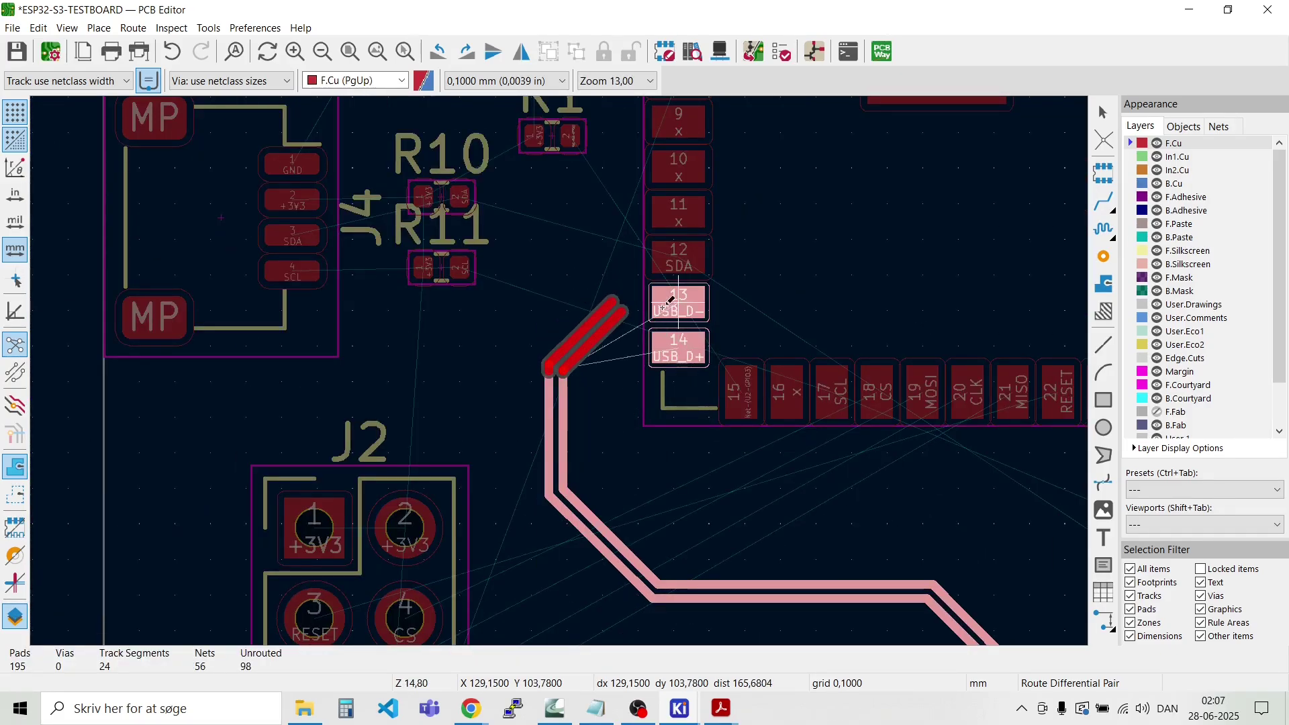
scroll(607, 316, up, 4)
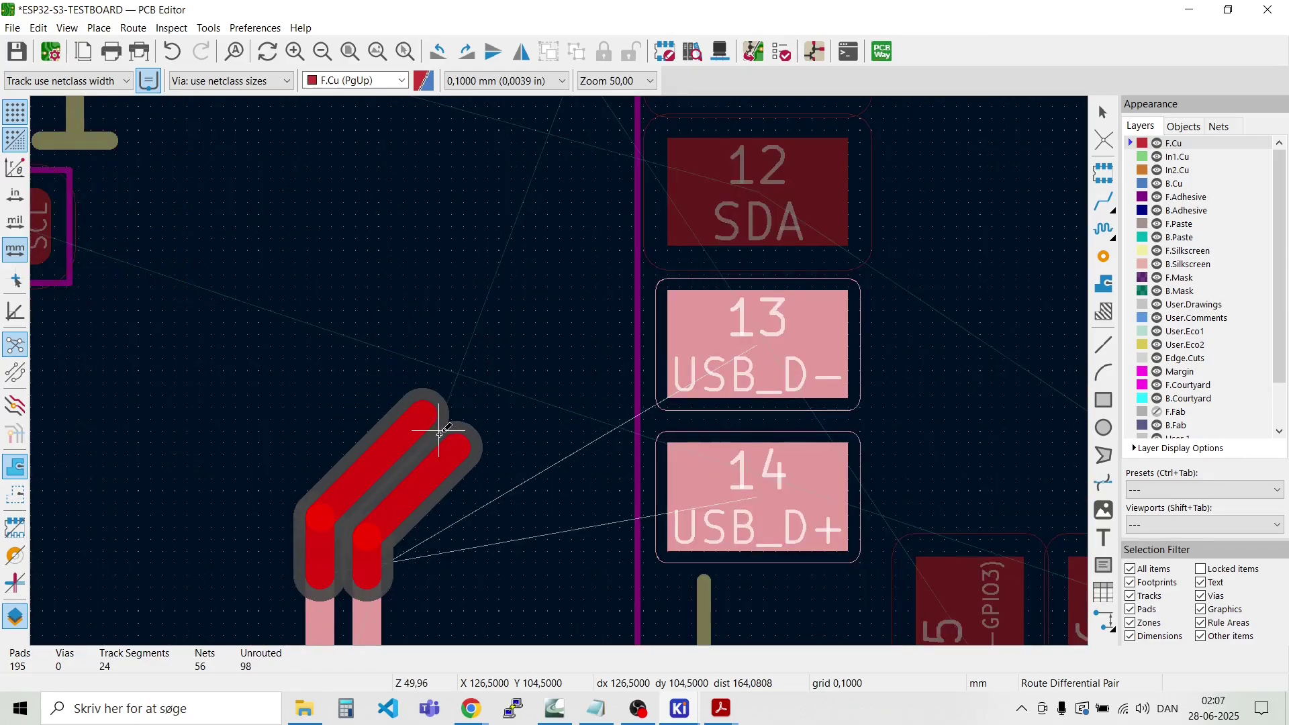
click(440, 433)
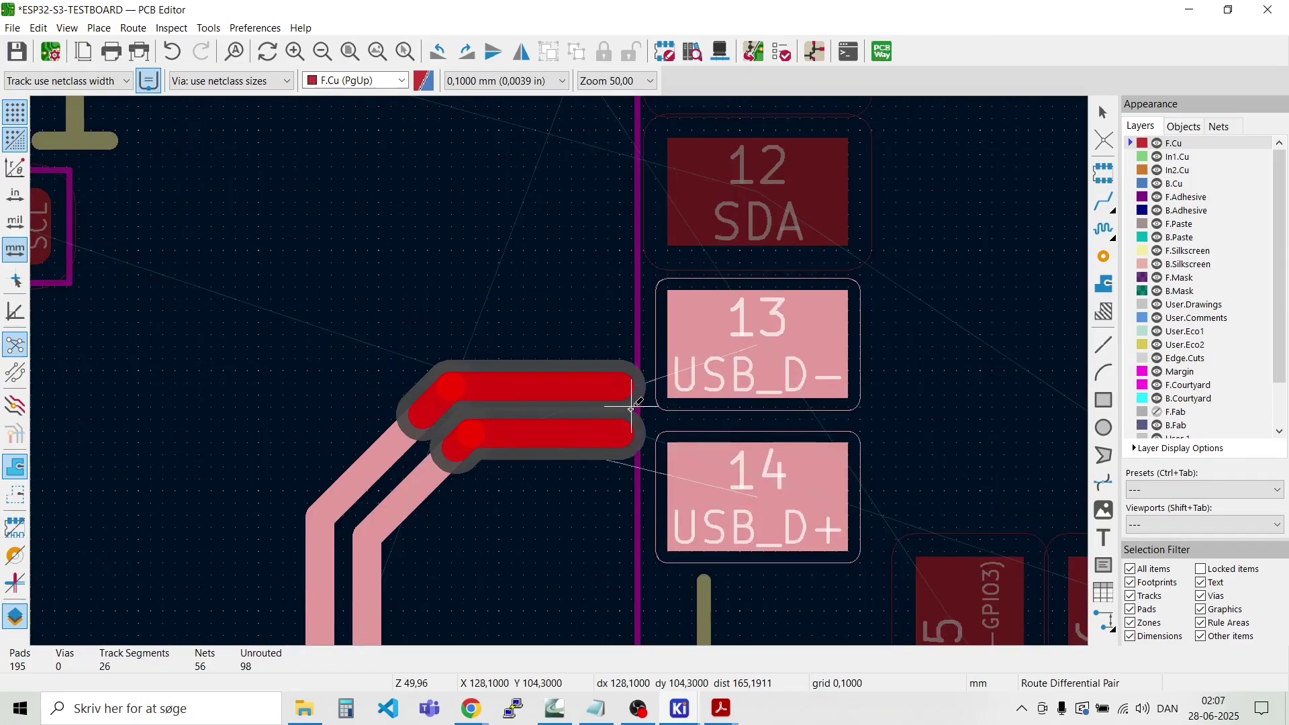
click(707, 416)
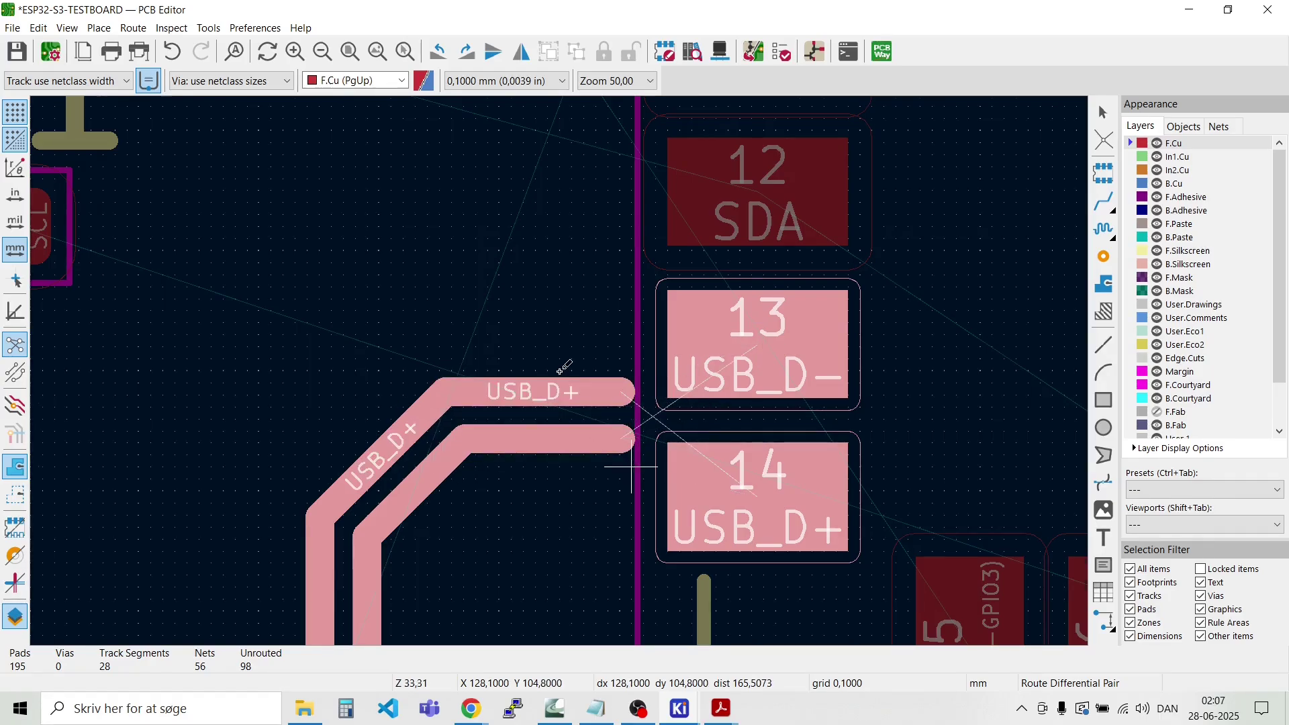
Step: Examine the routed differential pairs from U2 down to U1 and the USB connector, comparing the D+ and D- order at U1's pads
scroll(562, 367, down, 8)
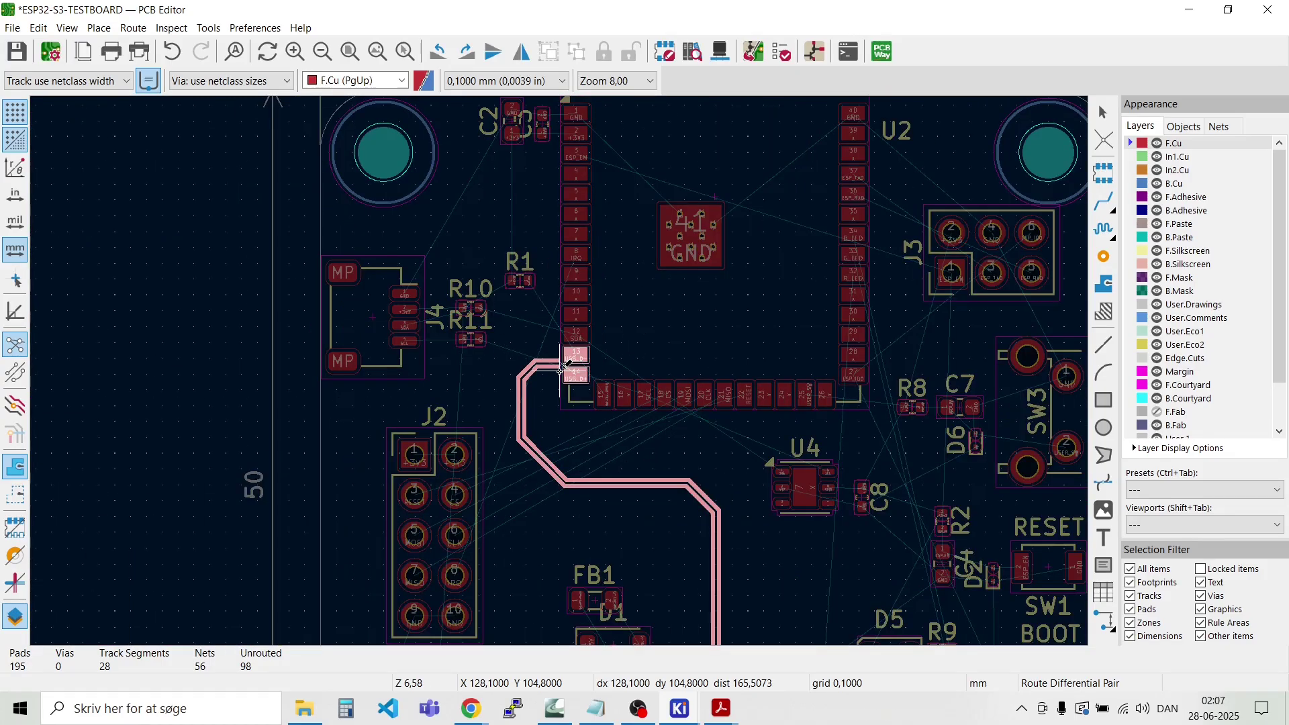
scroll(562, 367, down, 3)
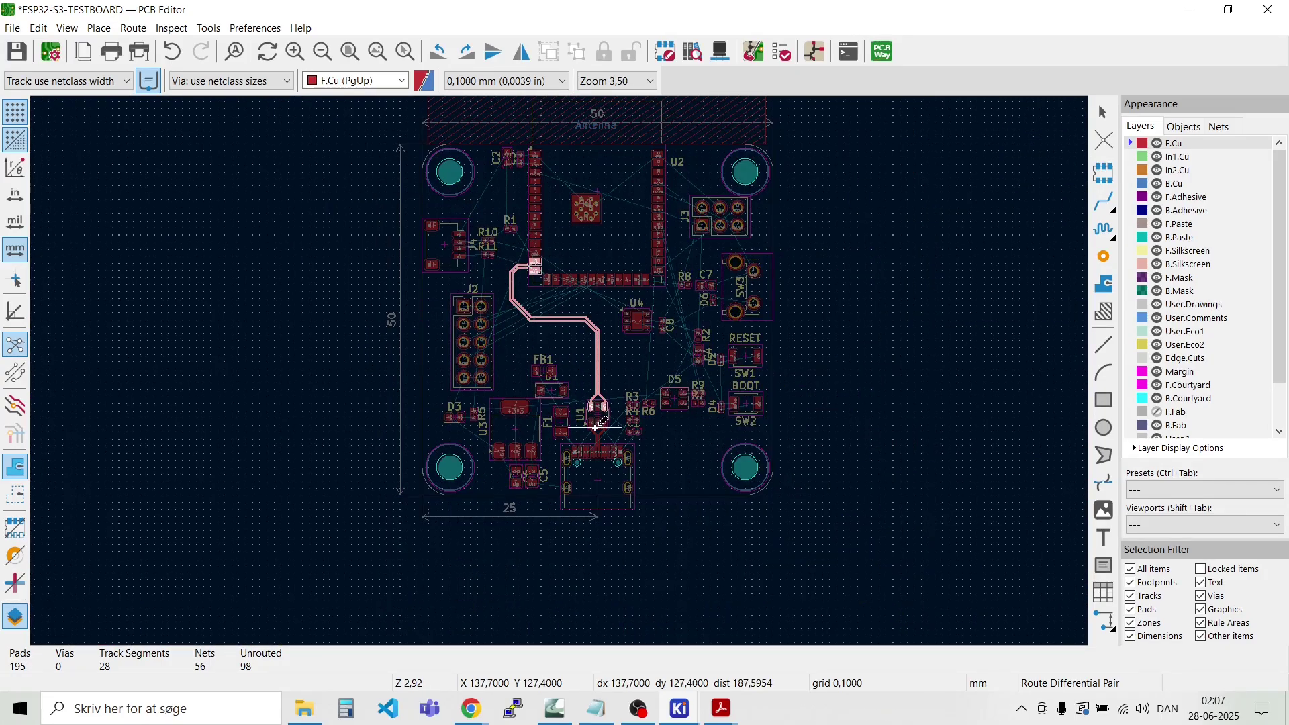
scroll(596, 427, up, 10)
scroll(560, 370, up, 2)
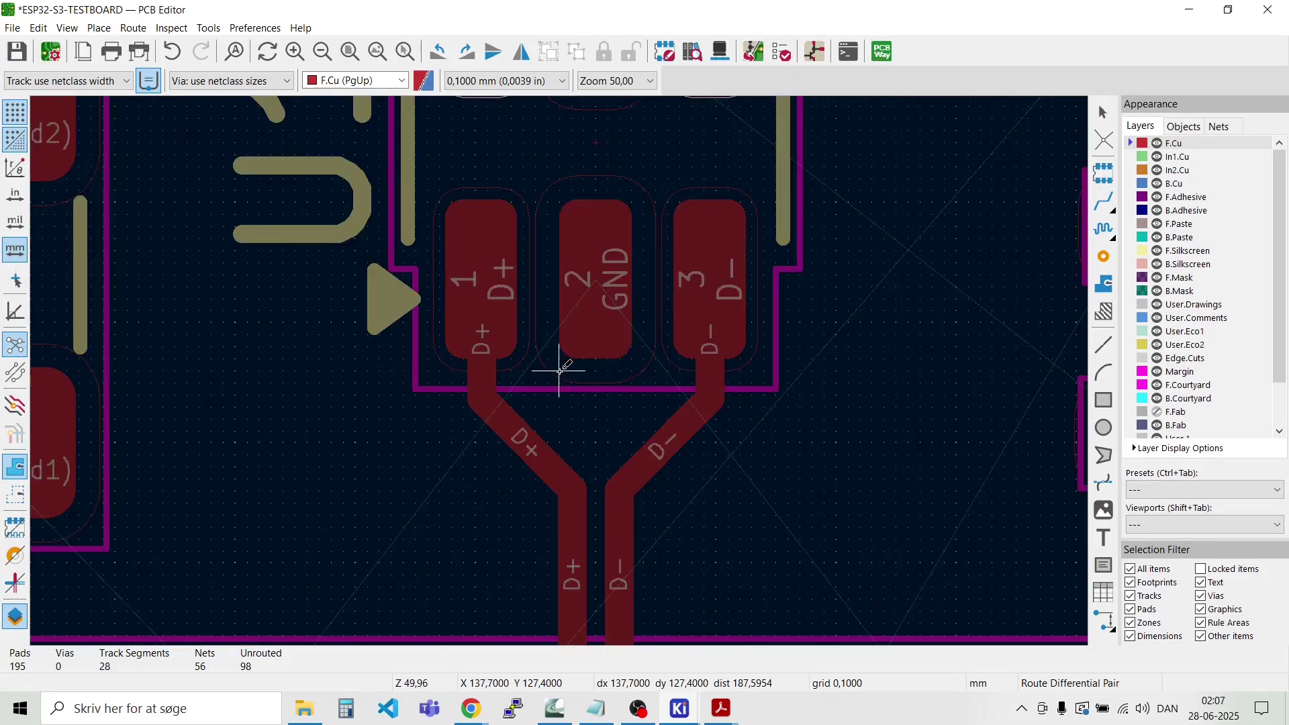
scroll(560, 370, down, 4)
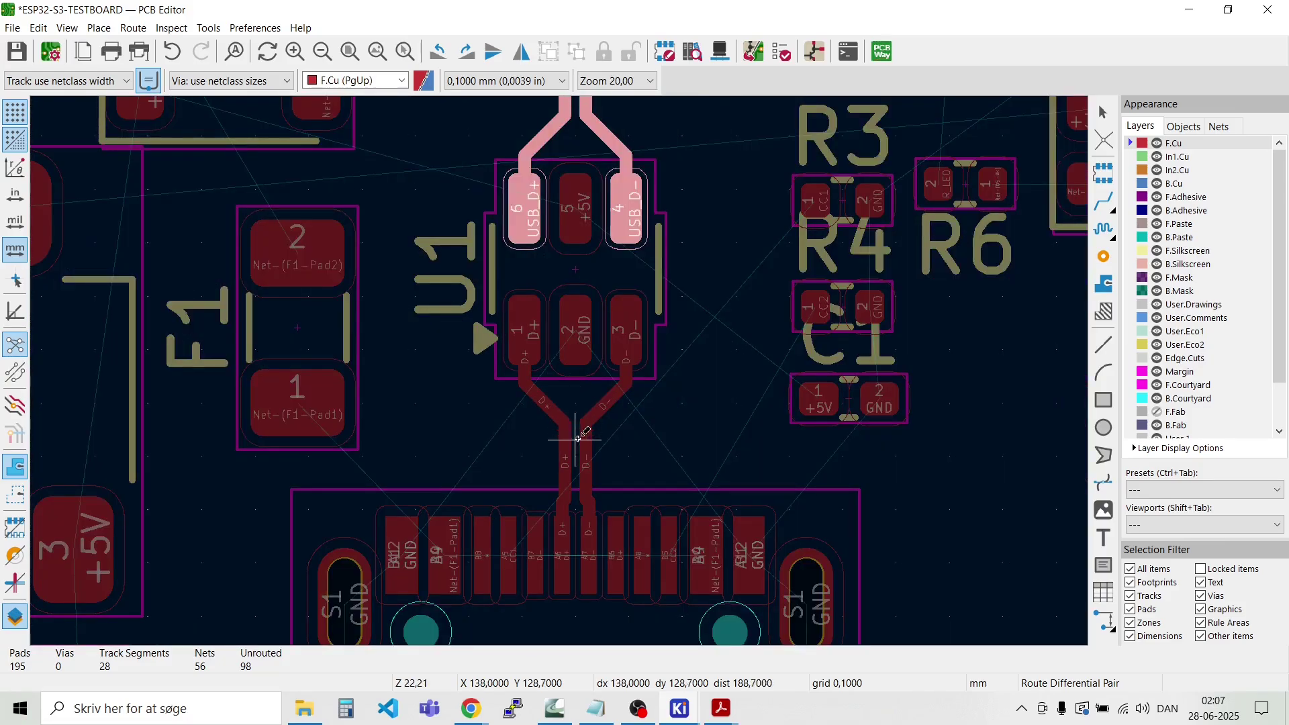
scroll(557, 376, up, 3)
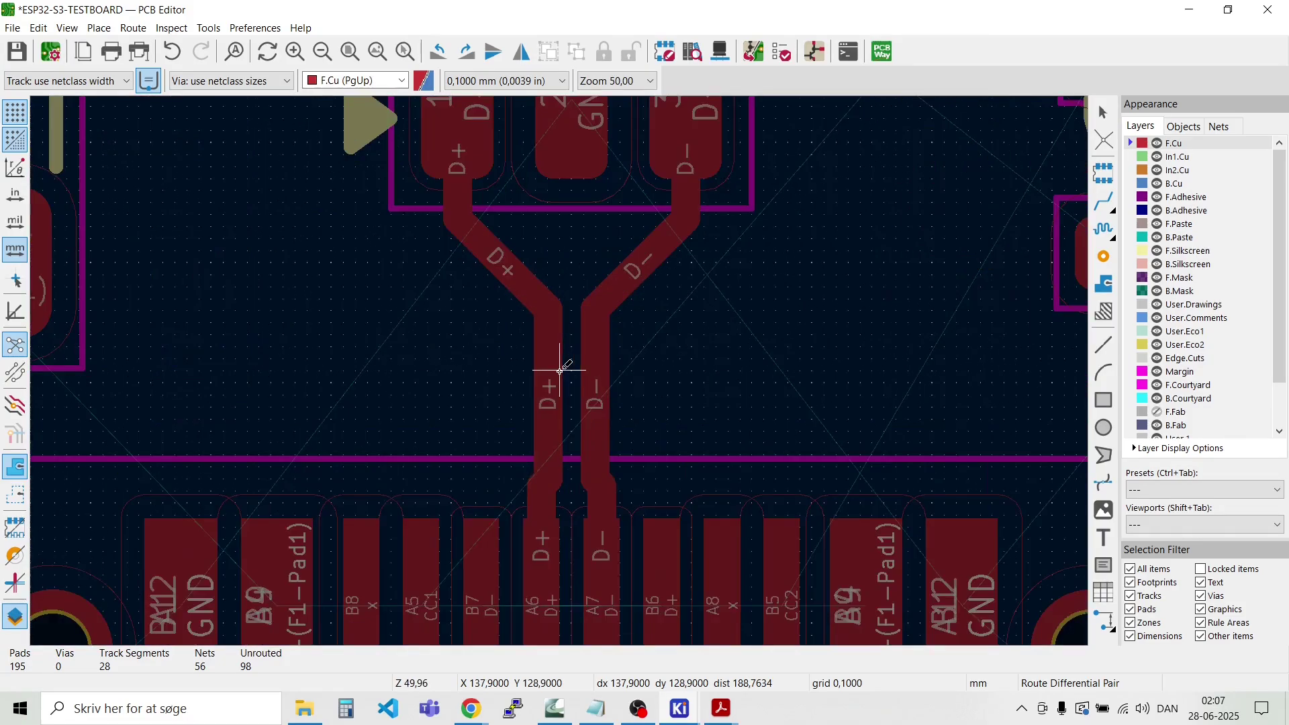
scroll(555, 359, down, 3)
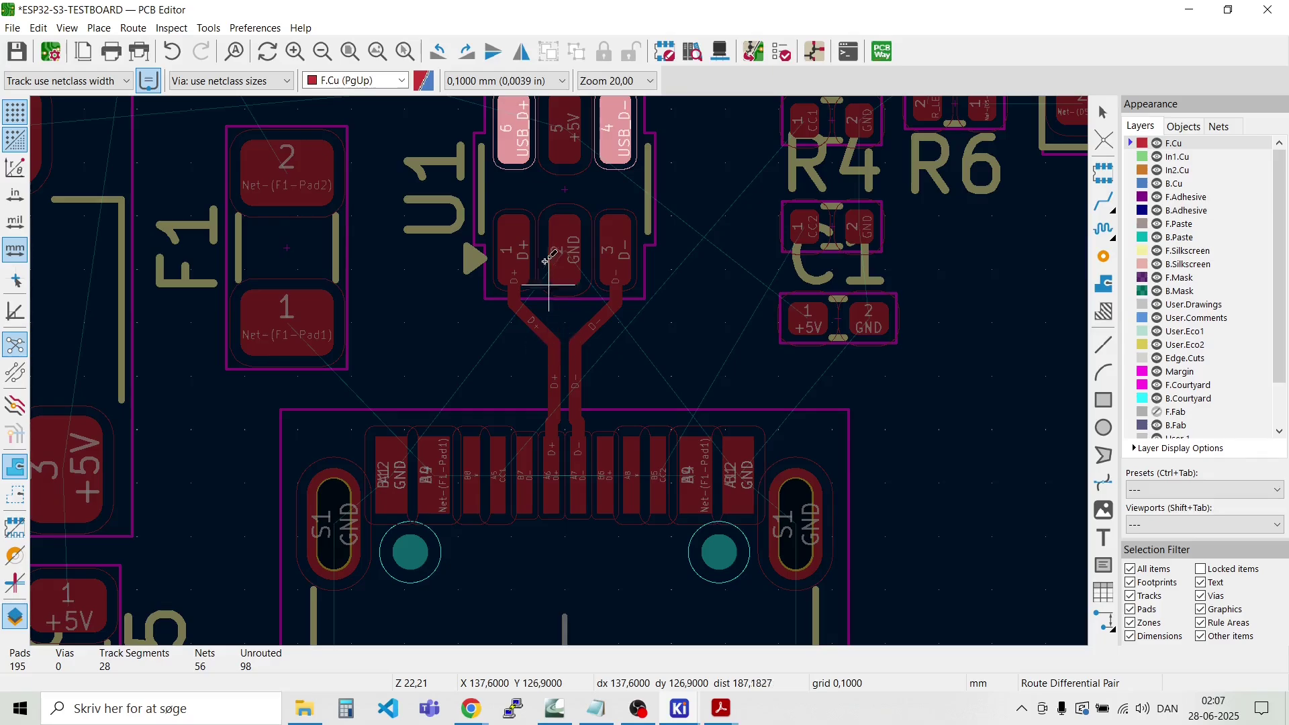
scroll(557, 356, down, 3)
scroll(560, 370, up, 2)
scroll(560, 370, up, 2)
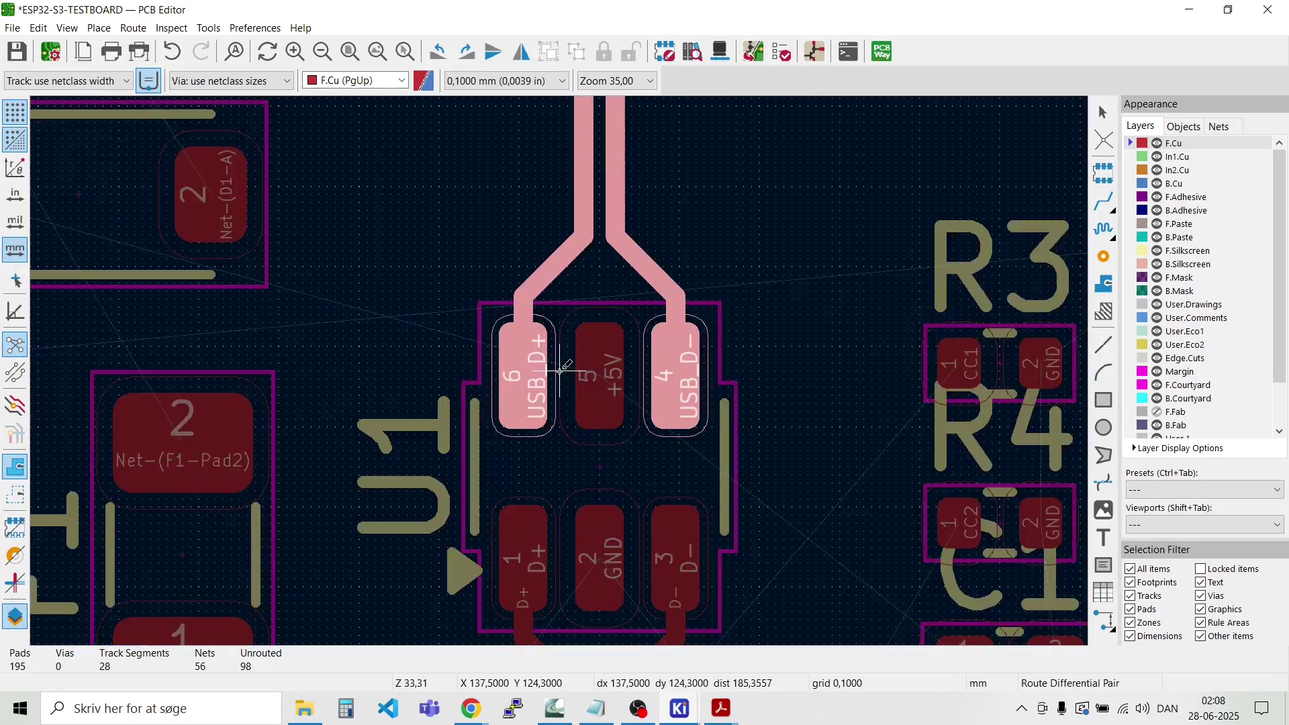
scroll(560, 370, down, 3)
scroll(560, 370, up, 4)
scroll(560, 370, up, 2)
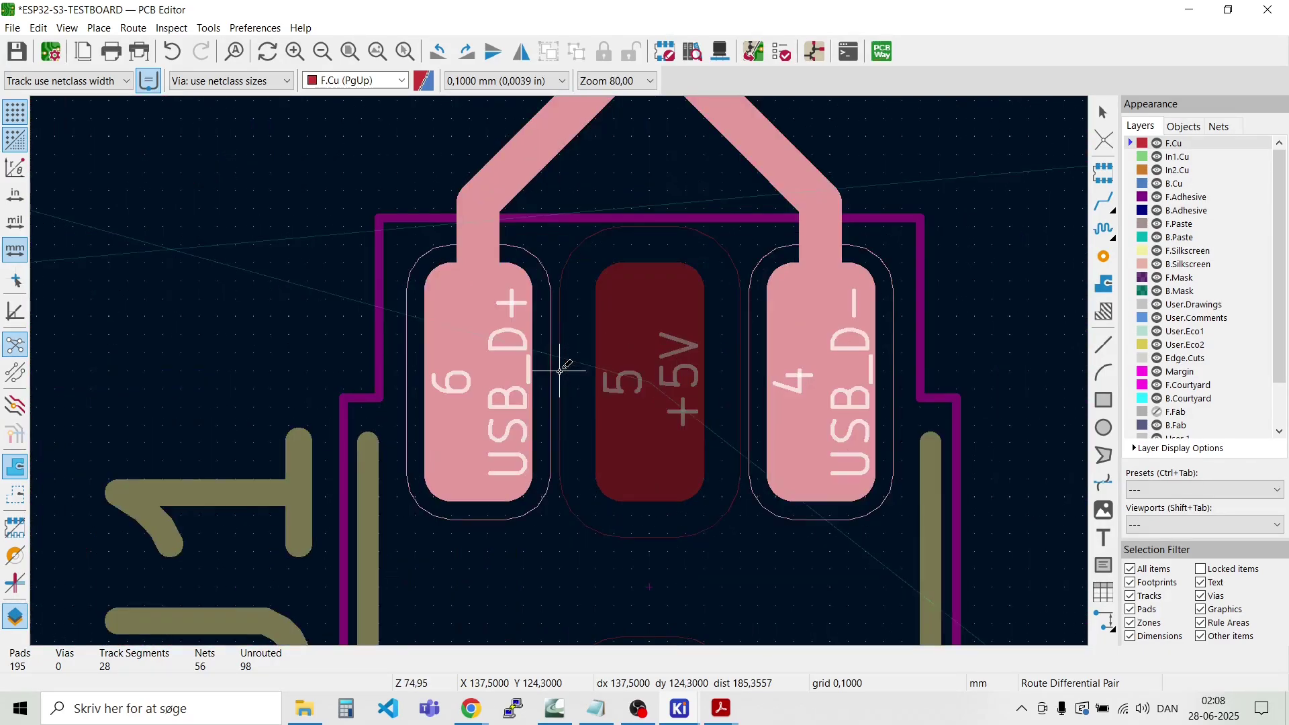
scroll(560, 370, down, 5)
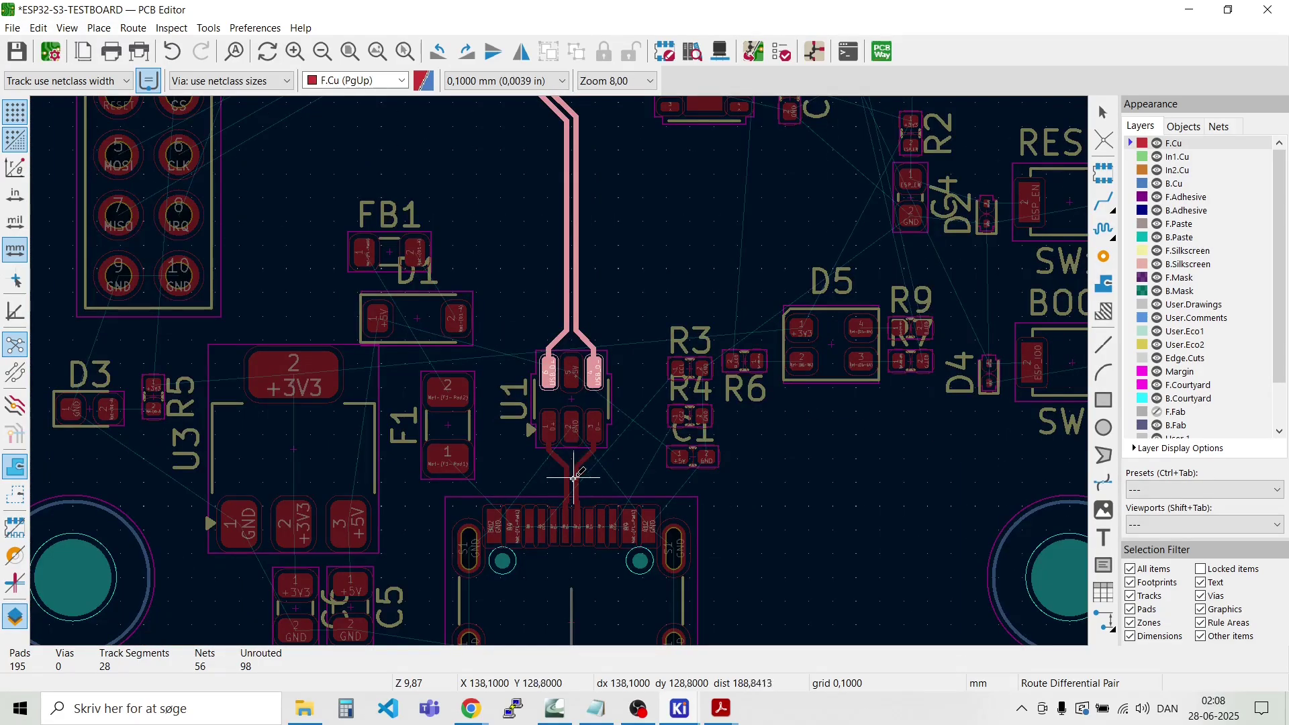
scroll(560, 370, up, 3)
key(Escape)
Step: Delete the diagonal and vertical D+ and D- track segments between U1's pads 1 and 3 and the USB connector
scroll(560, 370, down, 2)
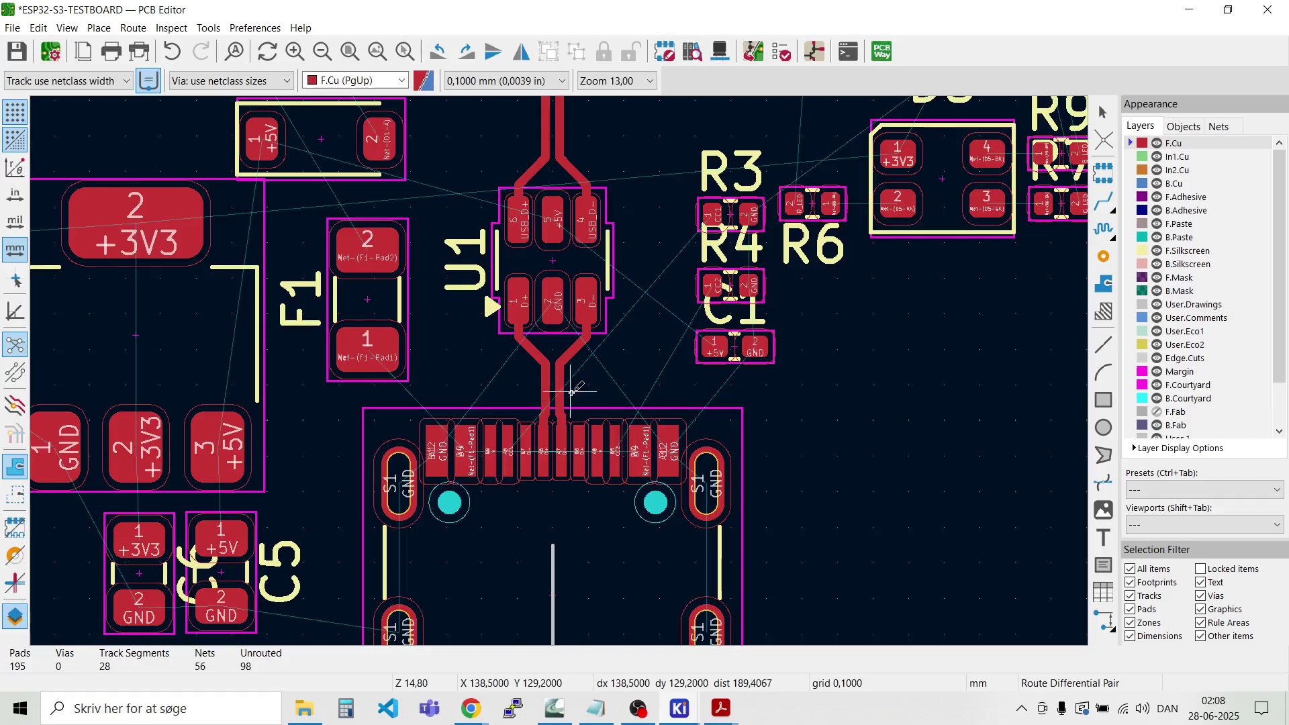
drag(599, 398, 504, 339)
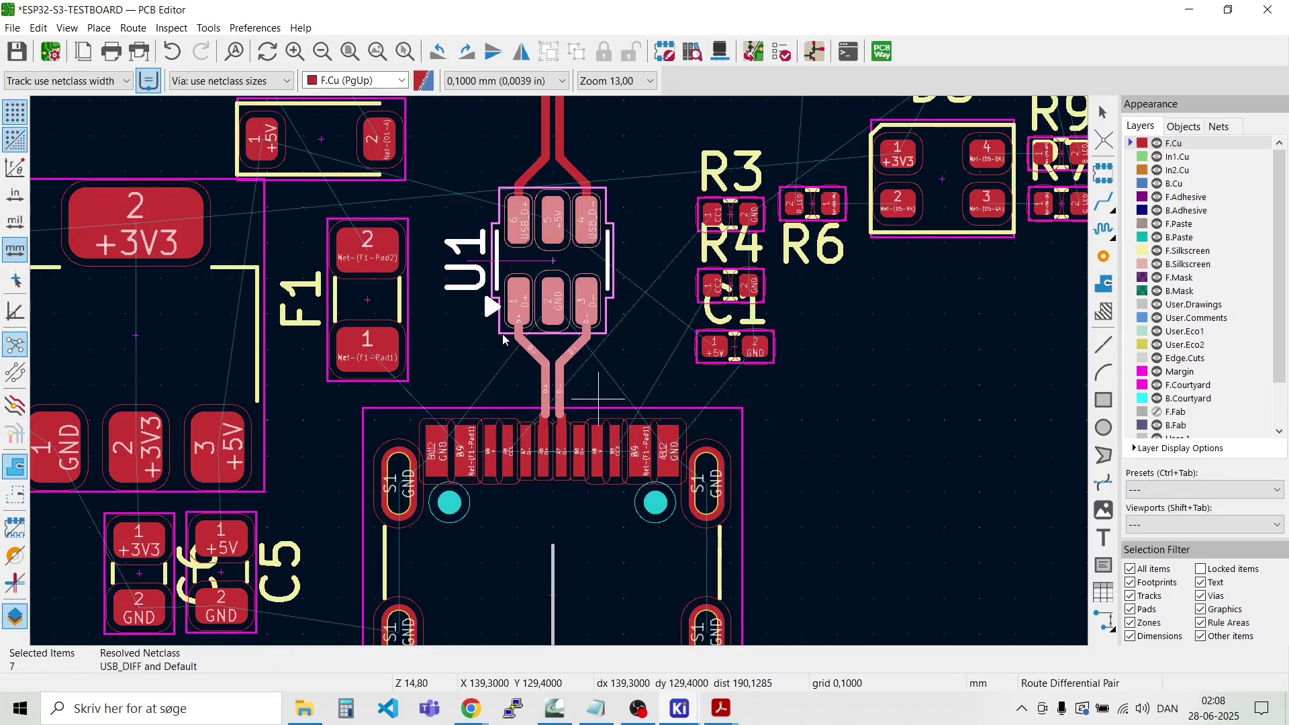
key(Escape)
scroll(545, 336, up, 2)
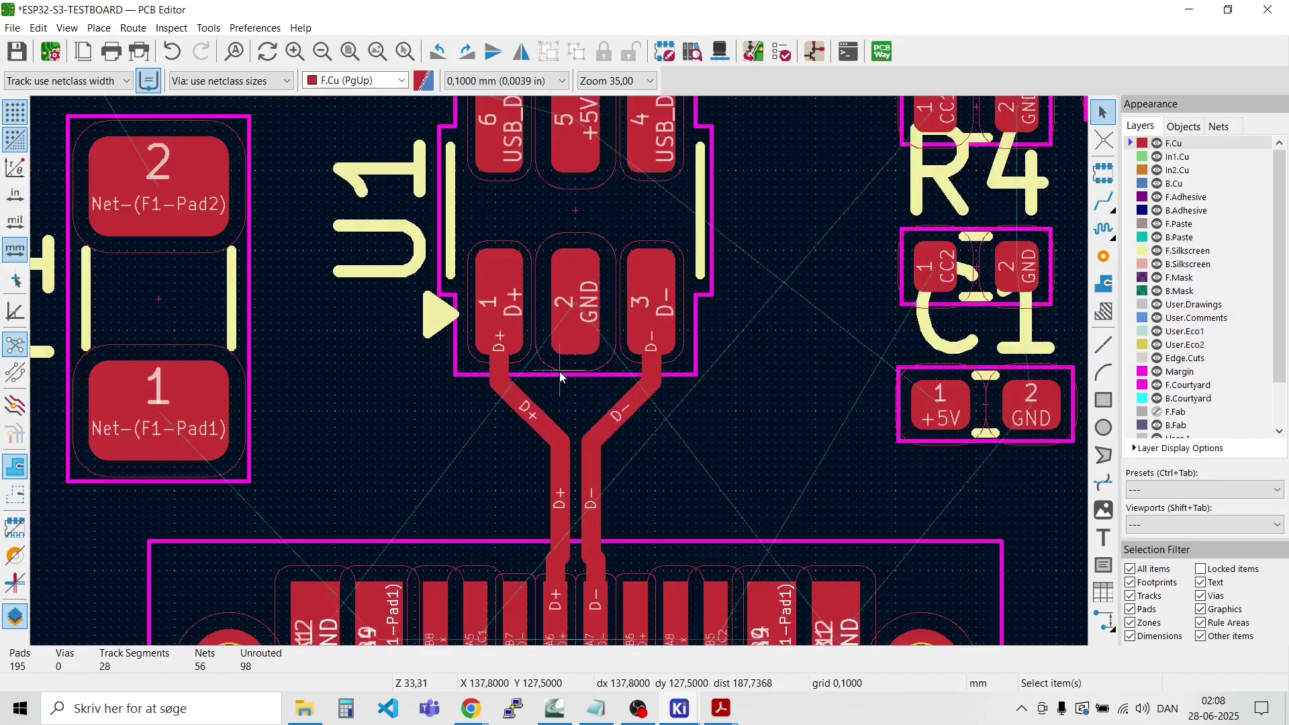
drag(632, 470, 496, 420)
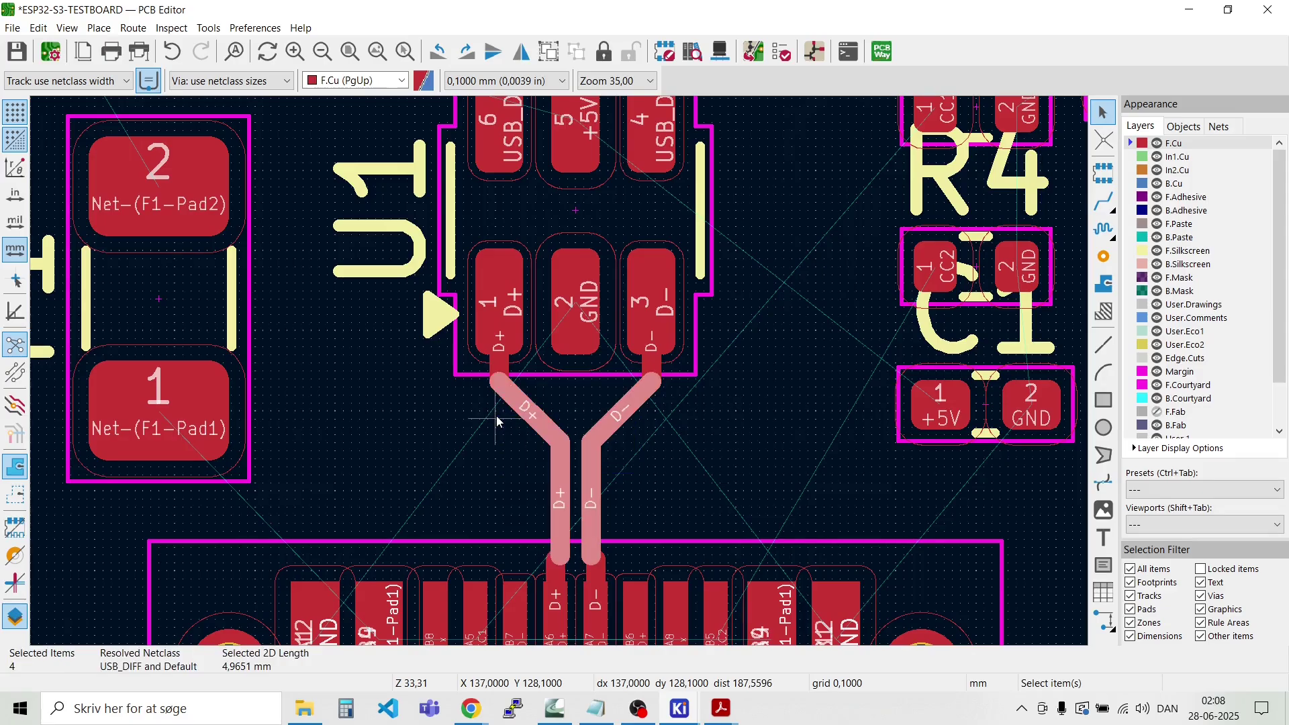
key(Delete)
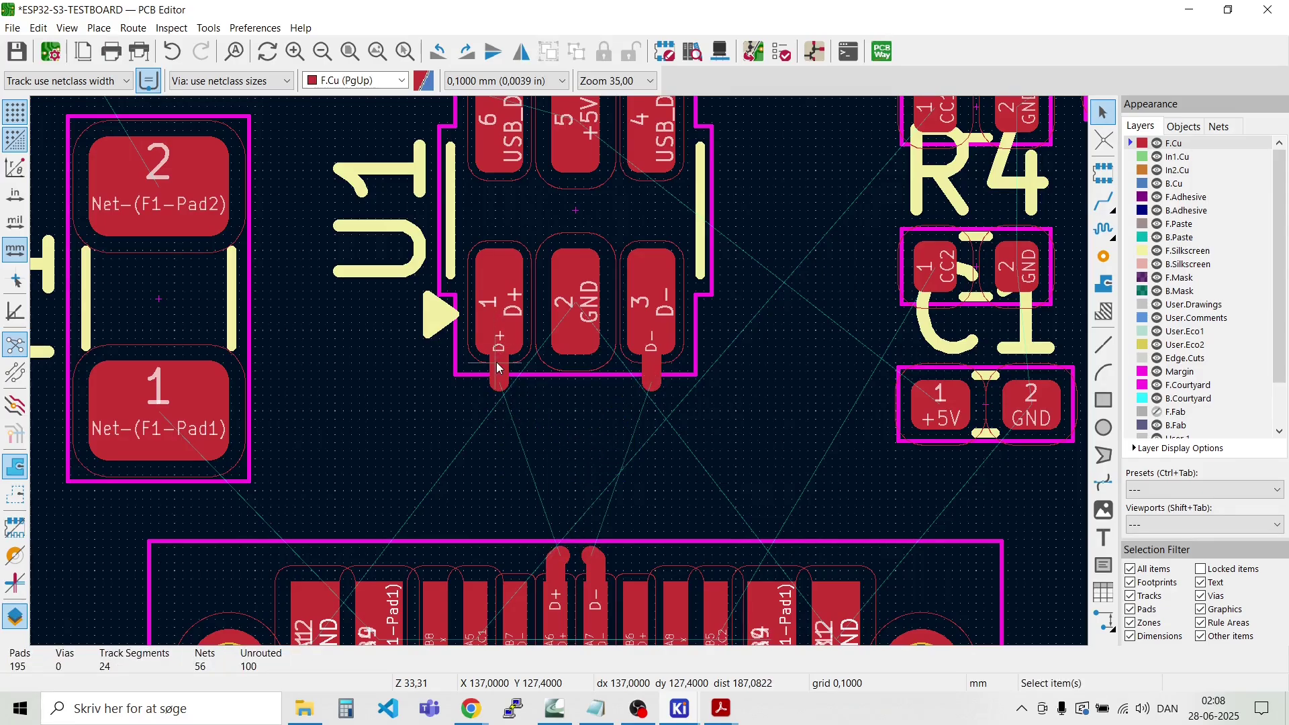
Step: Delete the short D+ and D- track stubs at U1's pads 1 and 3
click(496, 361)
key(Delete)
click(651, 369)
key(Delete)
Step: Delete the remaining D+ and D- track segments at the USB connector's pads
click(594, 567)
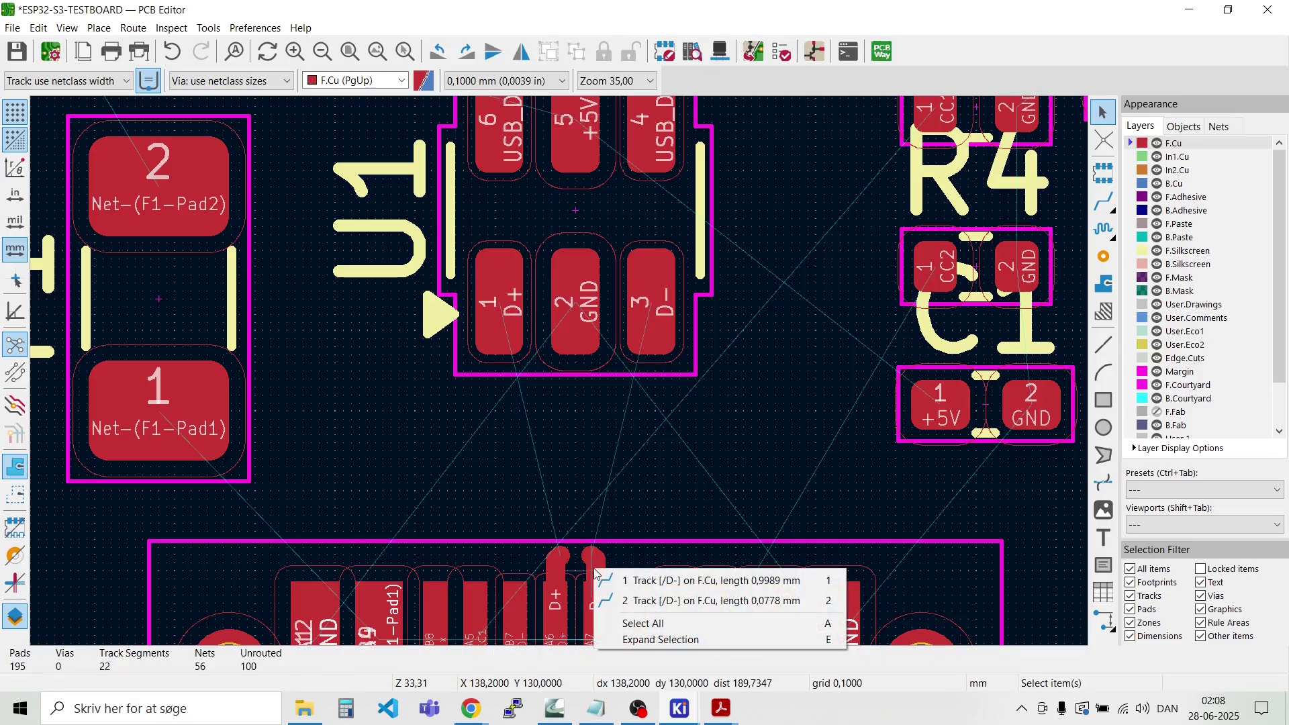
click(638, 502)
click(597, 564)
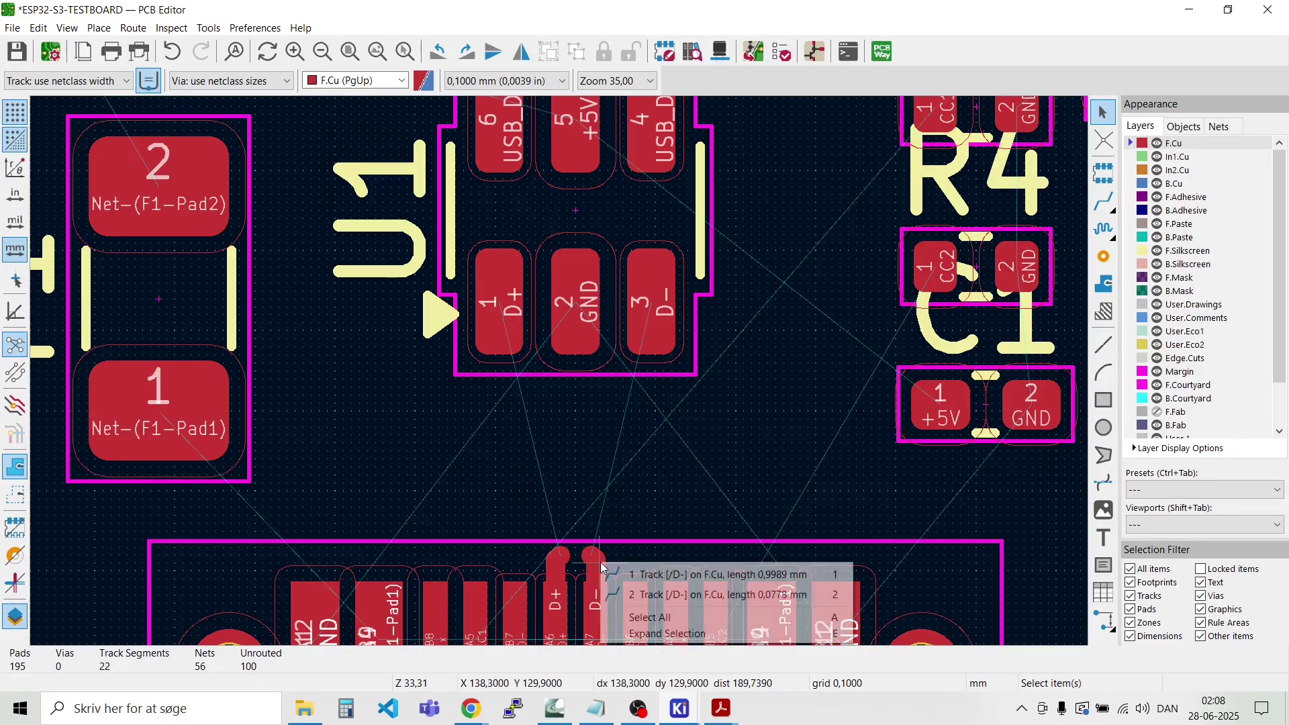
click(618, 577)
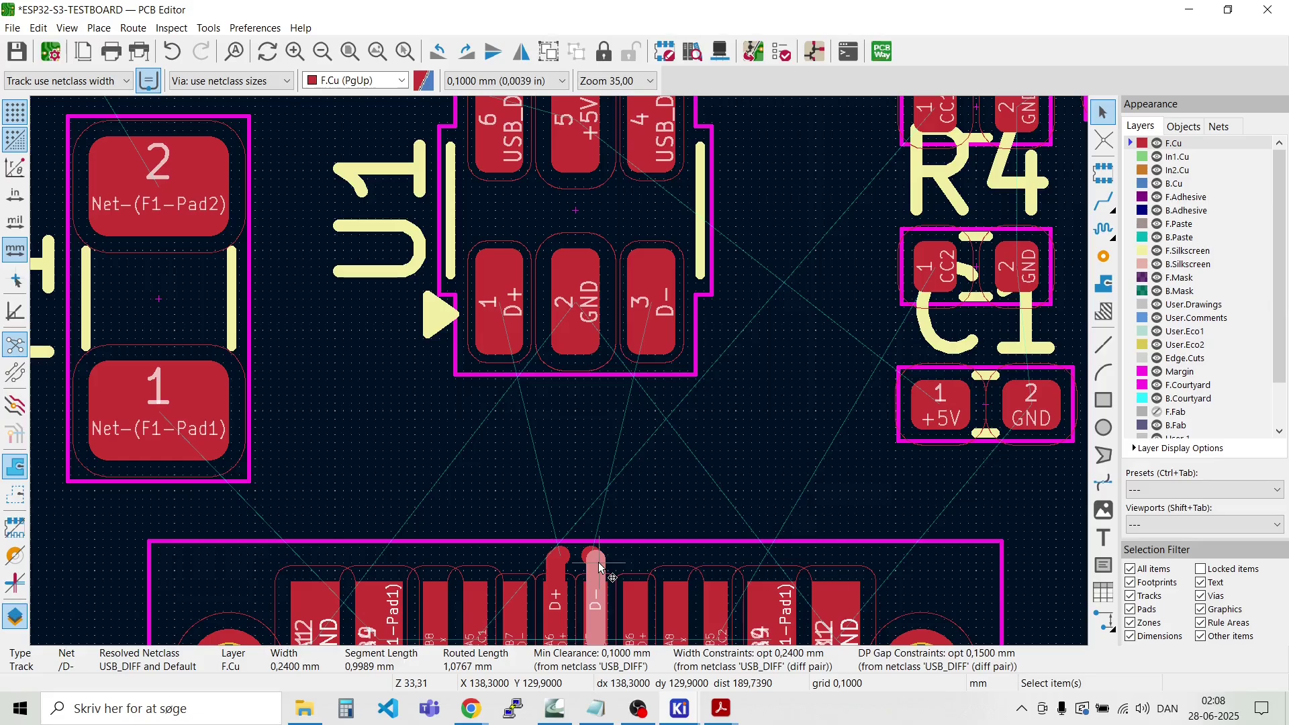
click(558, 561)
click(578, 572)
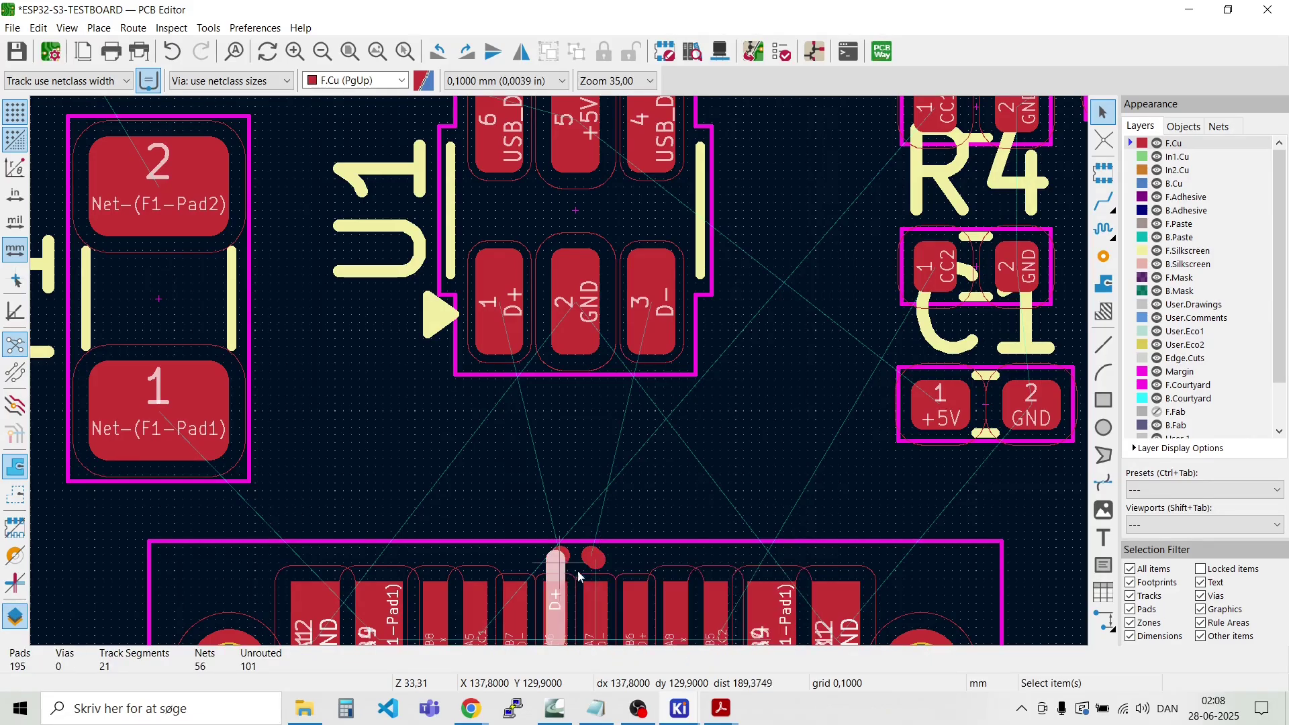
key(Delete)
click(563, 555)
key(Delete)
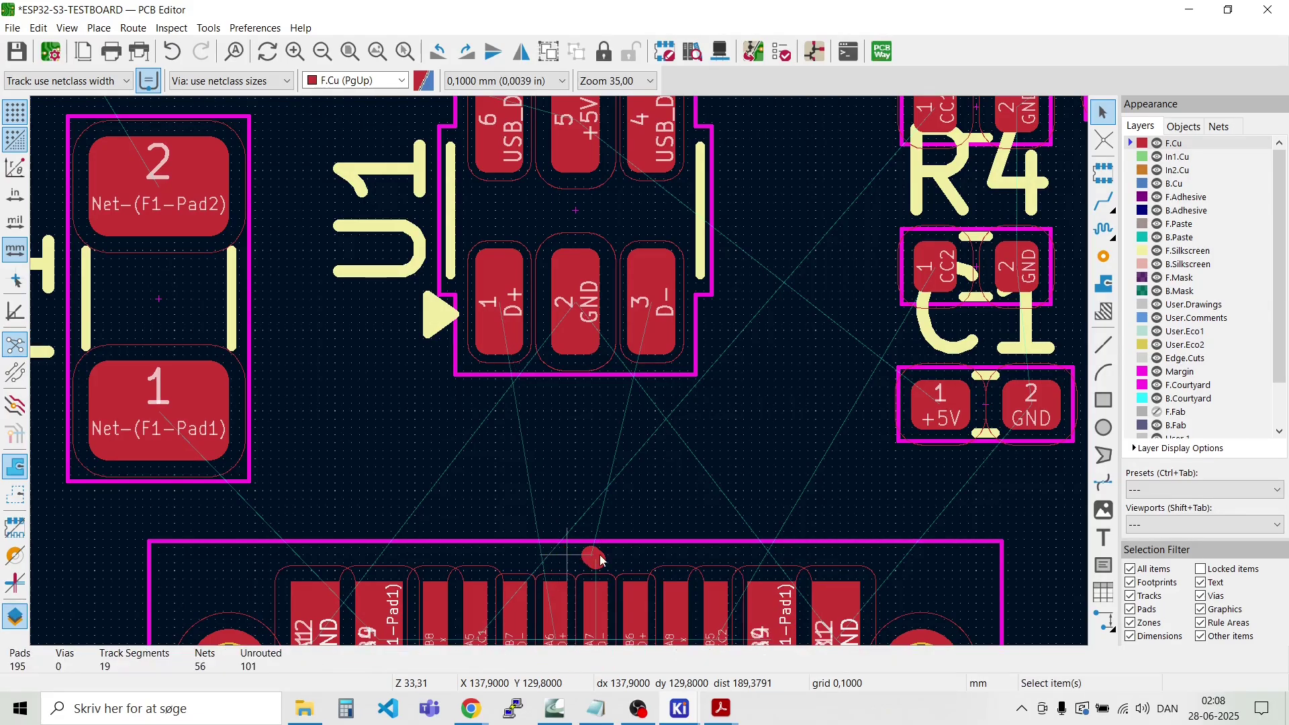
click(594, 556)
key(Delete)
Step: Delete the USB_D+ and USB_D- tracks above U1, including the short stubs at pads 6 and 4
scroll(573, 236, down, 3)
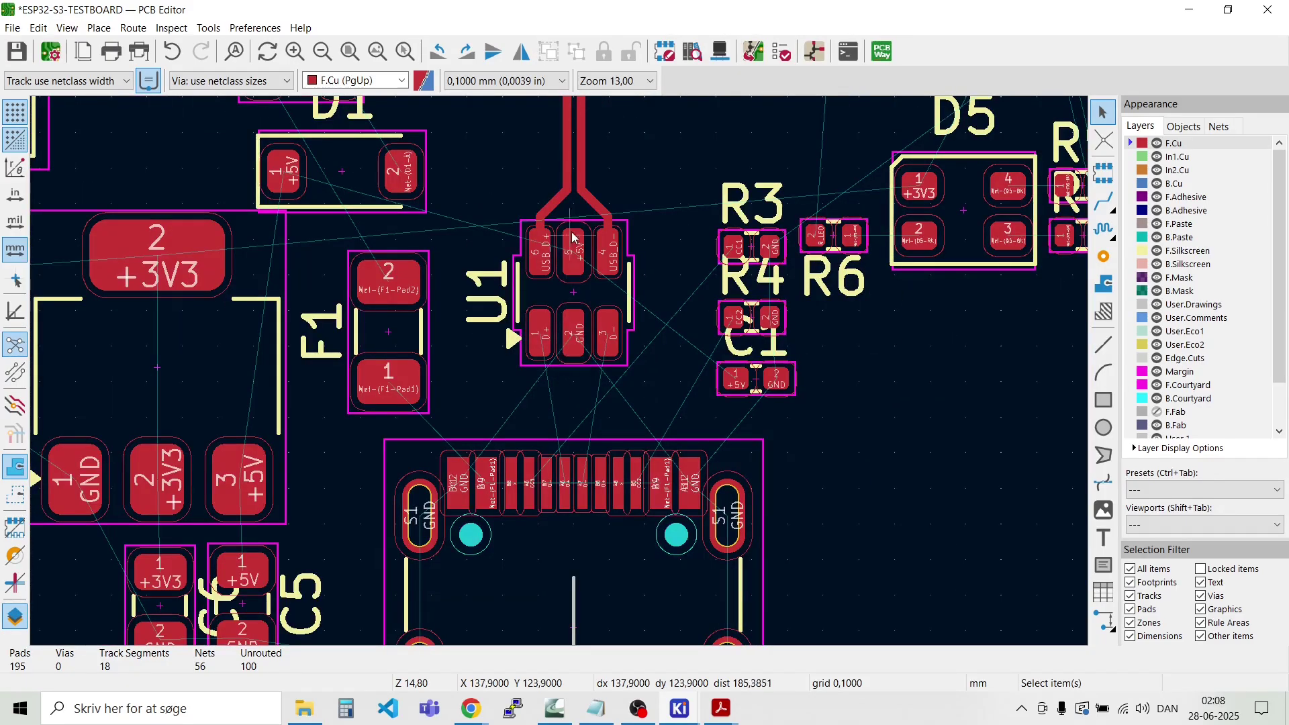
drag(621, 225, 490, 179)
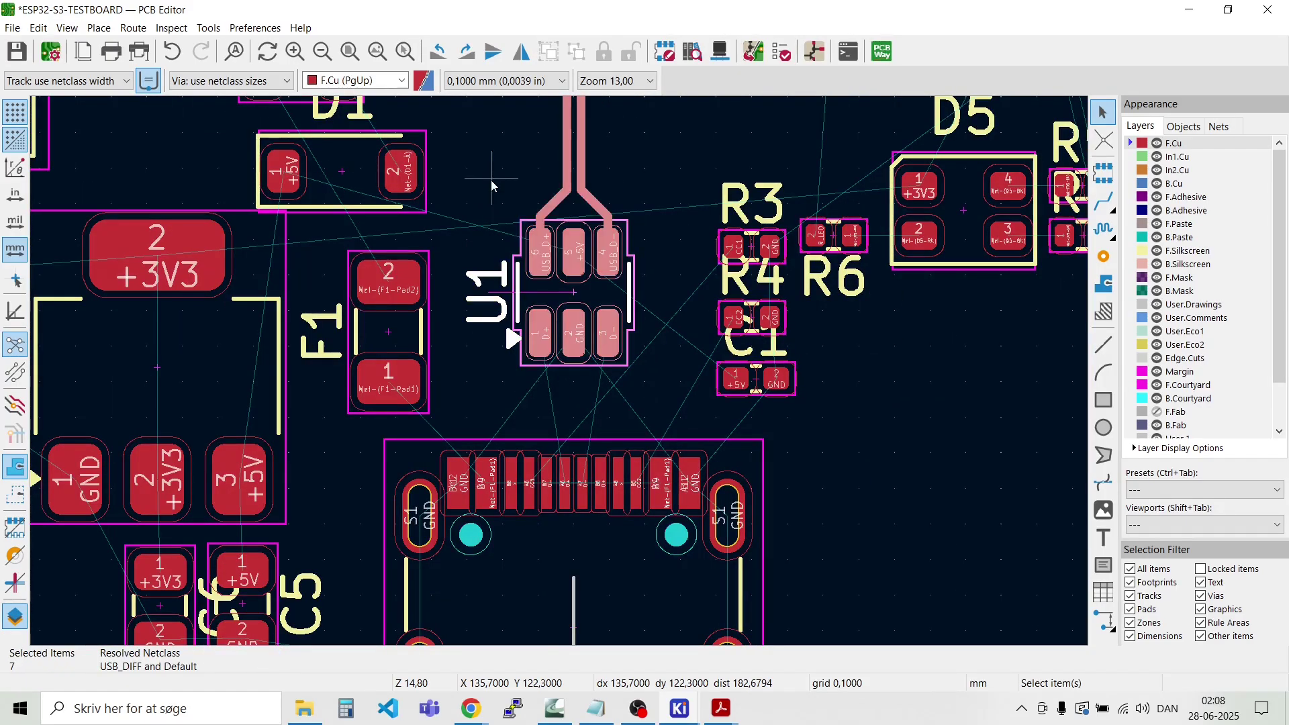
click(562, 154)
drag(634, 203, 530, 157)
key(Delete)
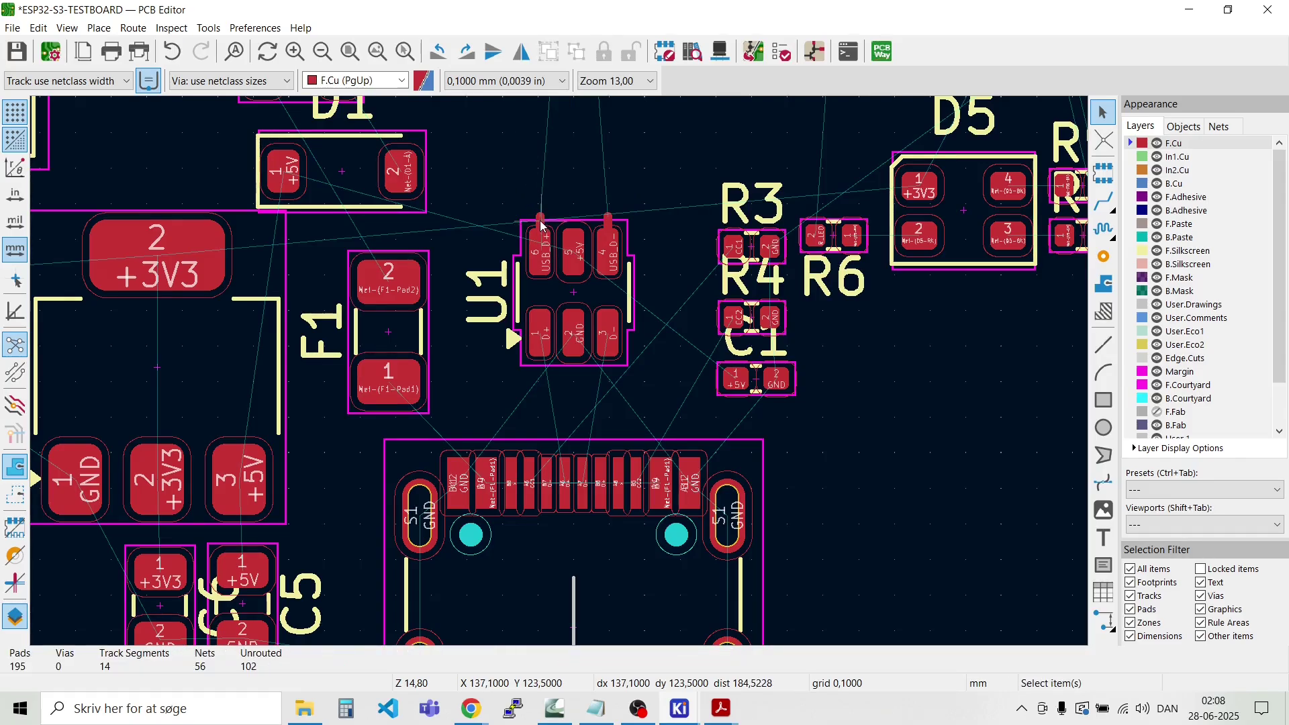
click(541, 216)
key(Delete)
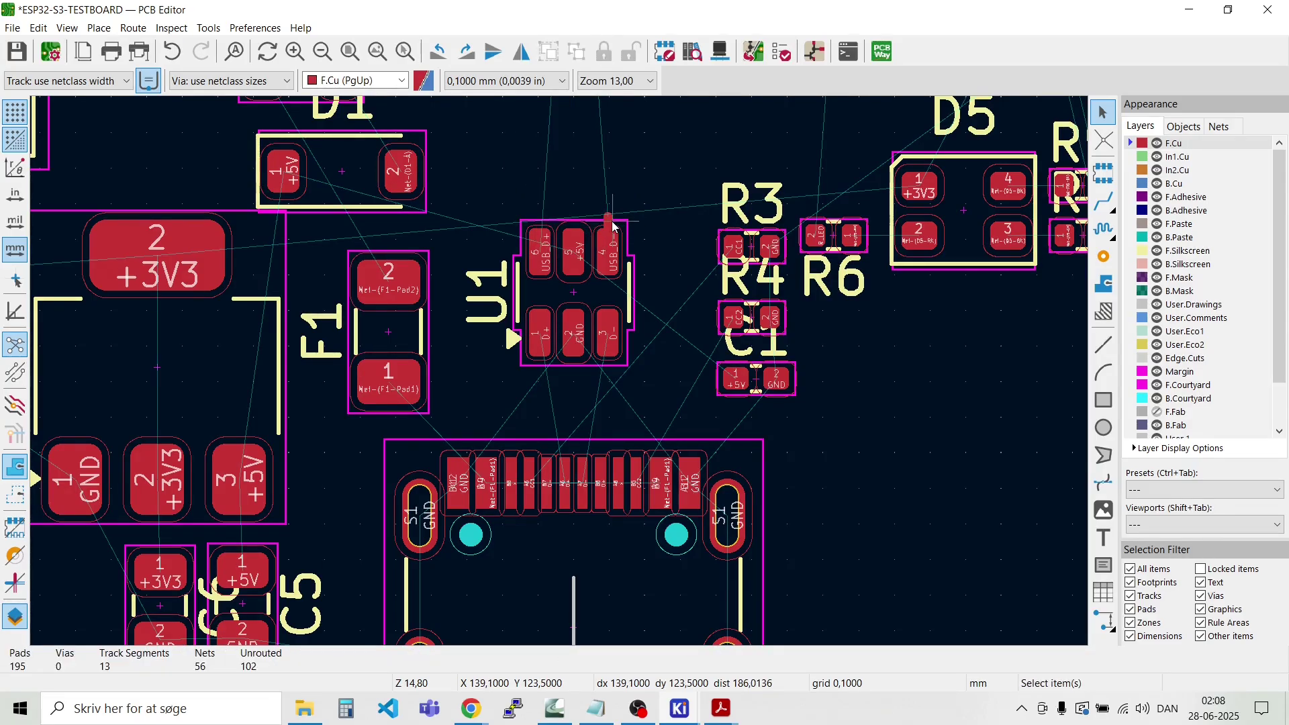
click(609, 221)
key(Delete)
Step: Delete the rest of the USB_D+/USB_D- pair running past J2 up to U2's pads 13 and 14
scroll(510, 376, down, 4)
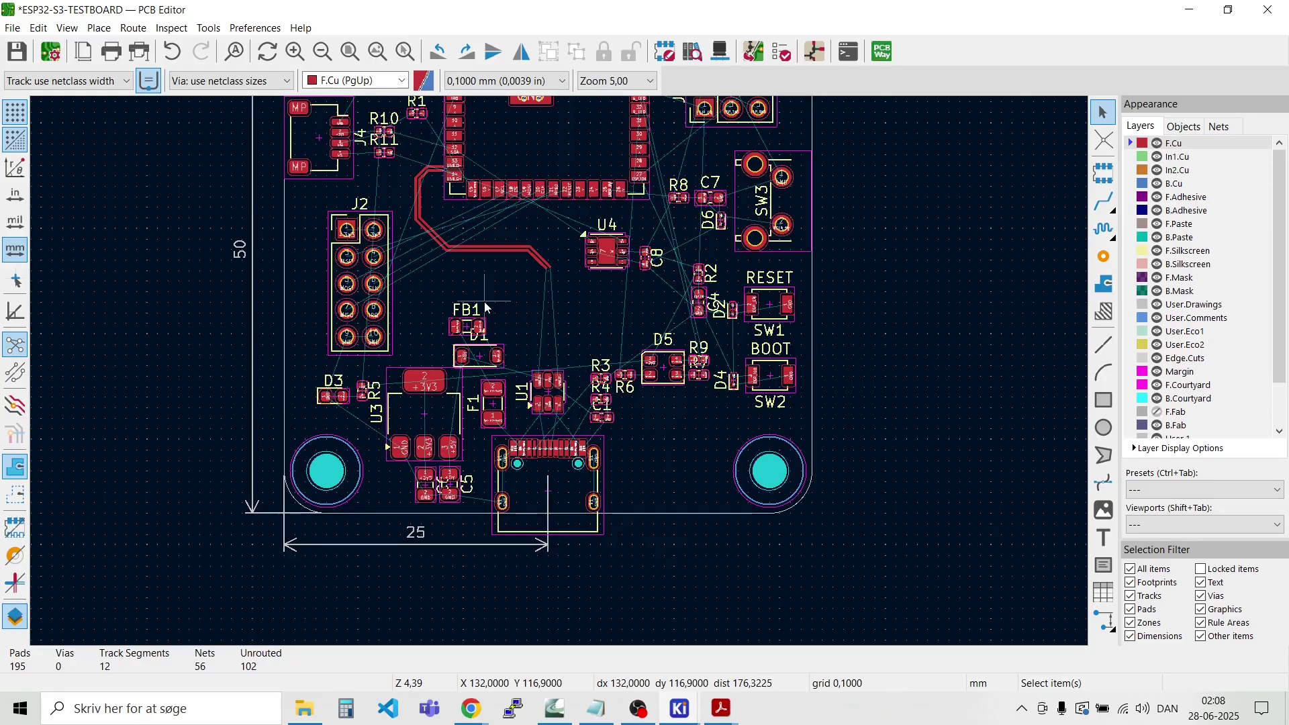
drag(557, 287, 403, 216)
key(Delete)
scroll(425, 176, up, 5)
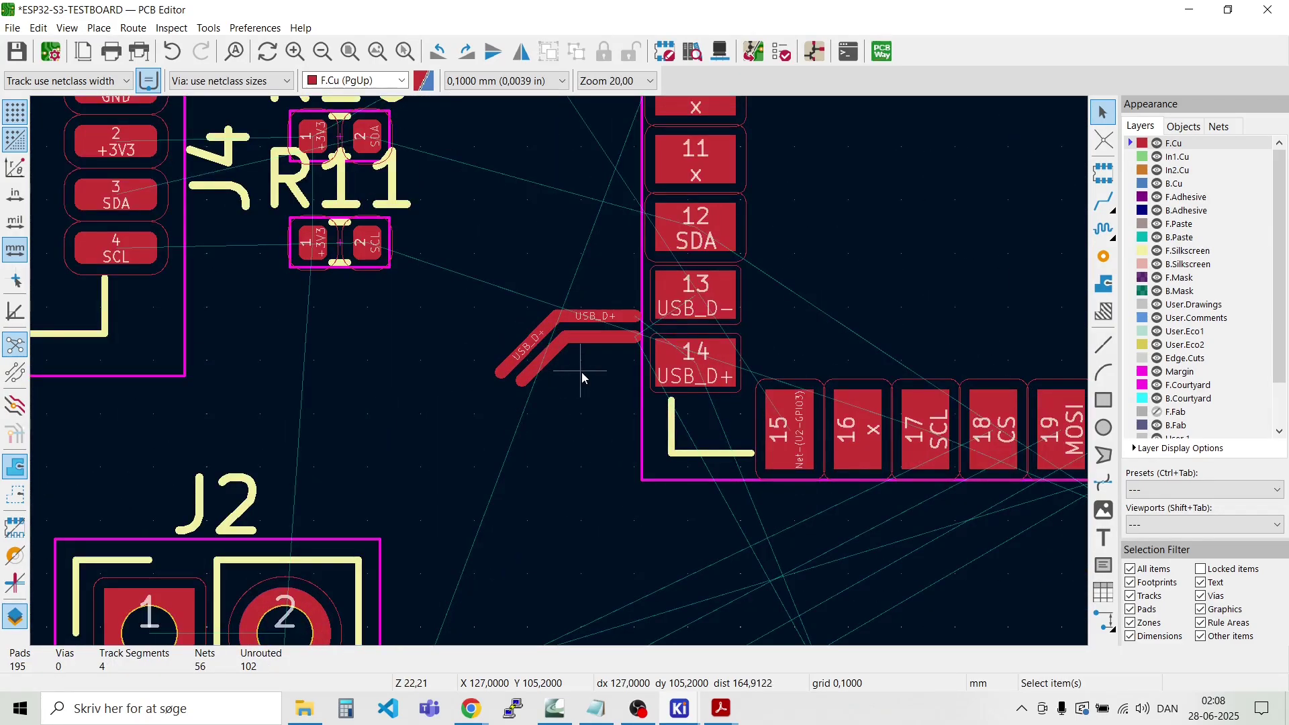
drag(581, 377, 514, 284)
key(Delete)
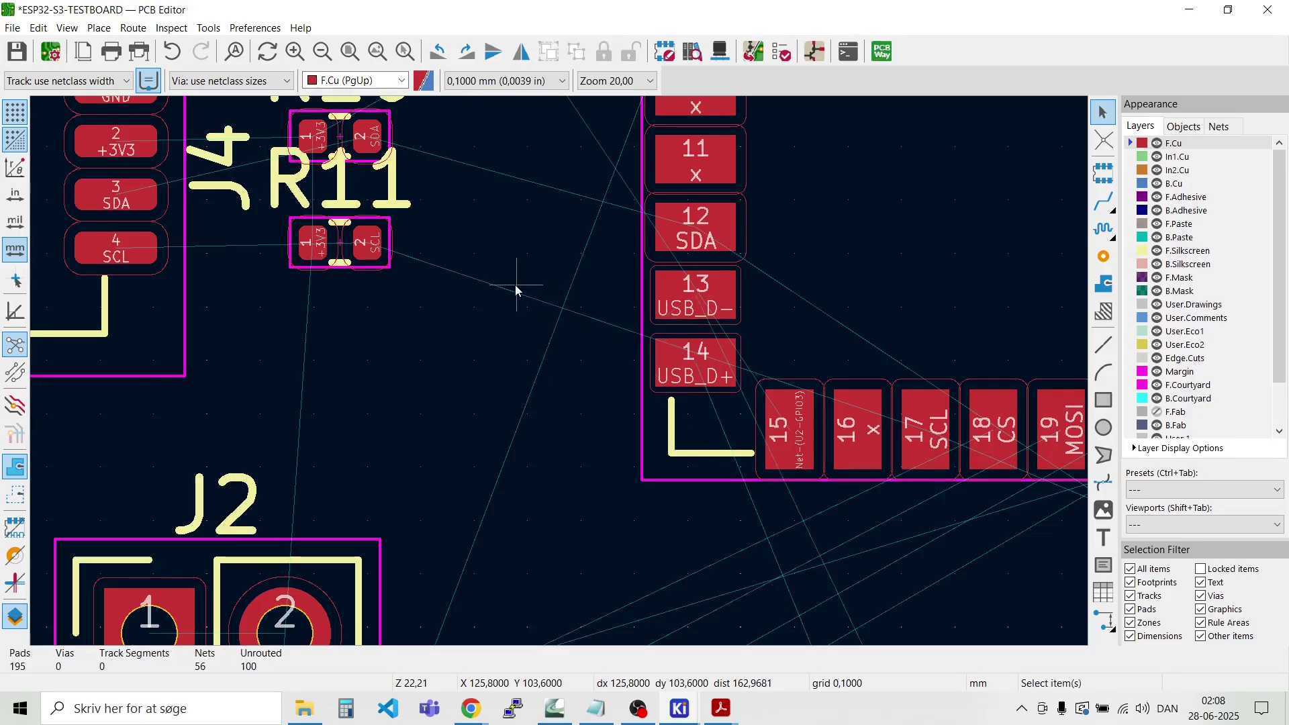
Step: Save the board and switch to the Schematic Editor
scroll(515, 285, down, 3)
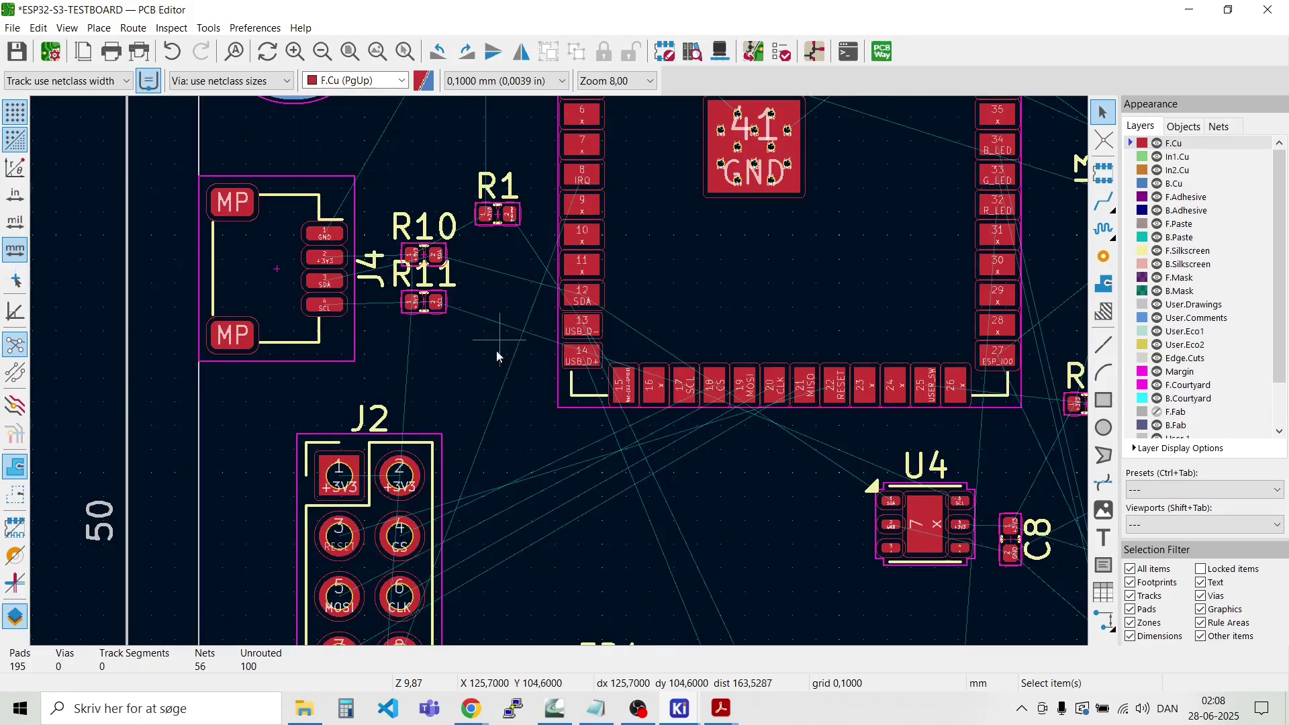
scroll(496, 350, down, 3)
scroll(612, 454, up, 8)
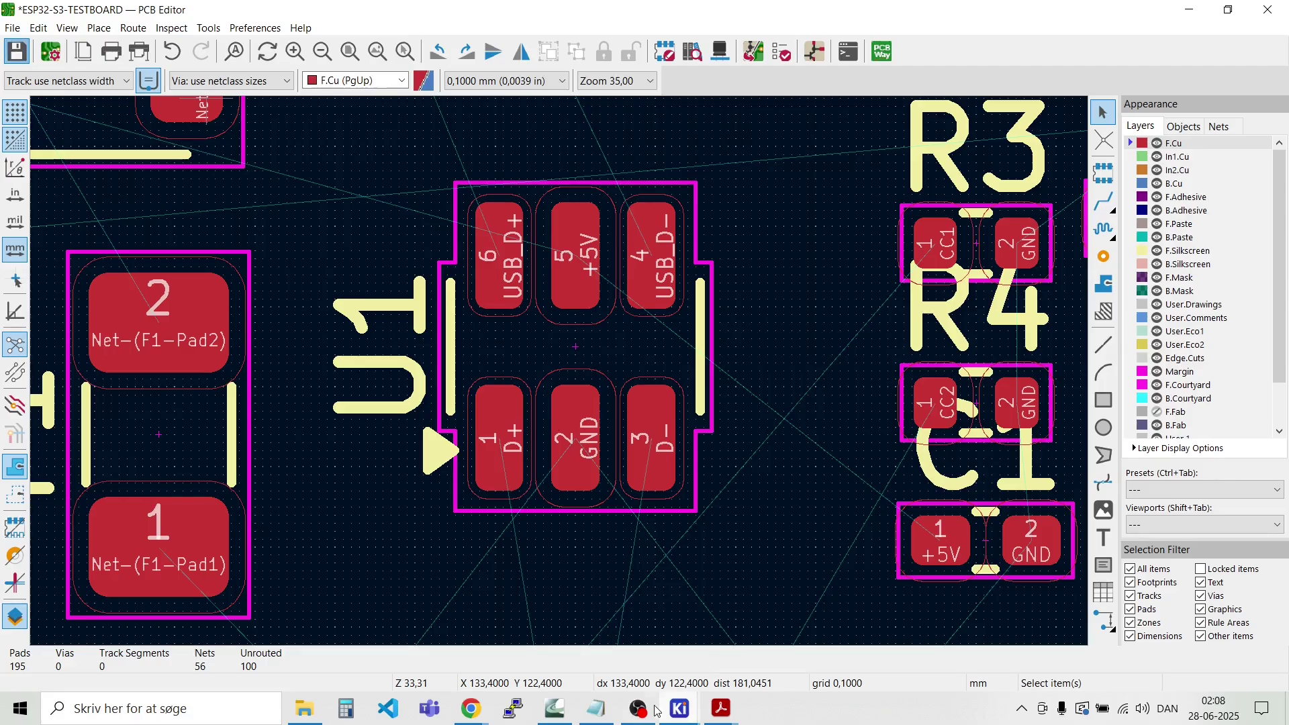
mouse_move(682, 711)
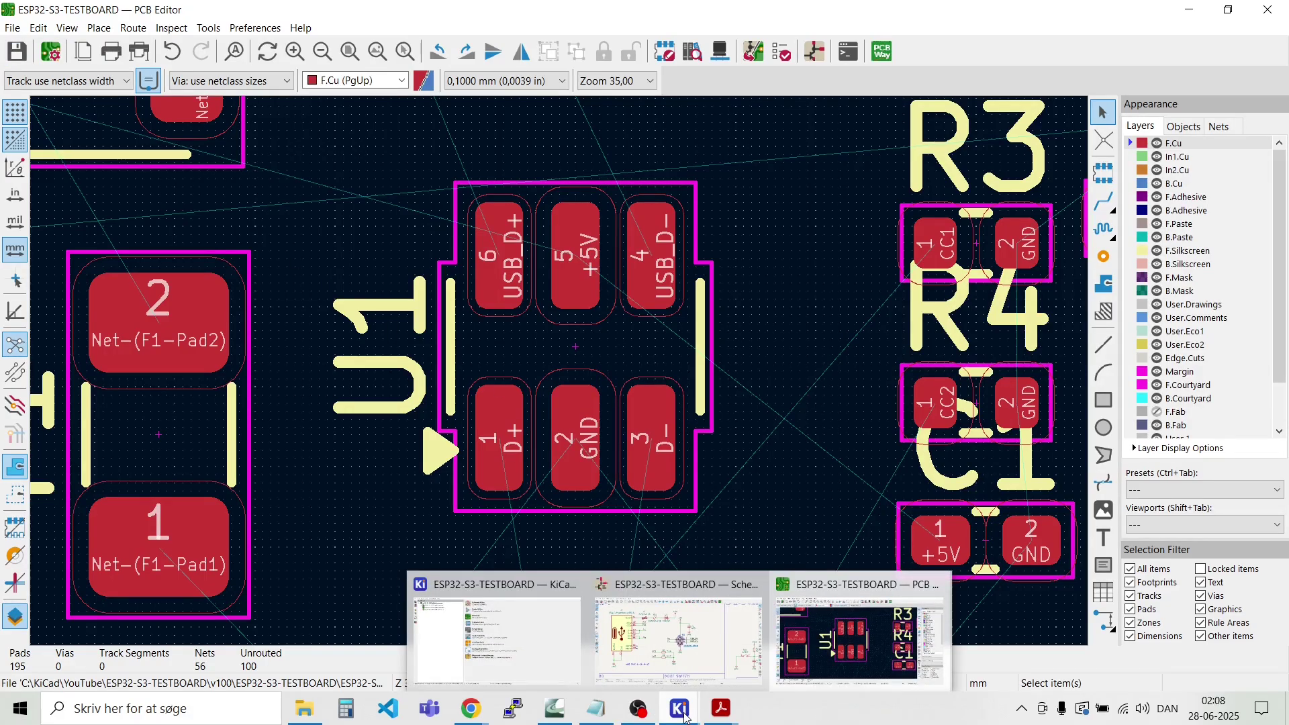
click(678, 638)
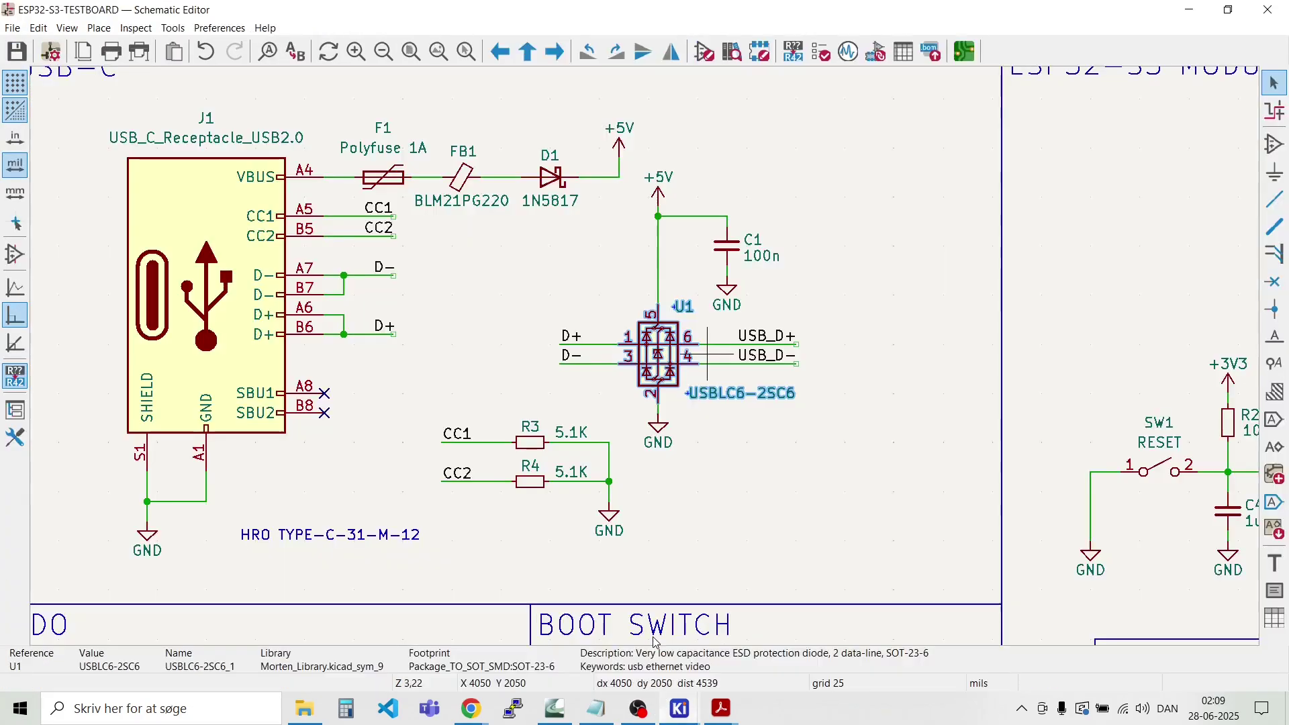
Step: Swap the D+ and D- net labels at U1 so D- is on pin 1 and D+ on pin 3
click(733, 455)
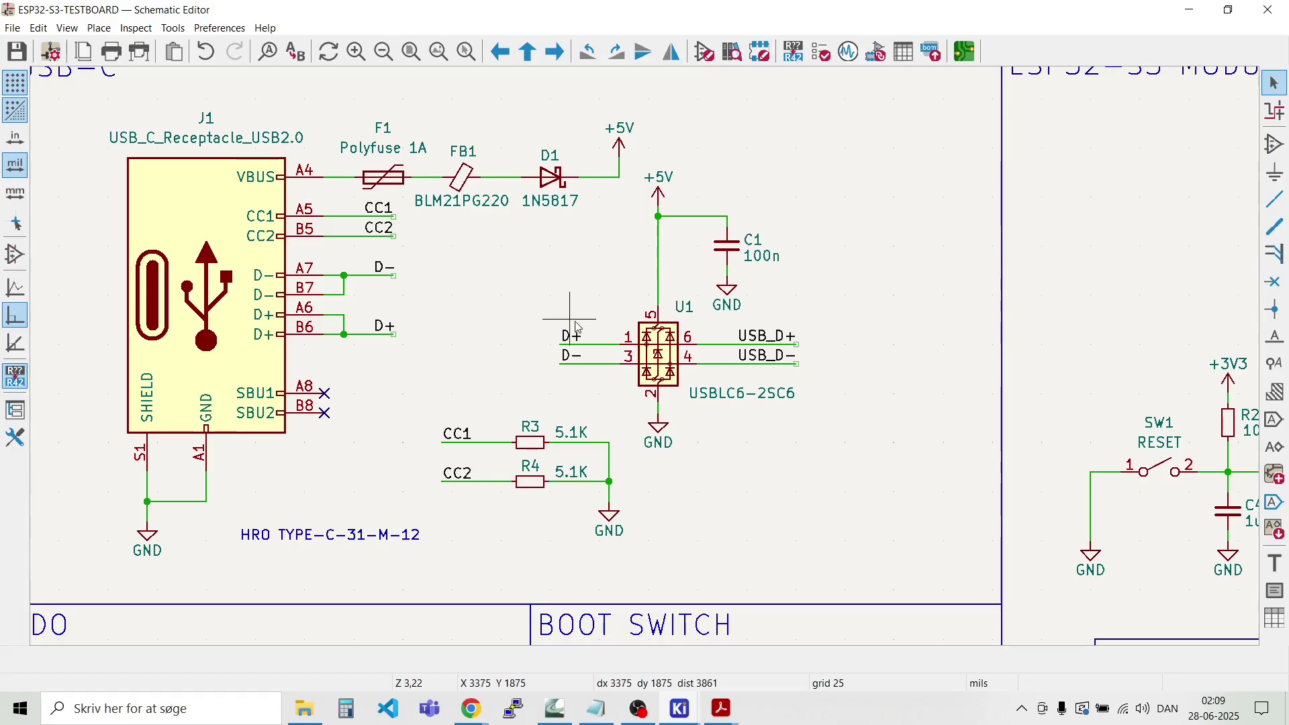
scroll(604, 351, up, 5)
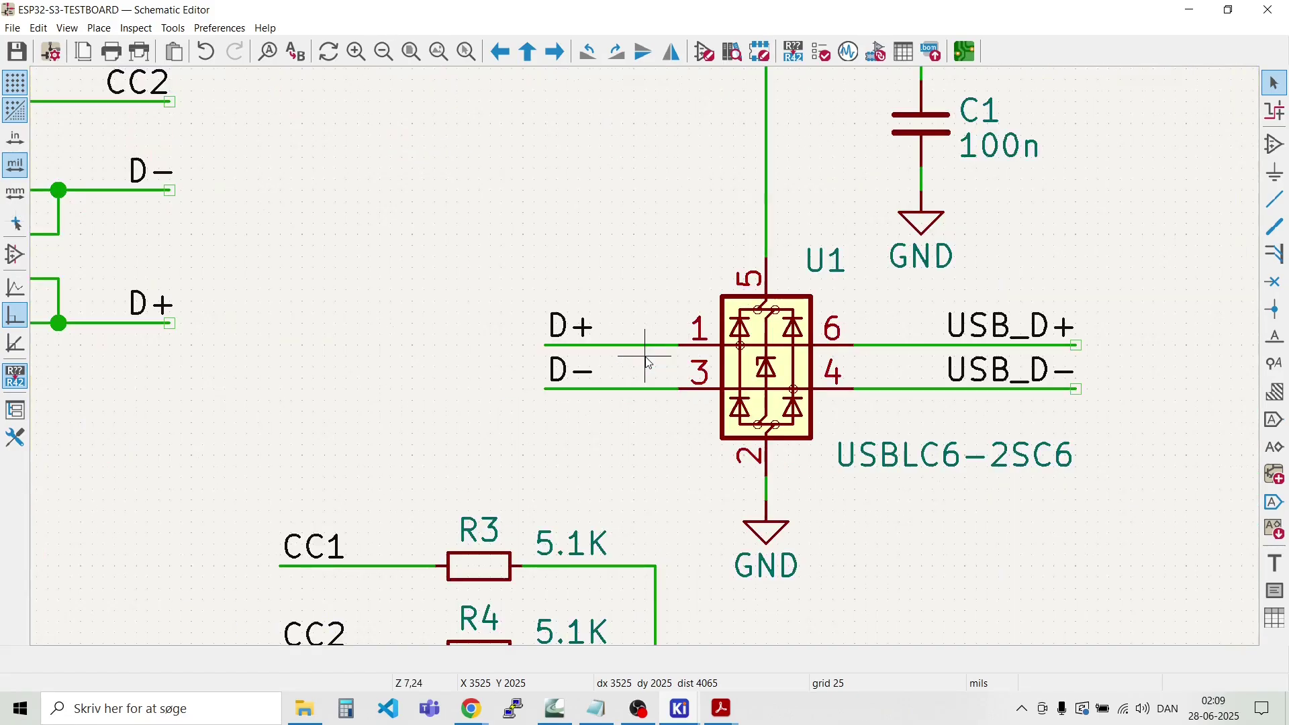
scroll(647, 362, down, 4)
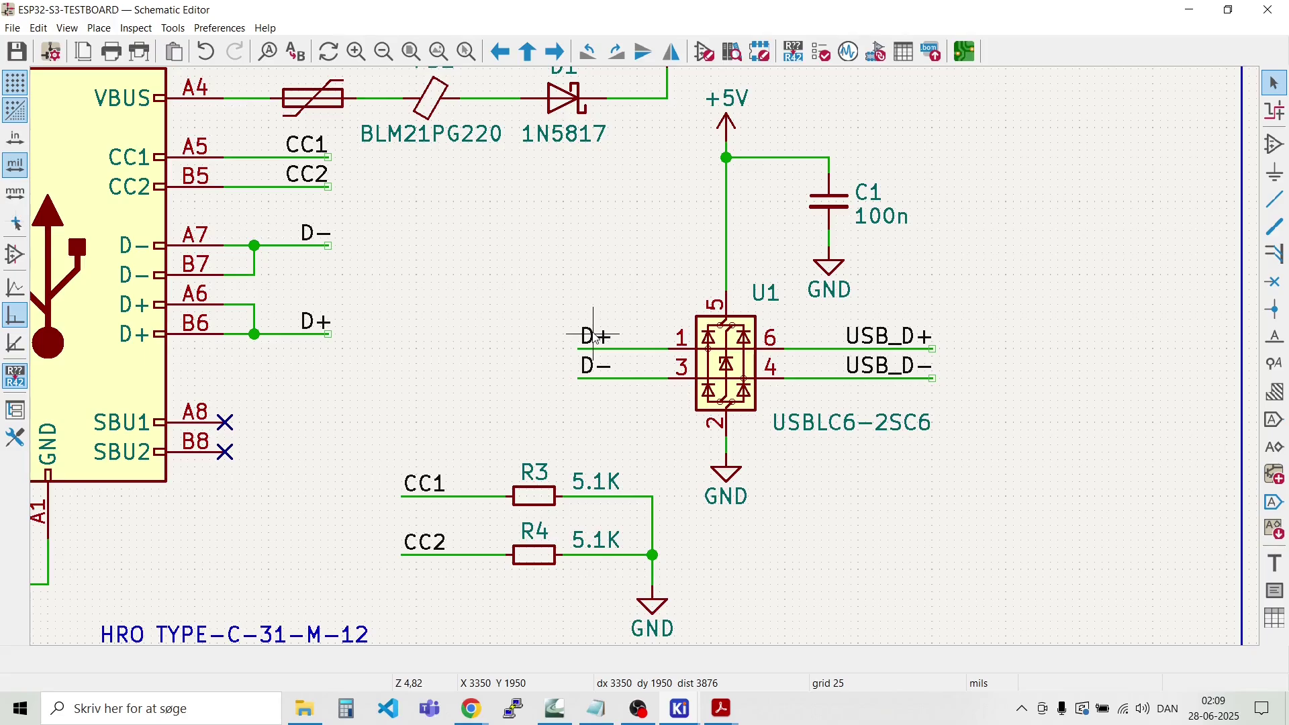
drag(595, 338, 588, 386)
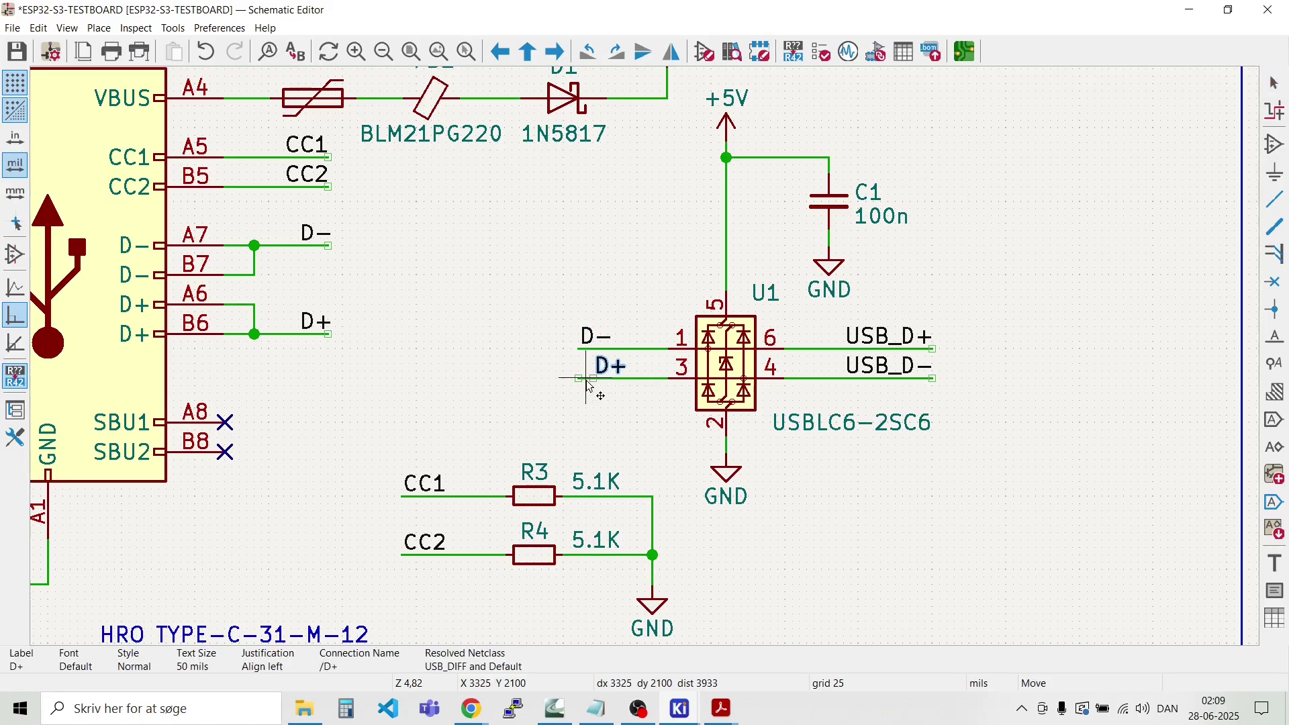
click(586, 384)
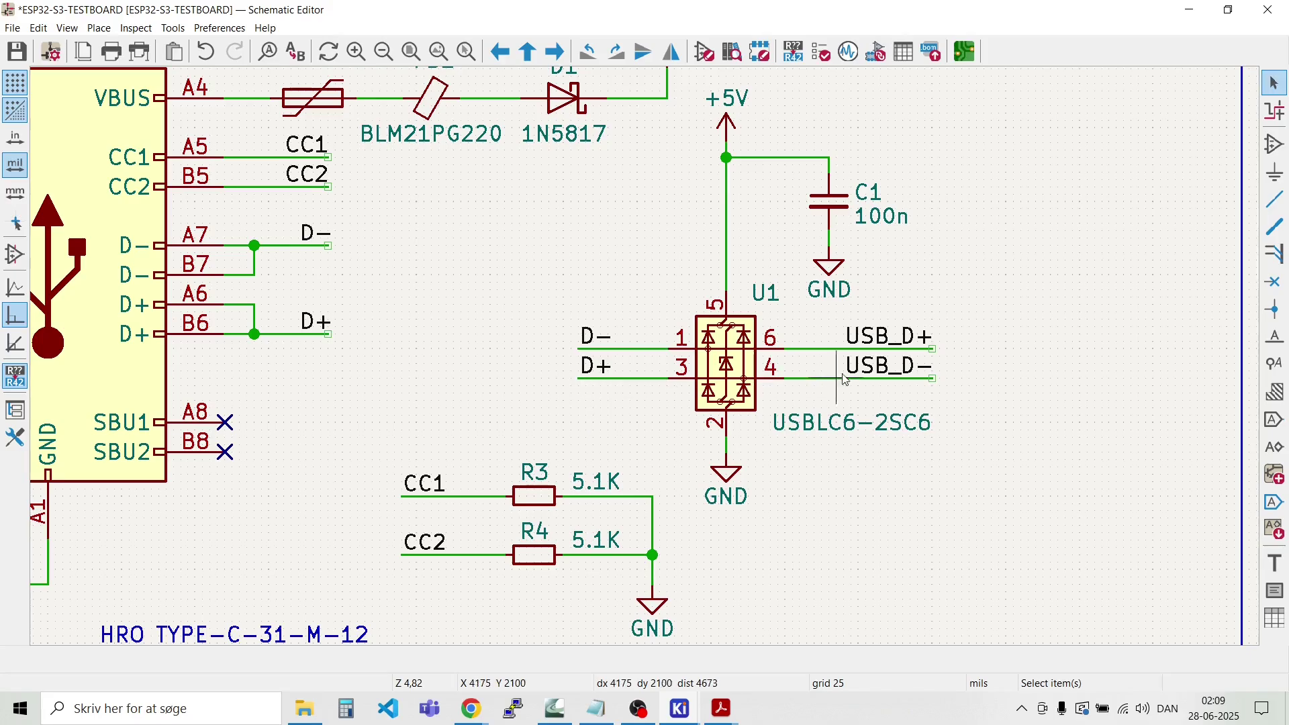
Step: Move the USB_D+ label aside from U1's pin 6 wire and start moving the USB_D- label toward that wire
drag(898, 349, 1001, 339)
key(m)
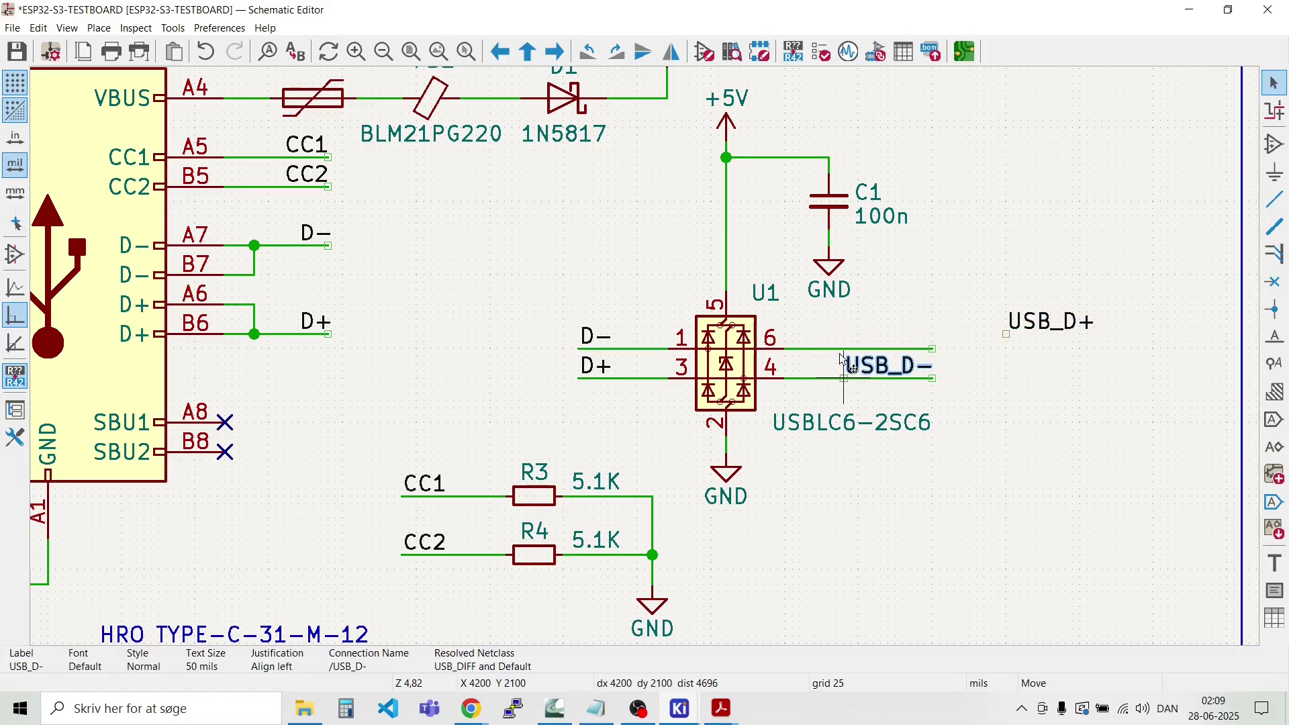
Step: Move the USB_D- label onto the wire at U1 pin 6 and the USB_D+ label onto the wire at pin 4
click(843, 340)
key(m)
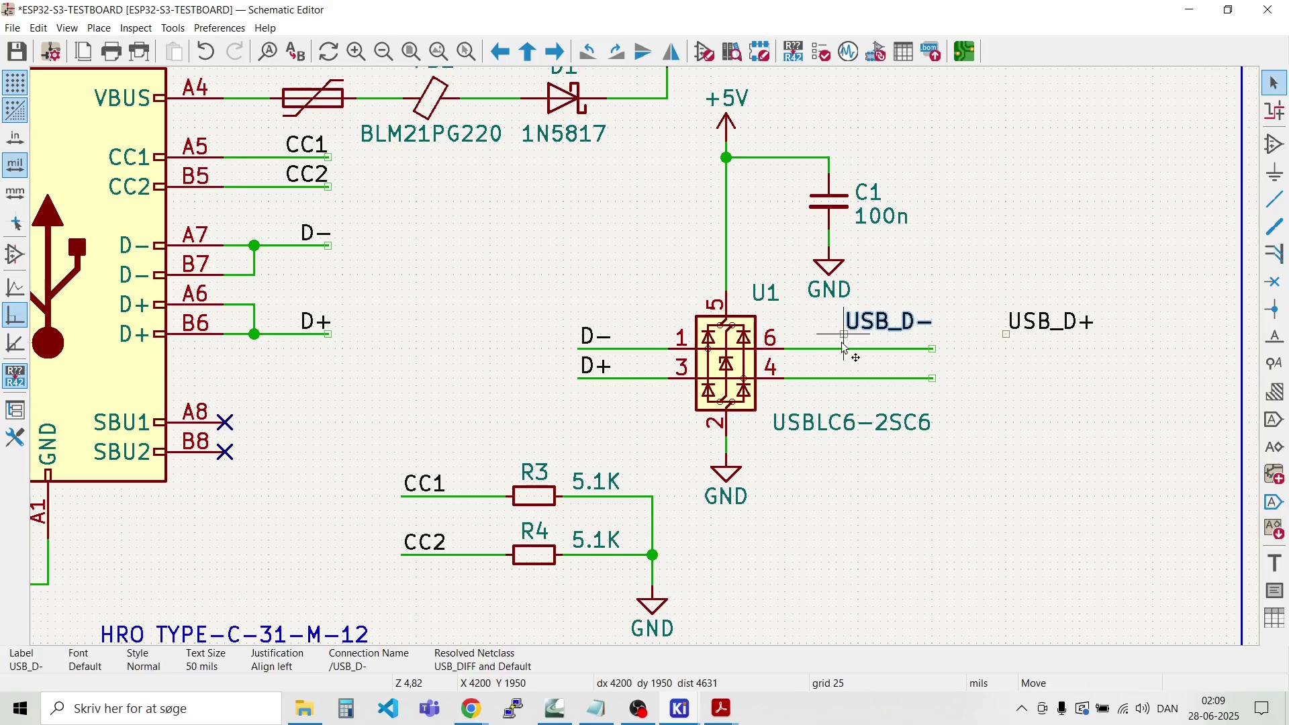
click(847, 349)
key(m)
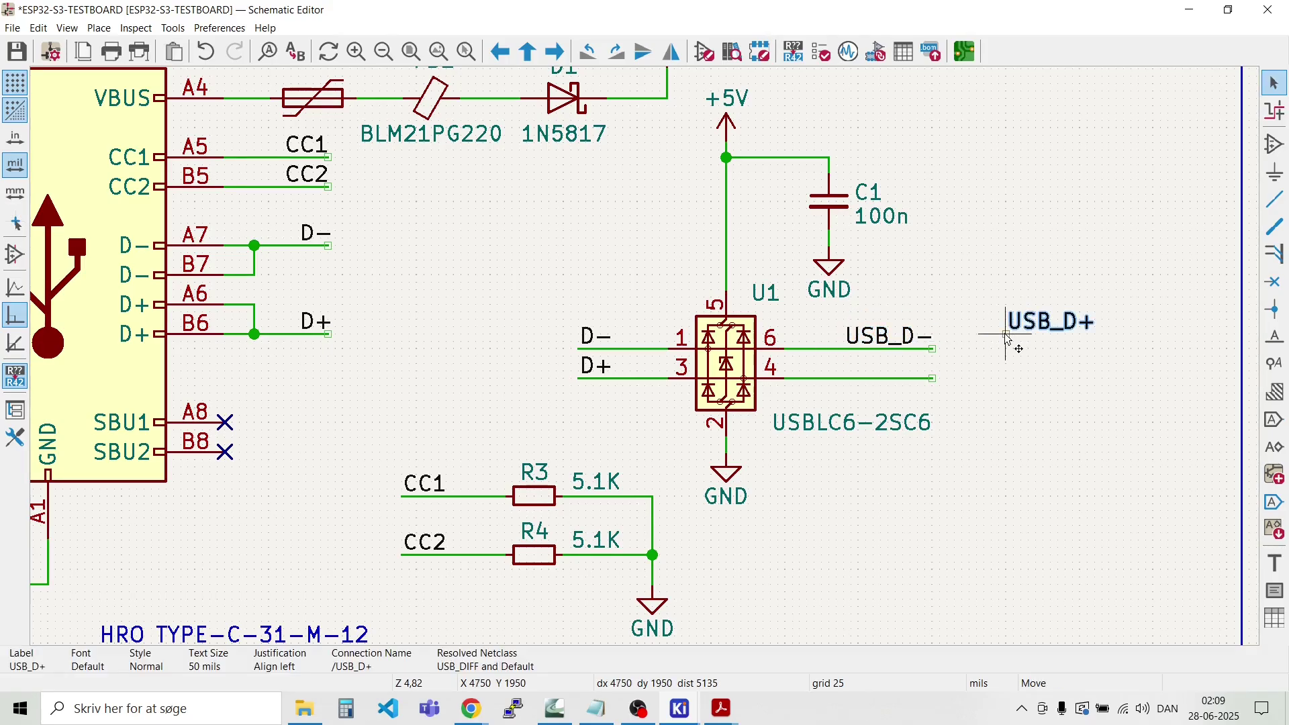
click(844, 373)
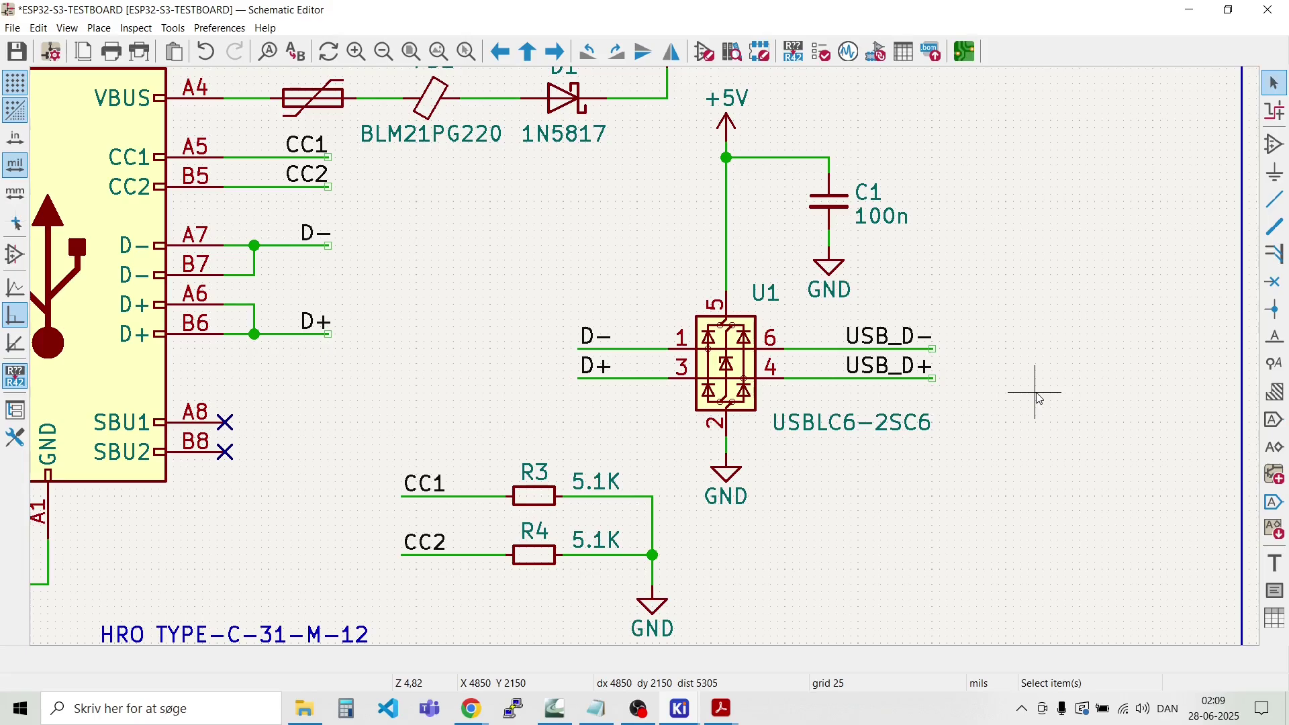
Step: Compare the USB_D- and USB_D+ labels on the ESP32-S3 module with the data lines in the USB-C section
scroll(1034, 396, down, 5)
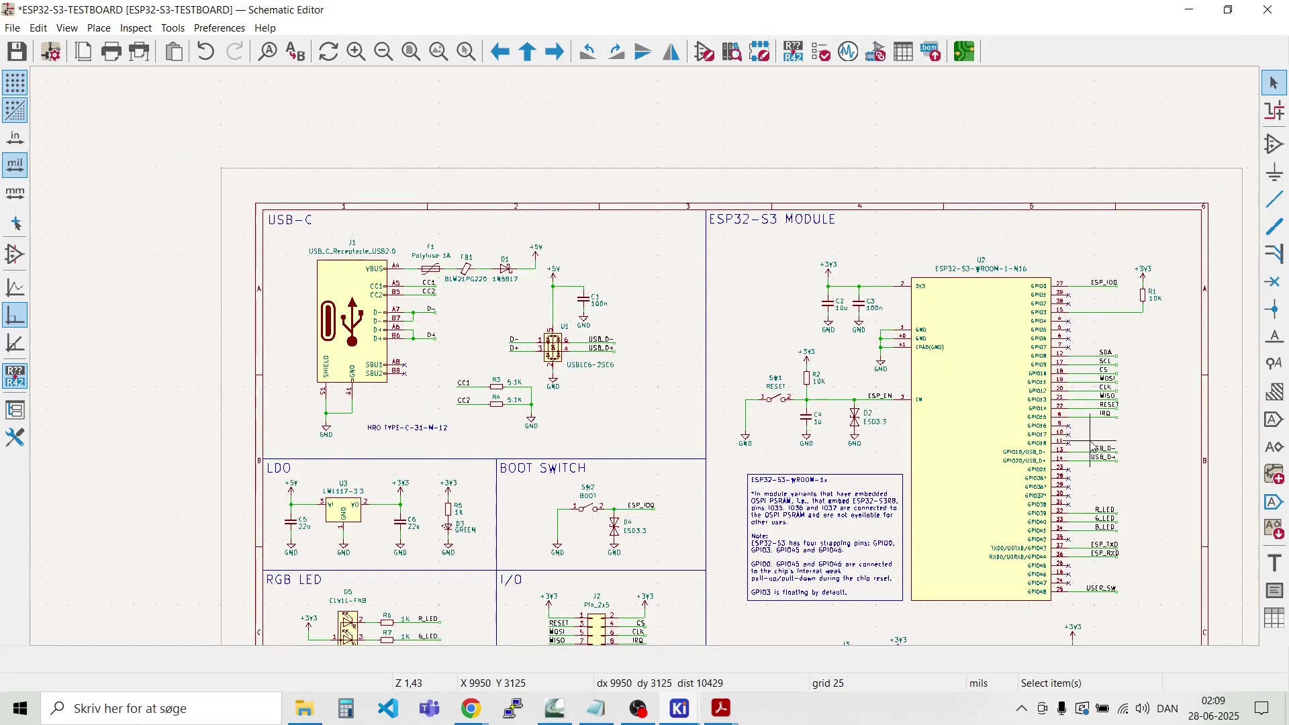
scroll(1090, 440, up, 5)
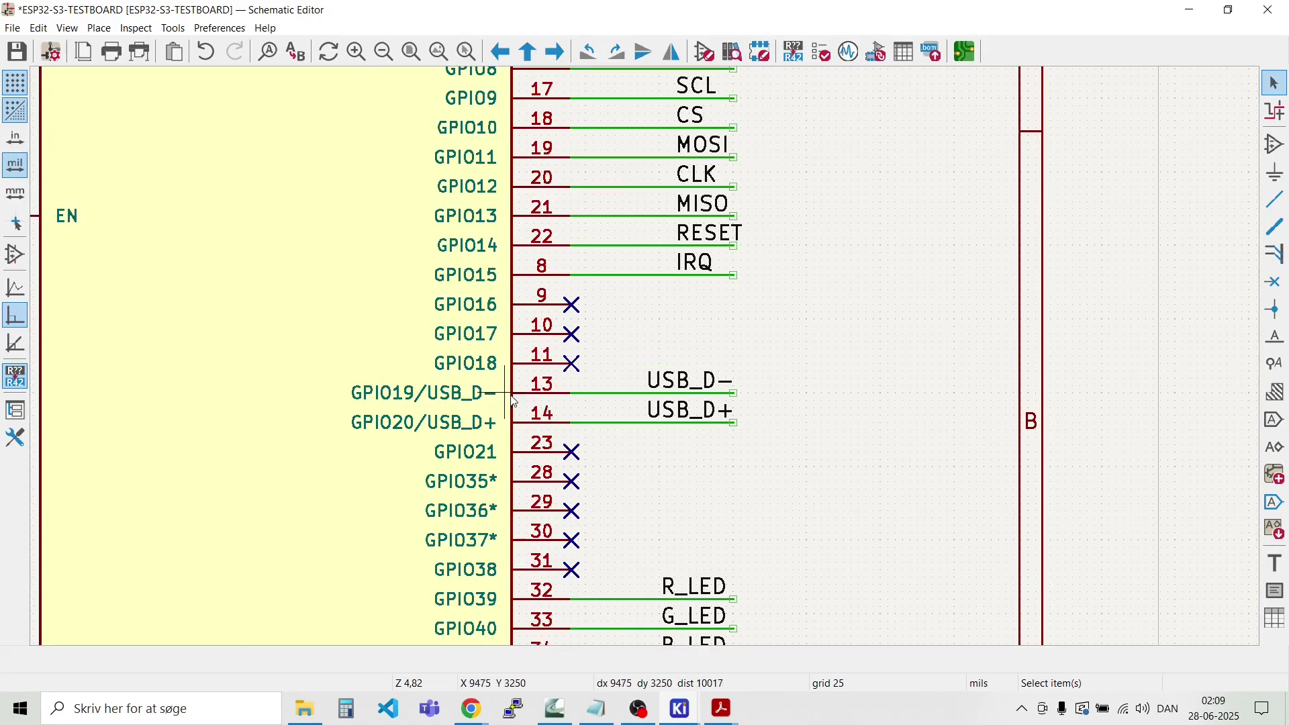
scroll(597, 443, down, 5)
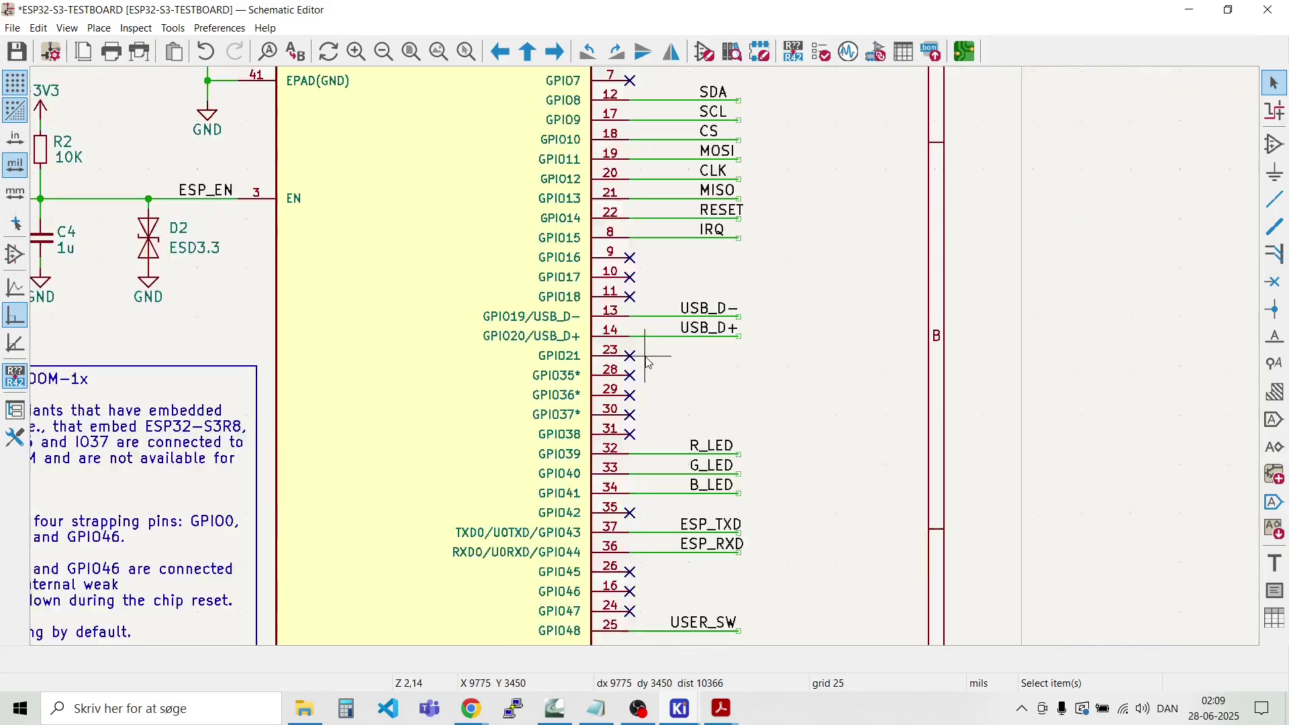
scroll(123, 369, down, 3)
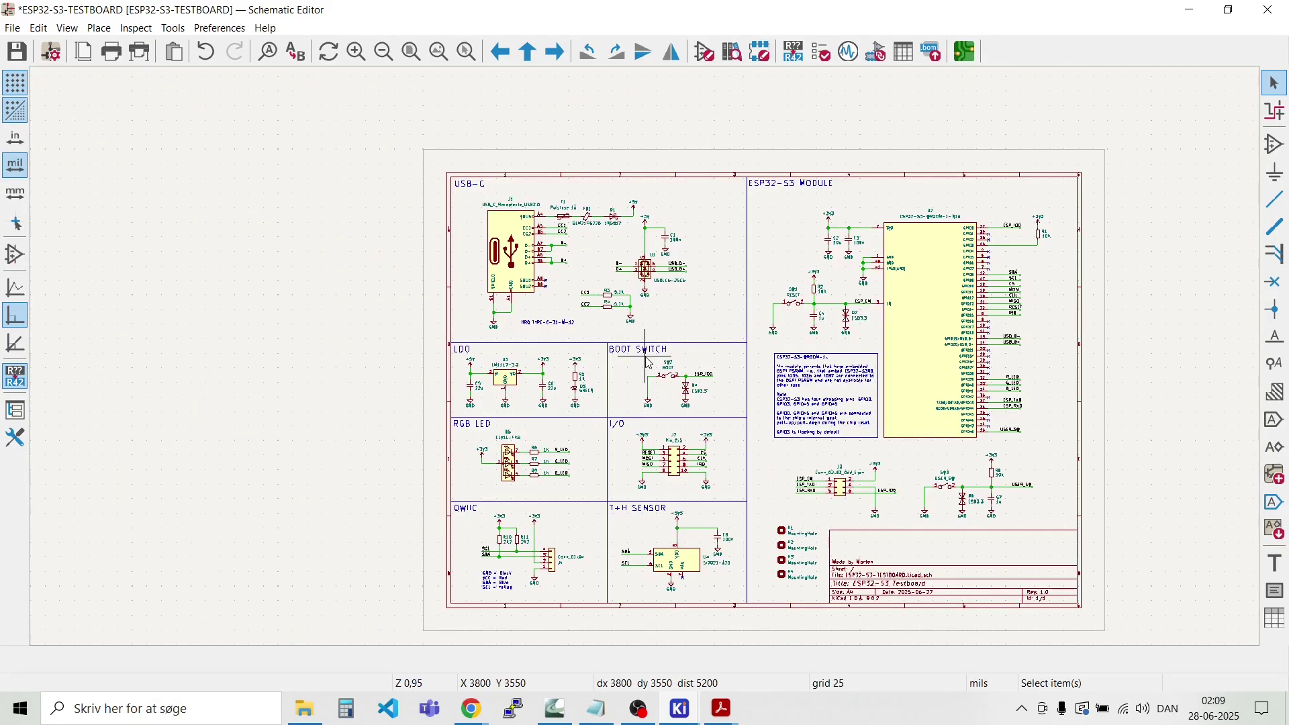
scroll(590, 294, up, 6)
scroll(698, 293, up, 3)
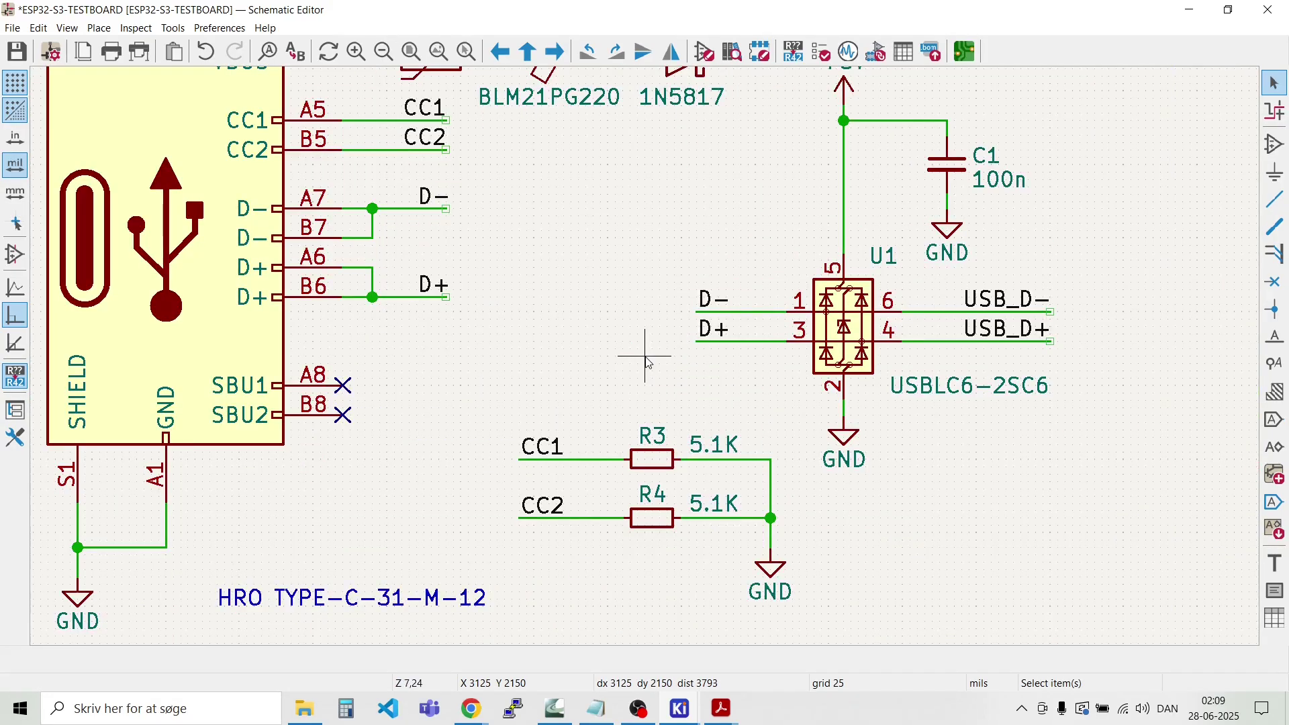
scroll(648, 363, down, 3)
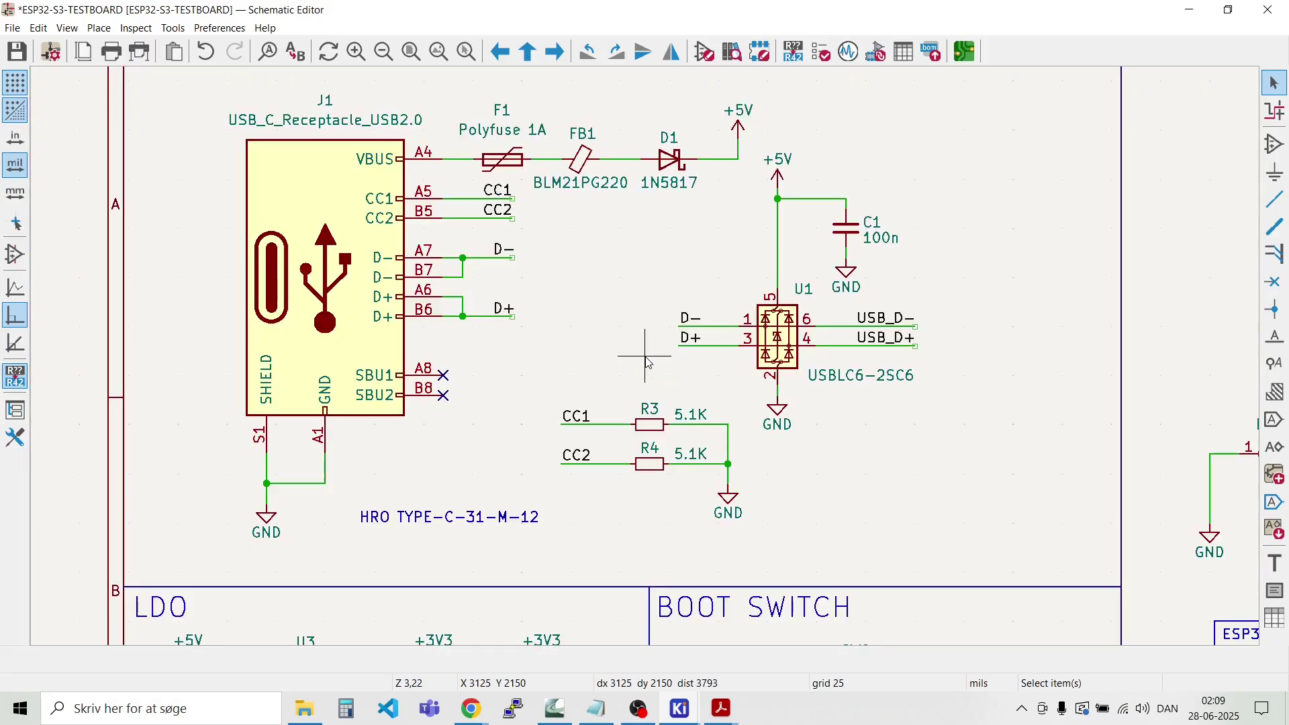
Step: Save the schematic and update the PCB from it, replacing footprints with those specified in the schematic
click(17, 57)
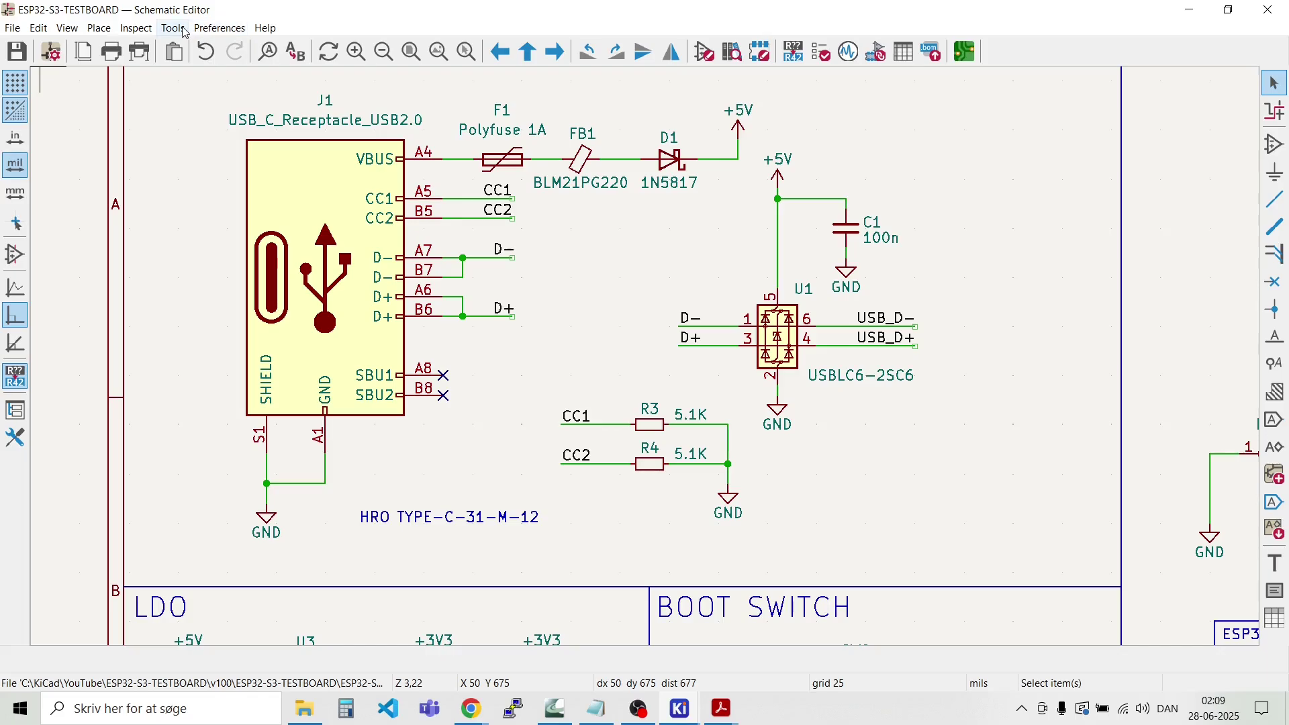
click(174, 28)
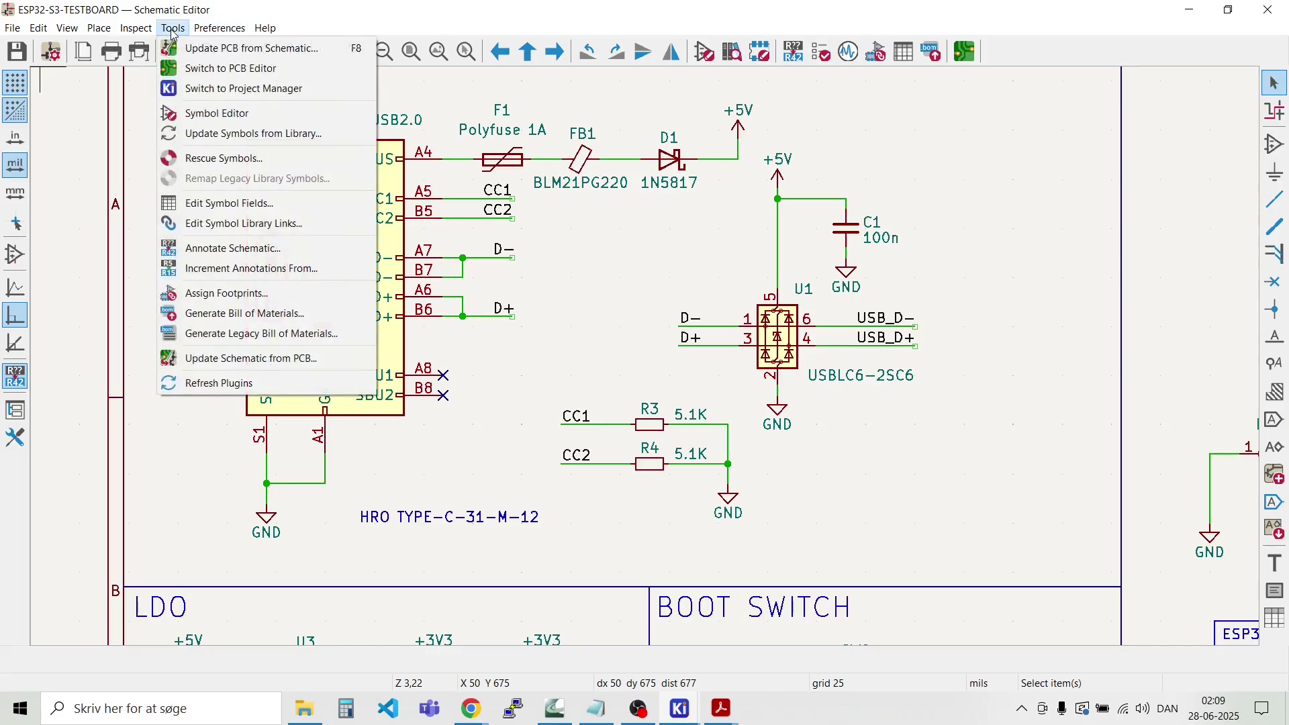
click(205, 51)
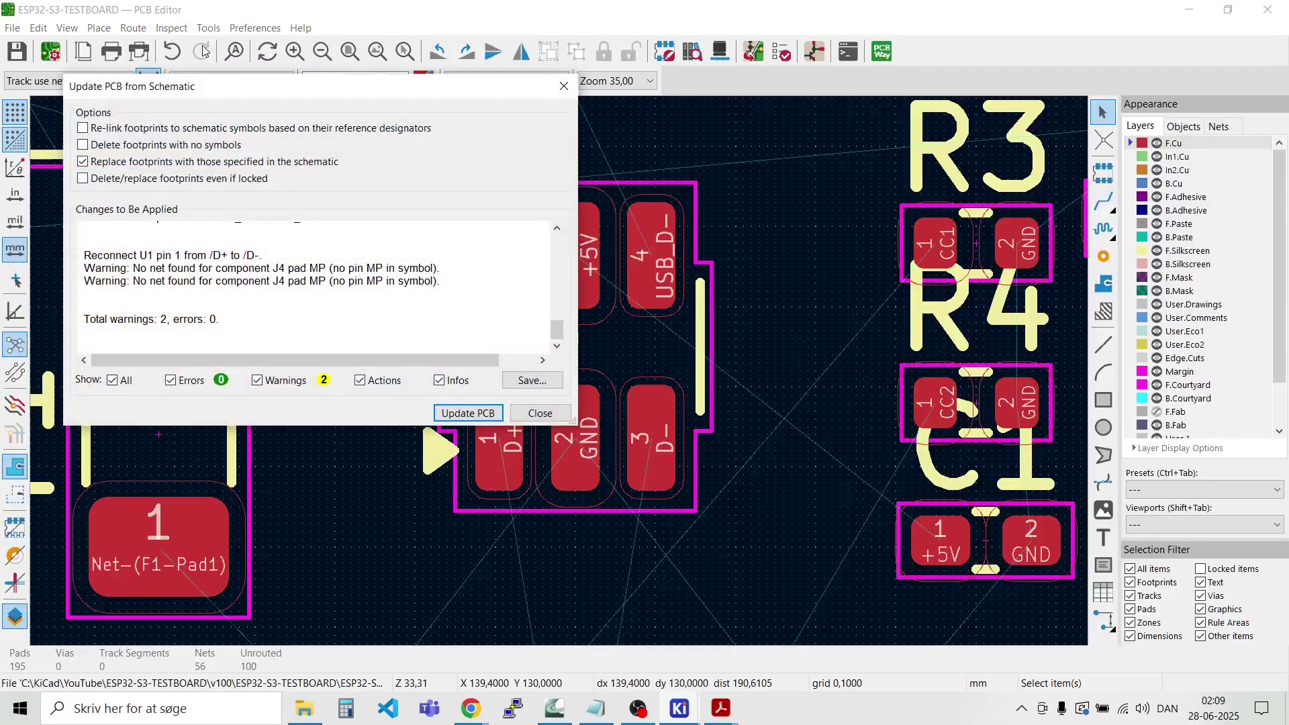
click(490, 416)
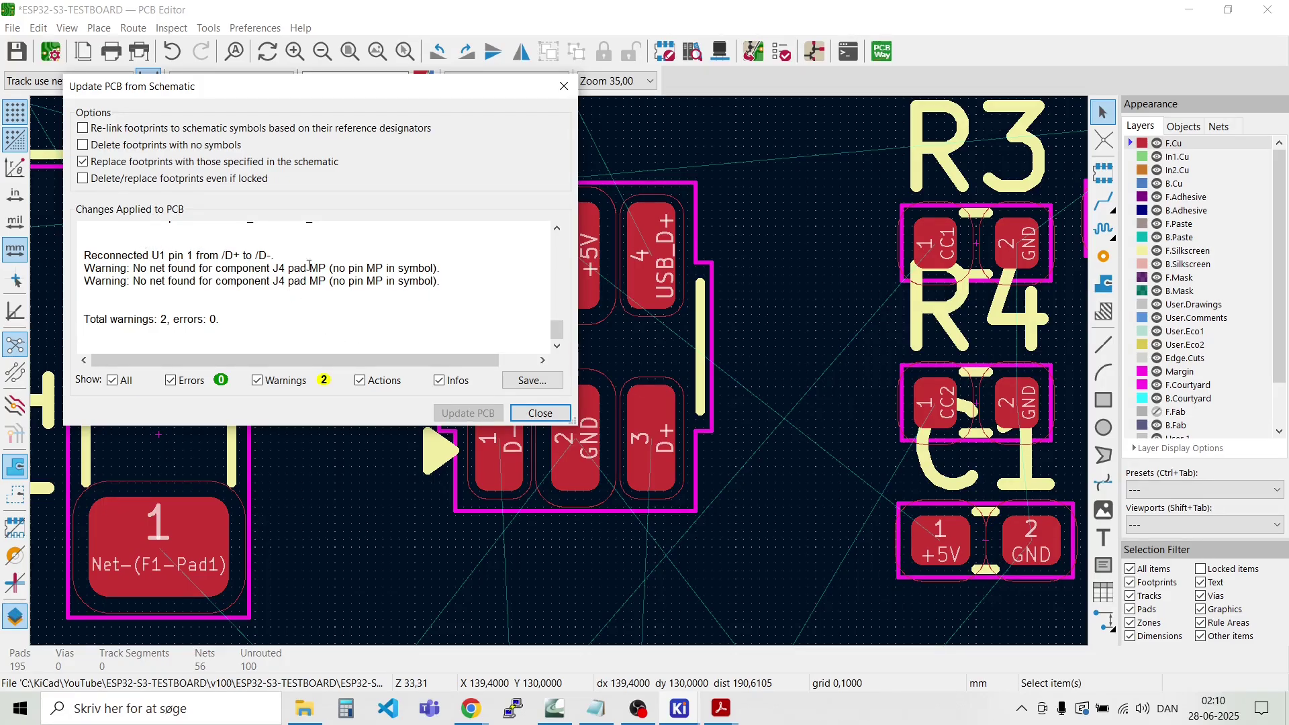
click(540, 413)
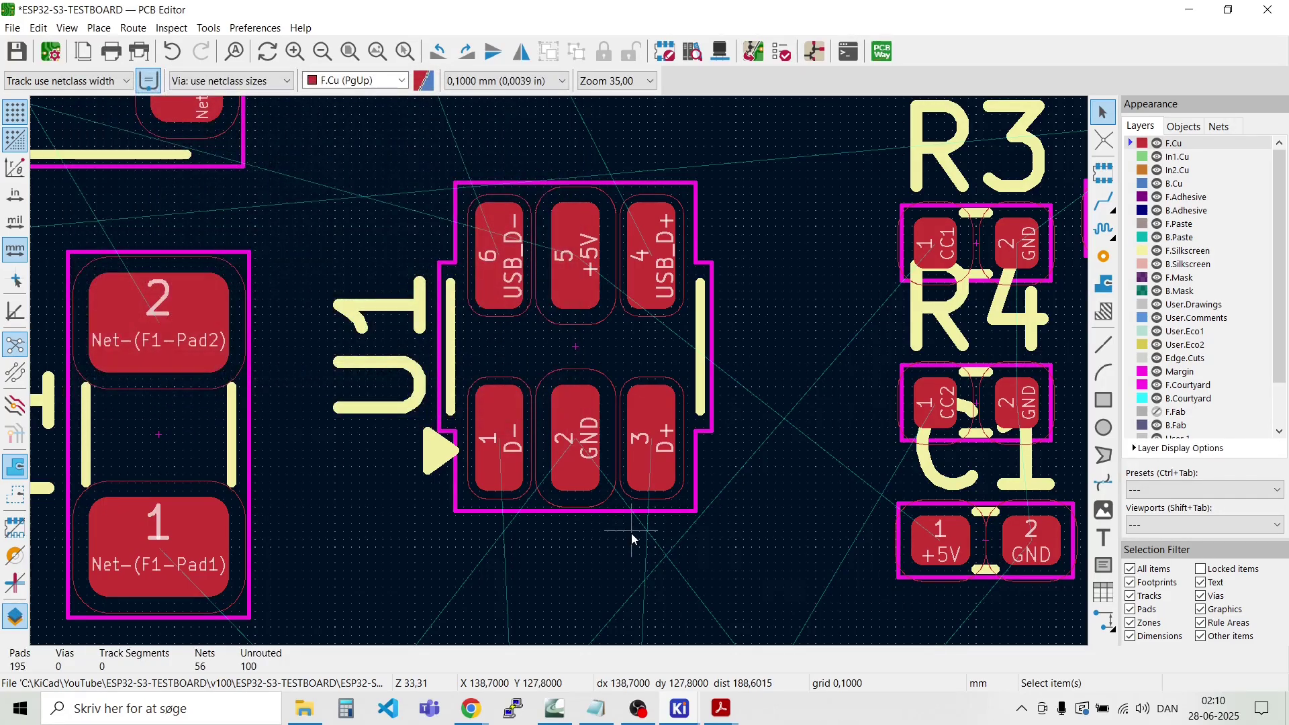
Step: Route the USB_D-/USB_D+ differential pair on F.Cu from U1 pads 6 and 4 straight up to about Y 112 mm
scroll(561, 375, down, 5)
scroll(560, 376, up, 5)
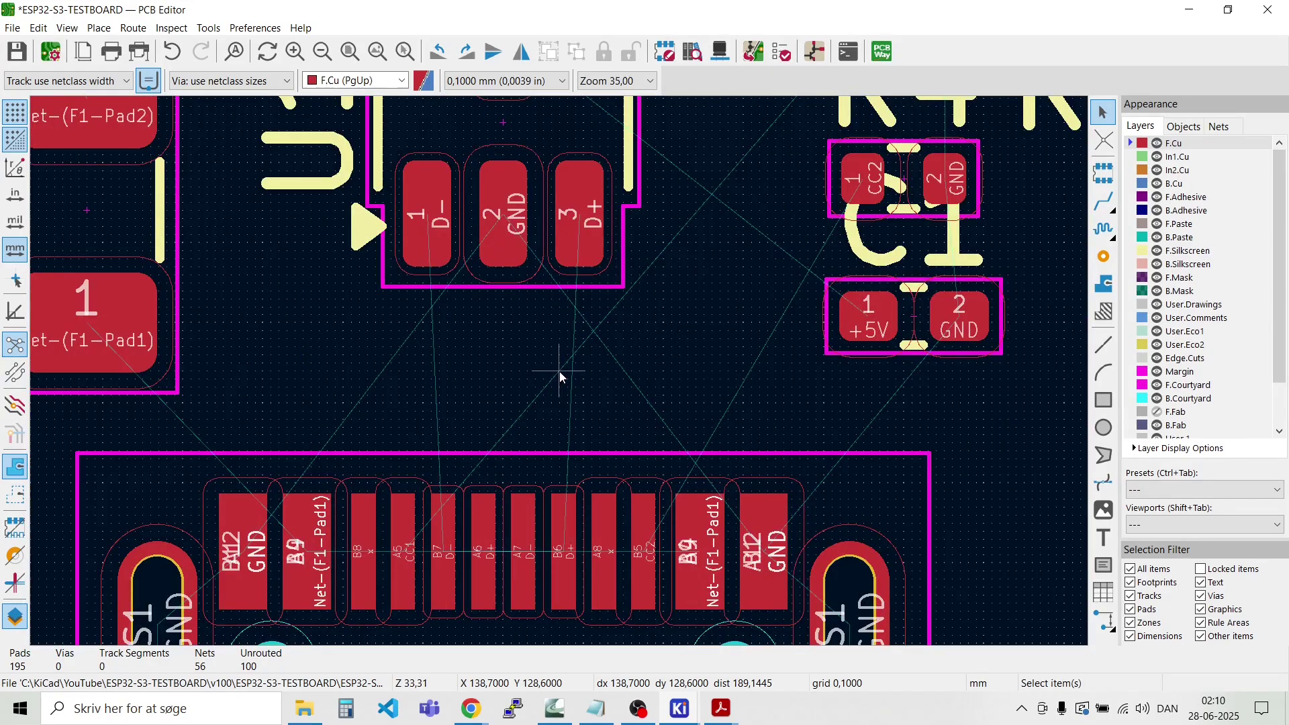
scroll(561, 376, down, 6)
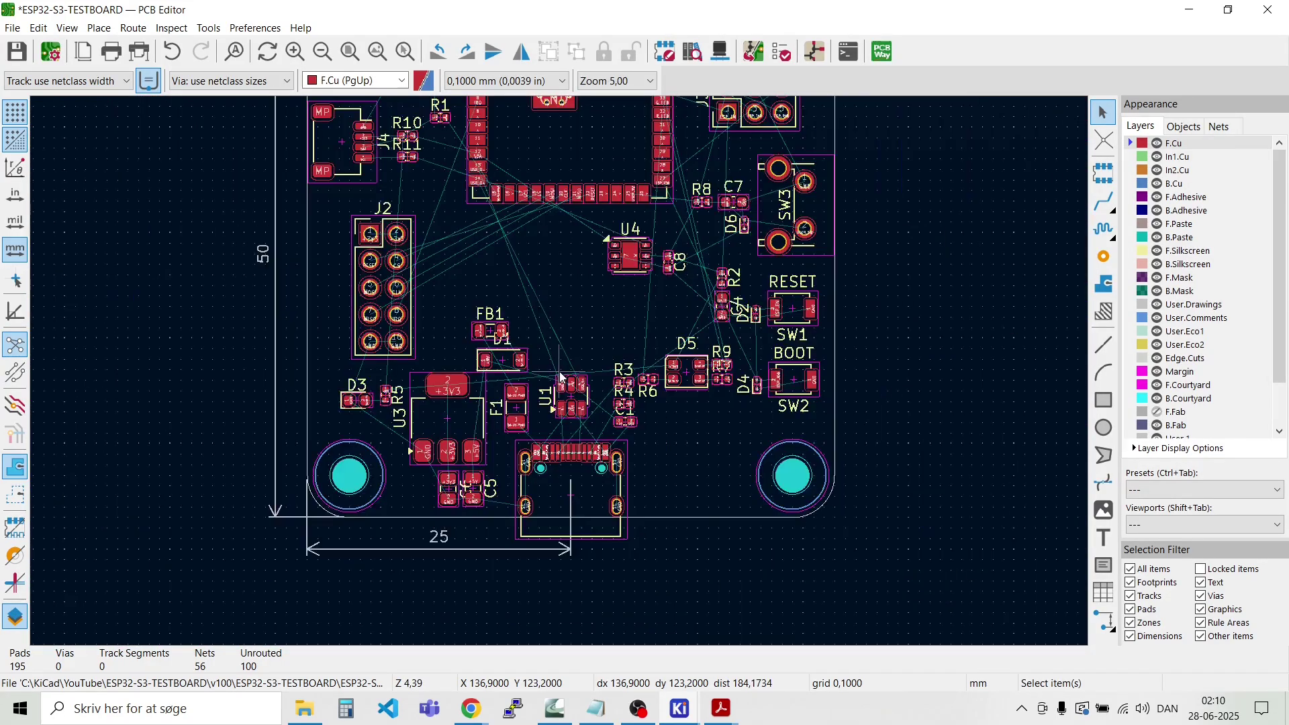
scroll(555, 360, down, 1)
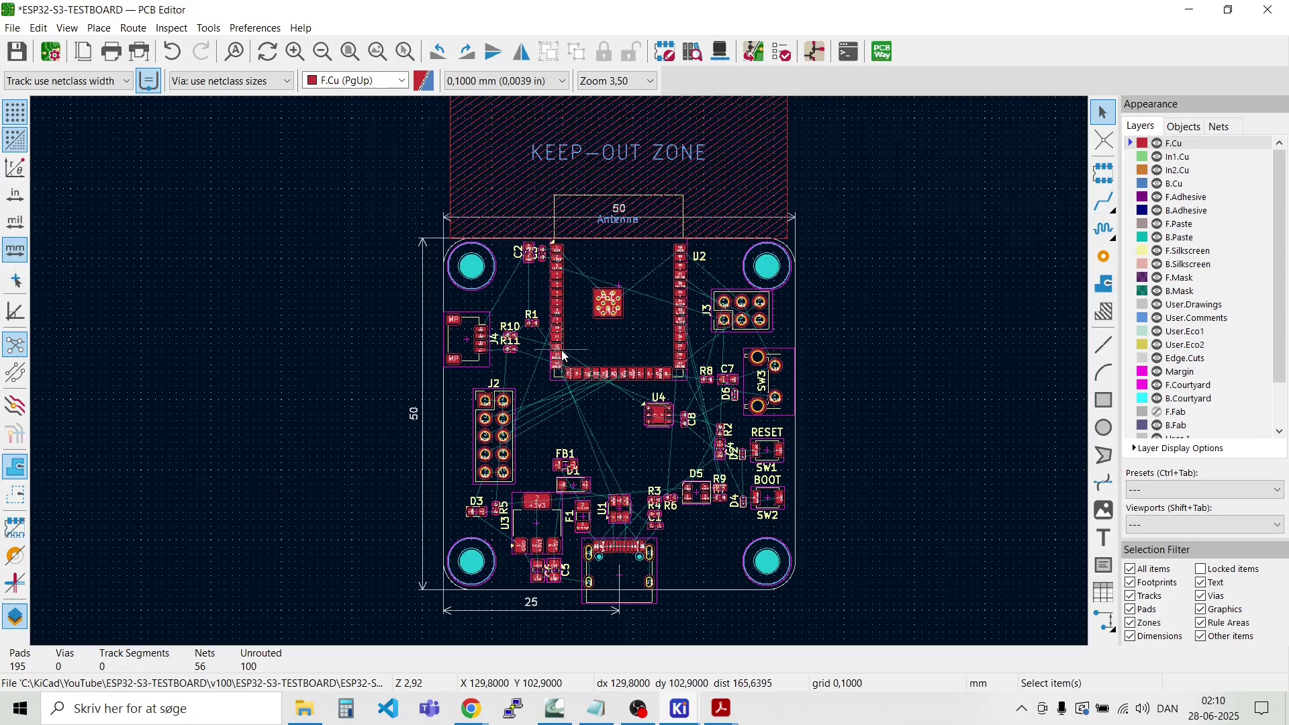
click(135, 28)
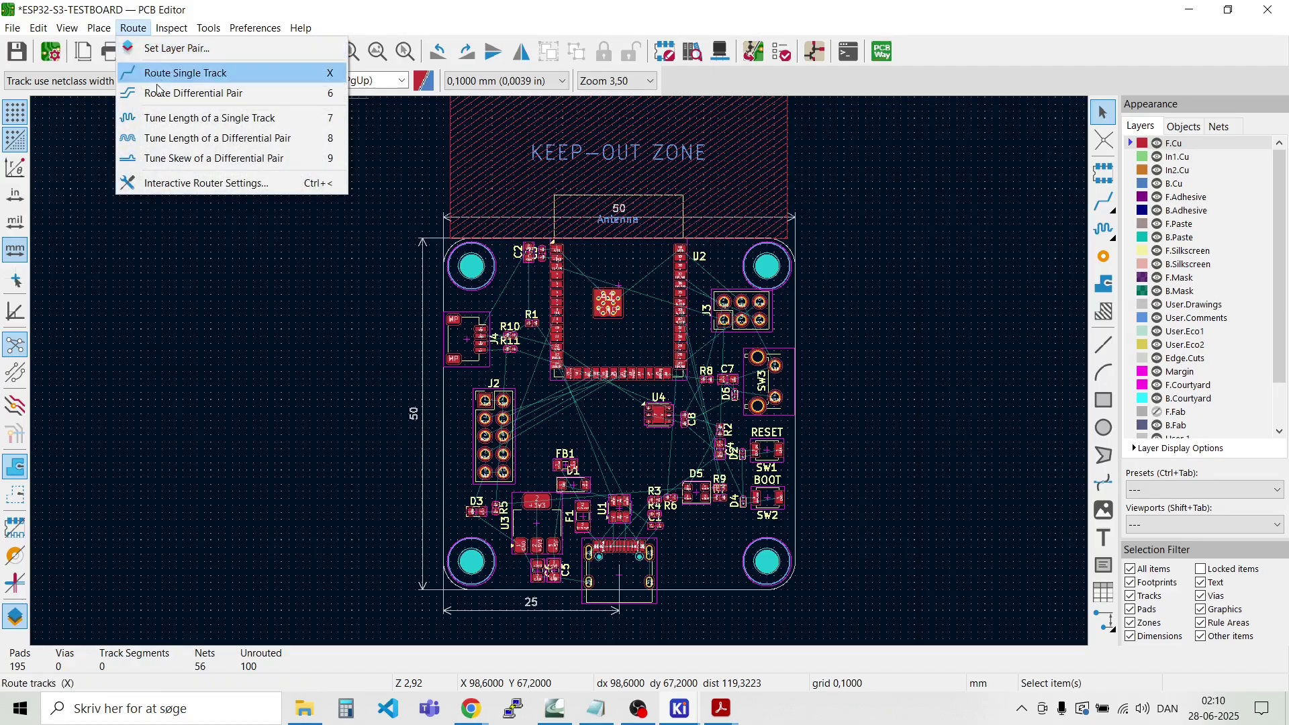
click(171, 94)
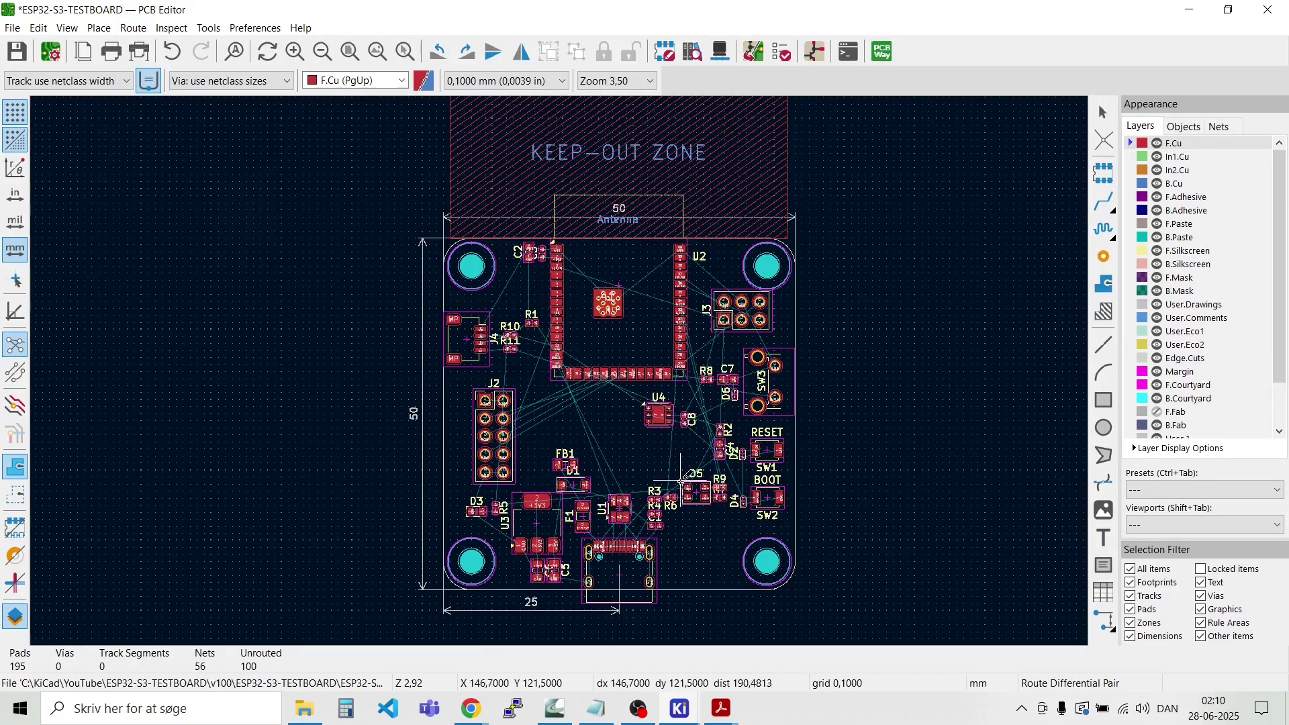
scroll(644, 496, up, 9)
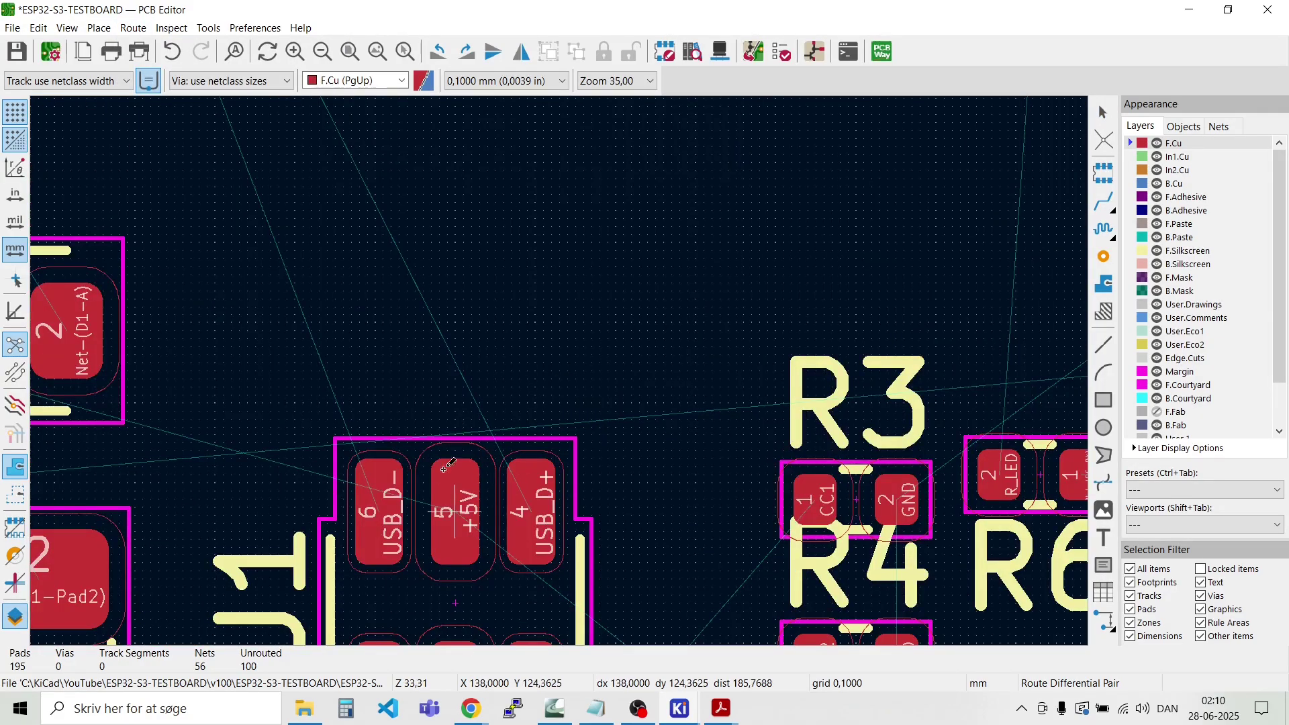
click(380, 504)
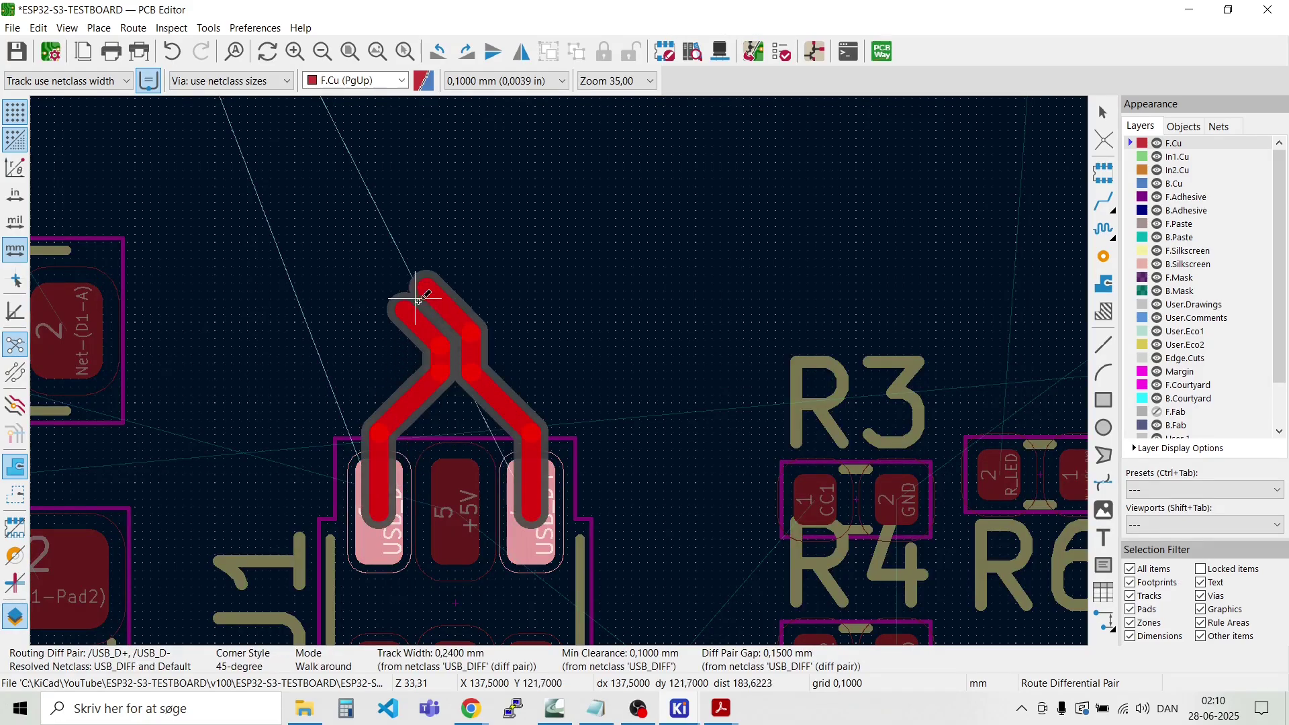
scroll(555, 461, down, 4)
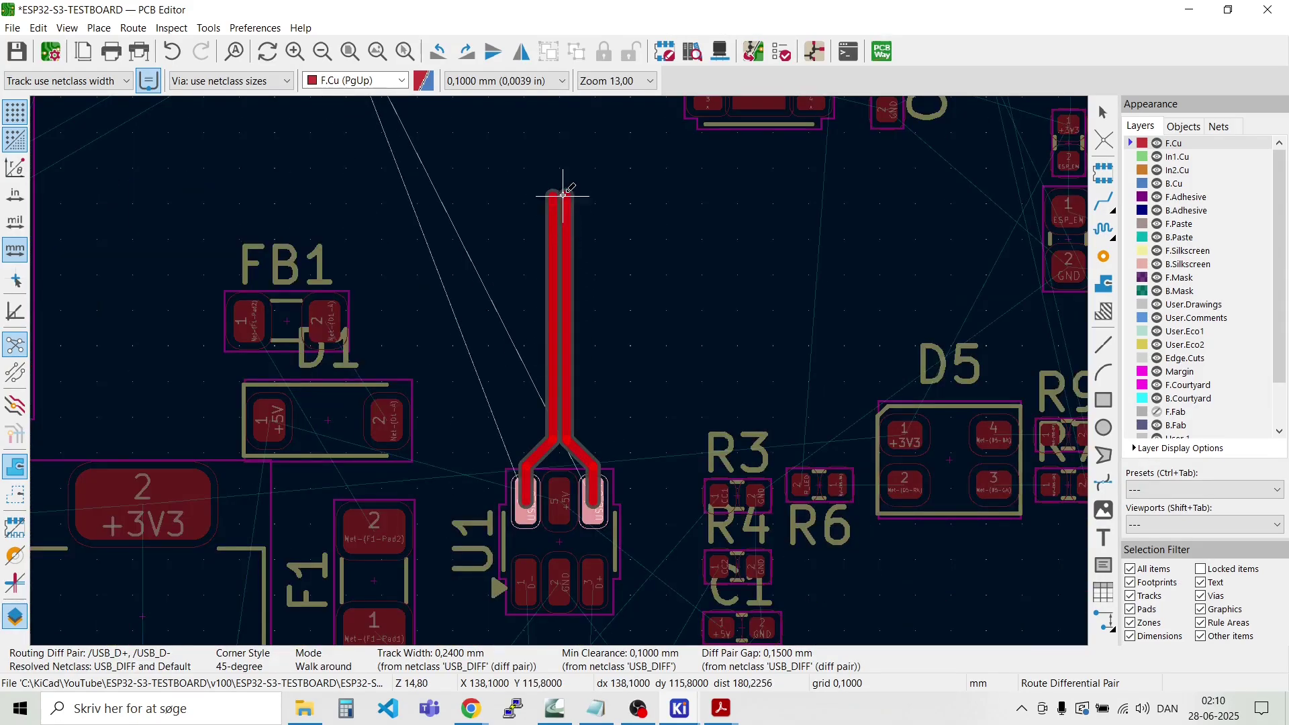
scroll(561, 162, down, 2)
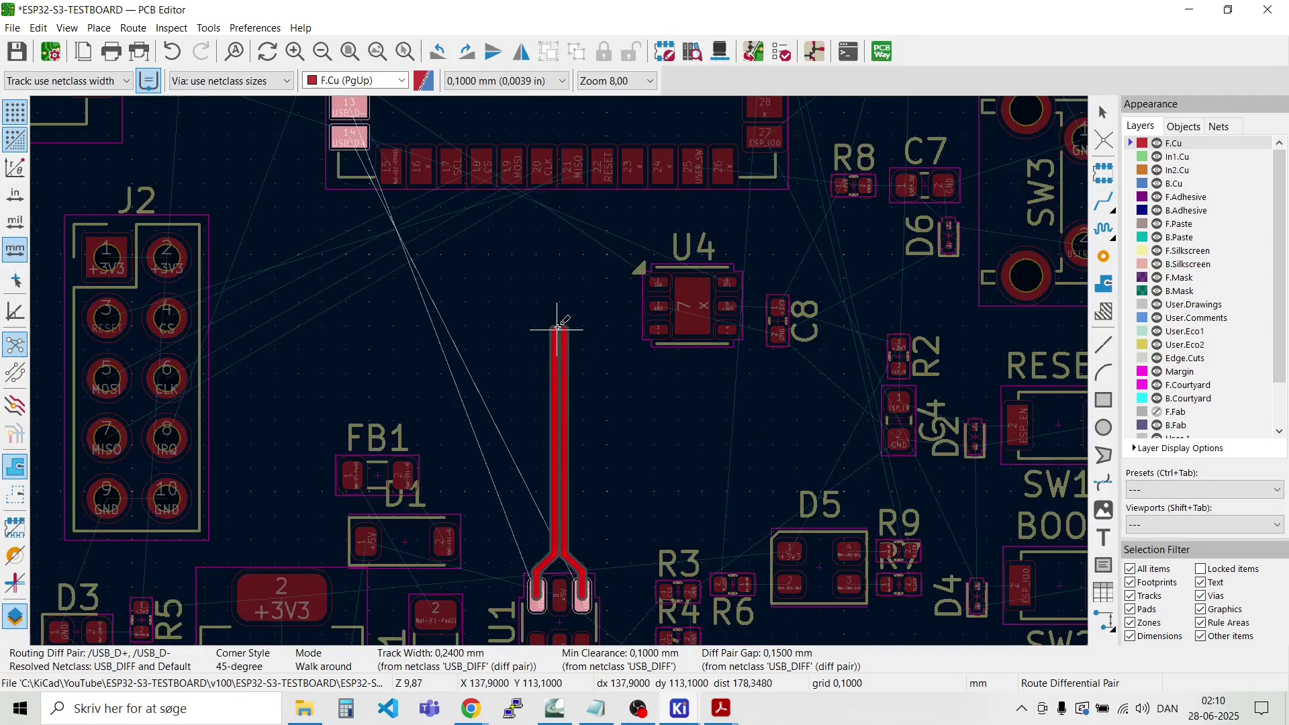
double_click(558, 308)
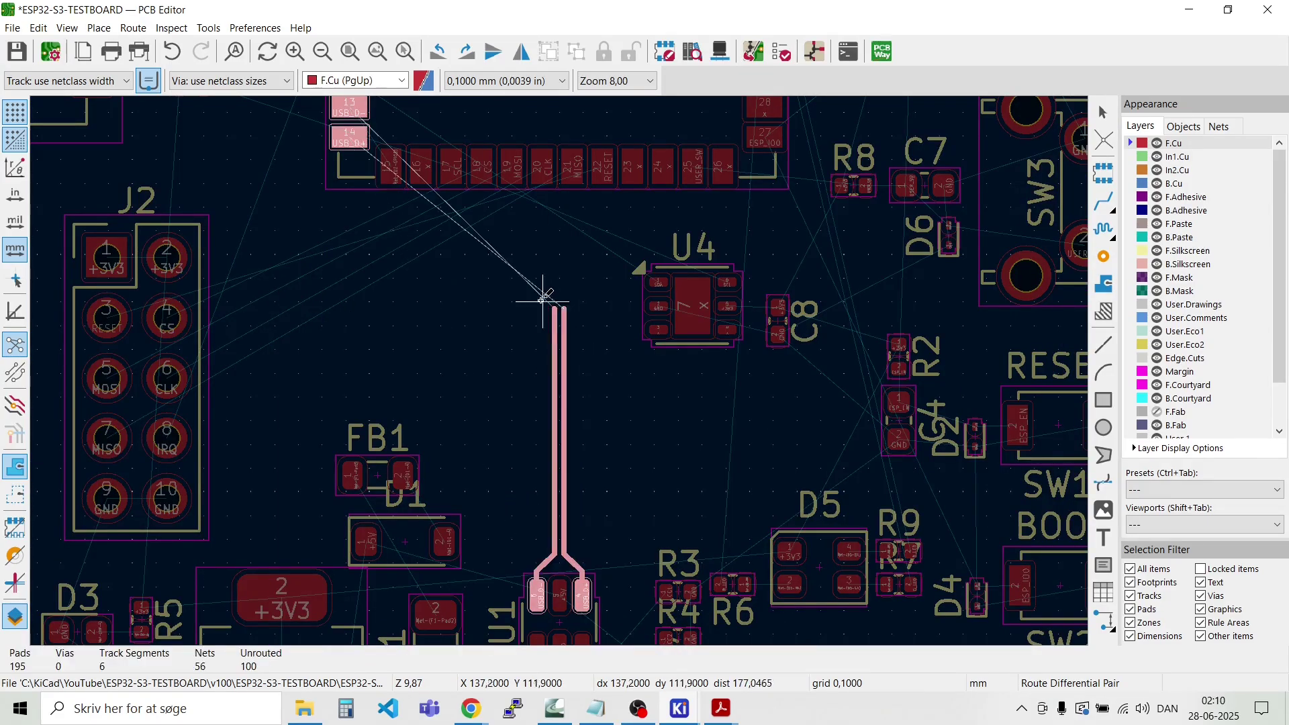
Step: Continue the differential pair with 45-degree bends below the ESP32 module, then up its left side to about Y 105 mm beside pad 14
click(561, 304)
scroll(608, 275, up, 5)
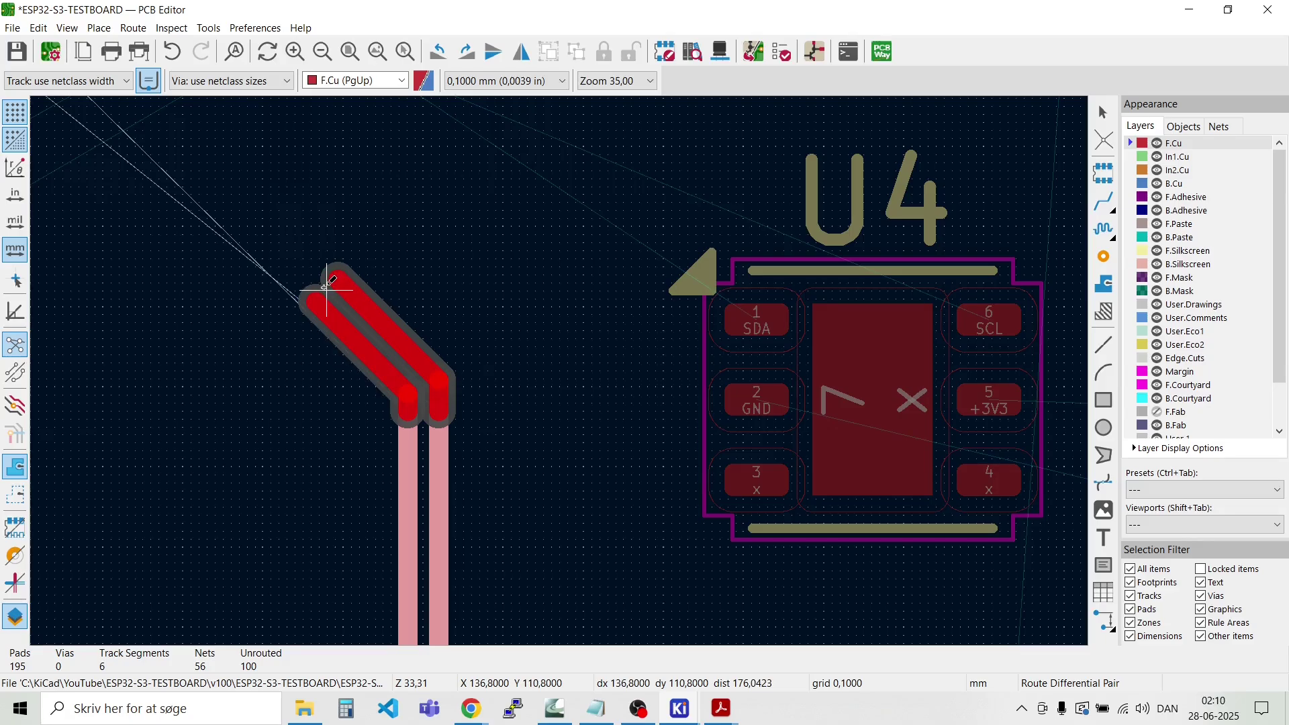
click(321, 275)
scroll(164, 274, up, 1)
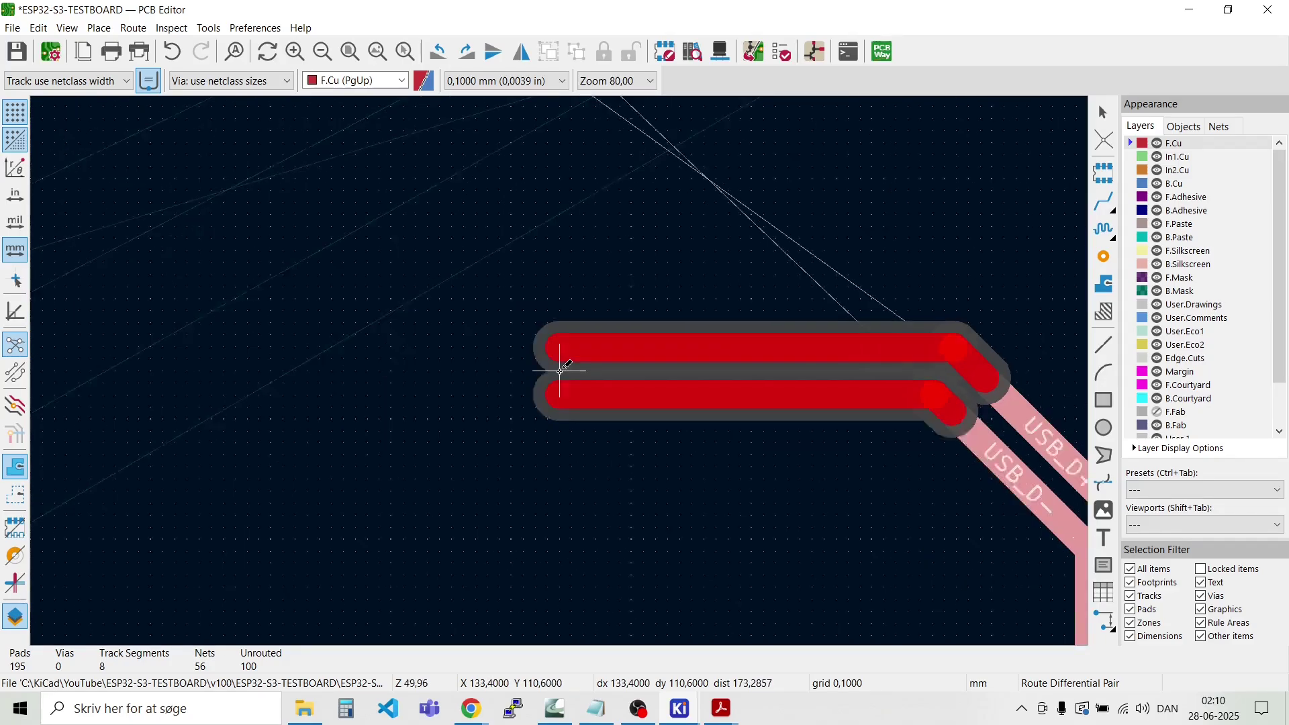
scroll(555, 365, down, 5)
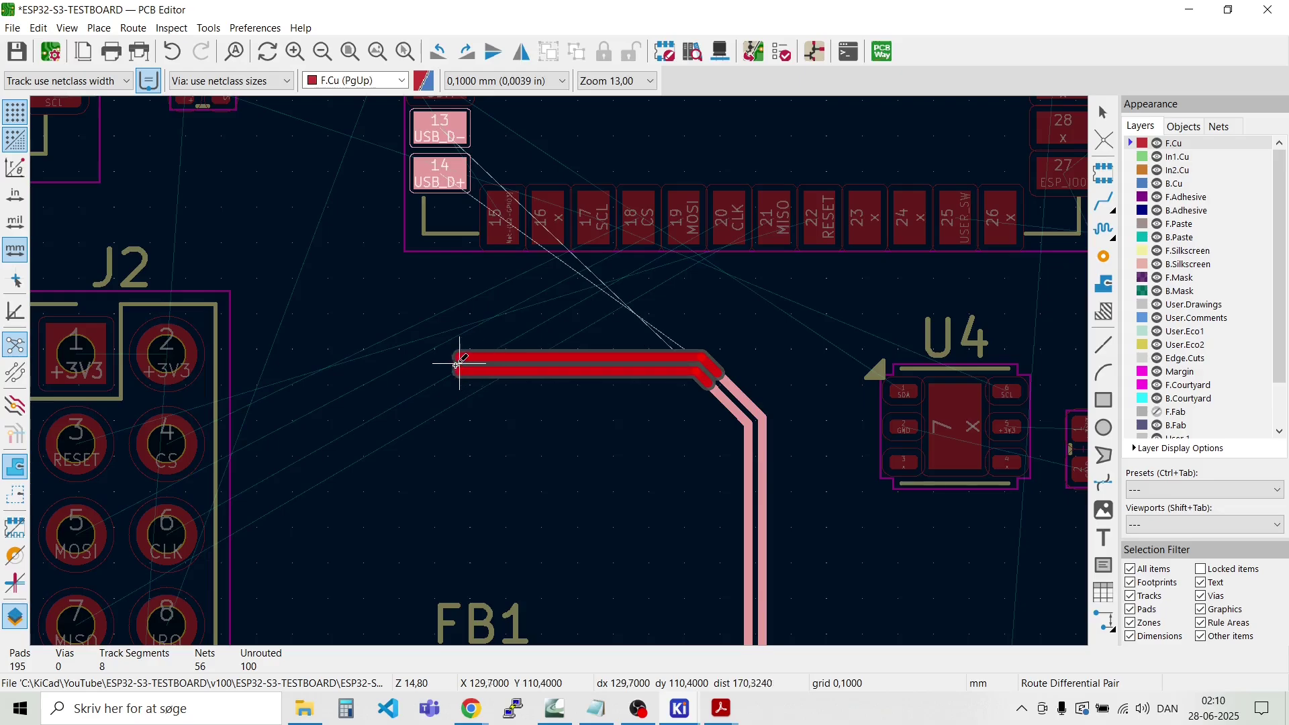
click(357, 322)
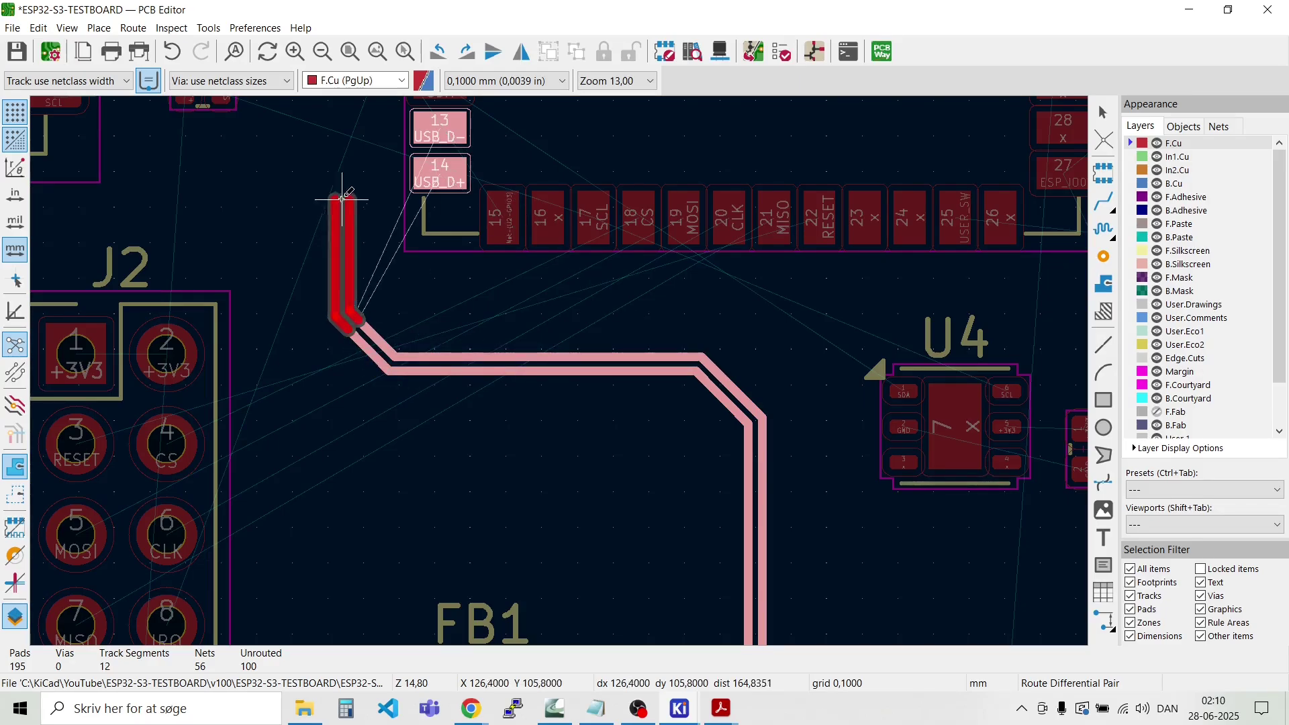
click(345, 173)
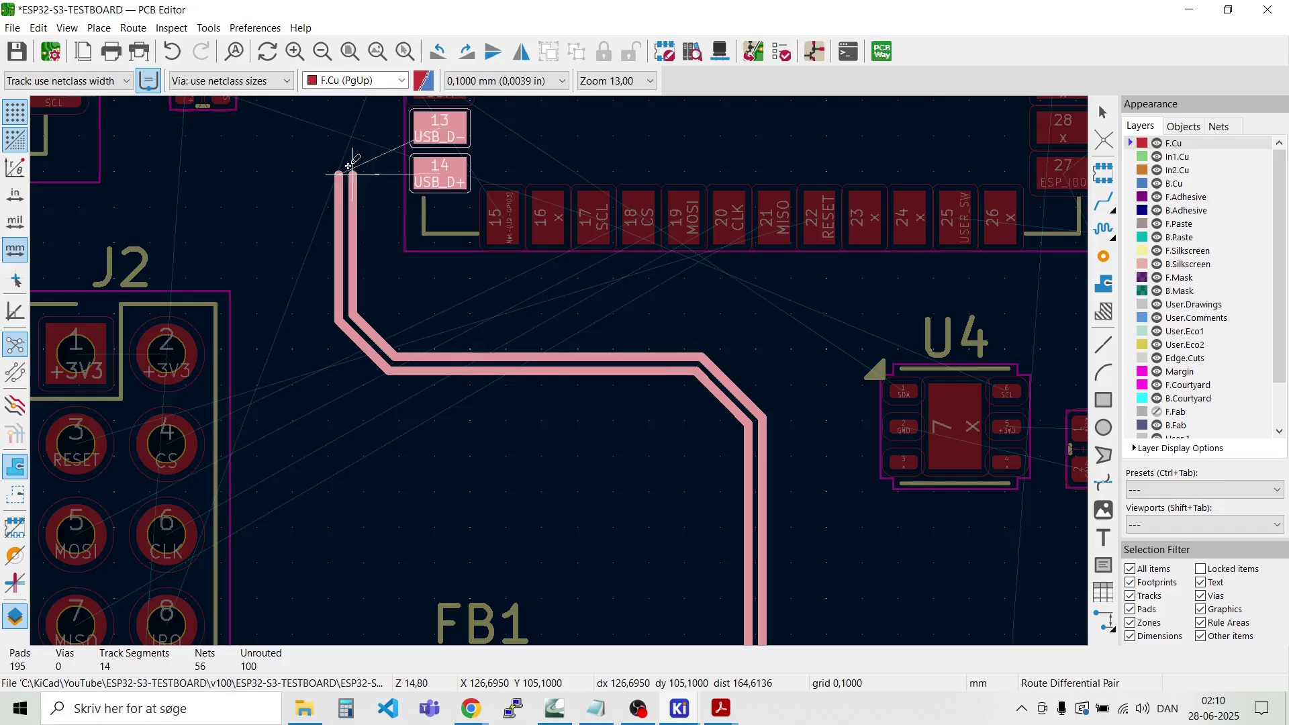
Step: Finish the differential pair by bending it right into the module's USB_D- pad 13 and USB_D+ pad 14, and inspect the traces
scroll(363, 153, up, 5)
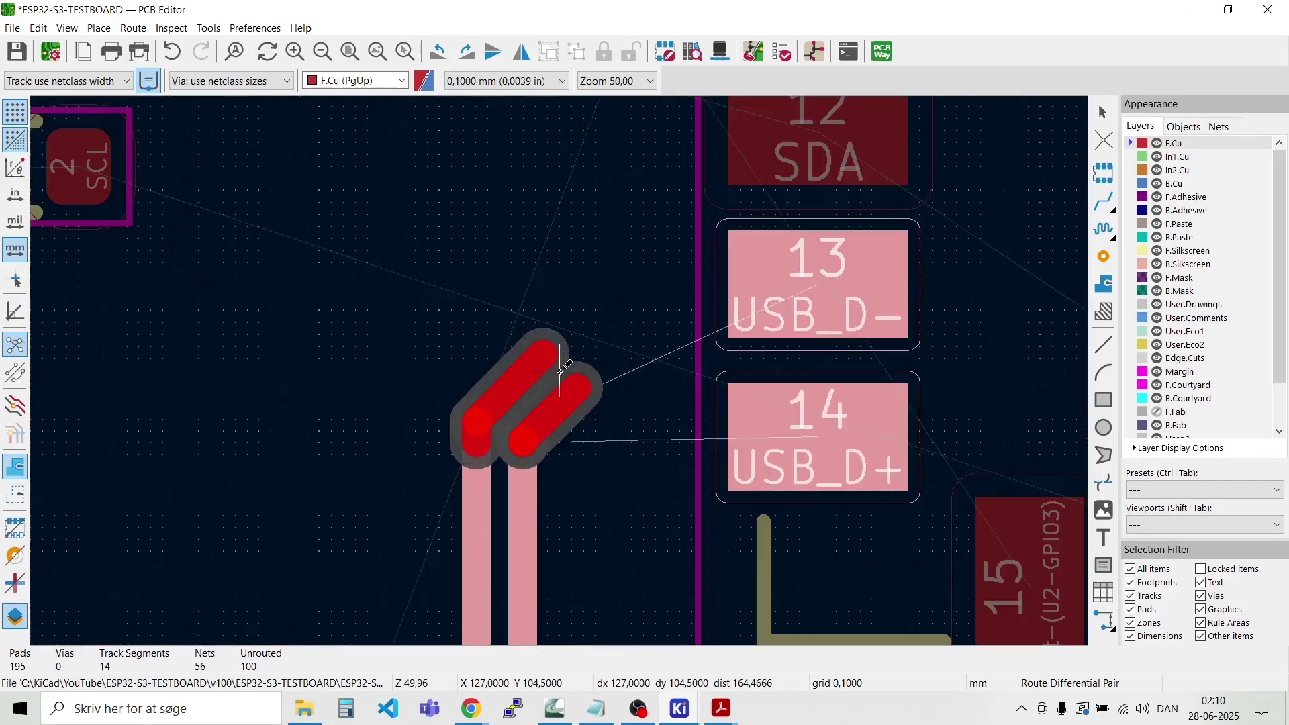
click(560, 371)
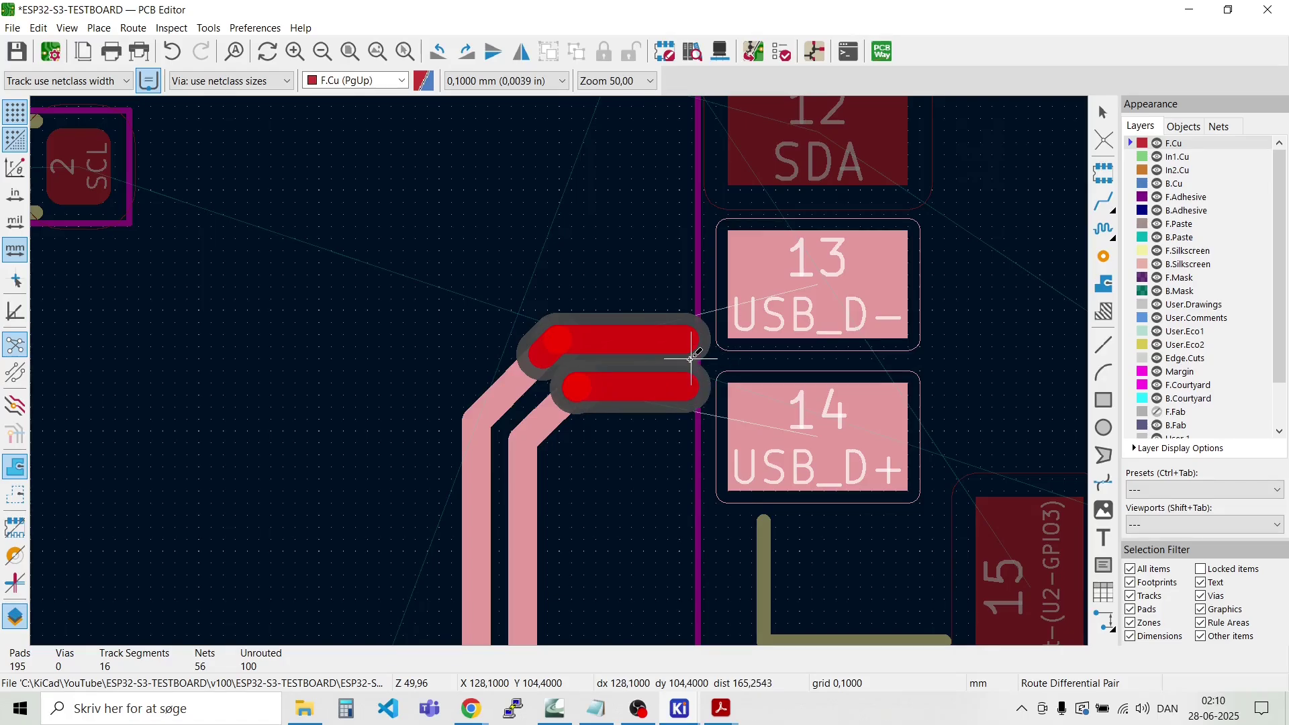
click(752, 354)
click(810, 321)
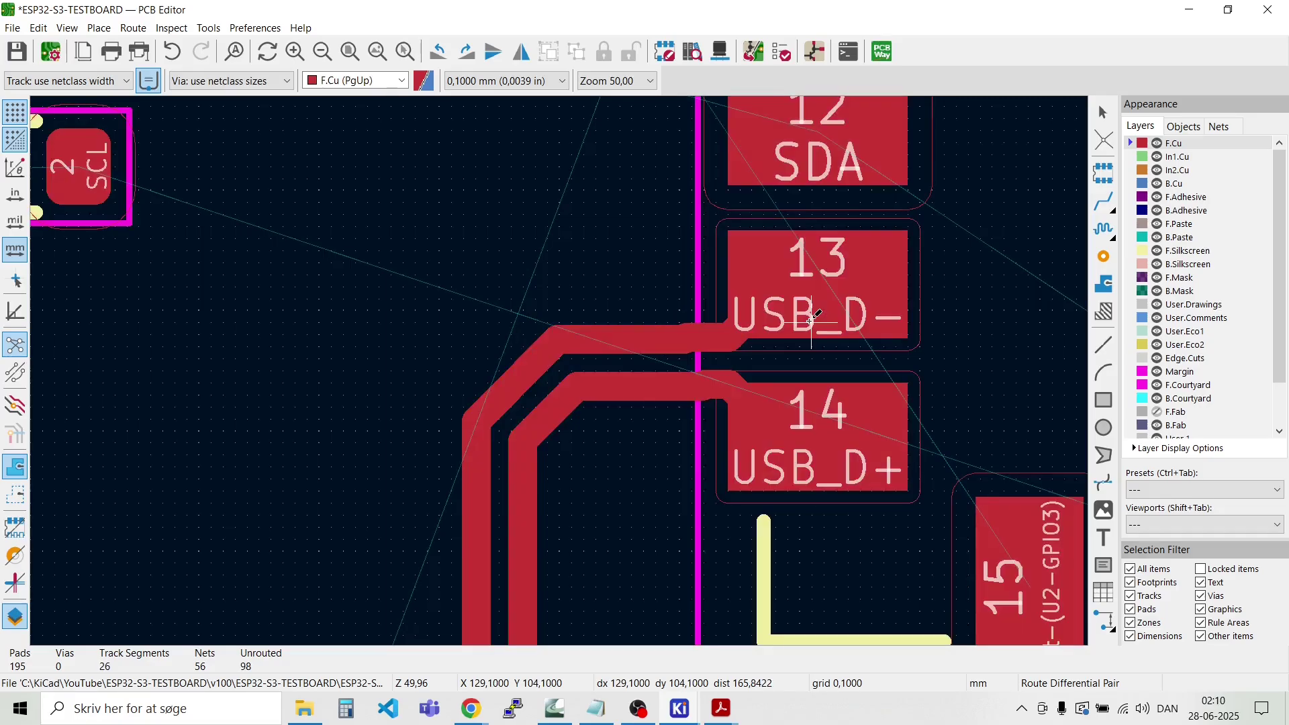
scroll(722, 384, up, 4)
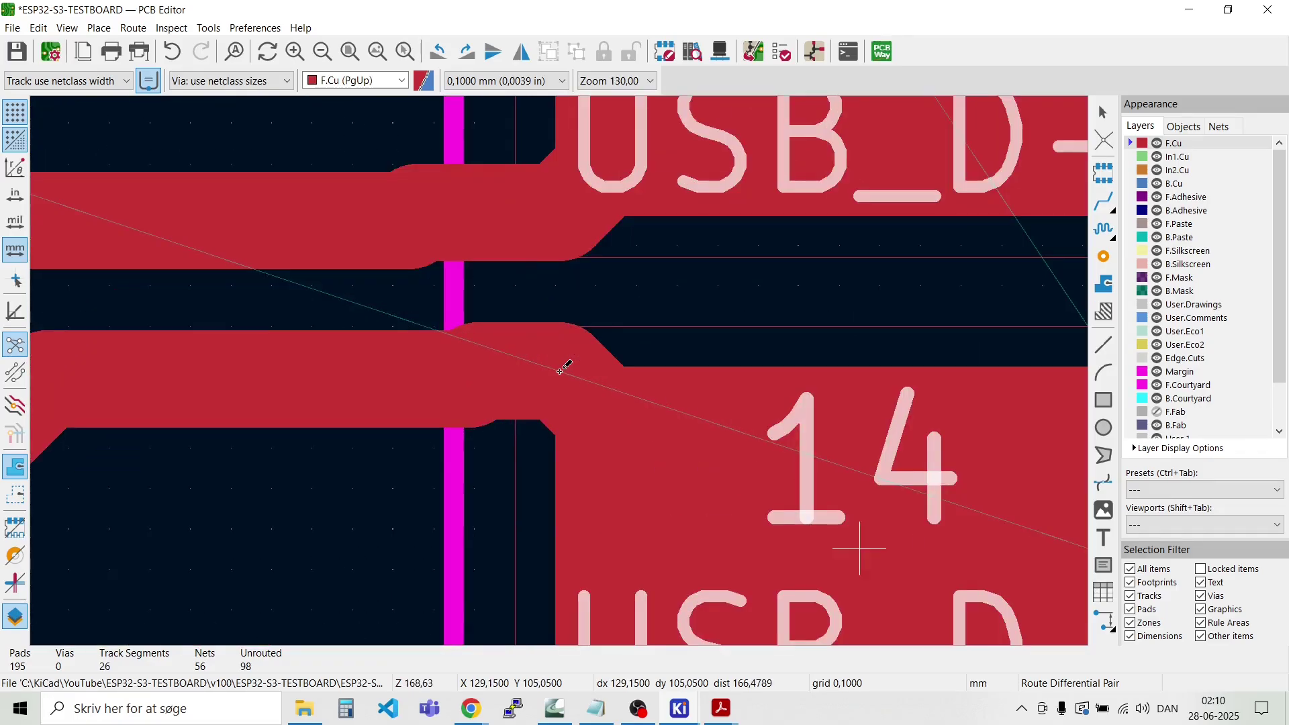
scroll(560, 370, down, 10)
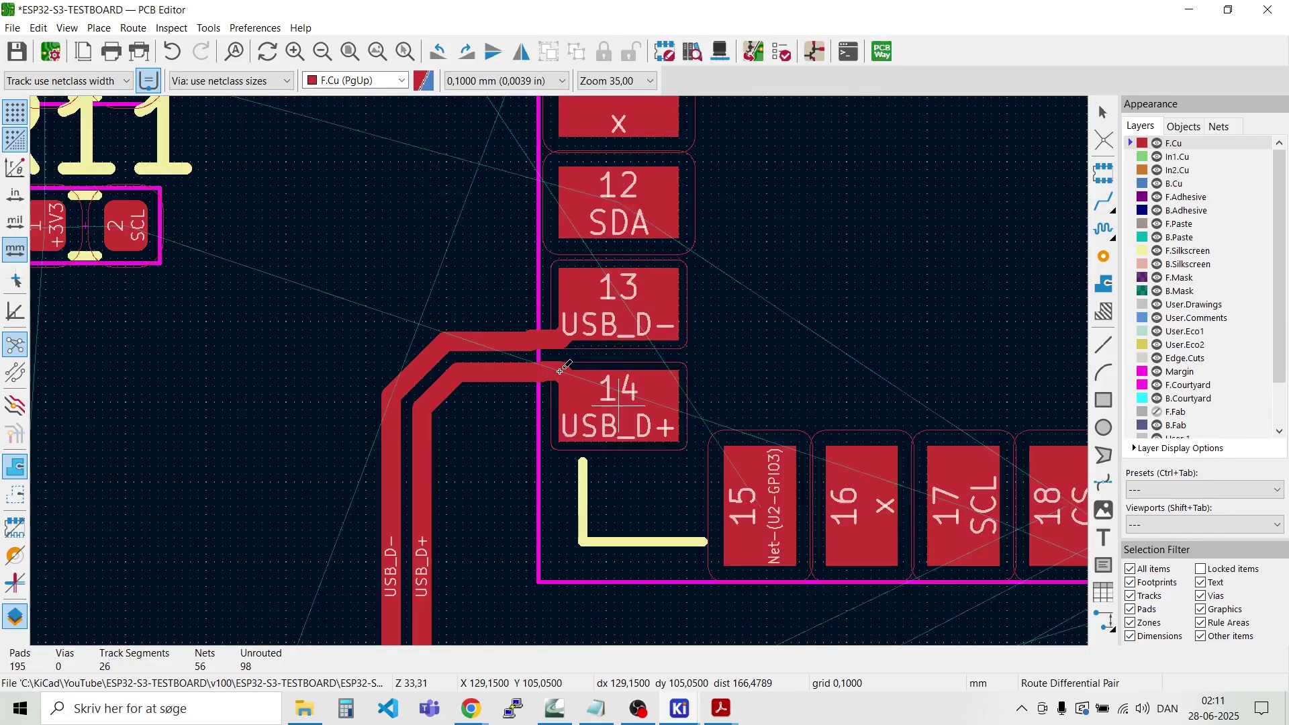
scroll(782, 591, up, 6)
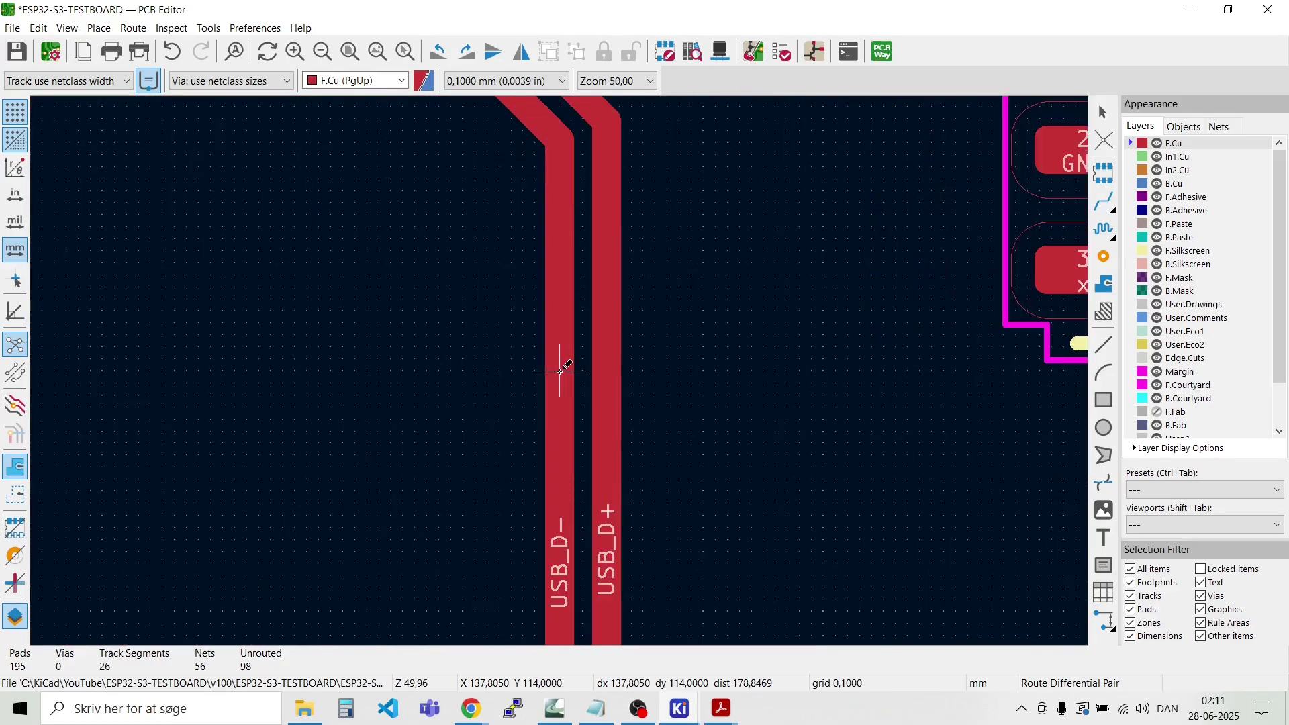
Step: Measure the gap between the parallel USB_D- and USB_D+ traces using a 0.0100 mm grid
scroll(562, 369, down, 4)
scroll(588, 490, up, 5)
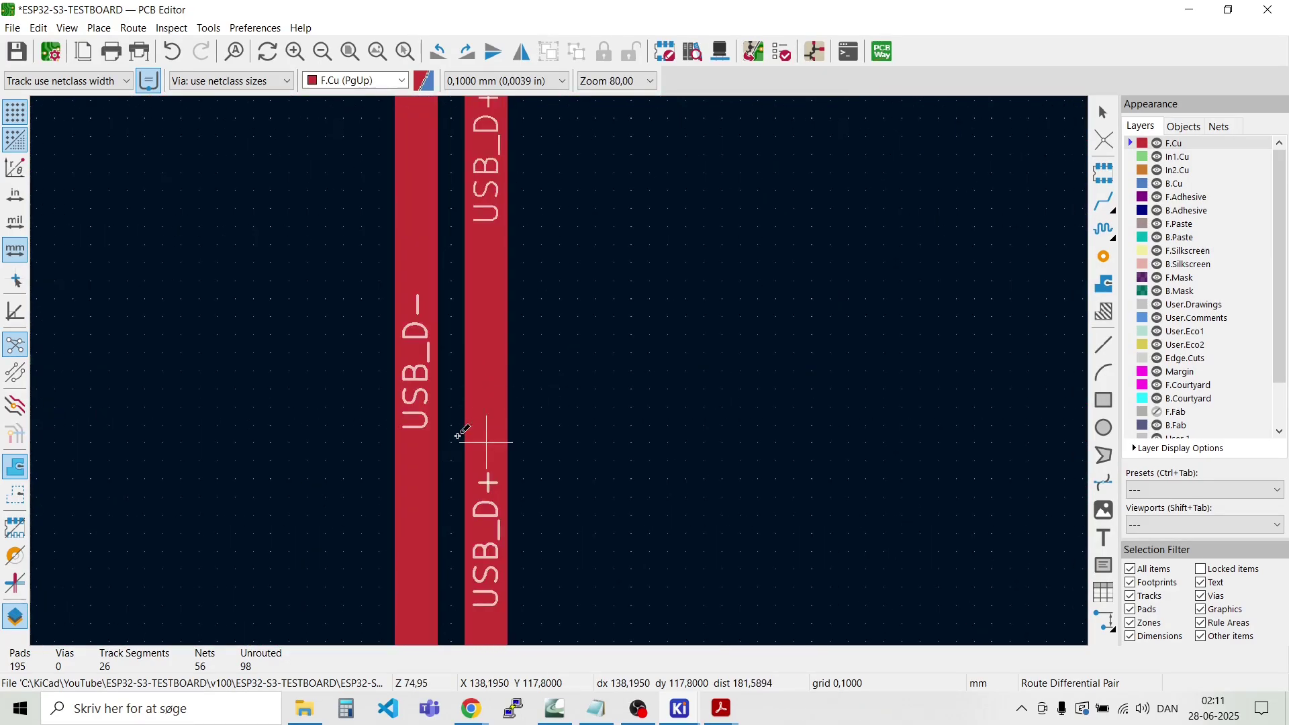
scroll(460, 432, up, 2)
scroll(560, 370, down, 1)
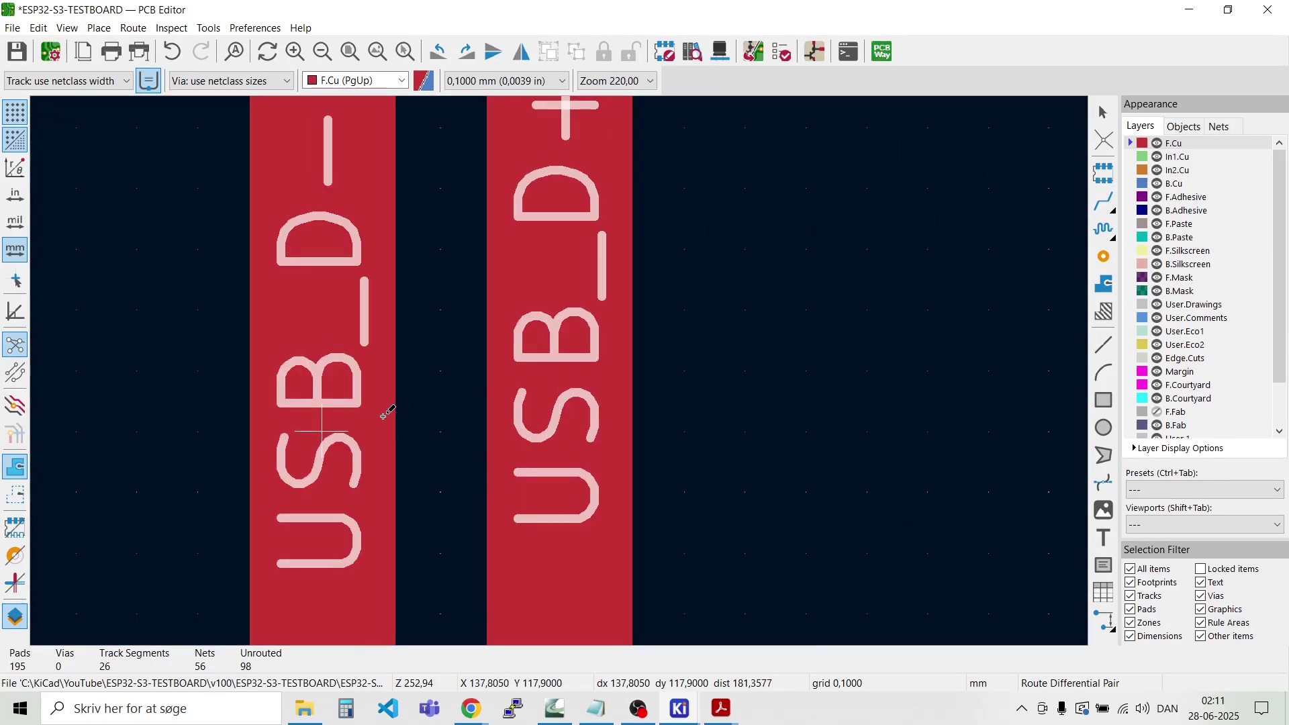
scroll(559, 168, up, 1)
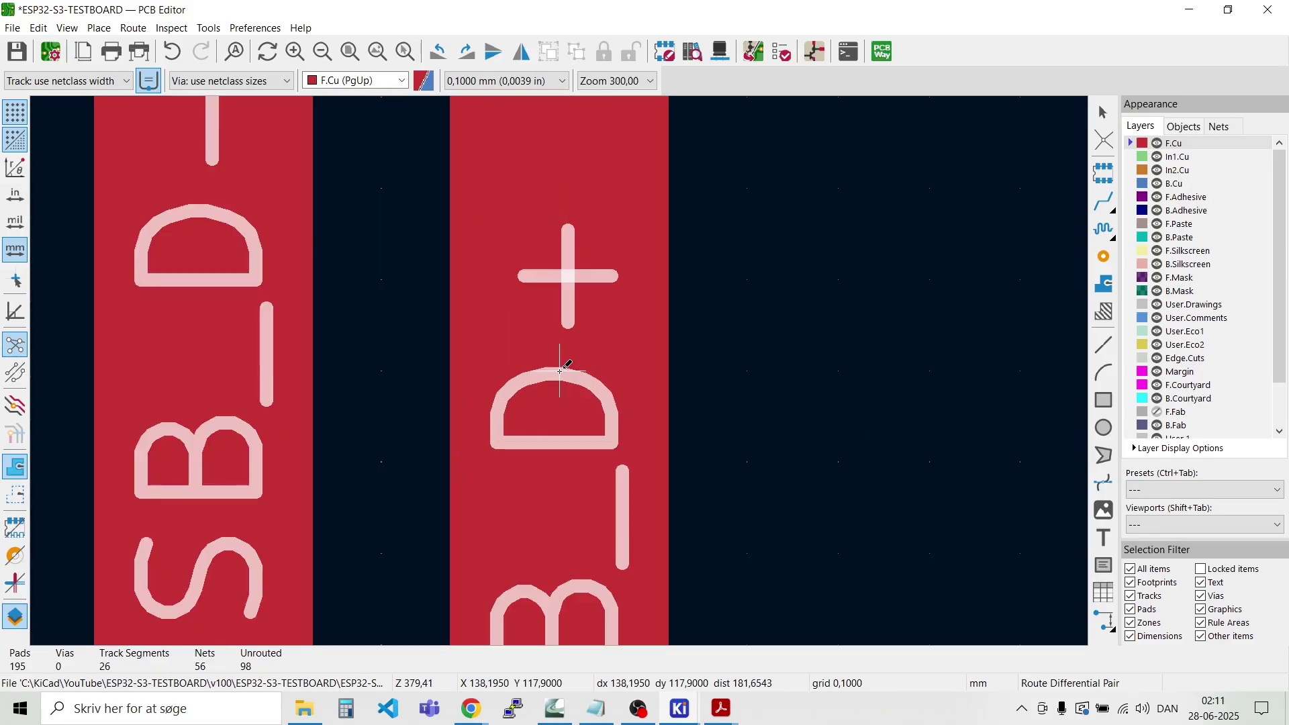
click(560, 82)
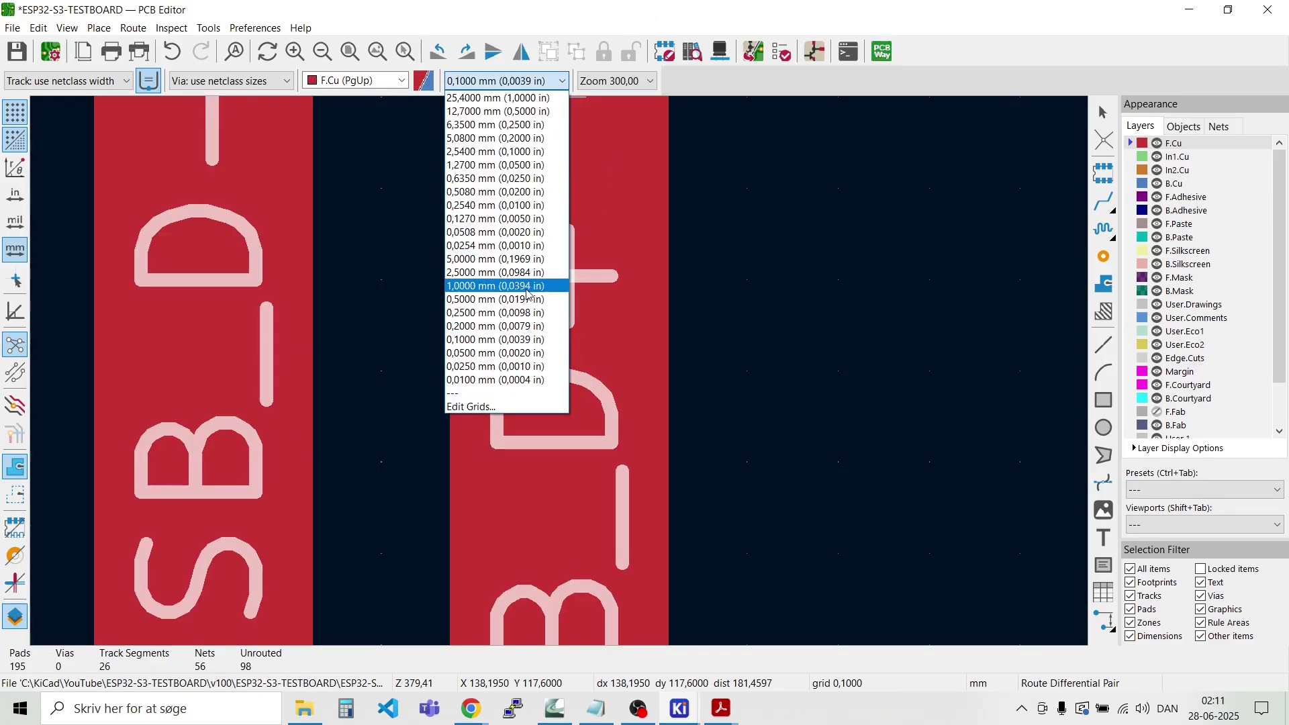
click(513, 380)
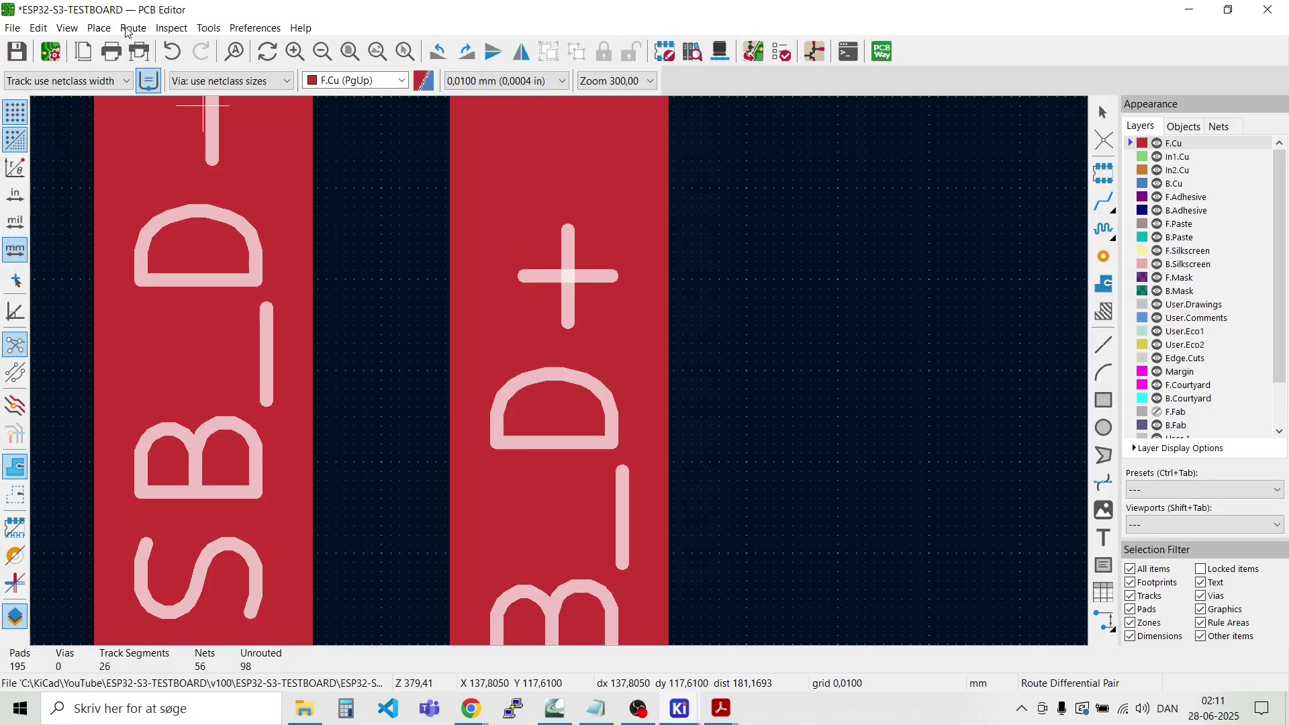
click(171, 30)
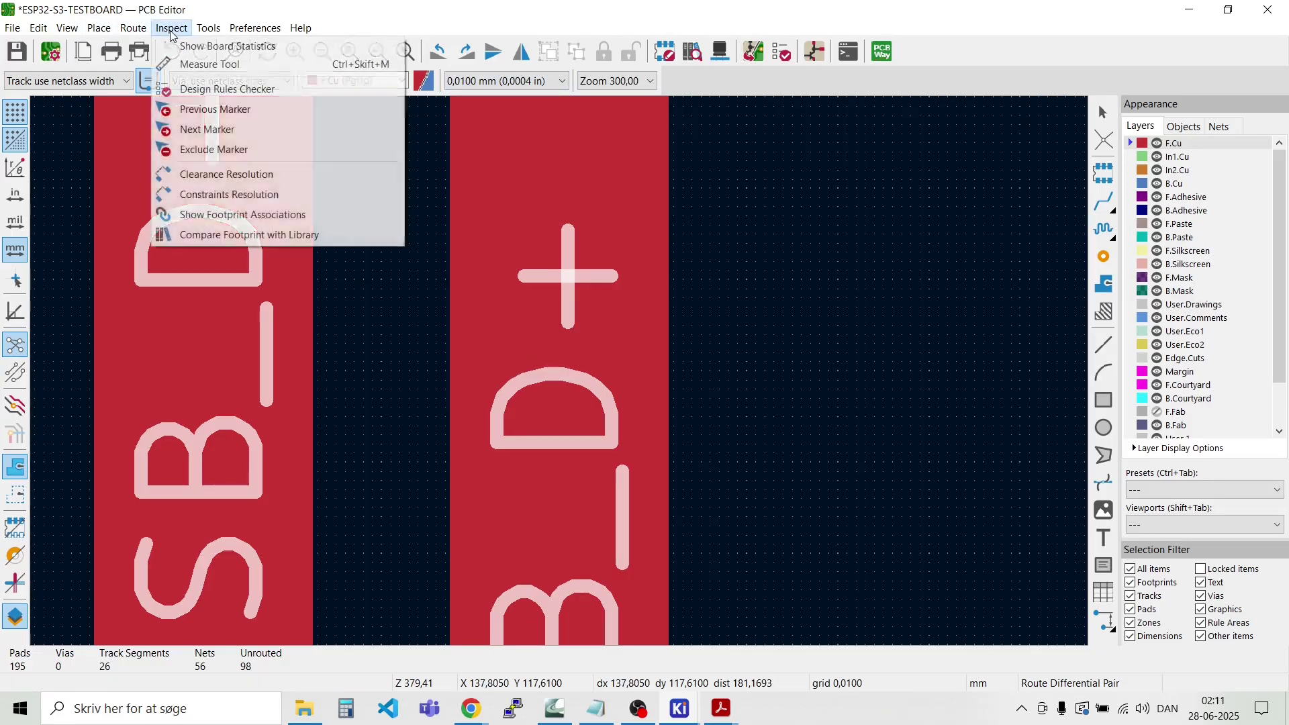
click(208, 65)
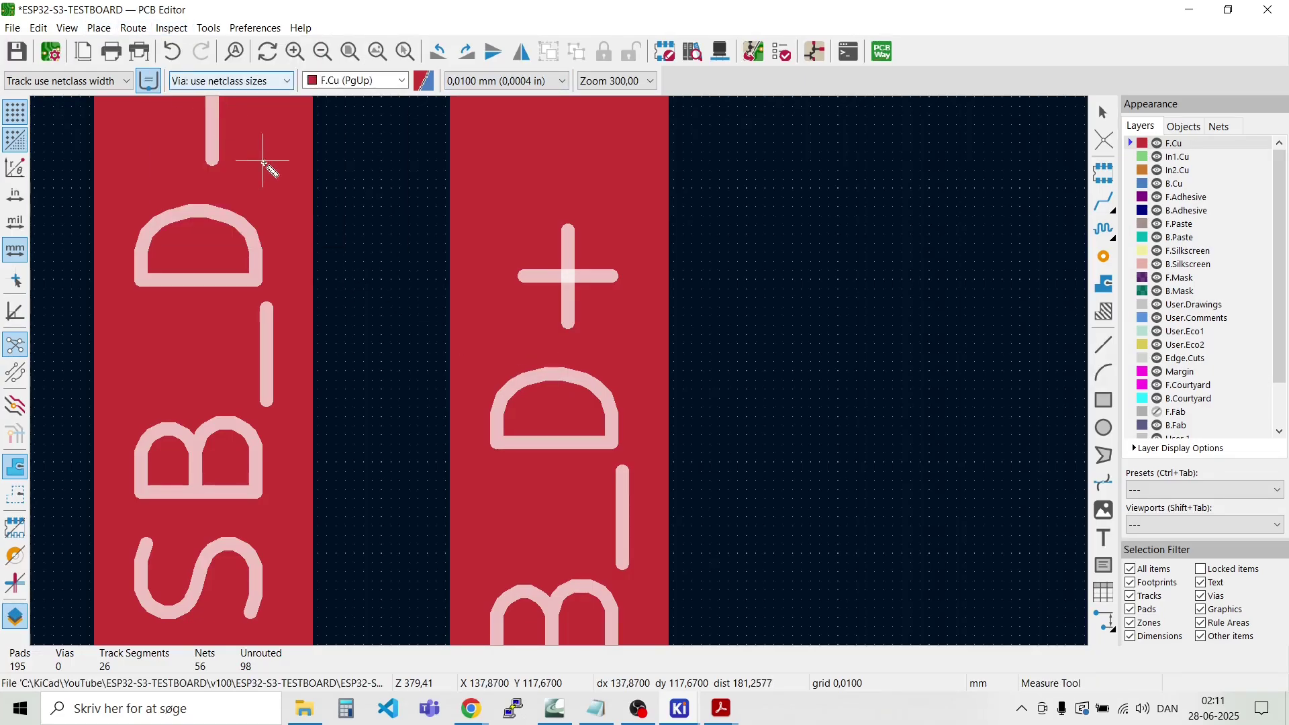
click(317, 215)
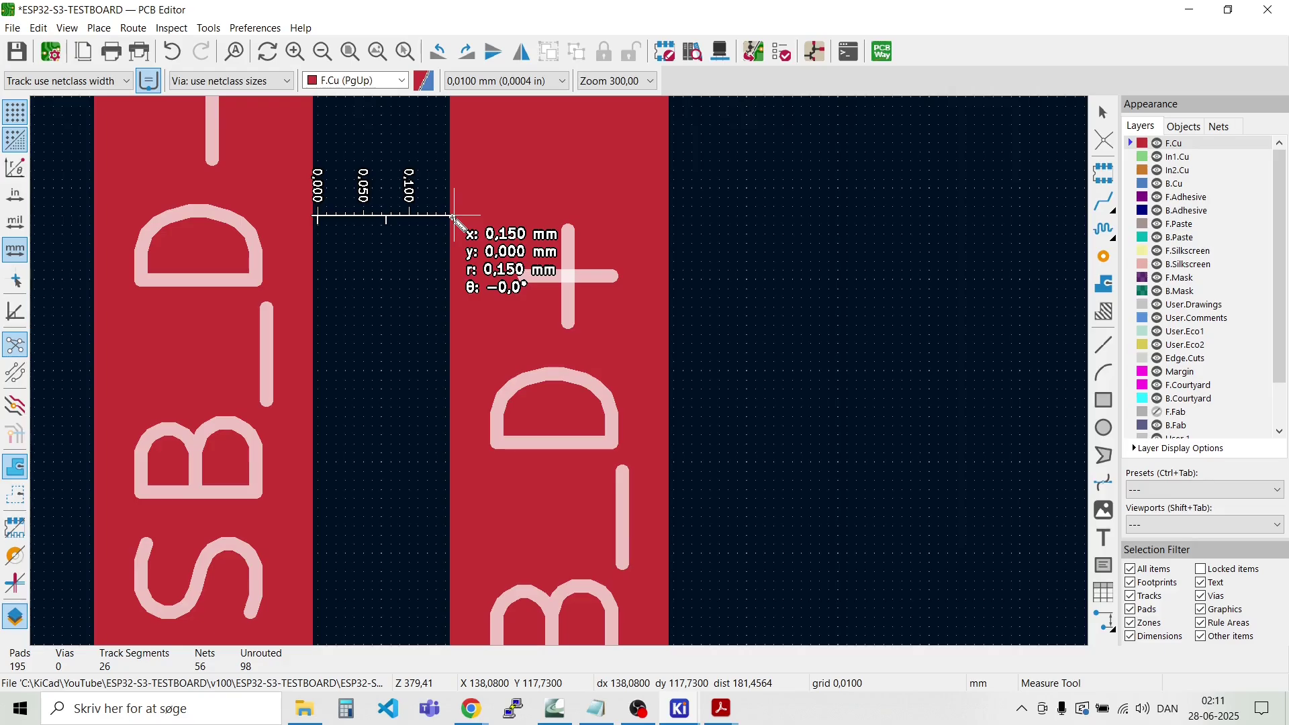
key(Escape)
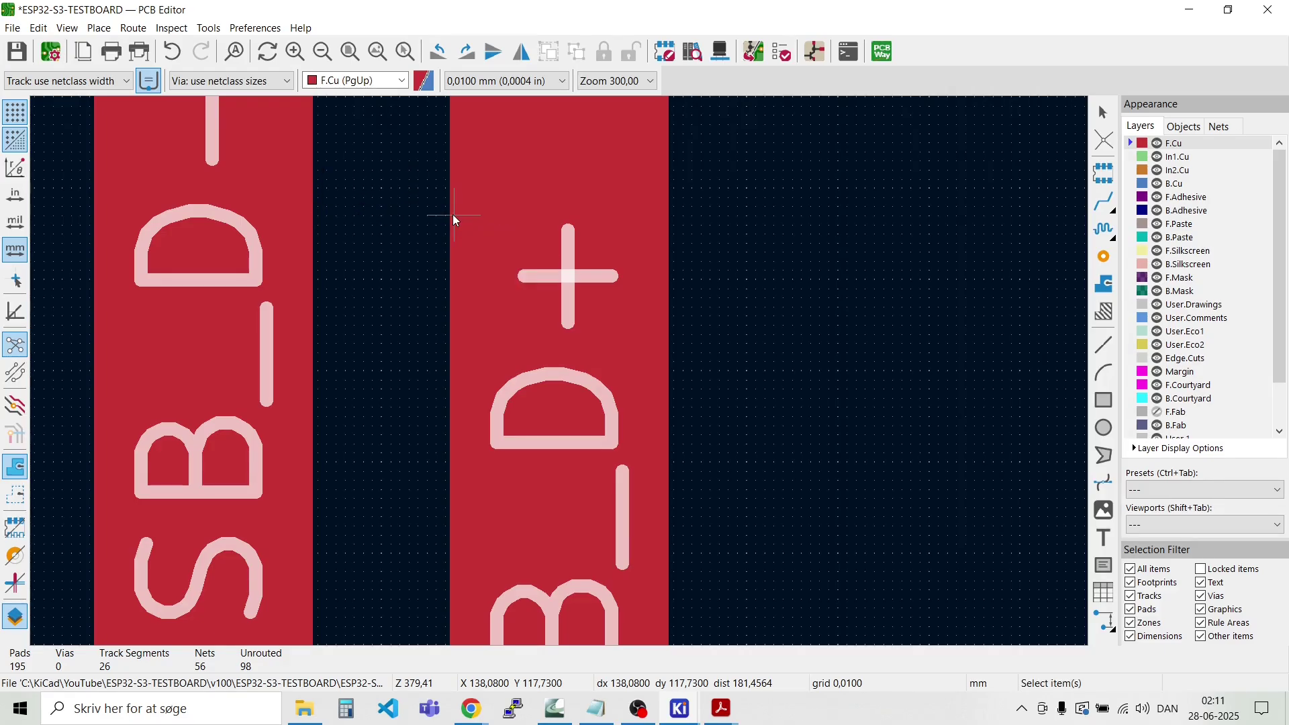
key(Escape)
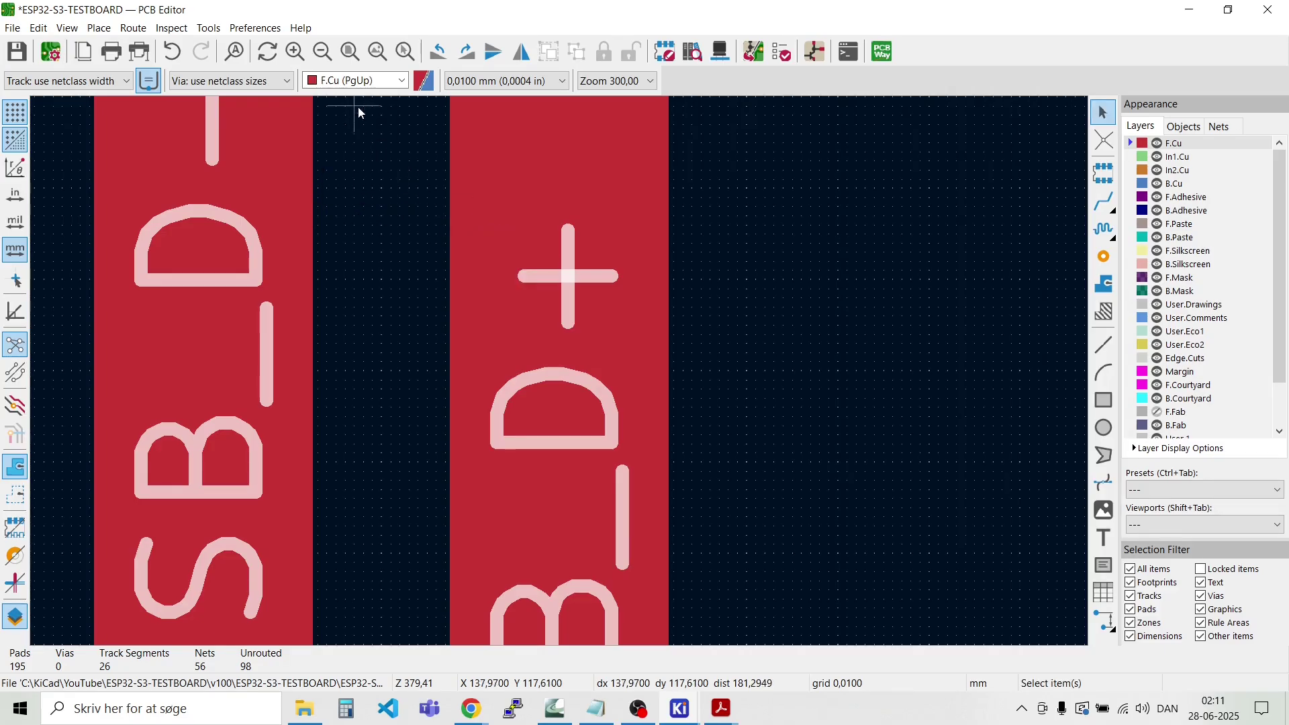
Step: Set the grid back to 0.1000 mm and examine the differential pair's connection at U1 and the pads facing the USB connector
click(563, 81)
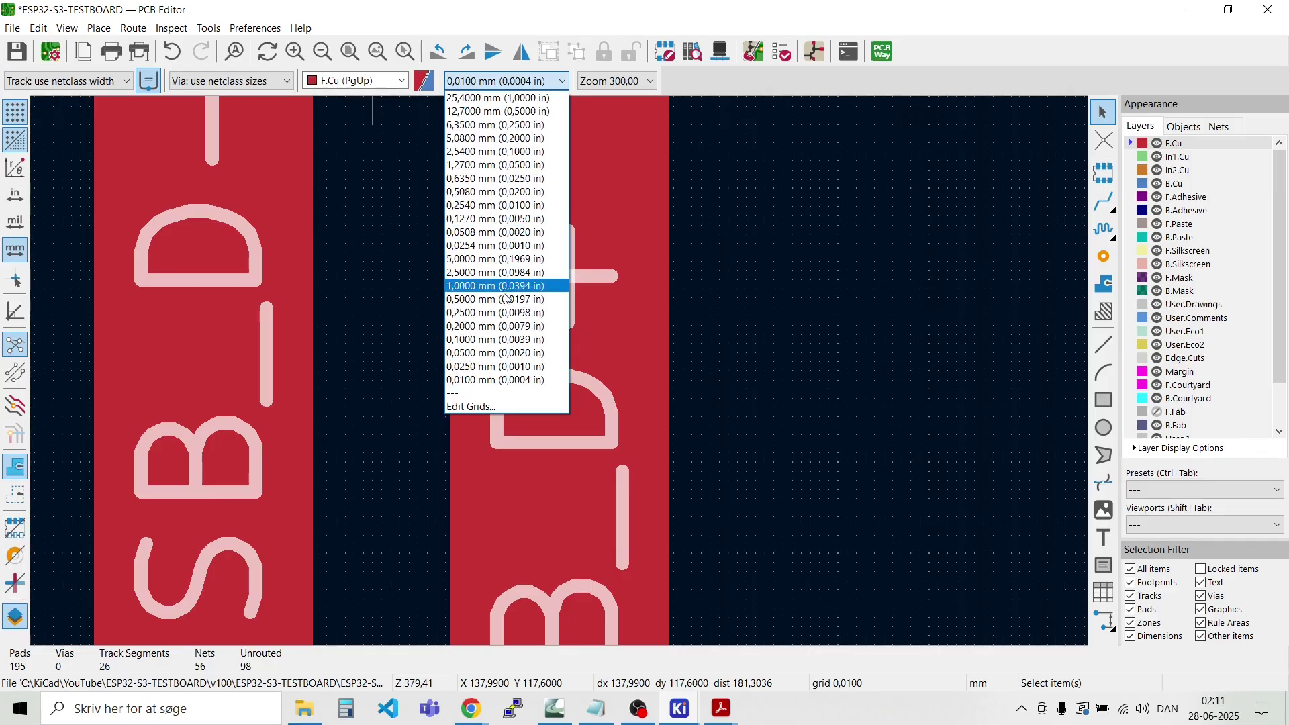
click(500, 350)
scroll(559, 373, down, 10)
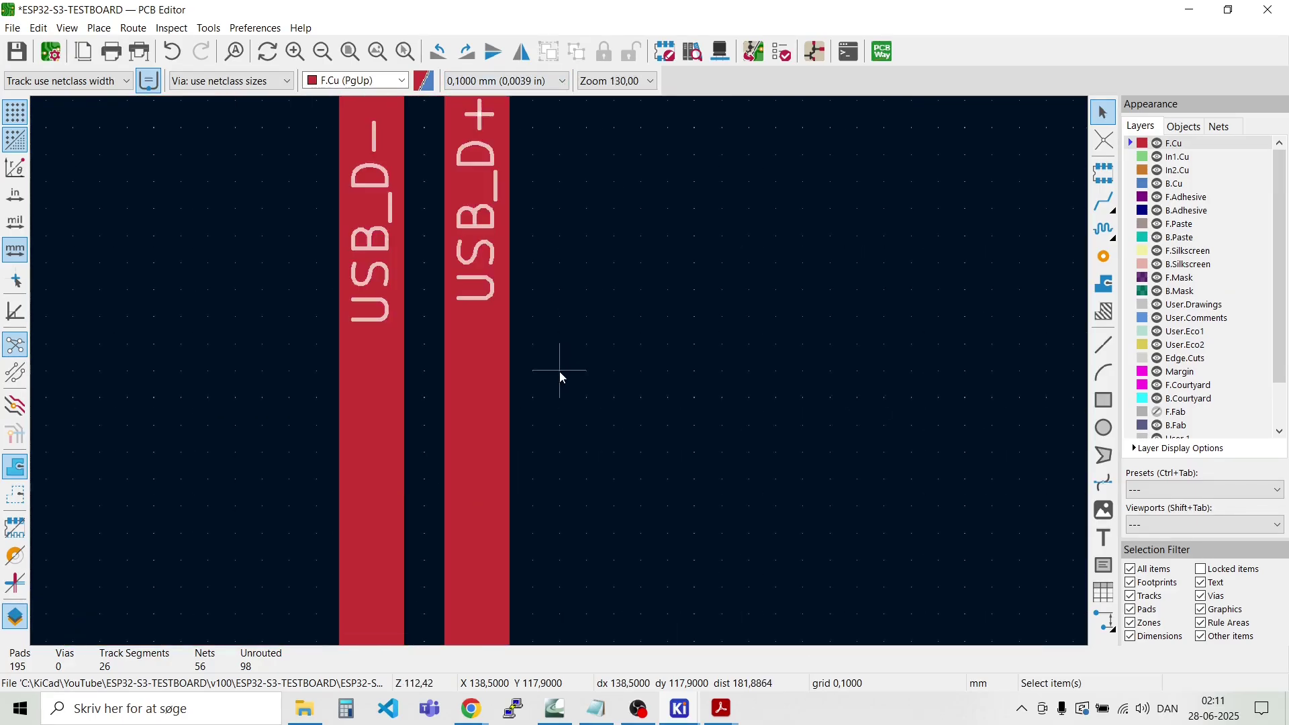
scroll(560, 376, down, 1)
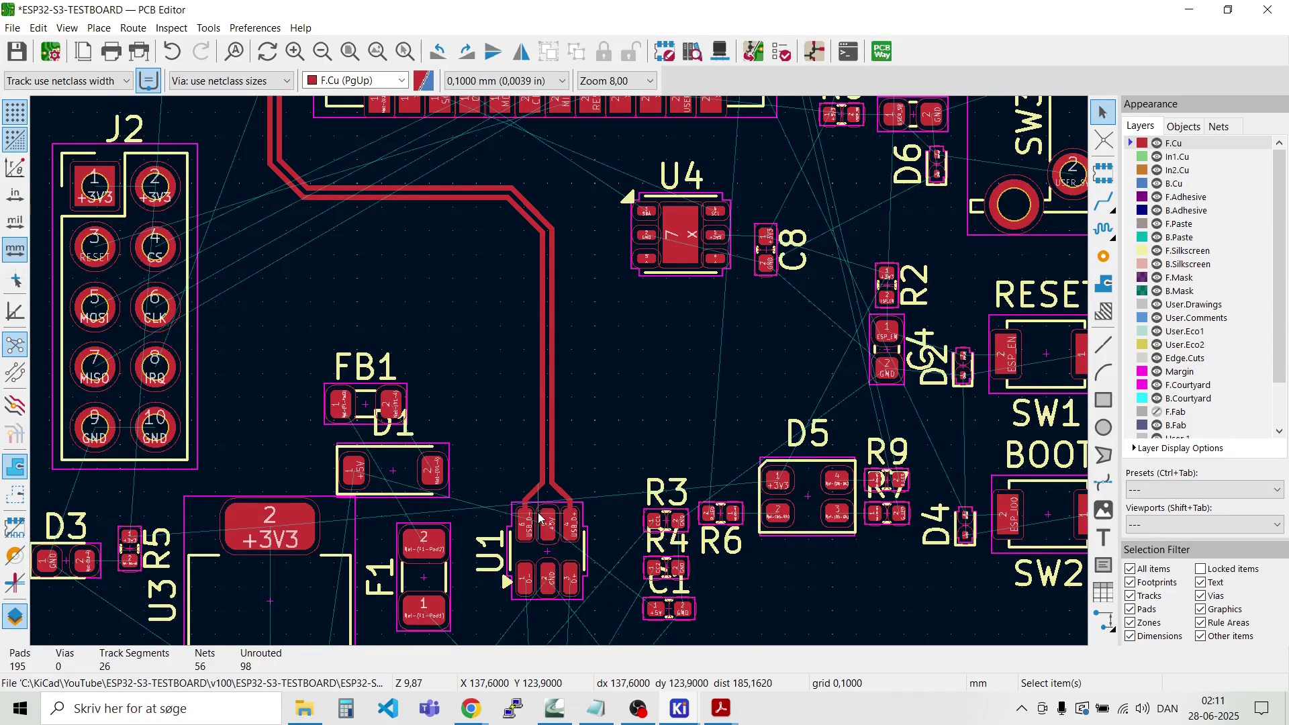
scroll(560, 376, up, 4)
scroll(563, 377, down, 2)
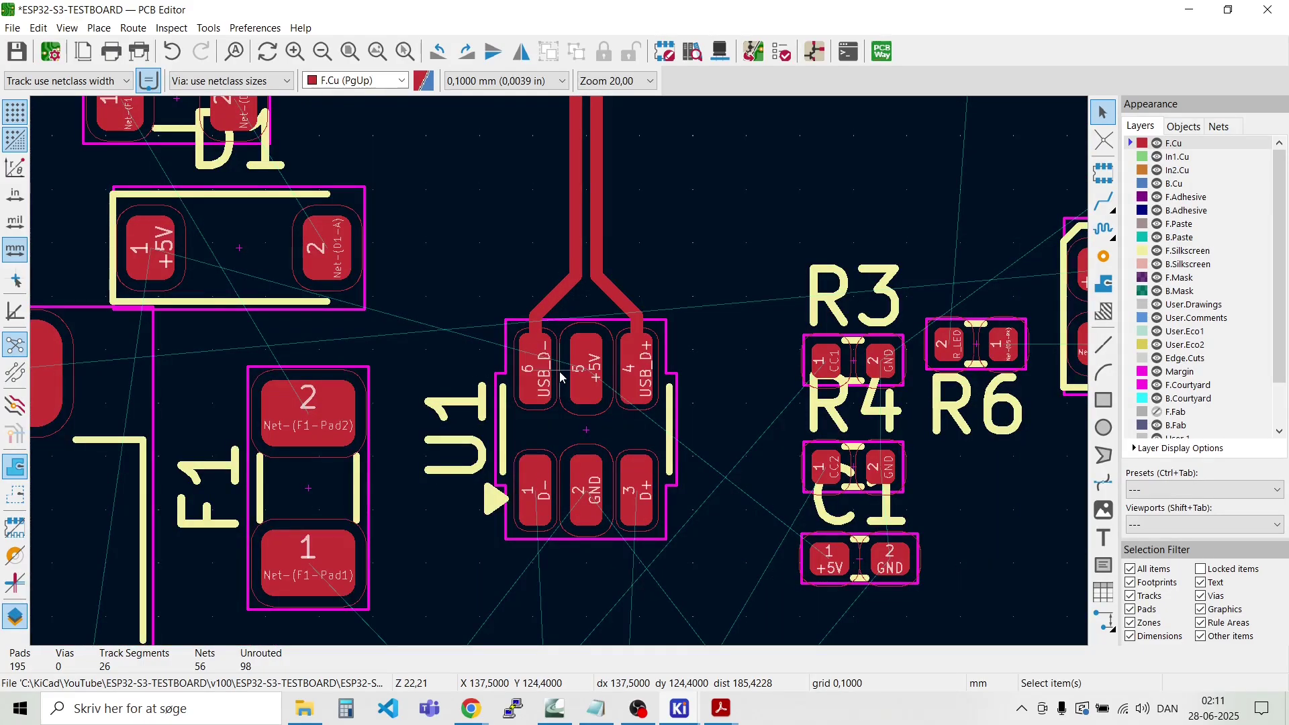
scroll(561, 376, up, 3)
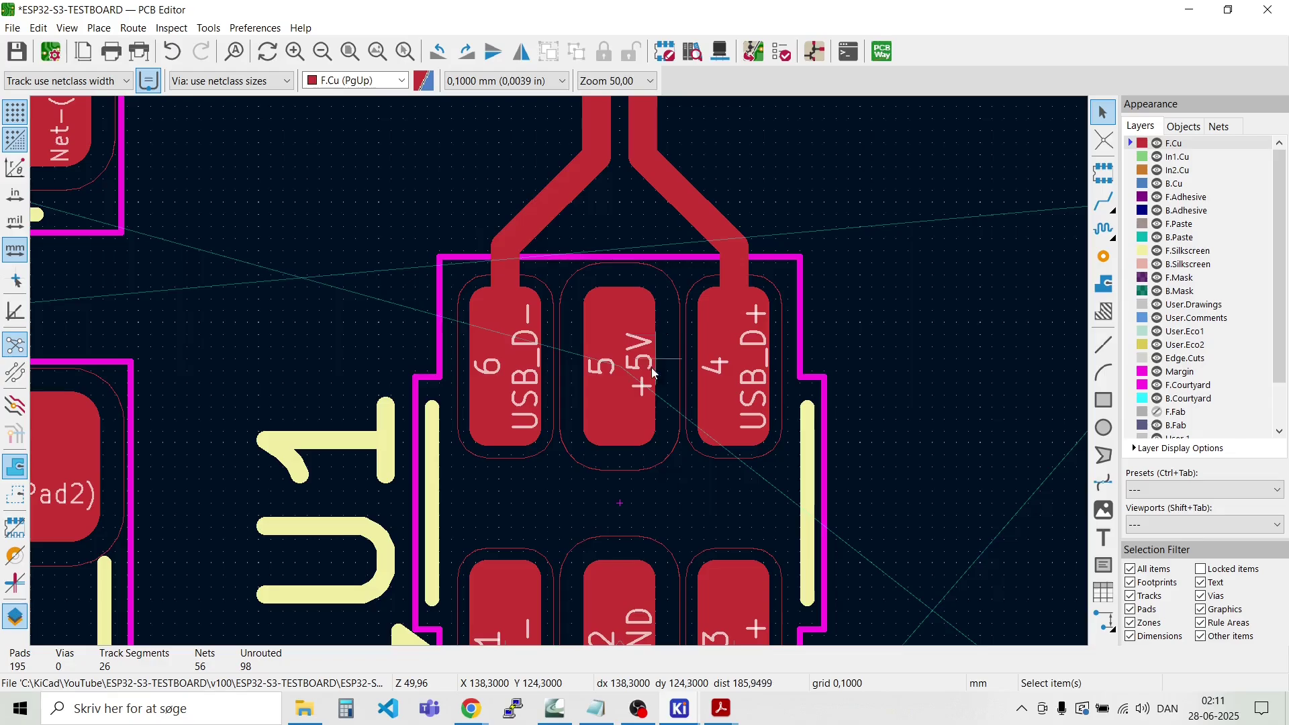
scroll(560, 376, down, 3)
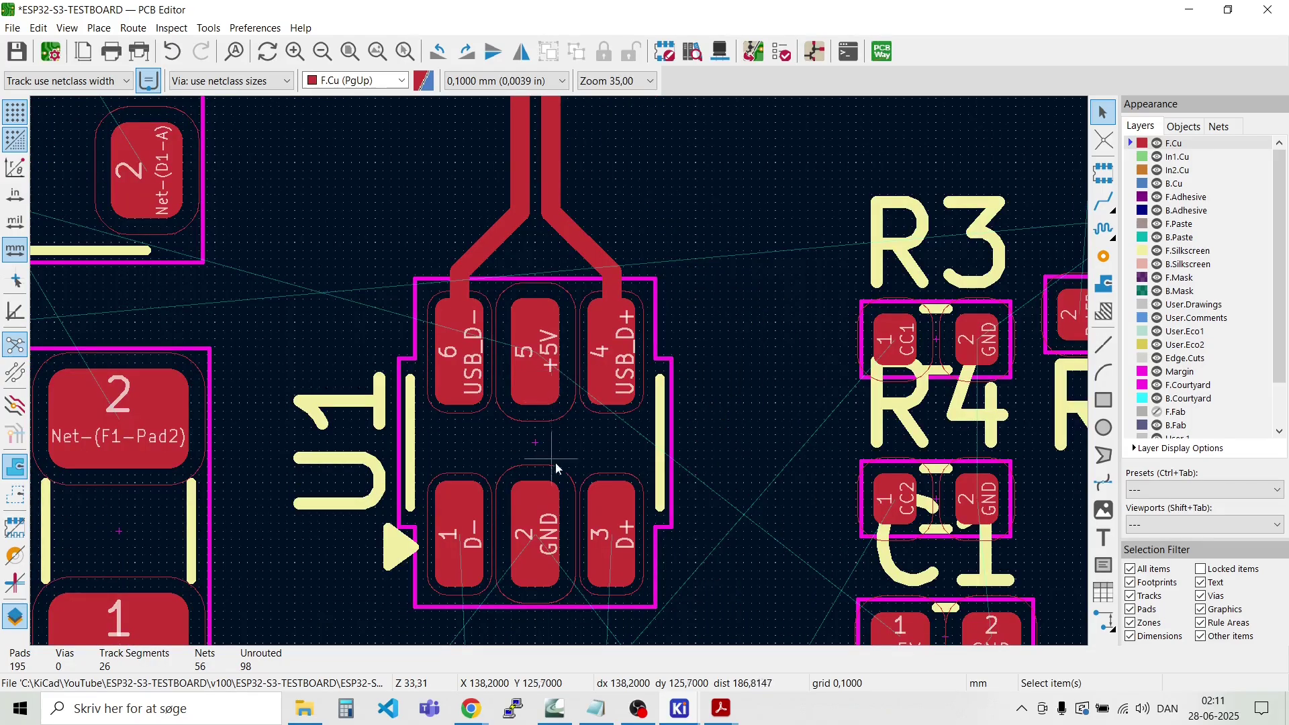
scroll(549, 454, down, 1)
scroll(549, 454, up, 3)
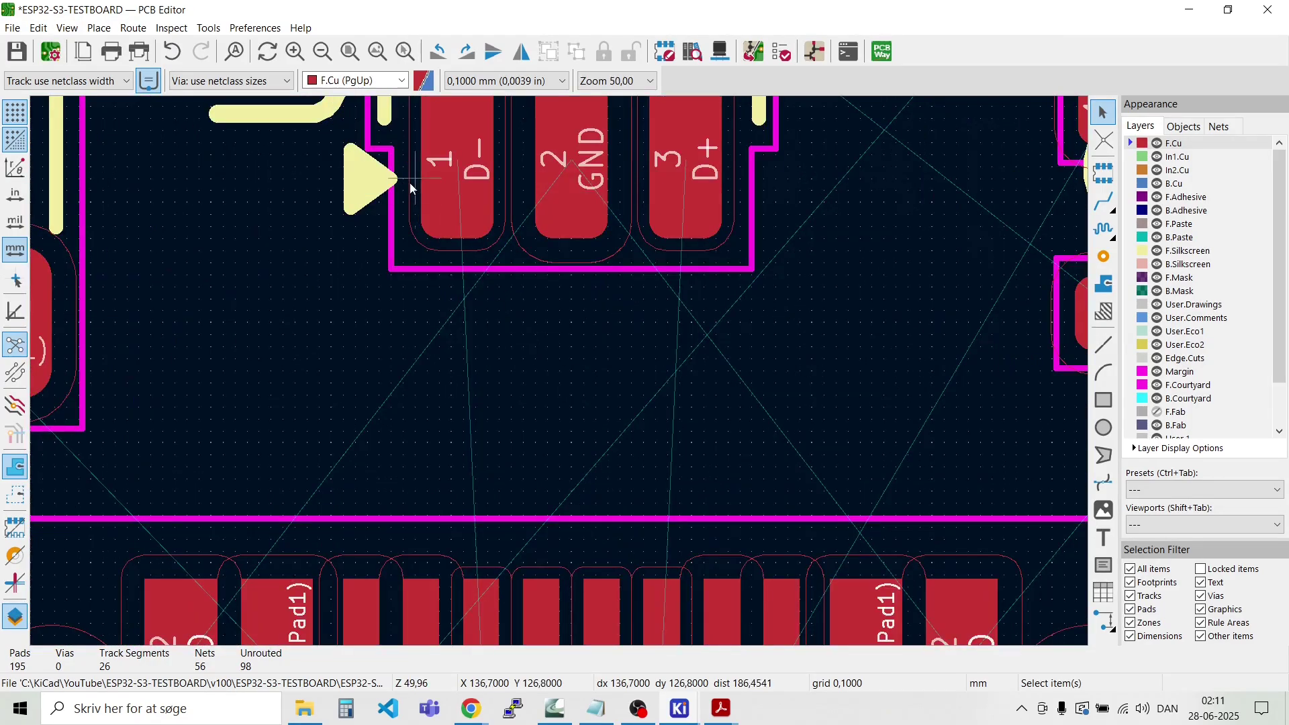
Step: Try to route the D-/D+ differential pair on F.Cu from U1 pads 1 and 3 down to the USB connector's pads
click(97, 29)
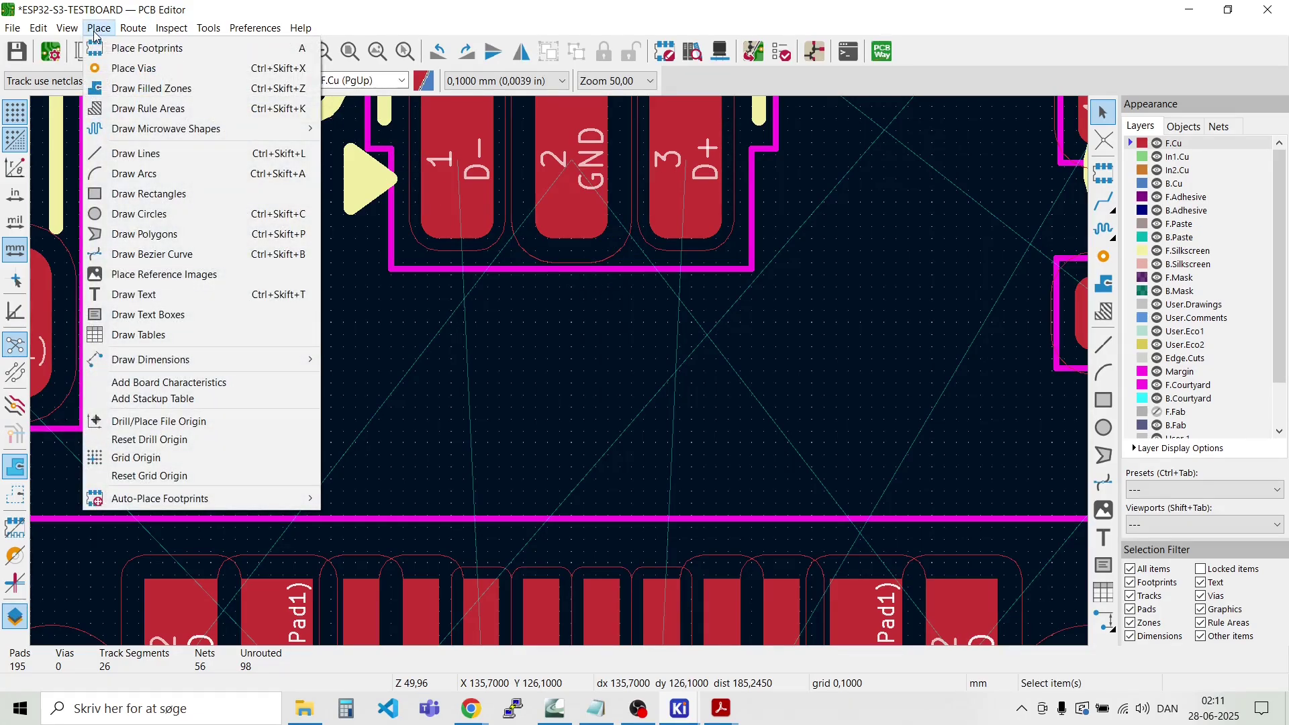
mouse_move(133, 30)
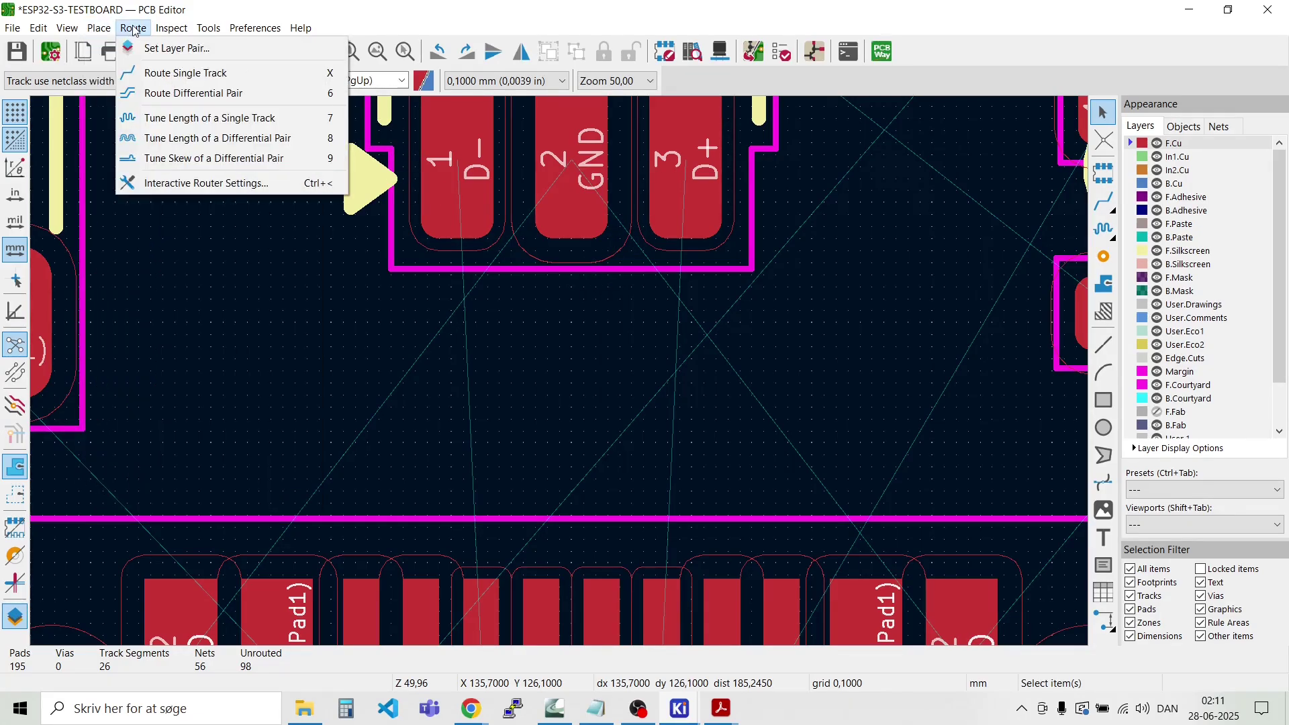
click(181, 93)
click(474, 178)
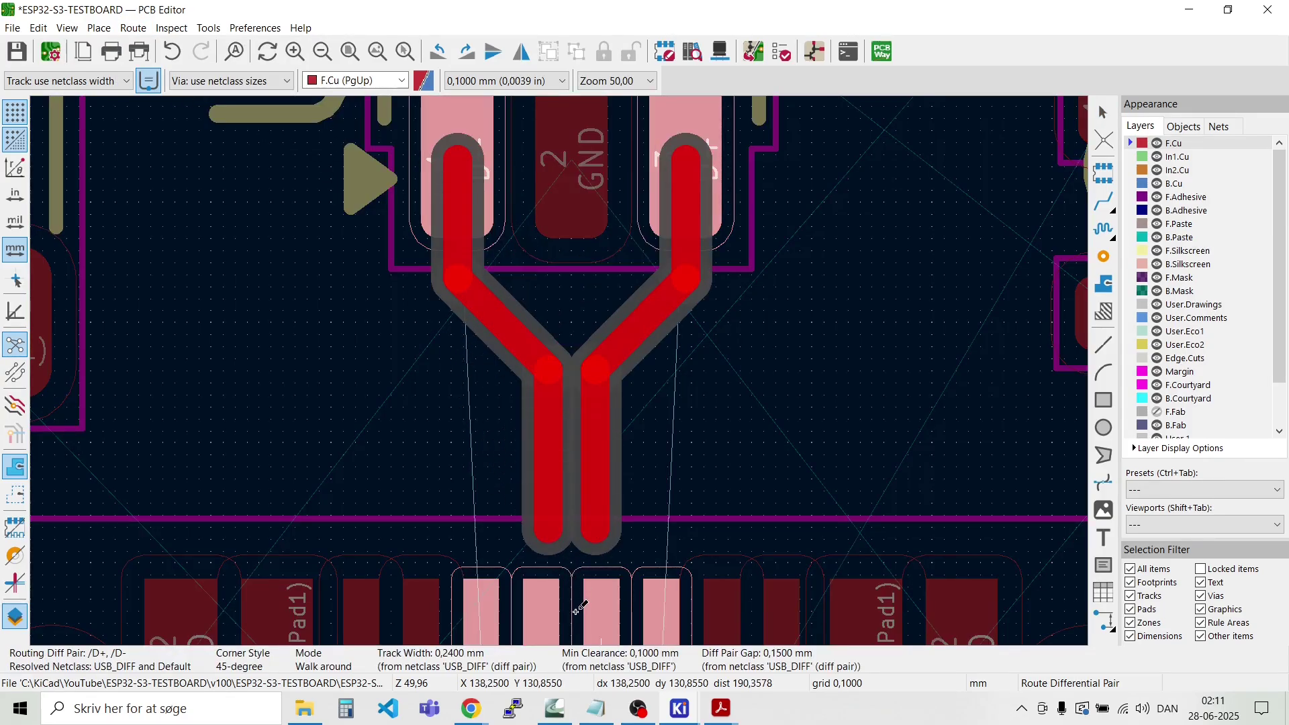
scroll(577, 607, down, 3)
scroll(560, 370, up, 5)
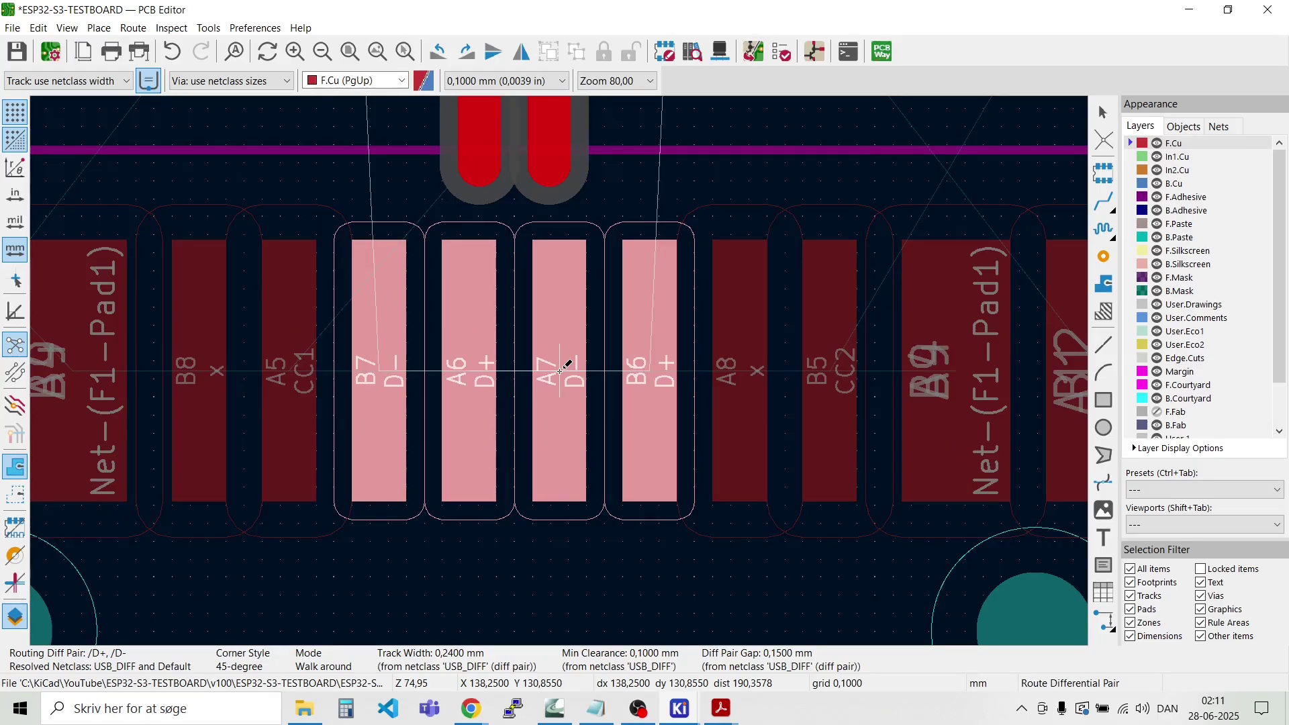
key(Escape)
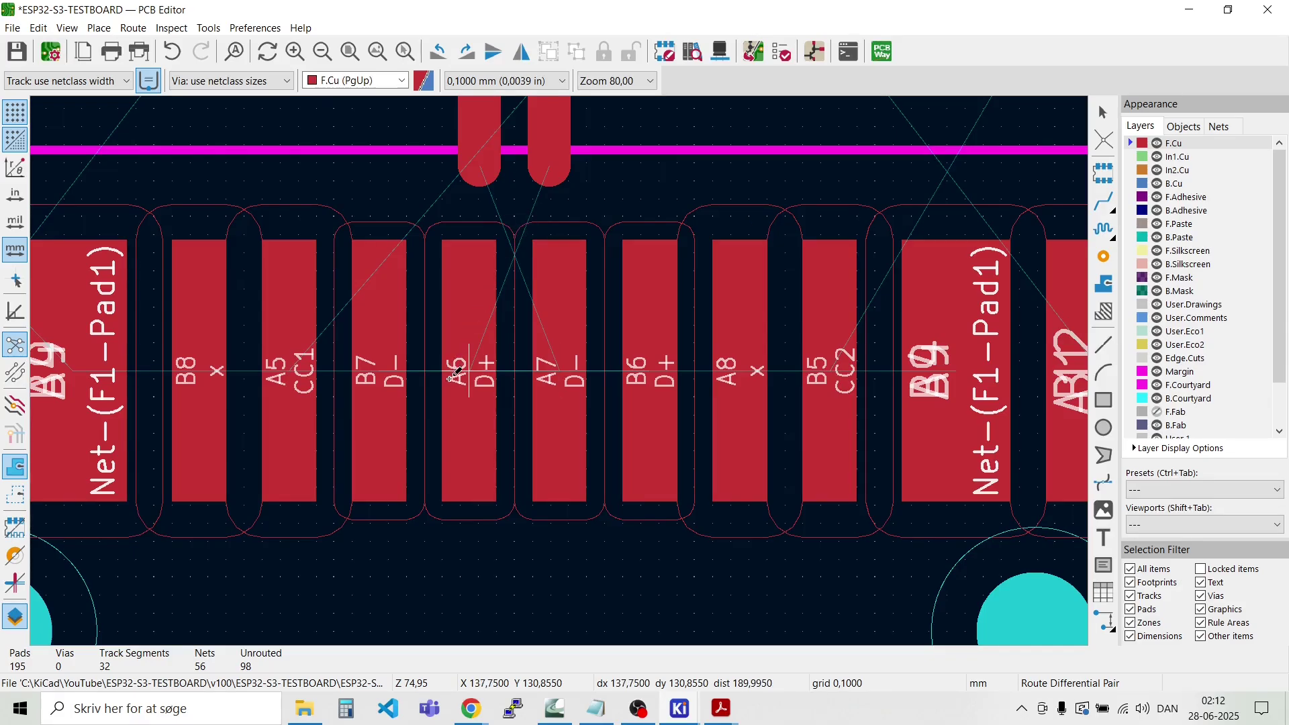
scroll(450, 384, down, 3)
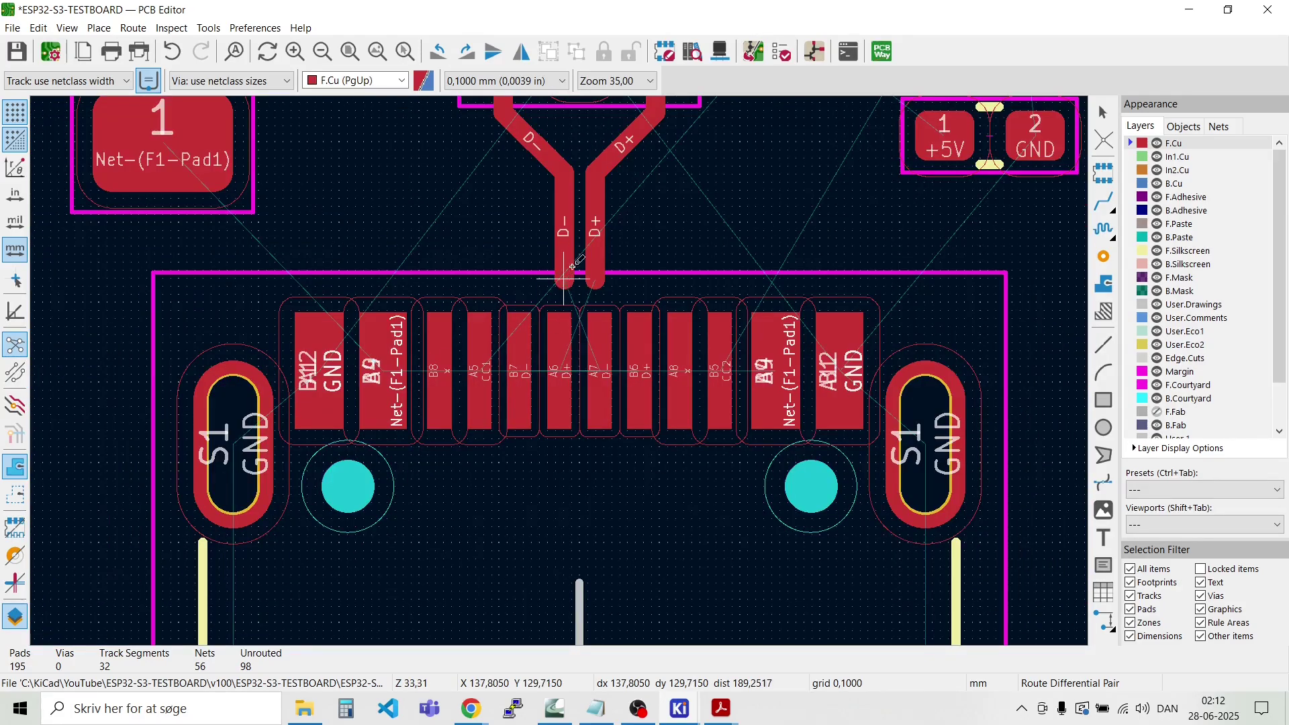
scroll(563, 252, up, 3)
scroll(561, 369, down, 1)
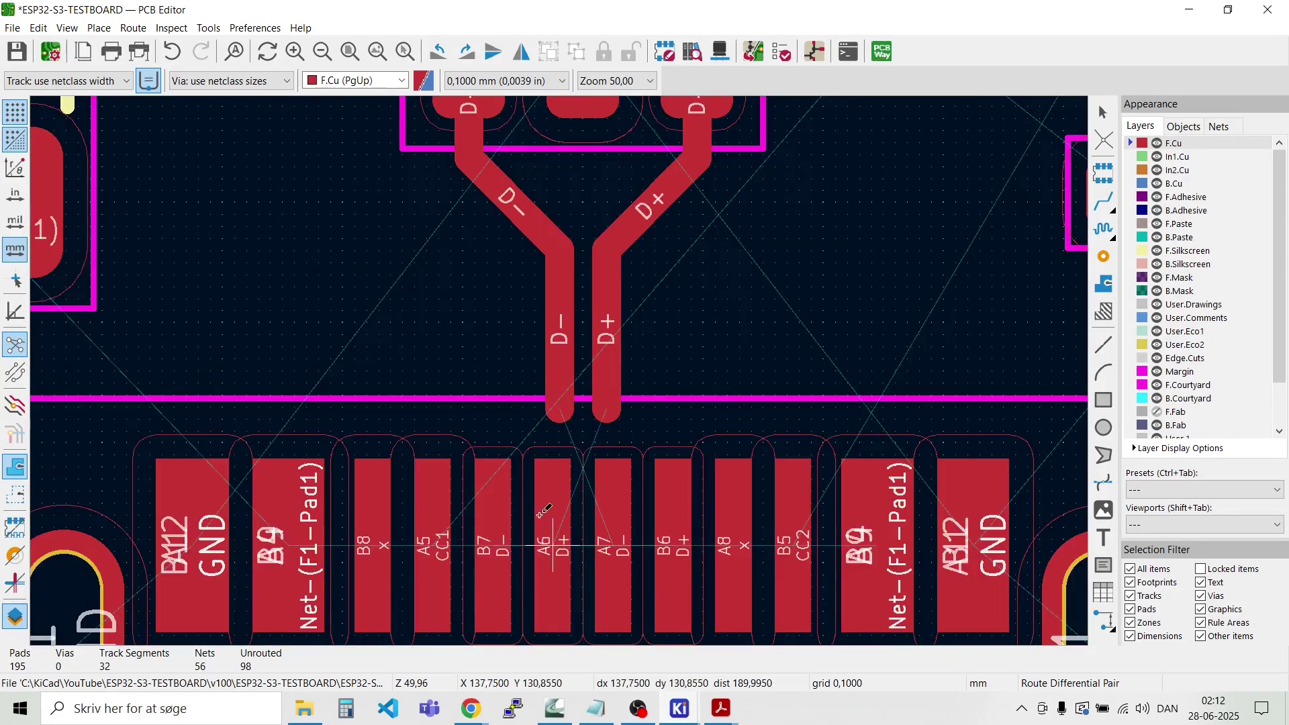
scroll(557, 367, down, 2)
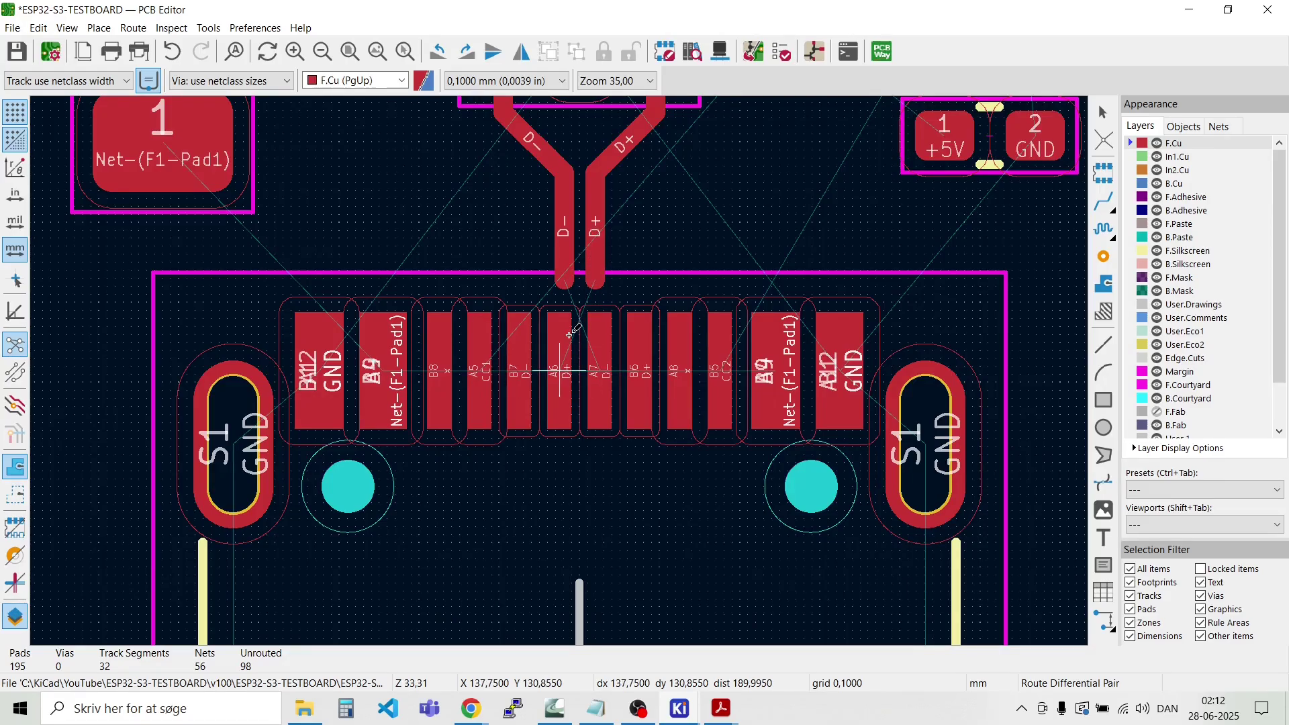
key(Escape)
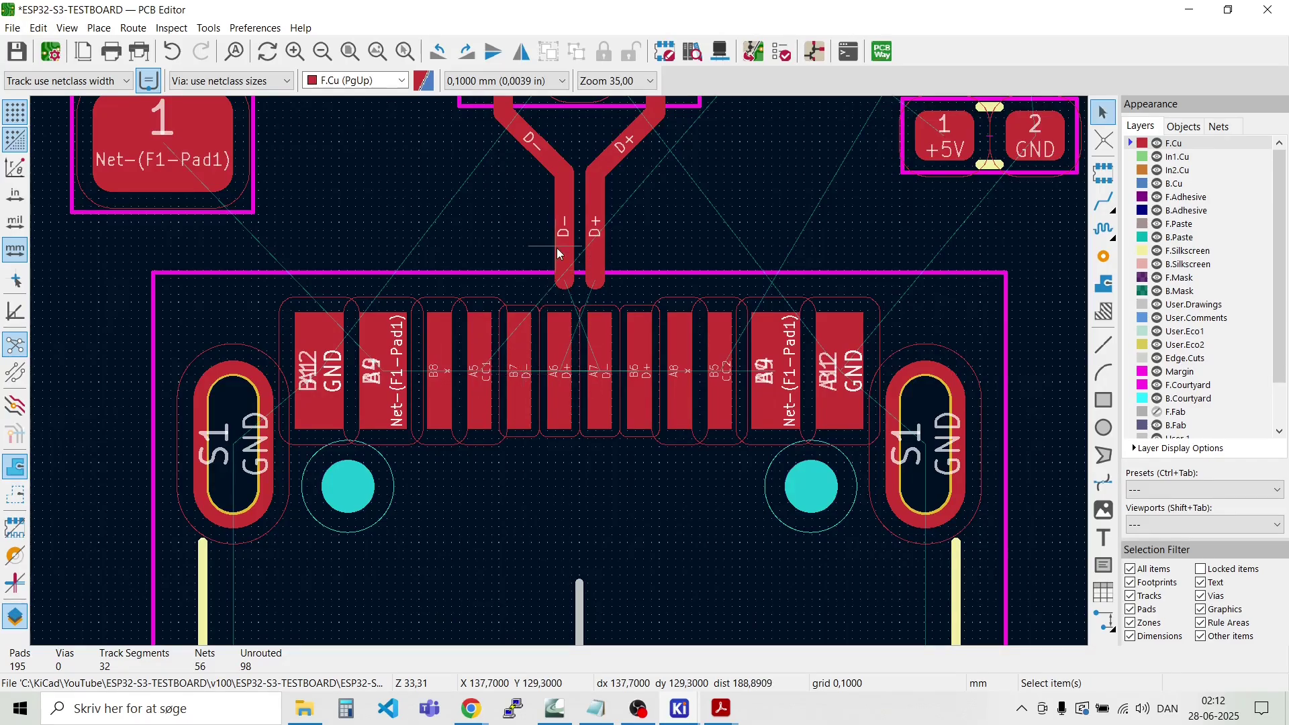
Step: Delete the vertical and diagonal D- and D+ track segments between U1 and the USB connector
scroll(561, 374, up, 3)
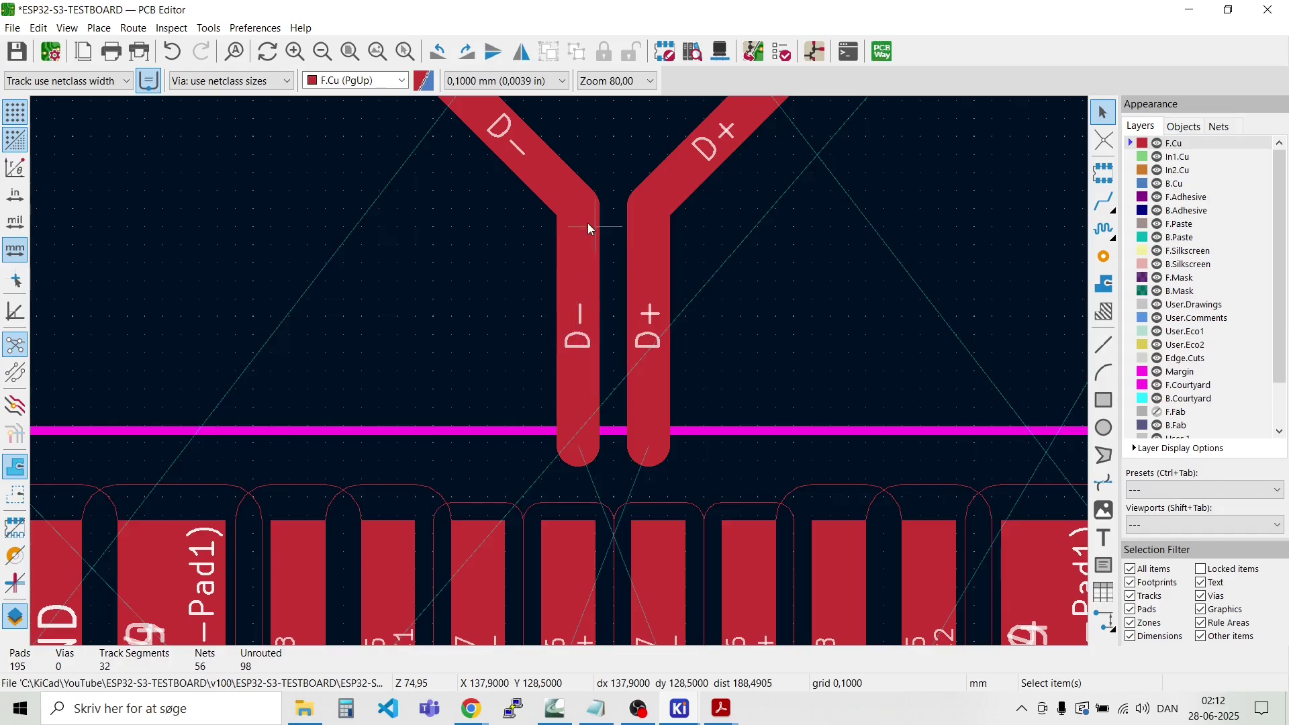
drag(686, 332, 518, 267)
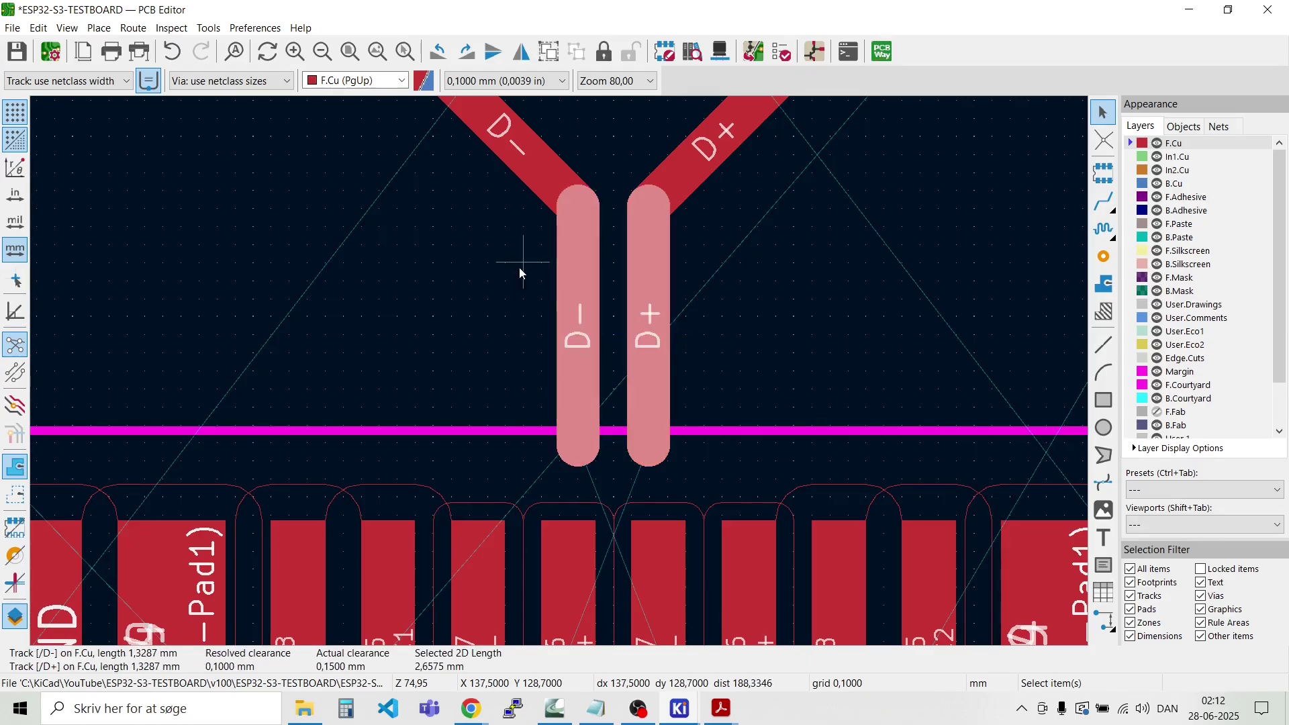
key(Delete)
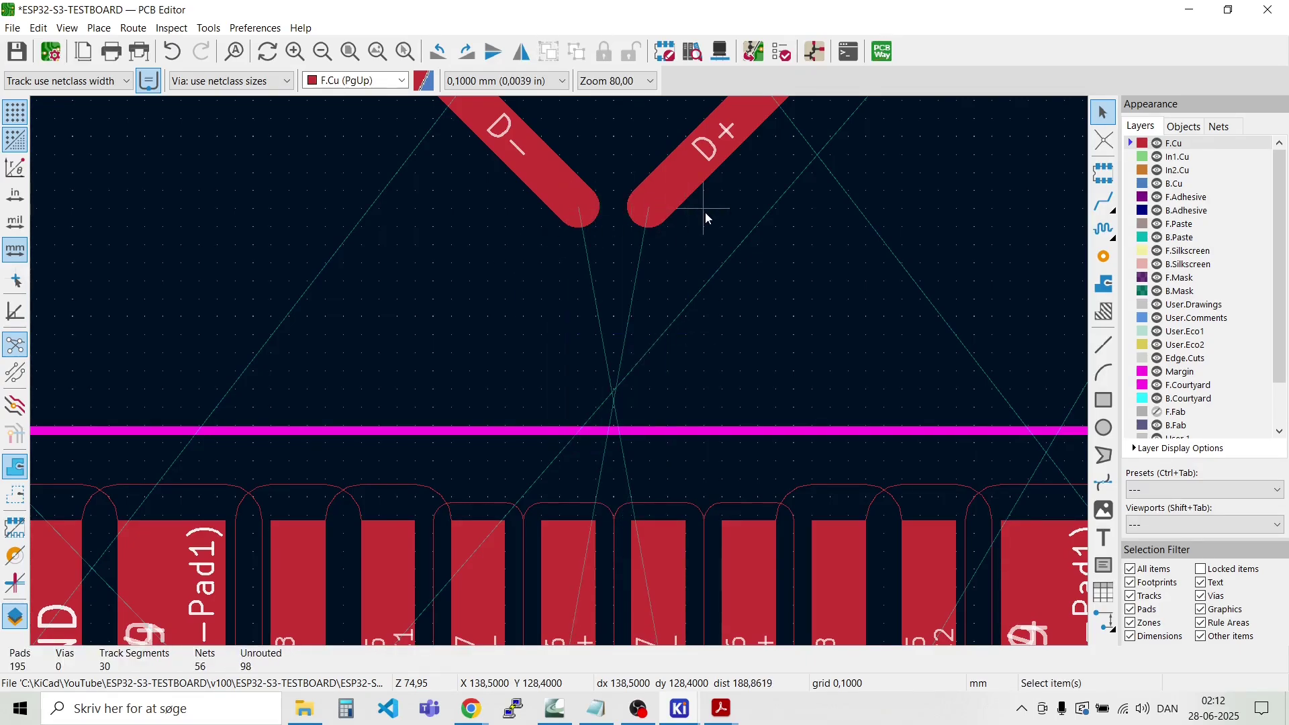
drag(705, 211, 517, 163)
key(Delete)
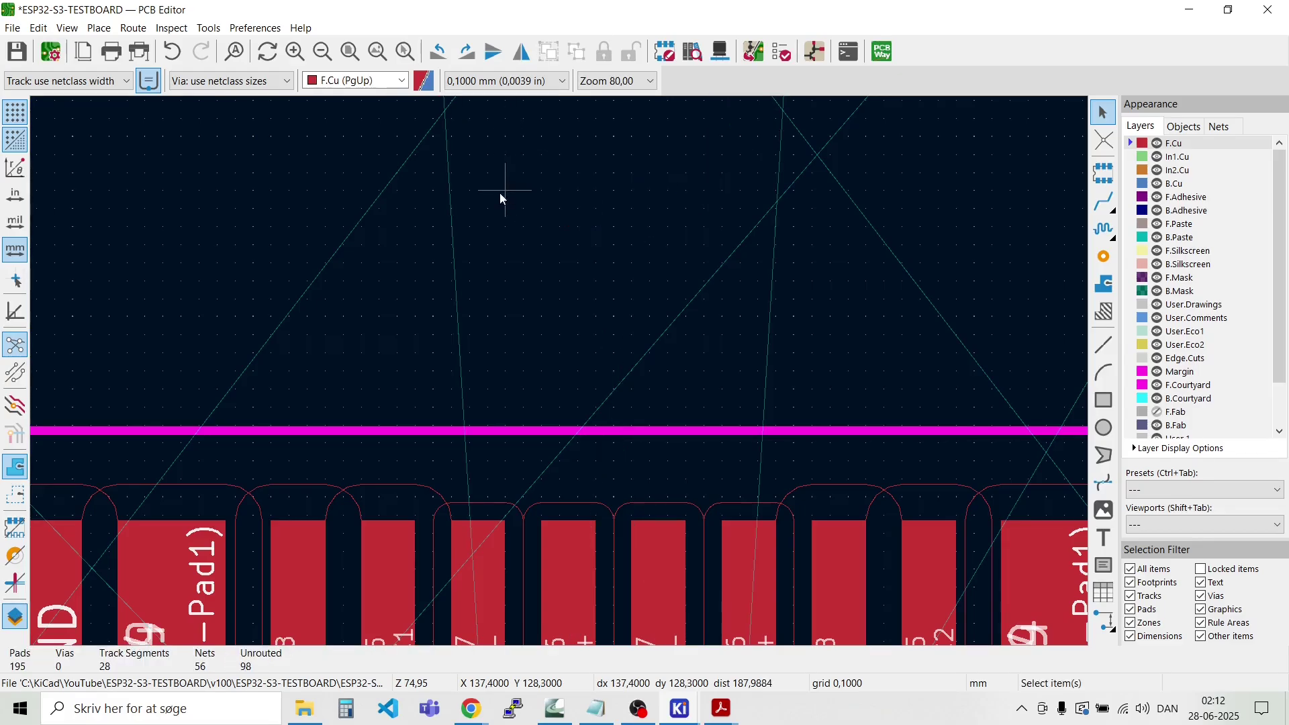
Step: Delete the remaining D- and D+ track stubs at U1 pads 1 and 3
scroll(499, 192, down, 3)
scroll(560, 376, up, 1)
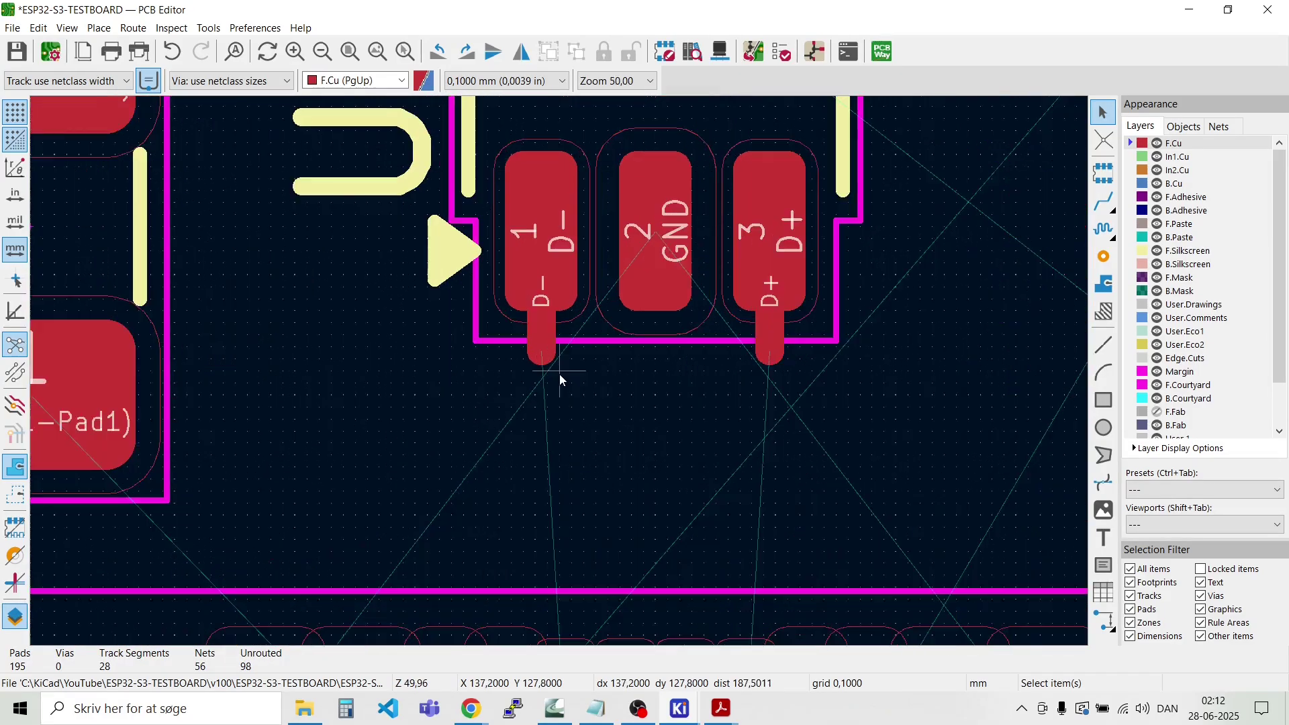
drag(872, 433, 492, 339)
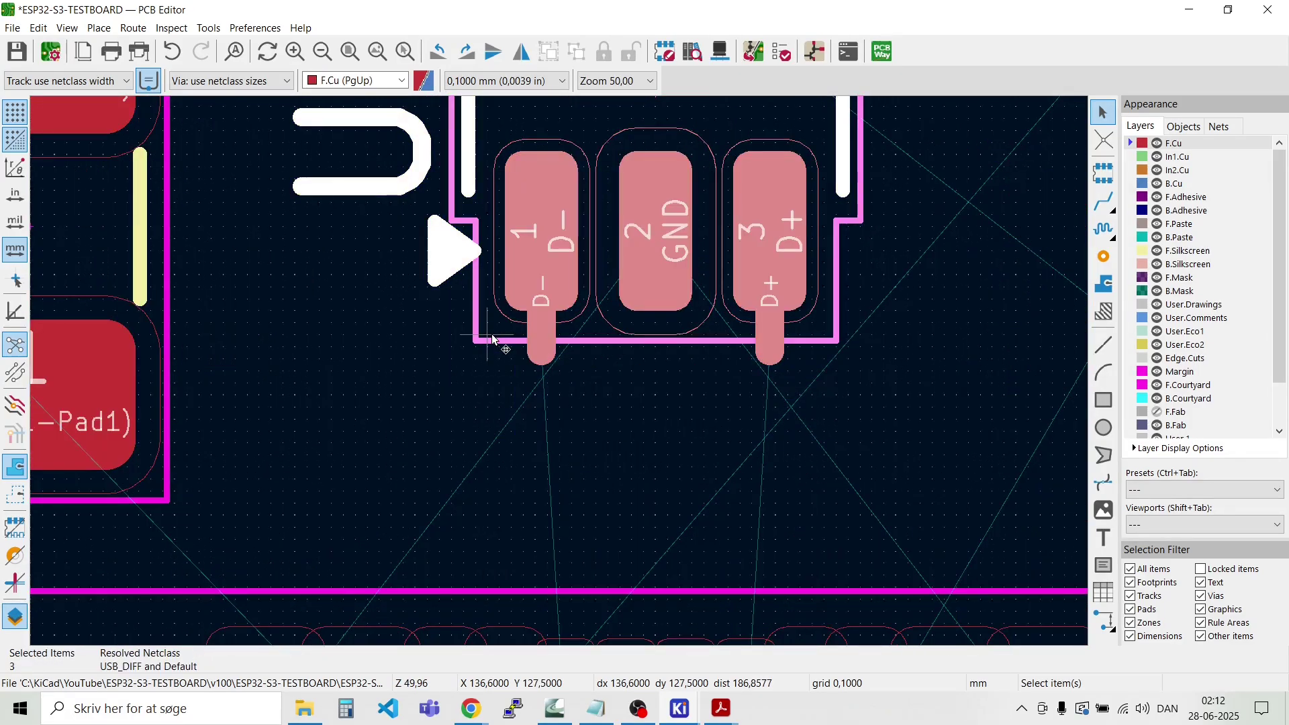
click(610, 359)
click(546, 339)
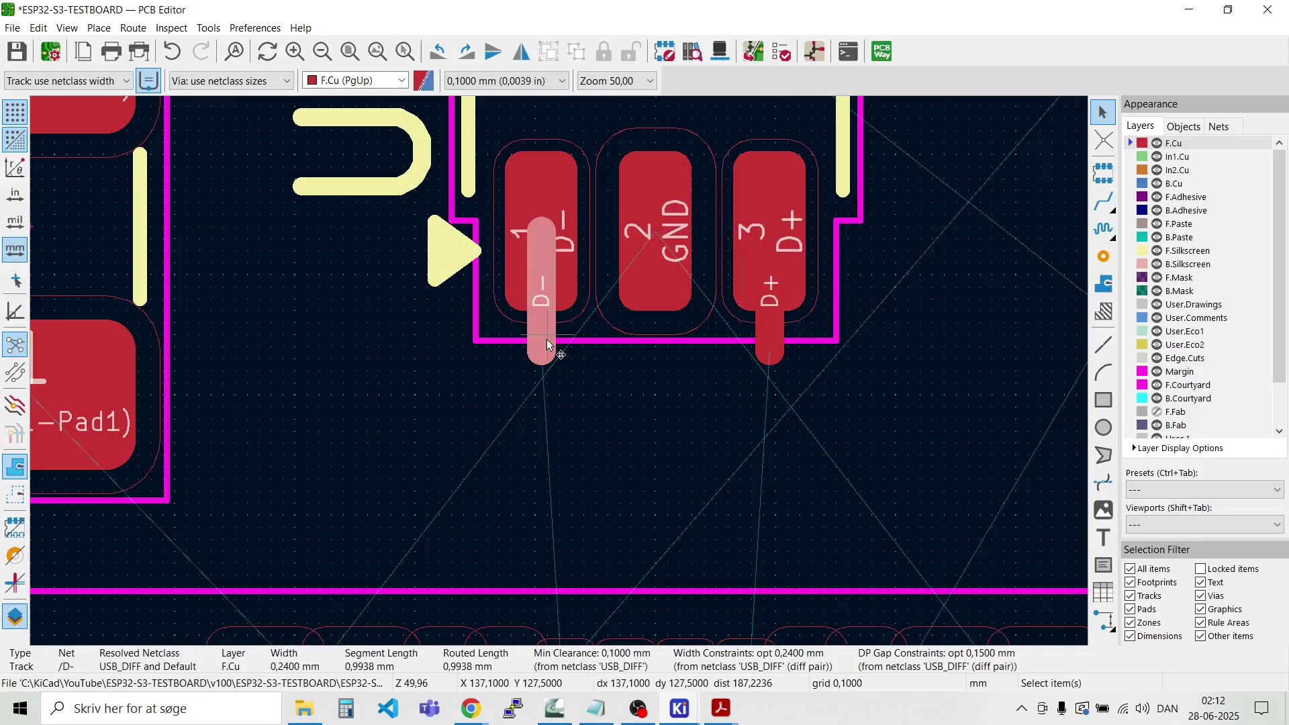
key(Delete)
click(769, 339)
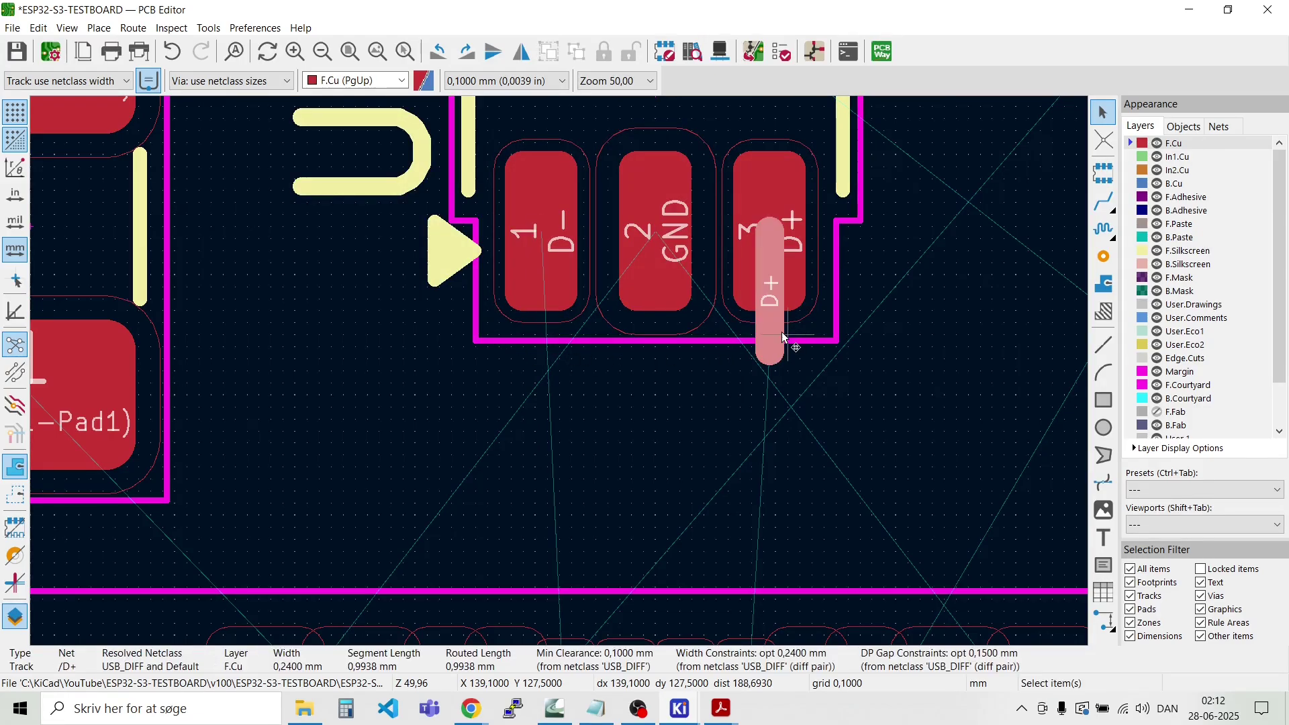
key(Delete)
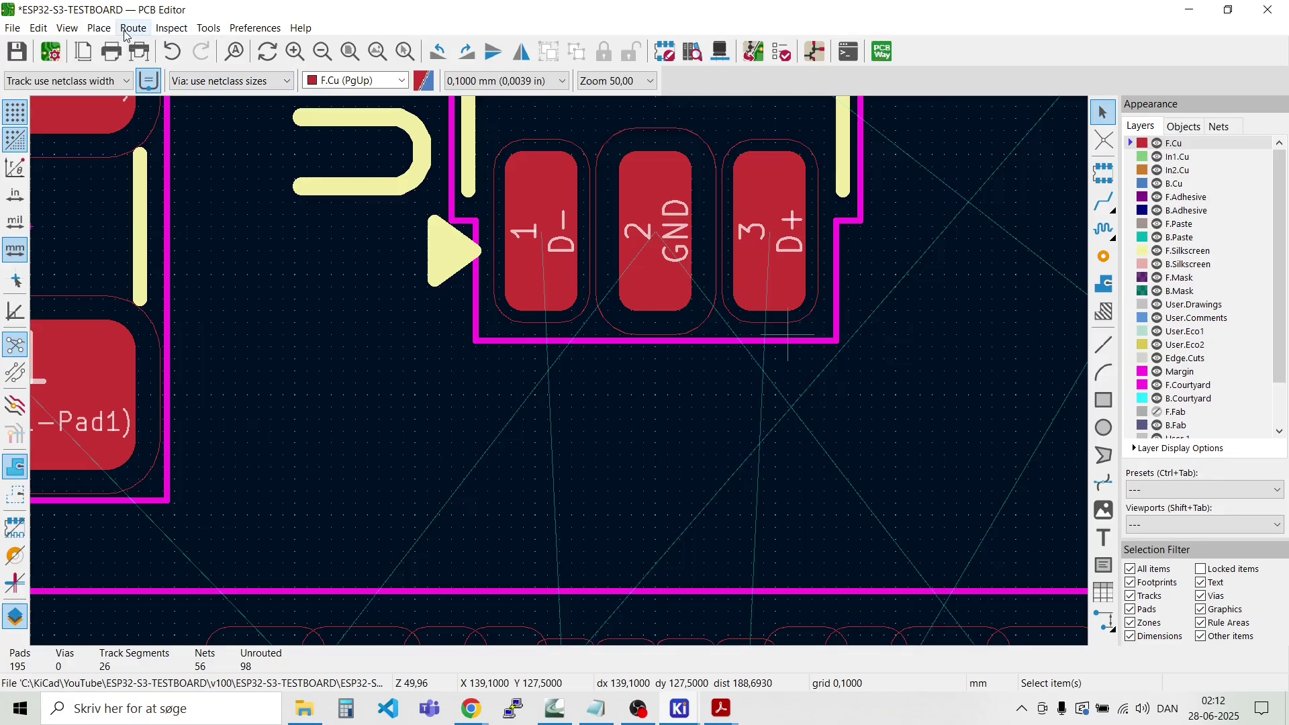
Step: Try to route the D-/D+ differential pair on F.Cu from USB connector pads B7 and A6 up to U1 pads 1 and 3
click(127, 32)
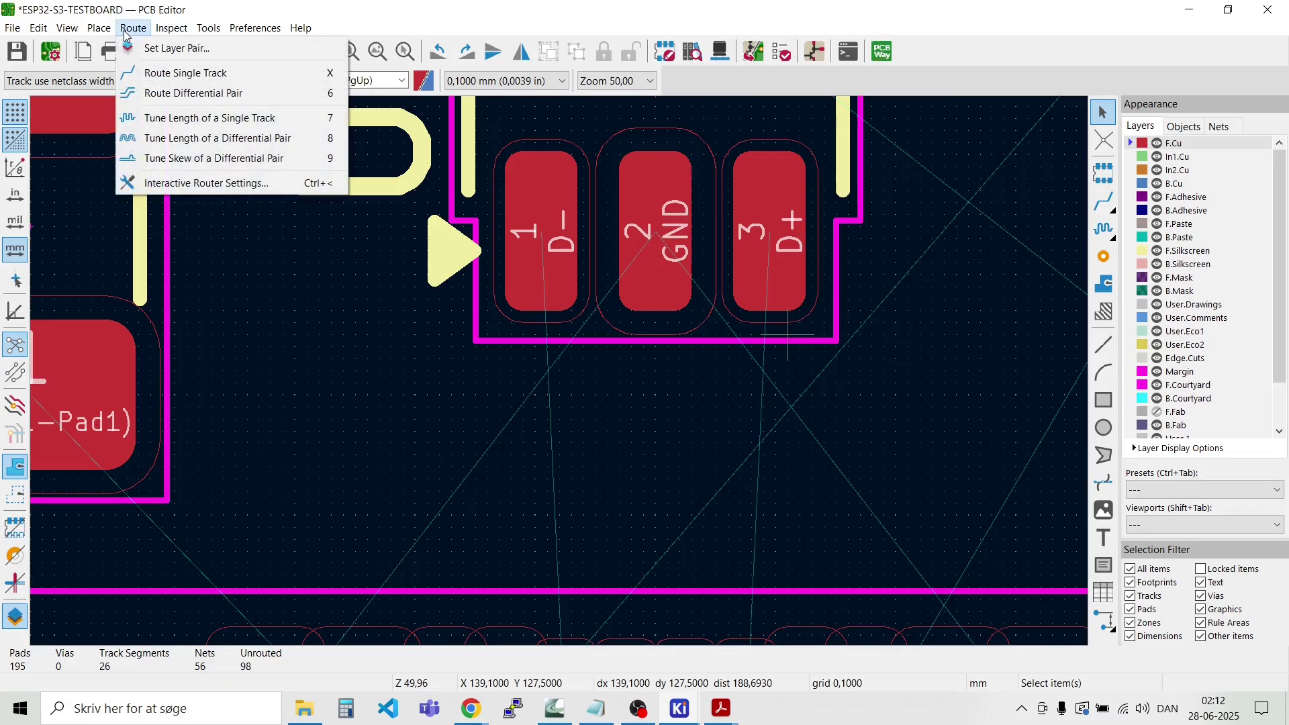
click(152, 94)
scroll(698, 489, down, 3)
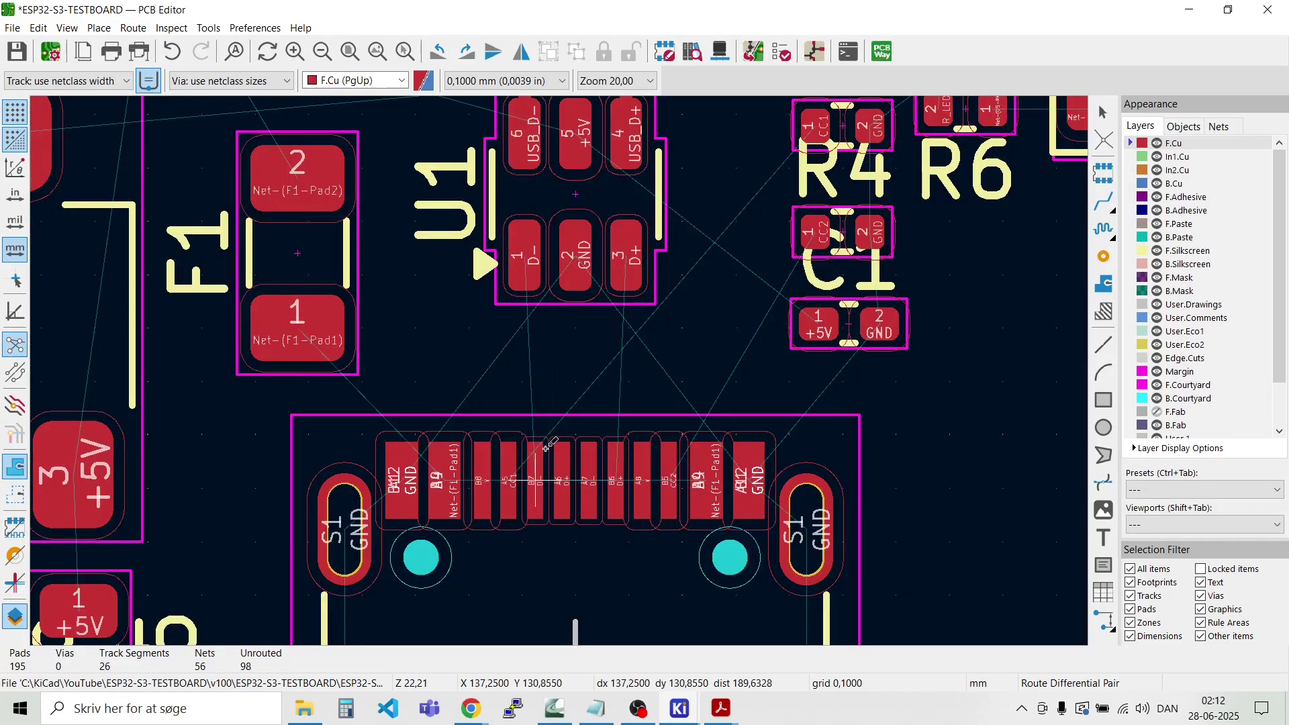
scroll(562, 368, up, 4)
click(560, 368)
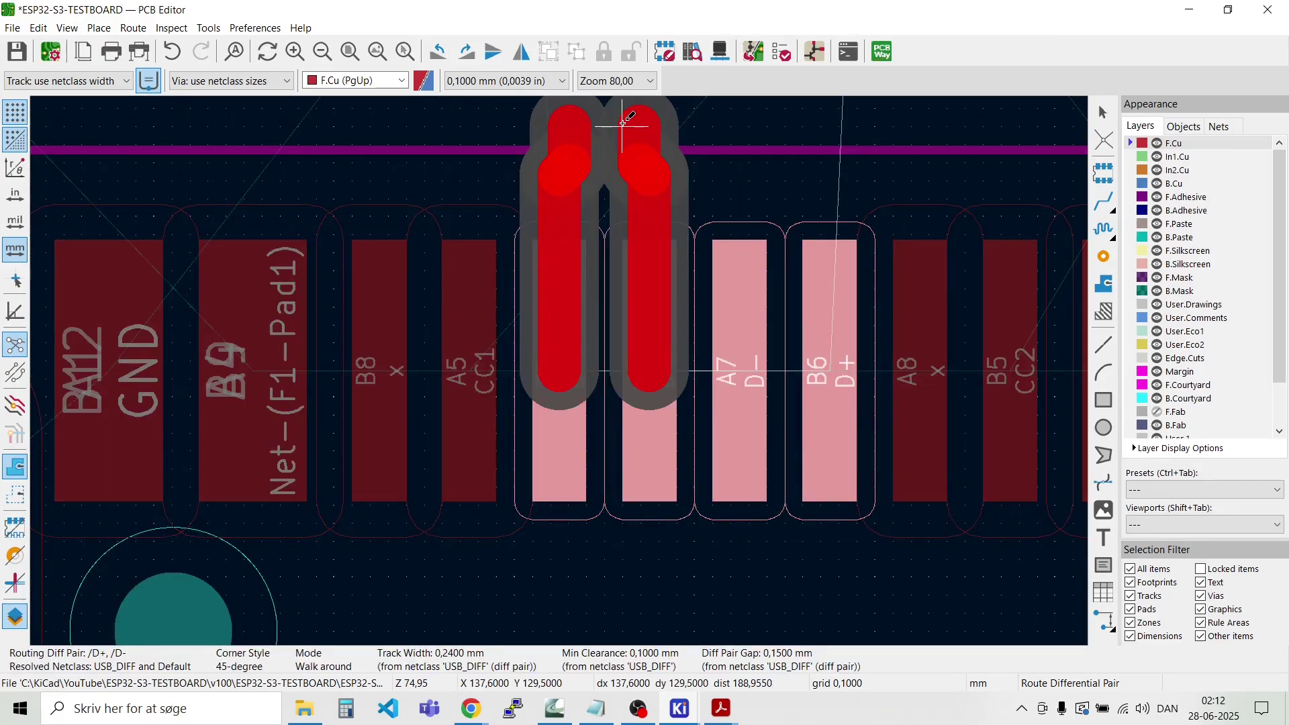
scroll(612, 133, down, 3)
scroll(559, 363, up, 2)
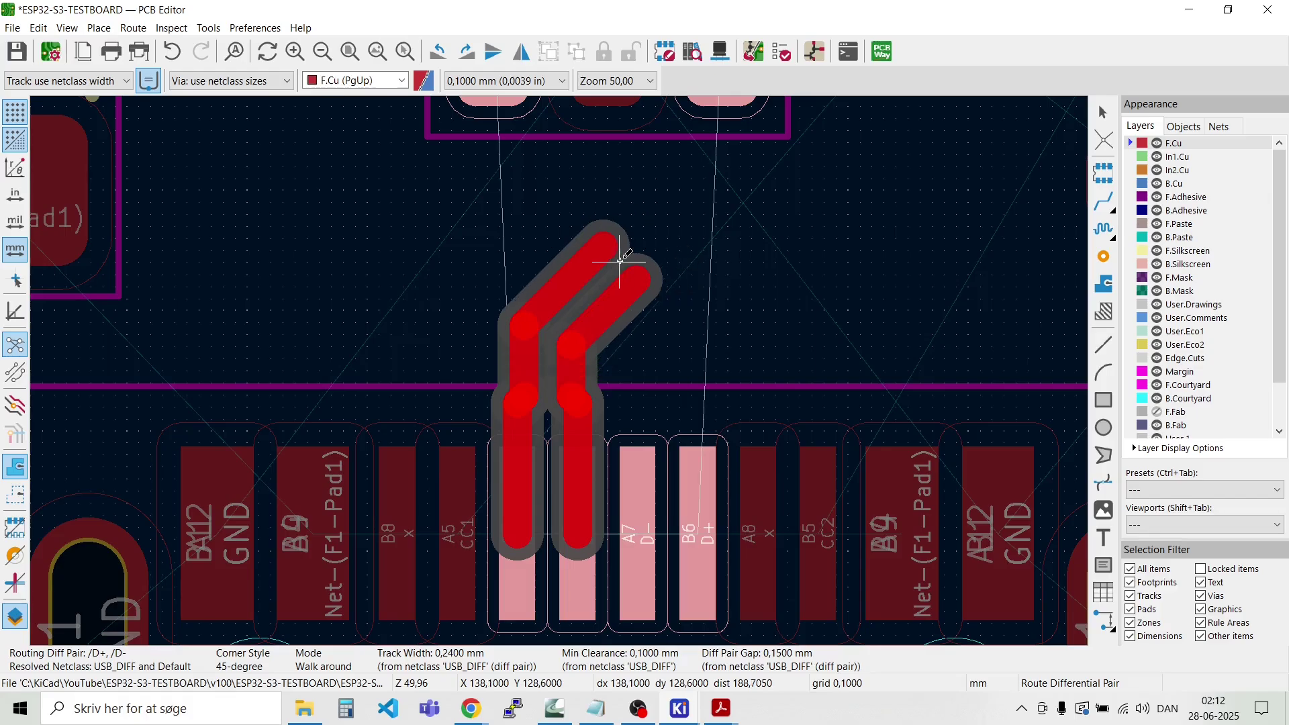
click(604, 302)
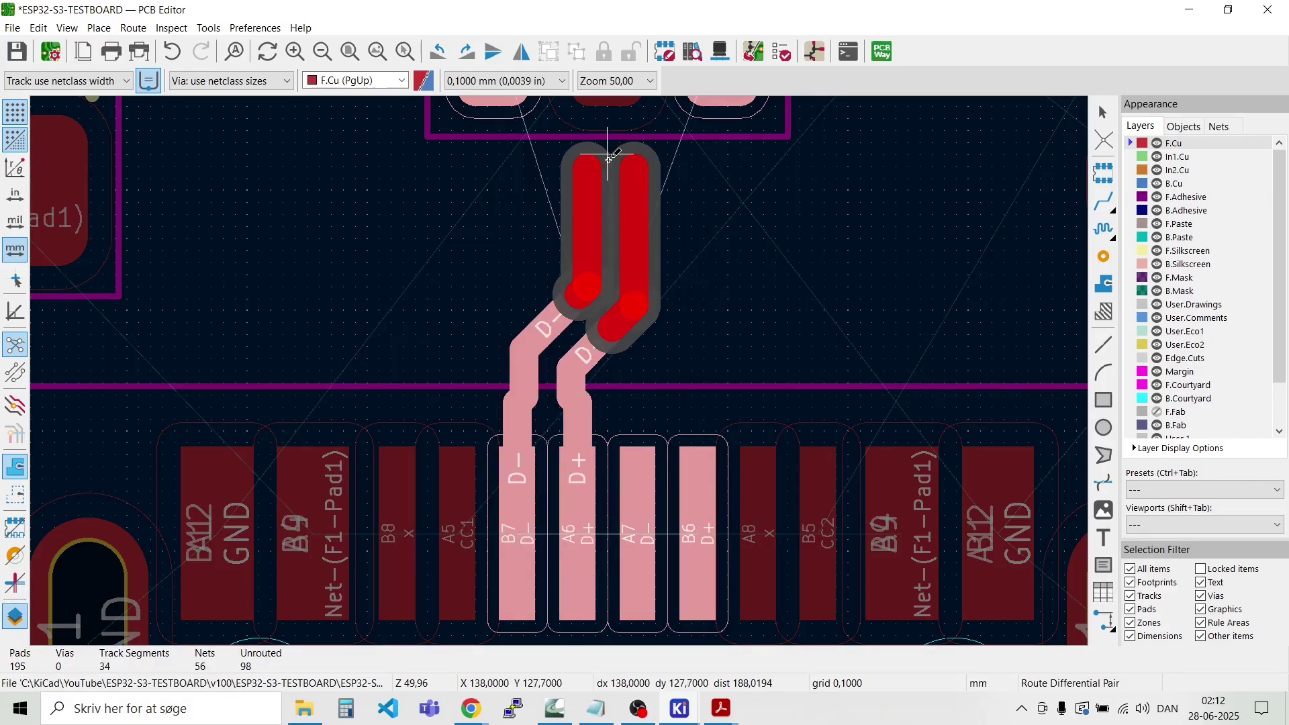
scroll(607, 155, up, 3)
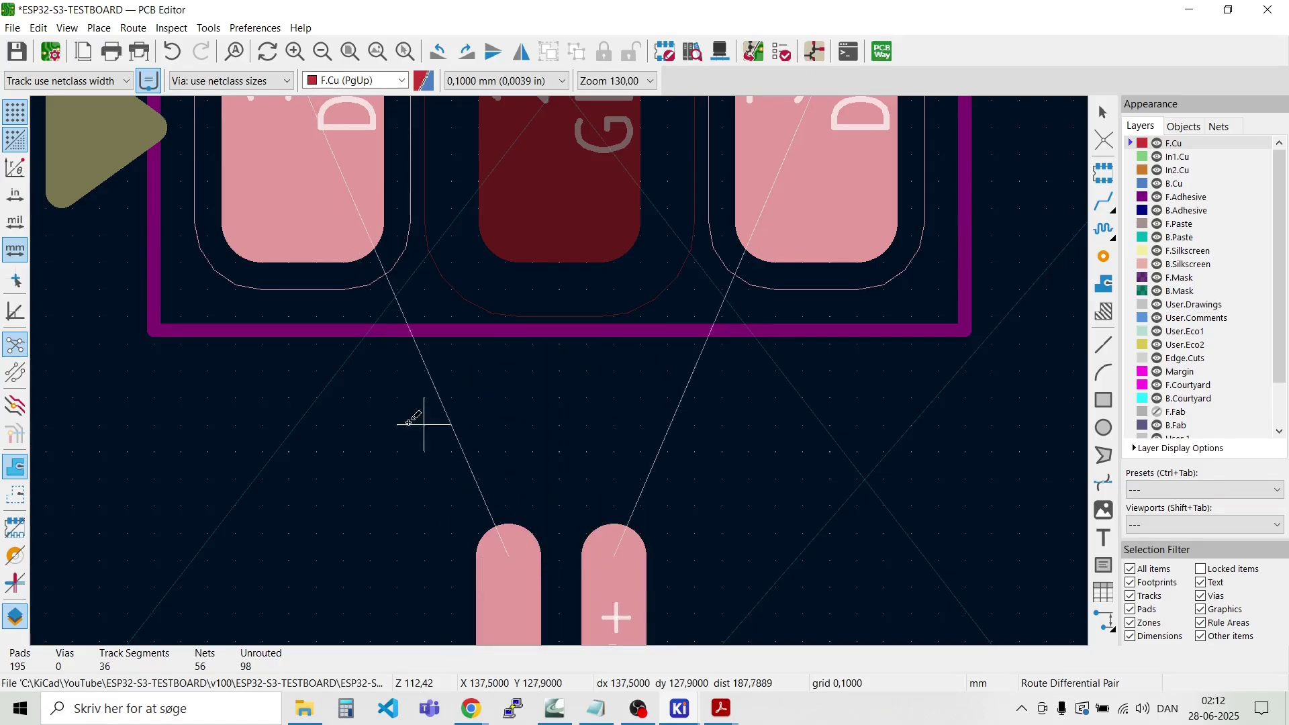
click(324, 128)
scroll(324, 128, down, 5)
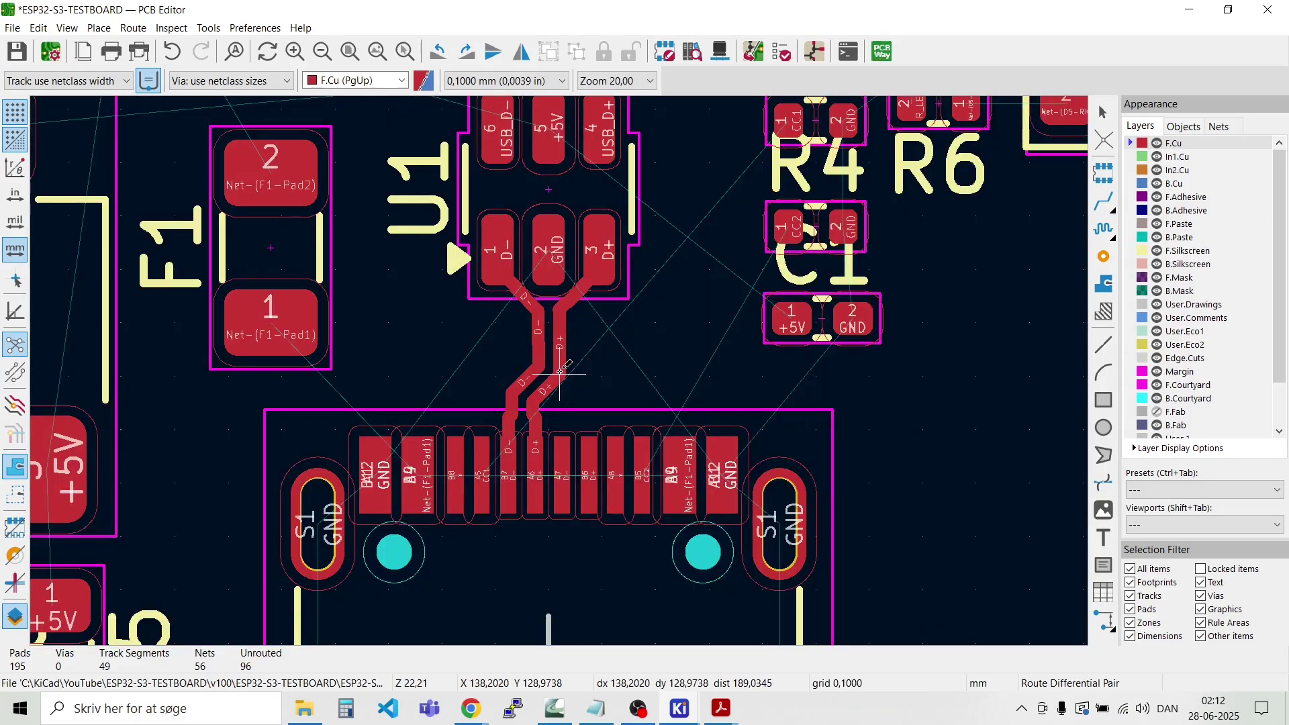
Step: Examine the D-/D+ routing between U1 and the USB connector and compare it with the USB_D-/USB_D+ pair on U1's opposite side
scroll(560, 371, up, 3)
scroll(560, 371, down, 2)
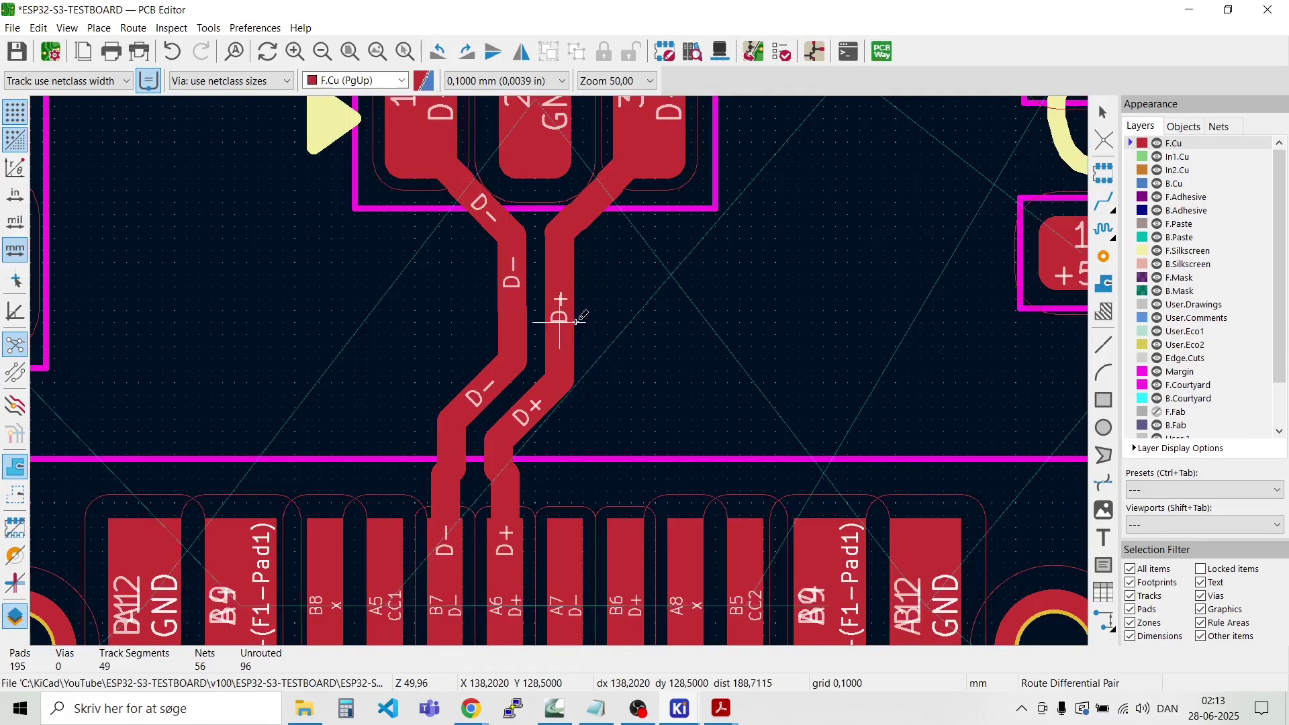
scroll(561, 371, up, 2)
scroll(561, 370, down, 2)
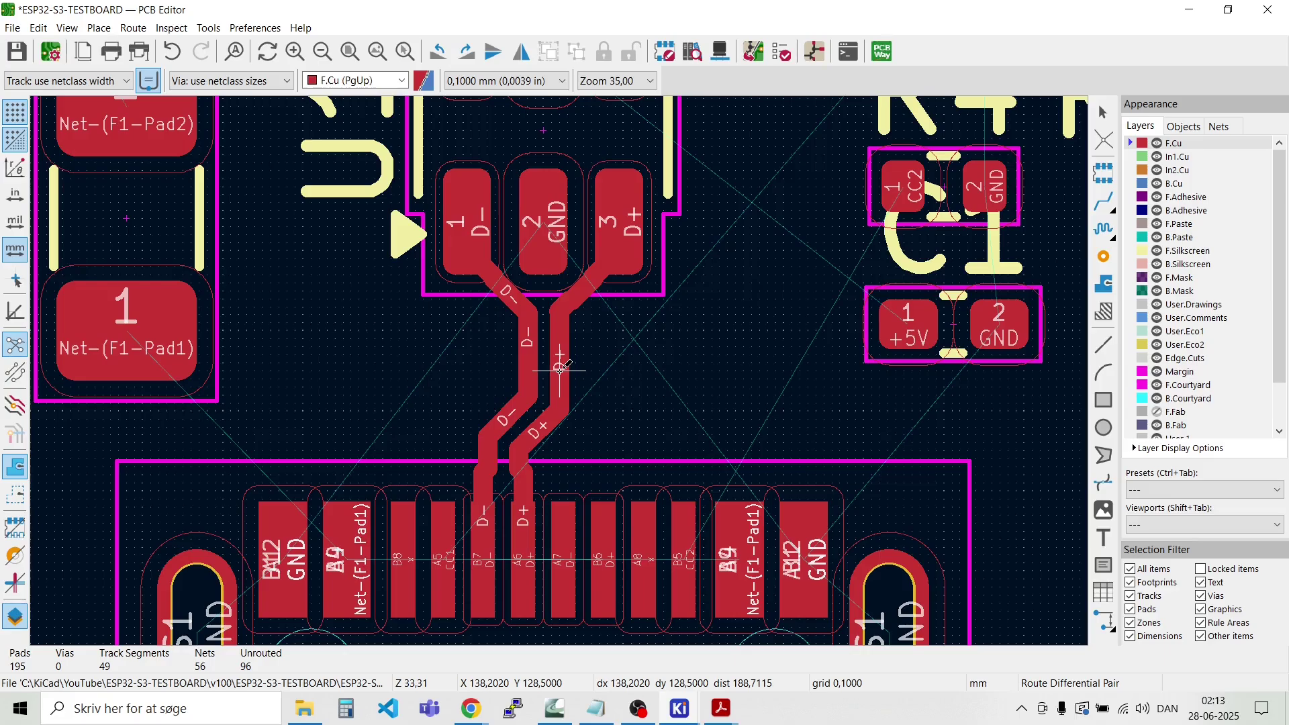
scroll(560, 371, down, 2)
scroll(548, 270, down, 1)
scroll(560, 371, up, 3)
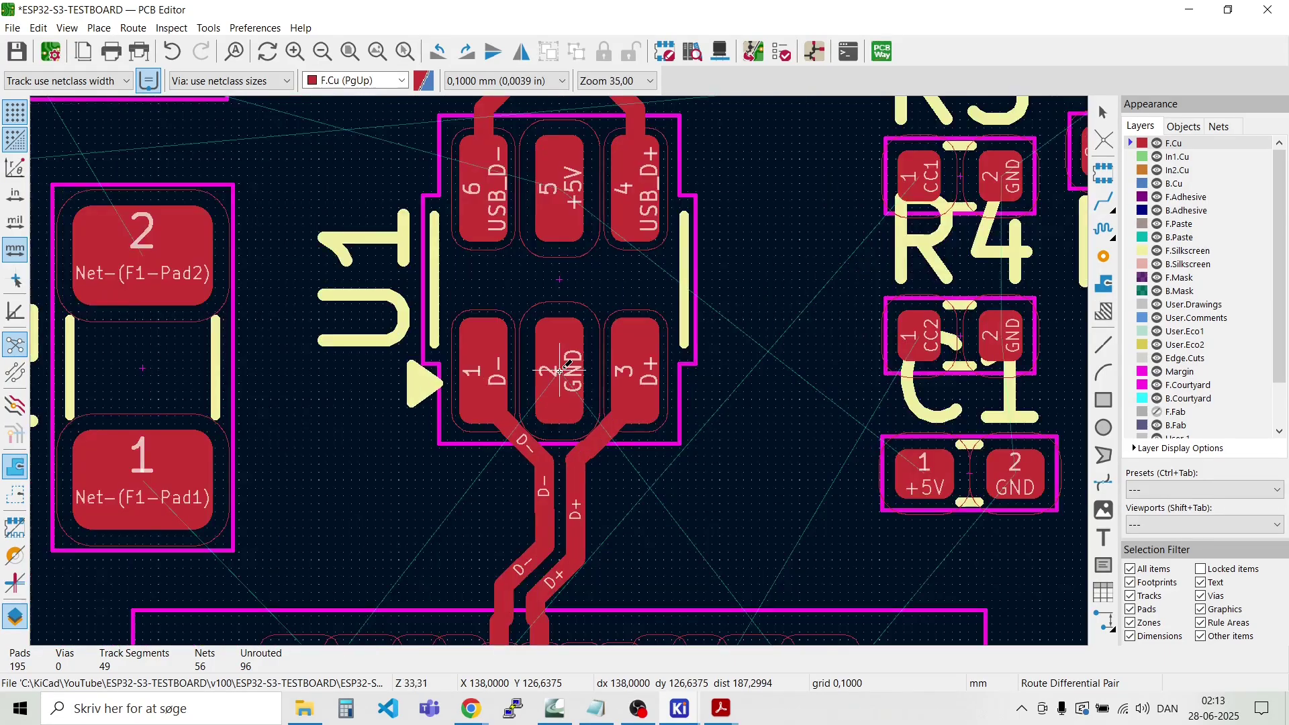
scroll(560, 371, down, 2)
scroll(561, 371, up, 4)
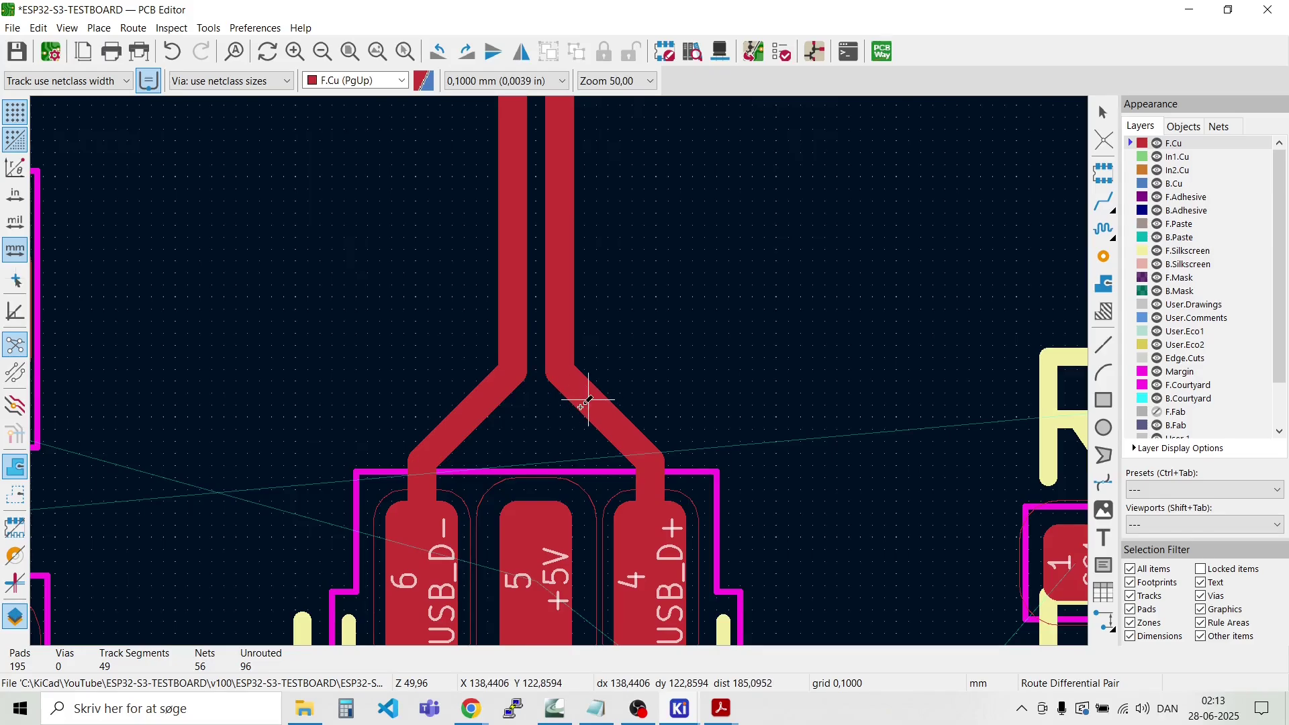
scroll(561, 370, down, 2)
scroll(560, 371, up, 2)
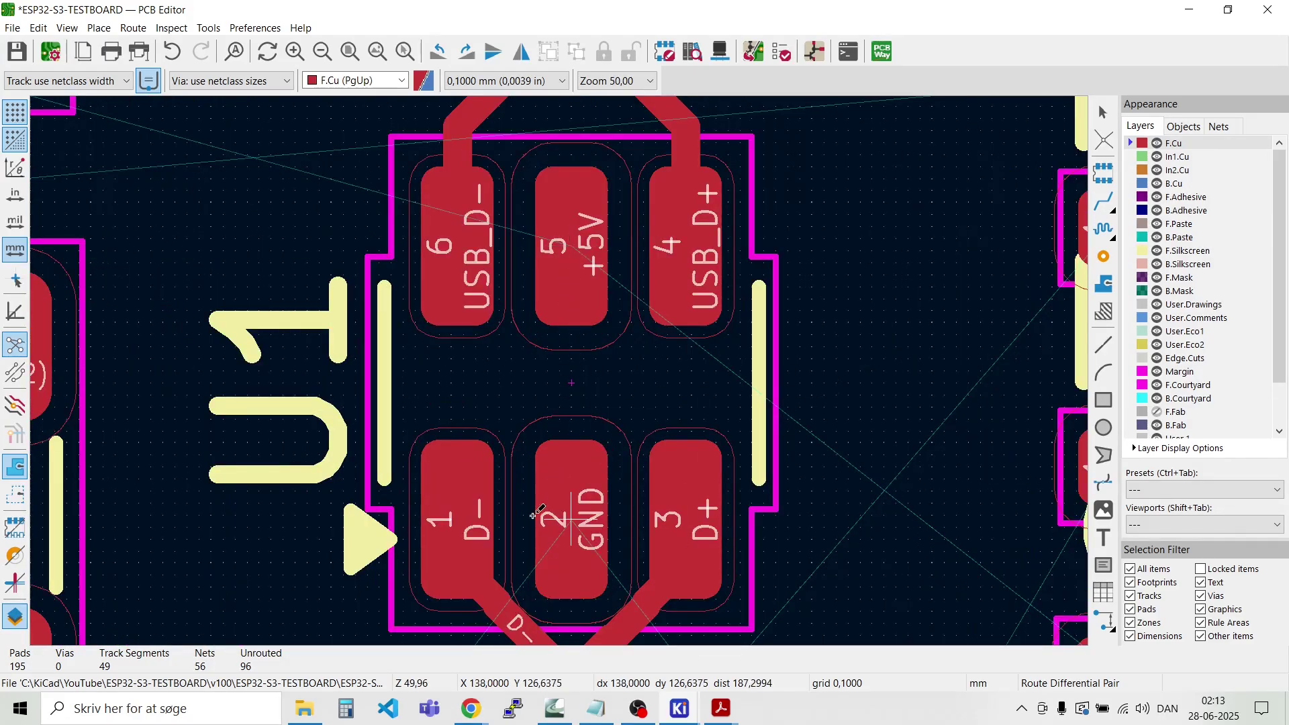
scroll(573, 449, down, 2)
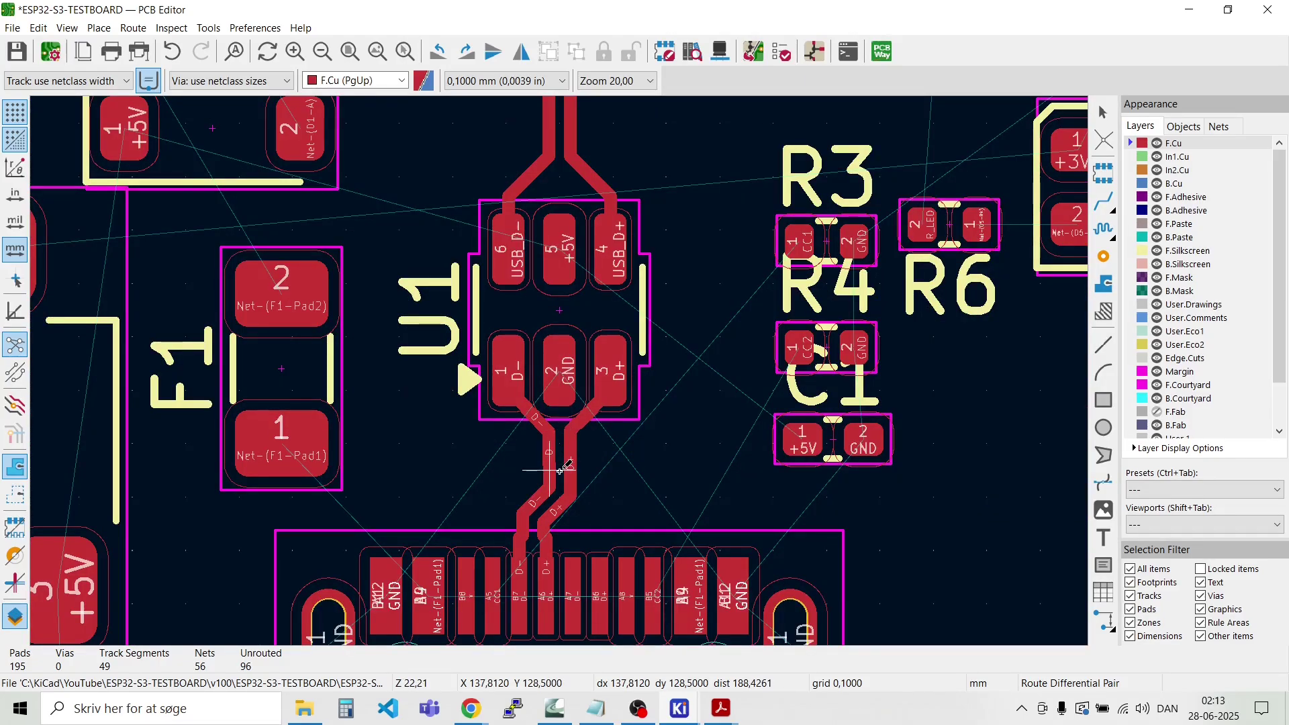
Step: Try to shift the diagonal D- and D+ segments under U1 pads 1 and 3 down toward the USB connector
scroll(547, 465, up, 2)
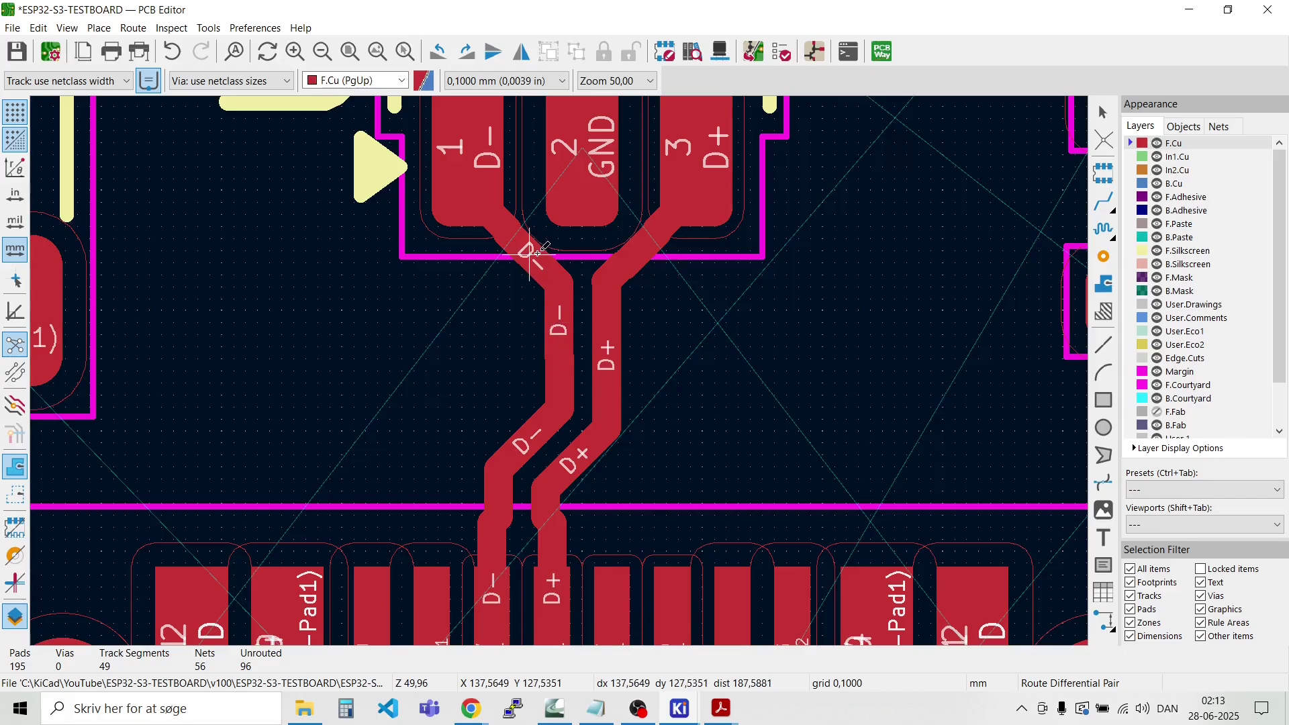
click(543, 303)
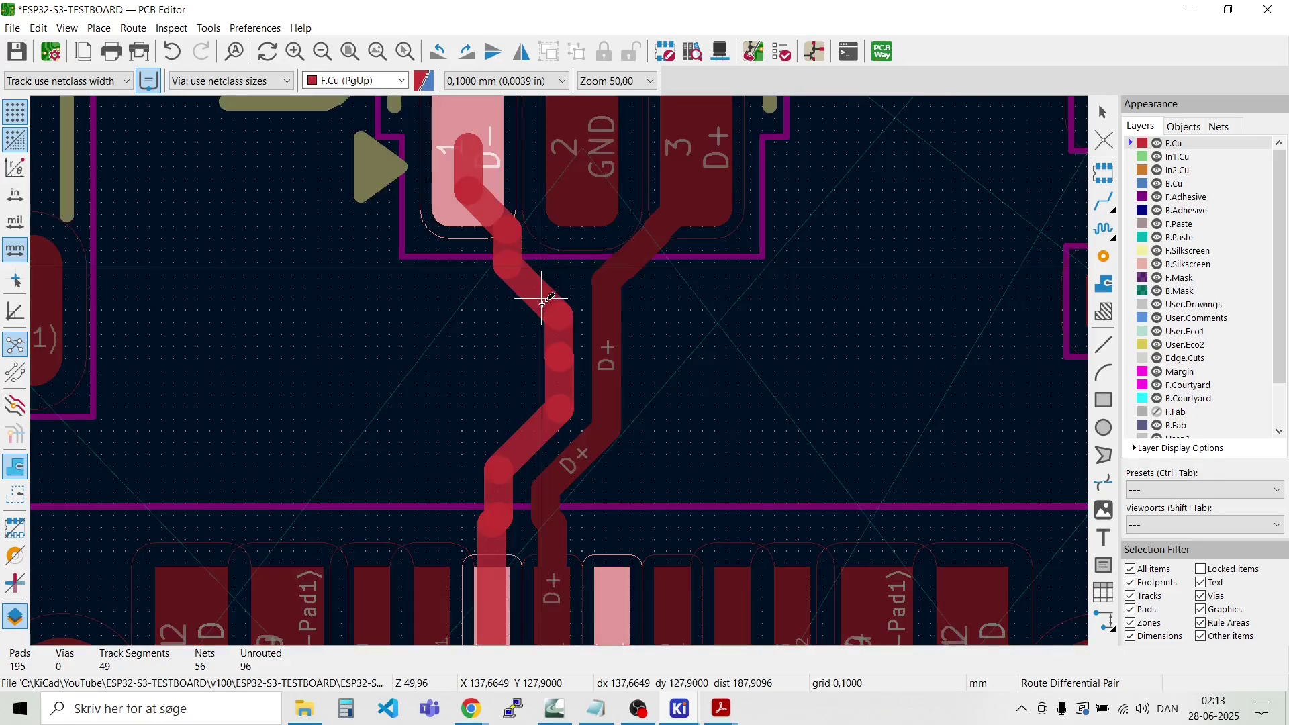
click(545, 341)
click(629, 261)
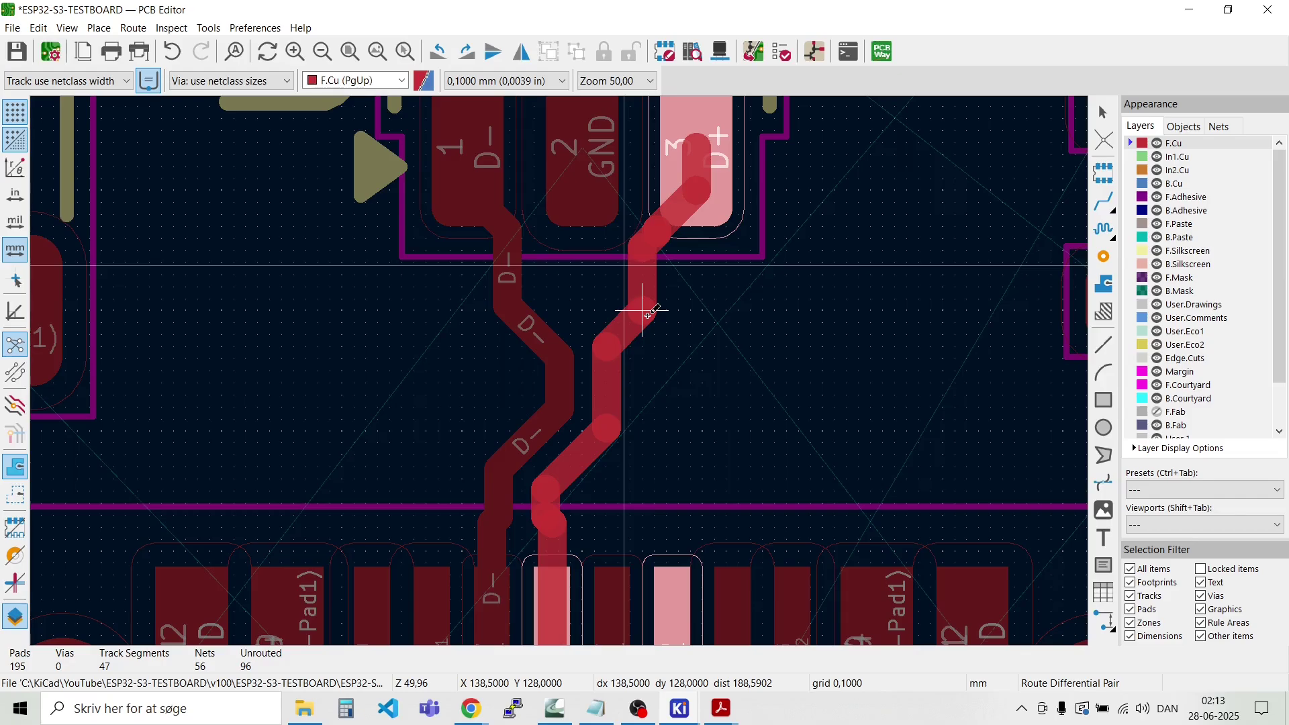
key(Escape)
Step: Examine the reshaped D-/D+ pair between U1 and the USB connector and leave differential pair routing
scroll(645, 316, down, 6)
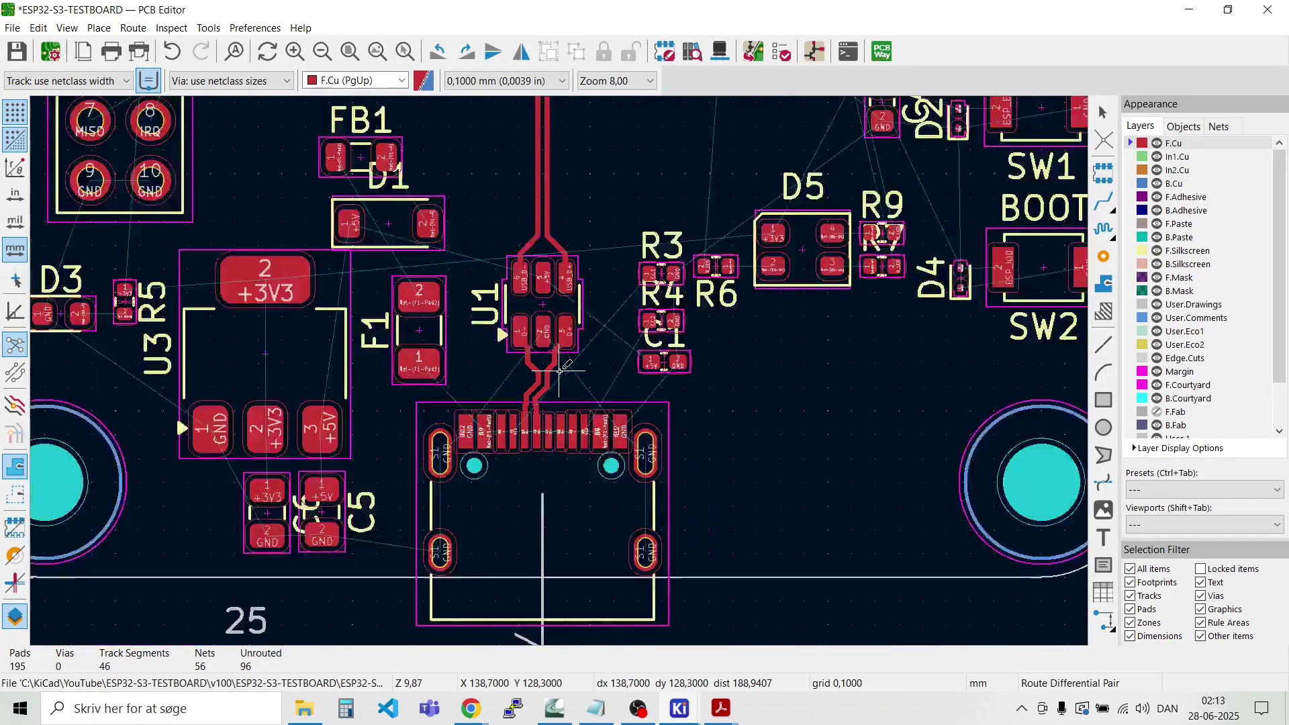
scroll(560, 370, up, 6)
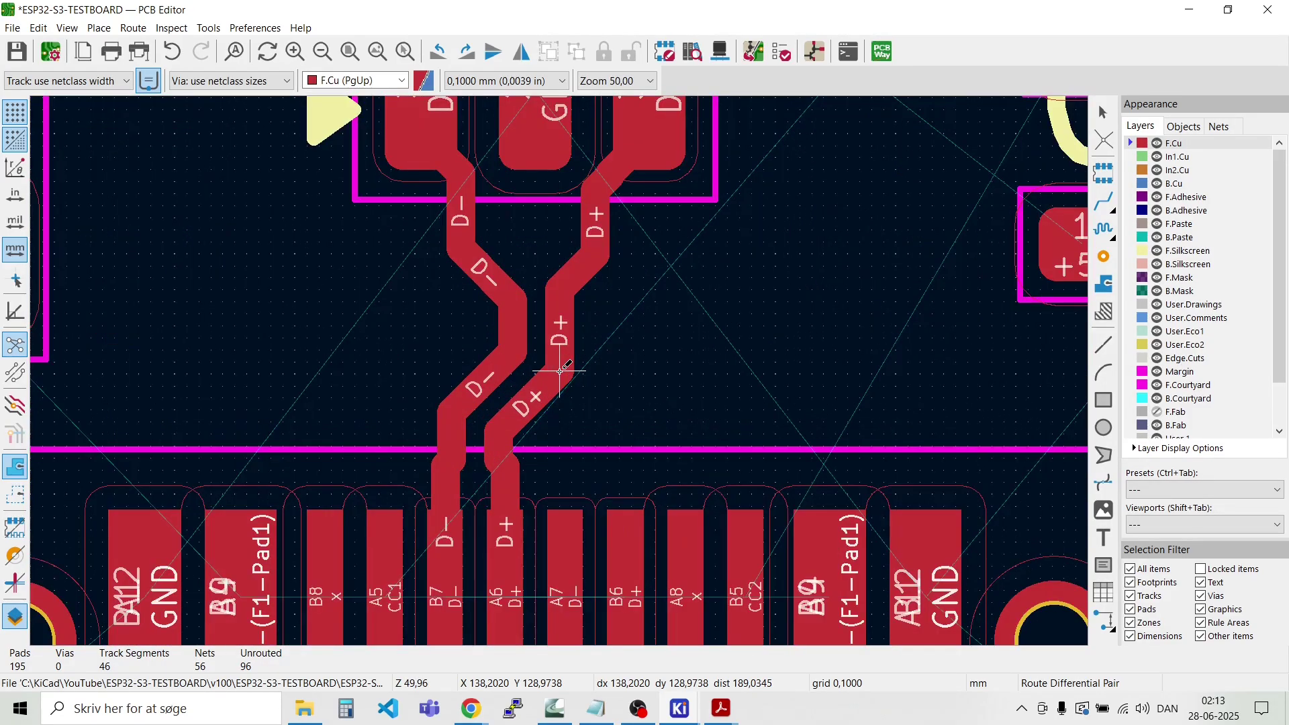
scroll(559, 370, down, 3)
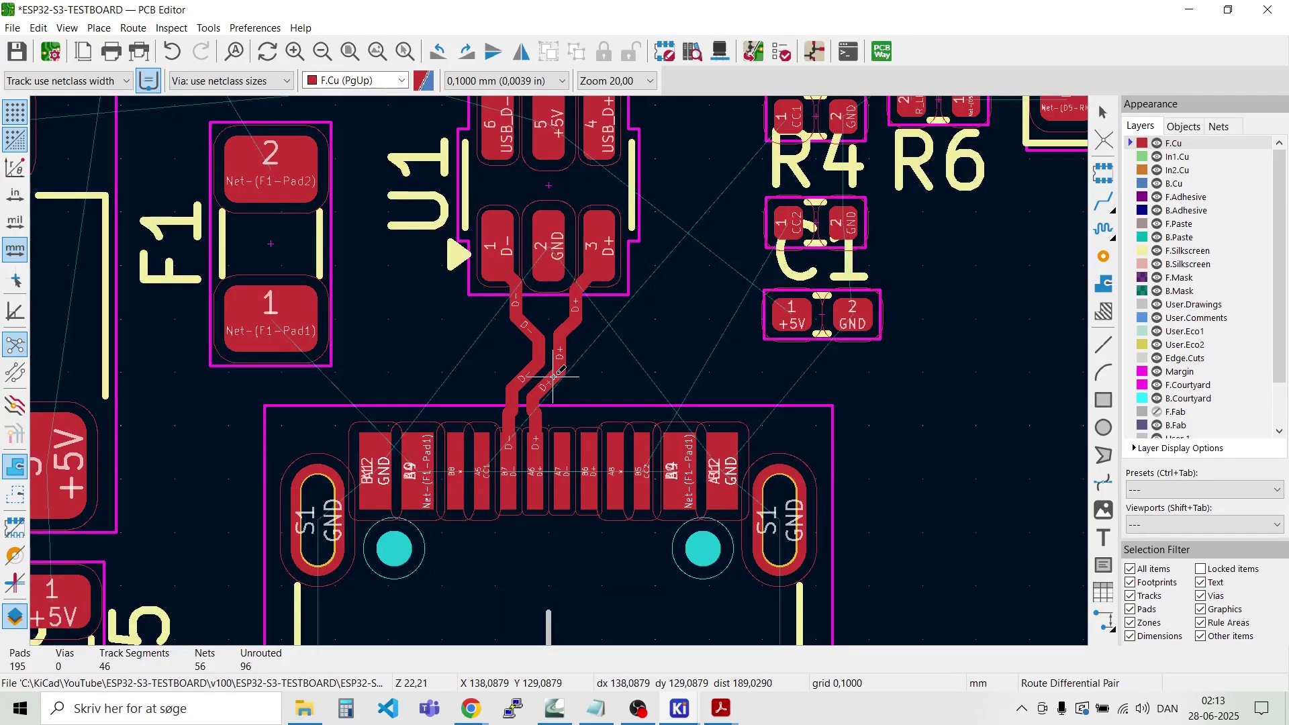
scroll(554, 403, down, 1)
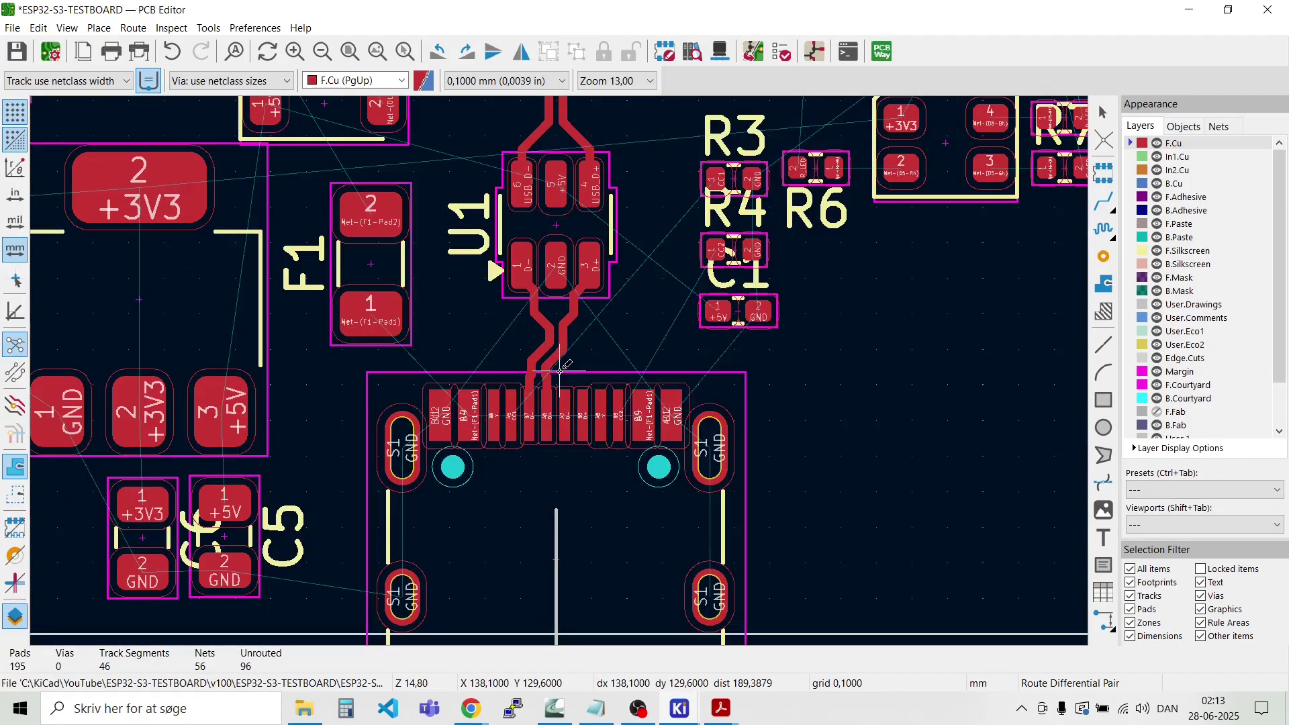
scroll(560, 370, up, 4)
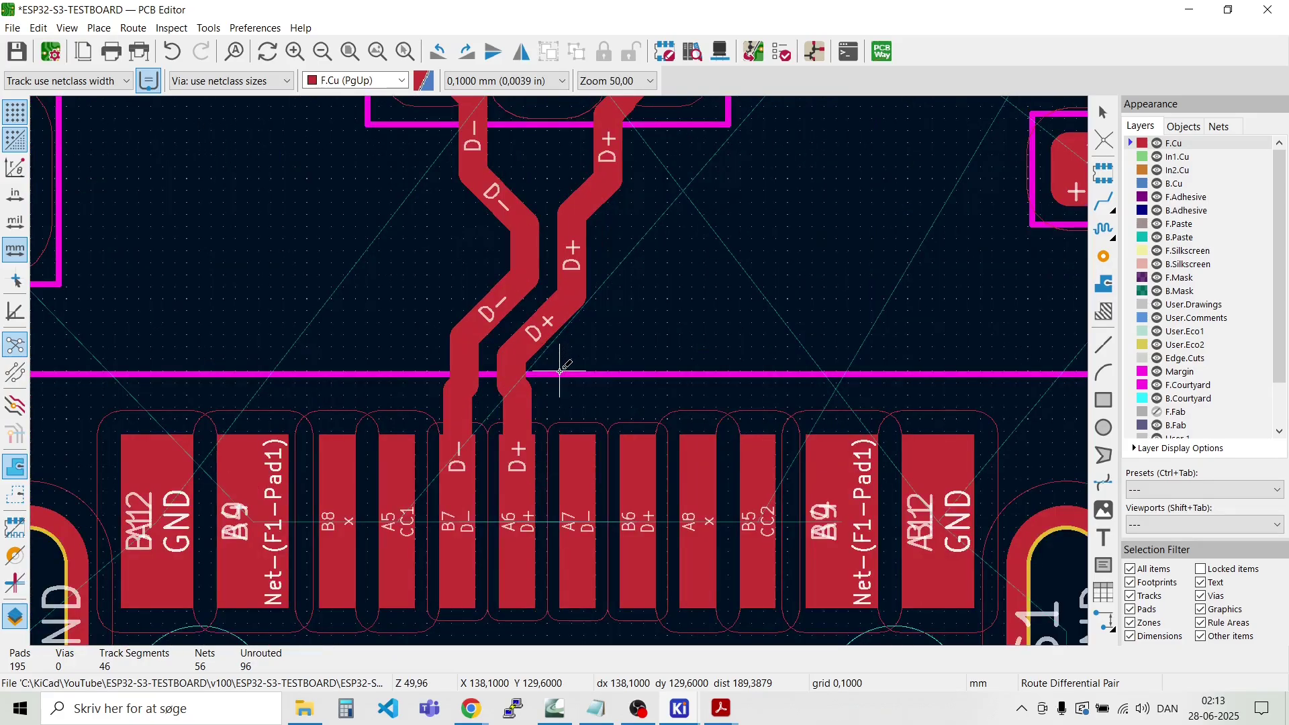
scroll(560, 370, down, 2)
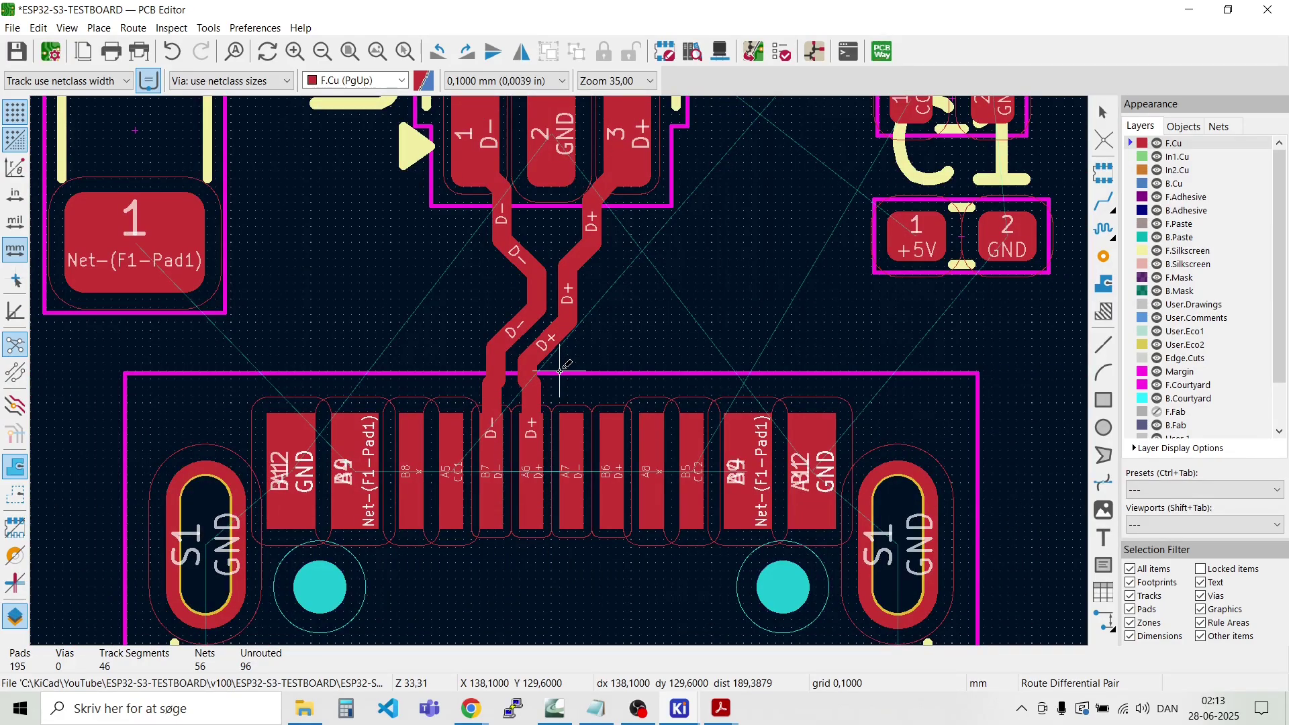
drag(607, 339, 485, 207)
key(Escape)
key(Escape)
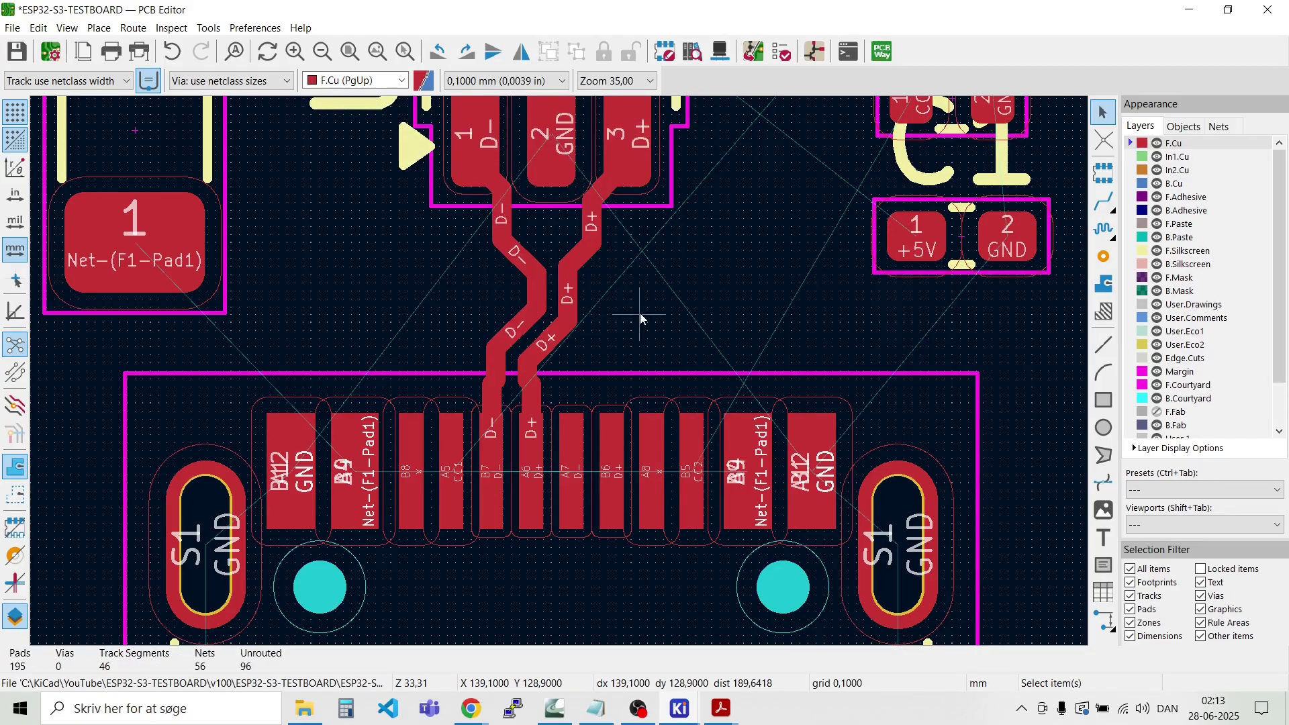
Step: Delete the vertical and diagonal D- and D+ segments running between U1 and the USB connector stubs
drag(611, 312, 474, 202)
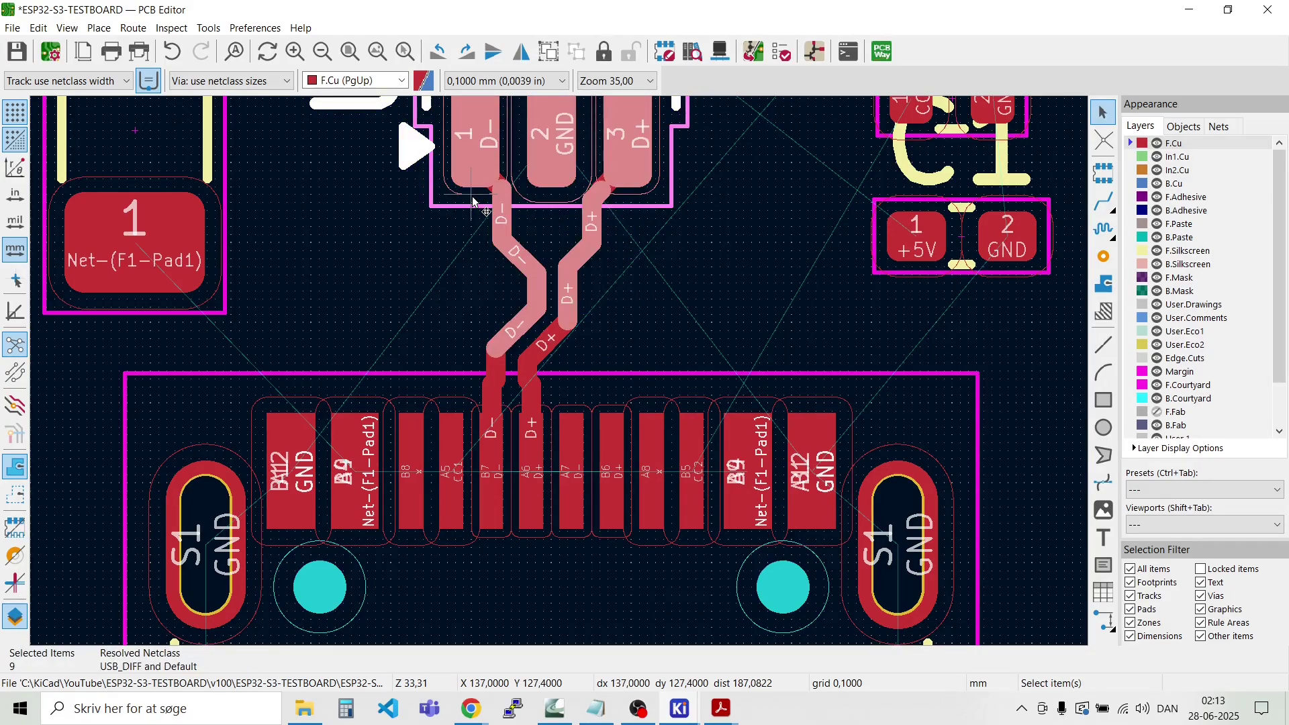
click(473, 202)
drag(614, 379, 489, 316)
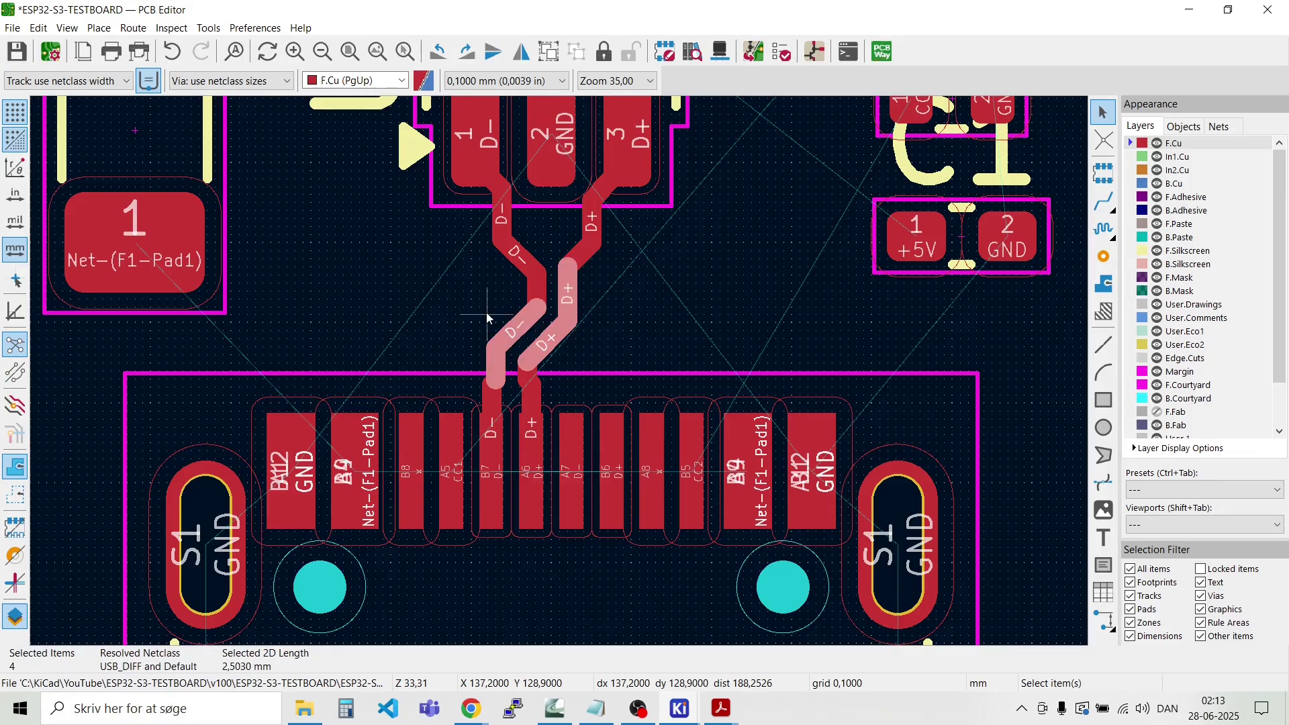
key(Delete)
drag(610, 296, 463, 229)
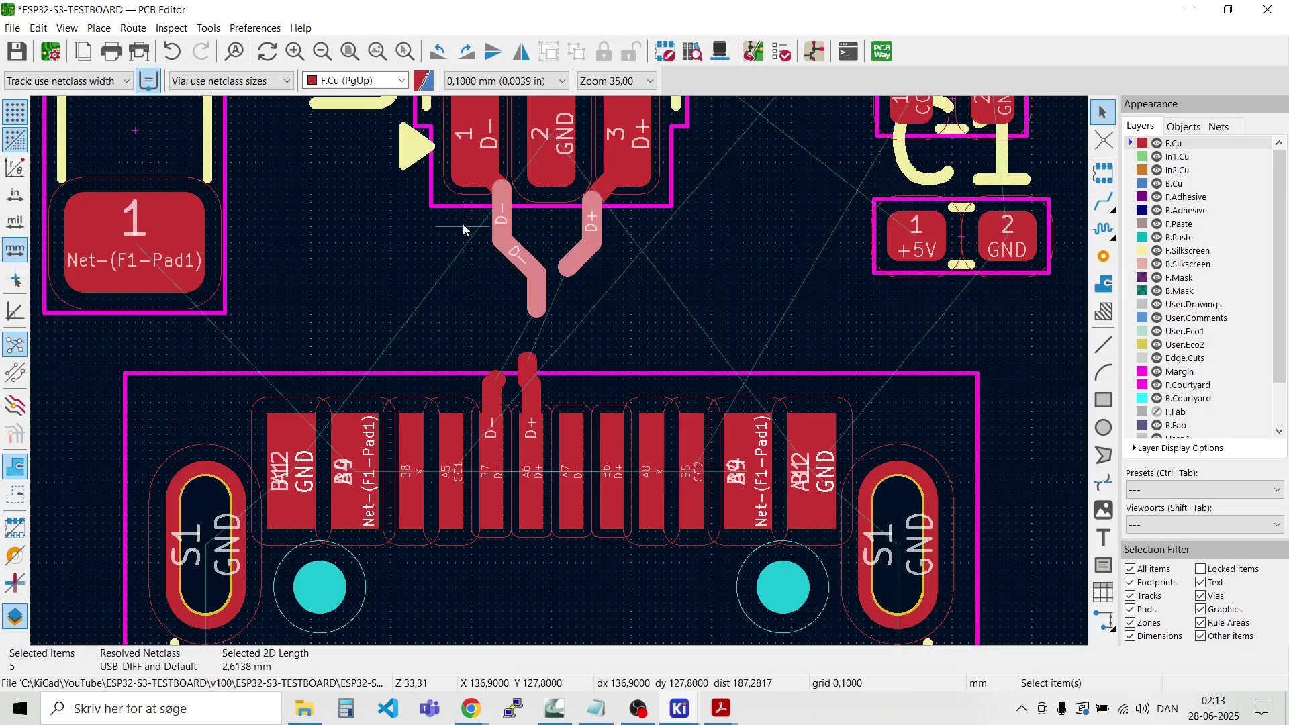
key(Delete)
Step: Delete the short D- and D+ diagonal stubs at U1 pads 1 and 3
click(498, 188)
key(Delete)
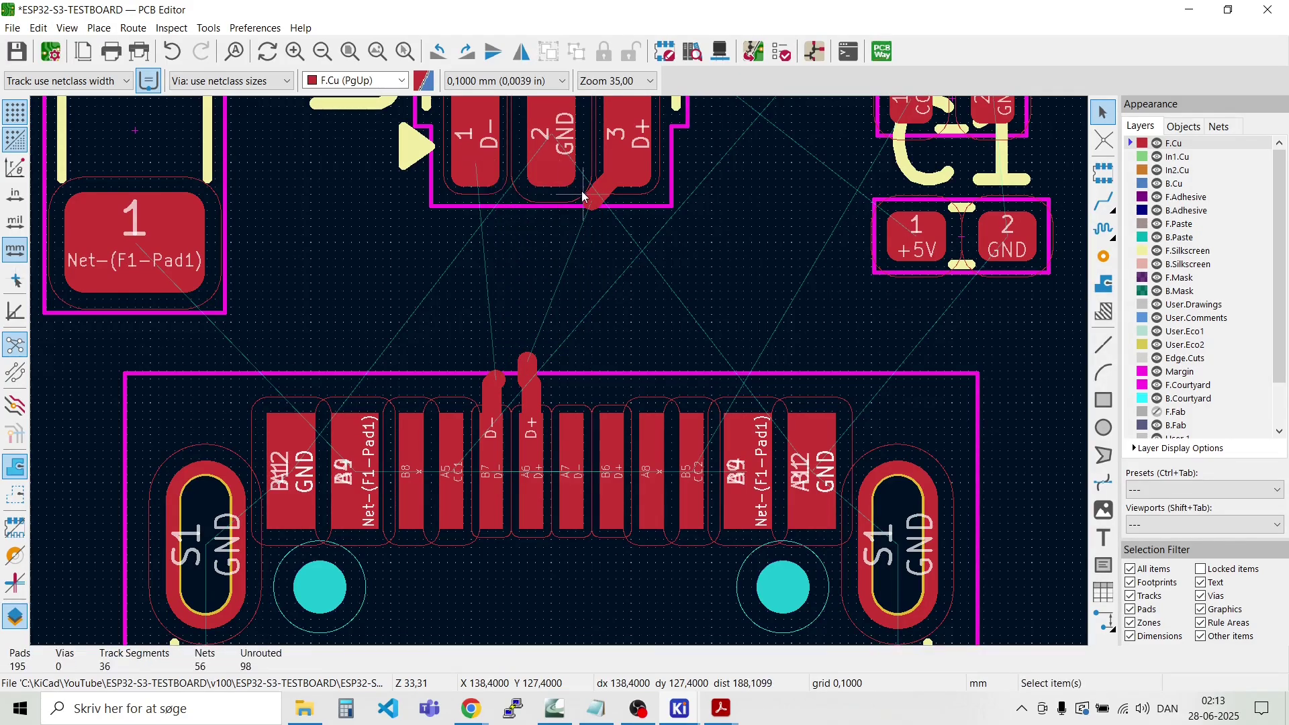
click(584, 198)
key(Delete)
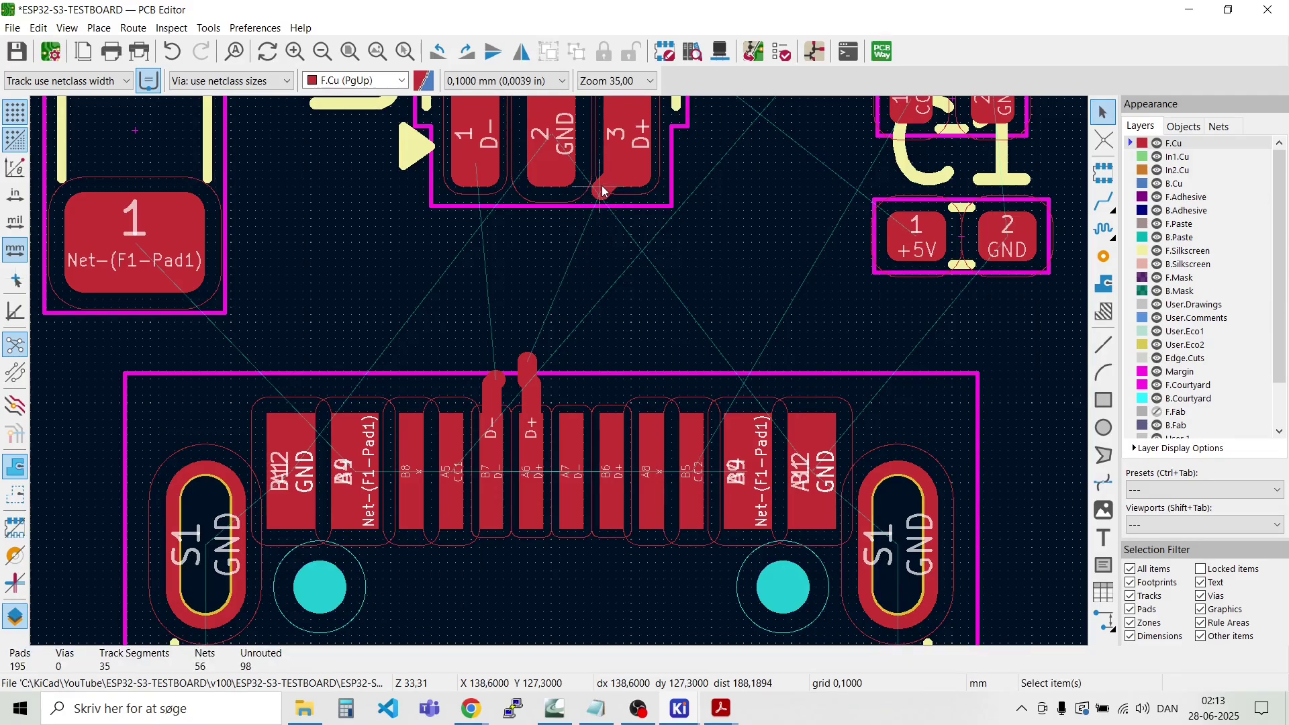
click(603, 192)
click(607, 196)
key(Delete)
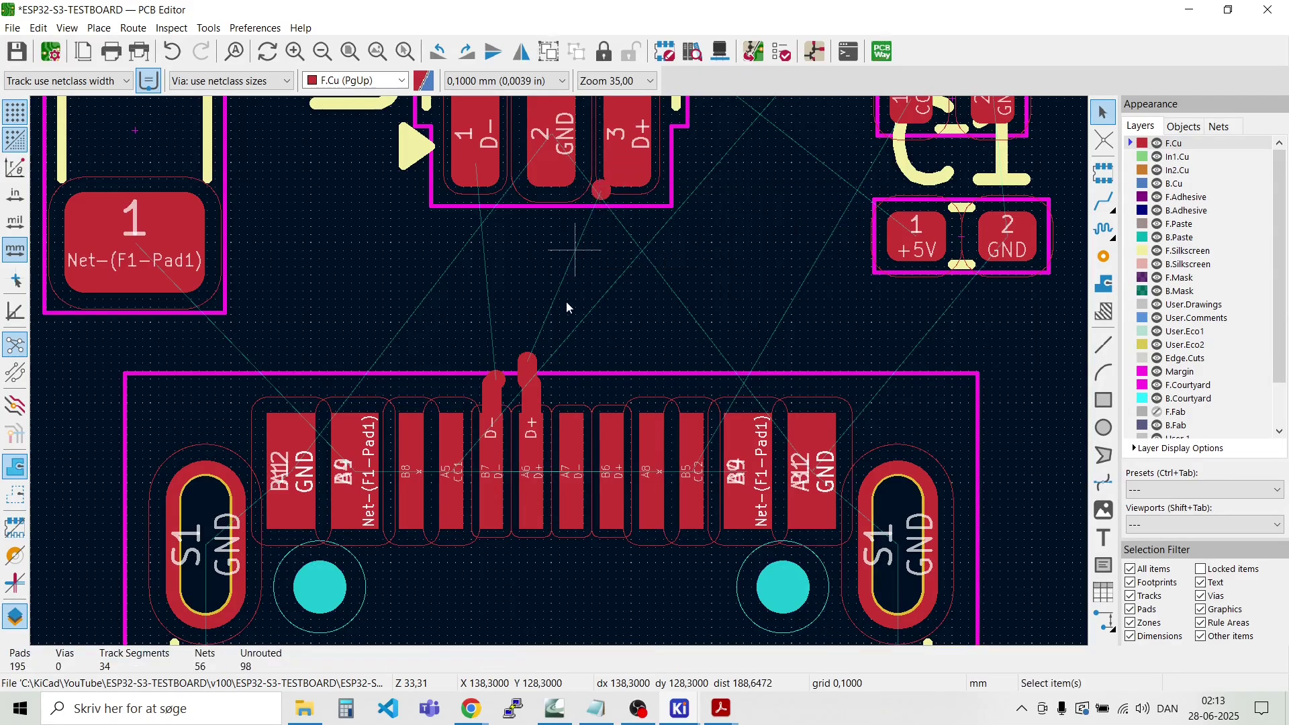
Step: Delete the D-/D+ stubs at USB connector pads B7 and A6 and the last track fragment at U1 pad 3
drag(554, 398, 478, 388)
key(Delete)
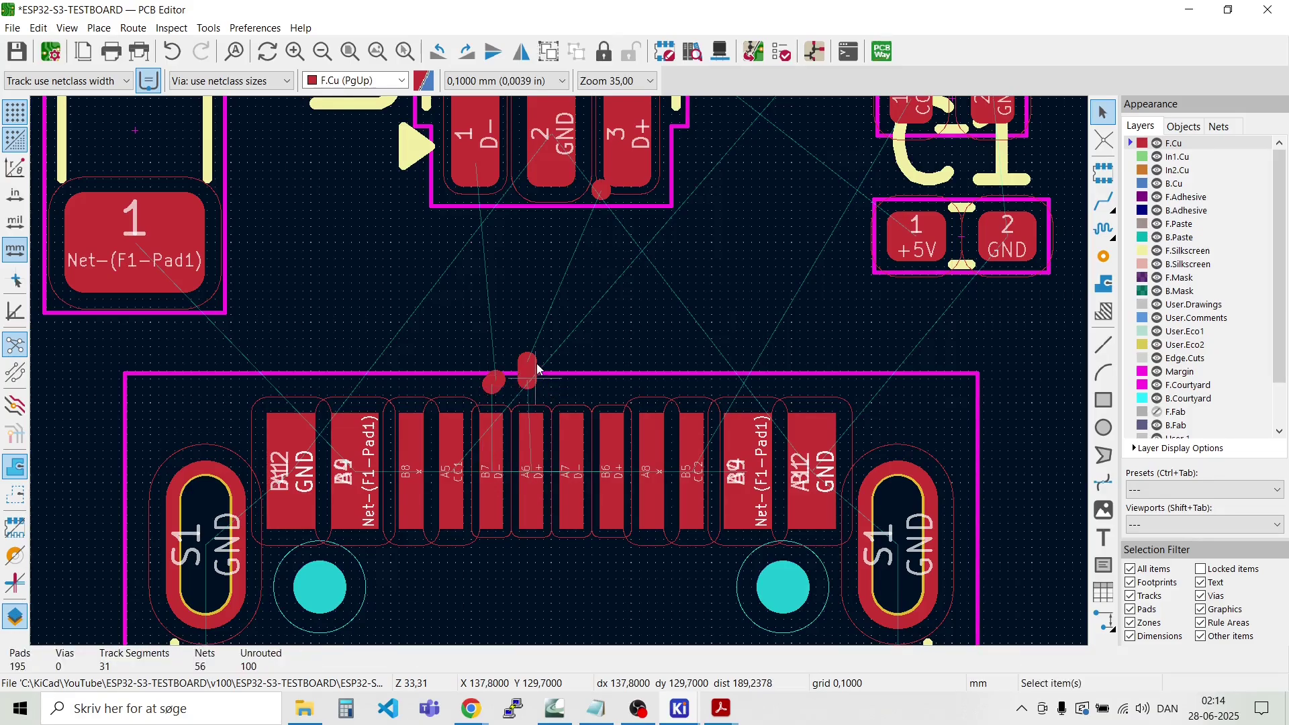
key(Delete)
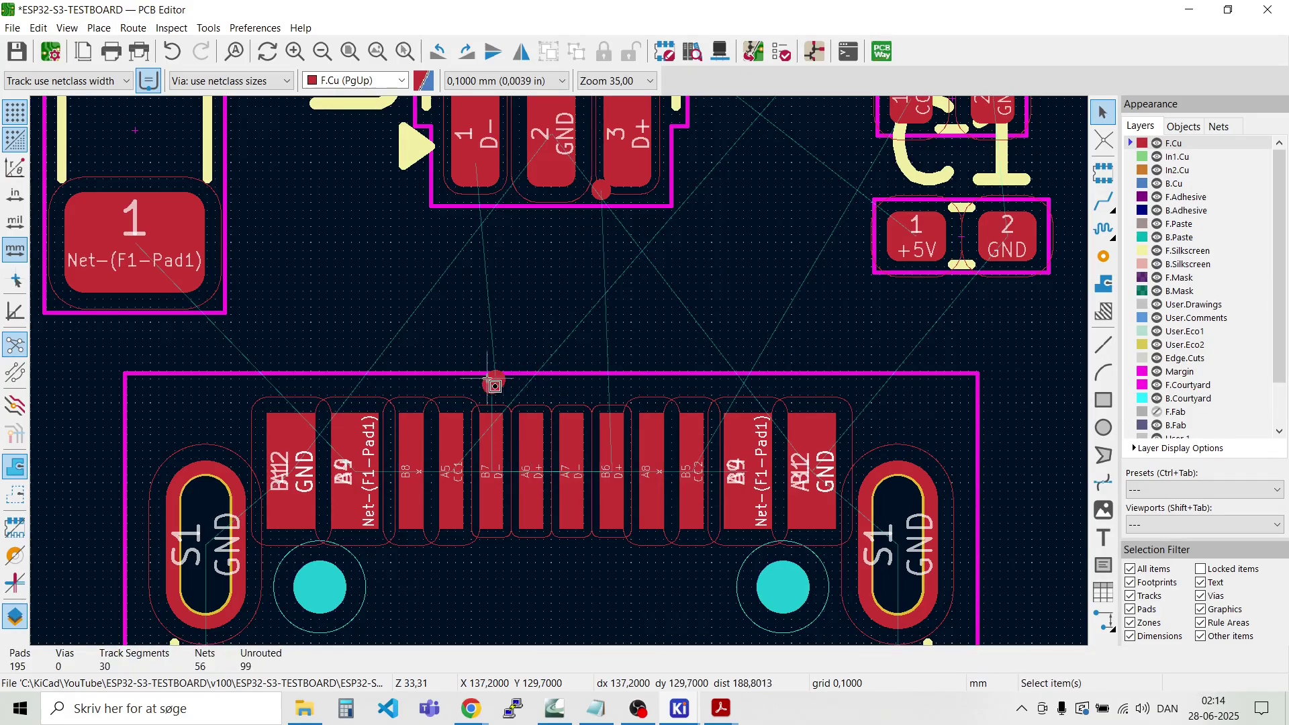
click(494, 379)
key(Delete)
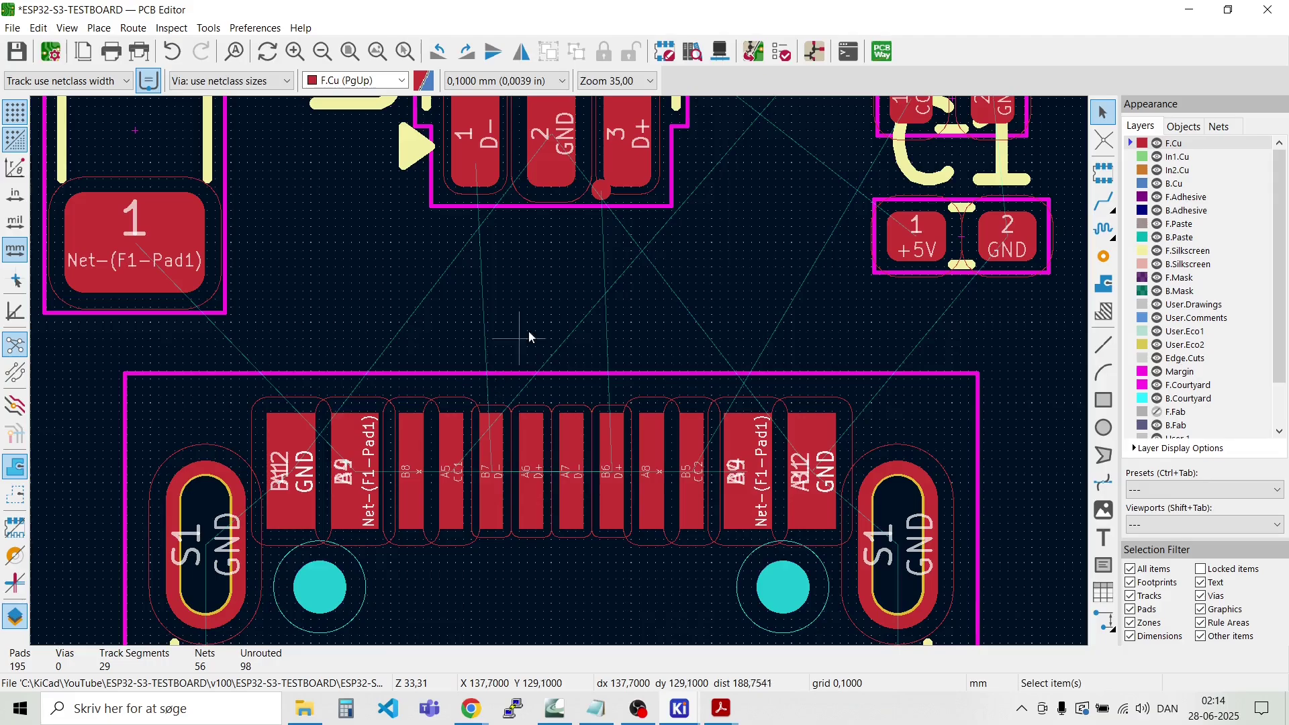
click(600, 192)
key(Delete)
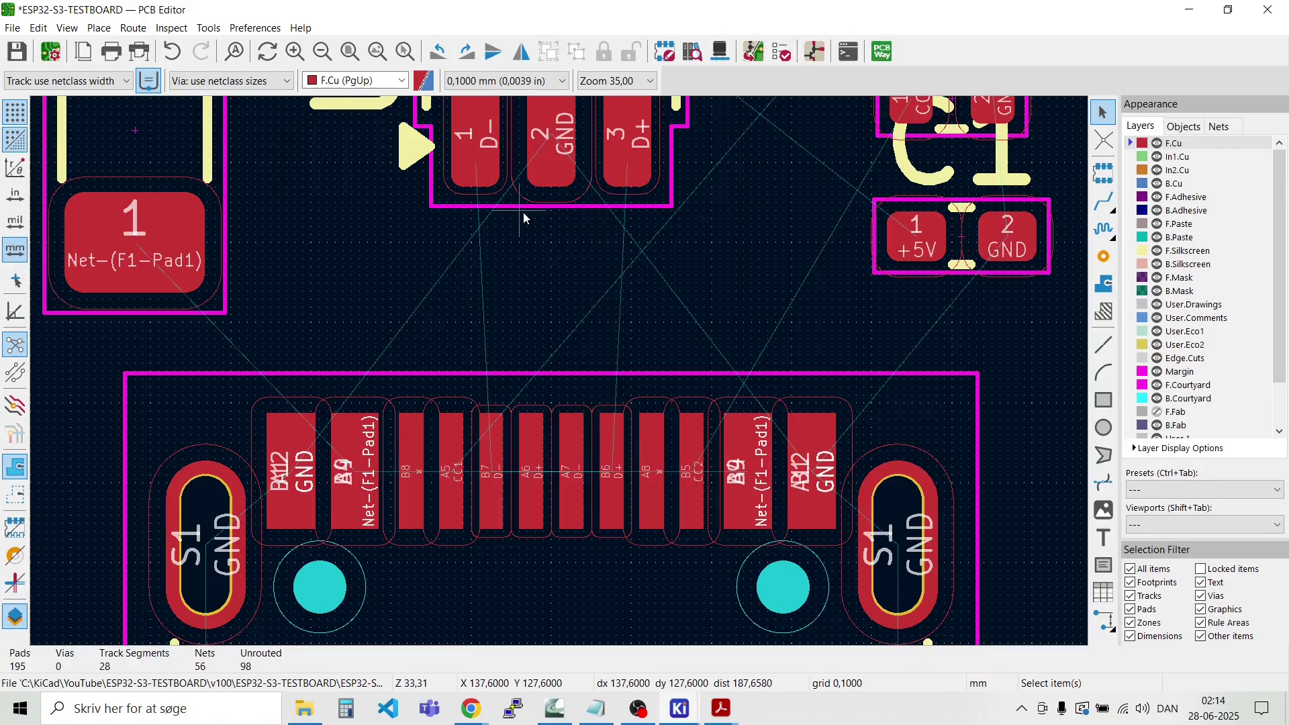
Step: Place a via just below U1's GND pad 2
click(100, 28)
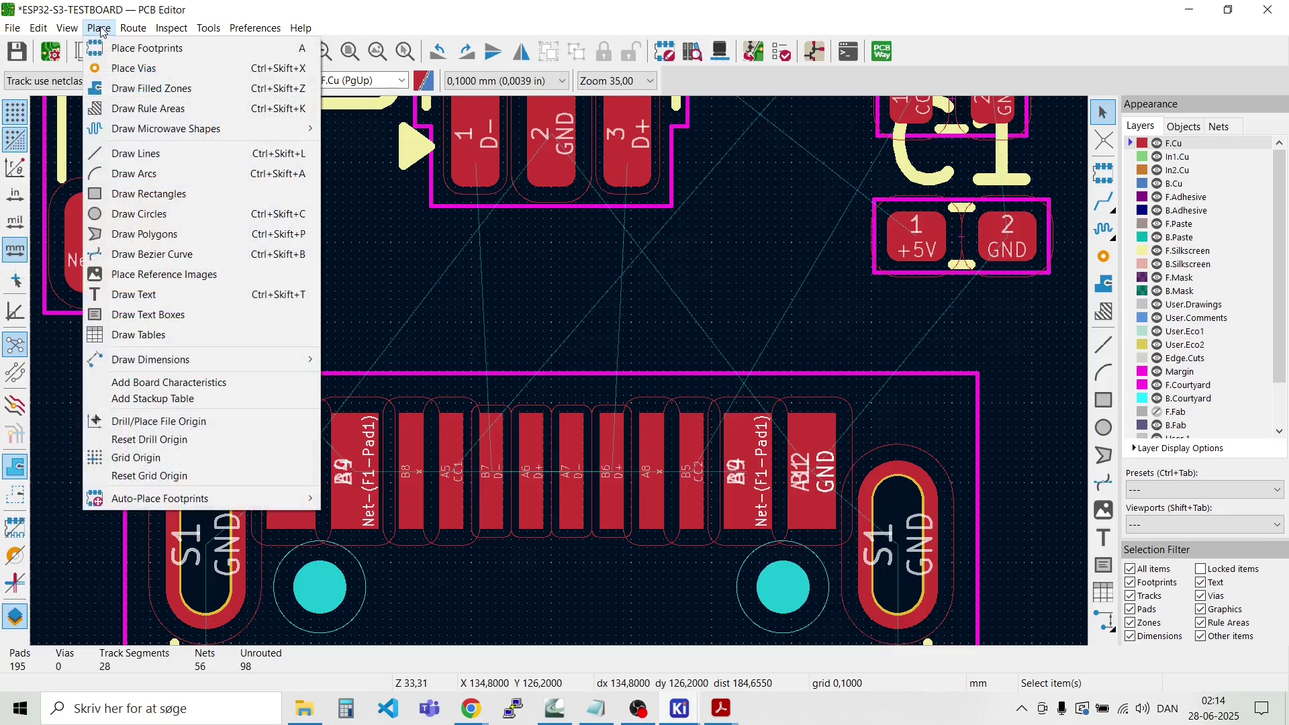
click(125, 69)
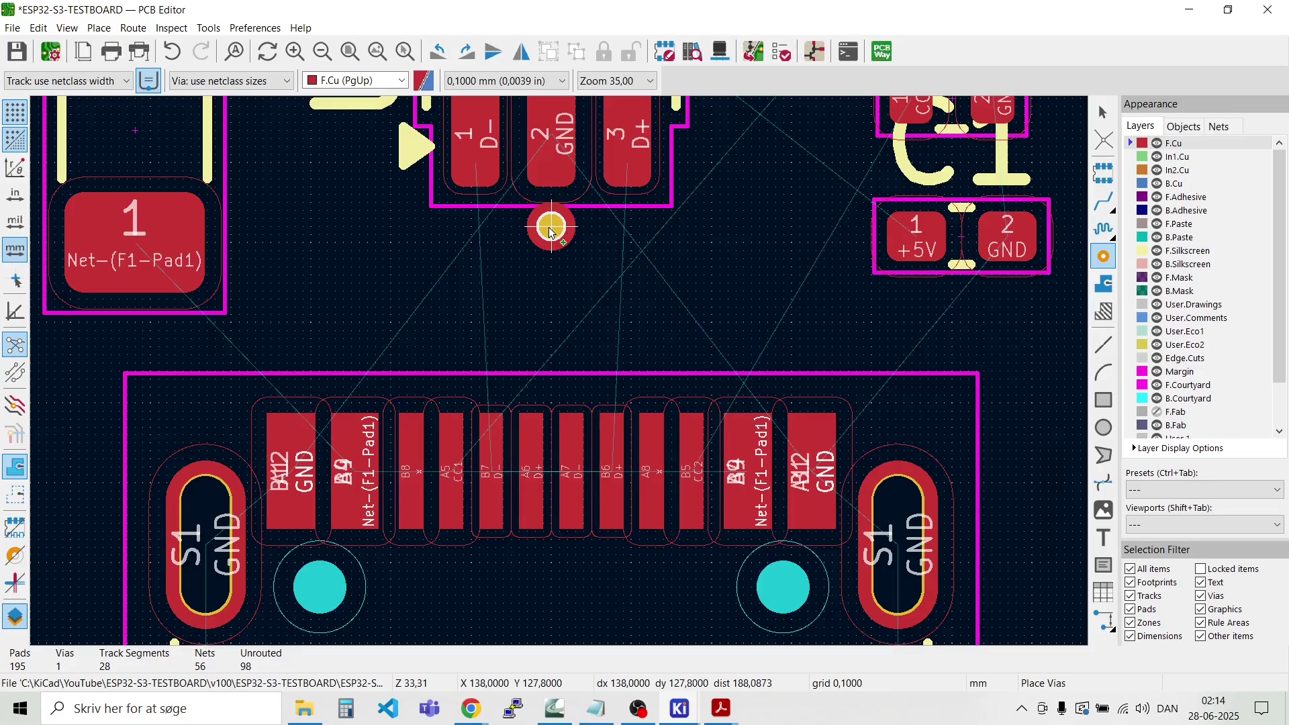
Step: Route a +5V track from U1 pad 5 down between the pad rows and right past U1, leaving its end unconnected
key(Escape)
scroll(567, 187, down, 3)
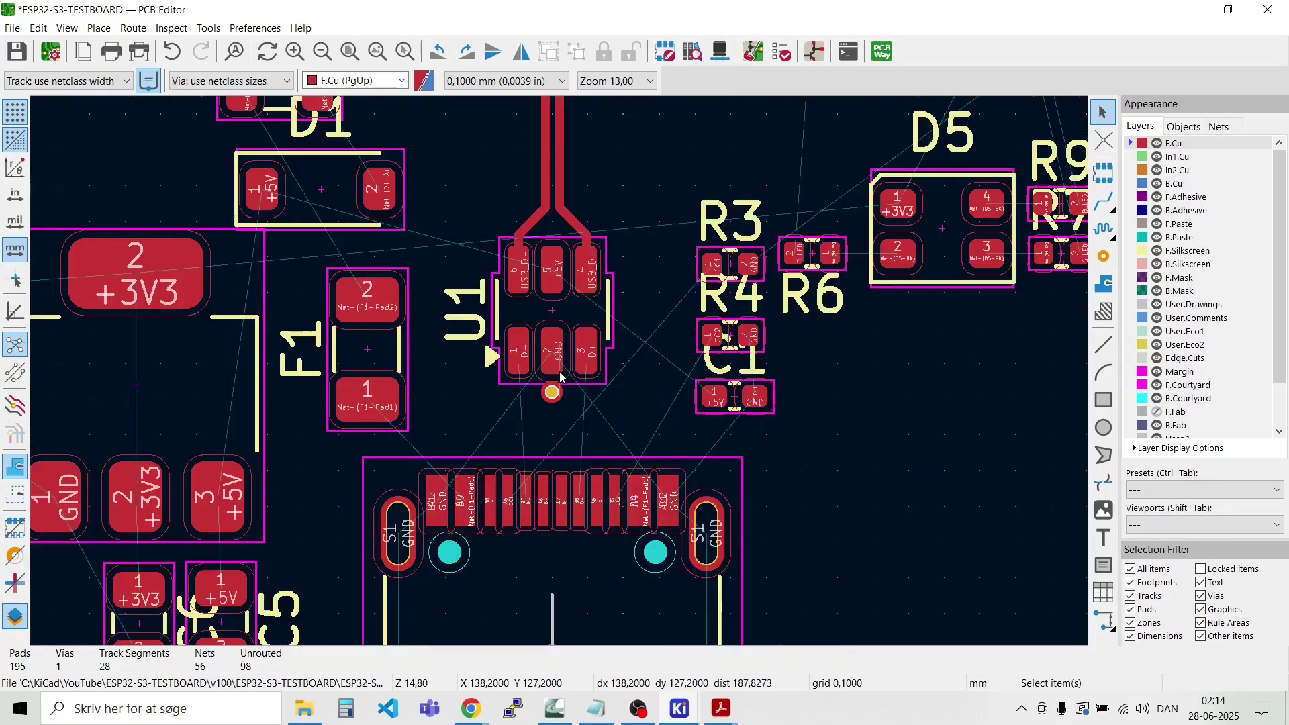
scroll(560, 376, up, 4)
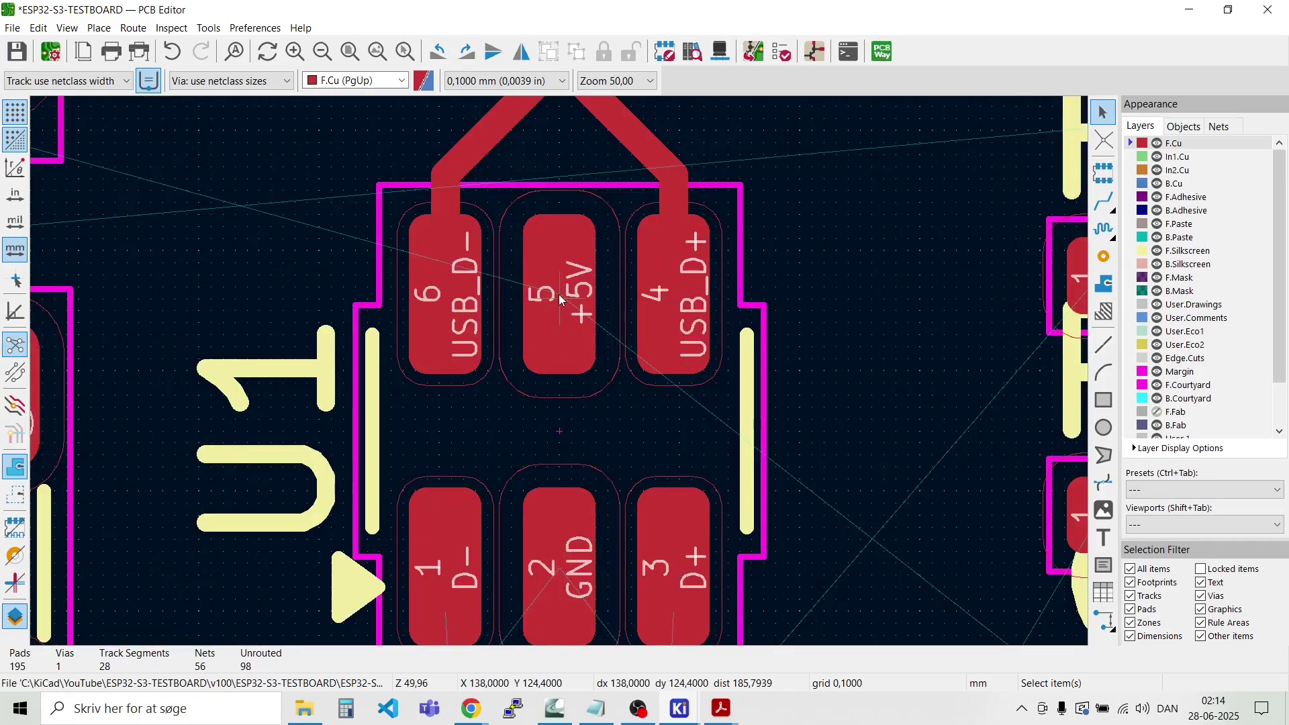
key(x)
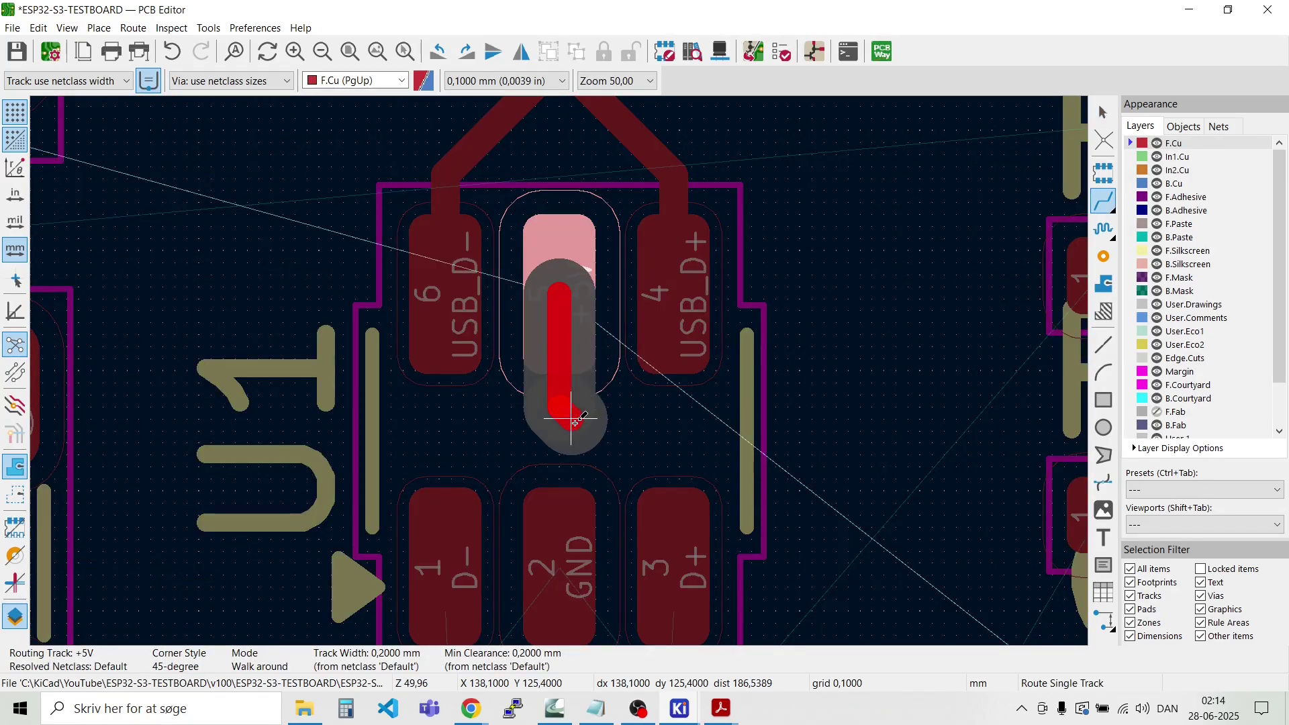
click(571, 420)
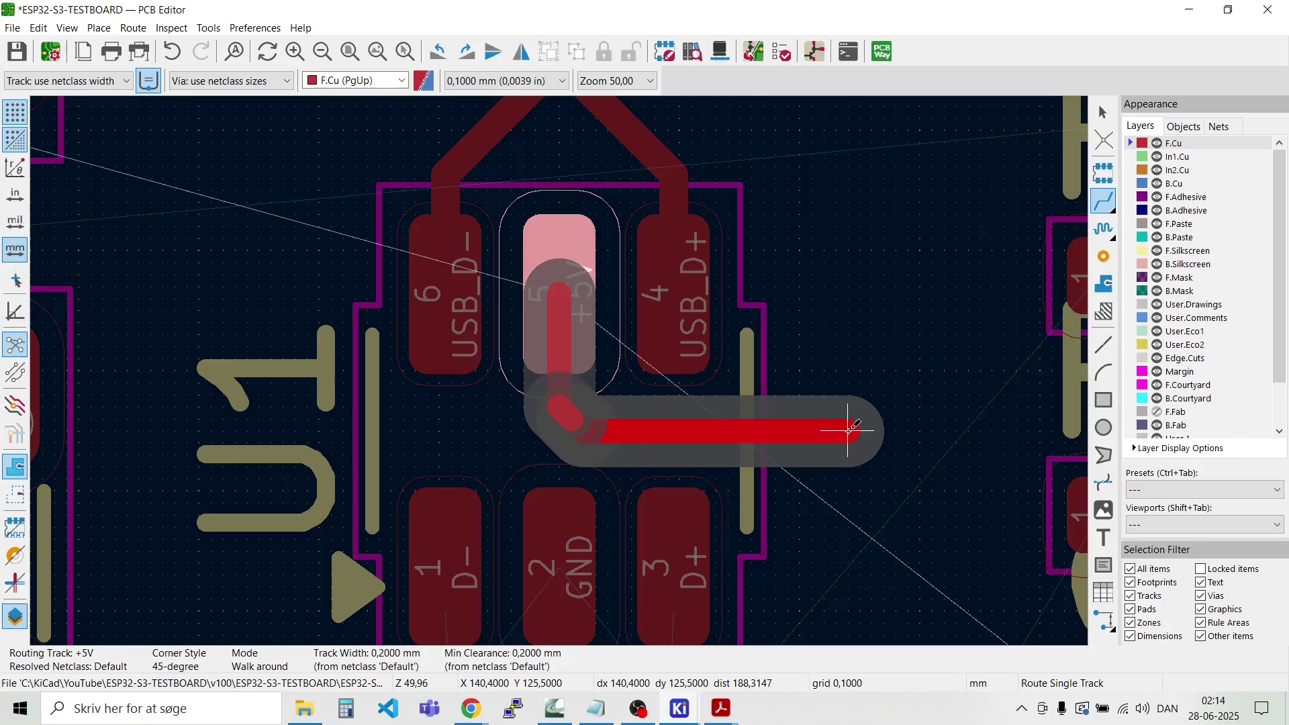
double_click(901, 427)
scroll(561, 368, down, 2)
key(Escape)
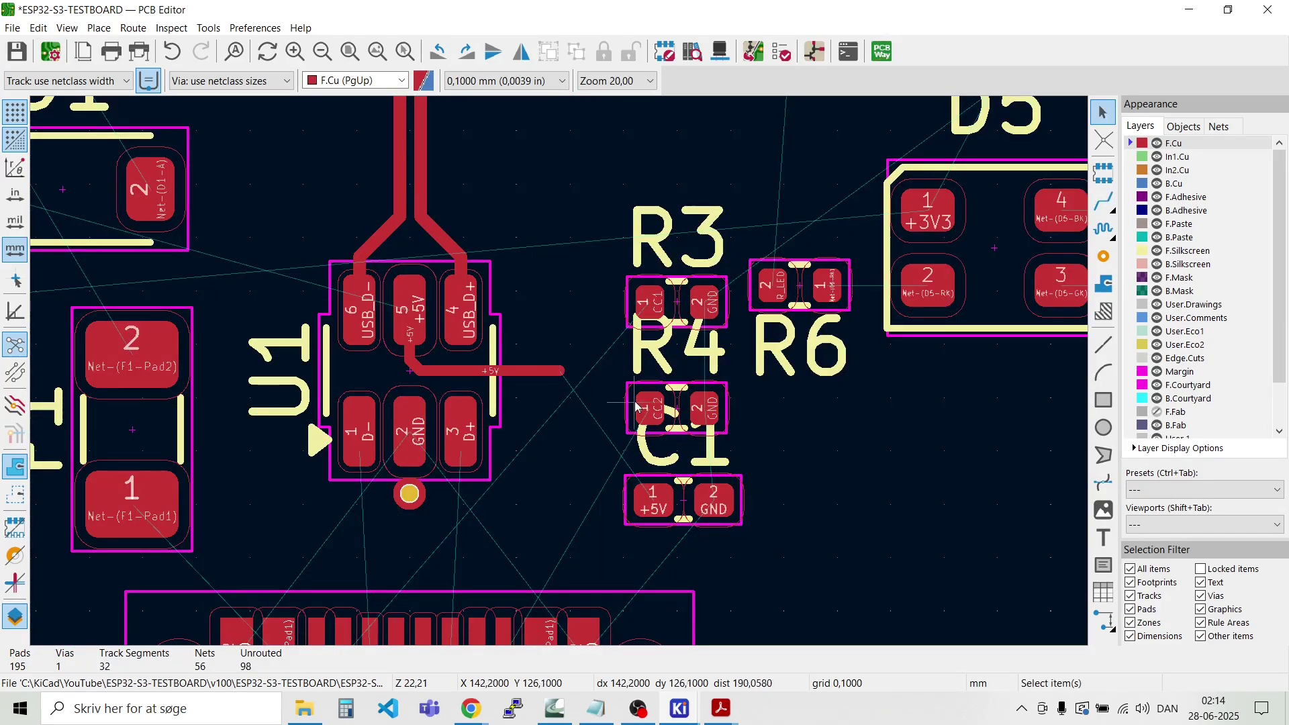
scroll(599, 431, up, 3)
scroll(643, 454, down, 3)
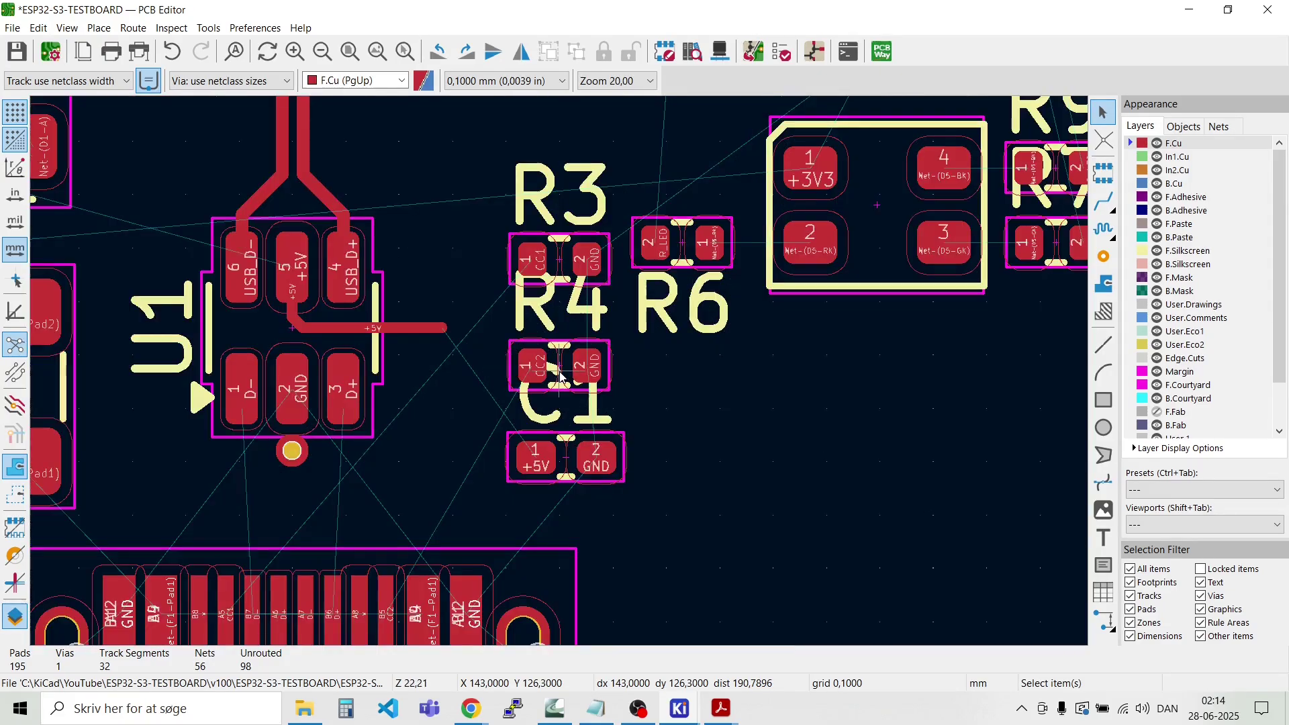
drag(629, 379, 512, 227)
key(Escape)
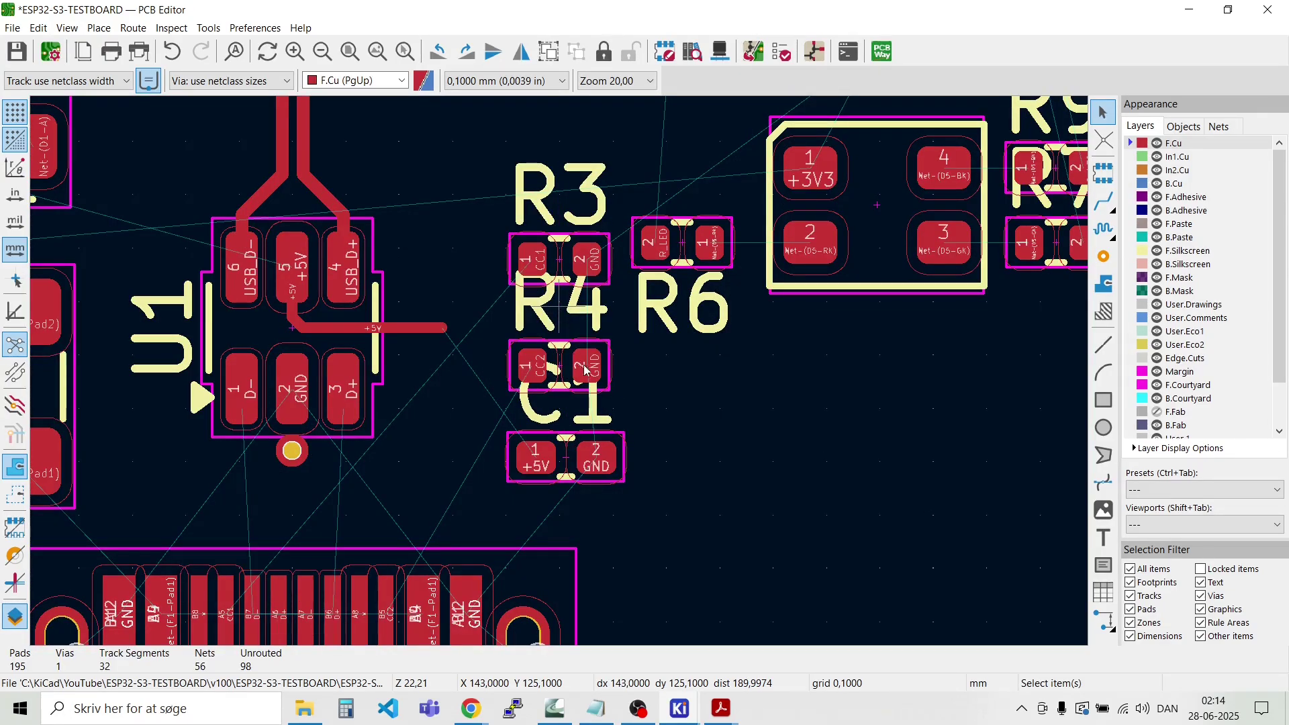
drag(473, 203, 505, 230)
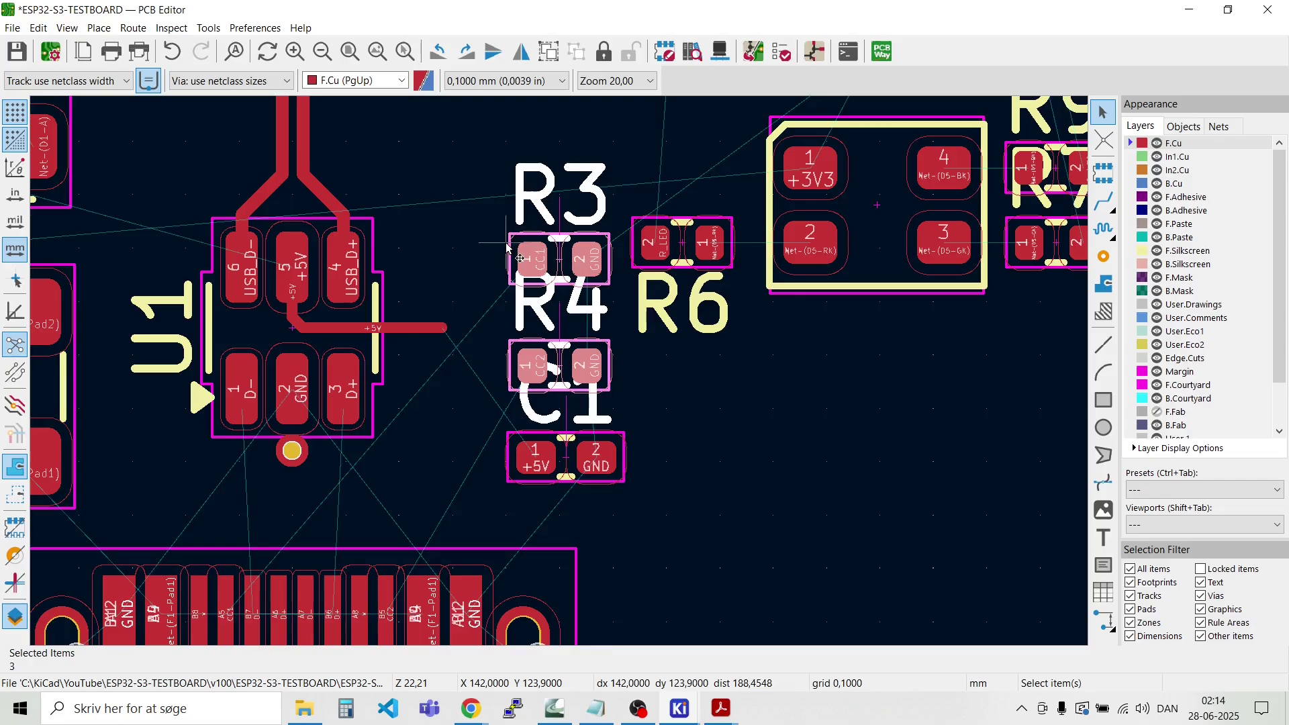
key(Escape)
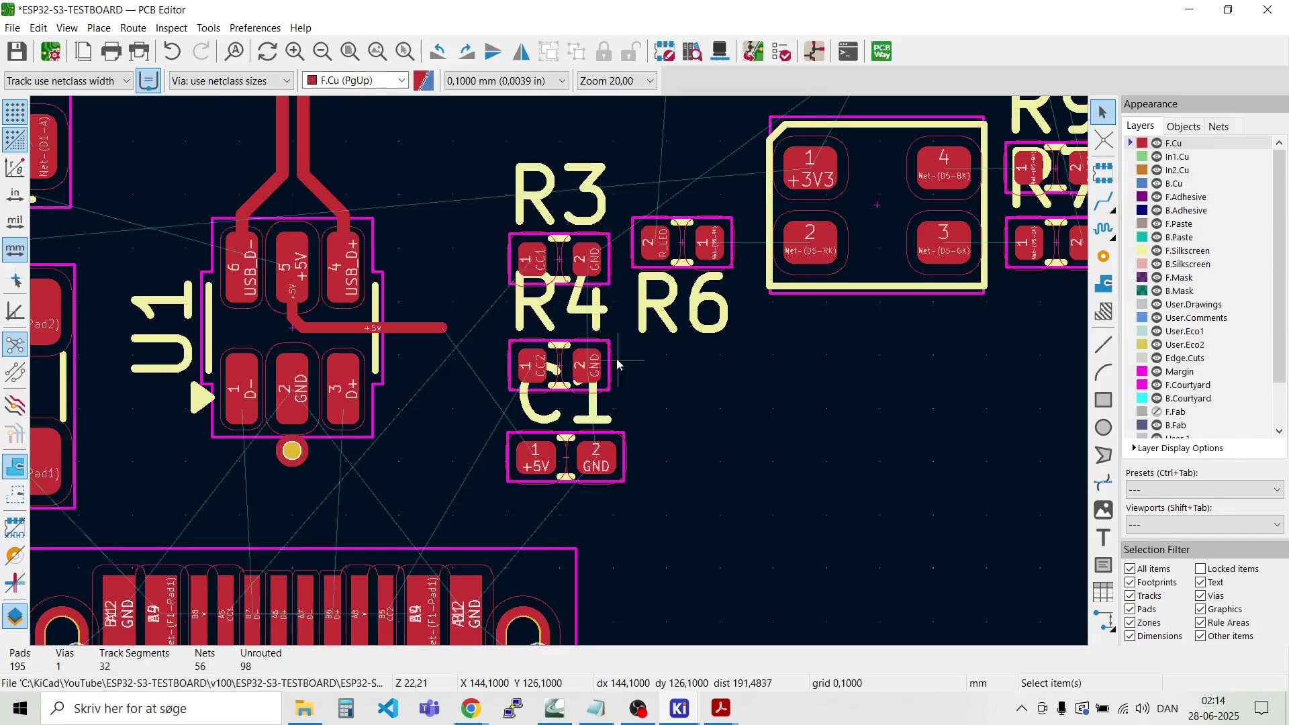
drag(619, 356, 495, 189)
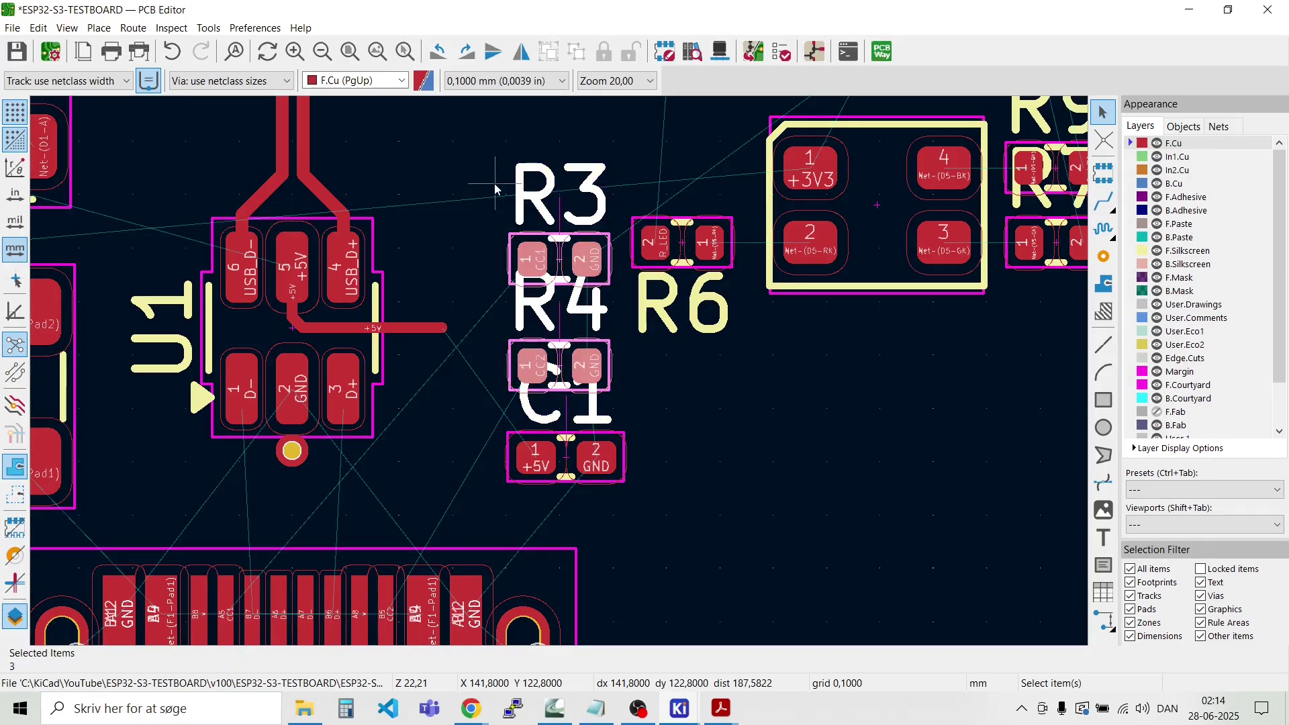
key(Escape)
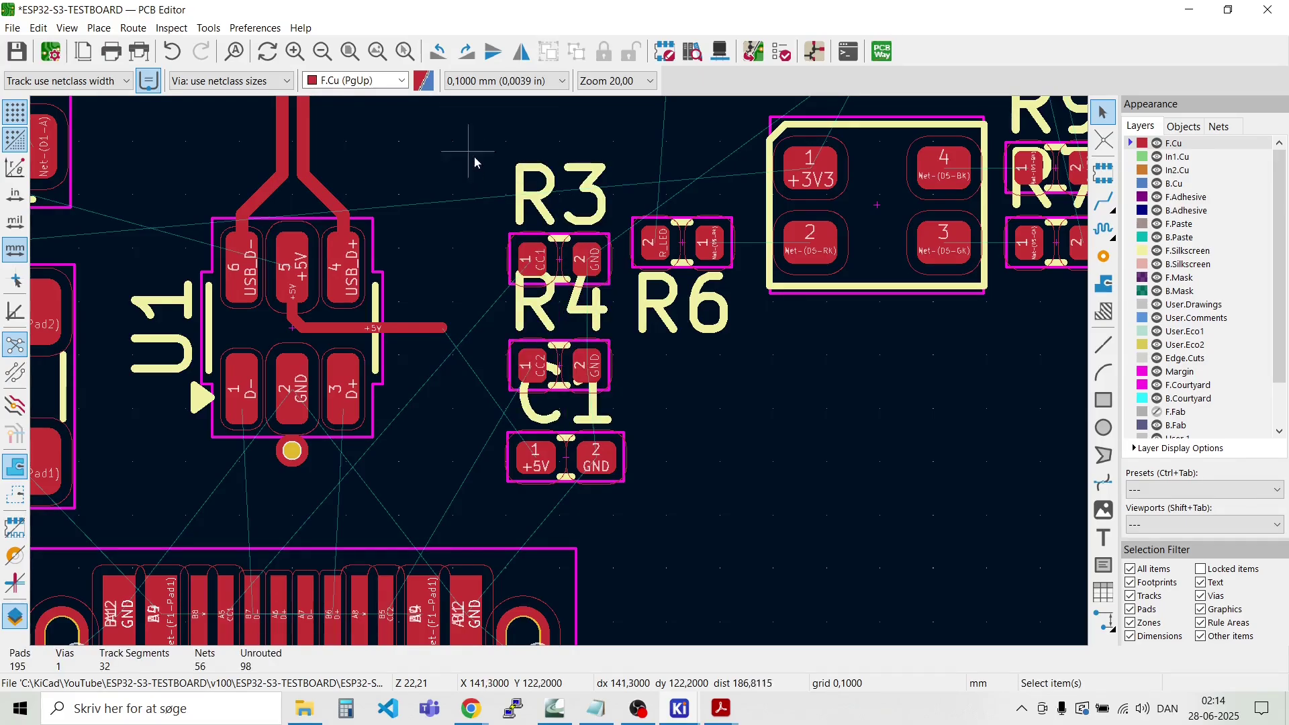
drag(458, 143, 603, 342)
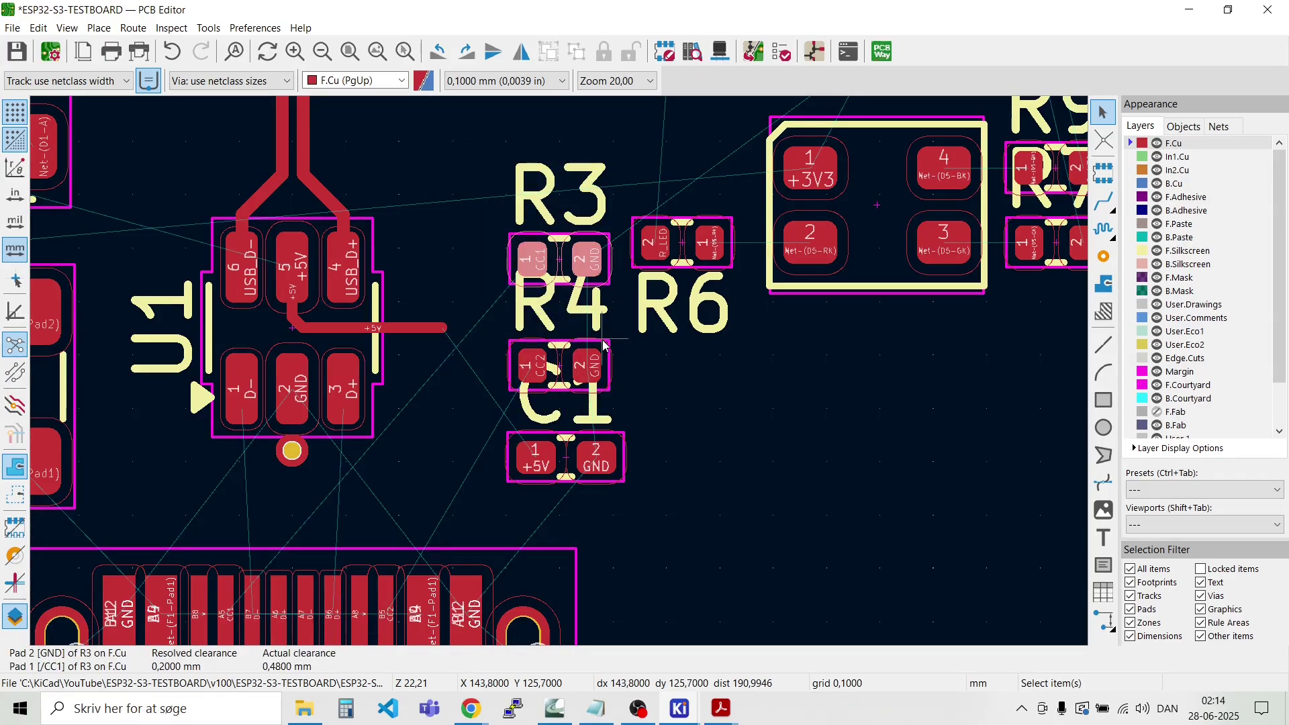
key(Escape)
Step: Move C1 clear of R4, and move resistors R3 and R4 away from U1 to the free area beyond C1
click(593, 466)
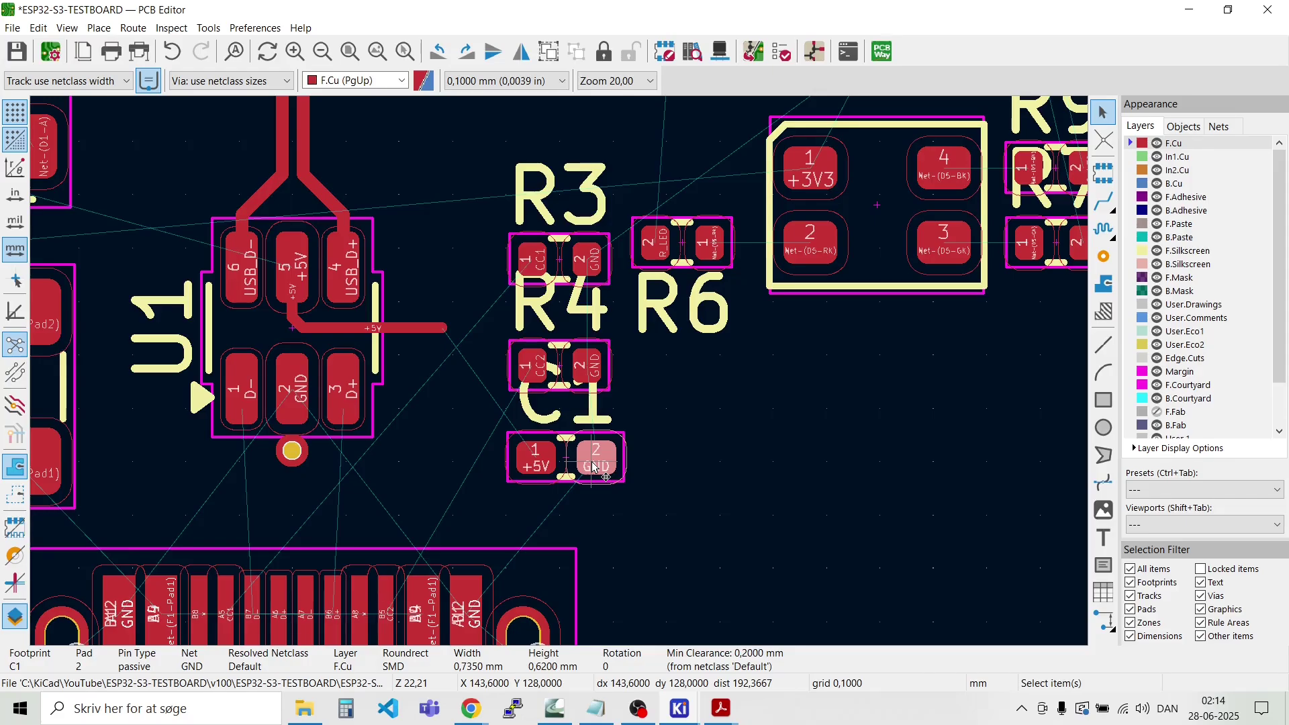
drag(593, 466, 844, 565)
click(607, 416)
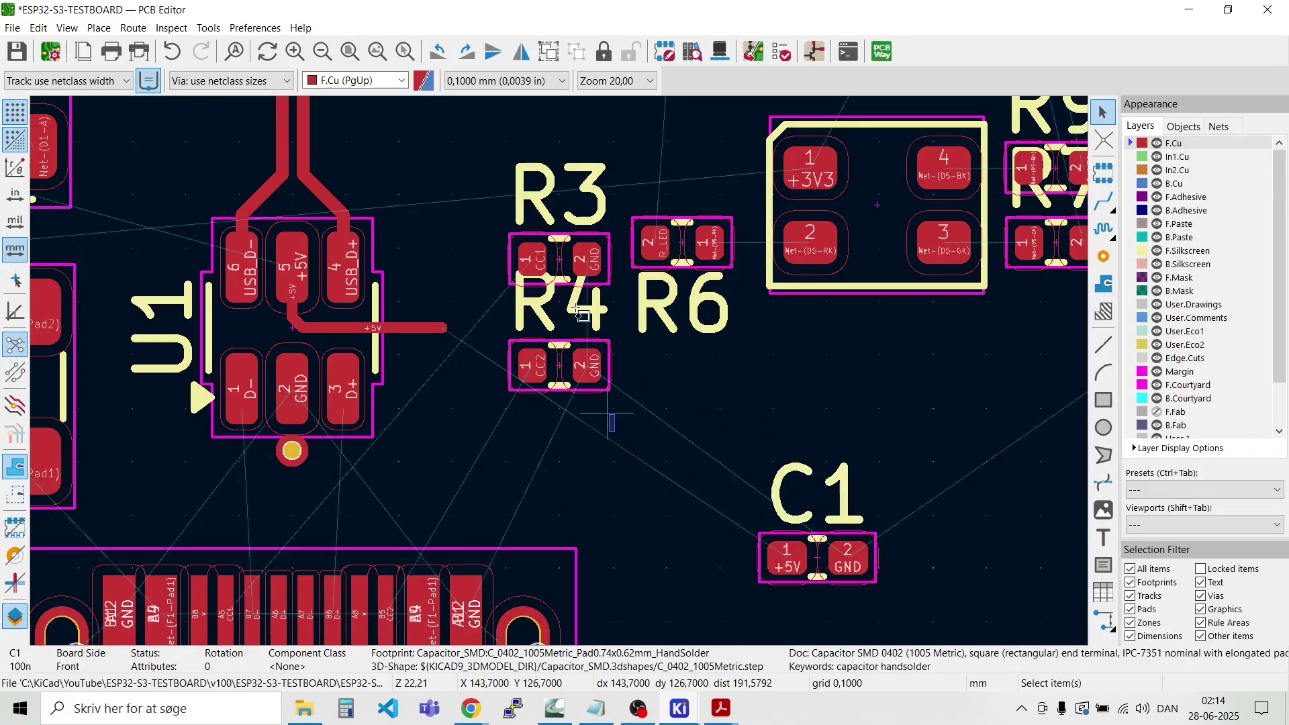
drag(576, 310, 547, 212)
drag(536, 263, 1034, 572)
Step: Move C1 beside U1 near the +5V track's end and rotate it to -90° with its +5V pad uppermost
click(827, 545)
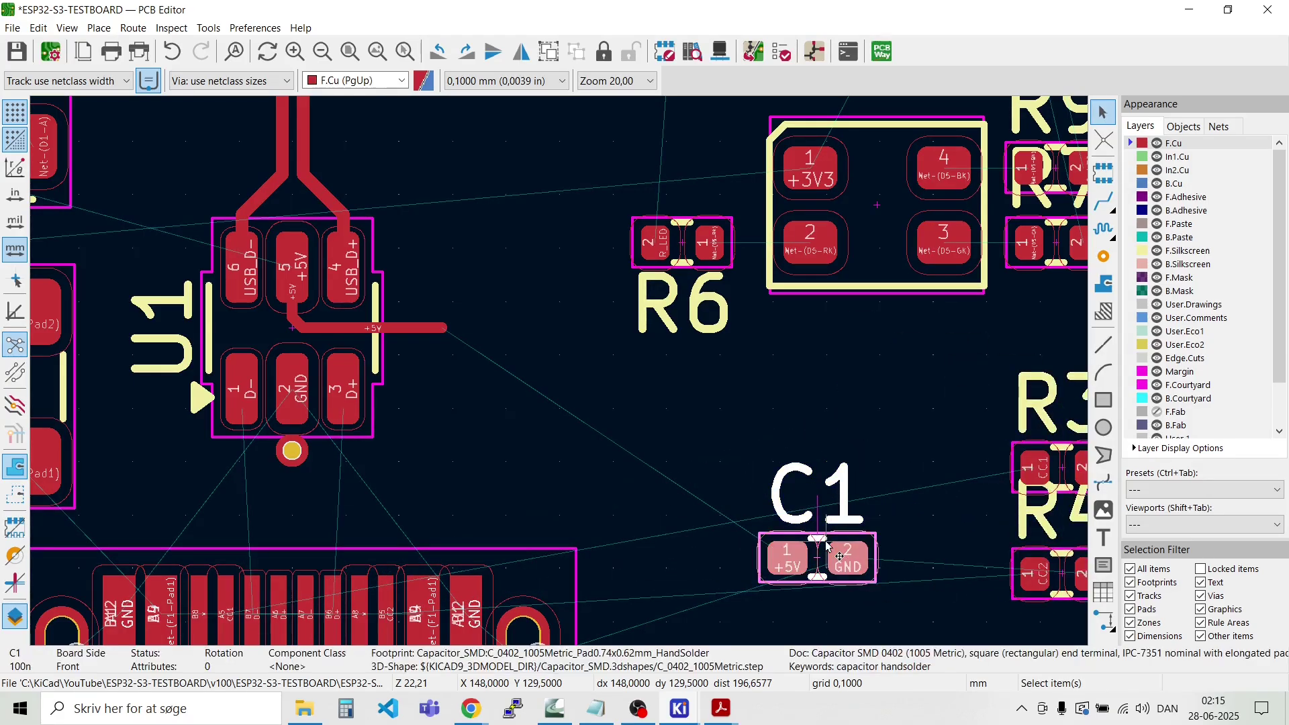
drag(827, 544, 594, 374)
key(r)
key(r)
key(r)
scroll(484, 356, up, 4)
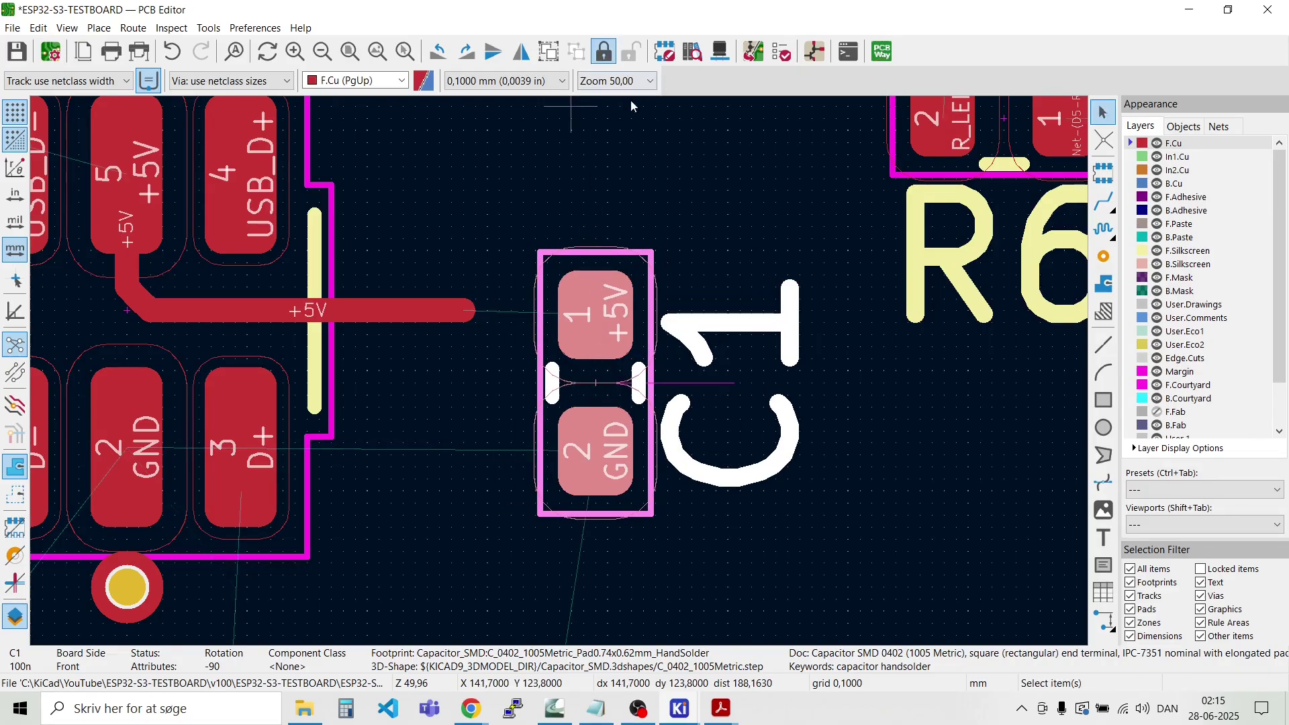
Step: Set the grid to 0.0250 mm and shift C1 slightly toward U1, aligning its +5V pad with the track
click(559, 81)
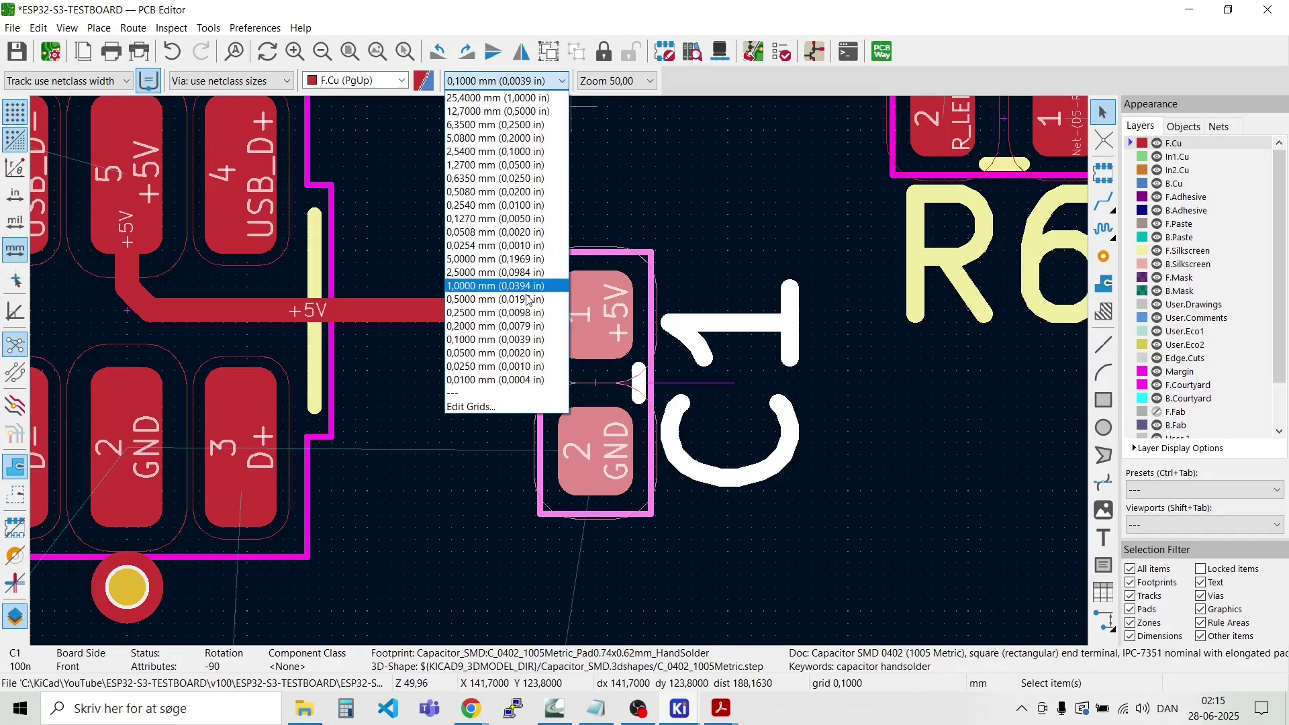
click(521, 366)
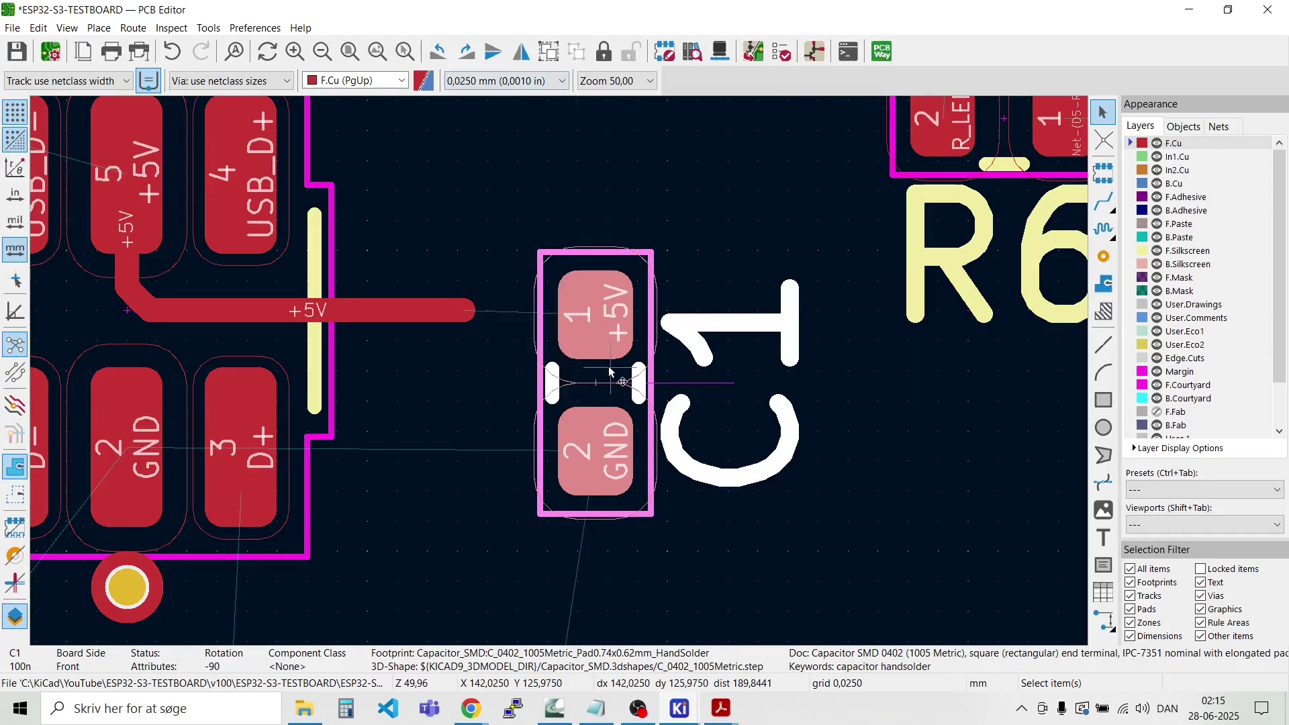
key(m)
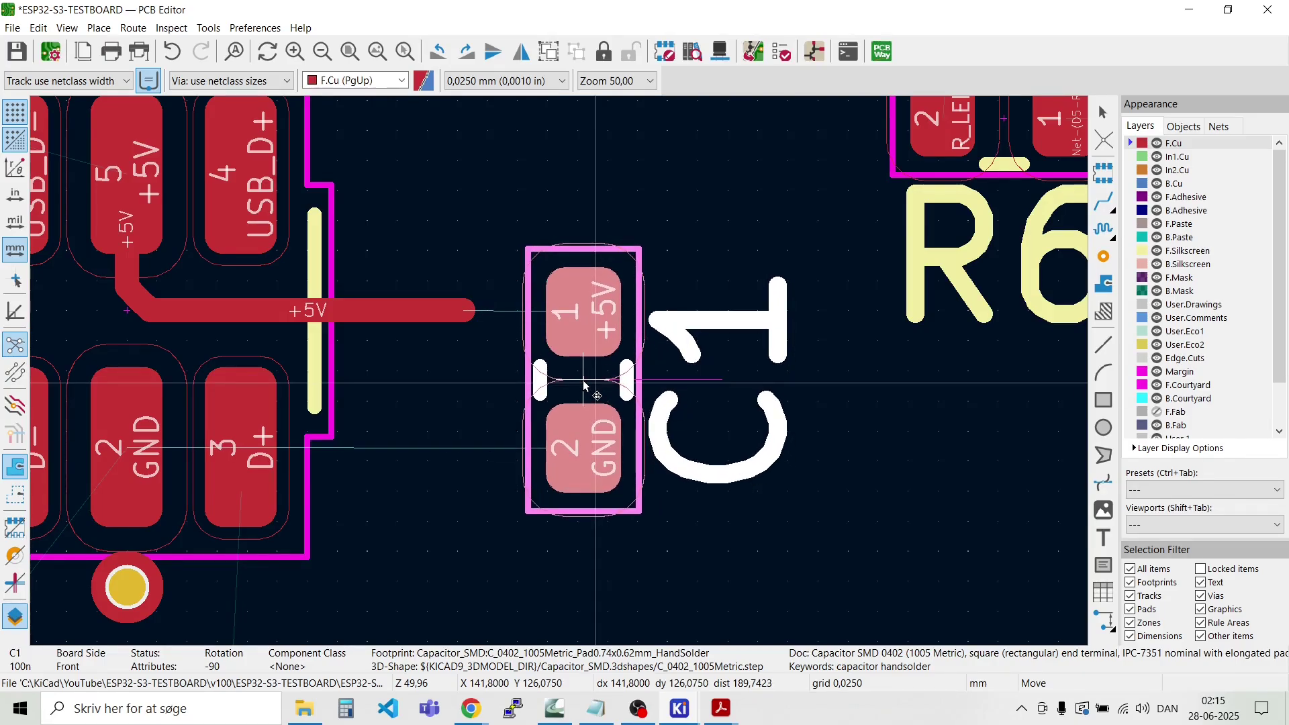
click(583, 382)
click(467, 295)
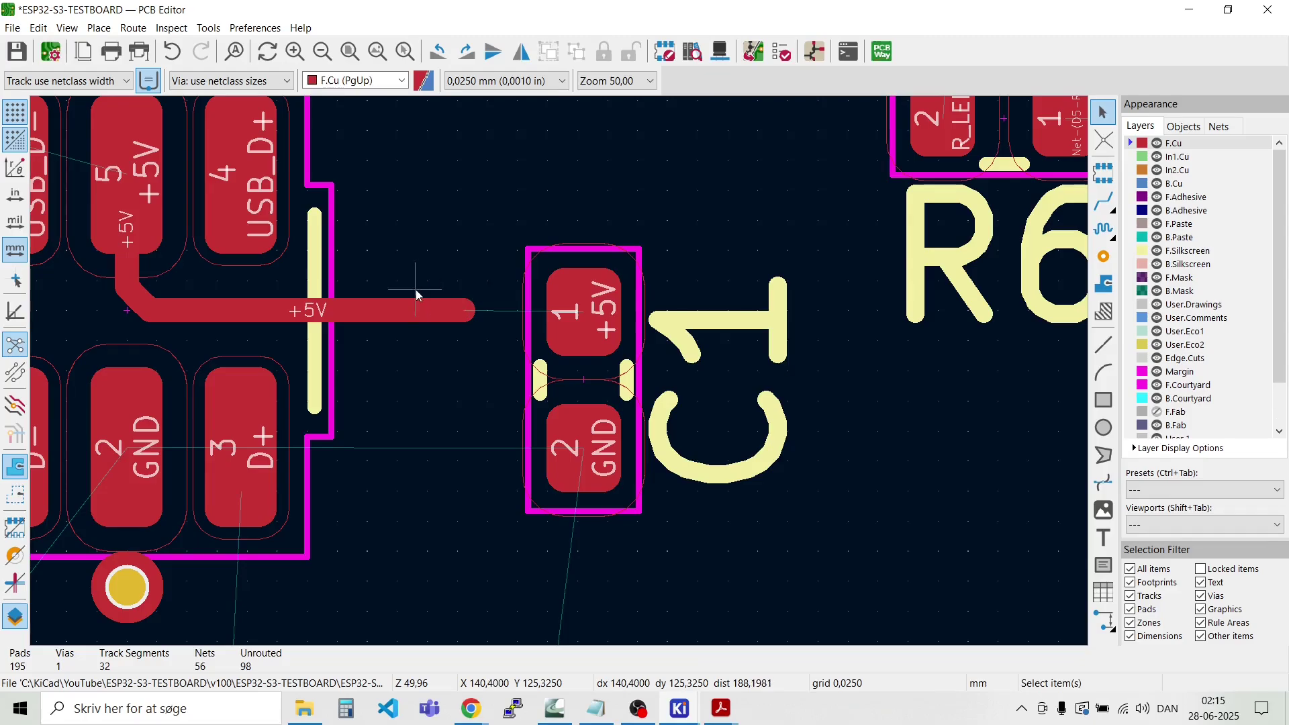
key(x)
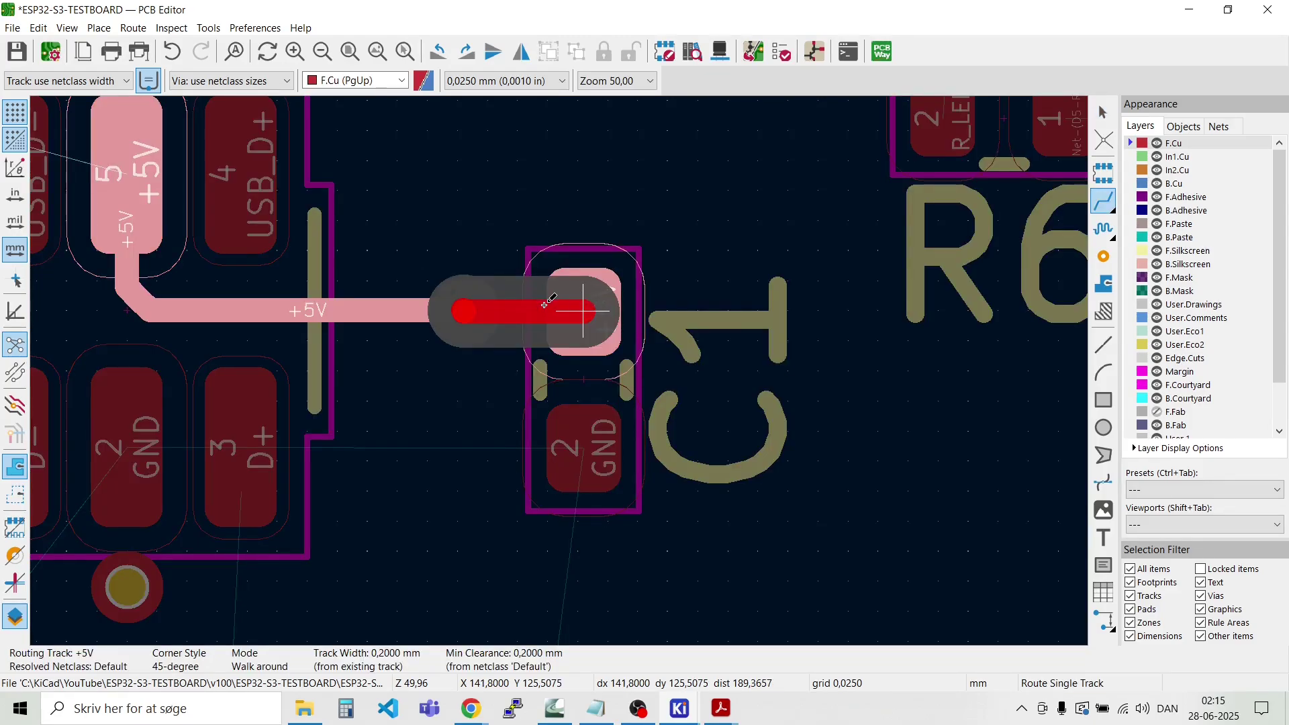
key(Escape)
key(Escape)
Step: Delete the horizontal, diagonal and vertical +5V track segments leading from U1 pad 5
drag(443, 339, 409, 273)
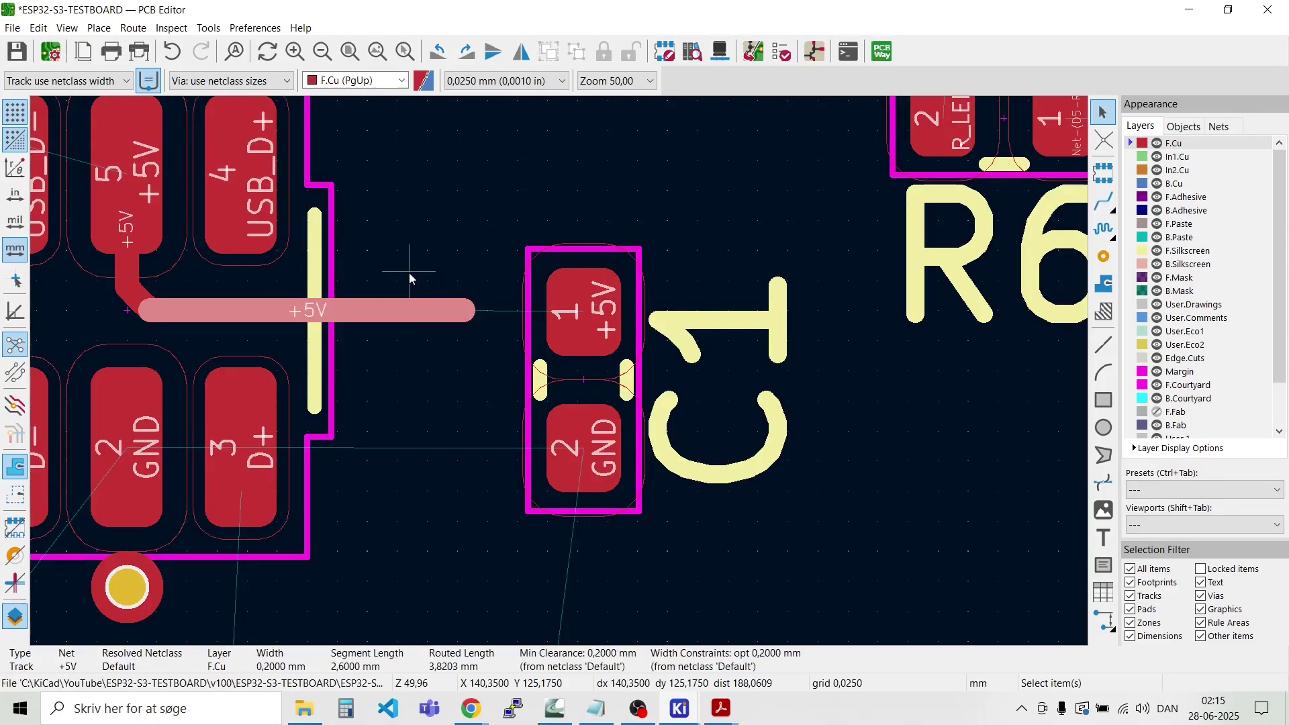
key(Delete)
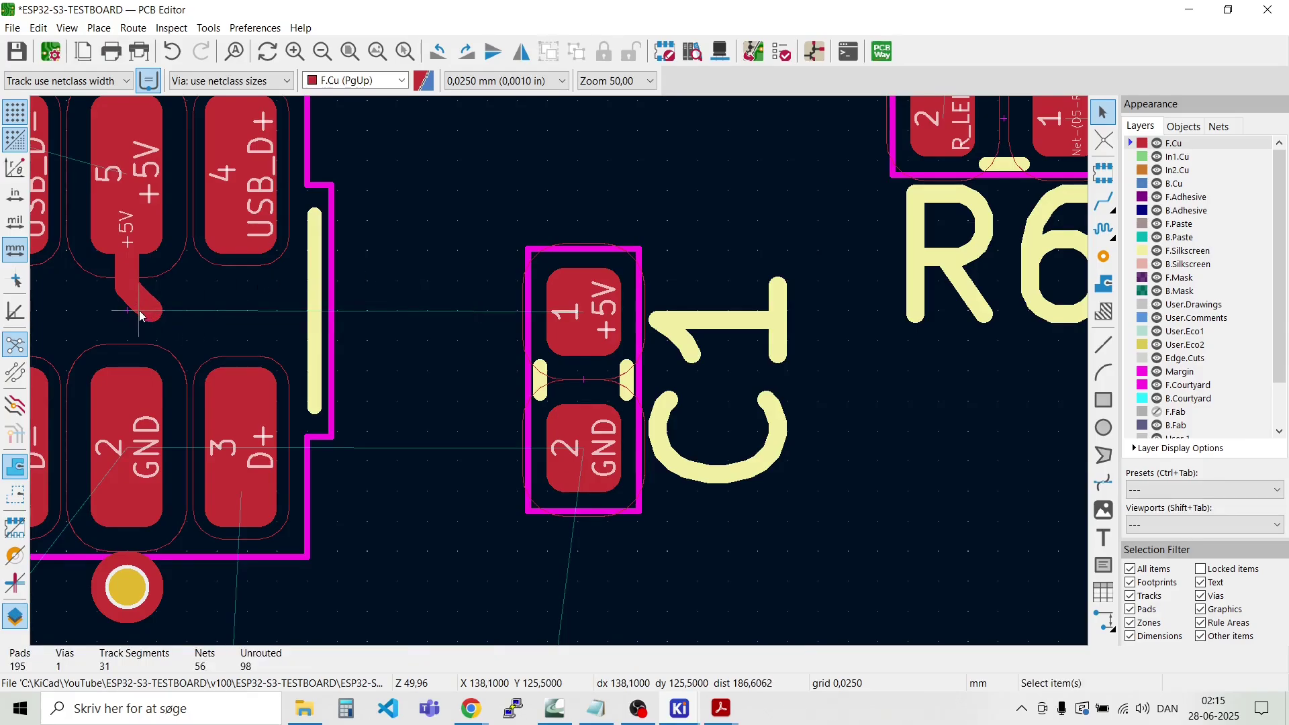
click(139, 310)
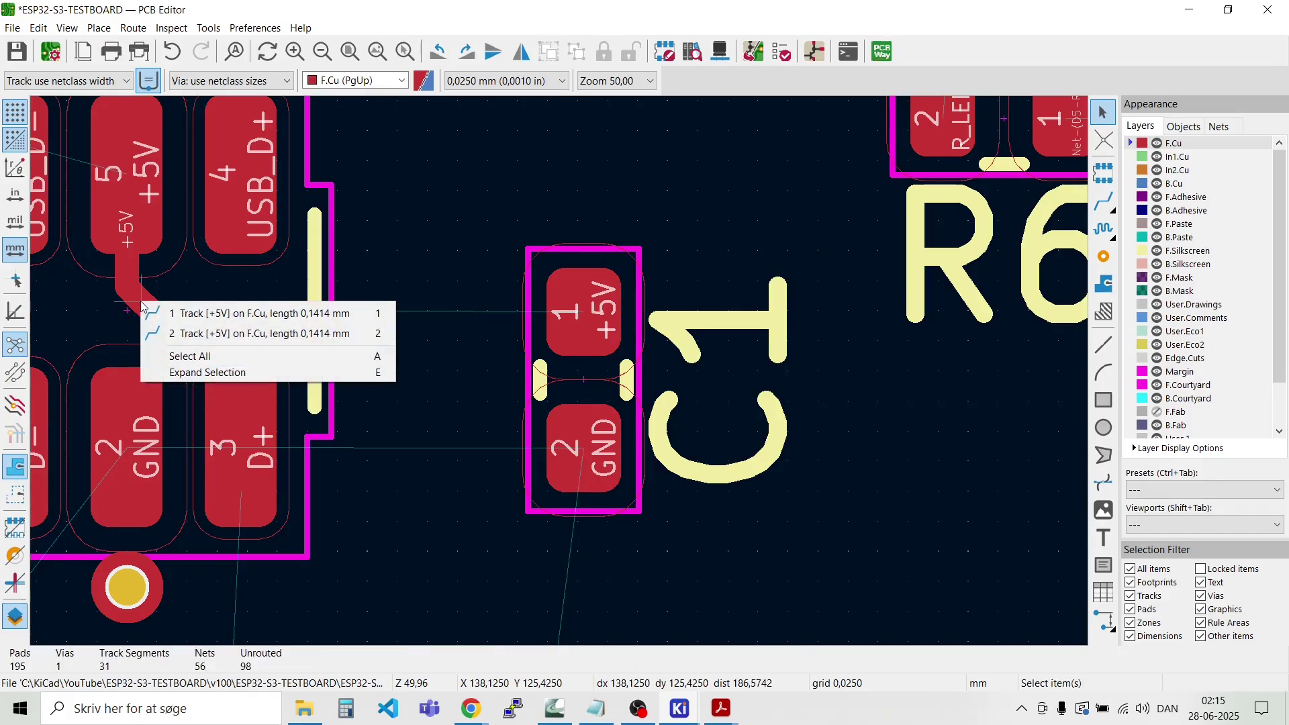
click(150, 321)
key(Delete)
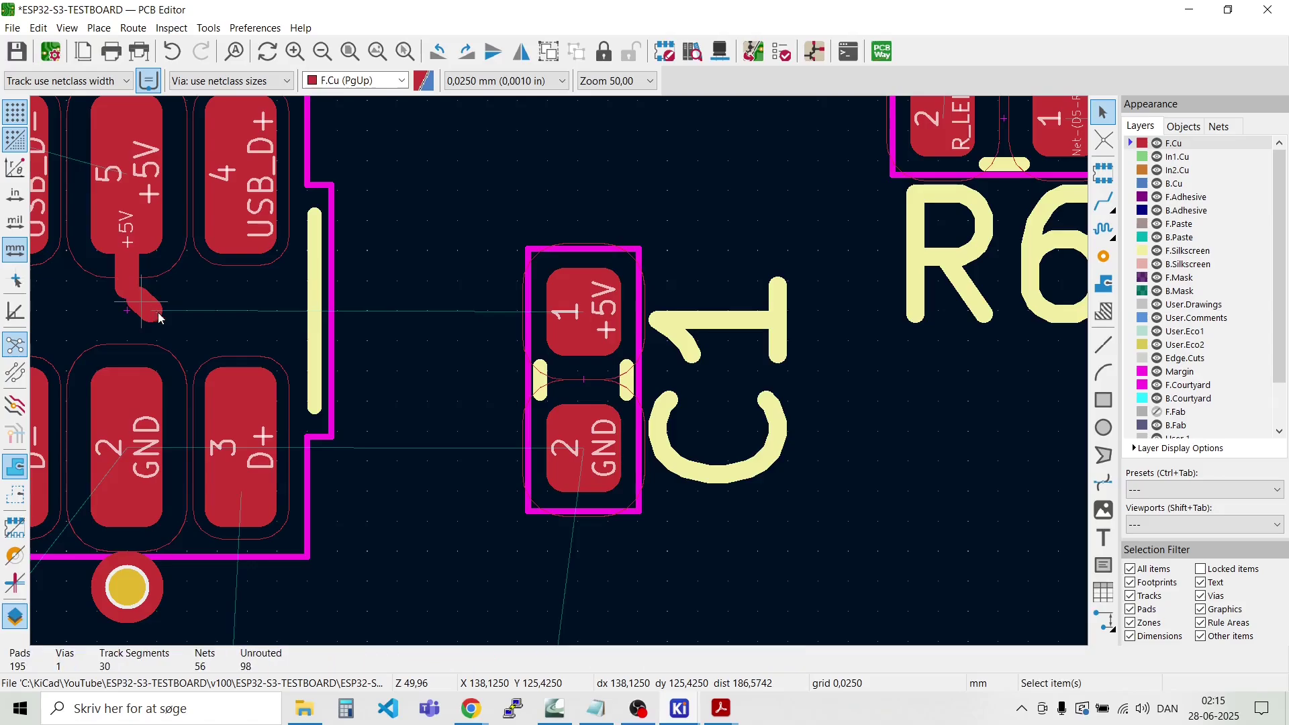
click(147, 306)
key(Delete)
click(129, 279)
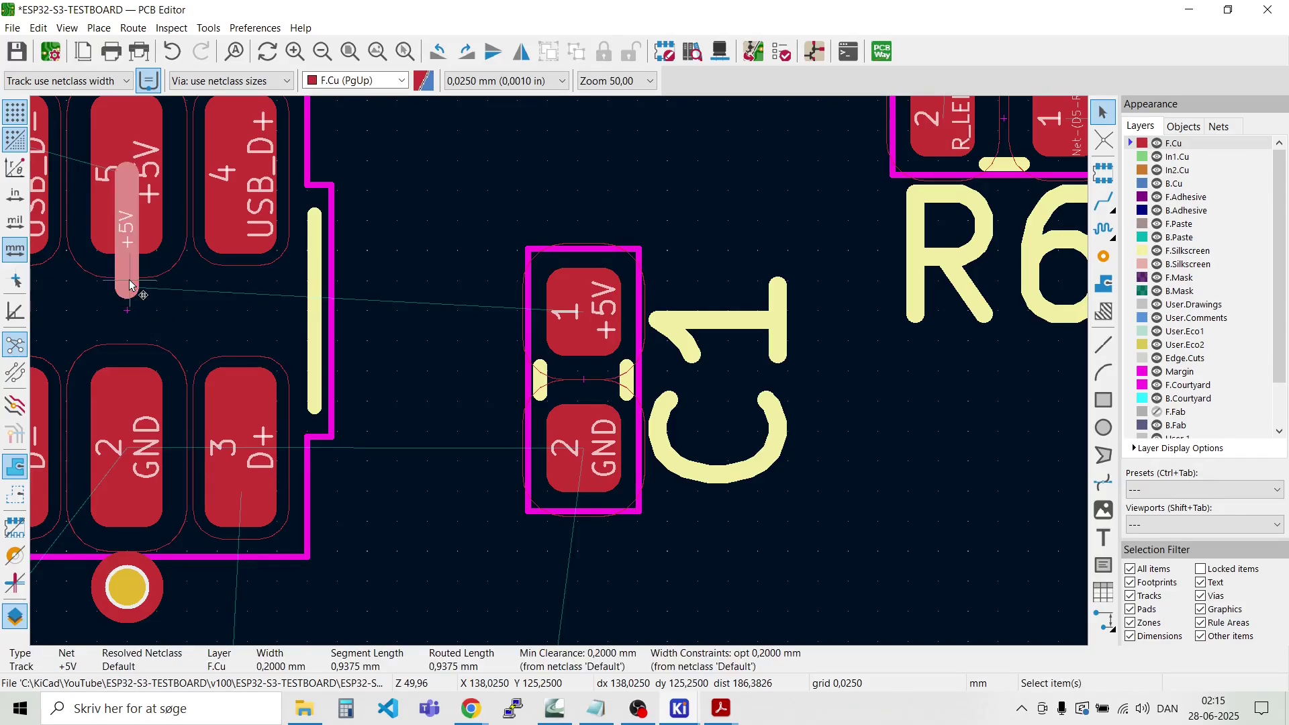
key(Delete)
Step: Route a 0.2 mm +5V track on F.Cu from U1 pad 5 between the pad rows to C1 pad 1
key(x)
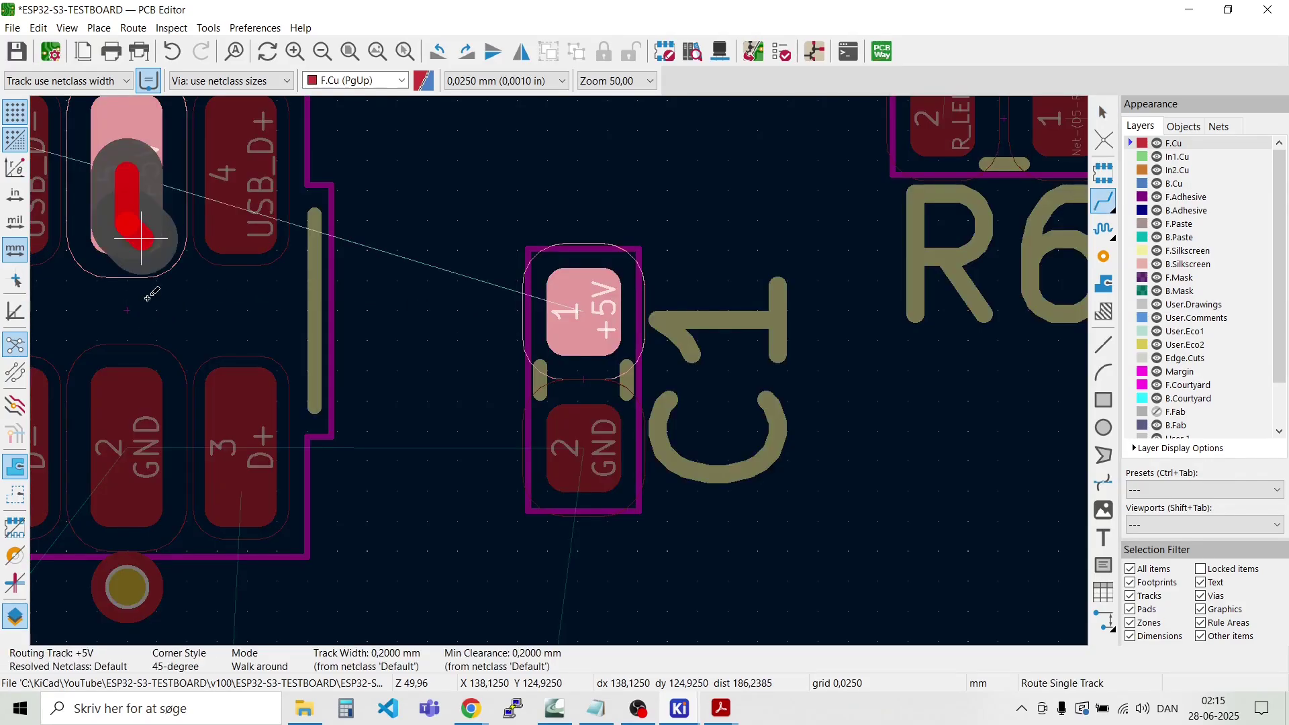
click(158, 302)
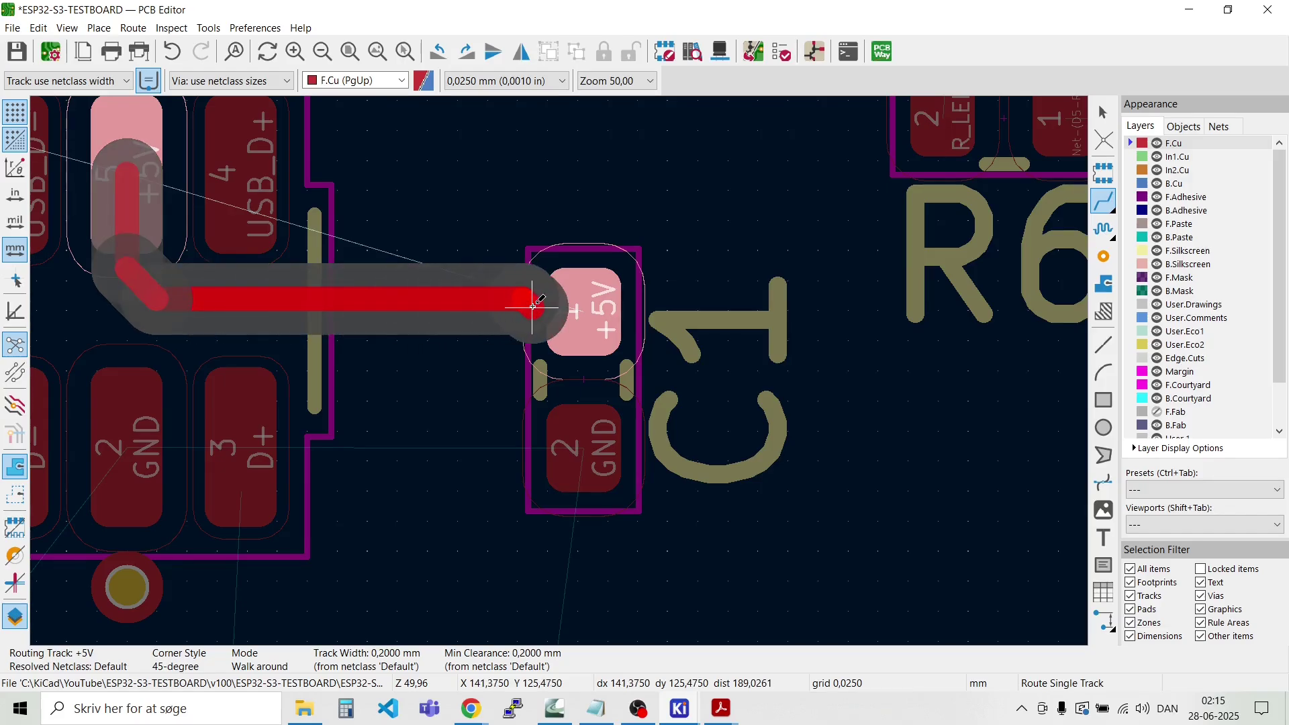
click(564, 292)
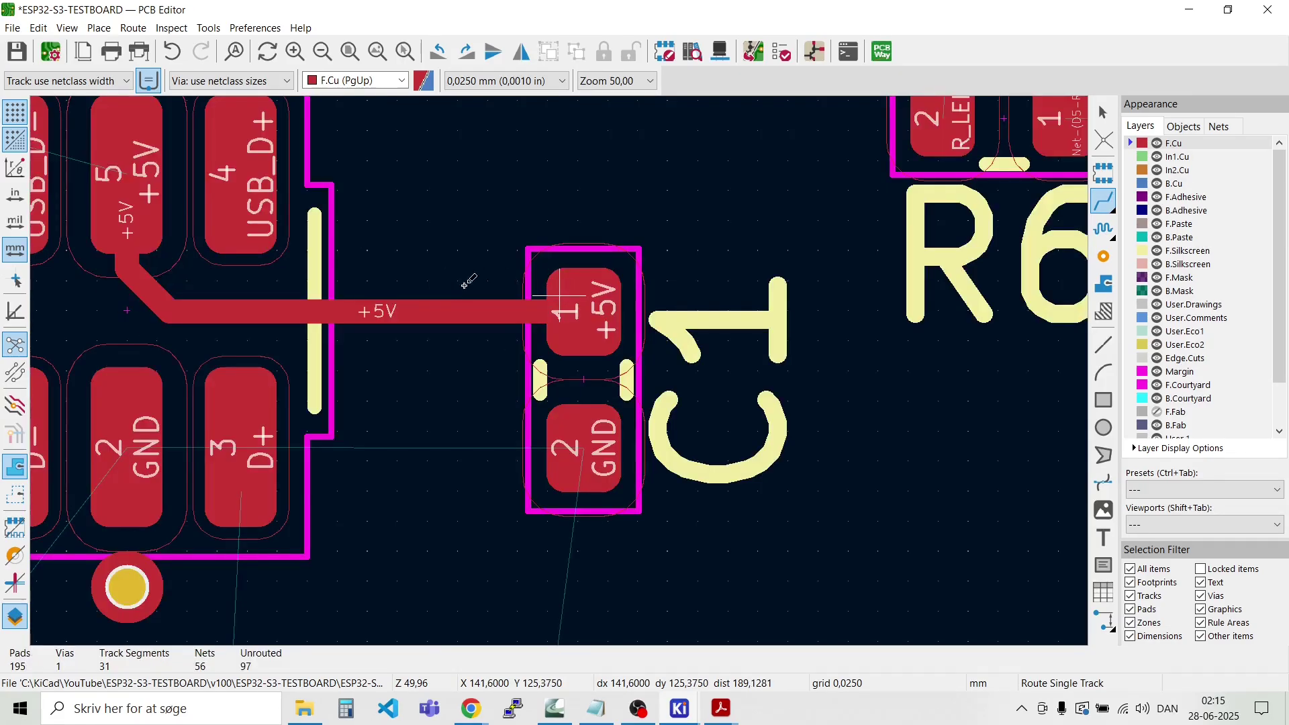
Step: Route a +5V track about 1 mm straight up from C1 pad 1 and end it with a via
click(576, 289)
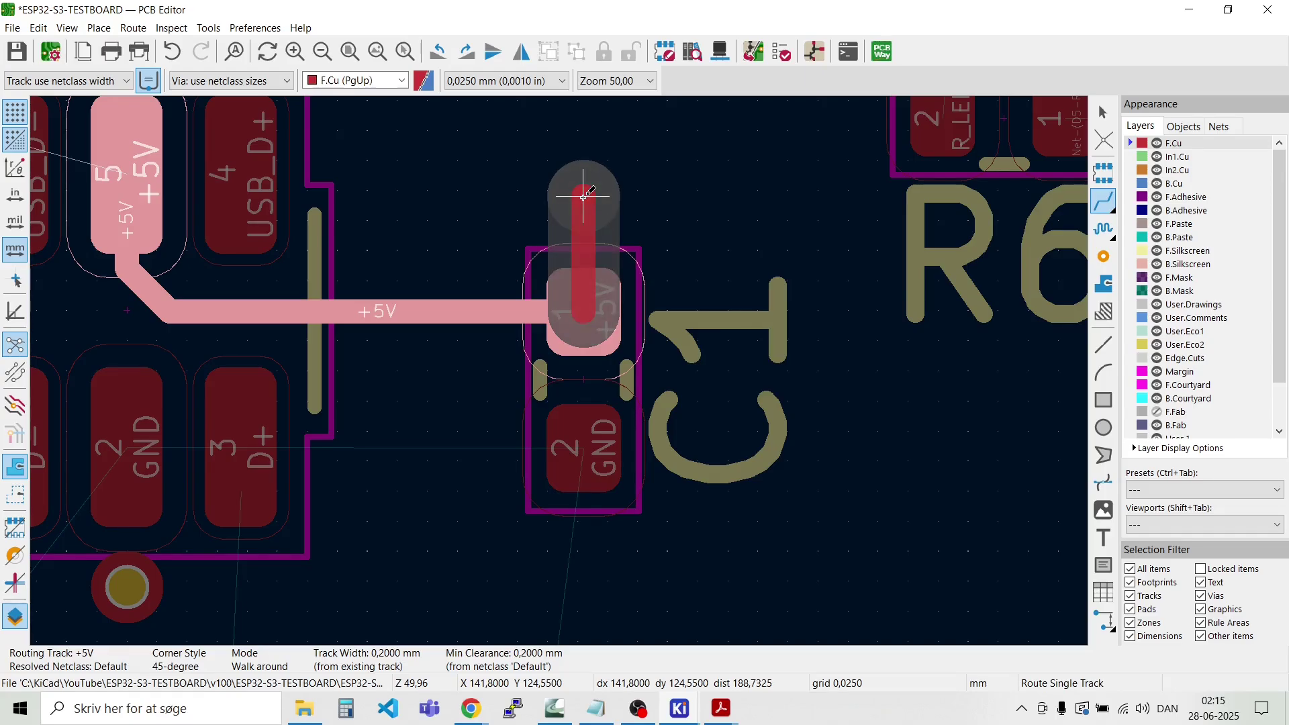
double_click(584, 196)
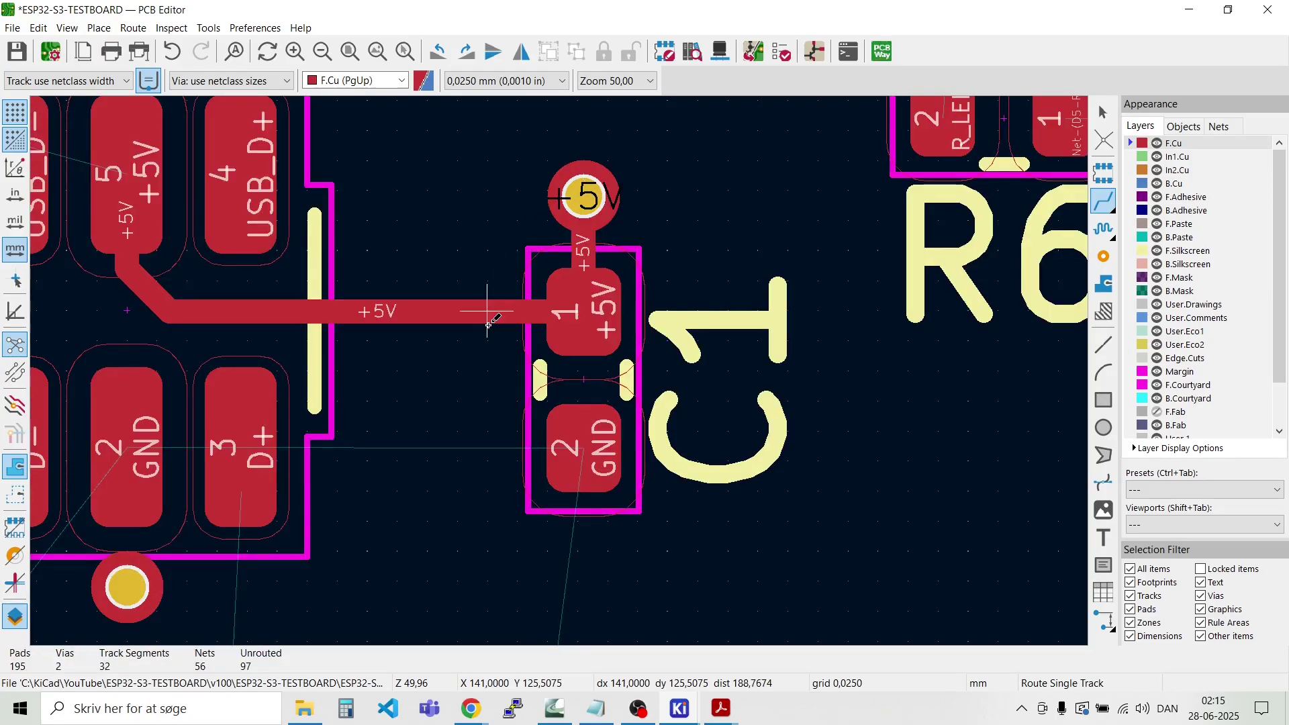
key(Escape)
Step: Try to route a GND track from U1 pad 2 down to the via just below it
scroll(416, 414, down, 2)
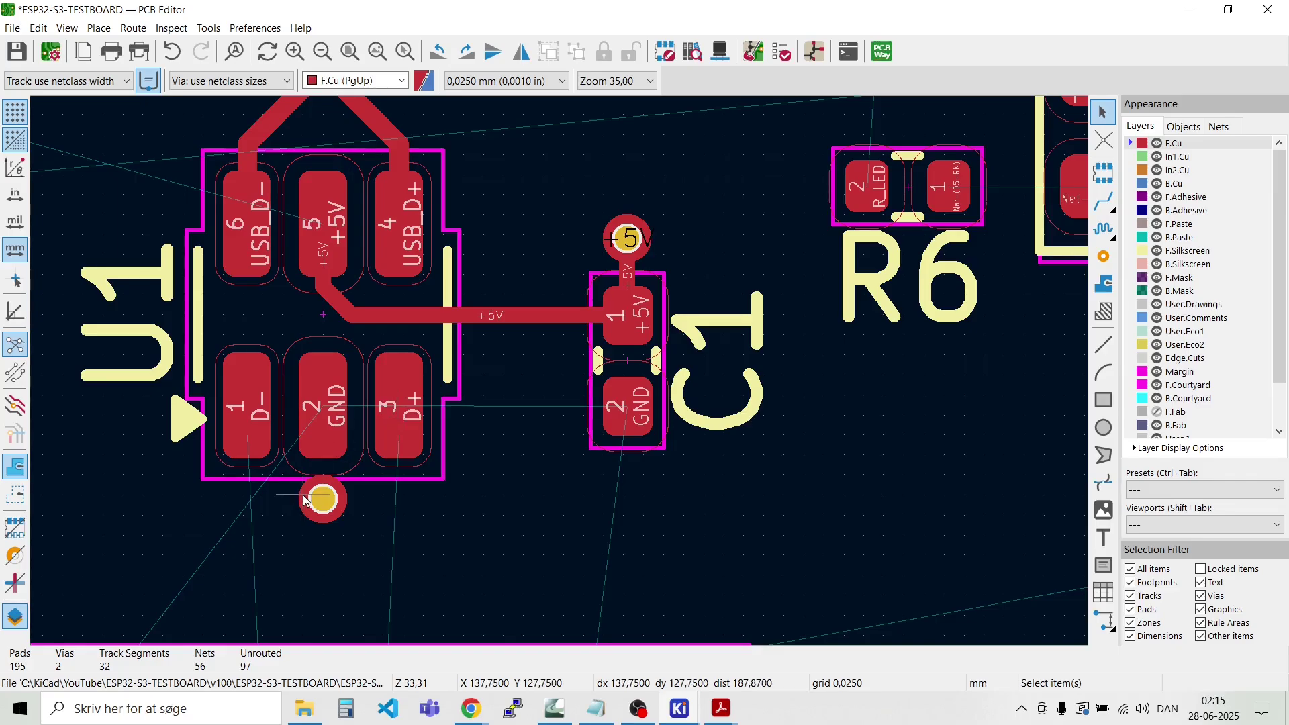
scroll(303, 500, up, 2)
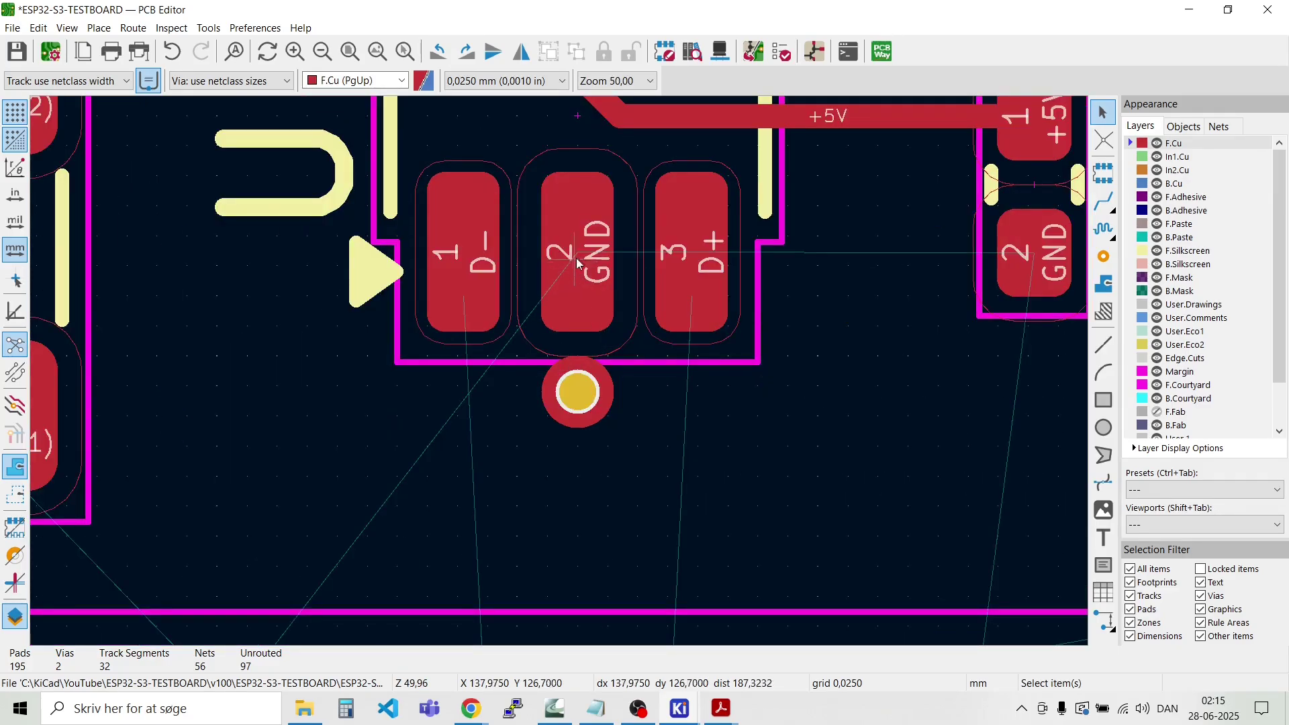
key(x)
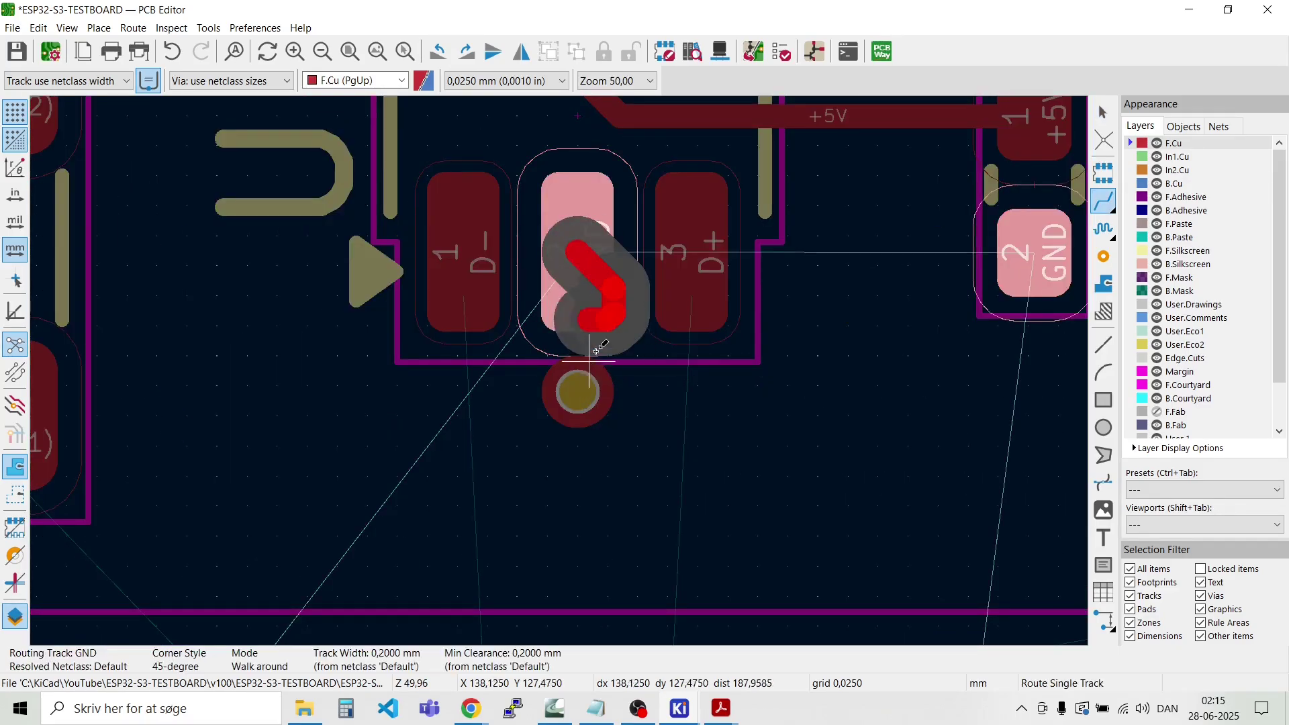
key(Escape)
click(582, 417)
key(Escape)
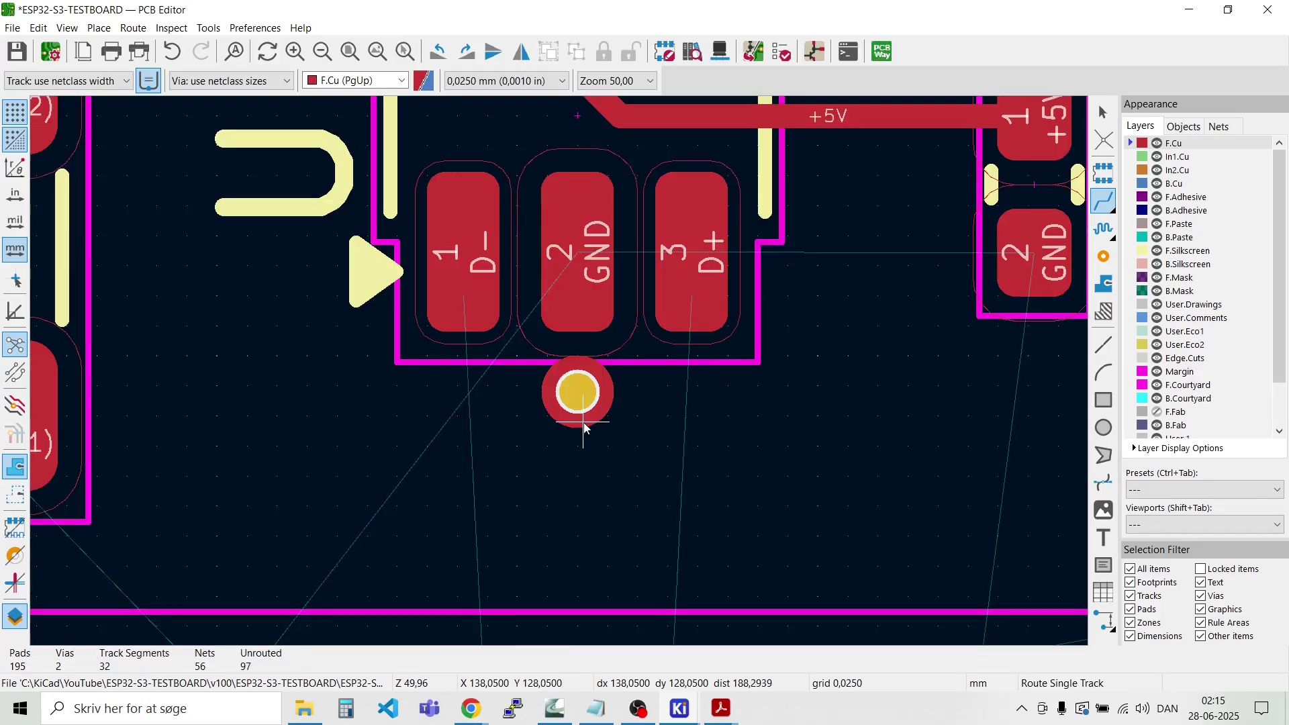
Step: Cancel the unfinished track and delete the unconnected via just below U1 pad 2
key(Escape)
click(586, 401)
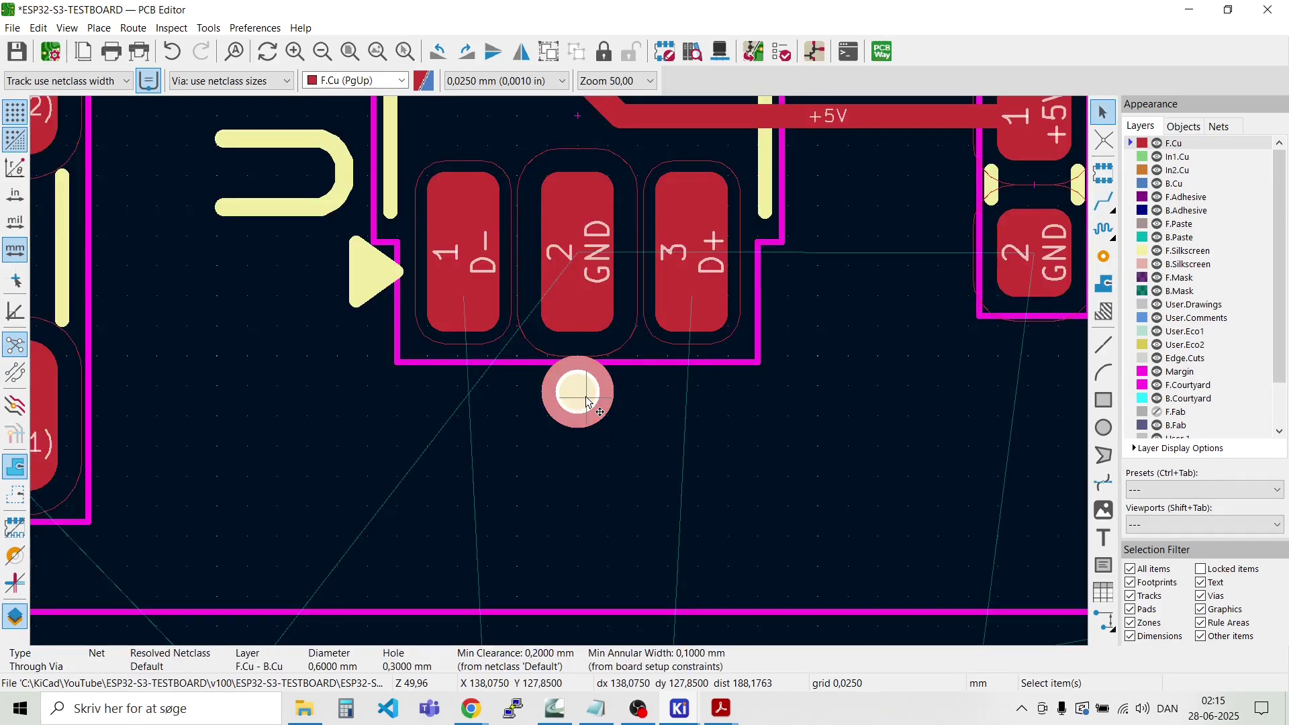
key(Delete)
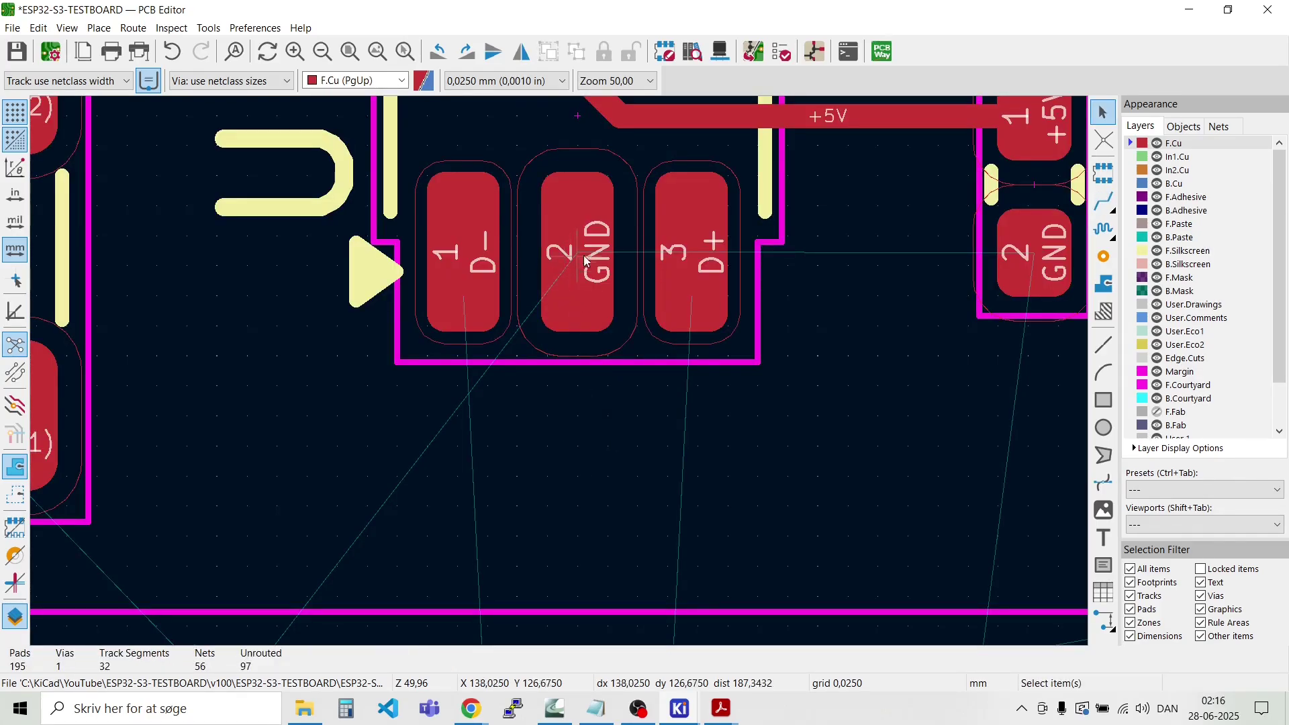
Step: Route a 0.2 mm GND track on F.Cu straight down from U1 pad 2 and place a via on its end
key(x)
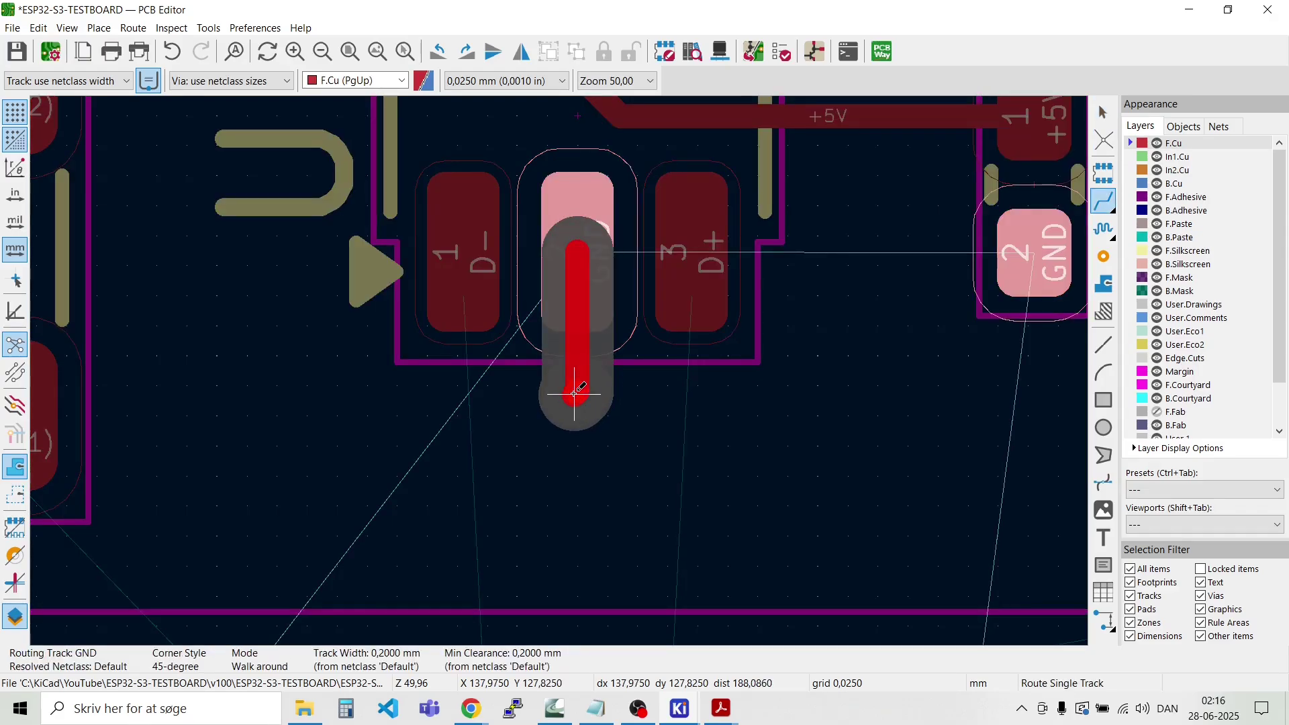
click(580, 391)
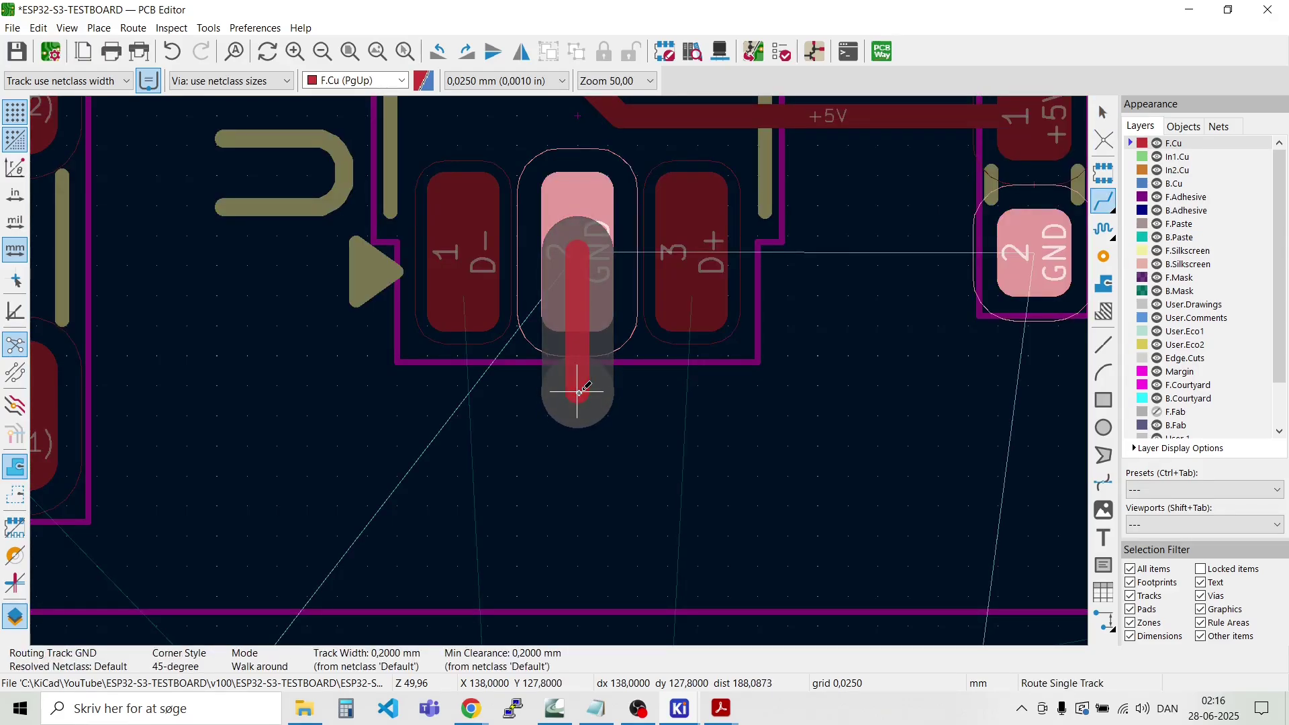
click(578, 396)
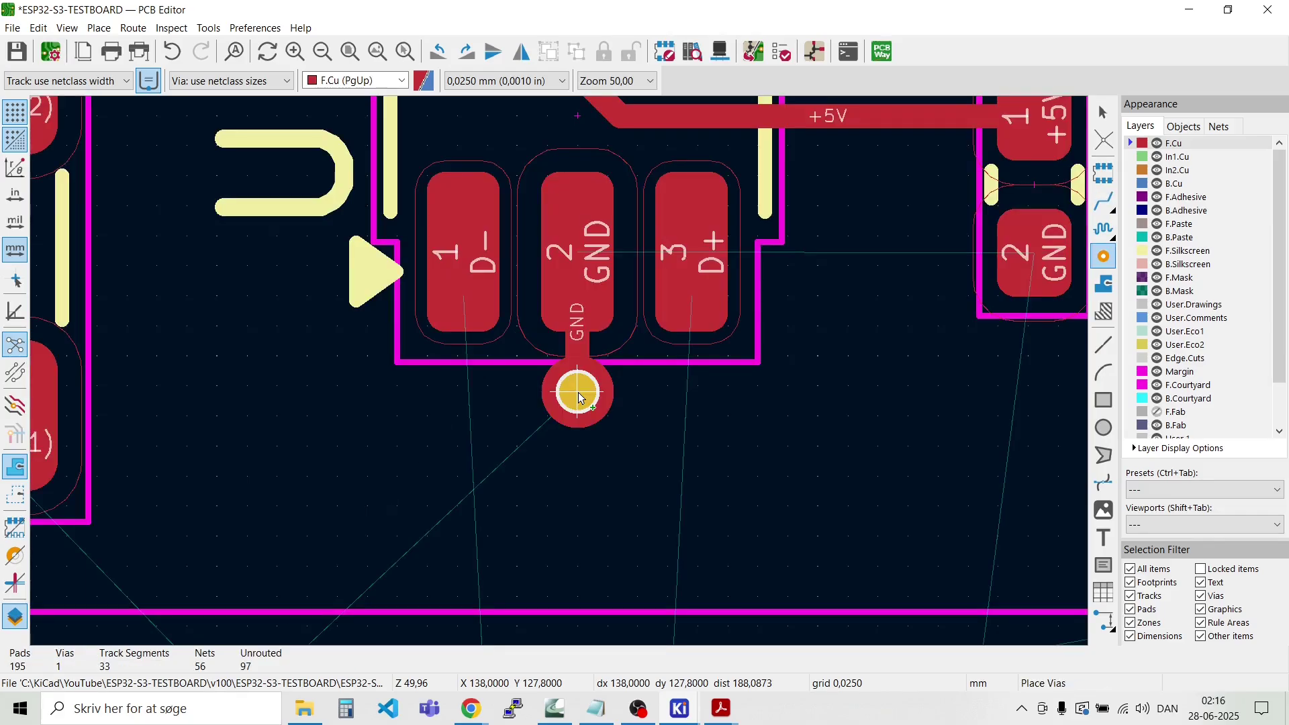
click(578, 392)
key(Escape)
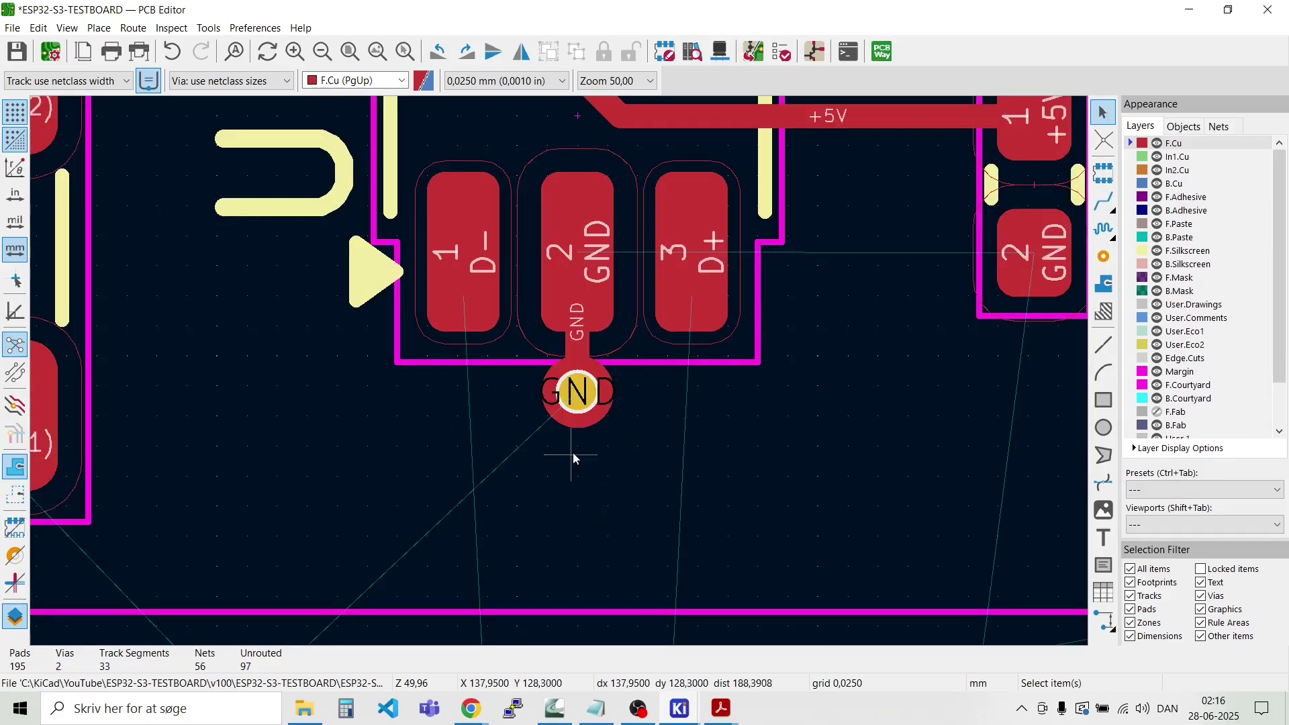
scroll(596, 383, down, 4)
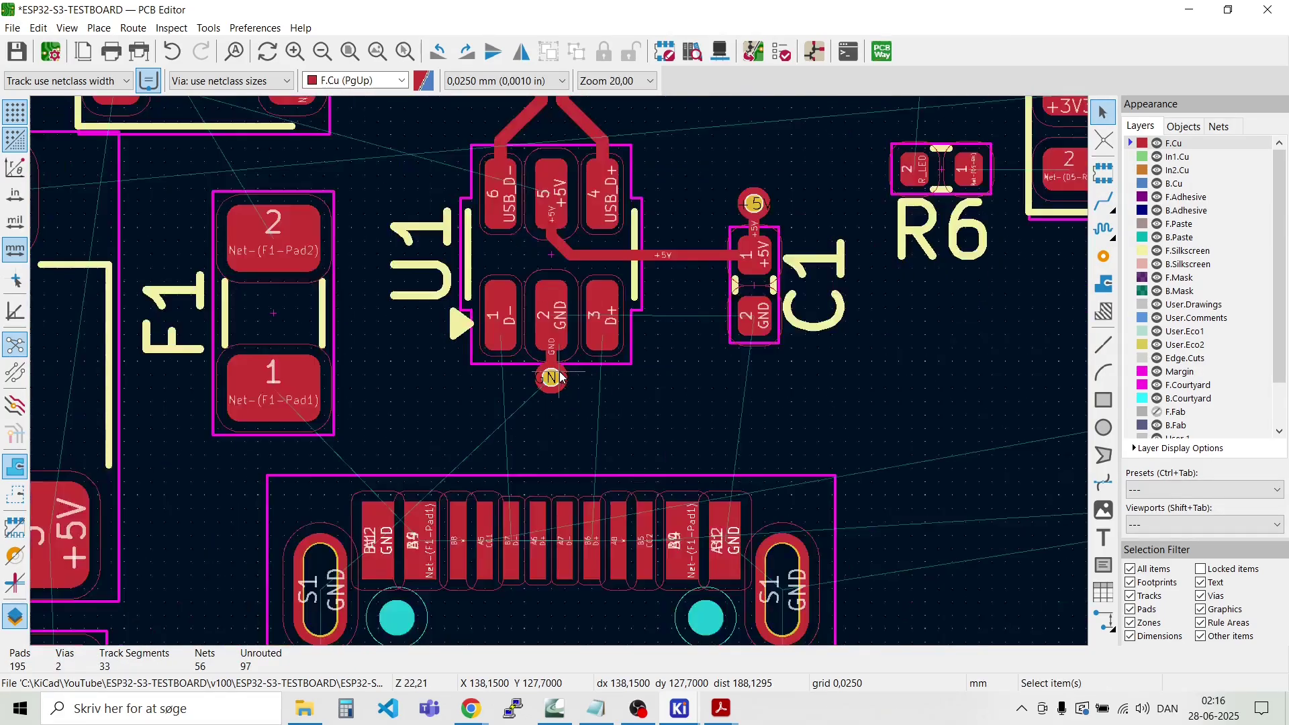
scroll(558, 332, up, 2)
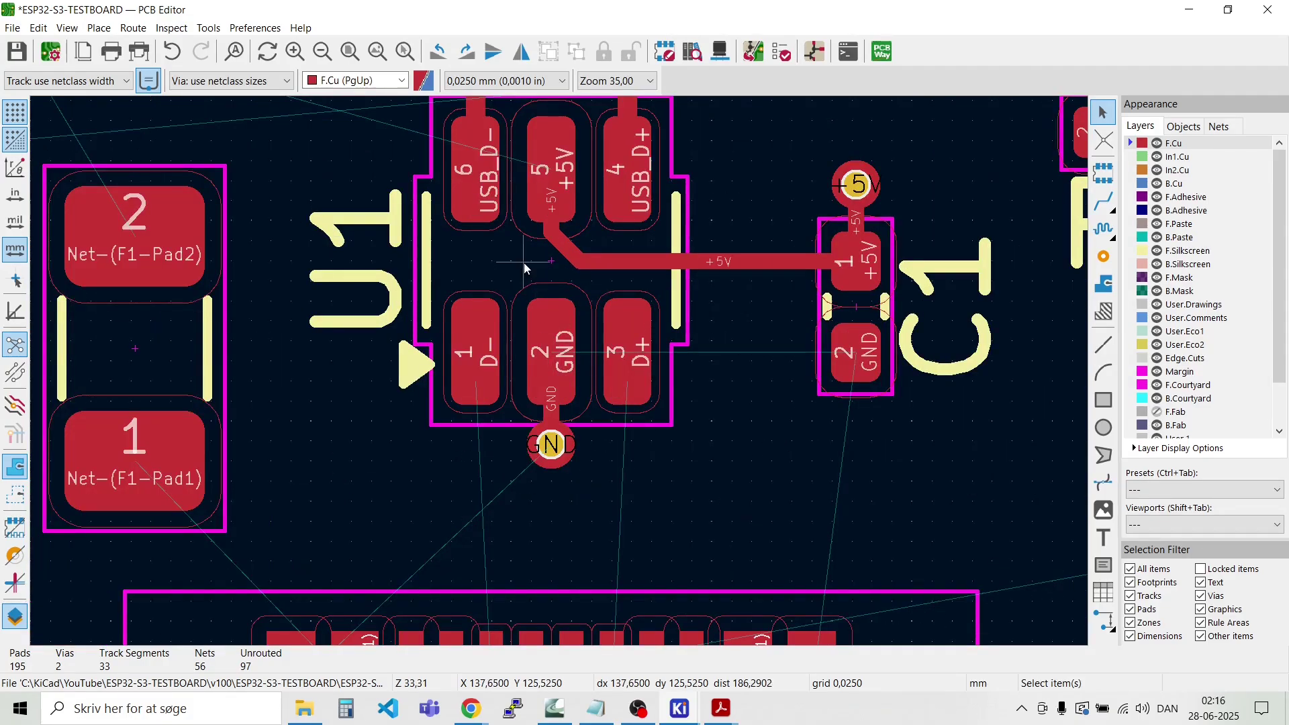
click(138, 33)
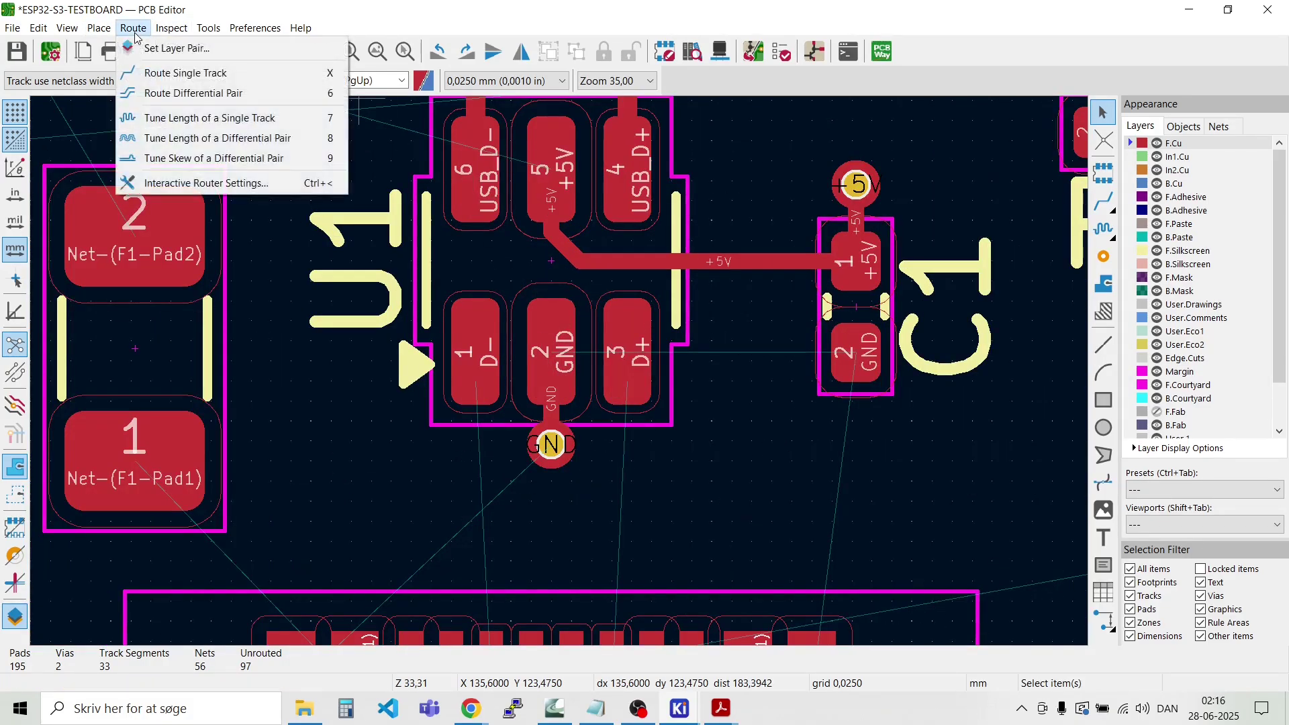
click(169, 94)
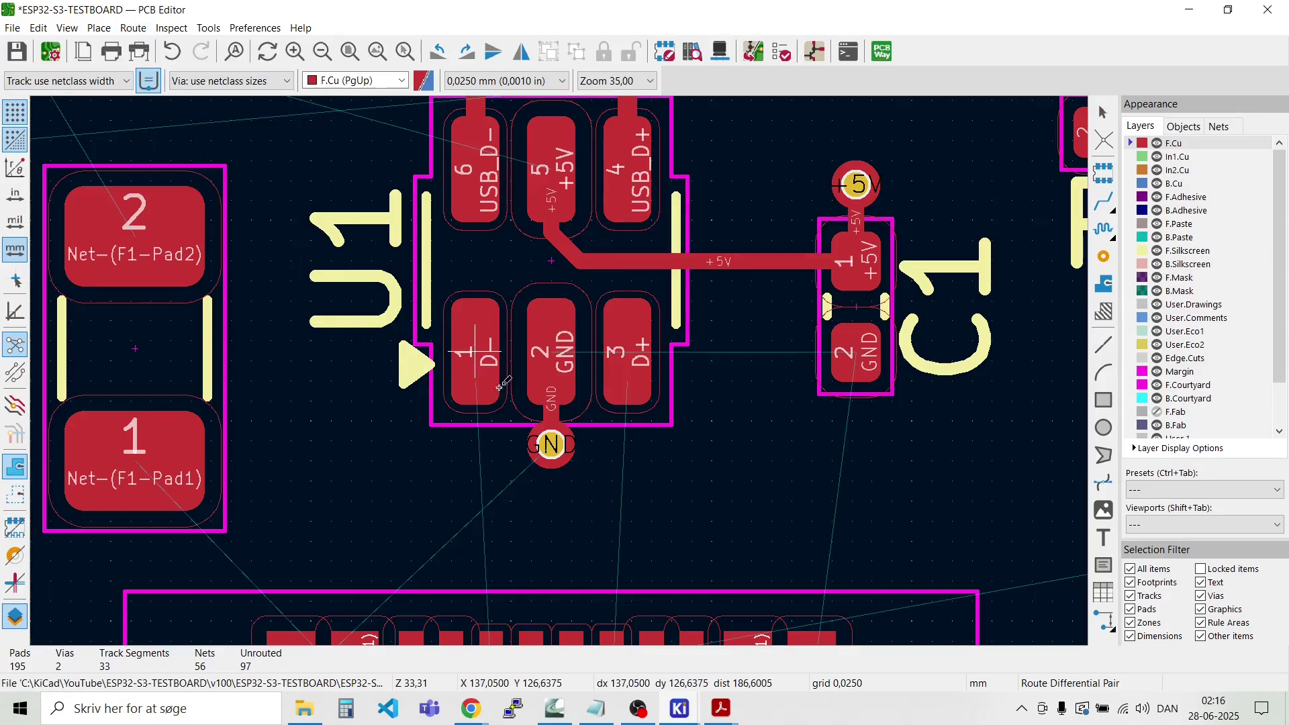
click(474, 370)
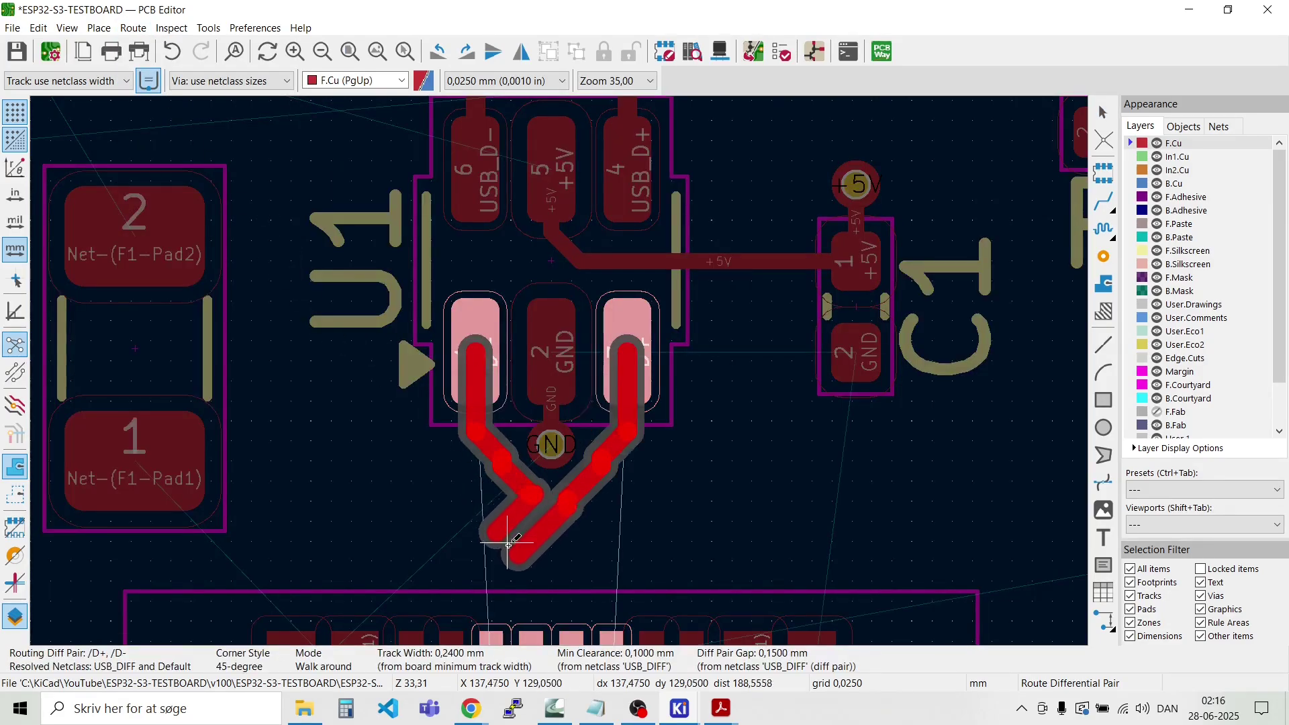
scroll(554, 589, up, 3)
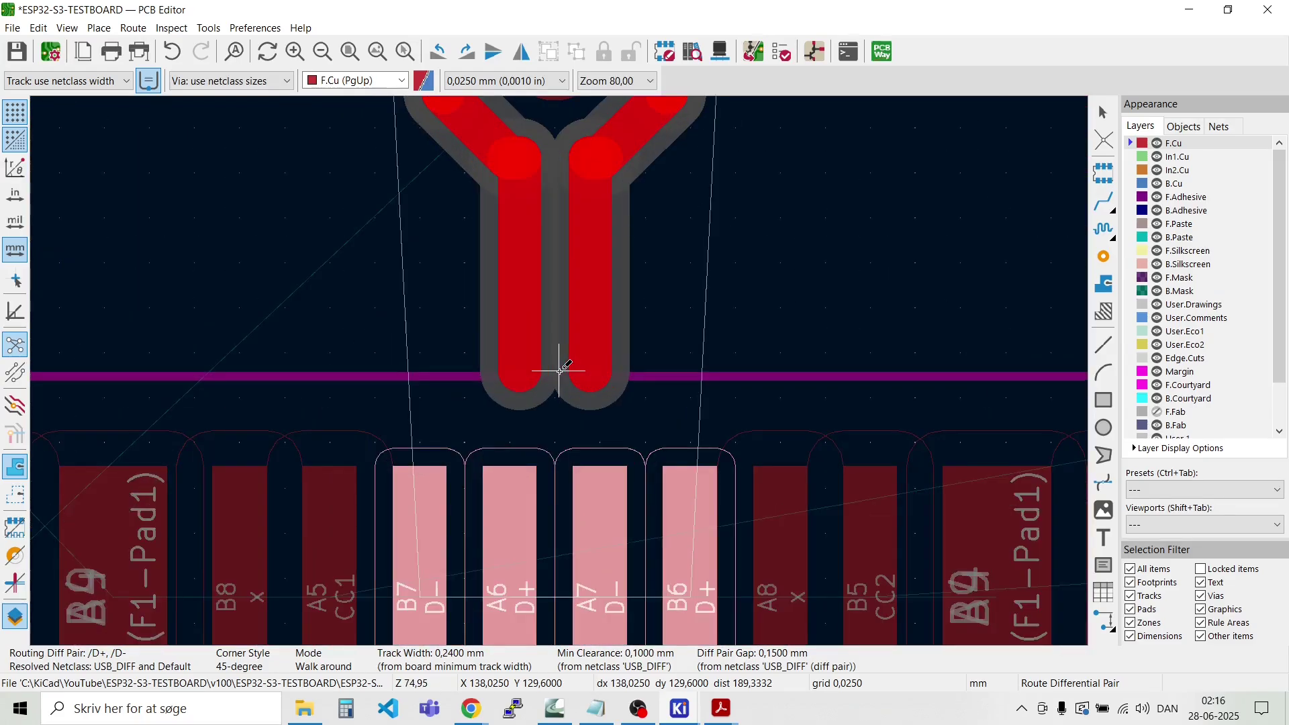
scroll(560, 370, down, 2)
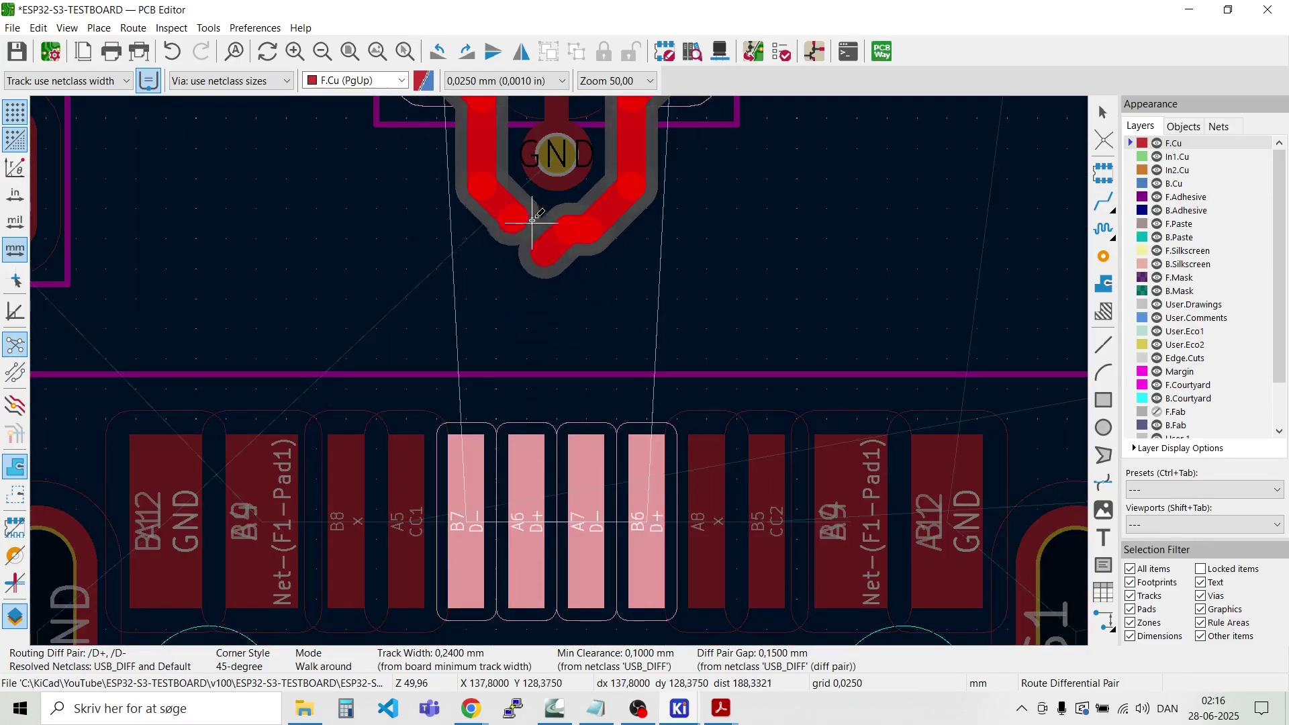
scroll(559, 370, up, 2)
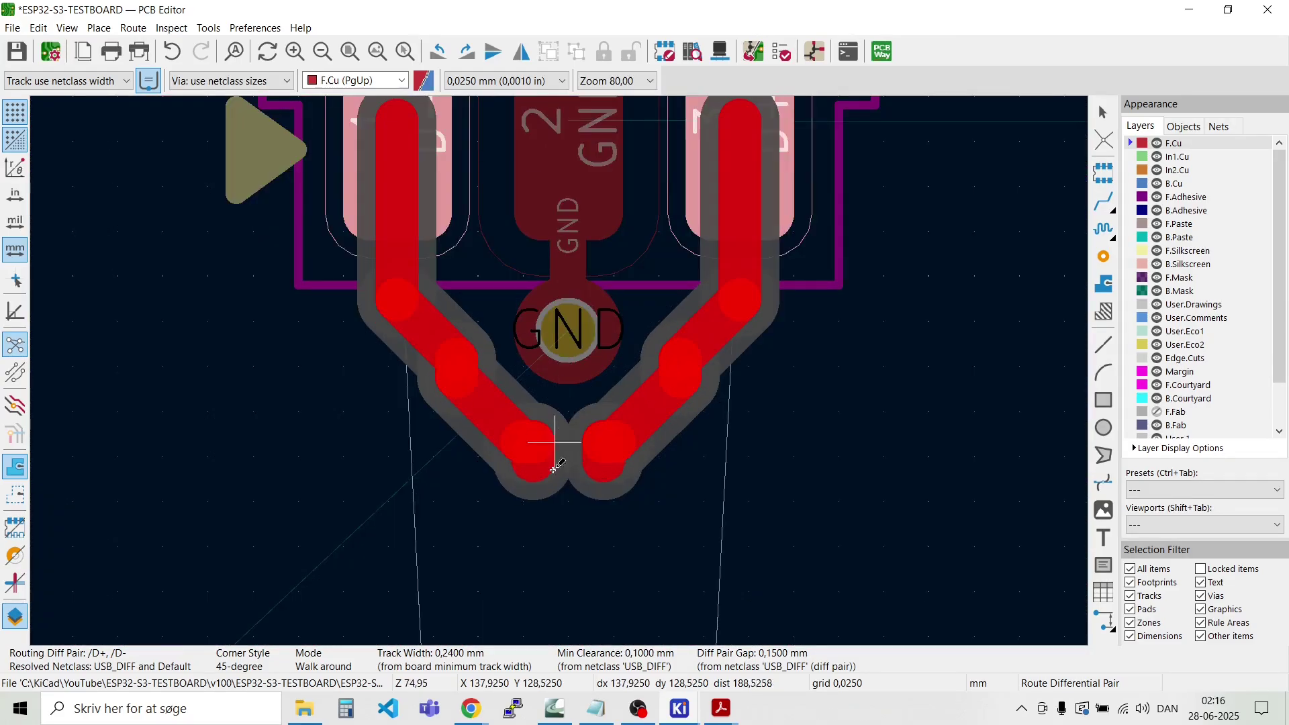
scroll(559, 371, down, 3)
key(Escape)
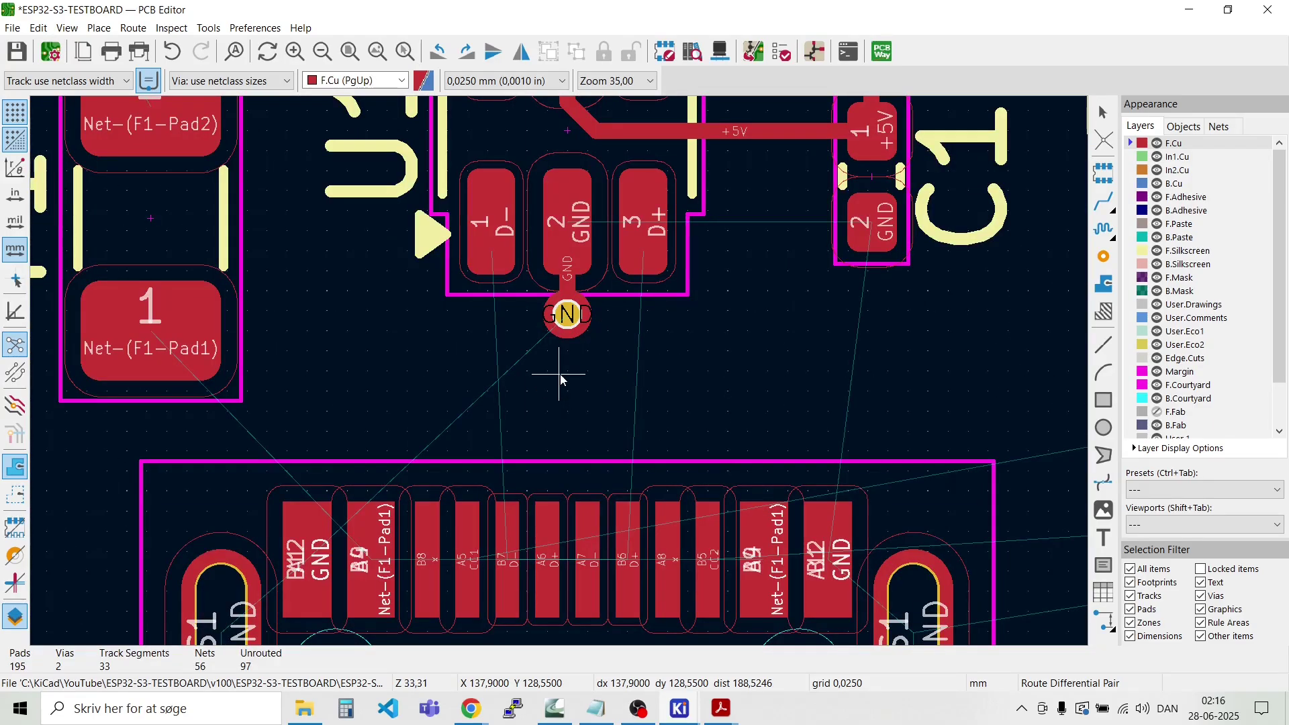
Step: Route the D+/D- differential pair from U1 pads 1 and 3 around the GND via to just above USB connector pads B7 and A6
click(504, 233)
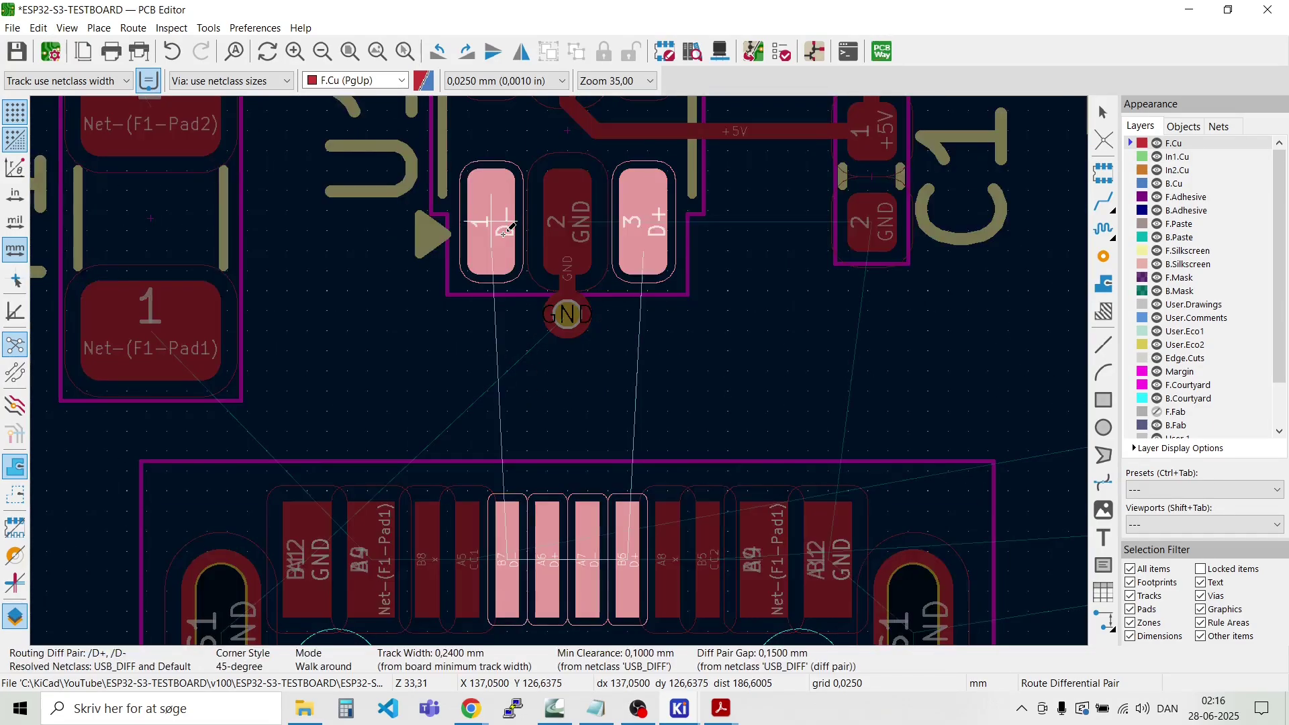
scroll(541, 447, up, 3)
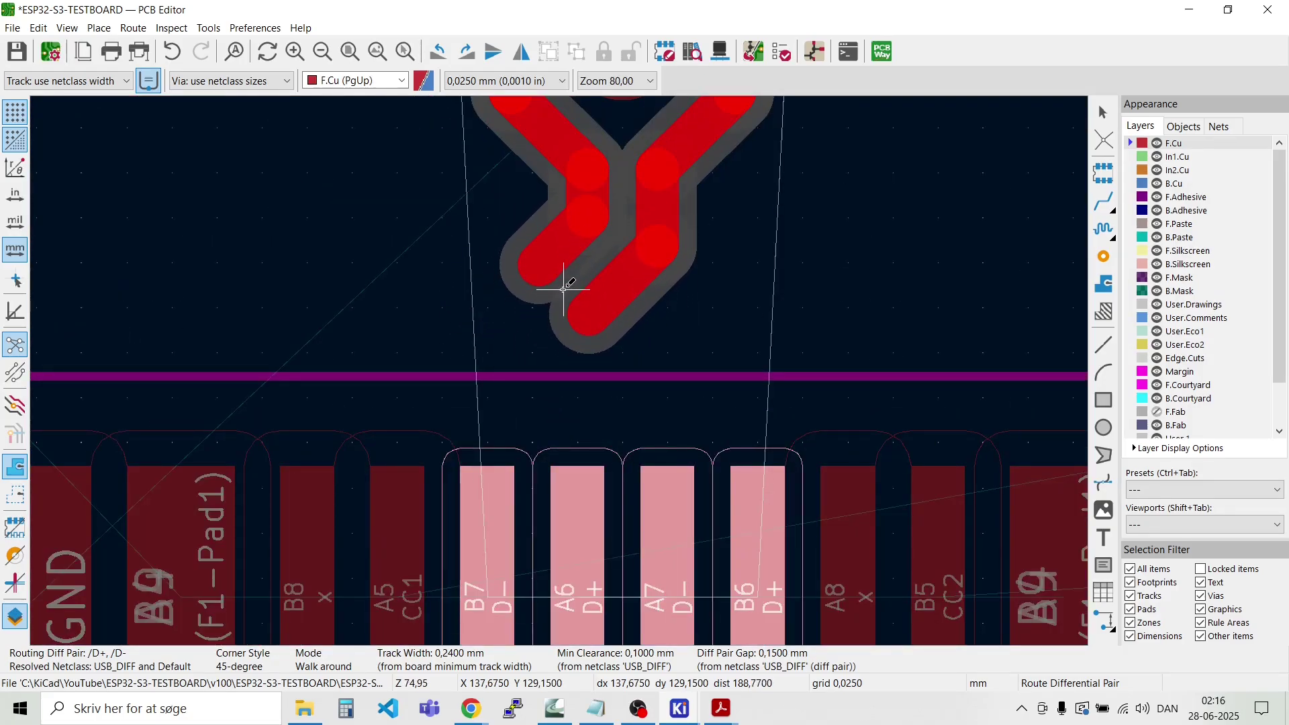
click(564, 289)
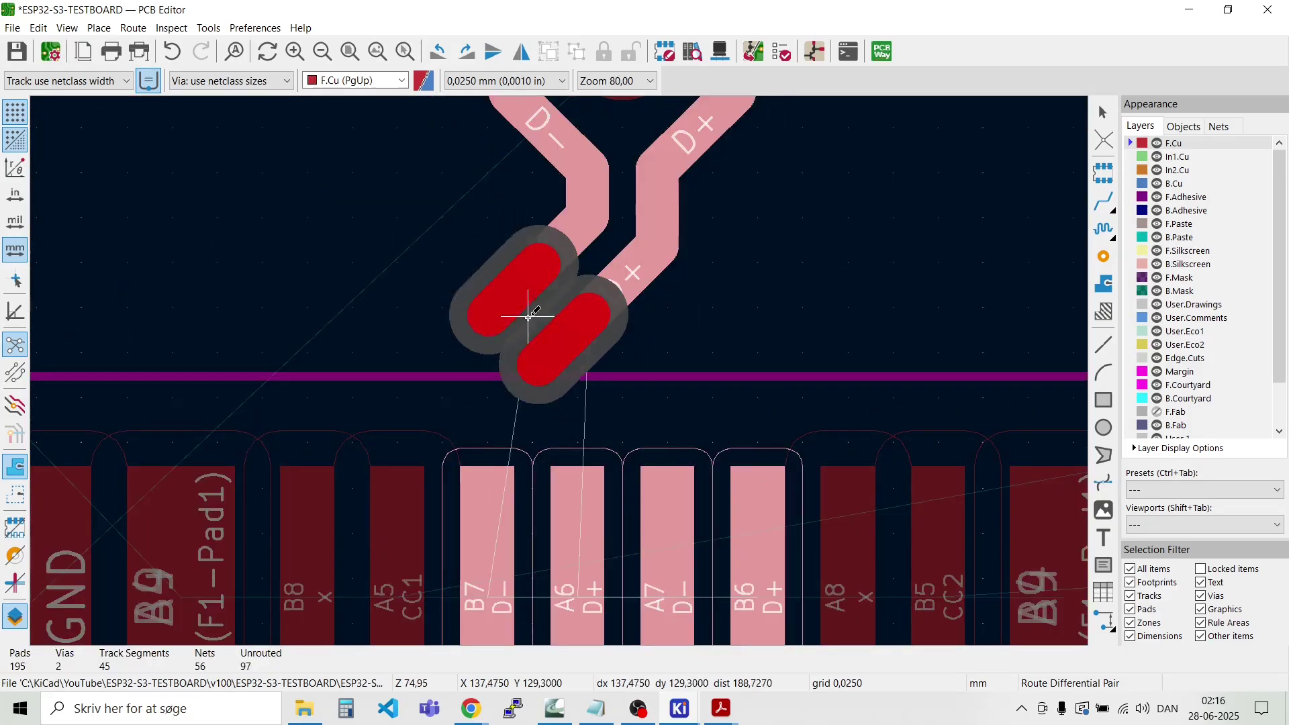
click(544, 433)
key(v)
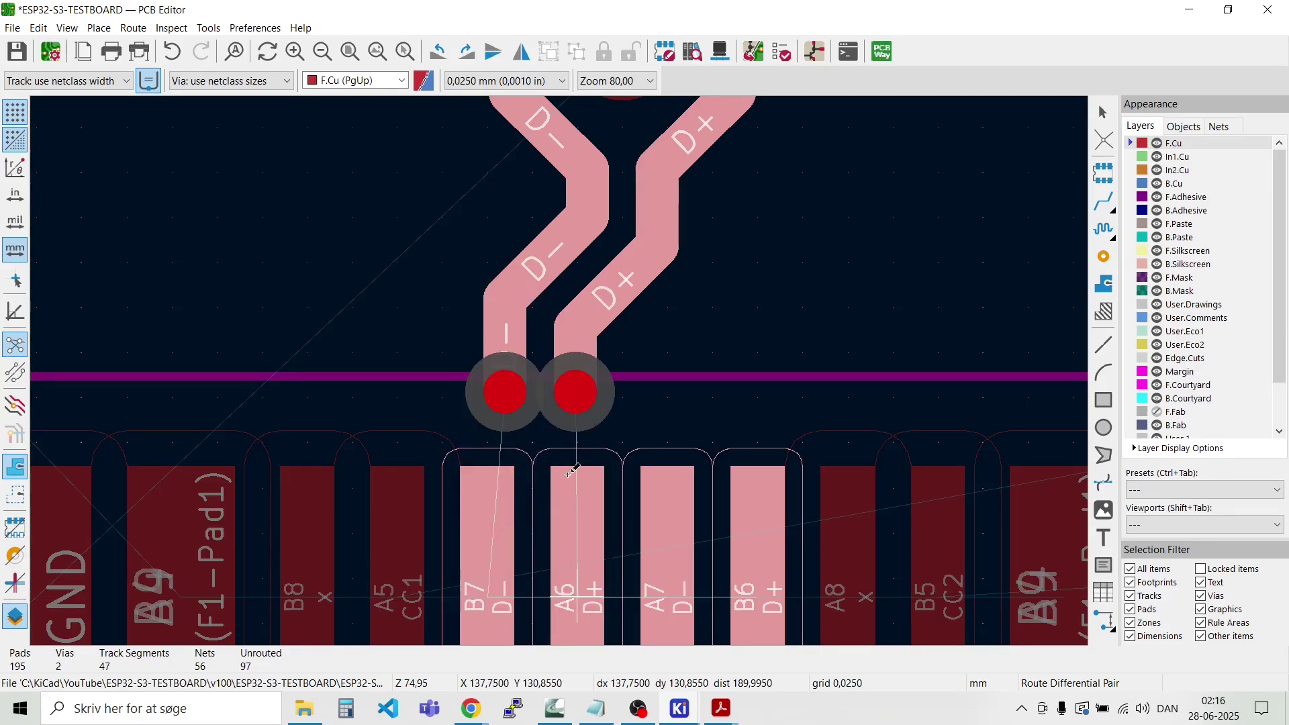
key(v)
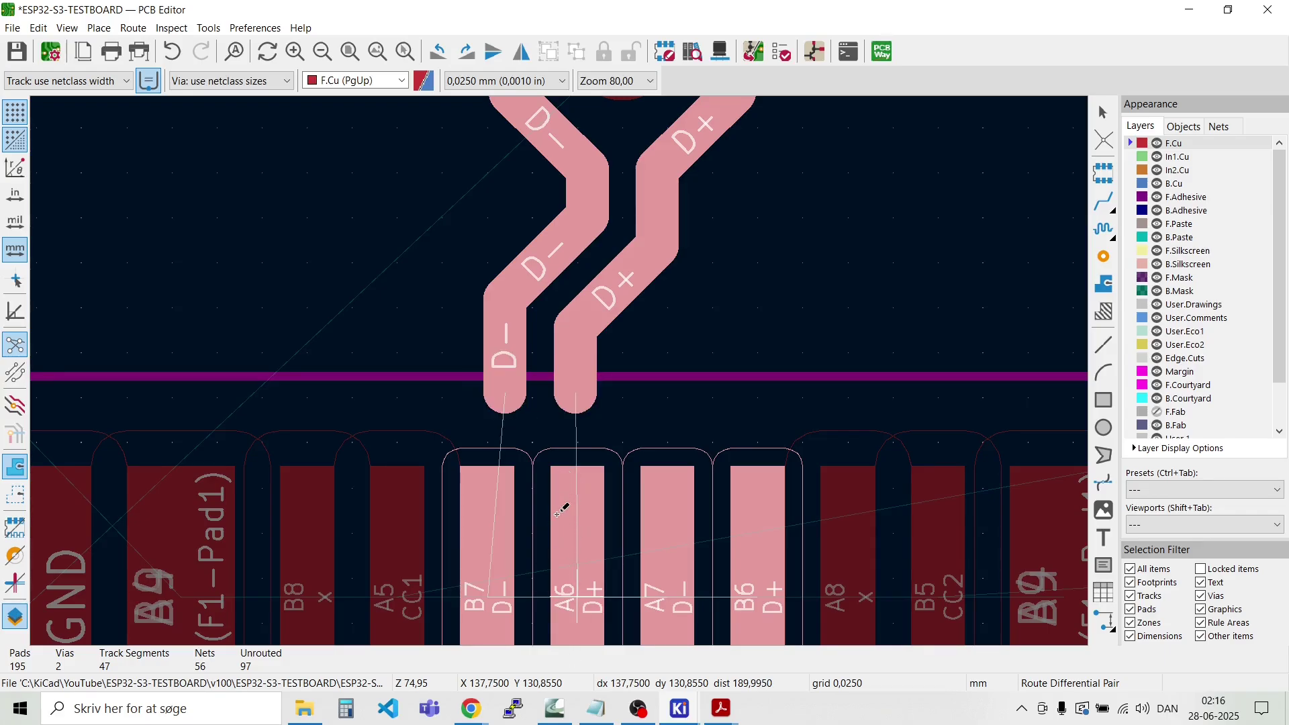
key(Escape)
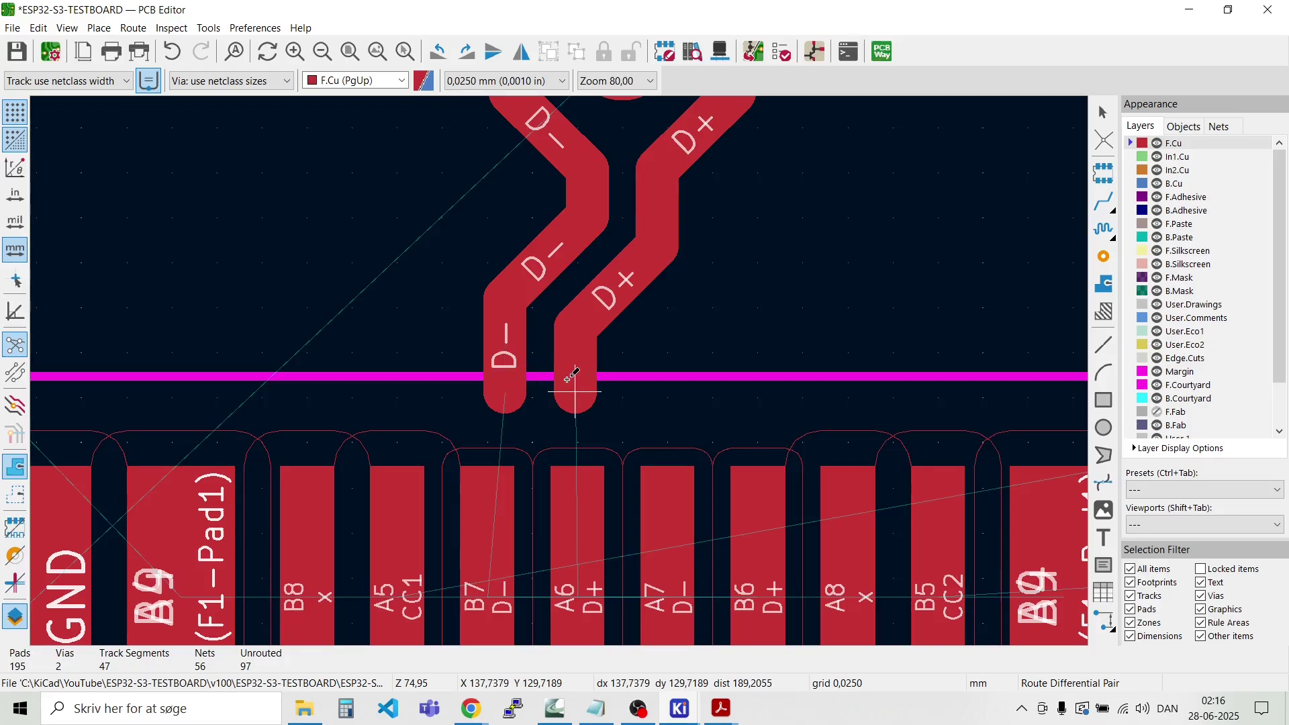
scroll(537, 465, up, 3)
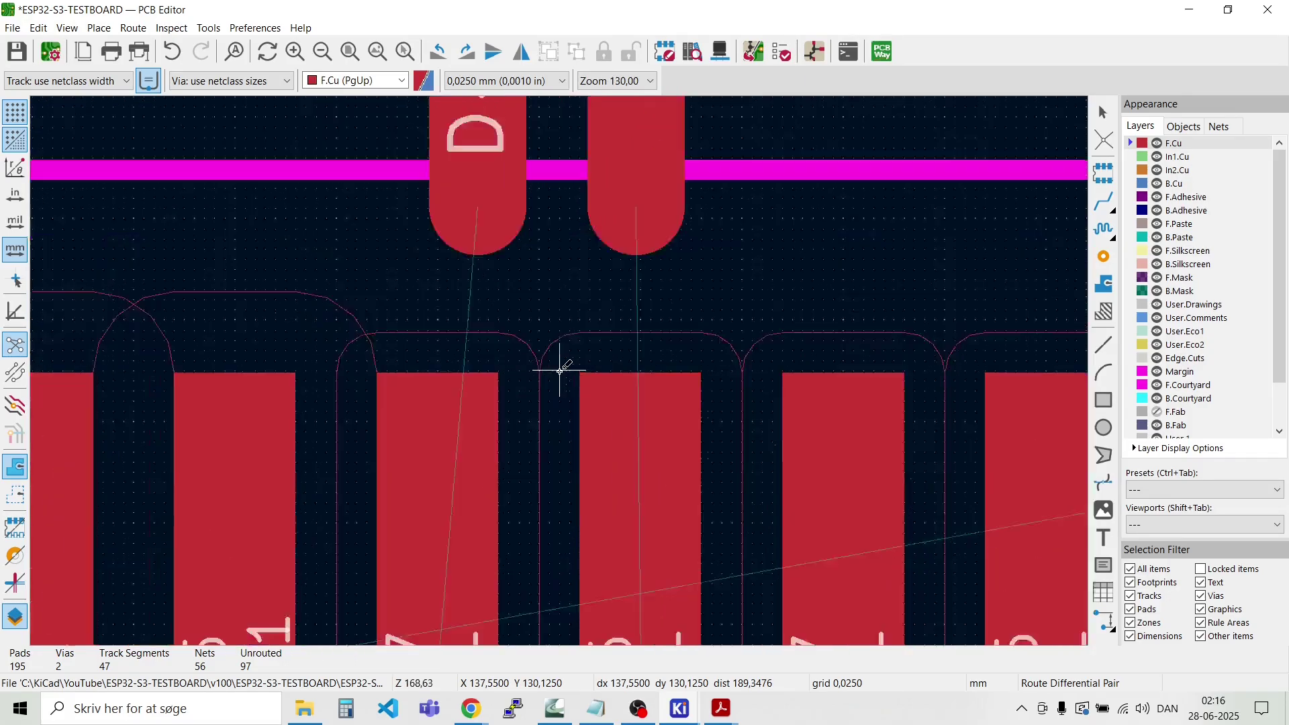
scroll(561, 349, down, 3)
key(Escape)
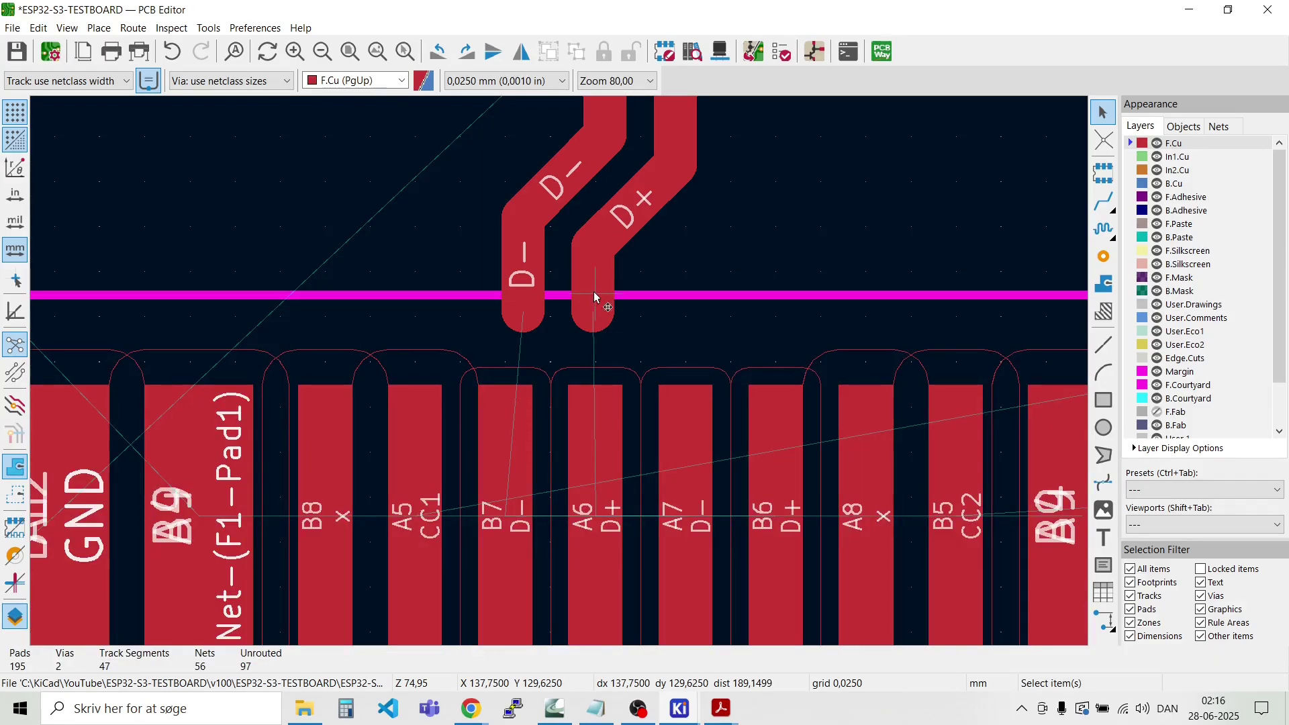
Step: Delete the vertical D+ and D- end segments just above connector pads B7 and A6
click(594, 295)
key(Delete)
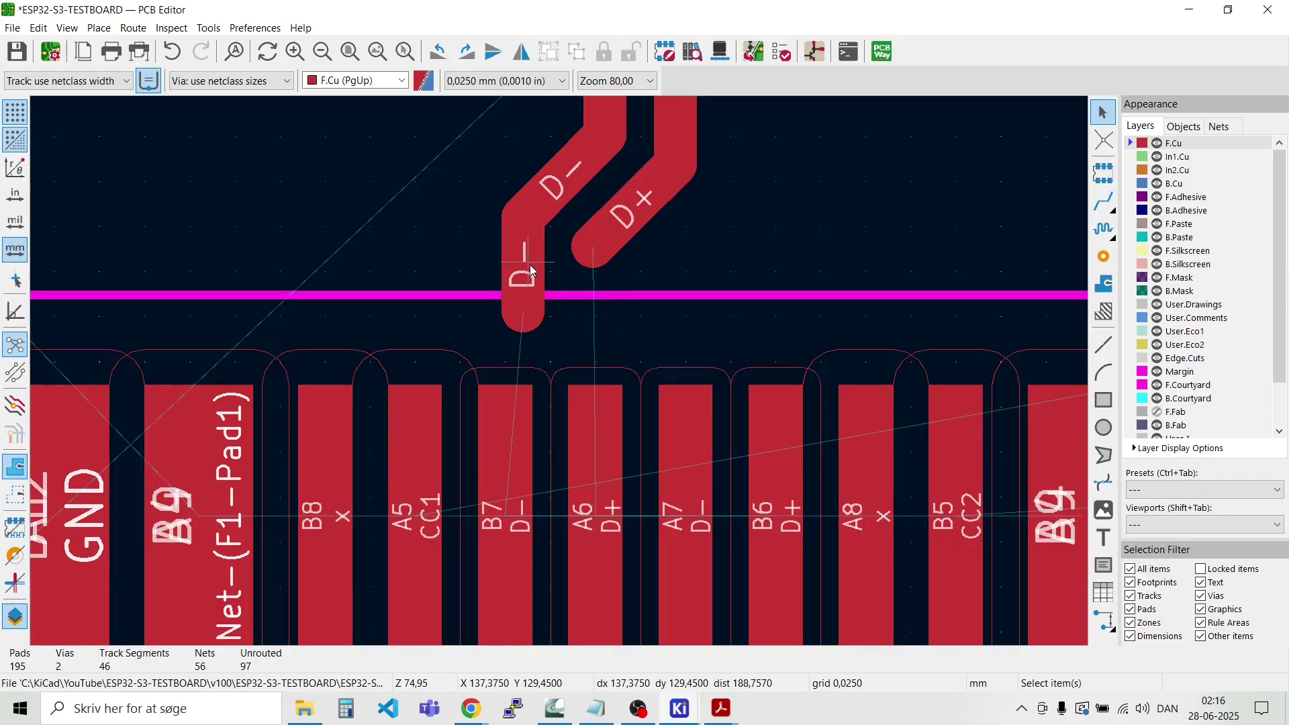
click(529, 264)
key(Delete)
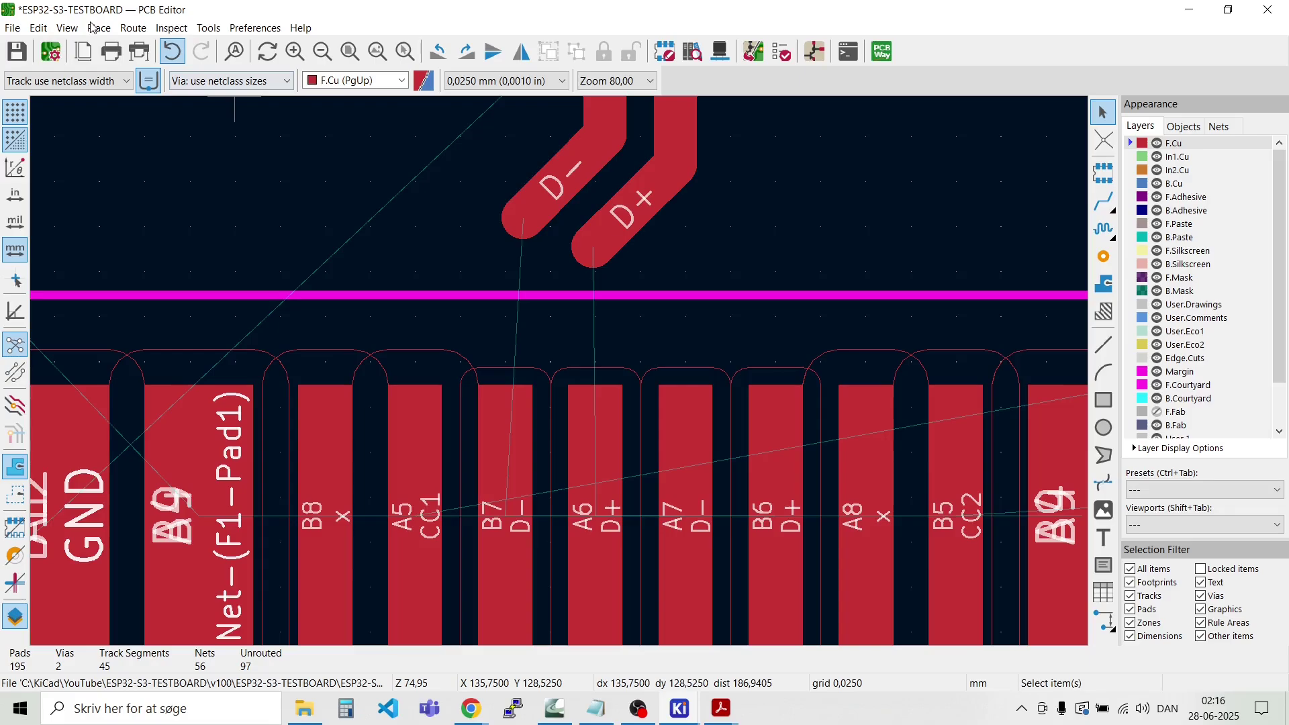
click(133, 27)
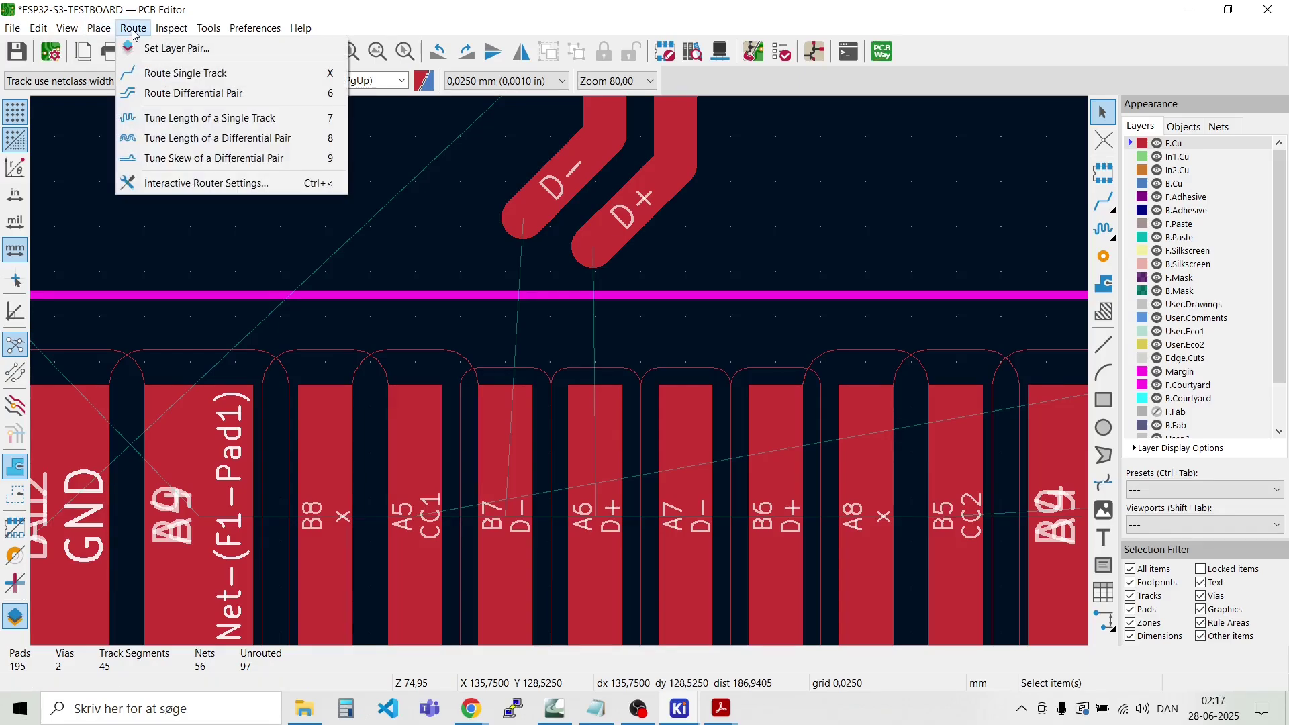
click(180, 94)
click(520, 212)
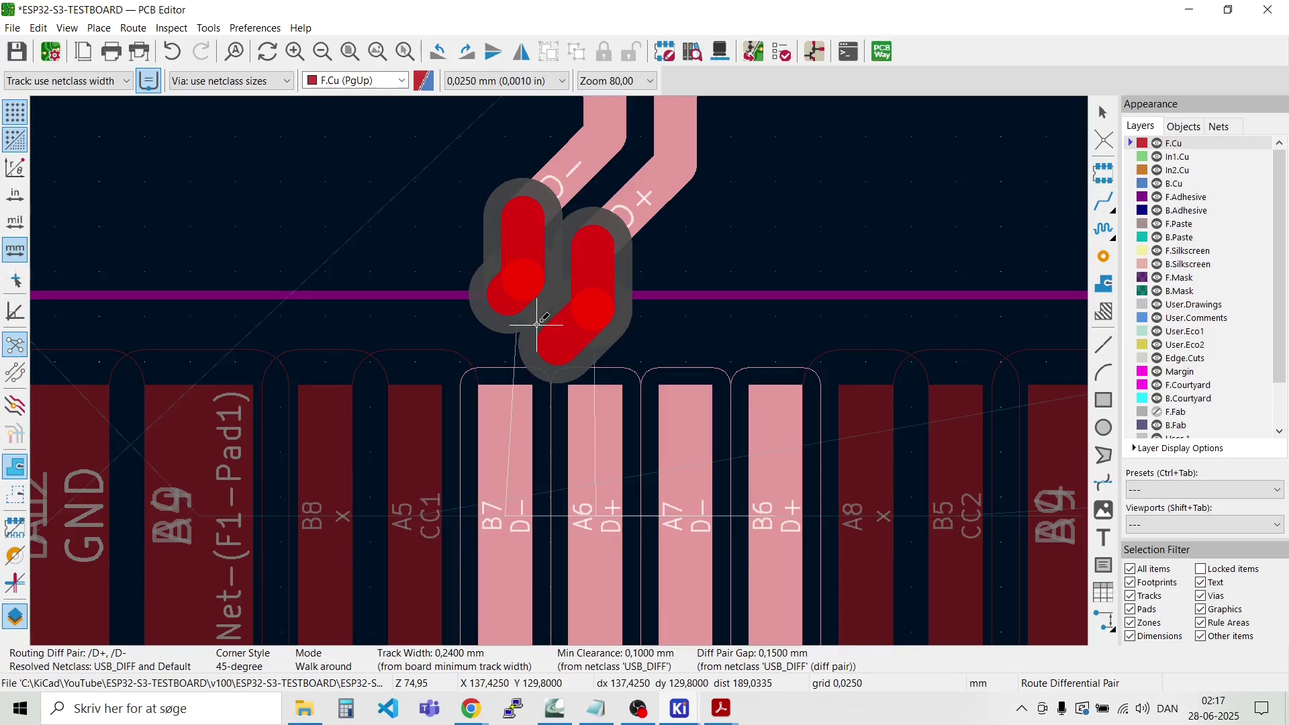
key(Escape)
key(Escape)
Step: Delete the lower diagonal D+ and D- segments and the converging segments below the GND via
drag(657, 247, 556, 153)
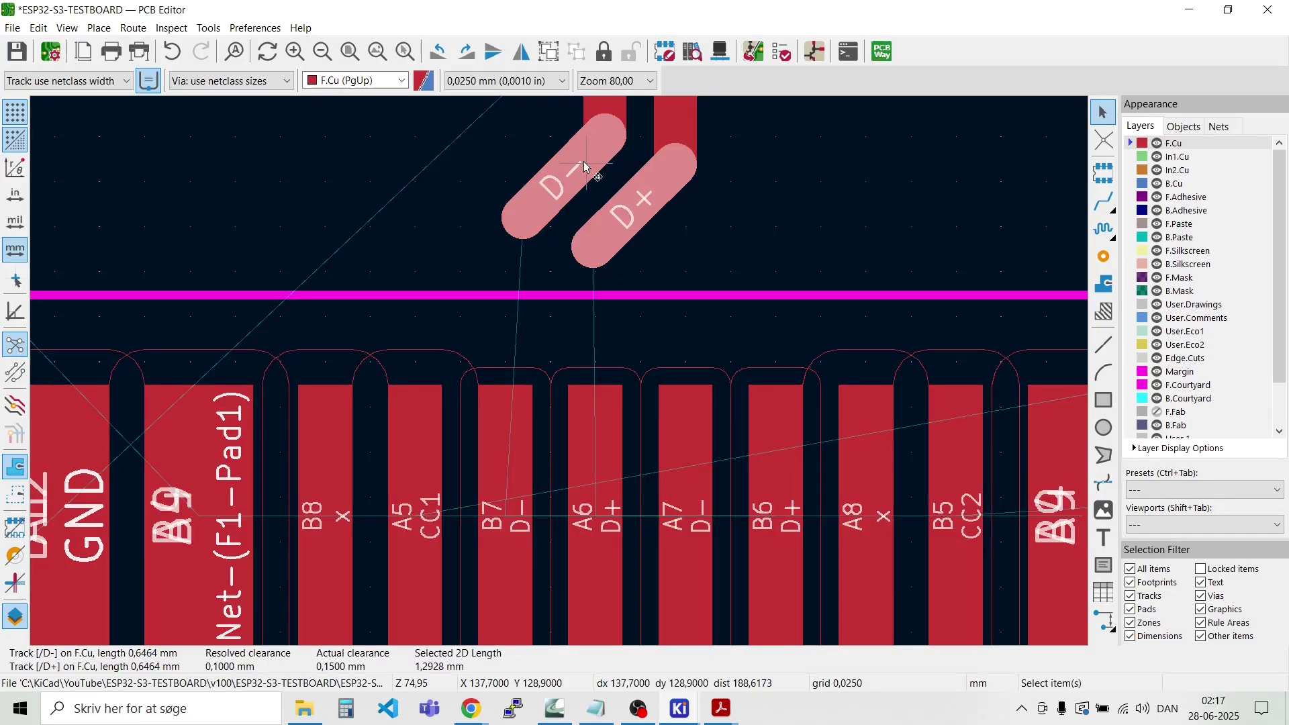
key(Delete)
scroll(583, 162, down, 3)
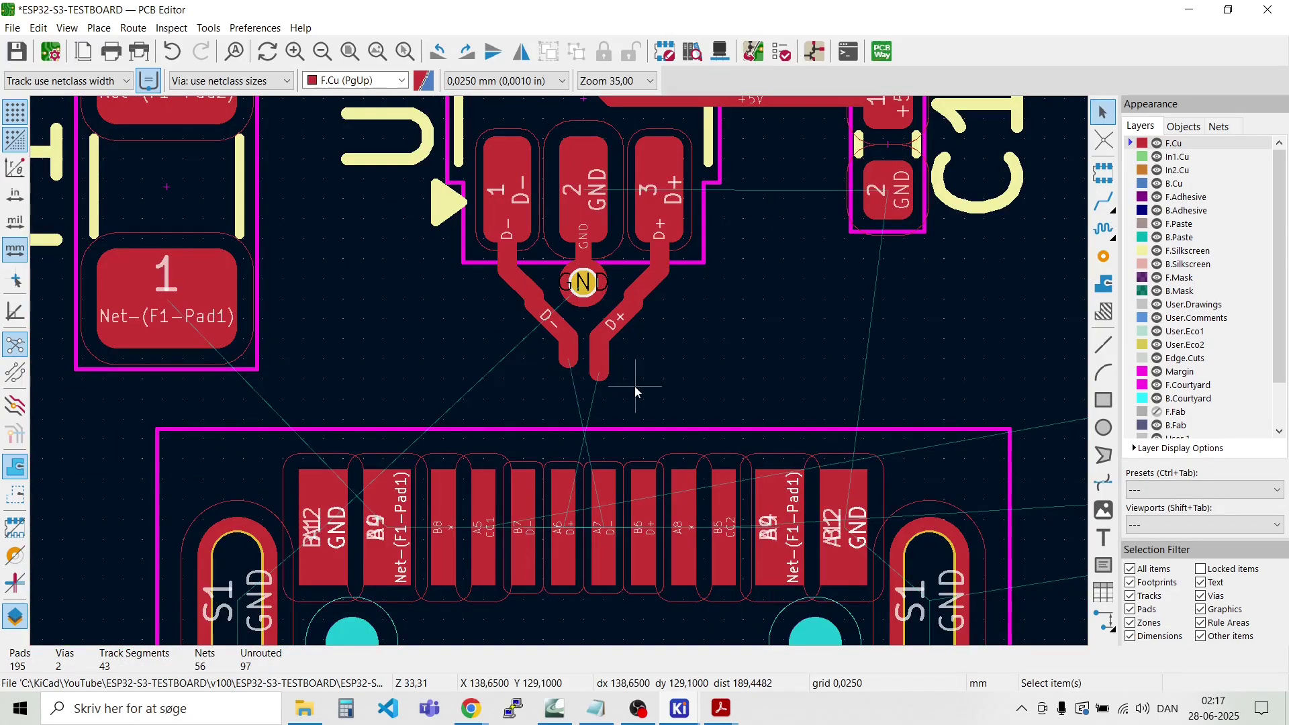
drag(634, 386, 516, 282)
key(Delete)
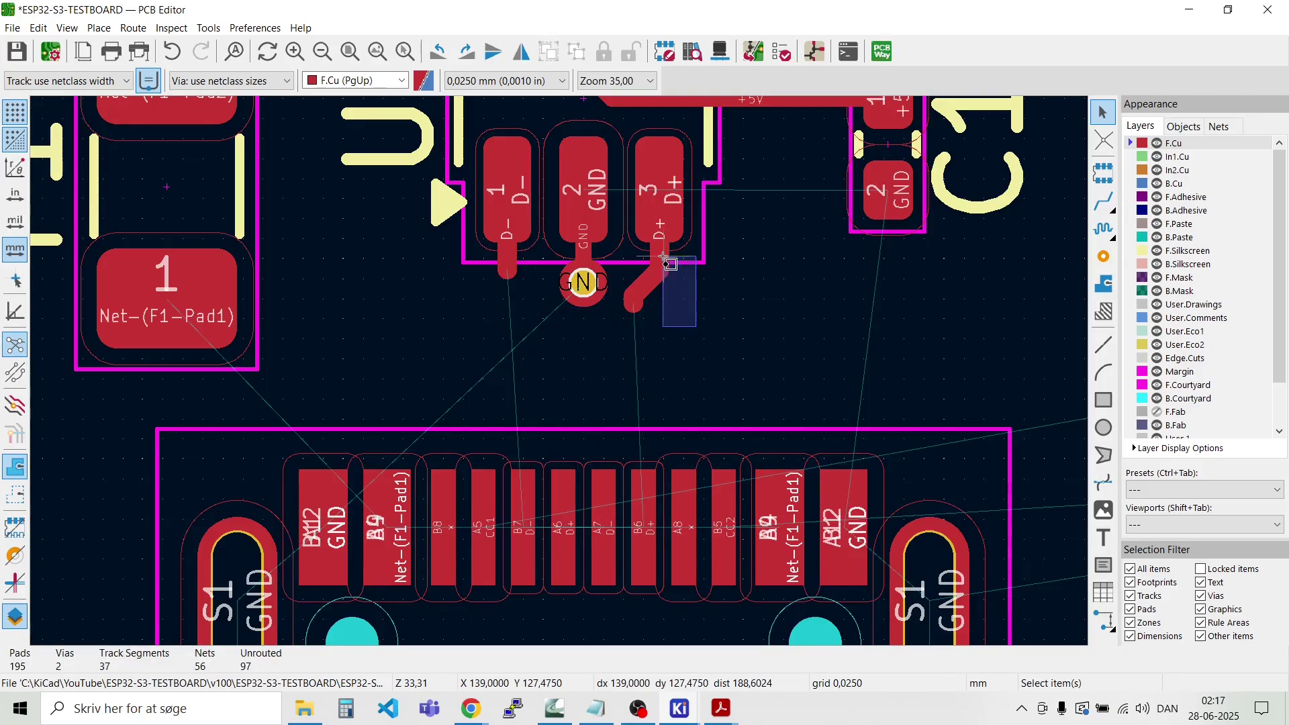
Step: Delete the remaining D+ track at U1 pad 3 and the D- stub at pad 1
click(657, 288)
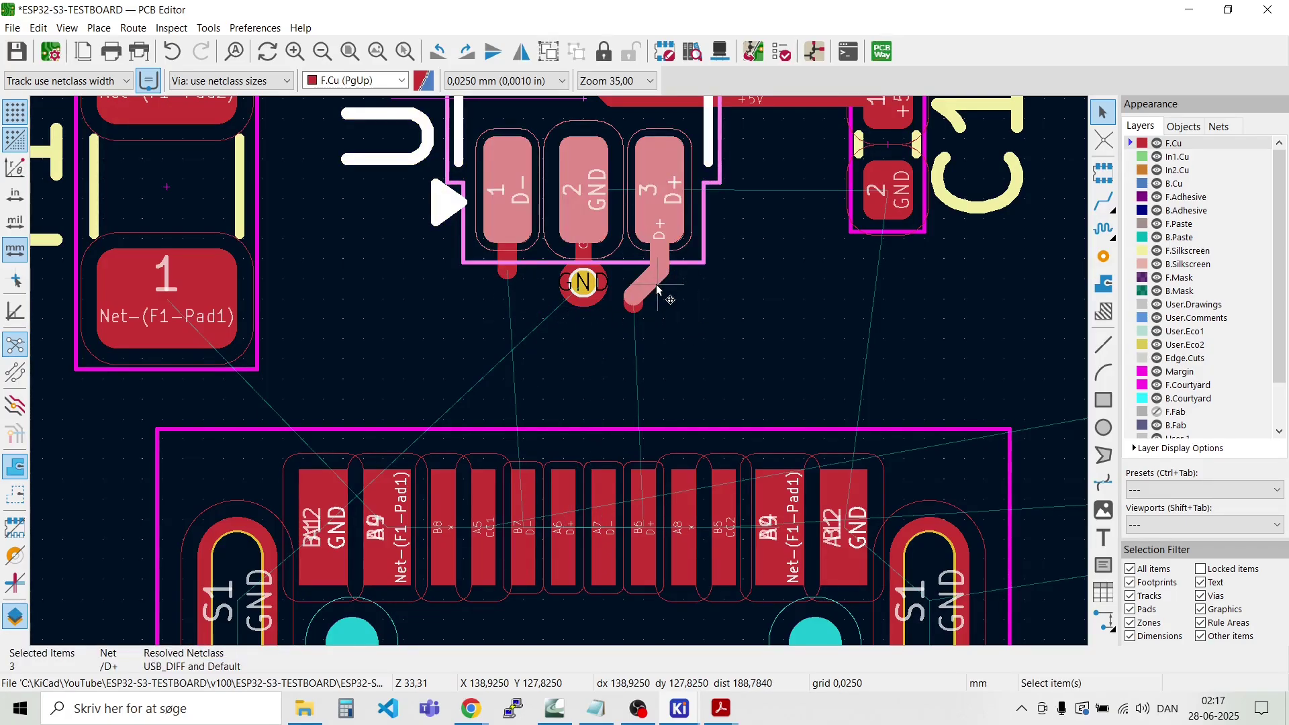
click(558, 370)
scroll(558, 371, up, 3)
click(537, 374)
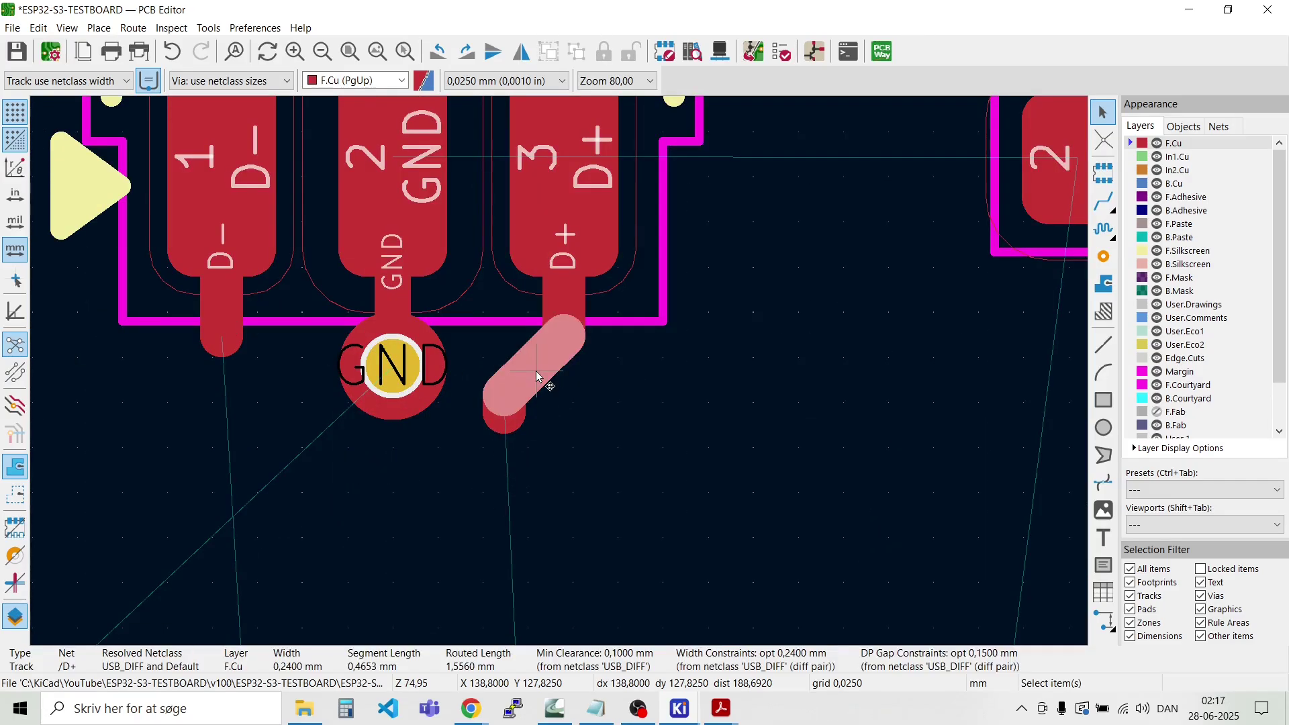
key(u)
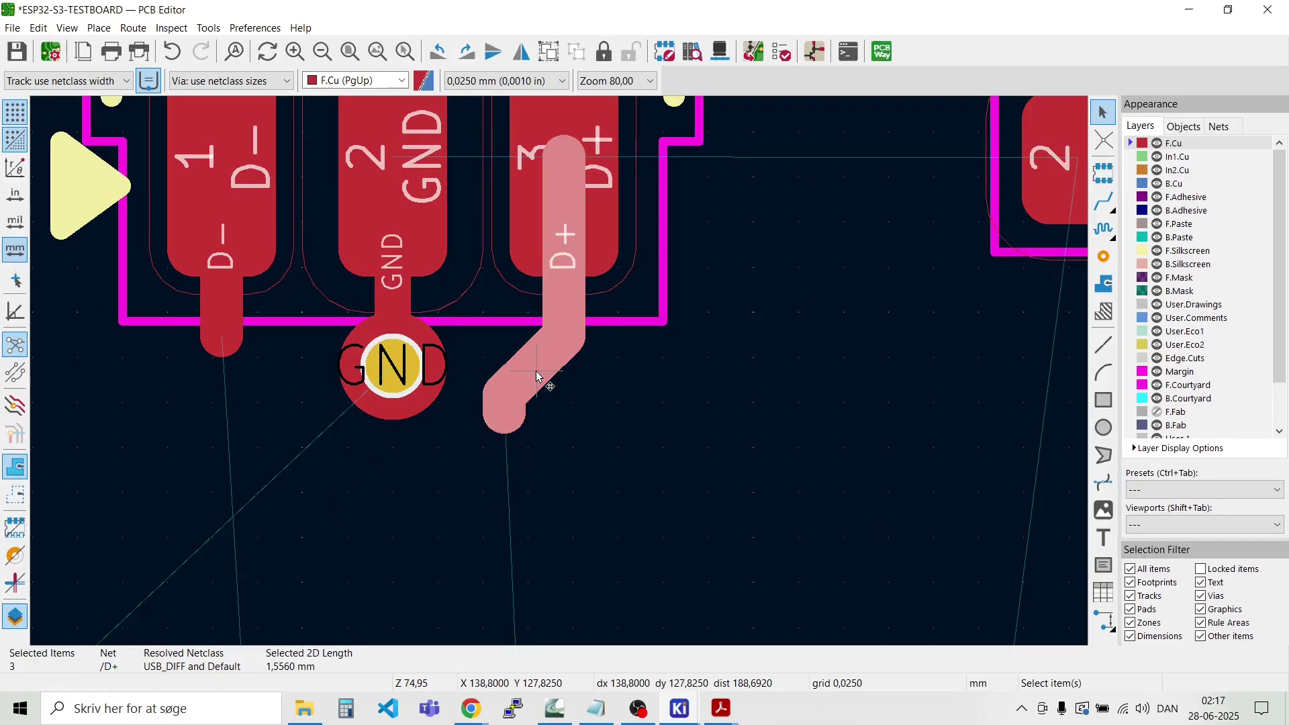
key(Delete)
click(226, 300)
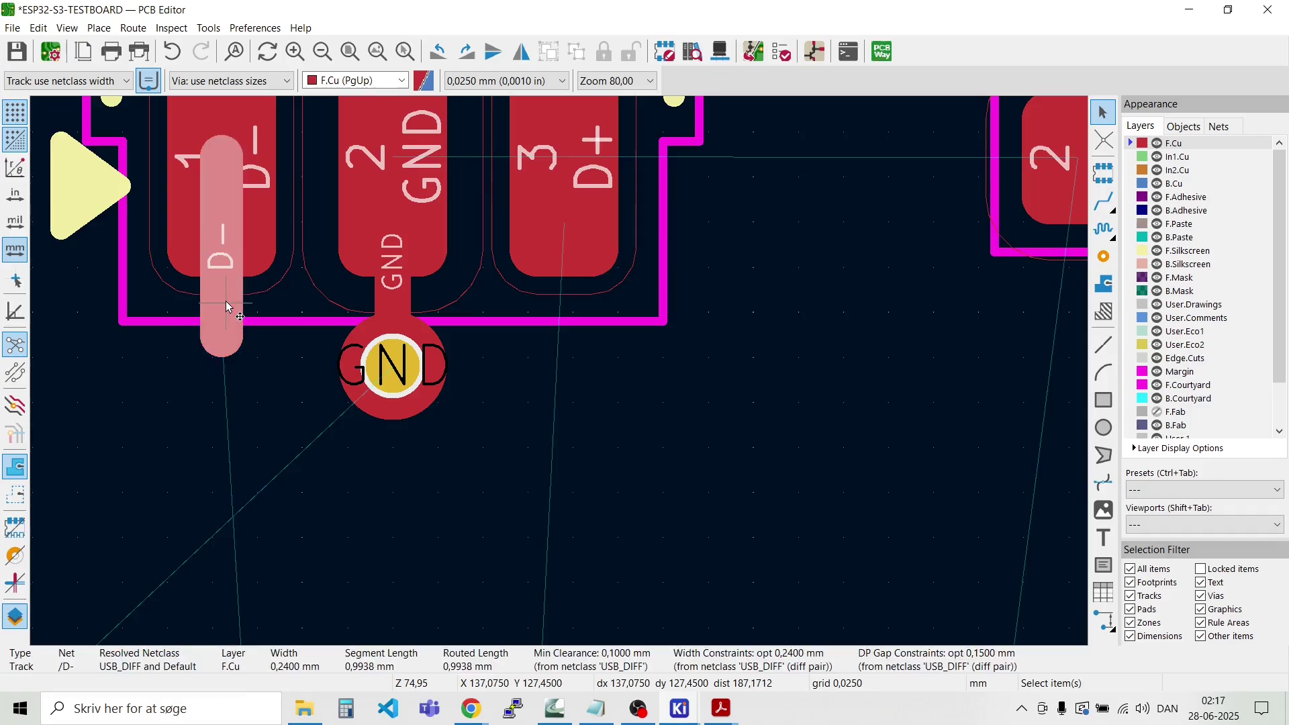
key(Delete)
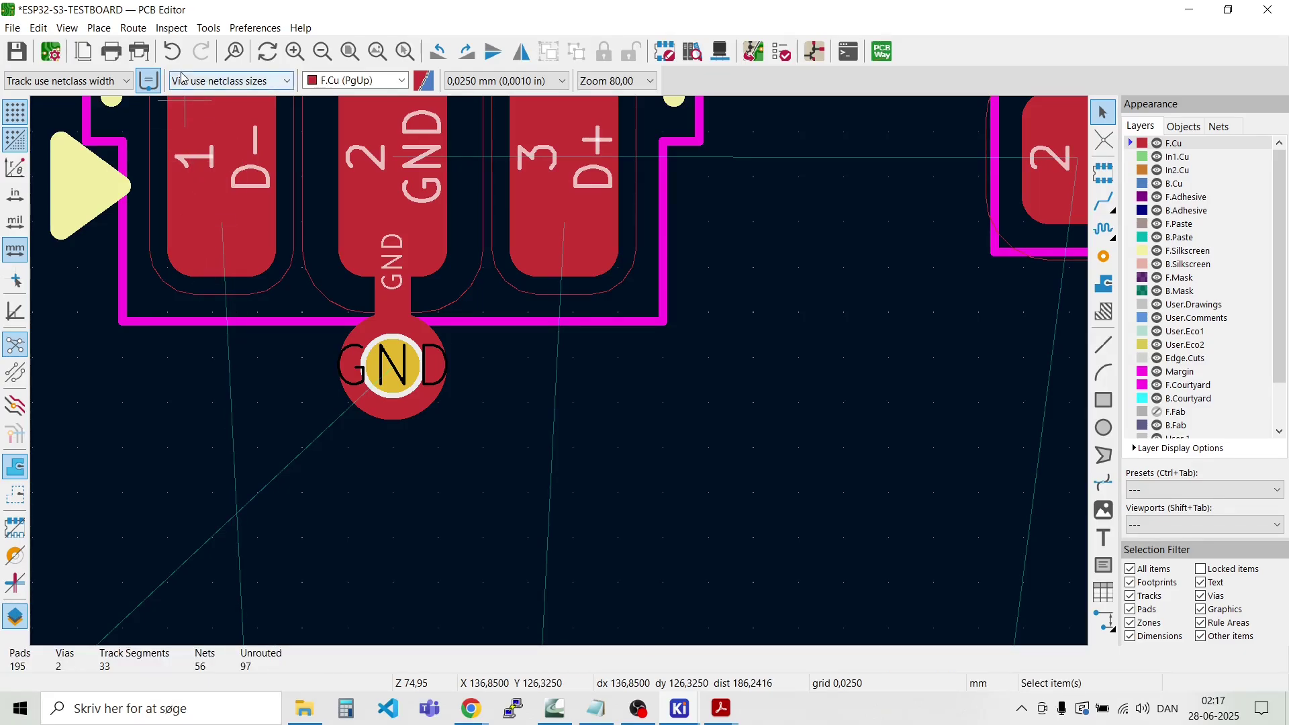
Step: Route the D+/D- differential pair again from U1 pads 1 and 3 around the GND via, ending diagonally above connector pads B7 and A6
click(134, 29)
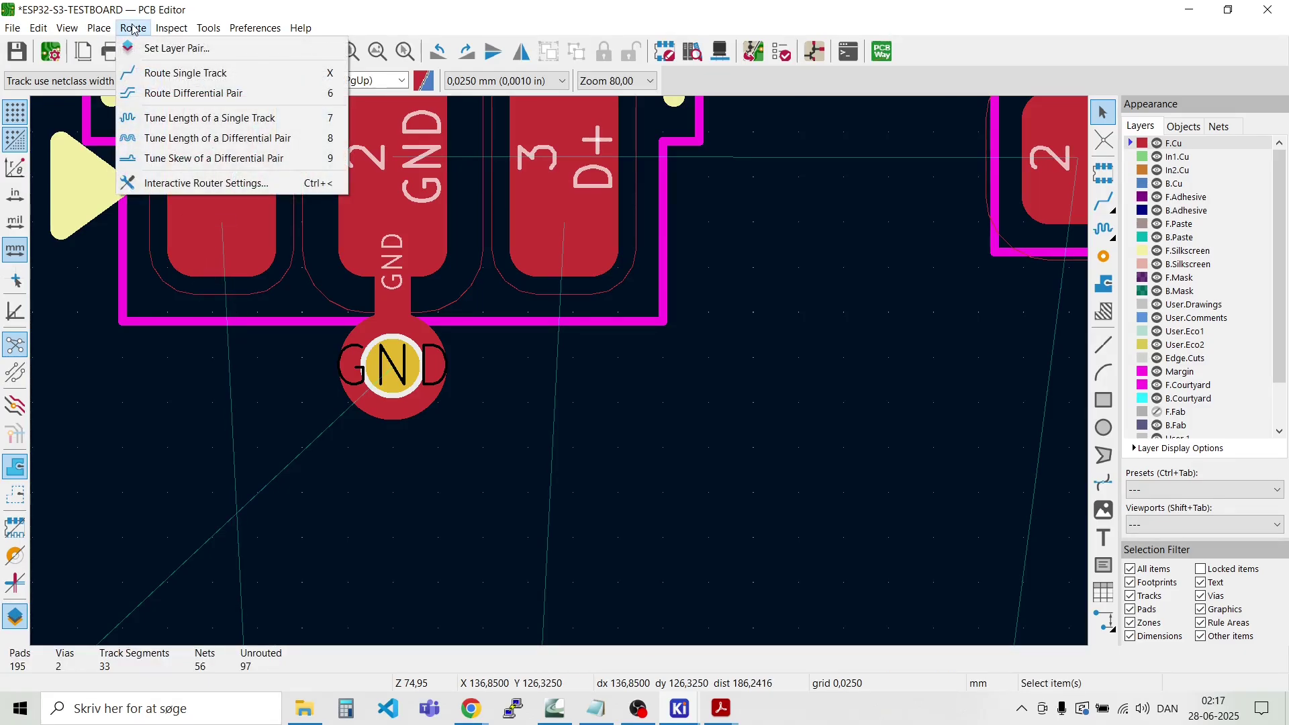
click(177, 94)
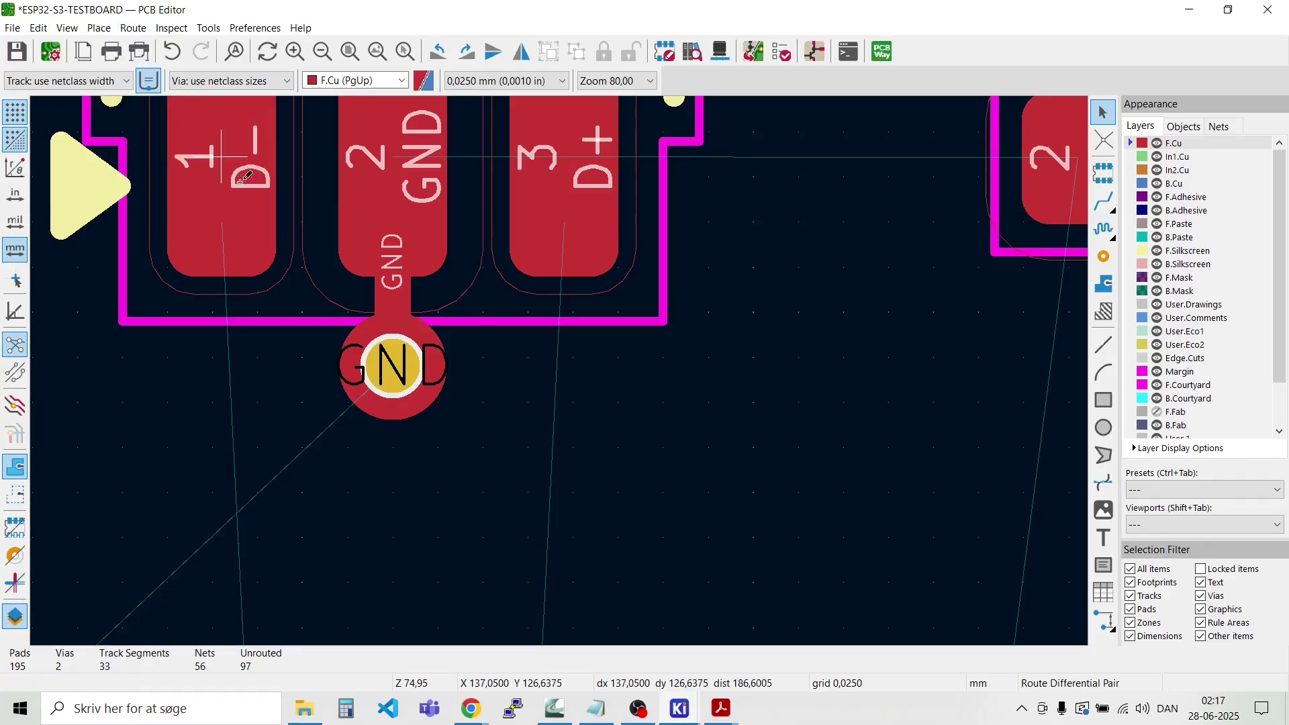
click(243, 179)
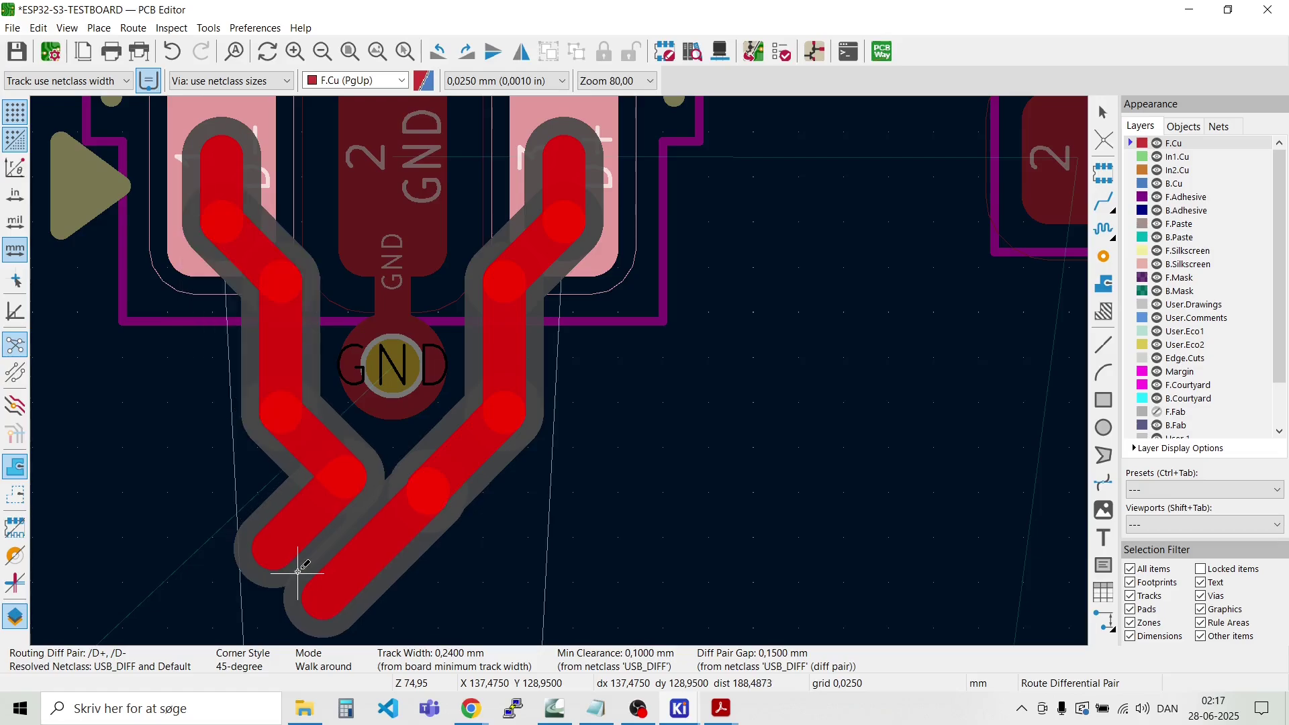
scroll(299, 571, down, 1)
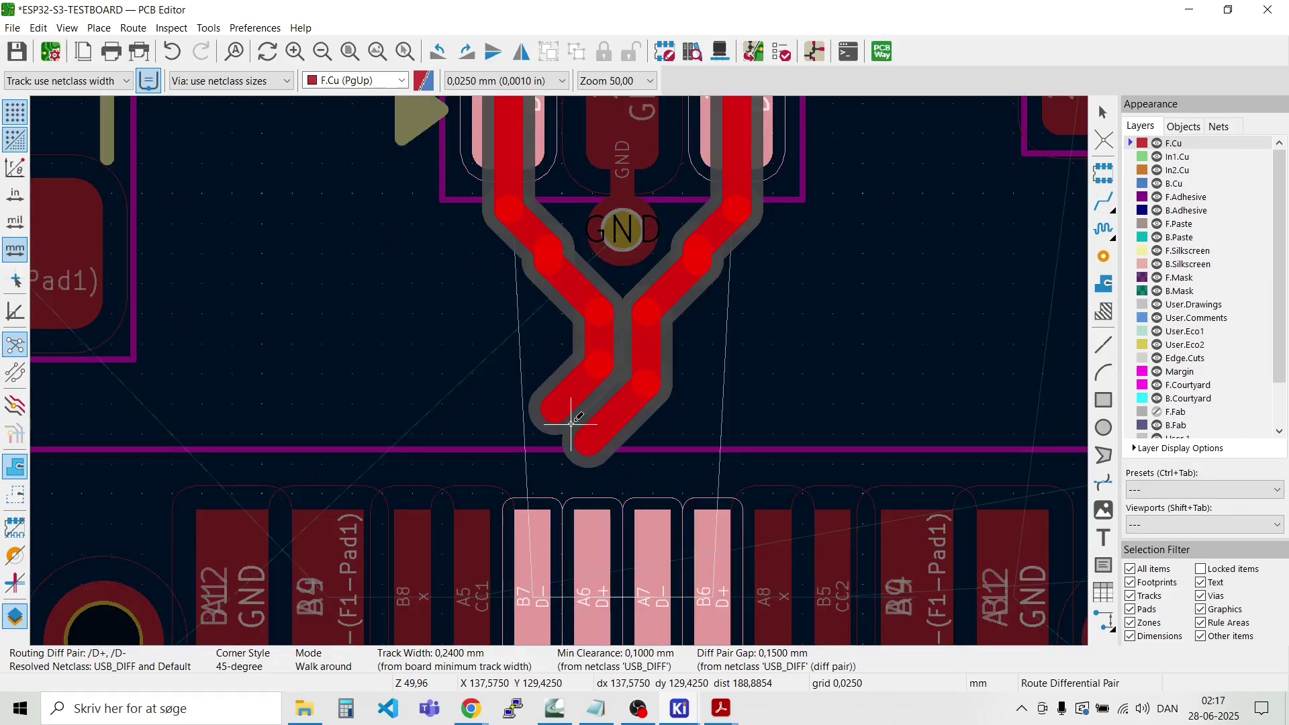
key(Escape)
scroll(556, 488, up, 1)
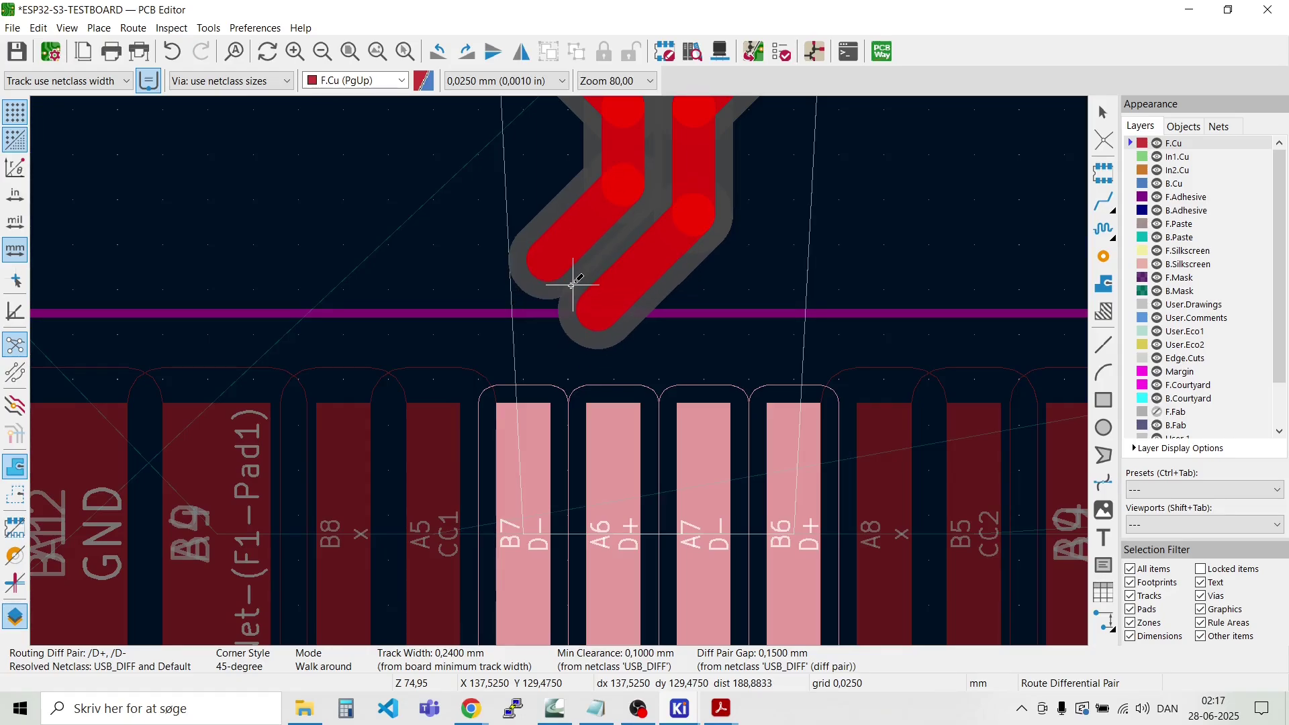
double_click(568, 279)
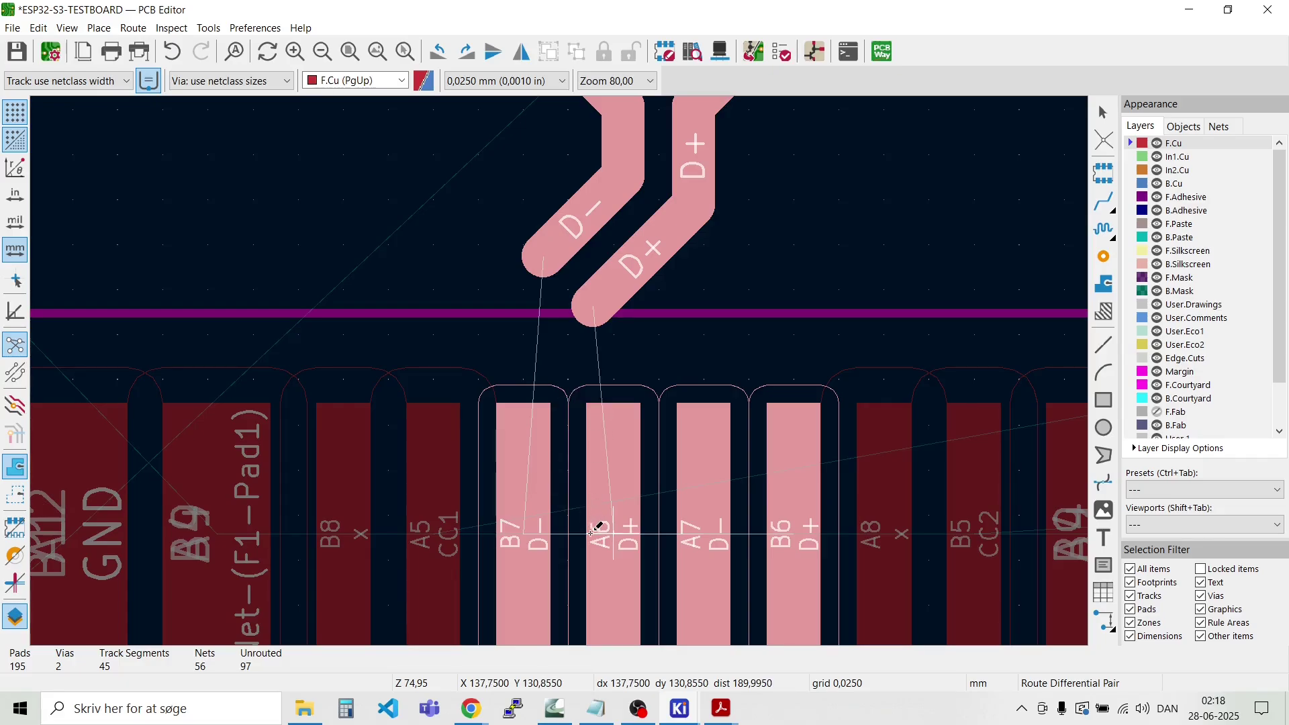
key(Escape)
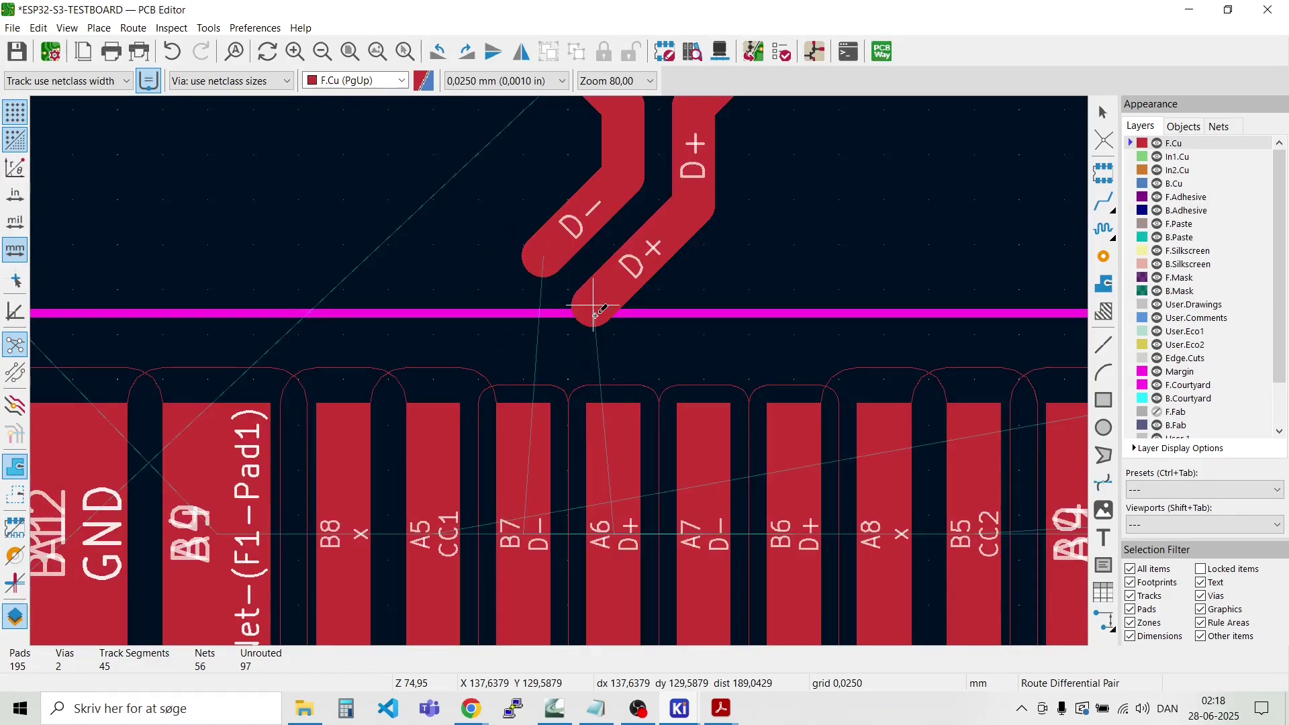
Step: Route single tracks from the open D+ end to connector pad A6 and from the D- end to pad B7
key(x)
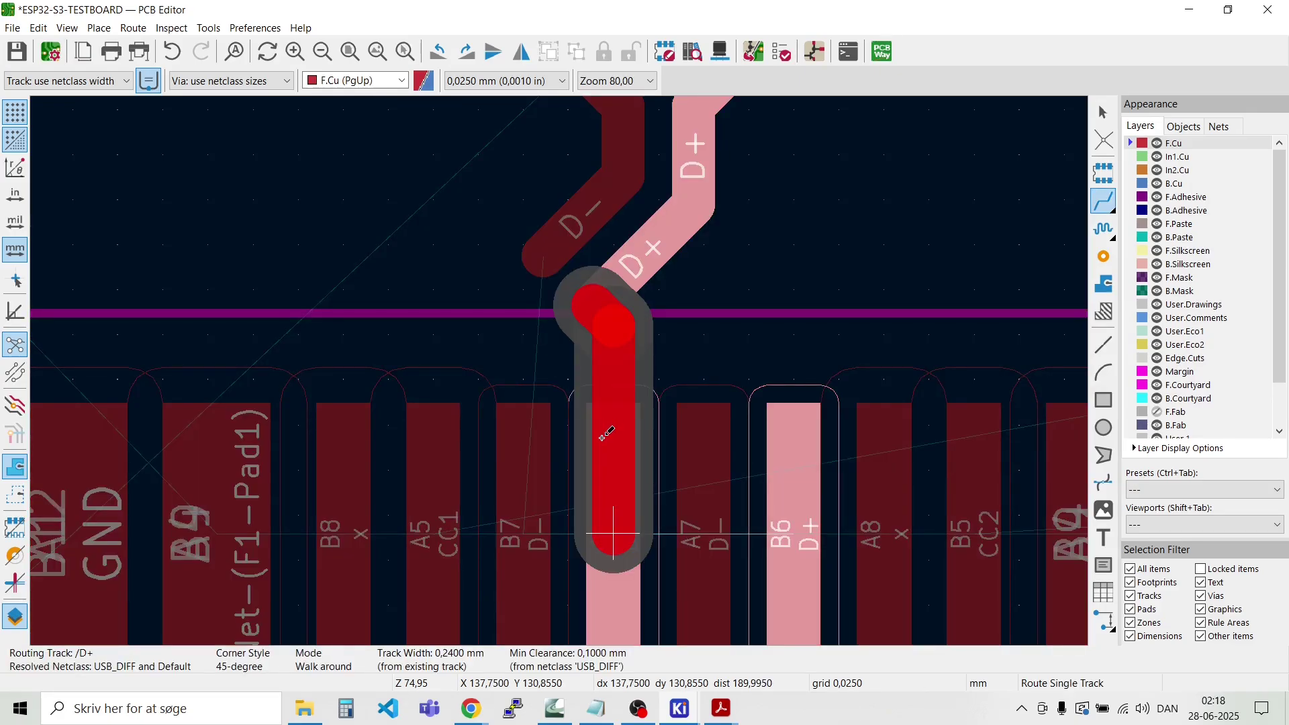
key(Escape)
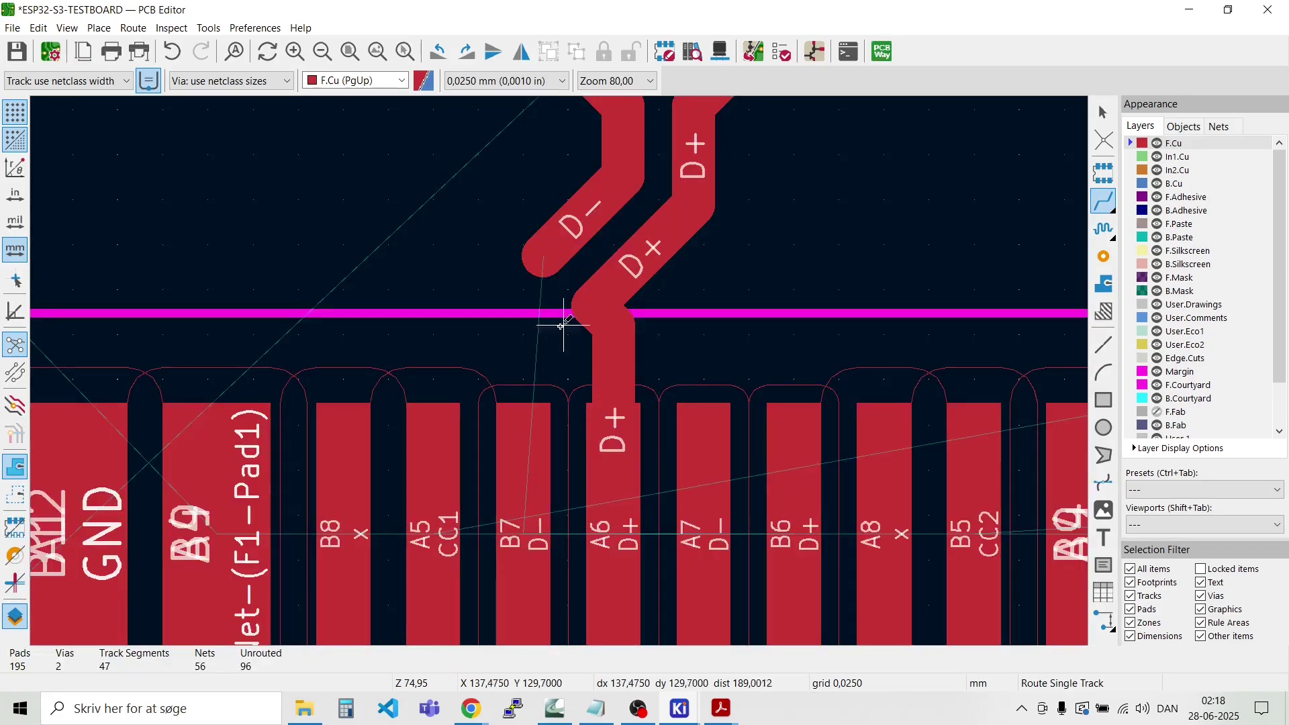
click(538, 253)
click(521, 437)
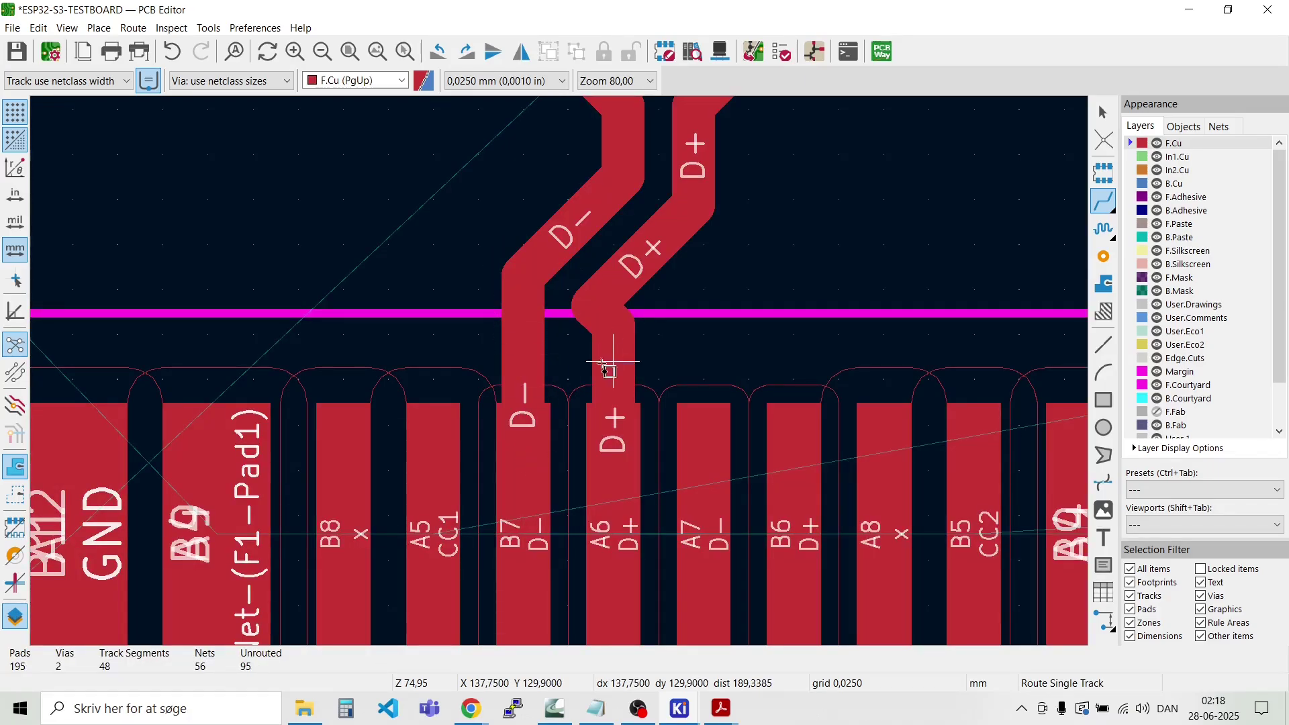
Step: Delete the D+ and D- end tracks at connector pads A6 and B7 and the diagonal segments above them
drag(603, 366, 506, 322)
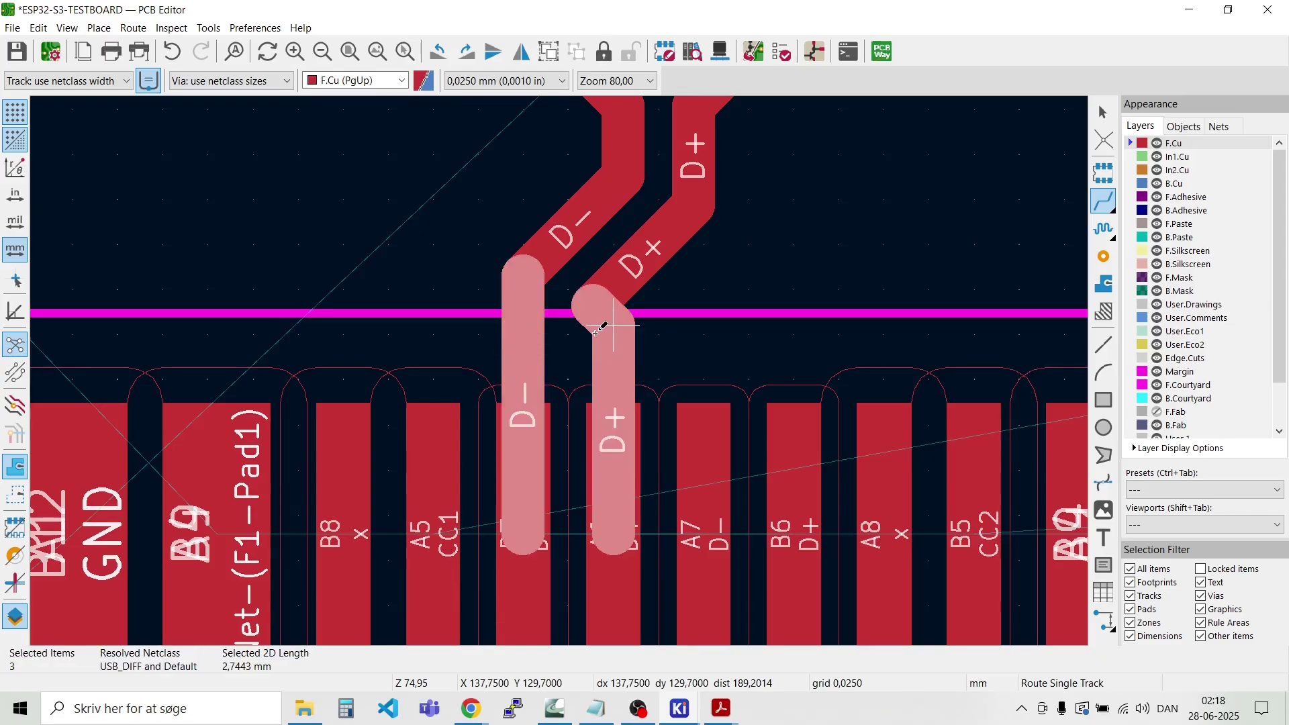
key(Delete)
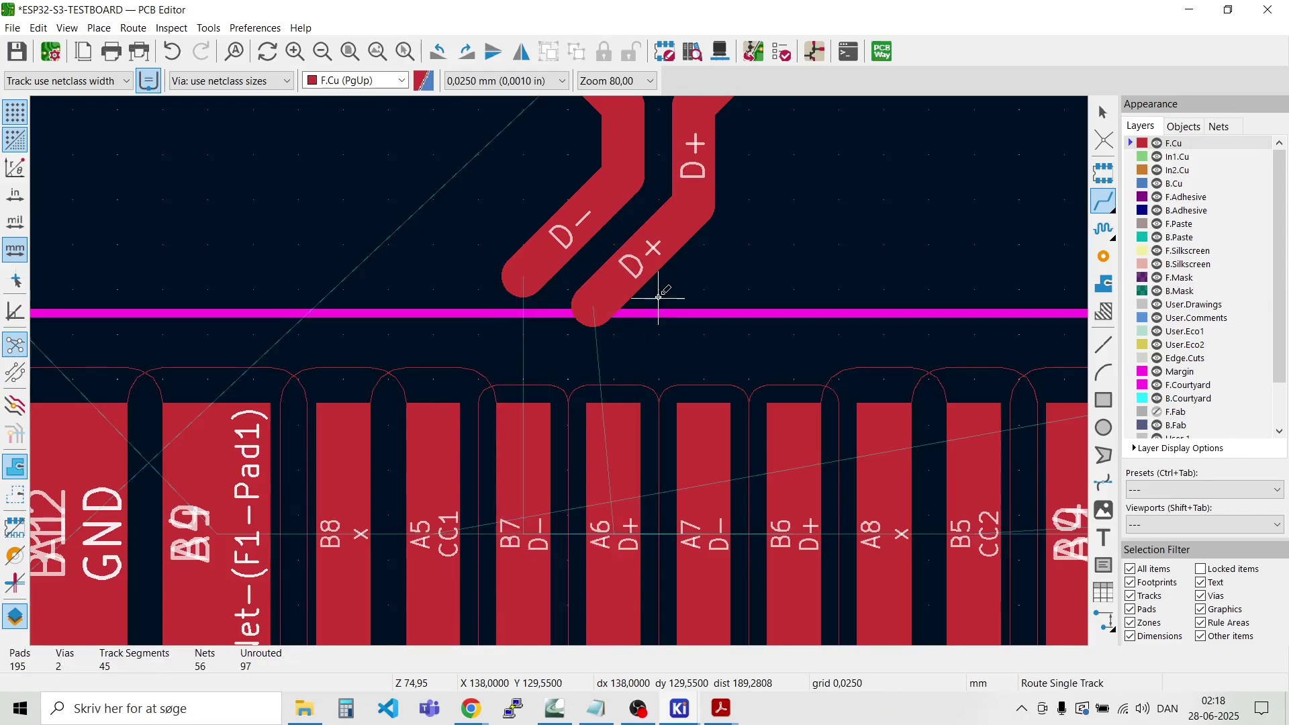
drag(658, 298, 527, 220)
key(Delete)
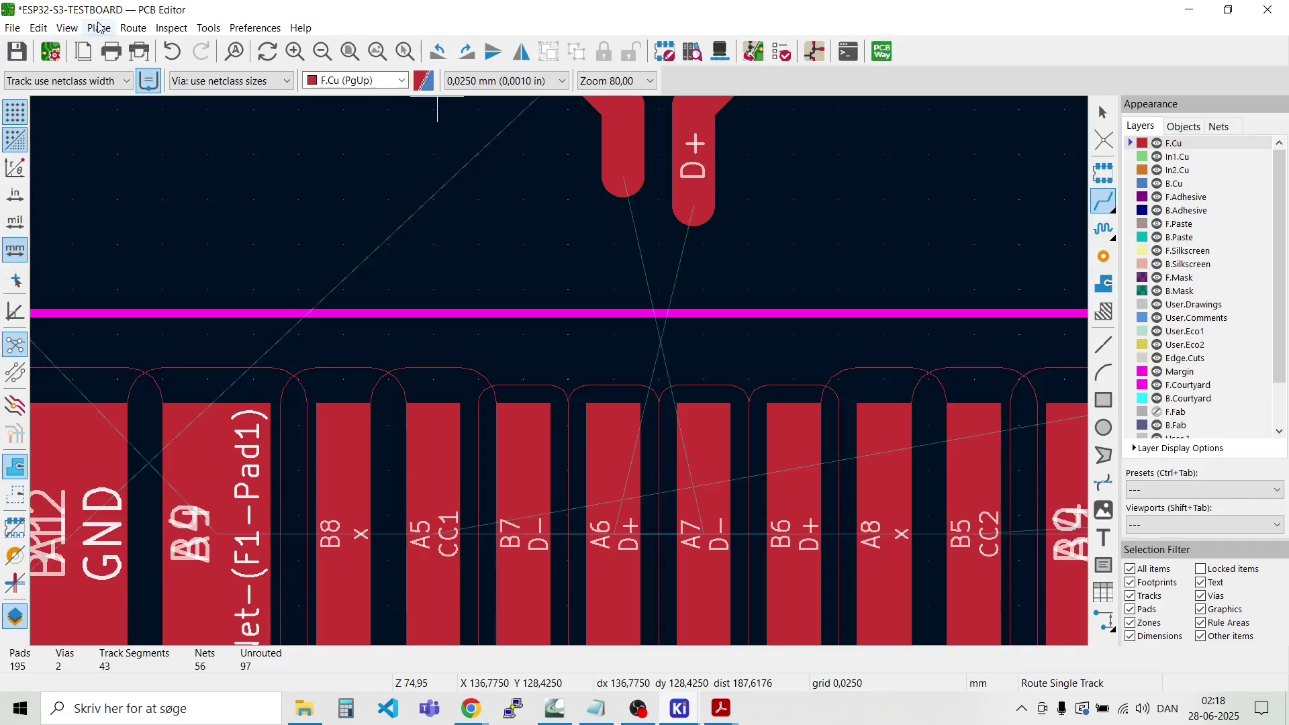
Step: Route a differential pair from connector pads B7 and A6 up to the open D- and D+ track ends
click(141, 32)
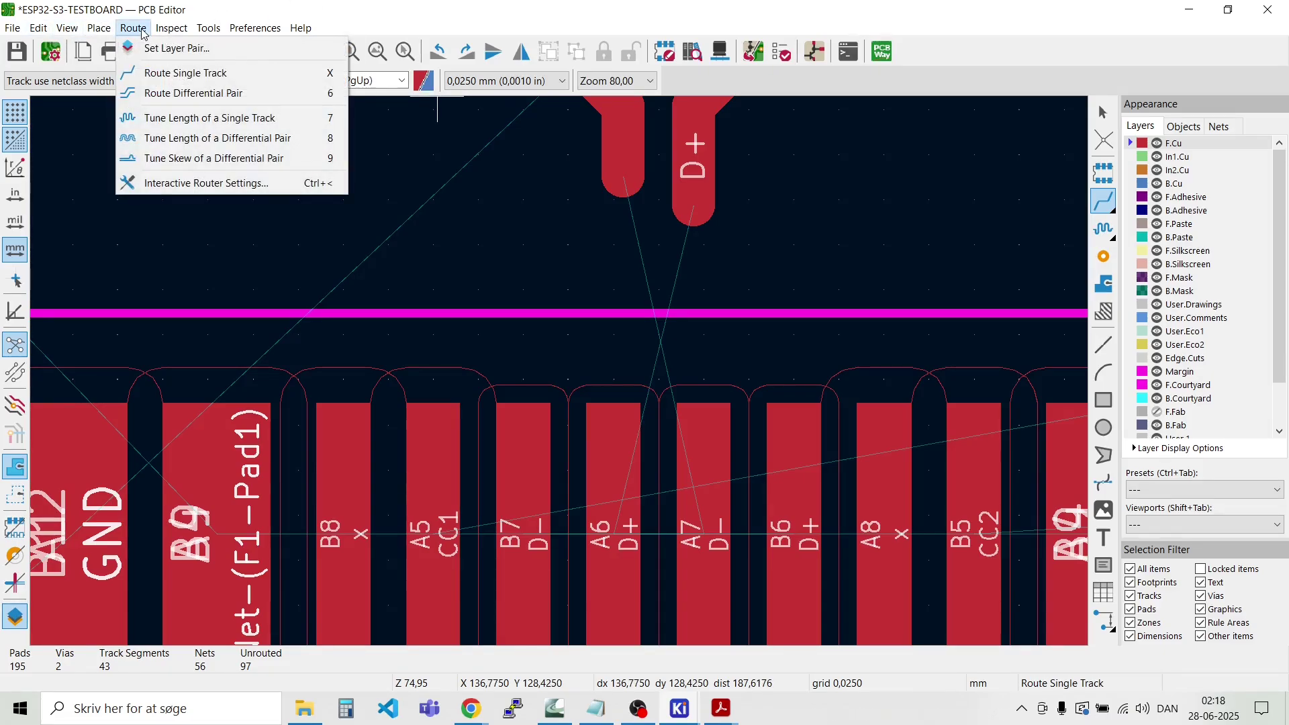
click(173, 94)
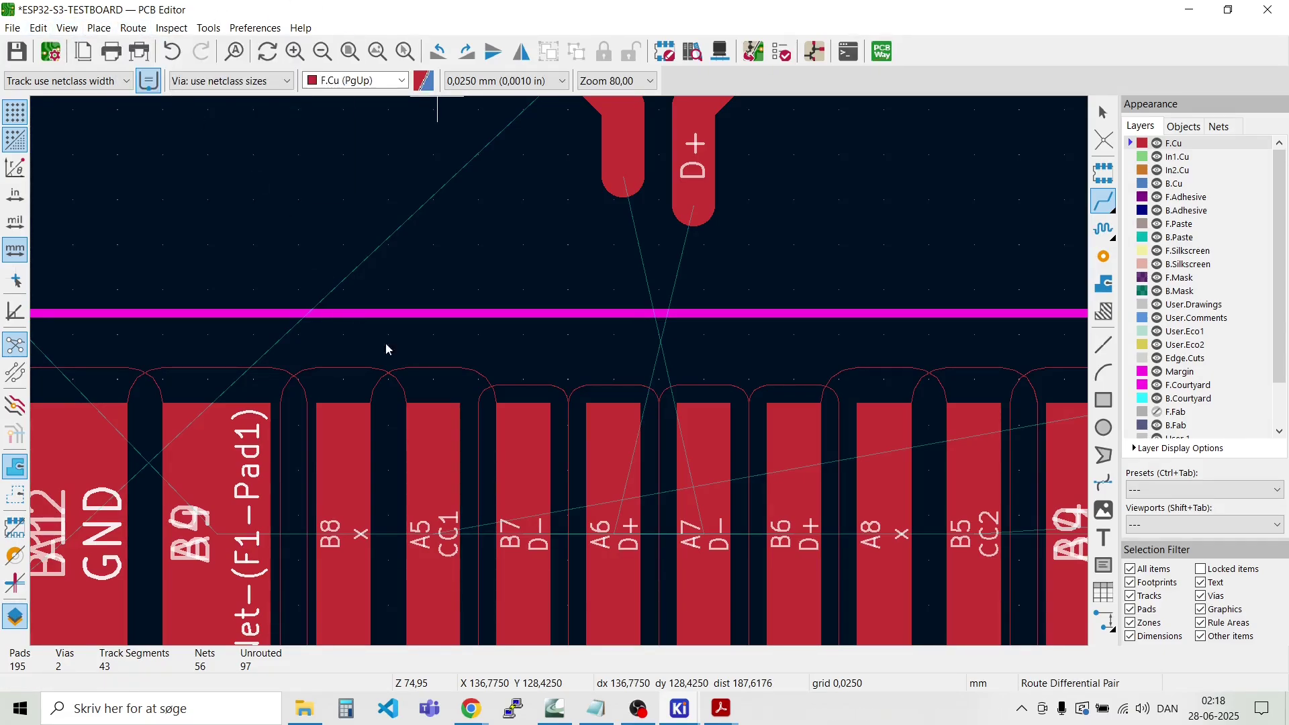
click(537, 483)
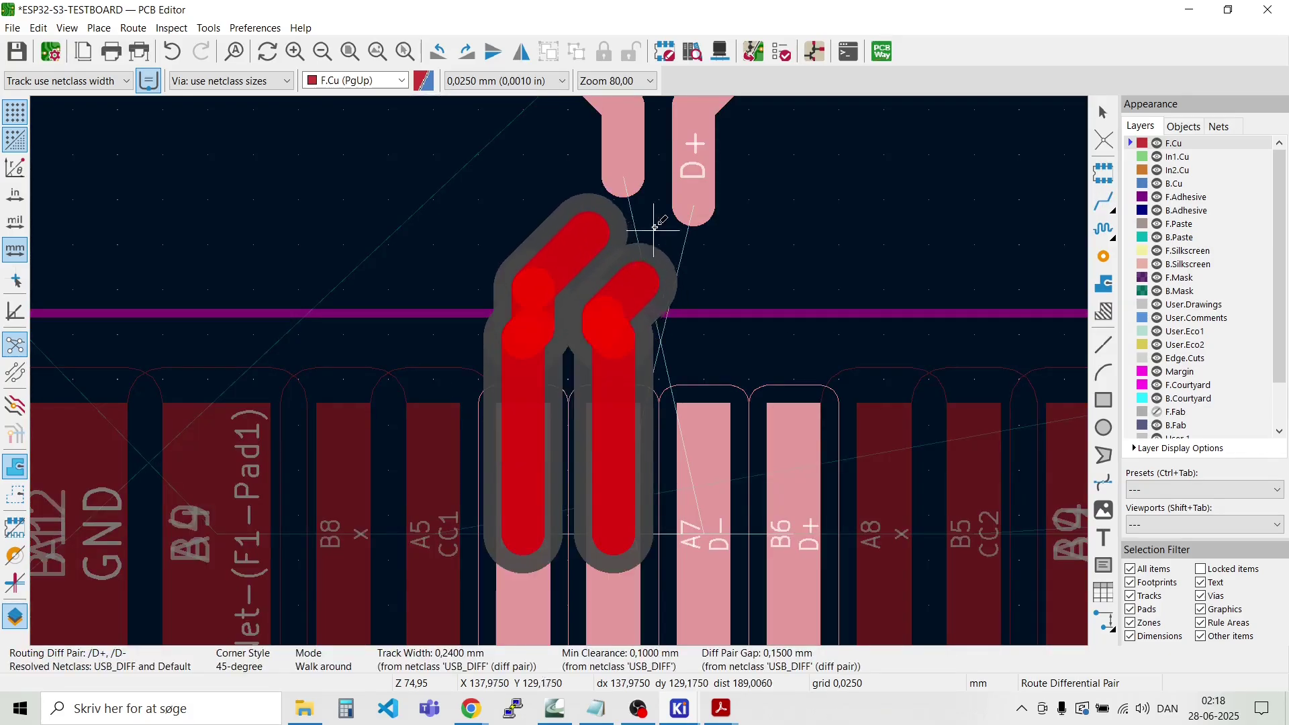
click(695, 205)
Step: Examine the USB pair routing from the connector through U1 to U2 and the placement of the surrounding components
scroll(695, 205, down, 2)
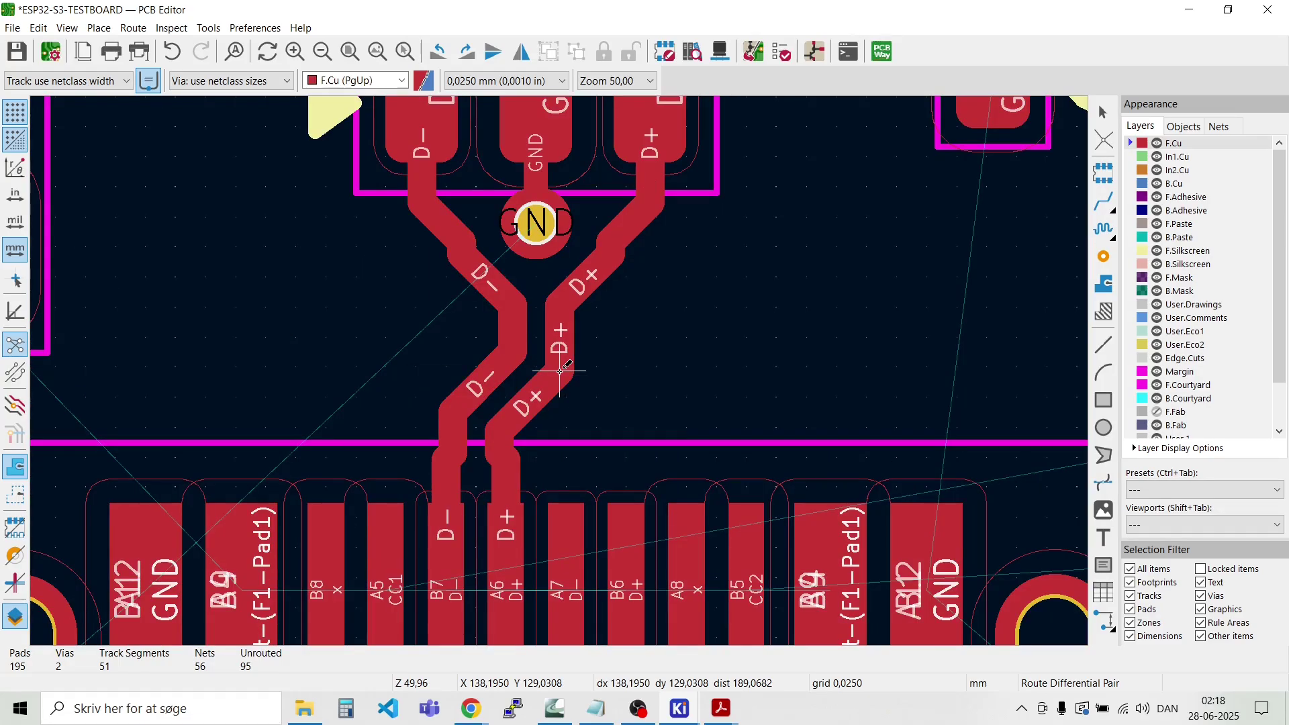
scroll(559, 370, up, 2)
scroll(559, 370, down, 6)
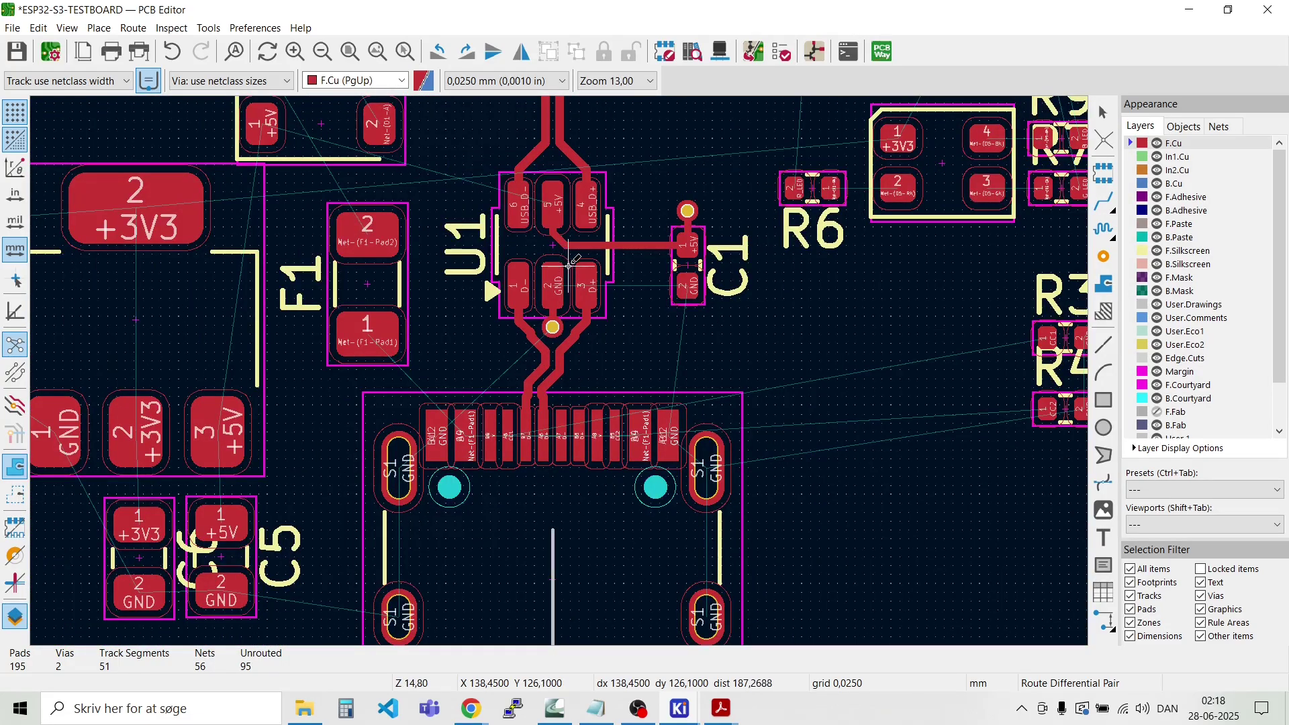
scroll(550, 345, up, 6)
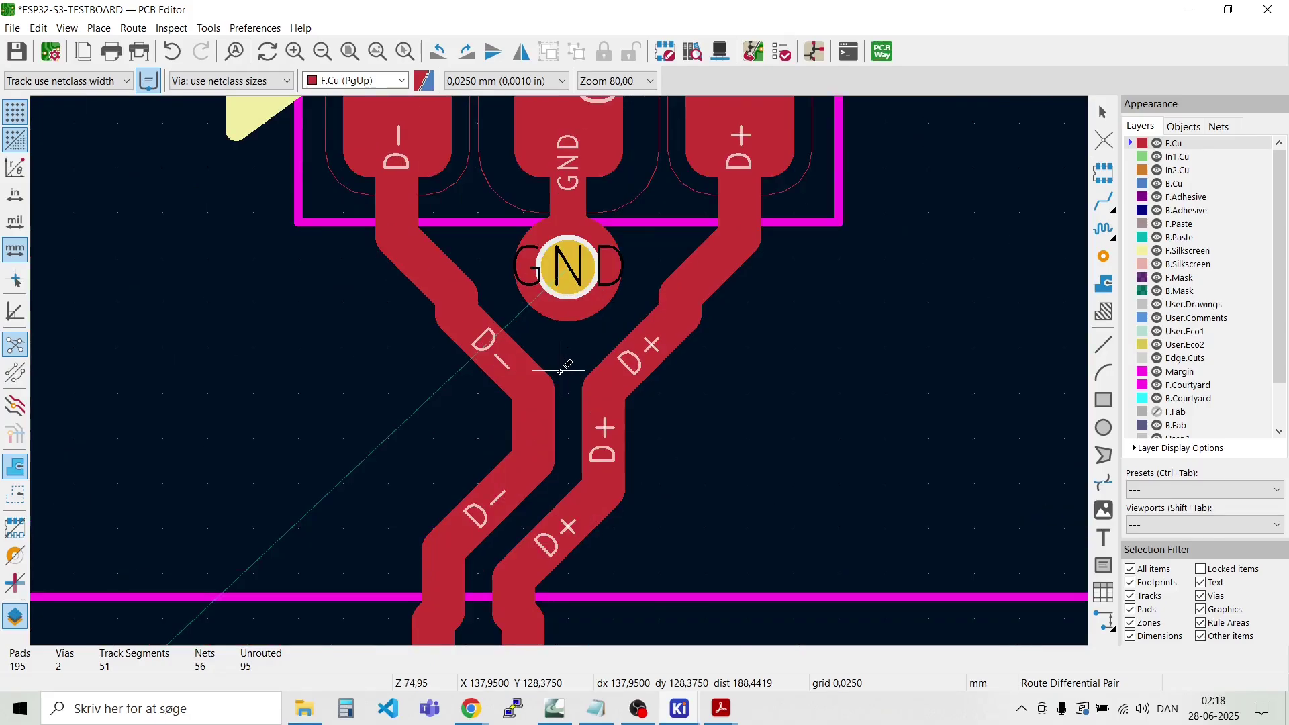
scroll(566, 305, down, 6)
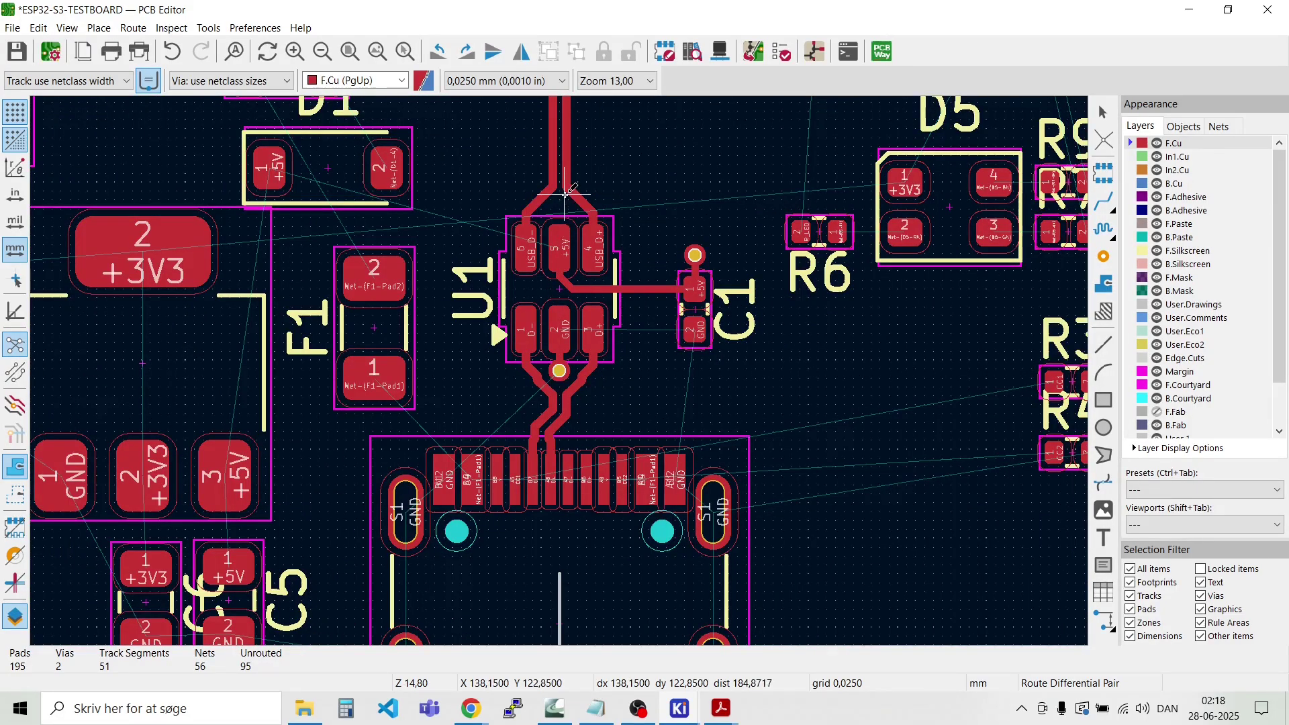
scroll(560, 239, down, 2)
scroll(561, 370, up, 8)
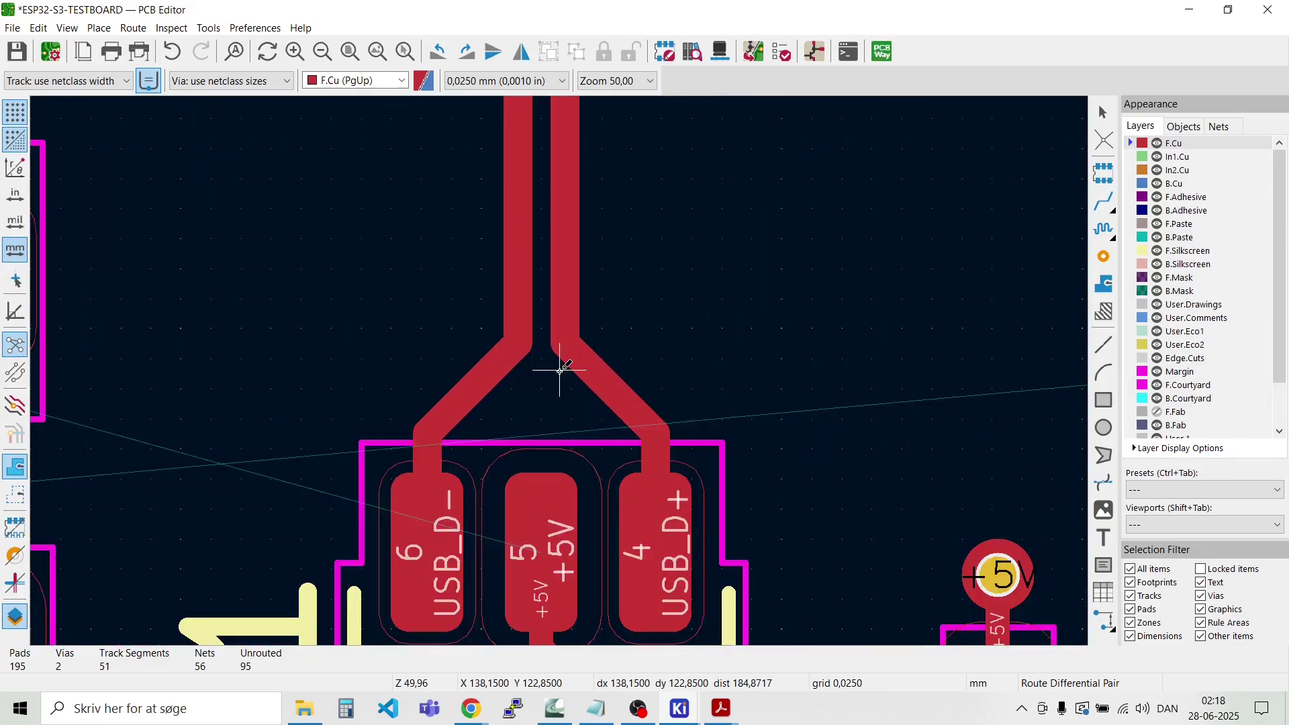
scroll(561, 370, down, 1)
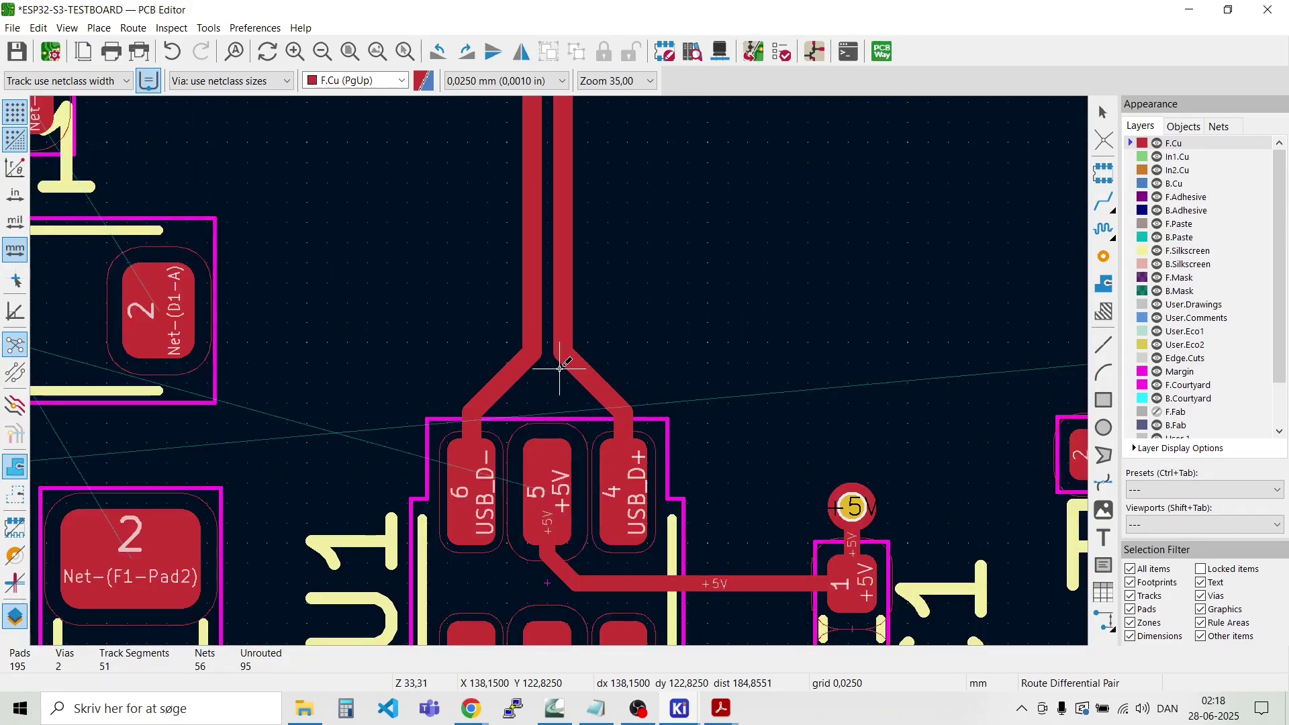
scroll(559, 368, down, 2)
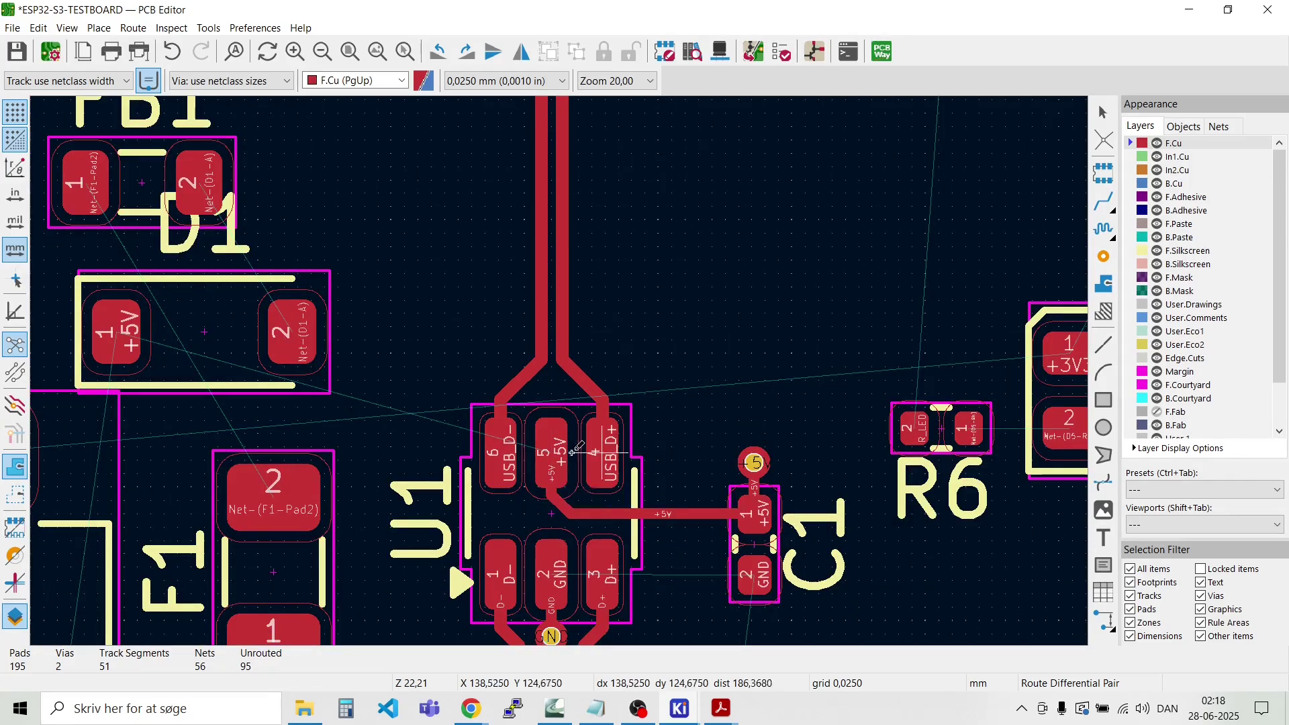
scroll(572, 453, down, 3)
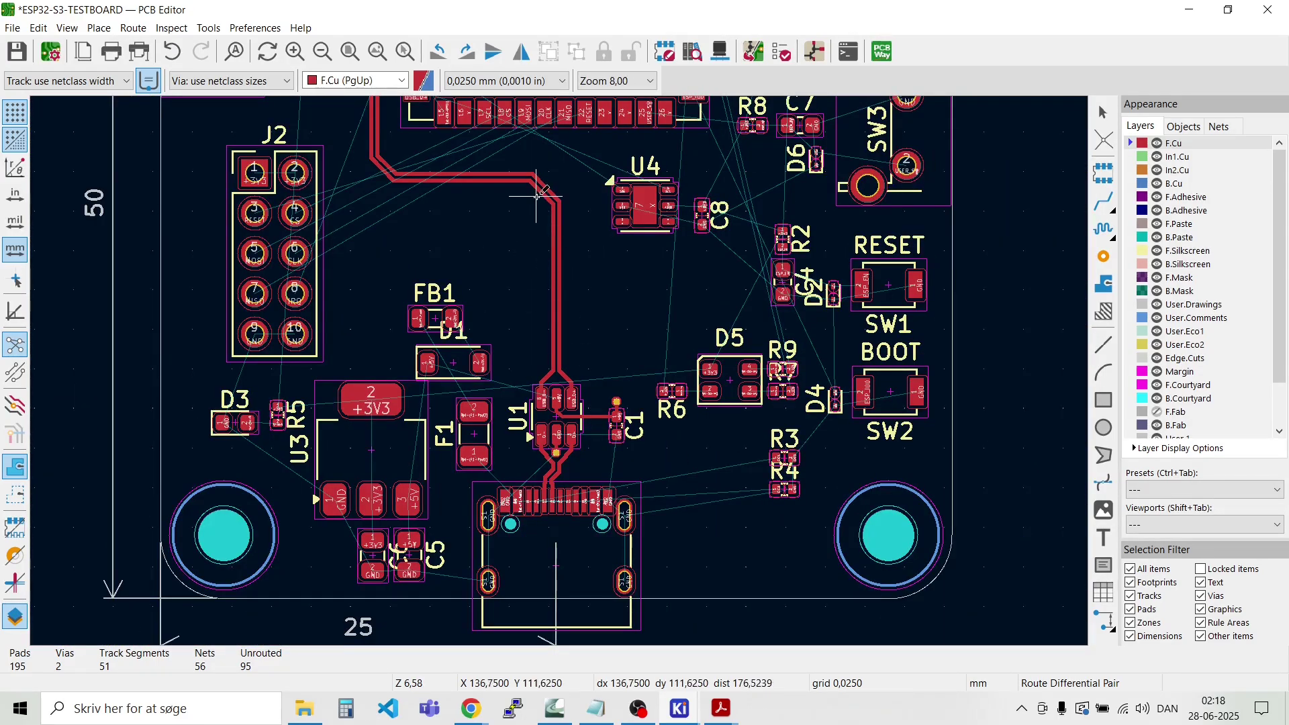
scroll(365, 225, down, 1)
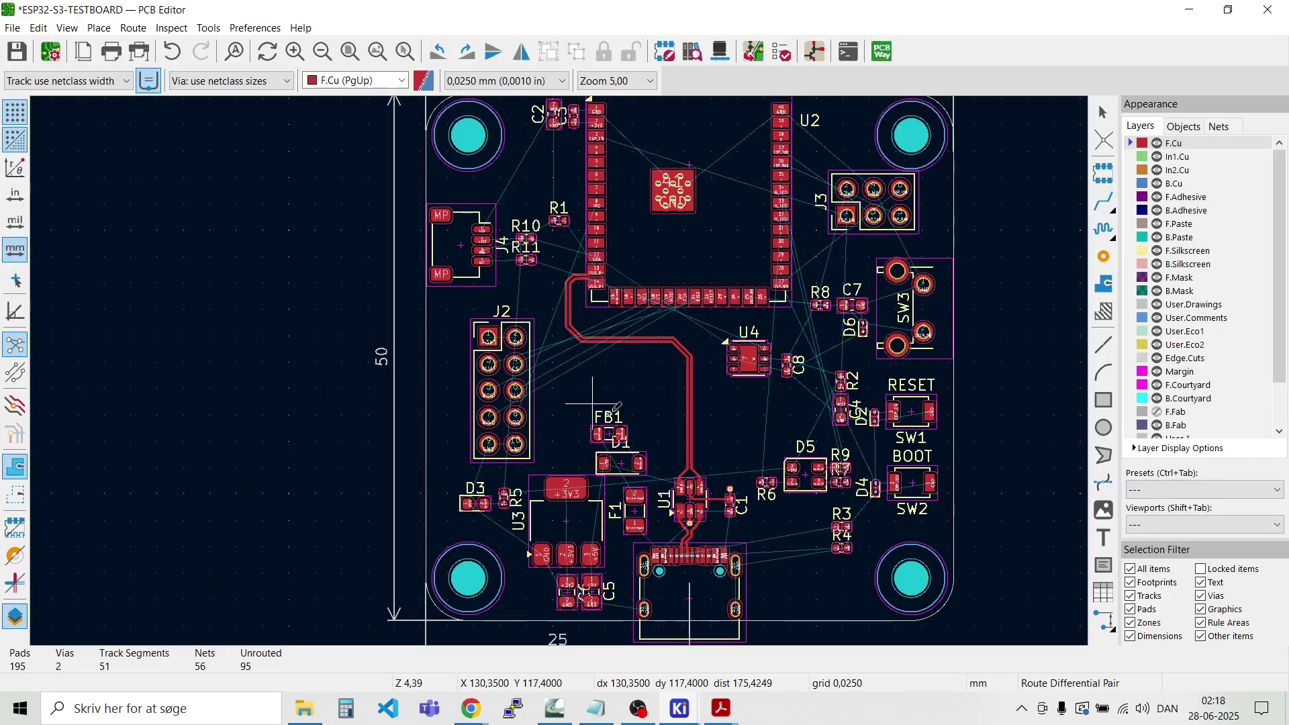
scroll(567, 325, down, 1)
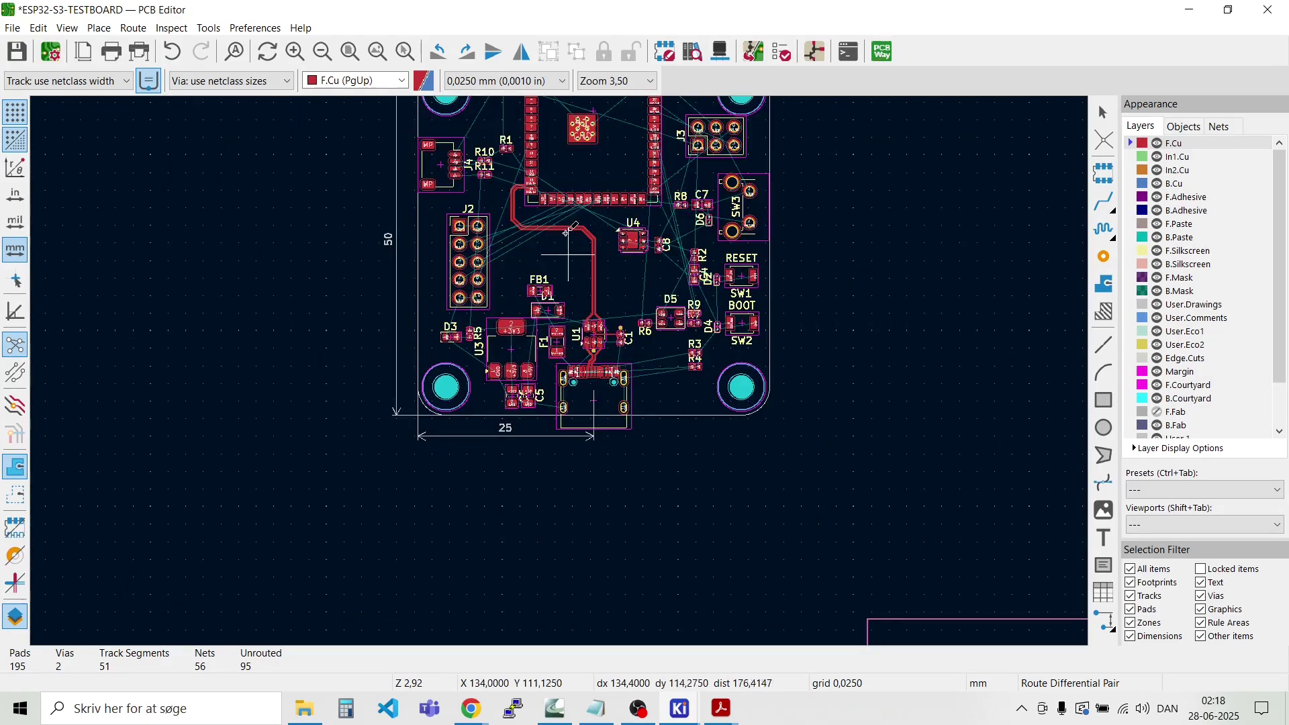
scroll(483, 144, up, 2)
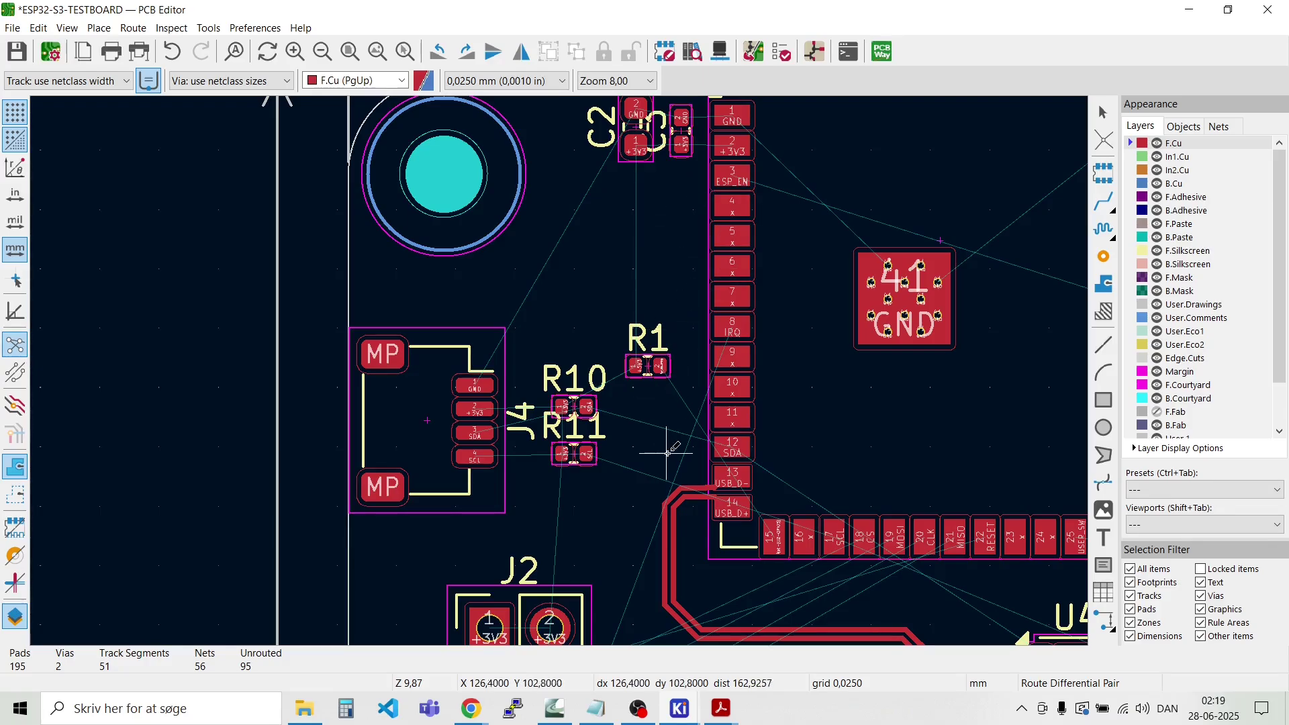
scroll(711, 429, down, 1)
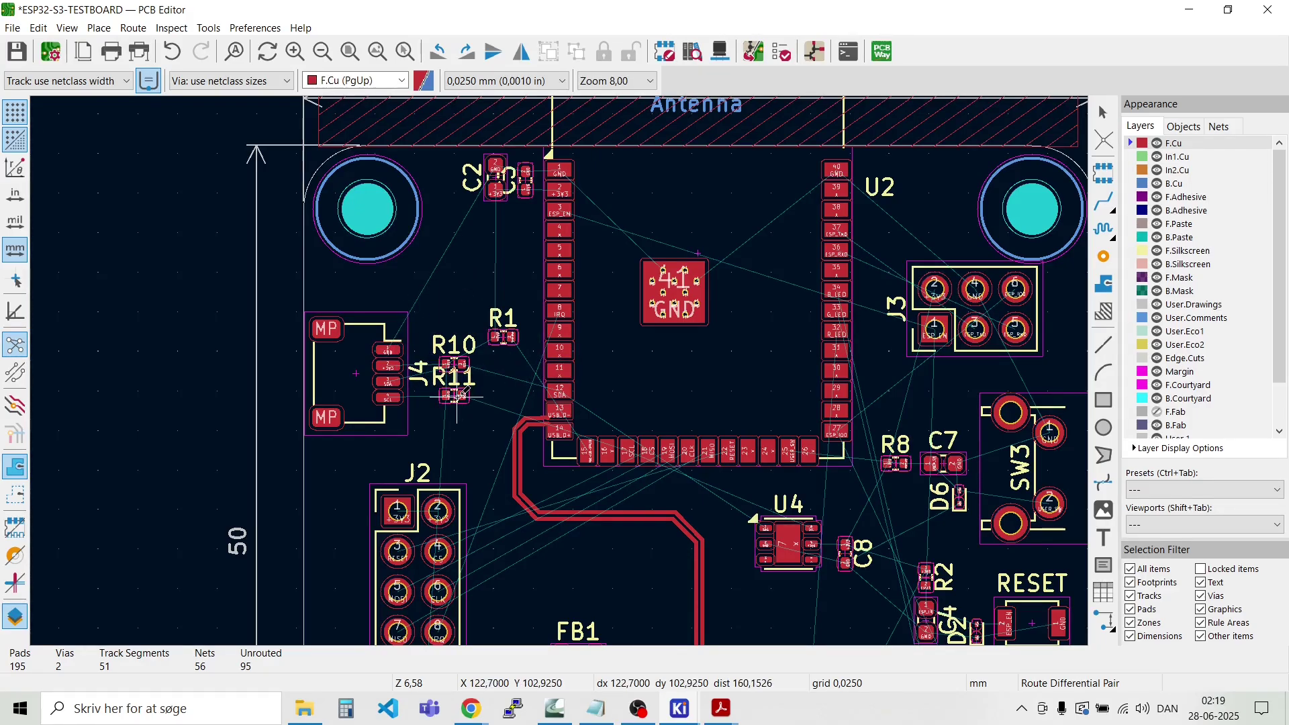
key(Escape)
Step: Move C3 slightly upward beside U2 pads 1 and 2, and shift C2 slightly up and to the right
scroll(517, 182, up, 5)
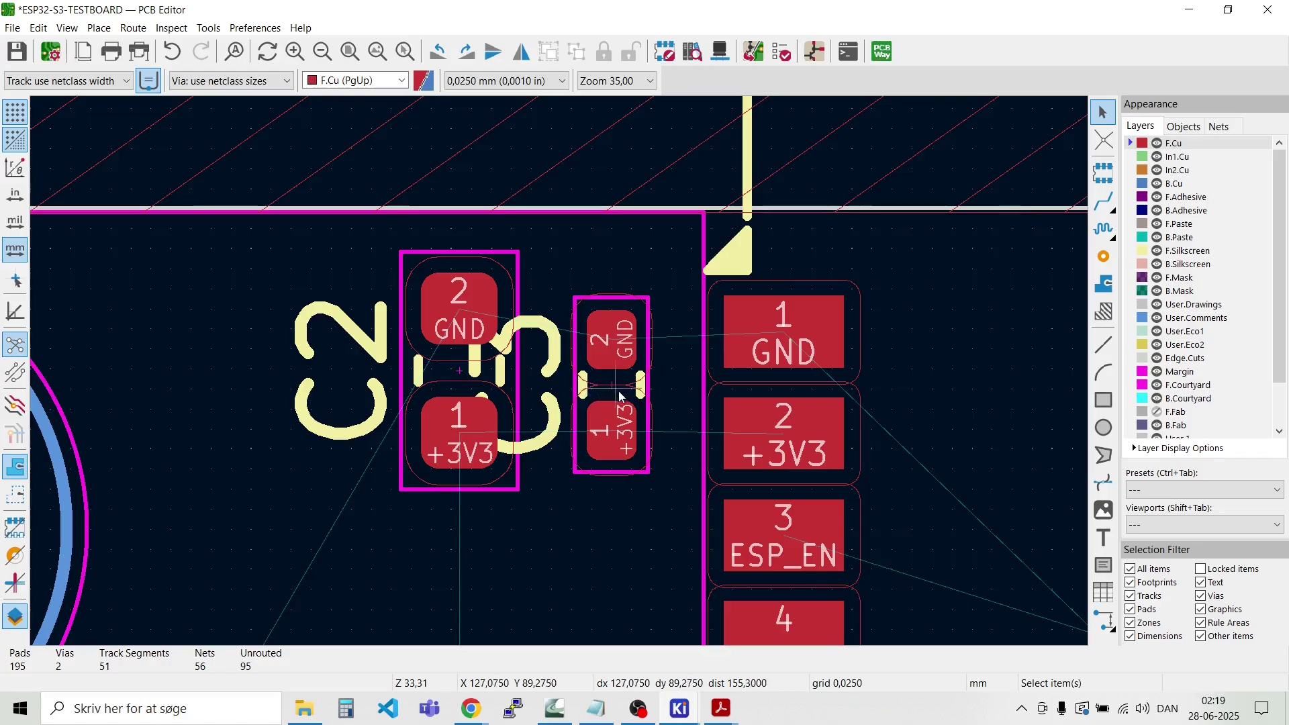
key(m)
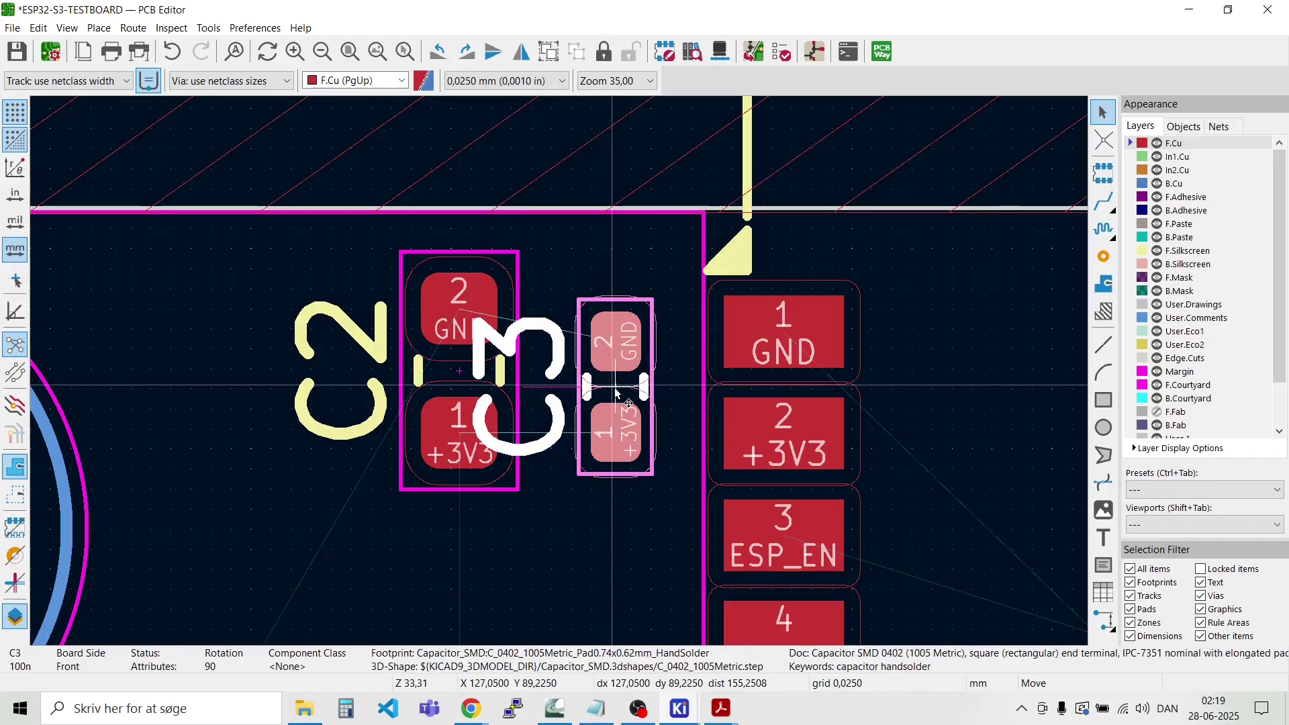
click(616, 382)
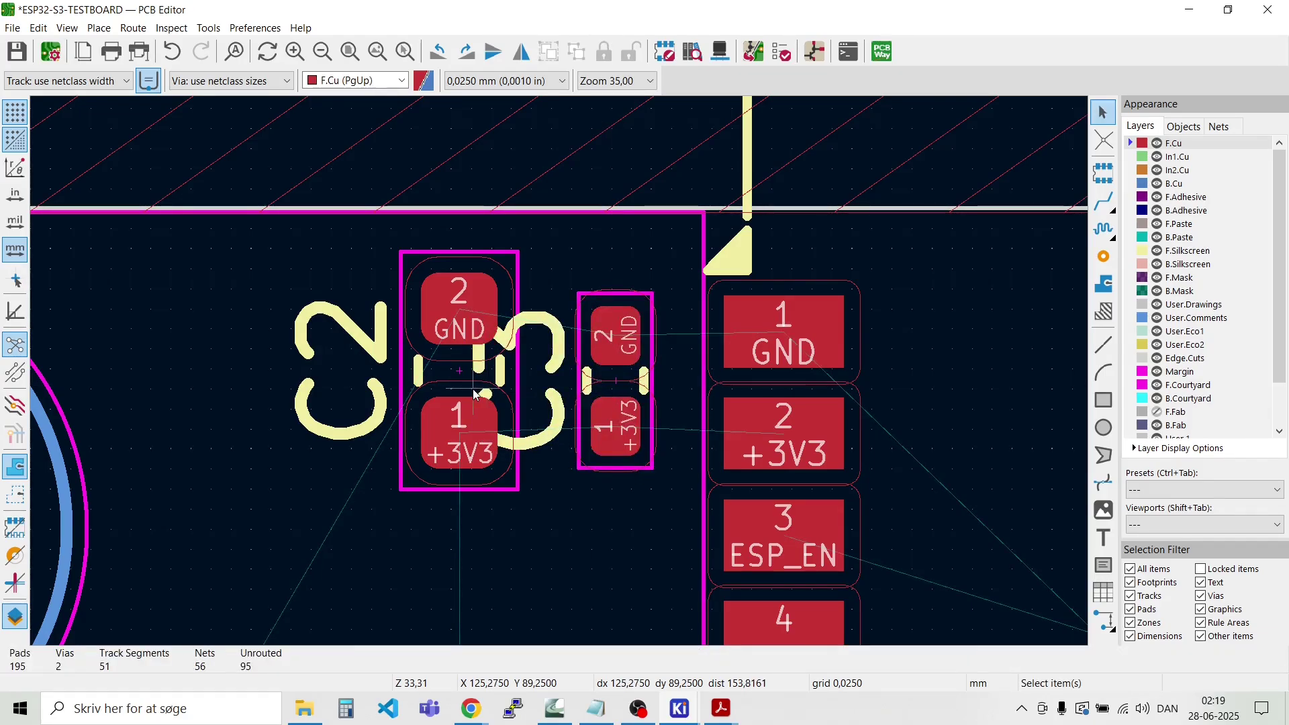
key(m)
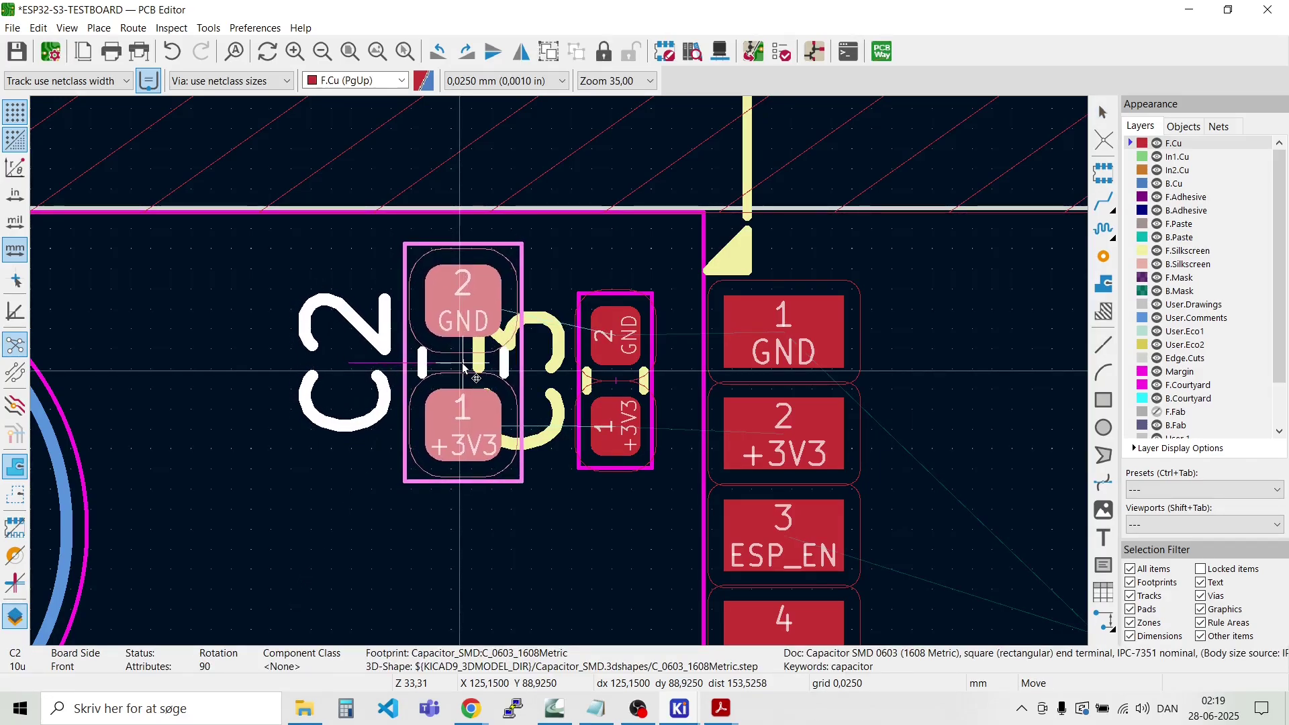
click(463, 365)
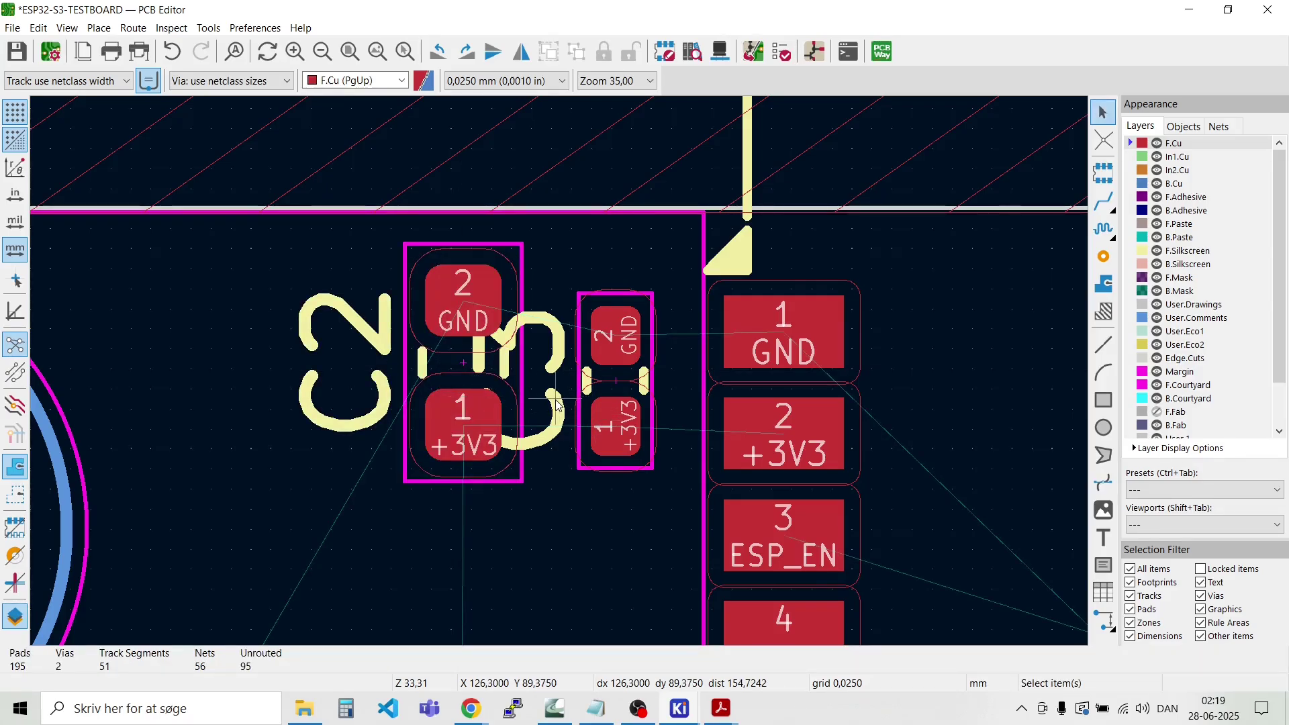
Step: Move the C3 reference text off C2 to directly below the C3 footprint
click(557, 403)
key(m)
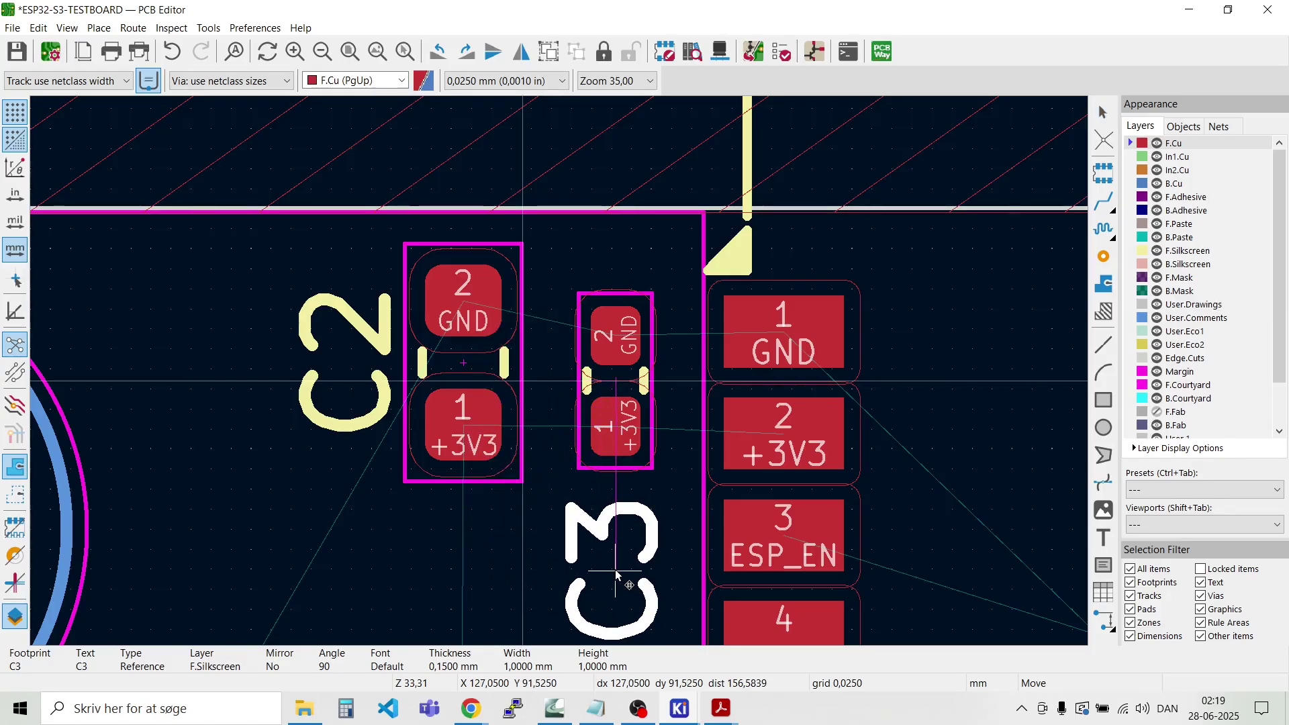
click(616, 572)
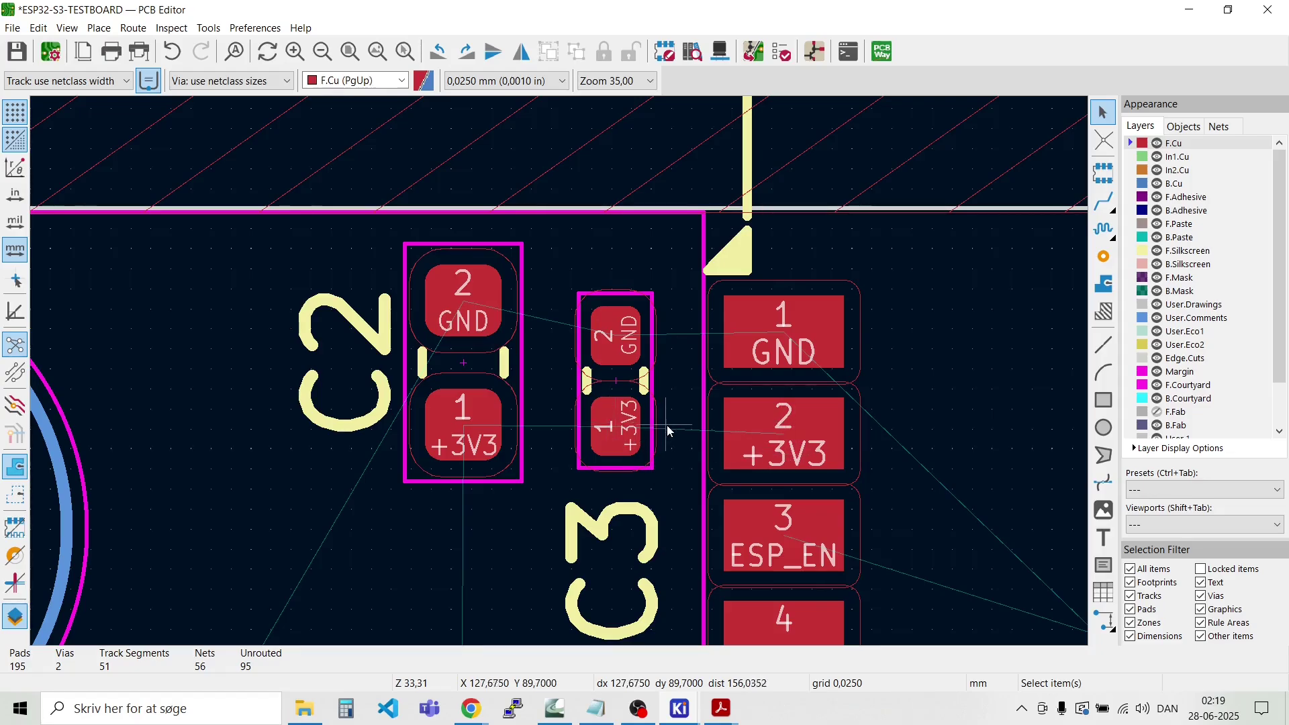
Step: Shift C3 and C2 slightly down so their +3V3 pads line up with U2 pad 2
key(x)
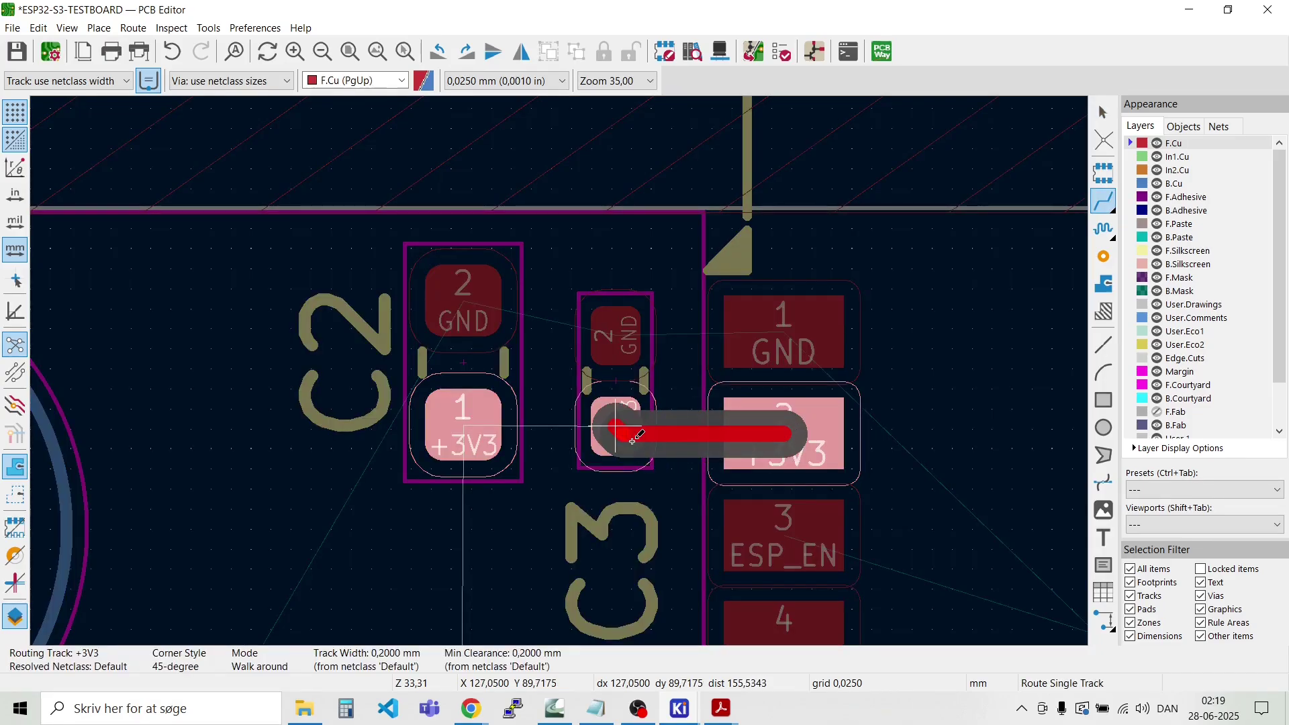
key(Escape)
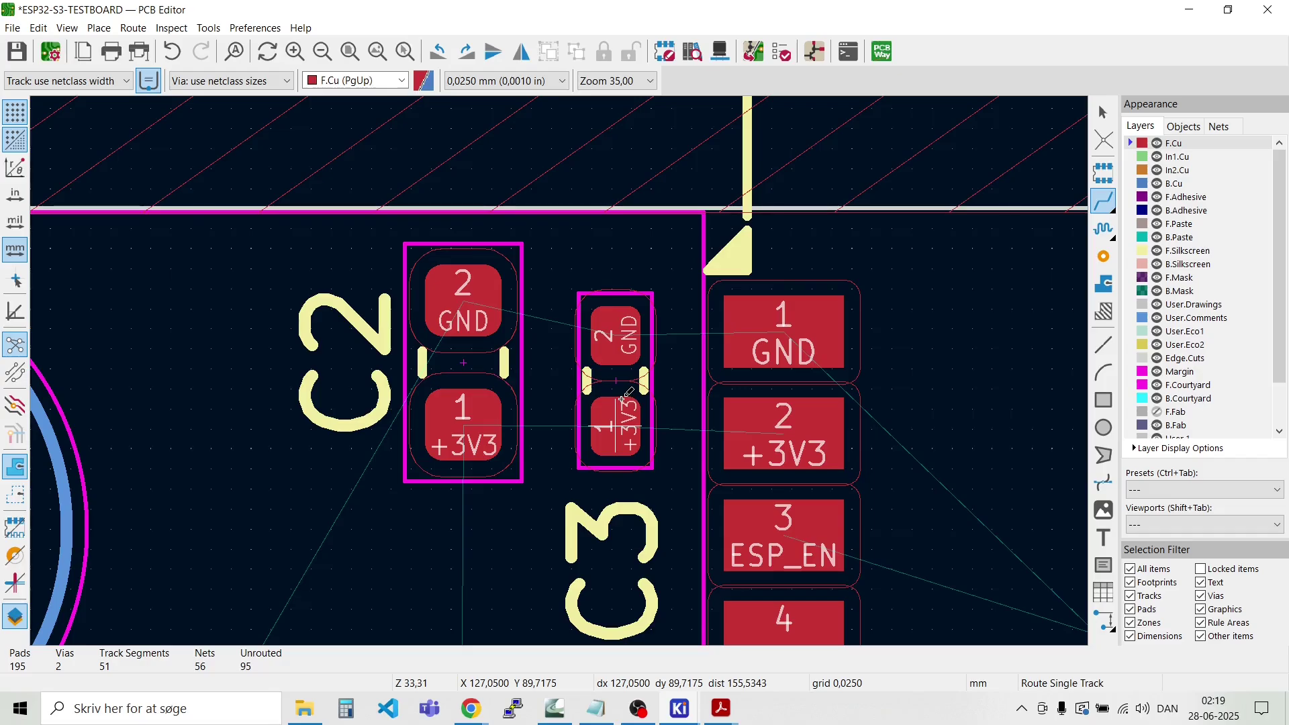
key(m)
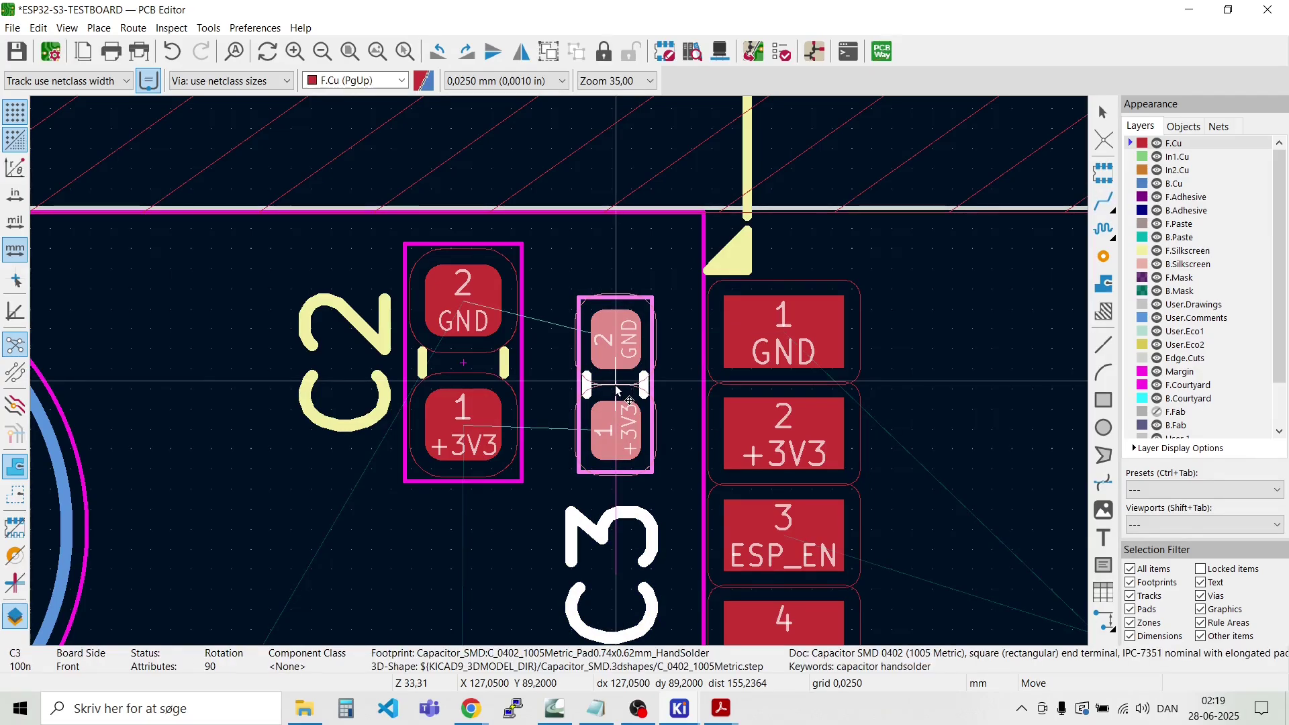
click(614, 385)
key(m)
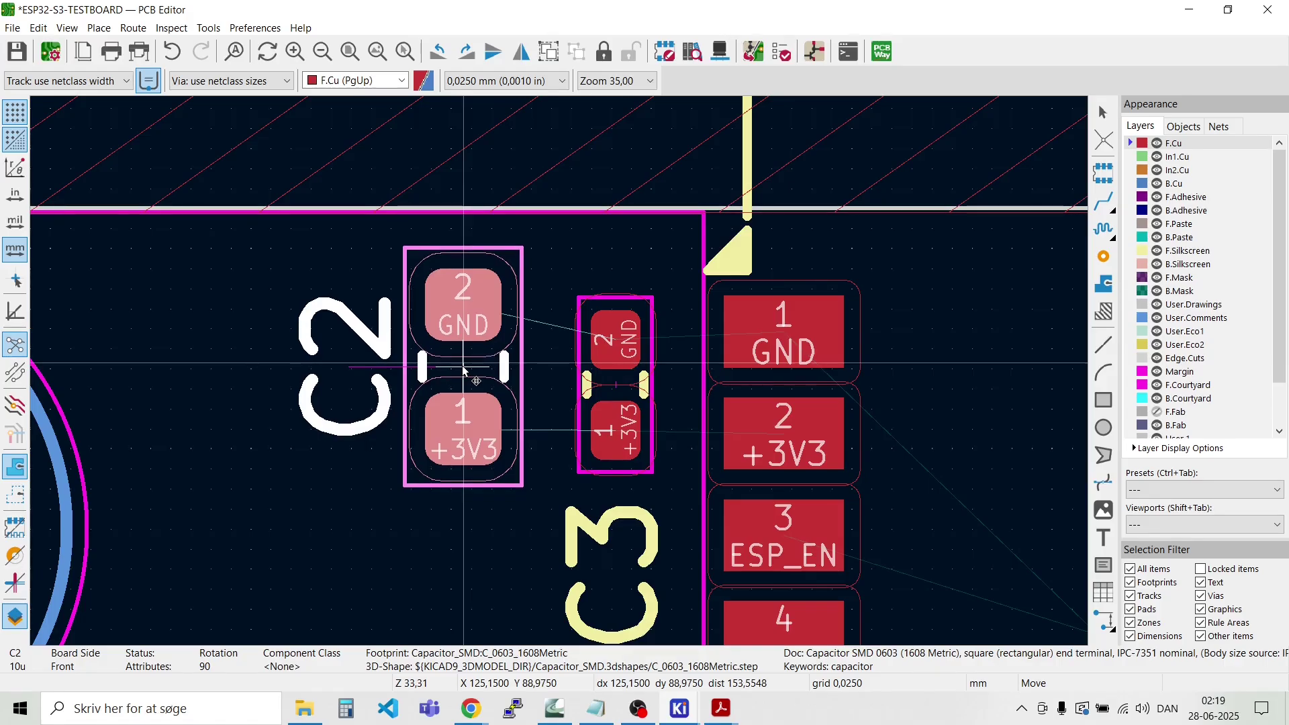
click(463, 371)
Step: Route a straight +3V3 track from U2 pad 2 through C3 pad 1 to C2 pad 1
key(x)
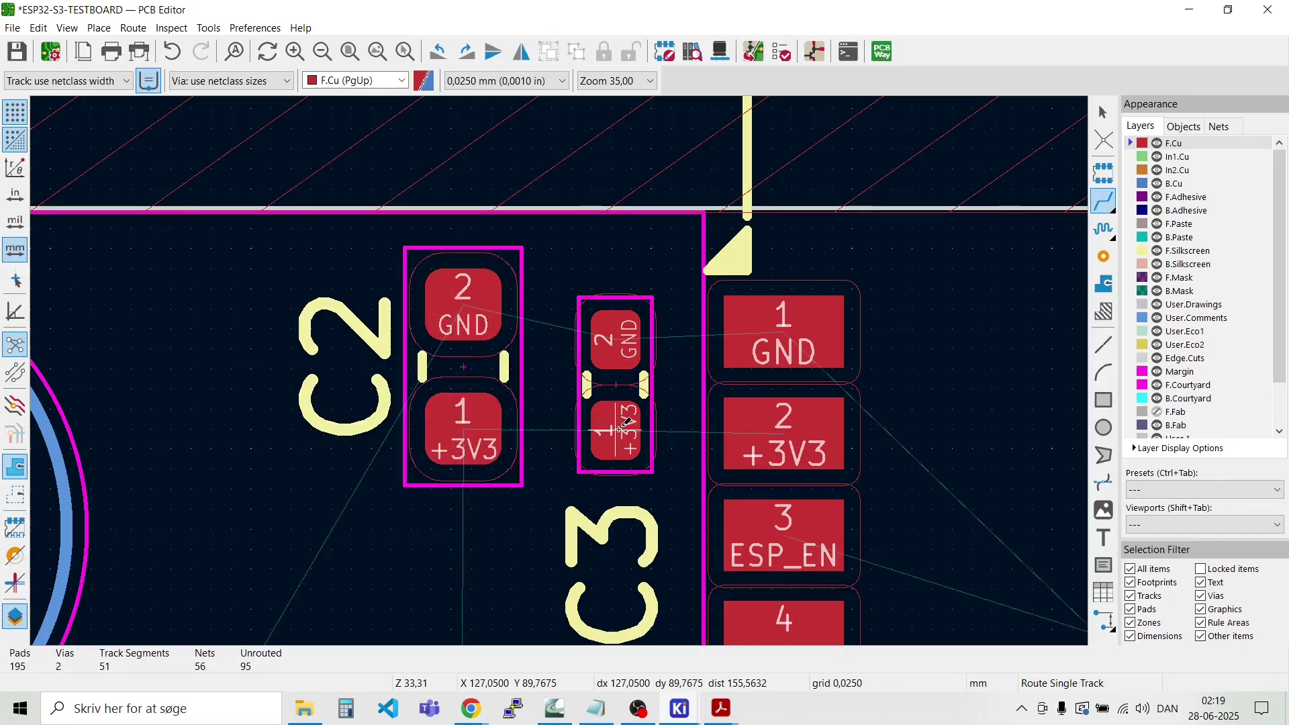
click(618, 430)
click(783, 431)
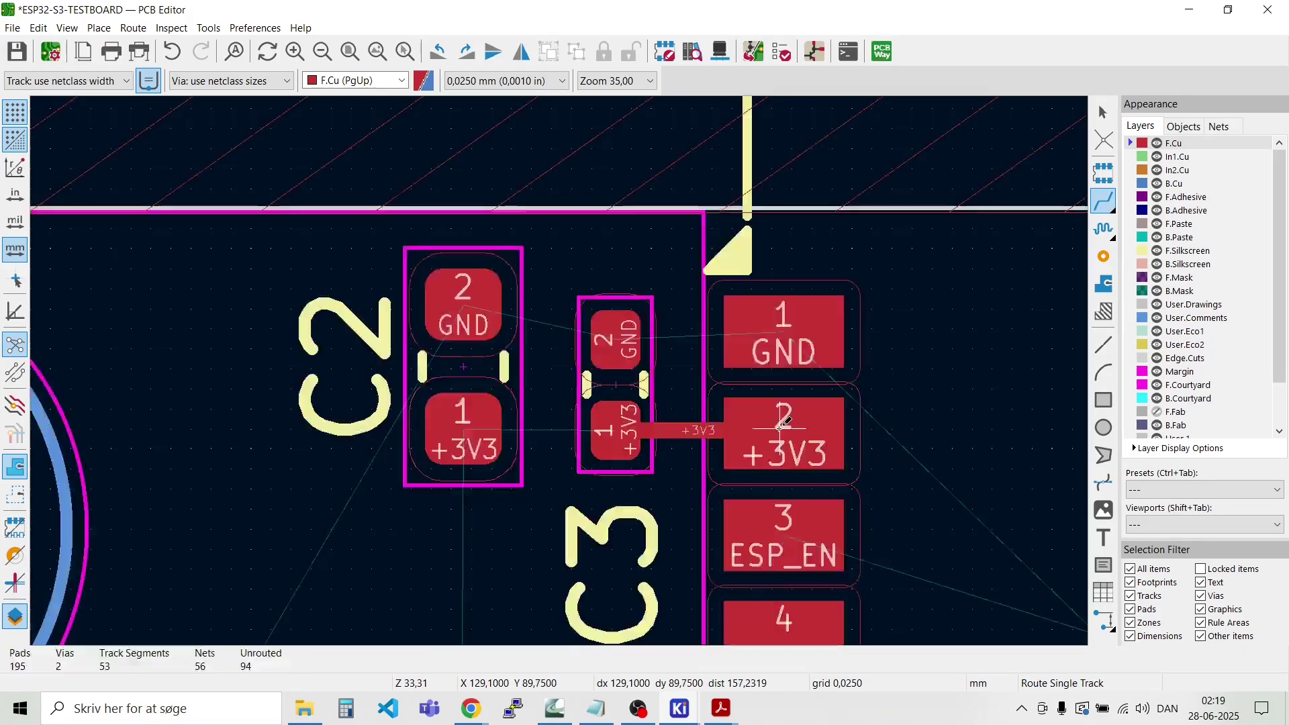
click(624, 430)
click(470, 430)
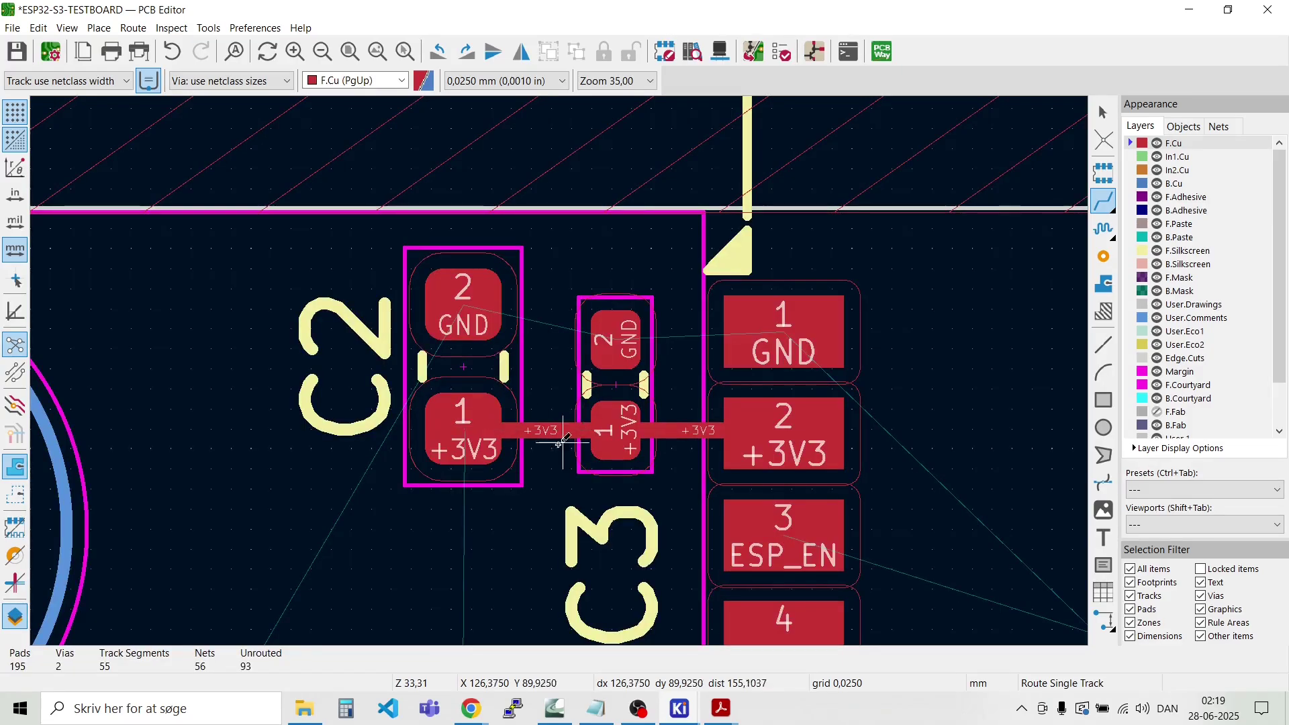
Step: Route a short +3V3 track straight down from C2 pad 1 and end it with a via just below the footprint
click(472, 418)
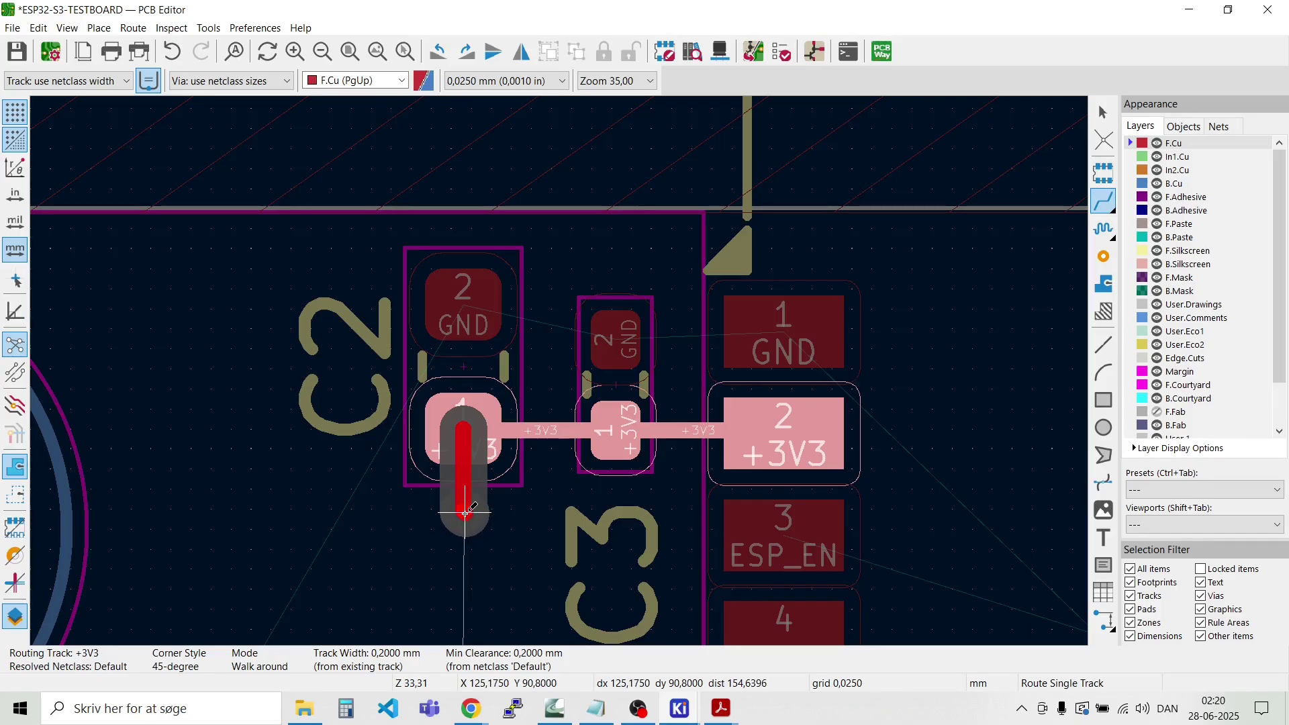
key(v)
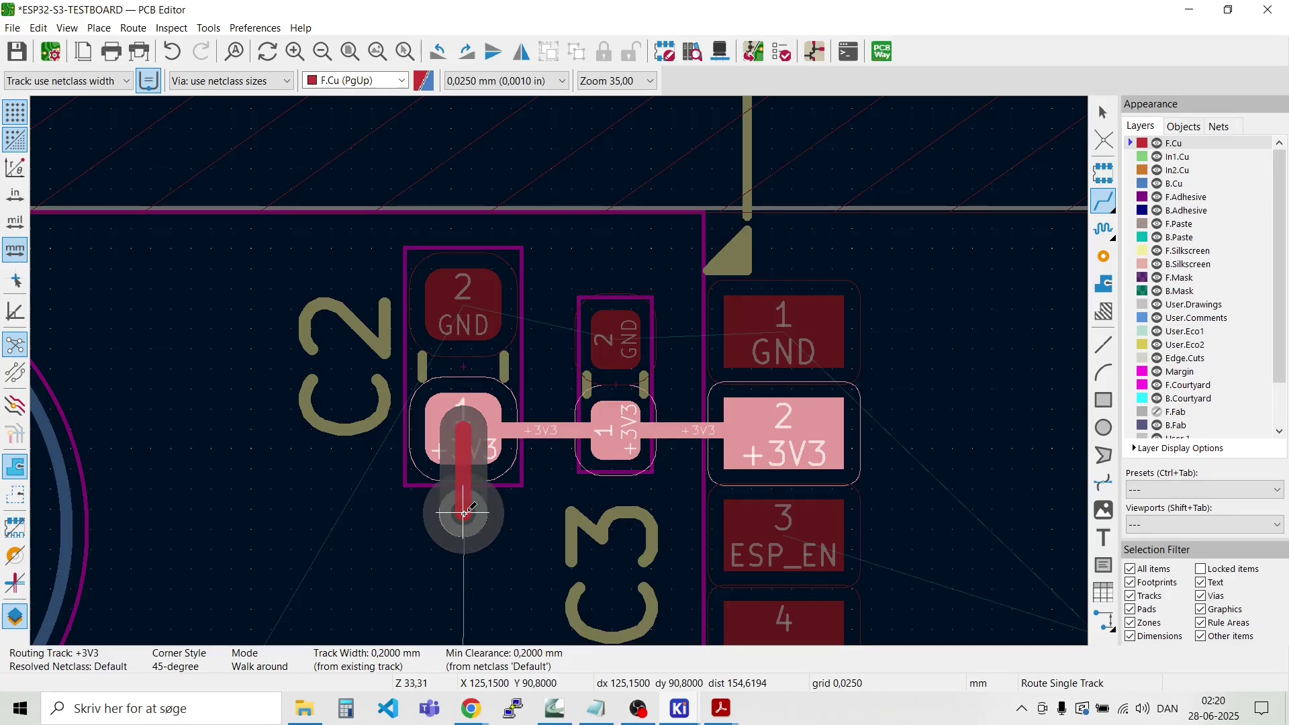
double_click(461, 512)
key(Escape)
Step: Set the width of the three +3V3 track segments around C2 and C3 to 0.5 mm
click(461, 483)
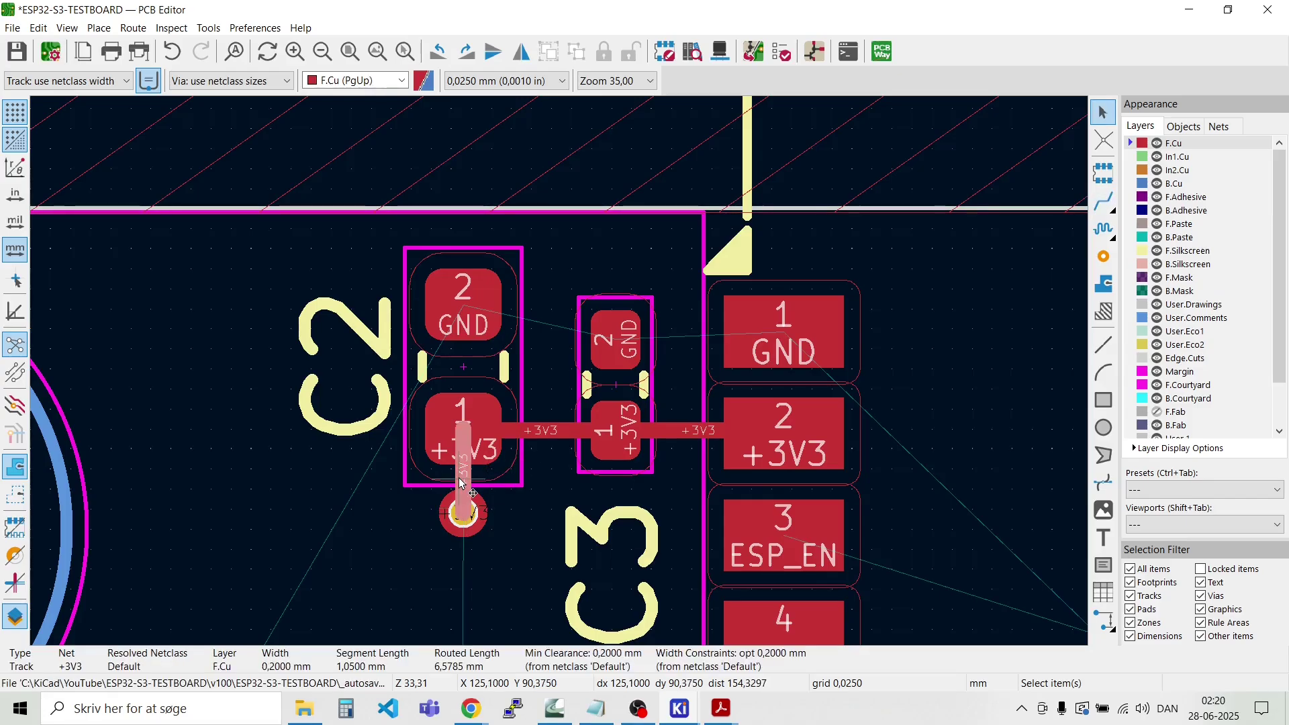
shift+click(570, 430)
shift+click(680, 430)
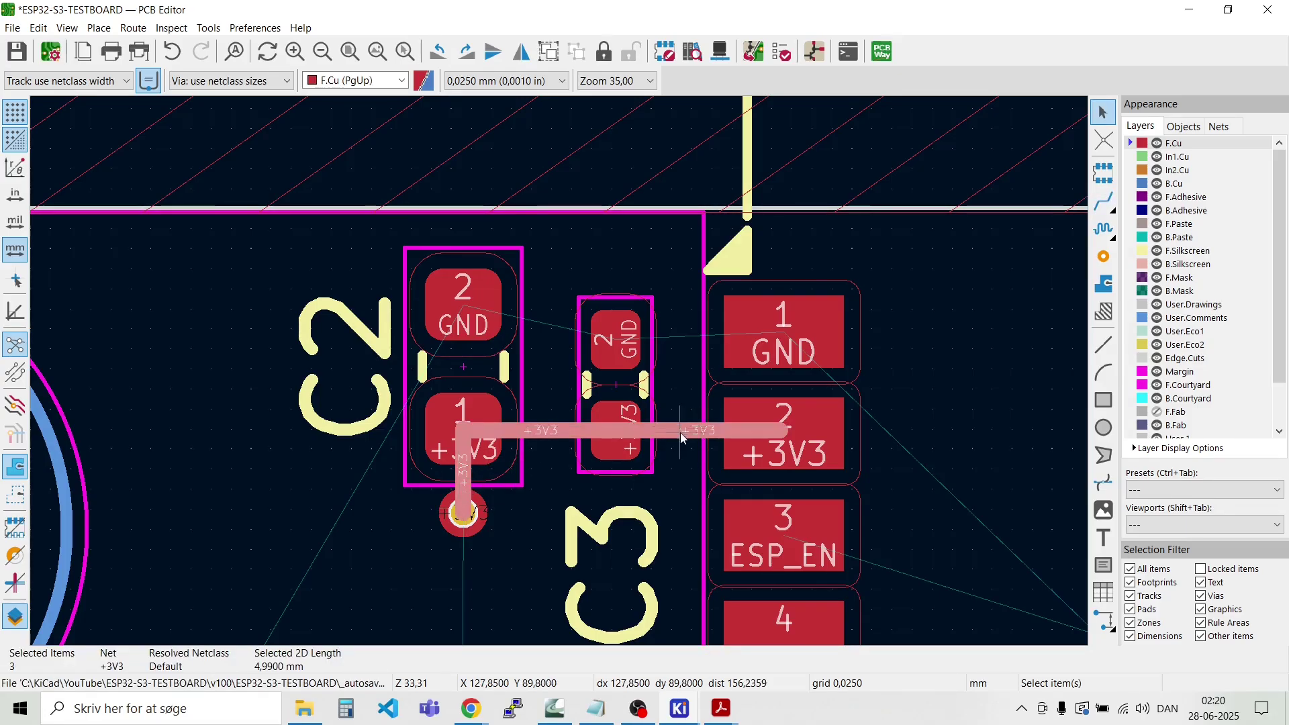
right_click(680, 430)
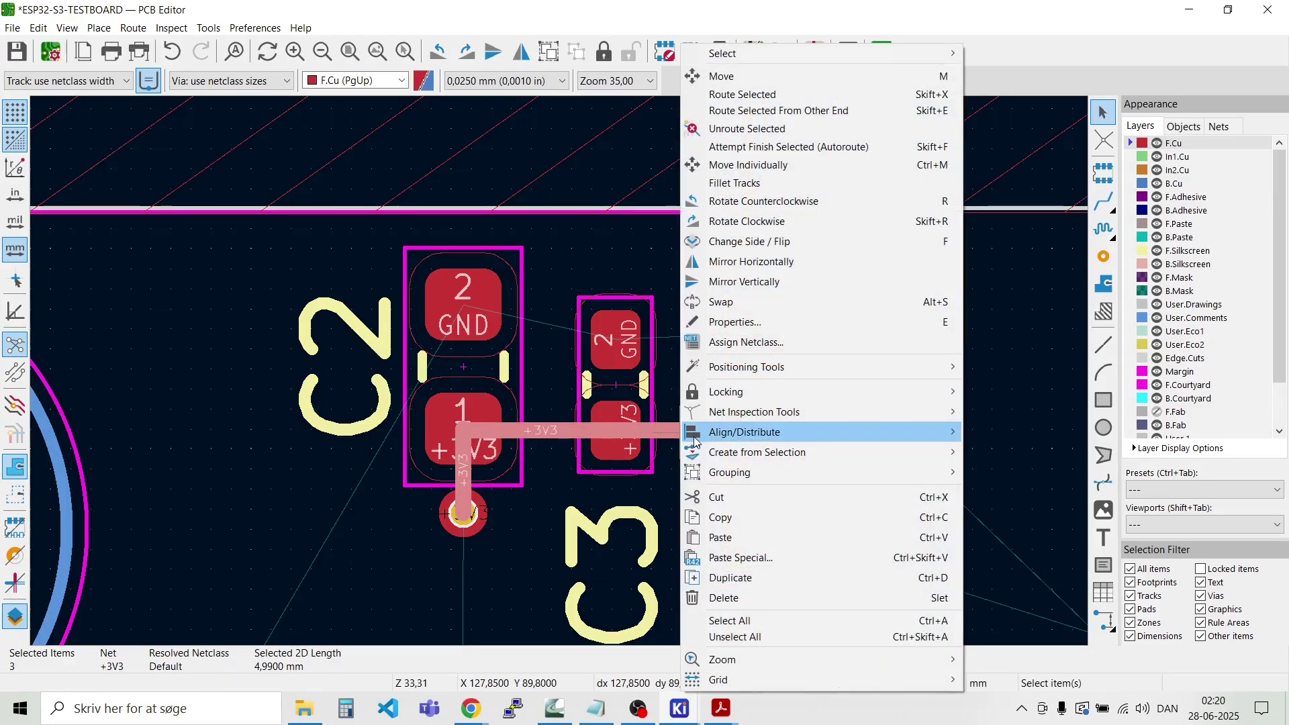
click(726, 321)
click(433, 239)
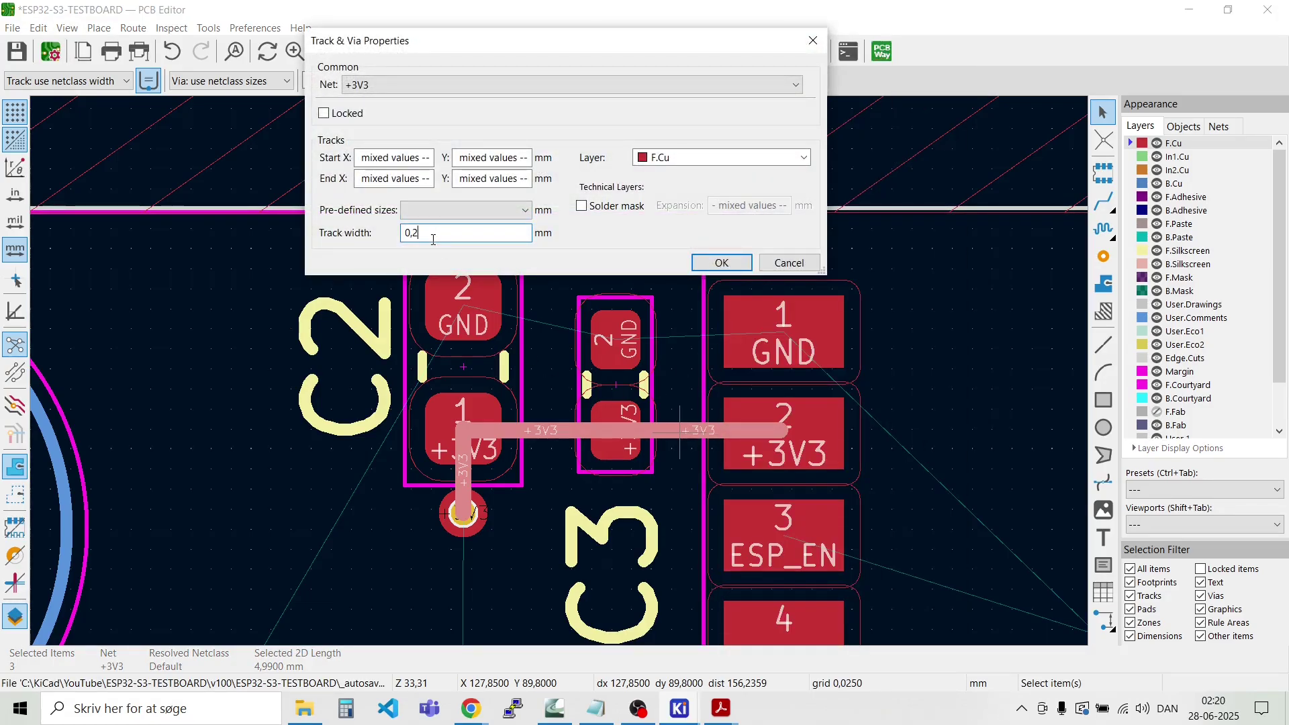
text(5)
key(Return)
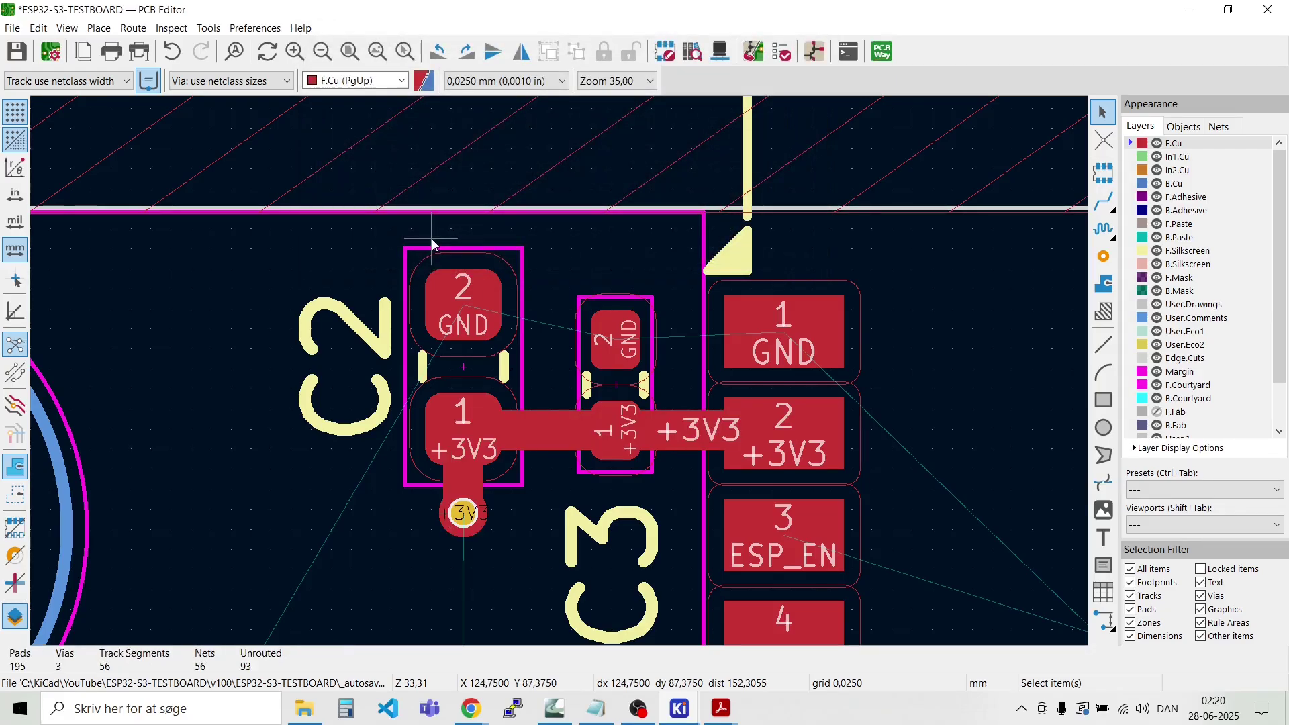
Step: Route short GND tracks ending in vias, one upward from C3 pad 2 and one leftward from C2 pad 2
key(x)
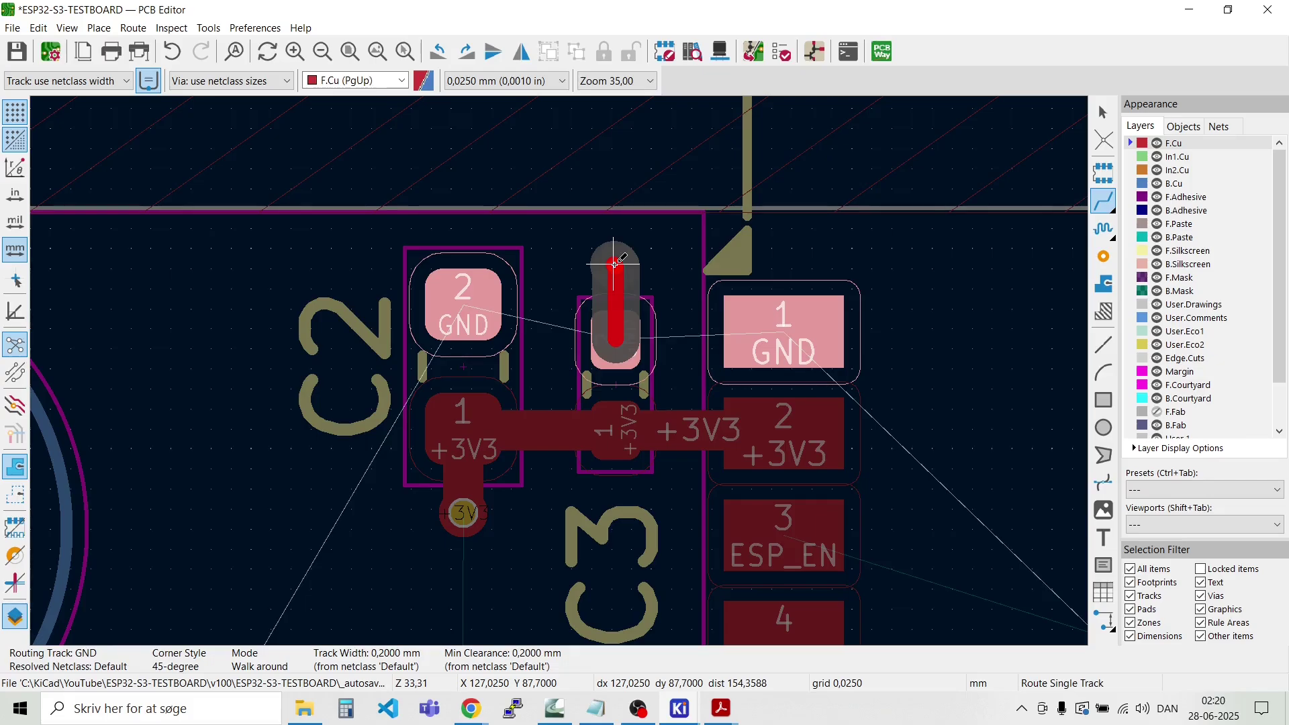
key(v)
click(613, 264)
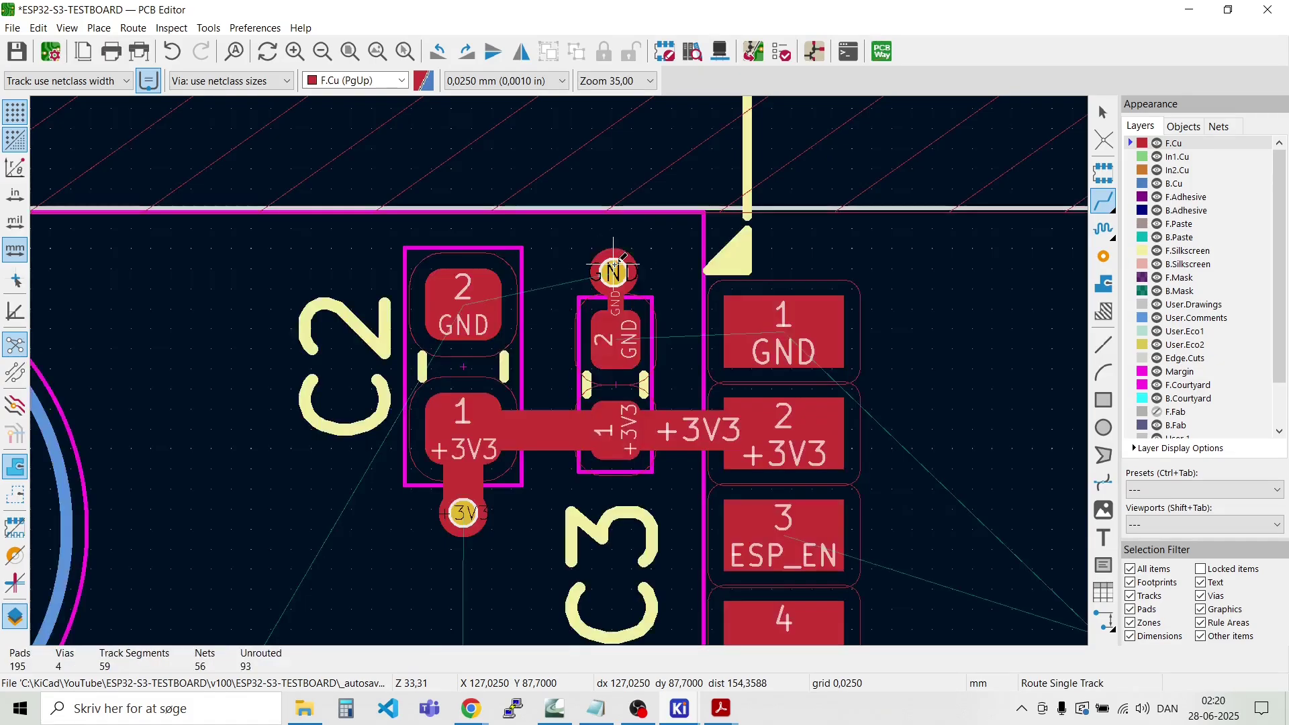
click(472, 285)
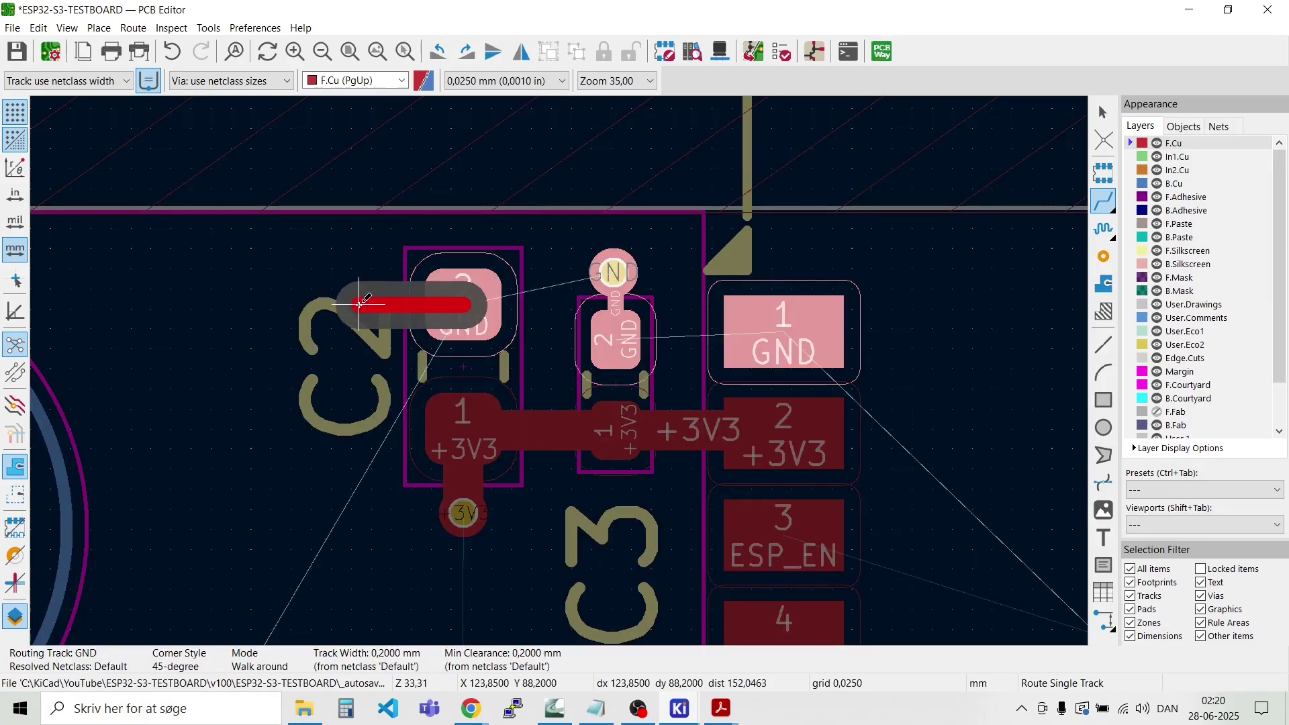
click(359, 304)
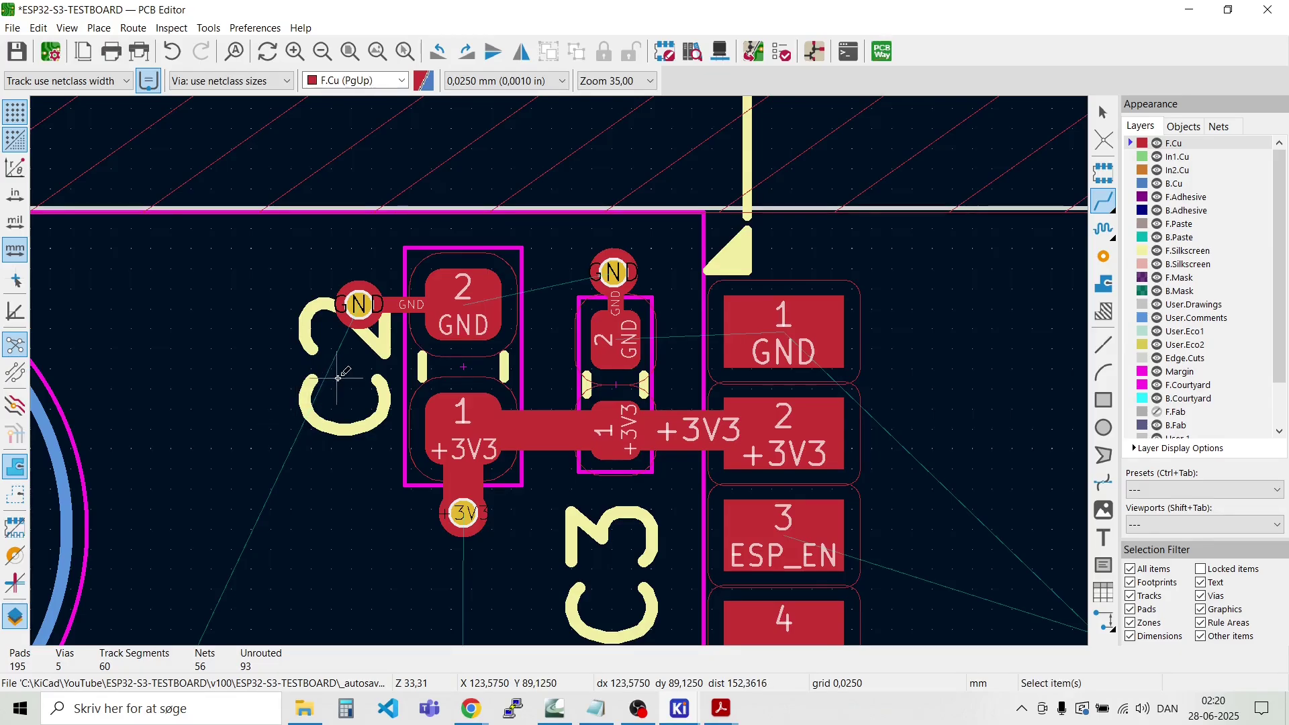
key(Escape)
key(m)
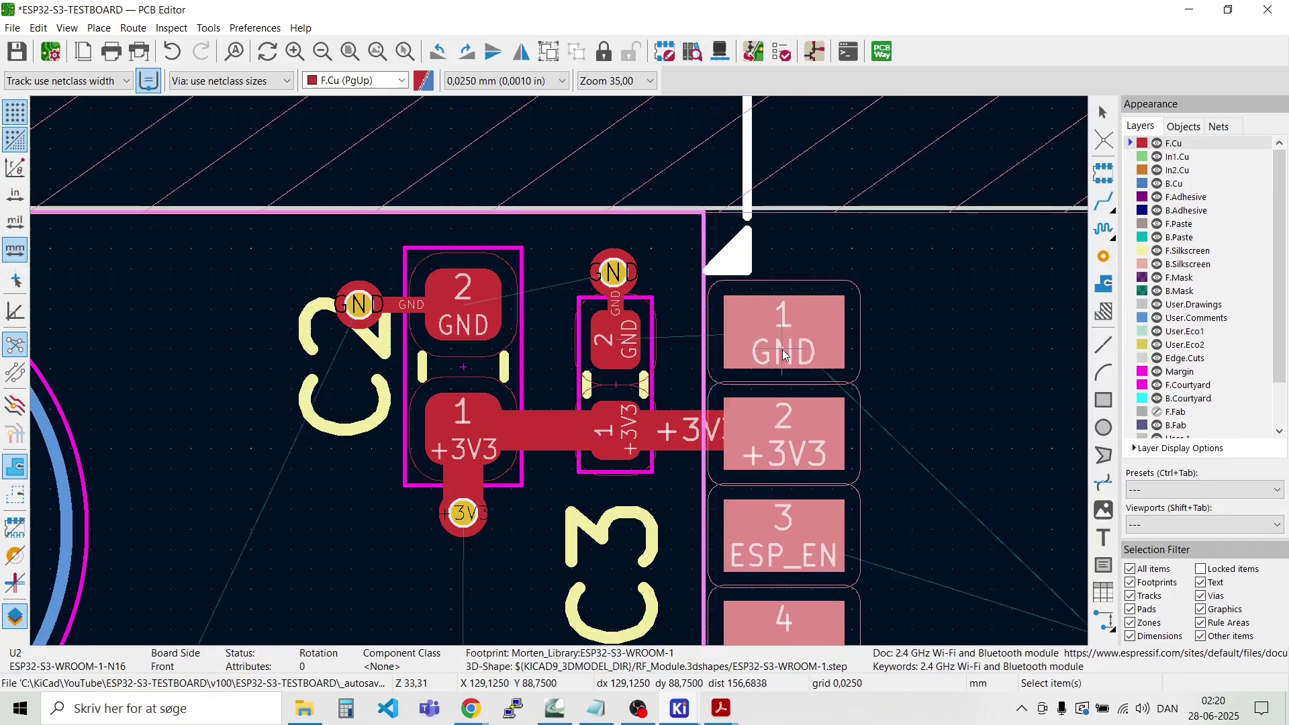
key(Escape)
click(344, 412)
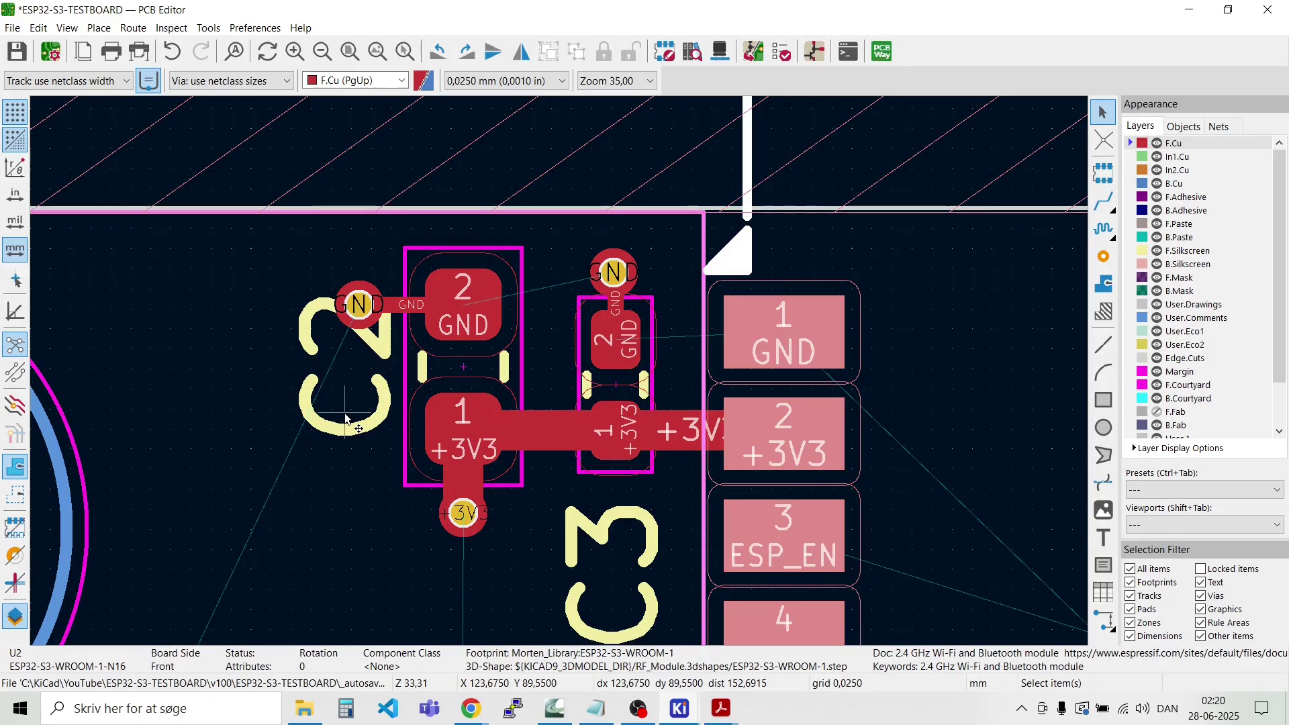
key(Escape)
Step: Move the C2 reference text down clear of its GND via, and nudge the C3 reference text closer to its footprint
click(351, 435)
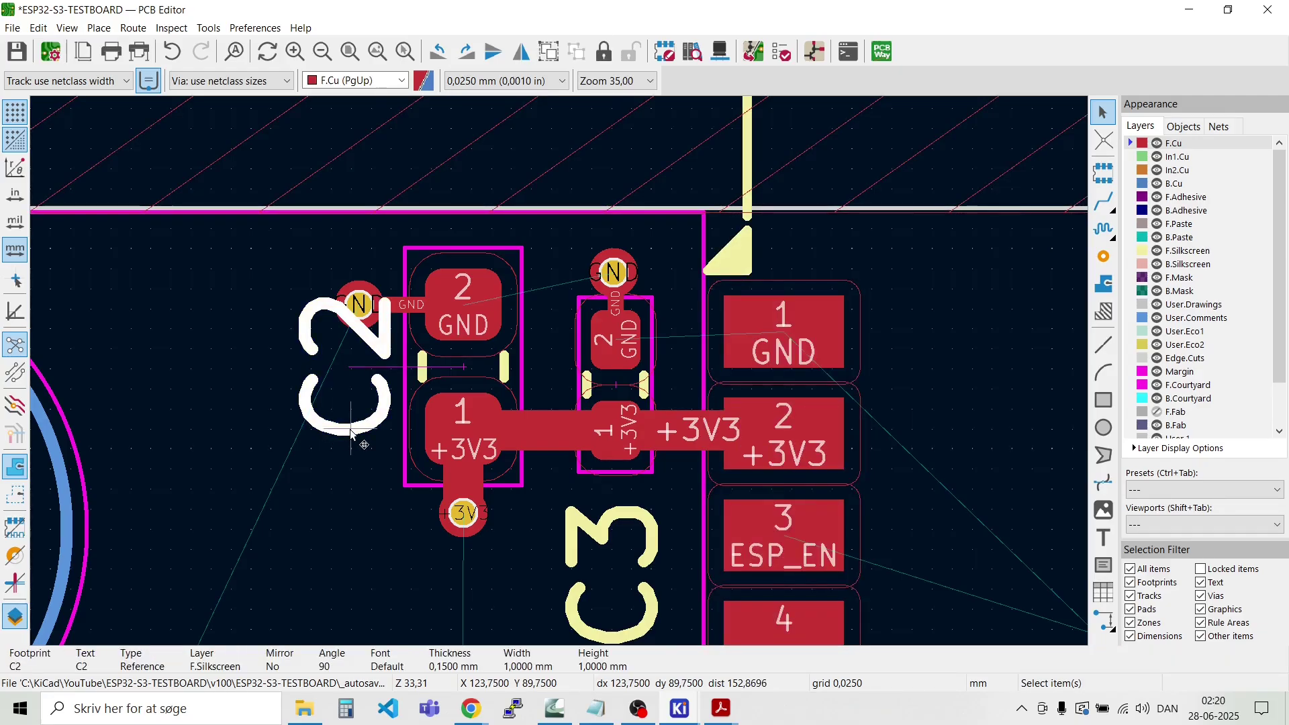
key(m)
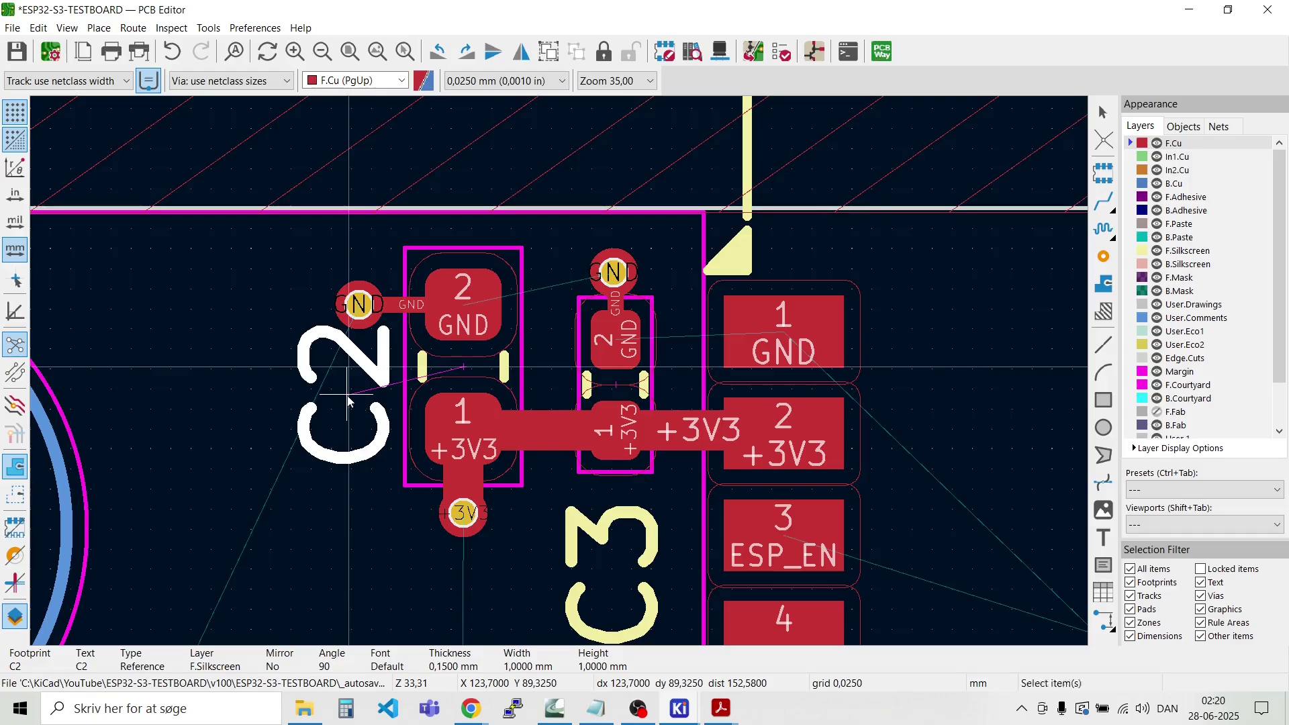
click(347, 401)
scroll(657, 231, down, 2)
click(640, 411)
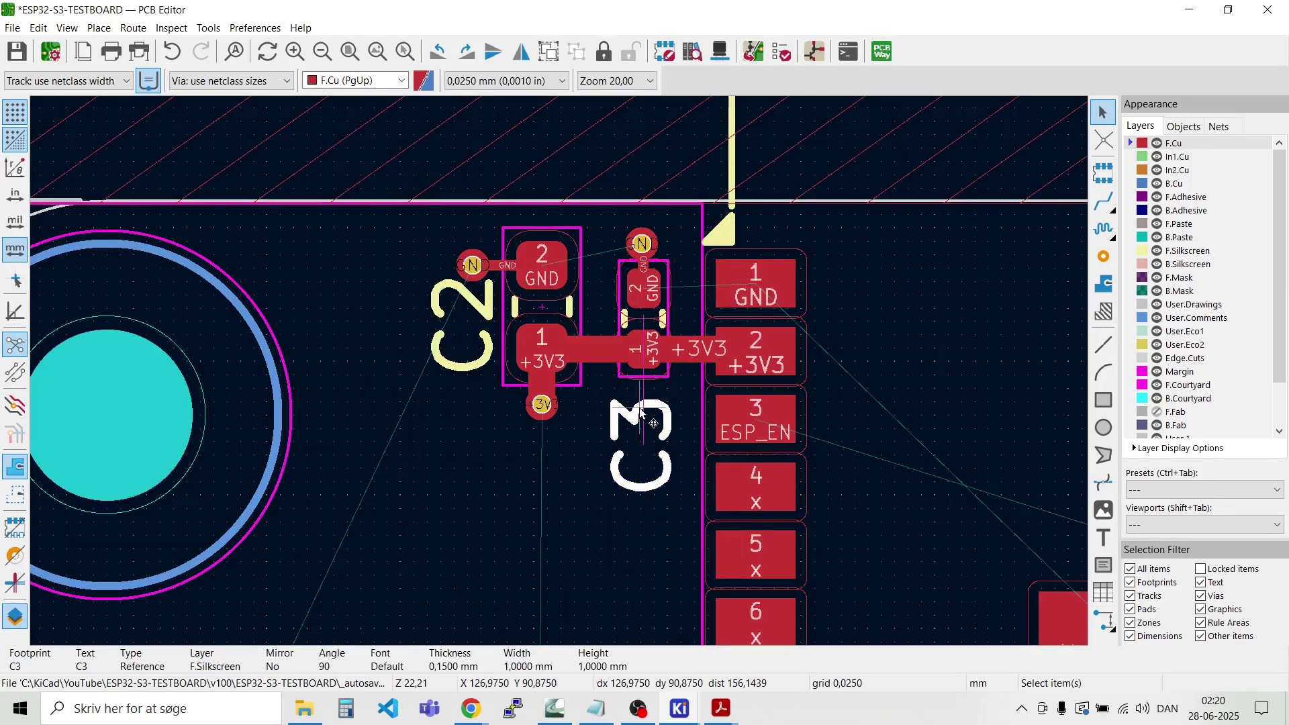
key(m)
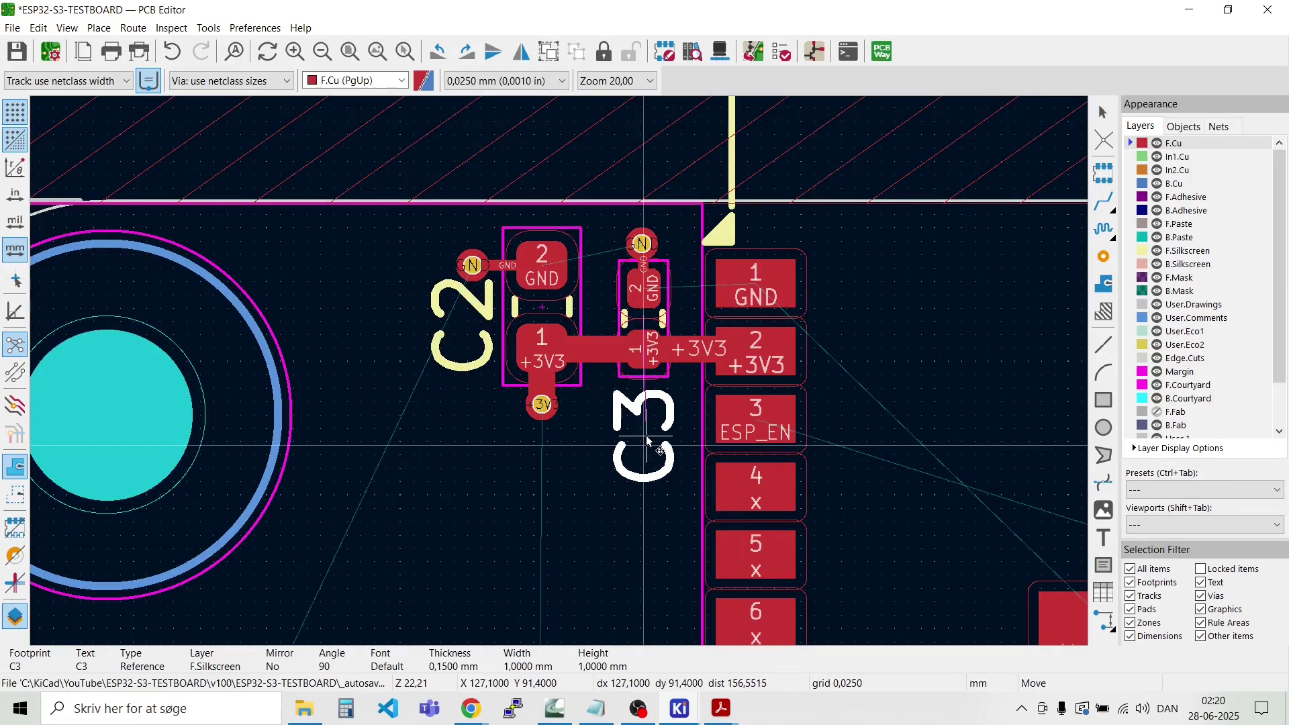
click(647, 440)
scroll(560, 373, down, 2)
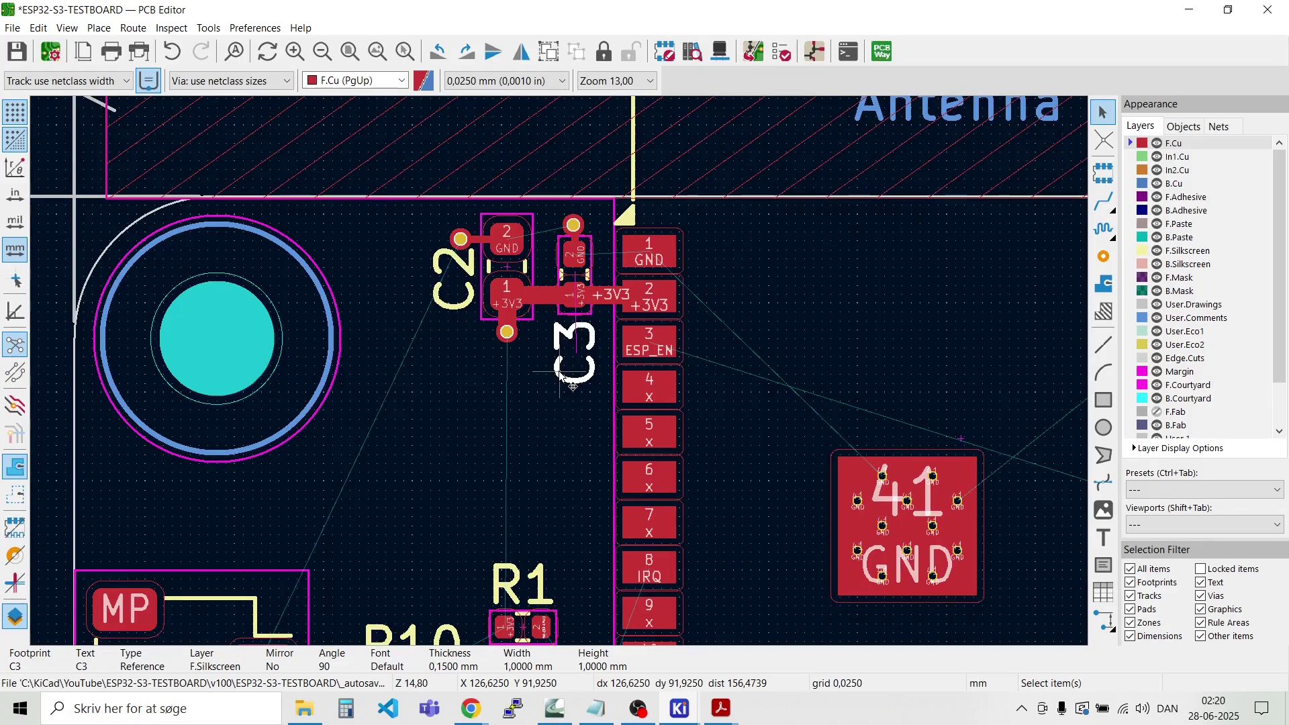
key(Escape)
Step: Rotate resistor R10 beside J4 to -90° so its +3V3 pad sits above its SDA pad
scroll(560, 373, down, 4)
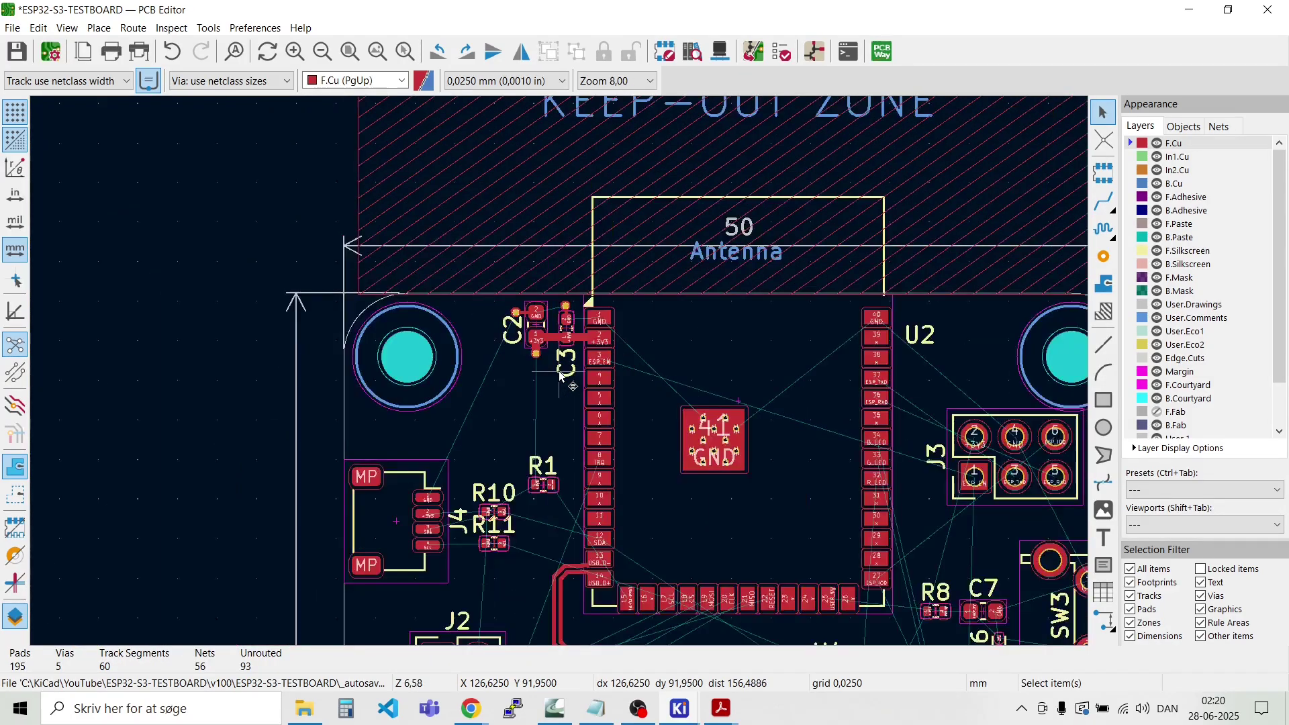
scroll(519, 504, up, 6)
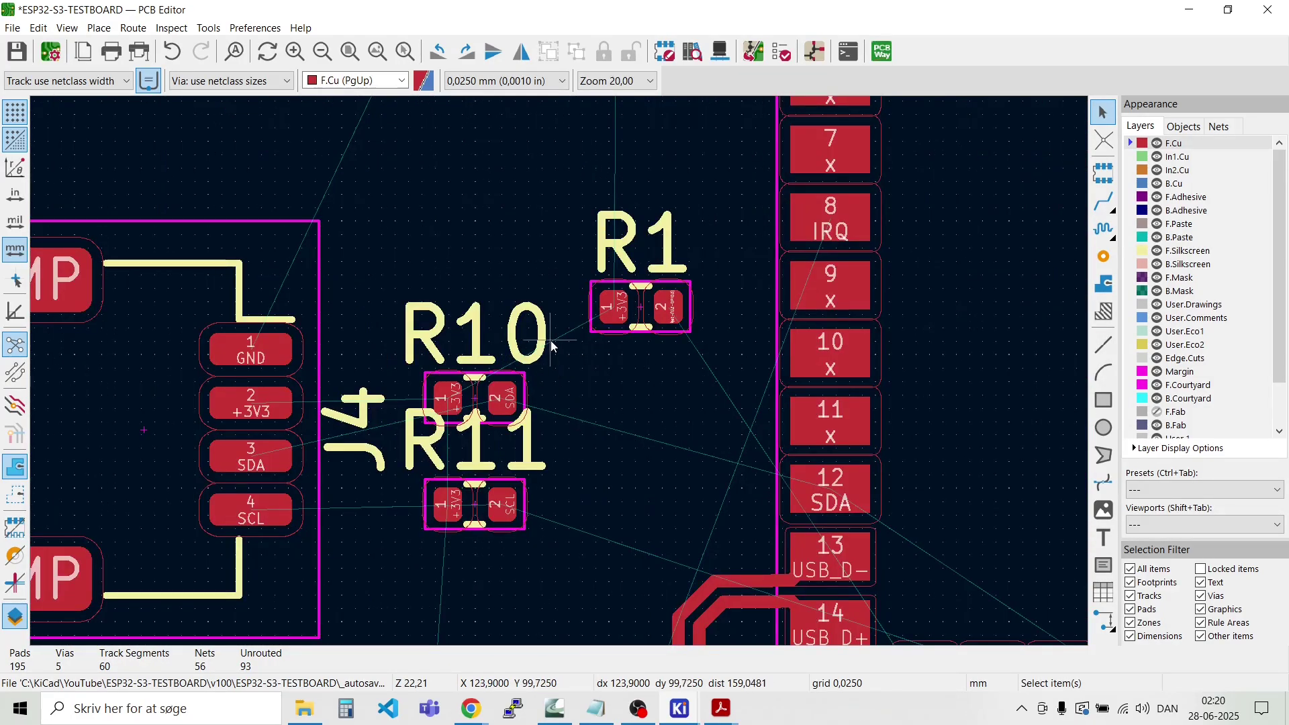
scroll(561, 378, up, 3)
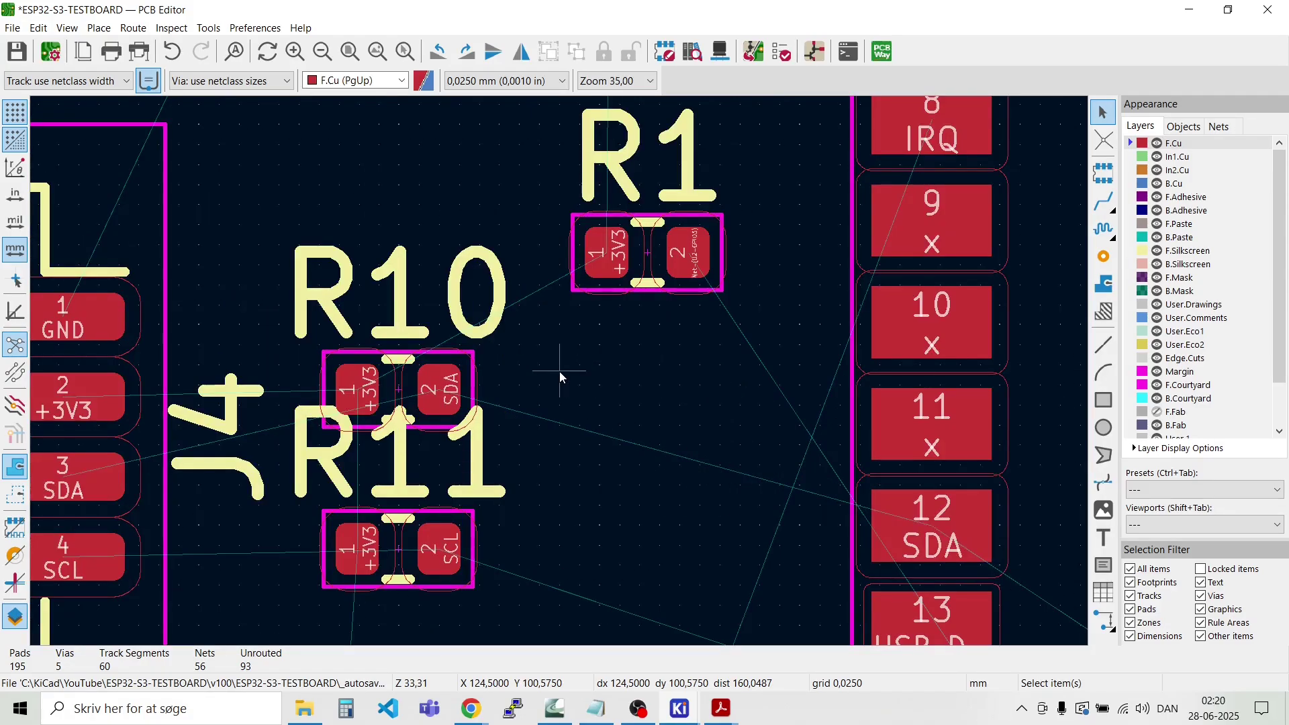
click(401, 399)
key(r)
key(r)
key(r)
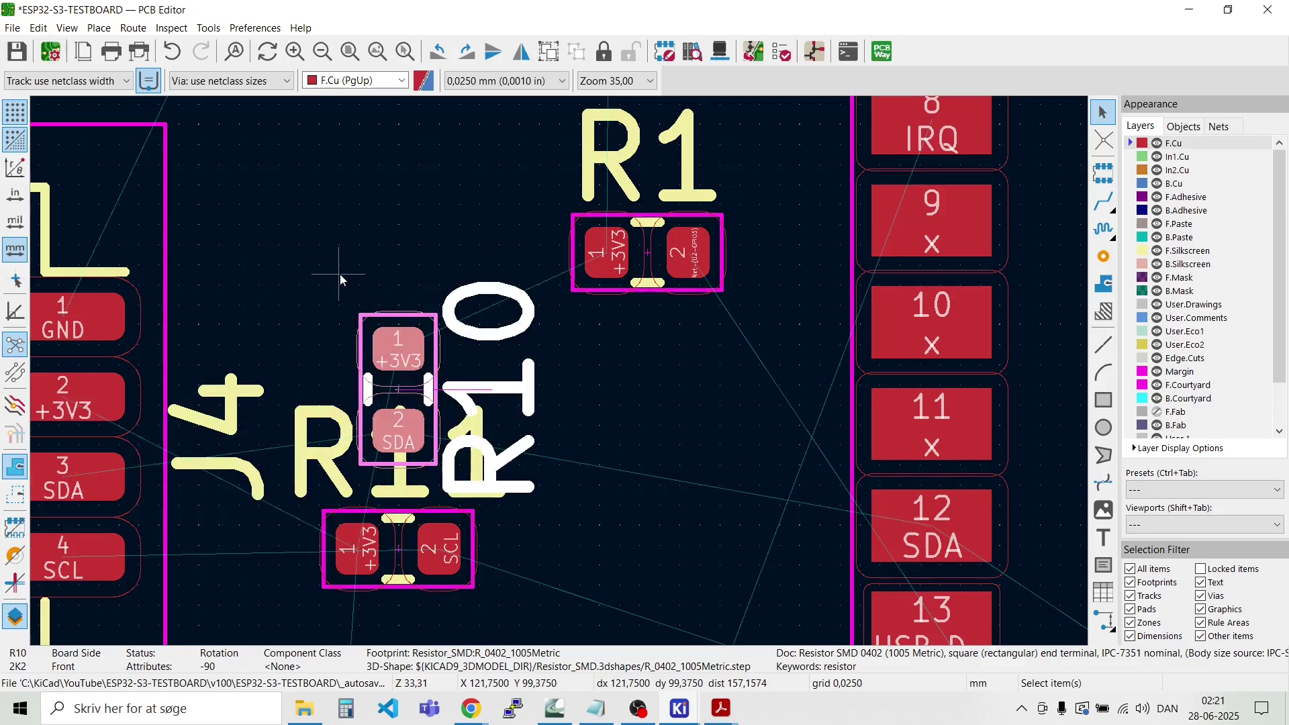
click(380, 257)
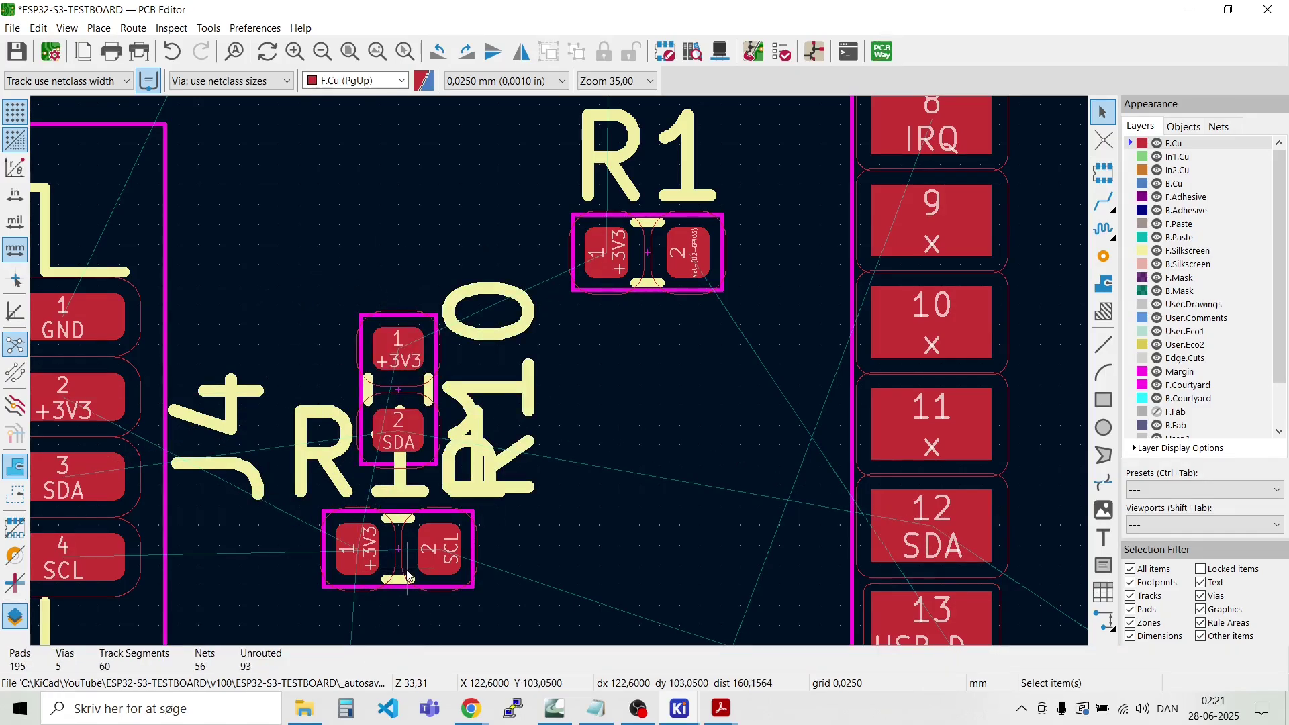
Step: Place R11 below R1 rotated to 90° with its SCL pad up, and move the R10 reference text directly above R10
click(407, 570)
key(m)
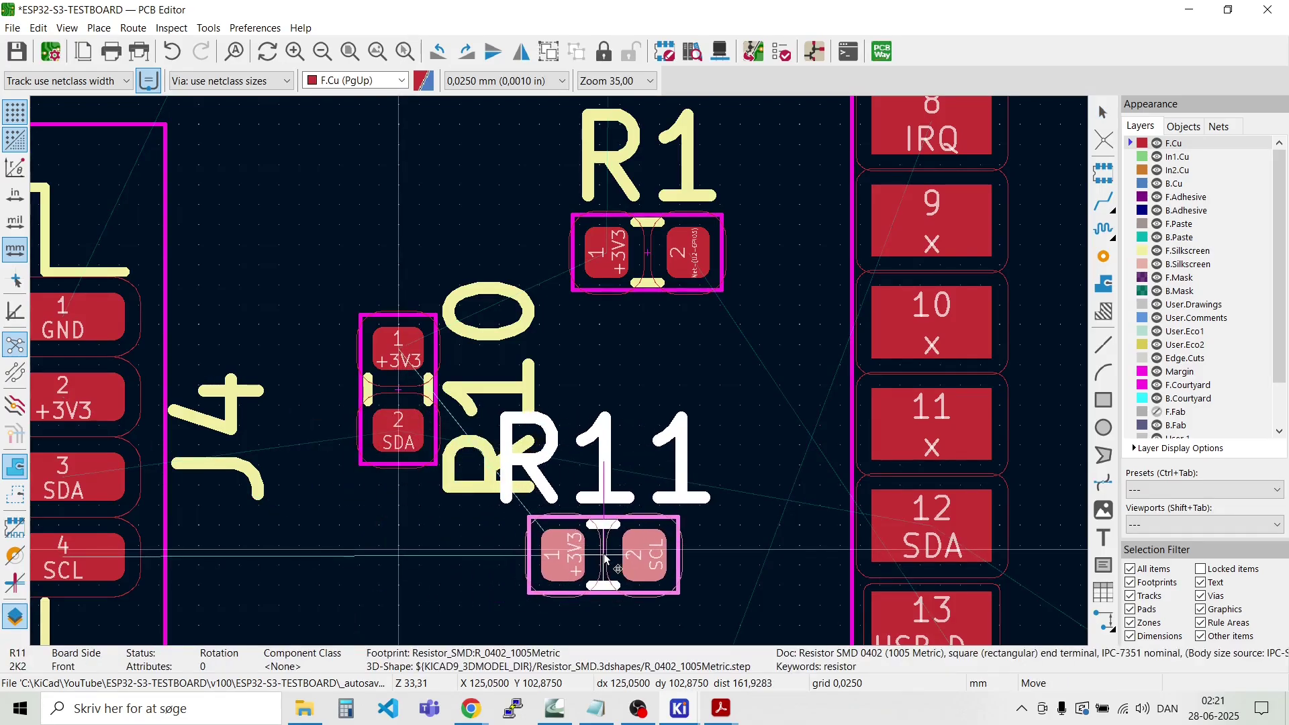
key(r)
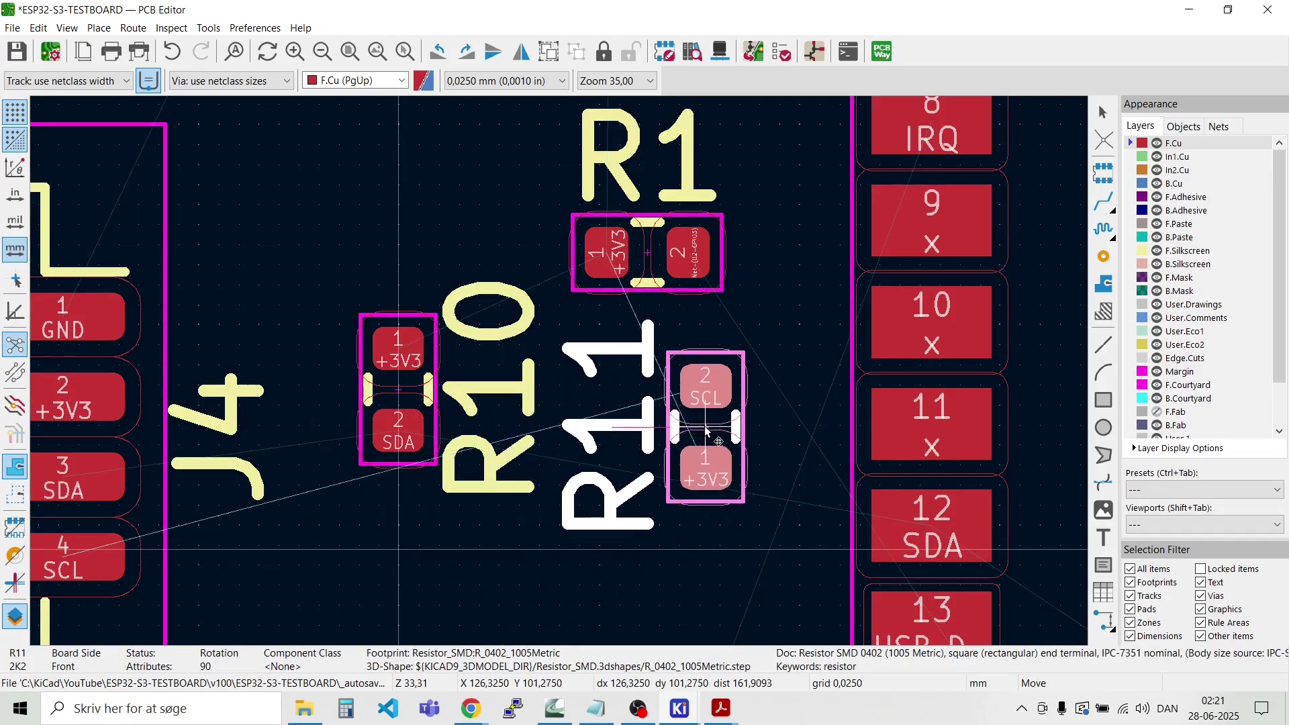
click(707, 432)
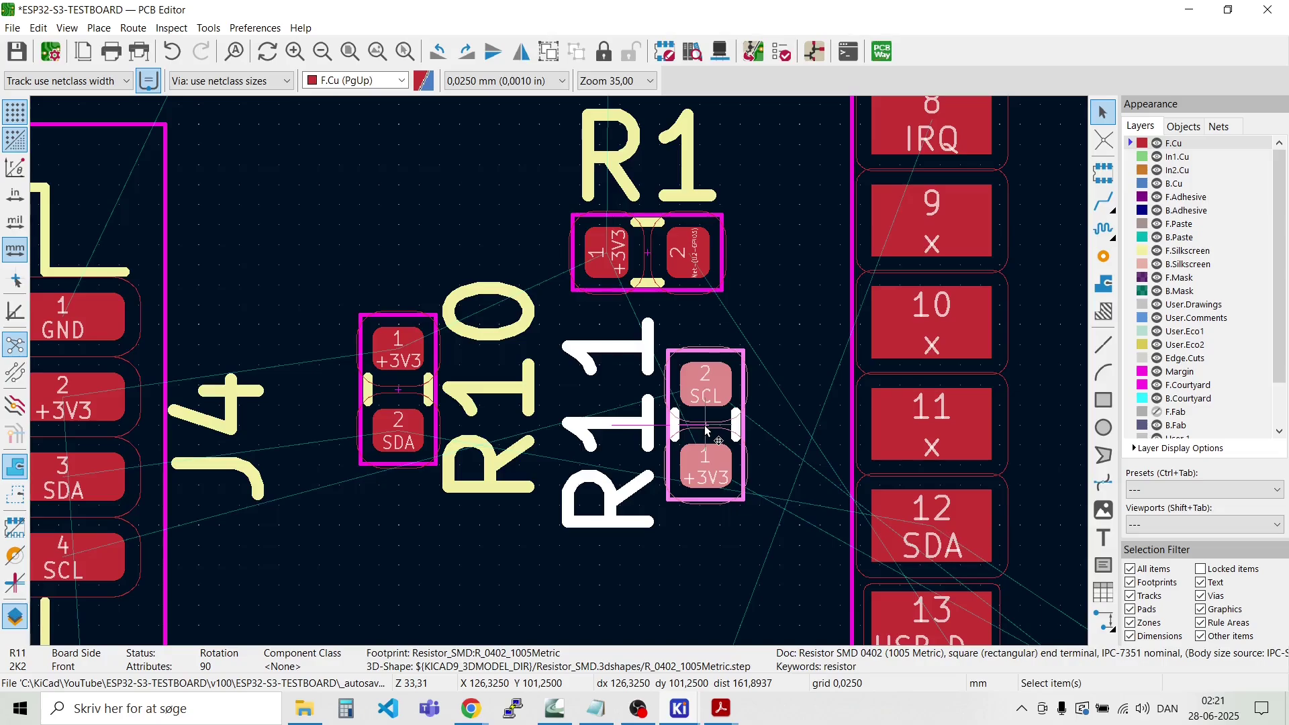
key(Escape)
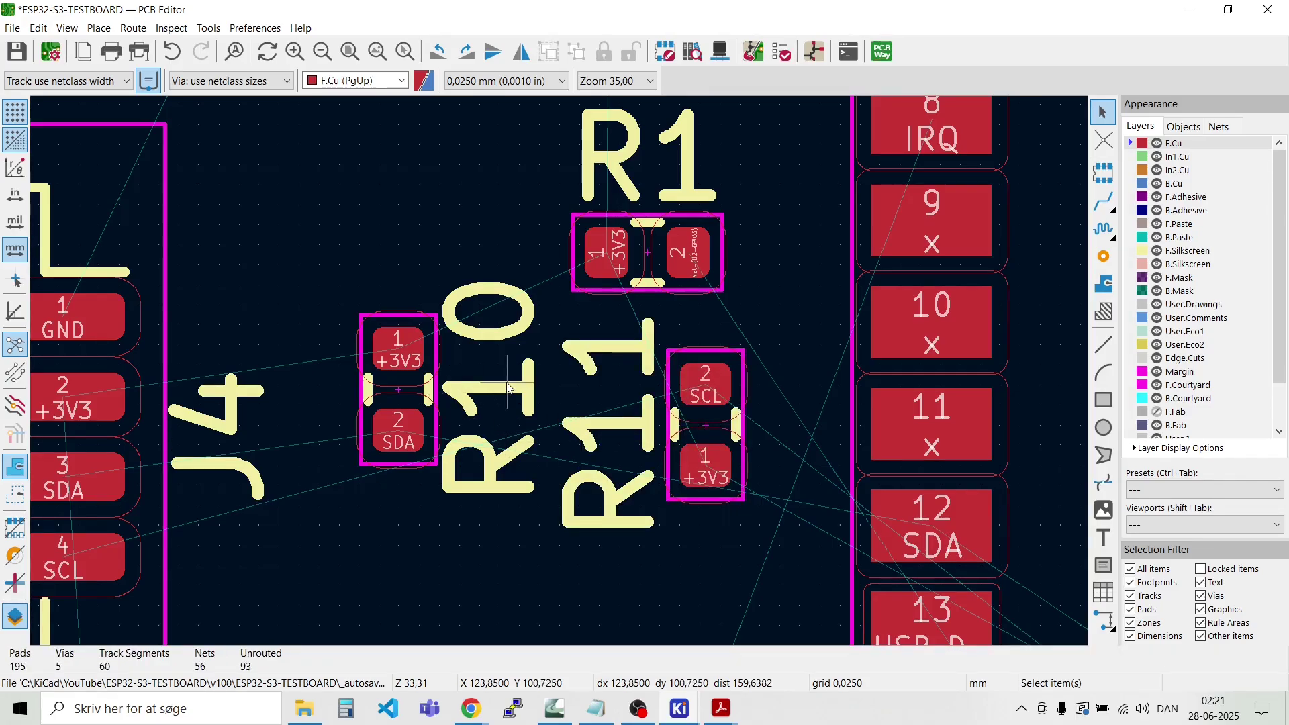
drag(507, 387, 402, 199)
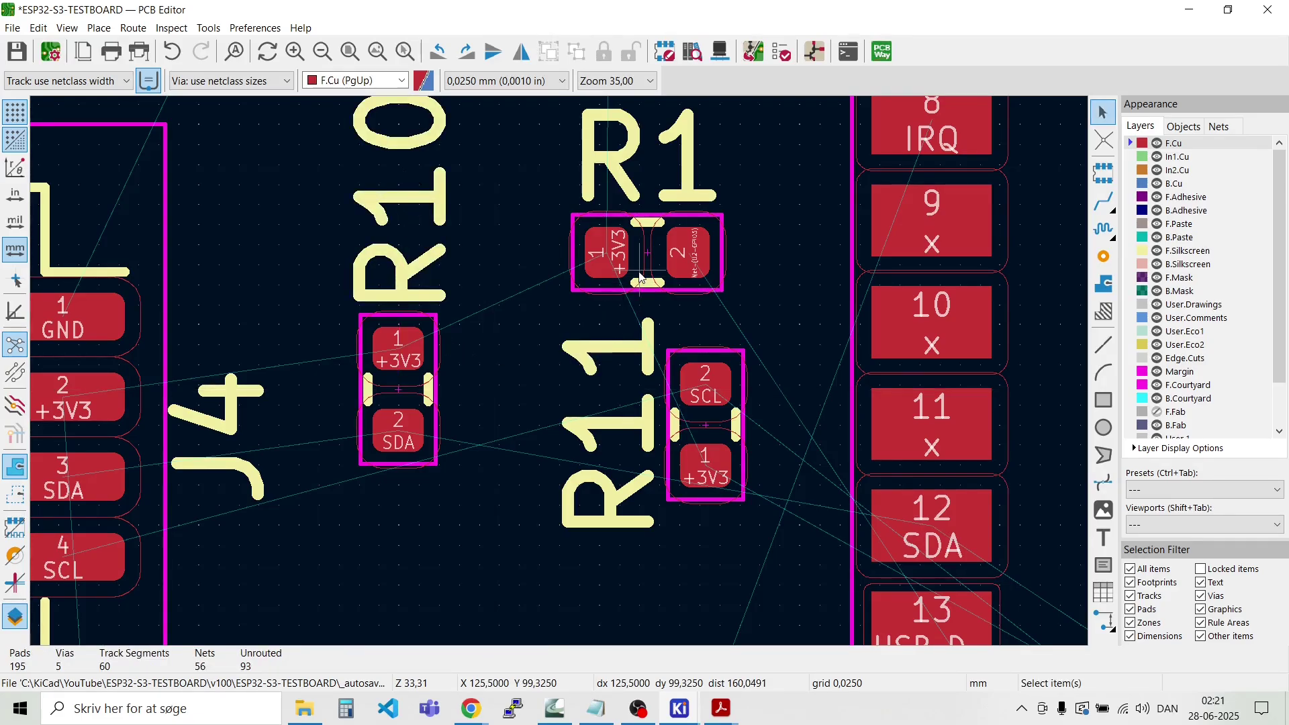
Step: Move R1 up to clear space, and place R11 beside R10, turned so its +3V3 pad sits above its SCL pad
scroll(641, 277, down, 2)
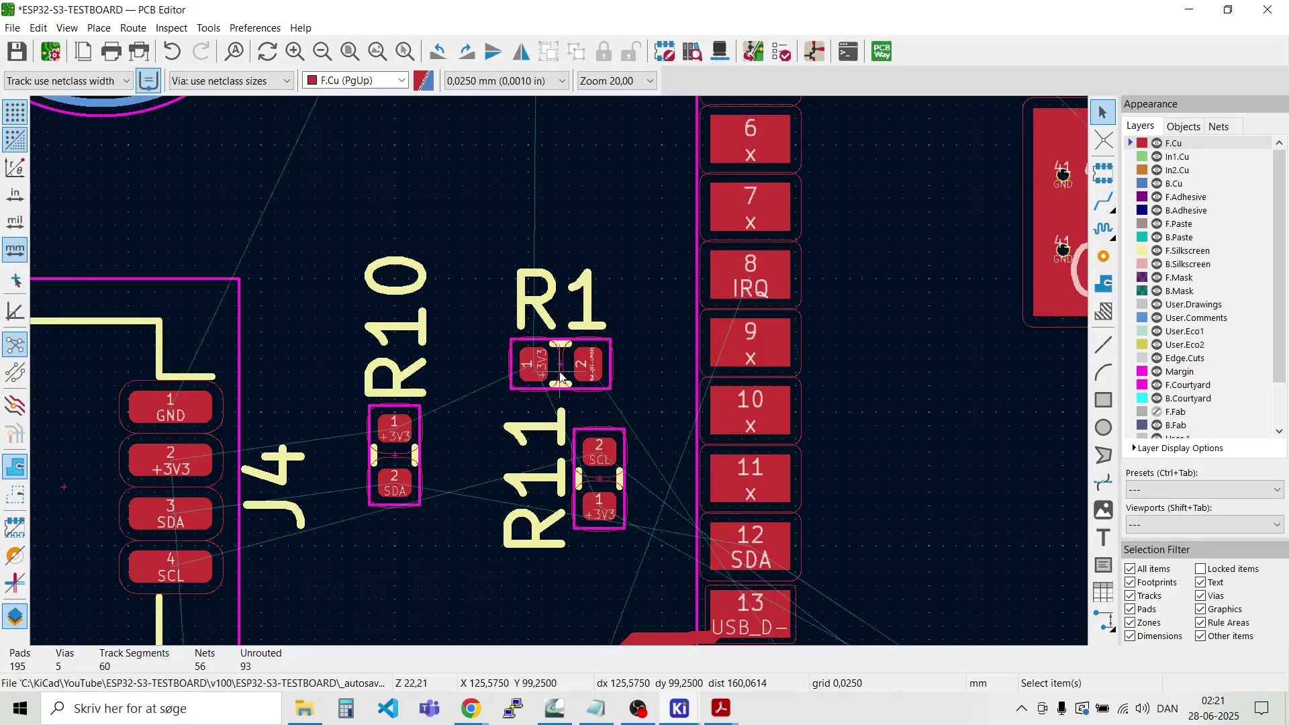
drag(561, 377, 533, 203)
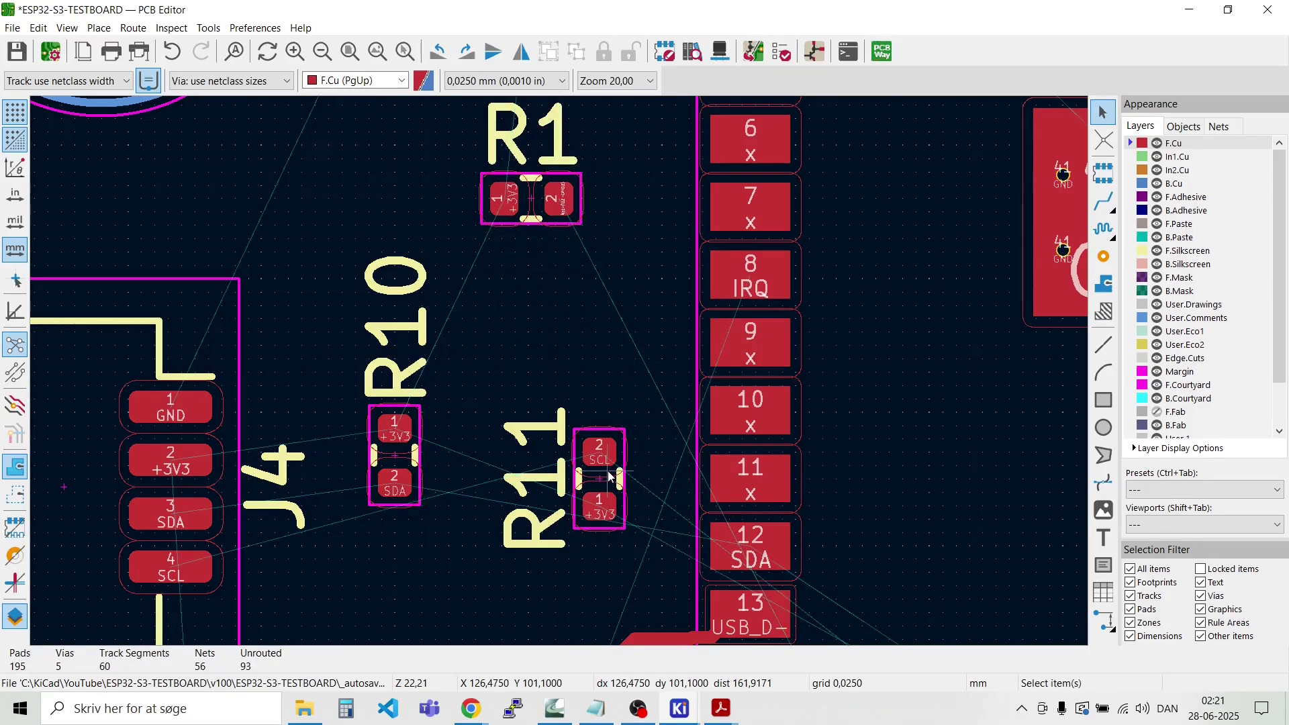
drag(607, 470, 482, 464)
scroll(490, 490, up, 5)
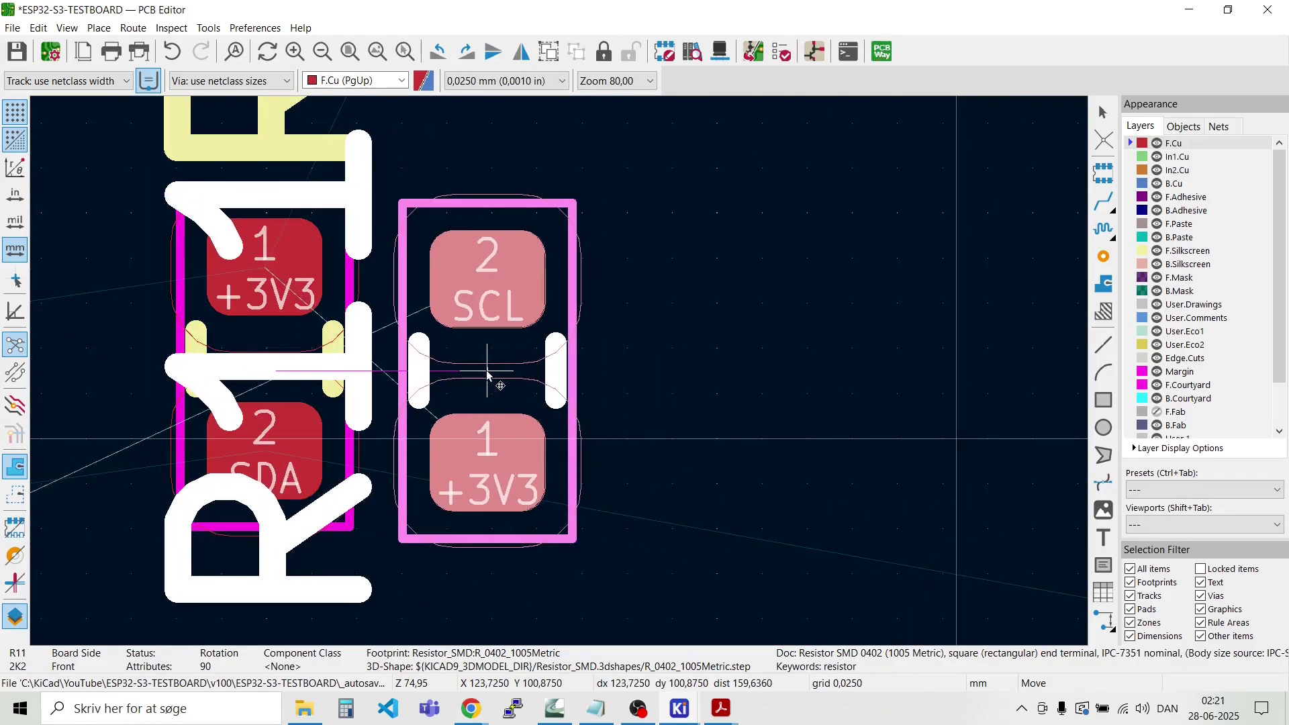
drag(460, 360, 583, 361)
key(r)
key(r)
click(584, 366)
key(Escape)
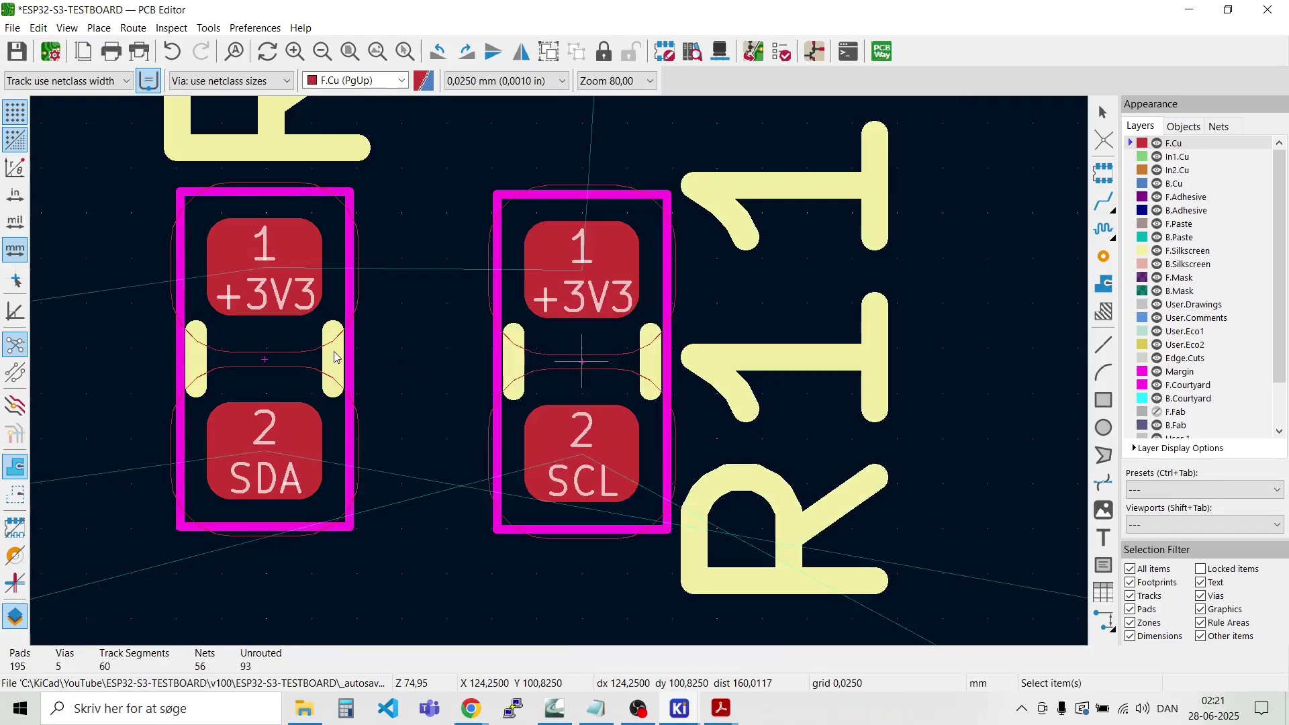
Step: Nudge R10 down so its pads line up horizontally with those of R11
click(325, 333)
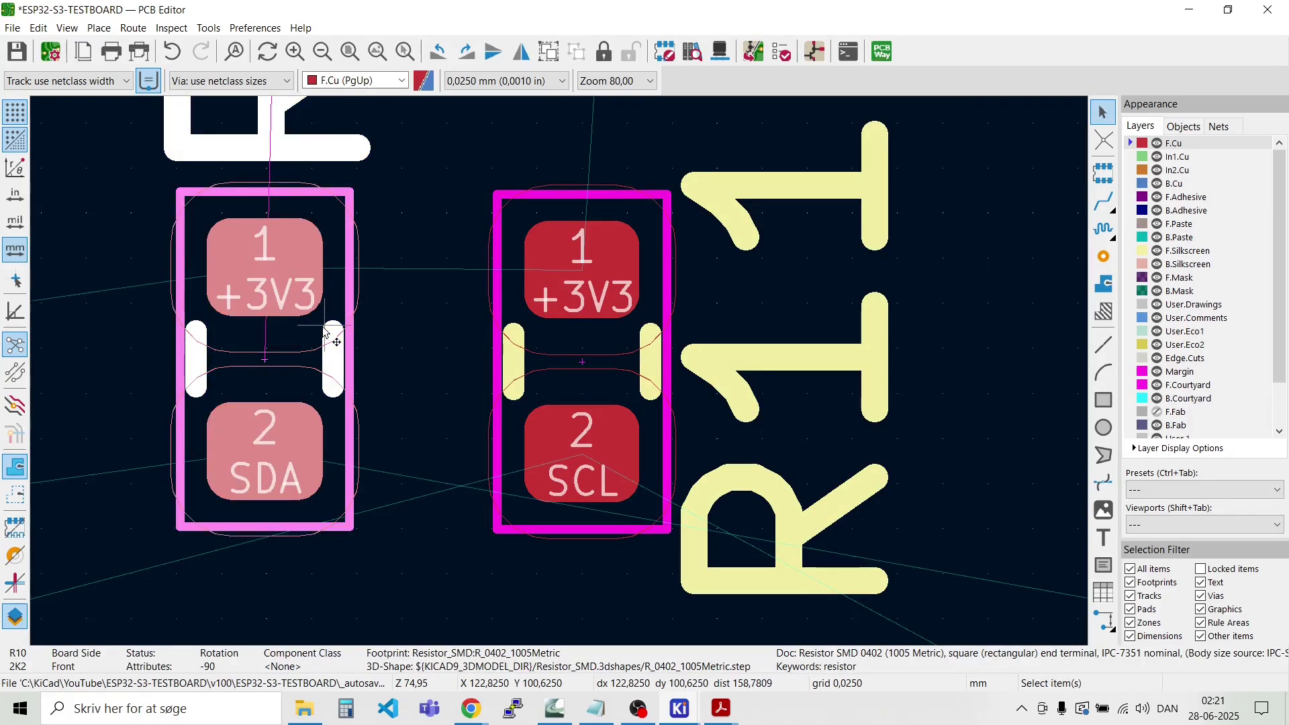
key(m)
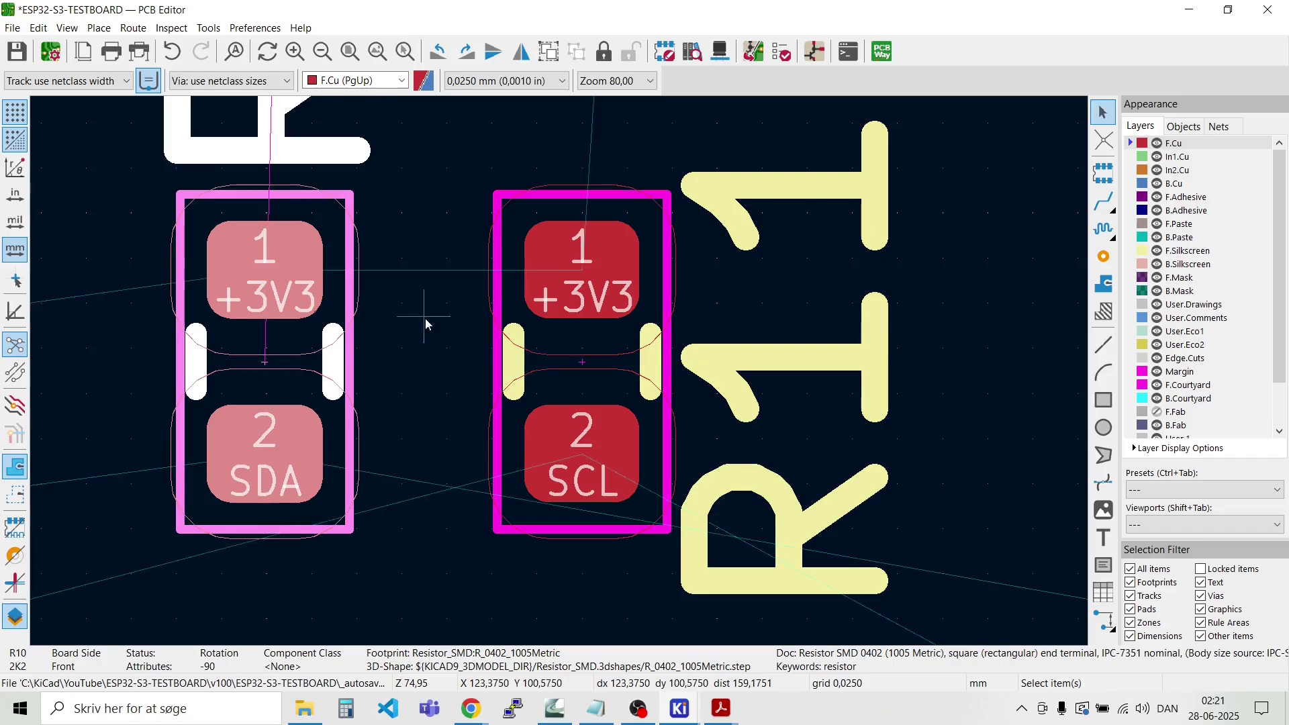
scroll(425, 318, down, 5)
click(558, 372)
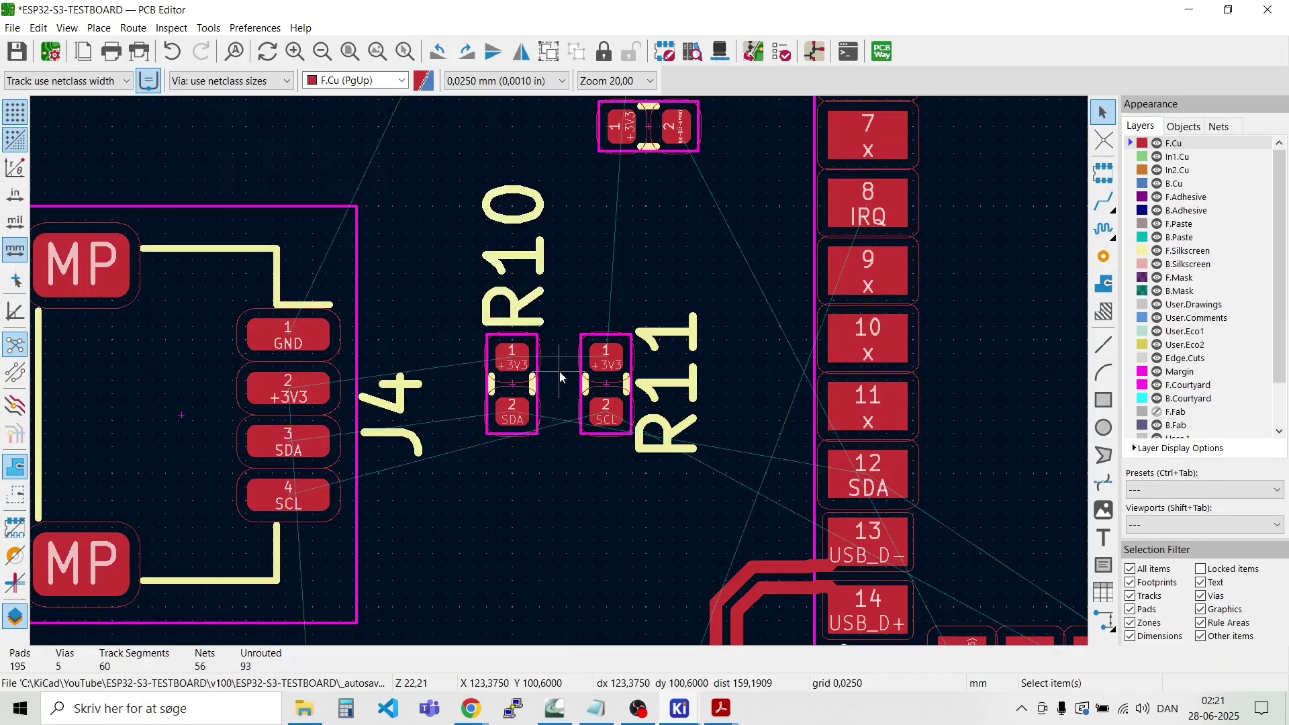
Step: Move the R11 reference text directly above R11, beside the R10 text
click(671, 382)
key(m)
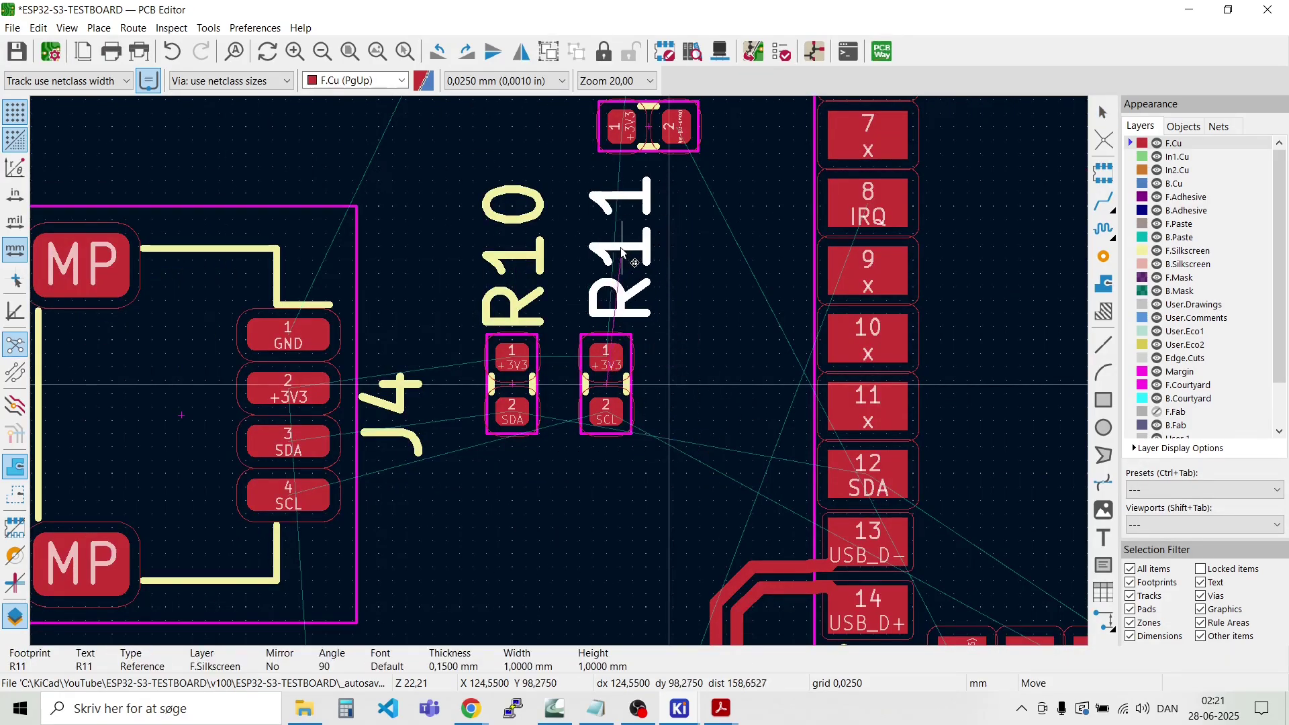
scroll(604, 254, up, 3)
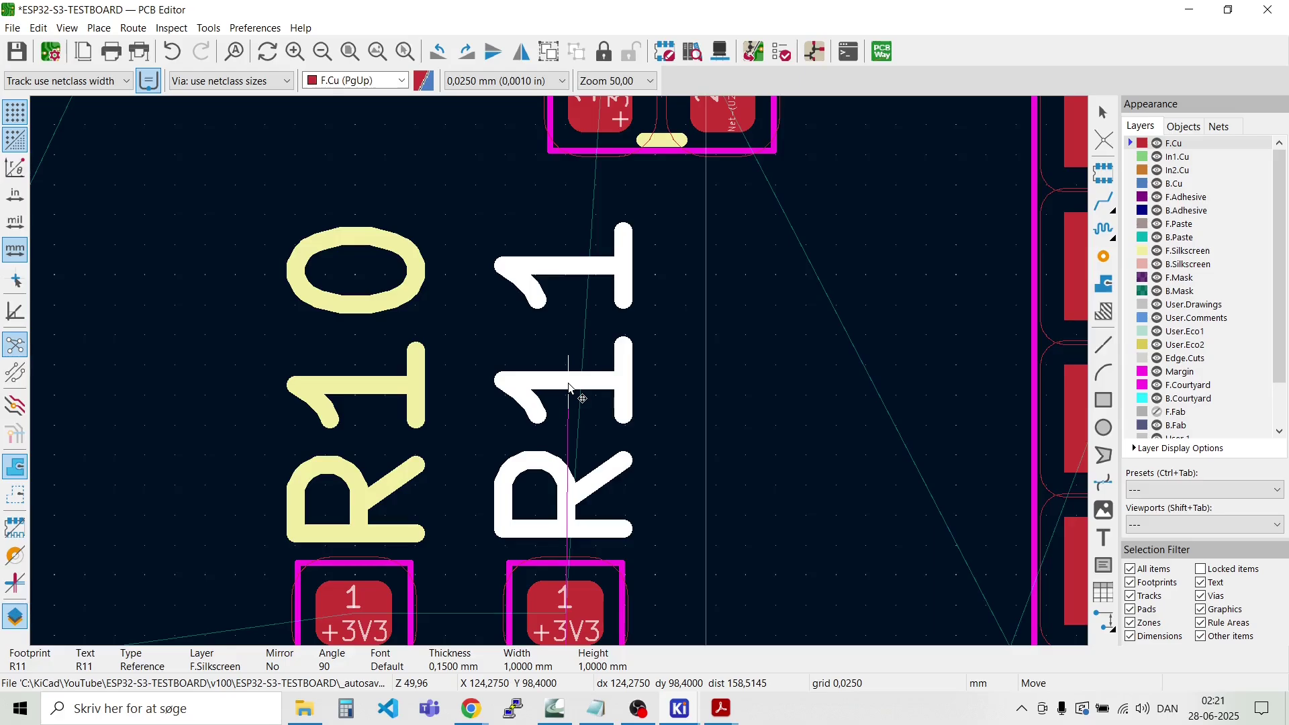
click(565, 387)
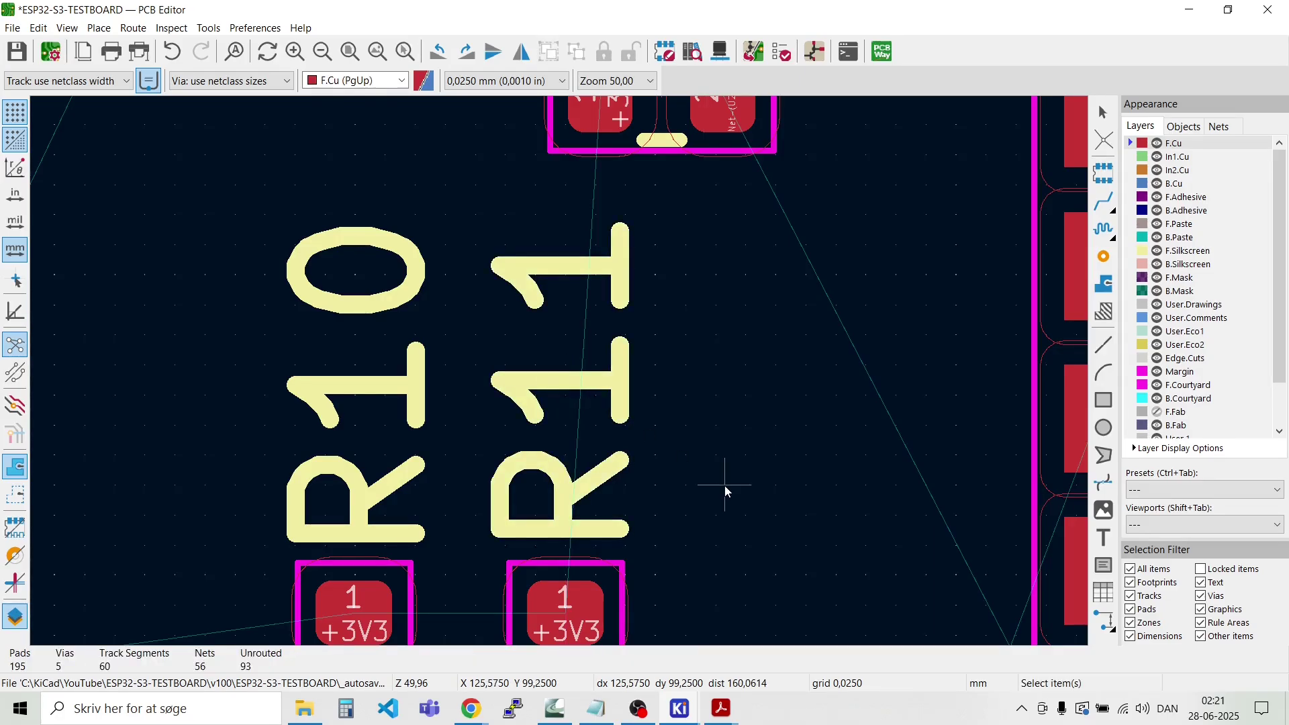
Step: Fine-tune the R11 reference text so it is centred over its footprint and level with the R10 text
scroll(723, 485, down, 4)
scroll(558, 372, up, 4)
scroll(559, 372, up, 1)
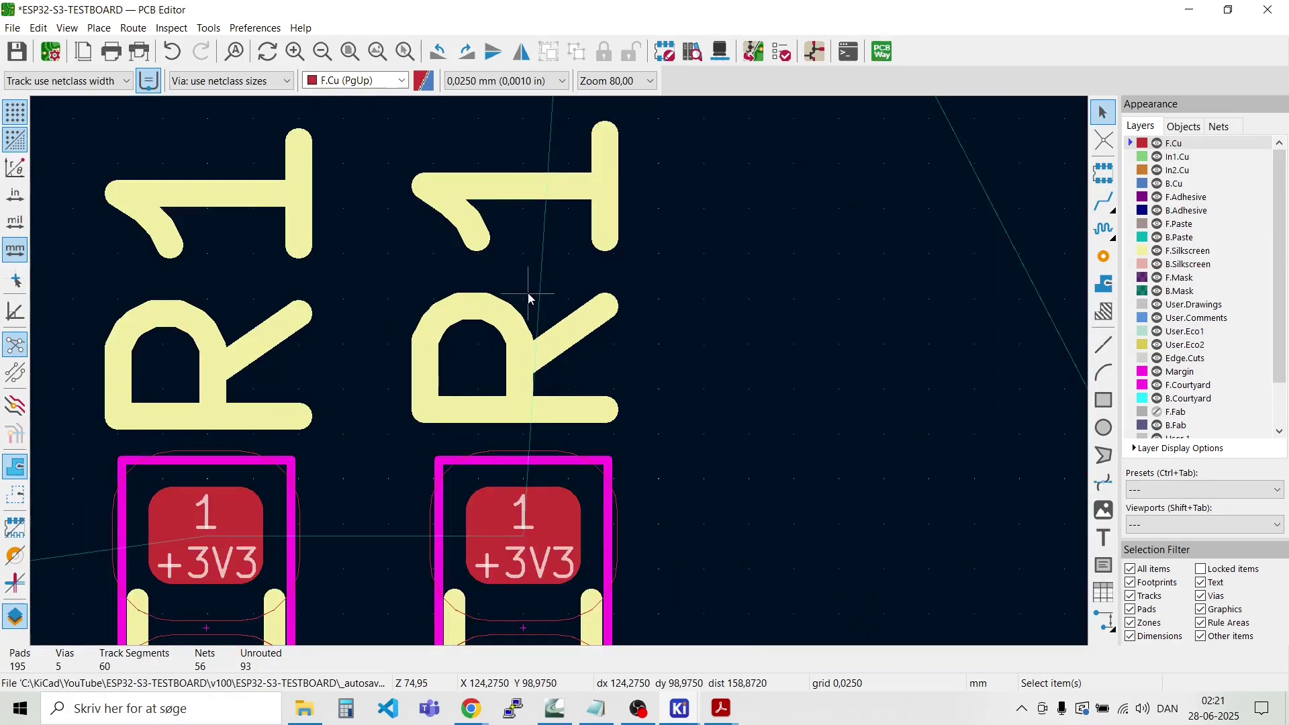
key(m)
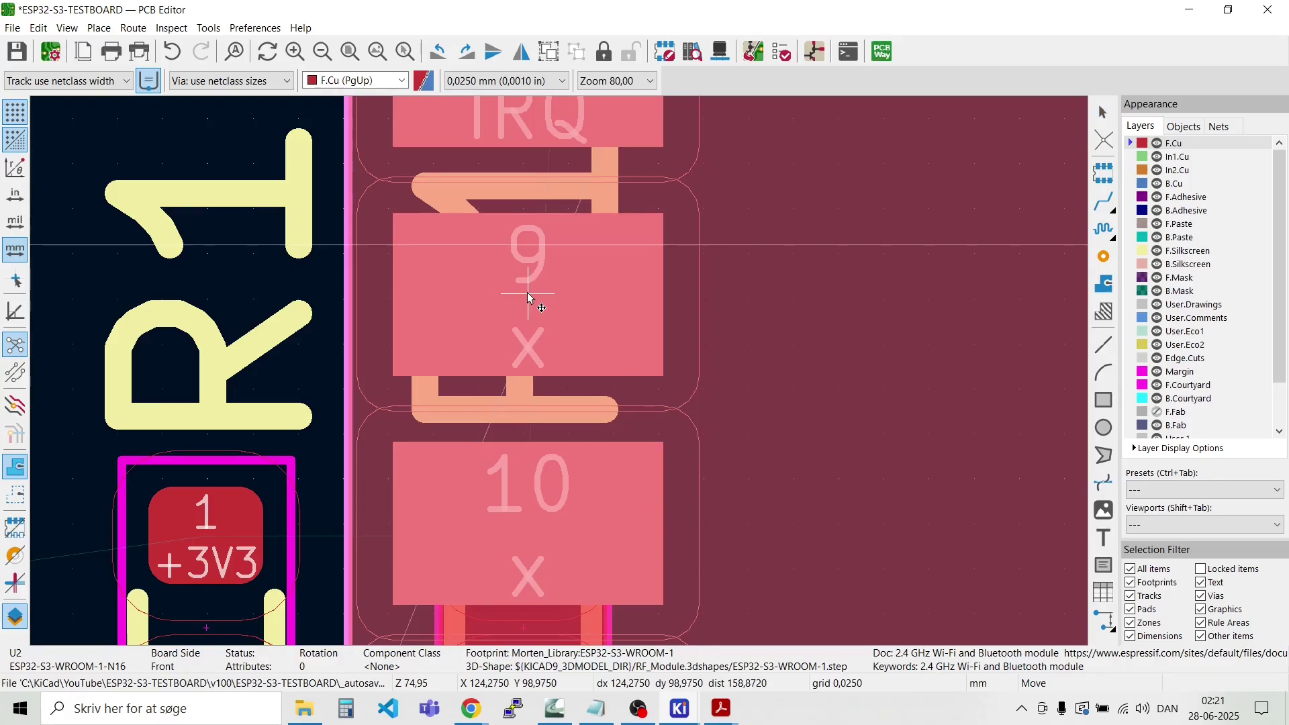
key(Escape)
click(421, 363)
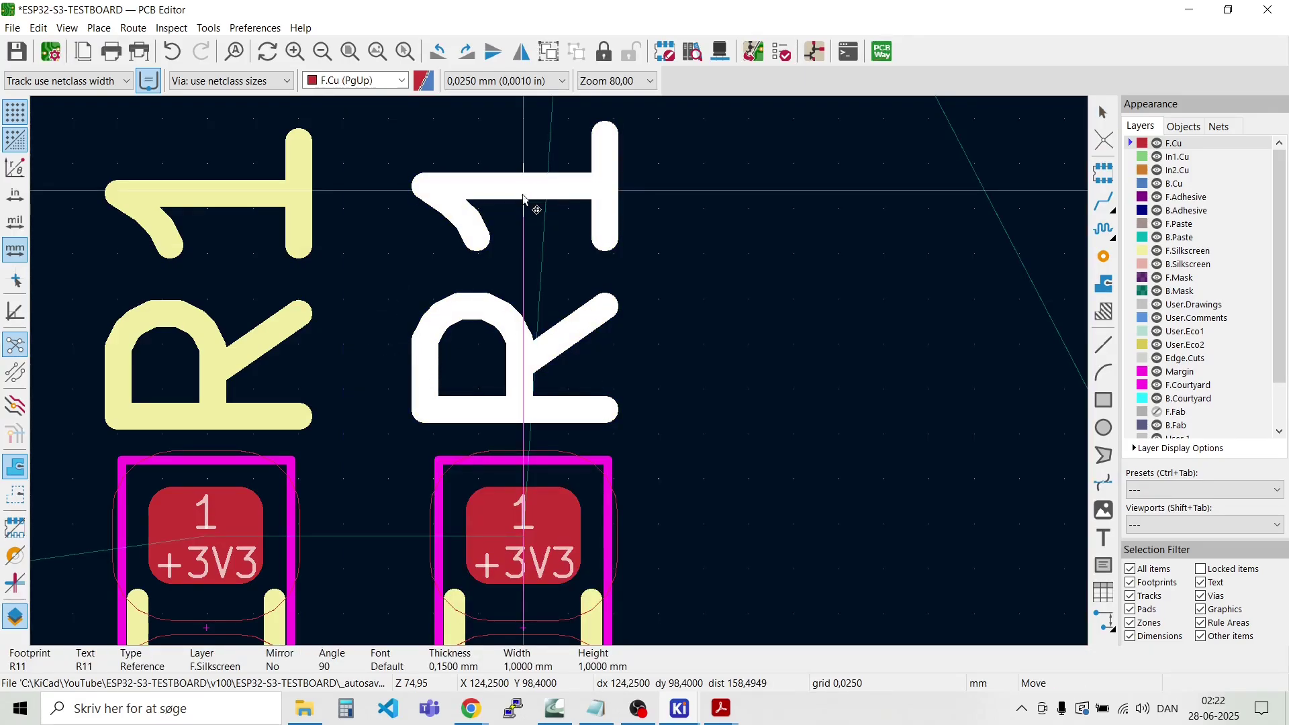
key(Down)
key(Down)
scroll(524, 200, down, 4)
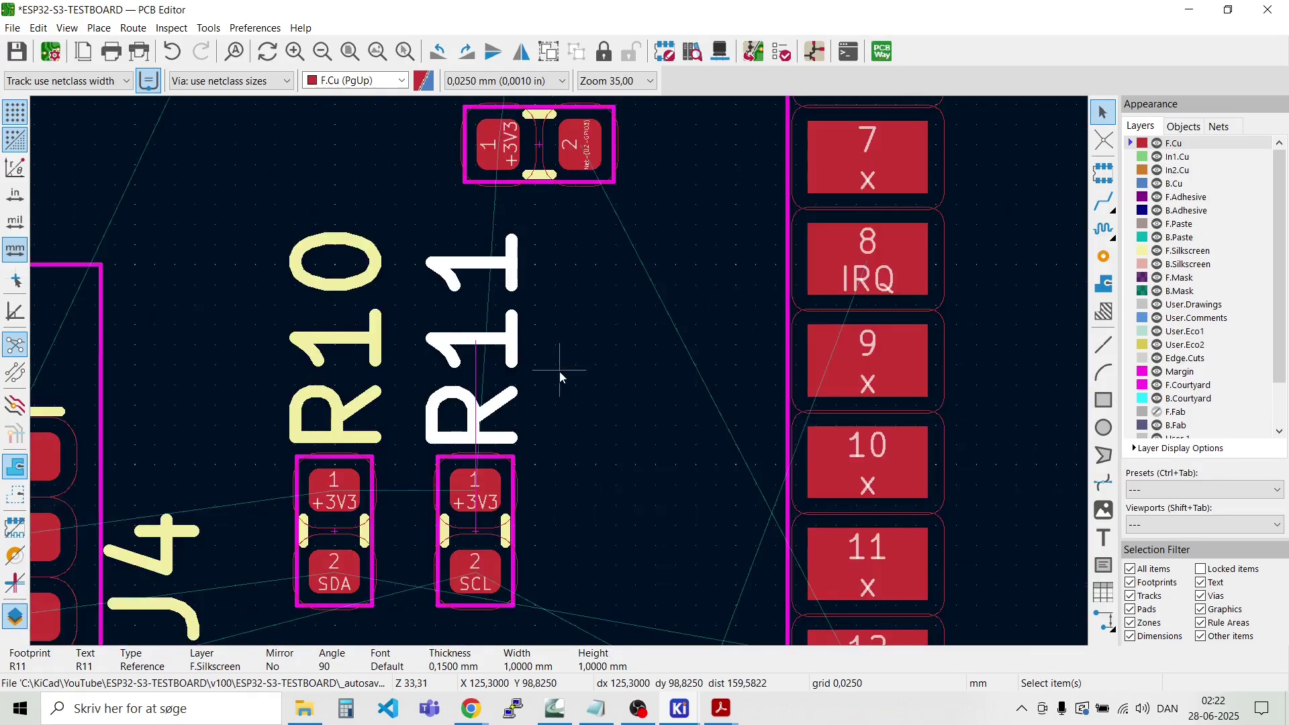
key(Escape)
Step: Route a short +3V3 track leftward from R10 pad 1, ending in a via
scroll(558, 372, down, 3)
scroll(516, 414, up, 5)
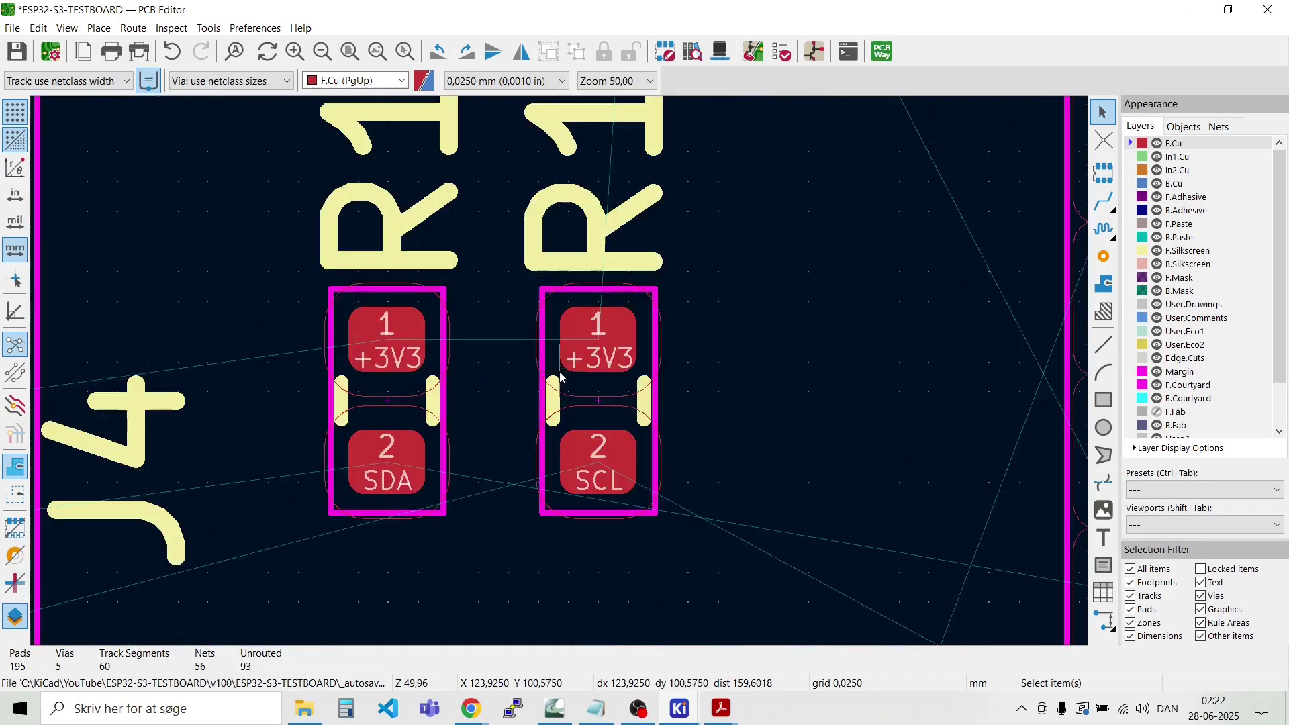
scroll(559, 371, down, 4)
scroll(559, 371, up, 5)
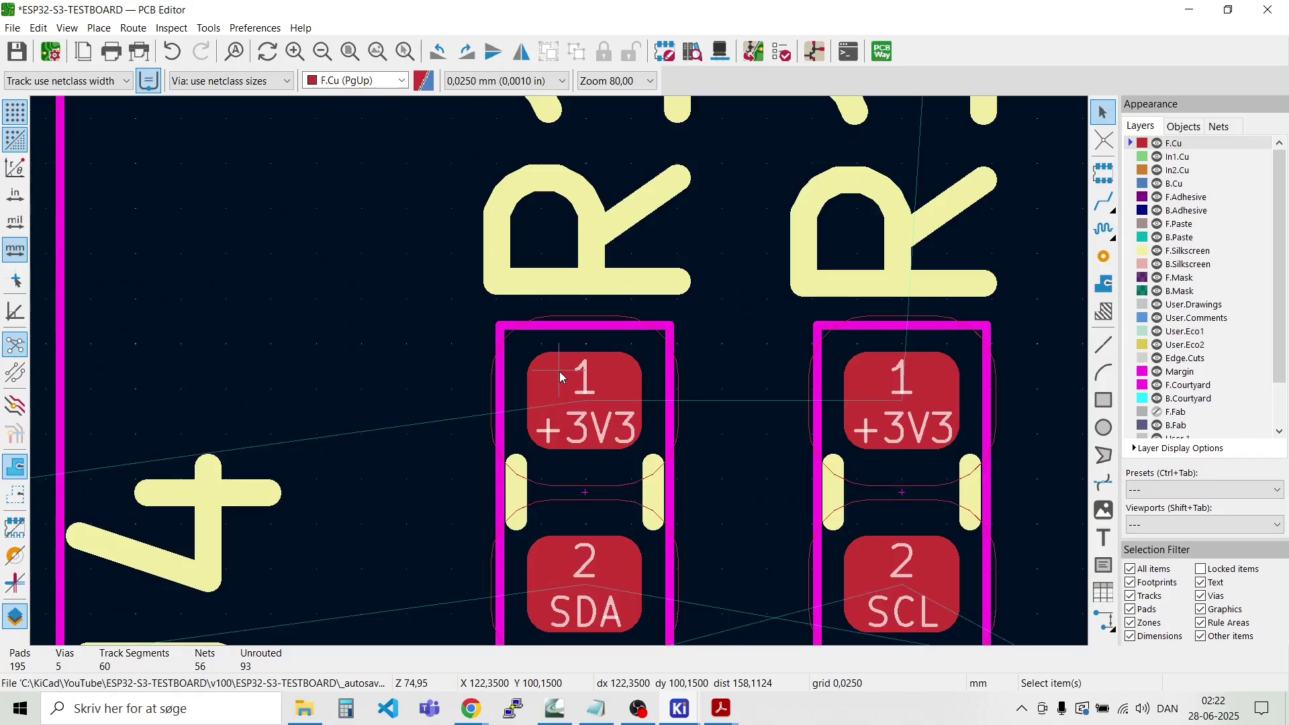
key(x)
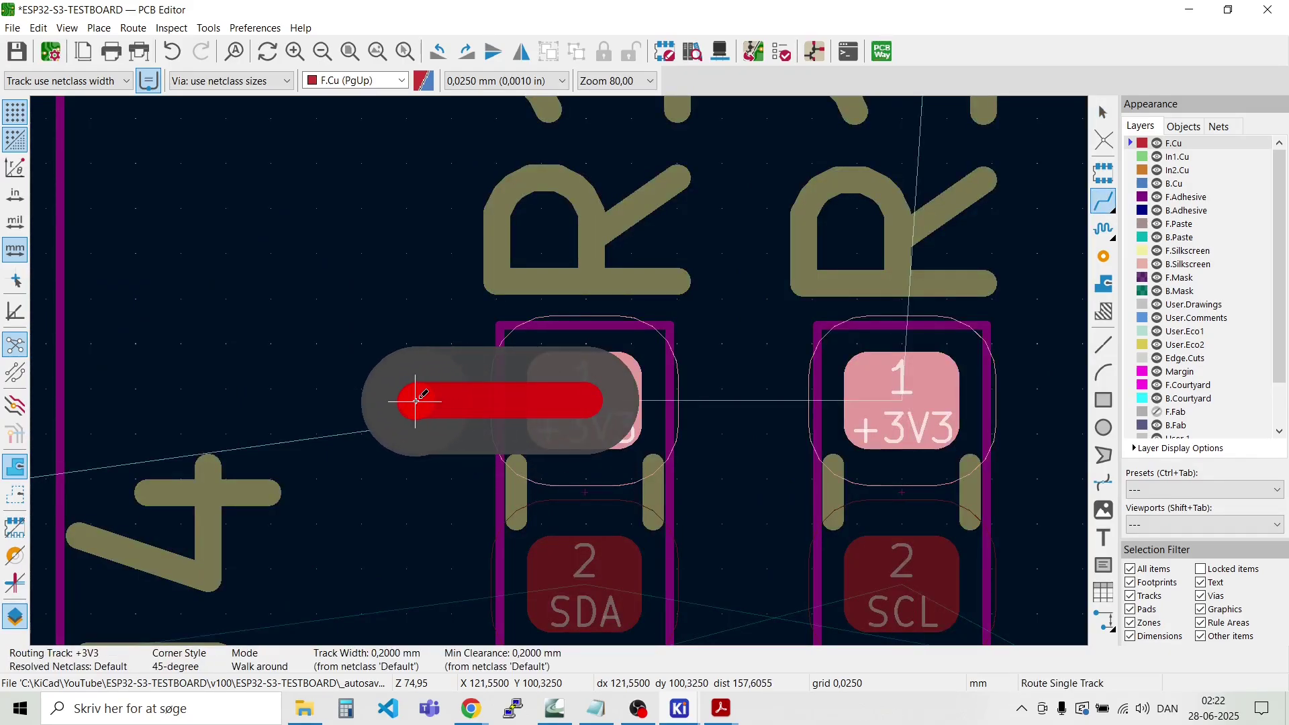
click(416, 400)
key(v)
double_click(416, 401)
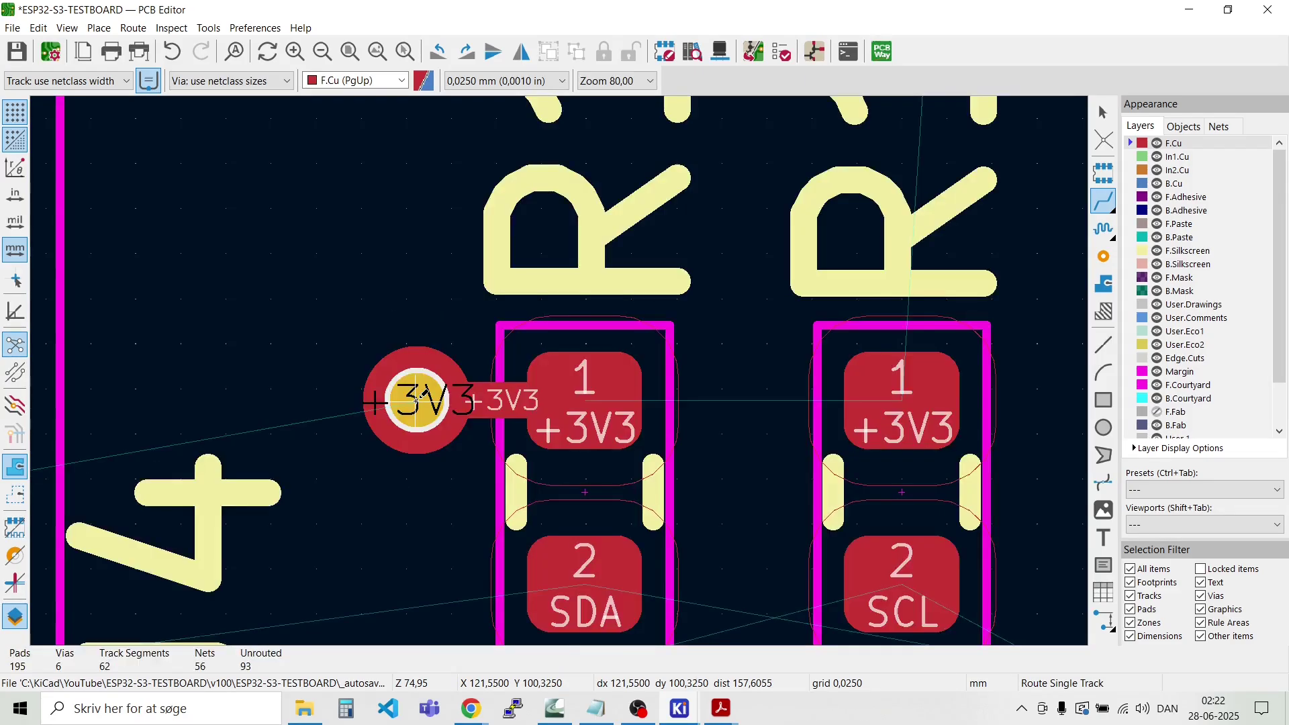
Step: Route a short +3V3 track rightward from R11 pad 1, ending in a via
click(902, 401)
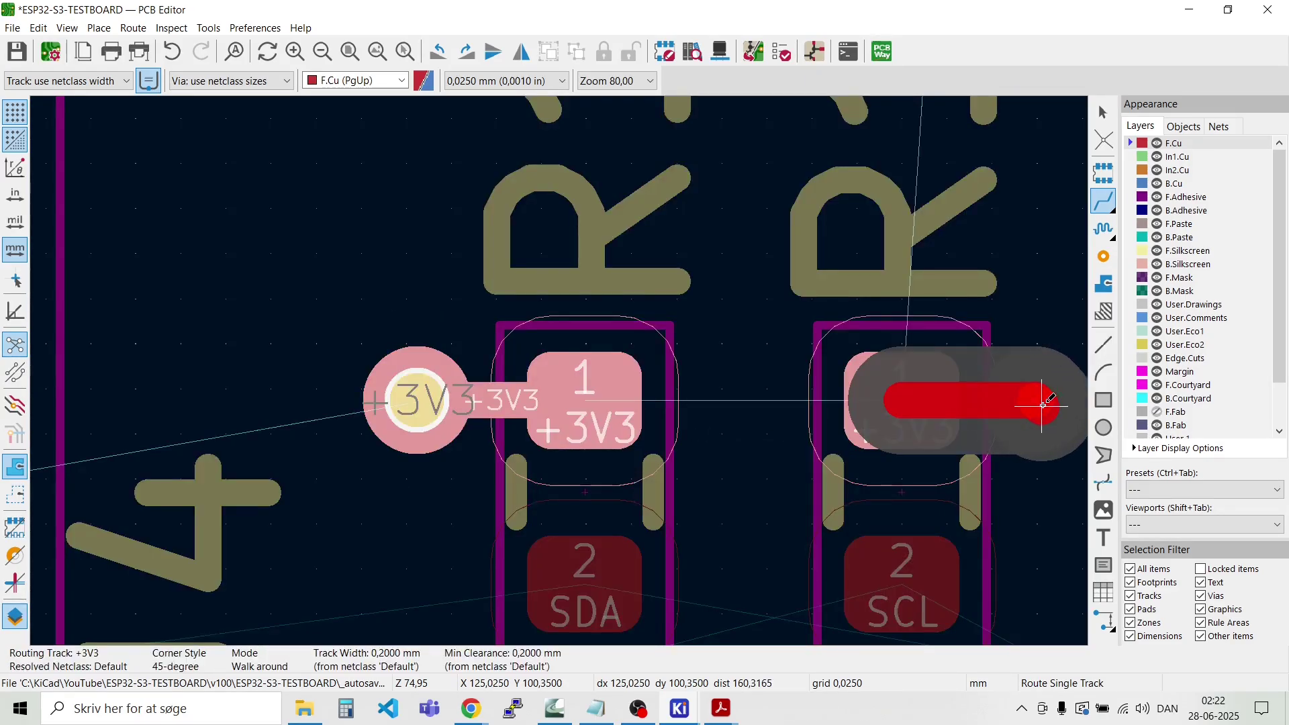
scroll(1042, 405, down, 2)
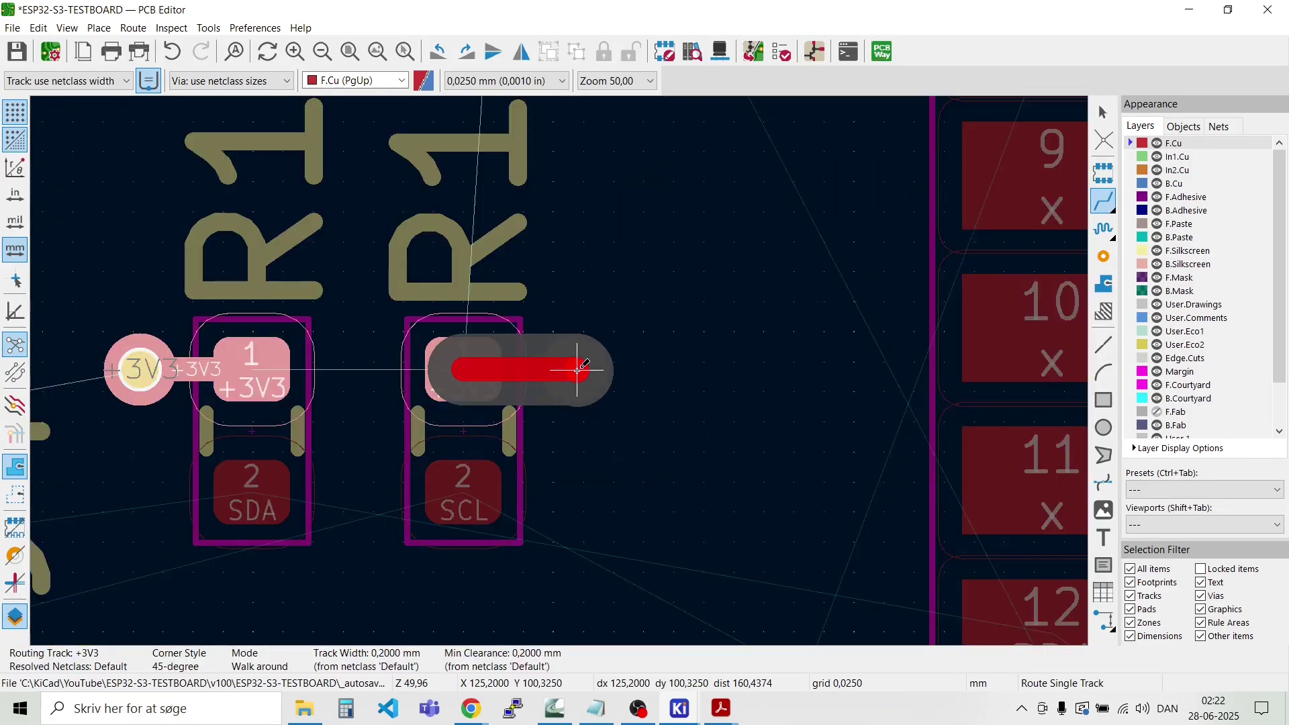
key(v)
double_click(577, 370)
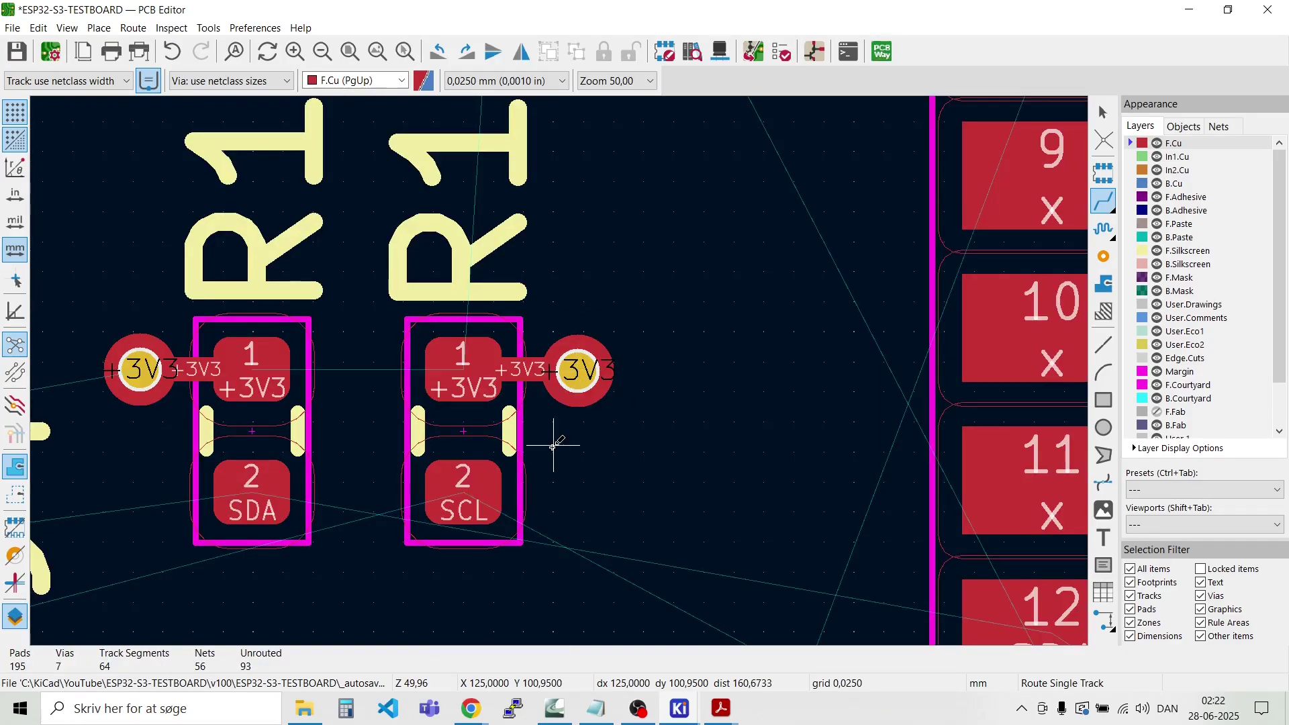
key(Escape)
Step: Route the SDA track from J4 pad 3 to R10 pad 2 and the SCL track from J4 pad 4 to R11 pad 2
scroll(552, 445, down, 1)
scroll(168, 430, up, 3)
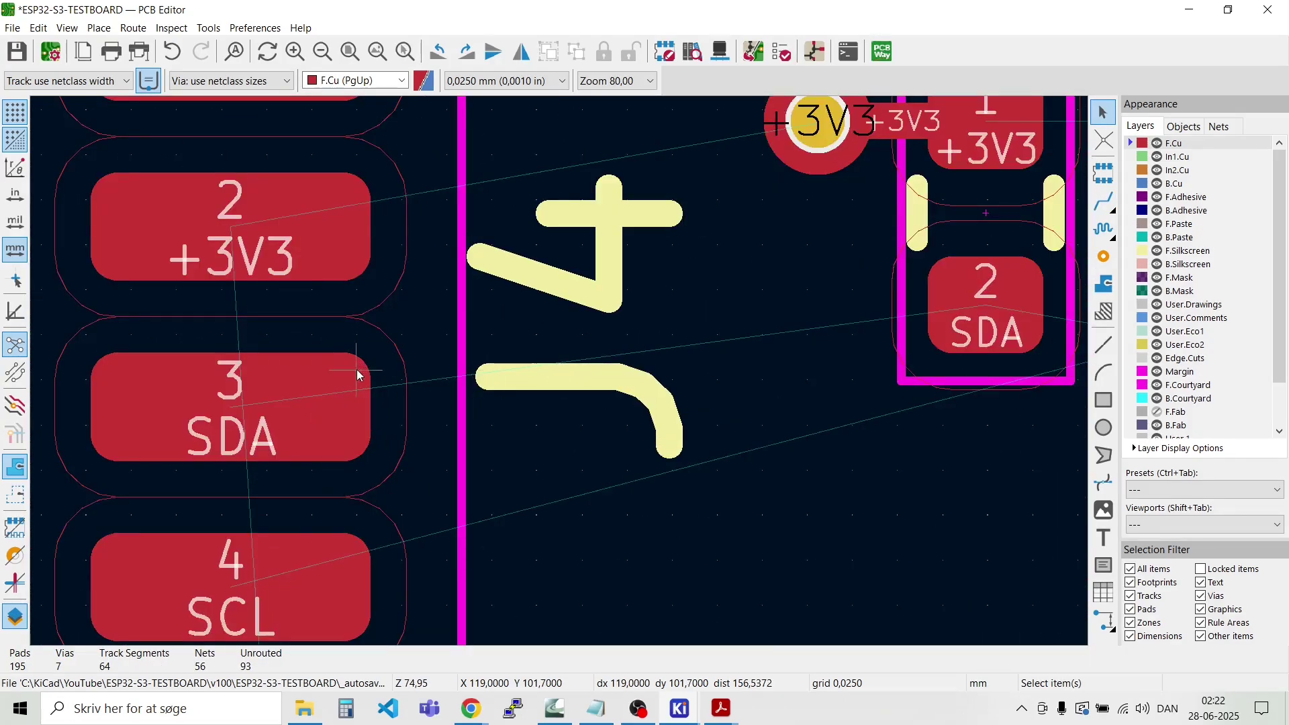
key(x)
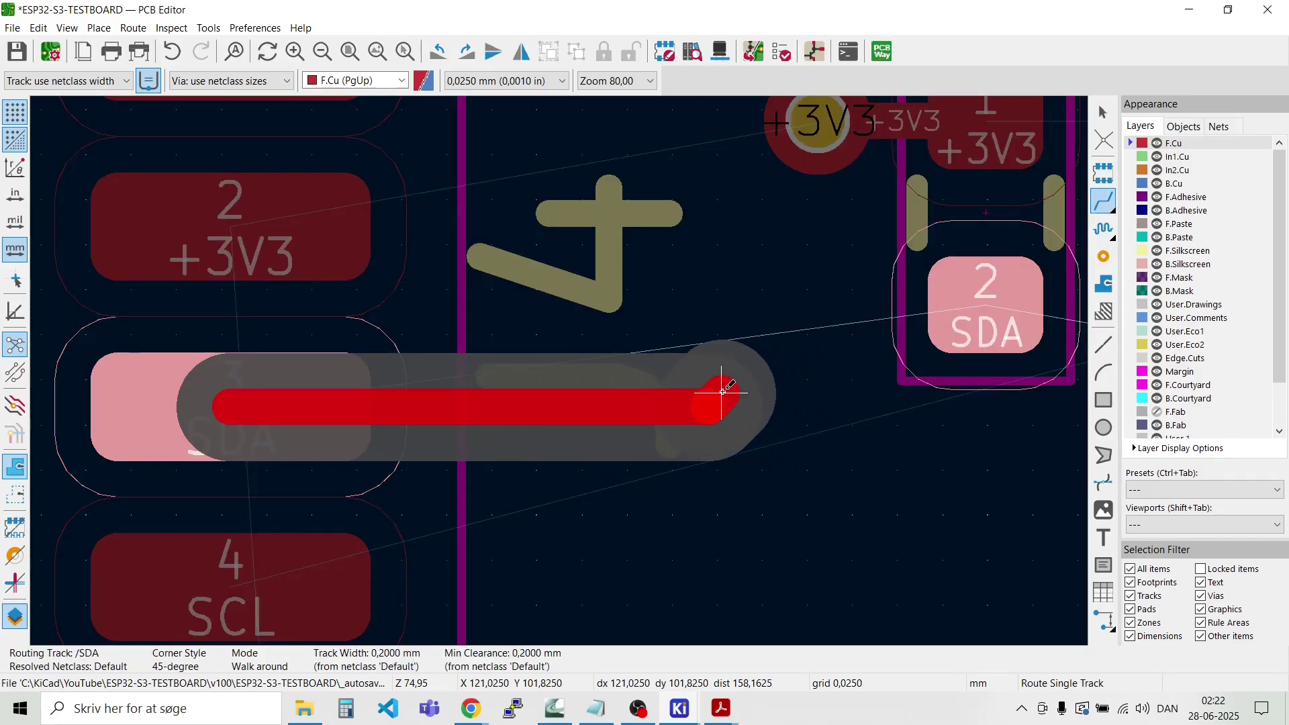
click(963, 305)
scroll(909, 340, down, 3)
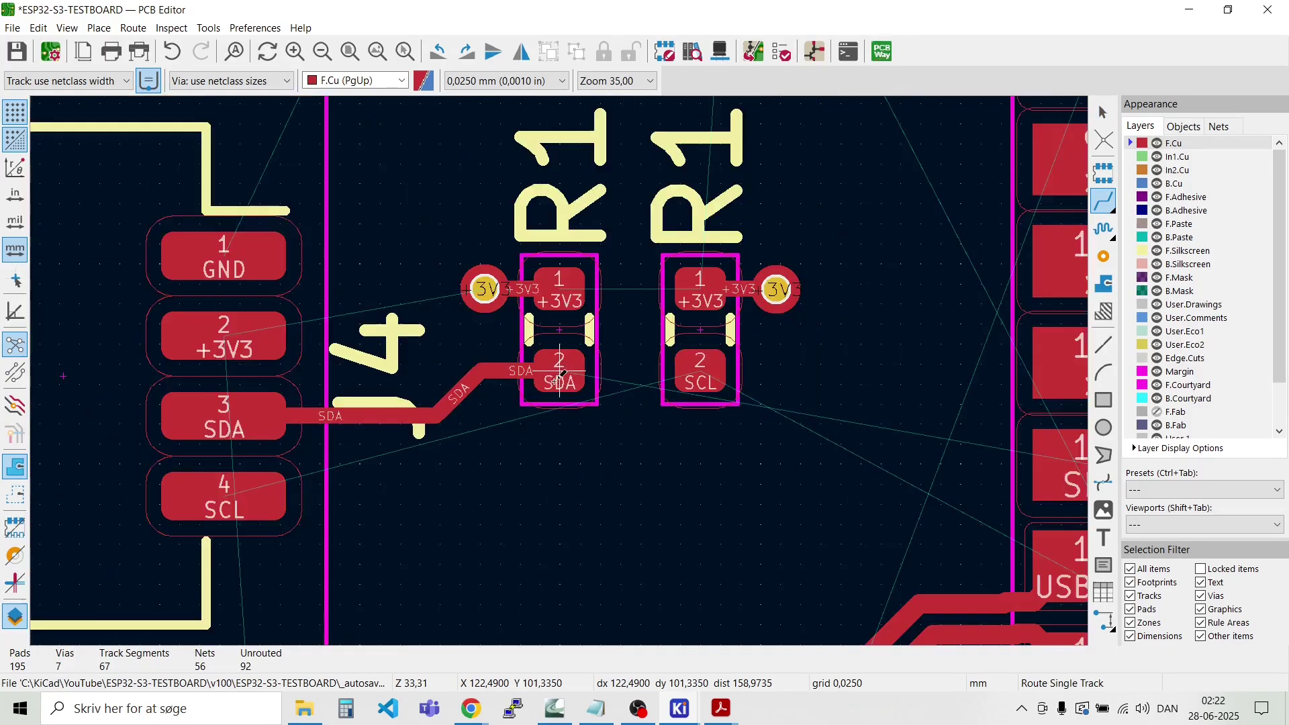
click(223, 500)
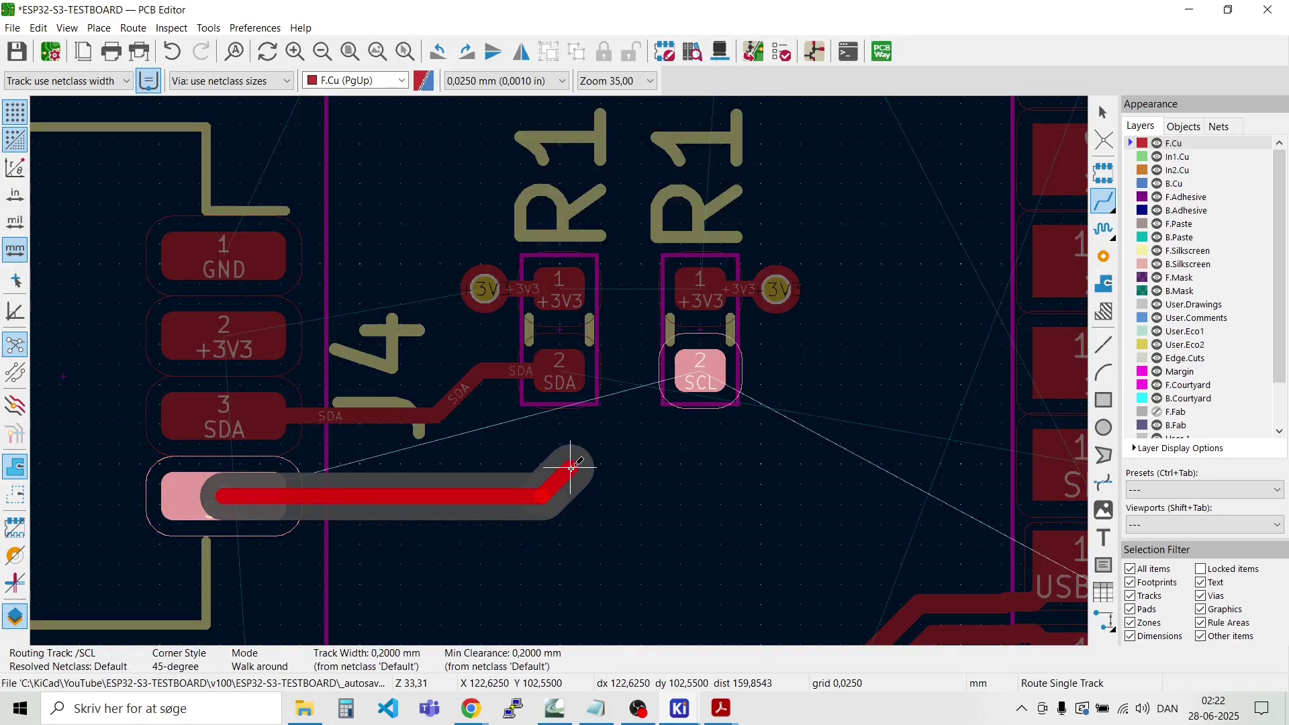
click(699, 464)
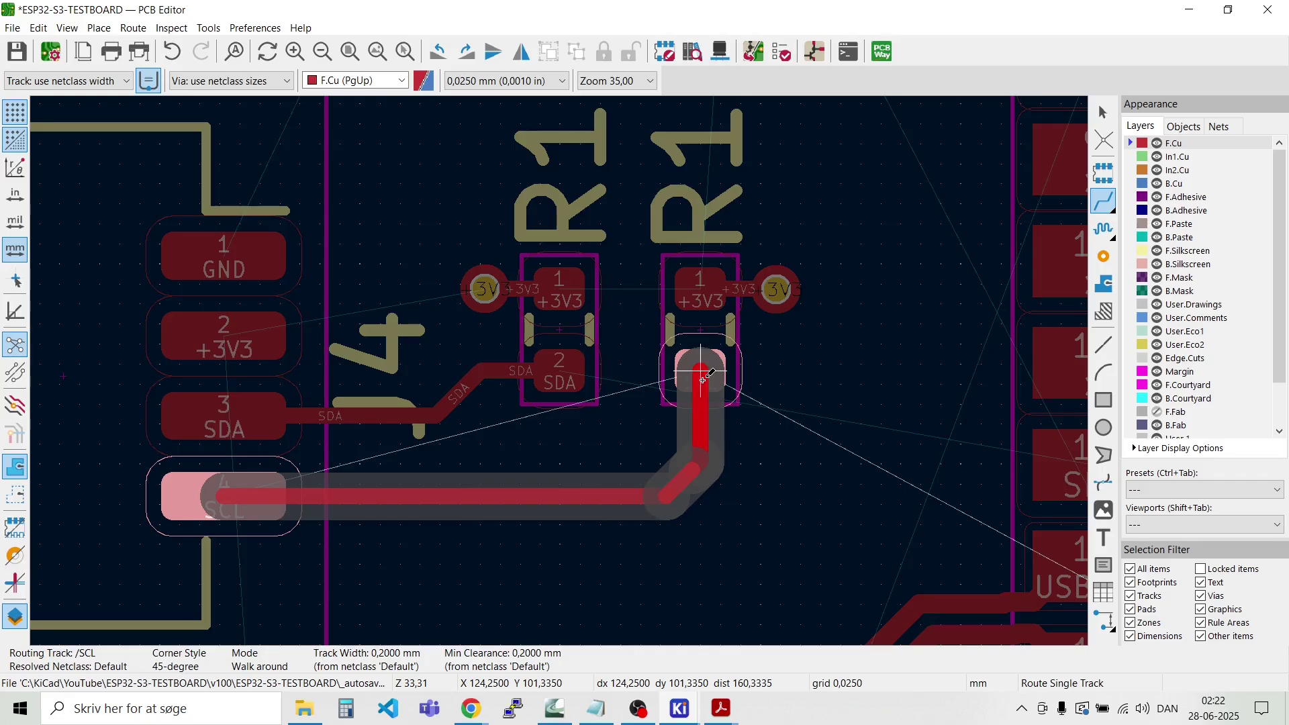
click(700, 403)
Step: Route short tracks leftward from J4's +3V3 pad 2 and GND pad 1, each ending in its own via
scroll(223, 335, up, 3)
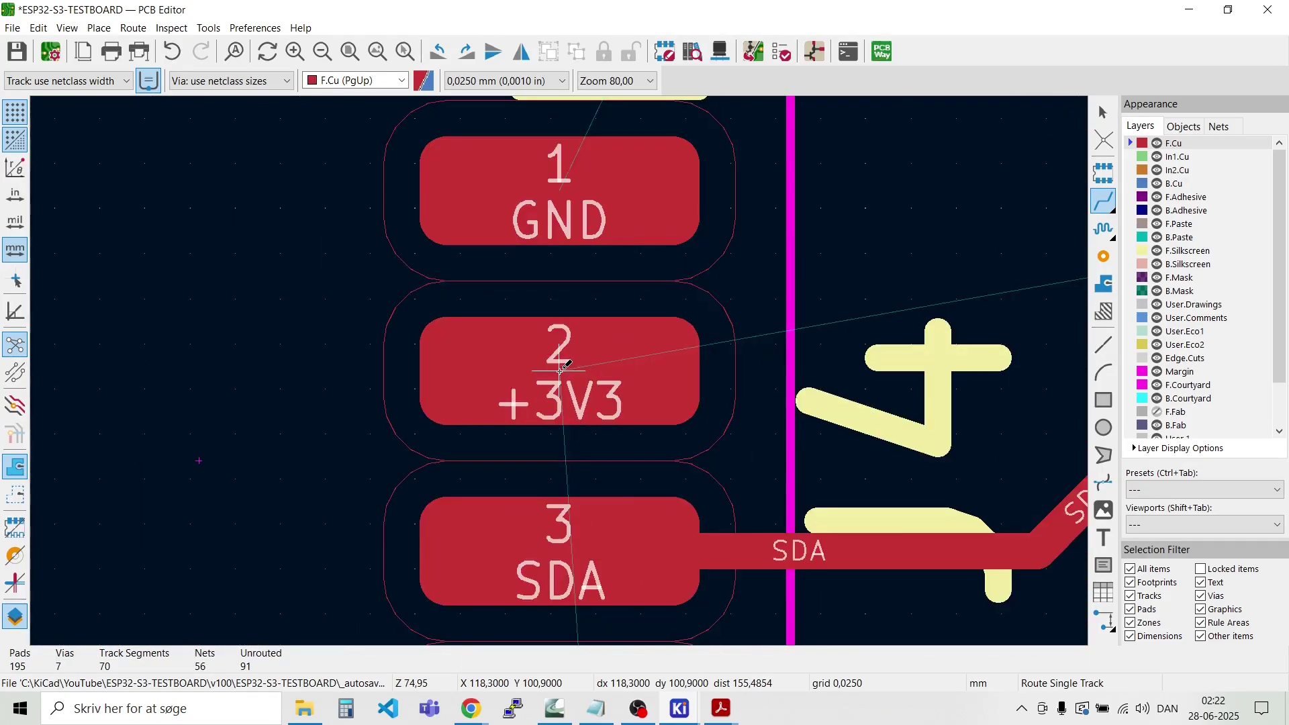
click(559, 369)
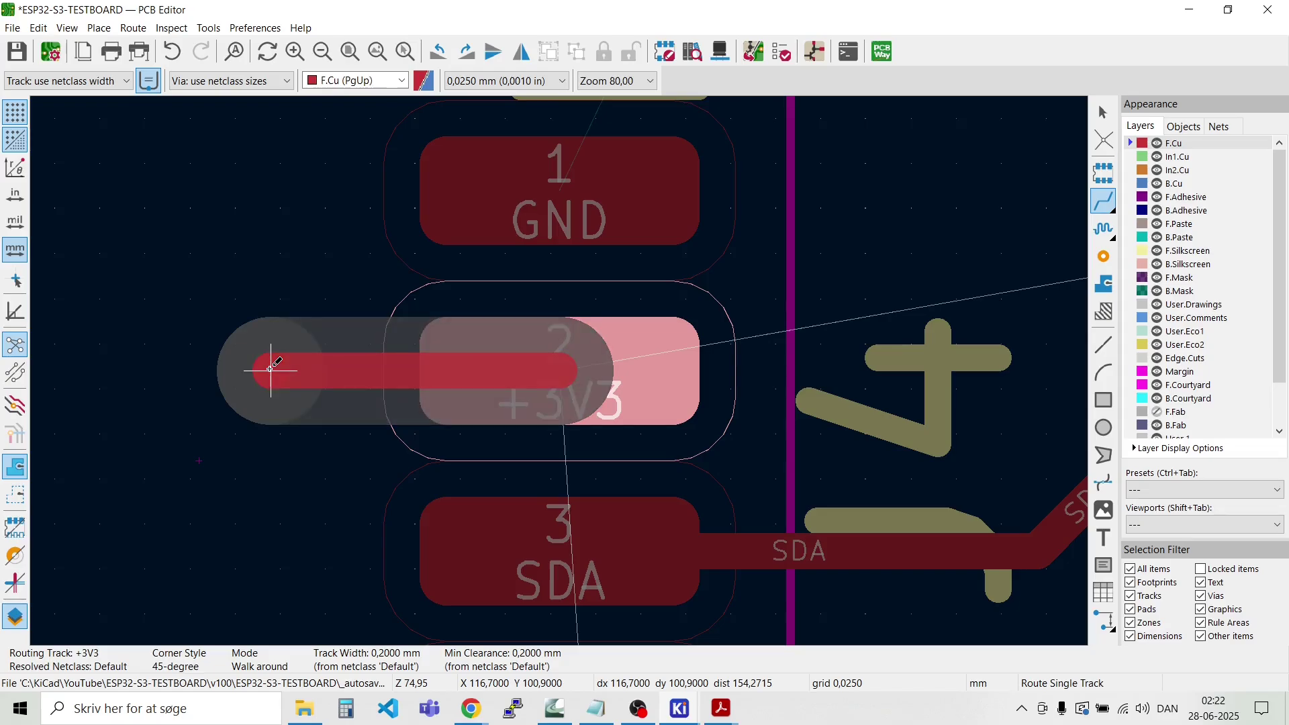
double_click(270, 369)
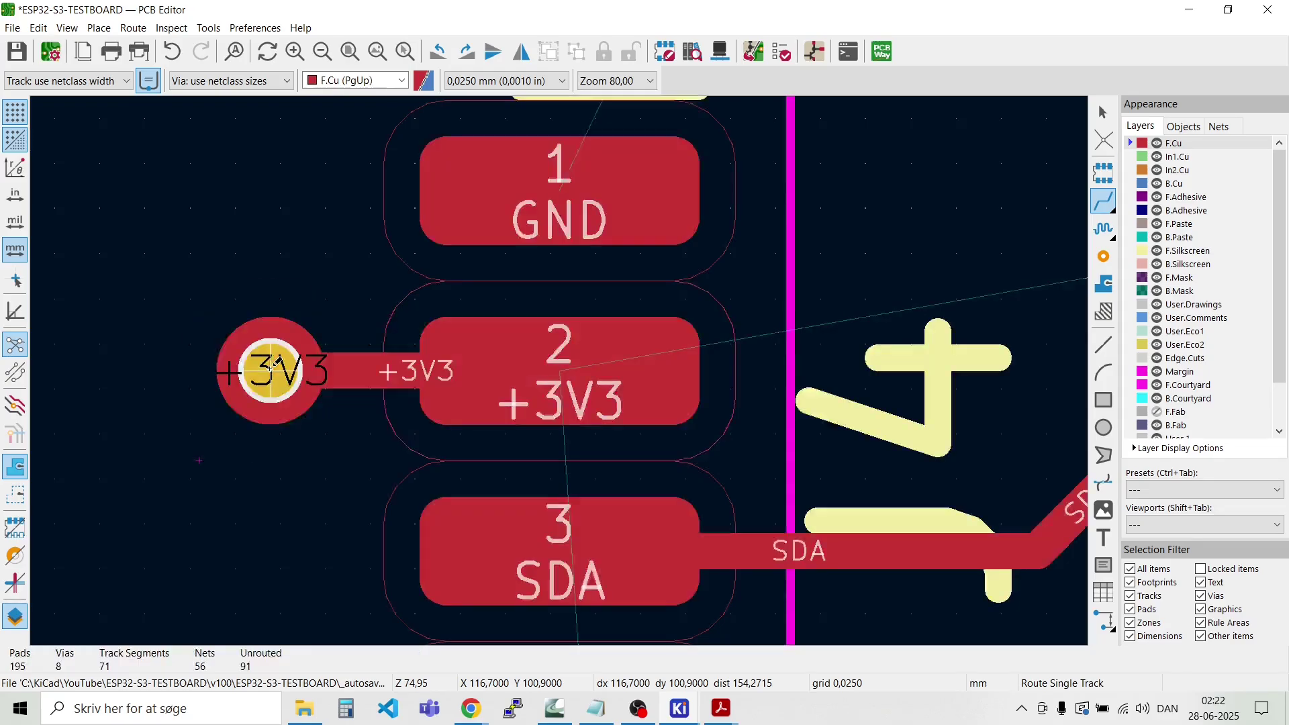
click(552, 190)
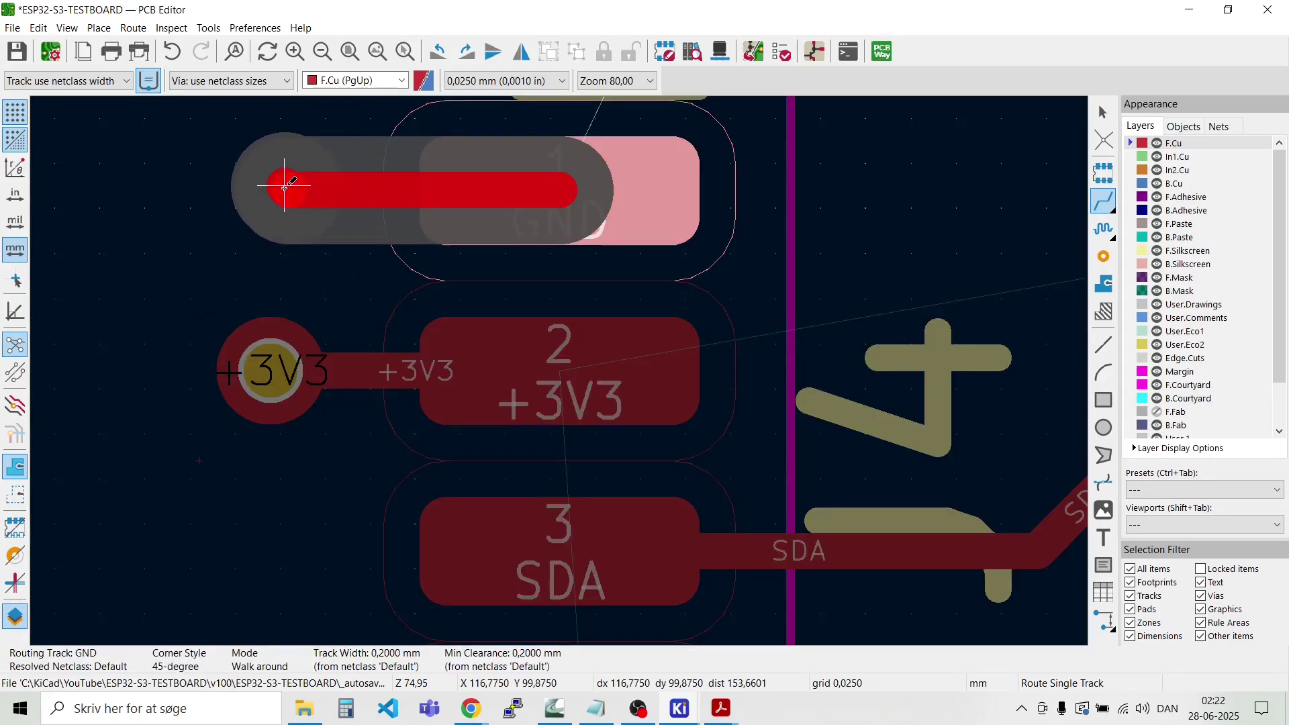
key(v)
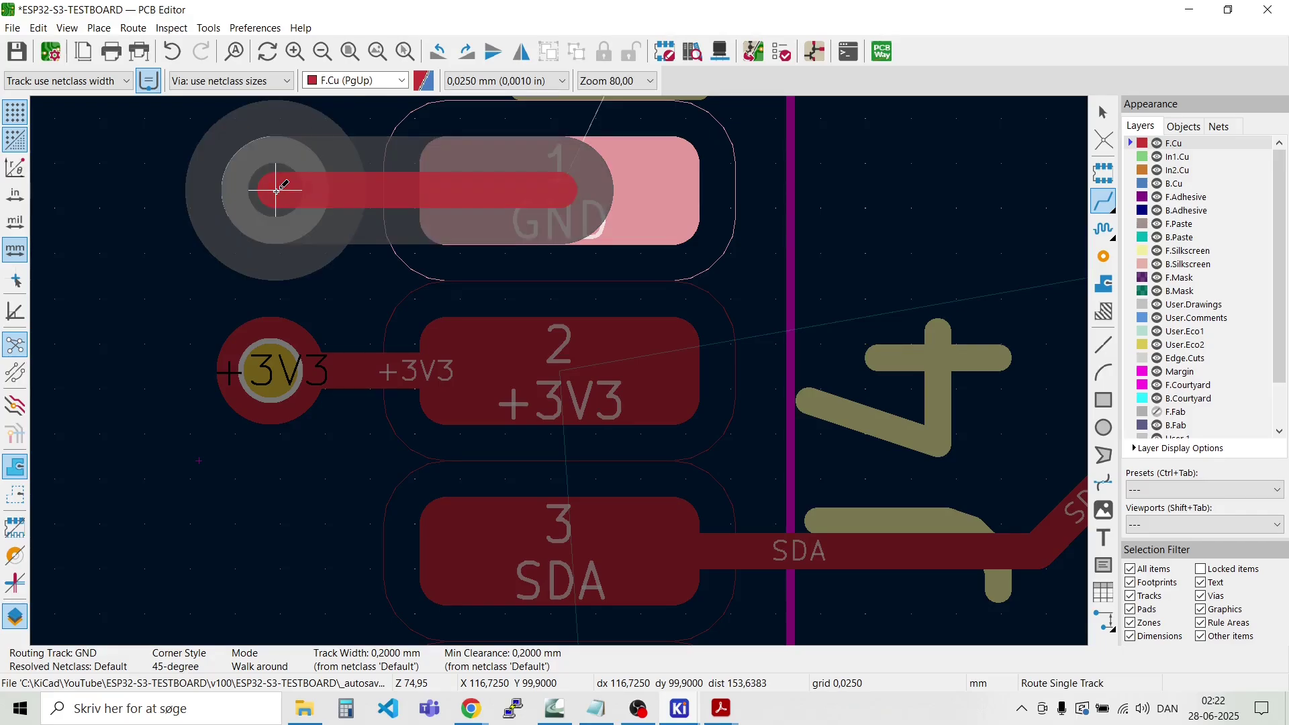
double_click(276, 190)
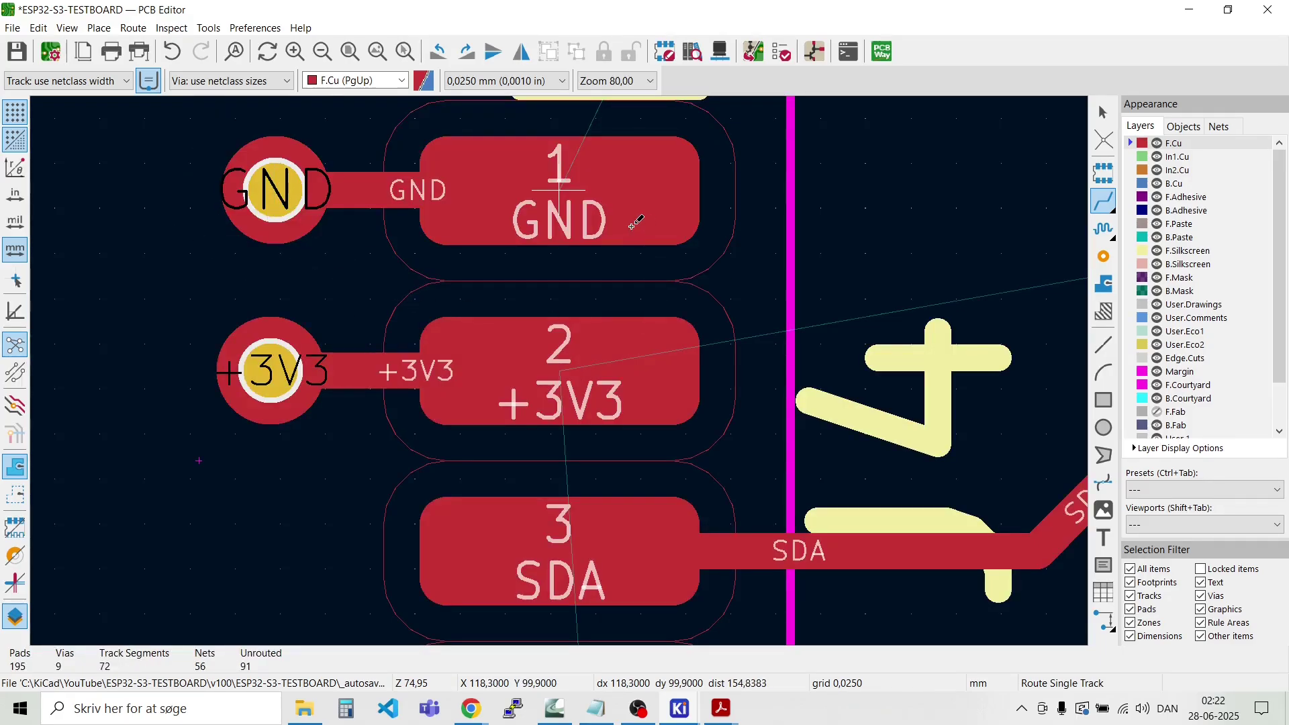
key(Escape)
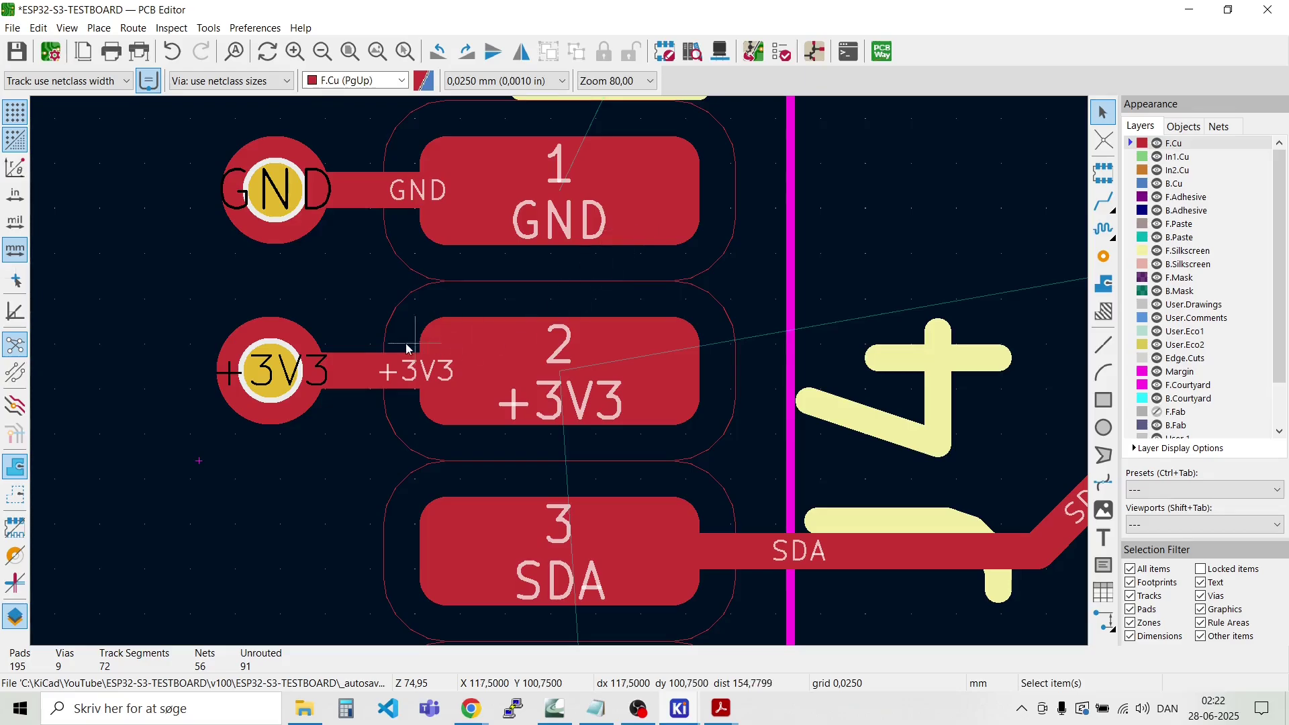
Step: Set the width of the +3V3 track between J4 pad 2 and its via to 0.5 mm
double_click(365, 375)
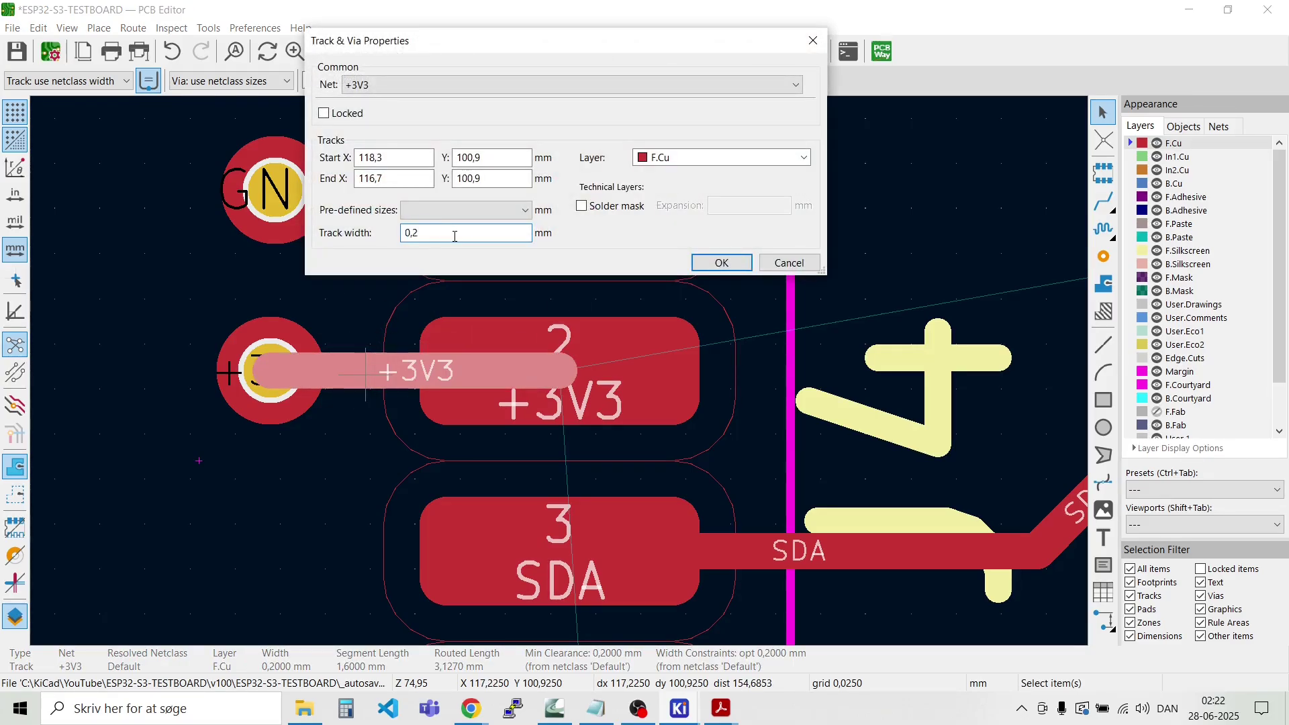
key(Return)
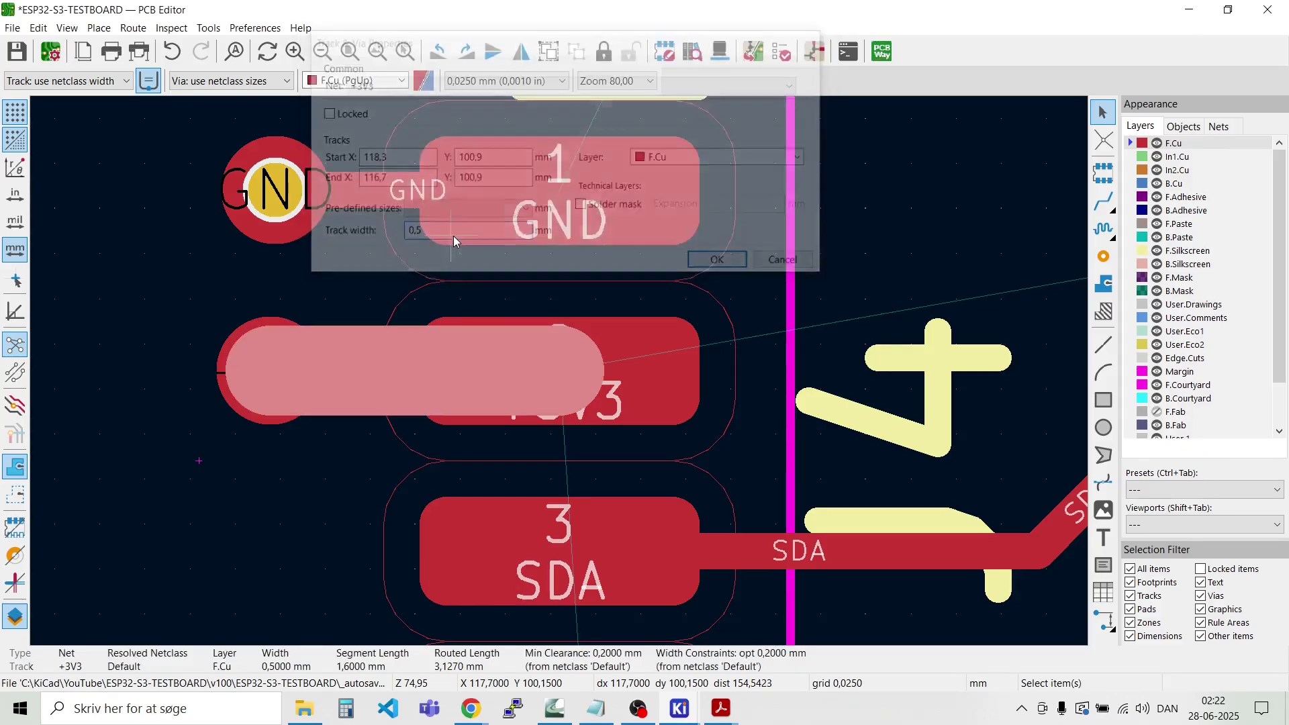
Step: Route a front-copper SDA track leftward from U2 pad 12, ending in a via between R11 and the module
scroll(561, 376, down, 4)
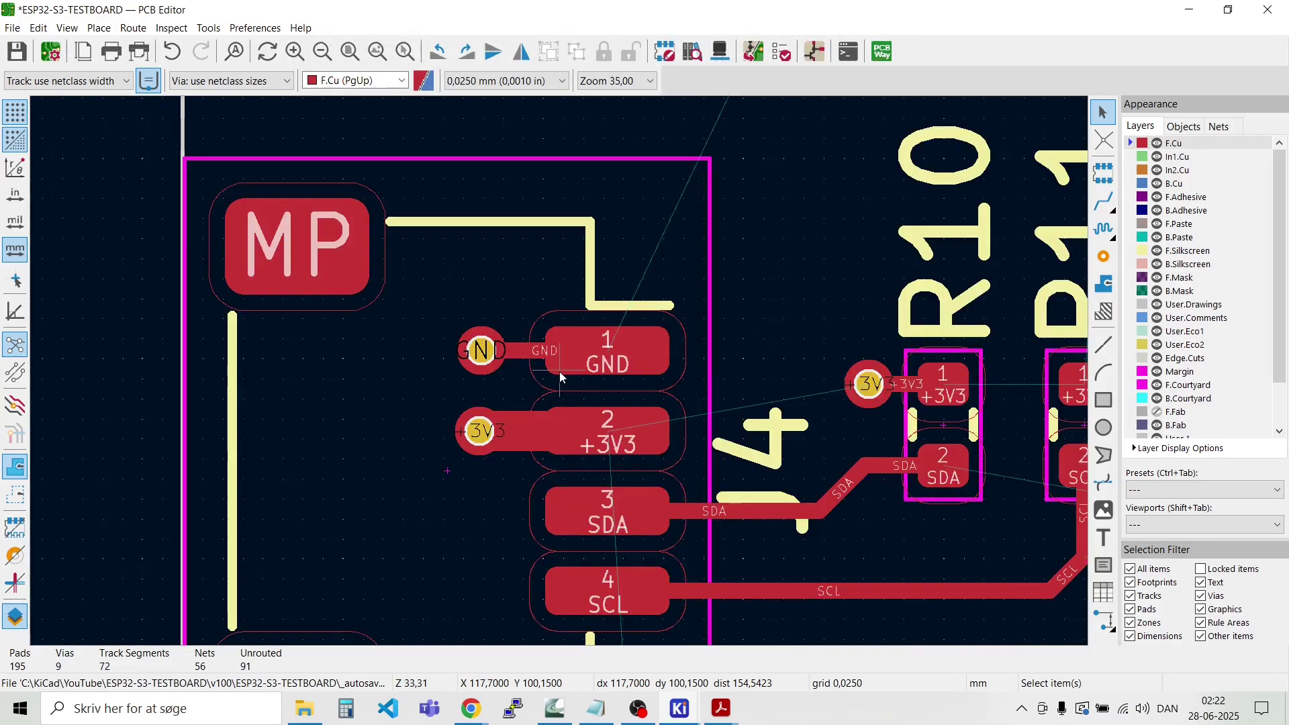
scroll(558, 372, down, 2)
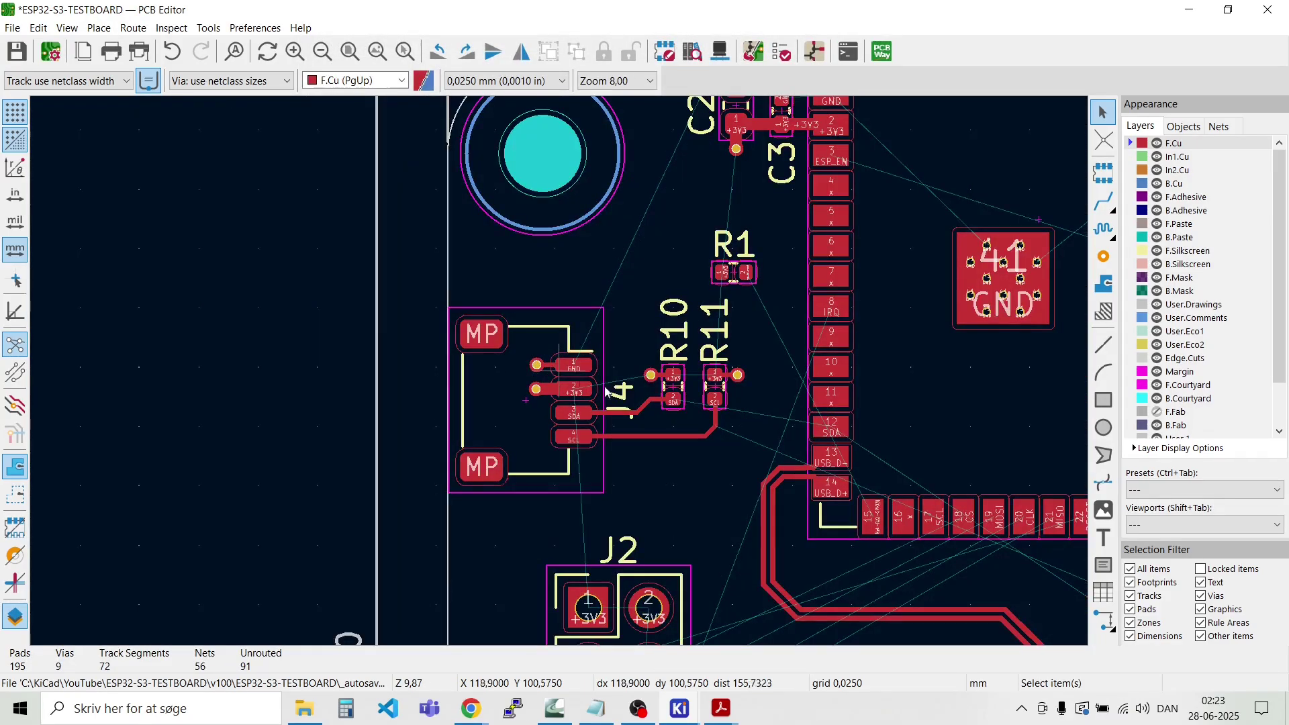
scroll(720, 388, up, 4)
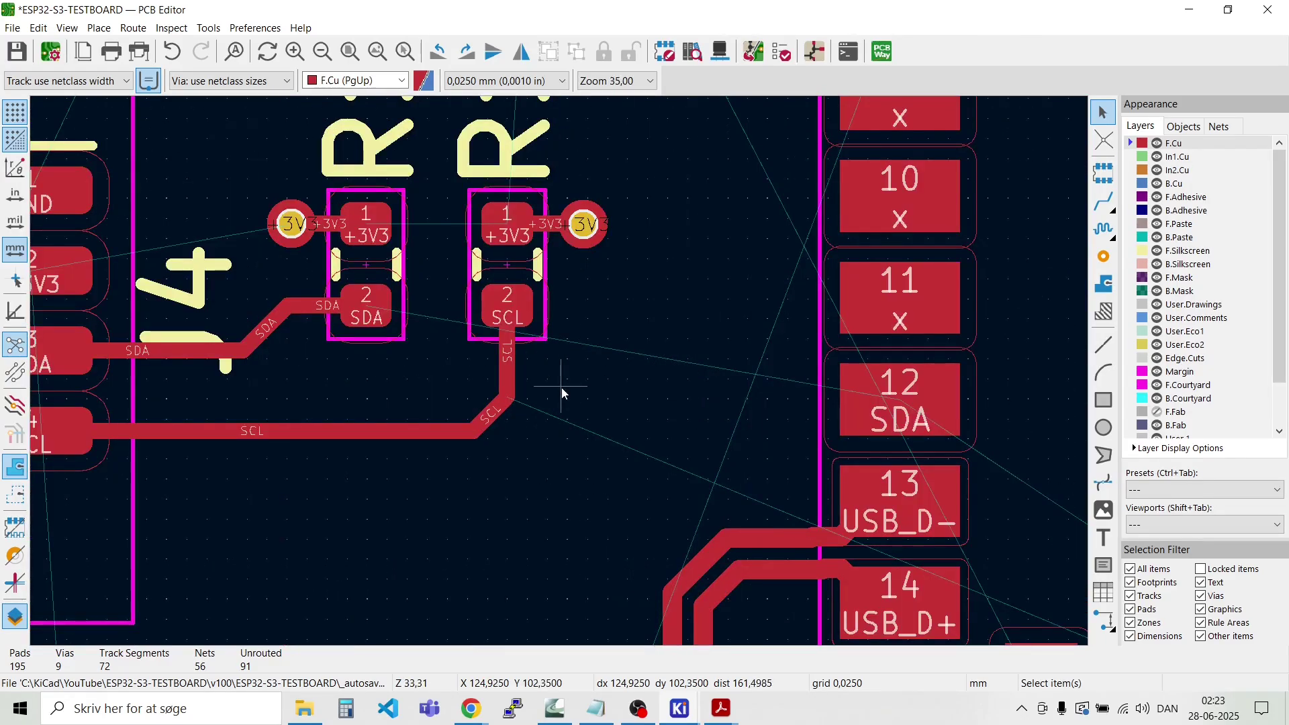
scroll(651, 406, down, 1)
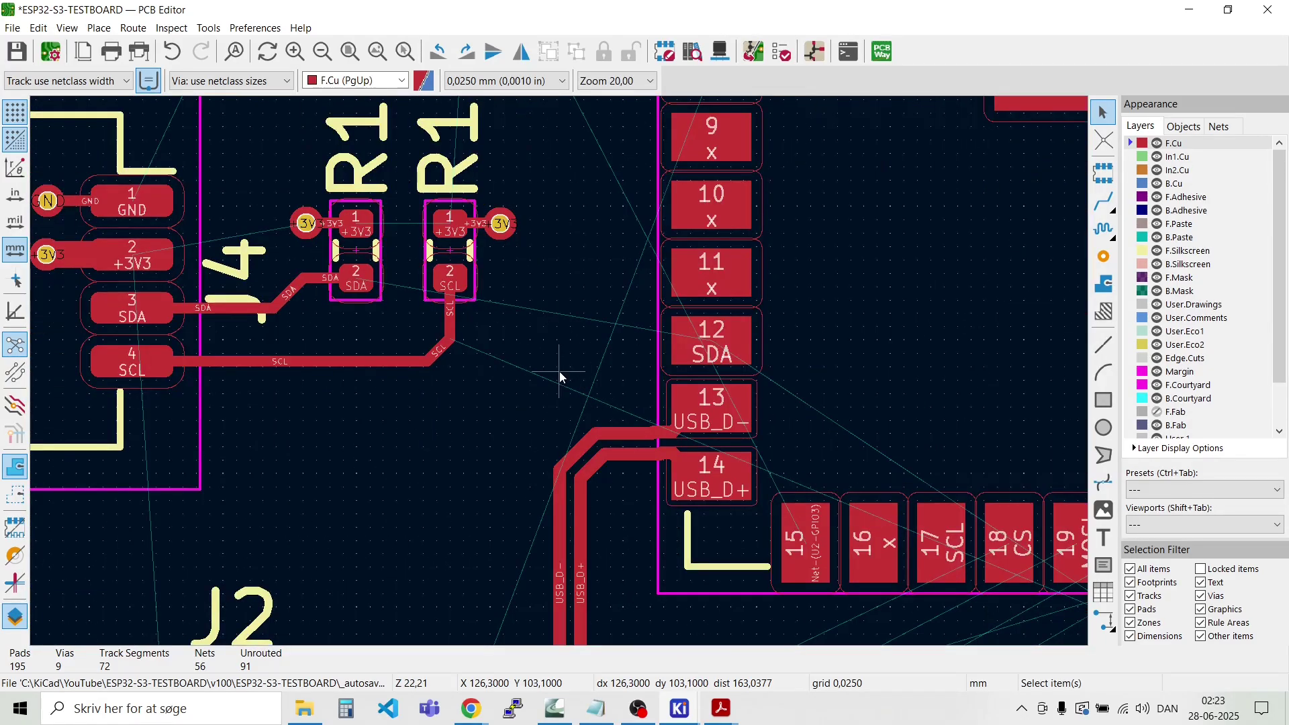
scroll(559, 372, up, 2)
scroll(558, 372, down, 1)
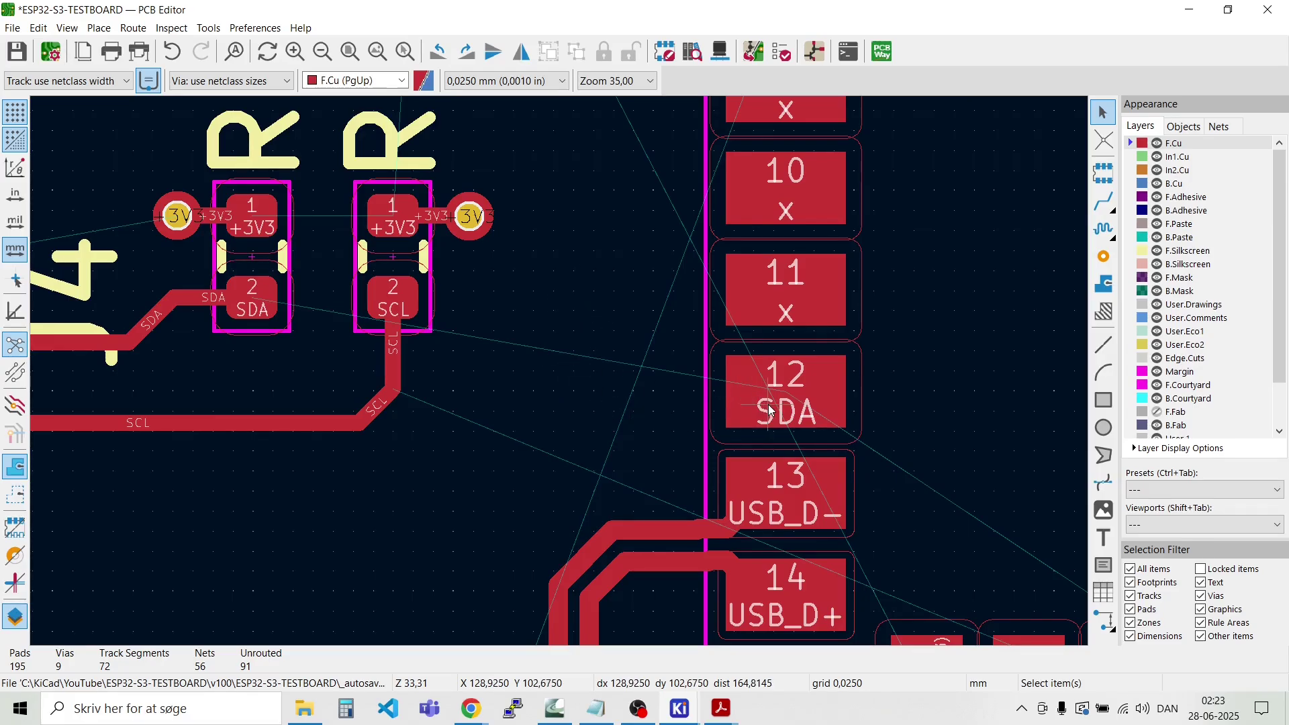
key(x)
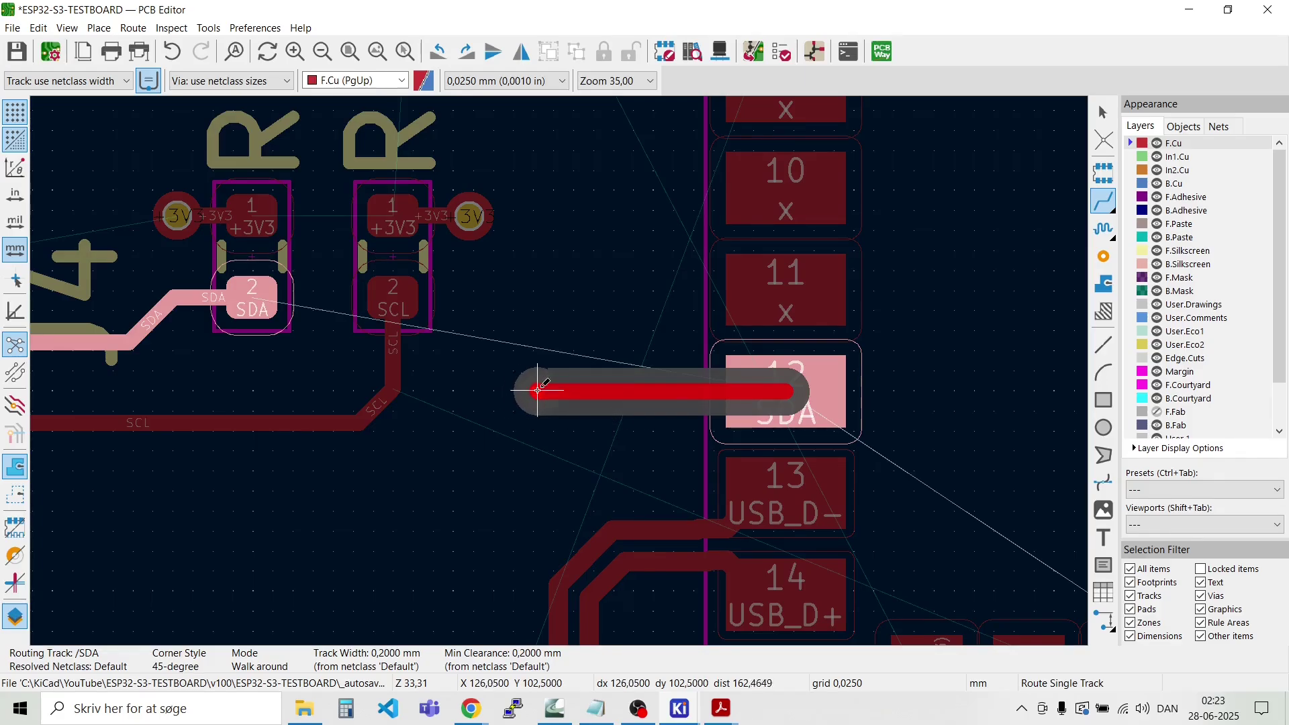
scroll(530, 383, down, 2)
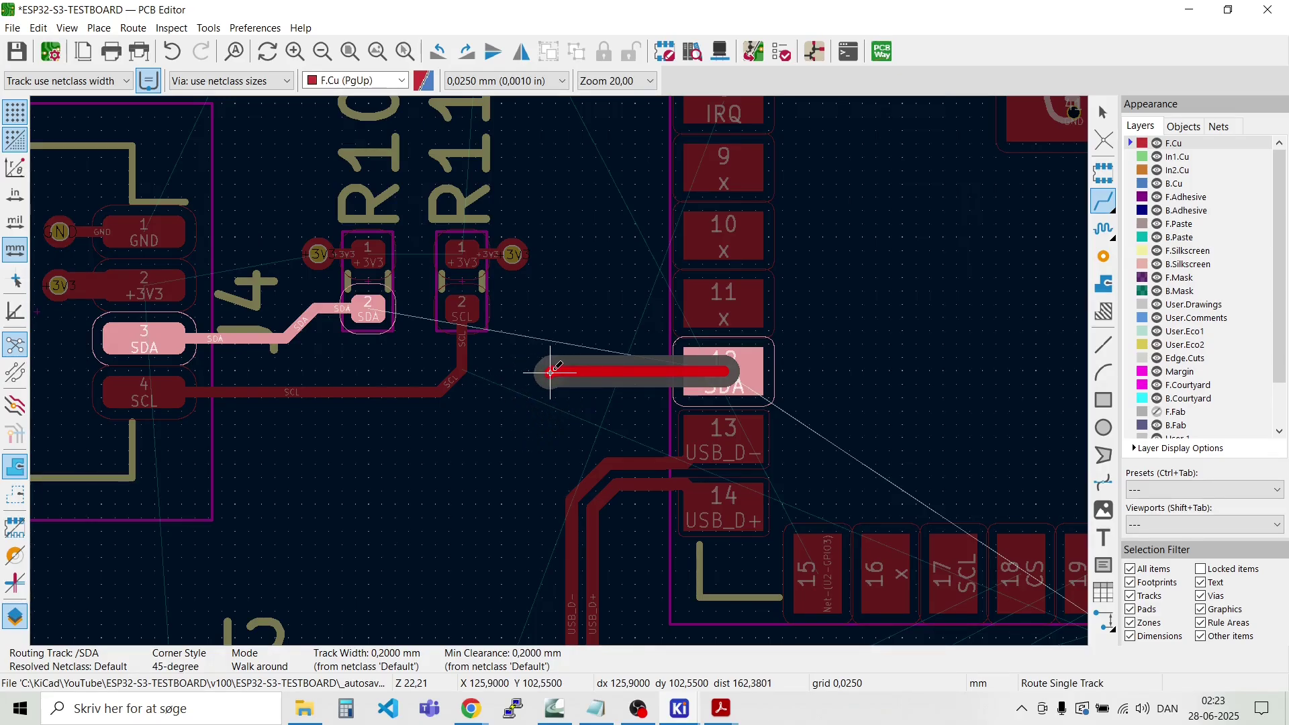
scroll(562, 373, up, 4)
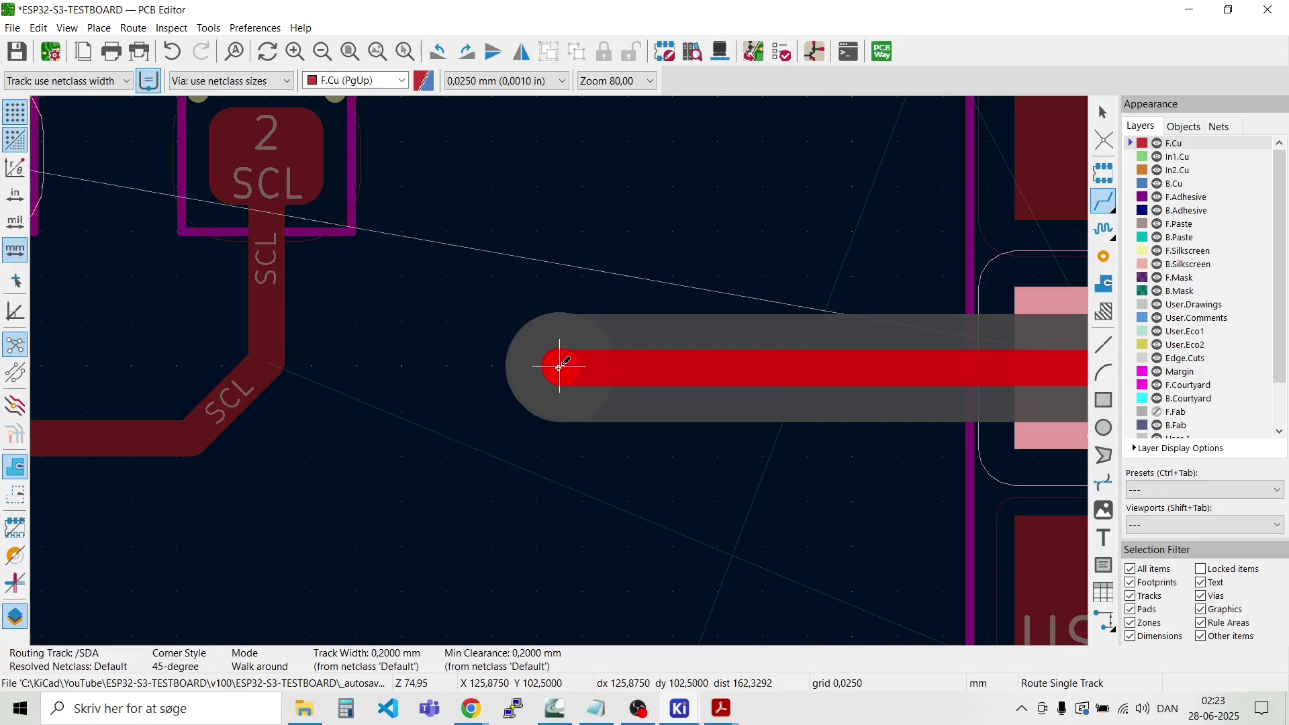
key(v)
double_click(560, 366)
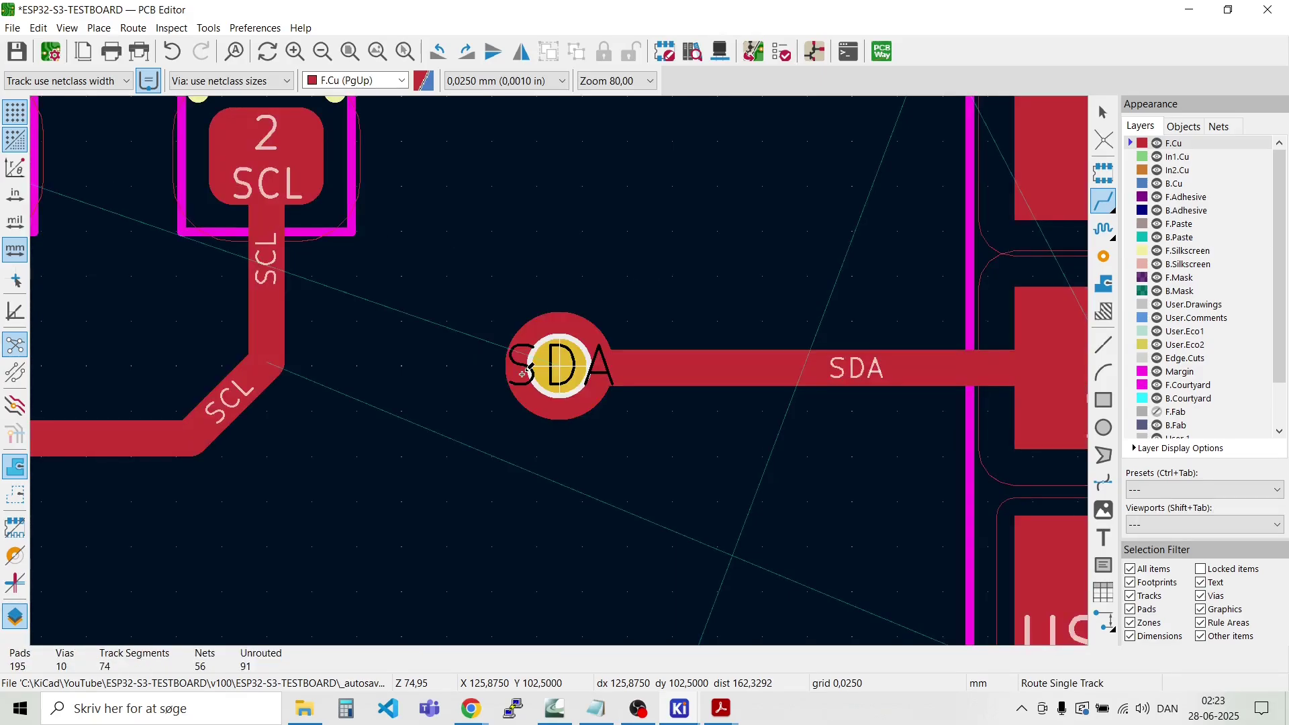
Step: Route SDA on B.Cu from that via to a new via just below R10 pad 2, and connect the pad to it on F.Cu
click(402, 81)
click(362, 136)
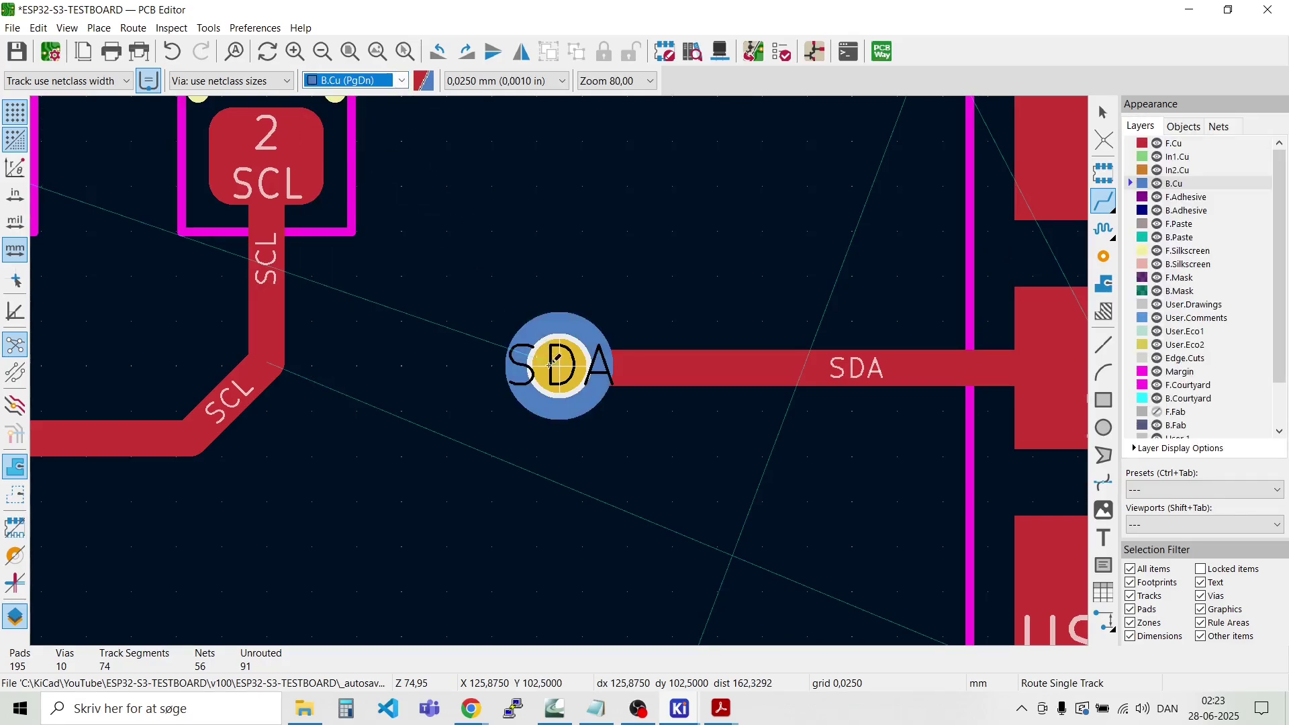
click(508, 366)
scroll(339, 345, down, 3)
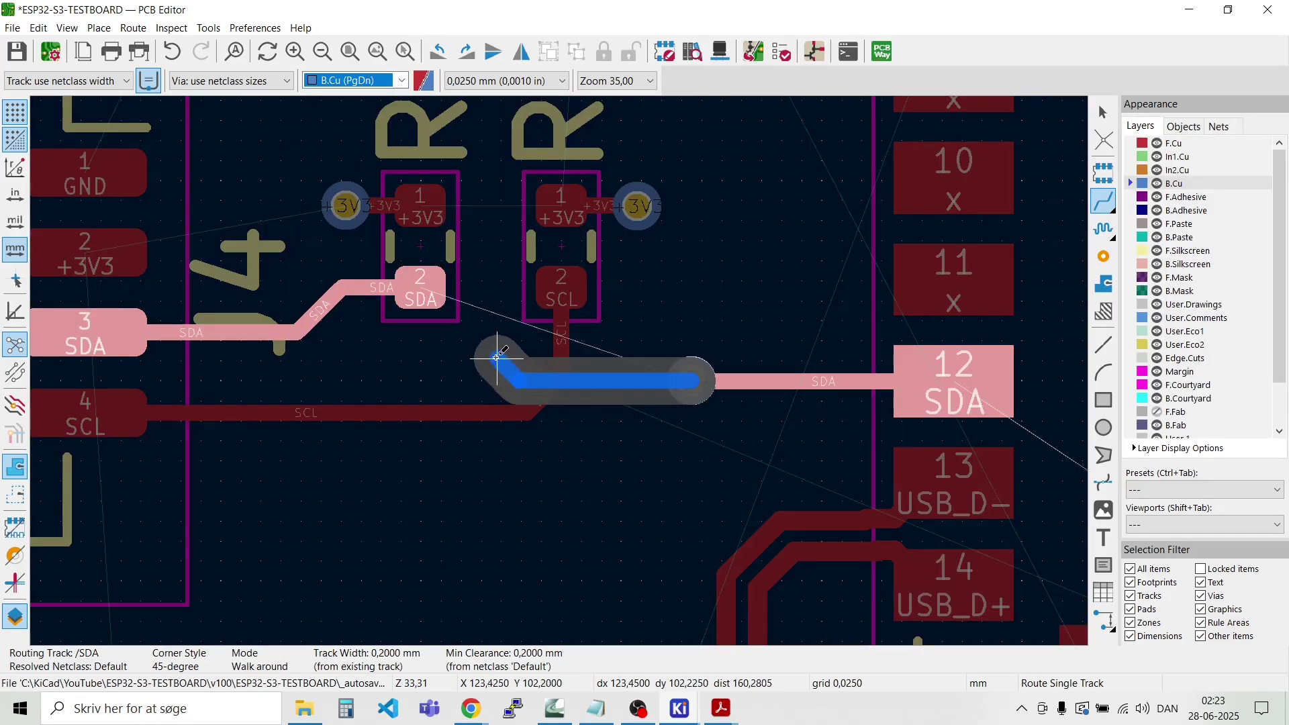
scroll(432, 346, up, 3)
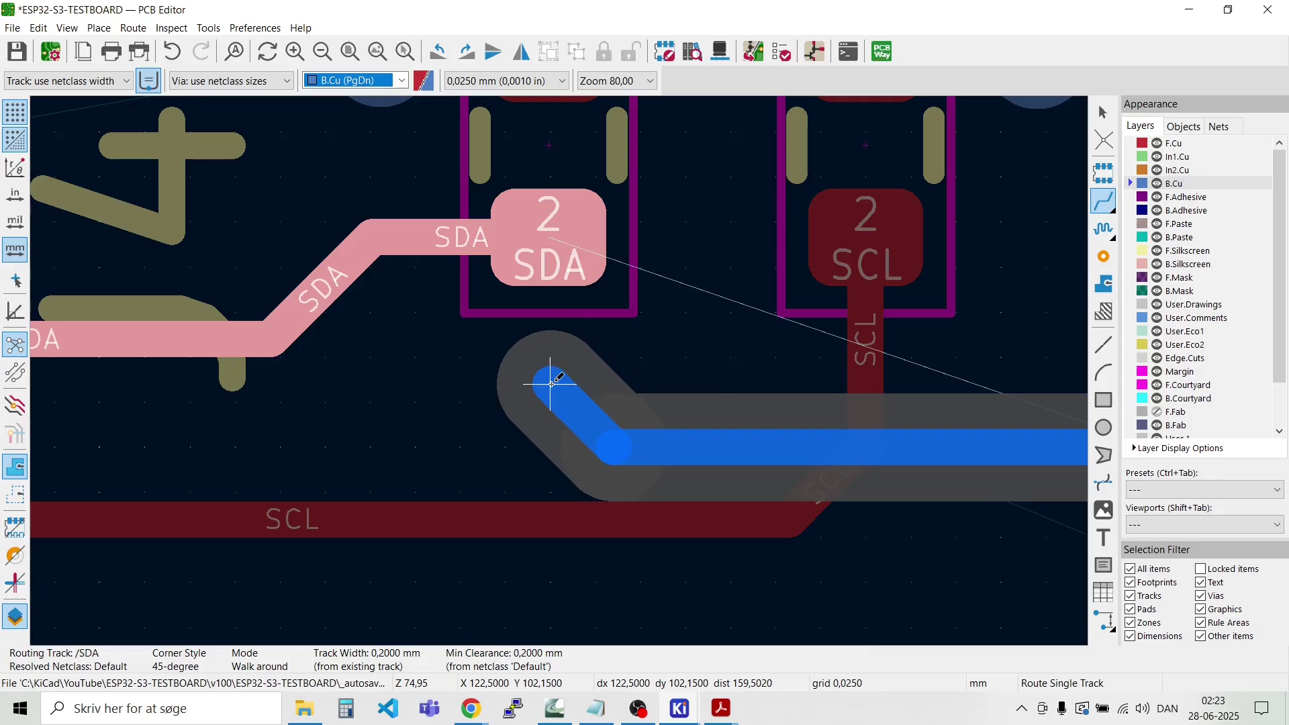
click(551, 384)
key(v)
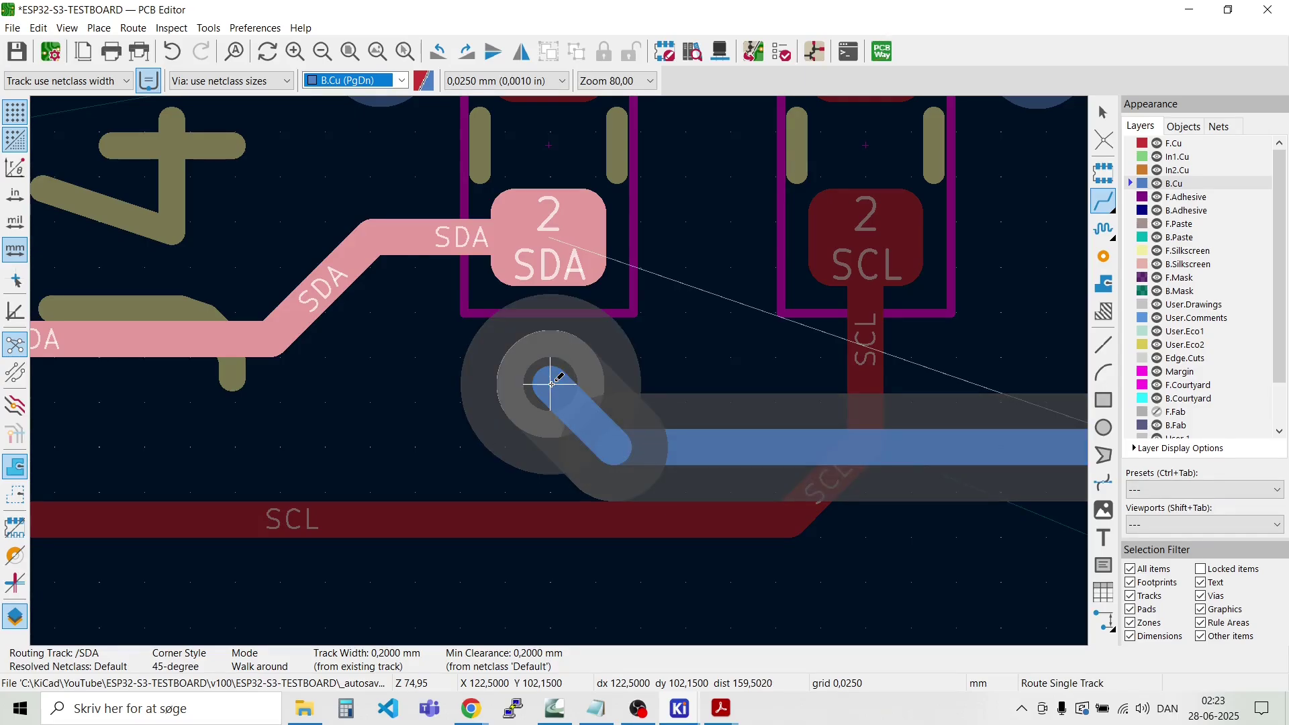
click(551, 384)
click(564, 246)
click(548, 350)
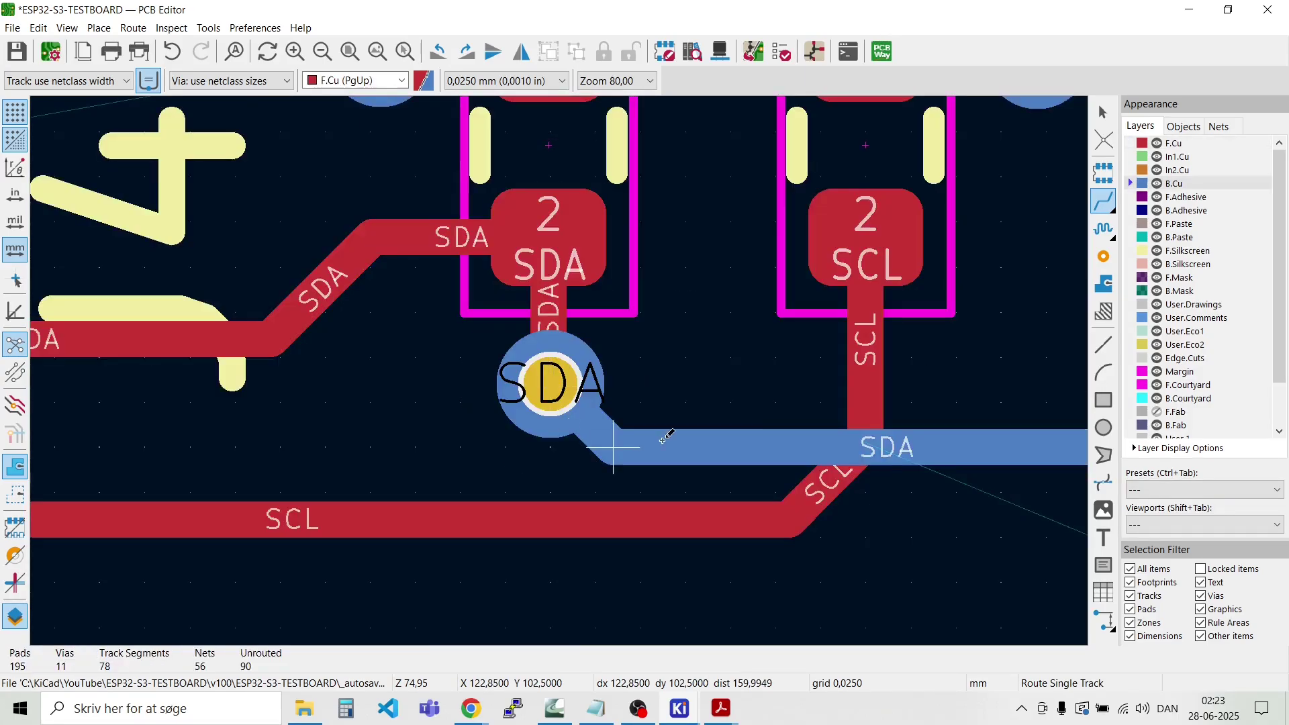
Step: Route a front-copper SCL track upward from U2 pad 17, ending in a via inside the module outline
key(Page_Down)
scroll(872, 342, down, 3)
scroll(836, 371, down, 2)
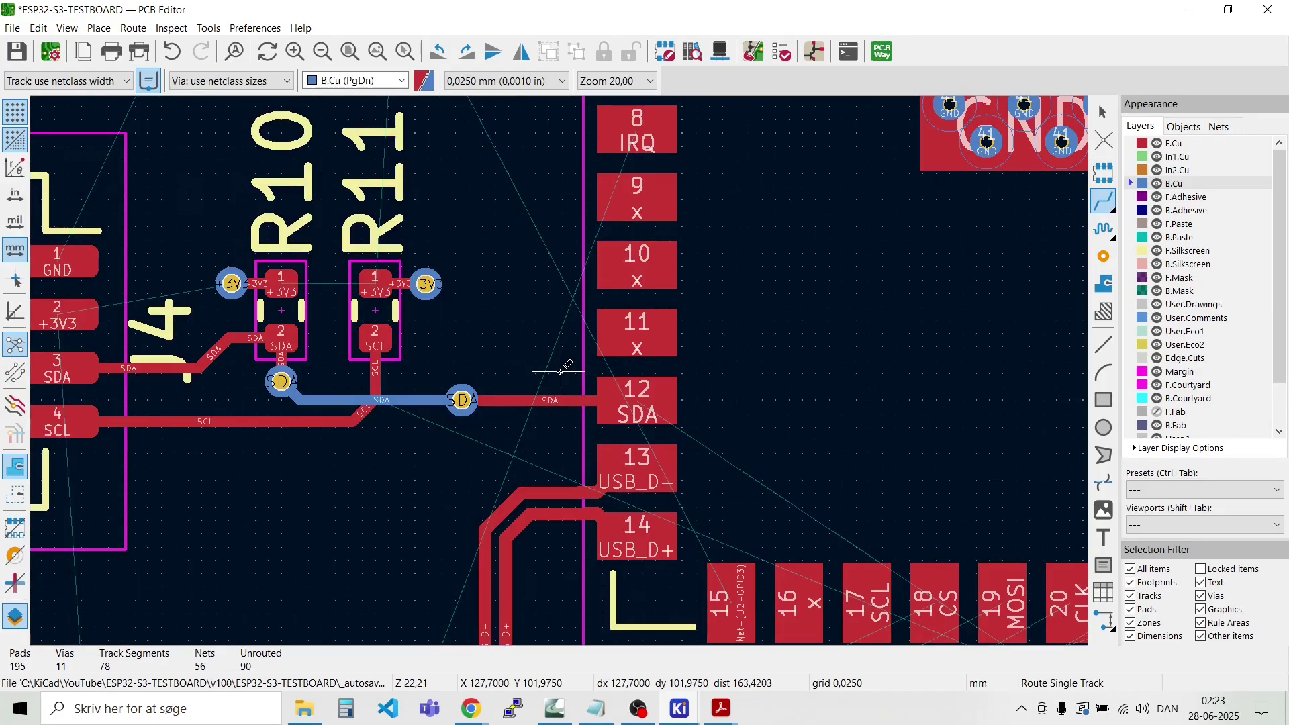
click(868, 596)
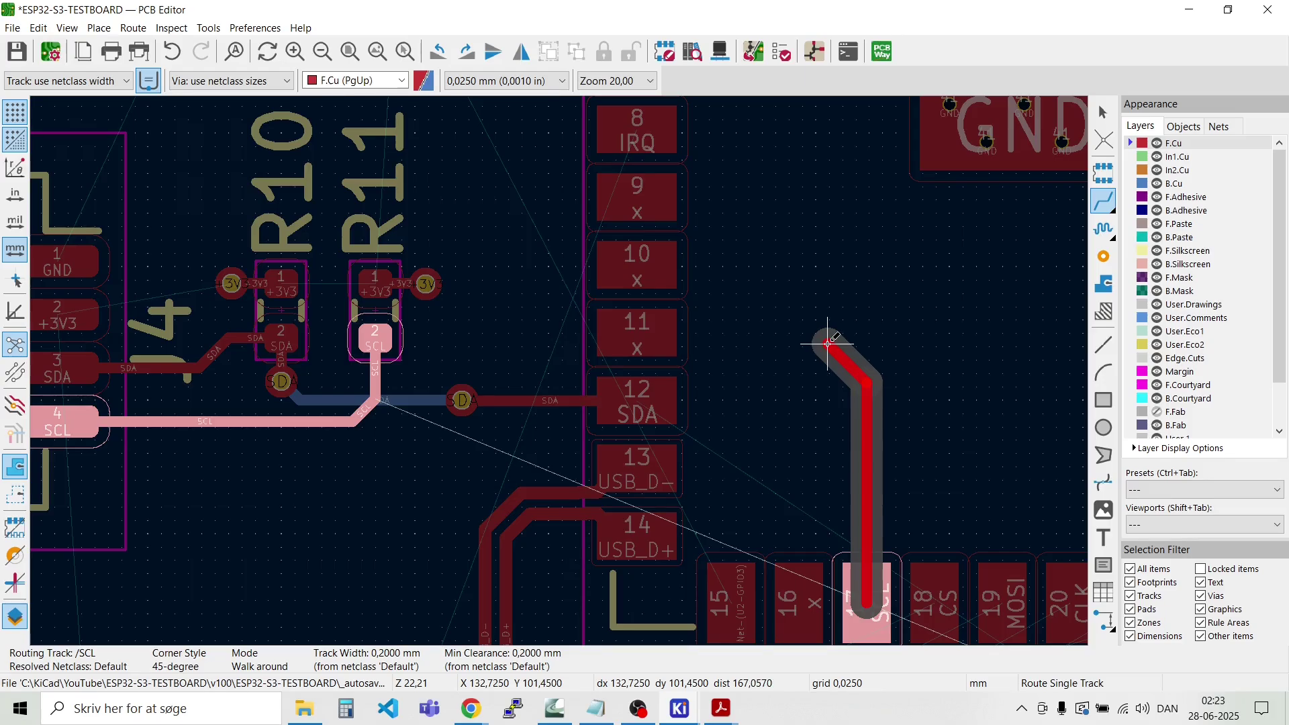
click(827, 344)
key(v)
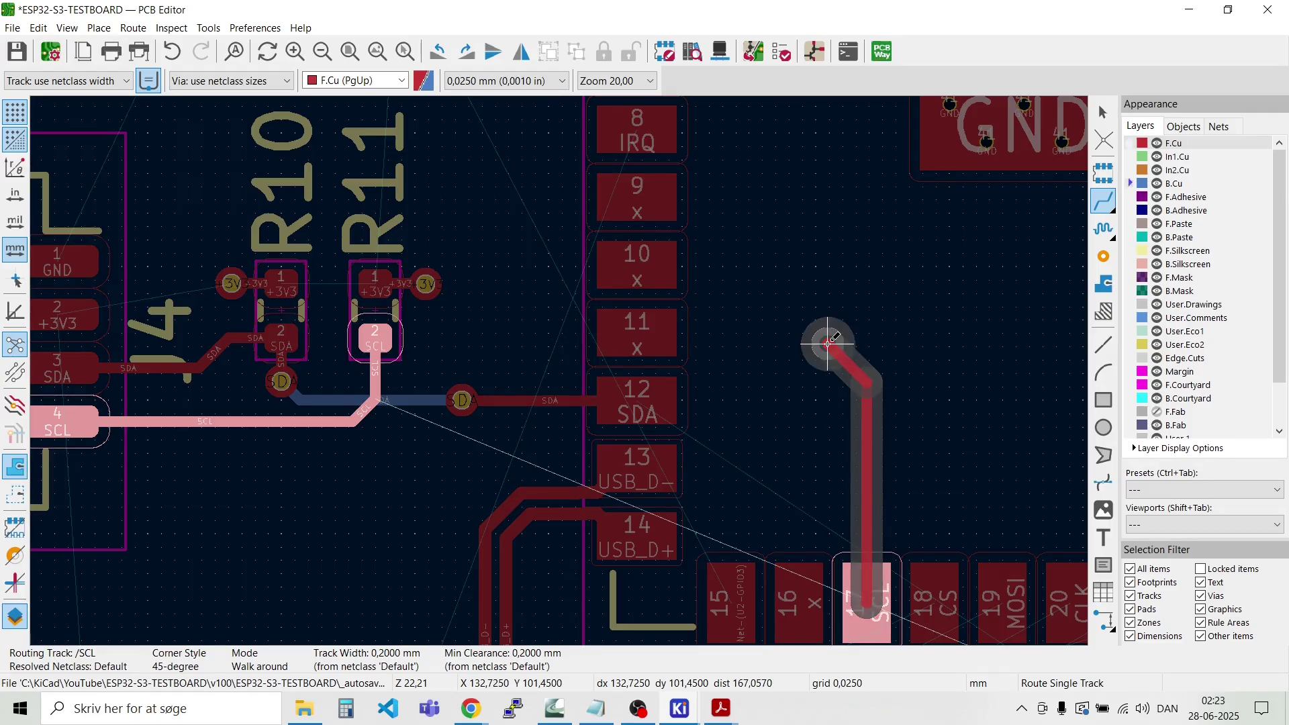
double_click(827, 344)
Step: Route SCL on B.Cu from that via to a new via beside R11 pad 2, and connect the pad to it on F.Cu
click(828, 344)
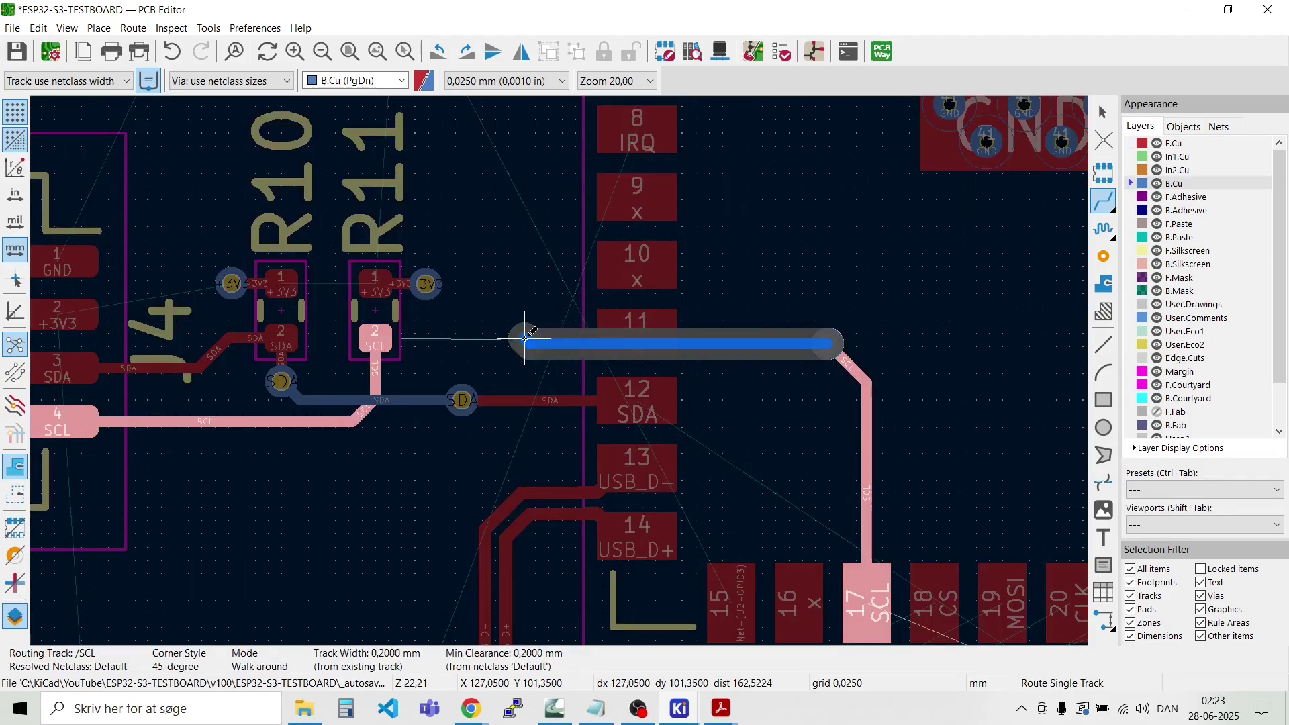
scroll(445, 343, up, 3)
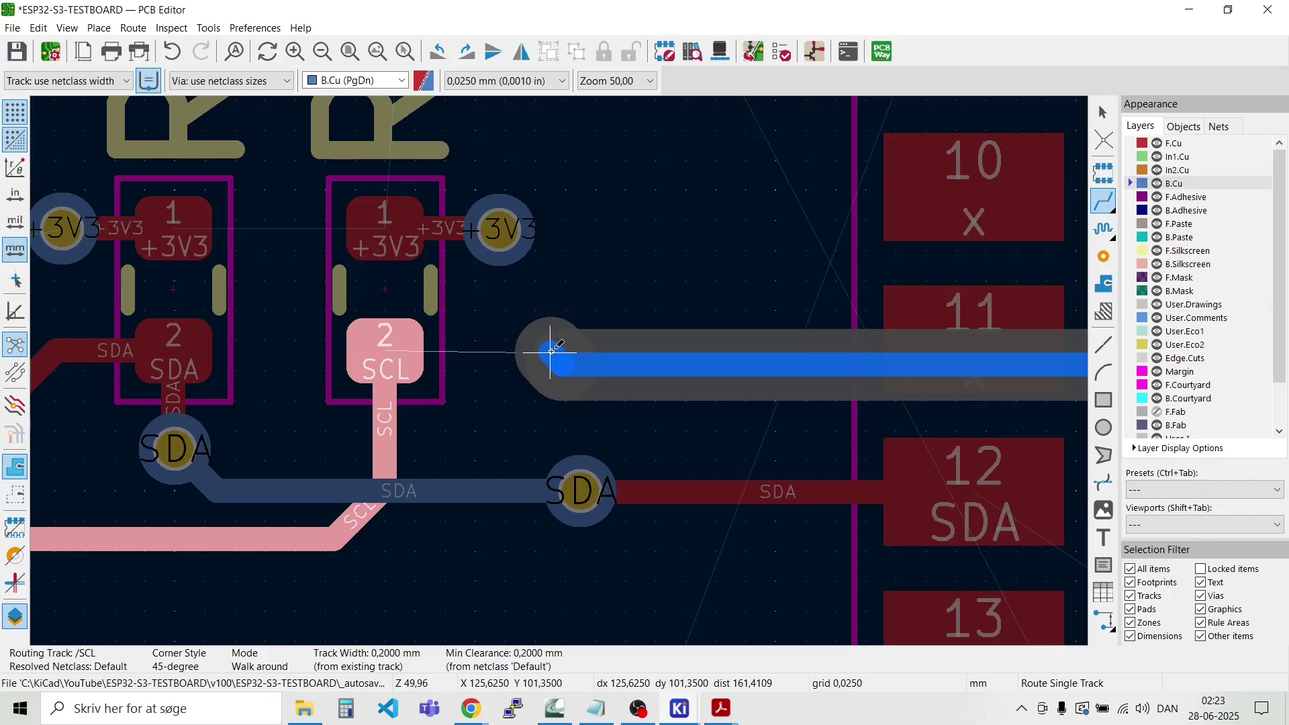
click(549, 351)
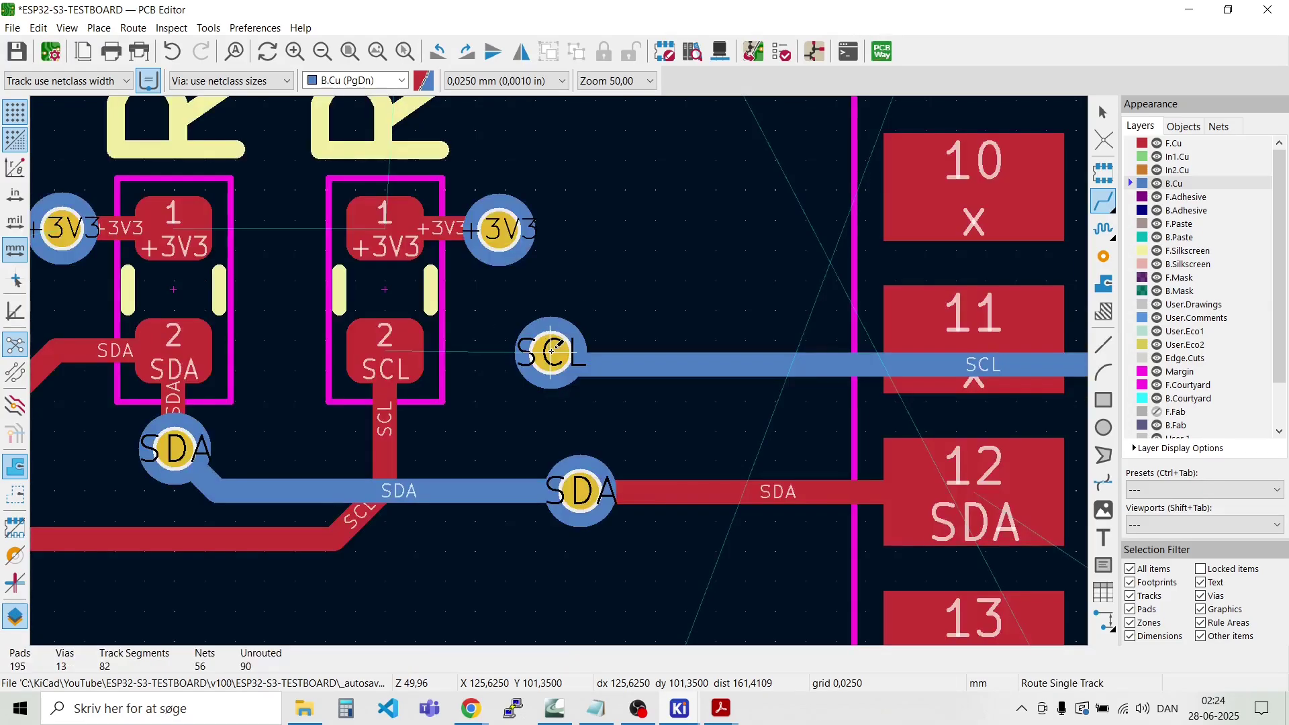
click(404, 348)
key(Escape)
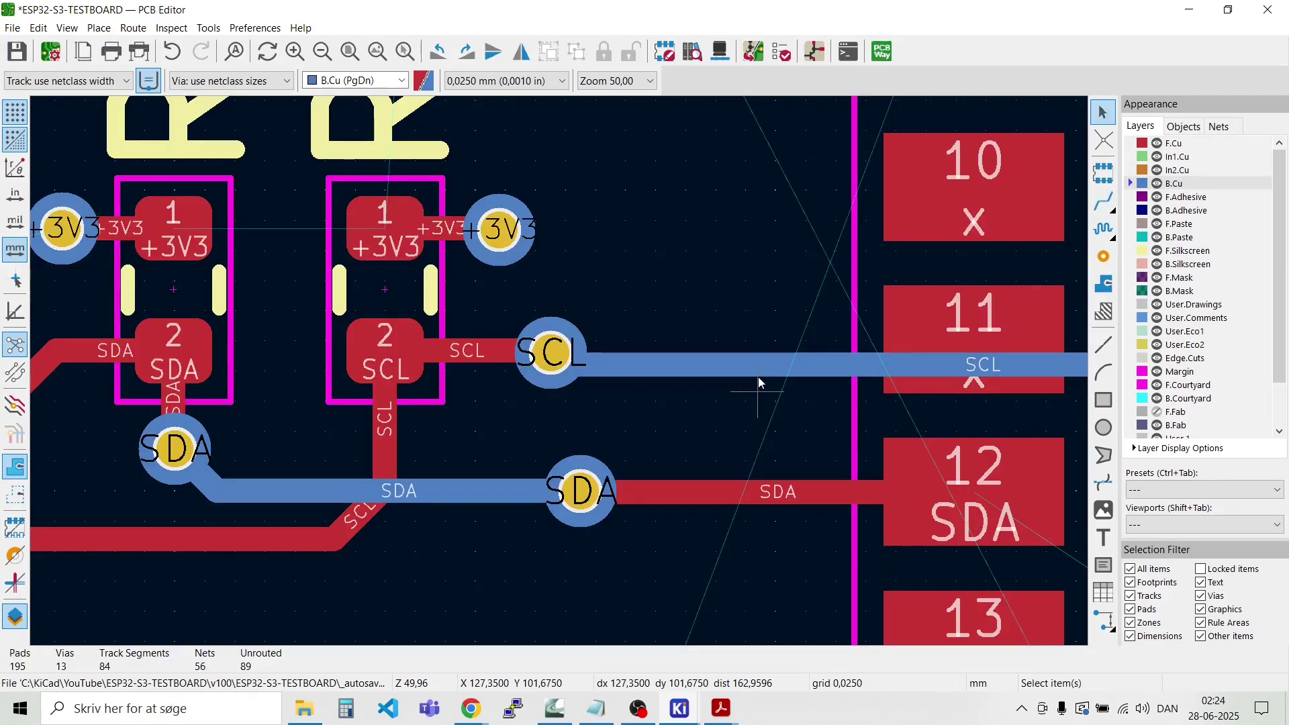
Step: Move the B.Cu SCL track in line with the via beside R11, and shift the SCL via at its other end to align with it
key(m)
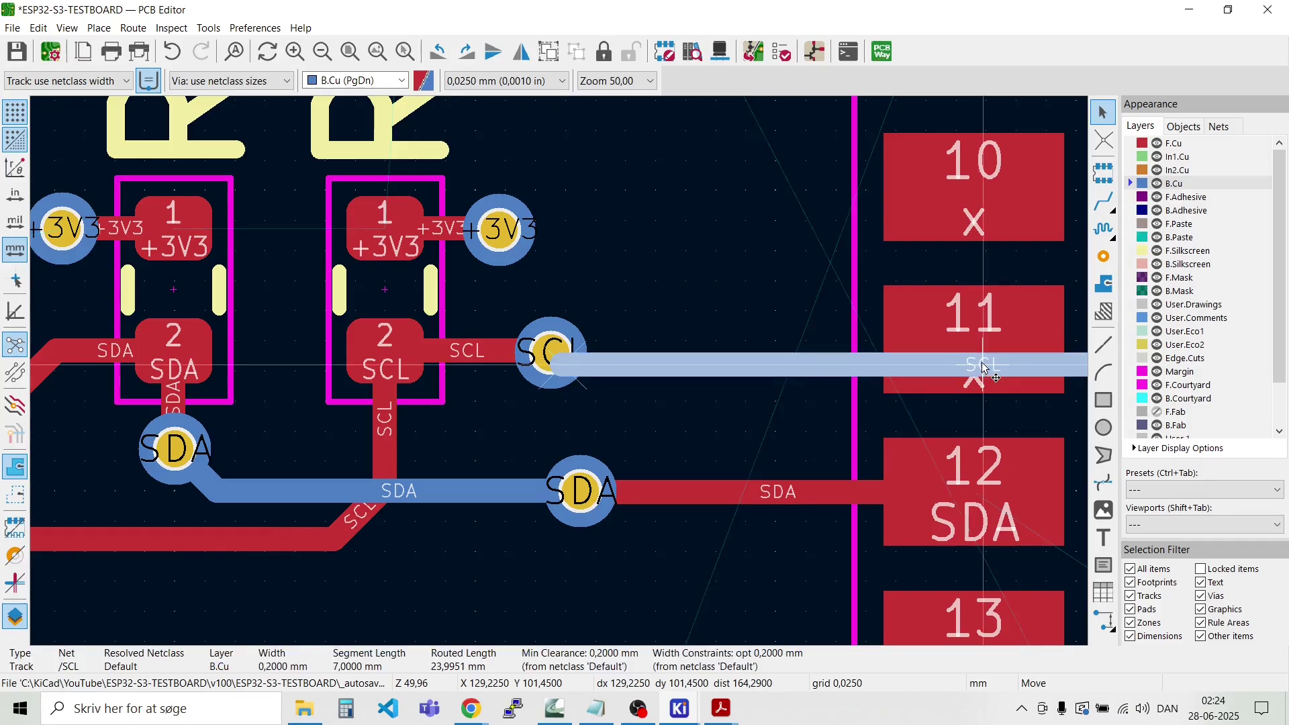
click(978, 352)
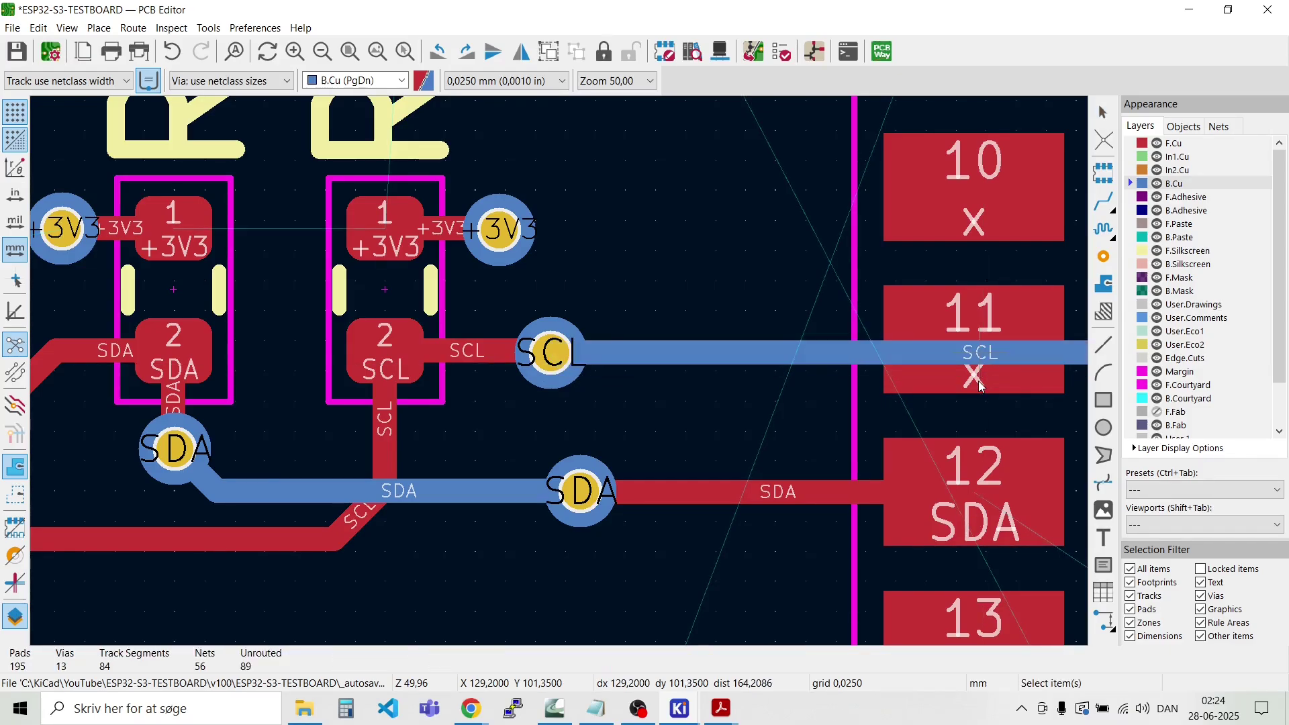
scroll(979, 352, down, 1)
scroll(842, 378, up, 5)
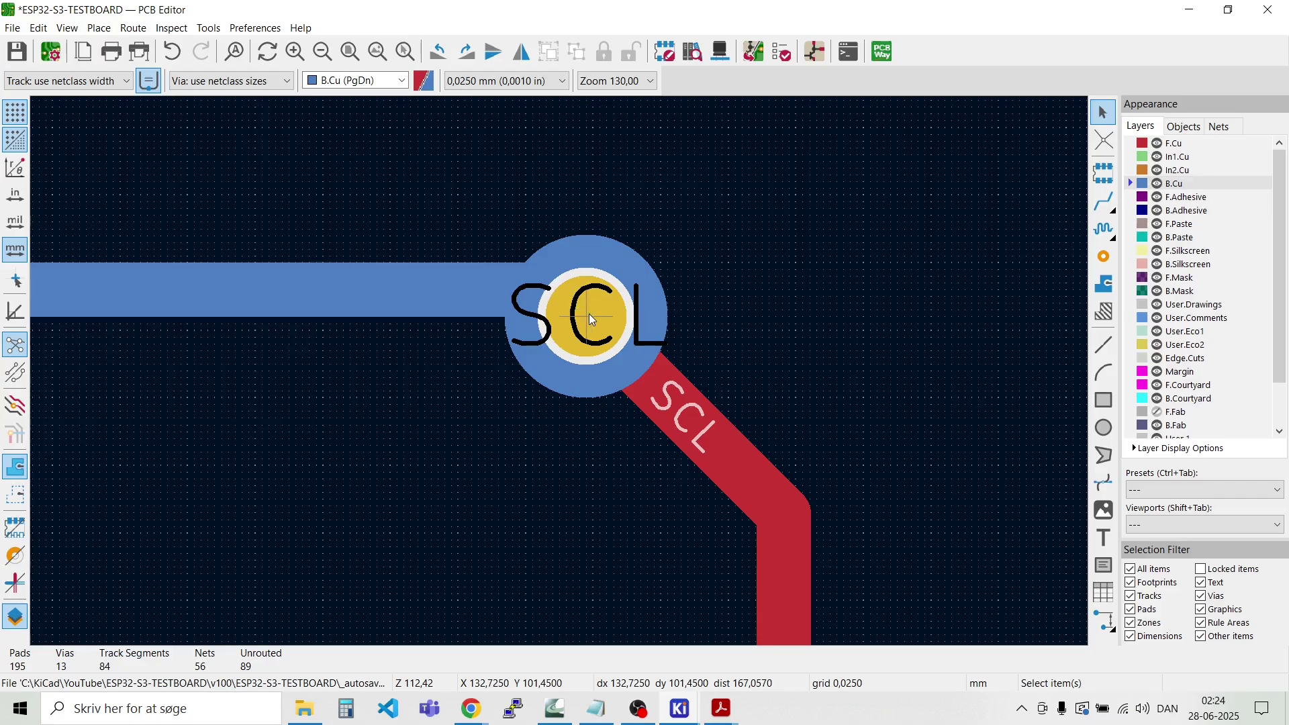
click(589, 313)
key(m)
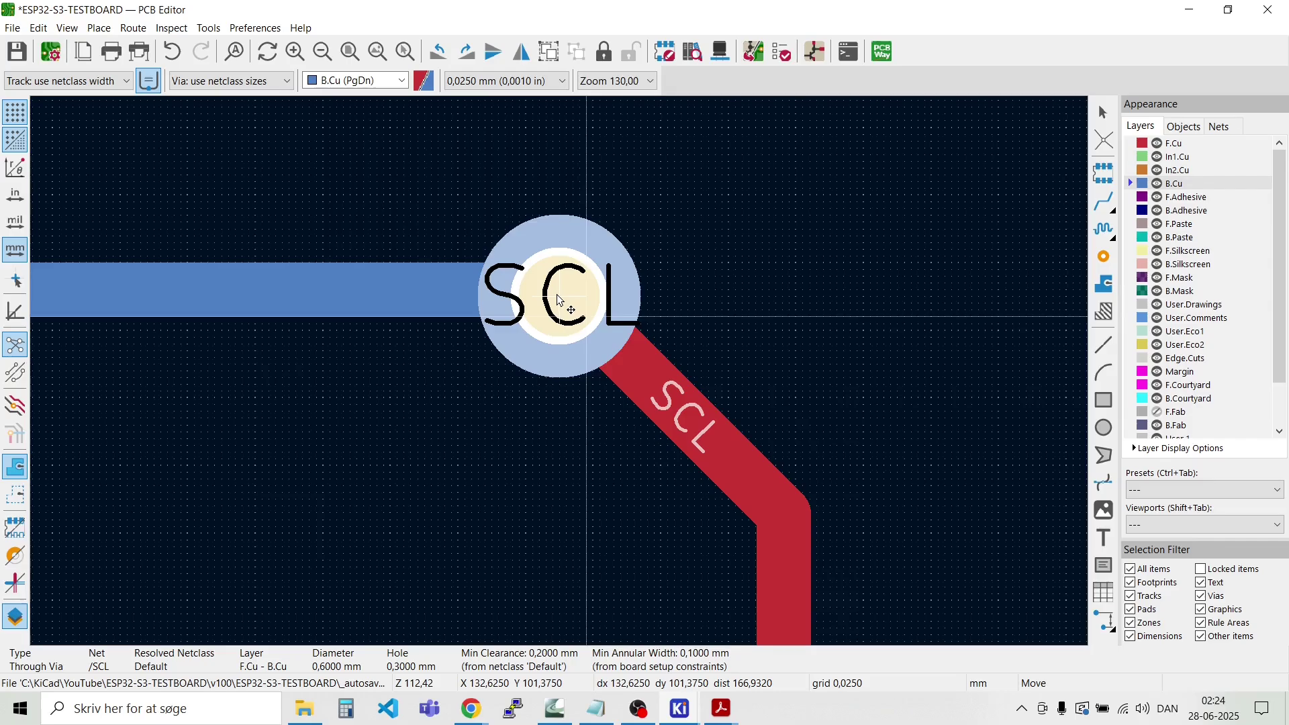
click(552, 298)
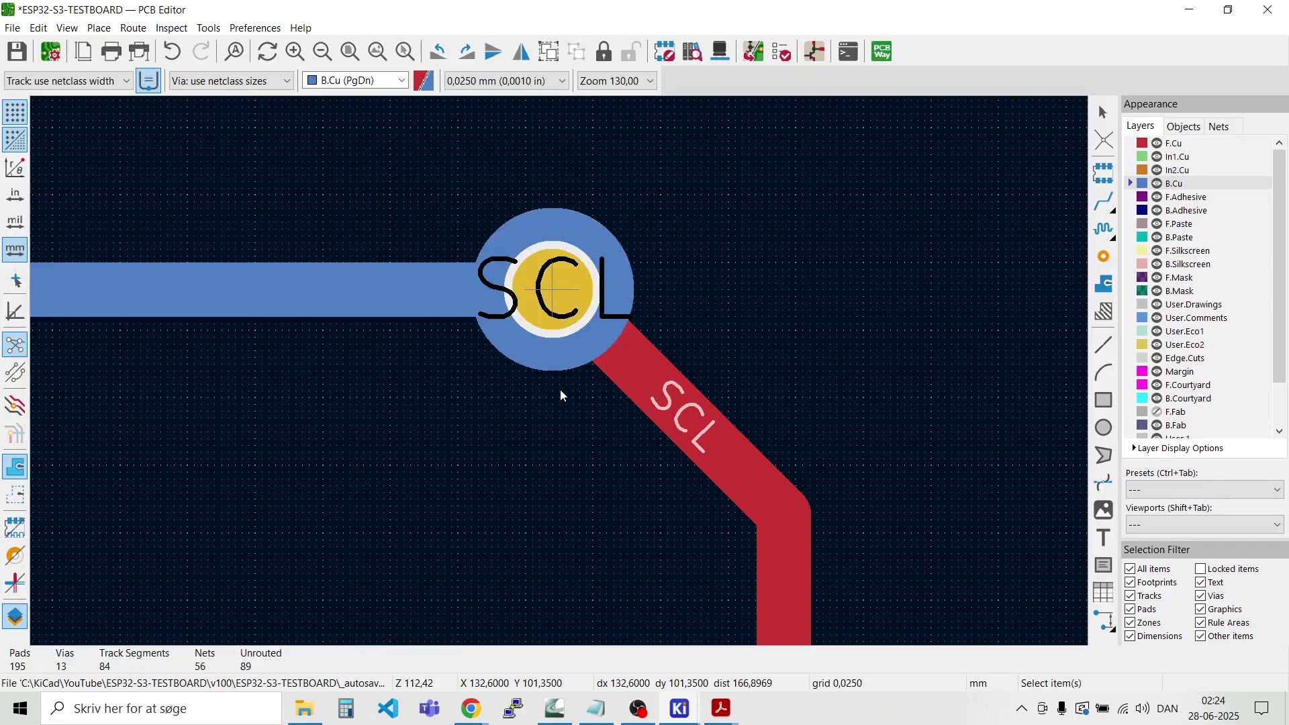
Step: Route a short +3V3 track leftward from R1 pad 1, ending in a via
scroll(560, 376, down, 10)
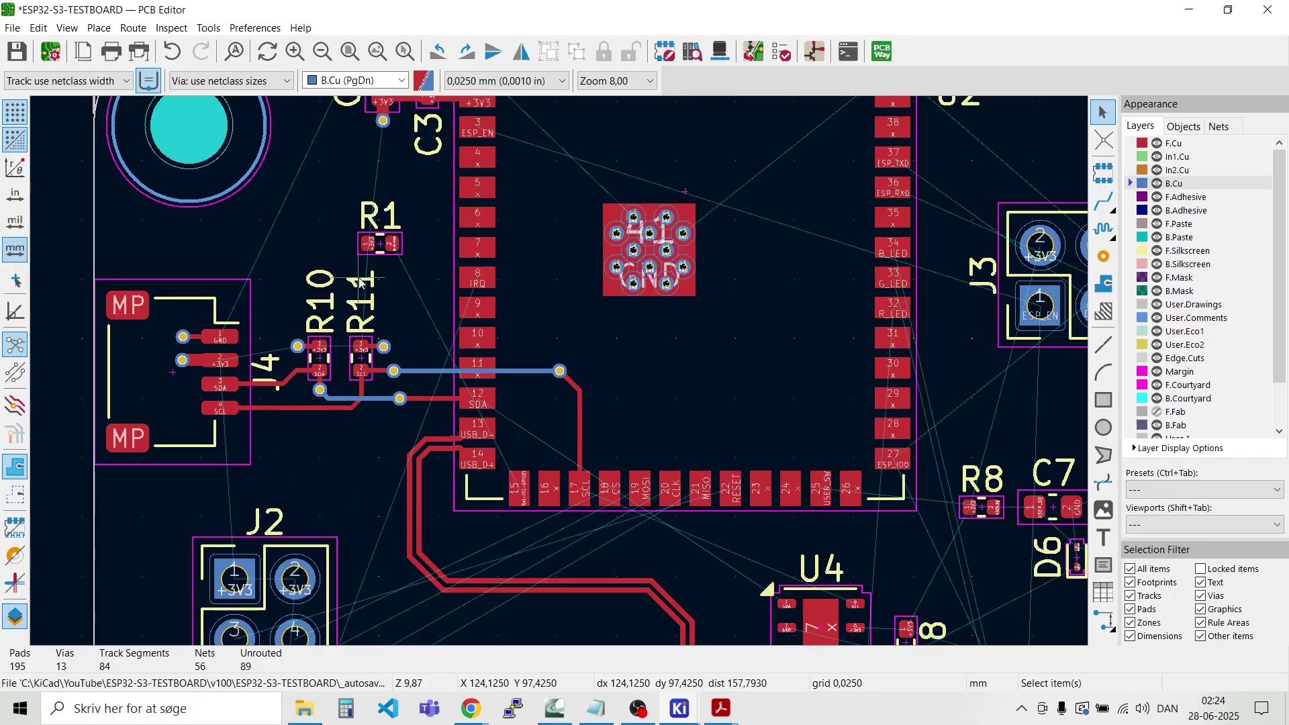
scroll(393, 259, up, 2)
scroll(559, 372, up, 3)
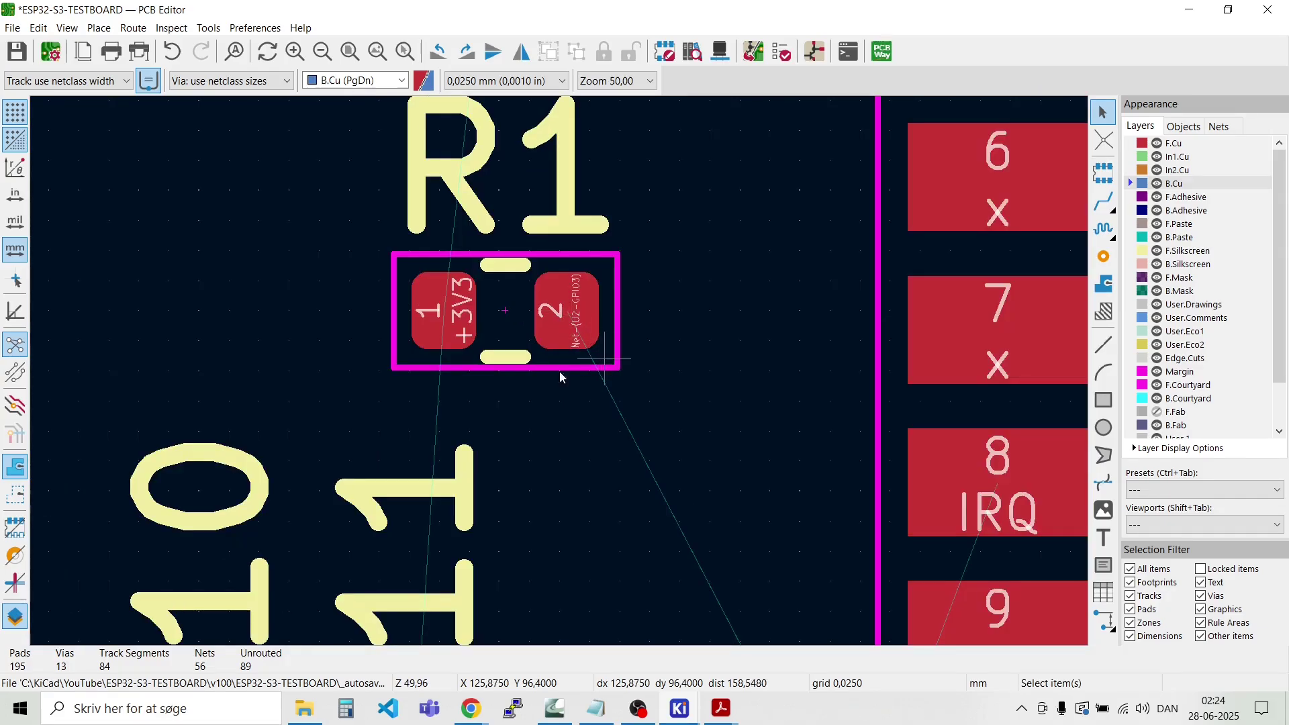
scroll(560, 377, down, 2)
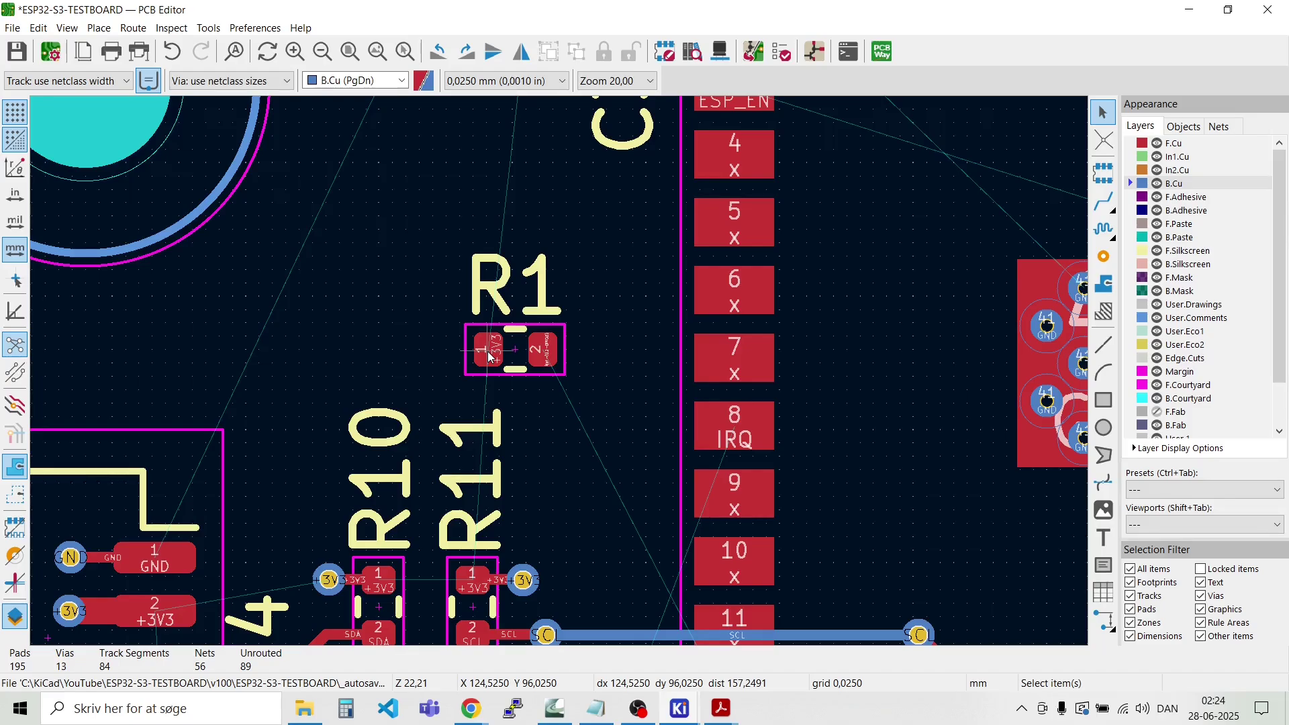
key(x)
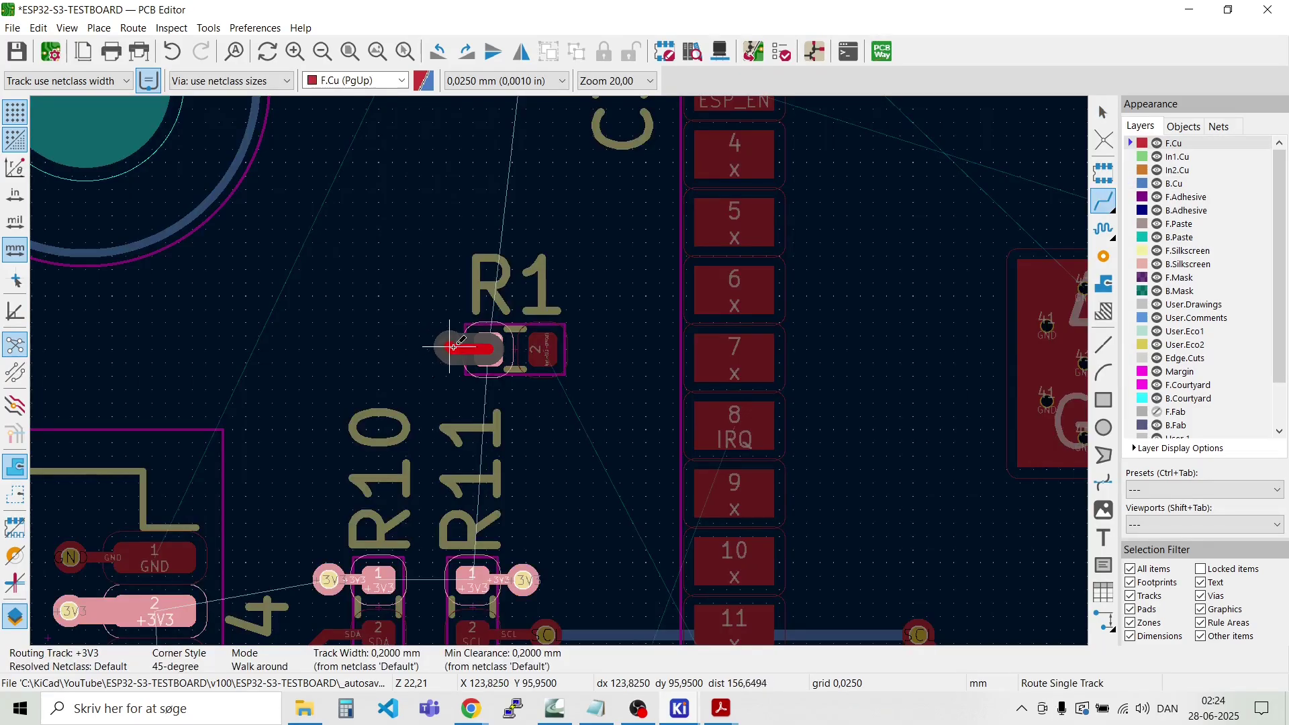
scroll(457, 347, up, 3)
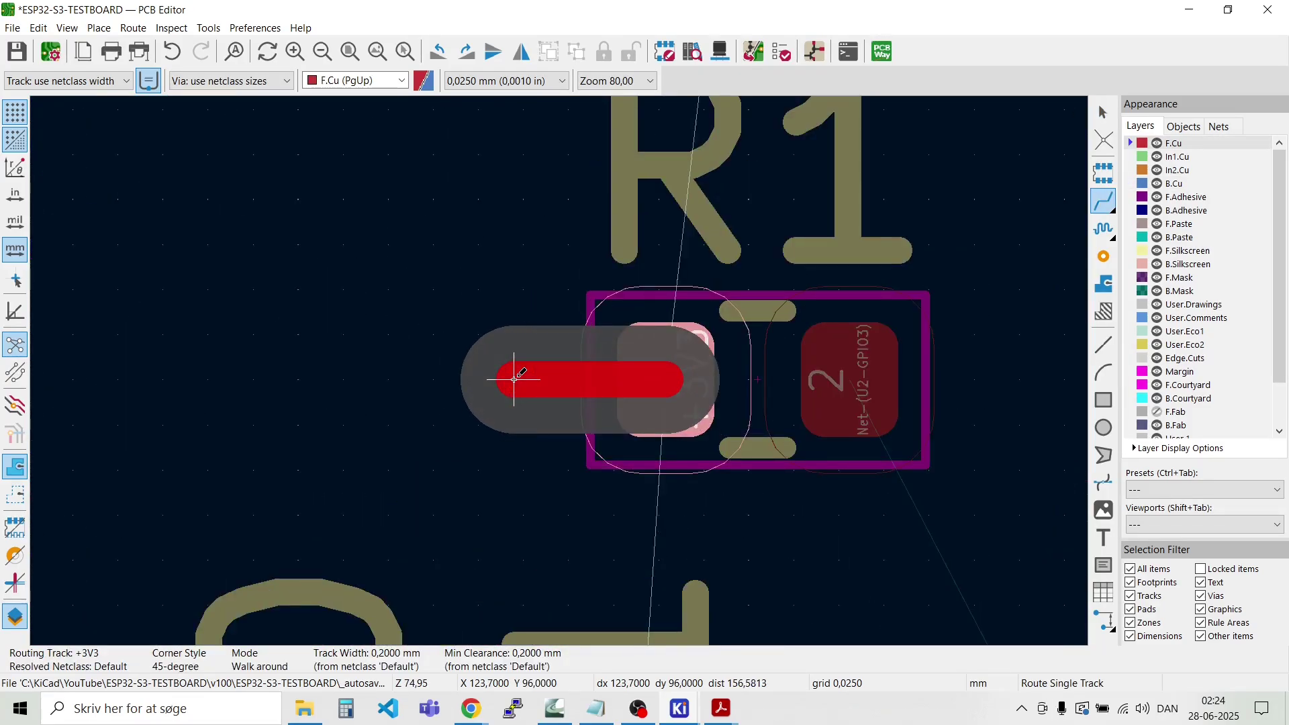
click(515, 379)
key(Escape)
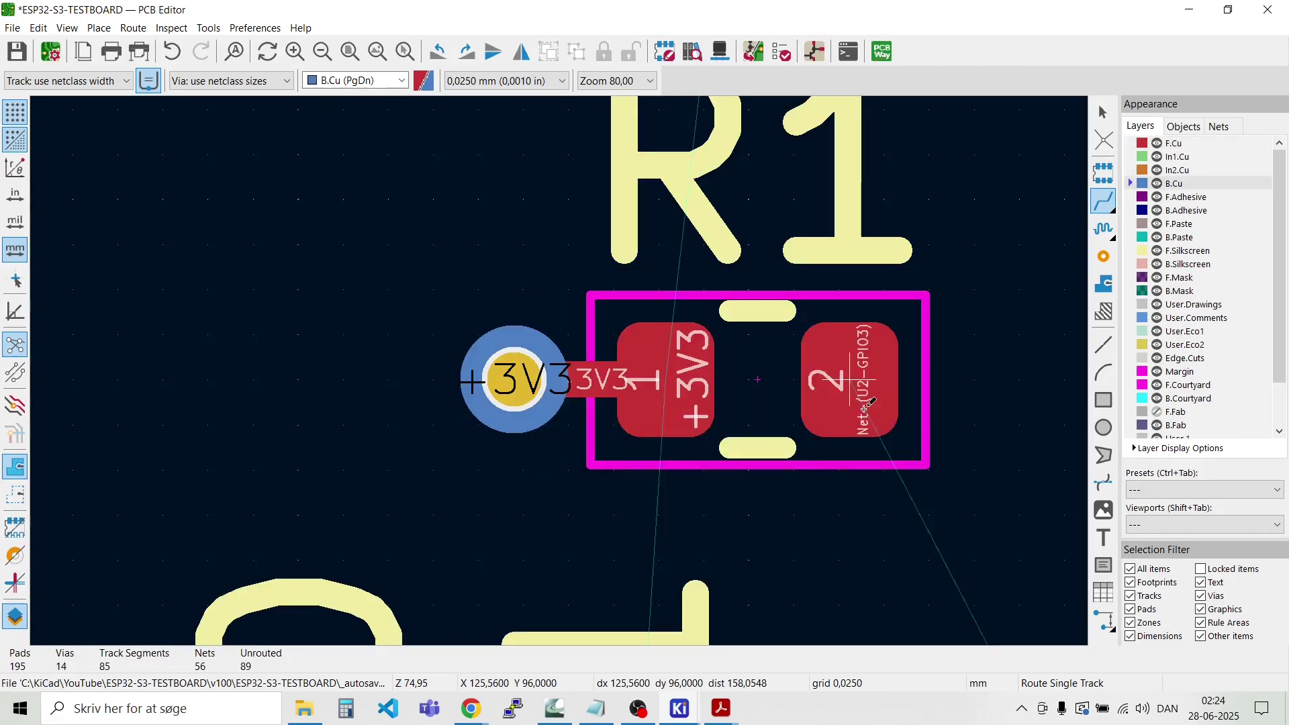
Step: Route a short GPIO3 track rightward from R1 pad 2, ending in a via
click(876, 388)
scroll(1006, 376, down, 8)
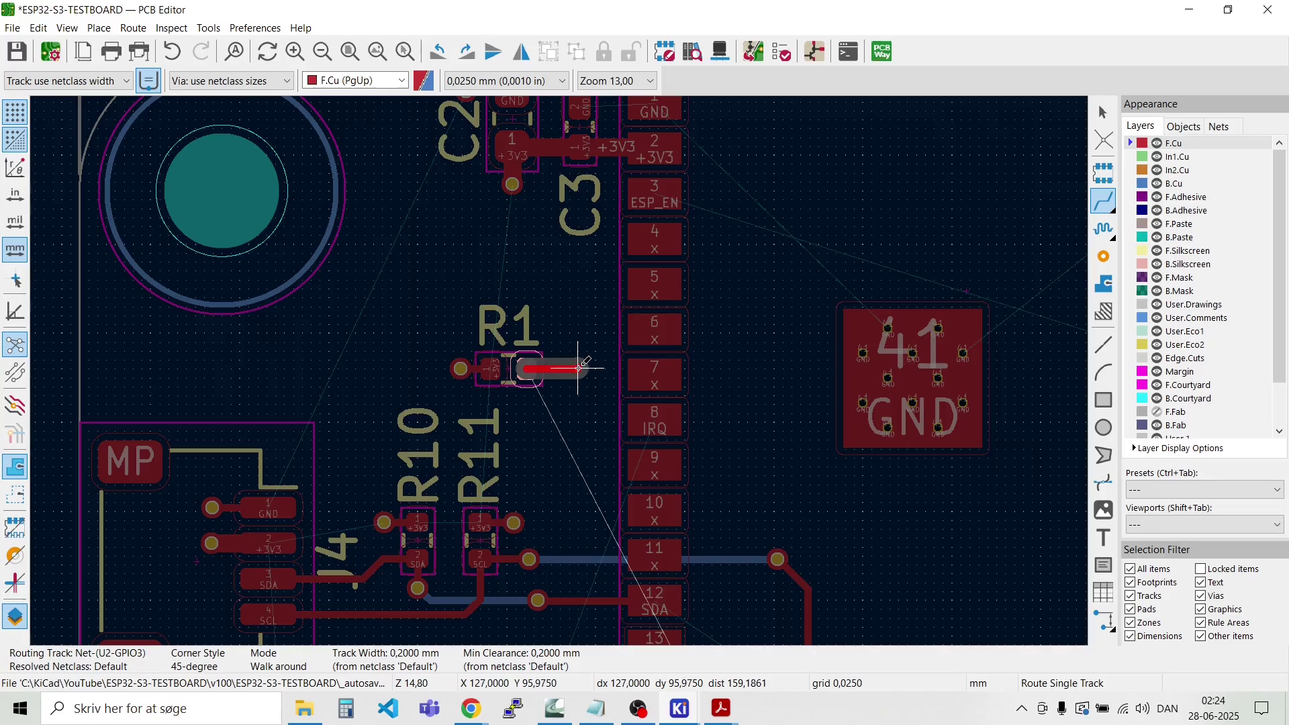
scroll(578, 368, up, 5)
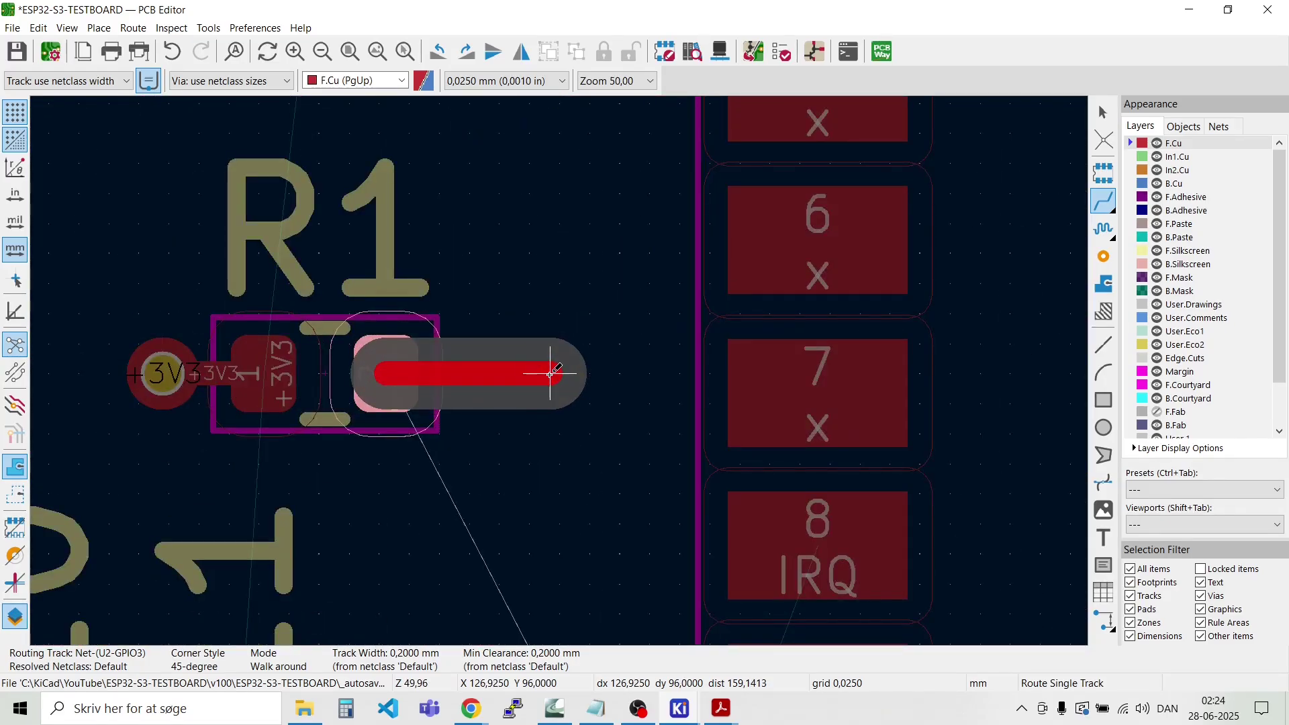
click(551, 373)
key(v)
click(552, 372)
key(Escape)
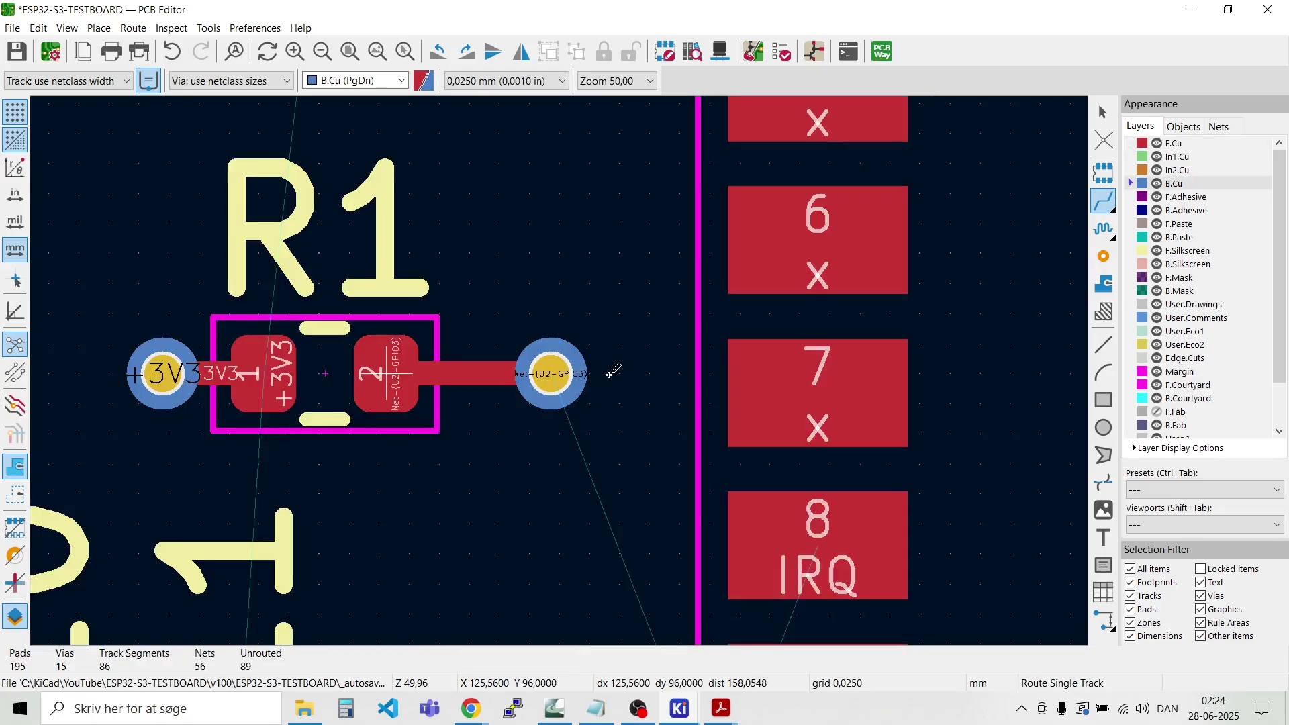
Step: Route the GPIO3 track on B.Cu from R1's right-hand via around the SCL via, crossing the SCL track to end above U2 pads 15 and 16
click(551, 373)
scroll(555, 365, down, 7)
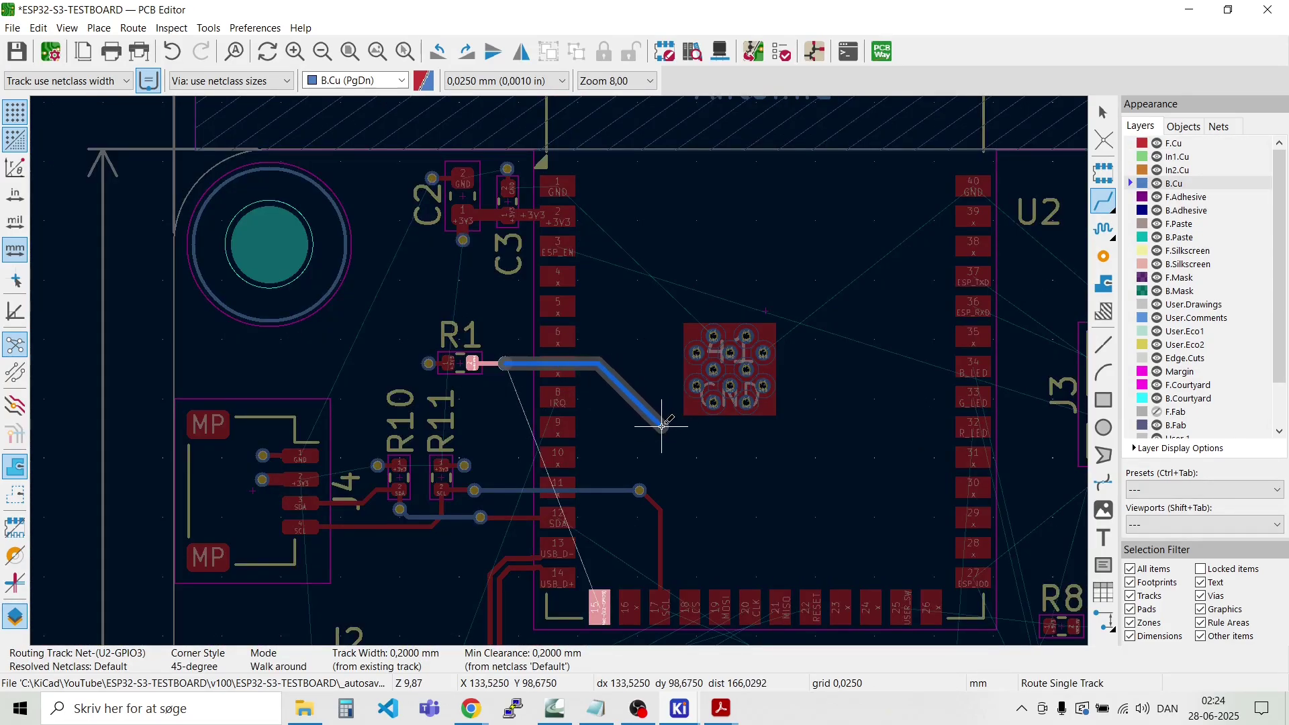
scroll(671, 523, up, 6)
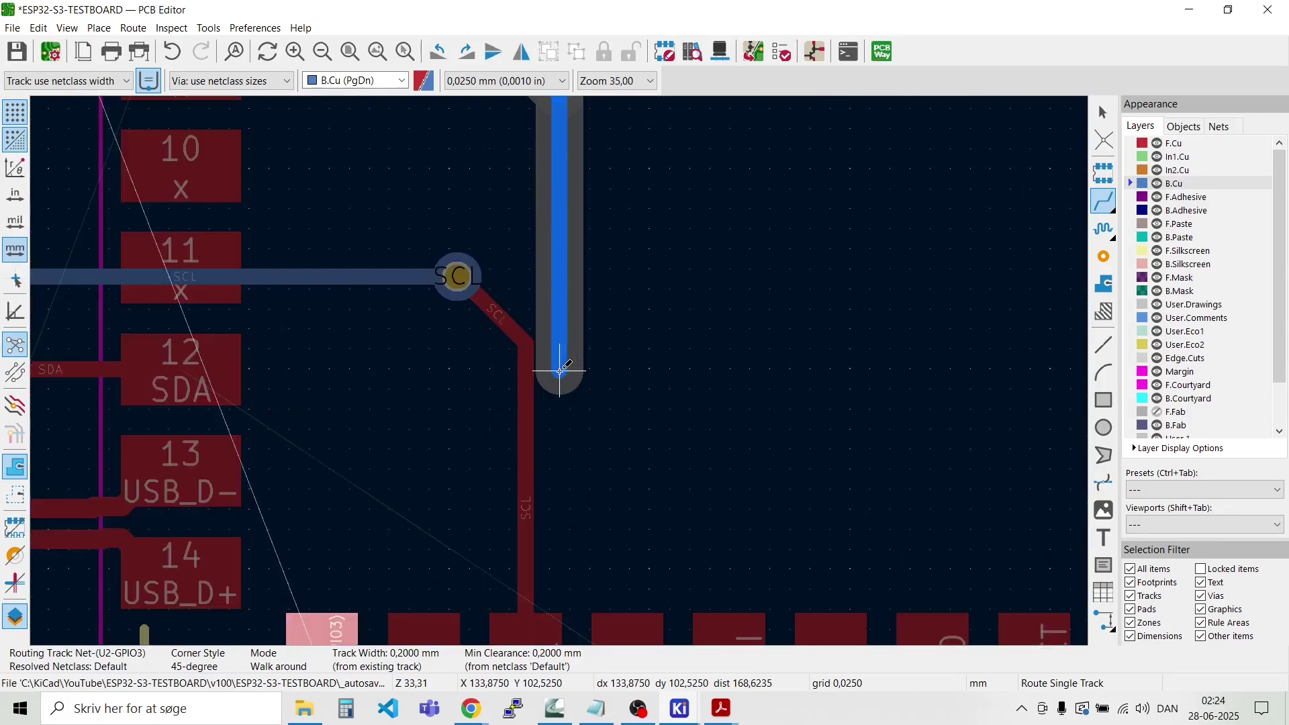
click(567, 375)
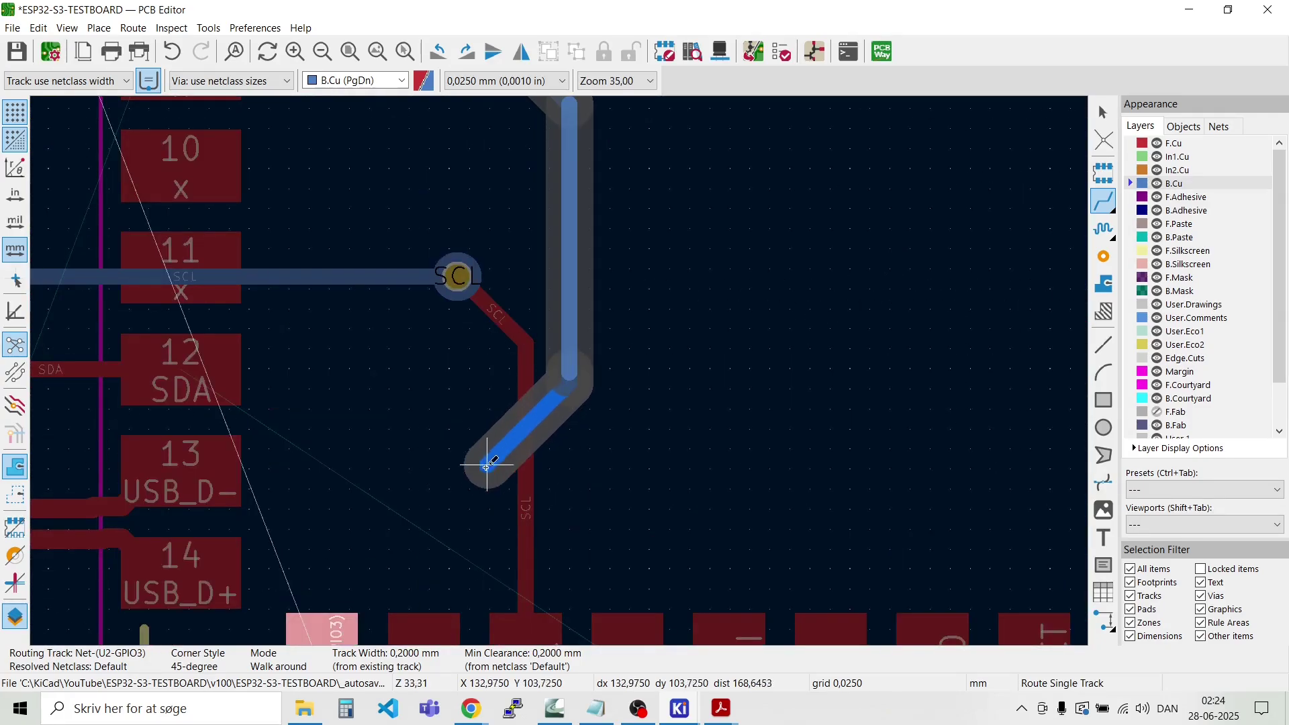
click(438, 512)
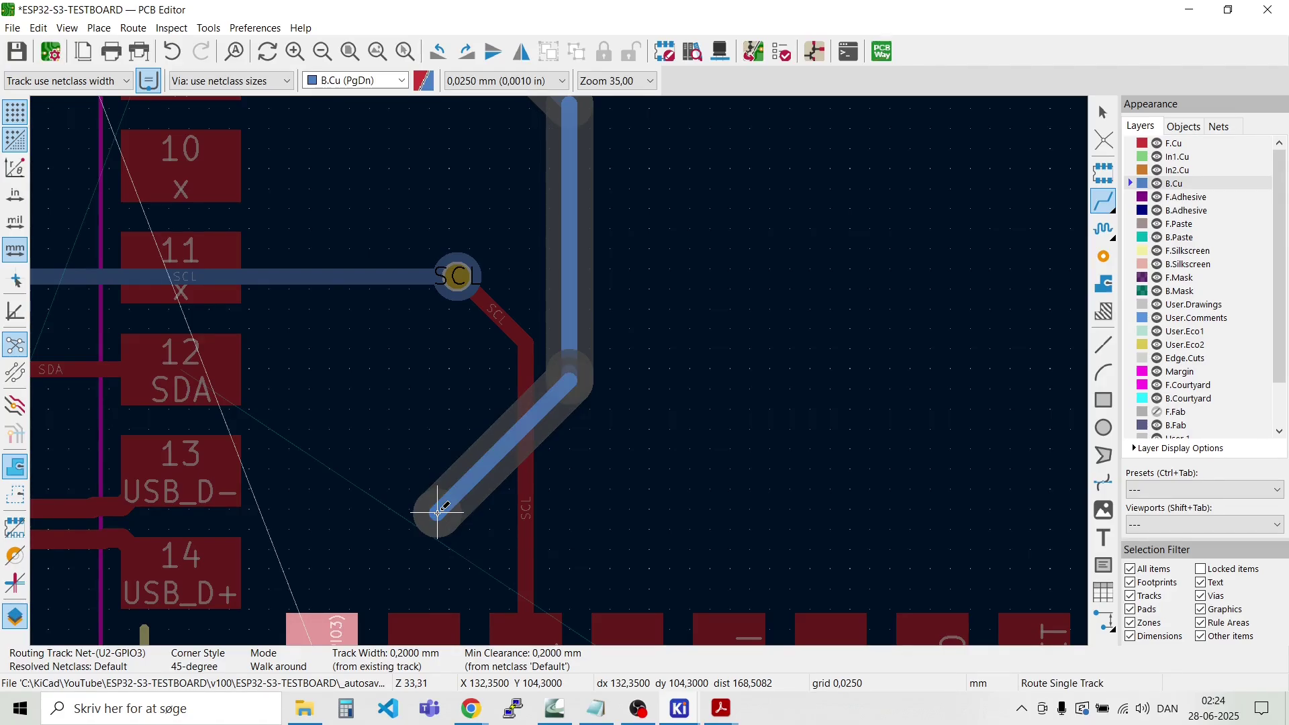
key(Escape)
Step: Switch to F.Cu and place a GPIO3 via on the free end of the B.Cu track
key(Page_Up)
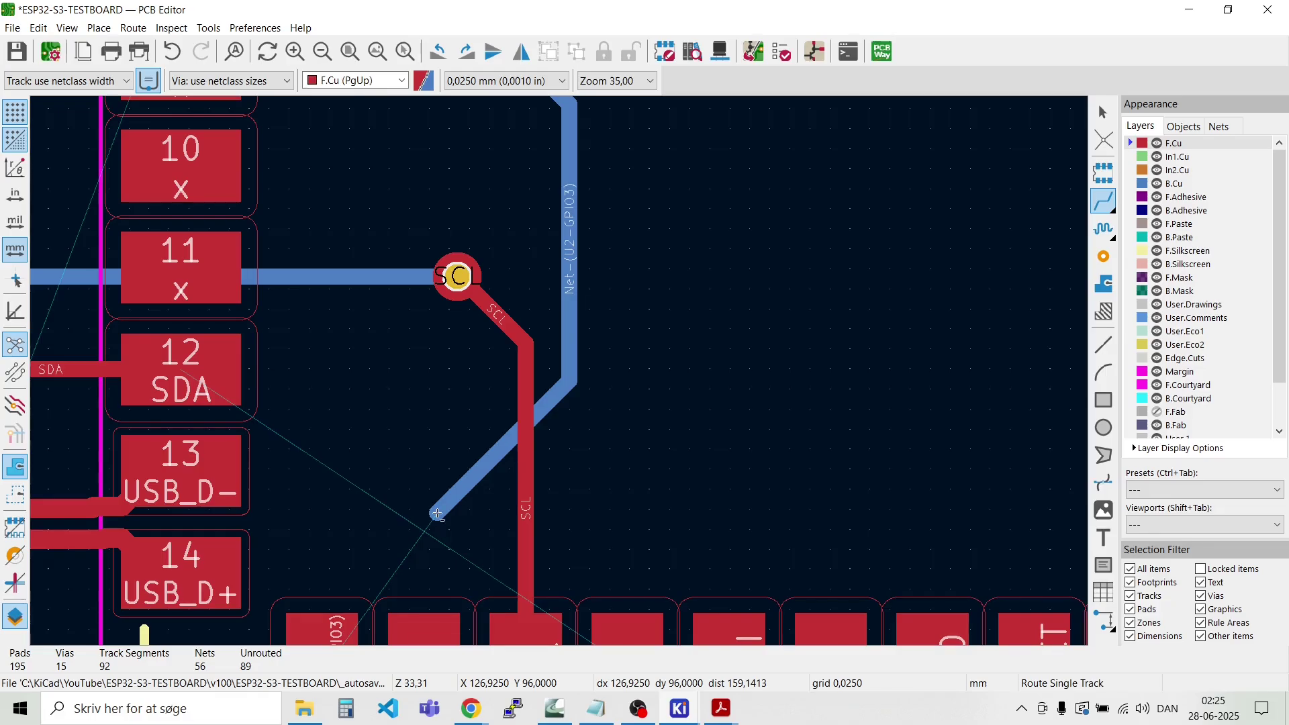
key(Escape)
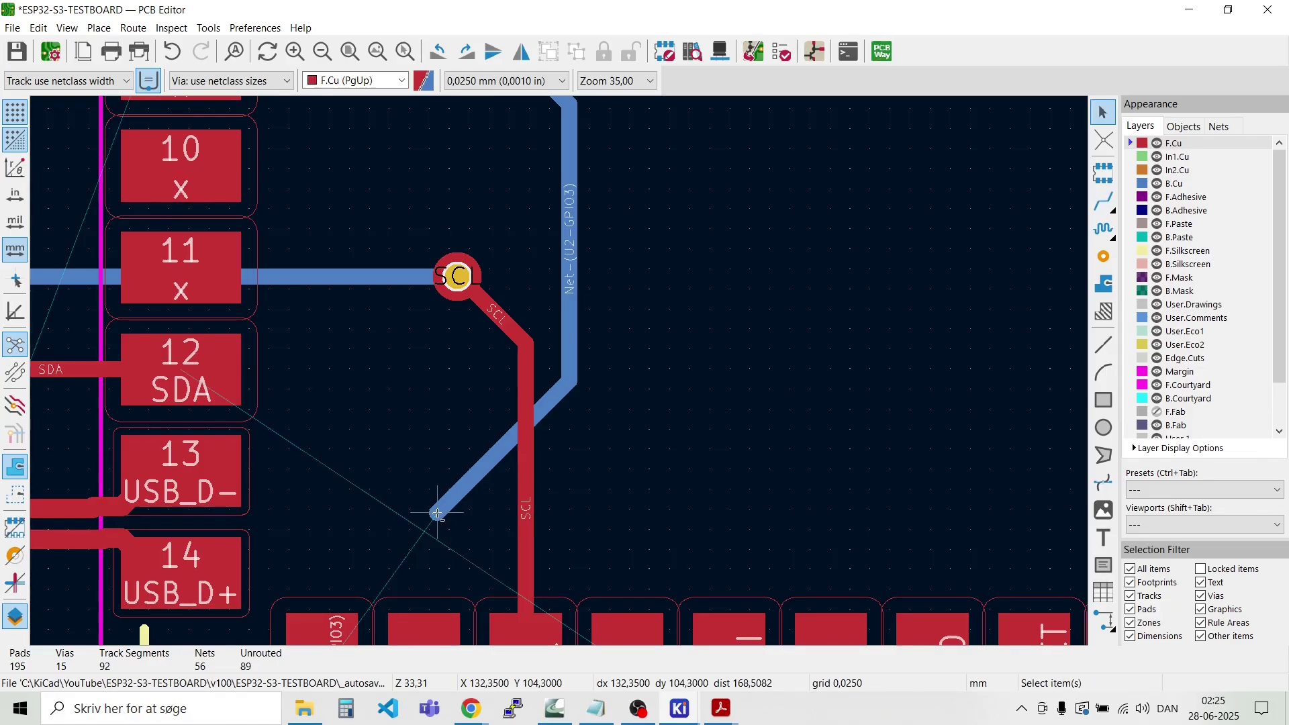
key(ctrl+shift+v)
click(437, 514)
scroll(363, 591, up, 1)
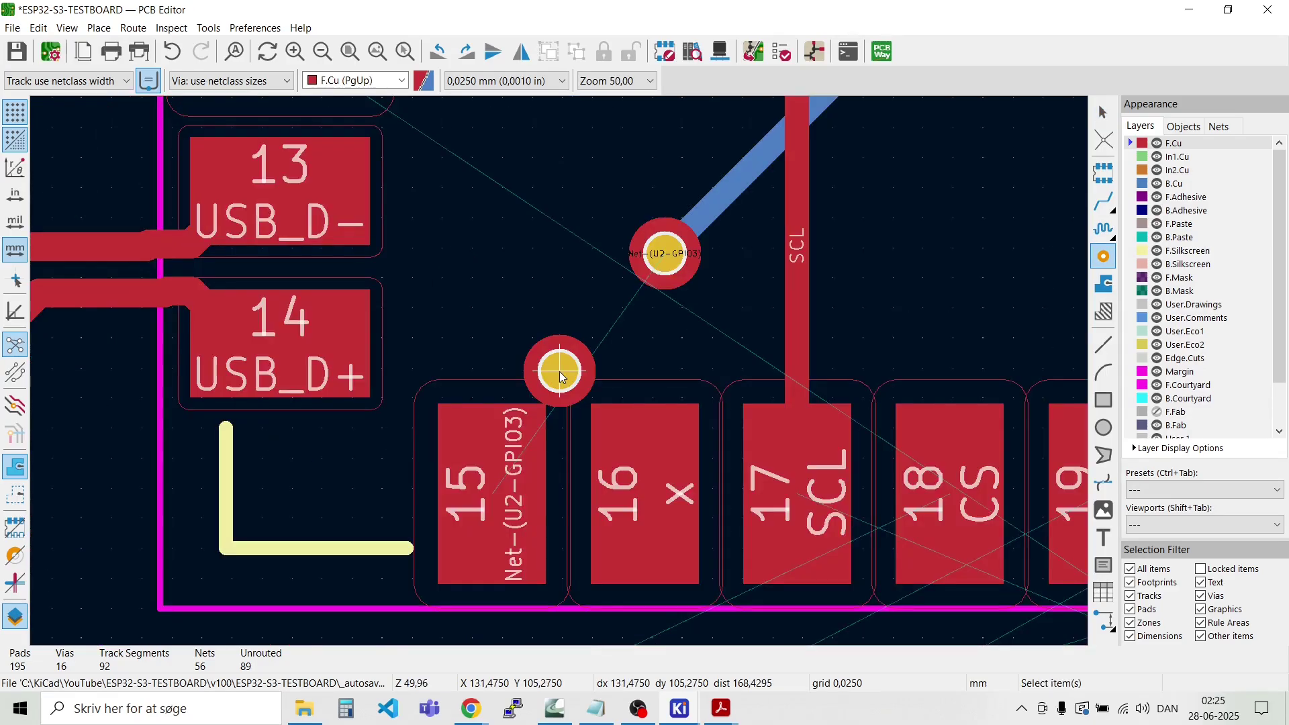
key(Escape)
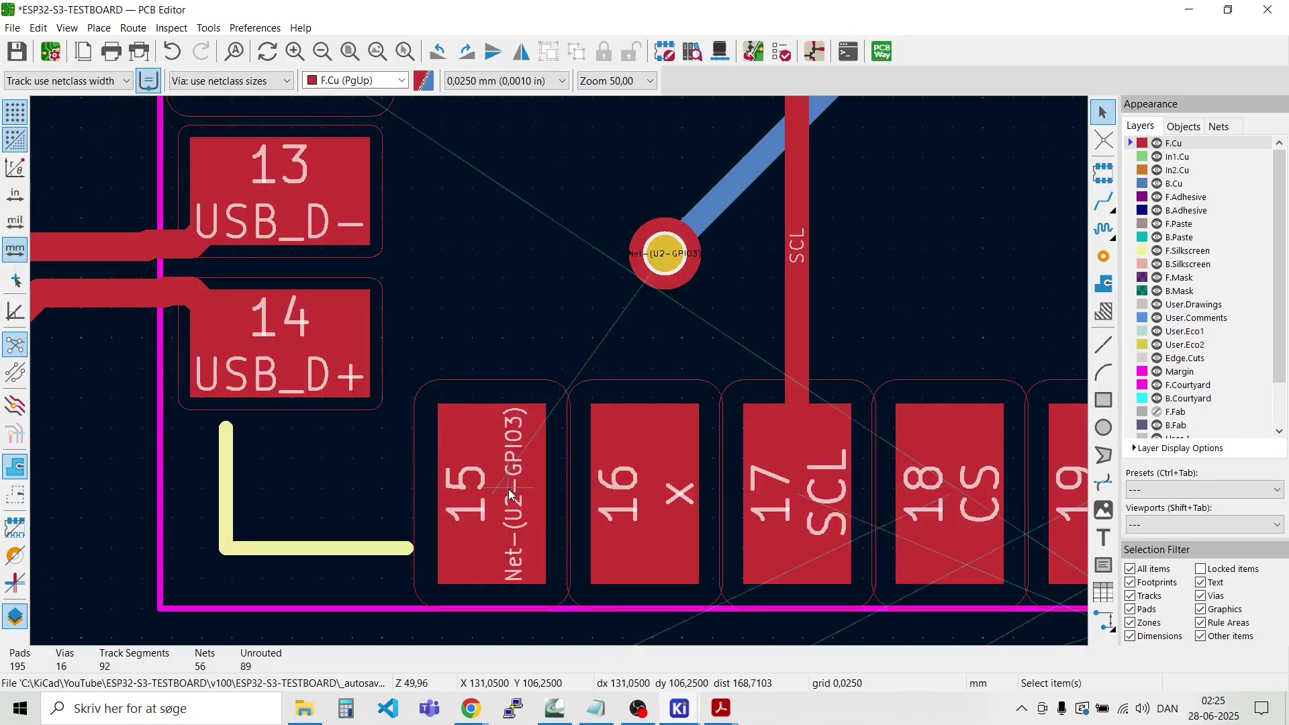
Step: Route a GPIO3 track on F.Cu from U2 pad 15 to the new via
key(x)
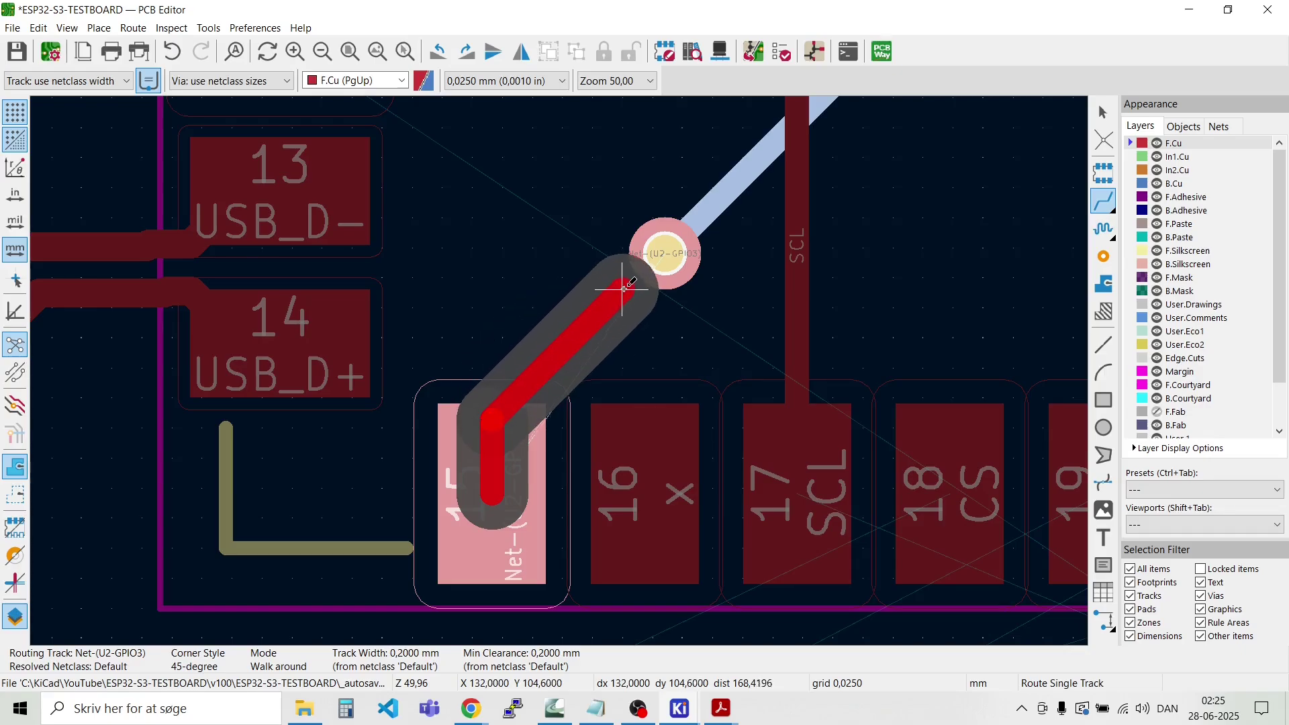
click(665, 253)
scroll(505, 356, down, 2)
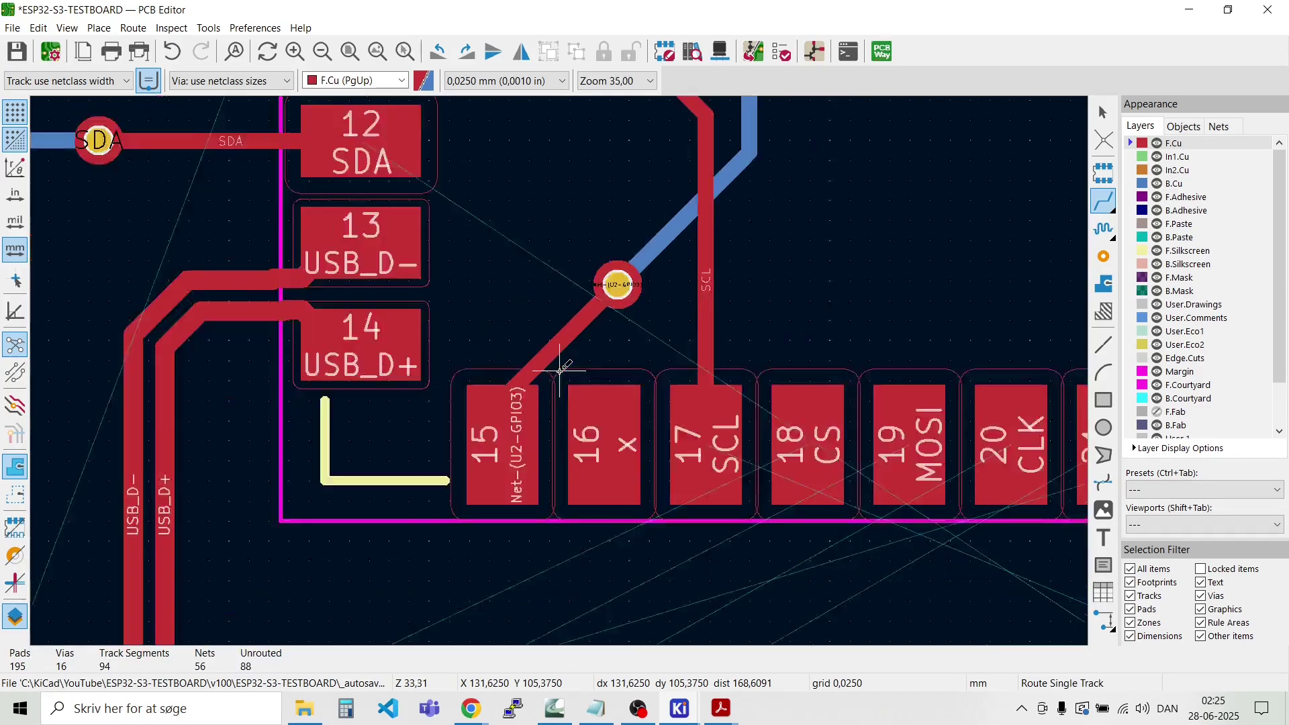
Step: Shift the diagonal F.Cu GPIO3 segment so the track enters U2 pad 15 vertically from above
scroll(559, 370, up, 3)
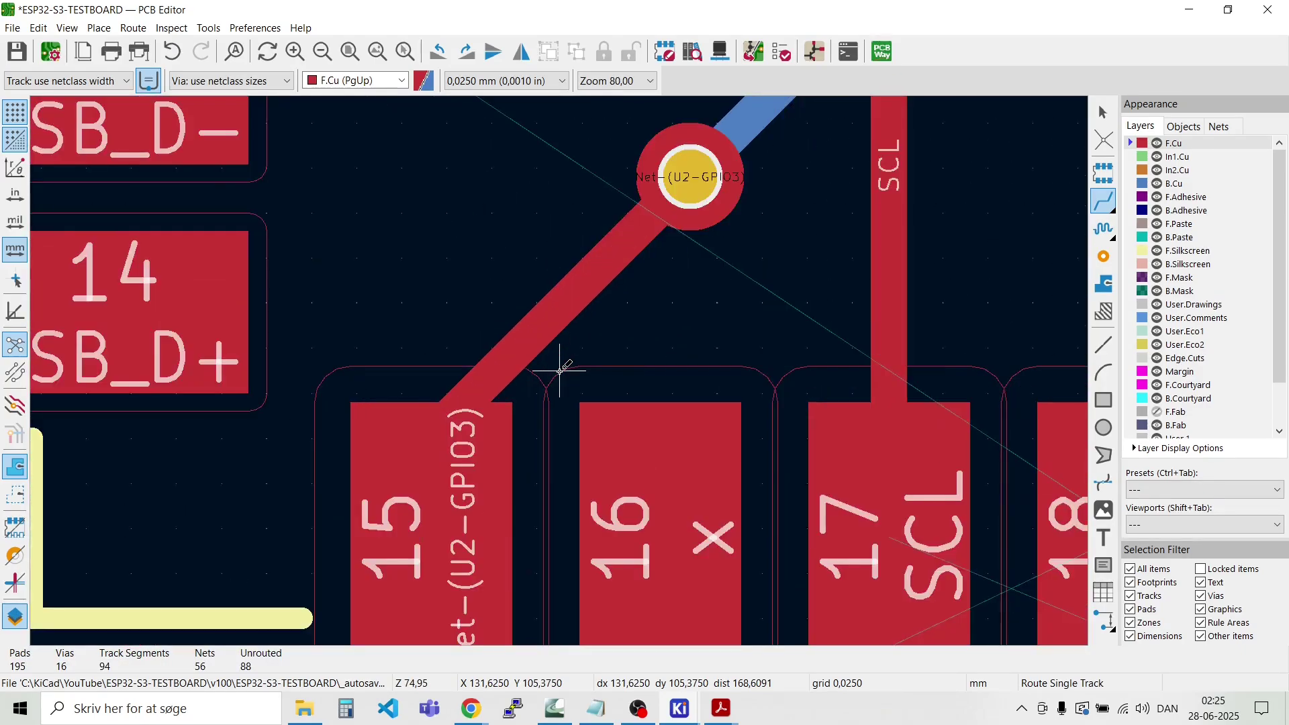
click(529, 336)
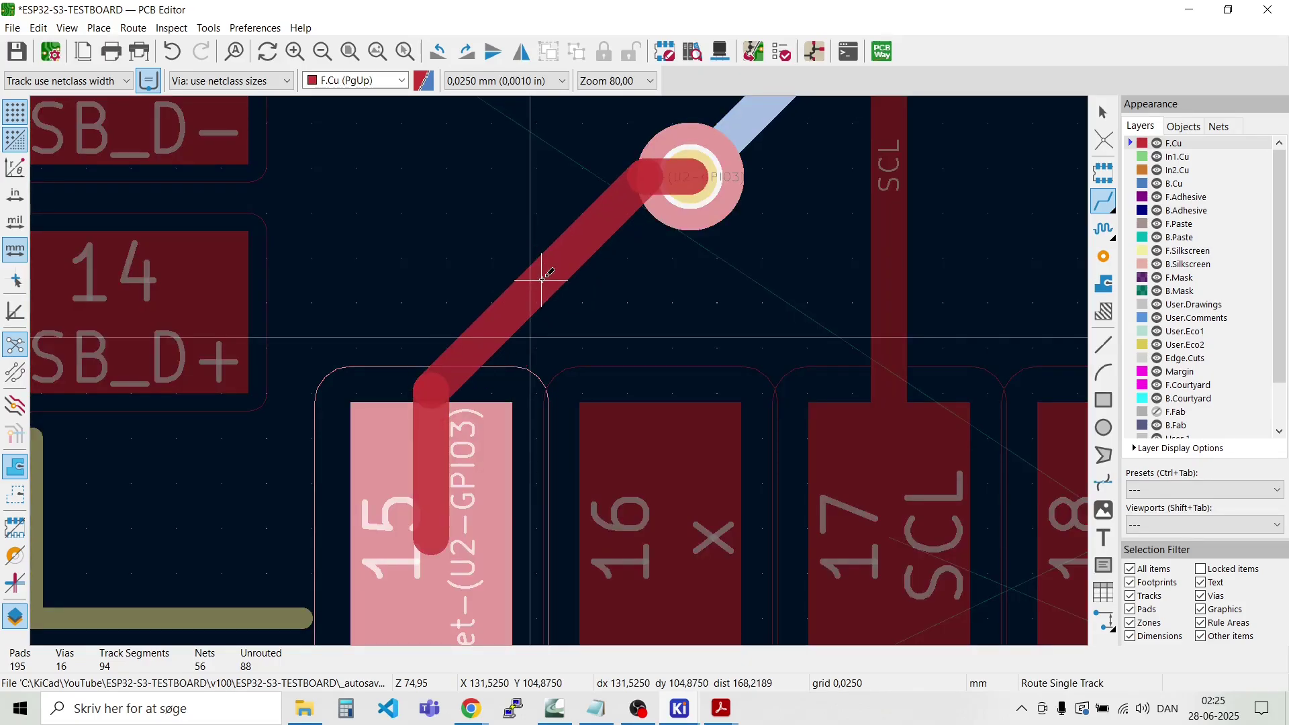
click(541, 280)
click(467, 465)
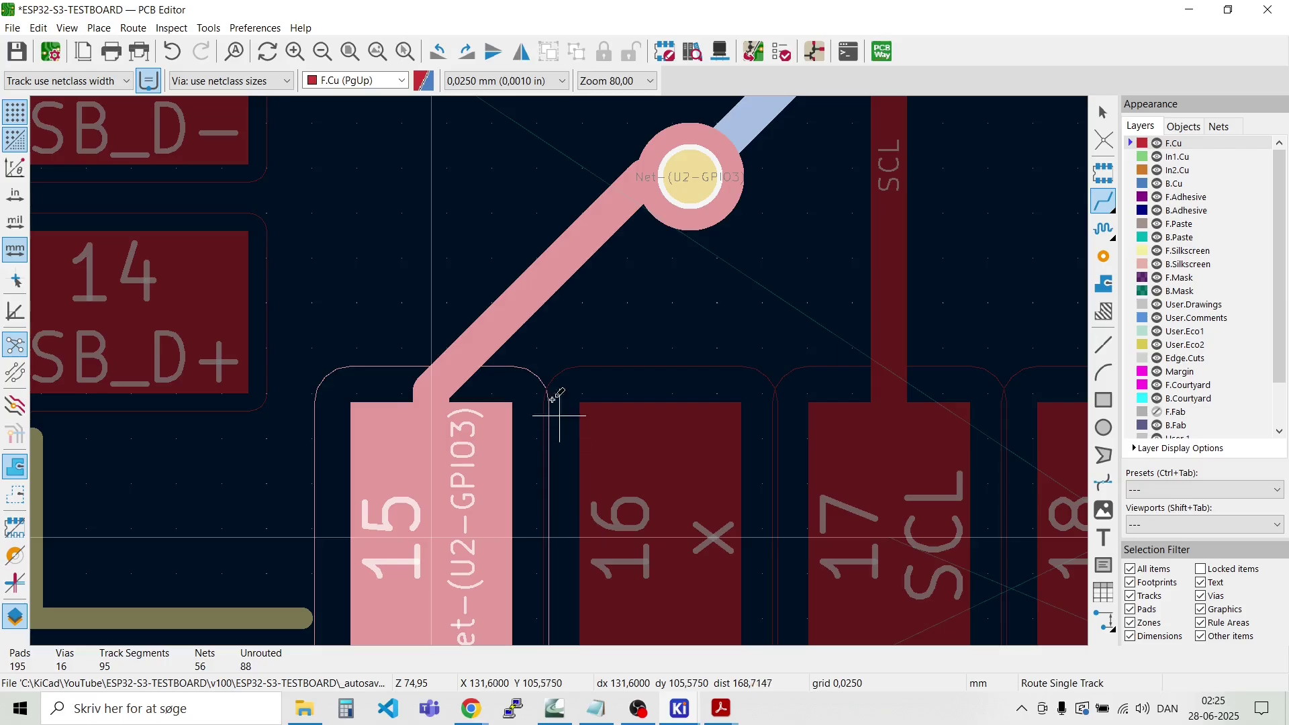
Step: Try to move the GPIO3 track's vertical entry toward the right edge of U2 pad 15
double_click(496, 396)
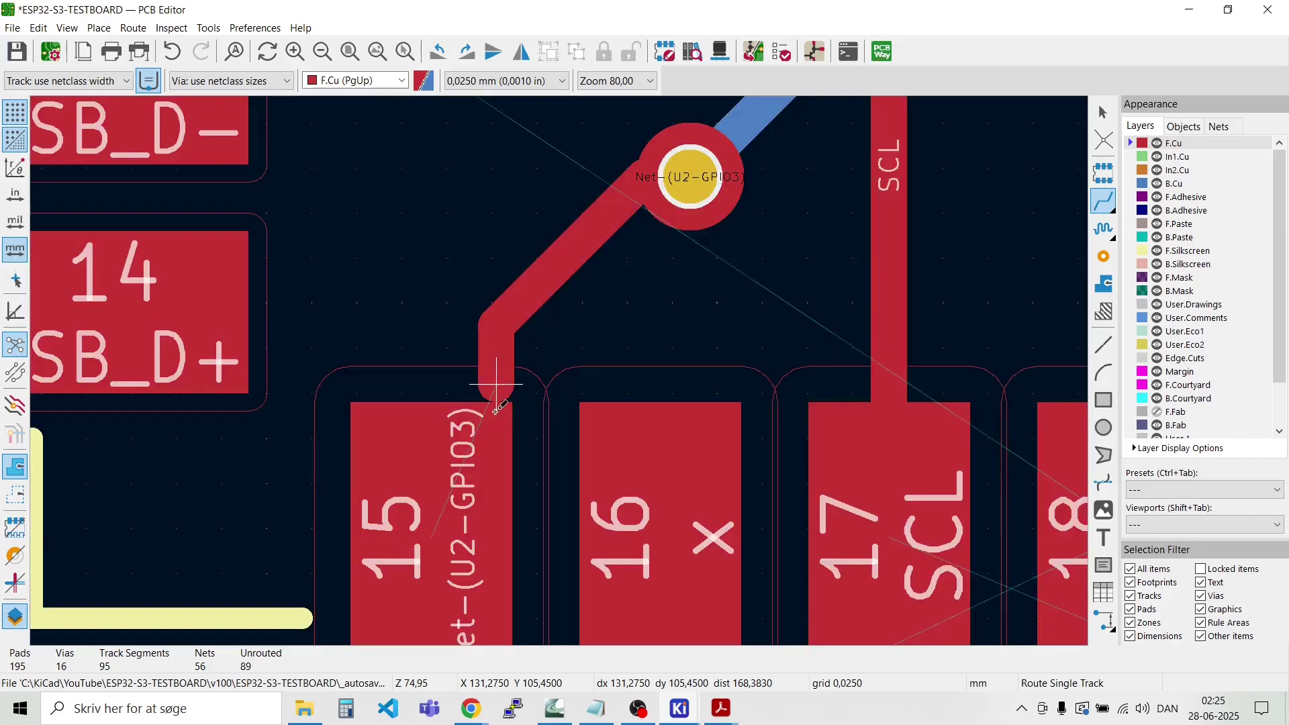
key(x)
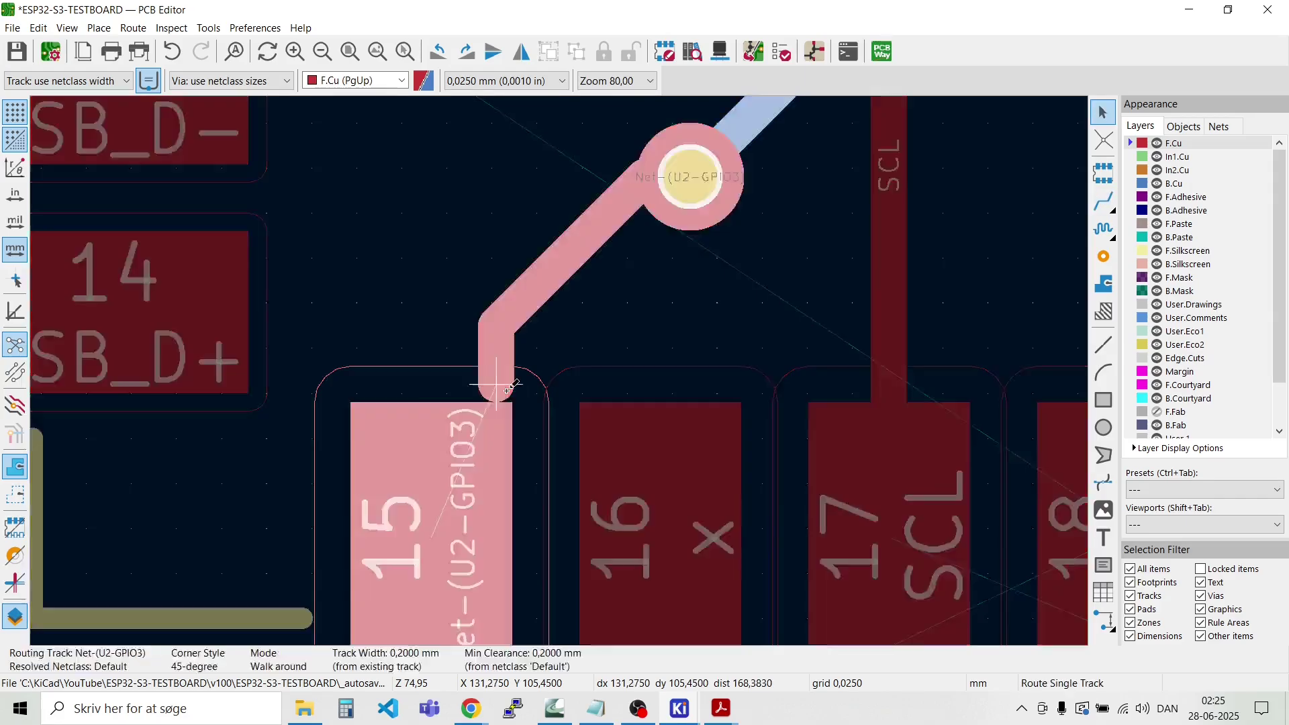
click(454, 514)
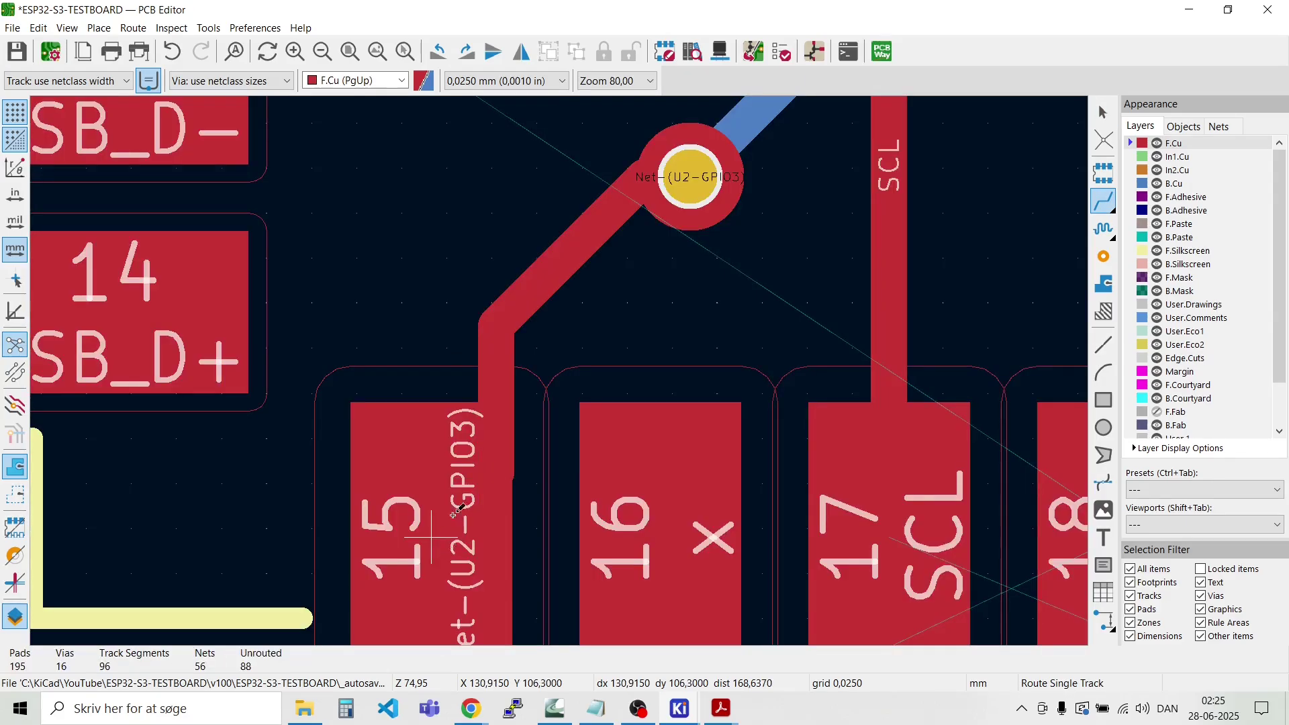
click(505, 393)
click(435, 457)
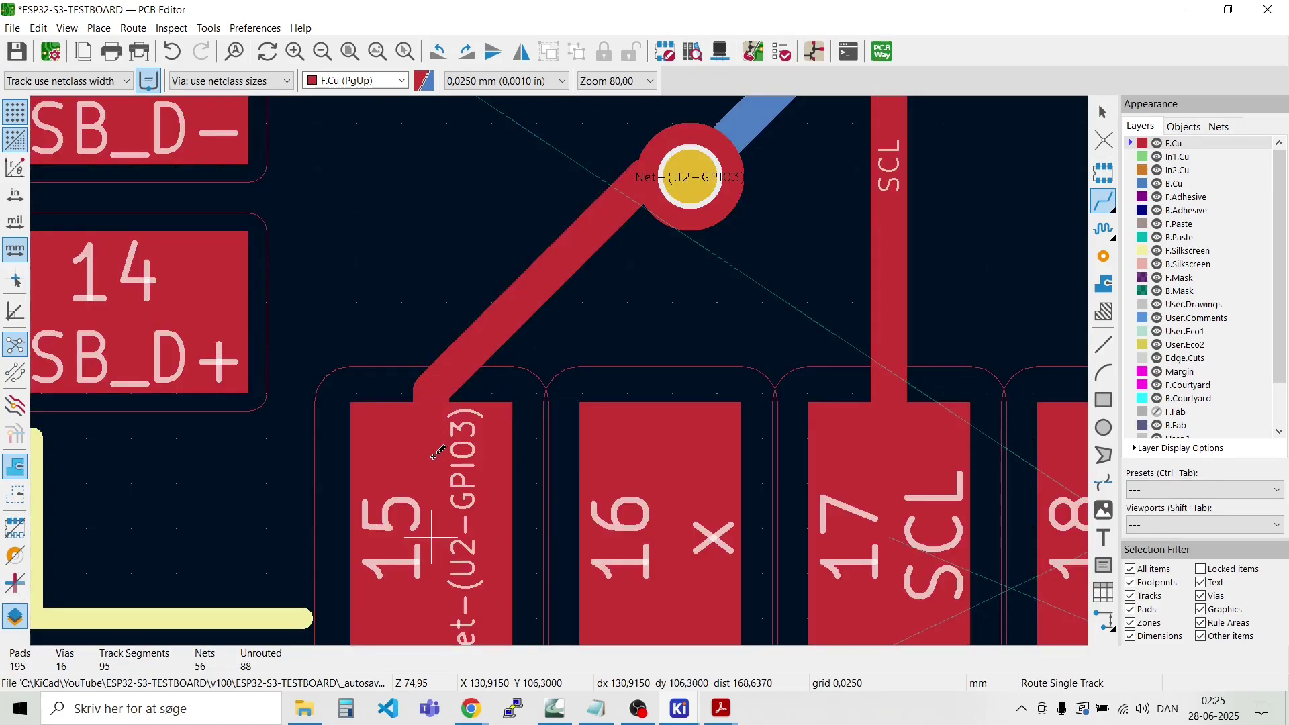
click(449, 427)
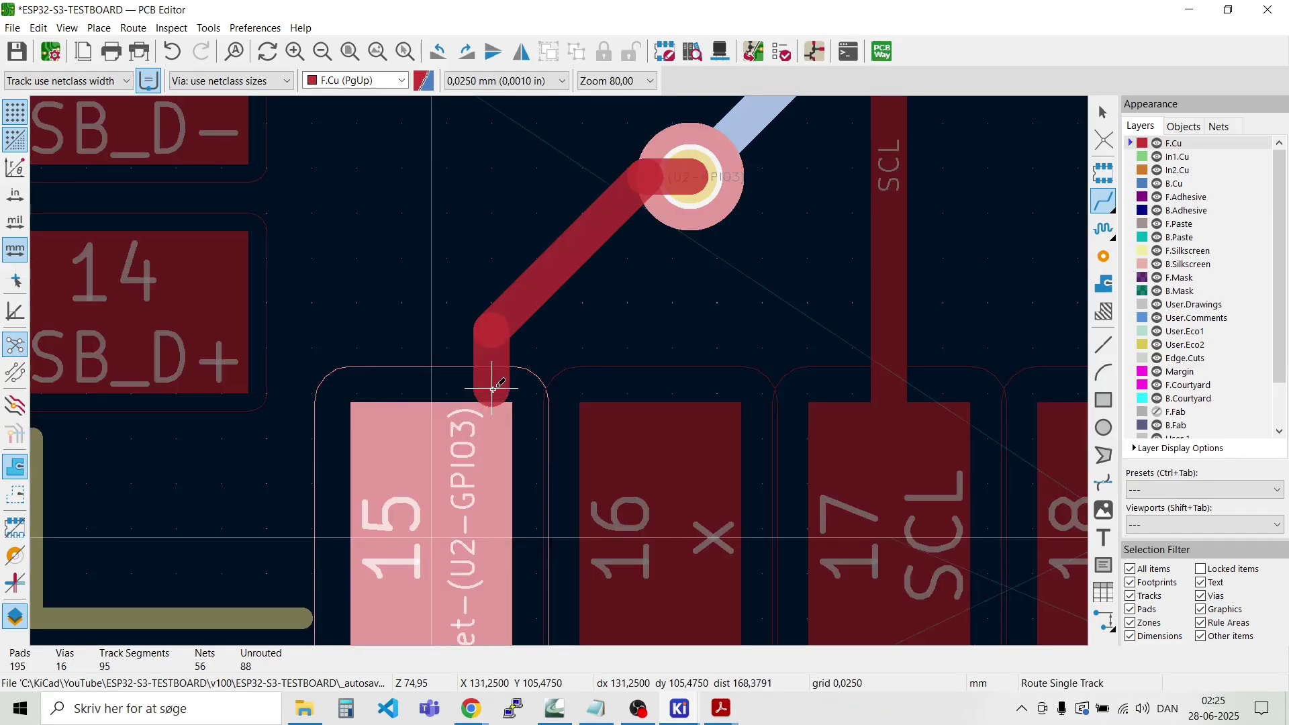
Step: Drag the GPIO3 via near pad 15 slightly up and left, in line with its diagonal F.Cu track
scroll(490, 403, down, 5)
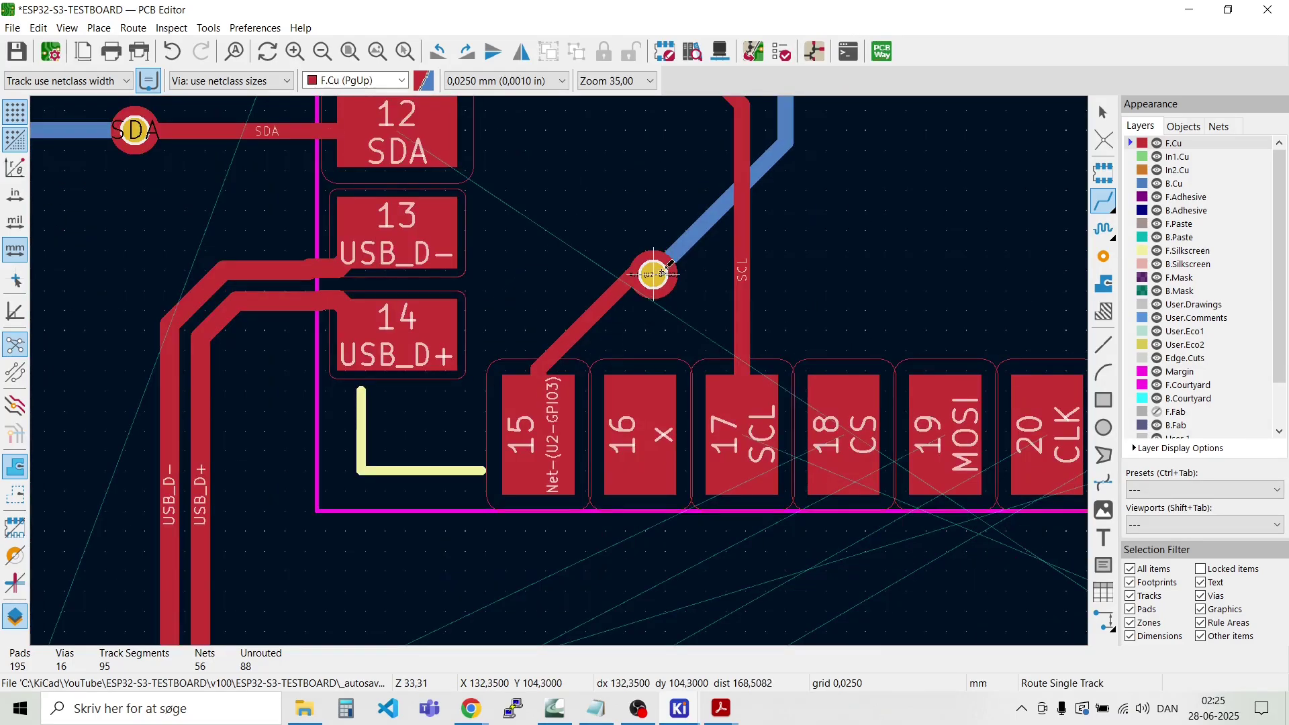
scroll(650, 273, up, 7)
key(Escape)
key(d)
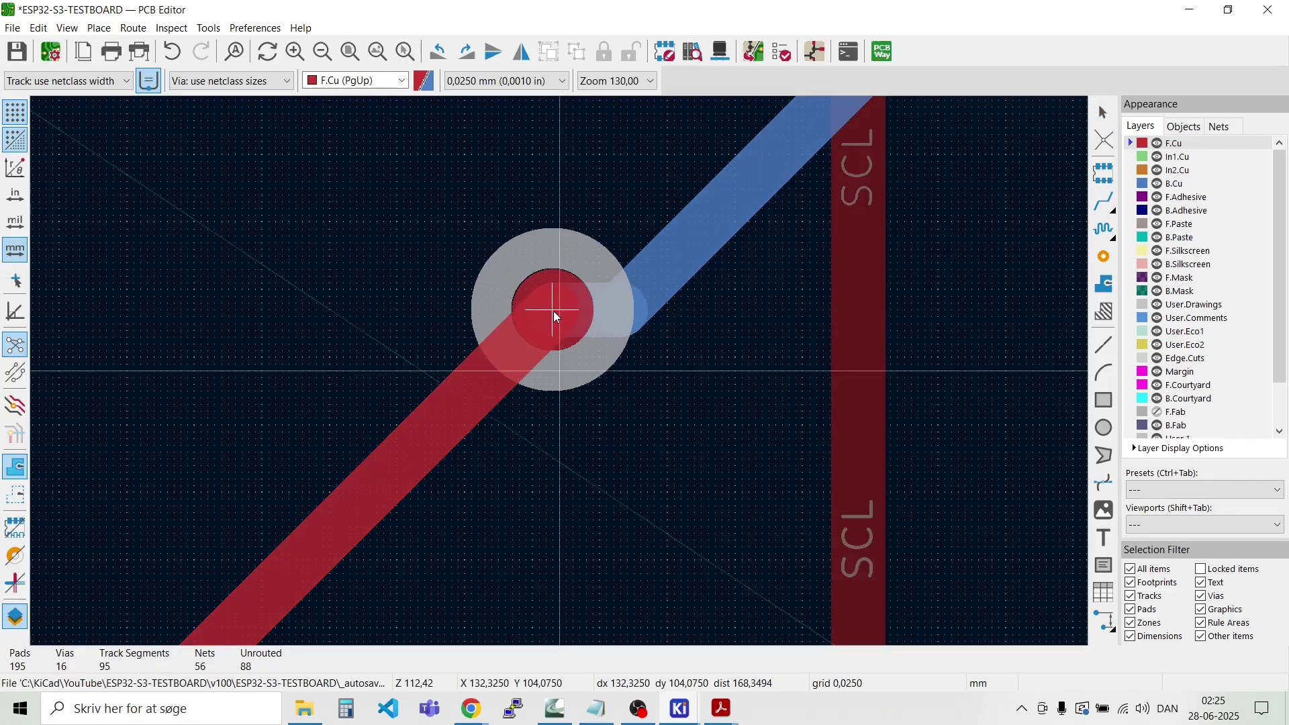
click(559, 317)
Step: Drag the diagonal B.Cu GPIO3 segment upward to line up with the moved via
scroll(727, 232, down, 4)
scroll(561, 372, up, 2)
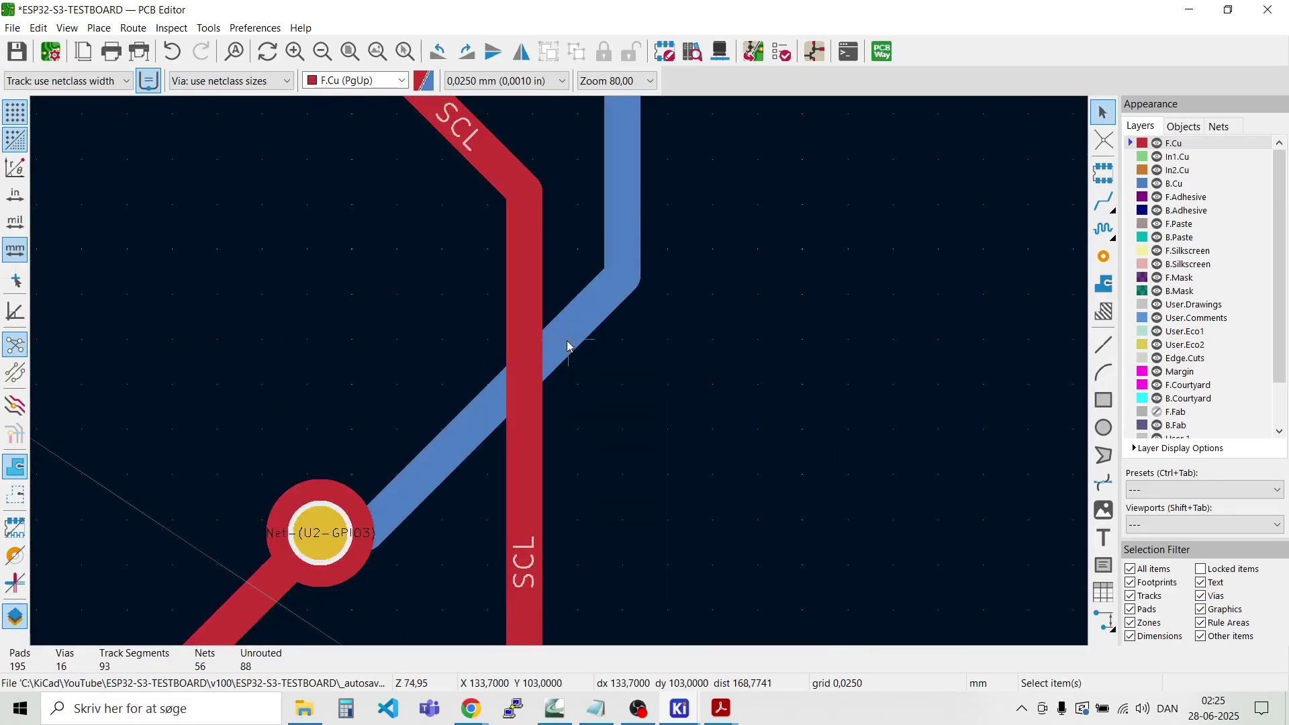
key(d)
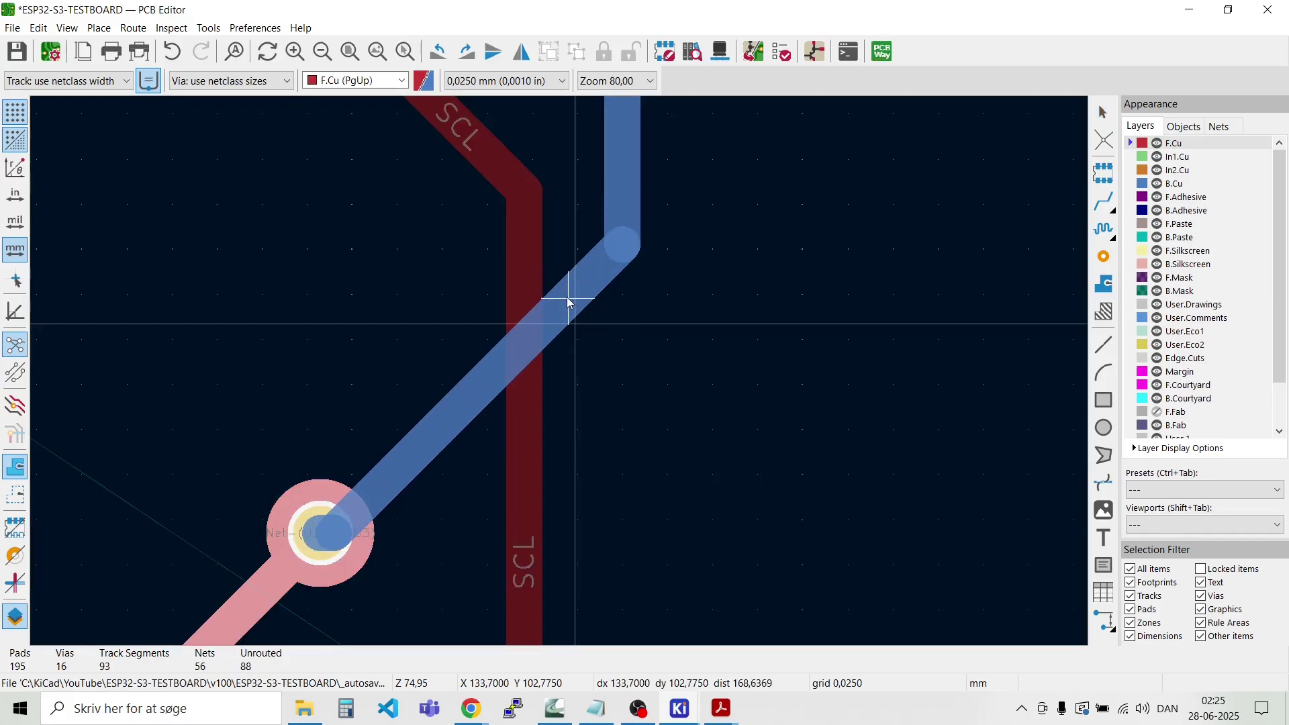
click(567, 296)
Step: Move pin header J2 slightly to the right, away from the board's left edge
scroll(561, 372, down, 10)
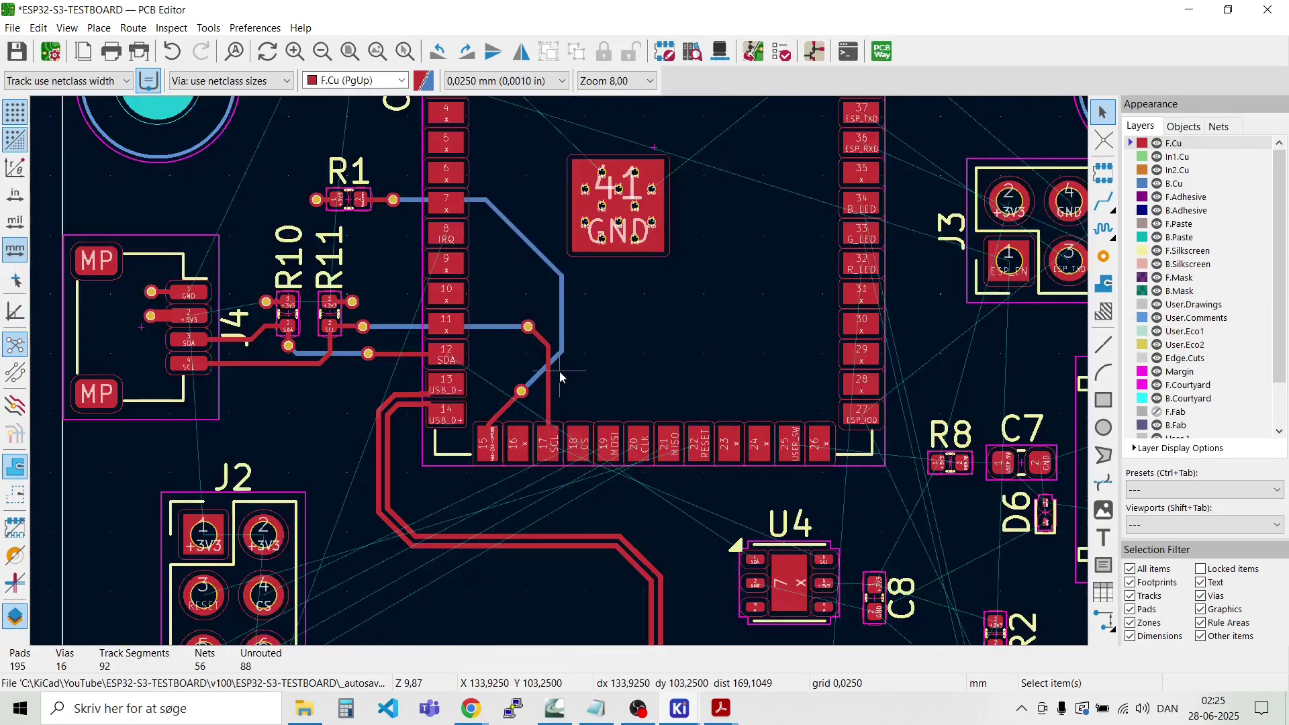
scroll(559, 372, up, 2)
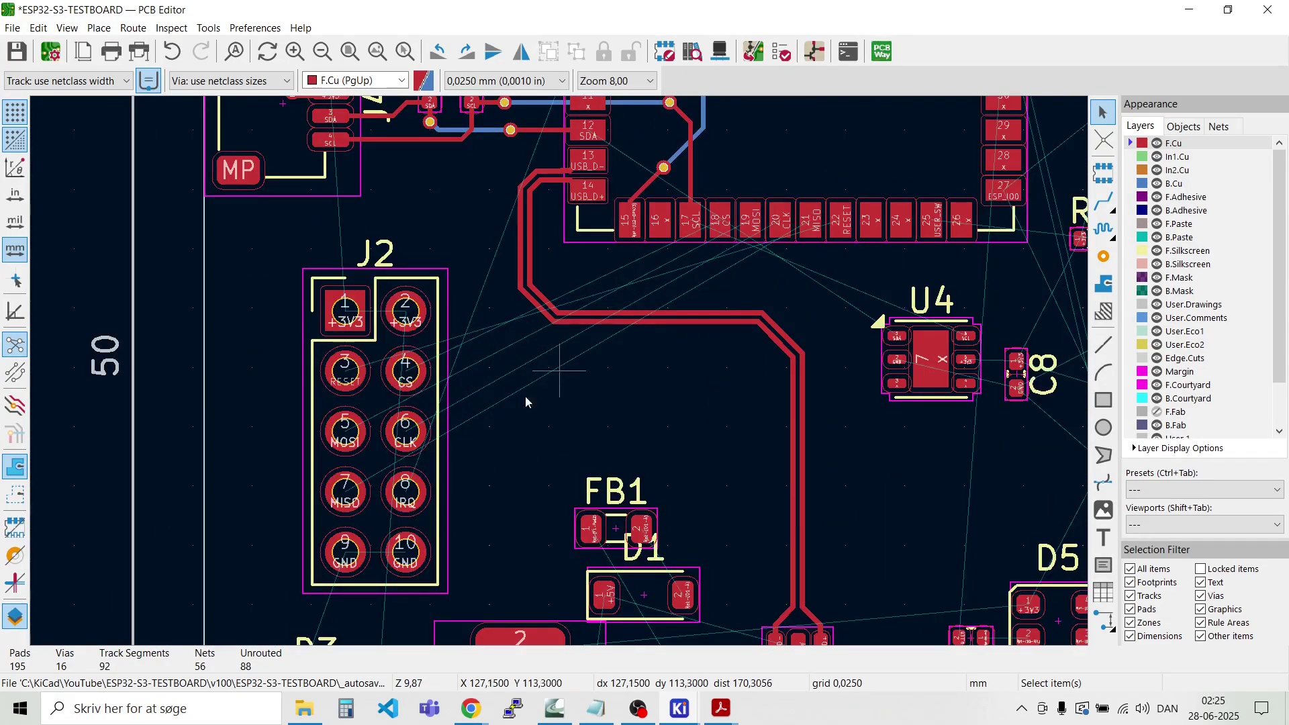
scroll(558, 372, up, 3)
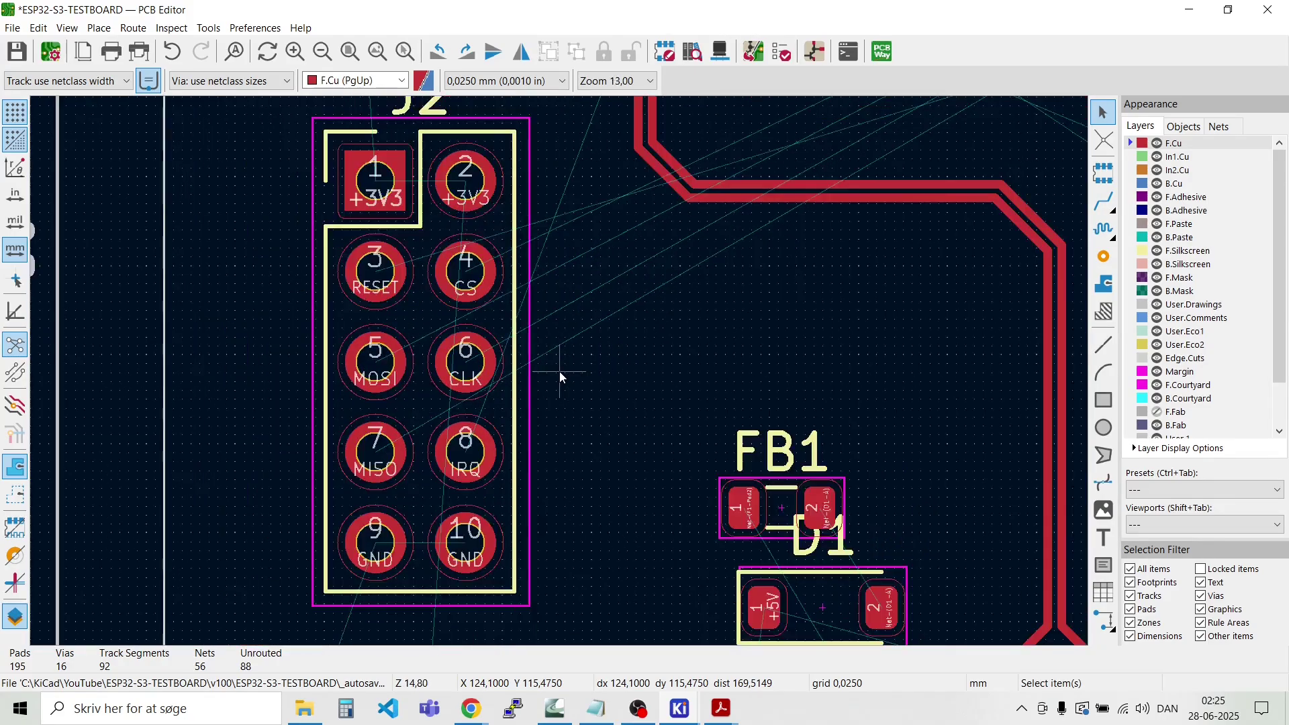
scroll(559, 372, down, 2)
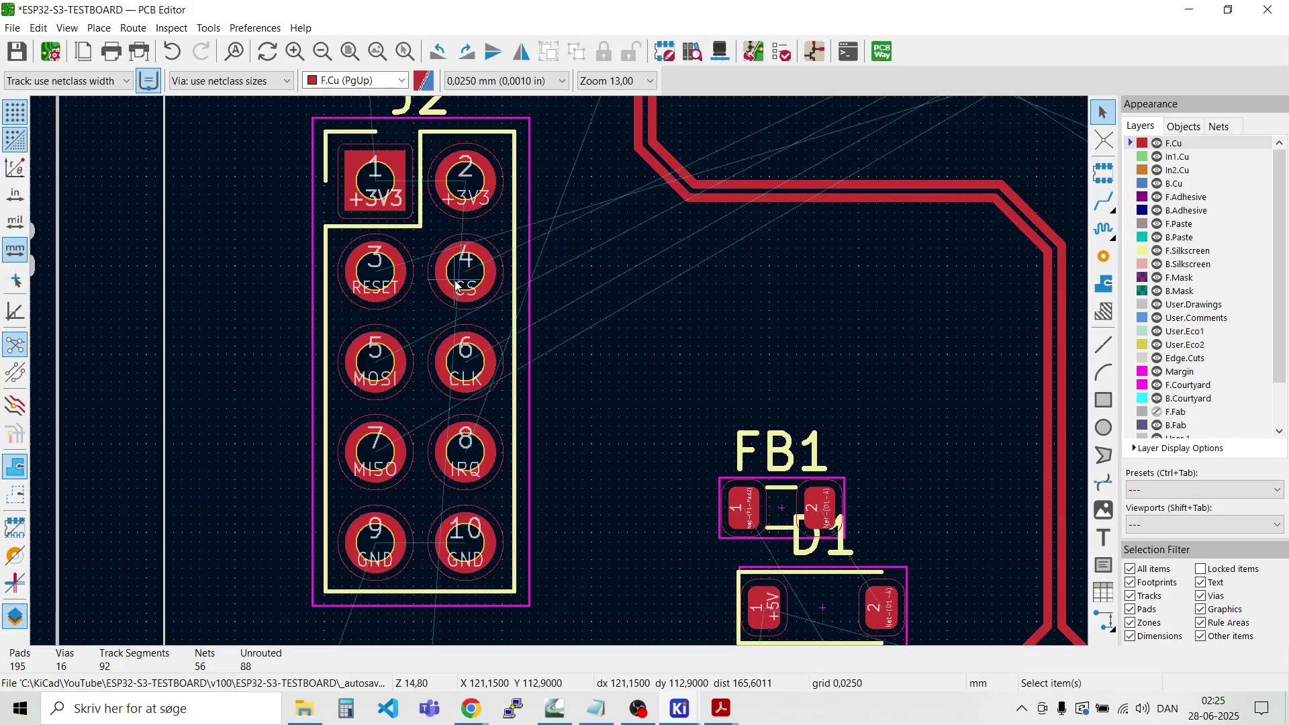
scroll(456, 285, down, 2)
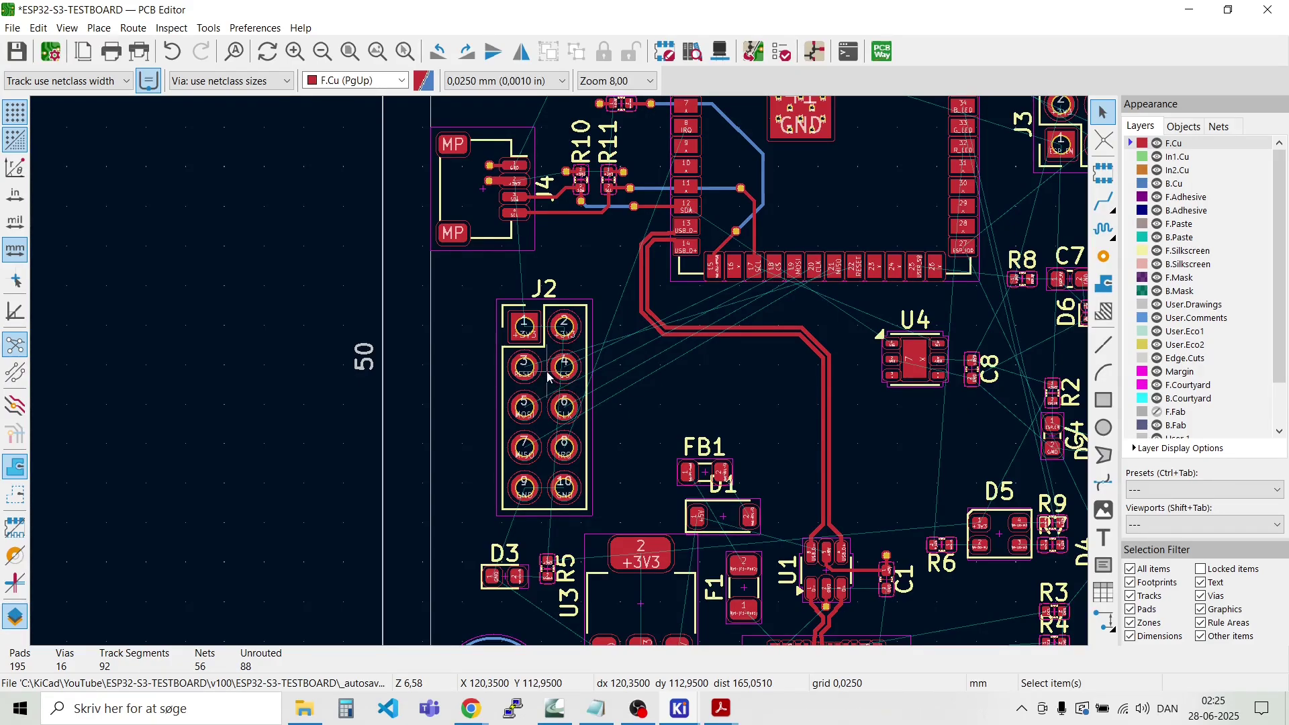
click(550, 396)
key(m)
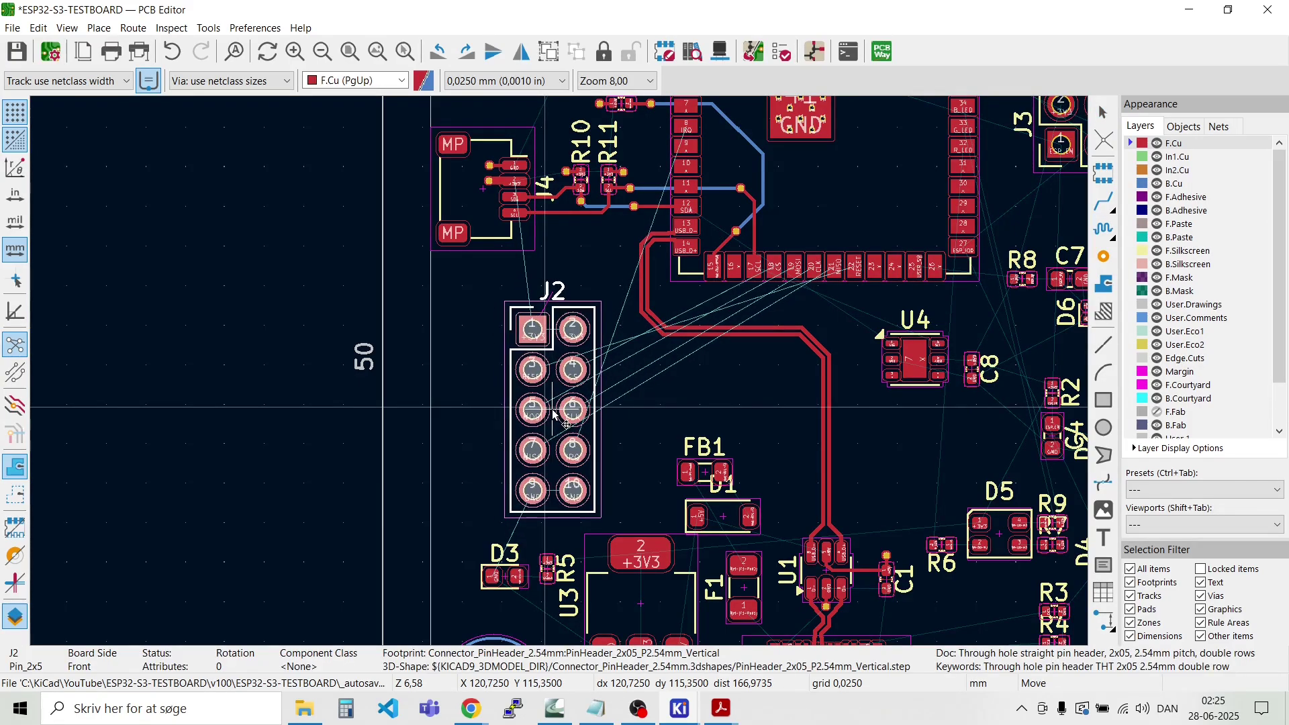
click(557, 409)
key(Escape)
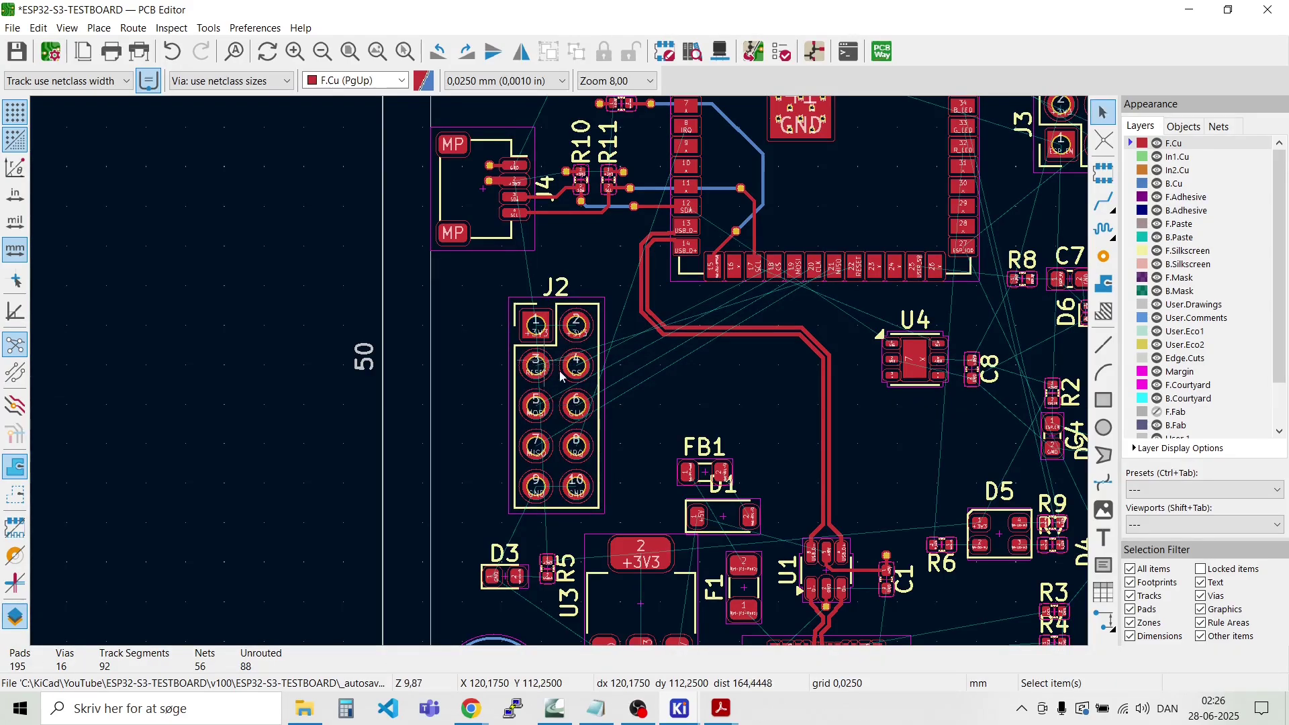
Step: Add the text "+3.3V" on F.Silkscreen and place it to the left of J2 pin 1
scroll(561, 376, up, 3)
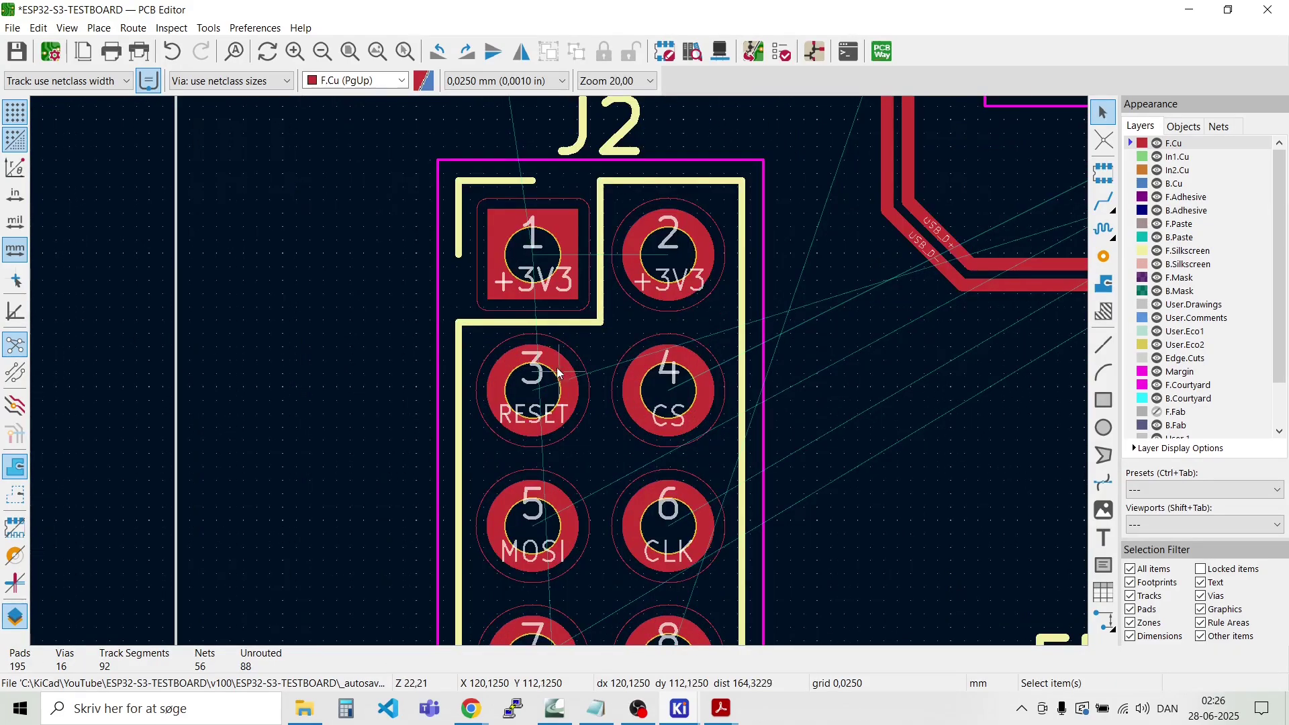
click(100, 28)
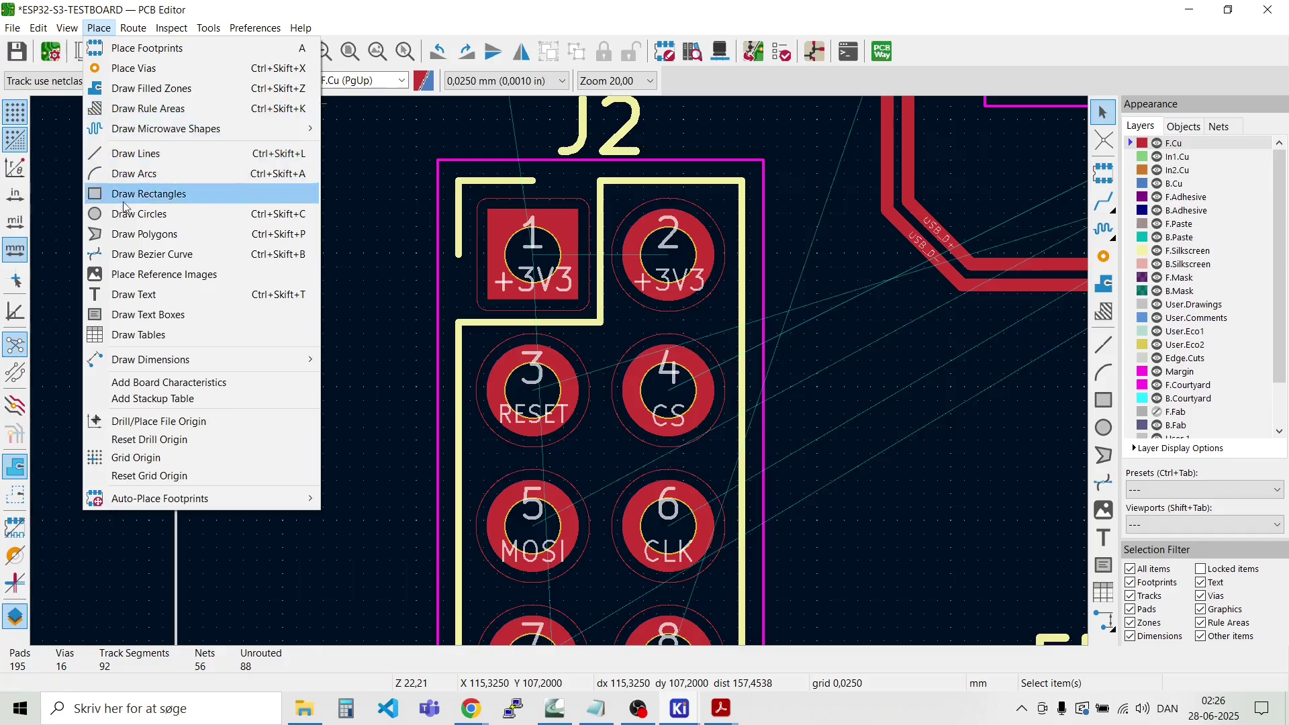
click(137, 295)
click(136, 295)
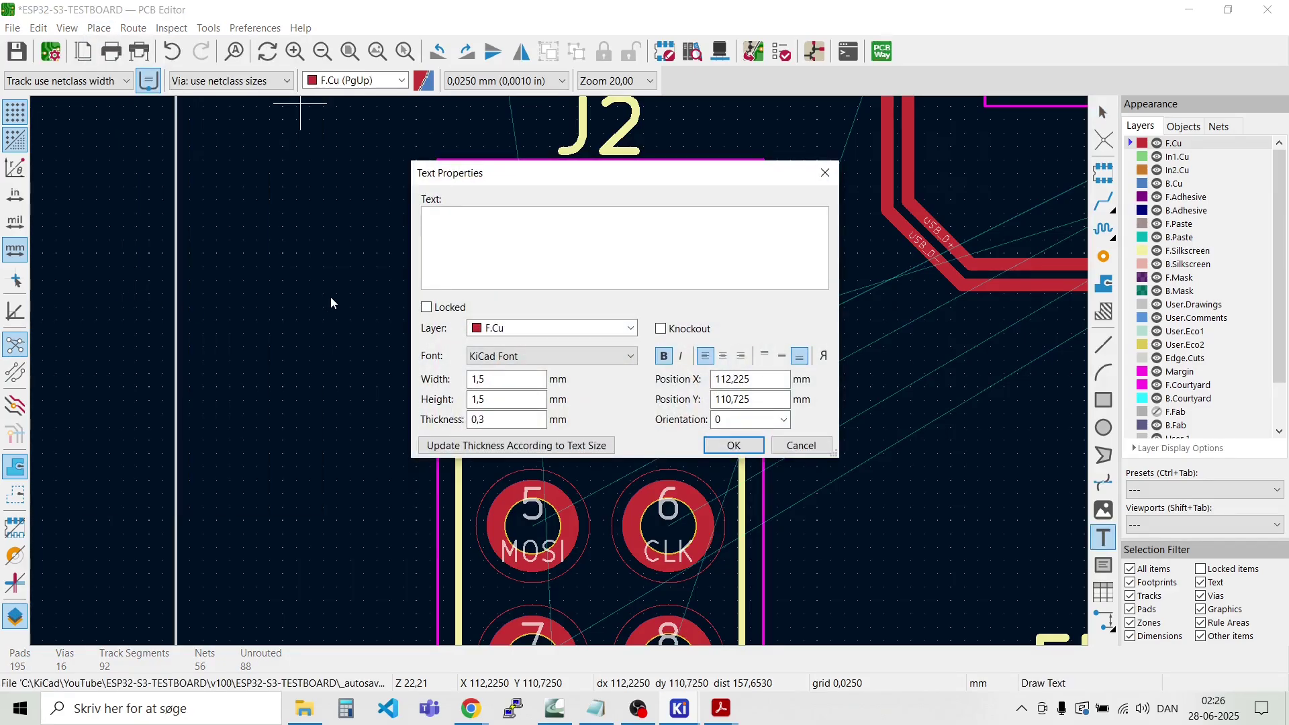
text(+3.3V)
click(631, 329)
click(572, 453)
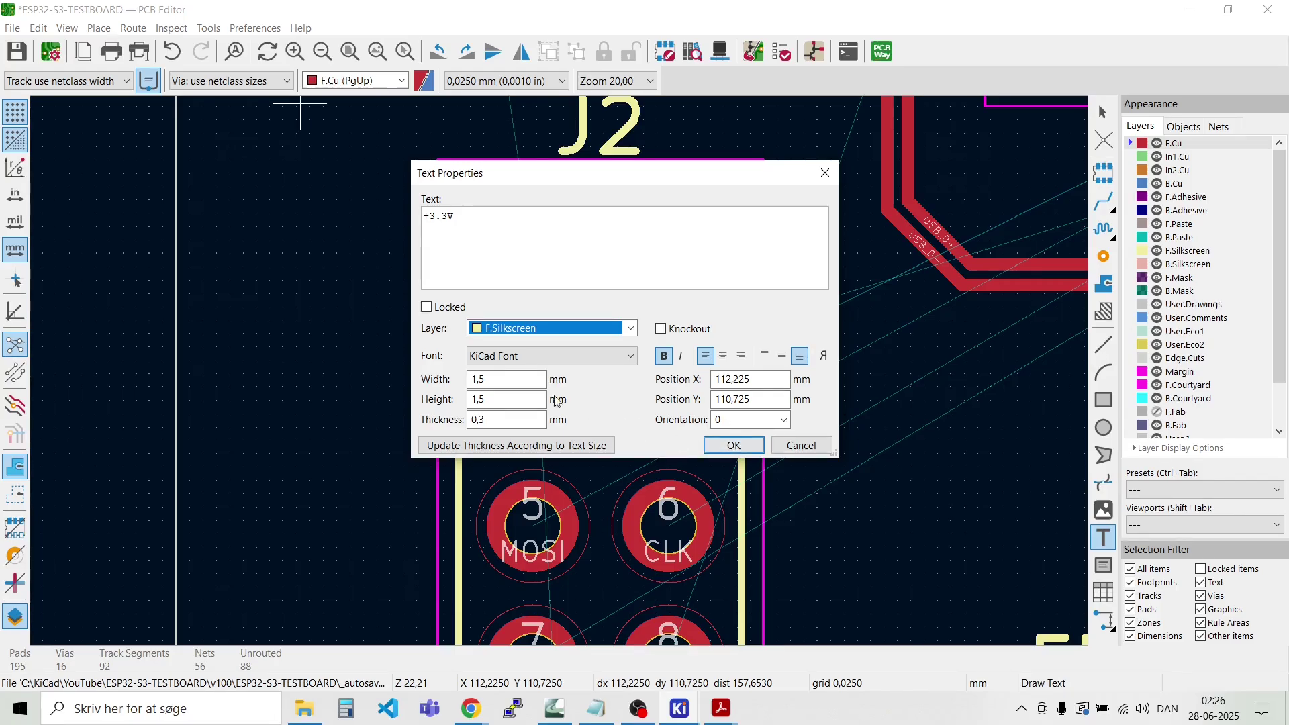
click(733, 446)
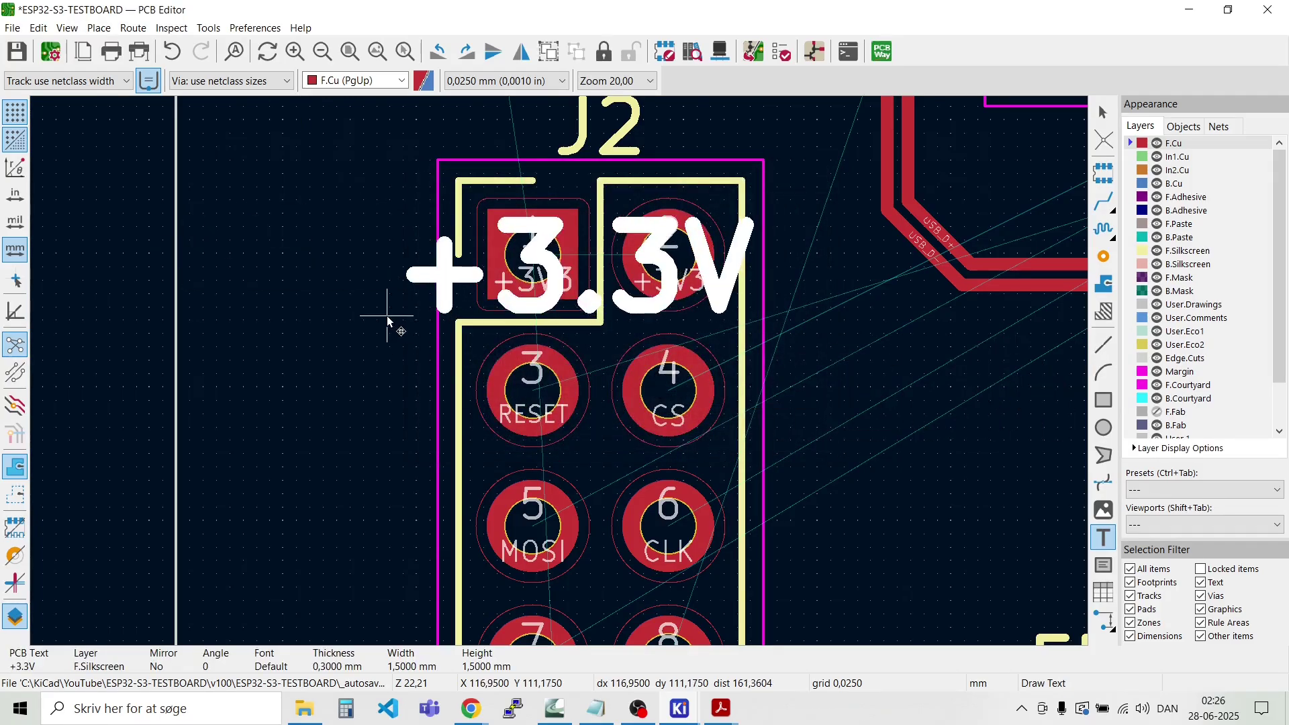
click(70, 301)
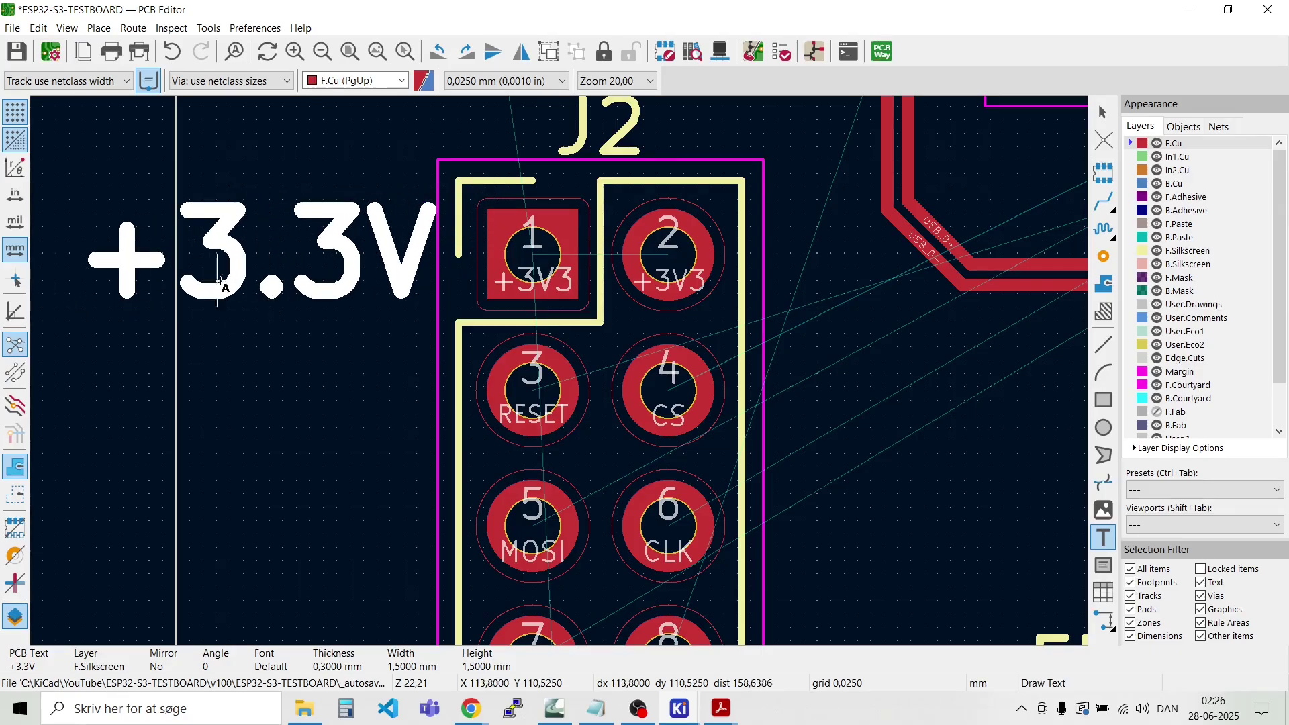
click(244, 280)
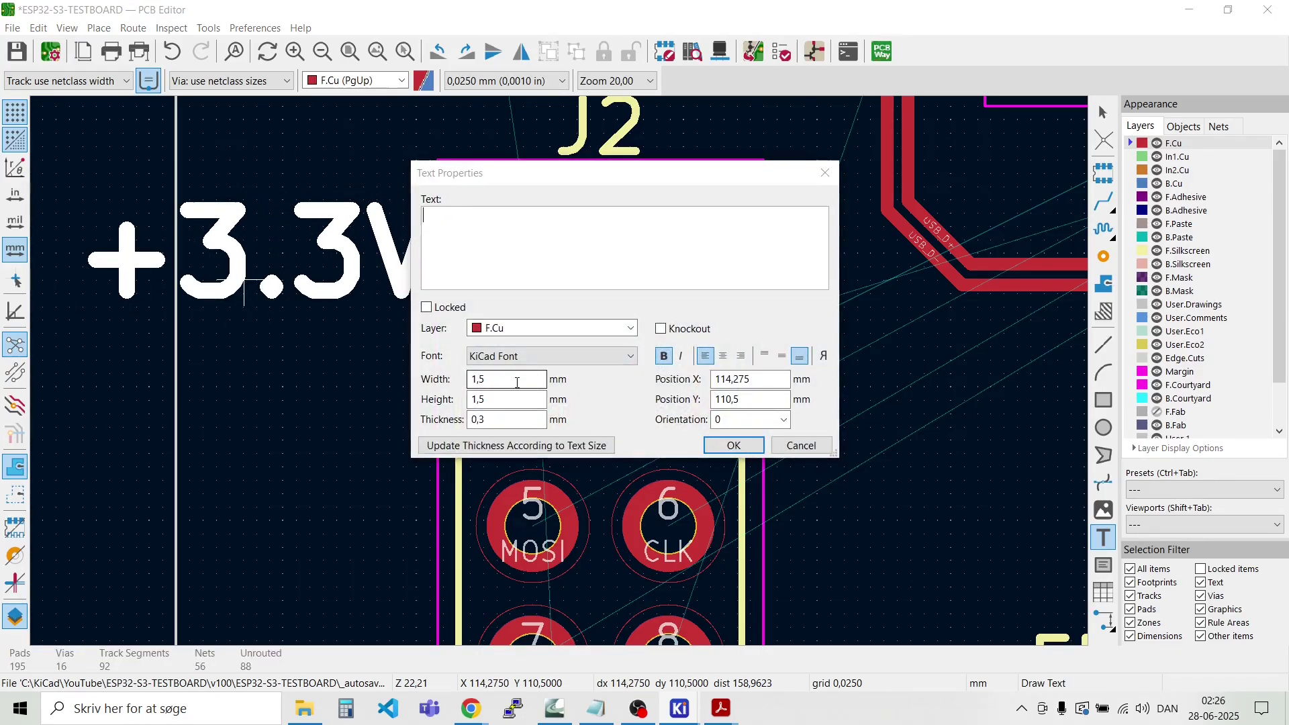
drag(516, 381, 467, 401)
text(11)
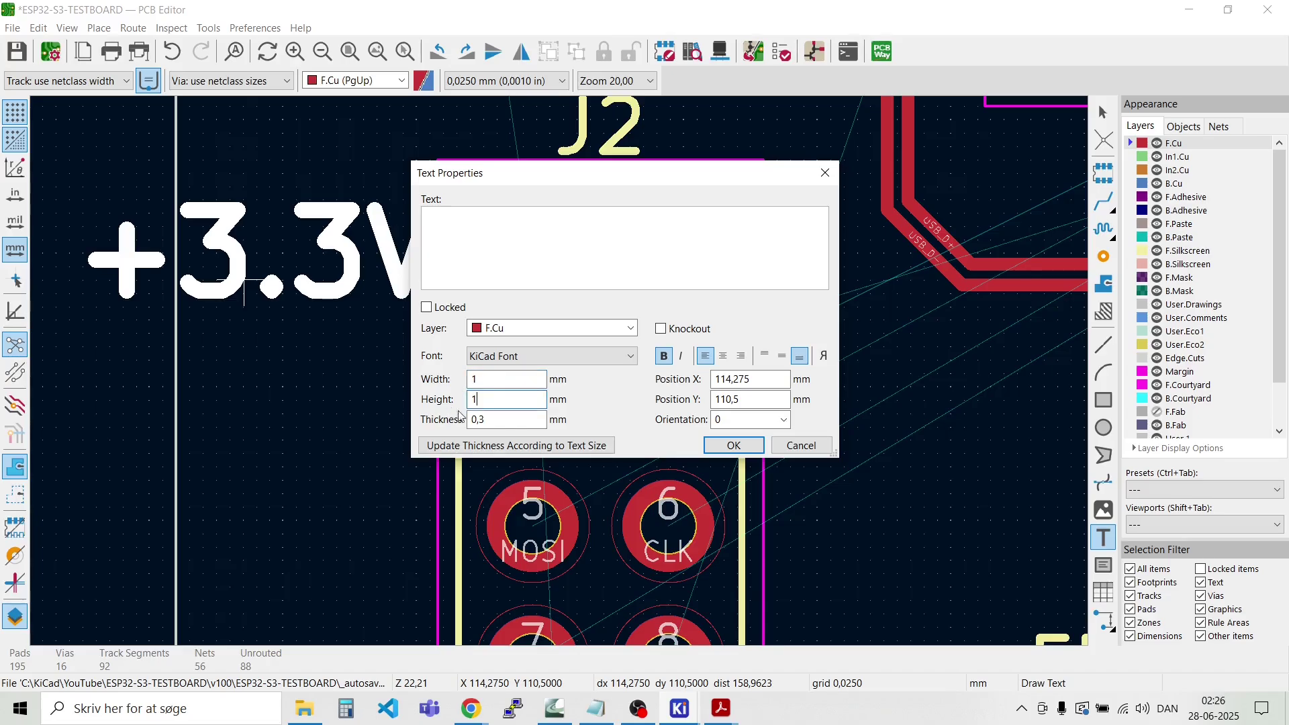
click(481, 421)
key(BackSpace)
text(2)
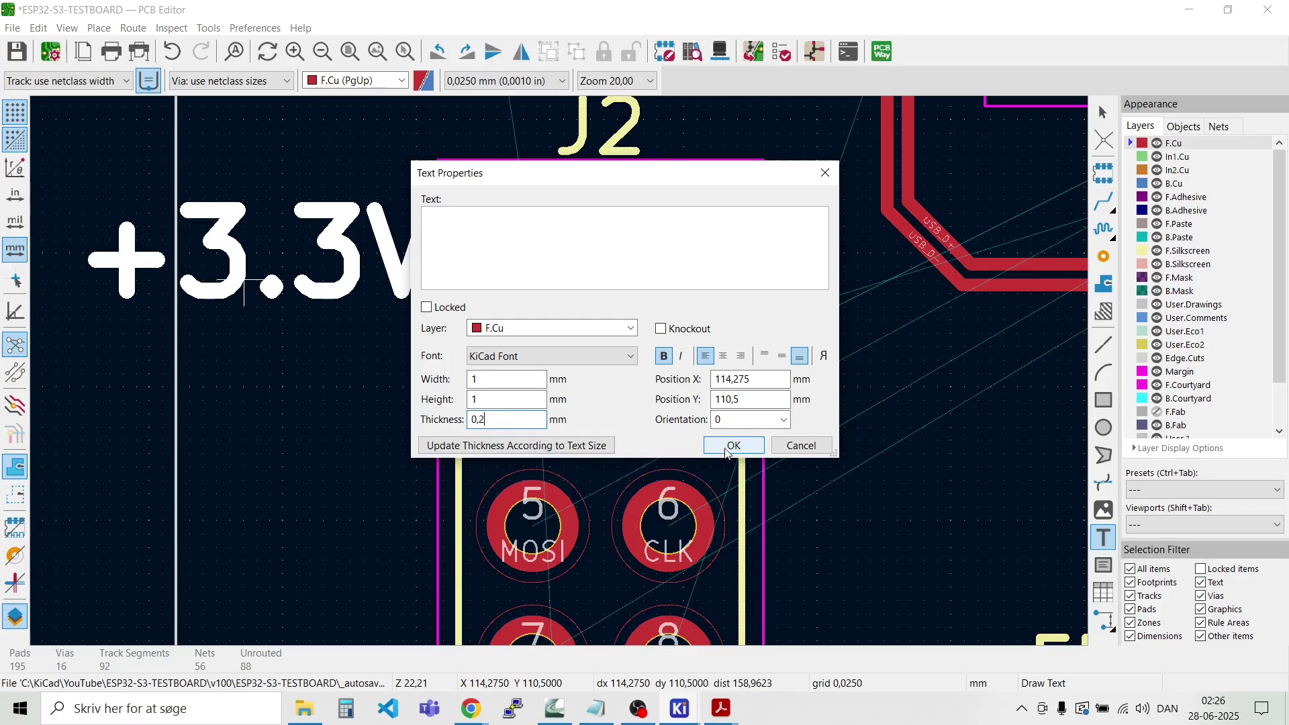
click(625, 334)
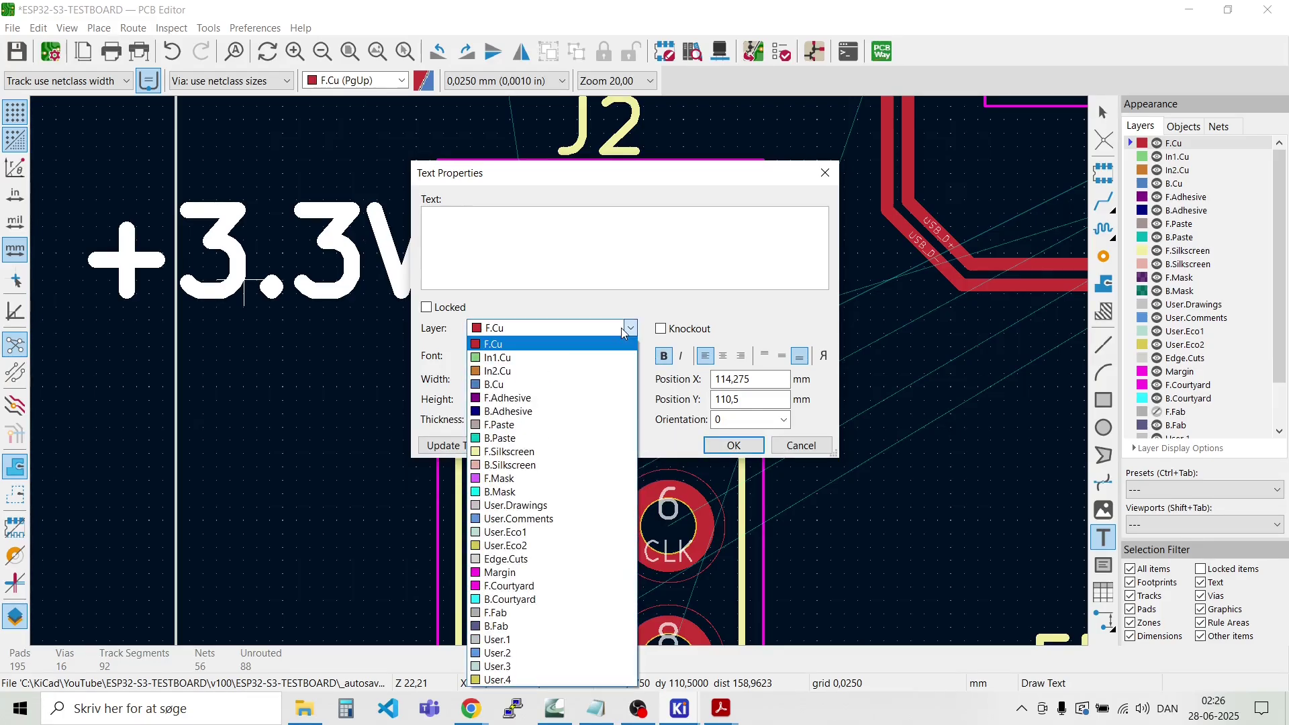
click(566, 449)
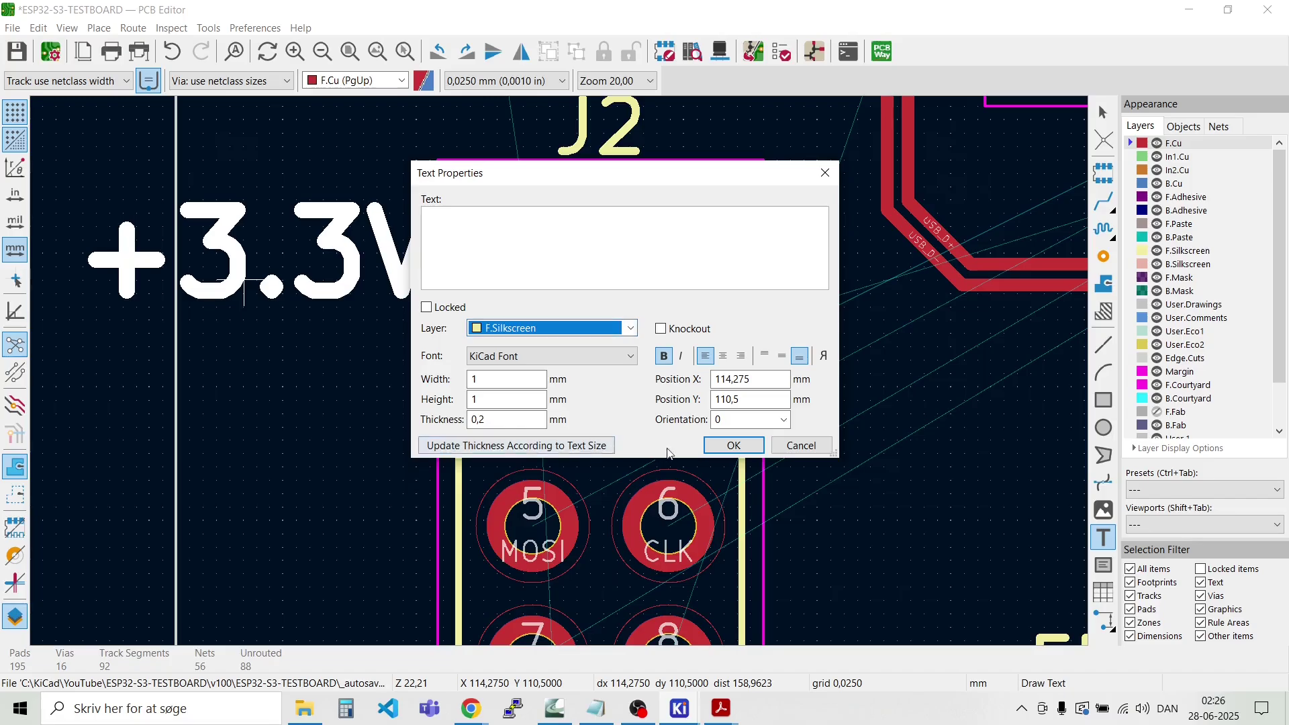
click(733, 445)
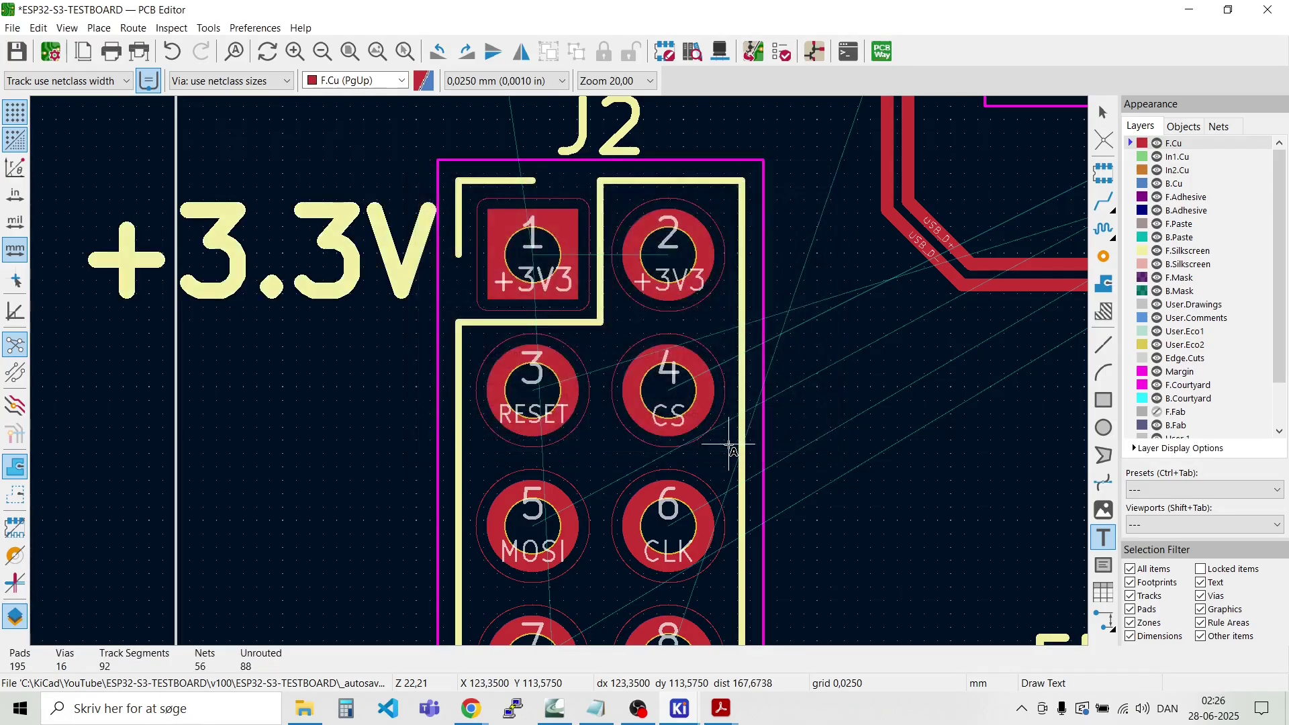
key(Escape)
Step: Set the +3.3V silkscreen text's width and height to 1 mm and its thickness to 0.2 mm
double_click(302, 261)
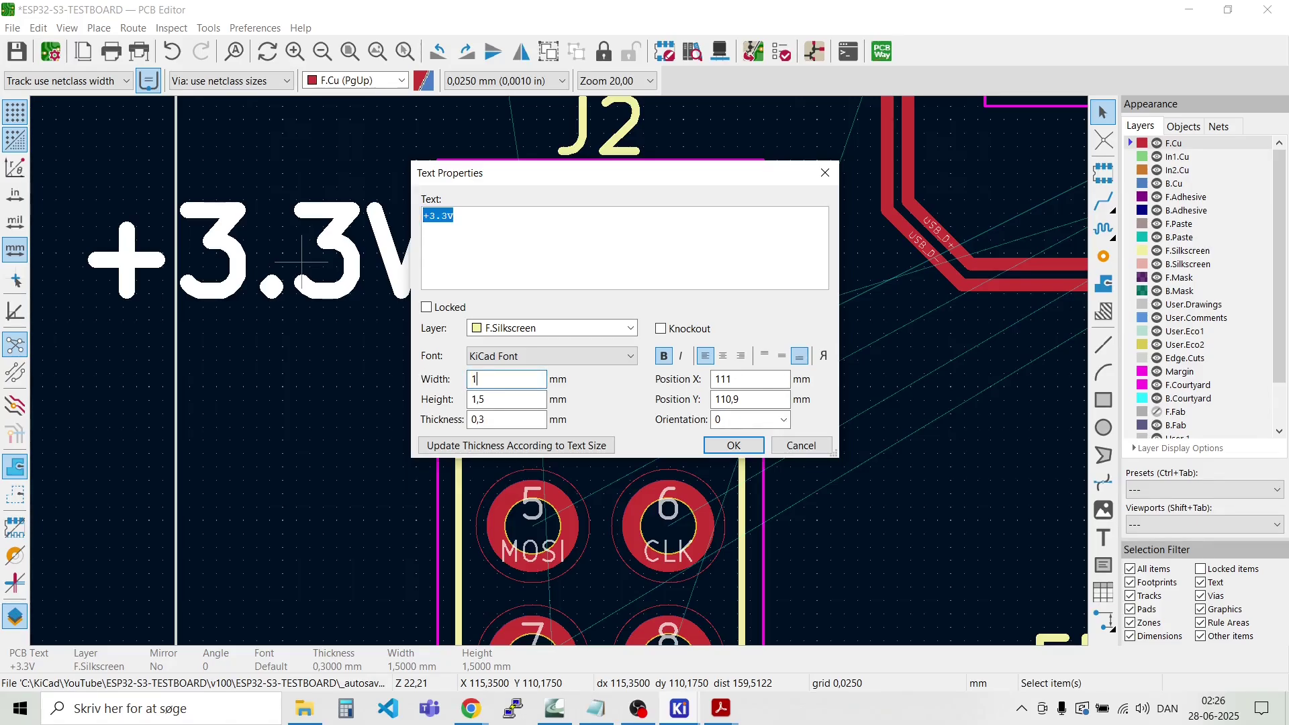
key(Tab)
text(1)
click(484, 421)
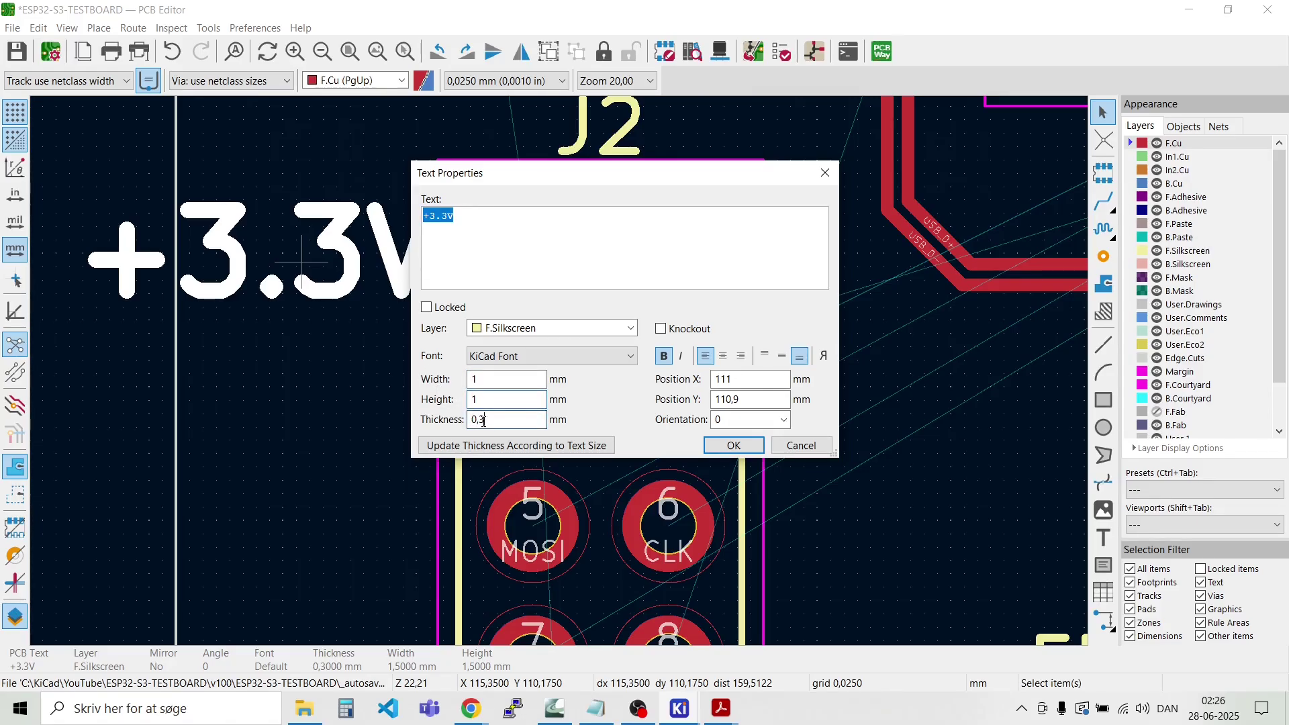
click(714, 447)
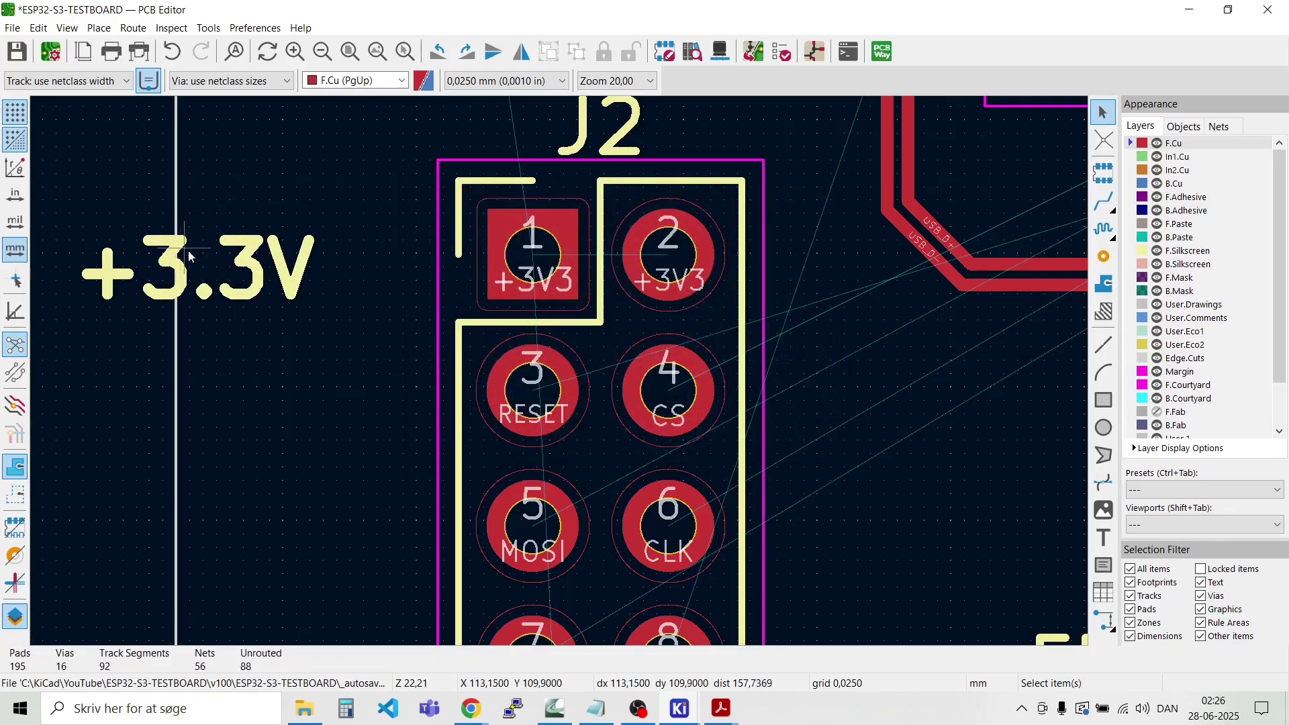
Step: Move the resized +3.3V text inside the board edge, beside pin 1 of header J2
click(218, 256)
key(m)
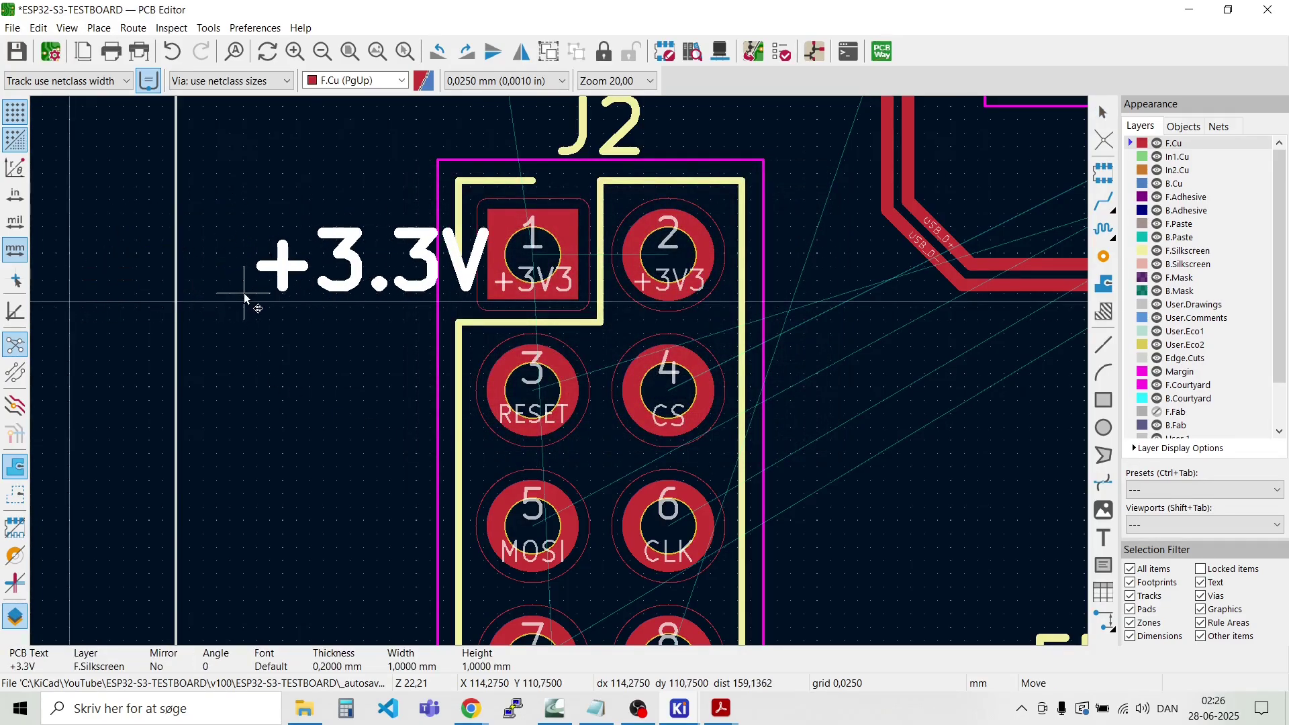
click(180, 290)
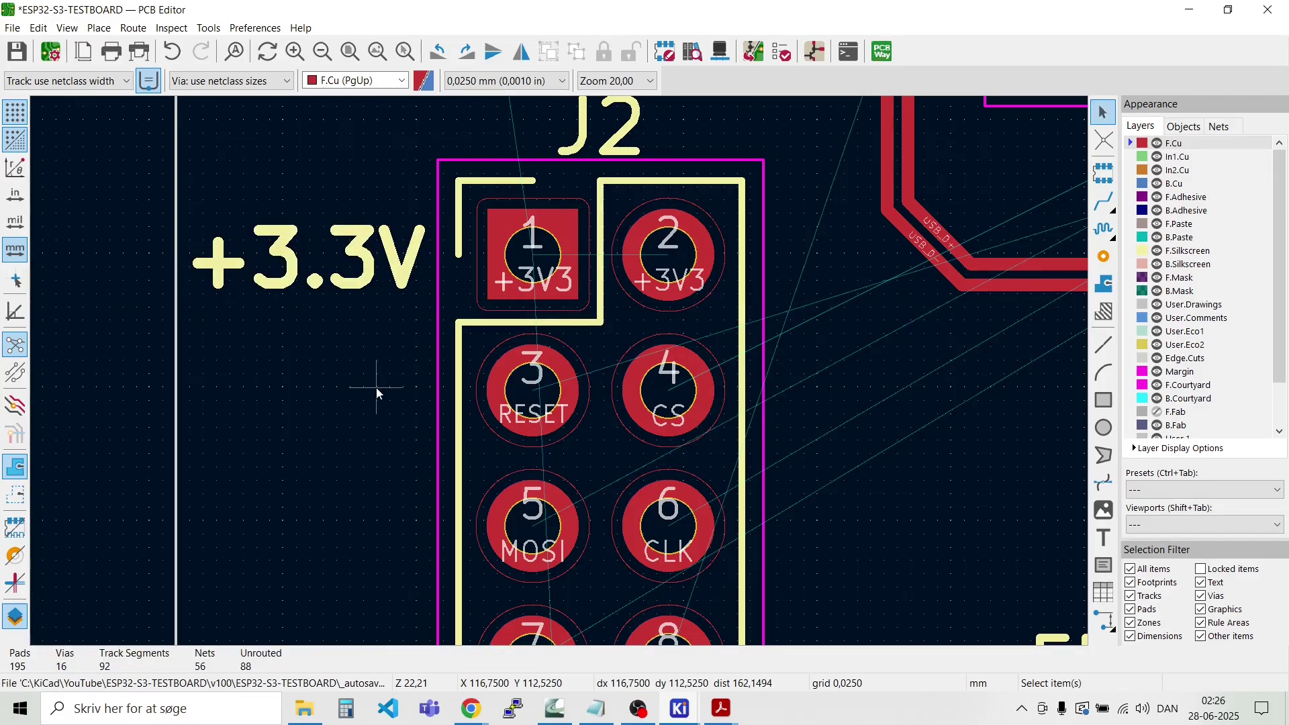
Step: Set the +3.3V text's thickness to 0.15 mm
scroll(376, 387, down, 3)
scroll(674, 428, up, 3)
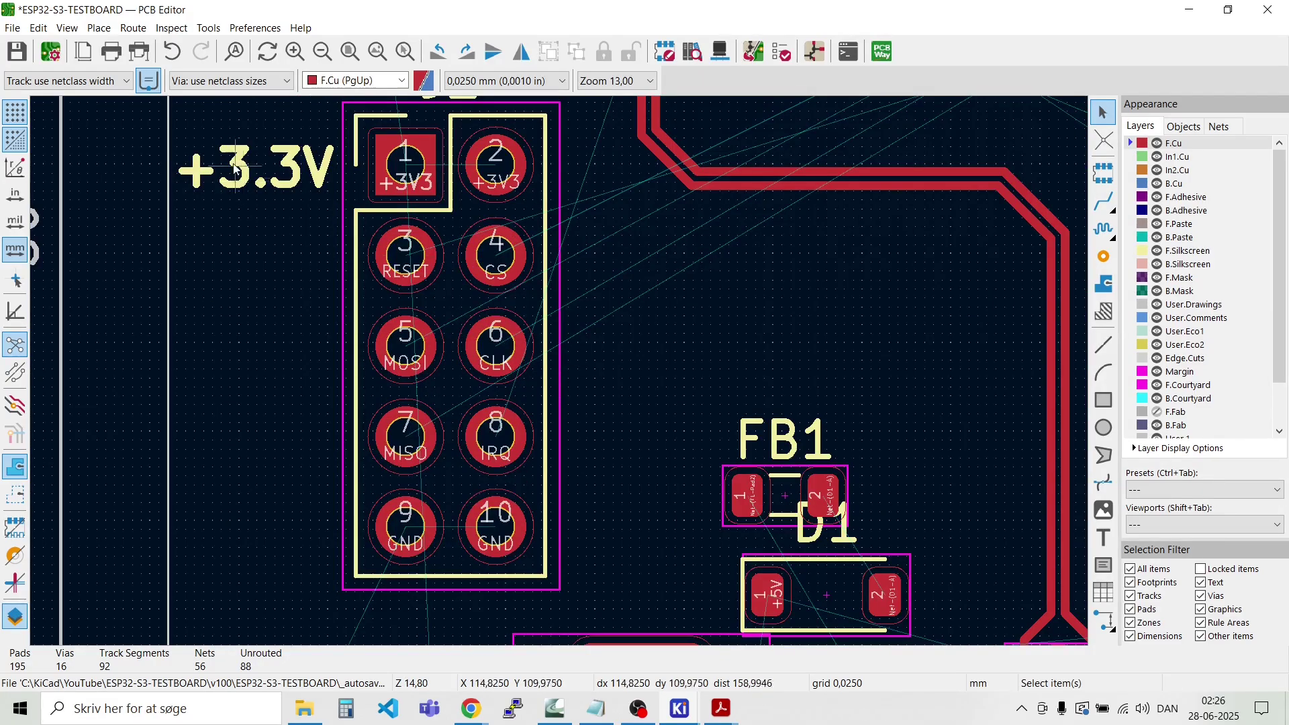
double_click(300, 156)
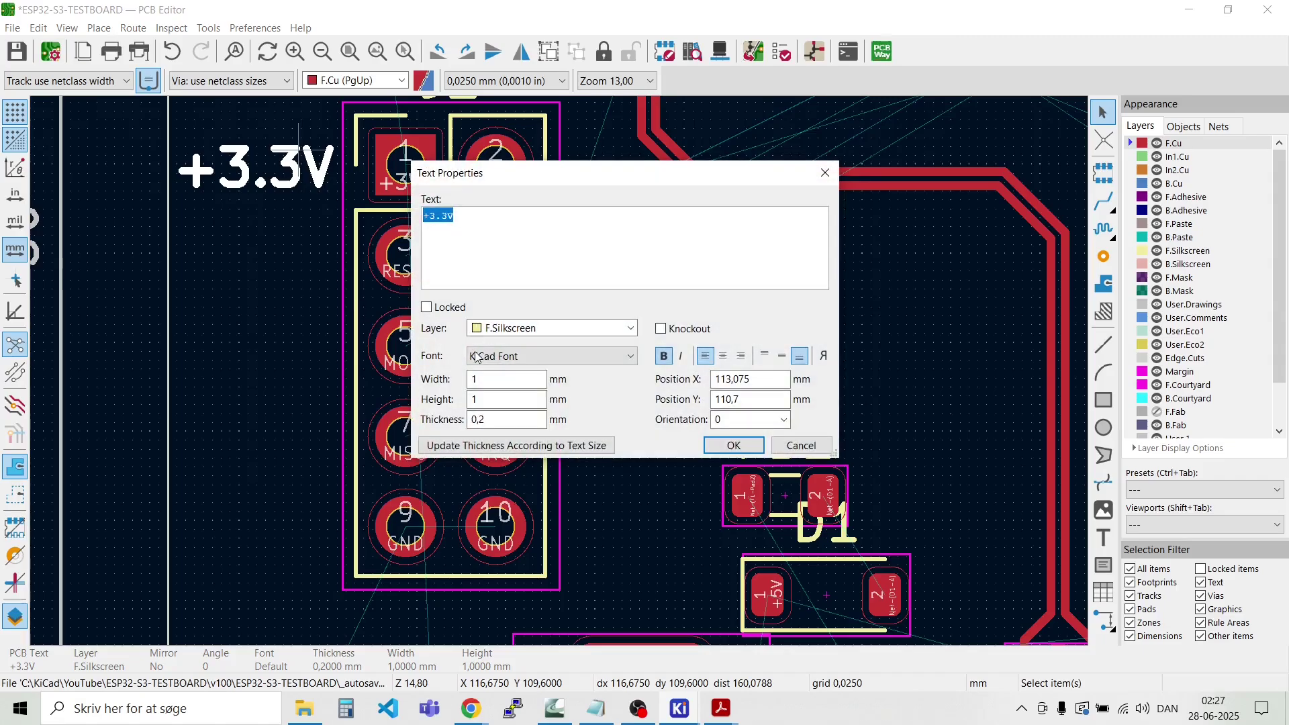
click(496, 419)
key(BackSpace)
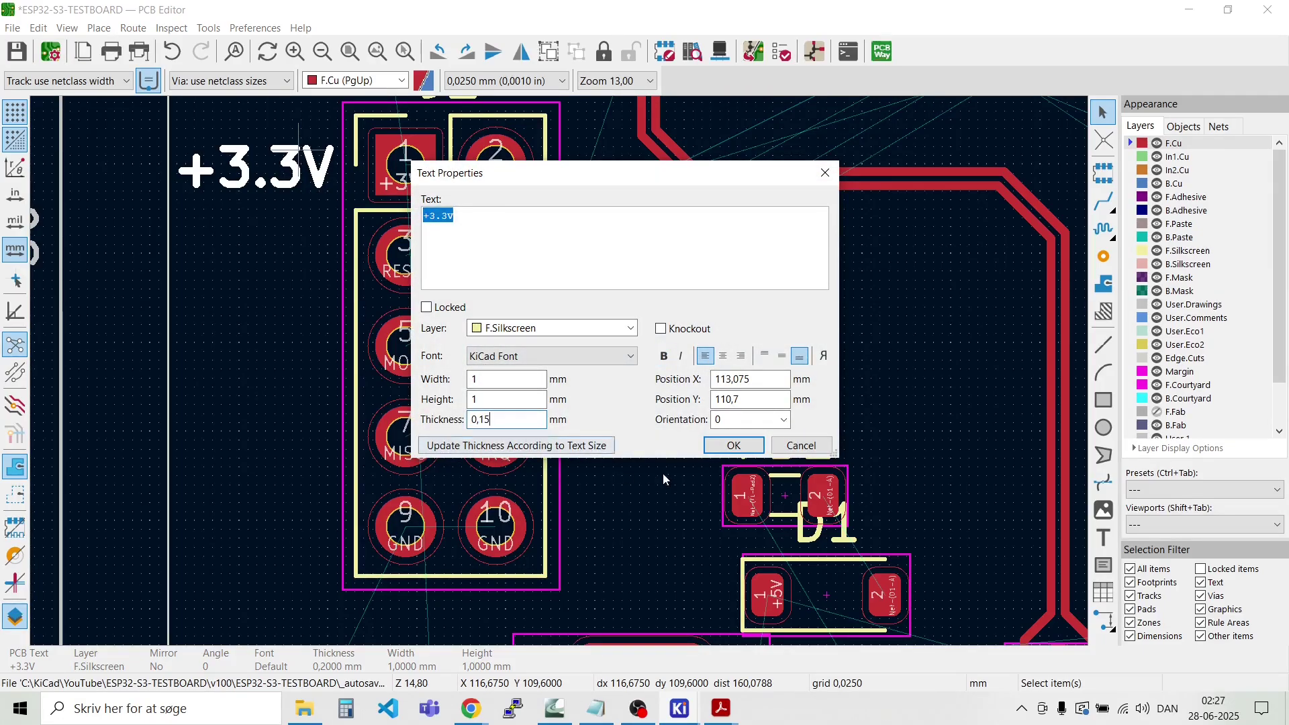
click(716, 447)
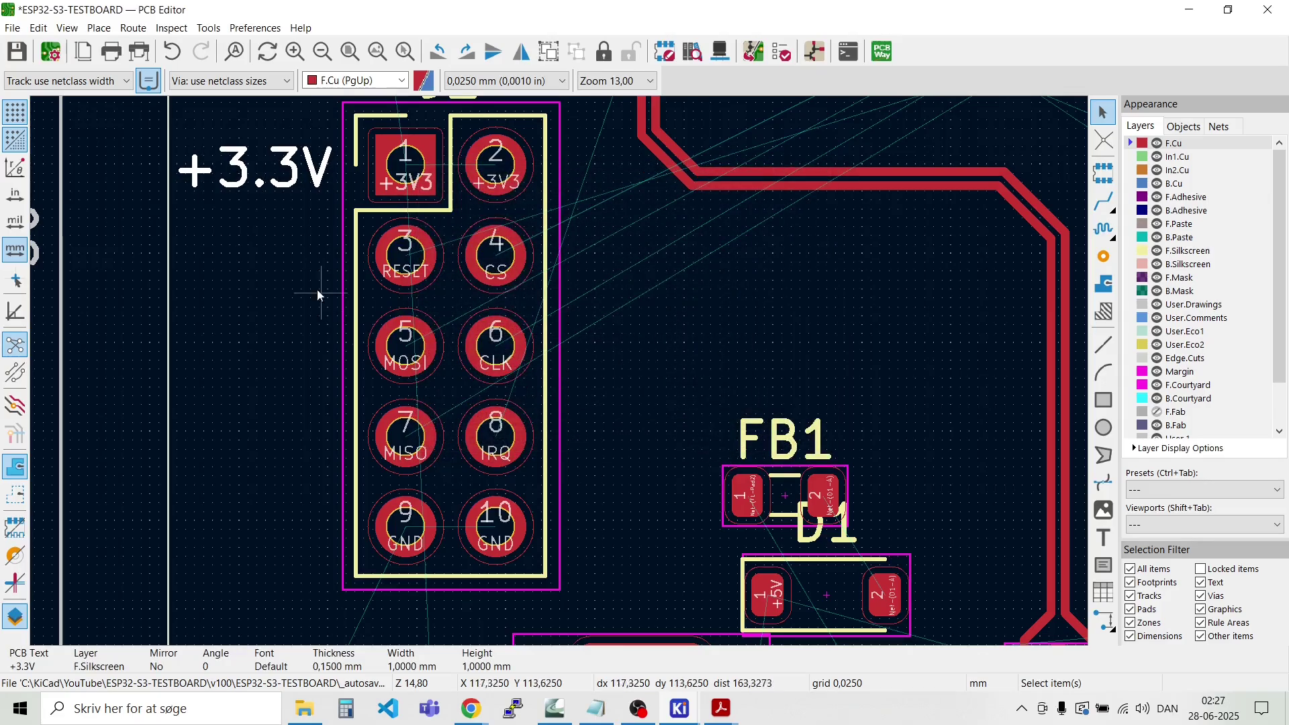
click(223, 267)
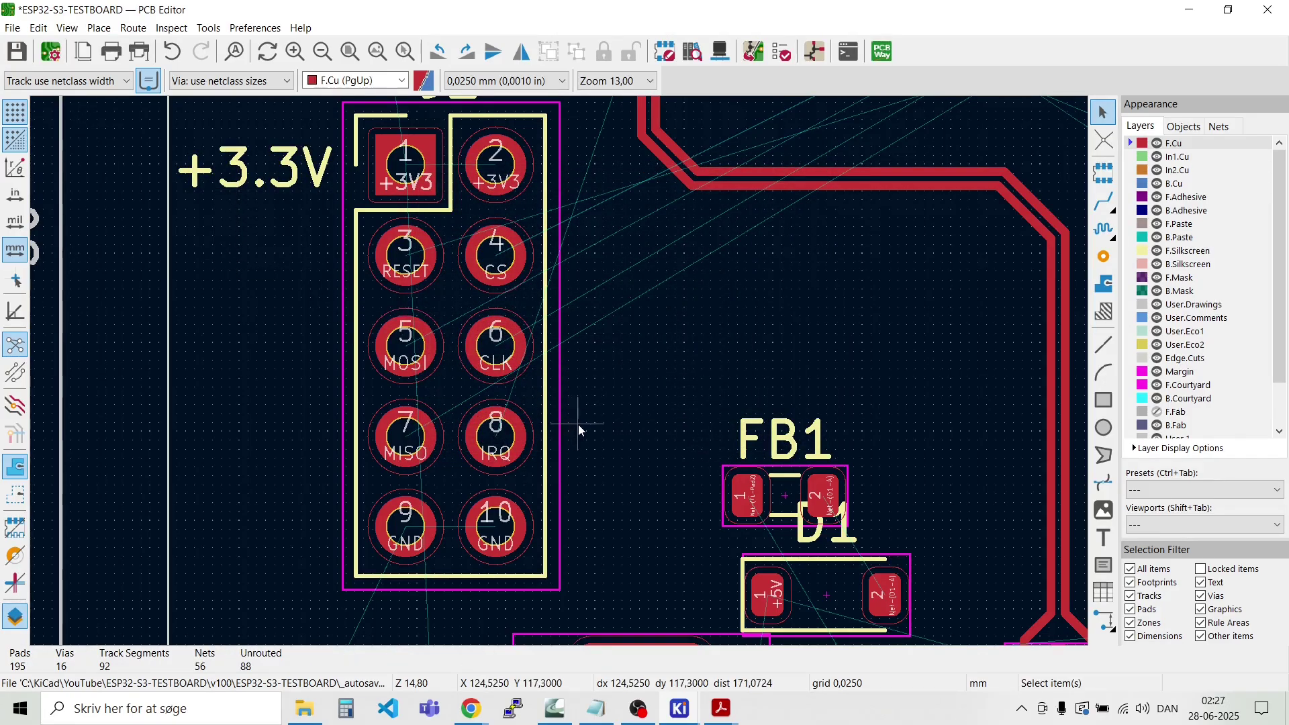
Step: Move pin header J2 slightly to the right, leaving more room beside the +3.3V label
drag(578, 424, 487, 394)
key(m)
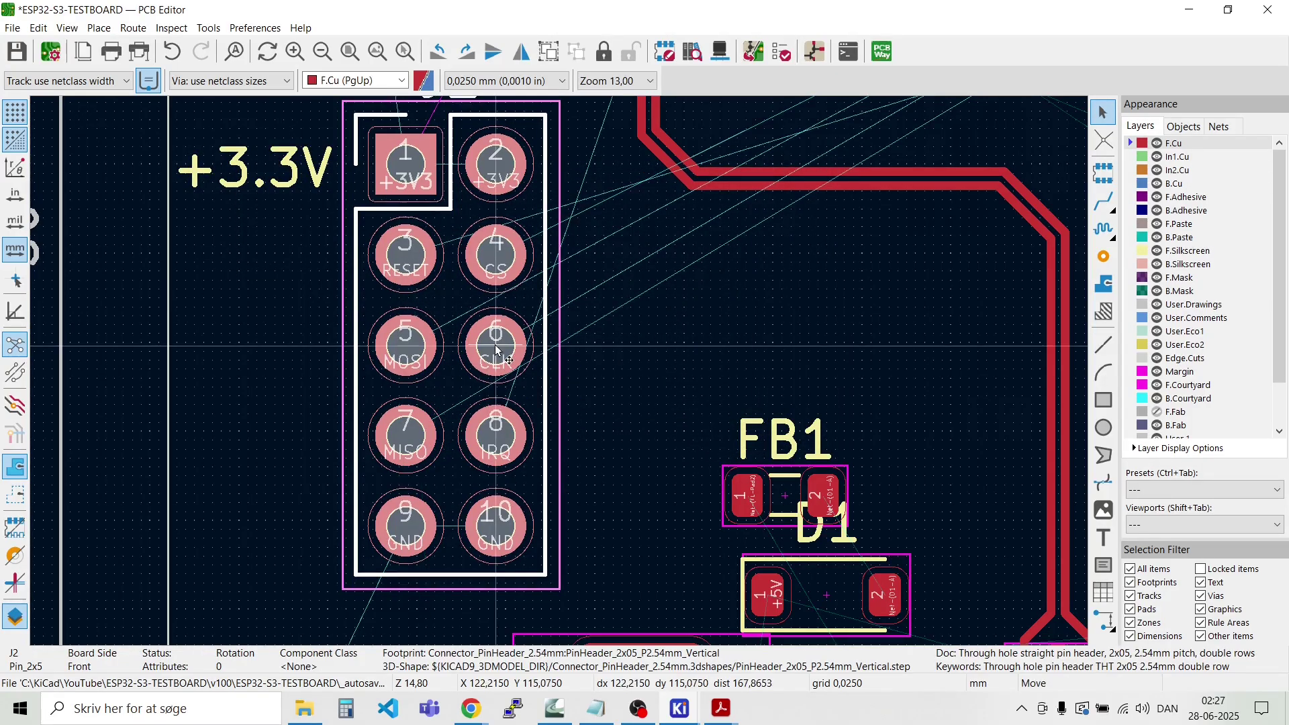
click(522, 355)
scroll(560, 377, down, 2)
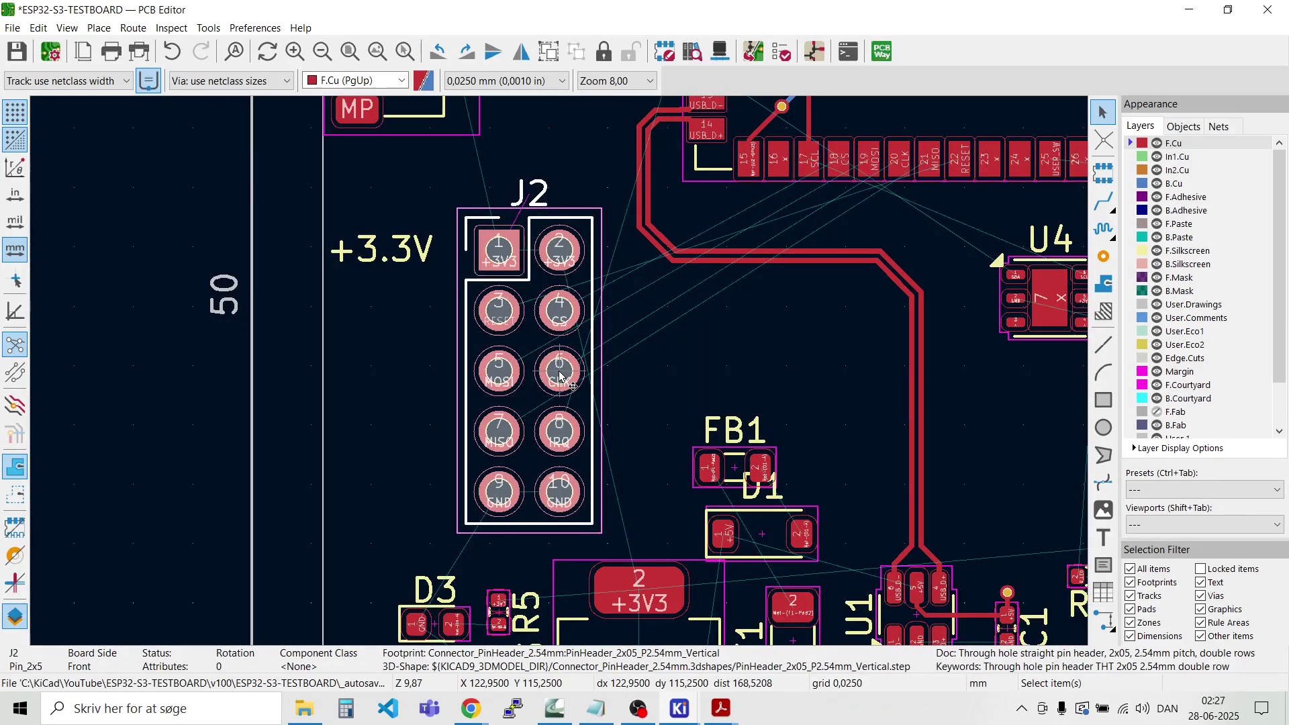
key(m)
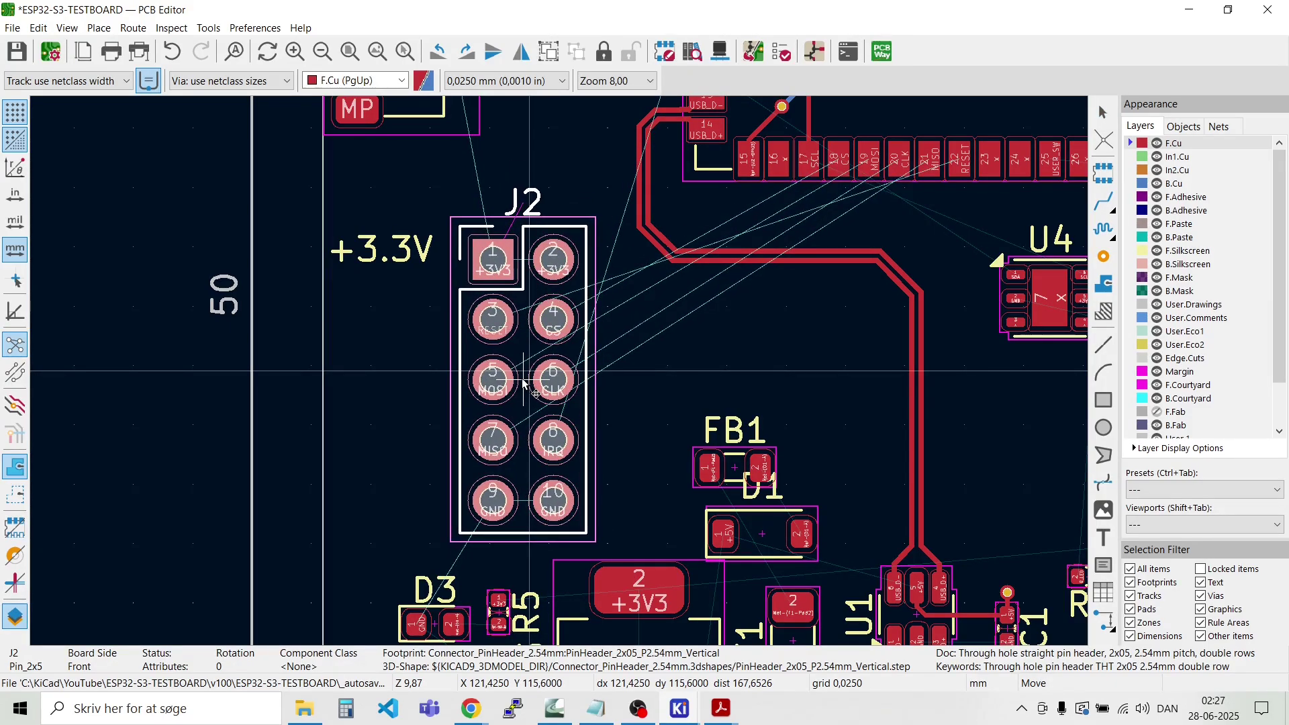
click(523, 377)
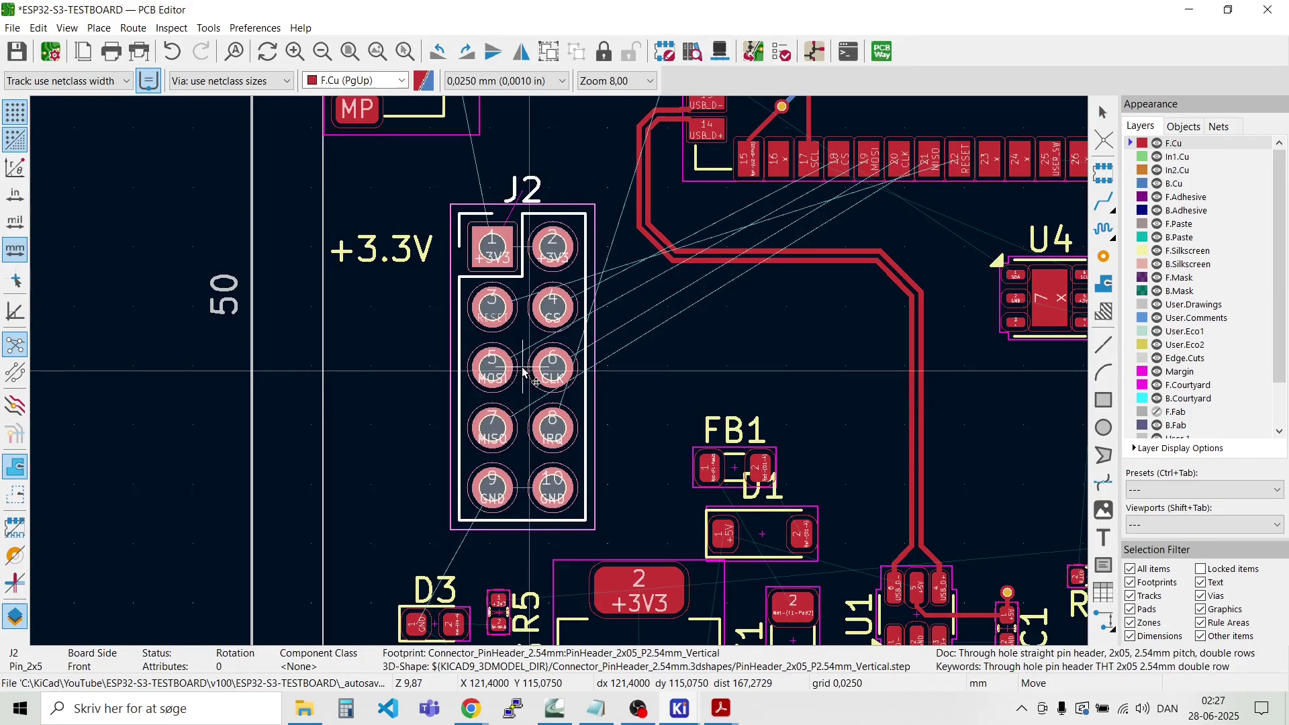
Step: Move the +3.3V text slightly to the right, closer to J2 pin 1
scroll(399, 289, up, 5)
scroll(560, 375, down, 3)
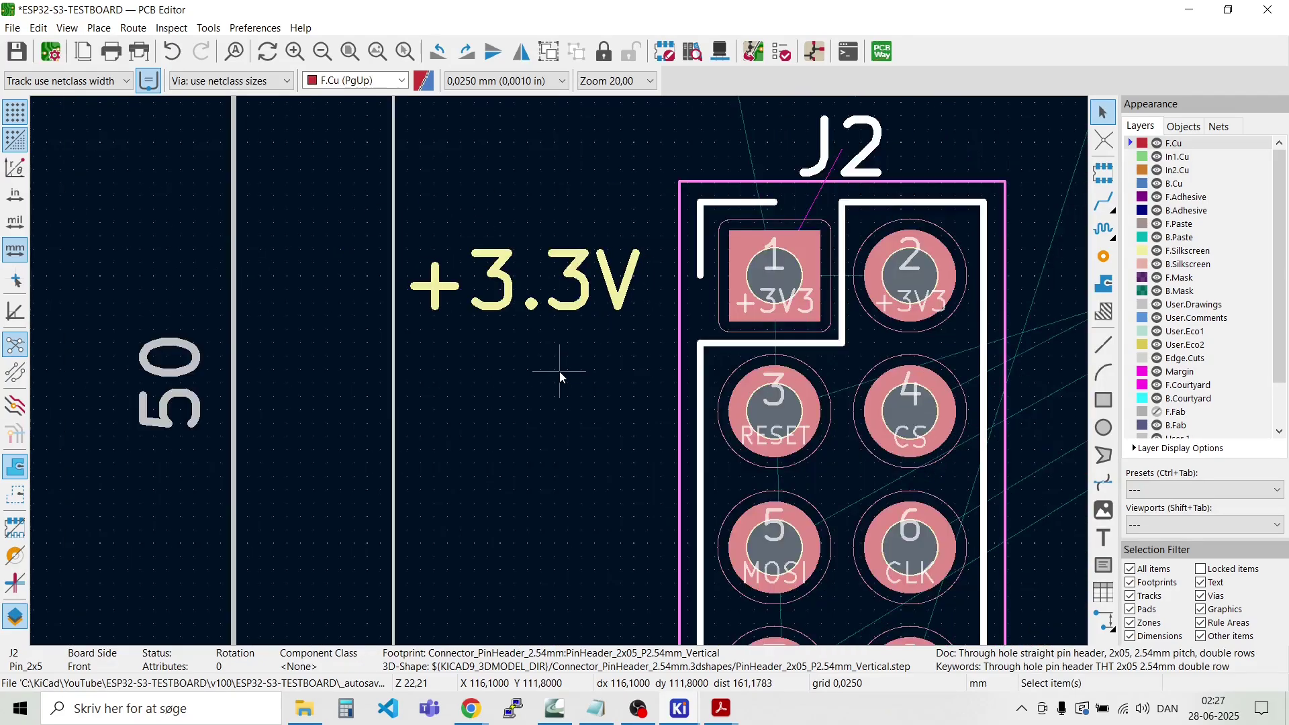
click(560, 373)
drag(574, 294, 416, 314)
click(413, 308)
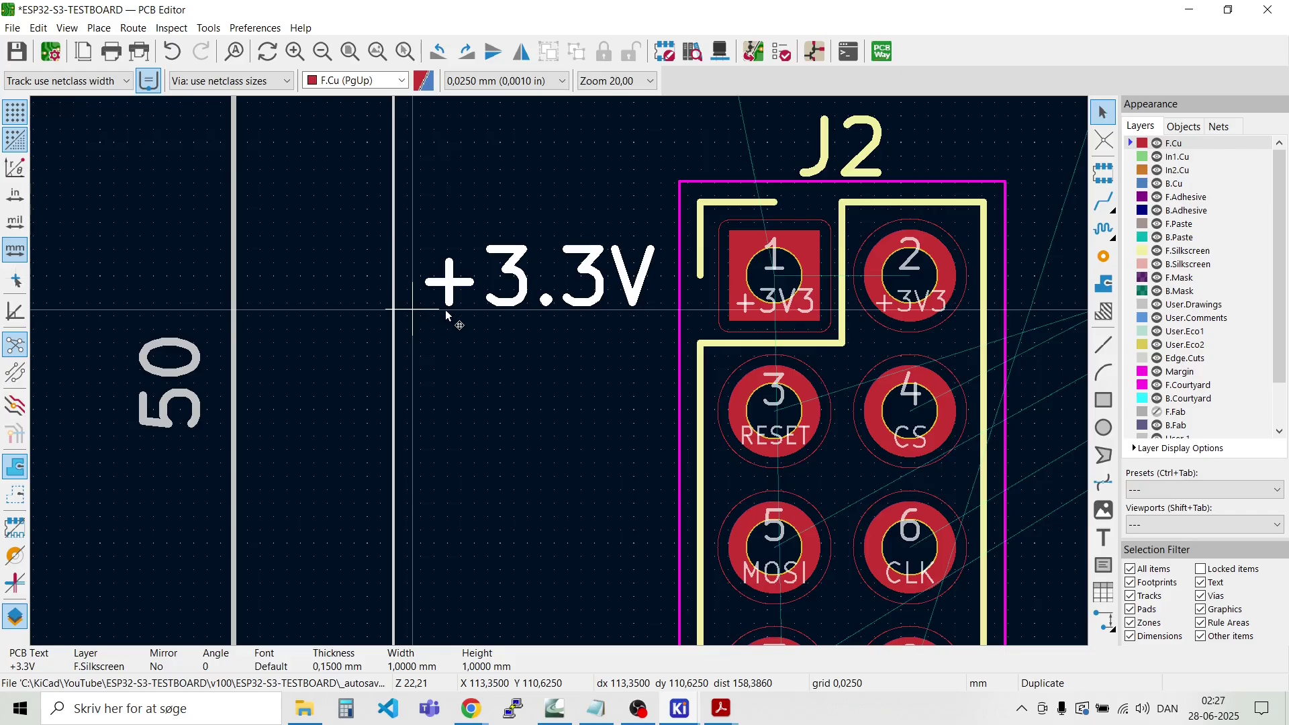
Step: Duplicate the +3.3V text and place the copy to the right of J2 pin 2
scroll(429, 315, down, 3)
key(ctrl+d)
click(837, 376)
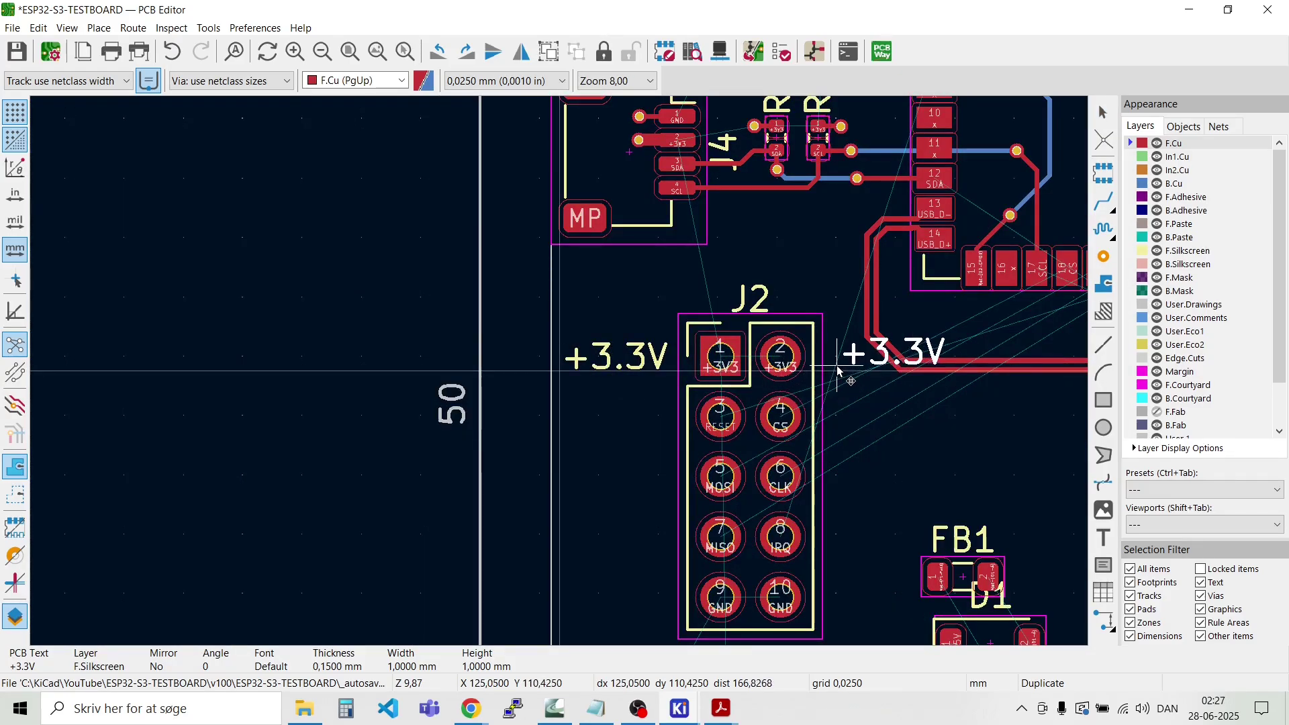
key(Escape)
Step: Duplicate the left +3.3V text to the left of J2 pin 3 and change the copy's text to RESET
click(626, 358)
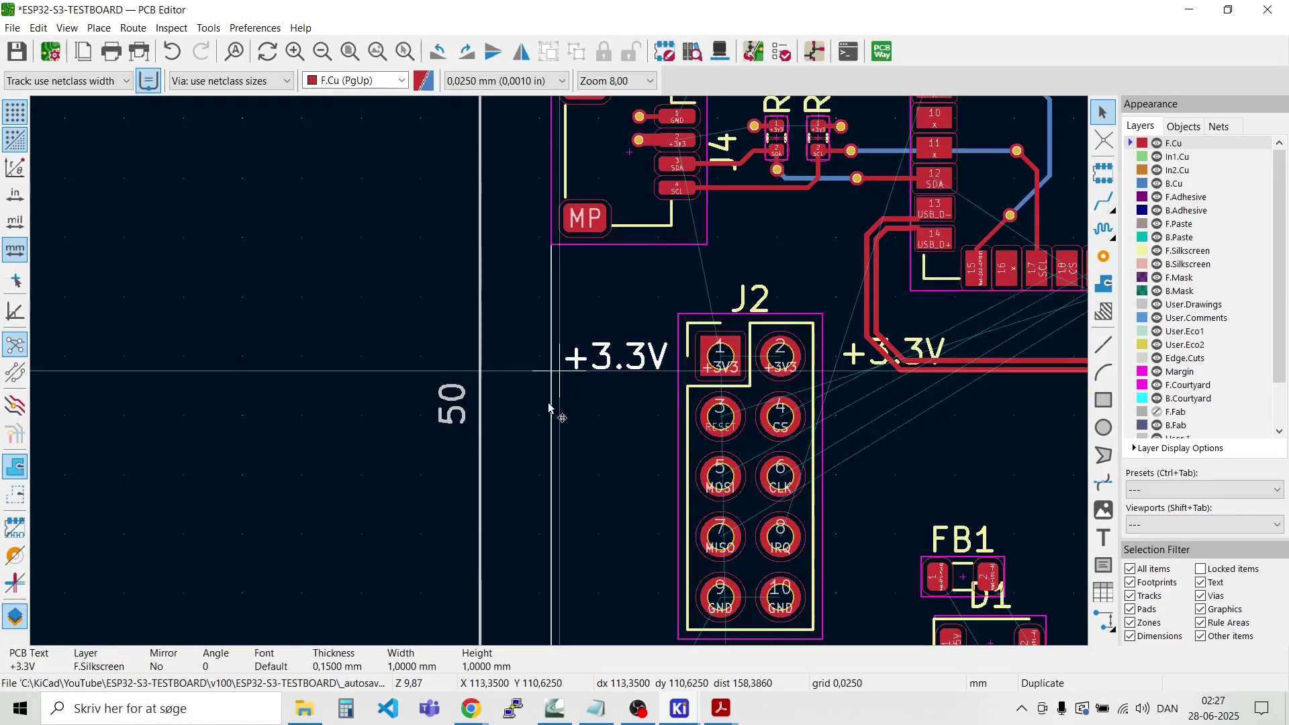
key(ctrl+d)
scroll(567, 410, up, 3)
click(547, 377)
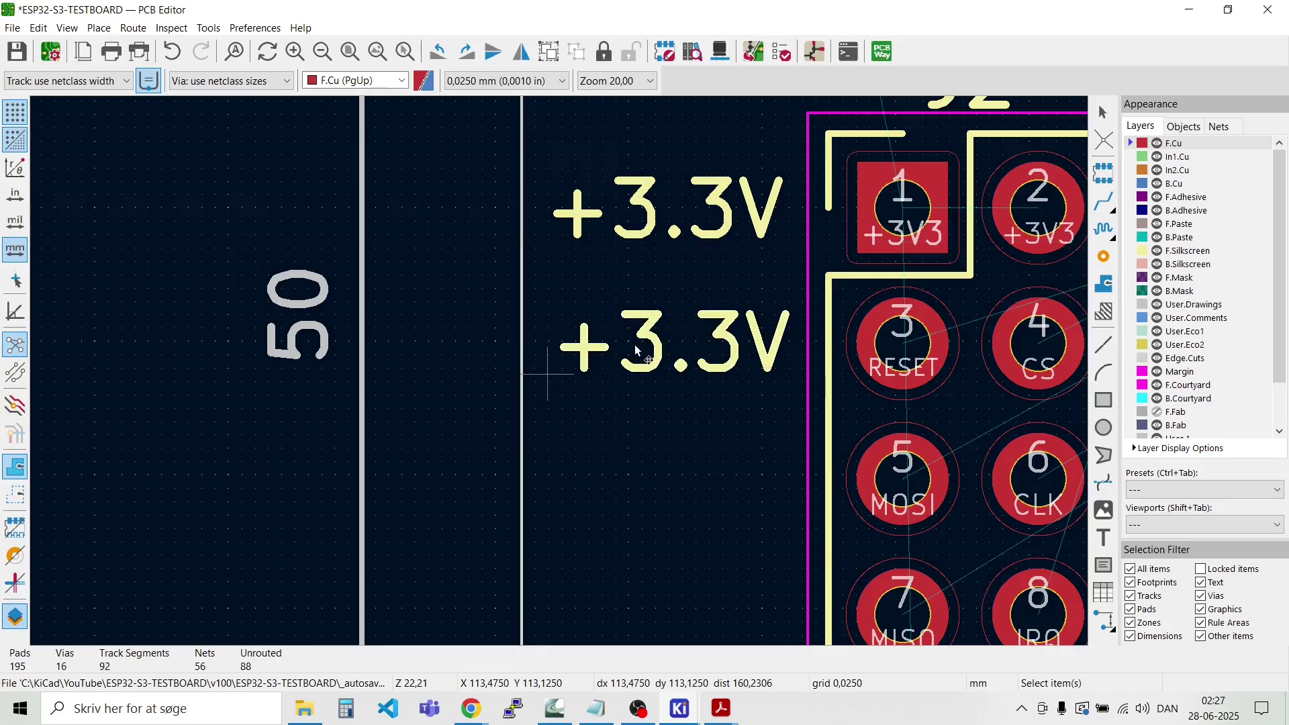
double_click(635, 345)
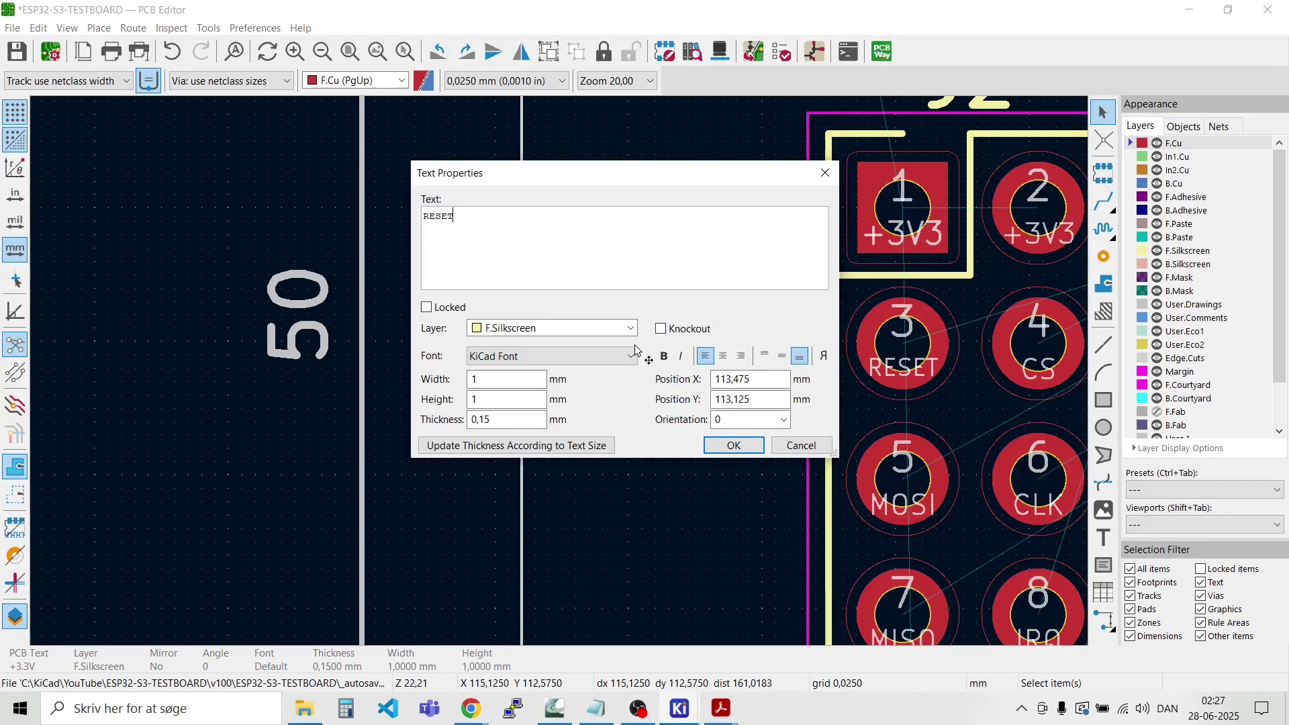
text(RESET)
click(735, 443)
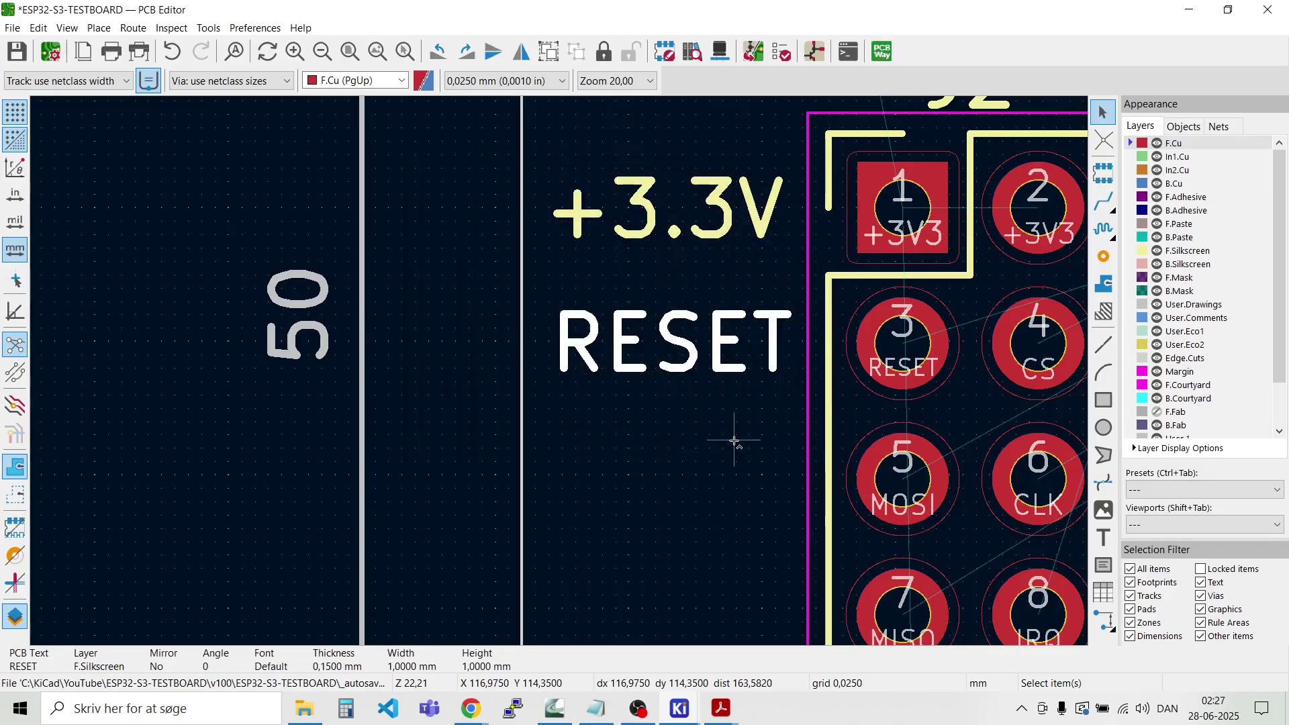
Step: Duplicate the RESET text to the left of J2 pin 5 and change the copy's text to MOSI
key(ctrl+d)
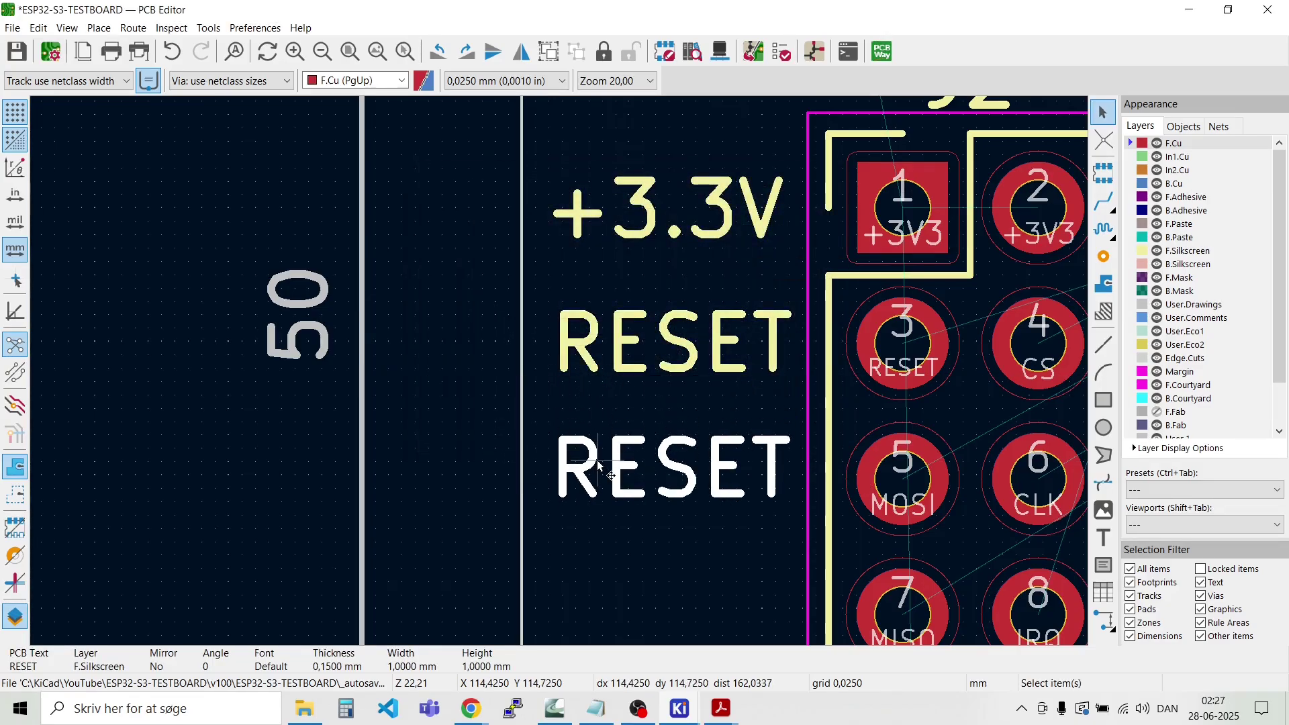
double_click(597, 464)
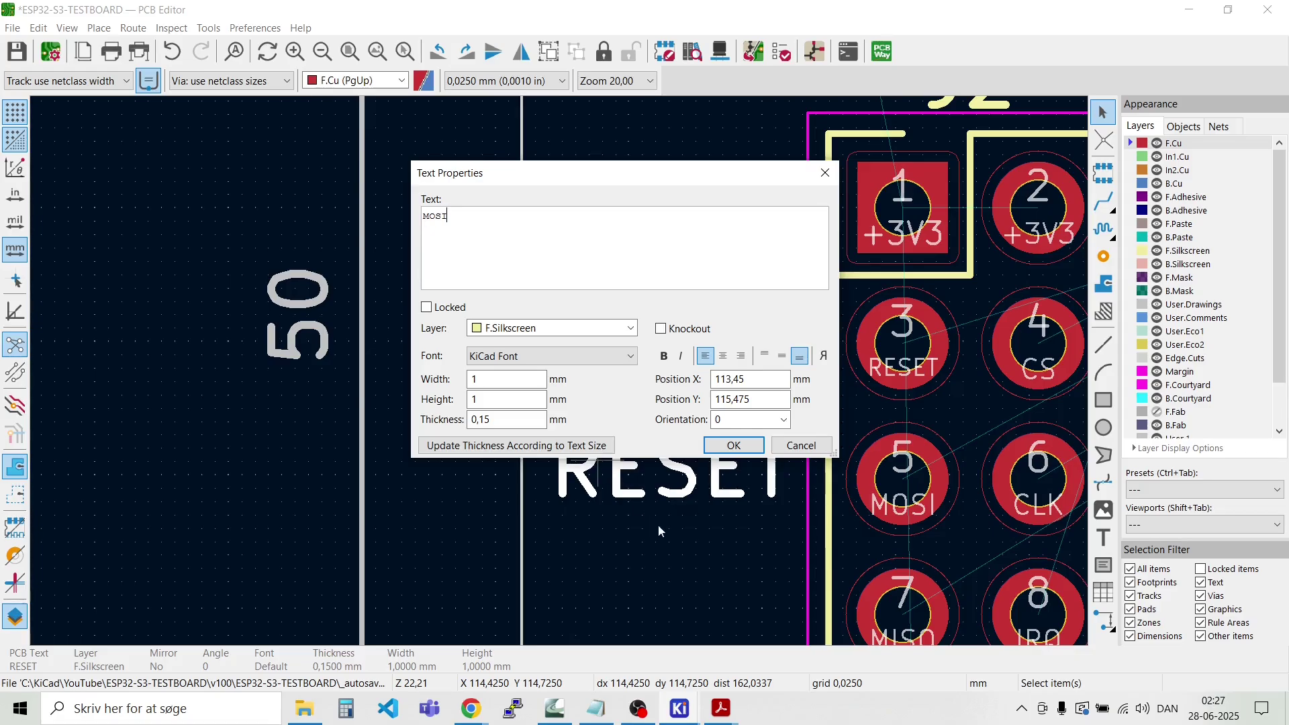
Step: Set the label beside J2 pad 5 to MOSI, and duplicate it beside pad 7 with the text MISO
click(750, 447)
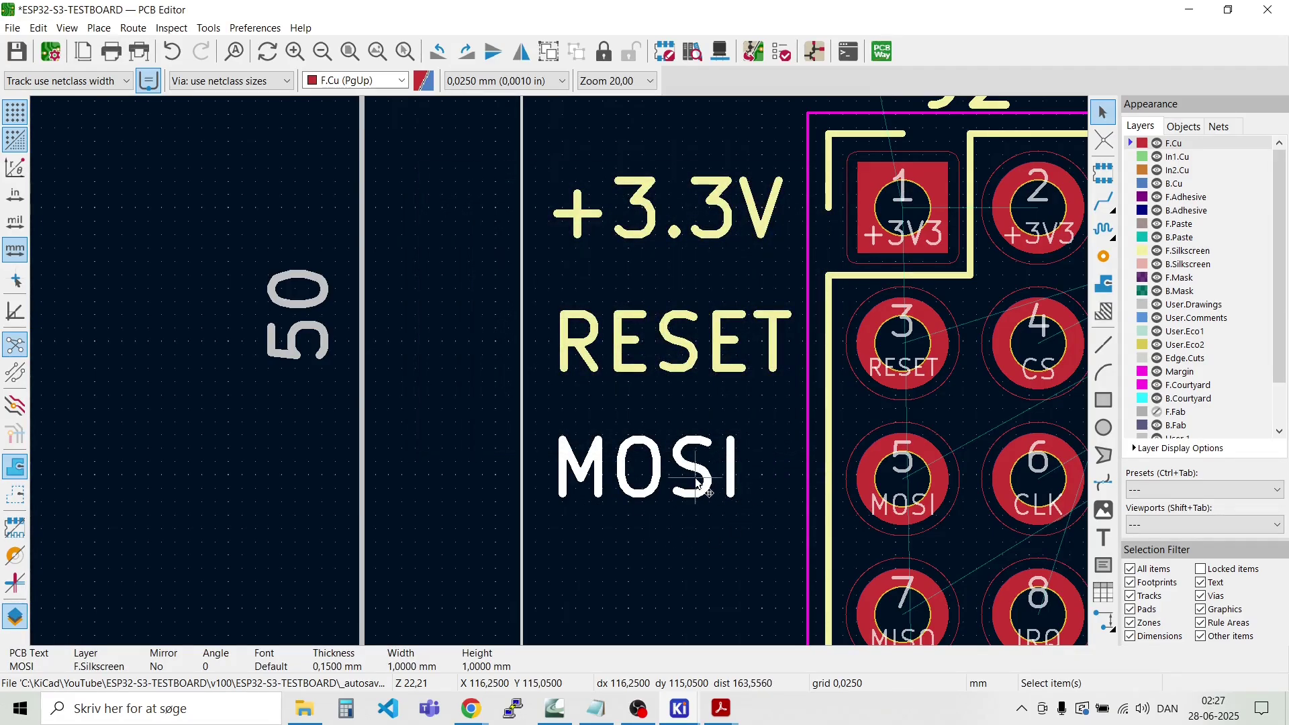
key(ctrl+d)
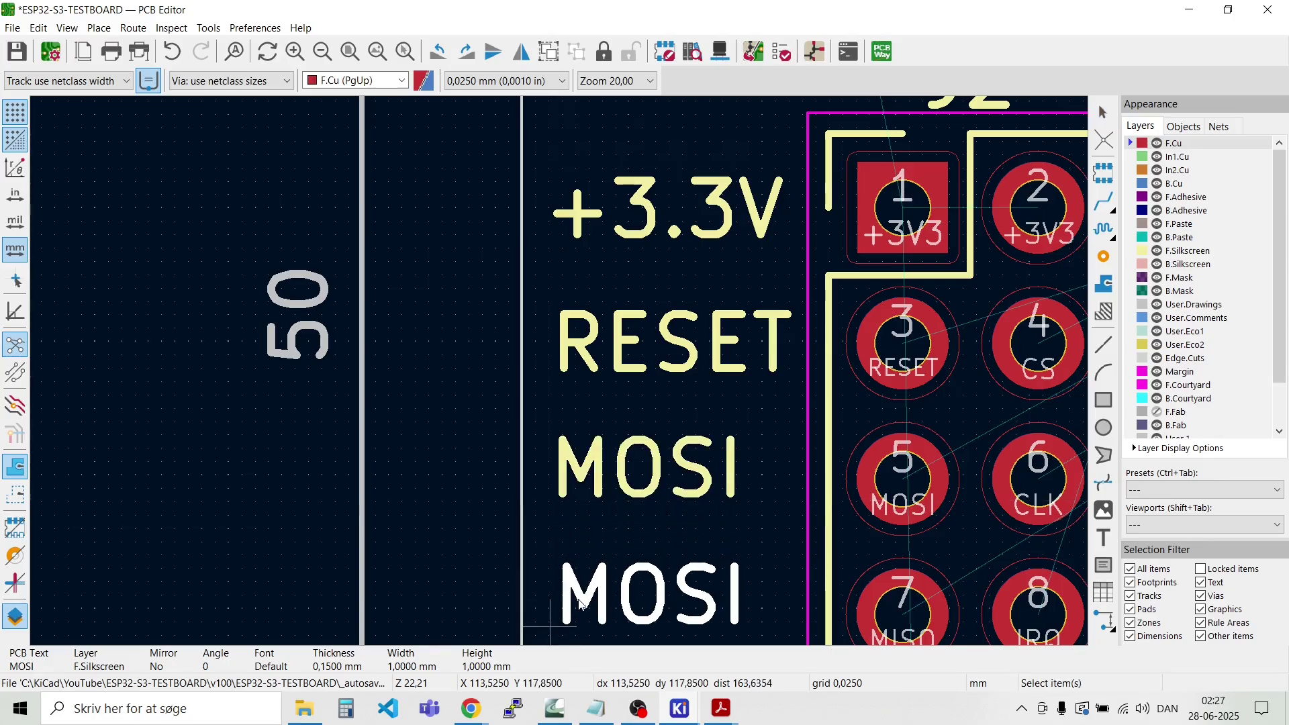
double_click(585, 598)
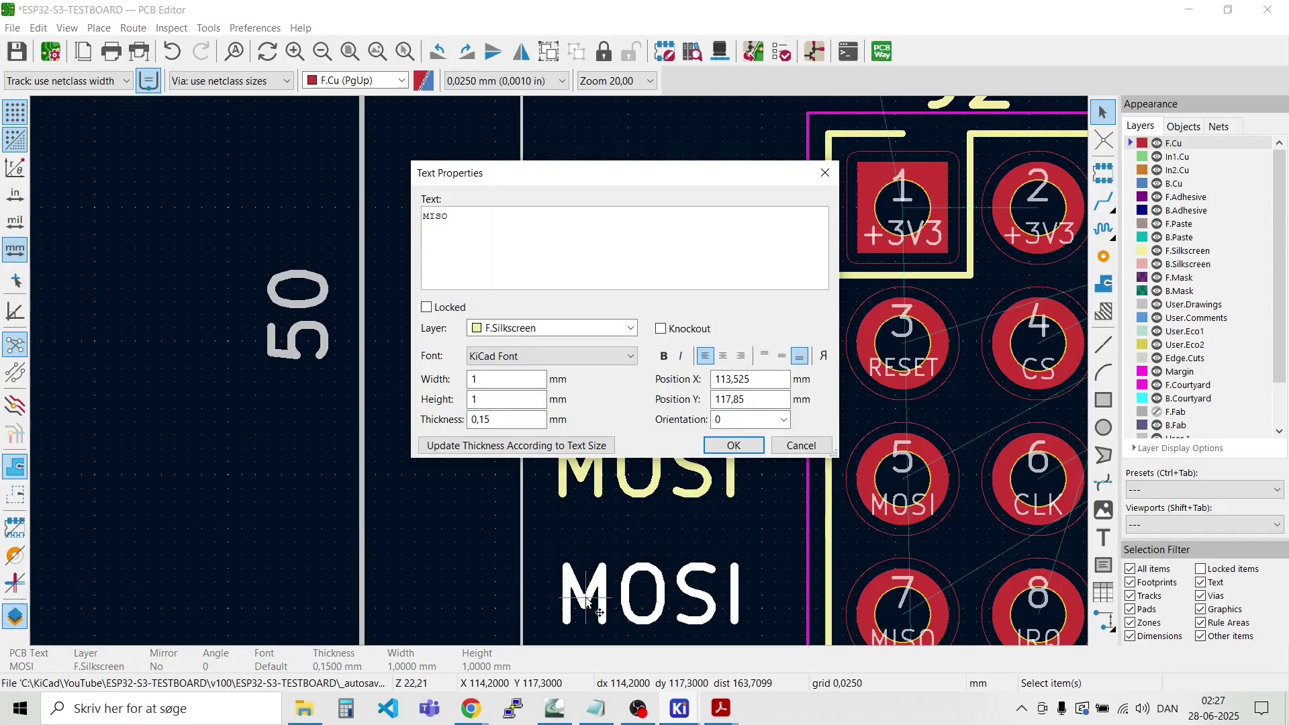
click(733, 445)
Step: Duplicate the MISO label beside J2 pad 9 and change the copy's text to GND
scroll(557, 416, down, 3)
scroll(562, 377, up, 3)
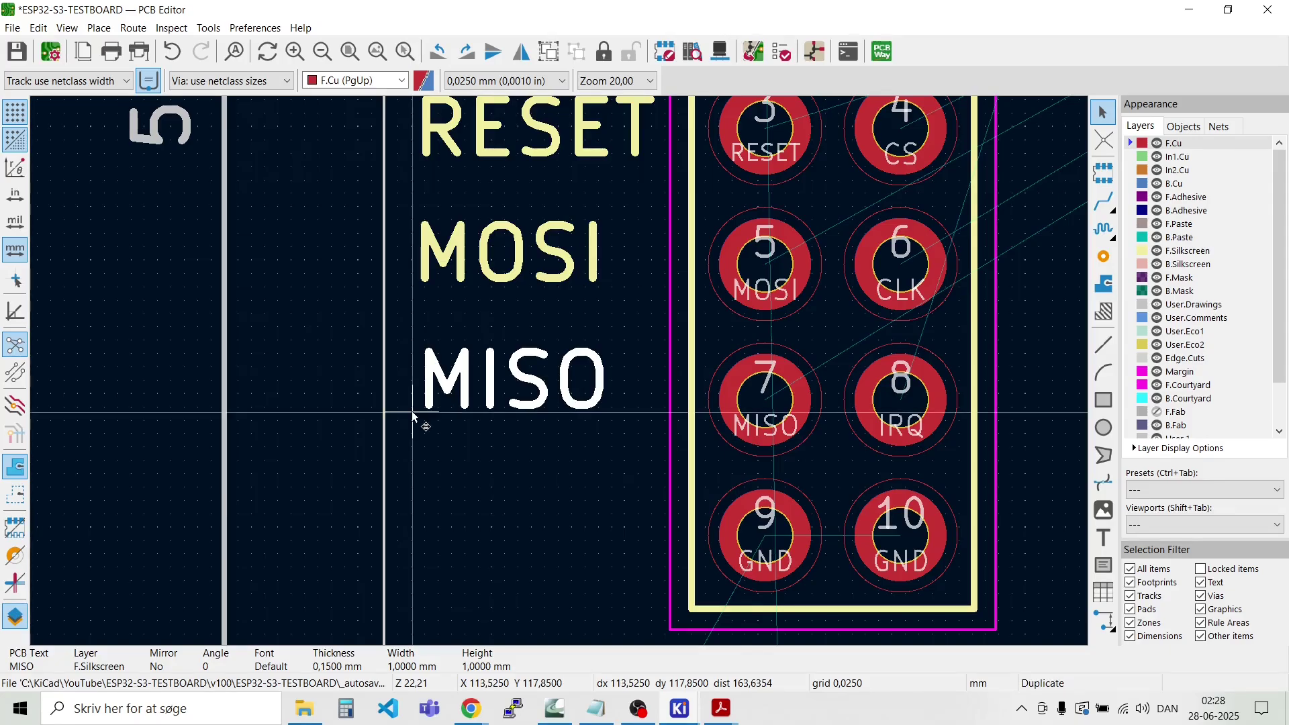
key(ctrl+d)
double_click(442, 537)
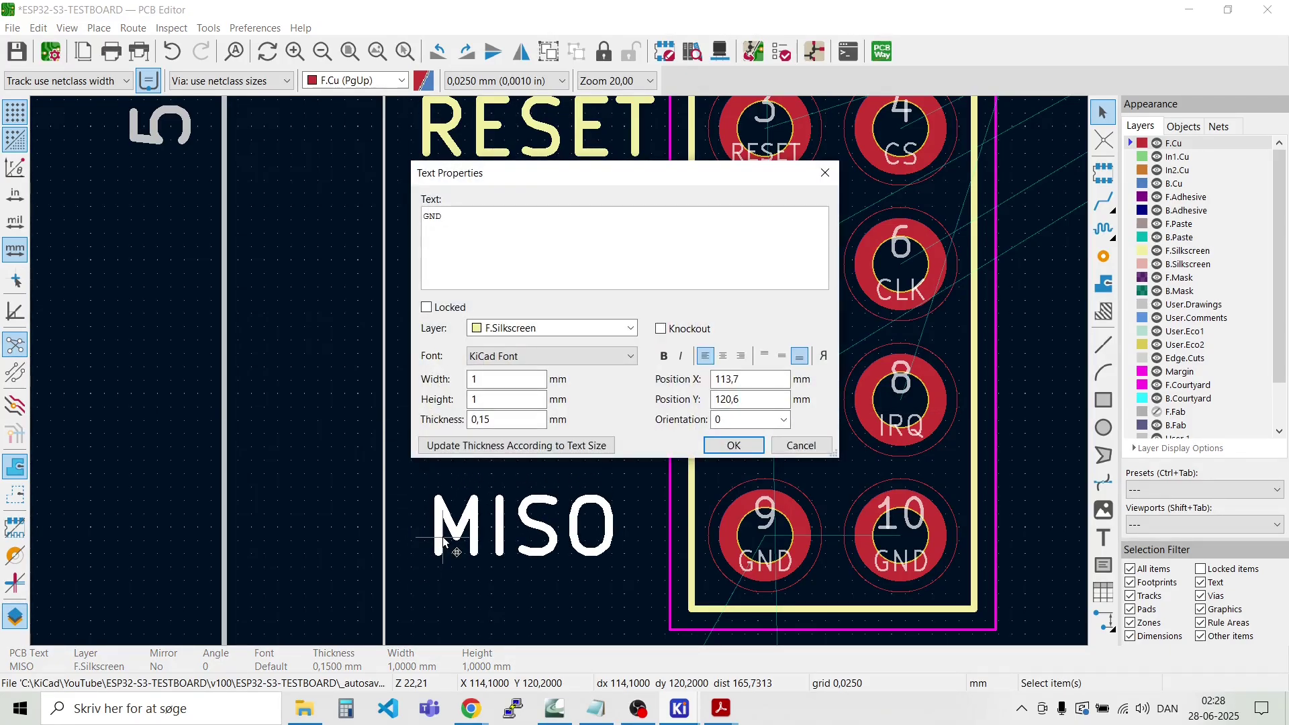
click(733, 446)
Step: Duplicate the GND label and place the copy outside the J2 outline beside pad 10
key(ctrl+d)
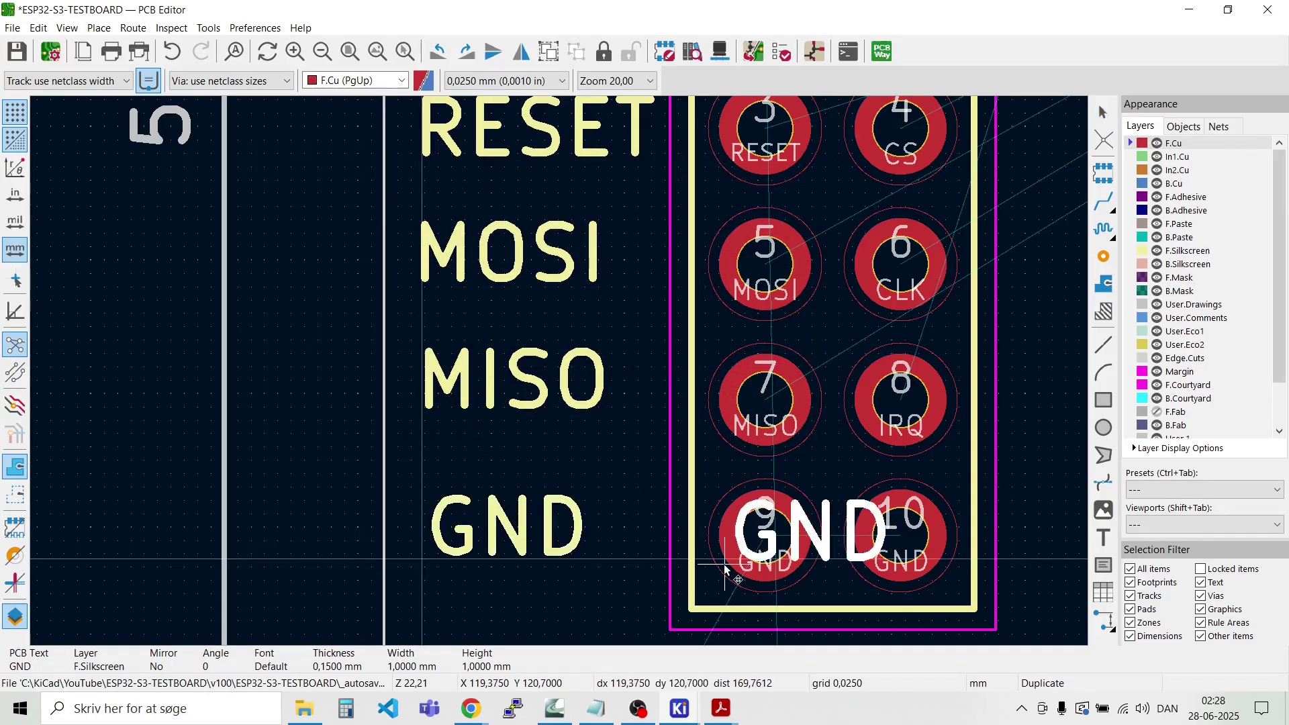
scroll(725, 569, down, 3)
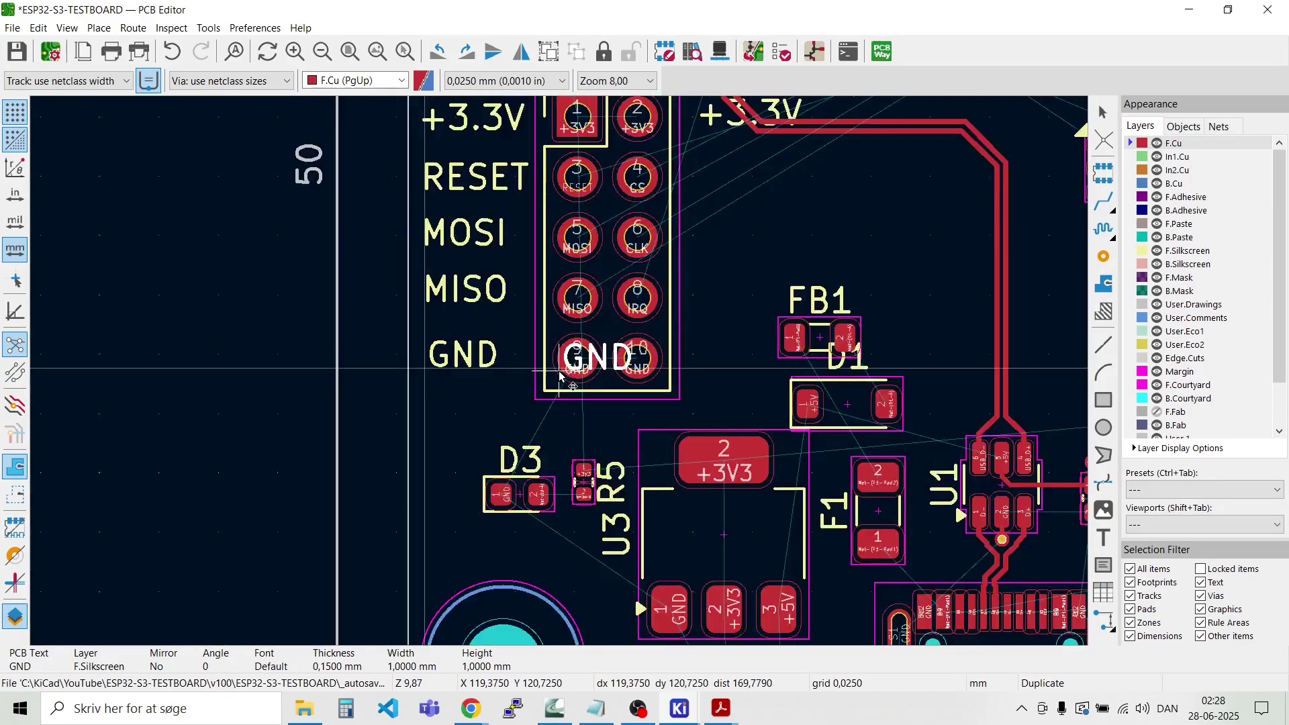
click(701, 381)
Step: Duplicate the GND label of pad 10 beside pad 8 and change the copy's text to IRQ
scroll(708, 356, up, 4)
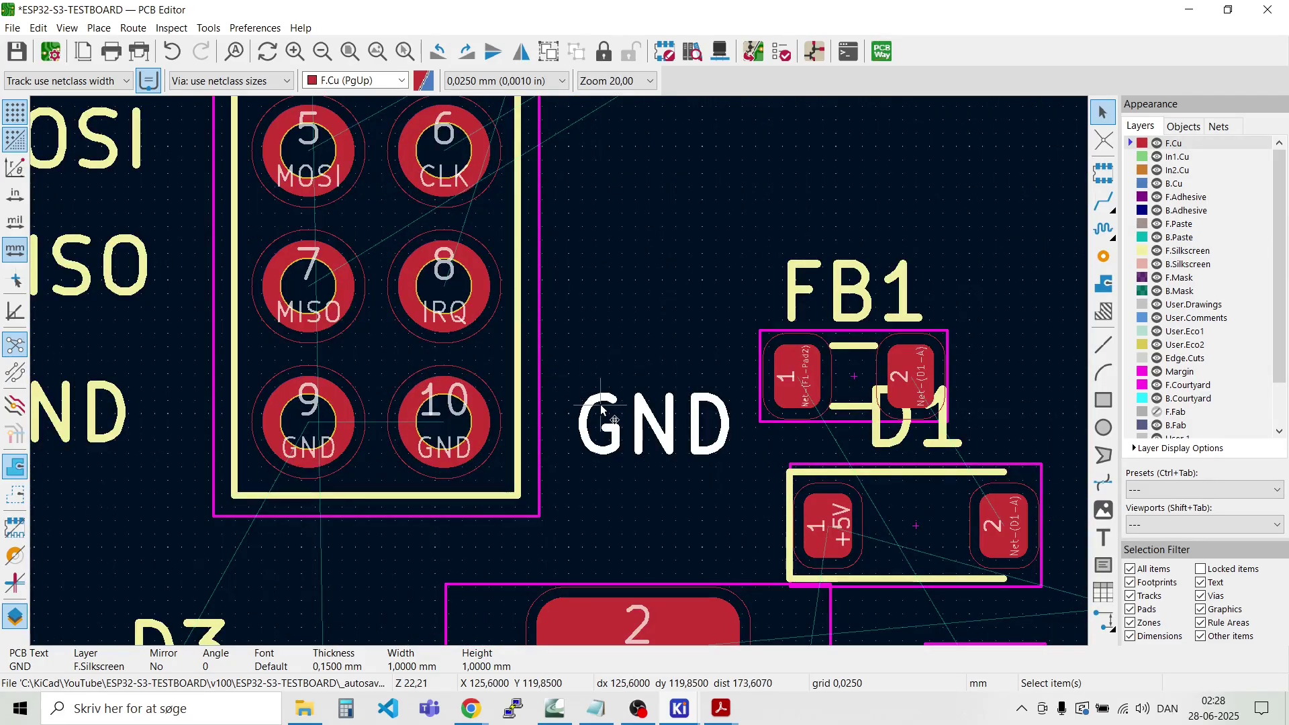
key(ctrl+d)
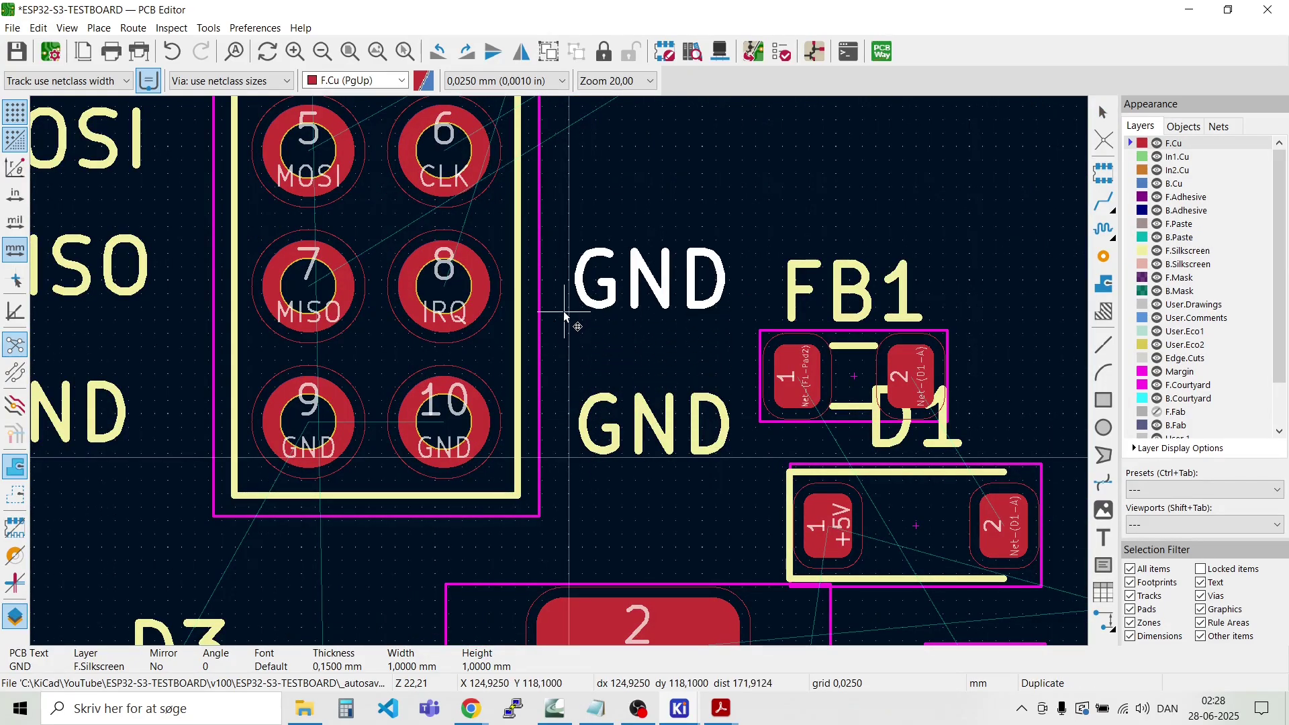
click(564, 311)
double_click(594, 290)
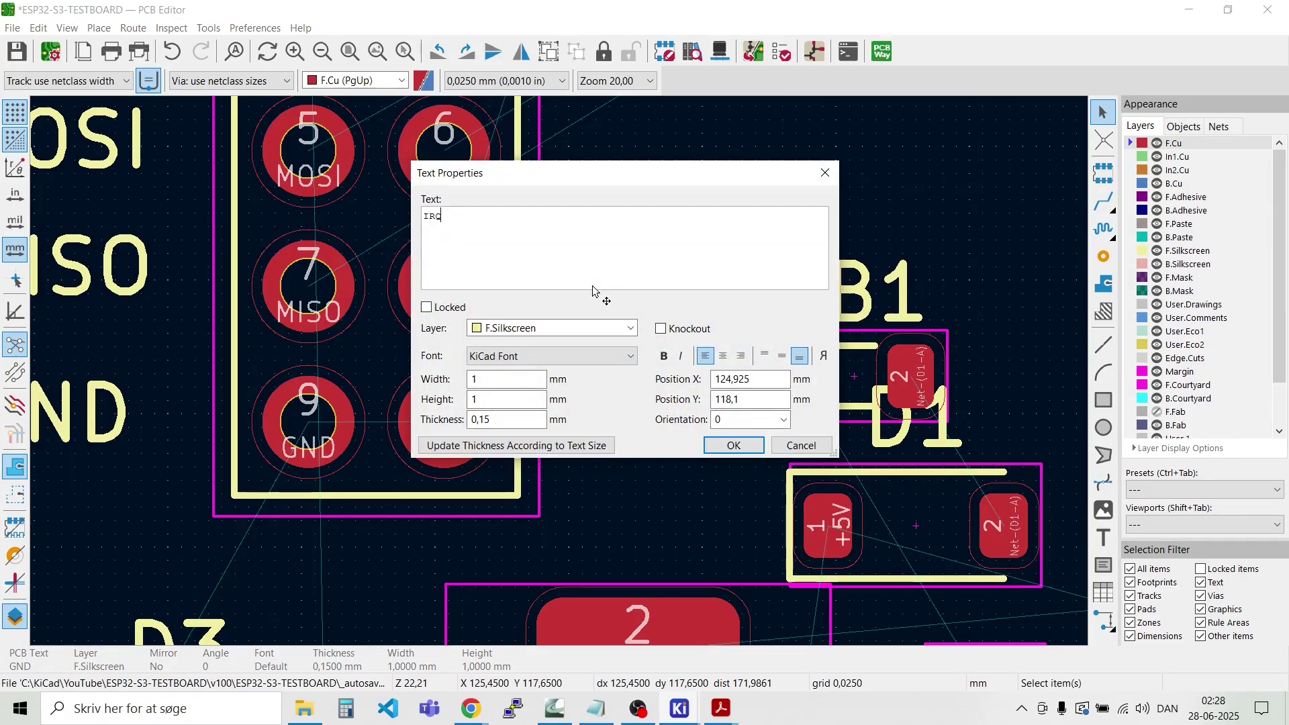
text(IRQ)
key(Return)
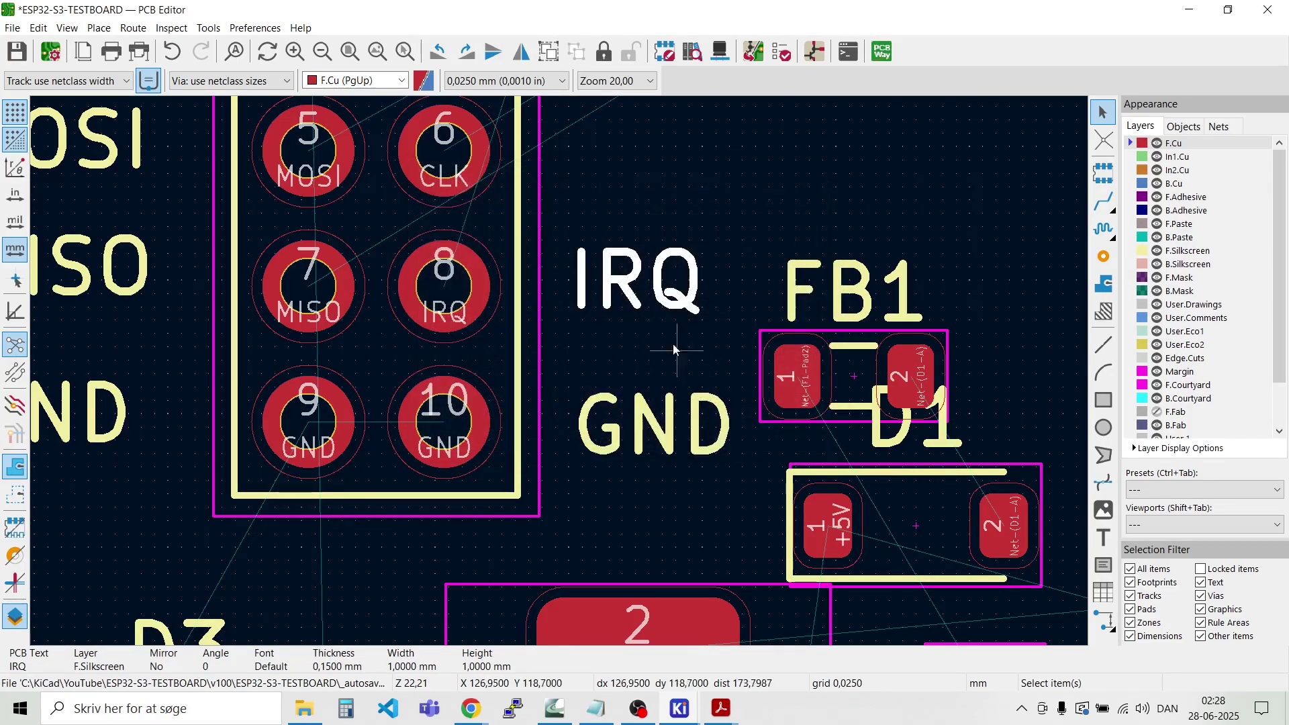
Step: Duplicate the IRQ label beside J2 pad 6 and change the copy's text to CLK
key(ctrl+d)
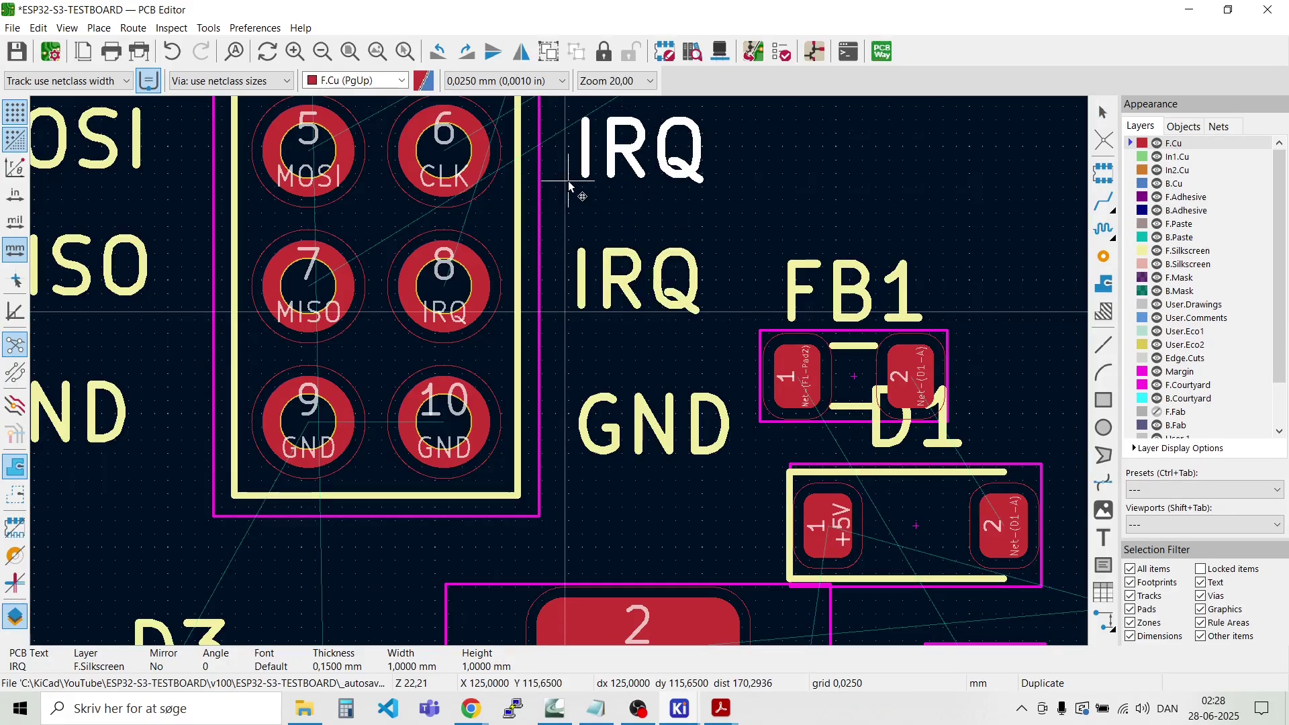
click(567, 180)
double_click(591, 163)
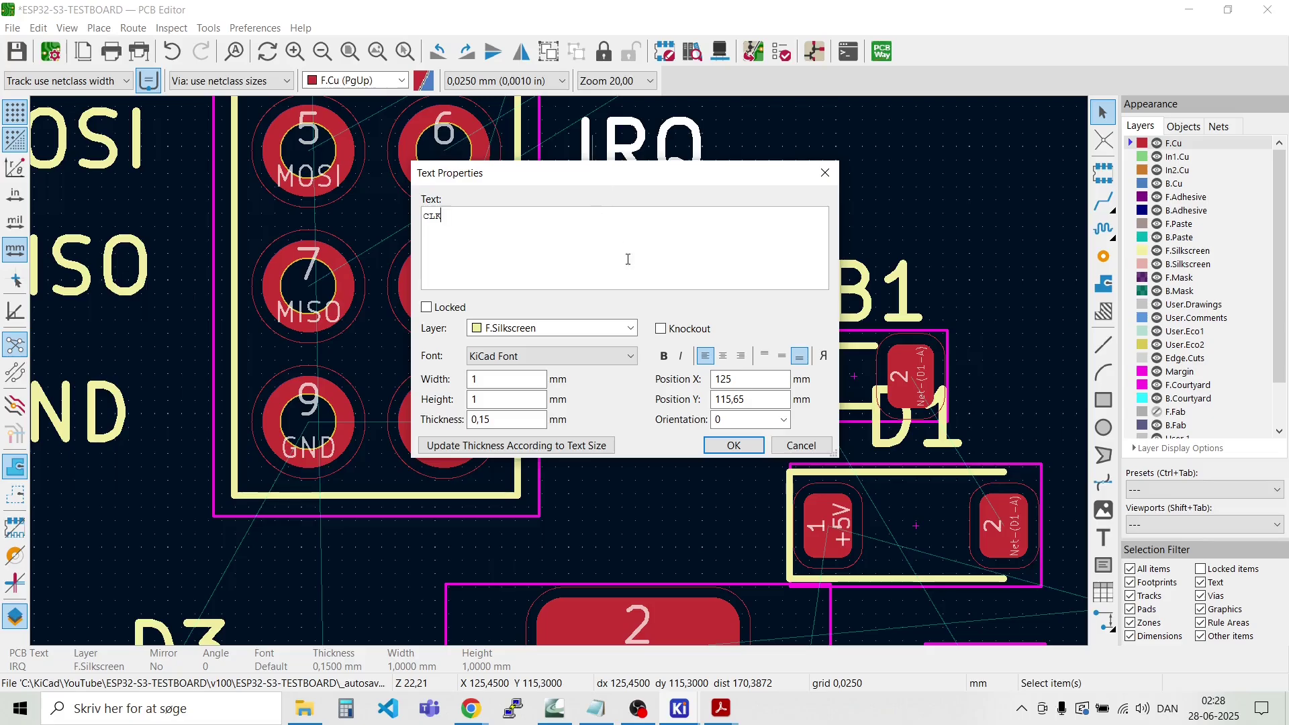
key(Return)
Step: Duplicate the CLK label beside J2 pad 4 and change the copy's text to CS
scroll(671, 347, down, 2)
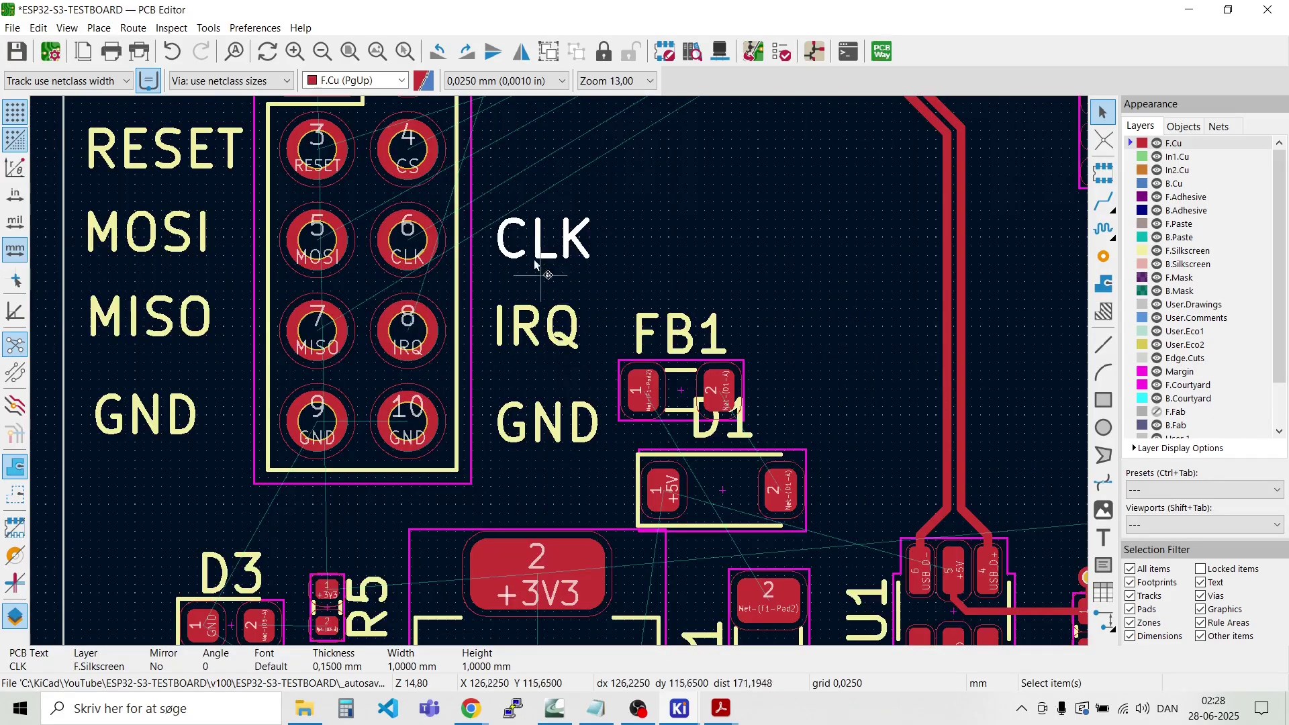
scroll(535, 262, up, 6)
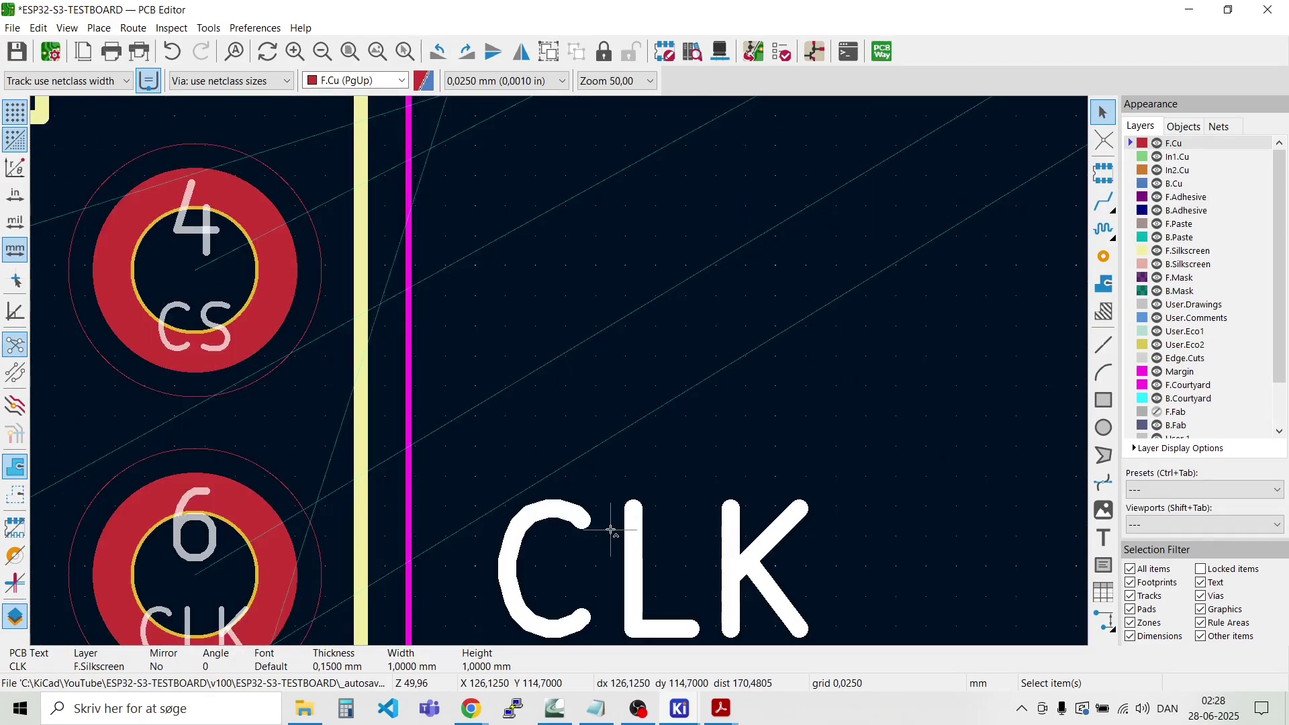
key(ctrl+d)
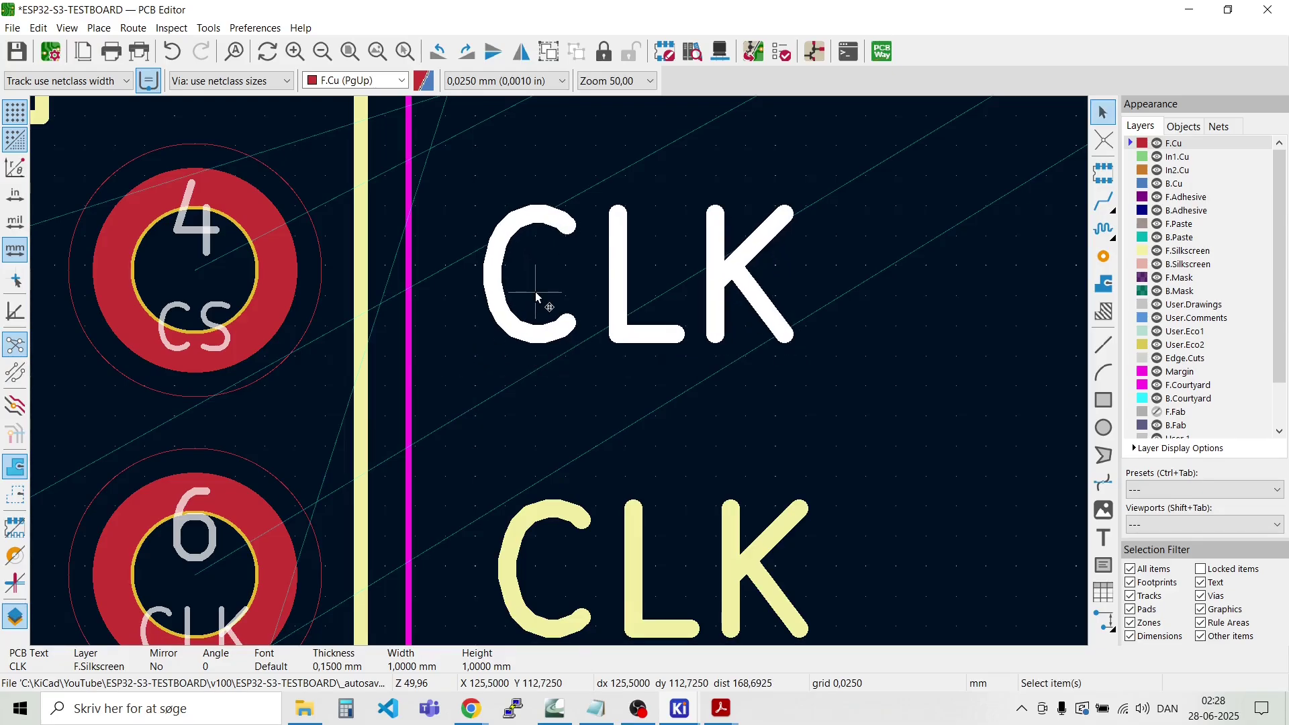
double_click(534, 292)
text(cs)
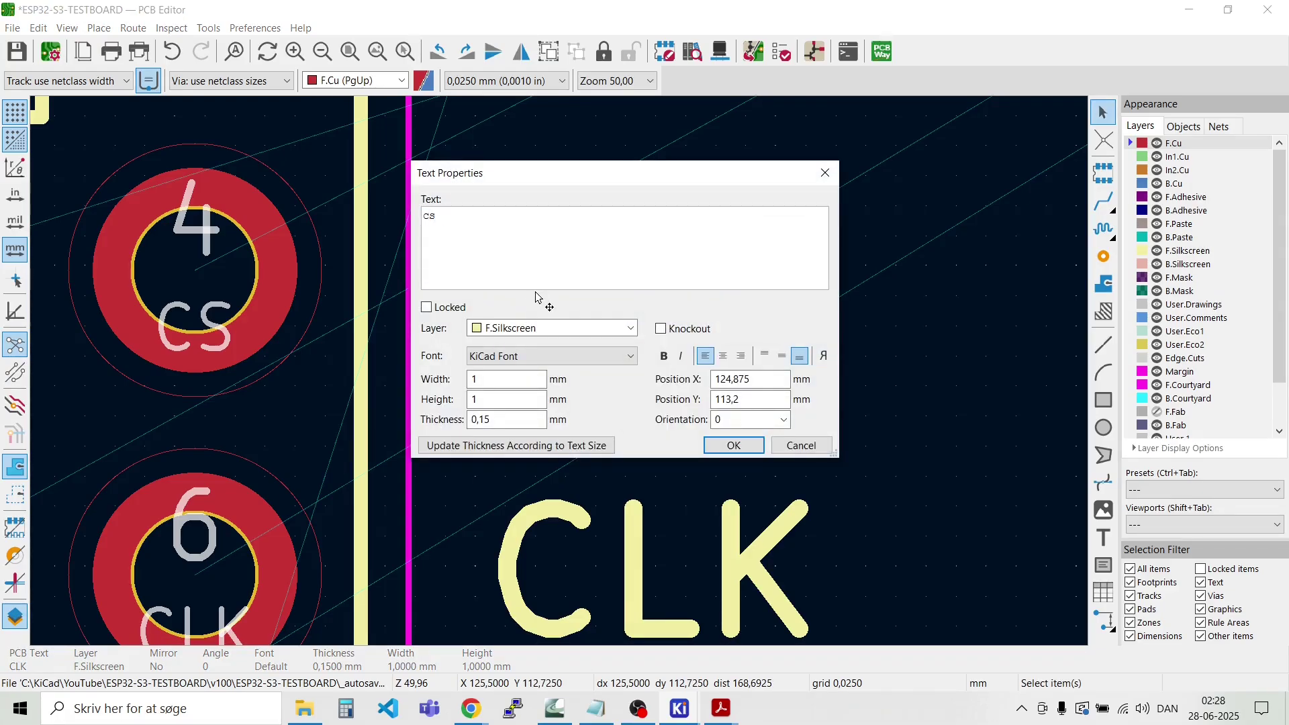
click(734, 446)
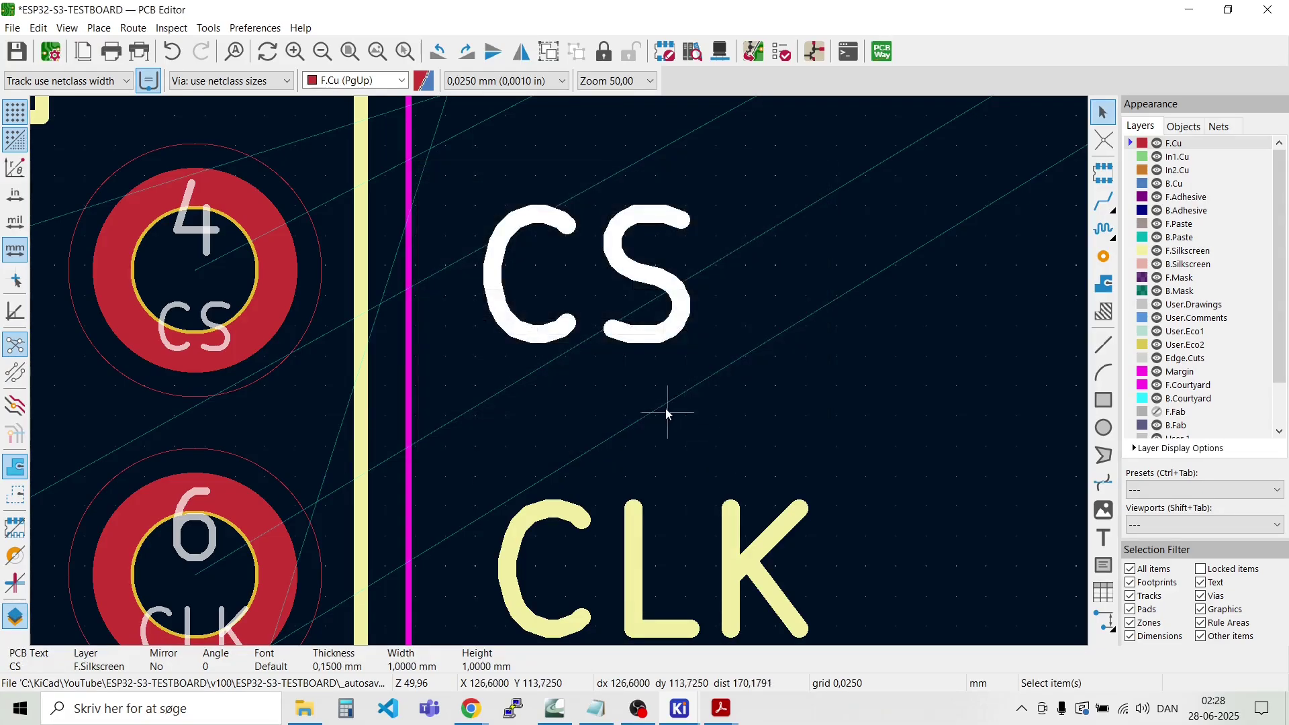
click(573, 392)
Step: Move the GND label of pad 9 toward J2 so that it overlaps the connector outline and the pad
scroll(574, 392, down, 6)
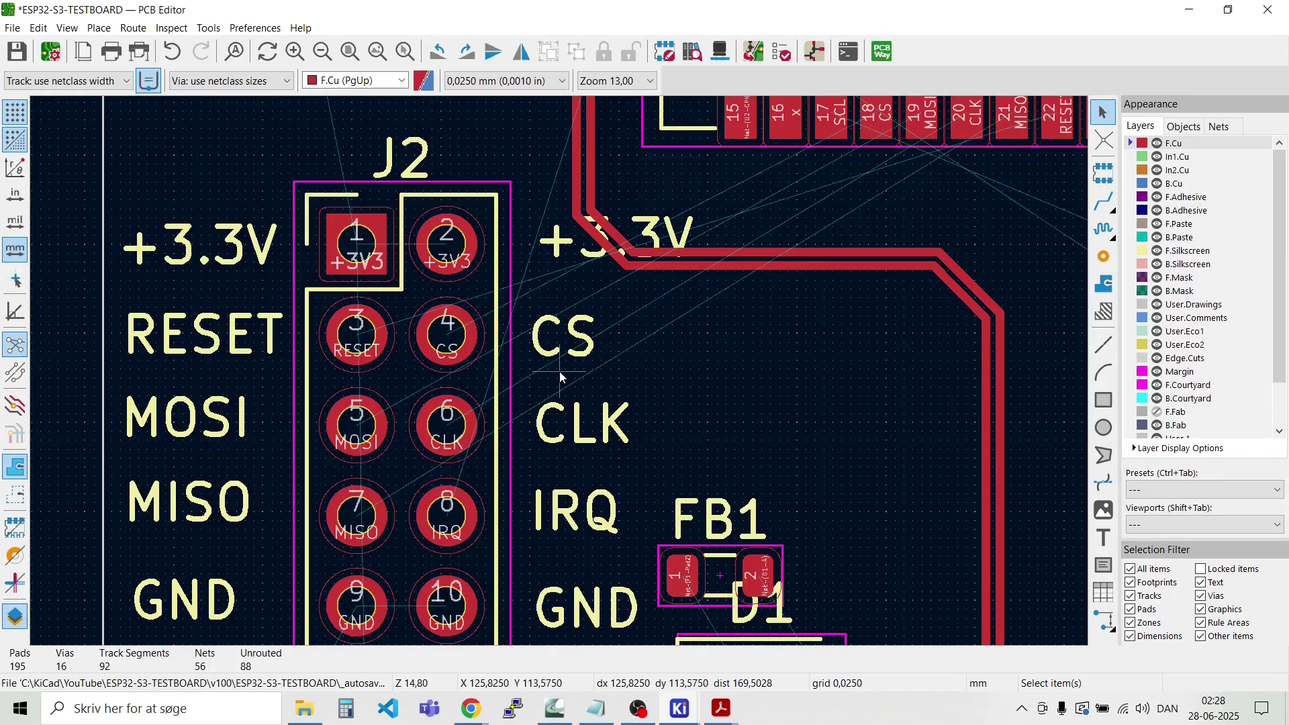
scroll(558, 372, down, 3)
scroll(429, 432, up, 9)
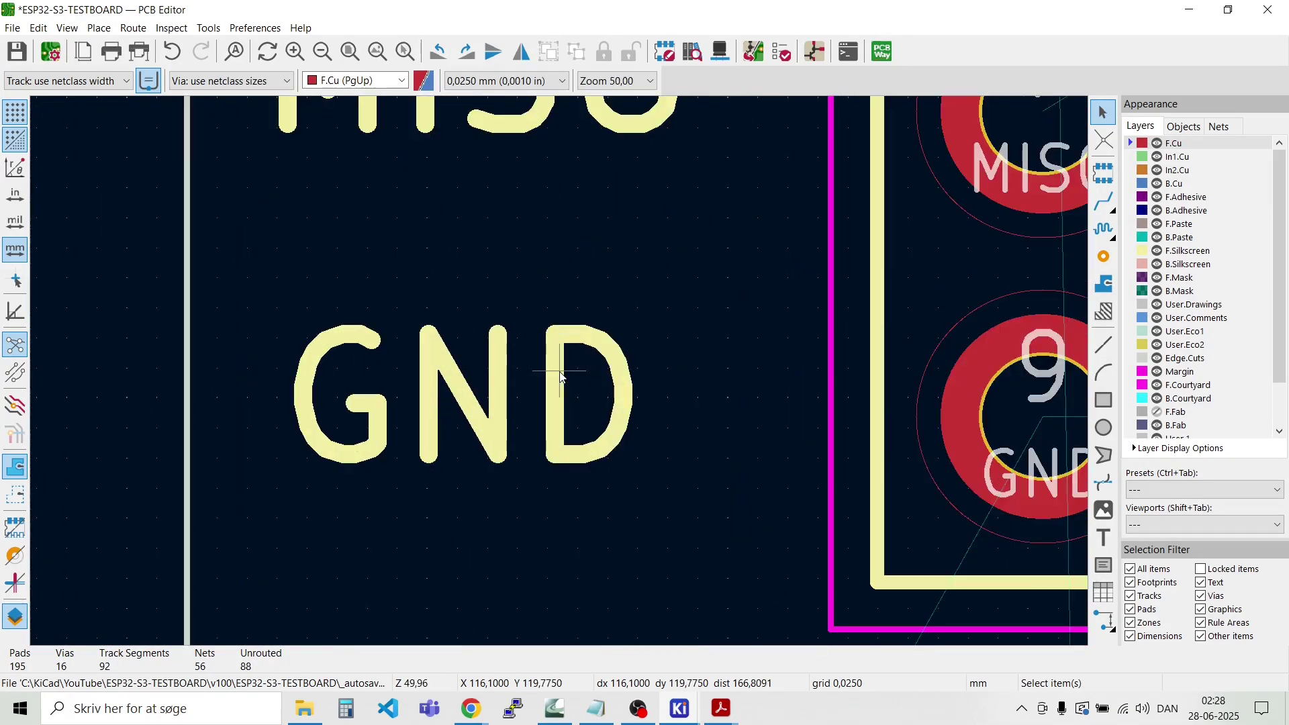
click(472, 412)
key(m)
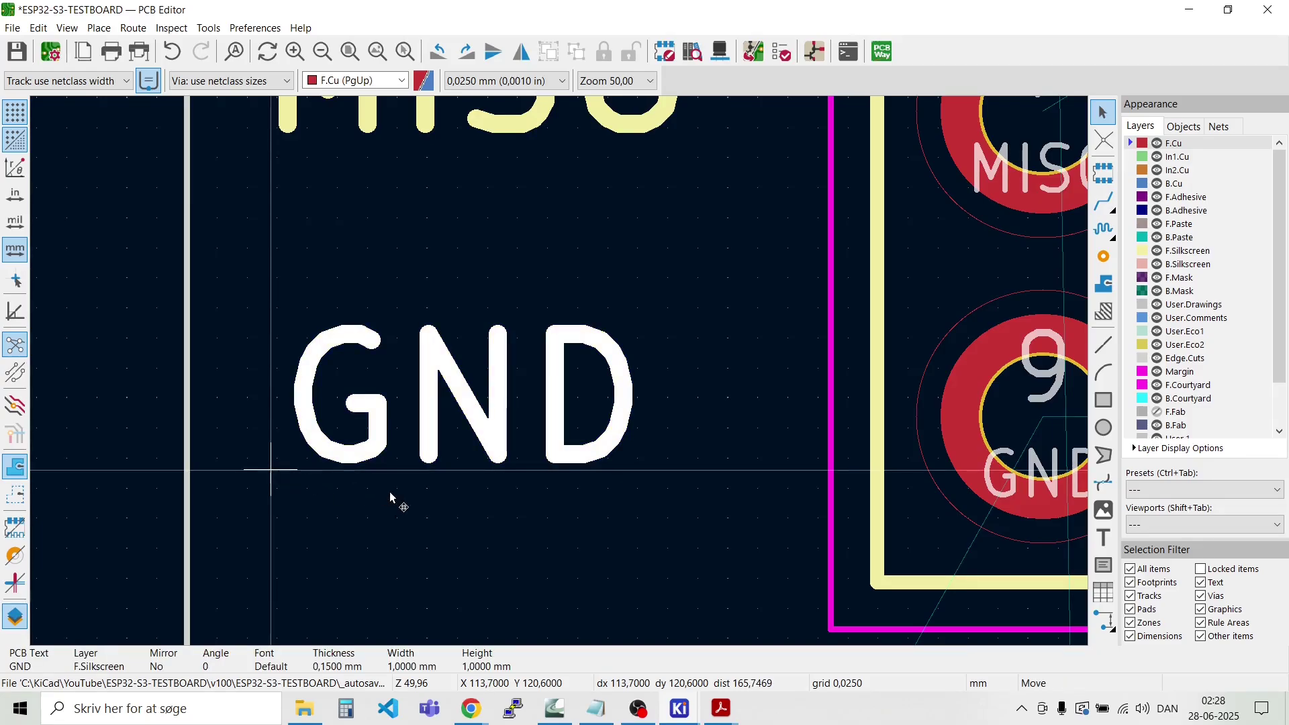
scroll(654, 487, down, 4)
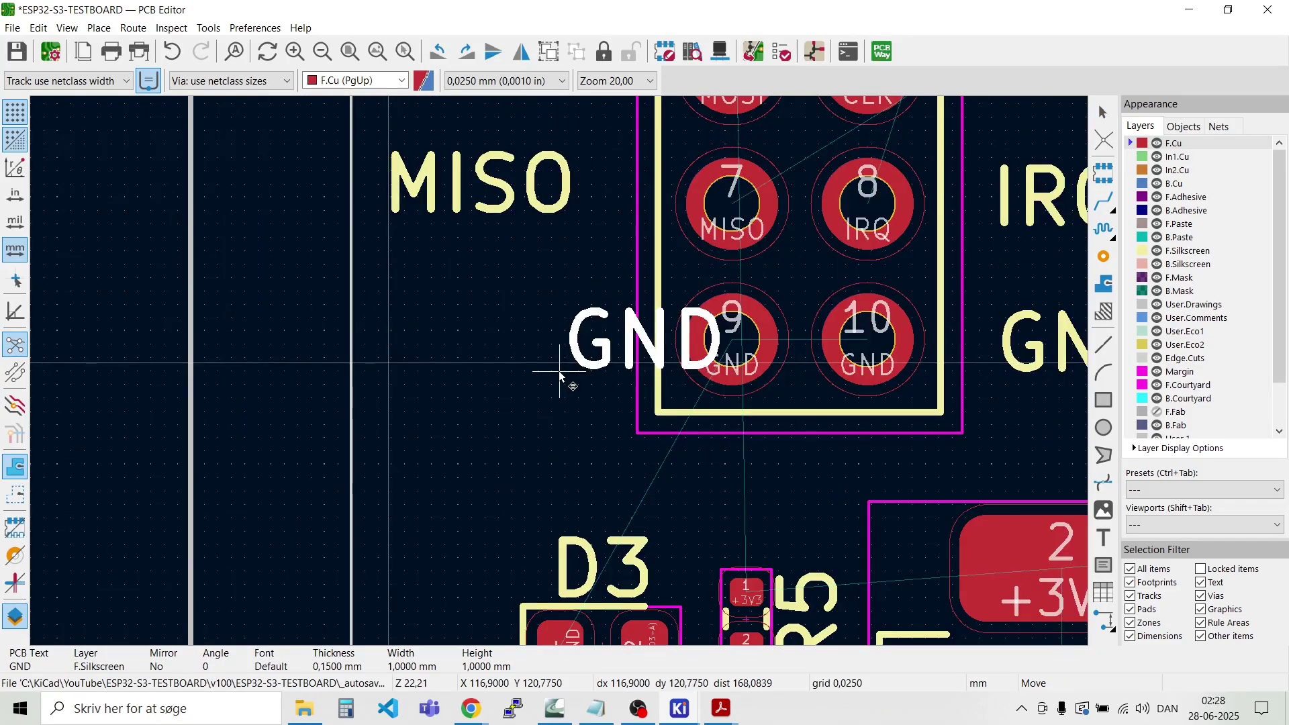
scroll(559, 373, up, 4)
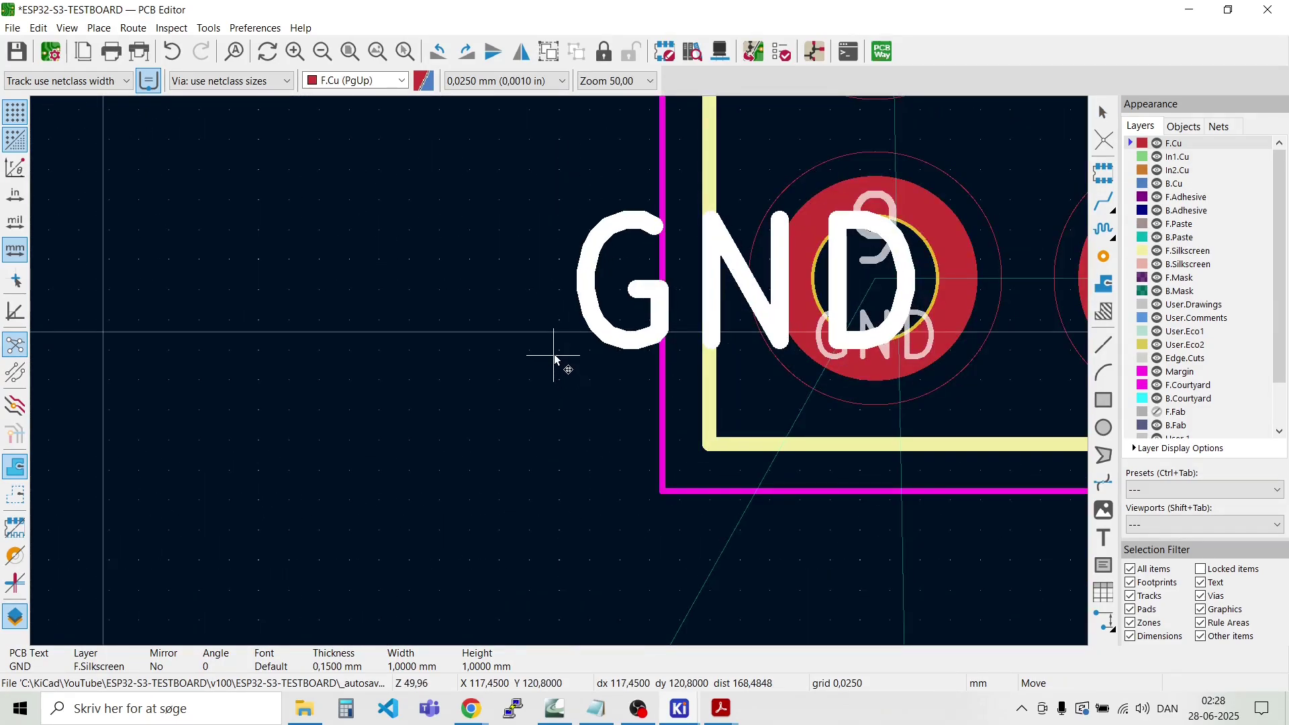
click(554, 360)
Step: Move the +3.3V label of pad 1 horizontally toward J2 so that it overlaps the pad
scroll(558, 369, down, 8)
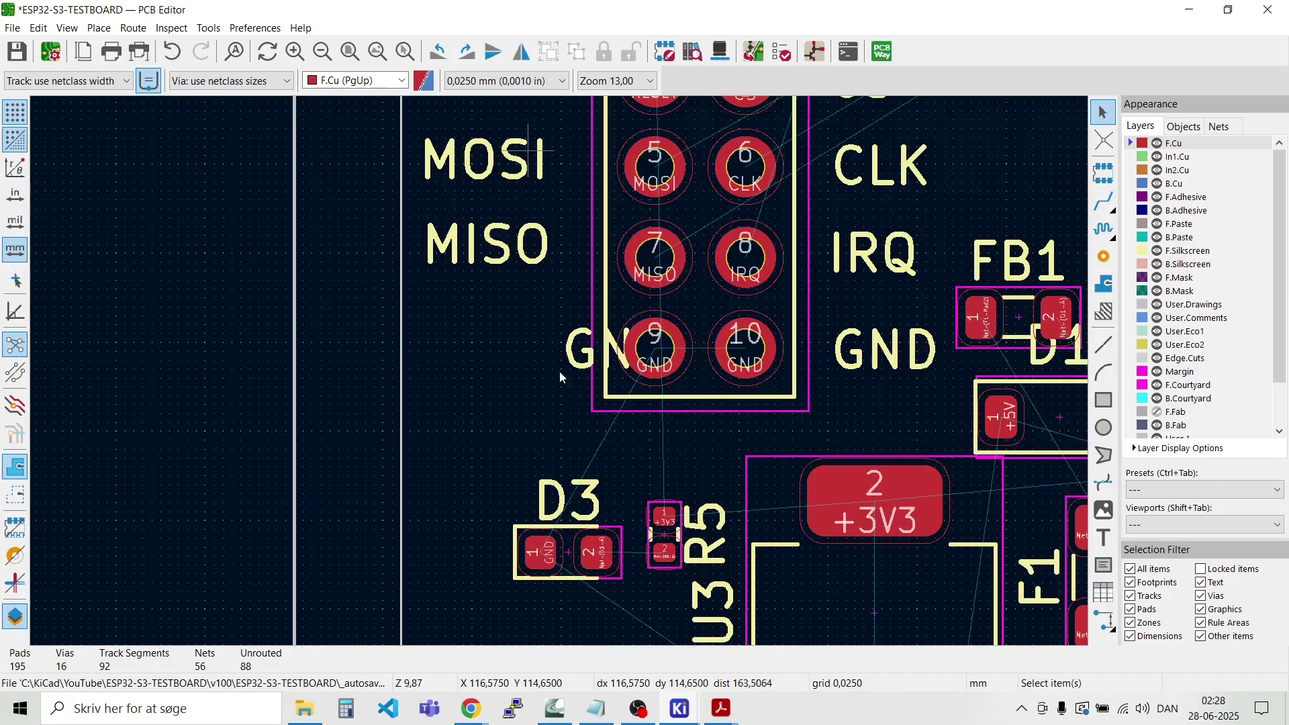
scroll(568, 317, up, 6)
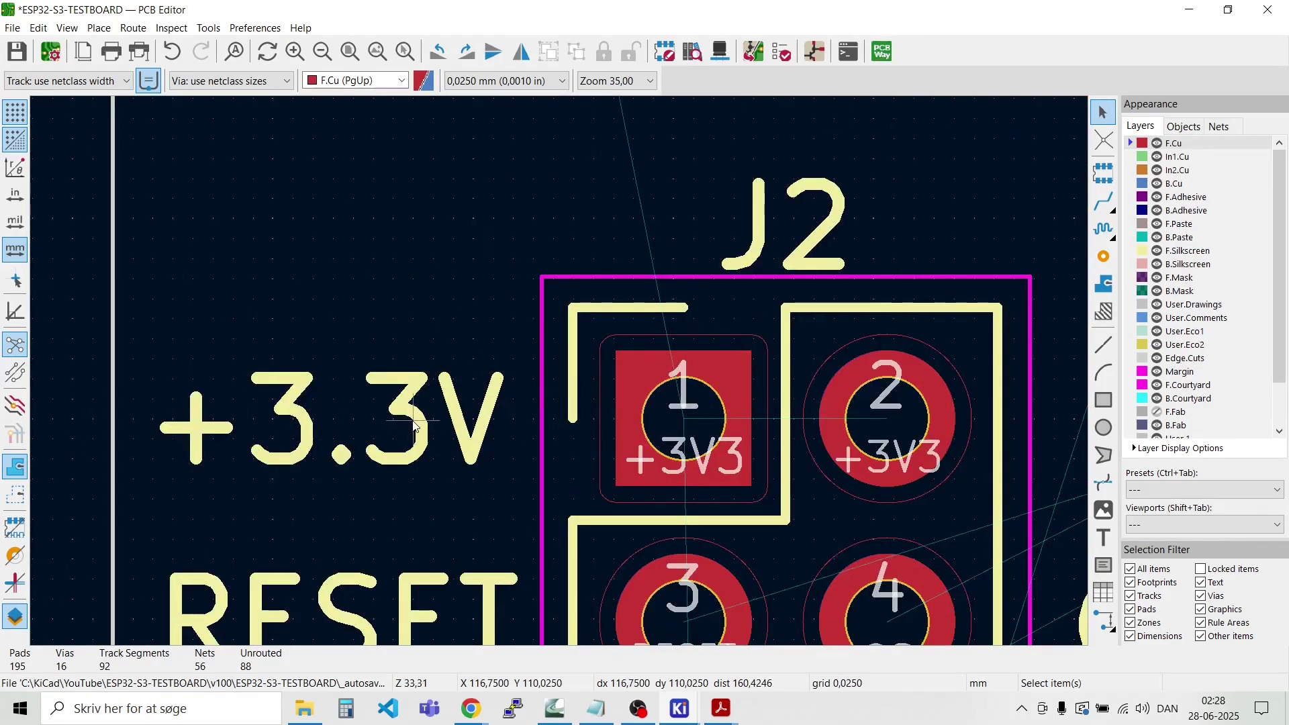
key(m)
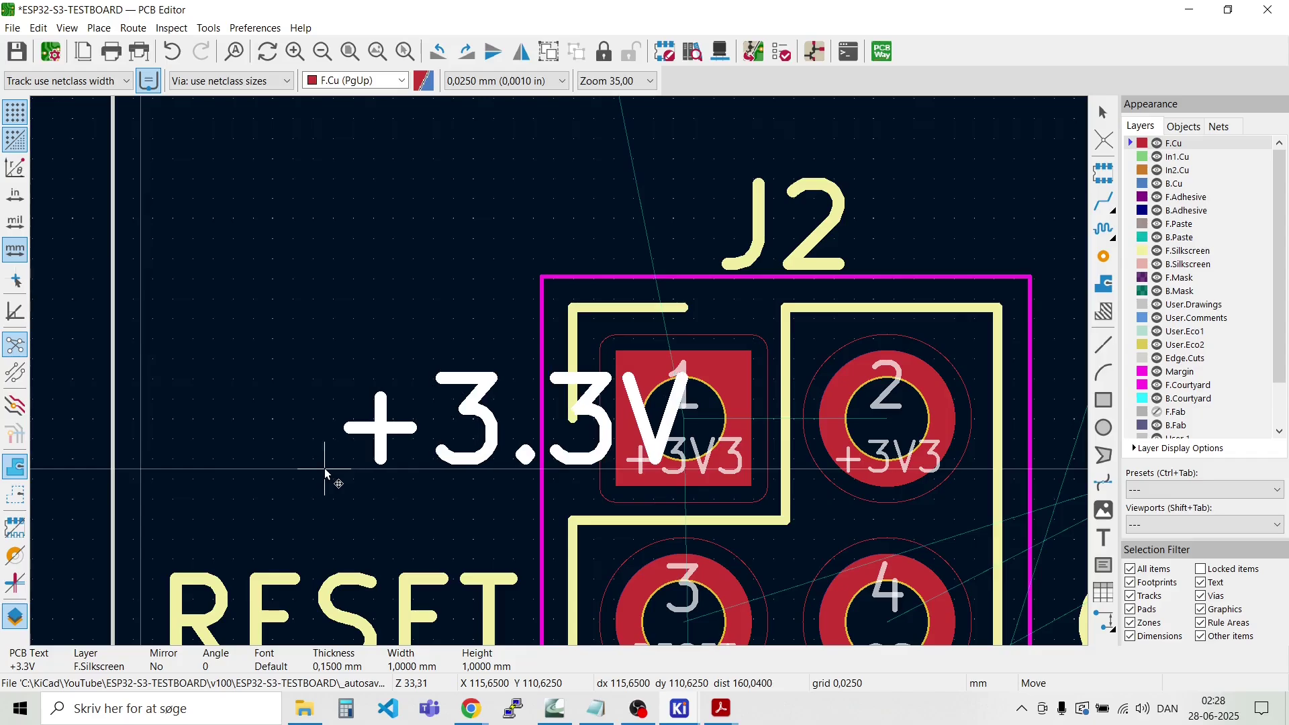
click(325, 469)
scroll(562, 371, down, 6)
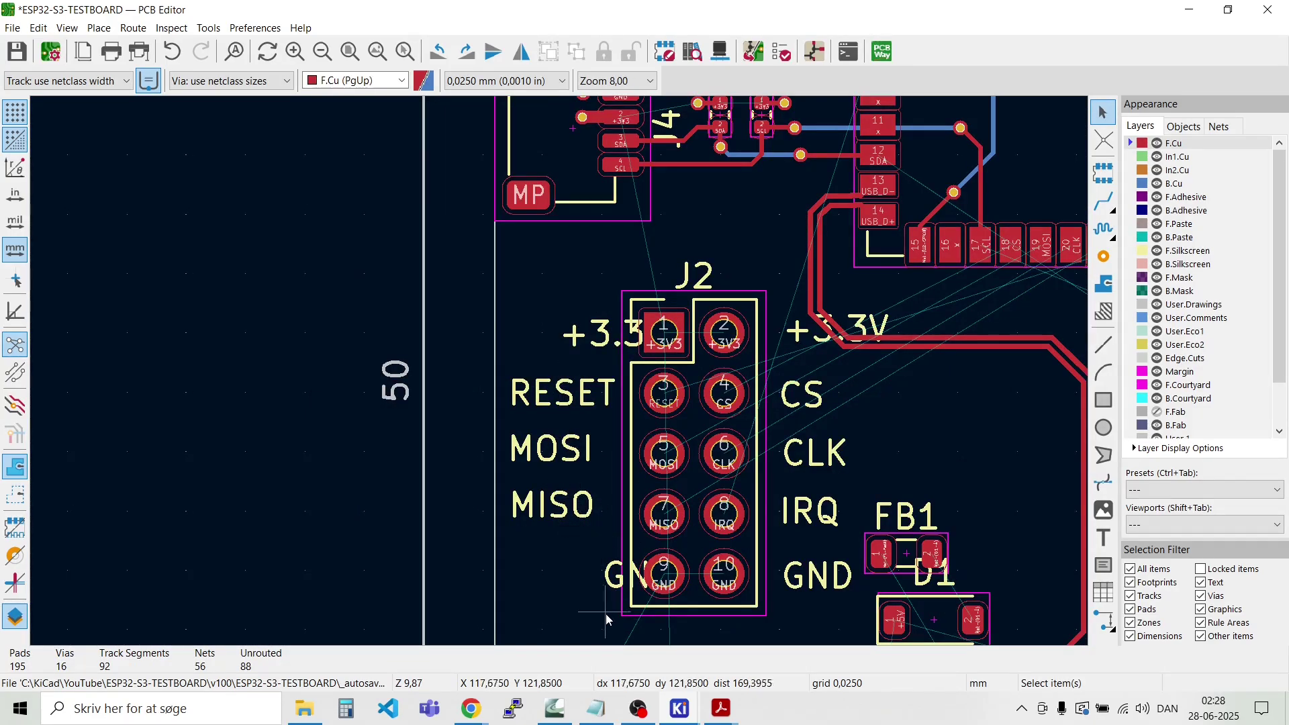
drag(609, 613, 537, 294)
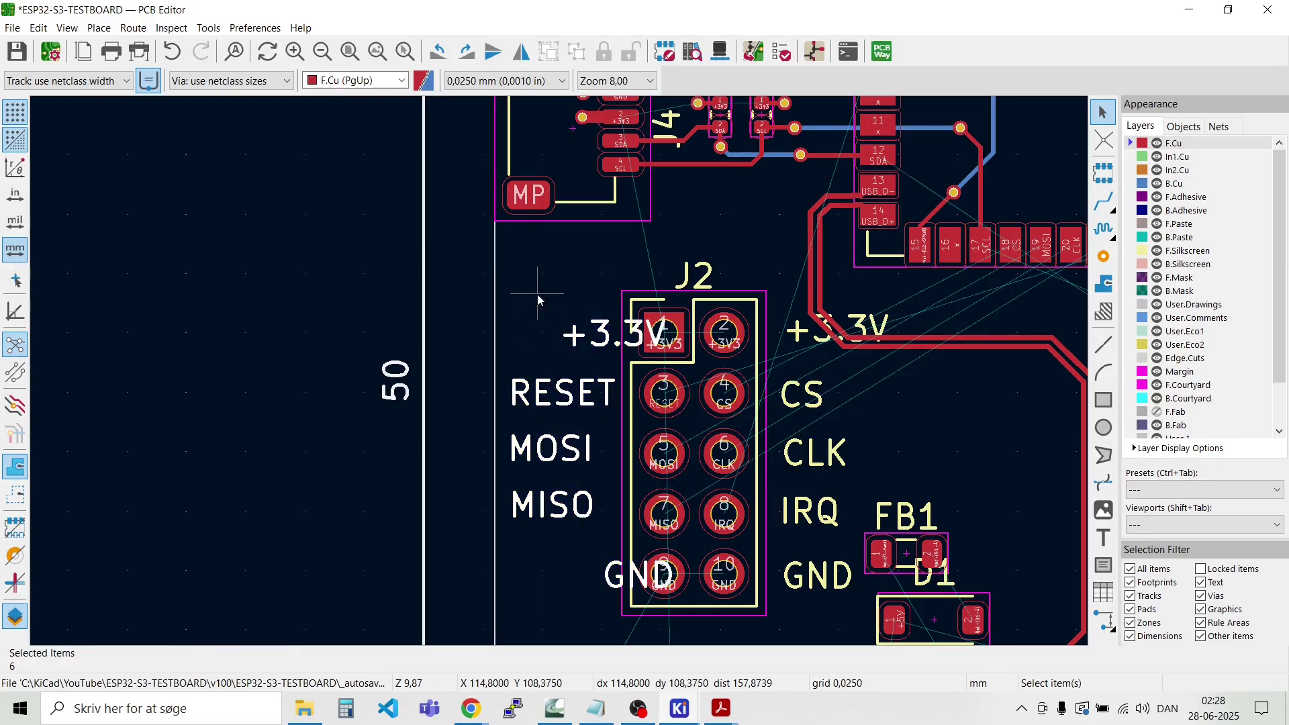
click(536, 294)
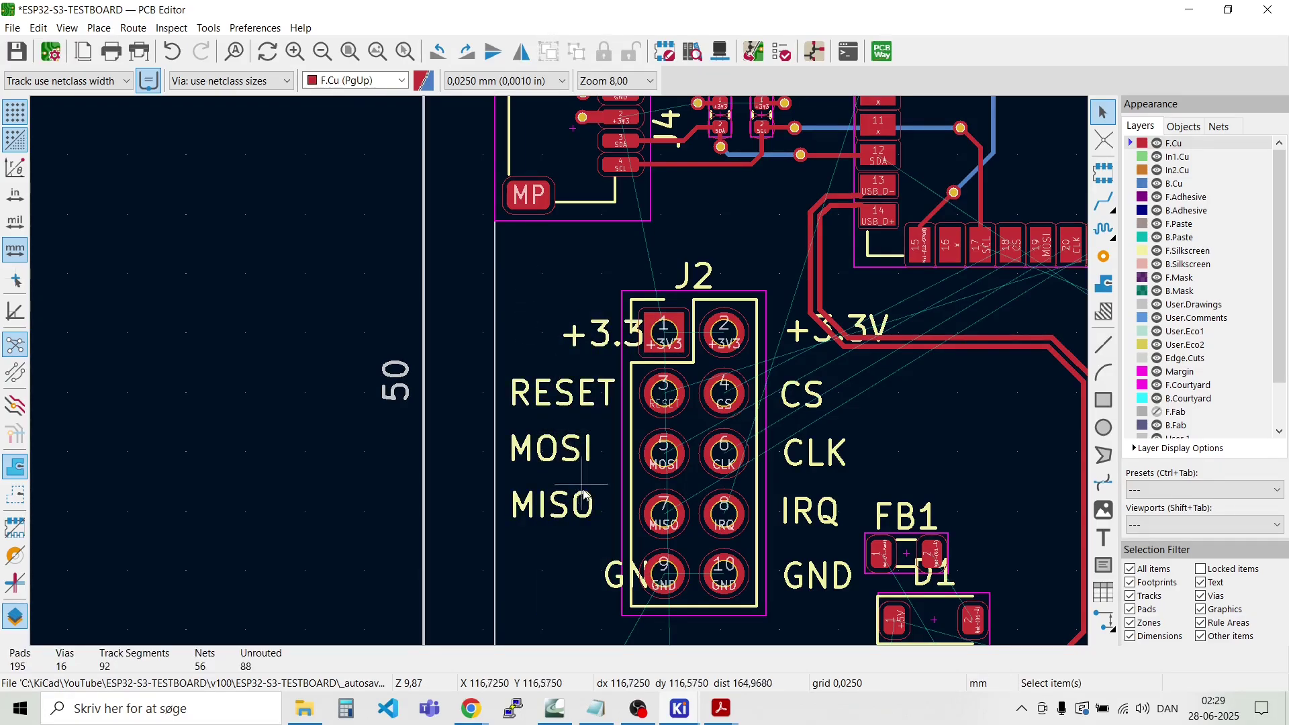
Step: Distribute the +3.3V, RESET, MOSI, MISO and GND labels beside J2's odd-numbered pads vertically by centers and align them to horizontal center
click(612, 569)
shift+click(571, 505)
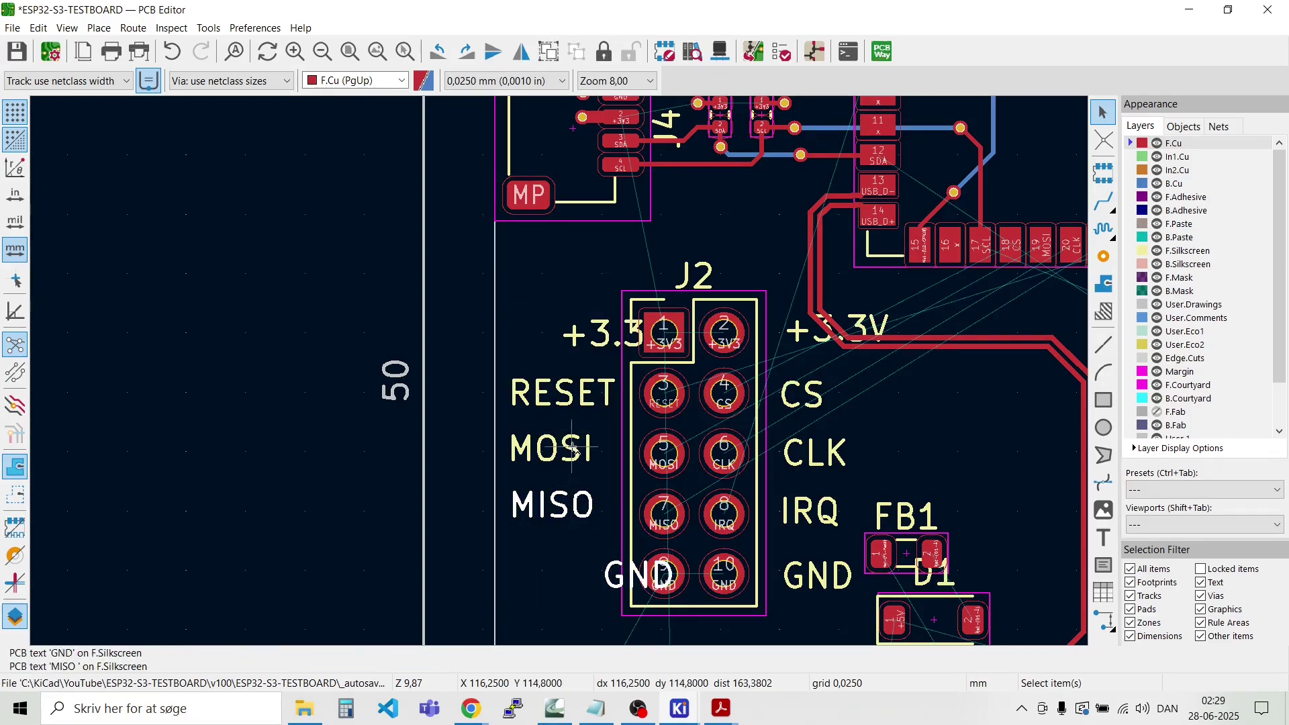
shift+click(571, 448)
shift+click(582, 390)
shift+click(588, 335)
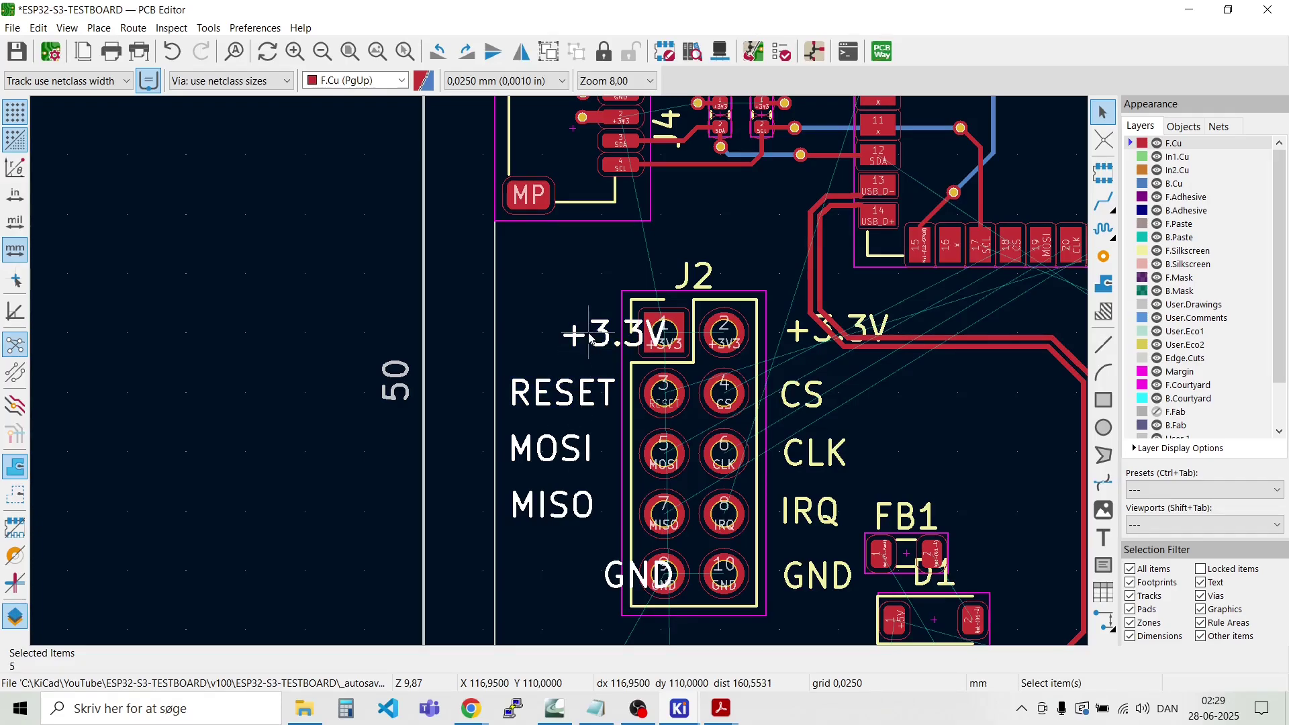
right_click(589, 338)
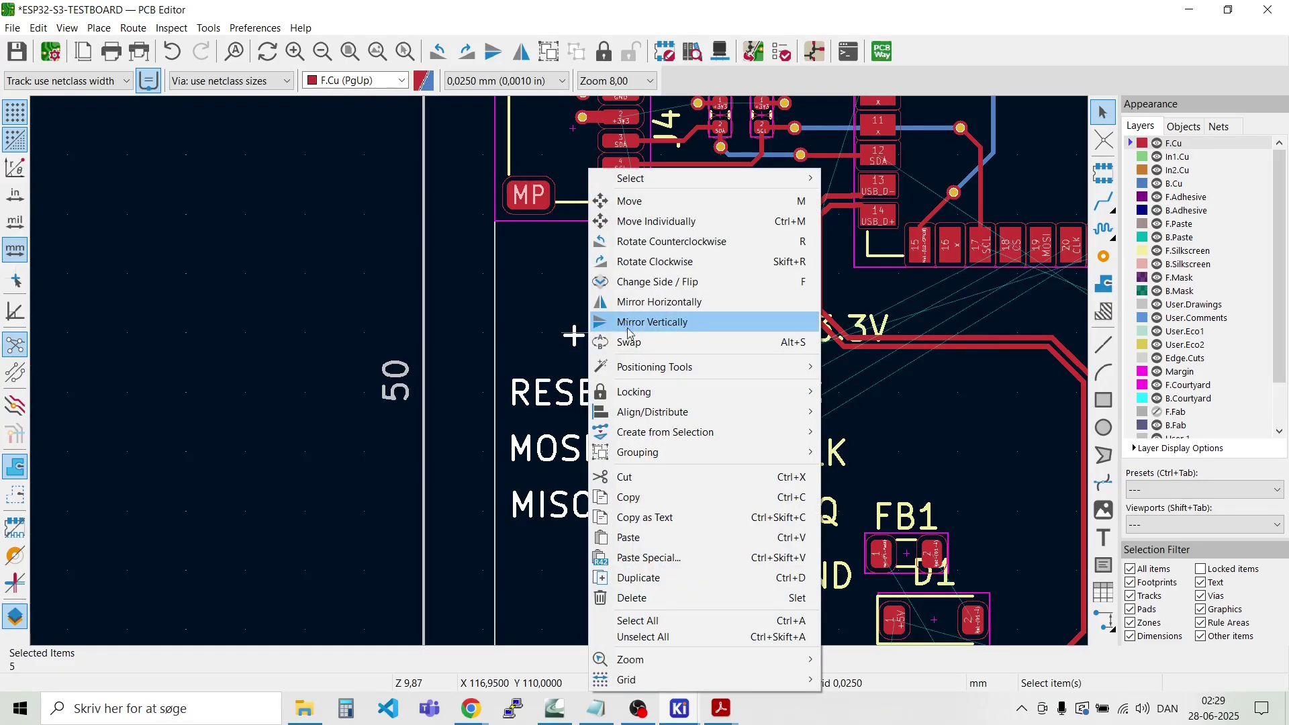
mouse_move(661, 412)
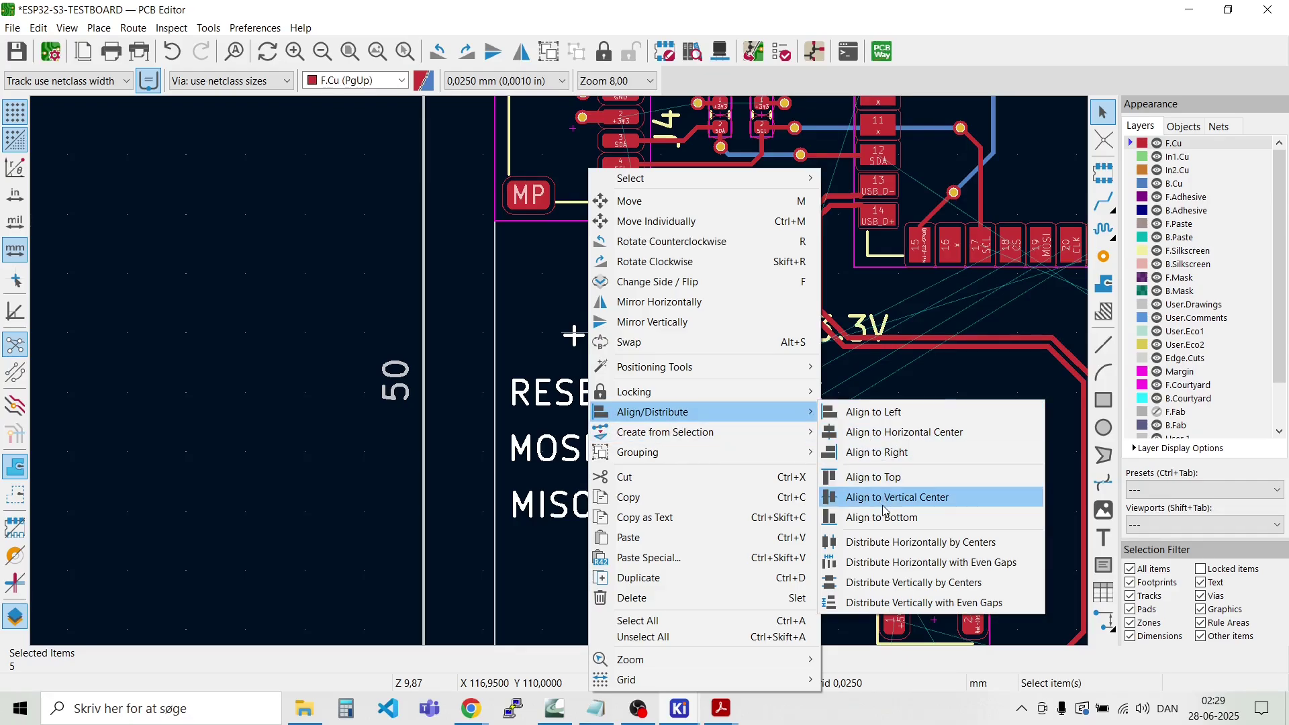
click(887, 584)
right_click(581, 397)
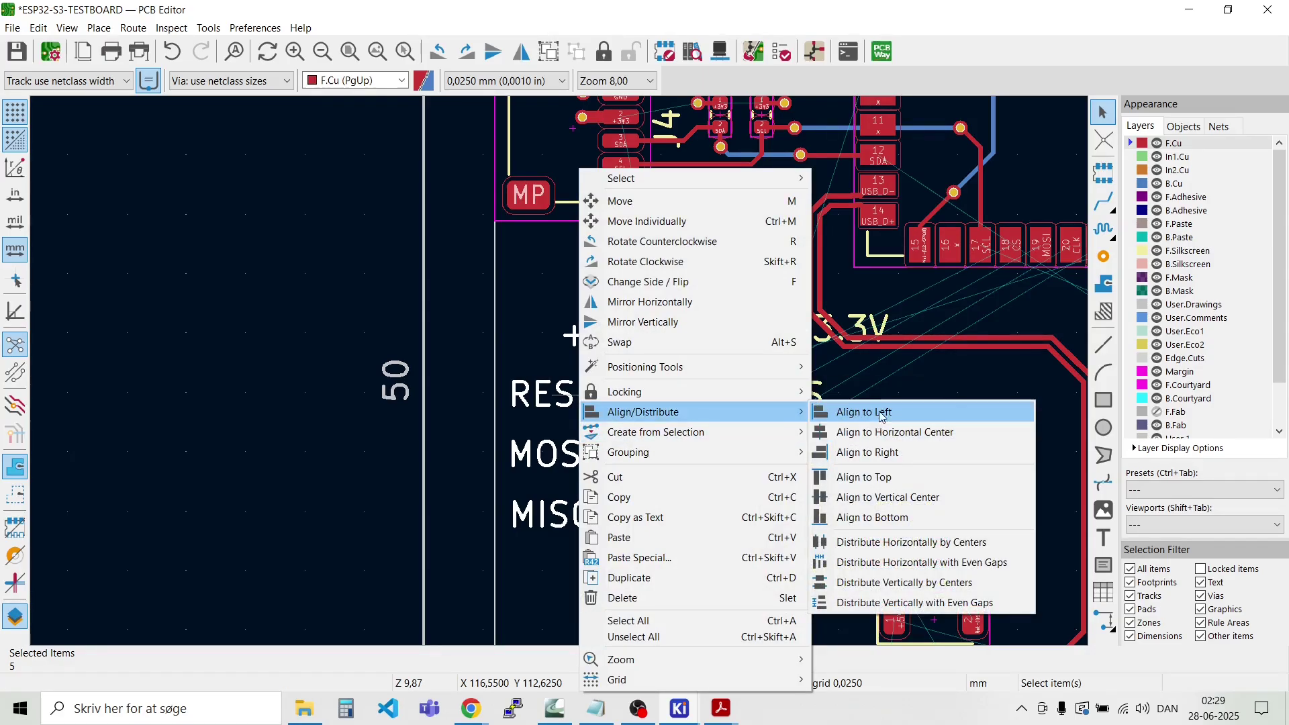
click(886, 437)
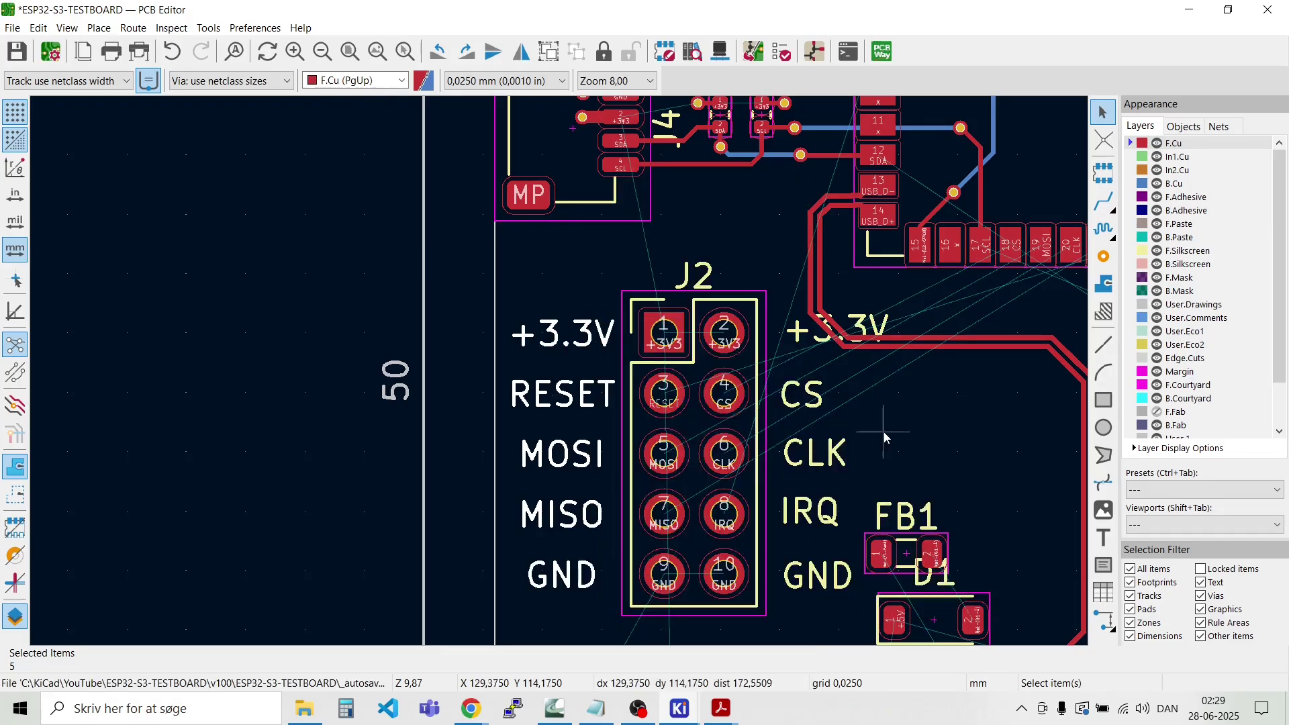
Step: Move the five labels beside J2's odd-numbered pads together toward the connector, up to its courtyard outline
scroll(603, 392, up, 5)
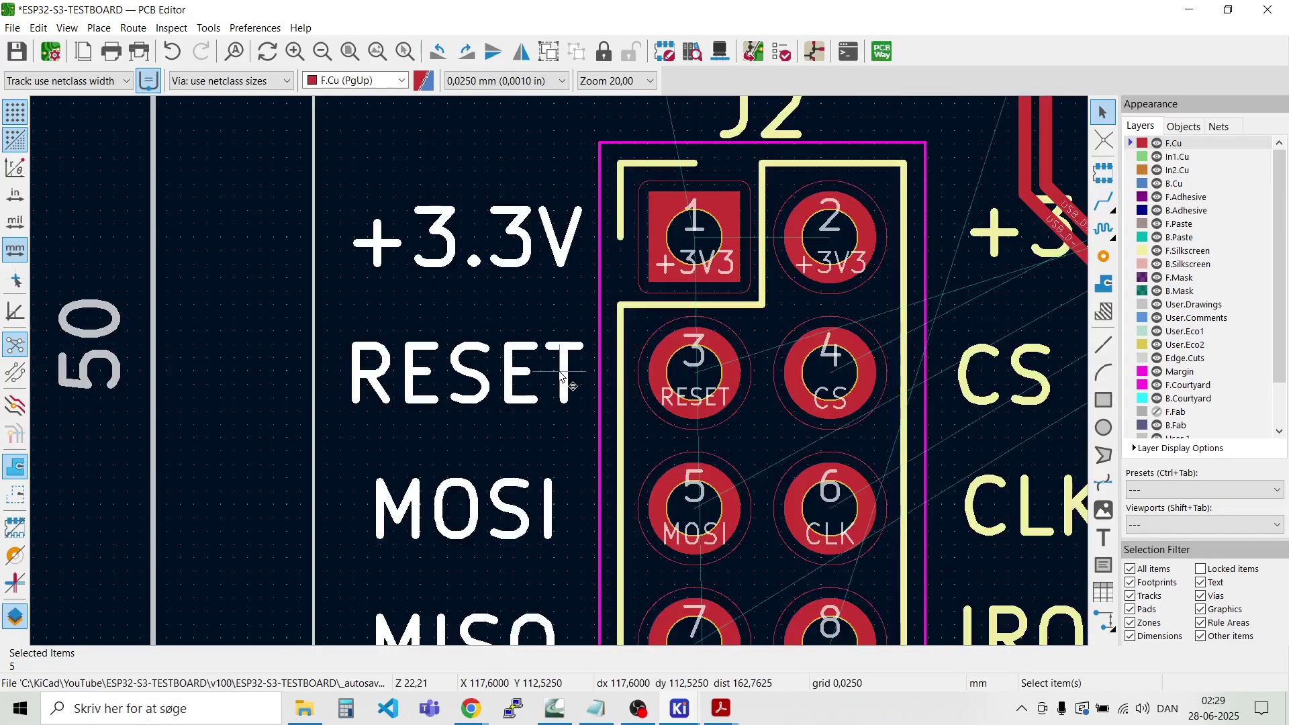
key(m)
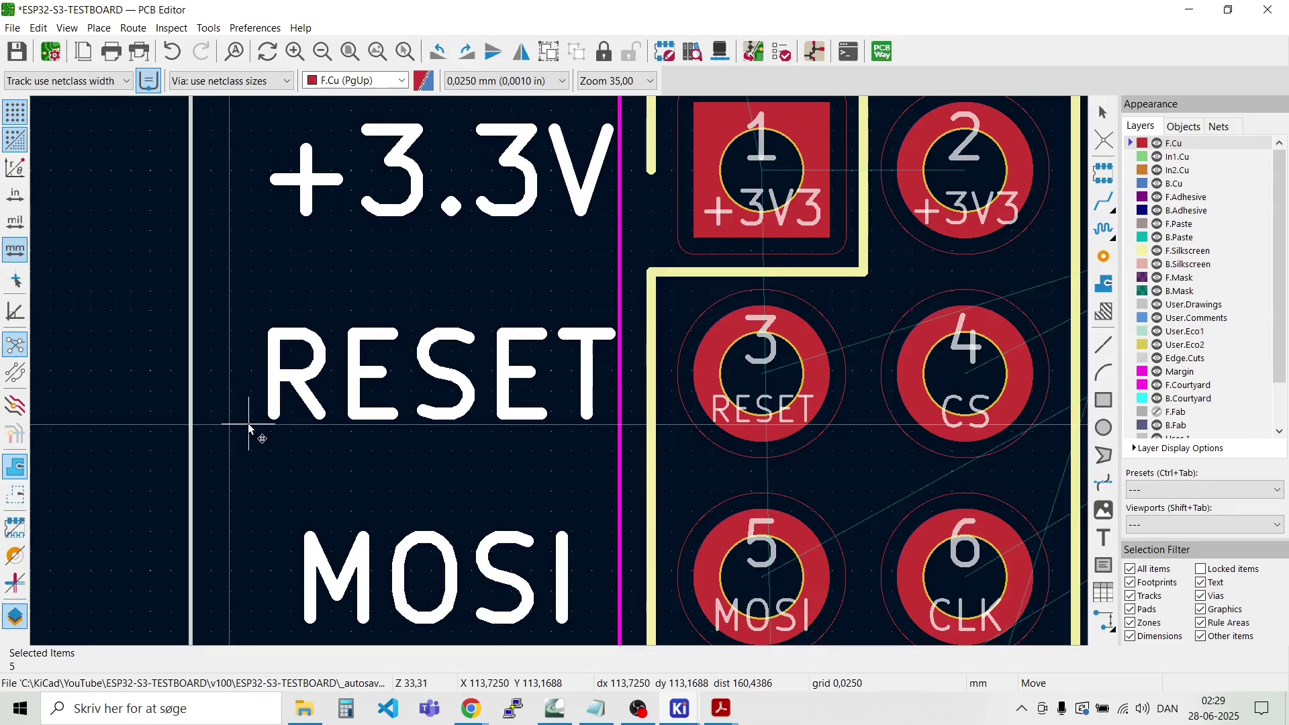
click(248, 422)
scroll(296, 452, down, 5)
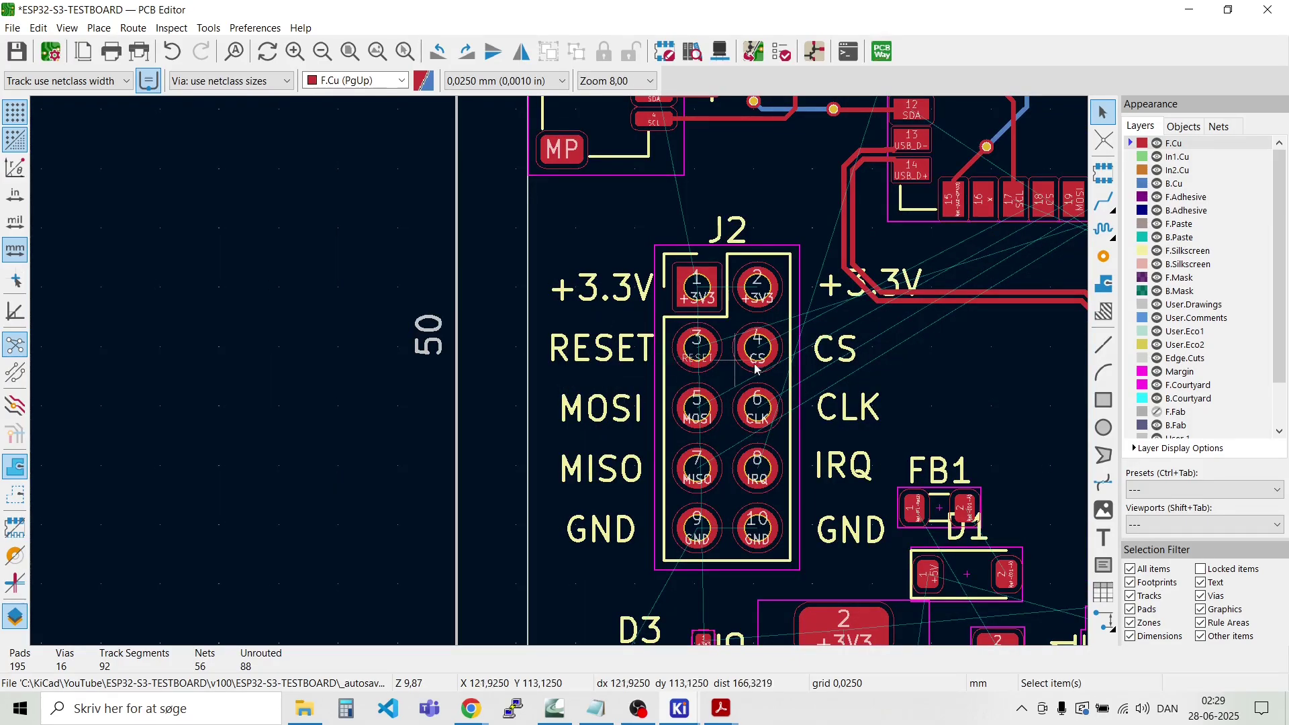
Step: Move the +3.3V label of pad 2 horizontally toward J2 so that it overlaps the connector outline and the pad
scroll(561, 375, up, 3)
scroll(558, 372, down, 1)
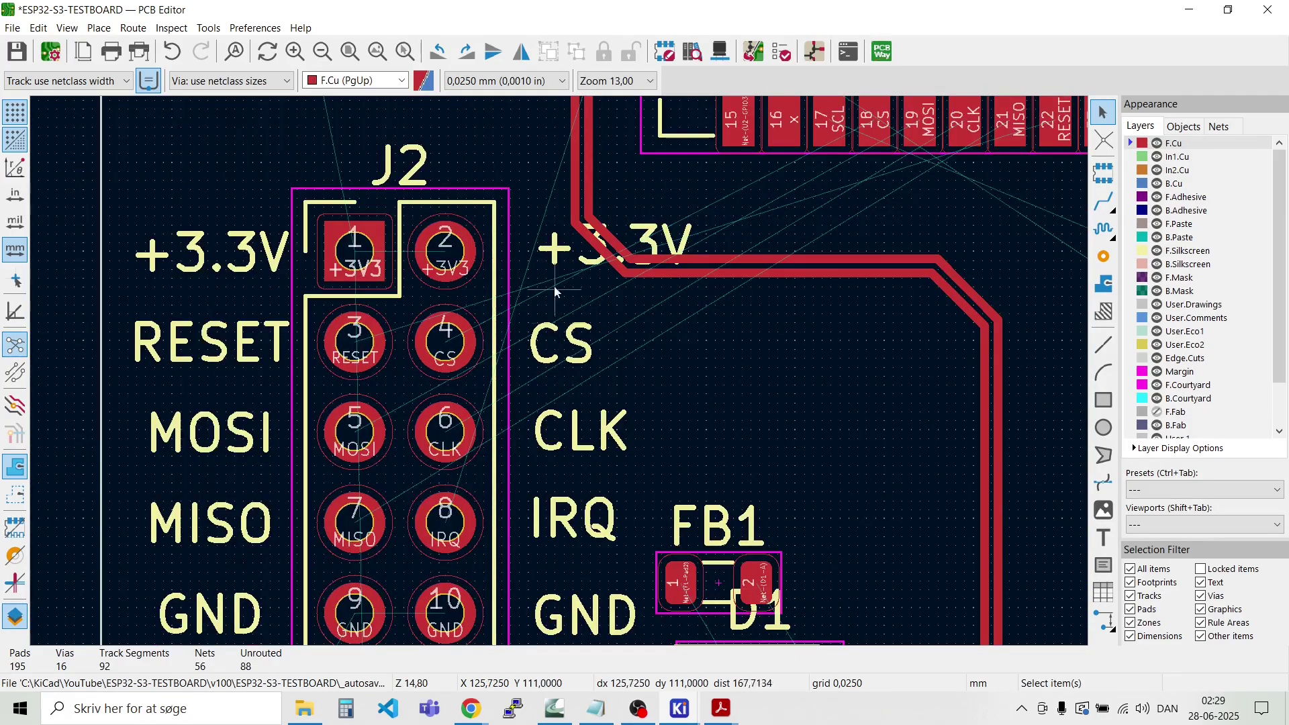
scroll(559, 248, up, 5)
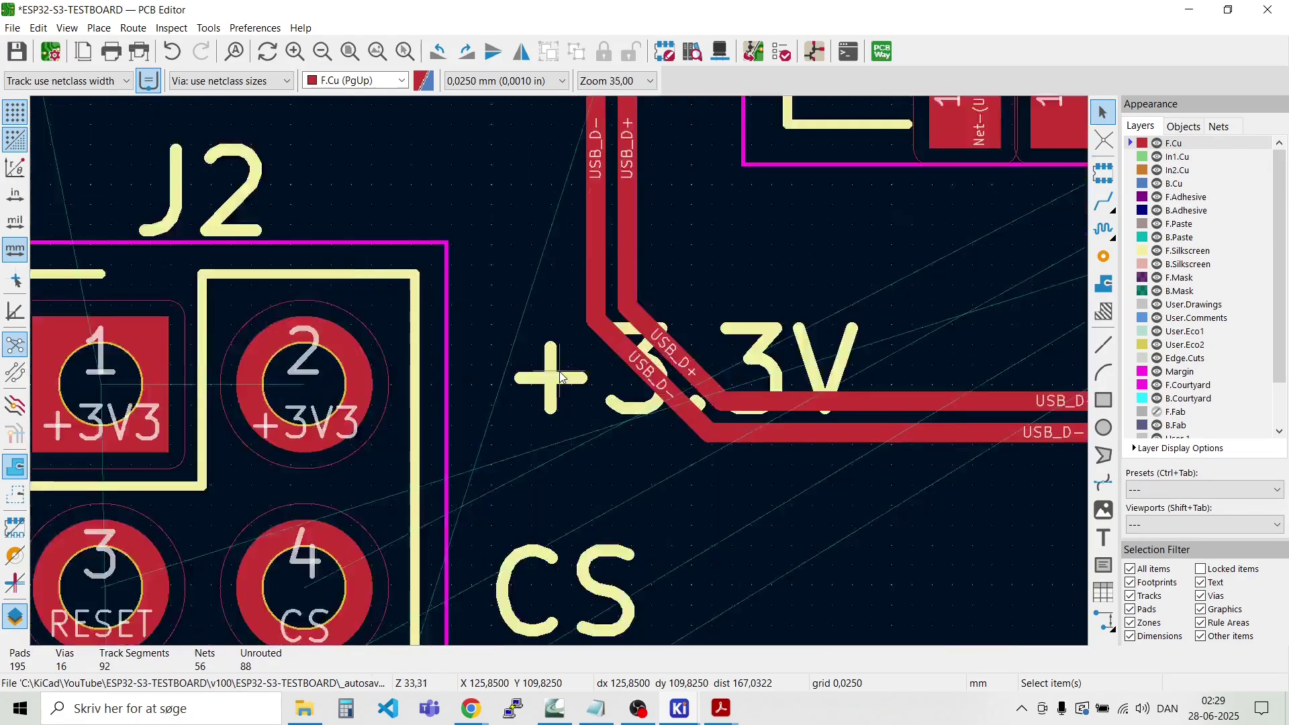
drag(567, 397, 111, 457)
scroll(112, 457, down, 7)
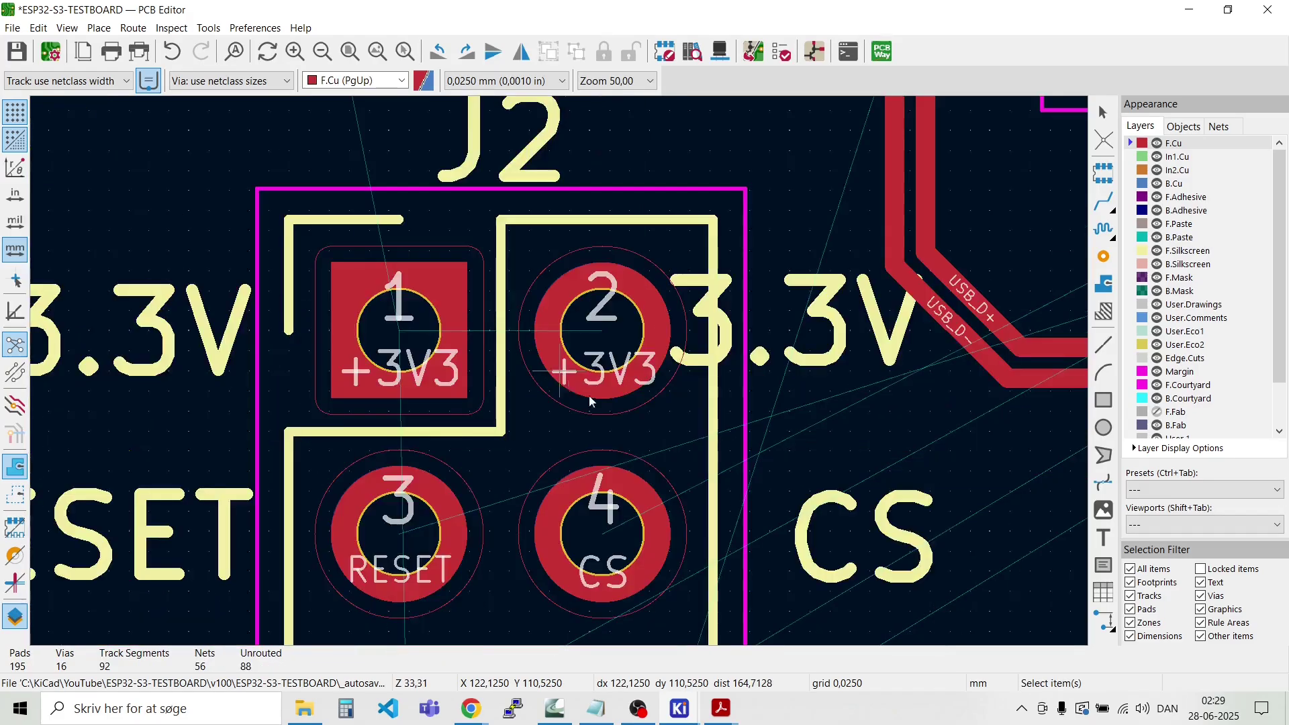
Step: Move the GND label of pad 10 toward J2 so that it overlaps the connector outline and the pad
scroll(572, 443, up, 7)
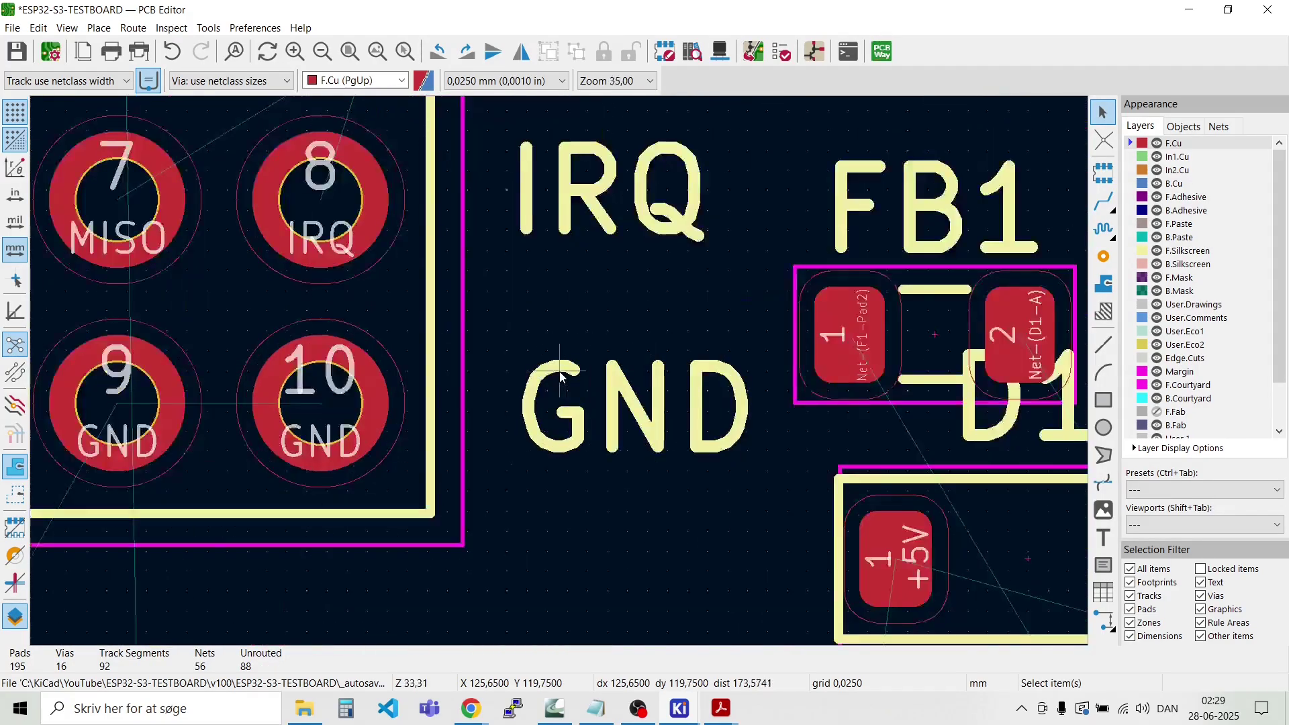
drag(598, 449, 234, 492)
scroll(638, 514, down, 5)
Step: Align the +3.3V, CS, CLK, IRQ and GND labels of J2's even-numbered pads to horizontal center and distribute them vertically by centers
scroll(592, 339, down, 2)
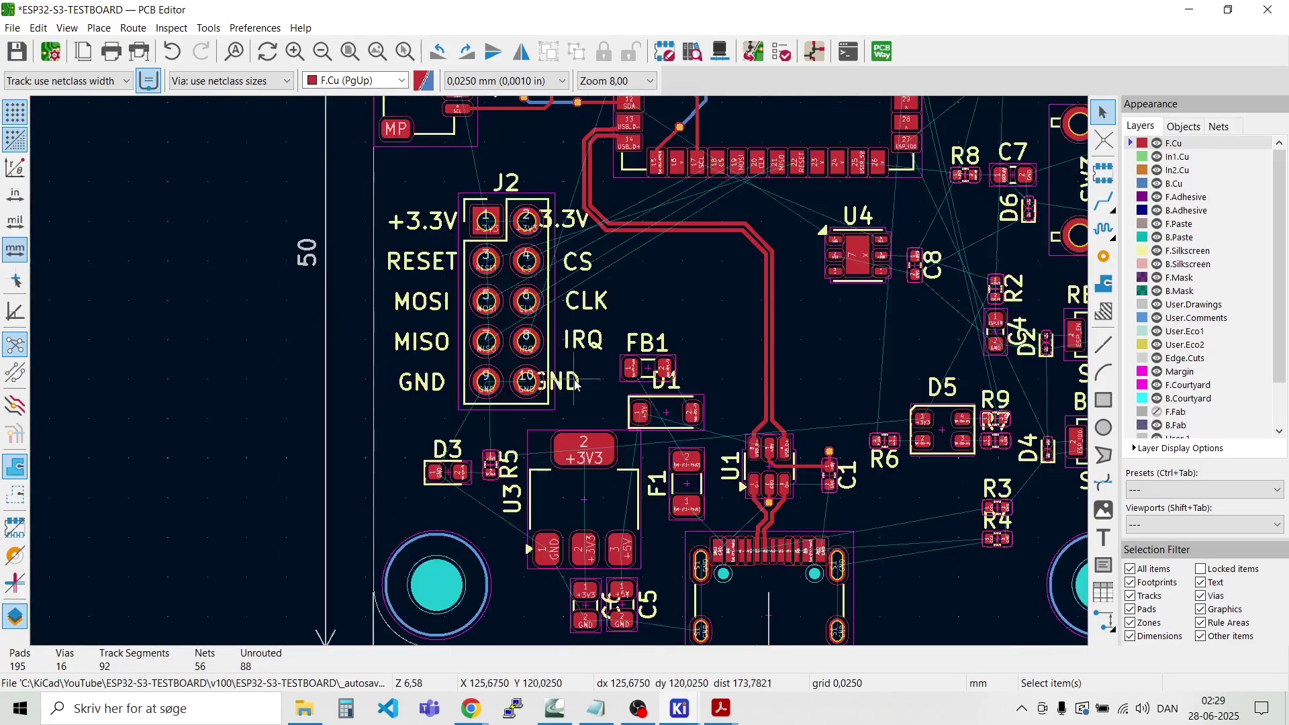
shift+click(587, 300)
shift+click(581, 265)
shift+click(578, 216)
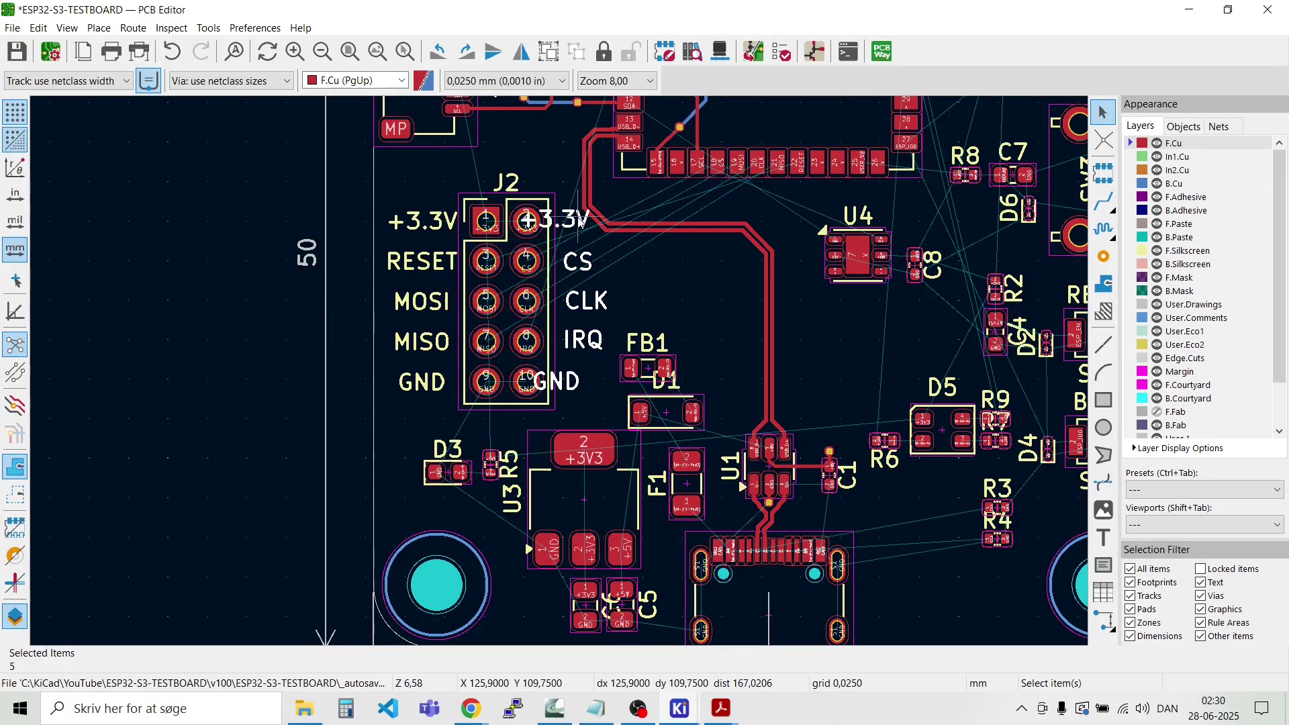
right_click(580, 220)
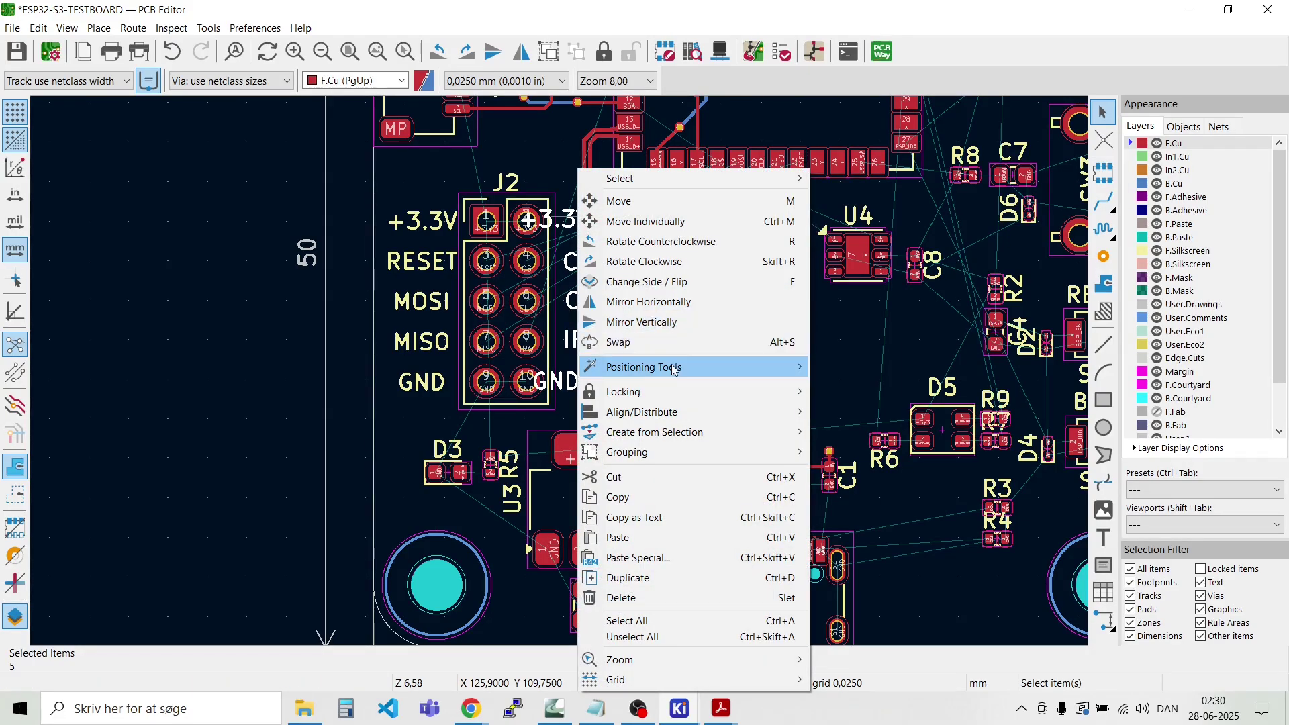
mouse_move(736, 416)
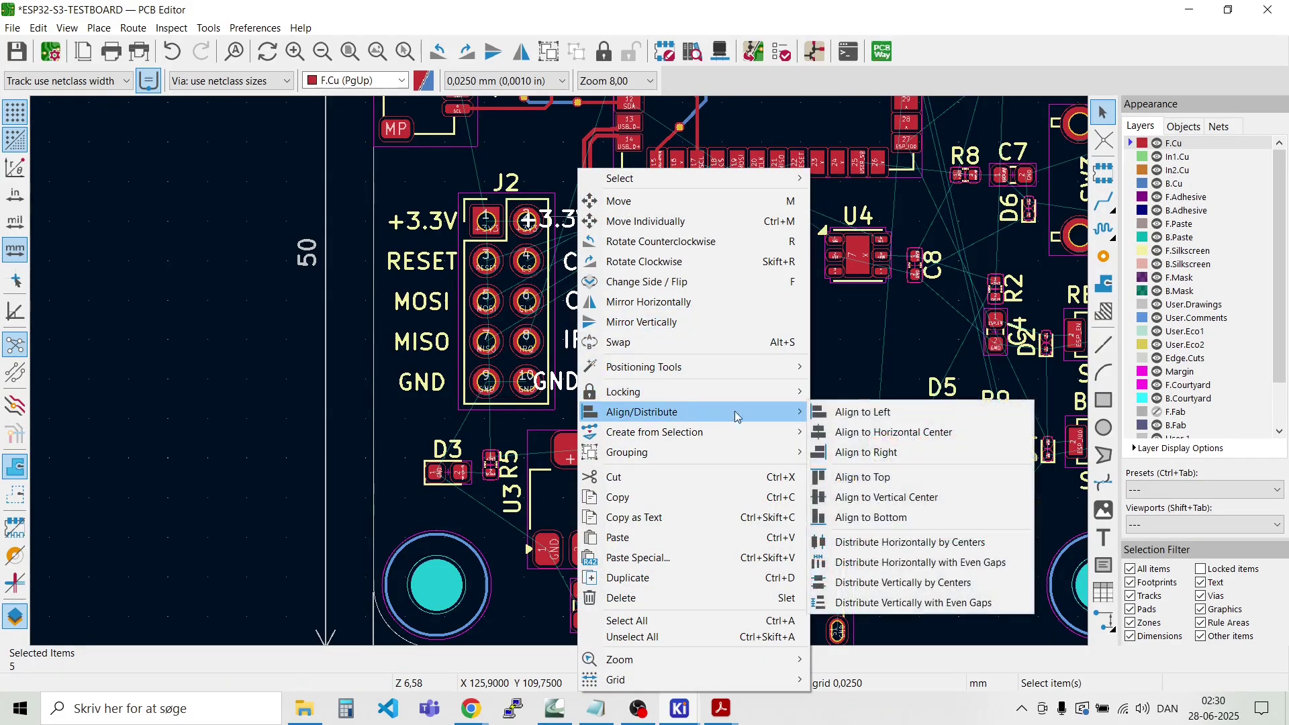
click(873, 433)
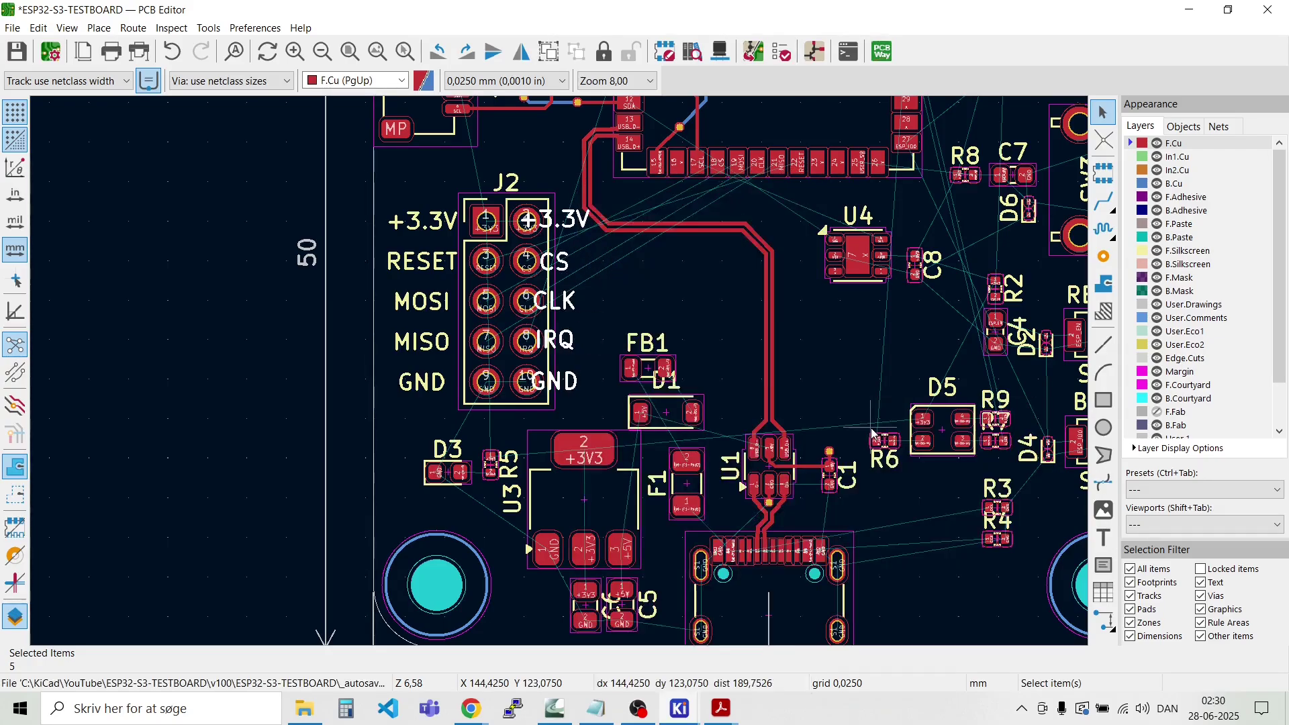
right_click(567, 302)
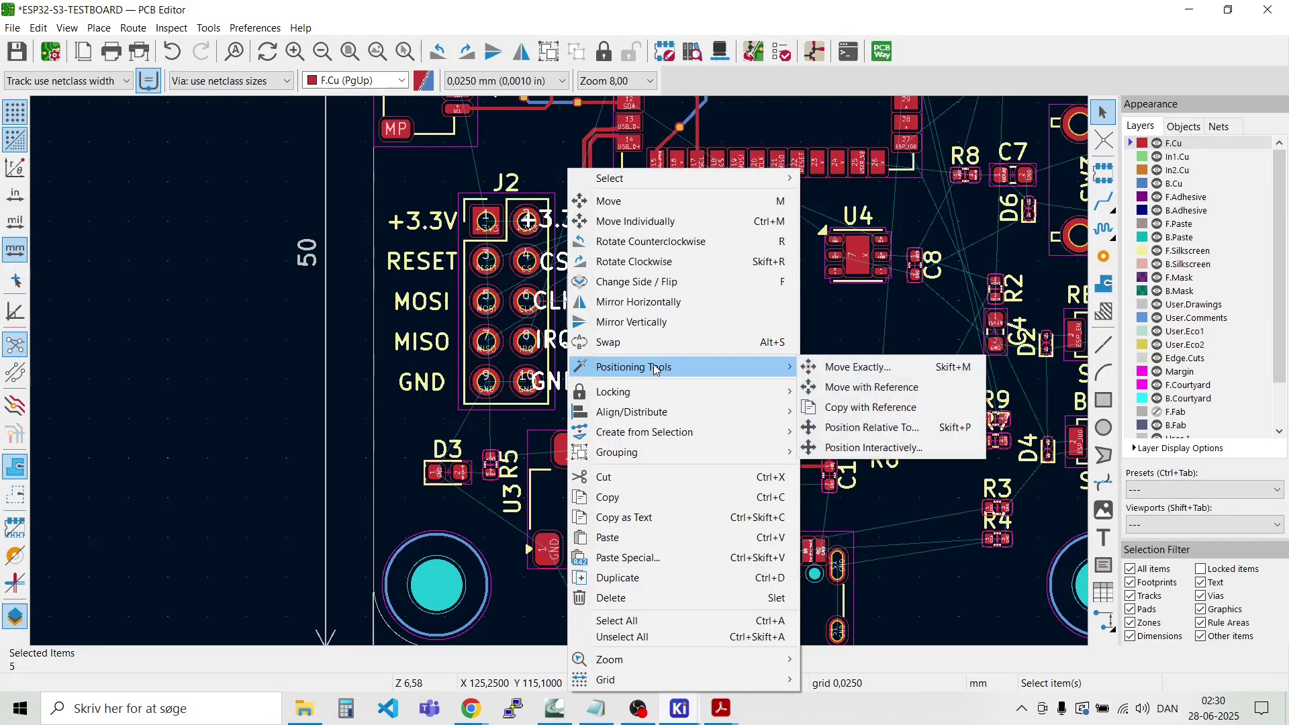
mouse_move(747, 412)
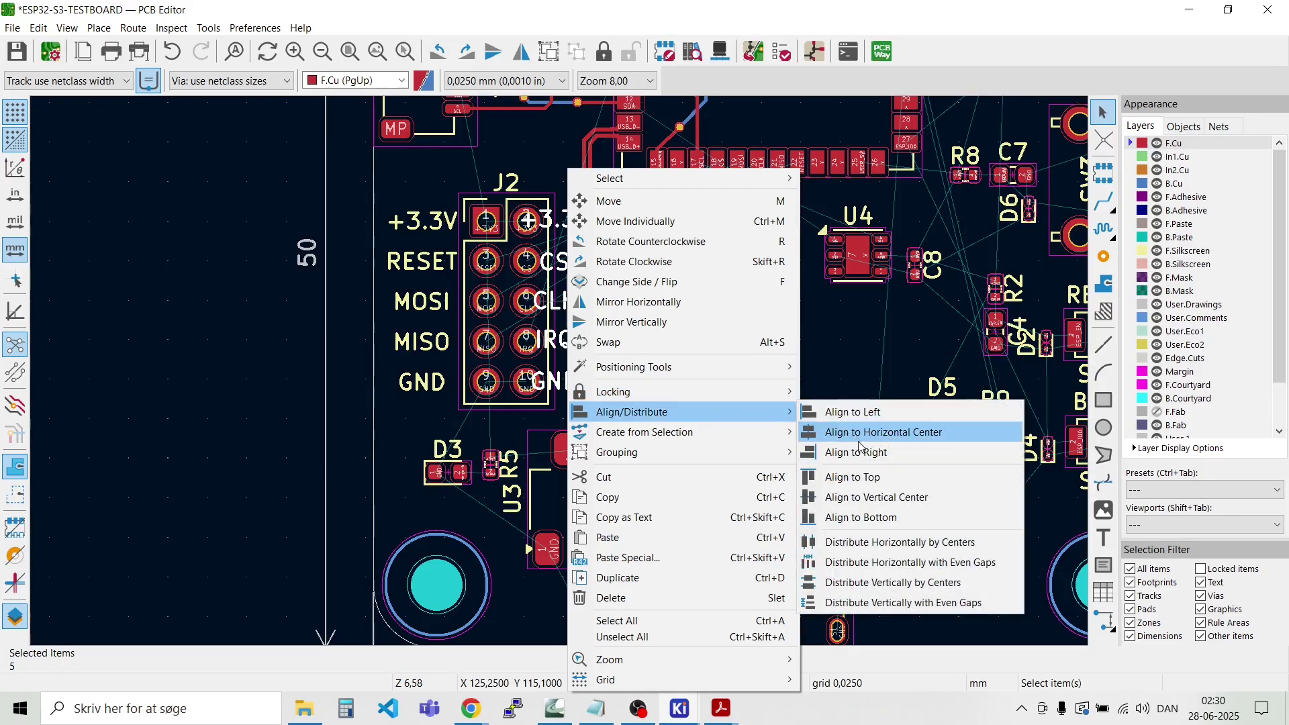
click(865, 582)
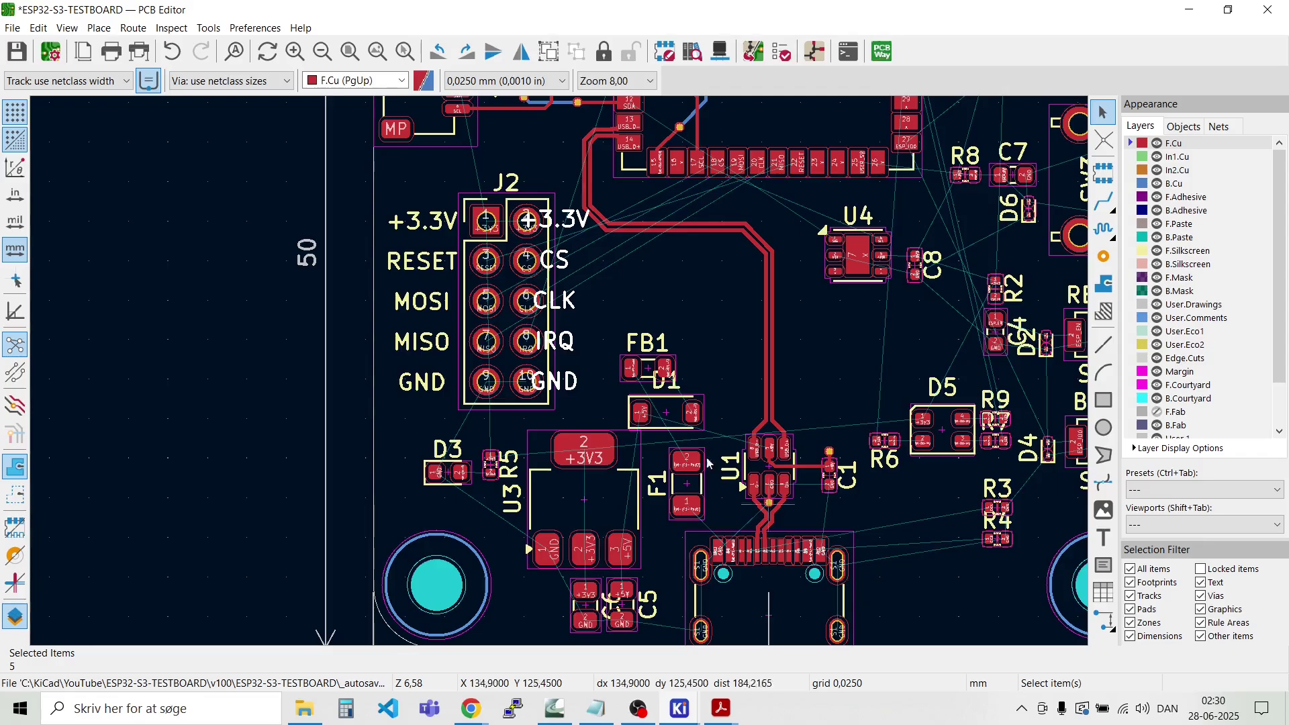
Step: Move the five even-numbered pad labels together away from J2 so that they sit just outside its courtyard outline
scroll(561, 376, up, 3)
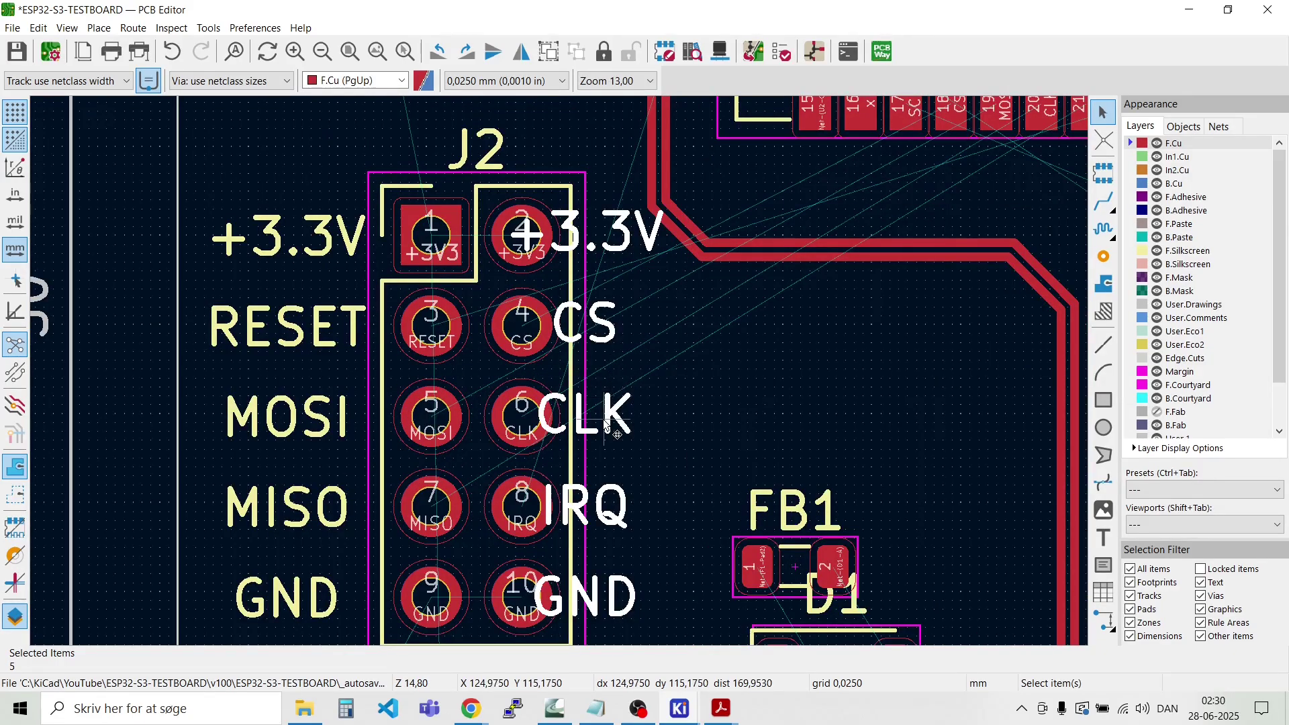
key(m)
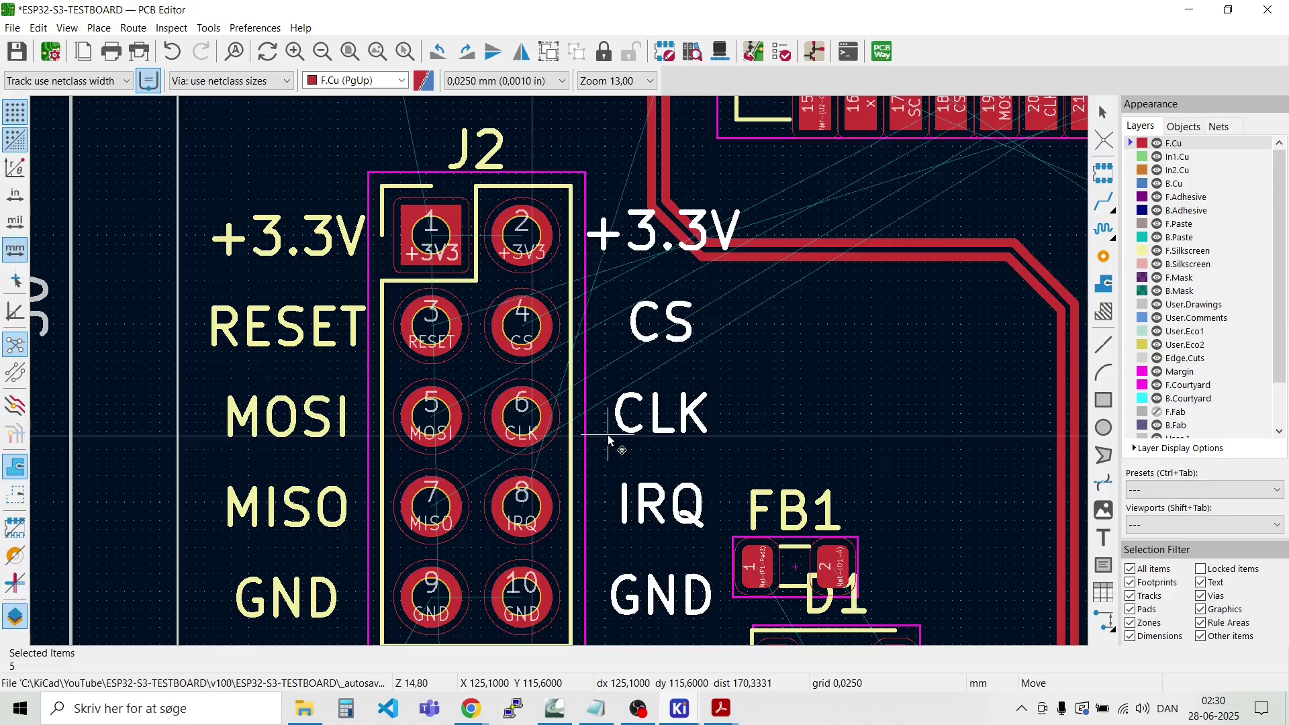
click(609, 439)
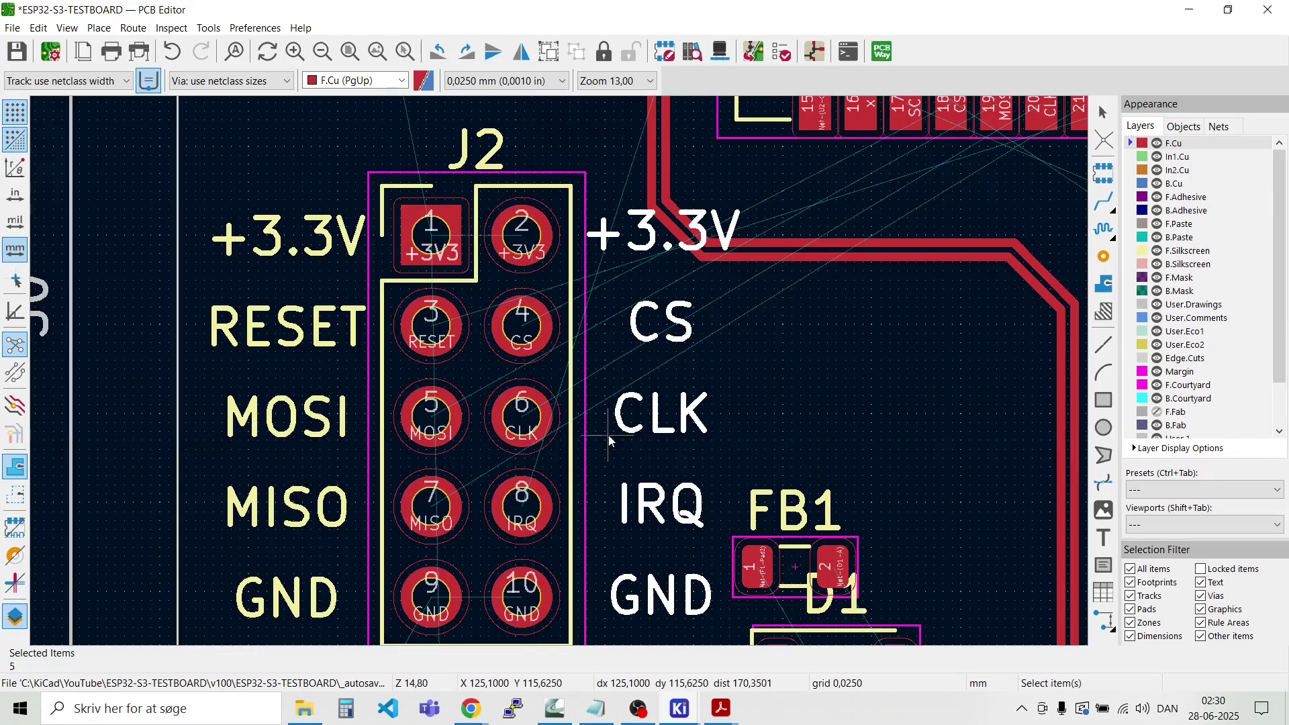
drag(856, 408, 756, 341)
scroll(756, 341, down, 2)
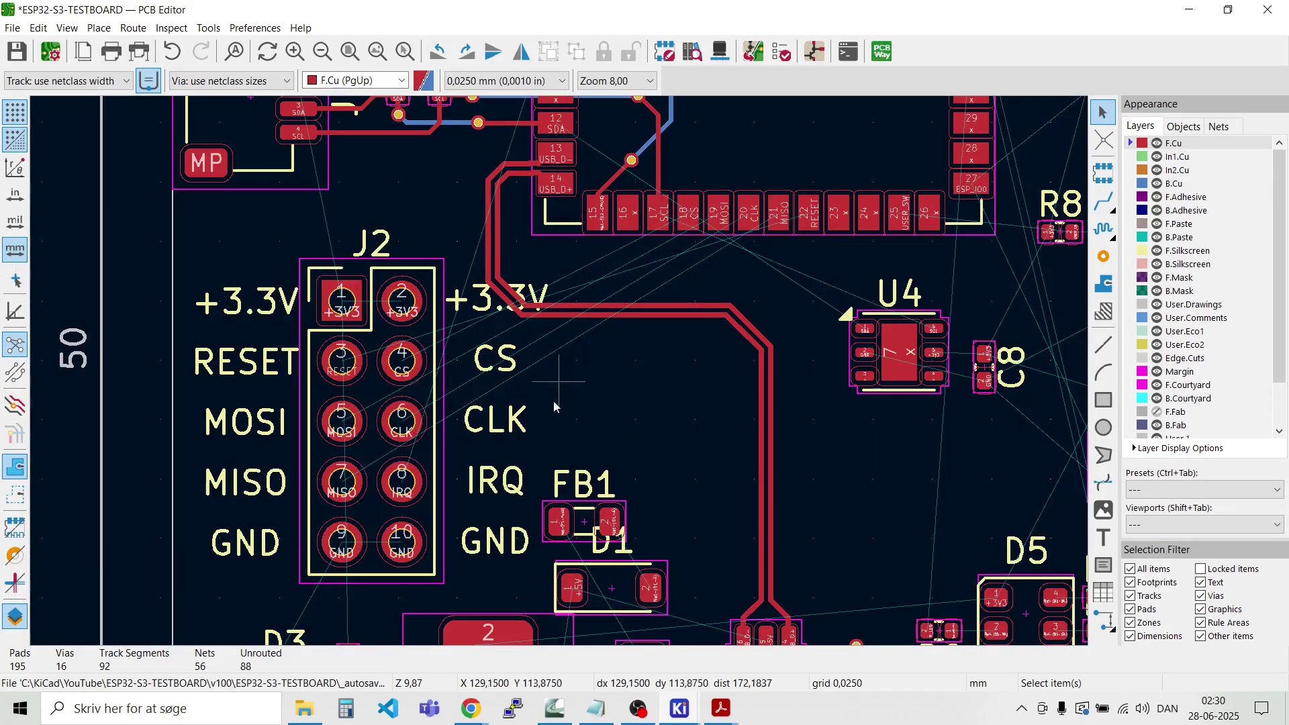
Step: Nudge the five even-numbered pad labels slightly downward to line up with the label rows on J2's other side
drag(486, 568, 460, 267)
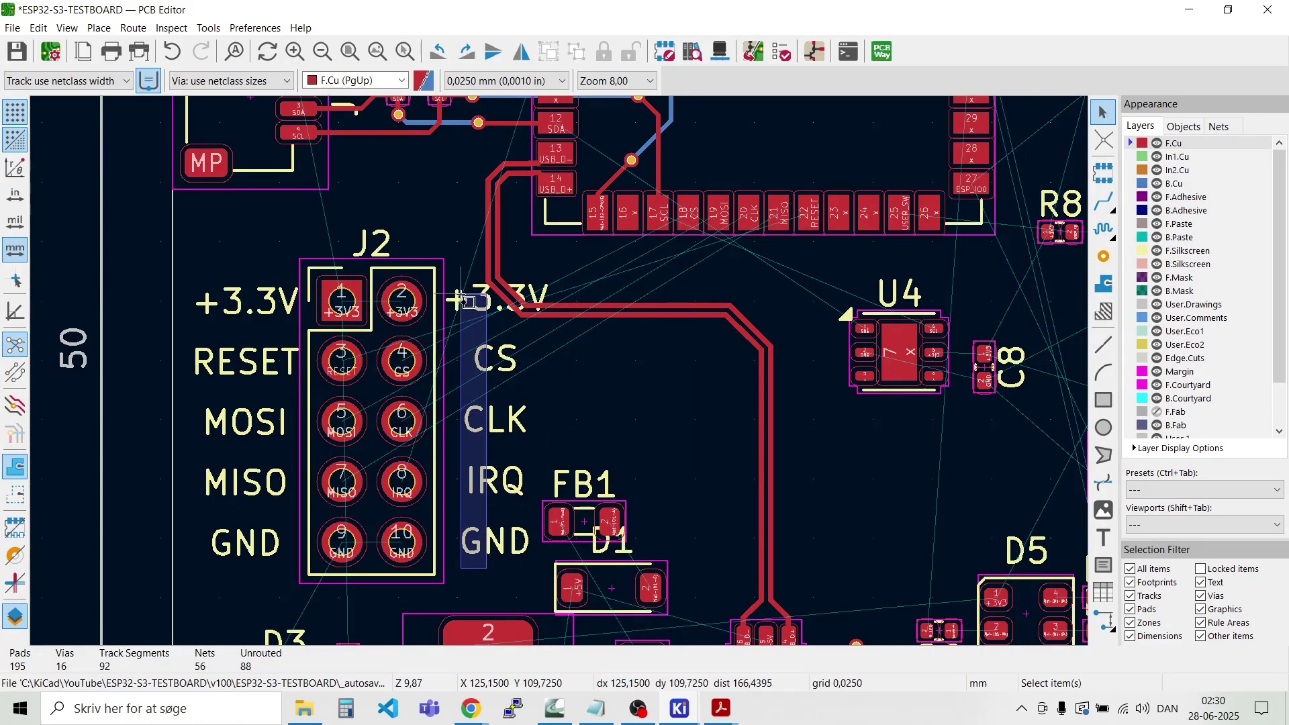
drag(457, 300, 458, 300)
key(m)
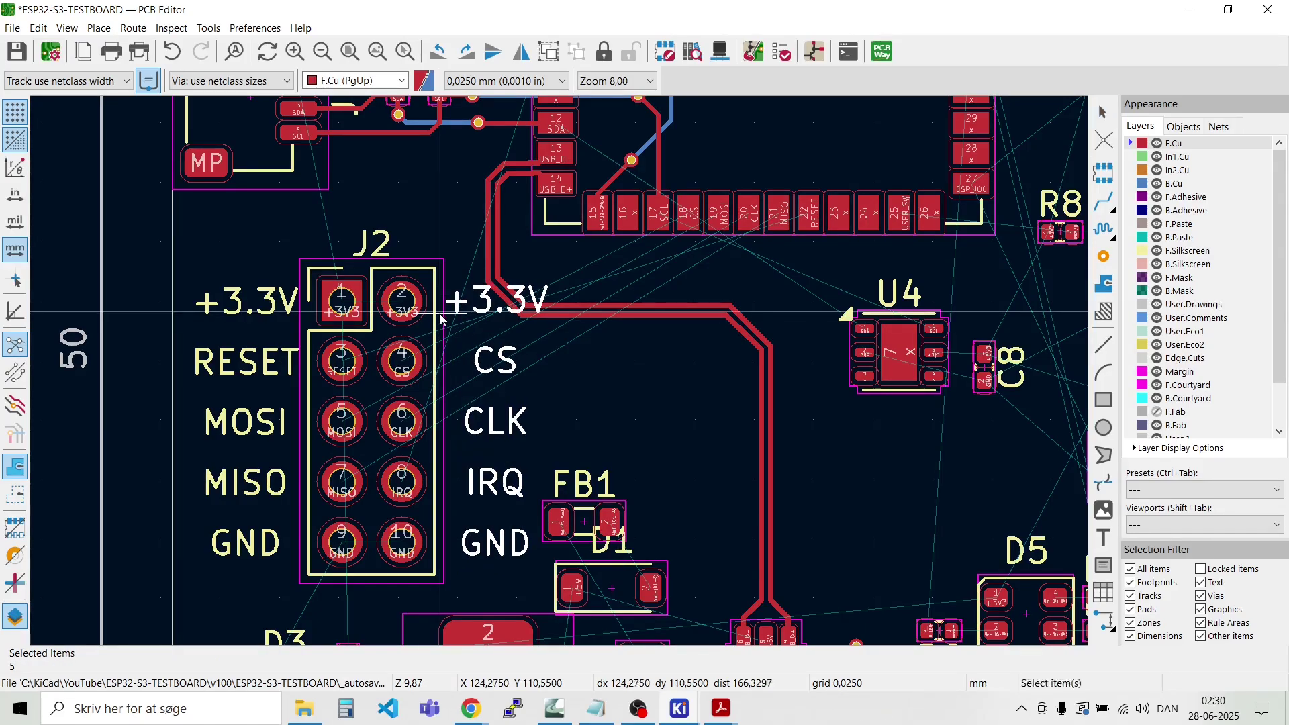
click(441, 319)
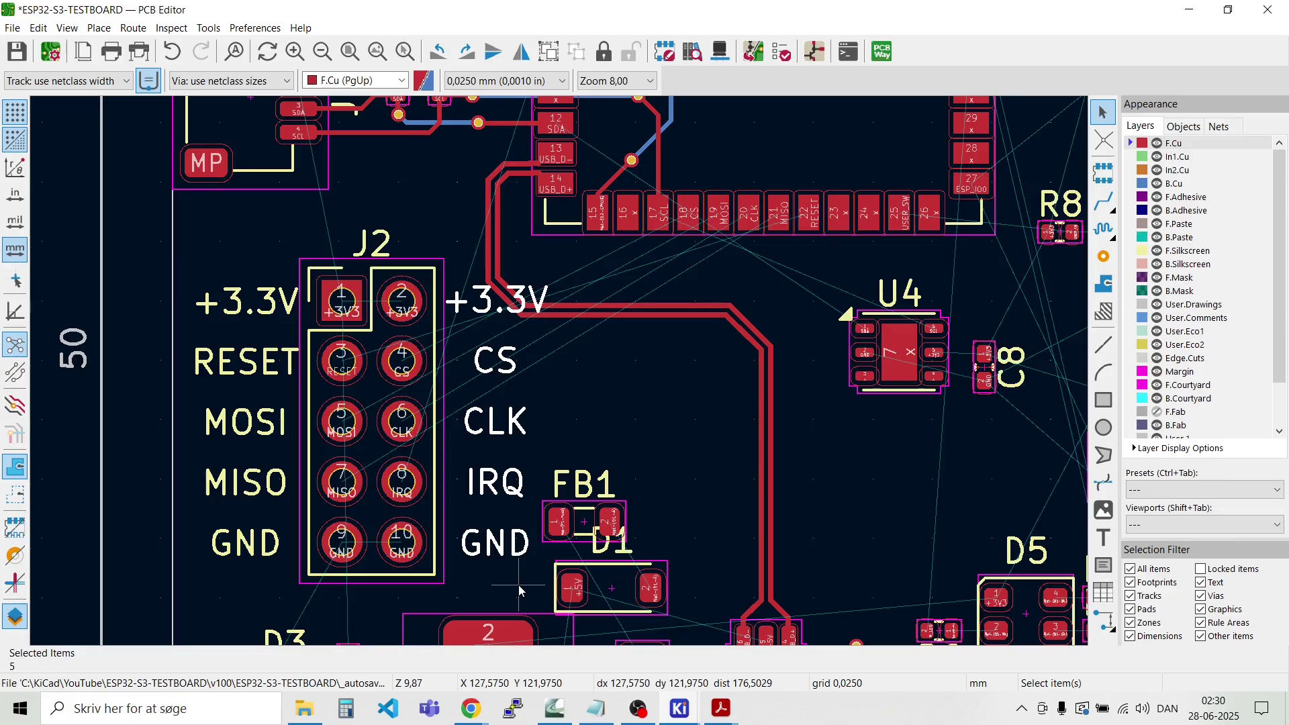
drag(518, 586, 210, 558)
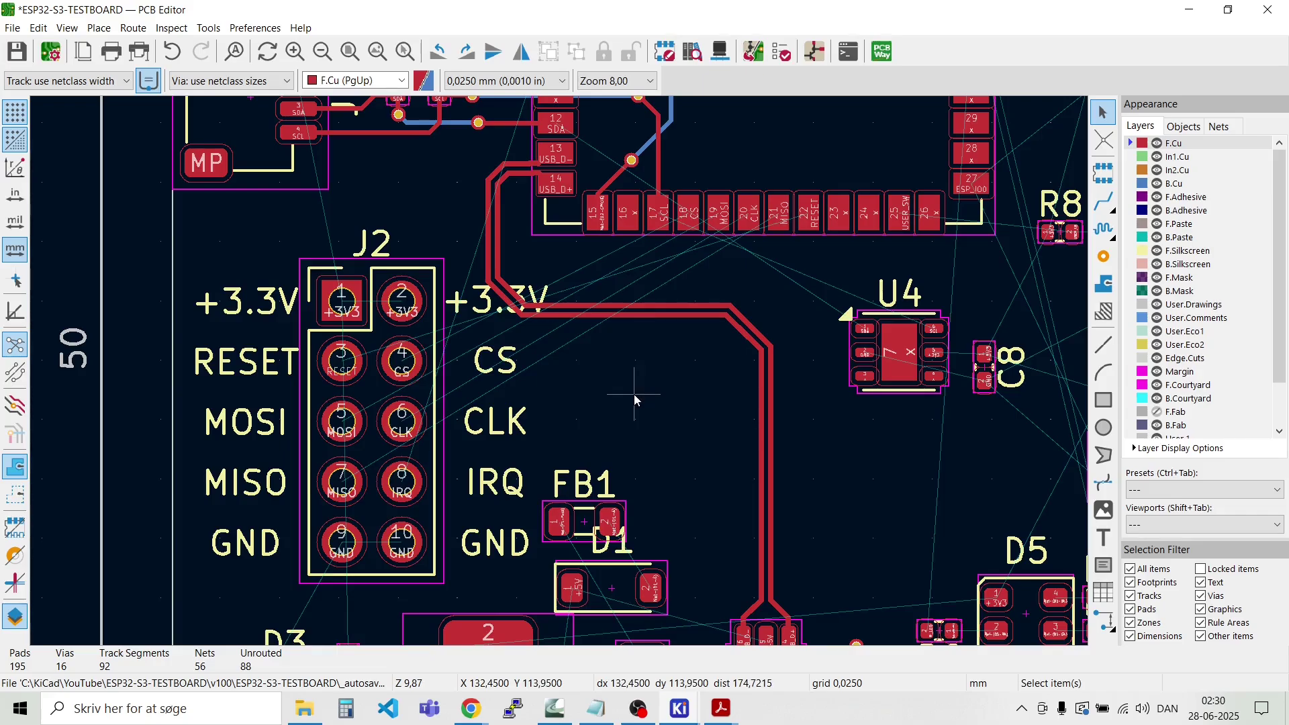
Step: Duplicate the +3.3V label of J2 pad 1, place the copy beside J4's lower corner and change its text to QWIIC
scroll(633, 393, down, 3)
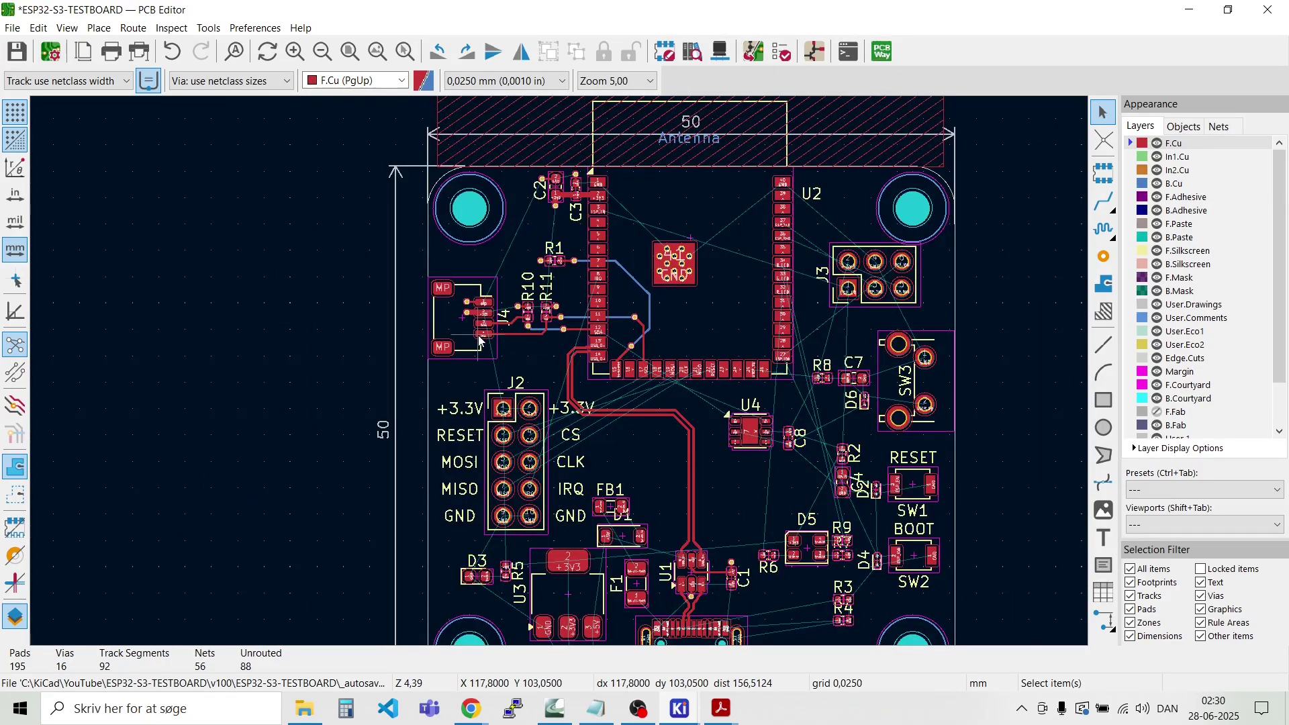
scroll(480, 341, up, 2)
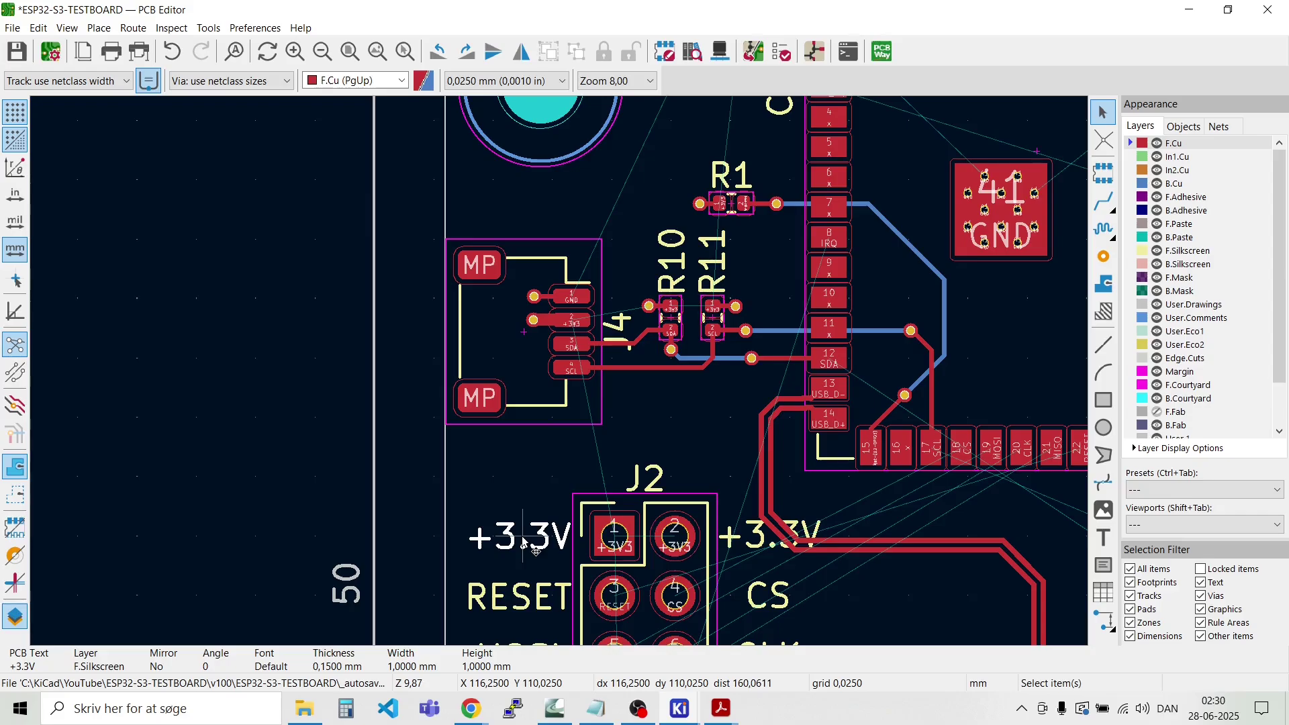
key(ctrl+d)
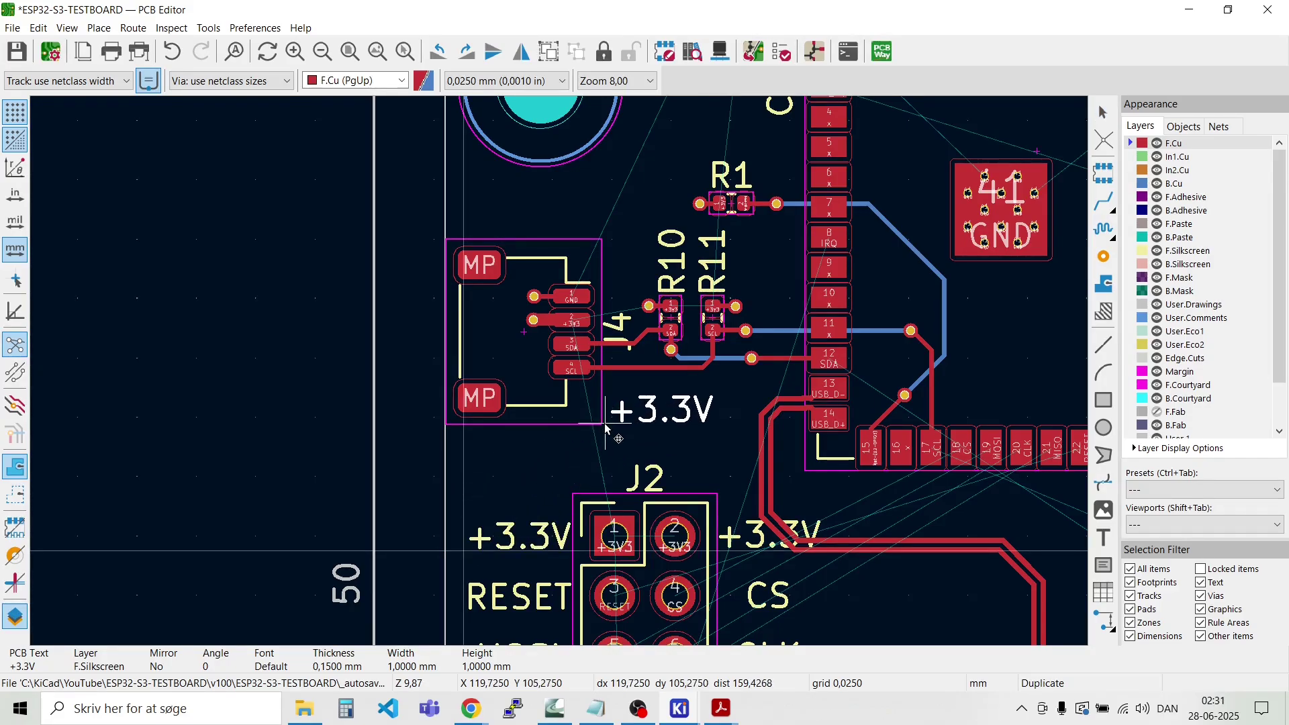
click(602, 426)
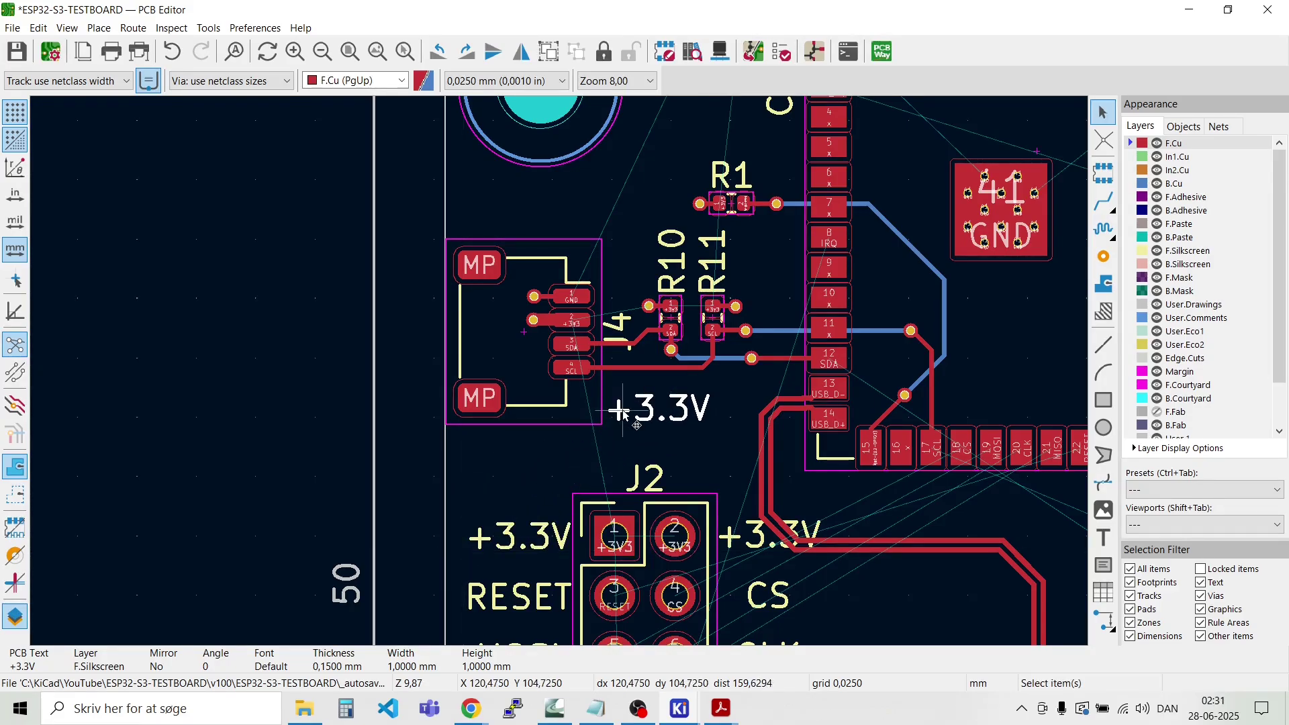
double_click(628, 412)
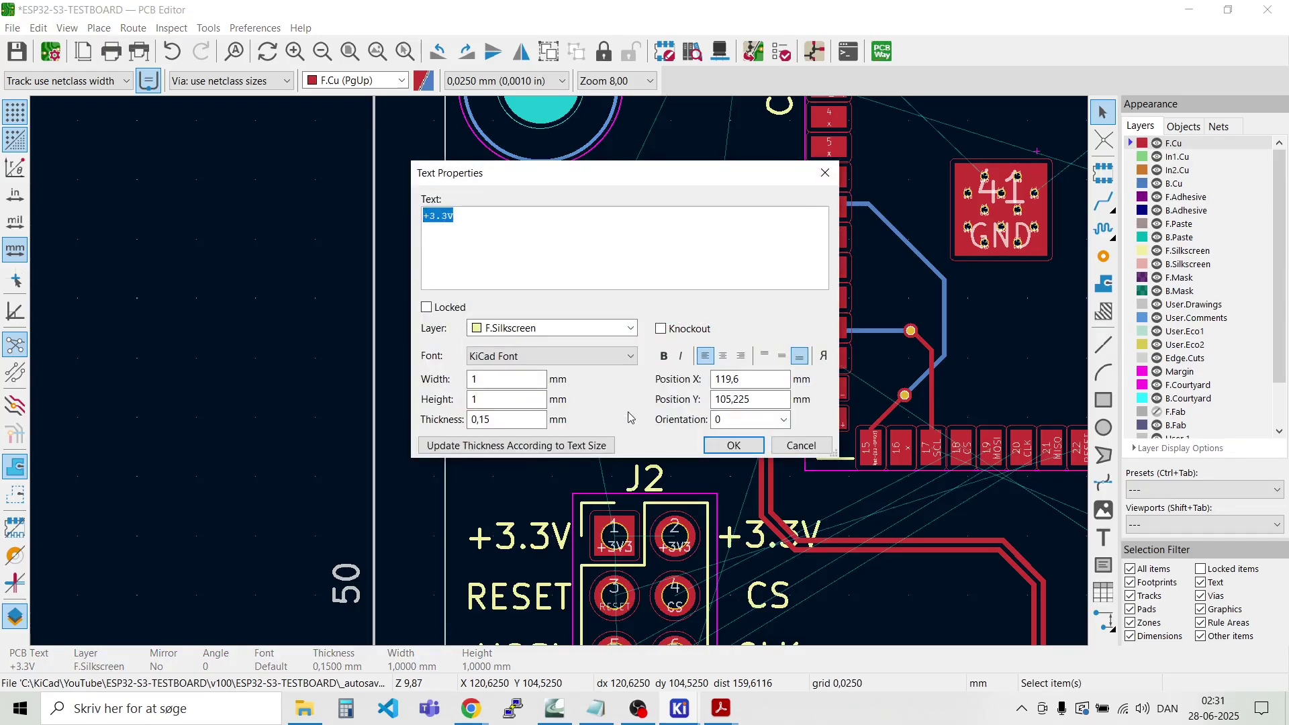
text(c)
click(735, 446)
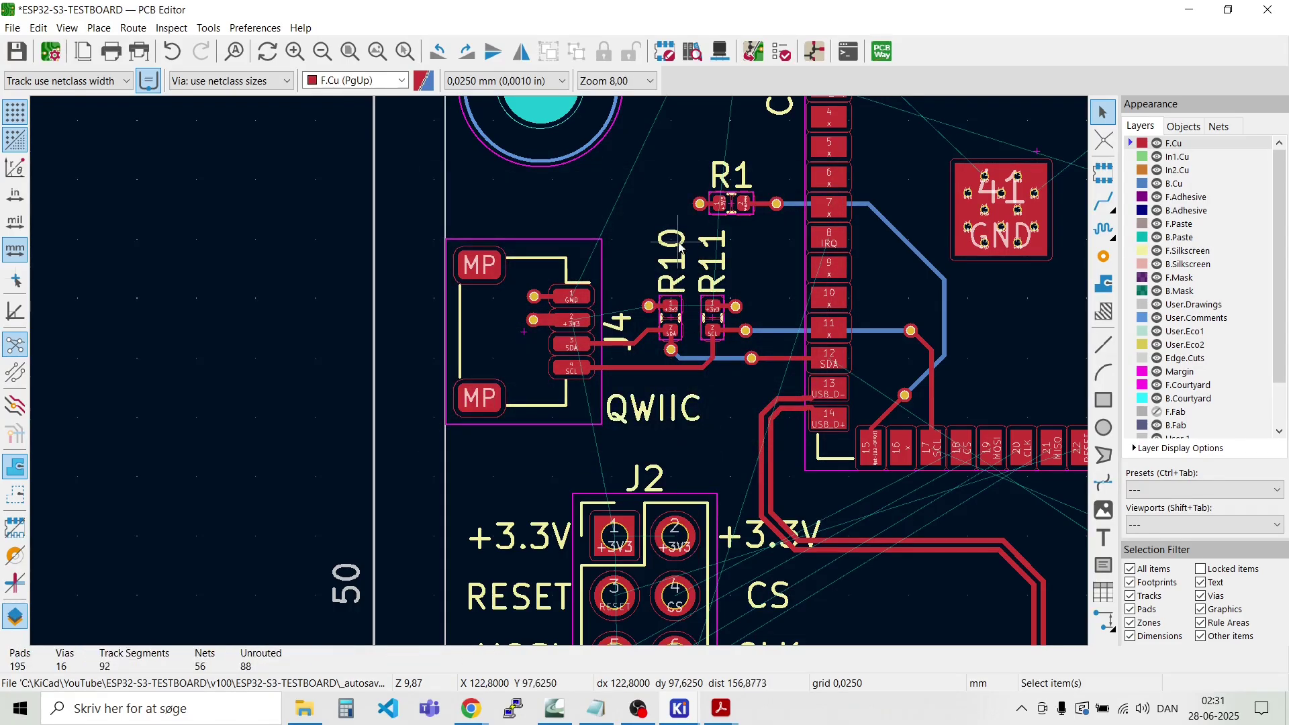
Step: Move fuse F1 away from U3 so that it sits close to U1, just above the USB connector
scroll(681, 248, up, 3)
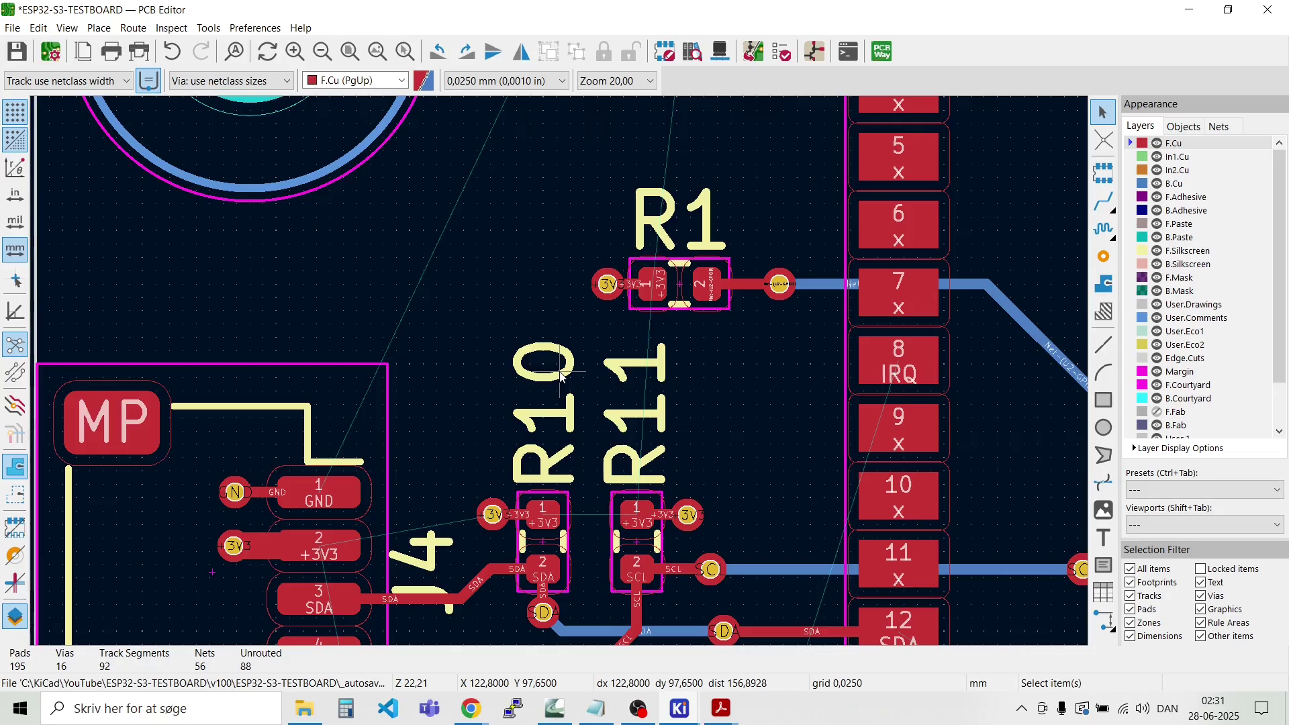
scroll(561, 376, down, 3)
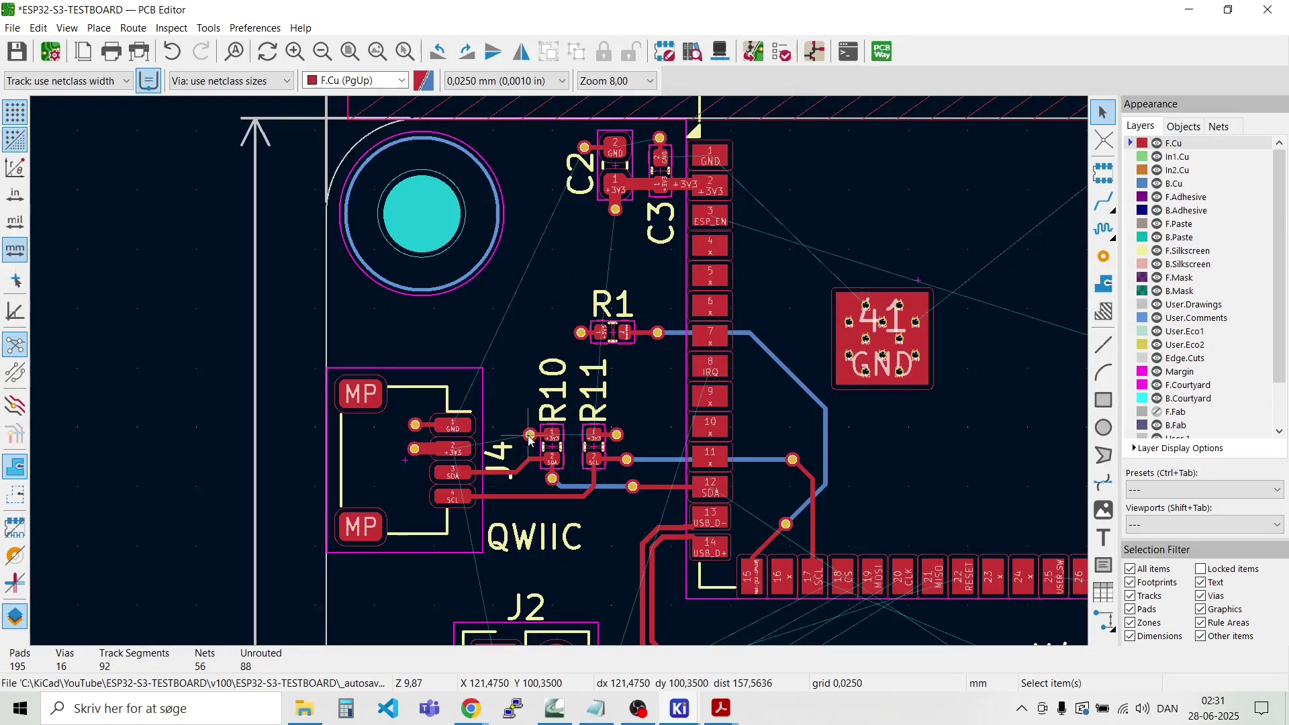
scroll(530, 440, down, 3)
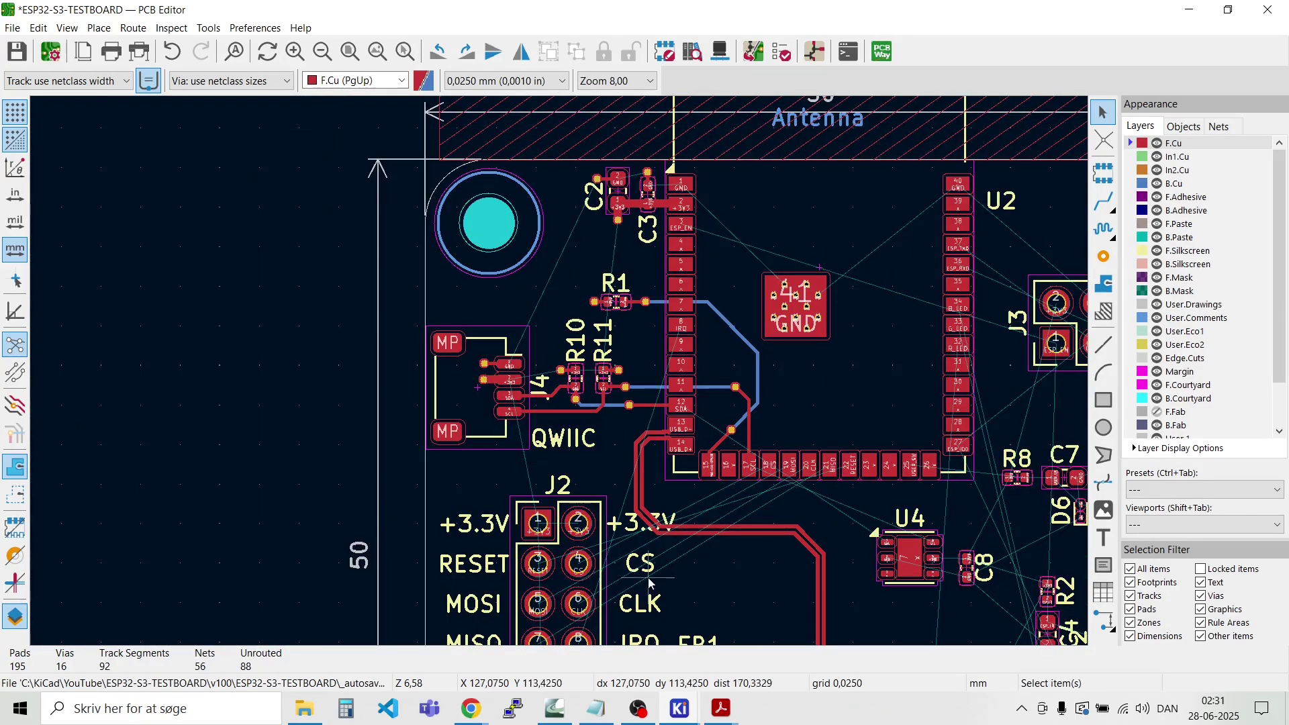
scroll(637, 576, up, 4)
scroll(560, 376, down, 2)
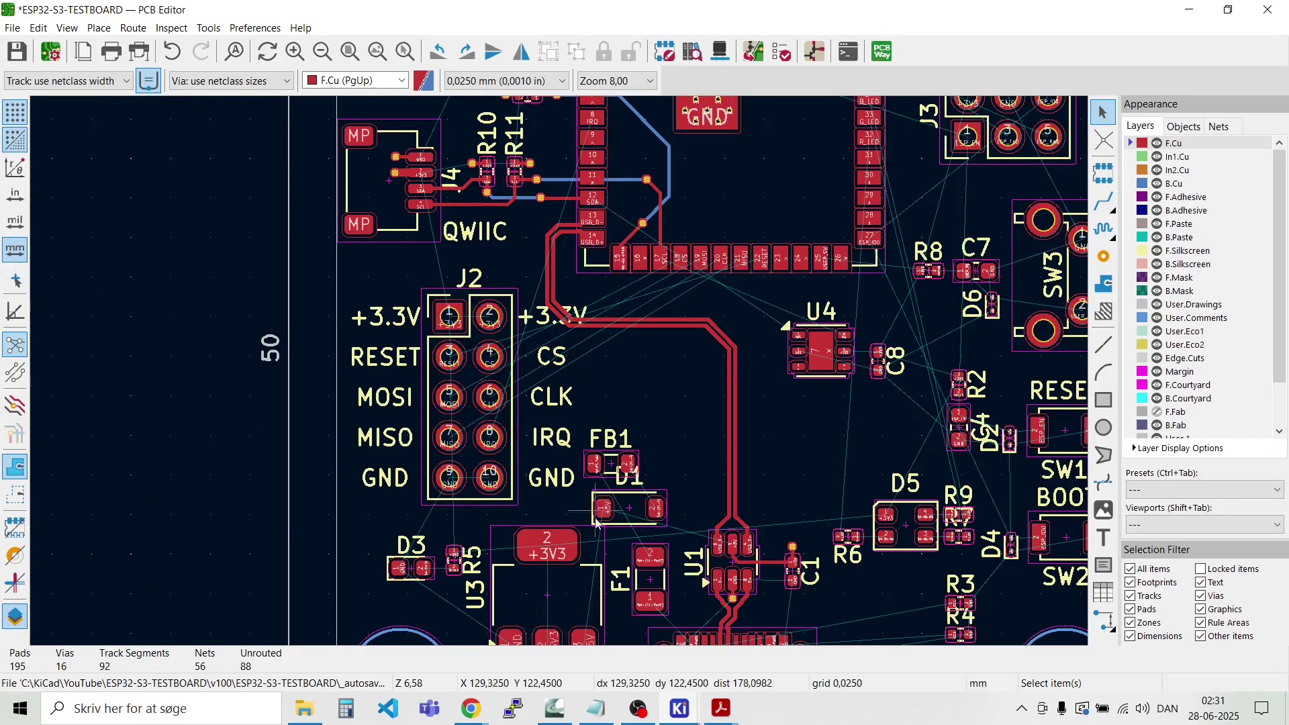
scroll(618, 578, up, 3)
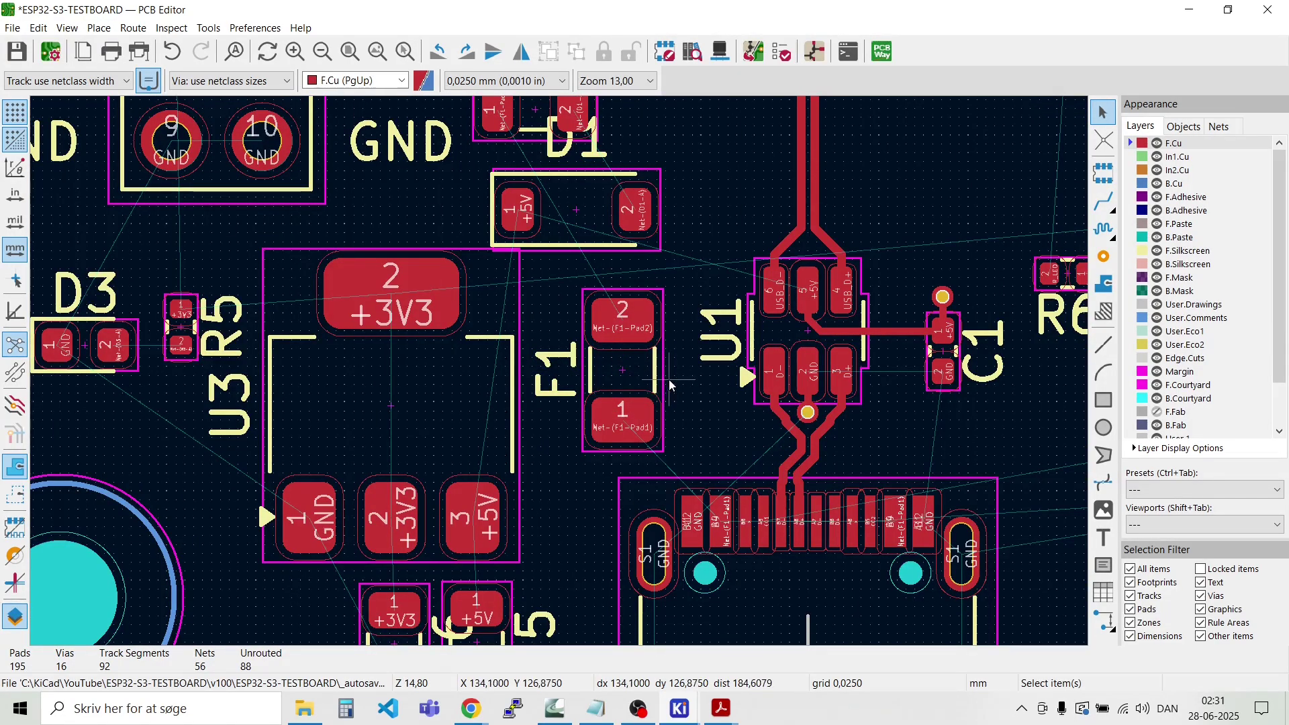
click(609, 381)
key(m)
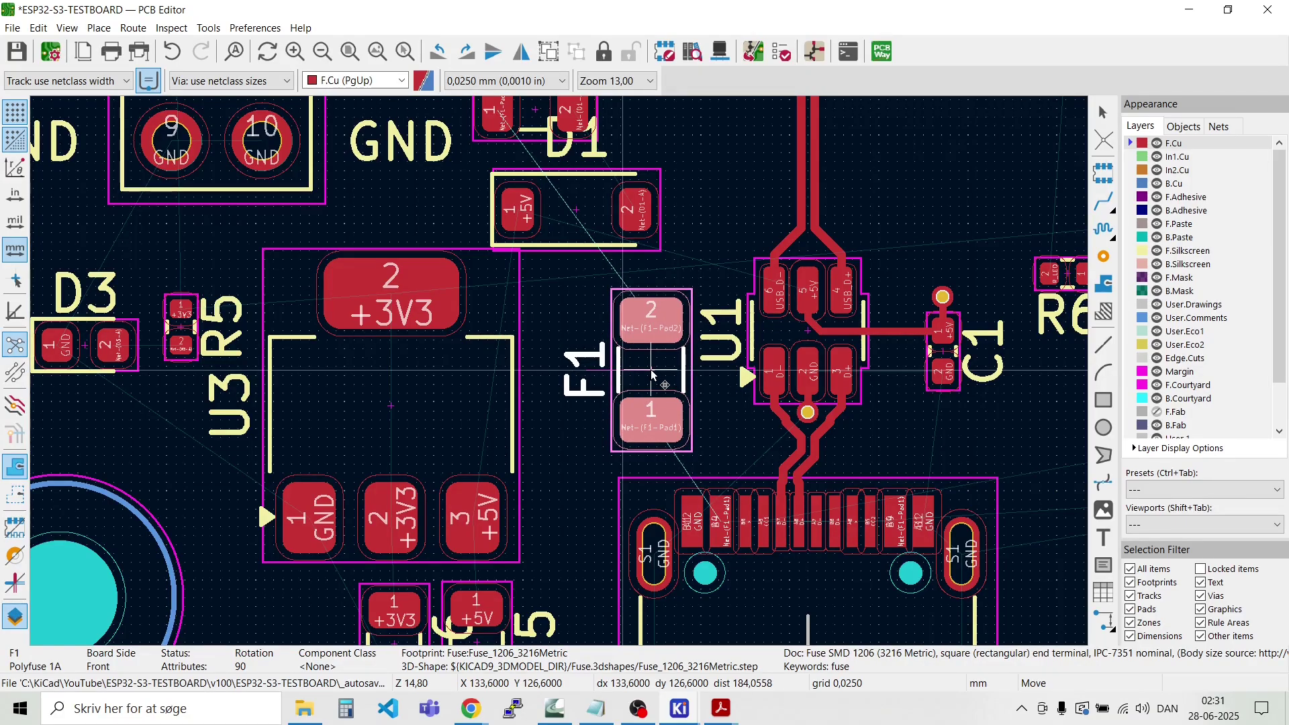
click(652, 380)
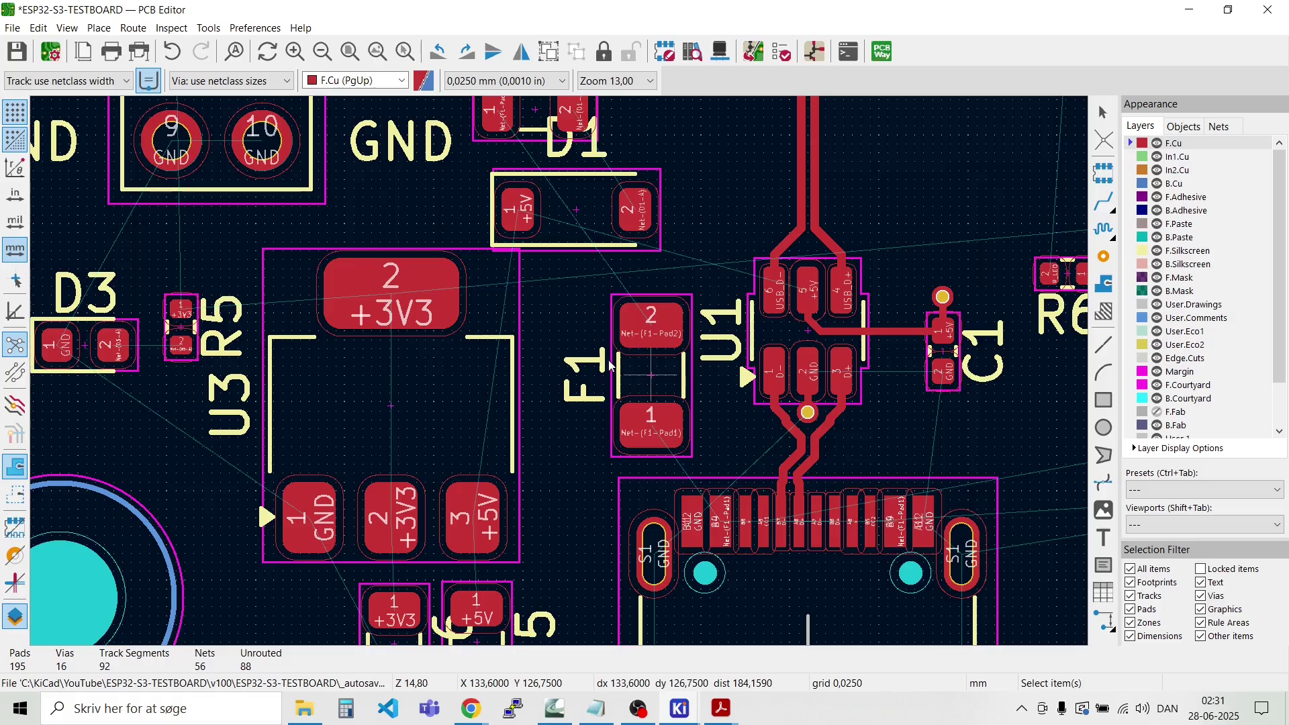
Step: Rotate diode D1 by 90 degrees and place it below F1, between capacitor C5 and the USB connector
click(575, 200)
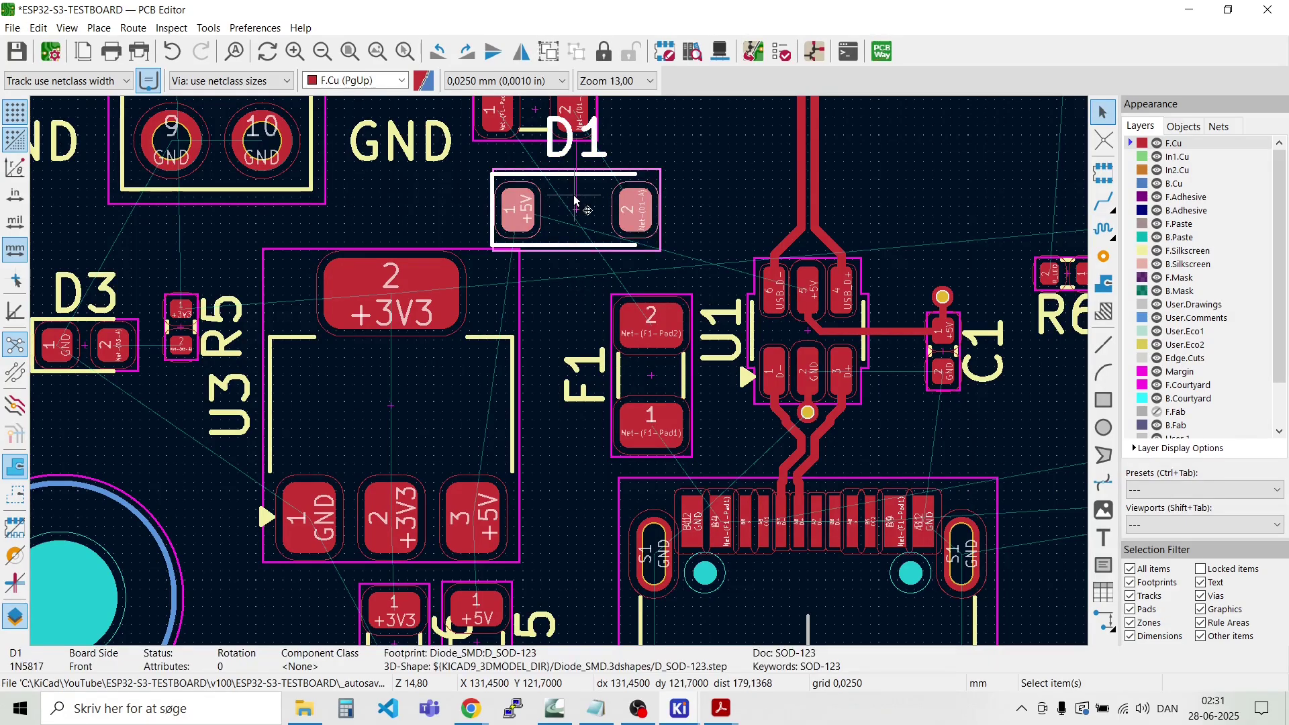
key(r)
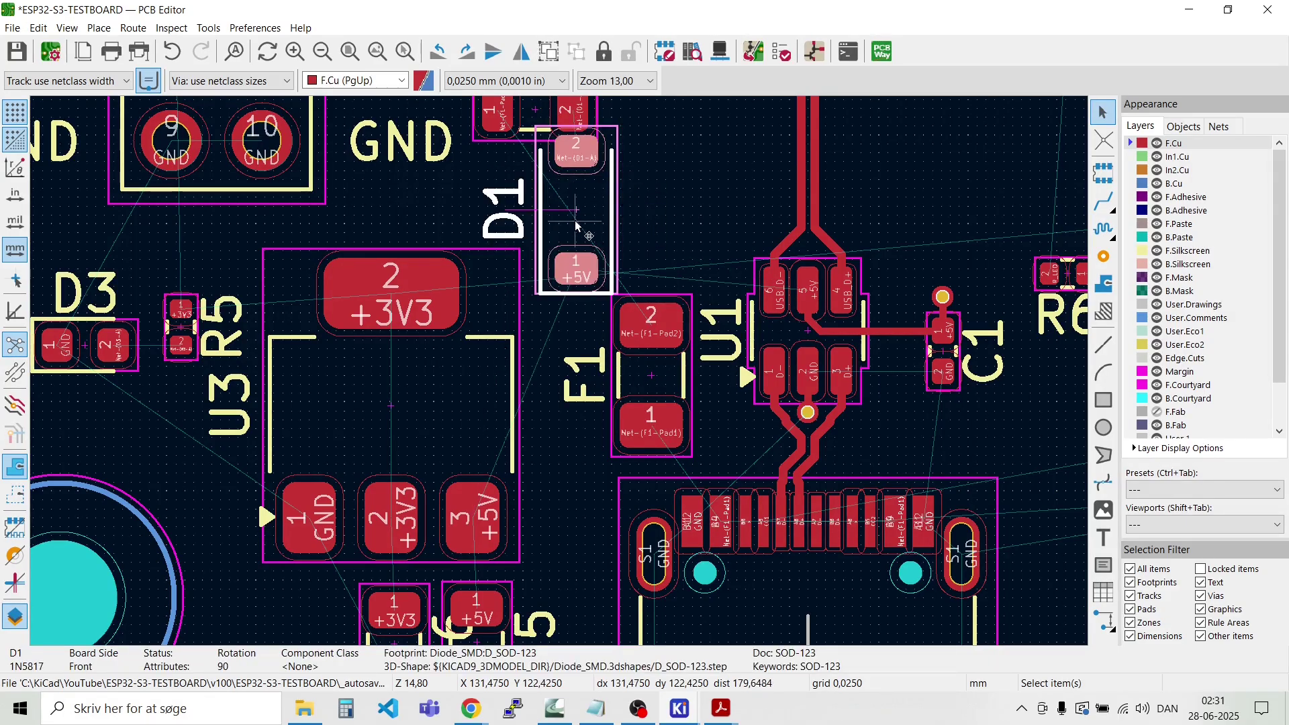
key(m)
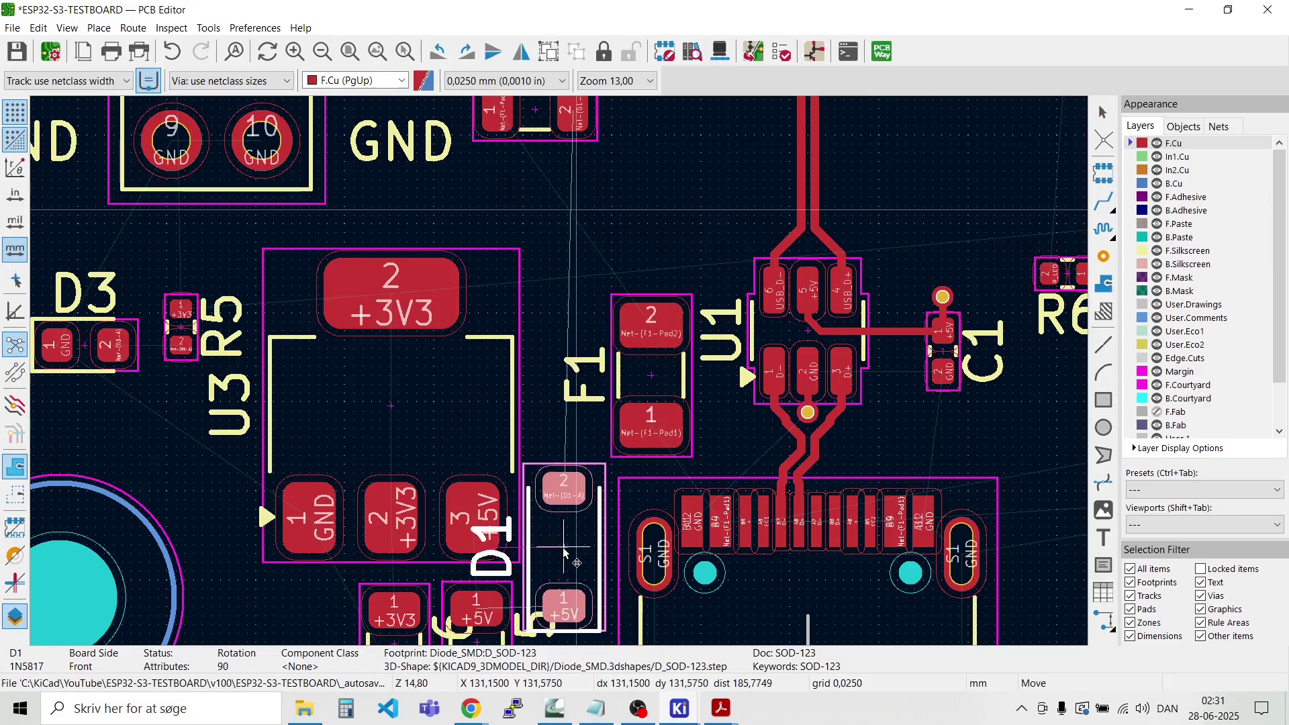
scroll(562, 510, down, 2)
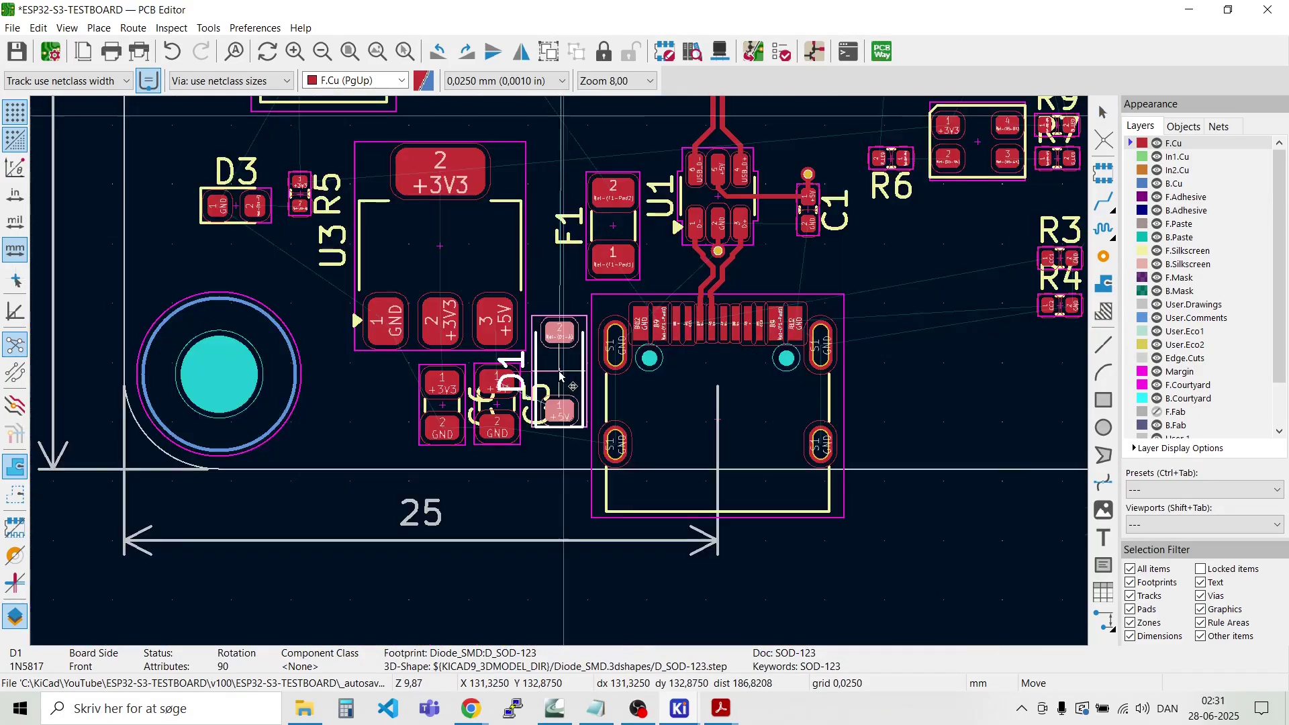
click(560, 373)
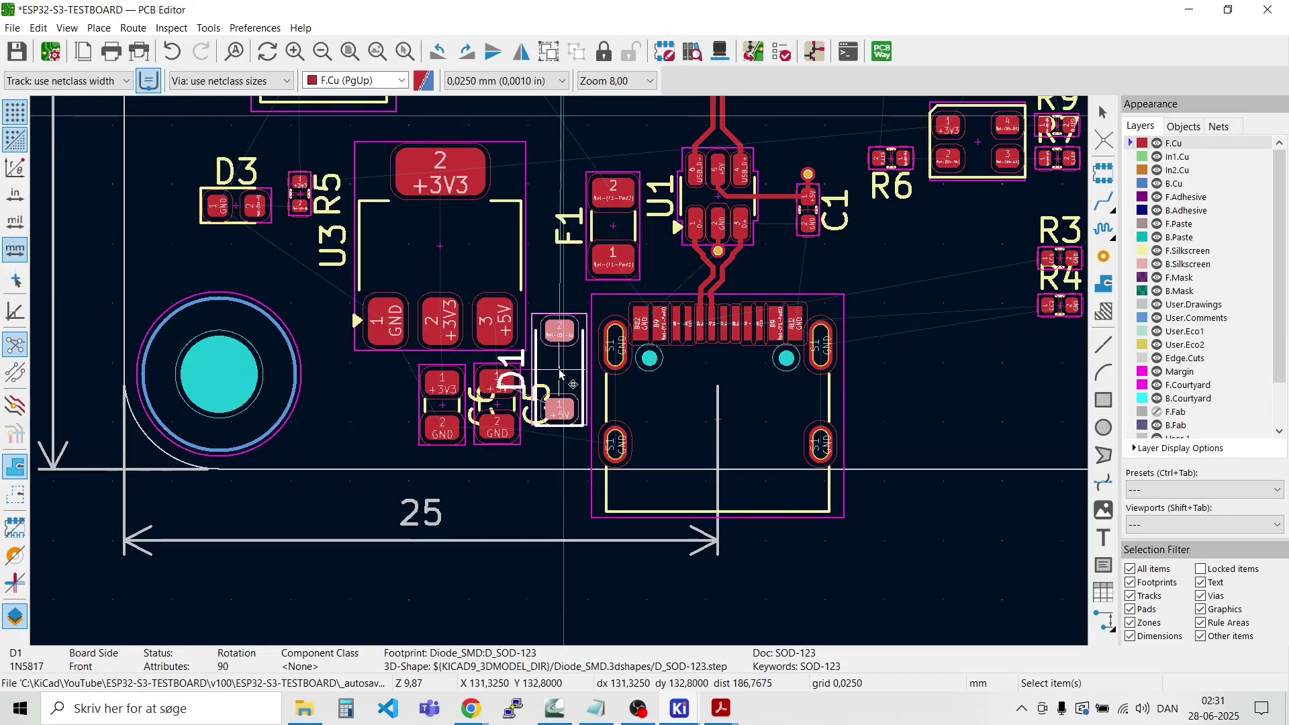
Step: Rotate ferrite bead FB1 to -90 degrees and place it between U3 and F1, with pad 2 facing D1
scroll(561, 209, up, 3)
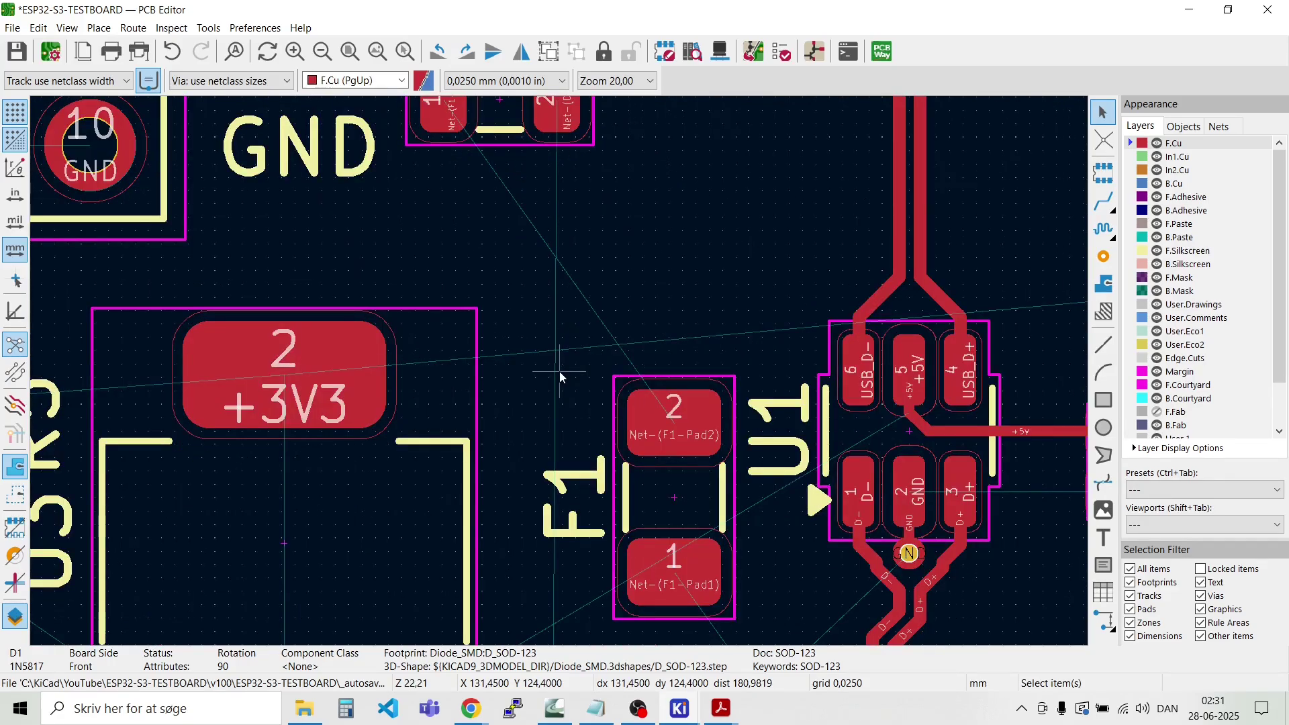
scroll(559, 372, up, 3)
scroll(558, 372, down, 4)
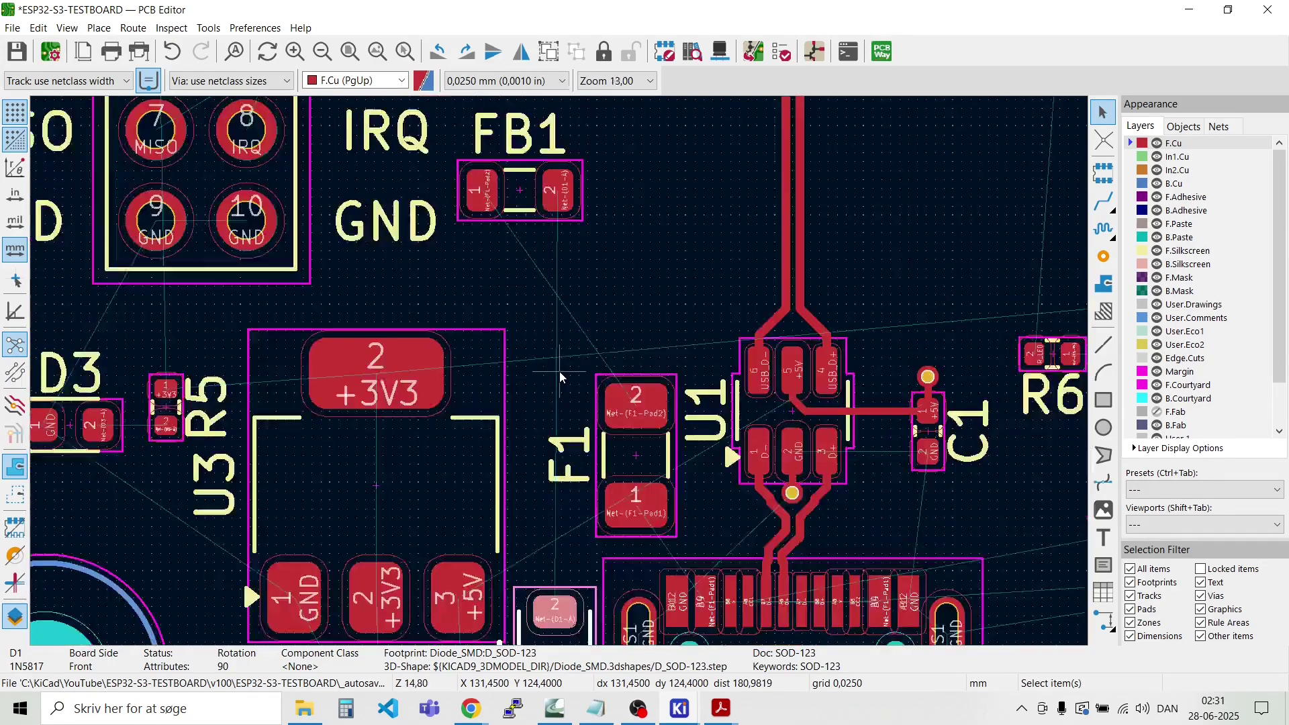
click(520, 192)
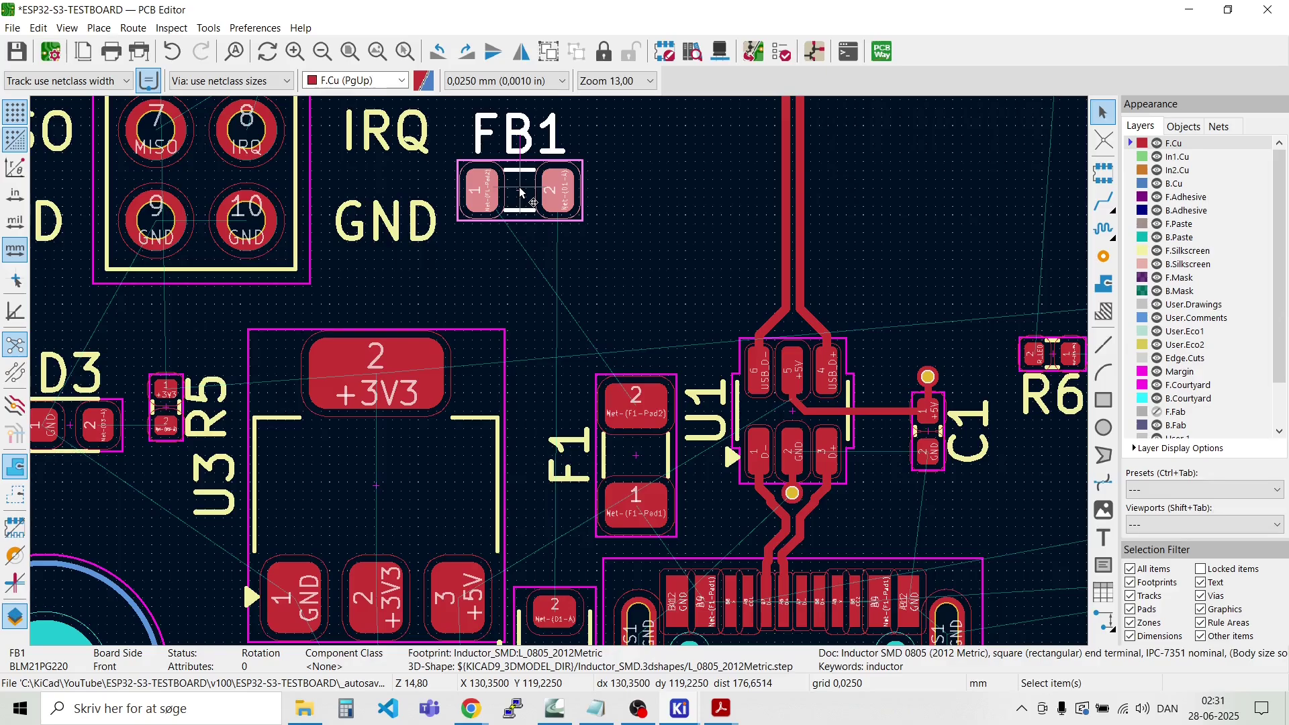
drag(520, 193, 550, 248)
key(r)
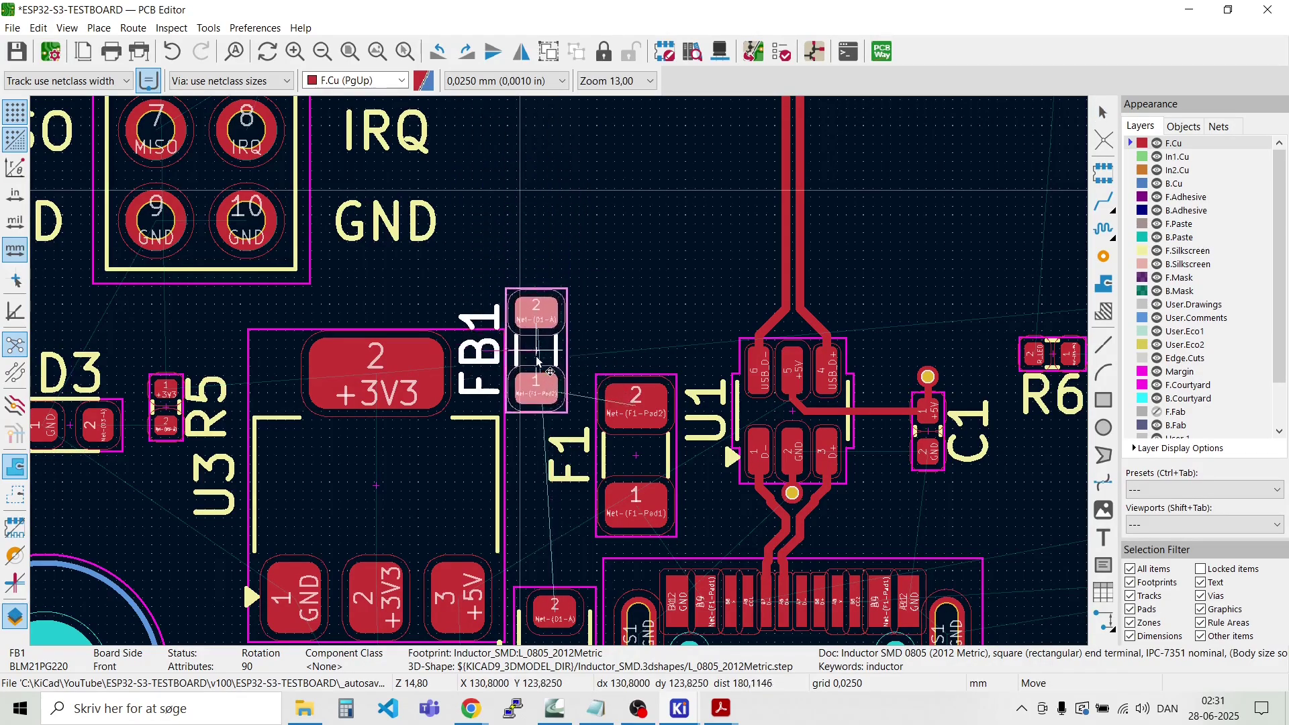
key(r)
key(r)
scroll(554, 454, up, 5)
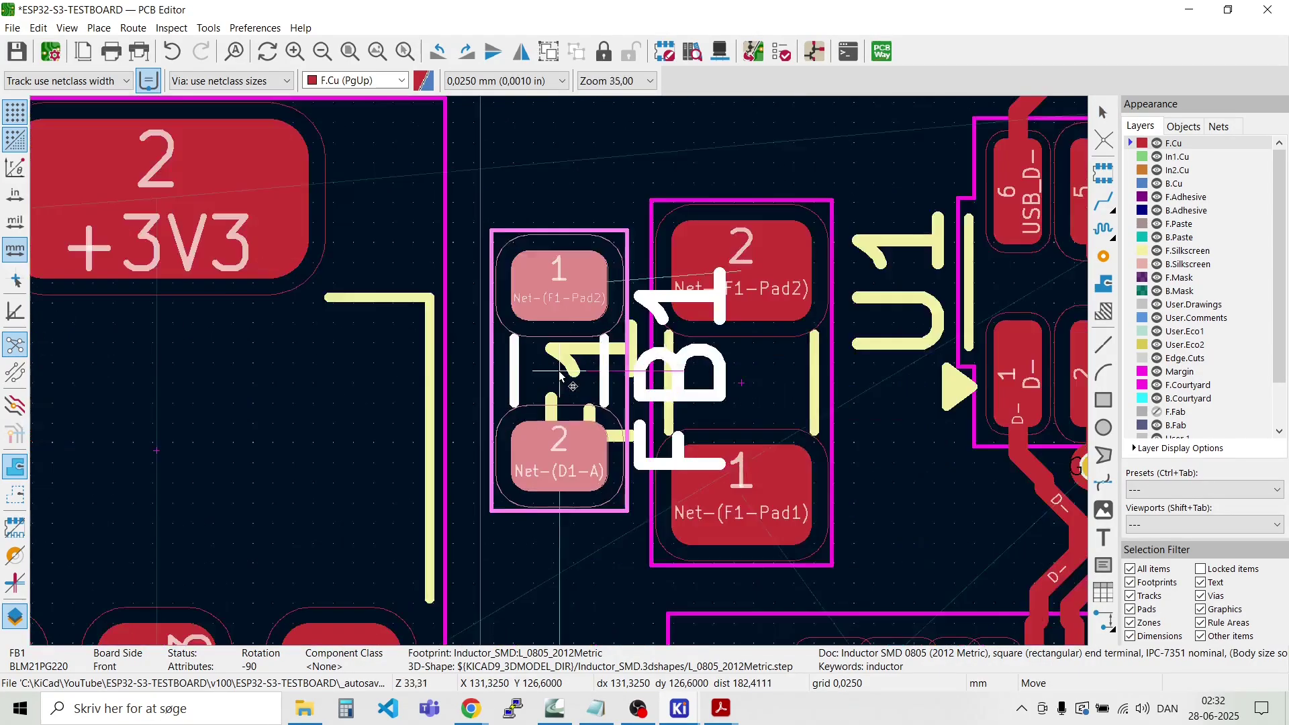
drag(549, 354, 549, 352)
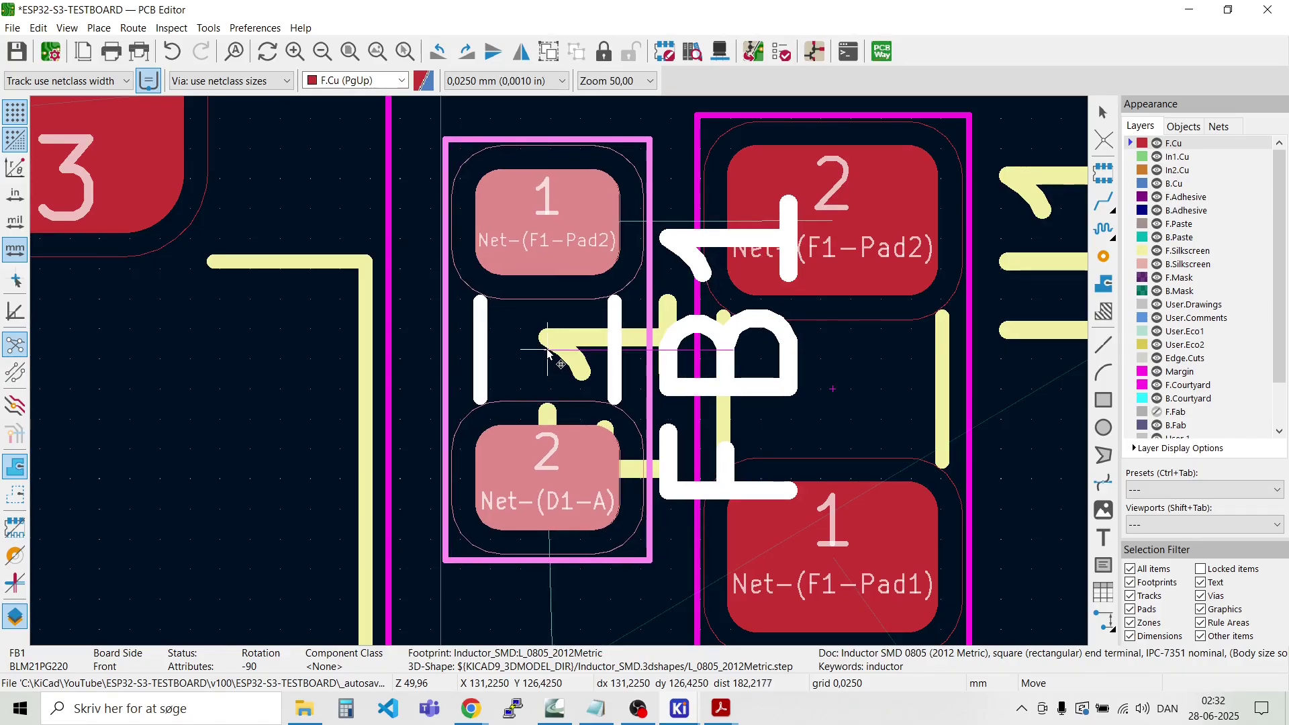
scroll(547, 356, down, 4)
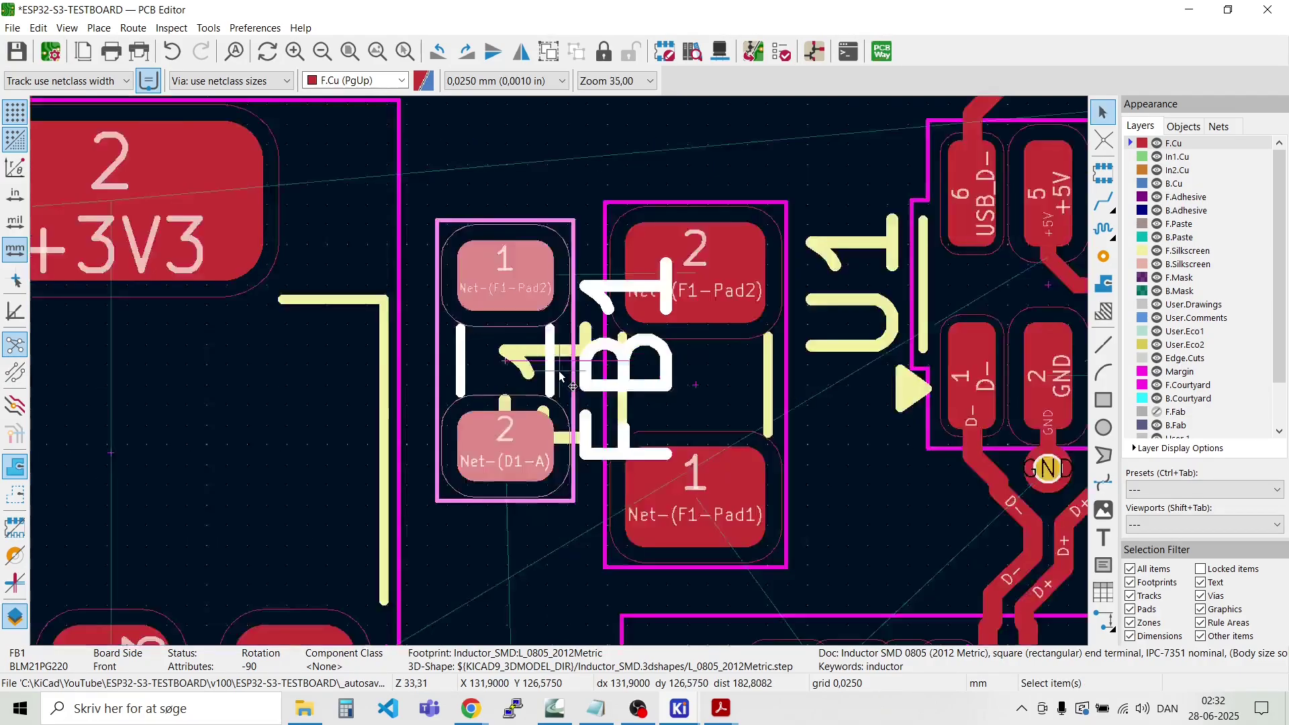
click(594, 374)
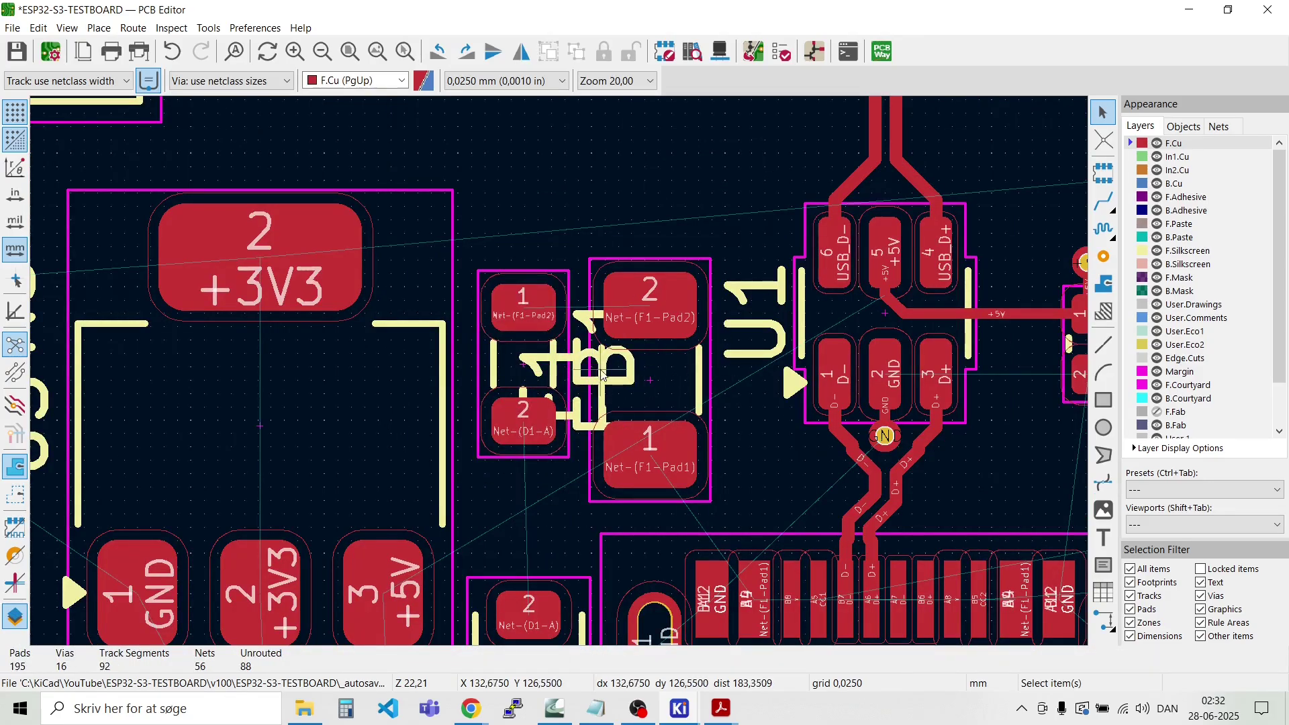
Step: Rotate FB1's reference text to horizontal and place it centred just above the FB1 footprint
click(623, 380)
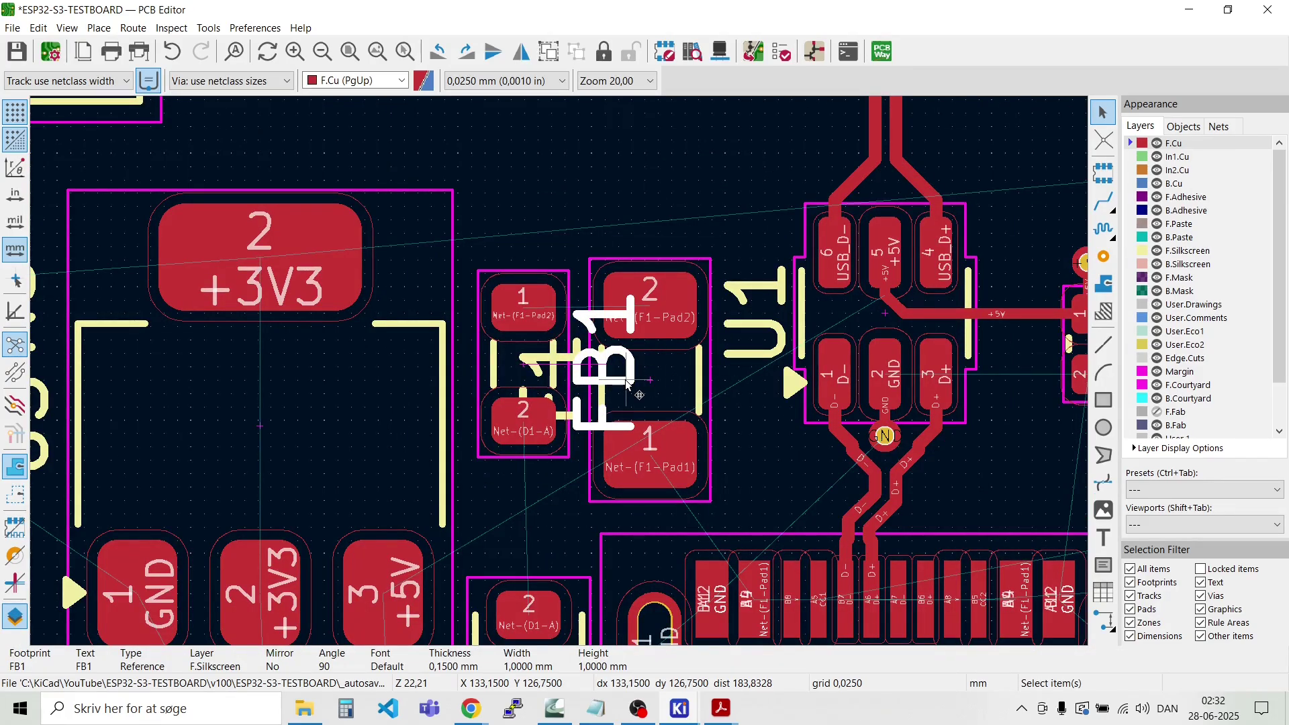
key(r)
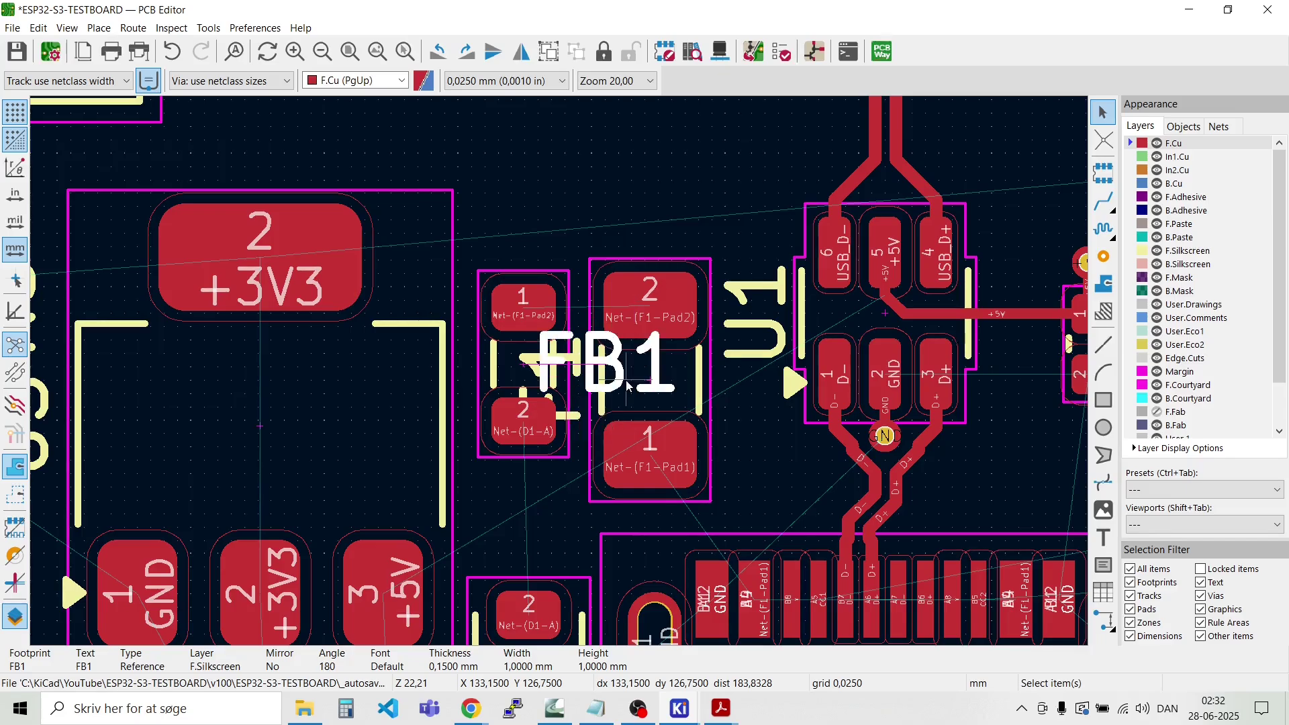
key(m)
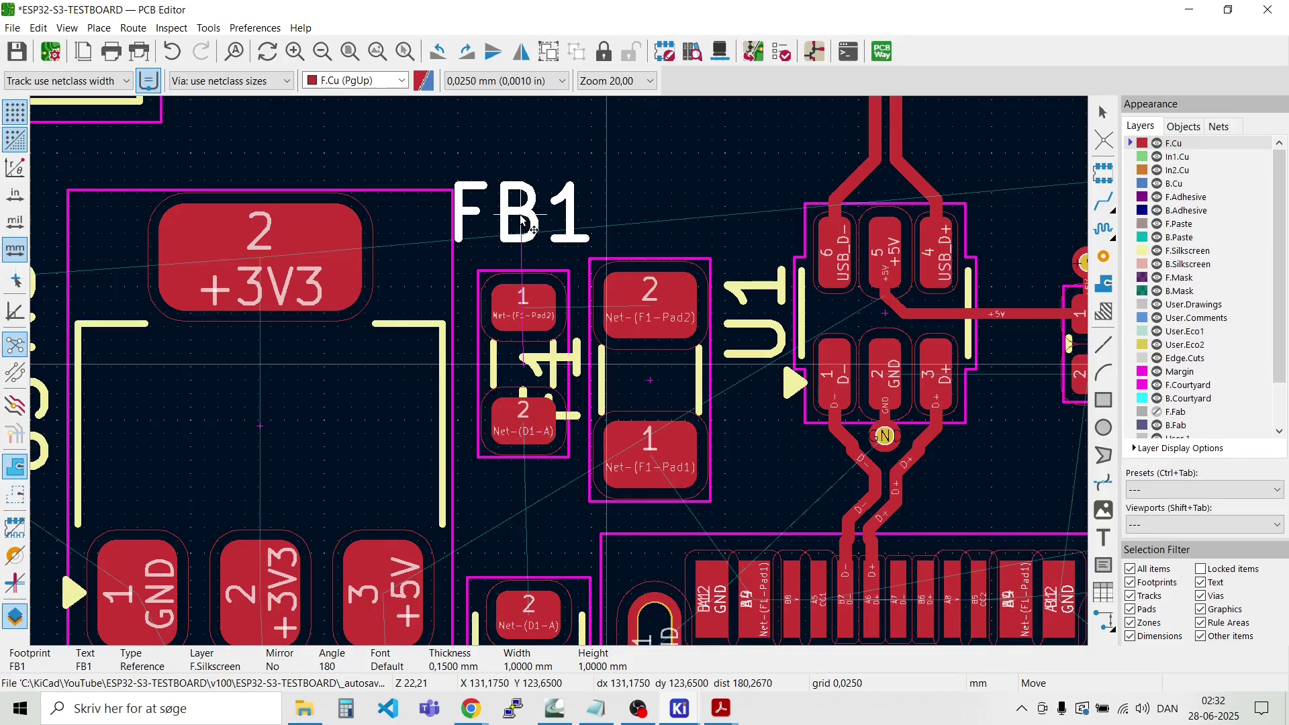
click(522, 221)
Step: Rotate F1's reference text to horizontal and place it above the F1 footprint, level with the FB1 text
click(566, 356)
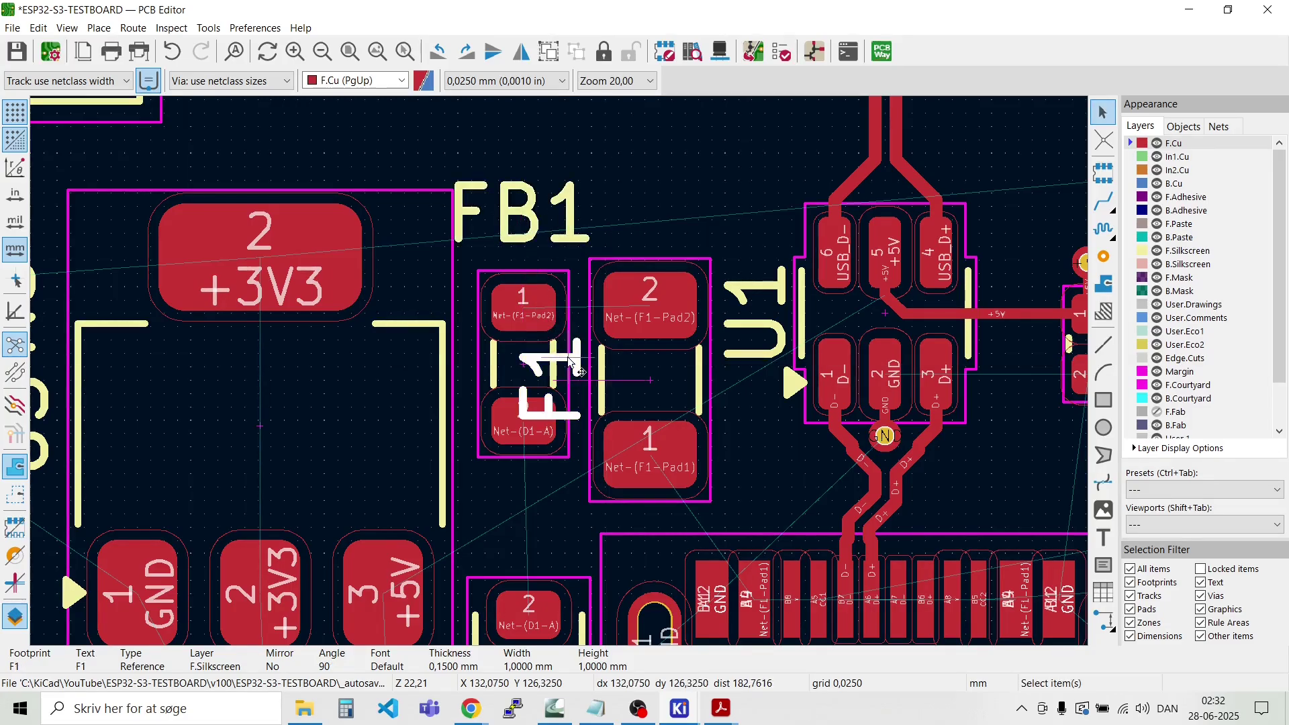
key(r)
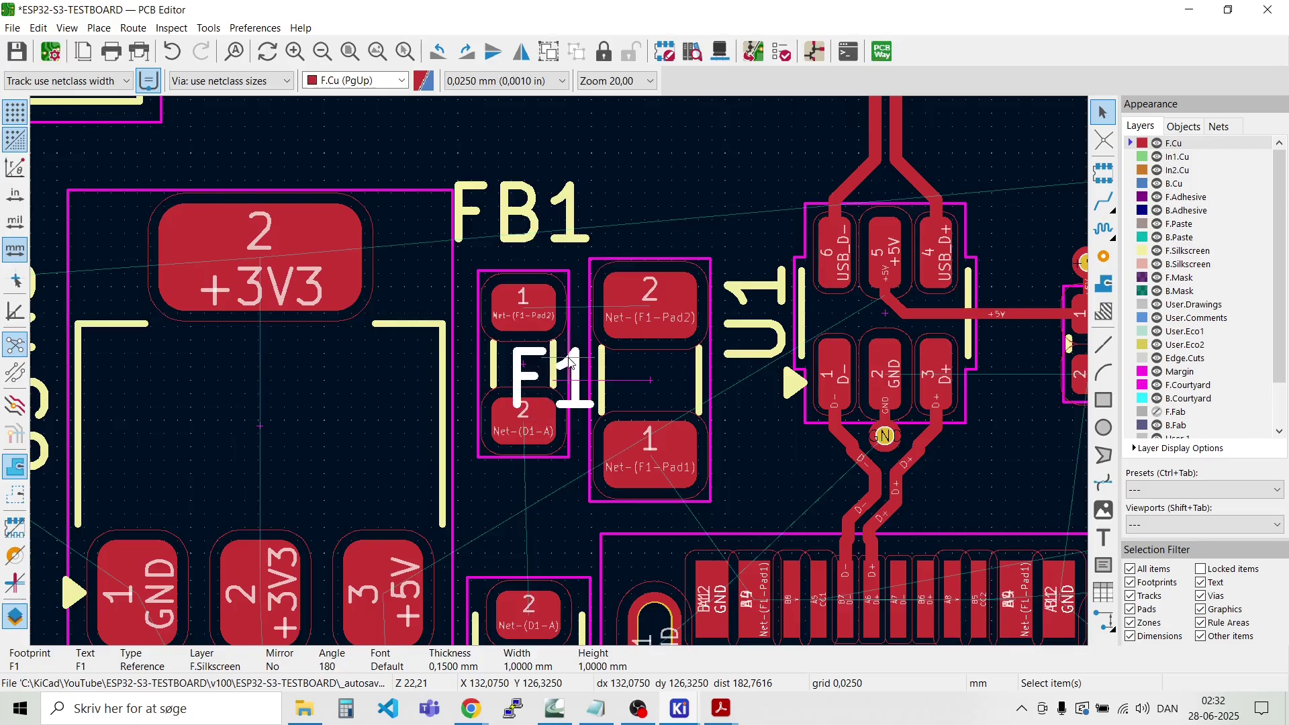
key(m)
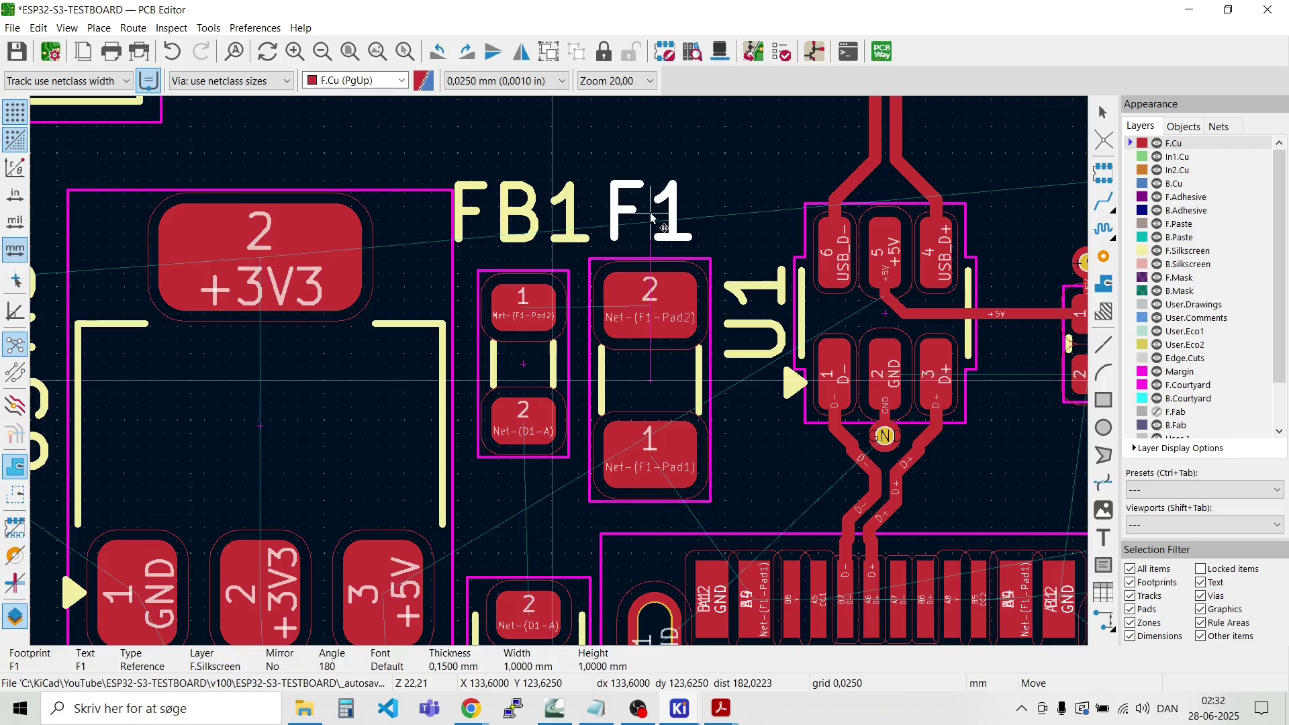
click(650, 212)
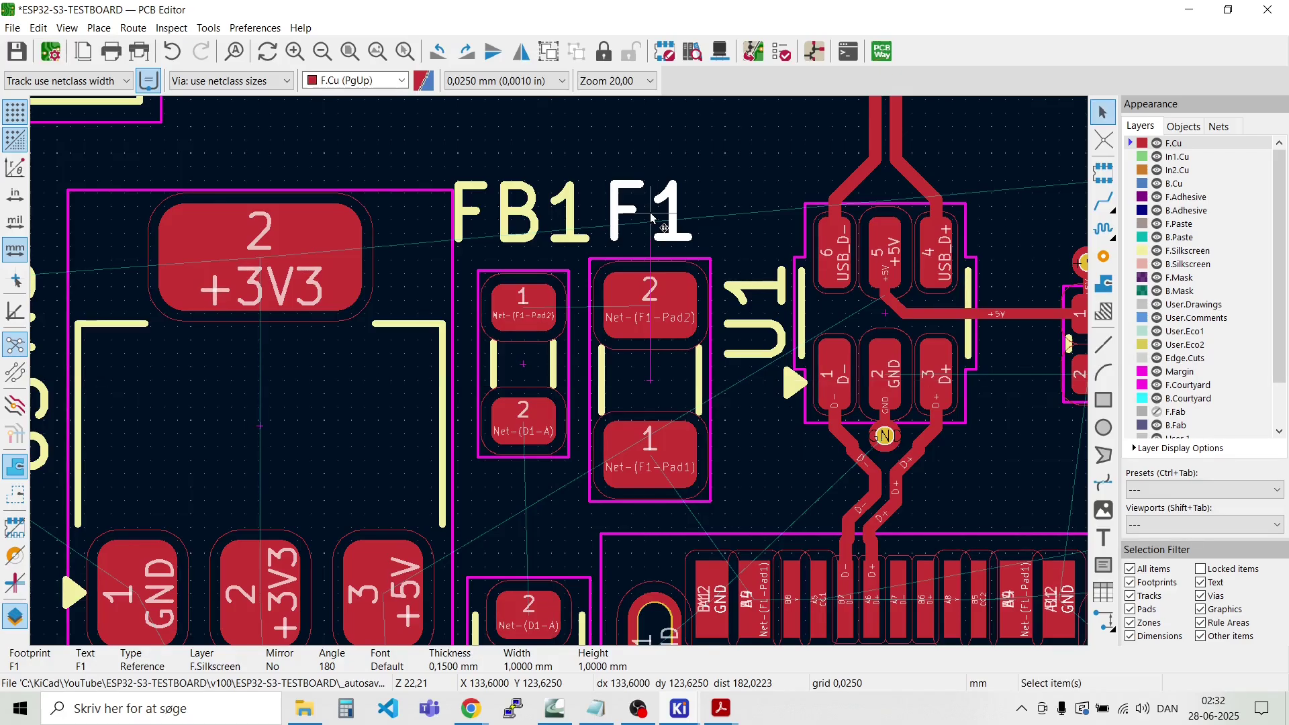
key(Escape)
Step: Move diode D1 up closer to FB1 so that its pad 2 lines up beneath FB1's pad 2
scroll(583, 424, down, 2)
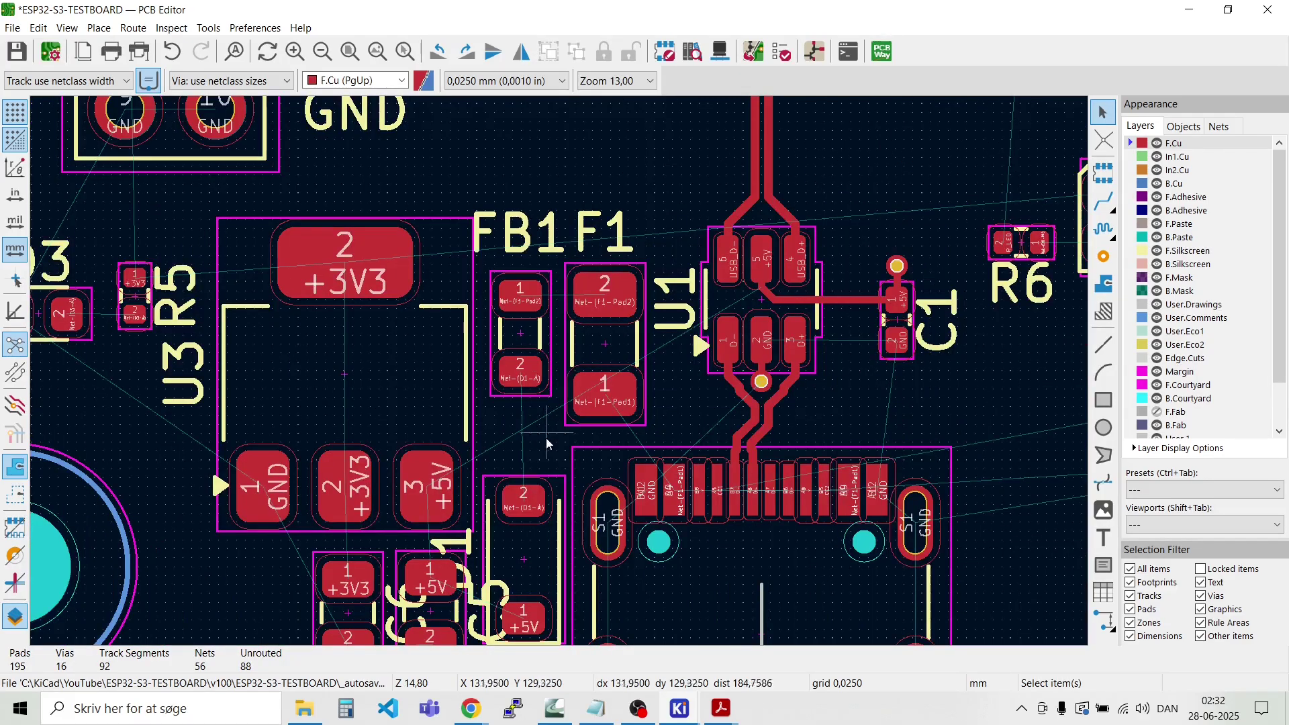
scroll(558, 372, up, 2)
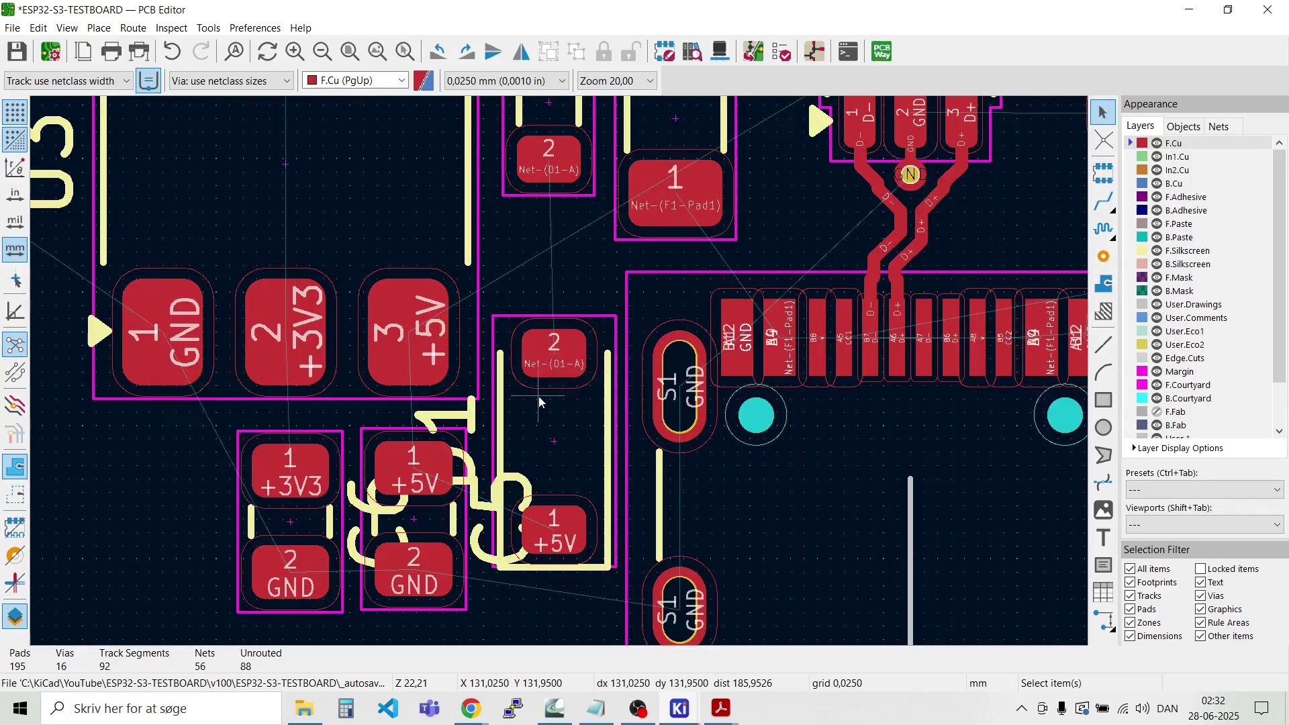
click(553, 353)
key(m)
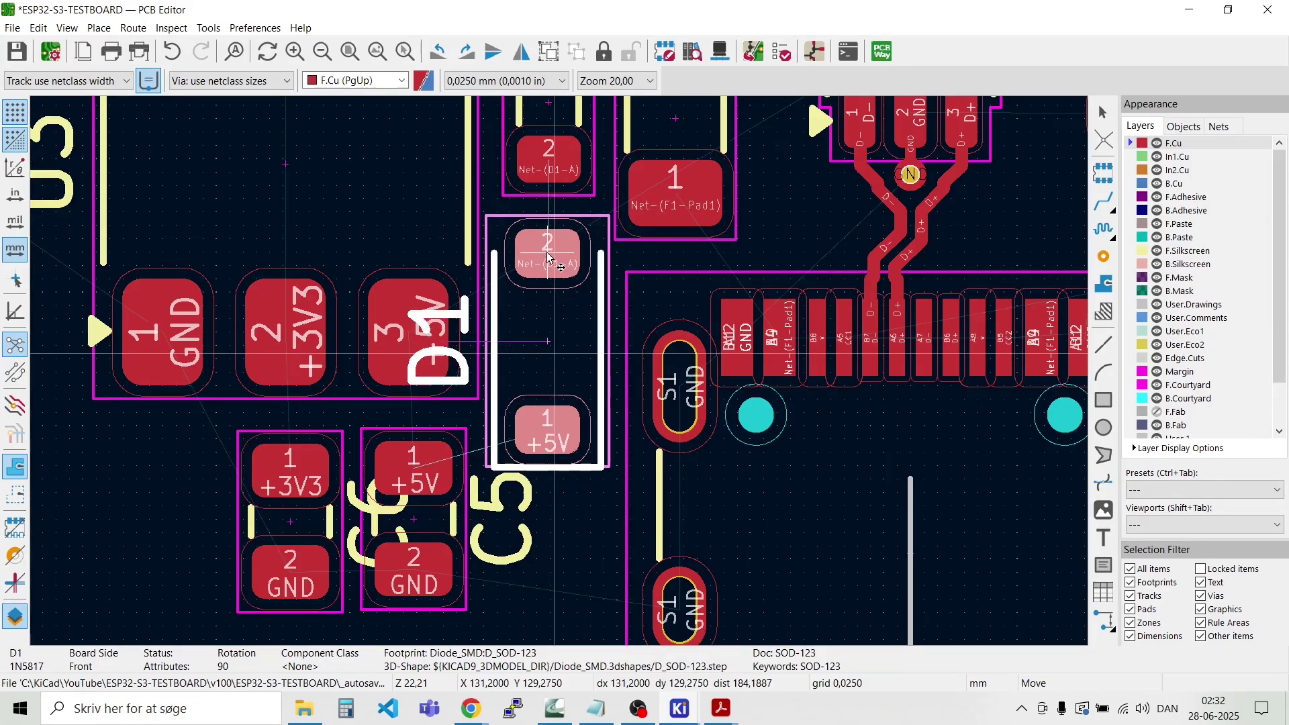
click(545, 276)
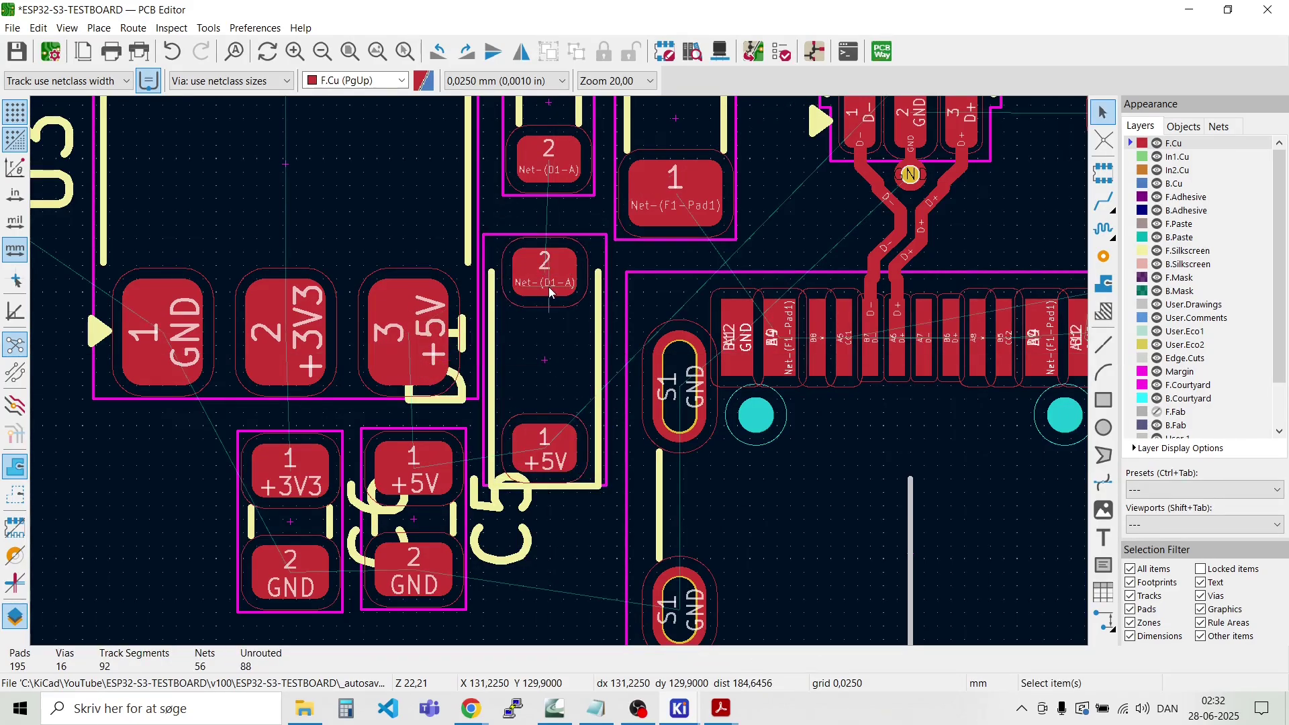
click(550, 289)
key(m)
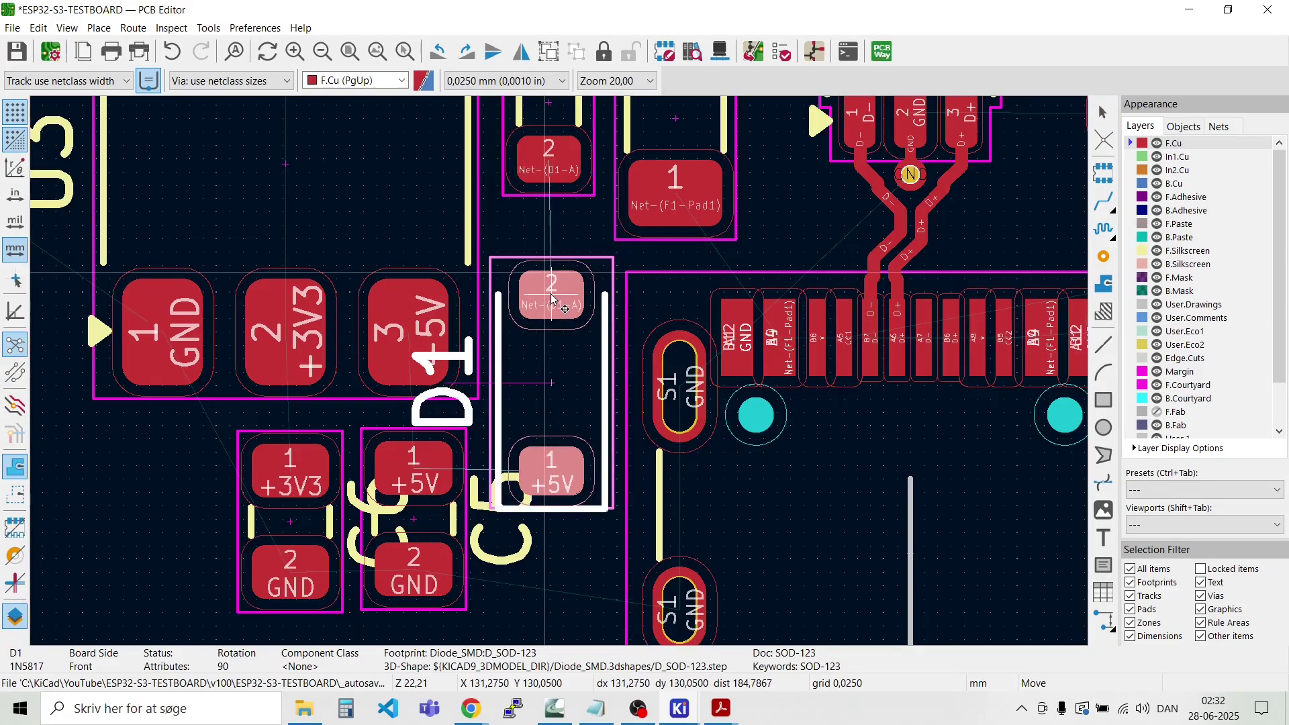
click(550, 295)
scroll(557, 416, down, 5)
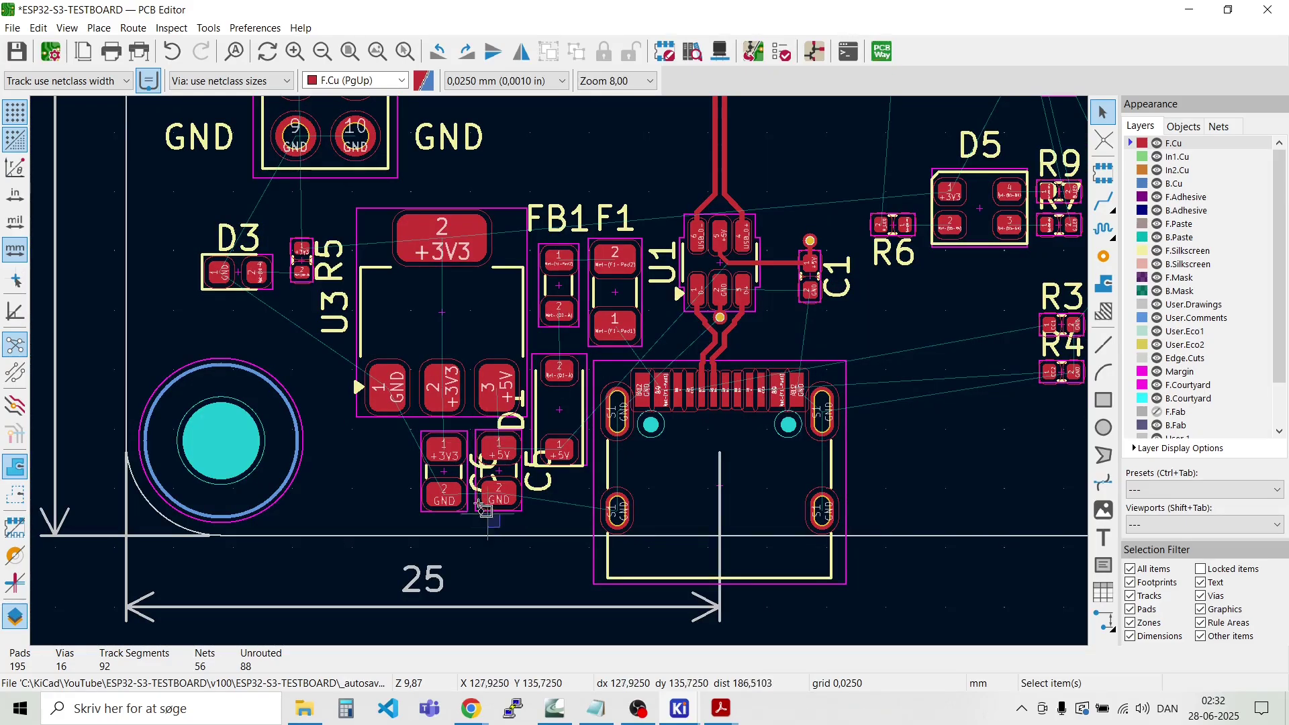
drag(500, 527, 366, 218)
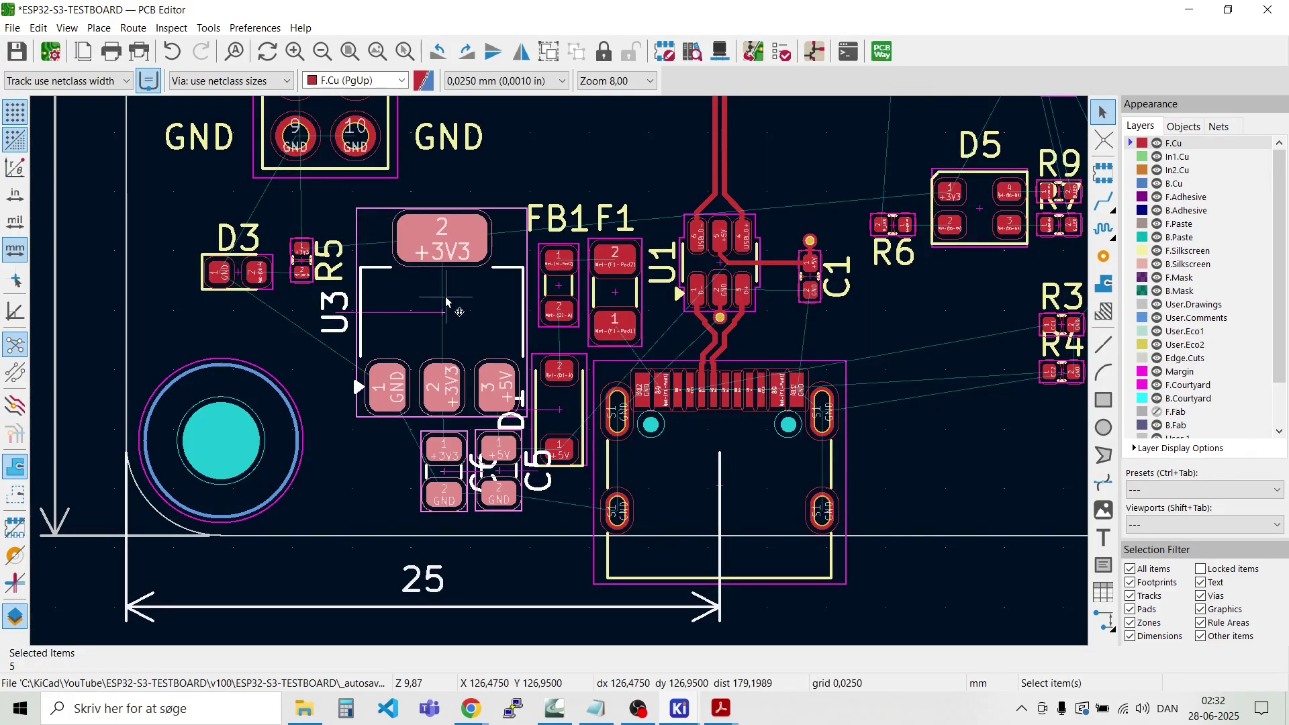
key(m)
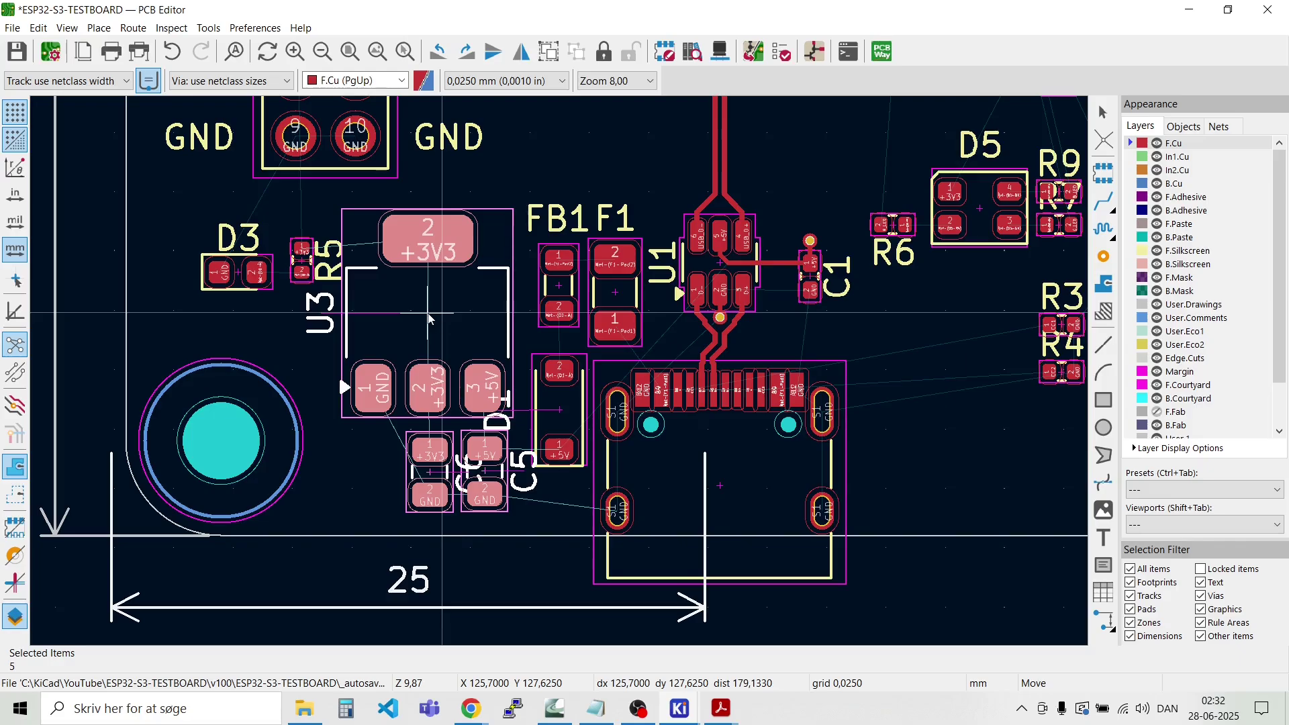
key(Escape)
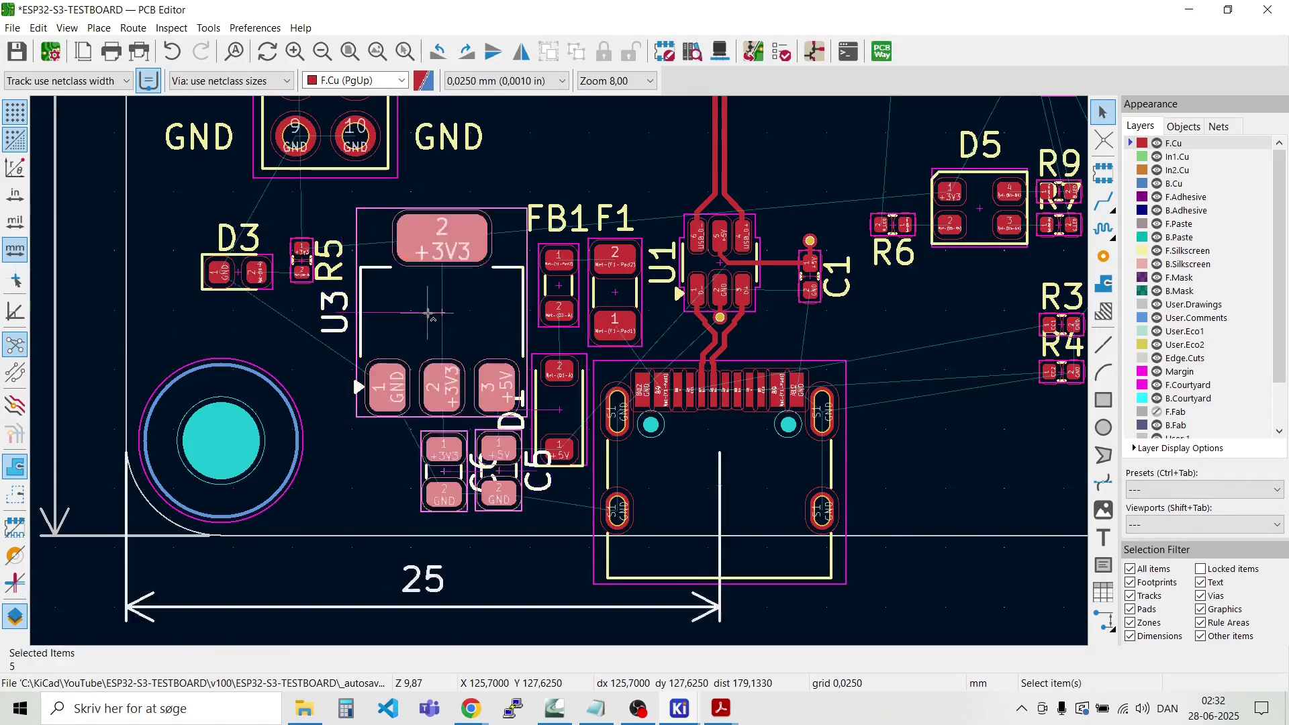
key(ctrl+z)
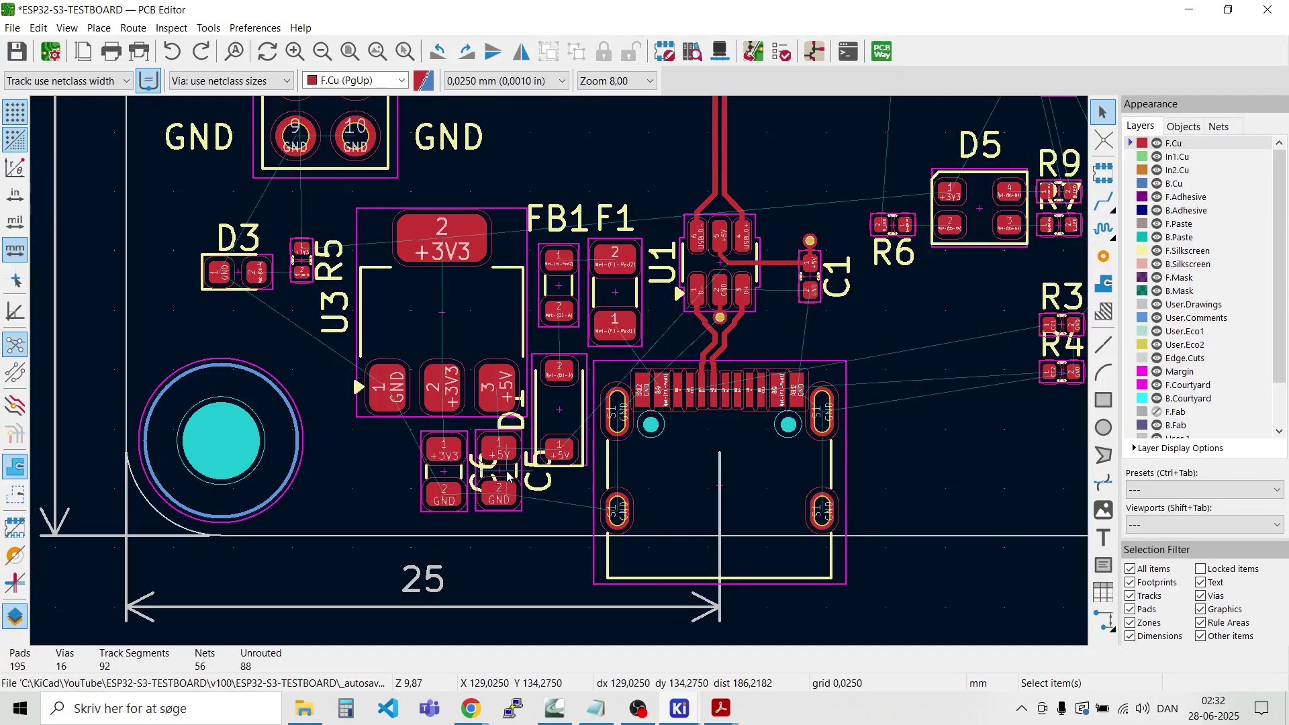
Step: Move regulator U3 together with capacitors C5 and C6 slightly left, widening the gap to FB1 and D1
click(508, 477)
shift+click(446, 464)
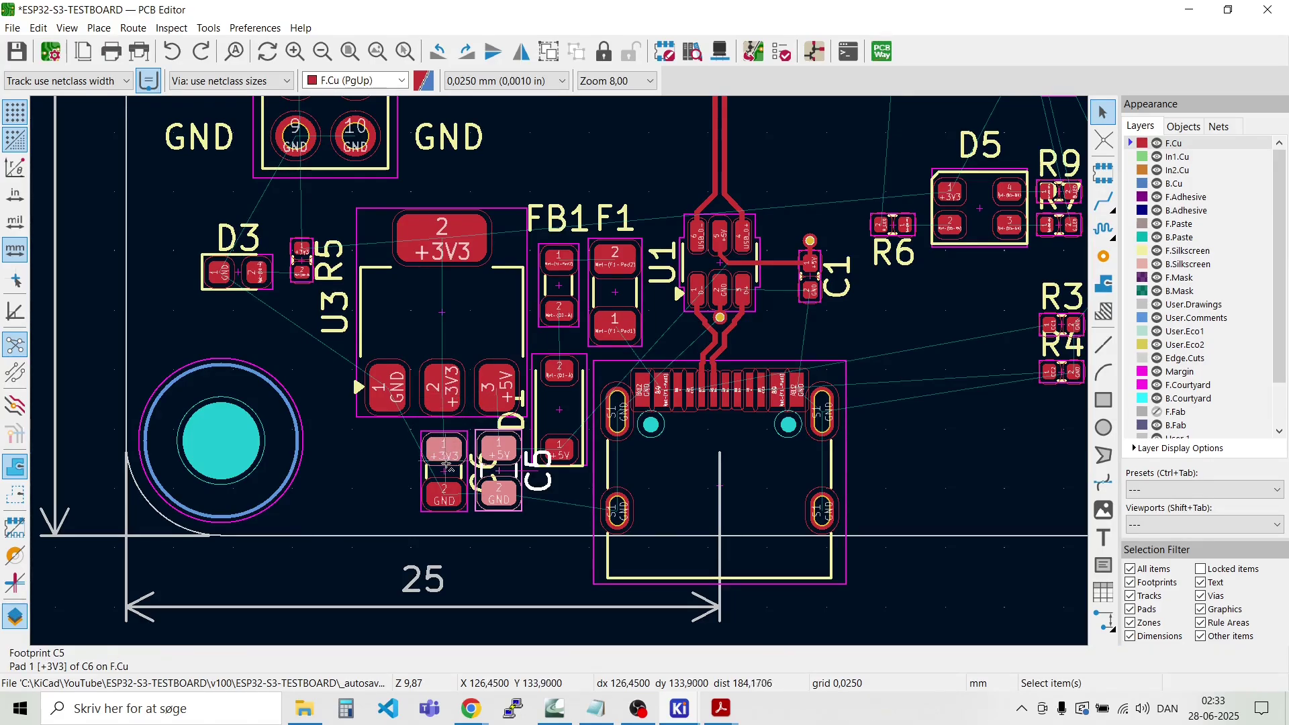
click(445, 471)
shift+click(501, 470)
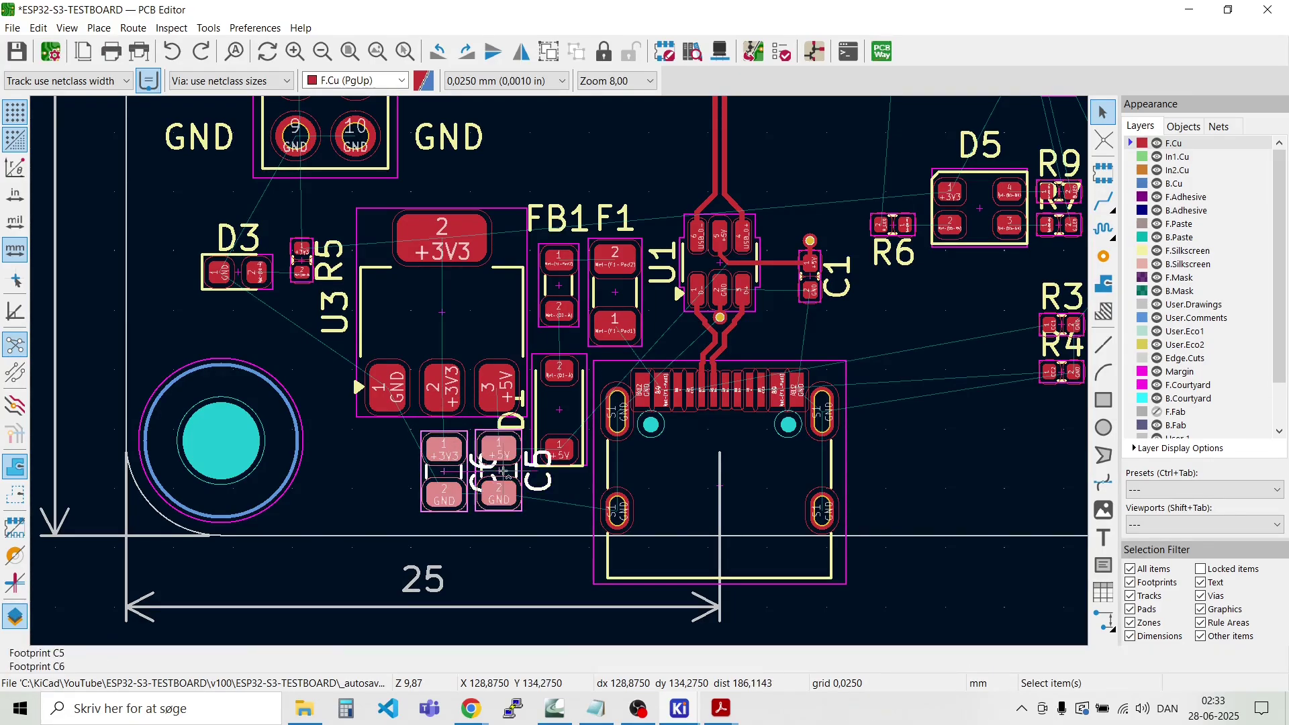
shift+click(493, 406)
shift+click(474, 368)
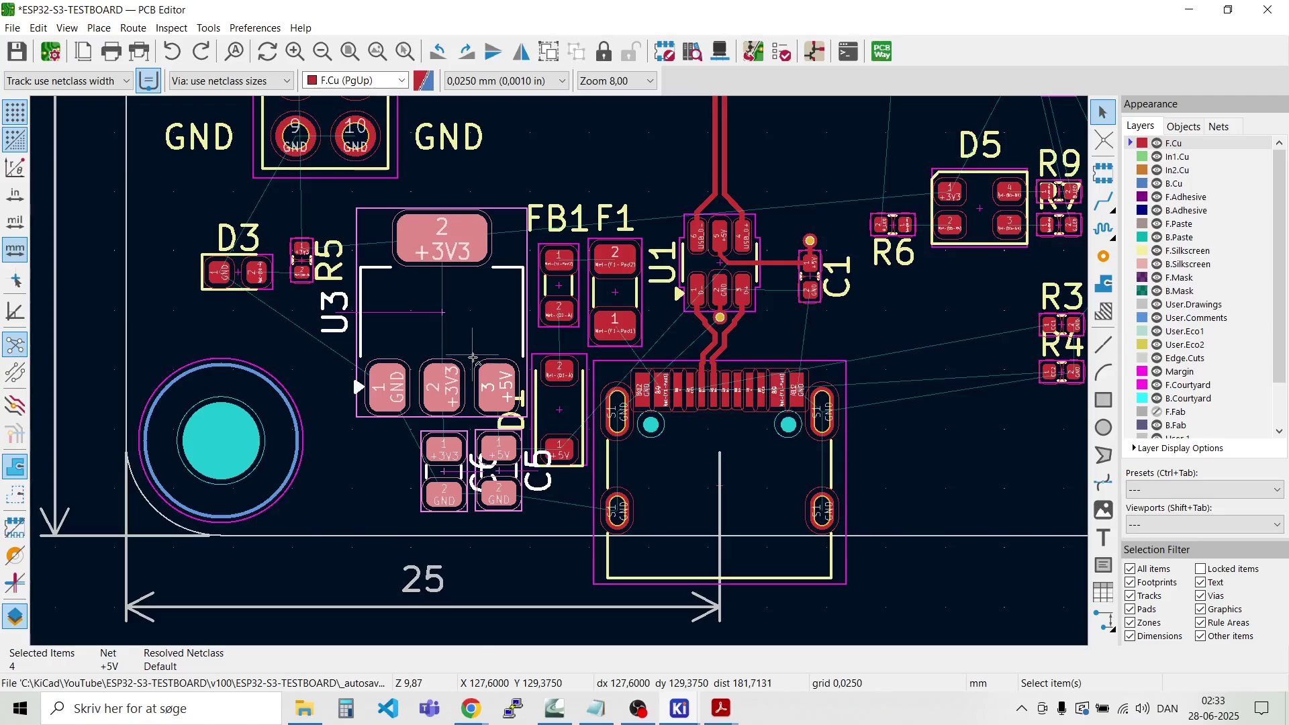
key(m)
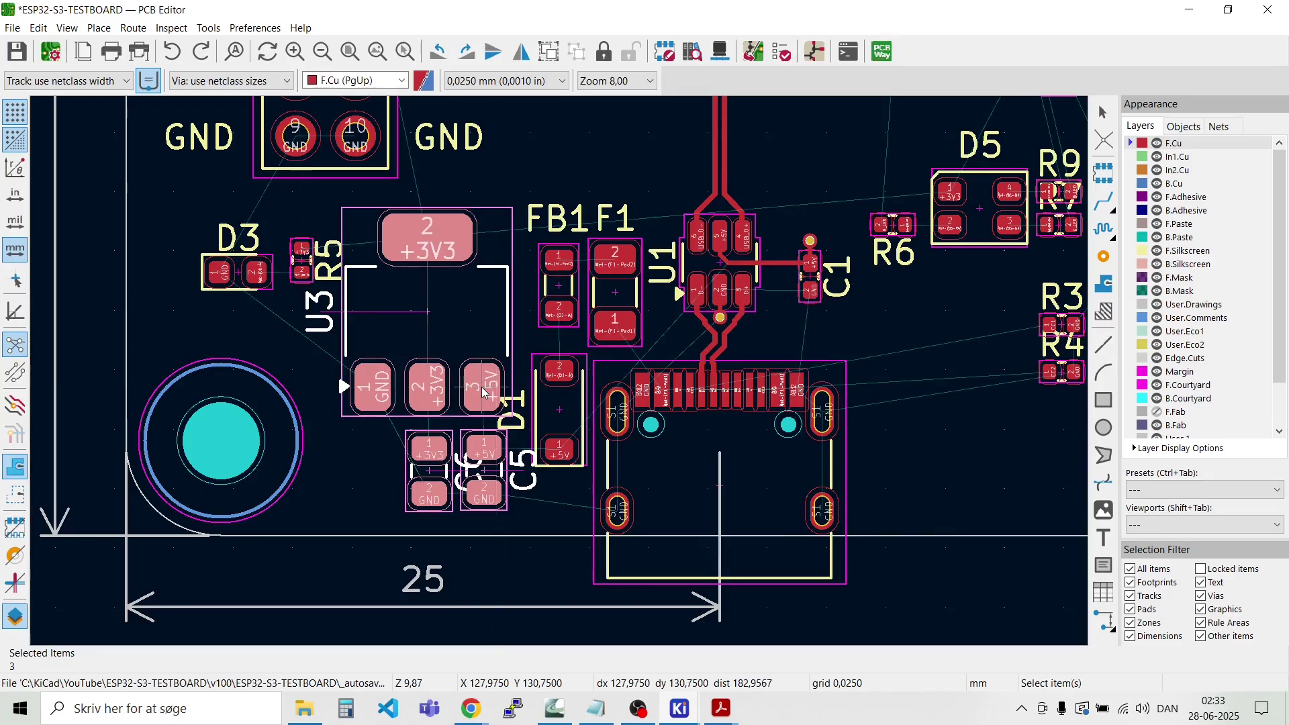
click(481, 387)
Step: Move LED D3 and resistor R5 together to the left, away from U3 and closer to the board edge
scroll(282, 236, up, 4)
scroll(559, 372, up, 2)
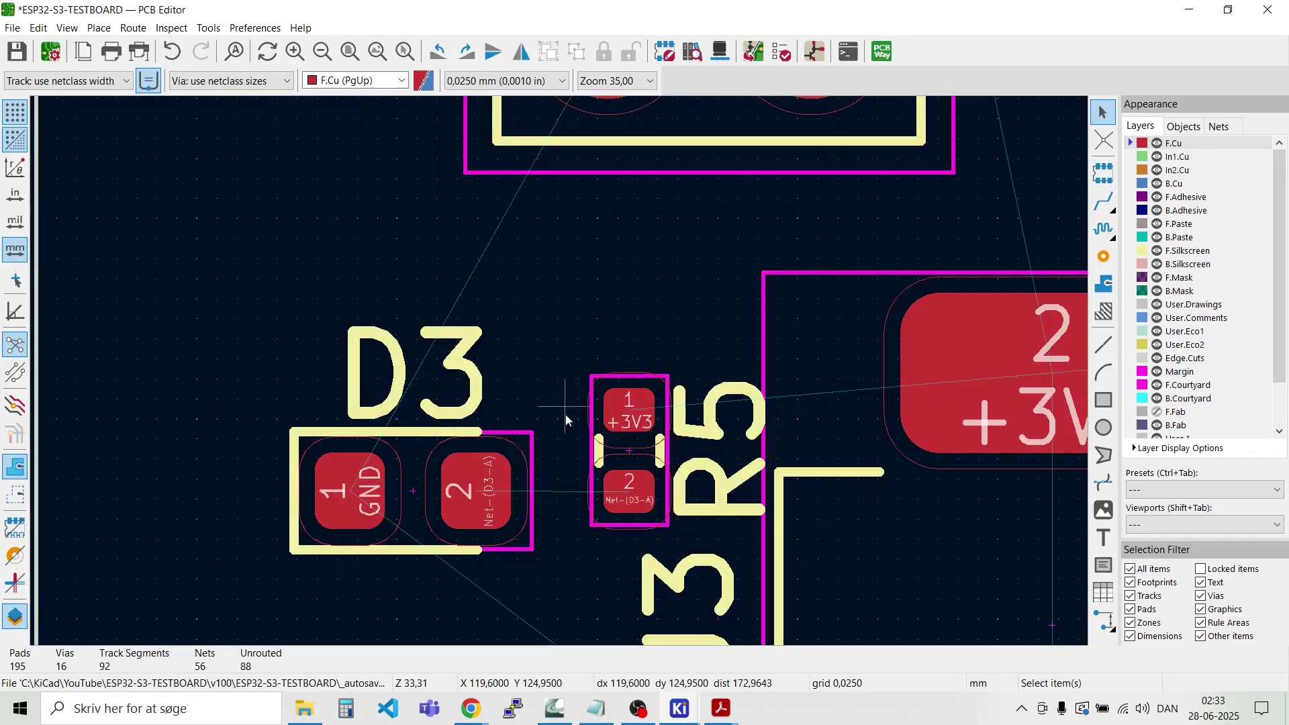
drag(623, 574, 445, 447)
scroll(445, 446, down, 8)
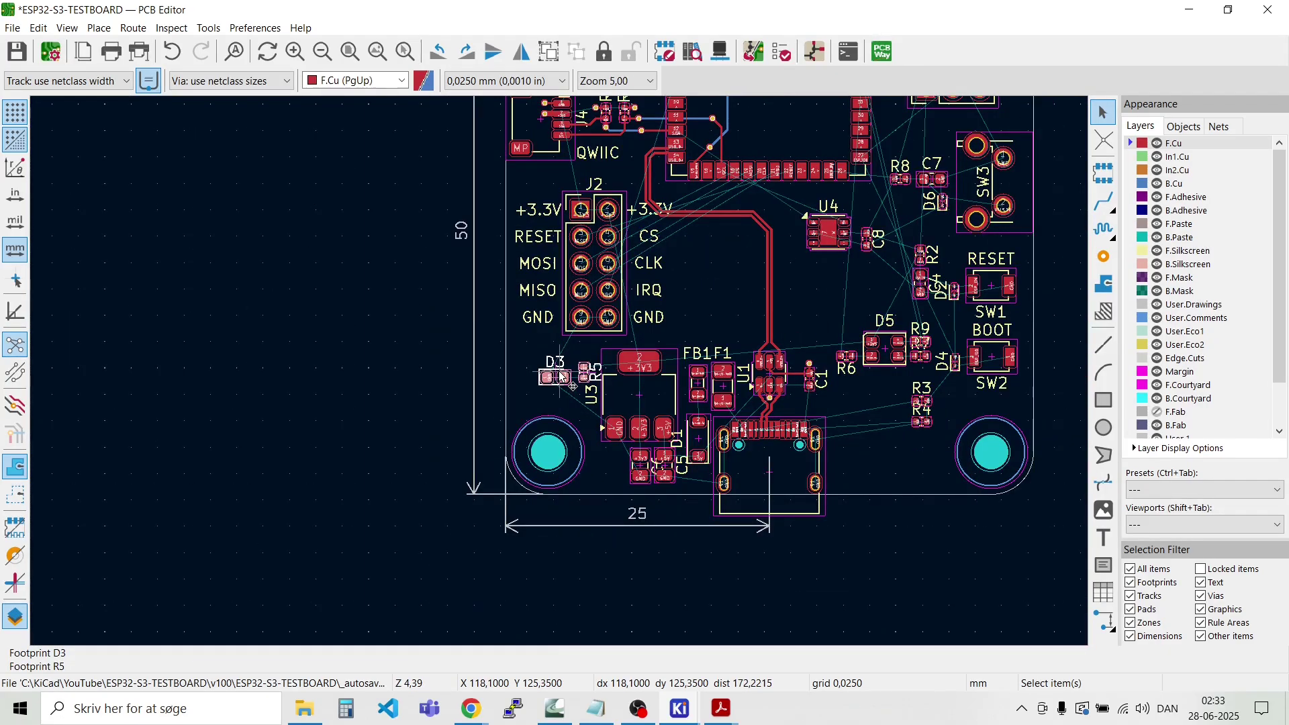
key(m)
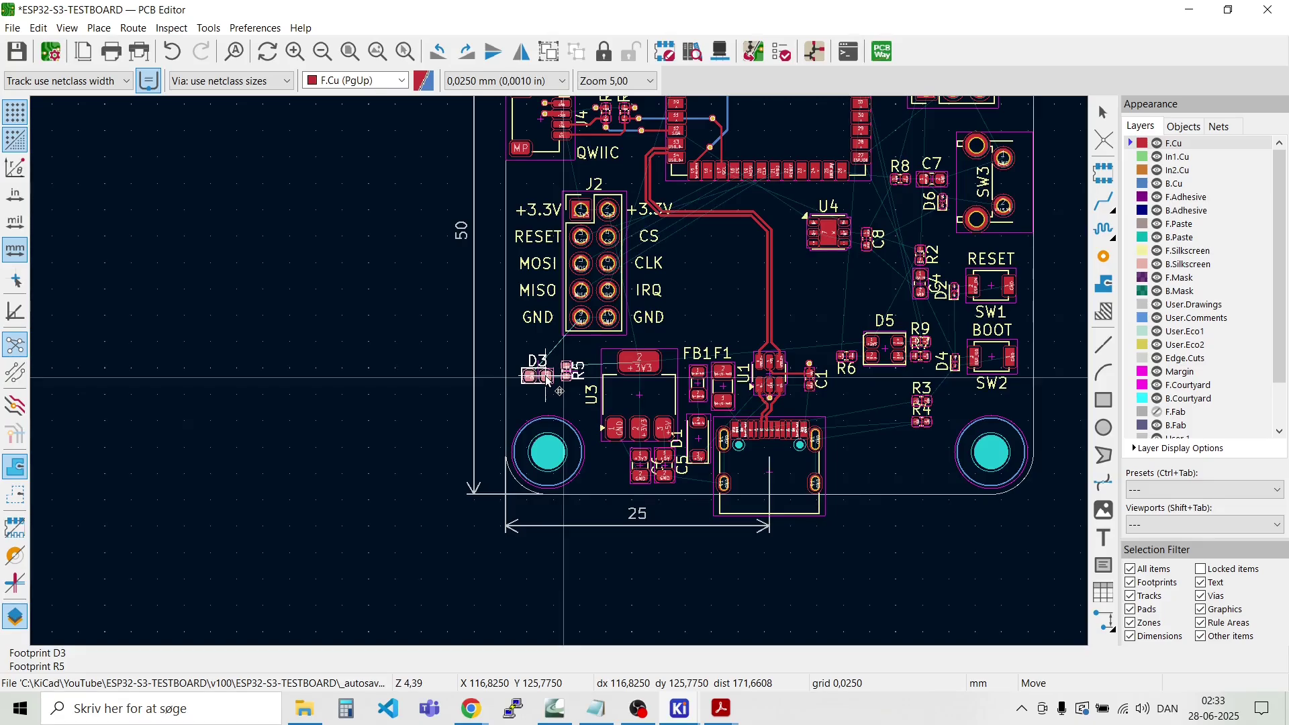
scroll(545, 376, up, 4)
scroll(559, 376, down, 2)
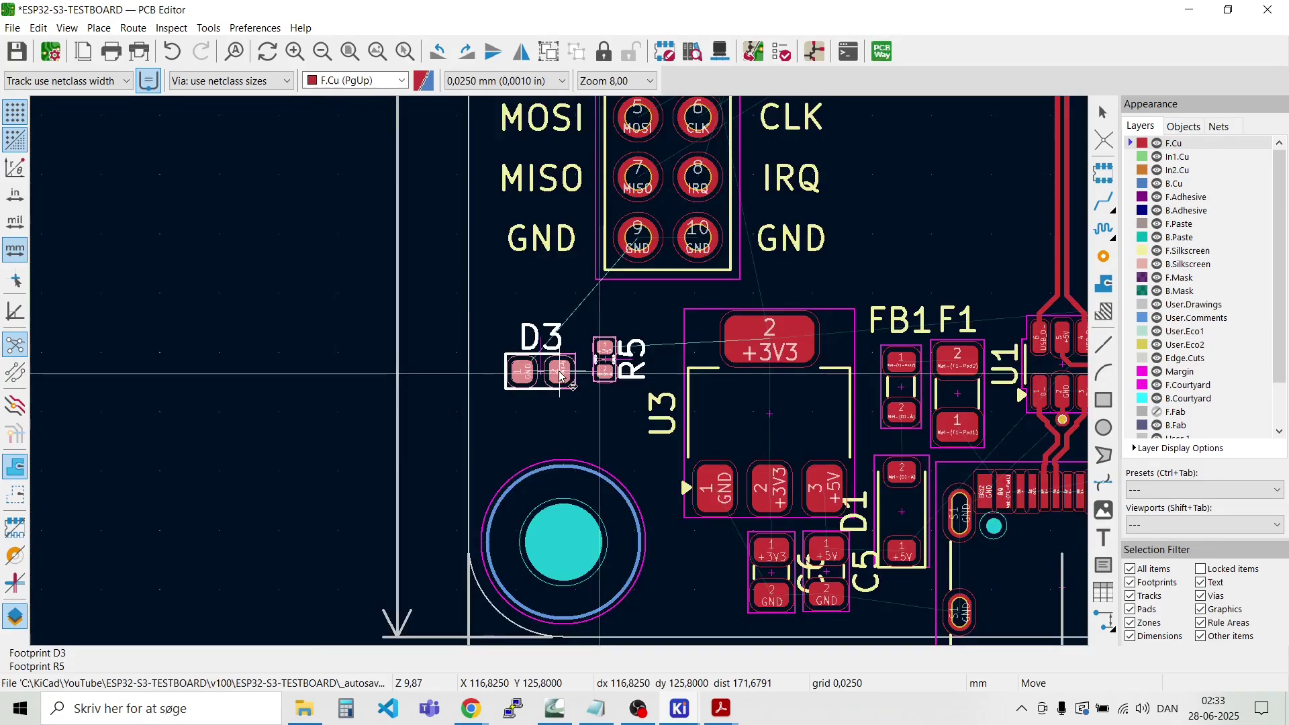
click(603, 369)
Step: Route a 0.2 mm straight F.Cu track between D3 pad 2 and R5 pad 2
scroll(559, 372, up, 5)
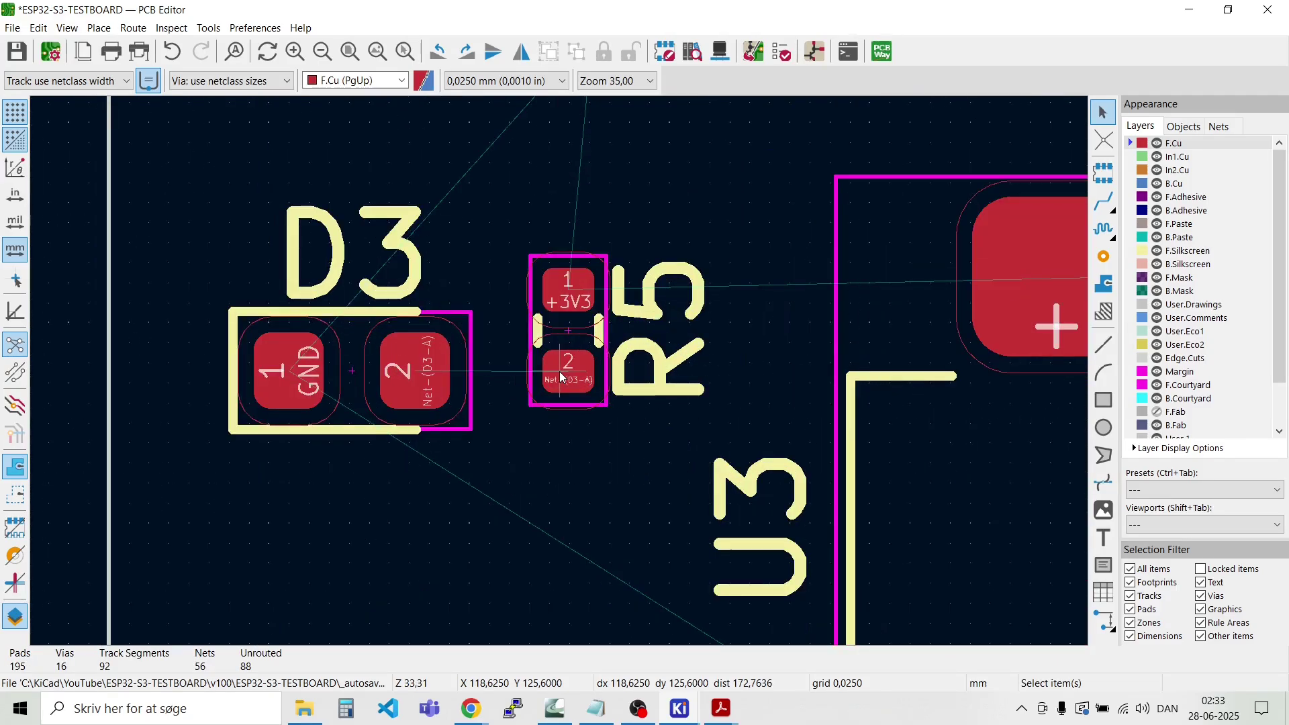
scroll(560, 371, up, 3)
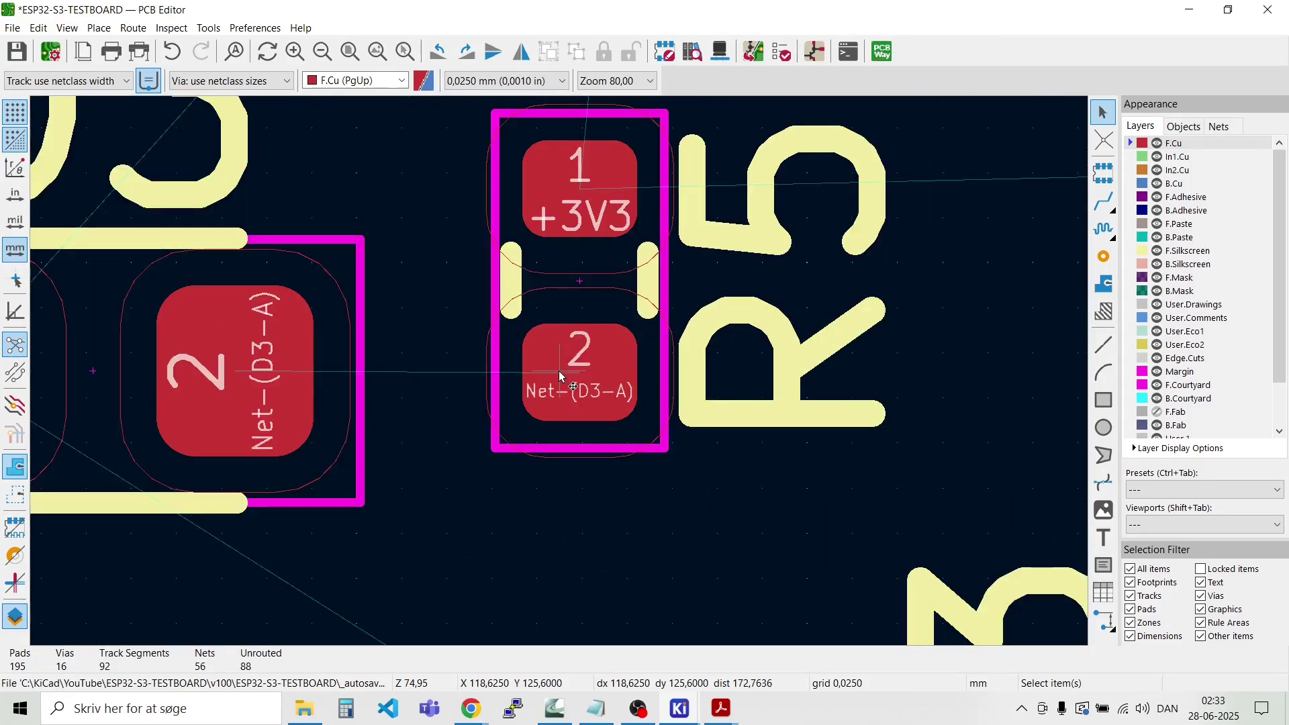
key(x)
click(335, 364)
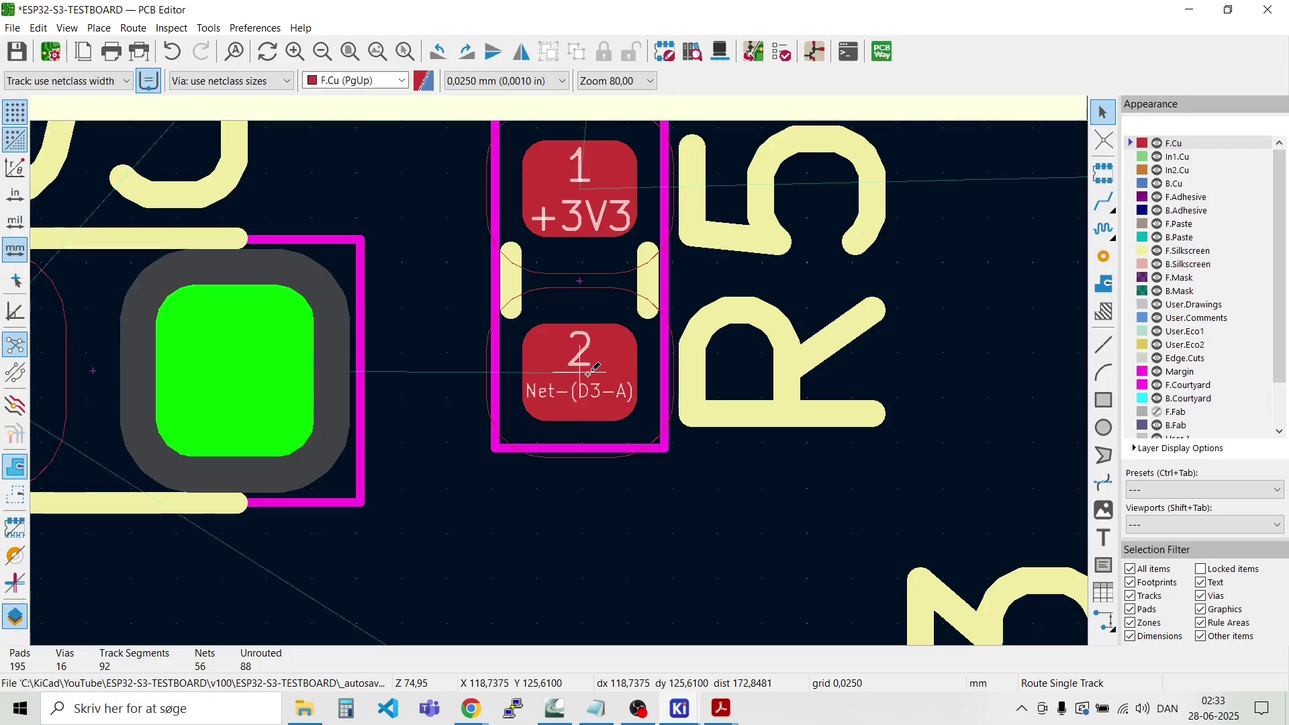
click(590, 369)
click(591, 369)
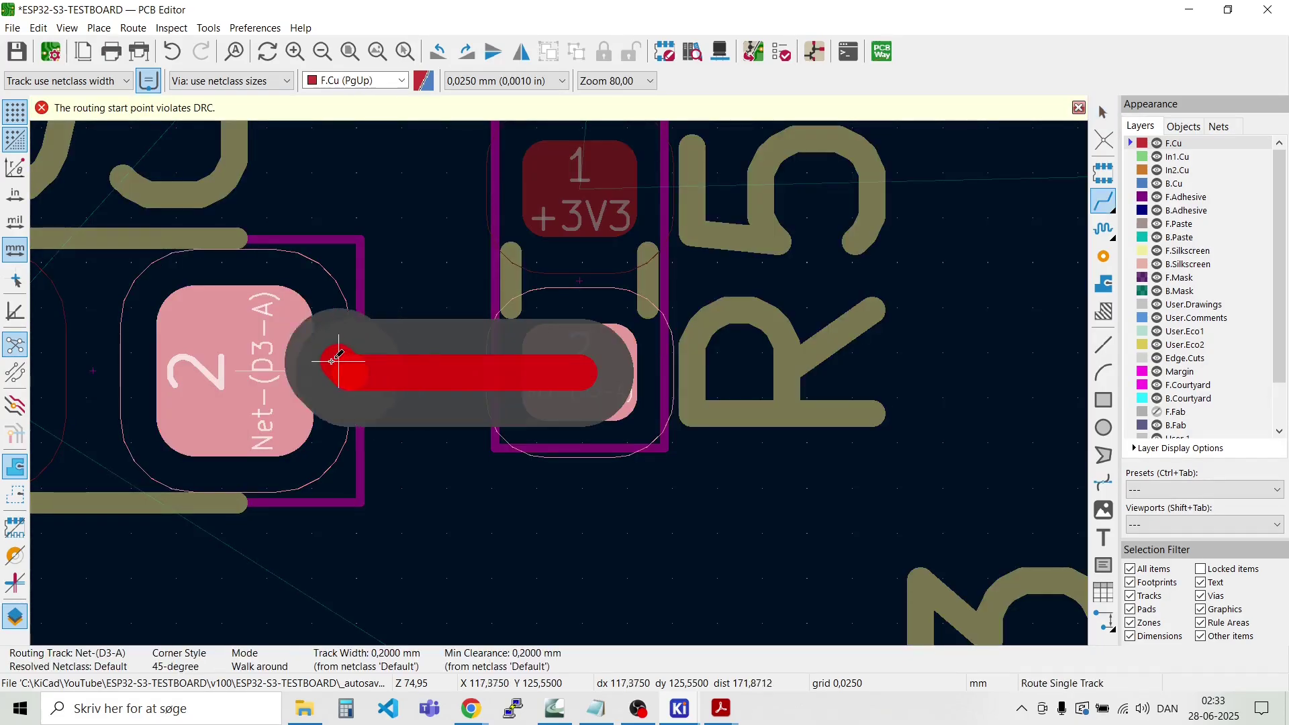
click(338, 361)
scroll(786, 257, down, 2)
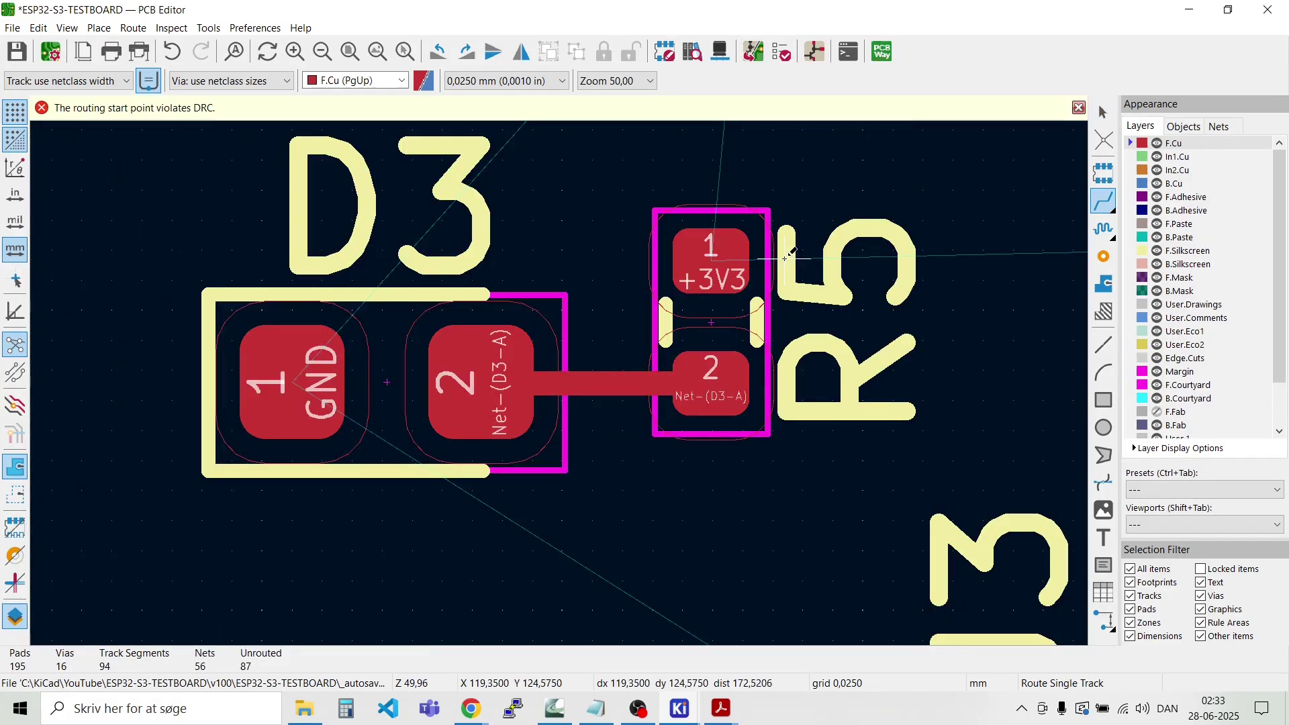
Step: Route a short 0.2 mm track straight up from R5's +3V3 pad and end it in a via
scroll(785, 257, down, 3)
click(560, 381)
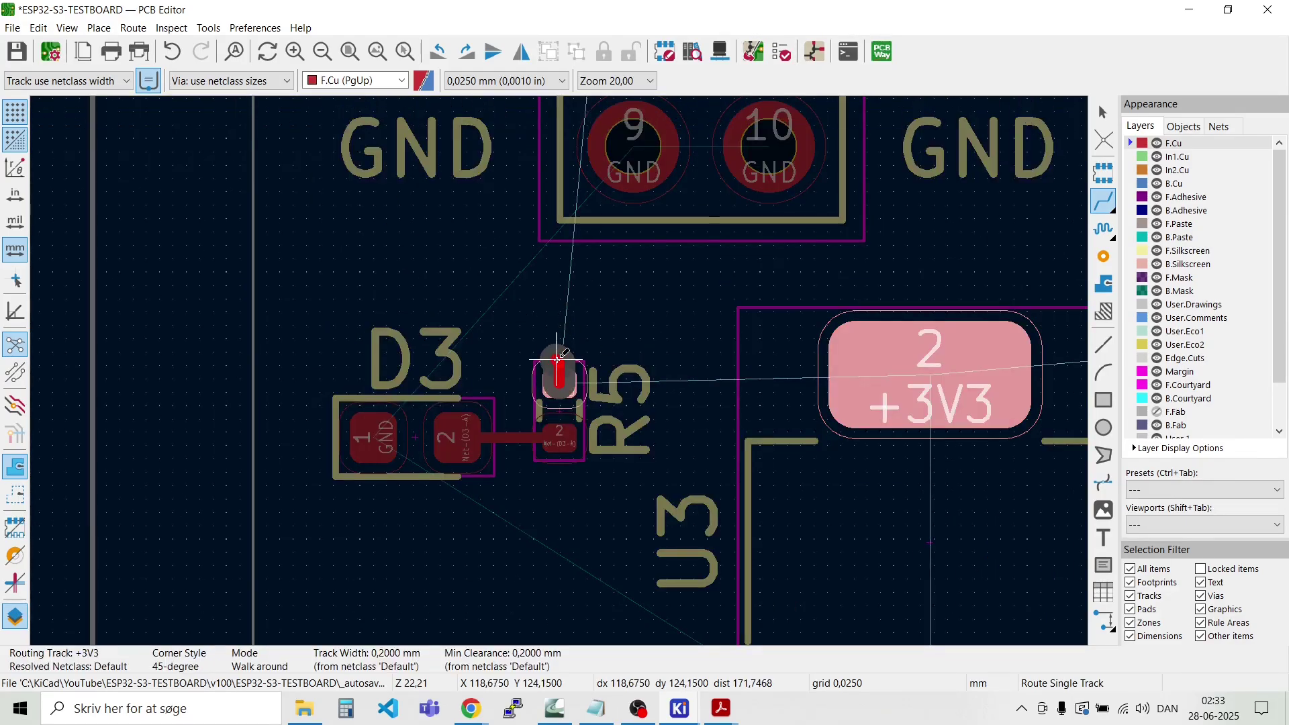
scroll(556, 361, up, 2)
scroll(560, 371, up, 4)
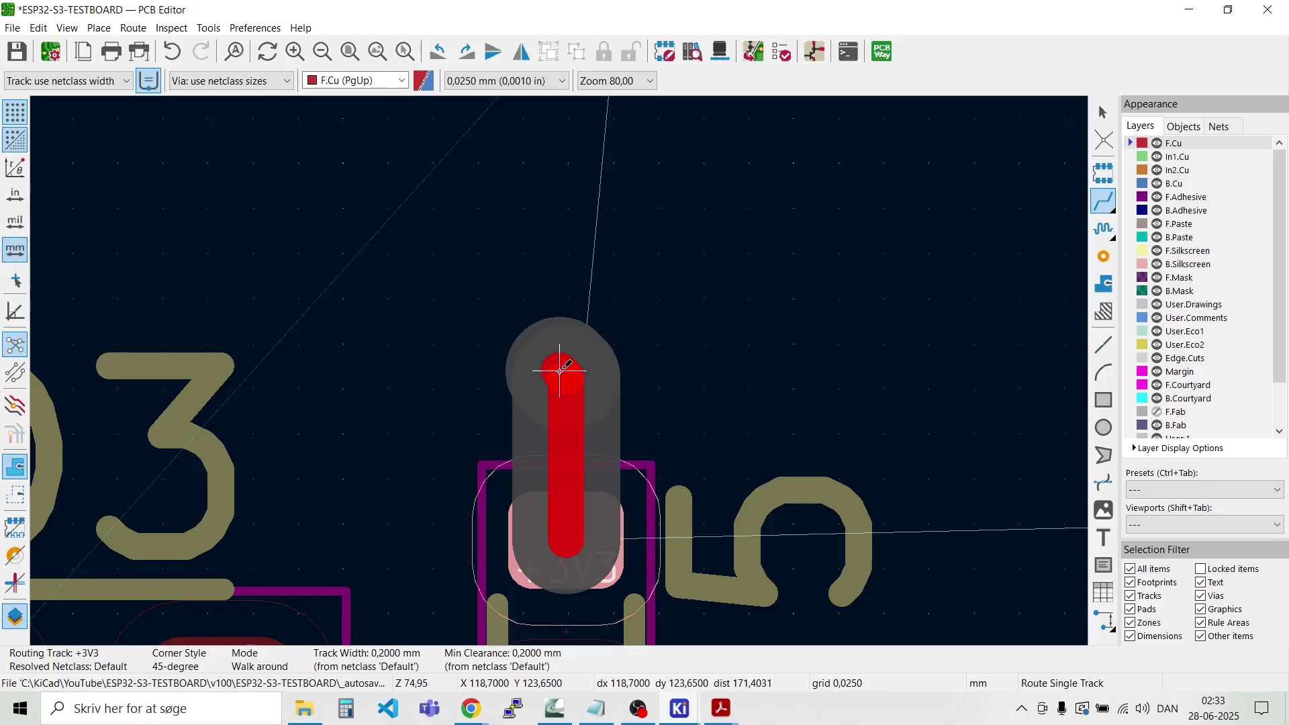
click(568, 375)
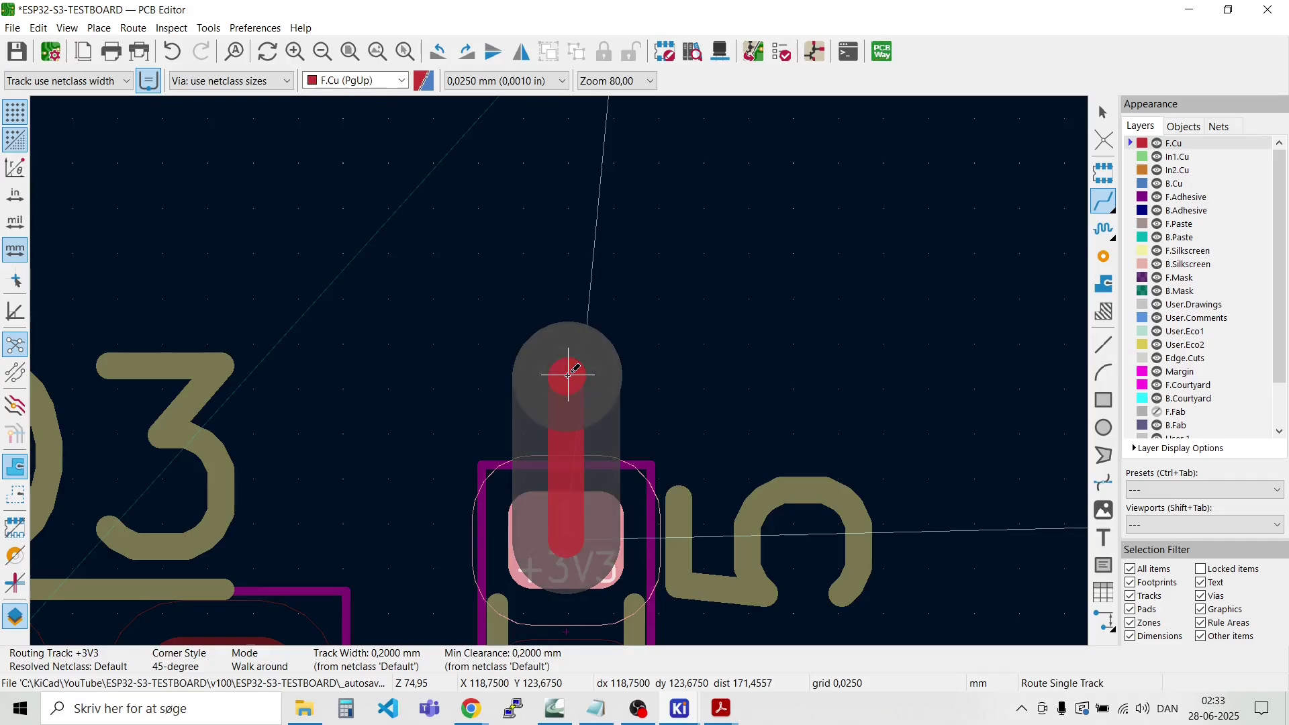
key(v)
click(568, 374)
key(Escape)
scroll(478, 396, down, 6)
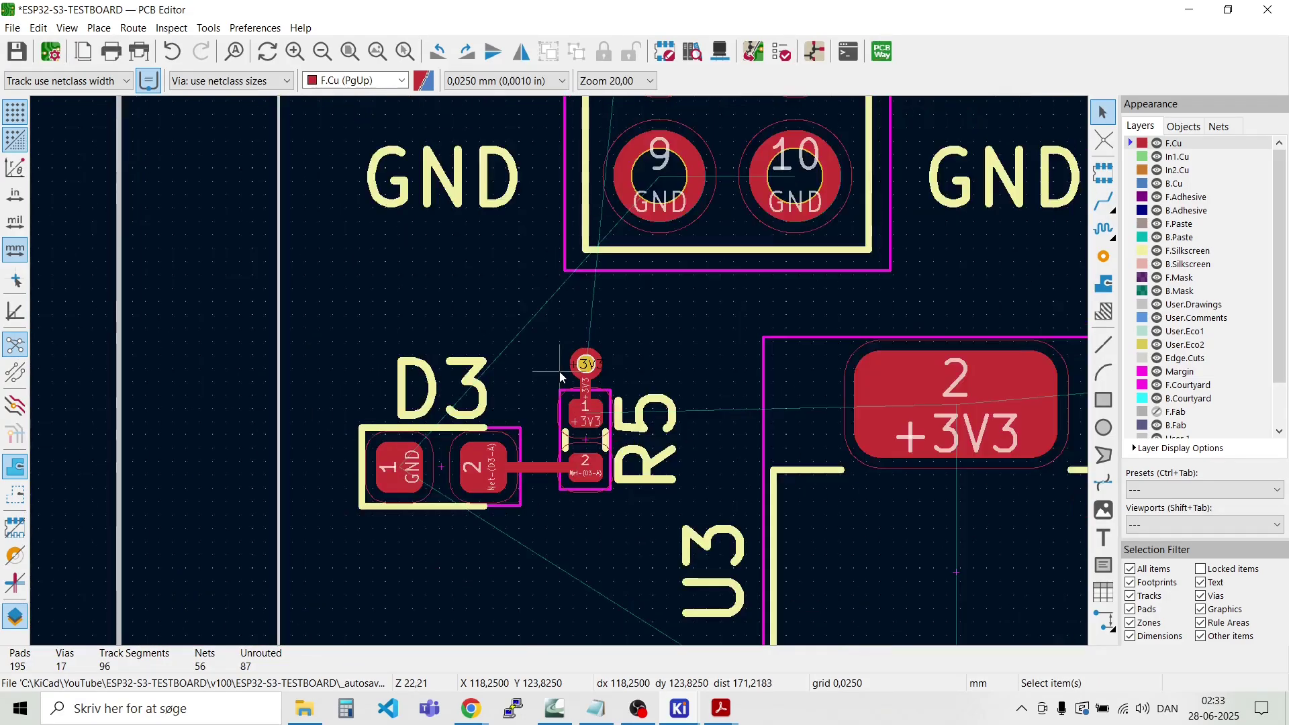
Step: Route a short 0.2 mm track straight down from D3's GND pad and end it in a via
scroll(404, 476, up, 4)
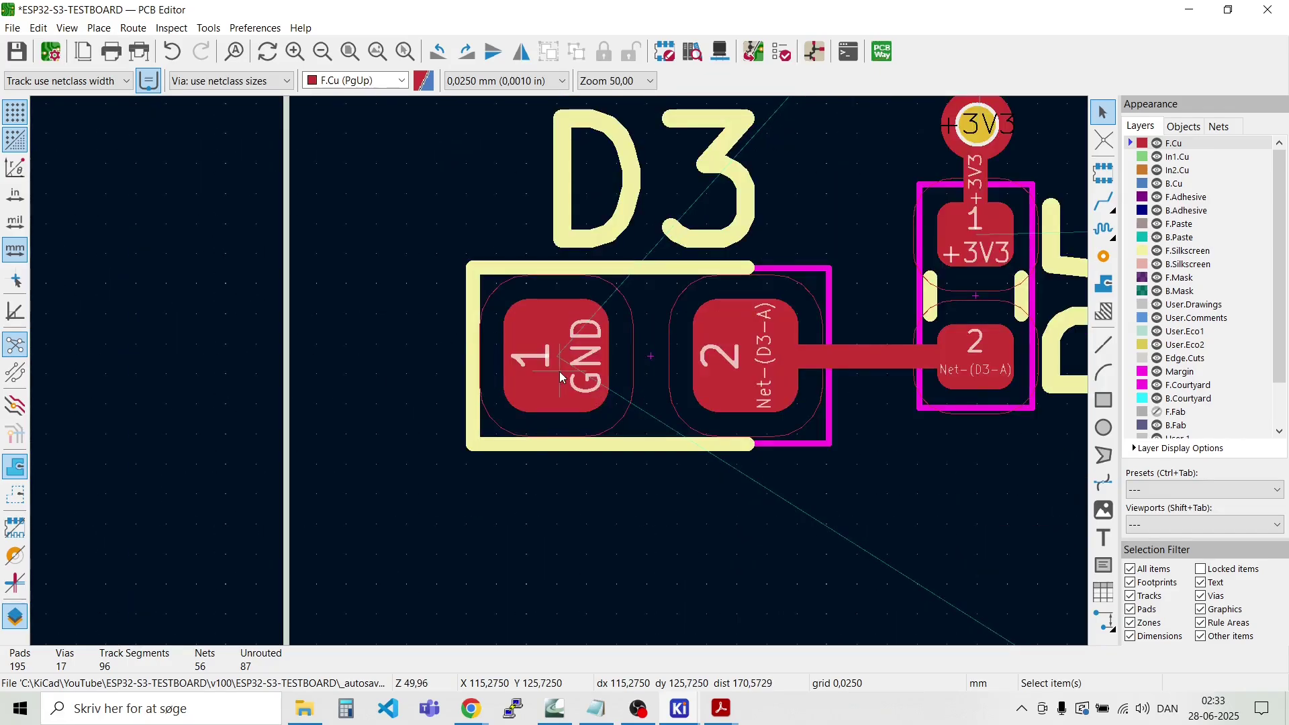
key(x)
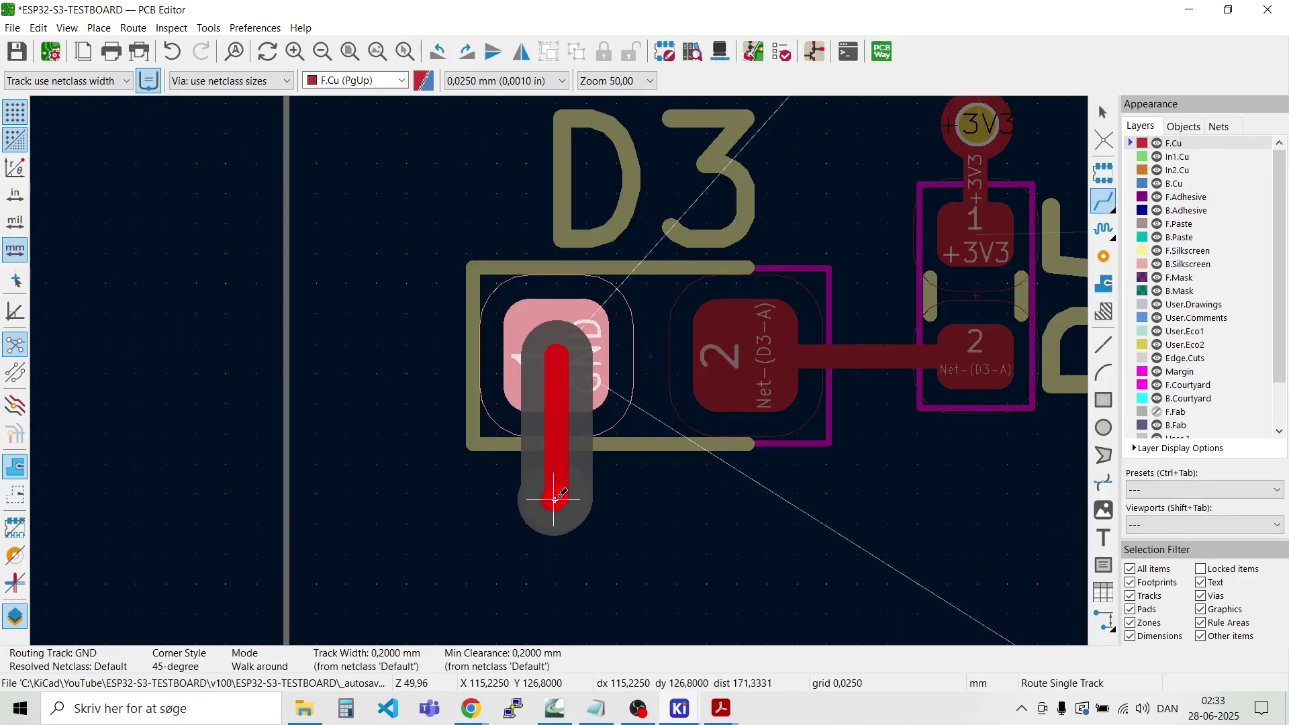
key(v)
click(556, 497)
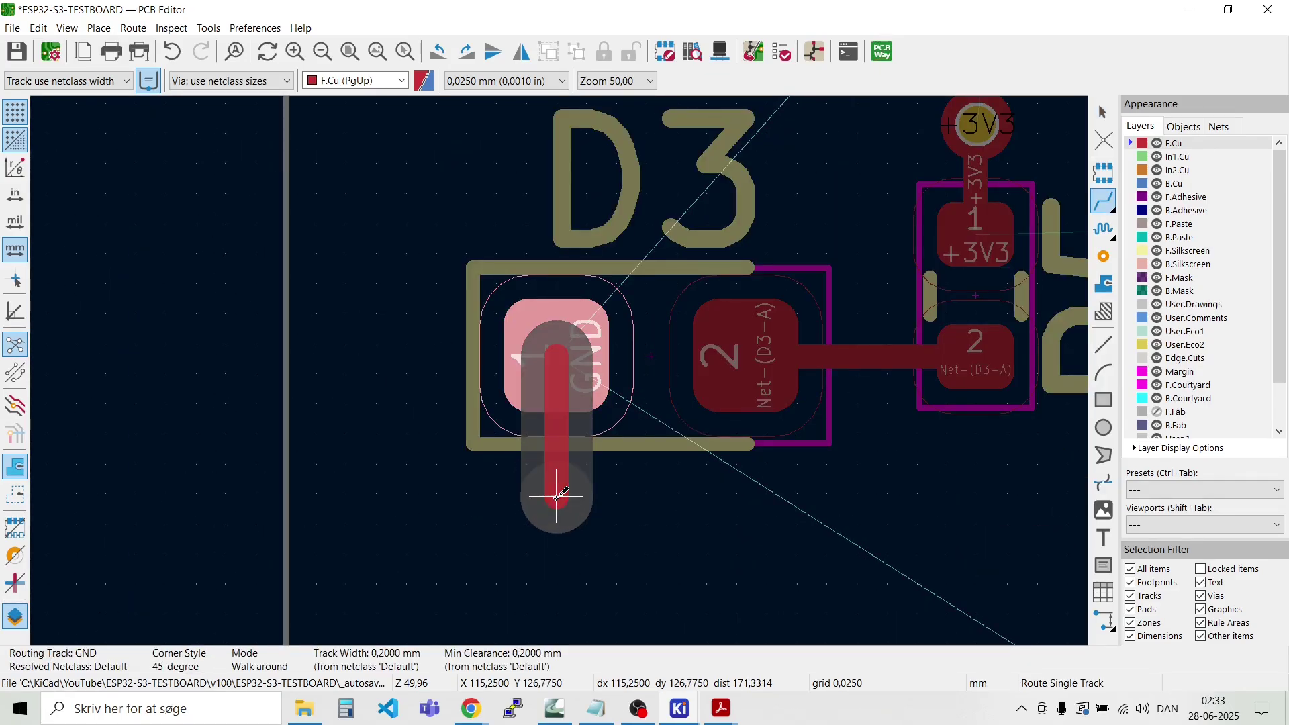
key(Escape)
scroll(556, 497, down, 6)
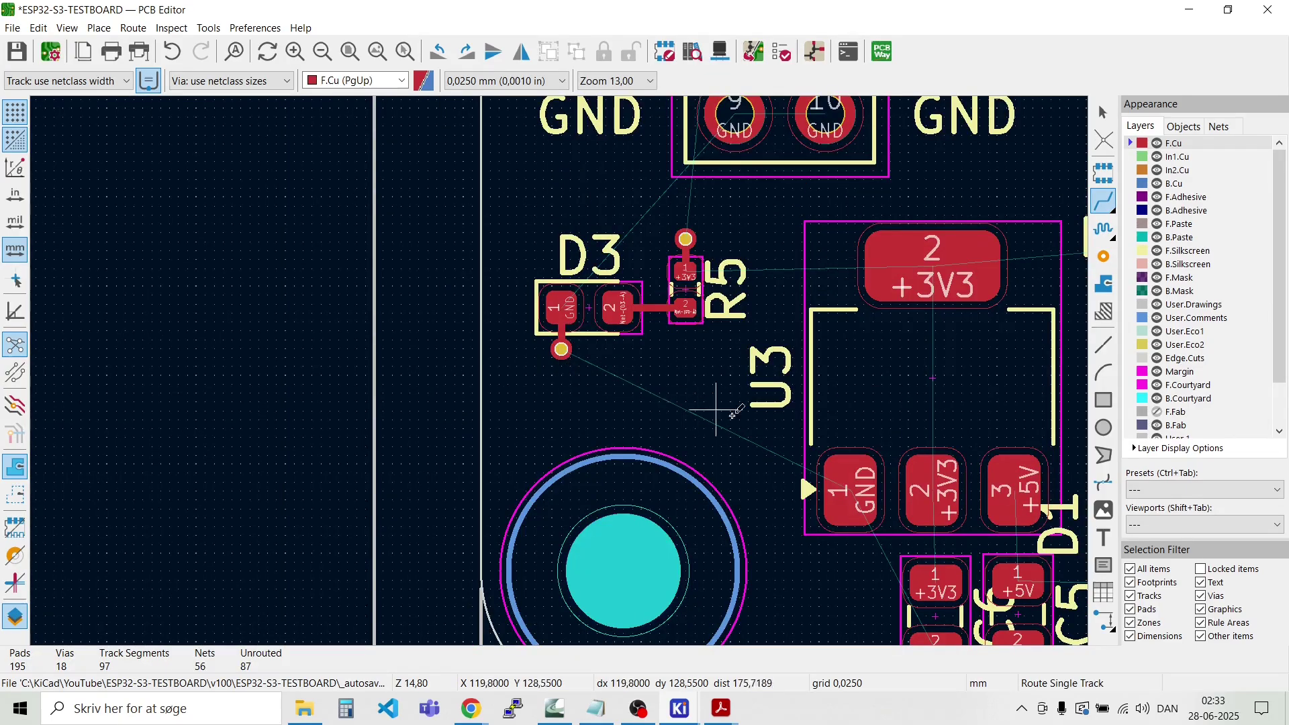
Step: Route a 0.2 mm F.Cu track from F1 pad 1 to the USB connector's nearest B9 pad on the same net
scroll(1017, 572, up, 4)
scroll(602, 336, down, 4)
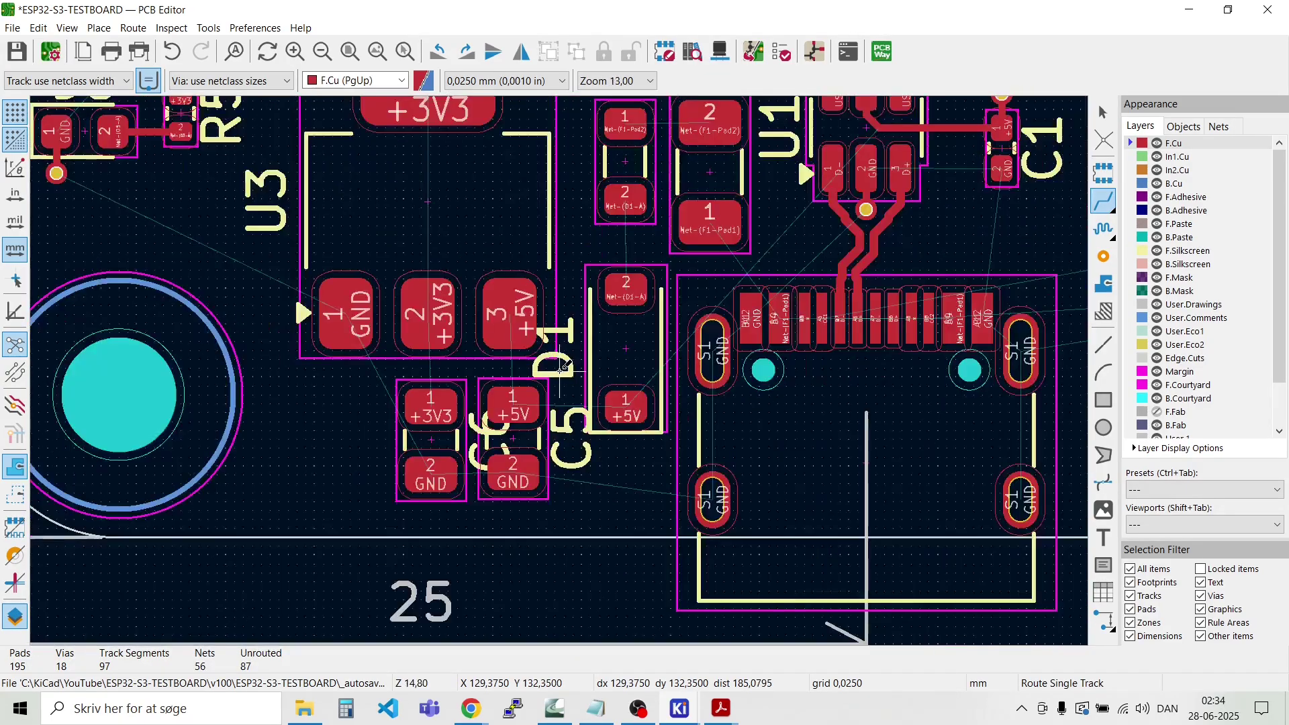
scroll(789, 294, up, 5)
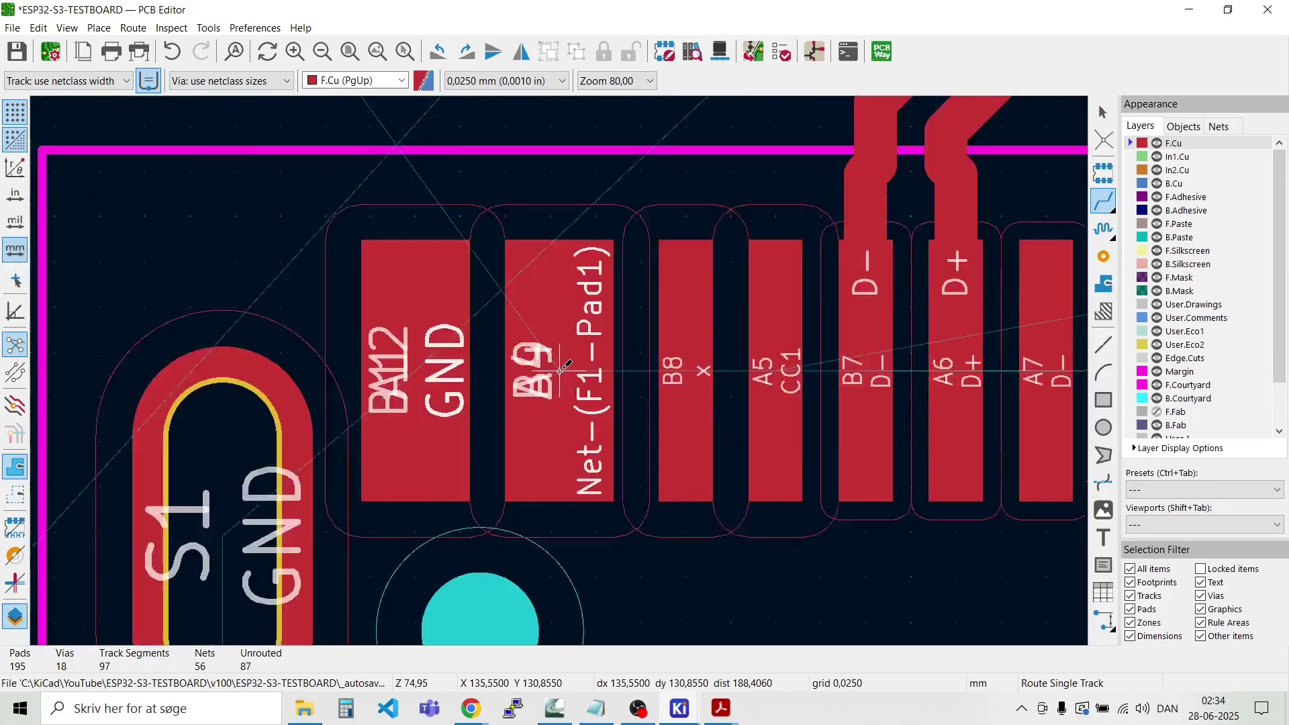
scroll(560, 370, down, 3)
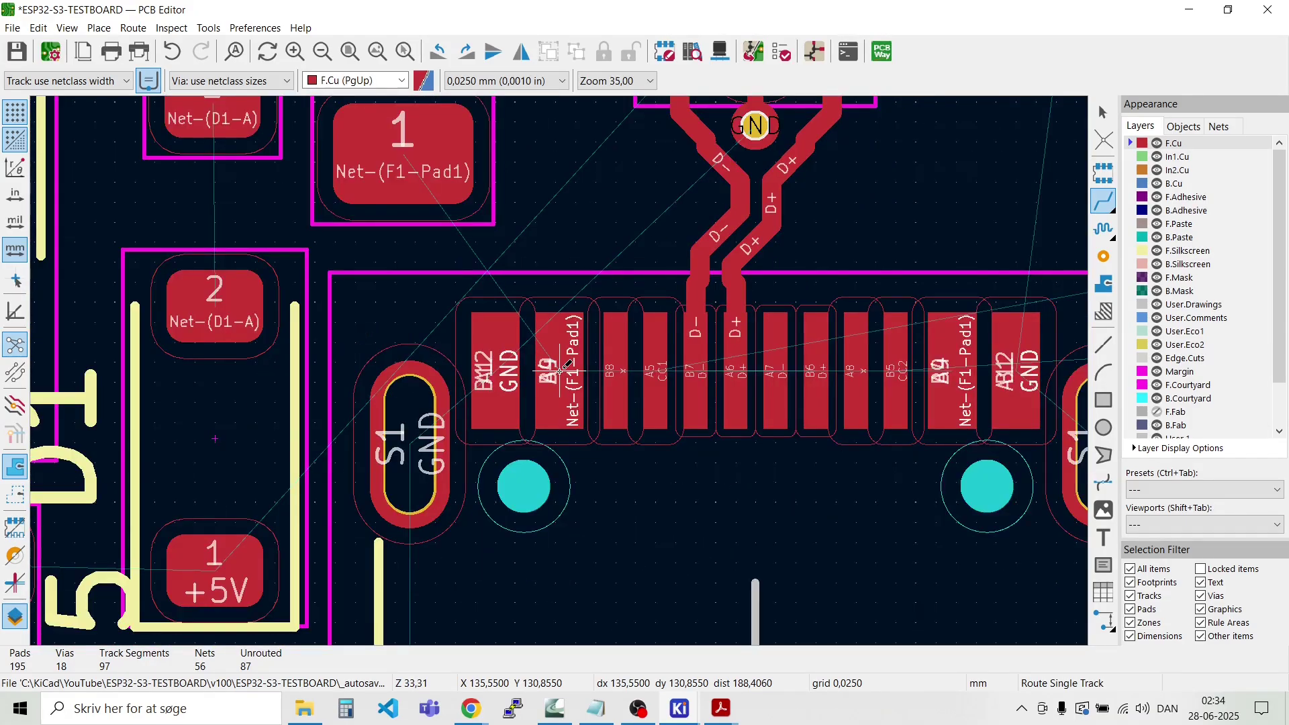
scroll(560, 371, up, 2)
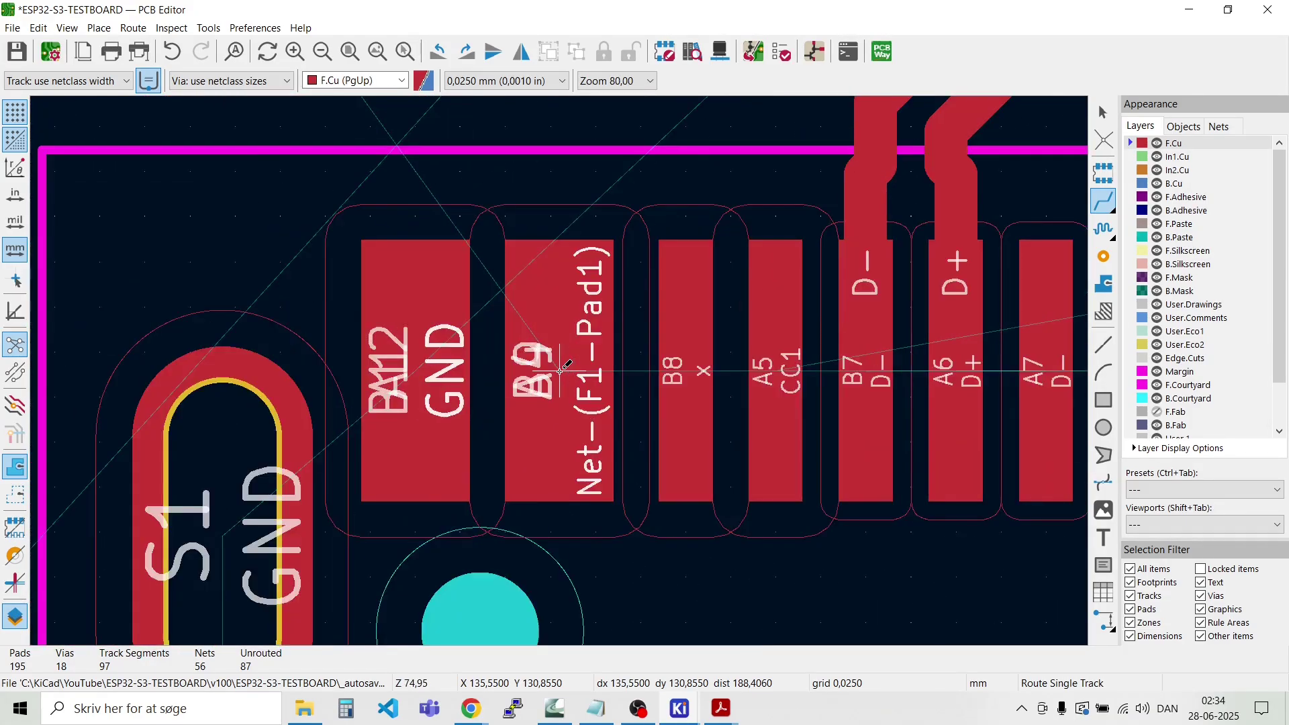
scroll(561, 370, down, 2)
click(411, 124)
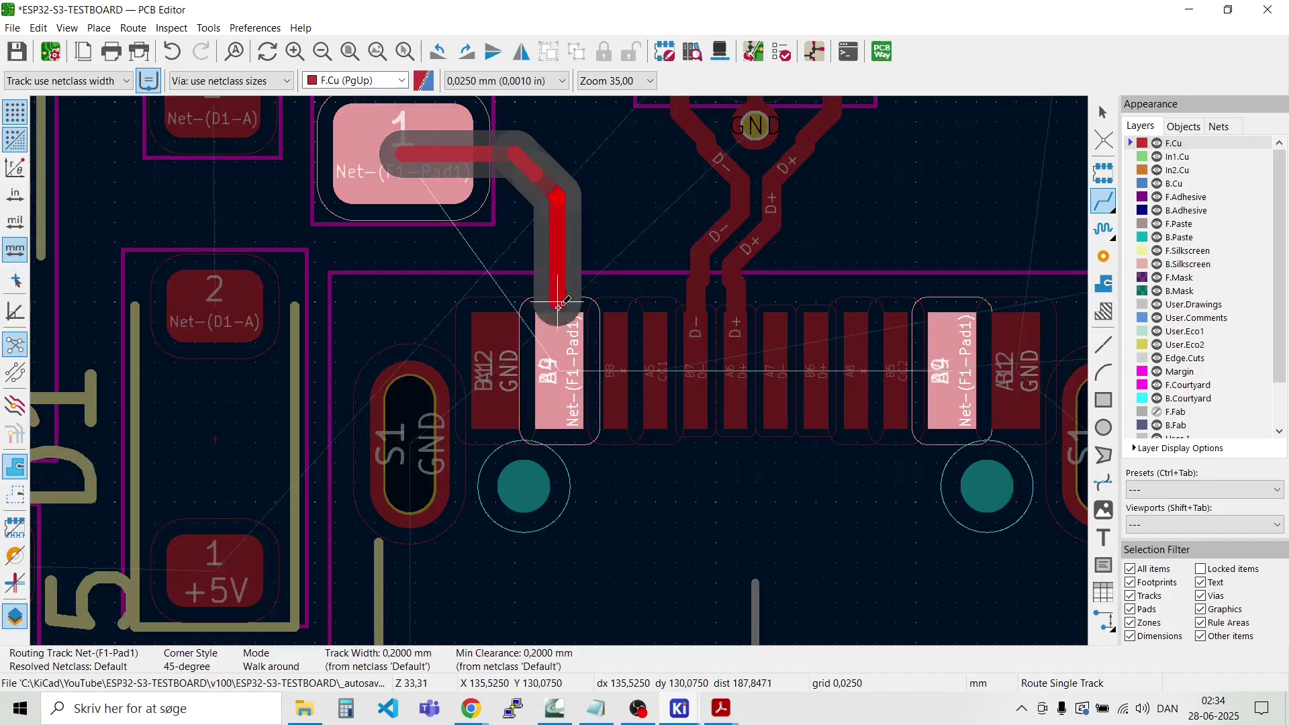
click(559, 331)
scroll(556, 366, up, 2)
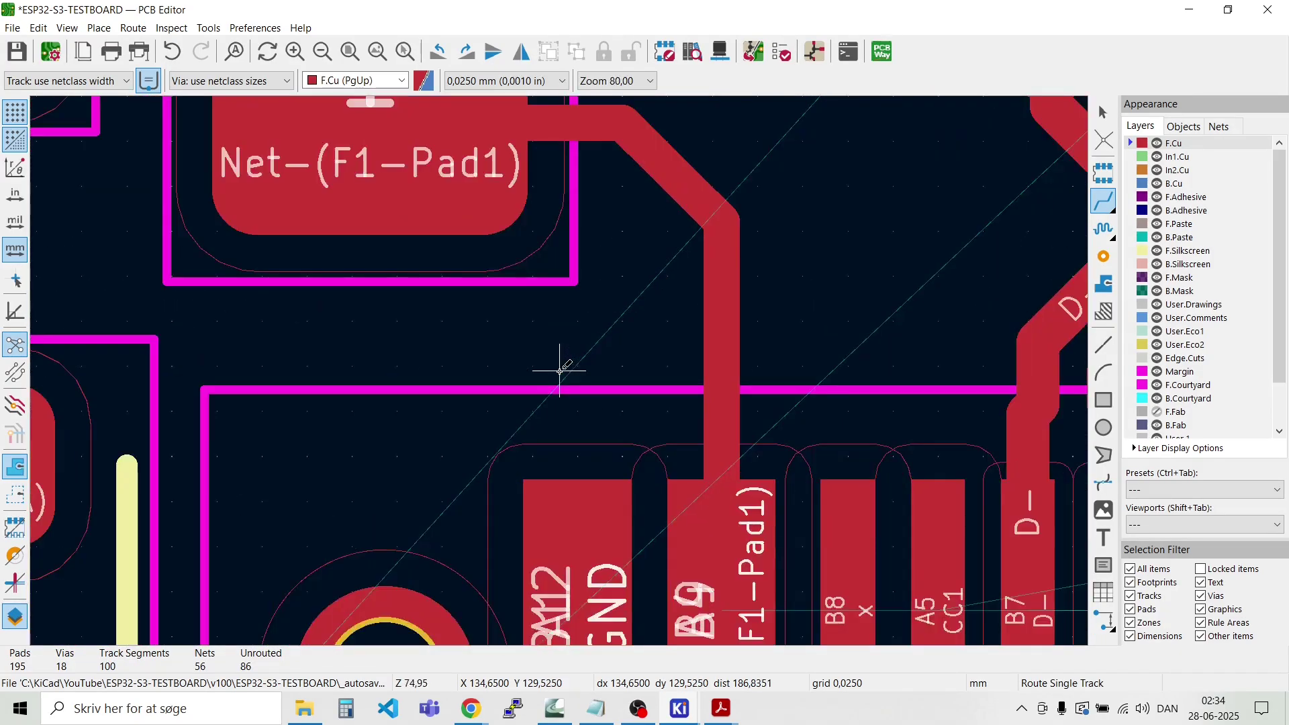
Step: Route a 0.2 mm straight F.Cu track from F1 pad 2 to FB1 pad 1
scroll(560, 371, down, 5)
scroll(560, 370, up, 1)
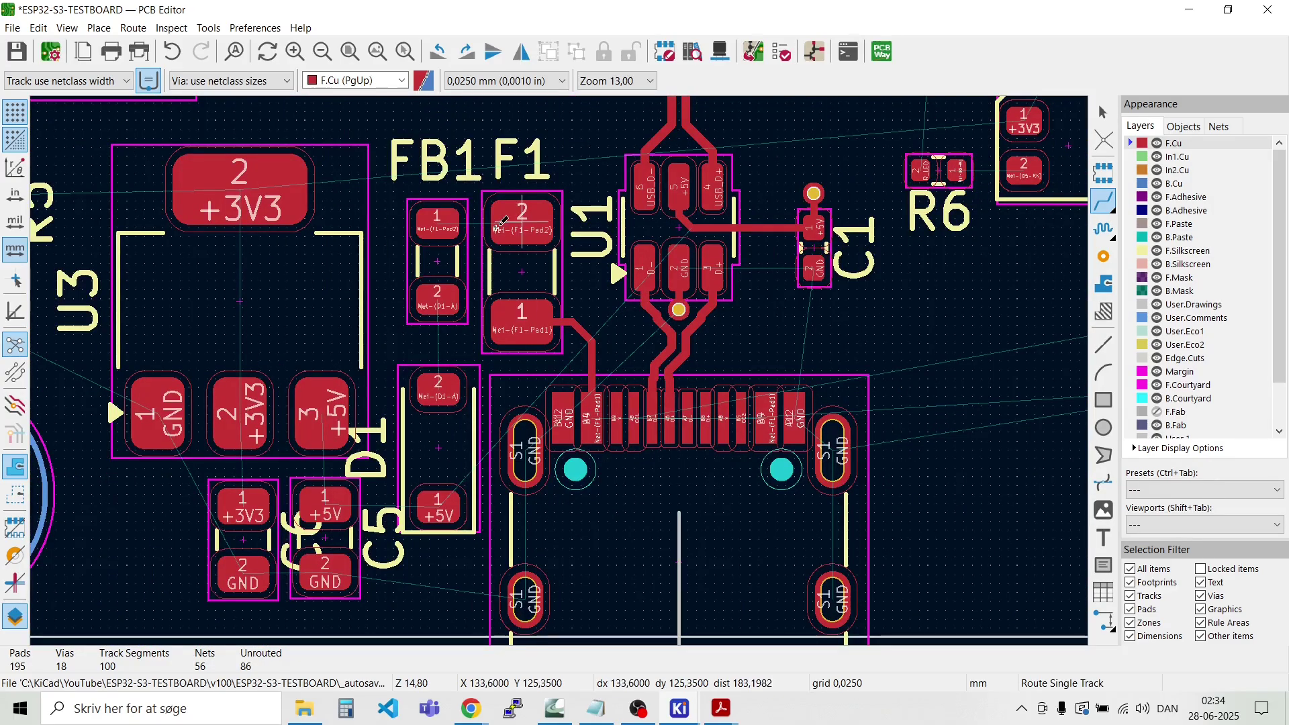
scroll(561, 371, up, 4)
click(579, 368)
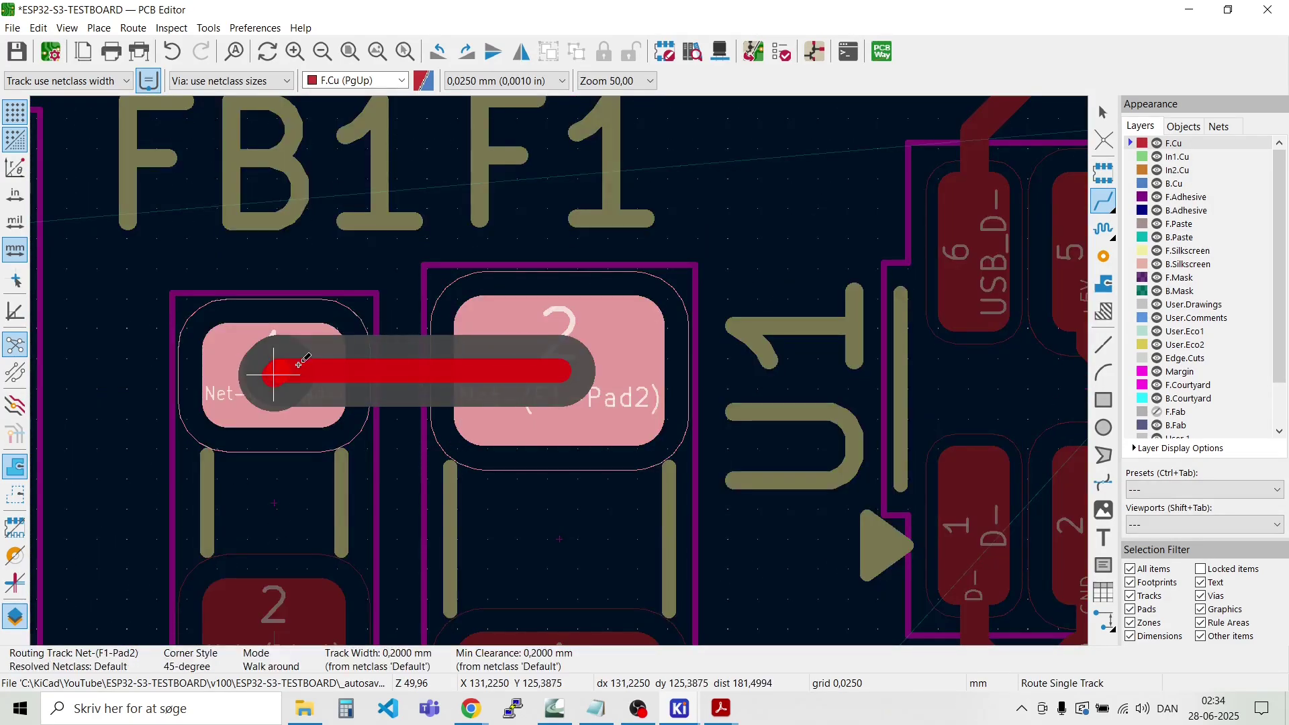
click(273, 366)
scroll(273, 366, down, 3)
scroll(561, 370, down, 2)
scroll(730, 403, up, 3)
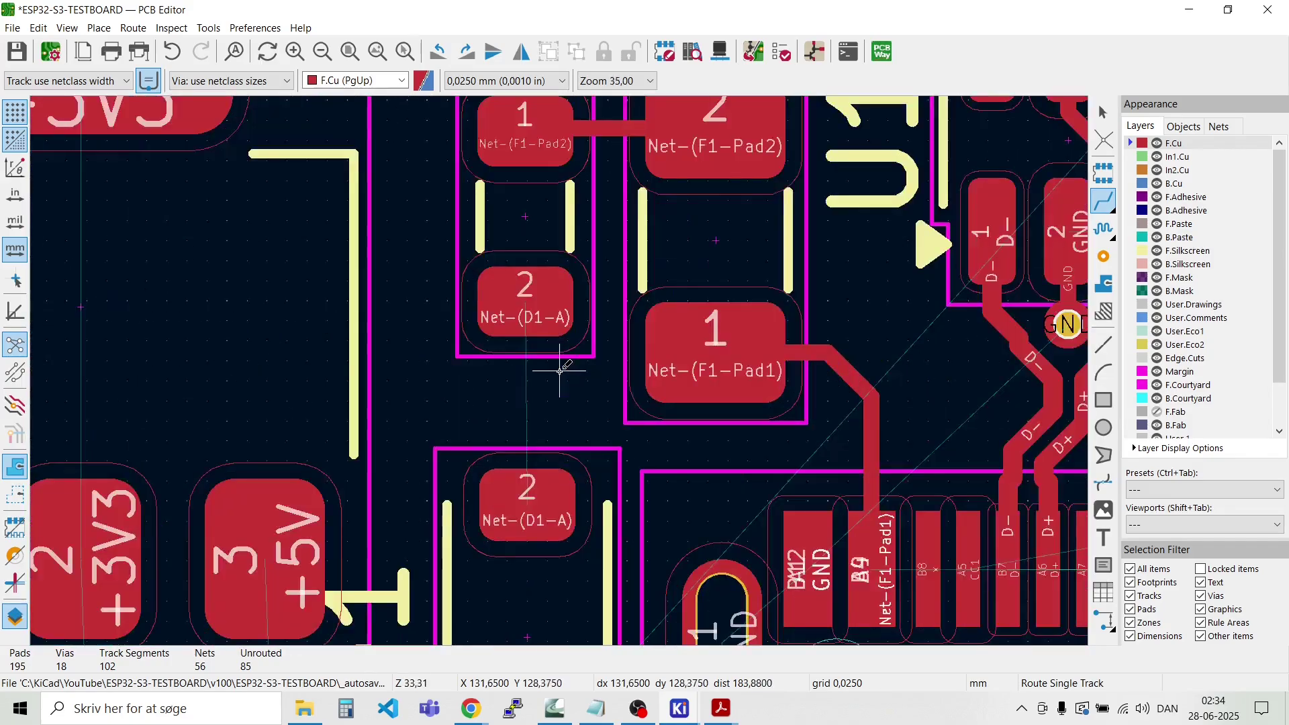
Step: Route a straight F.Cu track from FB1 pad 2 down to D1 pad 2
click(540, 316)
click(551, 453)
scroll(551, 454, down, 3)
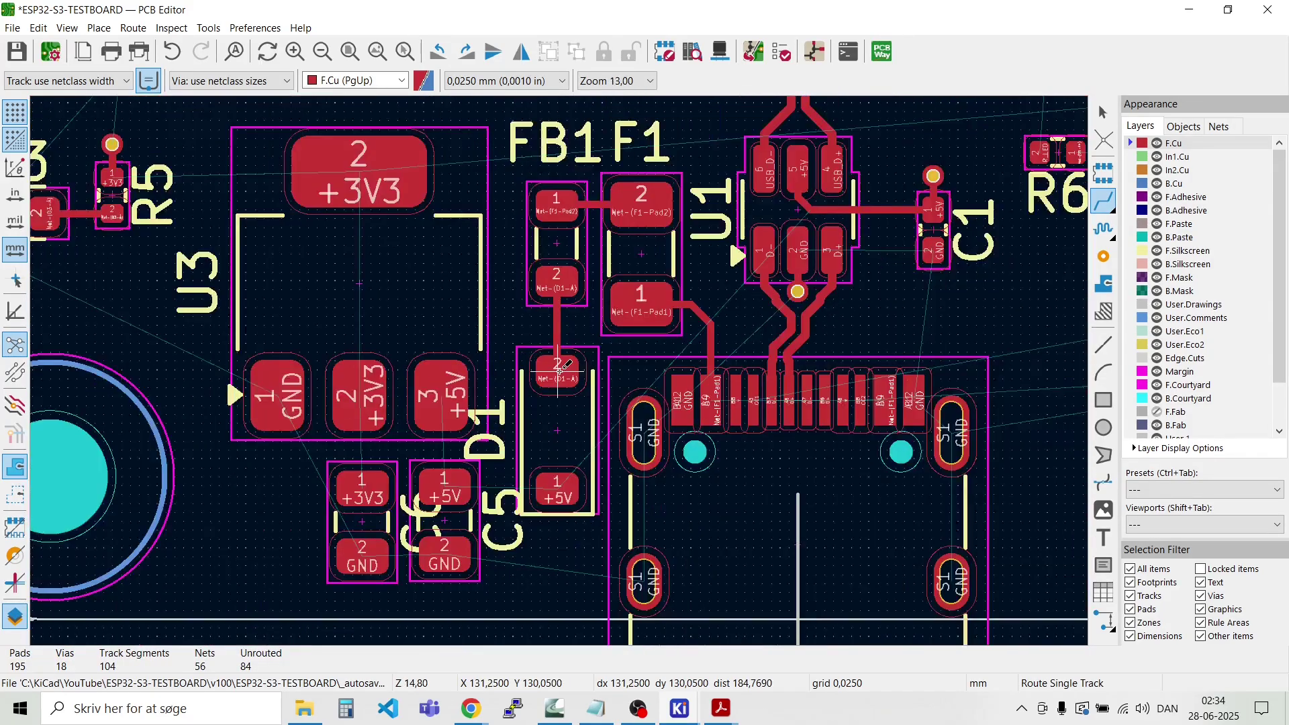
scroll(560, 370, up, 4)
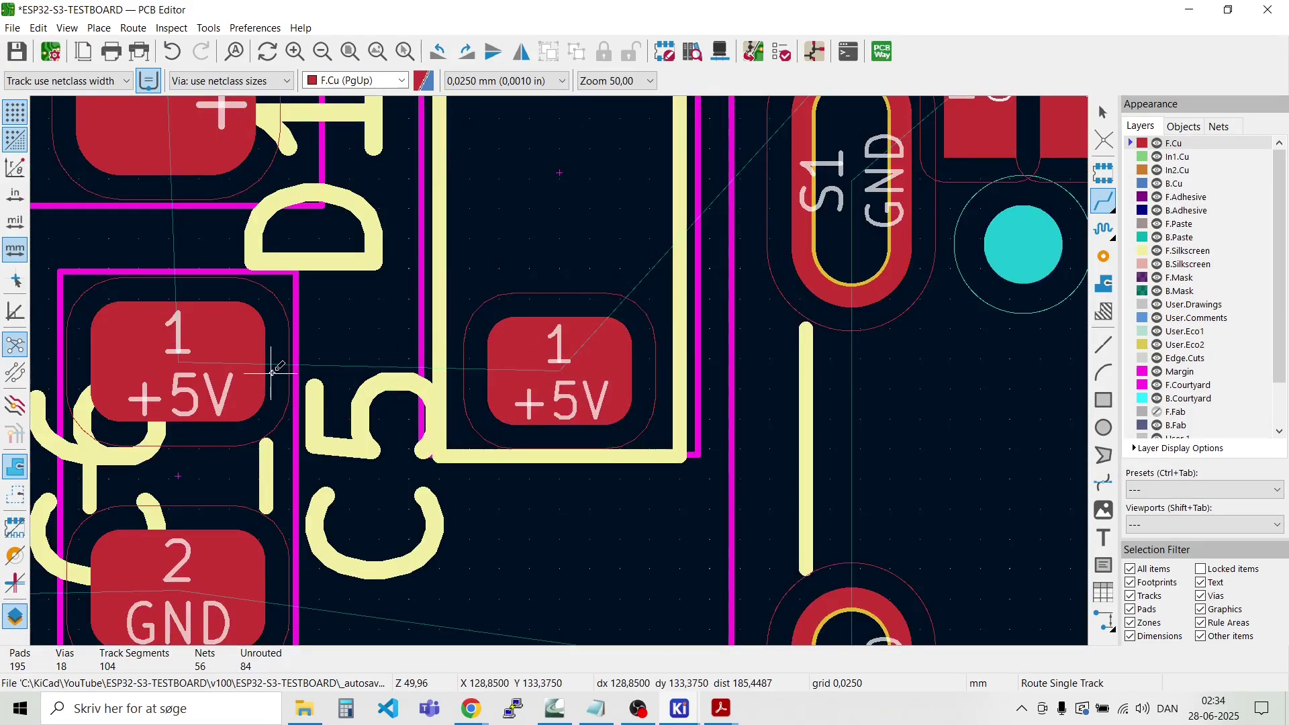
scroll(258, 410, down, 3)
scroll(560, 370, up, 2)
scroll(561, 370, up, 1)
key(Escape)
scroll(560, 371, down, 2)
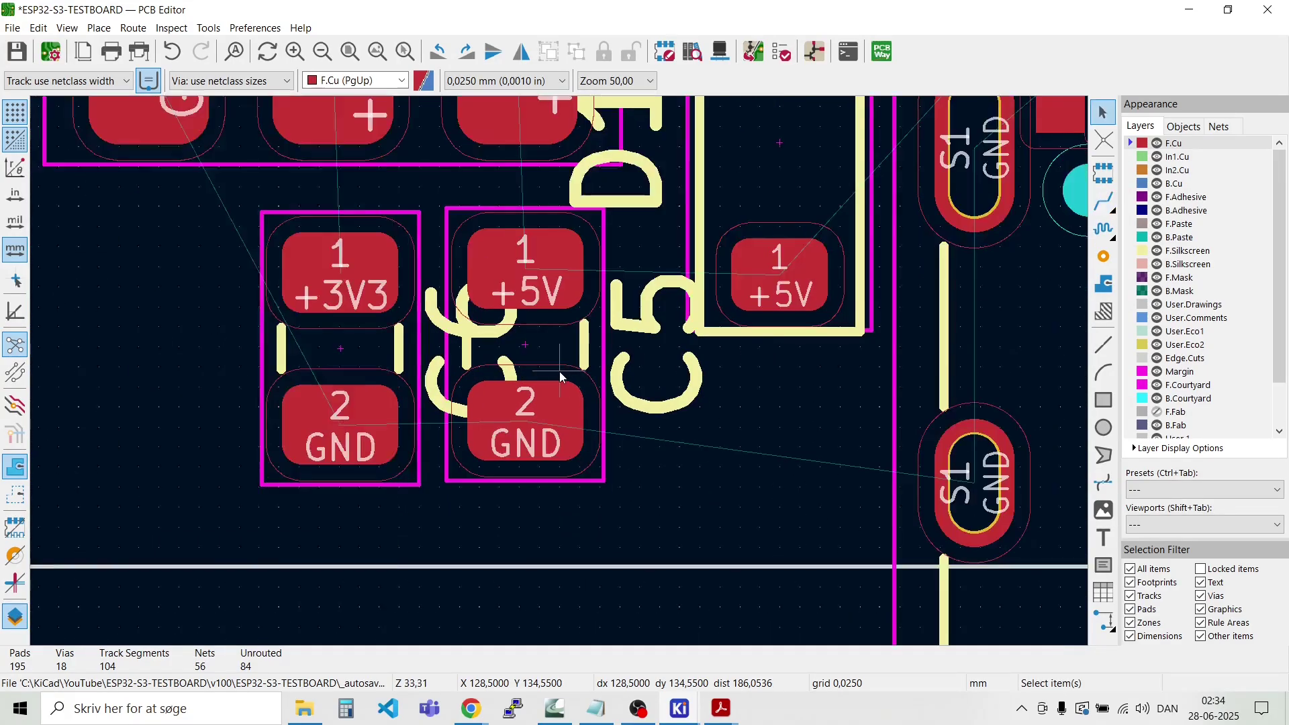
Step: Move diode D1 up by 0.075 mm to Y 131.625
scroll(560, 372, up, 4)
scroll(560, 373, down, 4)
scroll(558, 372, up, 2)
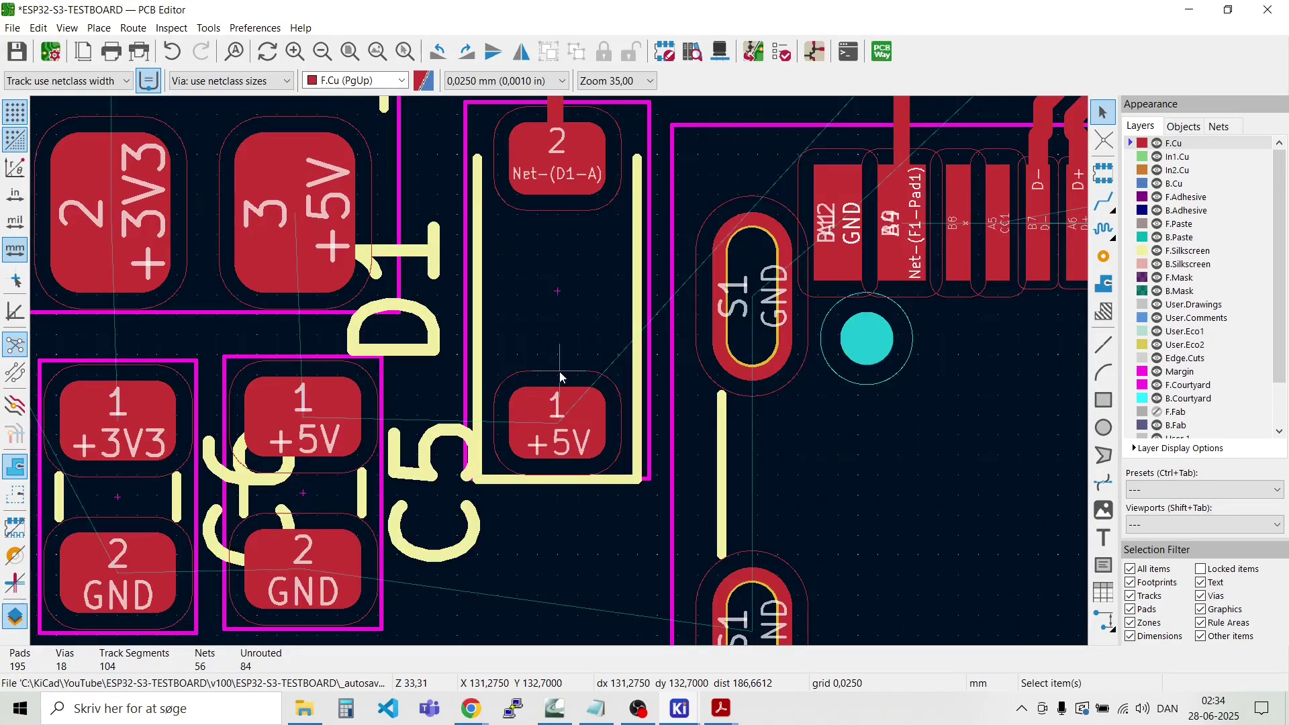
click(560, 345)
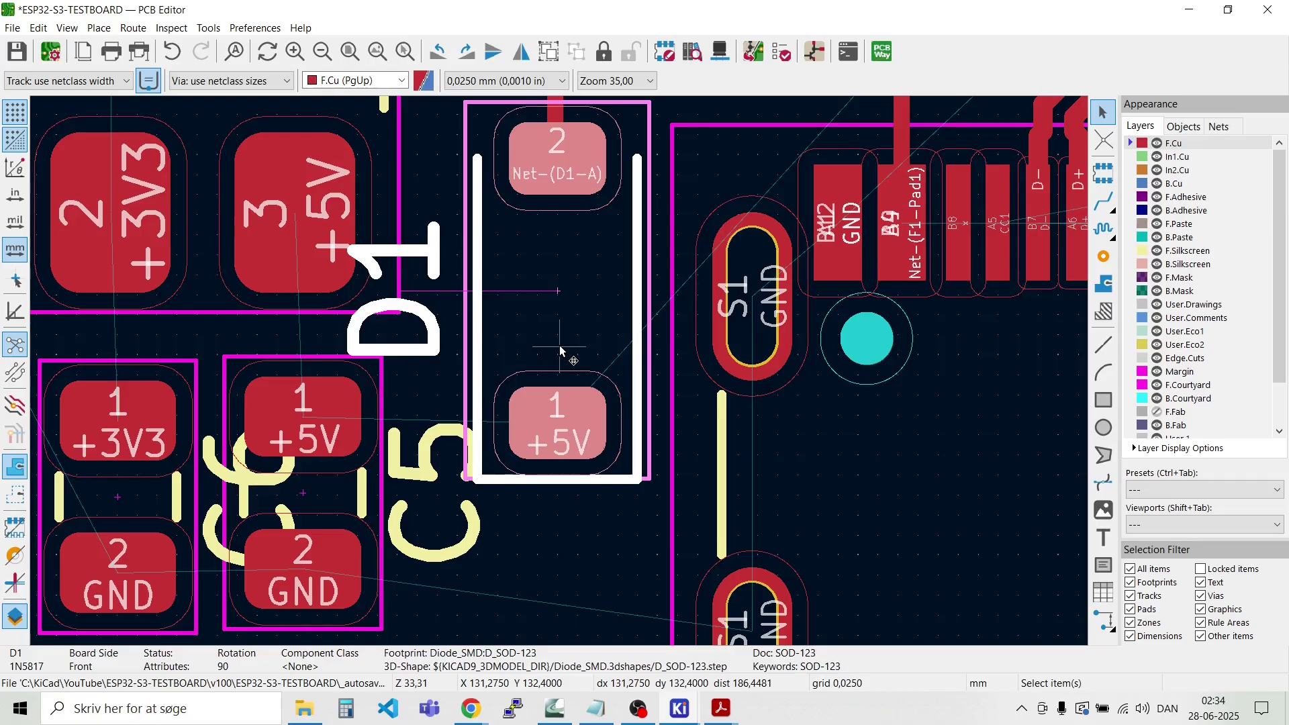
key(m)
key(Up)
key(Up)
key(Up)
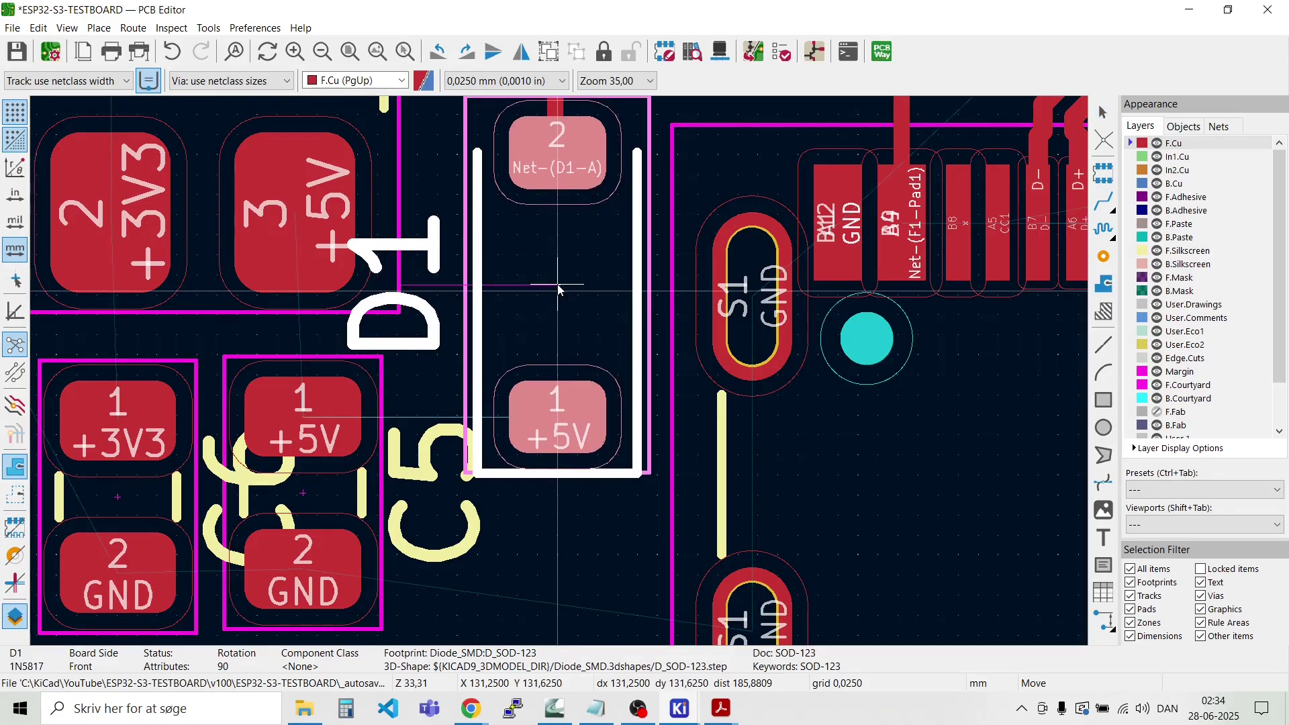
click(557, 284)
Step: Move capacitor C5 0.1 mm left and 0.075 mm up, placing it at X 127.975, Y 134.15 below U3's +5V pad
scroll(198, 393, up, 2)
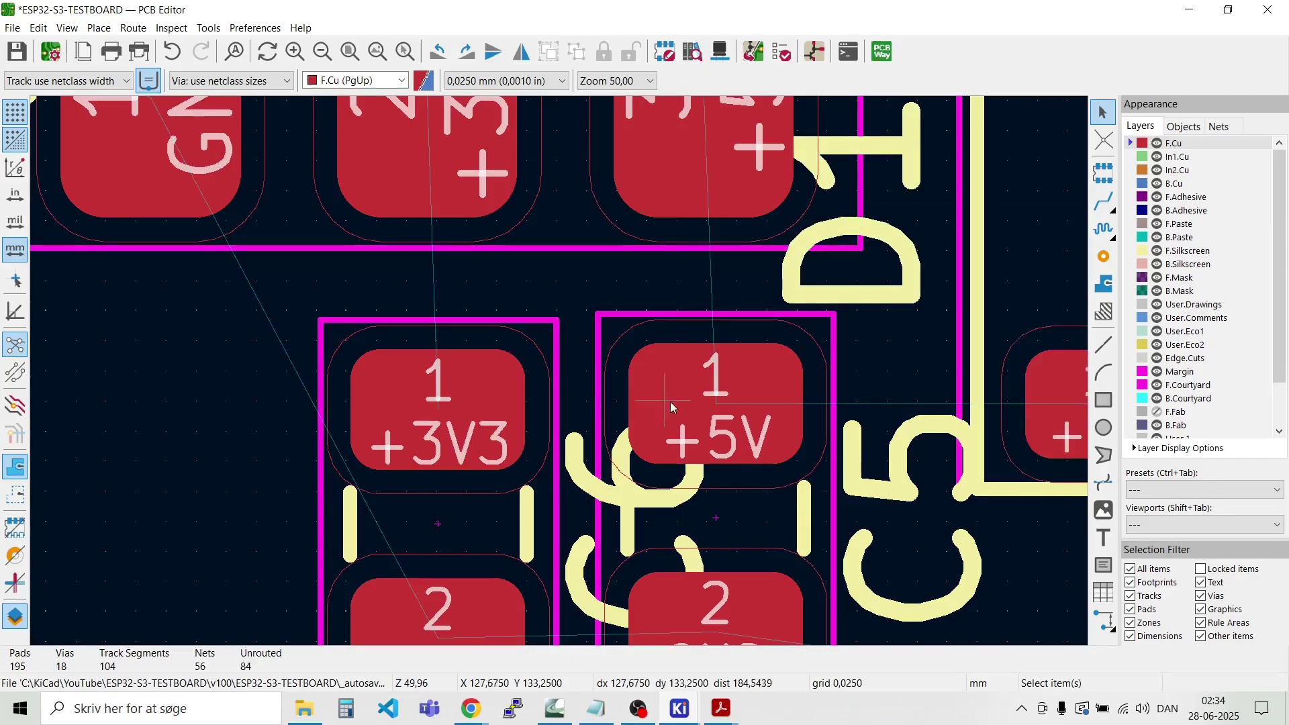
click(742, 525)
key(m)
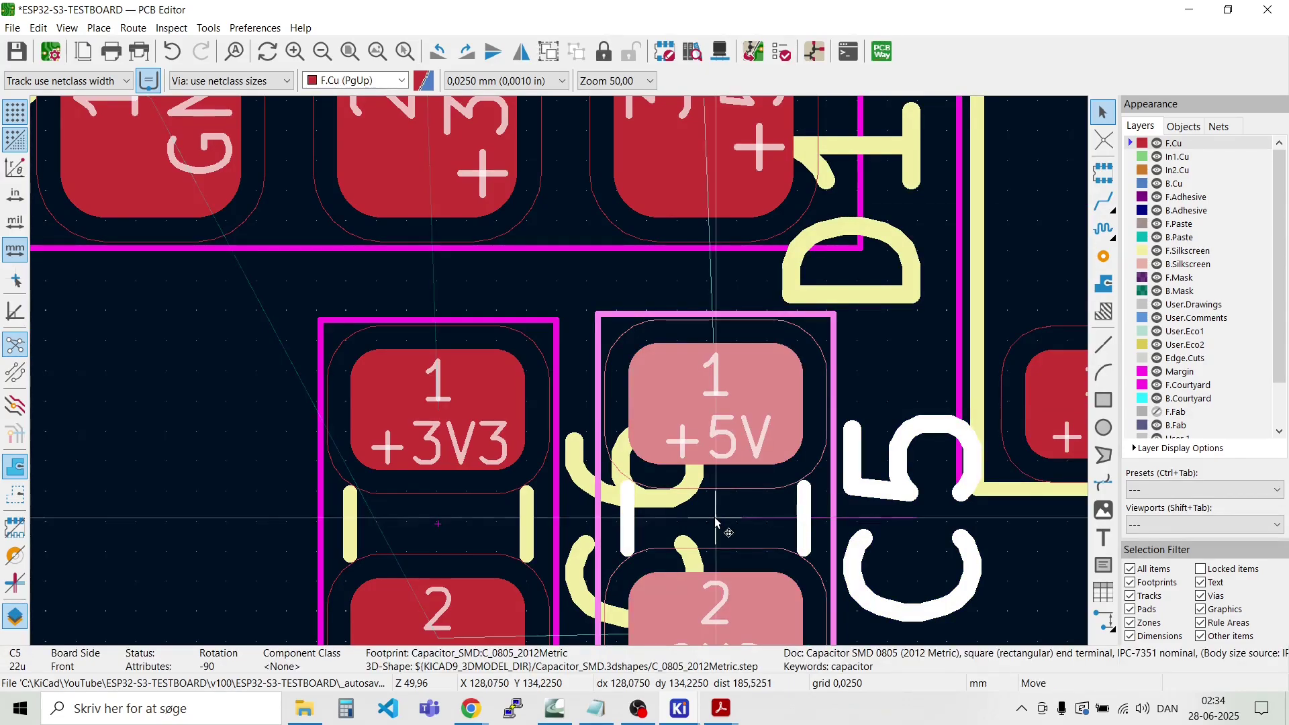
key(Left)
key(Left)
key(Left)
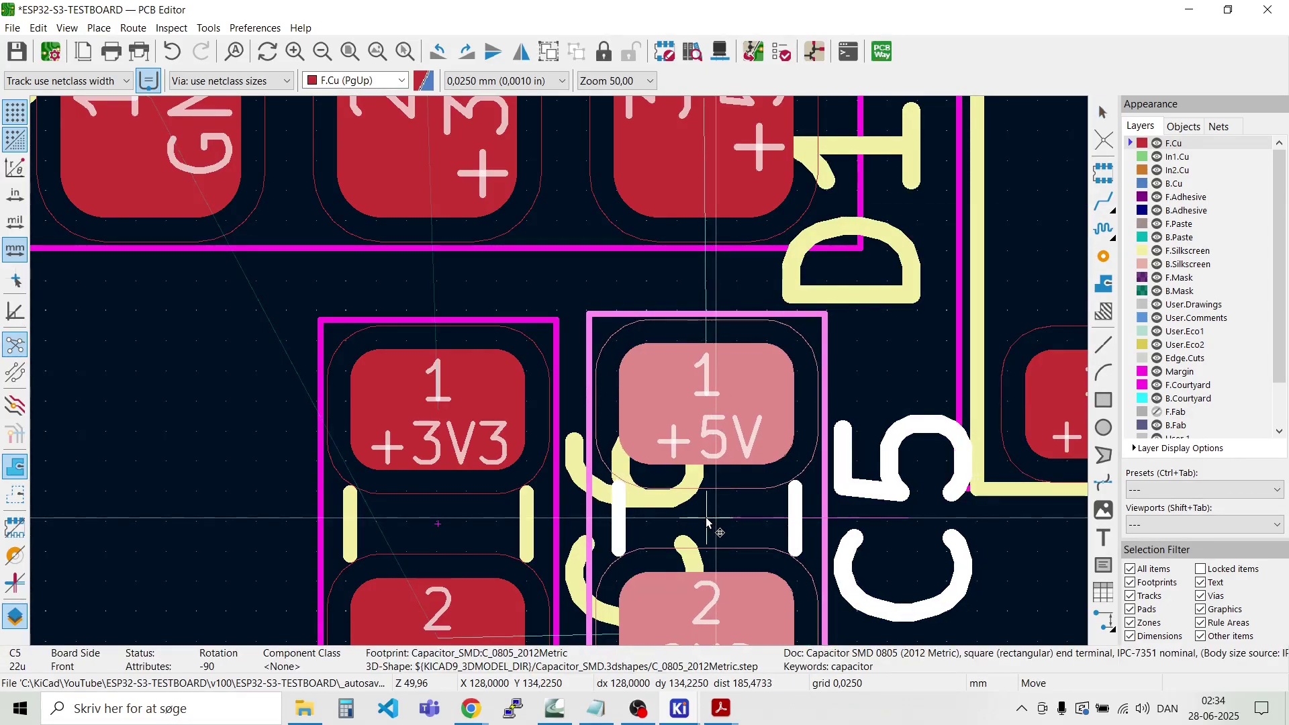
key(Left)
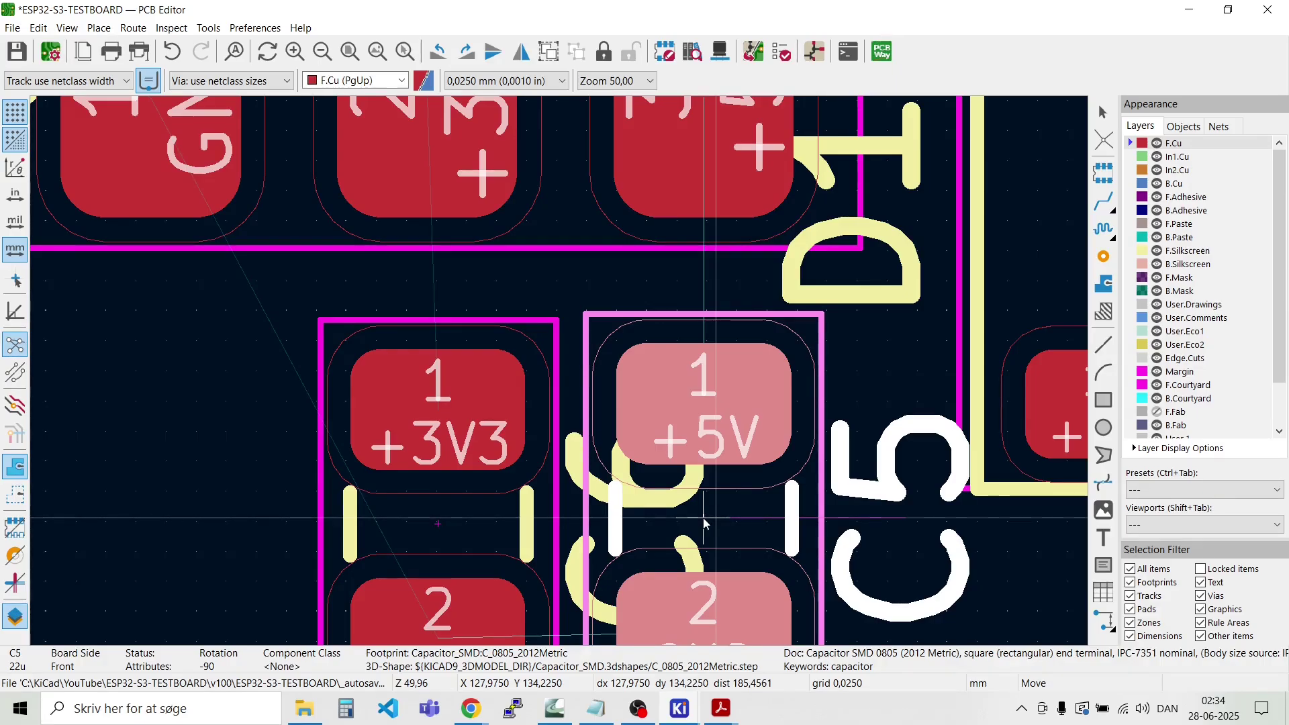
key(Up)
key(Up)
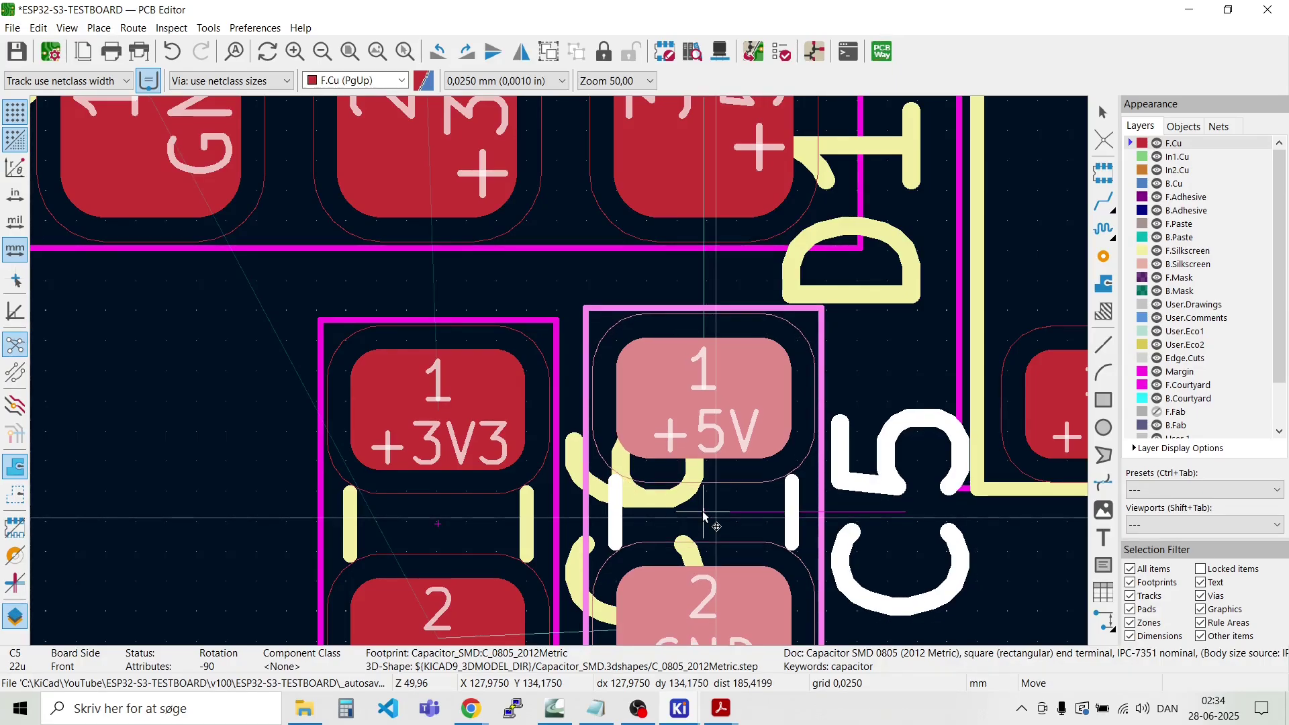
key(Up)
key(Return)
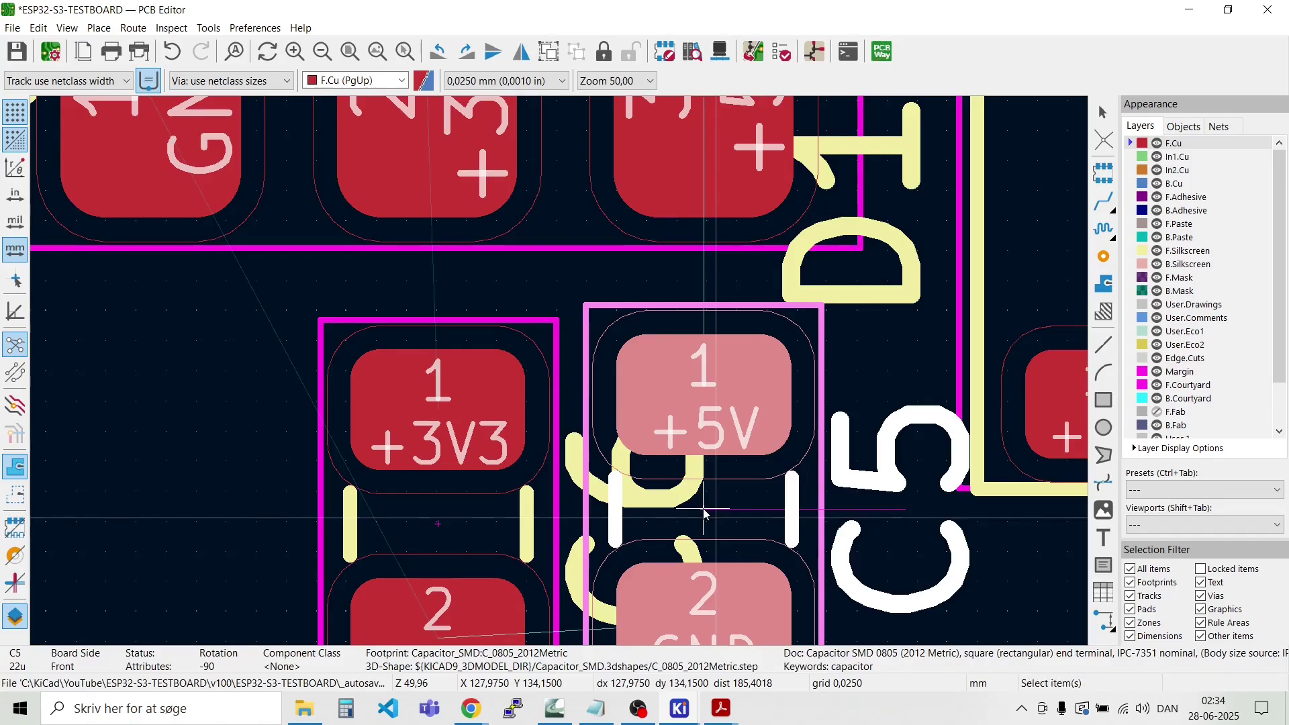
Step: Move capacitor C6 up 0.125 mm level with C5, and shift it left until it lines up with U3 pad 2
click(419, 411)
key(Escape)
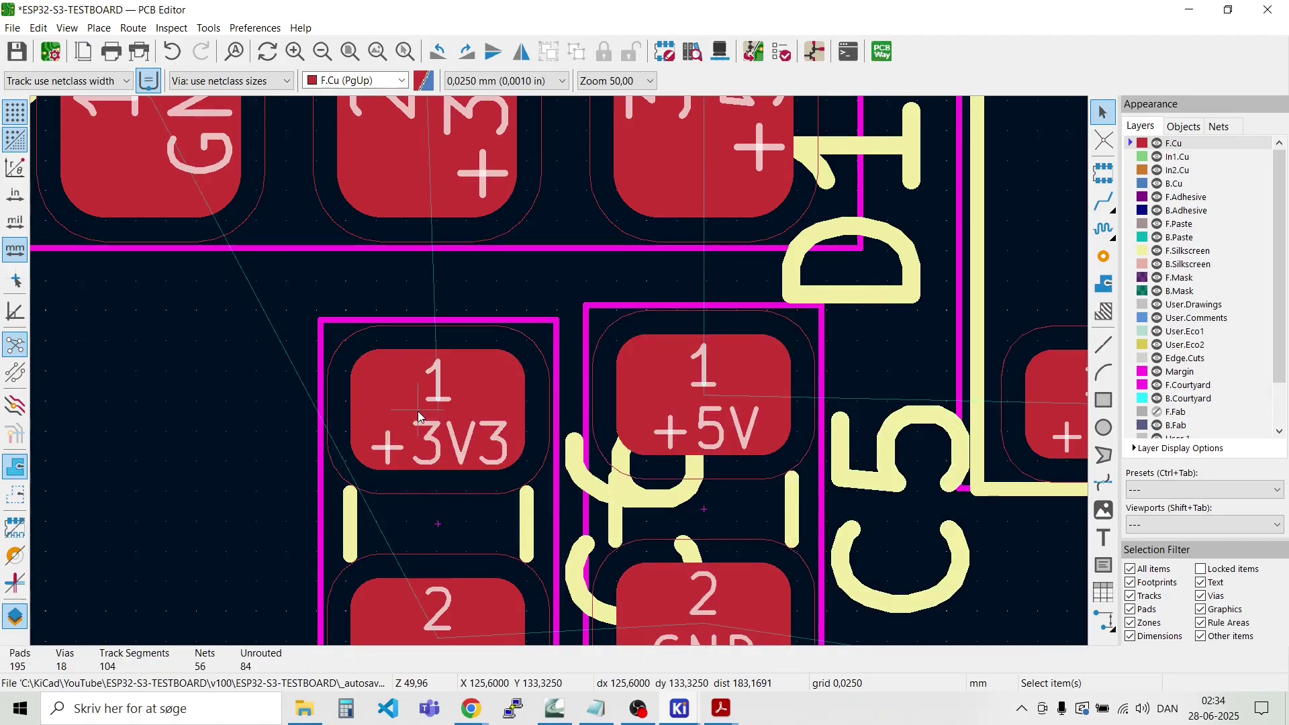
click(419, 415)
key(m)
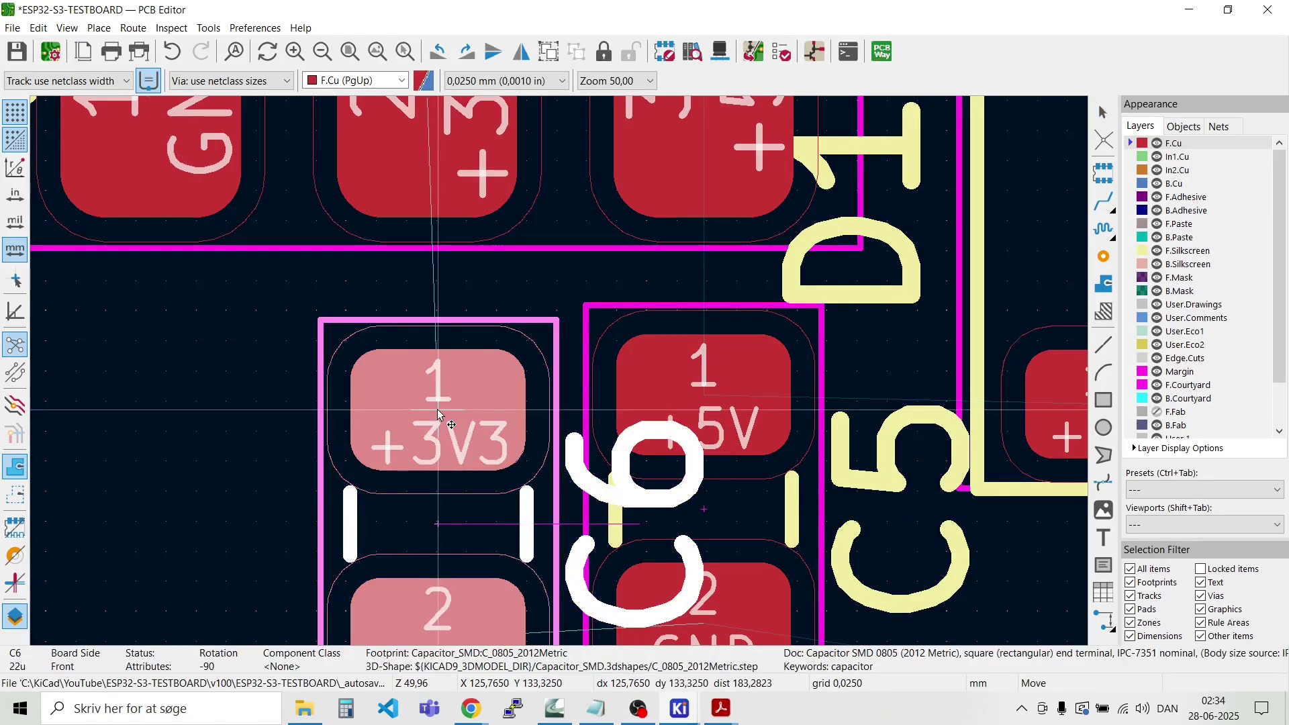
key(Up)
key(Up)
key(Up)
key(Up)
key(Up)
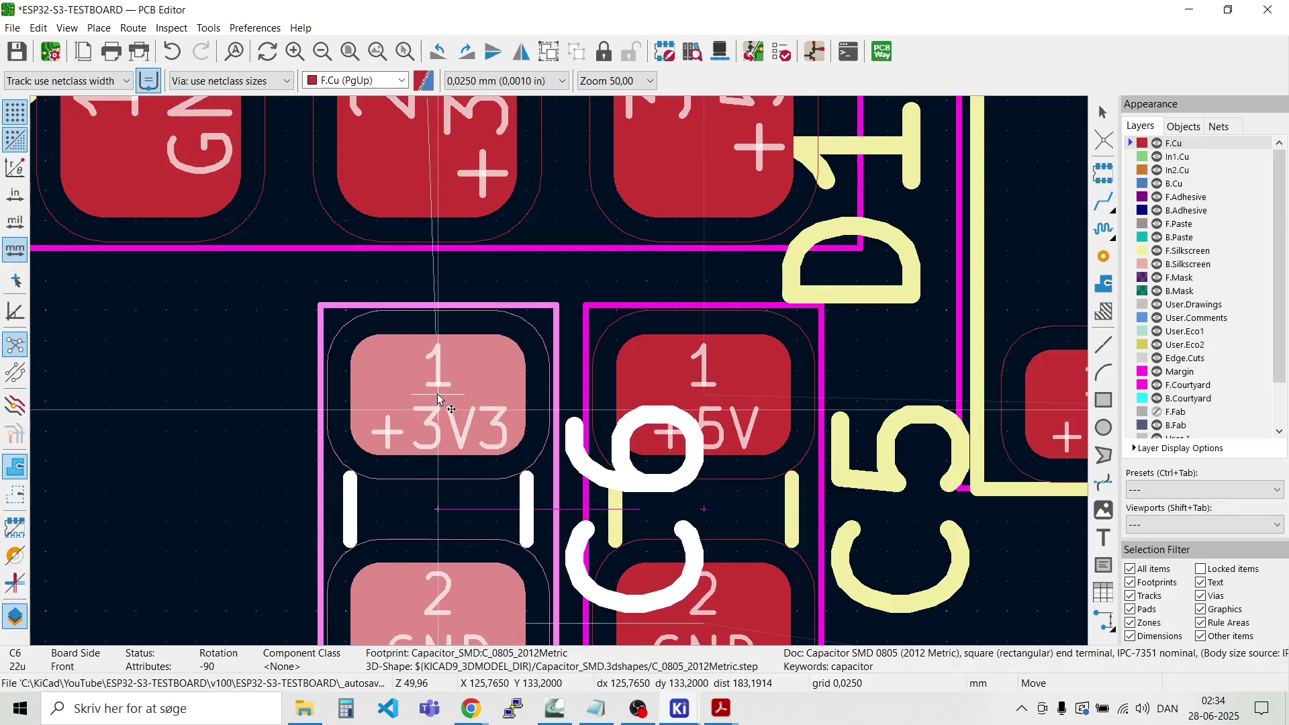
key(Left)
key(Left)
key(Left)
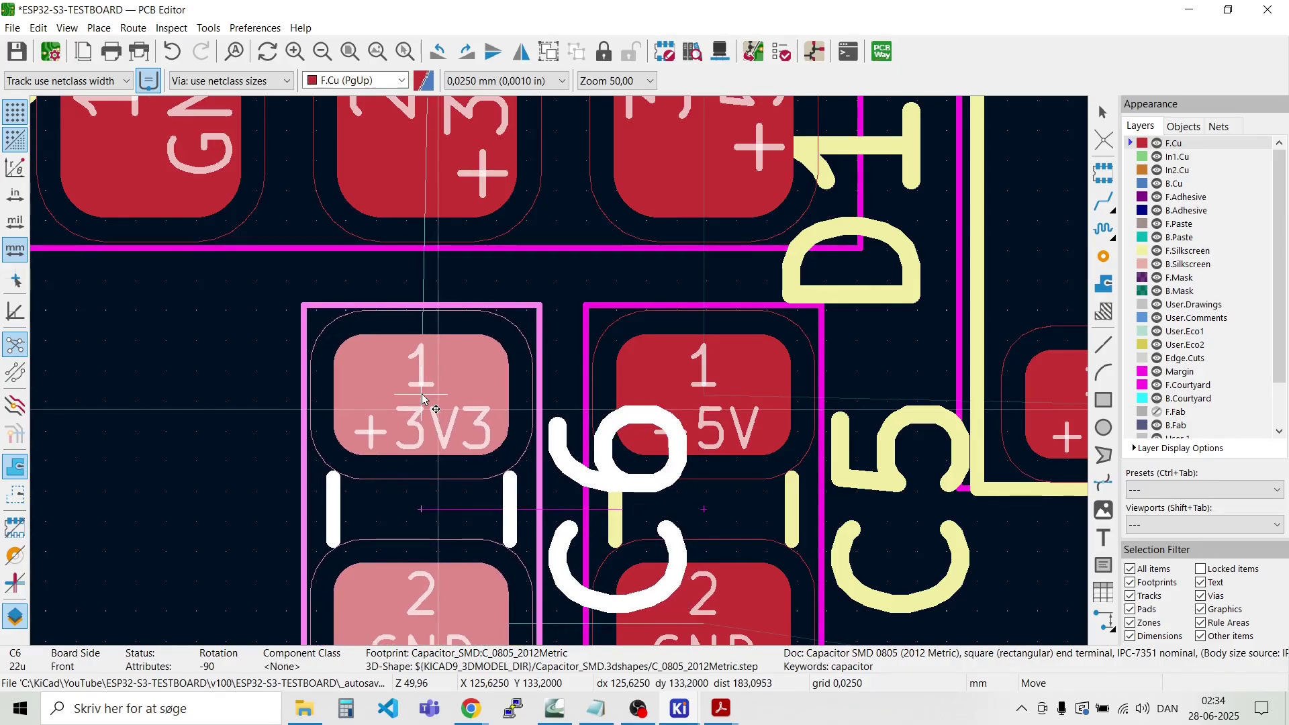
key(Right)
key(Right)
click(428, 395)
Step: Move diode D1 up another 0.05 mm to Y 131.575, bringing its +5V pad level with C5 pad 1
scroll(644, 408, down, 2)
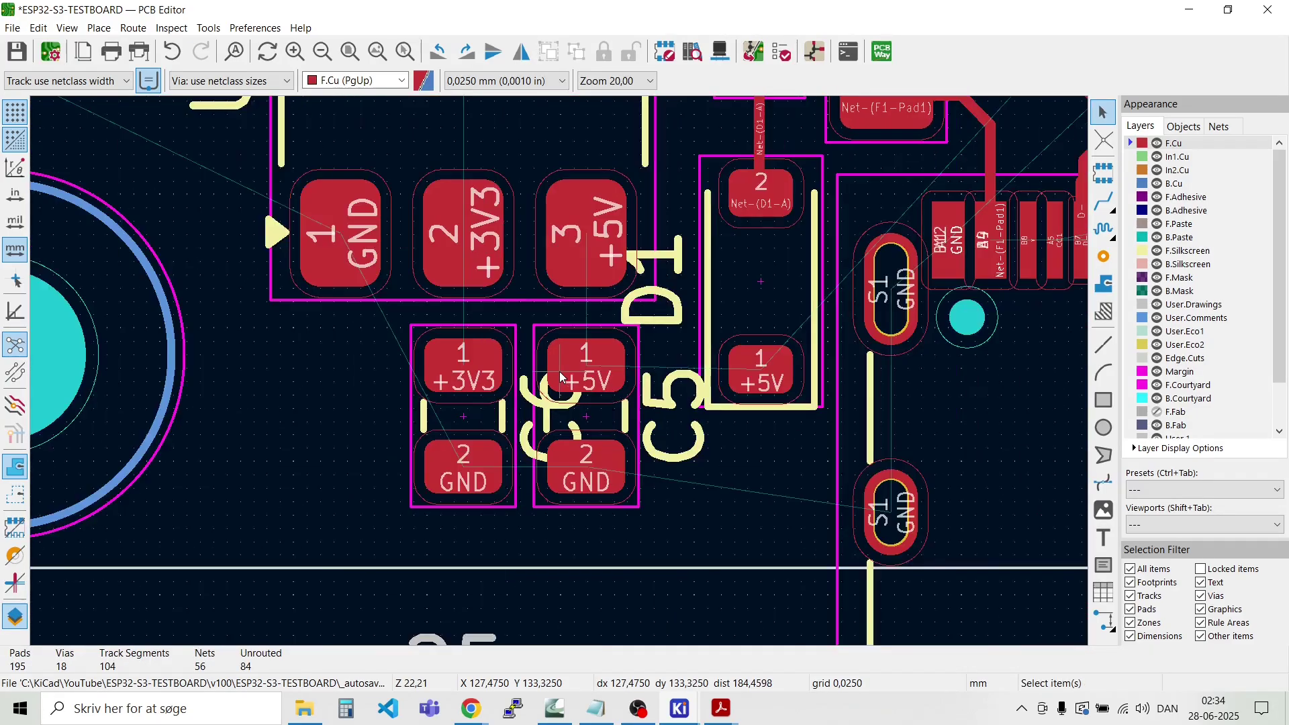
scroll(740, 289, up, 2)
click(570, 379)
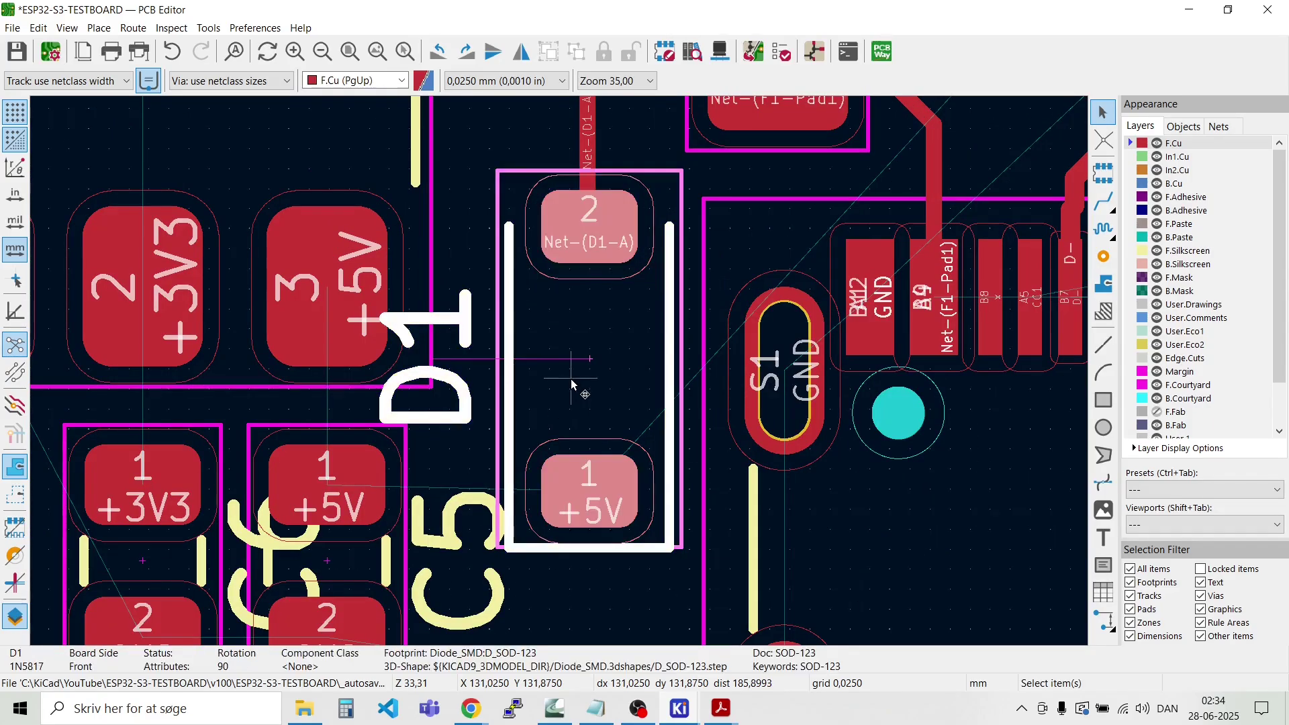
key(m)
key(Up)
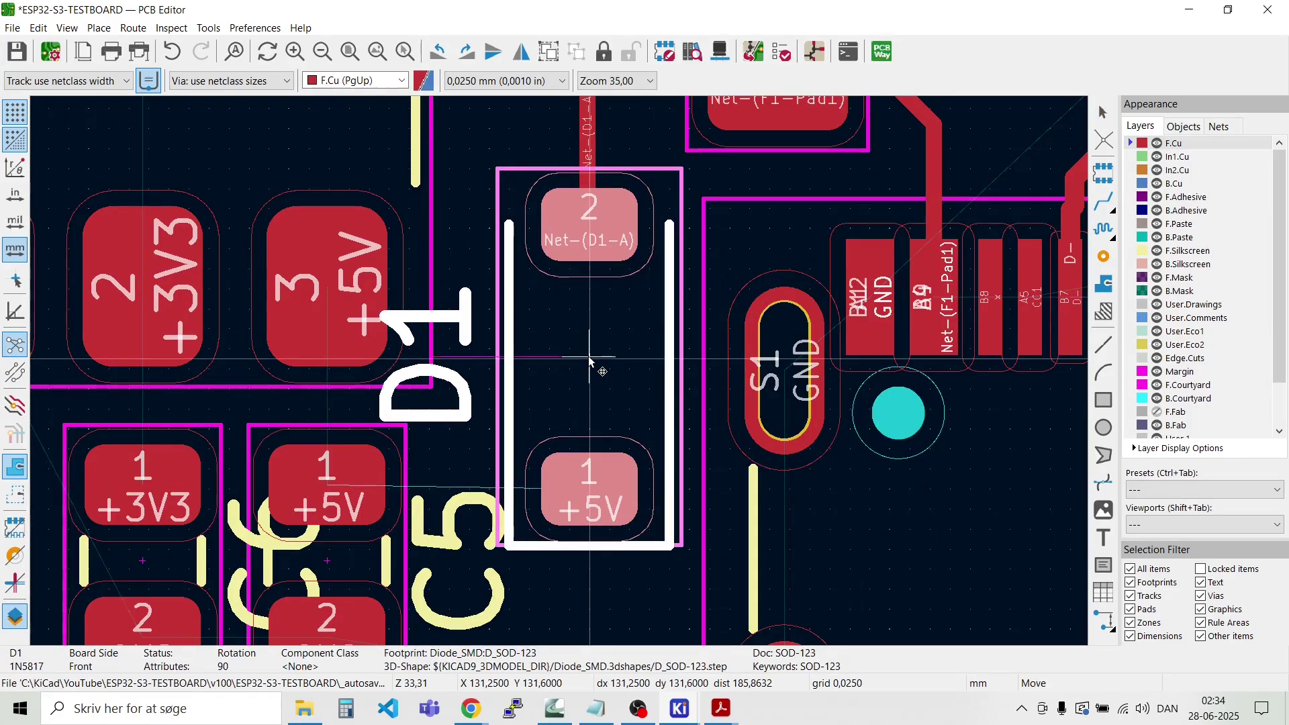
key(Up)
key(Up)
scroll(588, 352, down, 4)
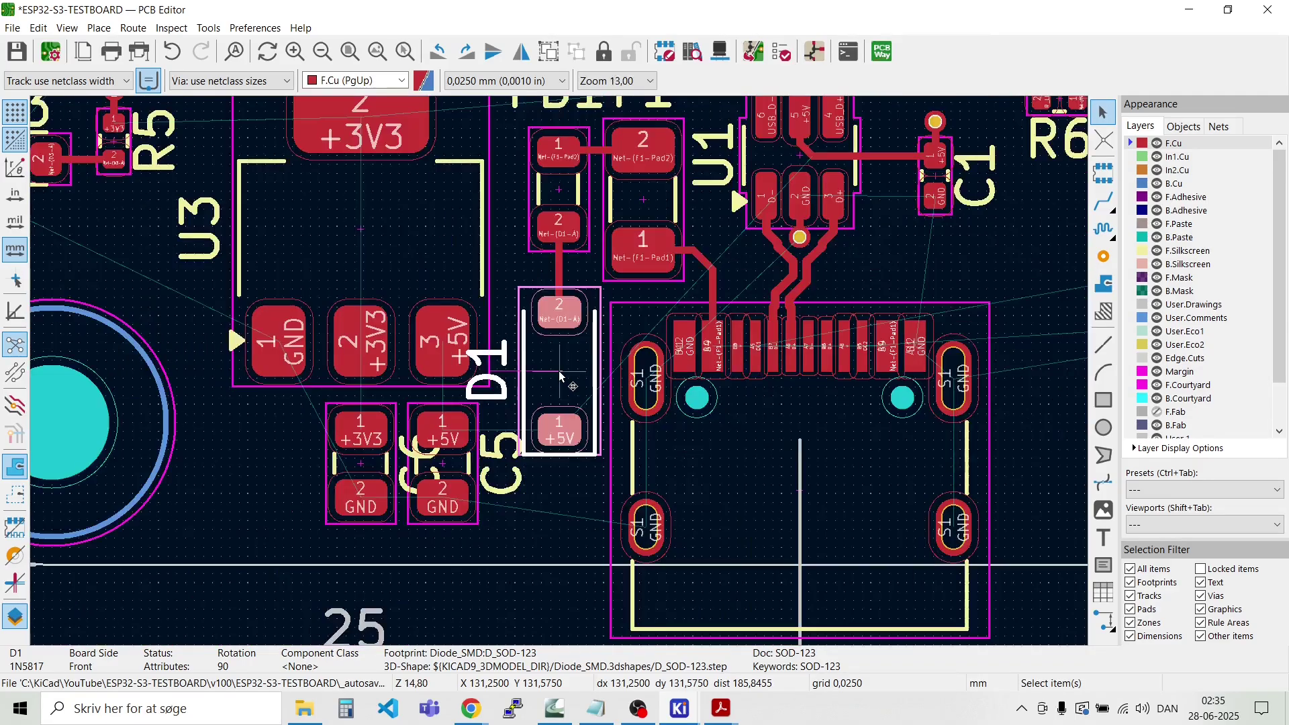
click(558, 371)
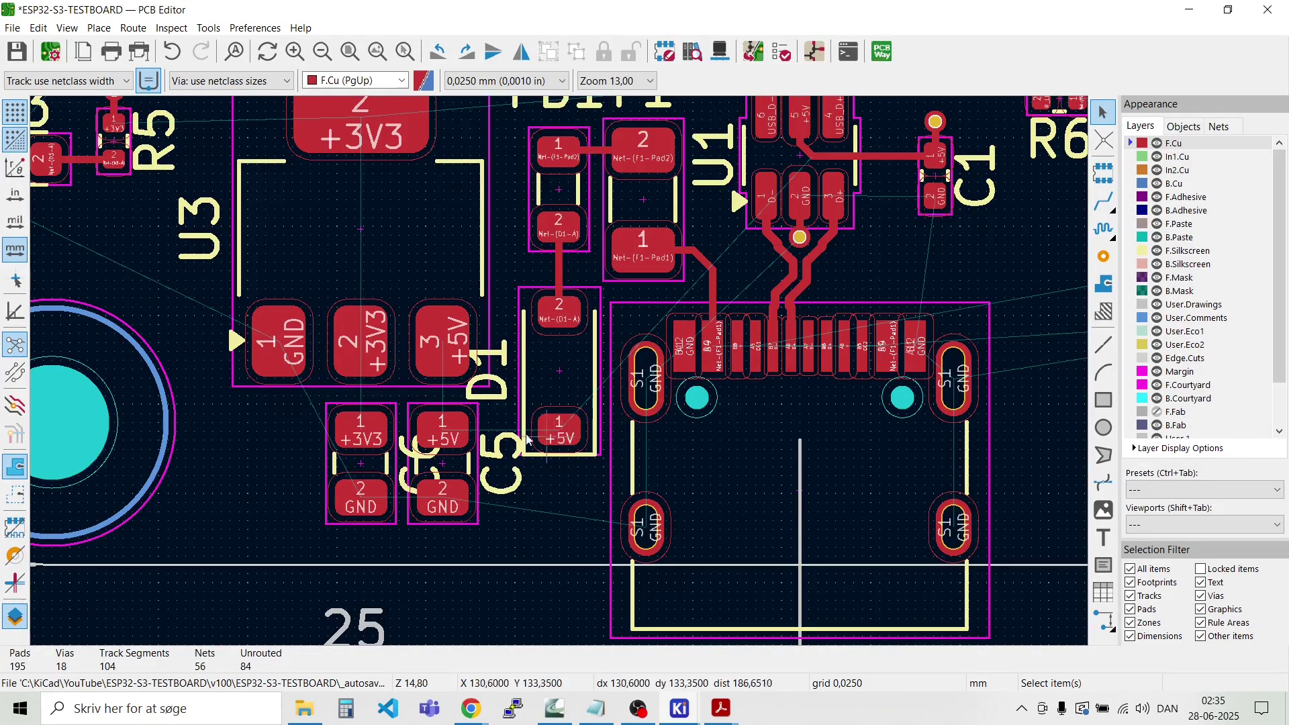
Step: Route straight F.Cu tracks joining C5 pad 1 to D1 pad 1 and U3 pad 3, and C6 pad 1 to U3 pad 2
key(x)
click(559, 430)
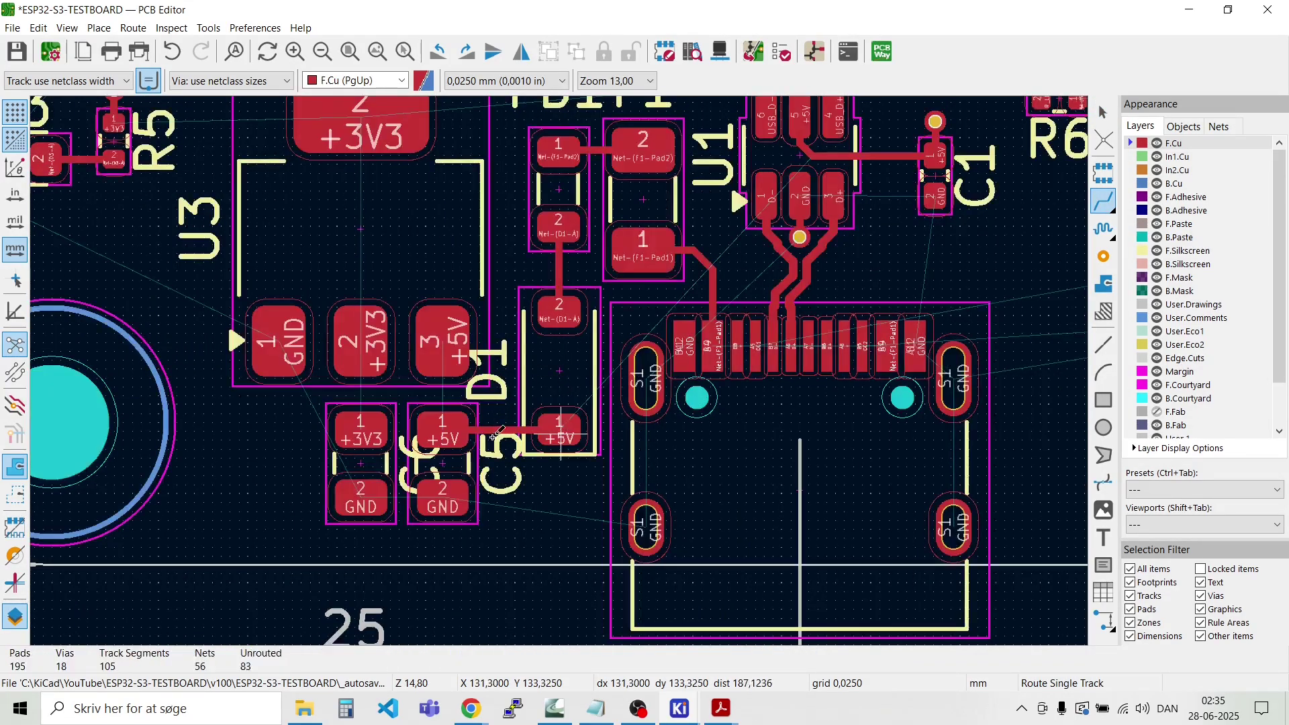
click(445, 389)
click(443, 427)
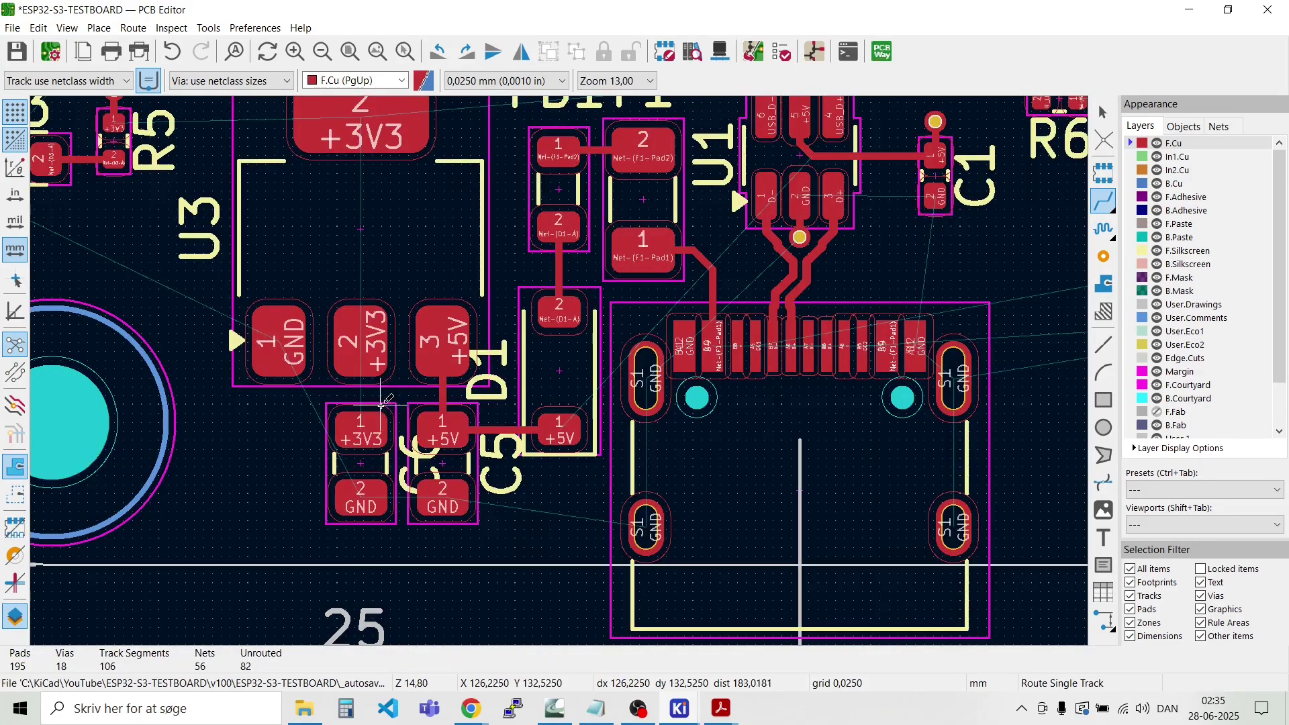
click(371, 390)
click(366, 435)
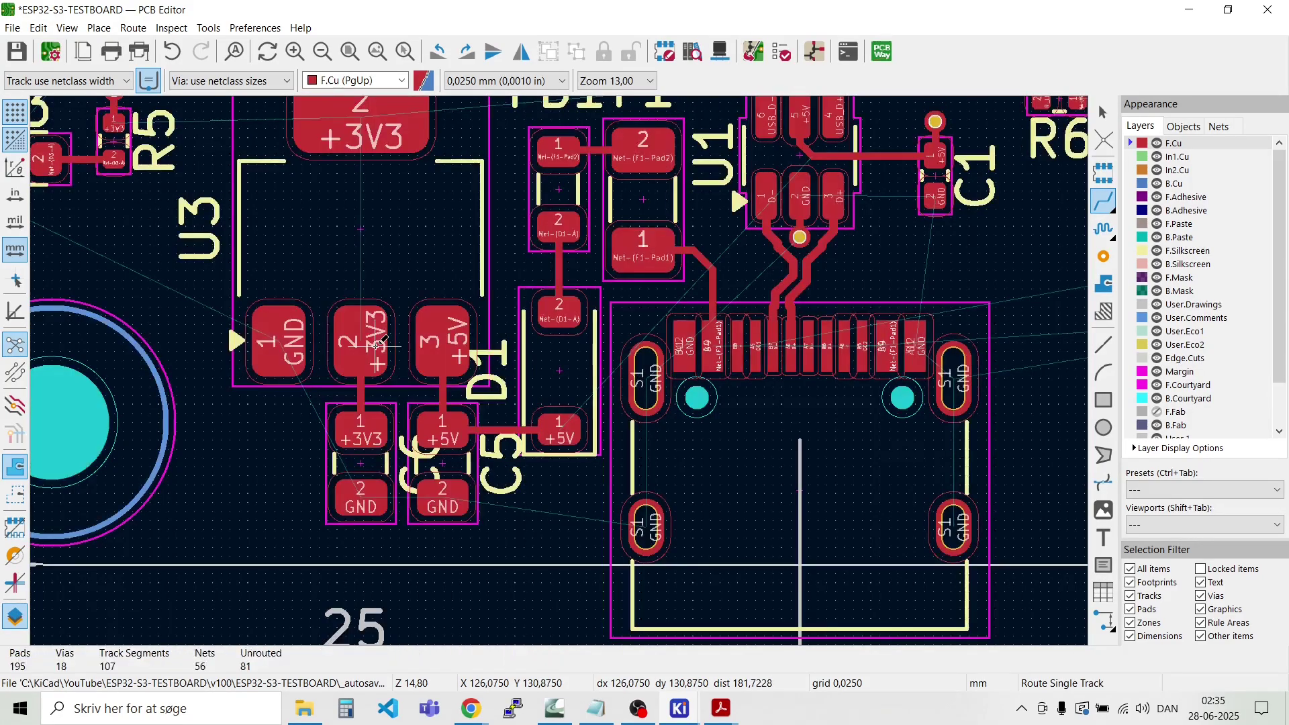
Step: Route a 0.2 mm +3V3 track straight left from C6 pad 1 and end it in a via at X 123.85, Y 133.2
click(367, 434)
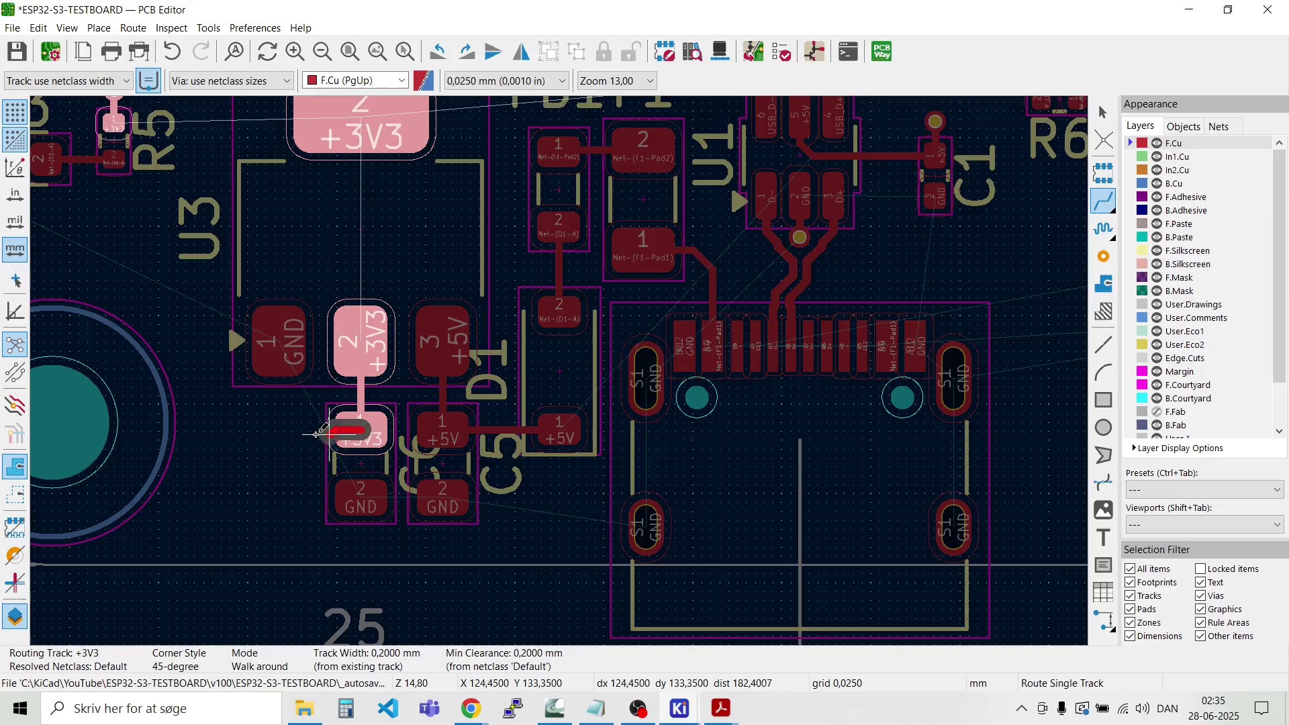
scroll(303, 430, up, 5)
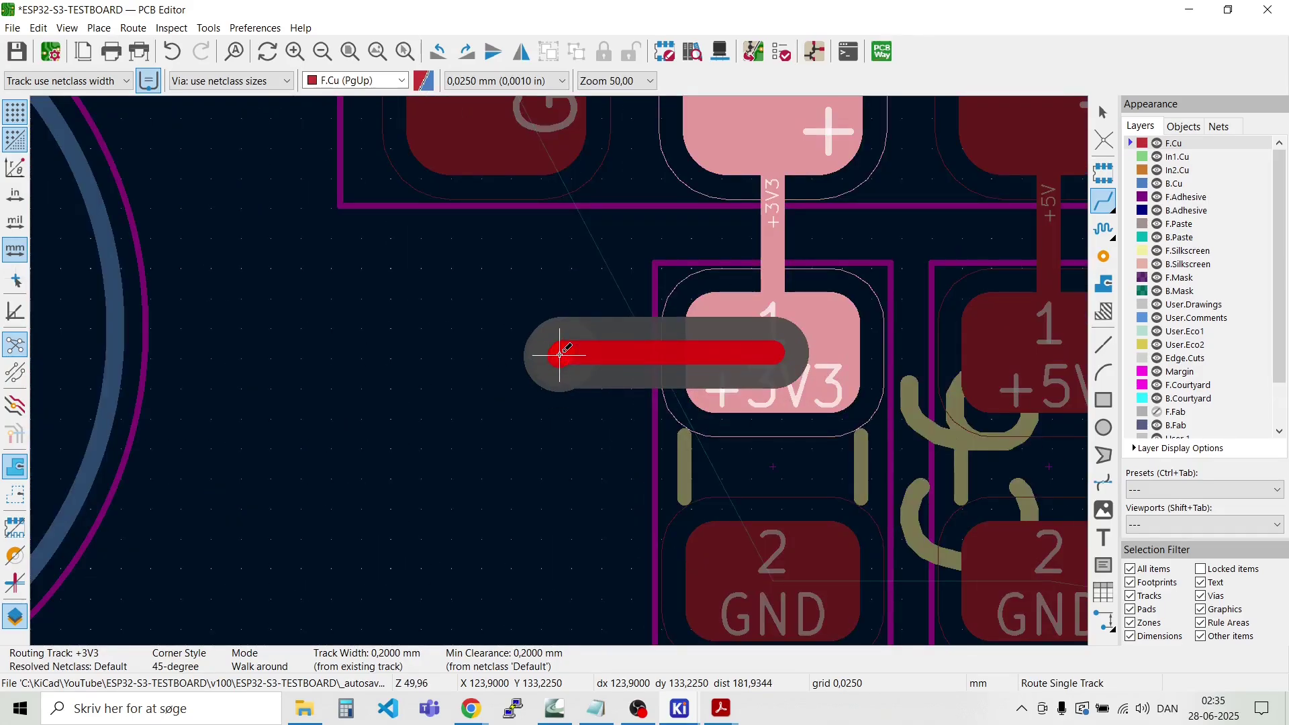
click(553, 353)
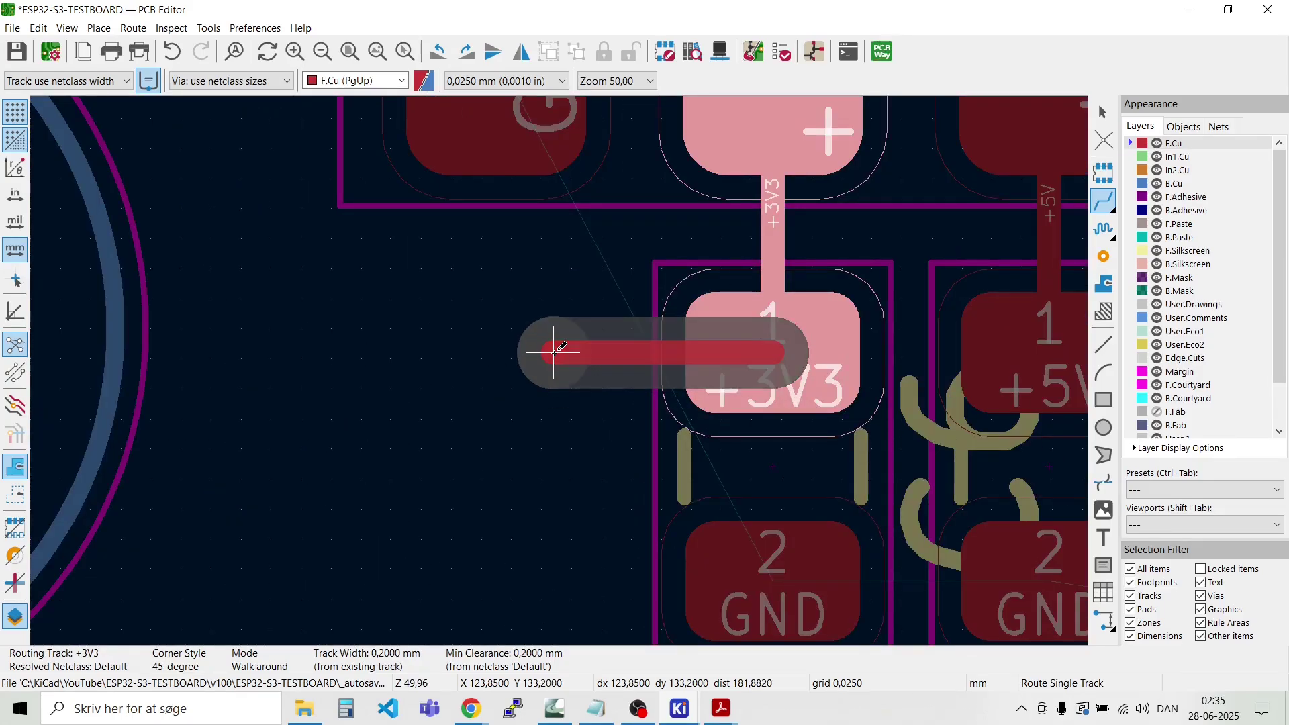
key(v)
click(554, 352)
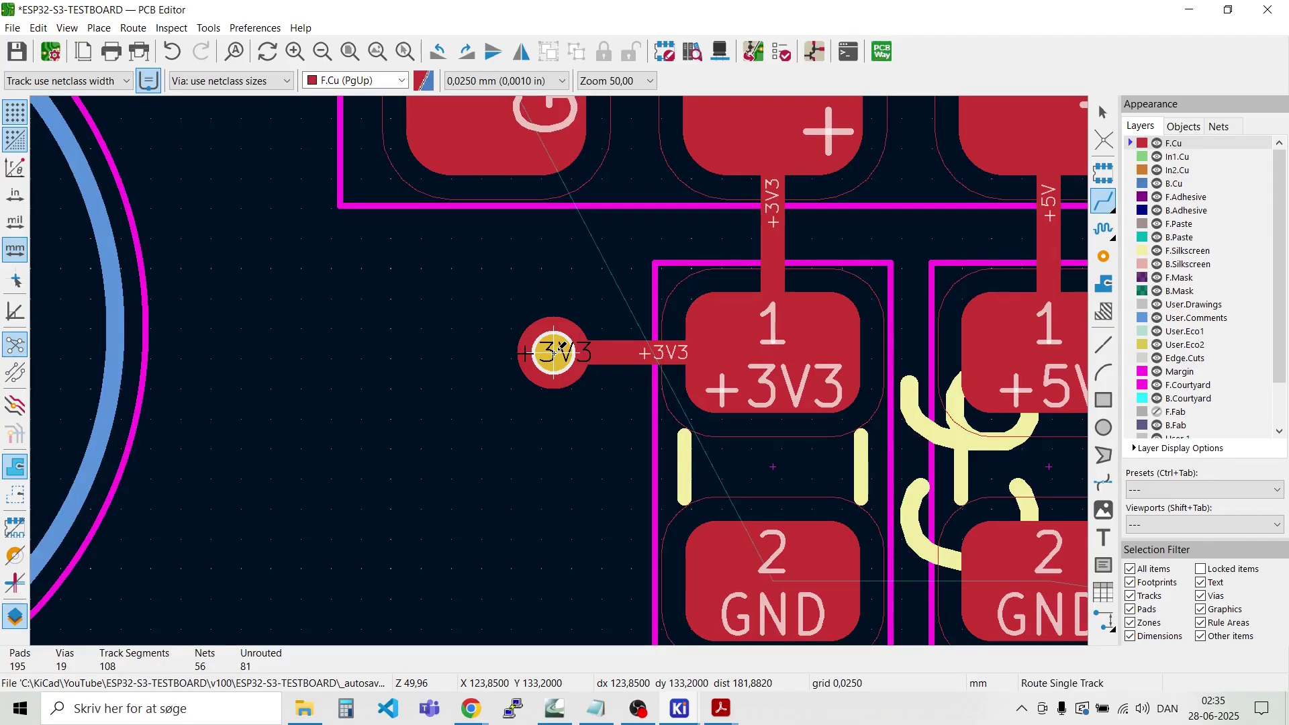
key(Escape)
scroll(555, 358, down, 5)
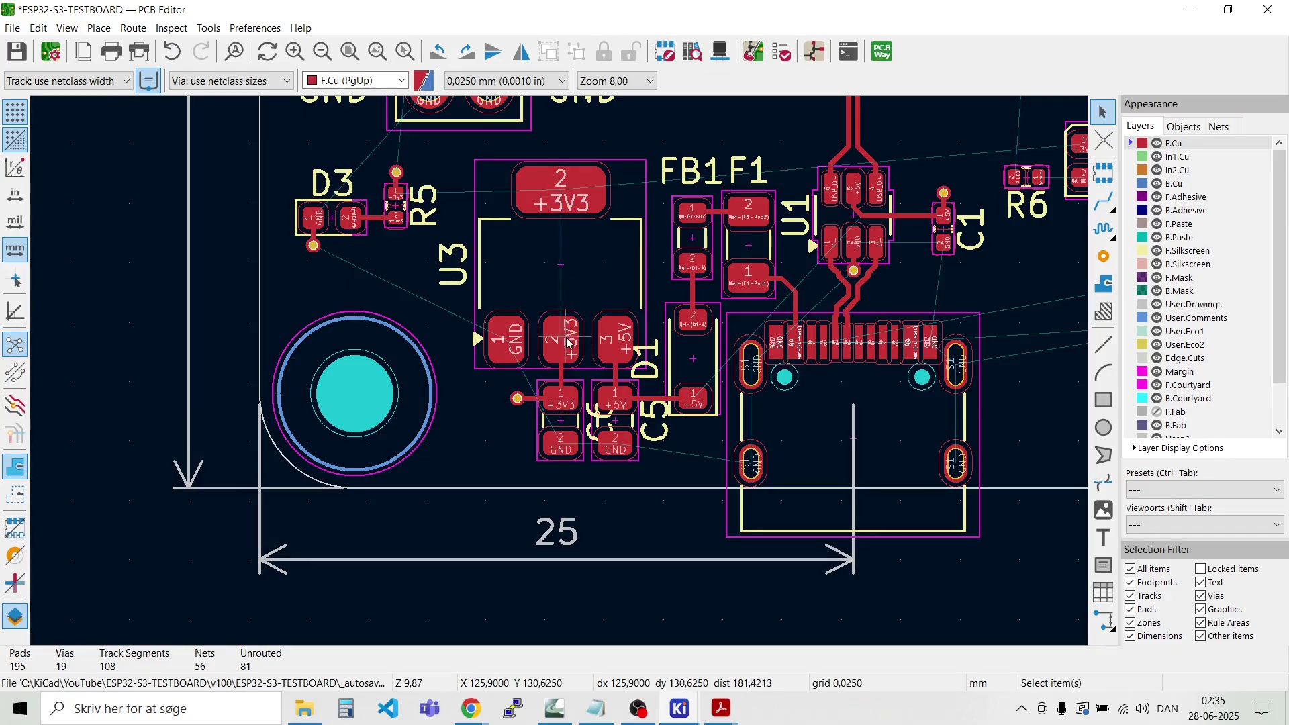
Step: Route a straight F.Cu track between U3's lower +3V3 pad and its large +3V3 tab pad
key(x)
click(559, 191)
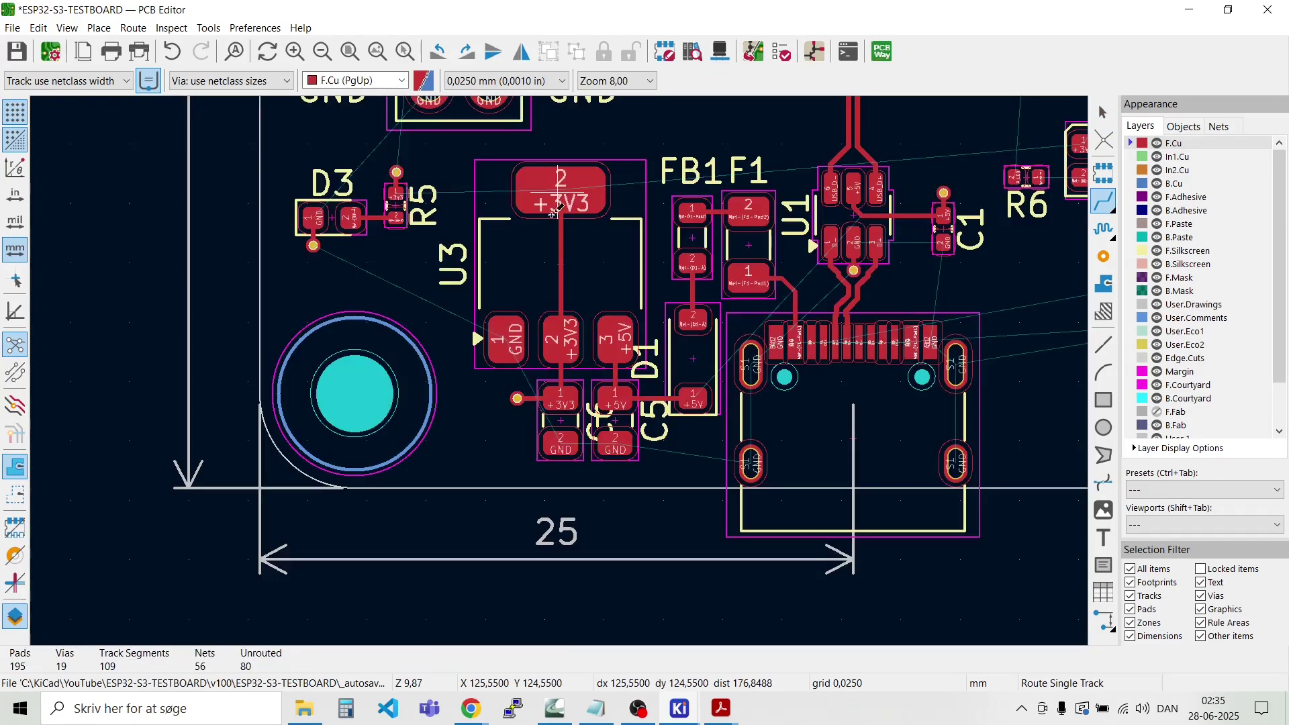
scroll(558, 174, up, 3)
key(Escape)
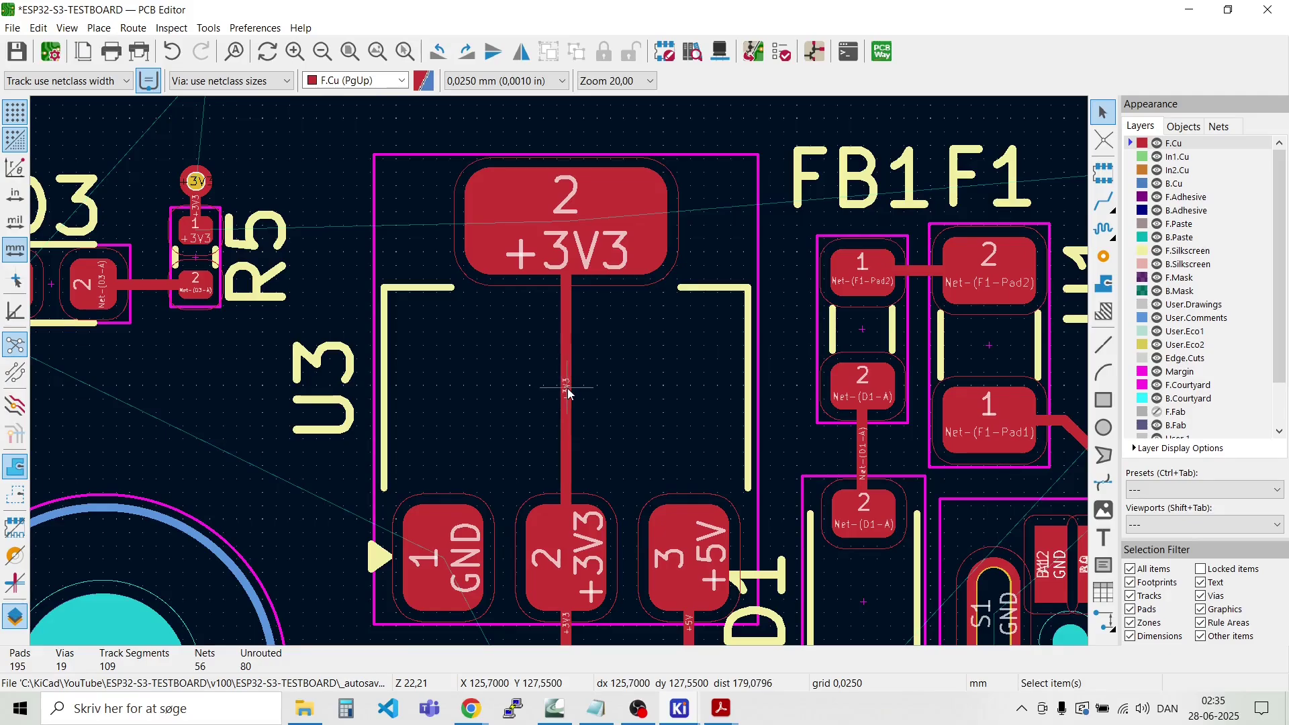
Step: Set the width of the seven straight tracks linking F1, FB1, D1, C5, C6, U3 and the +3V3 via to 0.6 mm
click(560, 381)
scroll(558, 376, down, 5)
scroll(559, 372, up, 2)
scroll(558, 372, up, 3)
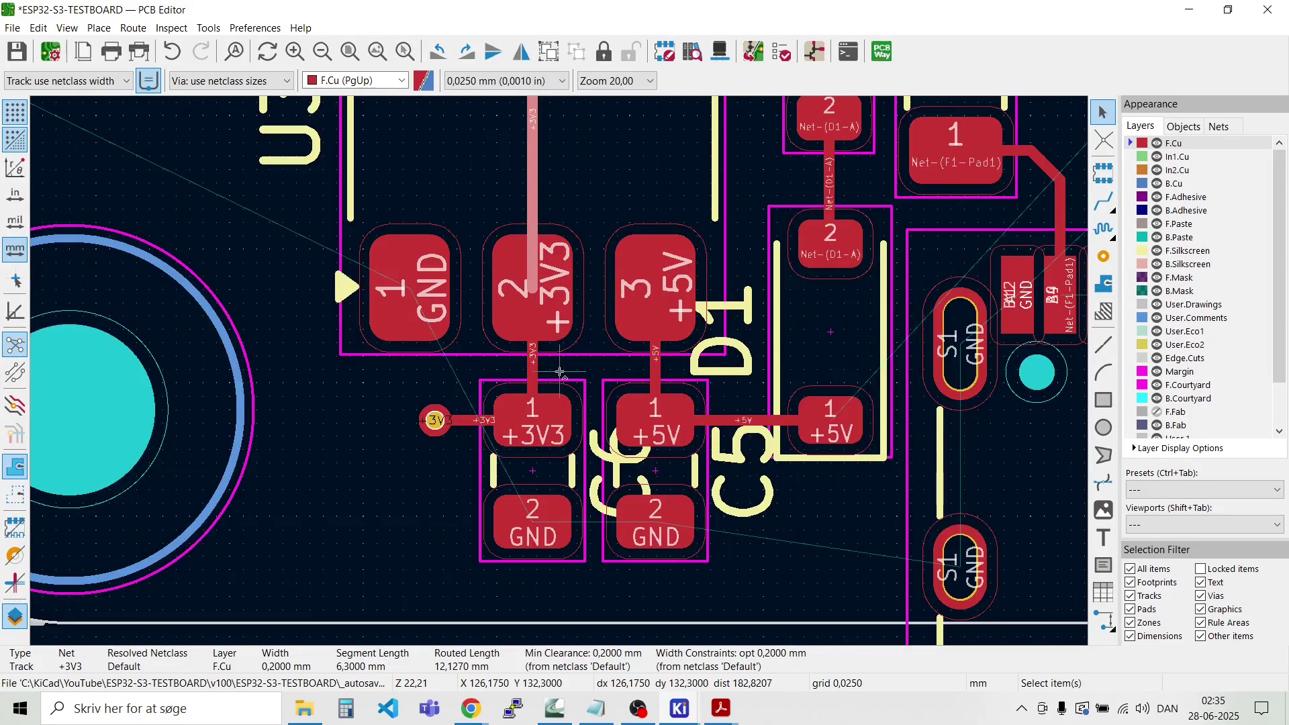
shift+click(476, 422)
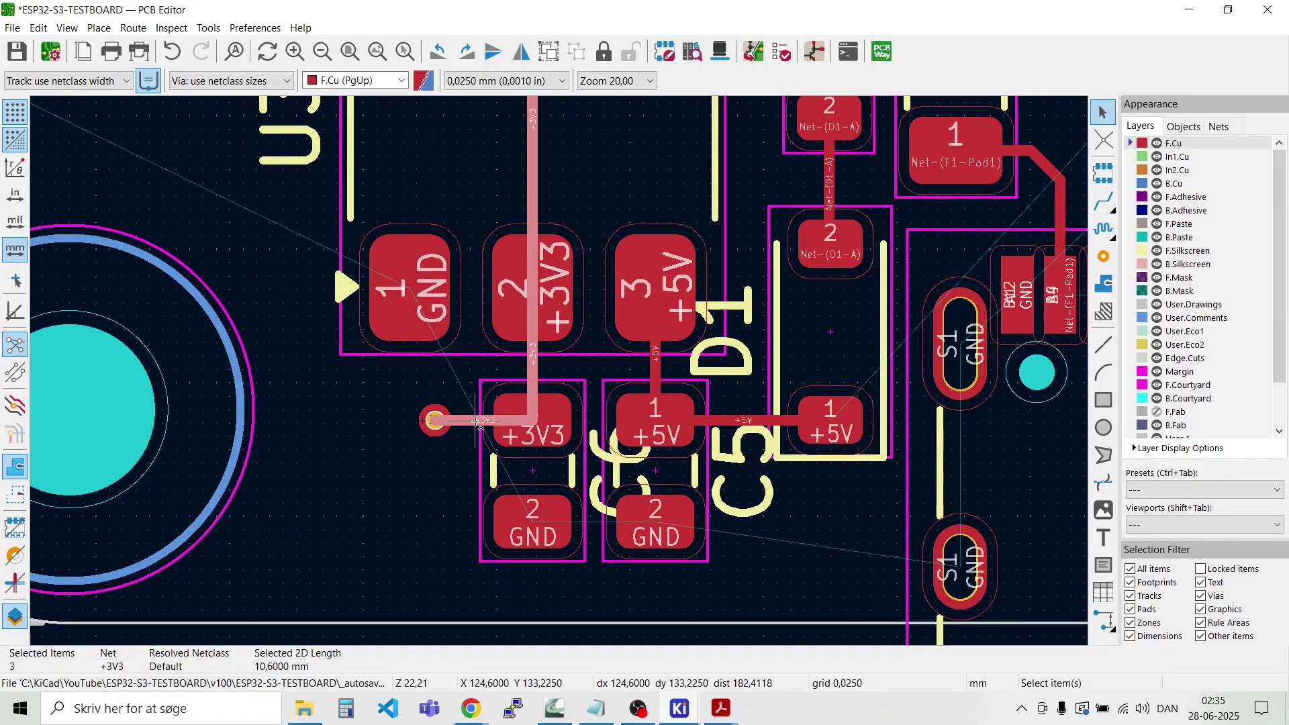
shift+click(655, 376)
shift+click(743, 420)
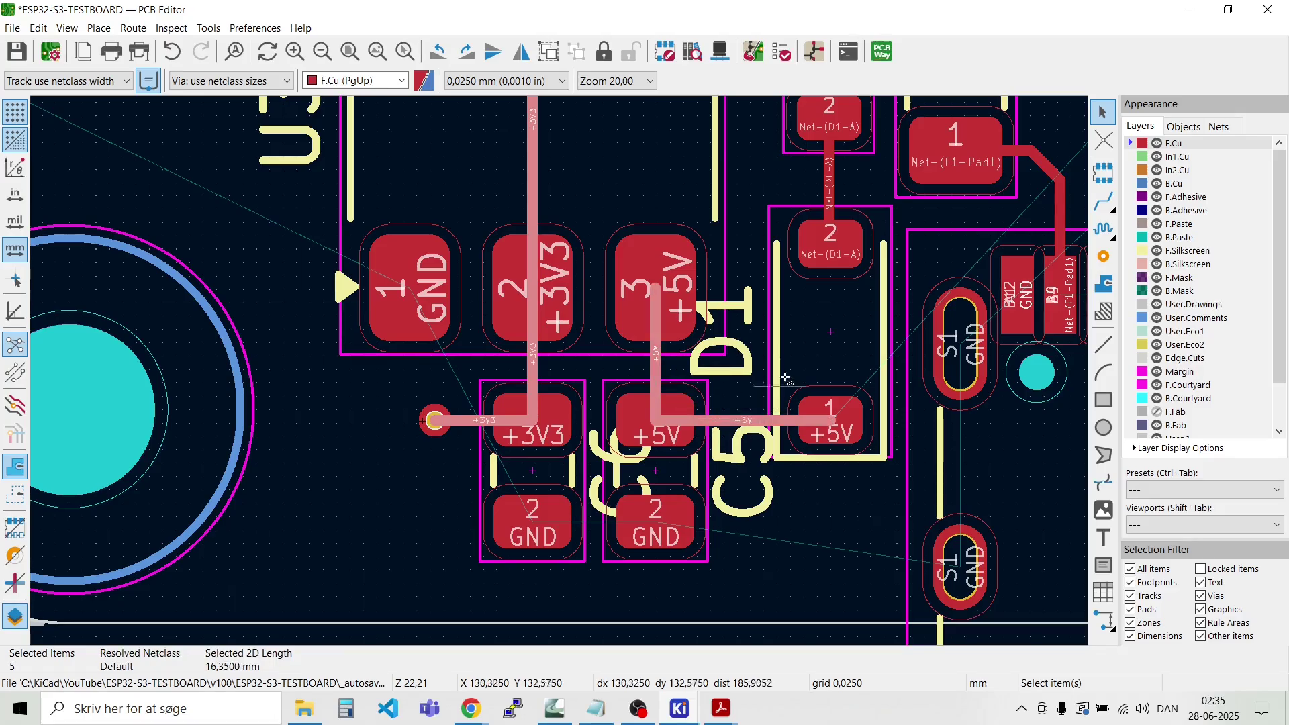
shift+click(831, 201)
scroll(831, 201, down, 2)
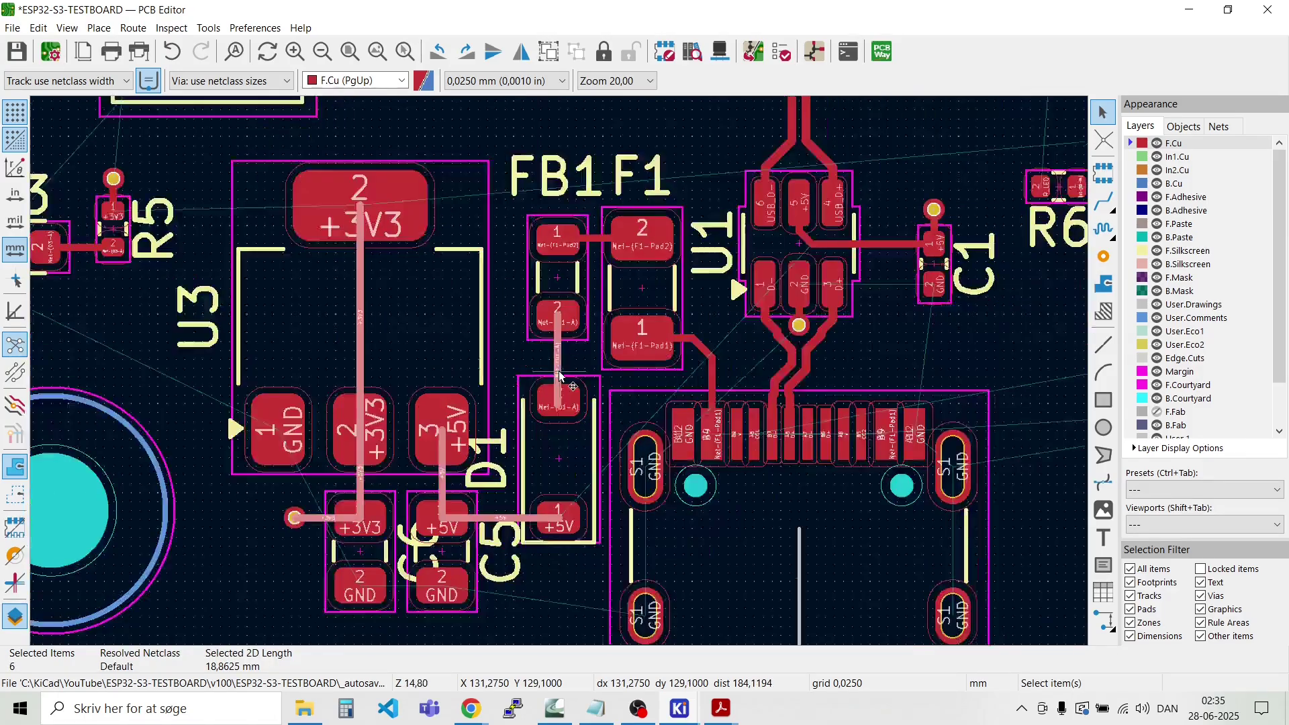
shift+click(593, 239)
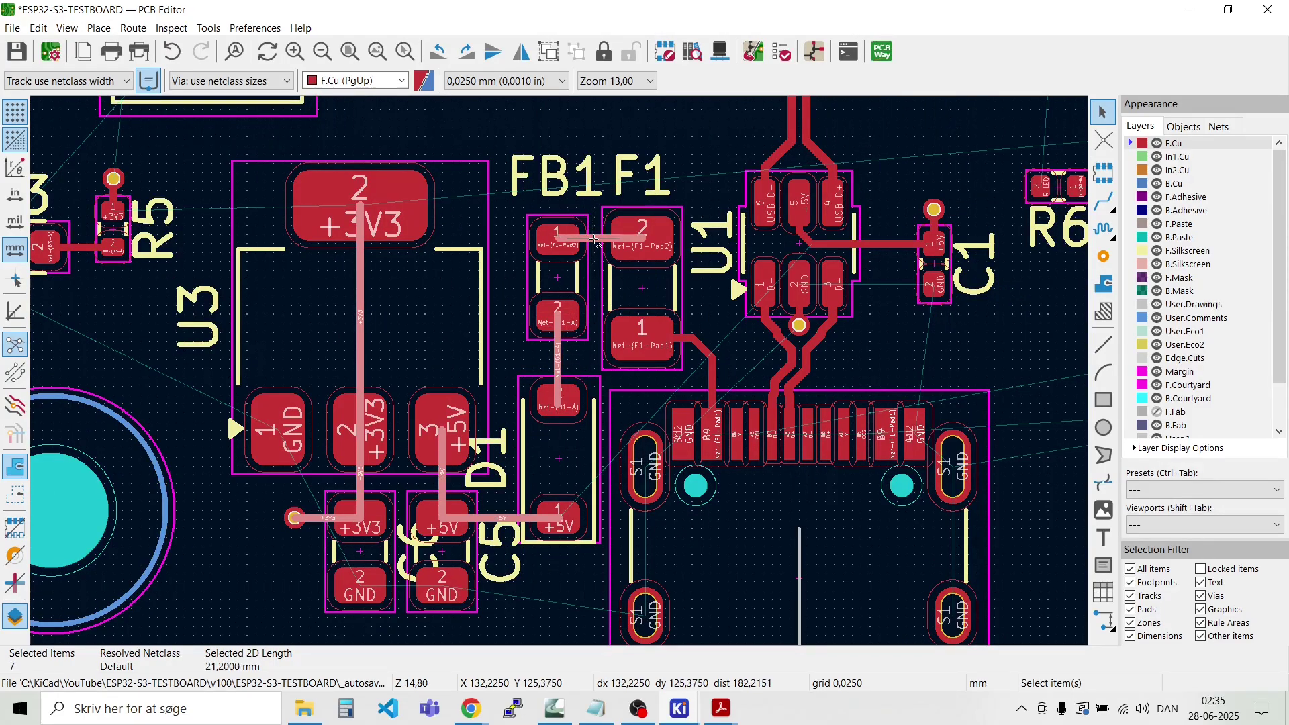
right_click(594, 240)
click(648, 323)
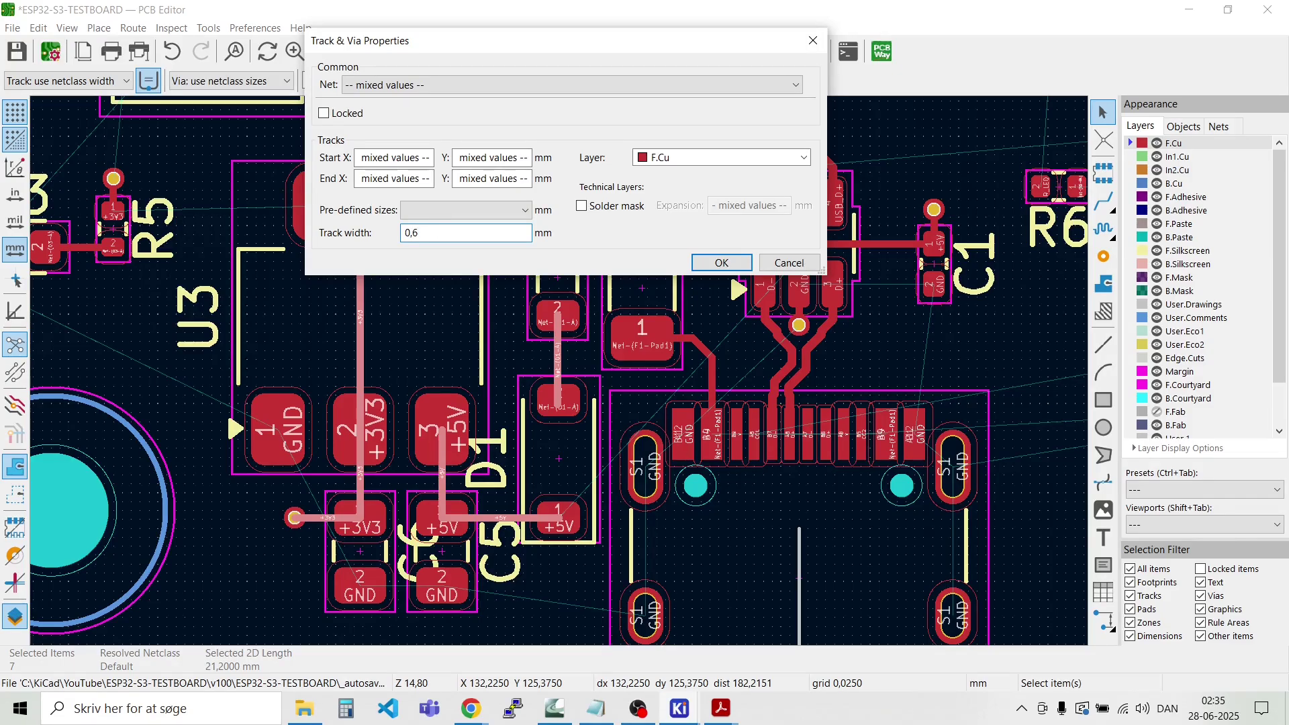
key(Return)
key(Escape)
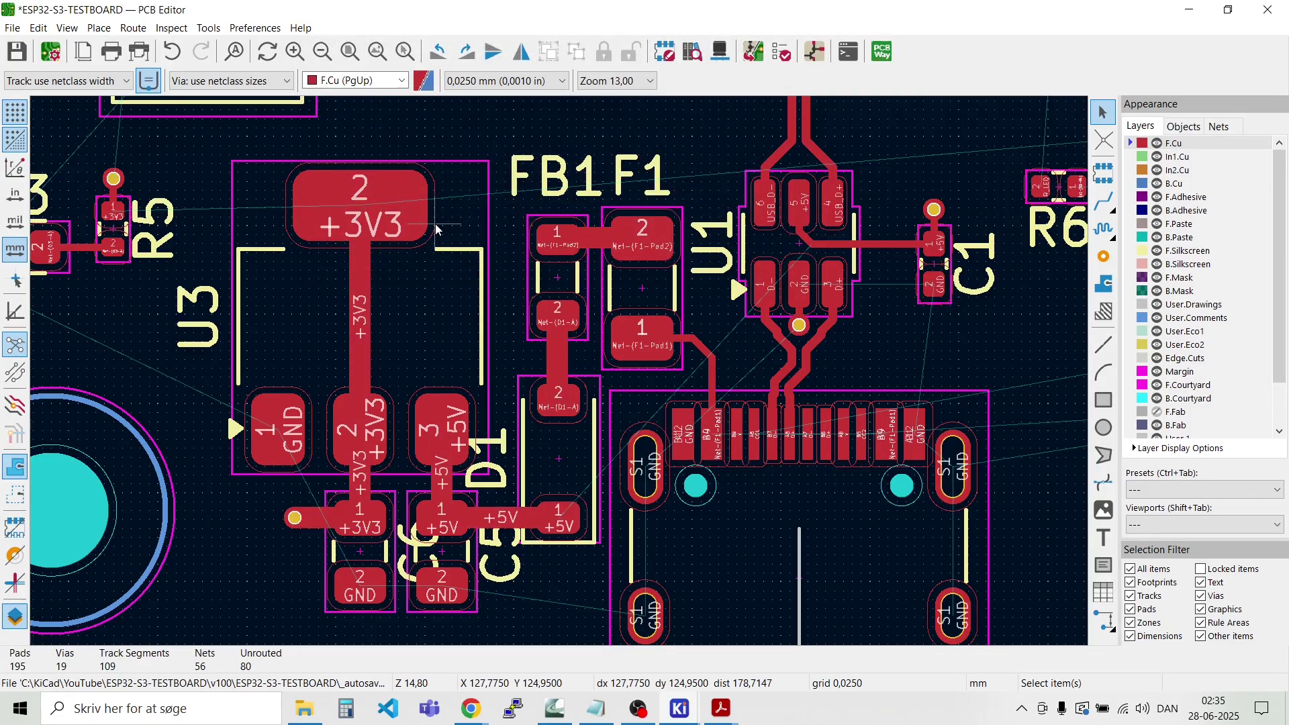
Step: Set the three track segments from F1 pad 1 to the USB connector's left Net-(F1-Pad1) pad to 0.5 mm width
scroll(698, 363, up, 5)
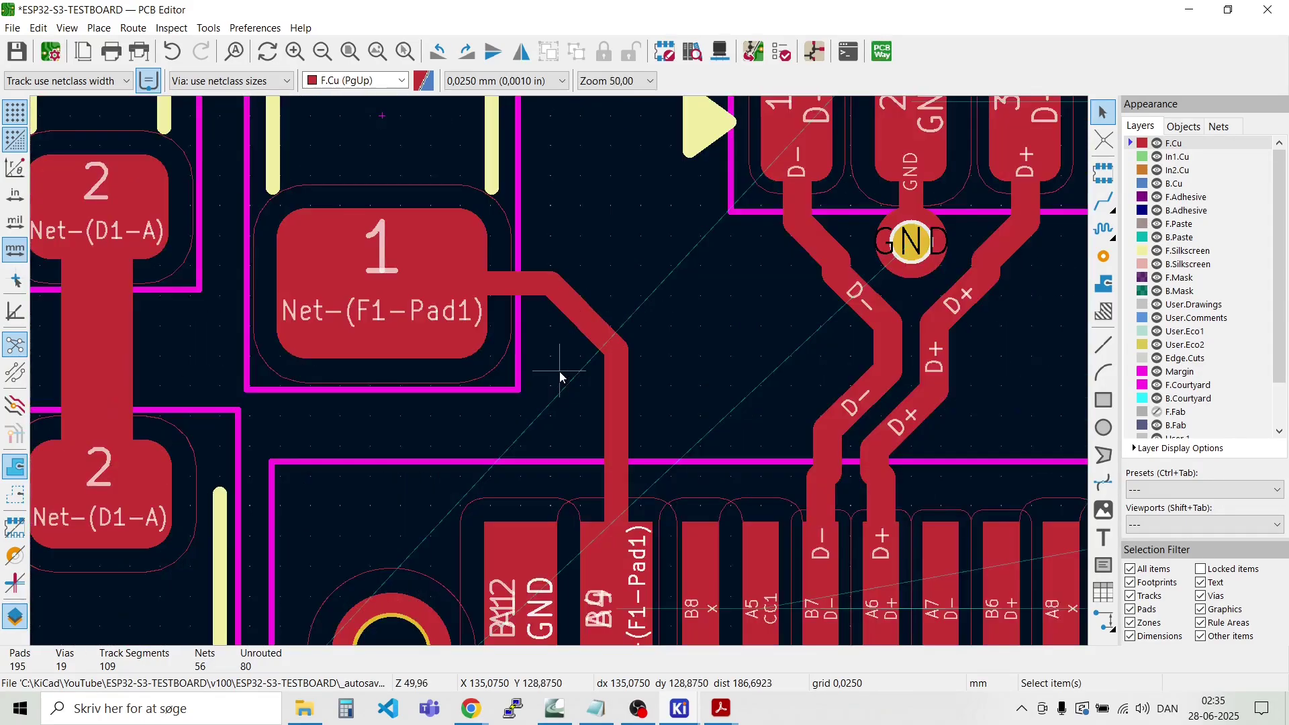
click(517, 279)
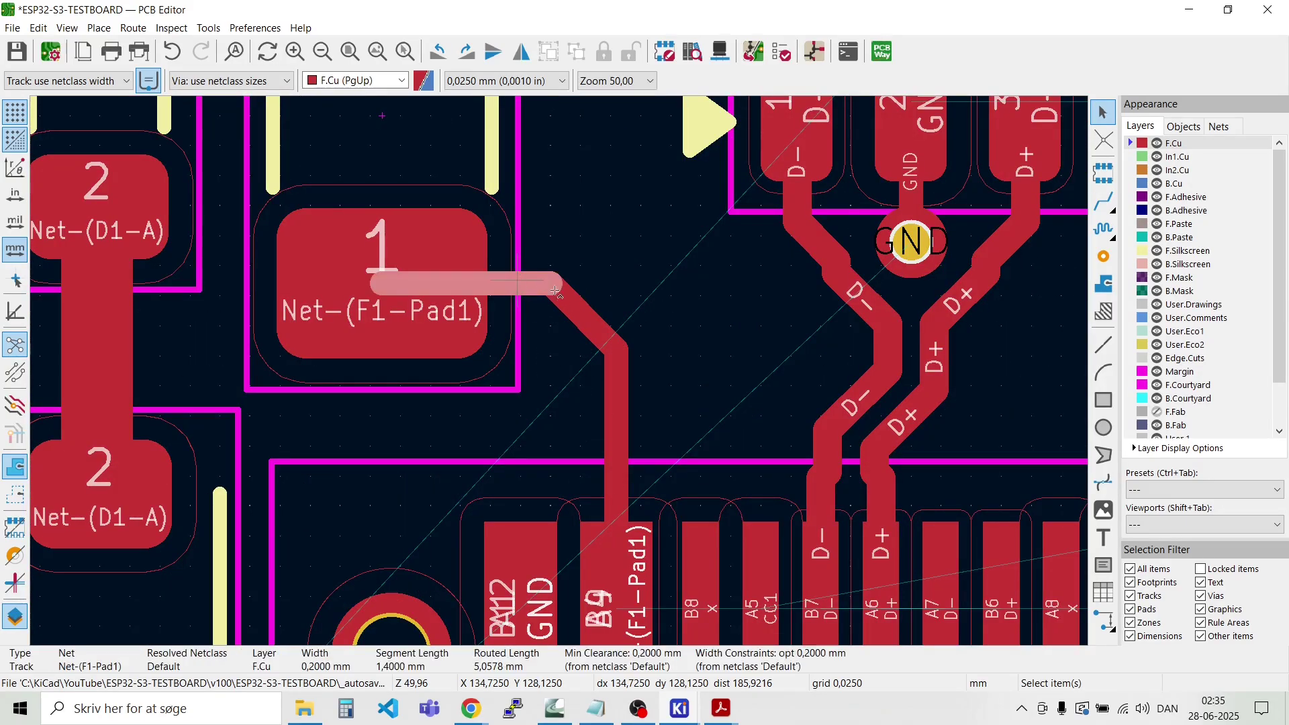
shift+click(598, 334)
shift+click(616, 402)
right_click(618, 409)
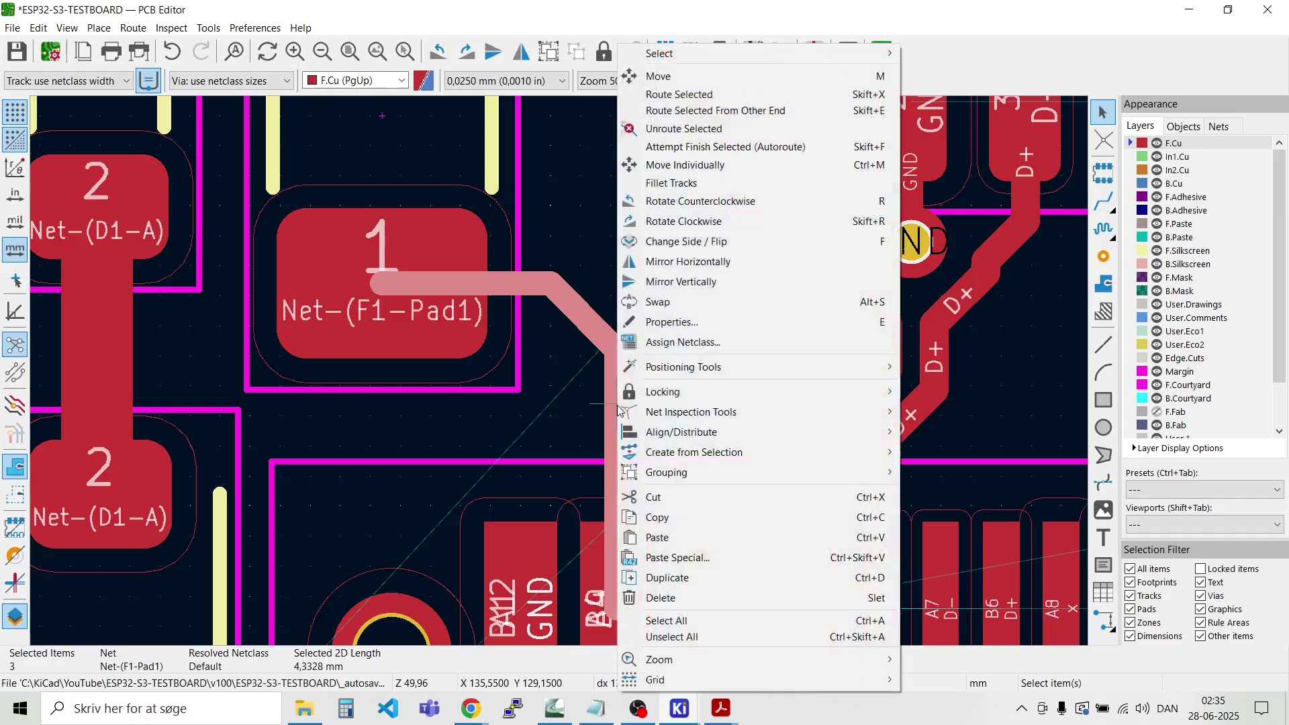
click(675, 325)
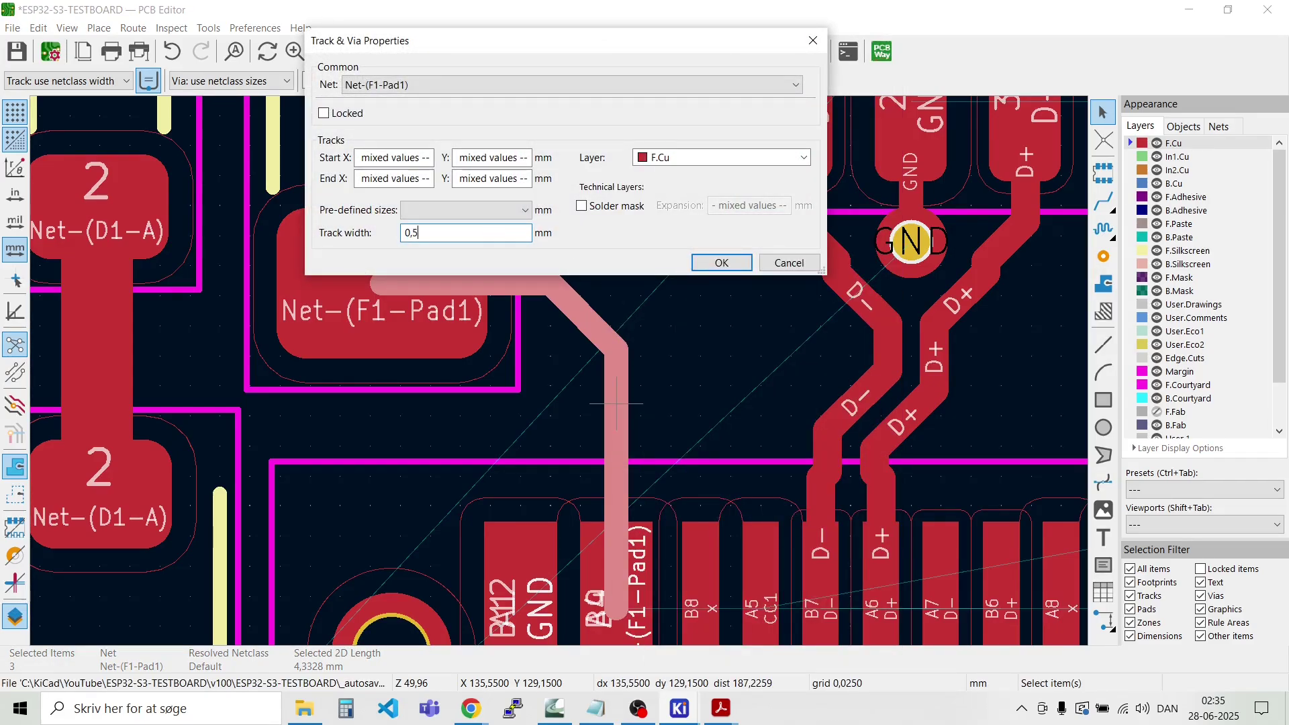
key(Return)
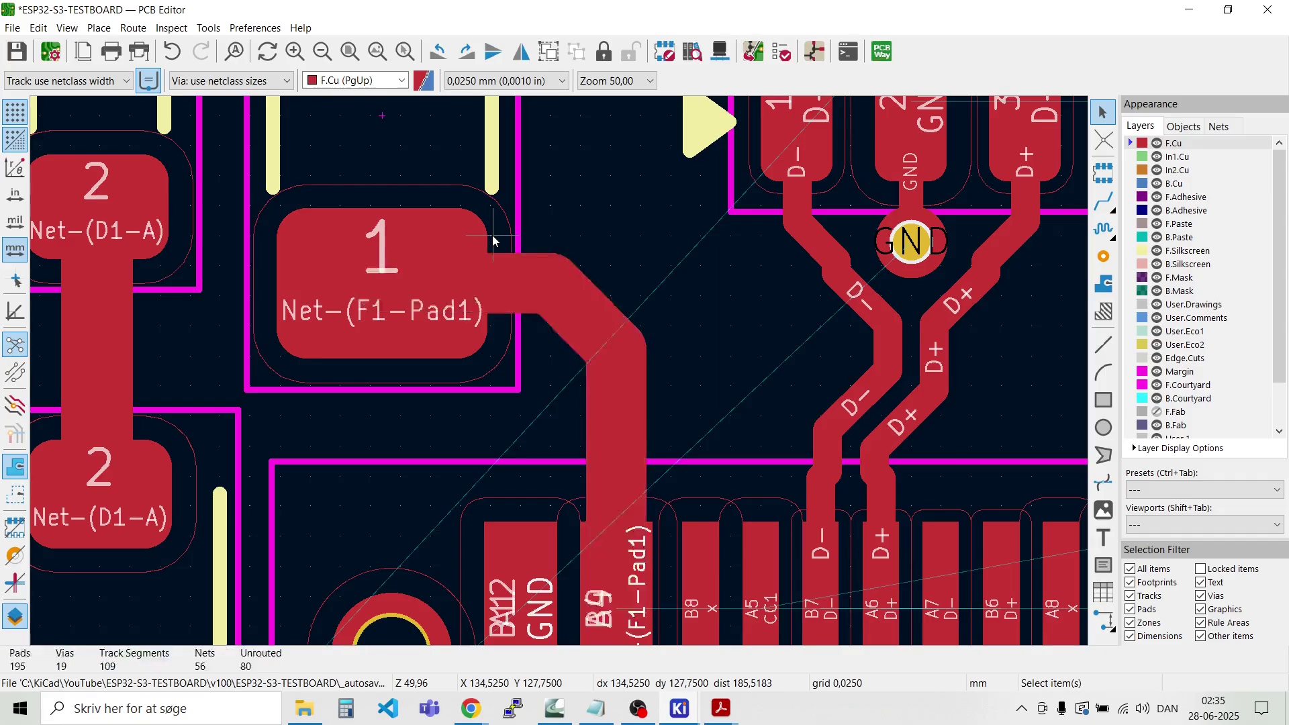
Step: Select the whole track between F1 pad 1 and the USB connector and set its width to 0.6 mm
click(527, 298)
click(572, 314)
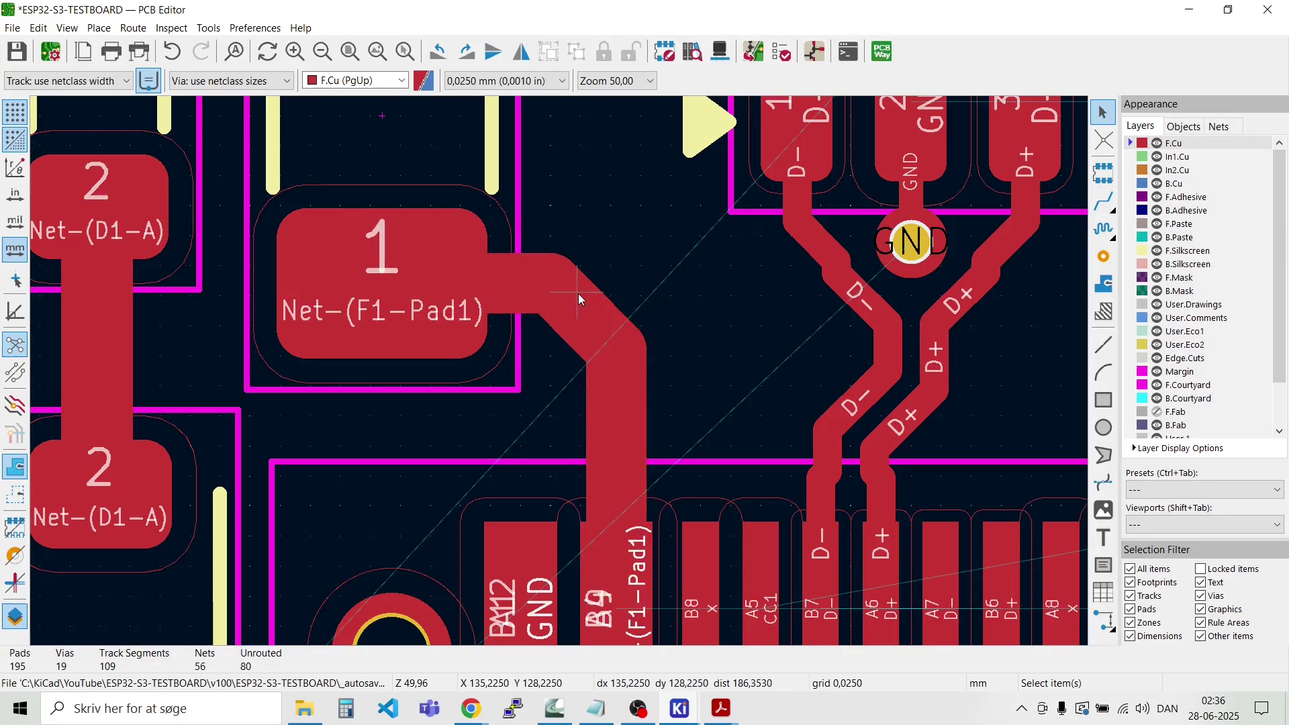
click(577, 292)
click(579, 320)
click(617, 408)
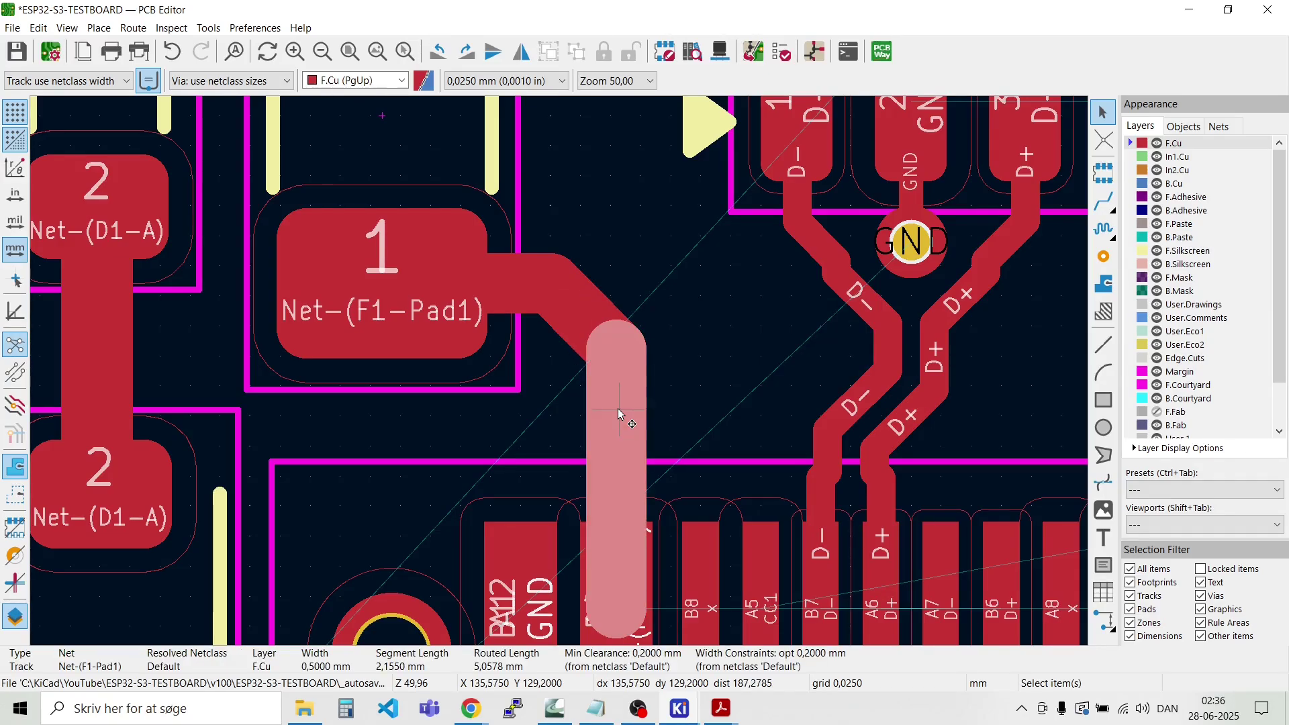
key(u)
right_click(617, 408)
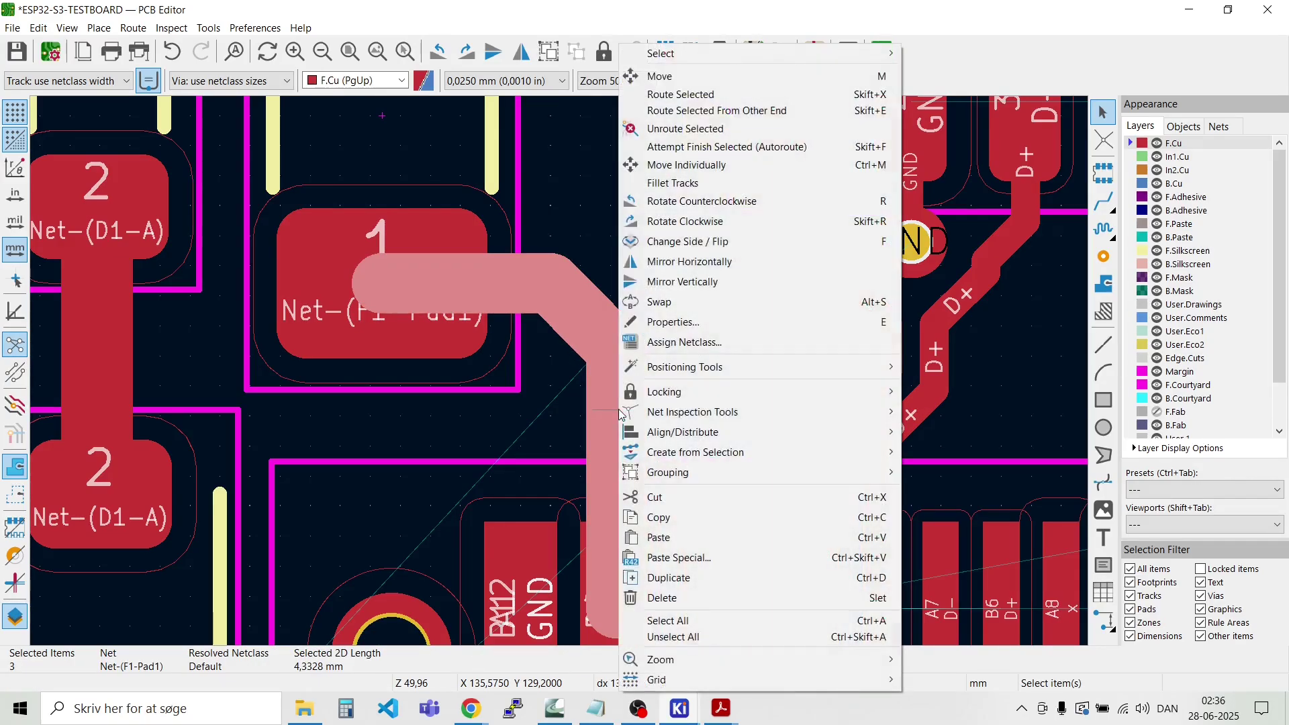
click(655, 323)
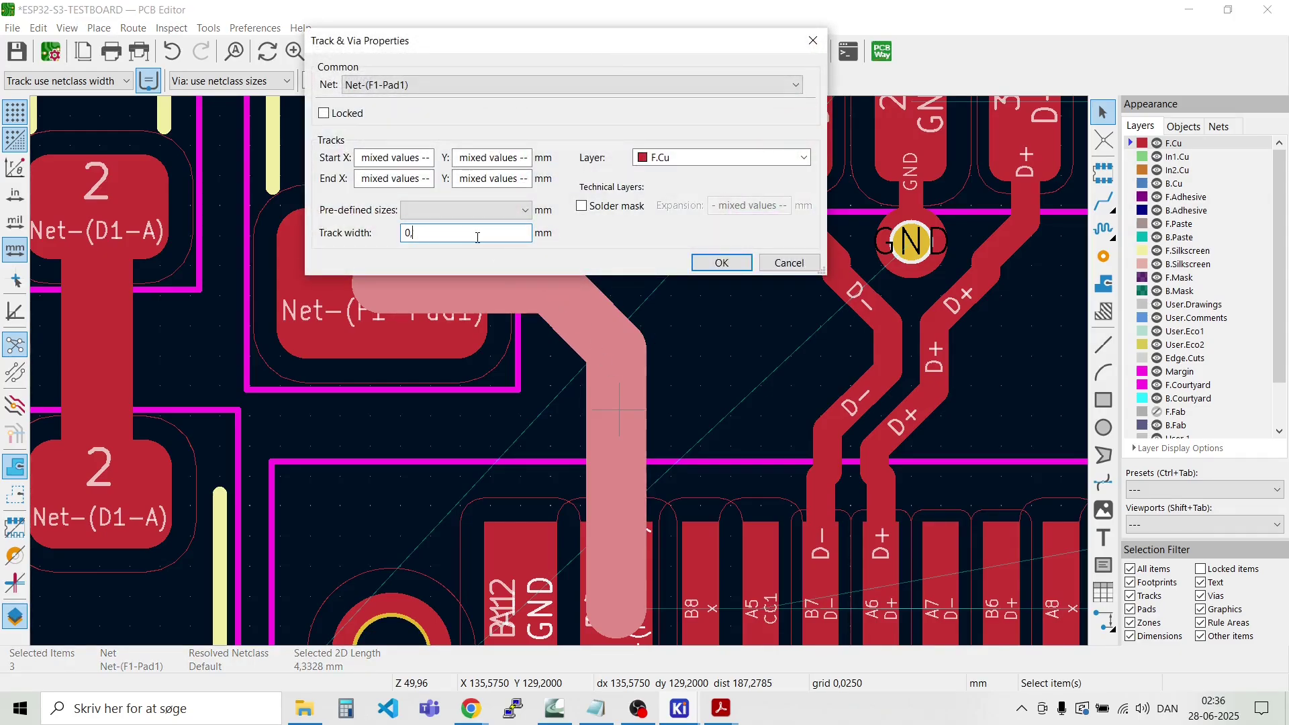
key(Return)
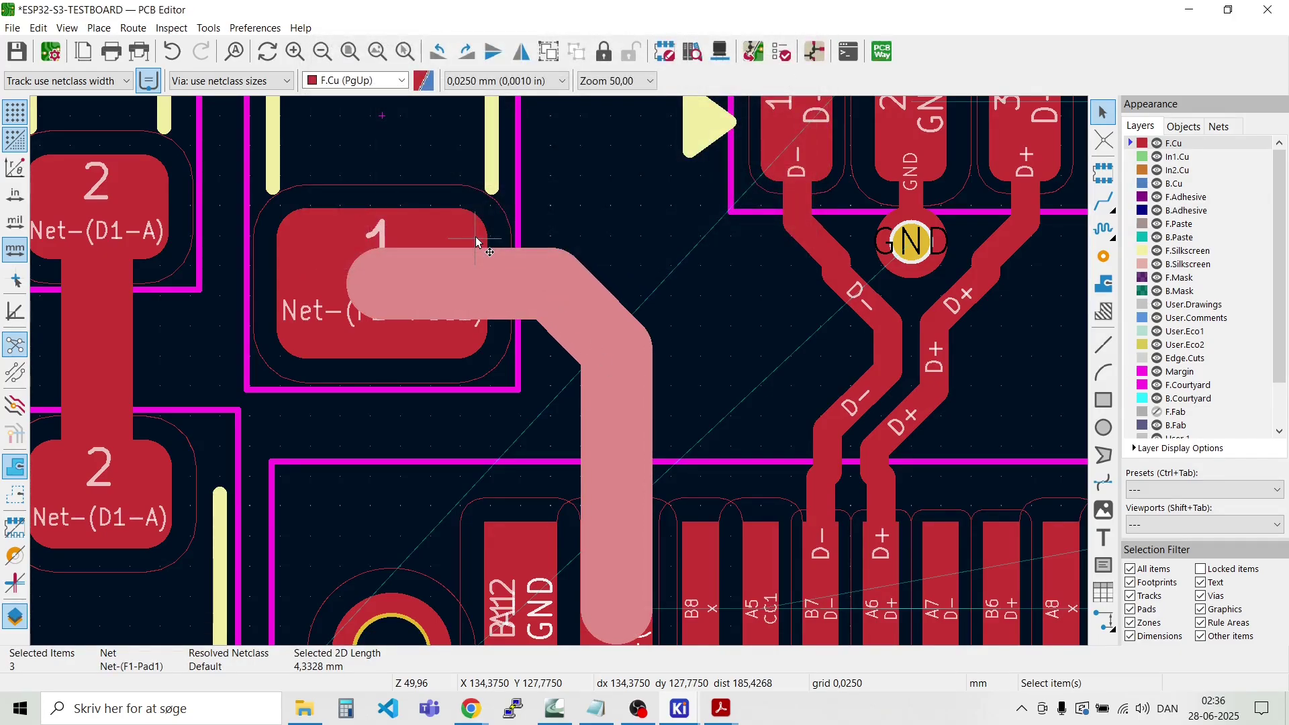
key(Escape)
Step: Place a via centred on the vertical Net-(F1-Pad1) track just above the USB connector, at Y 129.275
scroll(477, 236, down, 3)
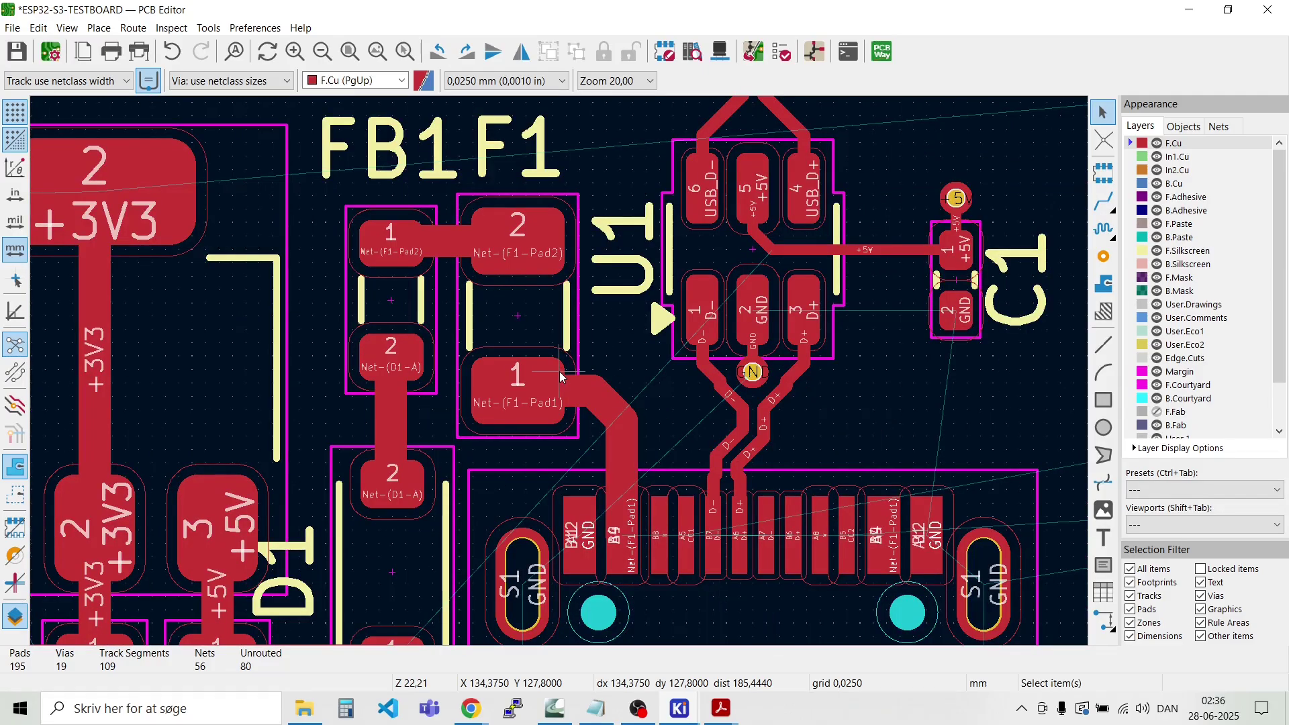
scroll(559, 372, down, 2)
scroll(582, 445, up, 4)
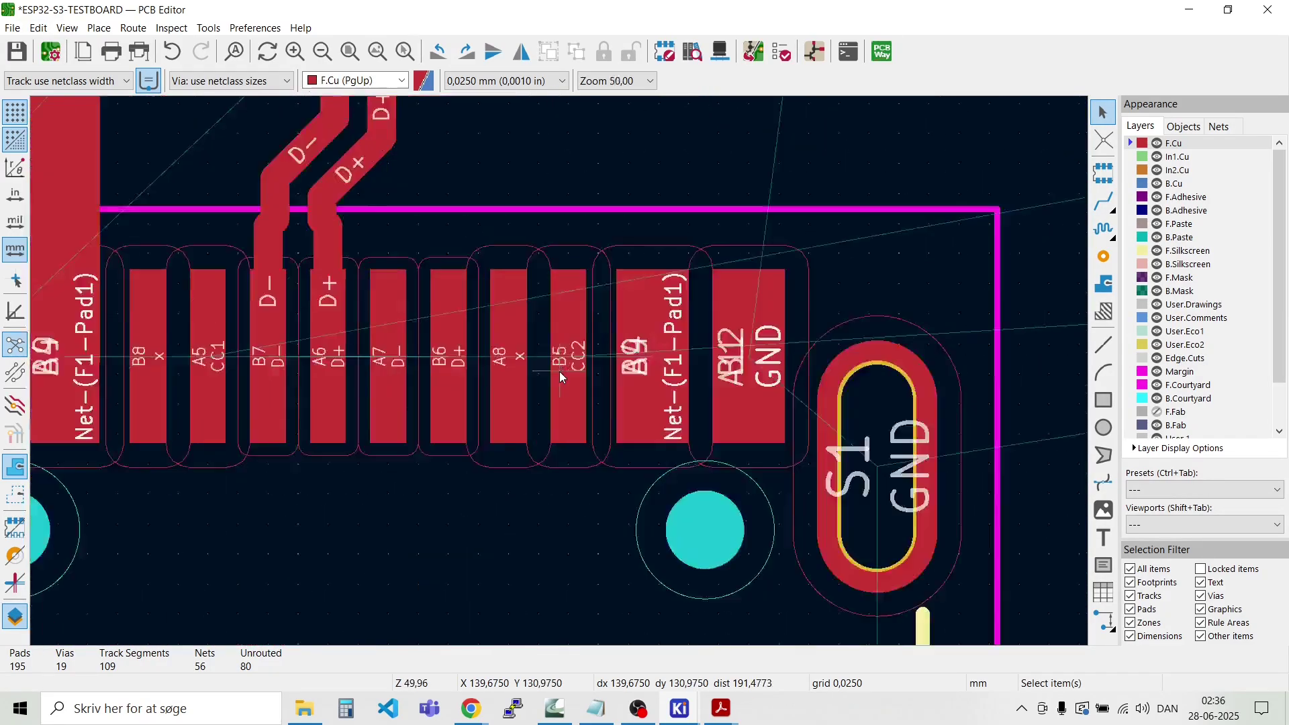
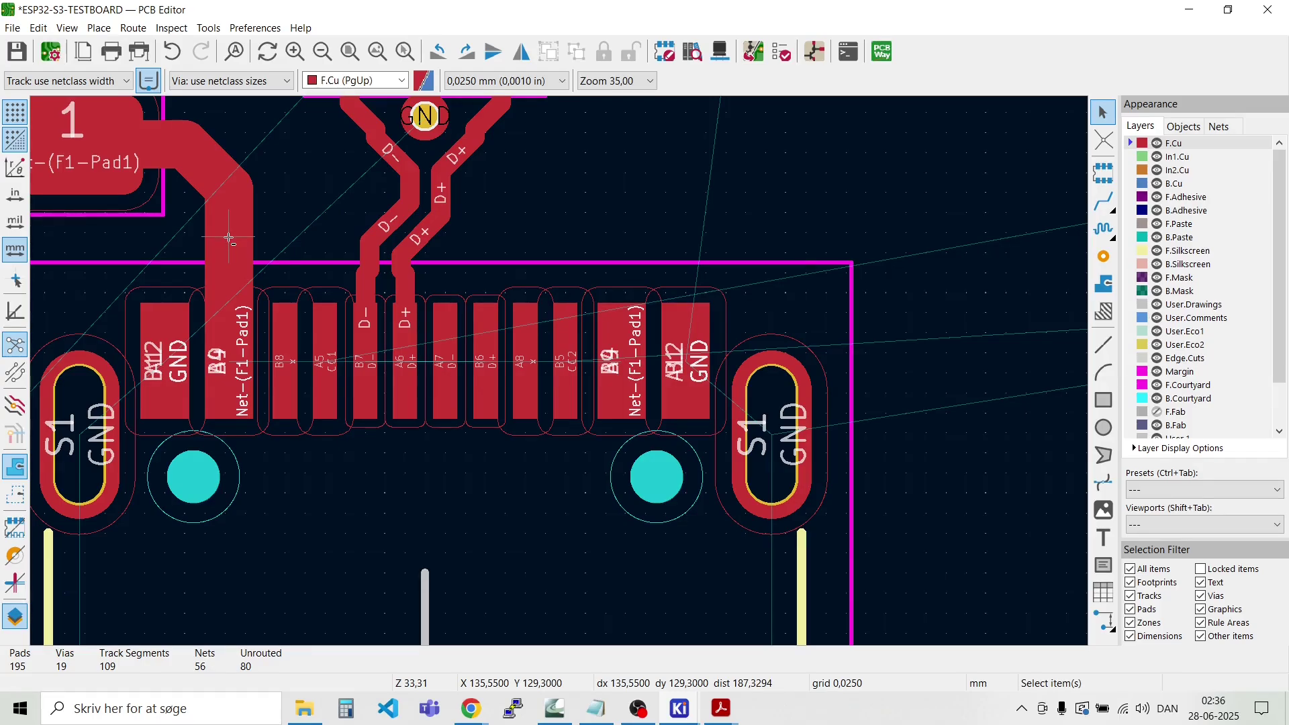
text(USB_D+)
key(Escape)
key(ctrl+shift+v)
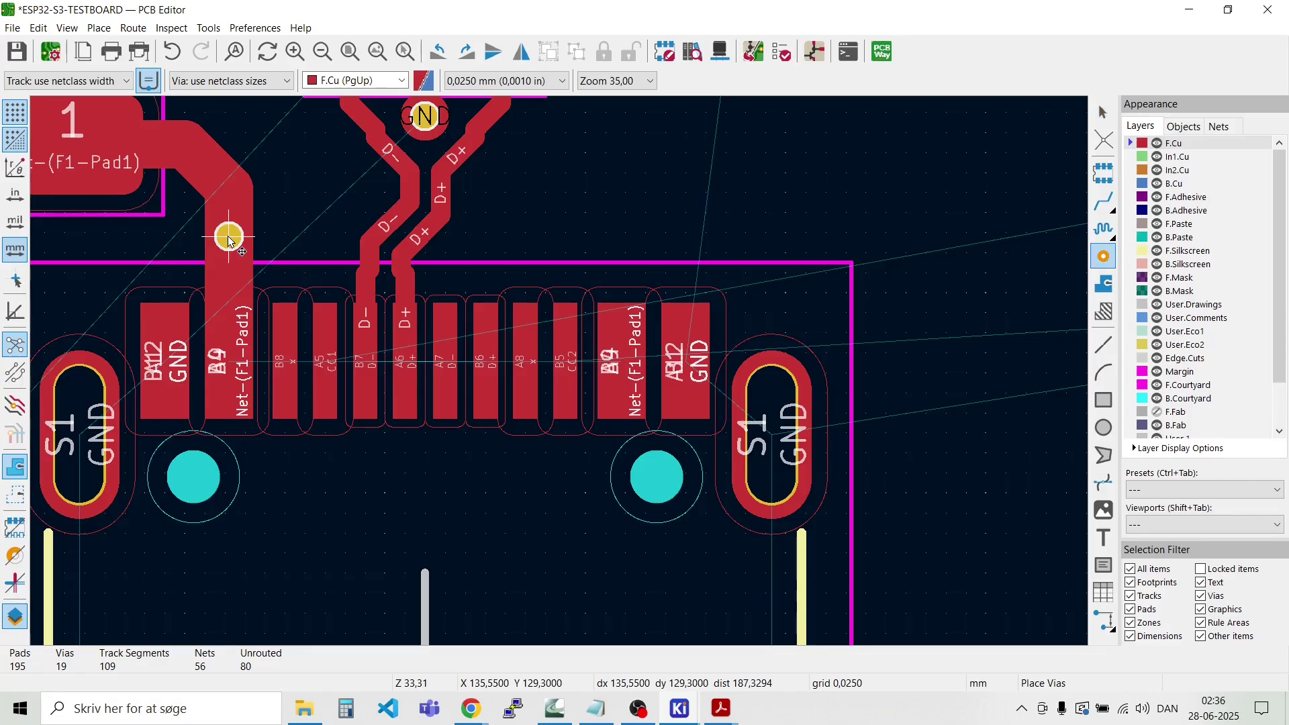
key(F1)
key(F1)
key(F1)
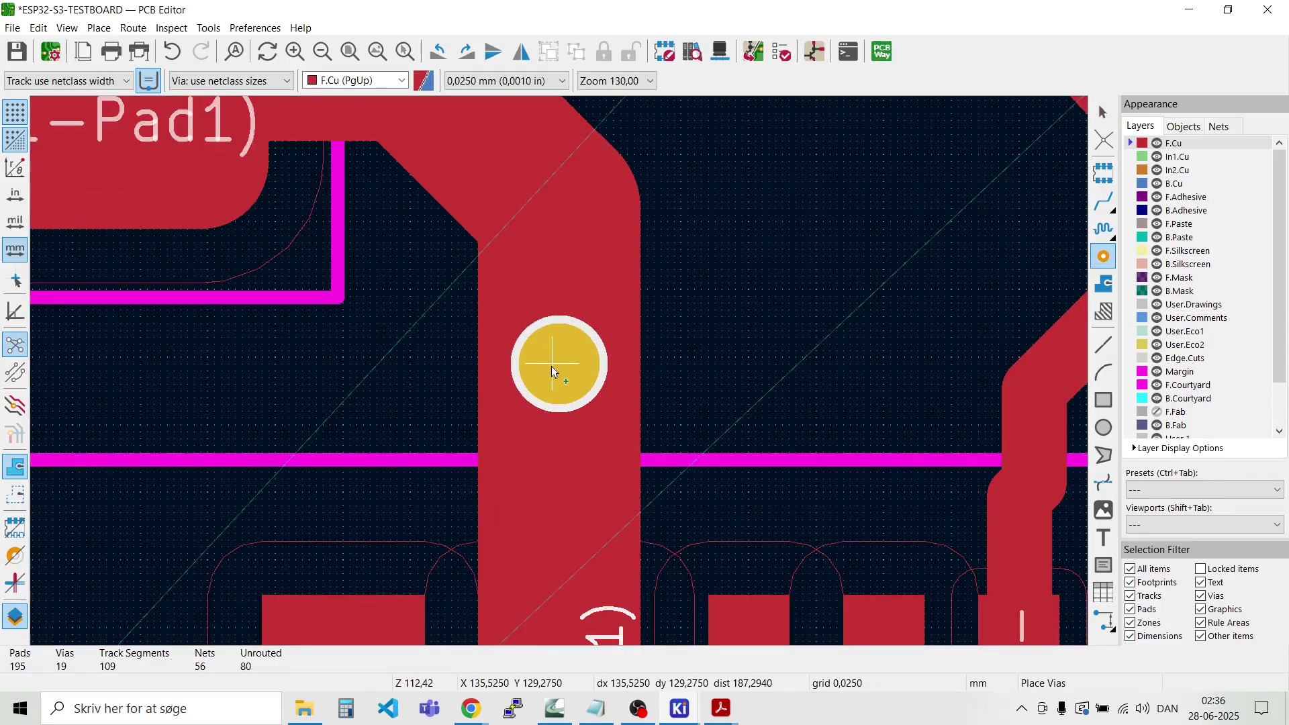
click(550, 365)
key(Escape)
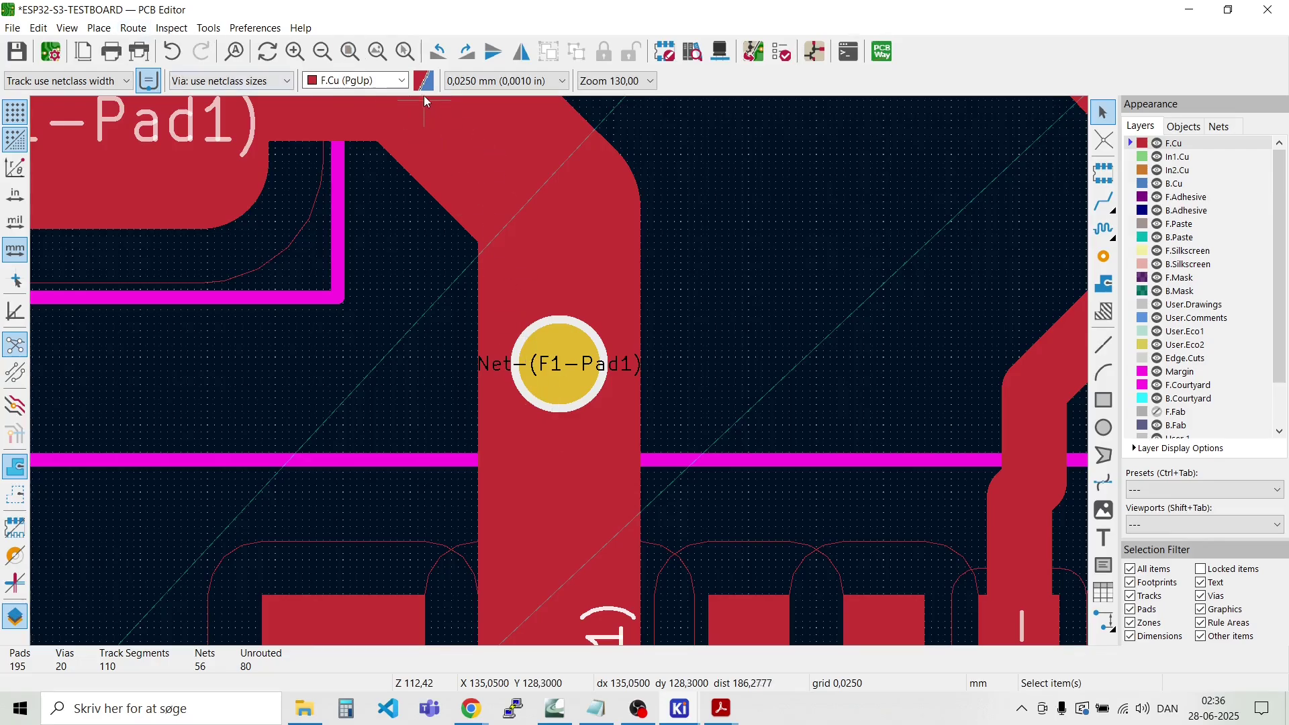
Step: Route a 0.6 mm B.Cu track straight right from the via and end it in a second via at X 140.425, Y 129.275
click(402, 81)
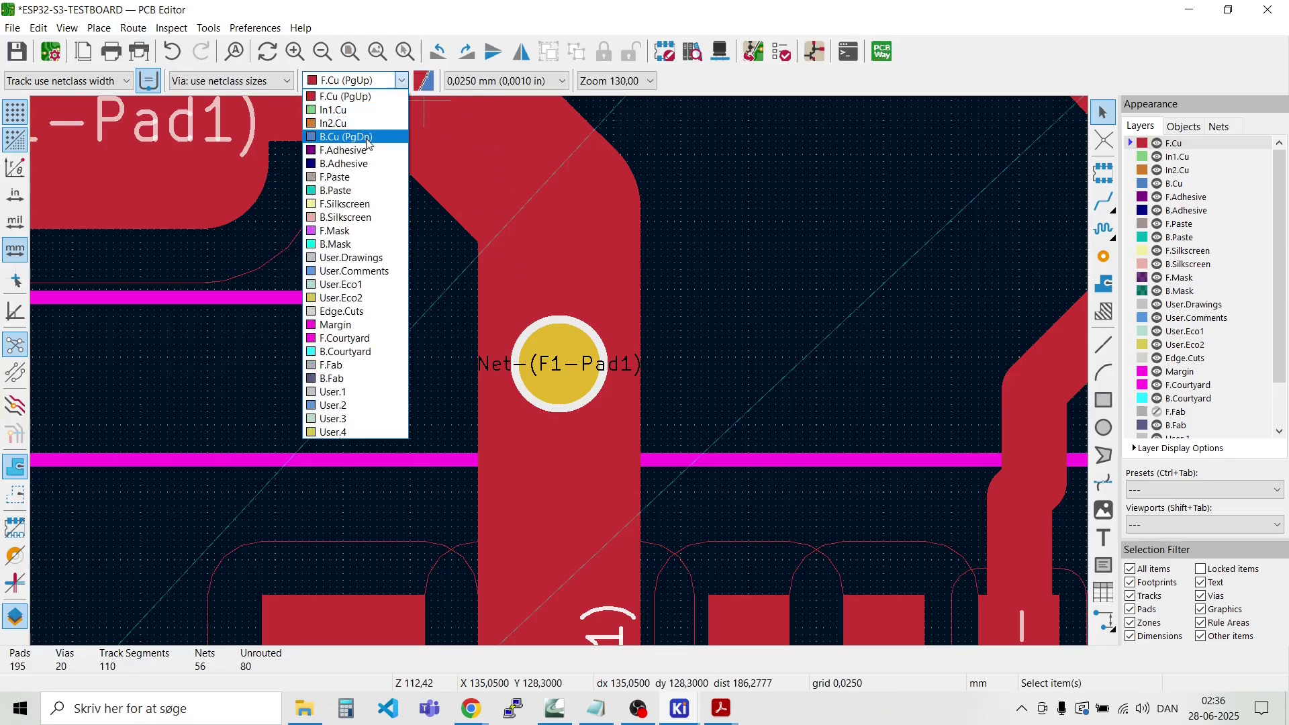
click(346, 135)
click(604, 369)
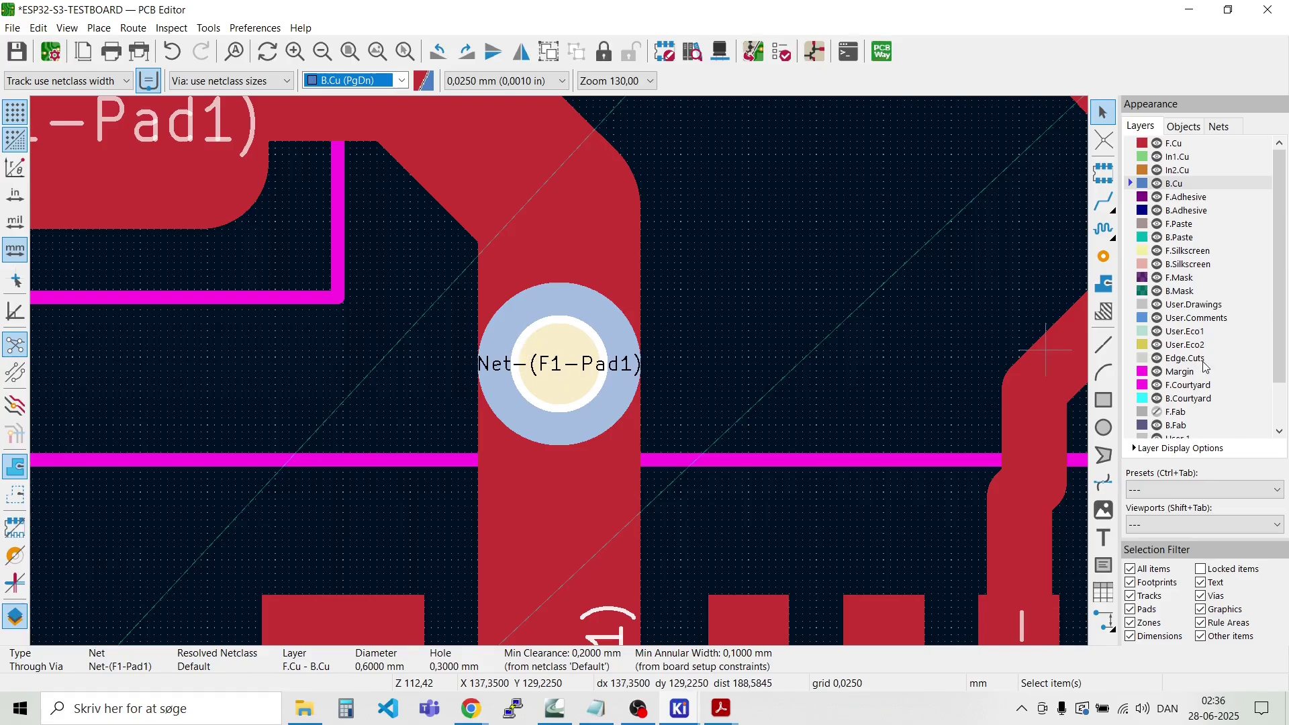
click(901, 385)
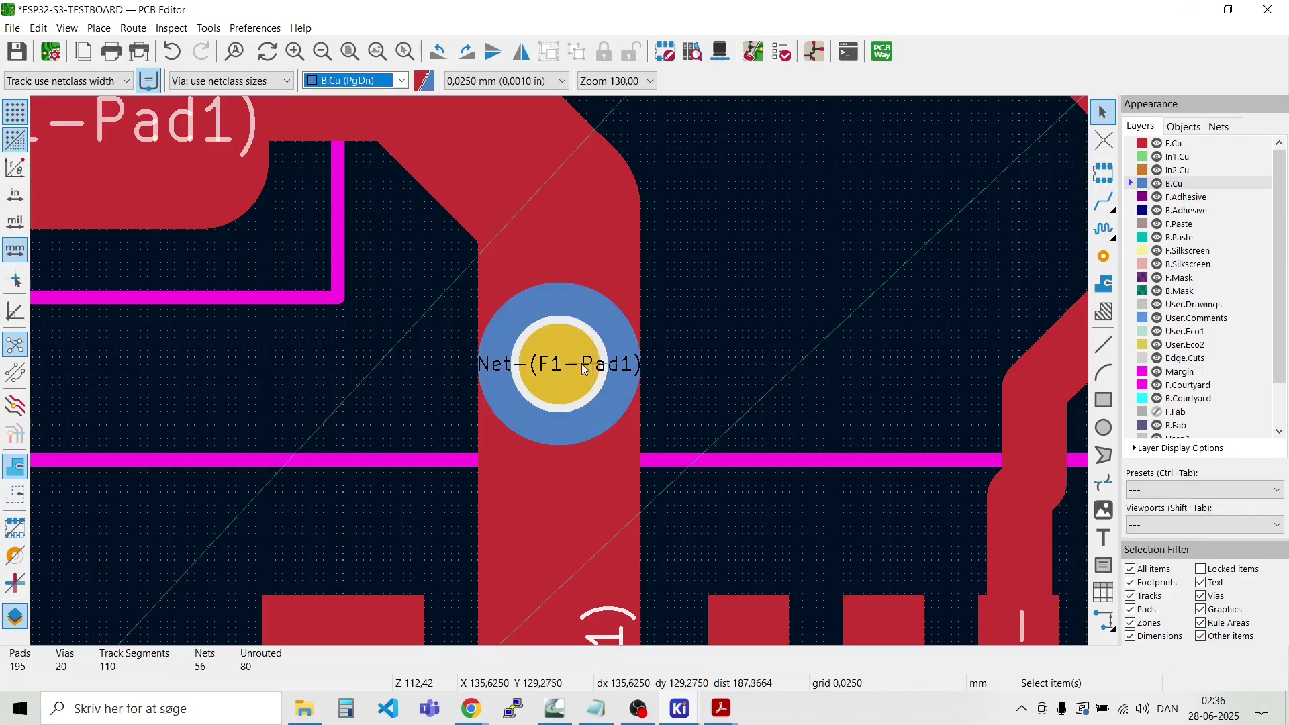
key(x)
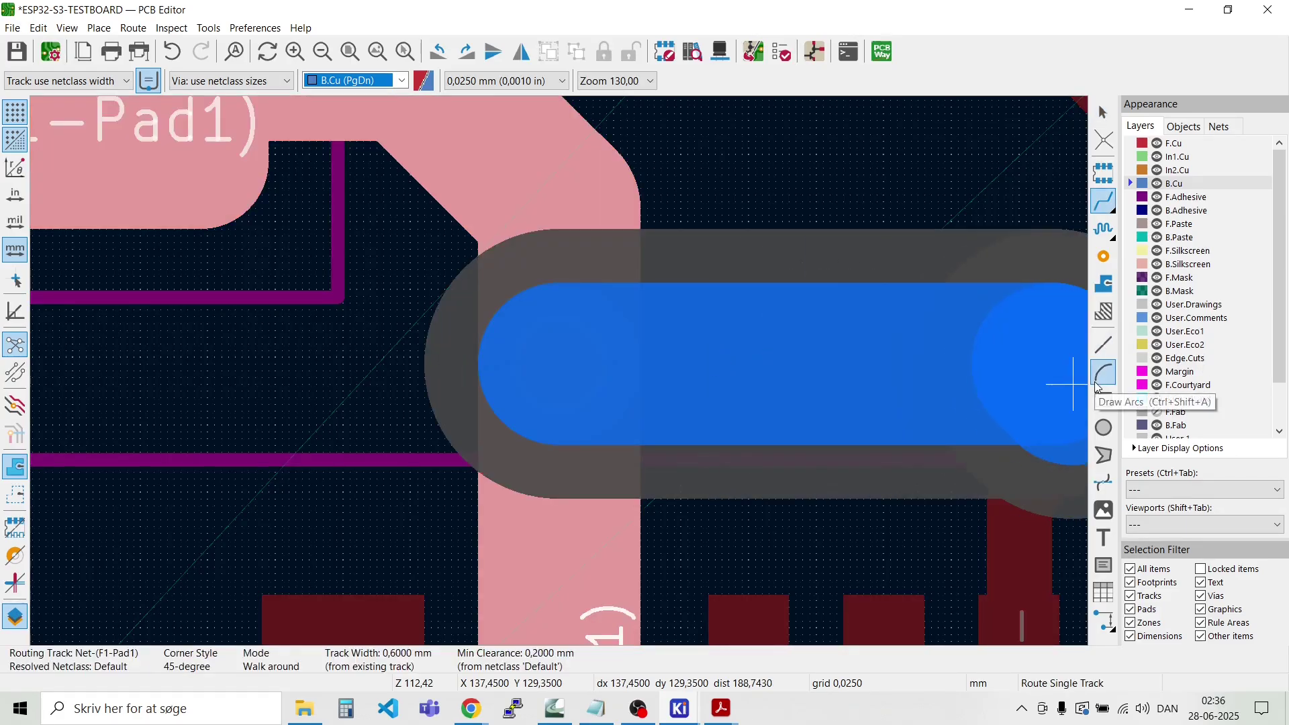
scroll(1029, 353, down, 3)
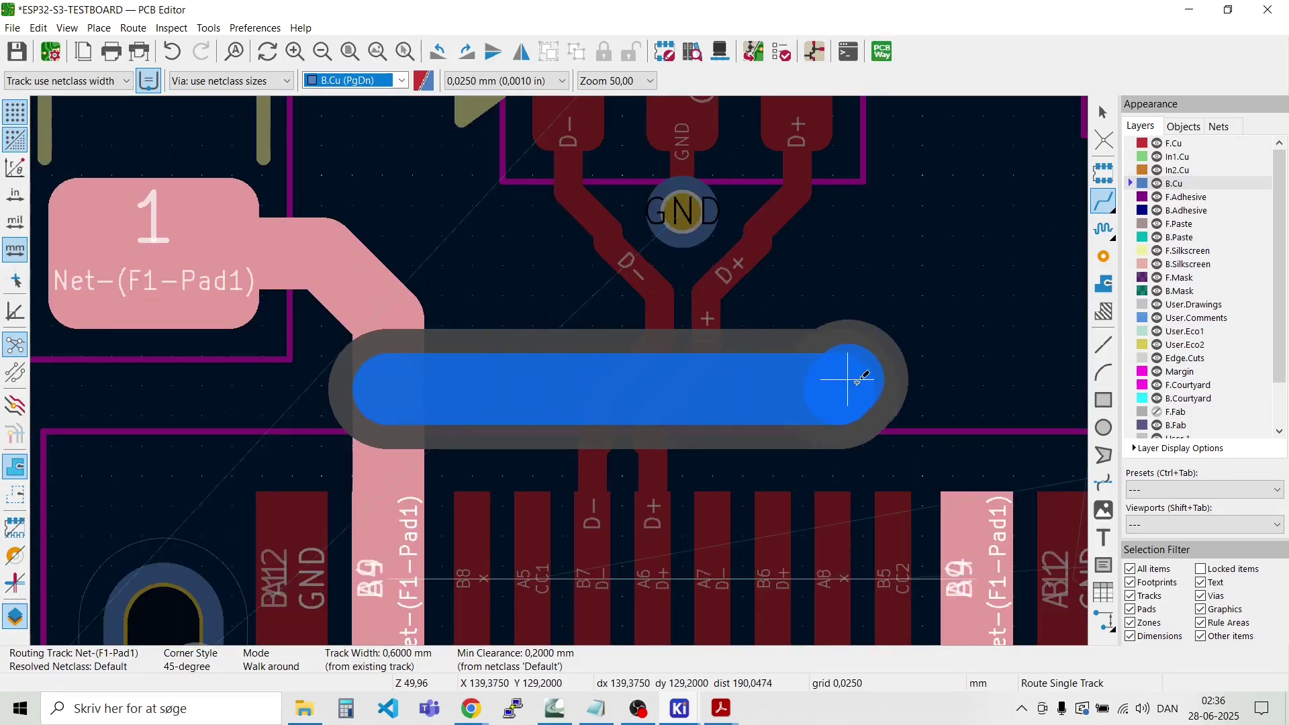
scroll(959, 374, up, 2)
scroll(559, 370, up, 2)
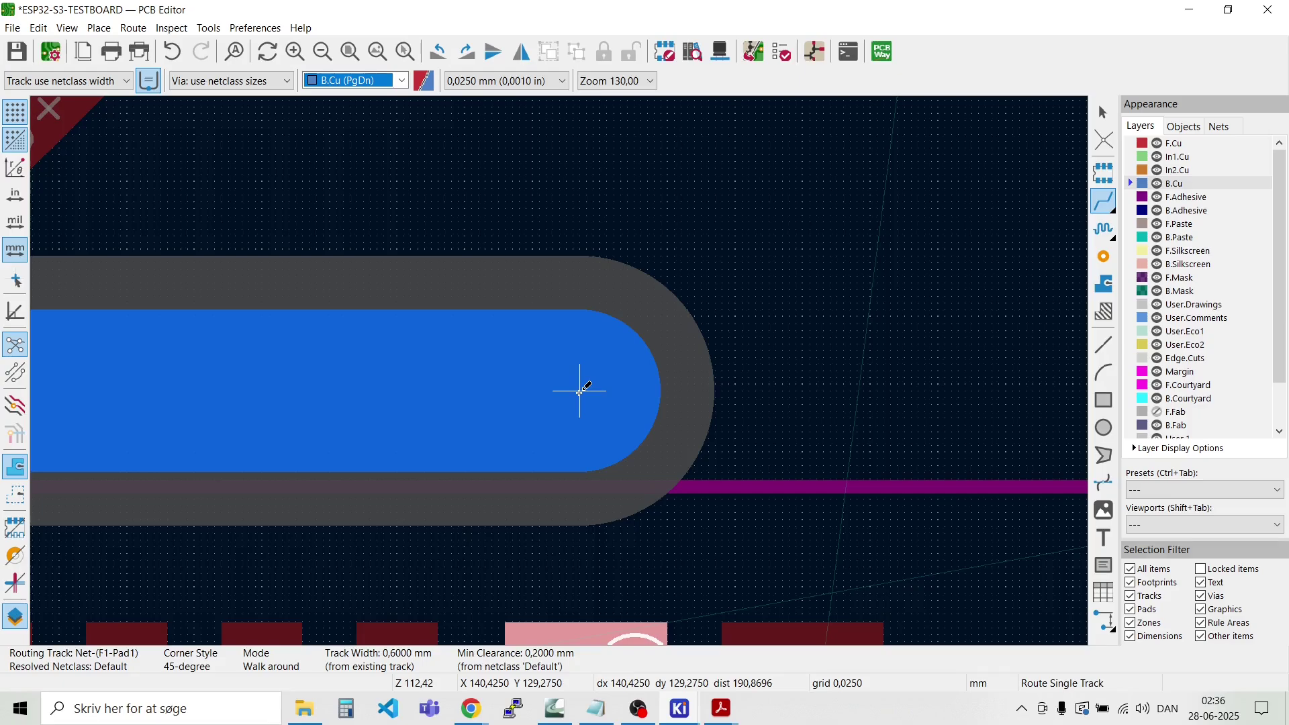
click(580, 391)
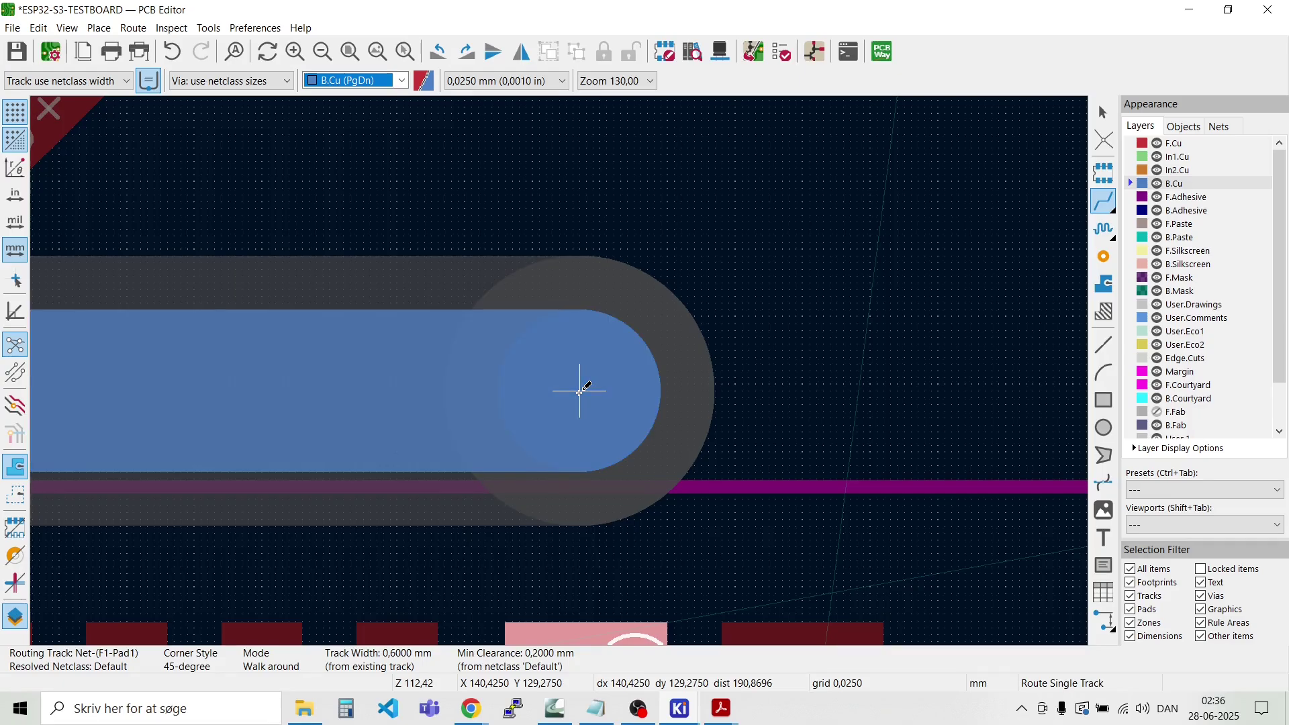
click(580, 390)
Step: Route a straight vertical F.Cu track from the USB connector's right Net-(F1-Pad1) pad up to the second via
scroll(595, 497, down, 2)
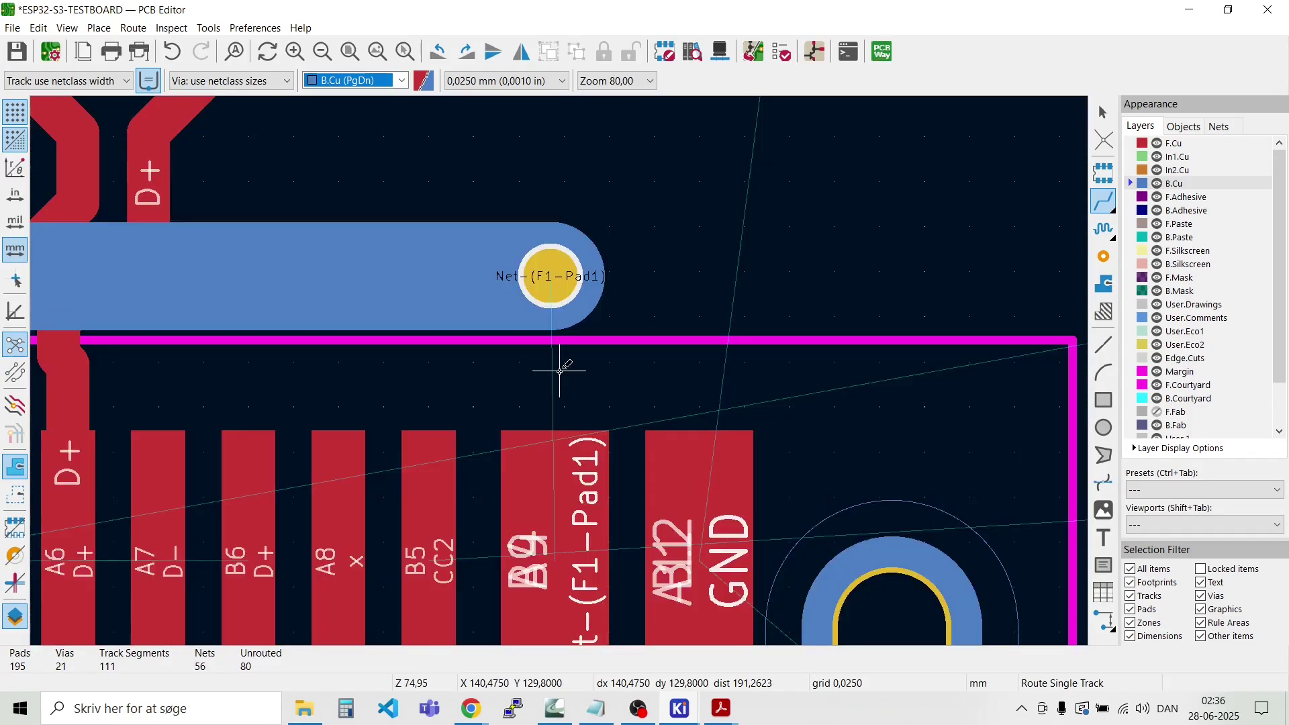
click(554, 495)
click(551, 281)
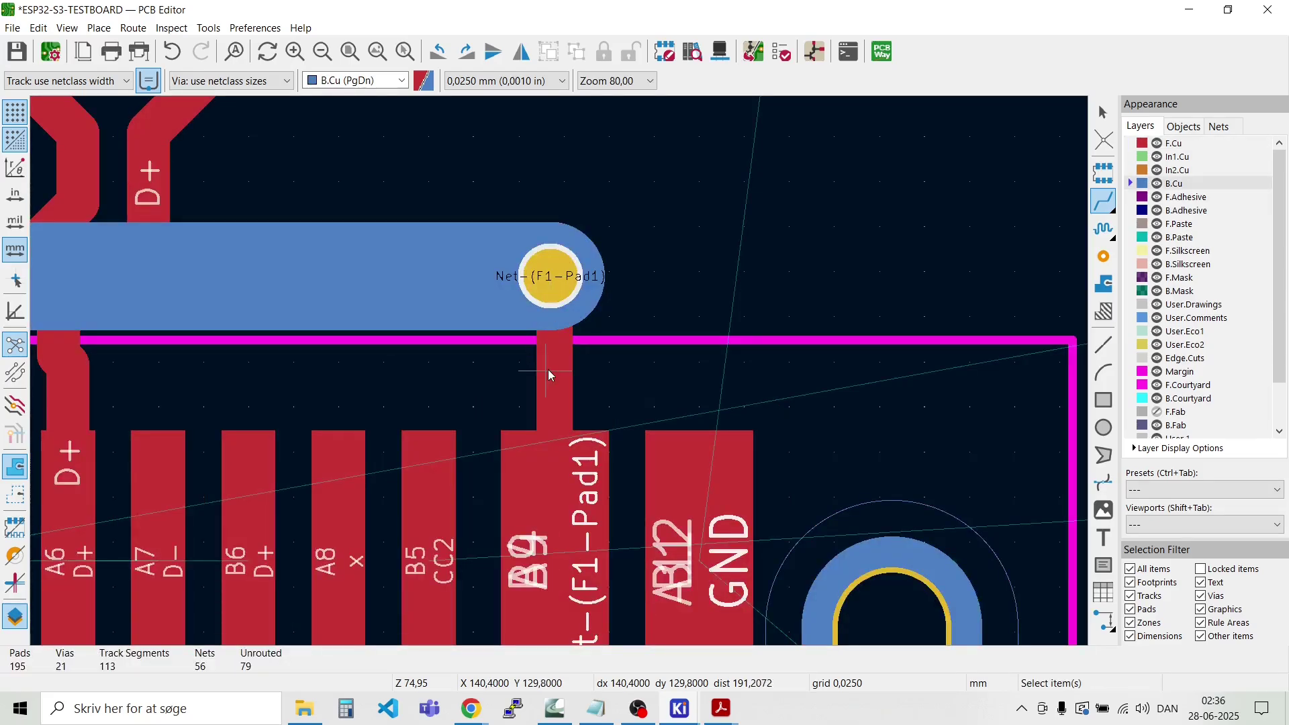
key(Escape)
Step: Set the width of the vertical track between the right Net-(F1-Pad1) pad and its via to 0.6 mm
click(546, 369)
key(e)
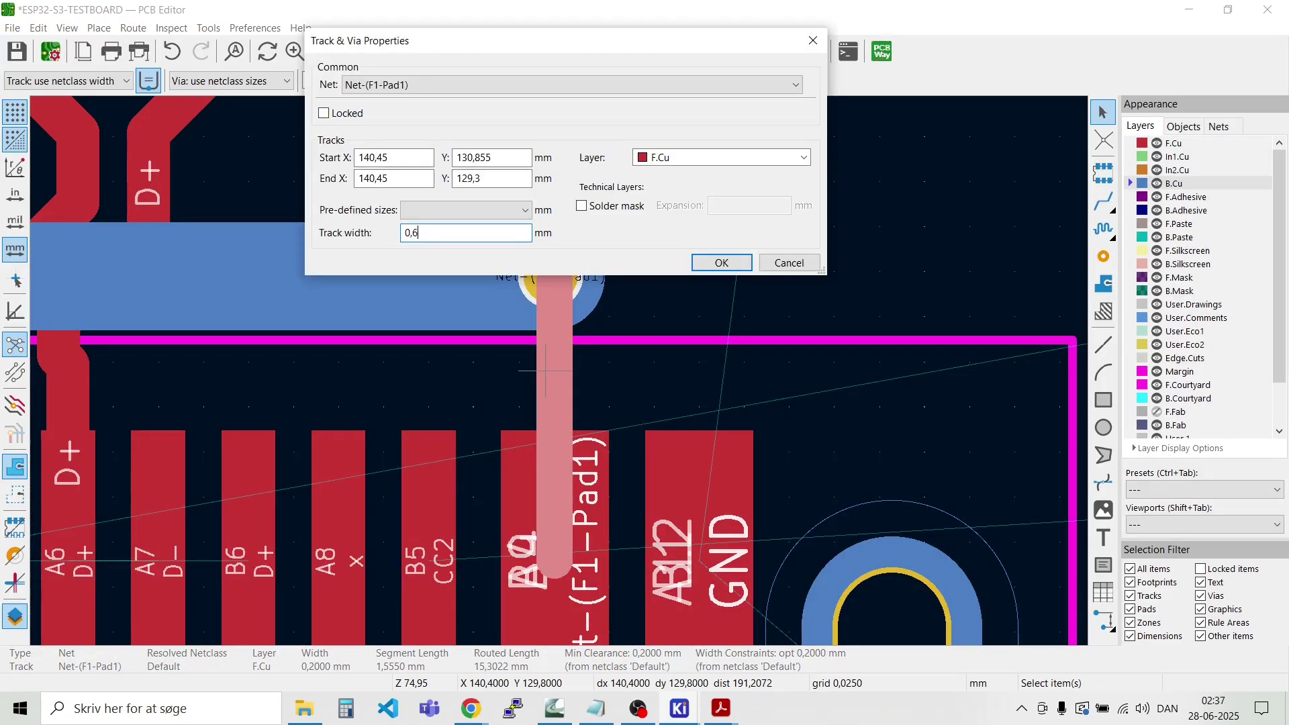
key(Return)
key(Escape)
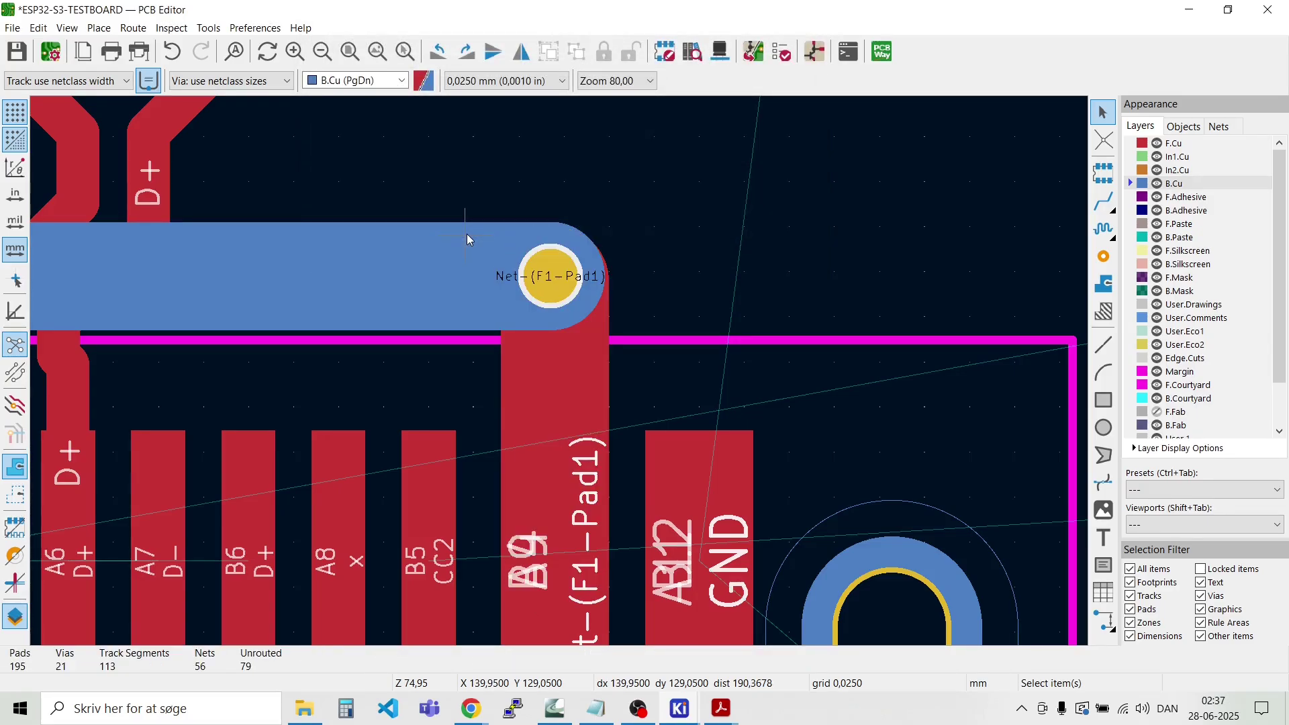
scroll(468, 240, down, 4)
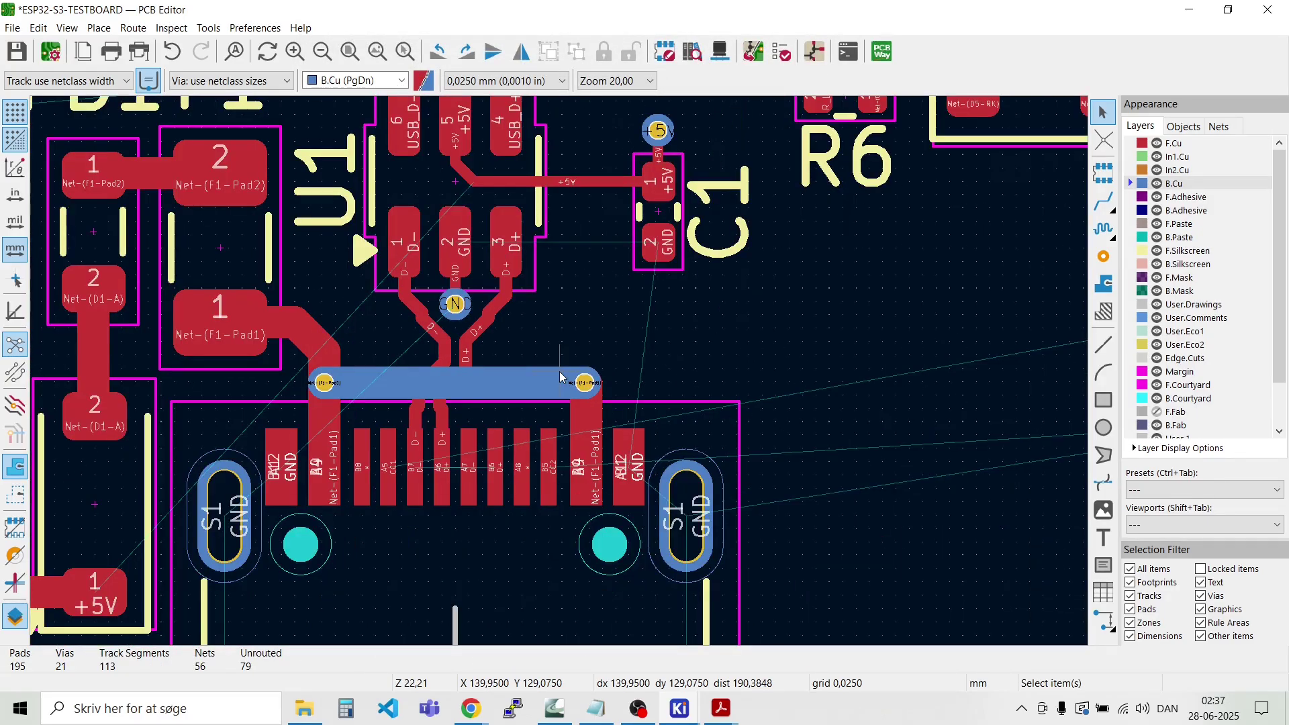
Step: Route a short vertical 0.2 mm F.Cu track up from the USB connector's left GND pad to a via at X 134.5, Y 129.7
scroll(560, 374, up, 4)
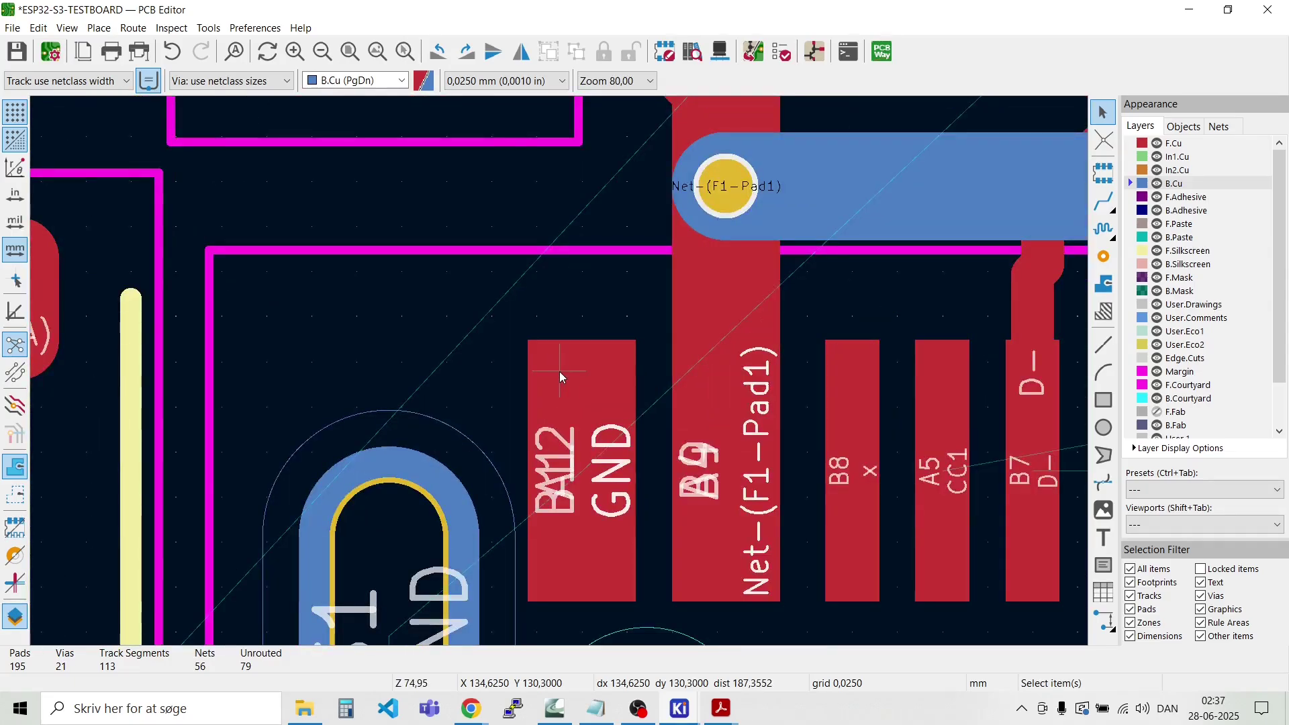
key(x)
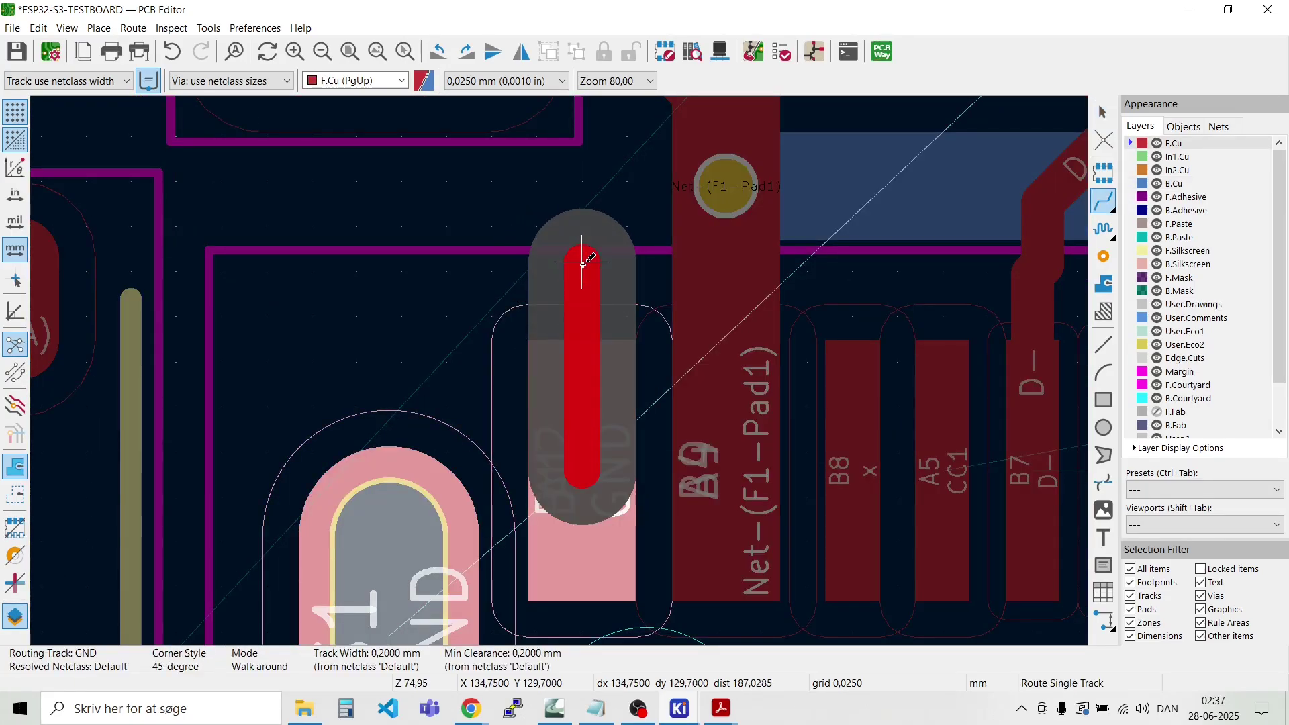
key(v)
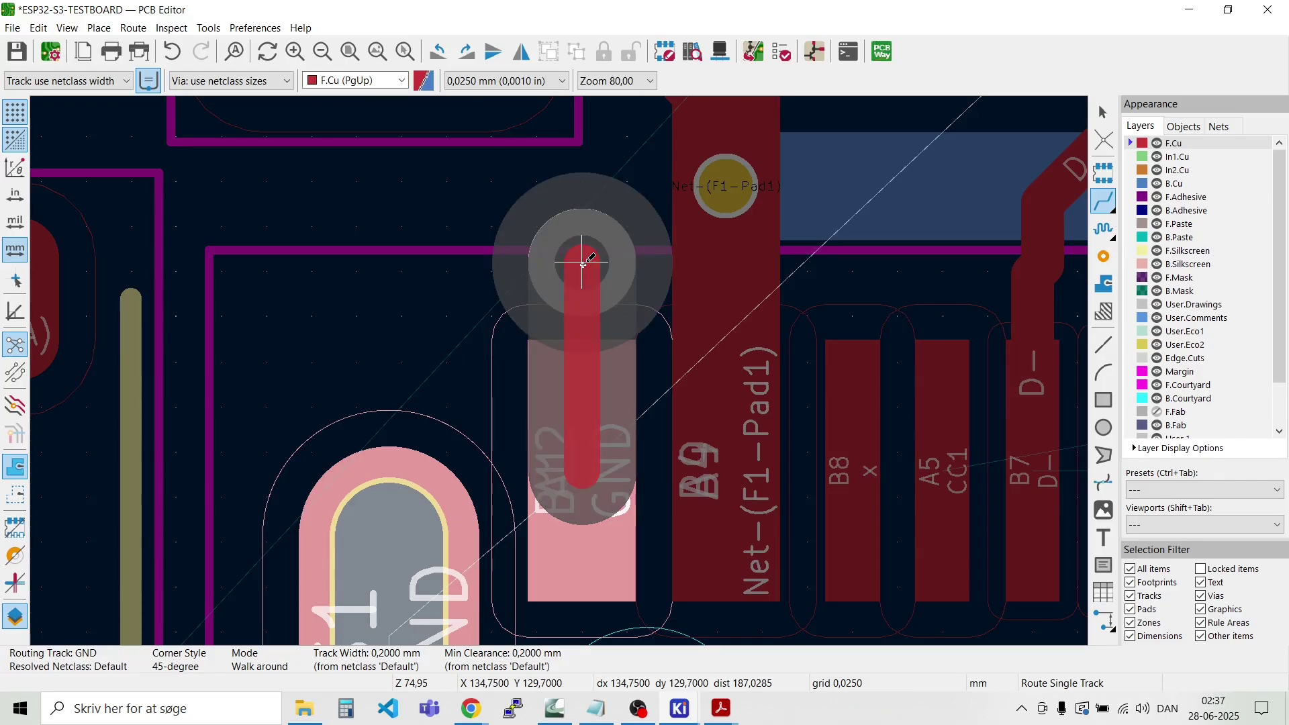
Step: Route a short vertical 0.2 mm F.Cu track up from the USB connector's right GND pad to a via at X 141.25, Y 129.7
scroll(582, 261, down, 4)
scroll(905, 408, up, 3)
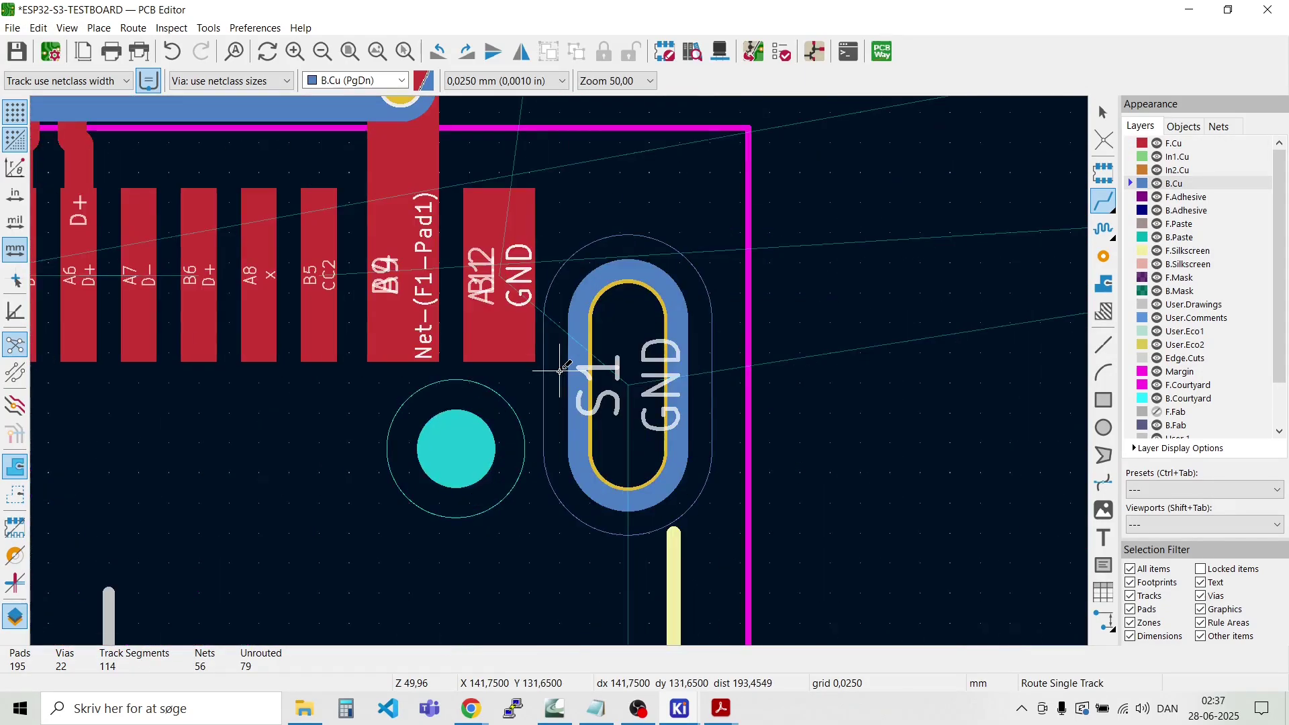
click(489, 281)
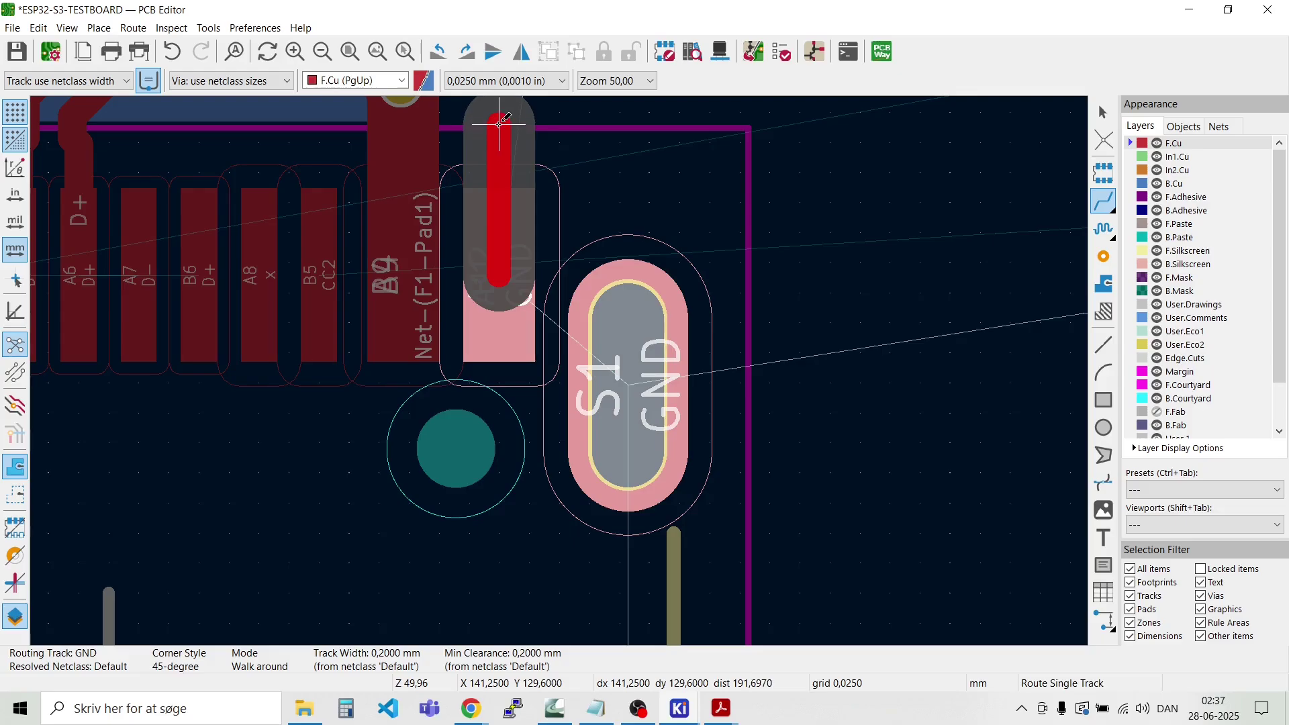
scroll(500, 124, down, 3)
scroll(560, 371, up, 3)
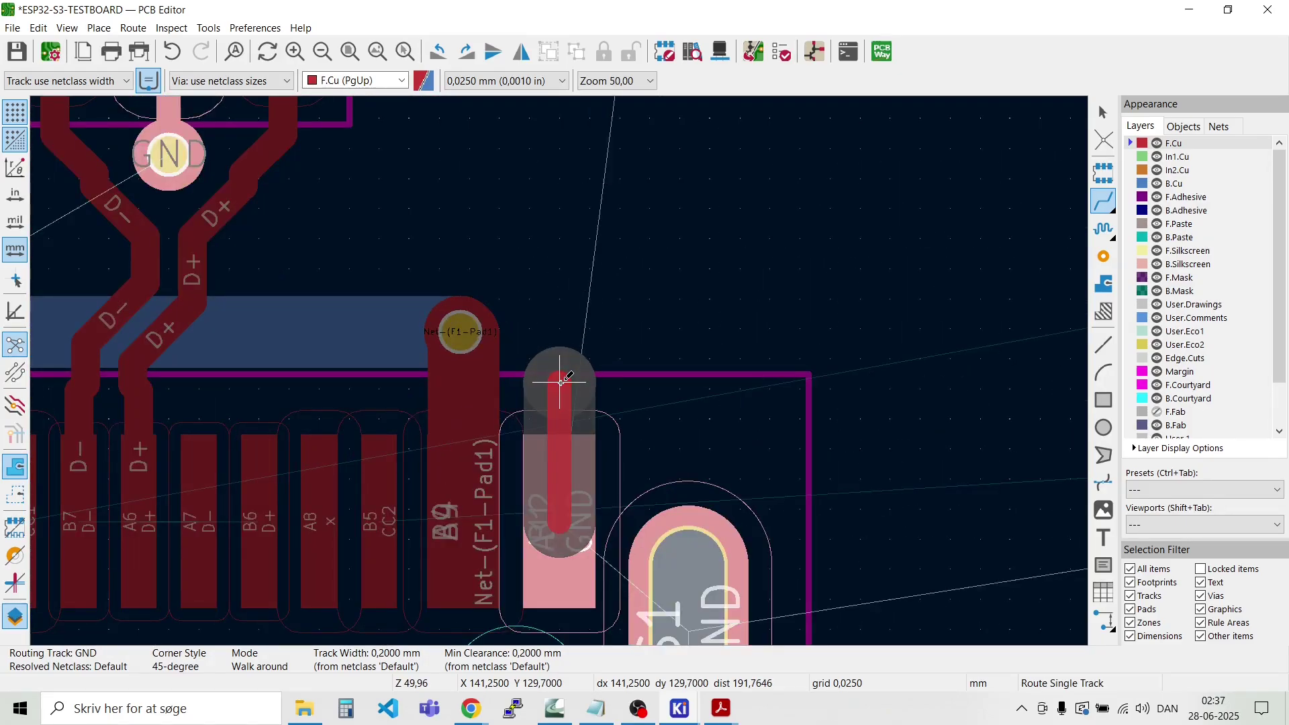
key(v)
click(560, 381)
scroll(560, 370, down, 2)
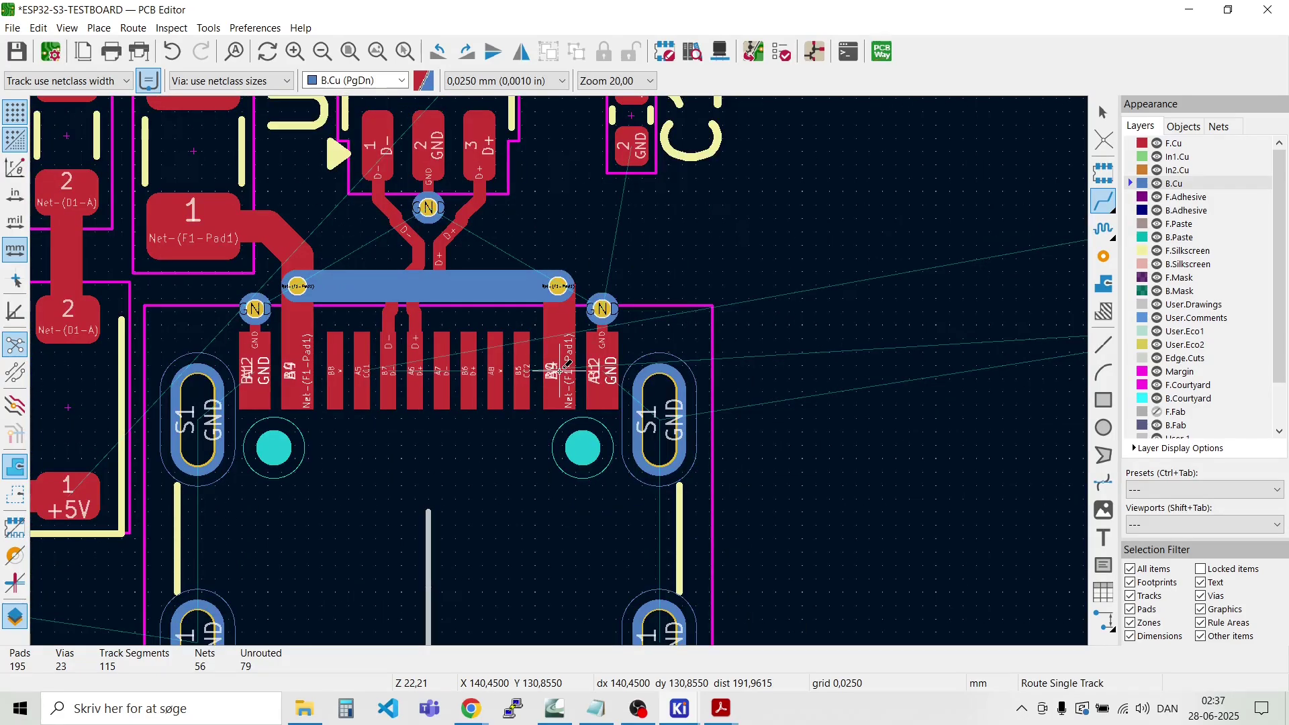
scroll(606, 300, up, 3)
scroll(560, 370, down, 3)
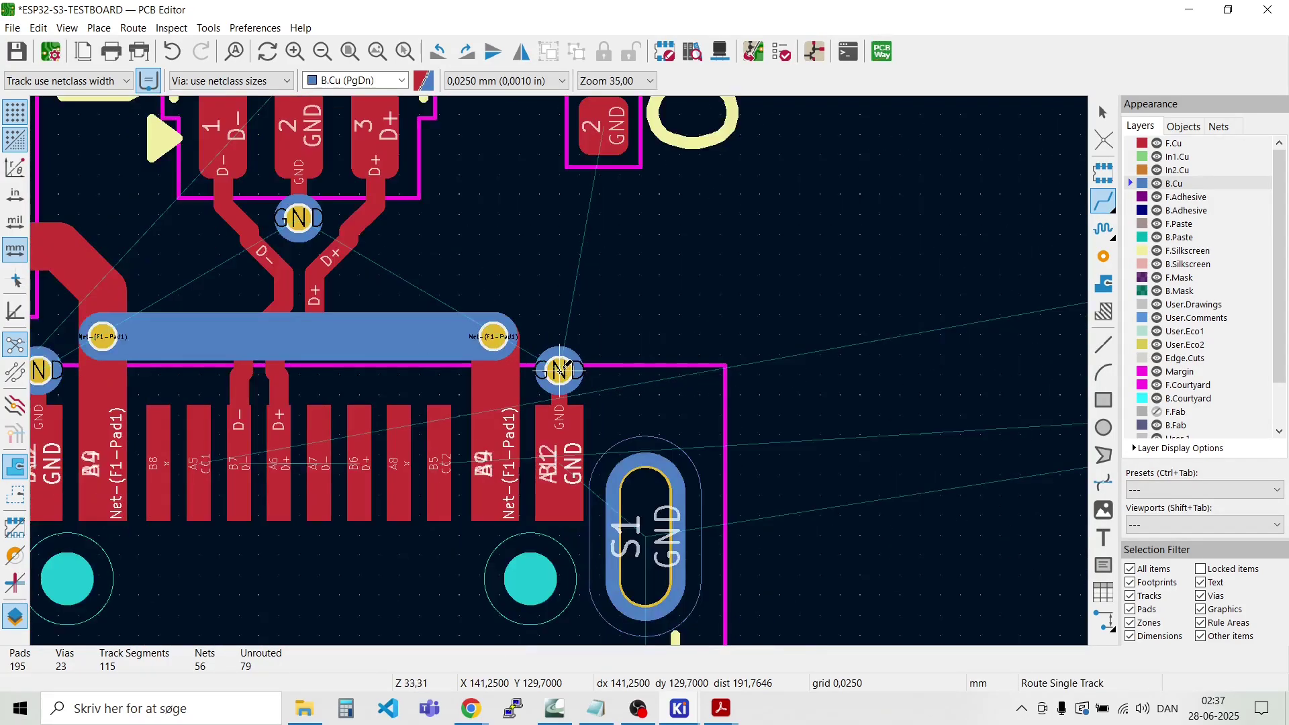
key(Escape)
Step: Move resistor R4 closer to the USB connector, just to its right and about level with its upper edge
scroll(380, 437, down, 2)
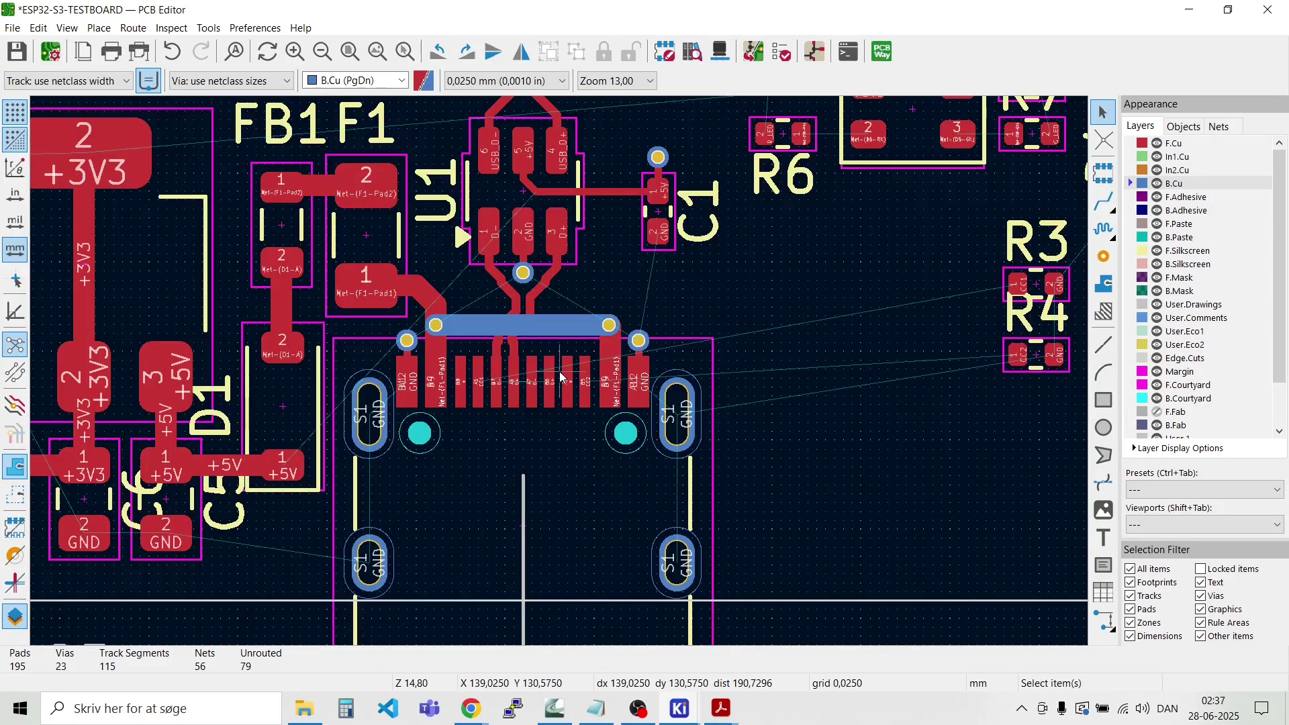
scroll(558, 372, up, 3)
scroll(558, 372, up, 1)
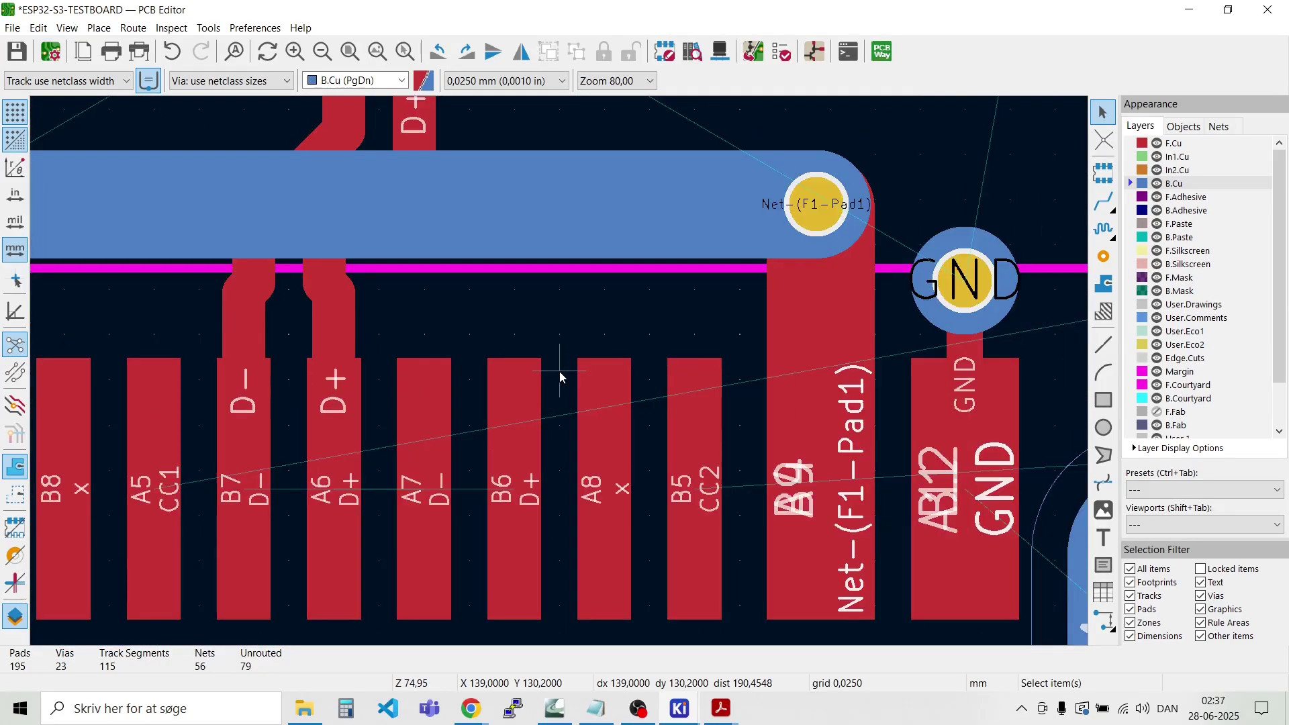
scroll(558, 371, down, 1)
scroll(560, 376, down, 2)
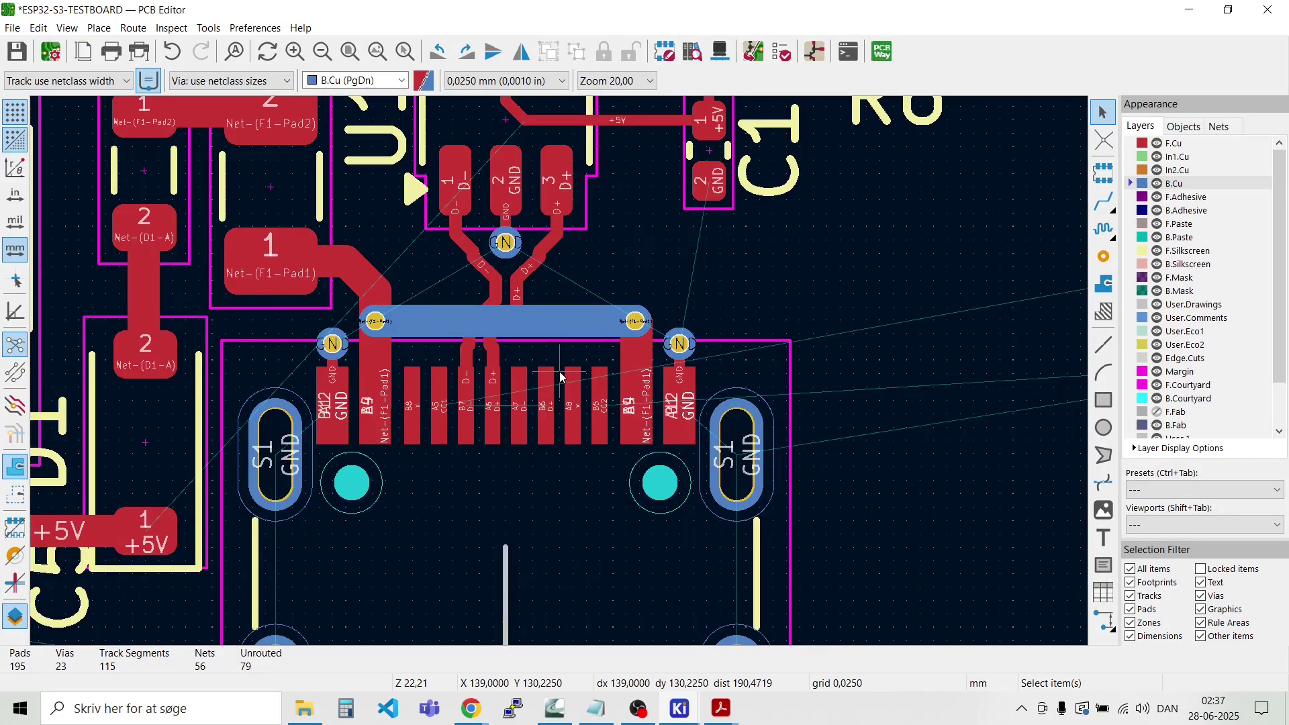
scroll(559, 372, down, 3)
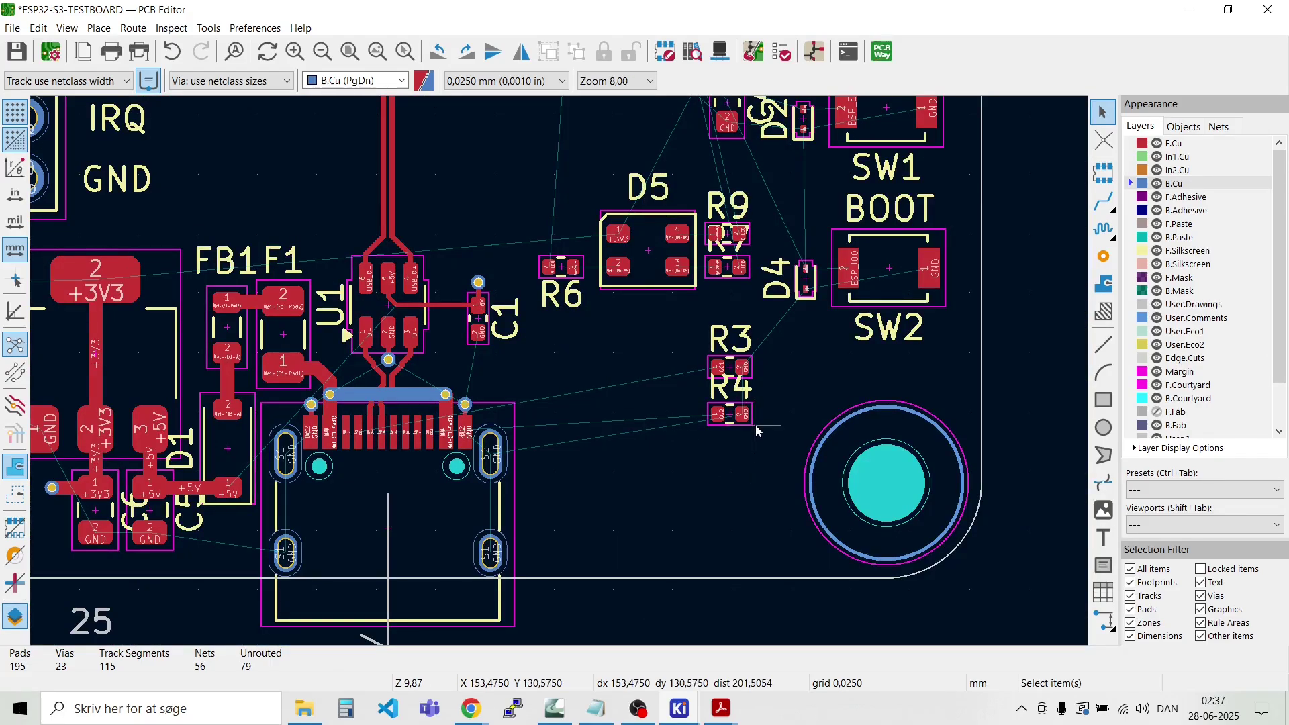
click(744, 417)
key(m)
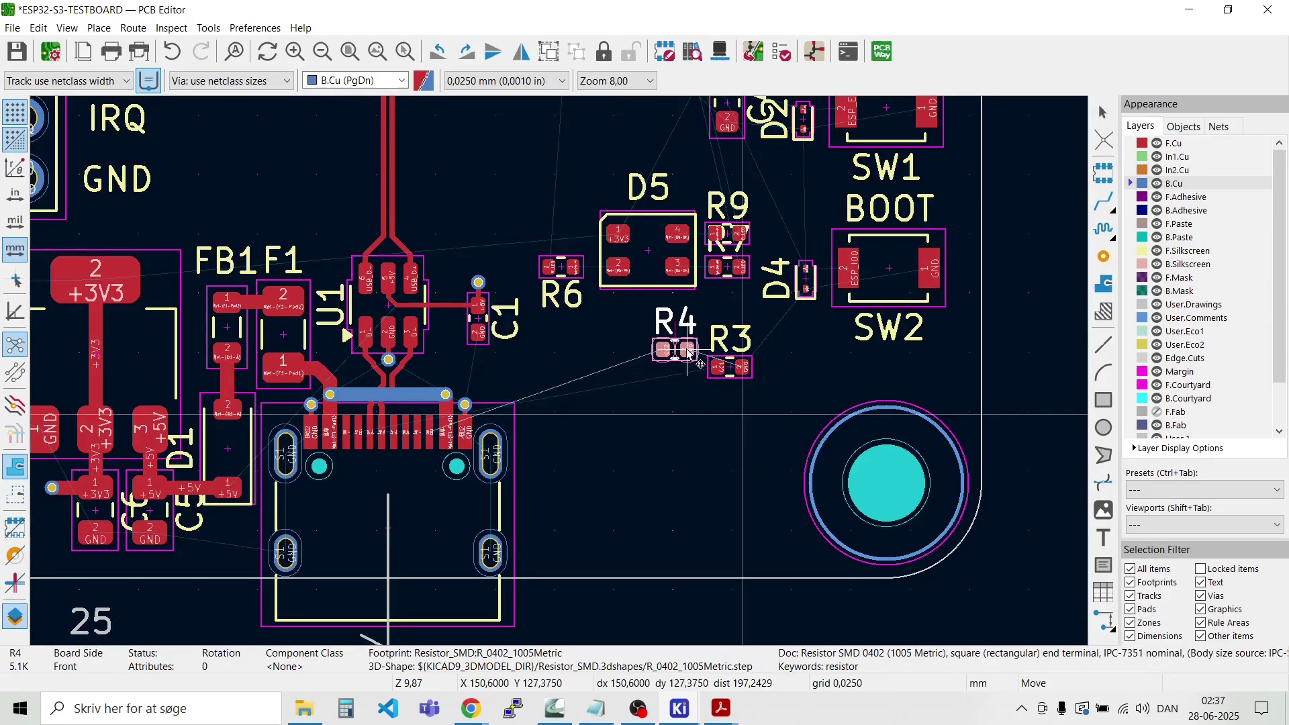
click(623, 404)
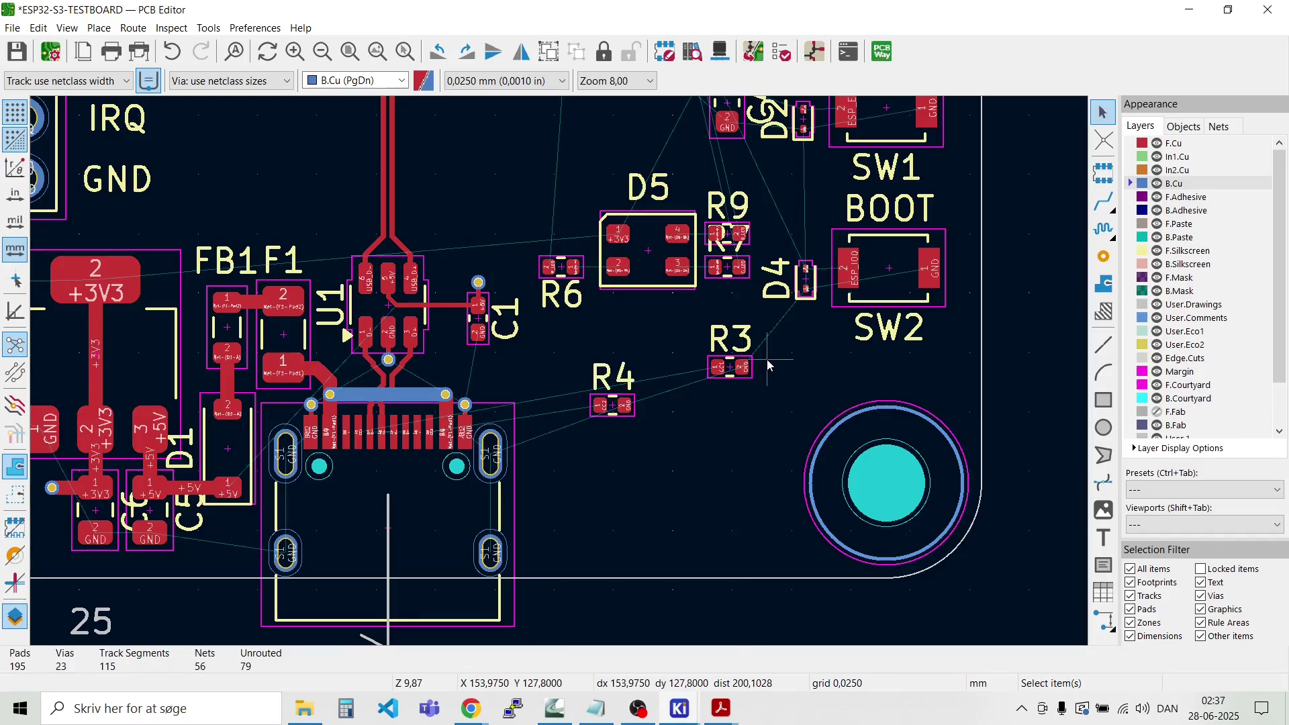
Step: Move resistor R3 beside the USB connector, just above R4, with its GND pad at about X 147.2, Y 127.975
click(736, 377)
key(m)
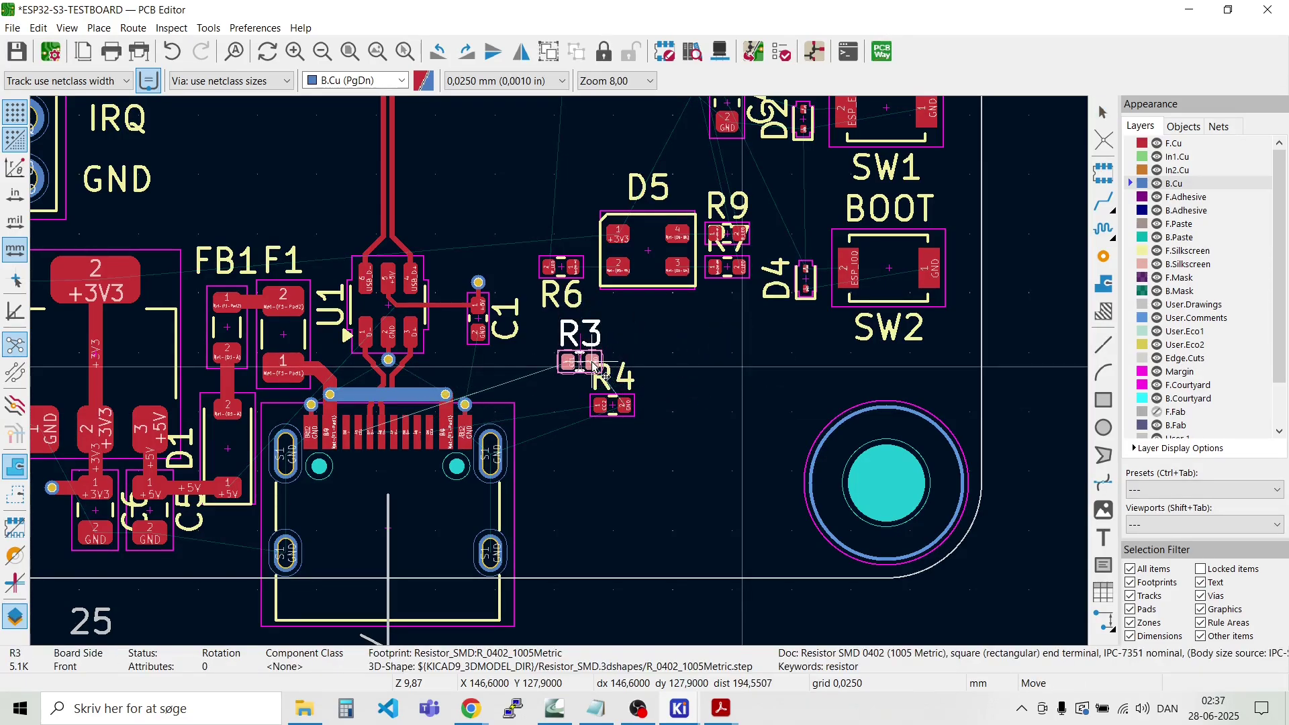
scroll(593, 364, up, 3)
scroll(561, 376, up, 3)
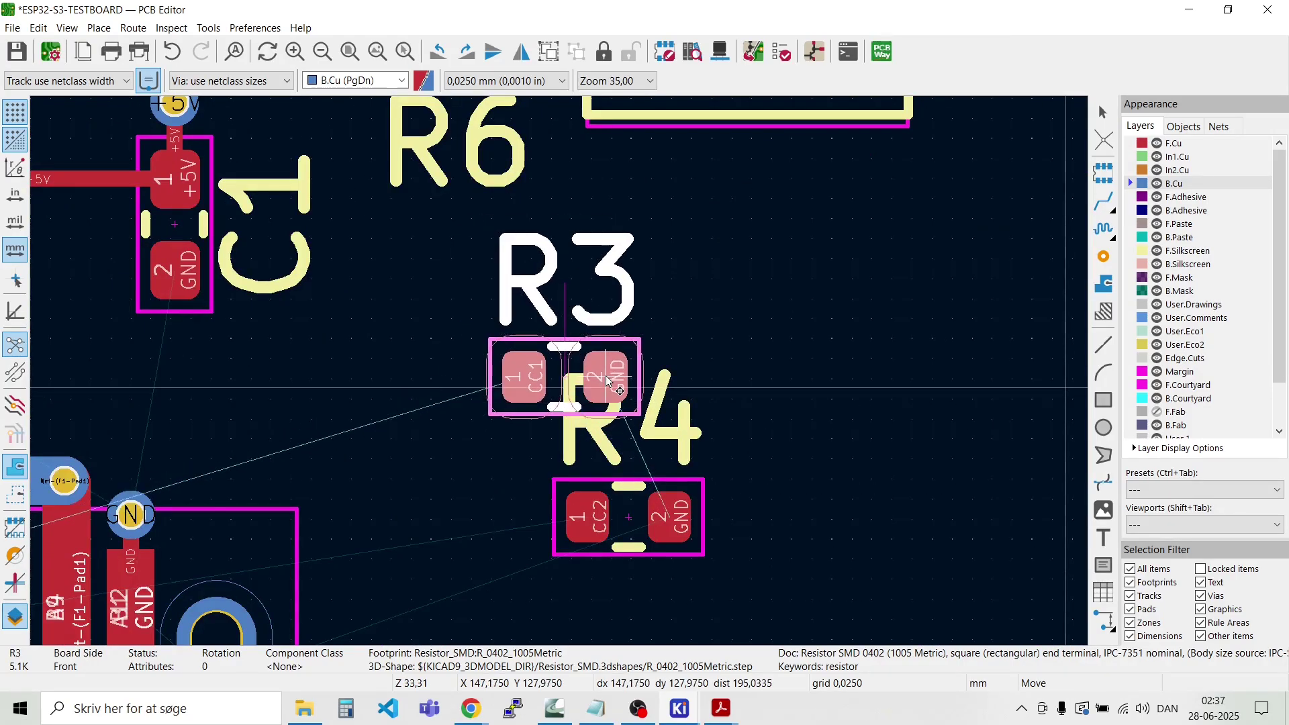
click(606, 376)
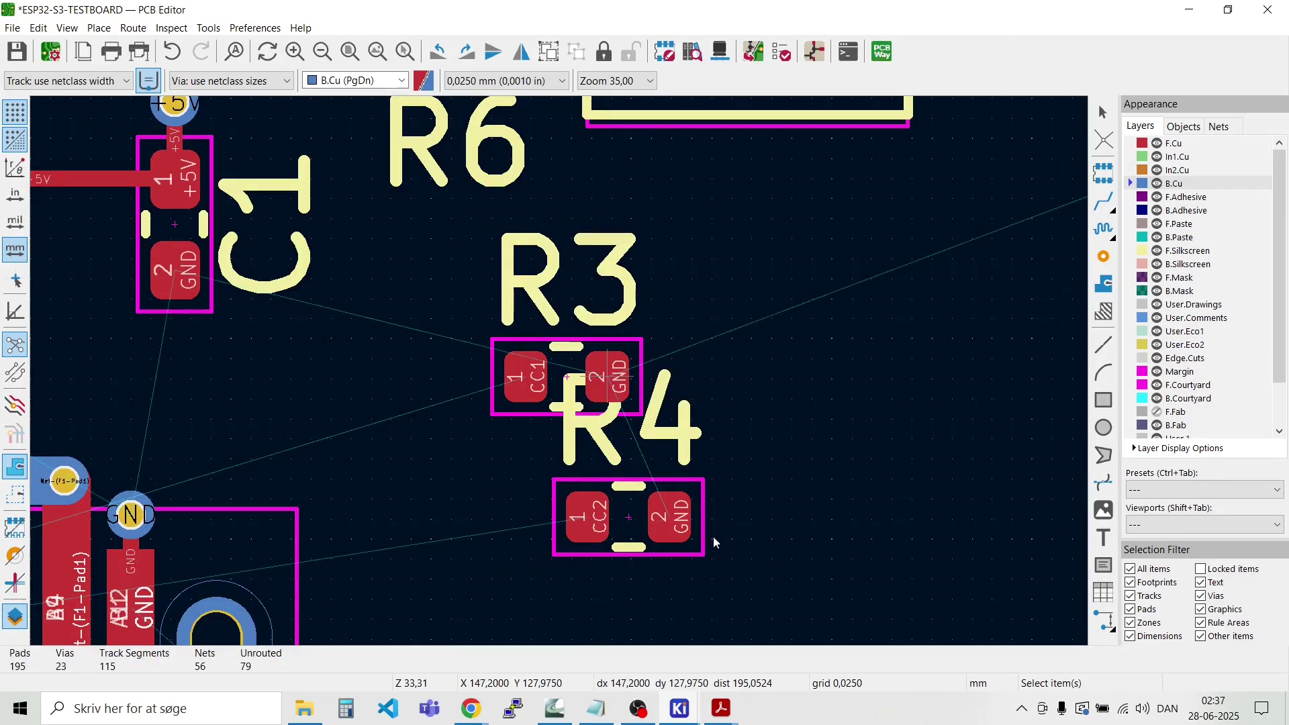
Step: Move R4 directly beneath R3 so both resistors line up vertically, with a small gap between their courtyards
click(631, 530)
key(m)
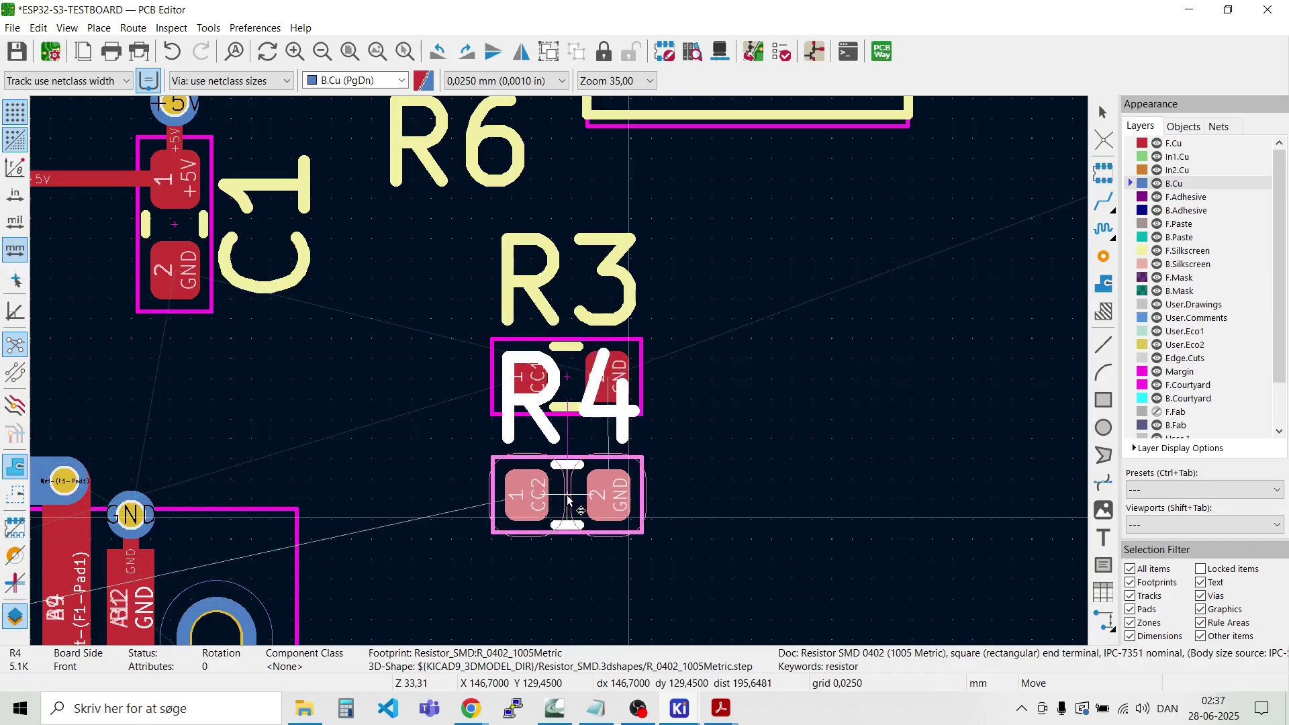
click(568, 502)
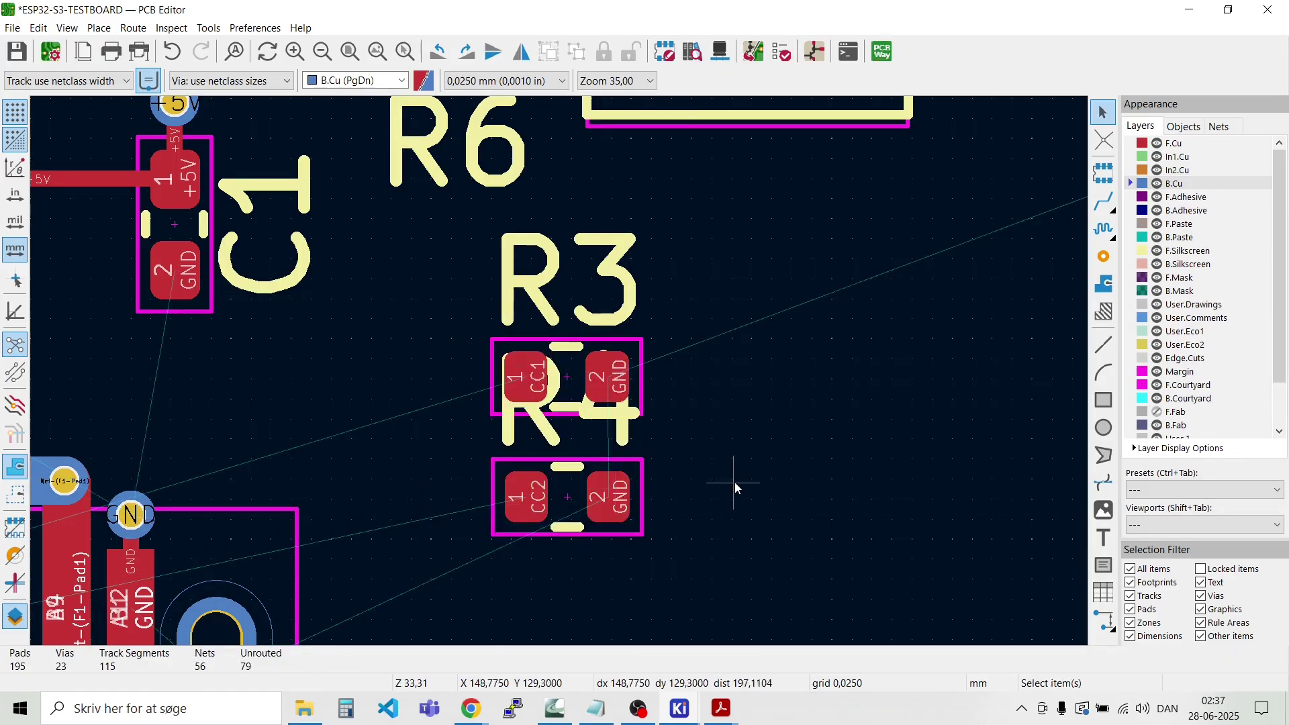
Step: Move the R4 and R3 silkscreen references to the right of their resistors, at X 148.6 and level with each part's centre
scroll(735, 481, down, 4)
scroll(174, 419, up, 5)
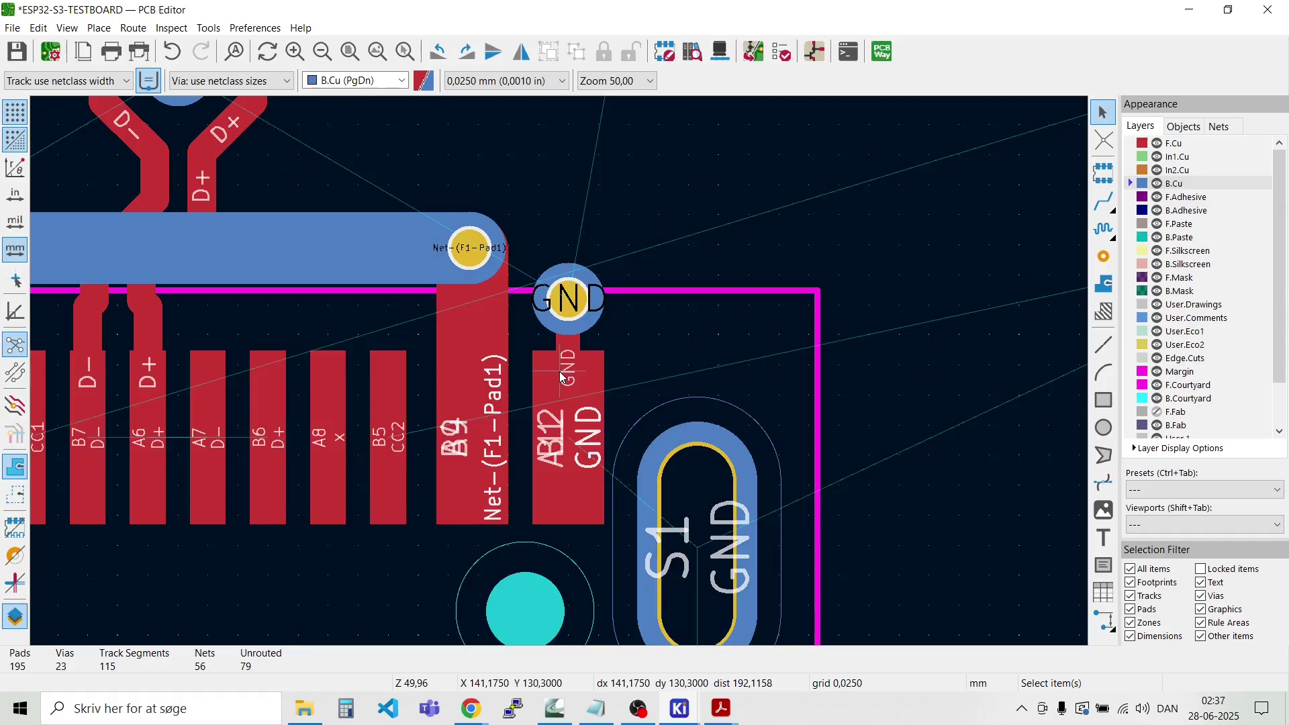
scroll(848, 406, down, 3)
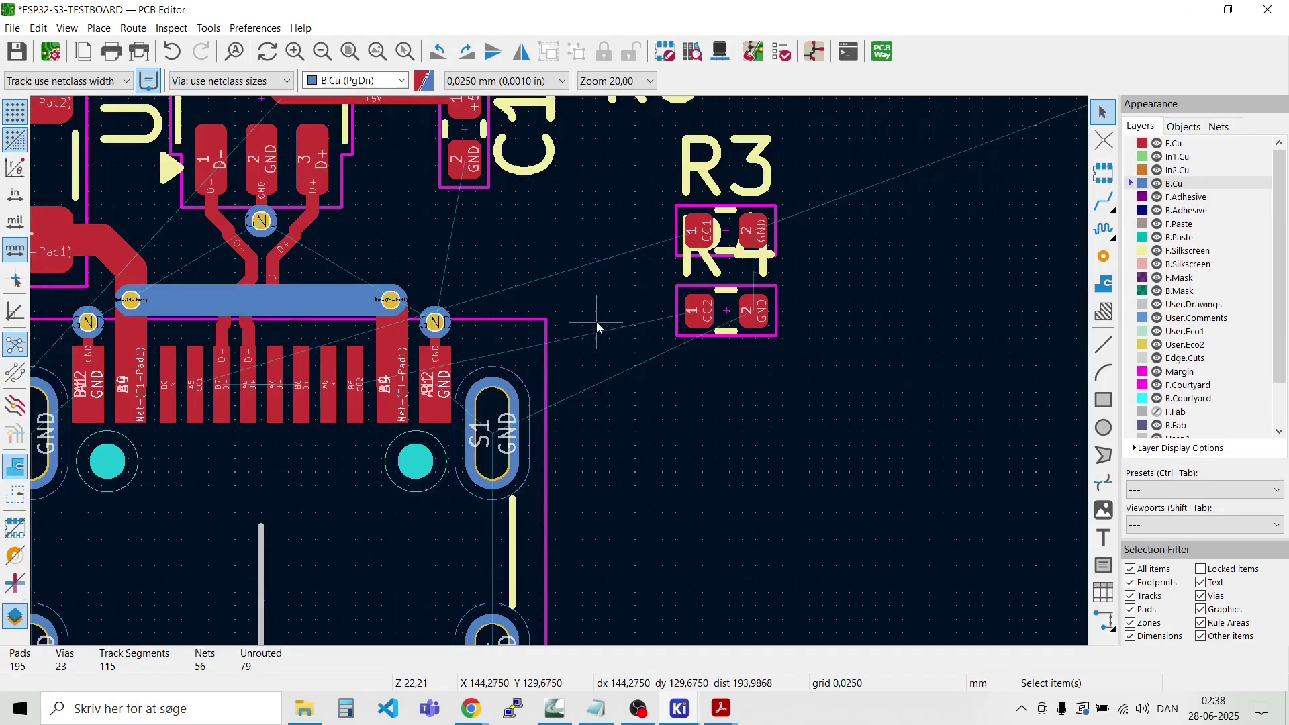
scroll(656, 321, up, 4)
scroll(561, 374, down, 2)
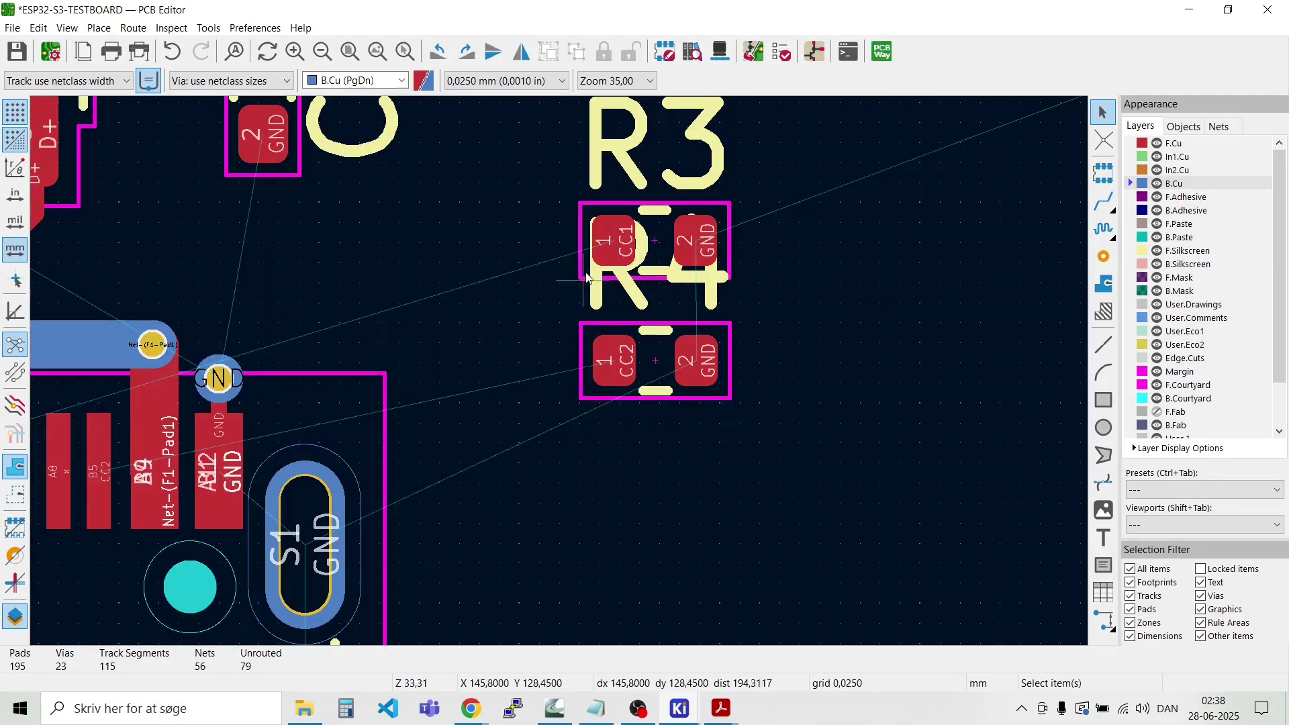
click(631, 303)
key(m)
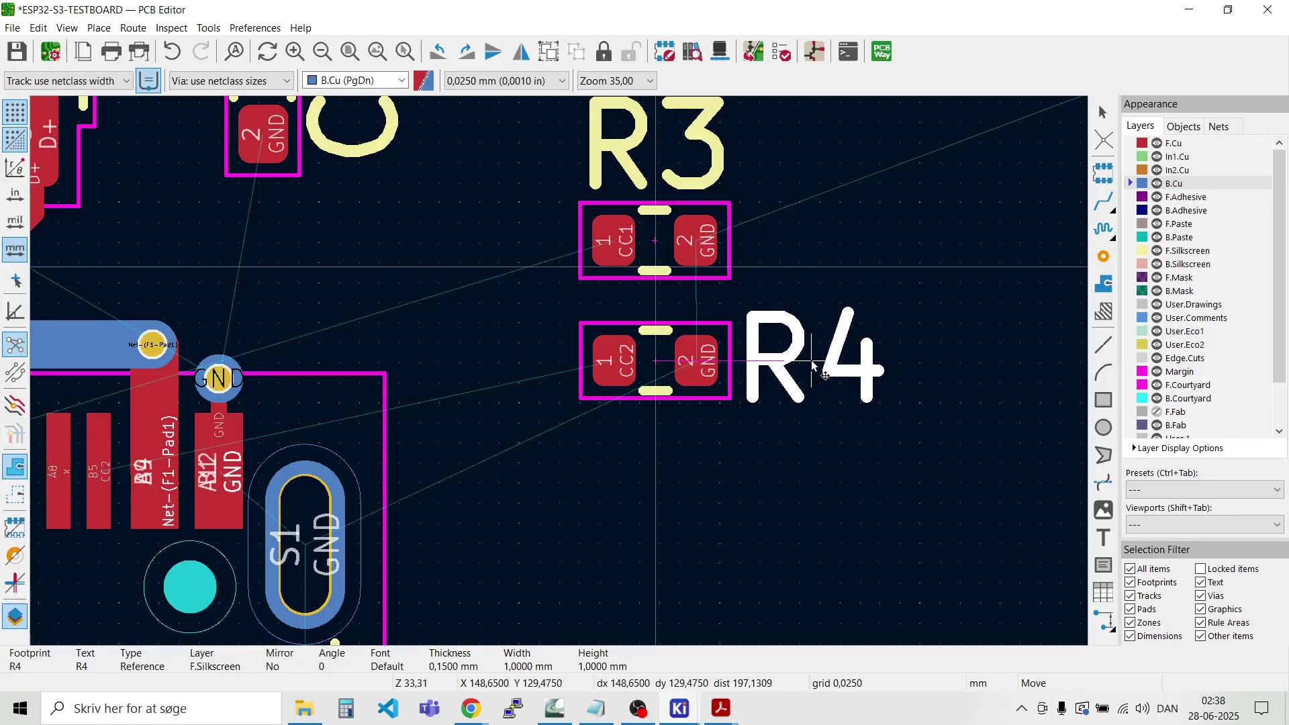
click(812, 366)
click(624, 149)
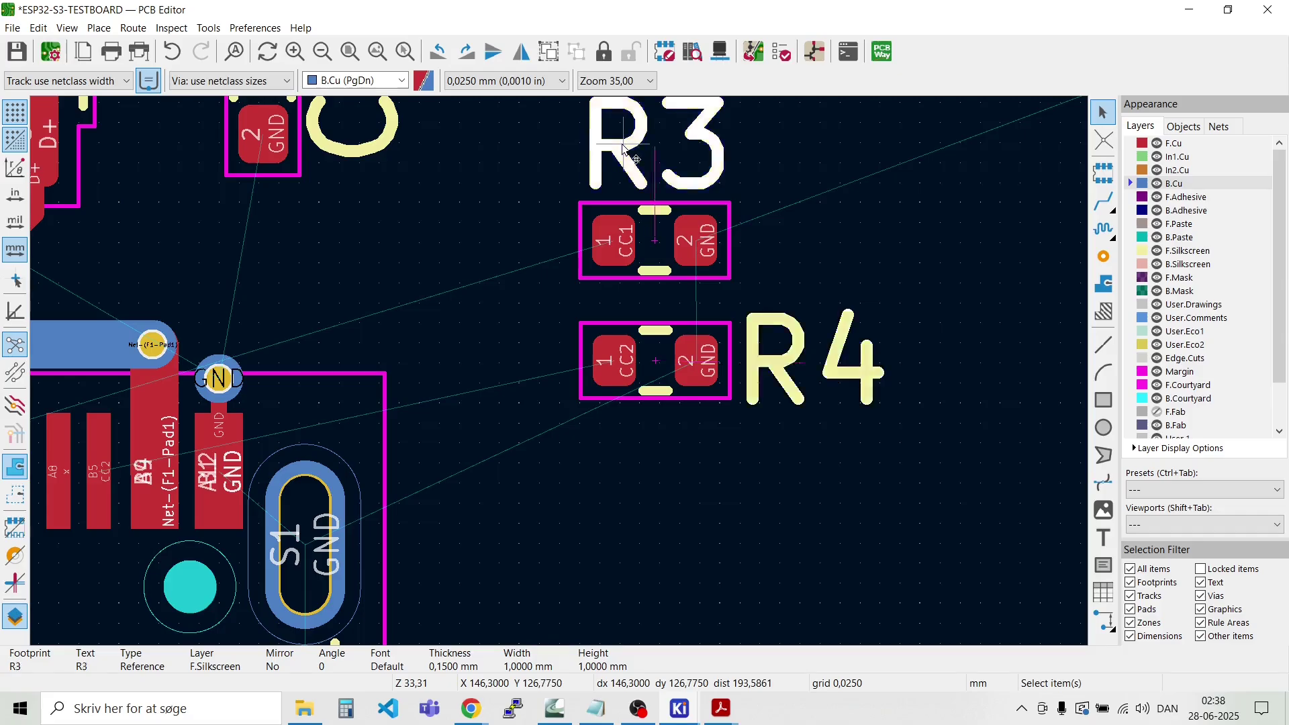
key(m)
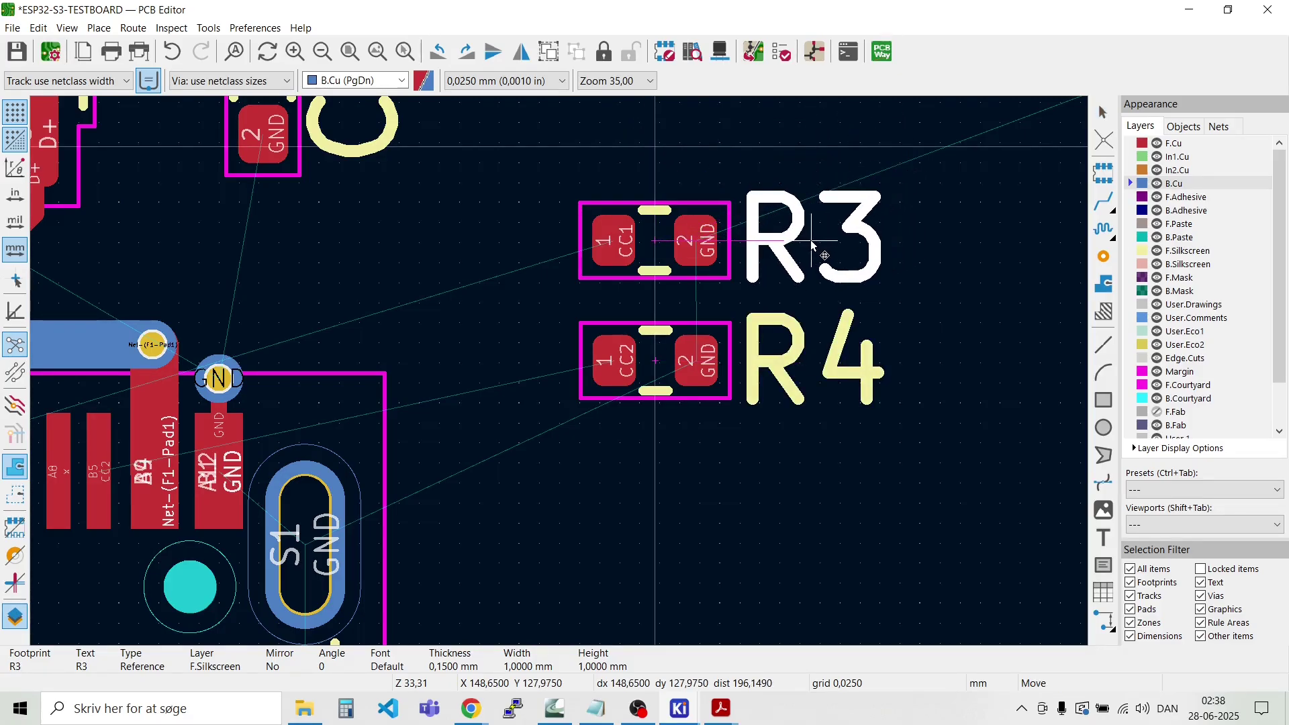
click(811, 245)
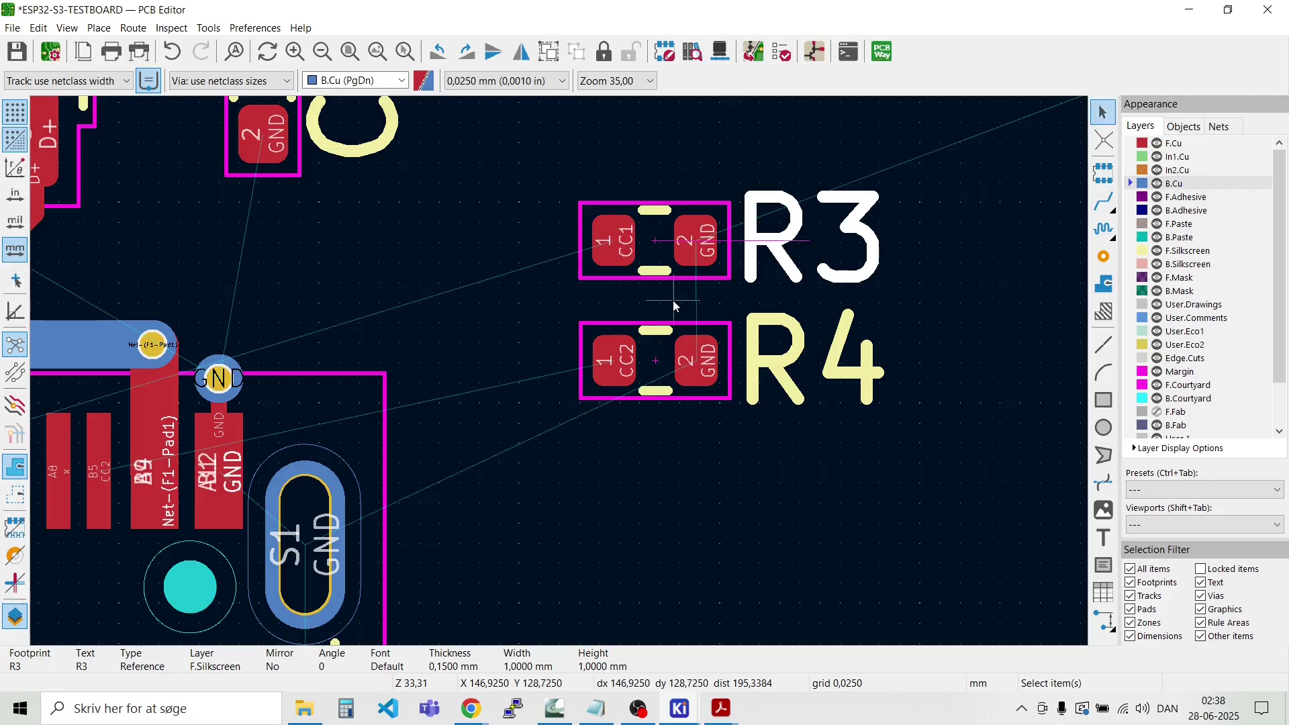
click(674, 305)
Step: Route a short 0.2 mm F.Cu track straight down from R4's GND pad to a via at X 147.2, Y 130.35
scroll(673, 301, down, 1)
scroll(545, 421, up, 1)
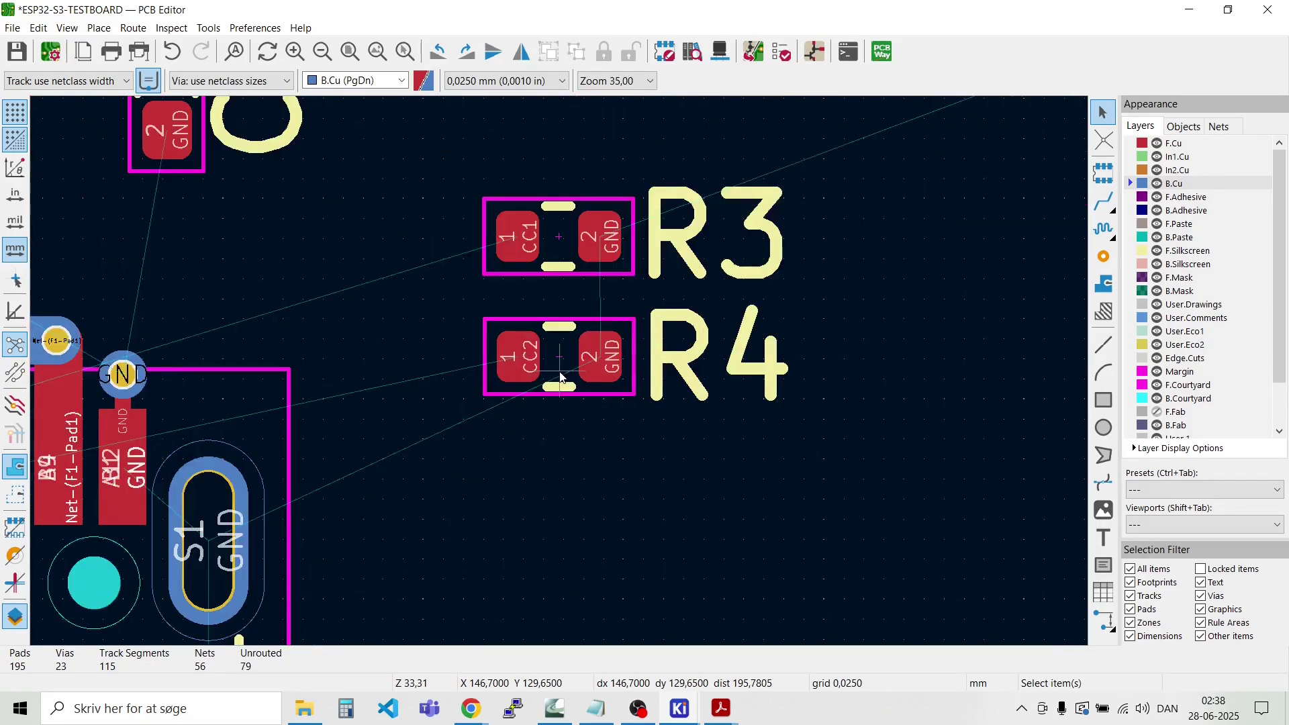
key(x)
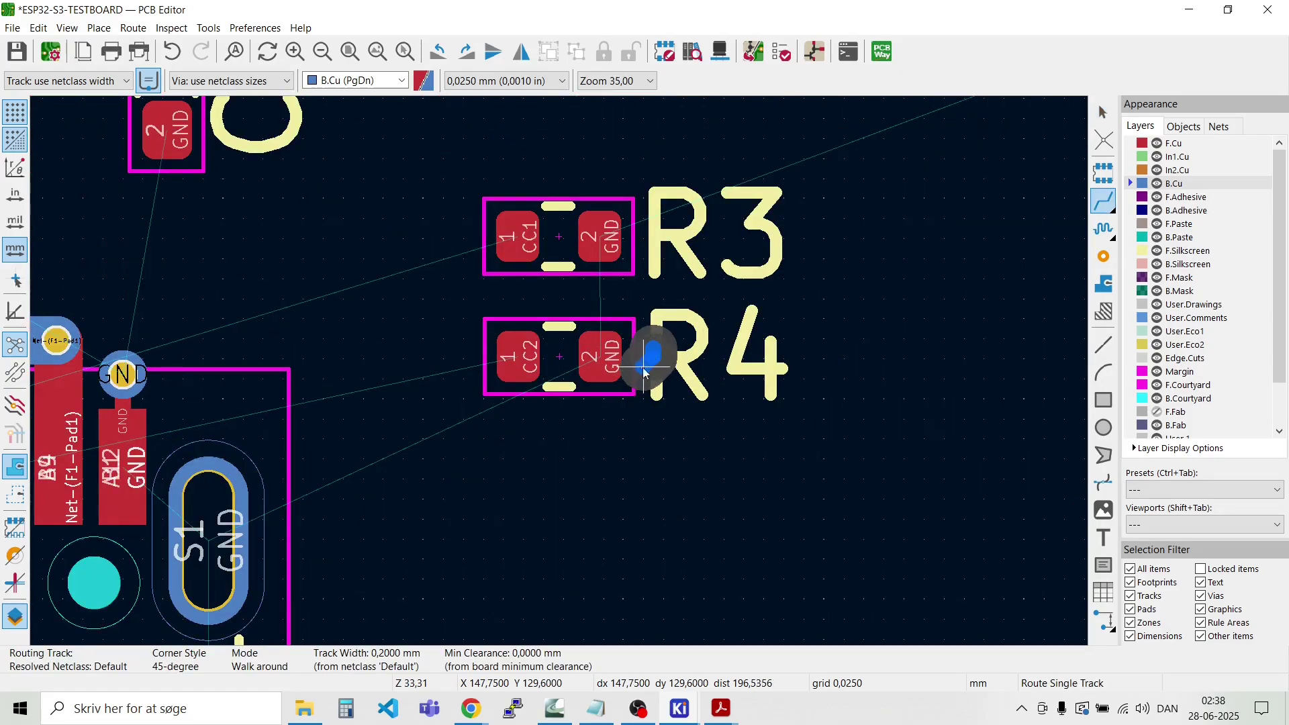
click(618, 352)
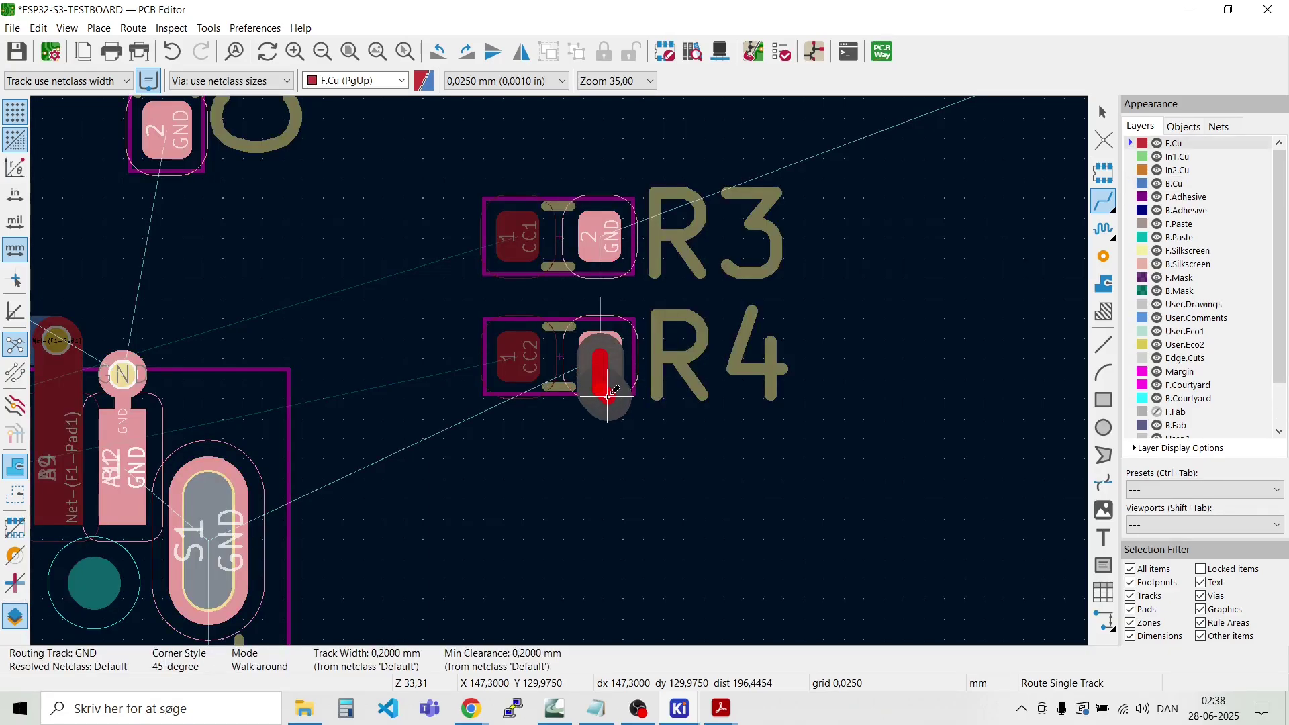
key(v)
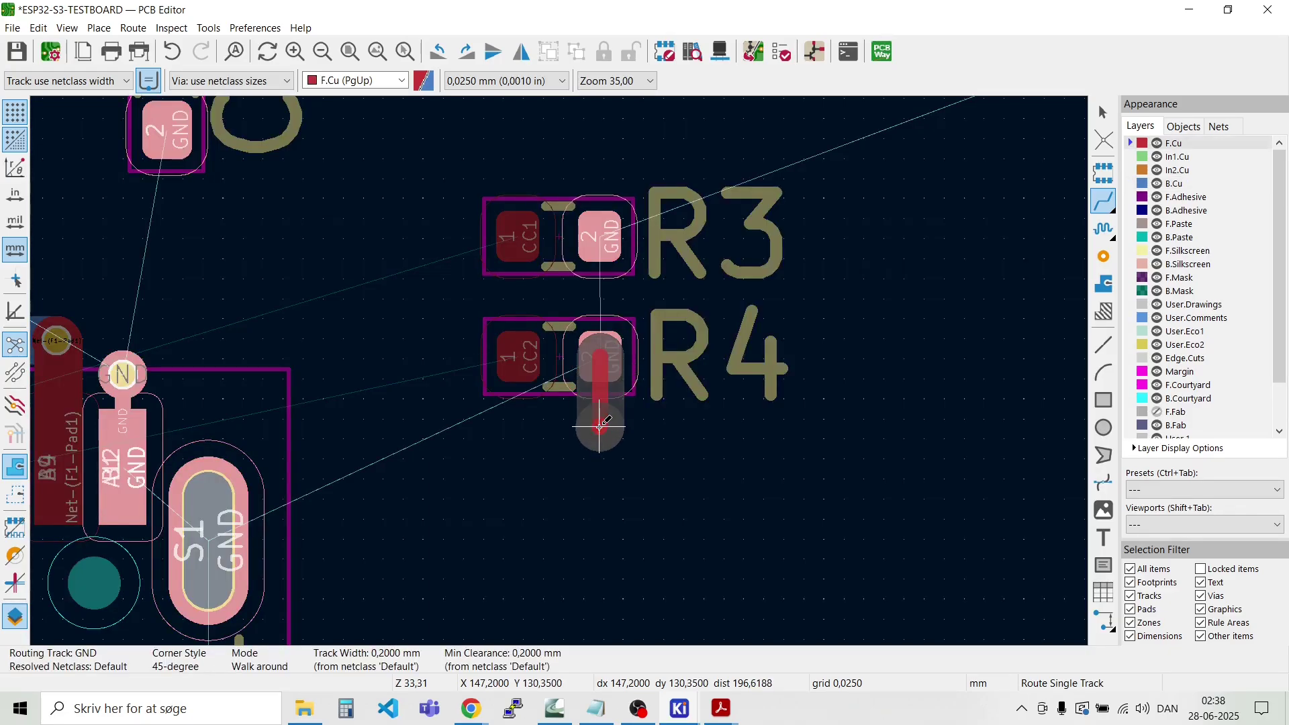
double_click(600, 427)
Step: Route a short 0.2 mm F.Cu track straight up from R3's GND pad to a via at X 147.2, Y 127.05
click(600, 236)
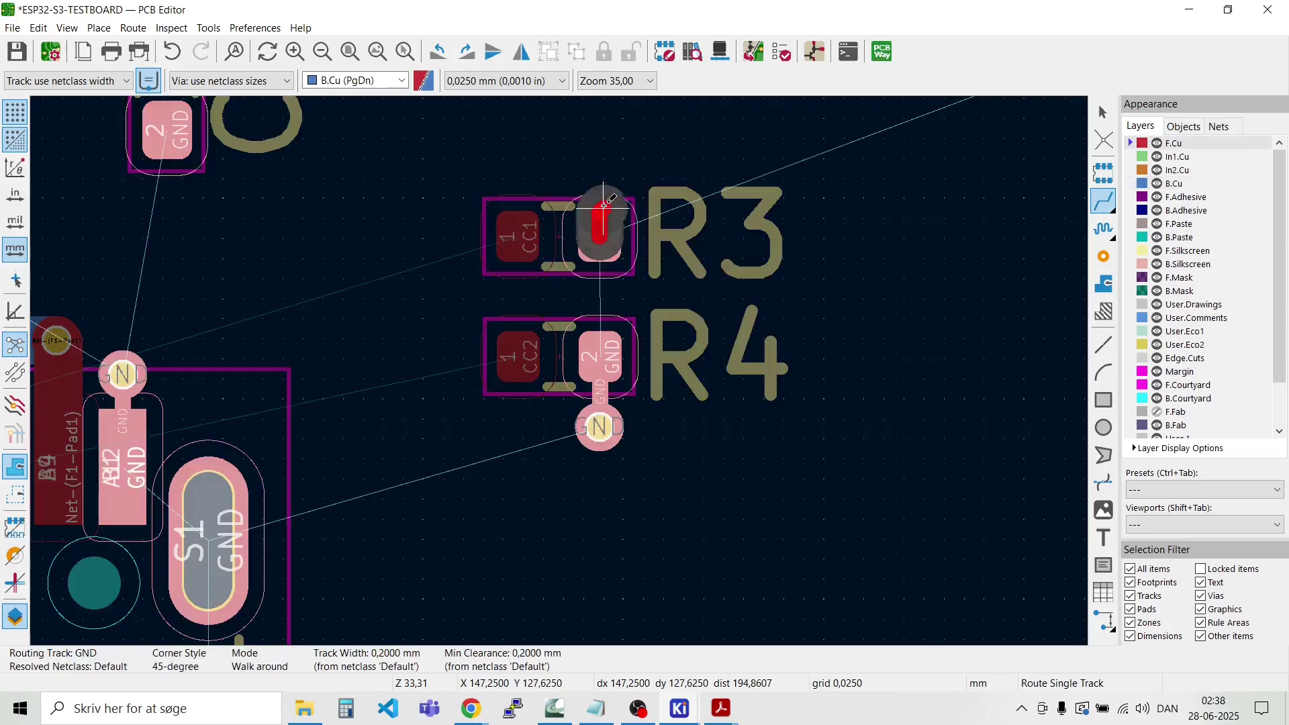
click(600, 163)
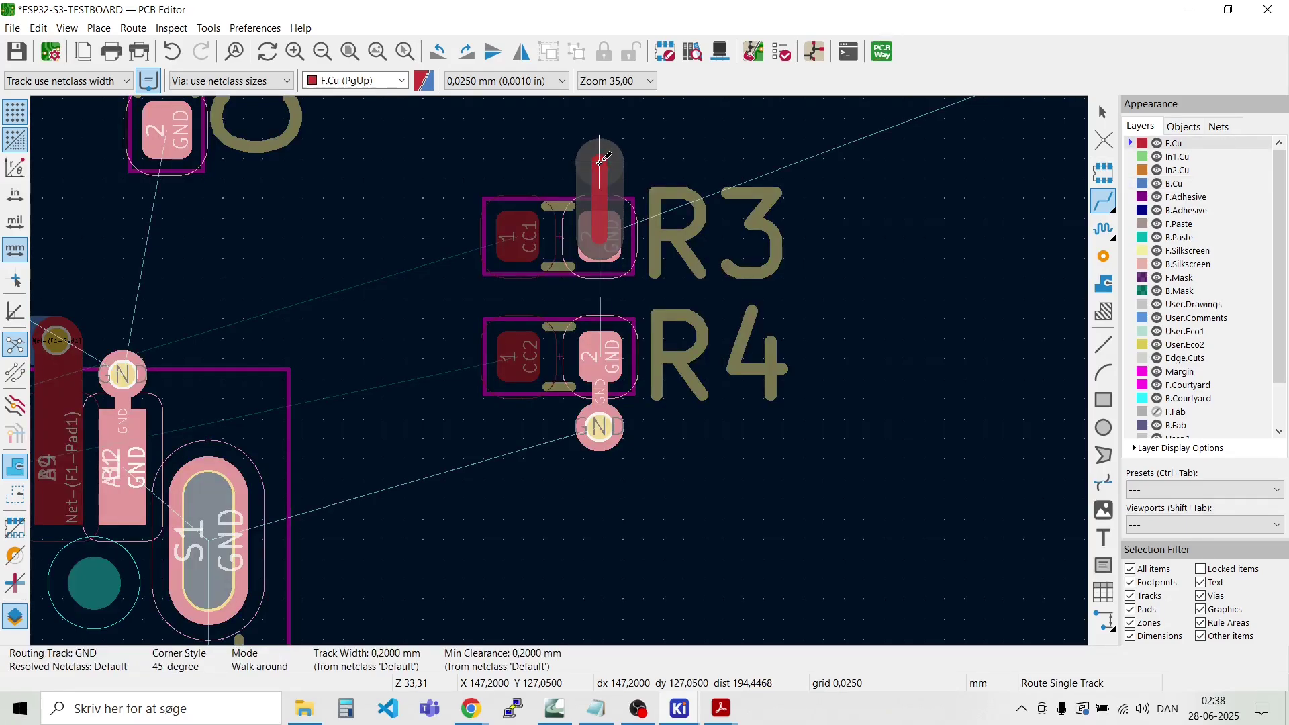
key(v)
click(599, 164)
key(Escape)
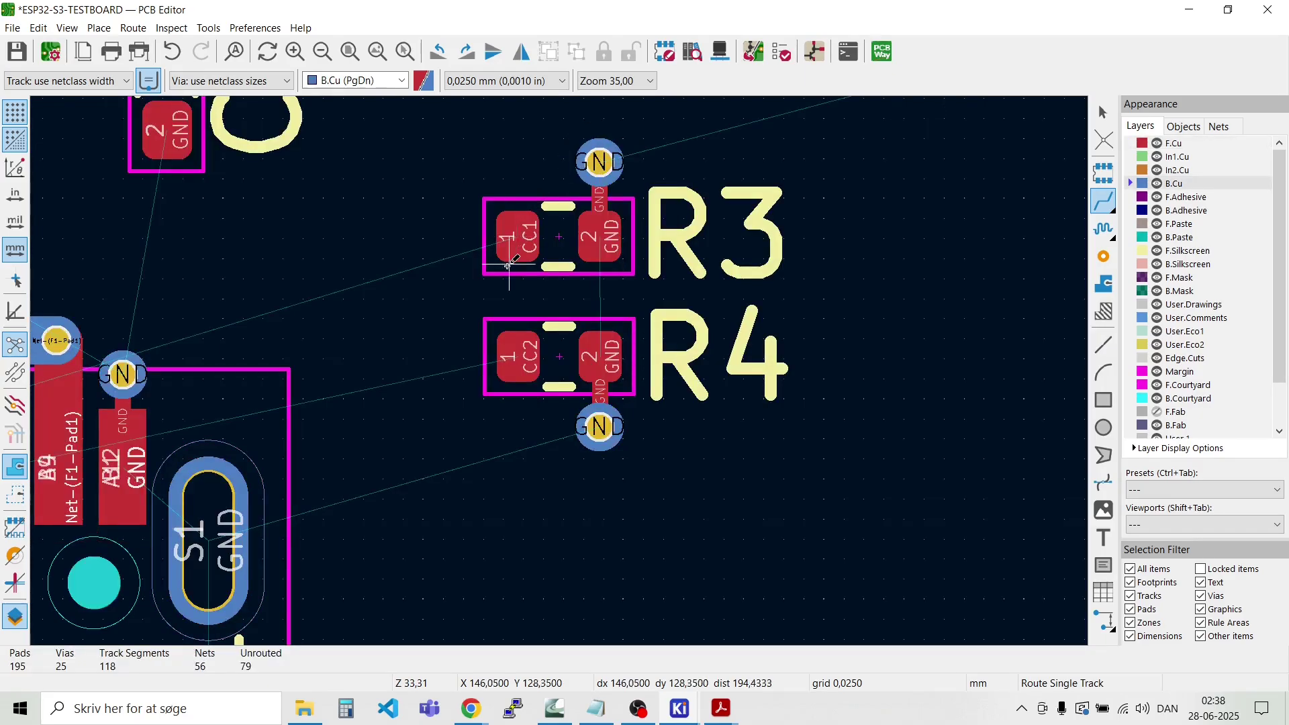
scroll(508, 268, down, 1)
key(Escape)
Step: Route the CC2 net as a 0.2 mm F.Cu track from connector pad B5 up, across above the GND via, and down to R4's pad 1
scroll(449, 470, up, 1)
scroll(558, 372, down, 1)
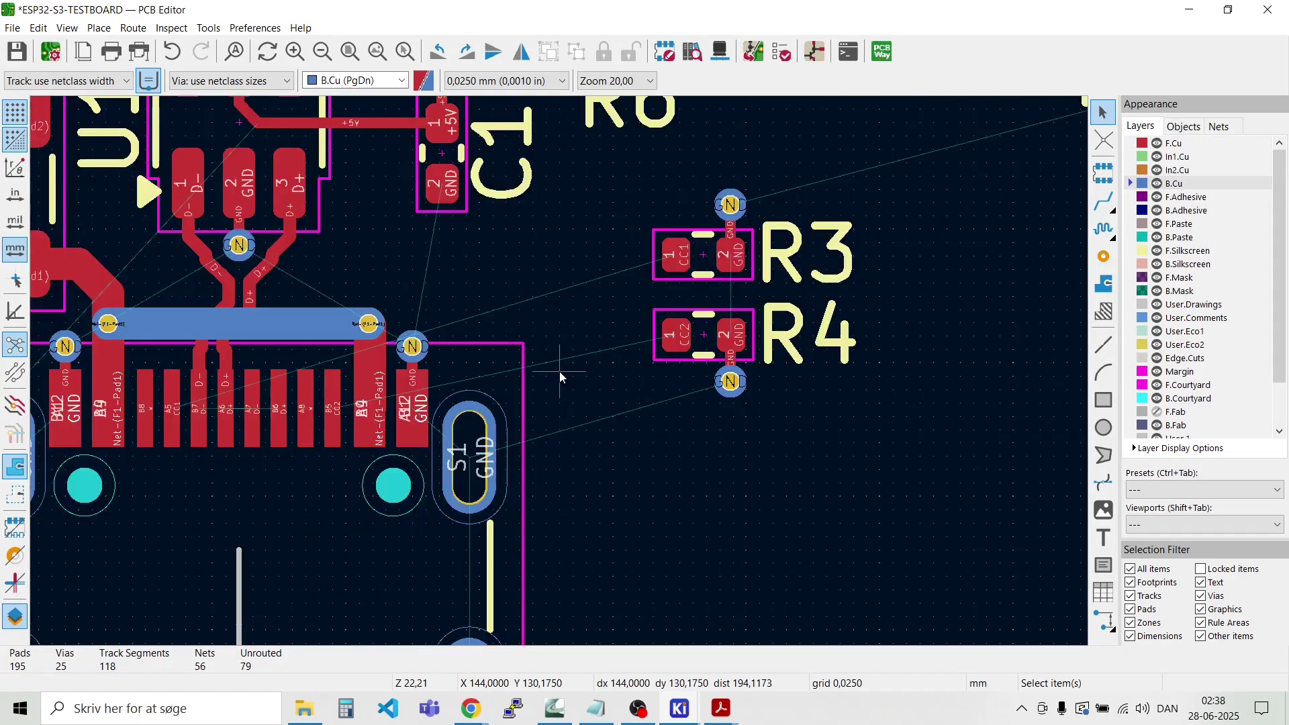
scroll(316, 376, up, 4)
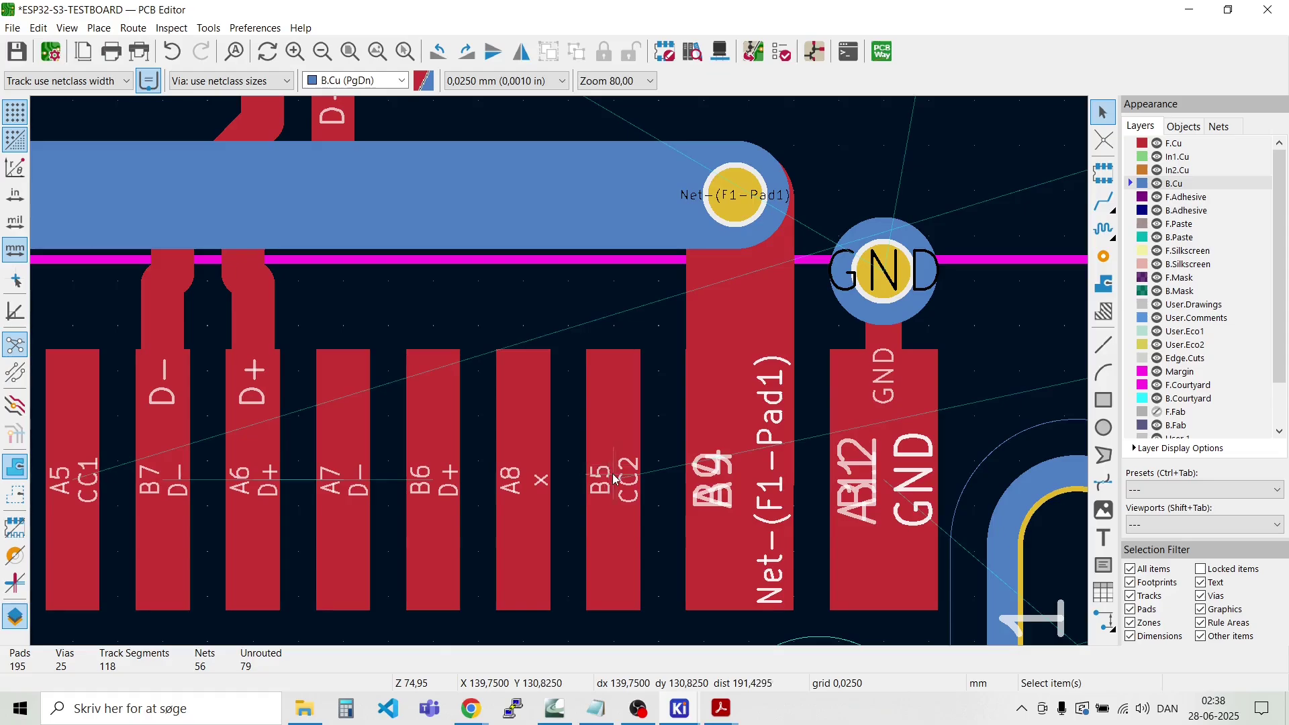
key(x)
scroll(610, 241, down, 3)
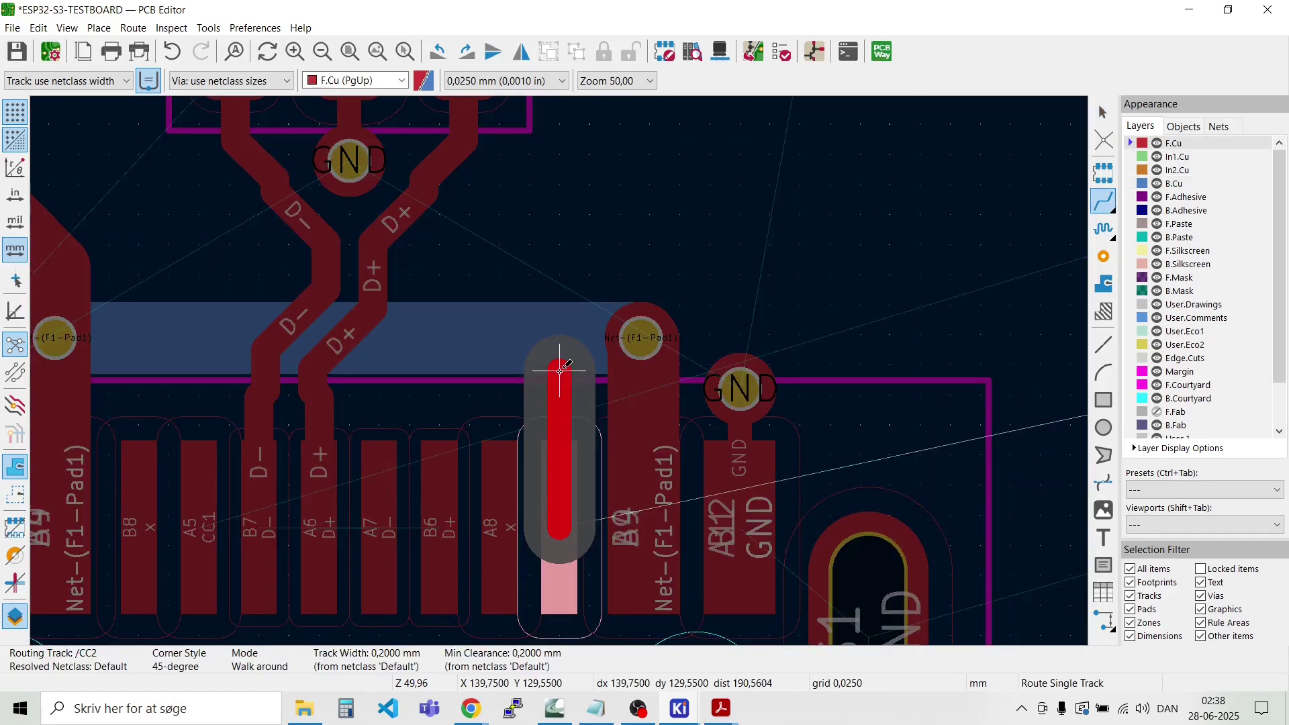
click(589, 296)
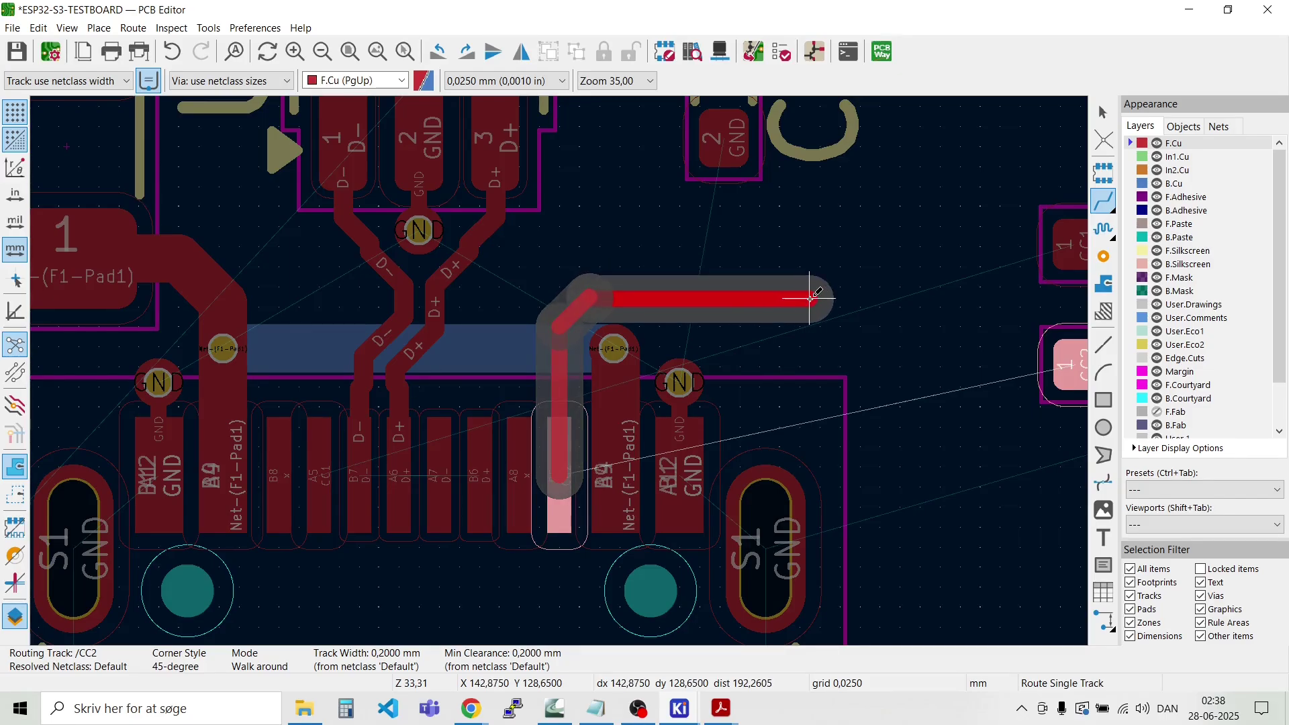
click(843, 294)
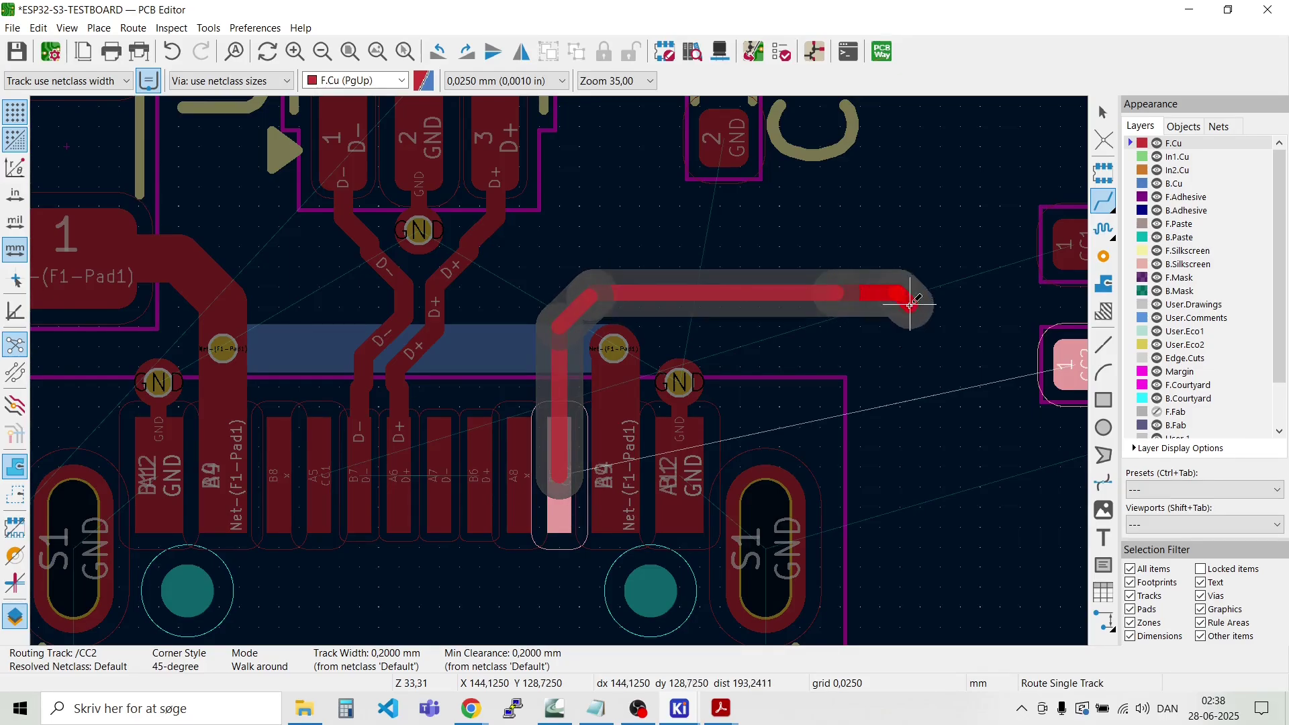
click(1068, 365)
Step: Route a 0.2 mm F.Cu CC1 track straight down from connector pad A5 to a via at X 136.75, Y 132.875
key(Page_Down)
scroll(561, 369, down, 1)
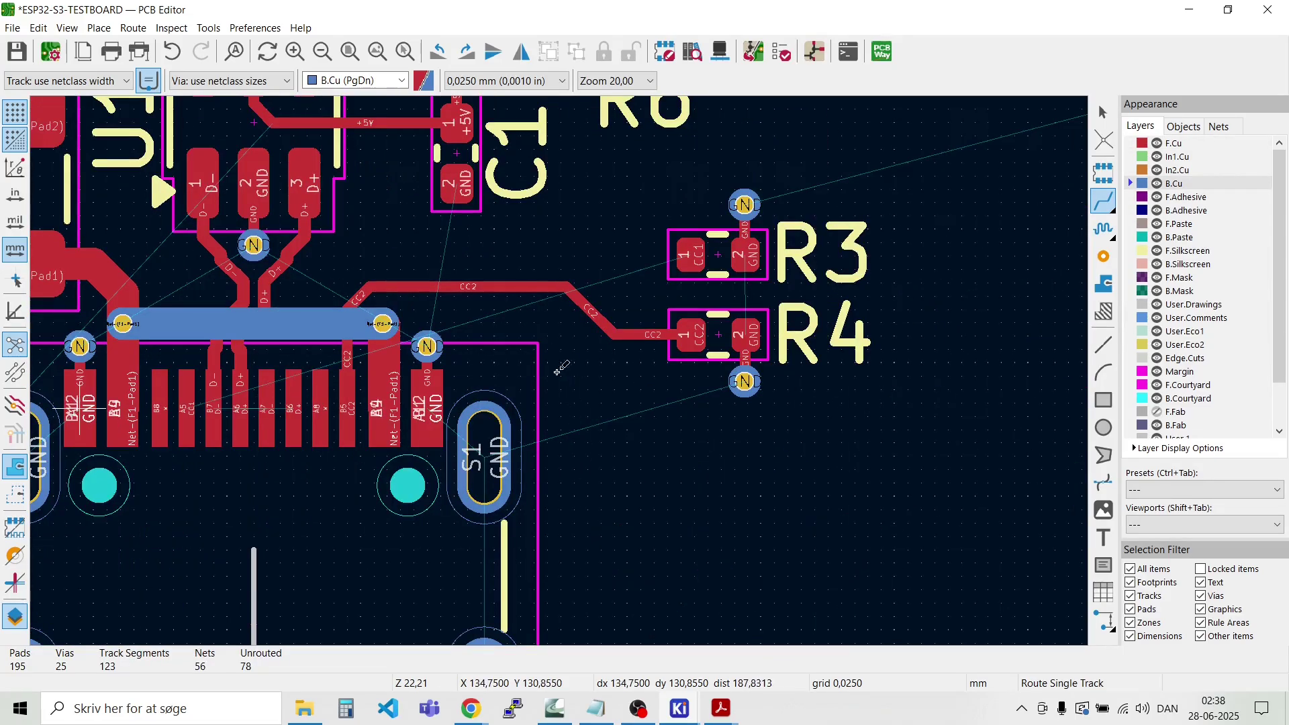
scroll(706, 368, down, 1)
scroll(704, 369, up, 2)
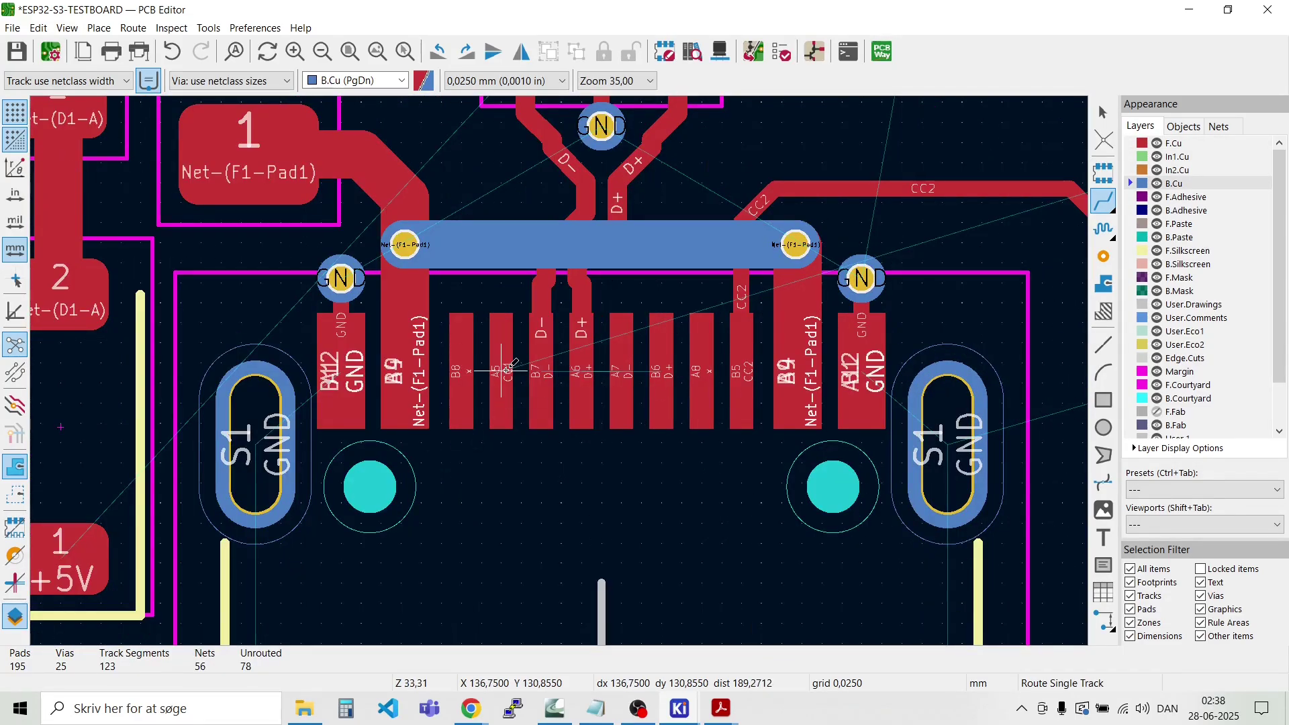
click(498, 408)
scroll(604, 517, down, 1)
scroll(563, 366, down, 1)
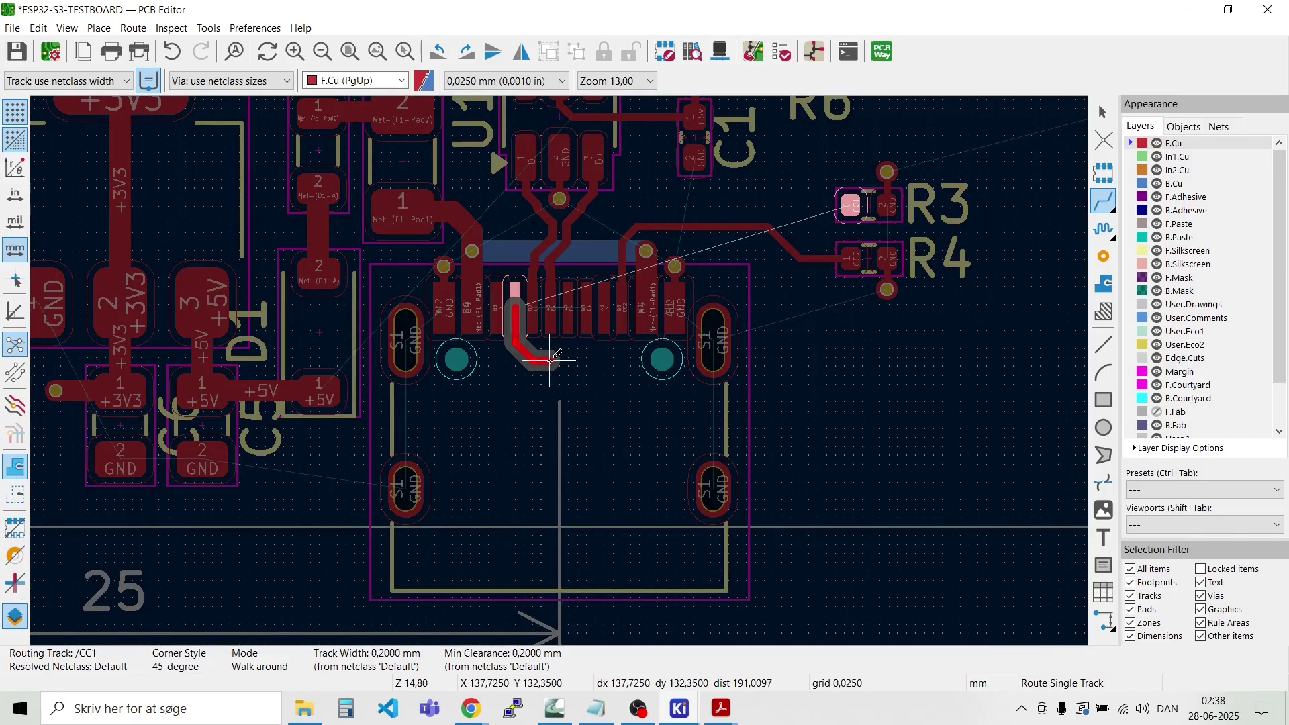
scroll(559, 371, up, 3)
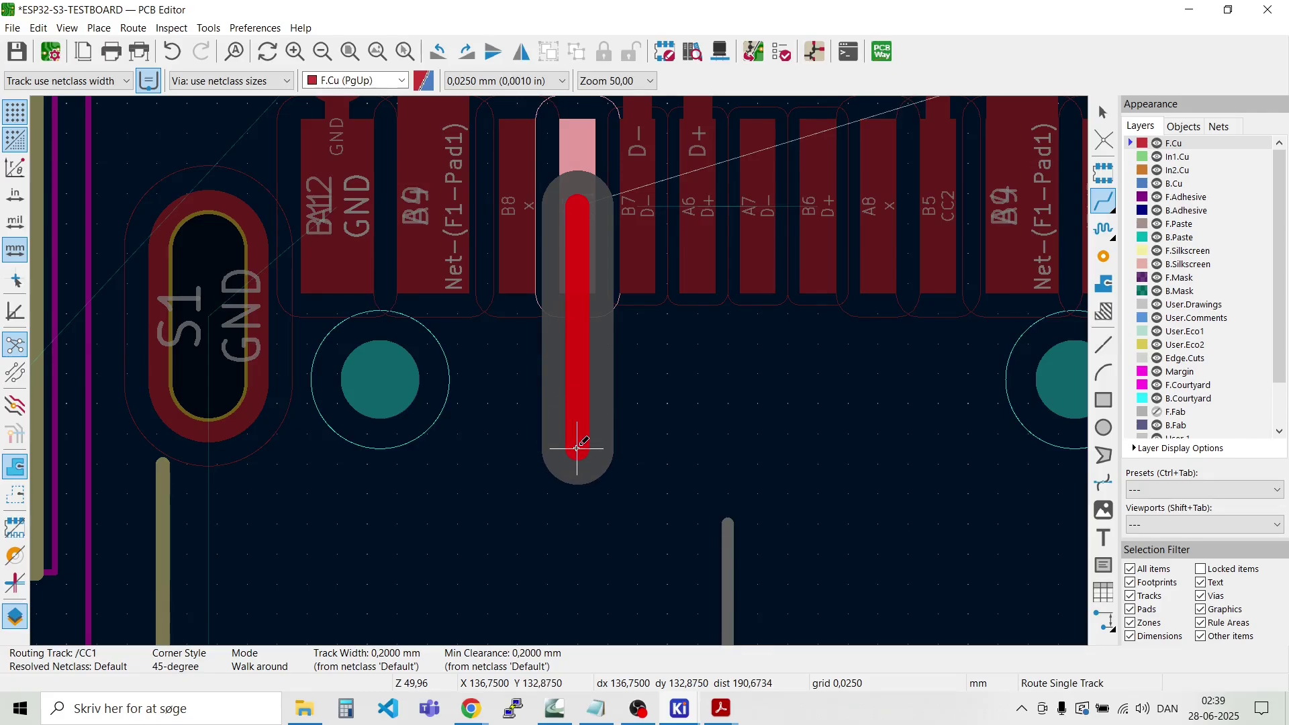
click(577, 448)
key(v)
double_click(577, 448)
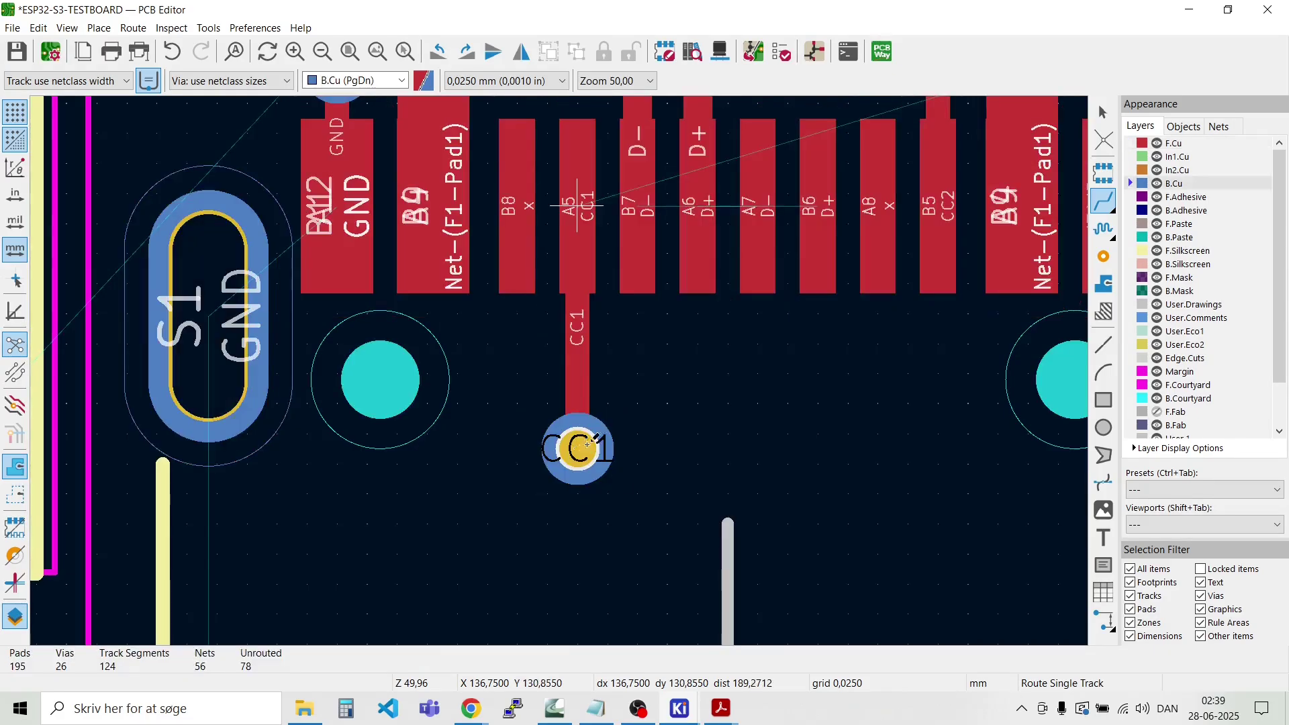
Step: Route a 0.2 mm B.Cu CC1 track from the via below pad A5 to a new via beside R3 at X 145.2, Y 128
click(578, 448)
scroll(560, 373, down, 5)
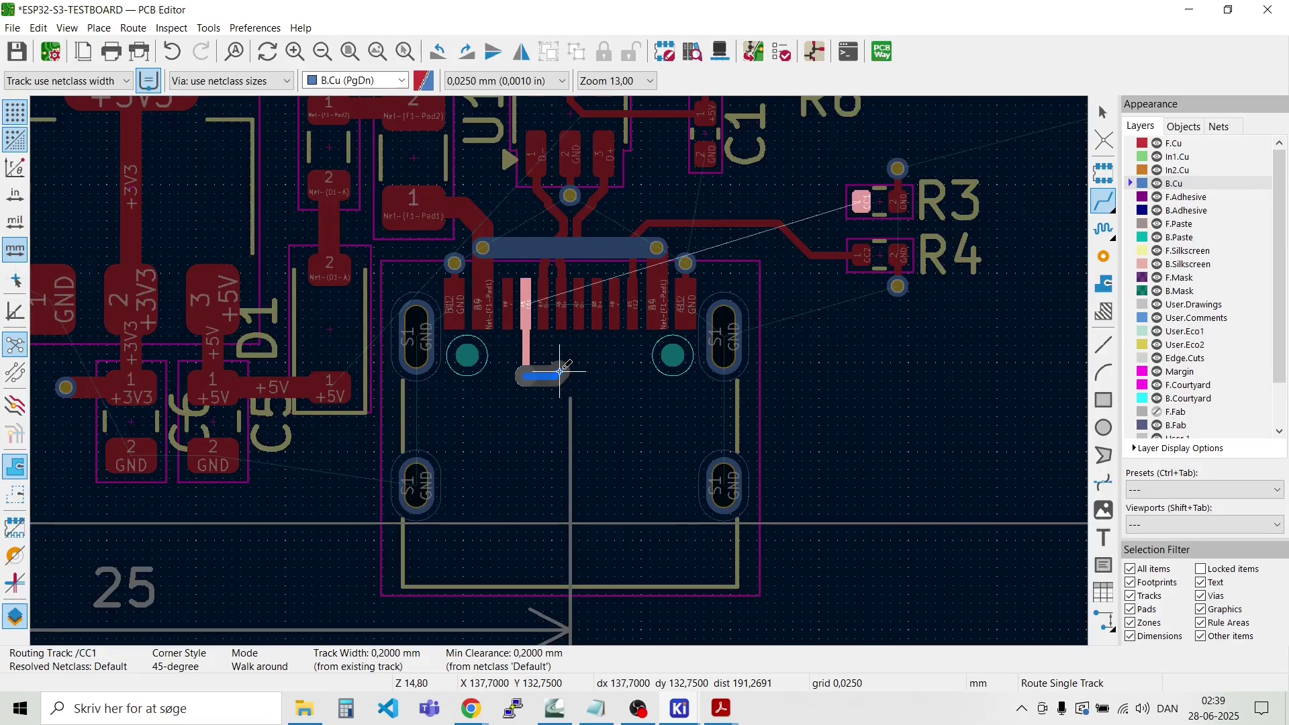
click(596, 339)
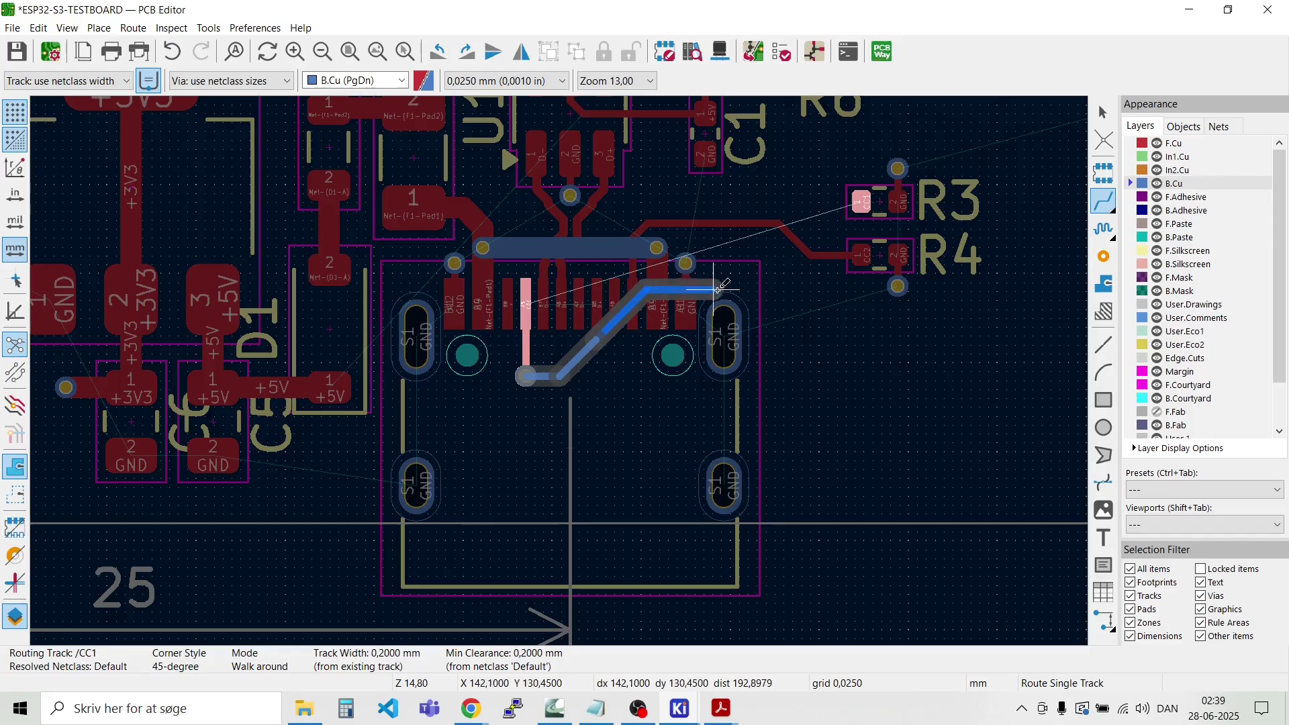
click(736, 287)
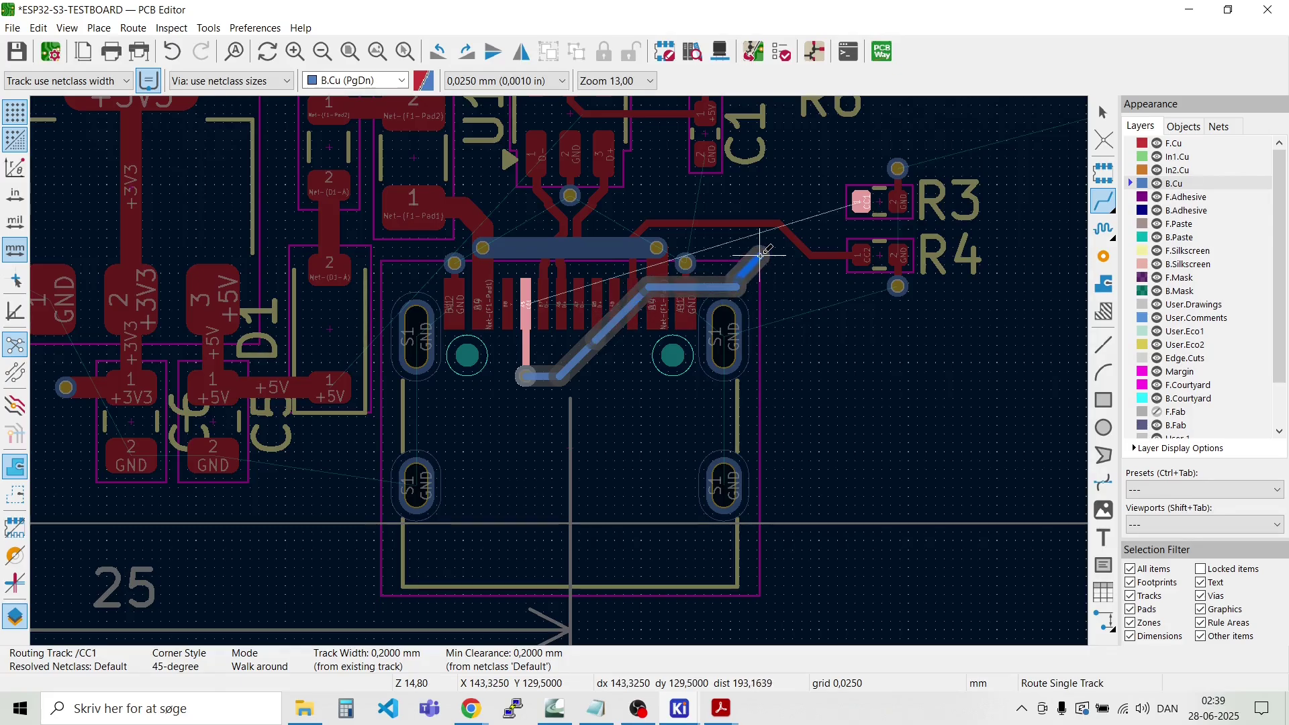
scroll(775, 242, up, 4)
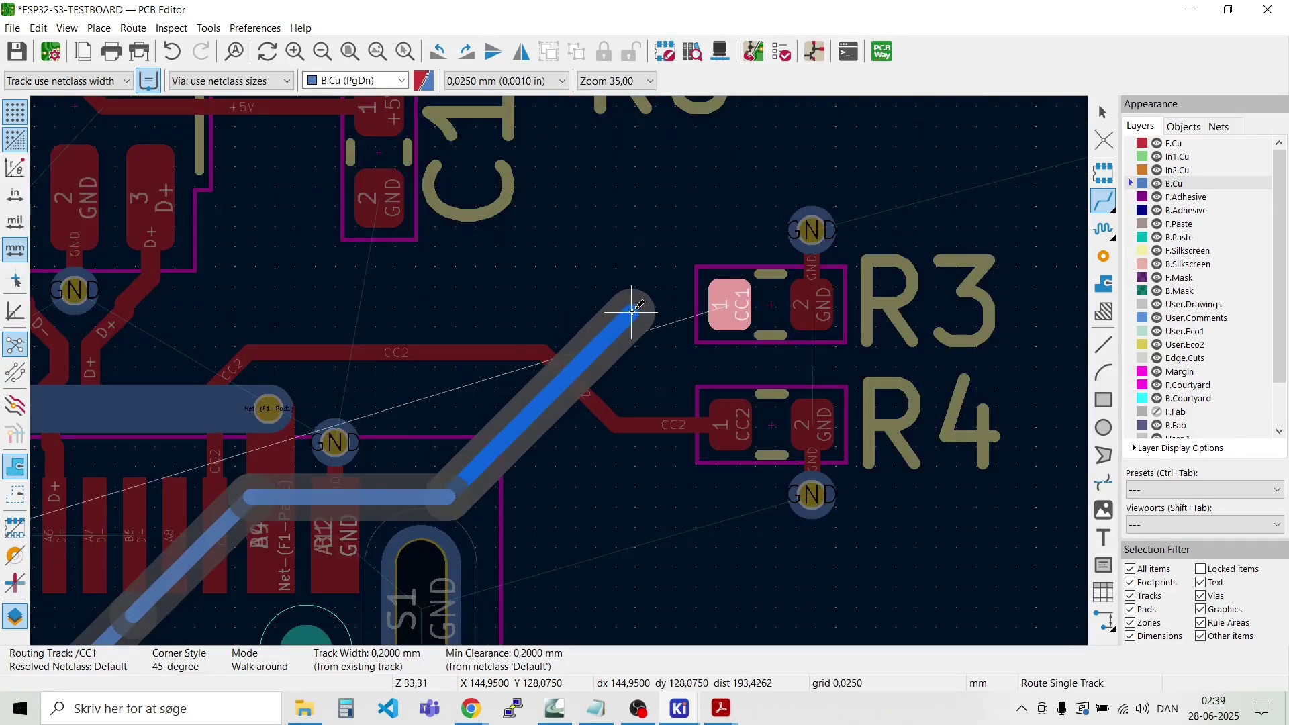
click(652, 307)
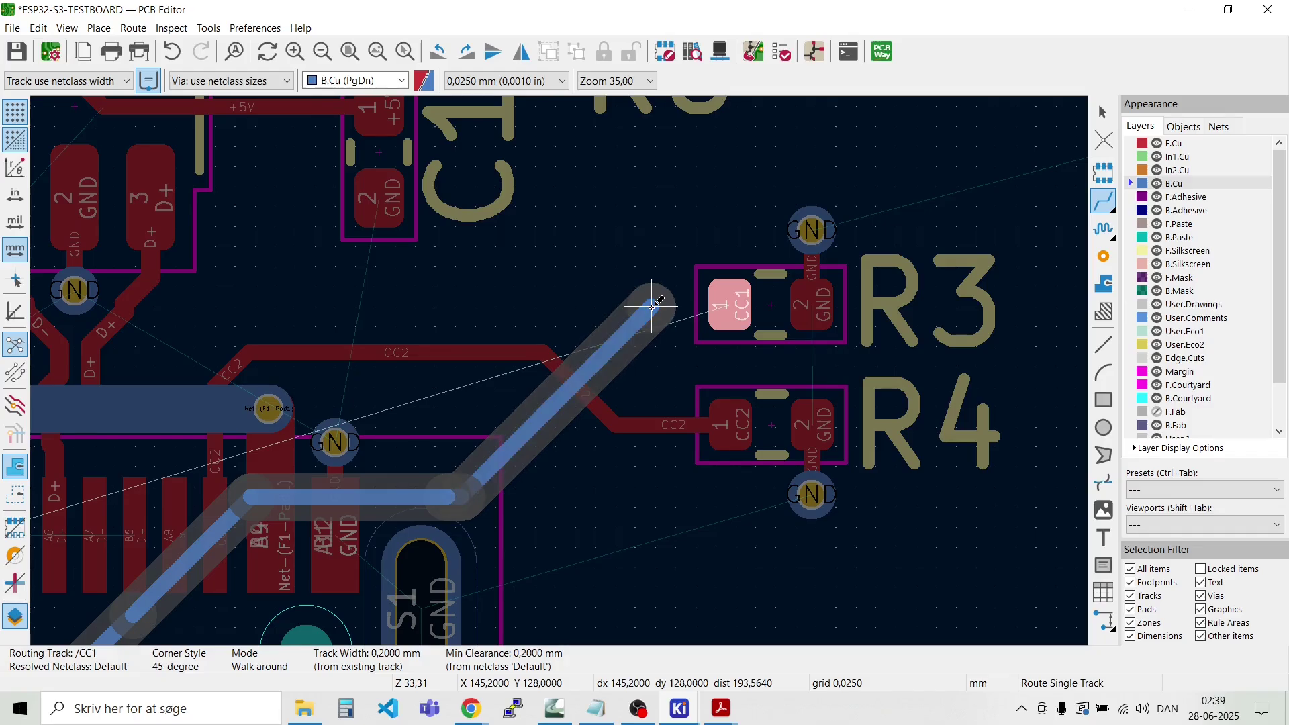
key(v)
double_click(652, 307)
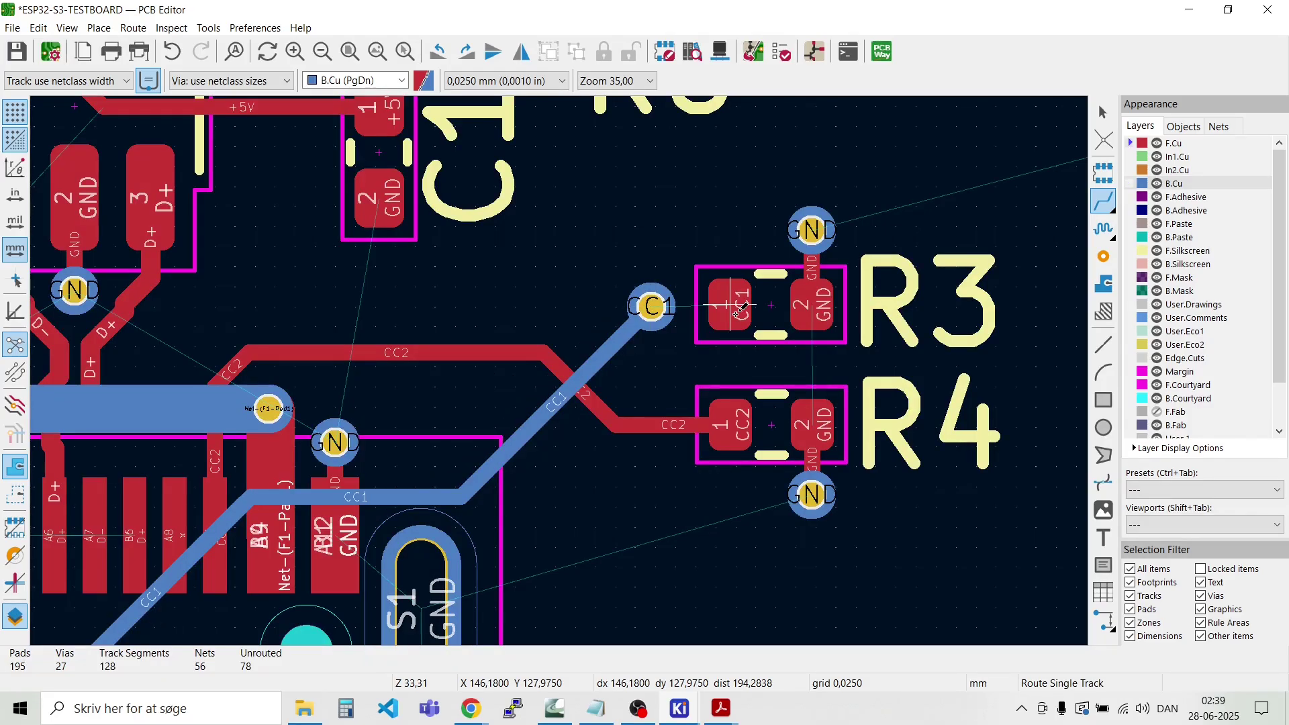
Step: Connect R3's CC1 pad to the neighbouring CC1 via with a short F.Cu track
click(731, 305)
click(651, 306)
scroll(518, 359, down, 1)
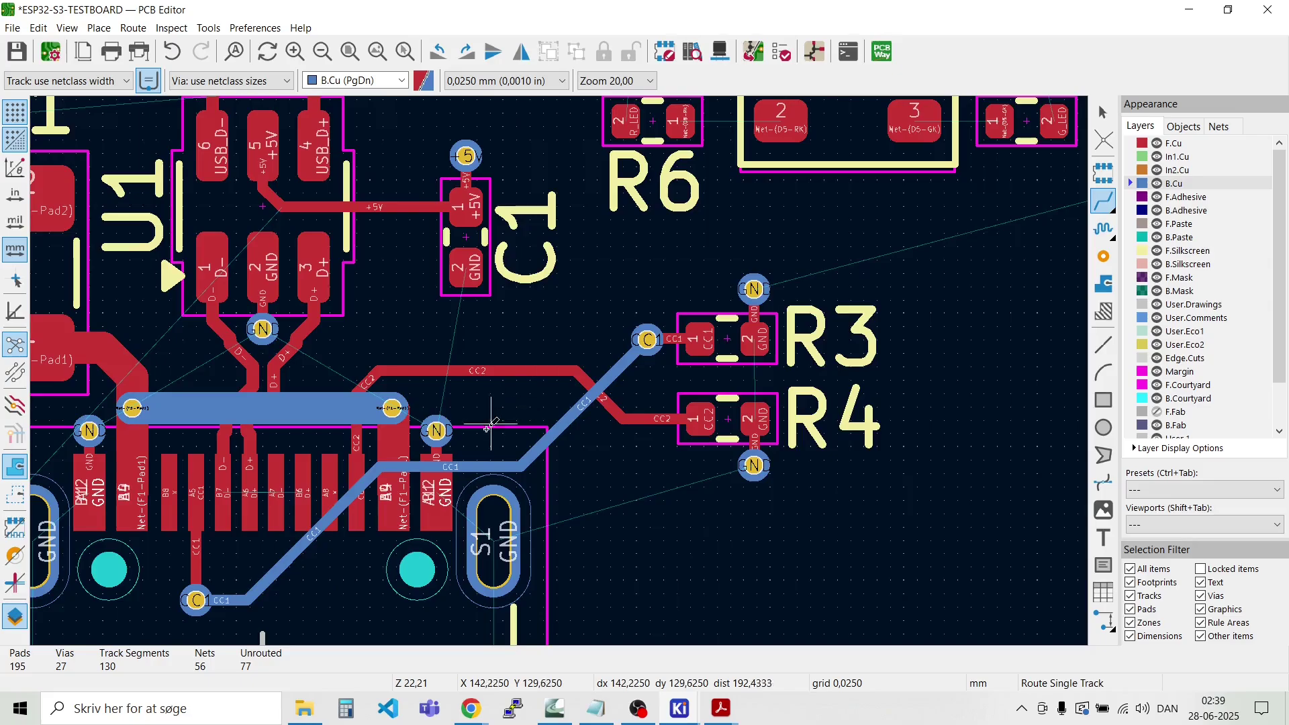
Step: Nudge the horizontal B.Cu segment of the CC1 track slightly up, away from the S1 slot, to Y 130.325
scroll(437, 492, up, 2)
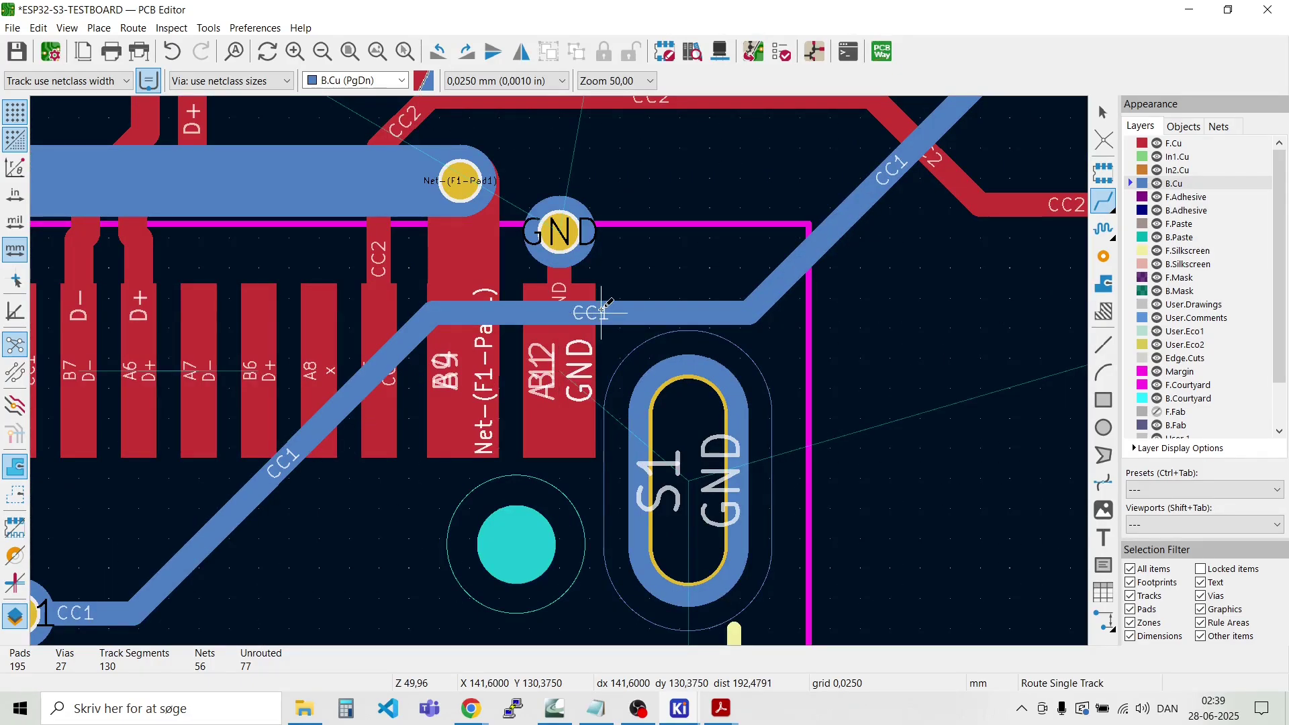
key(d)
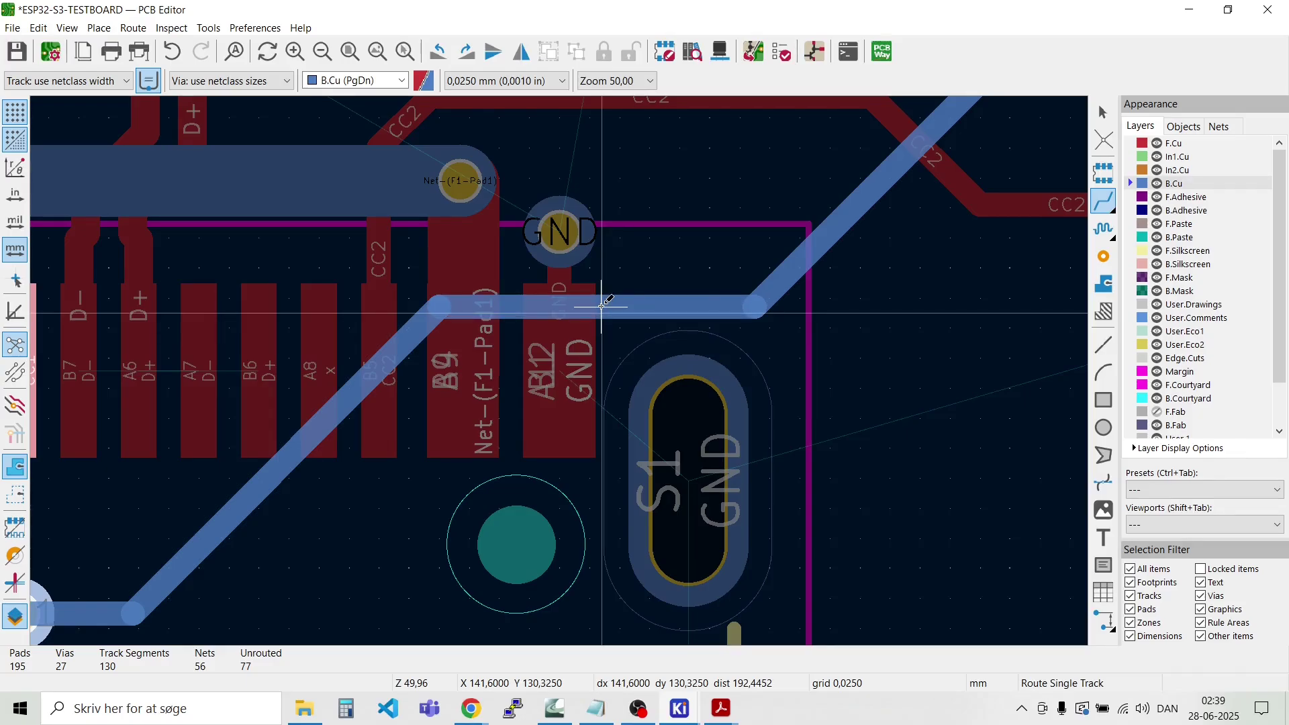
scroll(602, 305, down, 5)
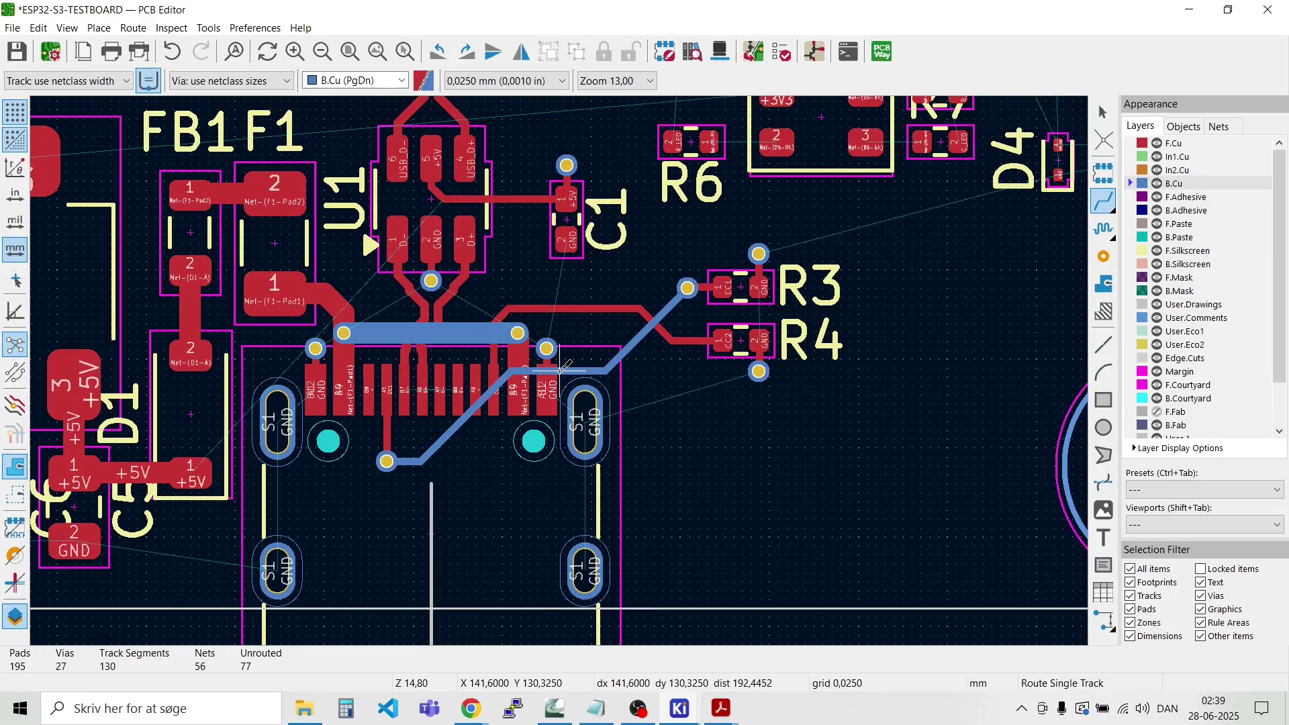
scroll(560, 370, up, 5)
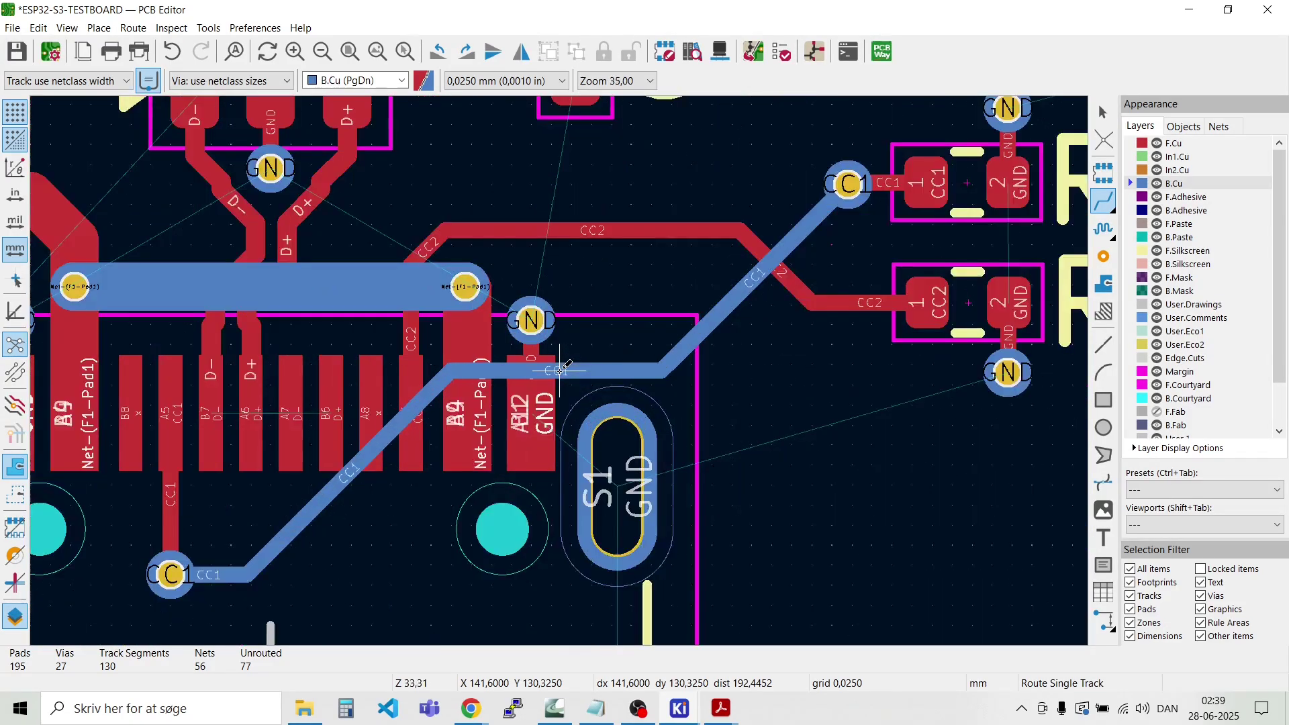
scroll(560, 370, down, 2)
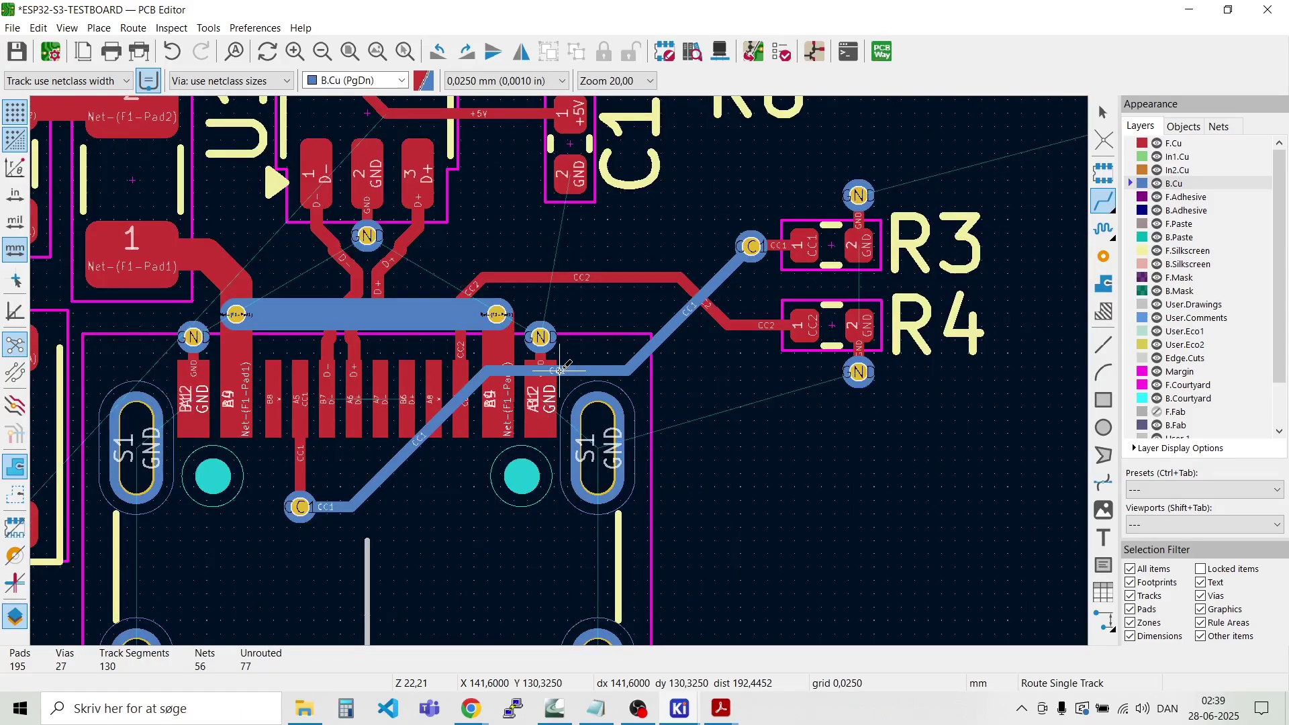
click(559, 370)
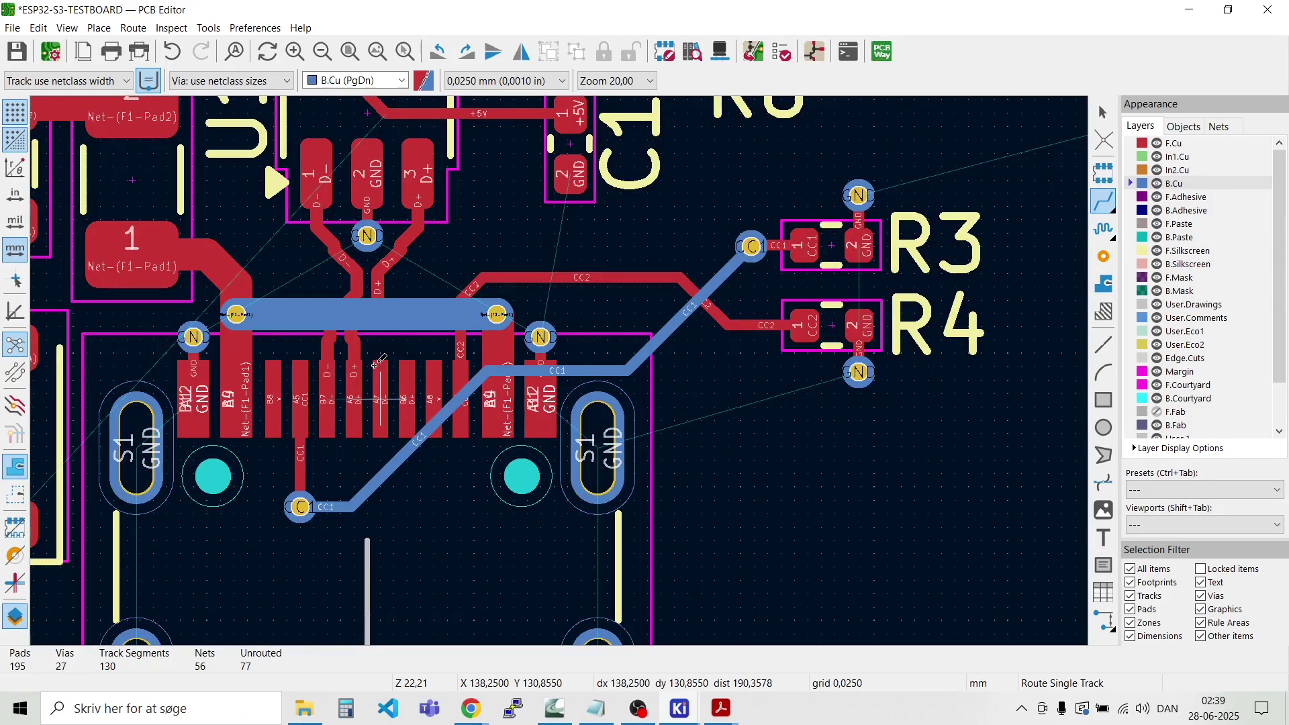
Step: Route straight F.Cu tracks linking D5's pads 2, 3 and 4 to pad 1 of R6, R7 and R9 respectively
scroll(368, 339, up, 2)
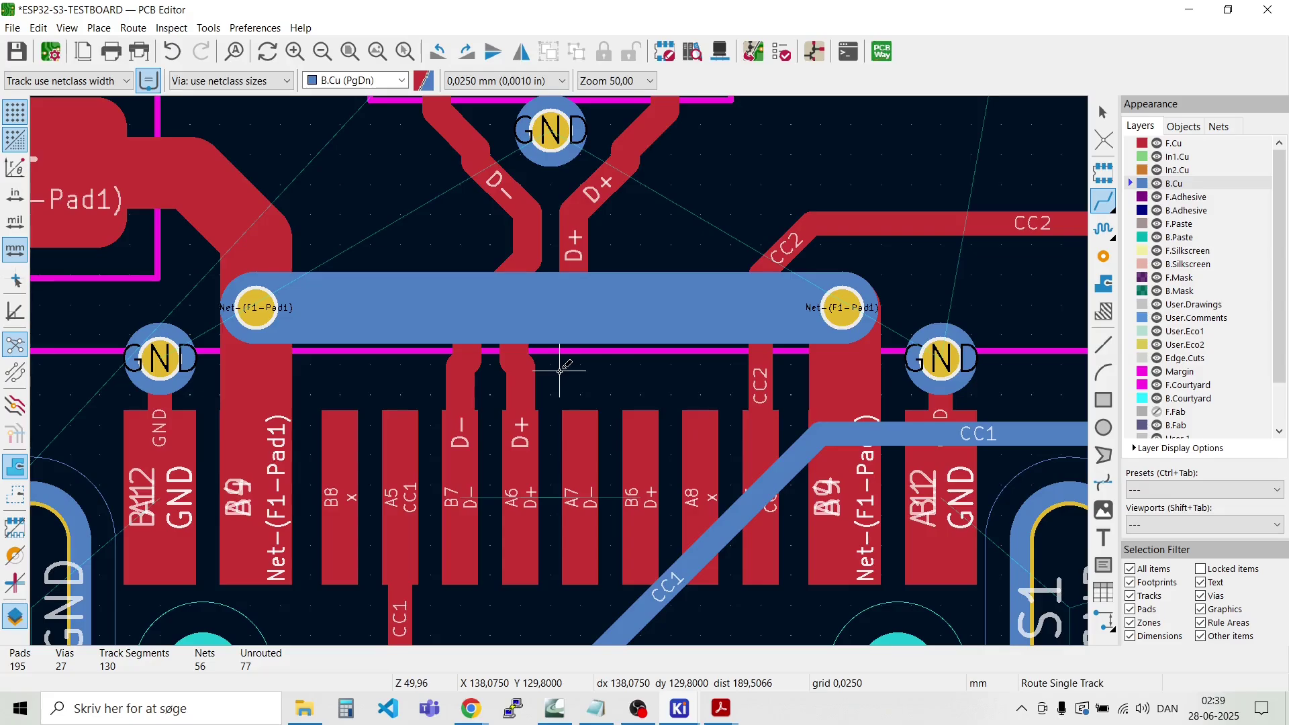
scroll(560, 370, down, 2)
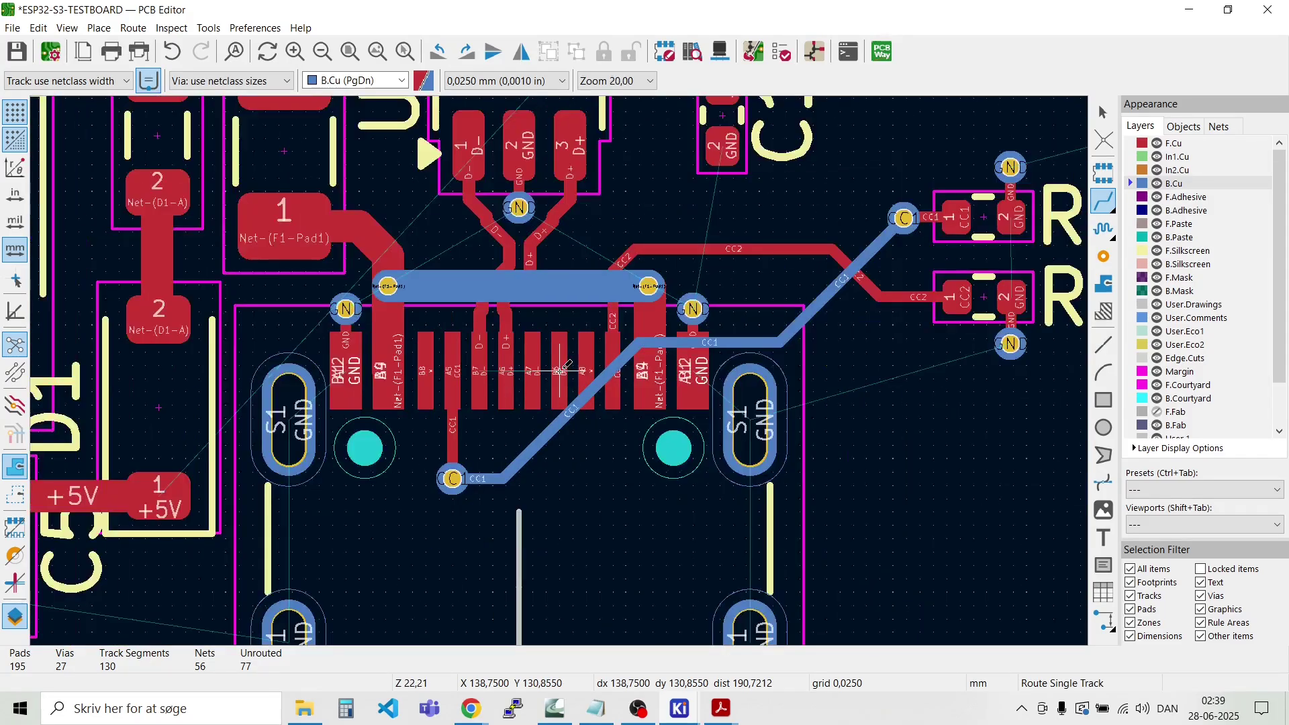
scroll(799, 322, down, 2)
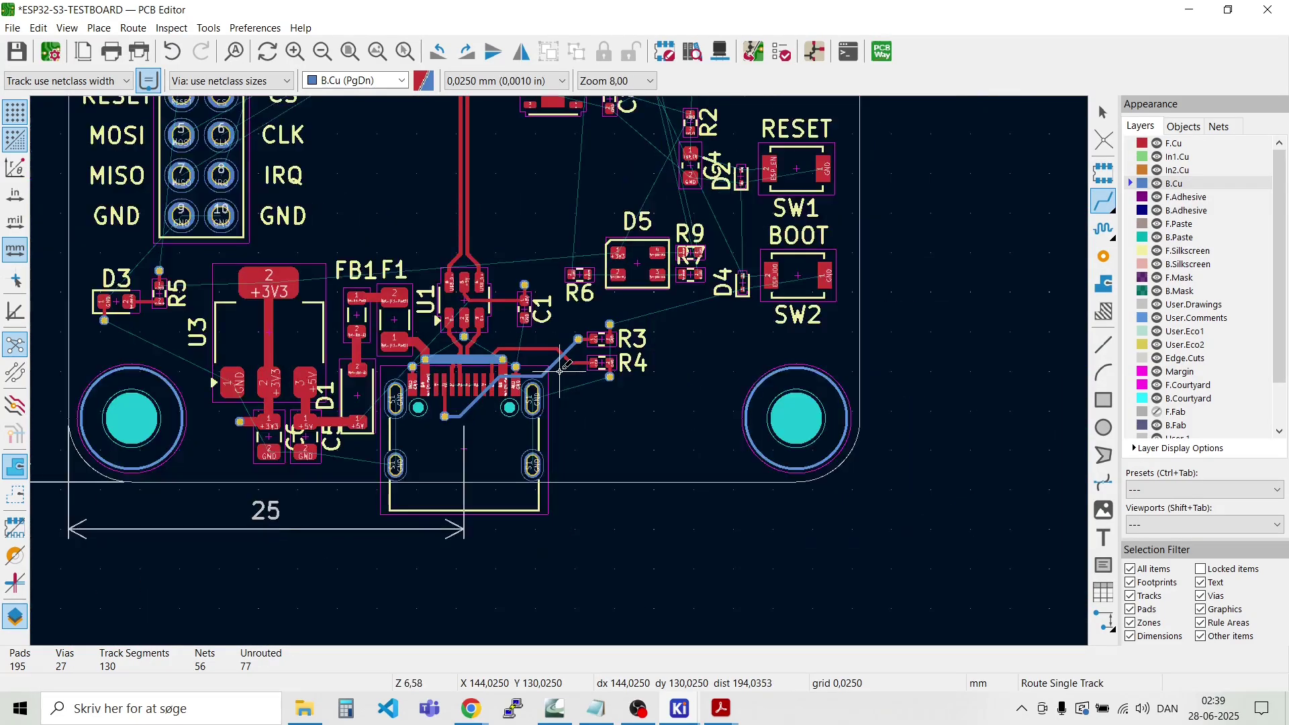
scroll(612, 275, up, 2)
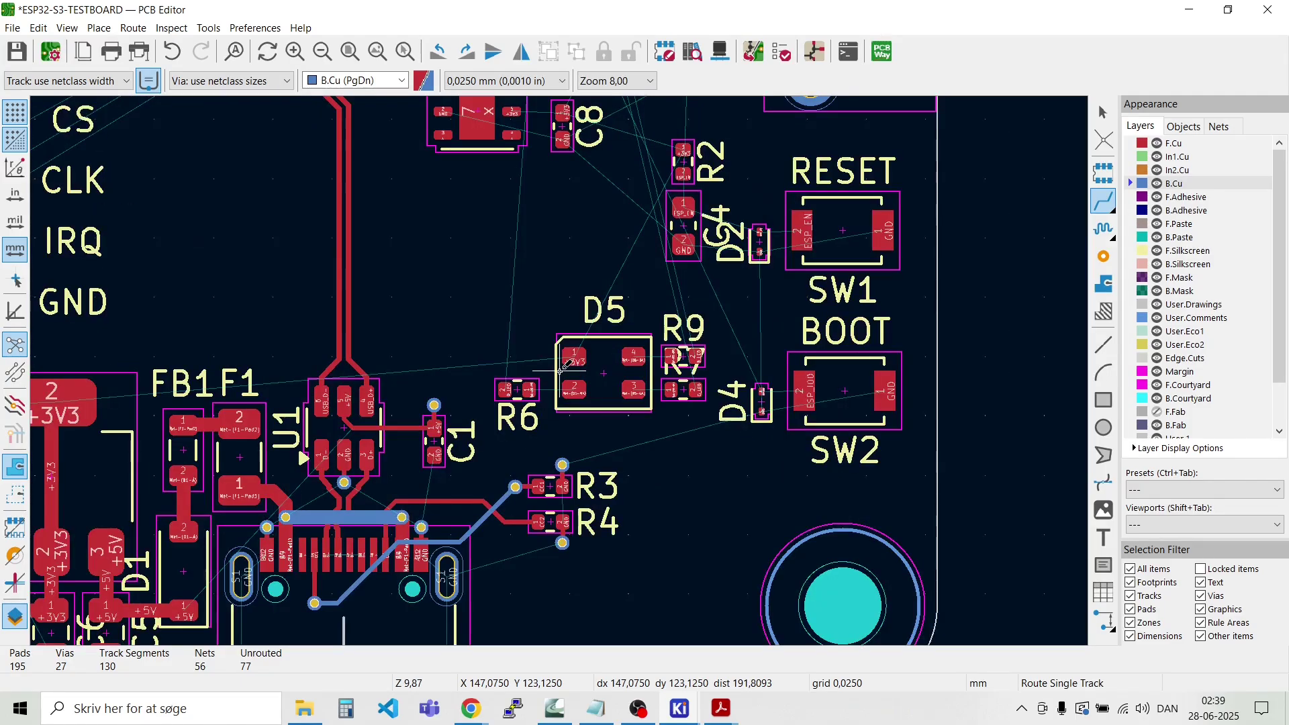
scroll(562, 345, up, 2)
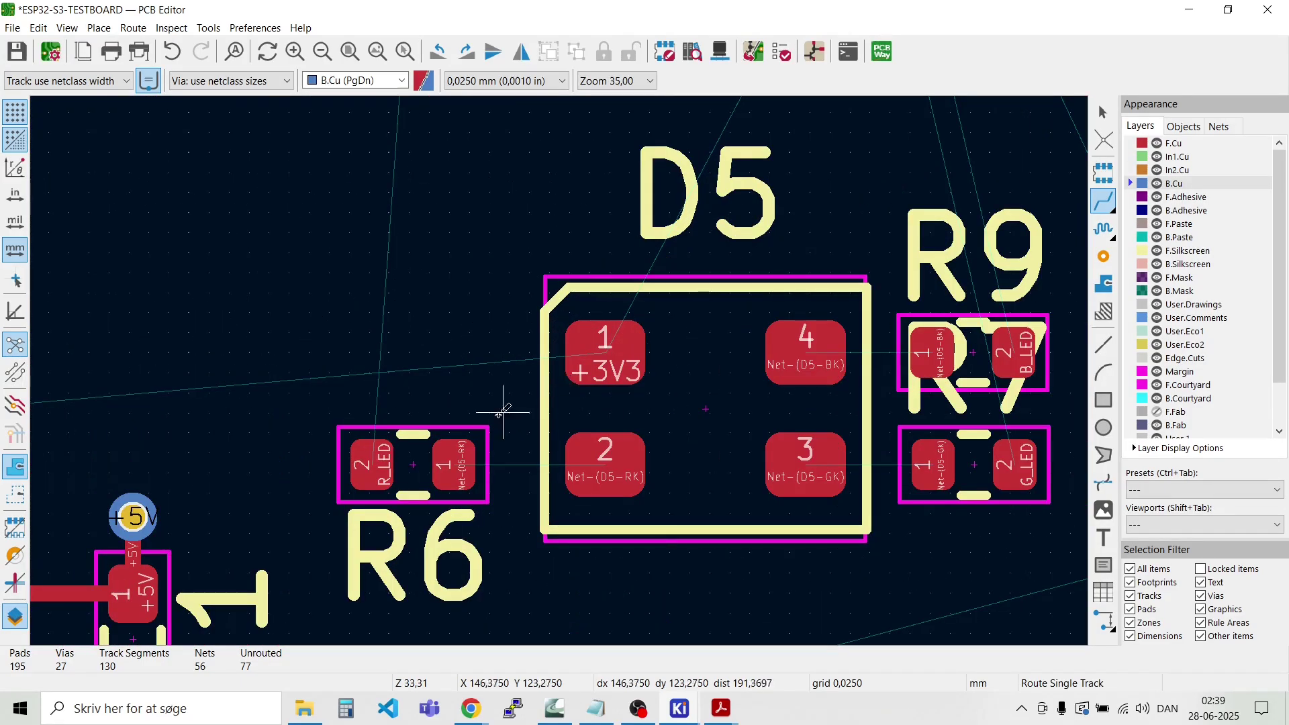
click(453, 464)
click(608, 464)
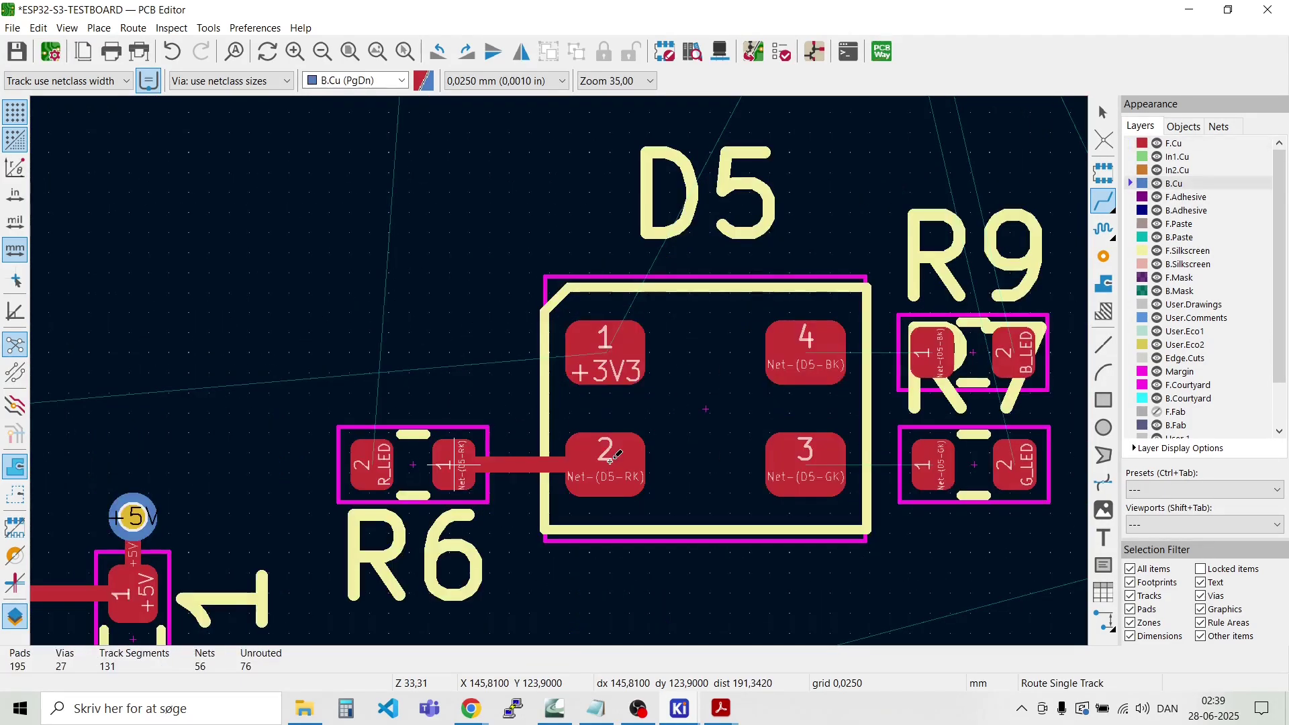
click(934, 462)
click(806, 463)
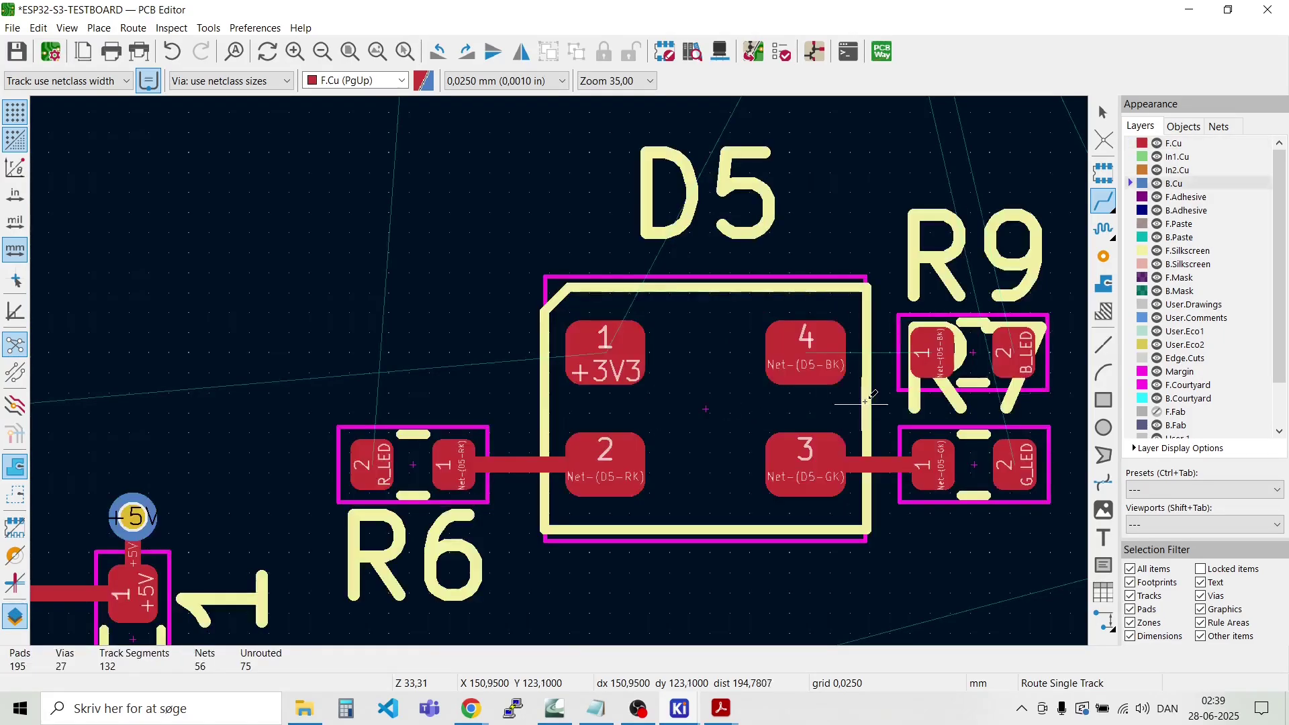
click(940, 349)
click(808, 353)
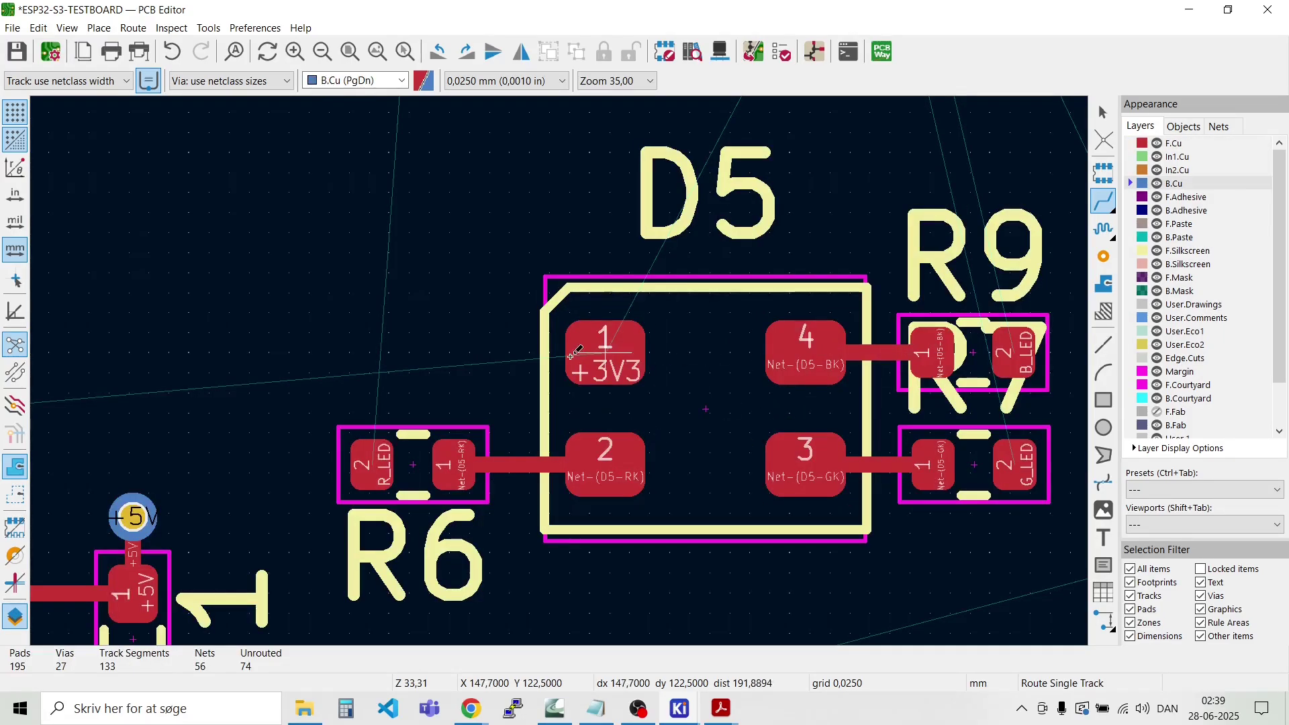
scroll(562, 371, down, 5)
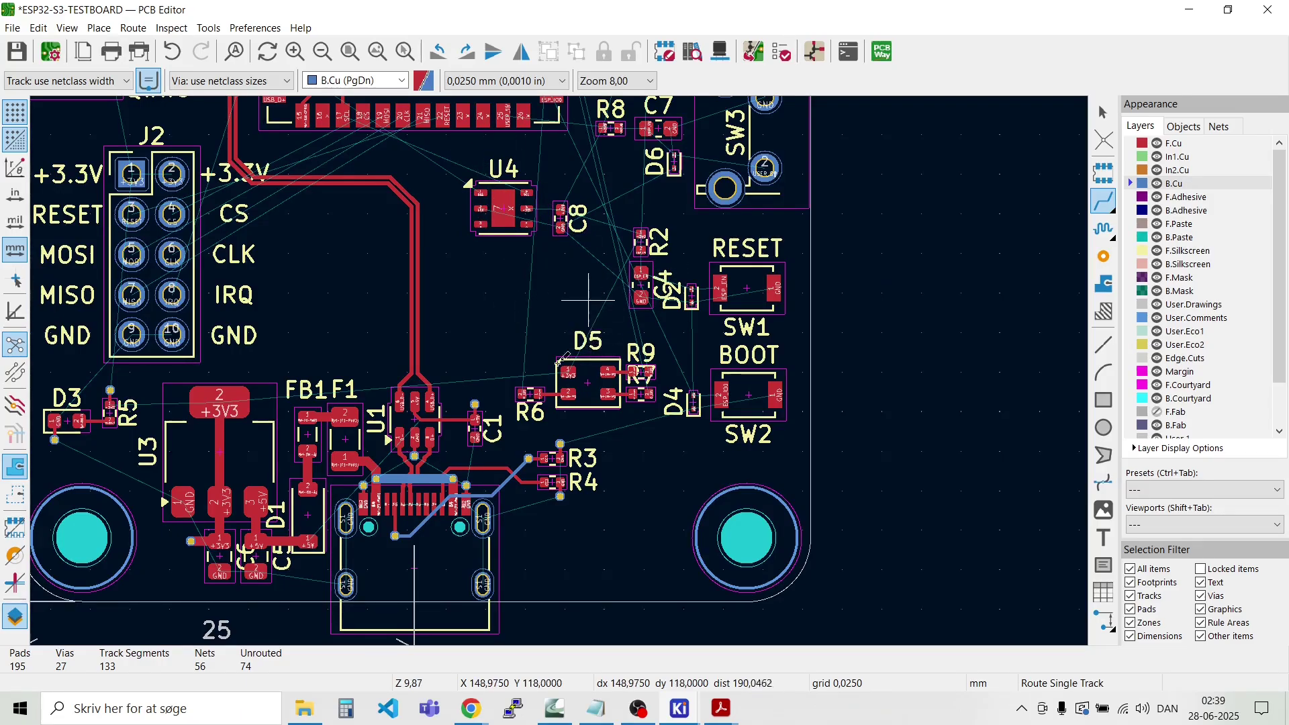
scroll(586, 293, up, 1)
scroll(558, 371, down, 1)
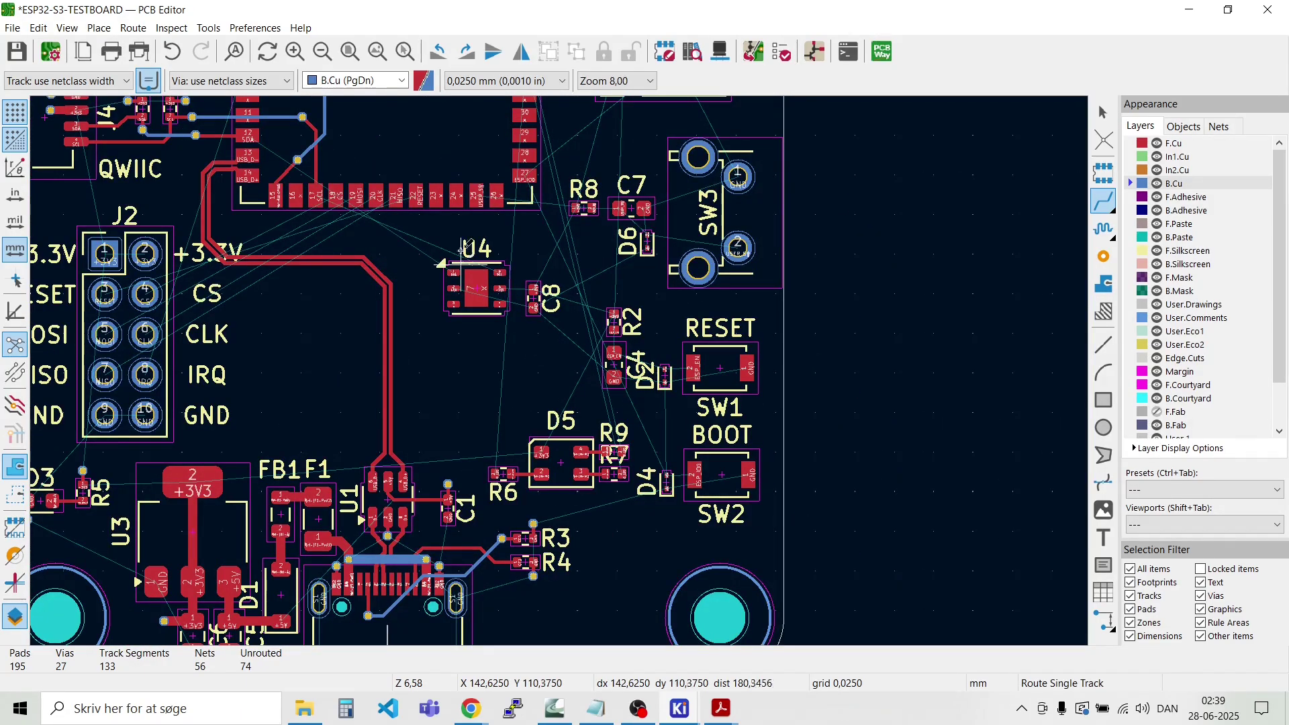
scroll(454, 242, up, 3)
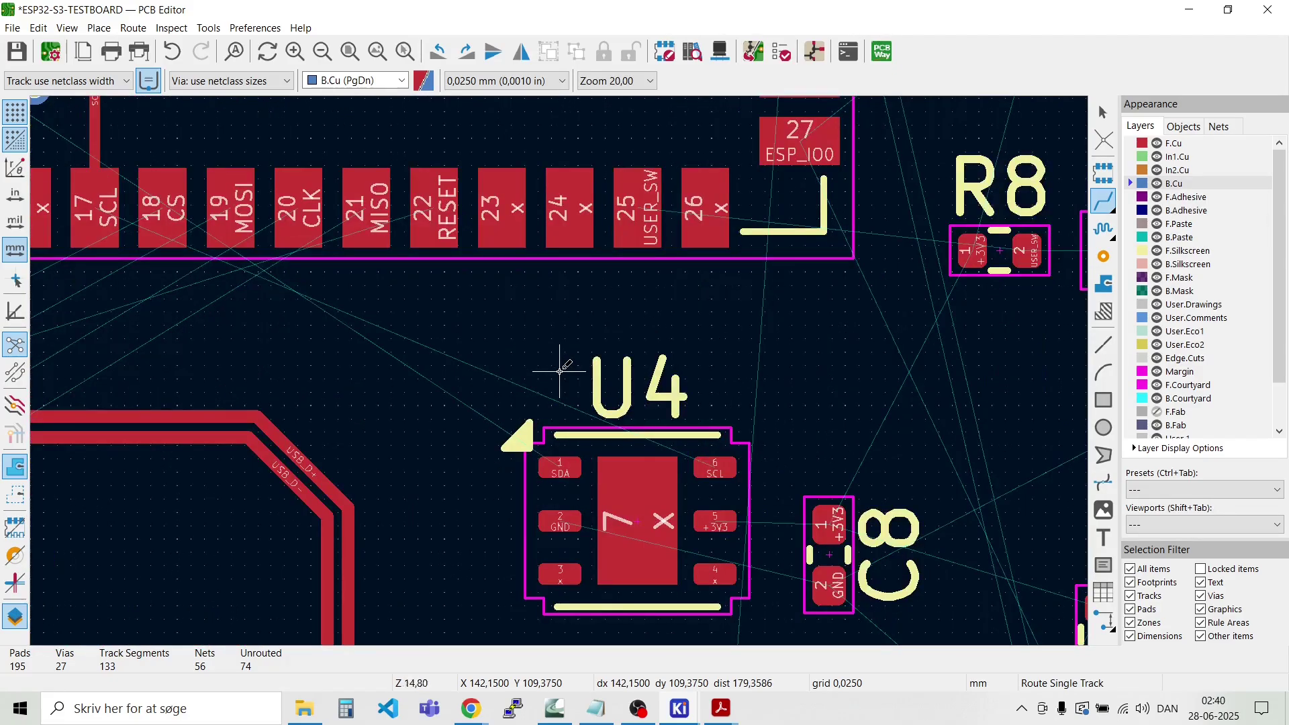
scroll(562, 368, up, 4)
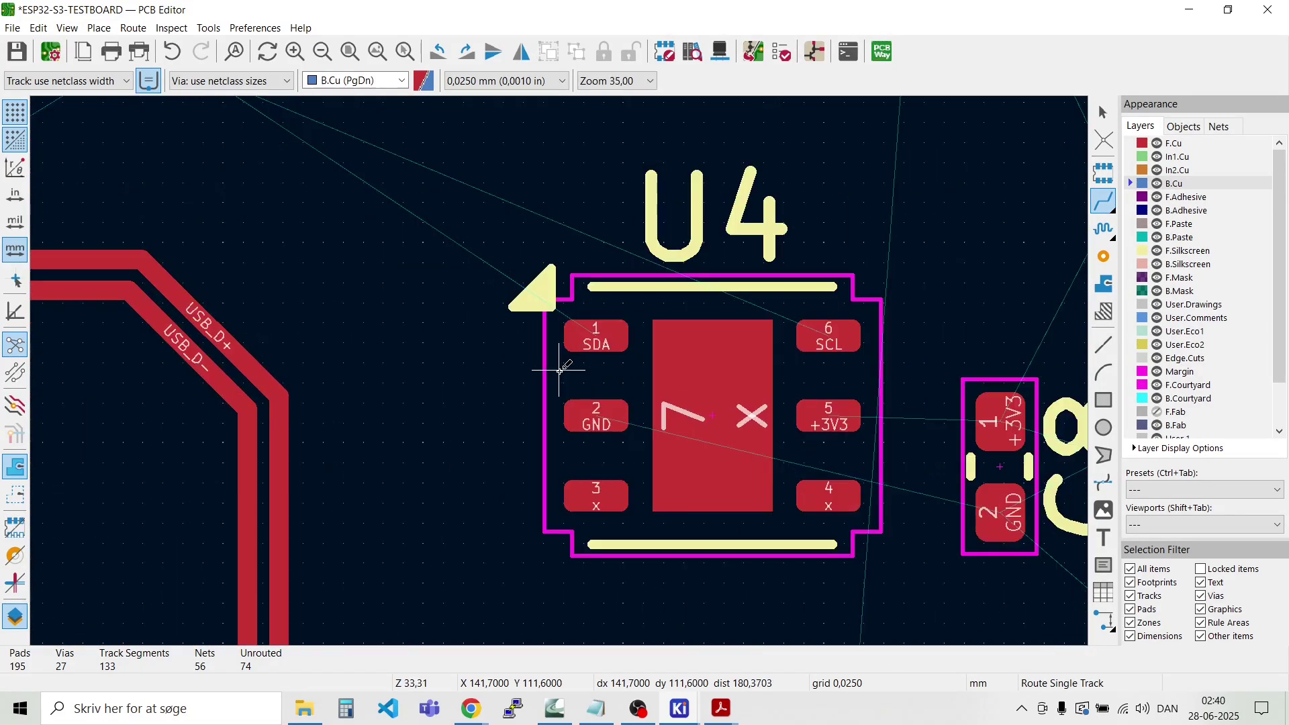
Step: Move U4 slightly up and left, then move C8 close beside it, with C8's pad 1 level with U4's pad 5
key(Escape)
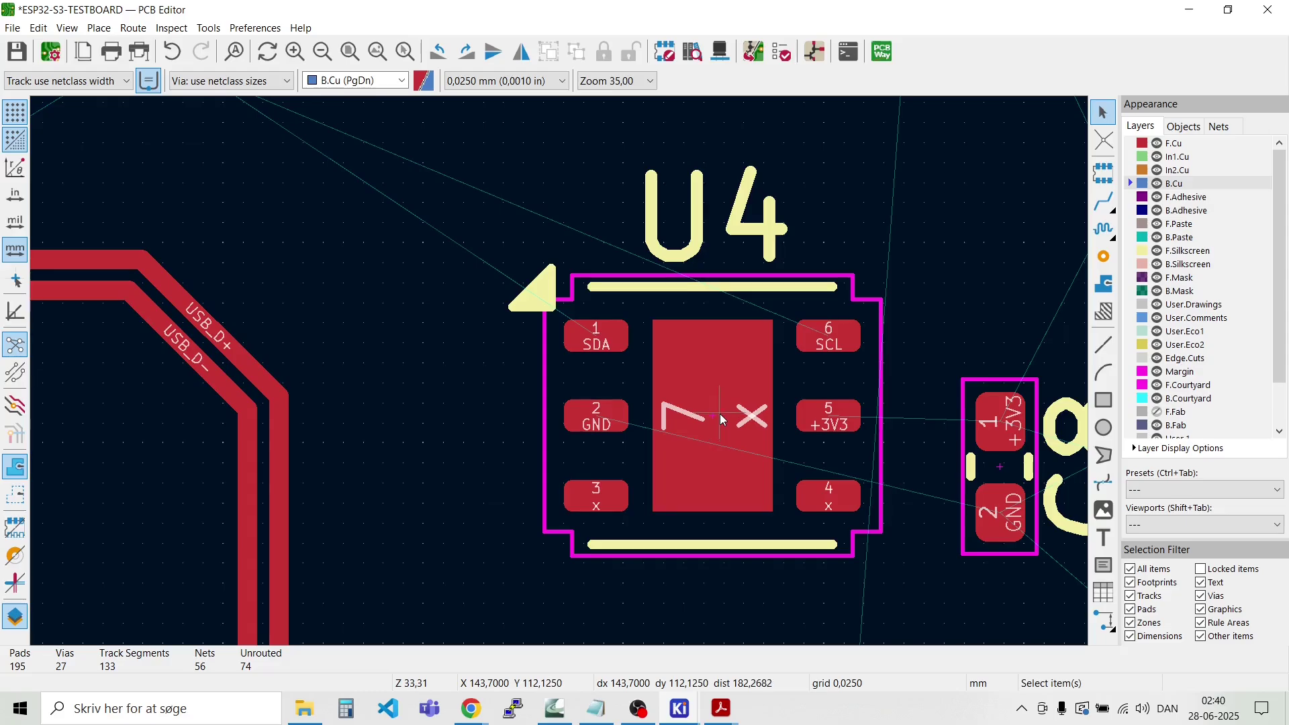
click(719, 413)
drag(720, 413, 686, 396)
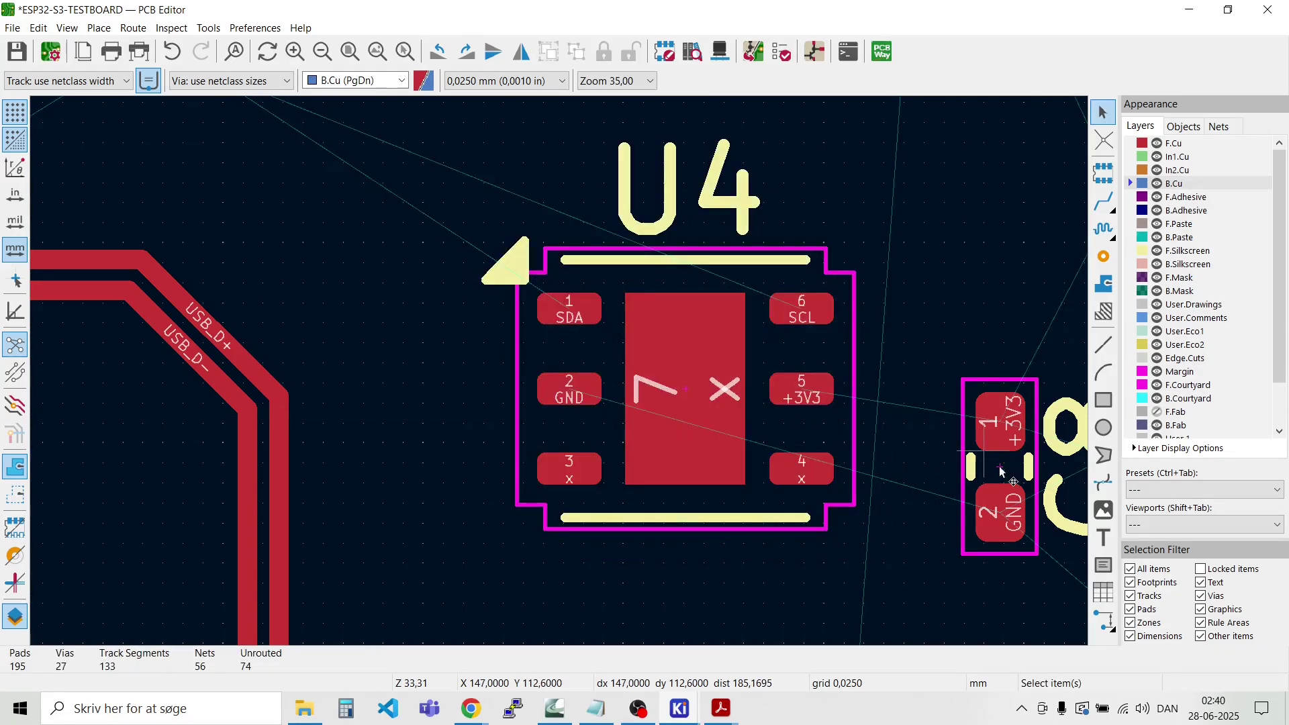
drag(1000, 470, 930, 437)
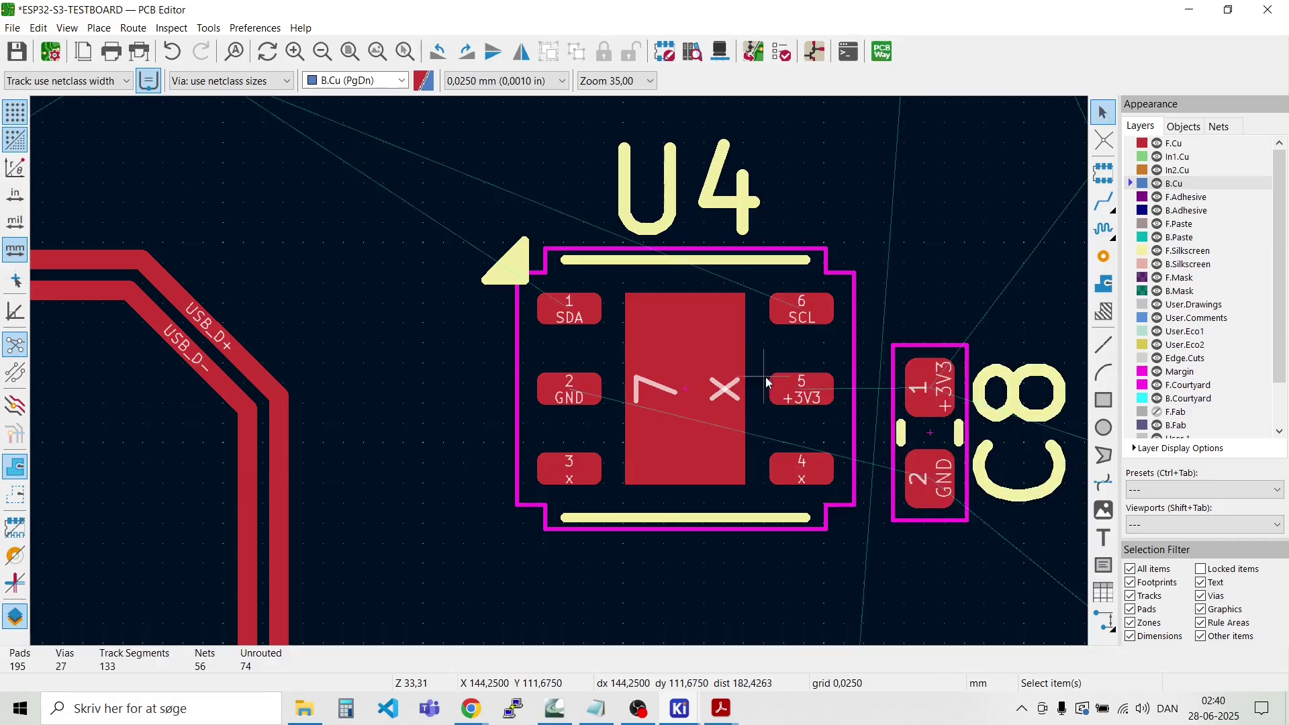
Step: Route +3V3 on F.Cu from U4 pad 5 to C8 pad 1 and up to a new via at X 146.325, Y 110.925
key(x)
click(942, 395)
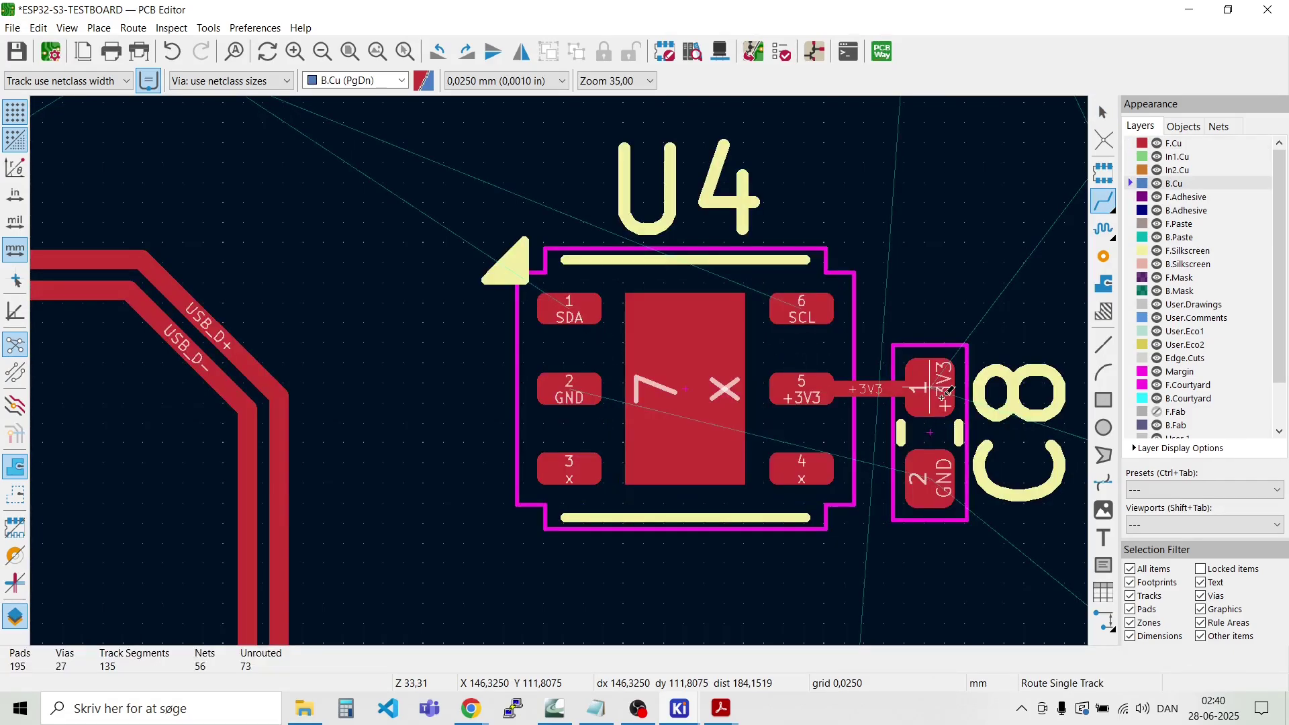
click(935, 392)
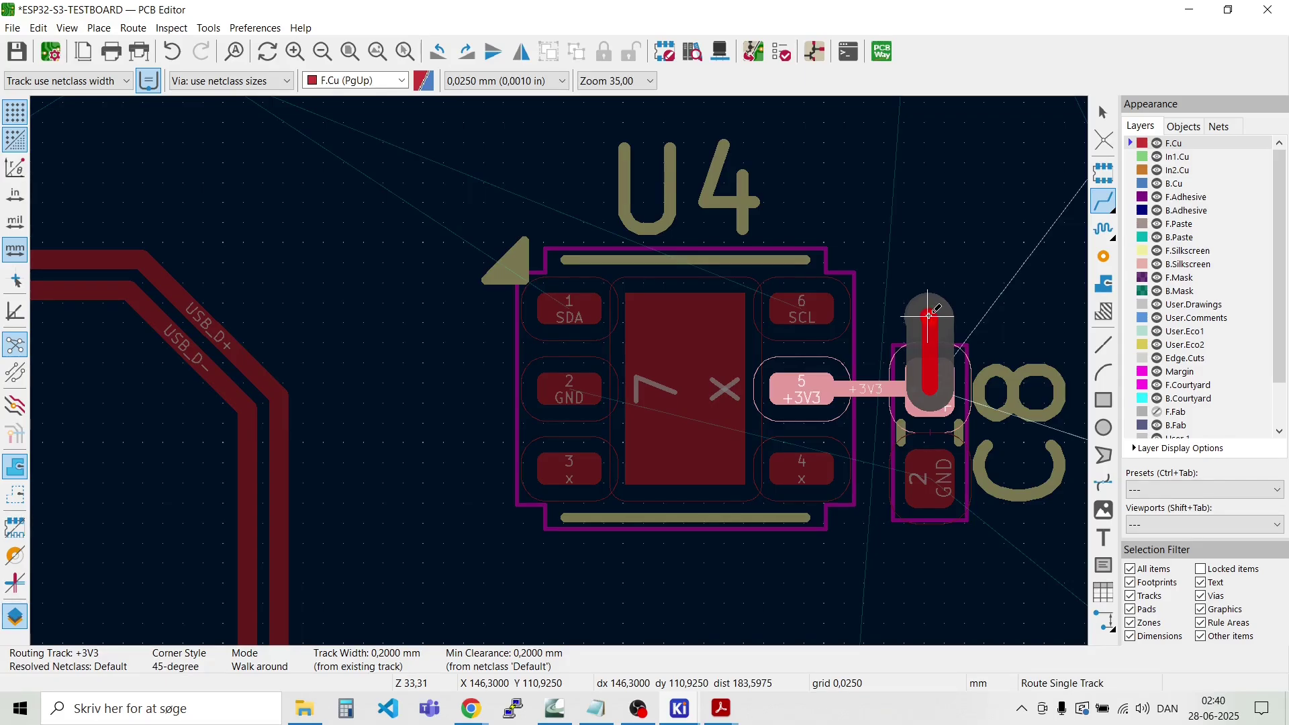
key(v)
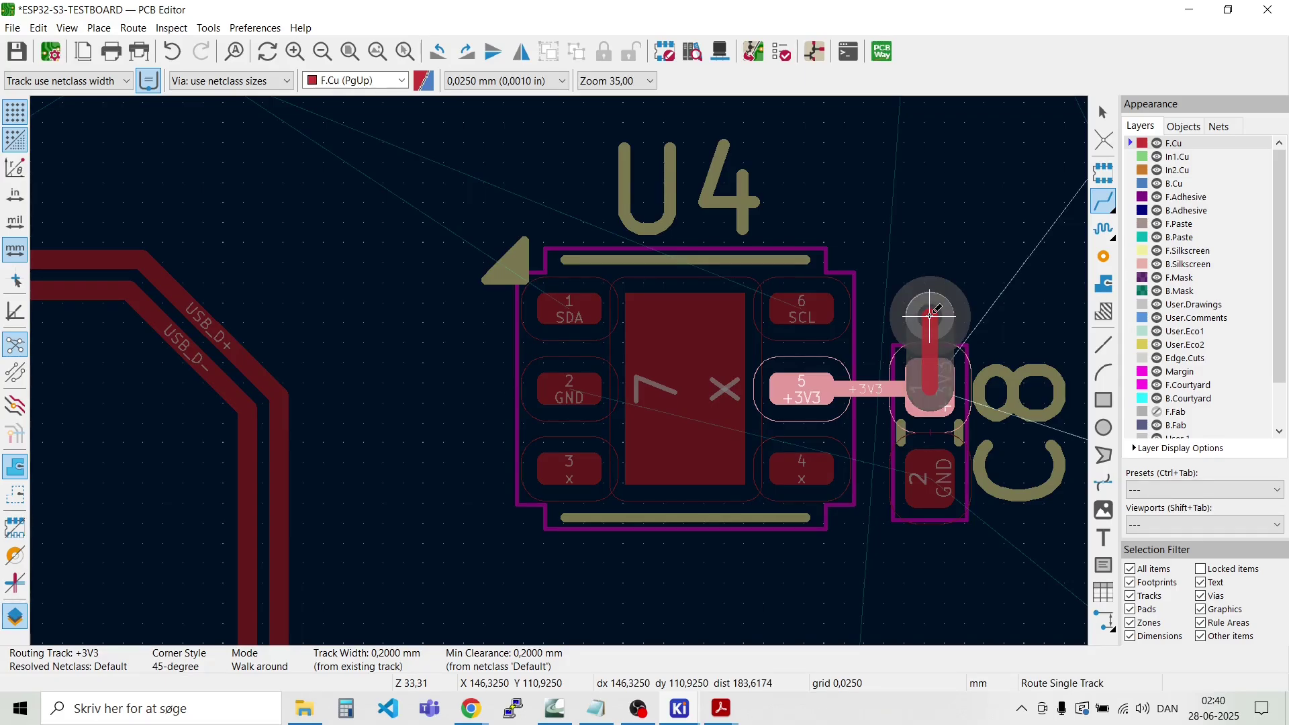
click(930, 315)
key(Escape)
Step: Route a short F.Cu GND track from C8 pad 2 down to a new via at X 146.325, Y 114.075
click(932, 478)
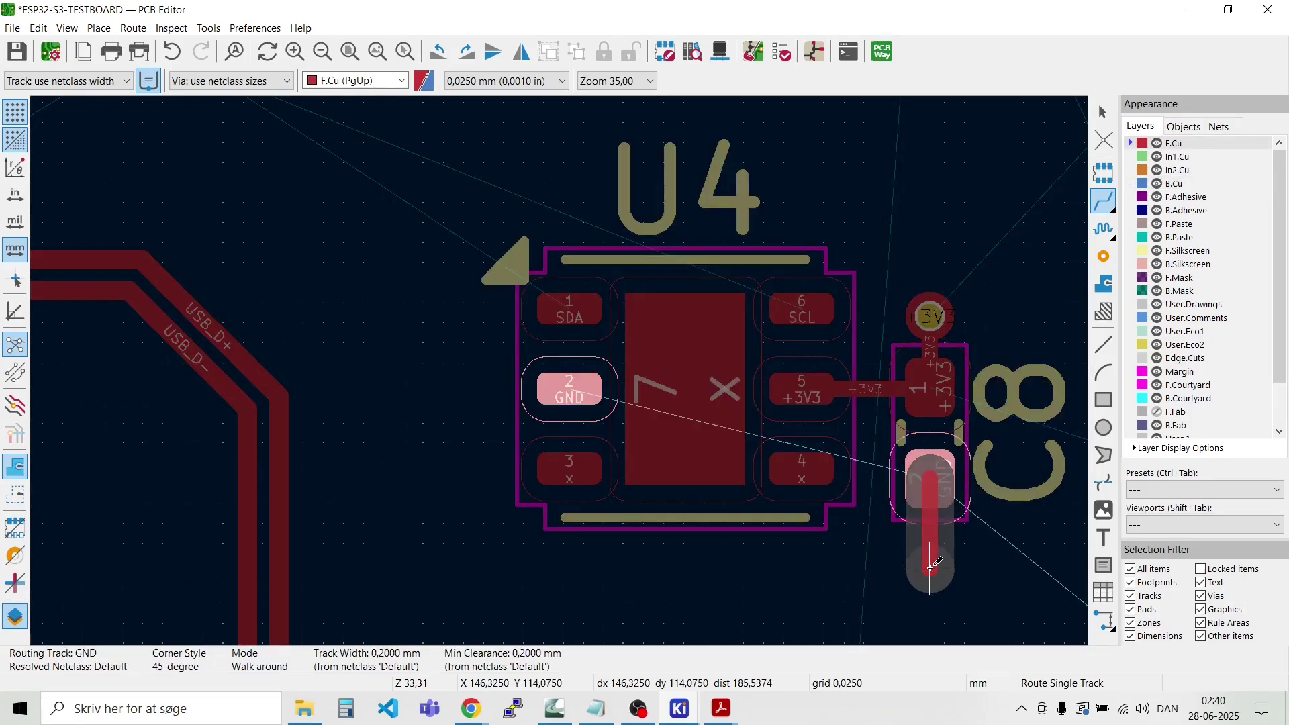
key(v)
click(931, 569)
key(Escape)
Step: Route a short F.Cu GND track from U4 pad 2 outward to a new via at X 140.85, Y 111.825
scroll(930, 569, down, 2)
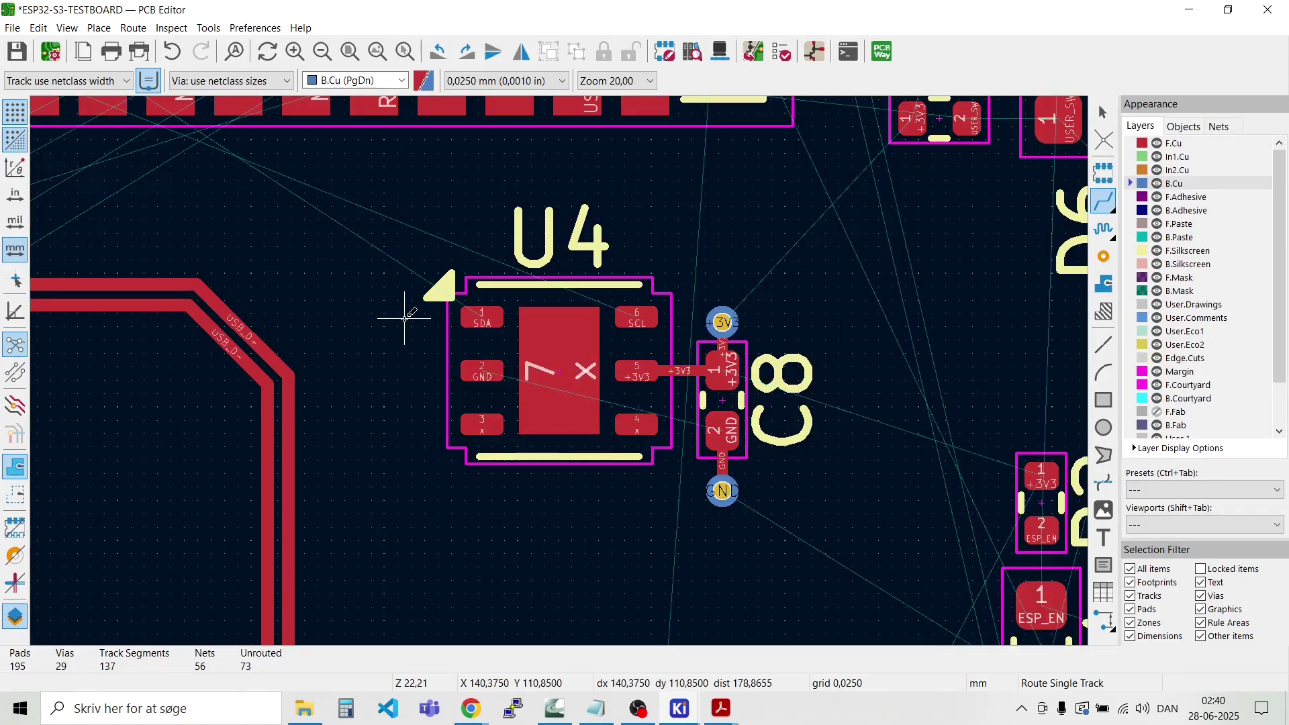
scroll(396, 335, up, 3)
click(478, 368)
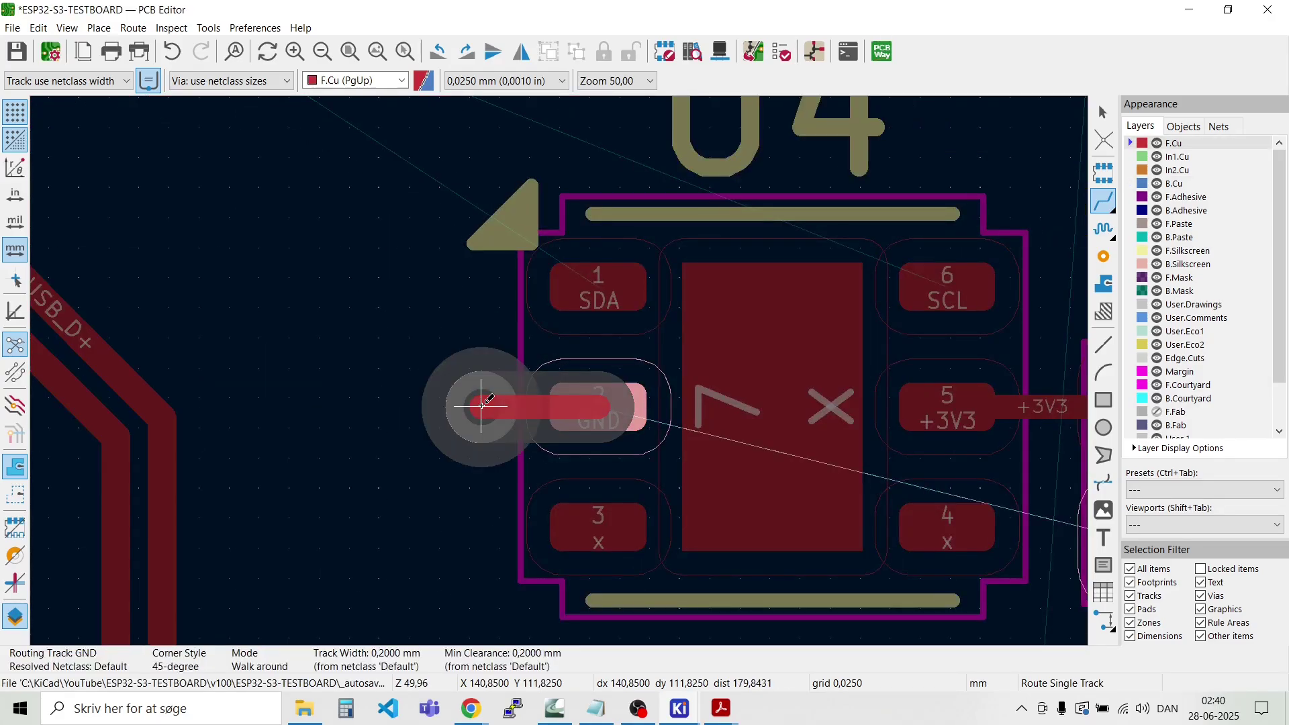
key(v)
click(481, 405)
key(Escape)
Step: Route an F.Cu SDA track from U4 pad 1 straight up to a new via at X 141.8, Y 108.325
click(598, 286)
scroll(488, 274, down, 6)
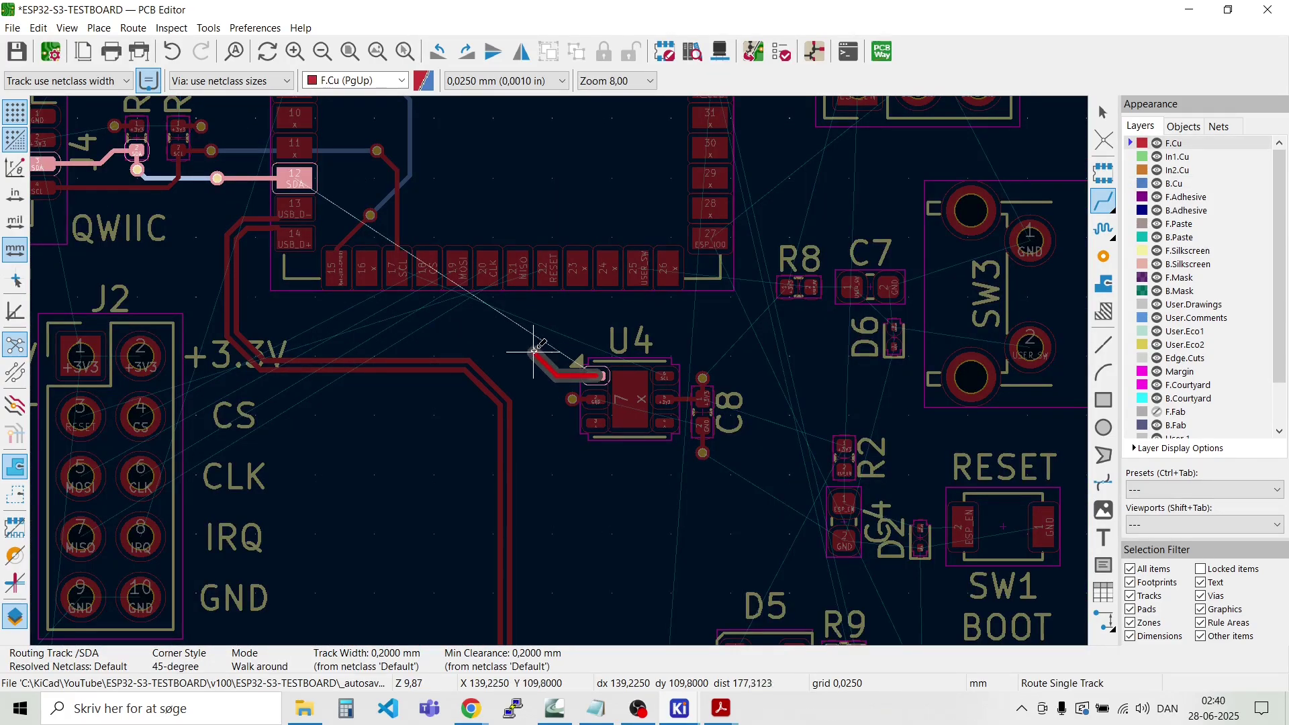
scroll(559, 370, up, 3)
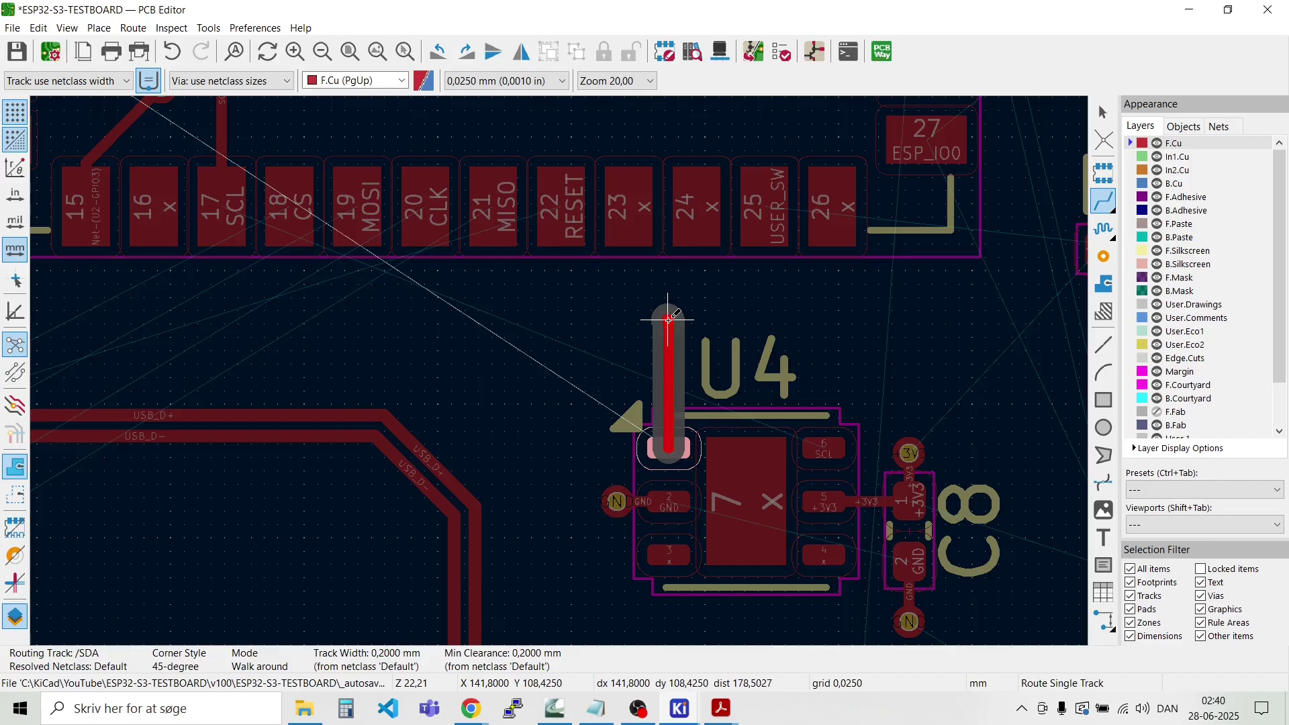
click(668, 314)
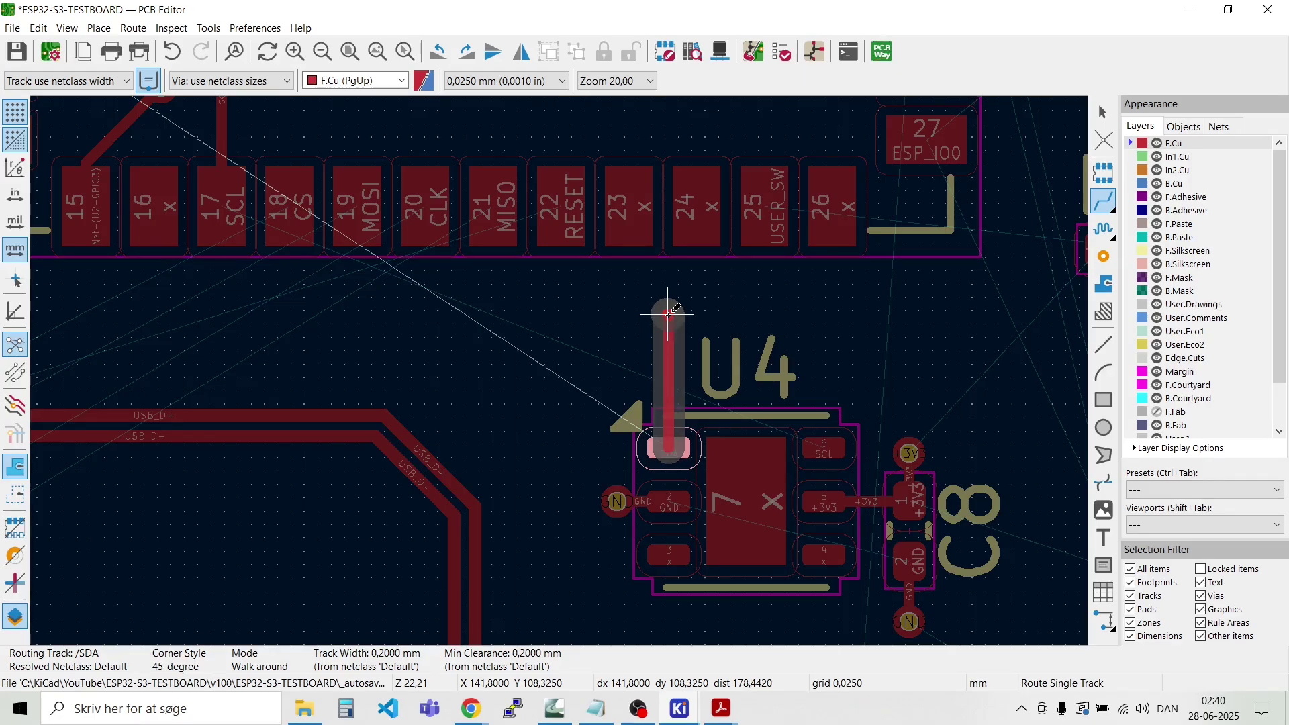
key(v)
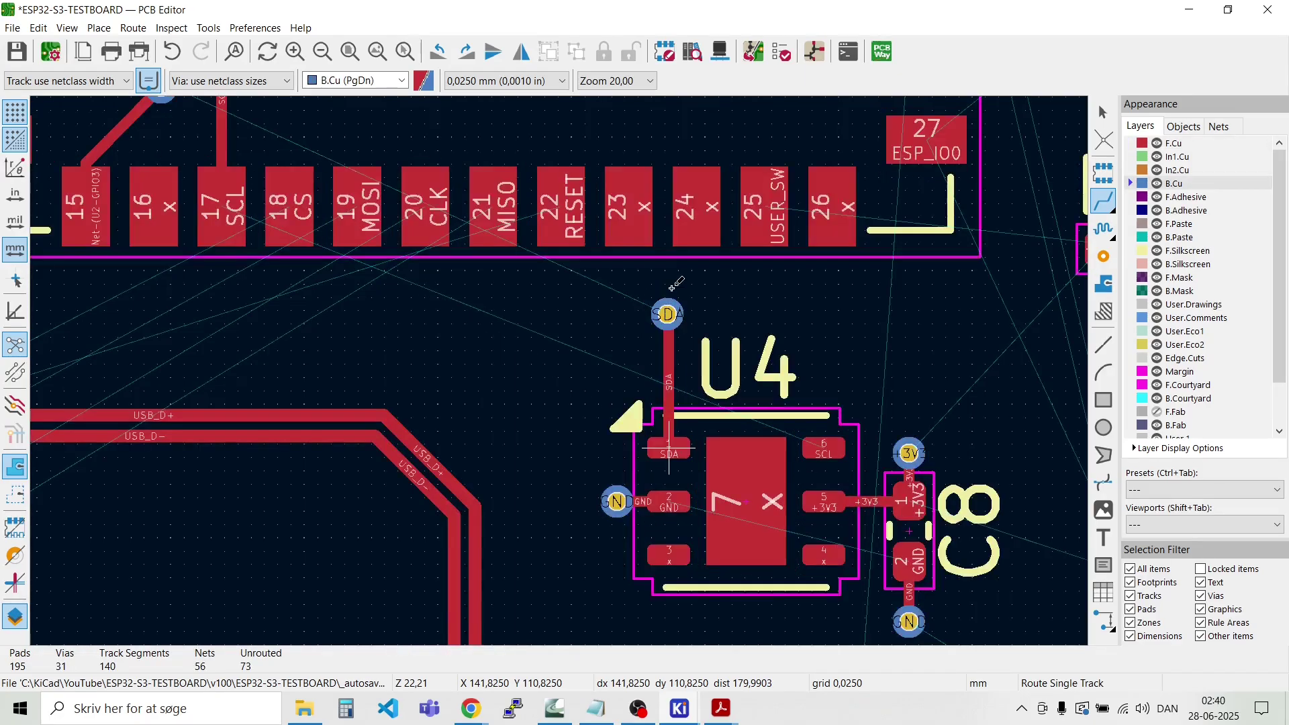
Step: Route SDA on B.Cu from U4's SDA via up to Y 104.95 and across to the existing SDA via beside pad 12
scroll(629, 216, down, 3)
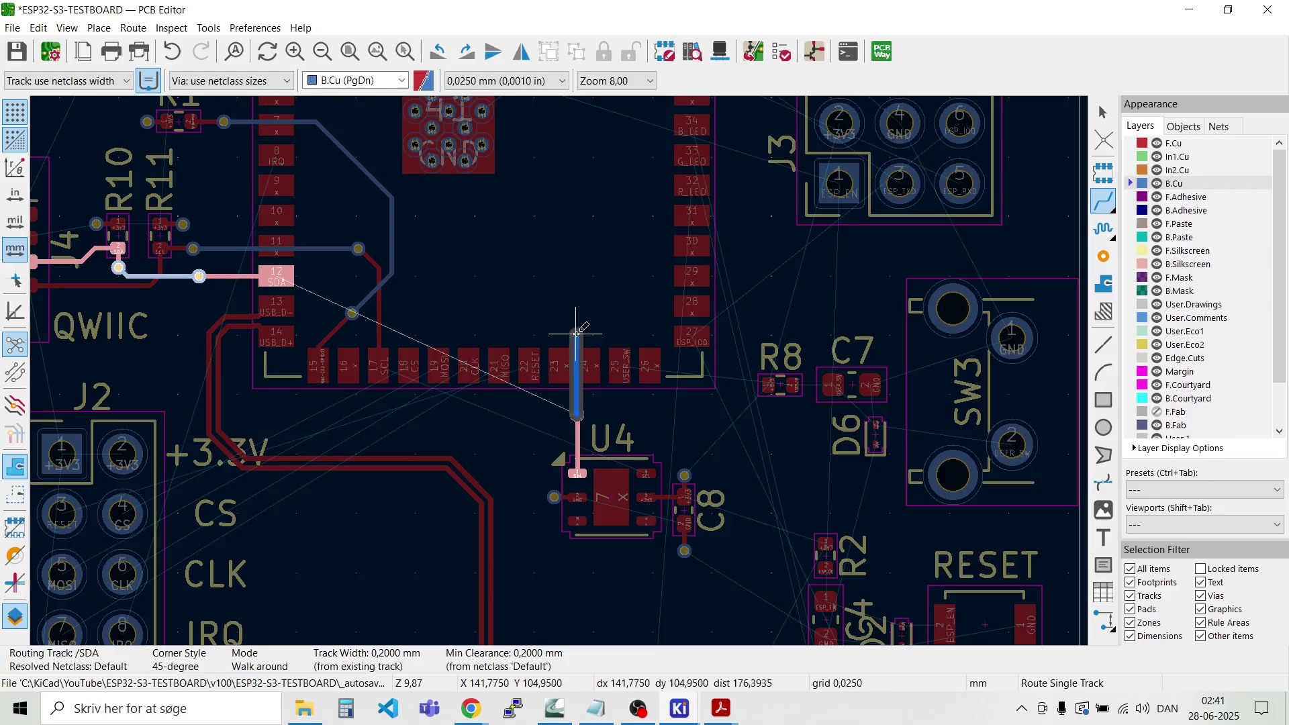
click(576, 334)
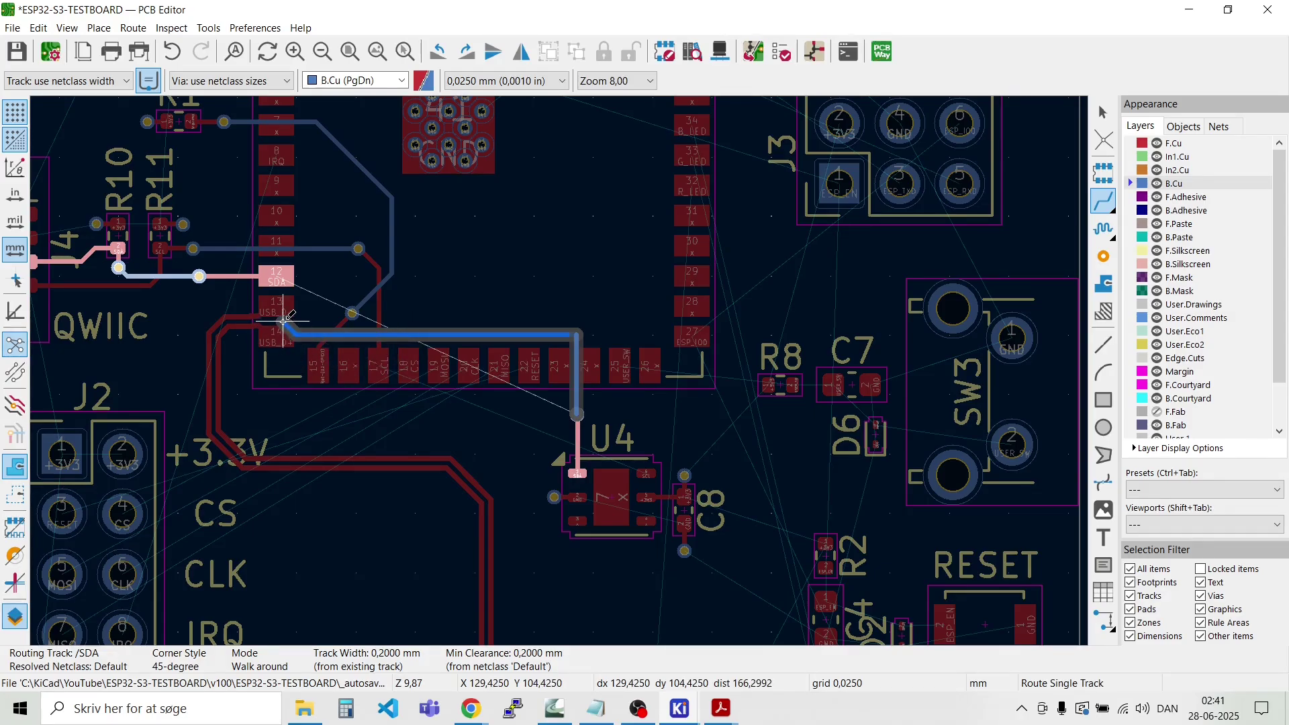
click(198, 275)
Step: Reshape the right-angled corner of the B.Cu SDA track into a long 45-degree diagonal ending at U4's SDA via
scroll(333, 341, up, 4)
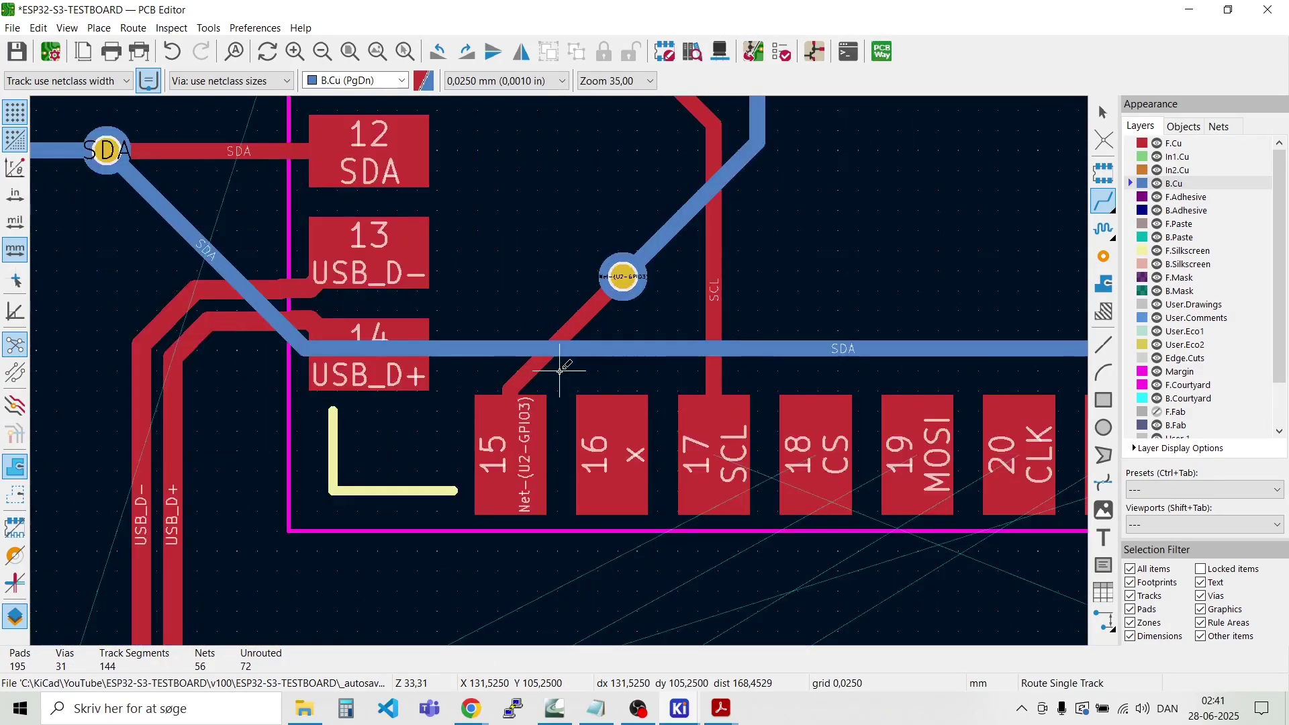
scroll(559, 369, down, 2)
scroll(943, 402, up, 5)
key(Escape)
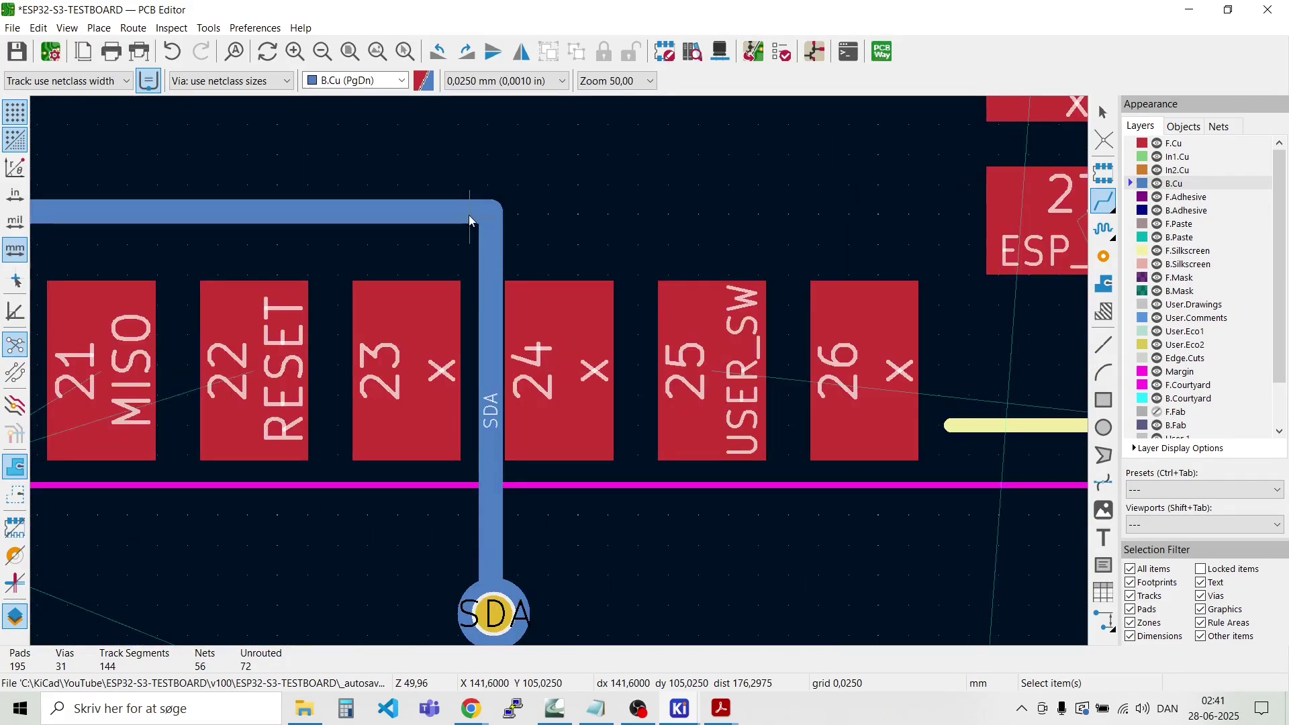
drag(488, 215, 471, 292)
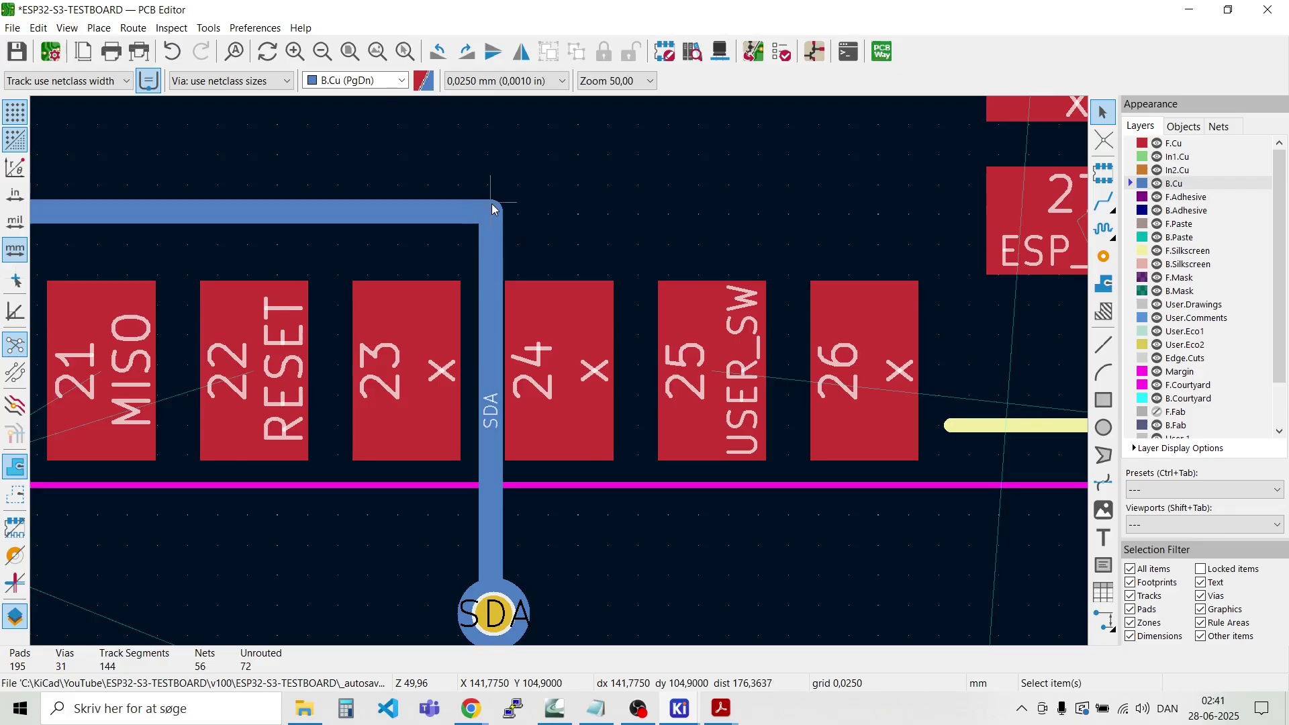
drag(493, 208, 313, 433)
scroll(313, 433, down, 2)
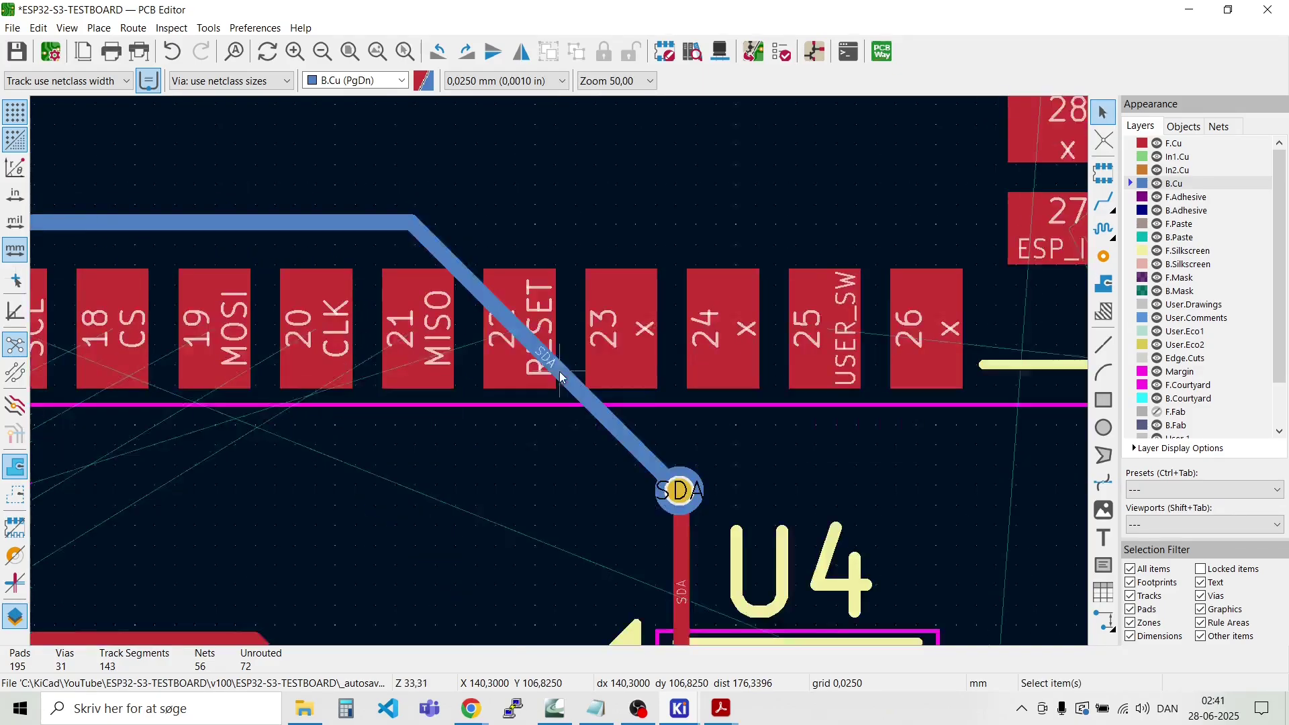
scroll(560, 376, down, 3)
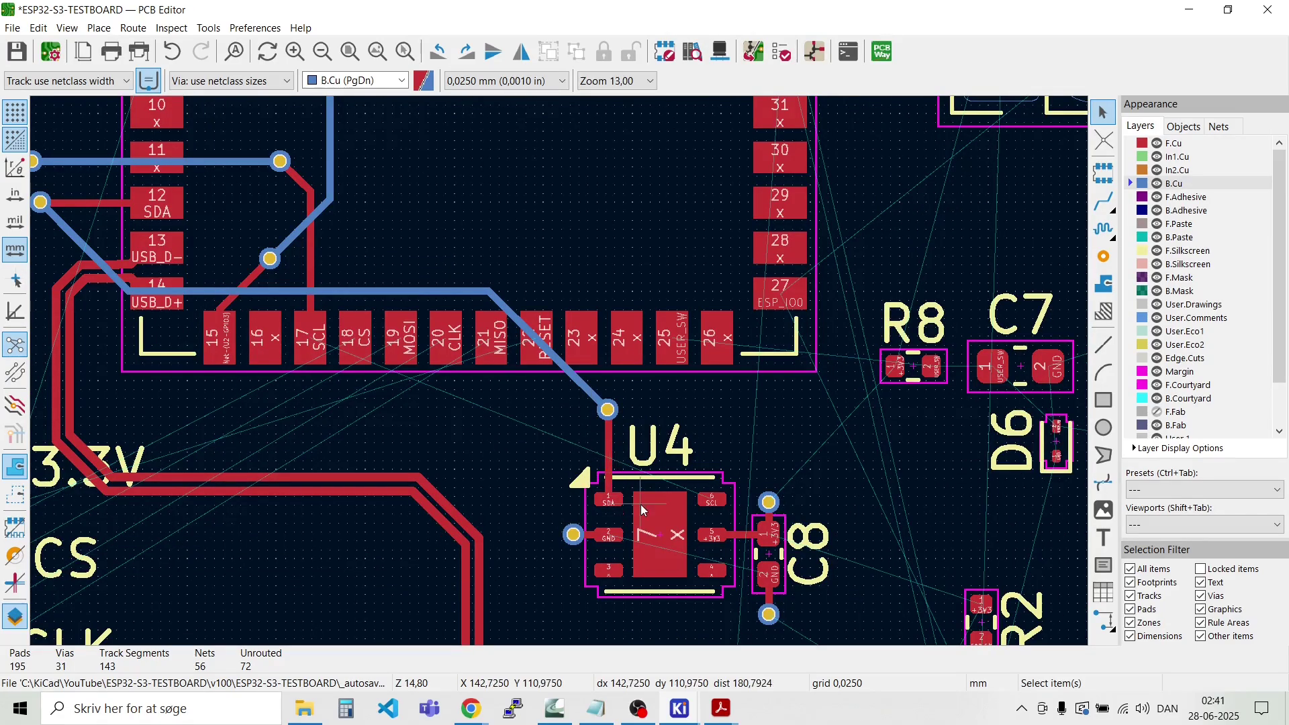
Step: Route an F.Cu SCL track from U4 pad 6 straight up to about Y 108.3, level with the SDA via
scroll(641, 505, up, 3)
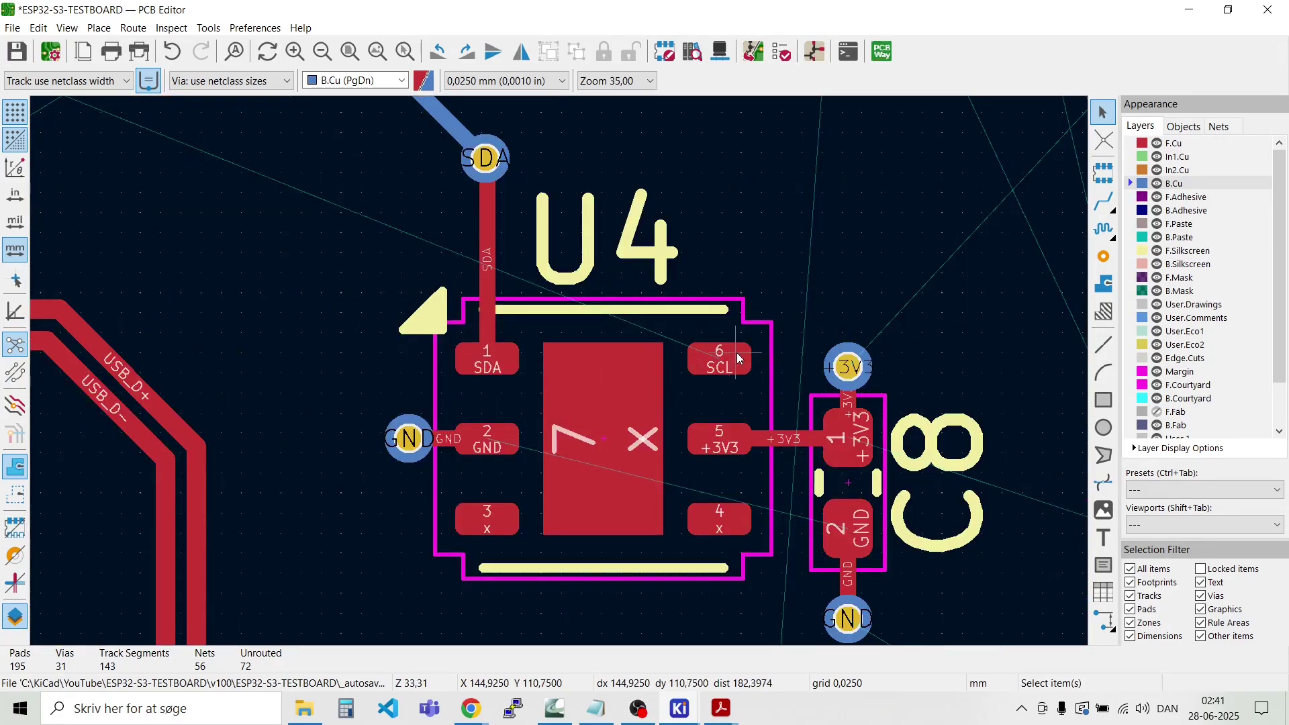
key(x)
scroll(711, 201, down, 3)
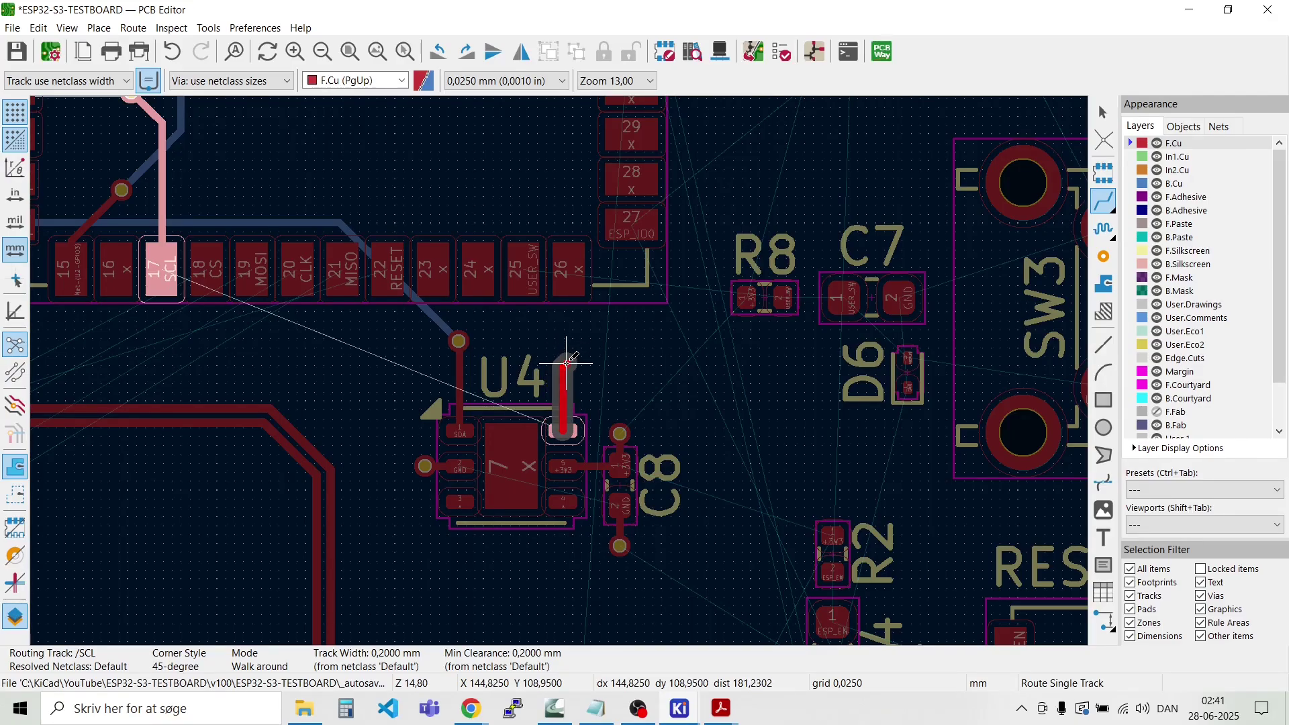
scroll(567, 363, down, 2)
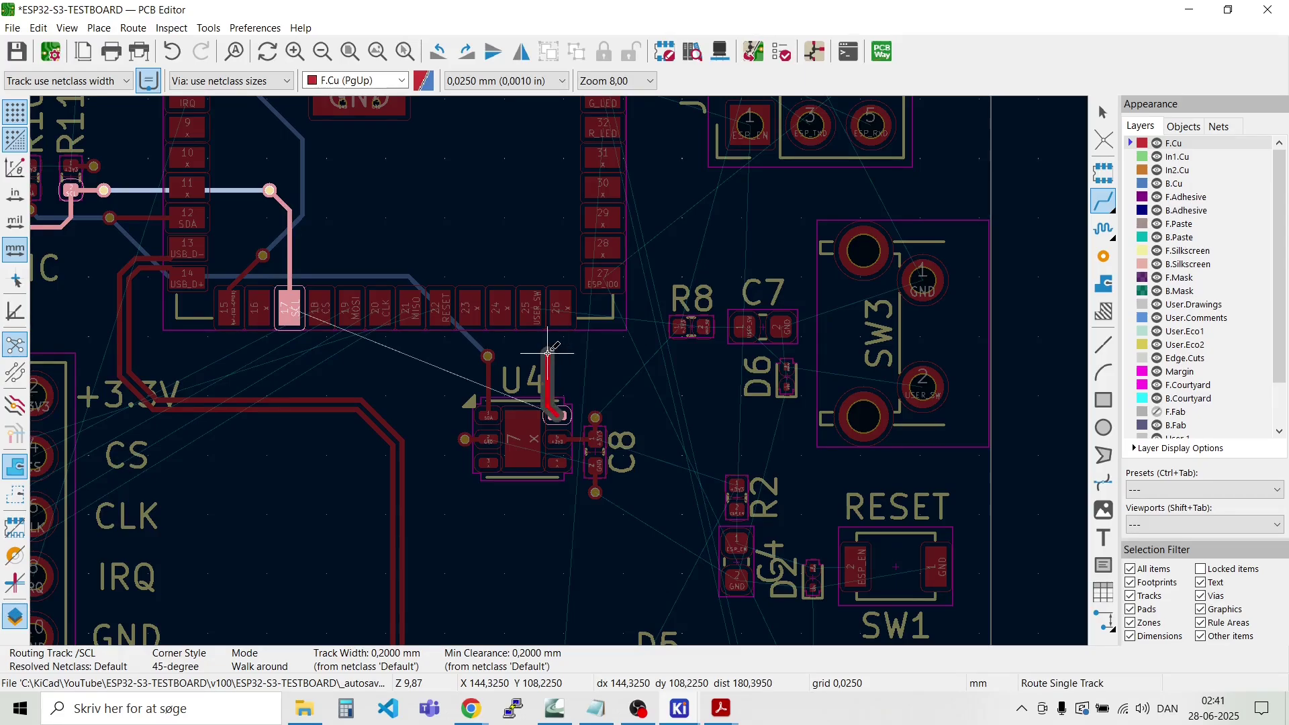
scroll(562, 349, up, 5)
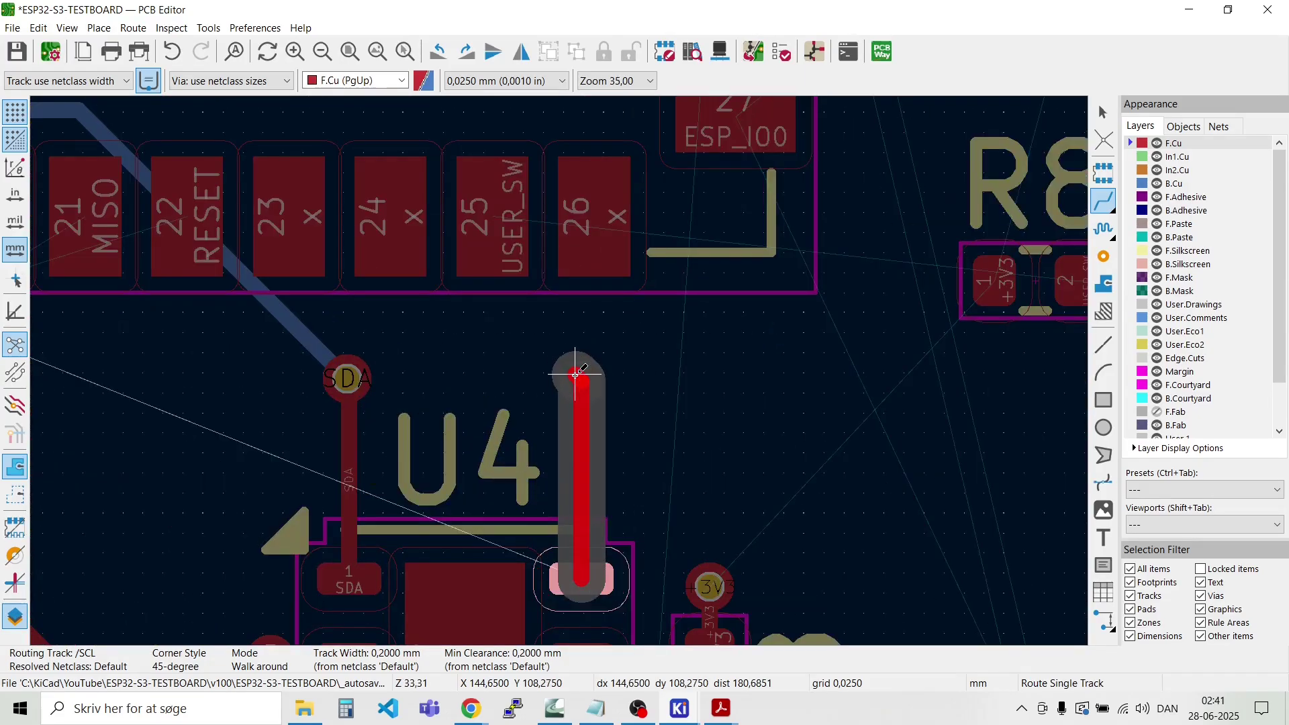
click(576, 375)
key(v)
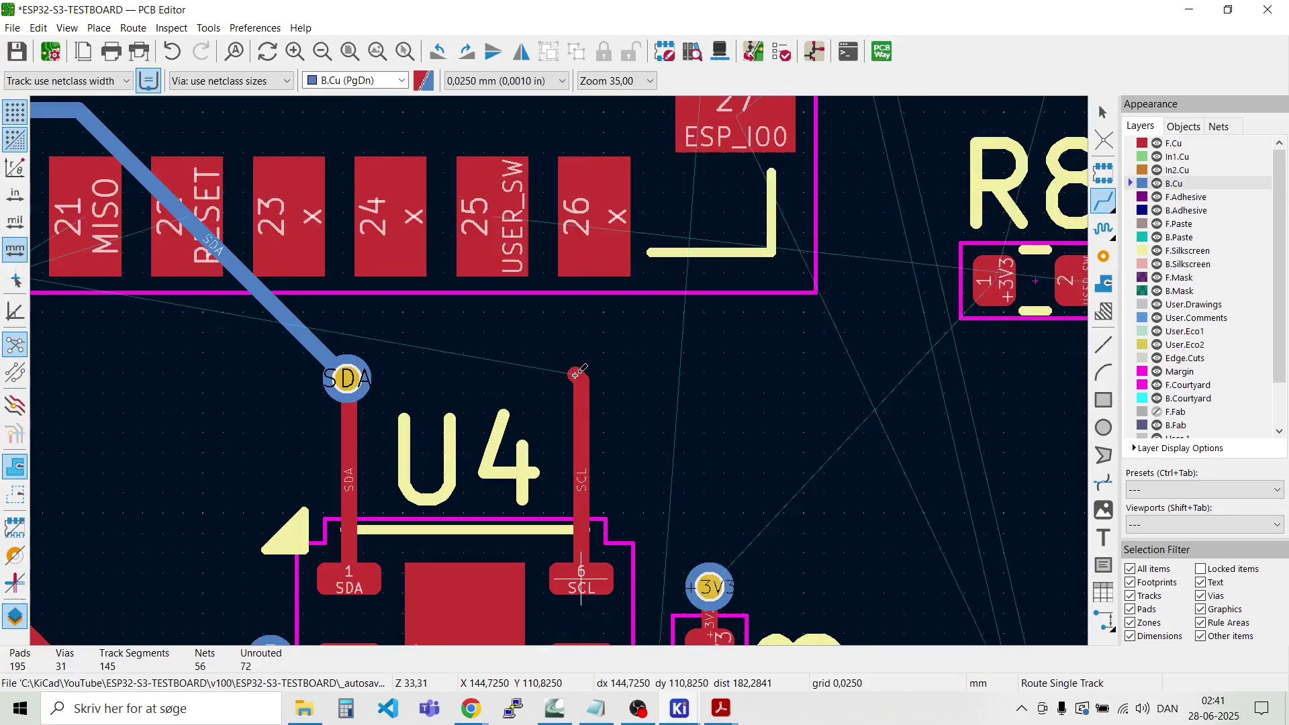
key(Escape)
key(Escape)
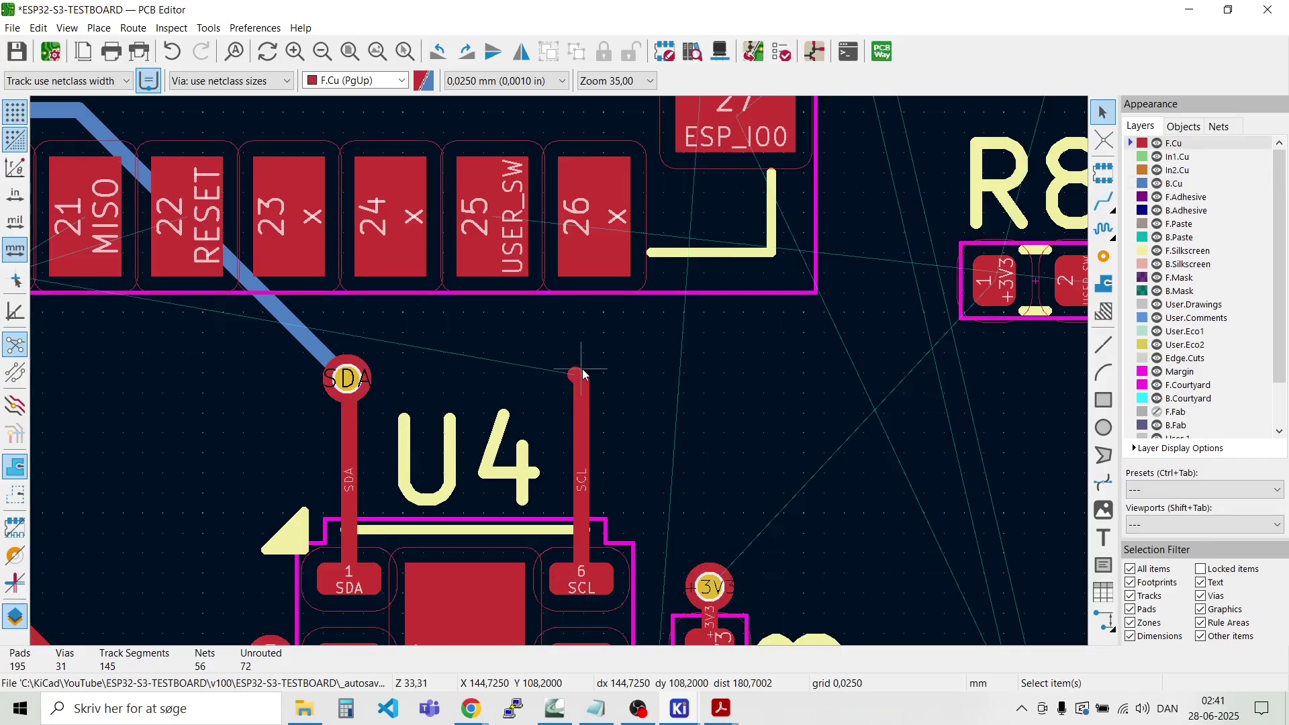
Step: Delete the tiny leftover segment at the end of the SCL track and place a via there at X 144.725, Y 108.4
click(581, 374)
key(Delete)
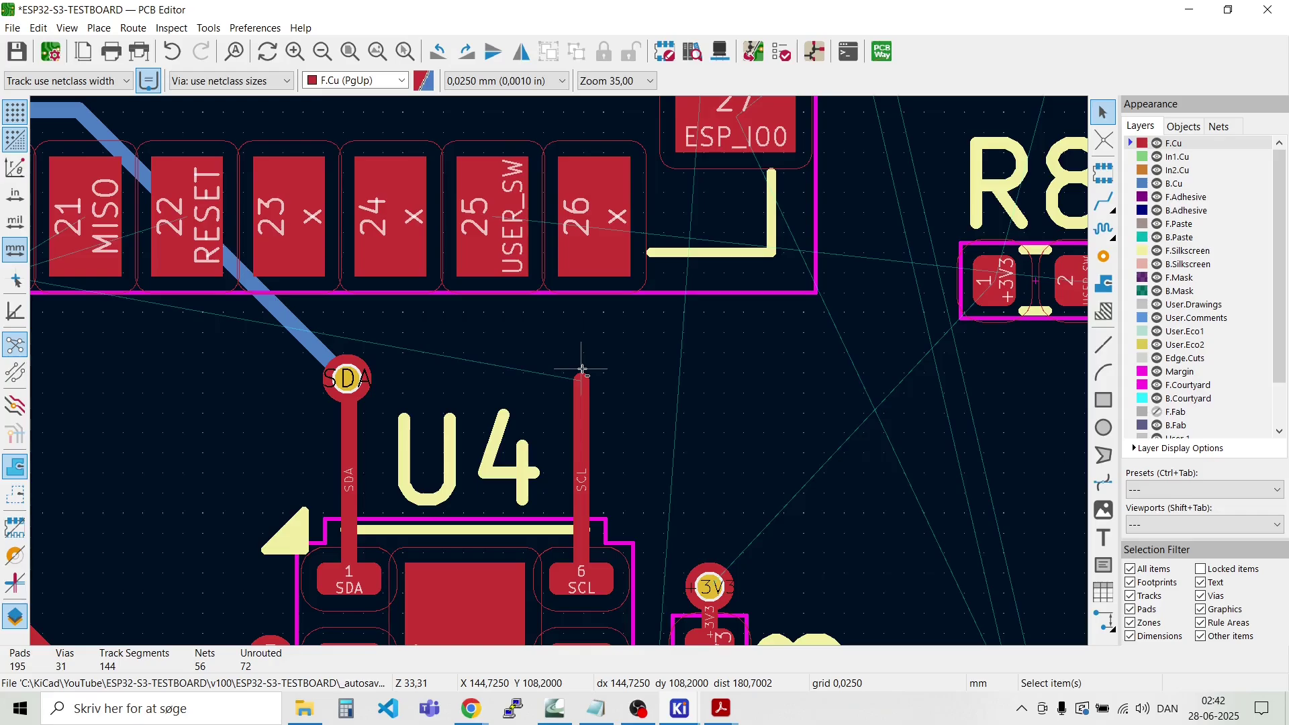
key(ctrl+shift+v)
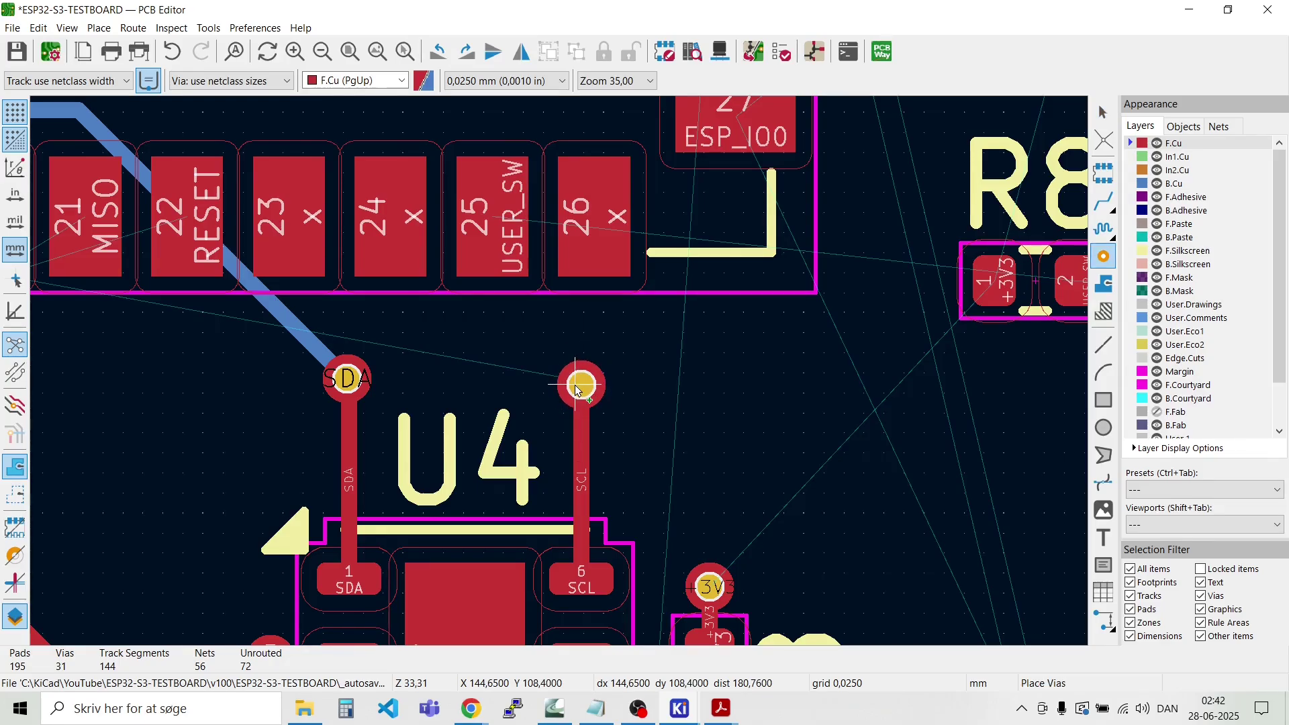
click(578, 387)
key(Escape)
Step: Route SCL on B.Cu from the via above U4 pad 6 diagonally up and across to the F.Cu SCL track above pad 17
key(x)
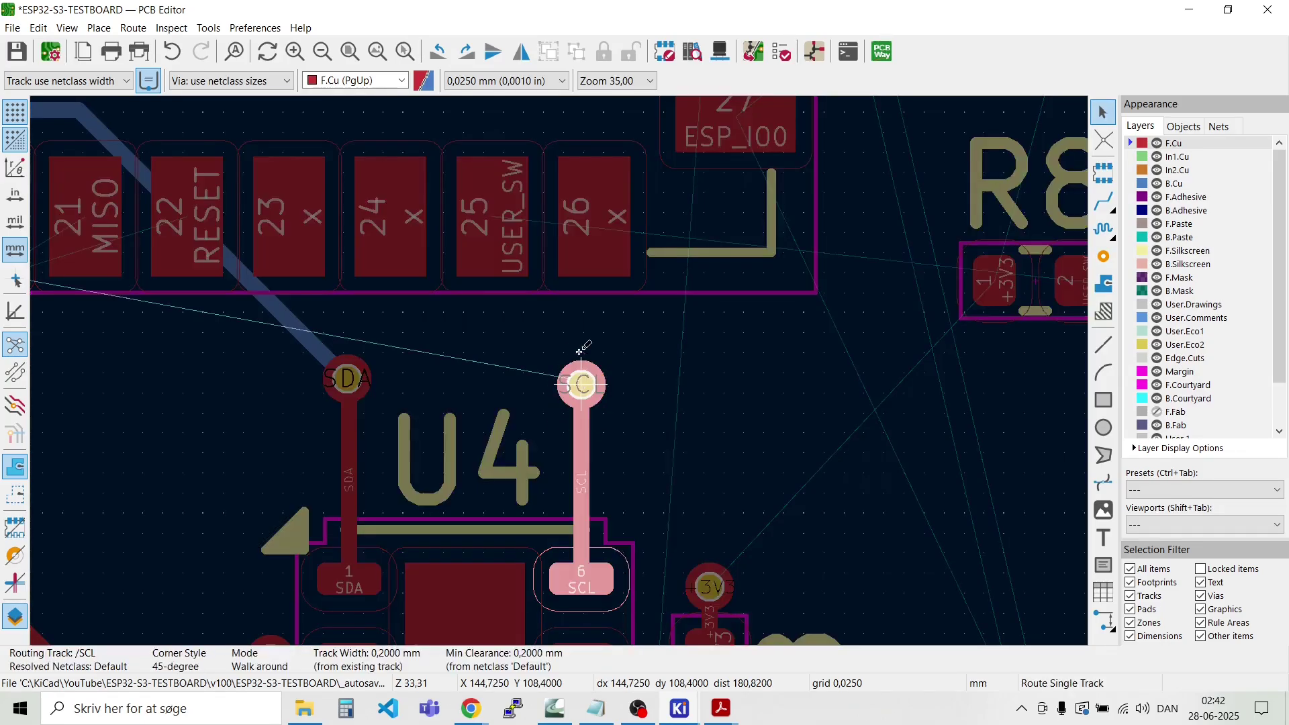
key(Escape)
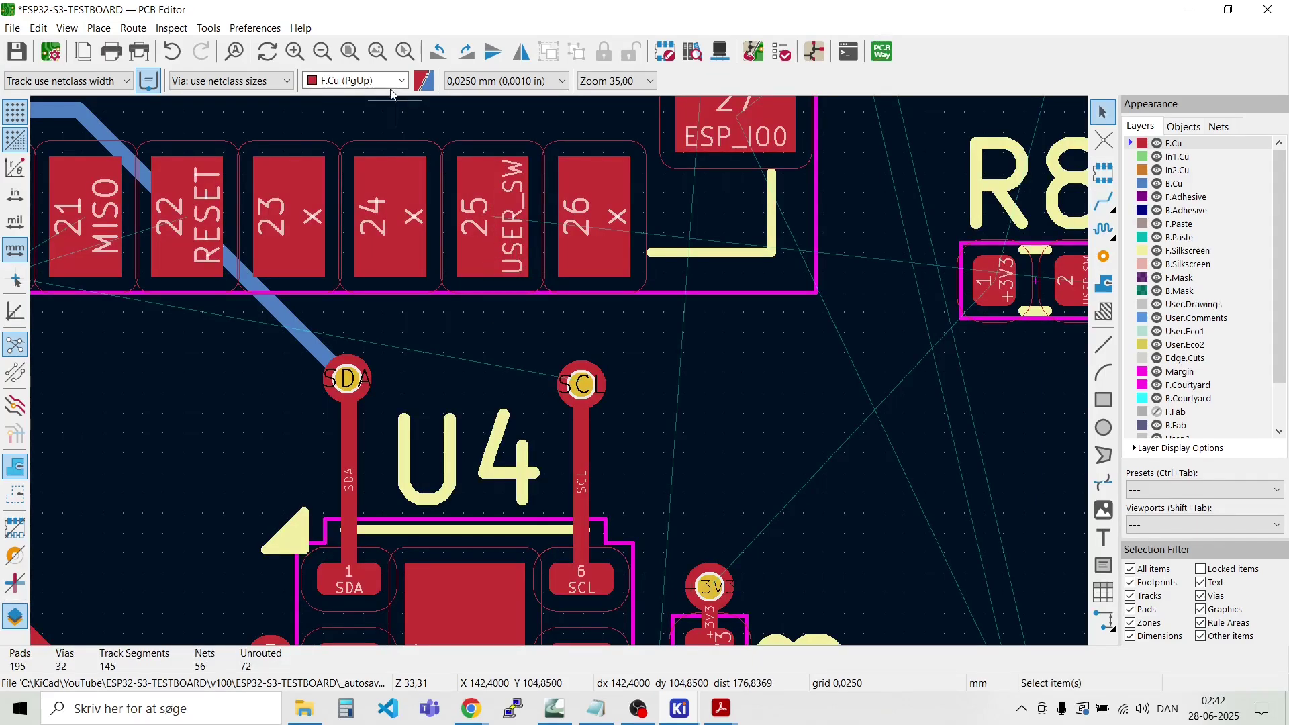
click(383, 81)
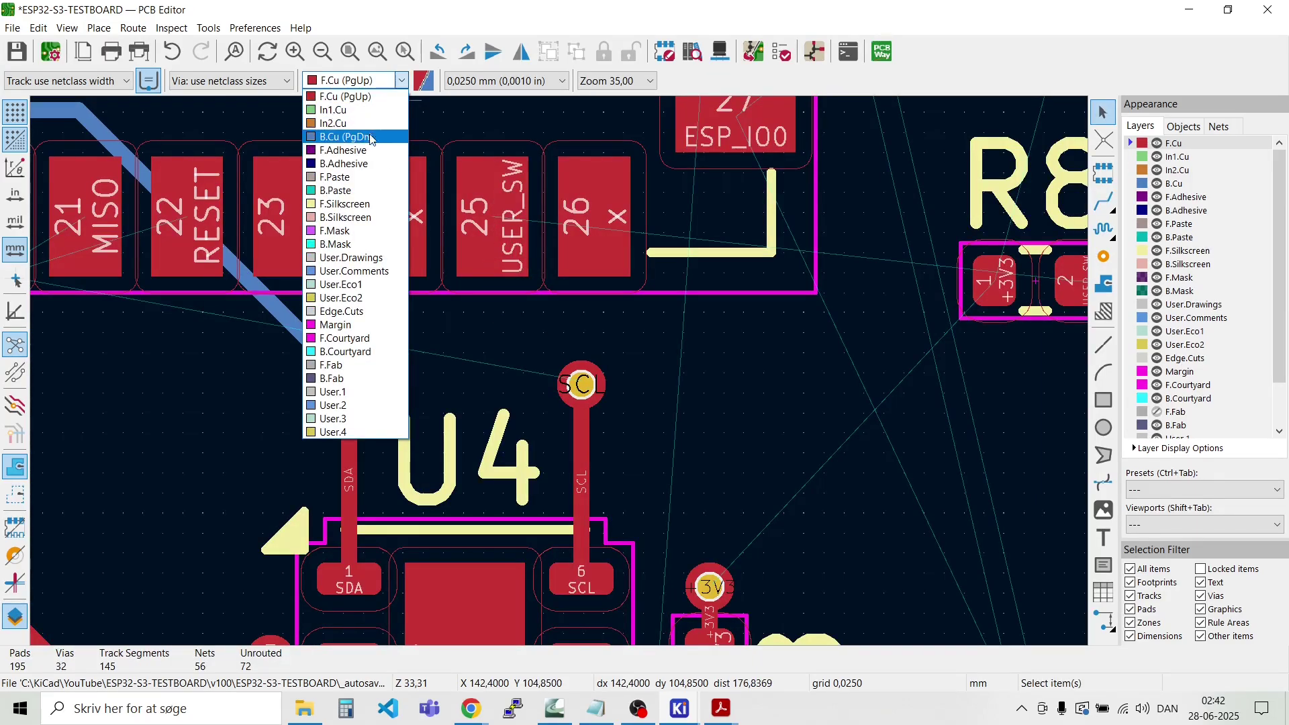
click(346, 133)
click(581, 380)
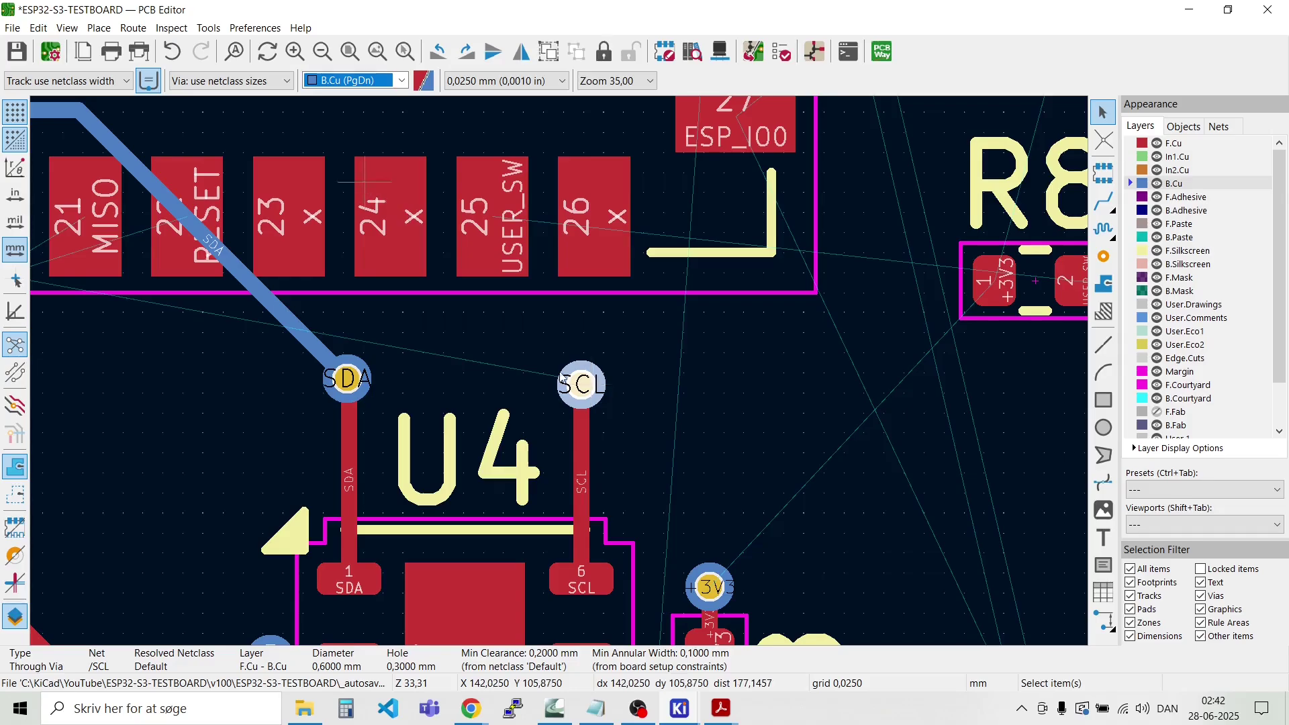
scroll(364, 182, down, 2)
key(Escape)
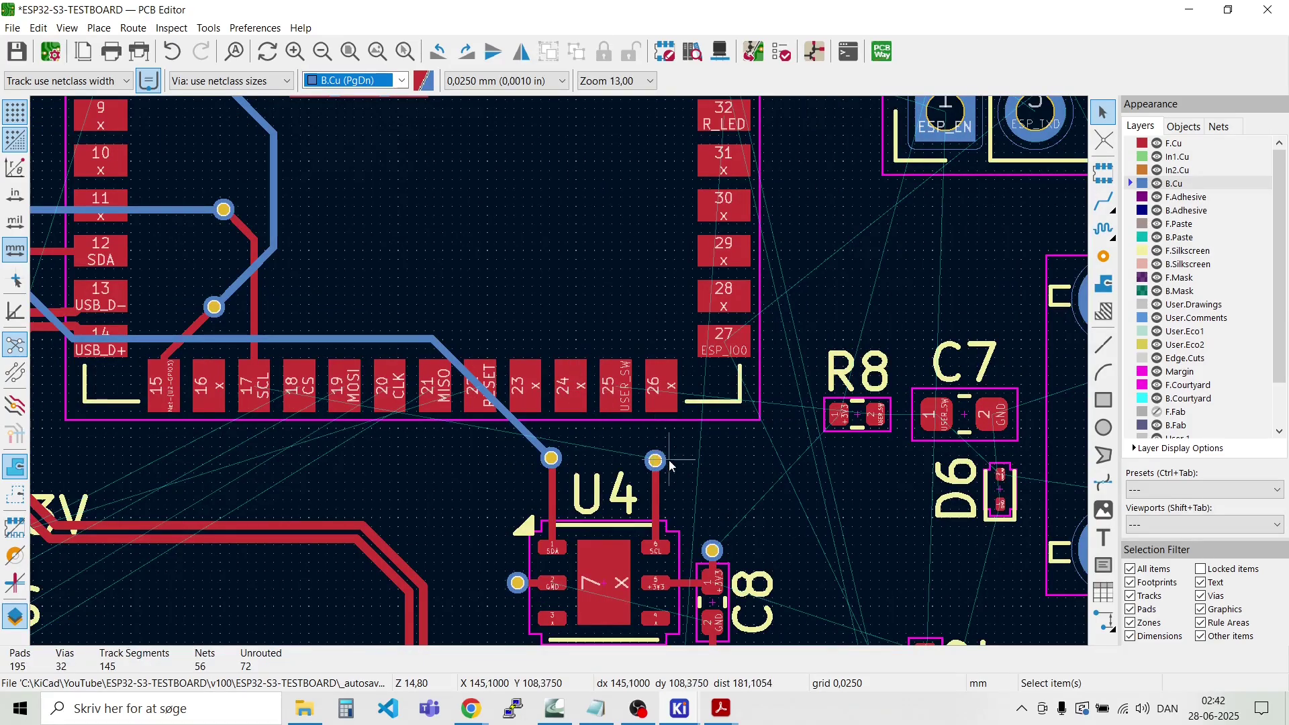
key(x)
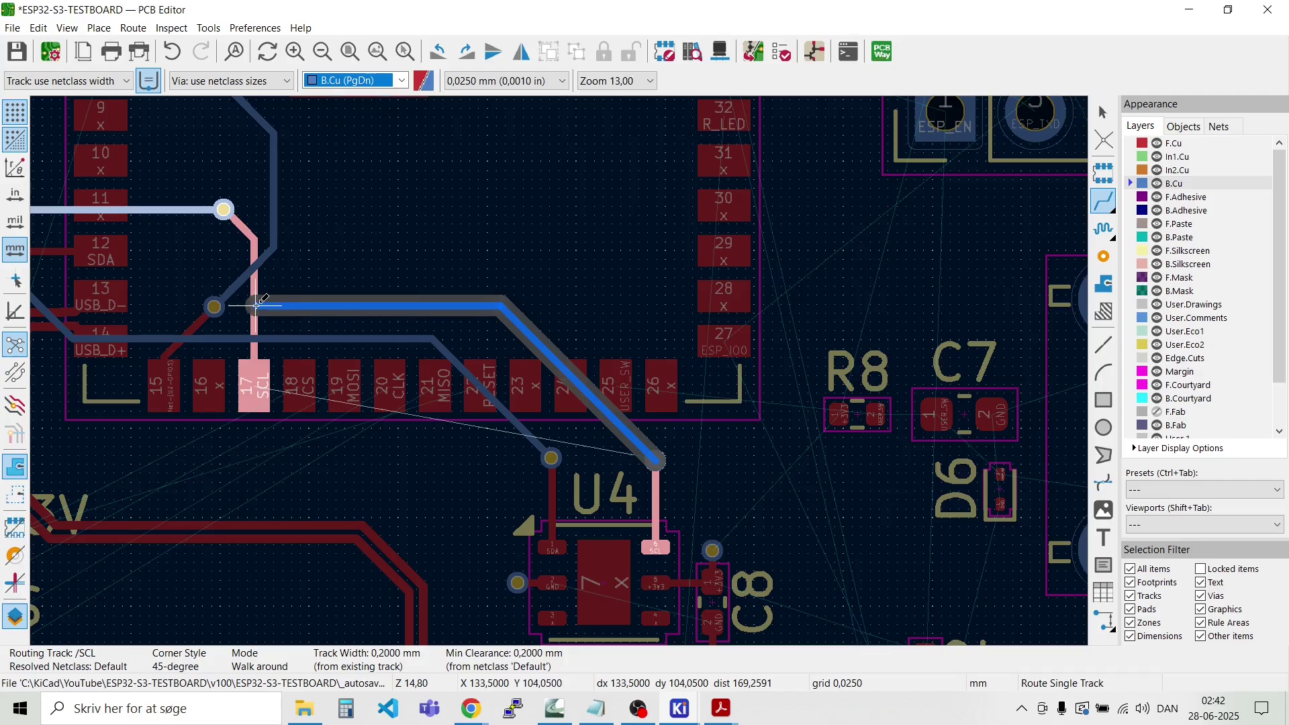
scroll(255, 307, up, 2)
scroll(561, 372, up, 2)
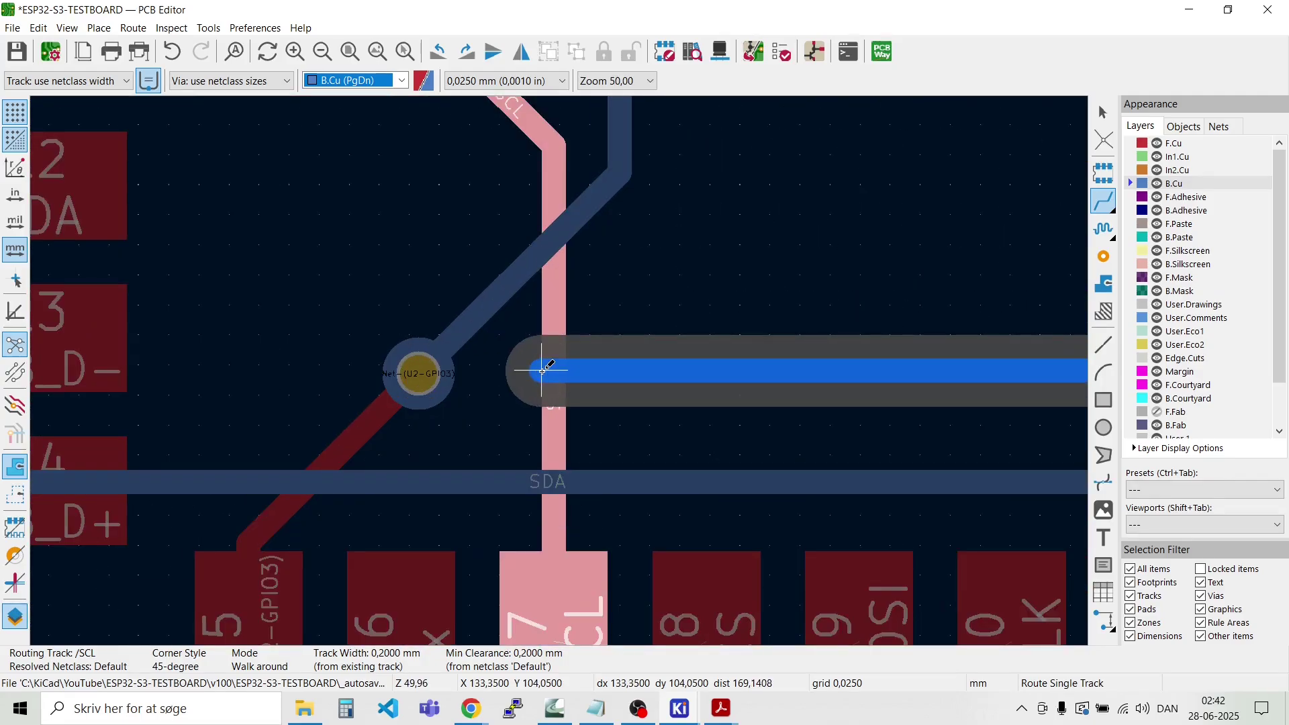
click(553, 373)
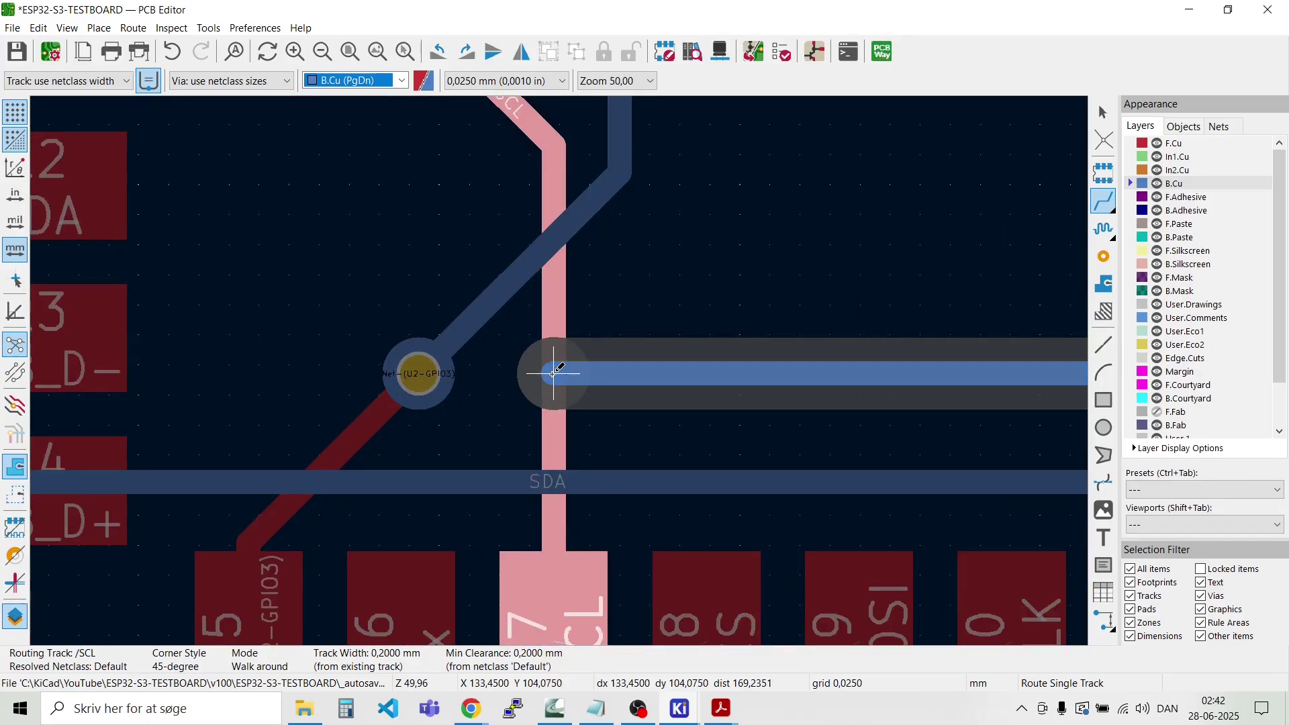
Step: Place a via where the B.Cu SCL track meets the F.Cu SCL track, at X 133.45, Y 104.075, and finish routing
key(v)
click(553, 373)
scroll(555, 372, down, 2)
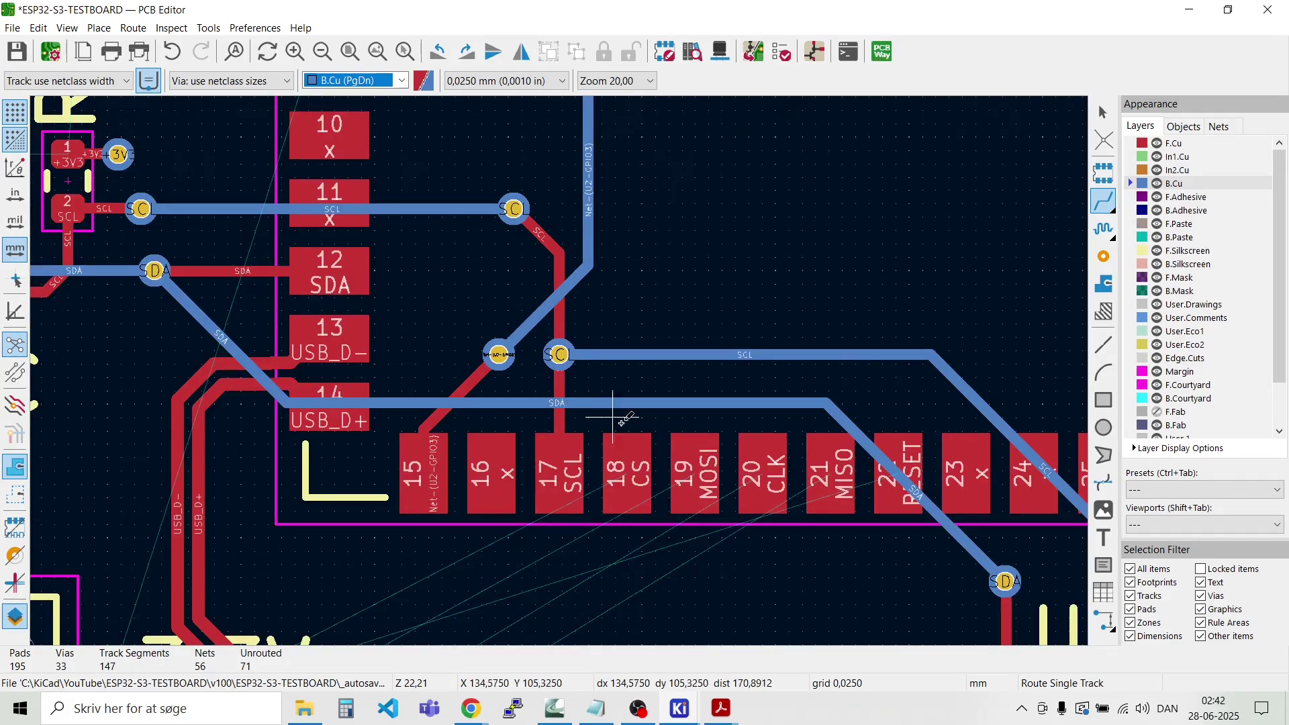
scroll(1000, 473, down, 1)
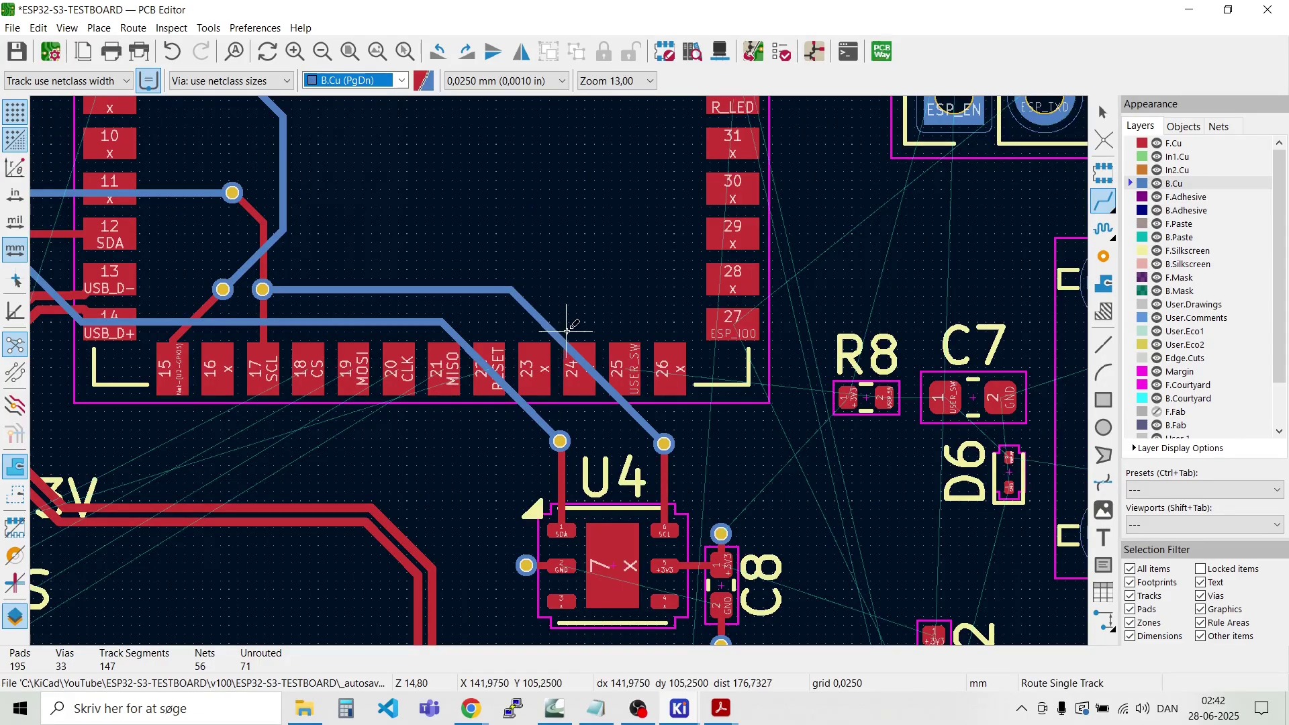
key(Escape)
Step: Reshape the B.Cu SCL and SDA diagonals to enter U4's vias vertically, and raise both tracks' horizontal runs above the bottom pad row
scroll(559, 352, up, 1)
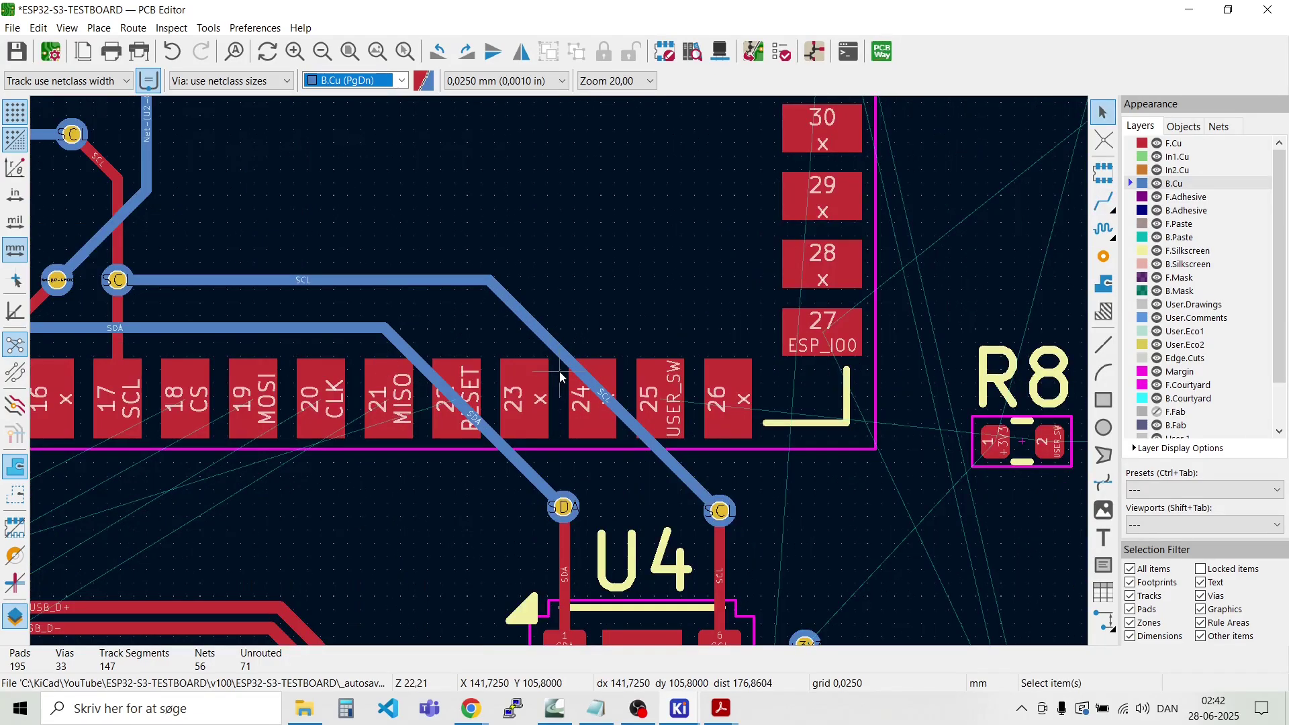
drag(593, 382, 638, 342)
drag(473, 417, 524, 366)
scroll(443, 385, up, 2)
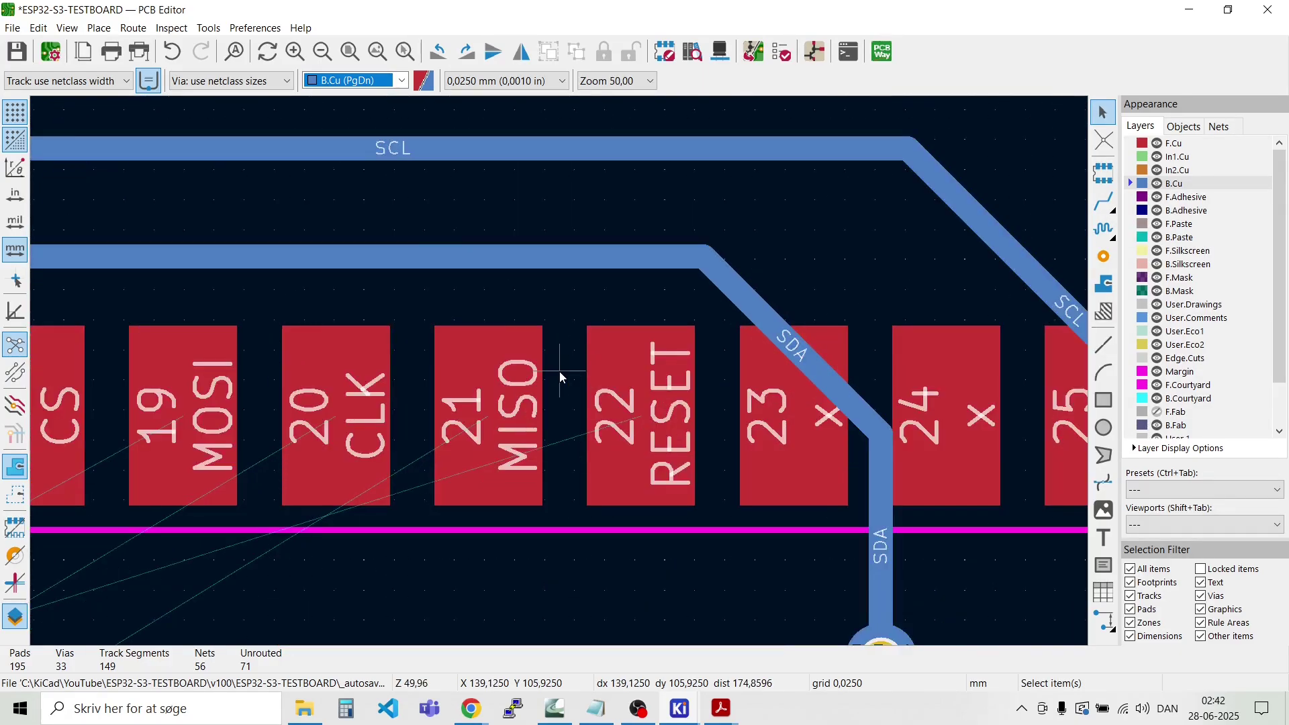
scroll(560, 374, down, 3)
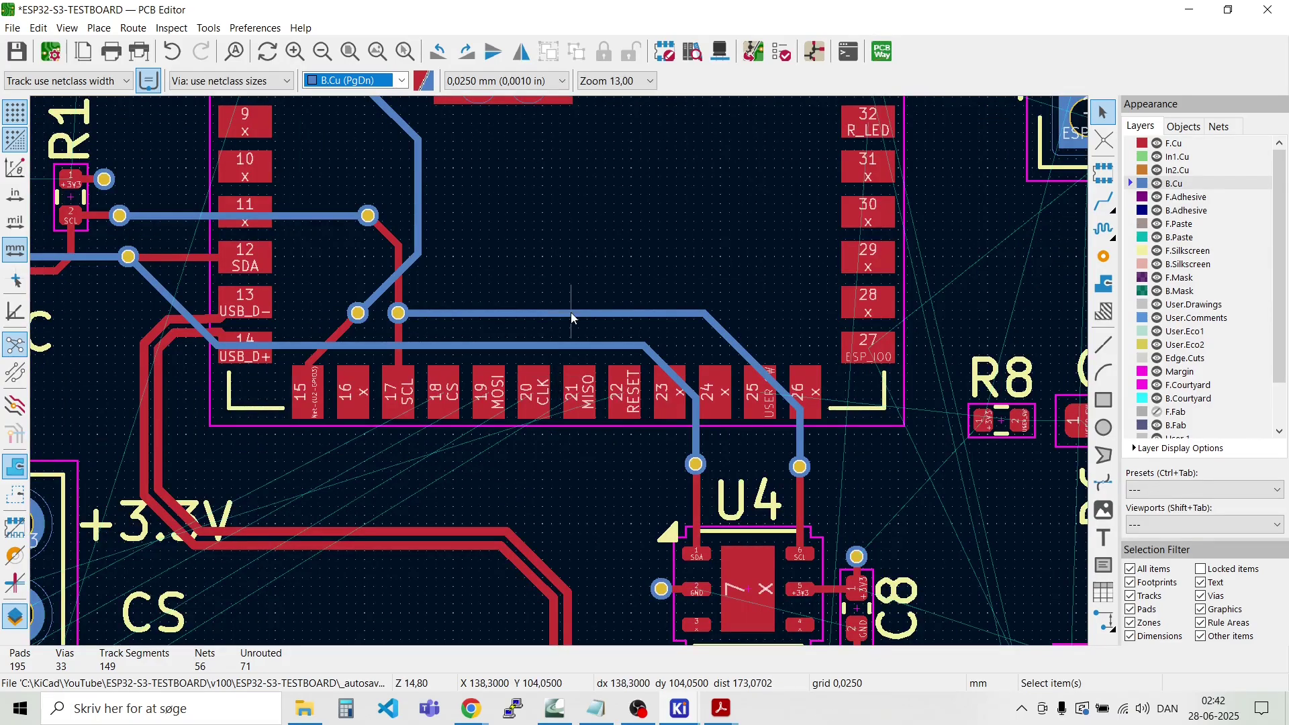
drag(608, 309, 602, 254)
mouse_move(601, 345)
mouse_down()
mouse_move(598, 299)
mouse_move(586, 336)
mouse_up()
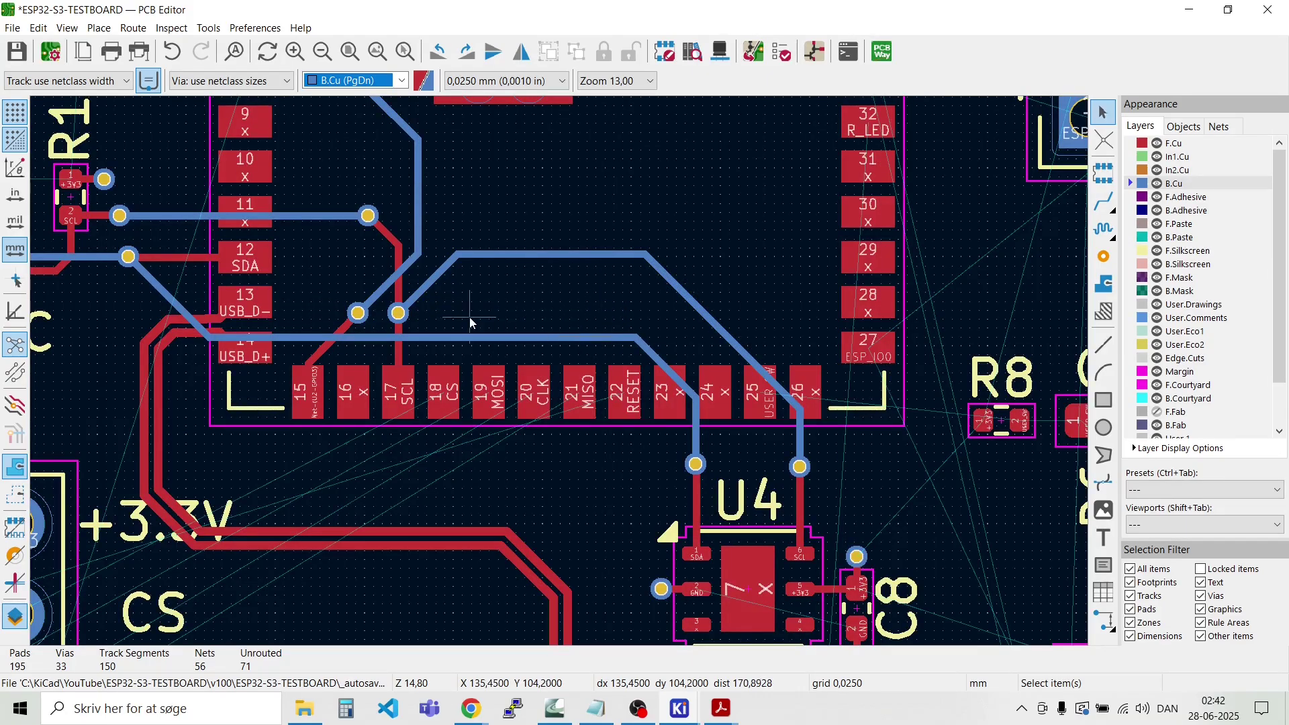
Step: Move the GPIO3 via above pad 15 and the SCL via above pad 17 up, level with the raised SCL run
scroll(358, 312, up, 3)
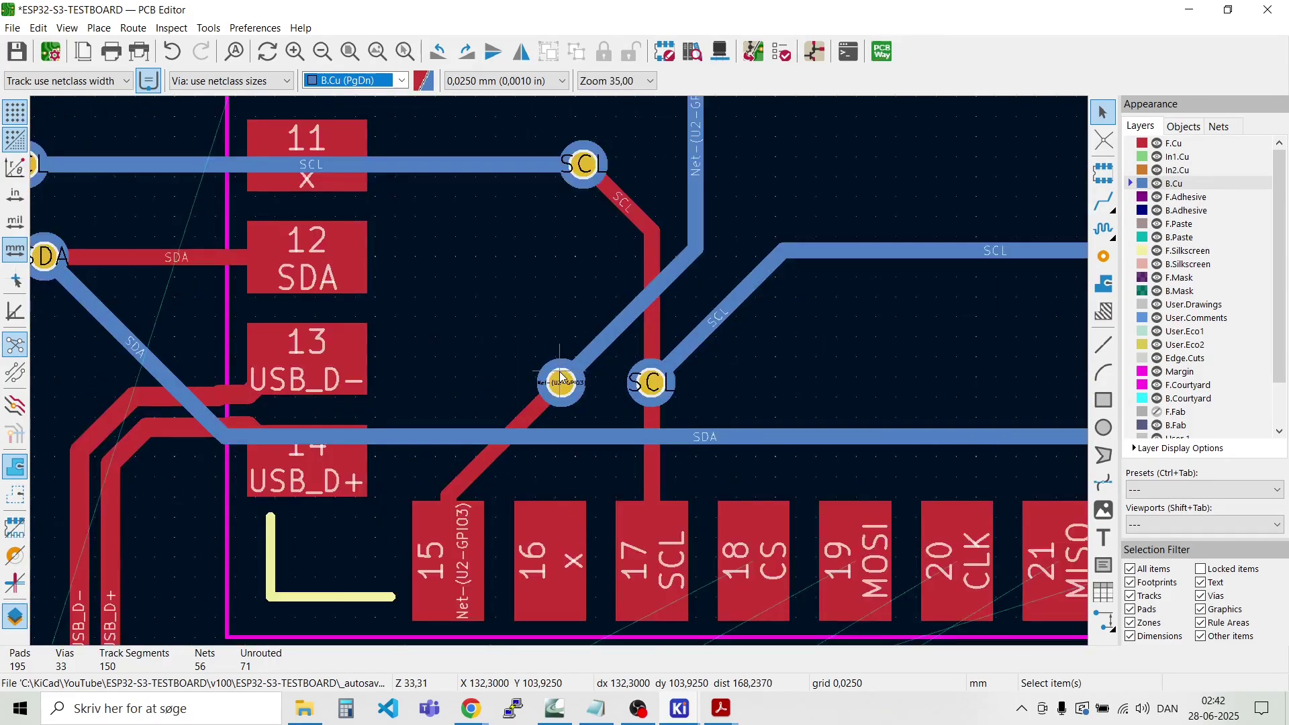
drag(563, 392, 583, 250)
drag(650, 382, 645, 252)
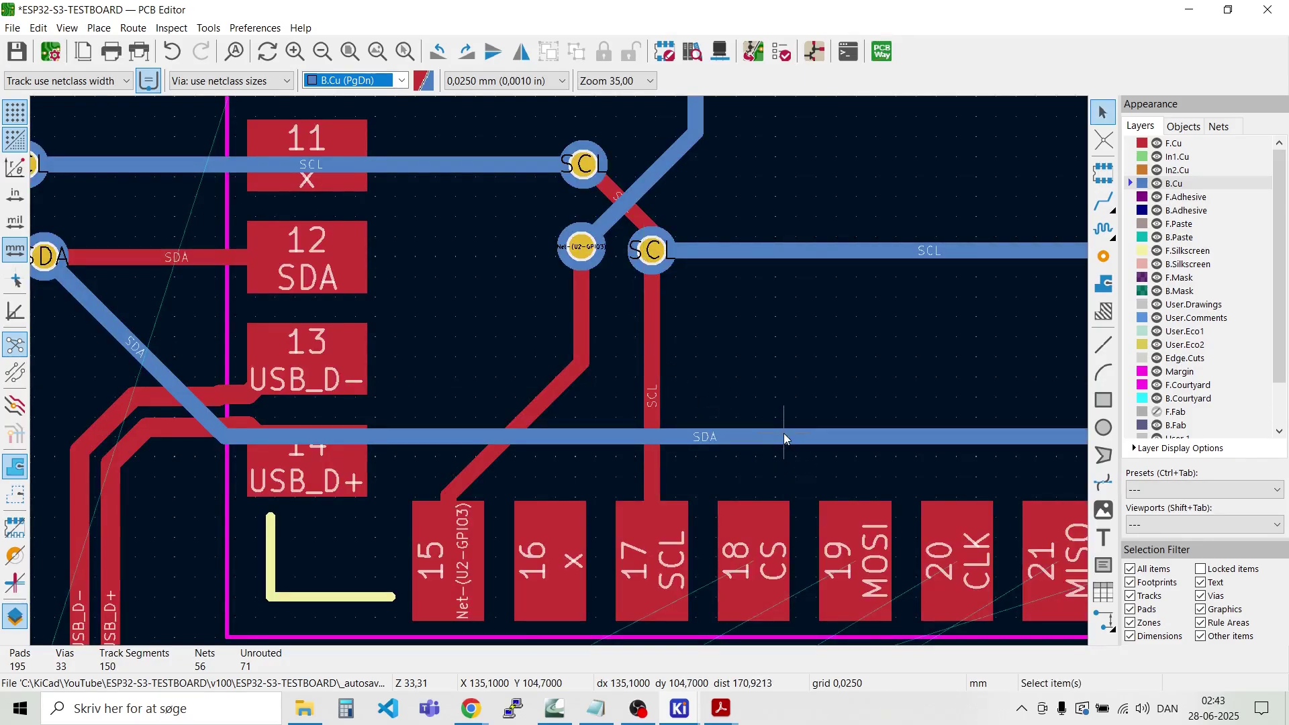
Step: Raise the horizontal B.Cu SDA run closer to the SCL run and shift its diagonal outward above pads 23 and 24
drag(783, 437, 768, 331)
scroll(784, 365, down, 4)
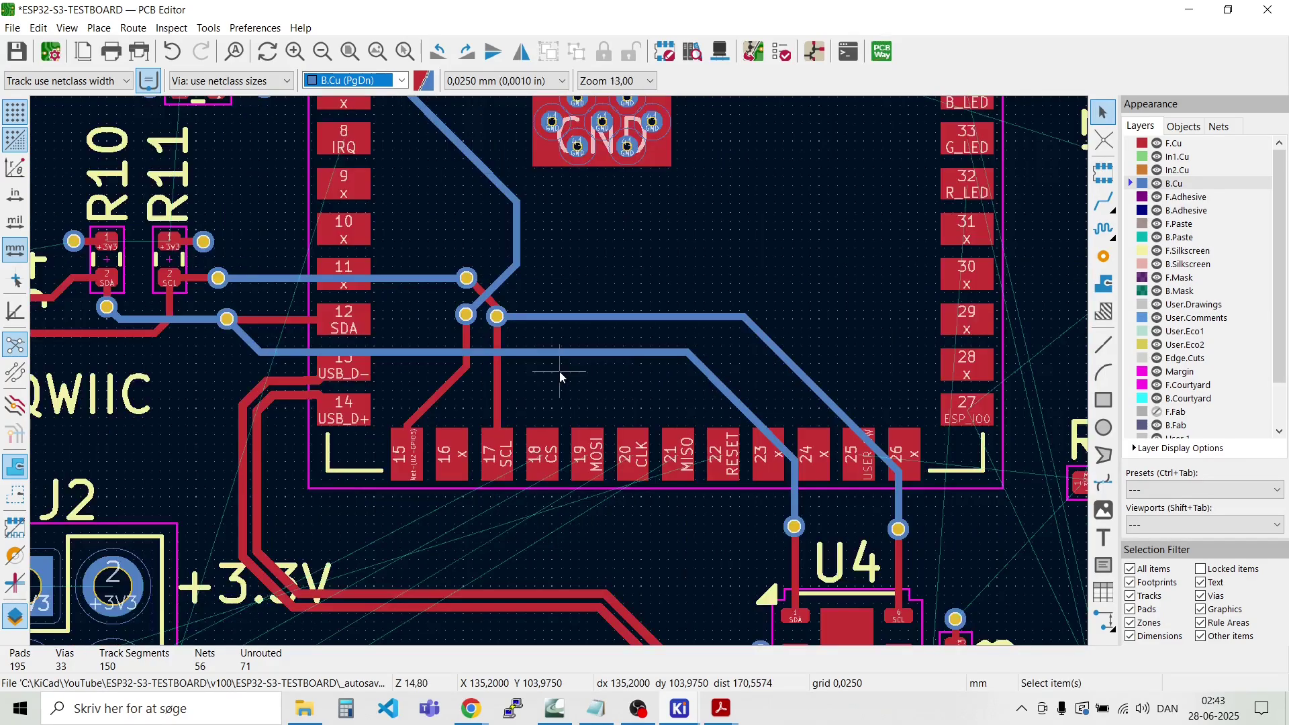
drag(746, 403, 787, 369)
Step: Route a short F.Cu CS track from pad 18 straight up to a new via at X 134.725, Y 104.475
scroll(734, 449, down, 2)
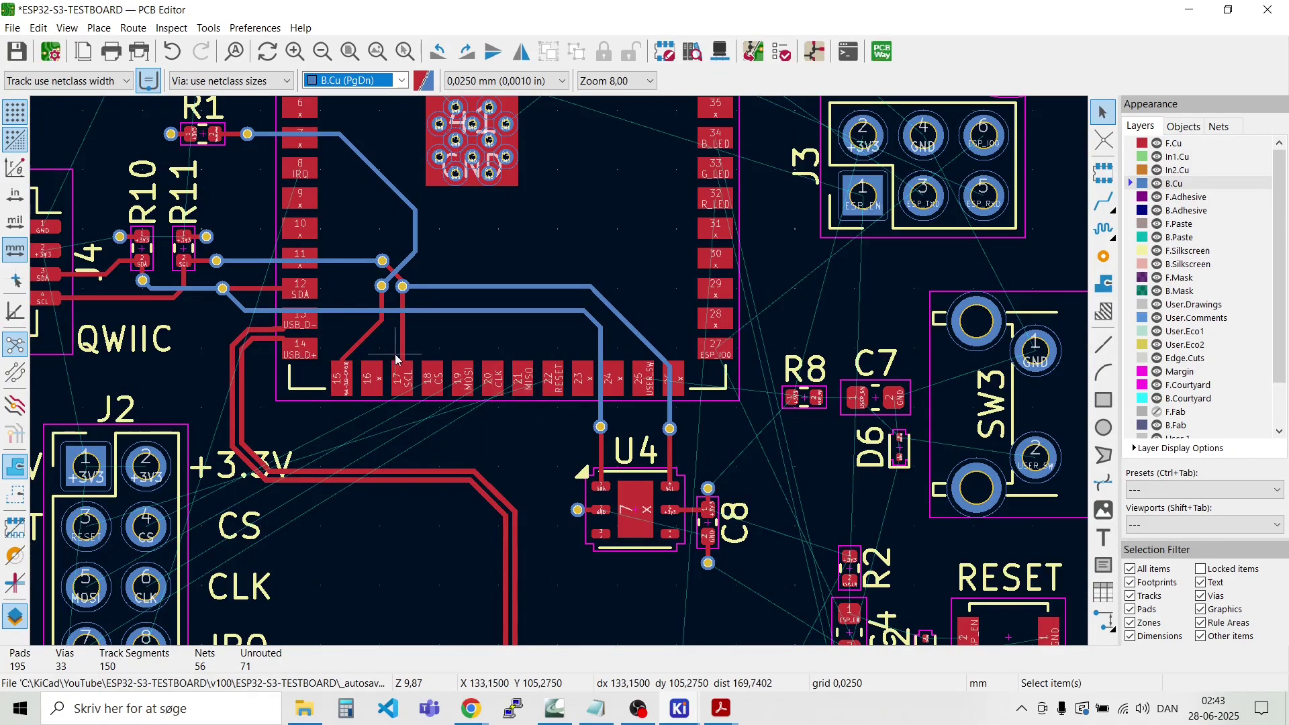
scroll(560, 387, up, 3)
scroll(562, 383, down, 2)
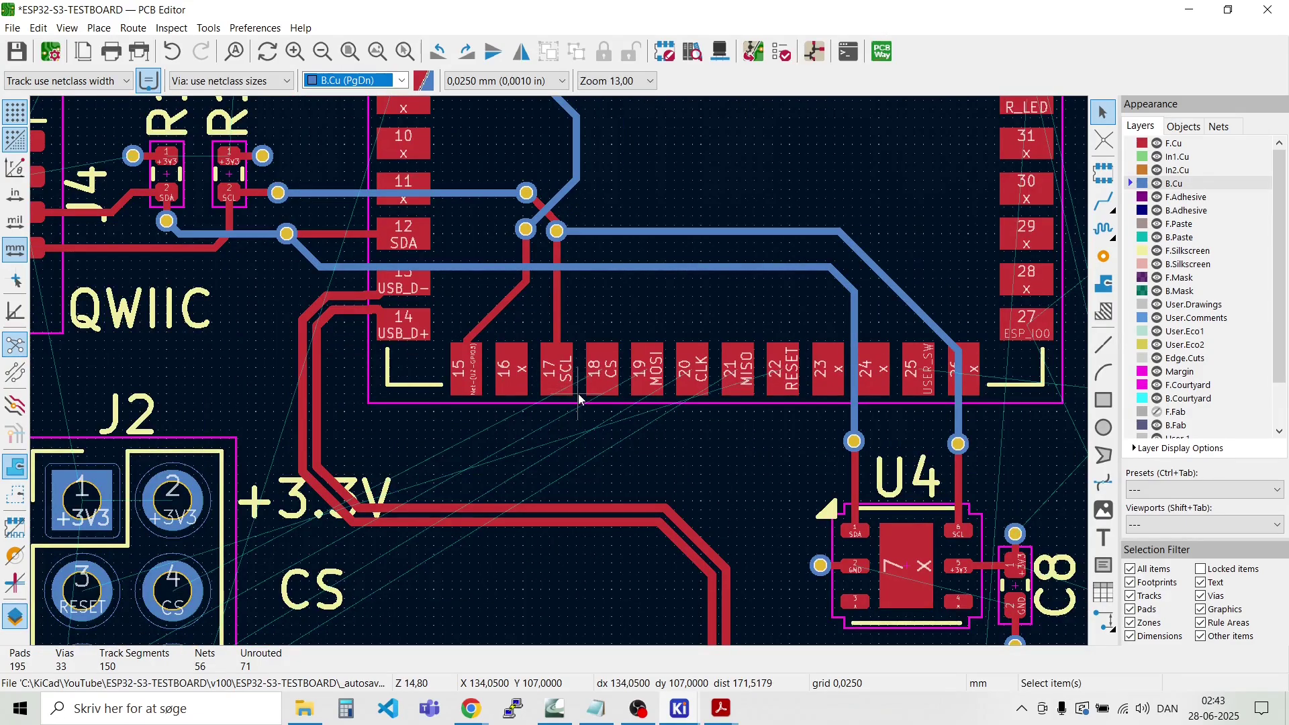
scroll(562, 382, up, 2)
scroll(561, 377, down, 2)
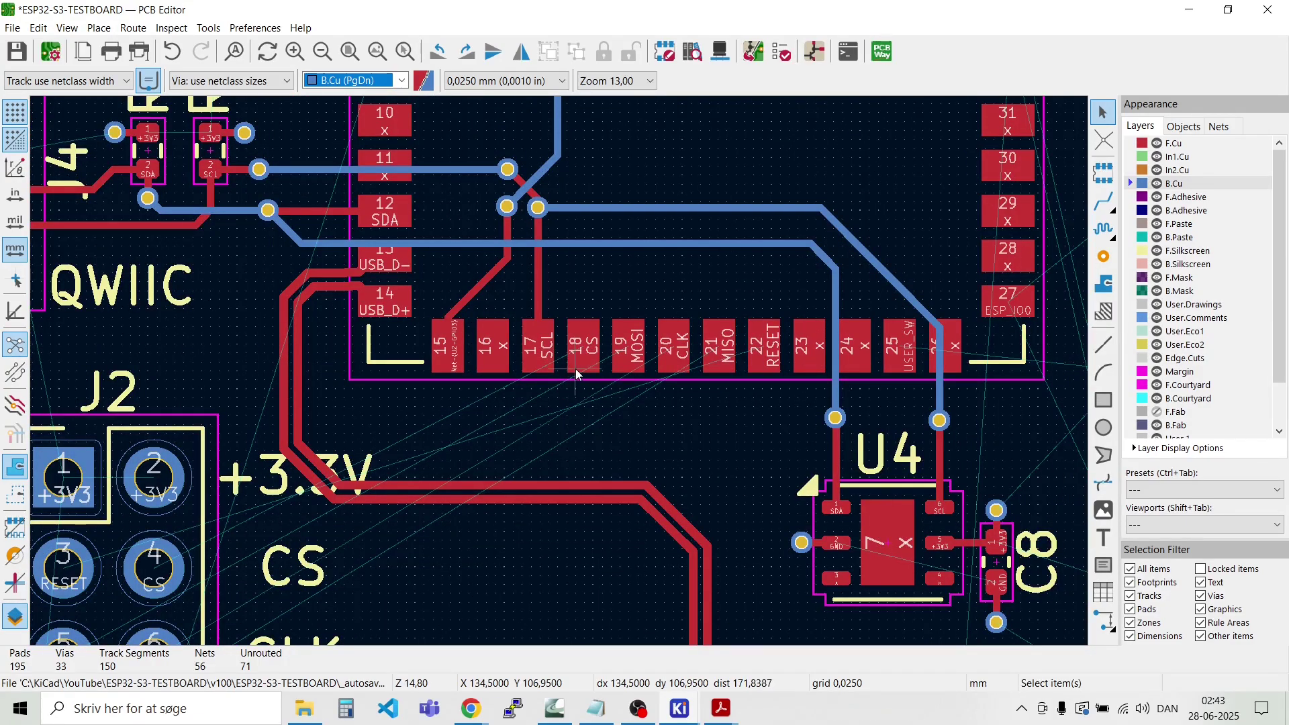
scroll(576, 374, up, 3)
key(x)
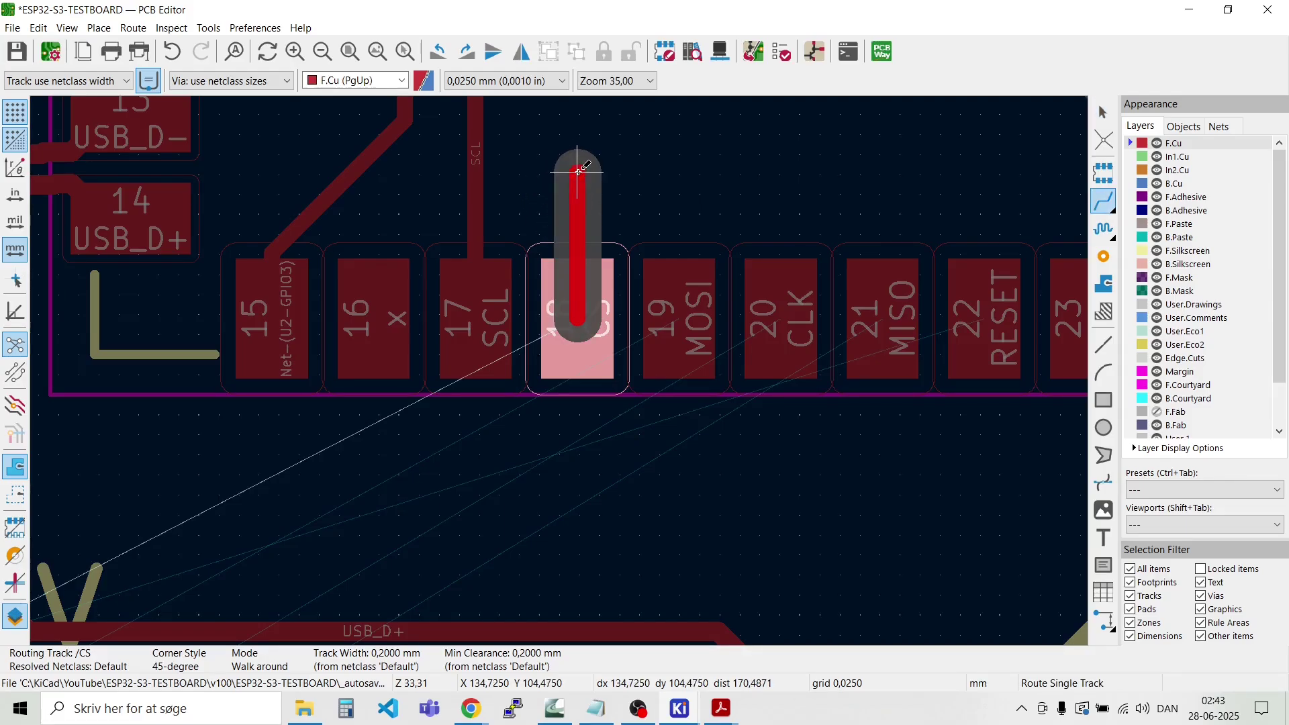
key(v)
double_click(577, 171)
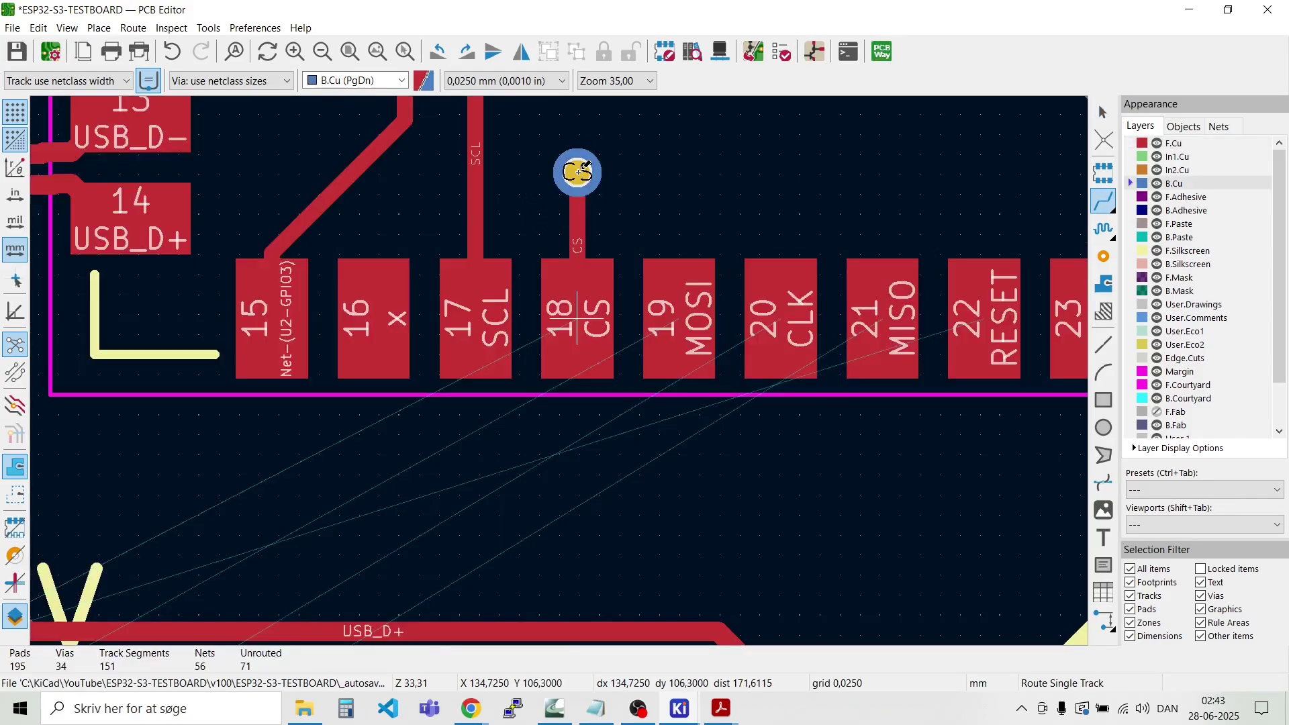
Step: Route CS on B.Cu from the via above pad 18 diagonally down, across the USB pair and into J2 pad 4
click(577, 172)
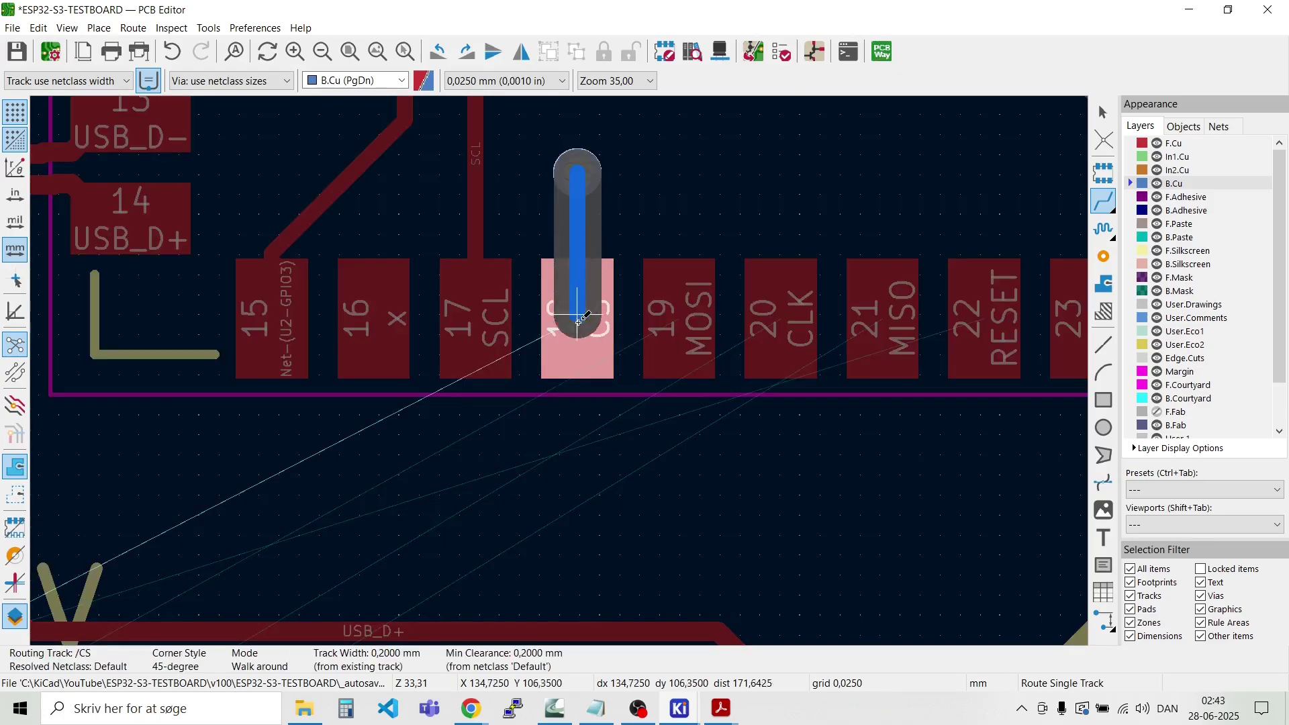
scroll(545, 336, down, 3)
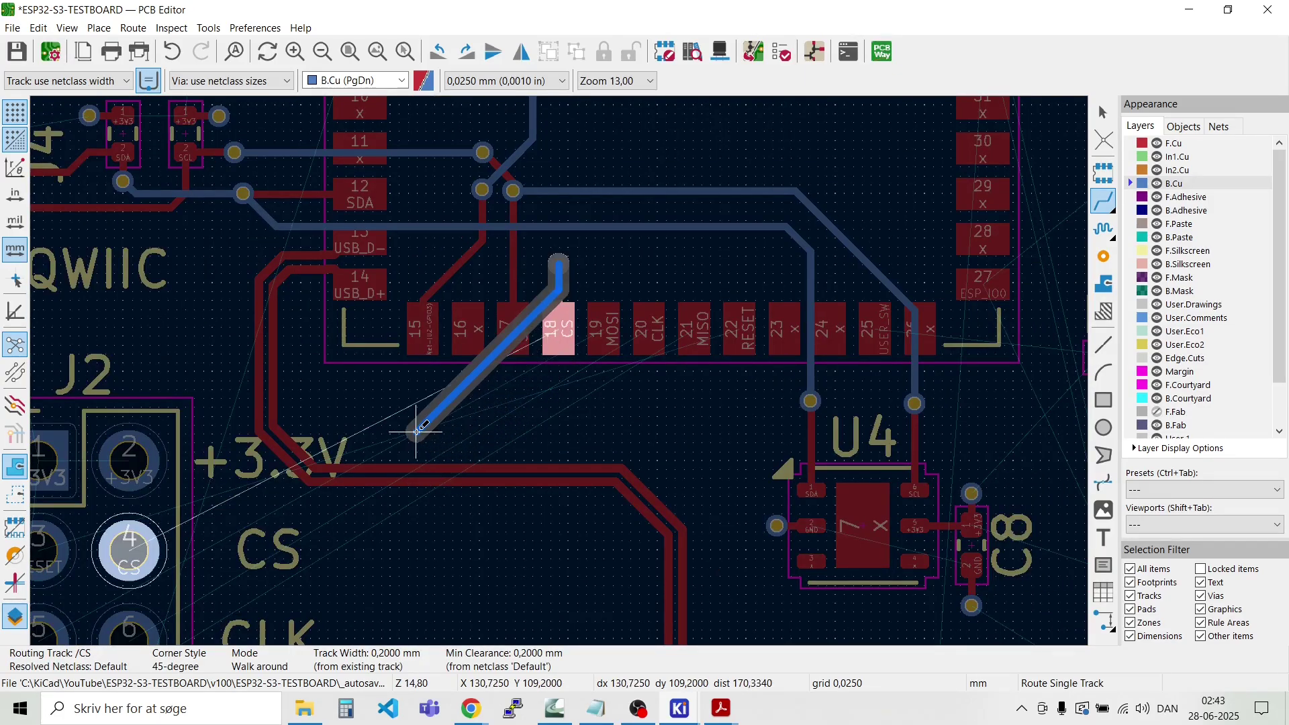
click(136, 543)
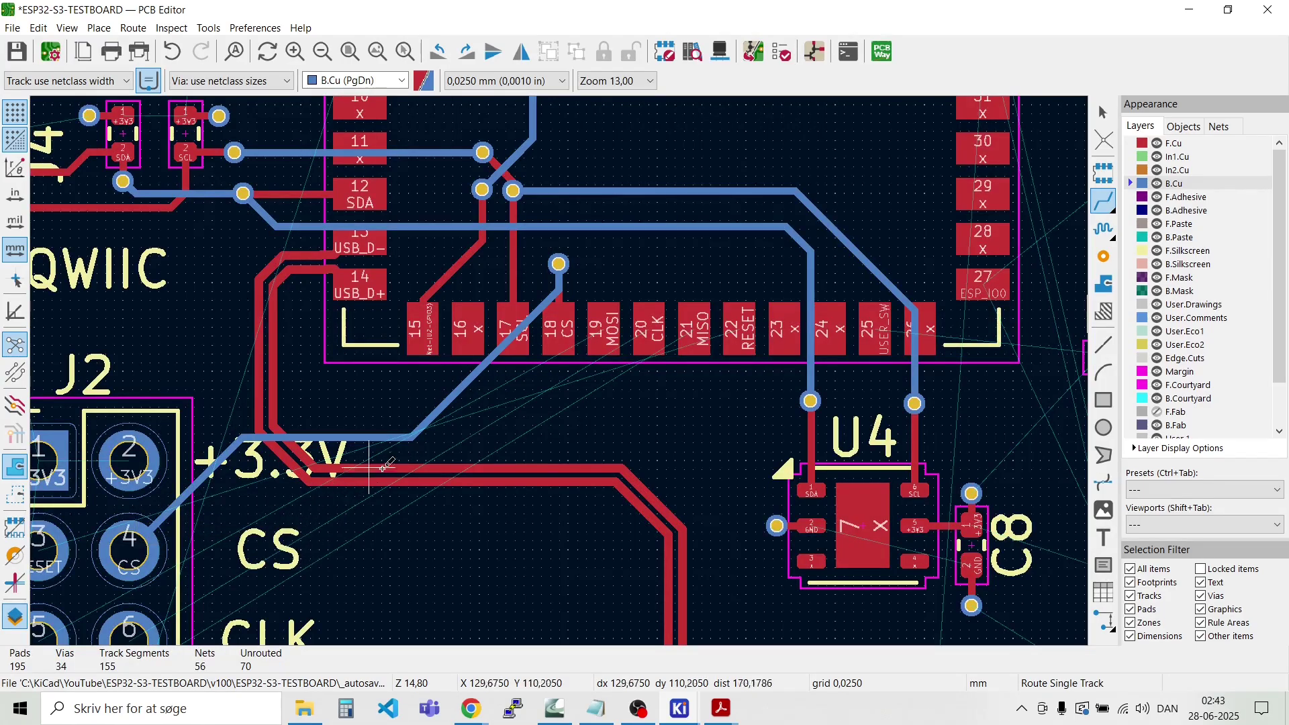
Step: Route a short F.Cu MOSI track from pad 19 straight up to a new via at X 135.975, Y 104.525
click(607, 314)
scroll(597, 278, up, 4)
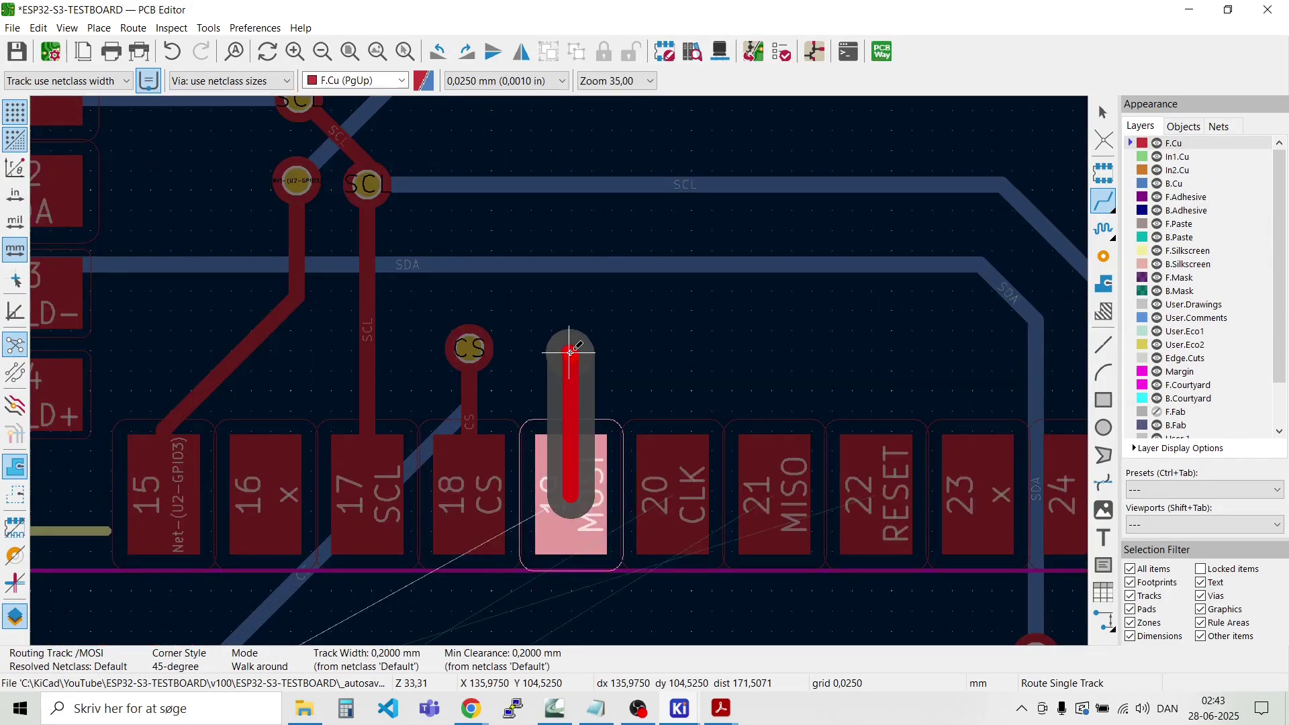
key(v)
click(570, 351)
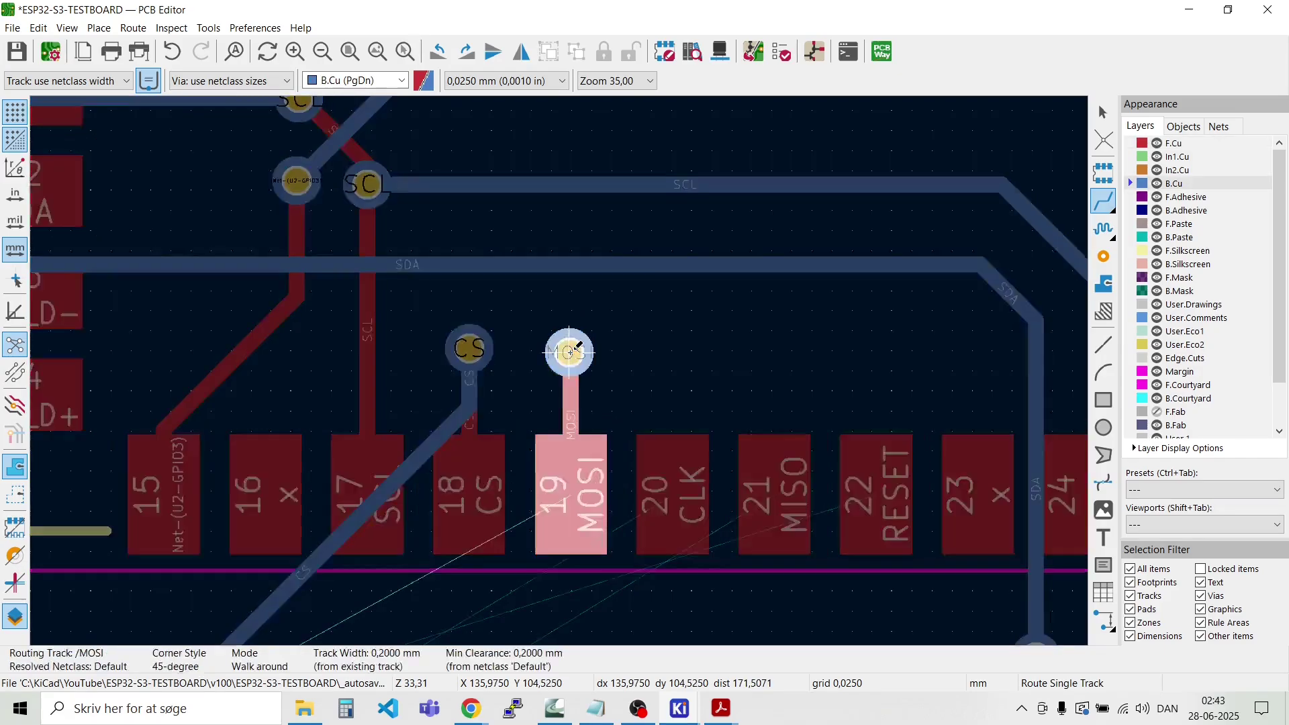
Step: Route MOSI on B.Cu from its via parallel to the CS track, across the USB pair and between J2's pins to pad 5
scroll(567, 514, down, 4)
scroll(560, 370, down, 2)
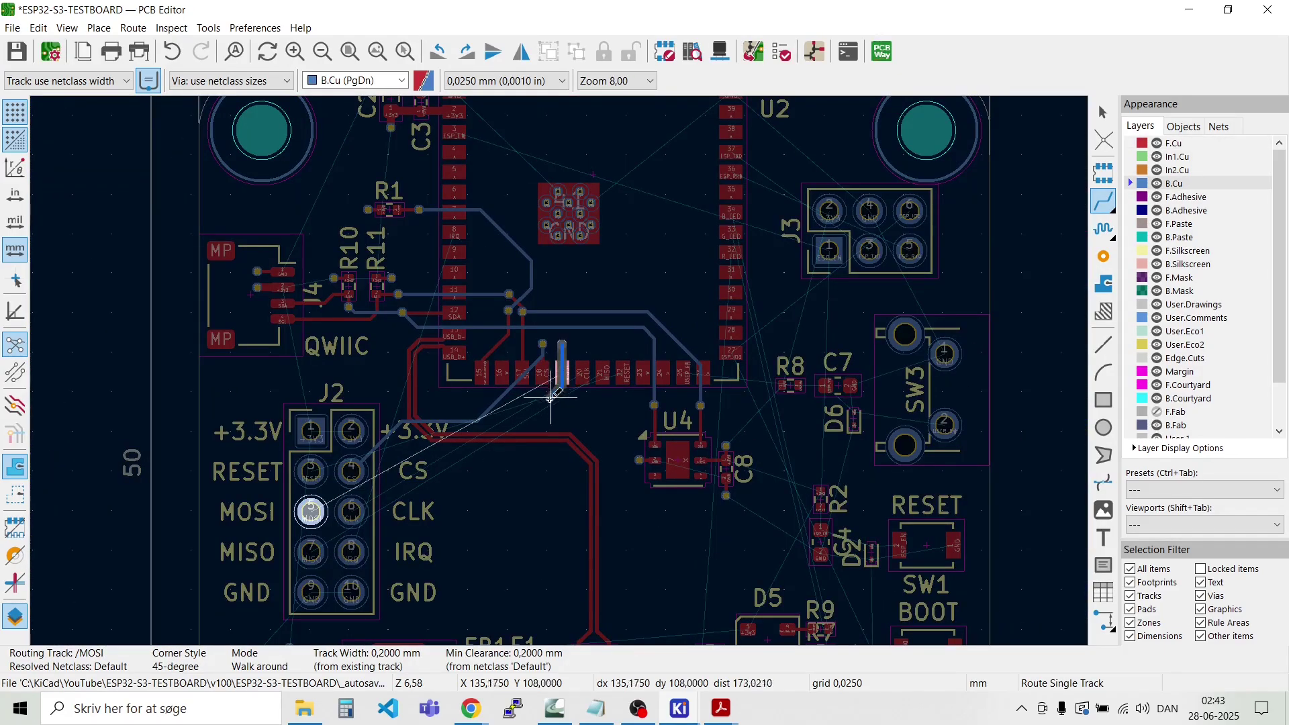
scroll(489, 424, up, 6)
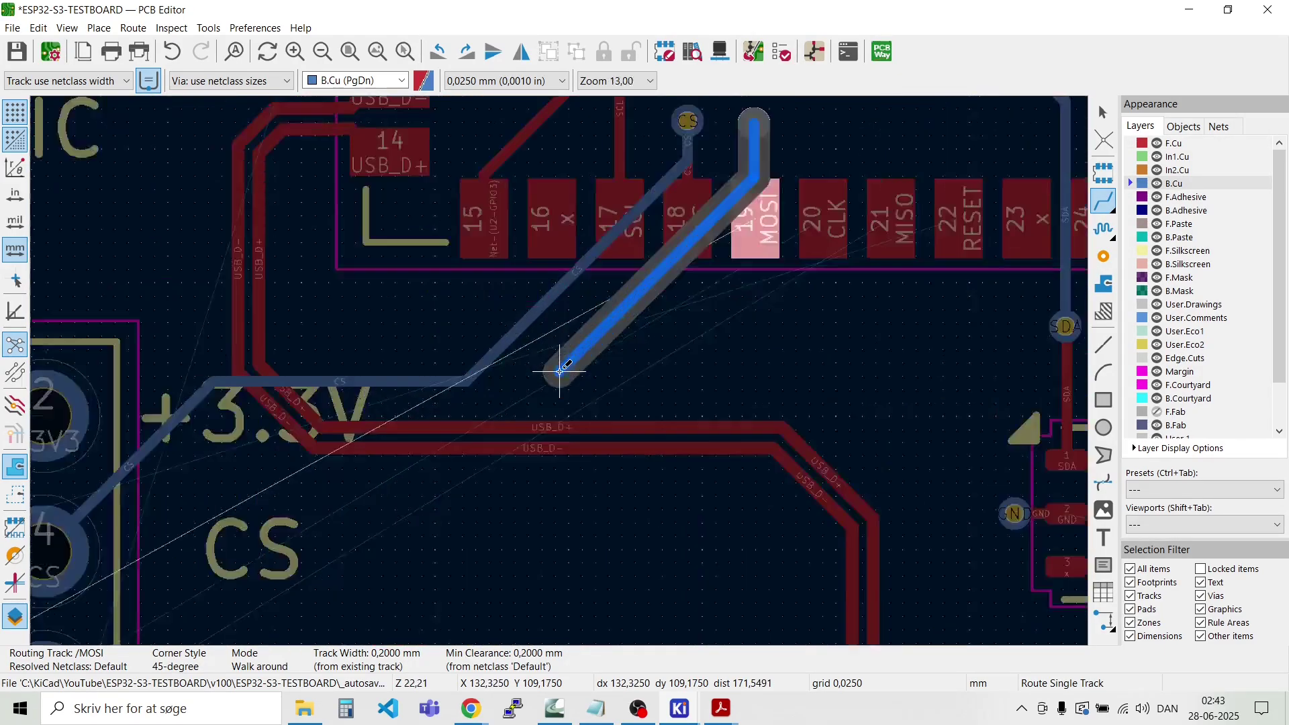
scroll(533, 374, down, 3)
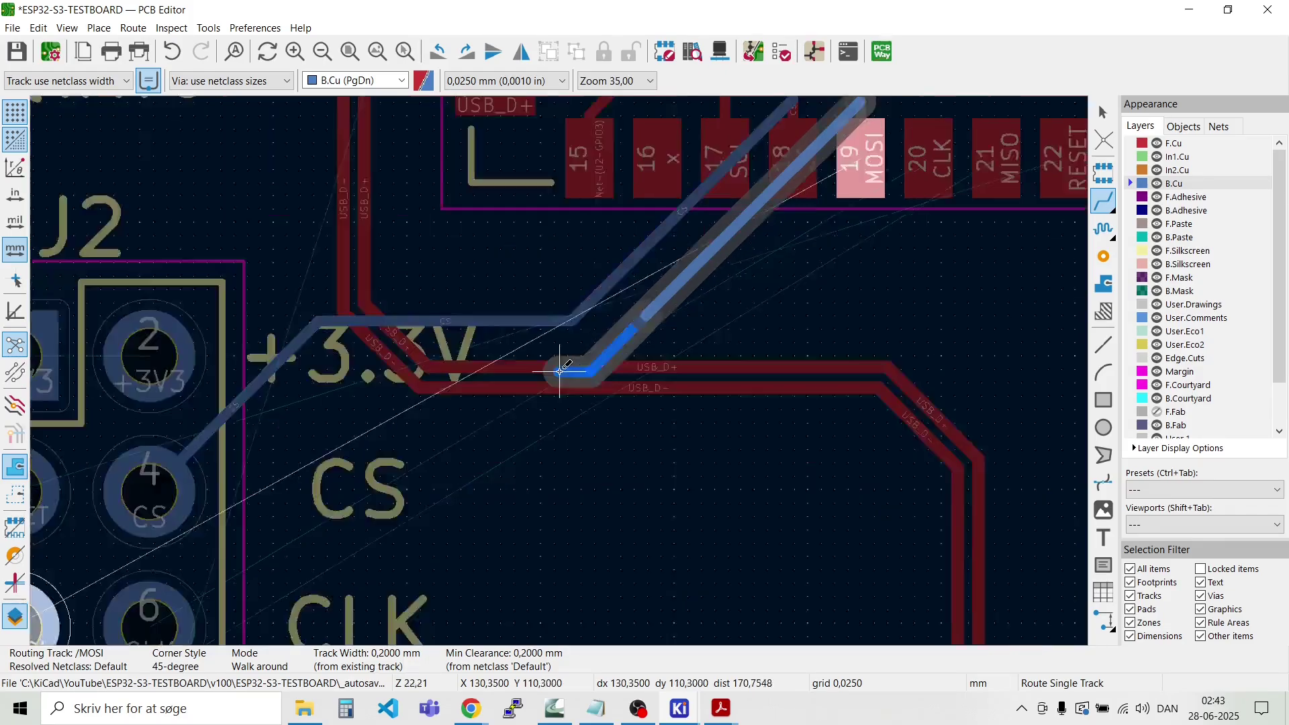
click(467, 368)
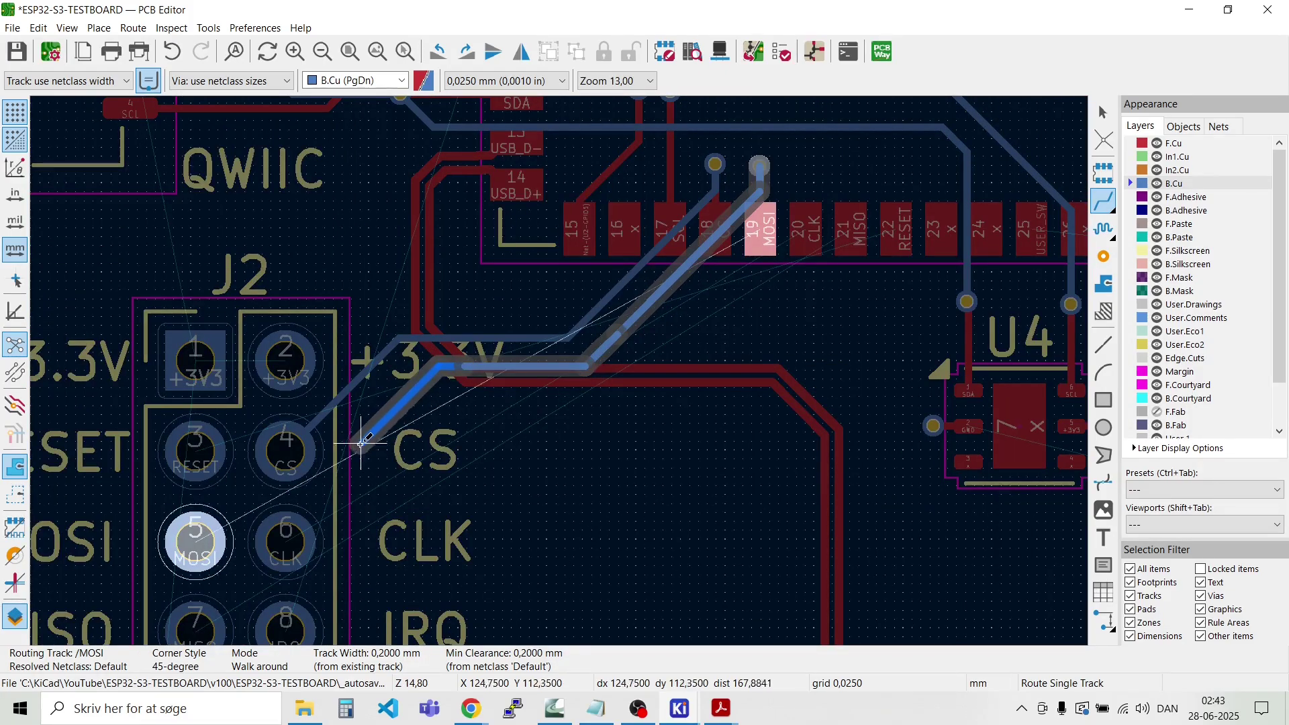
click(210, 527)
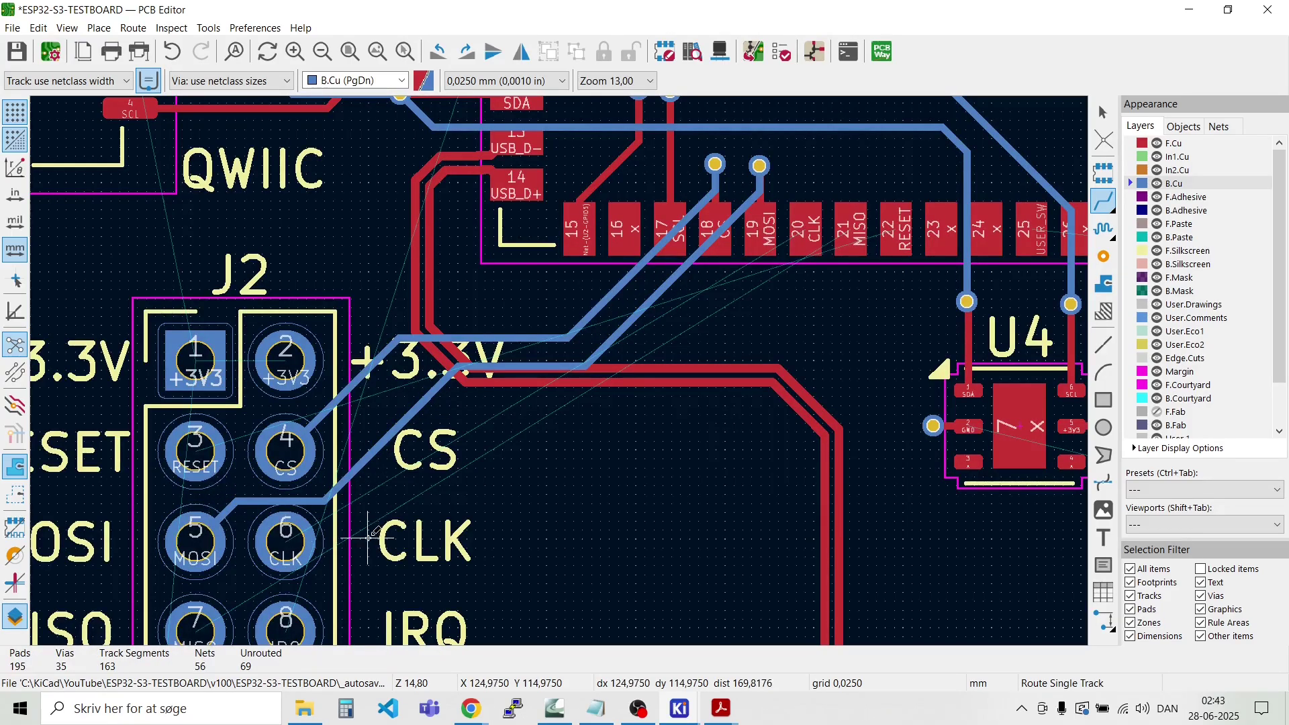
Step: Route a short F.Cu CLK track from pad 20 straight up to a new via at X 137.275, Y 104.575
click(805, 229)
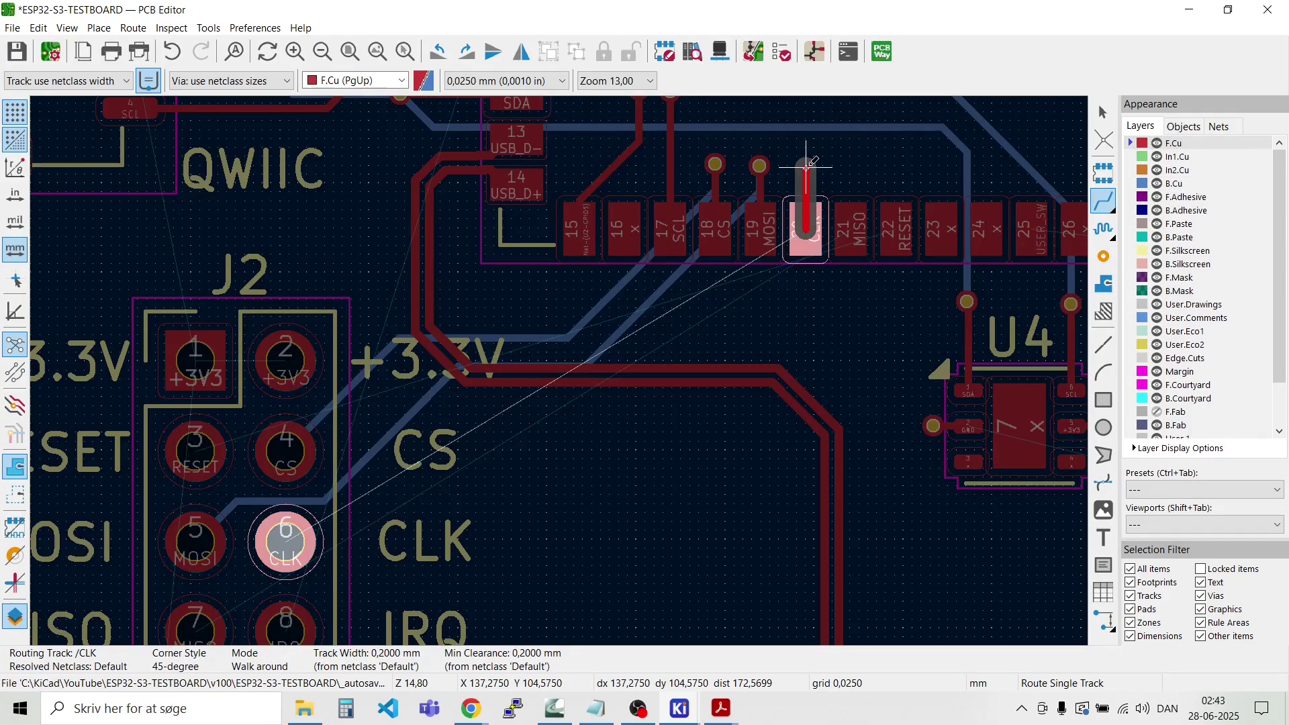
key(v)
double_click(806, 167)
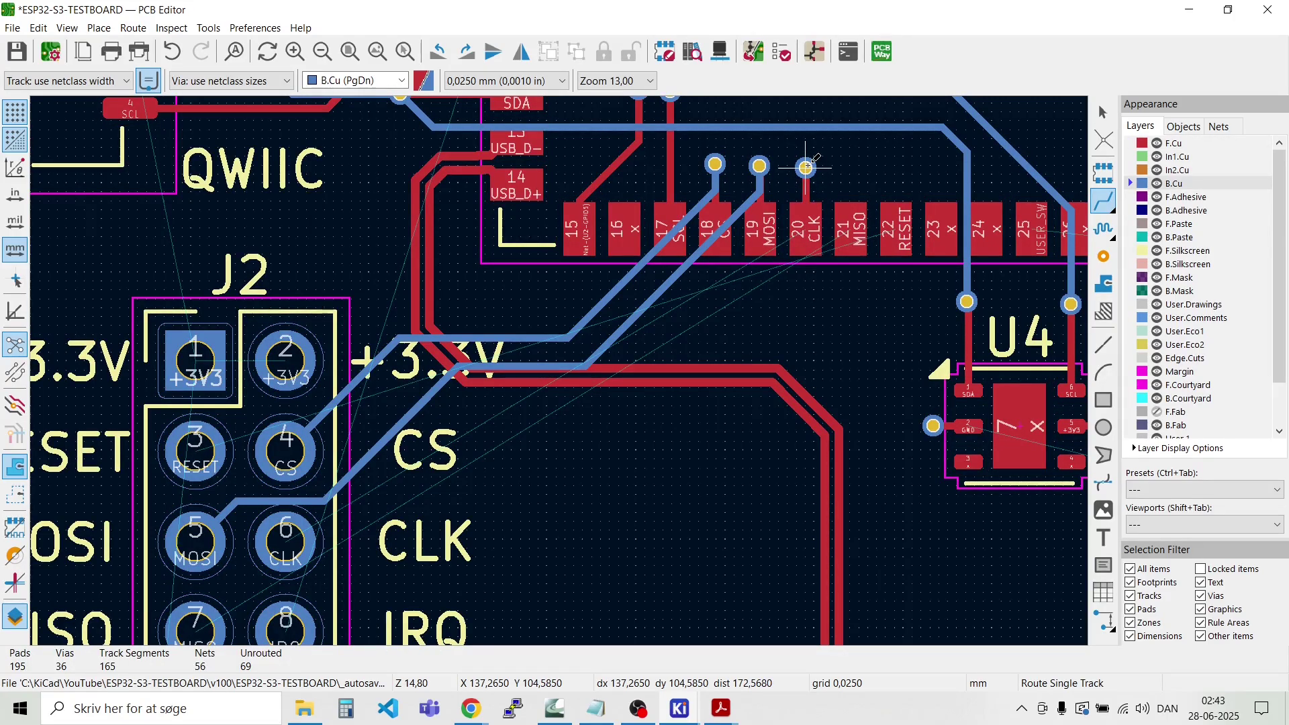
Step: Route CLK on B.Cu from its via parallel to the MOSI track, across the USB pair and into J2 pad 6
click(805, 167)
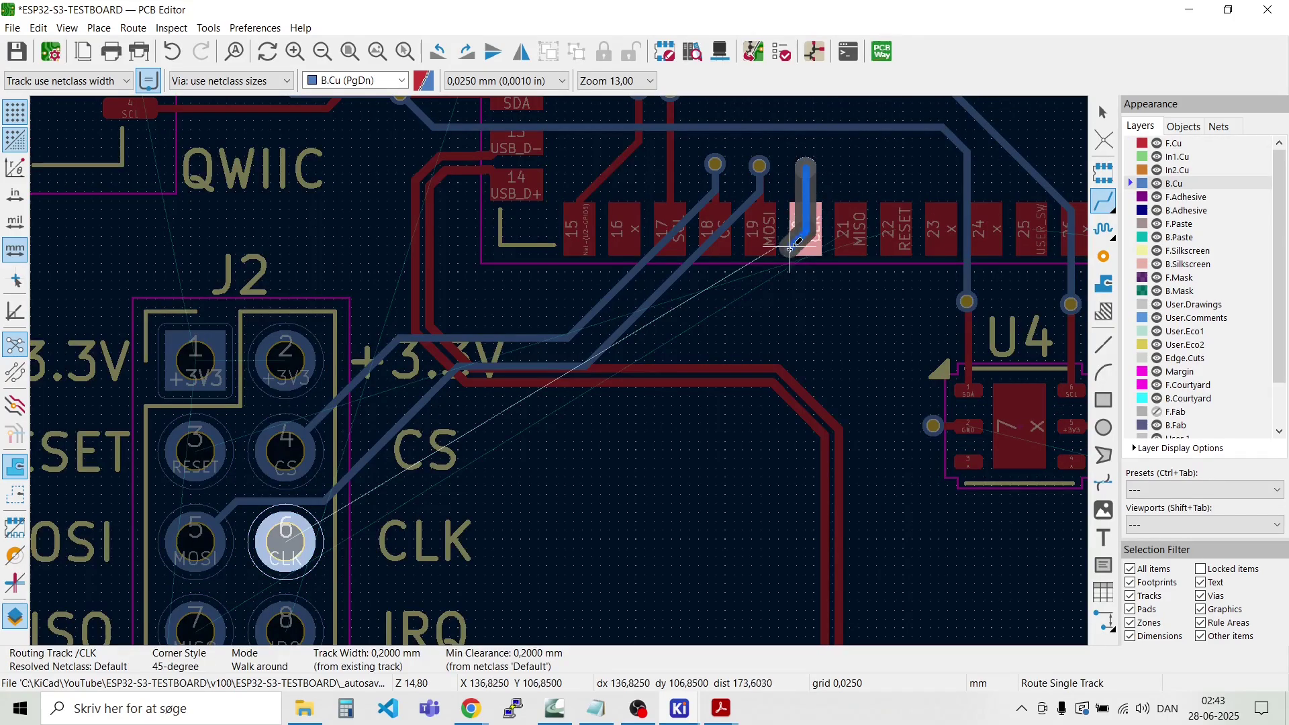
click(724, 281)
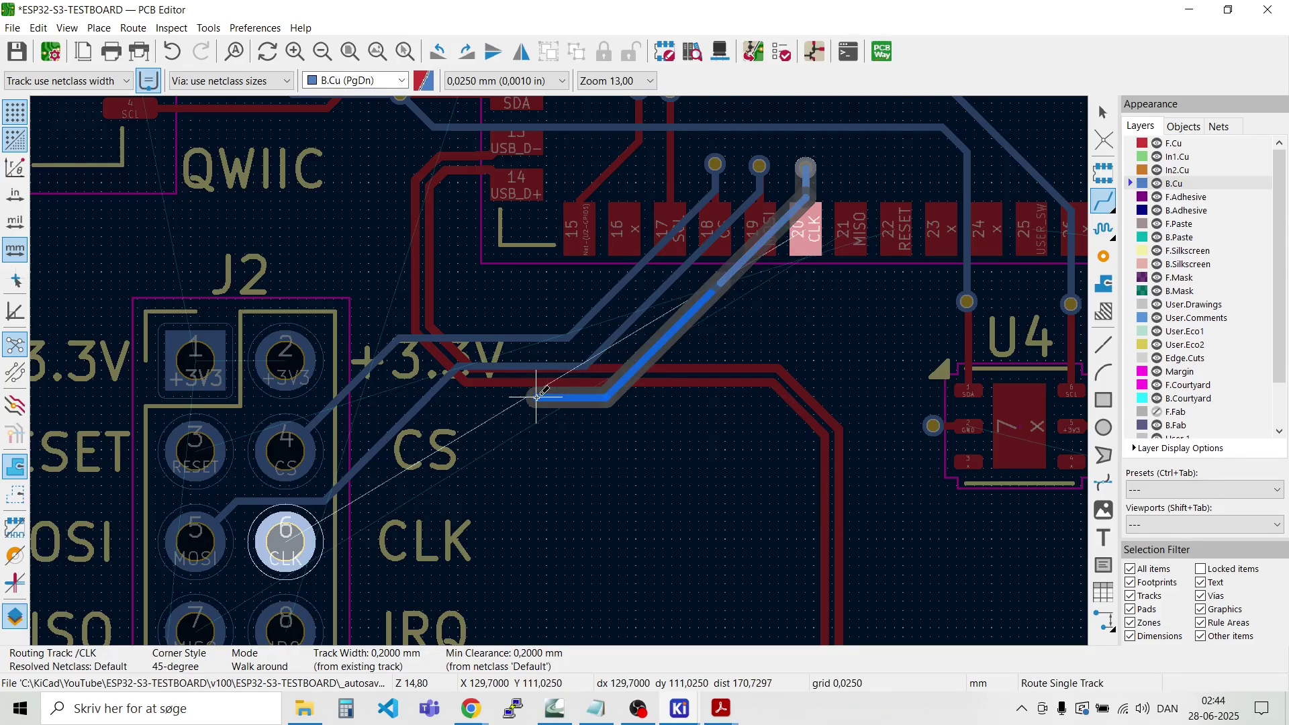
click(535, 396)
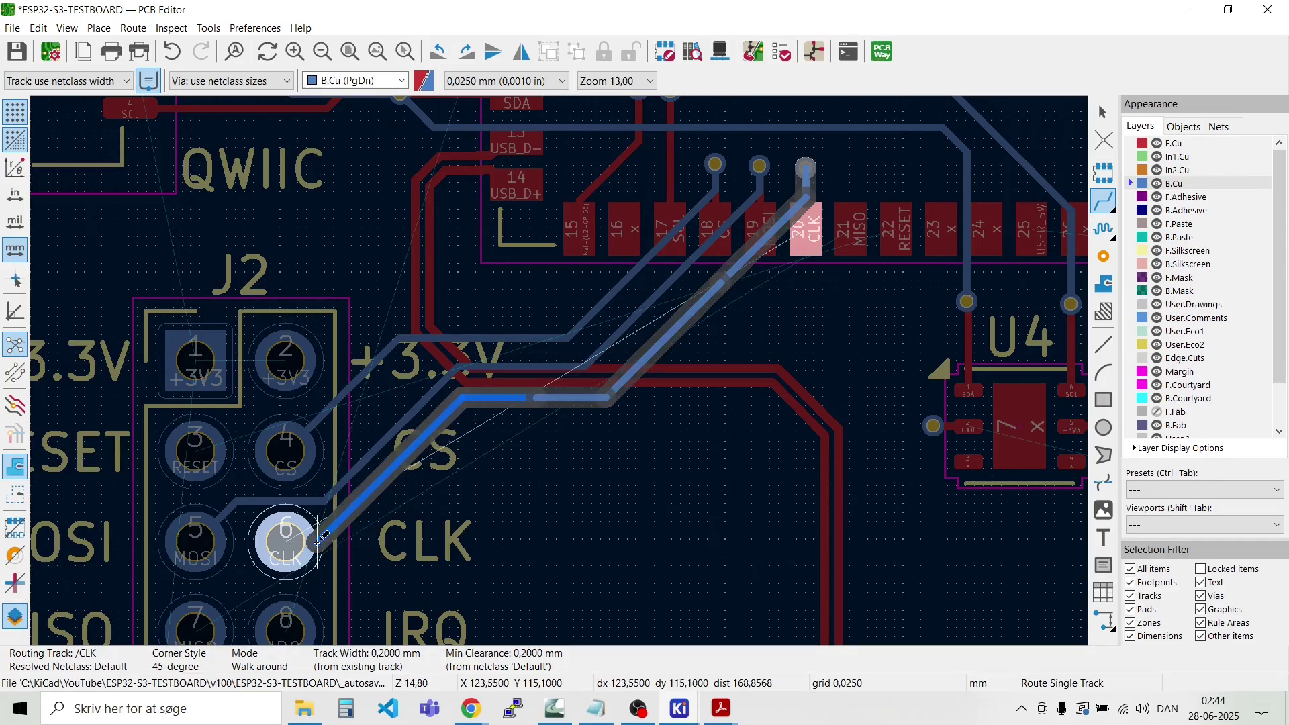
click(295, 547)
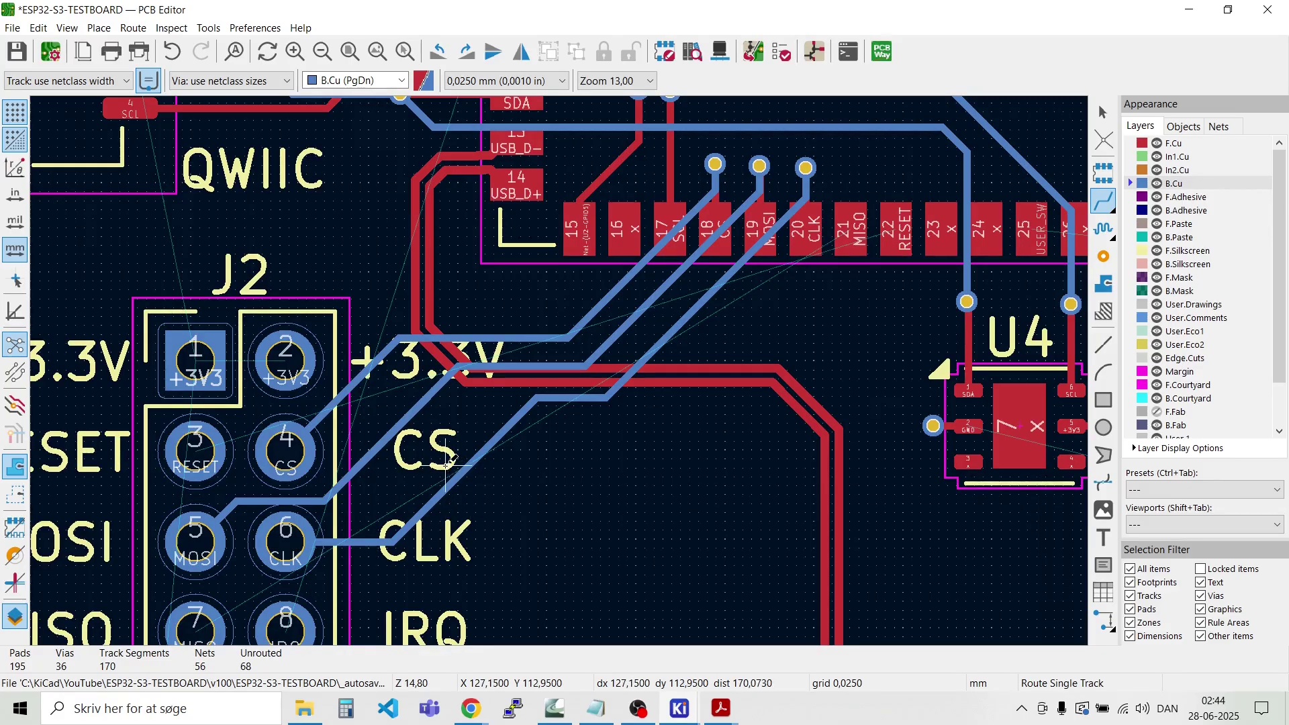
Step: Shift the diagonal CLK segment beside J2 closer to the header so it runs alongside the MOSI track
drag(456, 477, 346, 453)
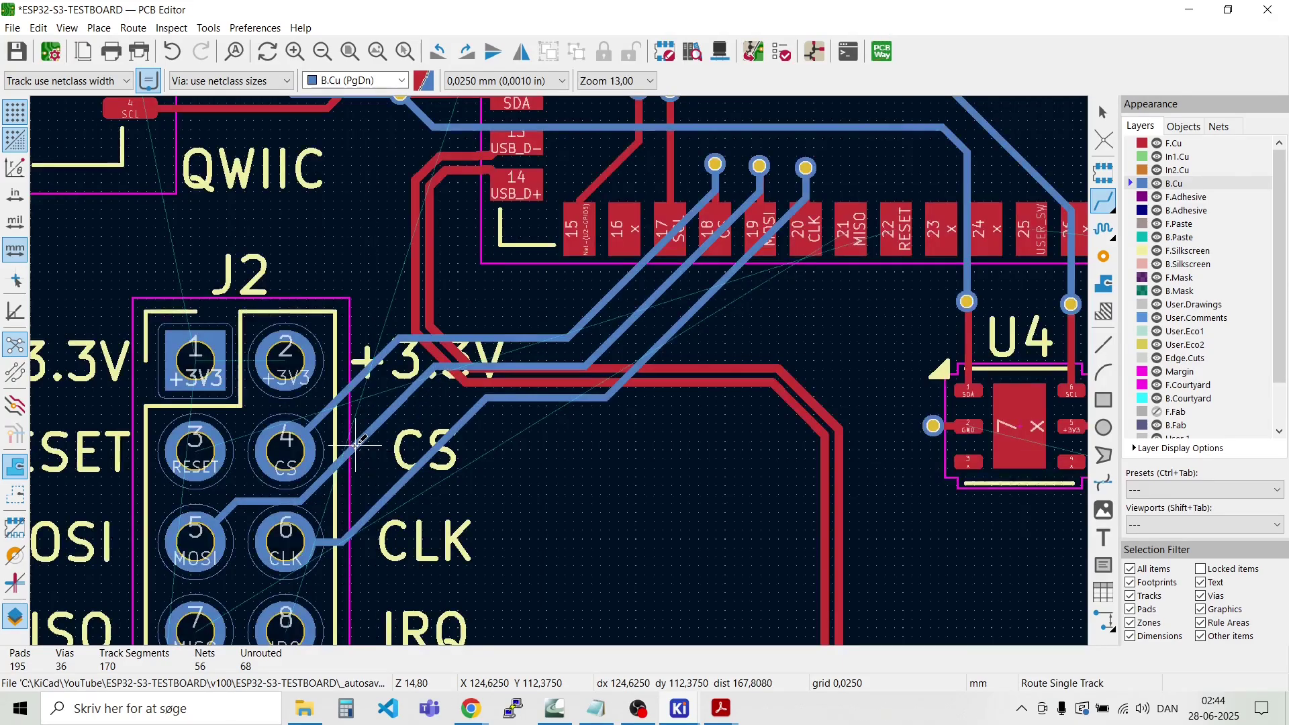
scroll(287, 520, up, 5)
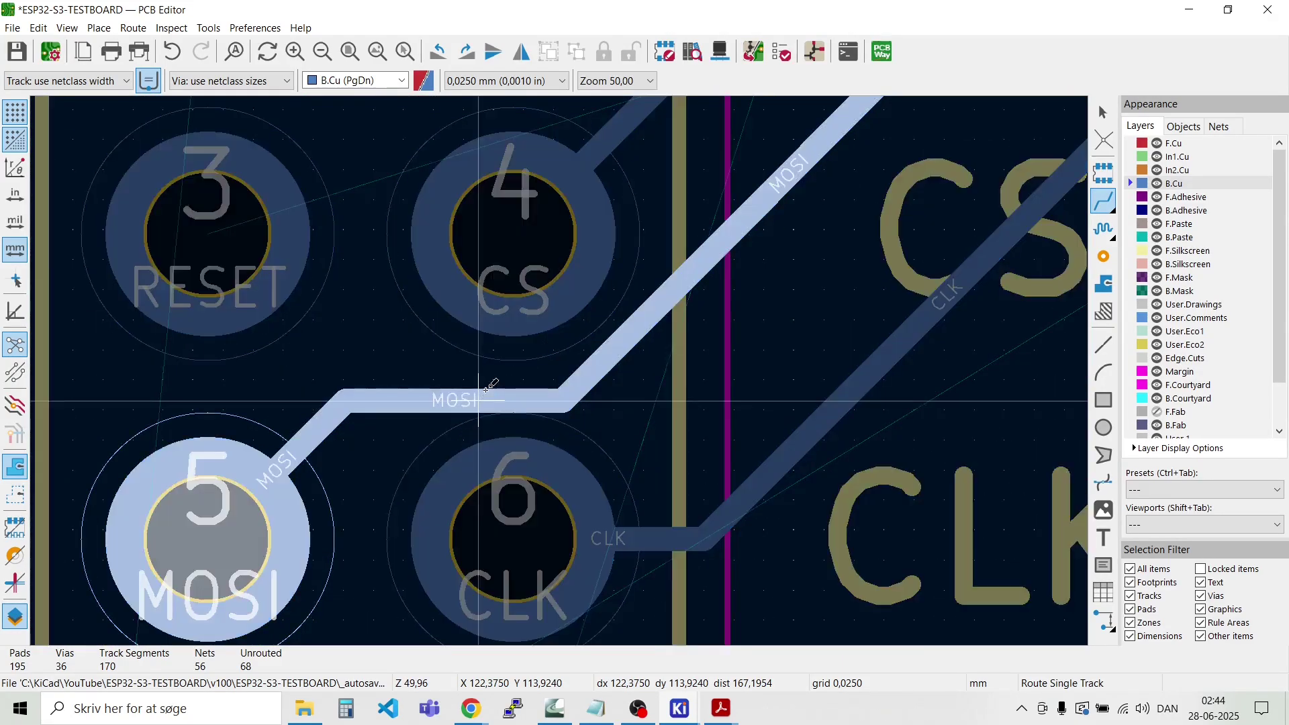
click(272, 500)
scroll(488, 386, down, 7)
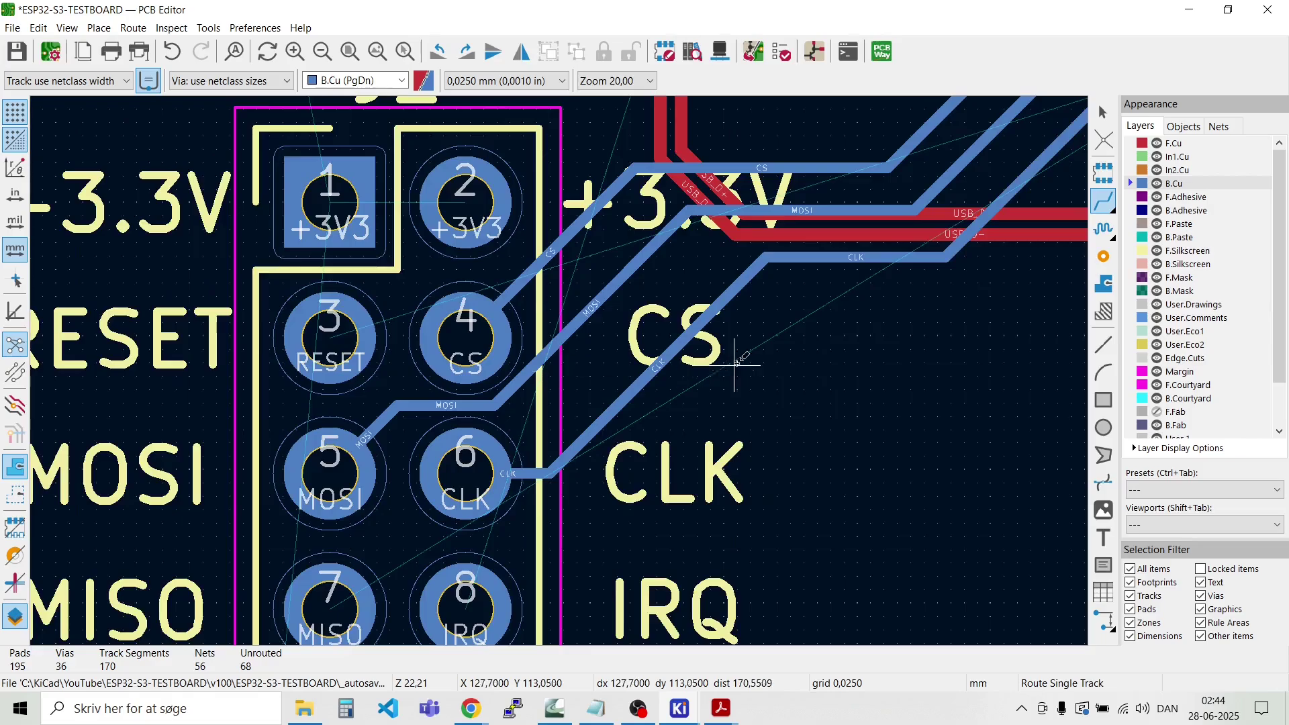
Step: Route a short F.Cu MISO track from pad 21 straight up to a new via at X 138.525, Y 104.575
scroll(820, 193, up, 7)
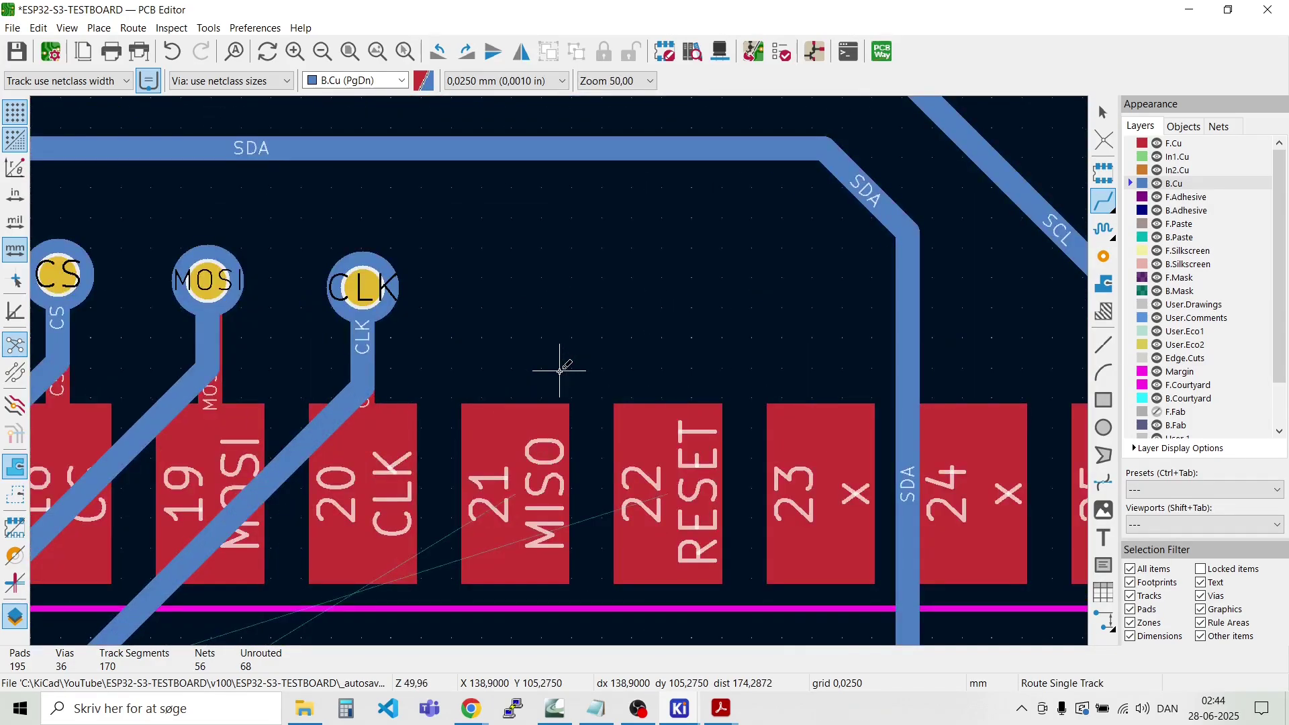
click(533, 483)
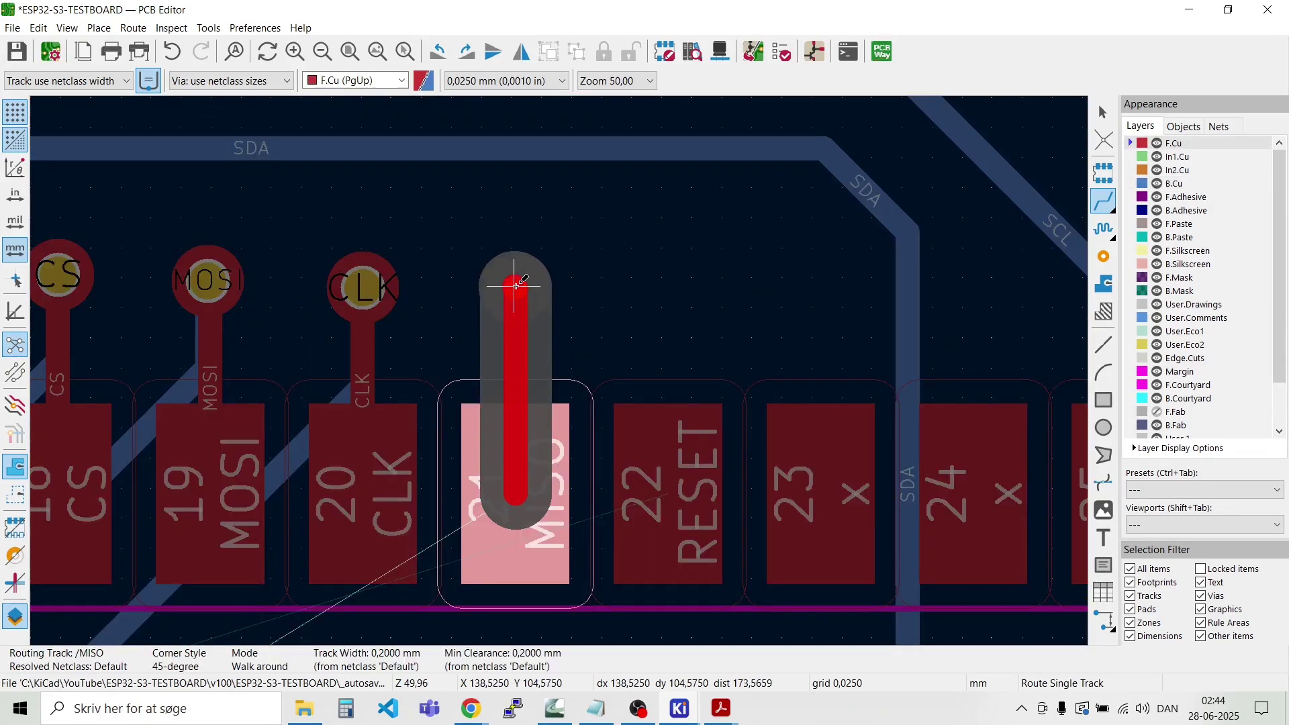
click(516, 285)
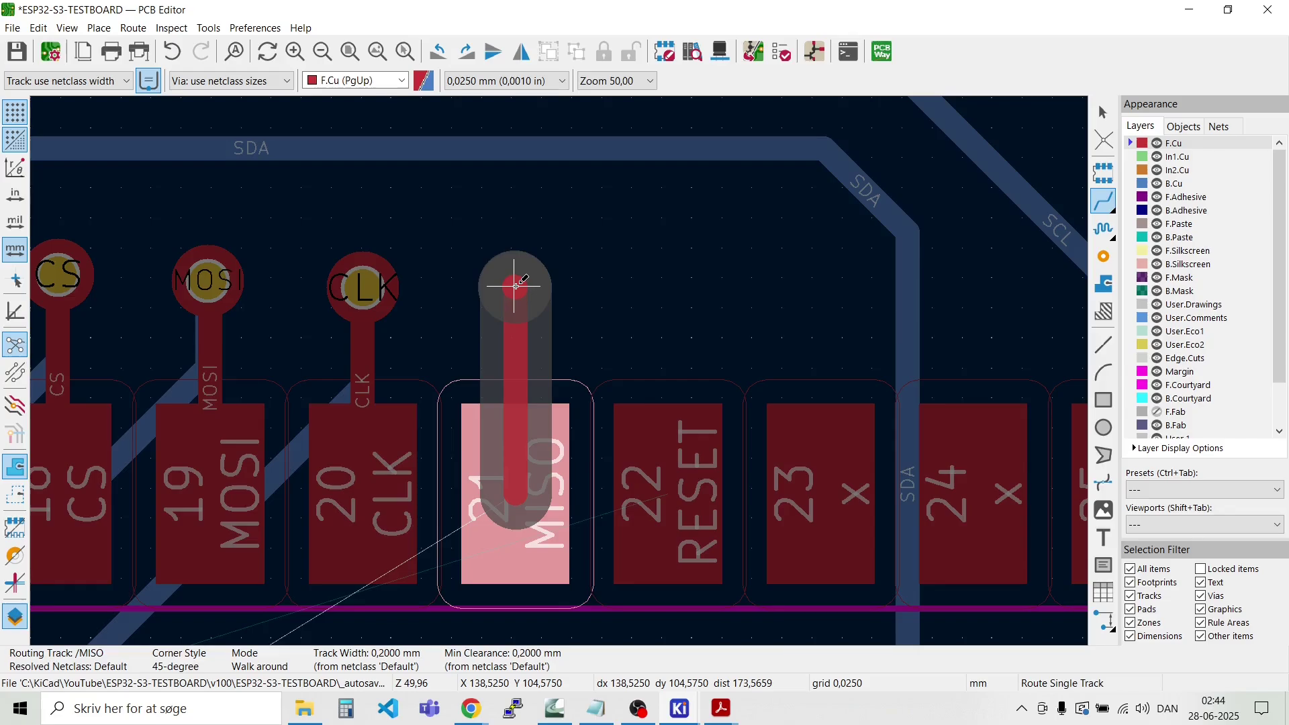
key(v)
double_click(516, 286)
Step: Route MISO on B.Cu from its via parallel to the CLK track, across the USB pair and between J2 pads 6 and 8 to pad 7
click(519, 289)
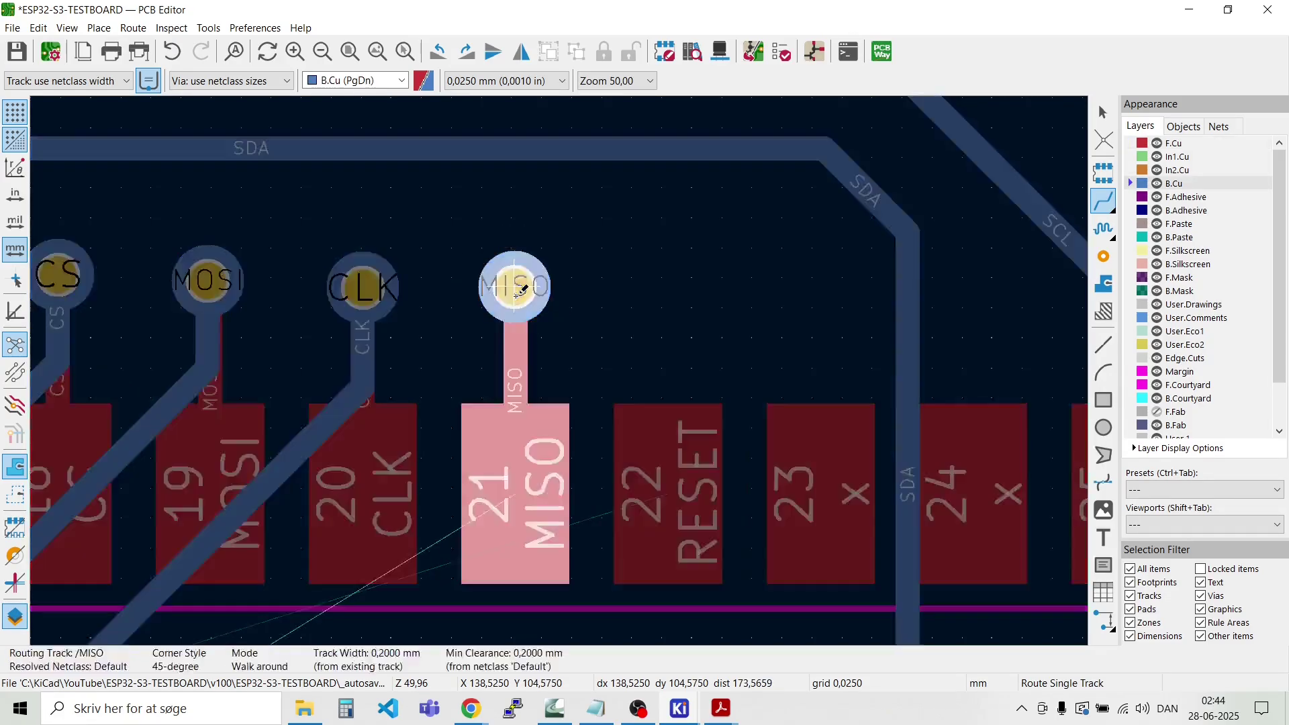
scroll(469, 500, down, 3)
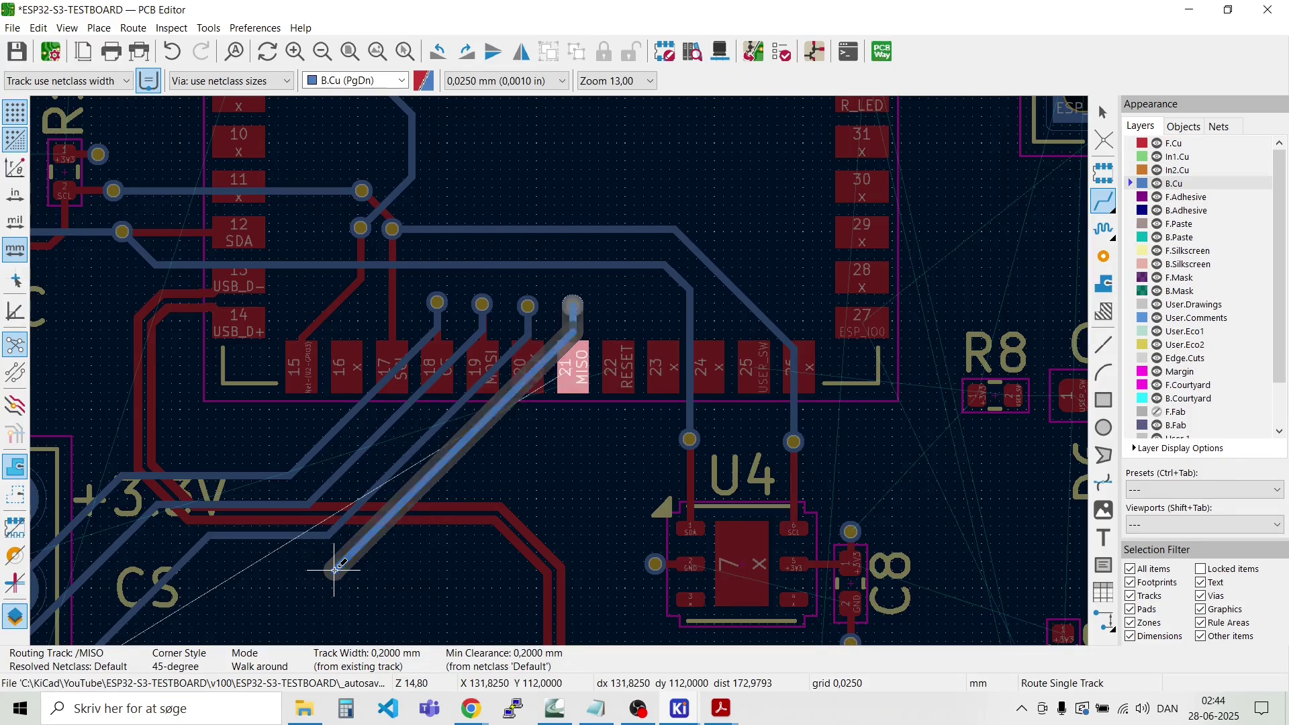
scroll(183, 623, down, 2)
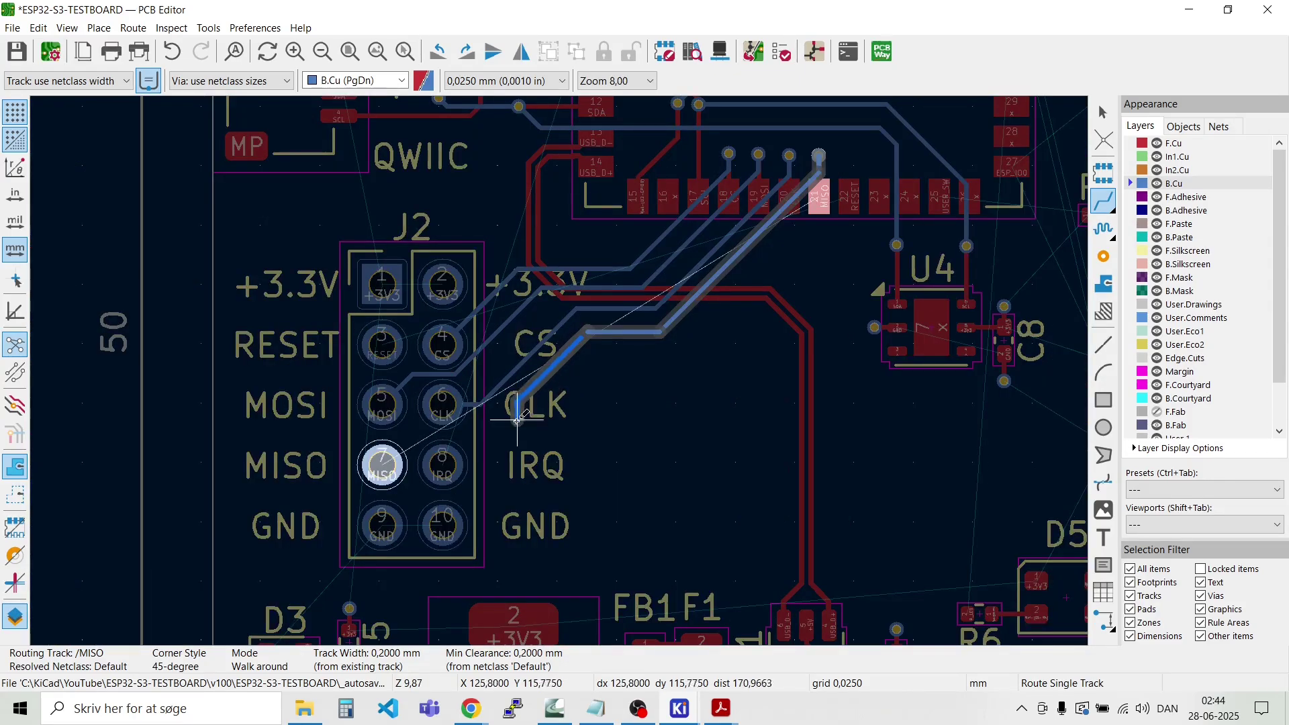
scroll(561, 366, up, 4)
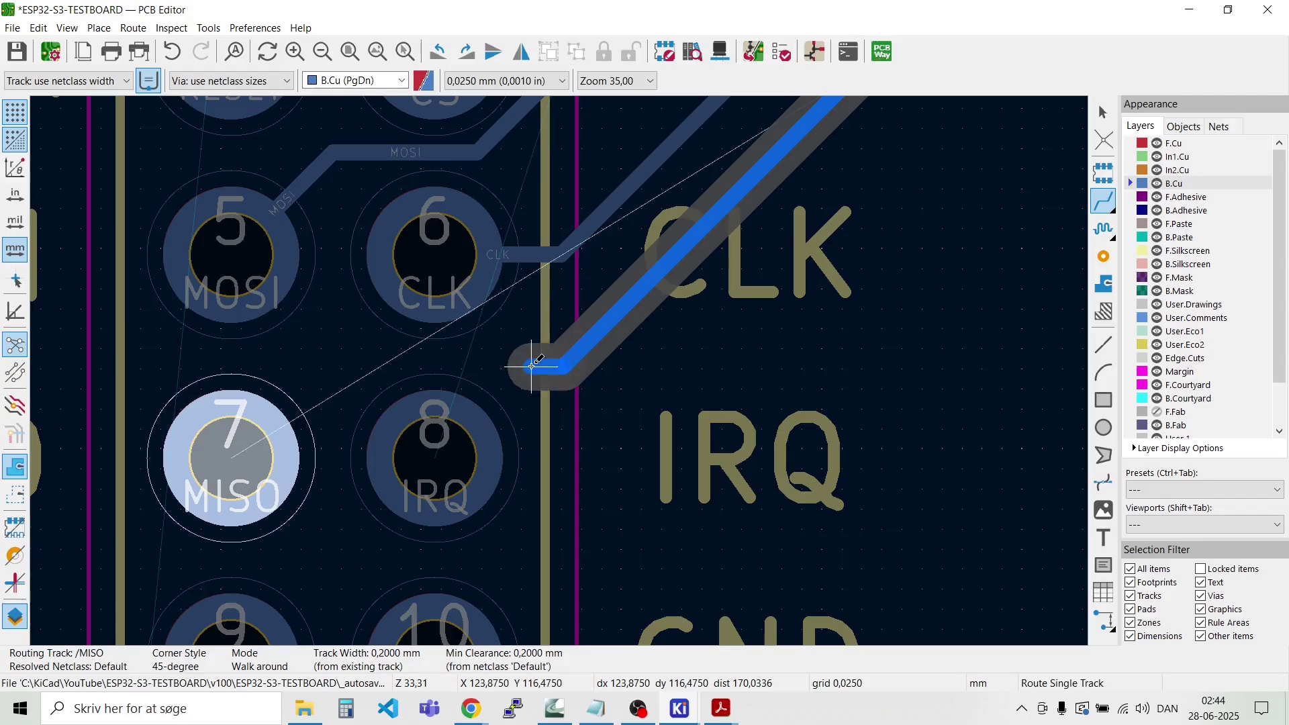
click(504, 358)
click(278, 403)
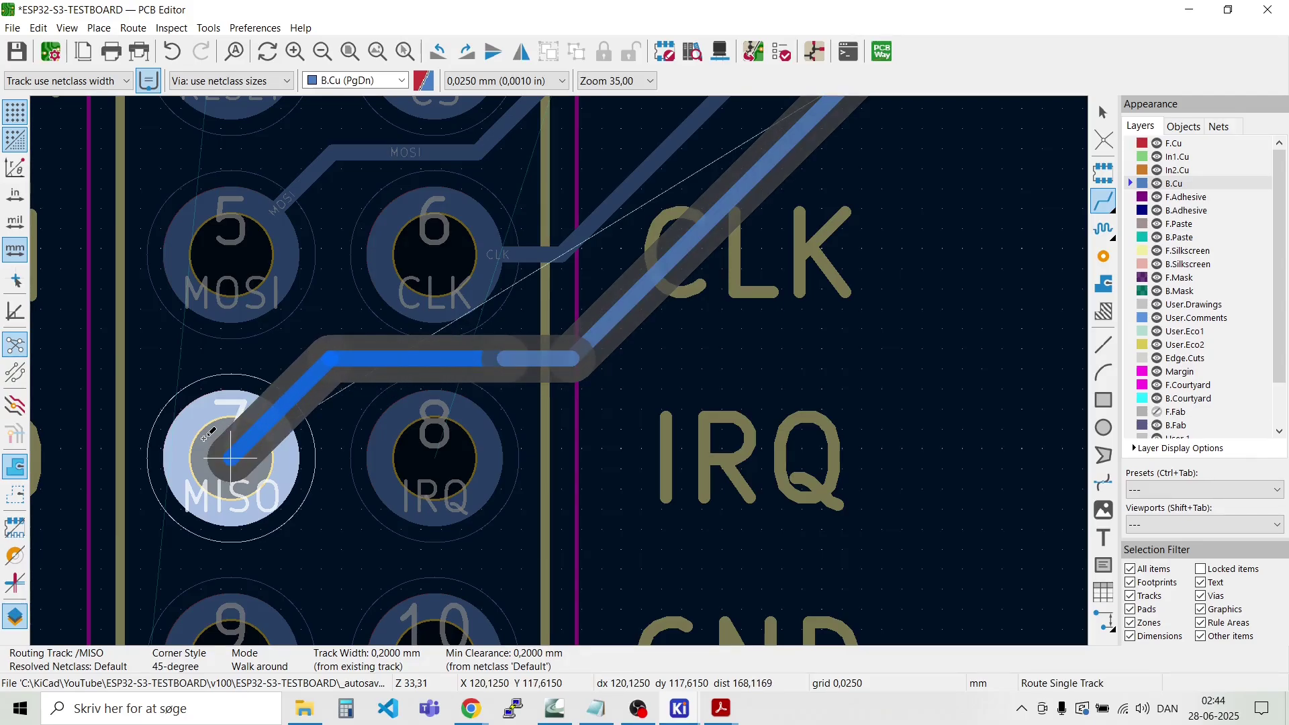
Step: Route a short F.Cu RESET track from pad 22 straight up to a new via at X 139.8, Y 104.6
scroll(560, 367, down, 4)
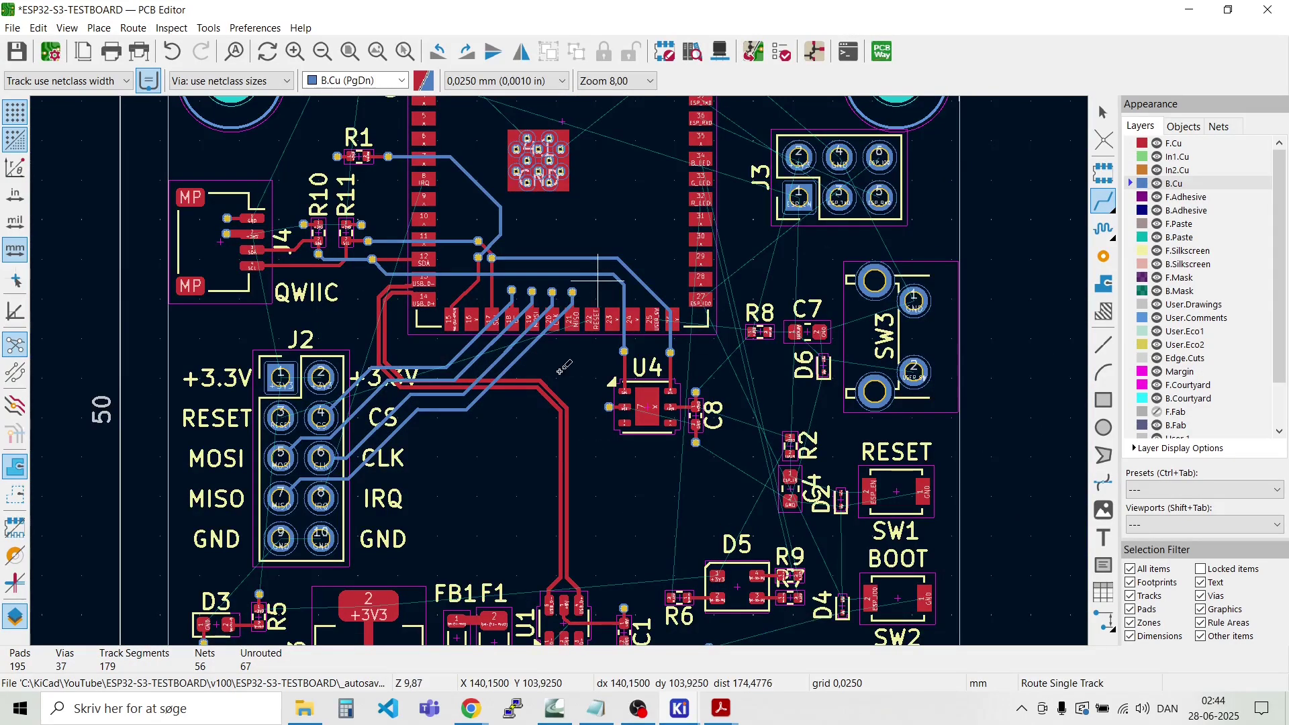
scroll(557, 369, up, 4)
click(534, 551)
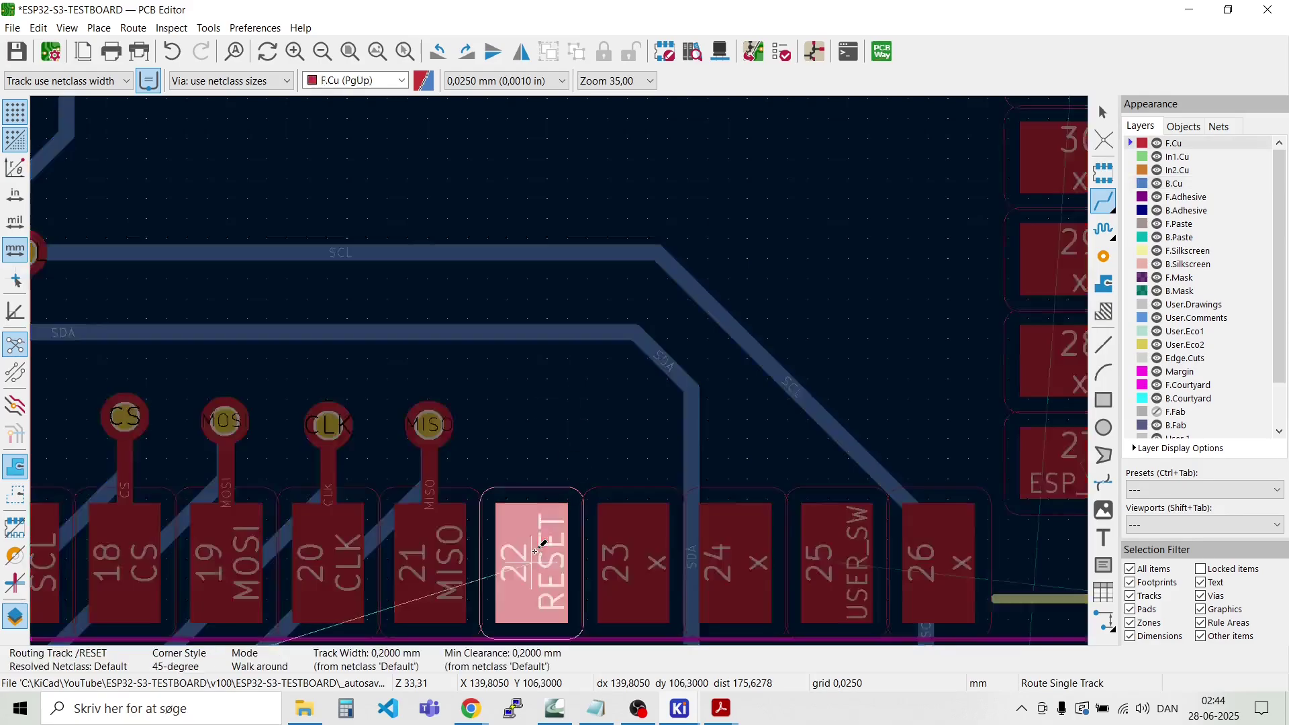
click(531, 427)
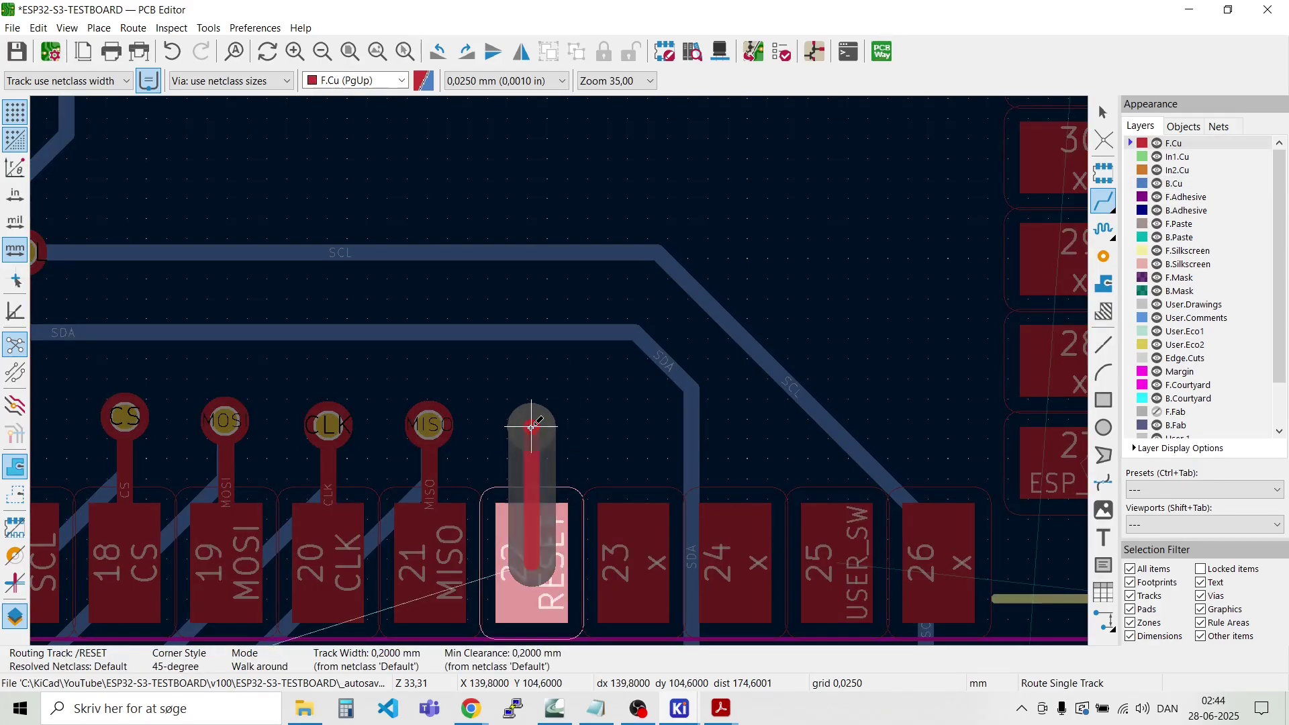
key(v)
click(531, 427)
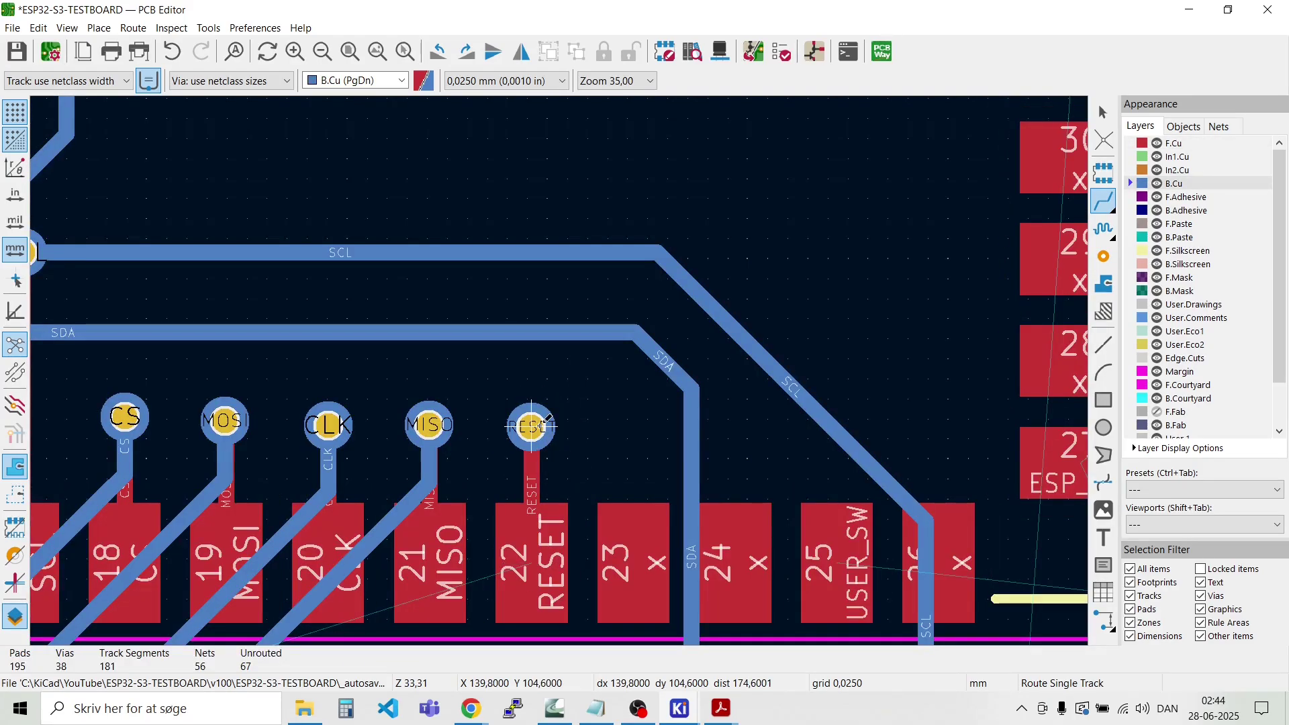
Step: Route RESET on B.Cu from its via alongside MISO, across the USB pair, ending in a new via at about X 129.45, Y 112.95
click(541, 426)
scroll(541, 426, down, 5)
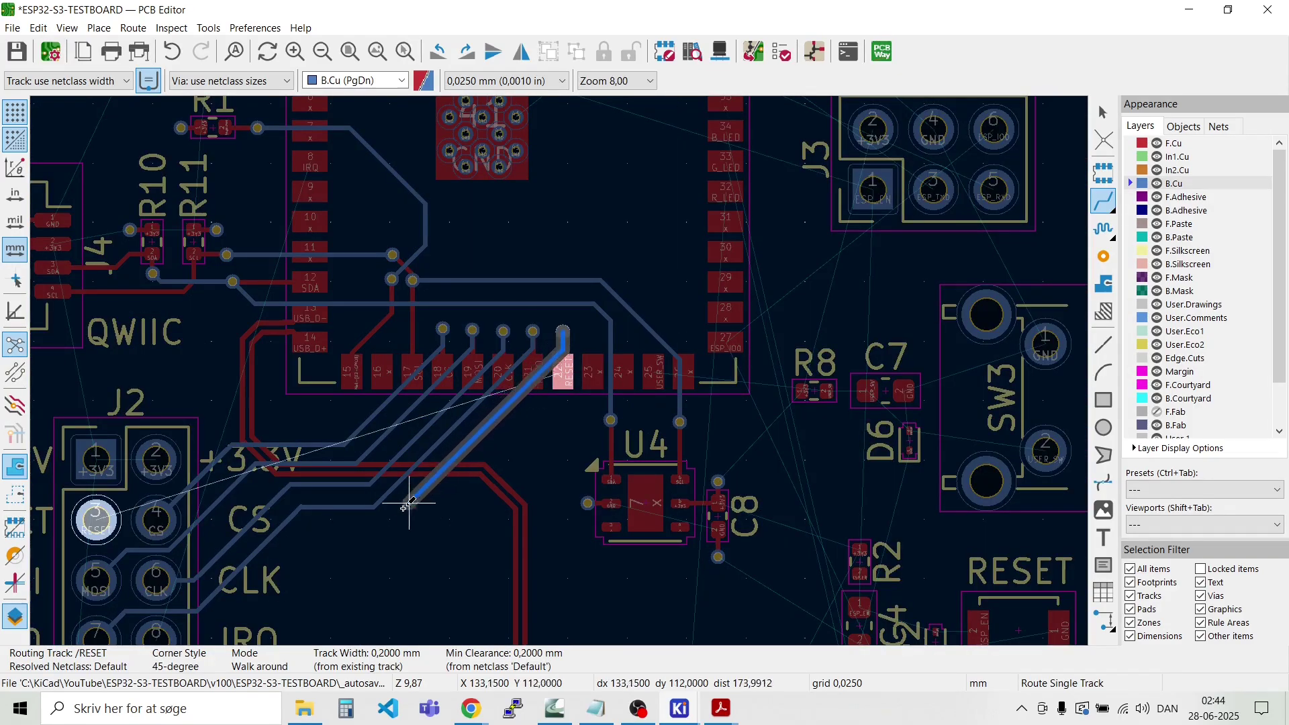
scroll(410, 504, up, 5)
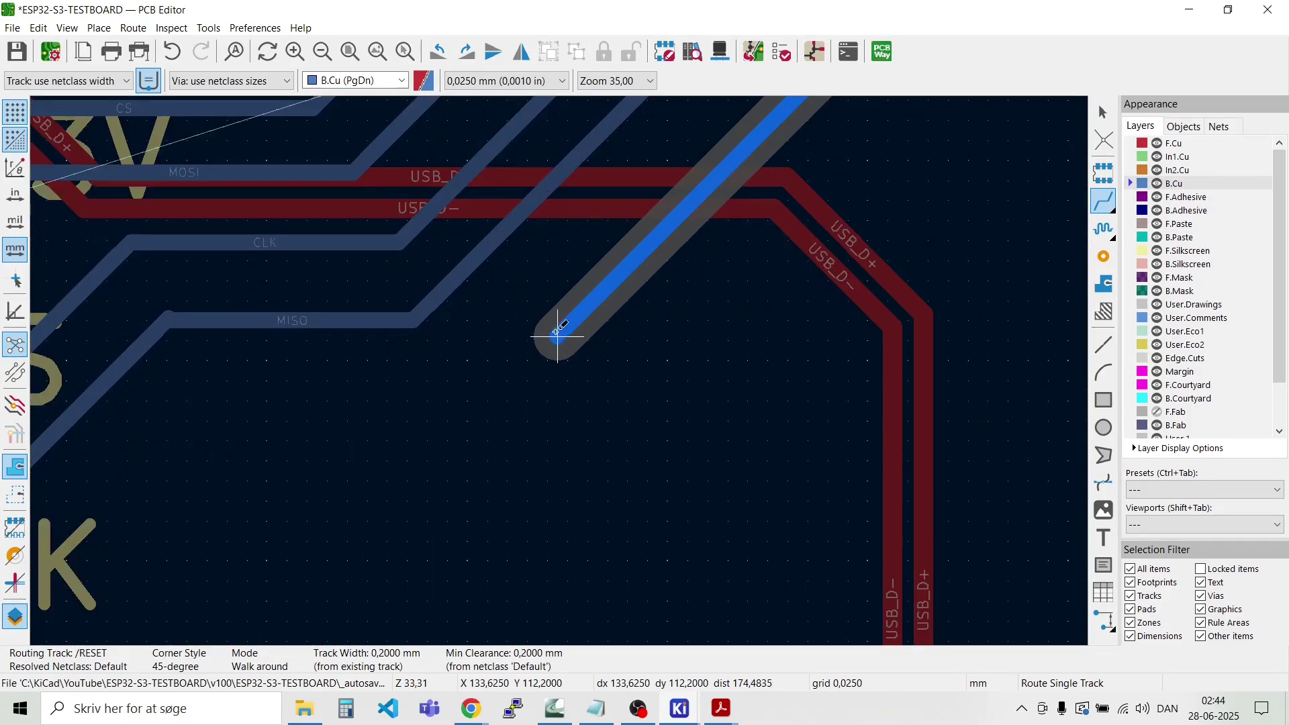
scroll(557, 334, down, 3)
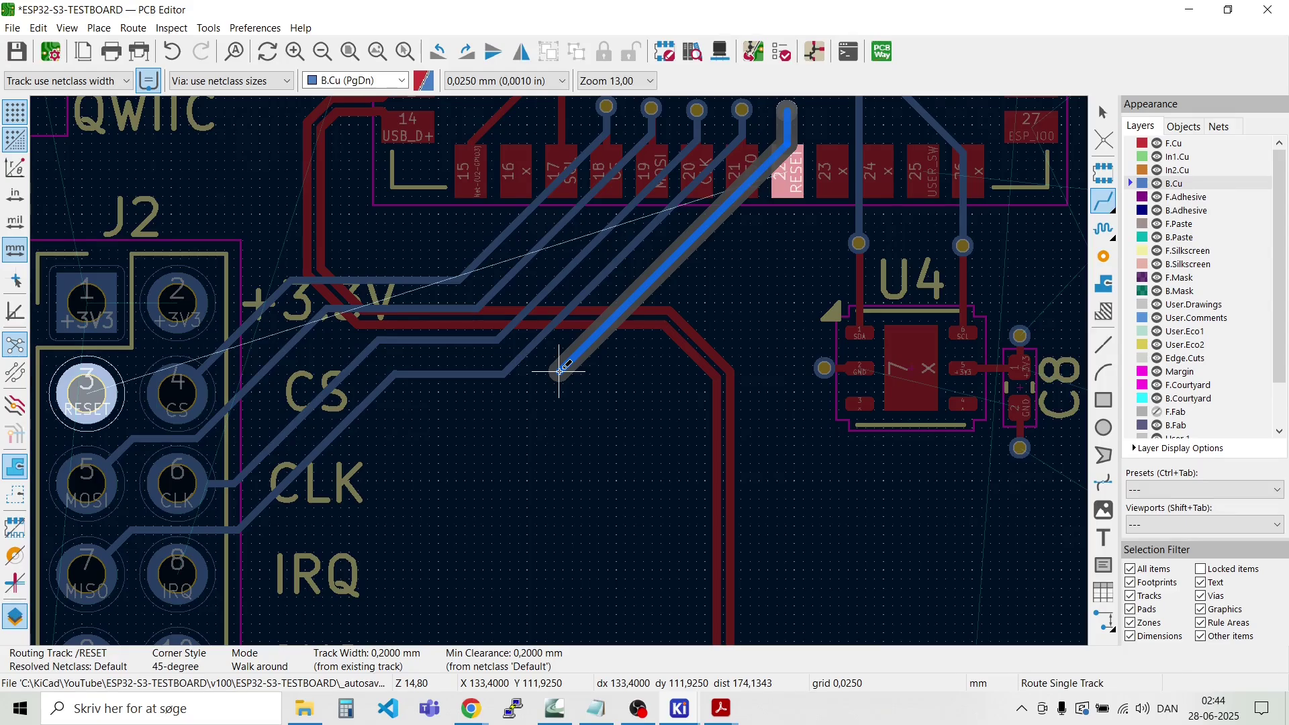
click(559, 369)
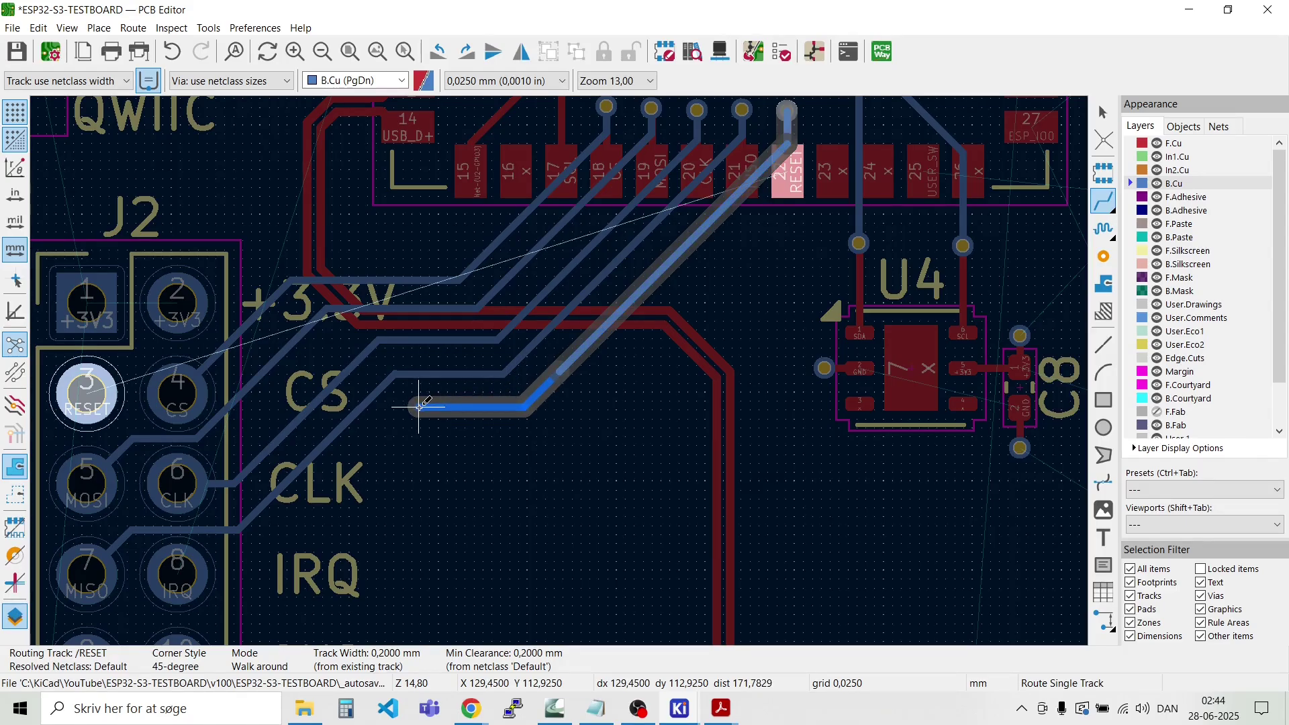
click(420, 407)
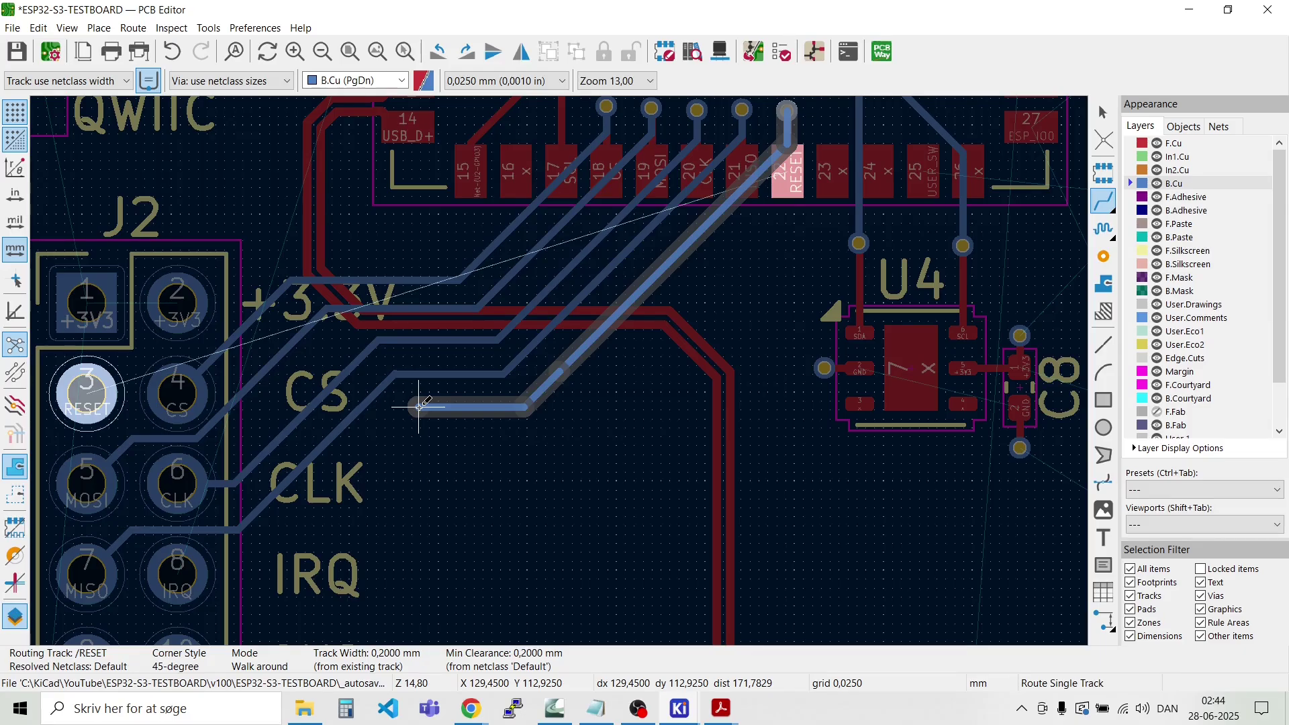
scroll(420, 406, down, 2)
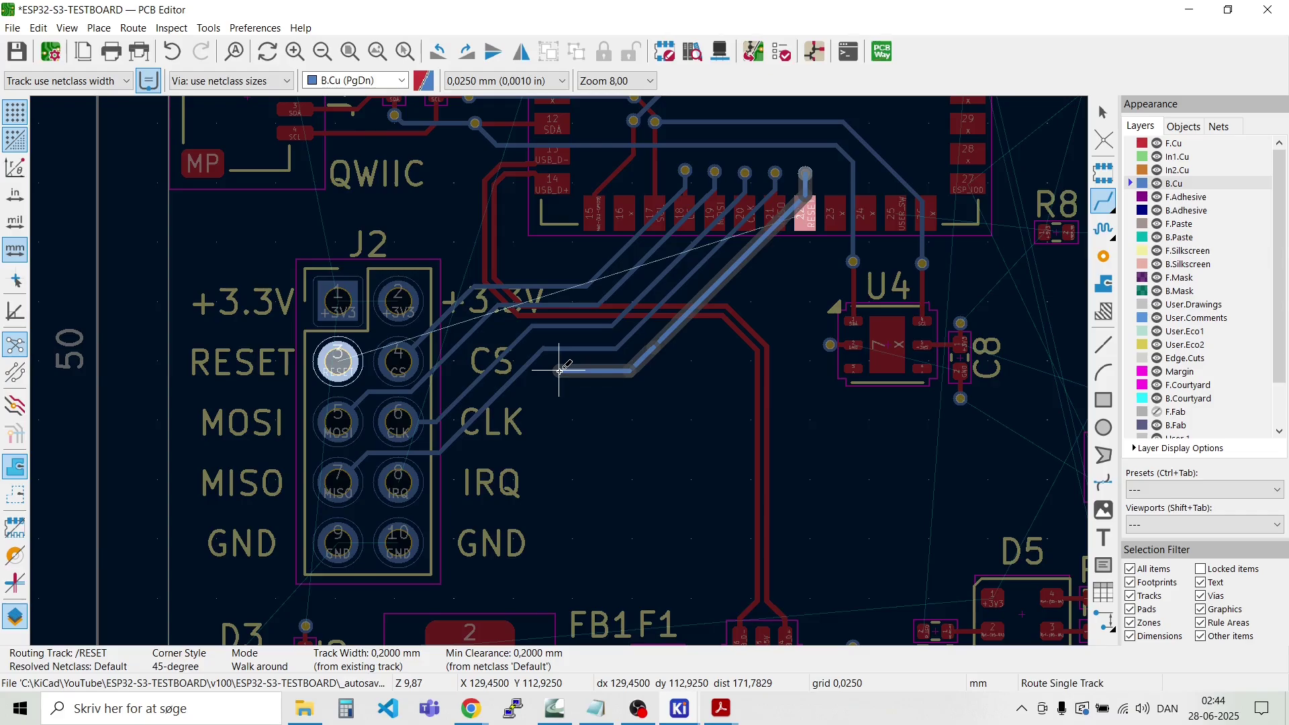
double_click(560, 370)
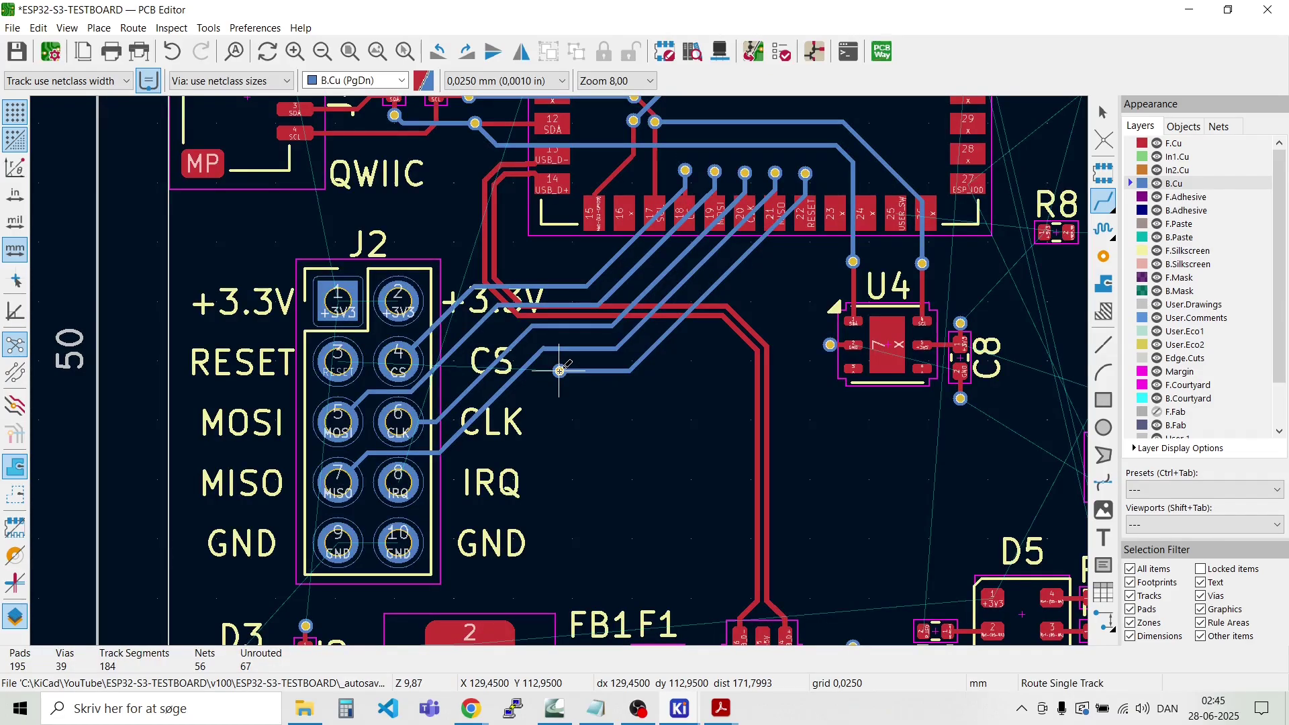
Step: Route RESET on F.Cu from the new via beside J2, over the SPI tracks and between J2 pads 4 and 6, to pad 3
click(560, 370)
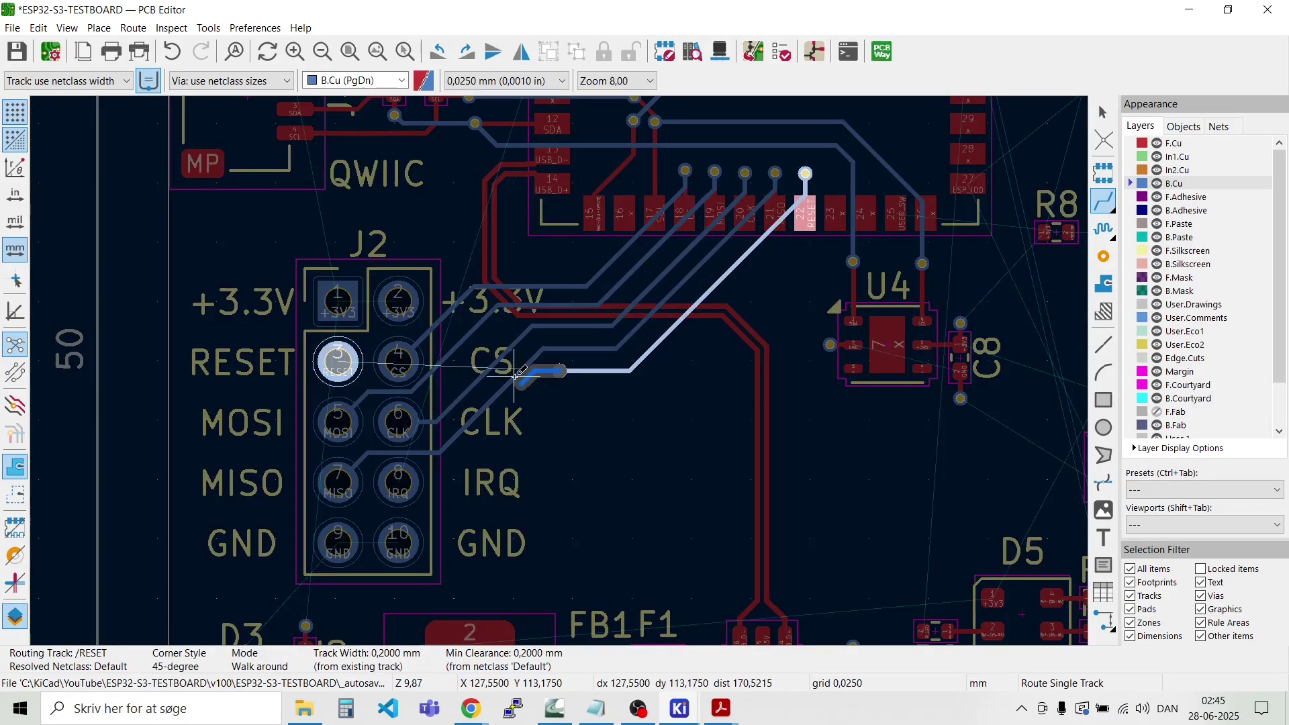
key(Escape)
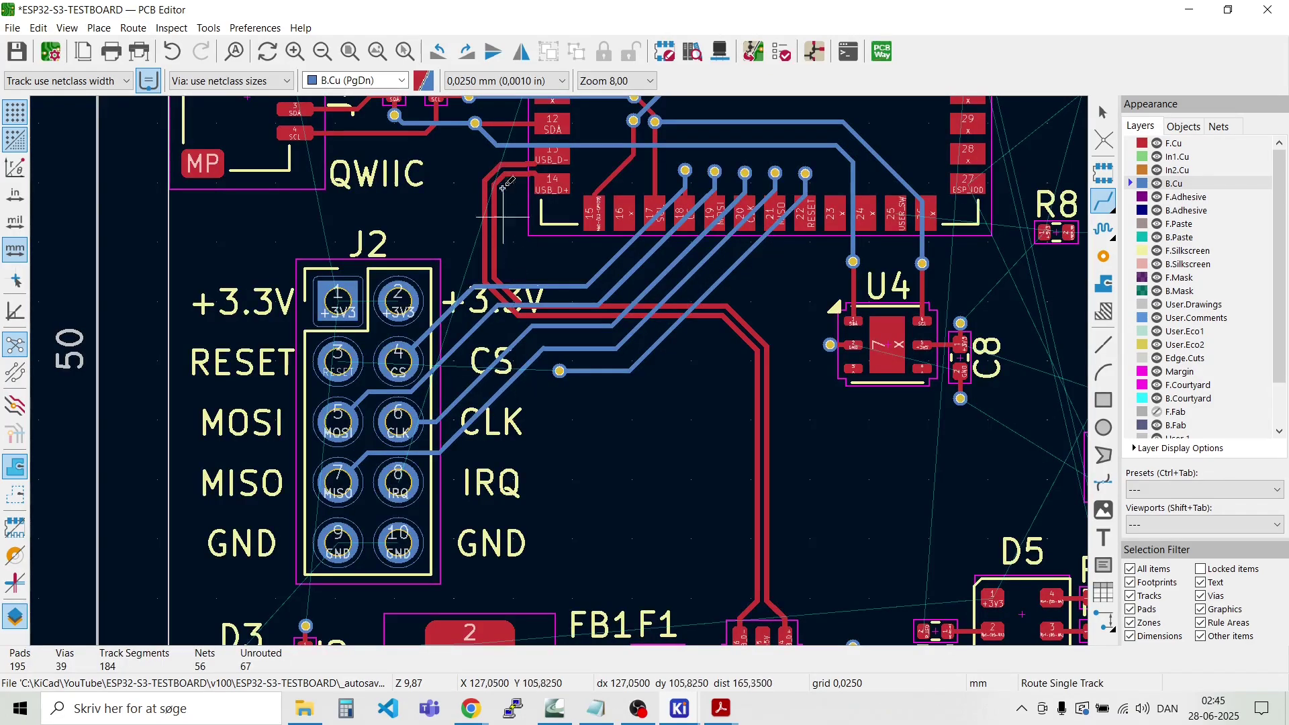
click(386, 80)
click(375, 96)
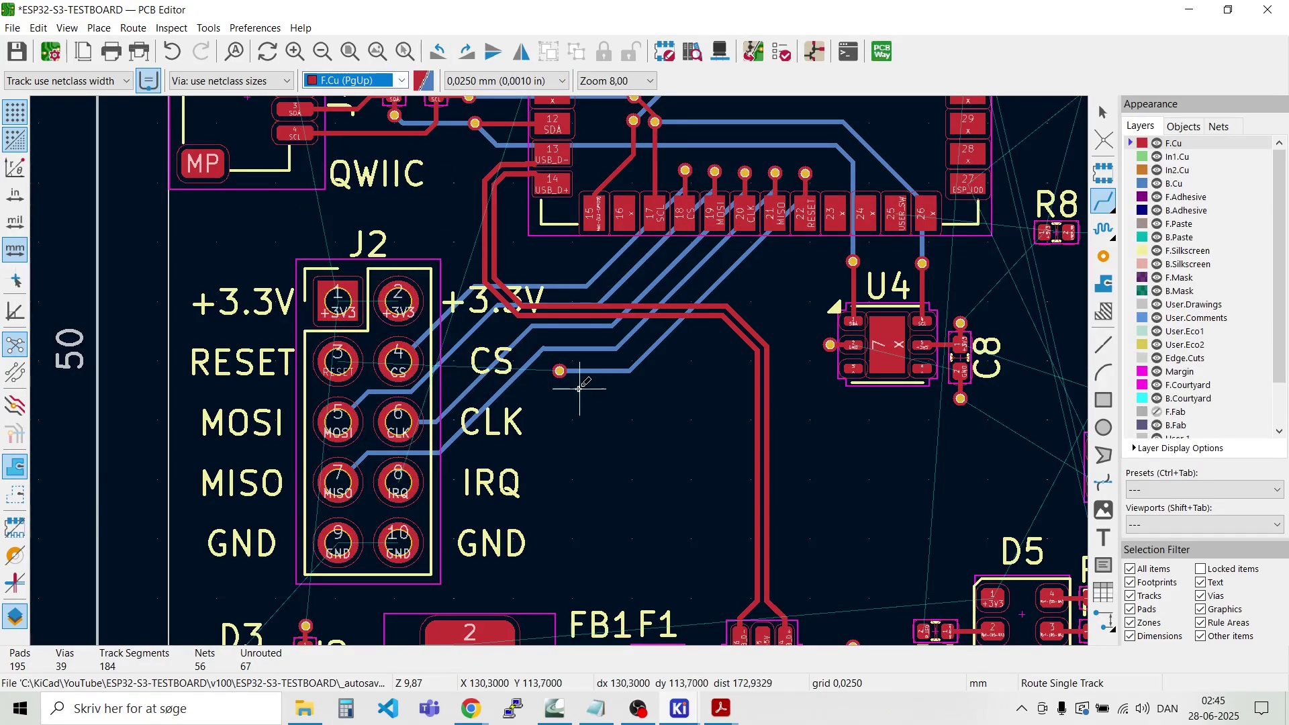
click(559, 371)
scroll(478, 369, up, 5)
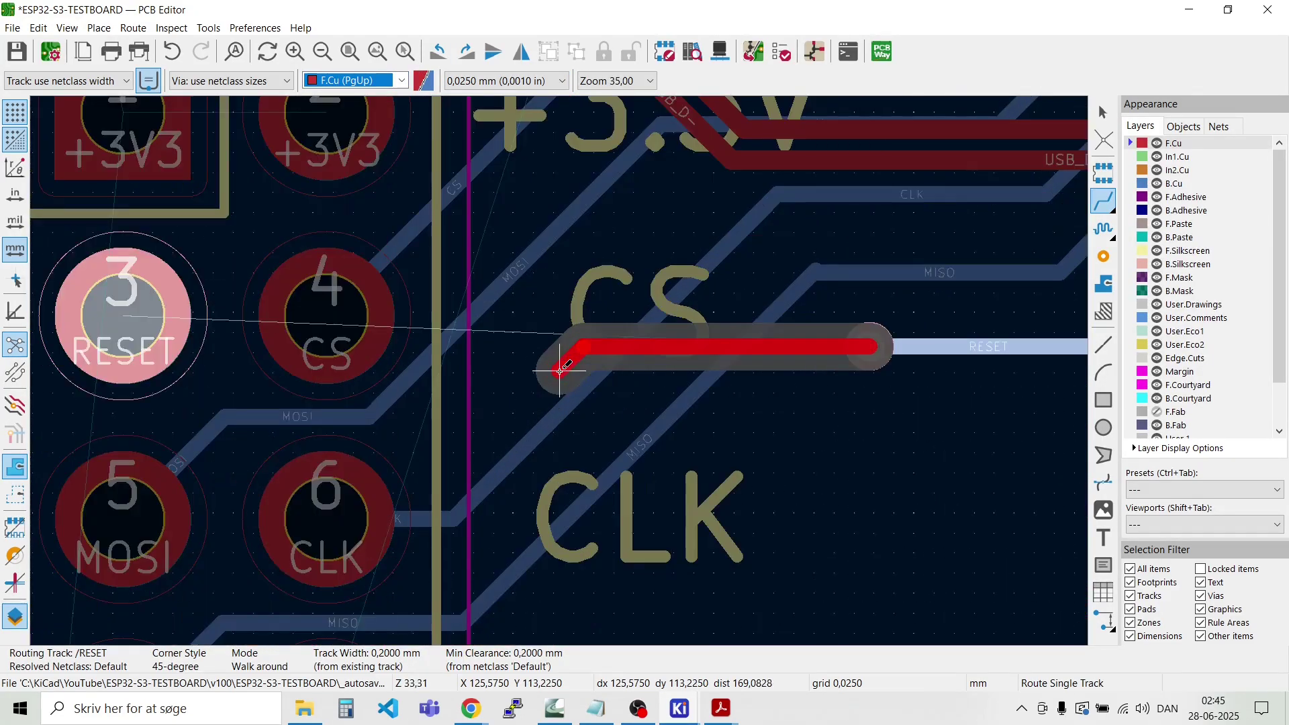
click(517, 405)
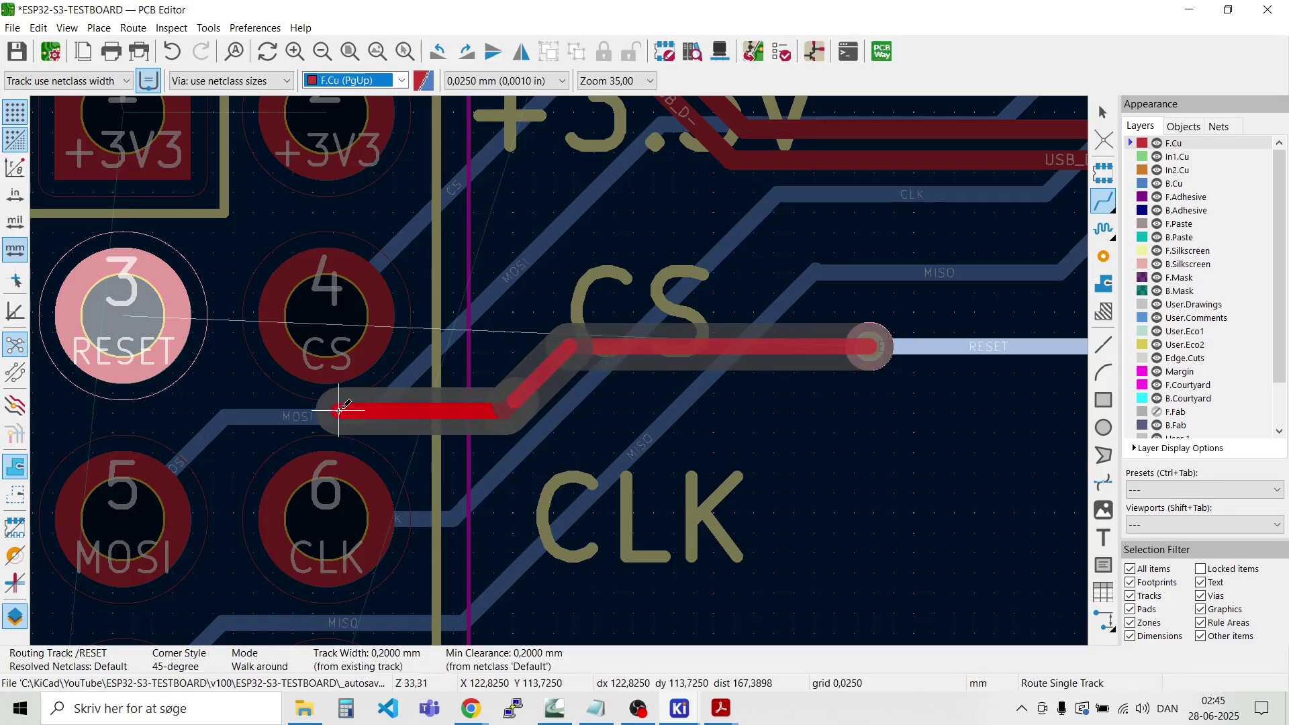
click(120, 290)
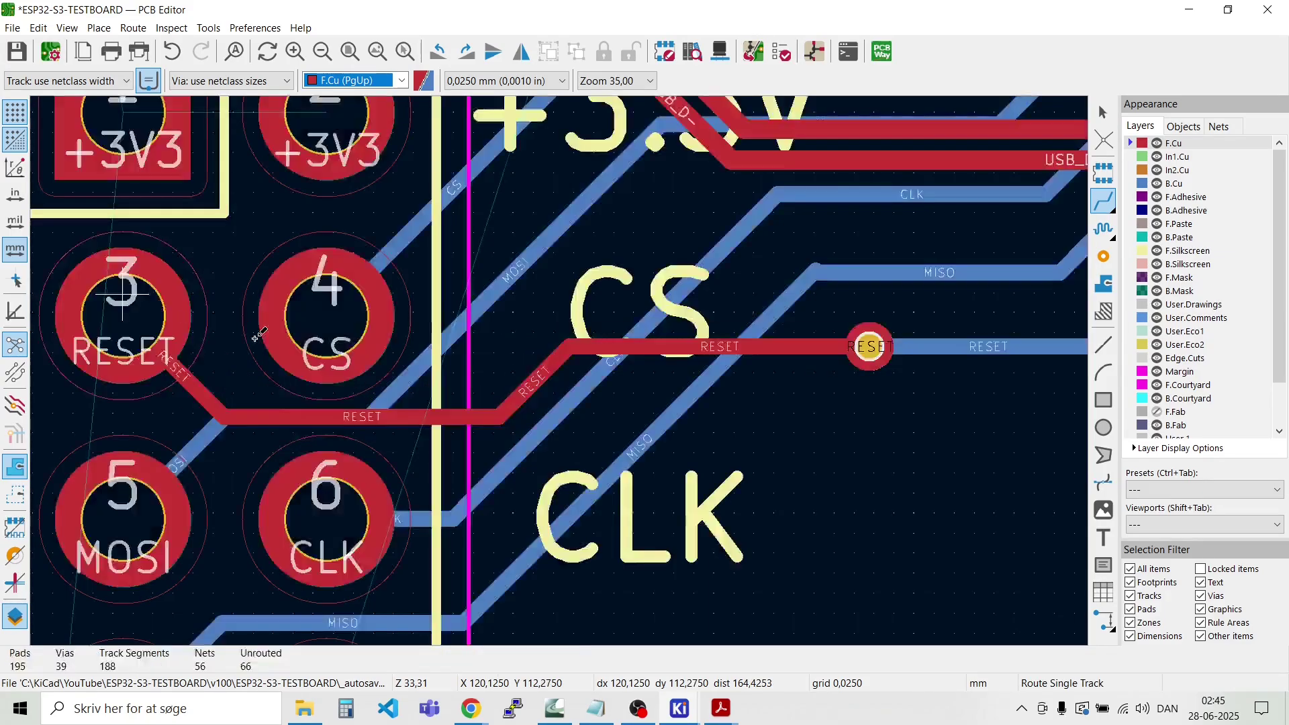
scroll(561, 363, down, 5)
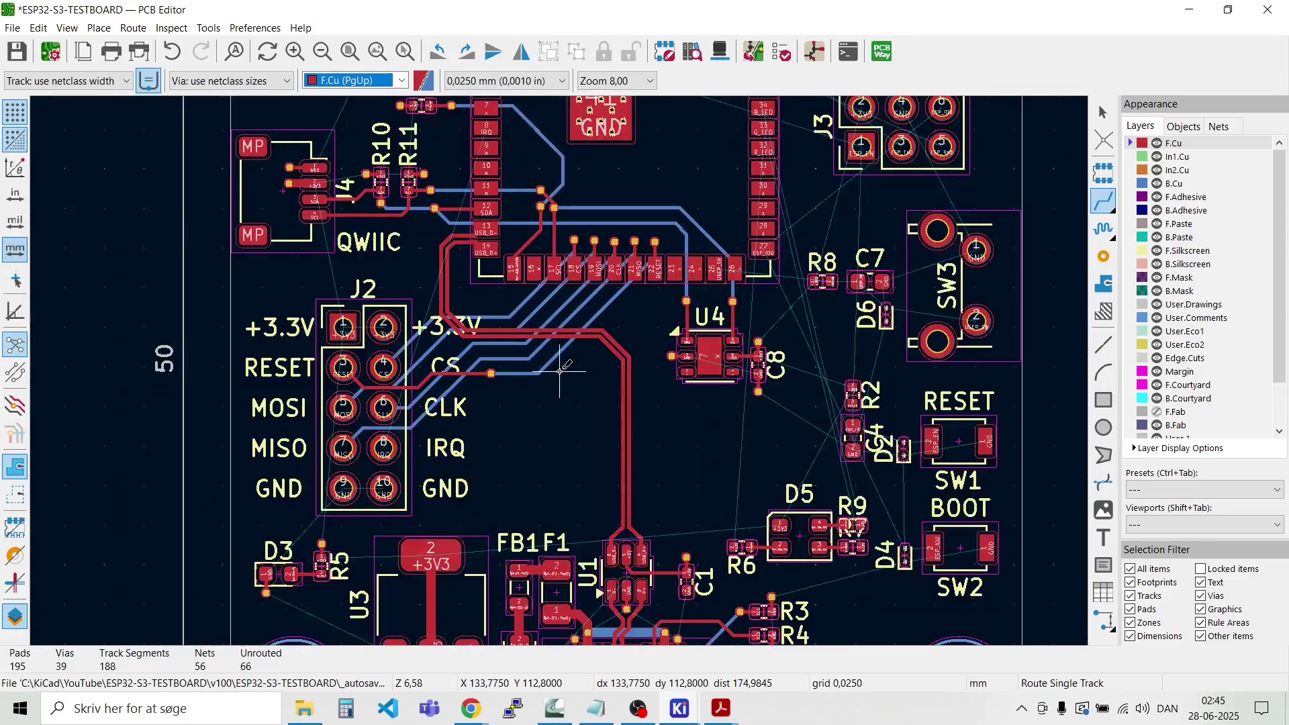
Step: Set the grid to 1.0000 mm and start a filled copper zone at the board's upper-left corner, X 113, Y 87
key(Escape)
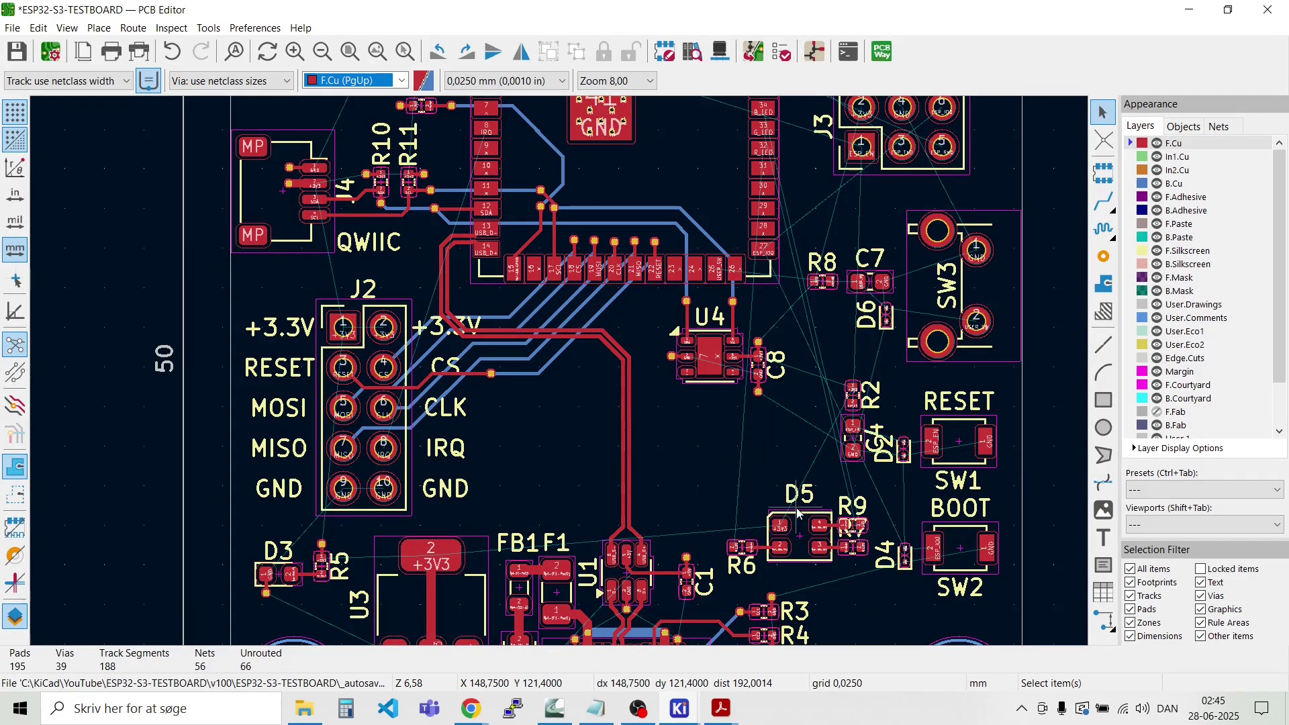
scroll(335, 580, up, 3)
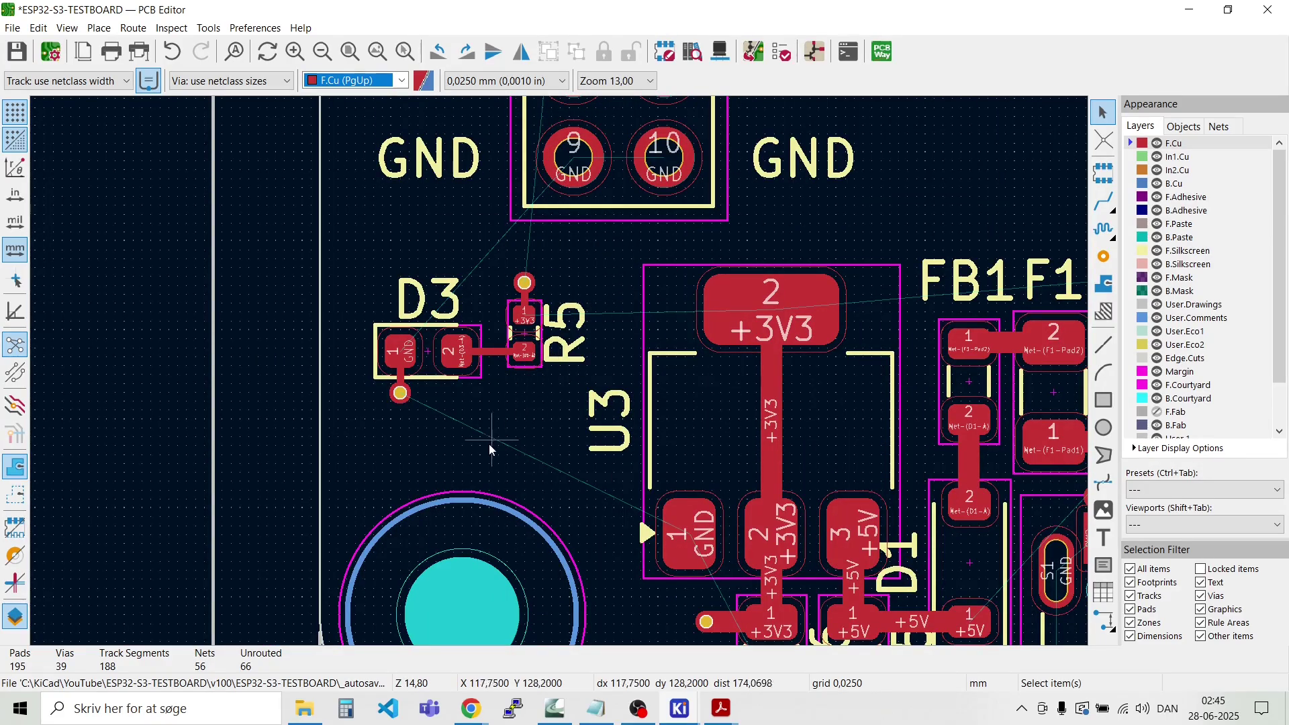
scroll(497, 403, down, 3)
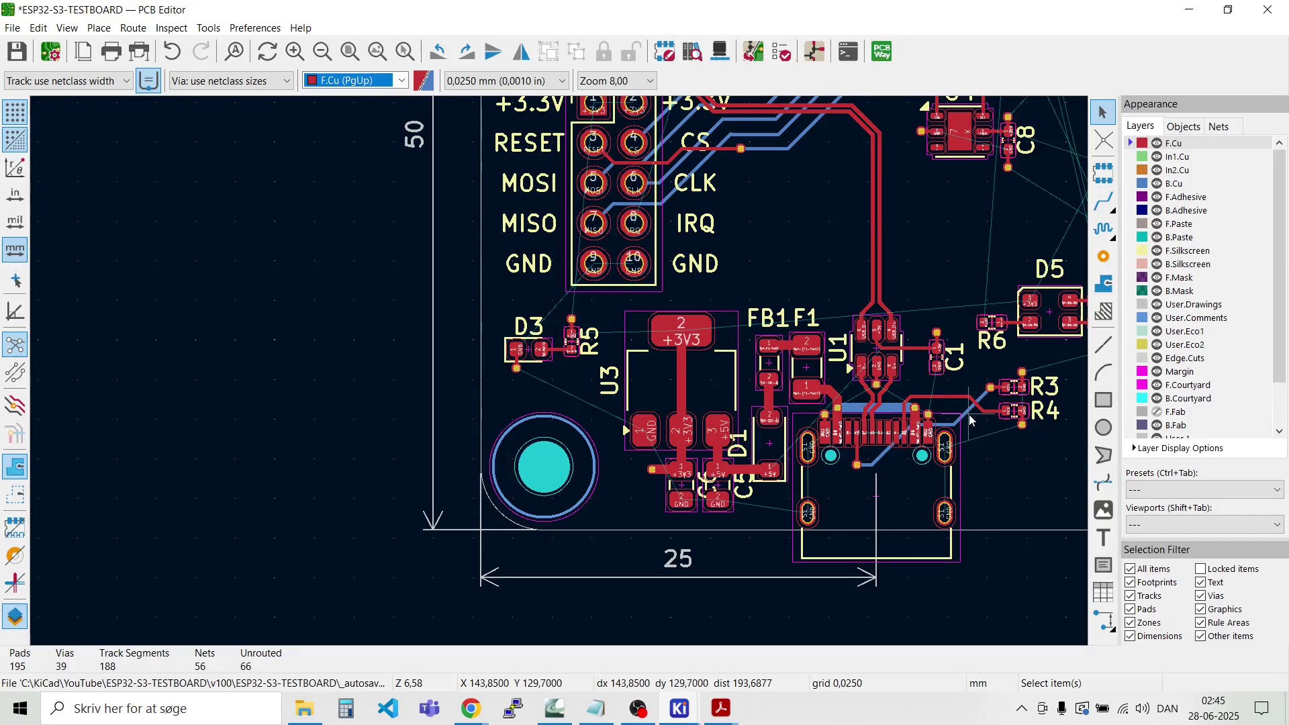
scroll(969, 413, down, 5)
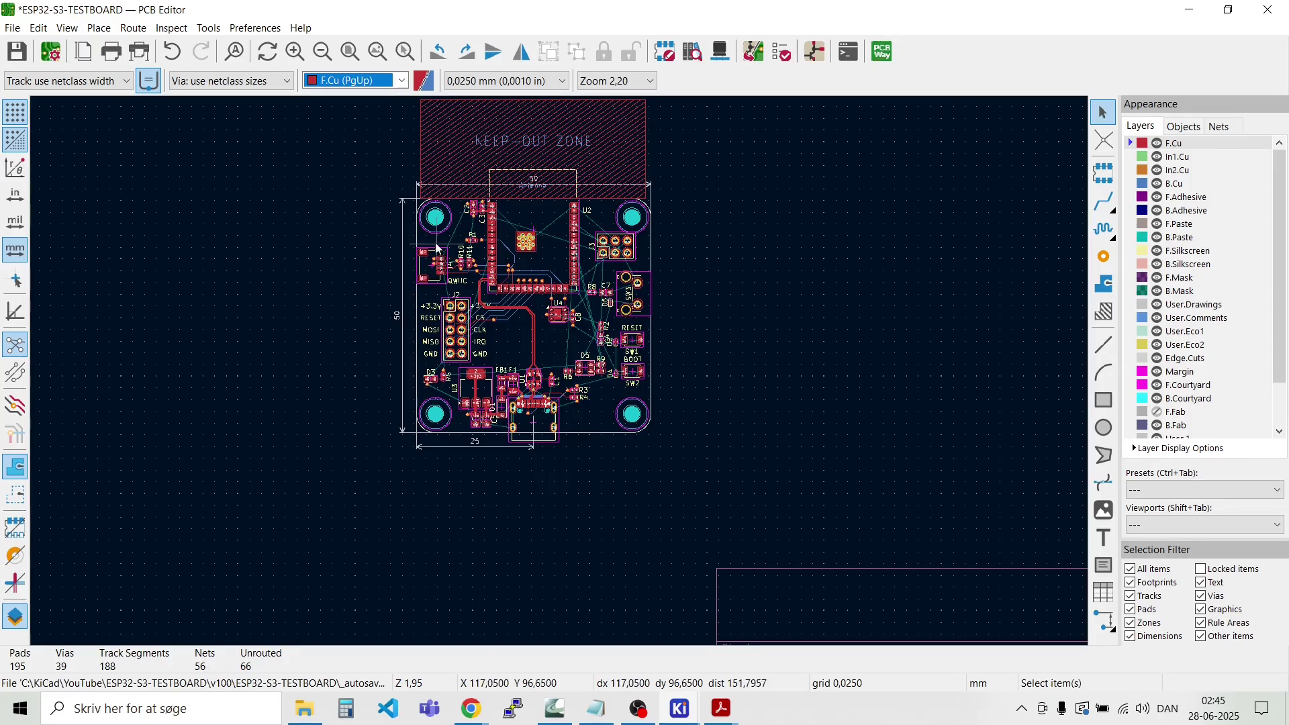
scroll(424, 201, up, 3)
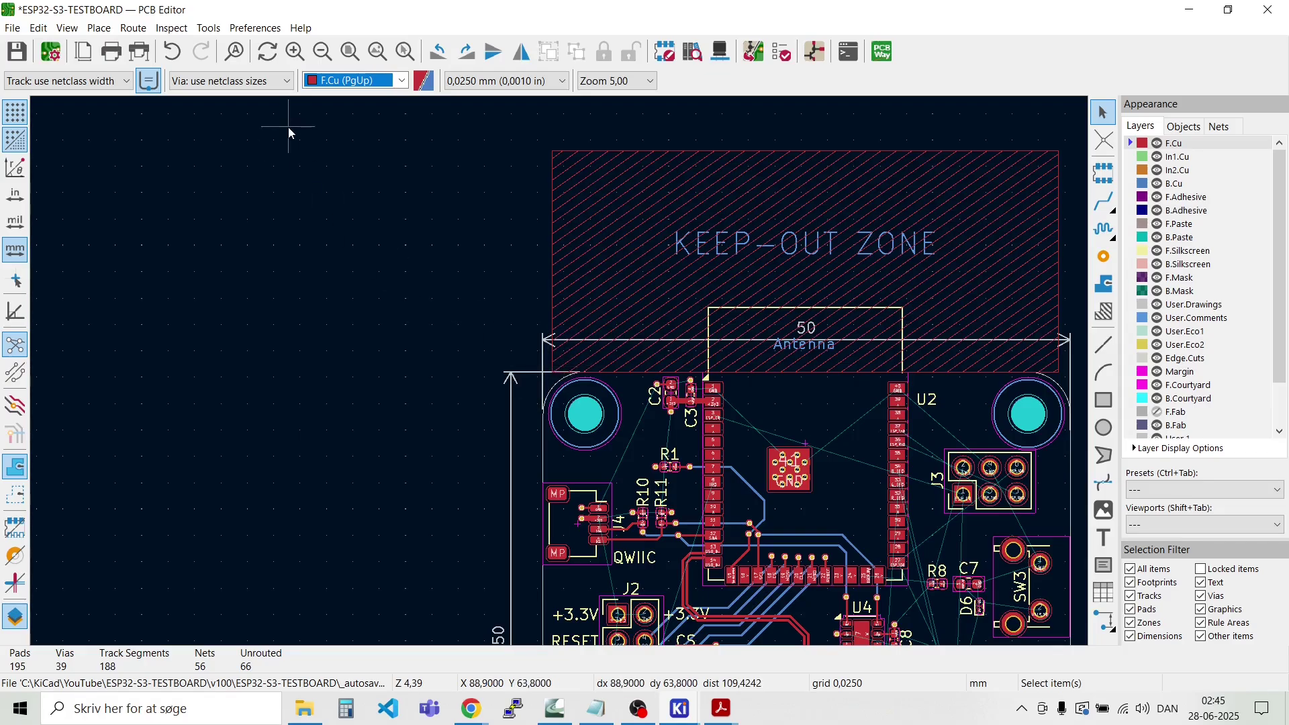
click(91, 29)
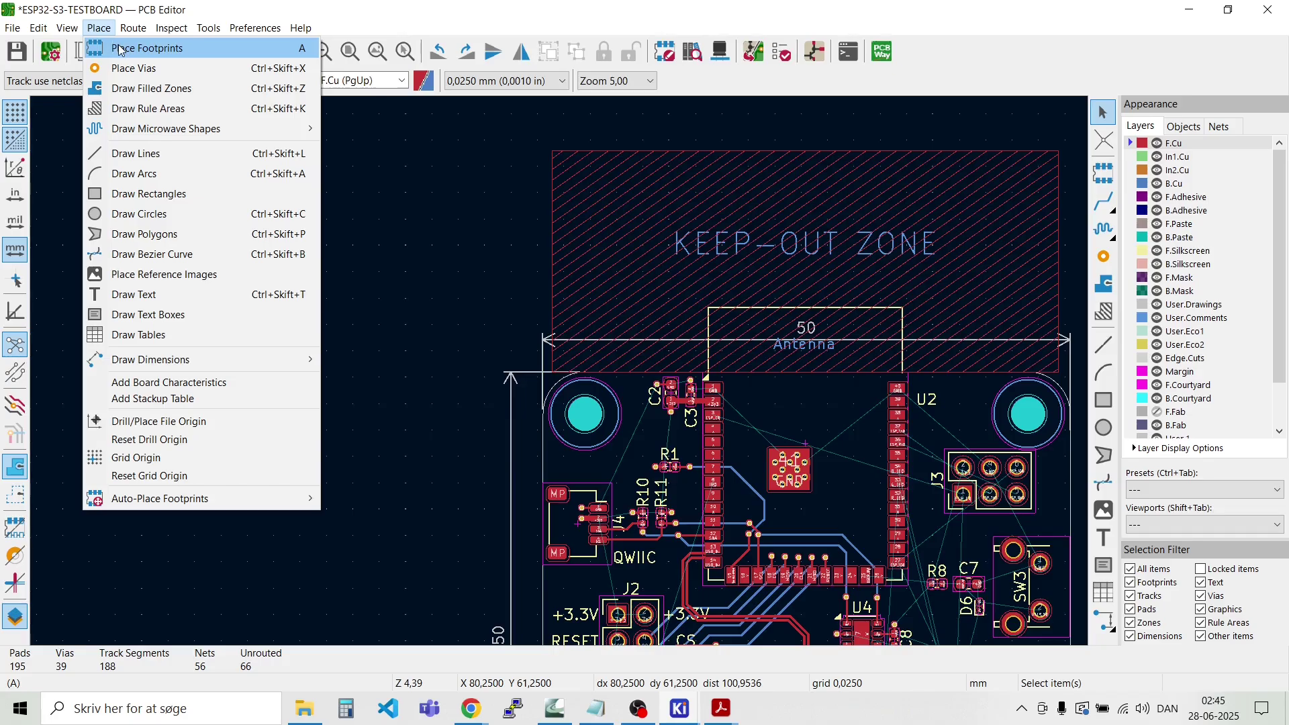
click(151, 97)
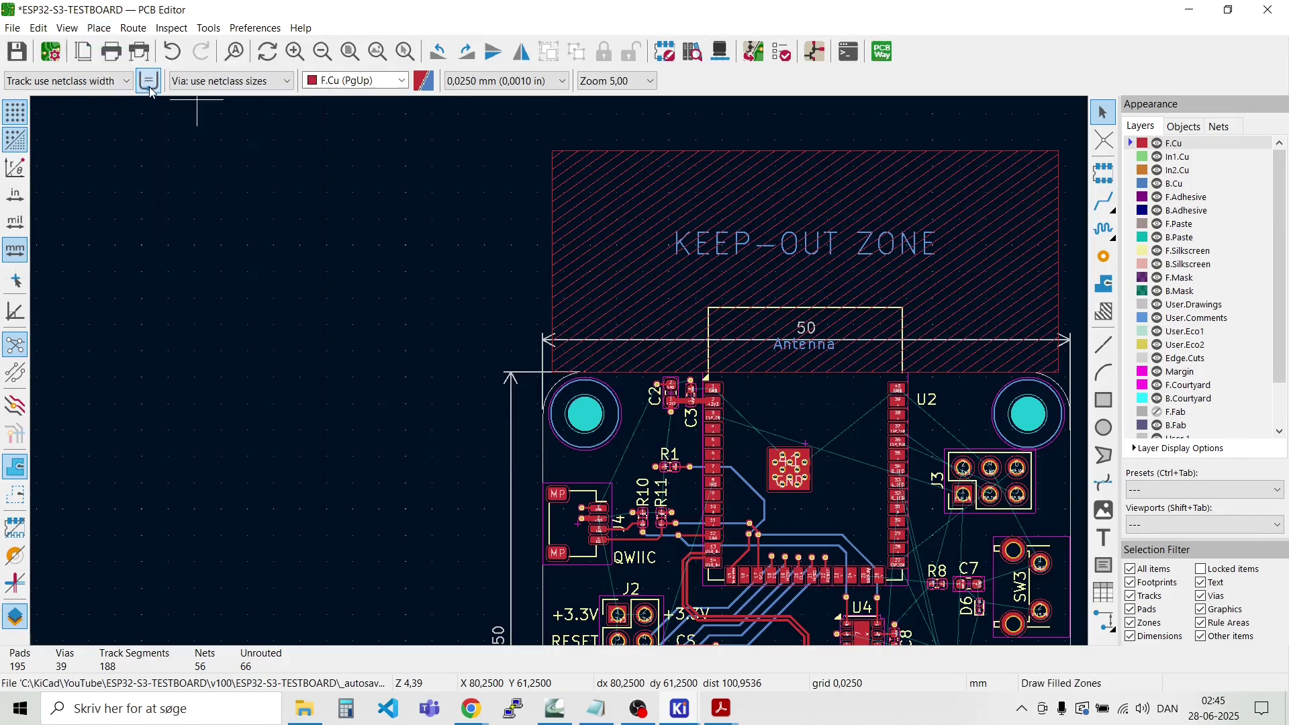
scroll(560, 370, up, 4)
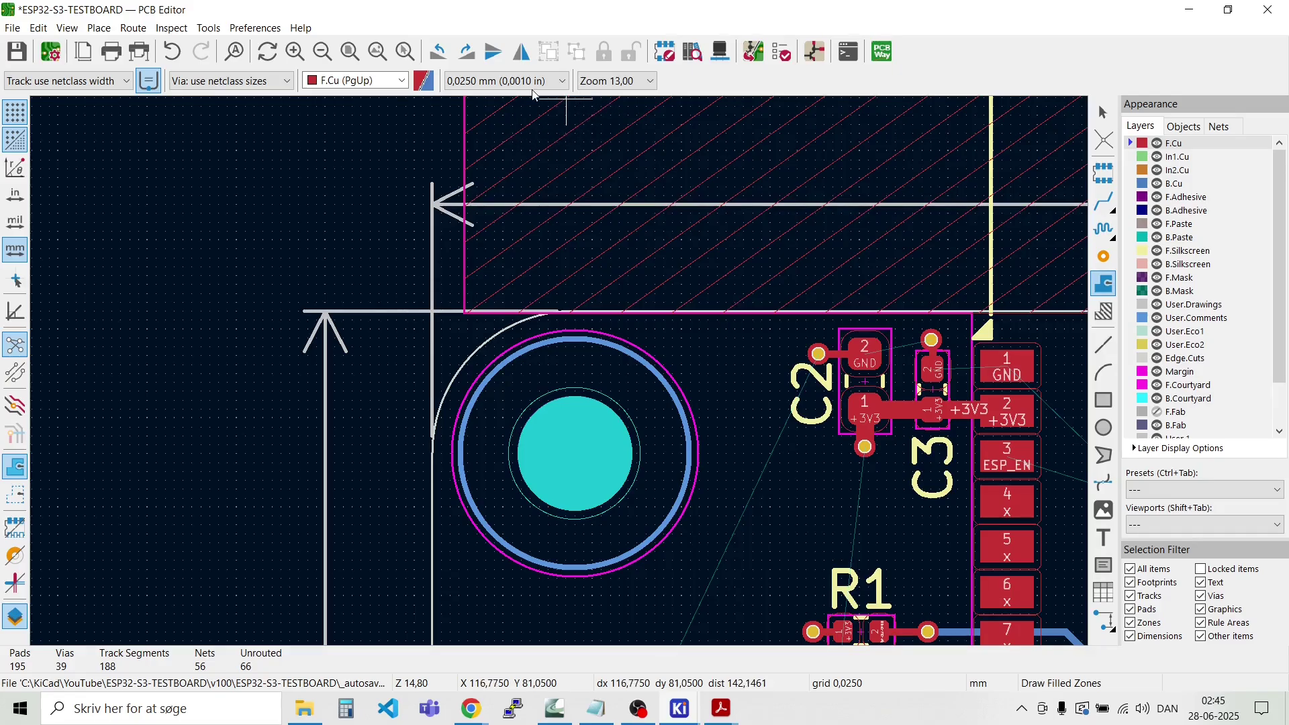
click(562, 81)
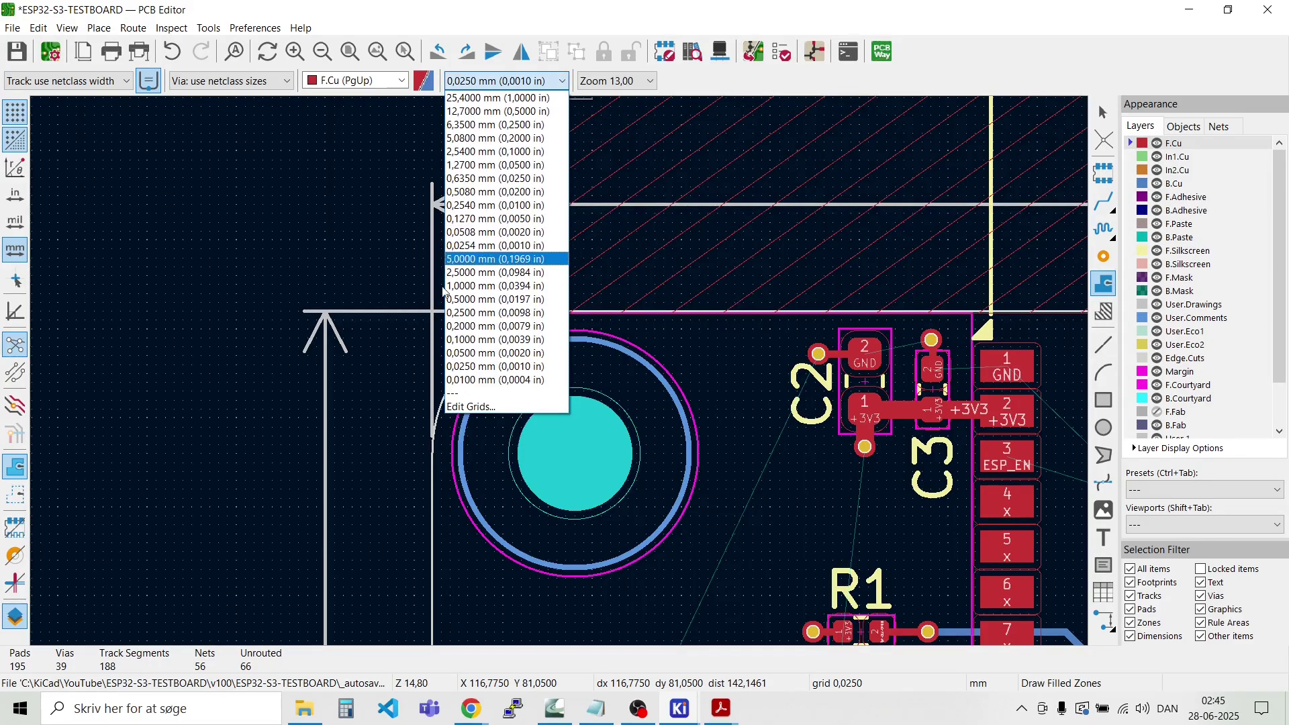
click(490, 285)
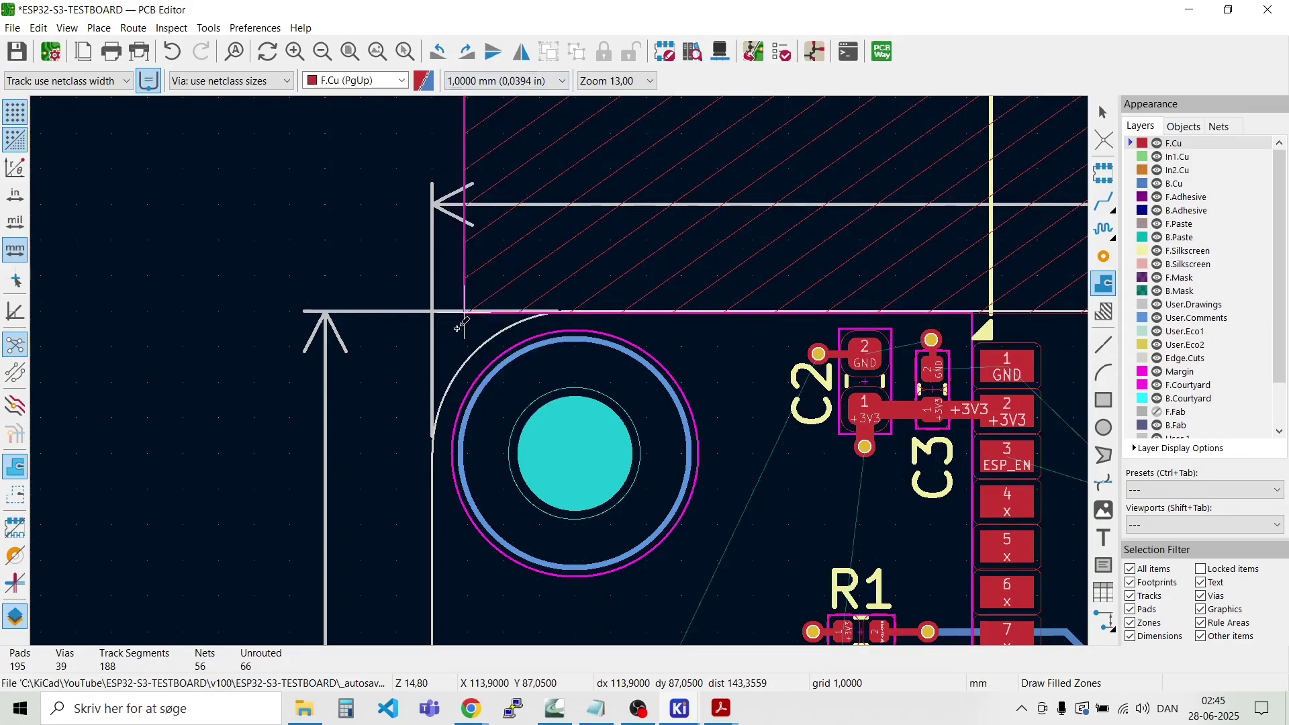
click(596, 378)
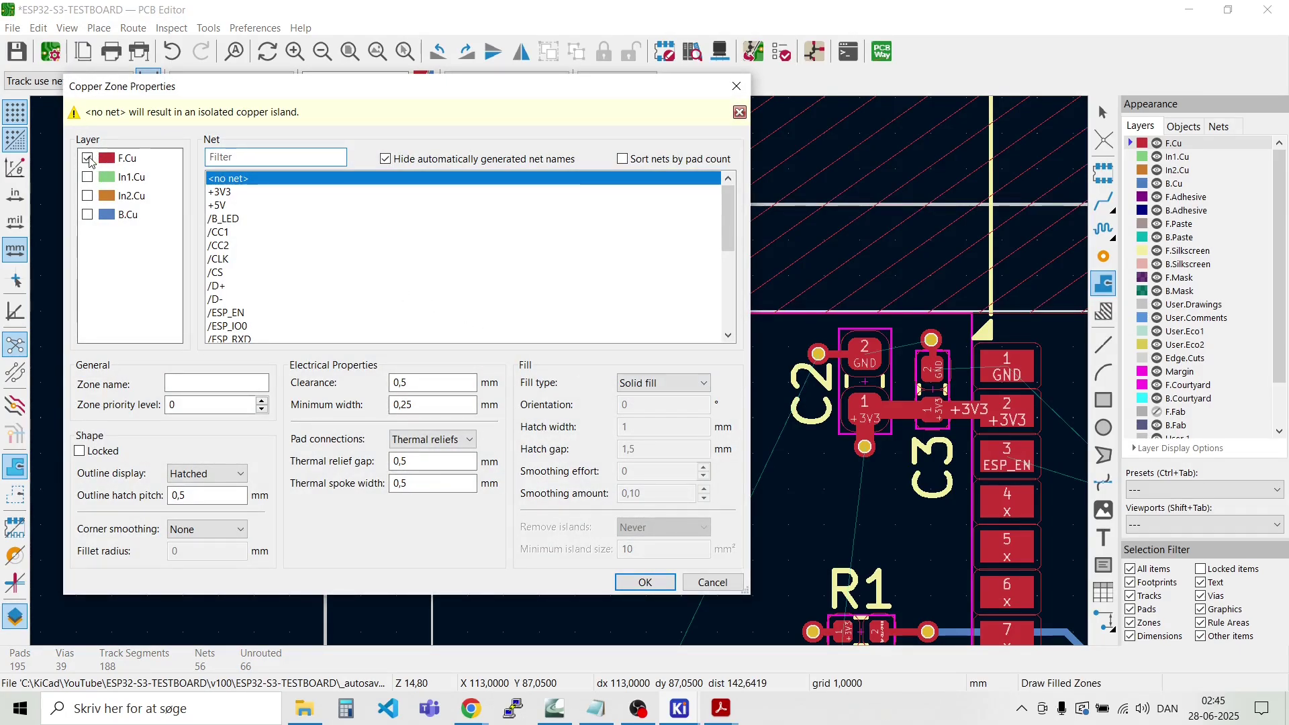
Step: Assign the zone to the F.Cu, In1.Cu and B.Cu layers and to the GND net
click(90, 180)
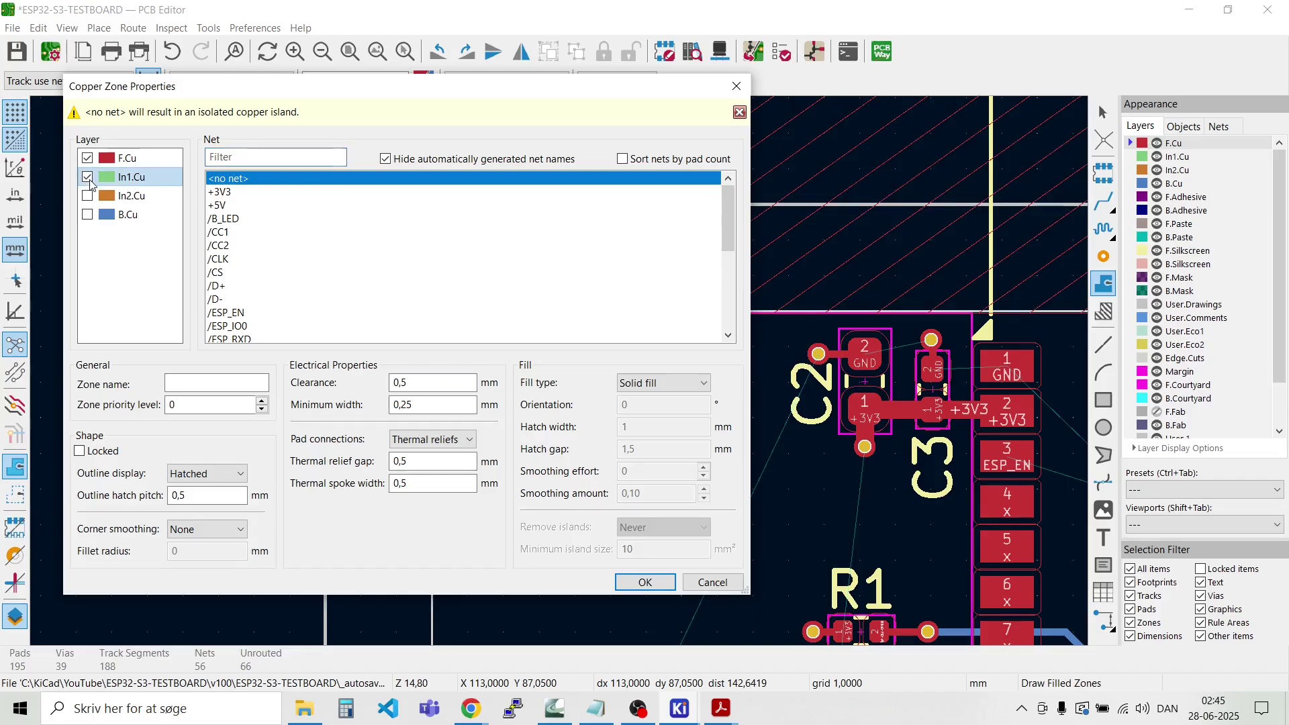
click(87, 214)
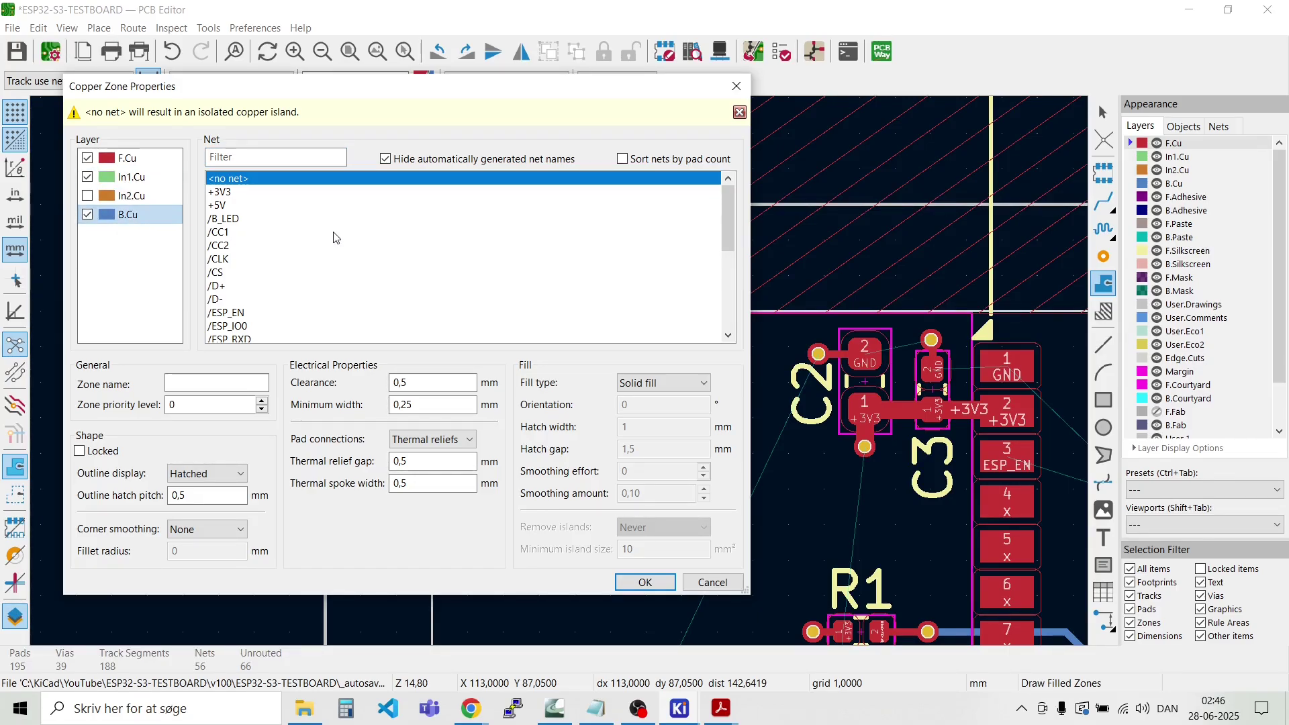
scroll(336, 237, down, 6)
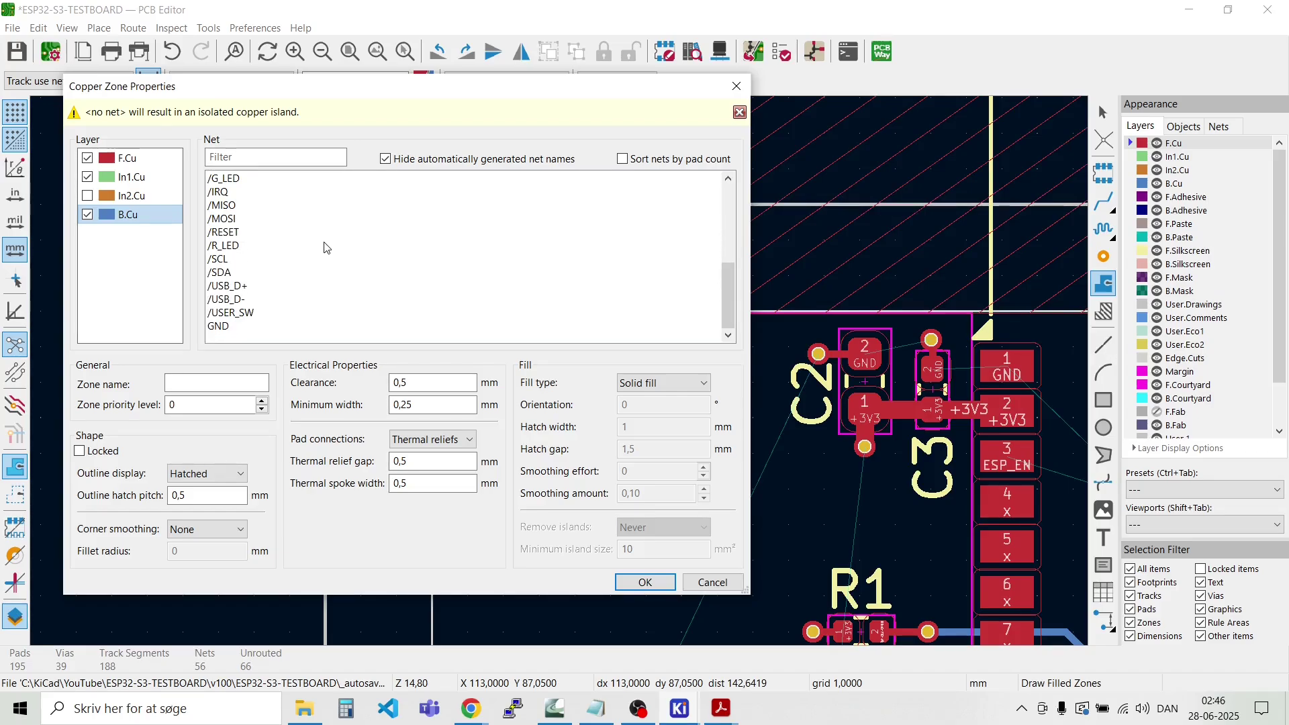
click(216, 327)
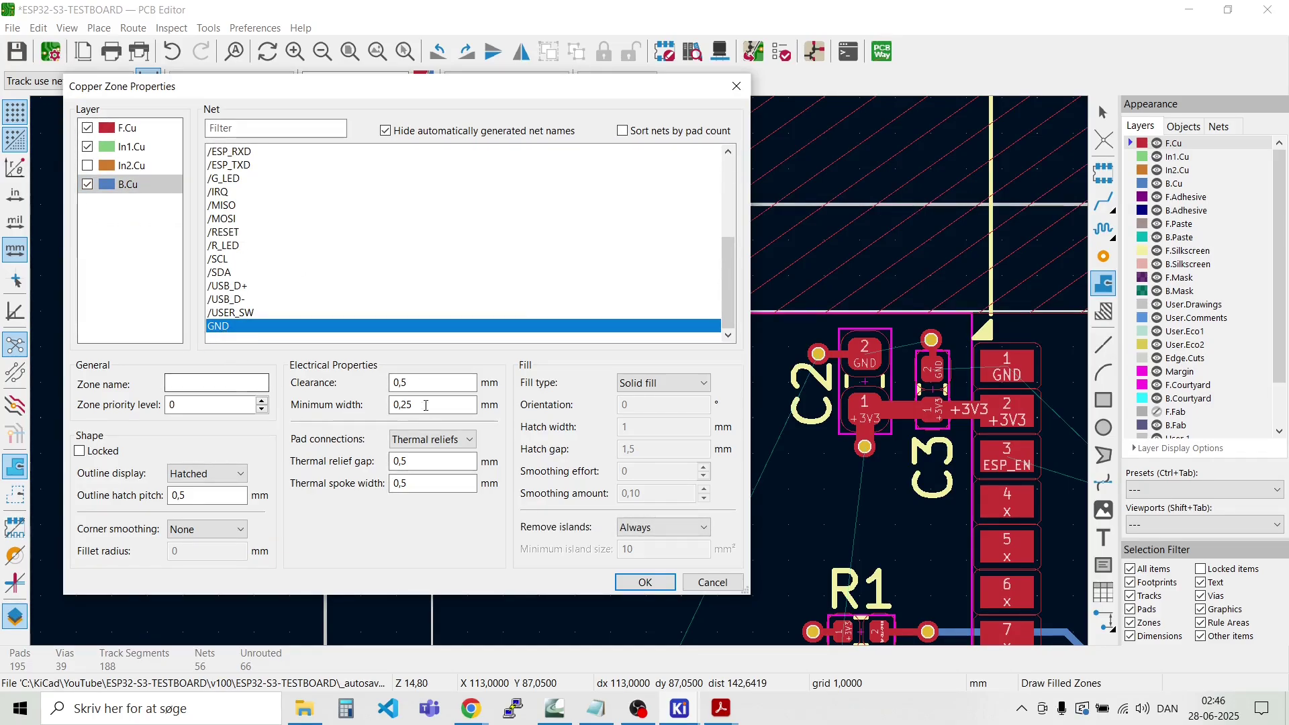
Step: Set the zone's clearance, thermal relief gap and thermal spoke width to 0.2 mm, and lower its minimum width to suit the spoke width
click(415, 382)
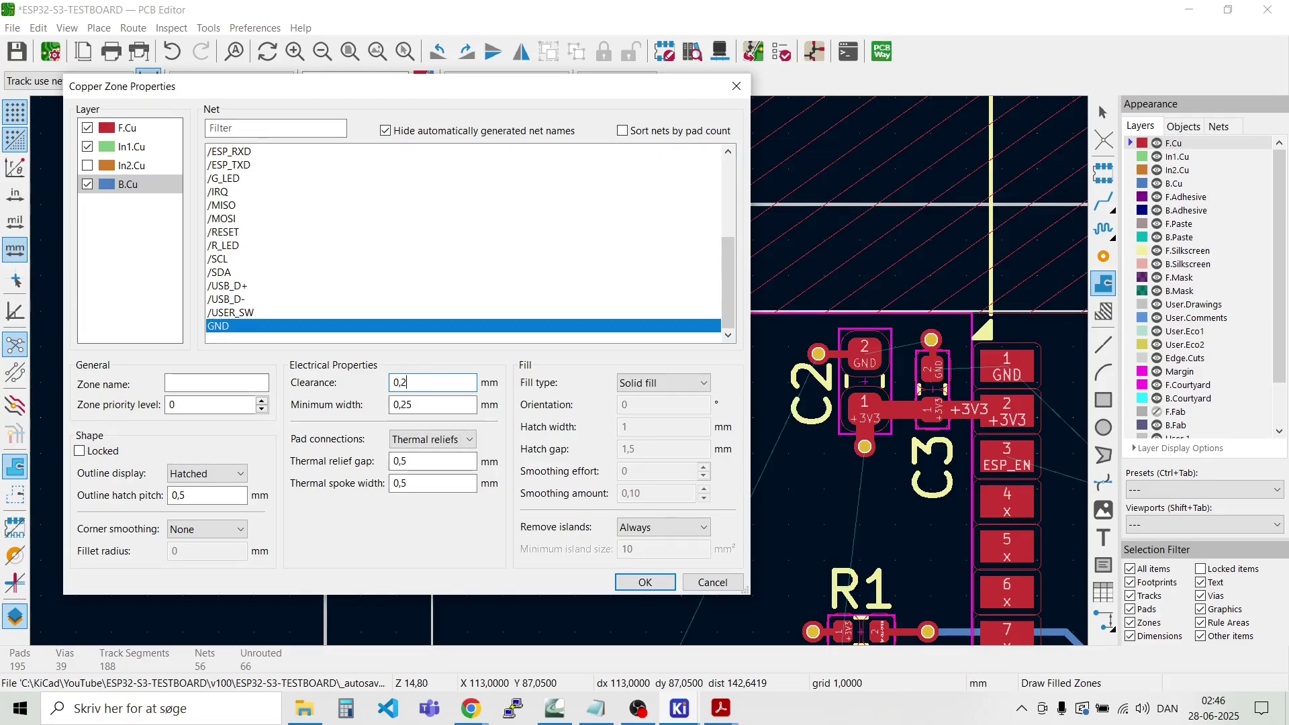
click(430, 406)
key(BackSpace)
text(2)
click(427, 463)
click(638, 579)
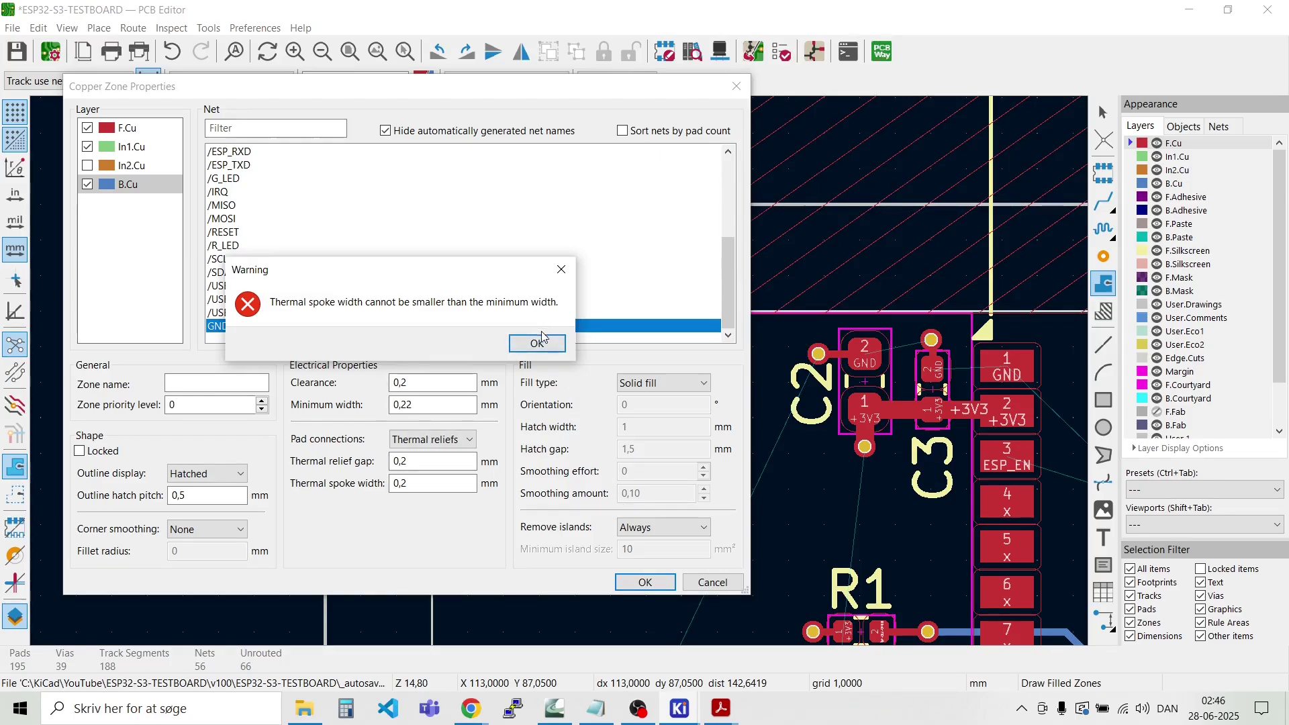
click(537, 342)
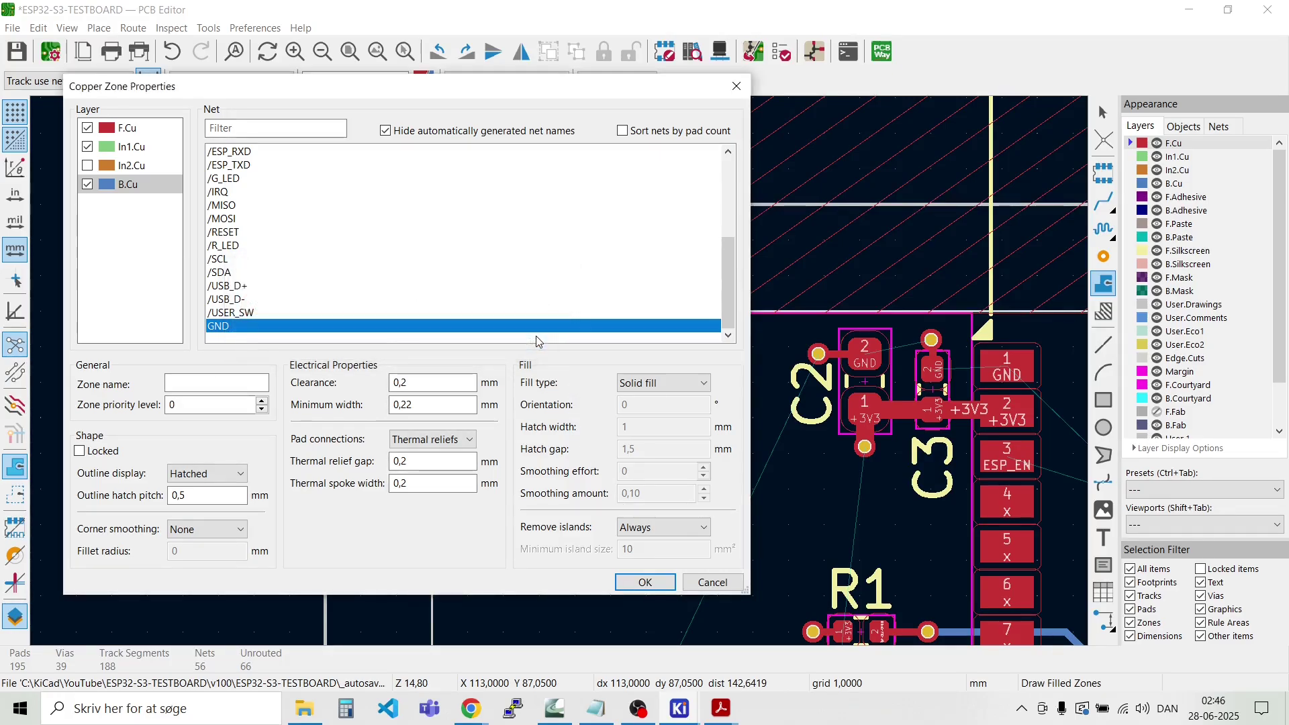
click(439, 408)
click(644, 582)
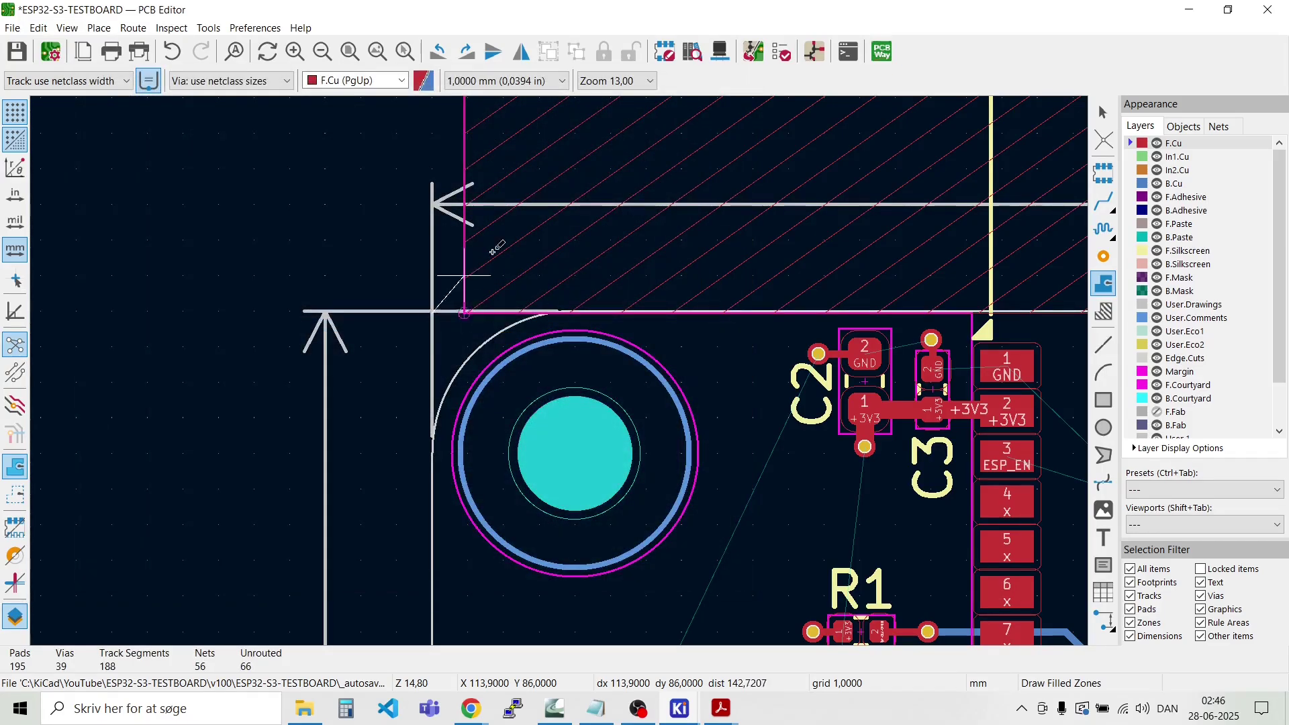
Step: Draw the GND zone outline around the board, continuing from its upper-left corner
scroll(493, 251, down, 3)
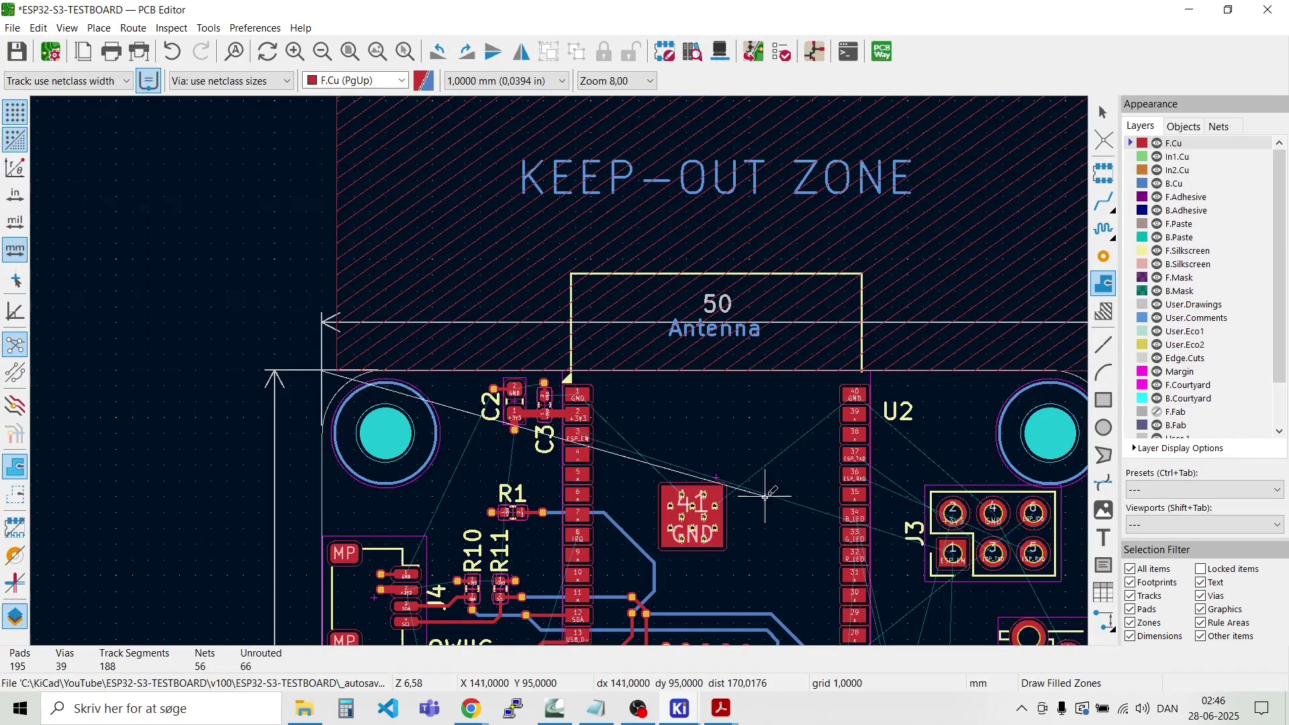
Step: Draw the GND copper zone outline through the board's upper-right, lower-right and lower-left corners, then close it
scroll(765, 500, down, 2)
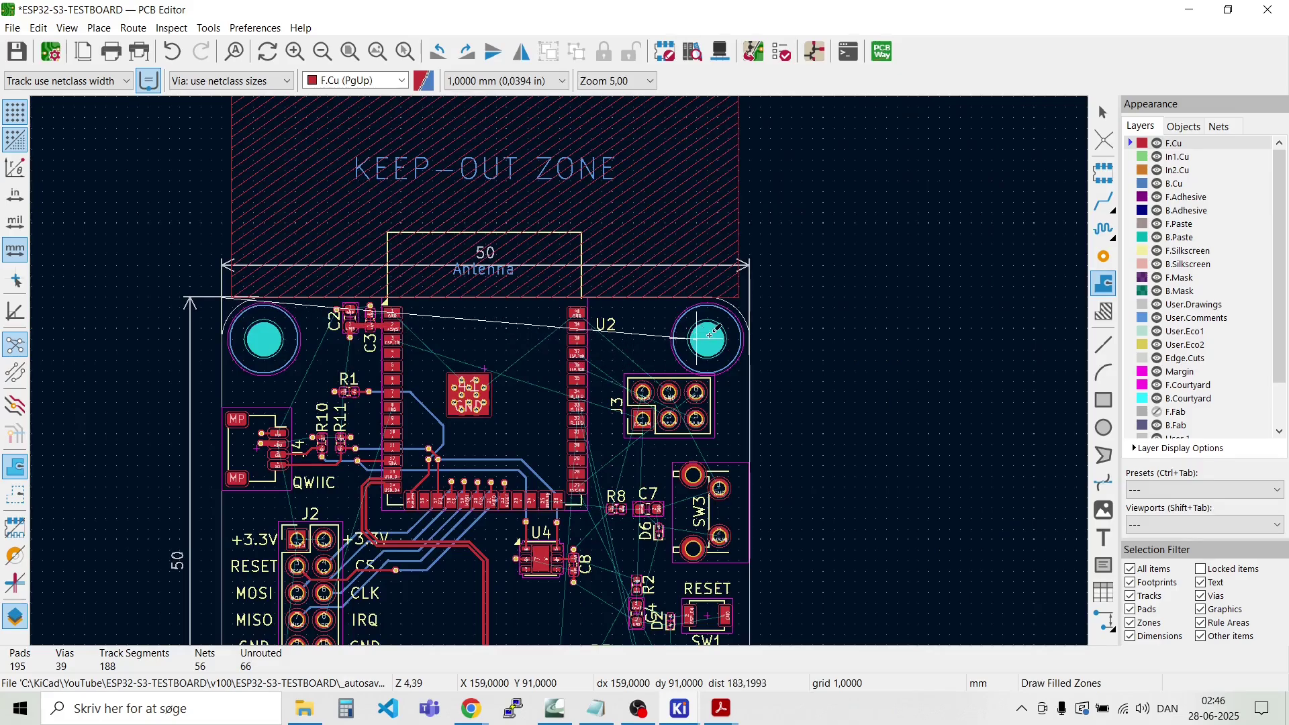
scroll(728, 298, up, 3)
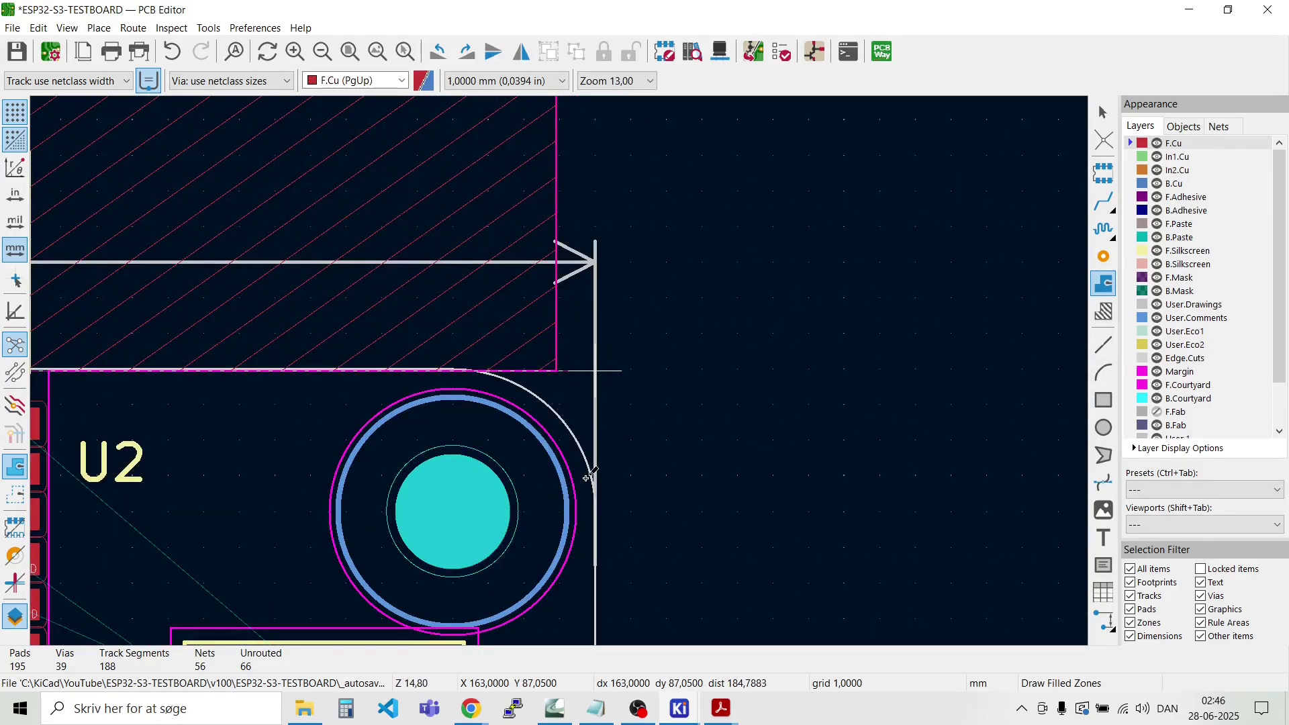
scroll(591, 473, down, 6)
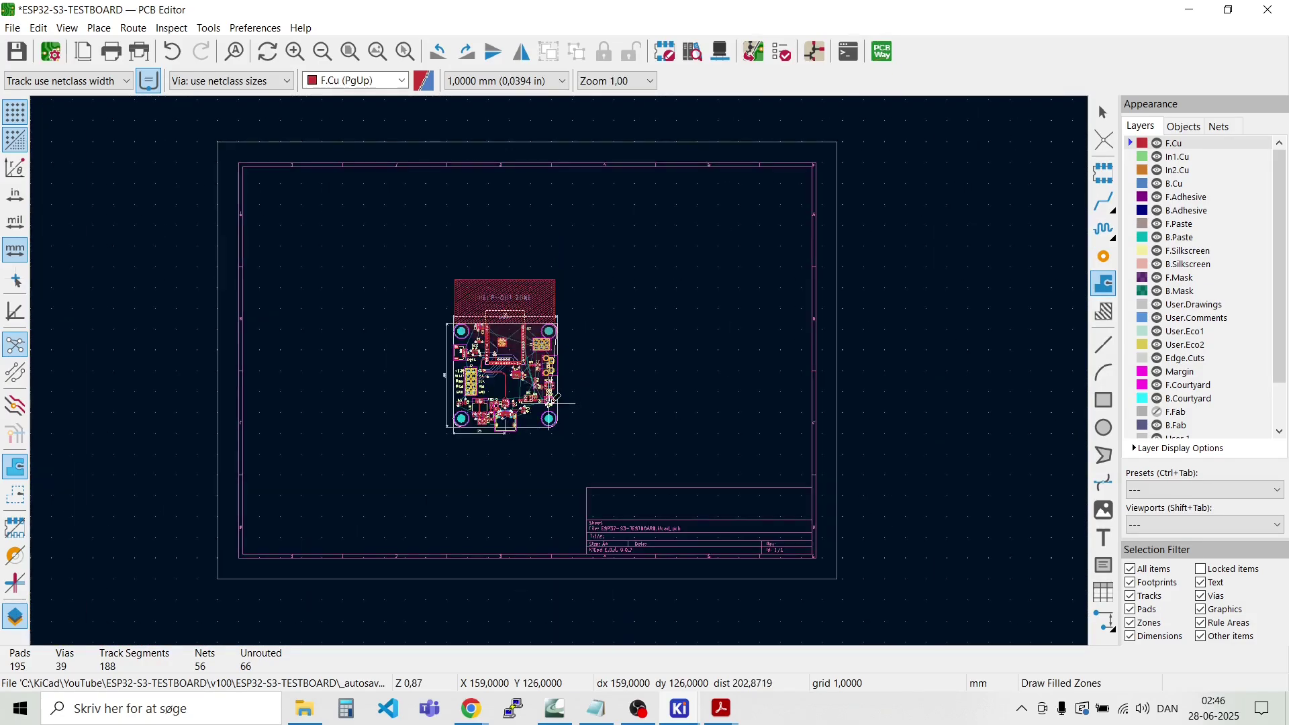
scroll(550, 404, up, 4)
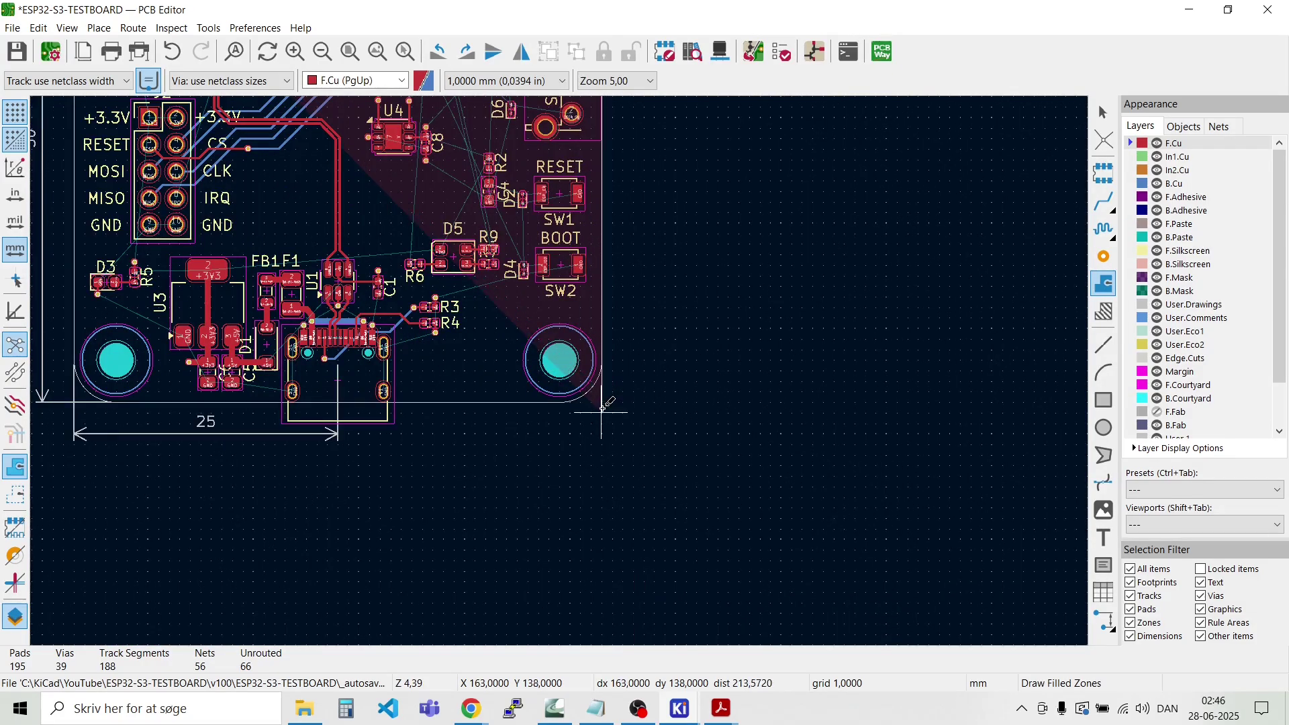
scroll(603, 398, down, 4)
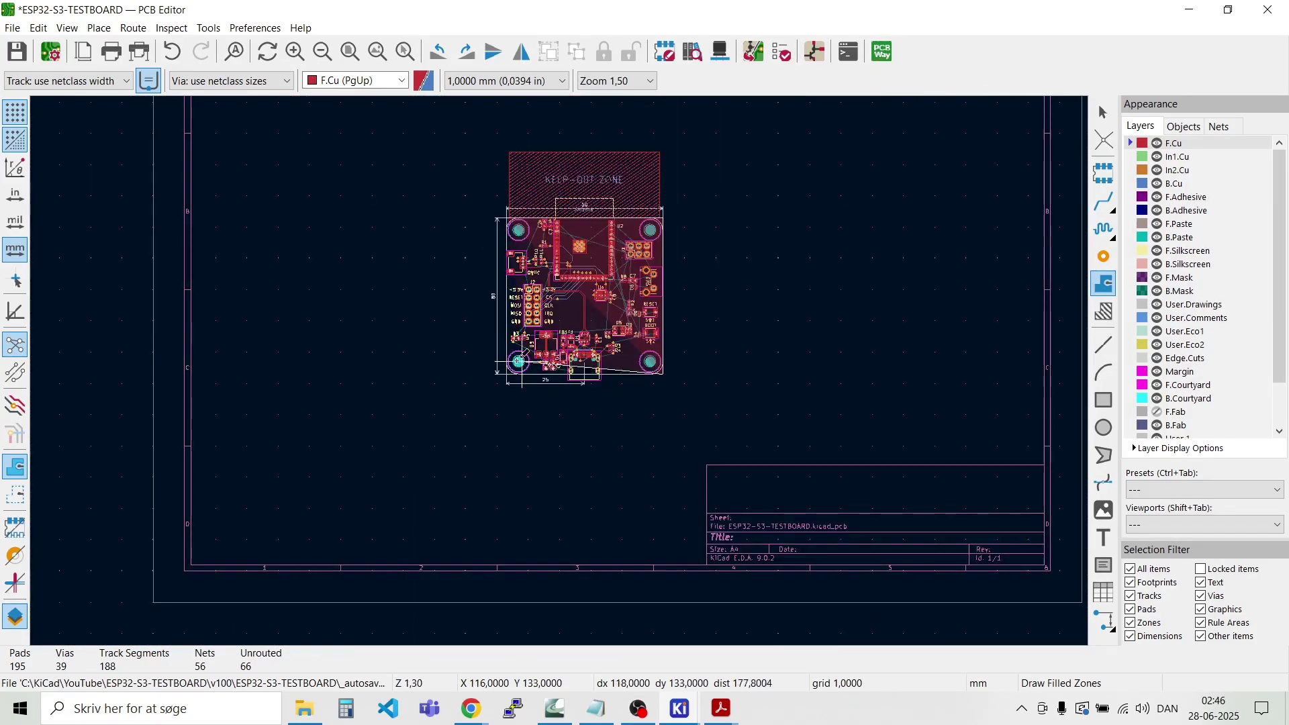
scroll(560, 370, up, 5)
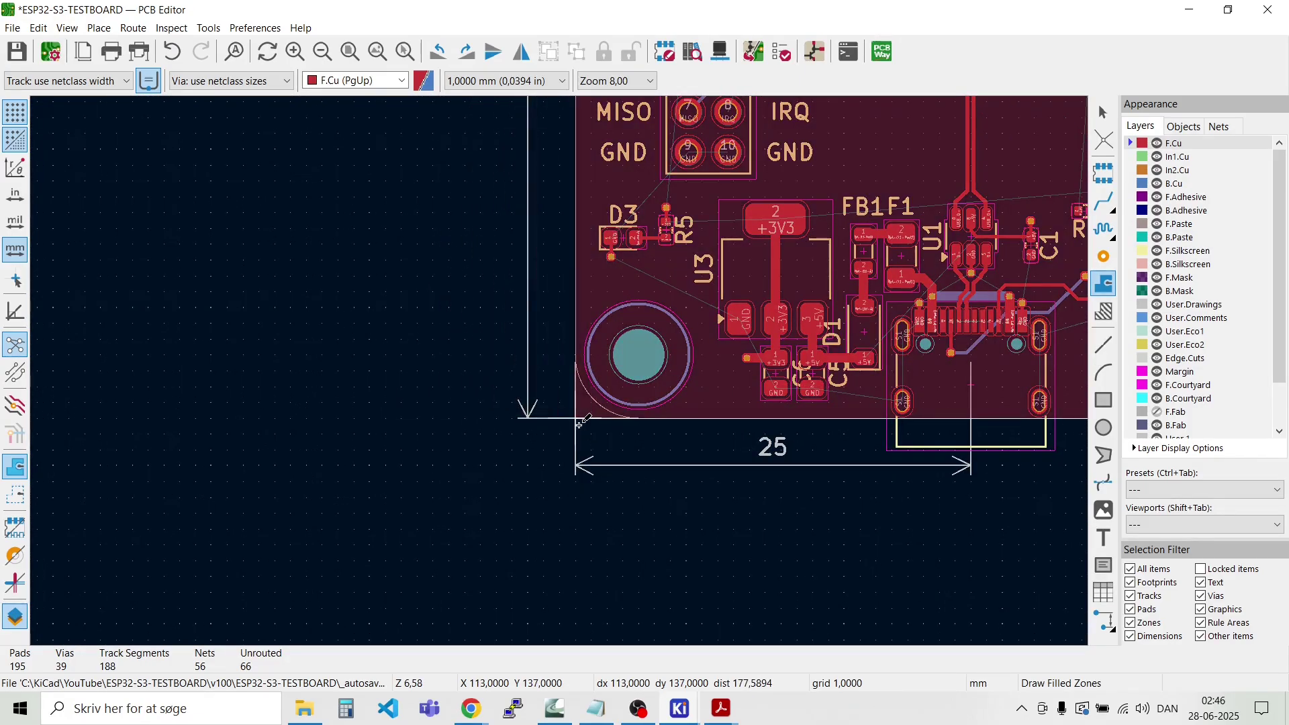
double_click(578, 414)
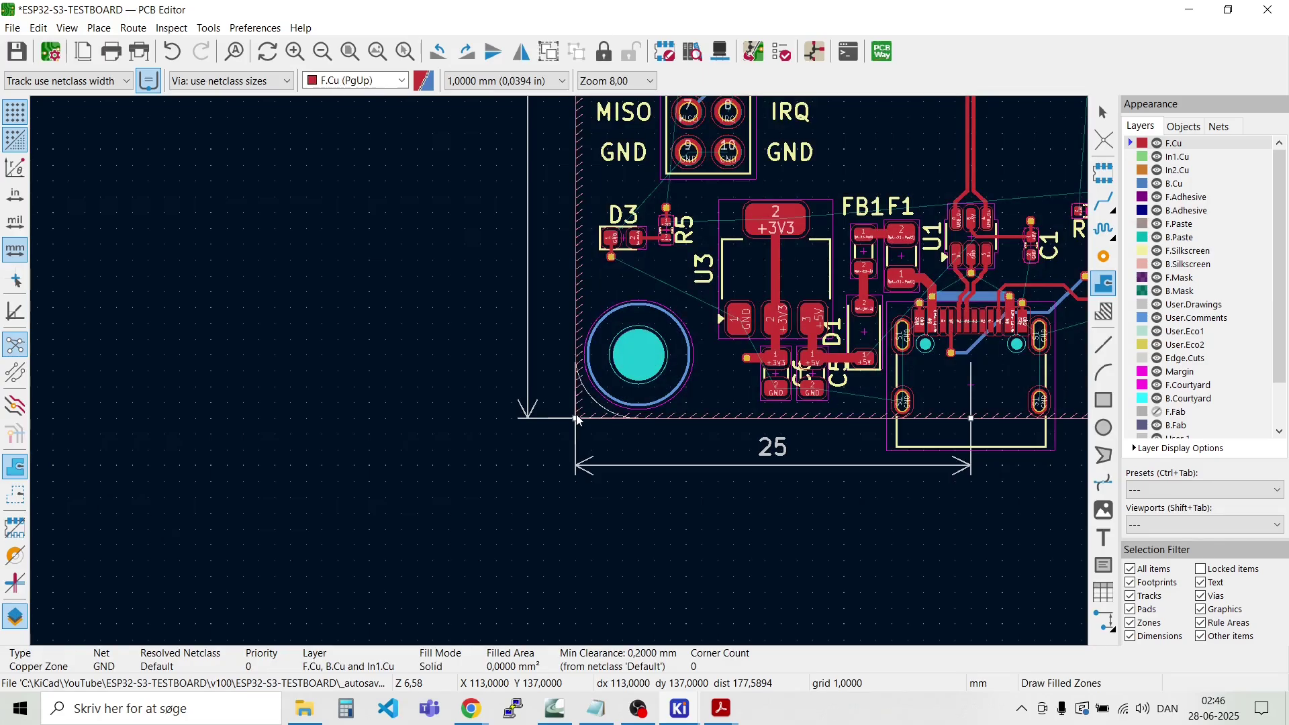
key(Escape)
Step: Fill all copper zones on the board
scroll(707, 131, down, 2)
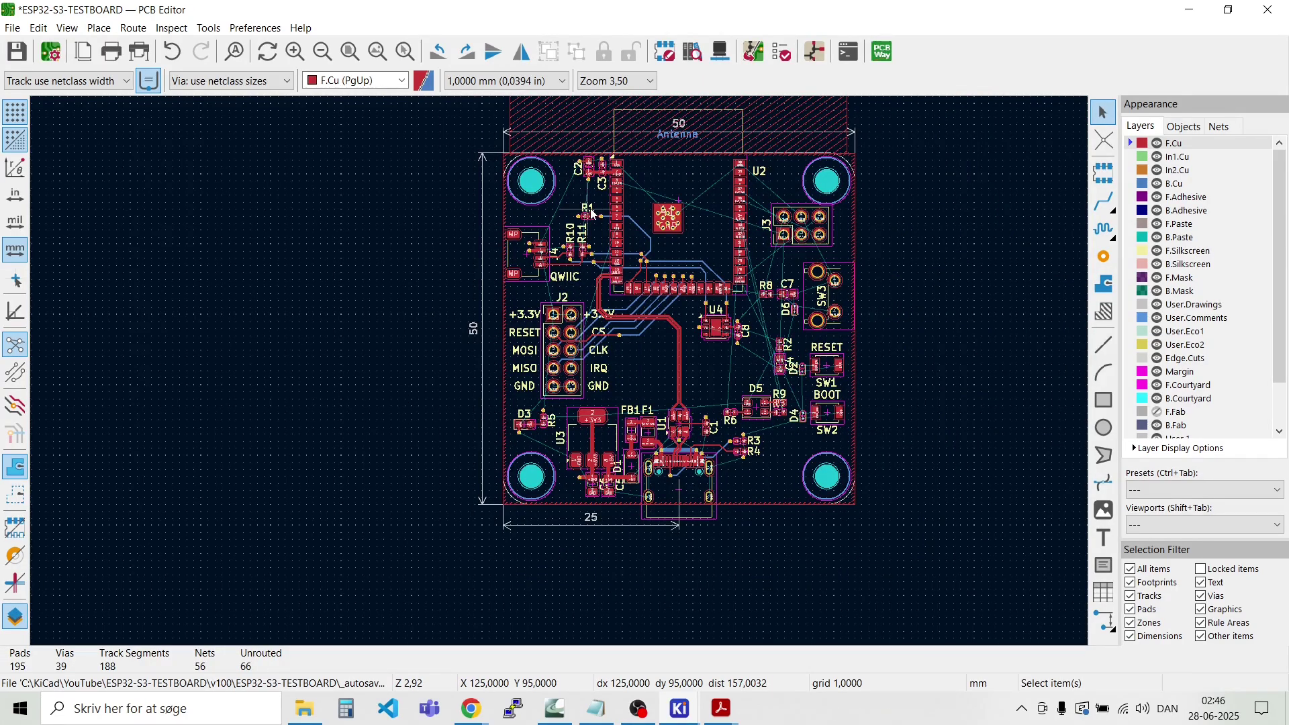
scroll(730, 235, up, 1)
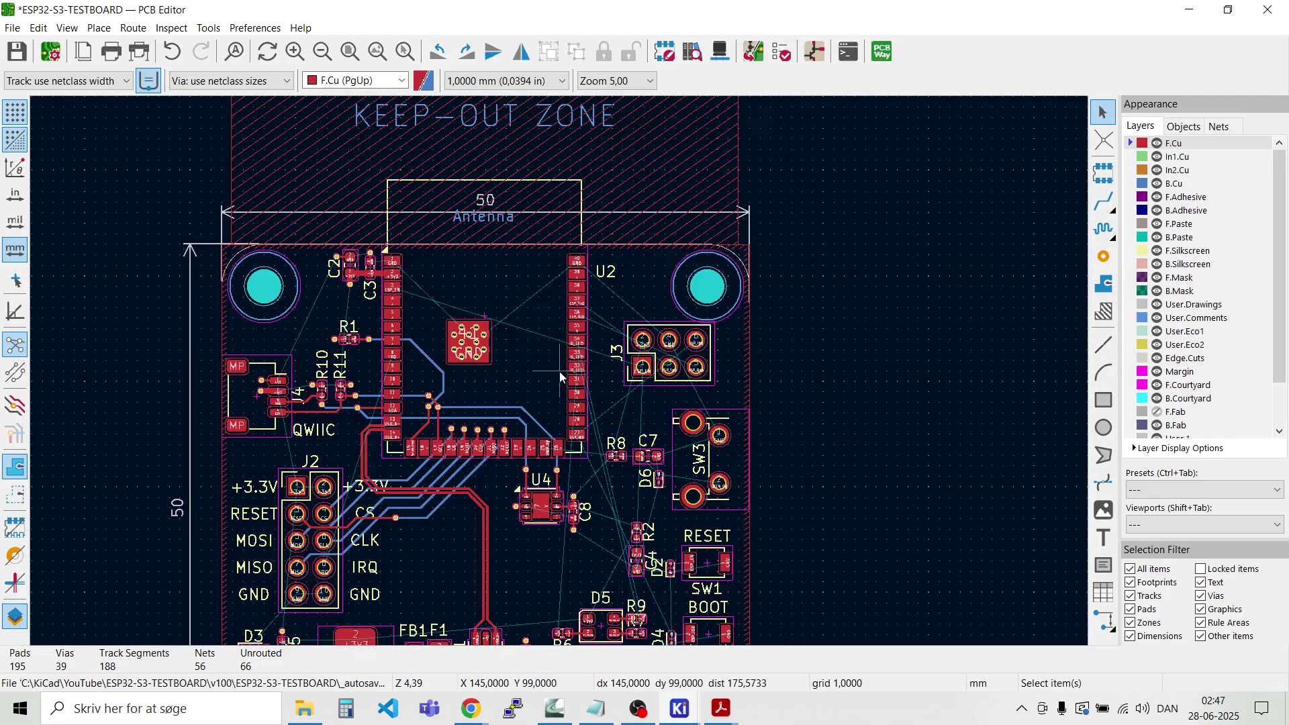
key(b)
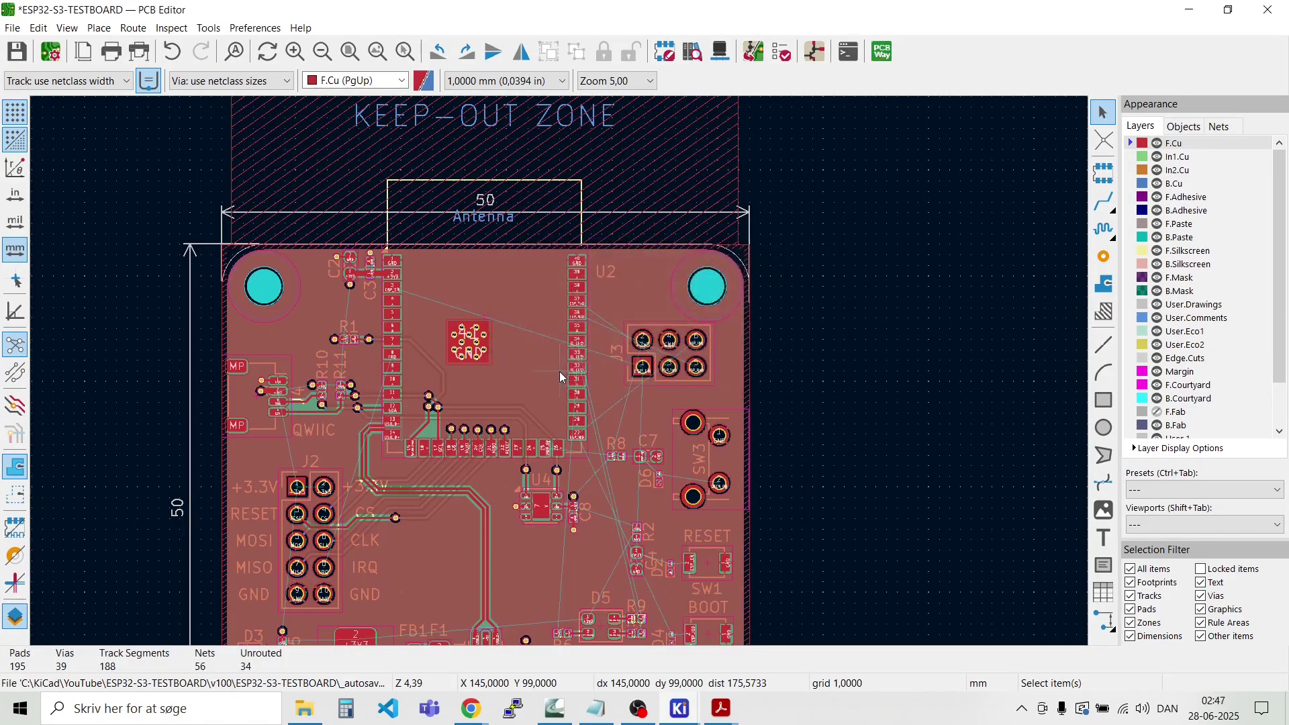
Step: Lower the display opacity of zones so tracks and silkscreen can be told apart from the copper fill
scroll(437, 364, up, 3)
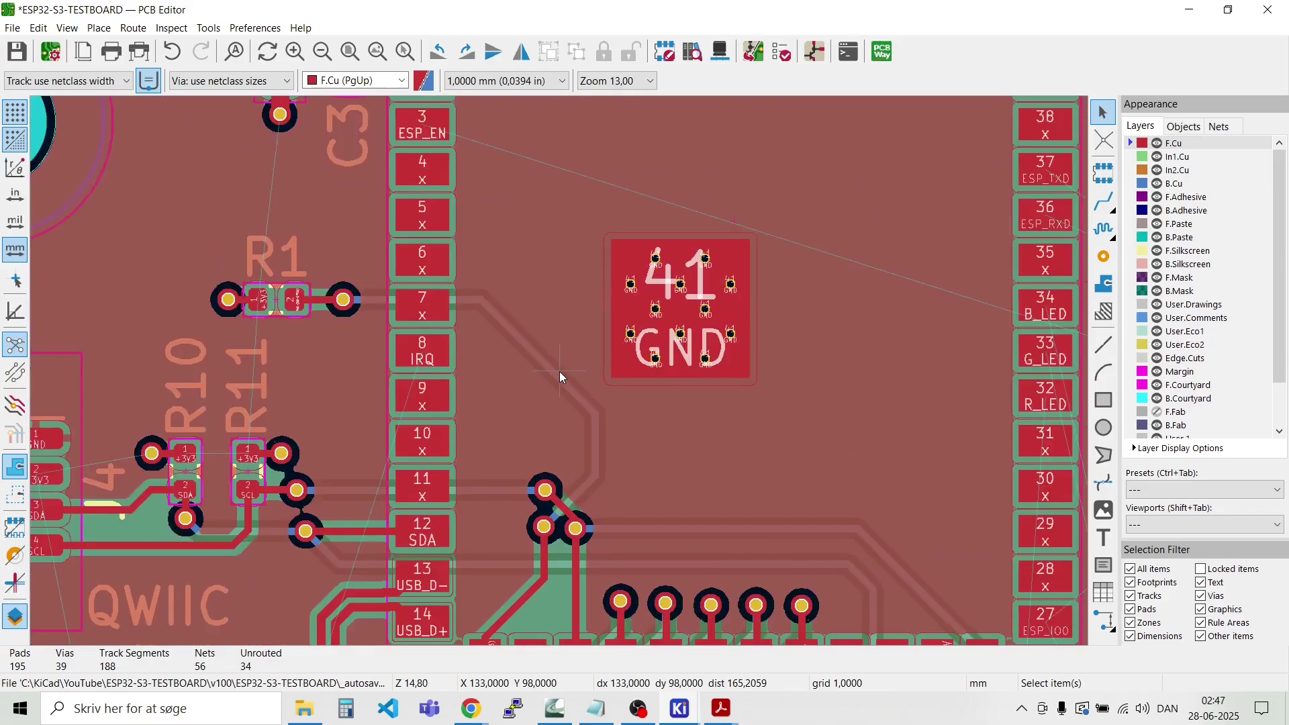
scroll(559, 372, down, 2)
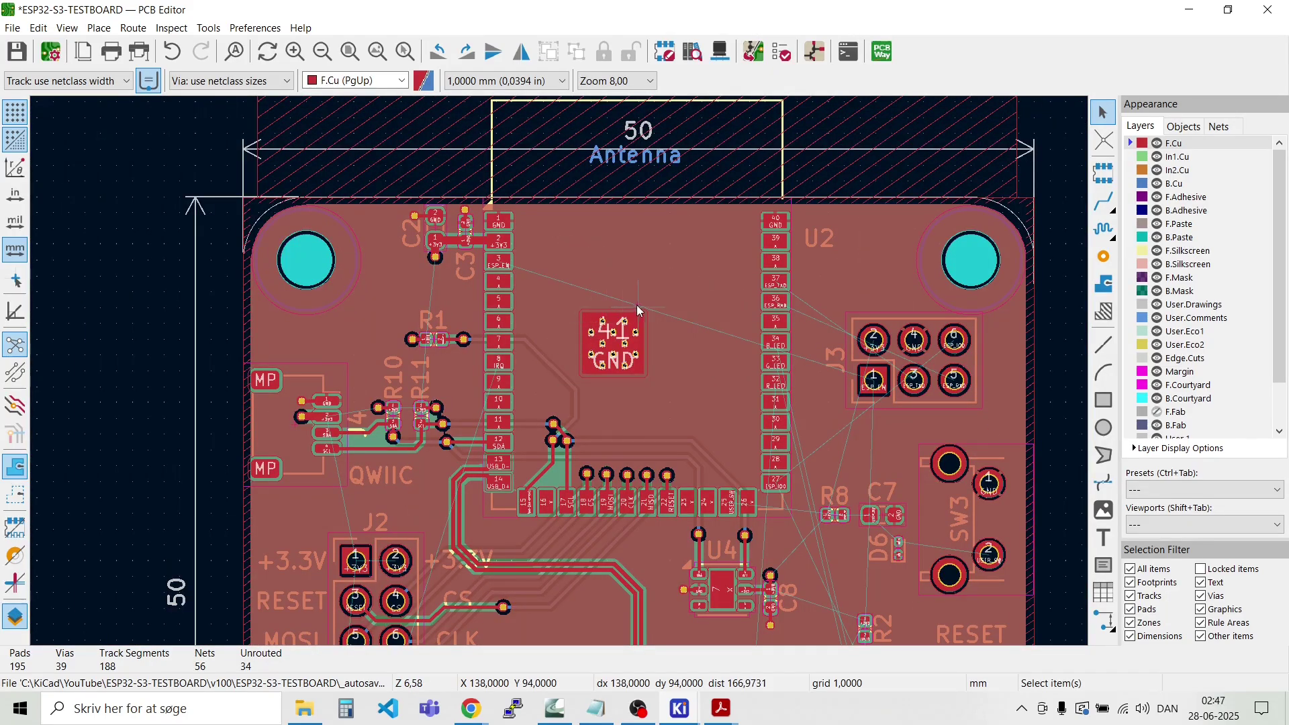
scroll(638, 310, up, 3)
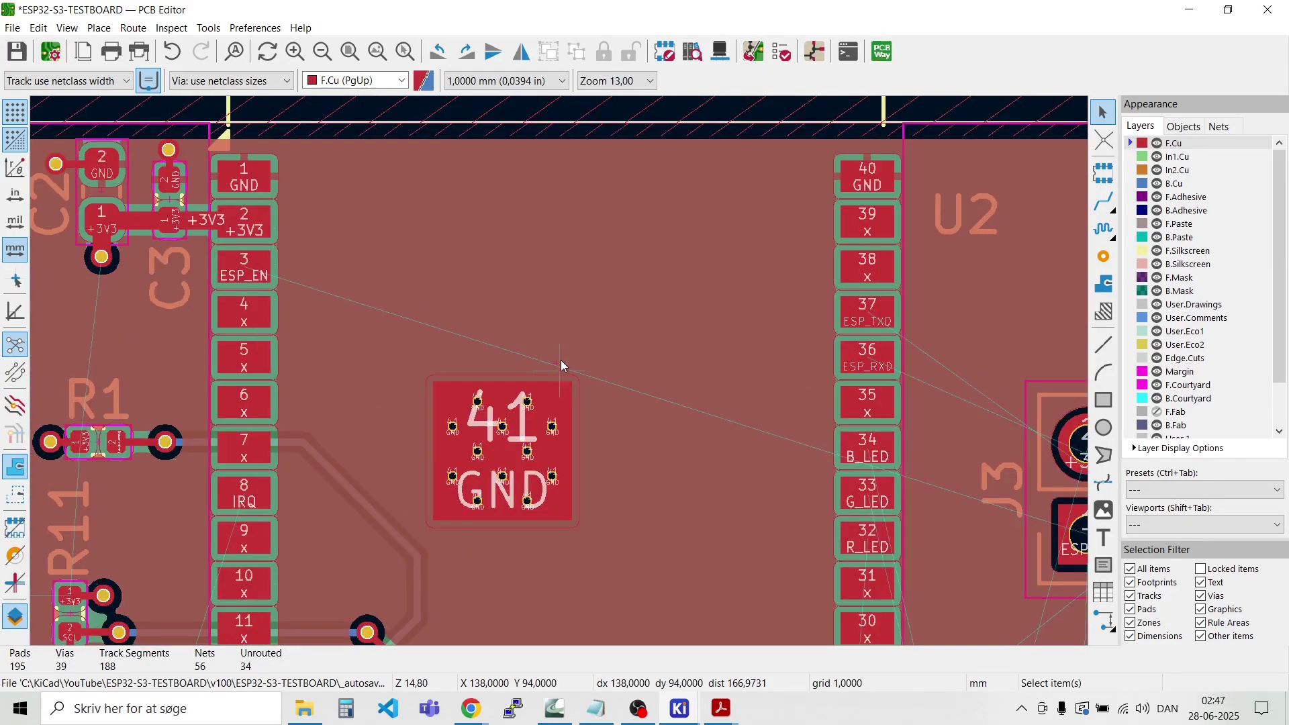
scroll(558, 372, up, 2)
scroll(560, 376, down, 3)
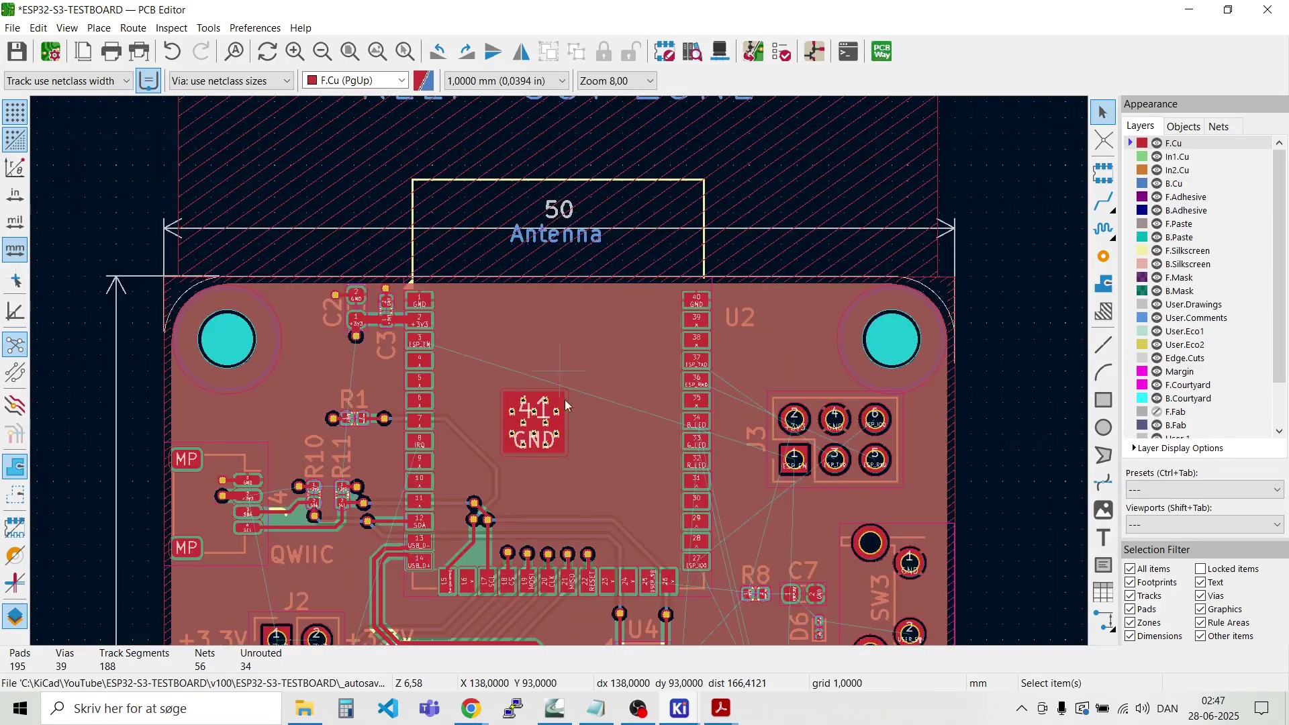
click(1184, 127)
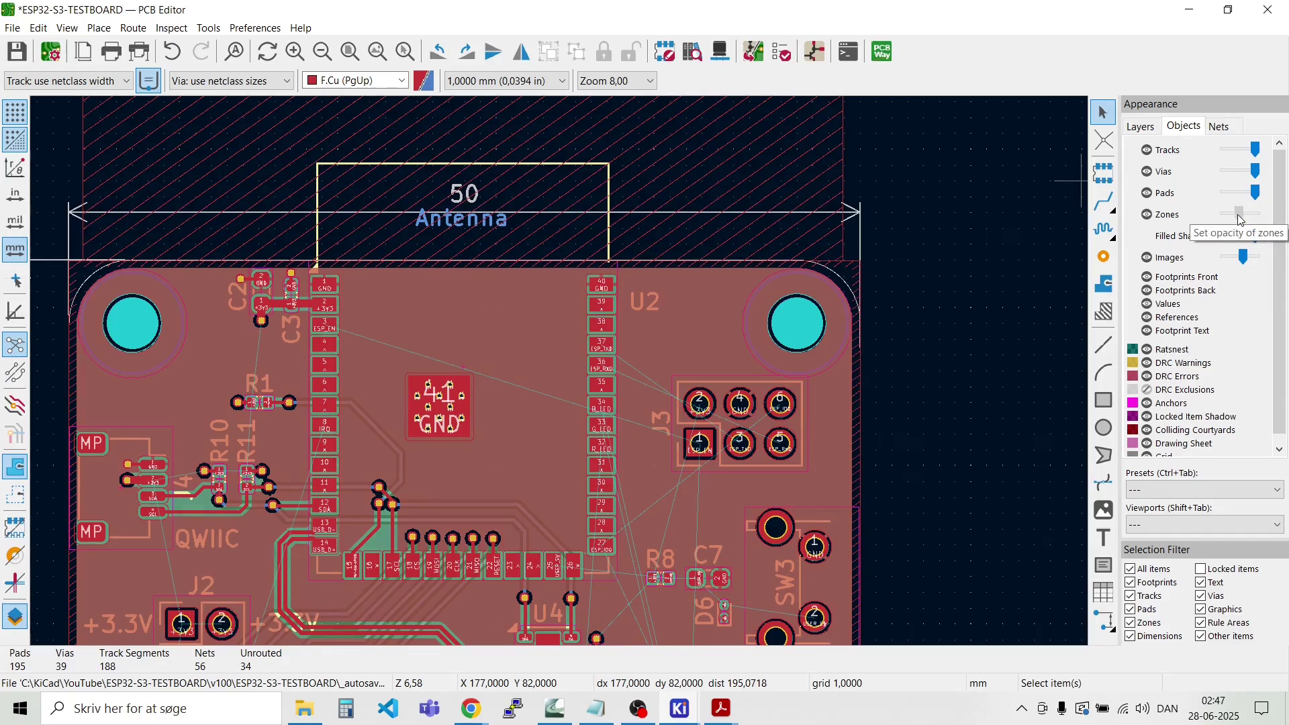
drag(1239, 218, 1233, 223)
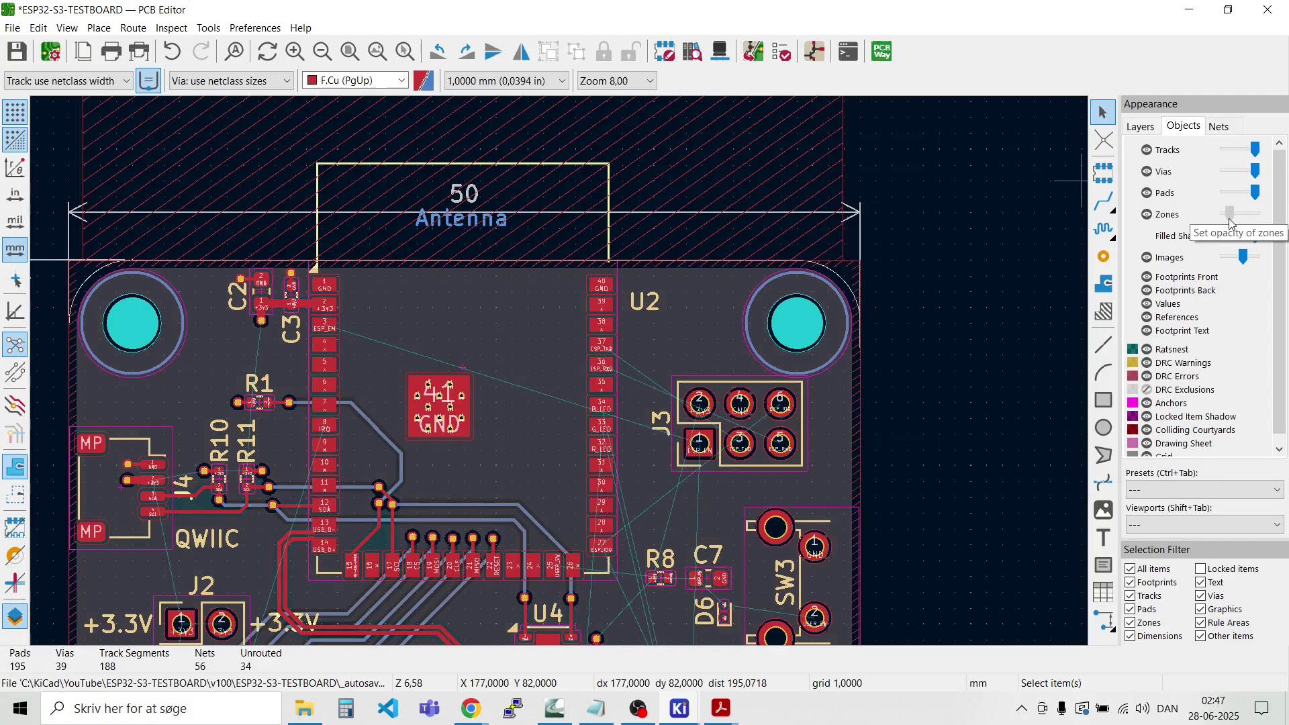
drag(1227, 218, 1229, 219)
Step: Examine how the filled ground zone meets the GND and +3V3 vias and pads, especially at connector J4
scroll(558, 372, up, 3)
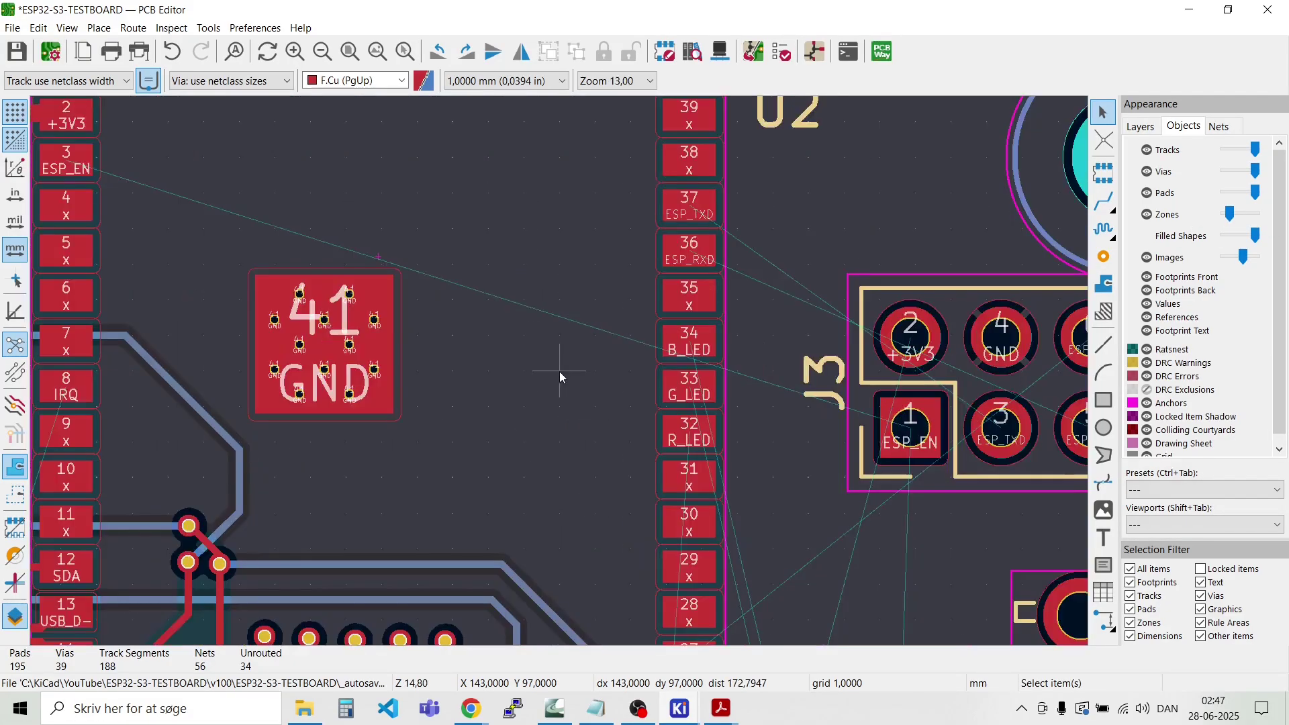
scroll(558, 372, down, 3)
scroll(561, 376, up, 3)
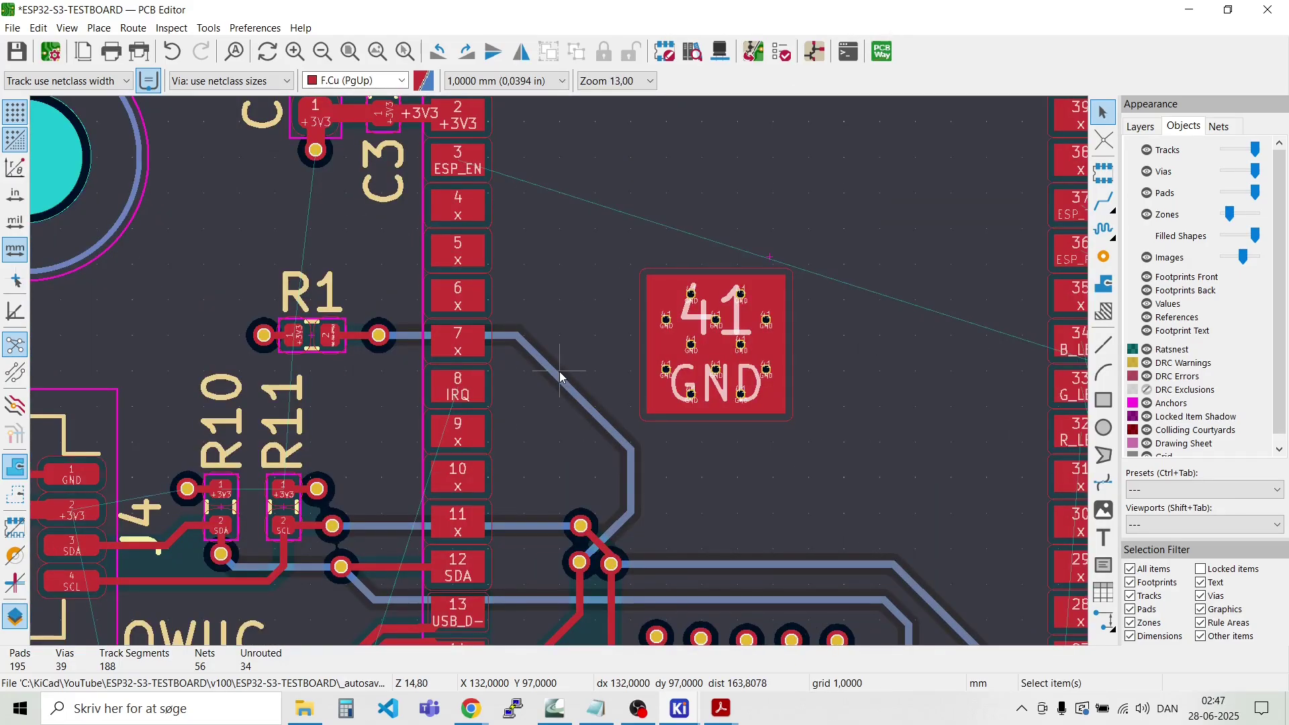
scroll(561, 376, down, 3)
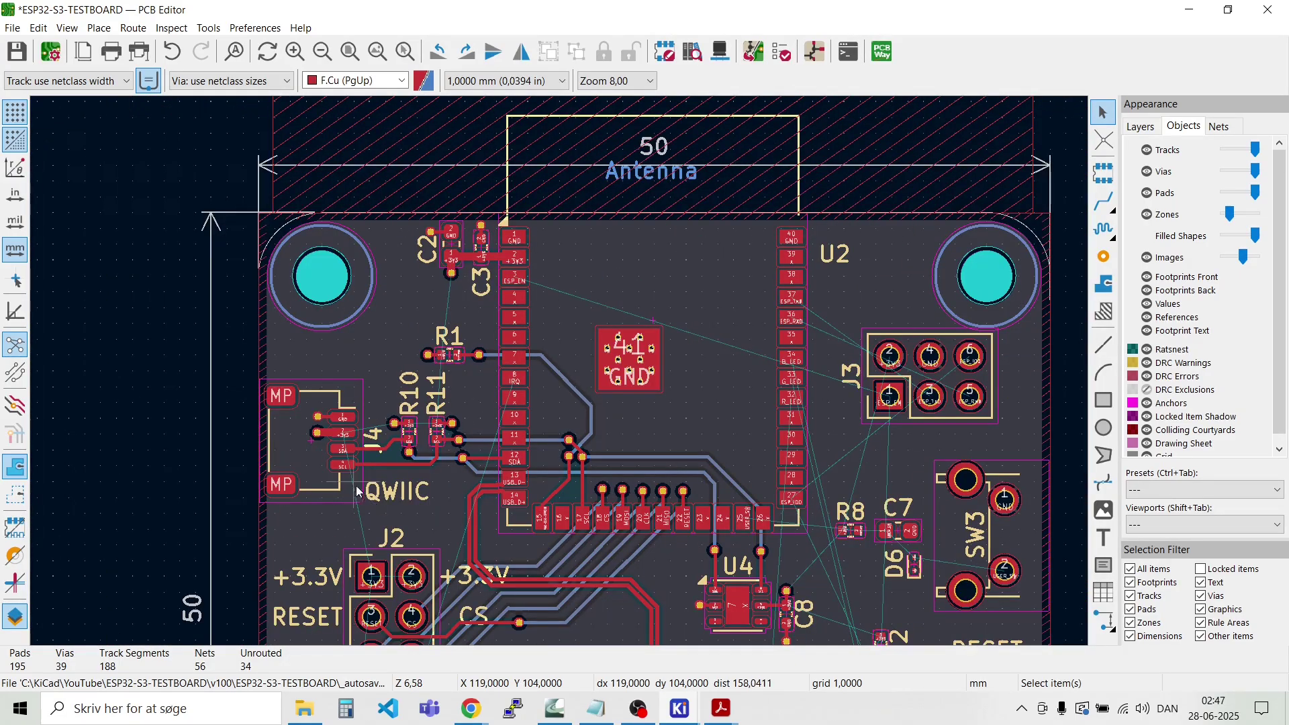
scroll(357, 492, up, 4)
scroll(559, 372, up, 4)
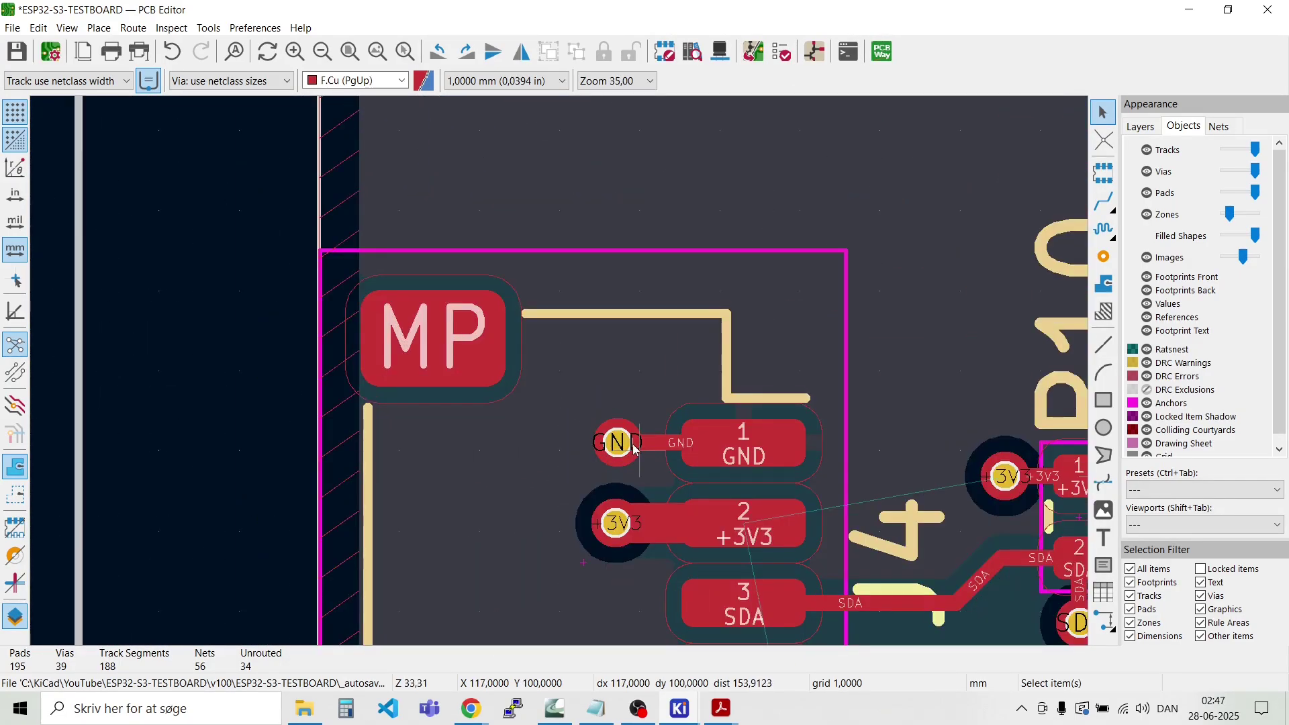
scroll(634, 447, up, 4)
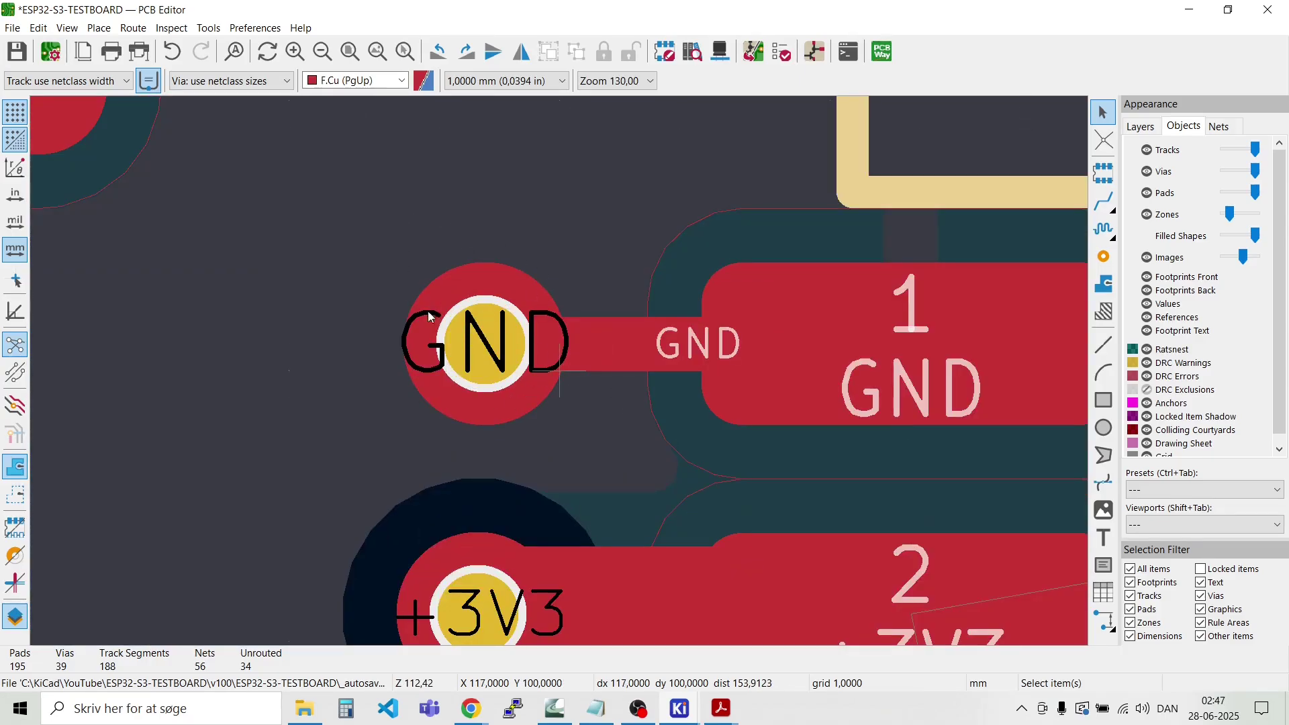
scroll(401, 249, down, 4)
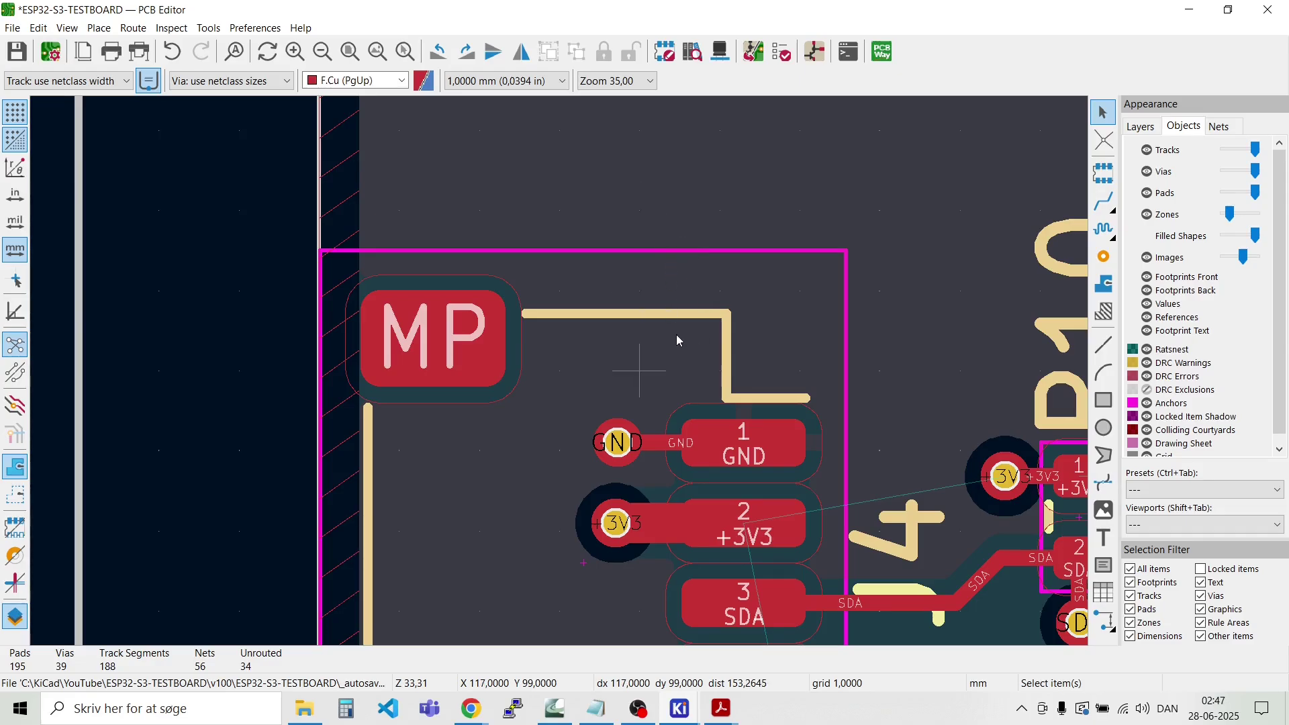
scroll(675, 334, down, 2)
scroll(558, 372, up, 4)
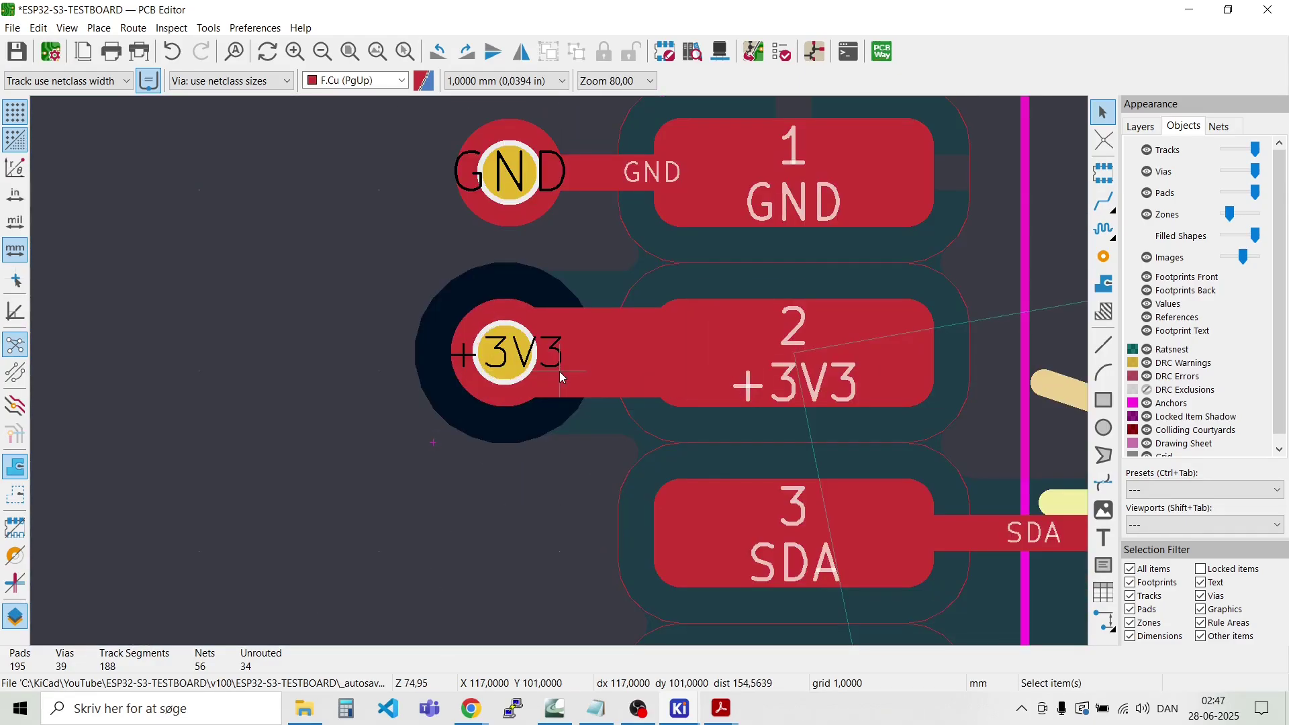
scroll(558, 372, down, 3)
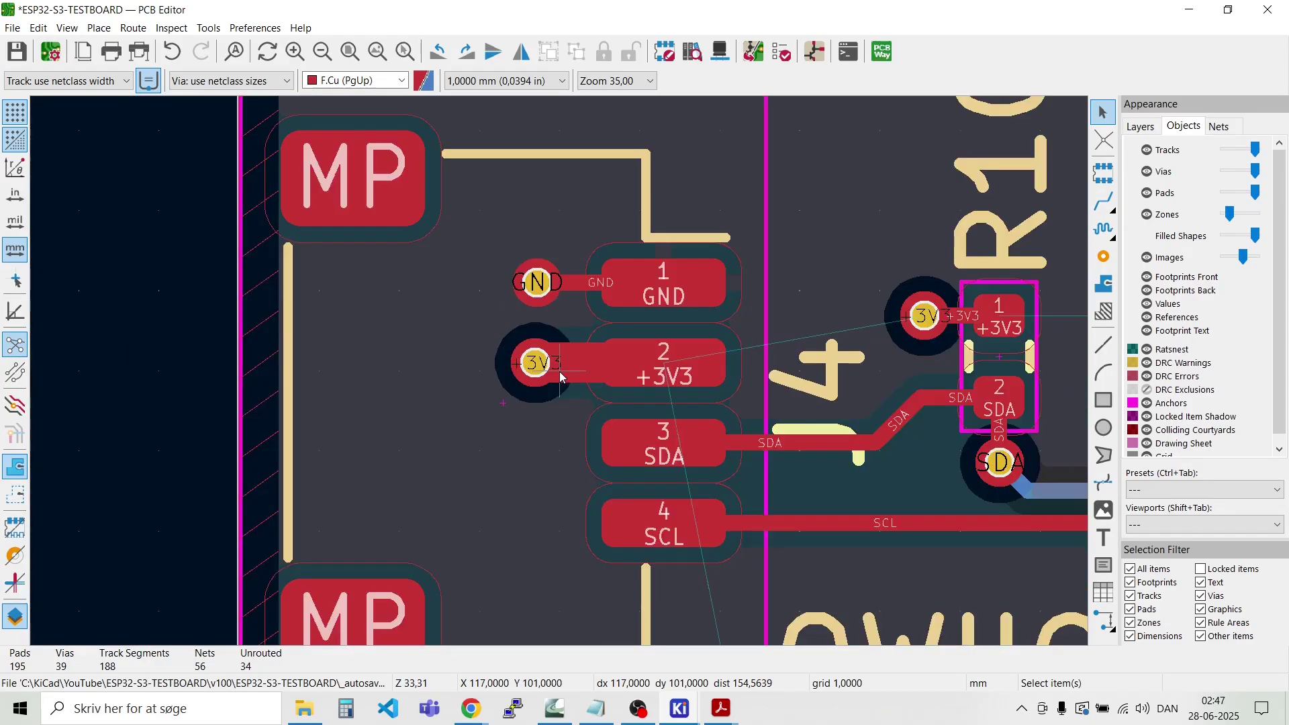
Step: Start a filled zone at the board's upper-left corner, assigned to net +3V3 and only to layer In2.Cu
click(99, 29)
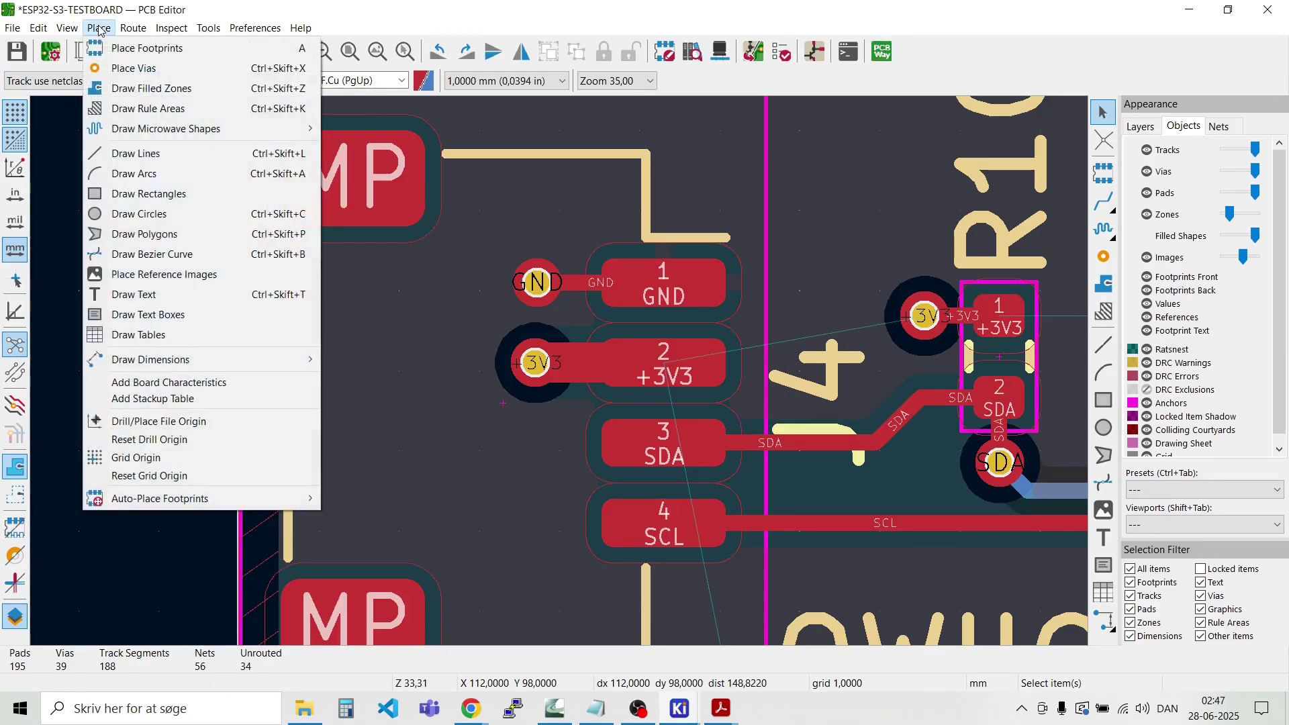
click(121, 94)
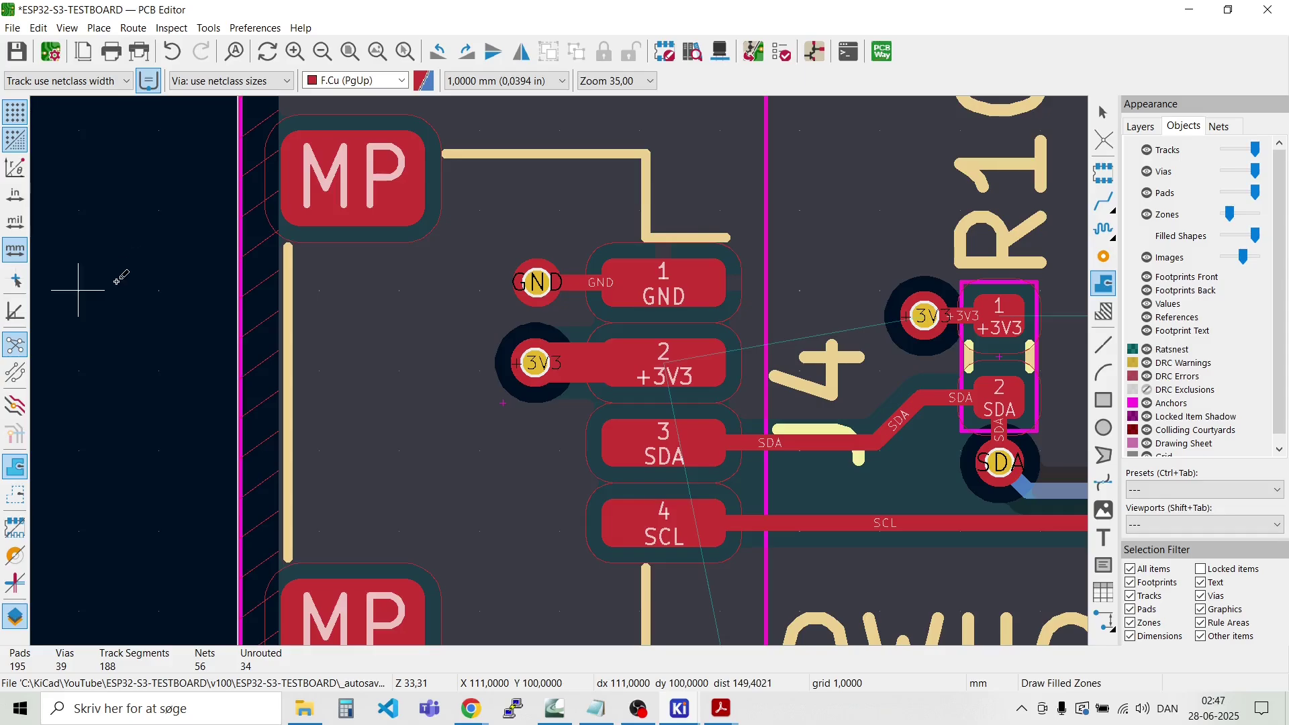
scroll(316, 280, down, 2)
scroll(559, 369, down, 3)
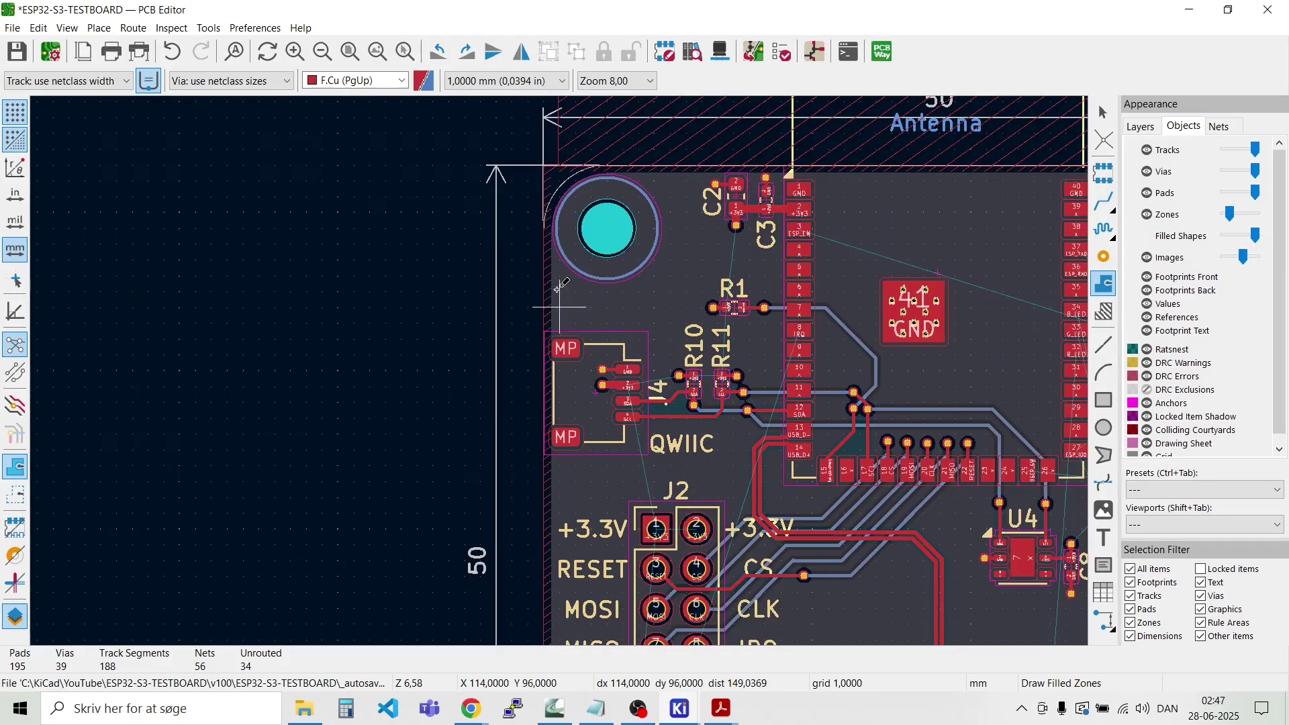
scroll(559, 194, up, 4)
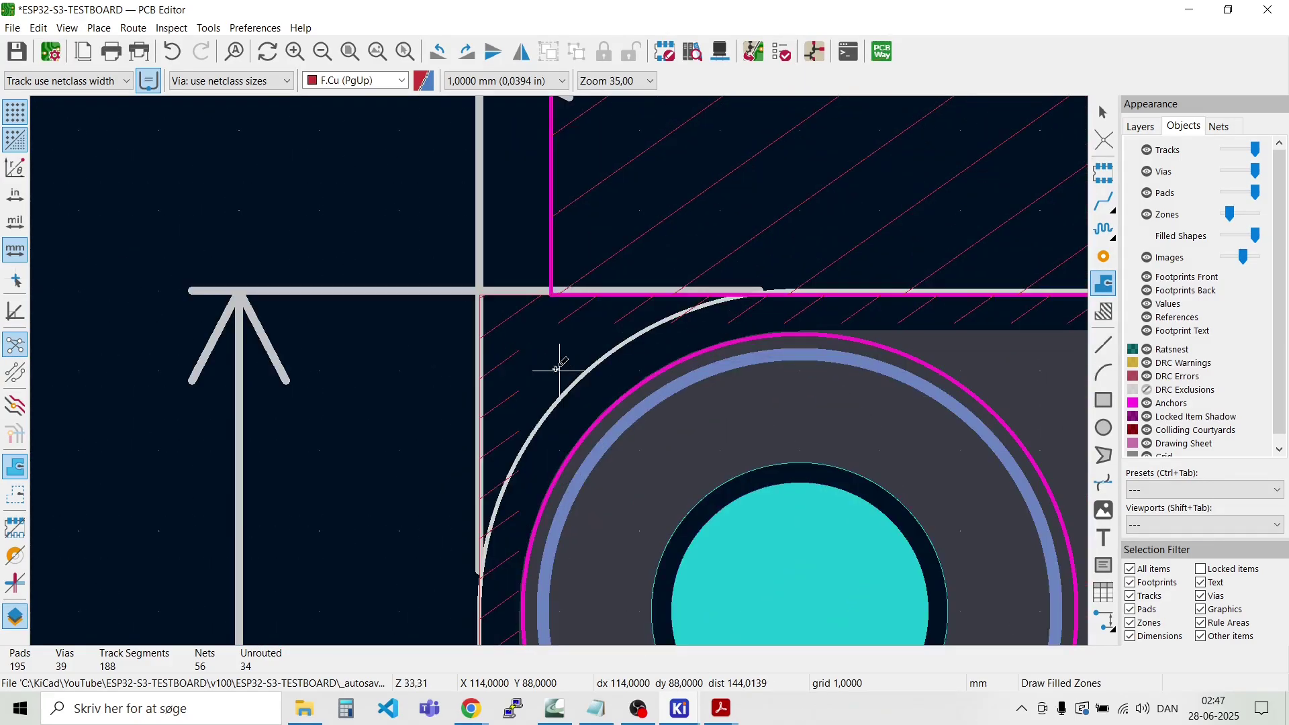
click(481, 292)
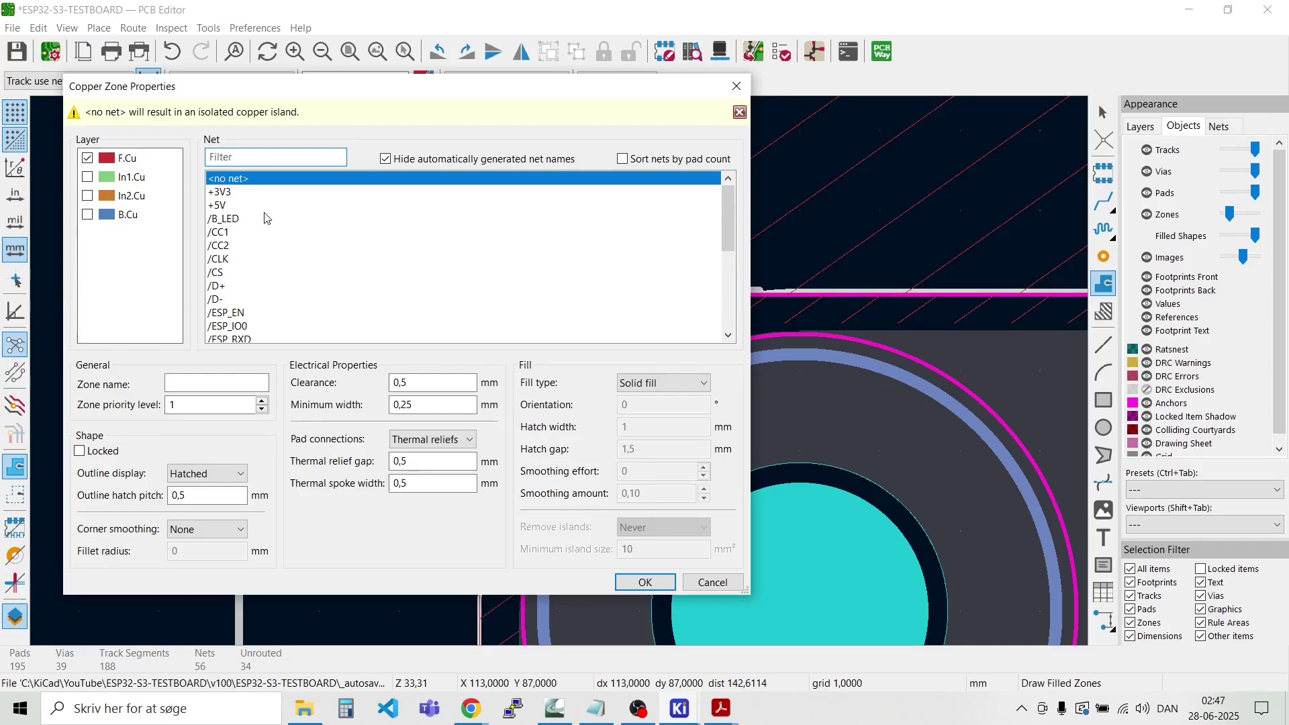
click(232, 192)
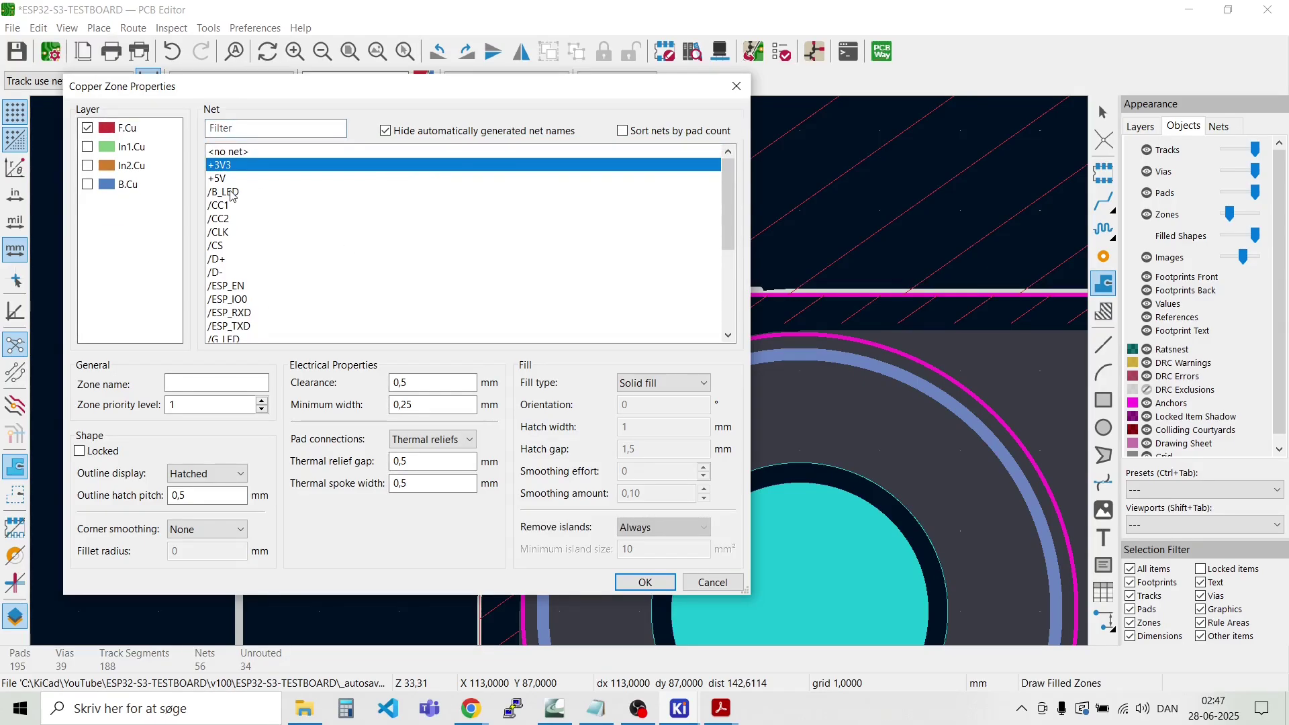
click(88, 166)
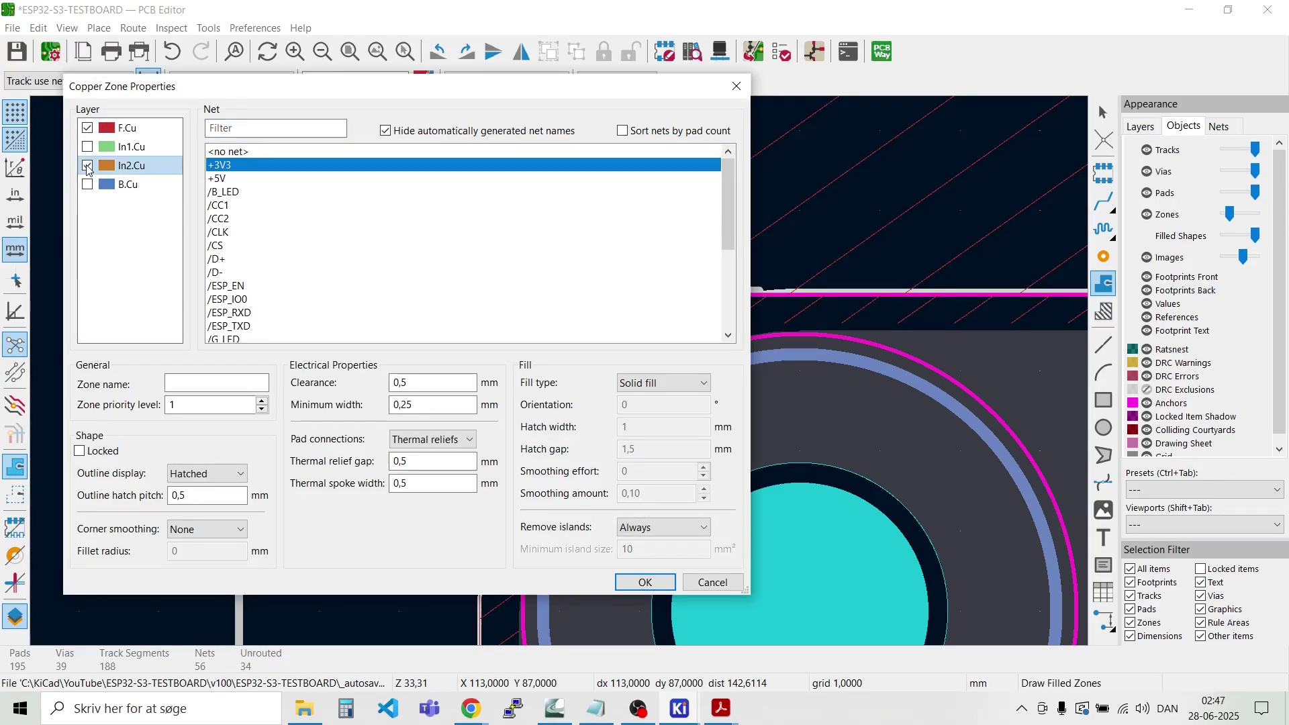
click(87, 129)
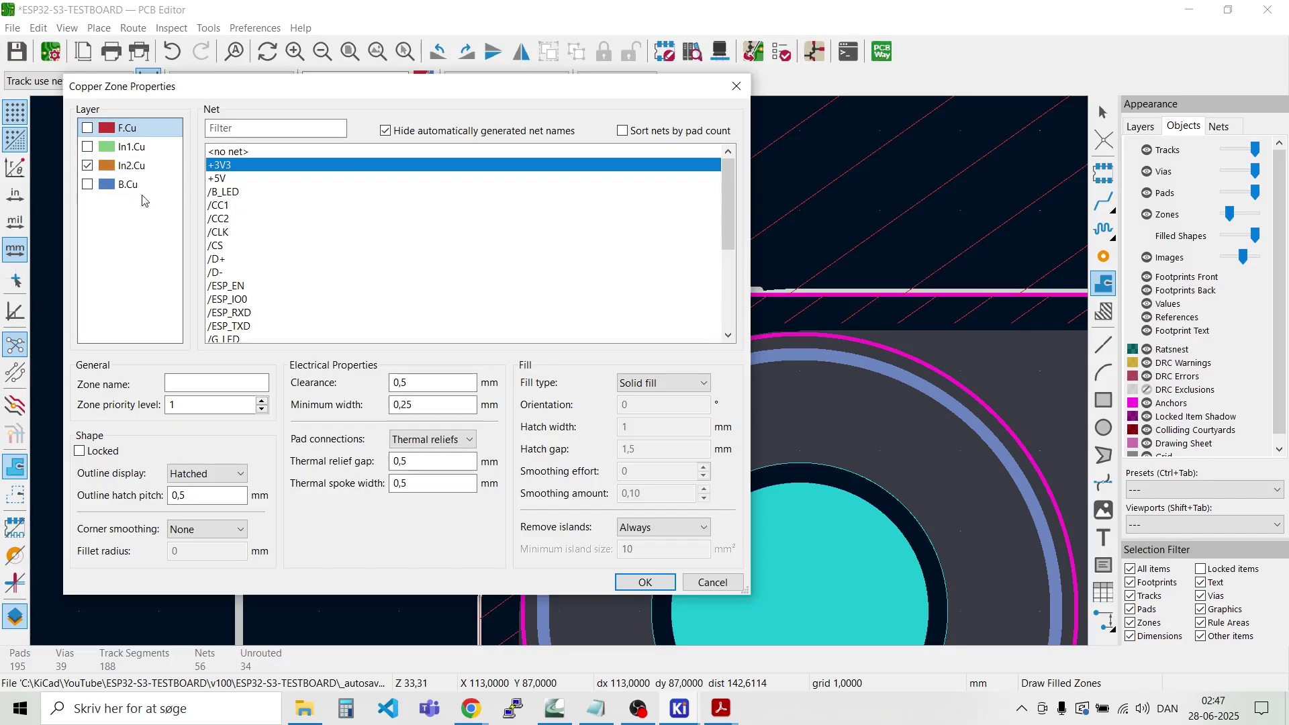
Step: Set the new zone's clearance, minimum width, thermal relief gap and thermal spoke width all to 0.2 mm and accept the properties
click(419, 384)
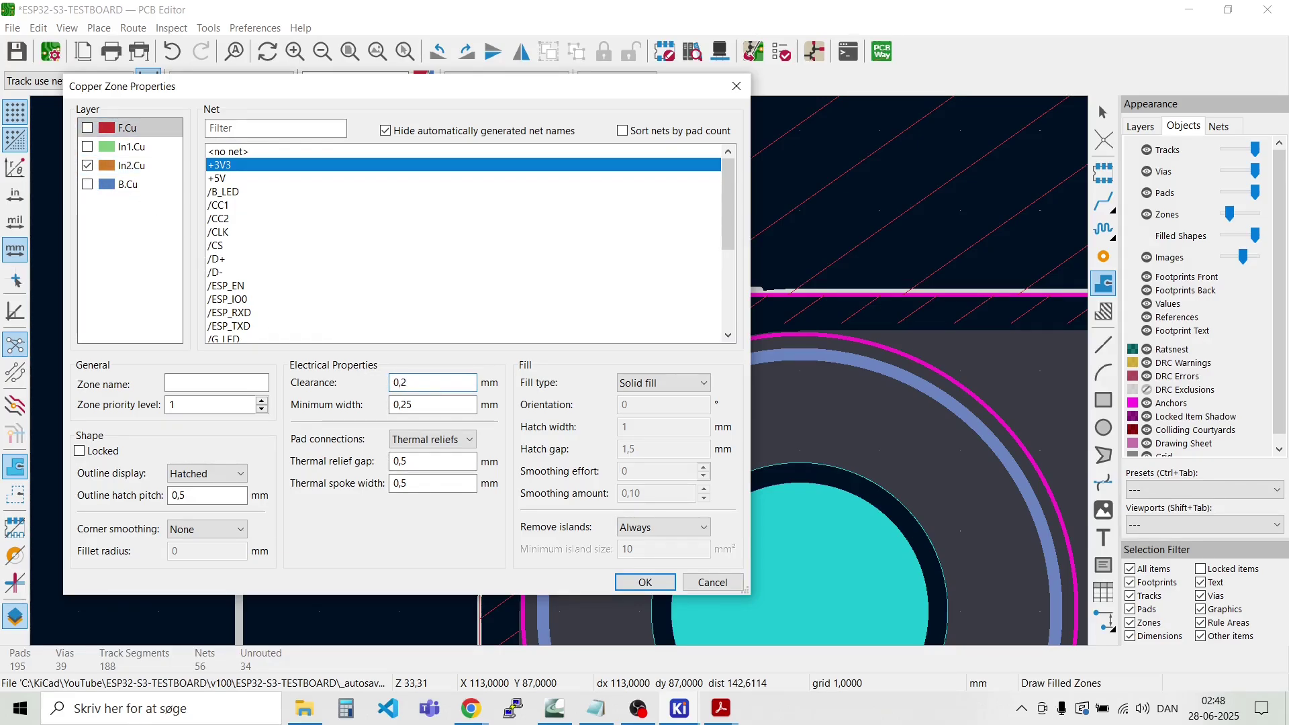
click(424, 405)
click(451, 464)
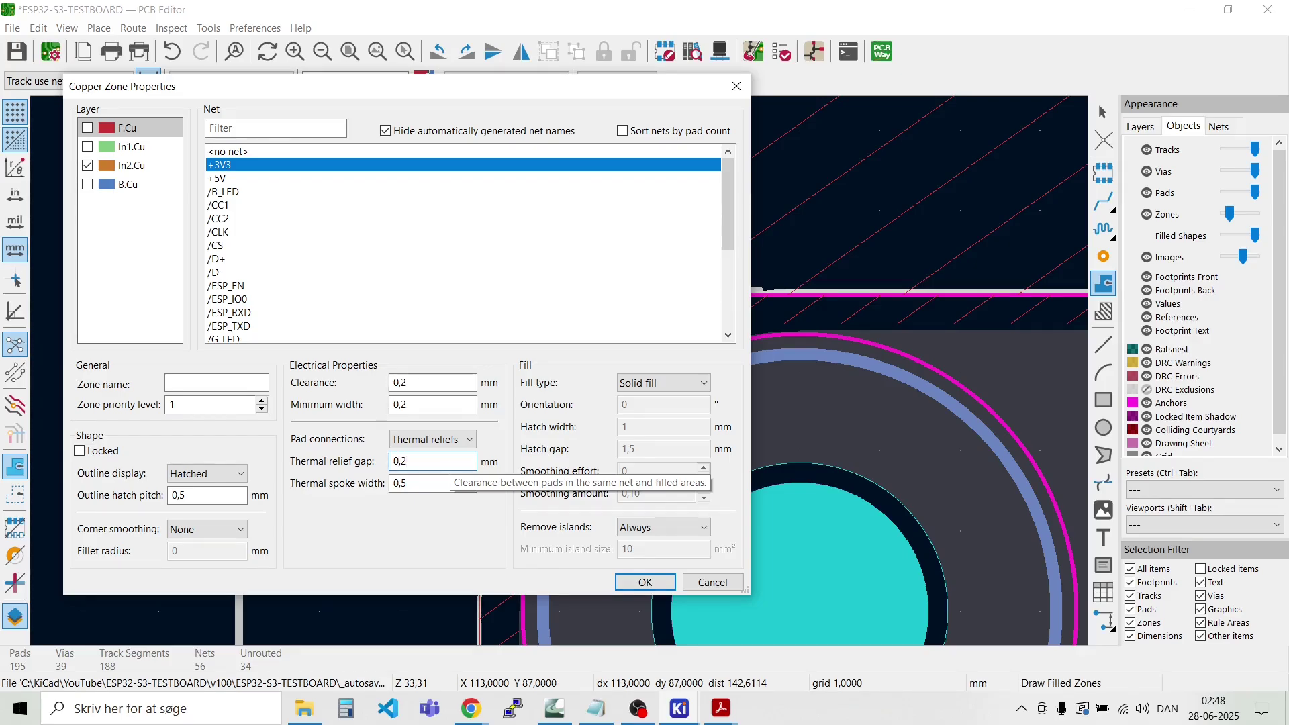
click(445, 483)
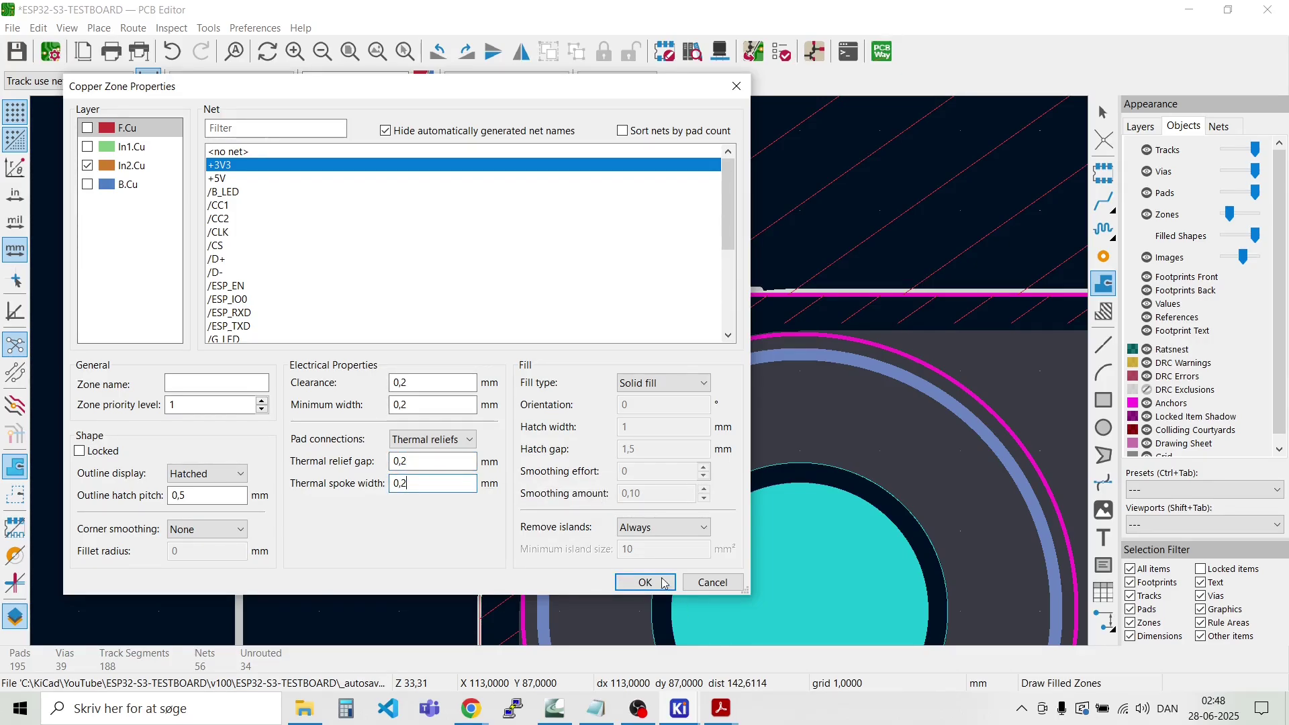
click(641, 582)
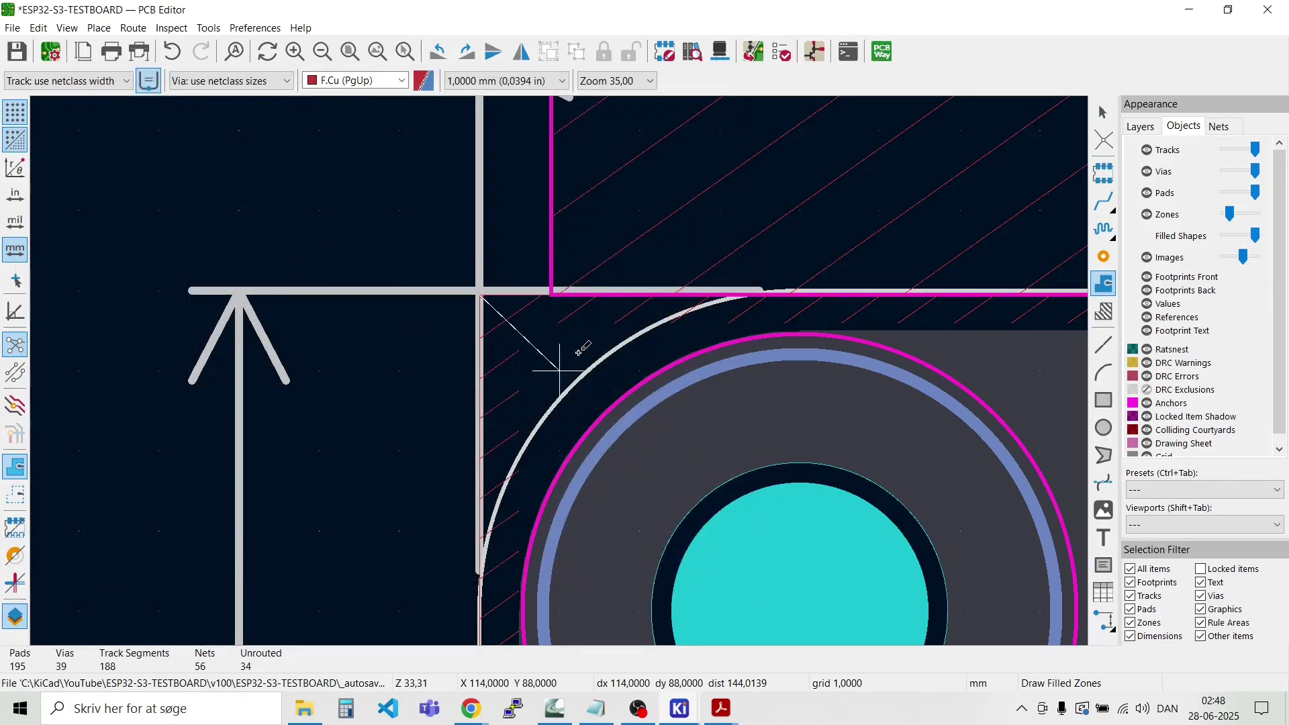
Step: Outline the +3V3 zone along the board's remaining corners, close it at the lower-left corner, and fill all zones
scroll(571, 349, down, 7)
scroll(1034, 360, up, 4)
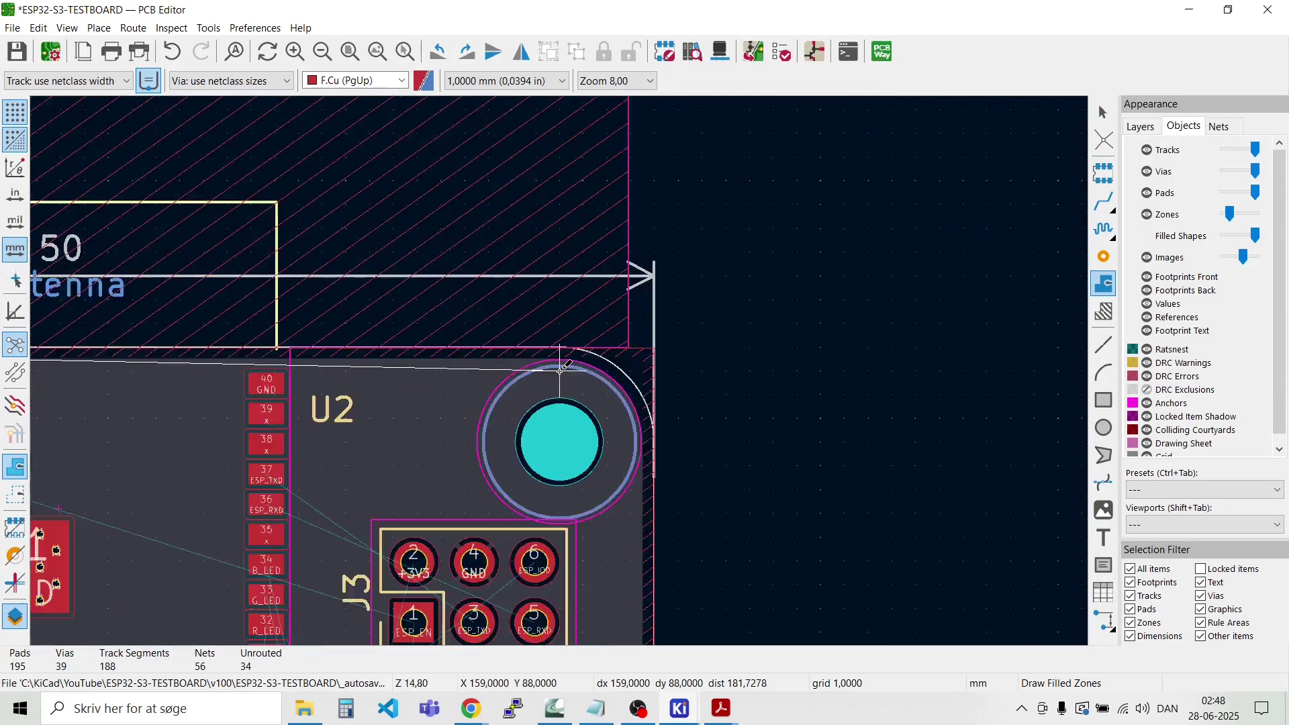
scroll(700, 347, down, 6)
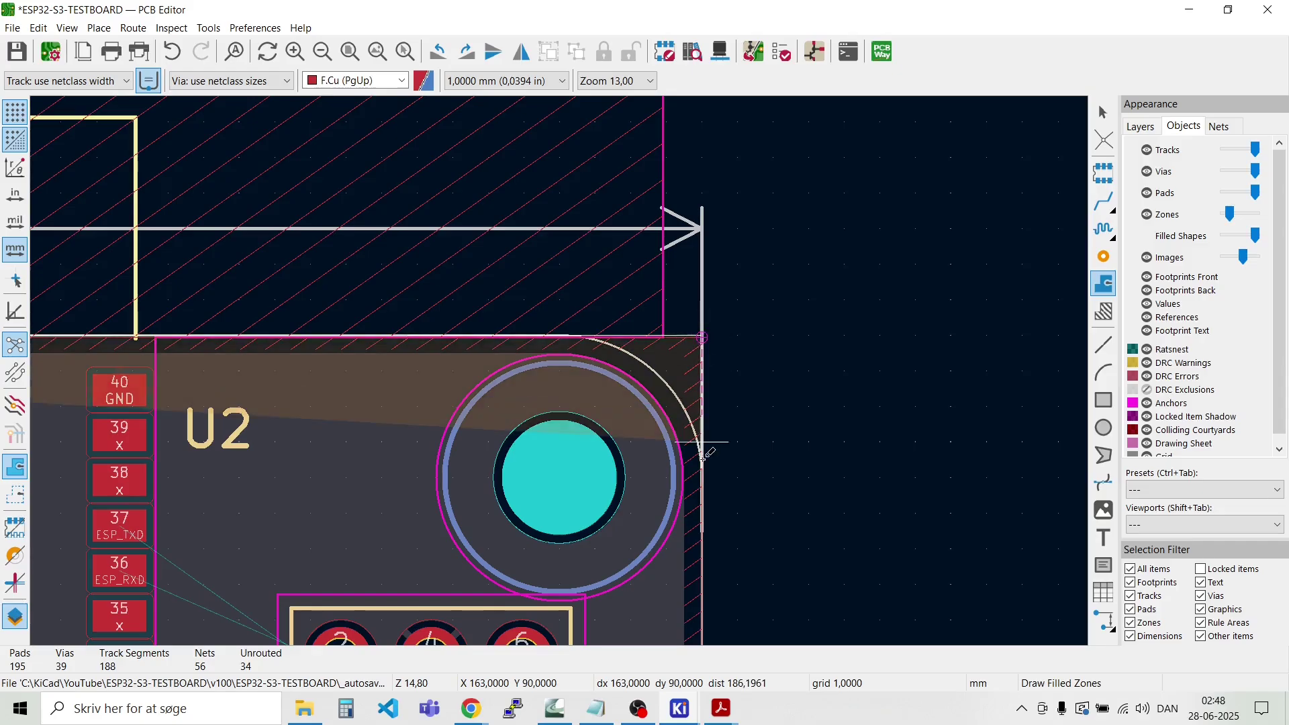
scroll(560, 370, up, 5)
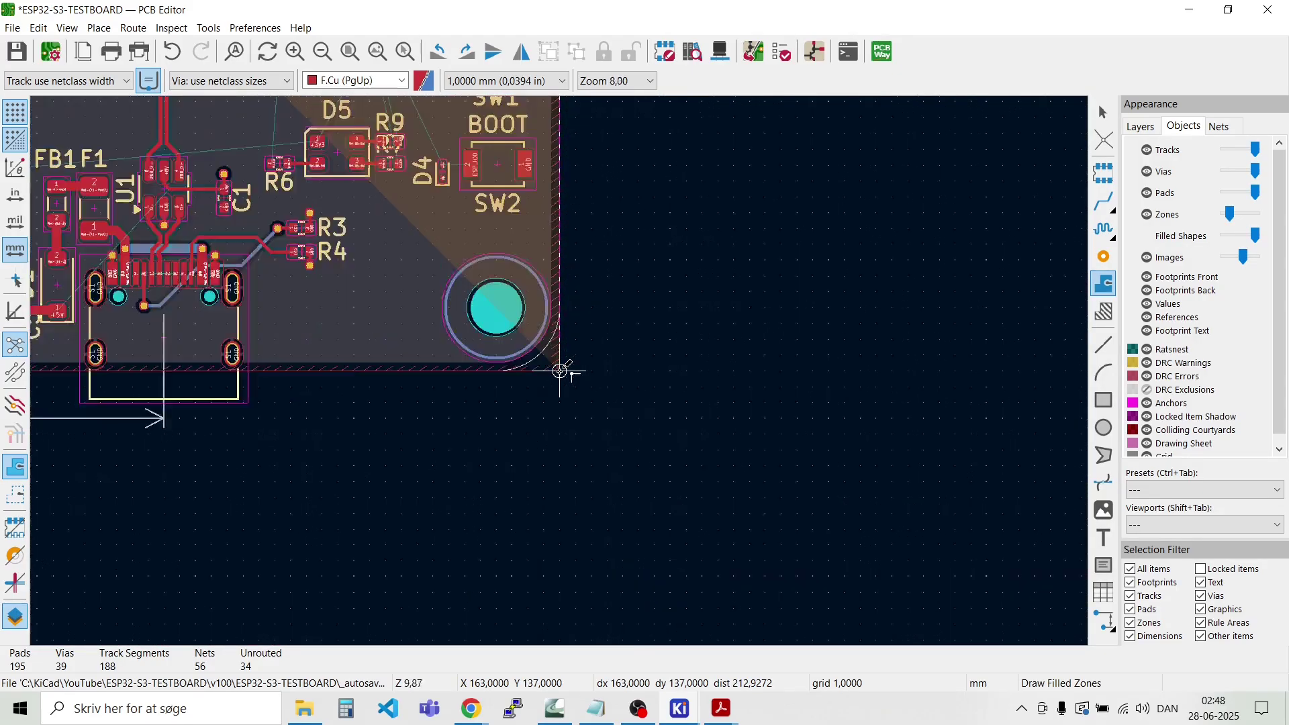
scroll(294, 347, down, 5)
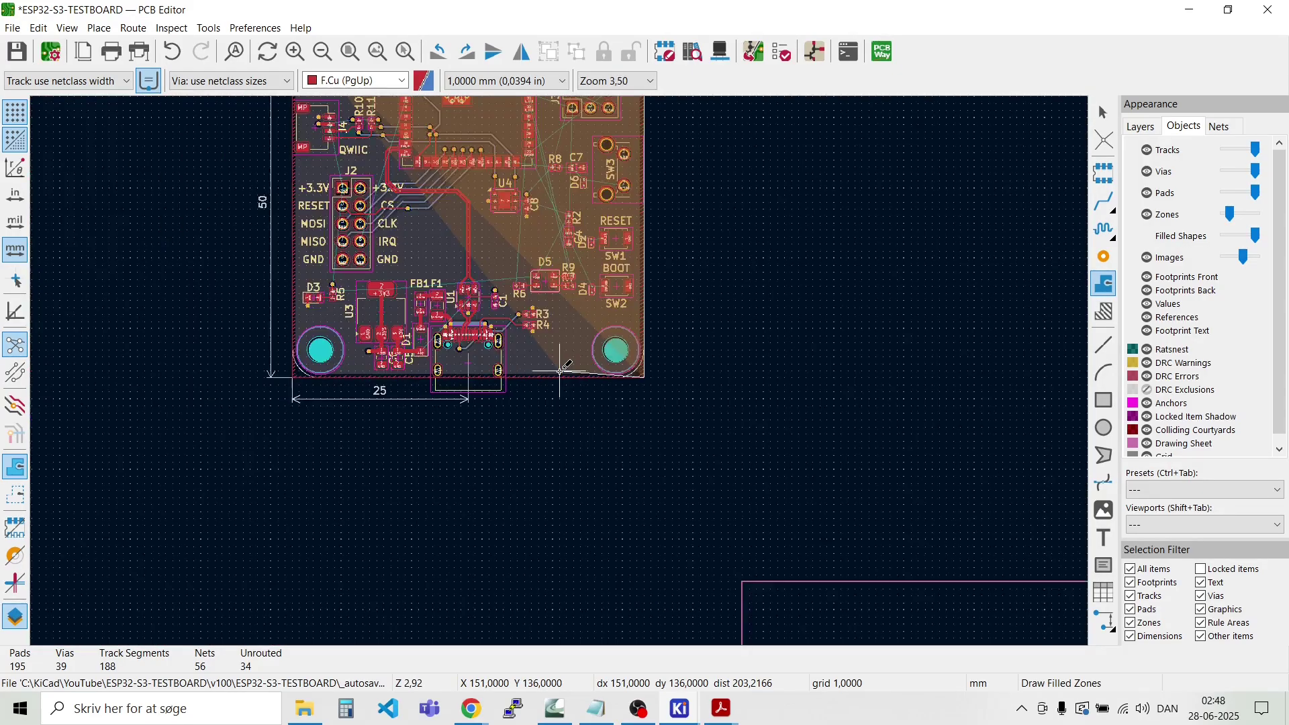
scroll(362, 377, up, 5)
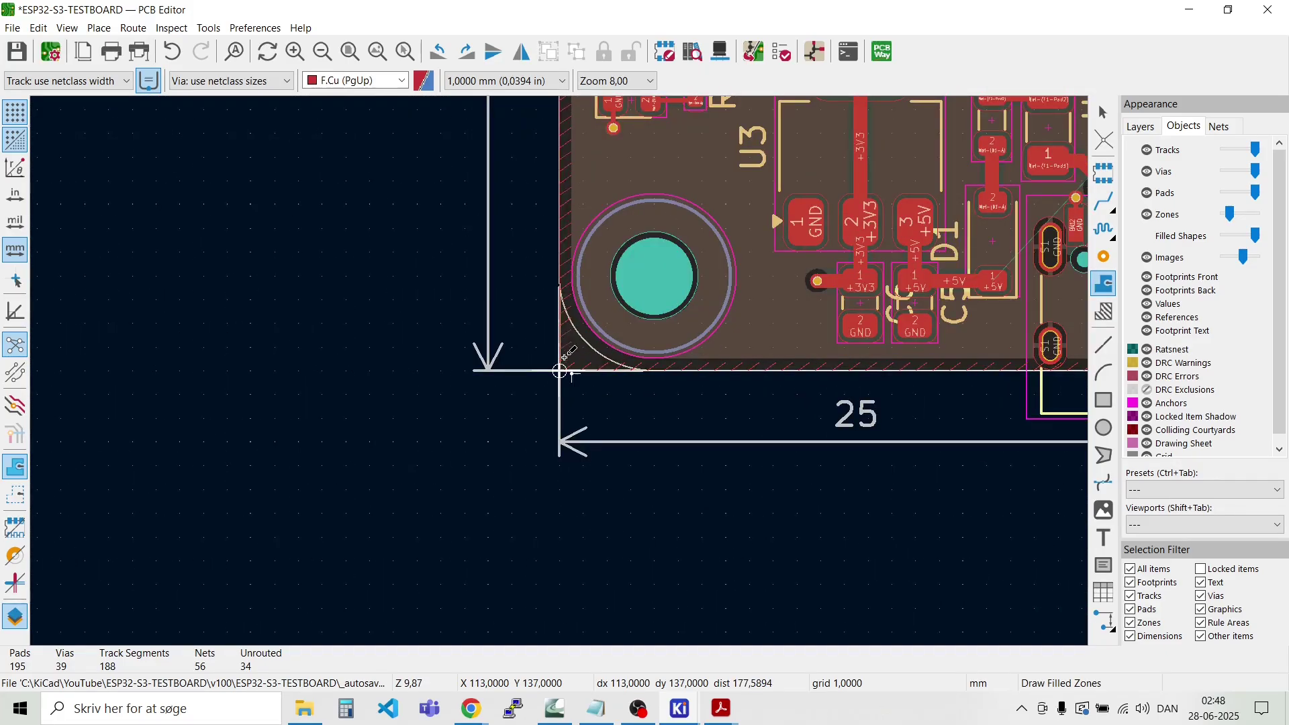
click(560, 370)
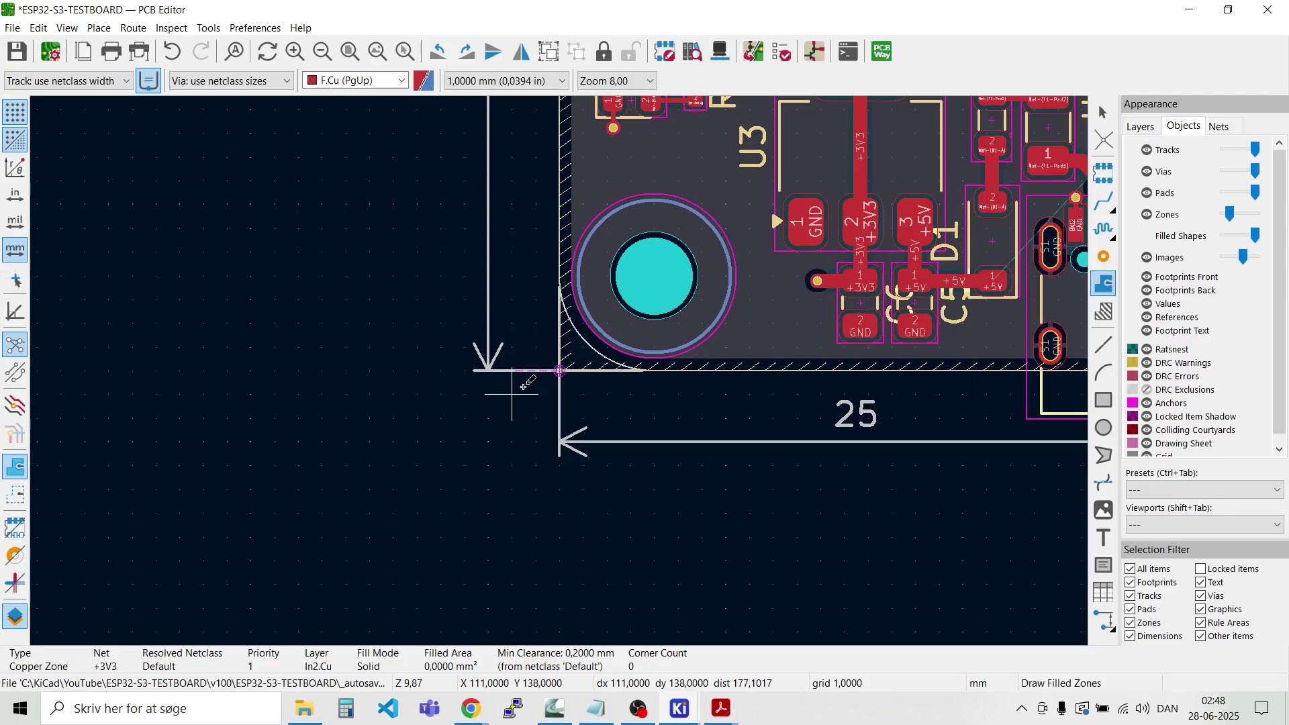
key(Escape)
scroll(563, 378, down, 2)
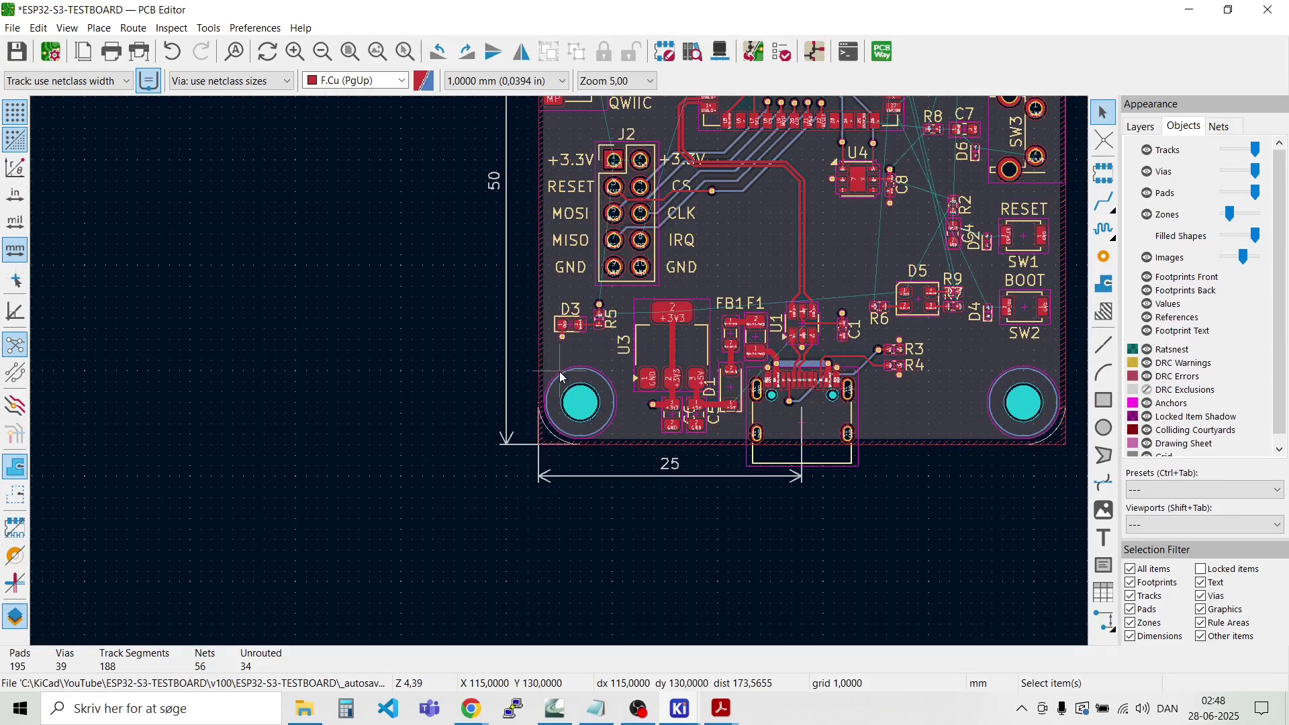
key(b)
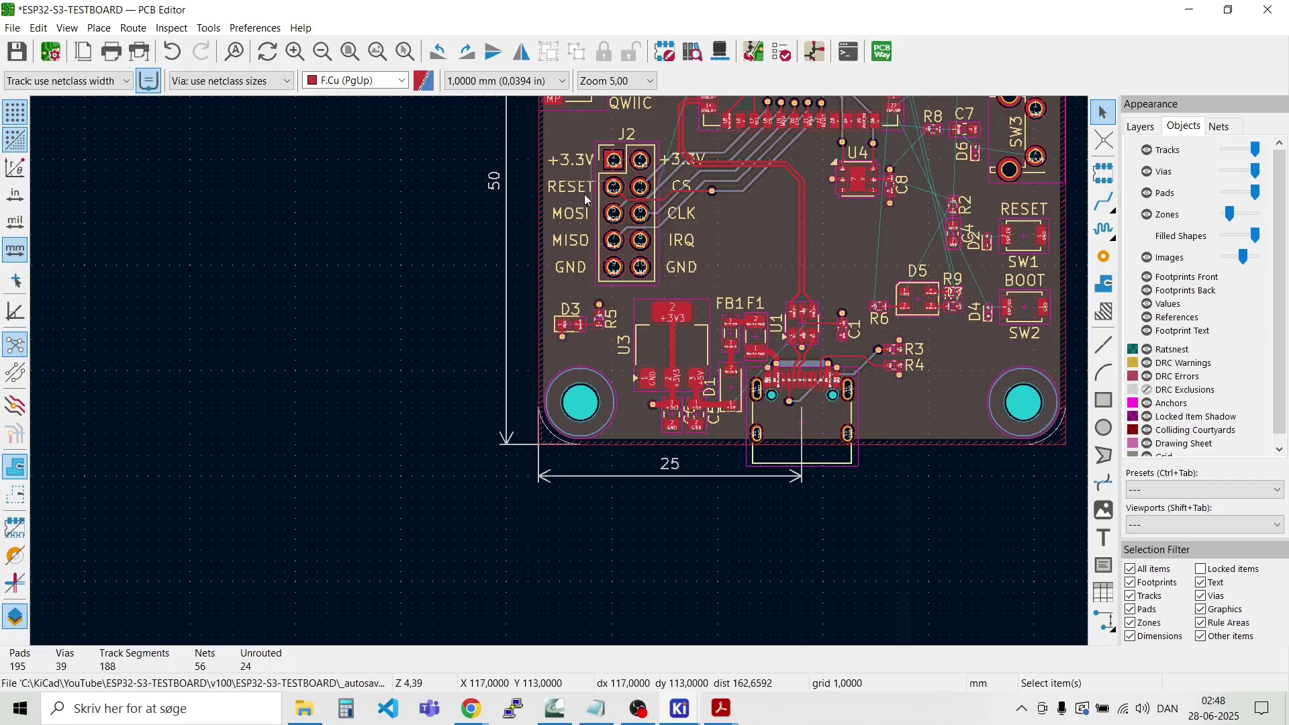
Step: Examine how the copper fill meets the +3V3 pads of J2 and the GND and +3V3 vias beside J4
scroll(585, 199, up, 6)
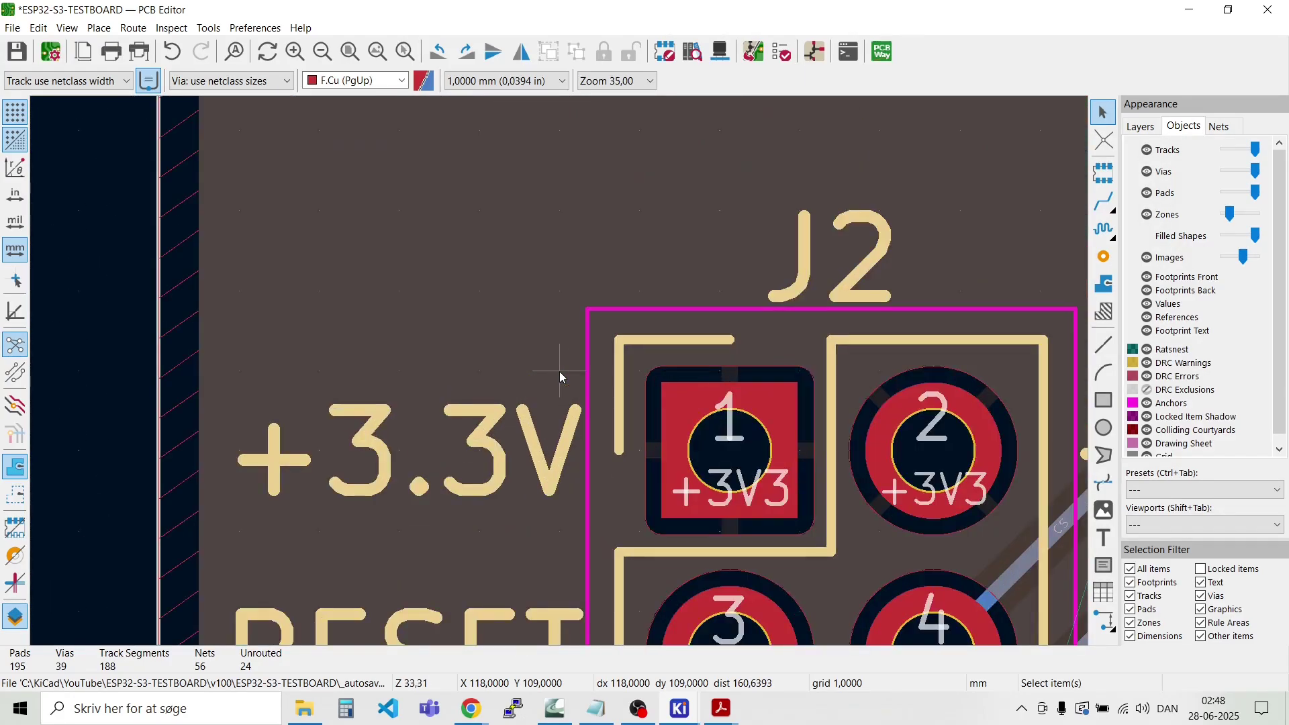
scroll(559, 374, up, 1)
scroll(560, 375, down, 6)
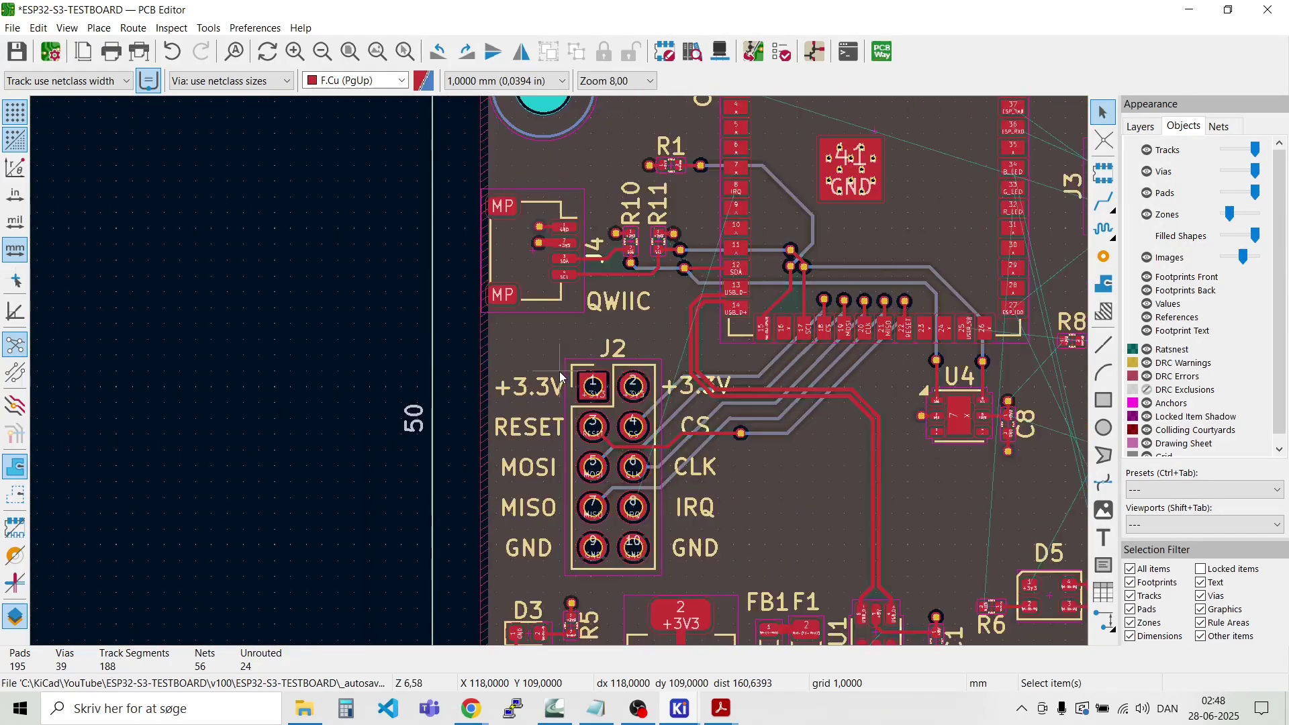
scroll(560, 374, up, 7)
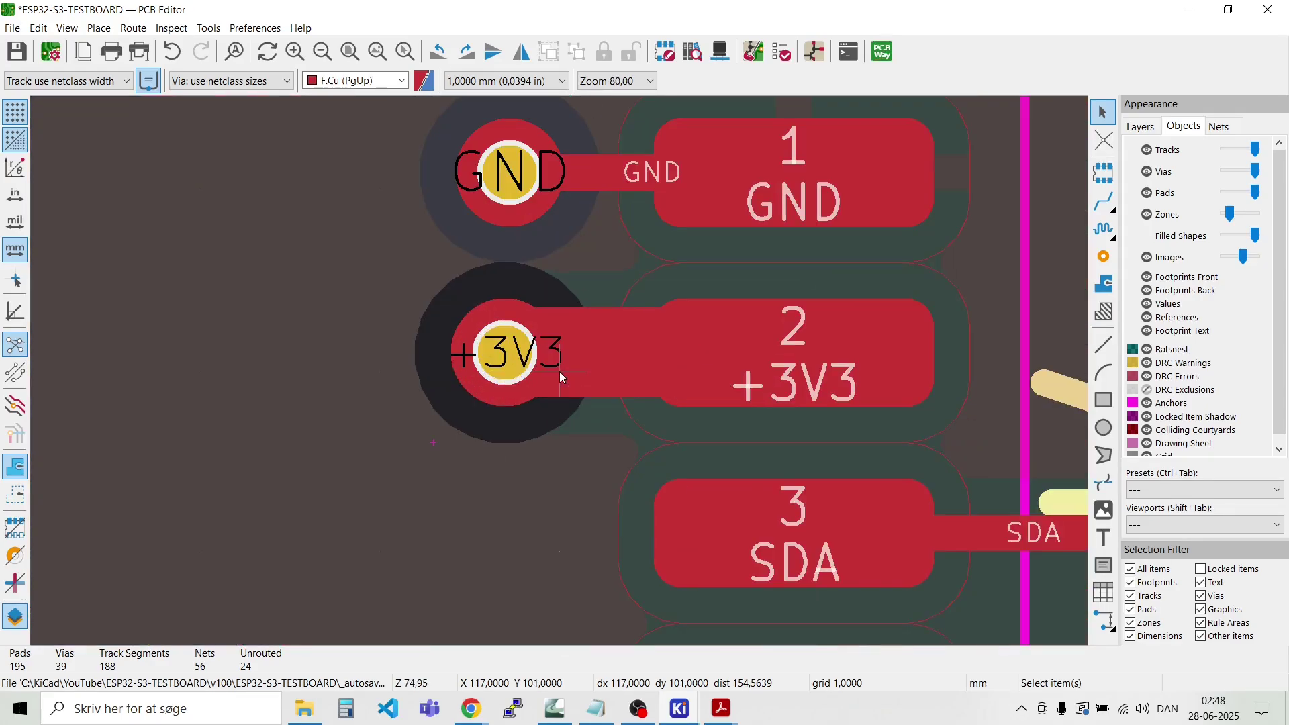
scroll(559, 374, down, 3)
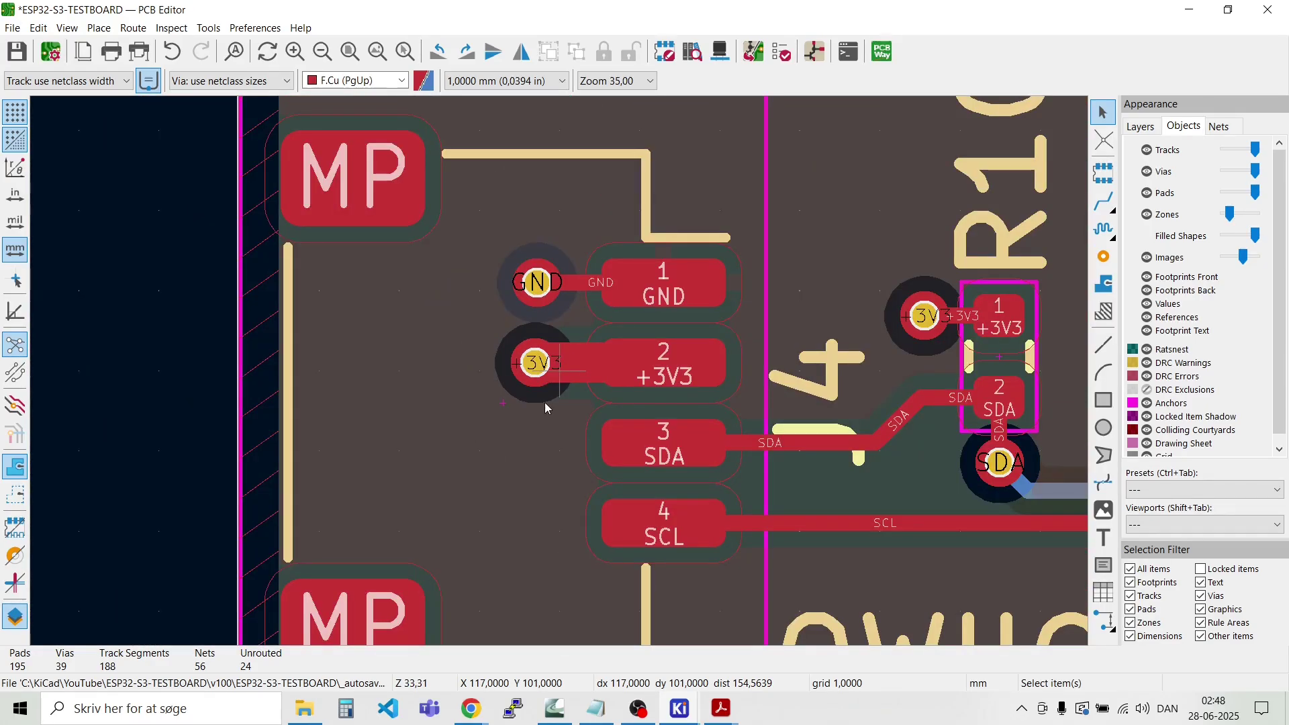
click(531, 395)
key(Escape)
Step: Hide the F.Cu, In1.Cu and B.Cu layers so In2.Cu is the only copper layer shown
click(1141, 127)
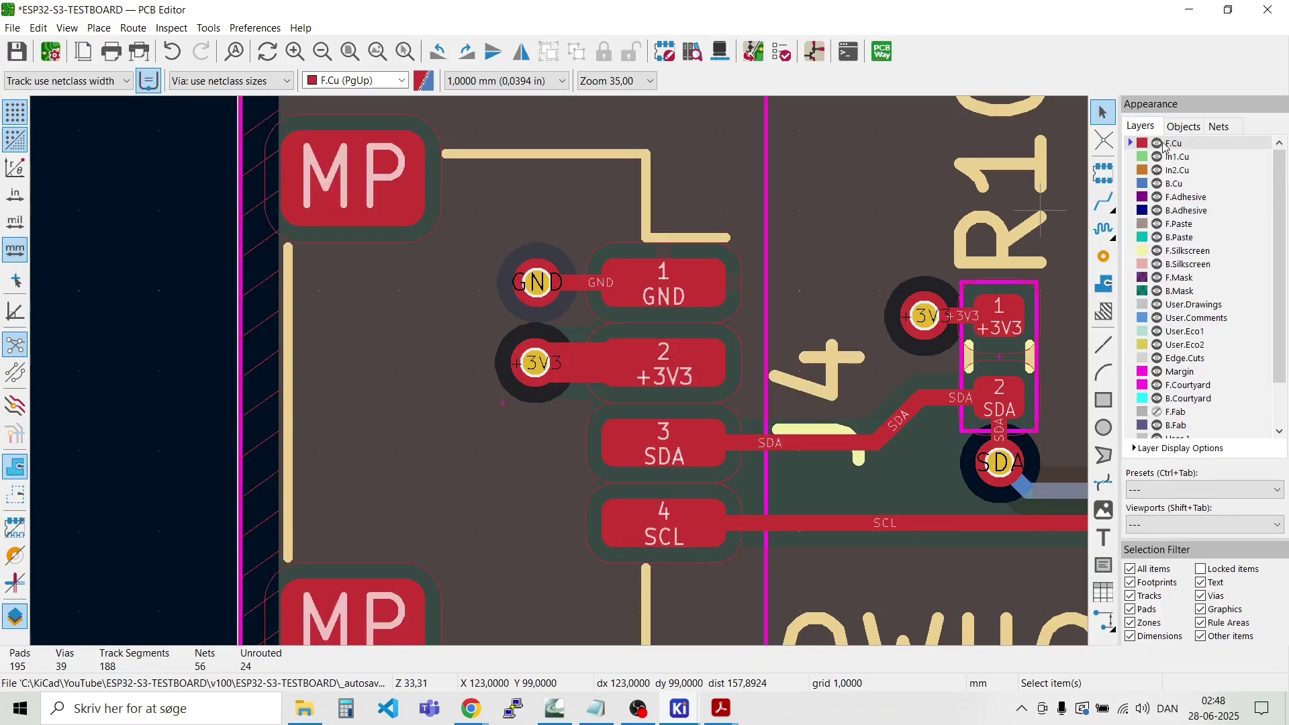
click(1157, 144)
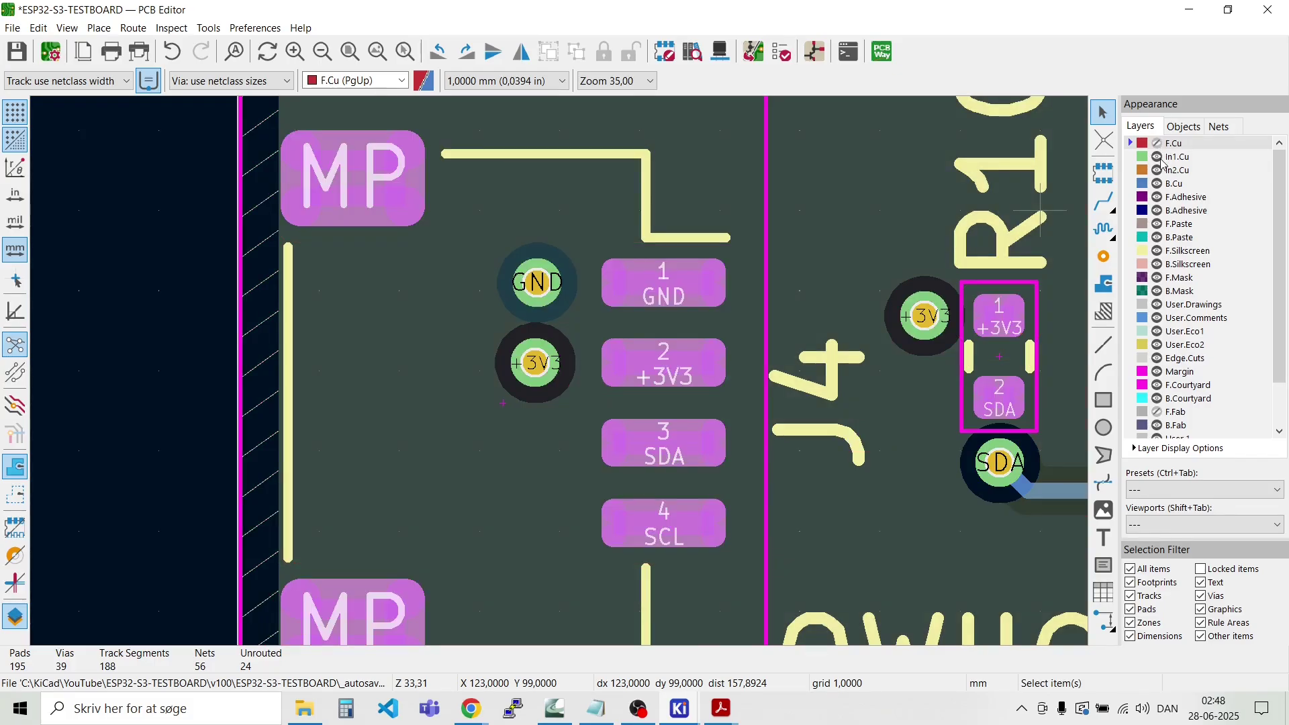
click(1157, 157)
click(1156, 185)
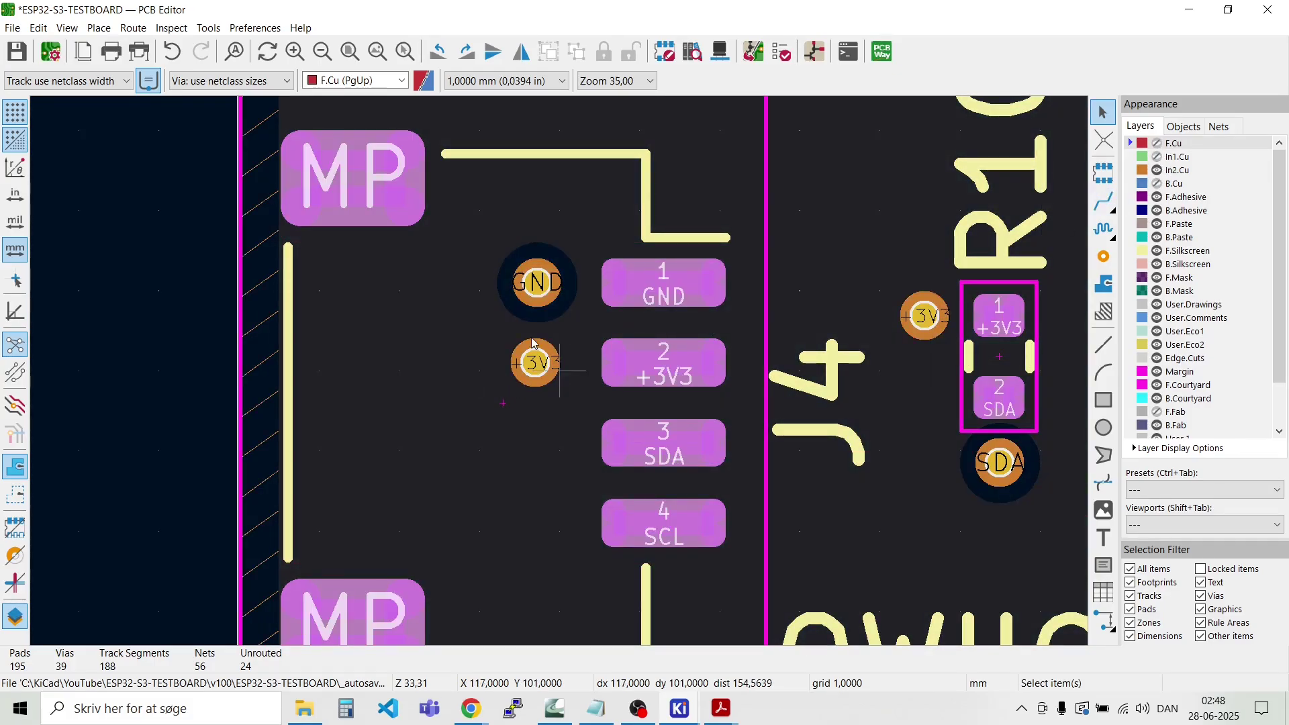
Step: Raise the display opacity of zones and lower that of filled shapes while viewing the +3V3 via at J4
scroll(558, 372, up, 4)
scroll(558, 372, down, 2)
scroll(558, 372, up, 3)
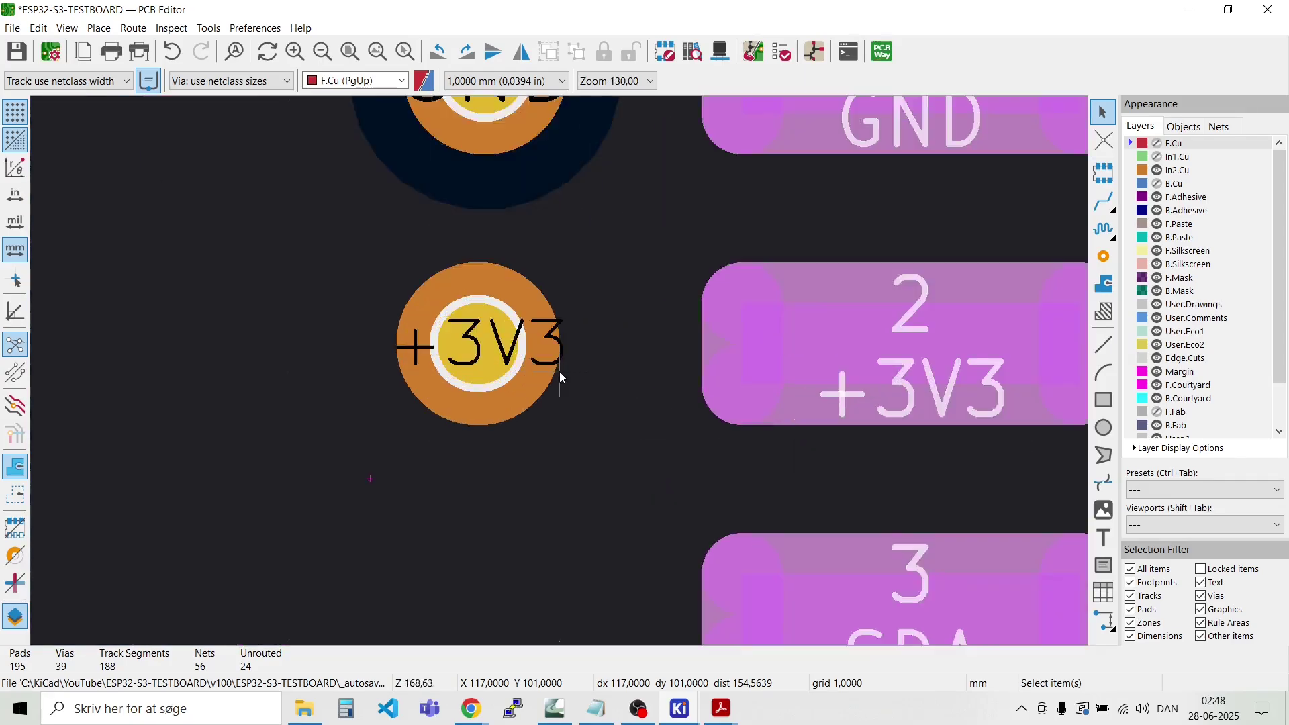
scroll(558, 372, down, 1)
click(1183, 126)
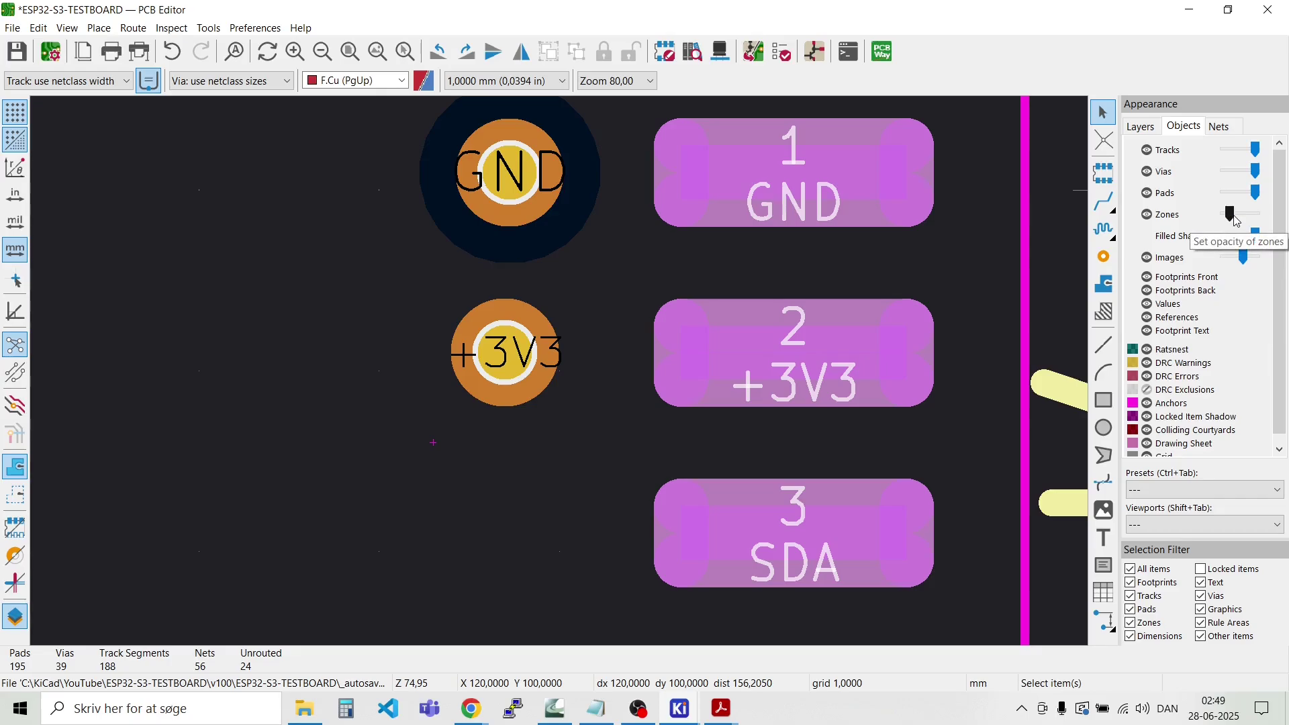
drag(1234, 216, 1243, 216)
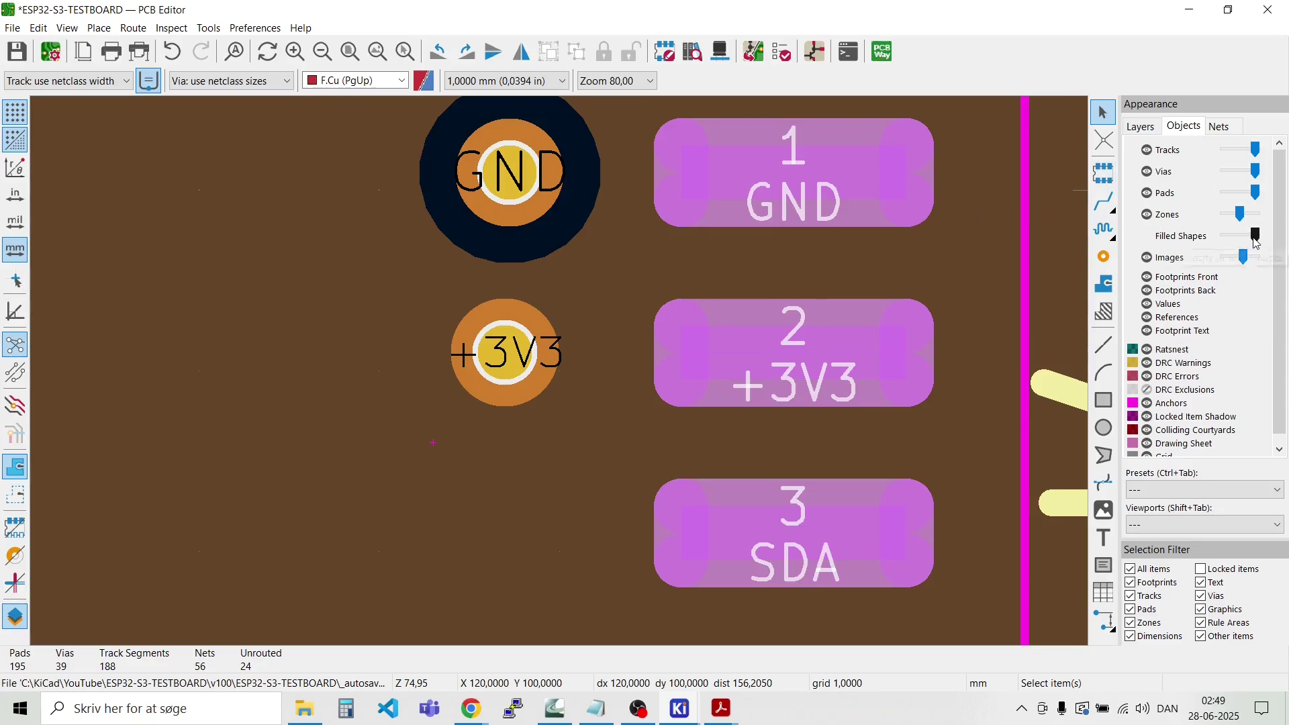
drag(1256, 243, 1249, 246)
Step: Examine the In2.Cu plane's thermal reliefs and clearances at the J2 pads, around U3, and at the USB connector's GND pads
scroll(558, 382, down, 8)
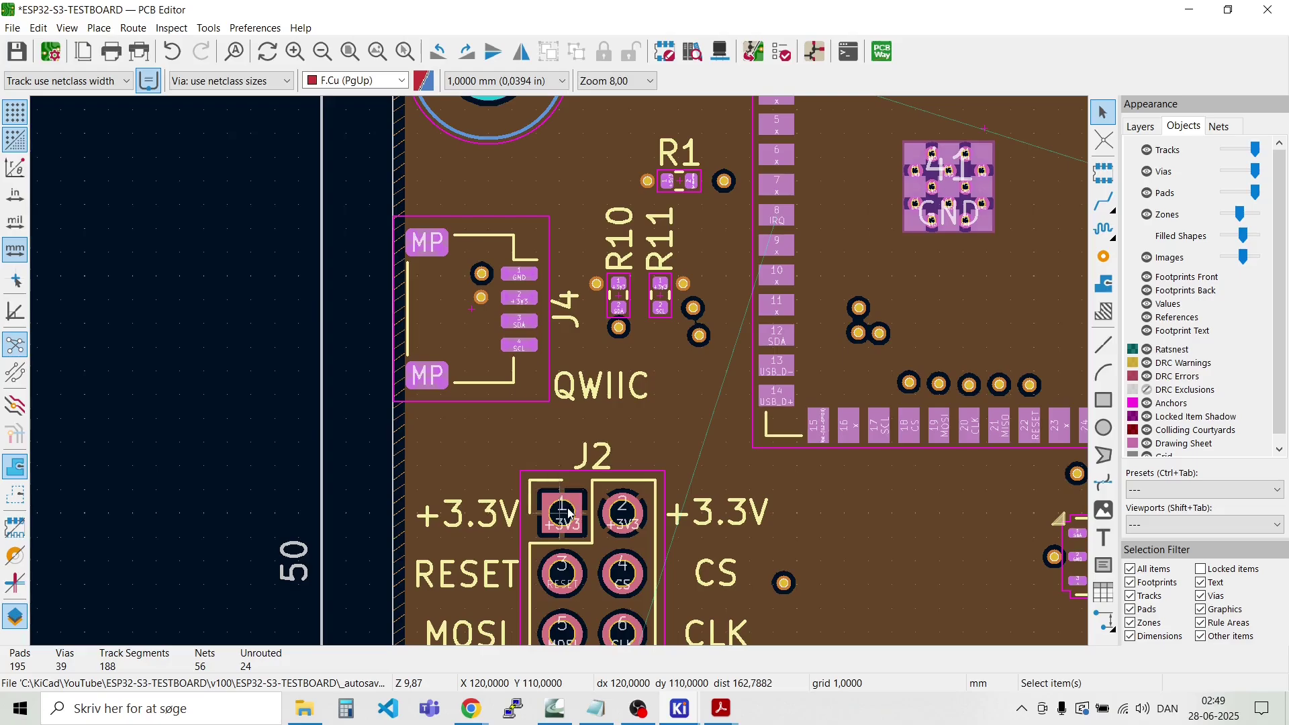
scroll(561, 512, up, 8)
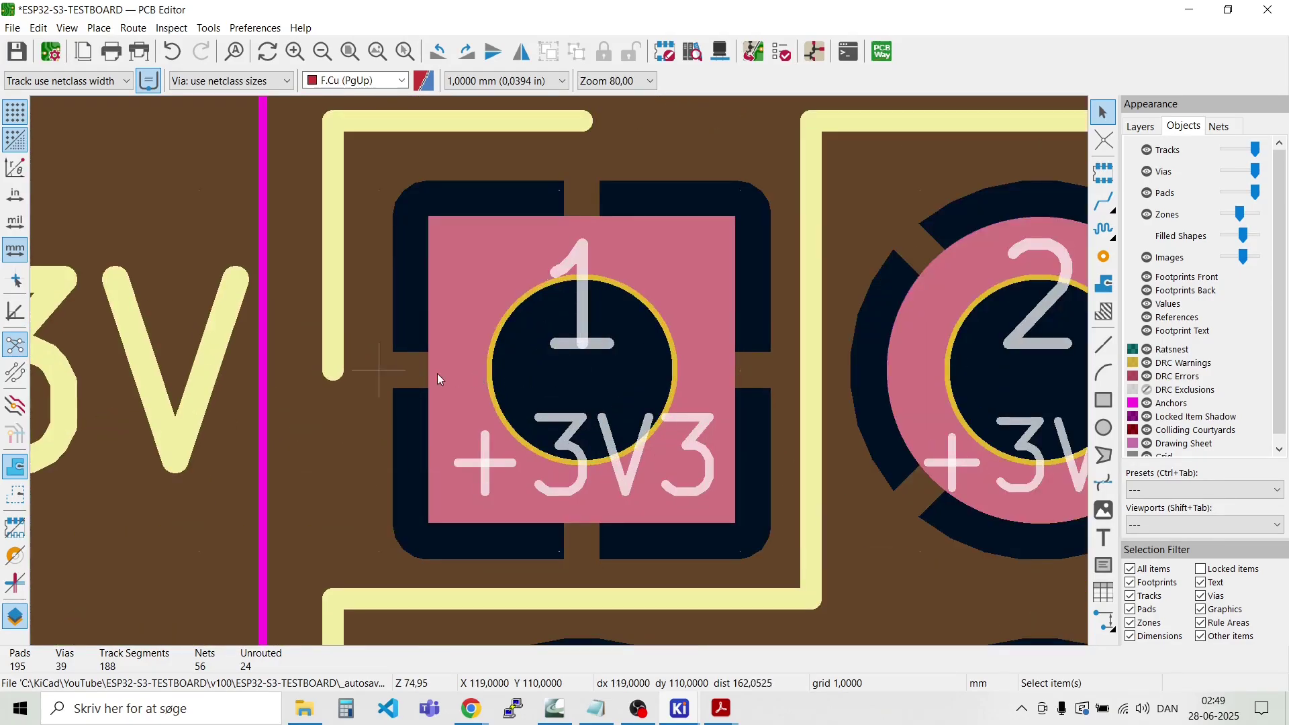
scroll(820, 408, down, 6)
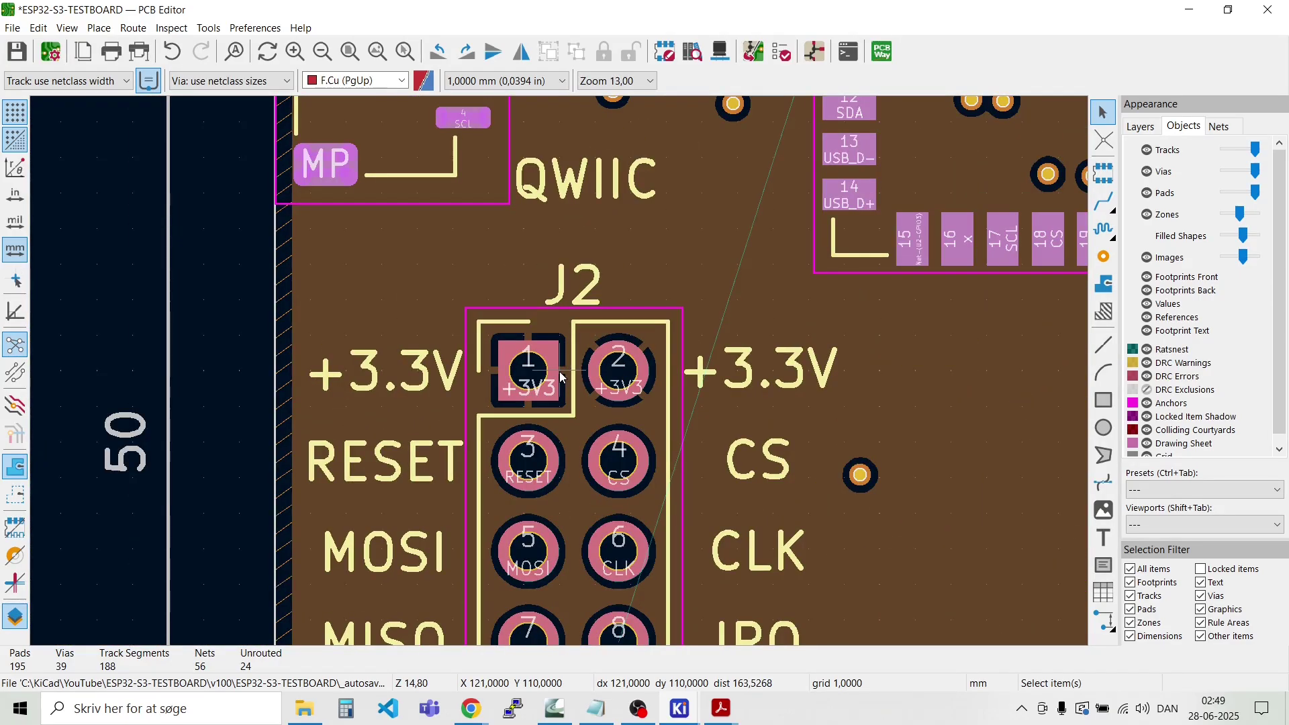
scroll(561, 377, down, 2)
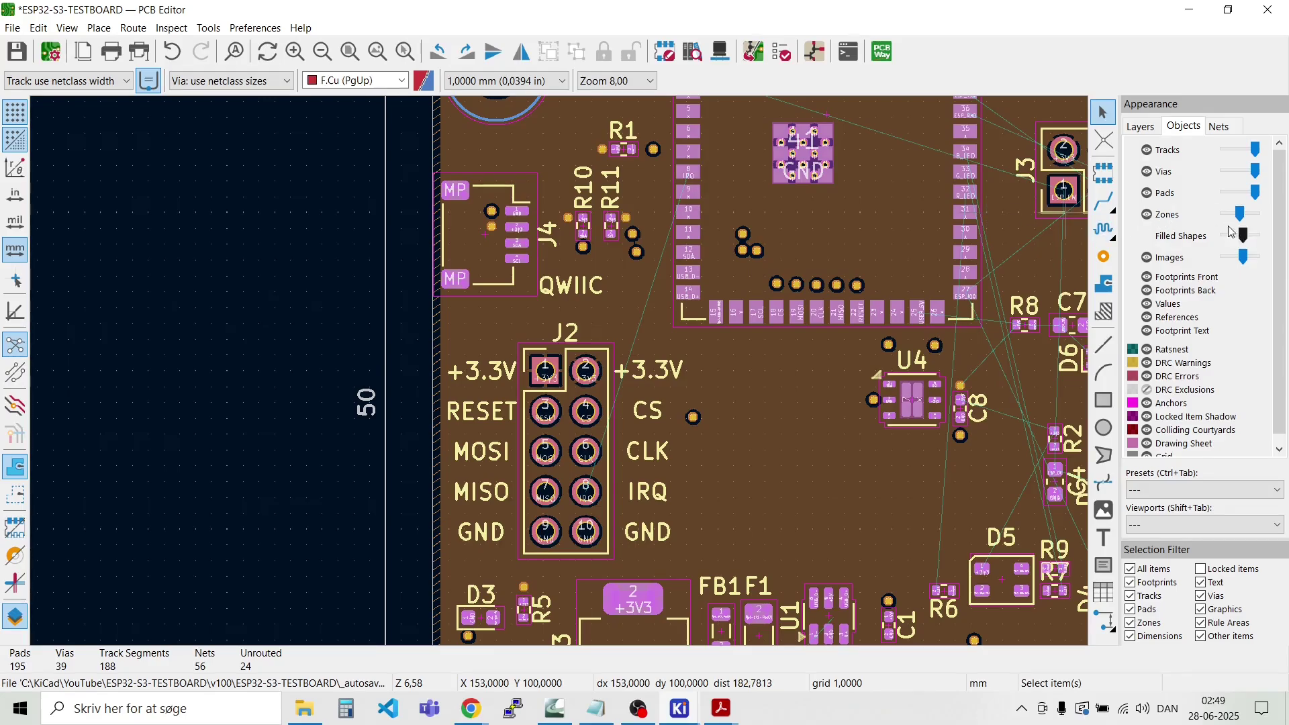
scroll(839, 294, down, 2)
scroll(508, 462, up, 2)
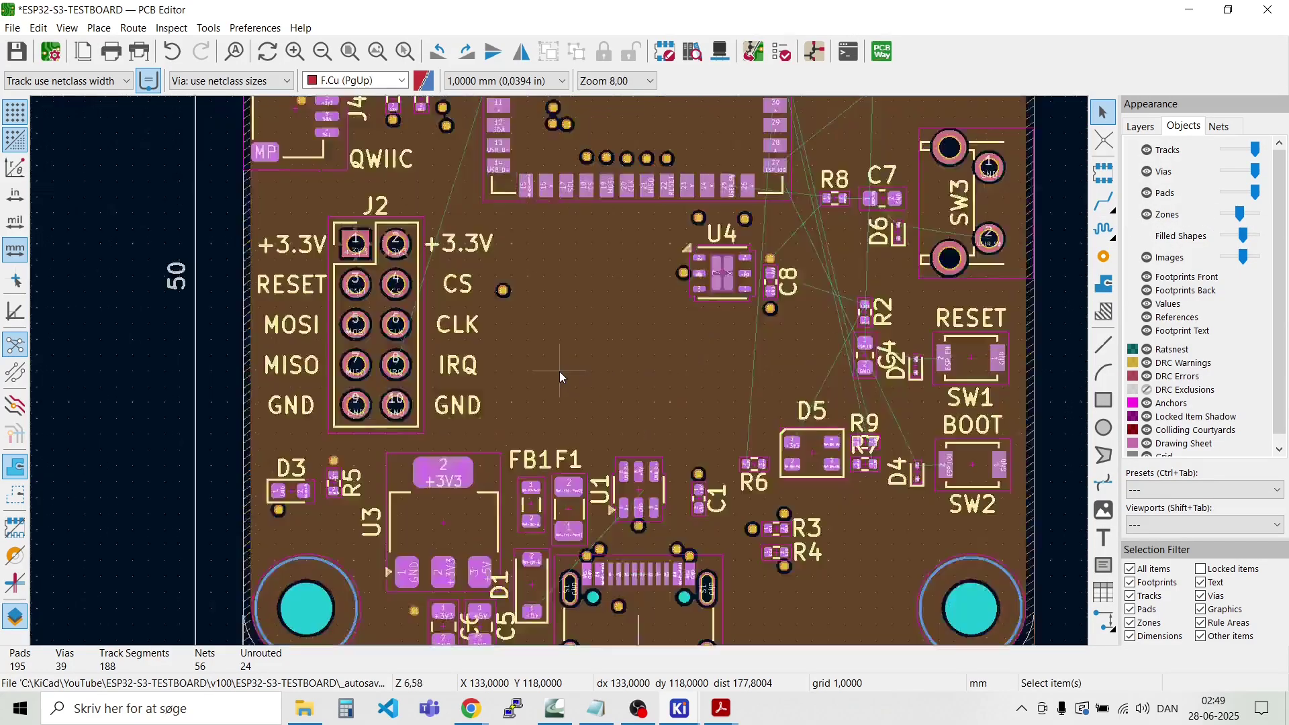
scroll(560, 374, up, 2)
scroll(560, 373, down, 2)
scroll(413, 561, up, 2)
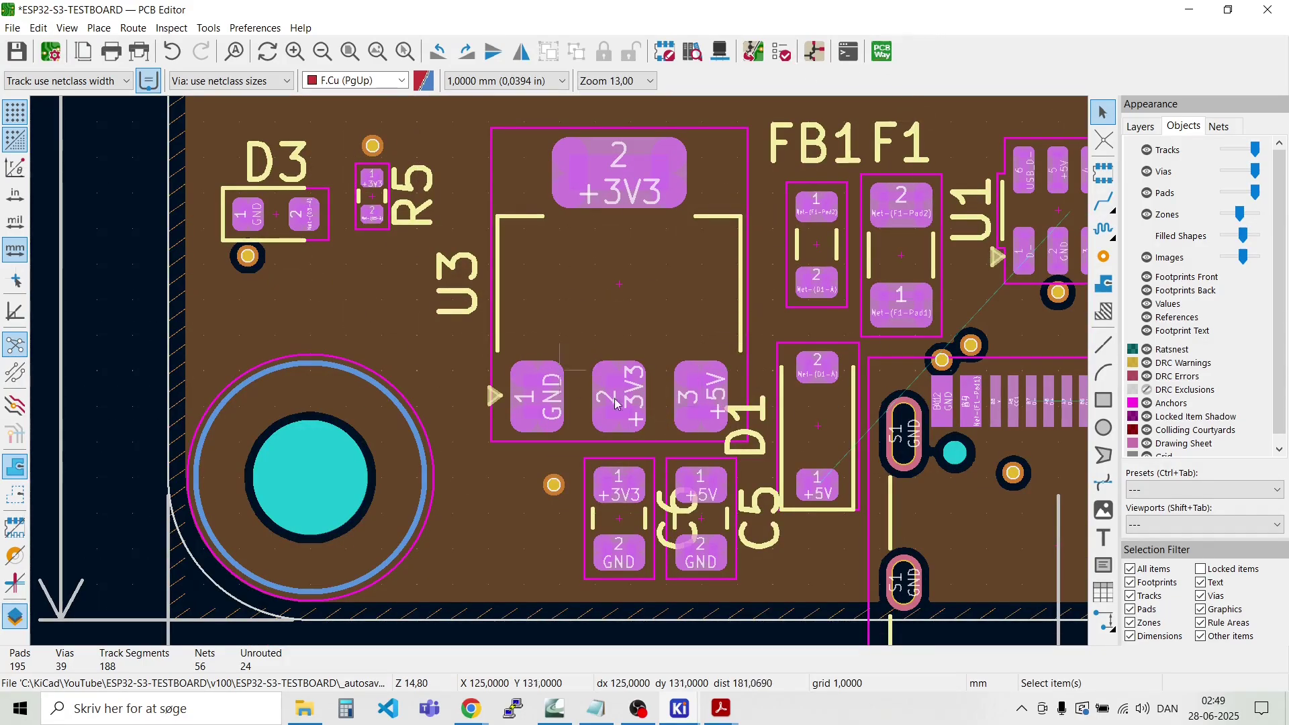
scroll(577, 463, up, 2)
scroll(562, 376, down, 4)
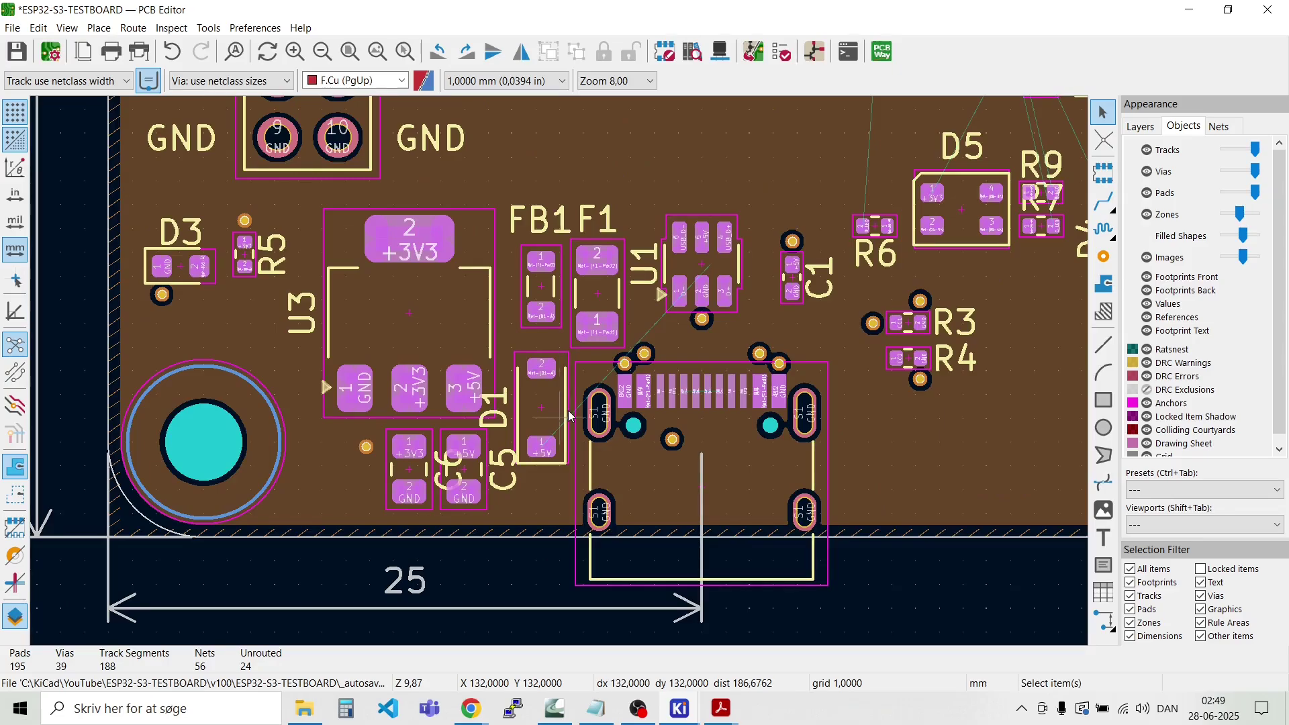
scroll(561, 376, up, 4)
scroll(560, 374, up, 2)
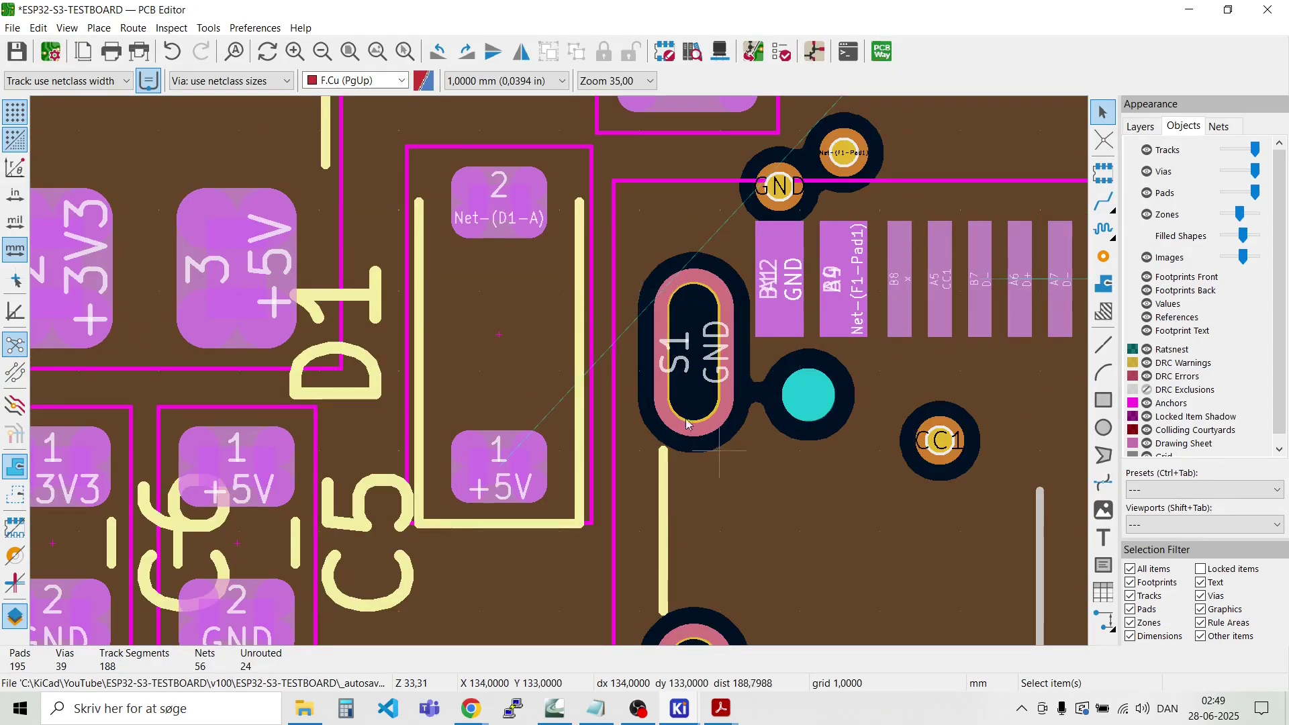
scroll(558, 372, down, 3)
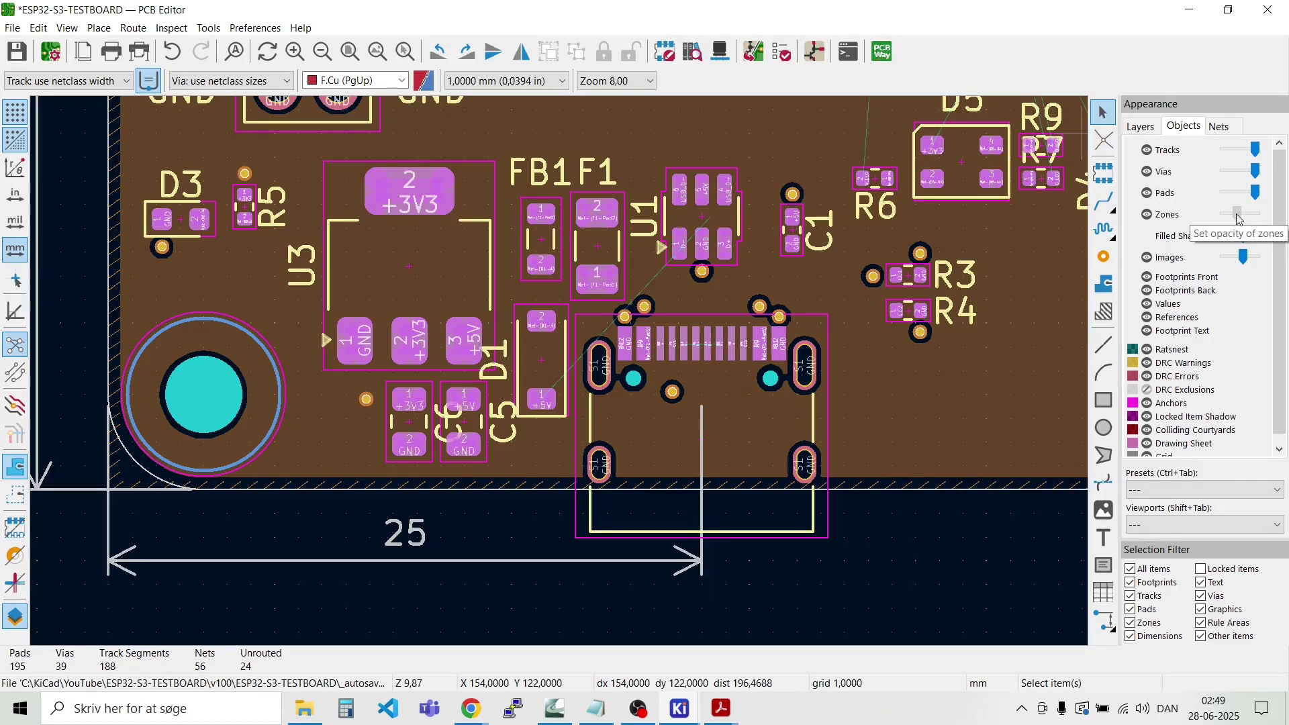
Step: Lower the display opacity of zones again and bring up the layer visibility list
drag(1238, 219, 1235, 218)
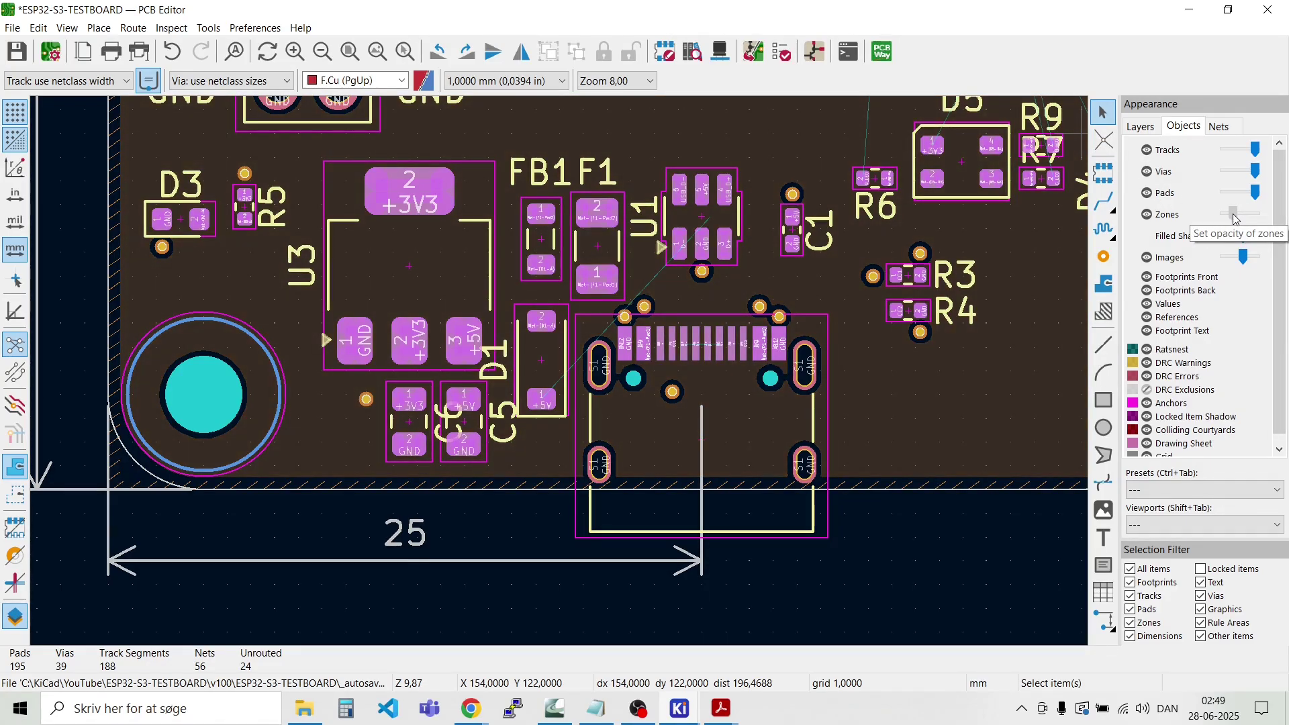
scroll(545, 368, down, 2)
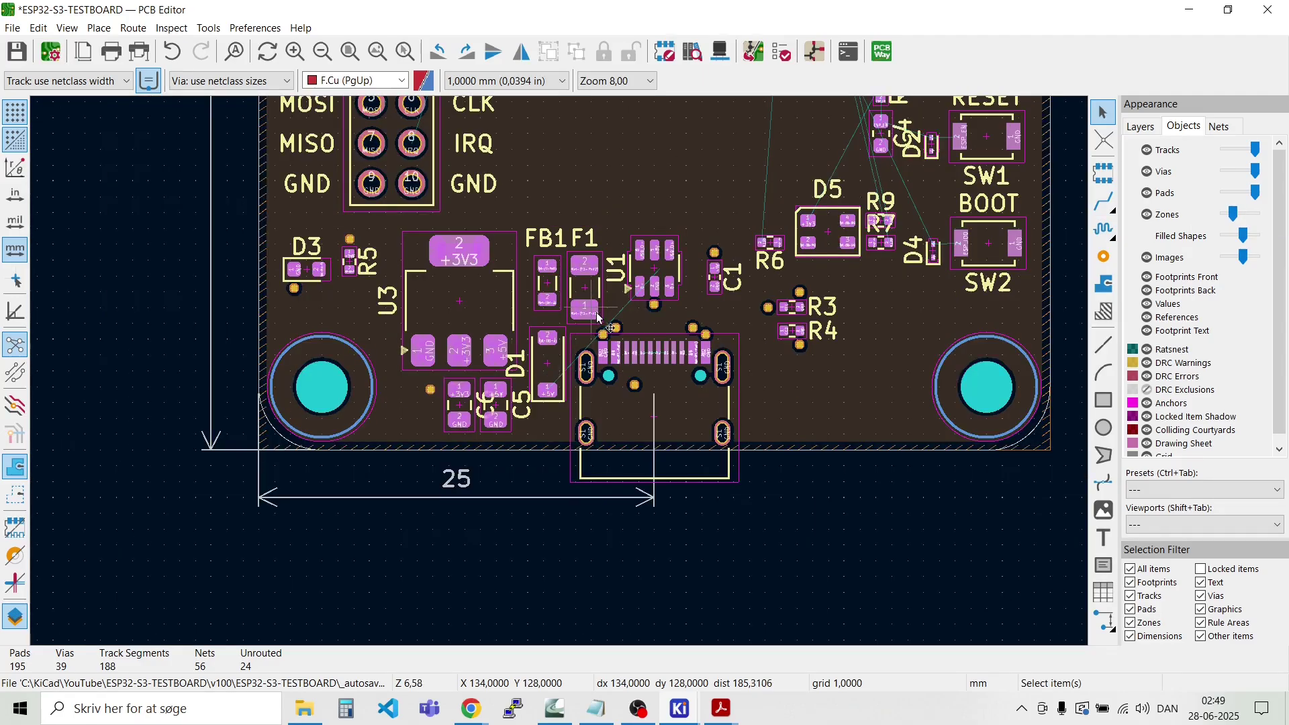
scroll(727, 251, up, 3)
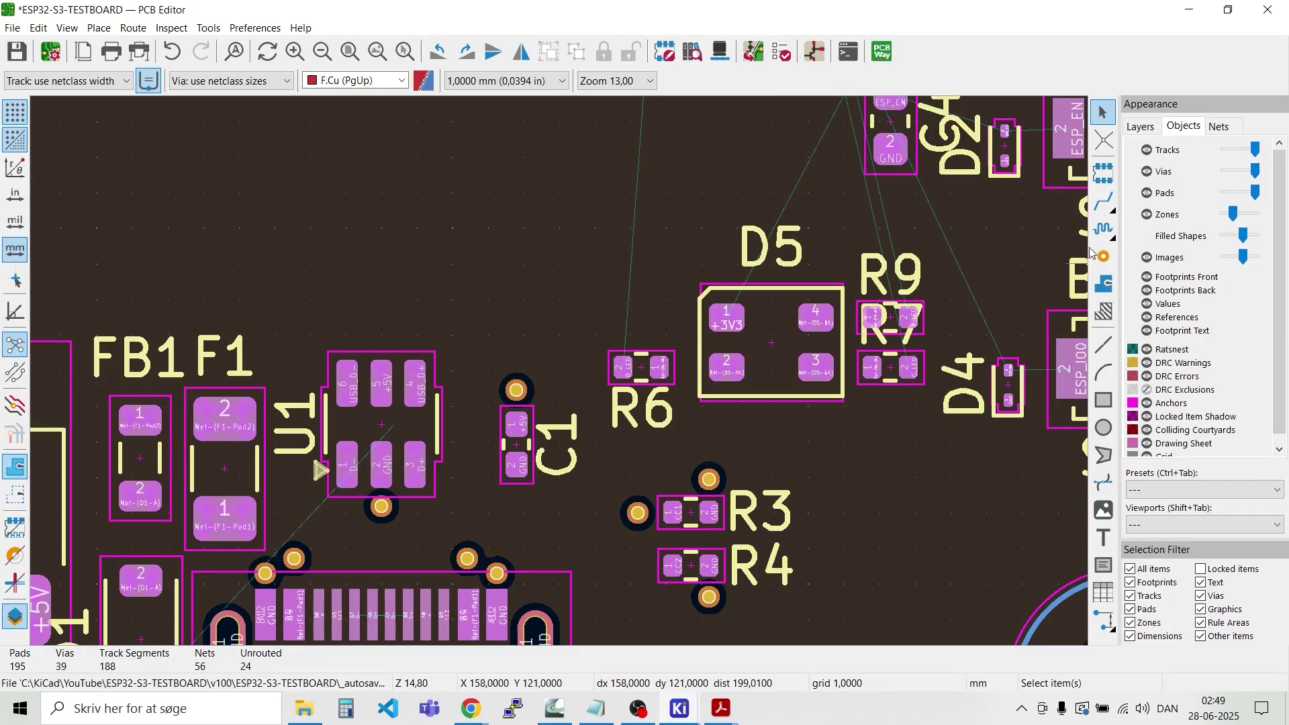
click(1144, 127)
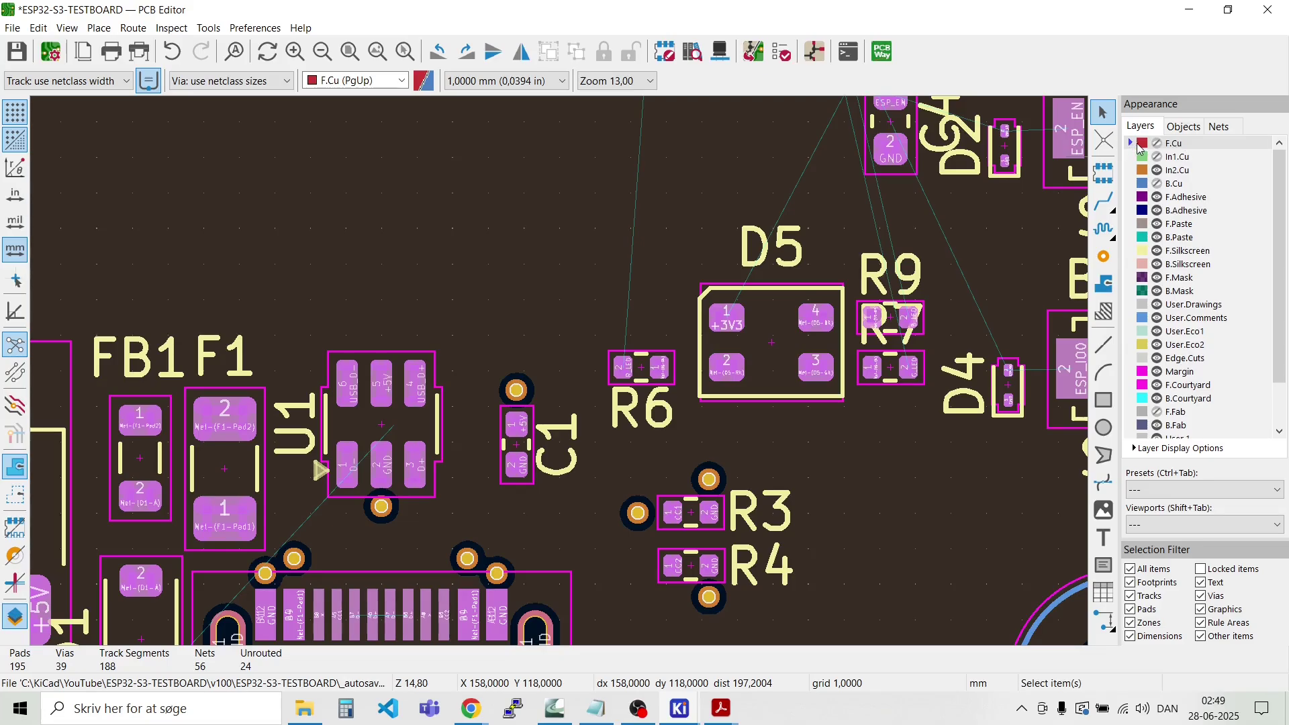
Step: Show the F.Cu, In1.Cu and B.Cu layers again and lower the display opacity of zones to its minimum
click(1158, 143)
click(1158, 159)
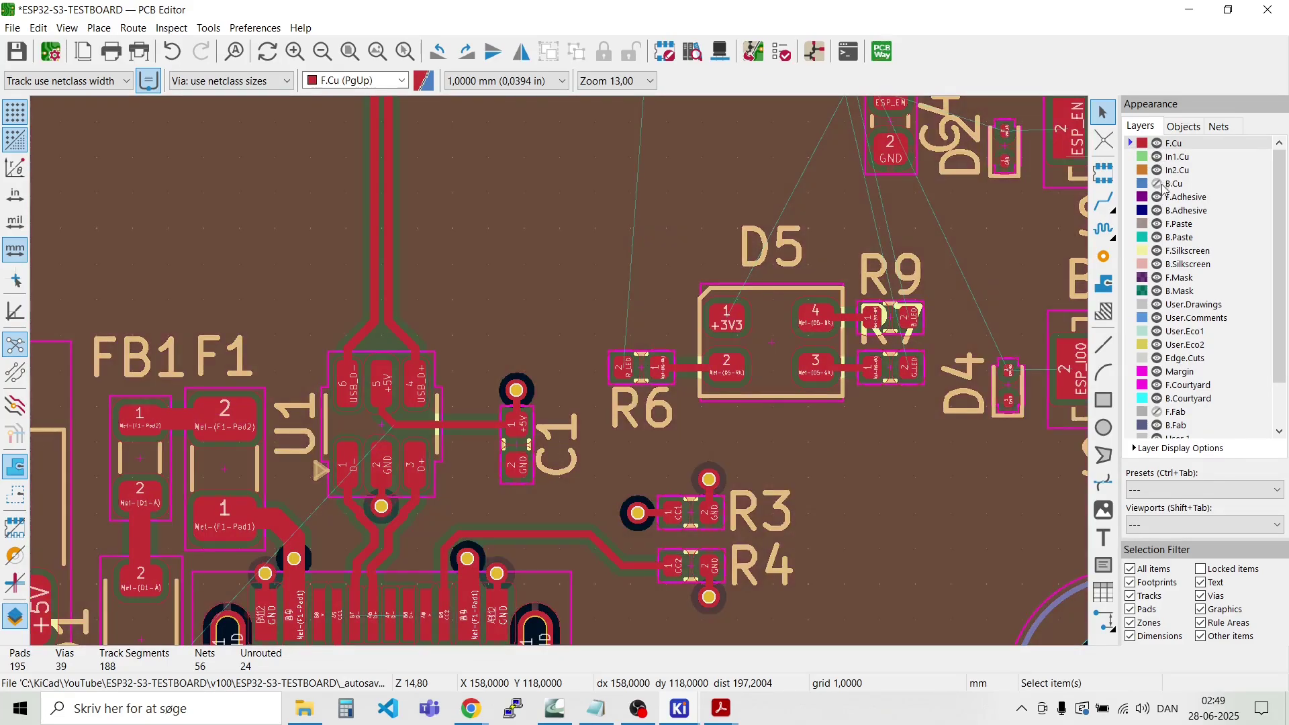
click(1158, 185)
scroll(700, 406, down, 3)
scroll(472, 414, up, 2)
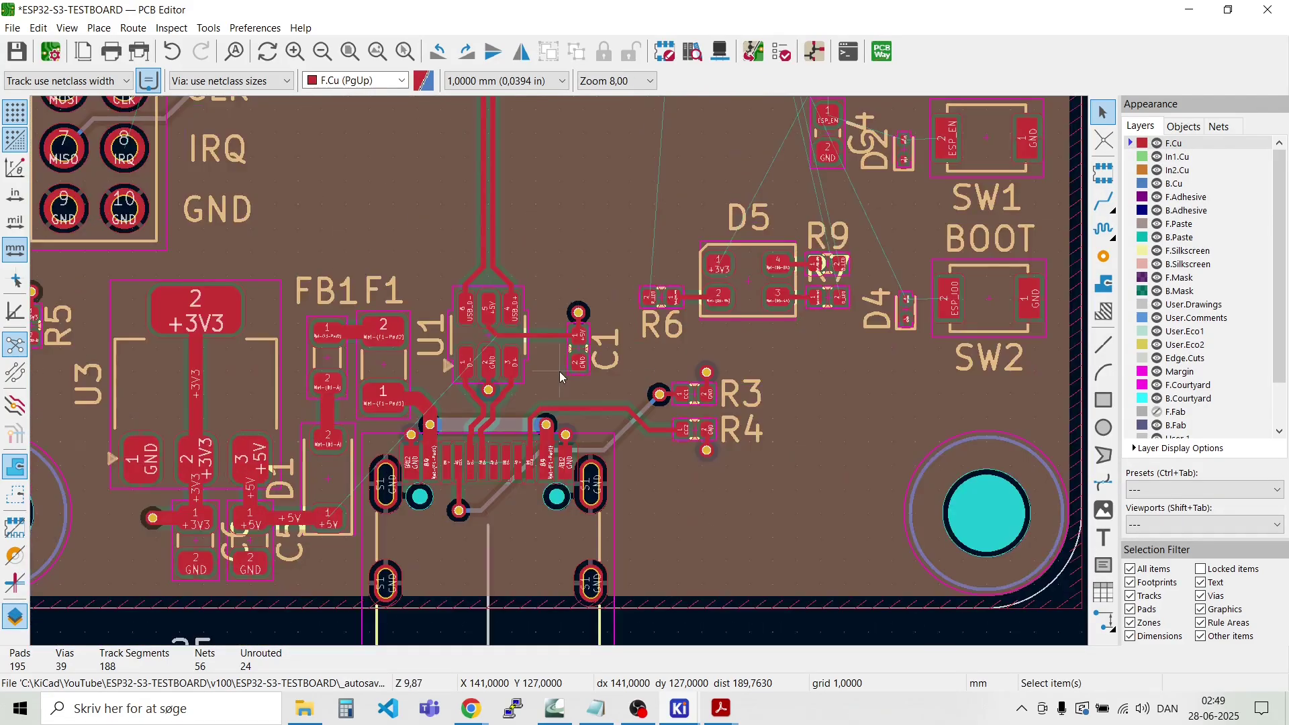
click(1182, 126)
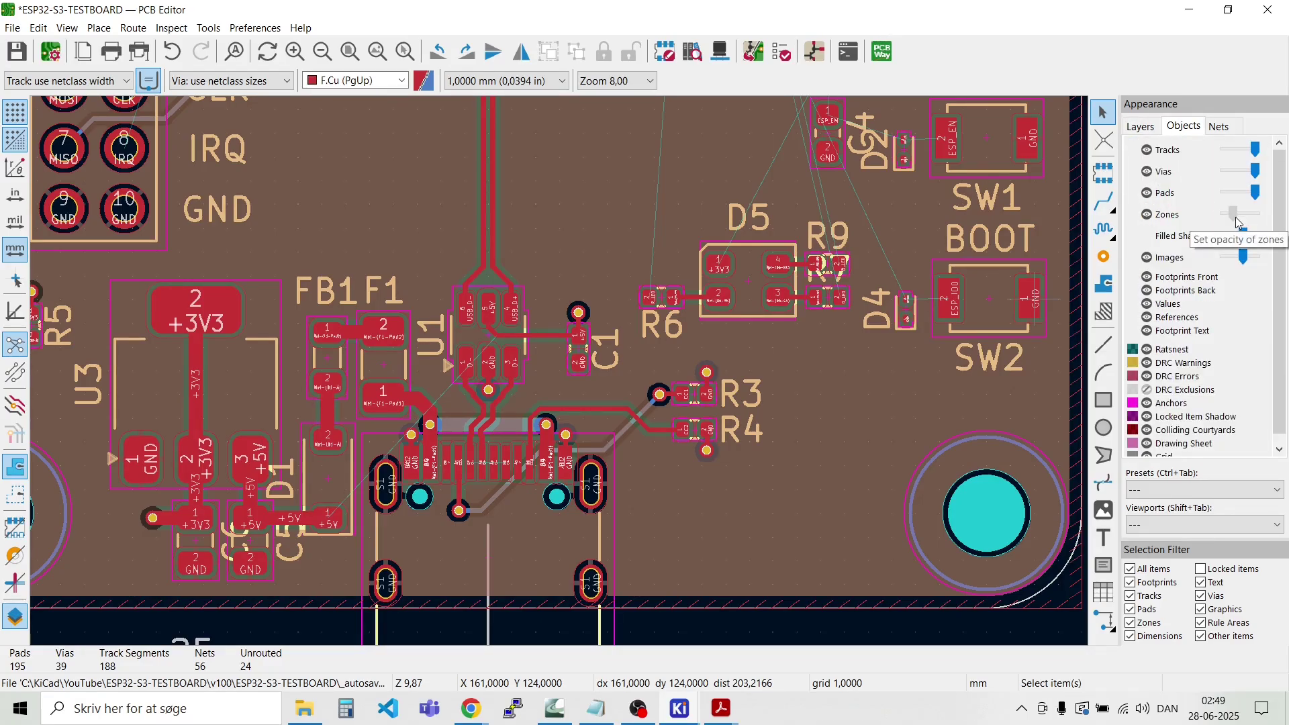
drag(1234, 214, 1227, 215)
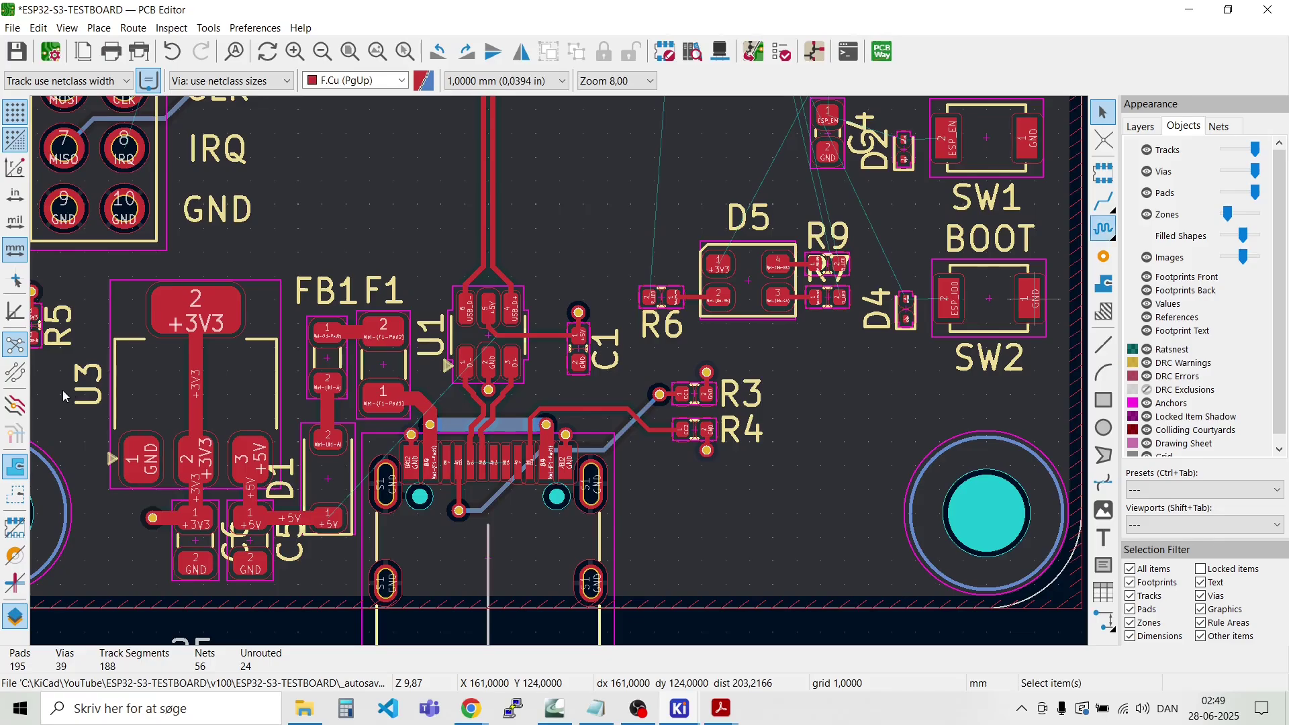
Step: Examine the unrouted +5V connection between pad 1 of D1 and the +5V via at C1
scroll(560, 375, down, 2)
scroll(560, 376, up, 6)
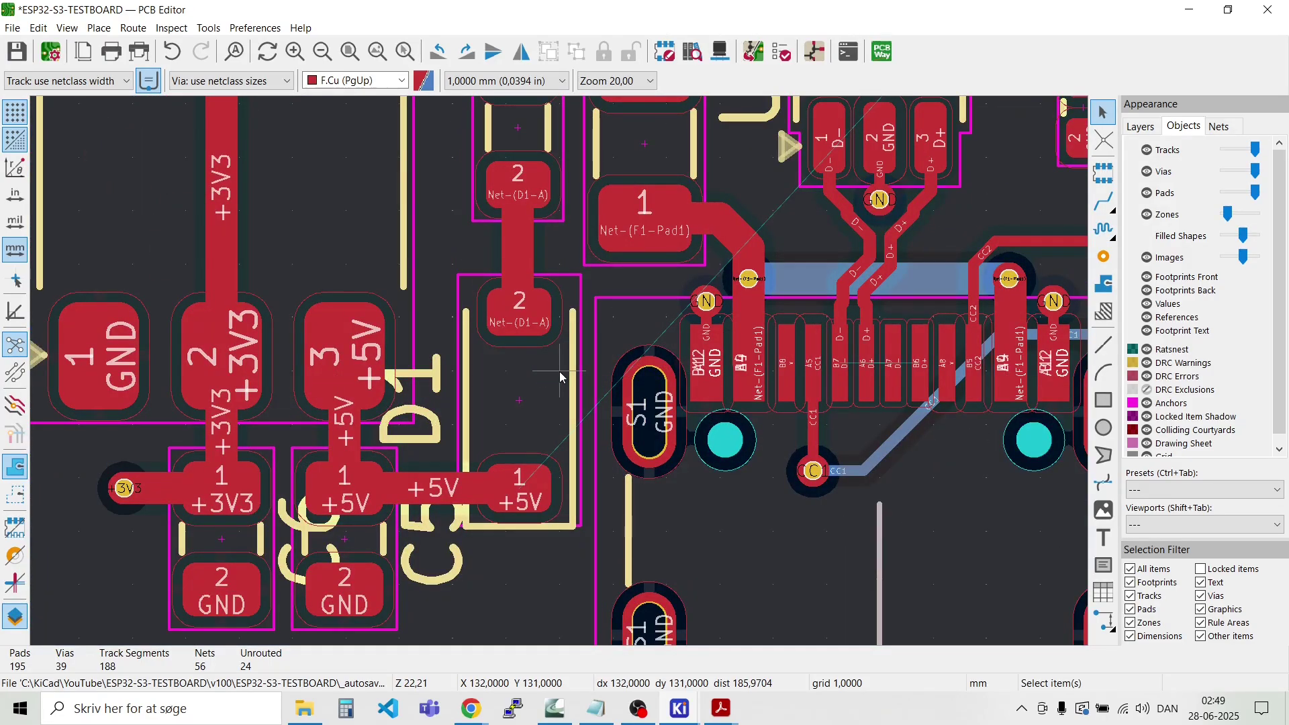
scroll(560, 375, down, 2)
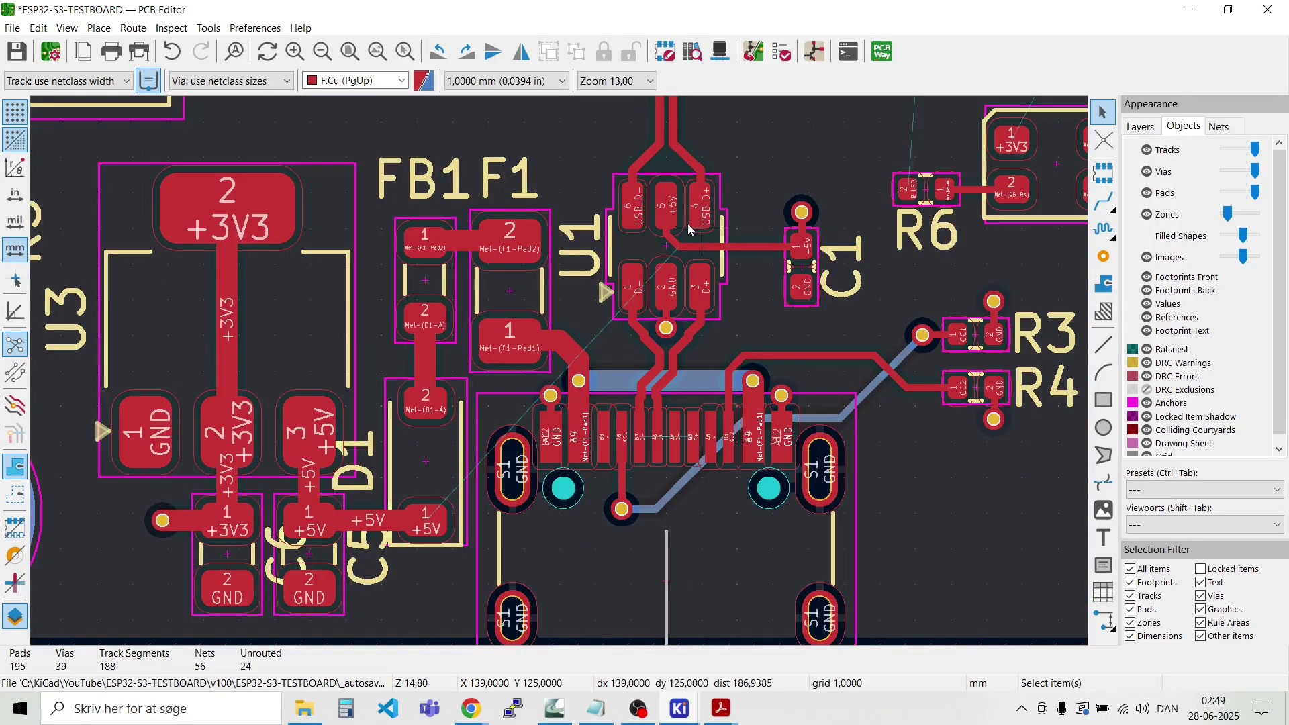
scroll(801, 212, up, 1)
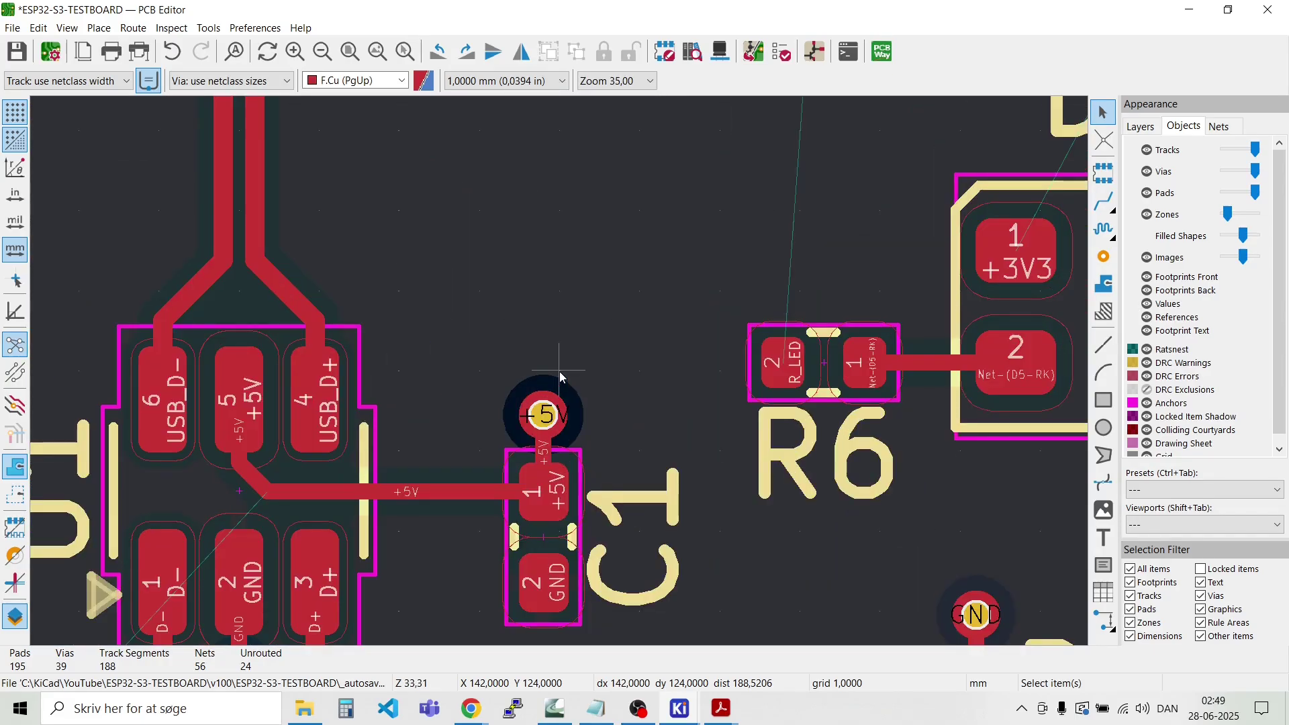
scroll(559, 374, down, 1)
scroll(560, 375, down, 1)
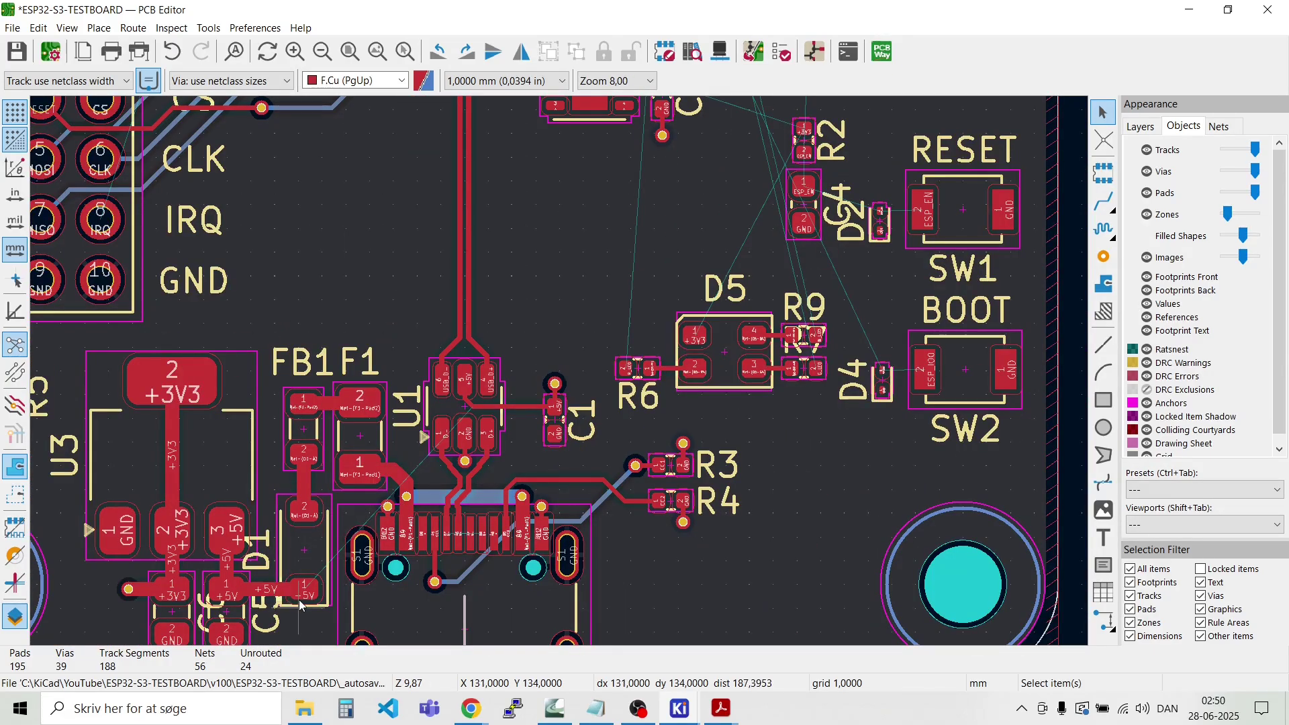
scroll(521, 409, up, 3)
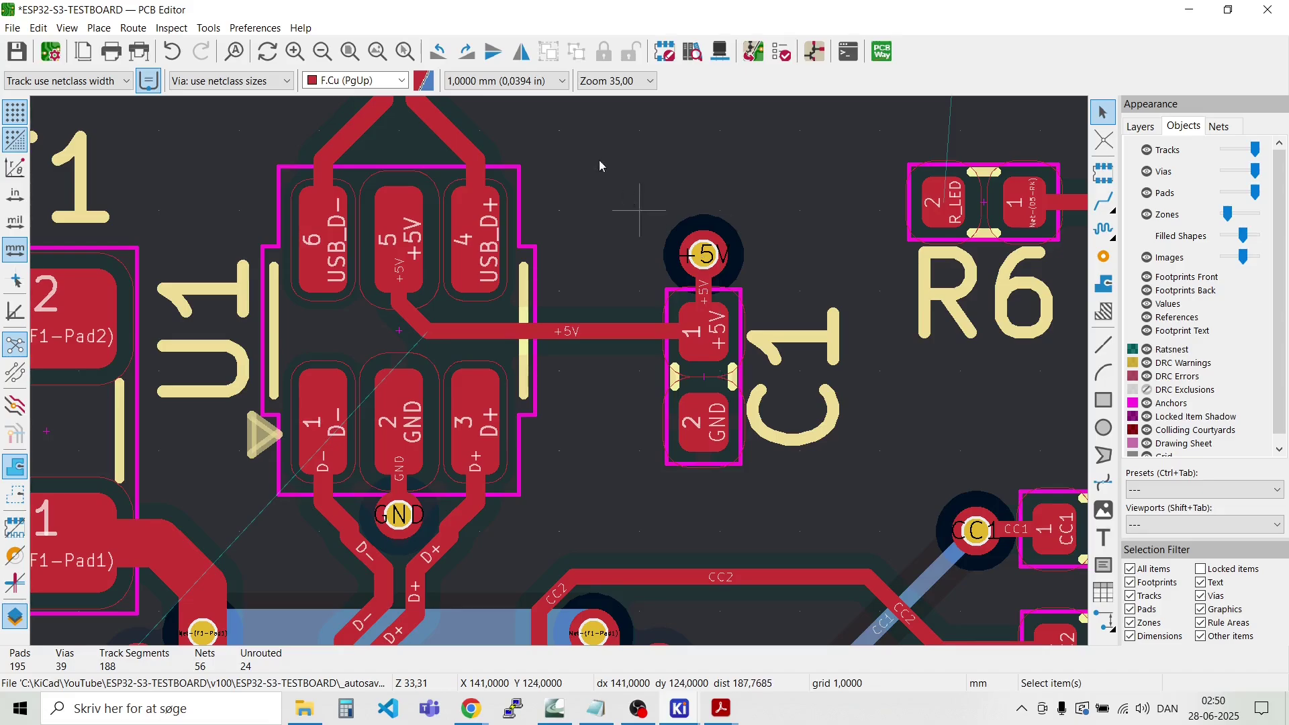
Step: Make B.Cu the active layer and set the grid to 0,1000 mm
click(400, 80)
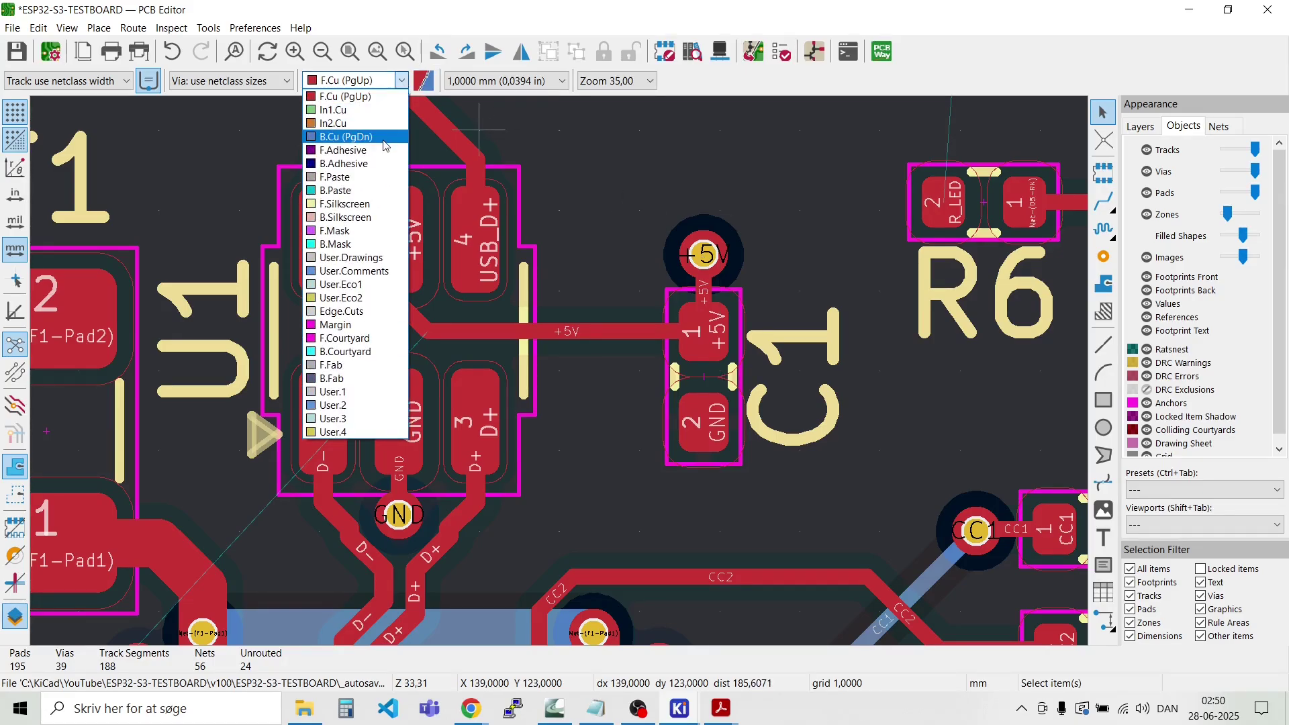
click(396, 136)
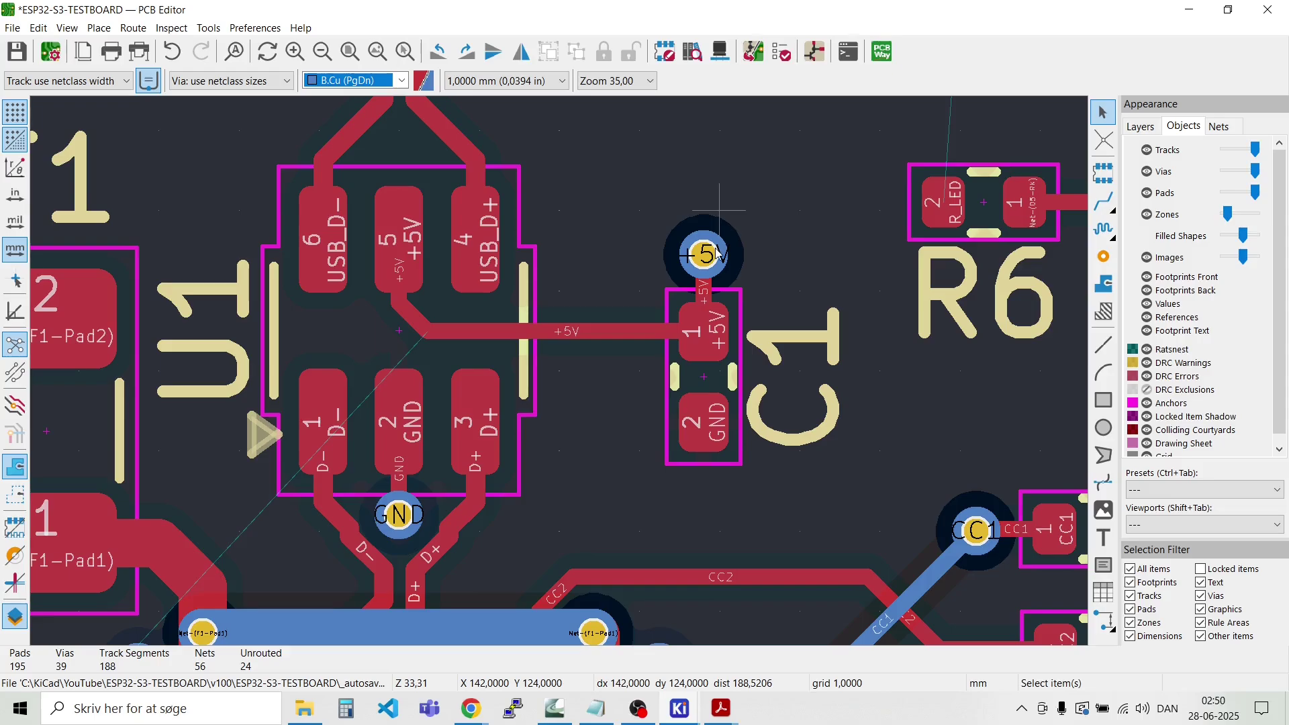
click(562, 81)
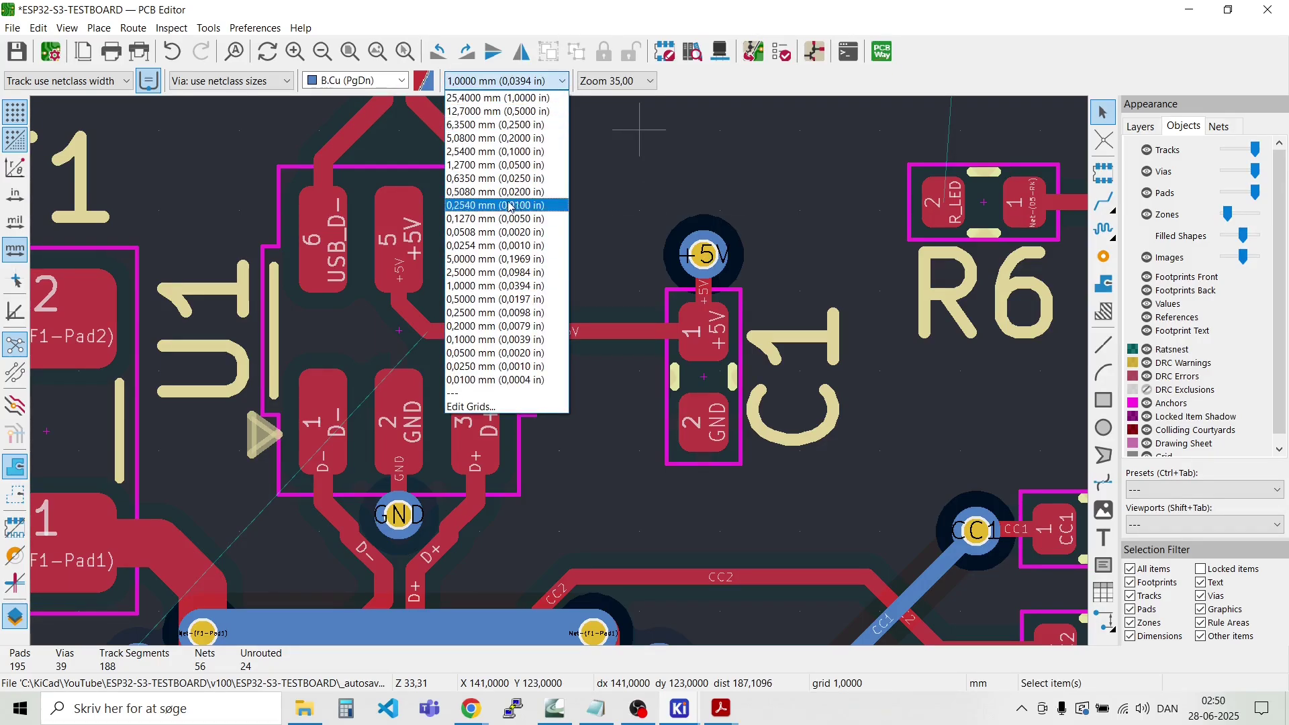
click(487, 340)
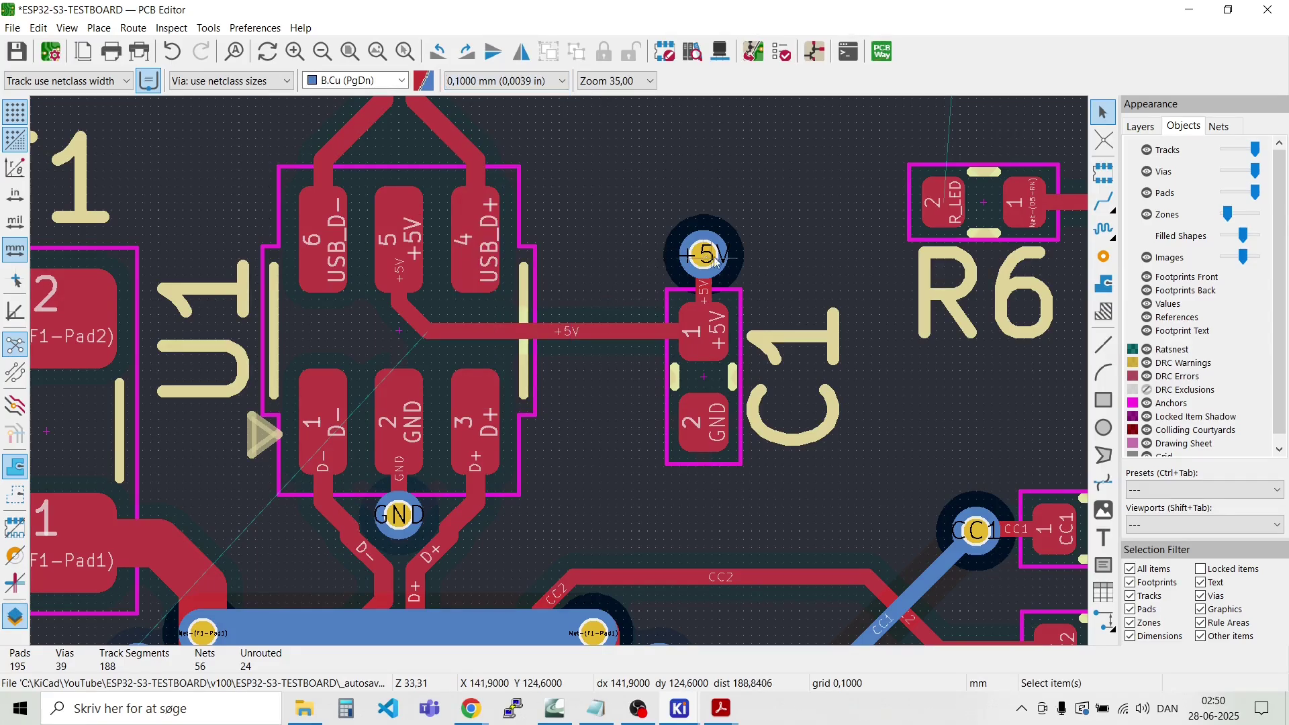
Step: Route a +5V track on B.Cu from the via at C1 to just below pad 1 of D1, ending in a via
key(x)
scroll(467, 309, down, 4)
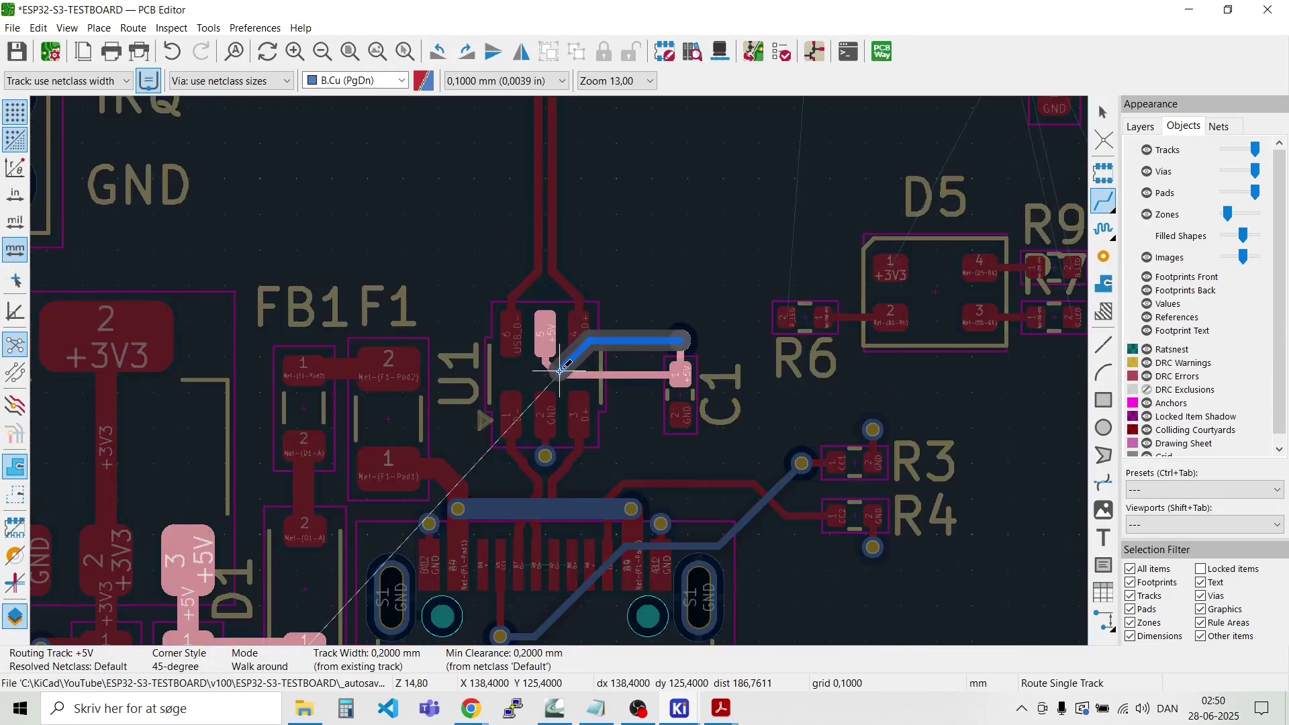
scroll(517, 447, down, 1)
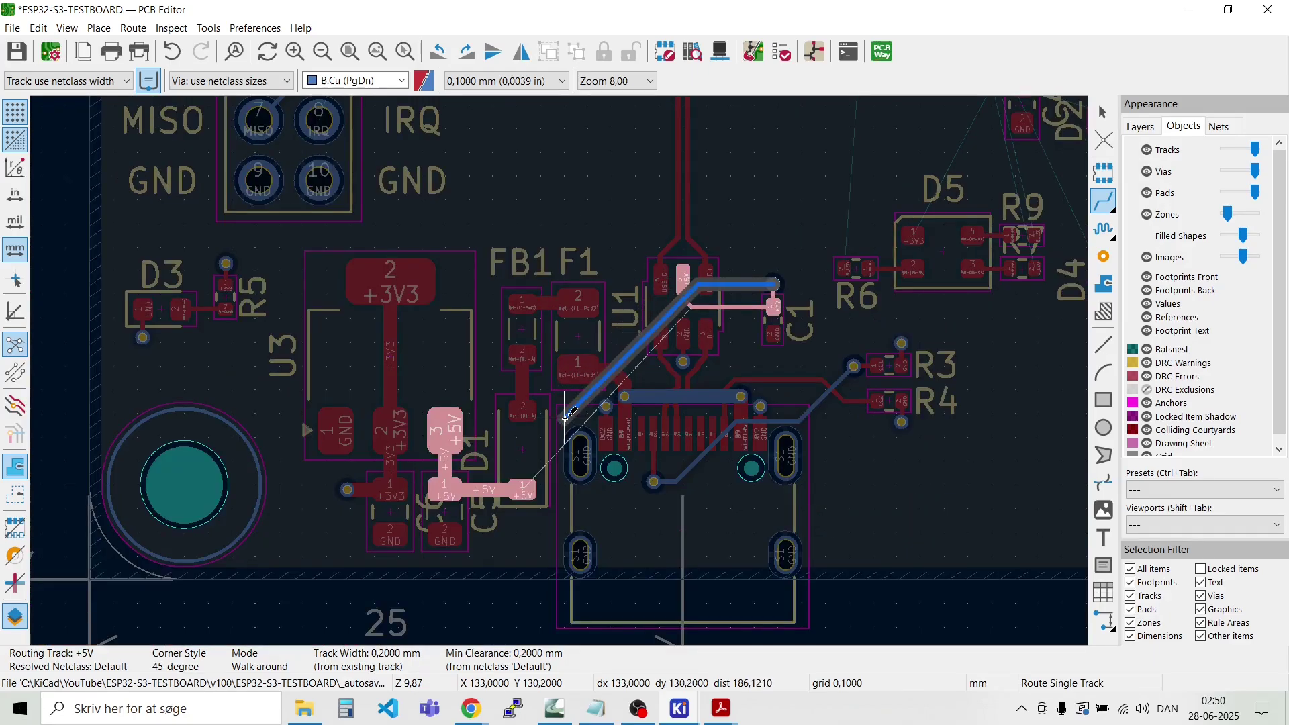
scroll(558, 368, up, 3)
scroll(560, 370, up, 2)
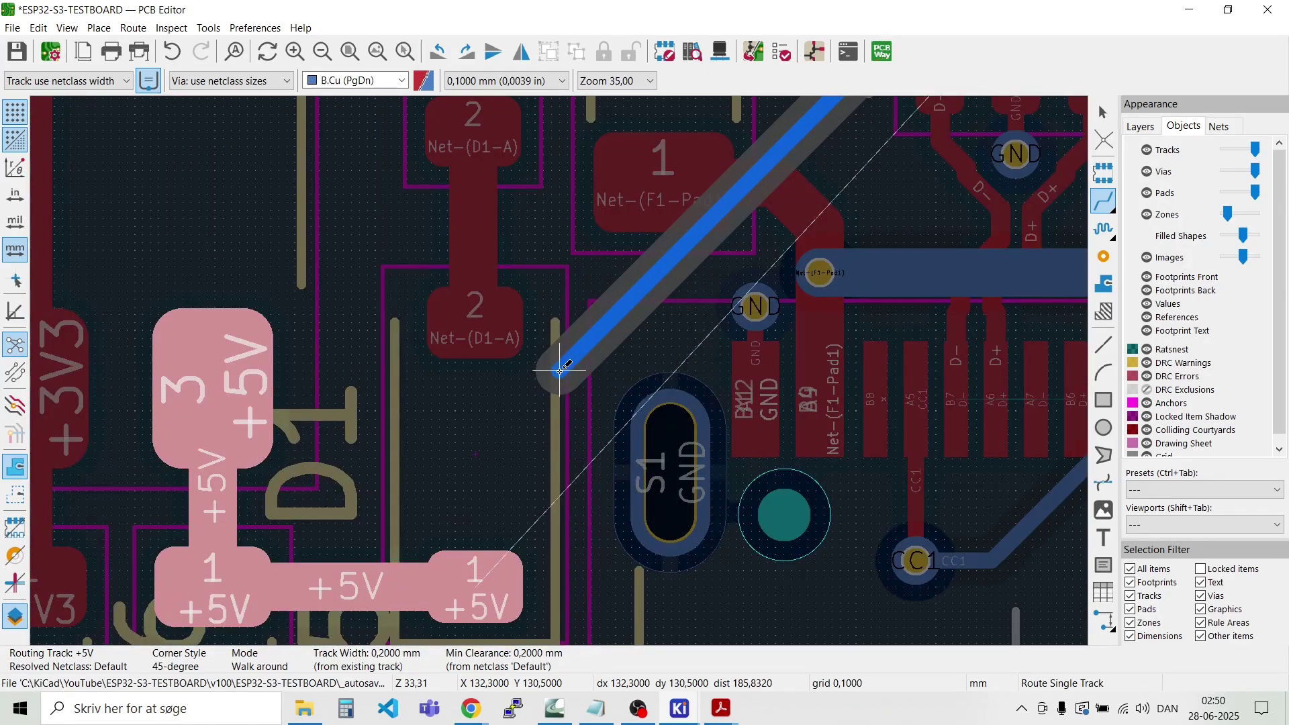
scroll(560, 371, down, 2)
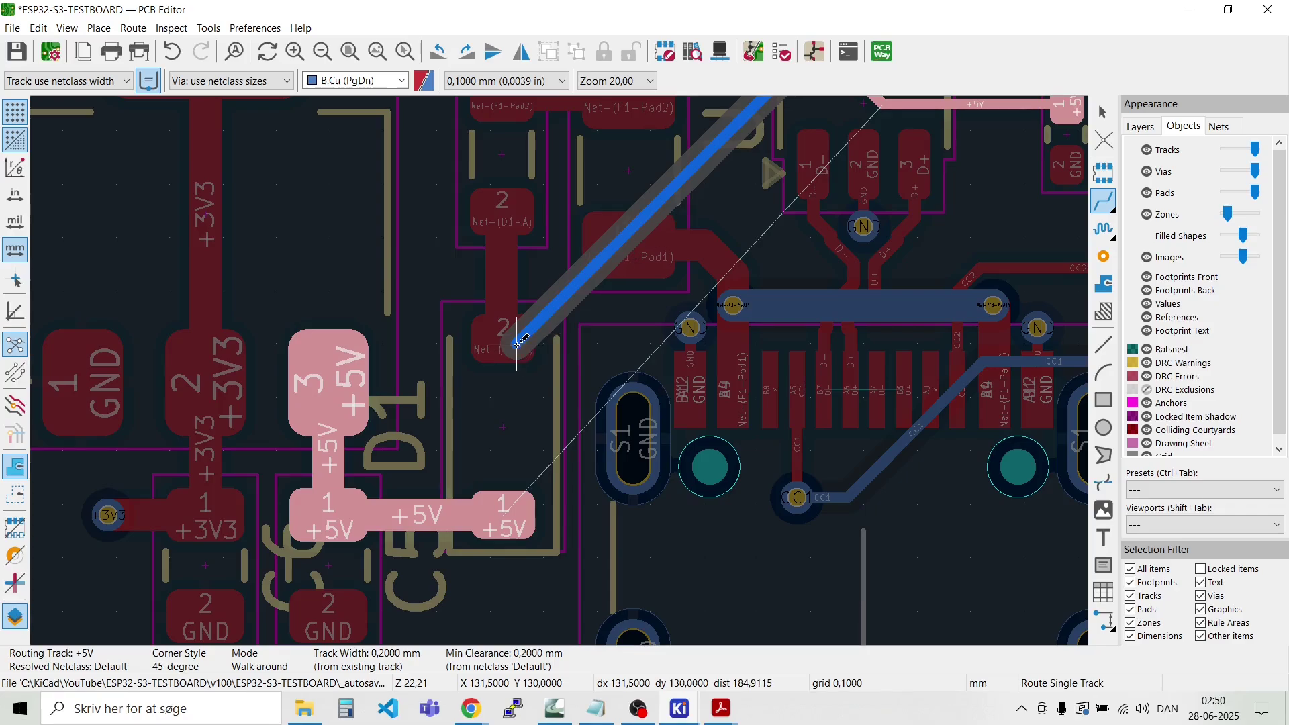
scroll(495, 567, up, 7)
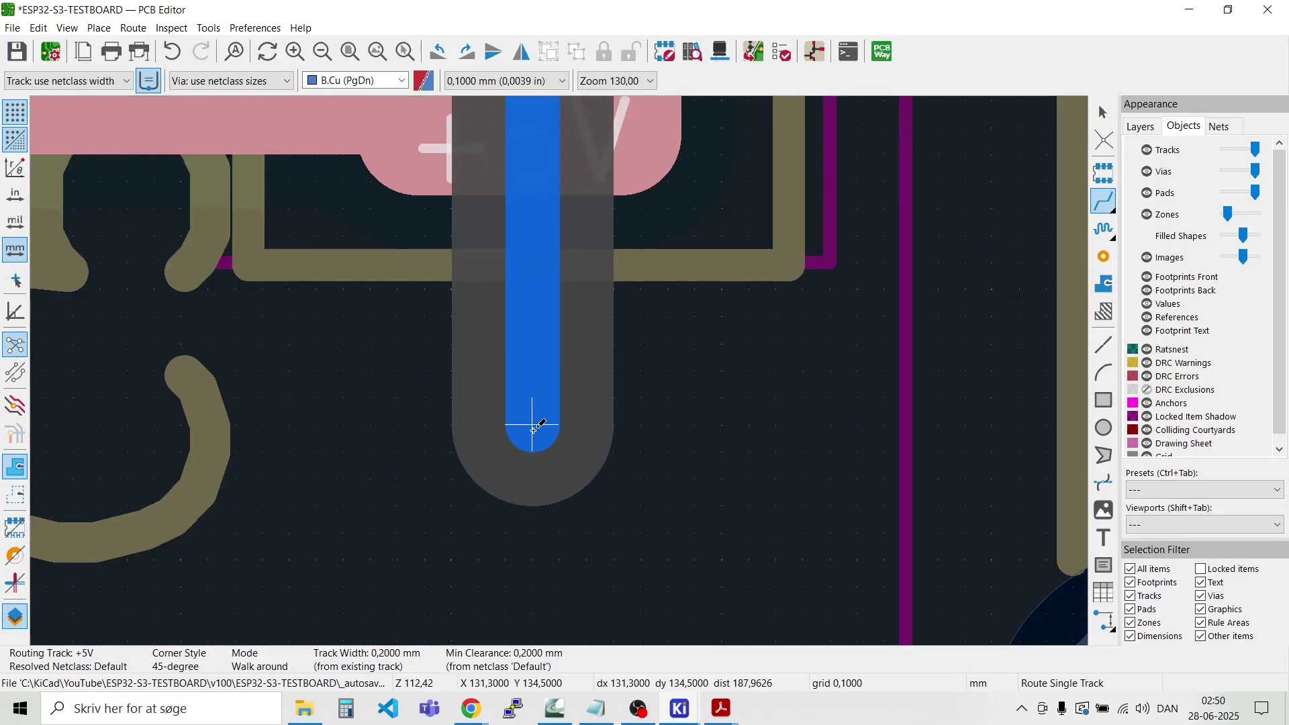
click(534, 429)
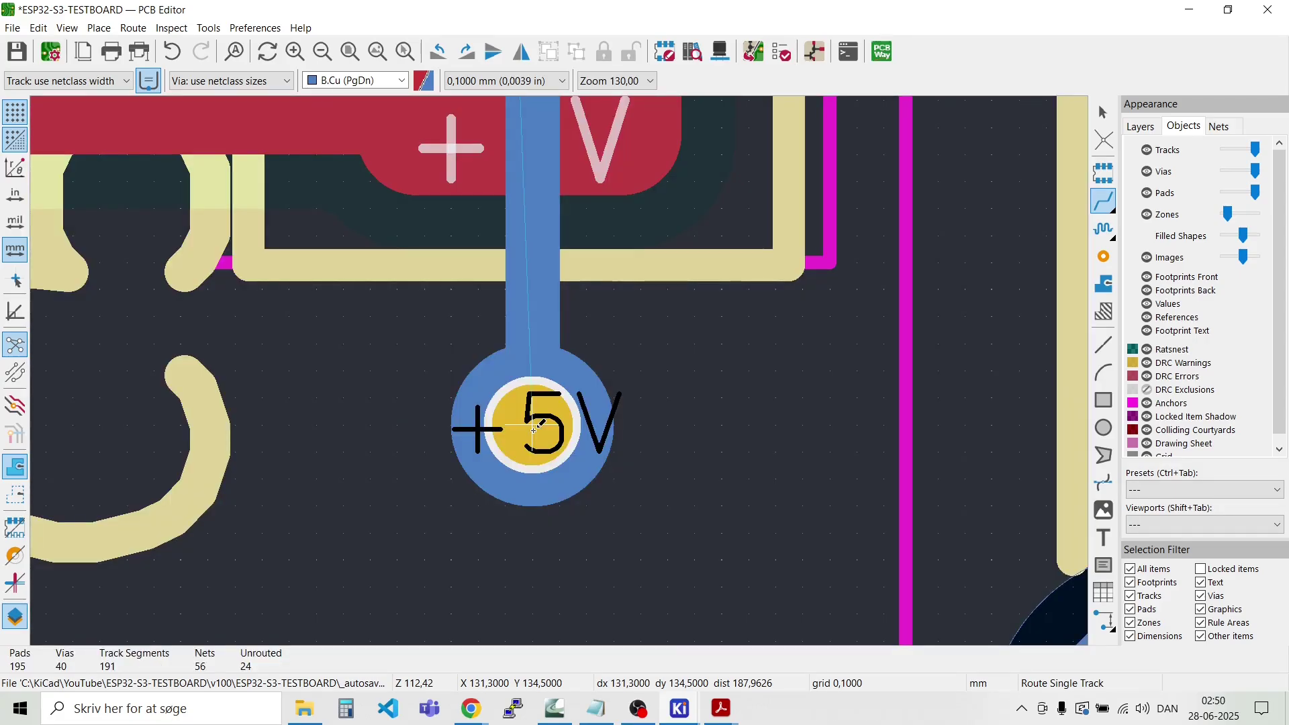
Step: Switch to F.Cu and route a +5V track from the via below D1 up to pad 1 of D1
click(401, 80)
click(399, 97)
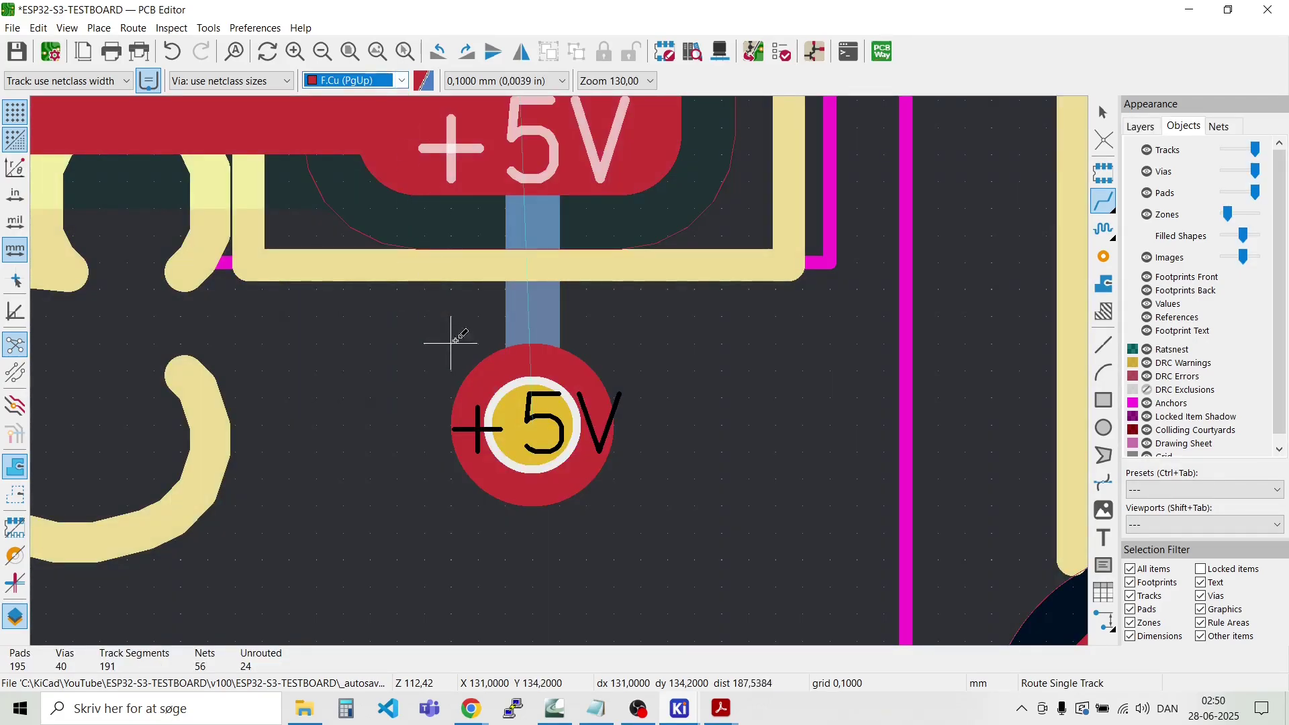
click(534, 426)
click(524, 163)
scroll(526, 201, down, 5)
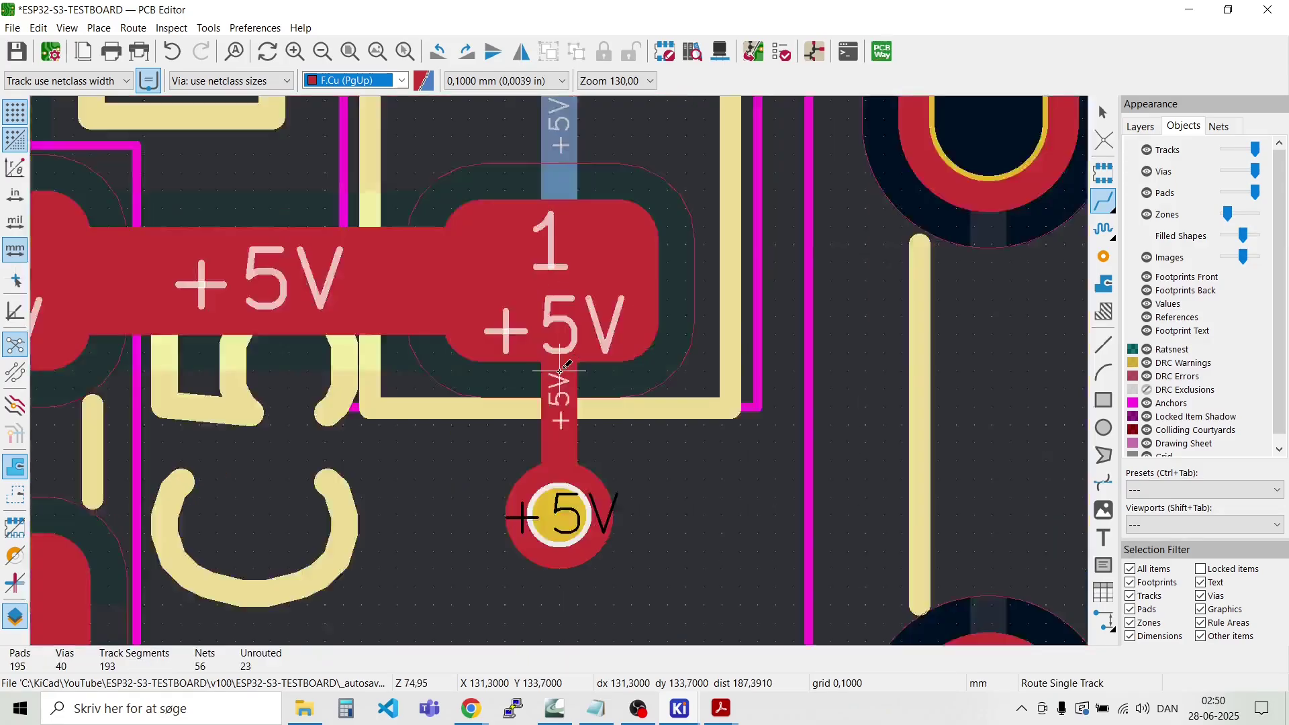
key(Escape)
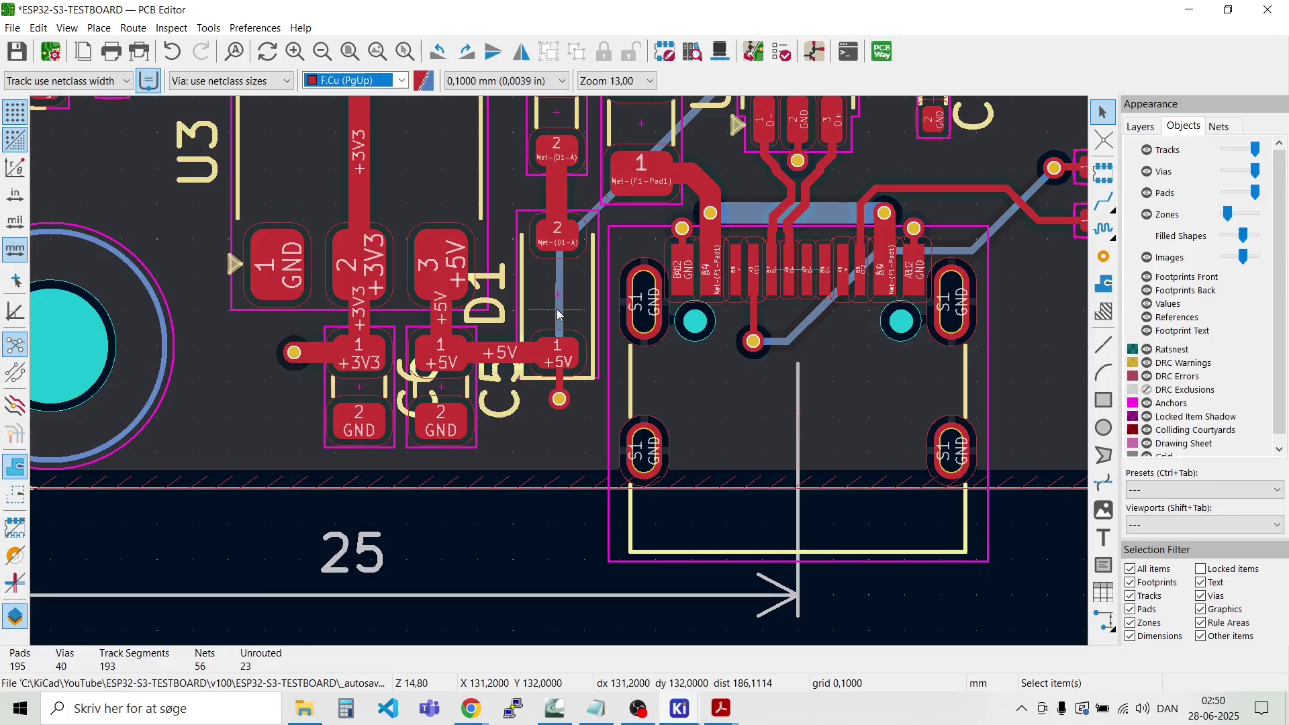
Step: Set the track width of the whole +5V run on B.Cu between C1 and D1 to 0,5 mm
click(557, 315)
right_click(557, 315)
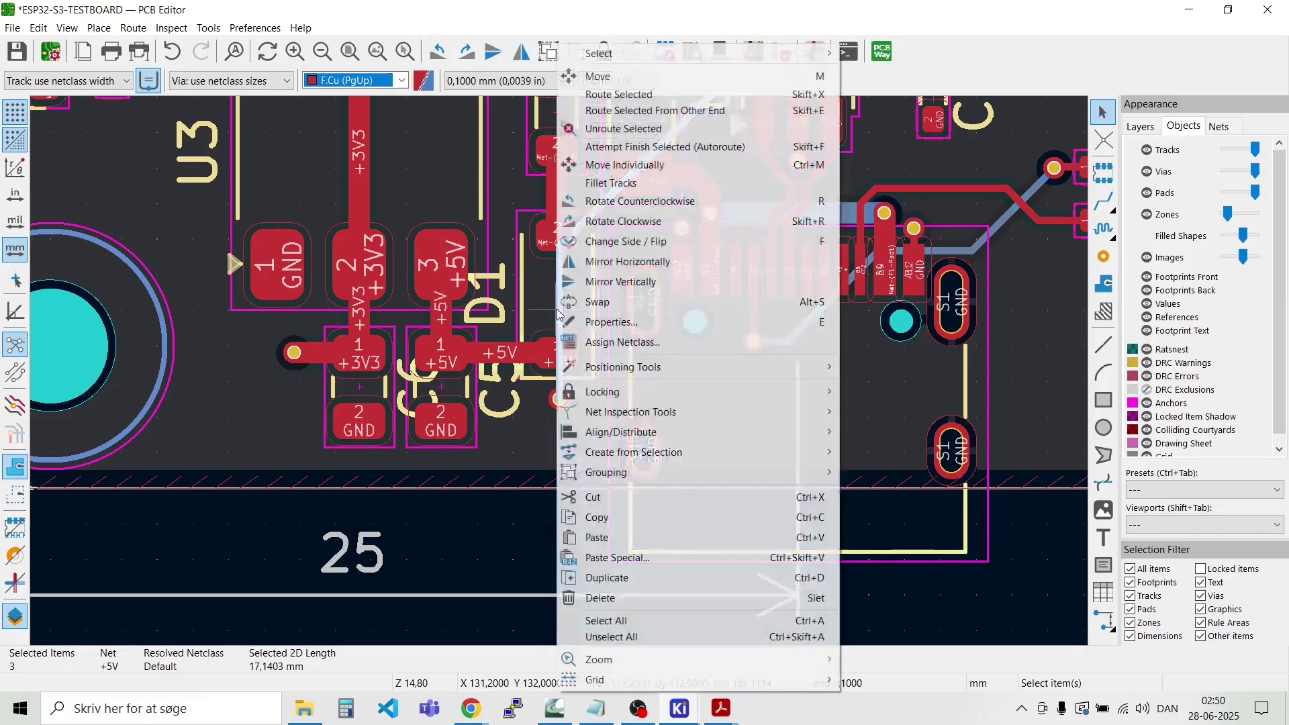
click(581, 323)
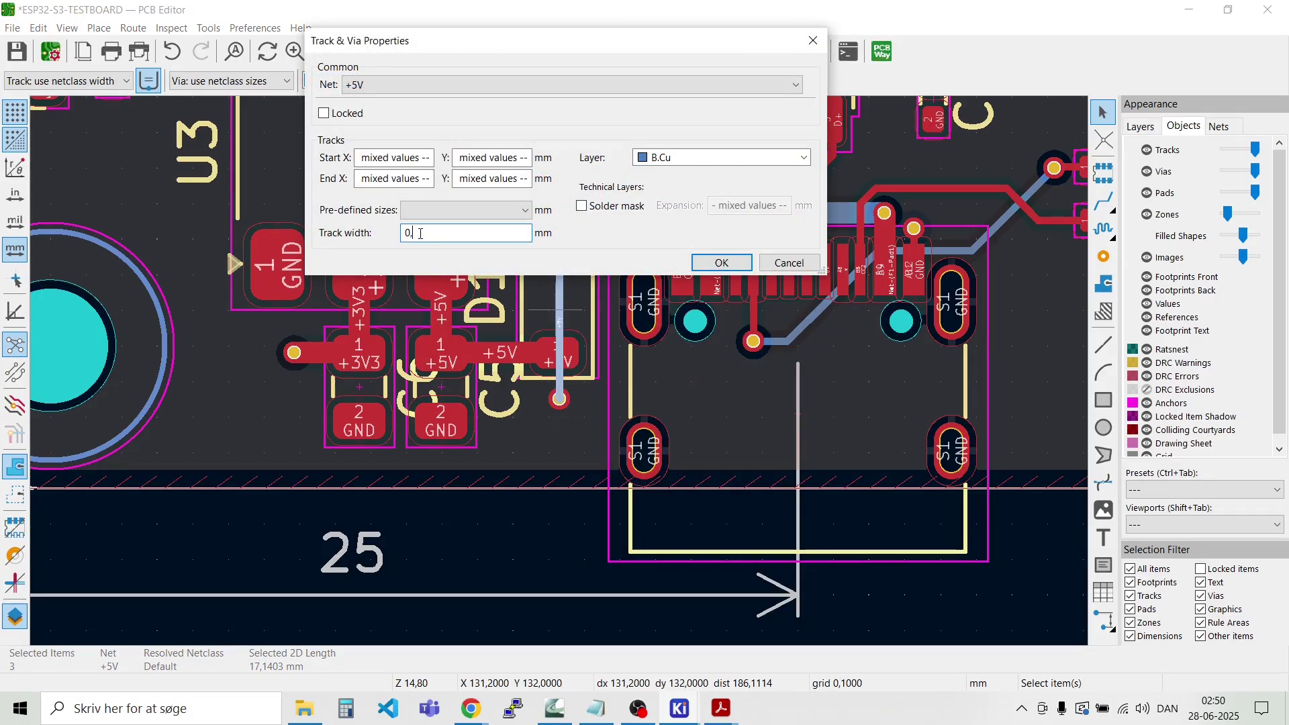
text(0,5)
key(Return)
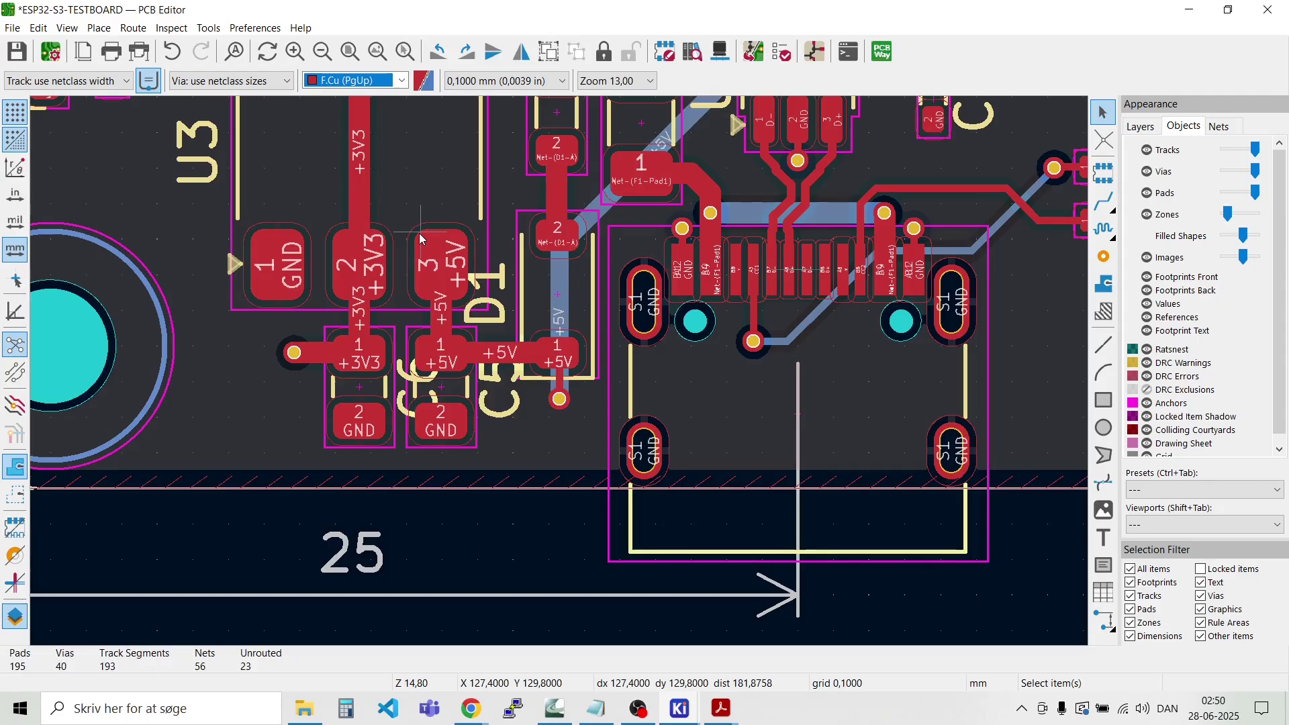
Step: Set the width of the F.Cu track between the +5V via and pad 1 of D1 to 0,5 mm
scroll(560, 388, up, 6)
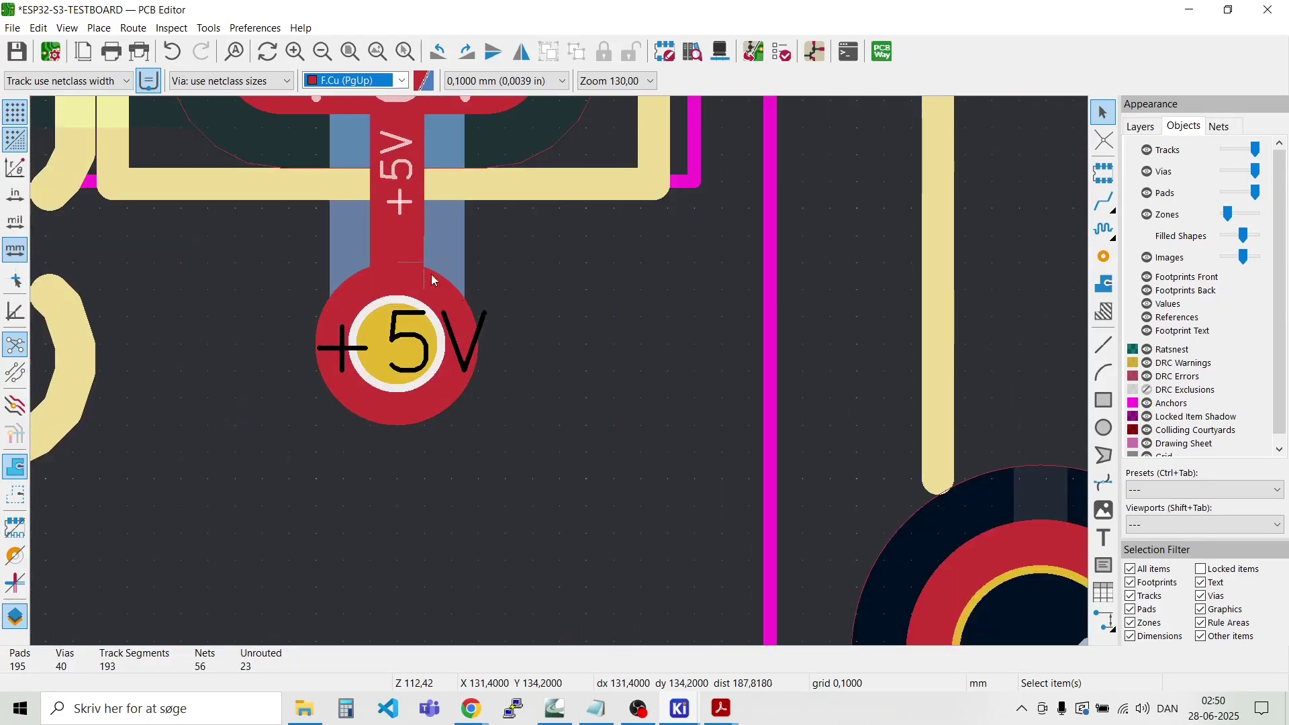
double_click(414, 240)
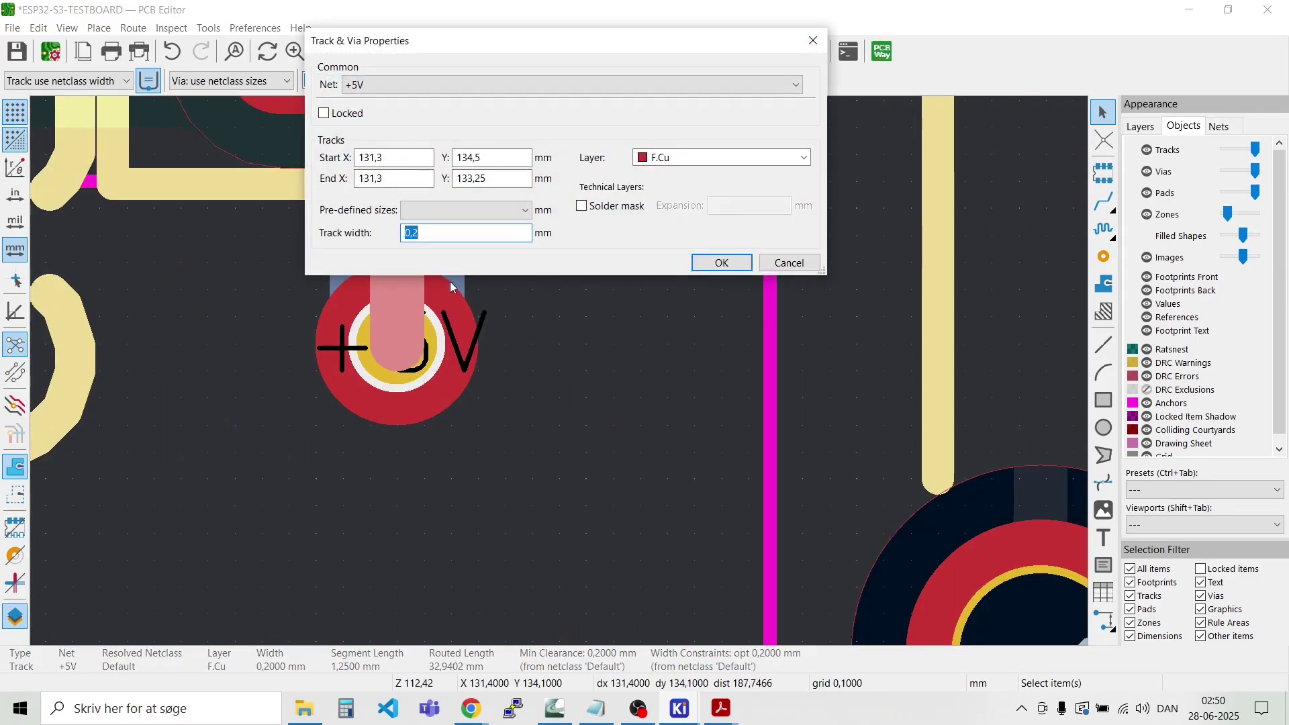
text(0,5)
key(Return)
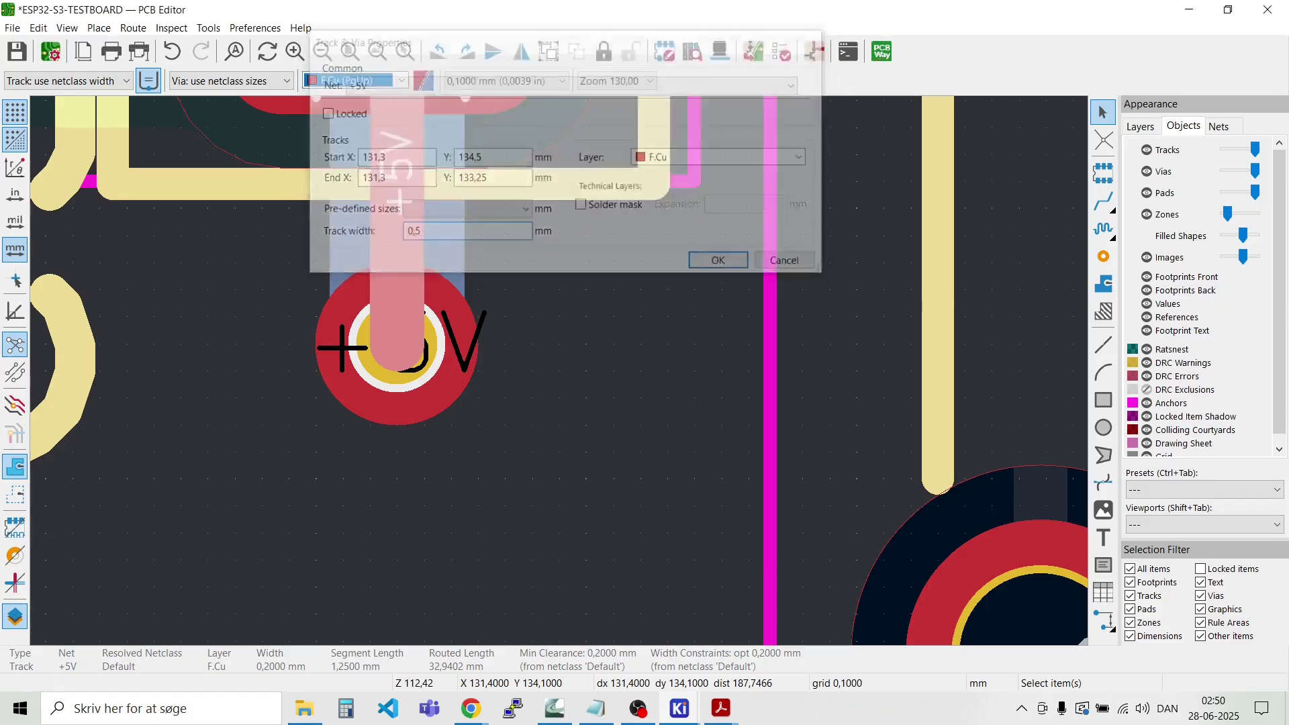
Step: Set the width of the F.Cu track between the +5V via and pad 1 of C1 to 0,5 mm
scroll(451, 231, down, 3)
scroll(558, 372, down, 3)
scroll(559, 377, down, 1)
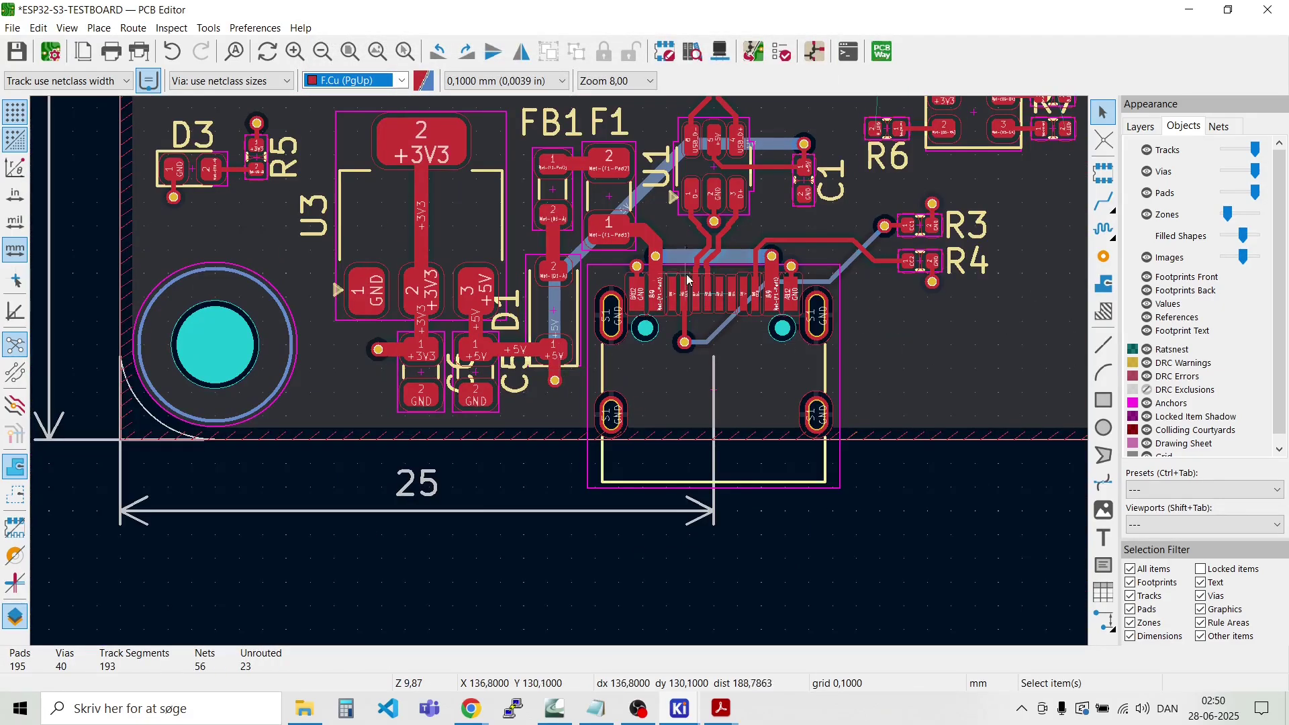
scroll(561, 383, up, 5)
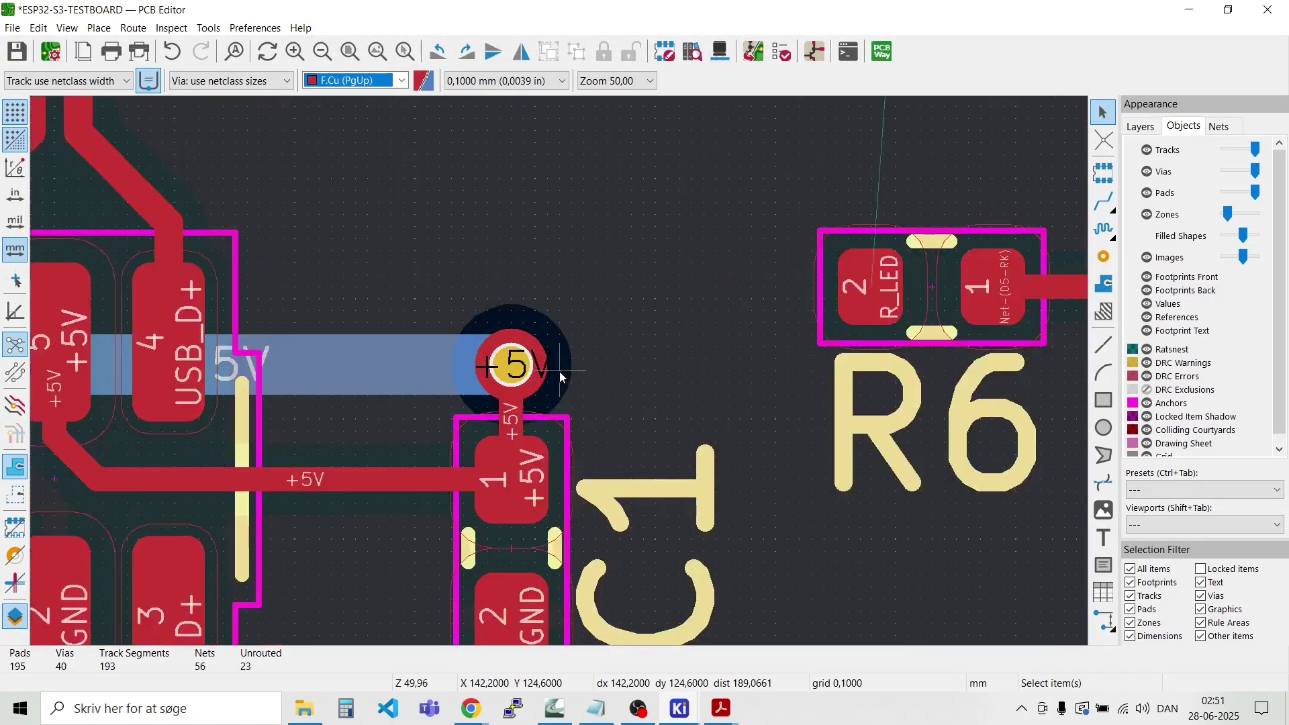
double_click(512, 429)
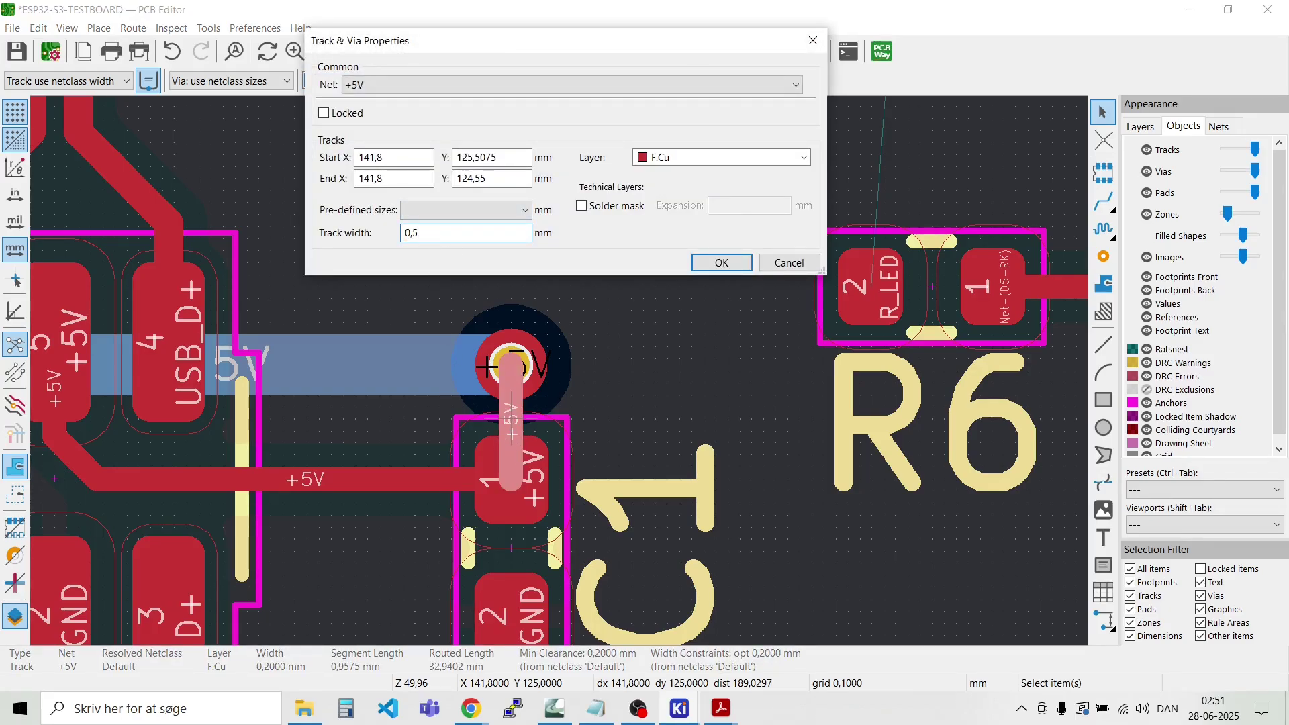
key(Return)
scroll(562, 377, down, 2)
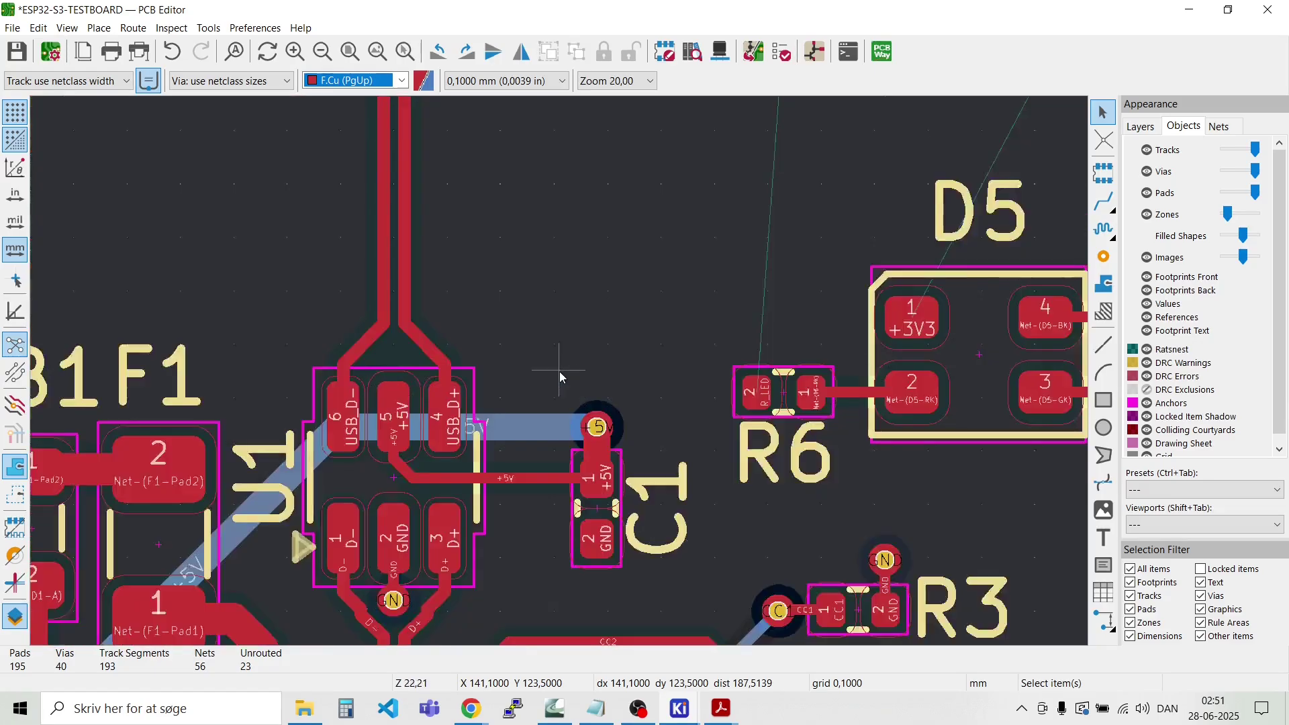
scroll(561, 376, down, 3)
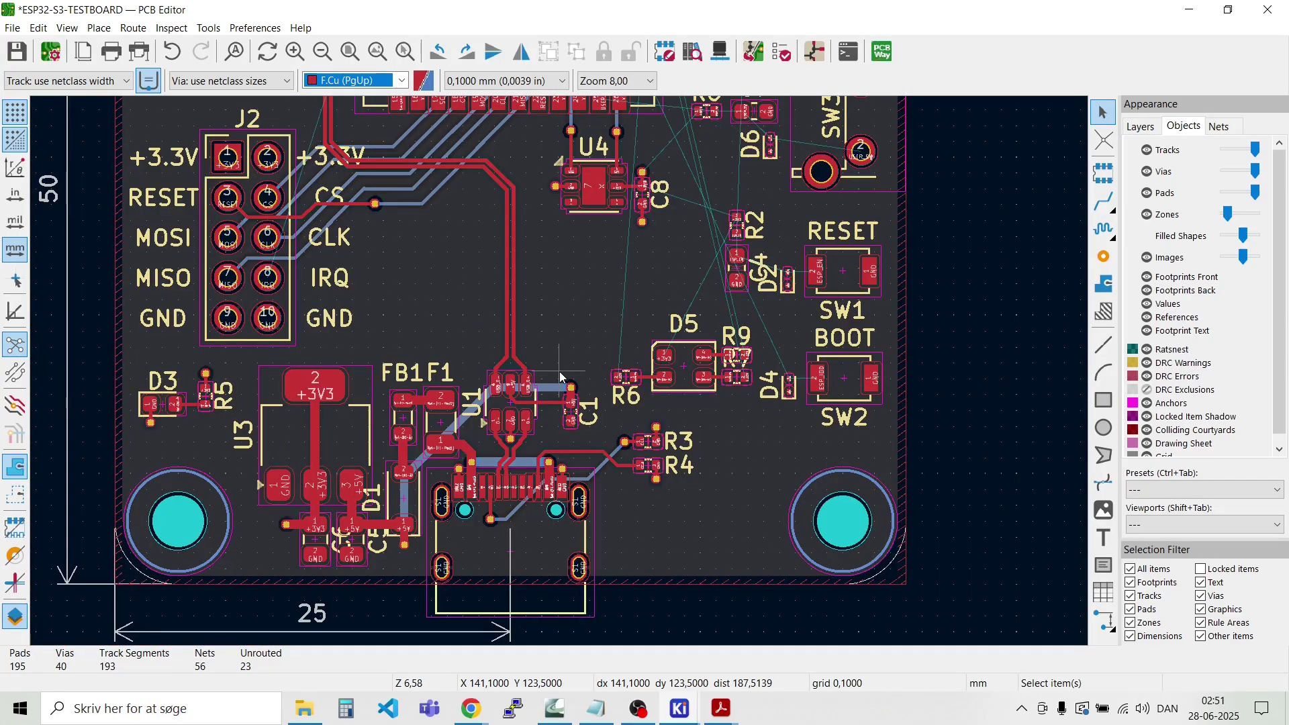
scroll(609, 363, down, 2)
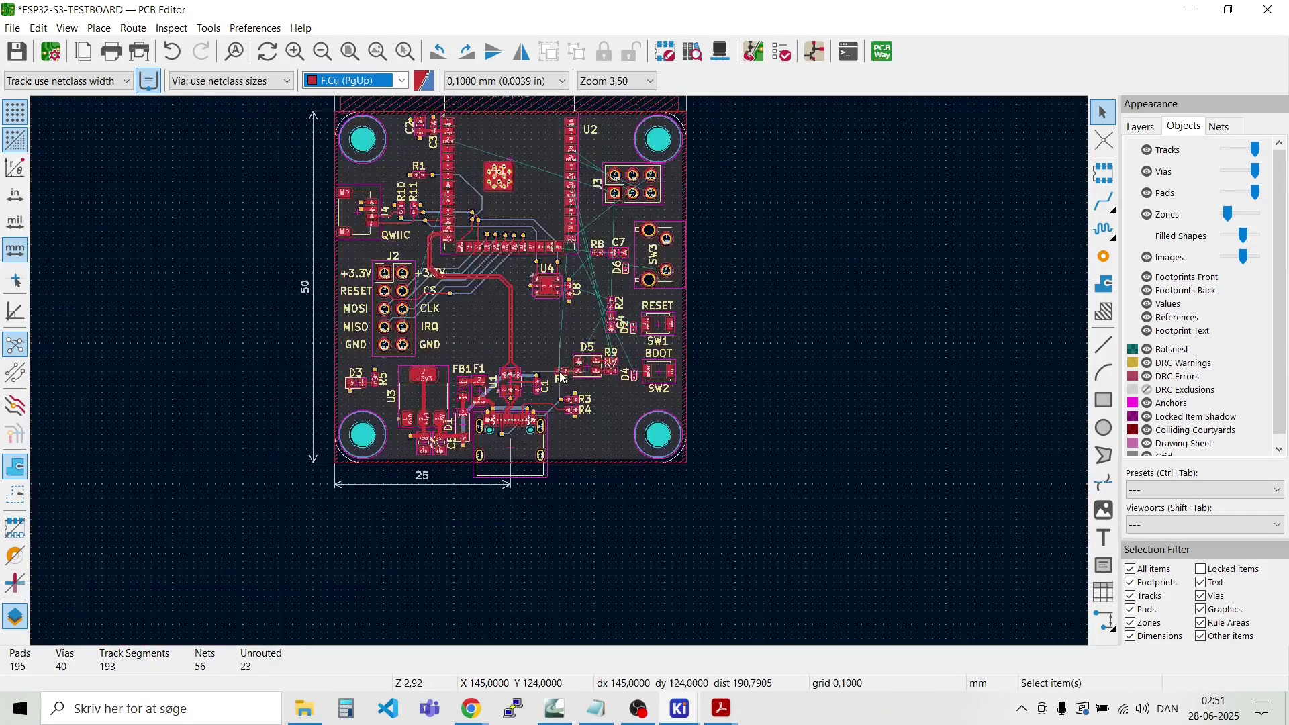
scroll(470, 168, up, 3)
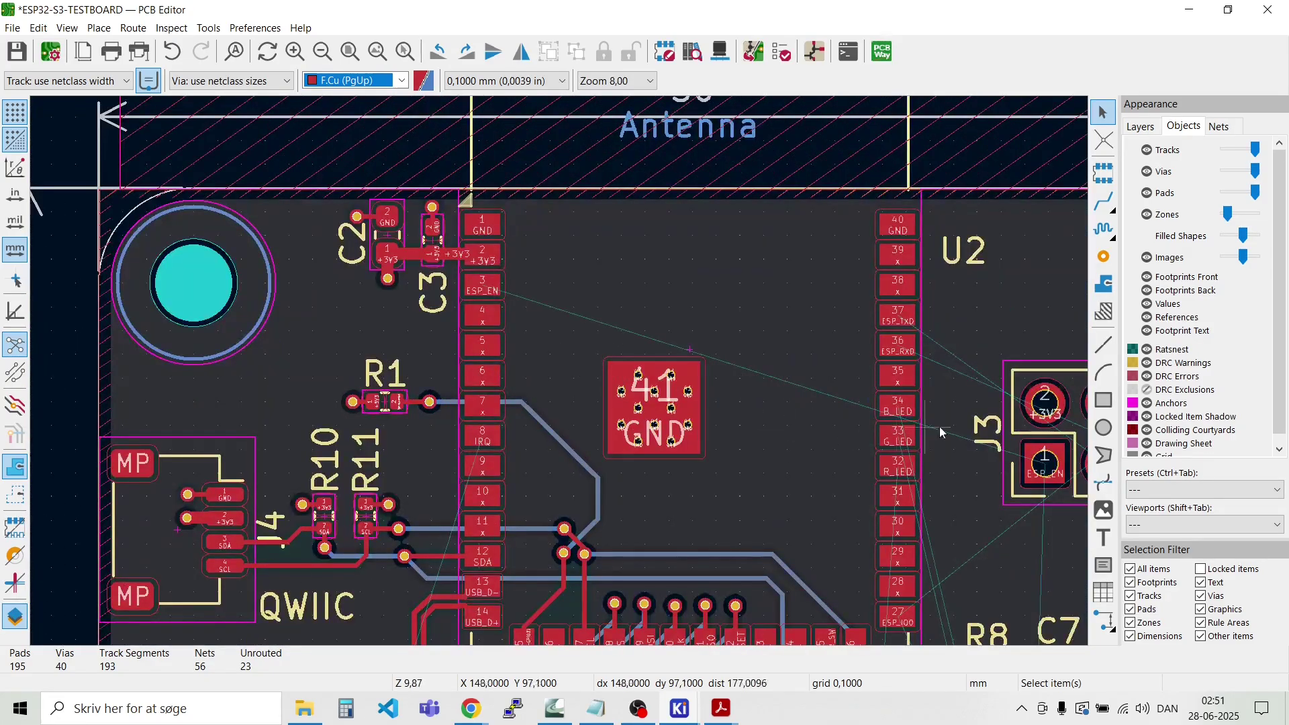
Step: Route the ESP_TXD track on F.Cu from pad 37 of U2 between J3 pads 2 and 4 to pad 3 of J3
scroll(1000, 426, up, 2)
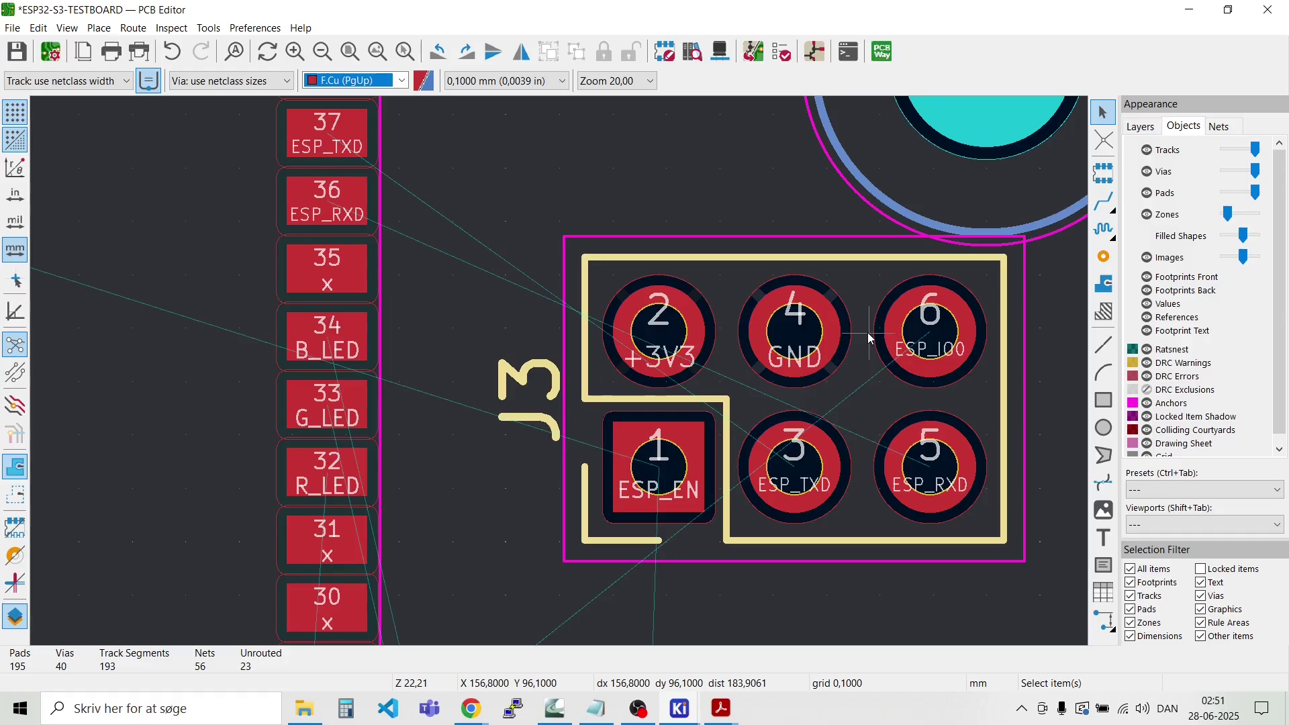
scroll(419, 384, down, 2)
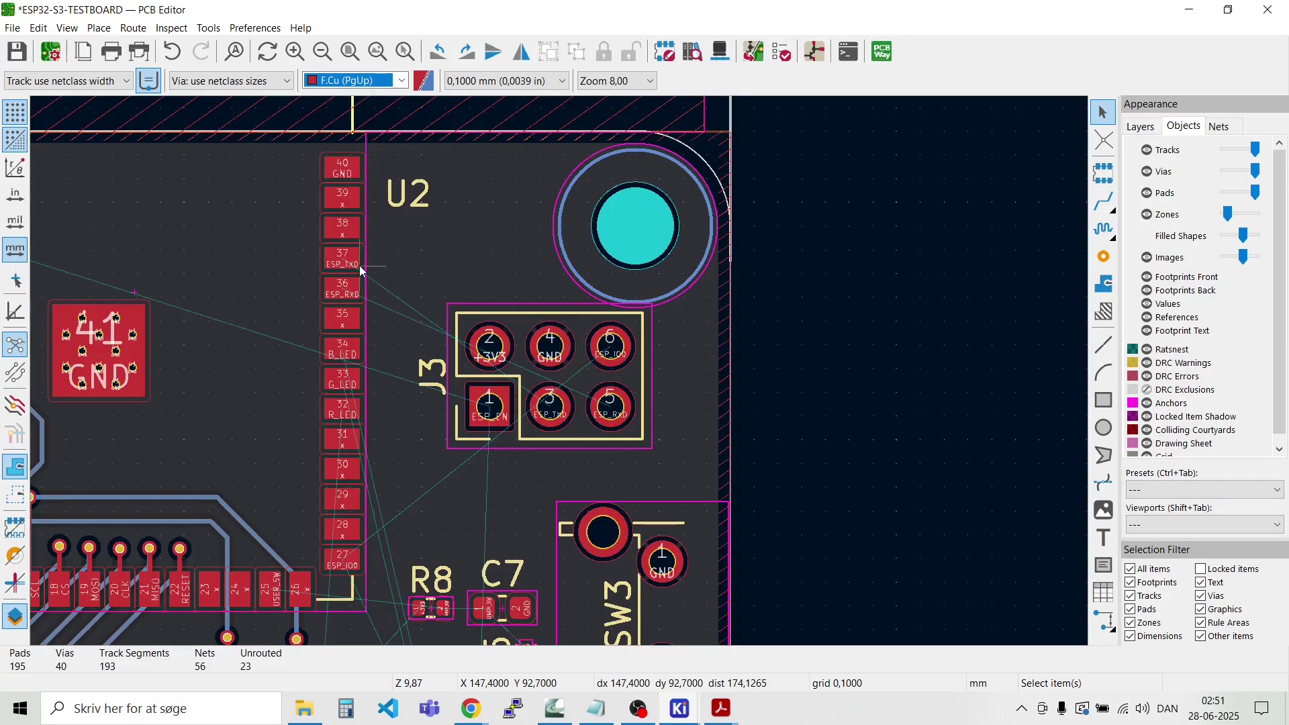
scroll(501, 314, up, 2)
scroll(558, 372, down, 1)
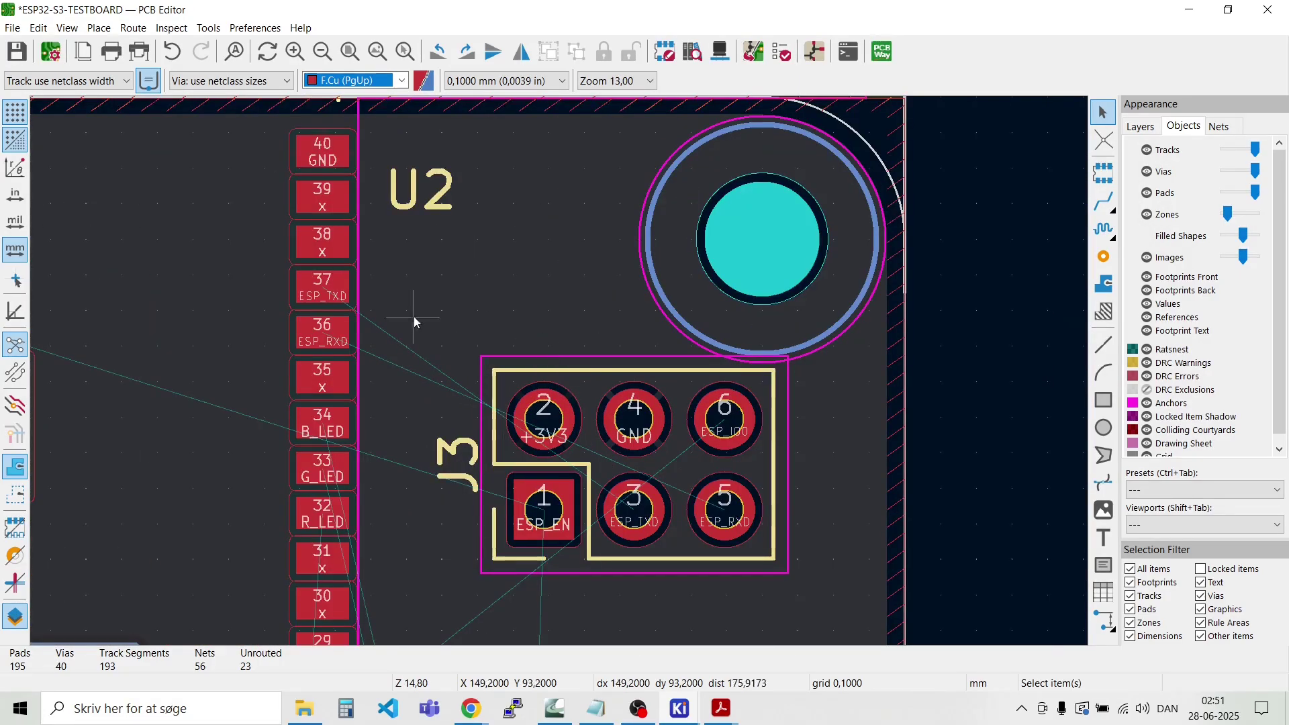
key(x)
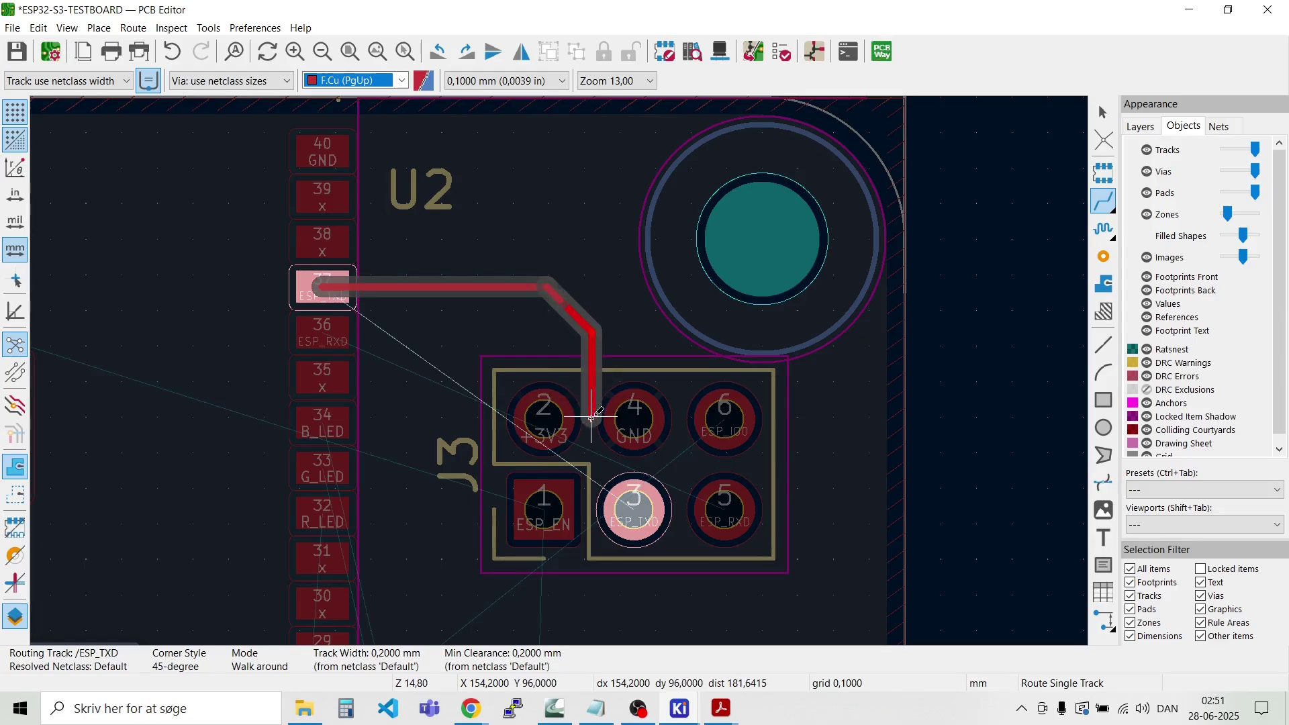
scroll(587, 460, up, 1)
scroll(560, 370, up, 1)
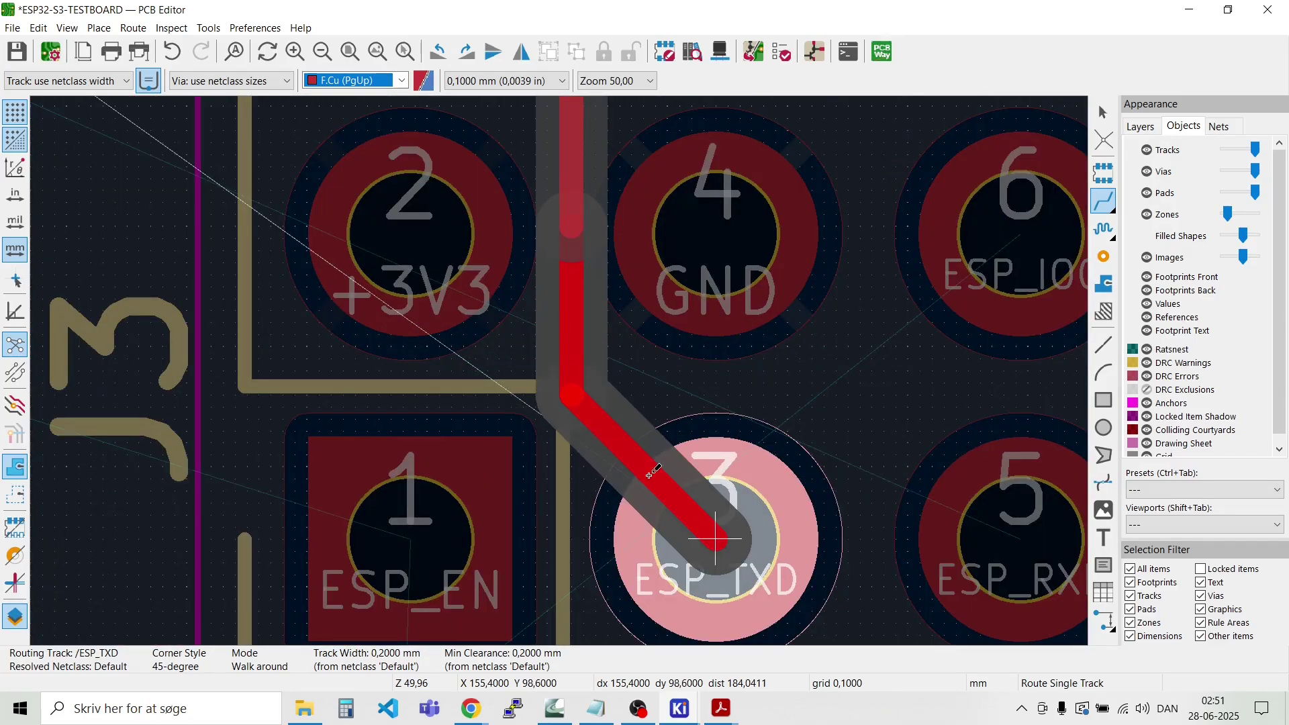
click(671, 505)
scroll(559, 370, down, 1)
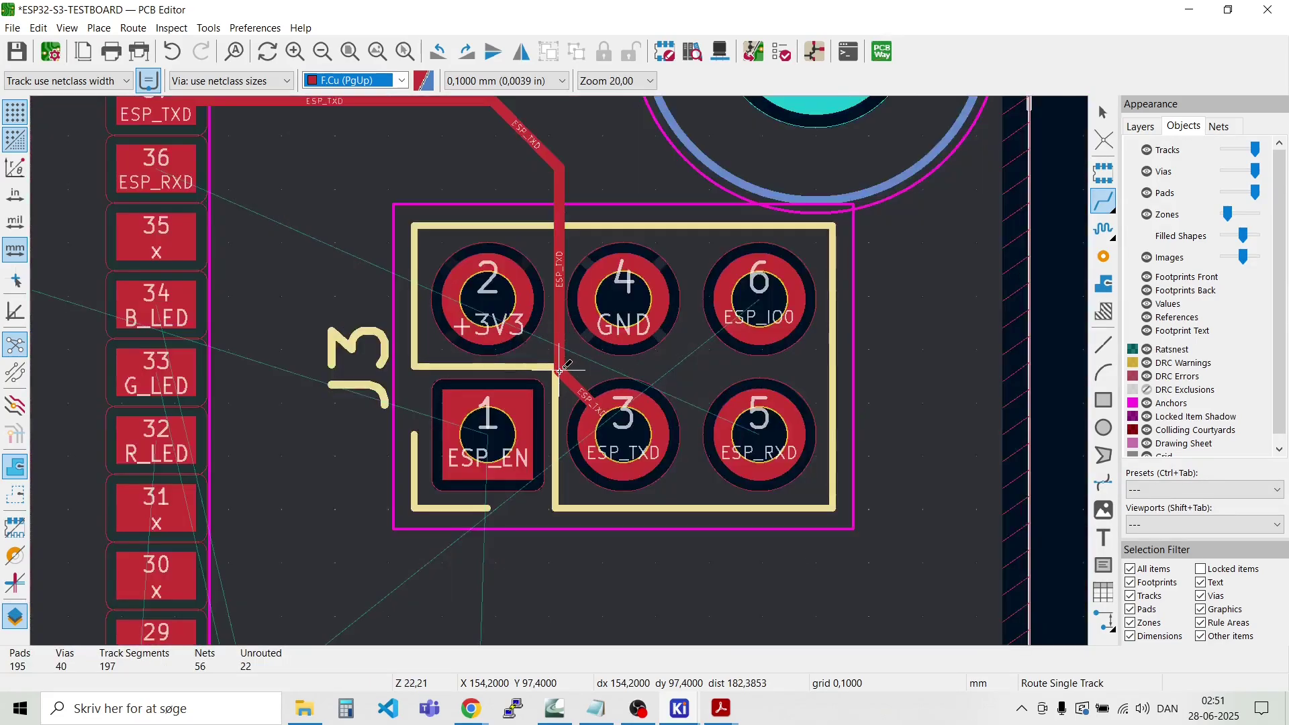
Step: Route the ESP_RXD track on F.Cu from pad 36 of U2 to a new via at about X 152,2, Y 93,6, above J3
click(156, 170)
scroll(160, 172, down, 1)
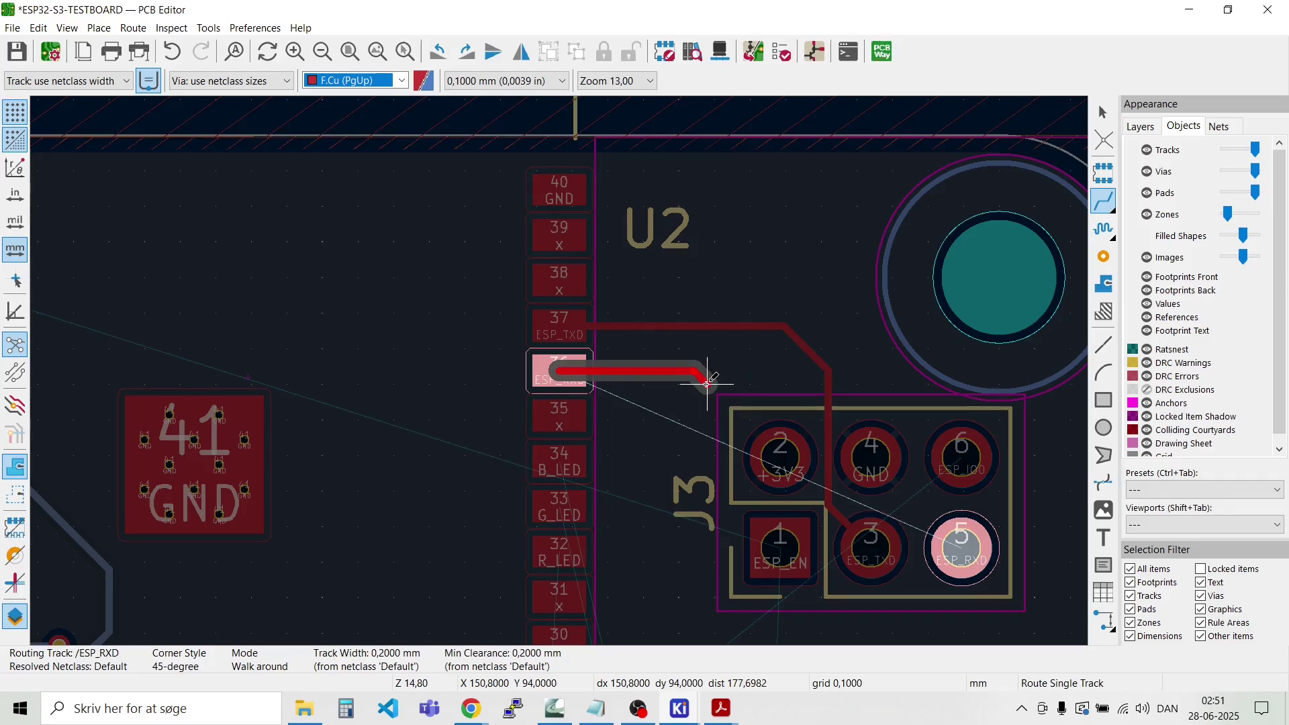
scroll(758, 377, up, 5)
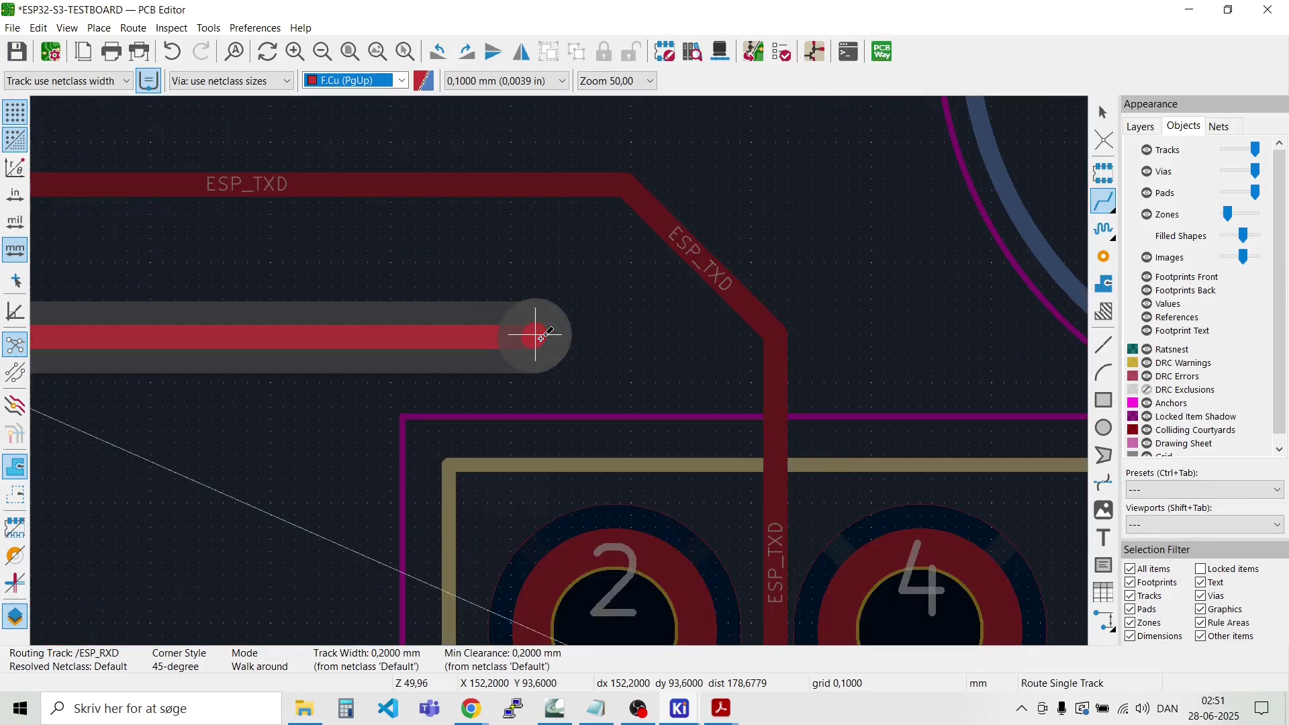
click(536, 335)
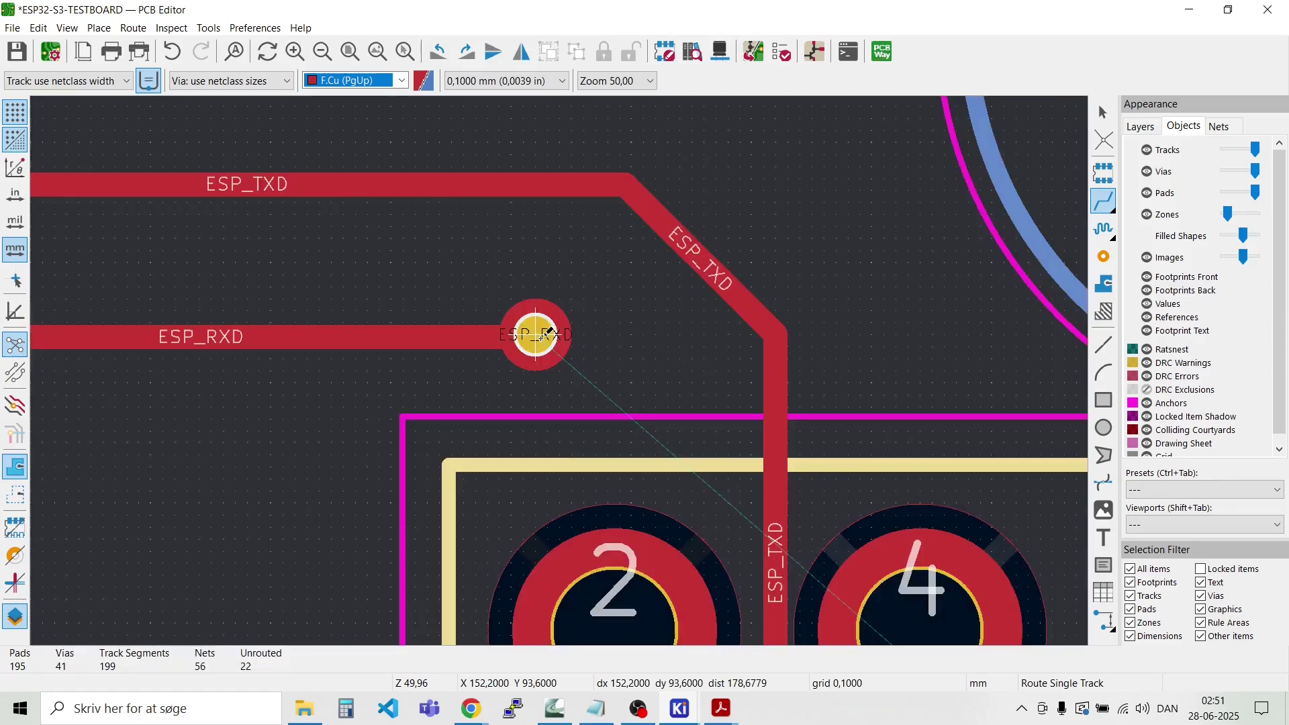
Step: Switch to B.Cu and route ESP_RXD from the via above J3 between J3 pads 4 and 6 to pad 5
click(536, 334)
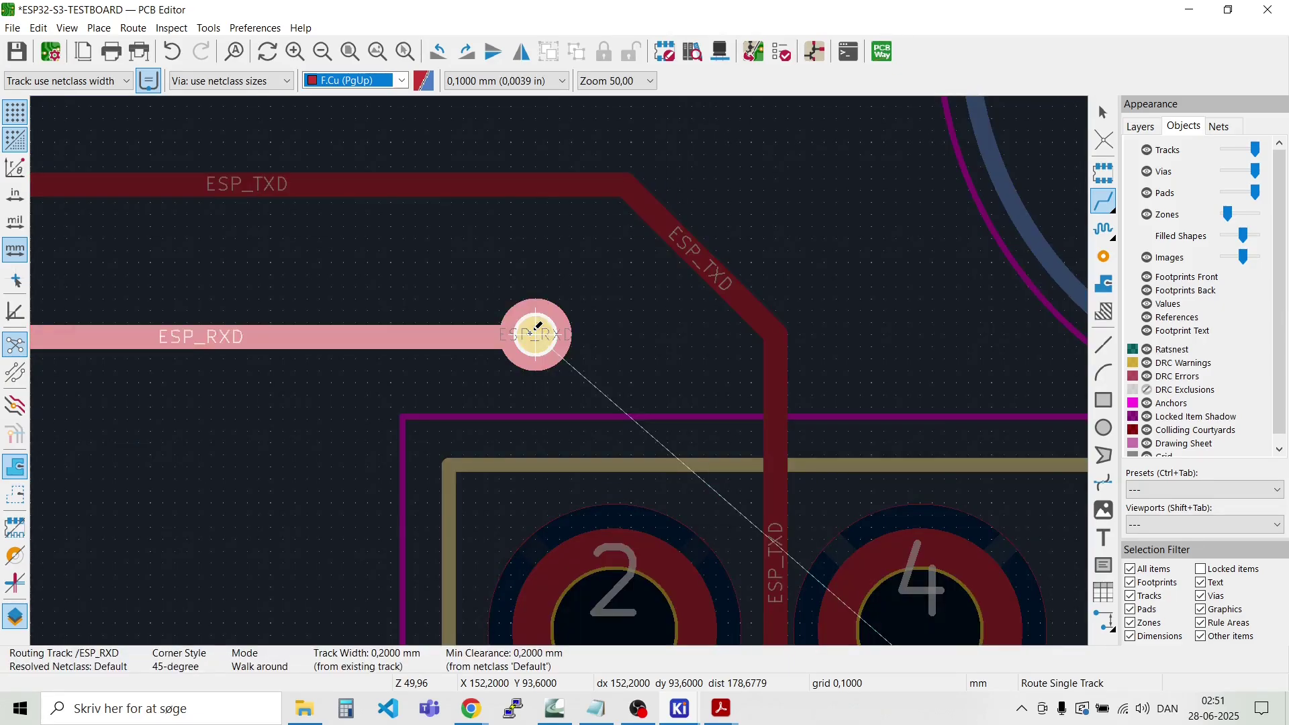
key(Escape)
click(402, 80)
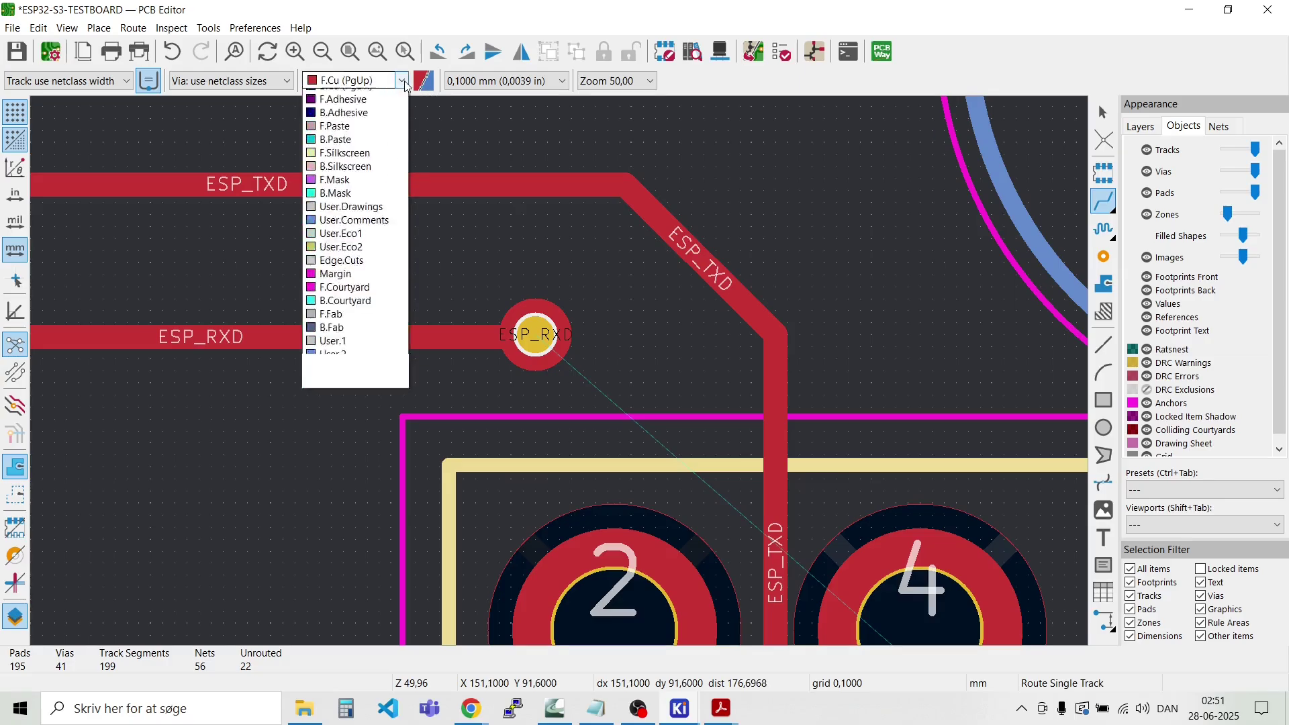
click(346, 137)
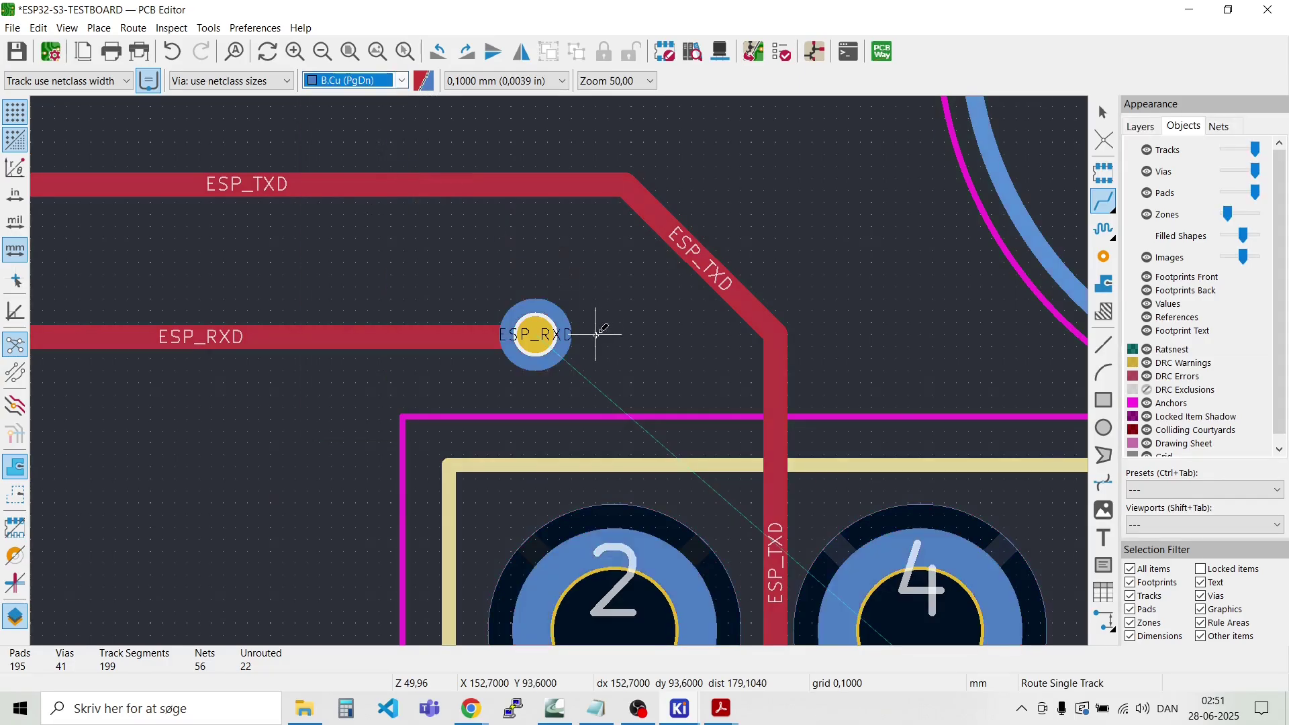
click(536, 335)
scroll(834, 359, down, 3)
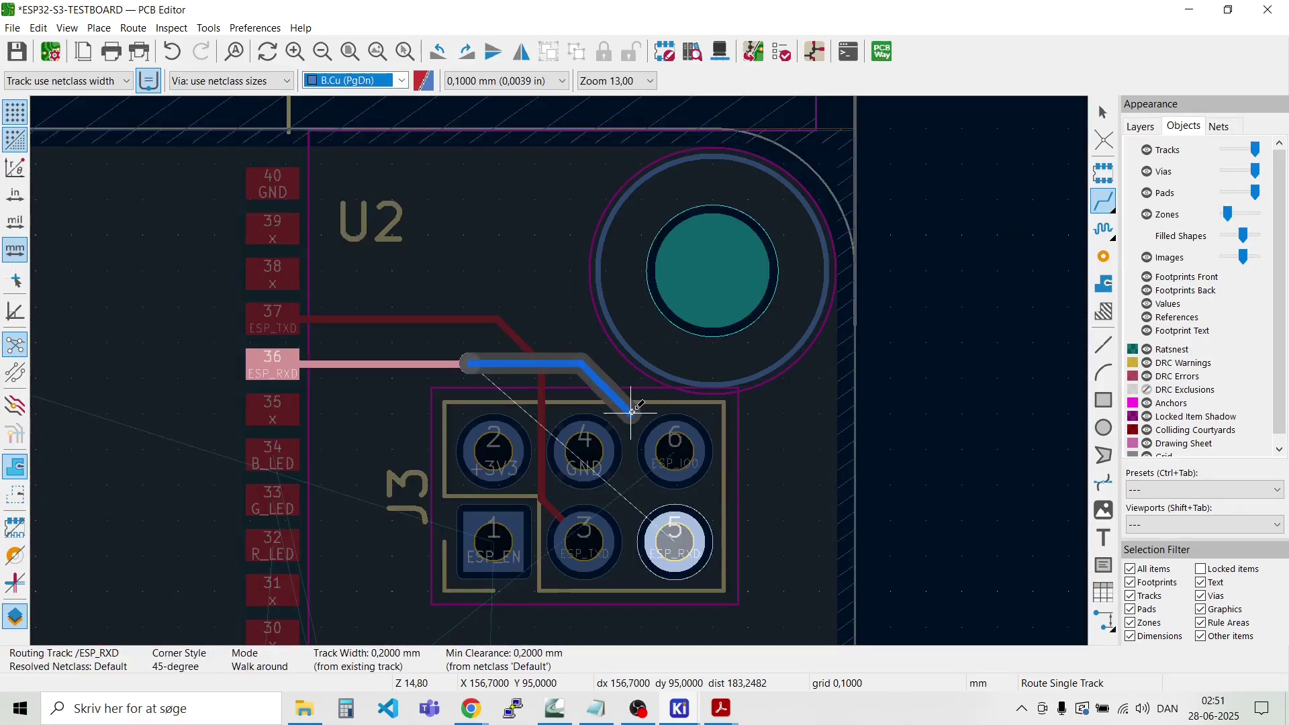
scroll(665, 433, up, 3)
click(557, 369)
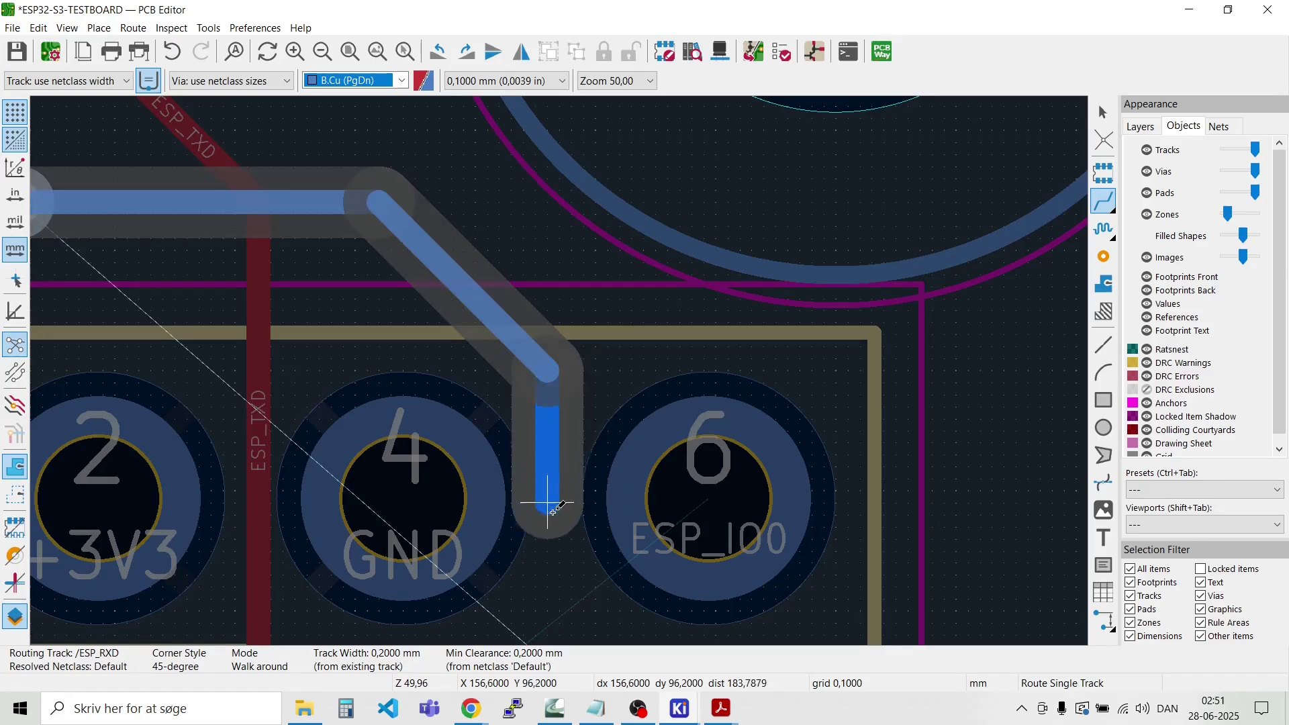
scroll(544, 504, down, 3)
click(594, 466)
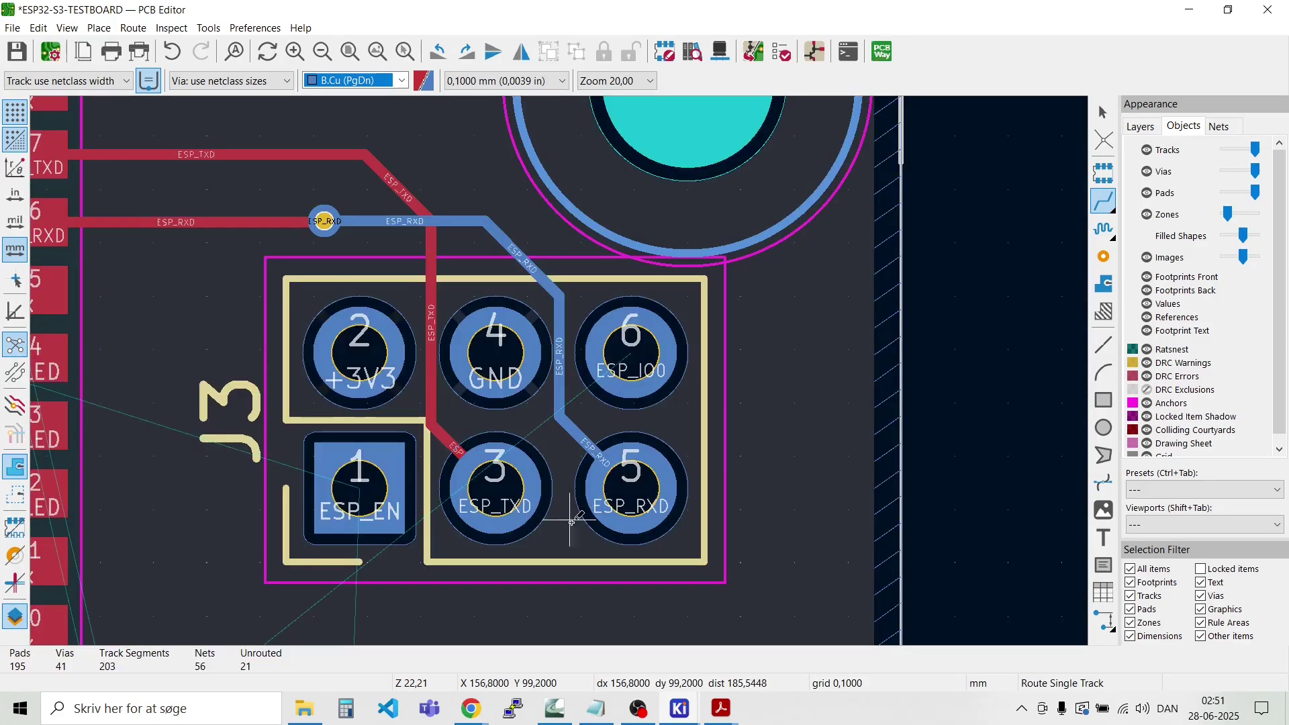
Step: Route the ESP_EN track on F.Cu from pad 3 of U2 to a new via at about X 142,3, Y 94,0, between pads 41 and 35
scroll(537, 532, down, 1)
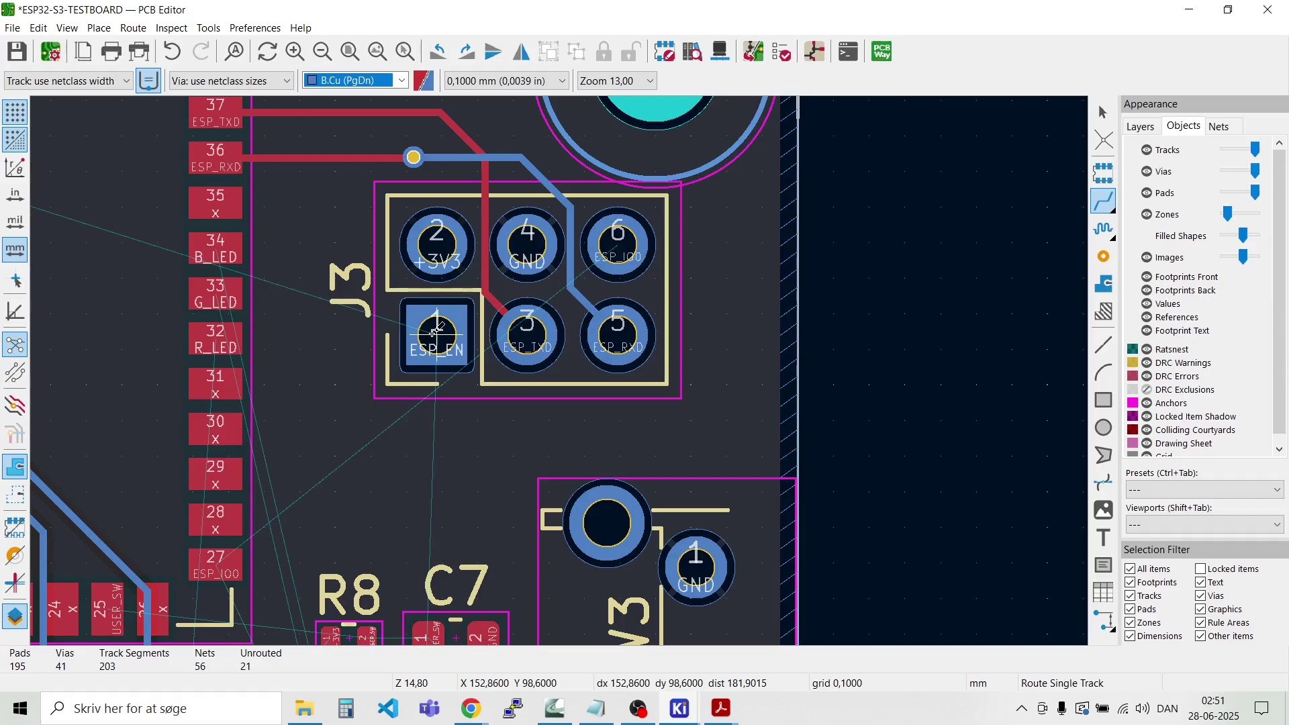
scroll(561, 369, down, 1)
scroll(248, 257, up, 2)
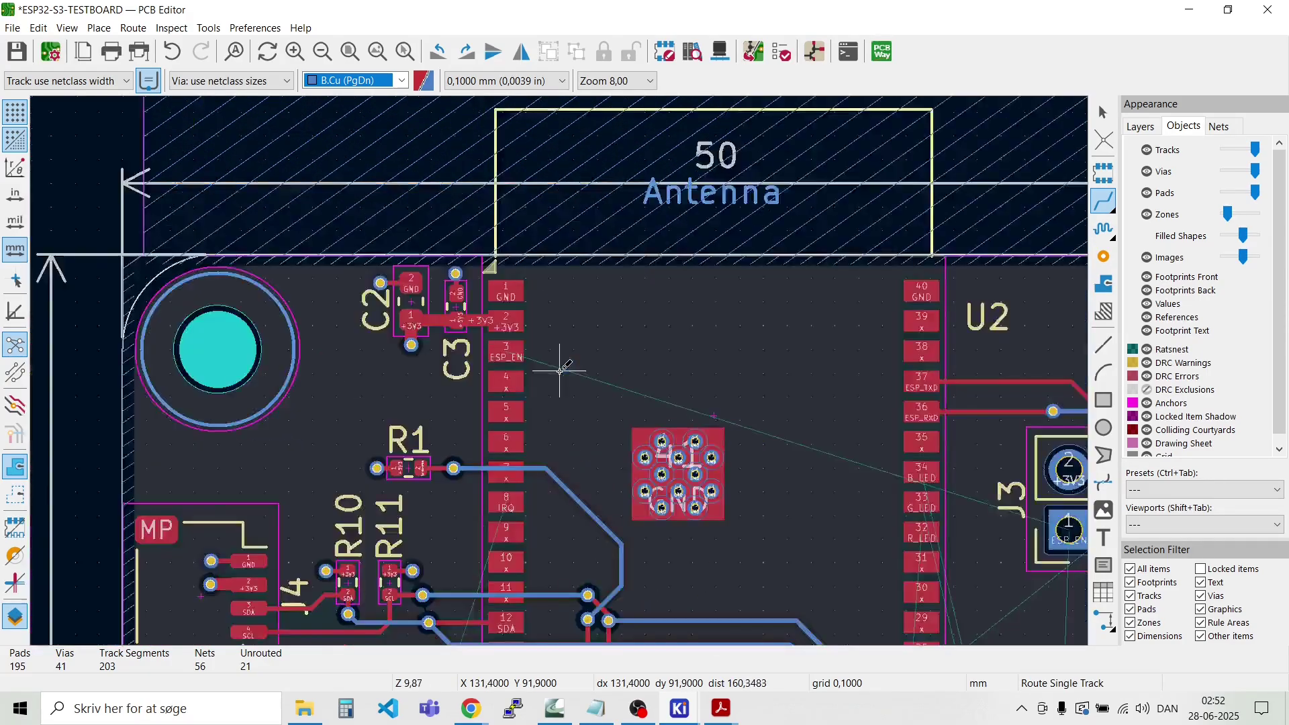
key(Escape)
key(x)
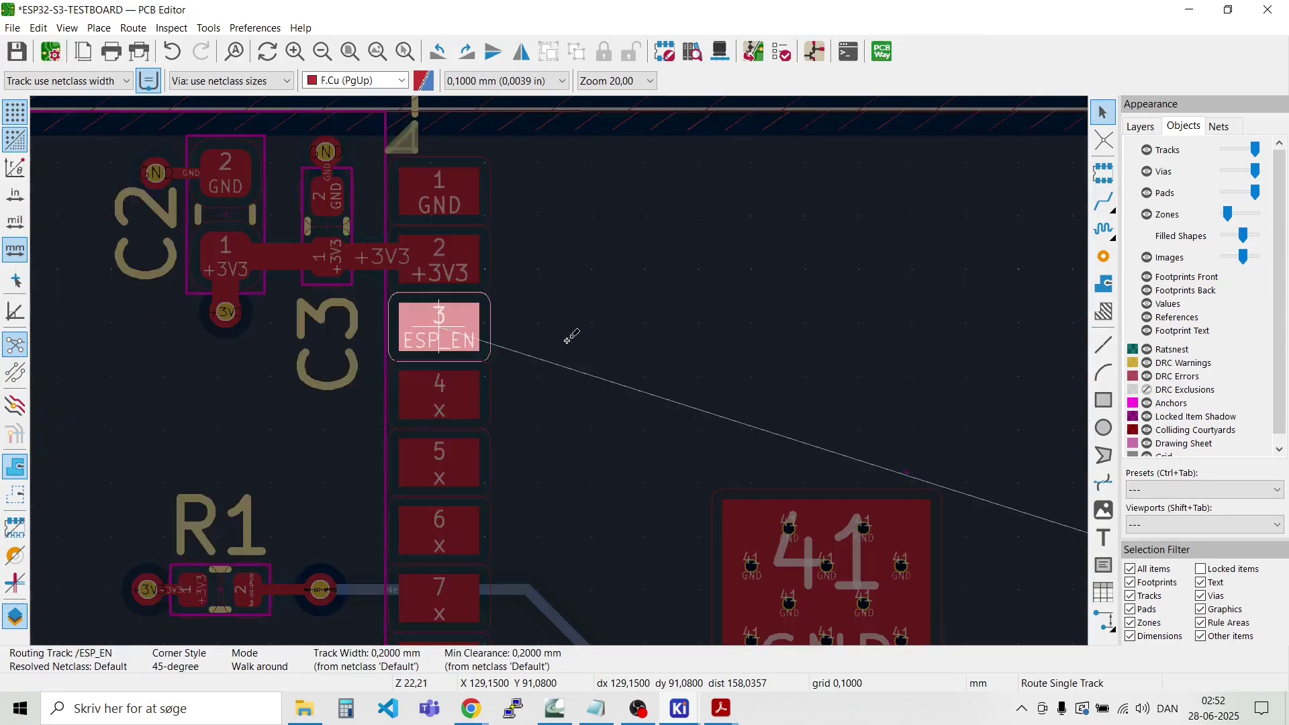
scroll(848, 359, down, 2)
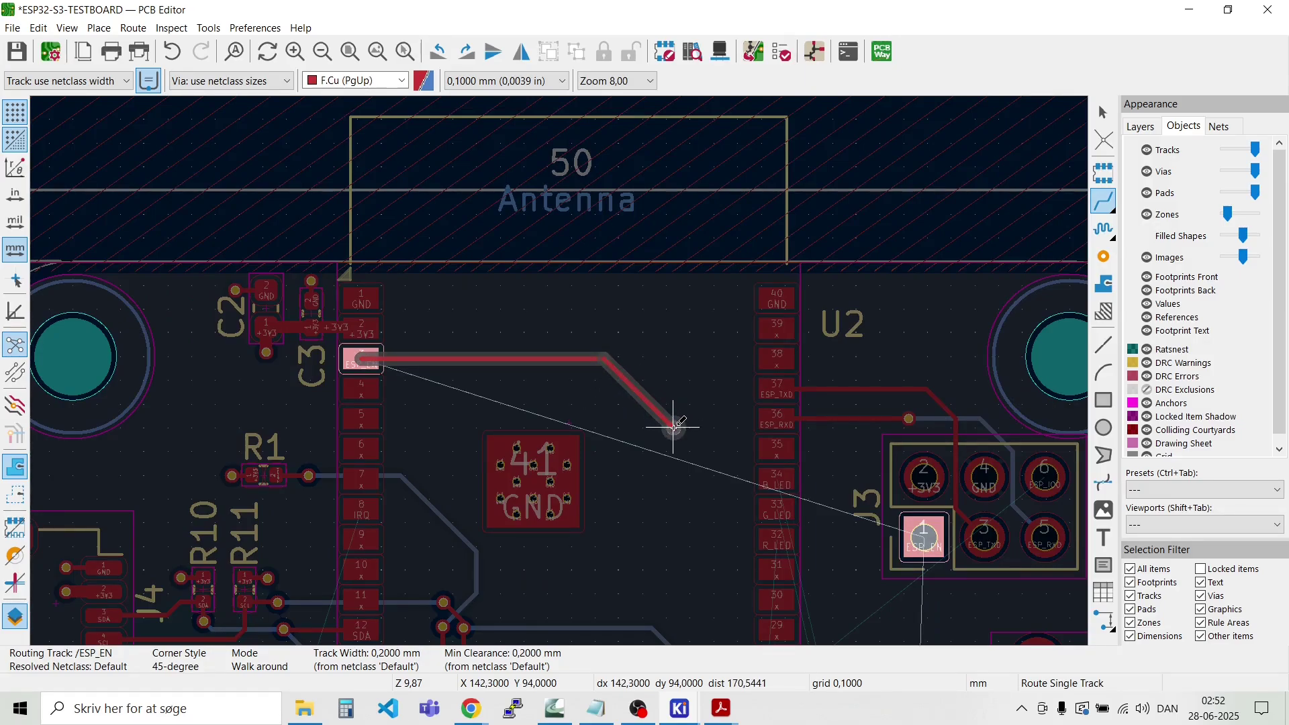
double_click(673, 427)
scroll(362, 363, up, 2)
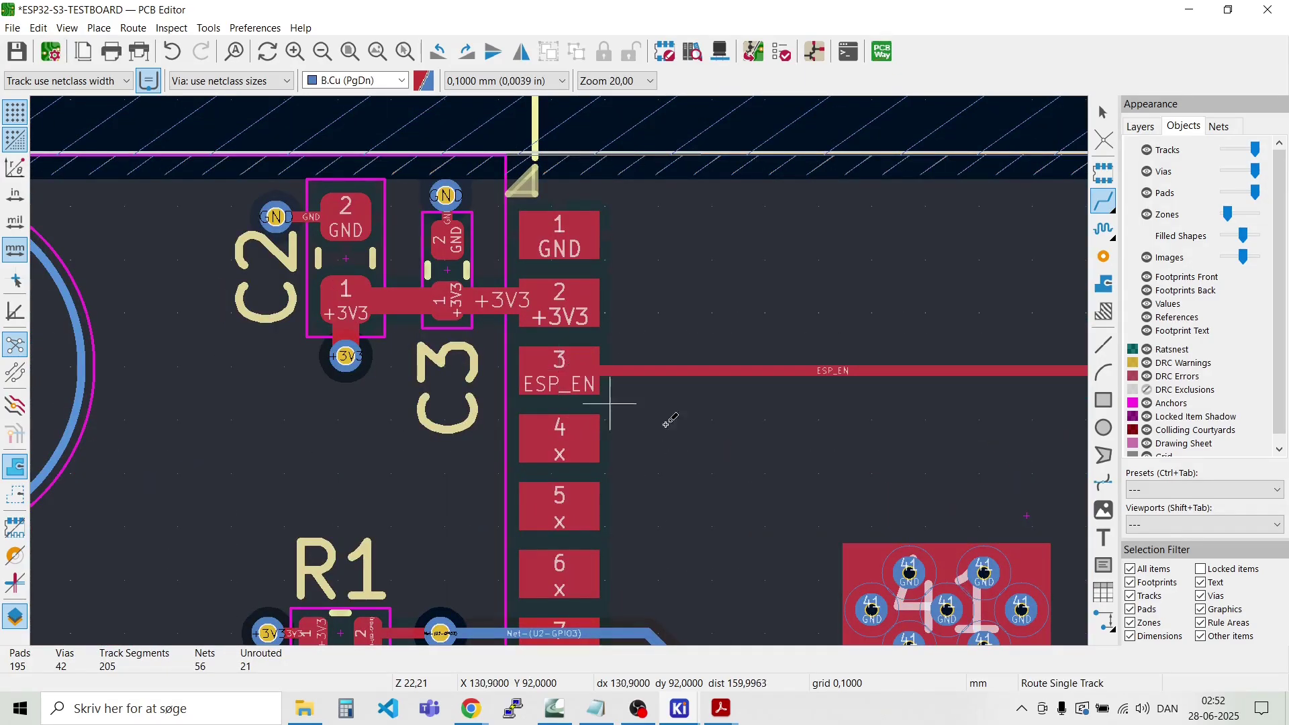
Step: Route ESP_EN on B.Cu from its new via across pad 35 of U2 to pad 1 of J3
scroll(848, 497, down, 1)
key(Escape)
scroll(955, 442, down, 1)
scroll(559, 372, up, 2)
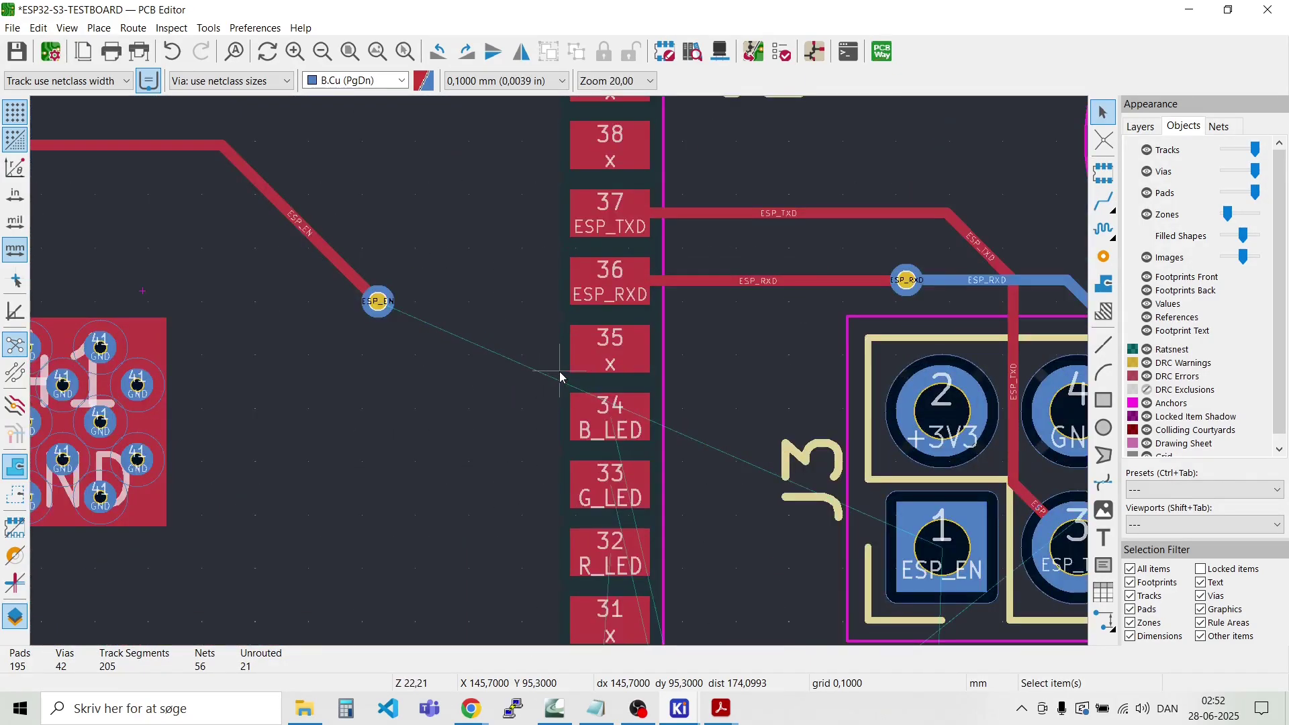
key(x)
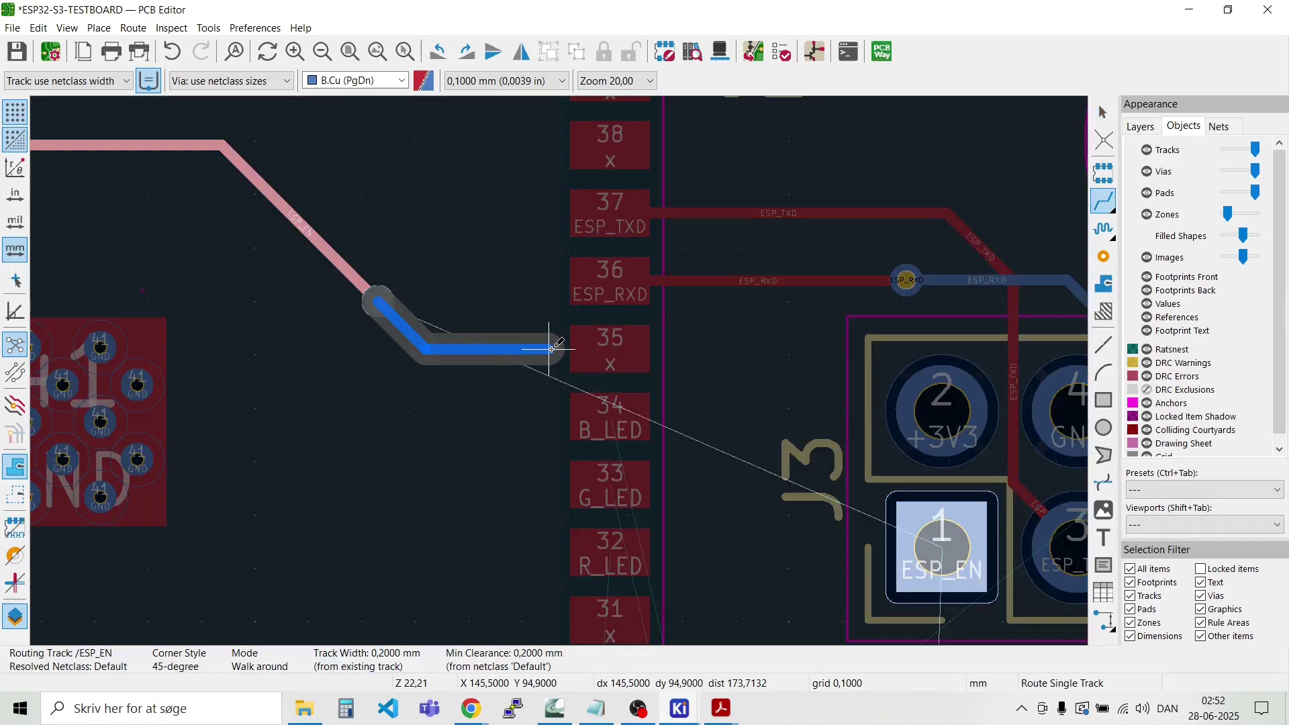
click(551, 348)
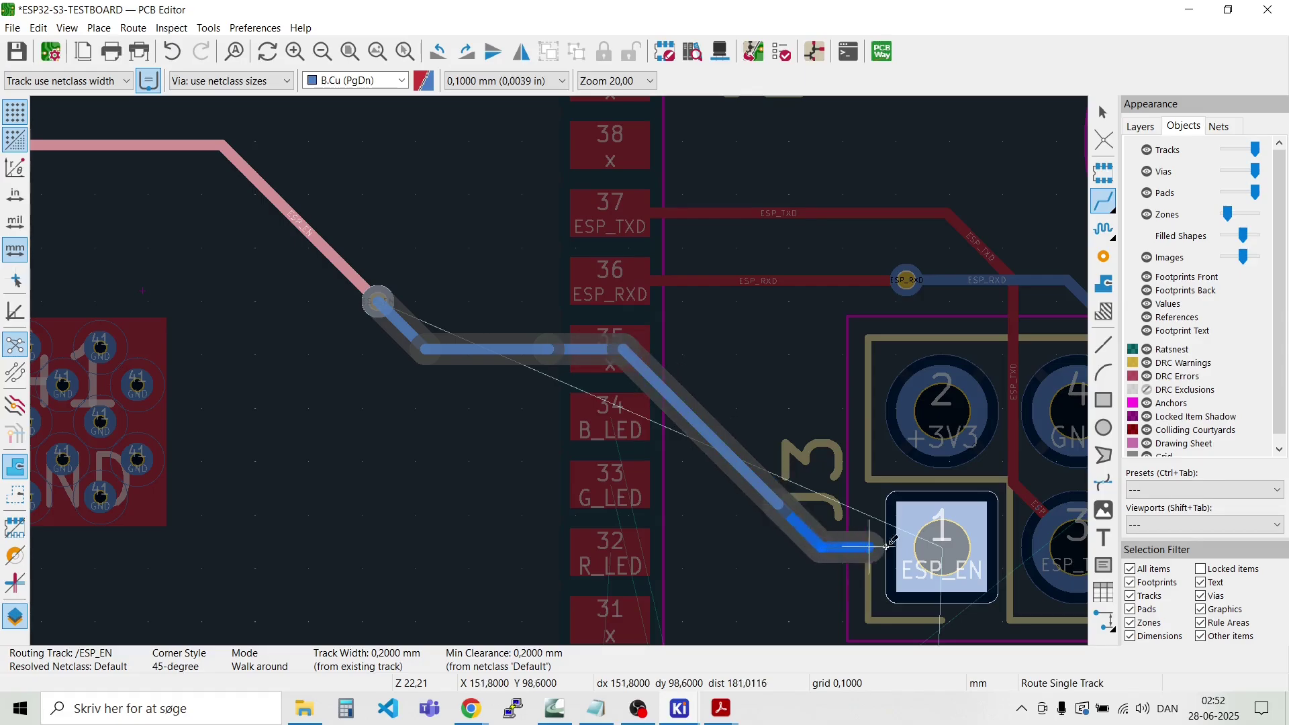
click(845, 560)
scroll(845, 560, down, 4)
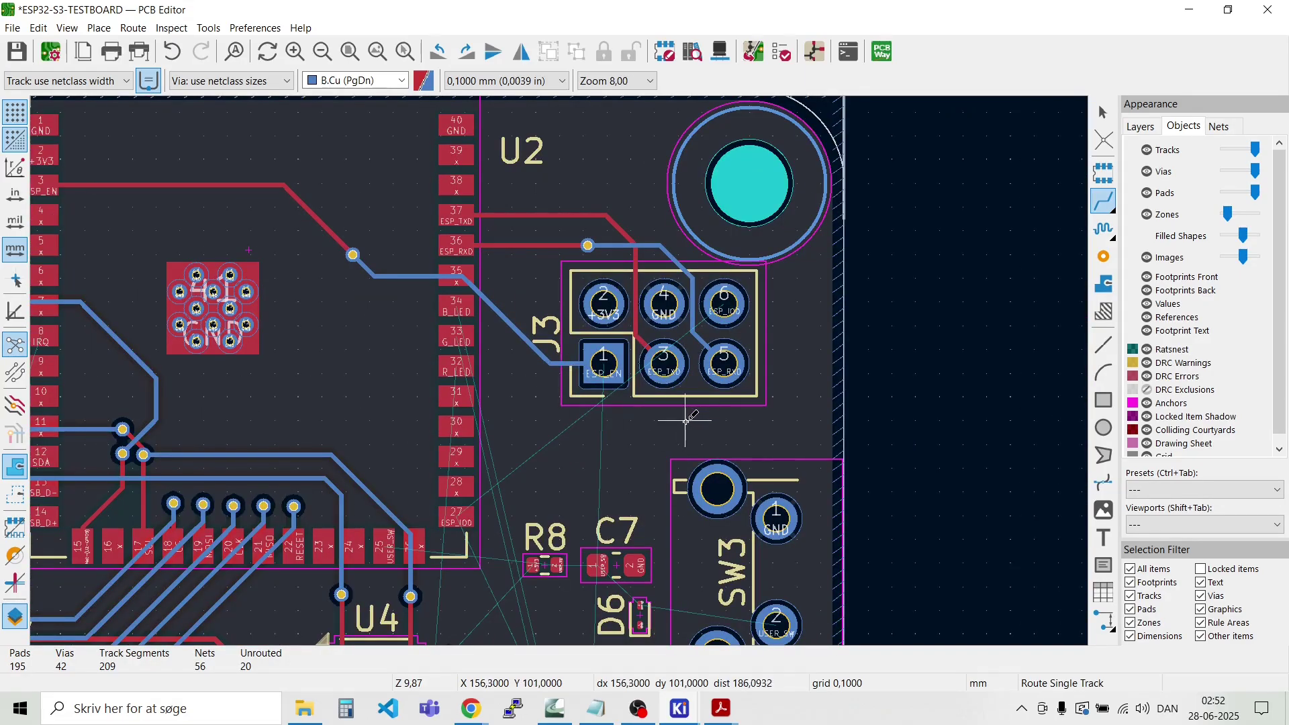
Step: Route ESP_IO0 on F.Cu from pad 27 of U2 below J3 and up between its pads 3 and 5 to pad 6, then make B.Cu active
scroll(686, 424, up, 3)
scroll(557, 368, down, 3)
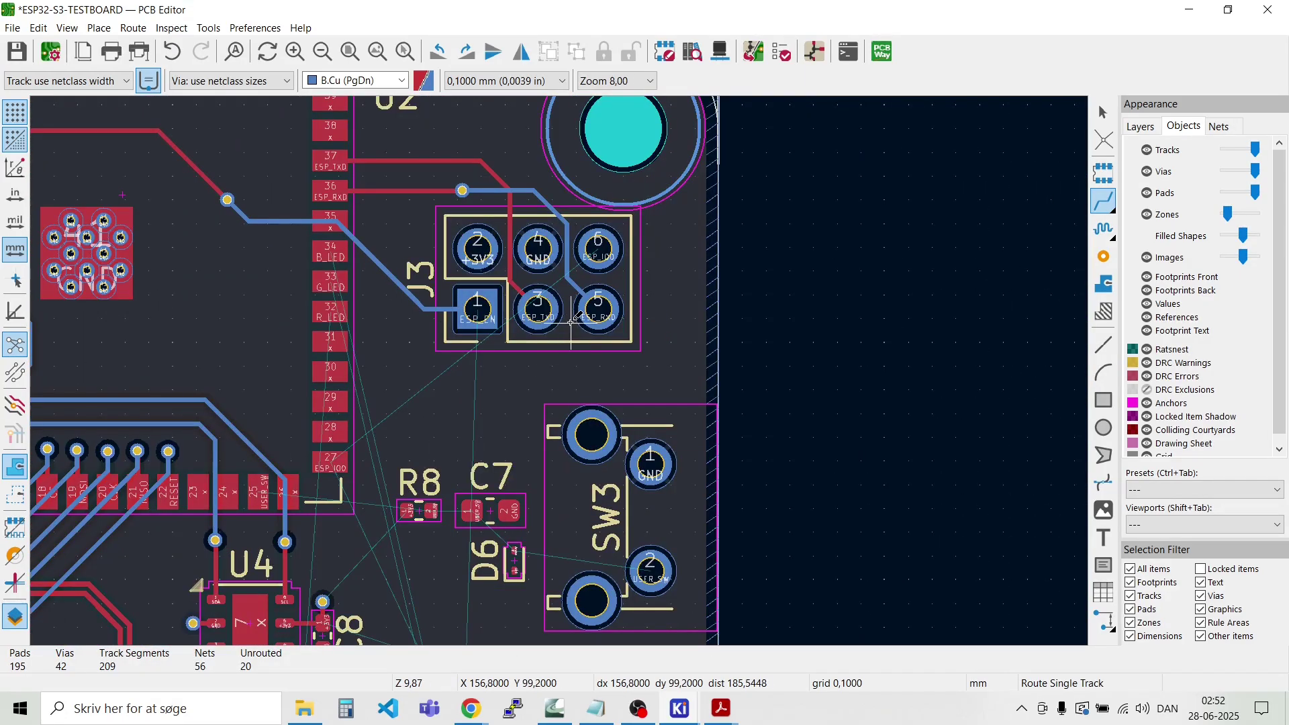
scroll(595, 274, up, 5)
scroll(561, 378, down, 3)
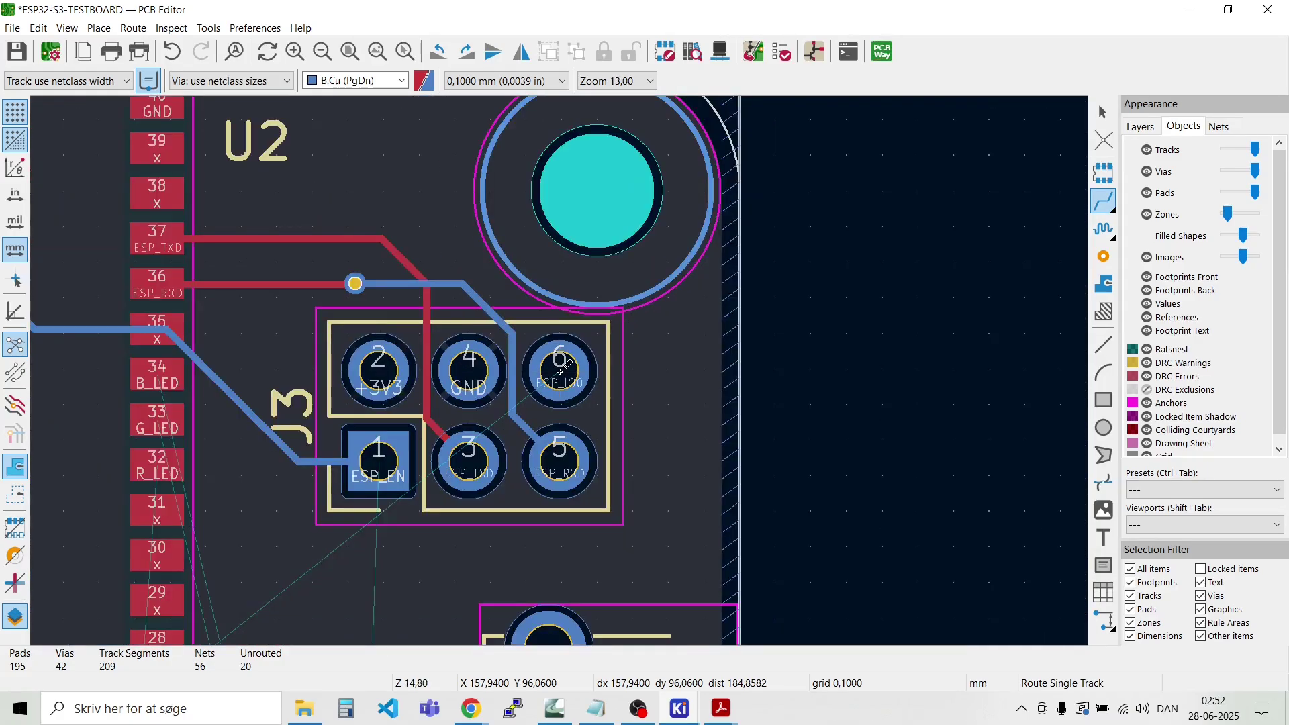
scroll(561, 377, down, 3)
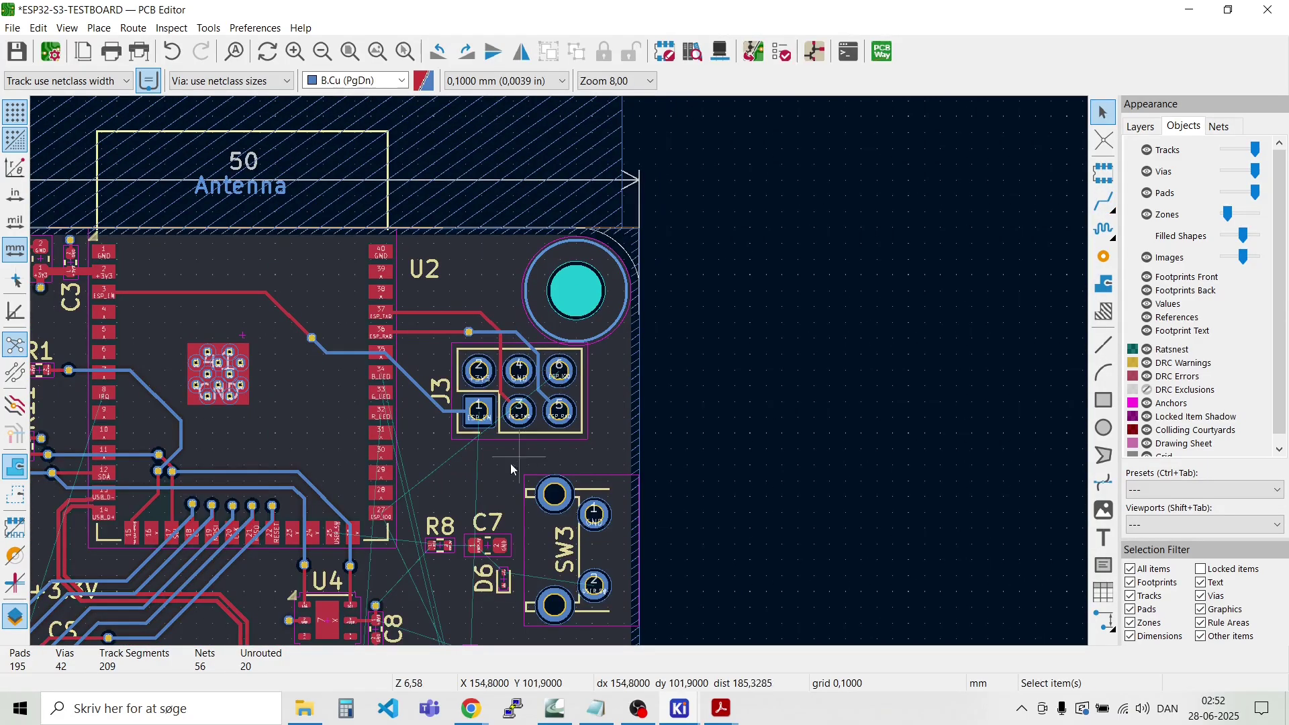
scroll(560, 376, up, 5)
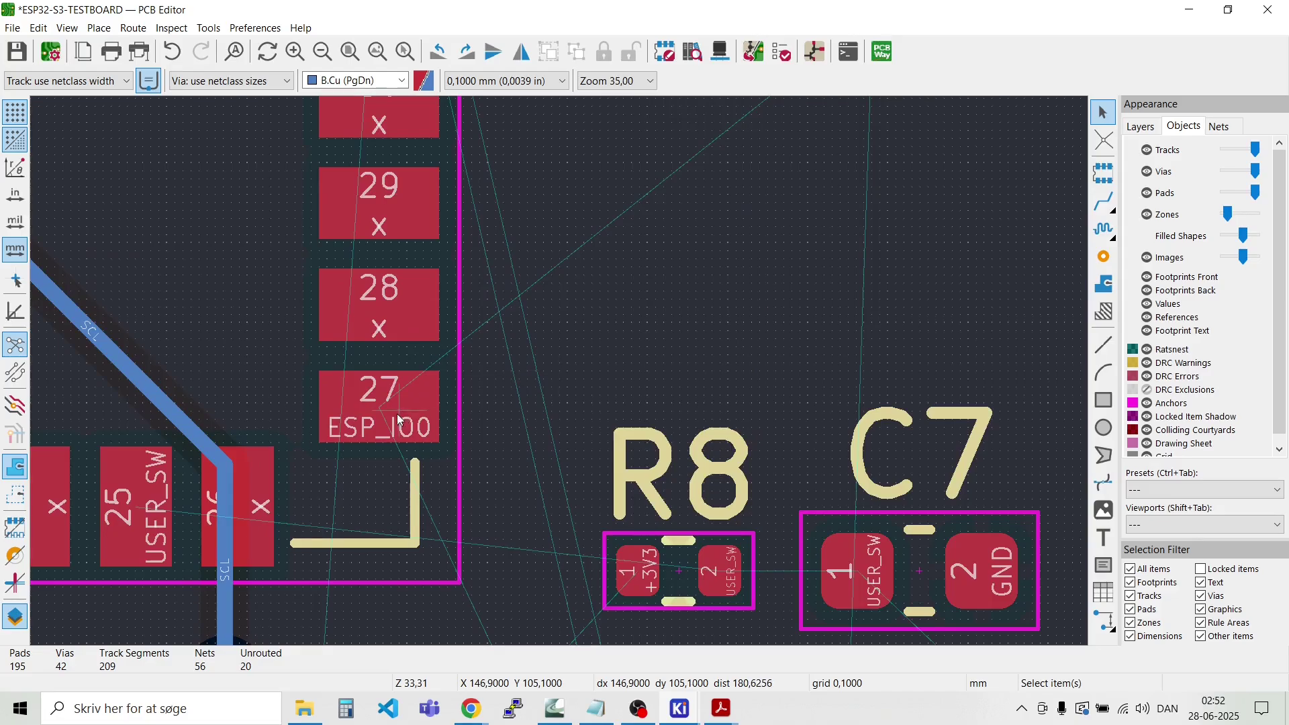
key(x)
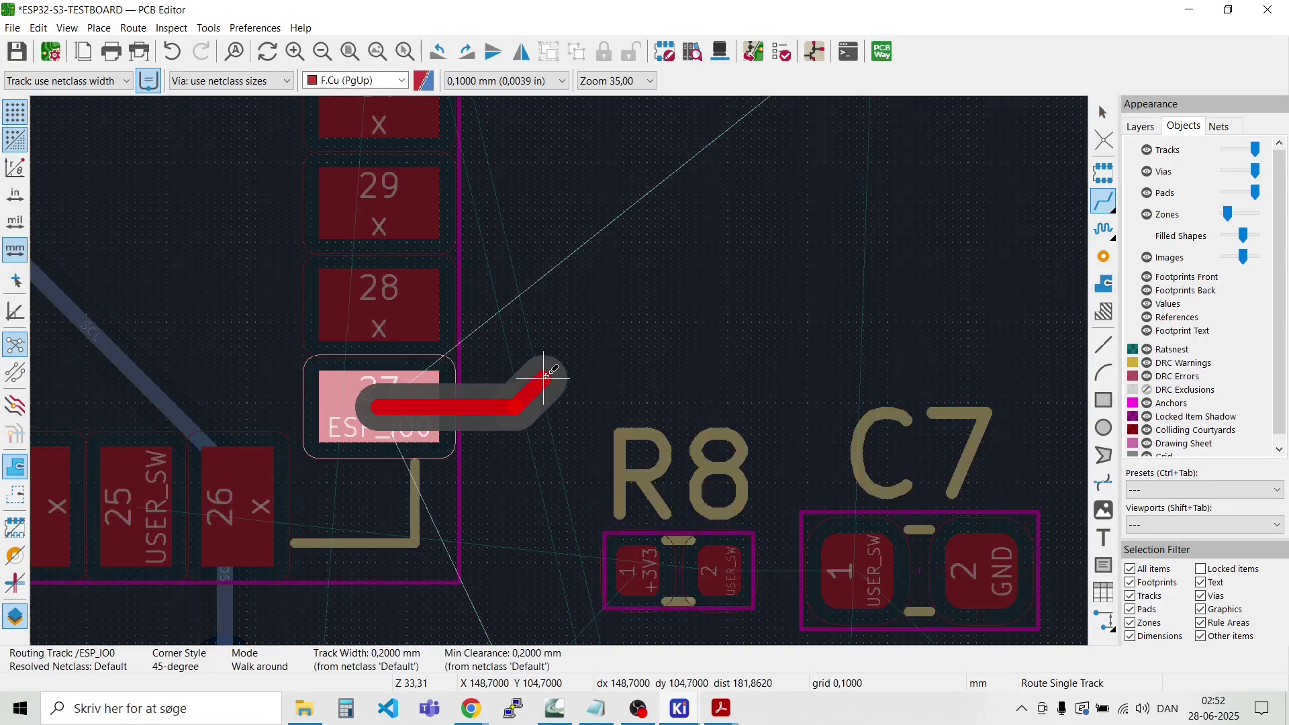
scroll(537, 369, down, 5)
scroll(560, 371, down, 2)
scroll(565, 368, up, 5)
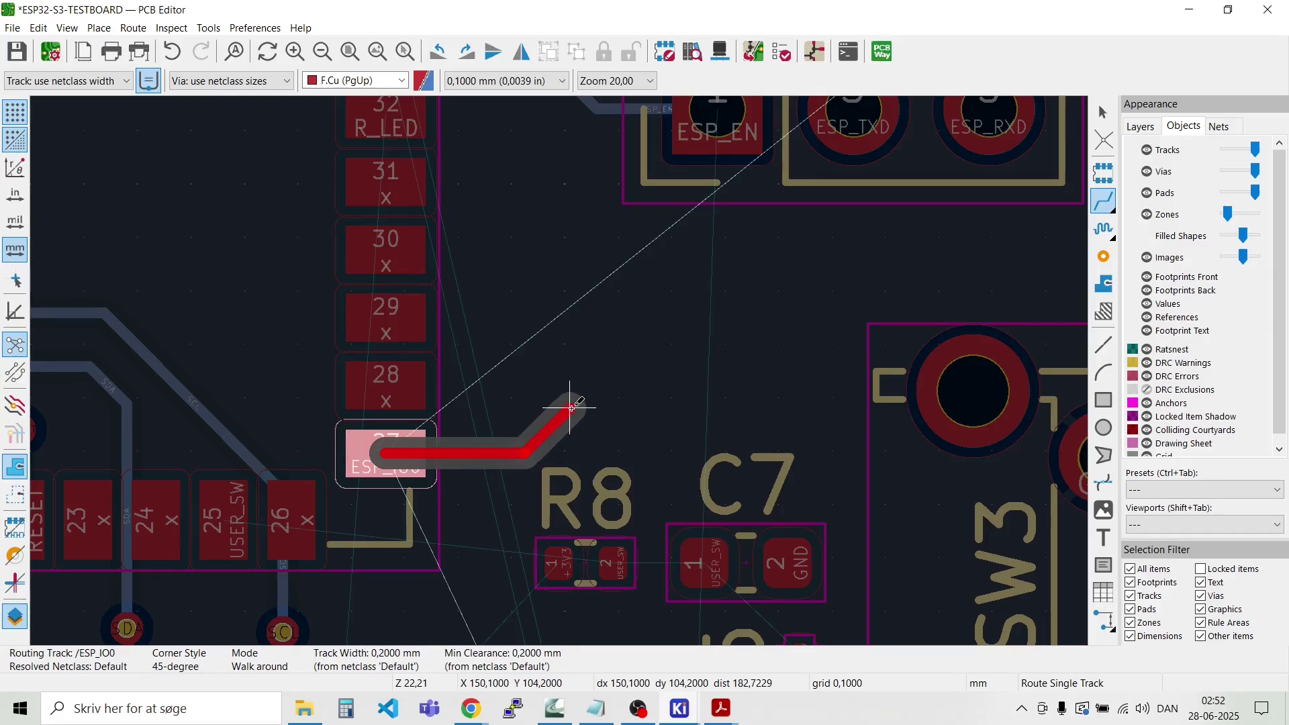
scroll(848, 273, up, 4)
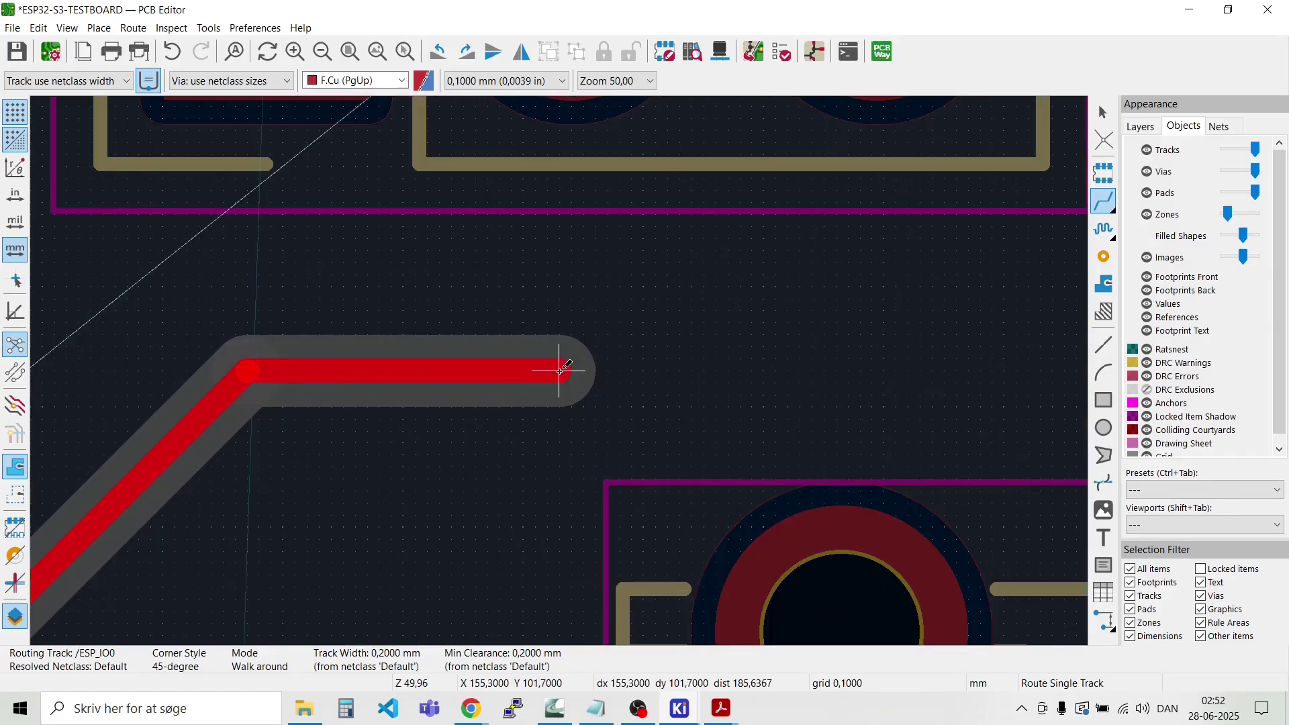
scroll(561, 371, down, 5)
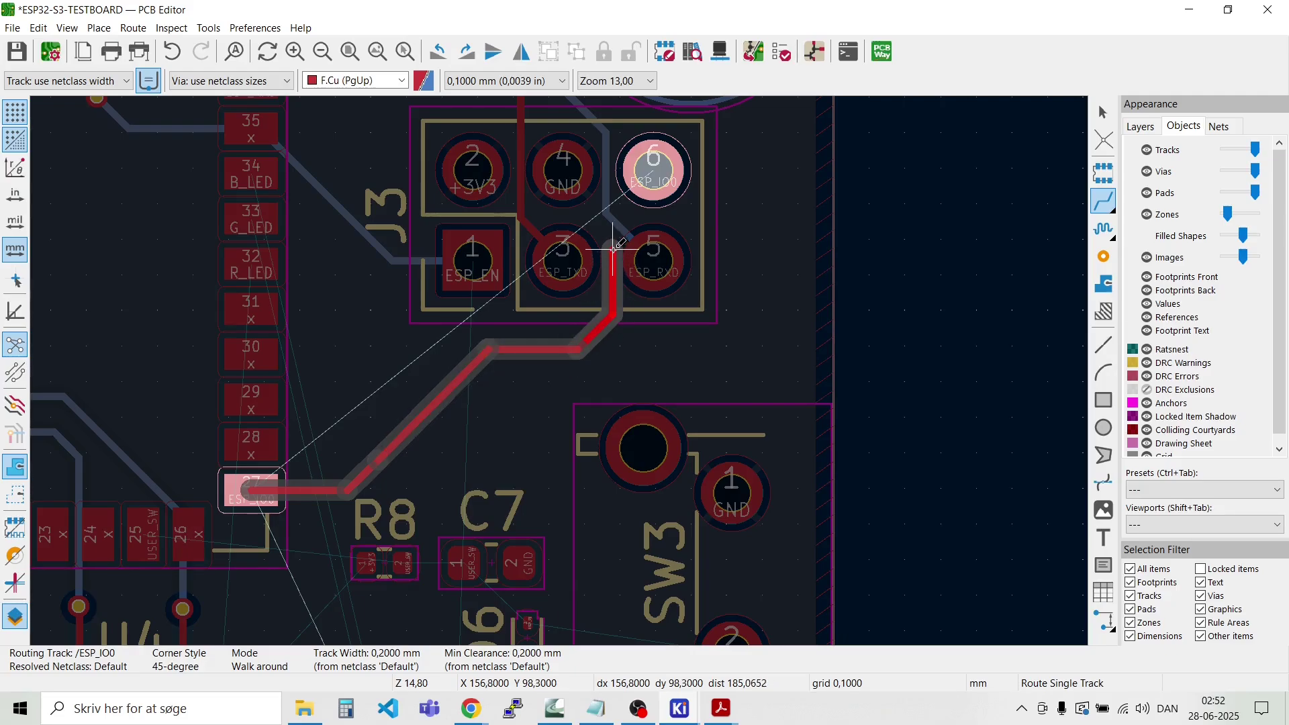
scroll(613, 228, up, 5)
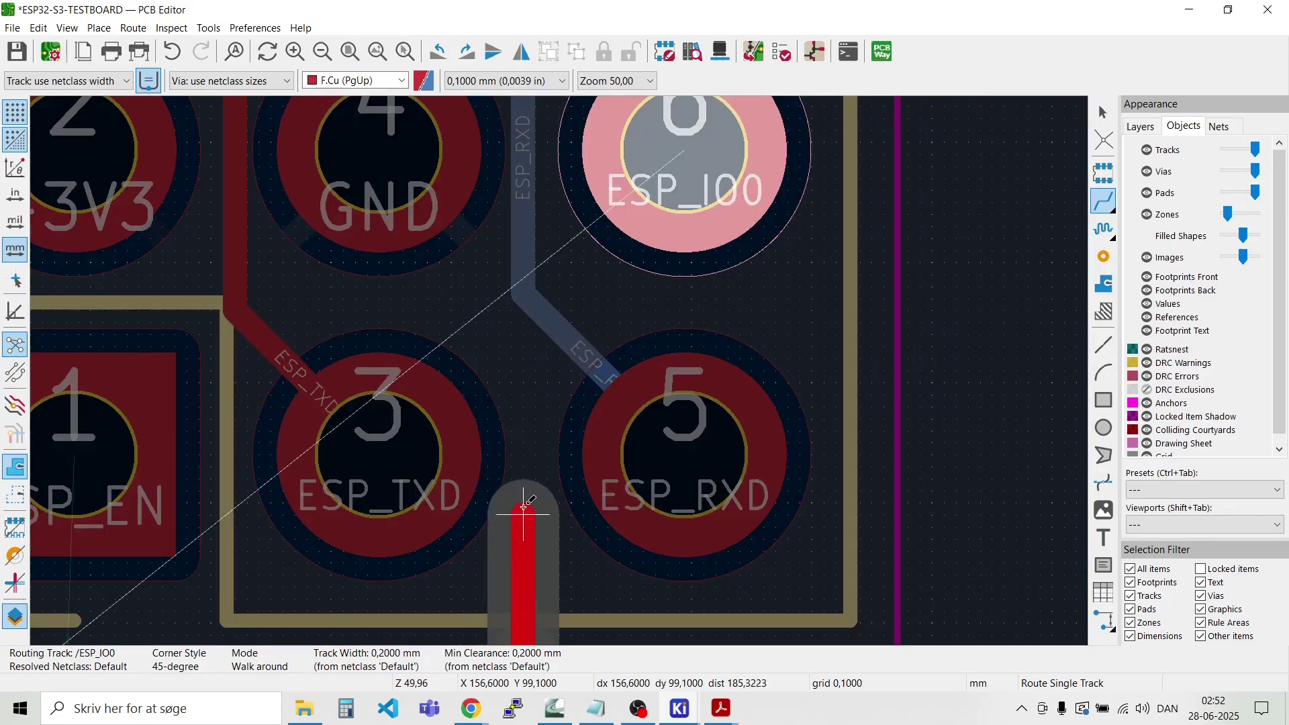
click(535, 329)
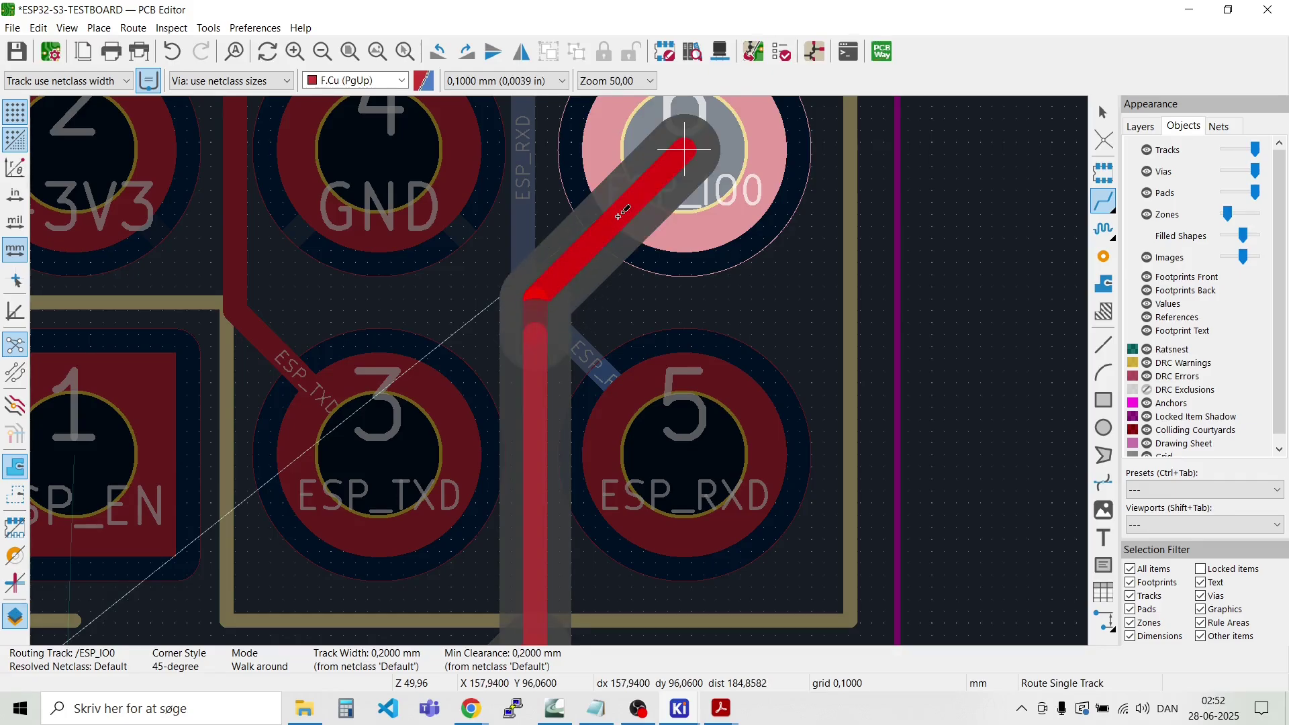
click(684, 148)
key(Page_Down)
scroll(552, 388, down, 7)
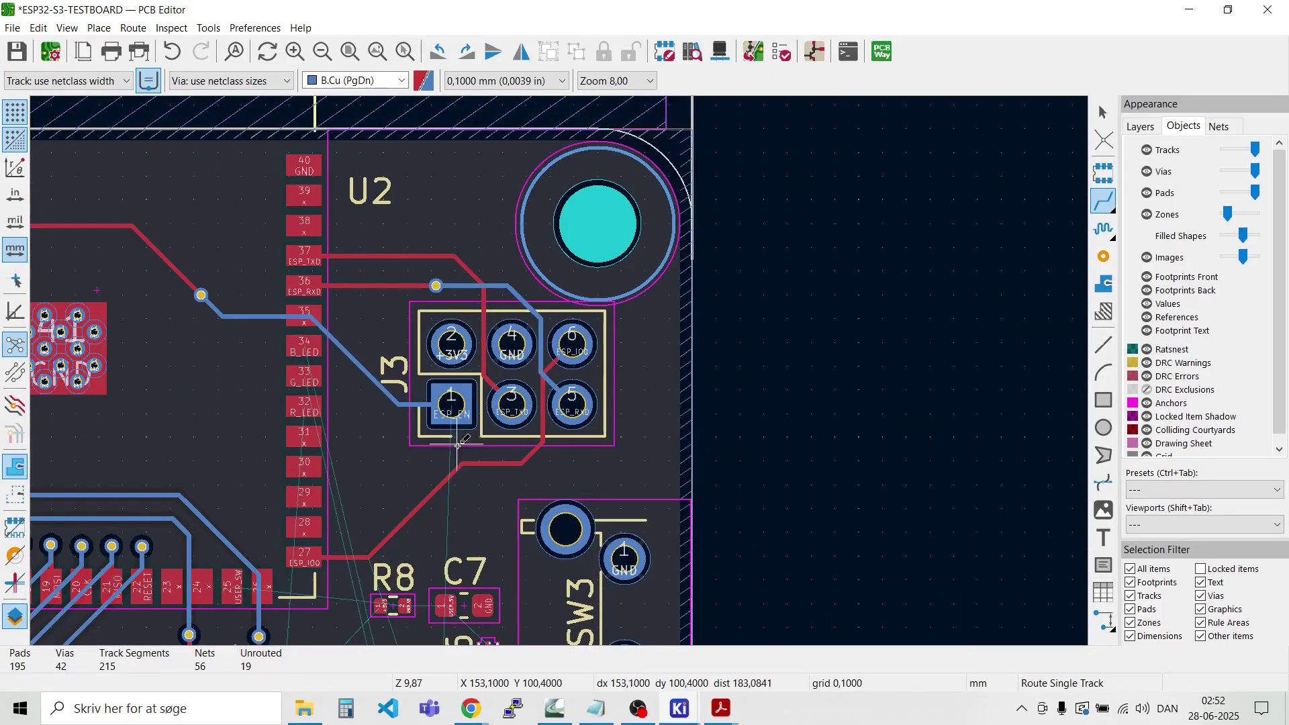
Step: Route ESP_EN on B.Cu from pad 1 of J3 down to about X 152,9, Y 112,3, just above R2, and end the track there
scroll(445, 506, up, 4)
scroll(564, 365, down, 2)
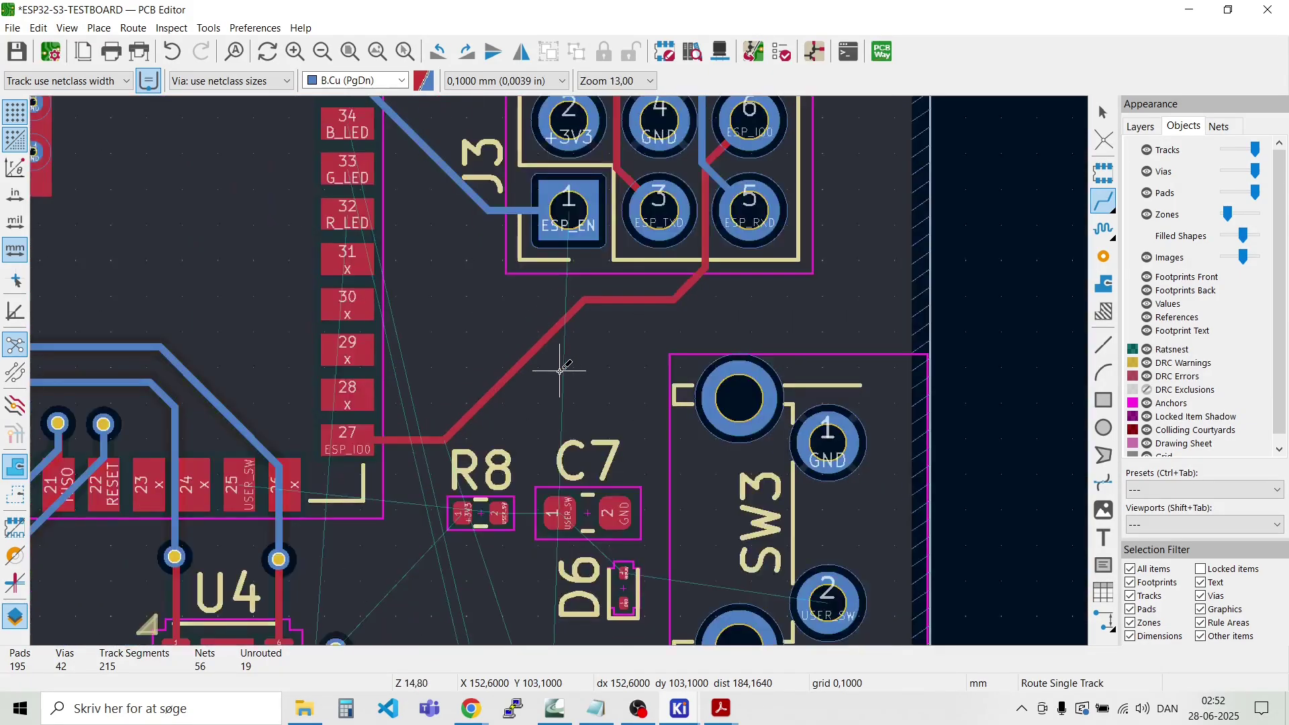
scroll(570, 125, up, 2)
scroll(561, 367, down, 2)
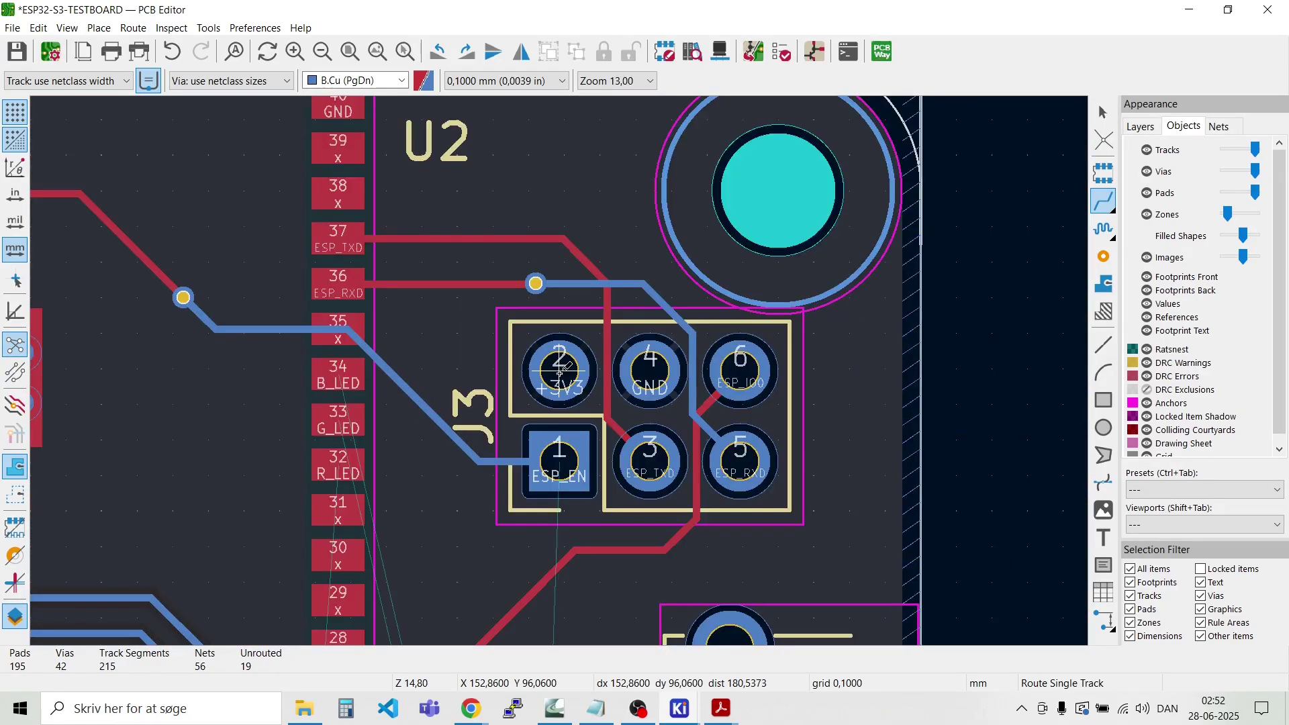
click(563, 477)
scroll(549, 530, down, 2)
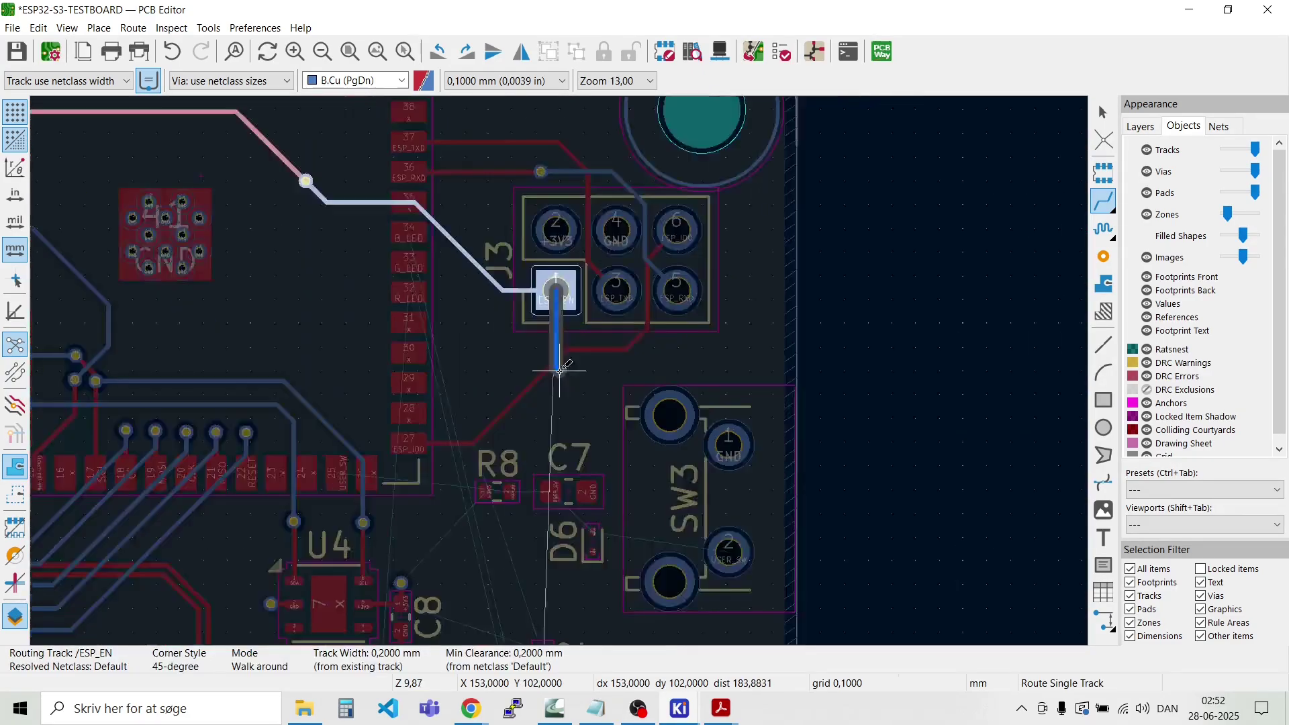
scroll(554, 429, up, 2)
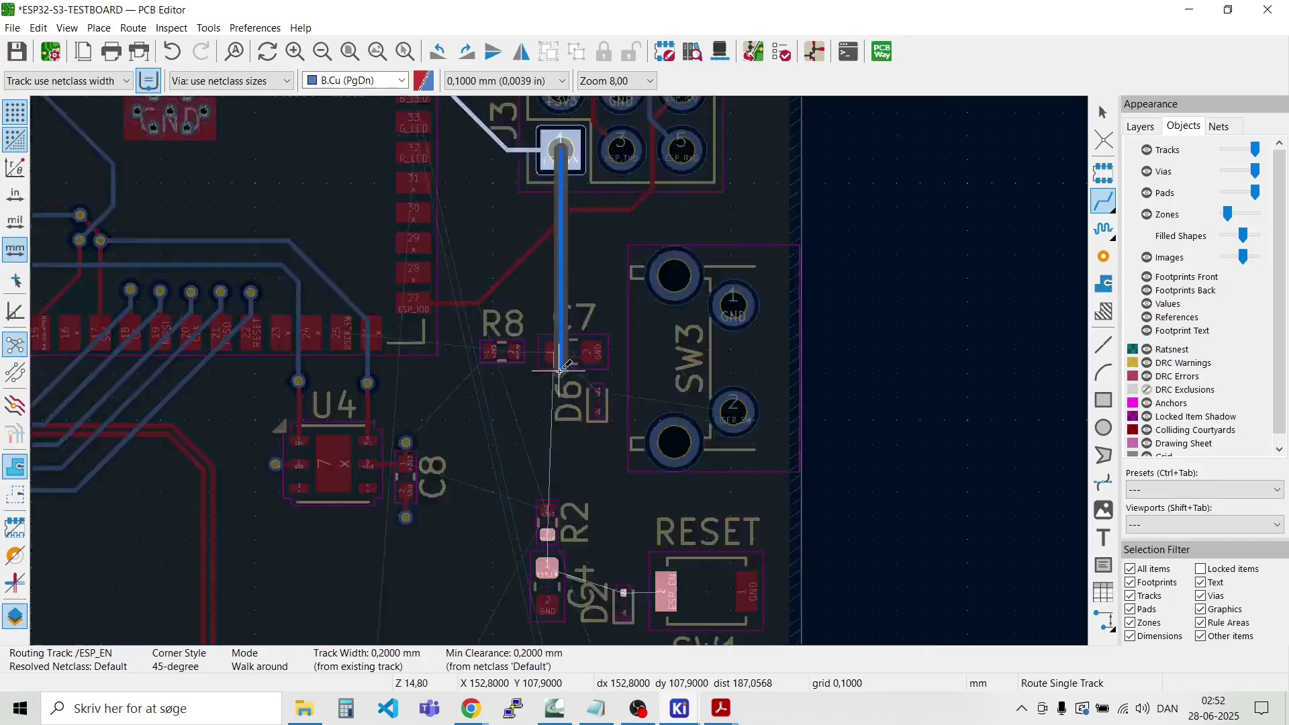
scroll(561, 402, down, 2)
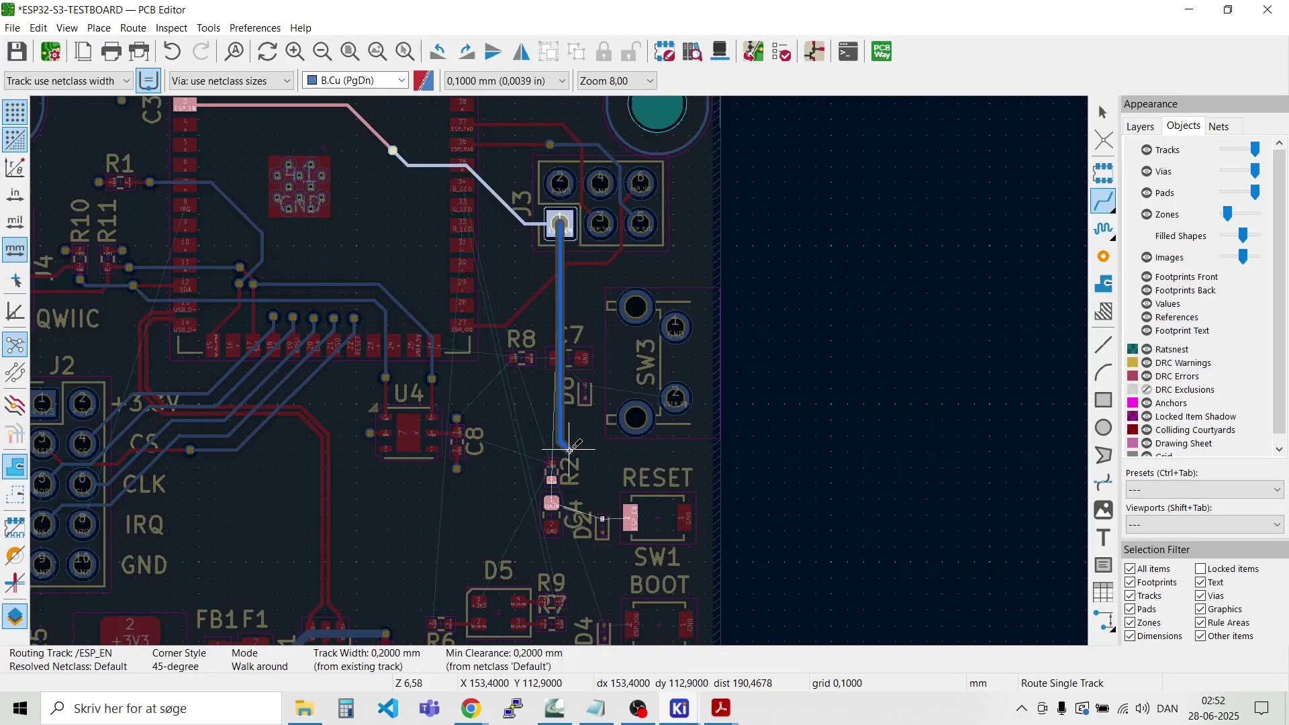
scroll(570, 450, up, 4)
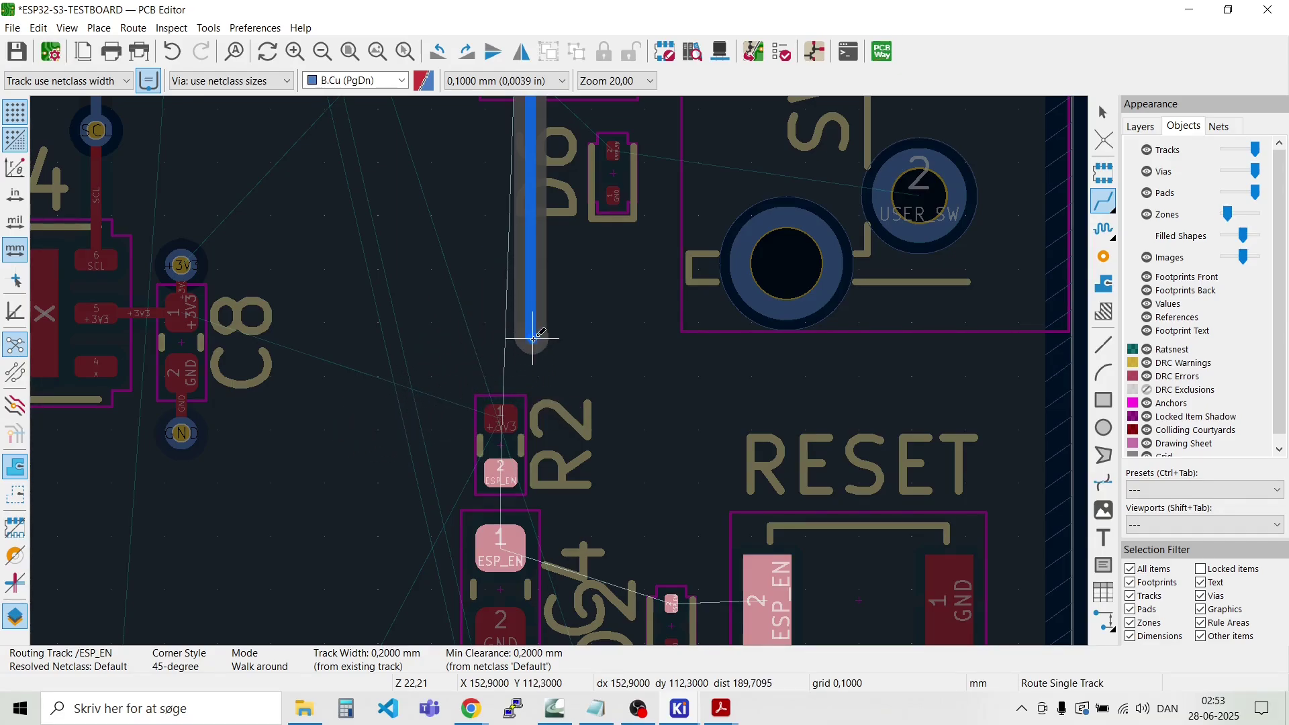
click(533, 339)
scroll(589, 361, down, 1)
key(Escape)
key(Escape)
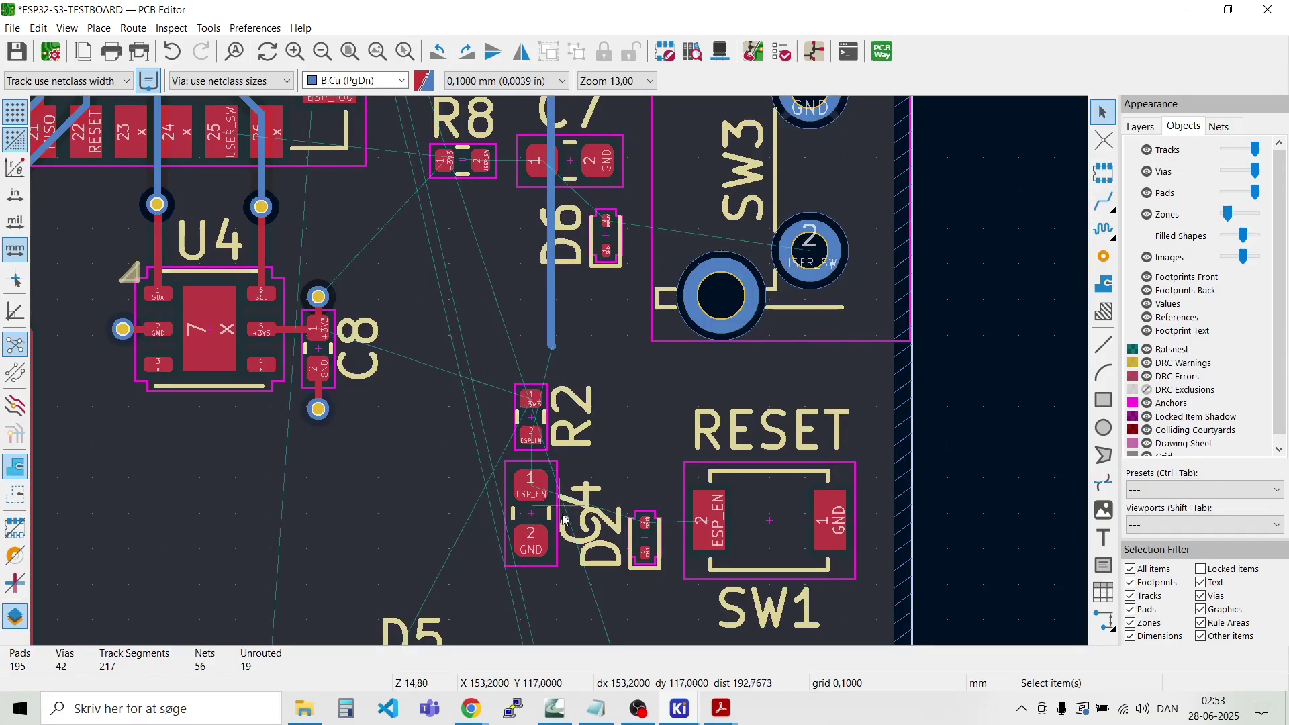
Step: Move capacitor C4 about 1 mm down so its ESP_EN pad lines up with pad 2 of D2
scroll(563, 518, up, 3)
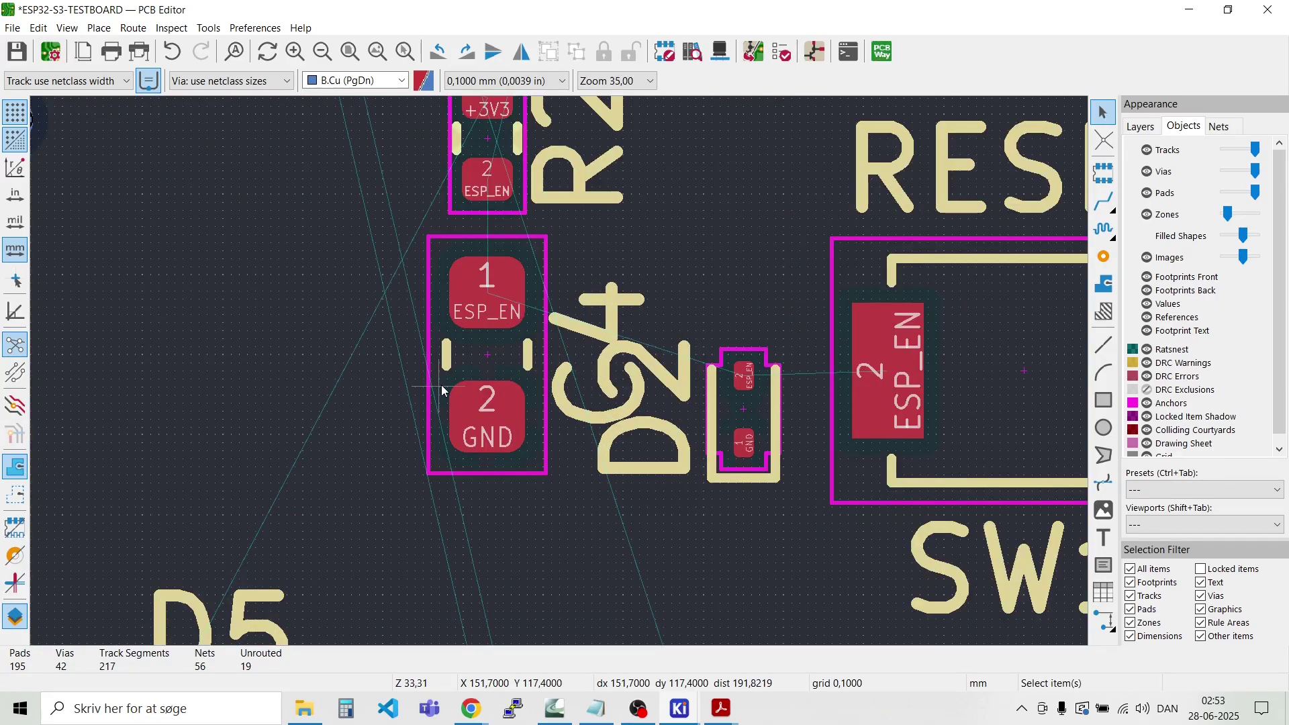
drag(411, 332, 470, 392)
key(Escape)
drag(501, 420, 488, 500)
Step: Move the C4 reference text off the D2 label to the left side of the capacitor, close to its outline
click(583, 500)
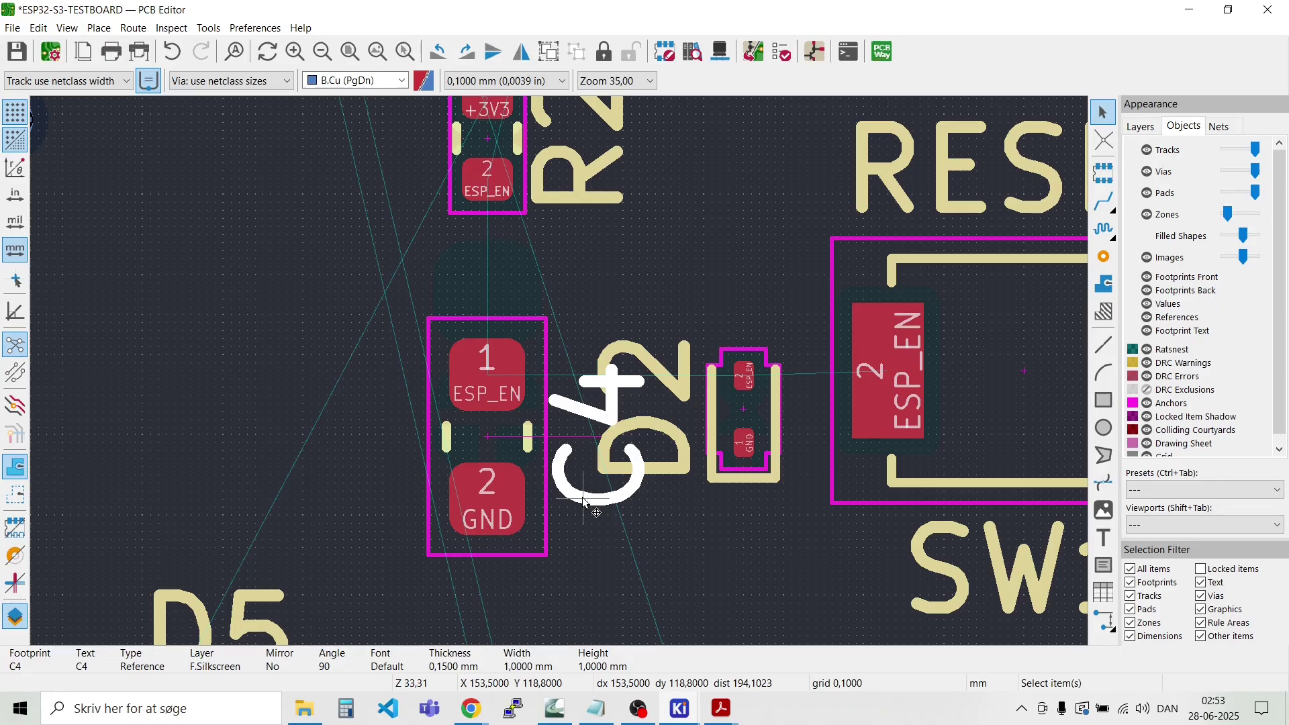
key(m)
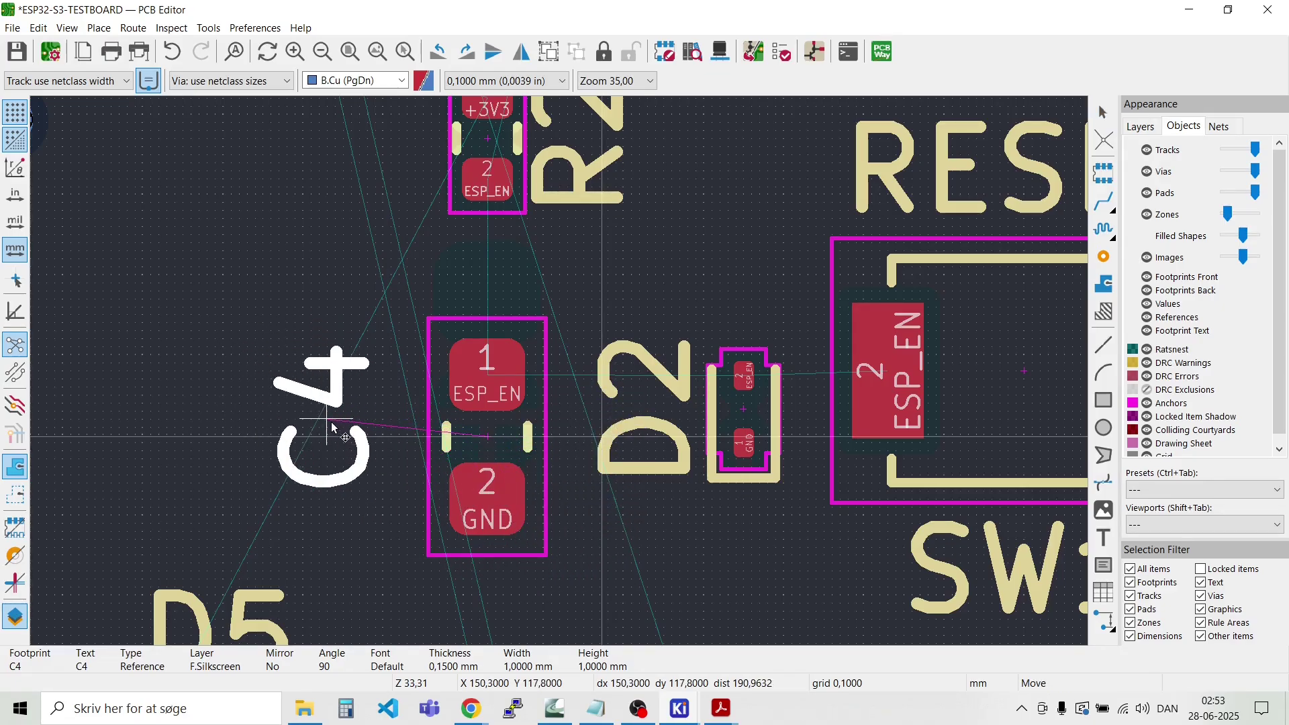
click(371, 440)
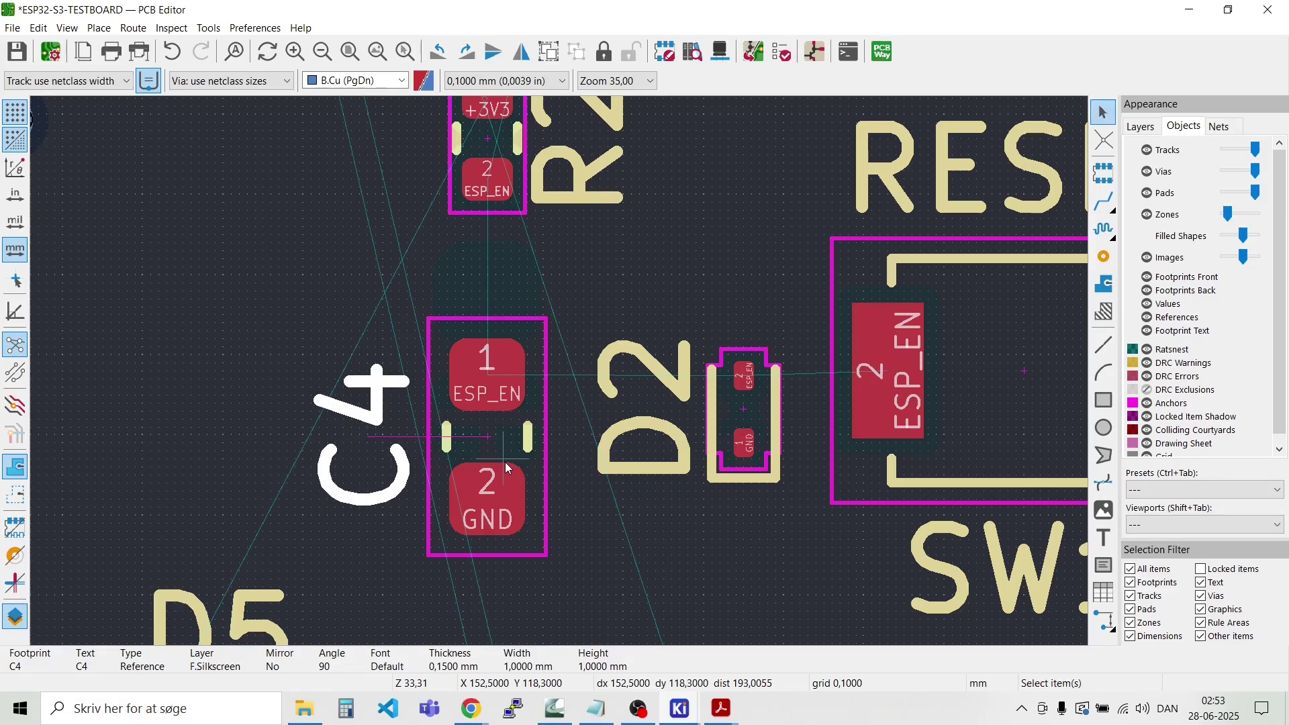
key(m)
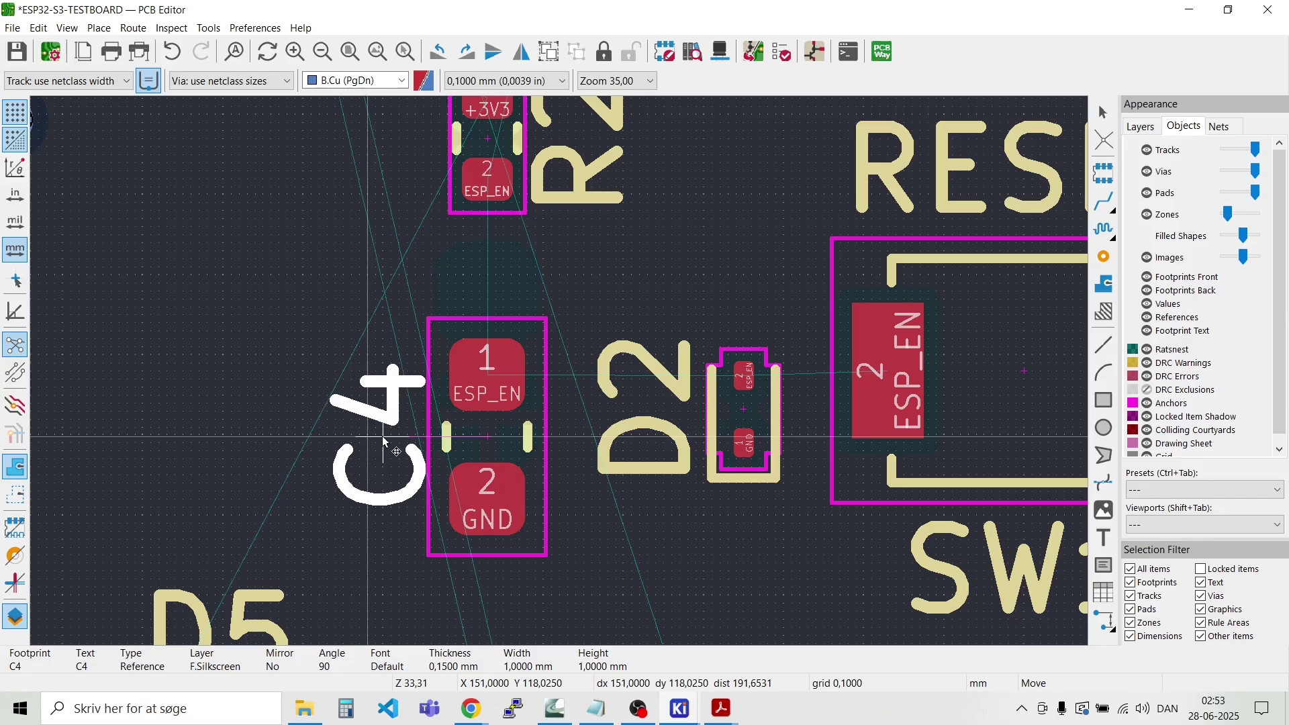
click(384, 440)
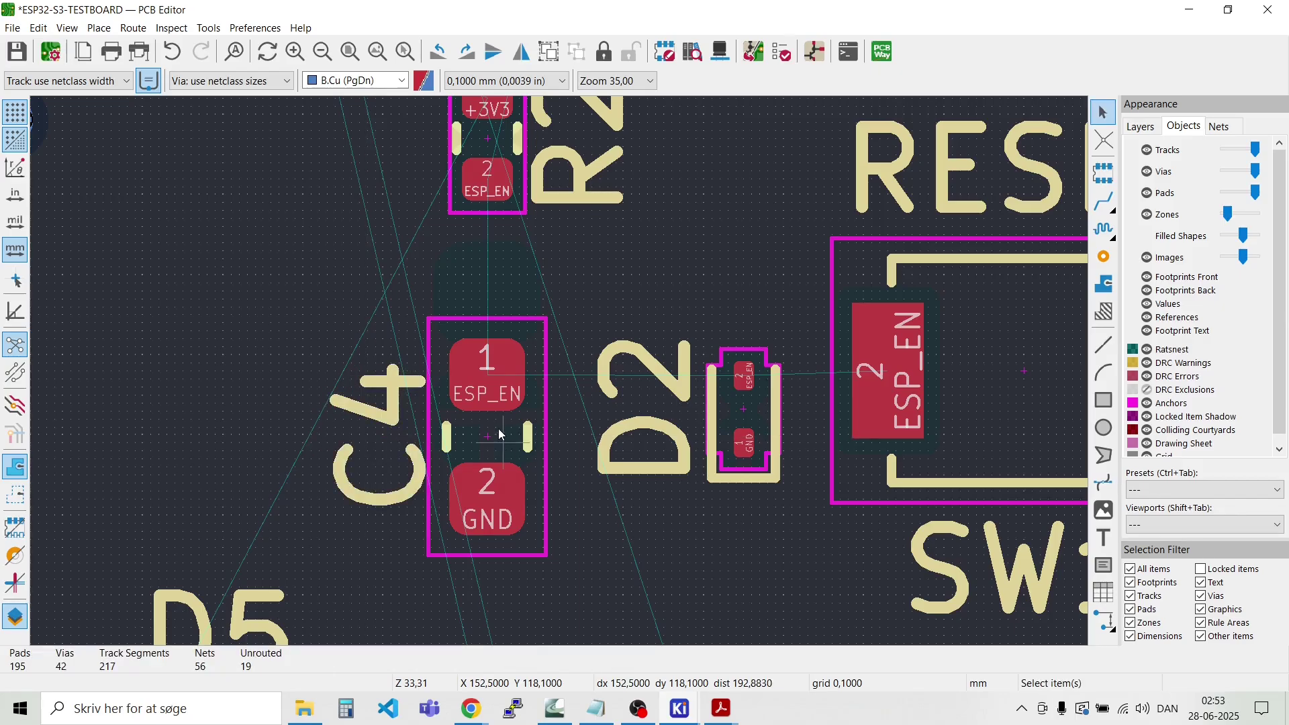
Step: Move capacitor C4 horizontally toward D2, to X 152,7
click(498, 429)
key(m)
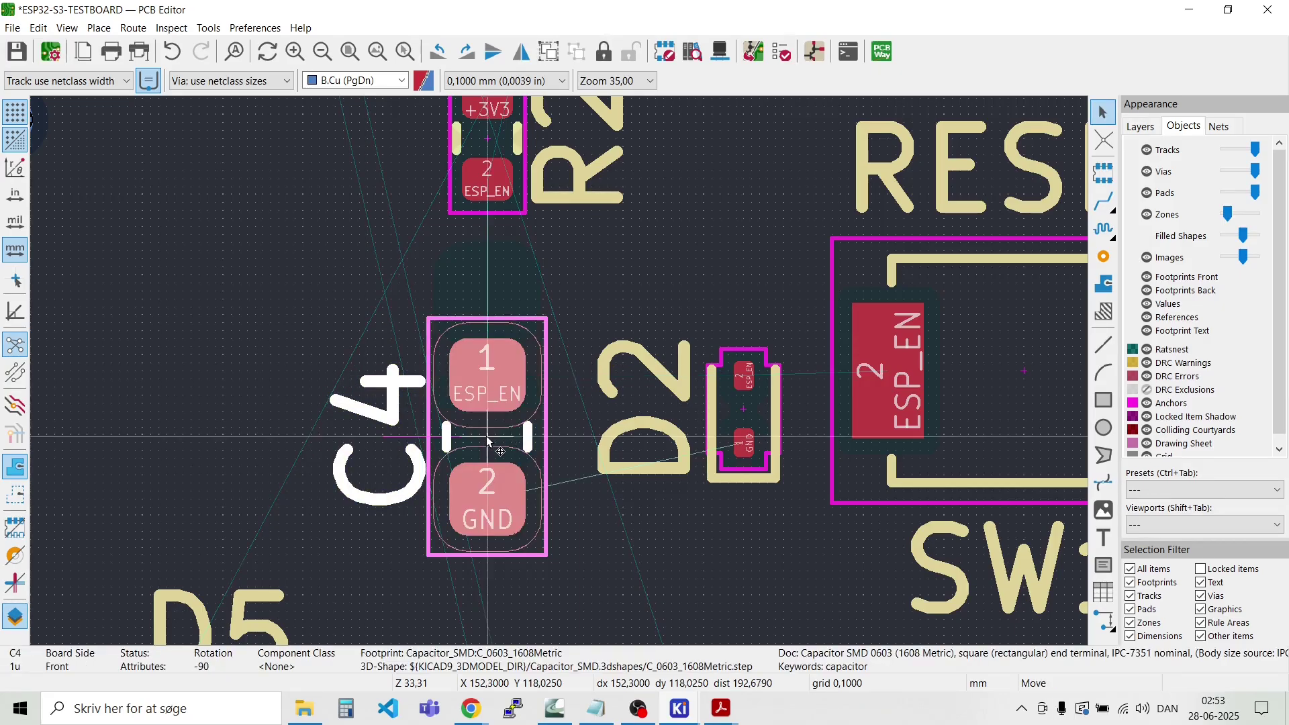
click(519, 440)
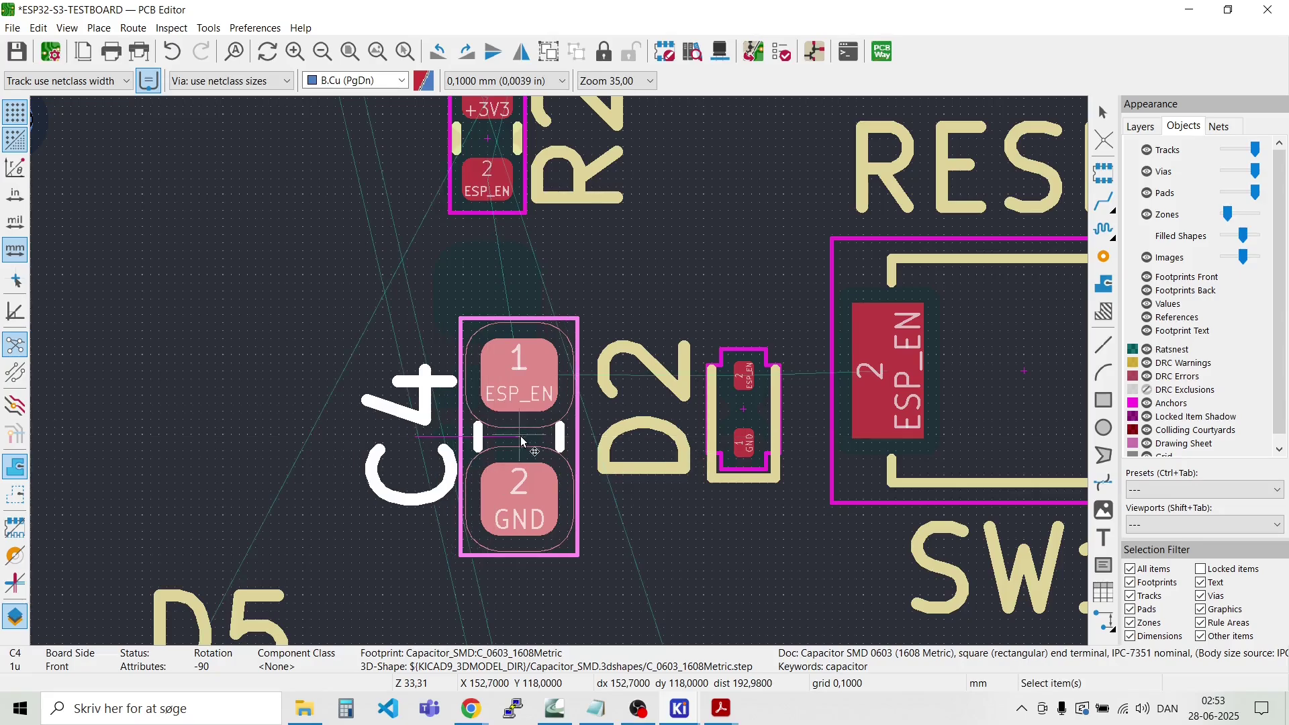
key(Escape)
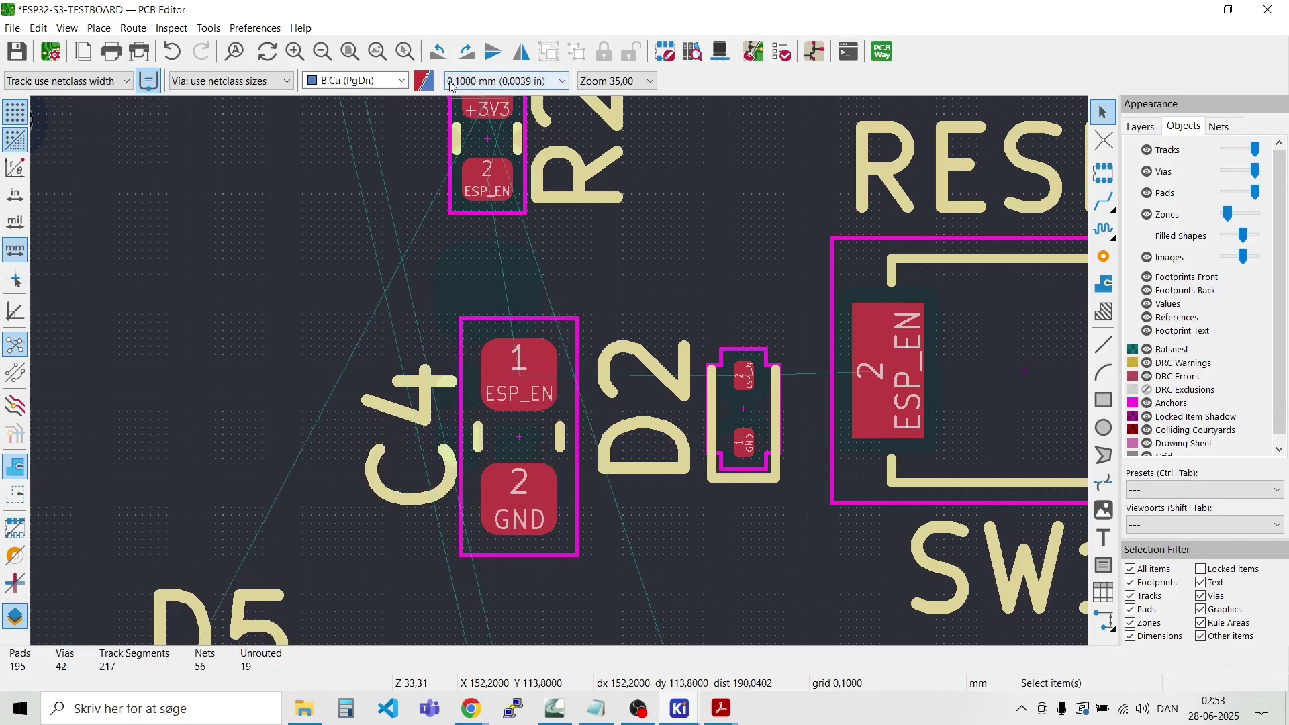
Step: Switch to F.Cu and route ESP_EN from pad 2 of SW1 through pad 2 of D2 to pad 1 of C4
click(400, 81)
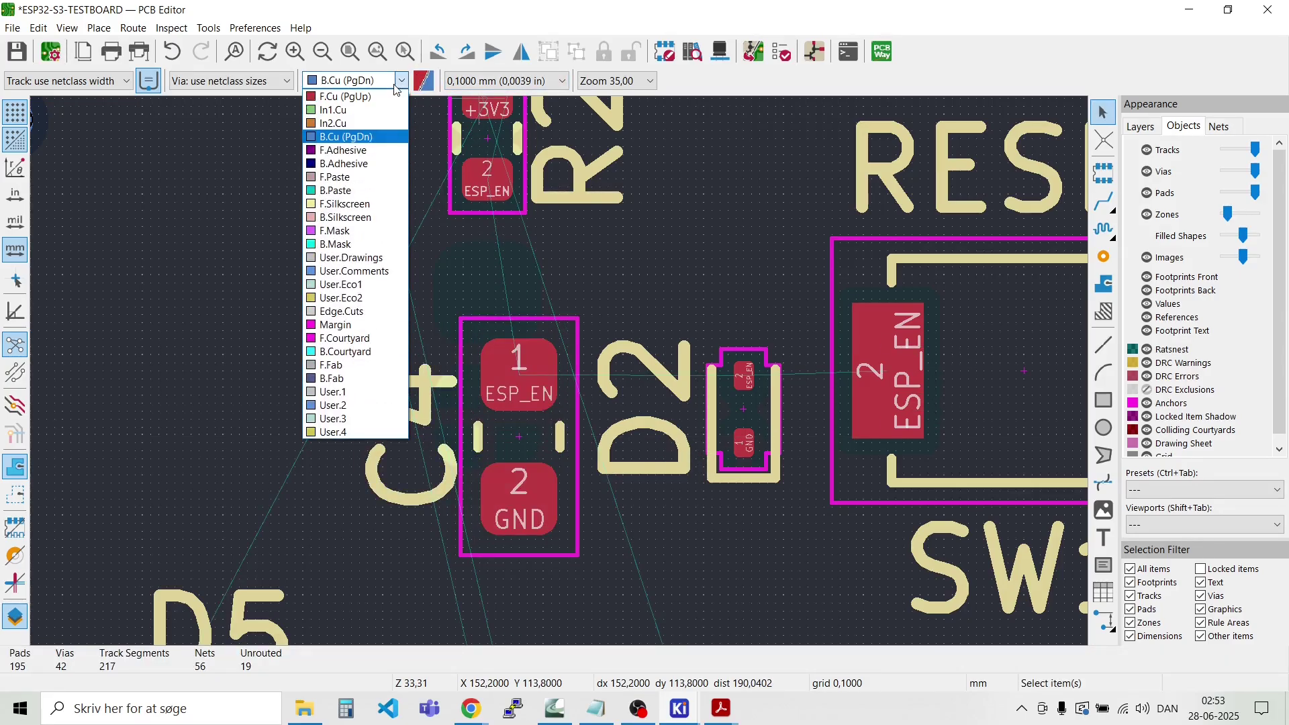
click(345, 96)
click(747, 380)
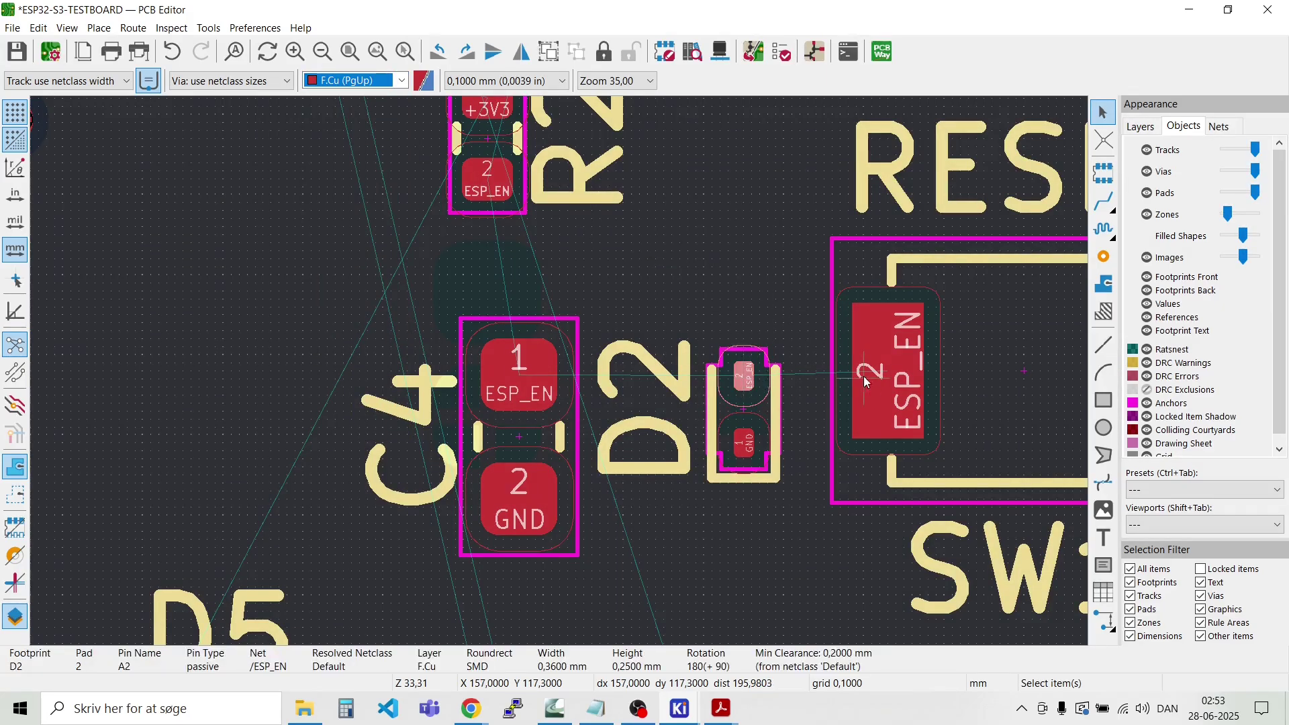
click(889, 371)
key(Escape)
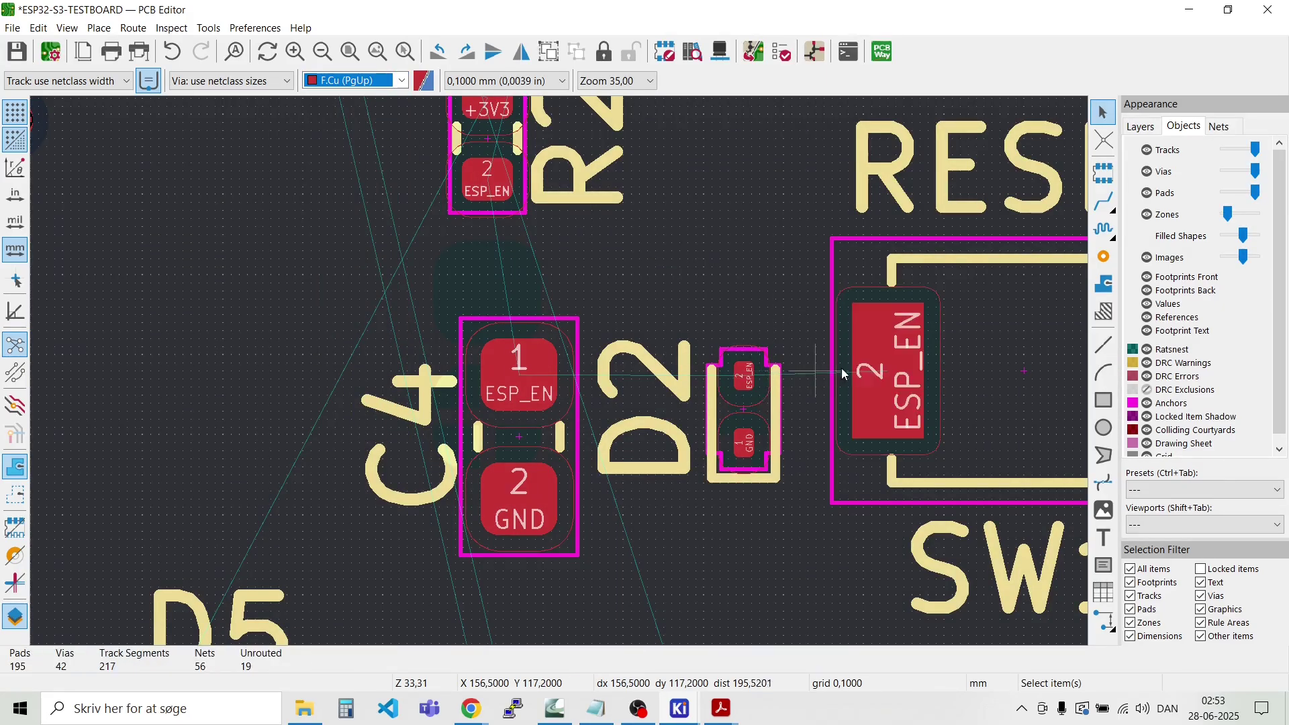
key(x)
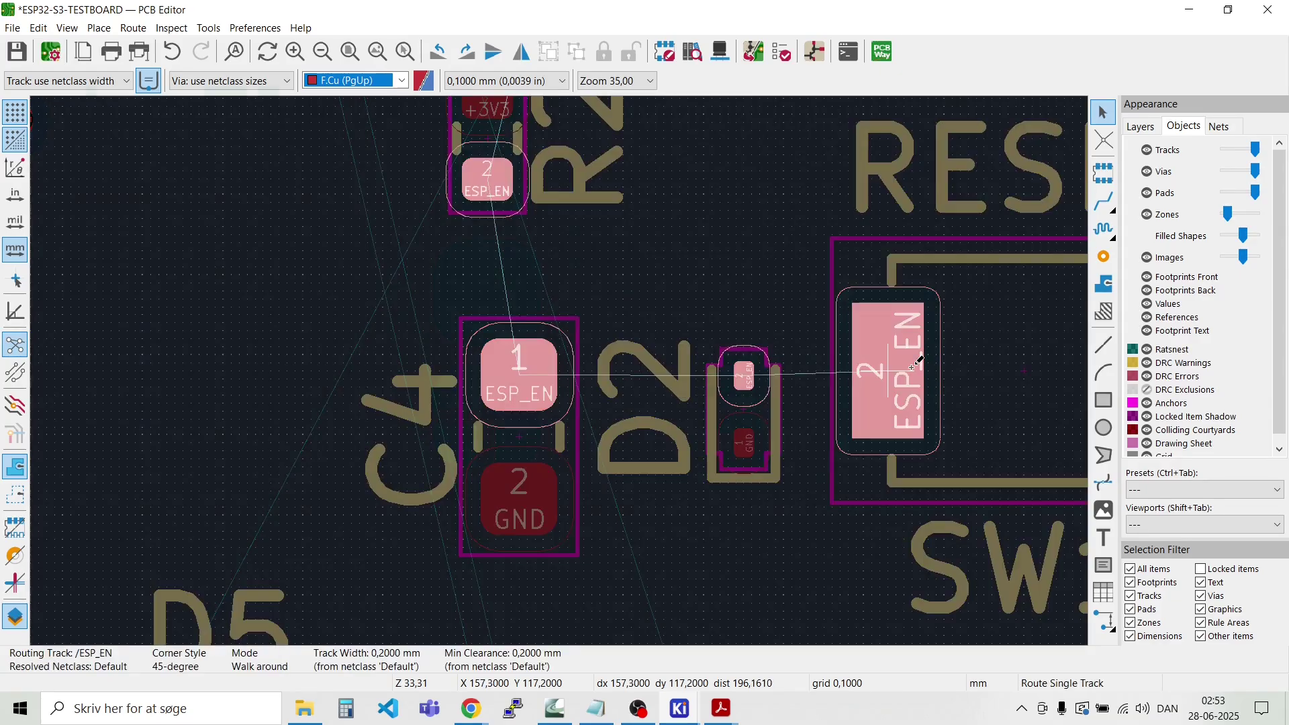
click(744, 374)
click(743, 372)
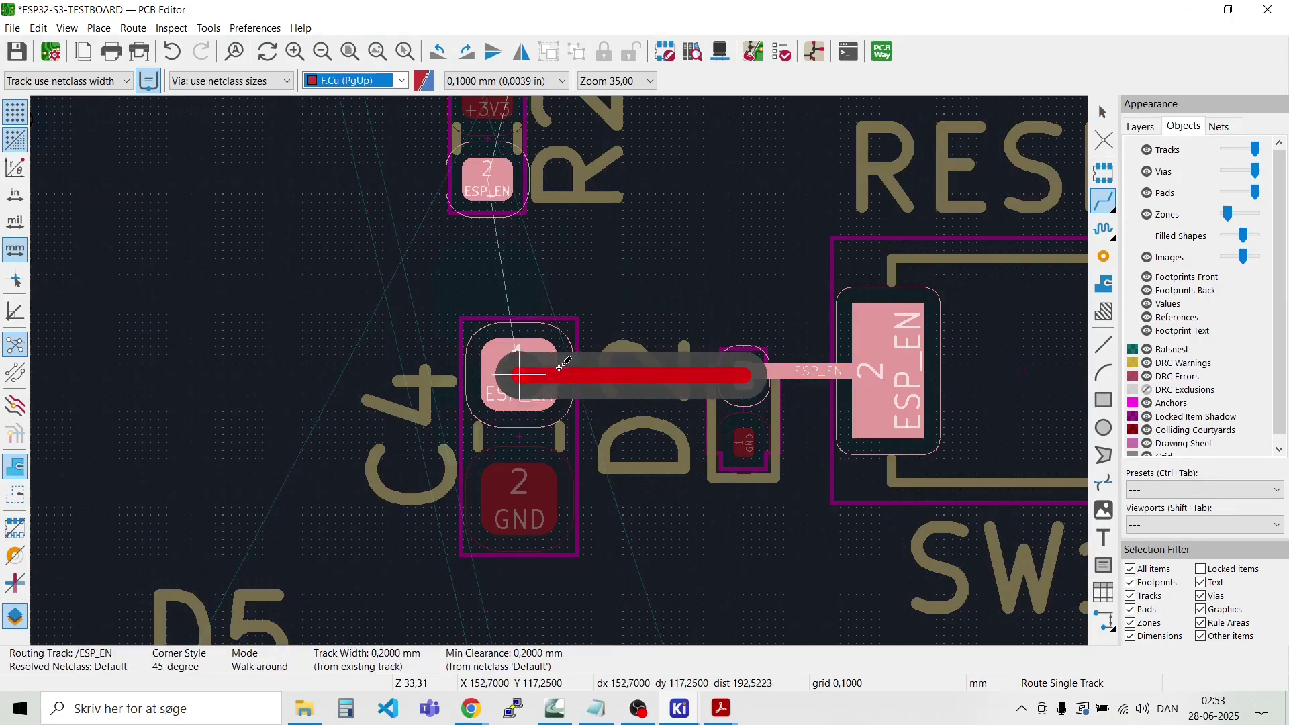
click(550, 365)
scroll(759, 387, up, 5)
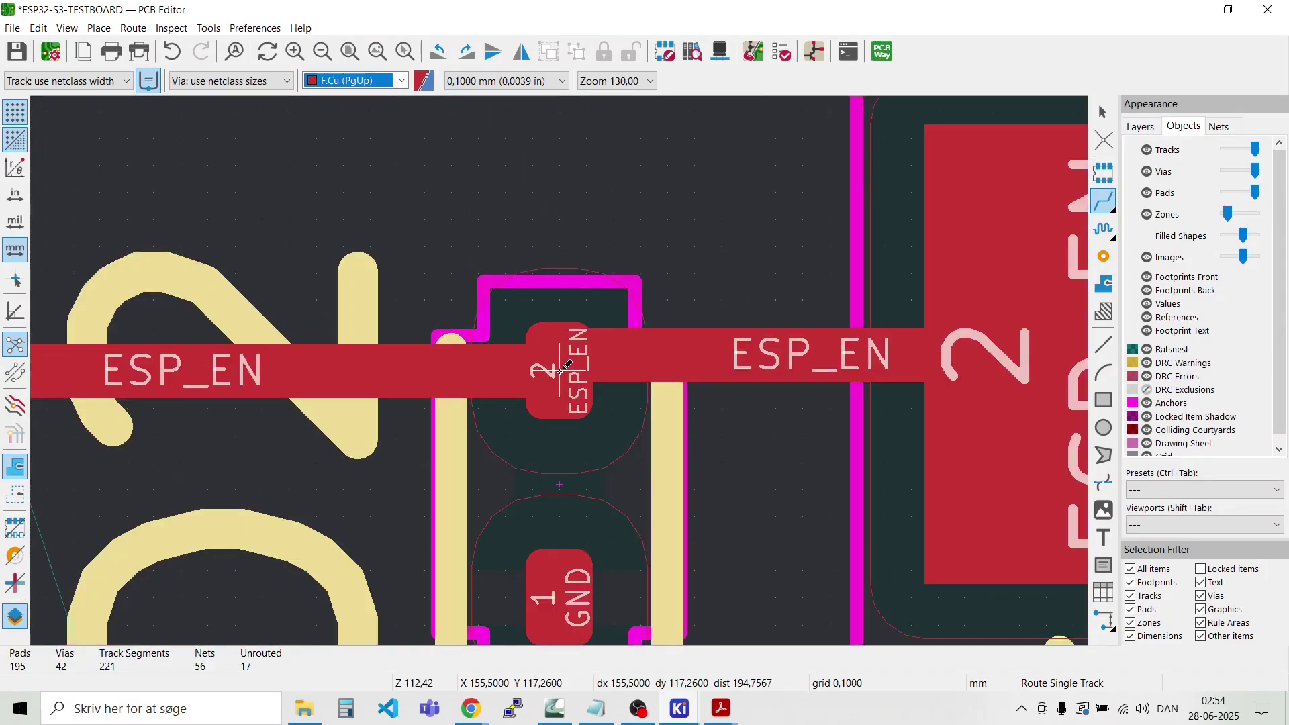
key(Escape)
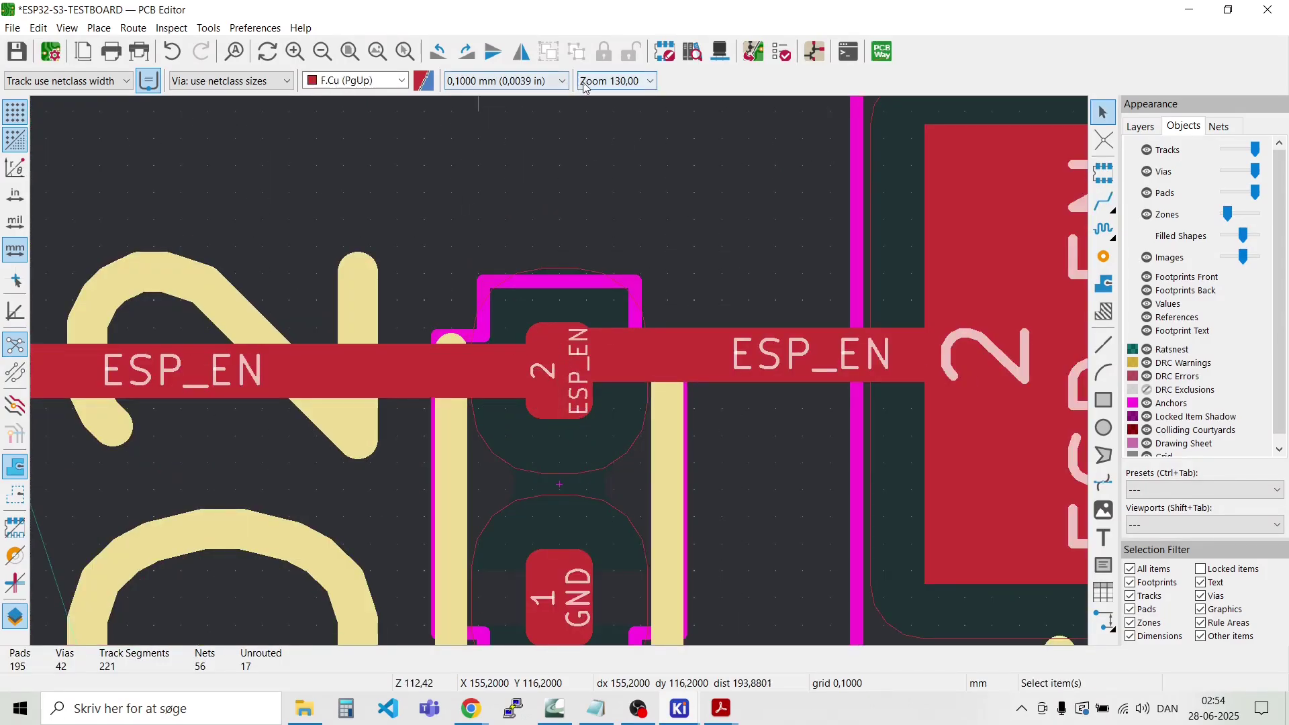
Step: Set the grid to 0,0500 mm and move D2 up 0,05 mm to centre its ESP_EN pad on the track from SW1
click(561, 82)
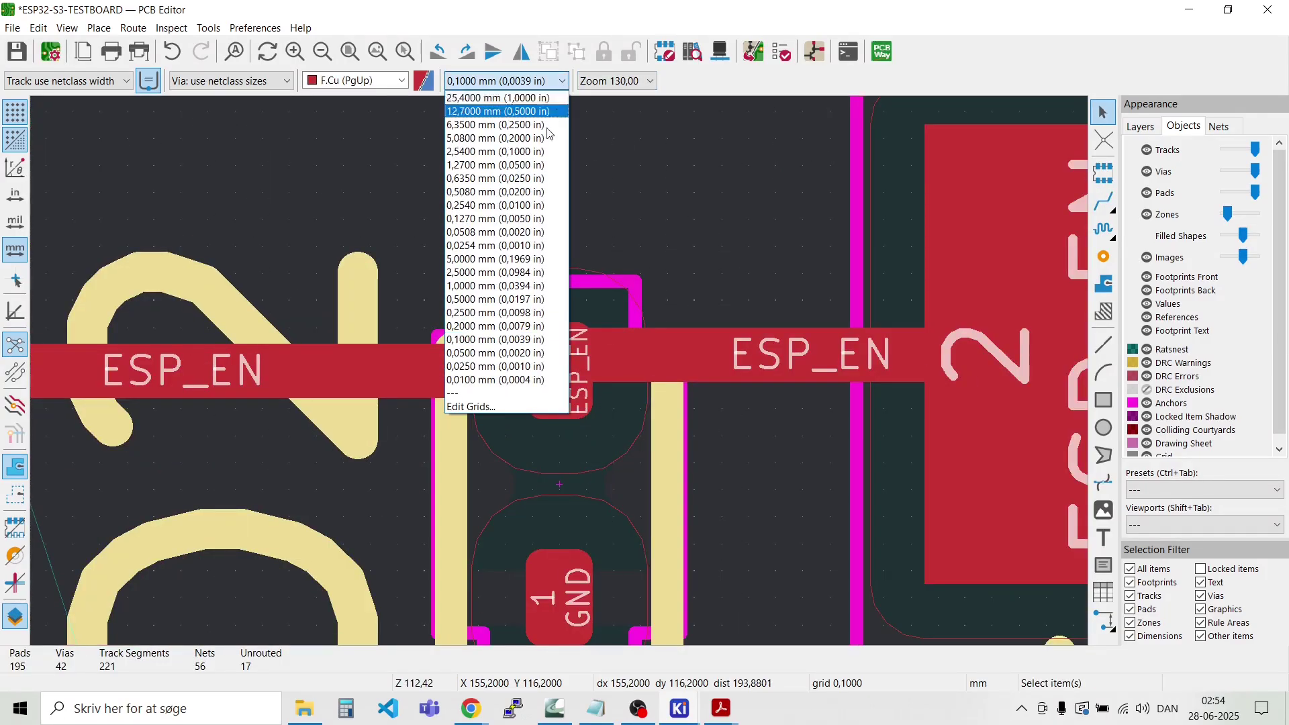
click(509, 353)
click(578, 505)
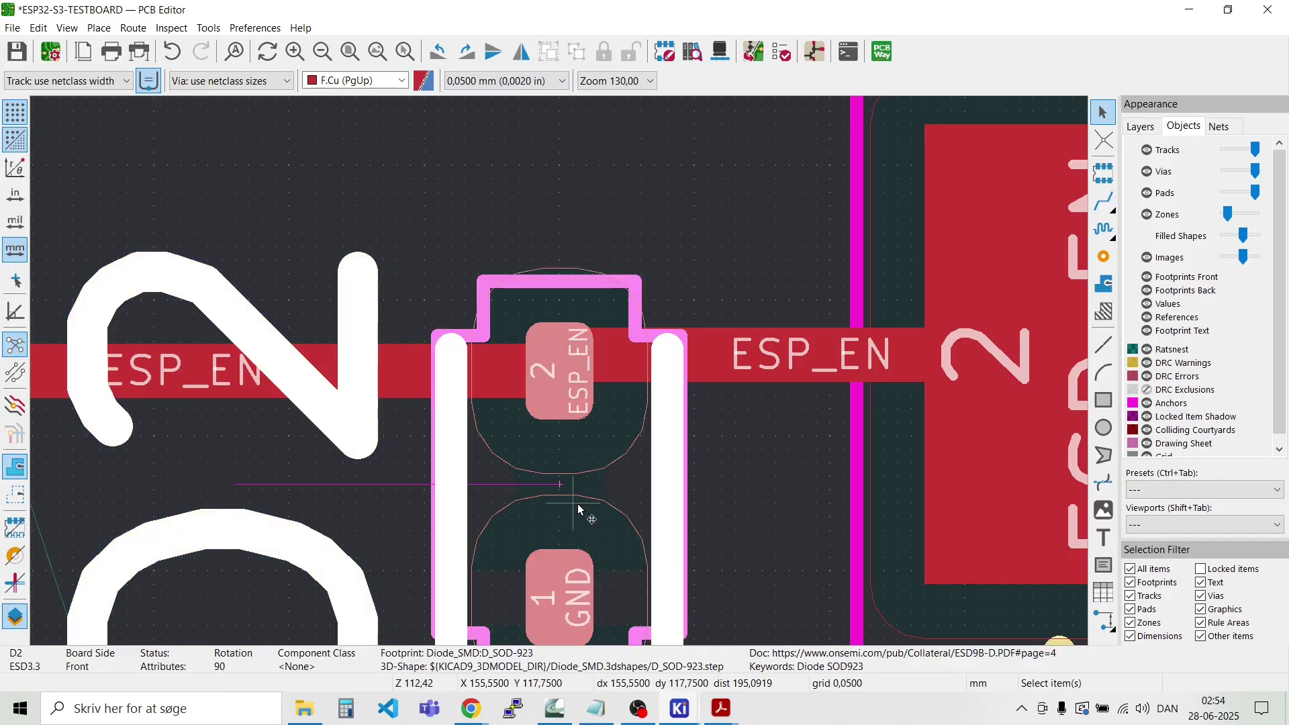
key(m)
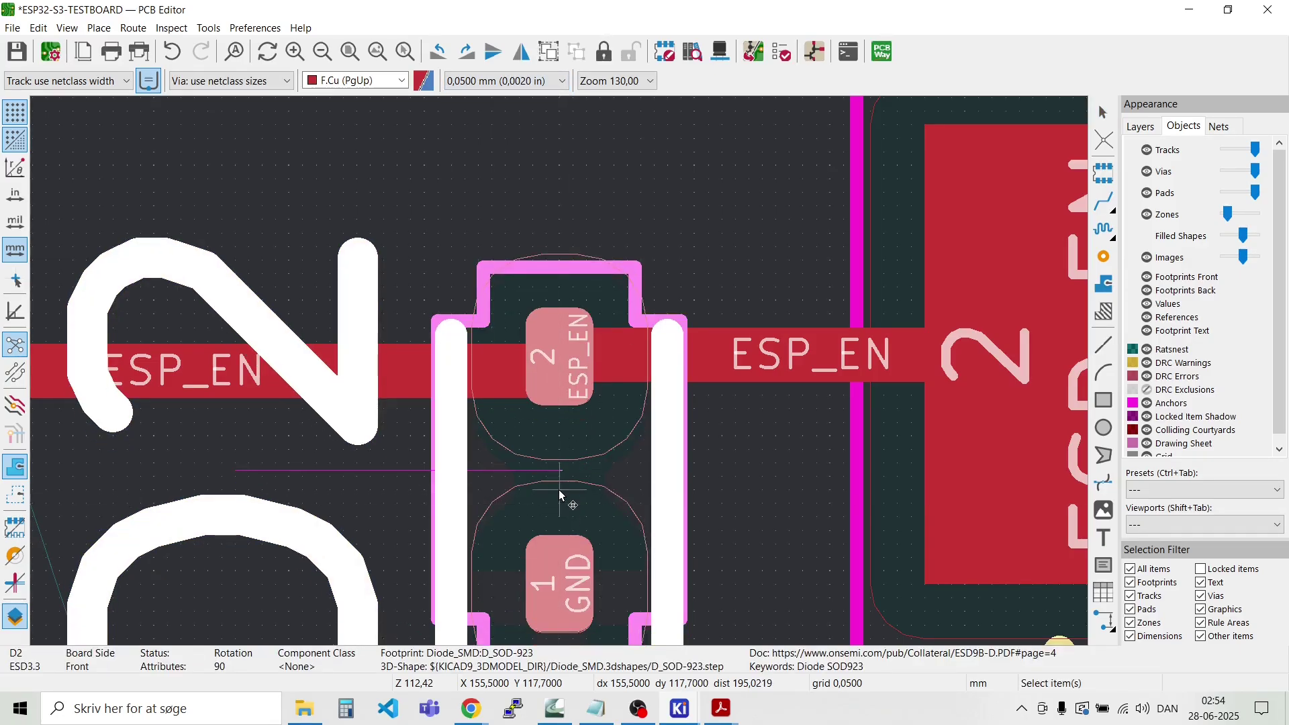
click(558, 489)
scroll(316, 376, down, 2)
key(Escape)
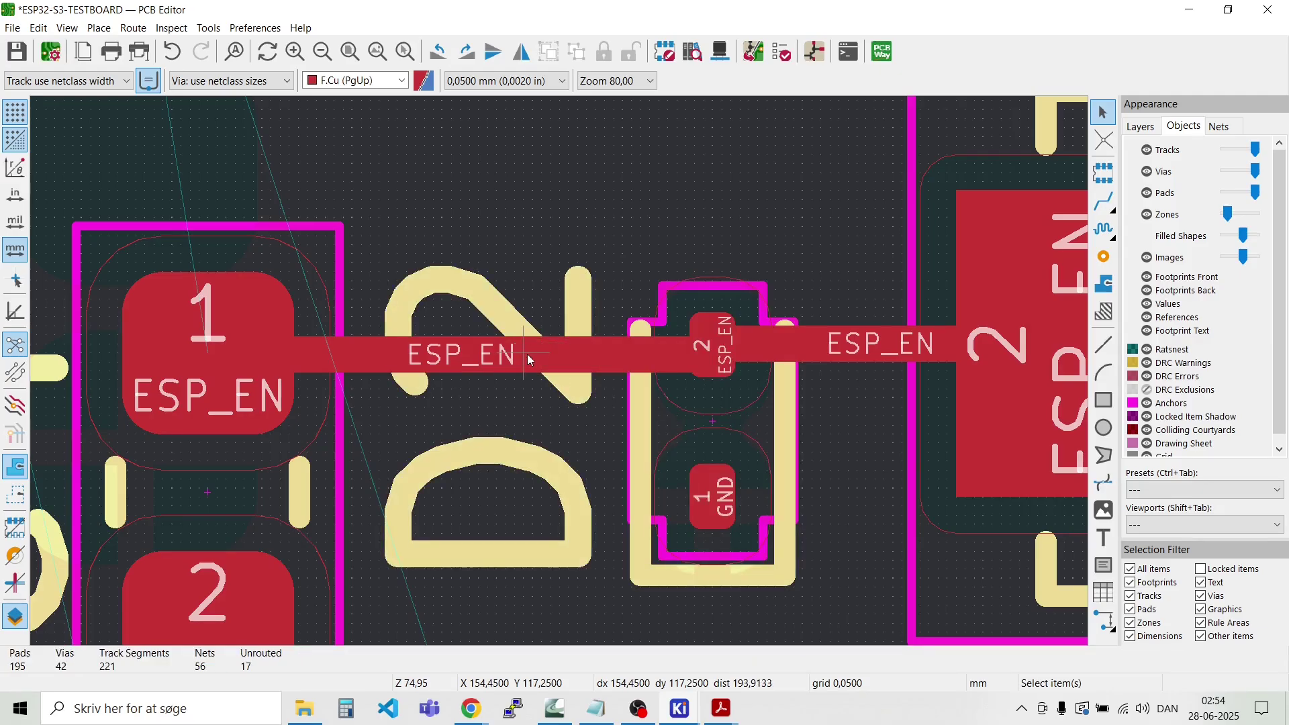
Step: Move the ESP_EN track segment between C4 and D2 up into line with the segment from D2 to SW1
click(527, 353)
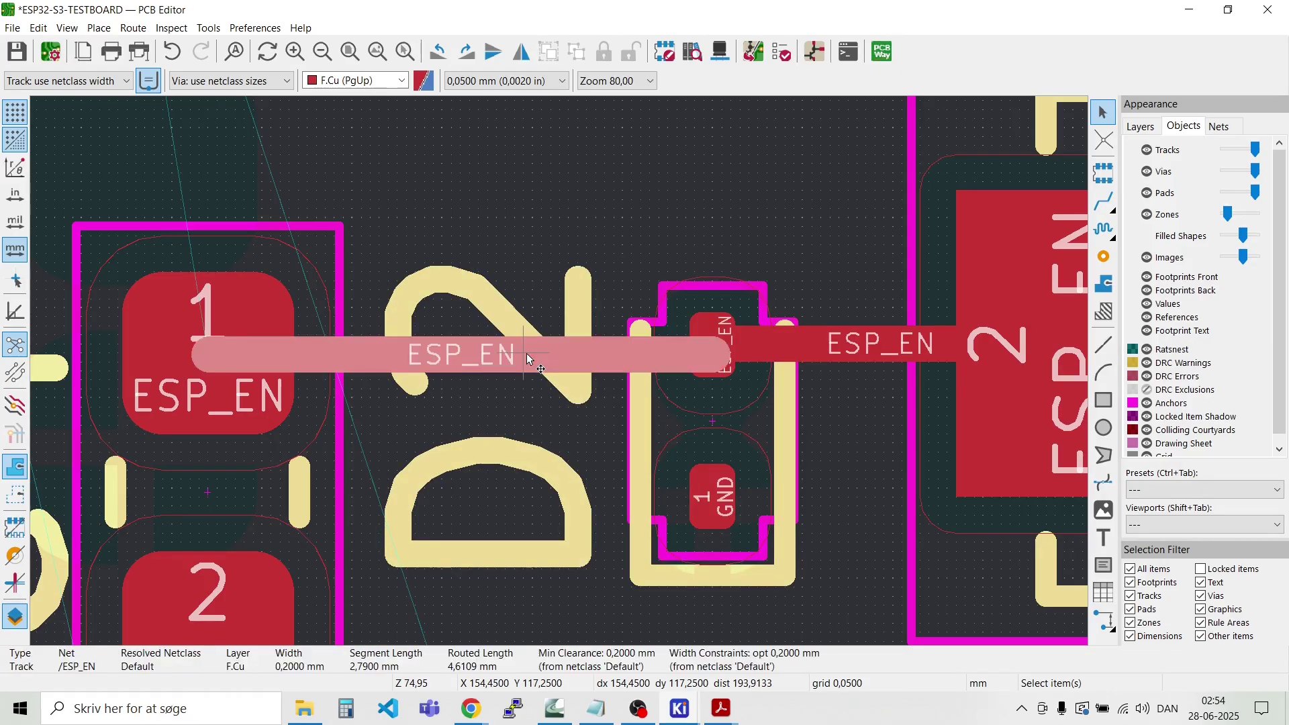
key(m)
click(460, 344)
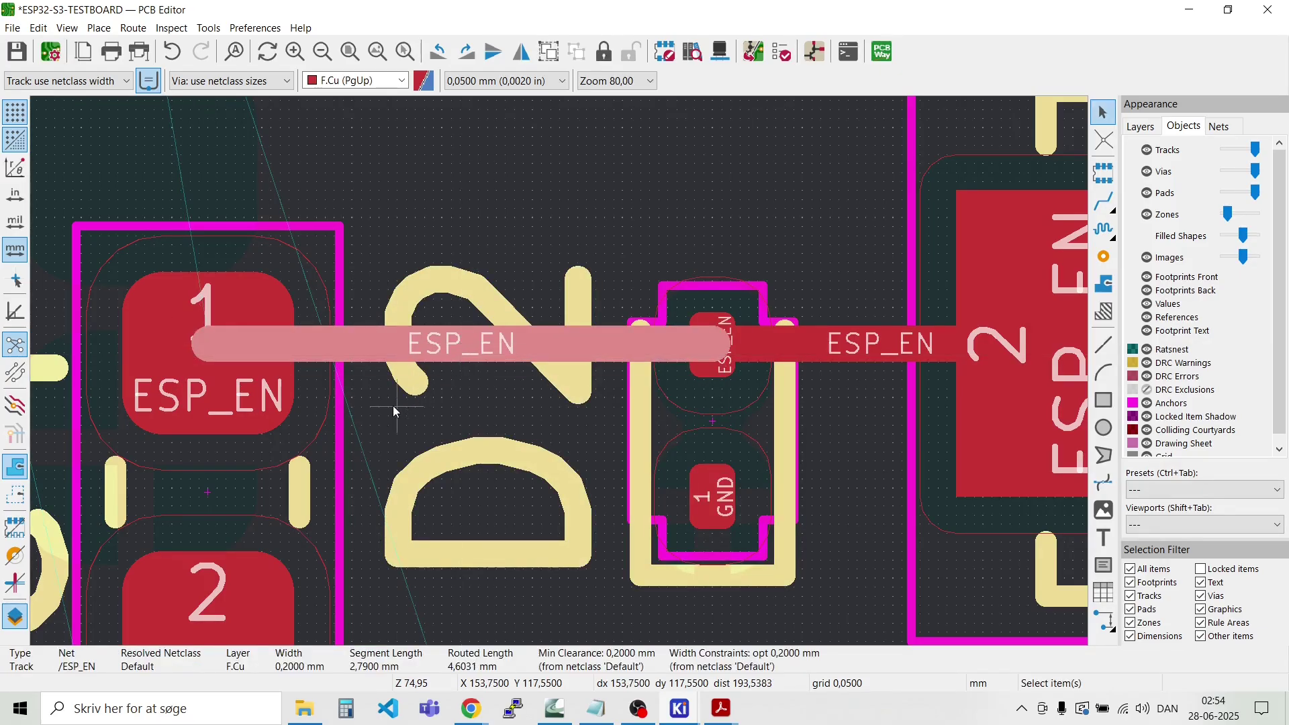
click(388, 424)
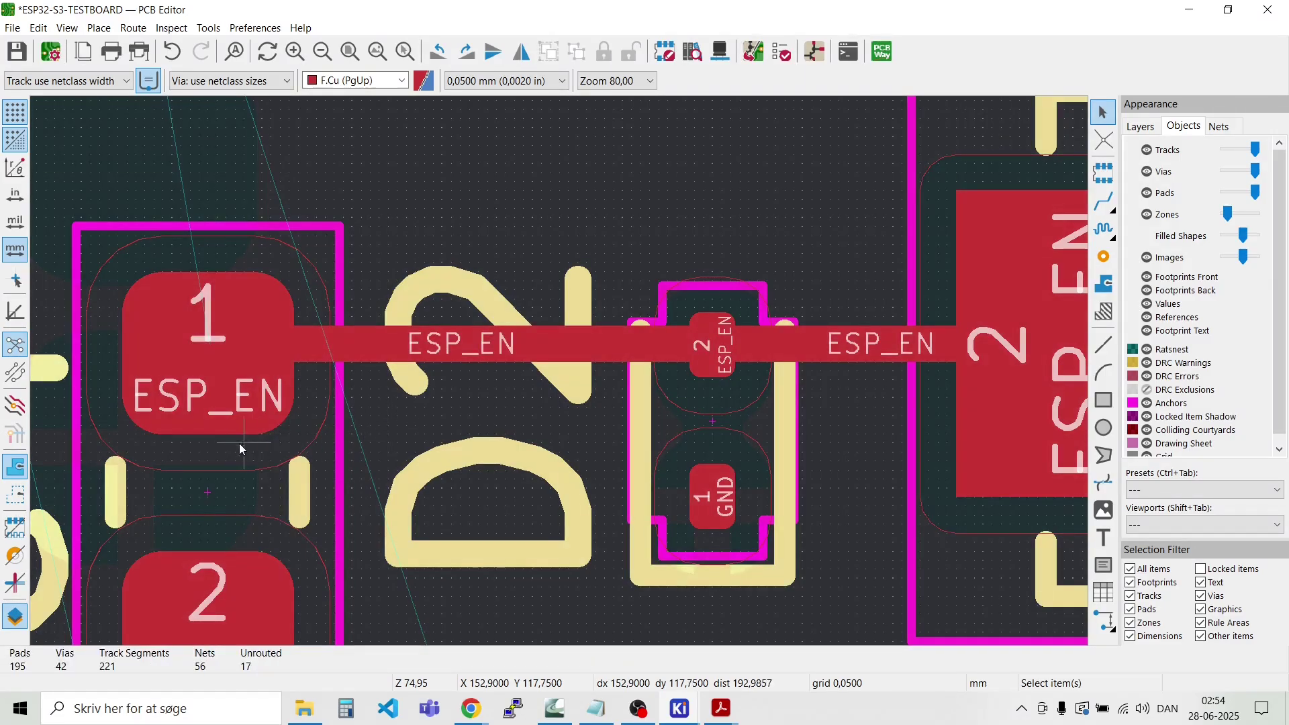
Step: Move capacitor C4 slightly up to X 152,7, Y 118,0 to match the shifted ESP_EN track
click(231, 446)
key(m)
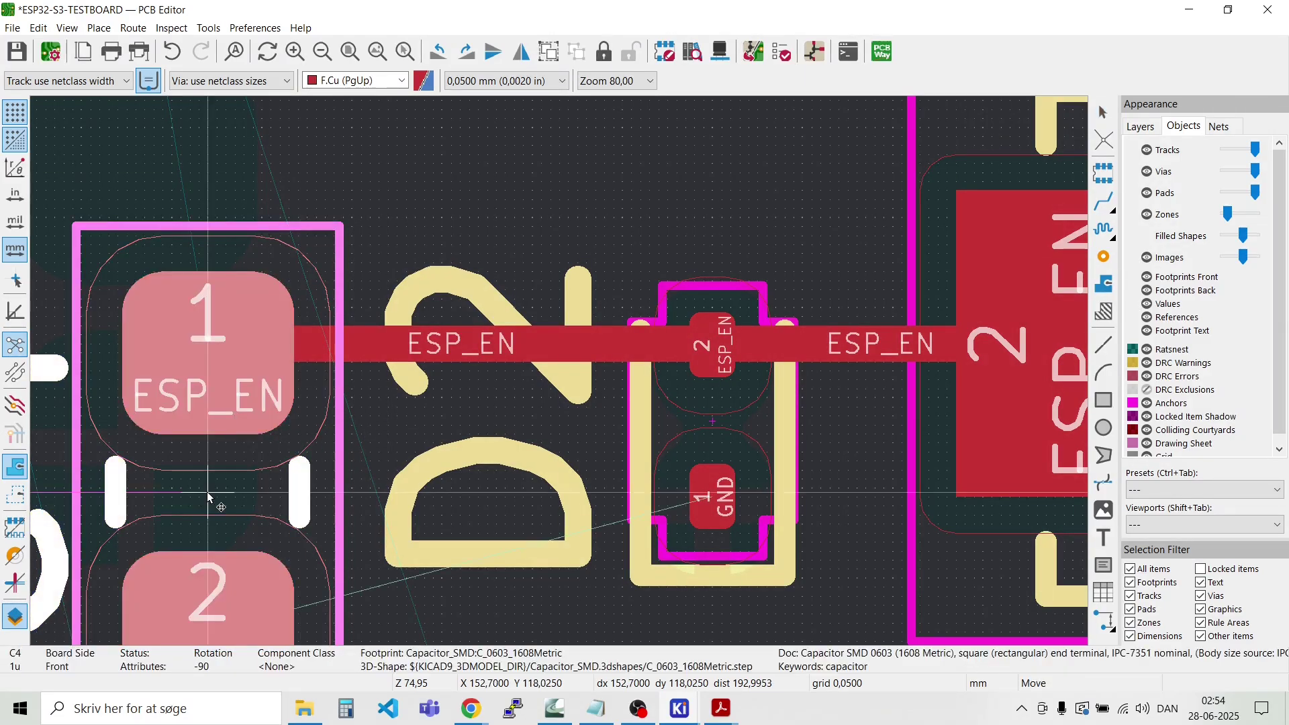
click(207, 482)
scroll(206, 481, down, 2)
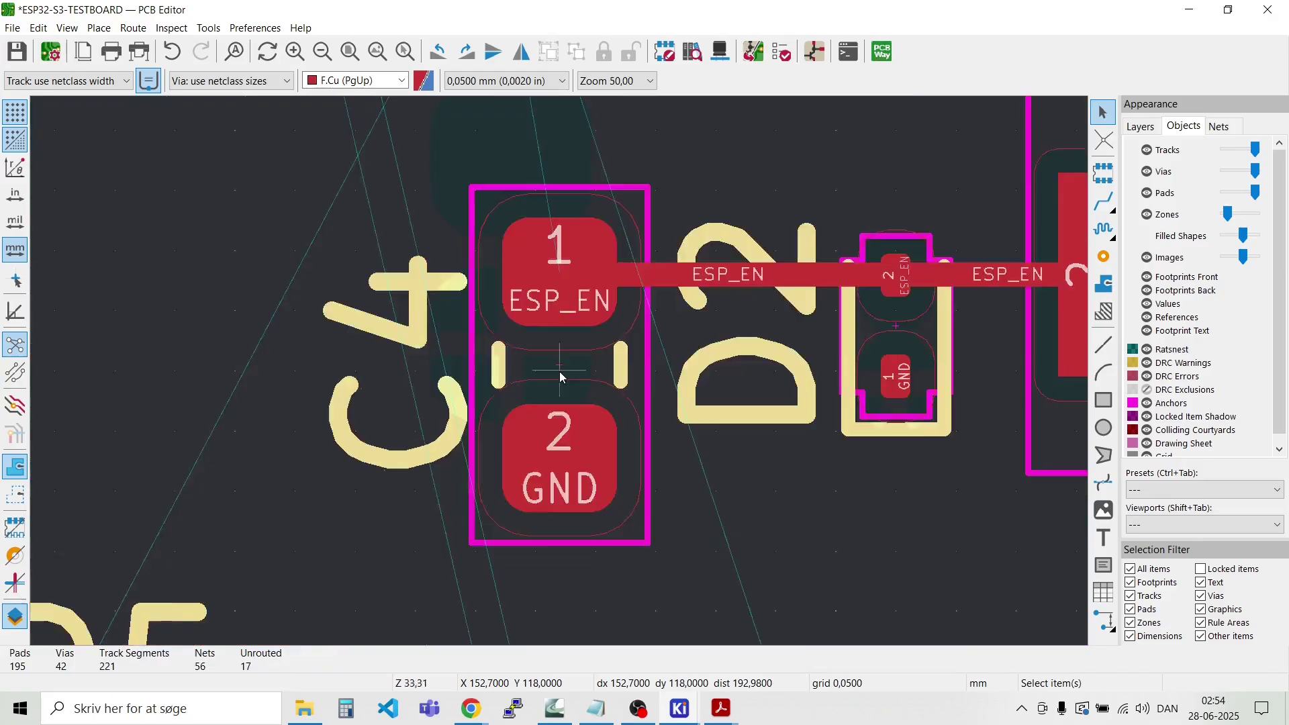
Step: Move resistor R2 down to X 152,7, directly above C4, with its ESP_EN pad aligned over pad 1 of C4
scroll(560, 376, down, 3)
scroll(561, 374, up, 3)
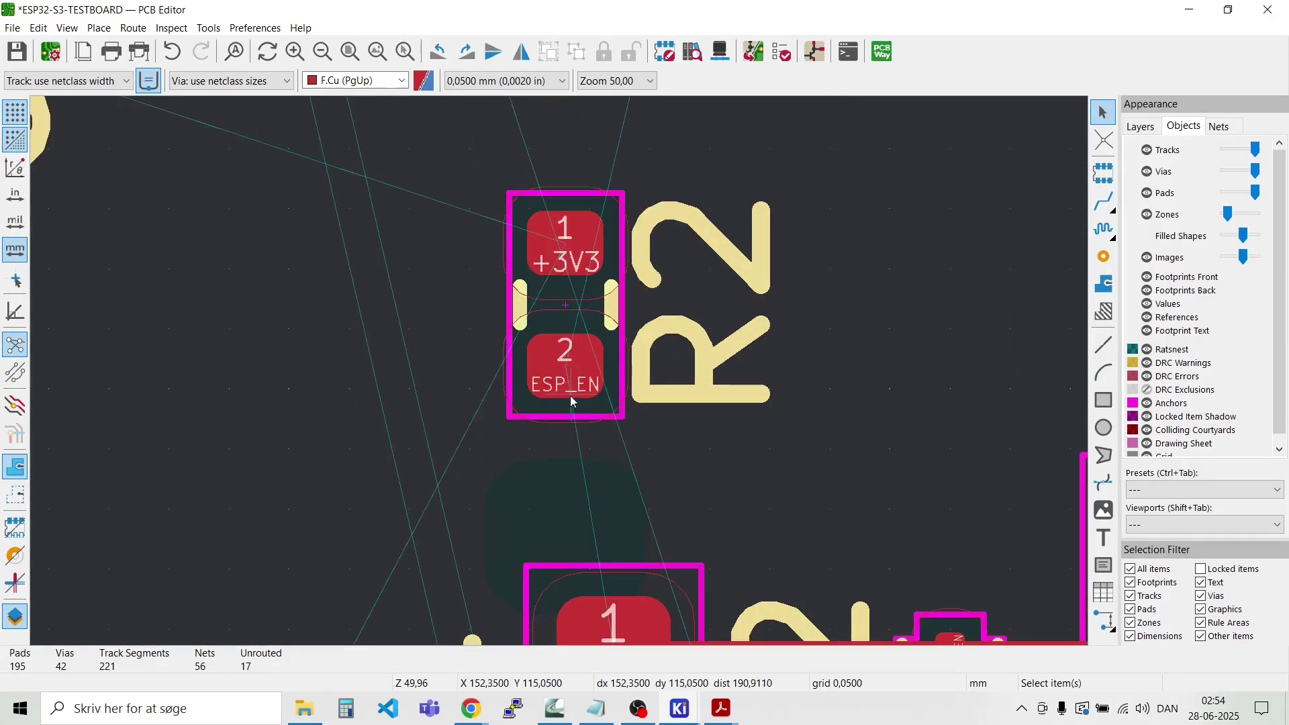
click(577, 284)
key(m)
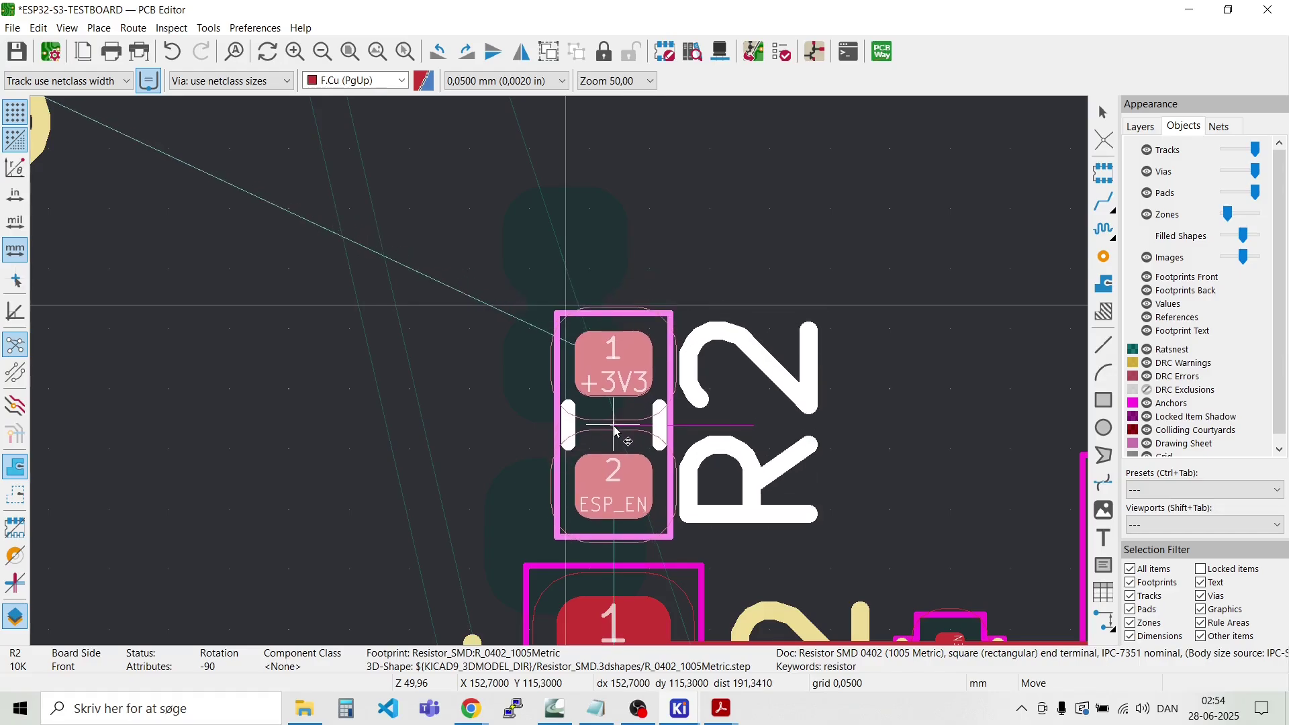
click(615, 437)
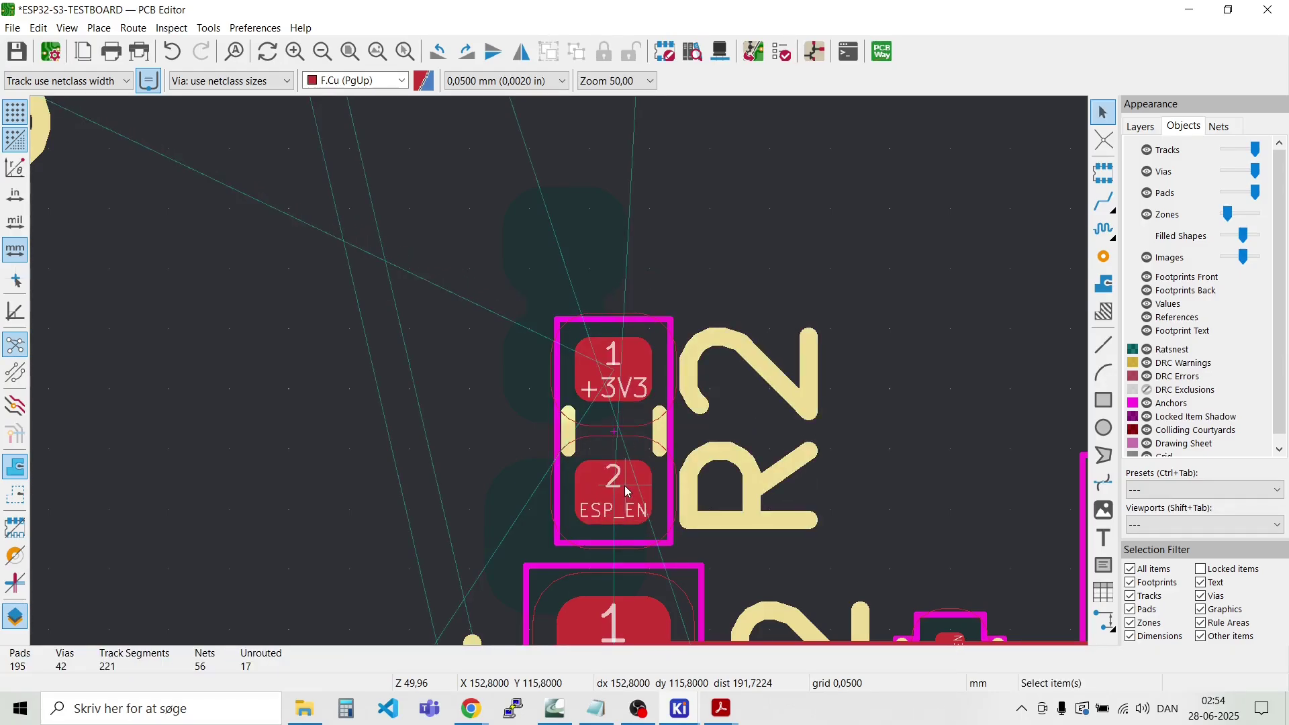
Step: Route R2's ESP_EN pad to pad 1 of C4 on F.Cu, and connect R2's +3V3 pad to a via just above it
key(x)
click(623, 628)
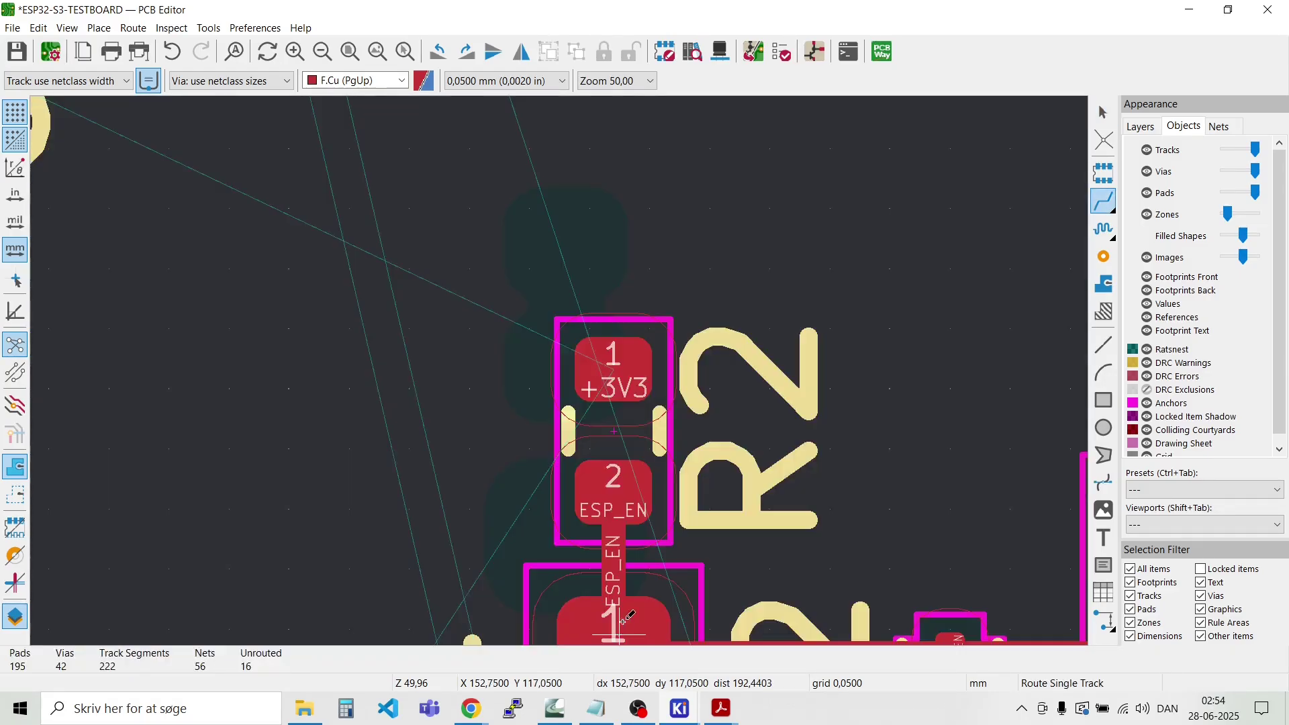
click(614, 349)
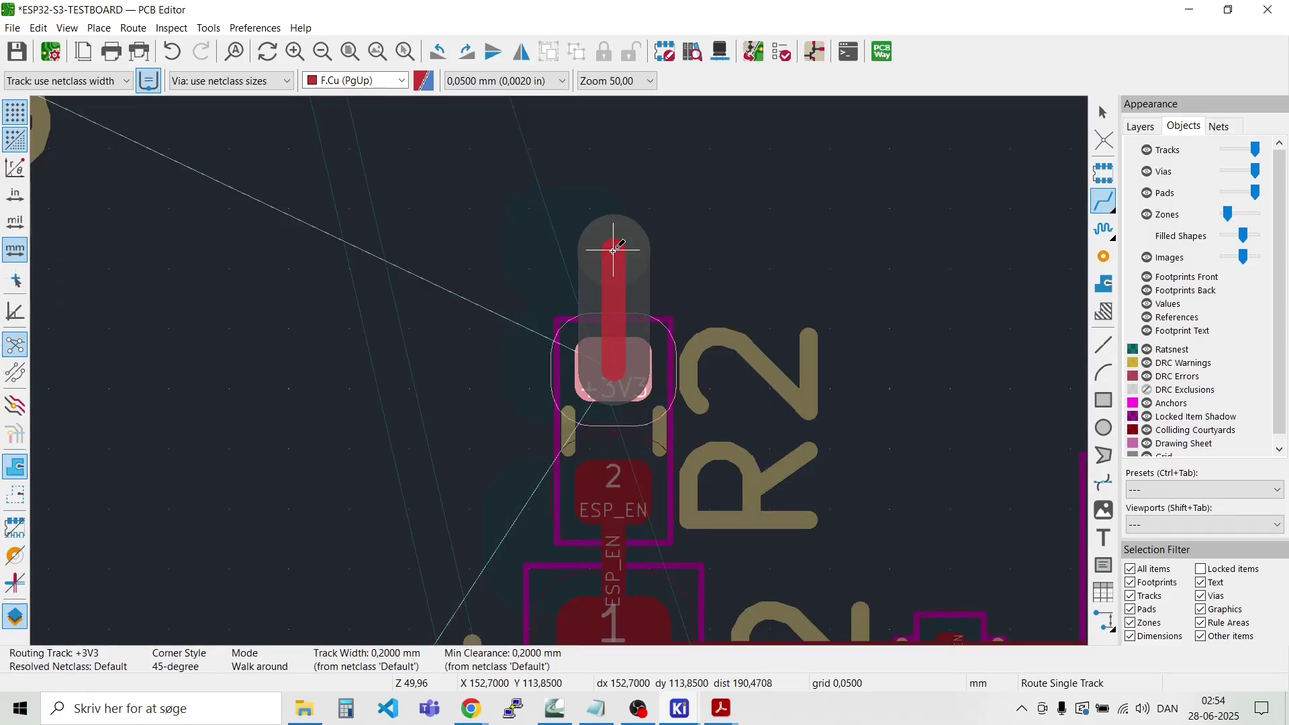
key(v)
click(612, 249)
scroll(612, 250, down, 3)
key(Escape)
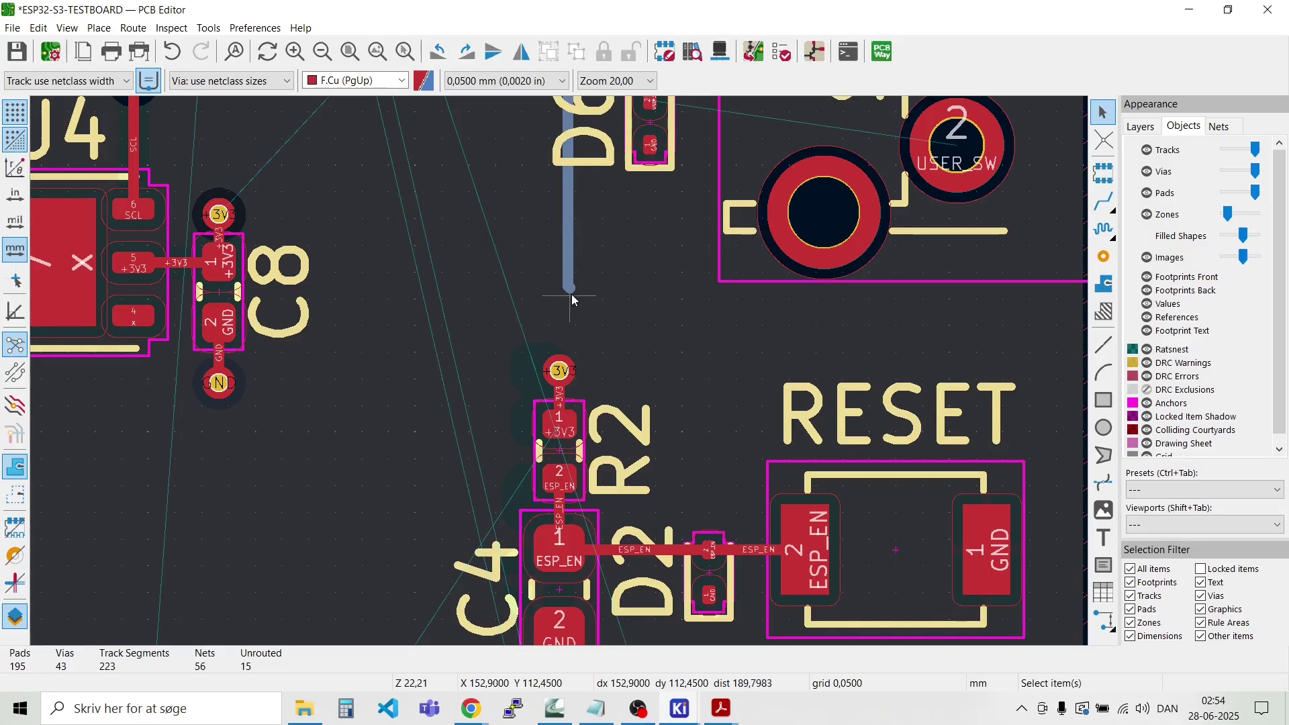
Step: Extend the B.Cu ESP_EN track around R2's +3V3 via to a new via at X 151,7, Y 115,85, and connect that via to R2's pad 2 on F.Cu
scroll(569, 289, up, 3)
click(550, 380)
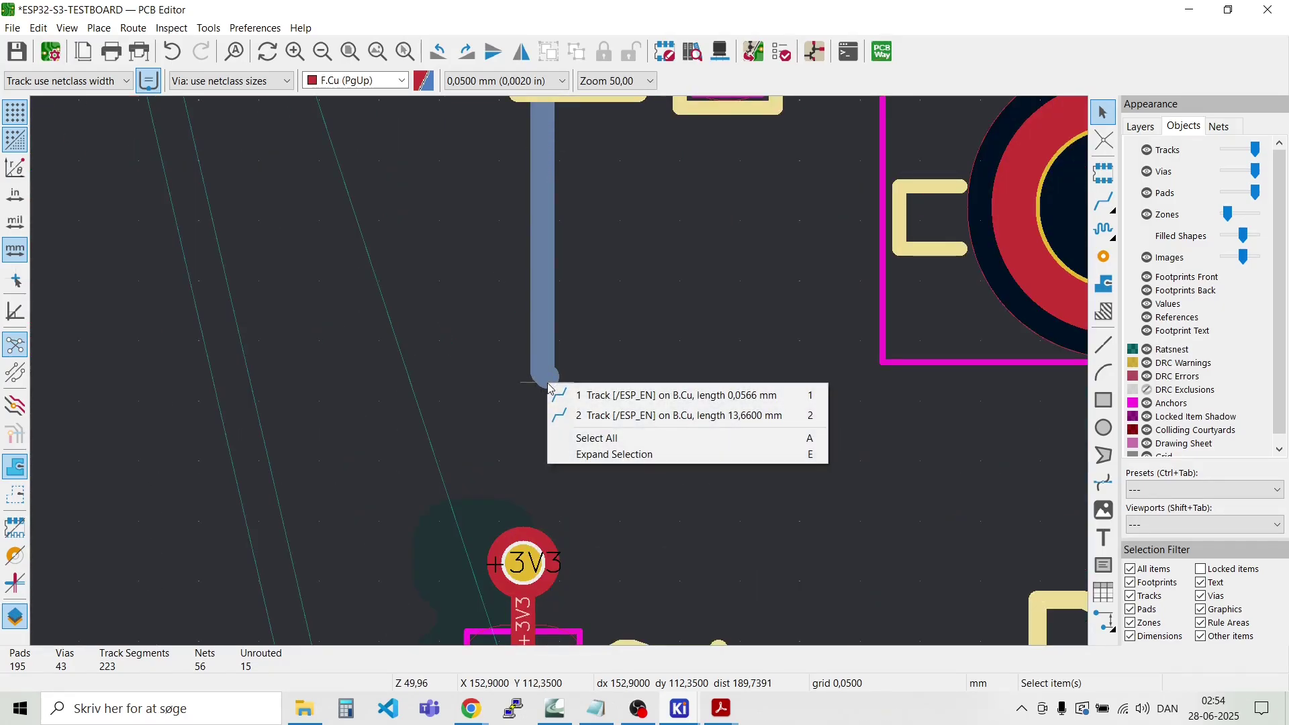
click(553, 389)
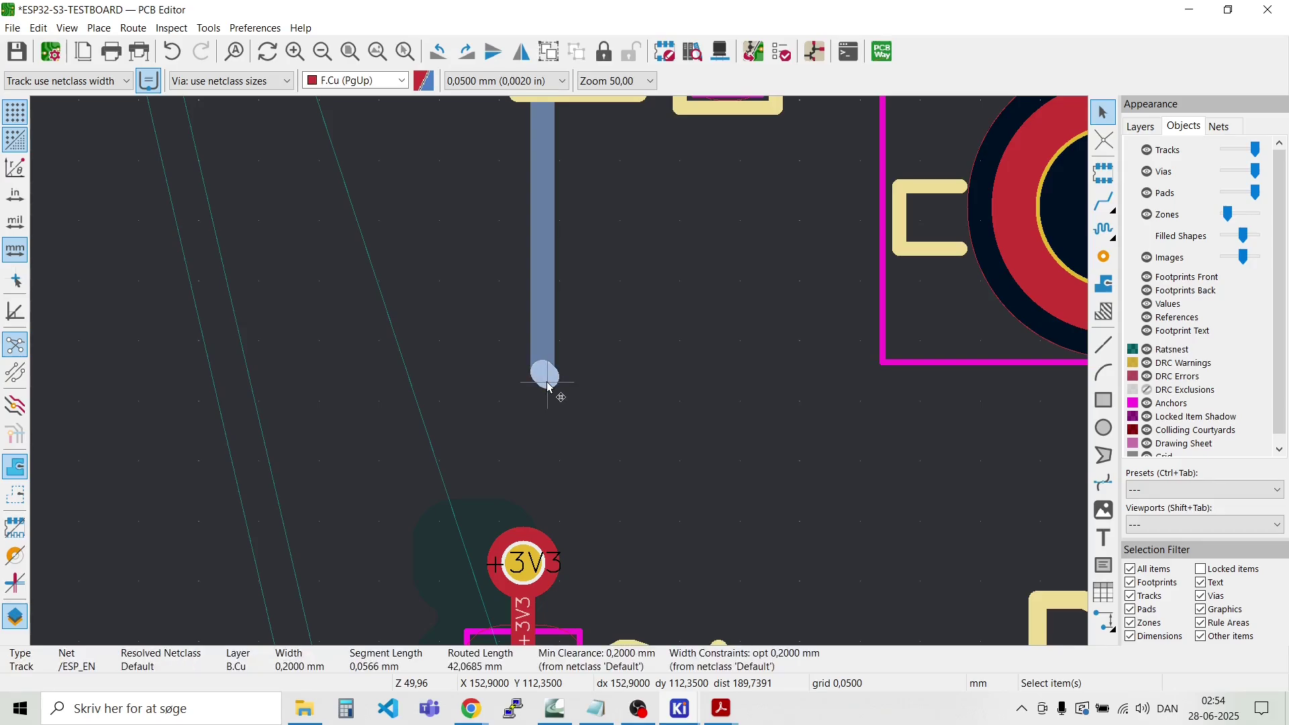
key(x)
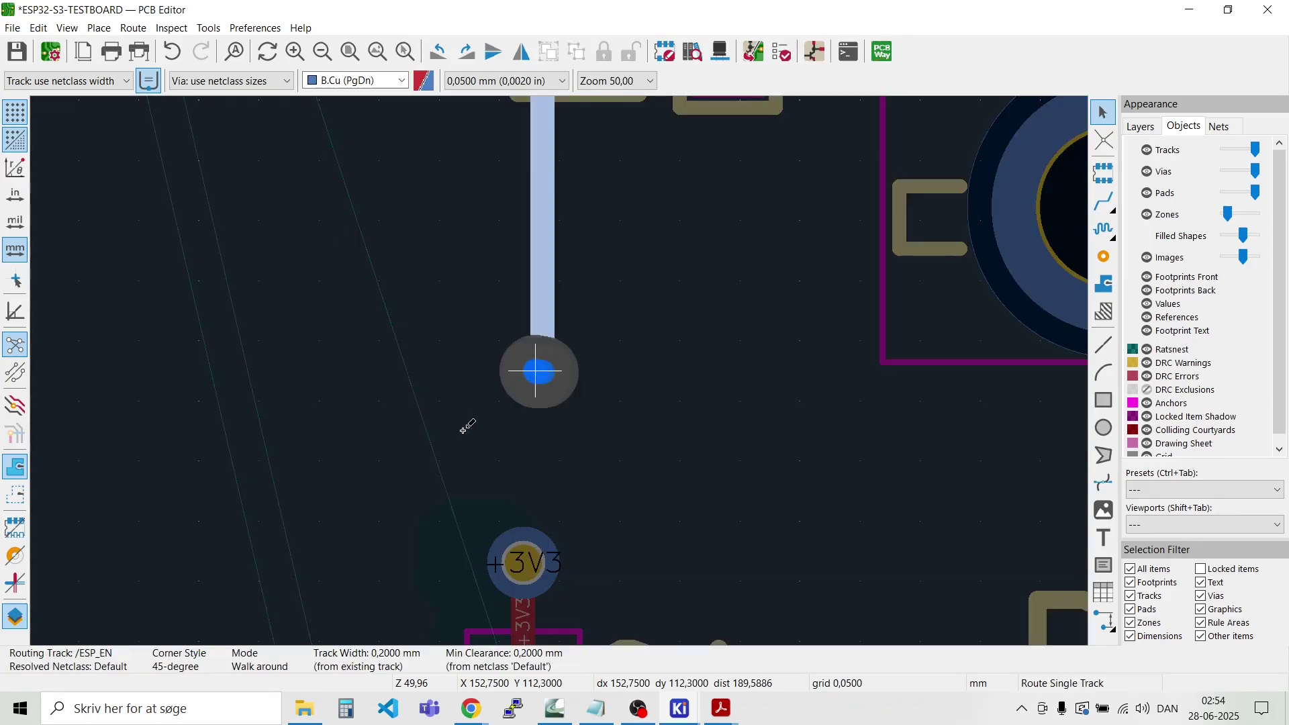
scroll(410, 544, down, 4)
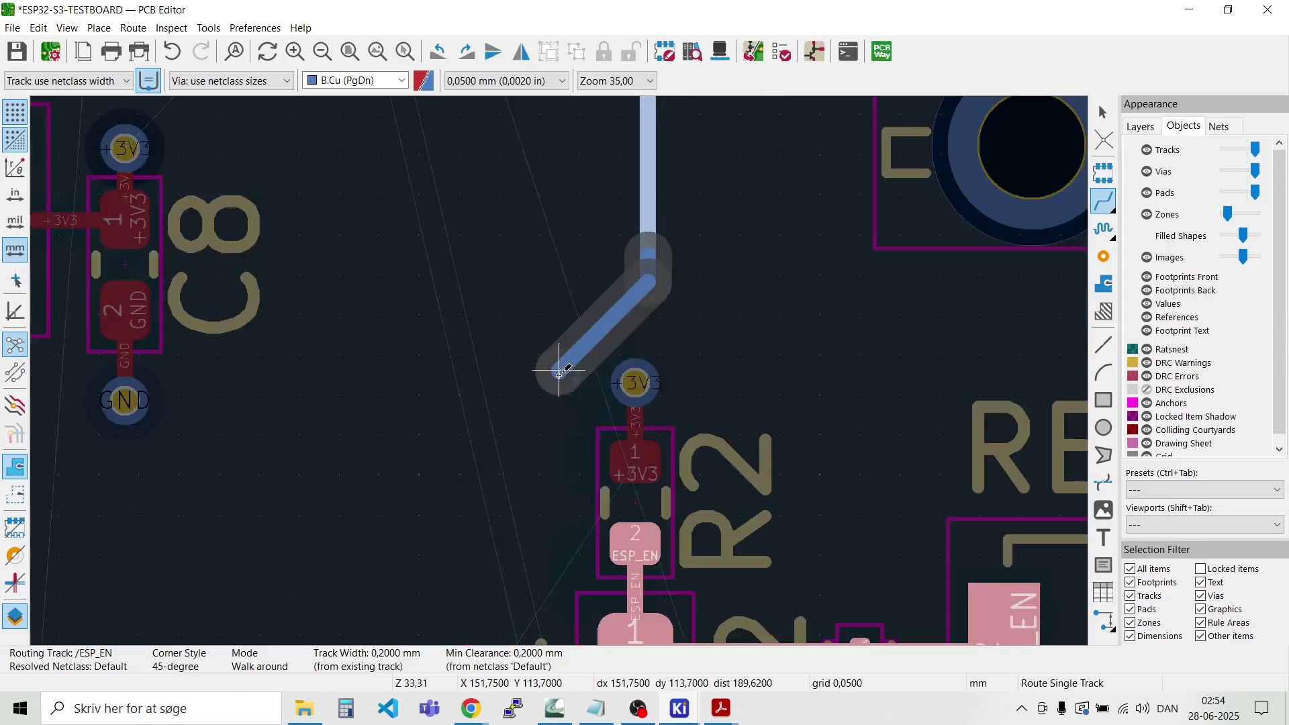
scroll(558, 480, up, 6)
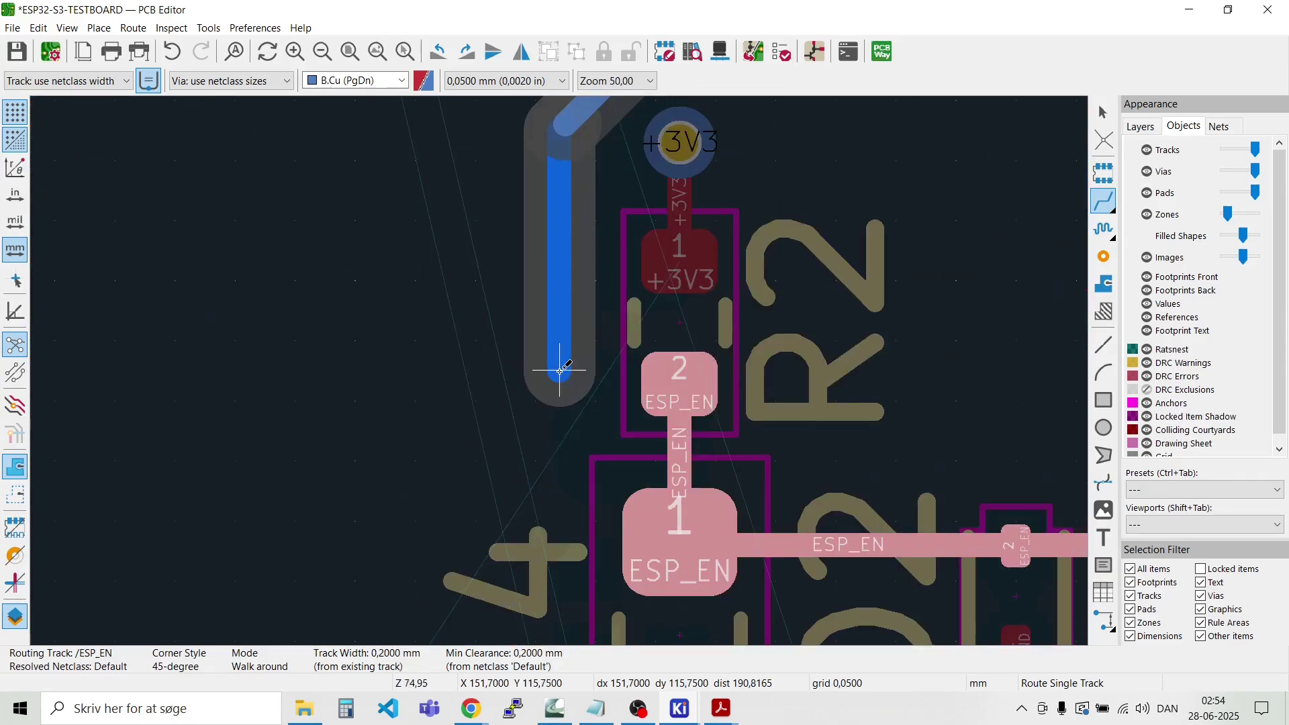
click(559, 388)
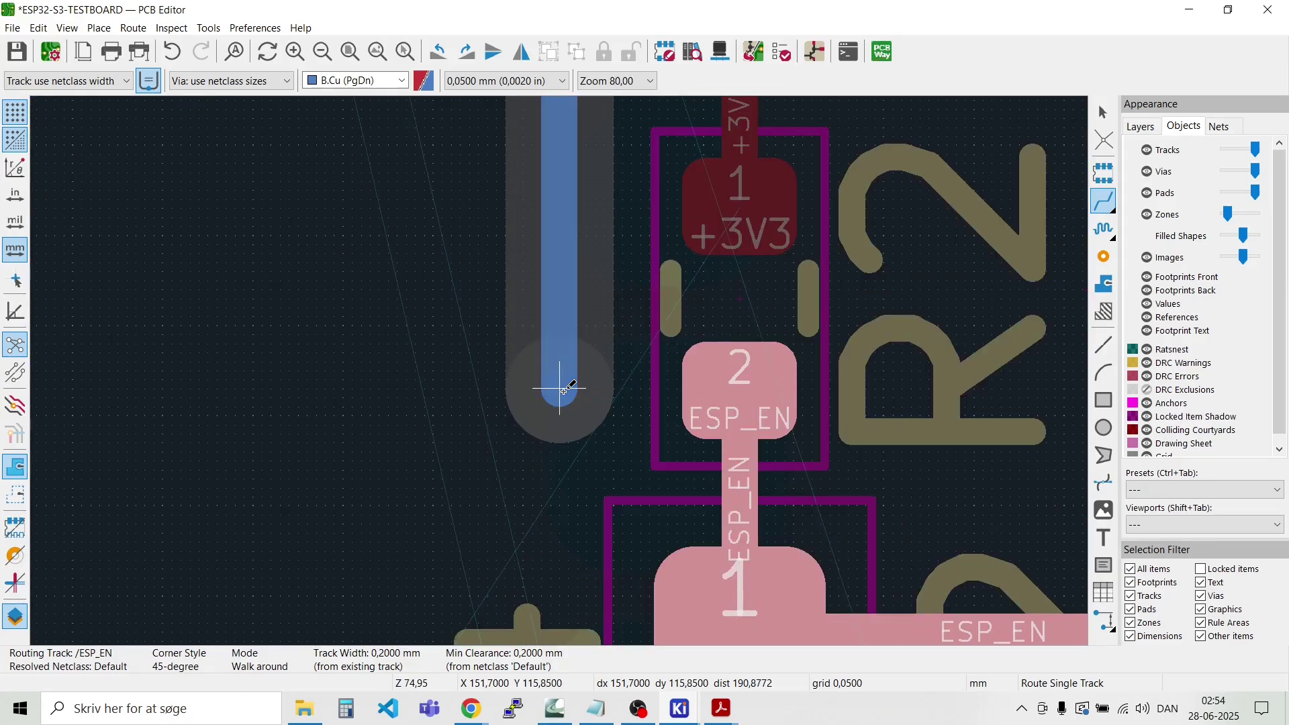
key(v)
click(559, 388)
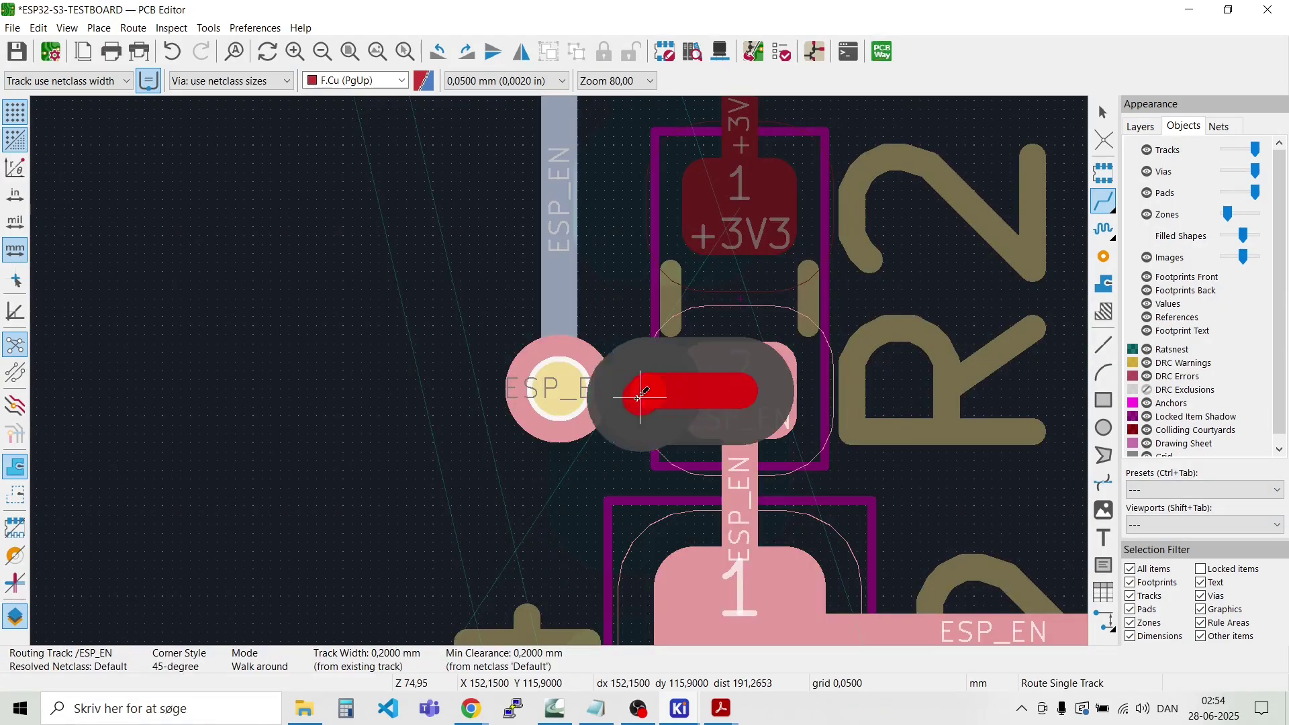
click(559, 389)
scroll(539, 411, down, 5)
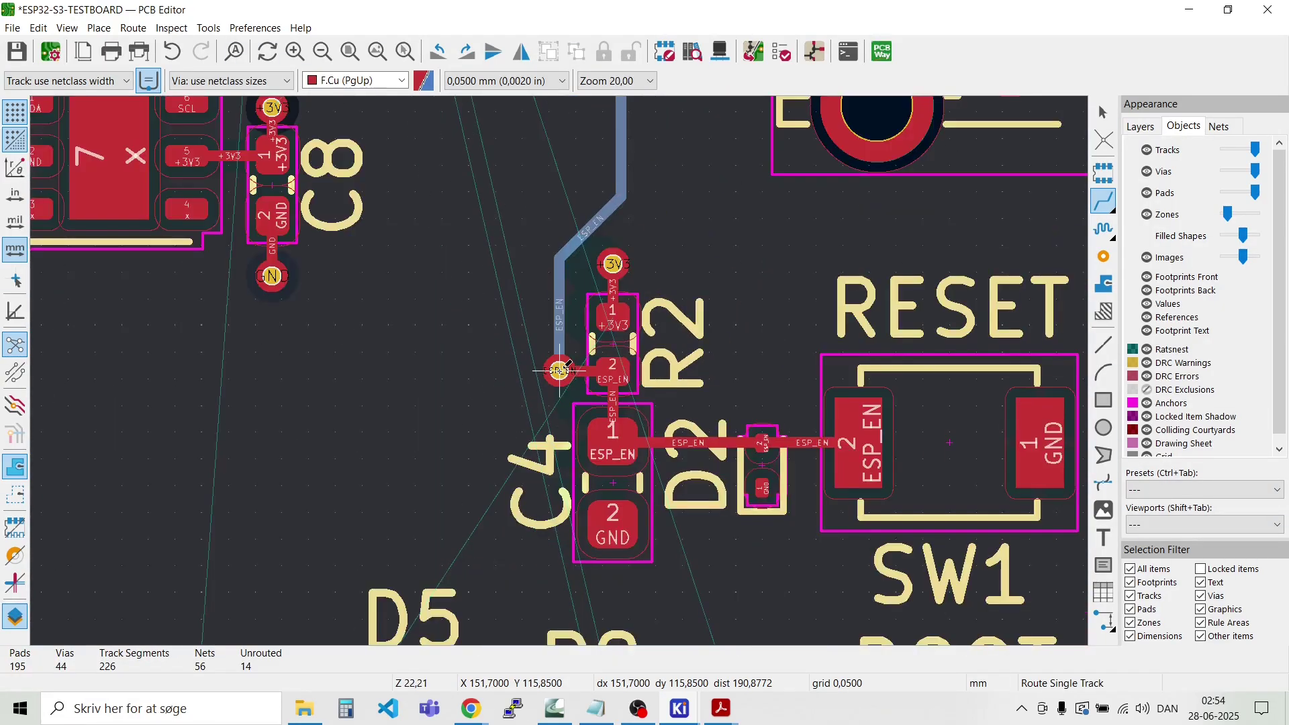
key(Escape)
Step: Move diode D4 slightly right to X 155,7, Y 124,4 and route its ESP_IO0 pad straight to pad 2 of SW2
scroll(561, 375, down, 4)
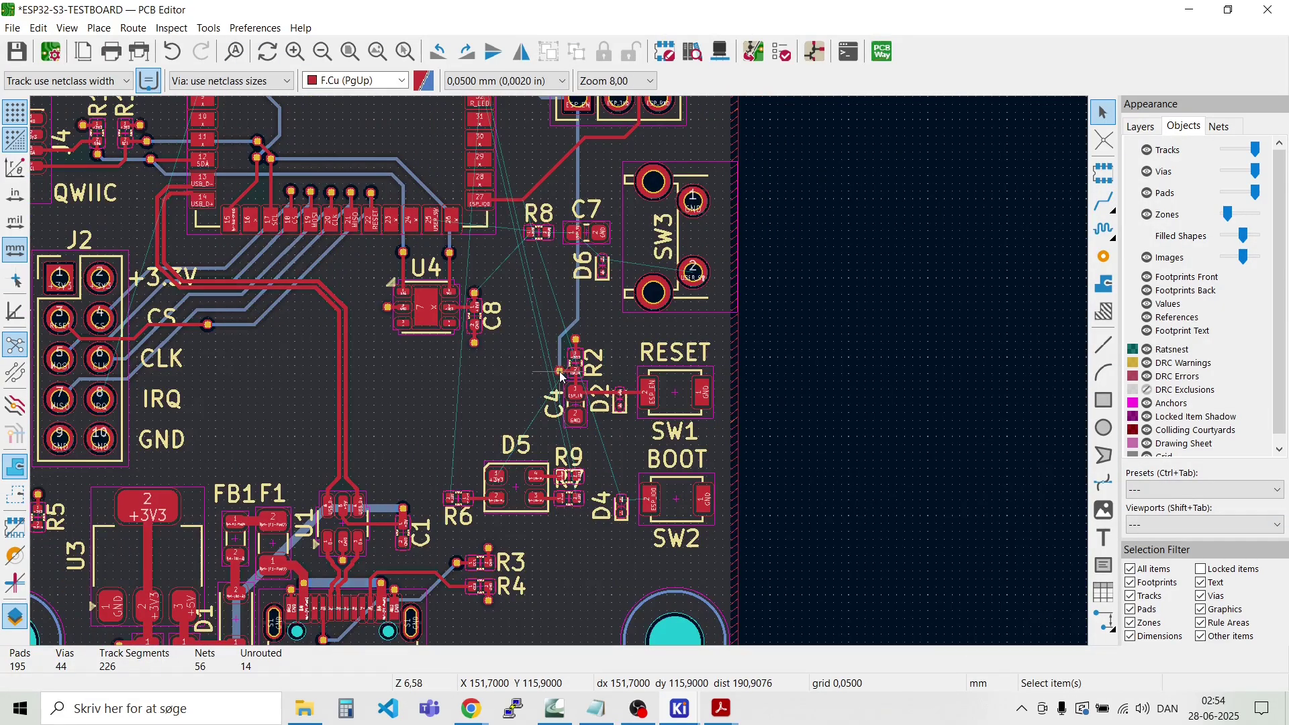
scroll(562, 378, up, 4)
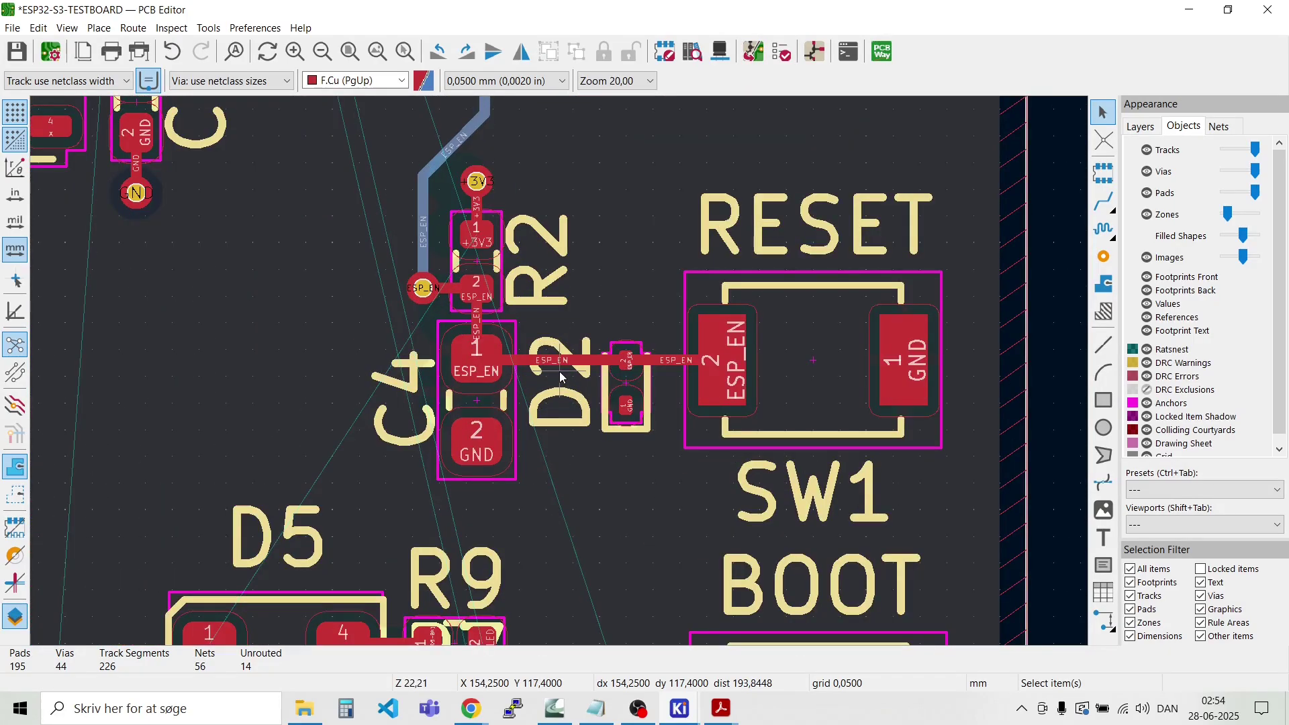
scroll(562, 377, down, 4)
scroll(563, 377, up, 4)
scroll(562, 377, down, 4)
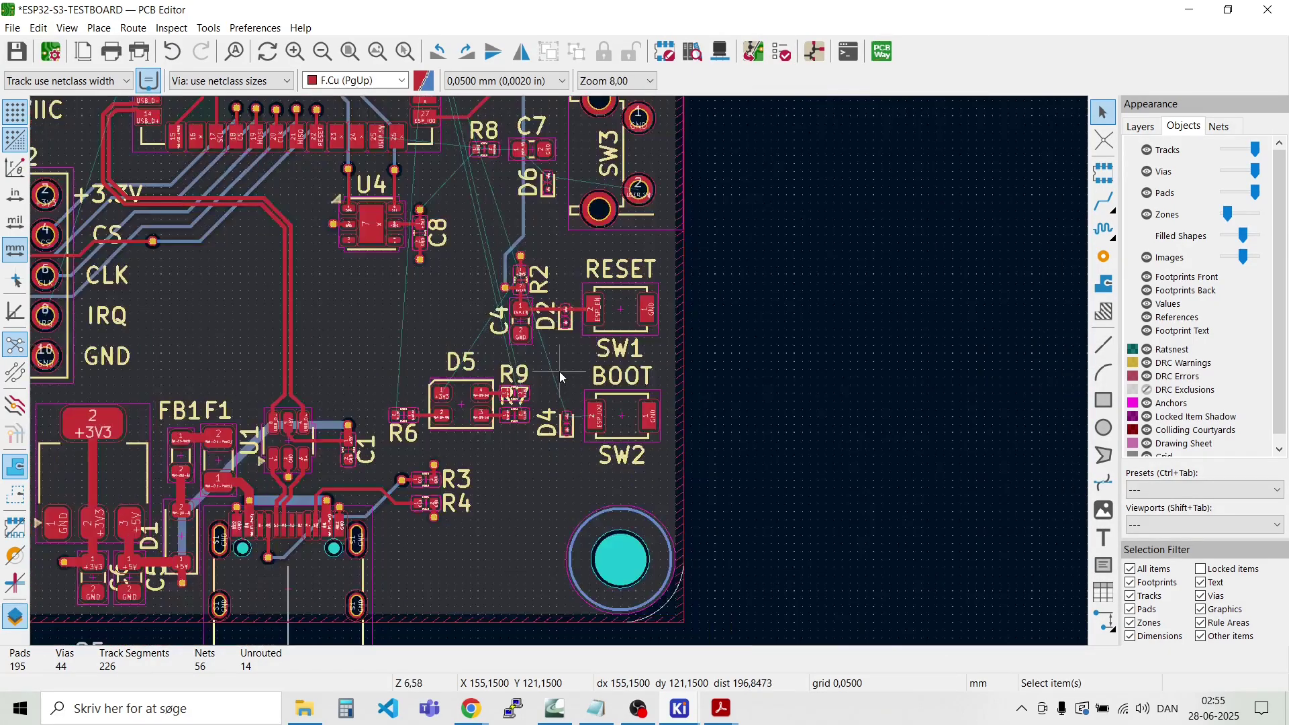
scroll(561, 376, up, 4)
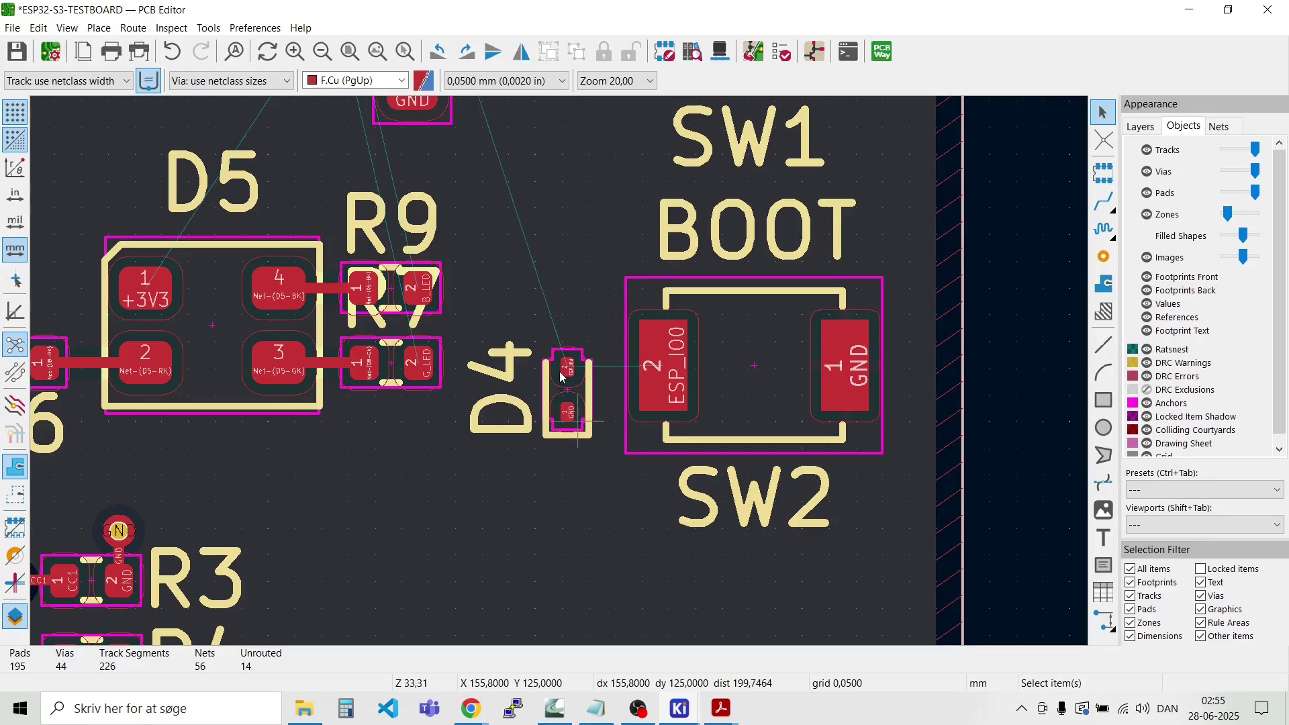
scroll(563, 377, up, 6)
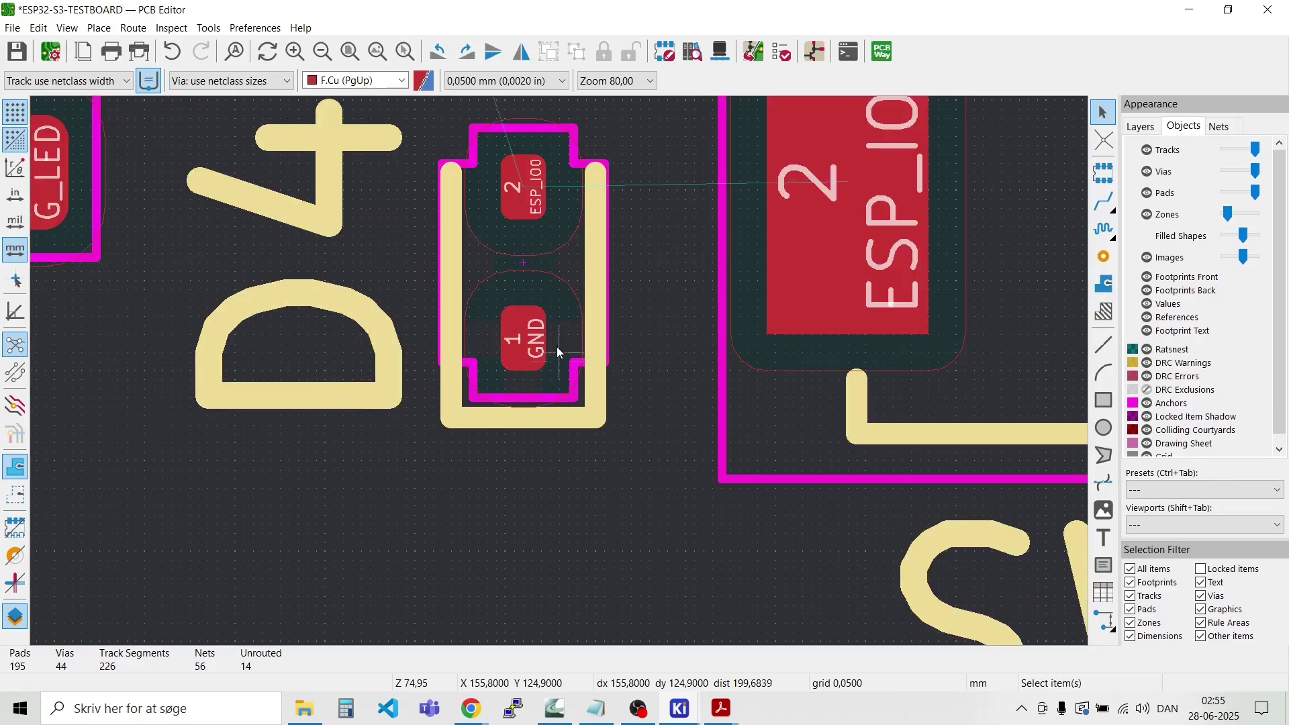
click(525, 266)
key(m)
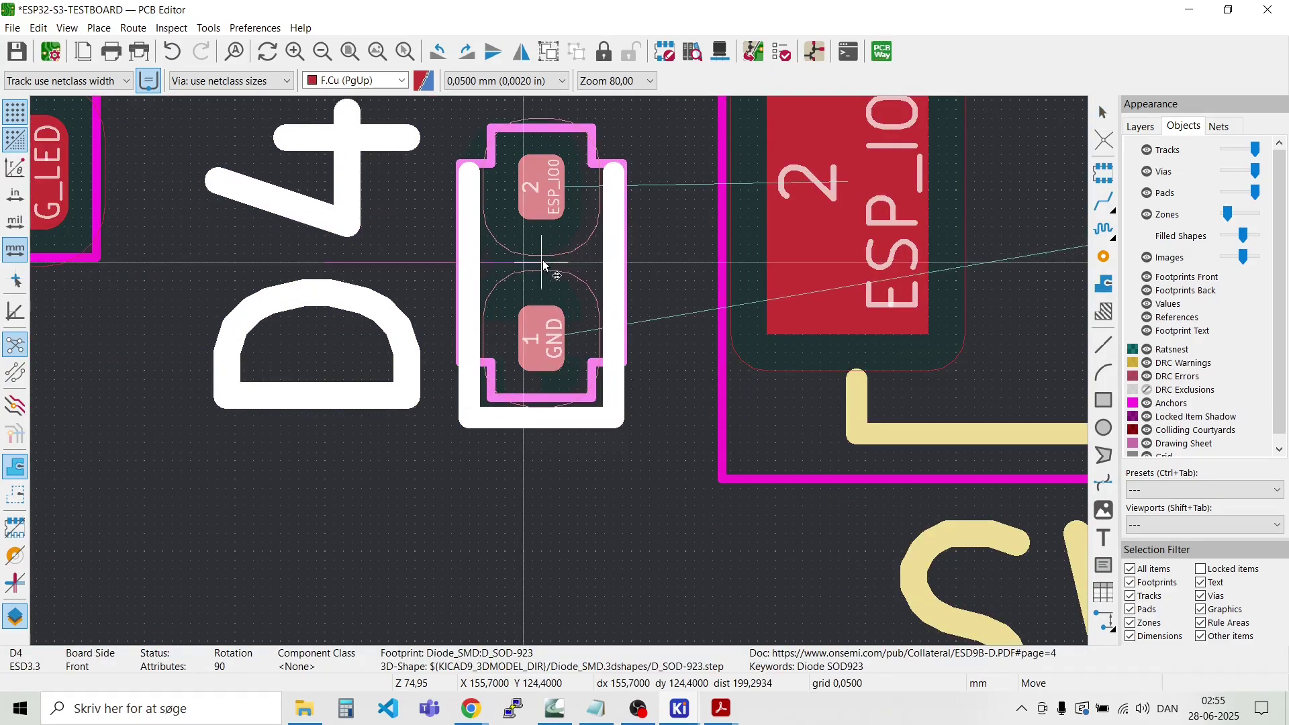
click(544, 263)
key(x)
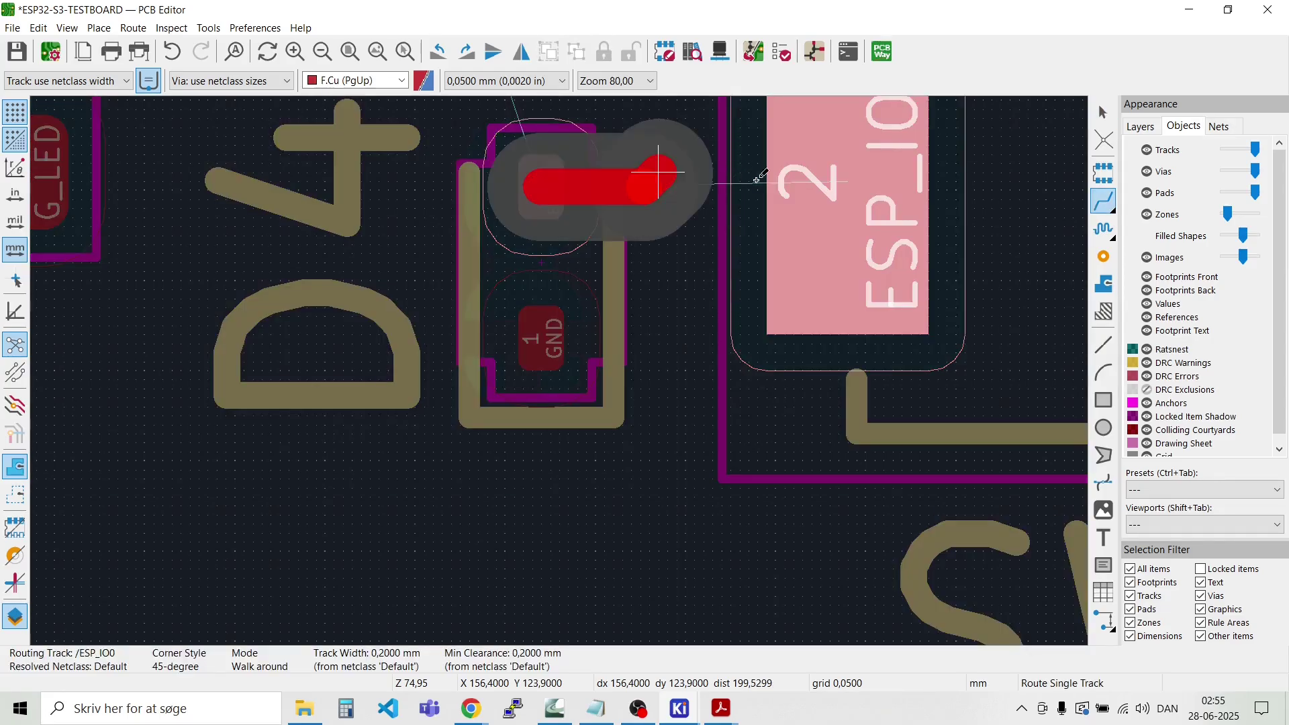
click(839, 186)
Step: Route ESP_IO0 on F.Cu from D4's pad 2 up between D5 and C4, past C8, to pad 27 of the ESP32 module
click(544, 182)
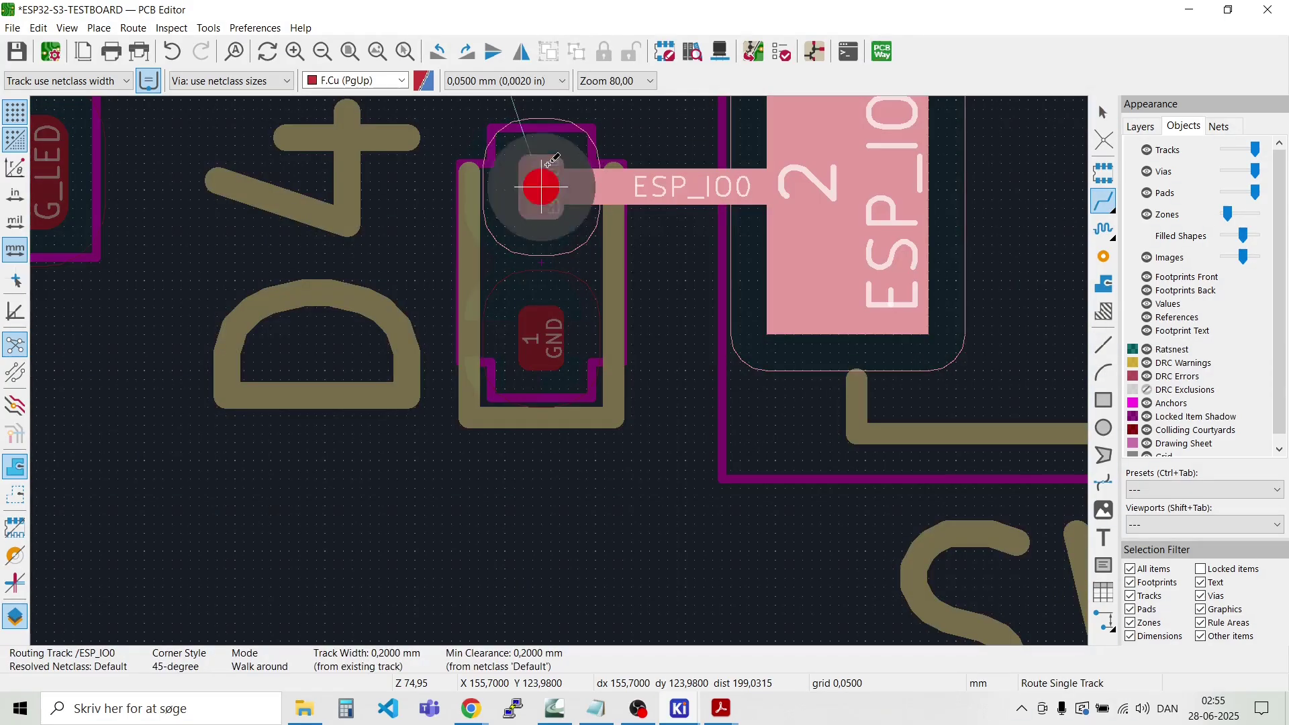
scroll(544, 183, down, 5)
scroll(555, 196, down, 3)
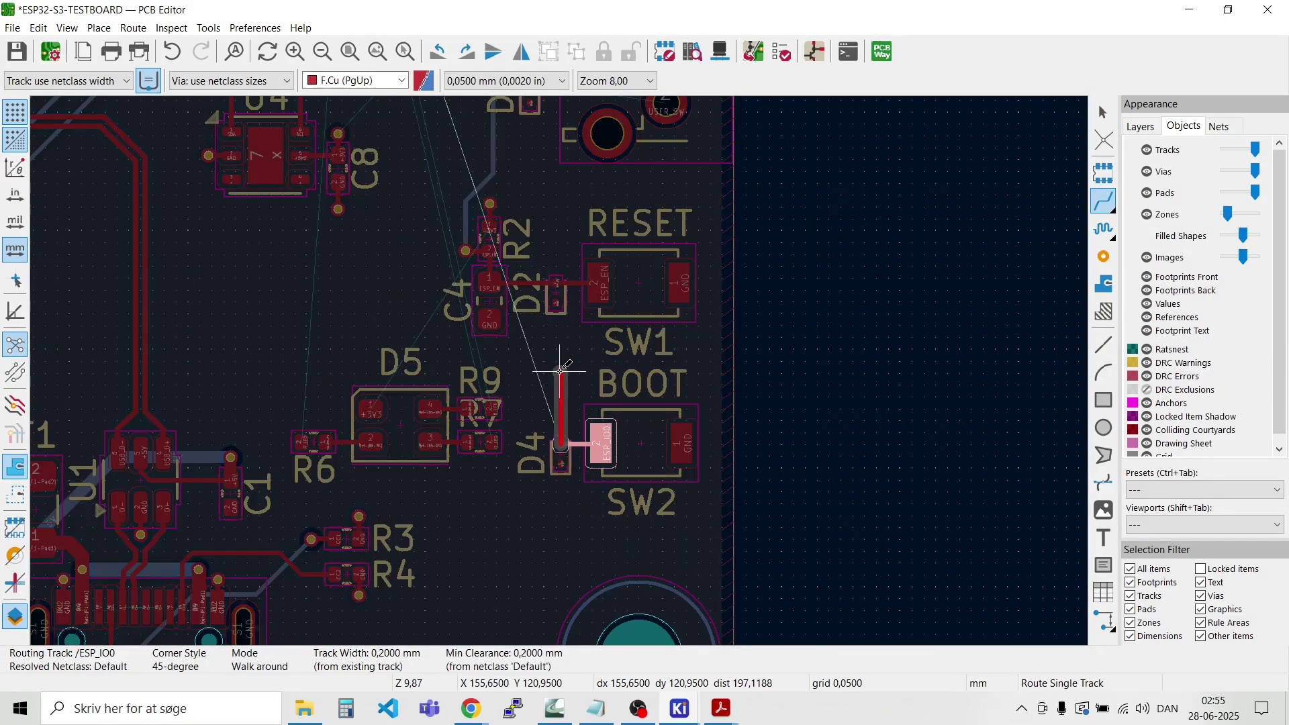
scroll(559, 370, up, 2)
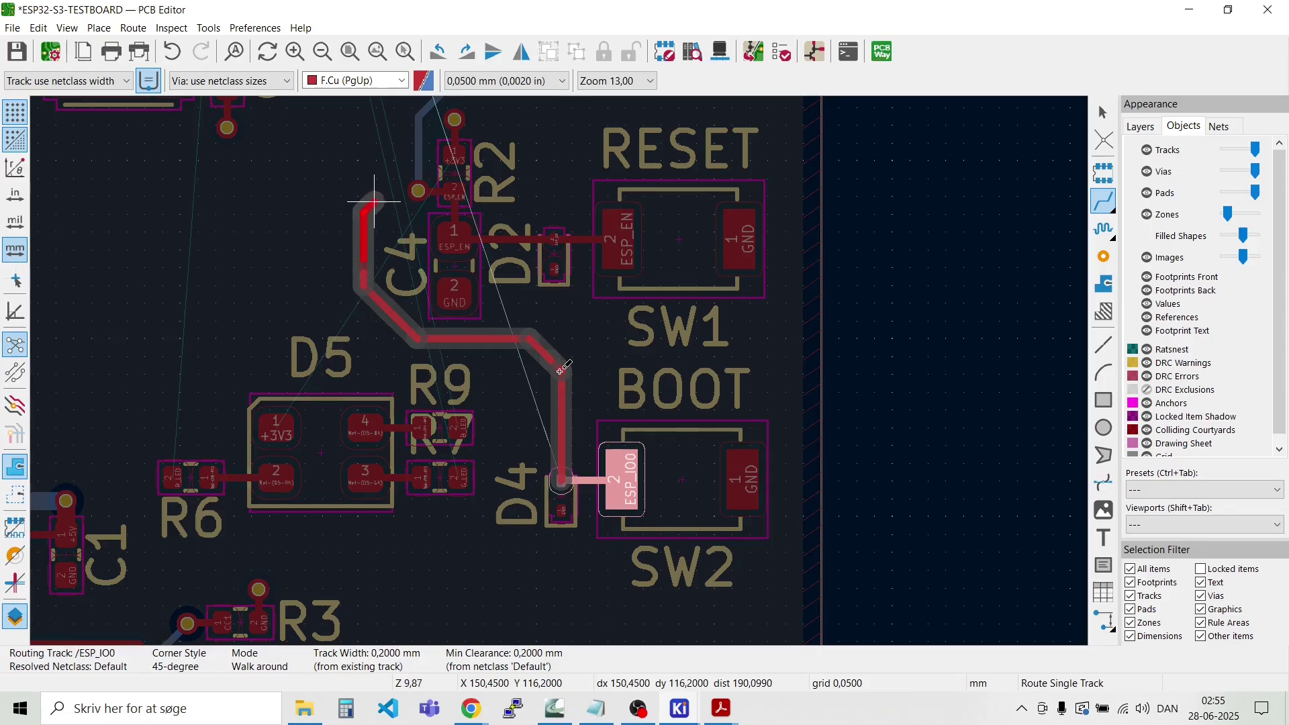
scroll(561, 369, down, 5)
scroll(559, 369, up, 7)
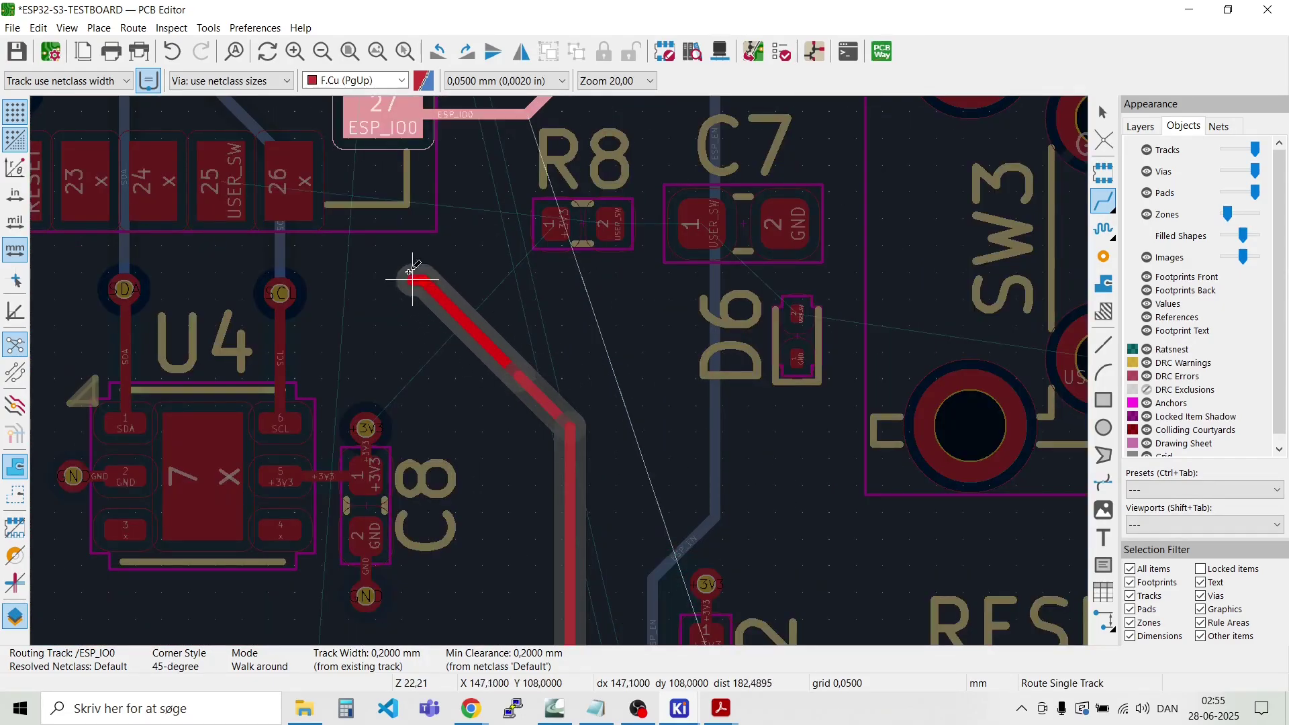
click(384, 119)
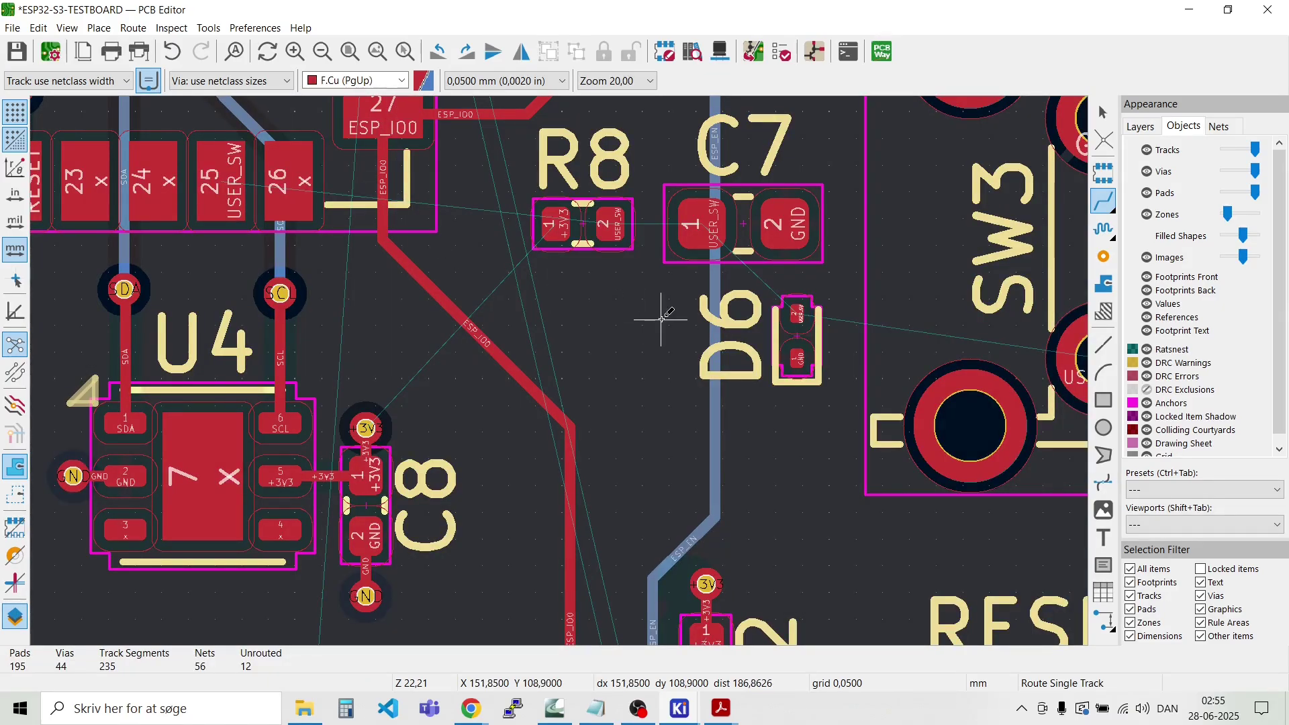
Step: Route USER_SW on F.Cu from pad 2 of D6 to pad 2 of switch SW3
scroll(797, 353, down, 2)
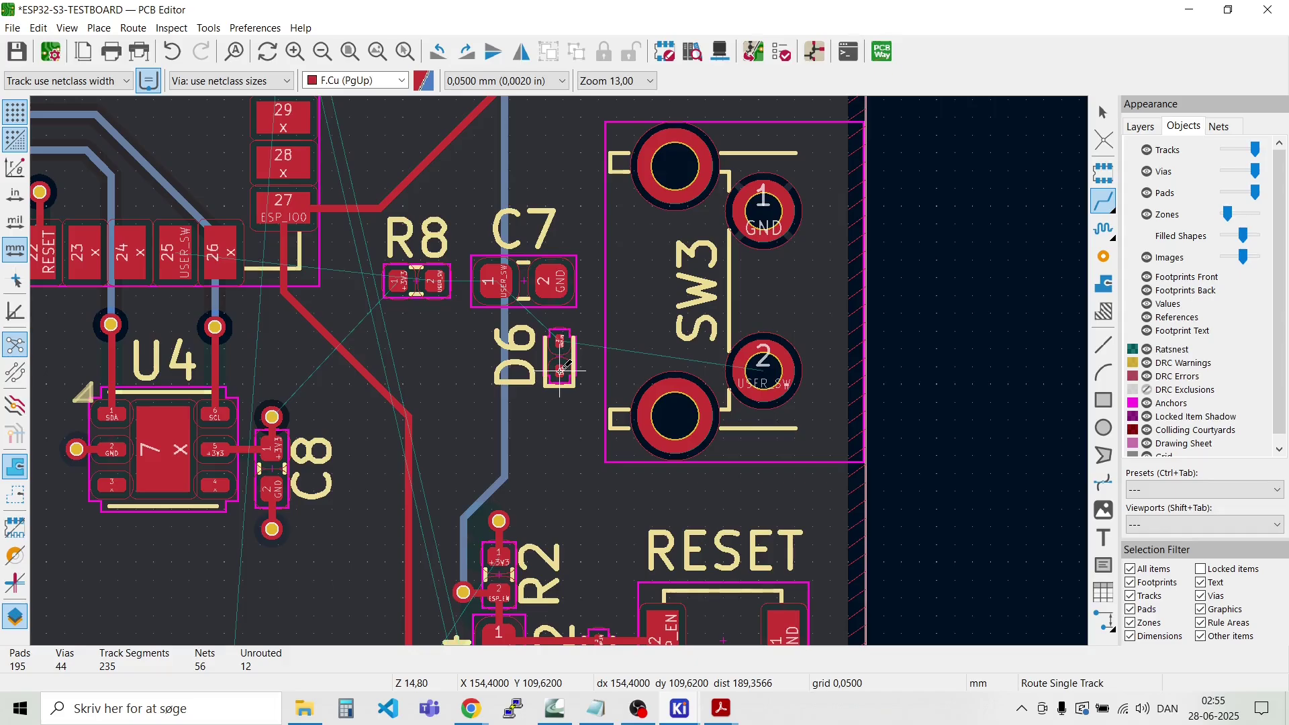
scroll(560, 370, up, 2)
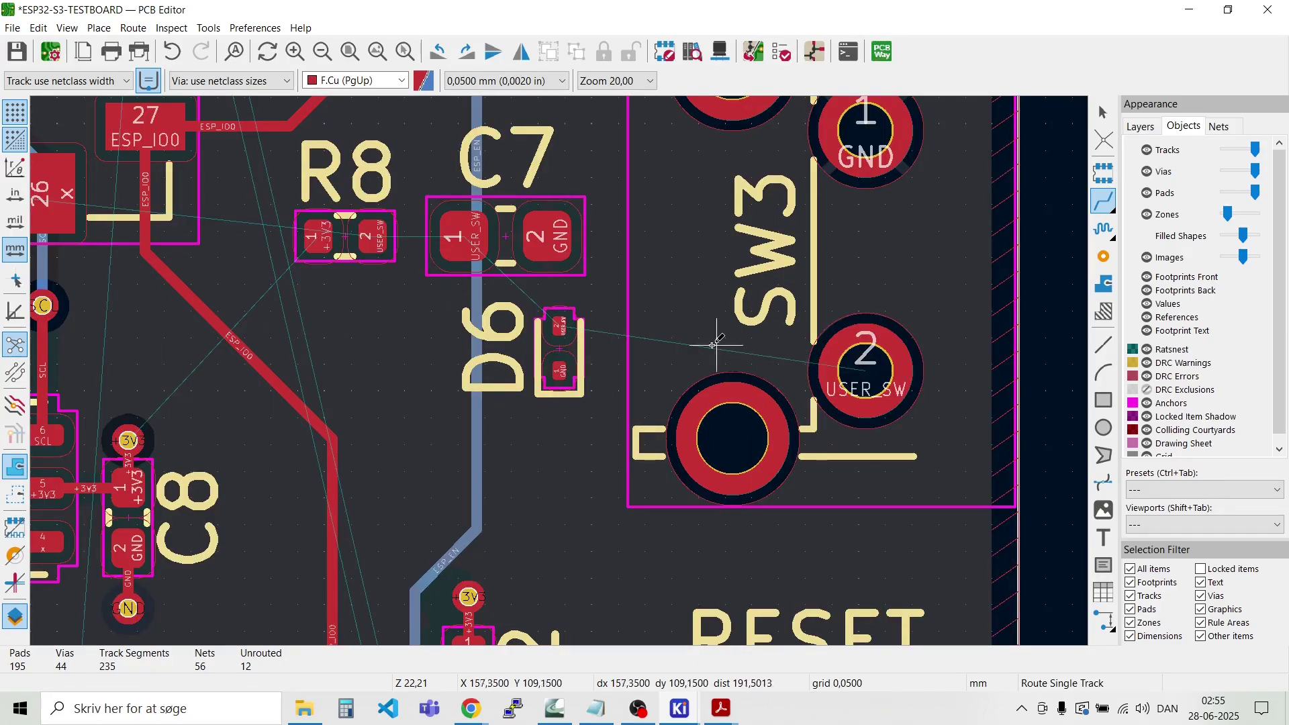
click(559, 327)
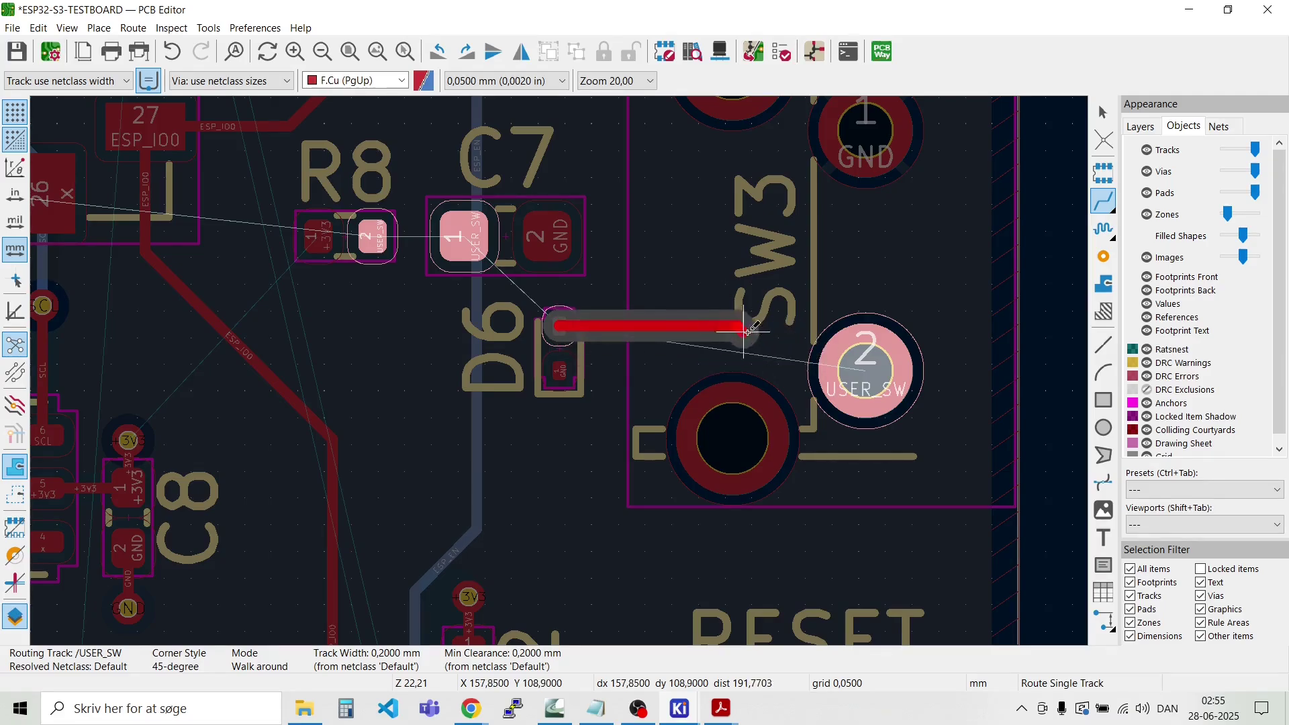
click(757, 325)
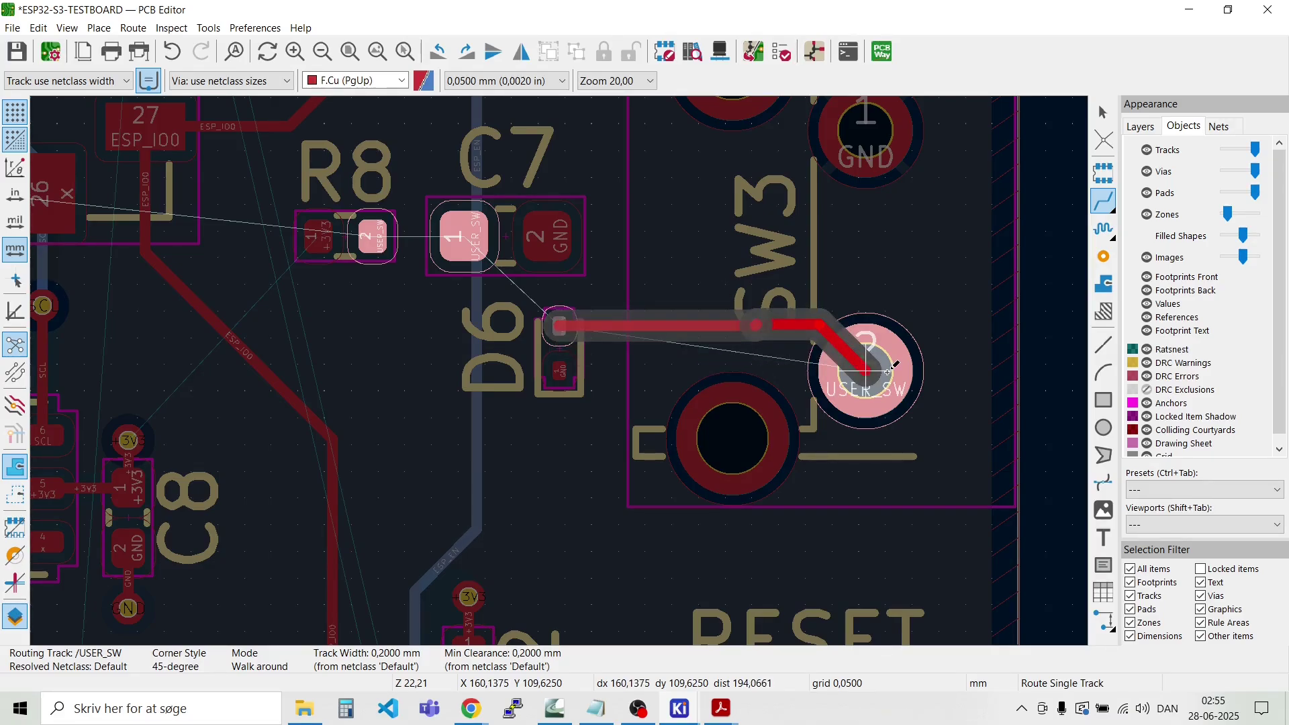
click(889, 371)
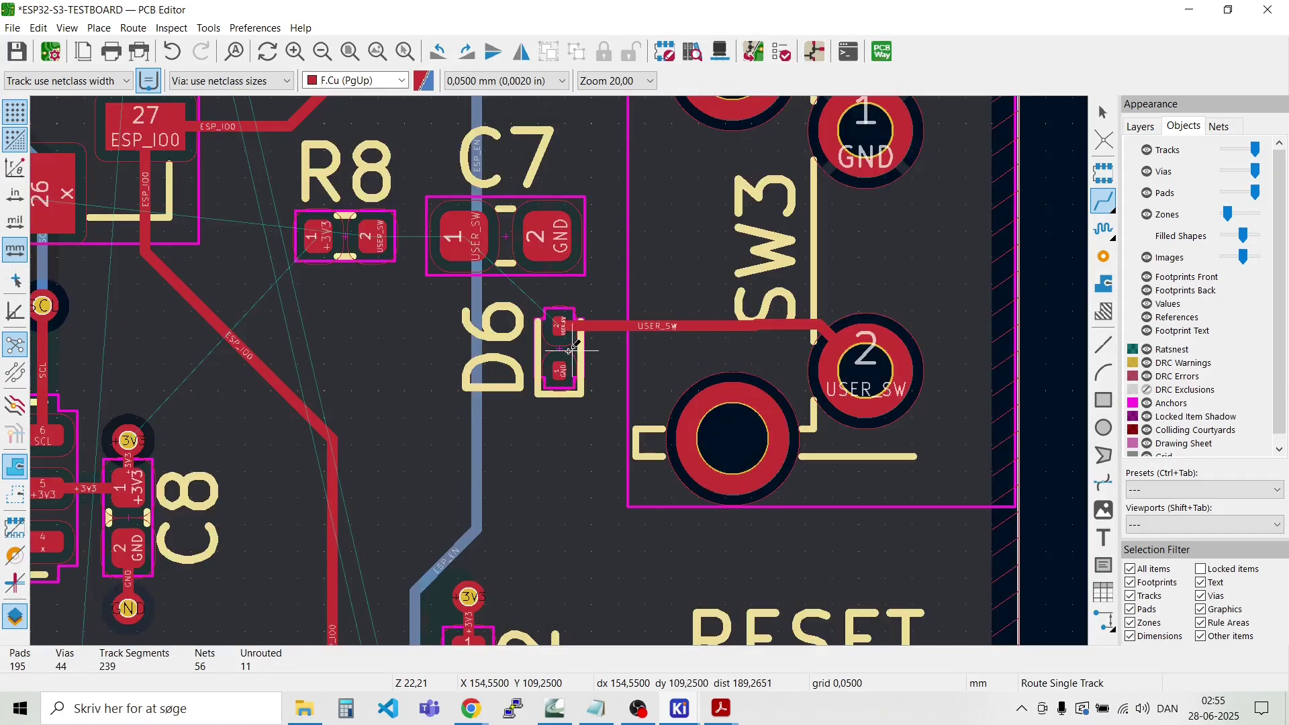
Step: Connect C7's GND pad to a via just right of it, and D6's GND pad to a via below it at X 154,4, Y 110,6
click(551, 250)
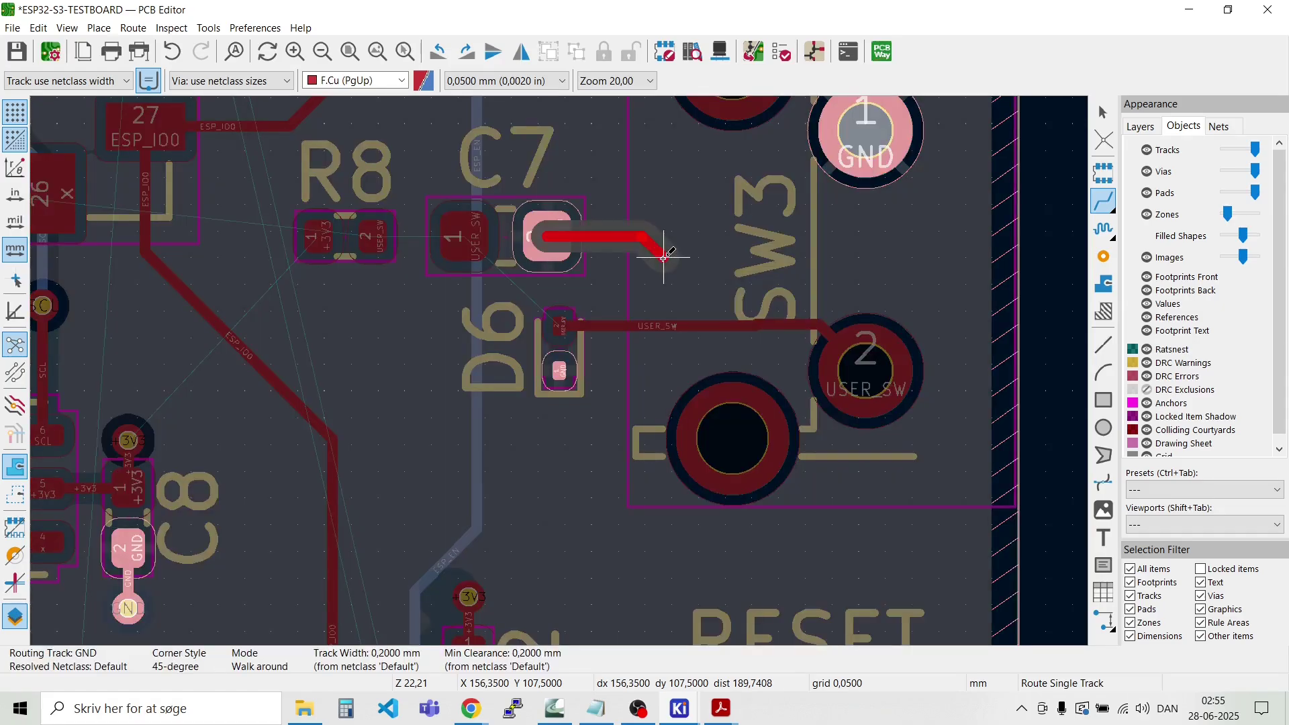
key(v)
click(608, 236)
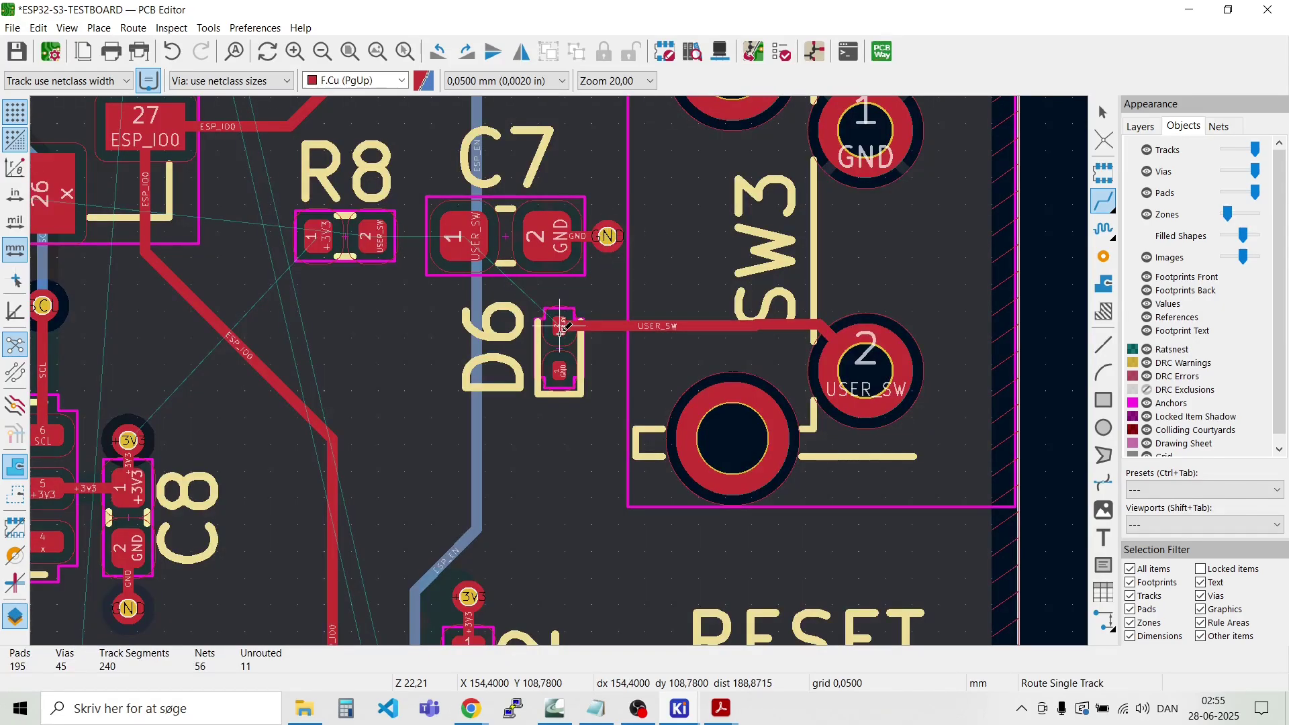
click(560, 371)
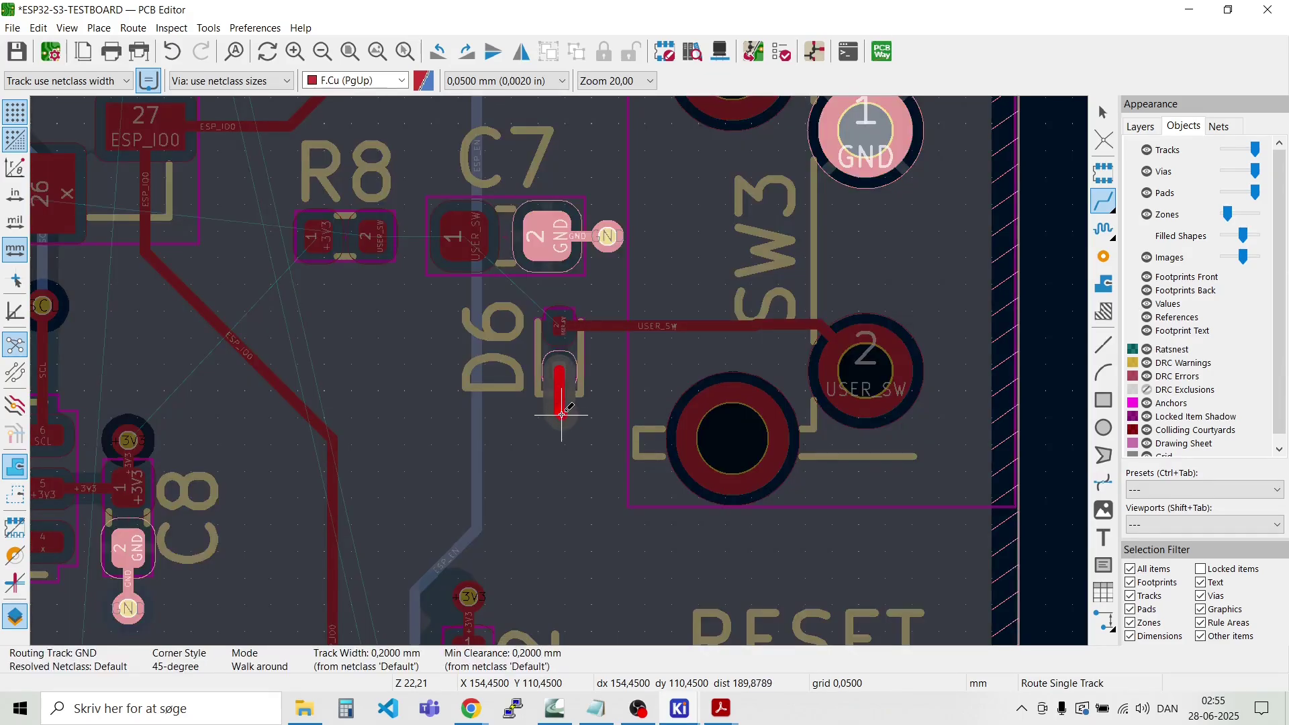
key(v)
click(560, 422)
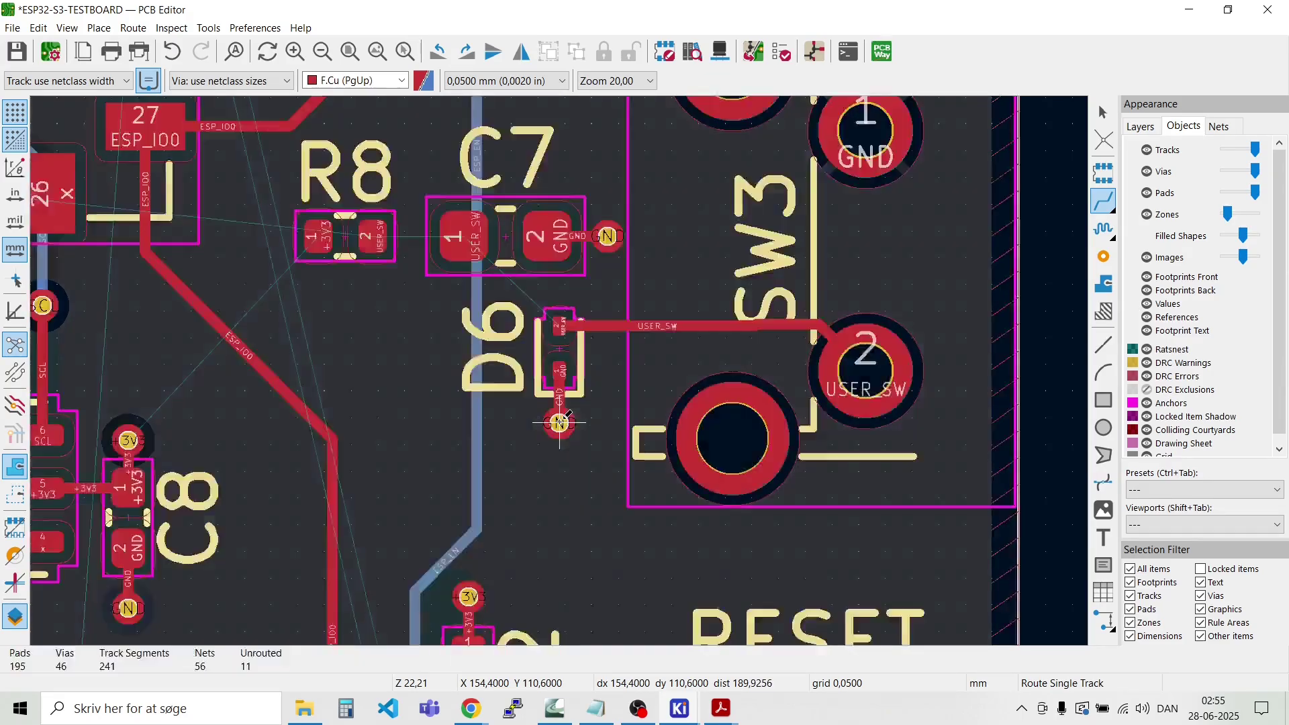
Step: Connect D2's GND pad to a via directly below it at X 155,5, Y 118,9
scroll(576, 530, down, 3)
scroll(576, 530, up, 5)
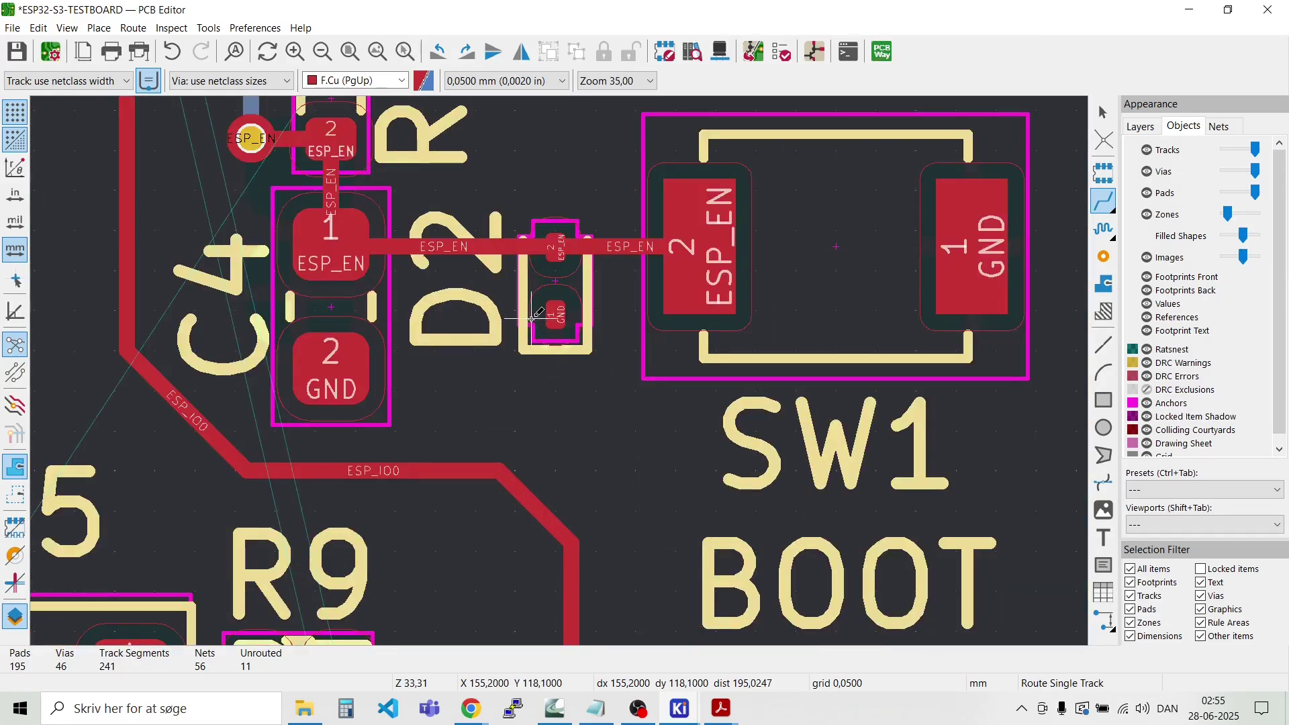
click(585, 521)
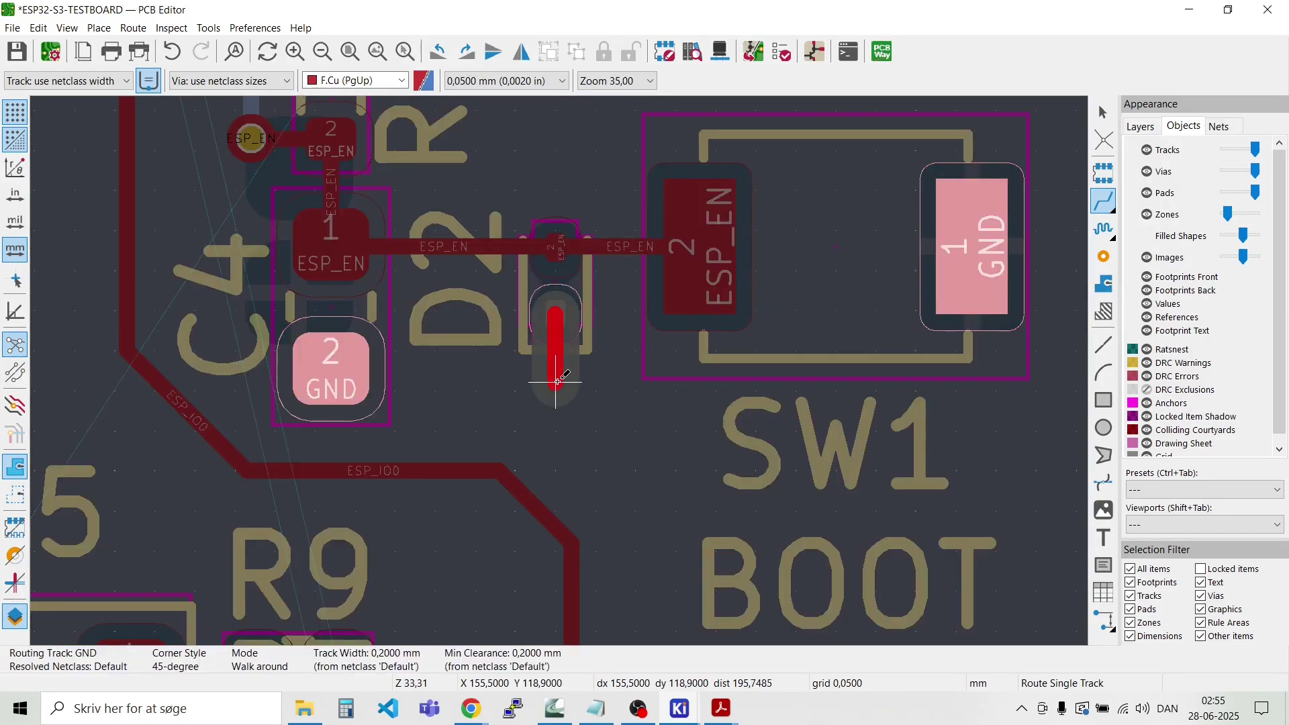
key(v)
click(555, 383)
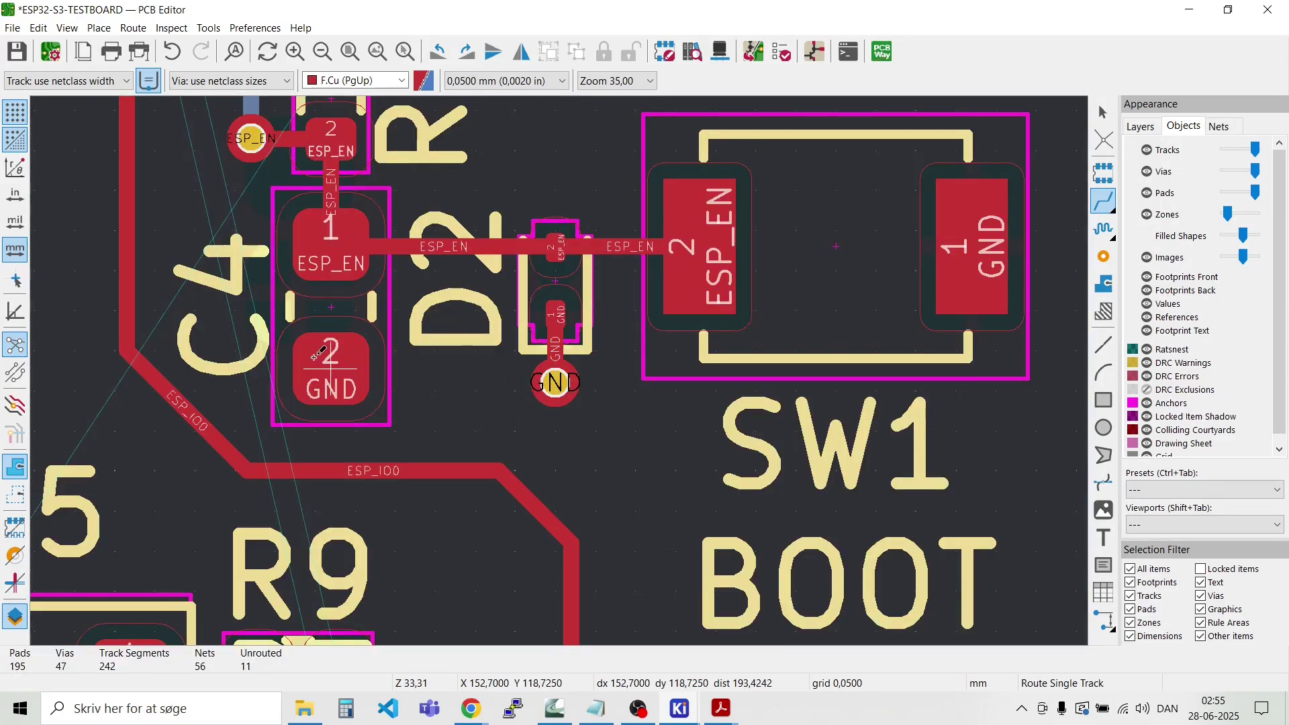
Step: Connect C4's GND pad to a via just right of it at X 153,9, Y 118,75
click(332, 368)
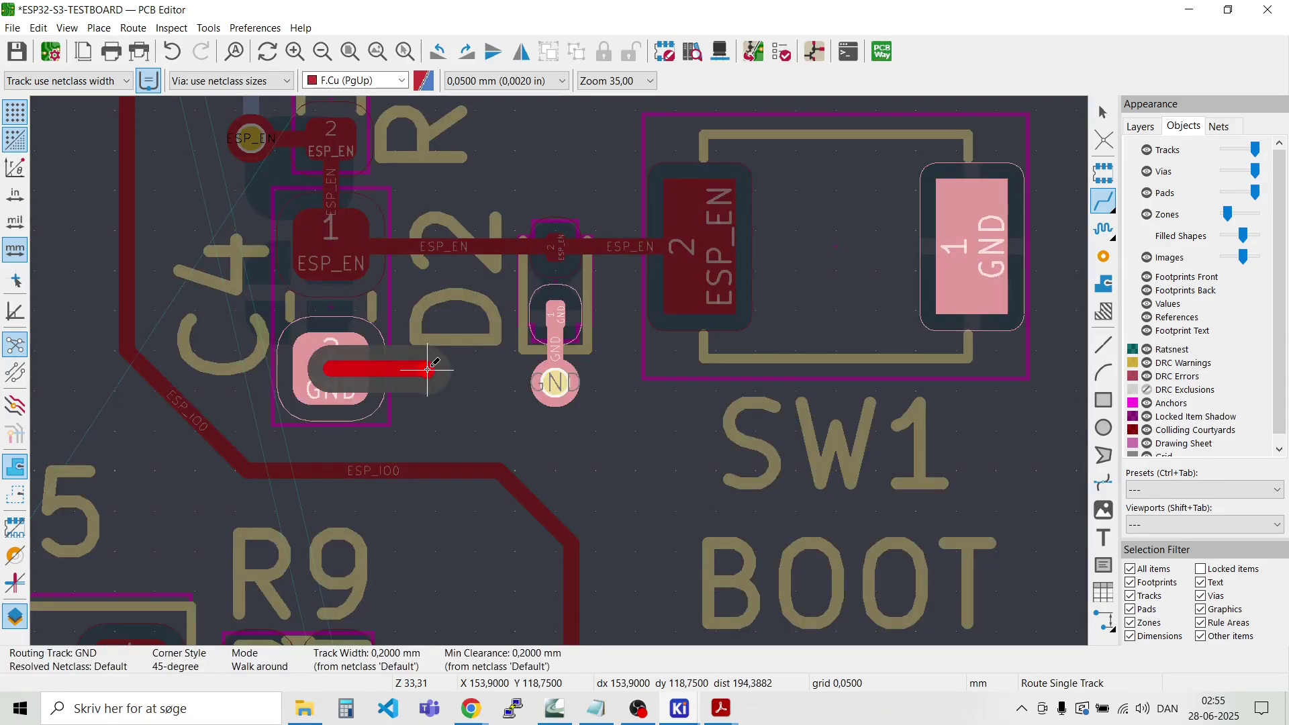
key(v)
click(427, 370)
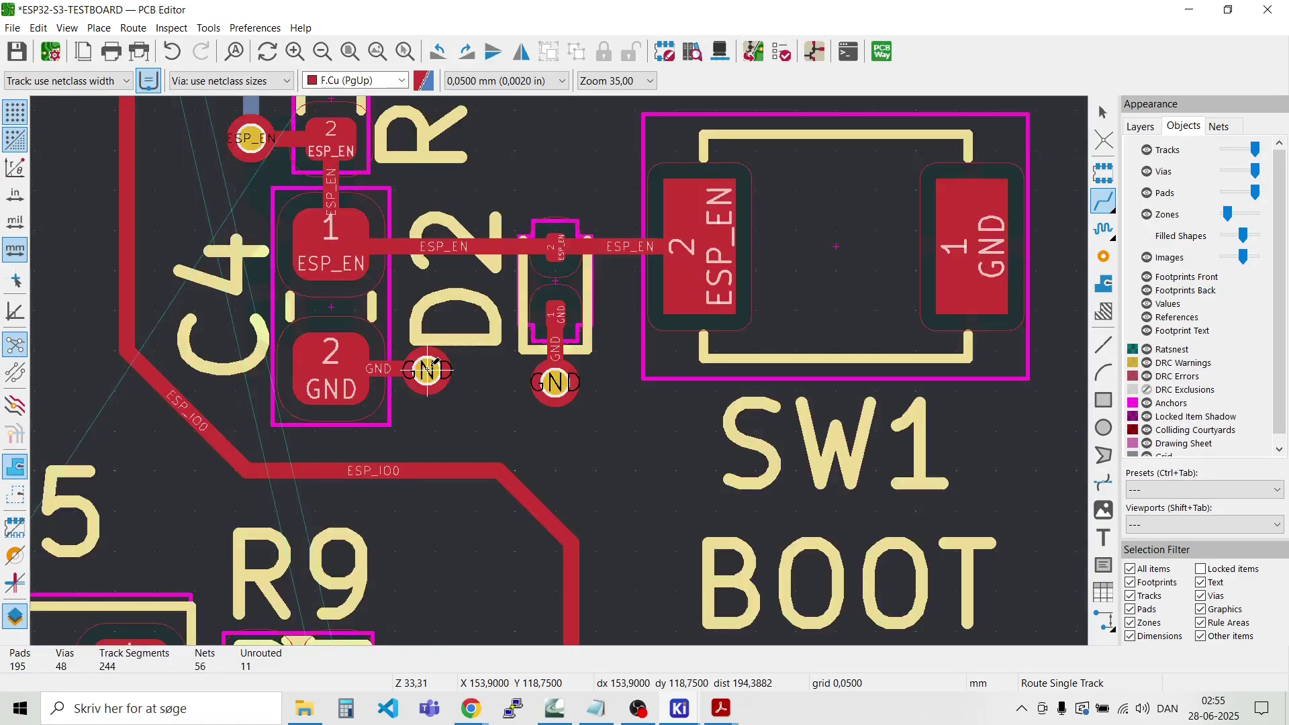
Step: Connect the GND pads of switches SW1 and SW2 each to a via just right of the pad
scroll(1054, 241, down, 2)
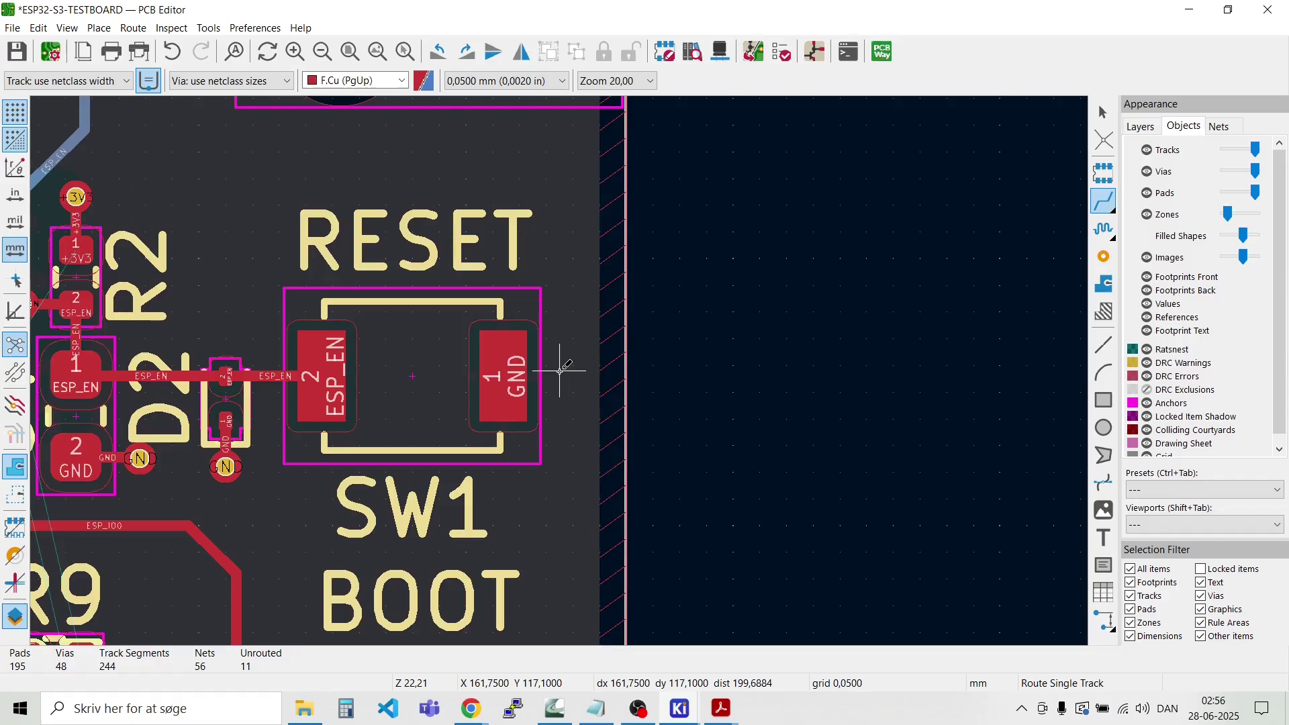
click(502, 374)
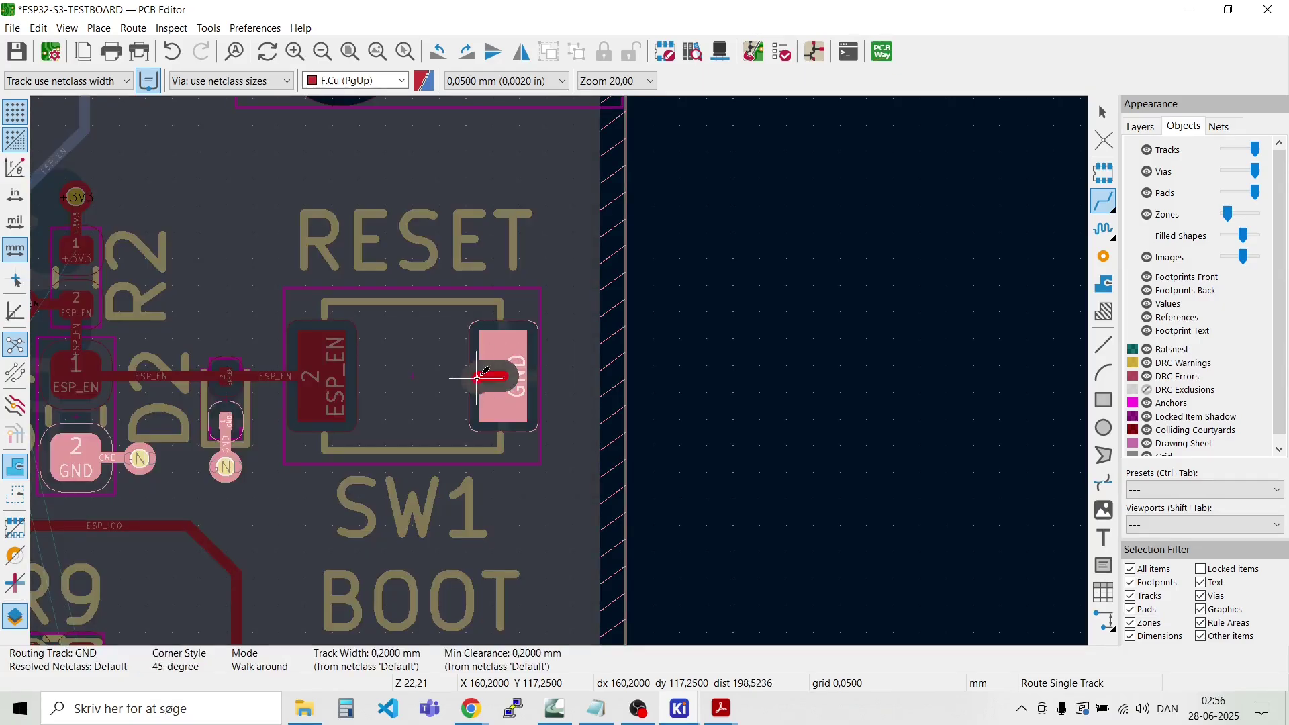
click(555, 374)
scroll(557, 374, down, 3)
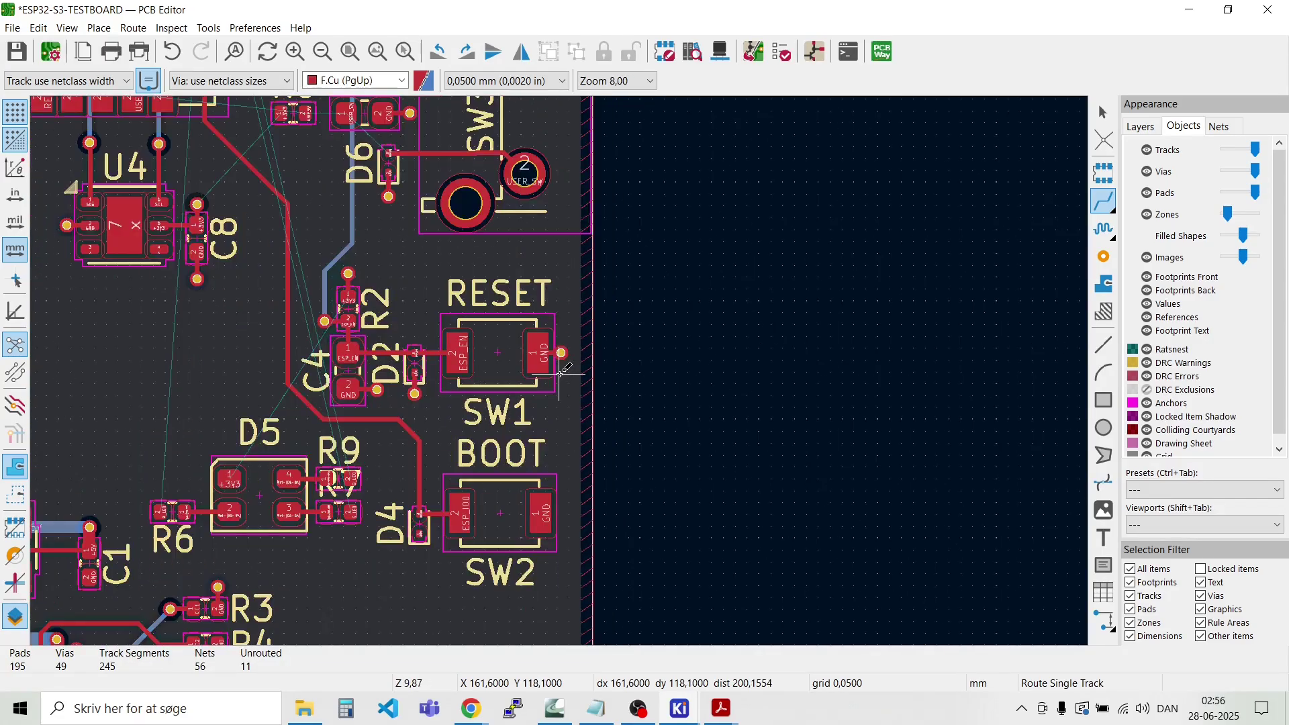
scroll(537, 513, up, 3)
click(559, 369)
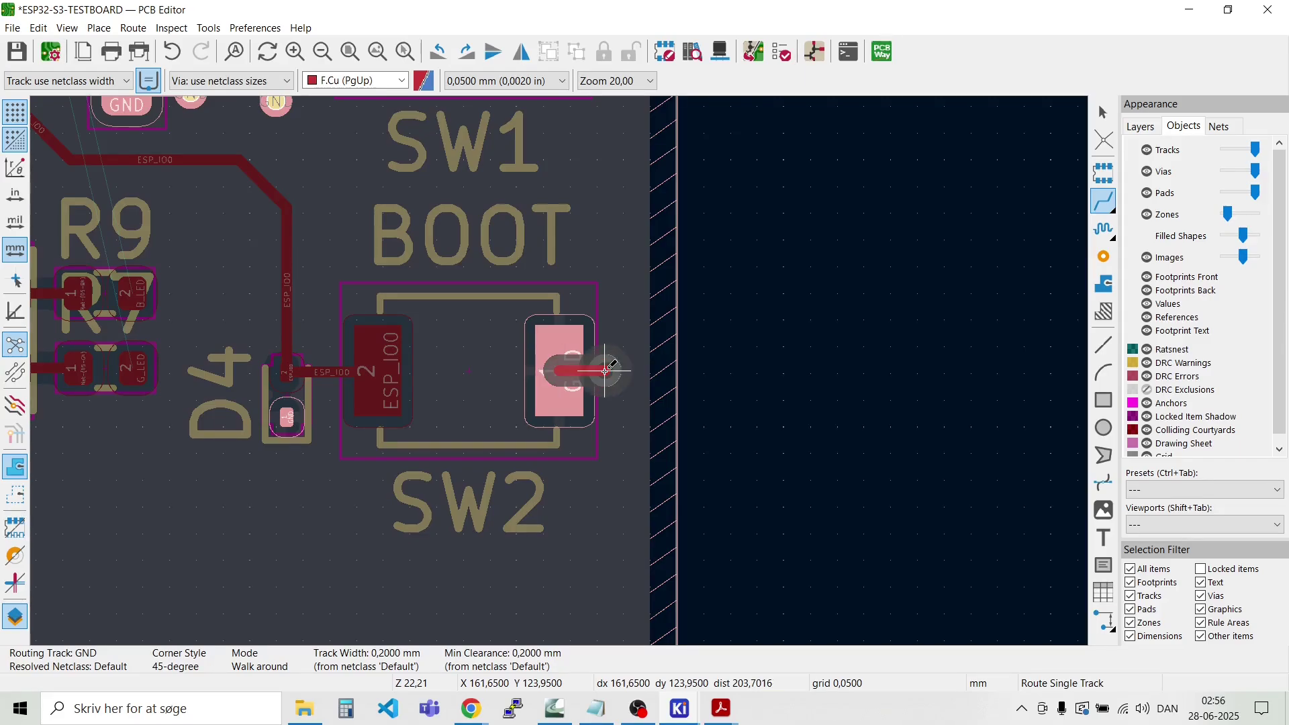
click(605, 369)
Step: Route USER_SW on F.Cu from D6's pad 2 to C7's pad 1 and on to R8's pad 2
scroll(562, 366, down, 3)
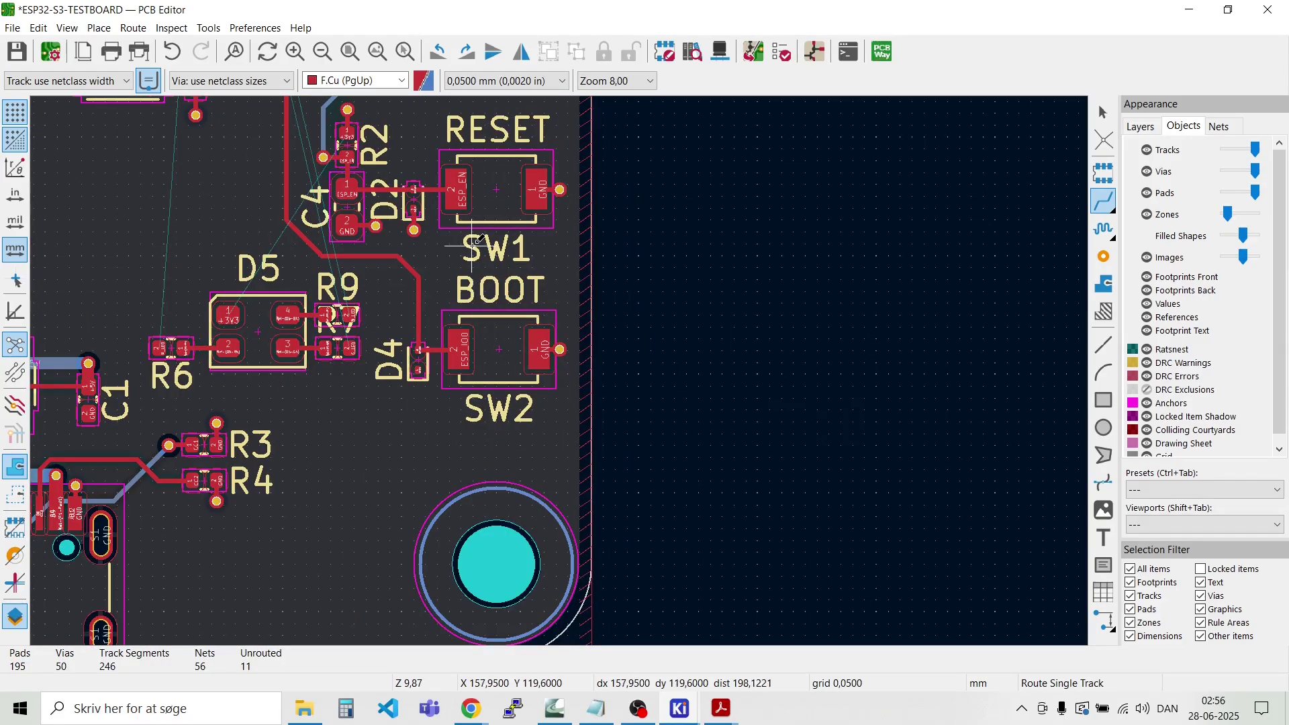
scroll(410, 285, up, 3)
scroll(410, 285, down, 1)
scroll(410, 284, up, 3)
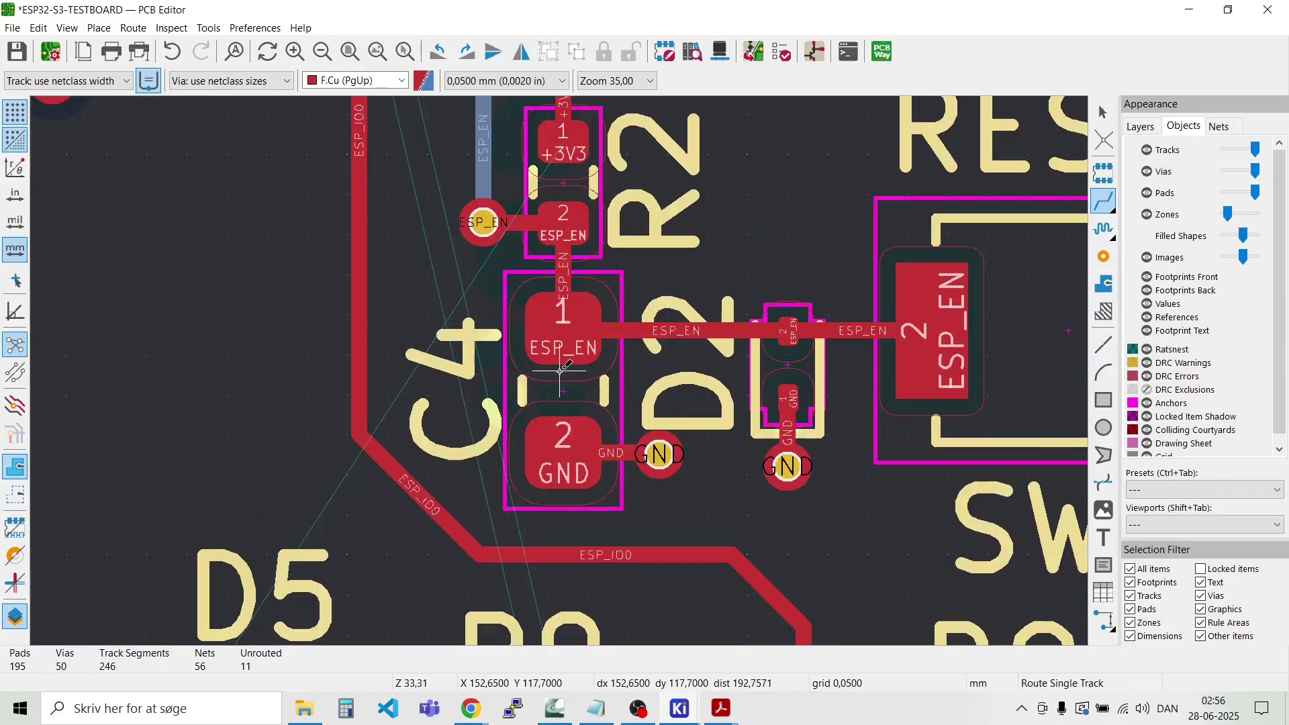
scroll(561, 369, down, 3)
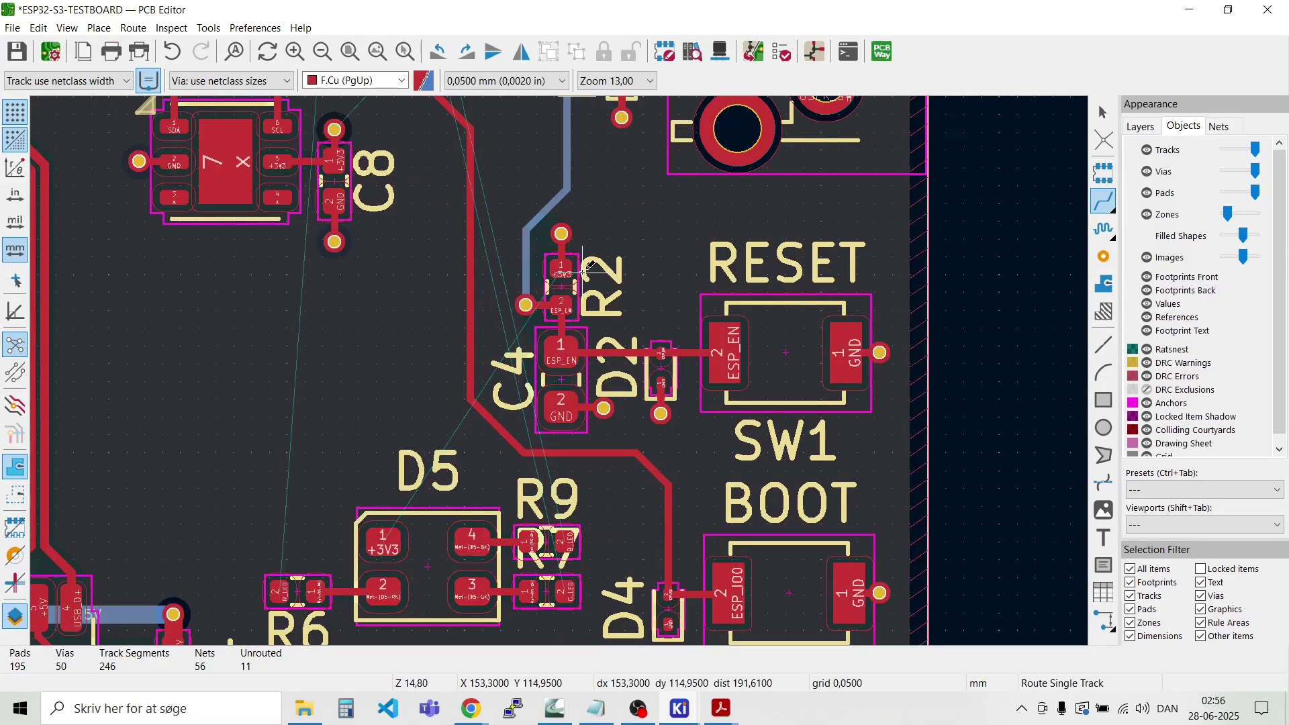
scroll(561, 322, up, 1)
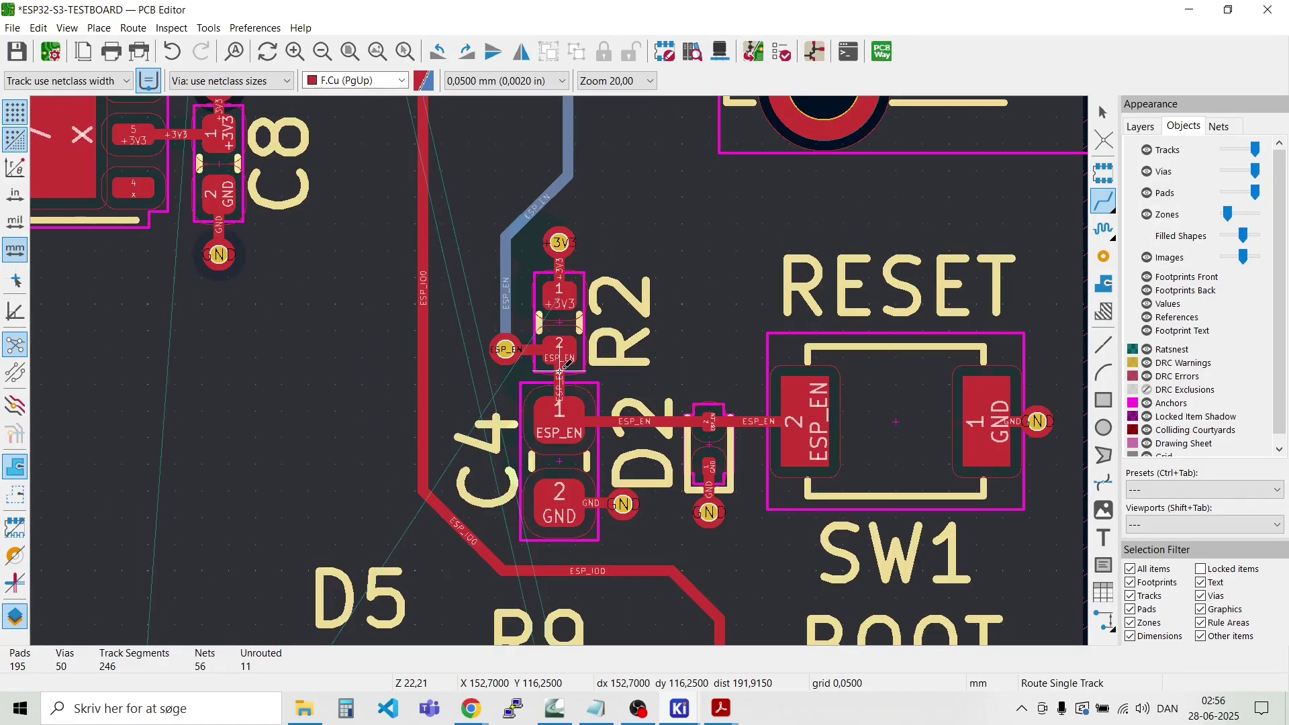
scroll(562, 369, down, 3)
scroll(589, 156, up, 4)
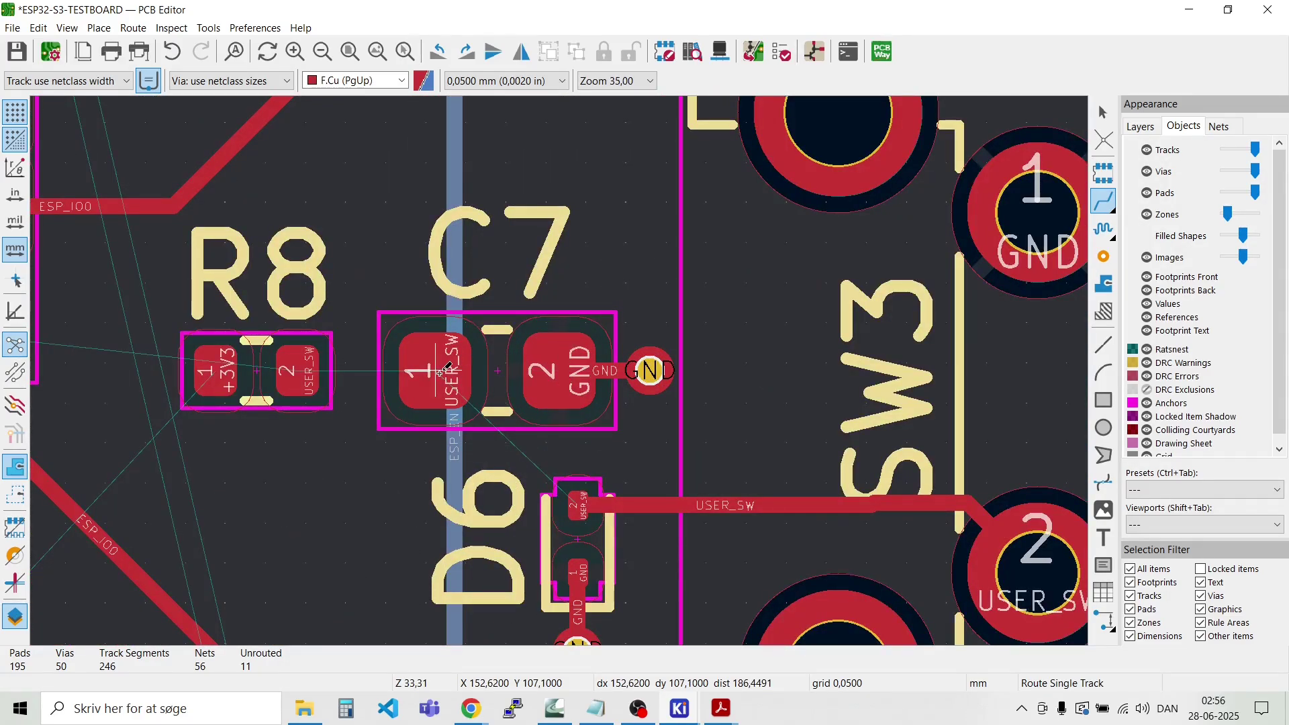
click(576, 506)
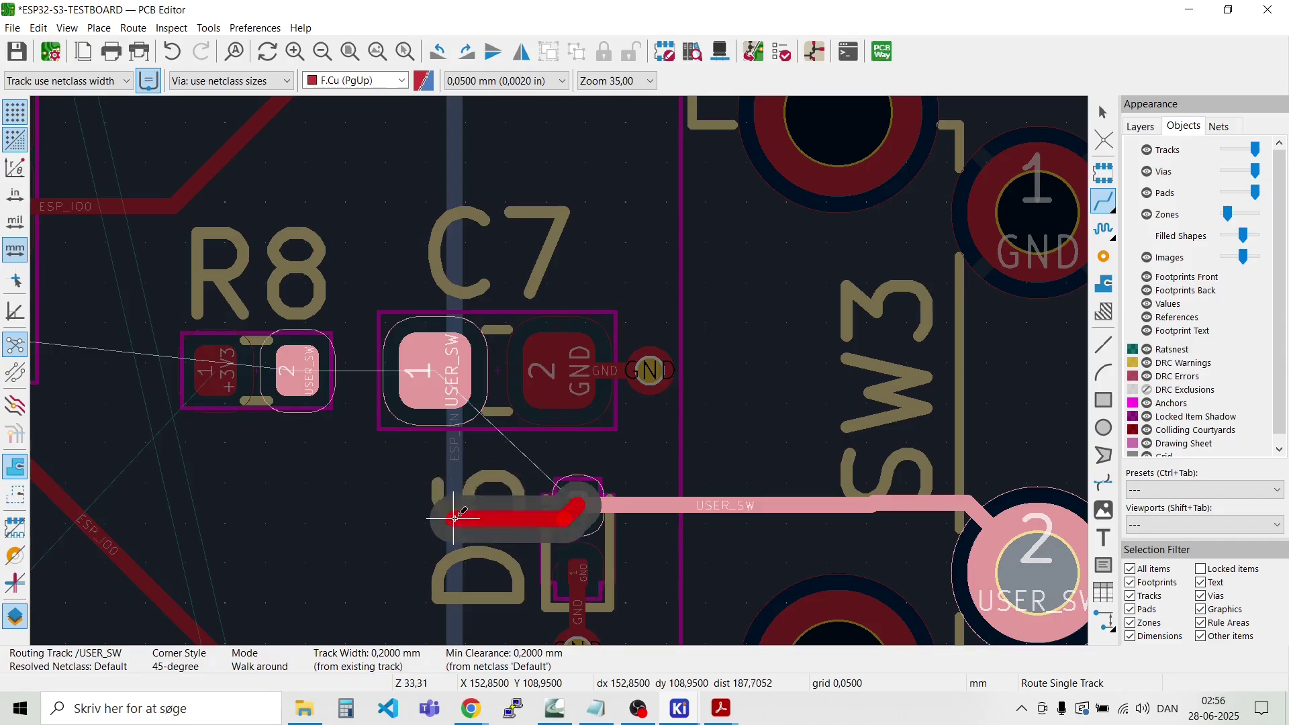
click(430, 371)
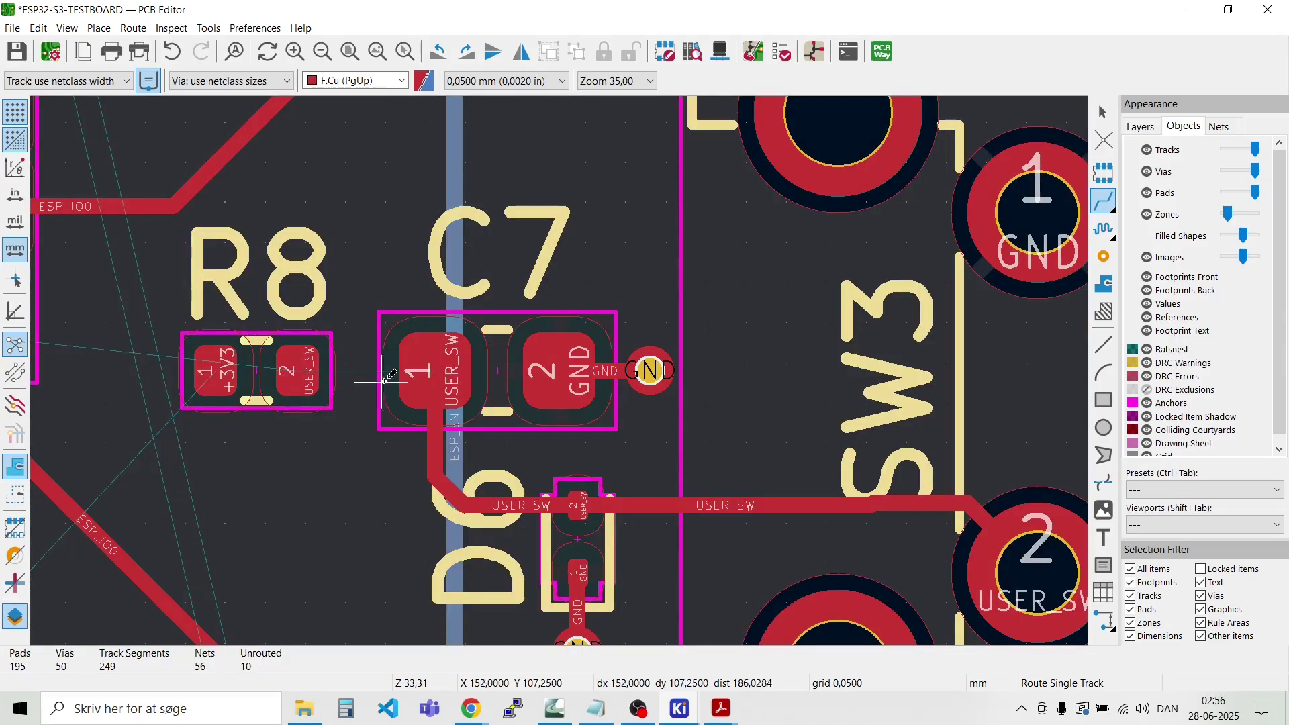
click(423, 371)
click(327, 368)
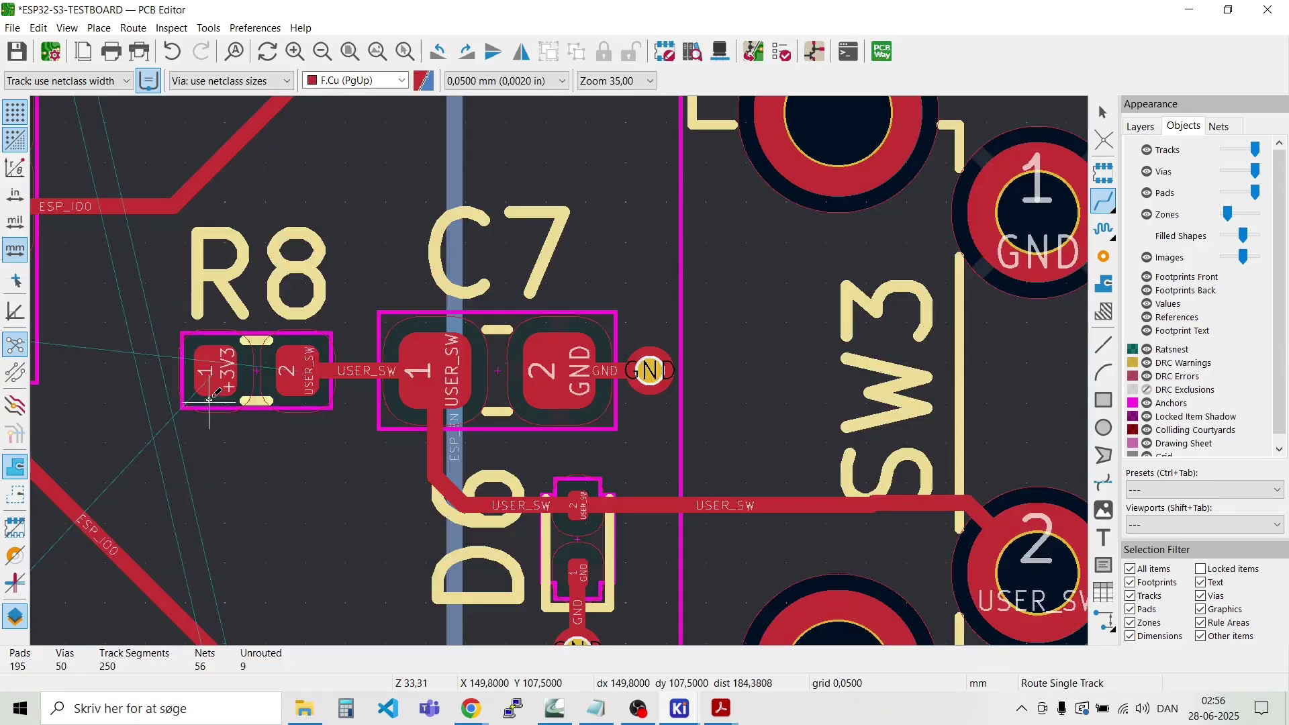
Step: Connect R8's +3V3 pad to a via directly below it at X 149,85, Y 108,05
click(215, 372)
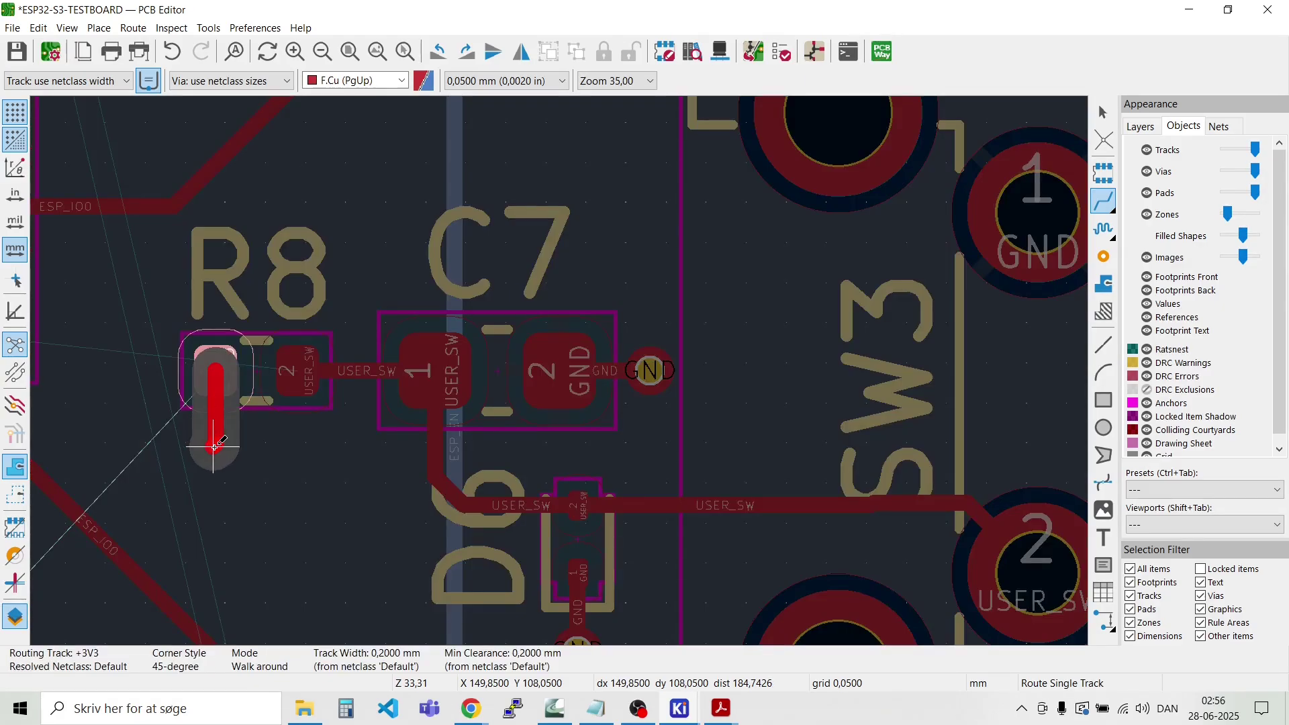
key(v)
double_click(213, 447)
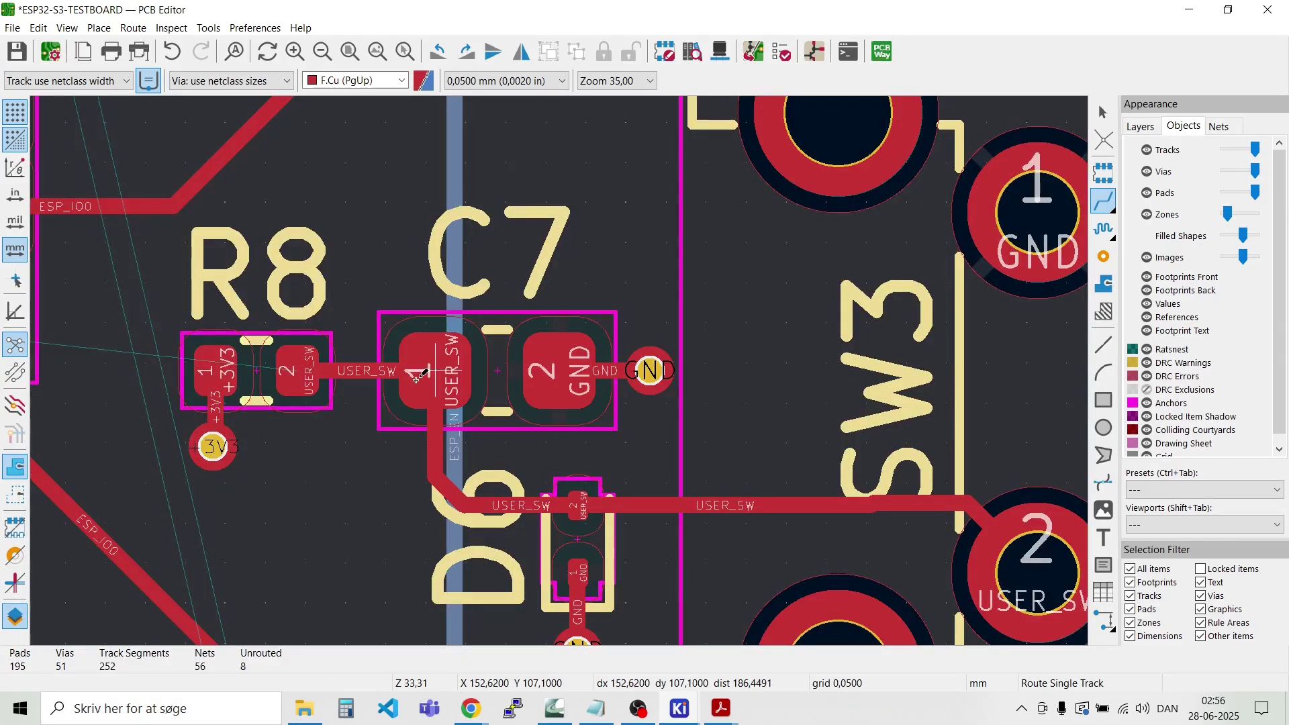
Step: Route USER_SW on F.Cu from pad 25 of the ESP32 module between the module and U4 to a via at X 146,65, Y 108,9
scroll(435, 371, down, 1)
scroll(559, 370, down, 1)
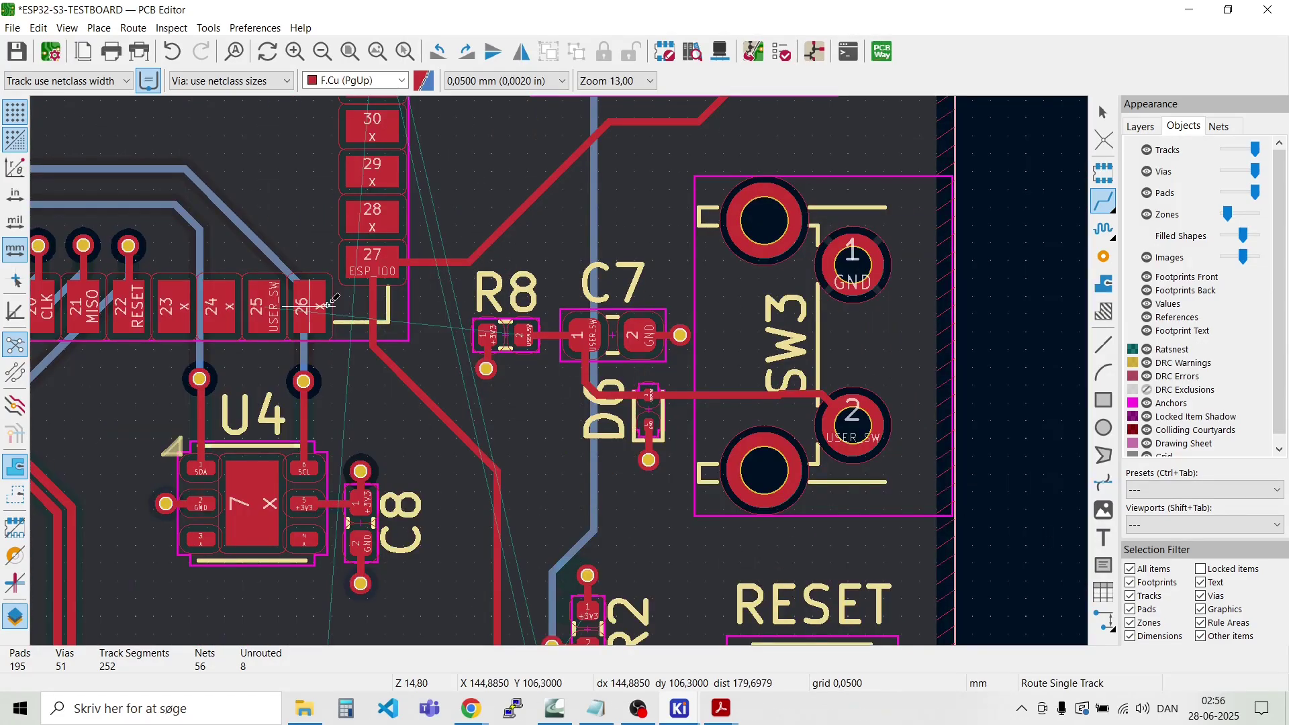
scroll(343, 302, up, 1)
scroll(559, 370, down, 1)
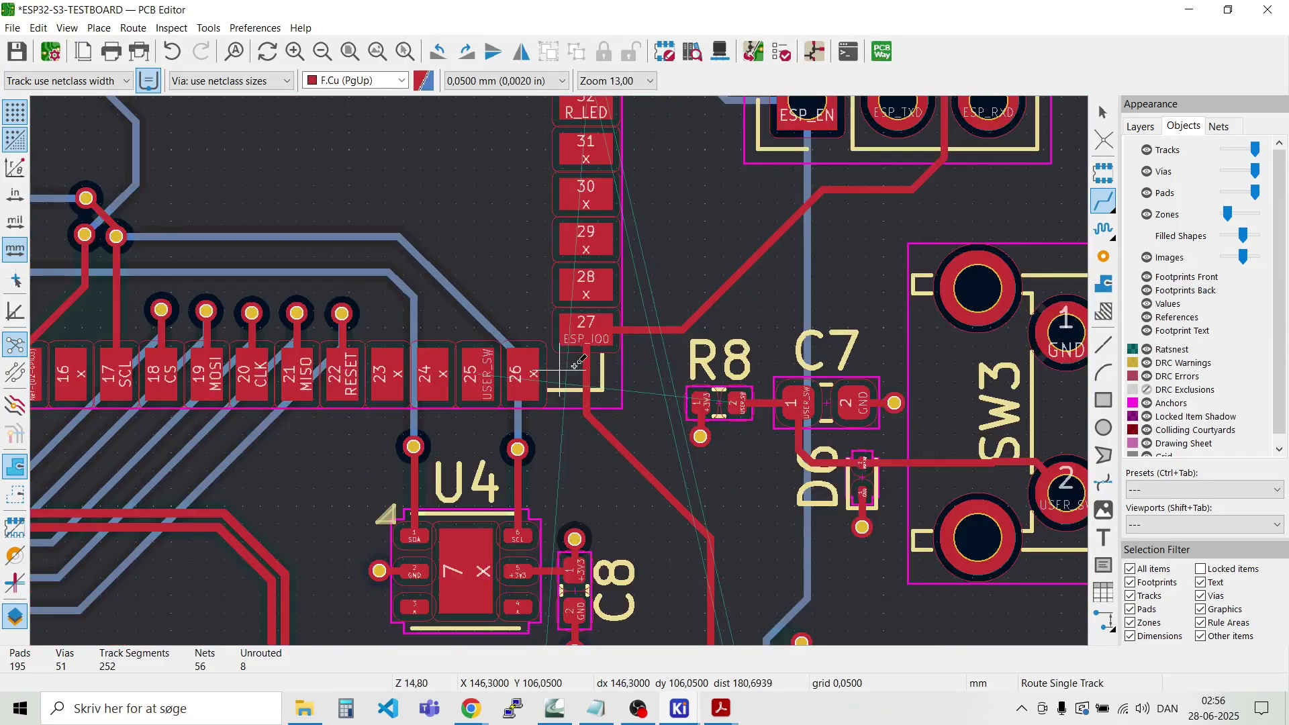
click(741, 403)
key(Escape)
scroll(523, 374, up, 3)
scroll(559, 370, down, 2)
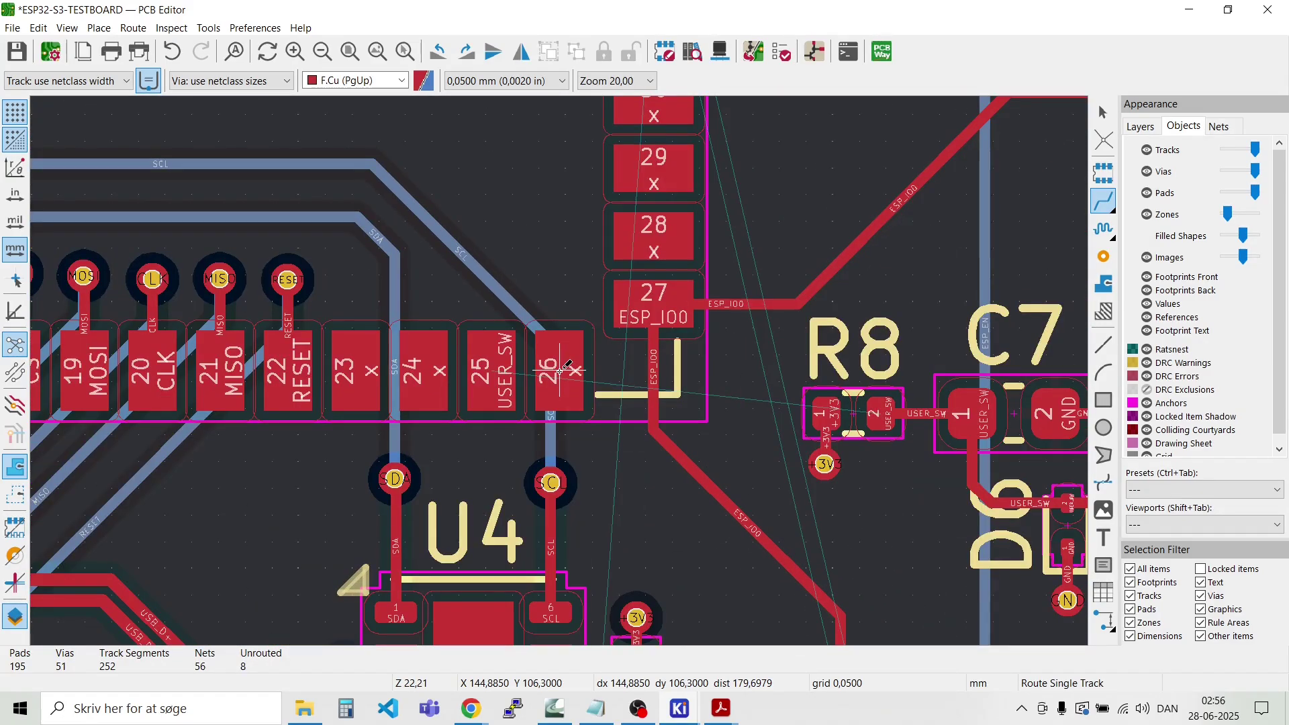
click(496, 371)
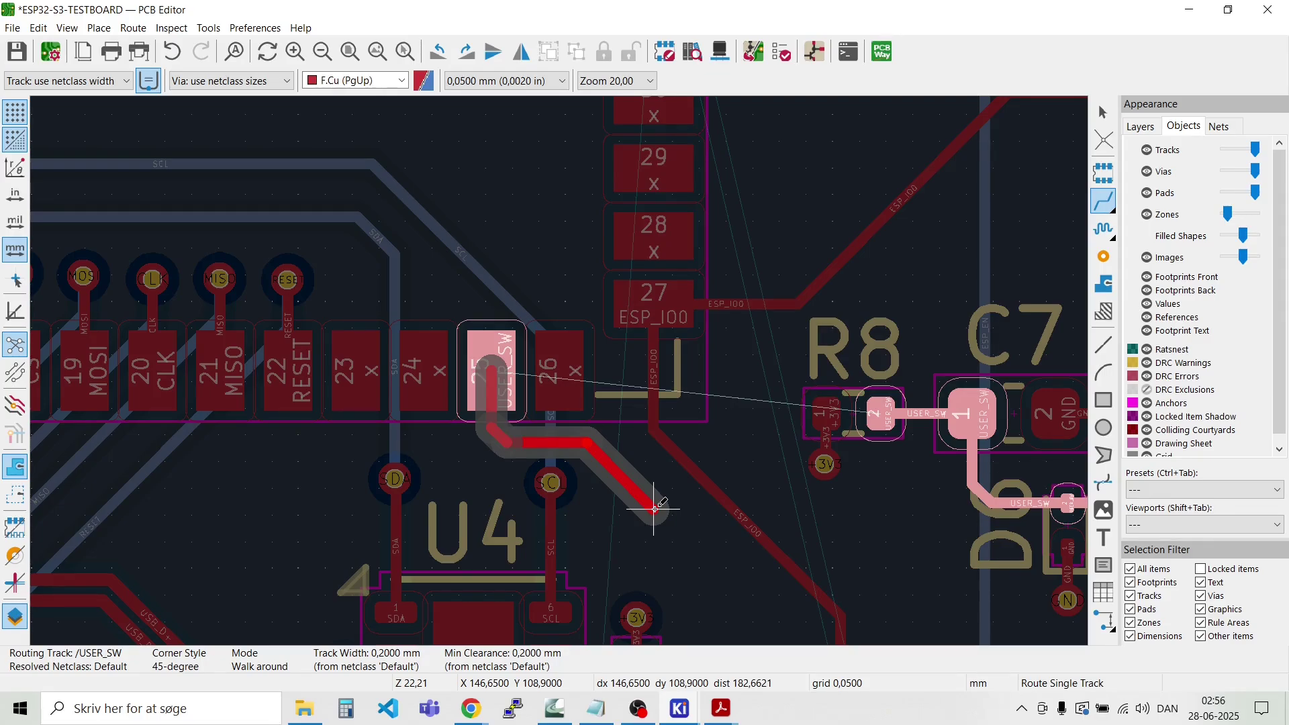
click(654, 509)
key(v)
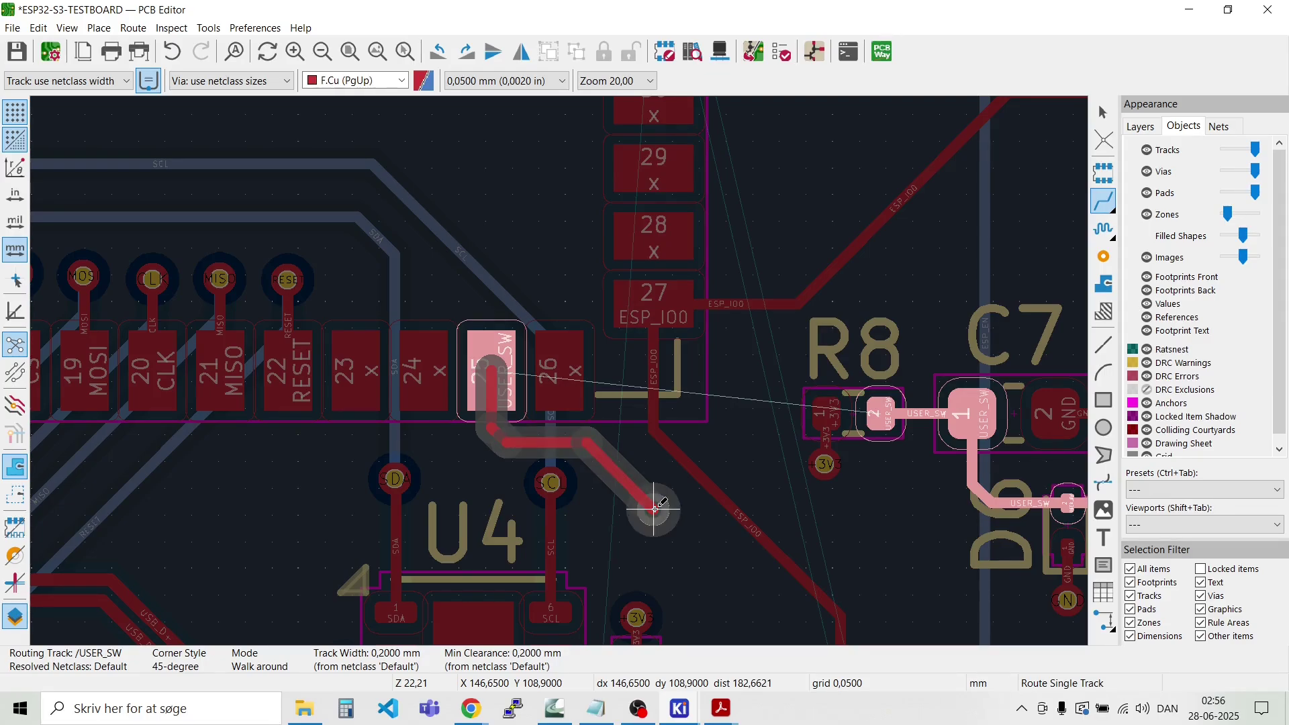
double_click(655, 508)
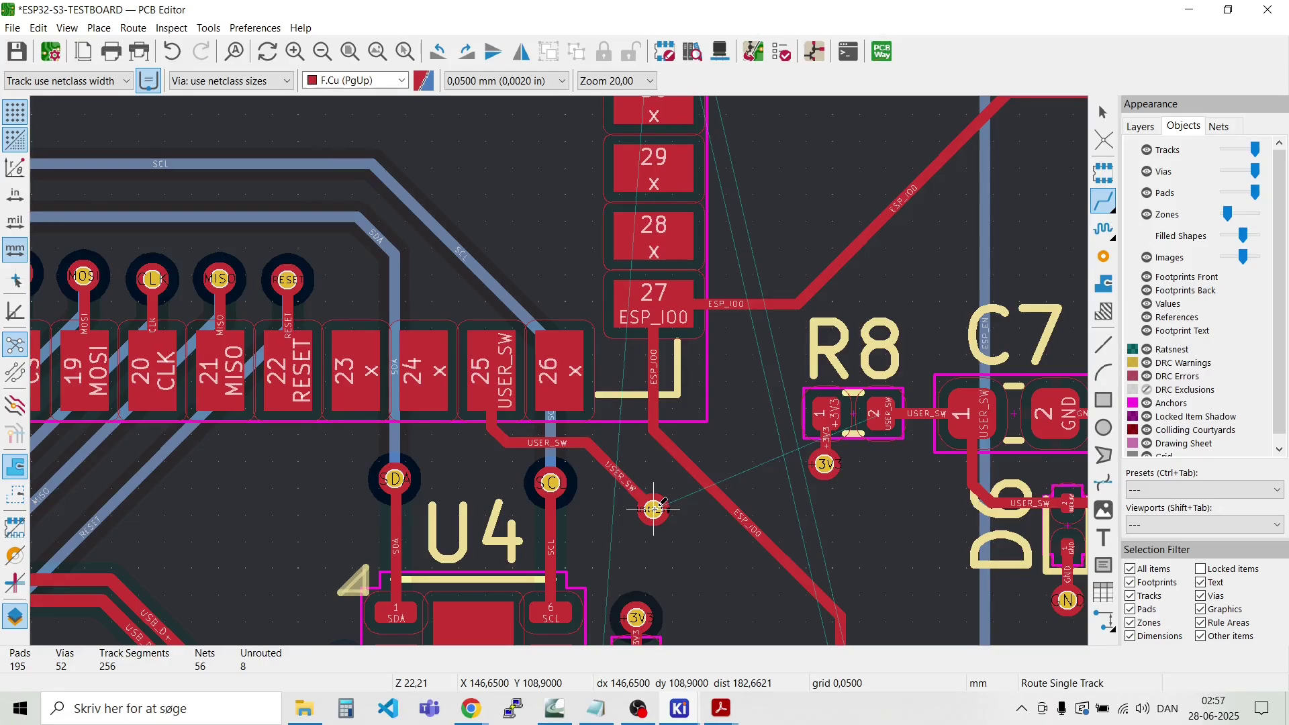
Step: Route USER_SW on B.Cu from that via under the ESP_IO0 track to a via below R8's pad 2 at X 150,9, Y 108,15
click(402, 81)
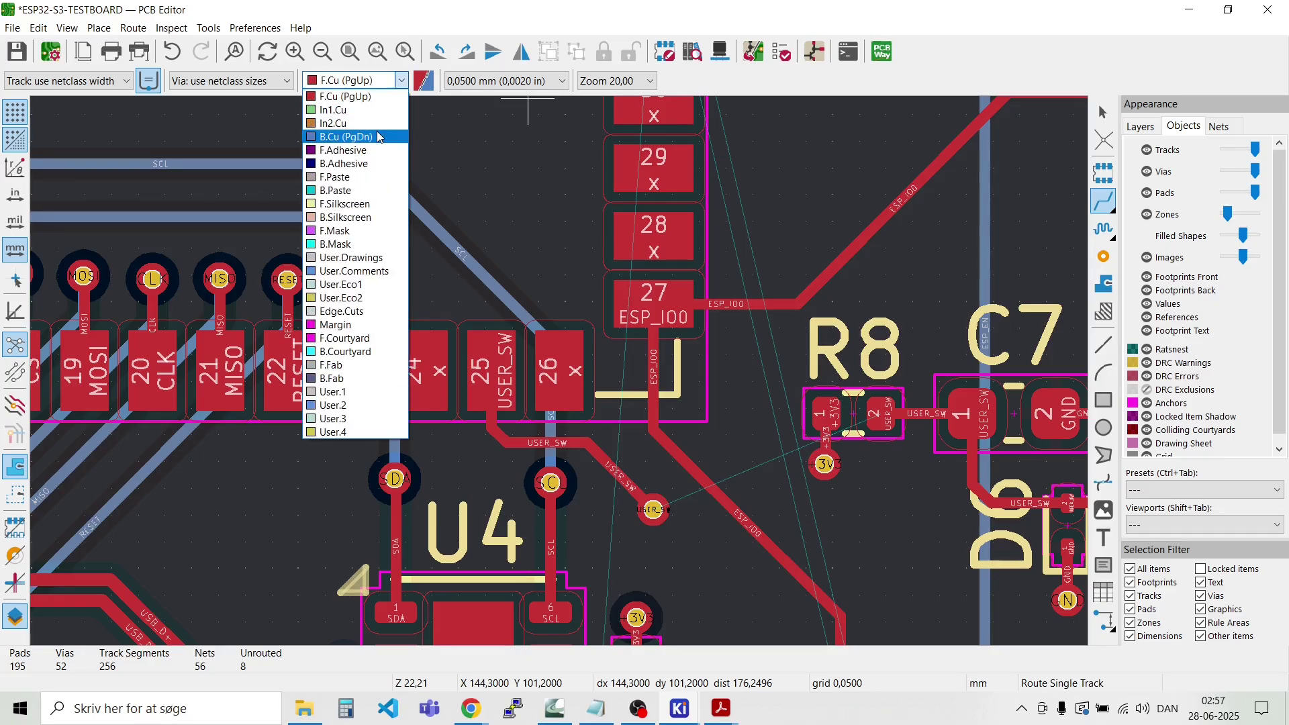
click(379, 137)
click(653, 509)
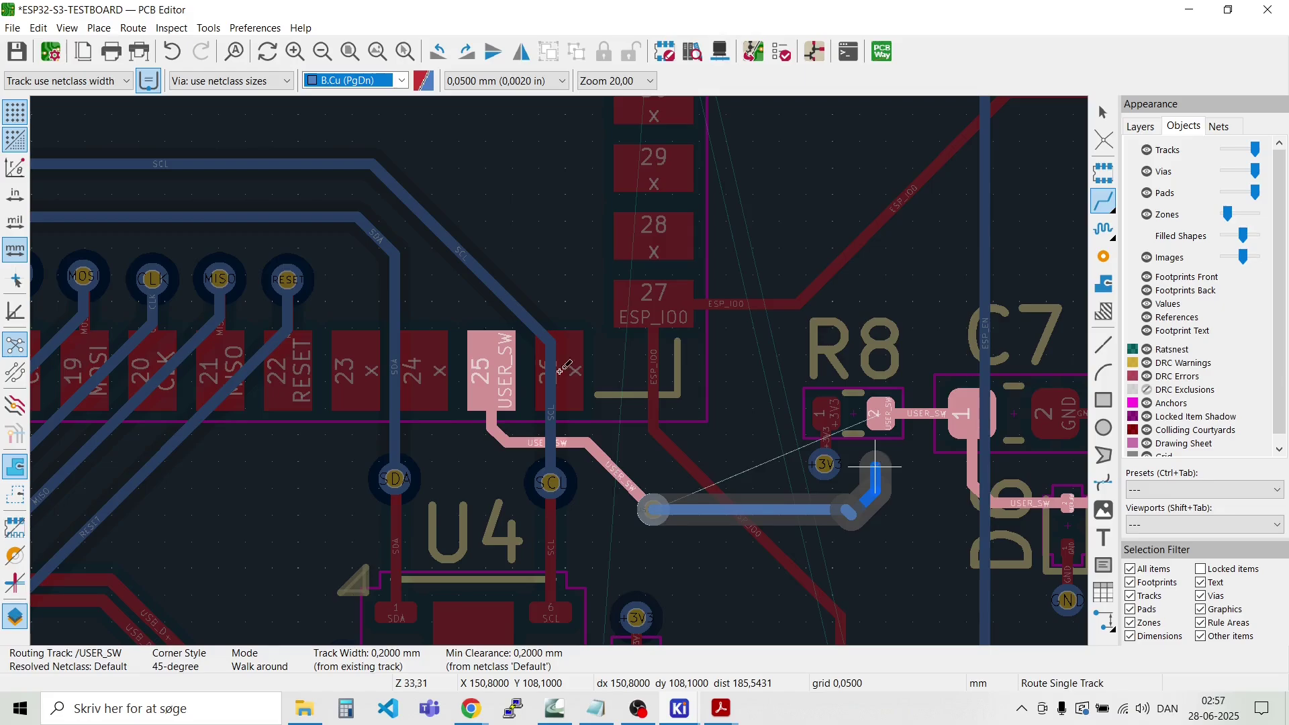
scroll(875, 465, up, 3)
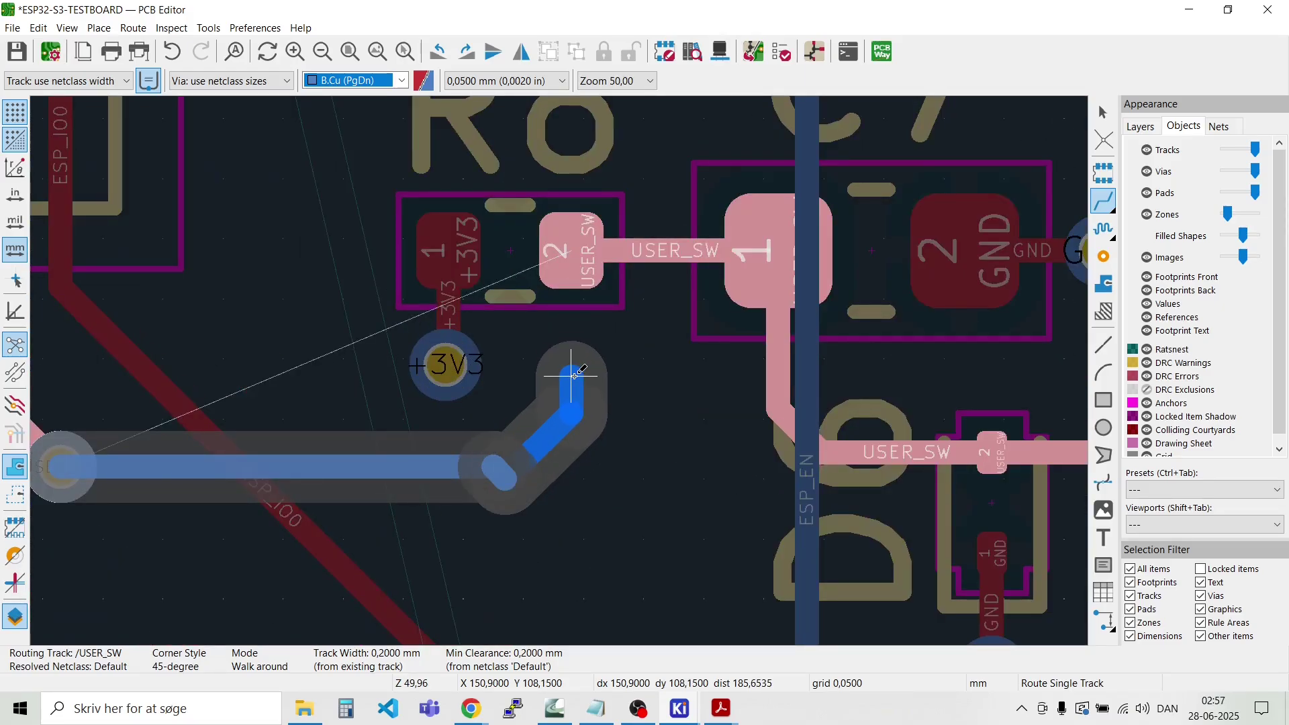
click(572, 374)
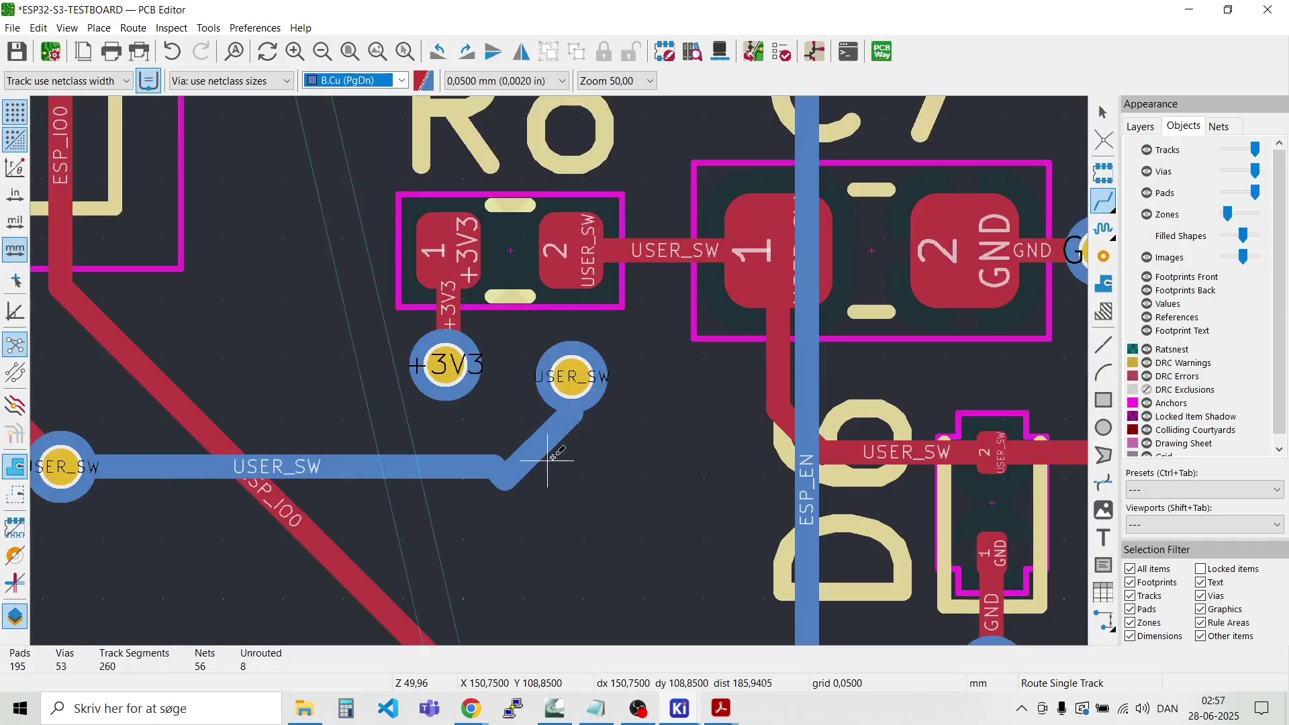
Step: Reroute the kinked B.Cu USER_SW corner as a clean diagonal, and connect R8's pad 2 to the via below it on F.Cu
click(544, 440)
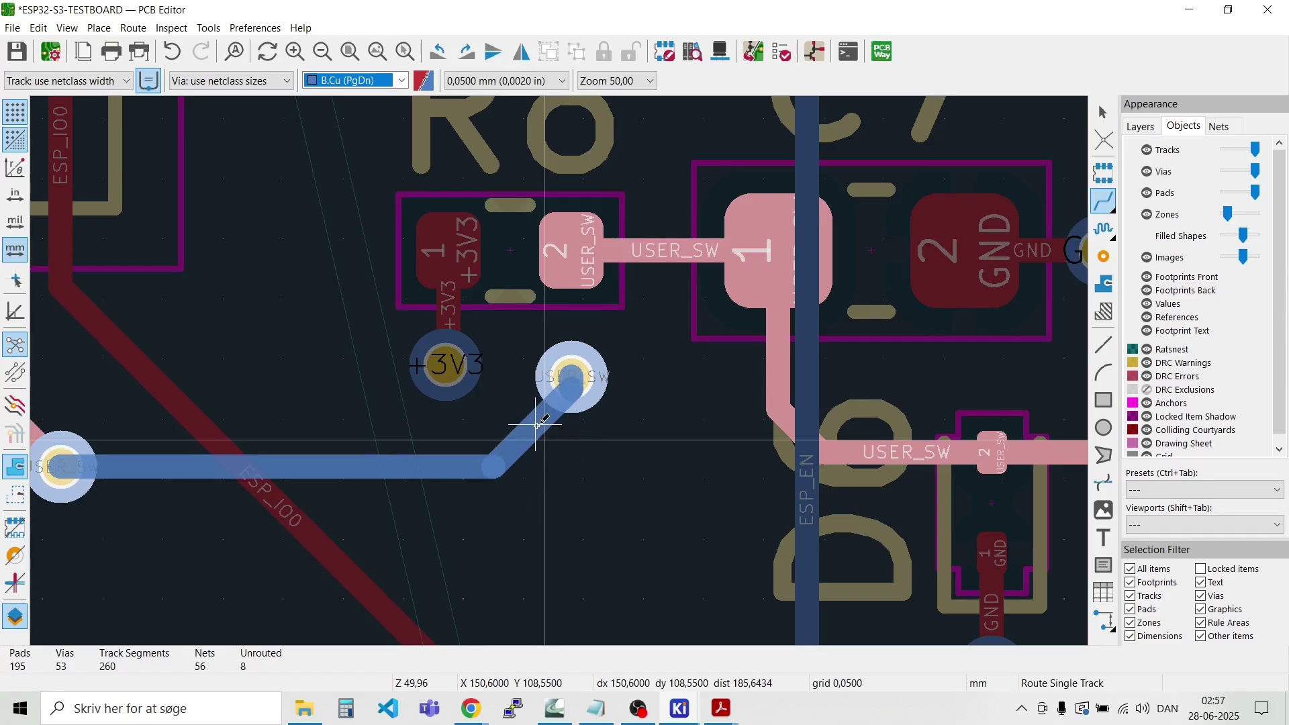
click(536, 425)
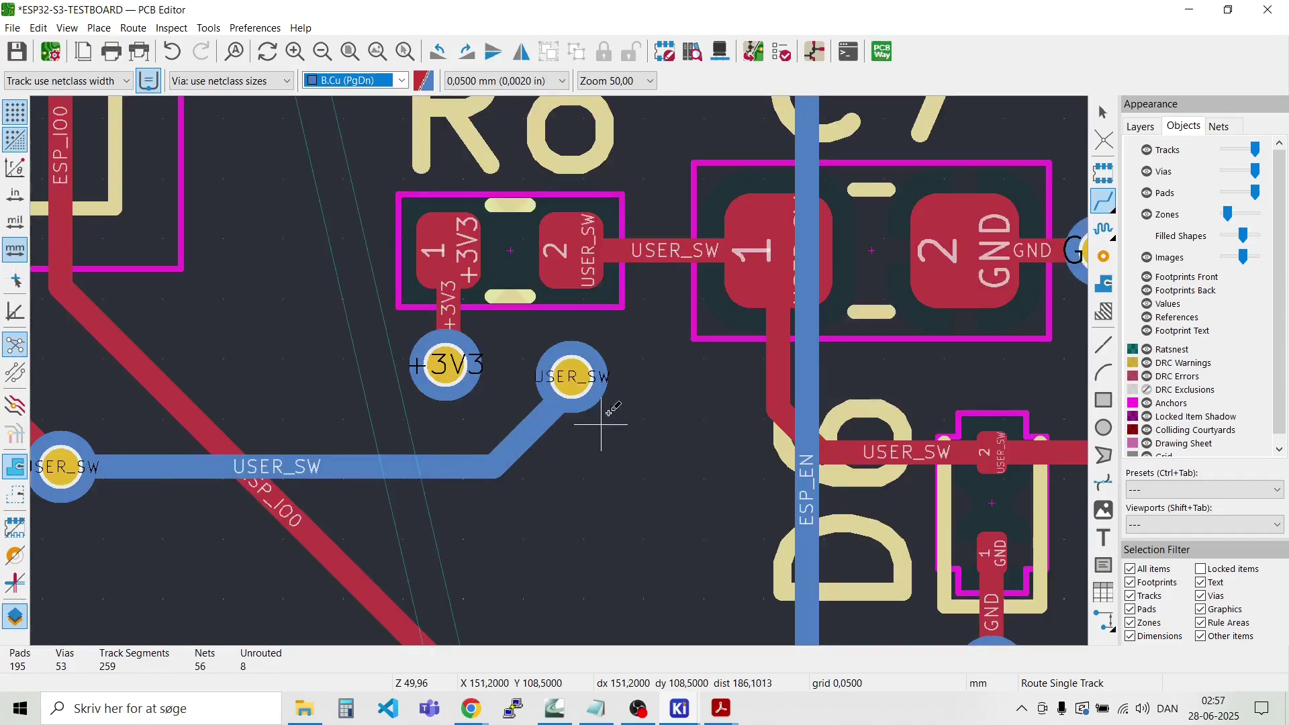
click(571, 250)
click(571, 375)
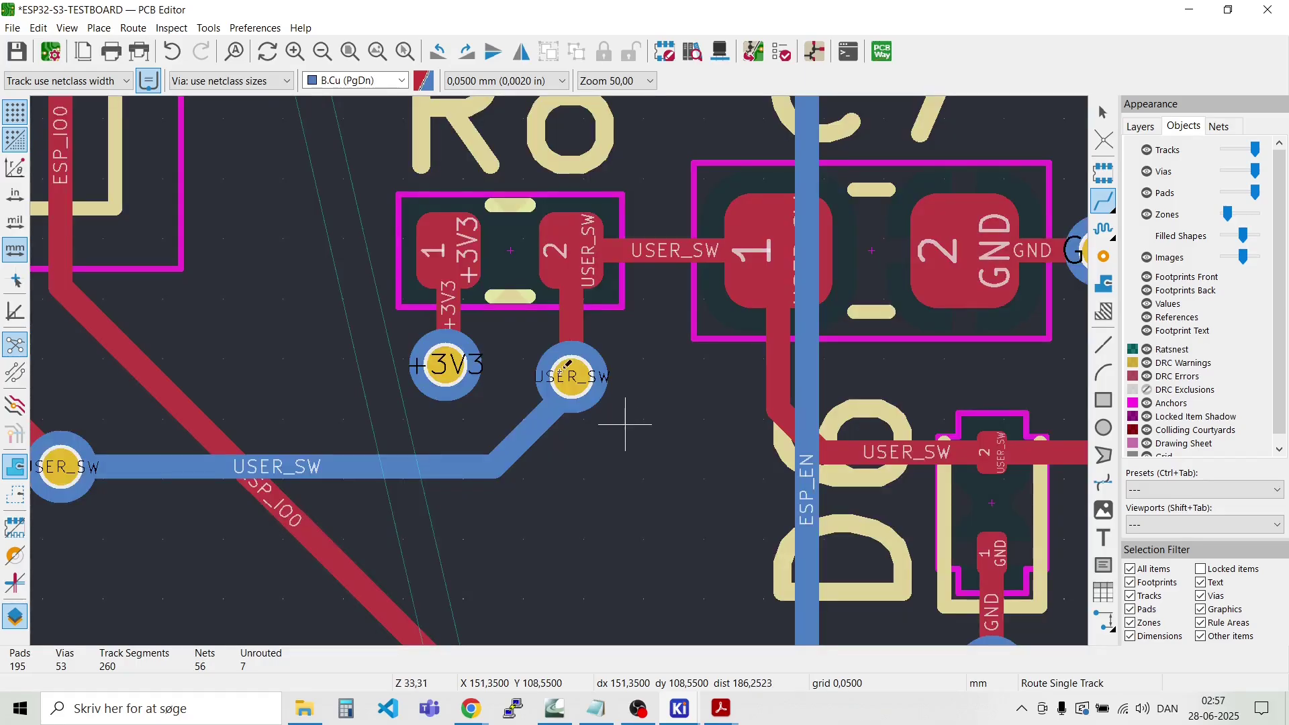
Step: Route B_LED on F.Cu from pad 34 of the ESP32 module inward to a via at X 144,16, Y 96,16
scroll(628, 419, down, 8)
scroll(557, 429, up, 5)
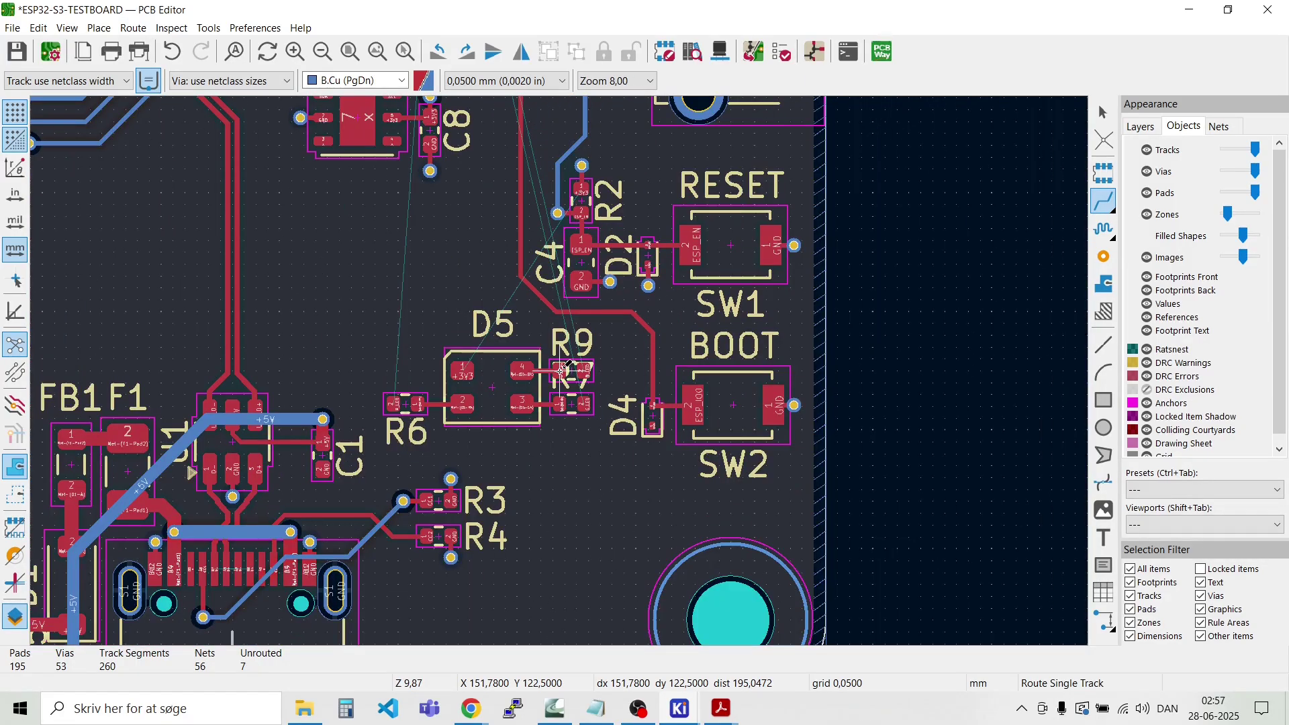
scroll(560, 371, down, 2)
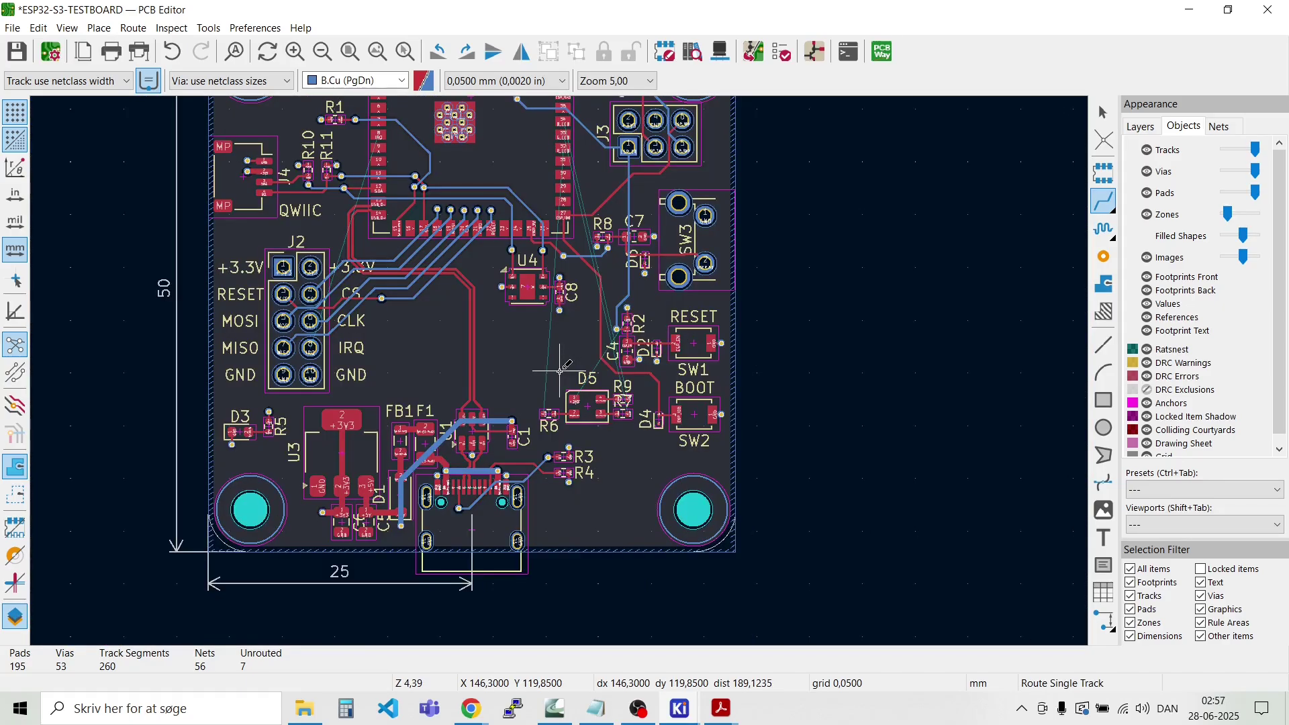
scroll(560, 370, down, 2)
scroll(560, 371, up, 4)
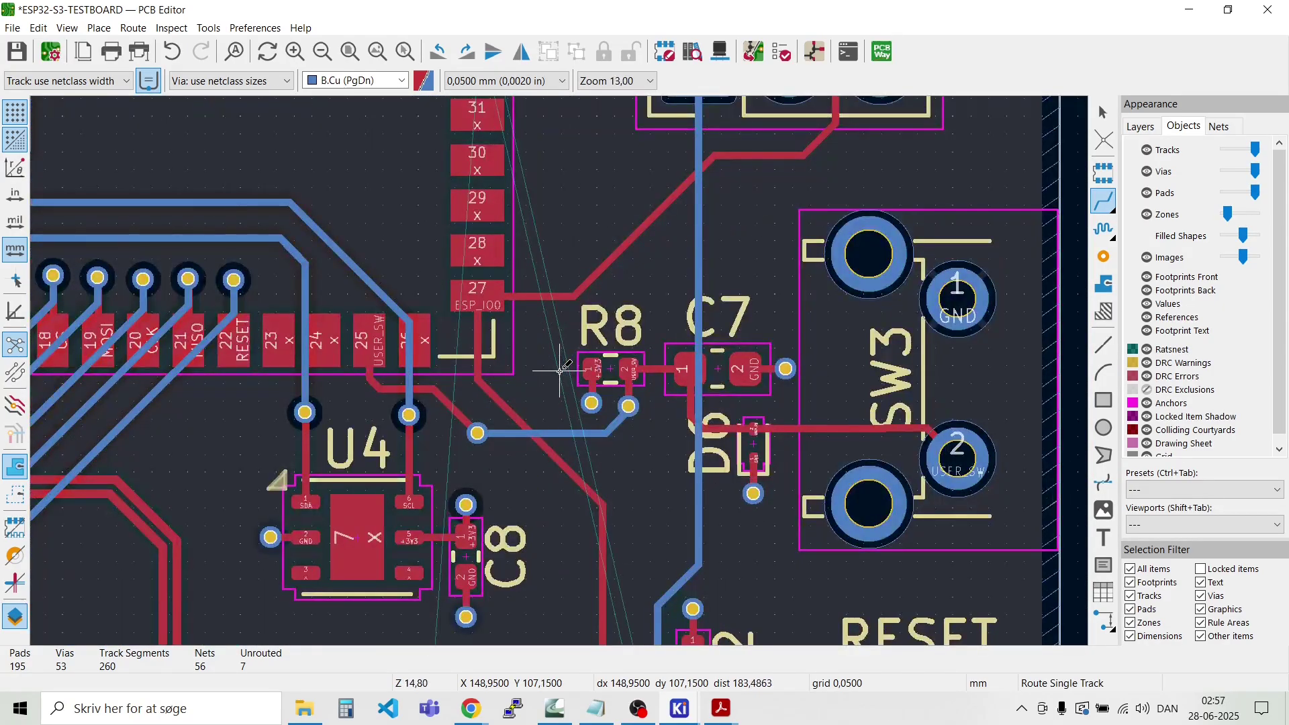
scroll(560, 370, down, 2)
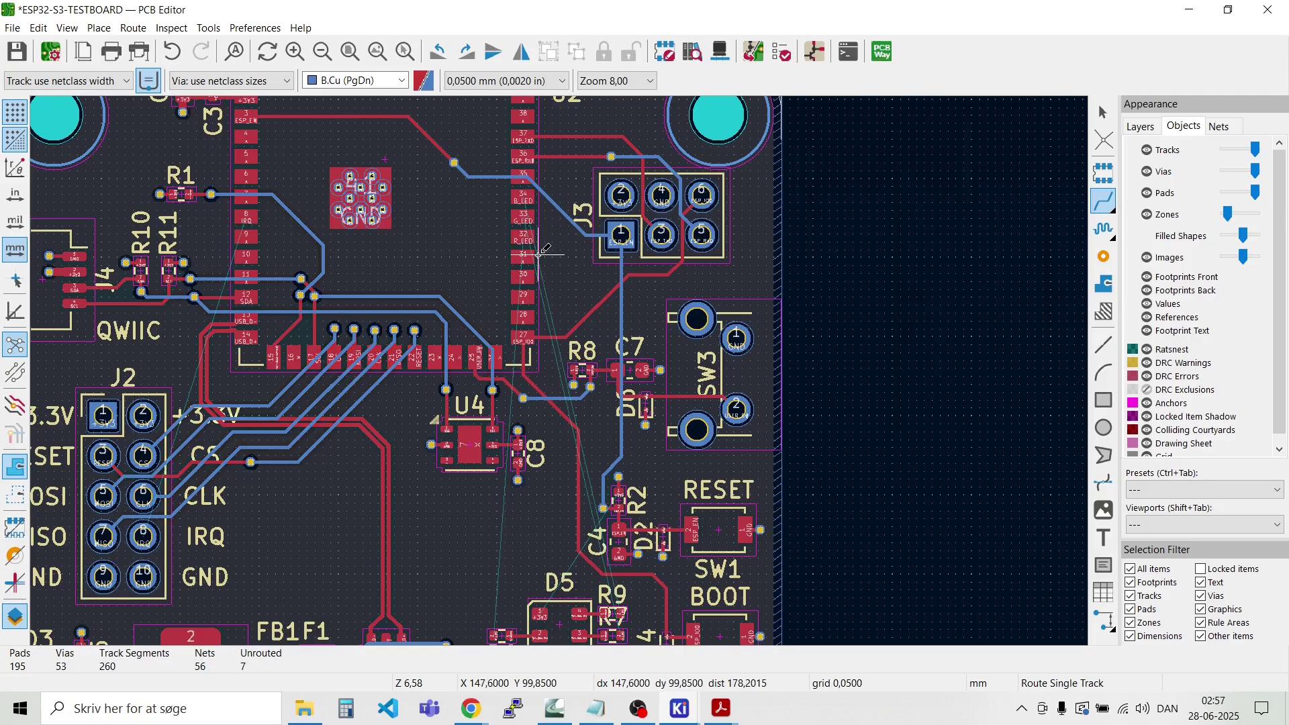
scroll(560, 371, up, 4)
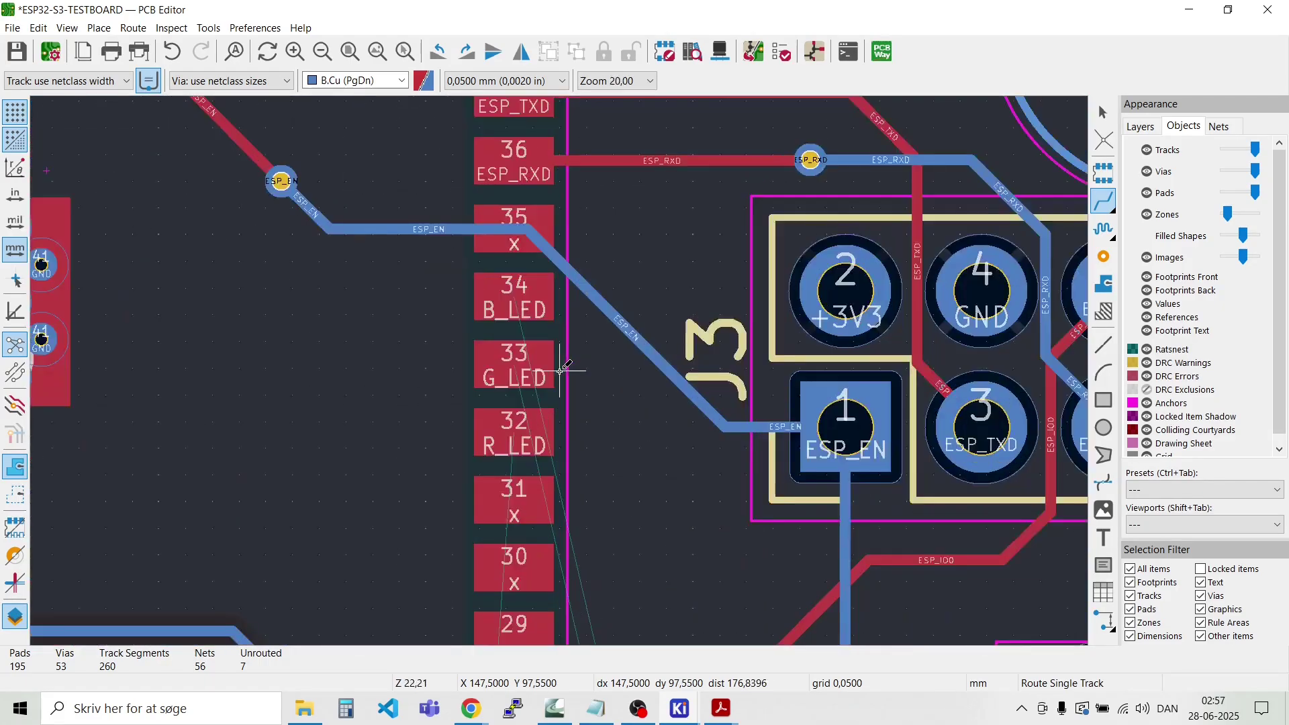
click(498, 299)
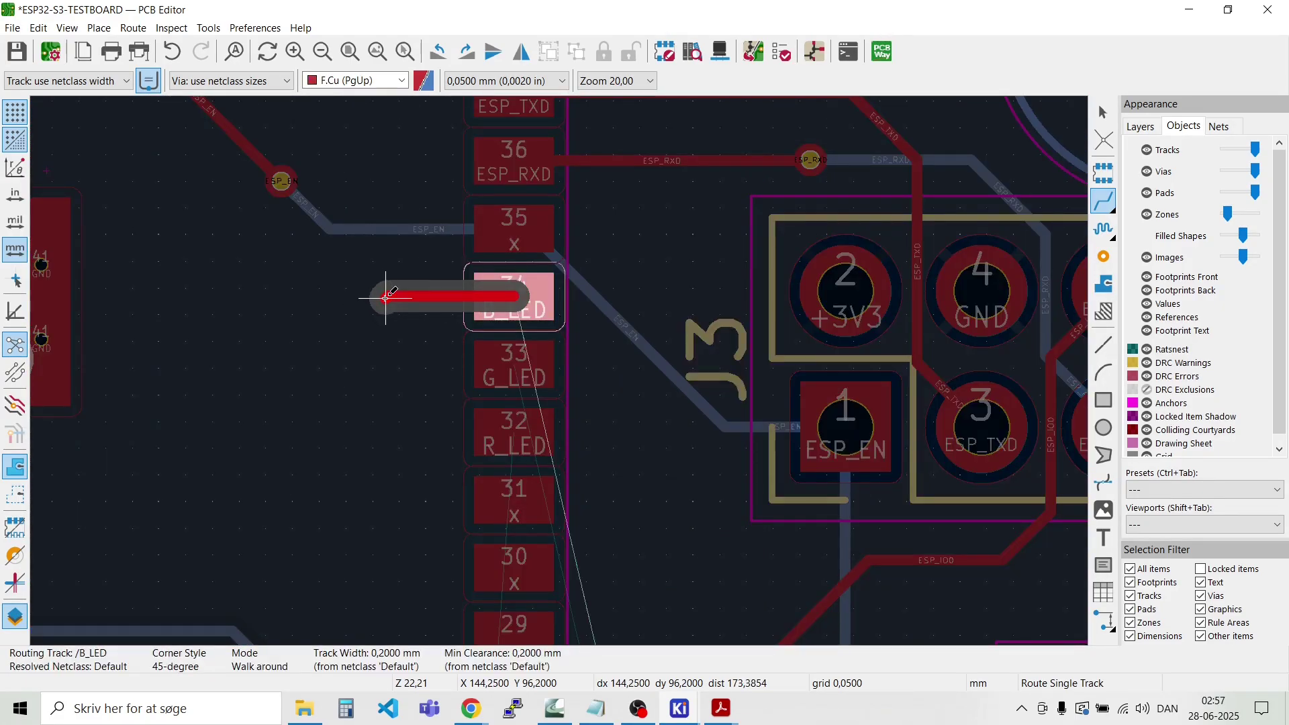
click(381, 296)
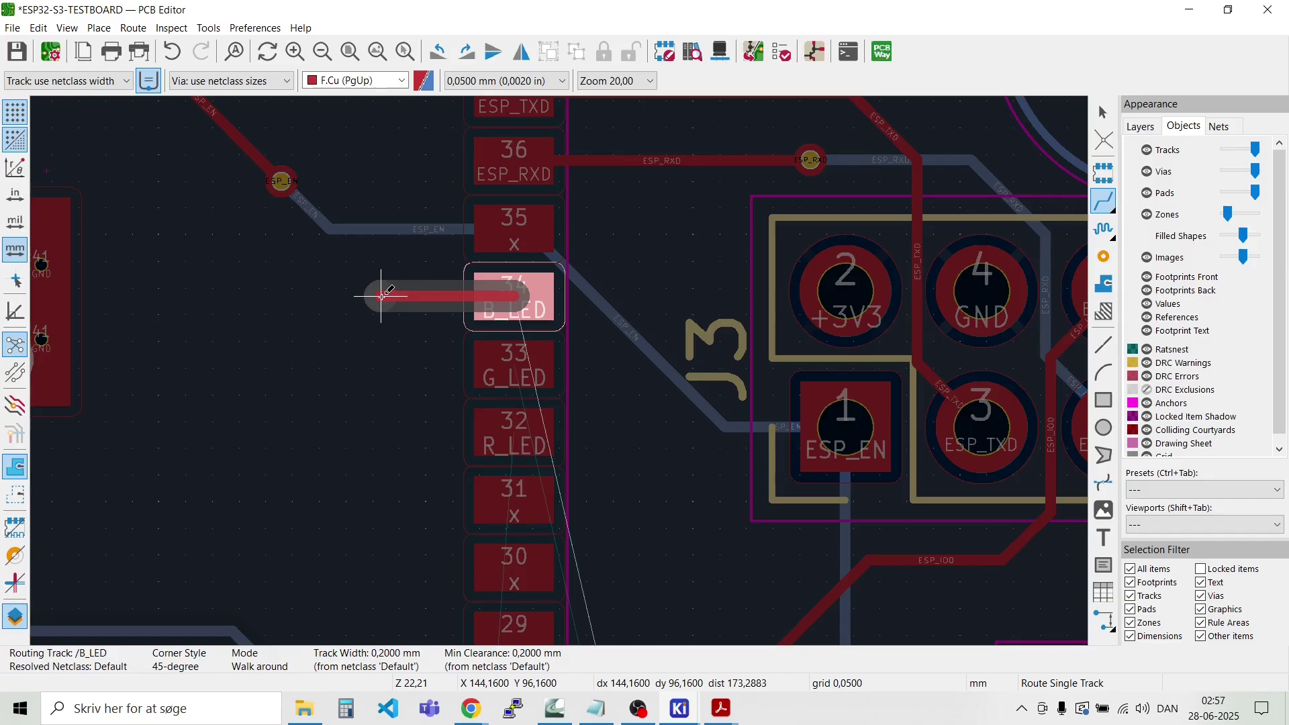
key(v)
double_click(381, 296)
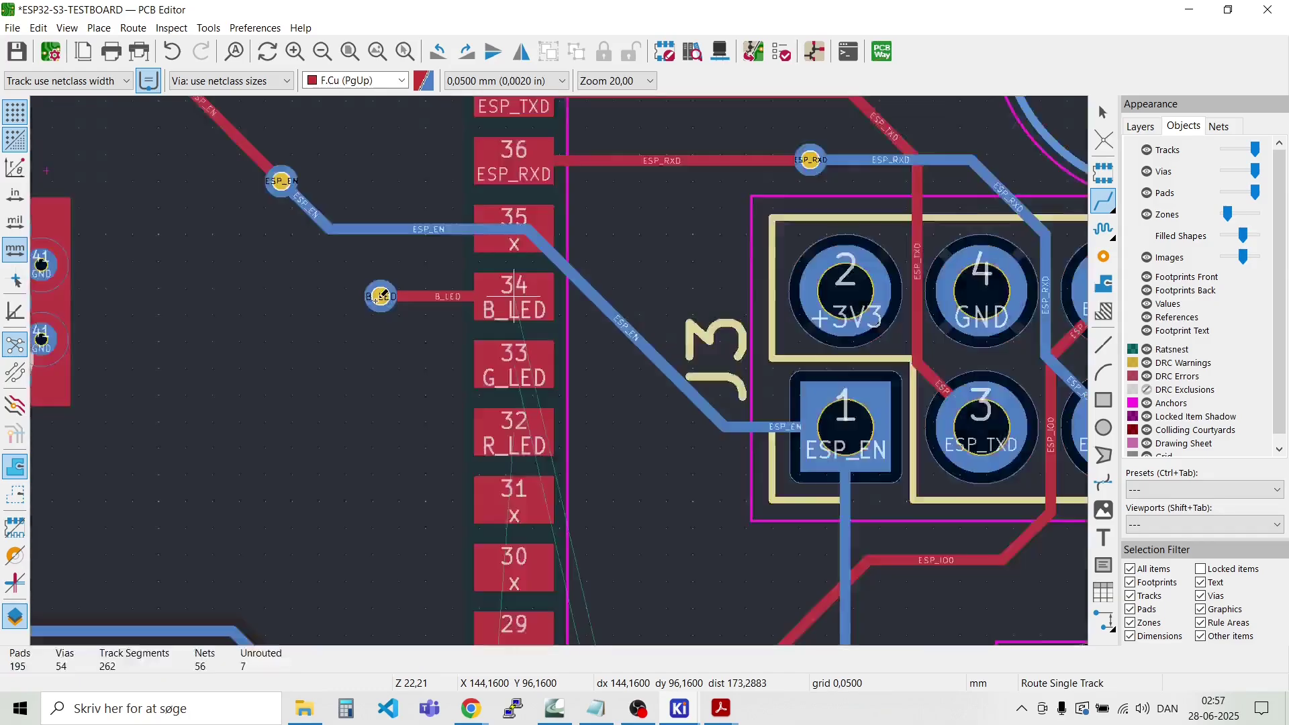
Step: Route a short G_LED track on F.Cu inward from pad 33 and place a via on its end at X 144,45, Y 97,4
click(518, 363)
double_click(399, 363)
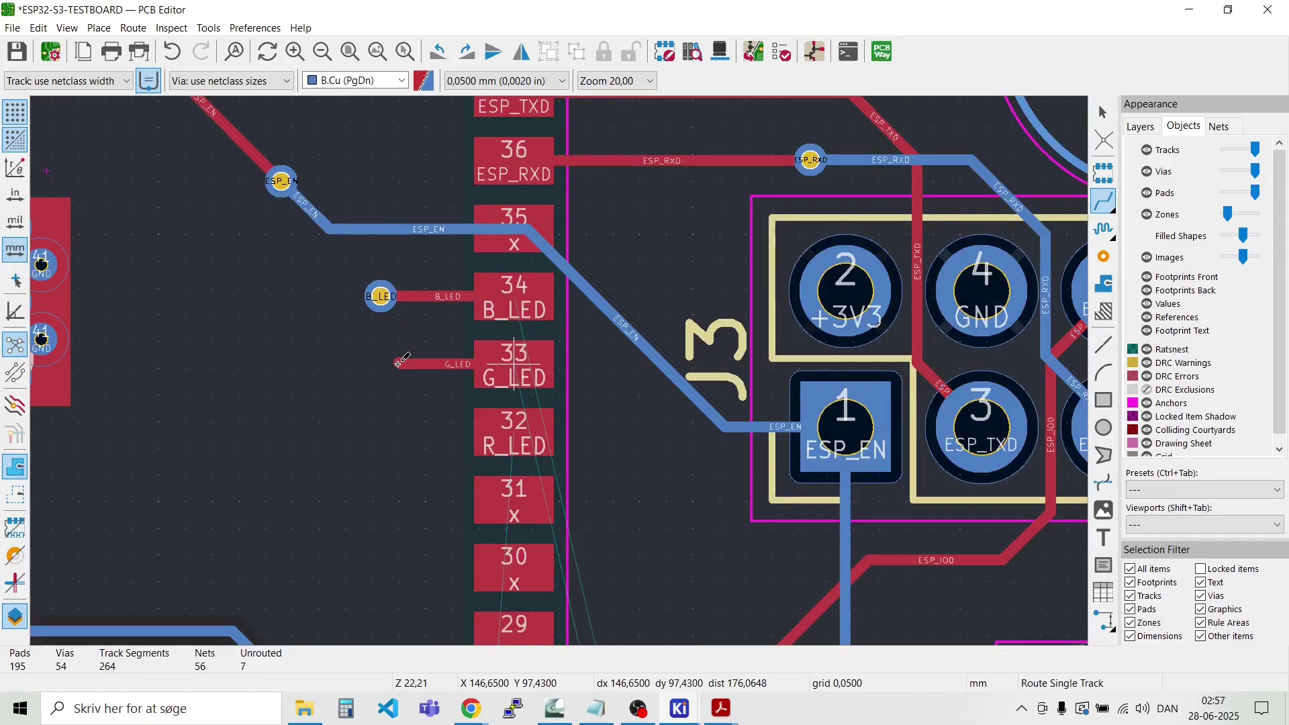
key(Page_Up)
key(Escape)
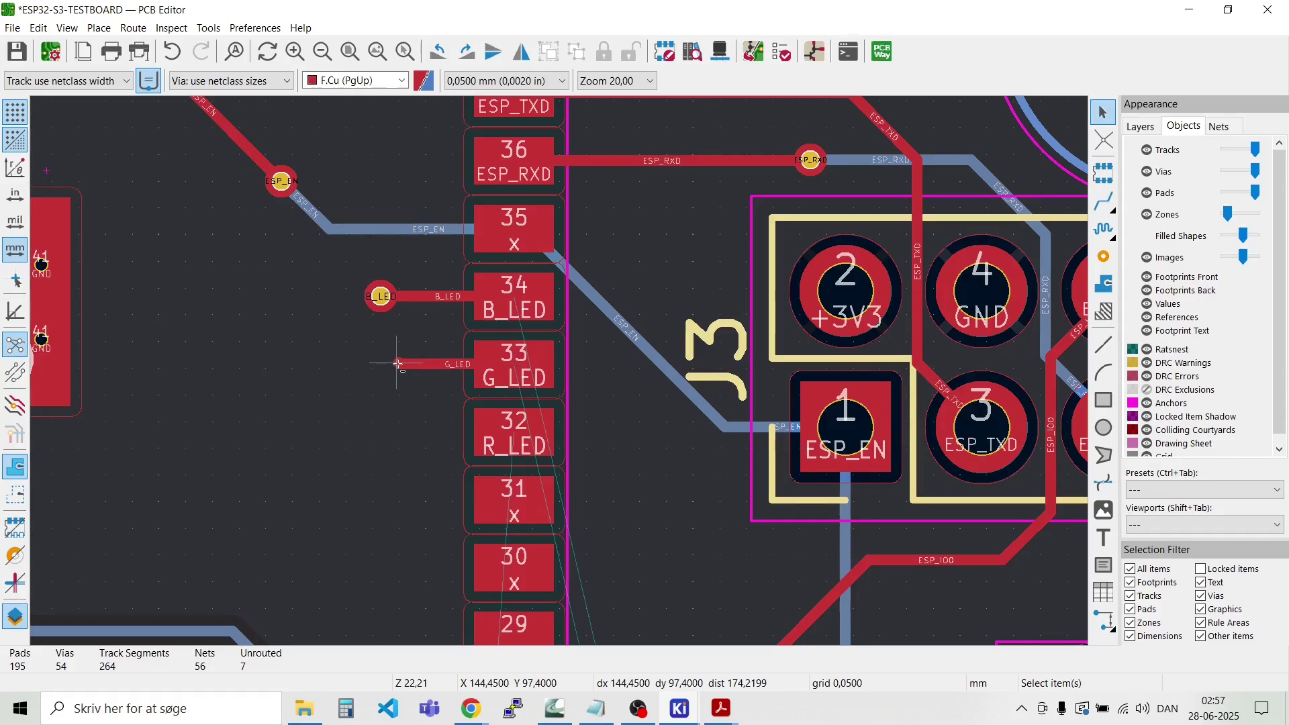
key(ctrl+shift+v)
click(397, 364)
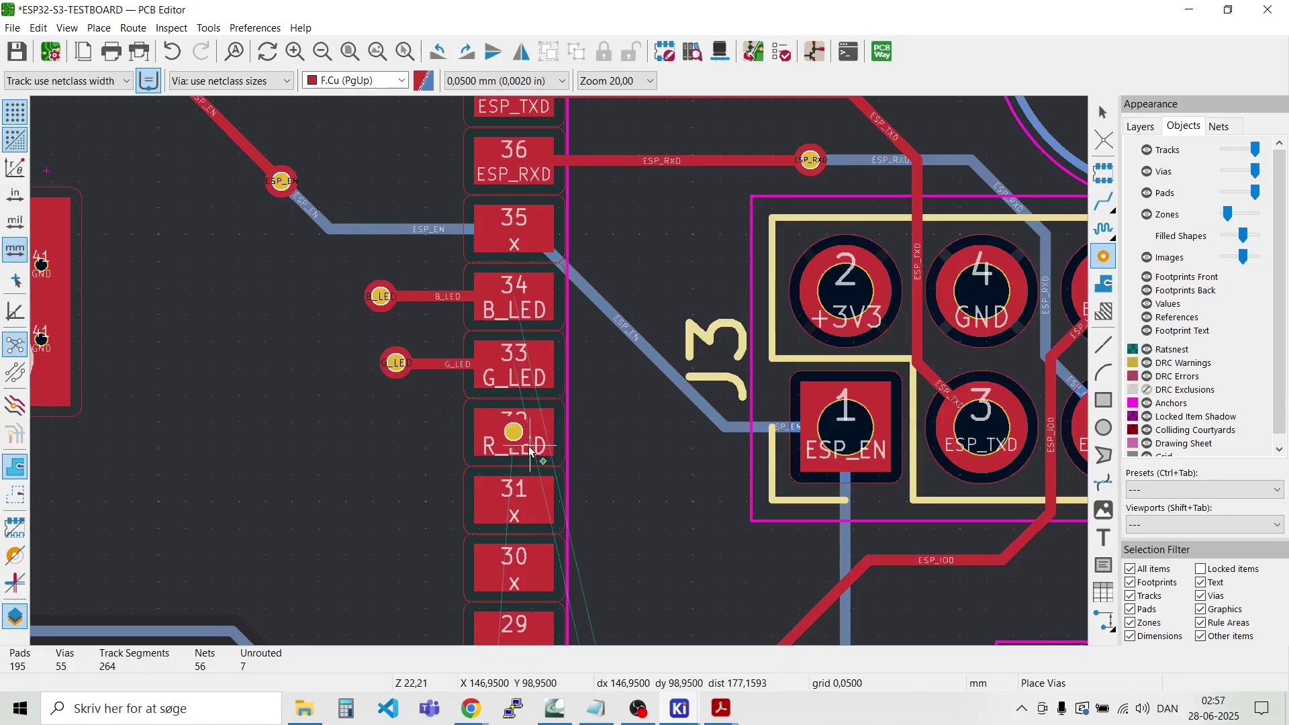
Step: Route R_LED on F.Cu from pad 32 of the ESP32 module inward to a via at X 144,65, Y 98,7
key(Escape)
click(491, 438)
click(426, 433)
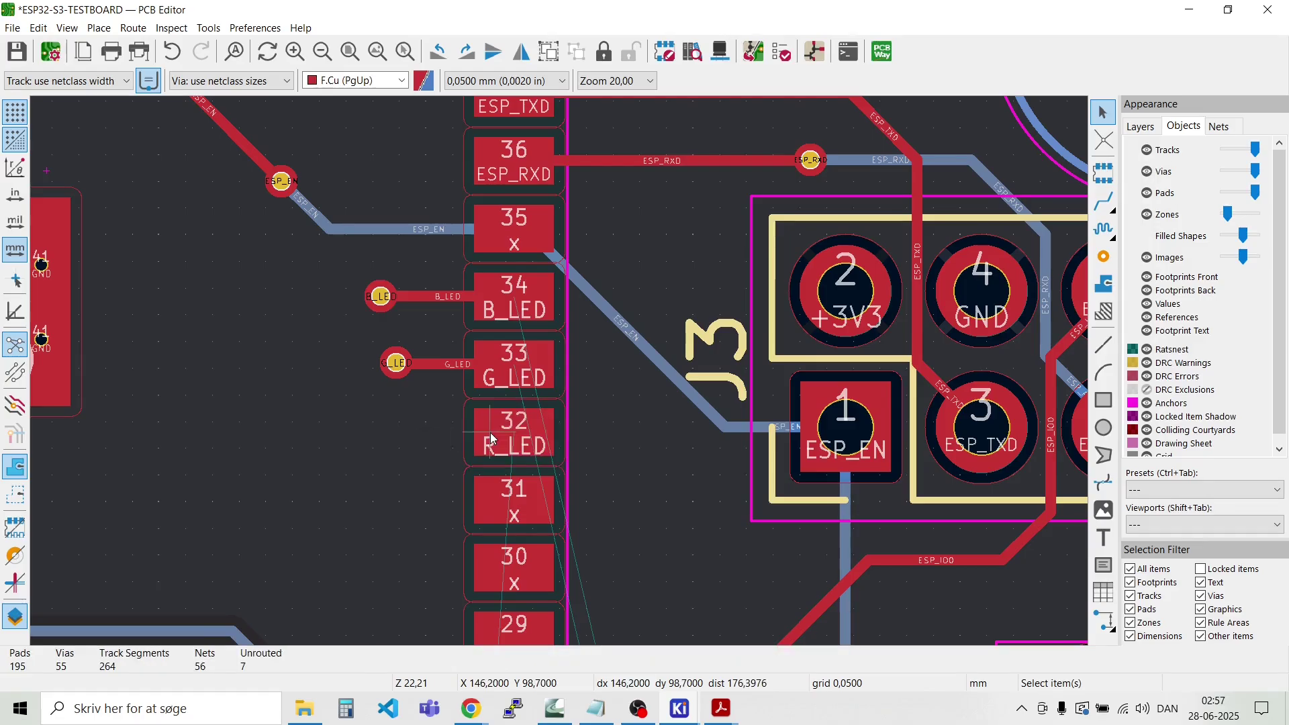
key(x)
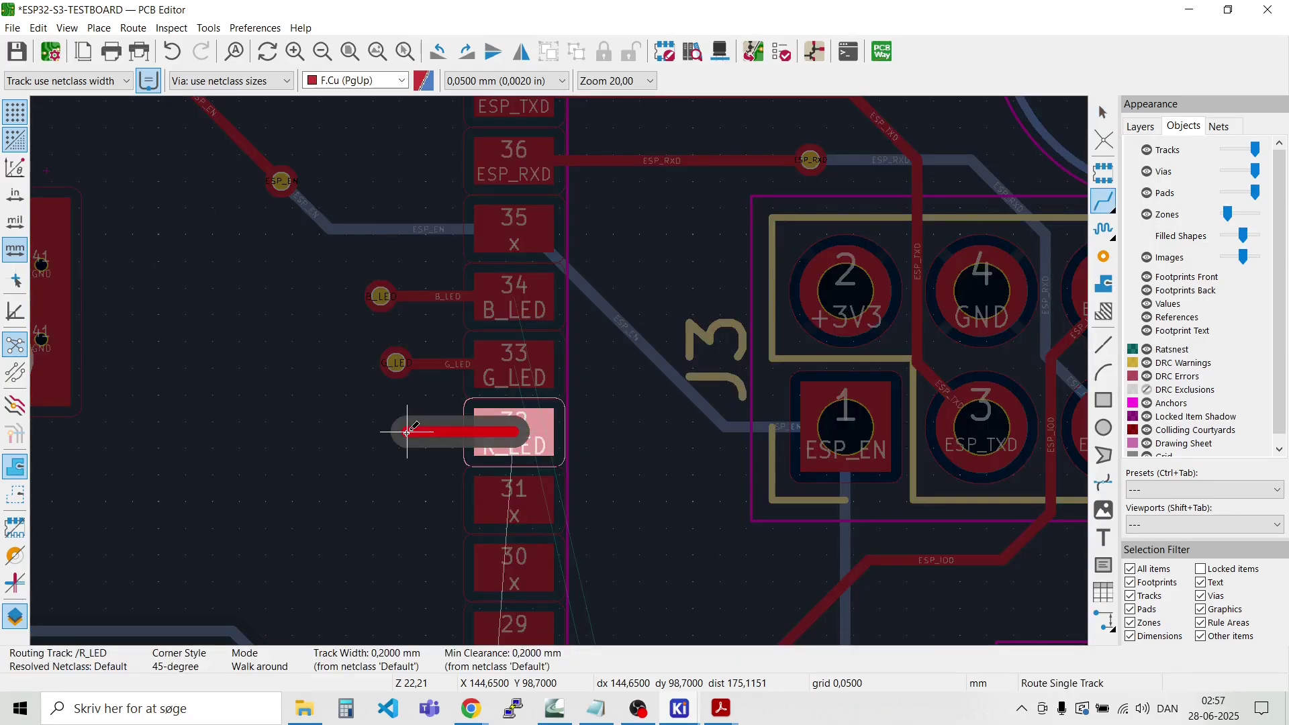
click(407, 431)
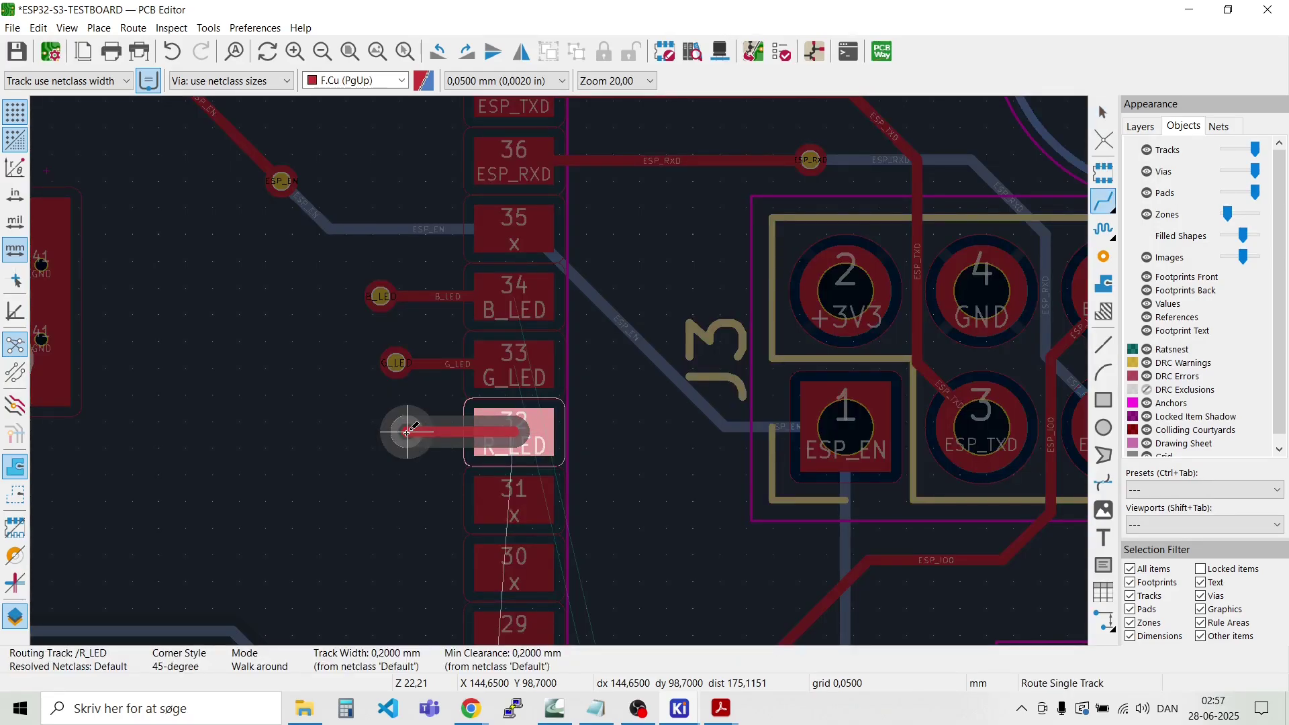
key(Escape)
scroll(407, 431, down, 5)
key(Escape)
Step: Start the R_LED track on B.Cu from its via beside pad 32, passing between the SCL track and the USER_SW via near U4
scroll(560, 376, up, 3)
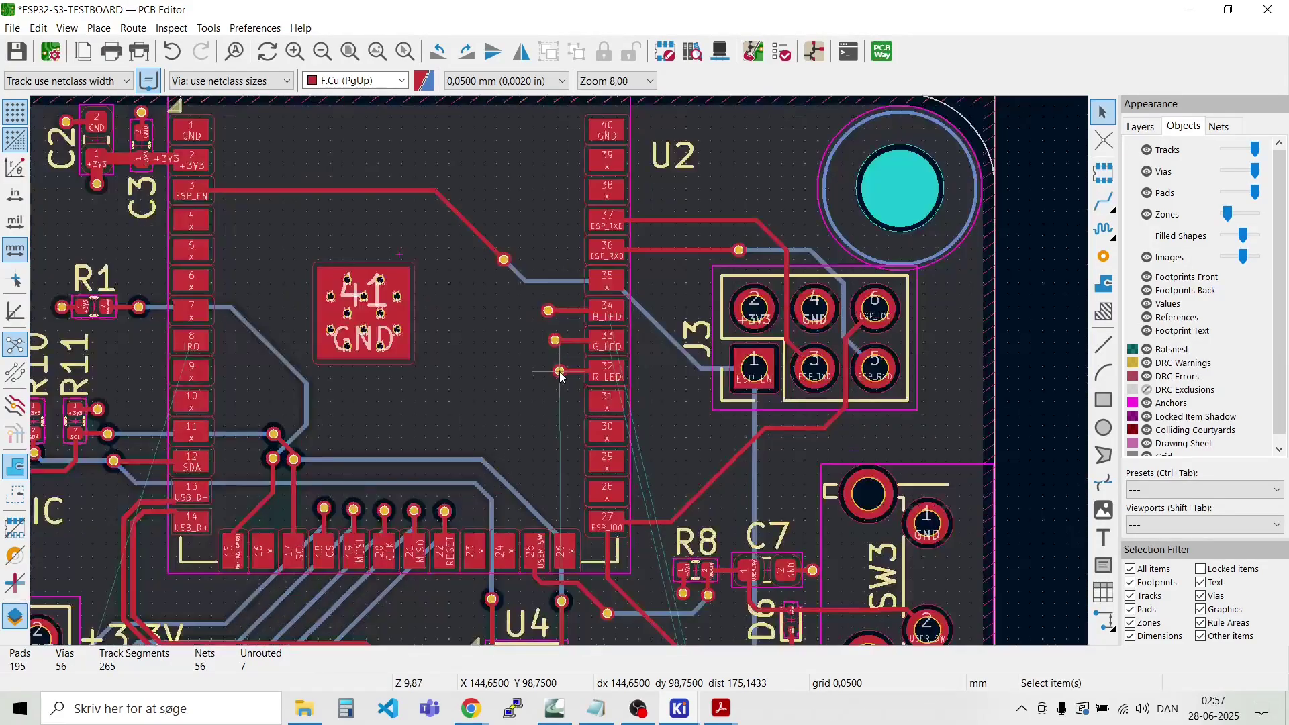
scroll(669, 596, up, 3)
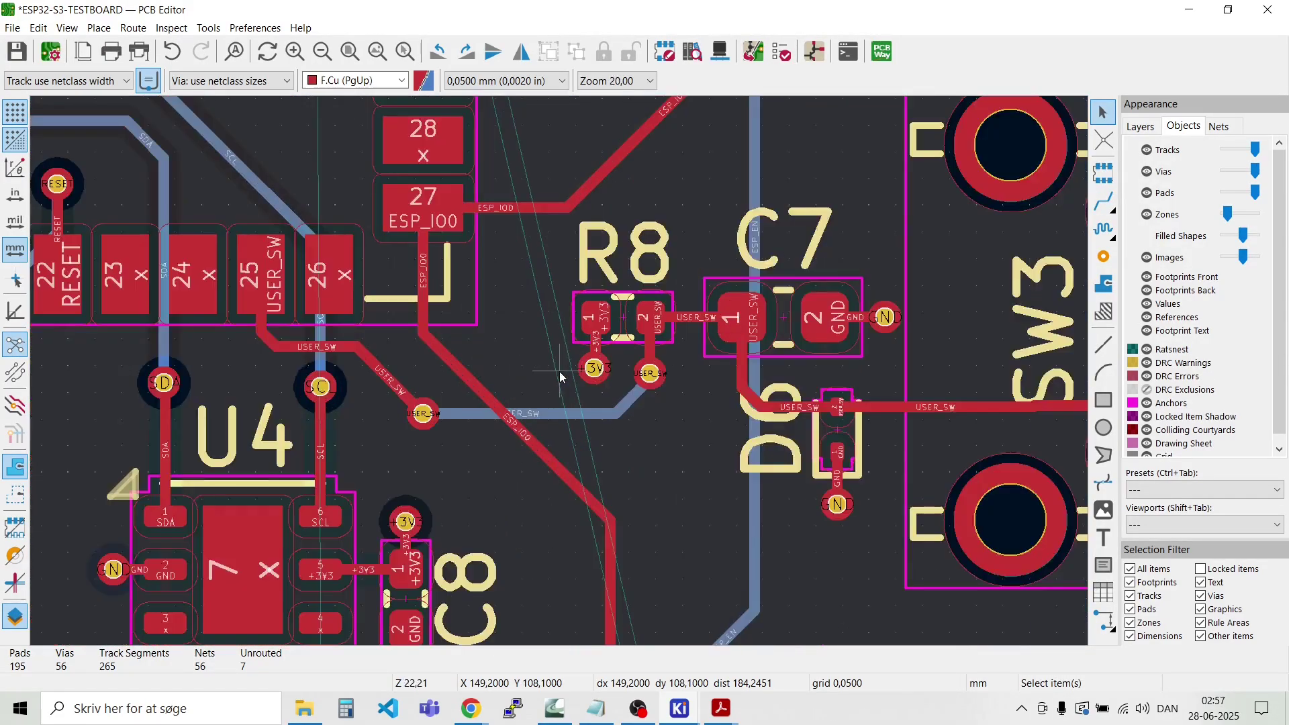
scroll(450, 490, up, 3)
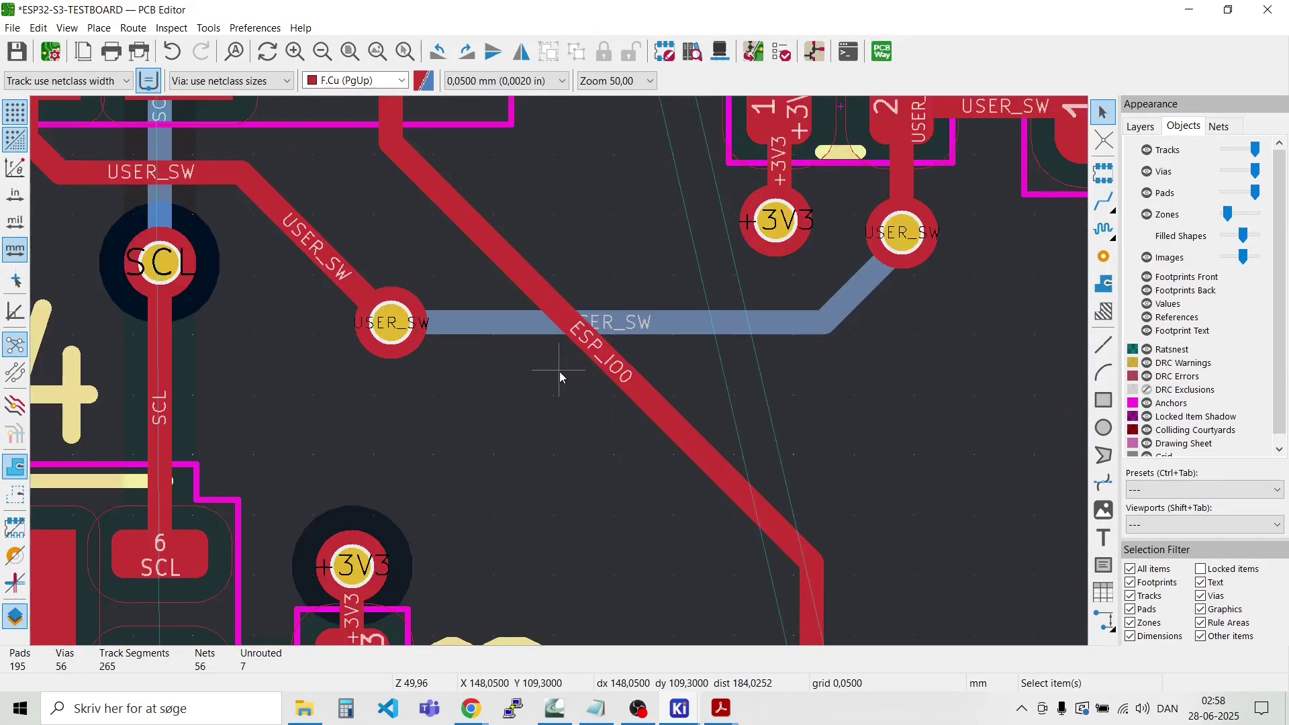
scroll(558, 372, down, 6)
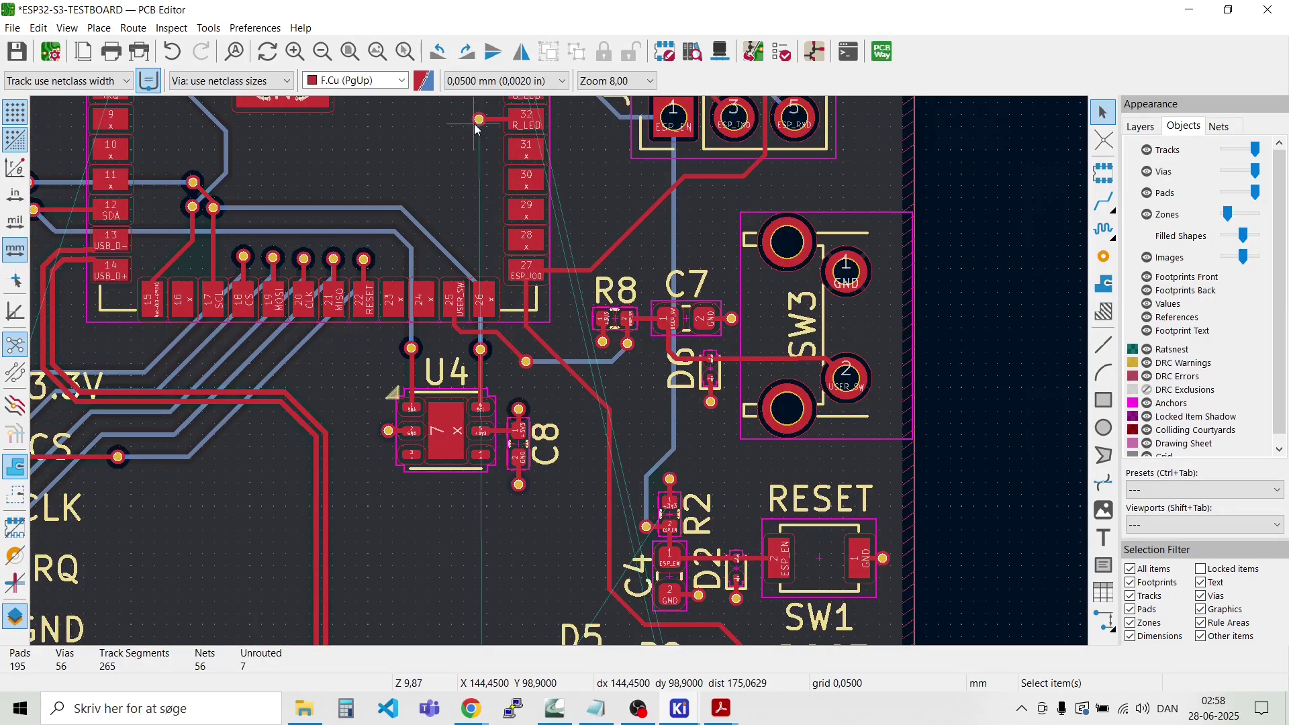
scroll(475, 125, up, 4)
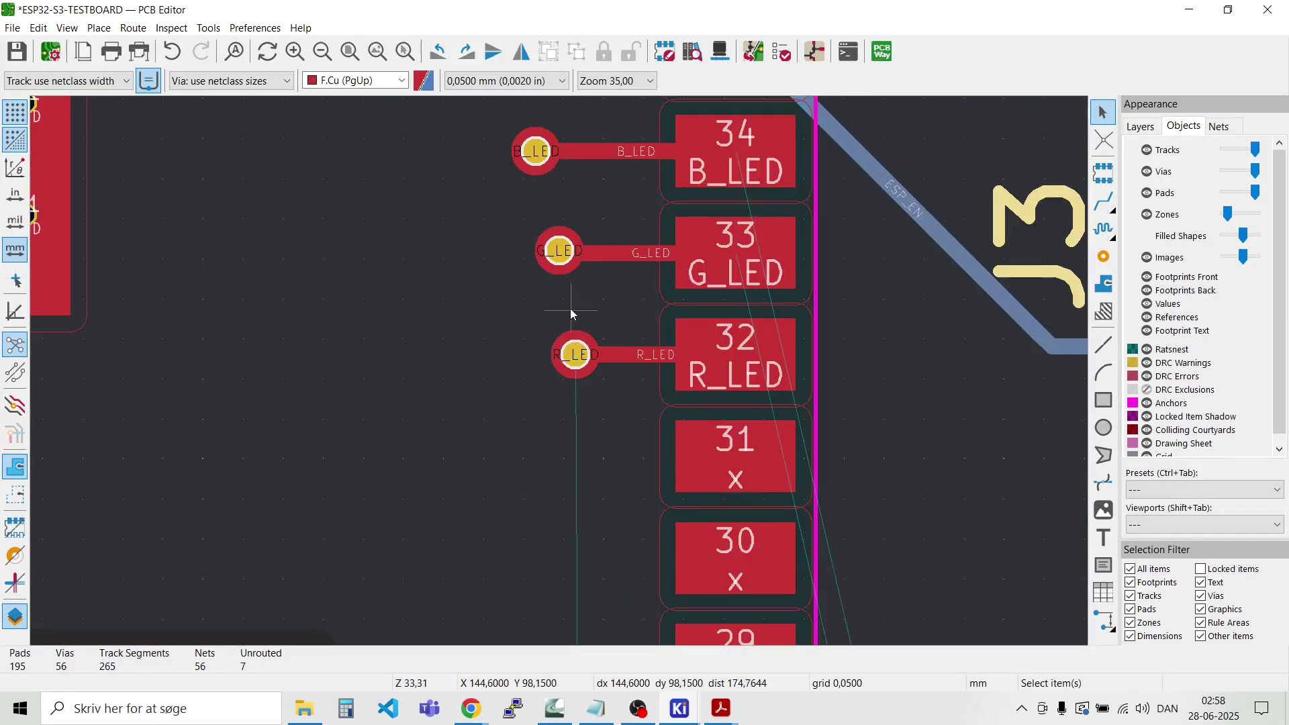
click(405, 82)
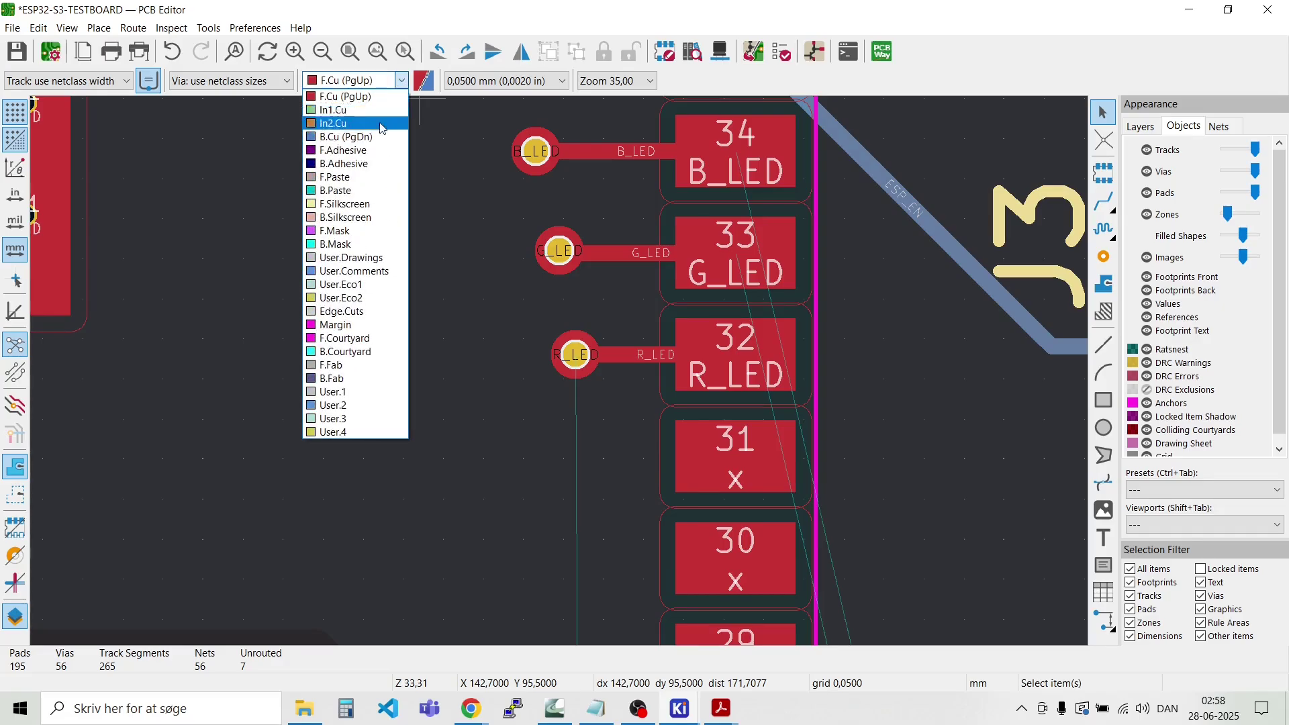
click(356, 102)
click(570, 357)
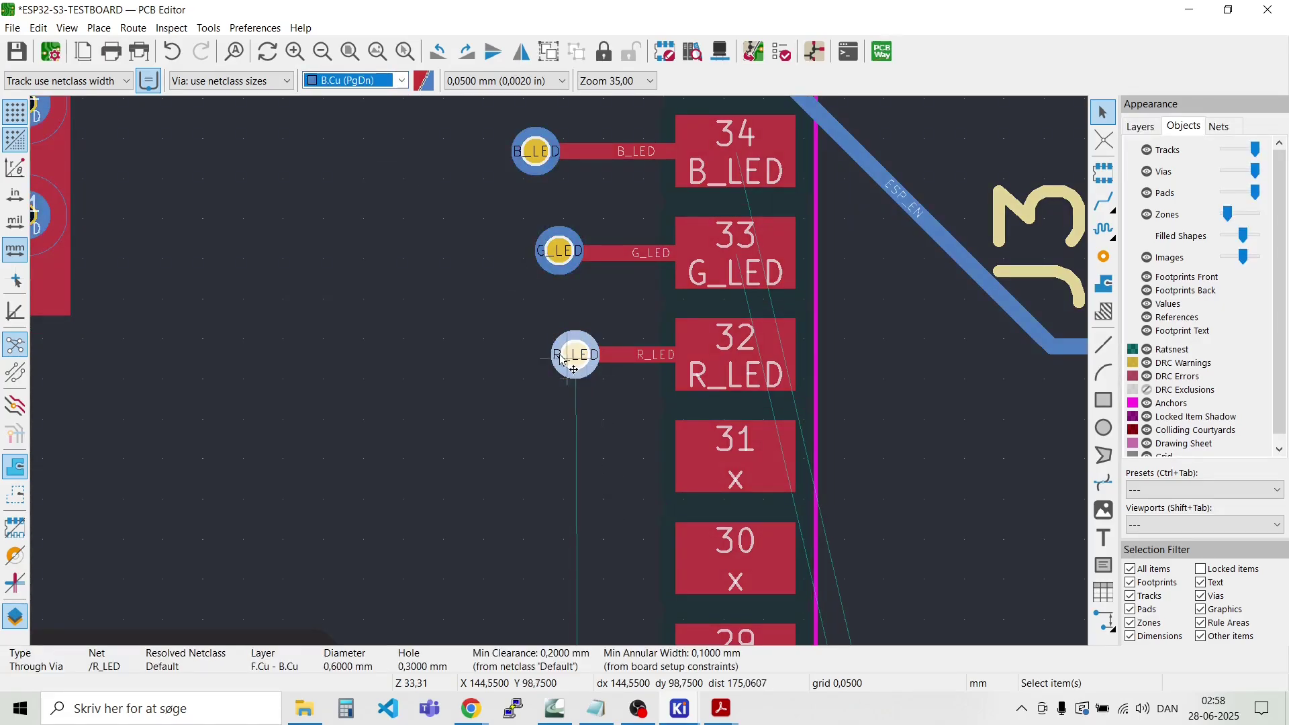
click(583, 473)
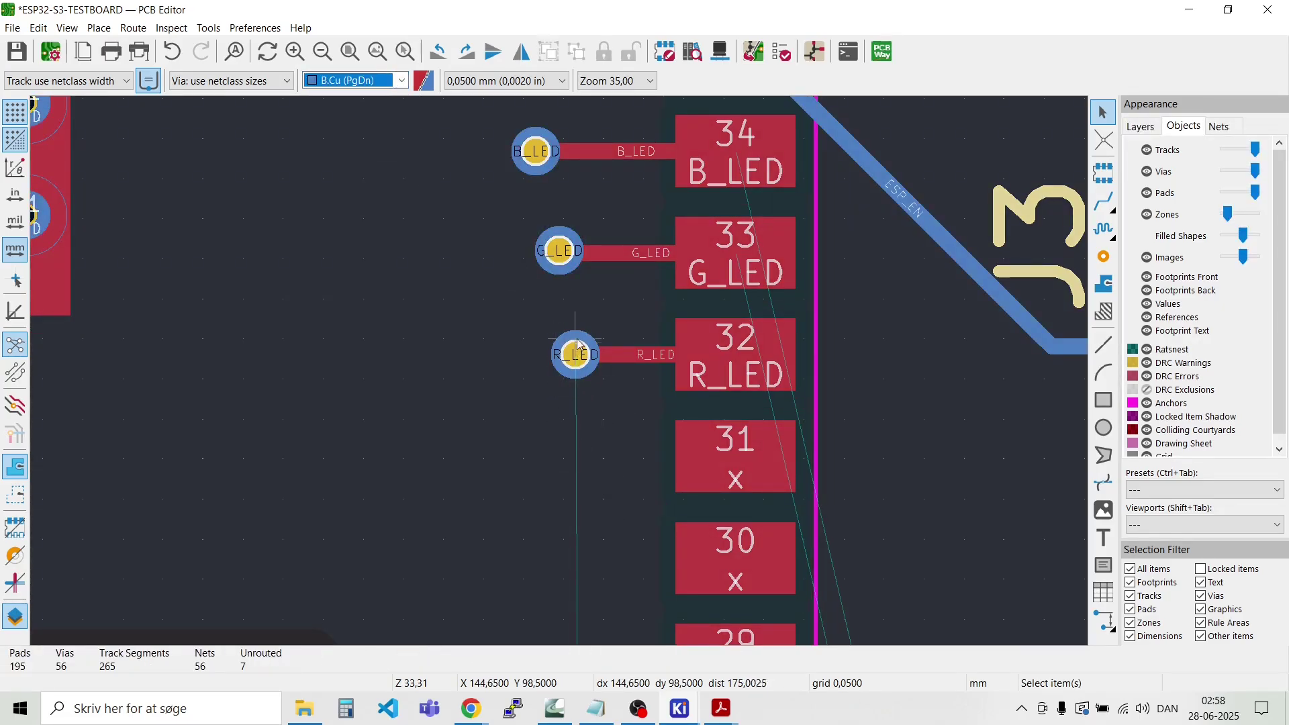
key(x)
scroll(593, 447, down, 5)
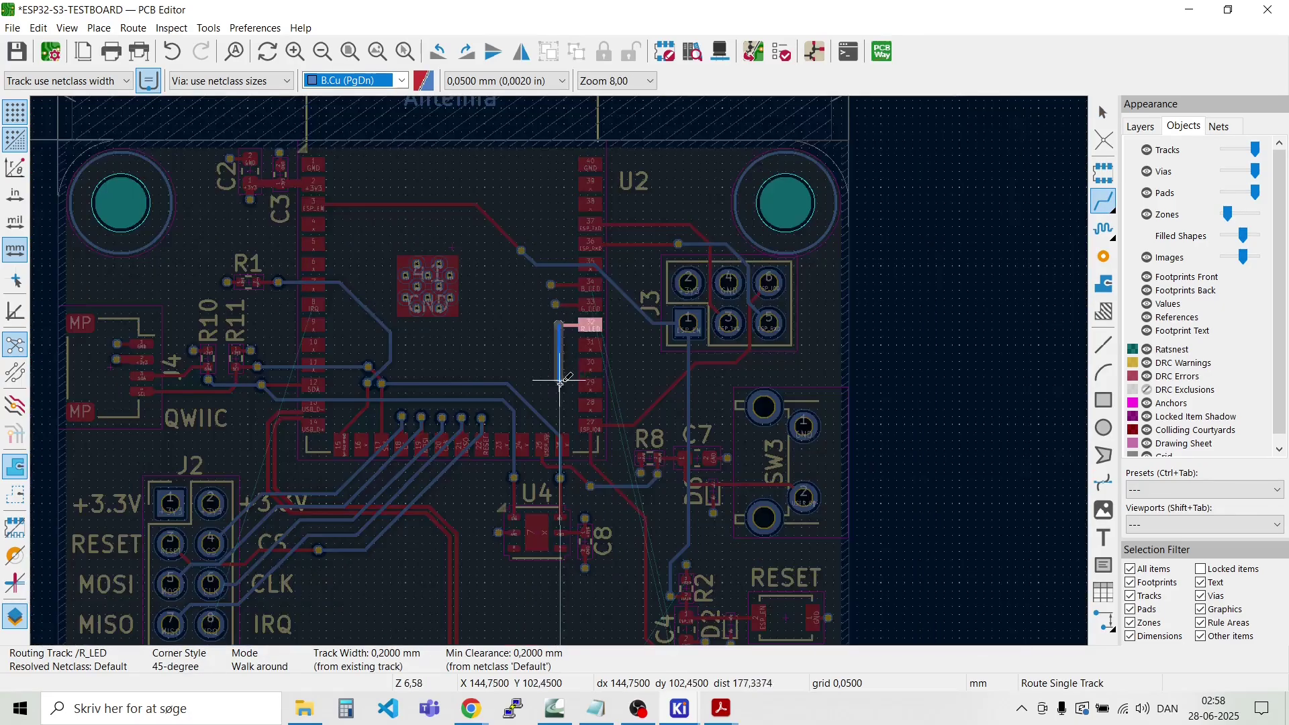
scroll(560, 370, up, 5)
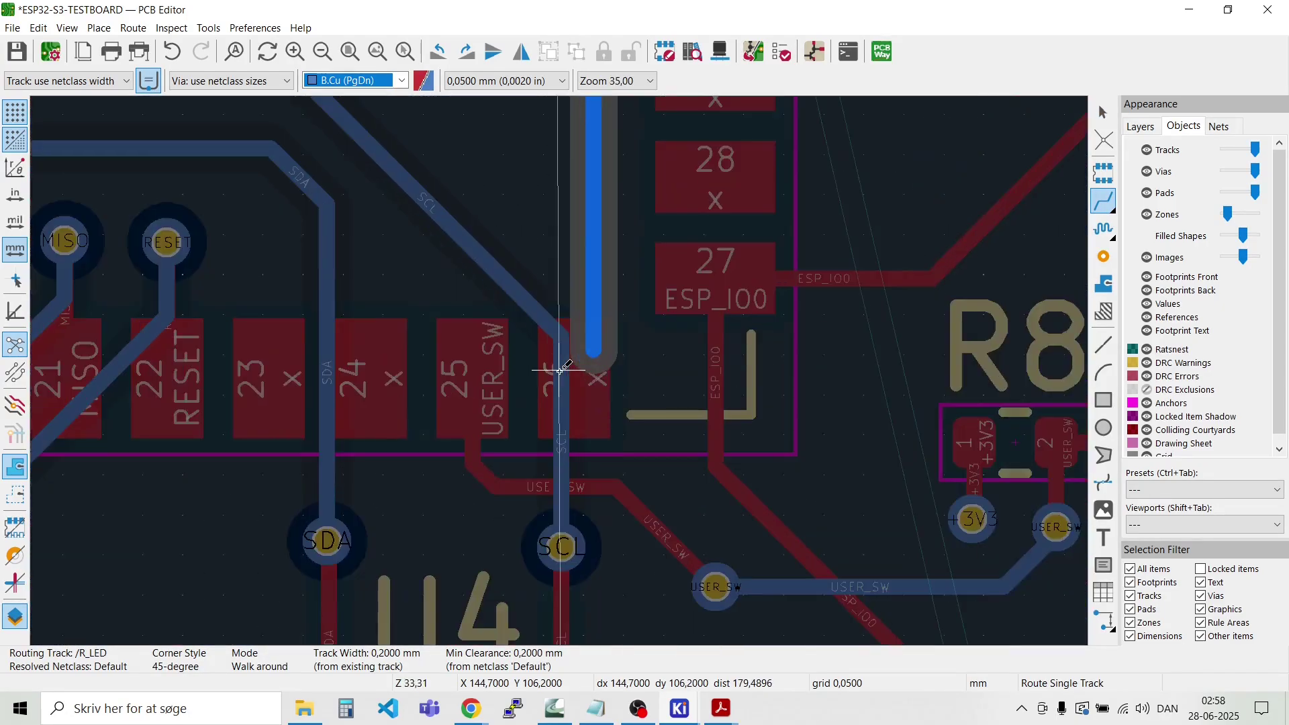
click(681, 277)
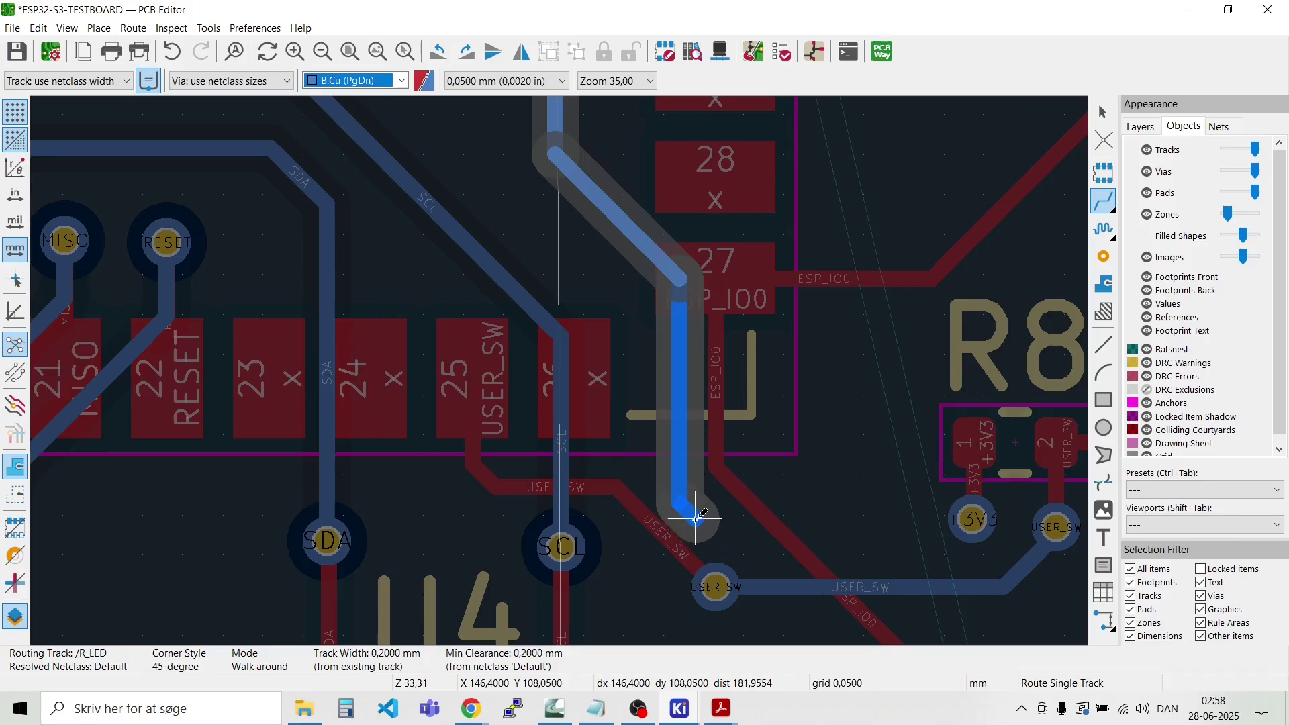
click(643, 522)
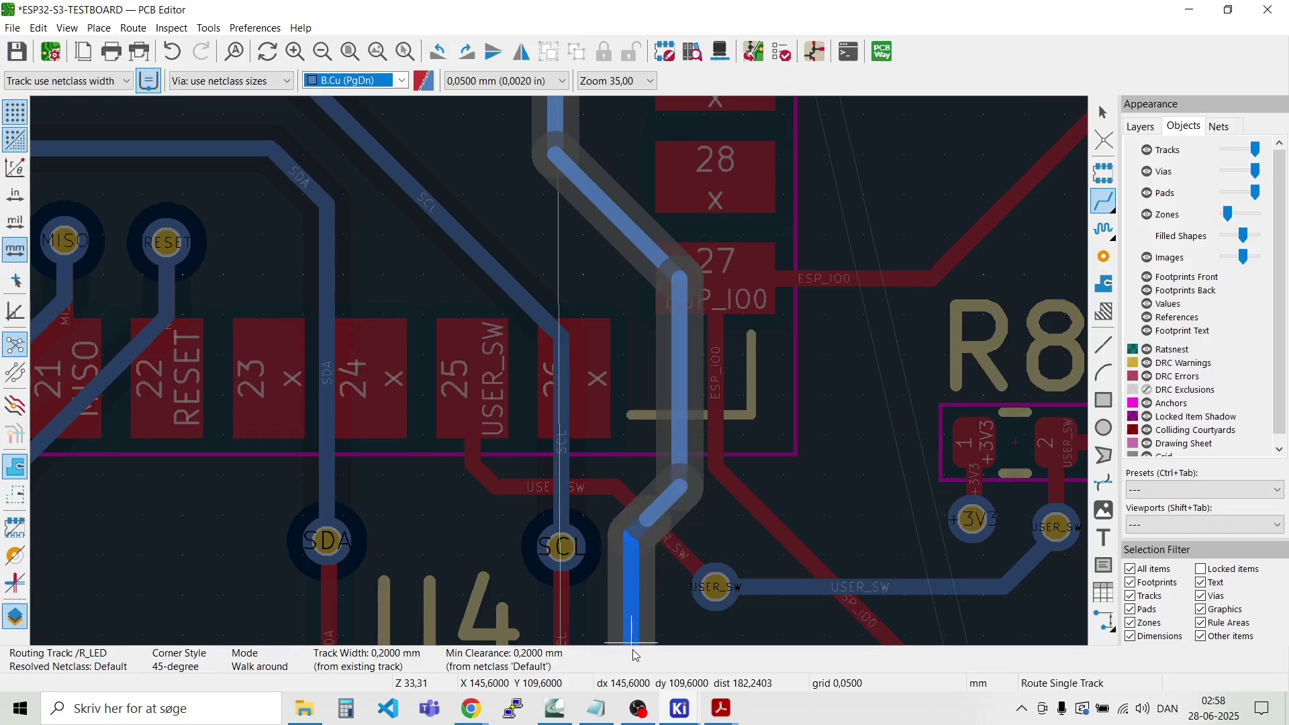
Step: Continue R_LED on B.Cu between U4 and C8 to a via at X 144,8, Y 122,7, and connect R6's pad 2 to it on F.Cu
scroll(630, 541, down, 4)
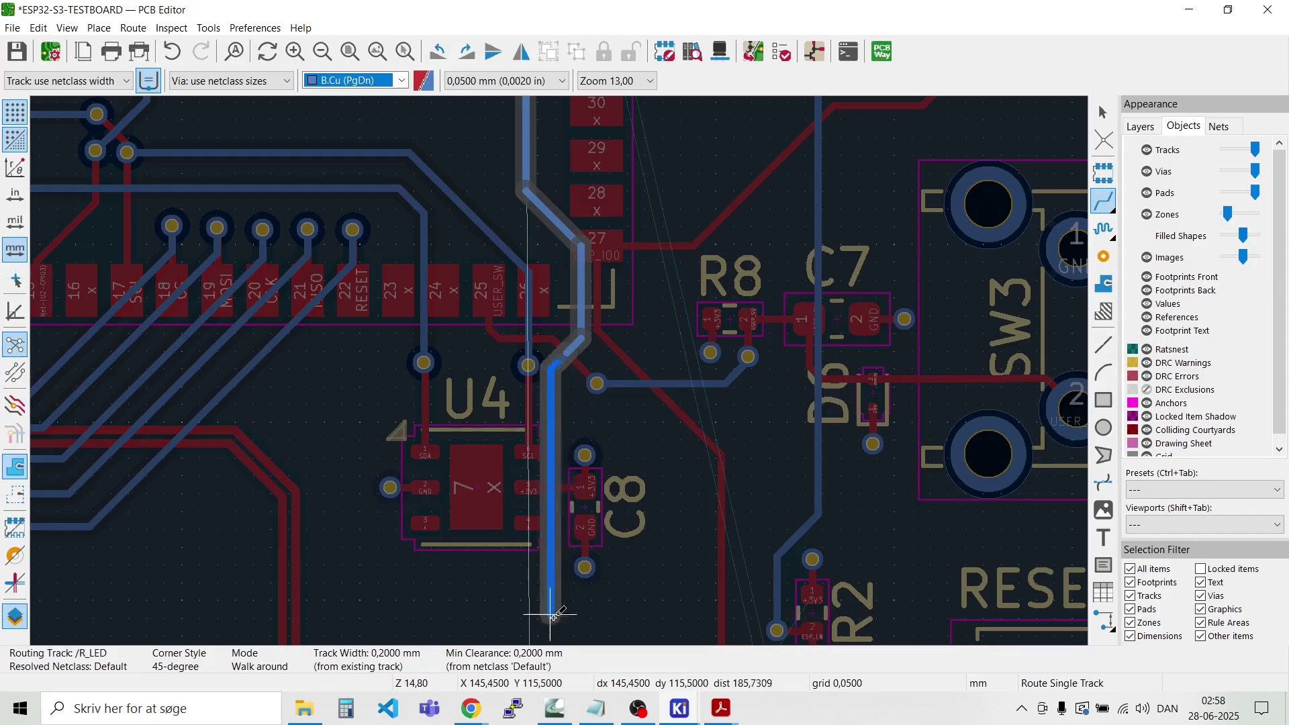
scroll(554, 633, down, 2)
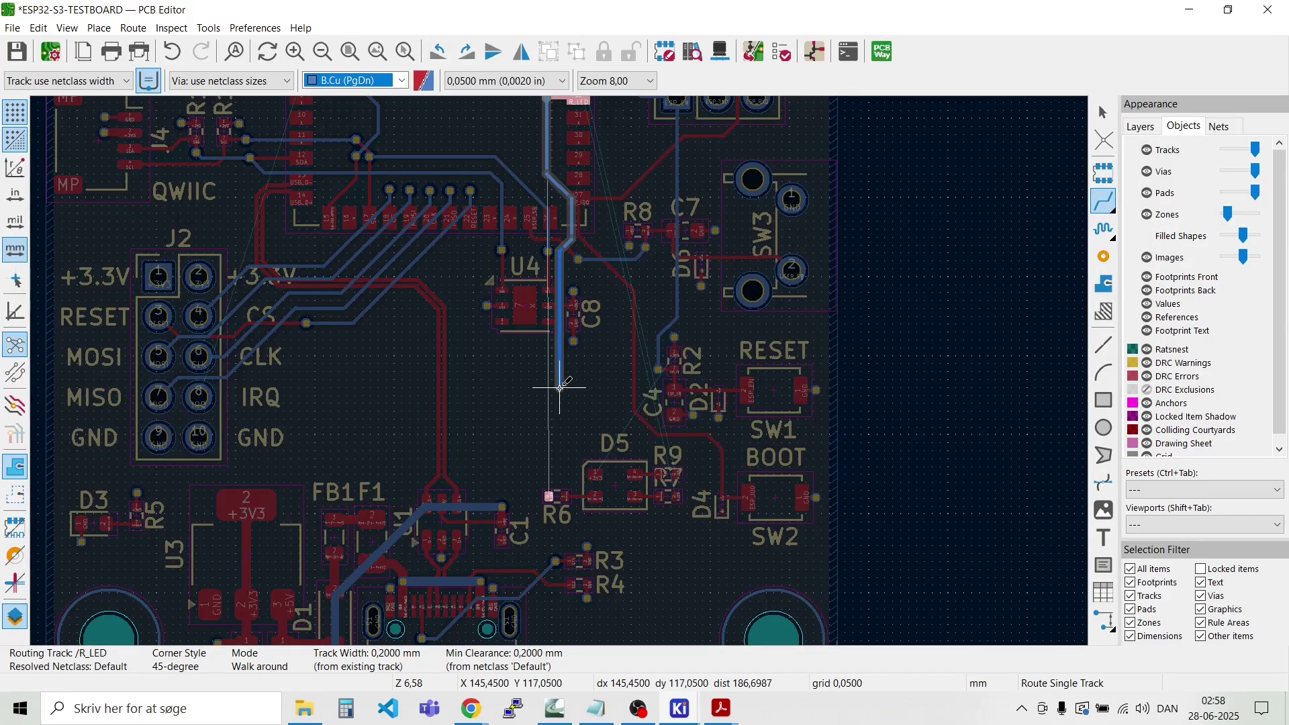
scroll(559, 383, up, 6)
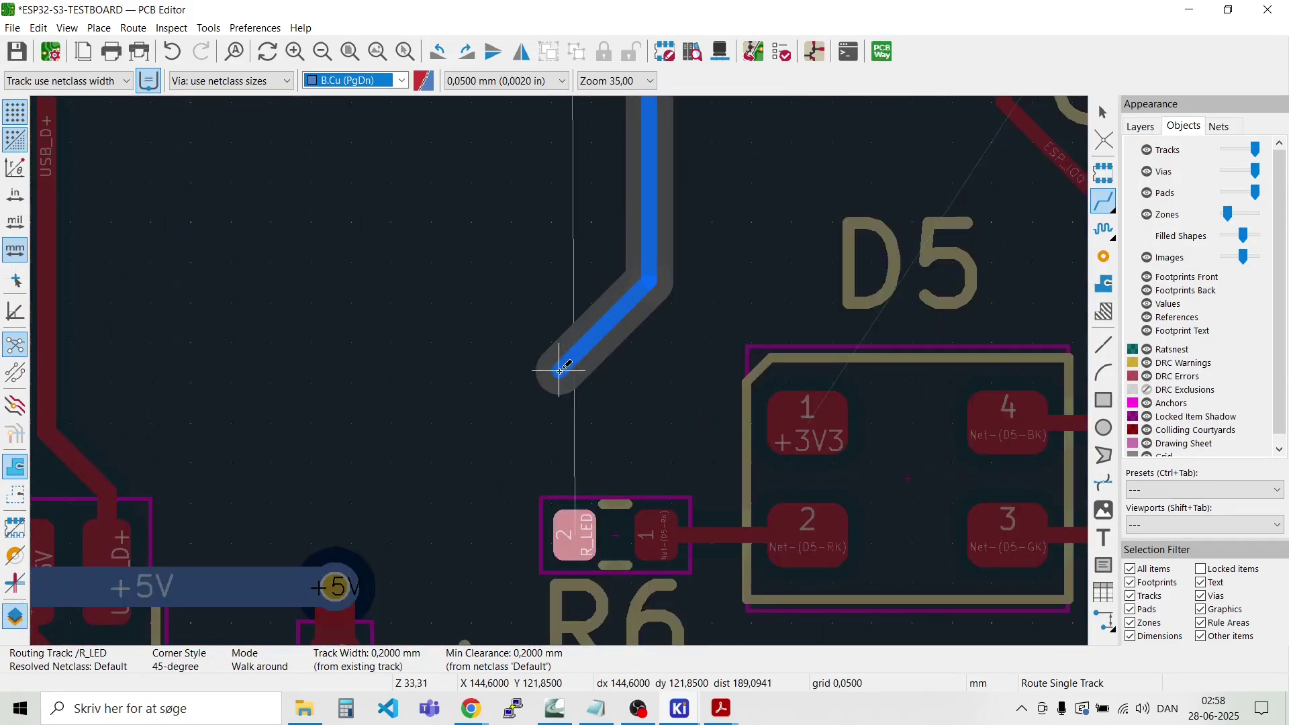
click(575, 440)
key(v)
click(575, 439)
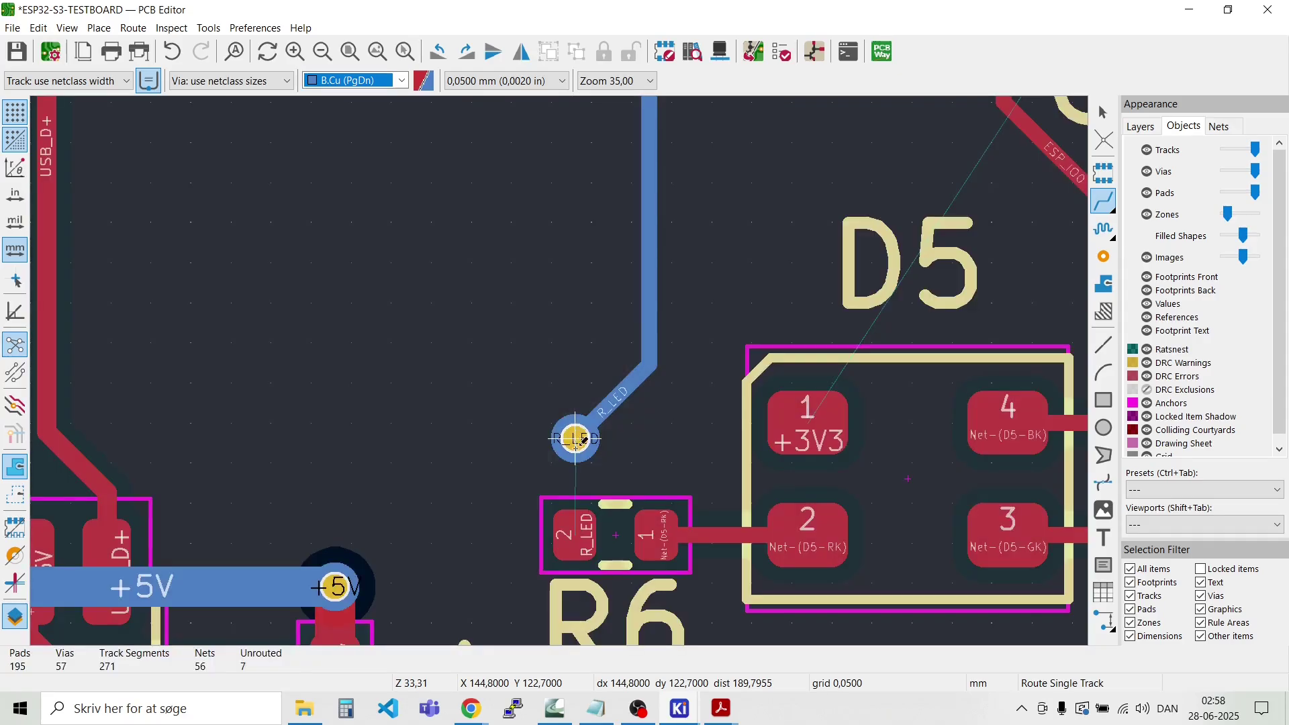
click(581, 541)
click(576, 440)
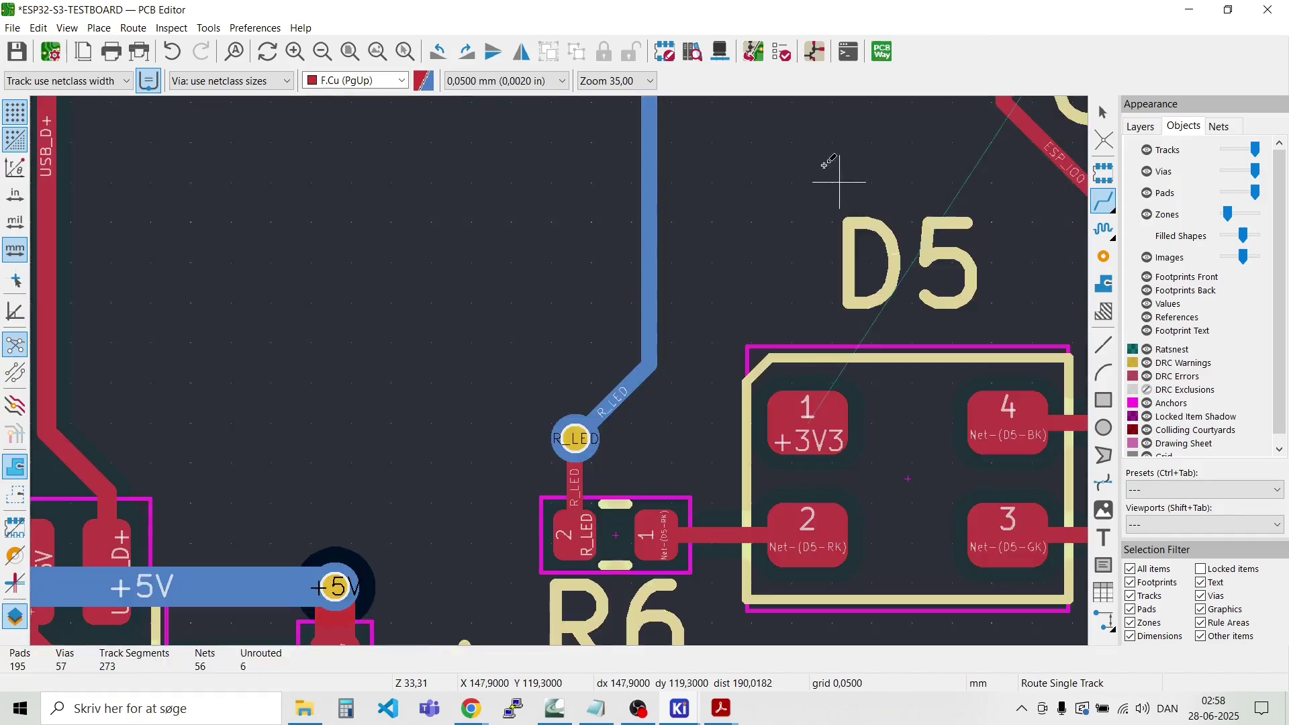
Step: Start the G_LED track on B.Cu from its via beside pad 33 of the ESP32 module, running diagonally outward and down between R8 and C7
scroll(560, 371, down, 6)
scroll(559, 371, down, 2)
scroll(559, 367, down, 3)
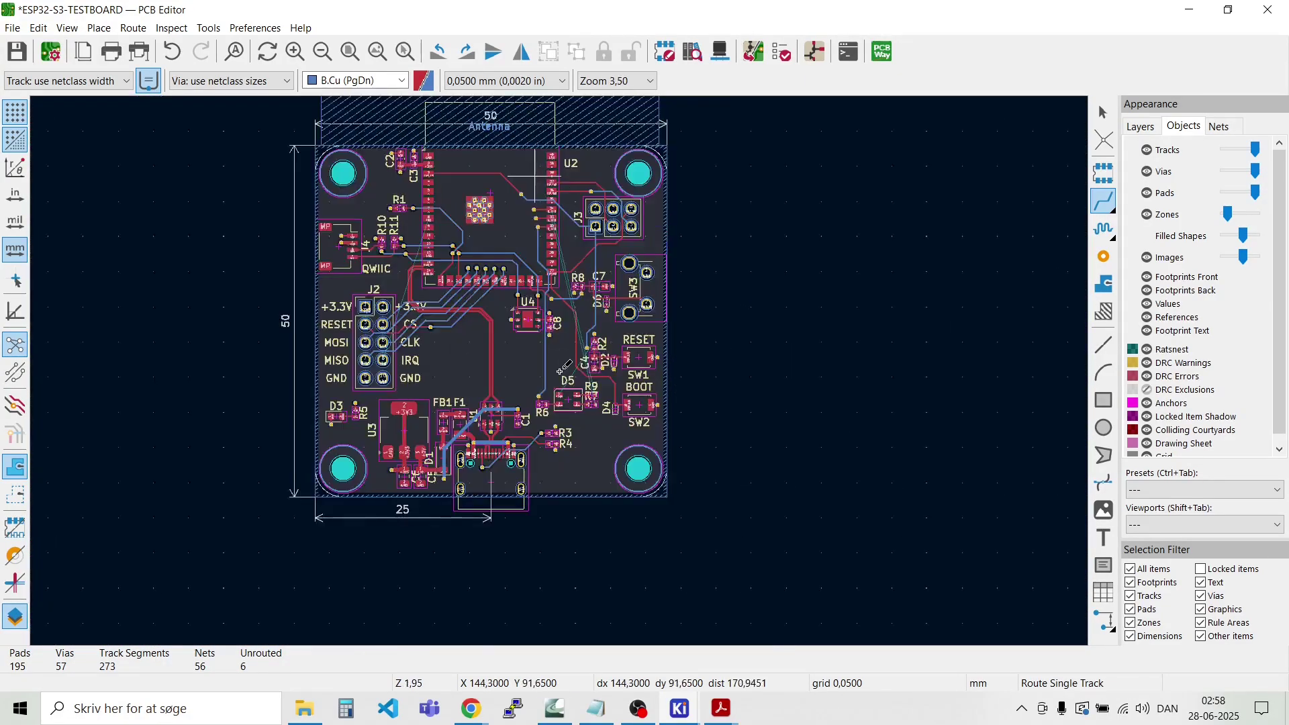
scroll(560, 372, up, 3)
scroll(560, 371, up, 3)
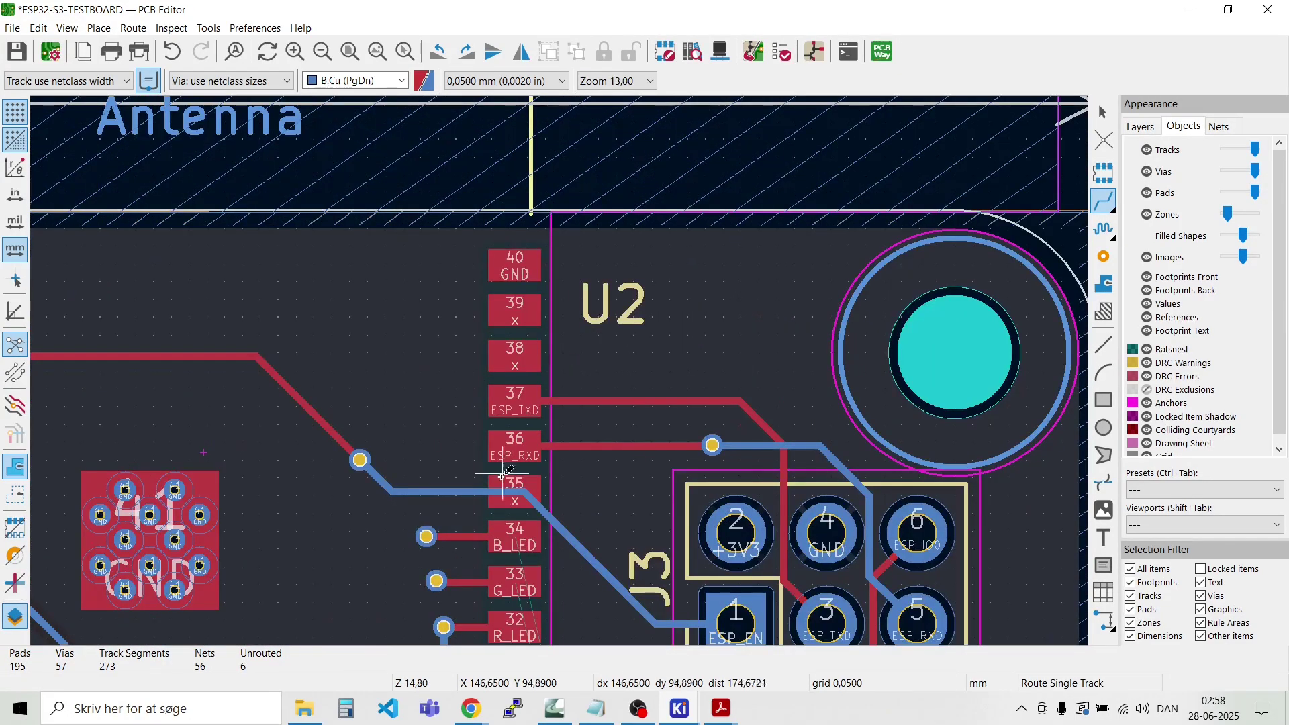
scroll(560, 370, down, 5)
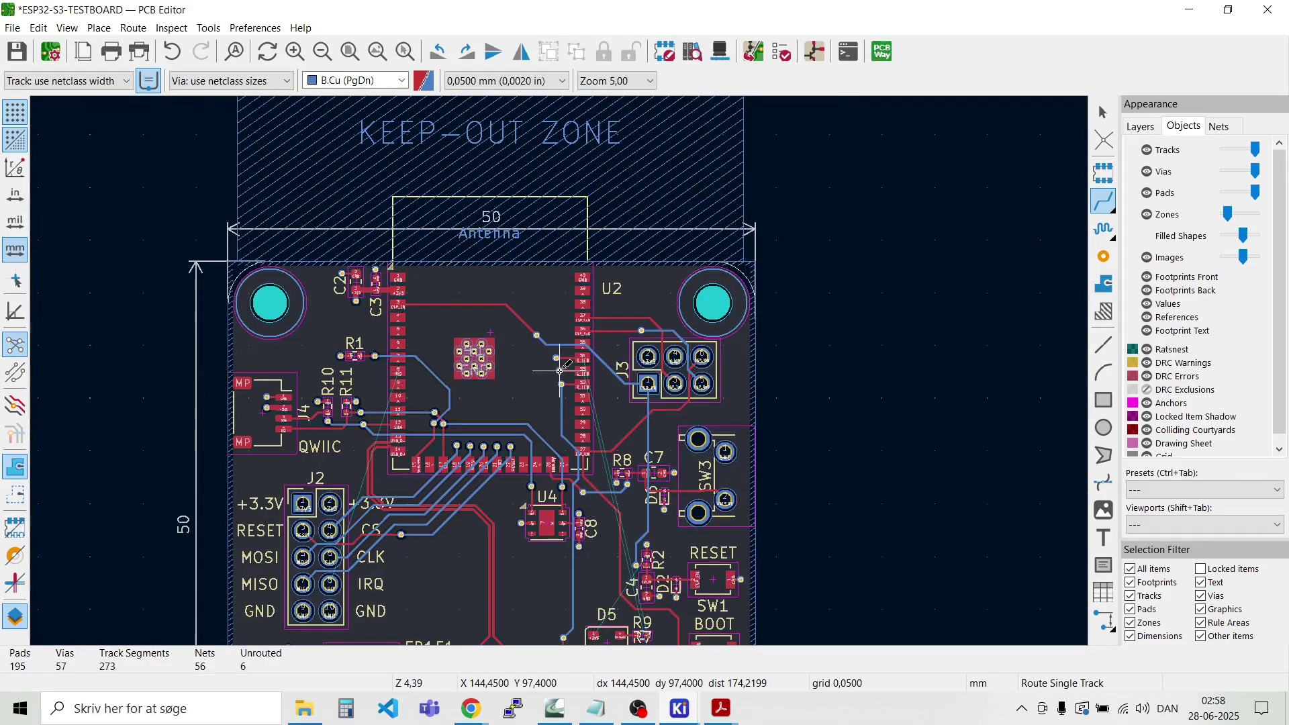
click(560, 370)
scroll(560, 370, up, 5)
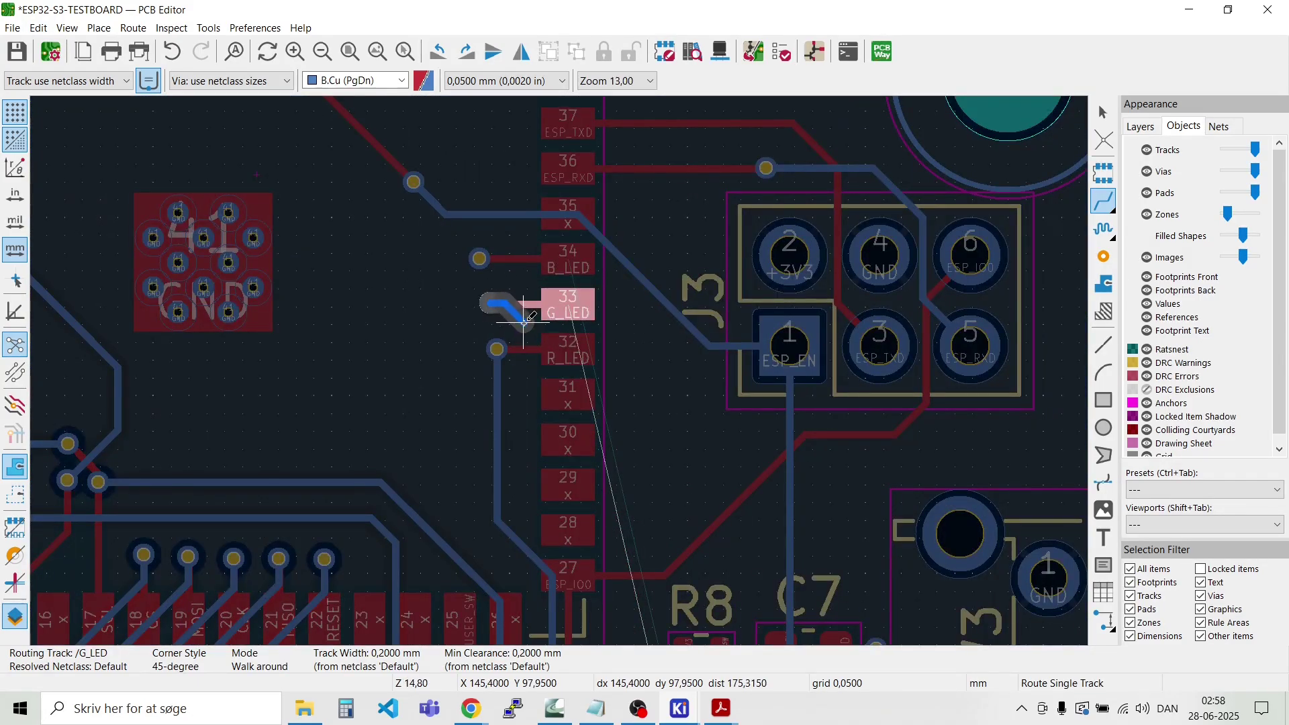
scroll(545, 430, down, 3)
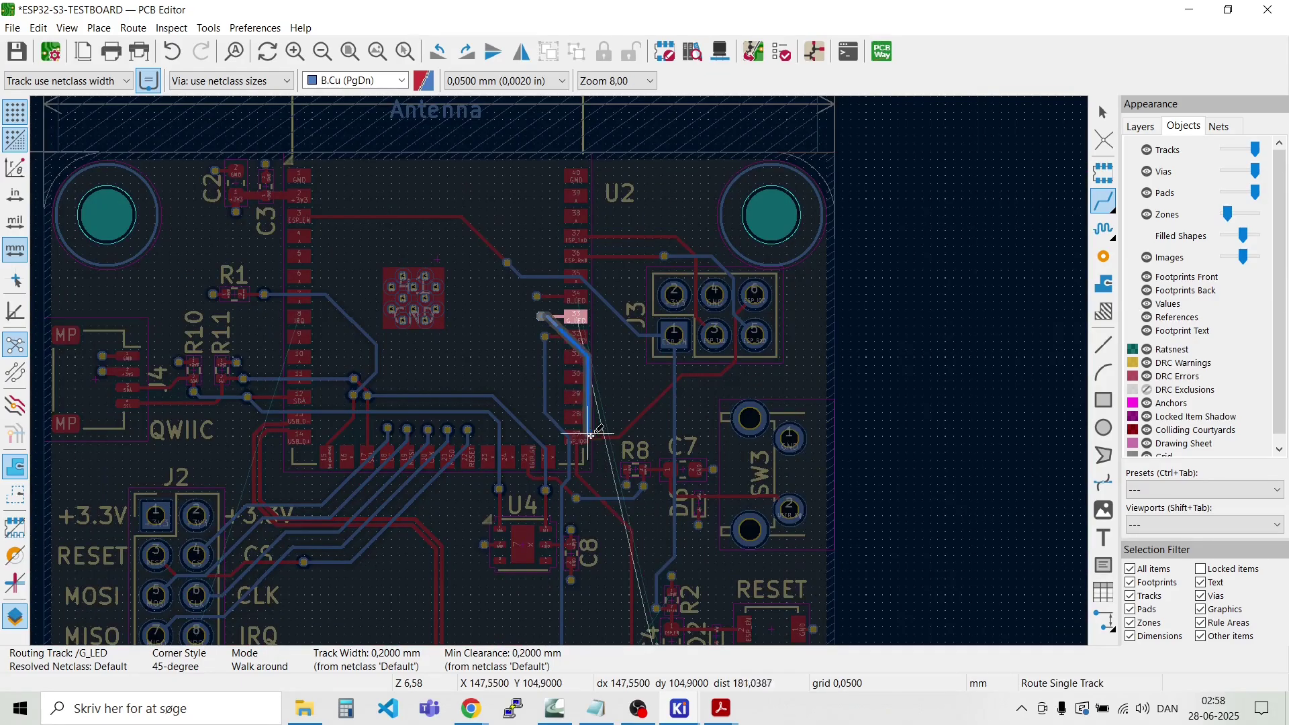
scroll(593, 439, up, 5)
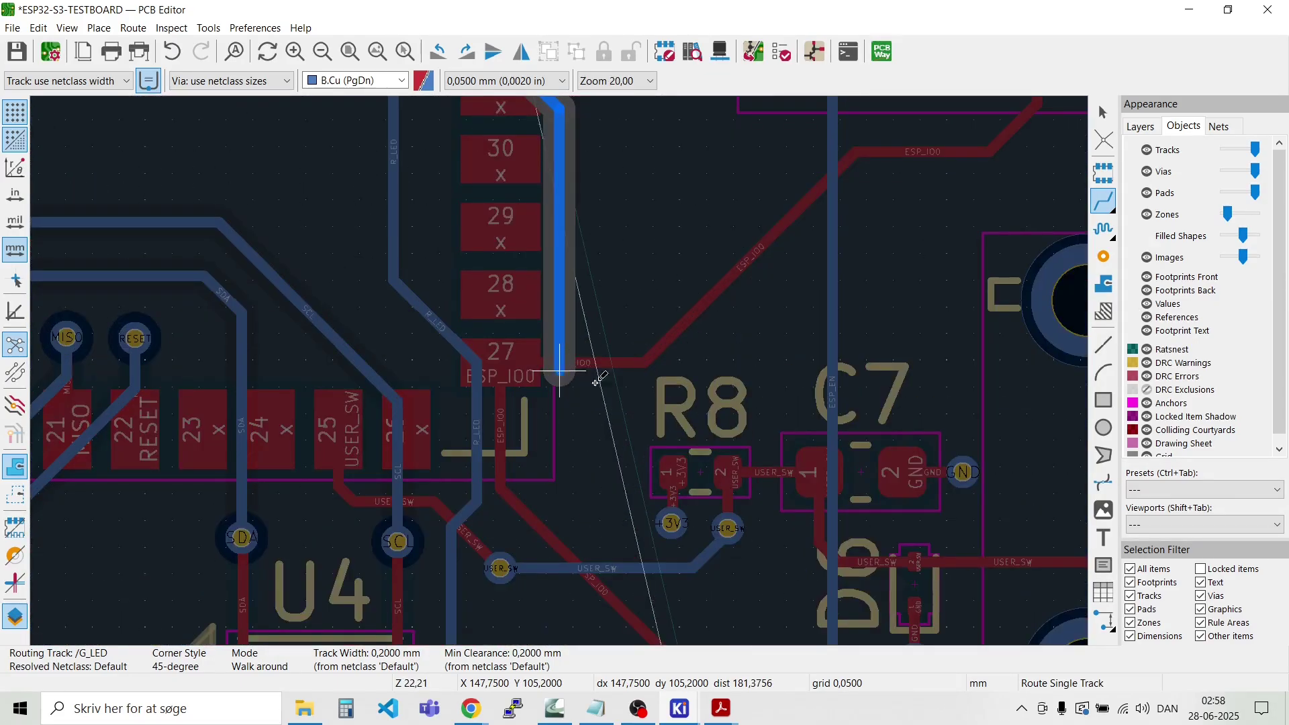
click(763, 542)
scroll(564, 376, down, 3)
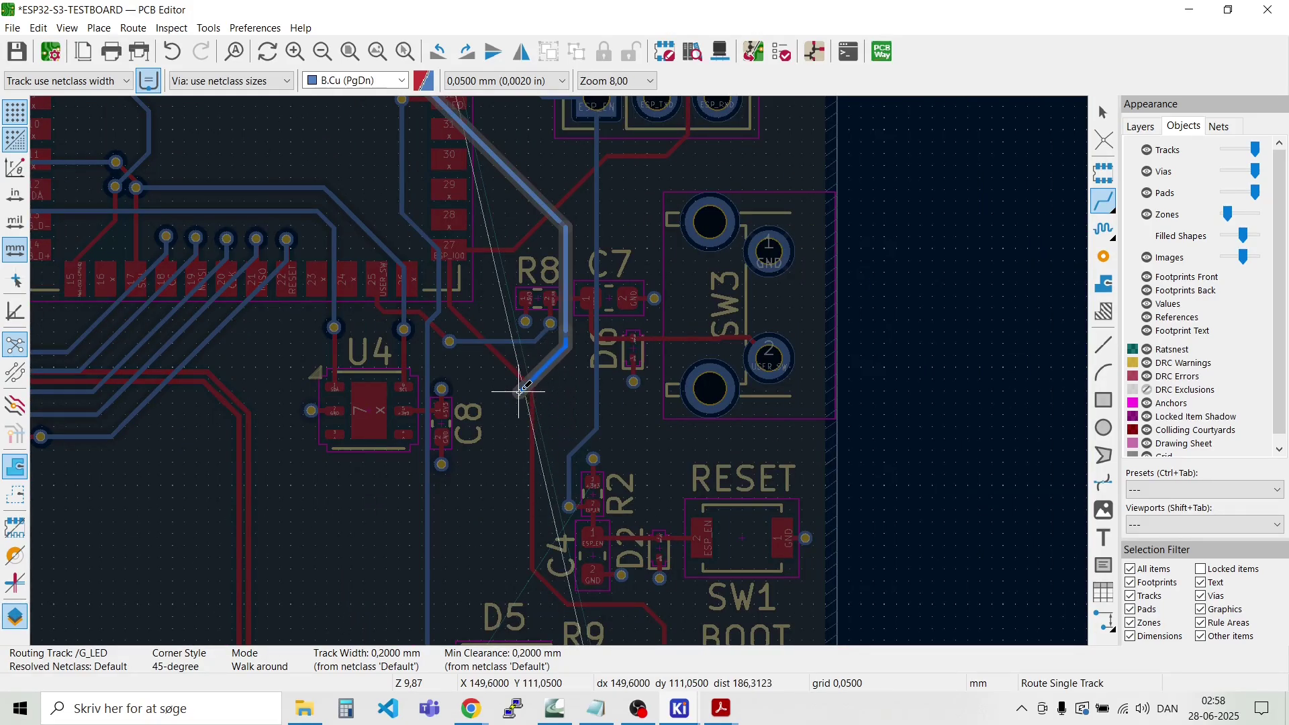
Step: Continue G_LED on B.Cu through D5 to a via at X 152,8, Y 125,25, and connect R7's pad 2 to it on F.Cu
scroll(571, 450, down, 3)
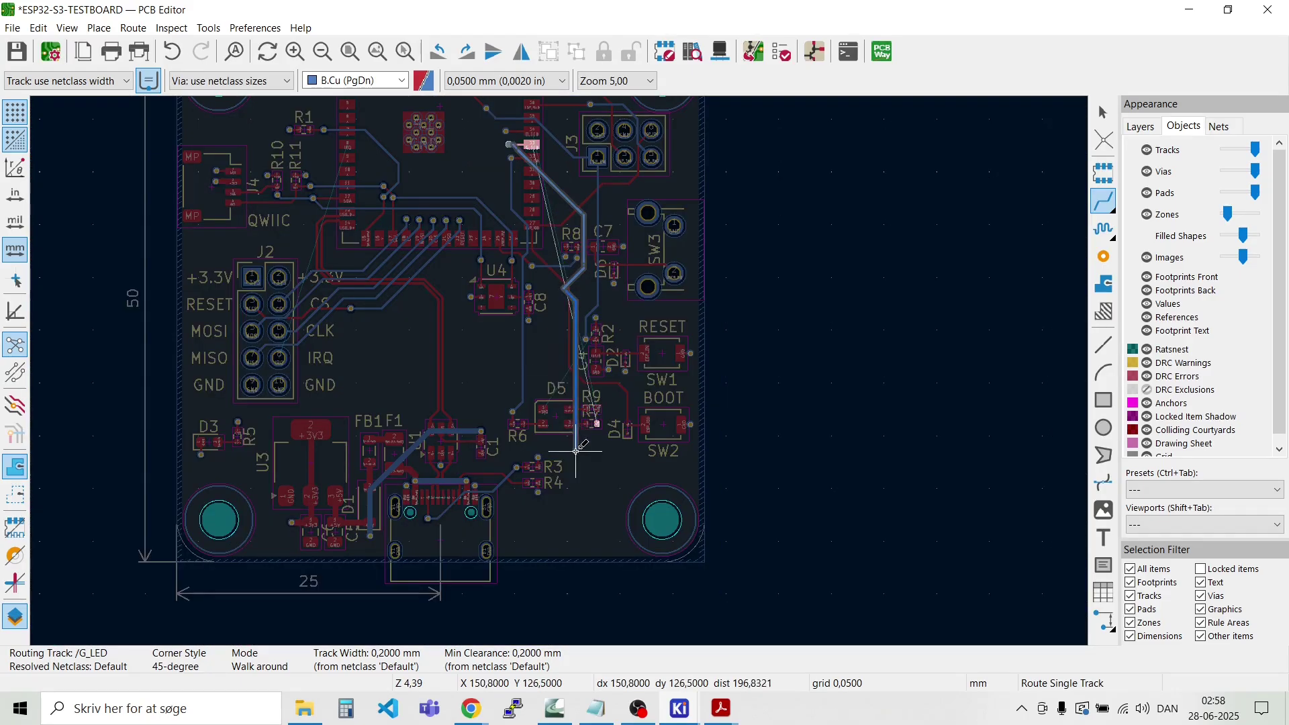
scroll(575, 451, up, 5)
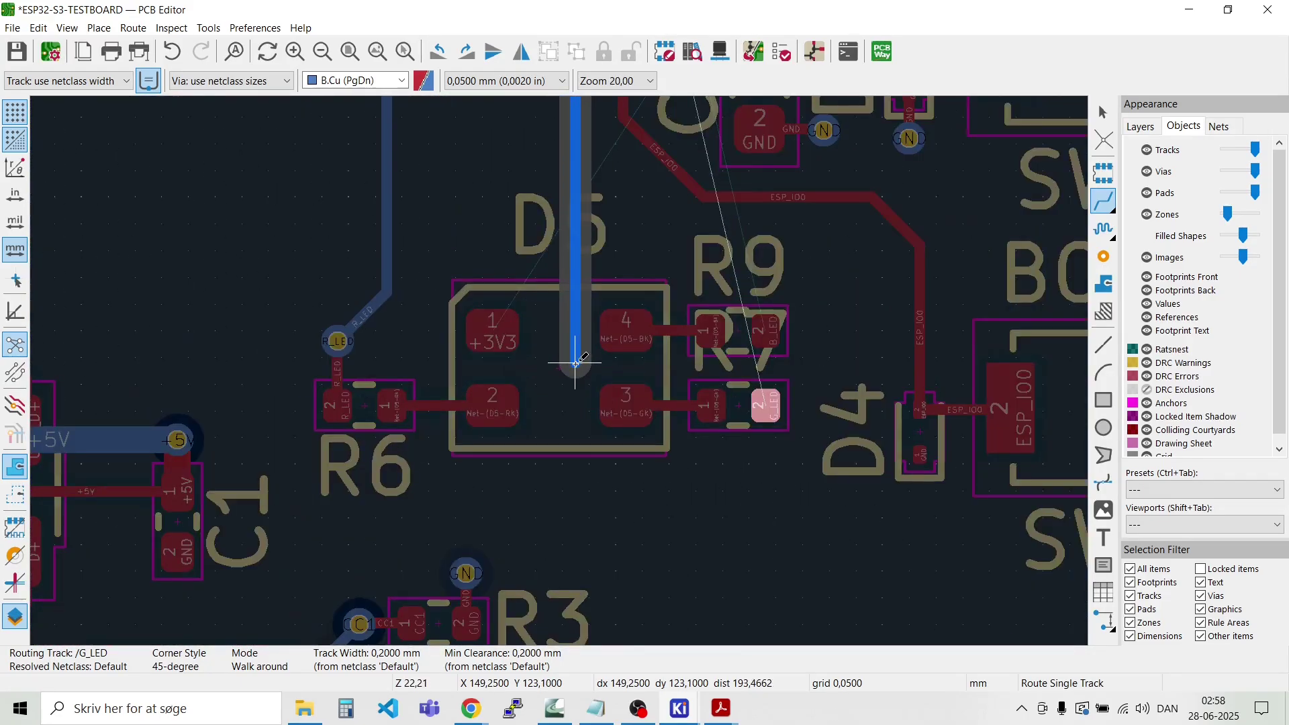
click(575, 362)
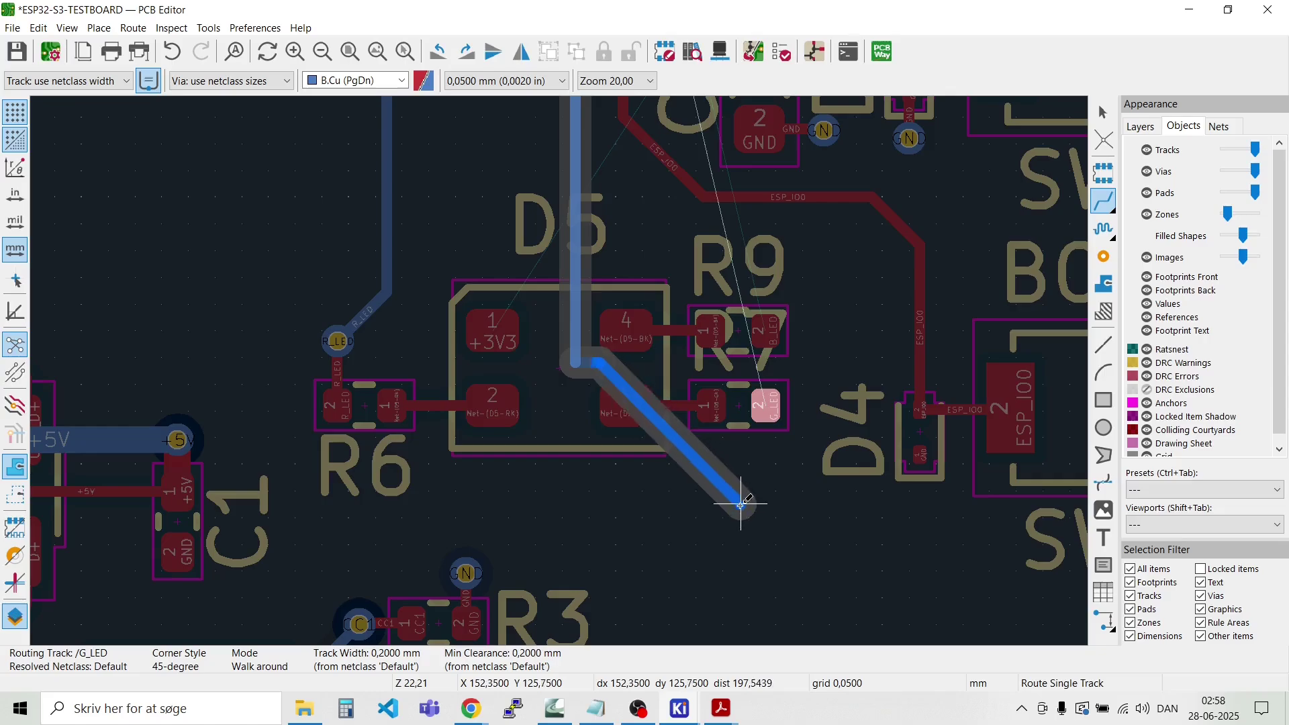
click(657, 475)
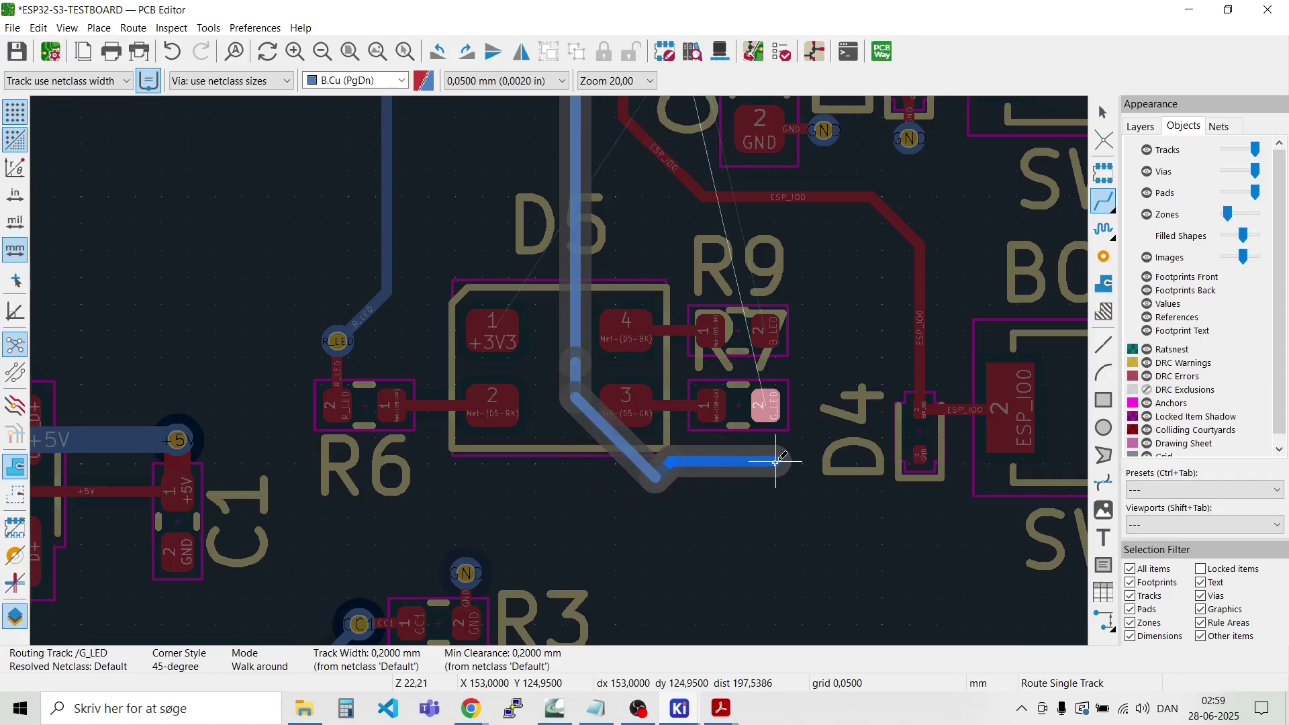
scroll(776, 462, up, 5)
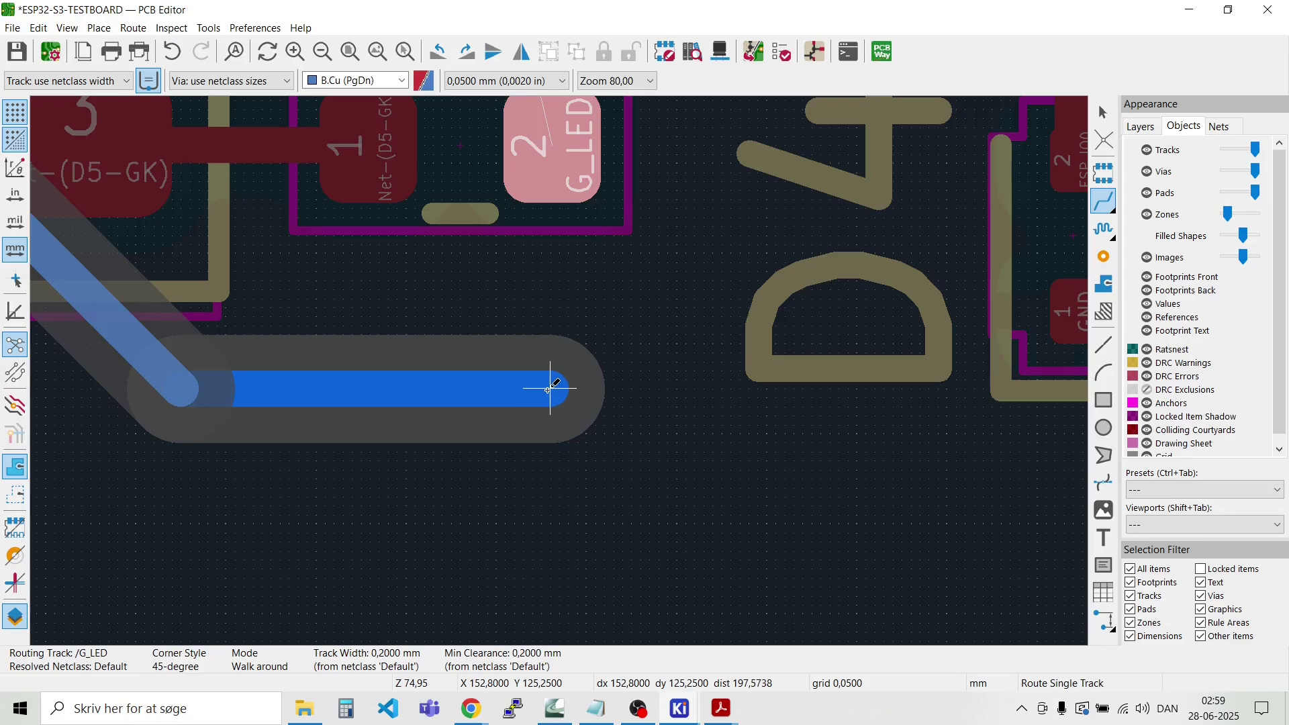
key(v)
double_click(549, 388)
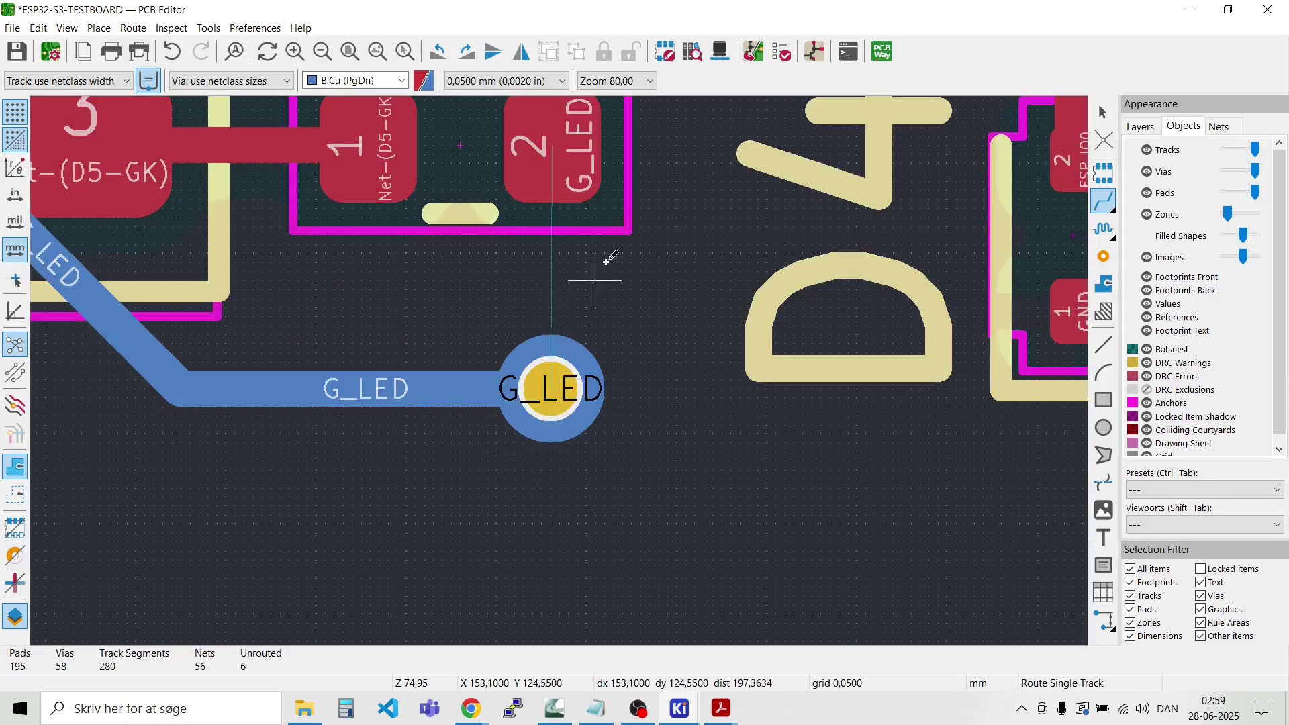
click(586, 119)
click(548, 376)
Step: Start the B_LED track on B.Cu from its via beside pad 34, running between the G_LED and ESP_EN tracks and down past C4
scroll(557, 370, down, 5)
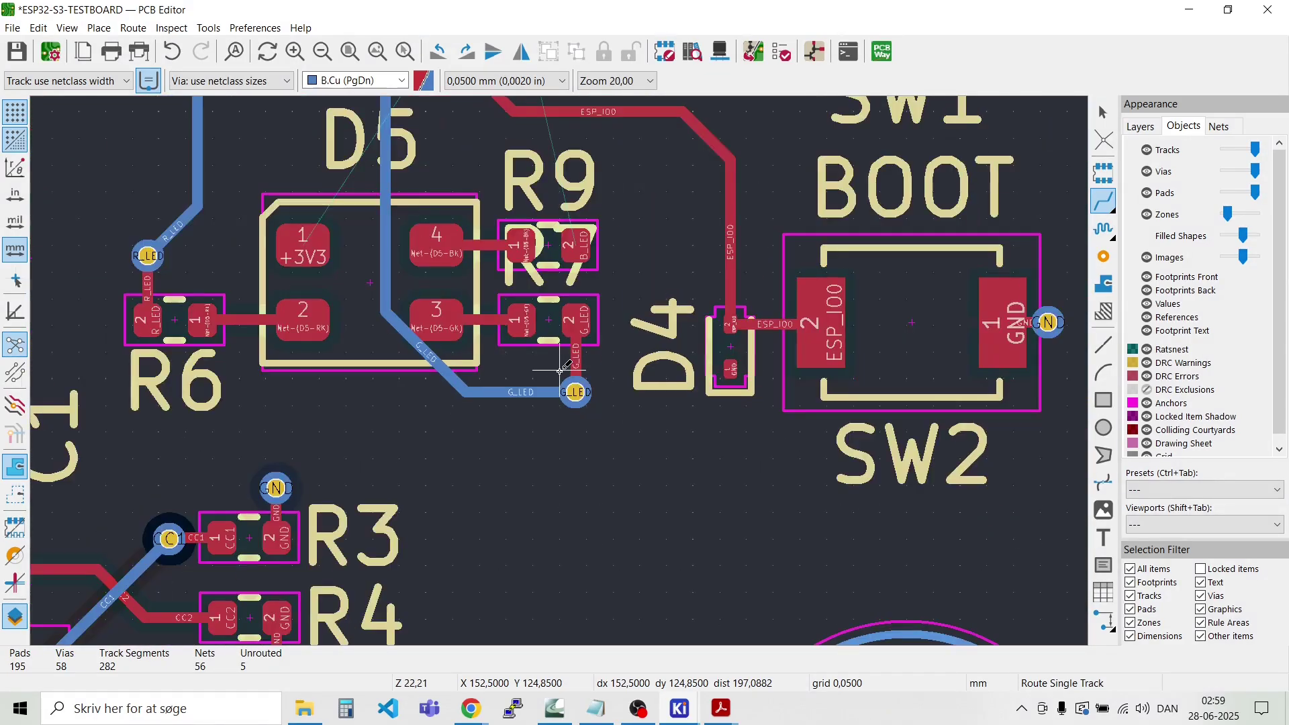
scroll(418, 199, down, 3)
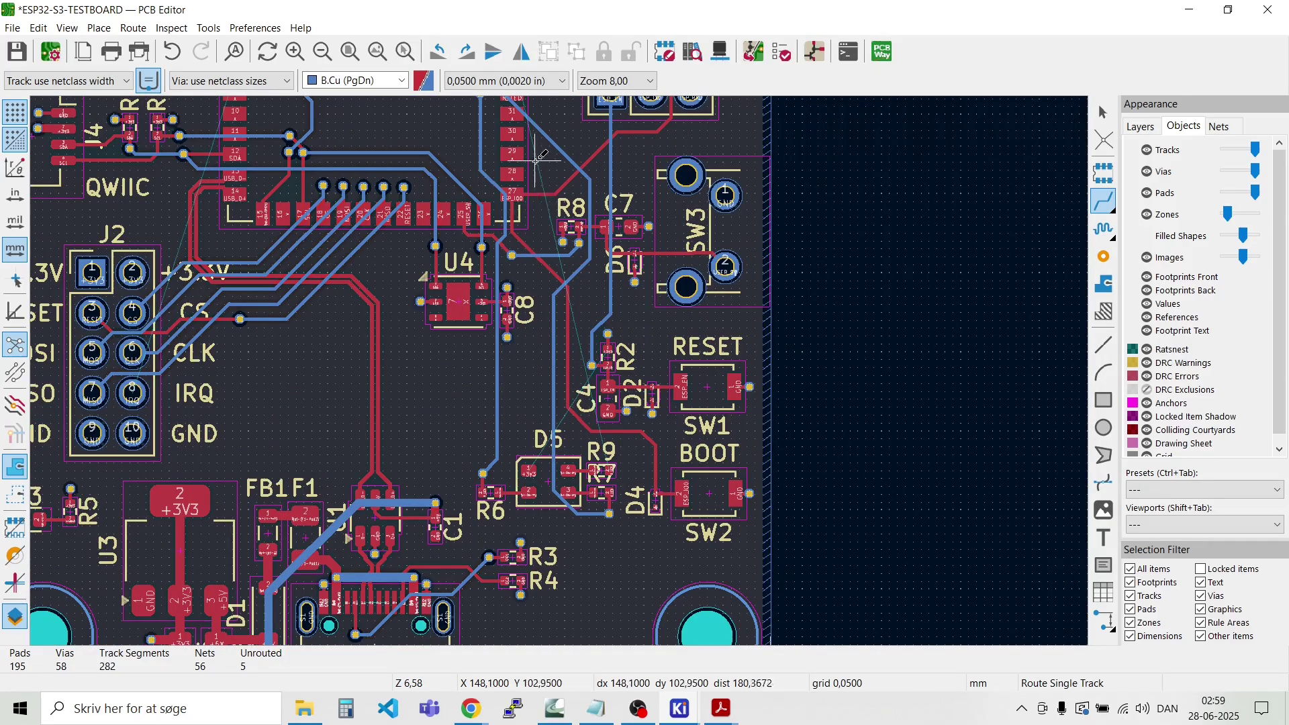
scroll(537, 159, up, 4)
scroll(561, 360, down, 2)
scroll(547, 339, up, 3)
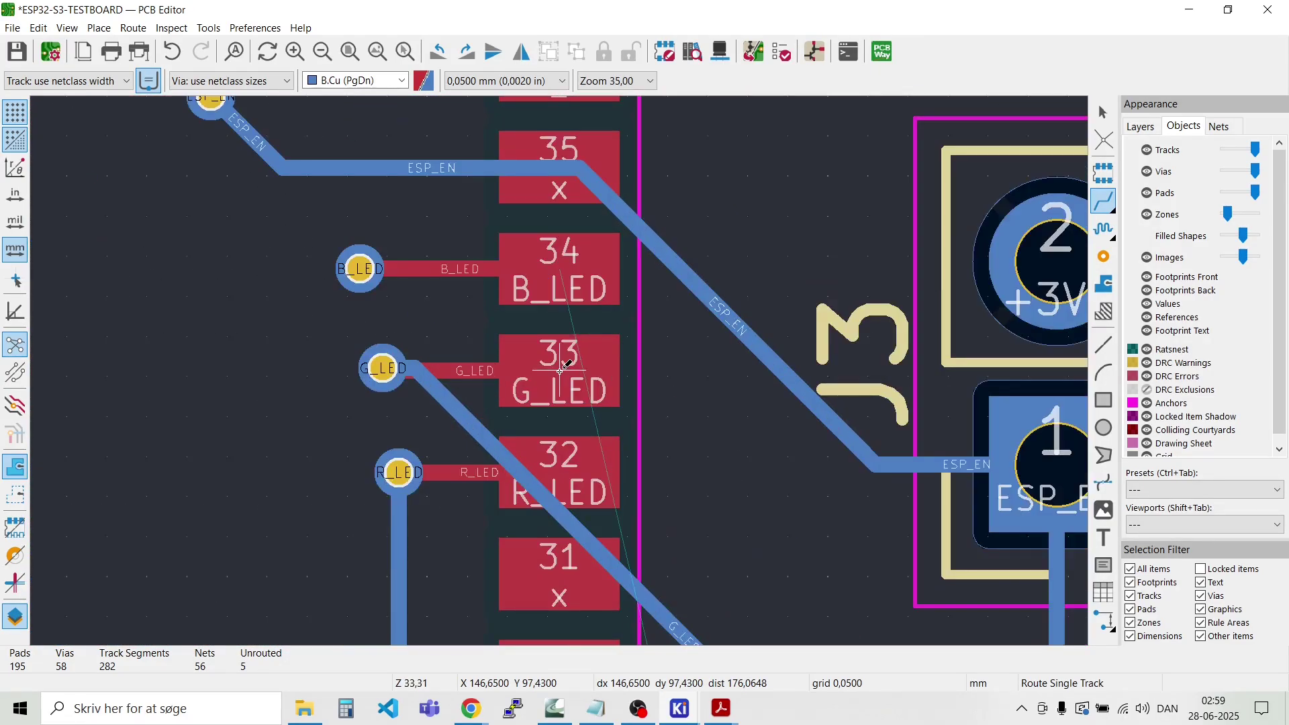
click(360, 268)
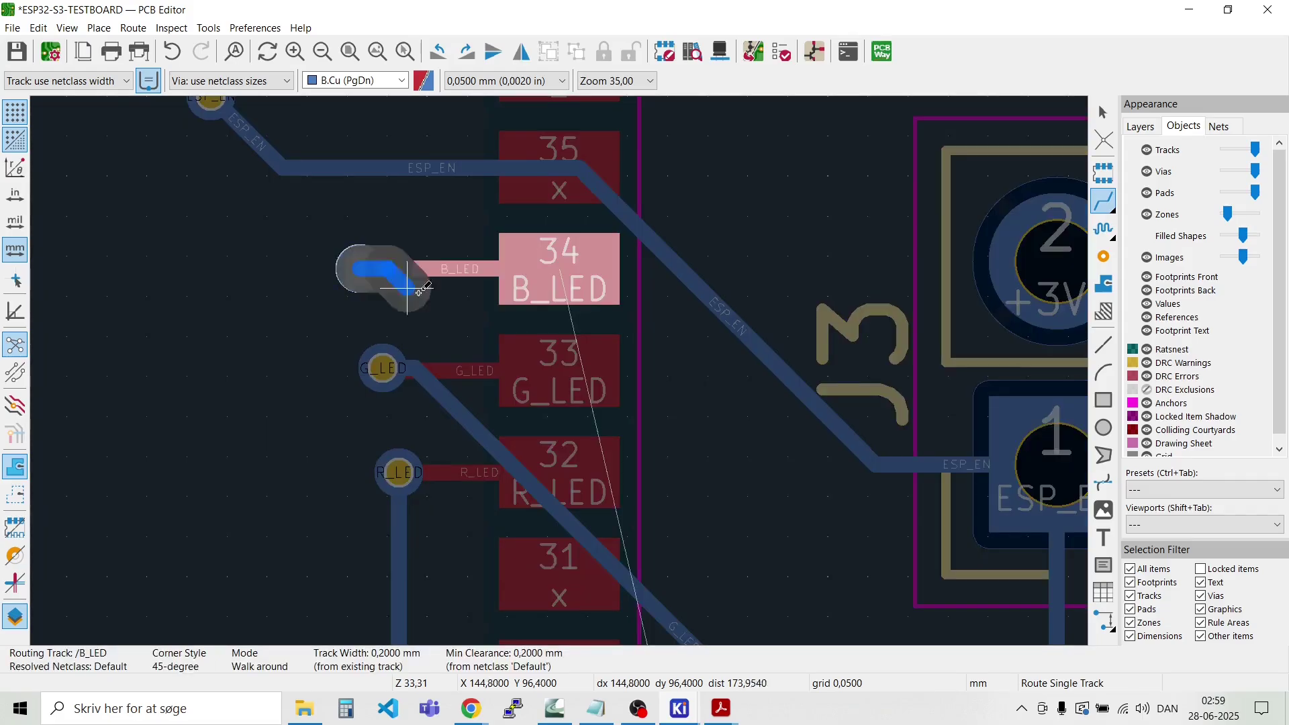
scroll(641, 424, down, 5)
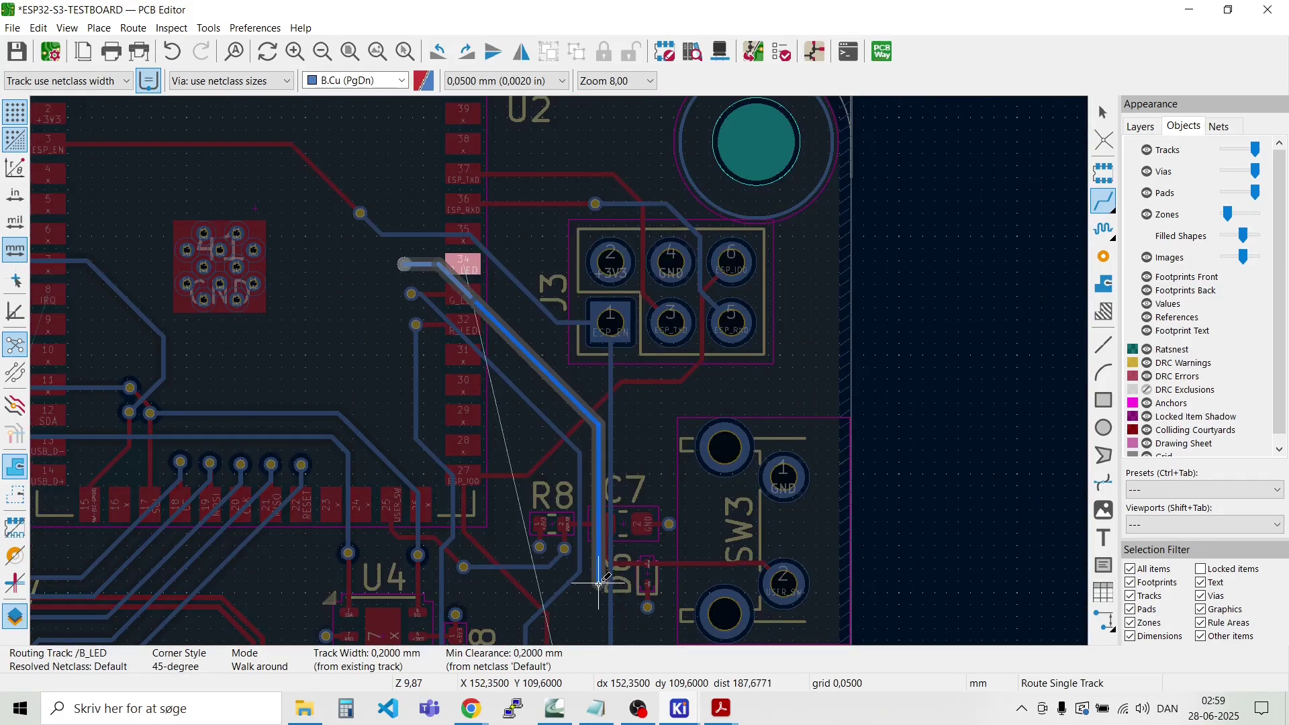
scroll(594, 602, down, 3)
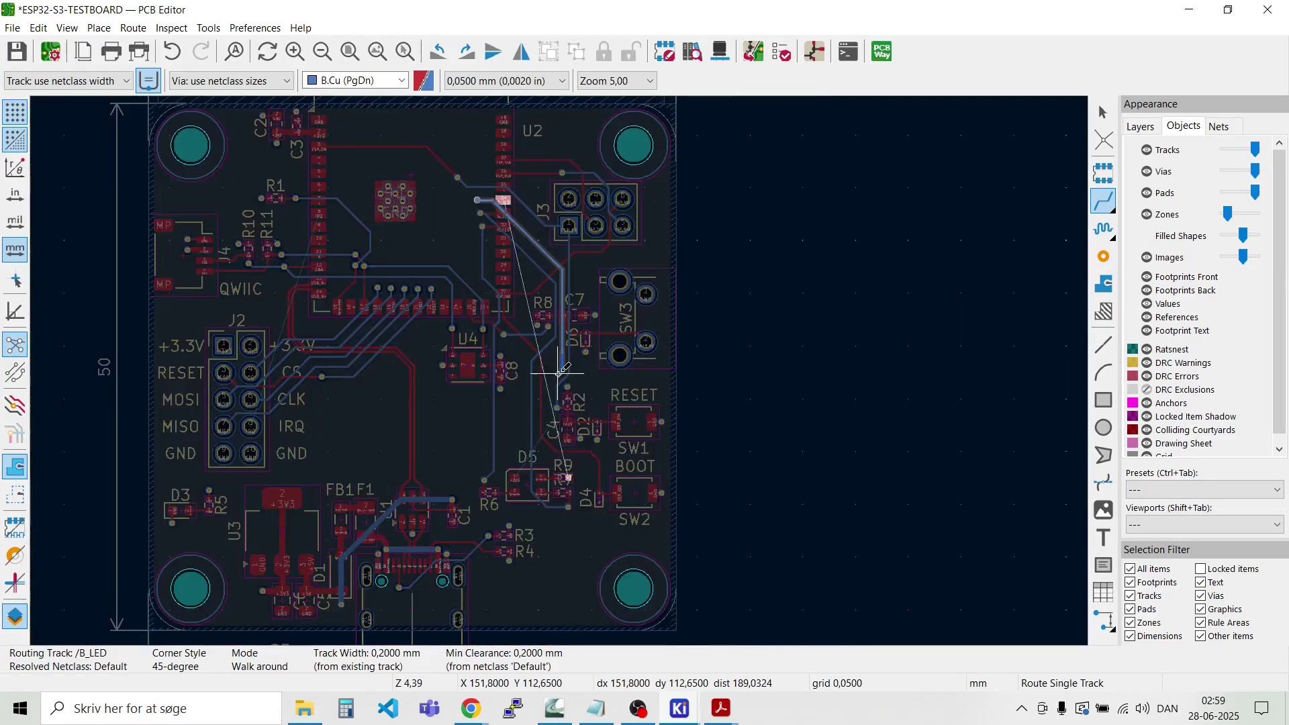
scroll(551, 389, up, 3)
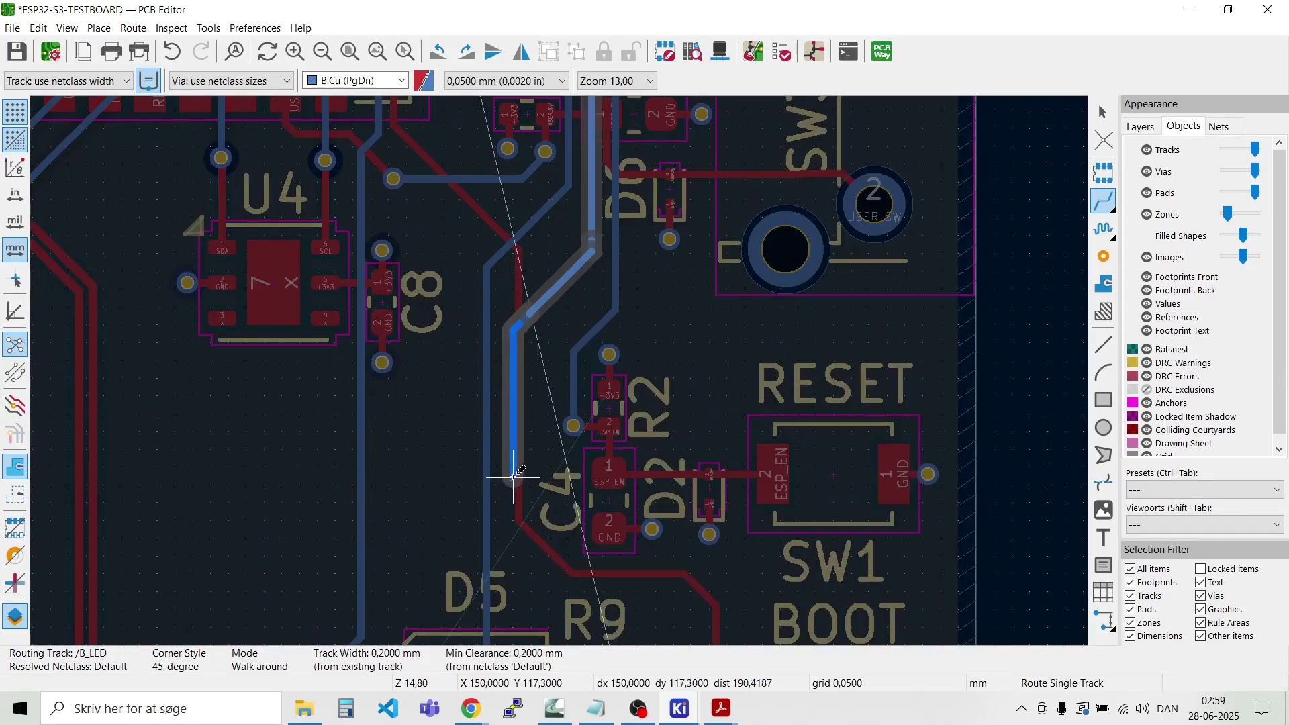
click(526, 507)
Step: Continue B_LED on B.Cu diagonally to a via at X 152,8, Y 121,35, and connect R9's pad 2 to it on F.Cu
scroll(582, 588, up, 3)
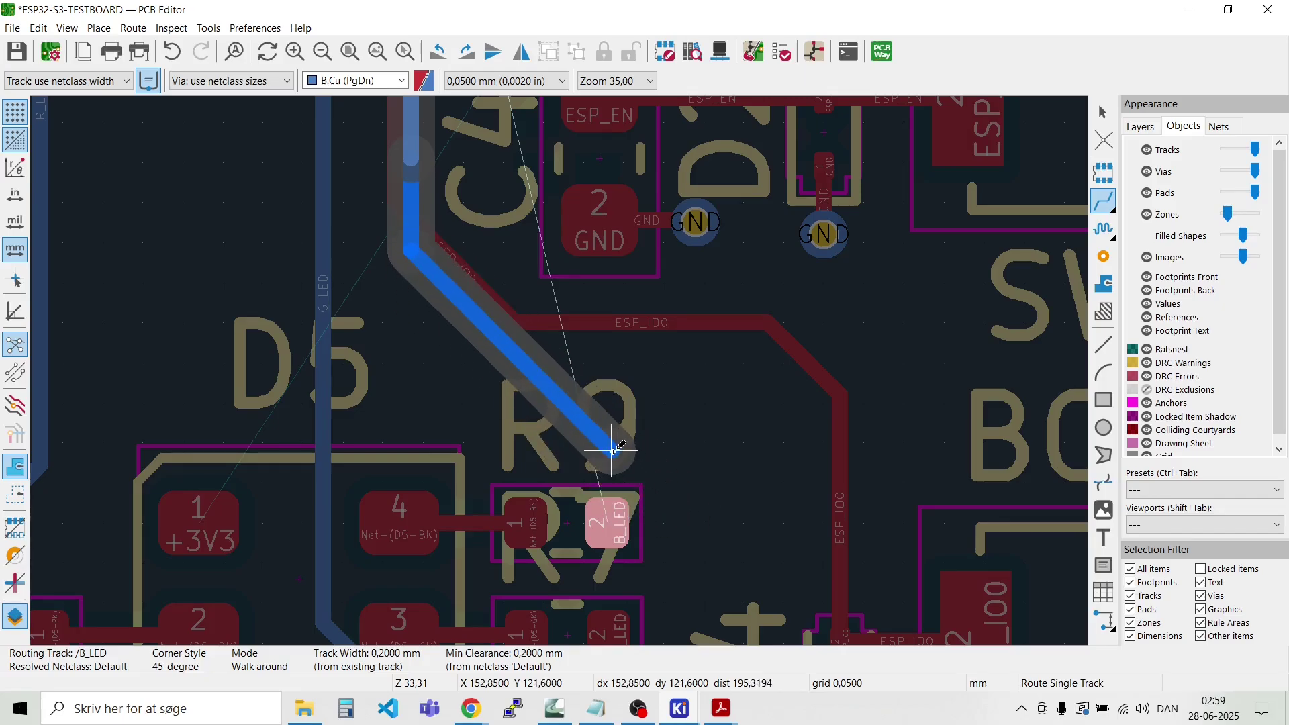
scroll(612, 446, down, 2)
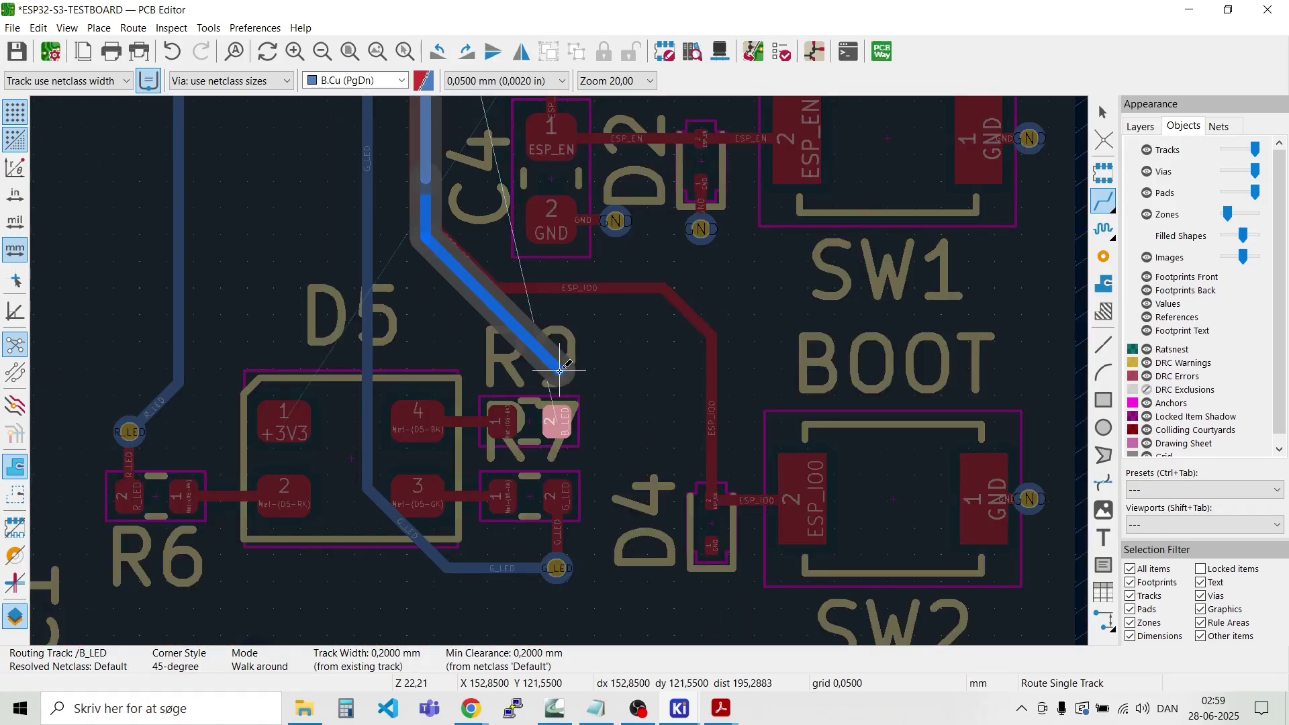
scroll(559, 371, up, 2)
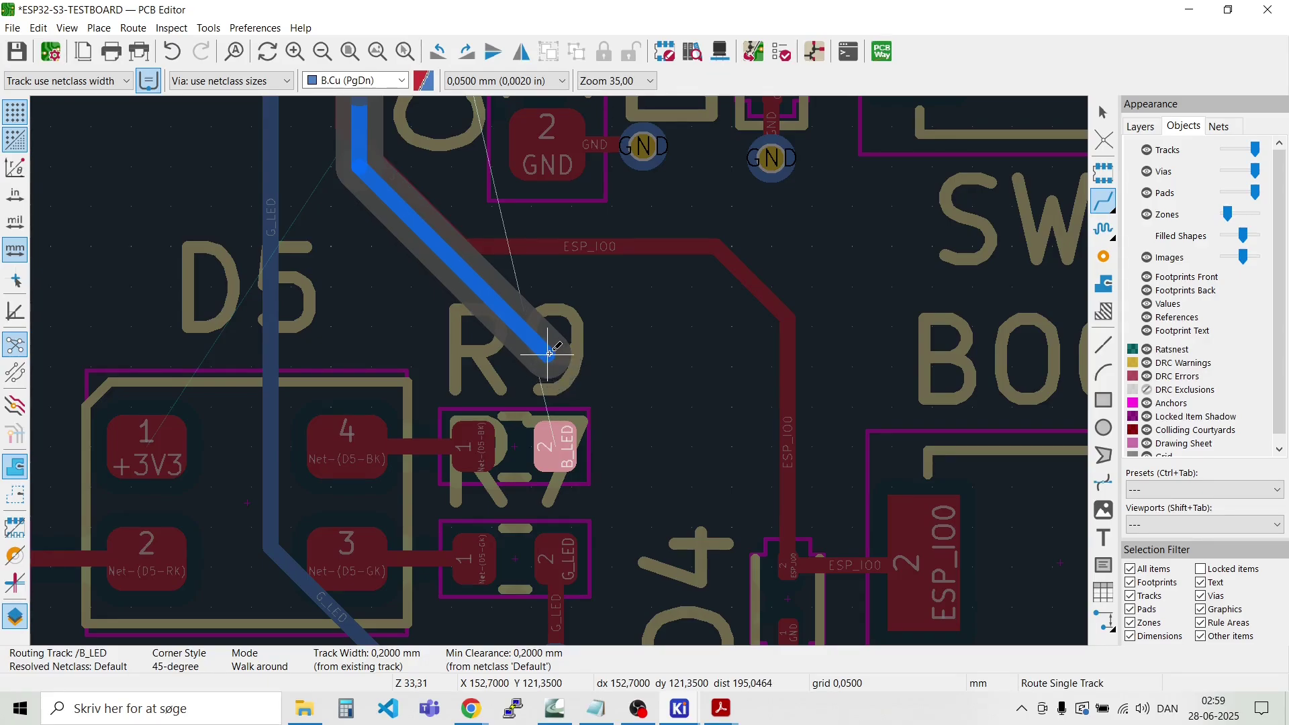
click(556, 354)
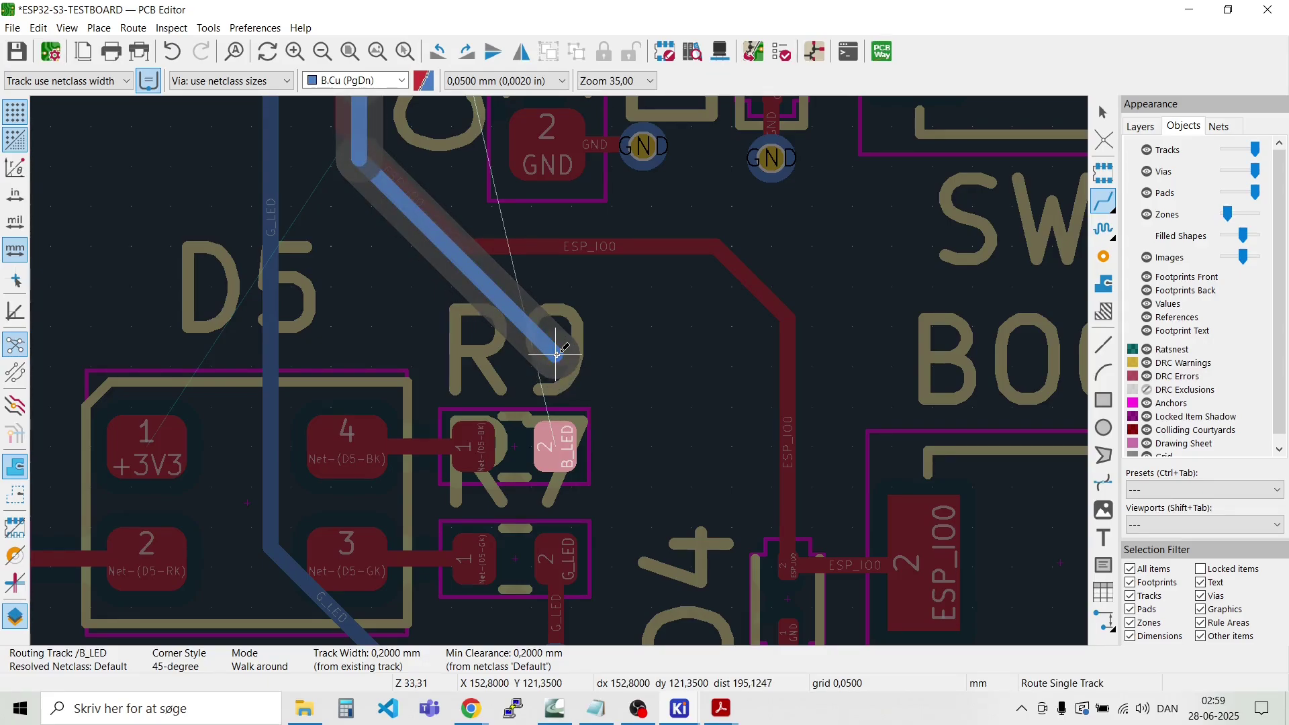
key(v)
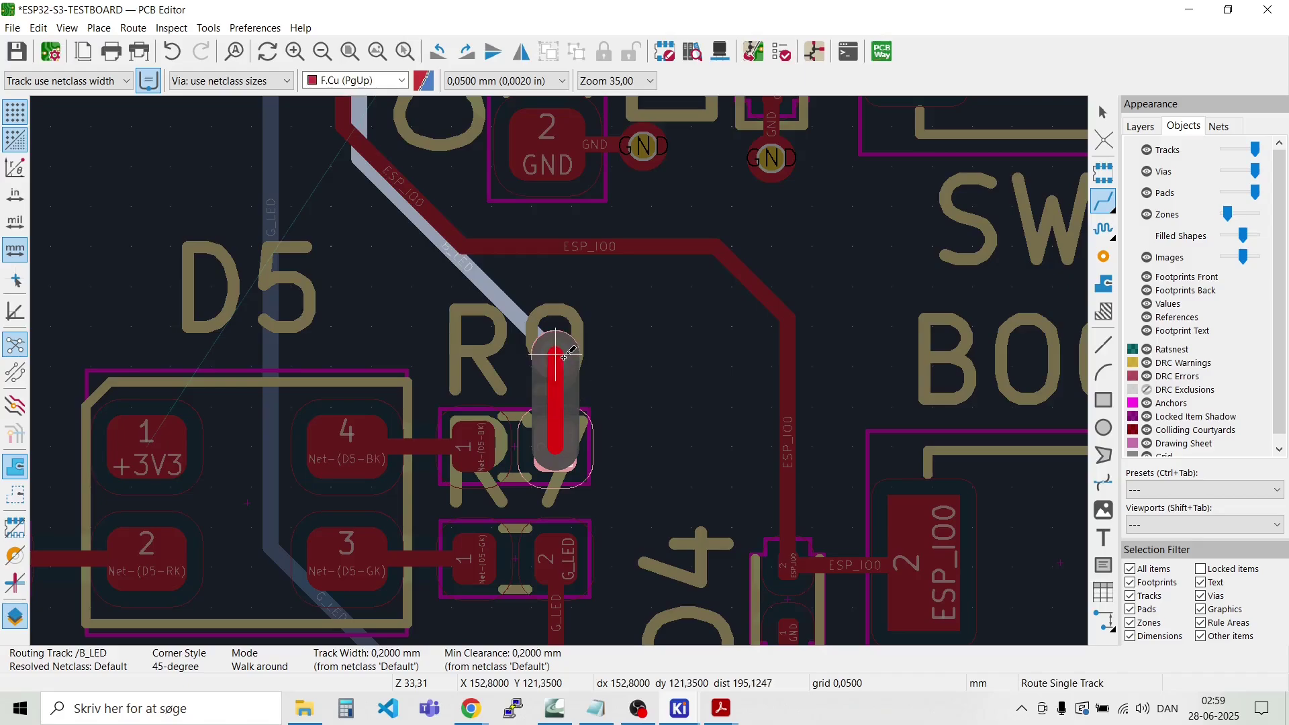
click(564, 356)
key(Escape)
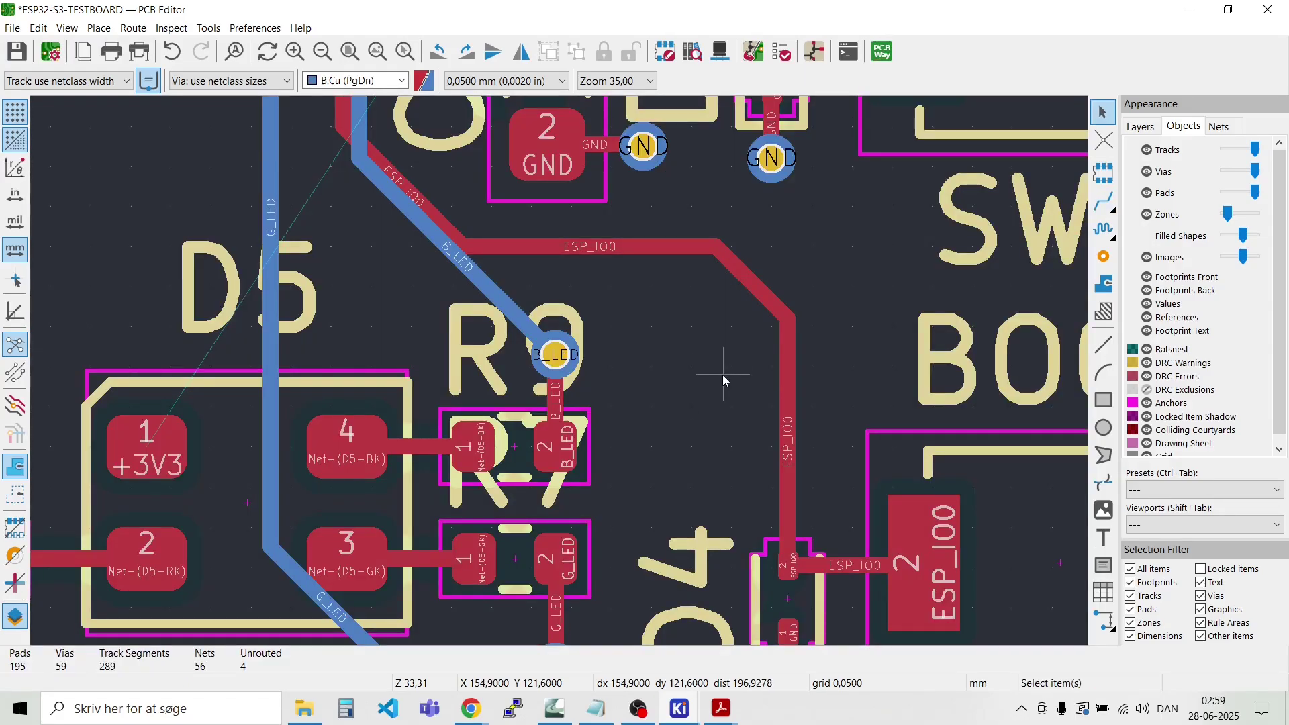
Step: Move the R9 reference text from above its resistor to the free area beside pad 2, level with the resistor
click(483, 365)
key(m)
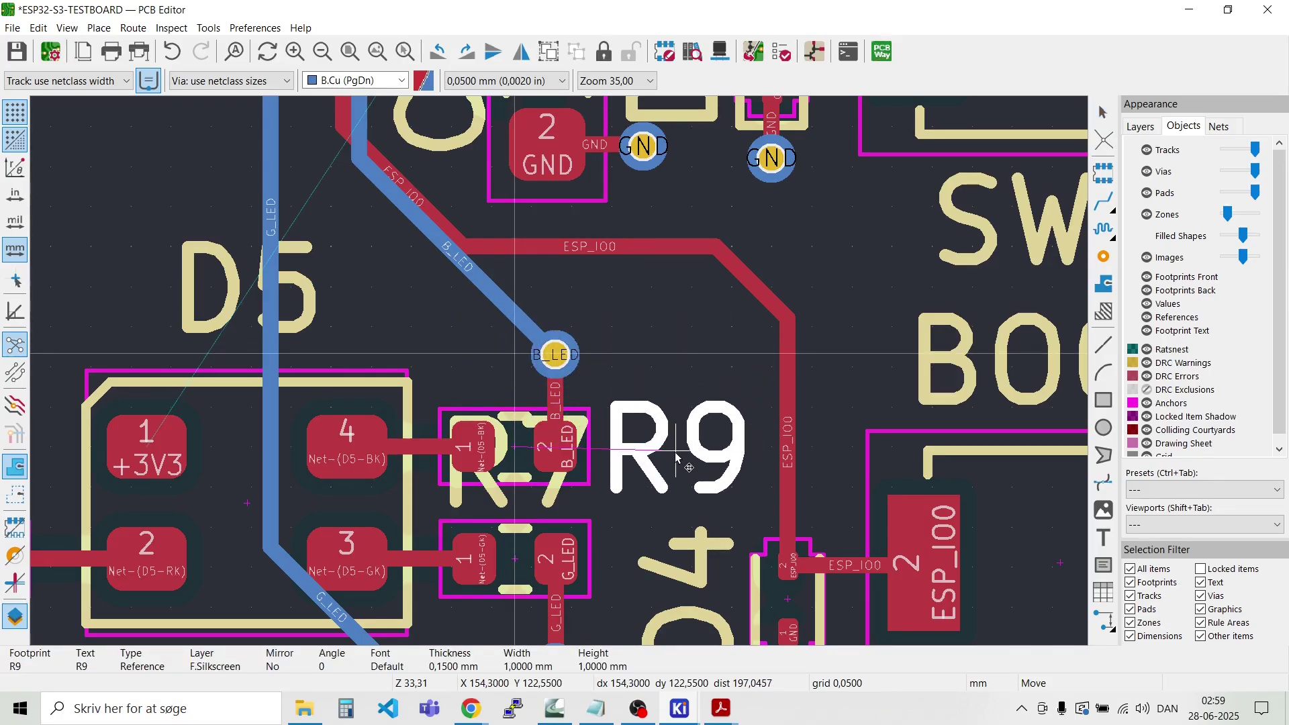
click(676, 454)
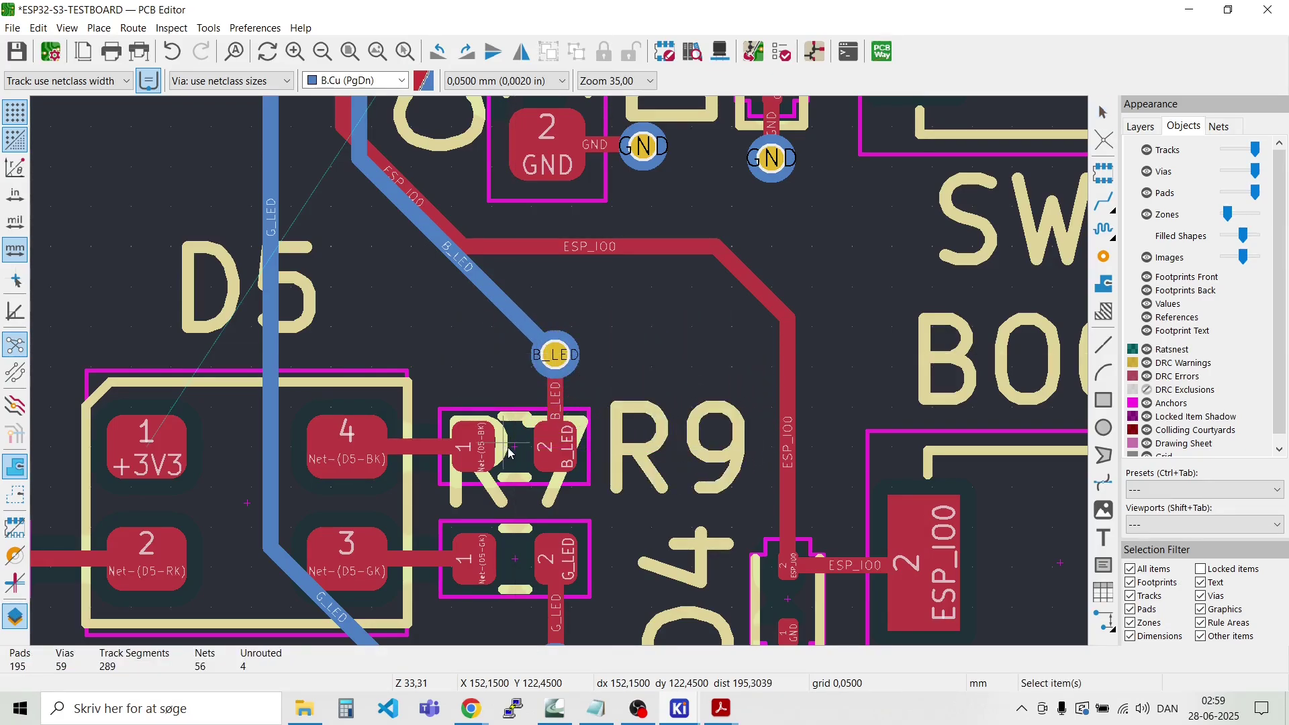
Step: Move the R7 reference text off R9's footprint to just below its own resistor
click(509, 451)
key(1)
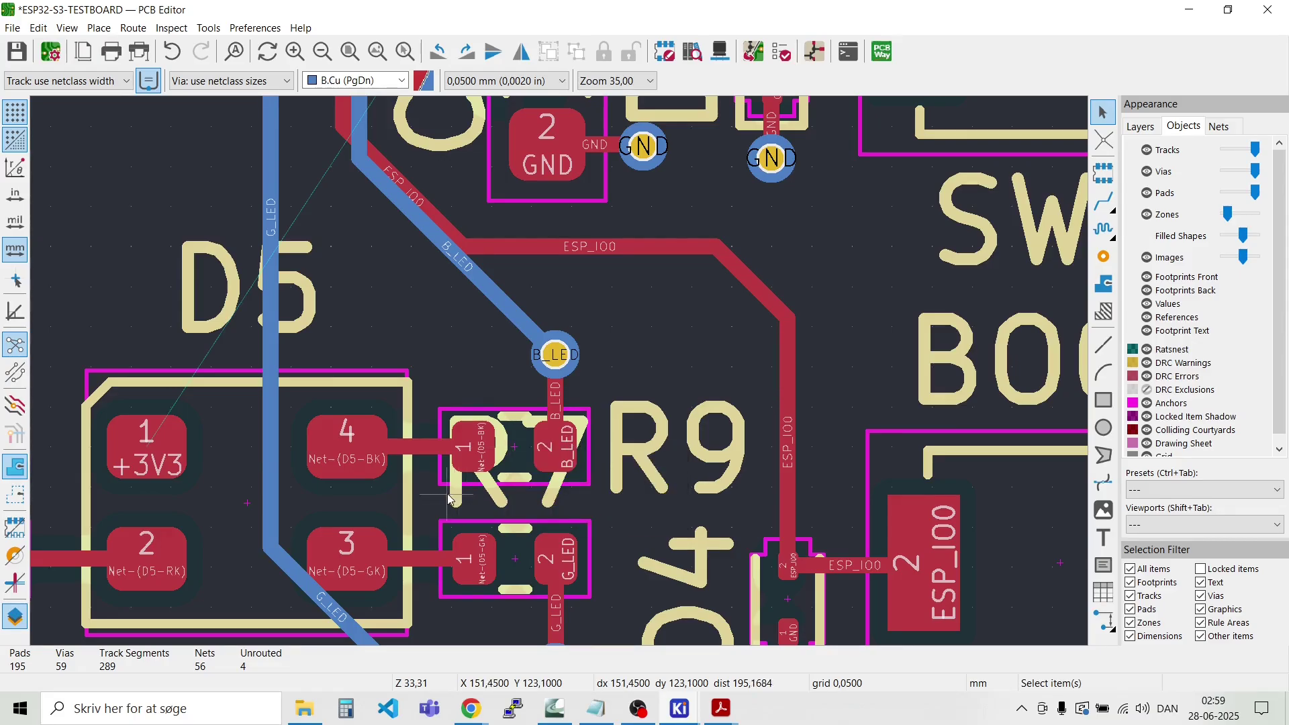
key(m)
scroll(514, 460, down, 2)
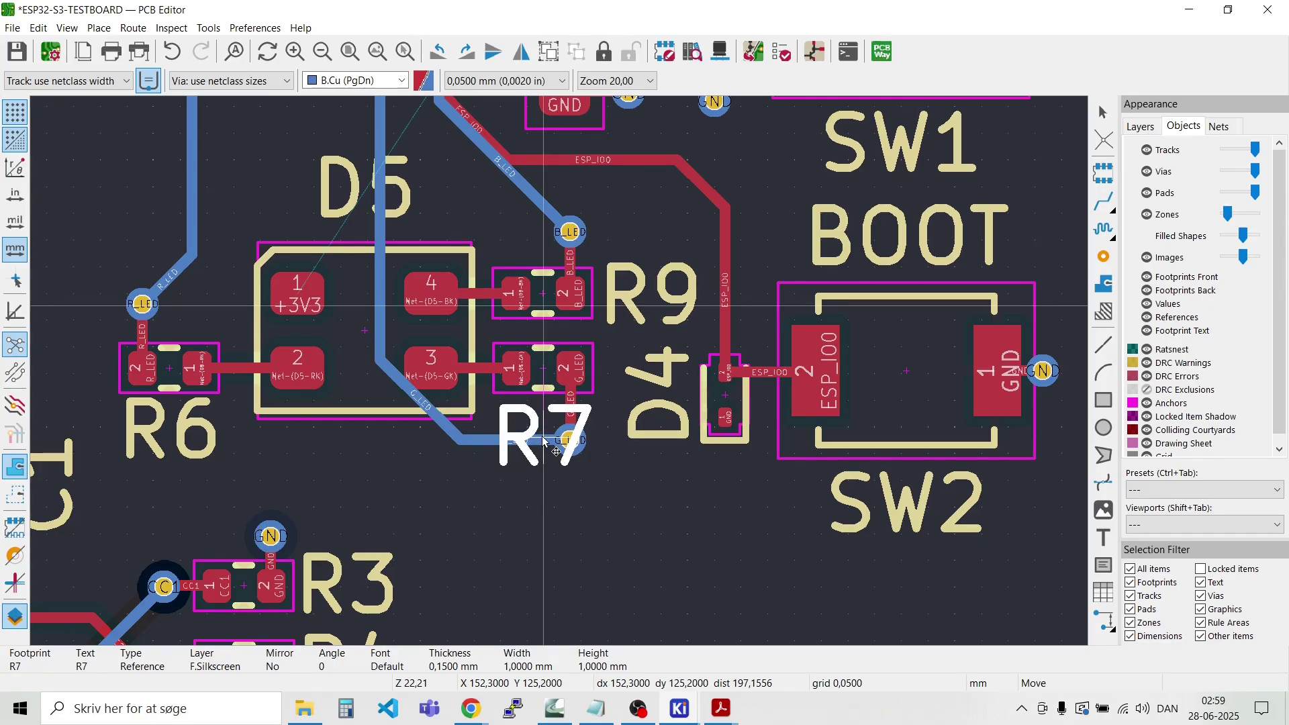
click(543, 441)
scroll(555, 460, down, 2)
scroll(560, 376, up, 5)
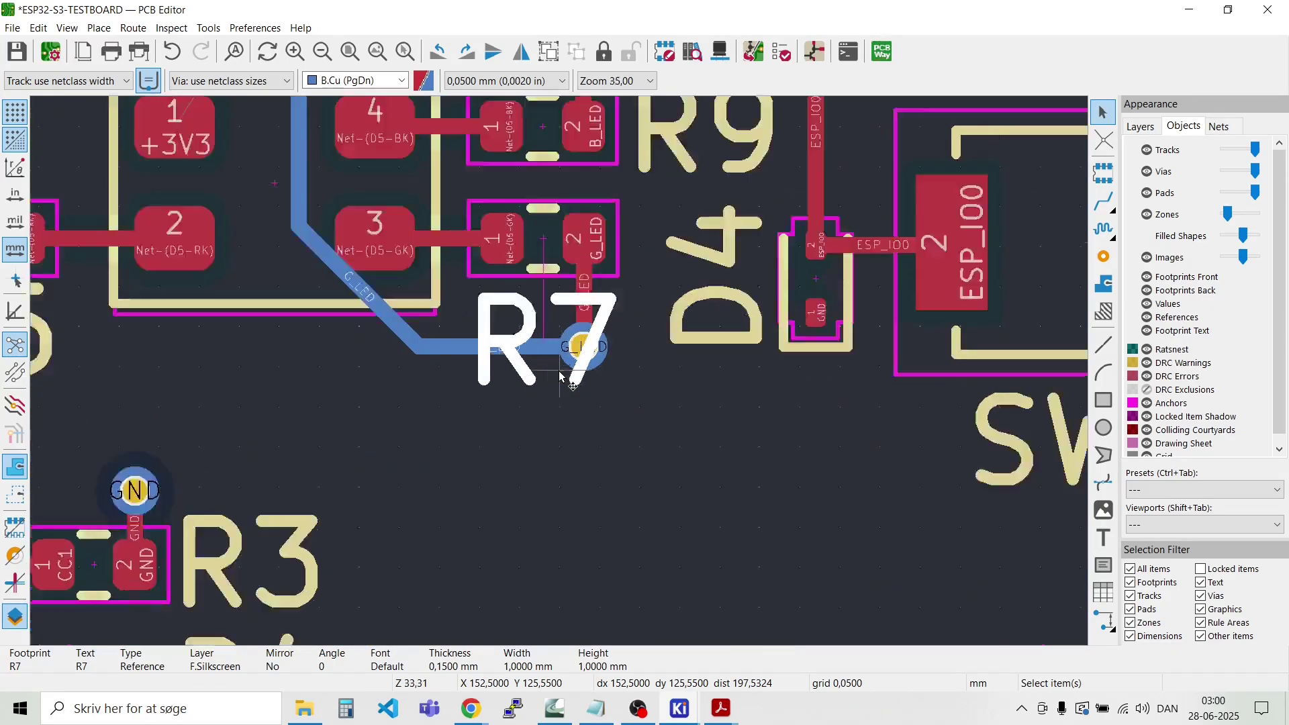
key(Escape)
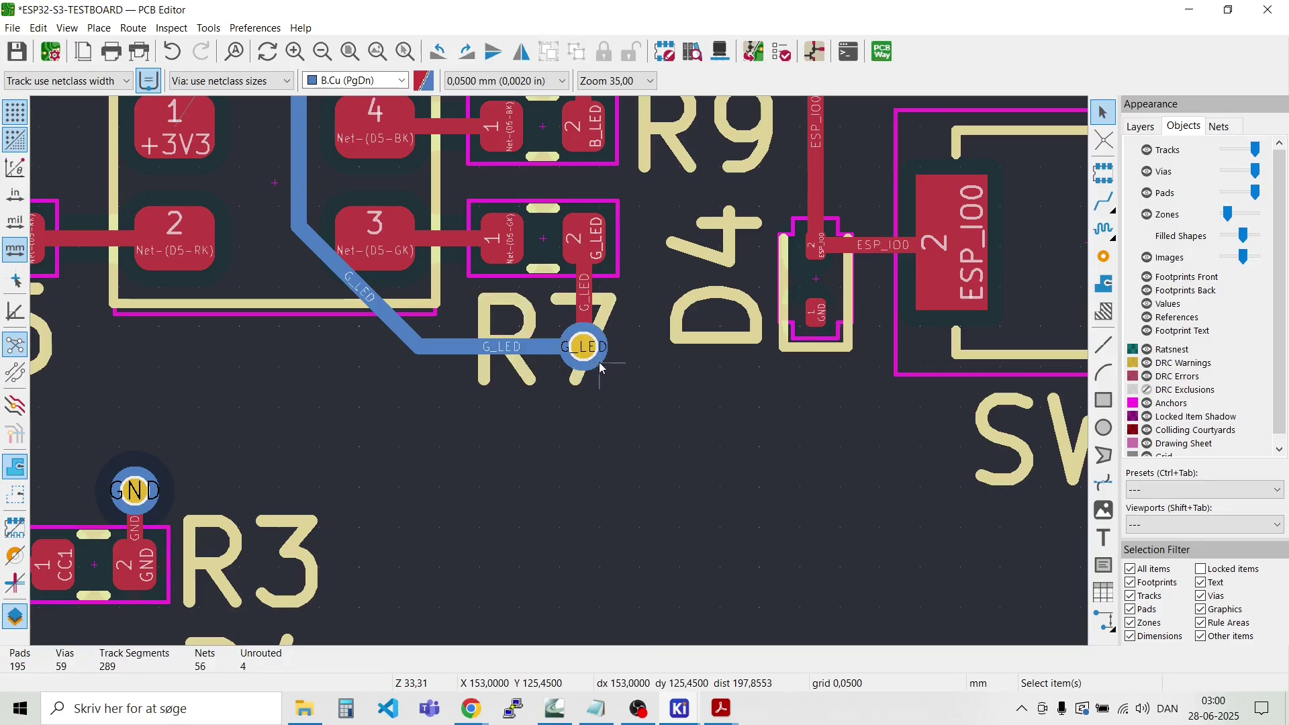
Step: Relocate the G_LED via to X 151,7, Y 126,35 below the R7 text with its tracks attached, and shift the diagonal B.Cu segment down
drag(591, 361, 585, 437)
key(Escape)
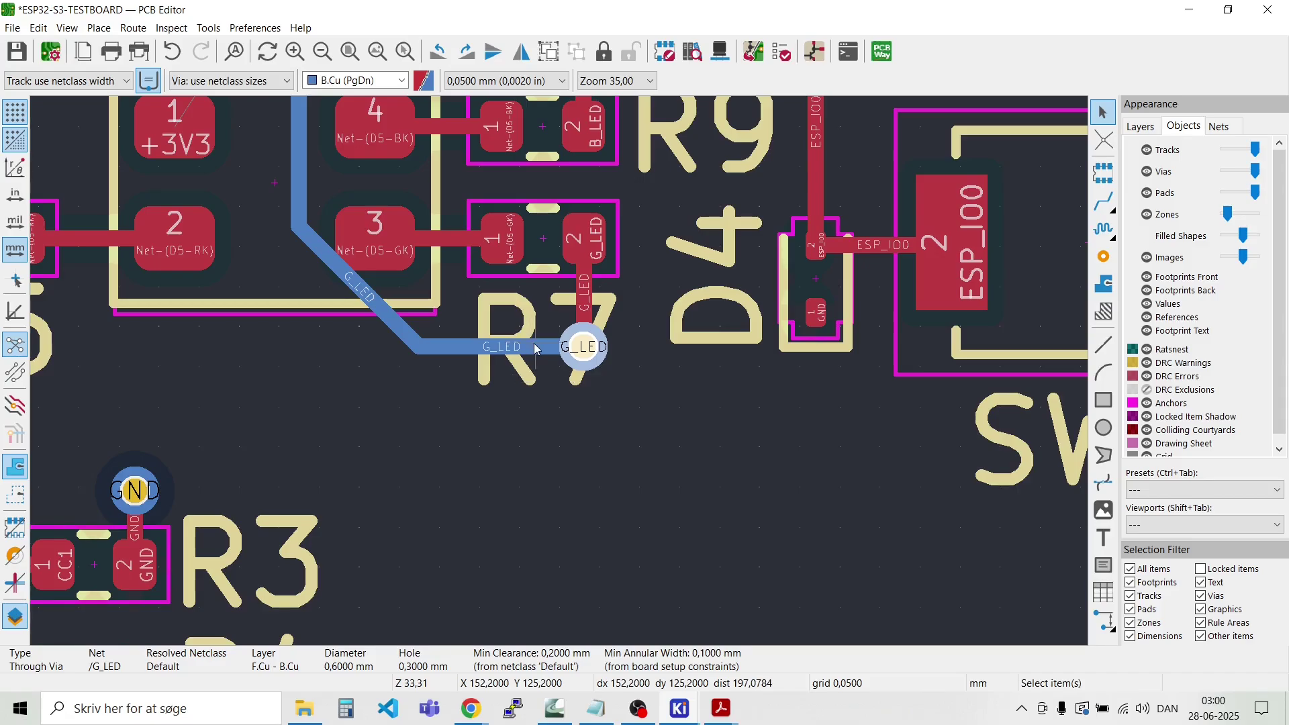
key(d)
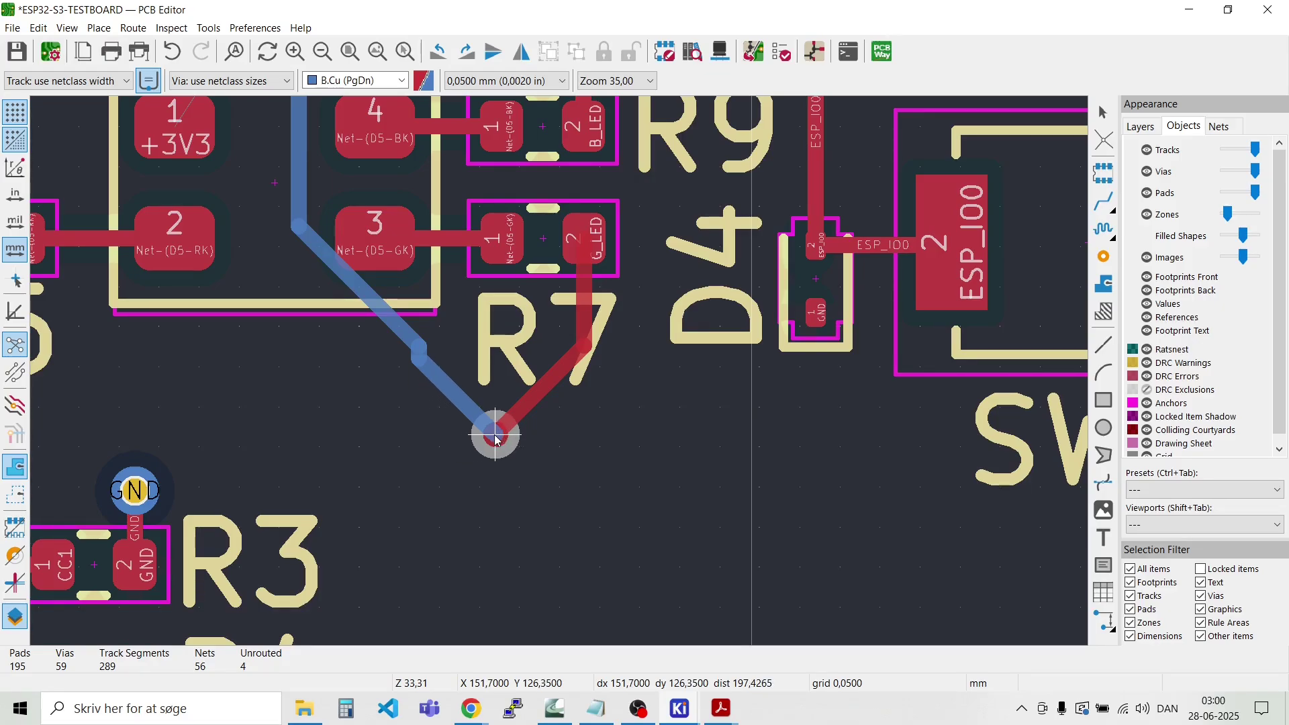
click(496, 440)
drag(388, 321, 396, 438)
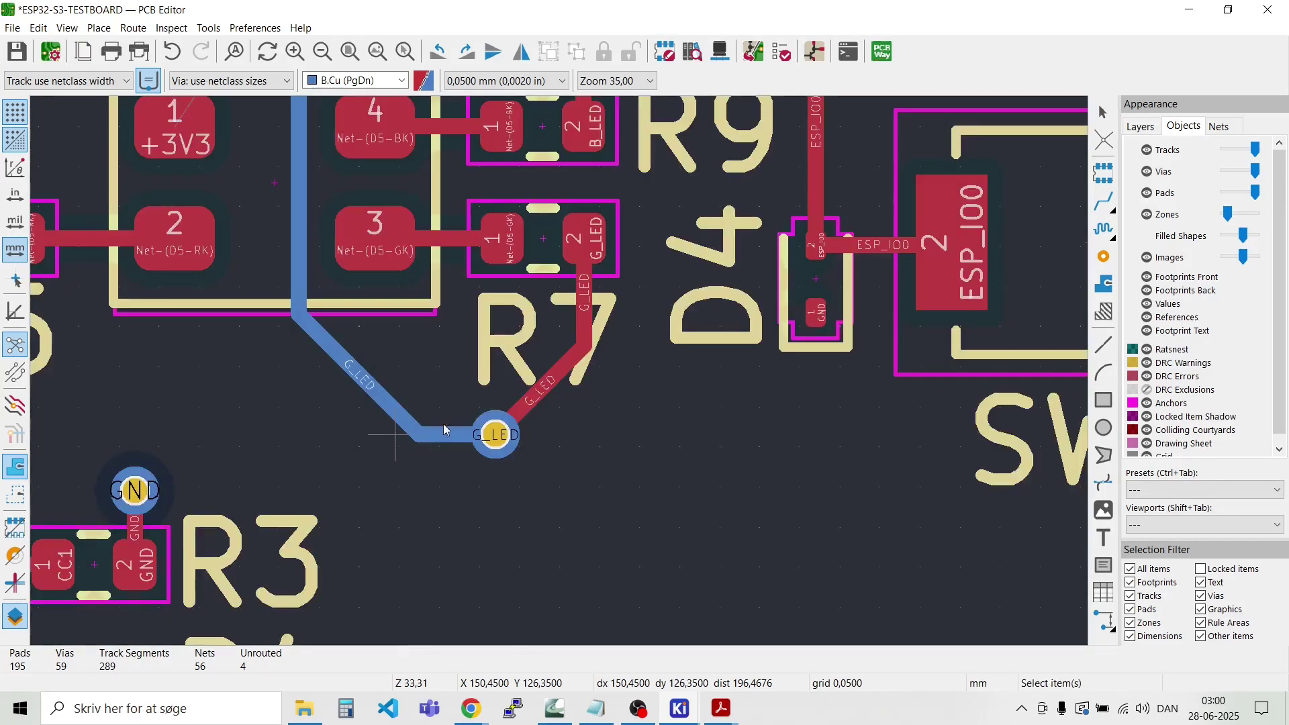
Step: Route D5's +3V3 pad 1 horizontally on F.Cu to a via just outside the footprint outline, on the R6 side
scroll(563, 378, down, 2)
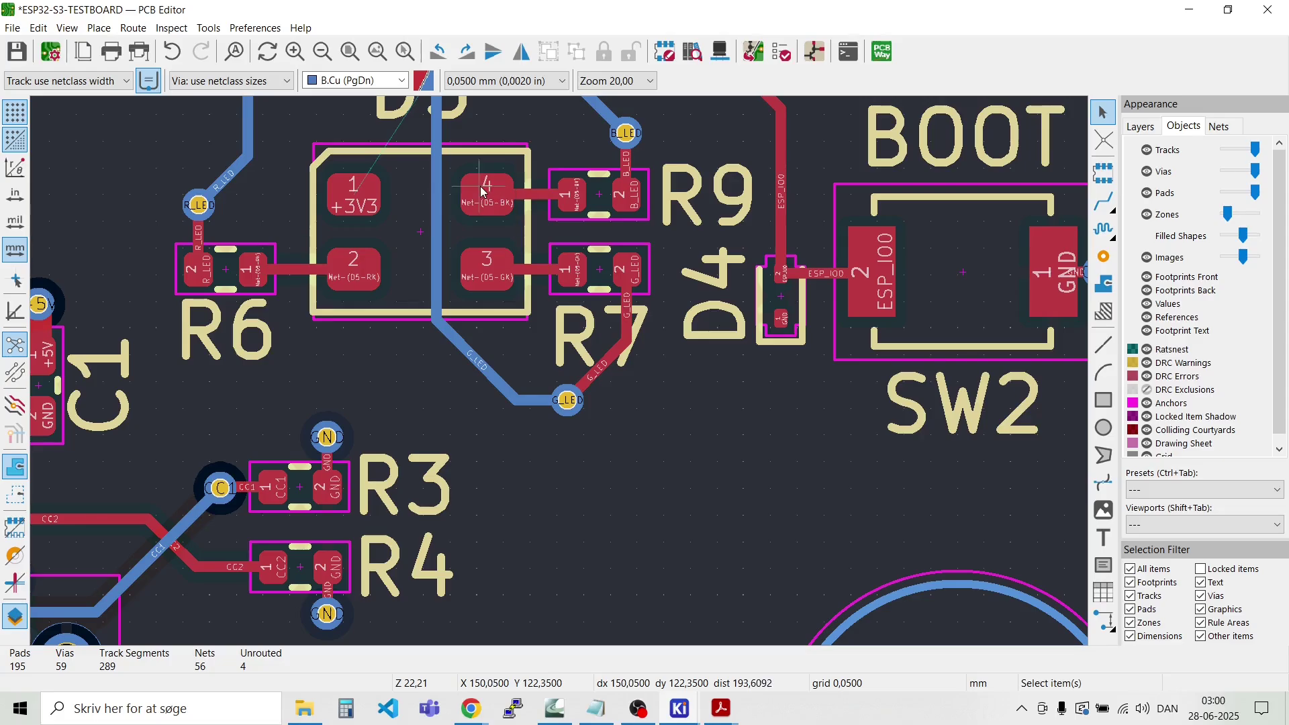
scroll(481, 187, down, 3)
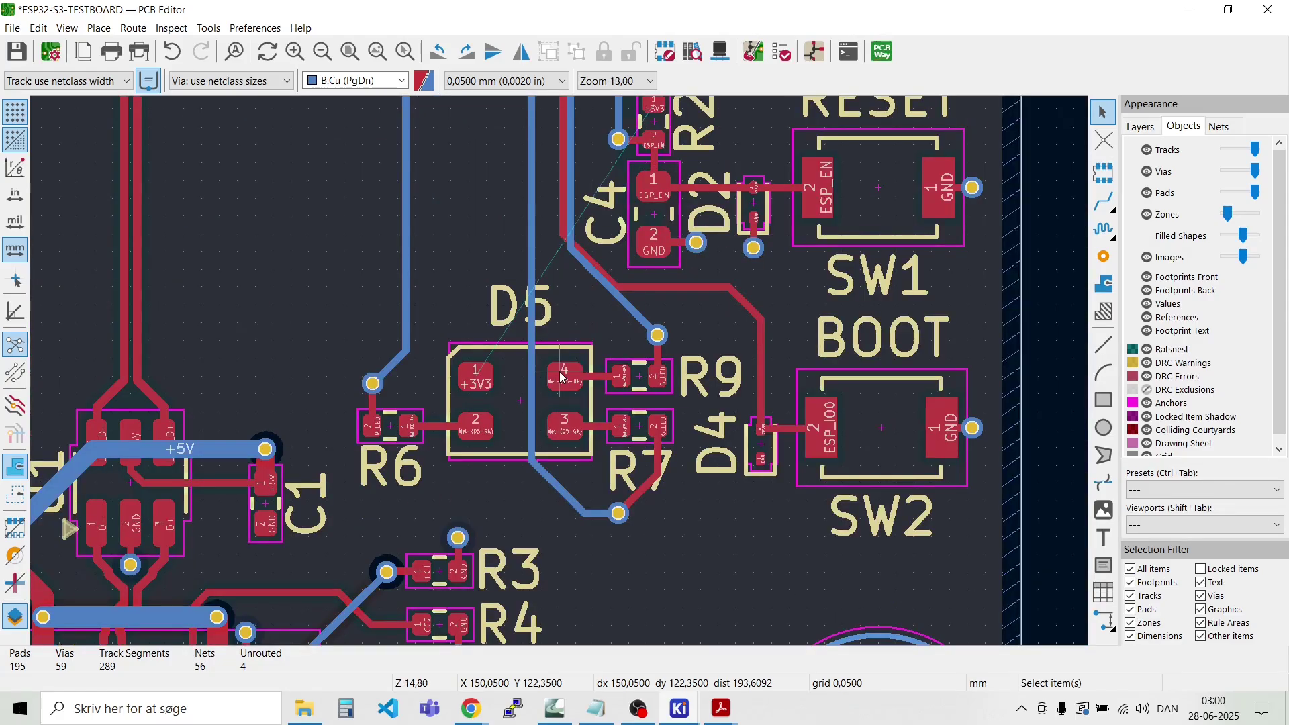
scroll(562, 377, up, 3)
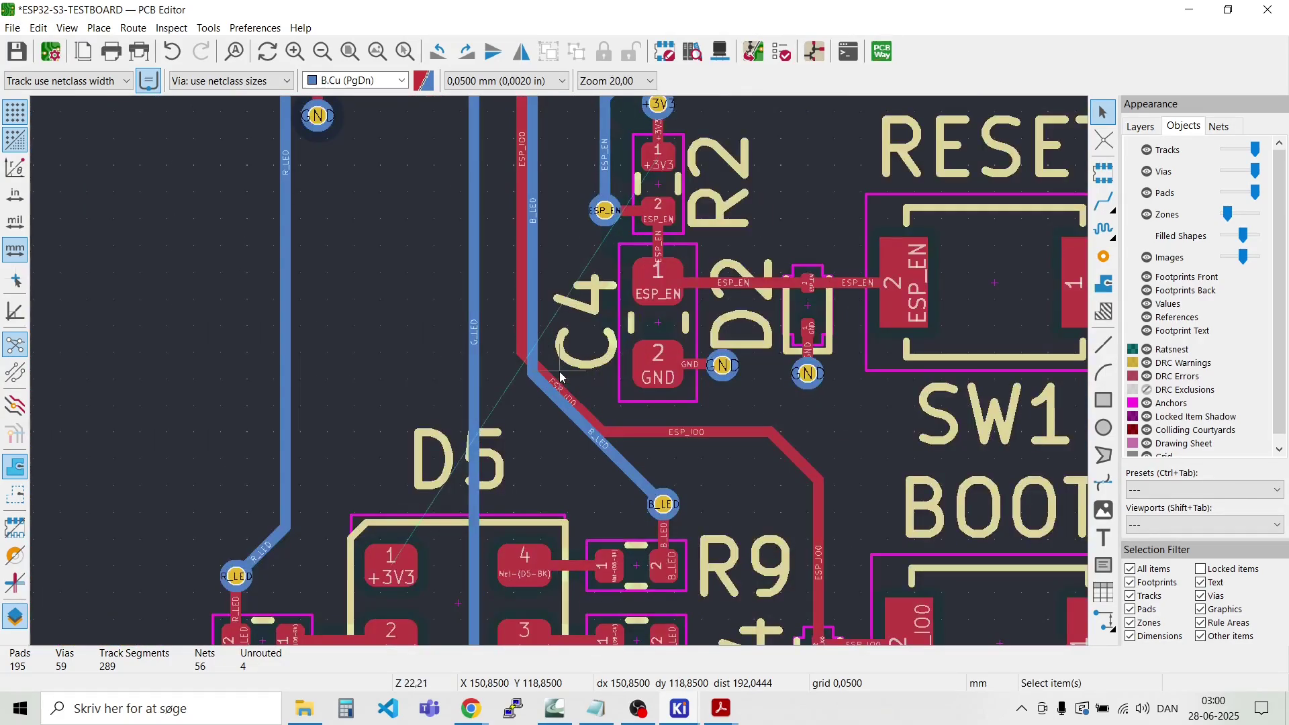
scroll(561, 377, down, 3)
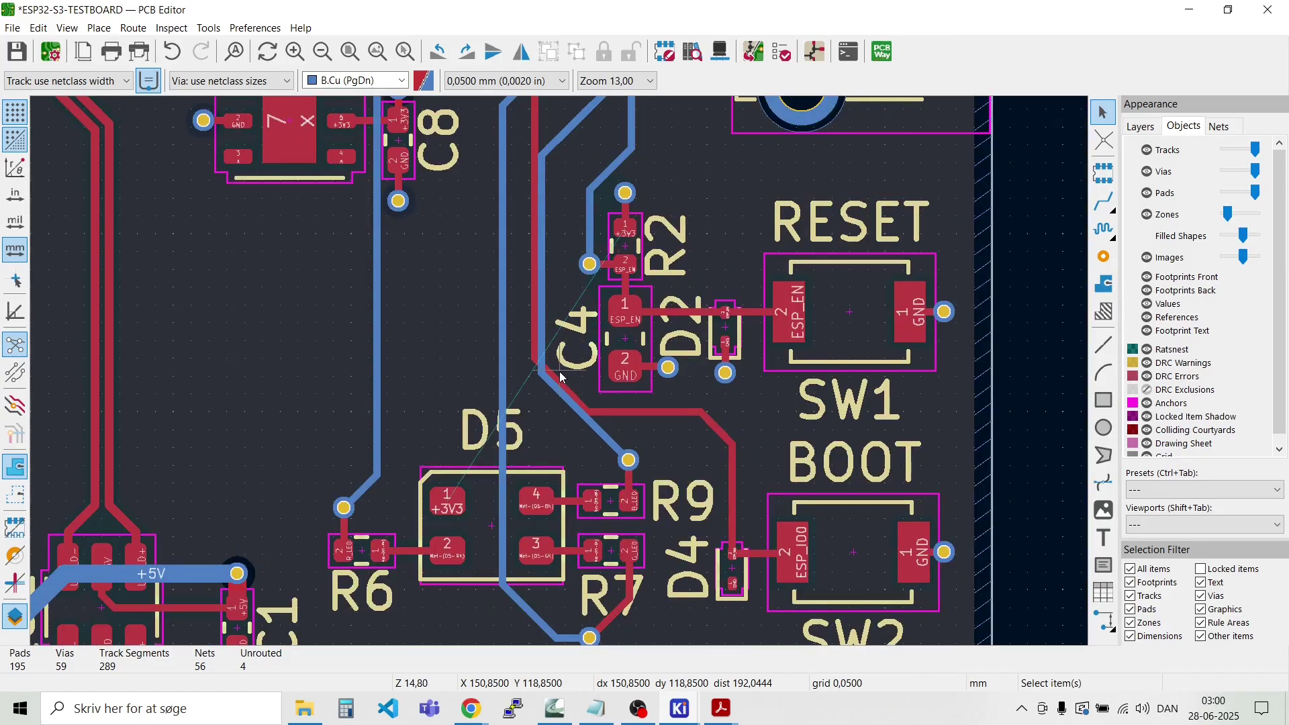
scroll(612, 281, up, 3)
scroll(560, 372, up, 2)
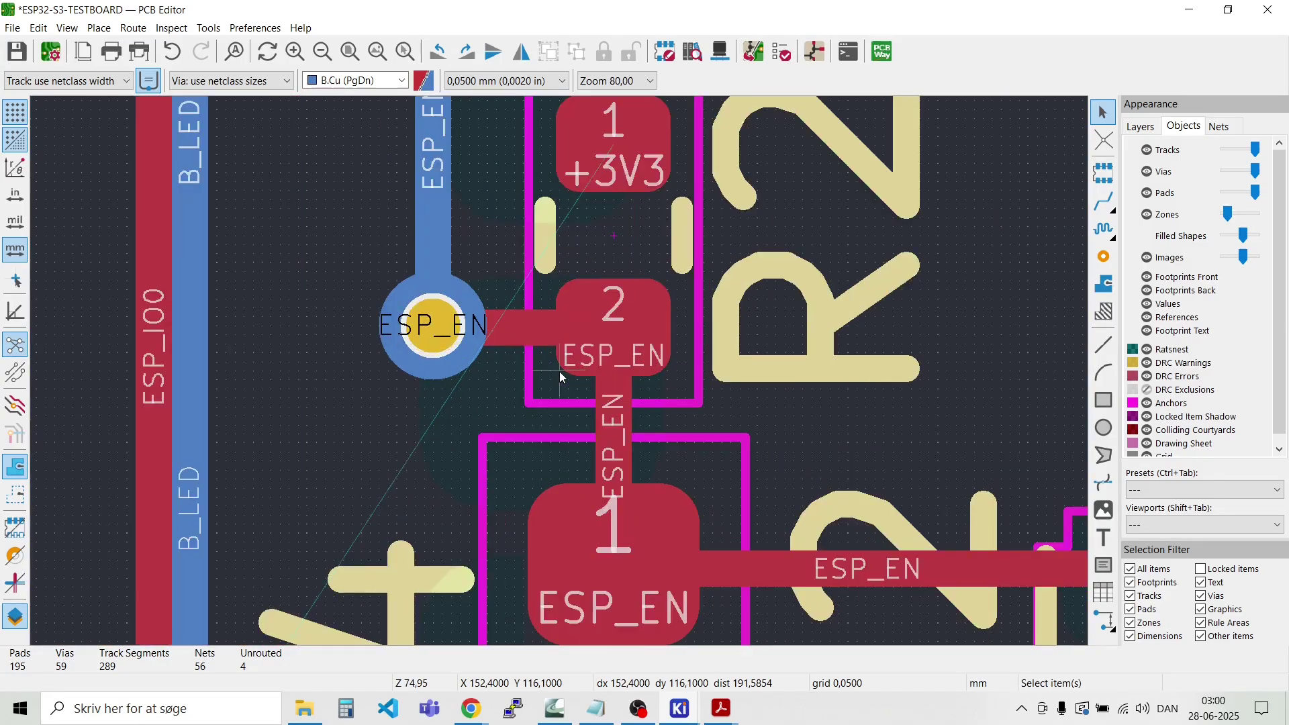
scroll(560, 372, down, 2)
scroll(563, 378, down, 3)
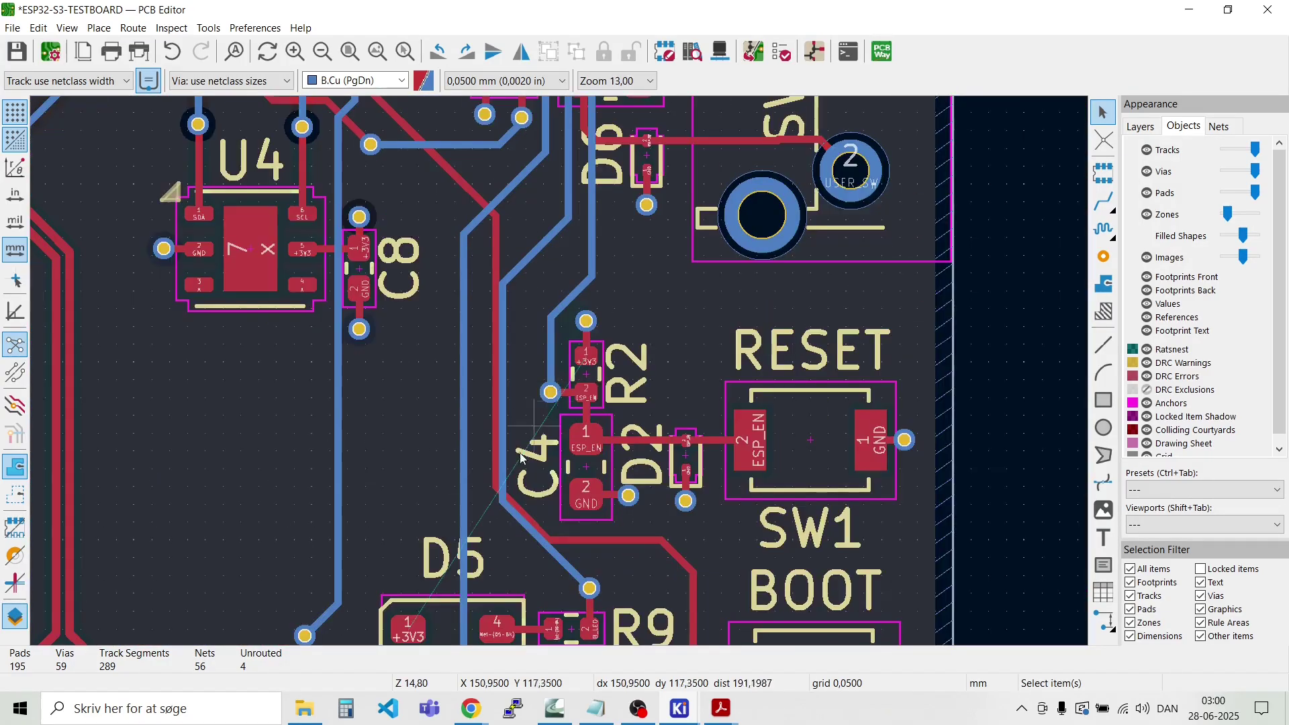
scroll(562, 377, up, 3)
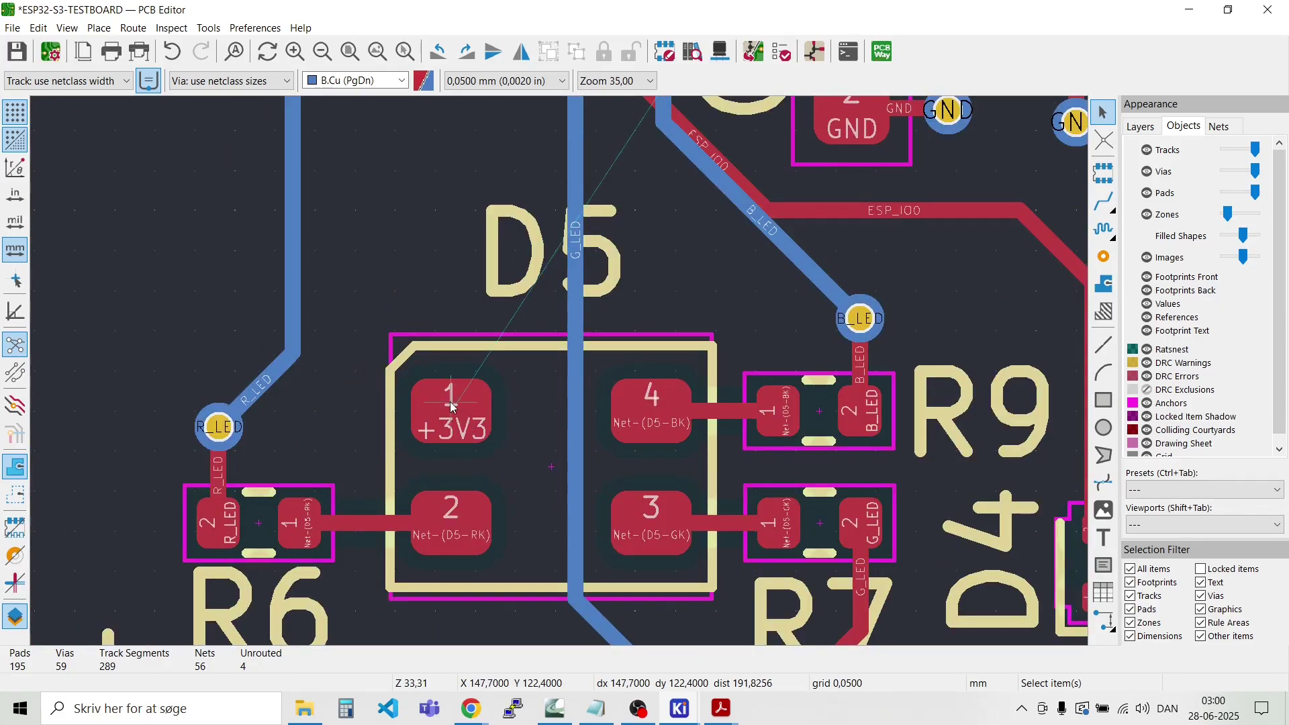
key(x)
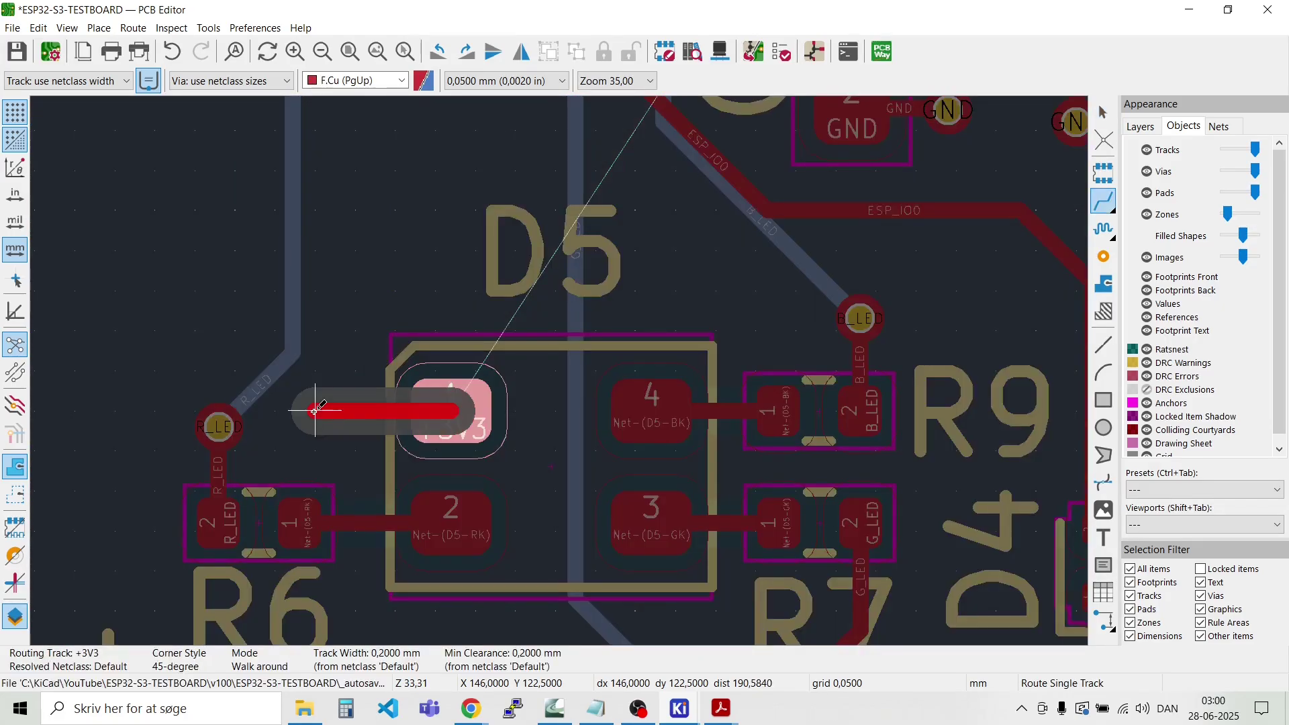
key(v)
double_click(357, 406)
Step: Shift the diagonal G_LED segment beside U2's pins 31 and 30 slightly down so it leaves its via diagonally
scroll(356, 410, down, 5)
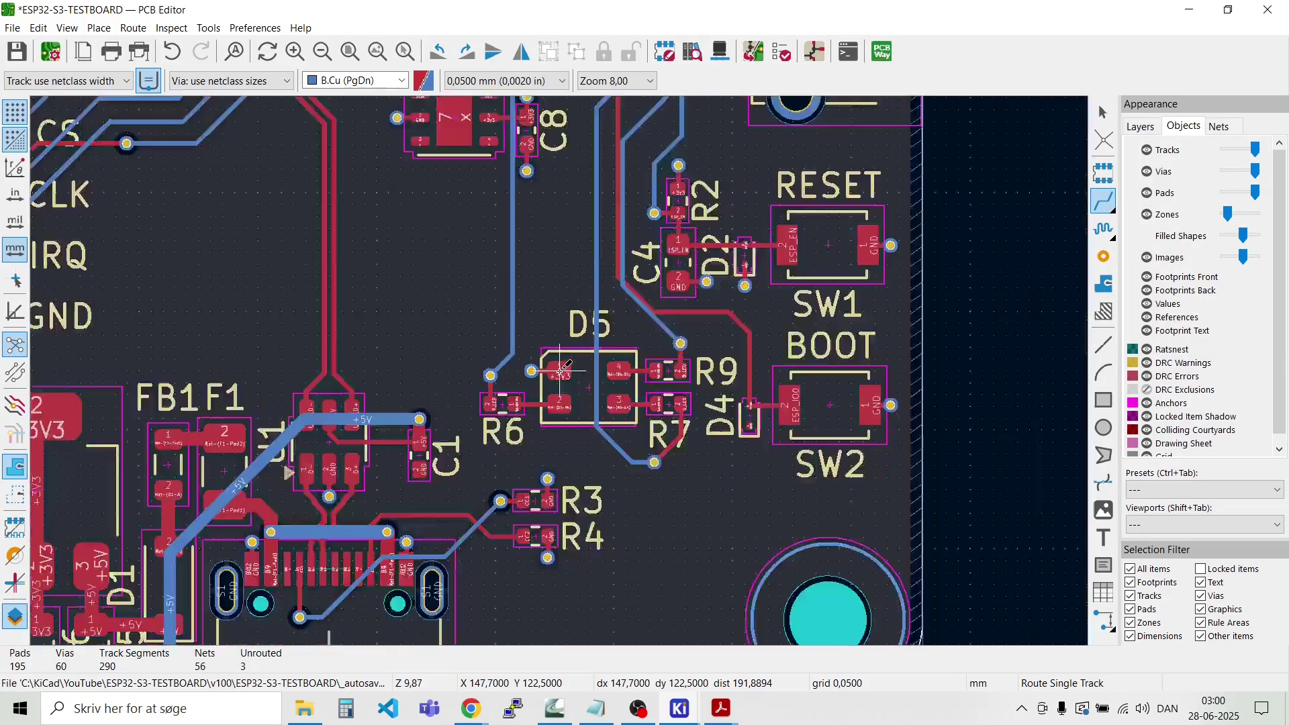
scroll(639, 185, down, 2)
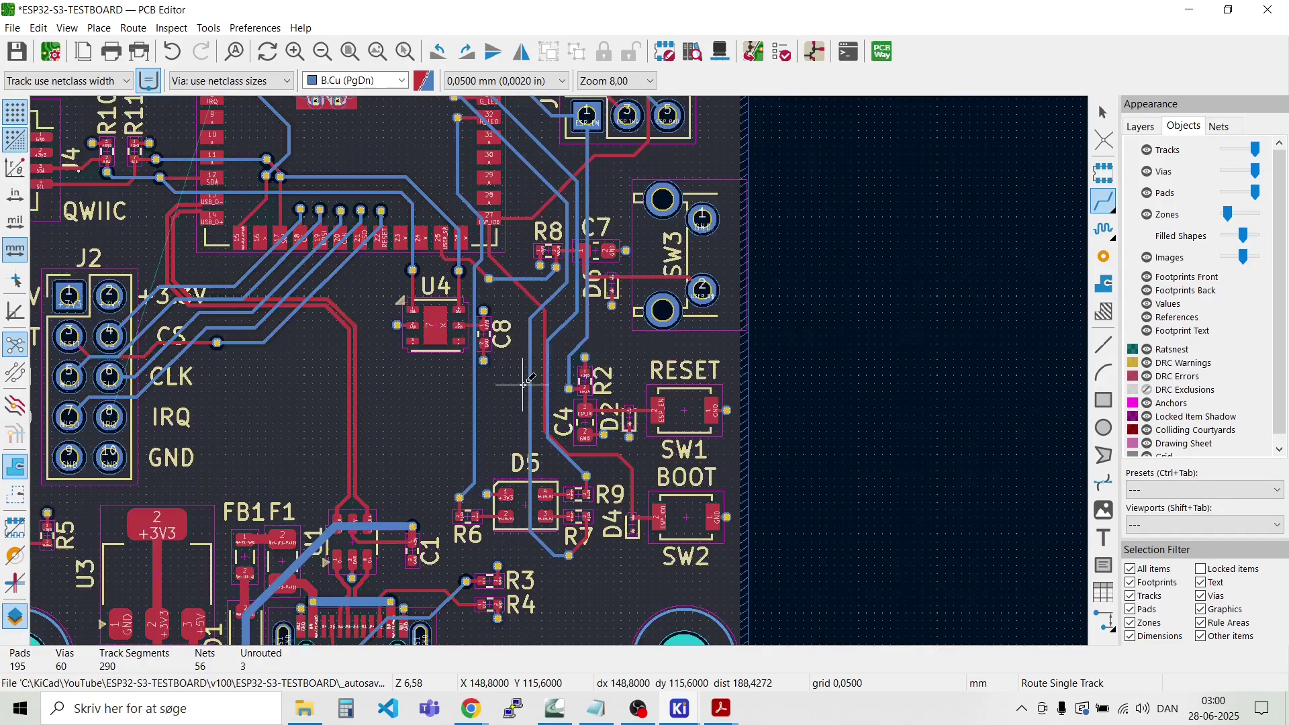
scroll(560, 370, up, 2)
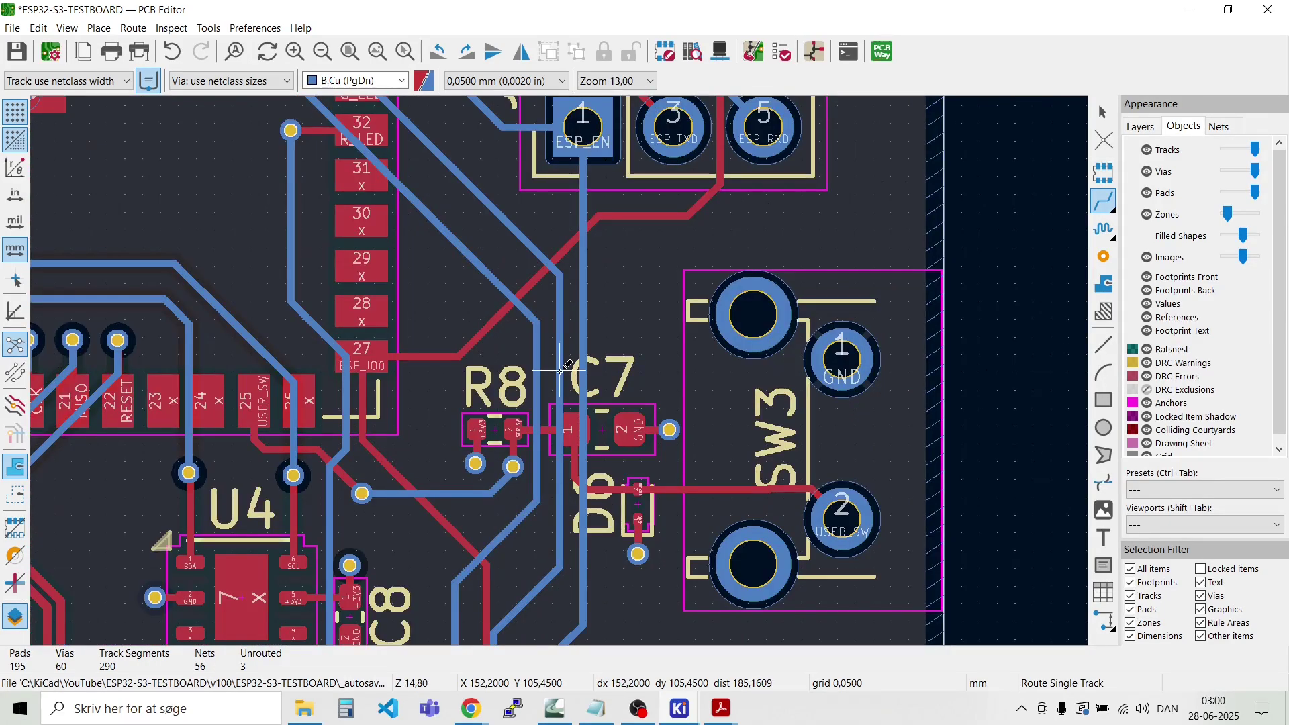
scroll(560, 370, down, 2)
scroll(537, 295, up, 2)
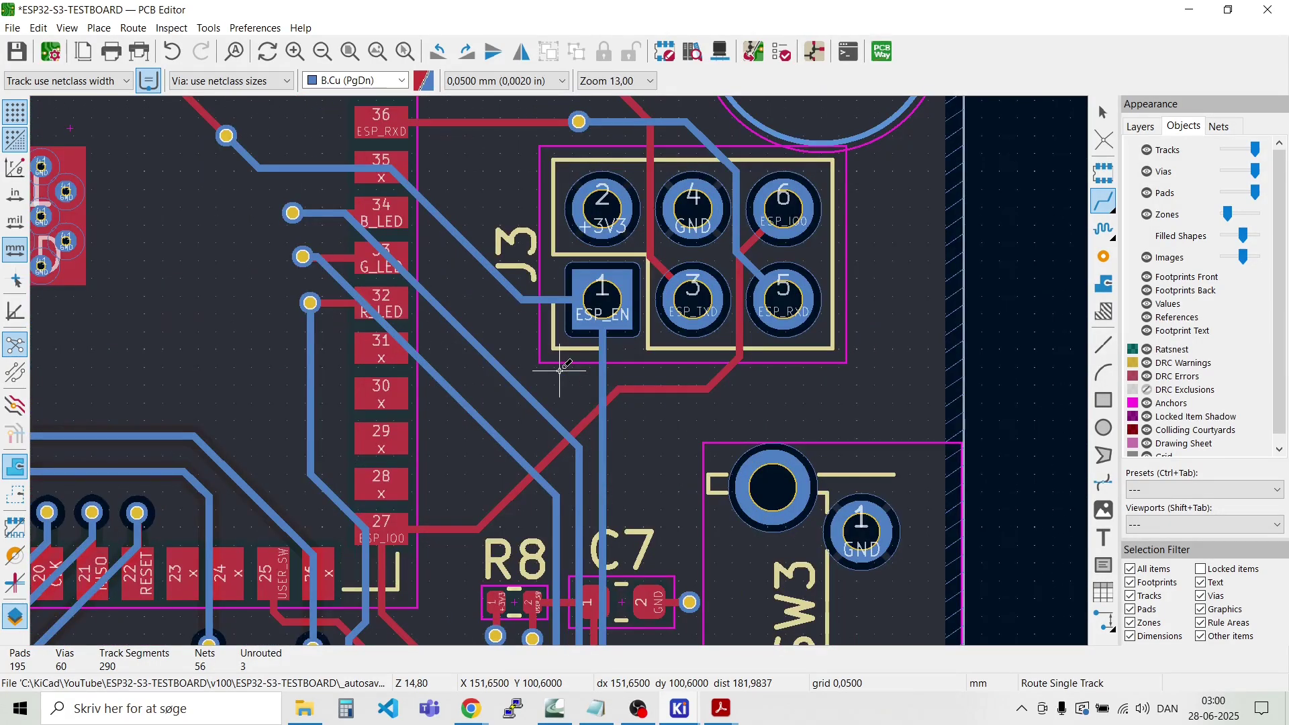
key(Escape)
scroll(410, 361, up, 2)
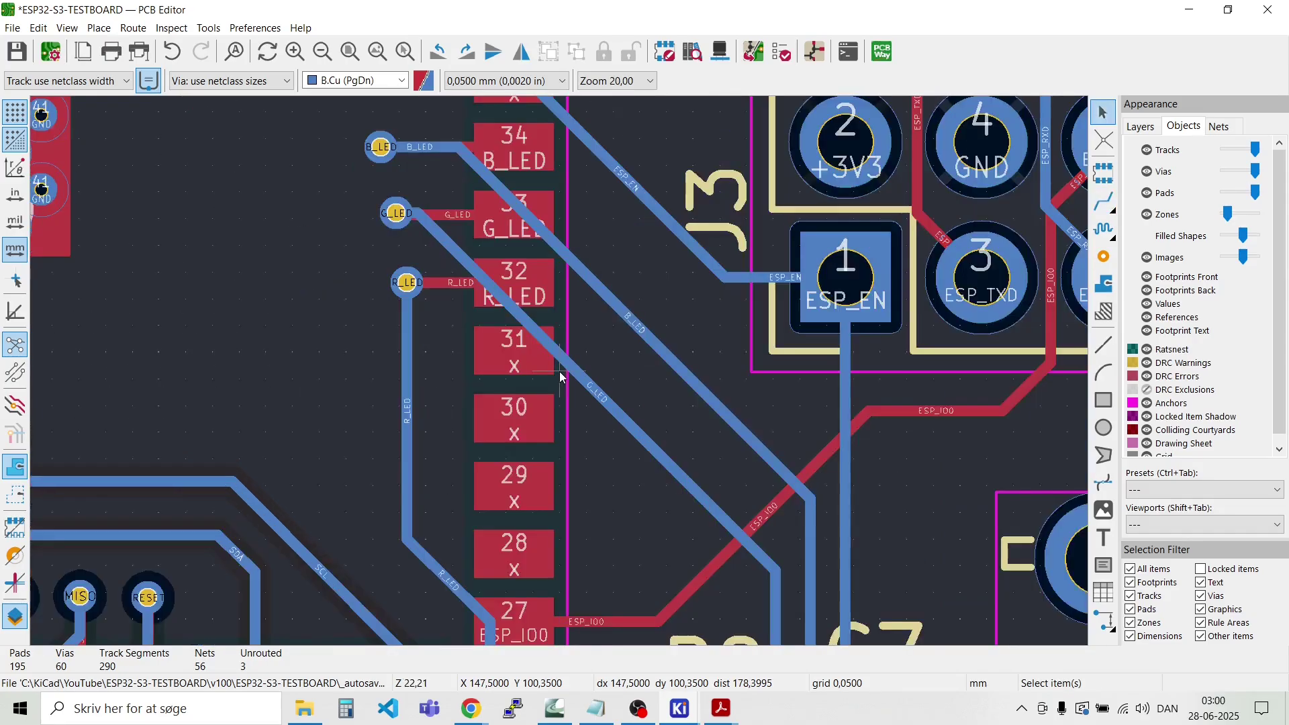
key(d)
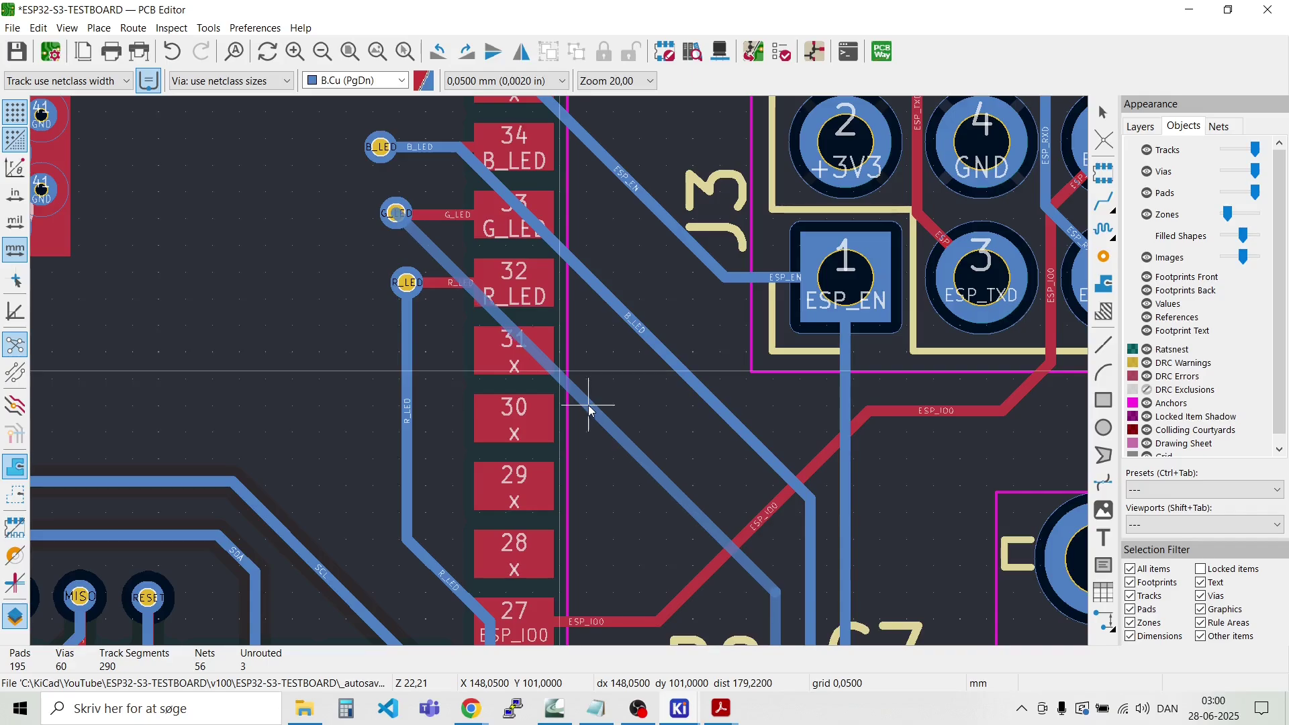
click(590, 410)
Step: Move the SCL via from the track's inner end to beside U2's pin 11 and delete the B.Cu SCL track running across that pin
scroll(566, 464, down, 4)
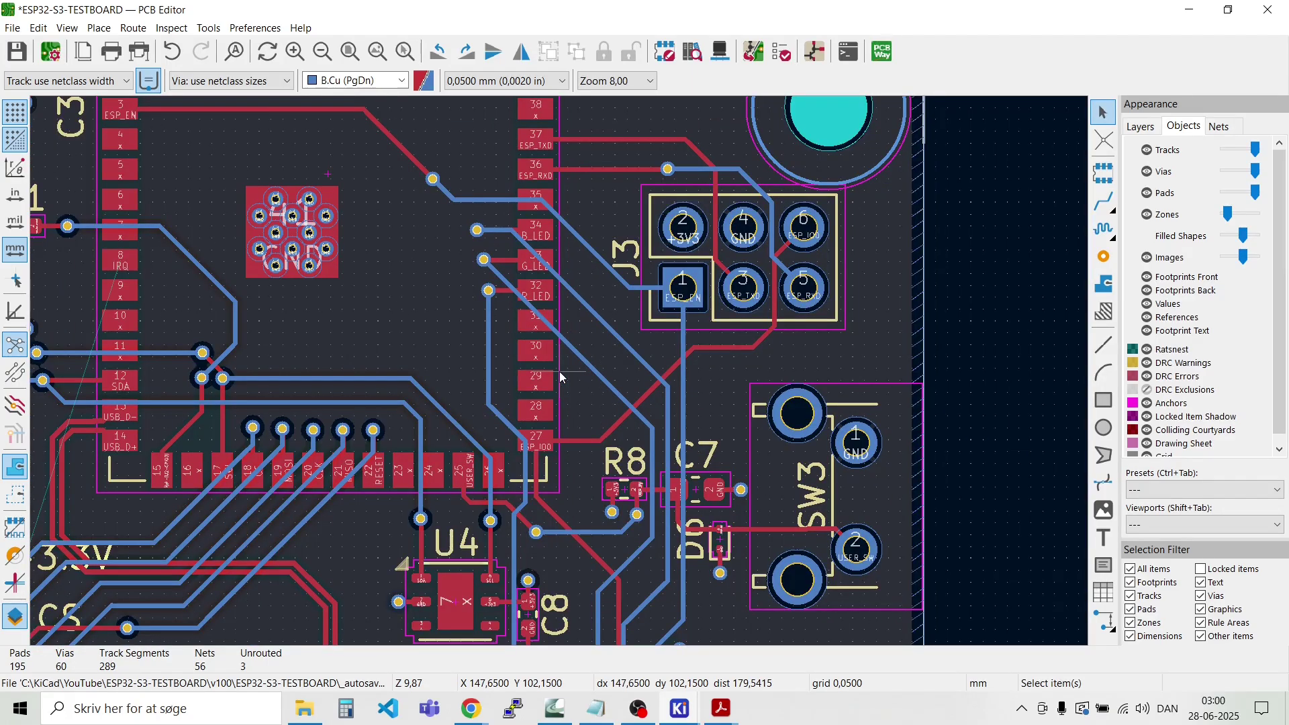
scroll(558, 372, up, 2)
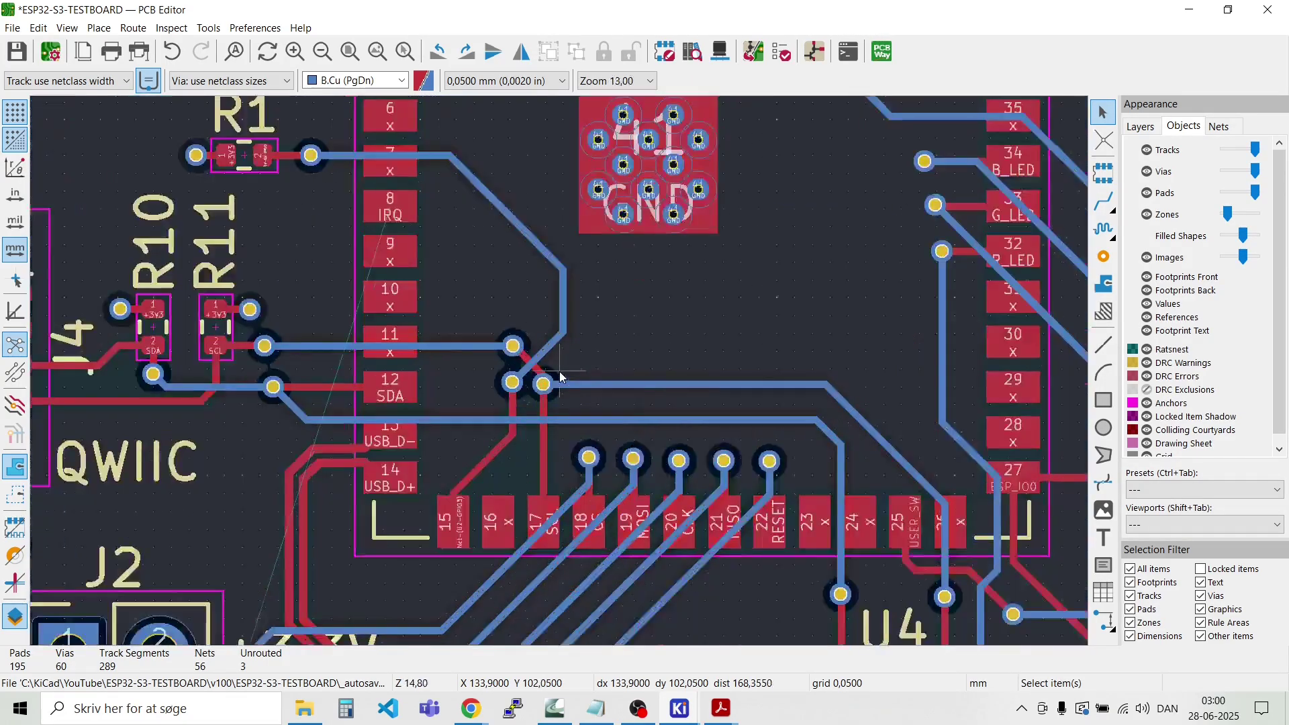
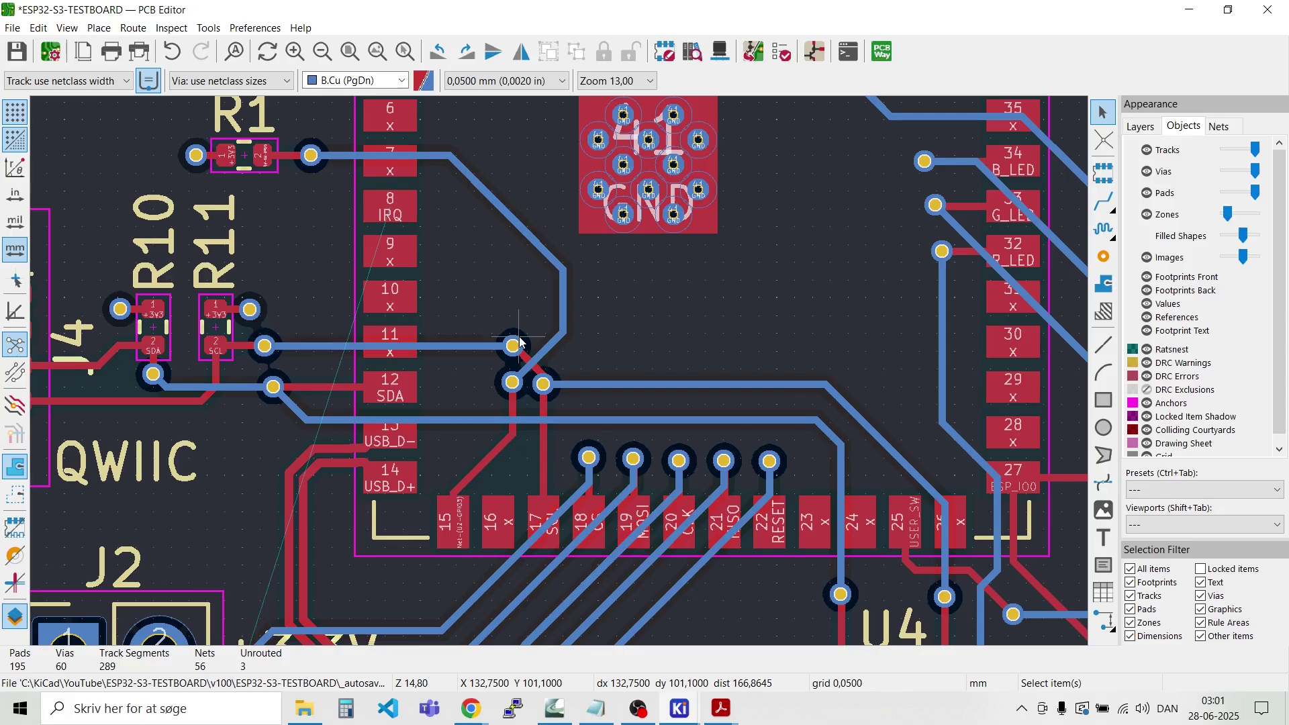
scroll(520, 344, up, 5)
drag(539, 403, 315, 407)
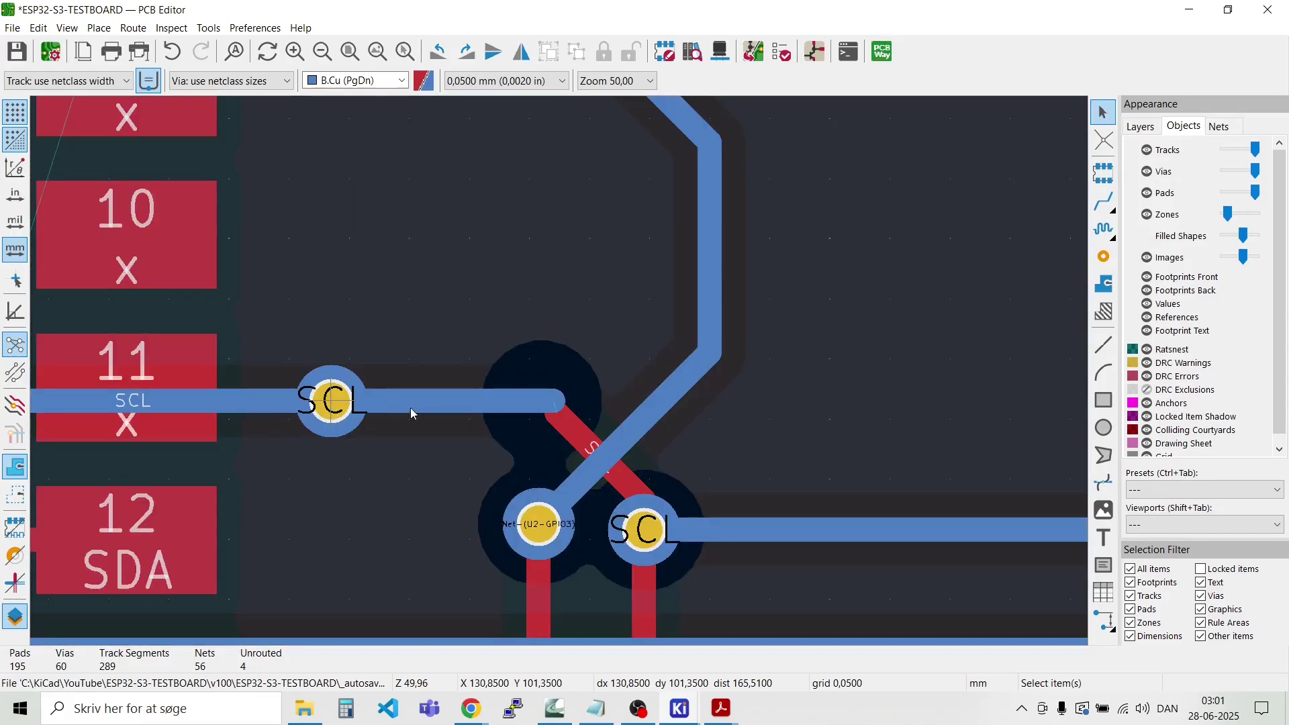
click(465, 408)
key(Escape)
click(472, 399)
key(Delete)
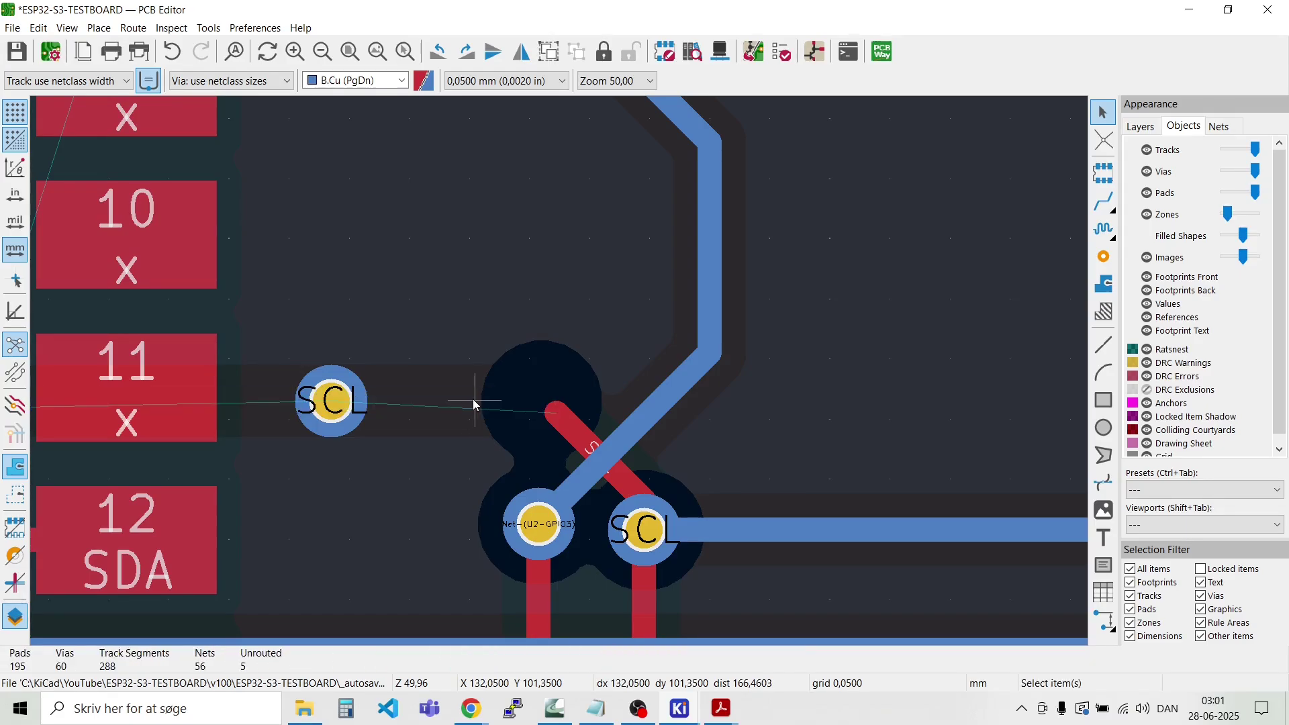
Step: Delete the SCL via beside R11, its leftover B.Cu stub, and the loose SCL via beside U2's pin 11
scroll(559, 372, down, 3)
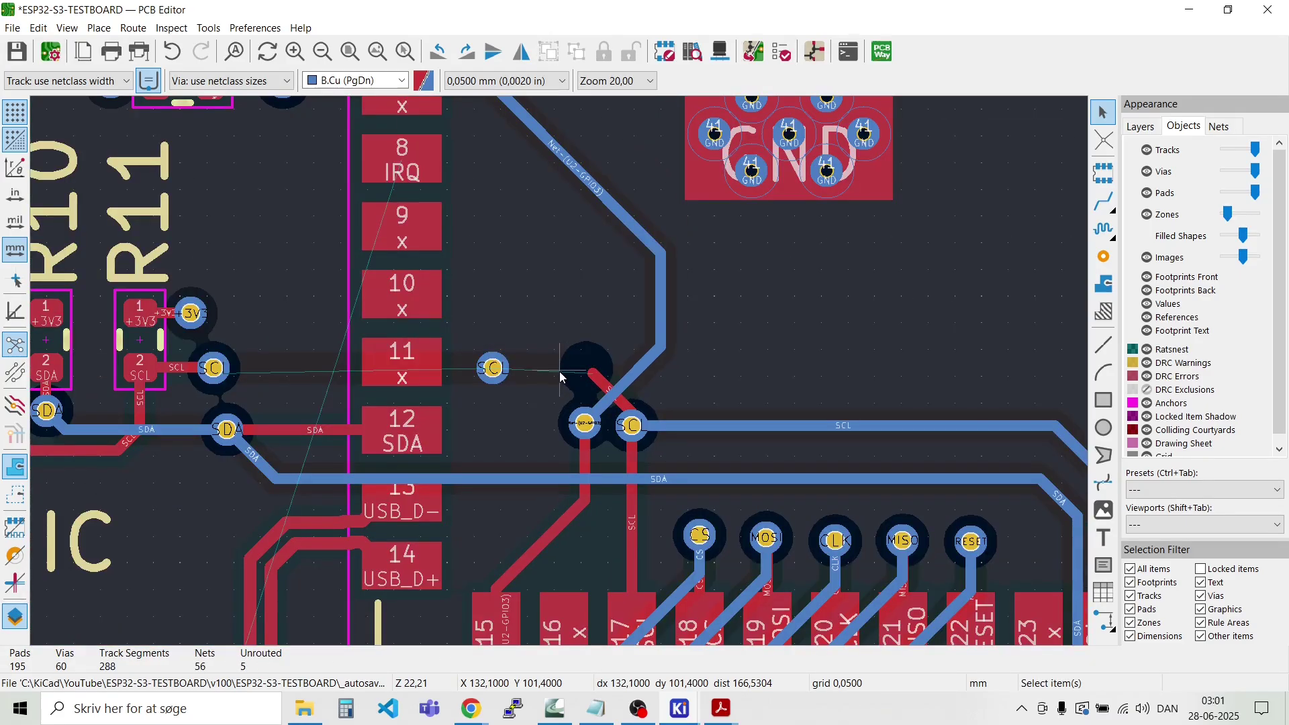
scroll(316, 368, up, 3)
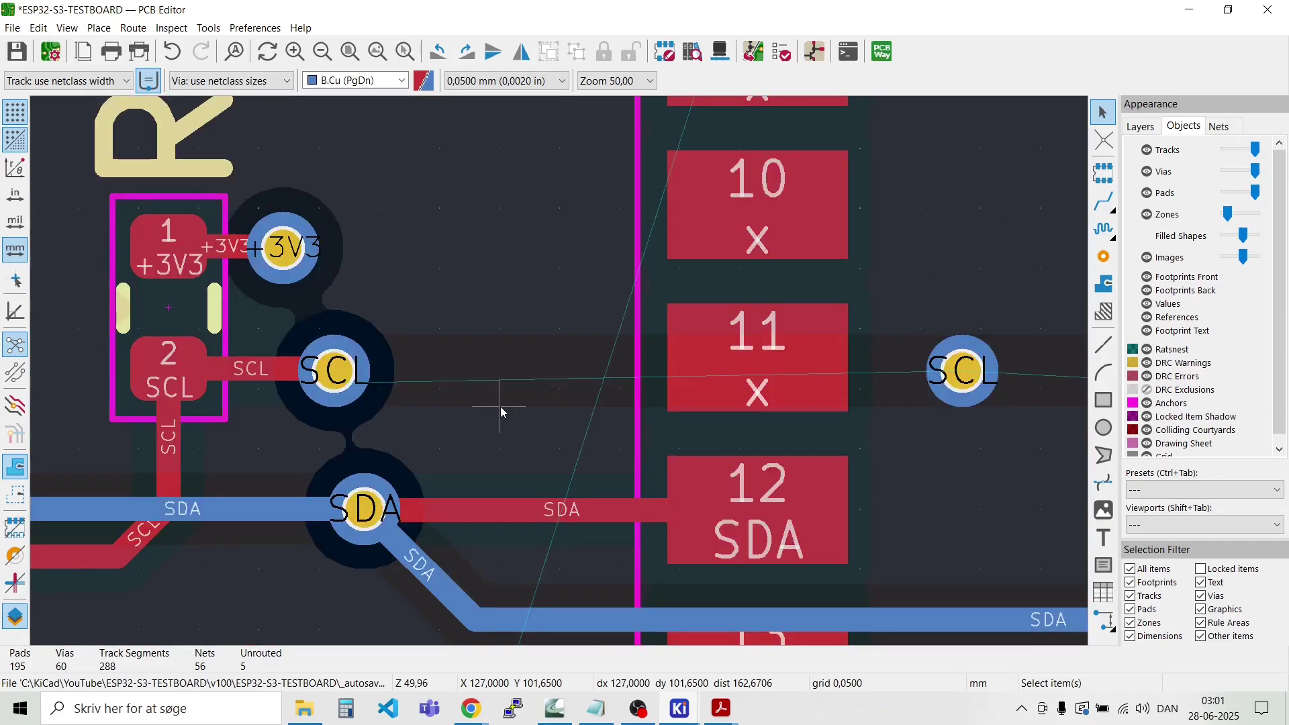
click(369, 380)
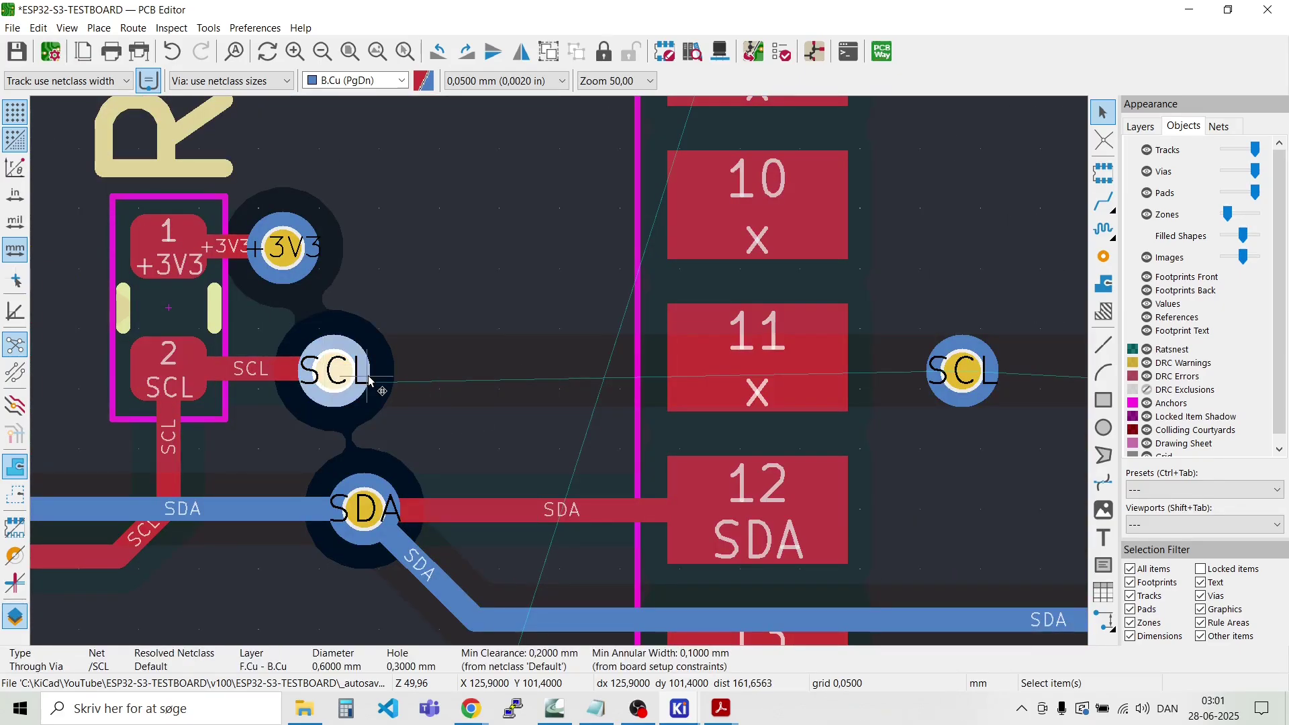
key(Delete)
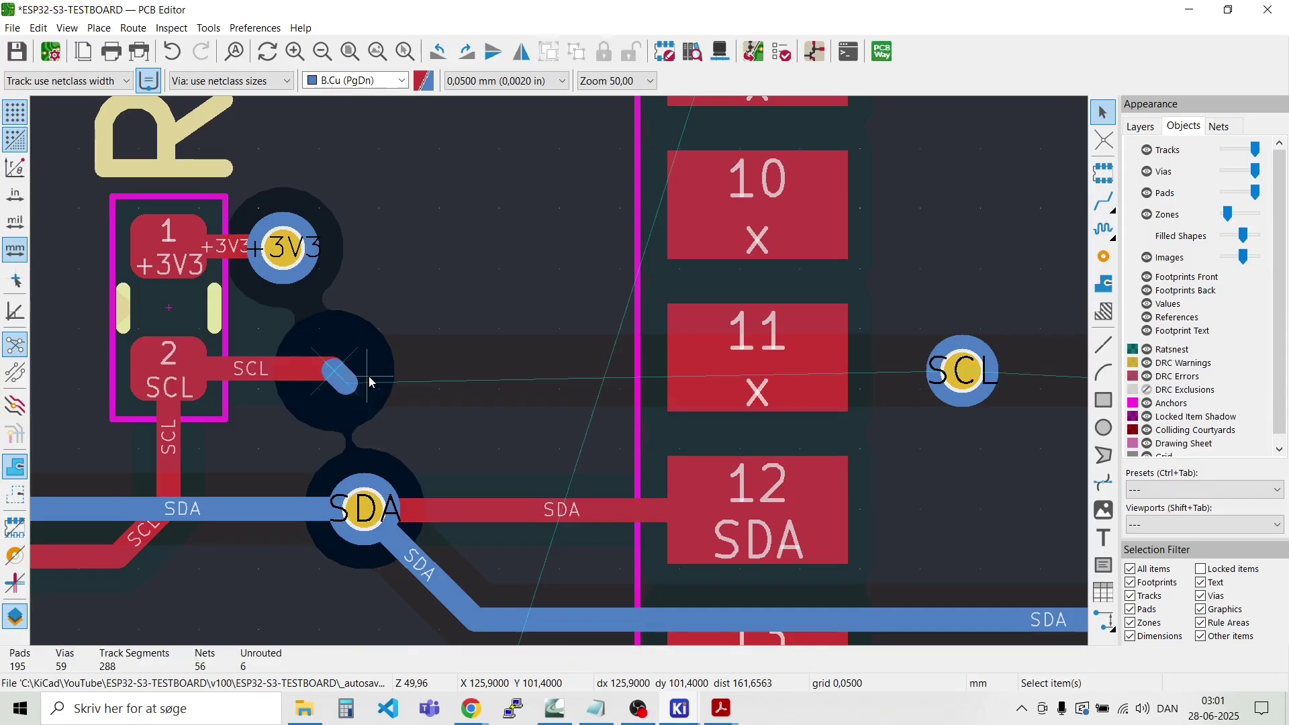
click(340, 373)
click(993, 430)
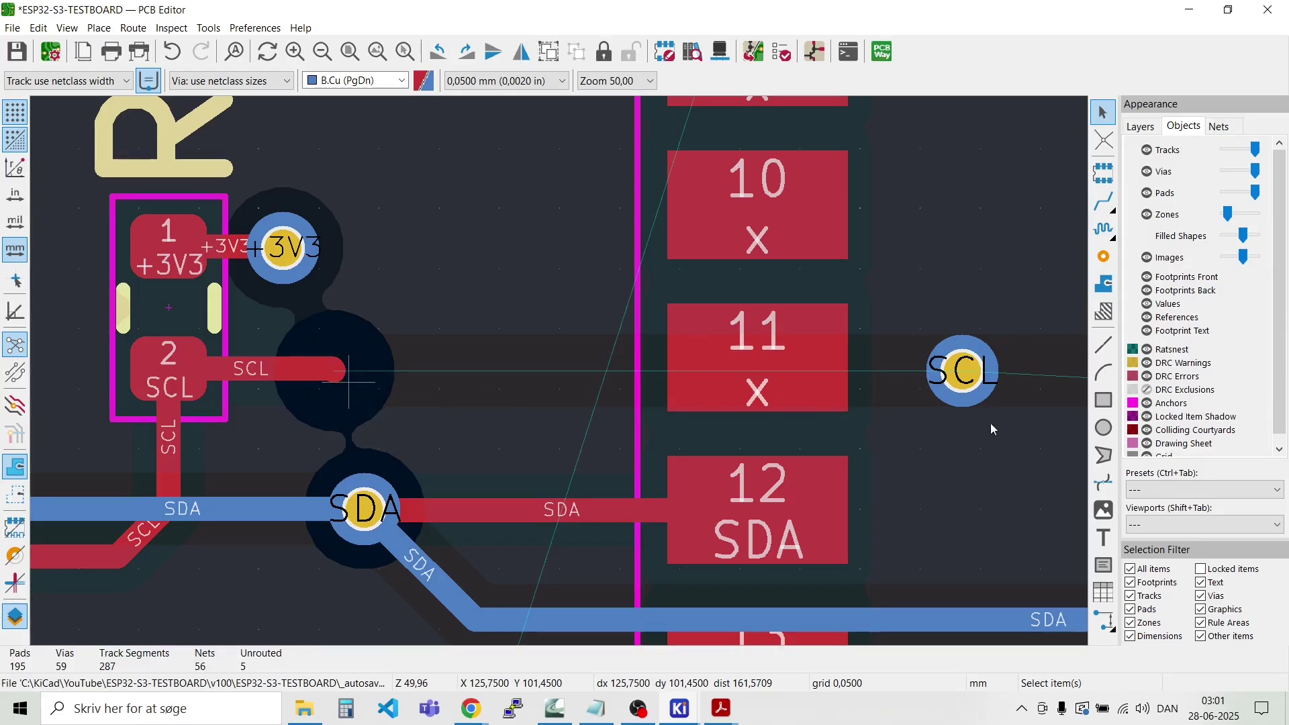
click(969, 371)
key(Delete)
Step: Delete the F.Cu SCL track extending from R11's pad 2 towards U2 along with its leftover stub
click(318, 374)
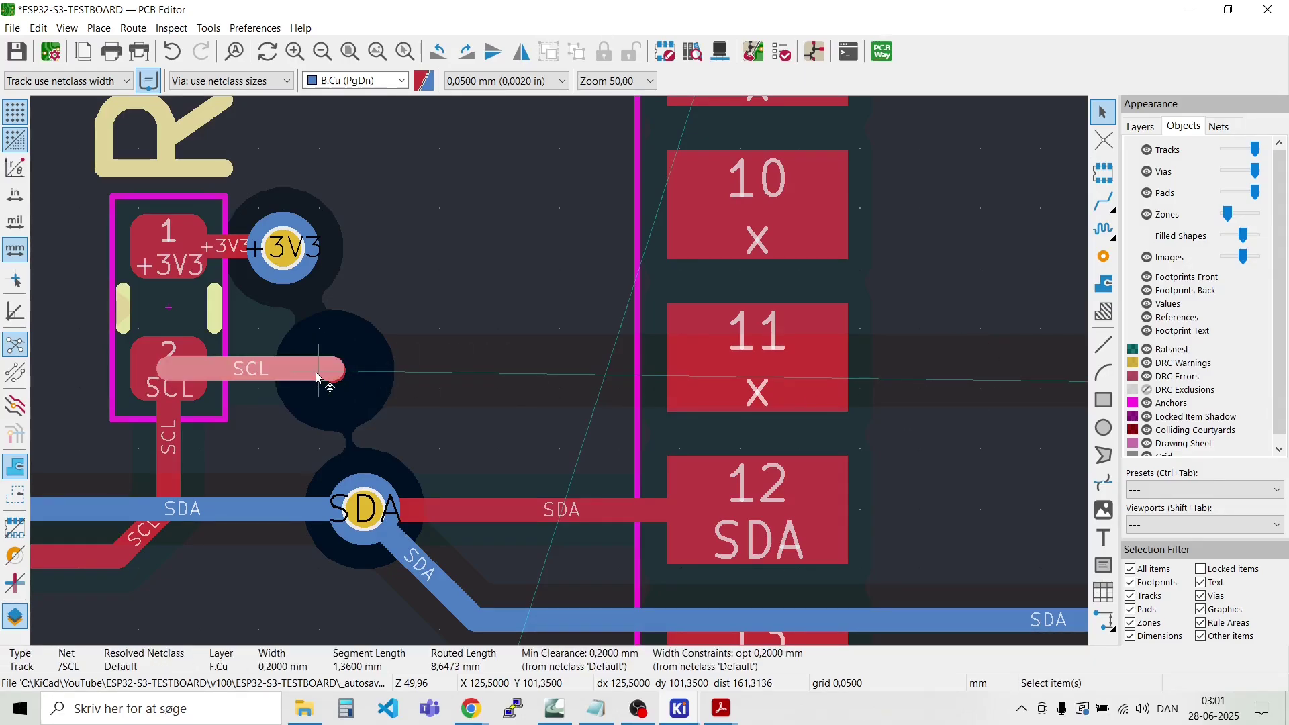
key(Delete)
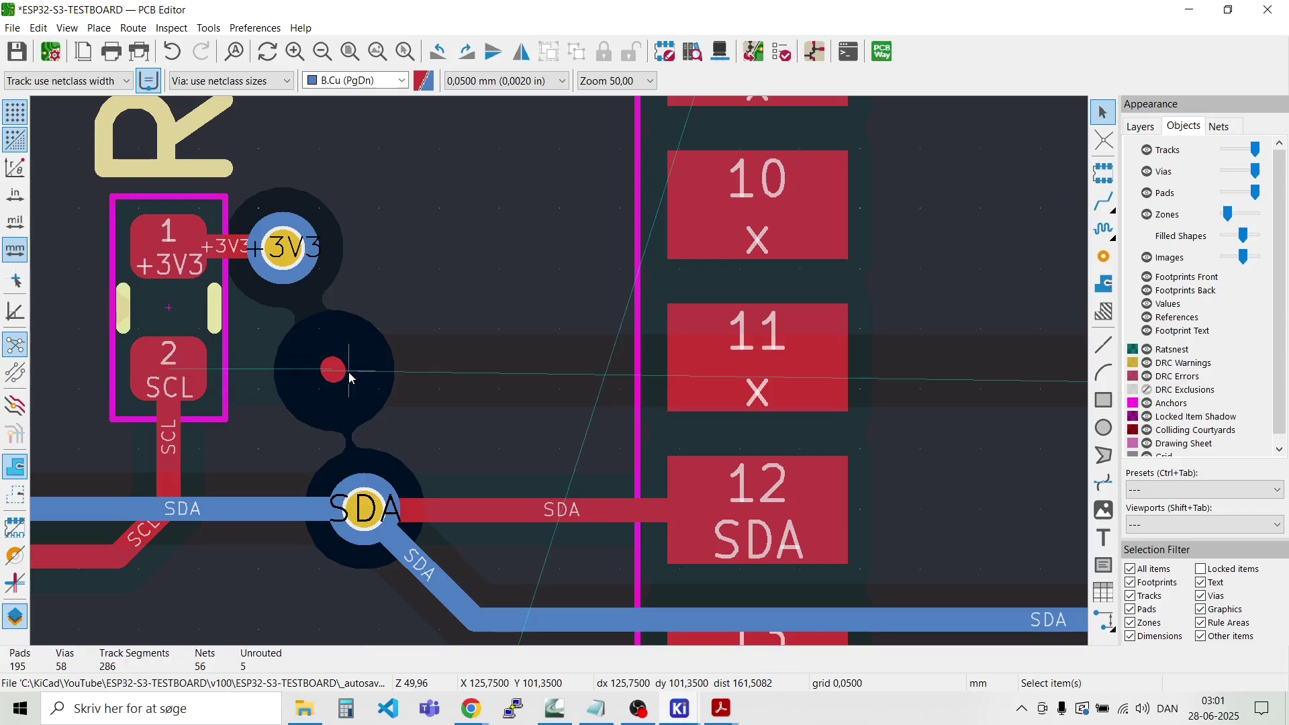
click(330, 368)
key(Delete)
Step: Route SCL horizontally on F.Cu from R11's pad 2 to a new via in the gap before U2's courtyard edge
key(x)
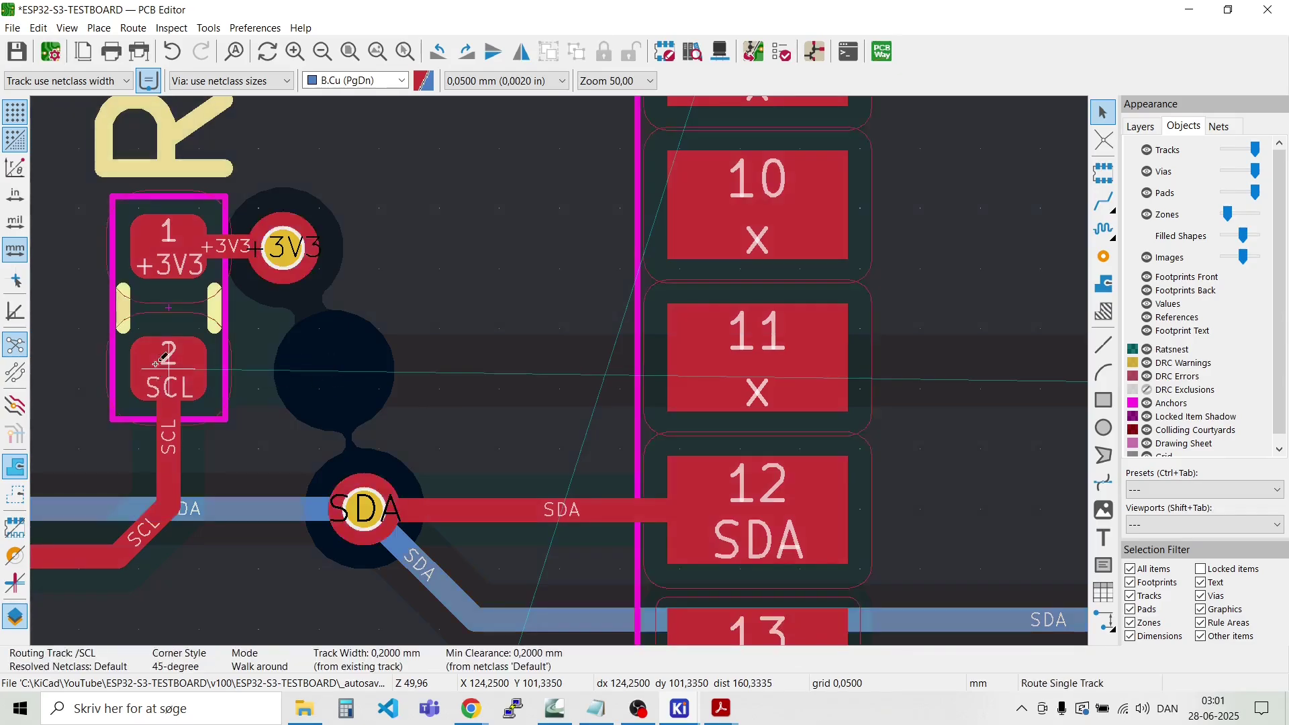
key(v)
double_click(511, 369)
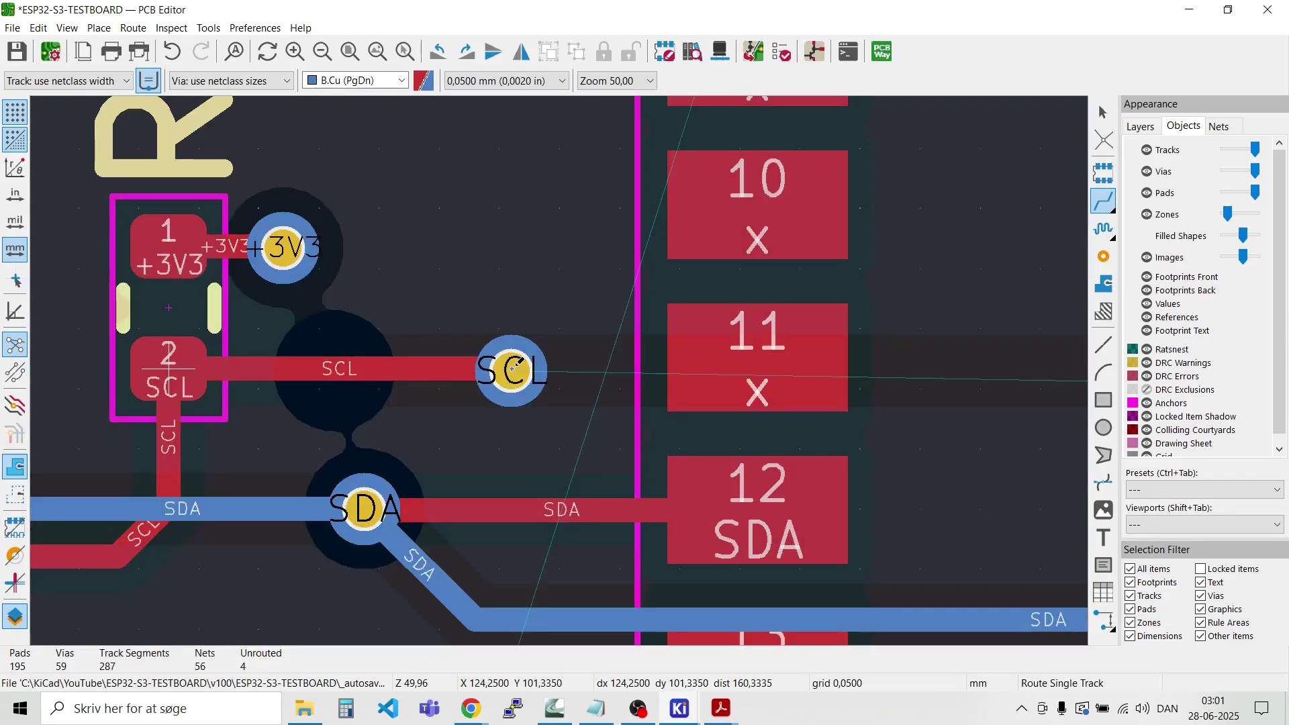
click(512, 369)
key(Escape)
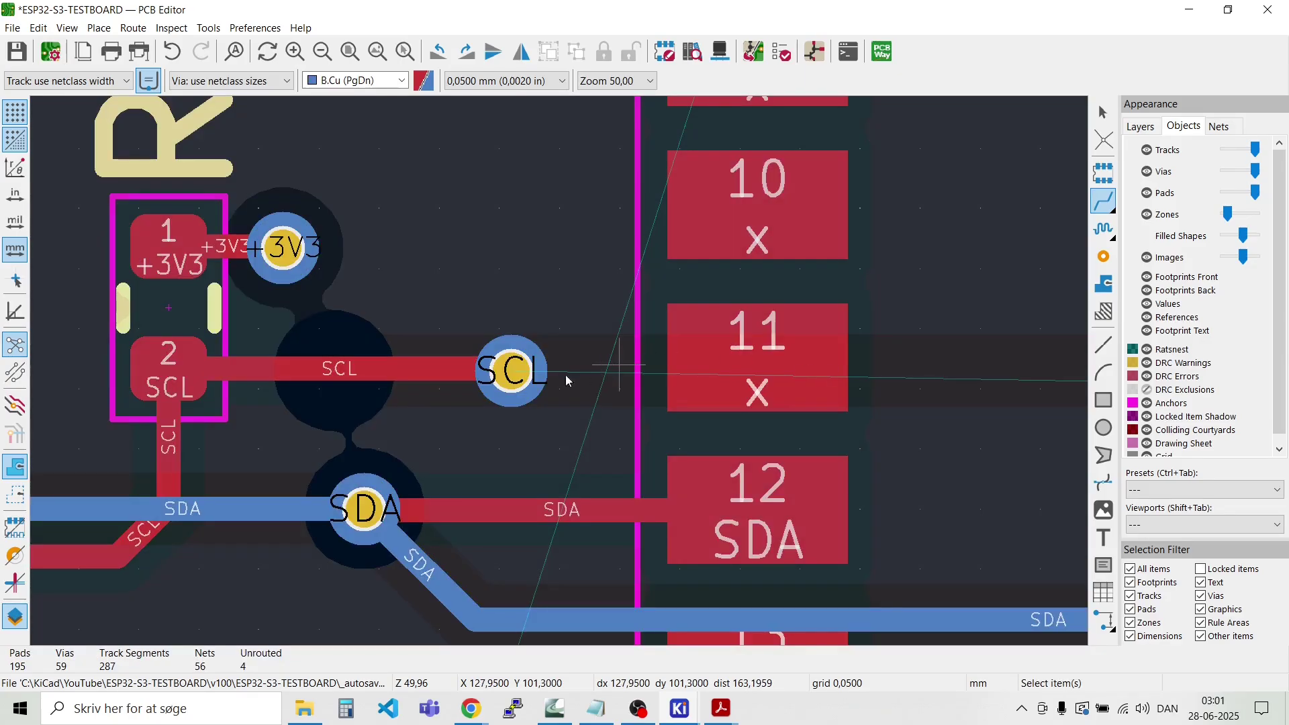
key(Escape)
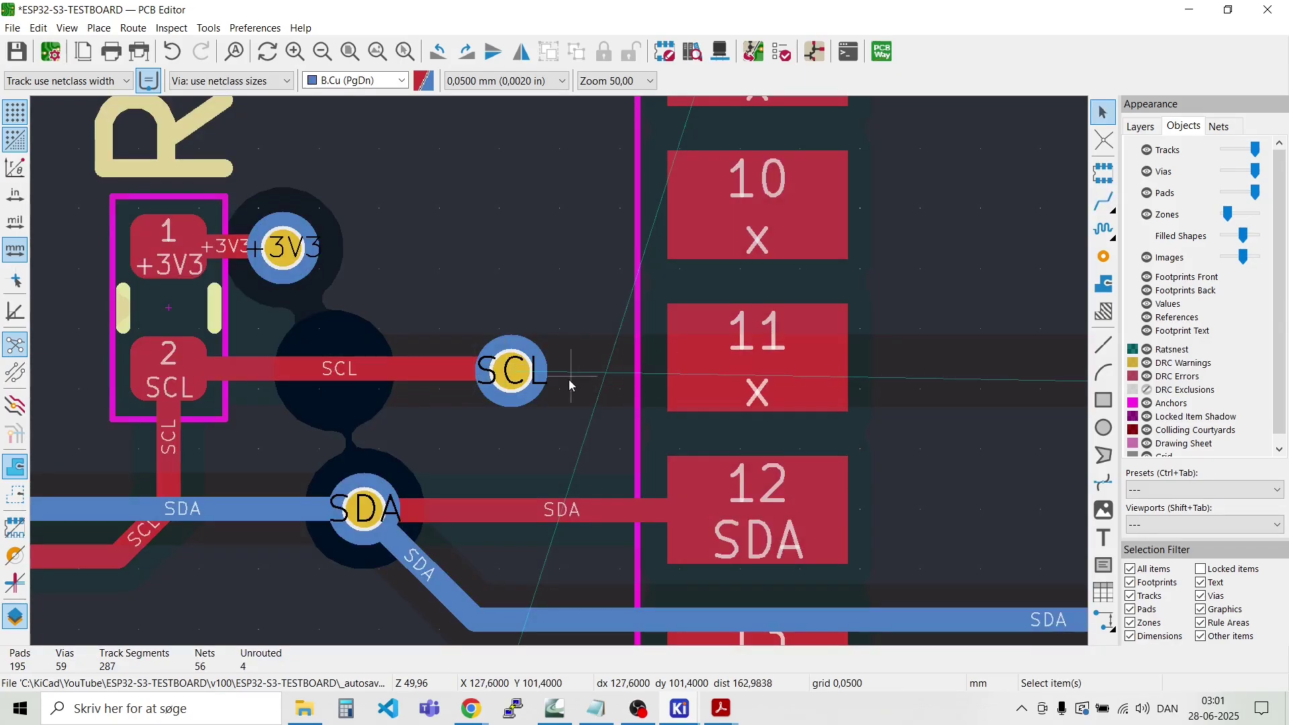
Step: Route SCL on B.Cu from the new via straight across U2's pin 11 to another via at X 130,95, Y 101,35
key(x)
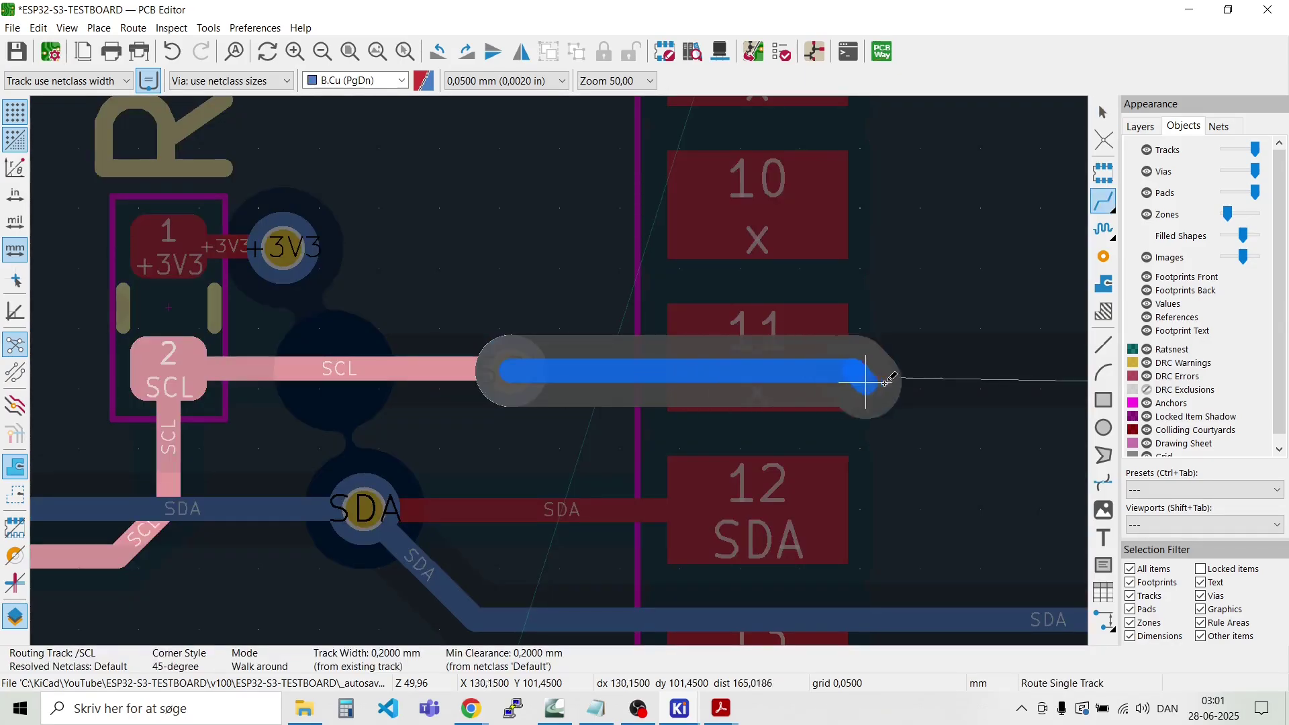
scroll(978, 370, down, 3)
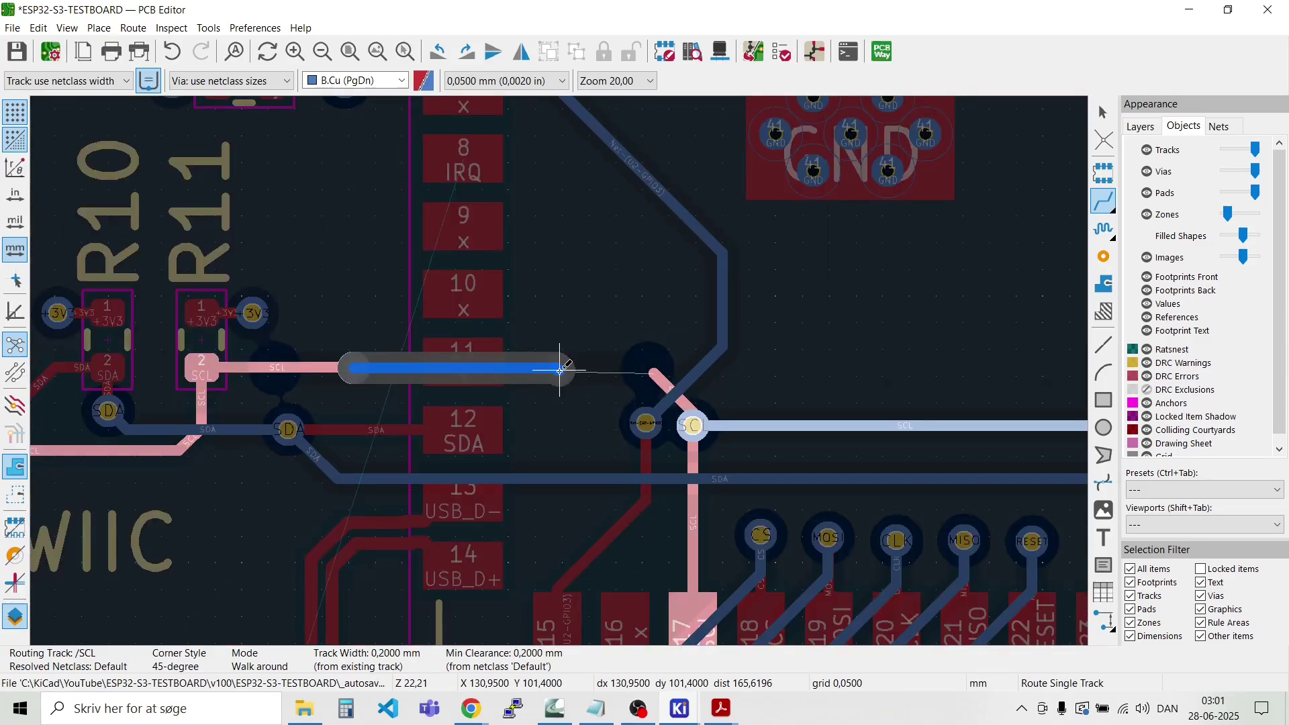
scroll(559, 370, up, 3)
click(559, 361)
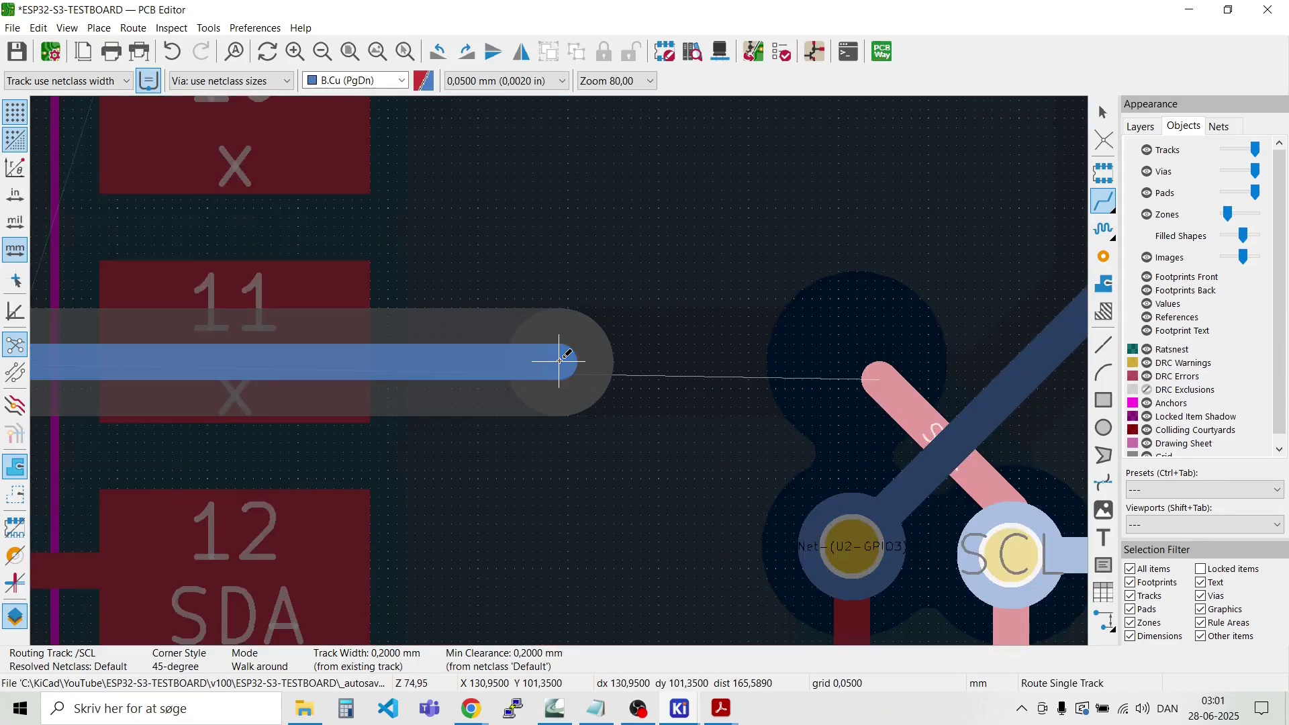
key(v)
double_click(560, 361)
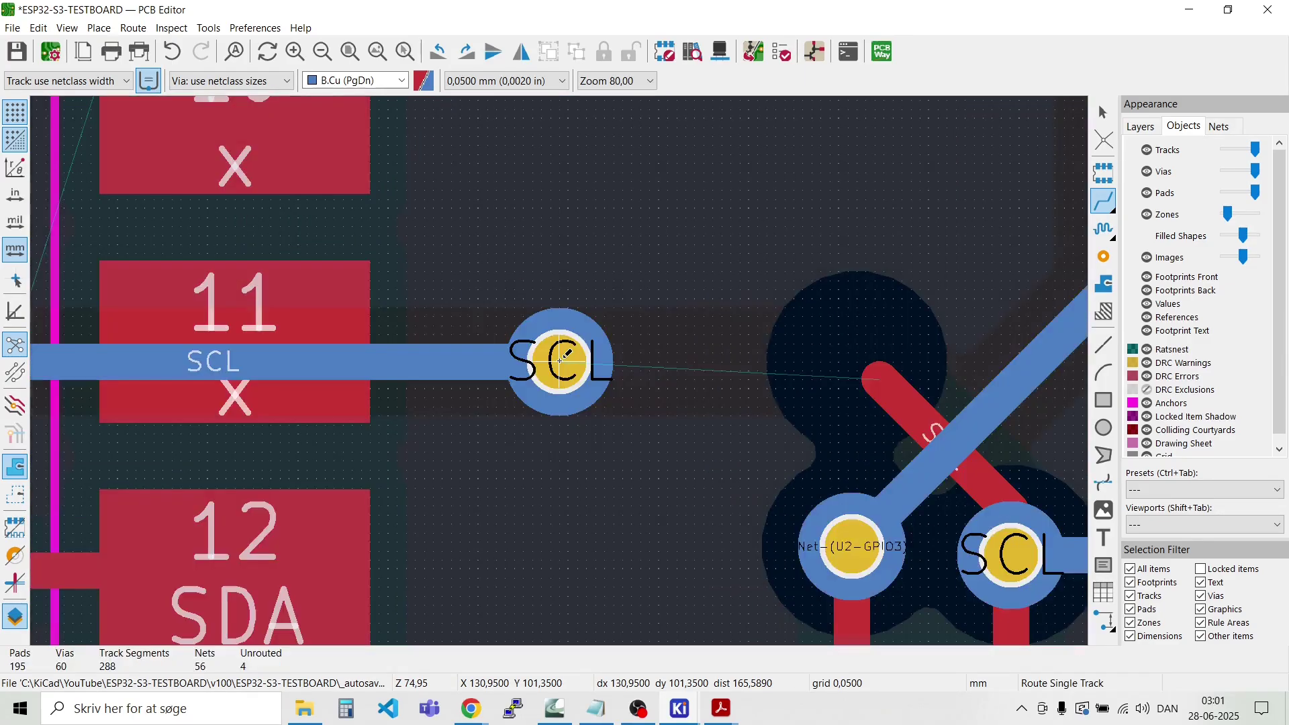
click(879, 379)
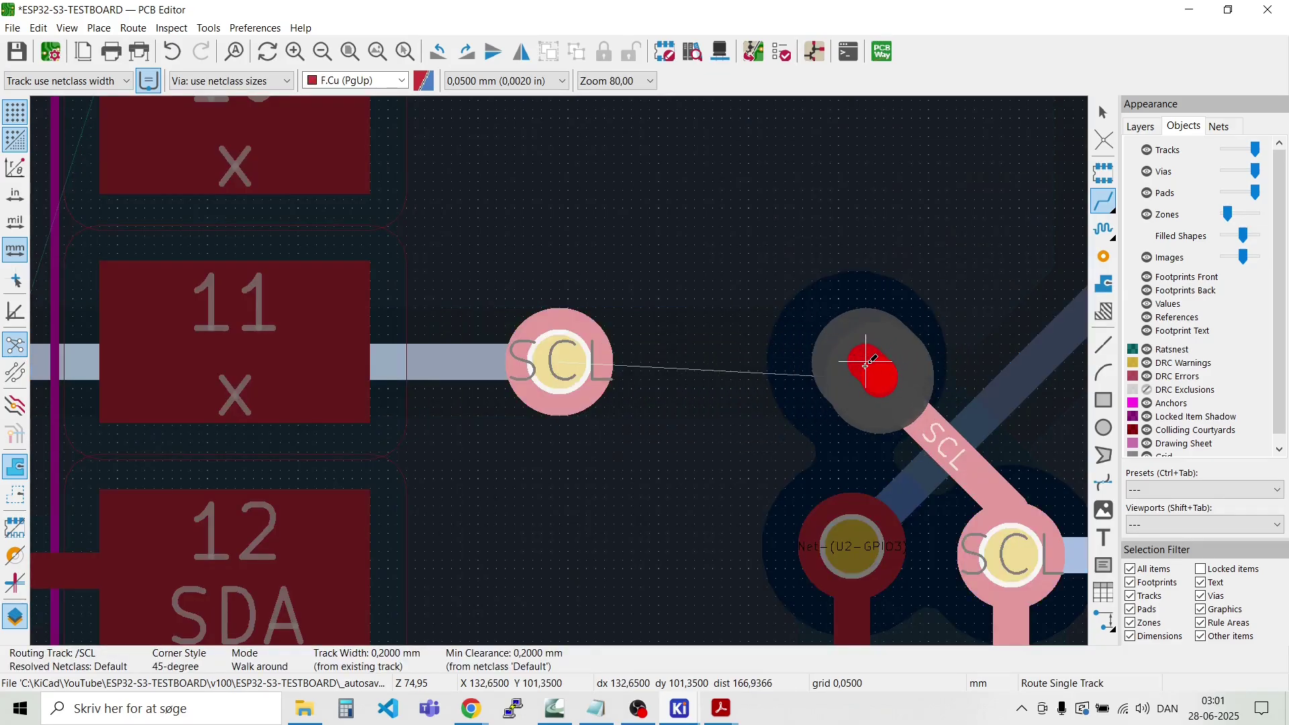
key(Escape)
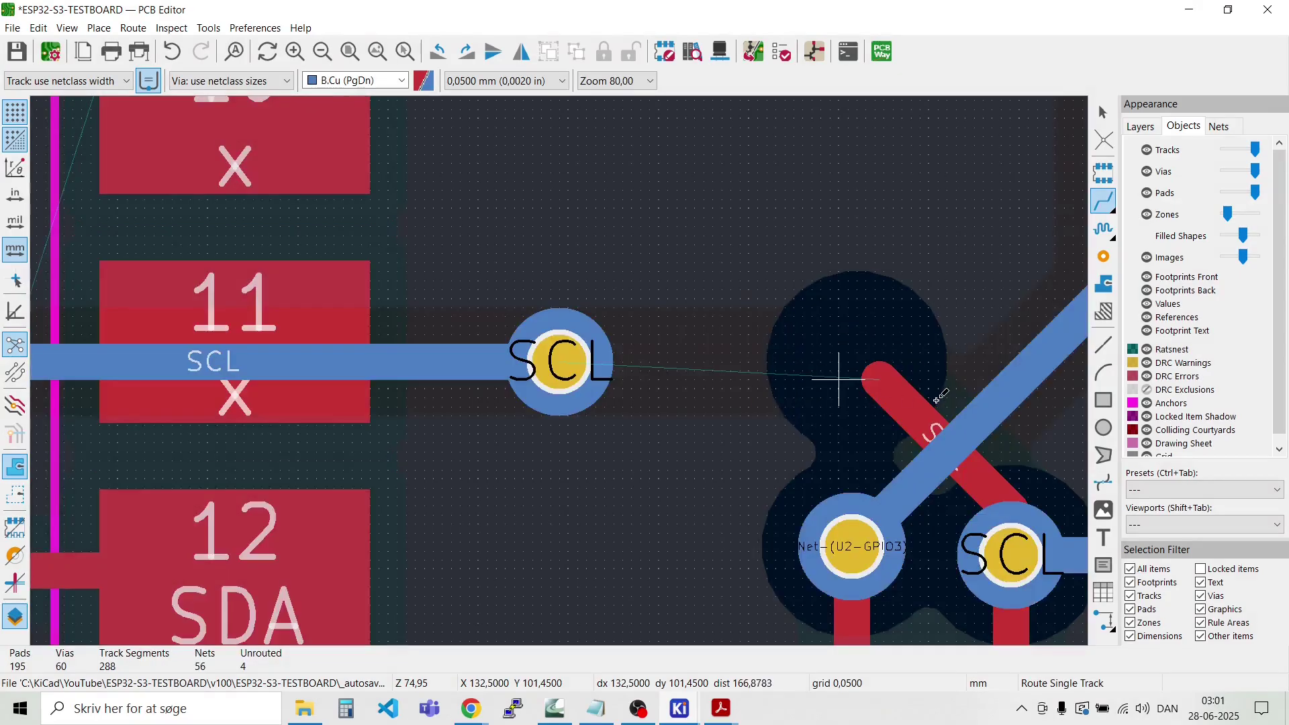
key(Escape)
key(x)
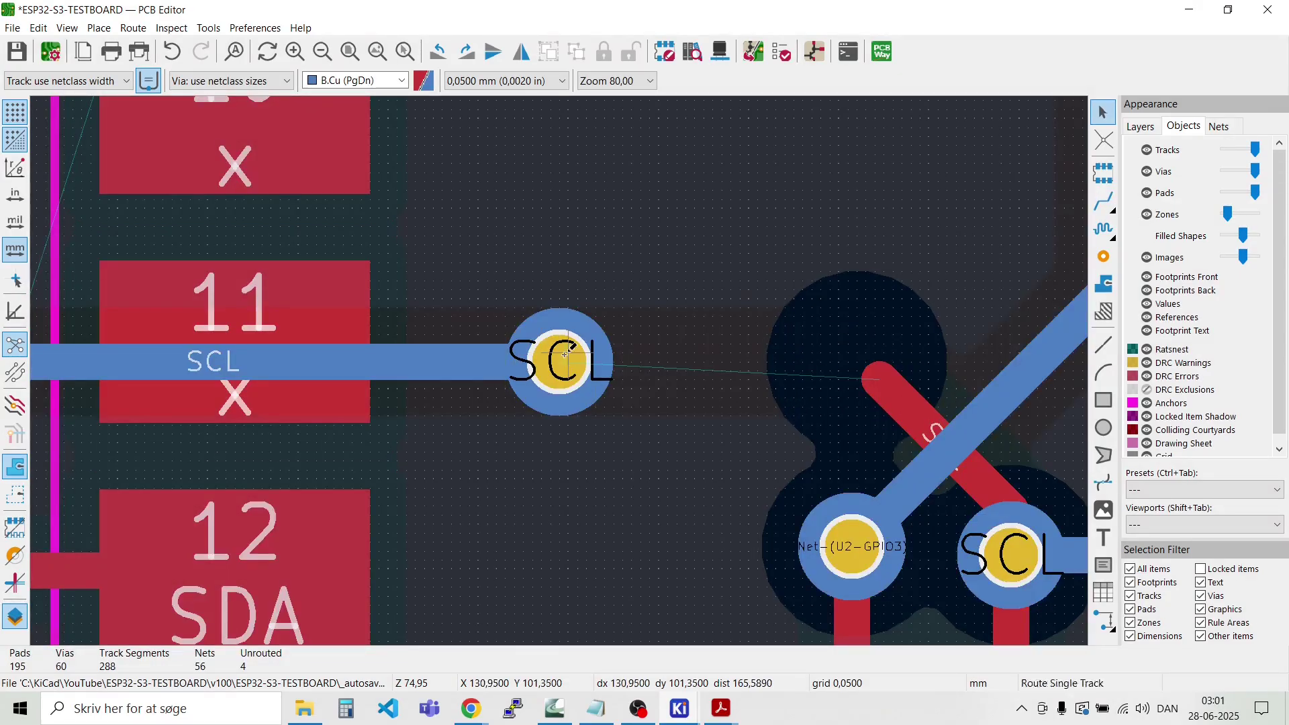
key(Escape)
key(Escape)
Step: Delete the diagonal F.Cu SCL segment and the vertical F.Cu SCL segment connecting the SCL via to U2's pin 17
click(909, 391)
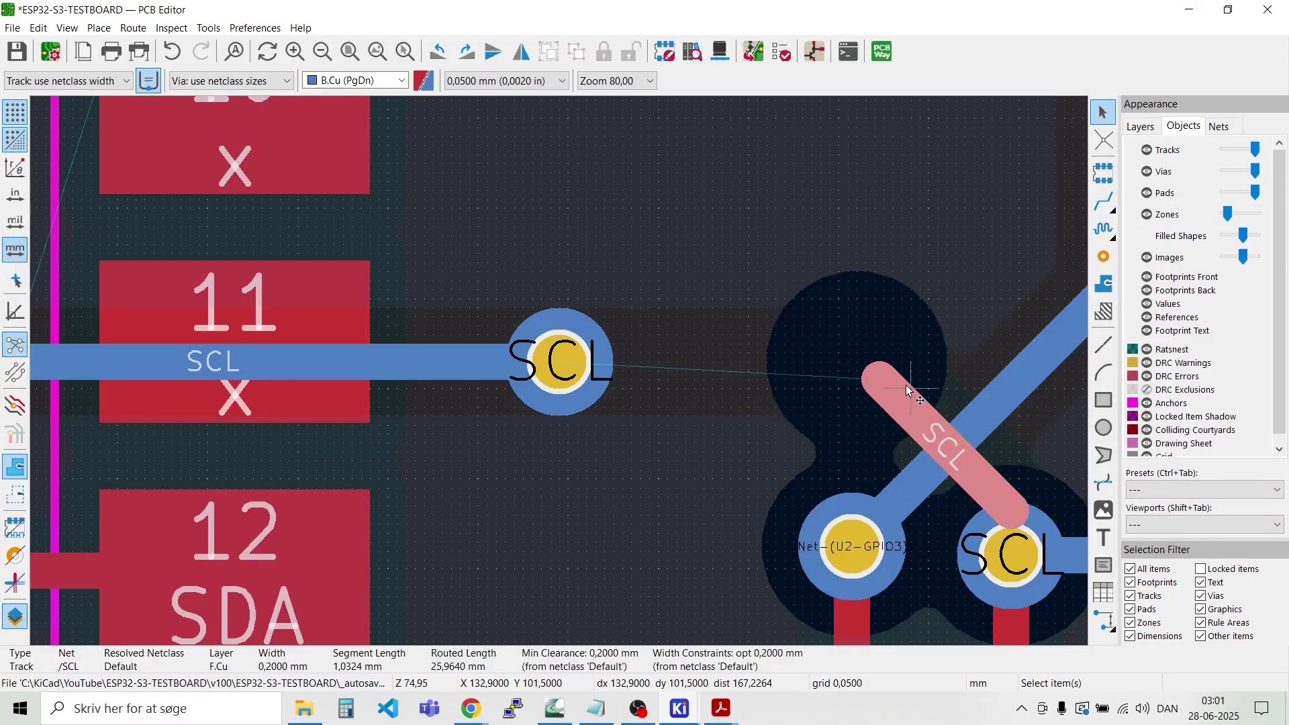
key(Delete)
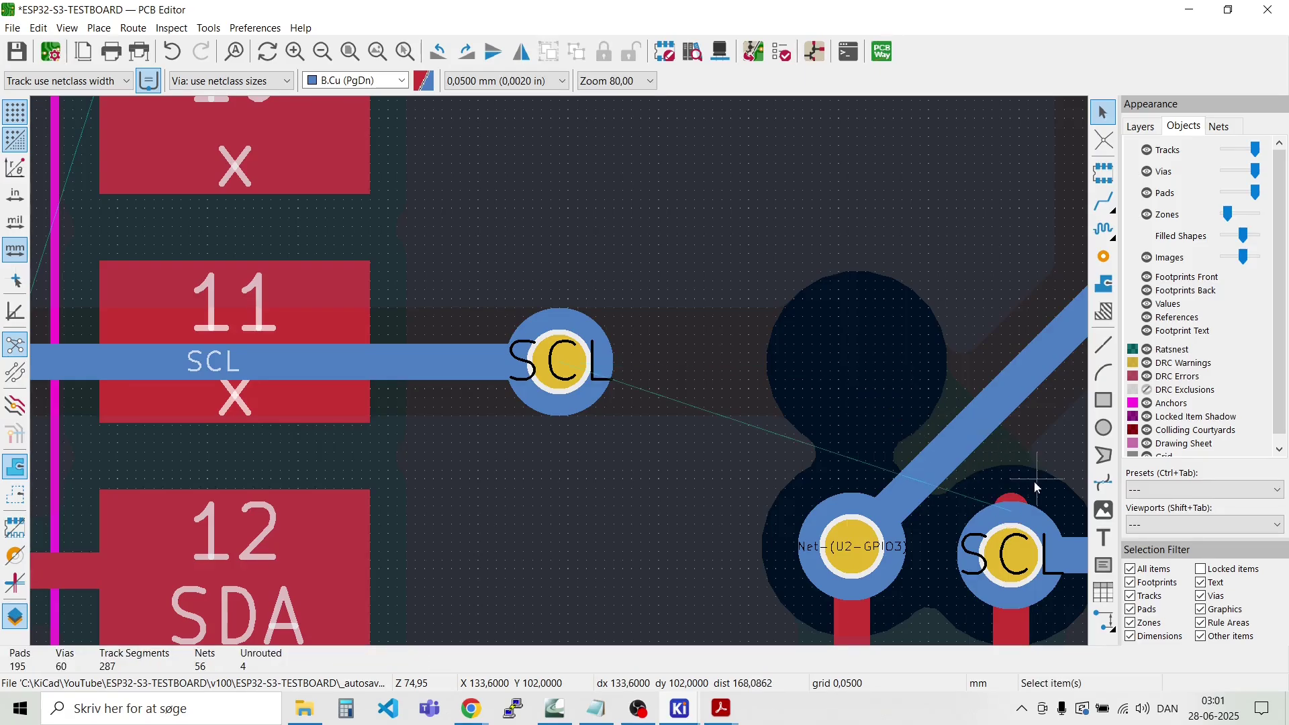
click(1012, 500)
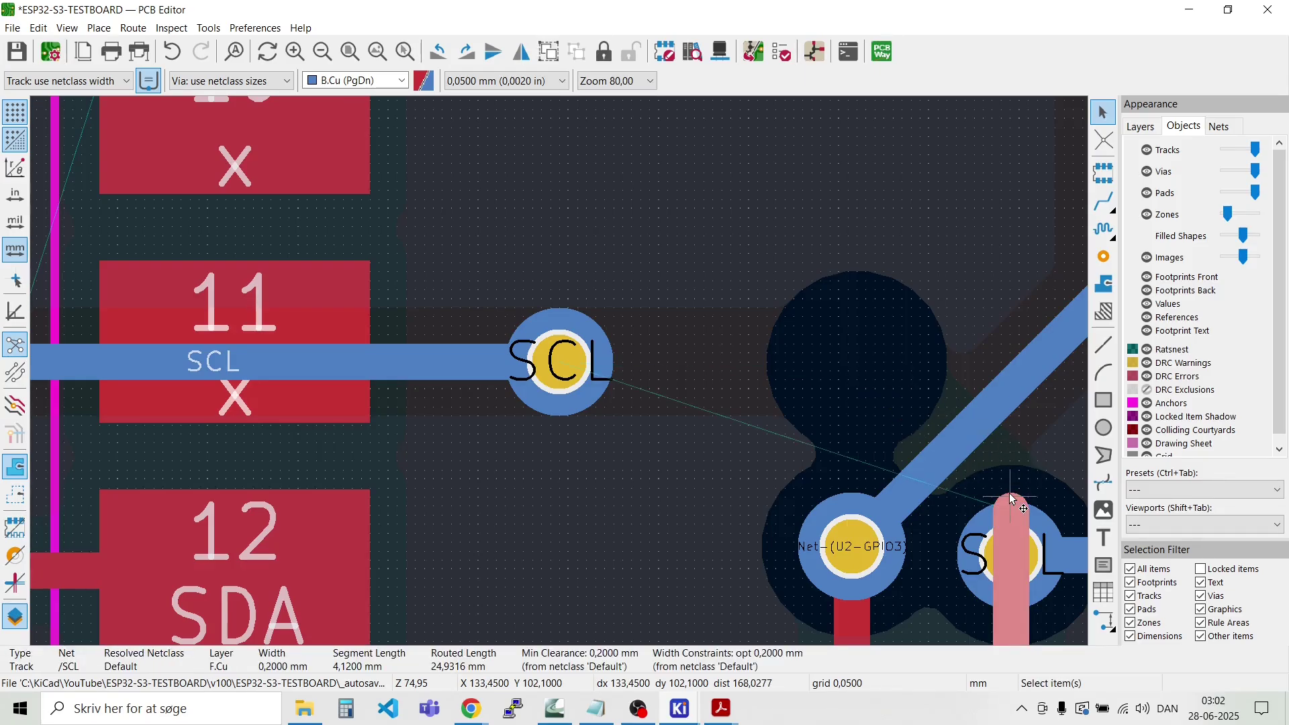
key(Delete)
Step: Route SCL on F.Cu vertically from U2's pin 17 to the SCL via beside the GPIO3 via
scroll(1012, 500, down, 5)
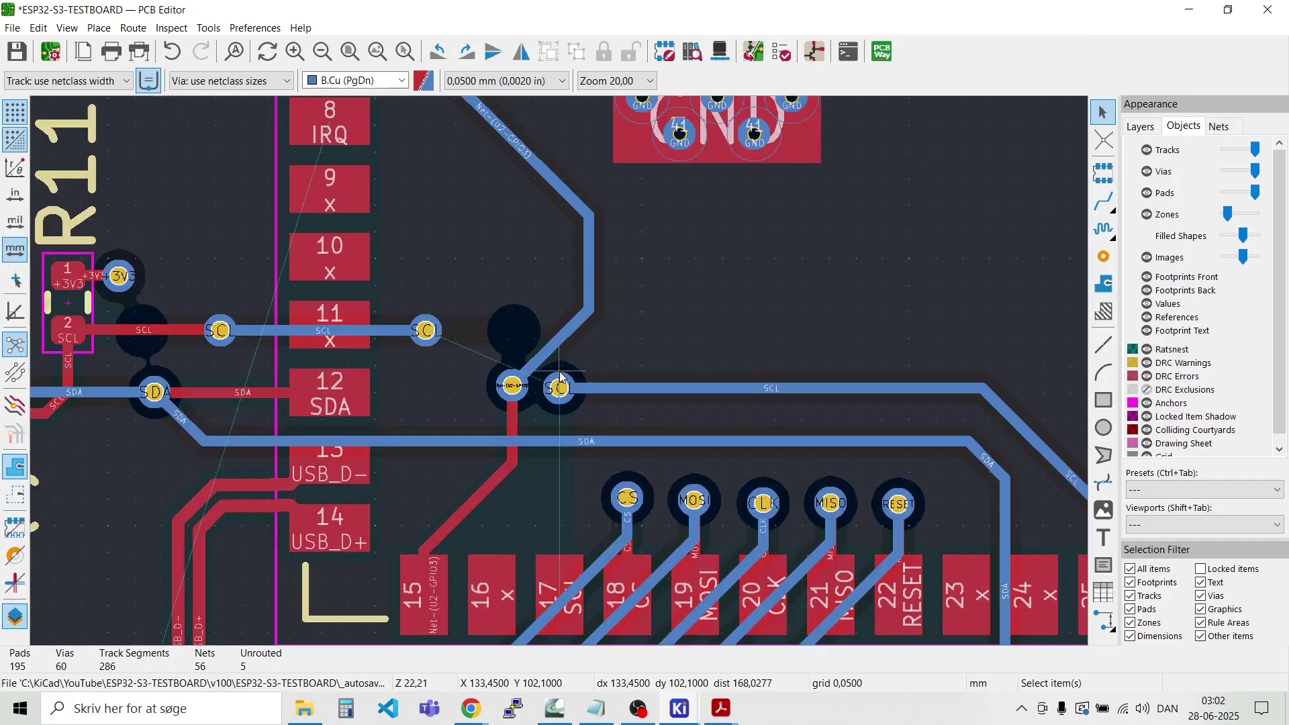
key(x)
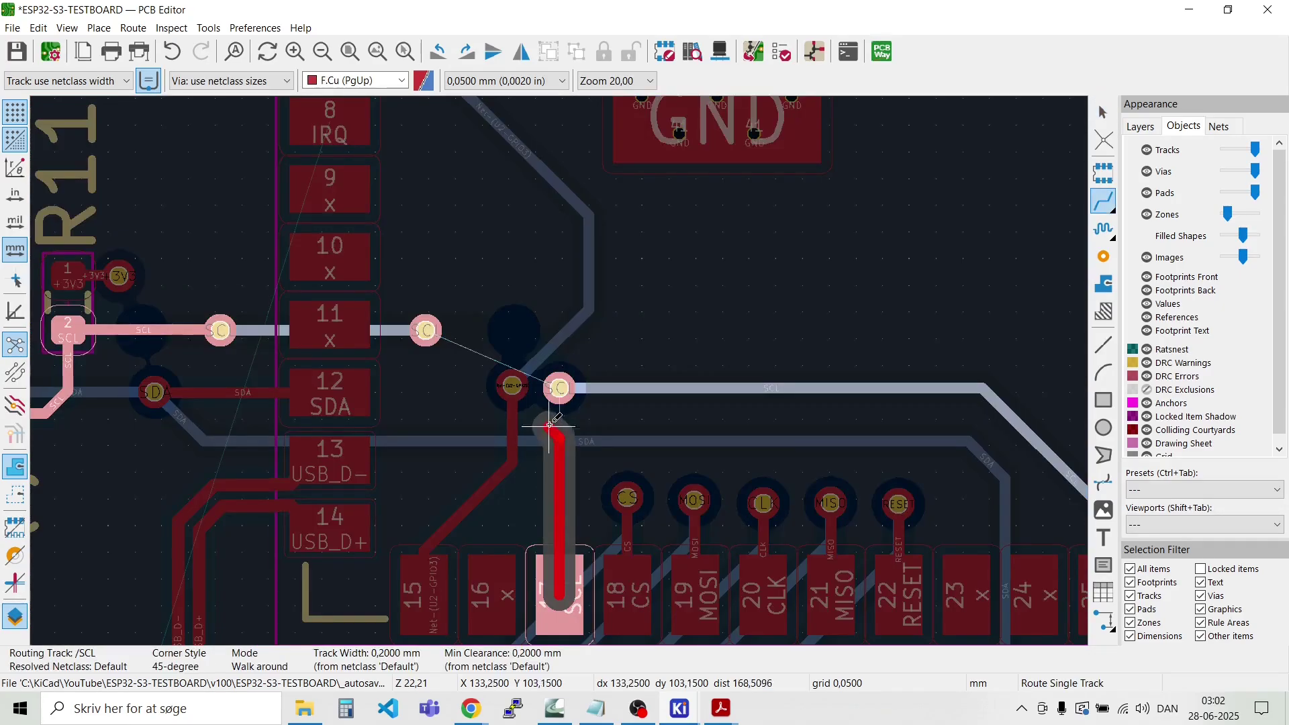
click(569, 394)
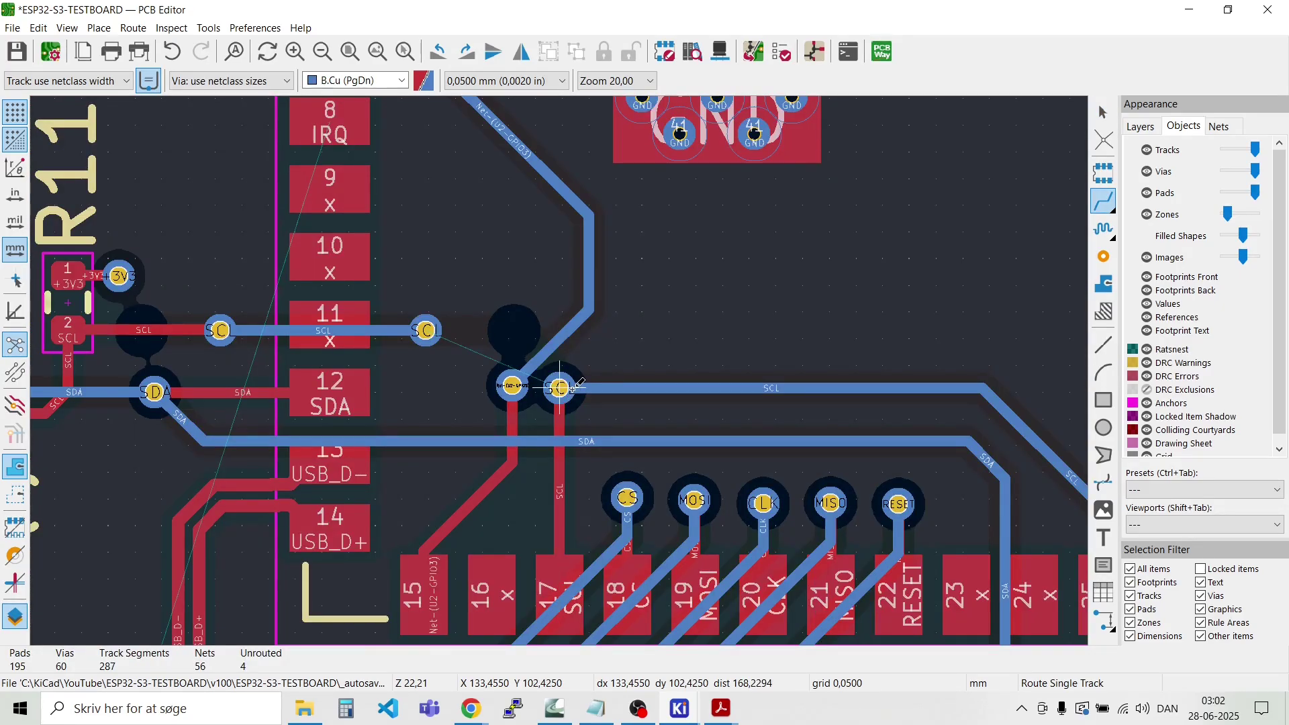
click(559, 388)
key(Escape)
key(Escape)
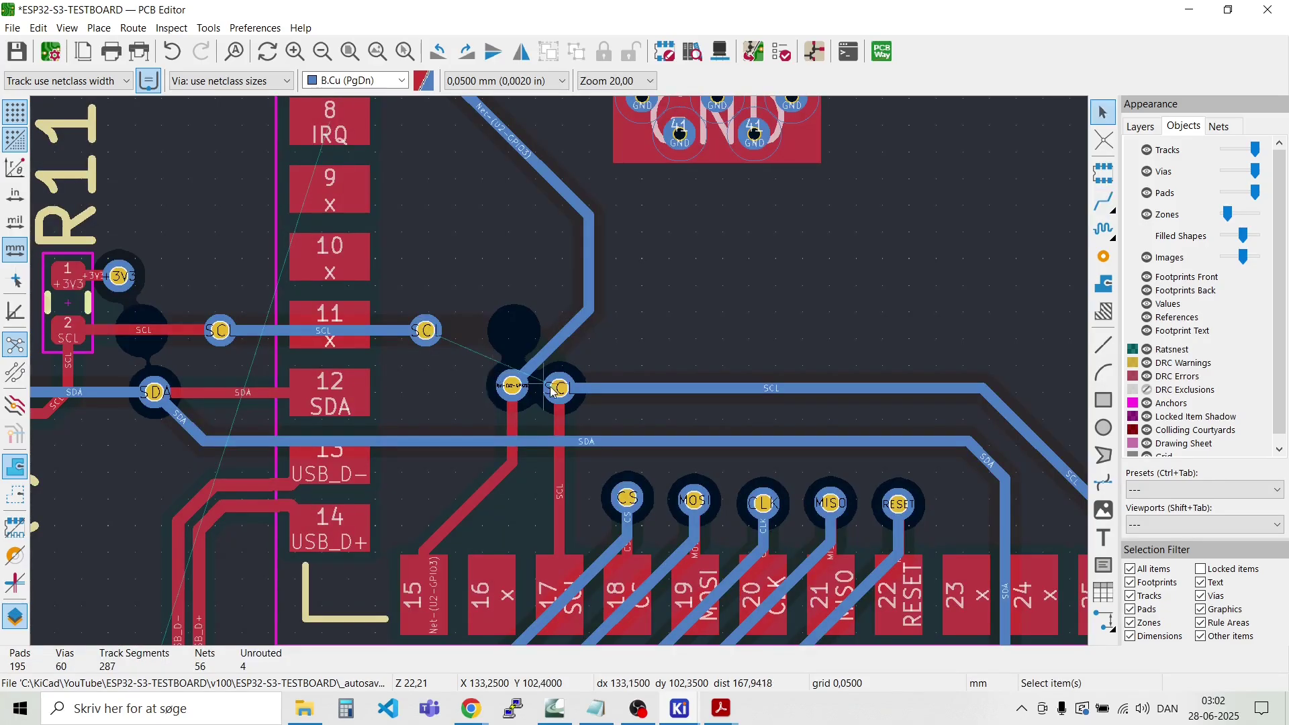
Step: Move the GPIO3 via diagonally along its track to the bend at X 134, Y 101, keeping its tracks attached
scroll(553, 392, up, 3)
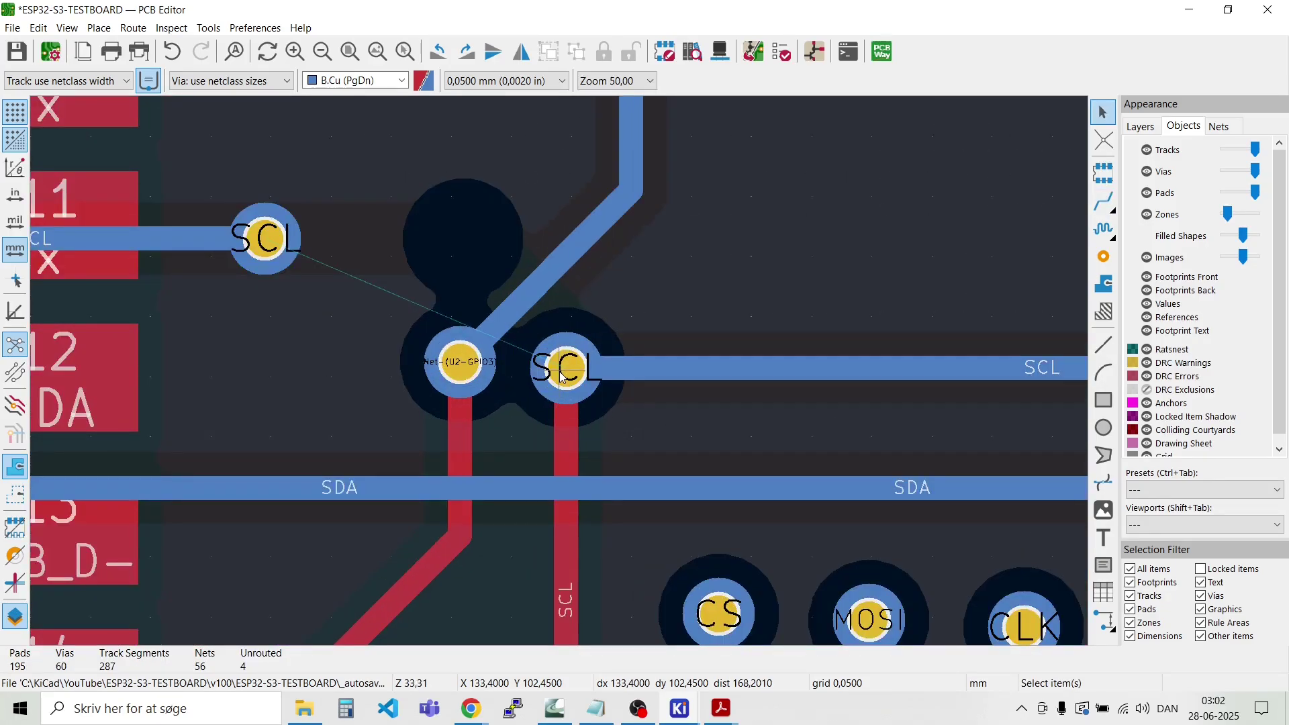
scroll(562, 376, down, 2)
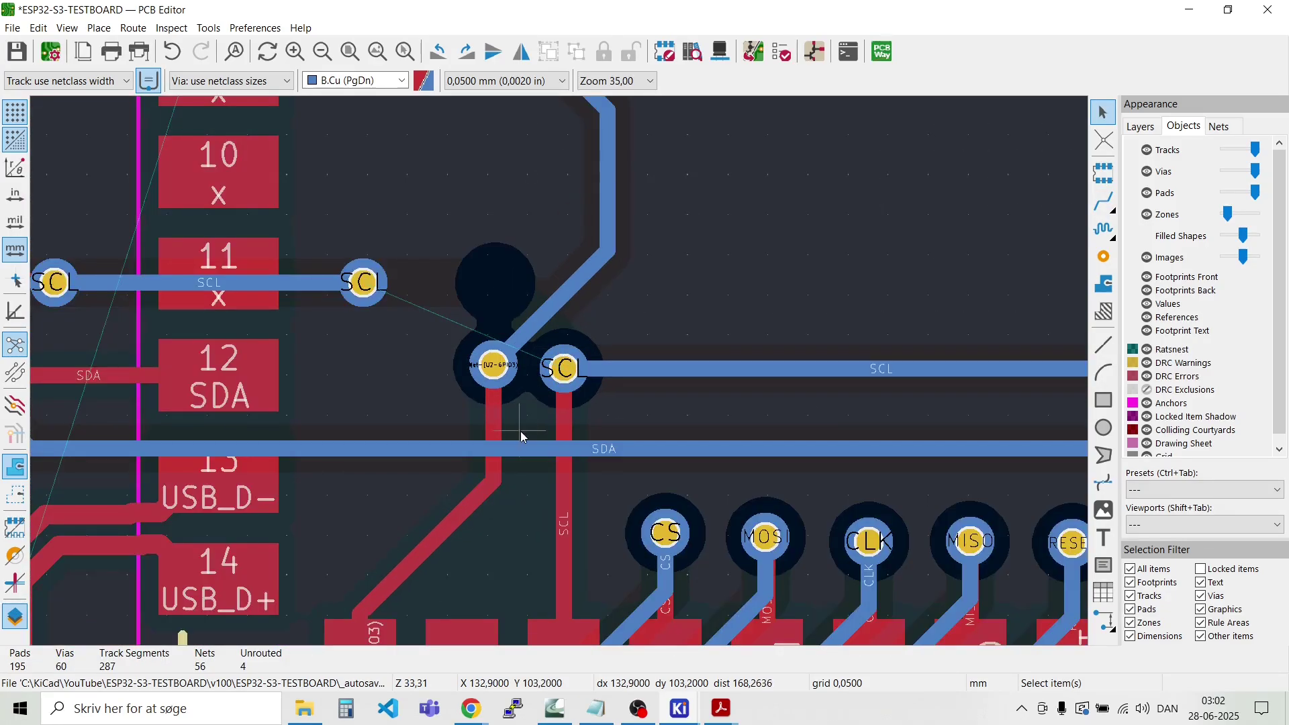
click(504, 368)
key(d)
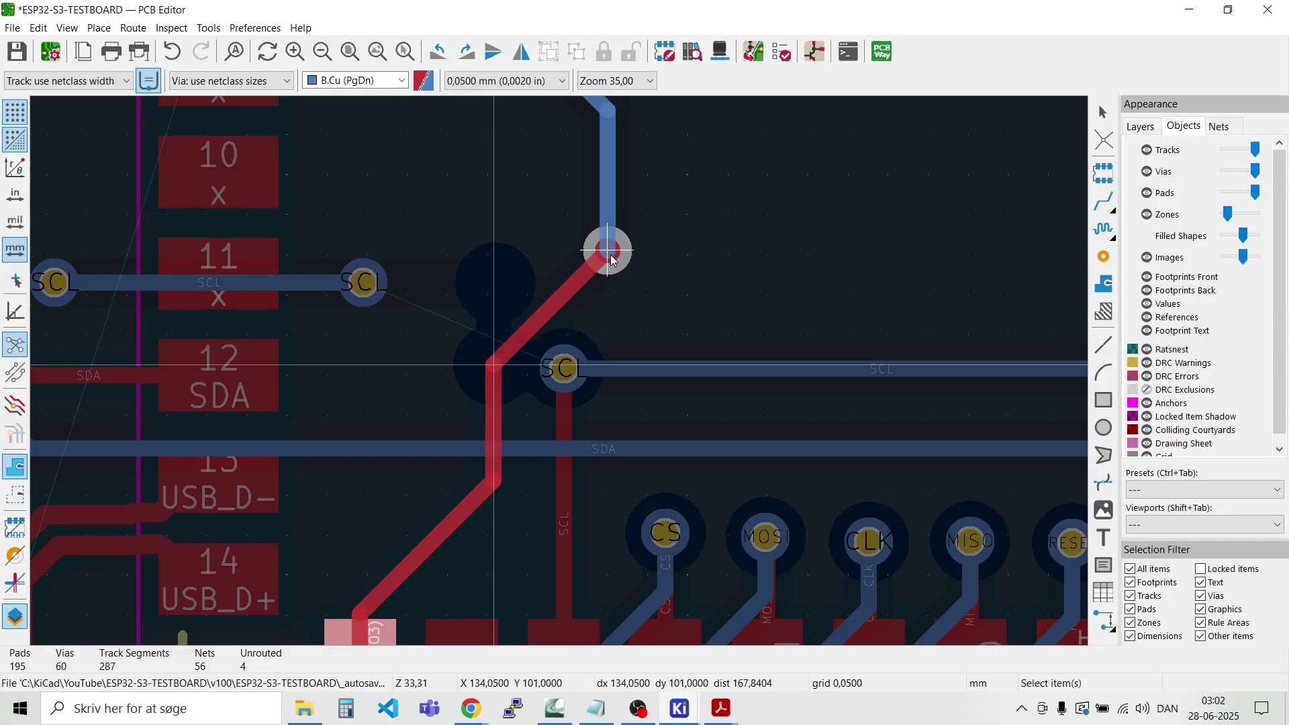
click(612, 258)
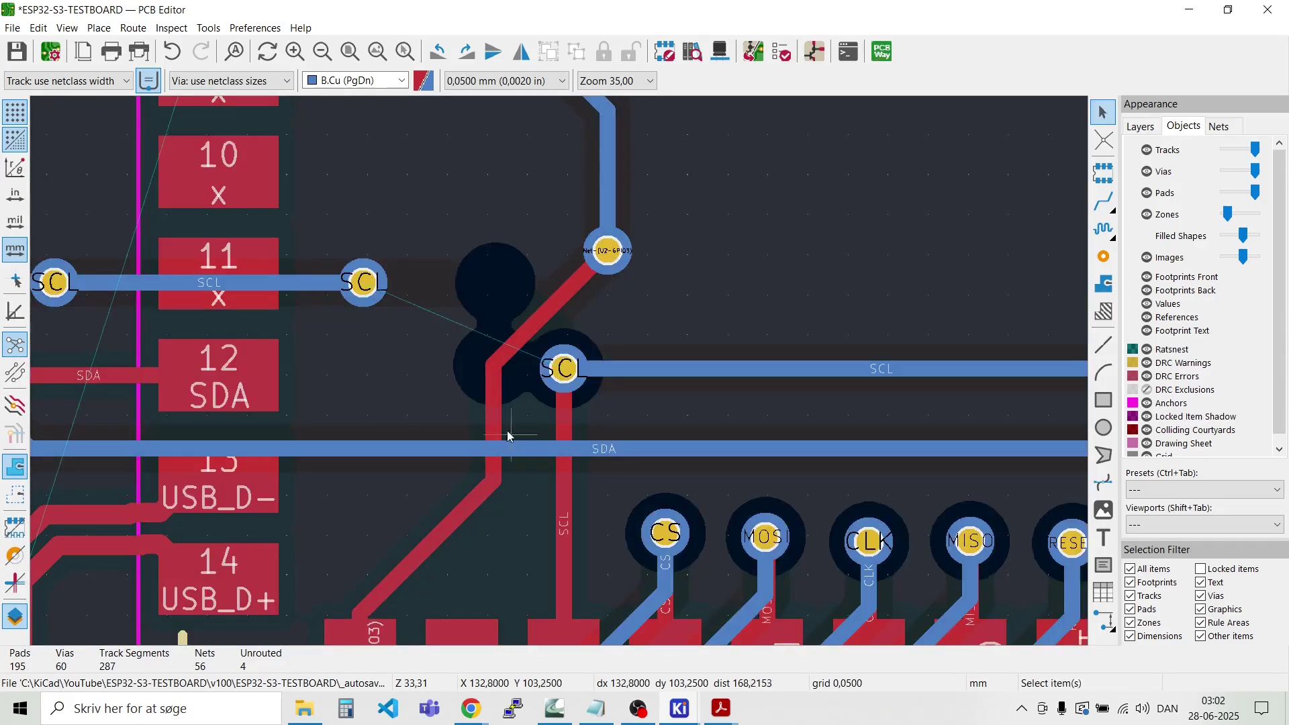
Step: Replace the SCL via at the end of the B.Cu track across pin 11 with B.Cu routing to the SCL via above pin 17
click(364, 290)
key(Delete)
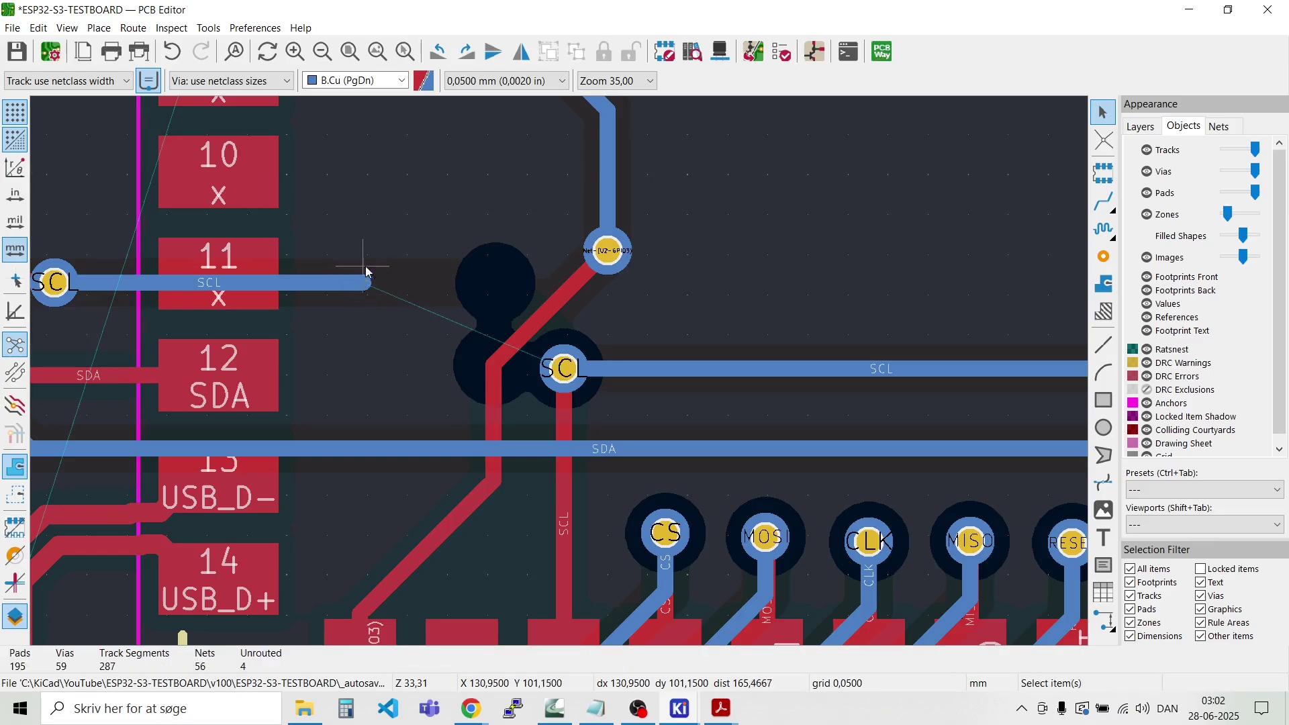
key(x)
click(371, 282)
key(Escape)
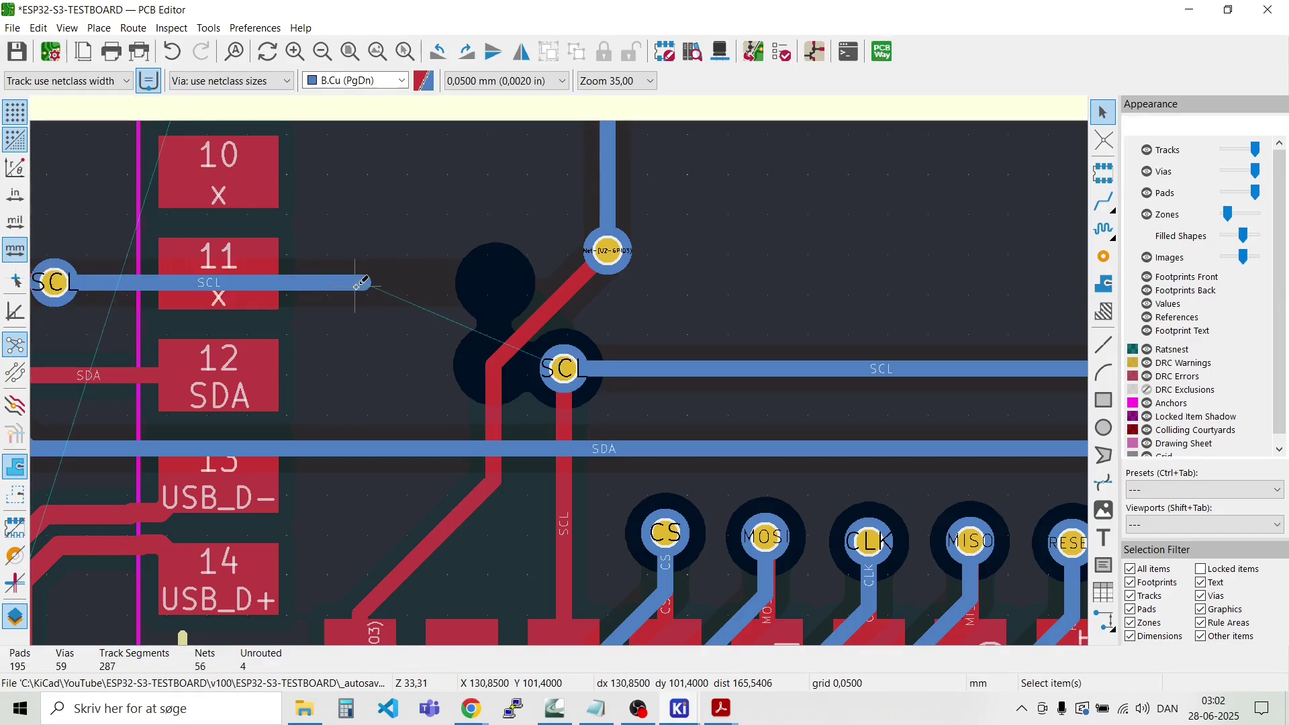
key(x)
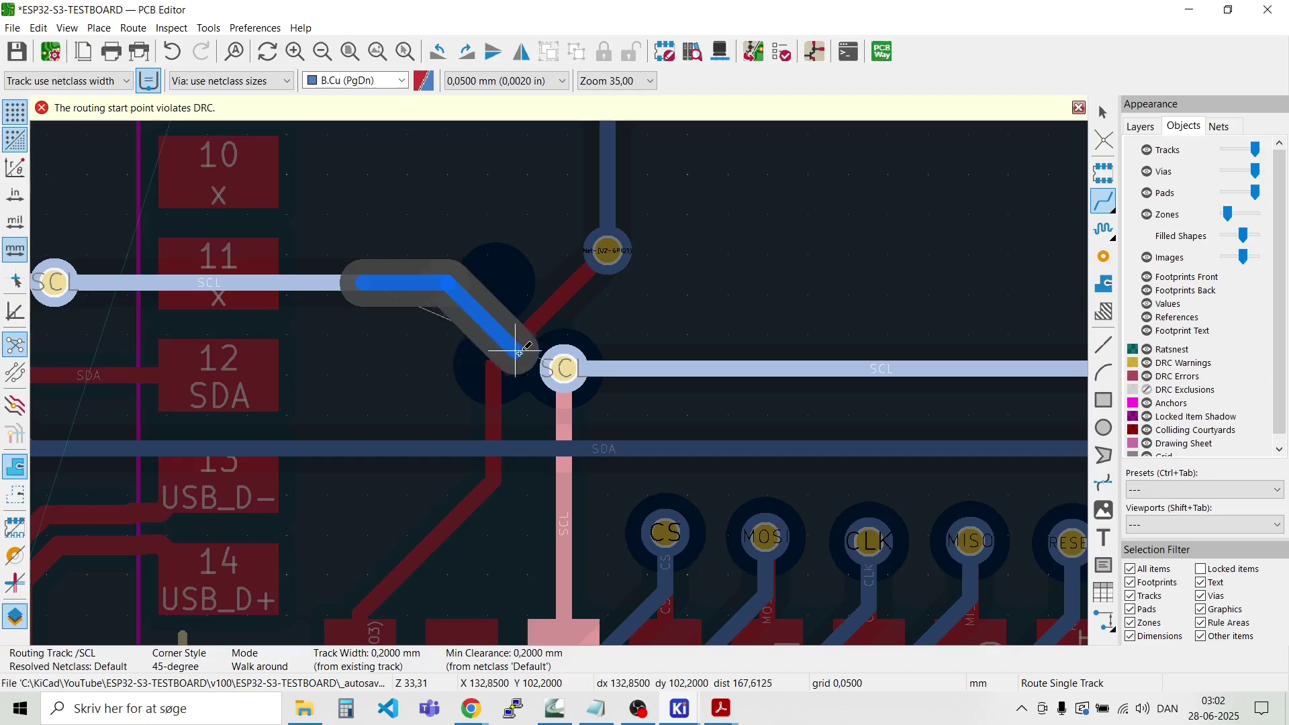
click(565, 368)
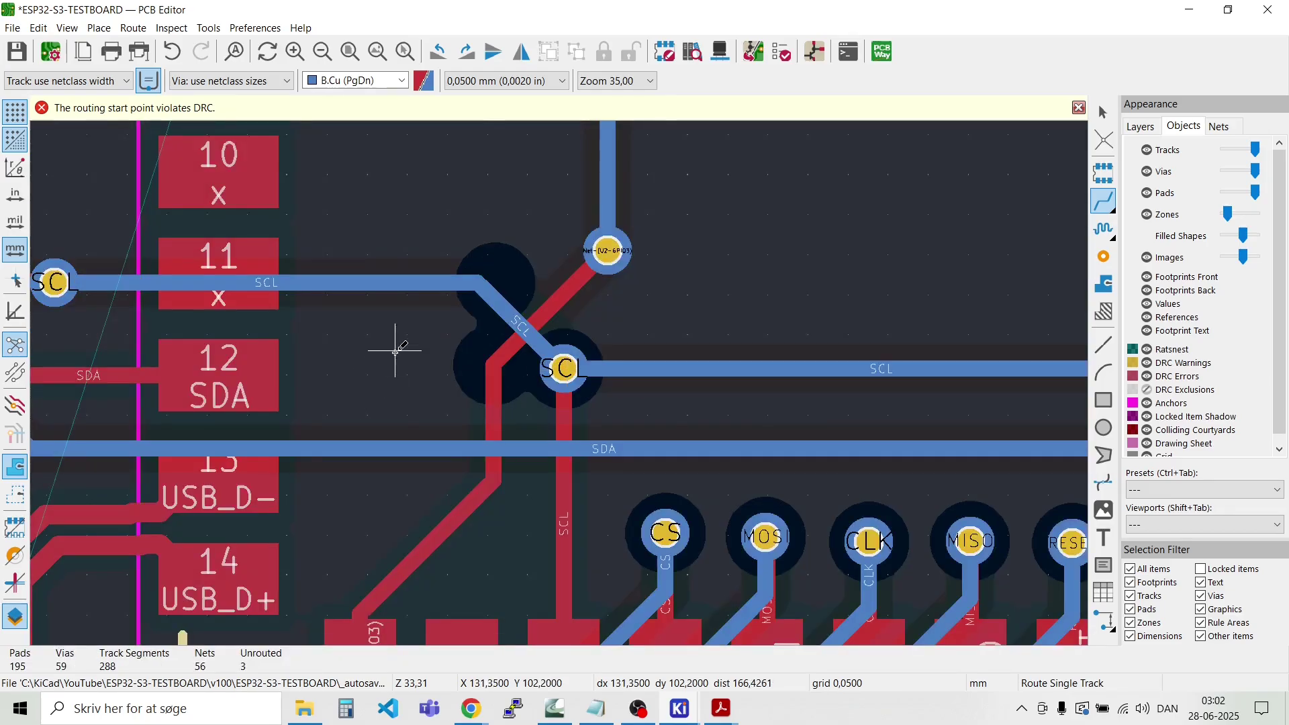
scroll(389, 345, down, 4)
key(Escape)
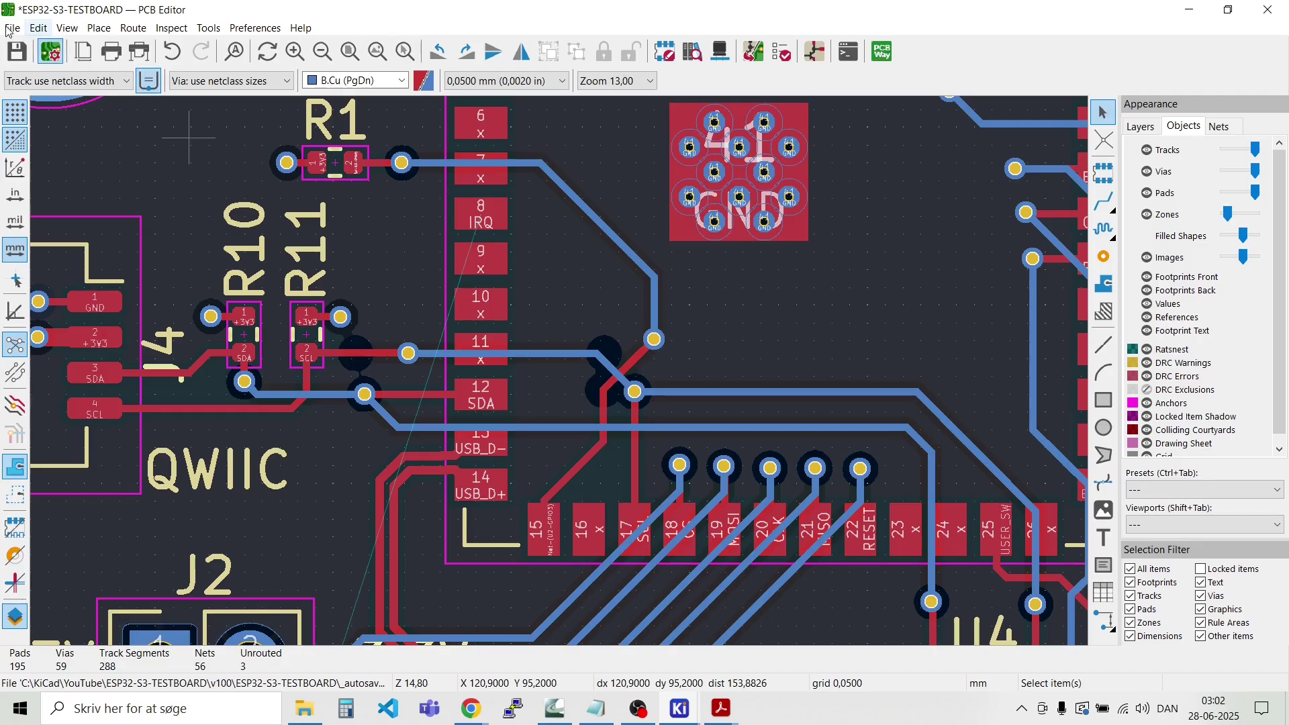
Step: Save the ESP32-S3-TESTBOARD board
click(12, 27)
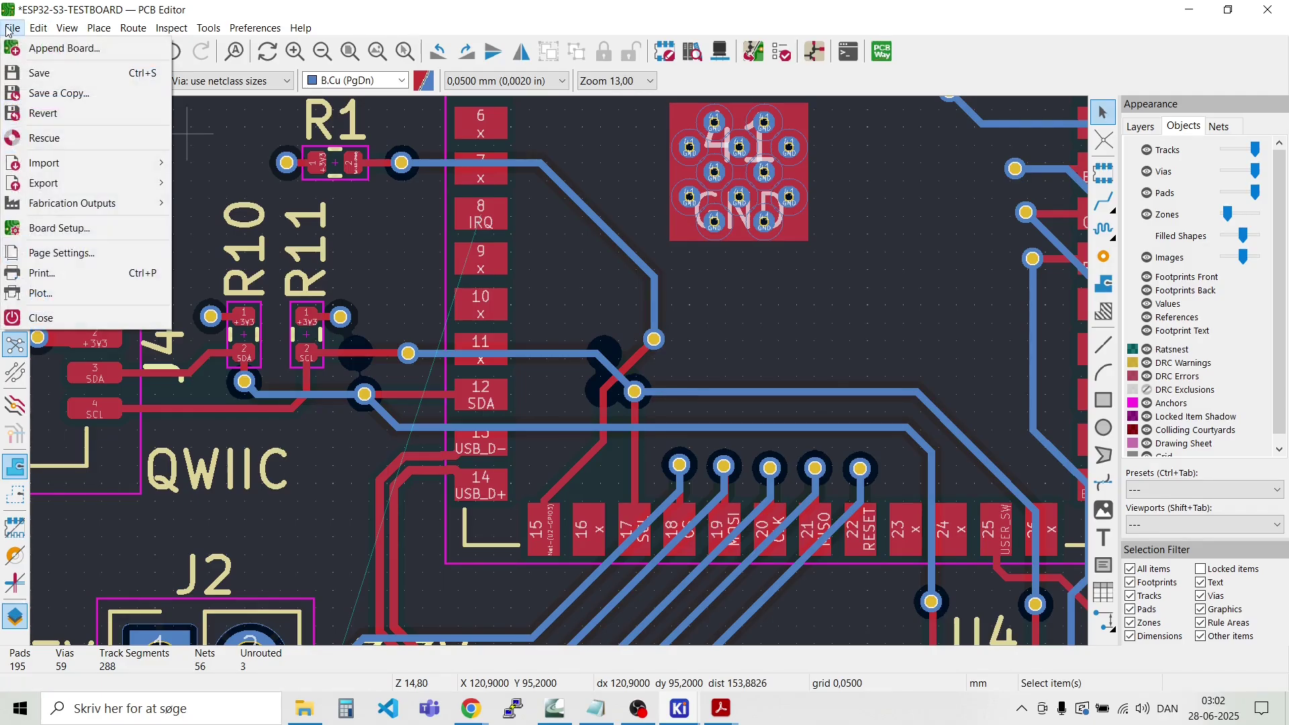
click(48, 76)
Step: Inspect the routing across the board, from U2 and J3 through the LED and buttons to J2 and the USB power section
scroll(559, 372, down, 4)
scroll(559, 372, up, 4)
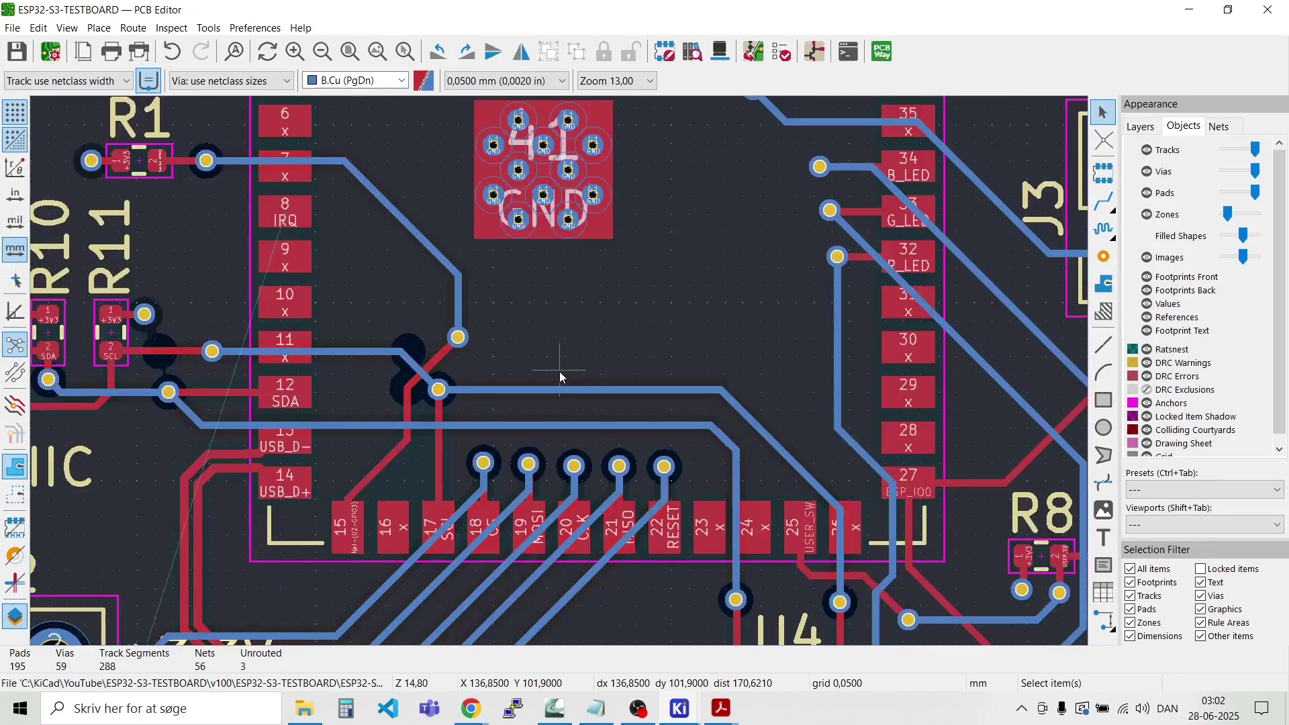
scroll(558, 372, up, 1)
scroll(558, 372, down, 2)
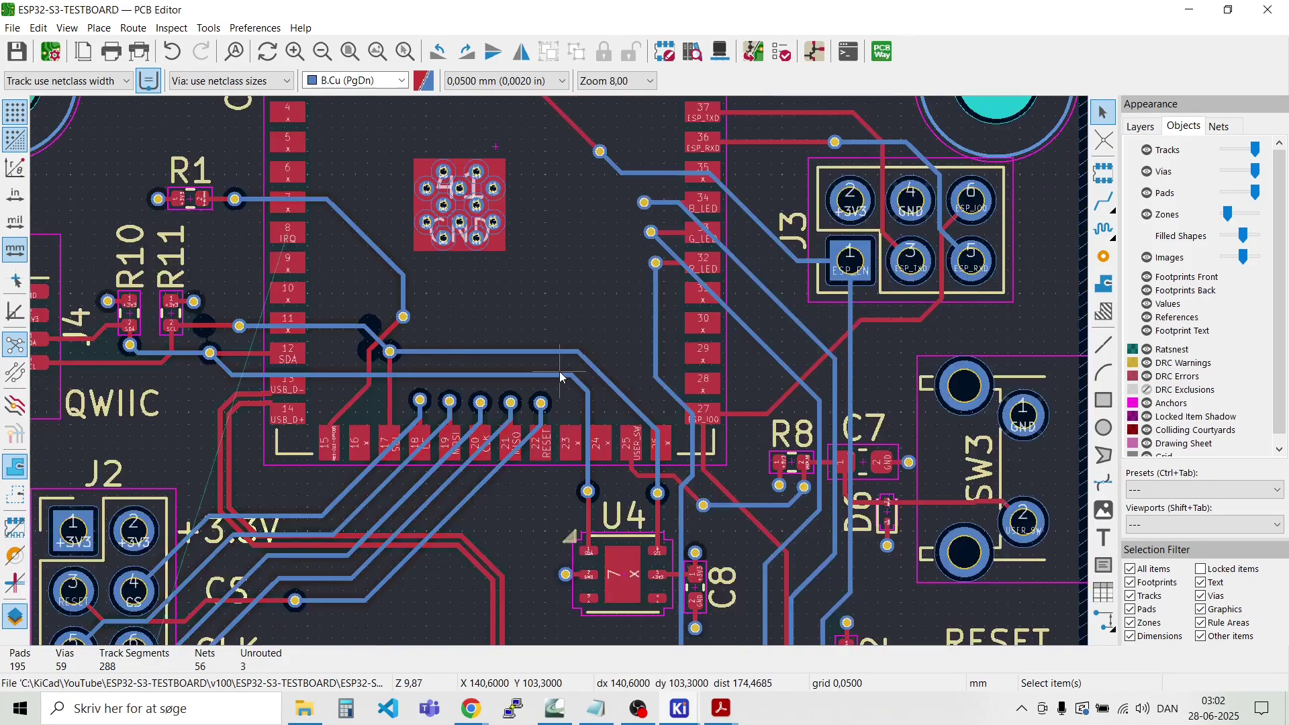
scroll(863, 369, down, 1)
scroll(558, 371, up, 3)
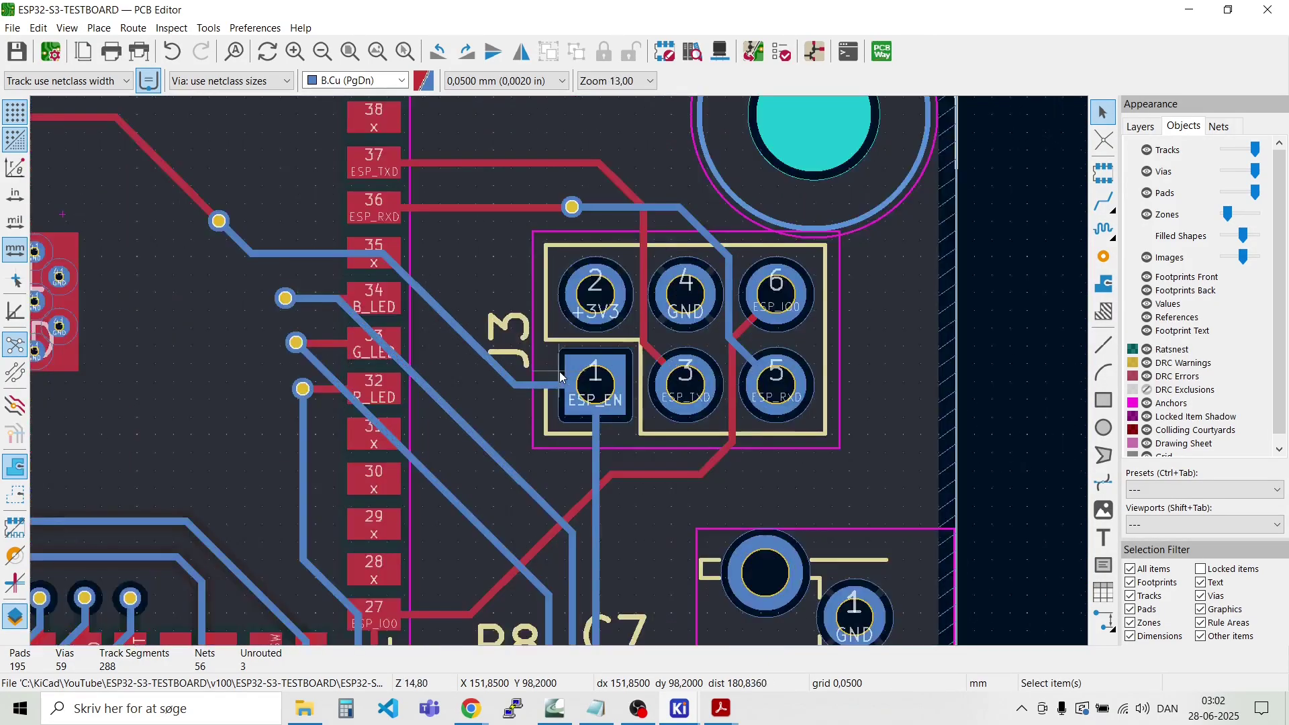
scroll(559, 372, down, 3)
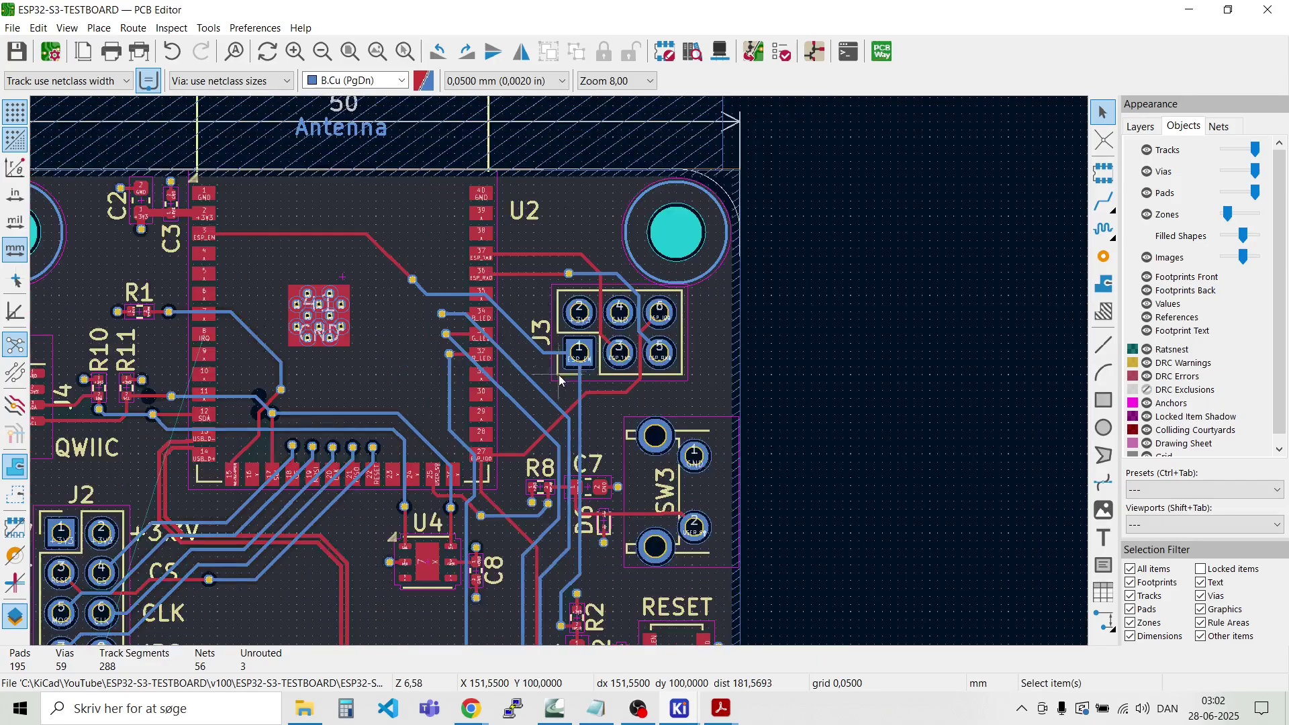
scroll(558, 372, up, 5)
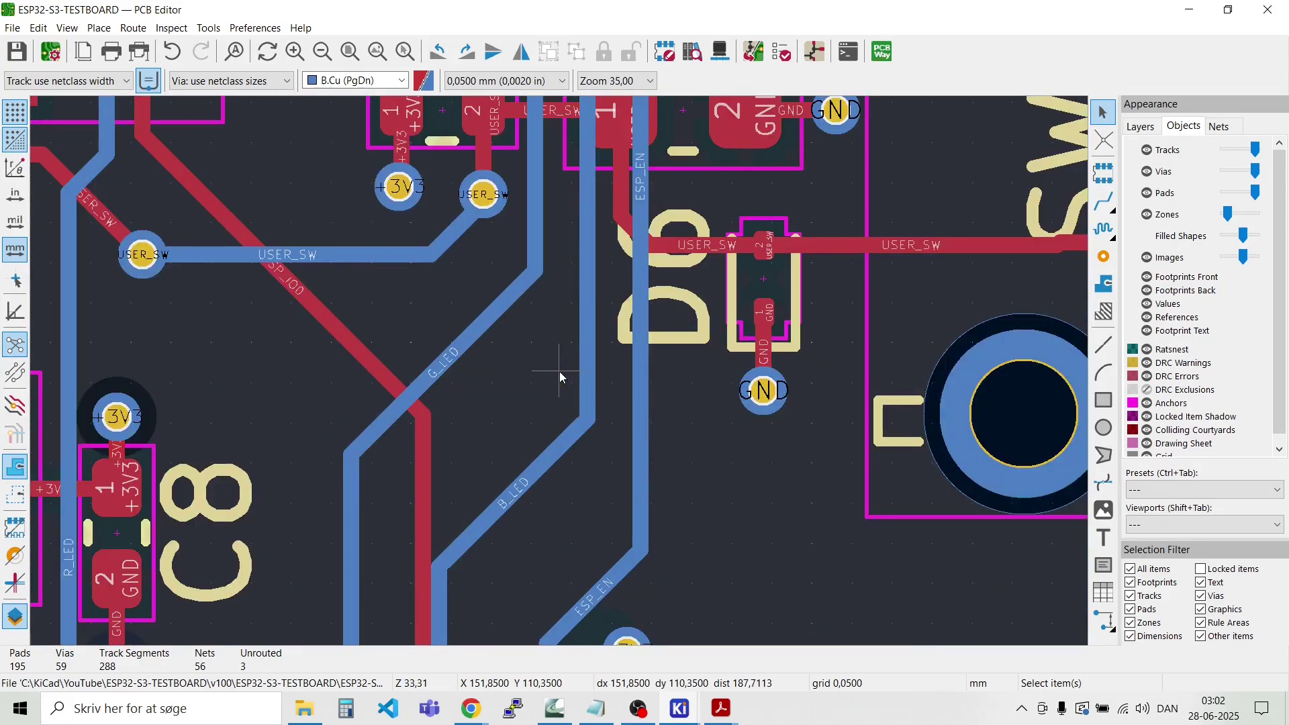
scroll(558, 372, down, 5)
scroll(560, 376, up, 1)
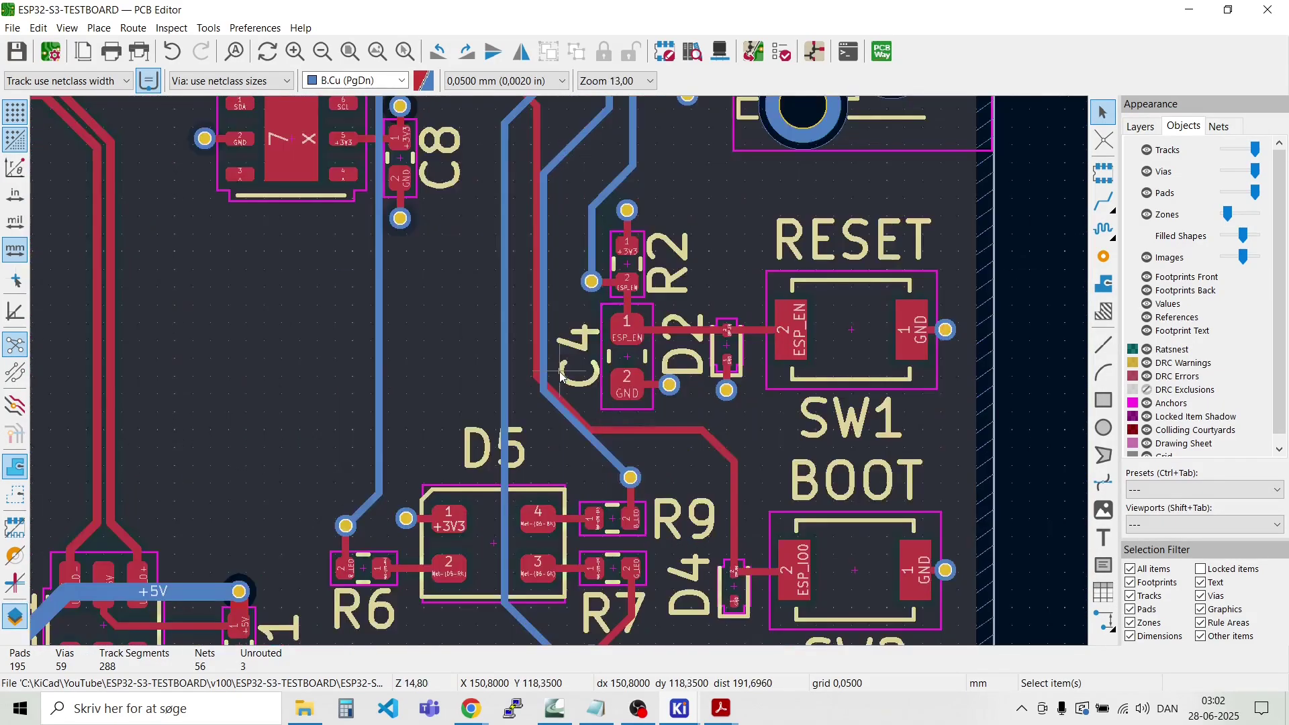
scroll(560, 374, down, 2)
scroll(552, 347, up, 3)
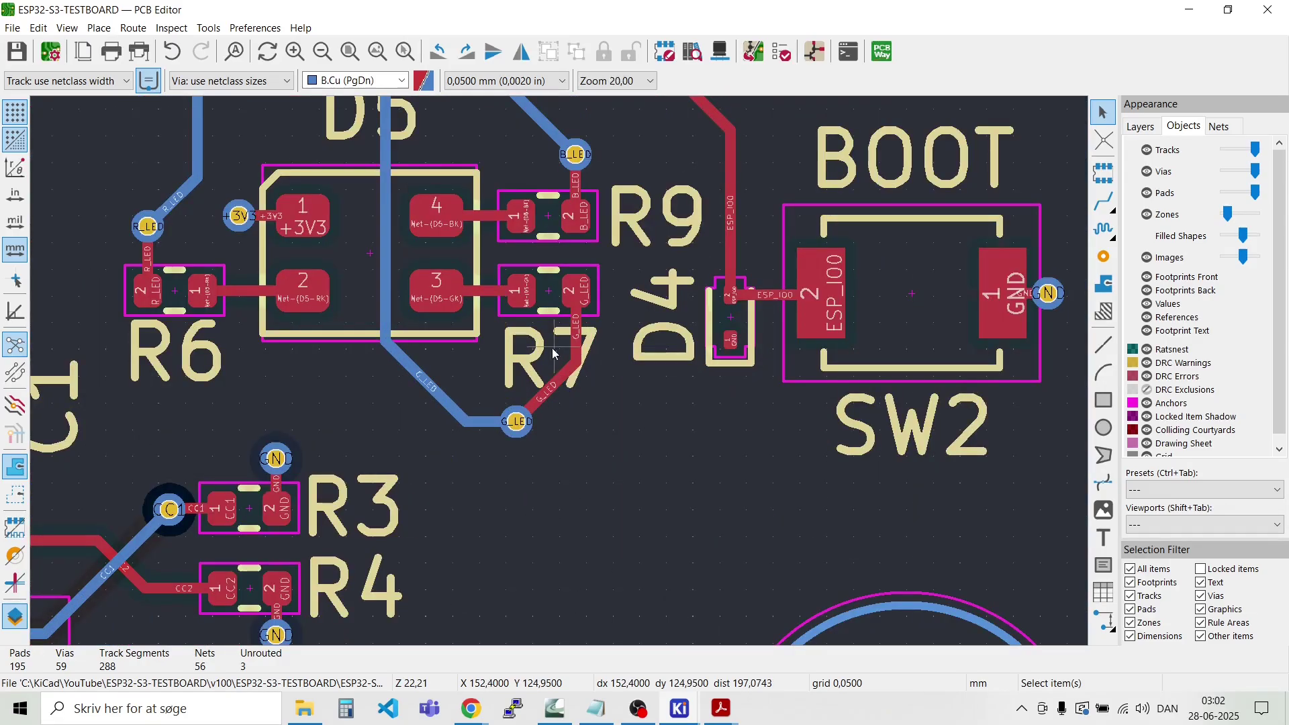
scroll(559, 372, down, 2)
scroll(558, 372, up, 1)
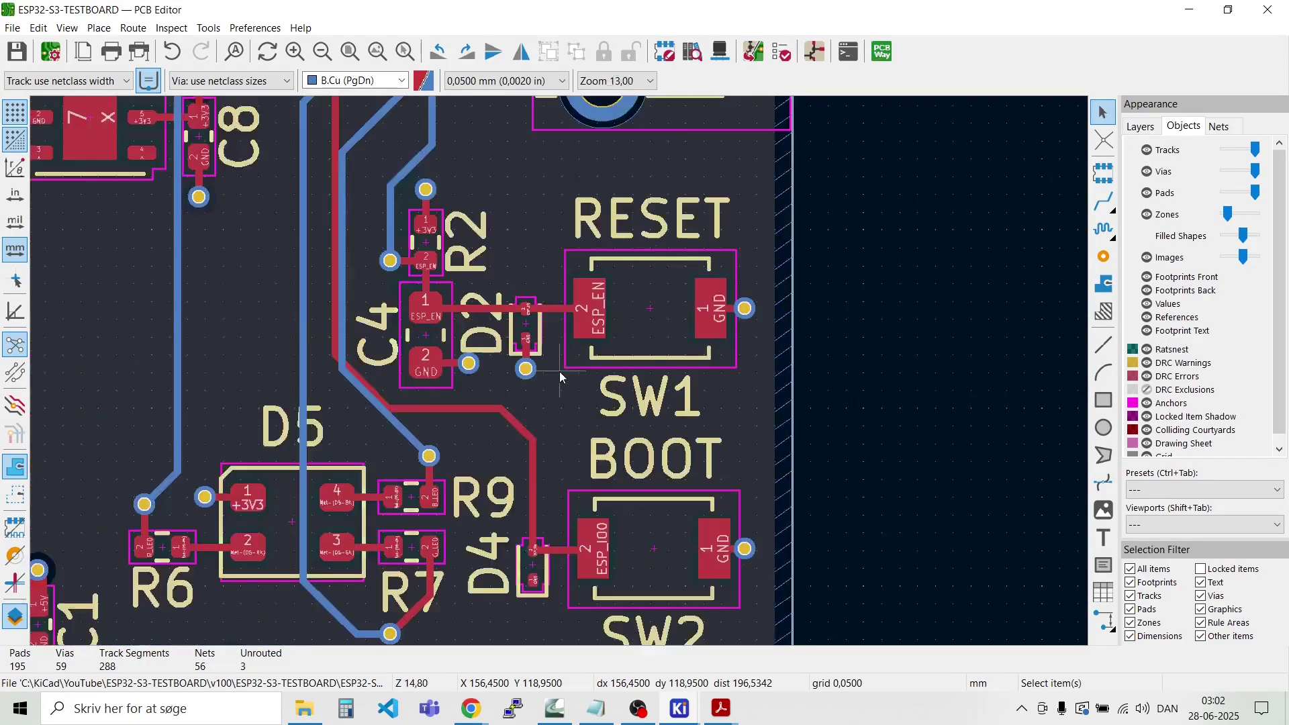
scroll(558, 372, down, 2)
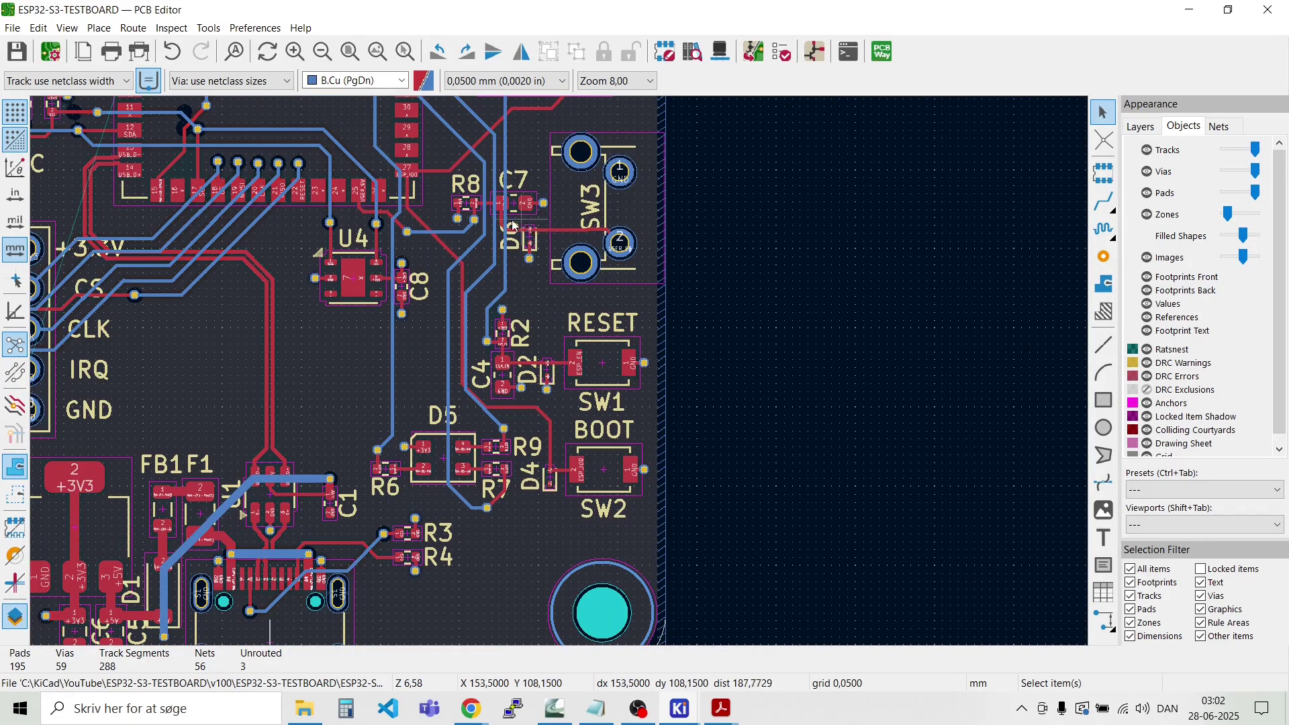
scroll(559, 372, down, 3)
scroll(559, 372, up, 3)
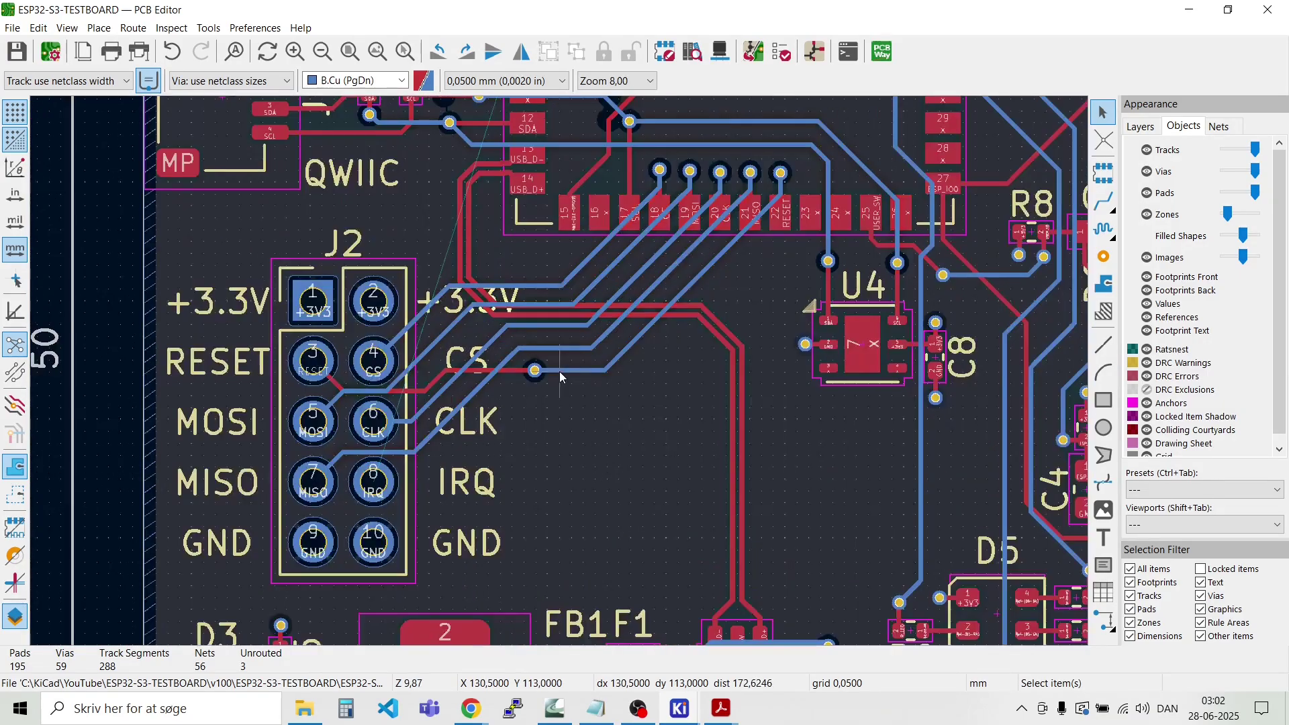
scroll(558, 372, down, 2)
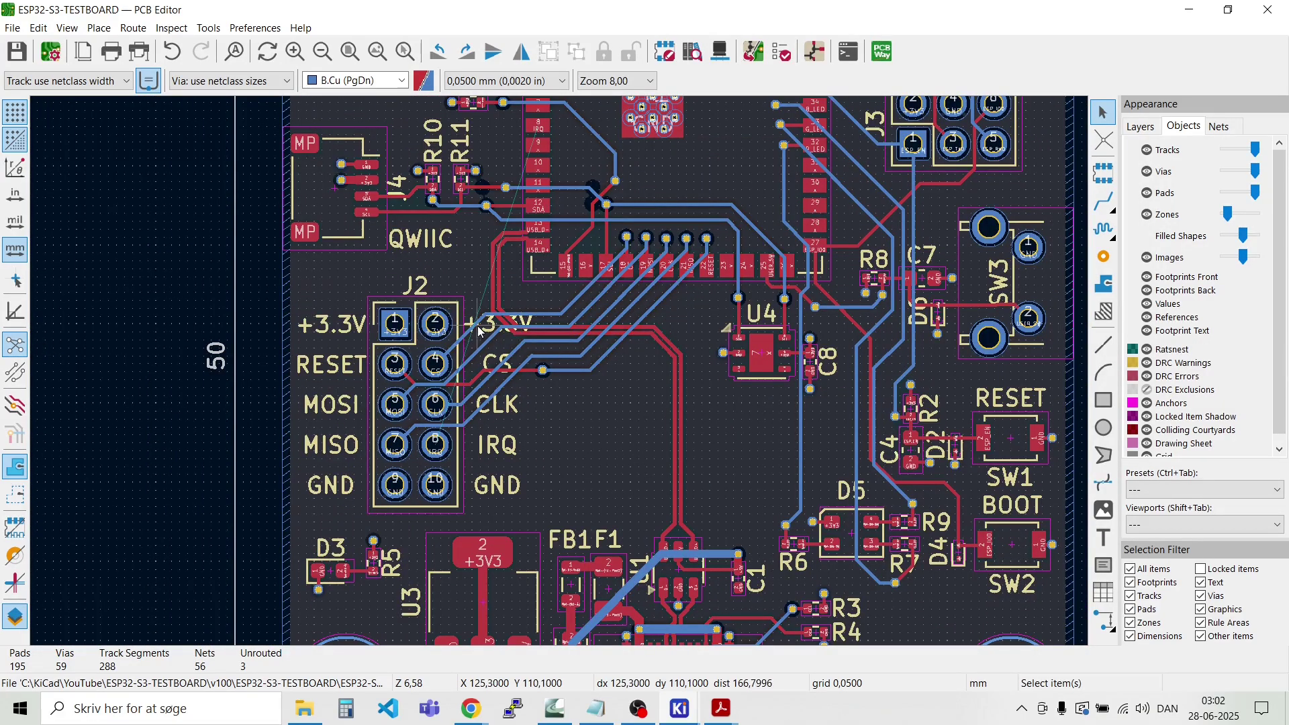
scroll(581, 576, down, 1)
scroll(581, 576, up, 3)
scroll(562, 376, down, 1)
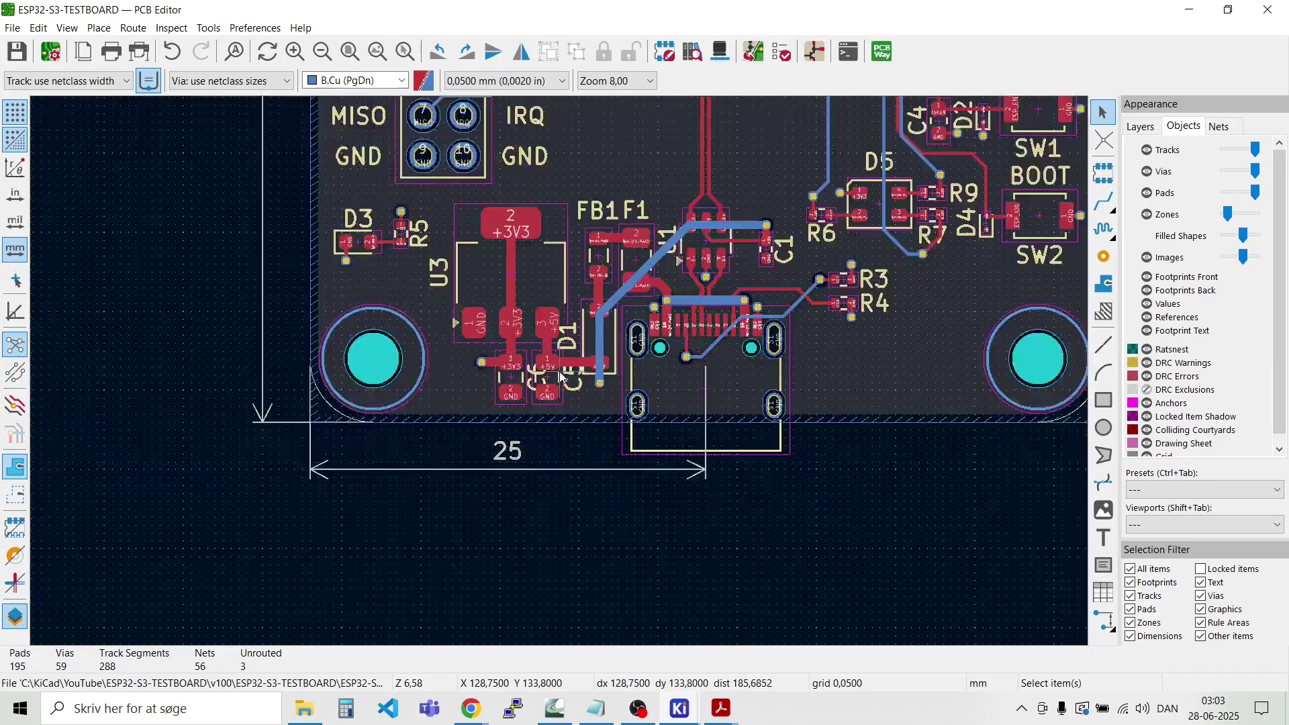
Step: Move the C6 reference text to the free area left of capacitor C6, just below the +3V3 via
scroll(562, 376, up, 3)
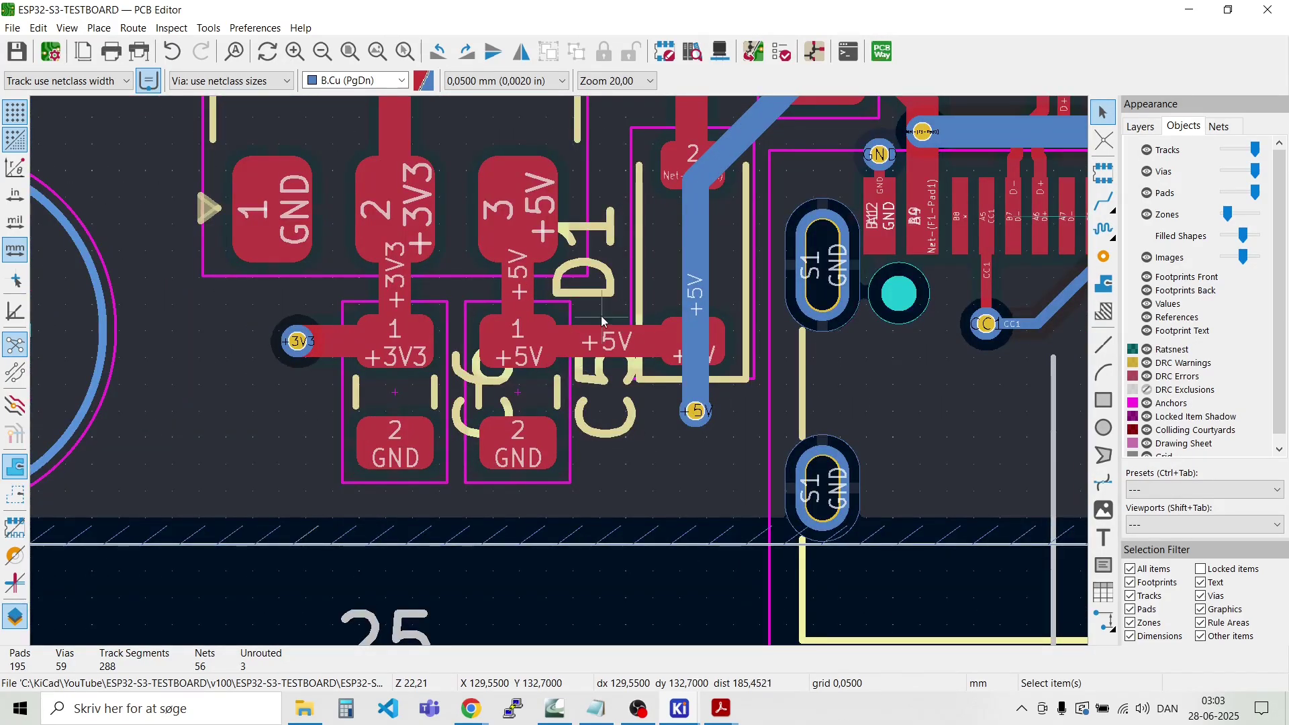
click(488, 398)
key(Escape)
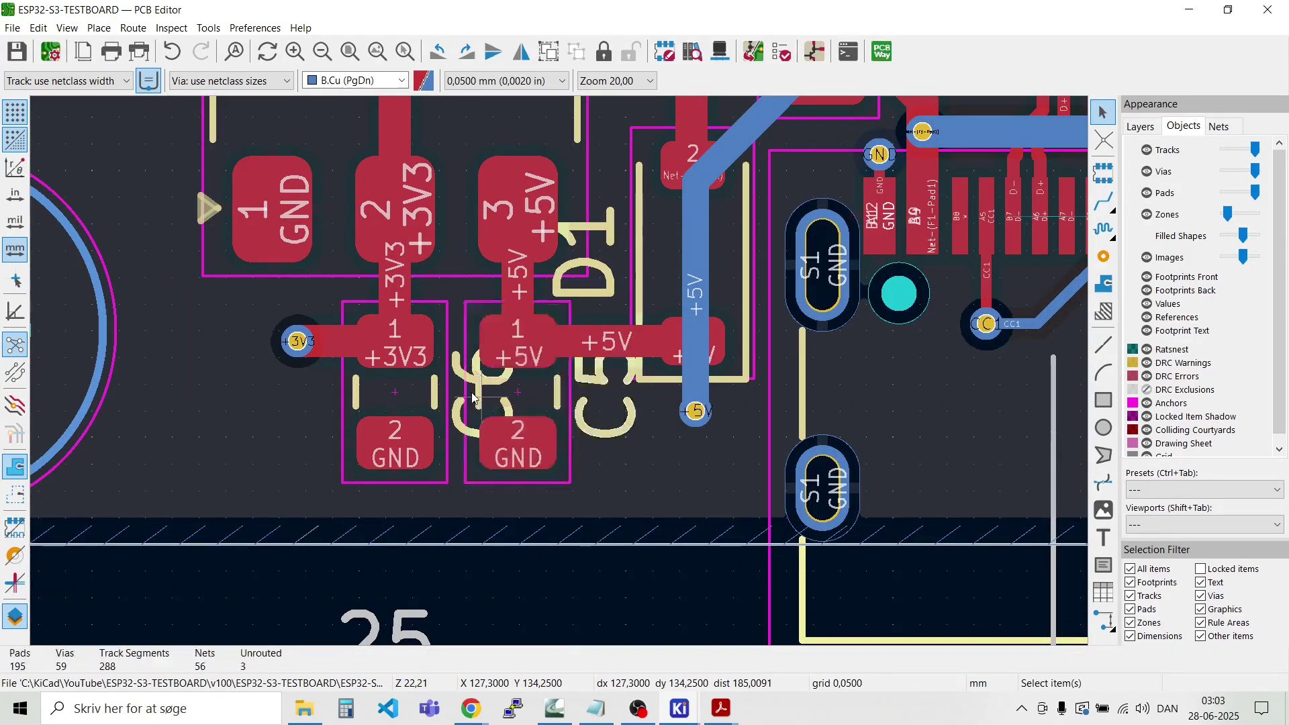
click(461, 380)
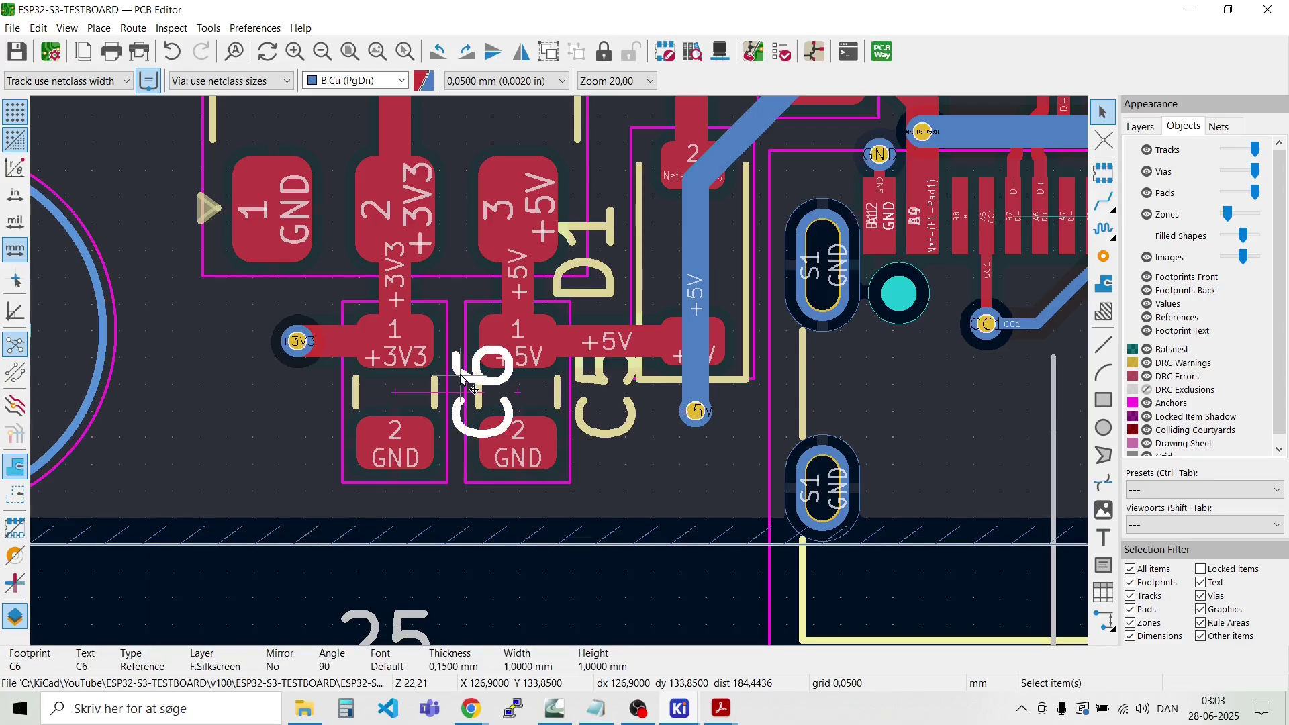
key(m)
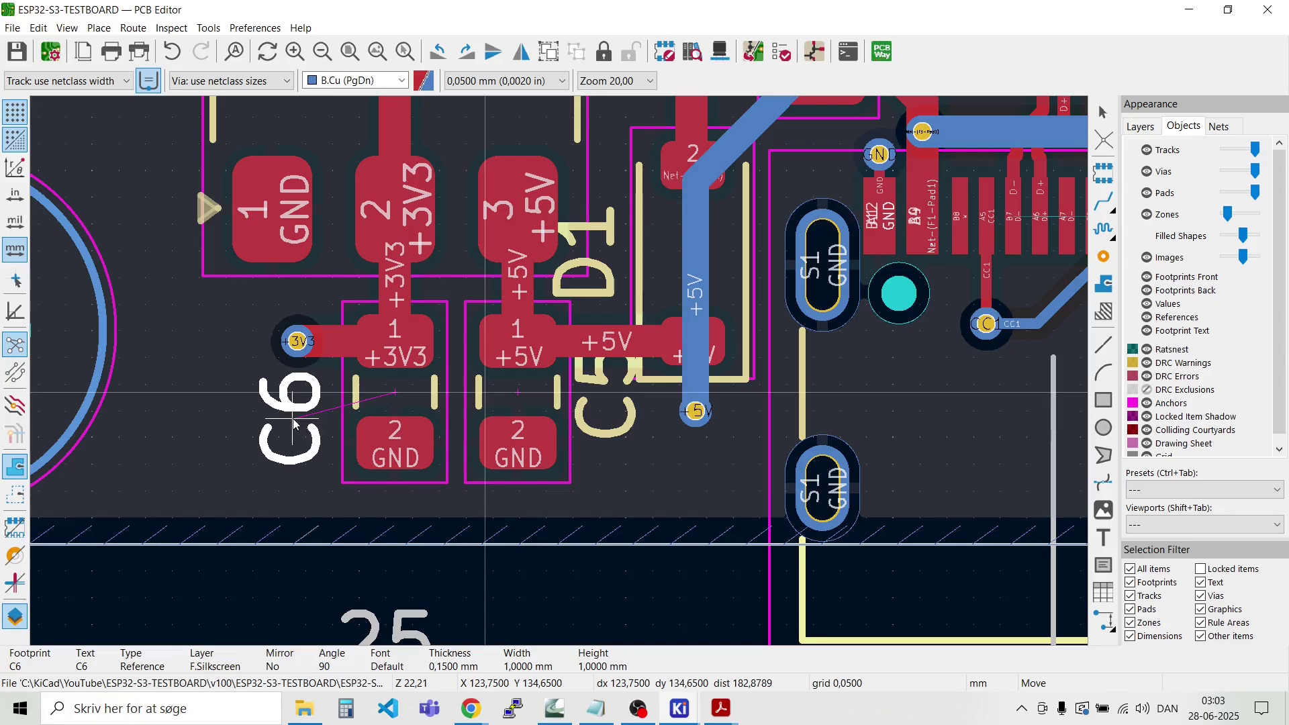
click(294, 423)
click(603, 398)
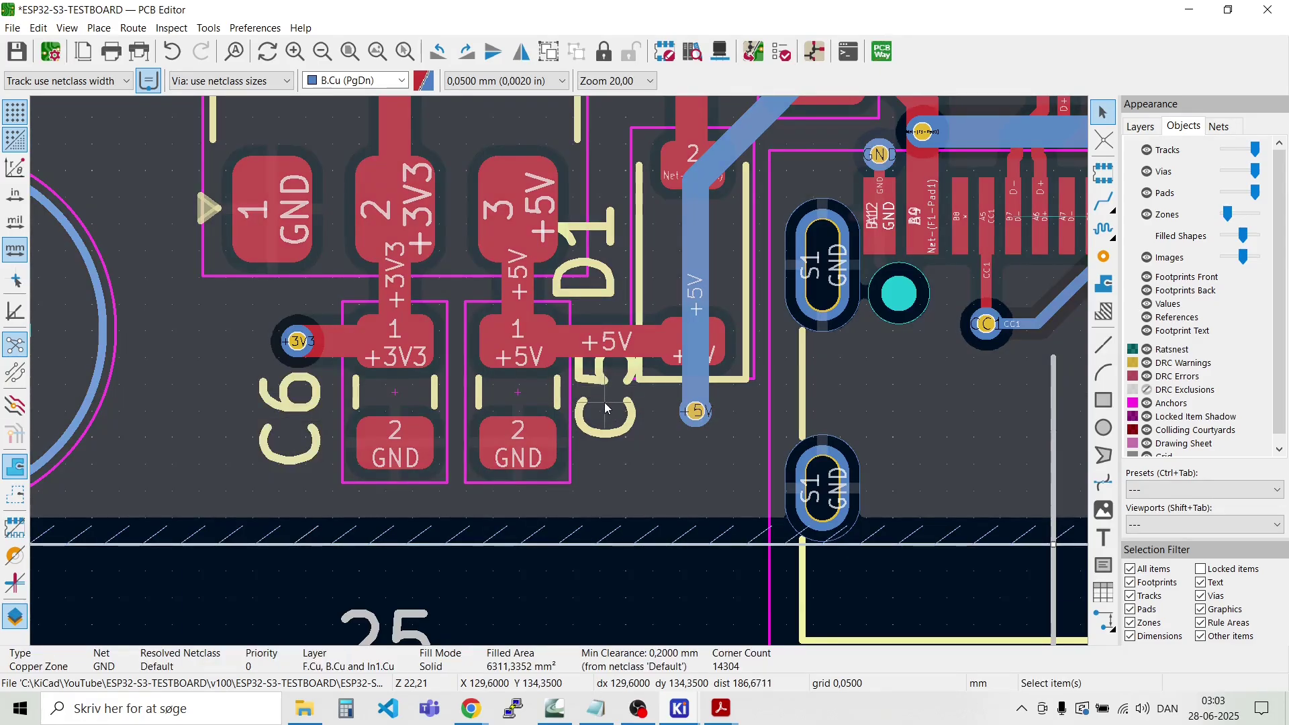
key(Escape)
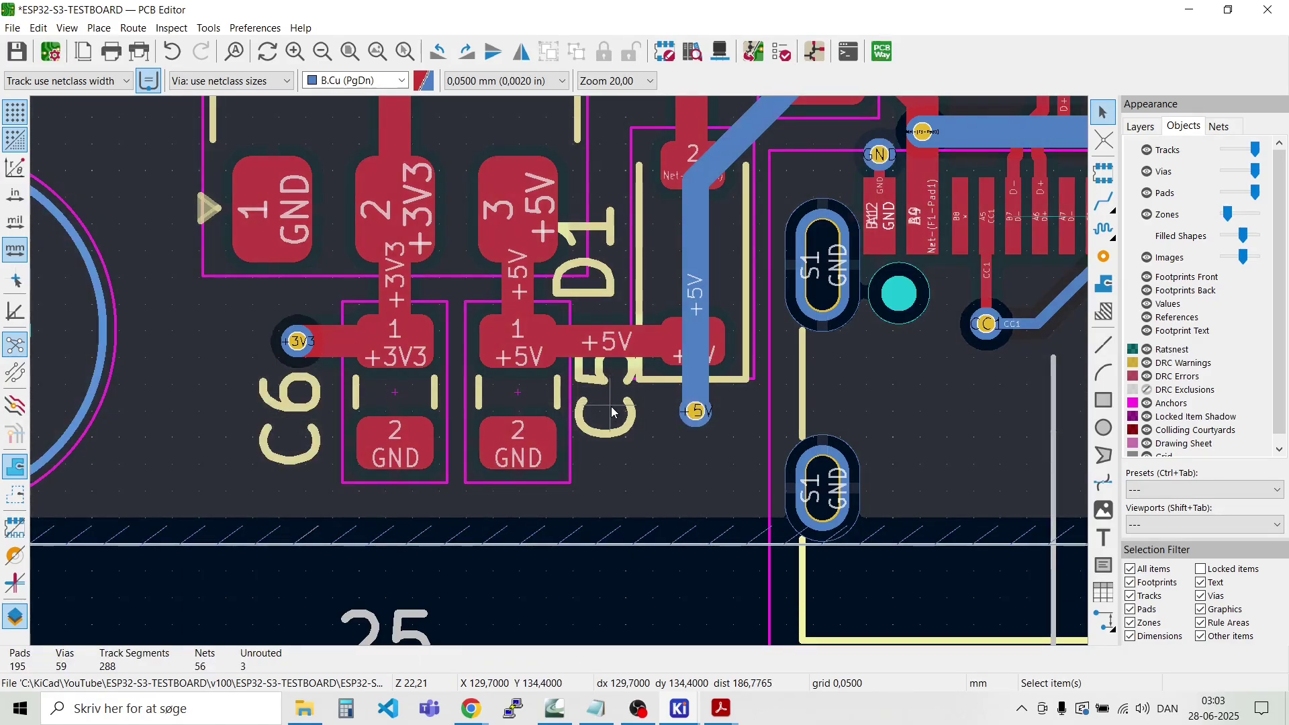
Step: Move the D1 reference text directly below the +5V via under the diode and rotate it to horizontal
click(599, 274)
key(m)
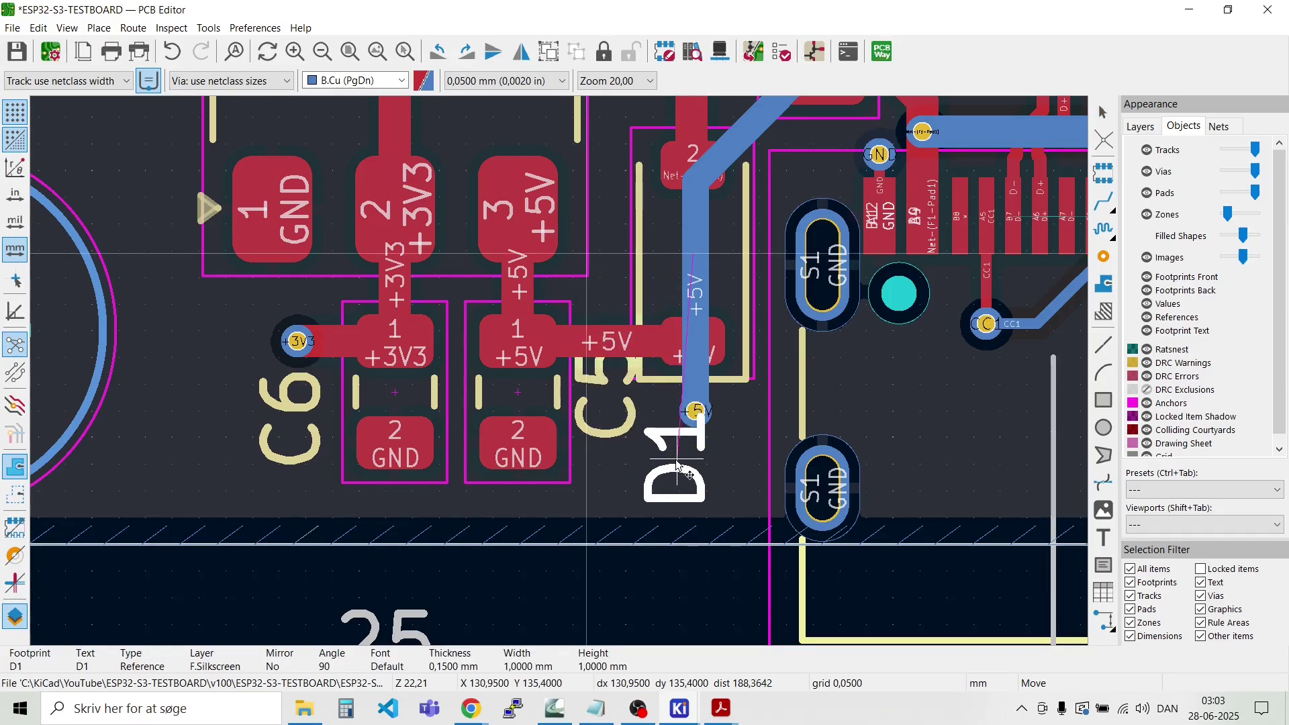
key(r)
key(r)
key(r)
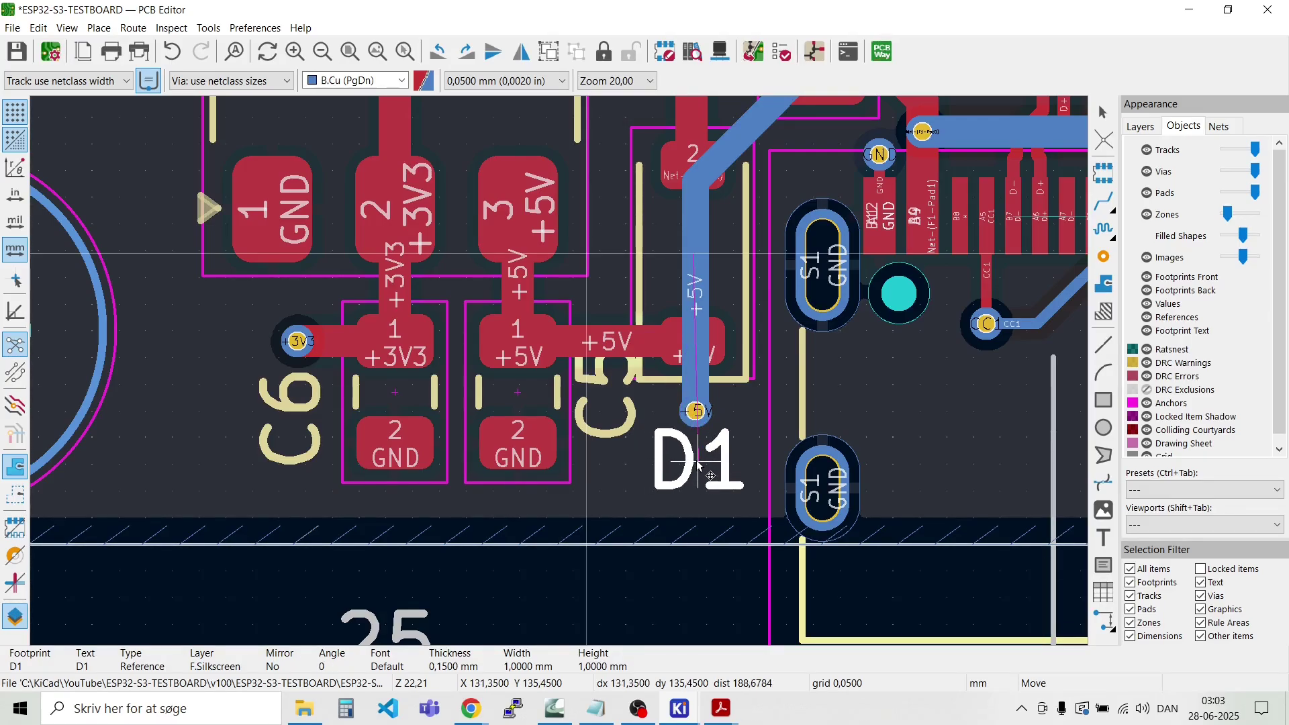
click(696, 448)
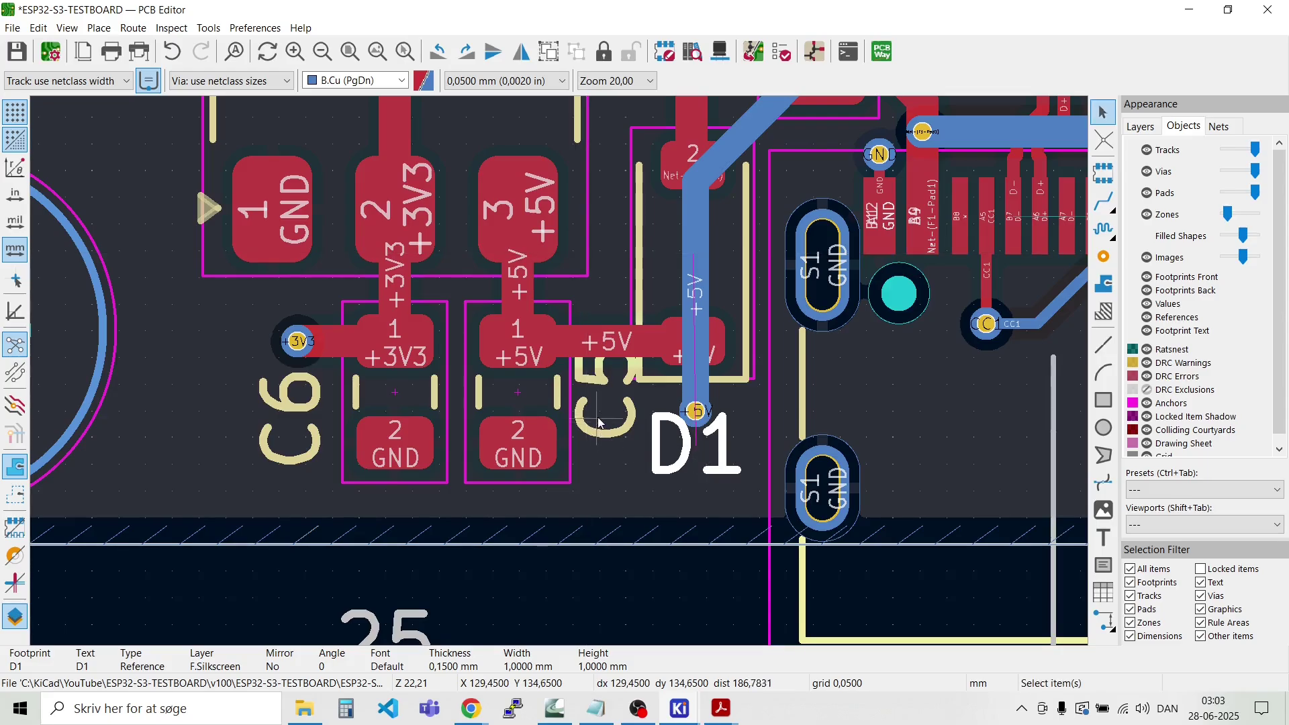
click(611, 415)
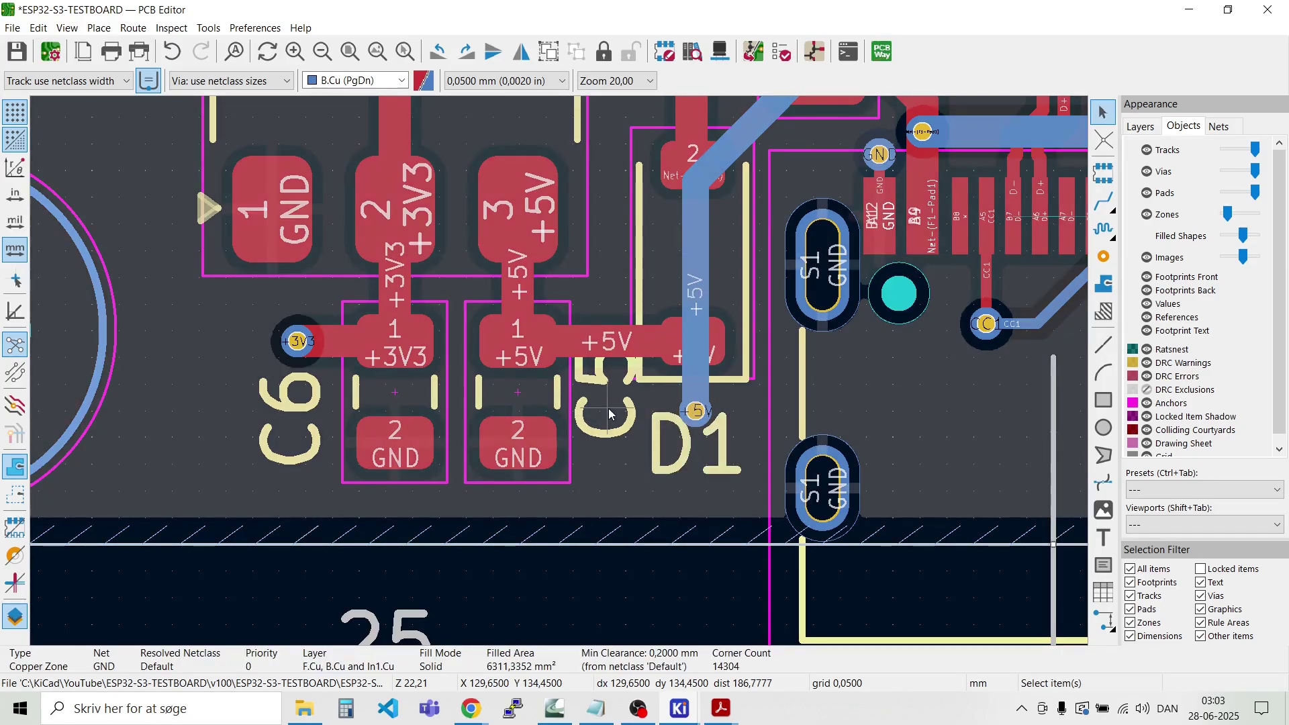
key(m)
key(Escape)
key(Escape)
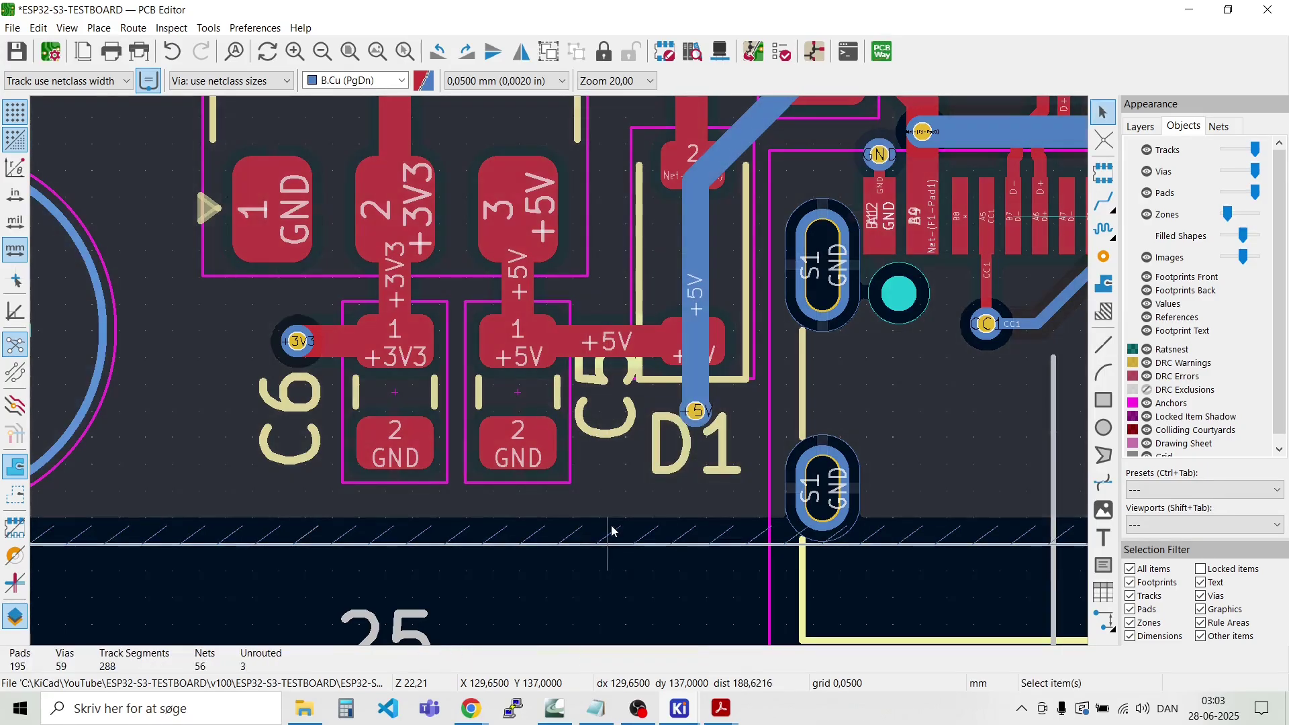
click(609, 418)
key(Escape)
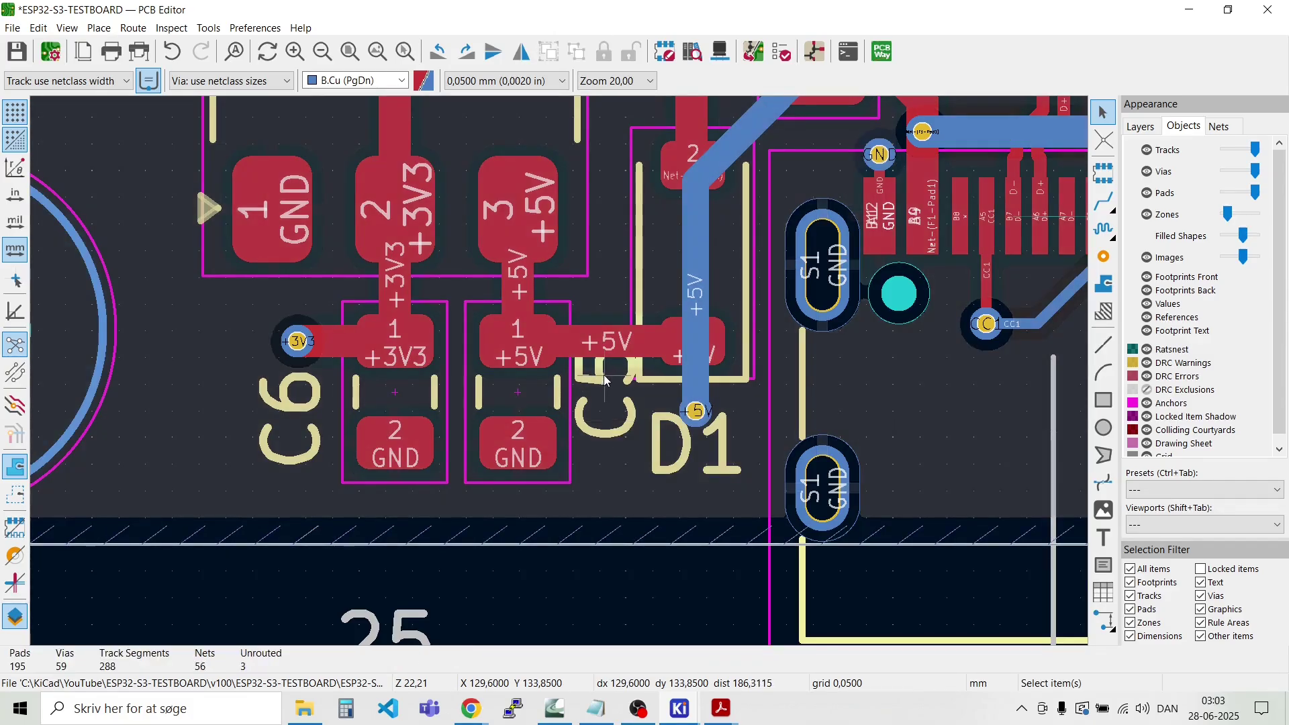
Step: Move the C5 reference label down beside capacitor C5, clear of the D1 outline and the +5V track
click(608, 396)
key(m)
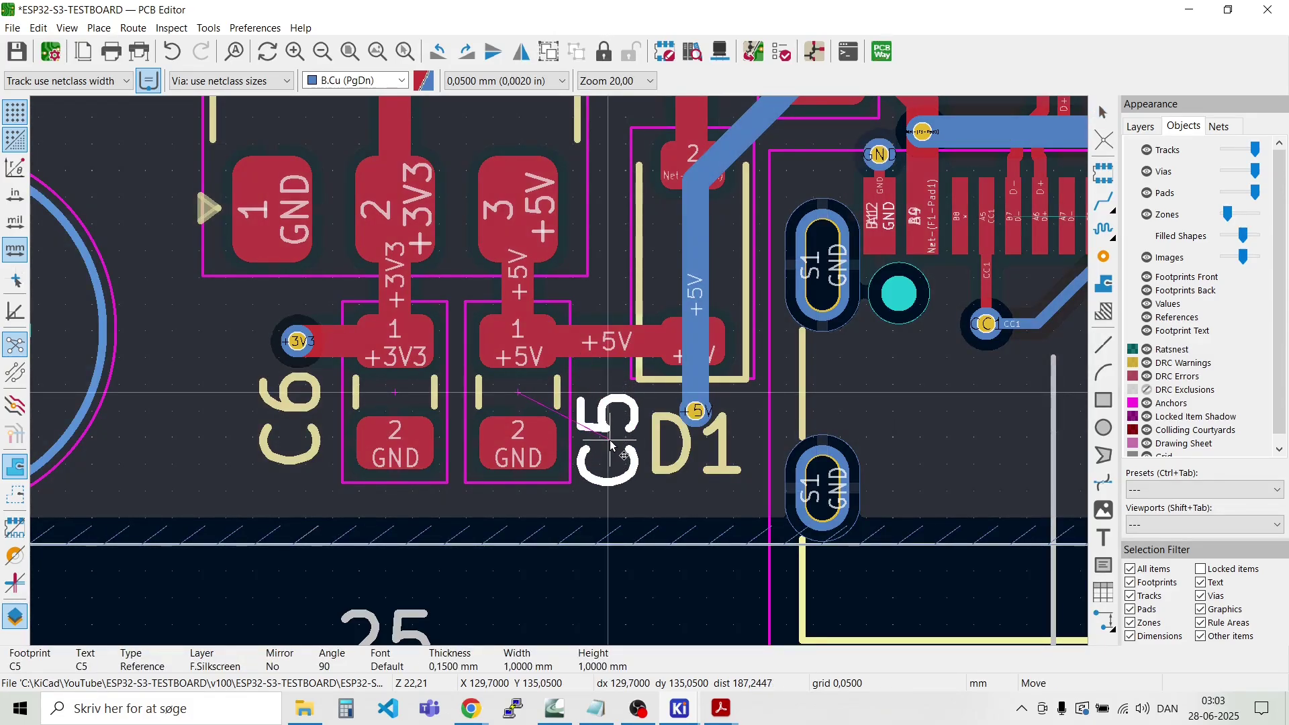
click(611, 433)
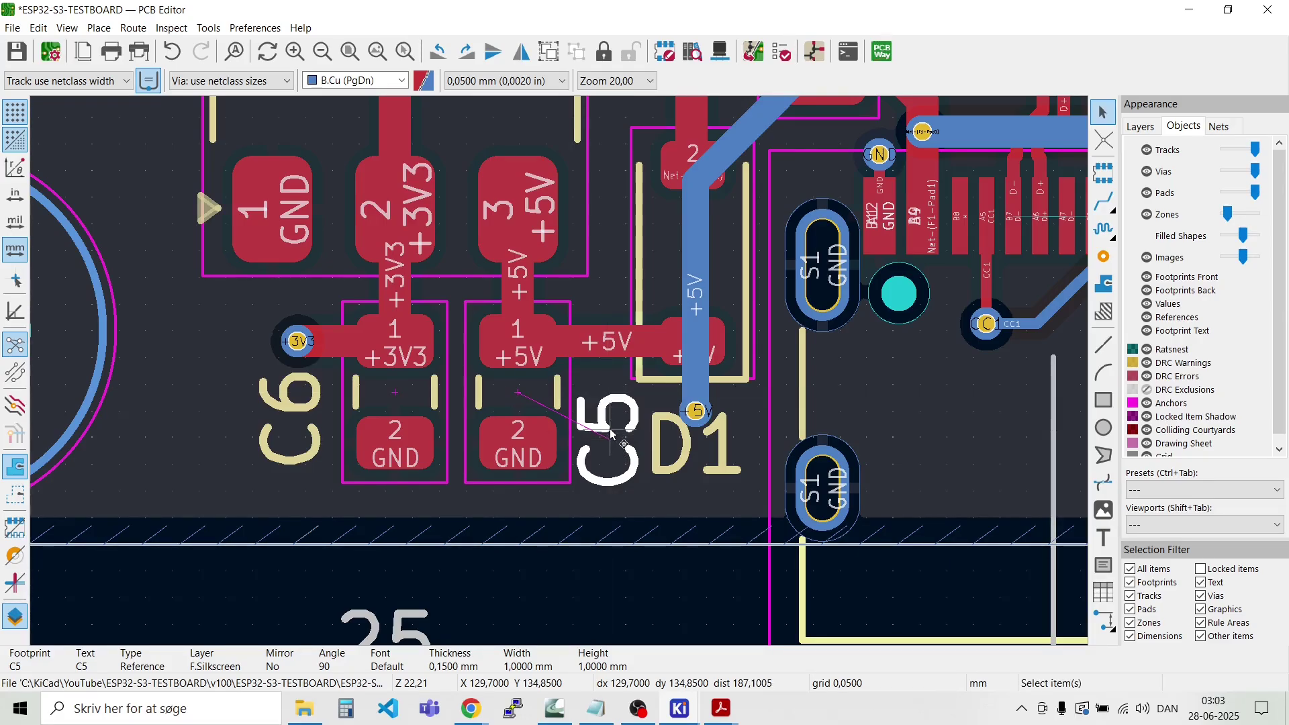
key(Escape)
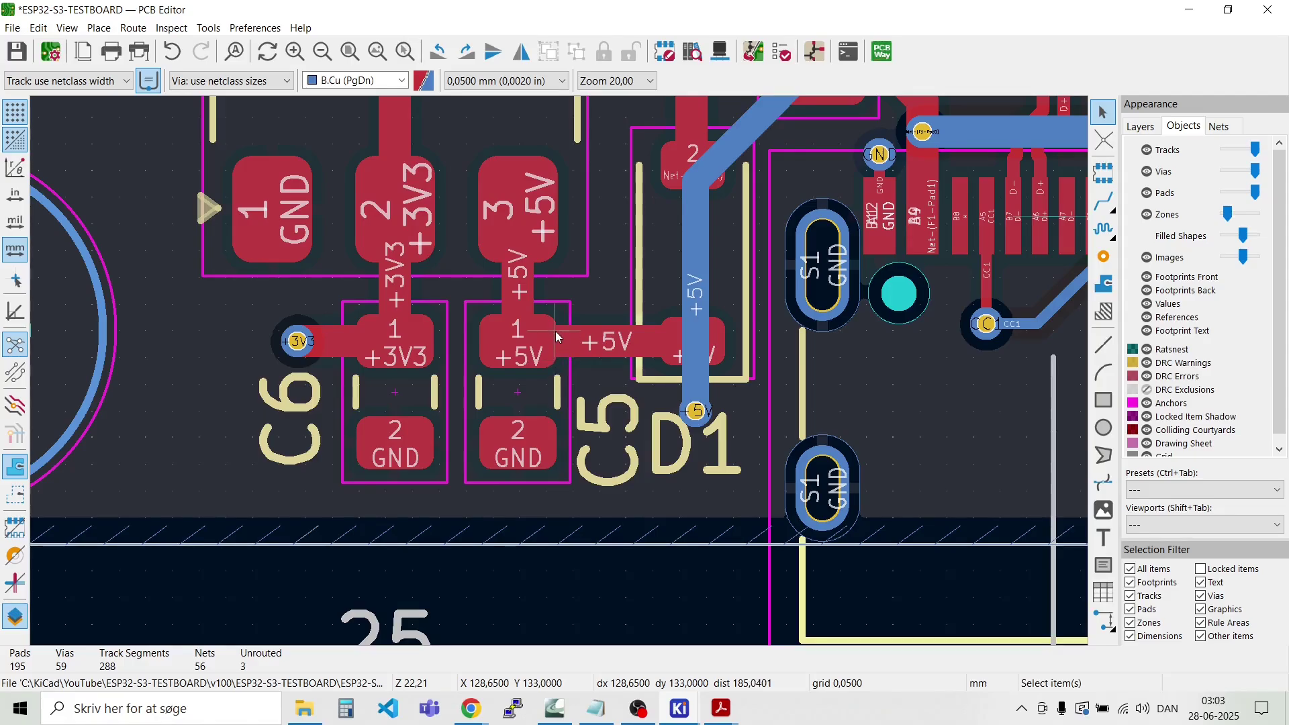
scroll(554, 331, down, 3)
scroll(558, 372, down, 1)
scroll(559, 372, up, 1)
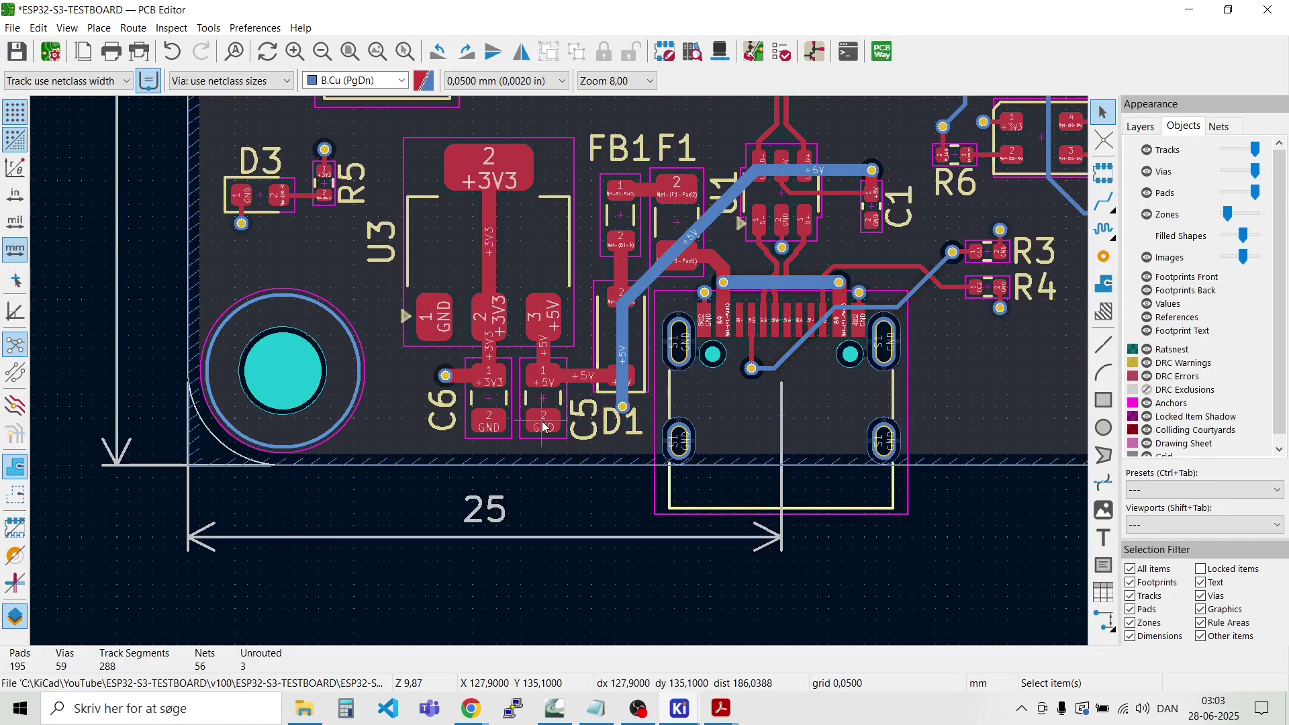
drag(554, 448, 401, 194)
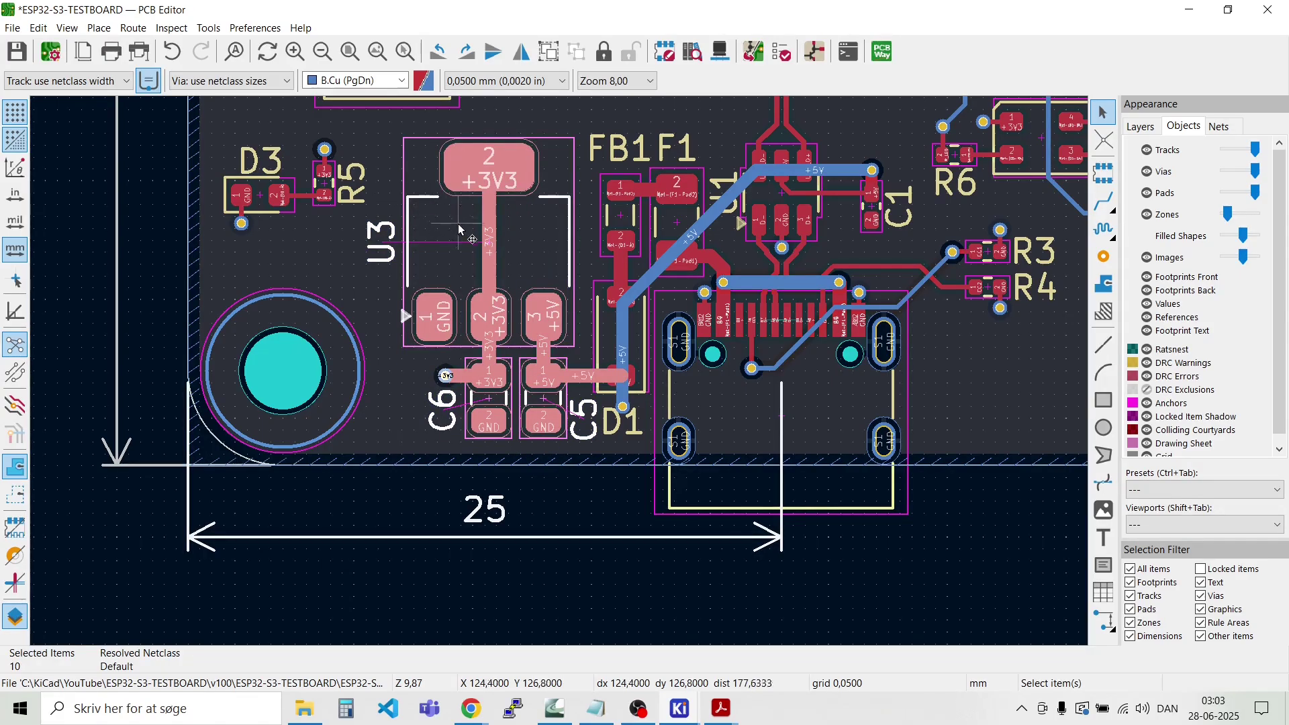
key(m)
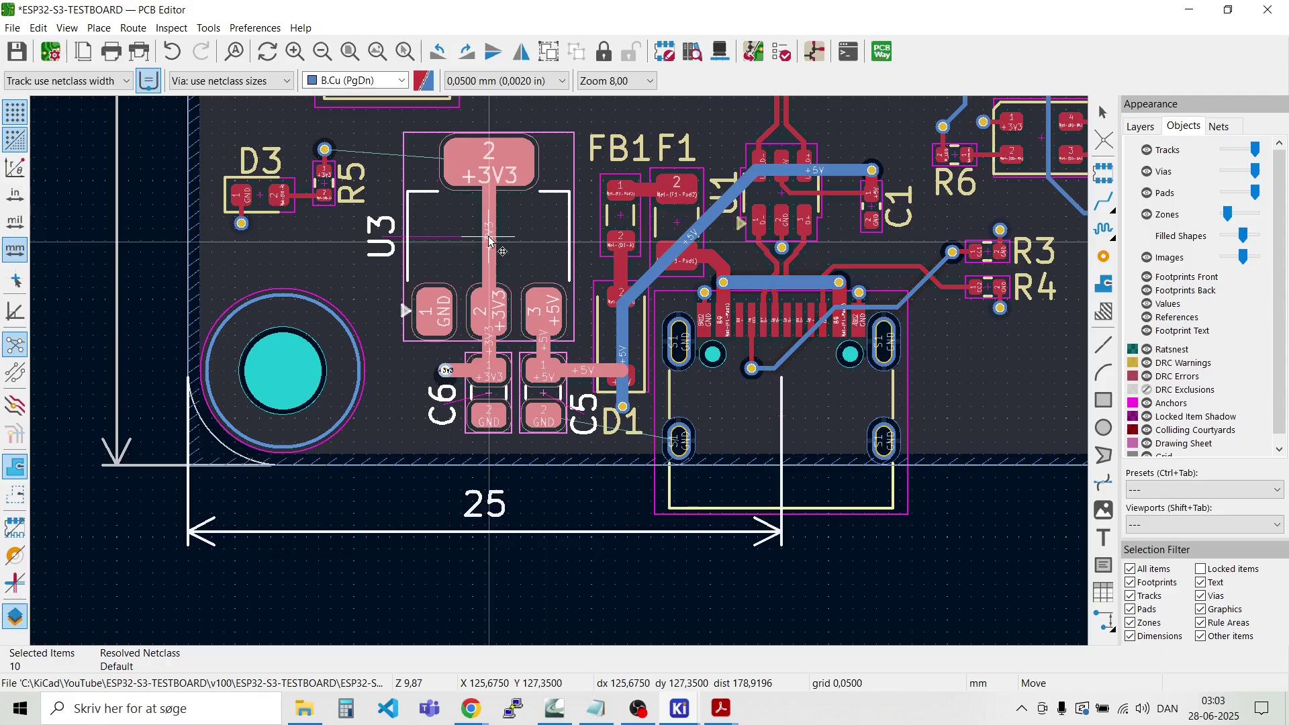
click(489, 247)
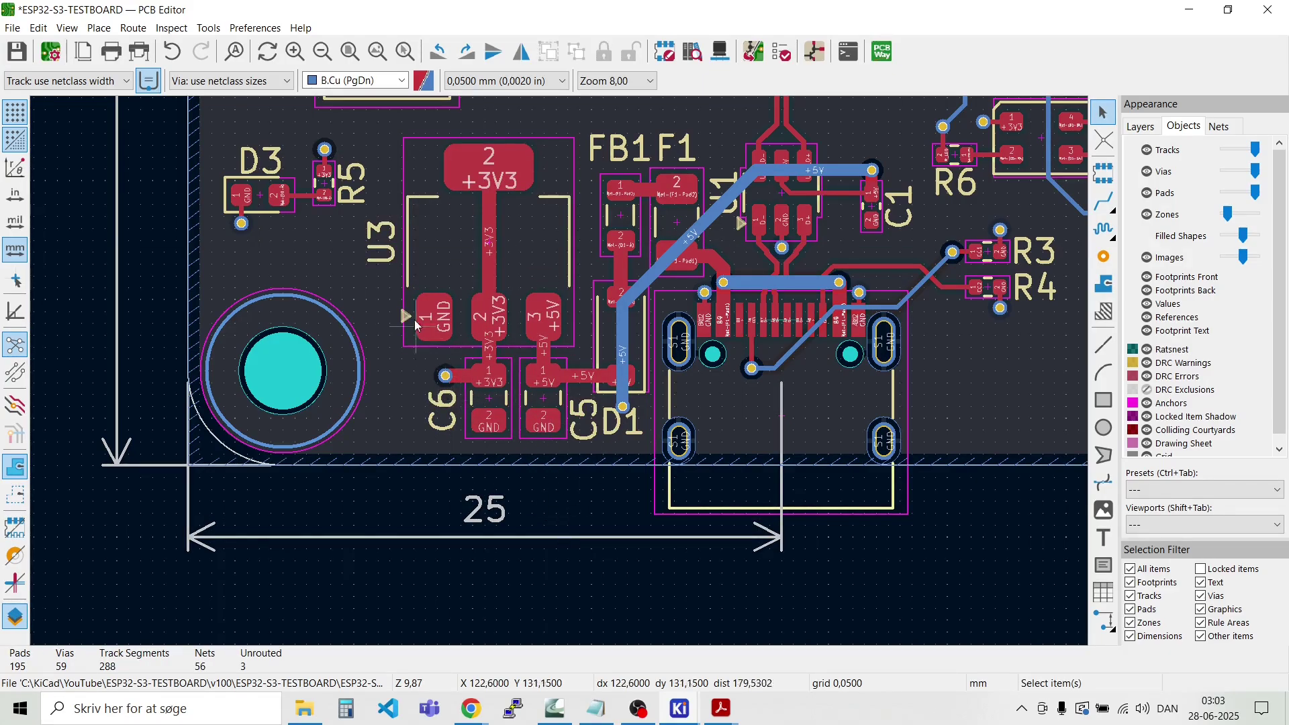
Step: Shift the R5 reference label slightly away from resistor R5, keeping it vertically aligned with the part
scroll(365, 191, up, 5)
click(527, 356)
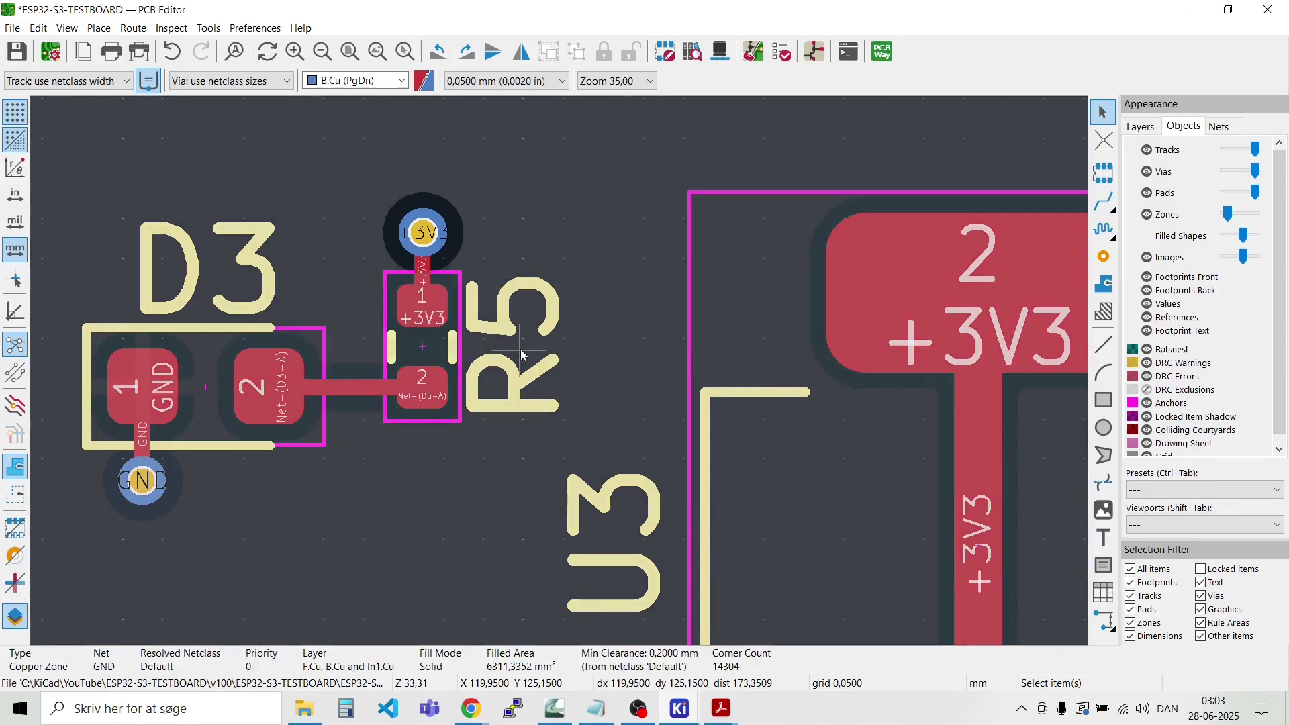
click(527, 356)
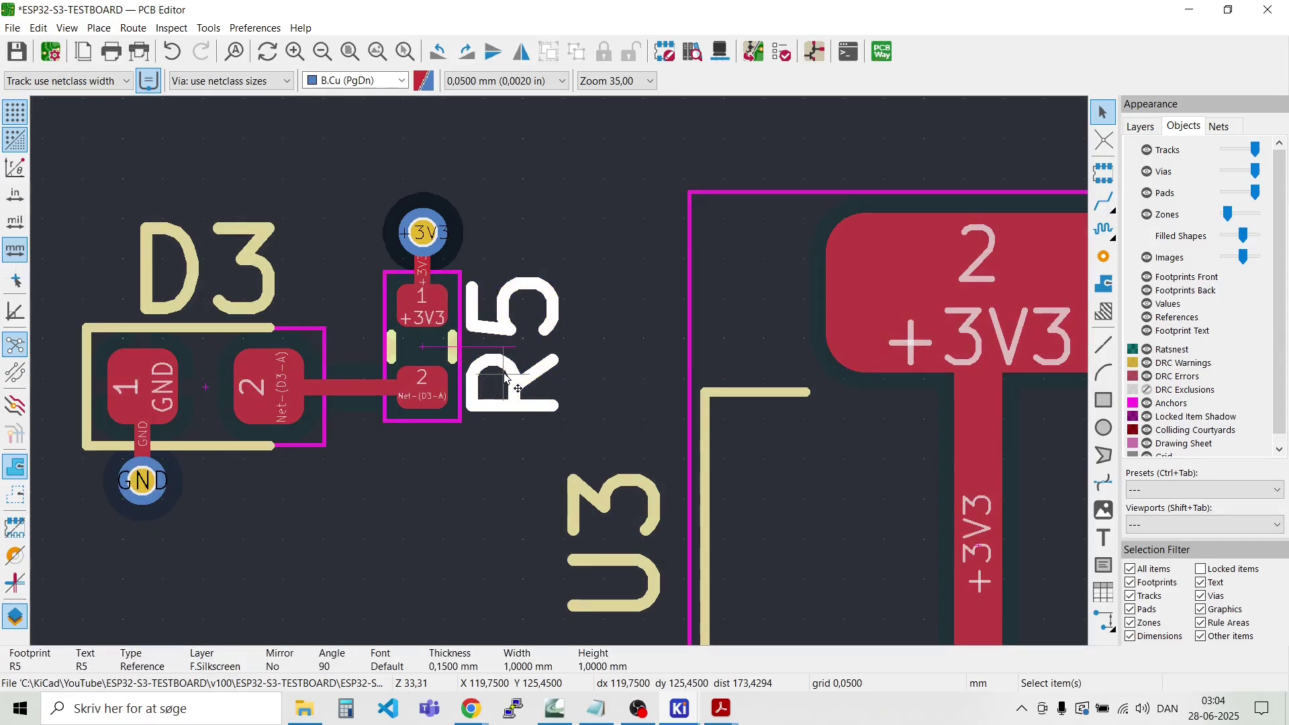
key(m)
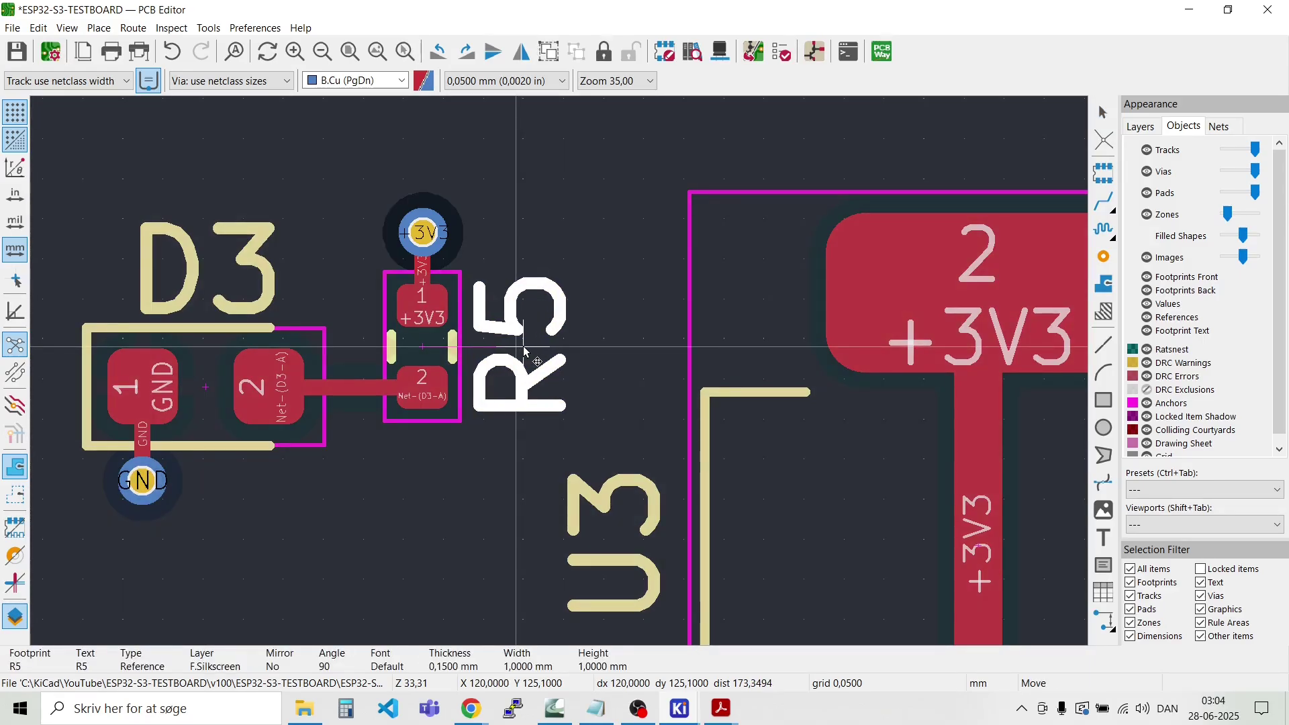
click(521, 349)
scroll(558, 371, down, 5)
key(Escape)
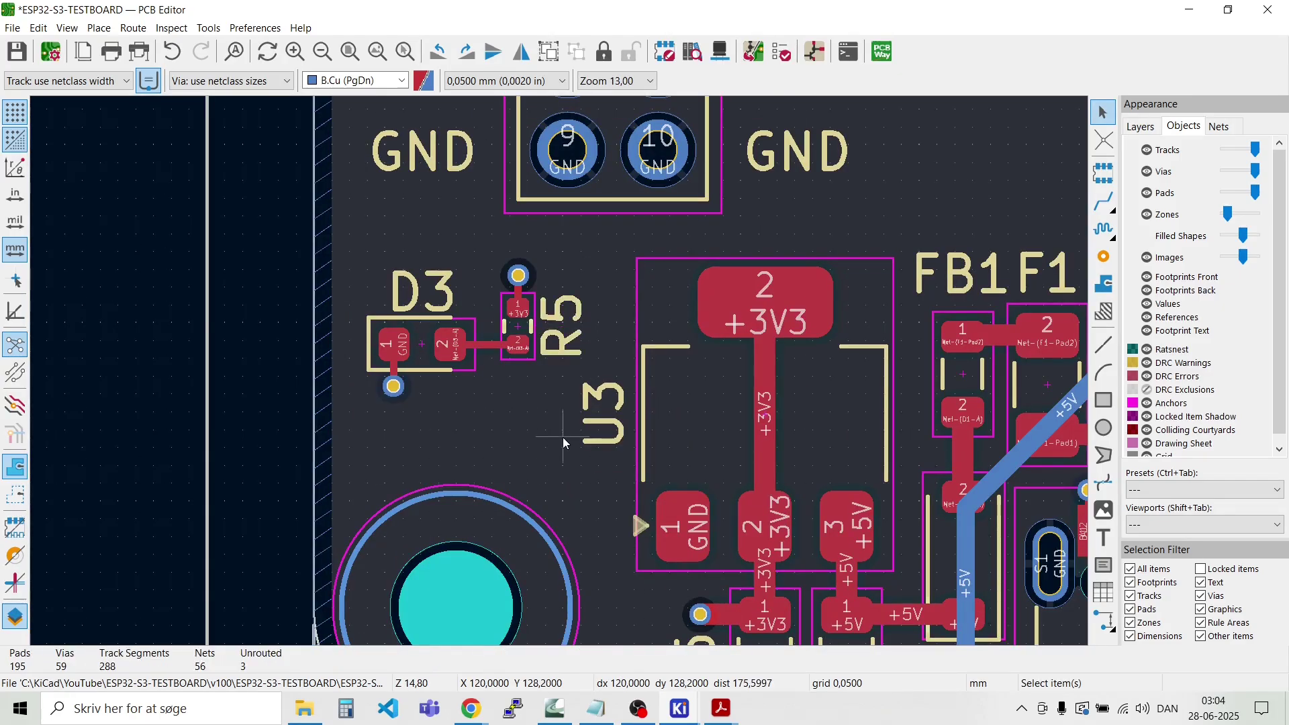
Step: Delete the vertical +5V B.Cu segment over D1 and the short F.Cu segment joining D1 pad 1 to its via
scroll(558, 372, down, 3)
scroll(558, 371, up, 3)
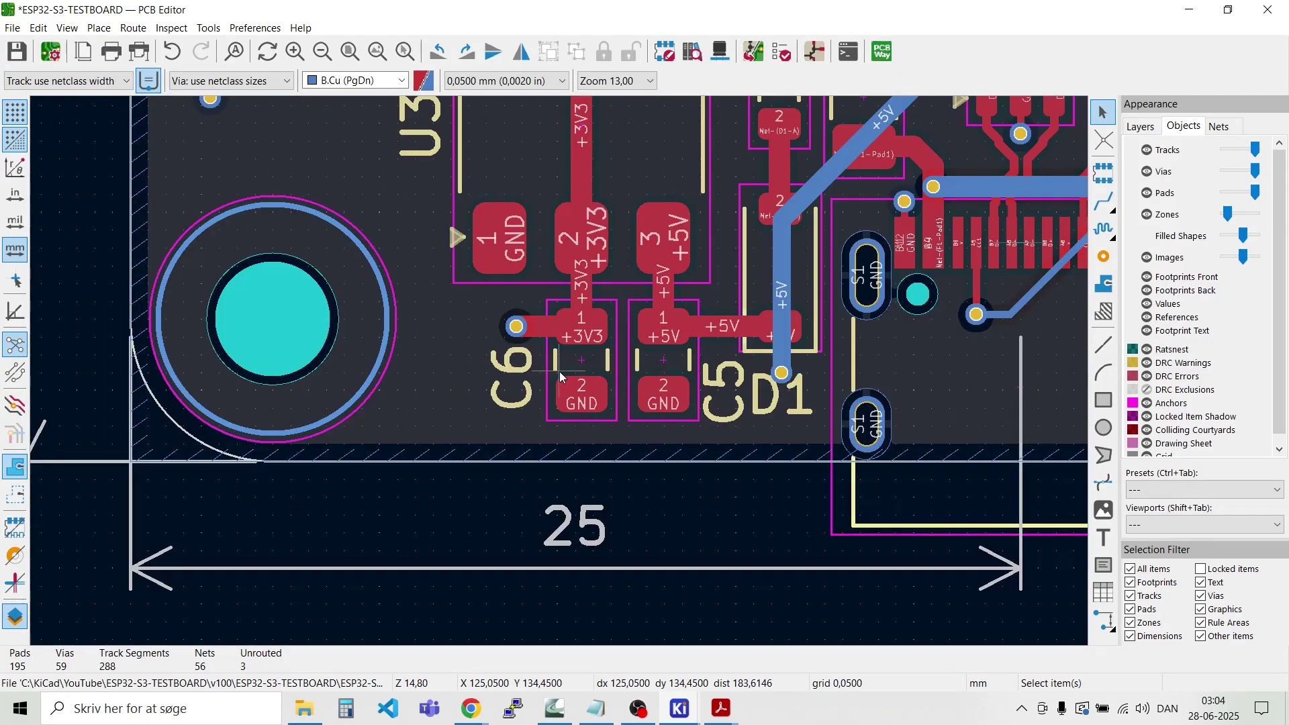
click(790, 296)
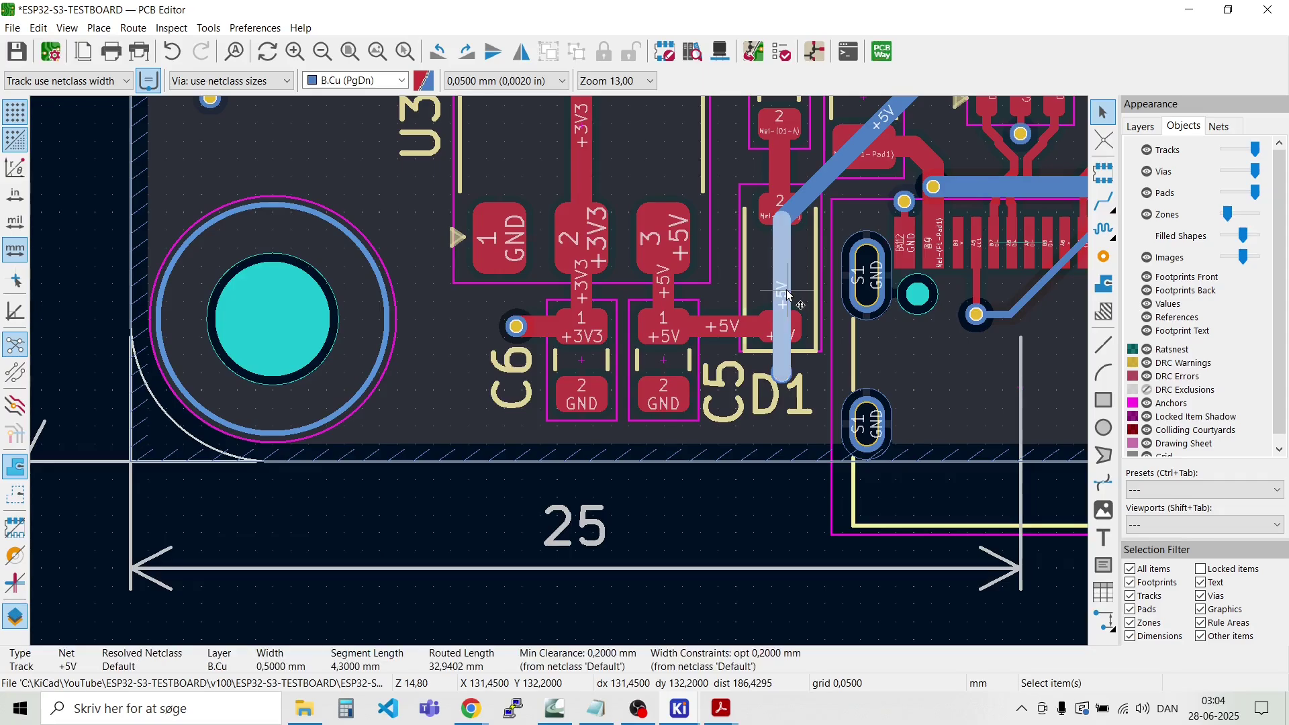
key(Delete)
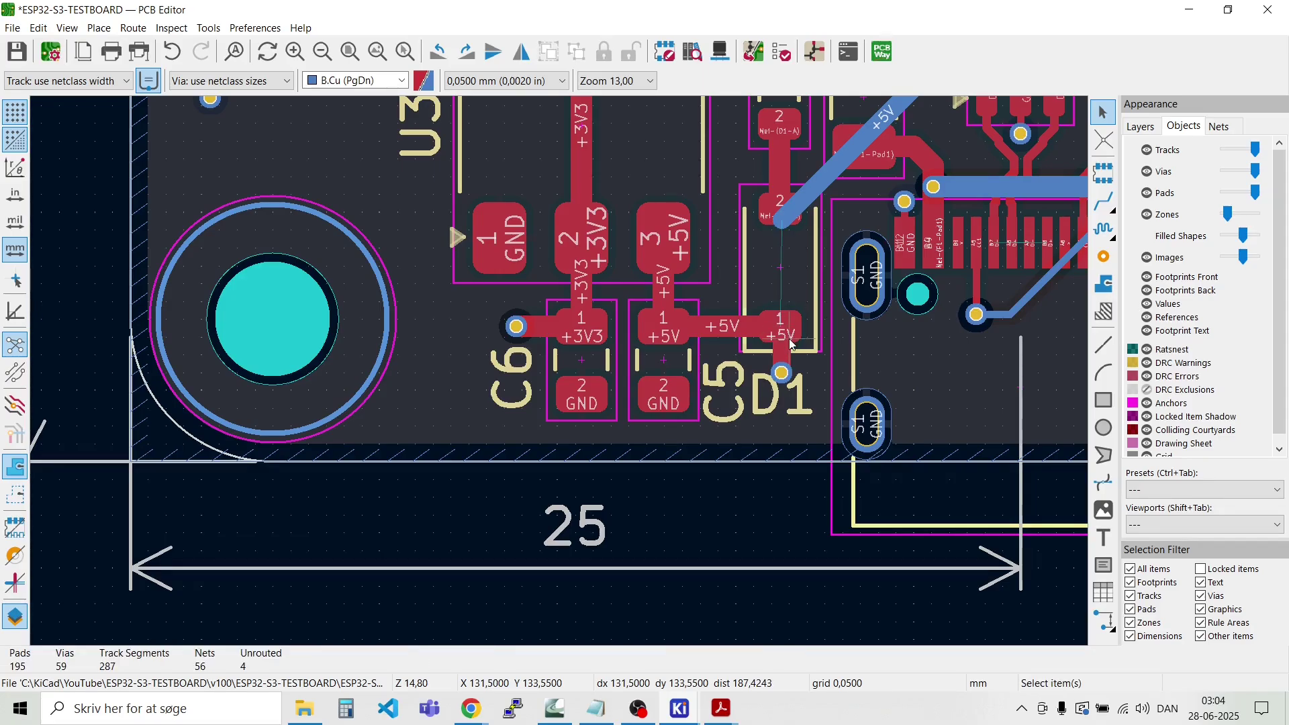
scroll(780, 368, up, 4)
click(550, 394)
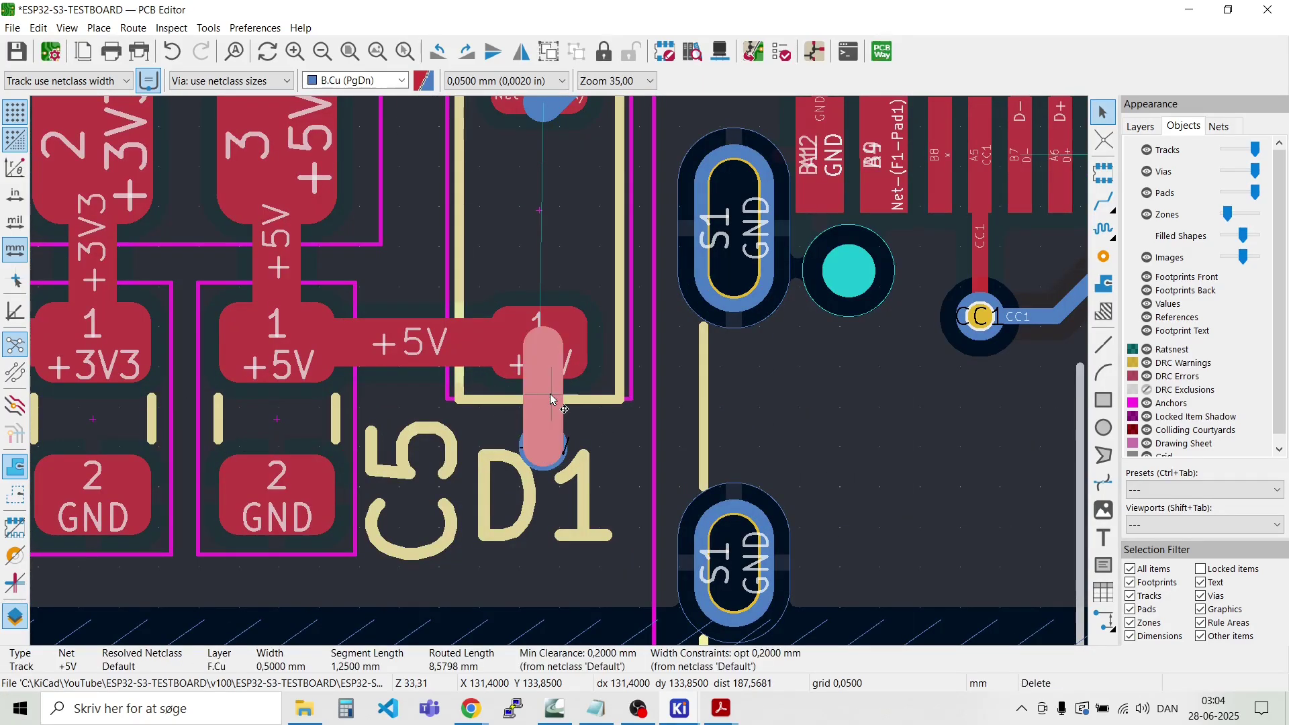
key(Delete)
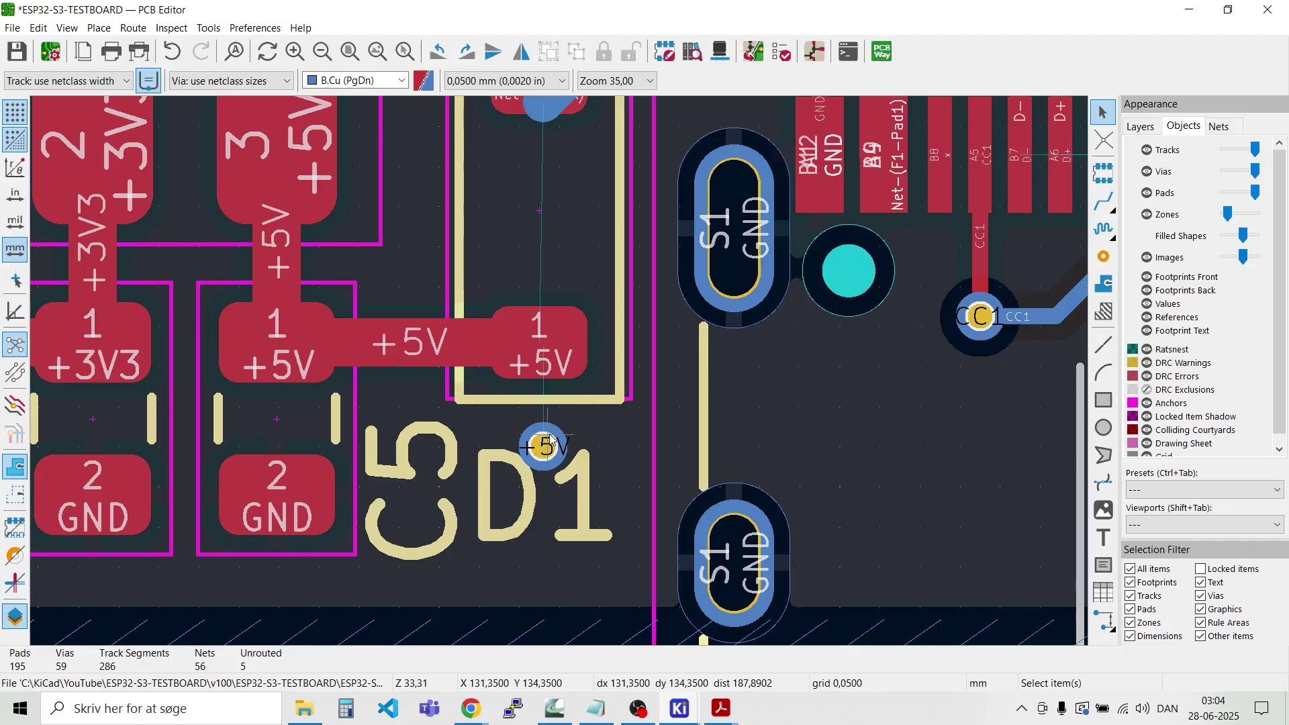
Step: Move the +5V via to between D1's two pads, at about X 131,25 and Y 131,8 mm
key(m)
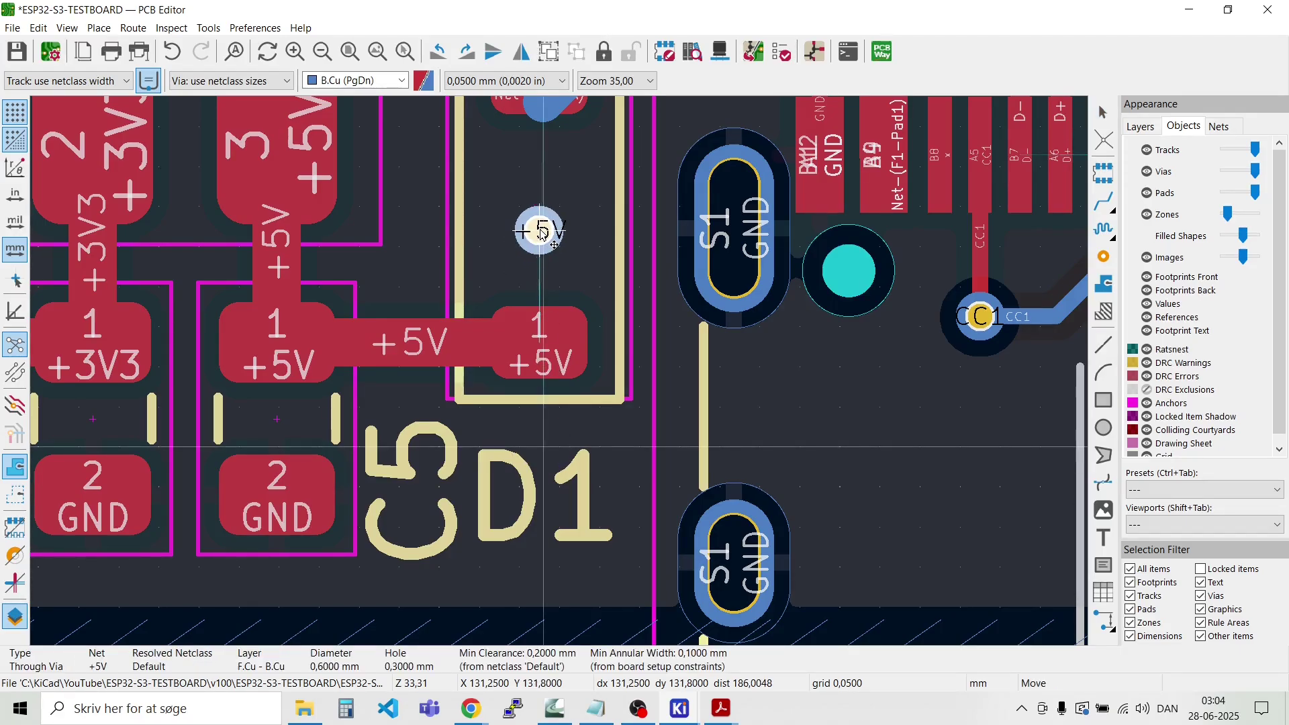
click(542, 231)
scroll(543, 232, down, 2)
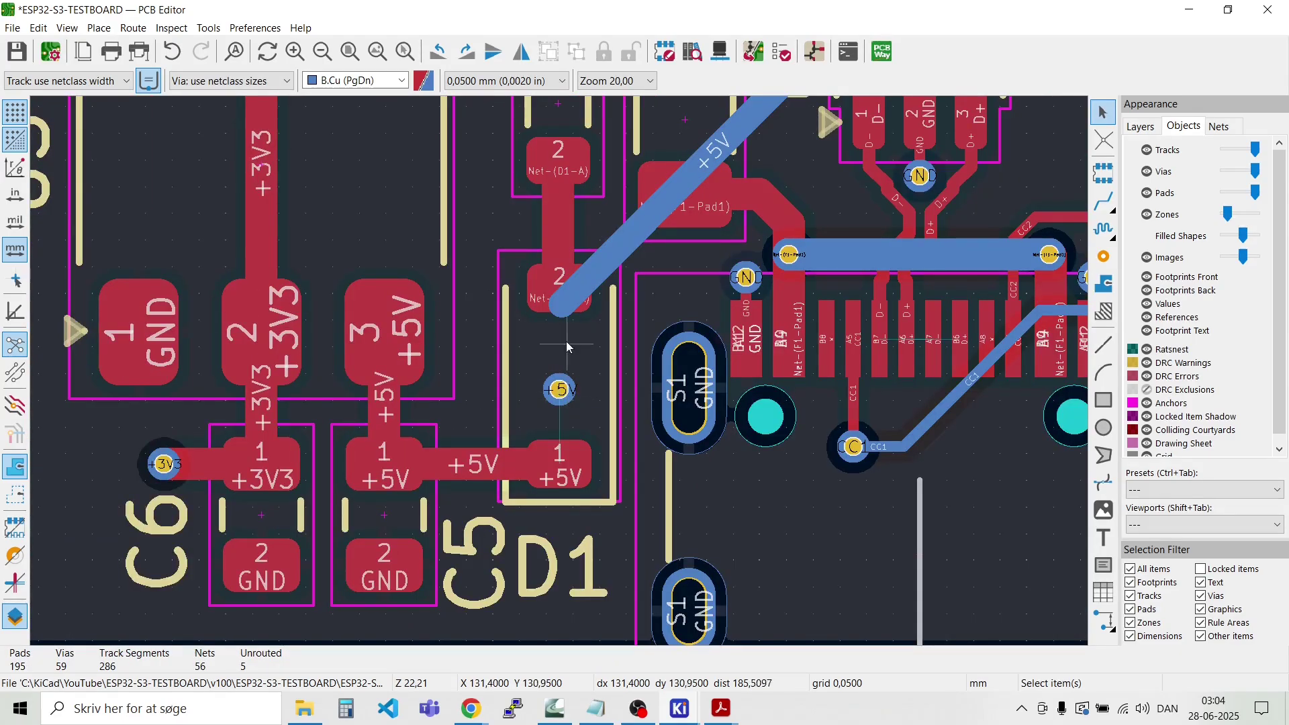
Step: Route +5V on B.Cu from the end of the diagonal track to the moved via, and on F.Cu from D1 pad 1 to that via
key(x)
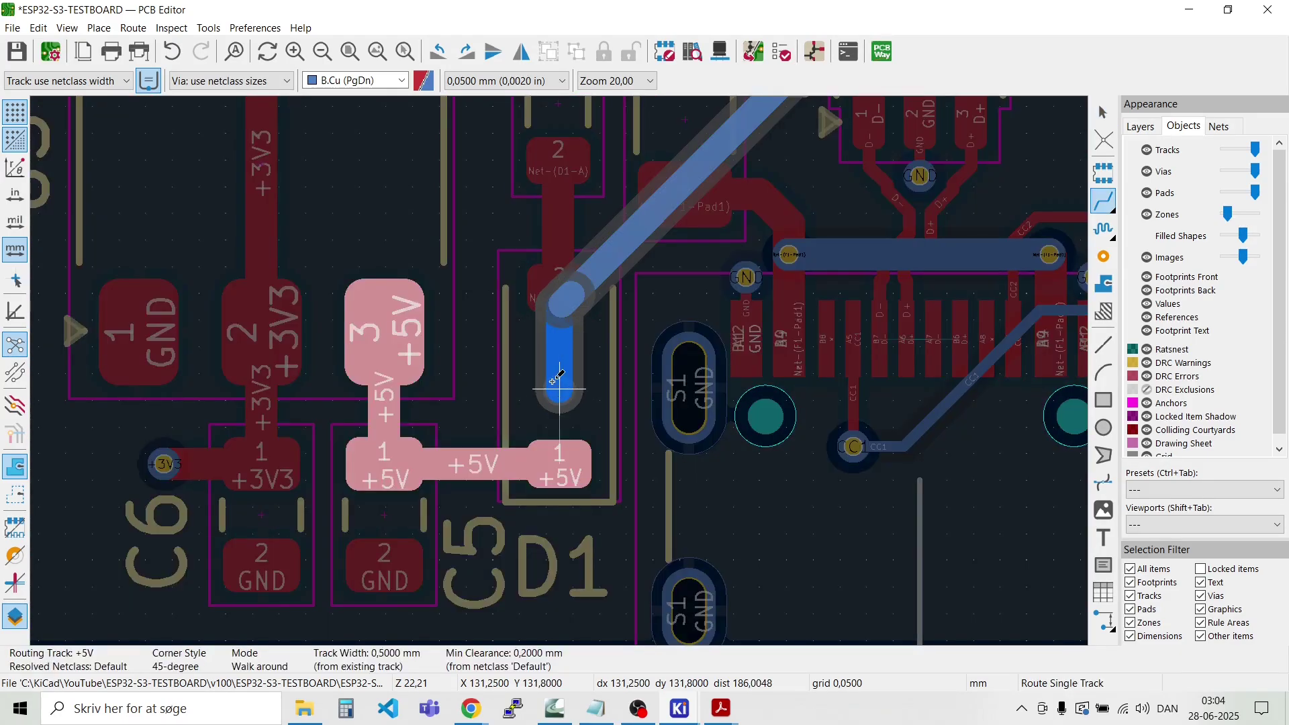
click(556, 386)
click(560, 471)
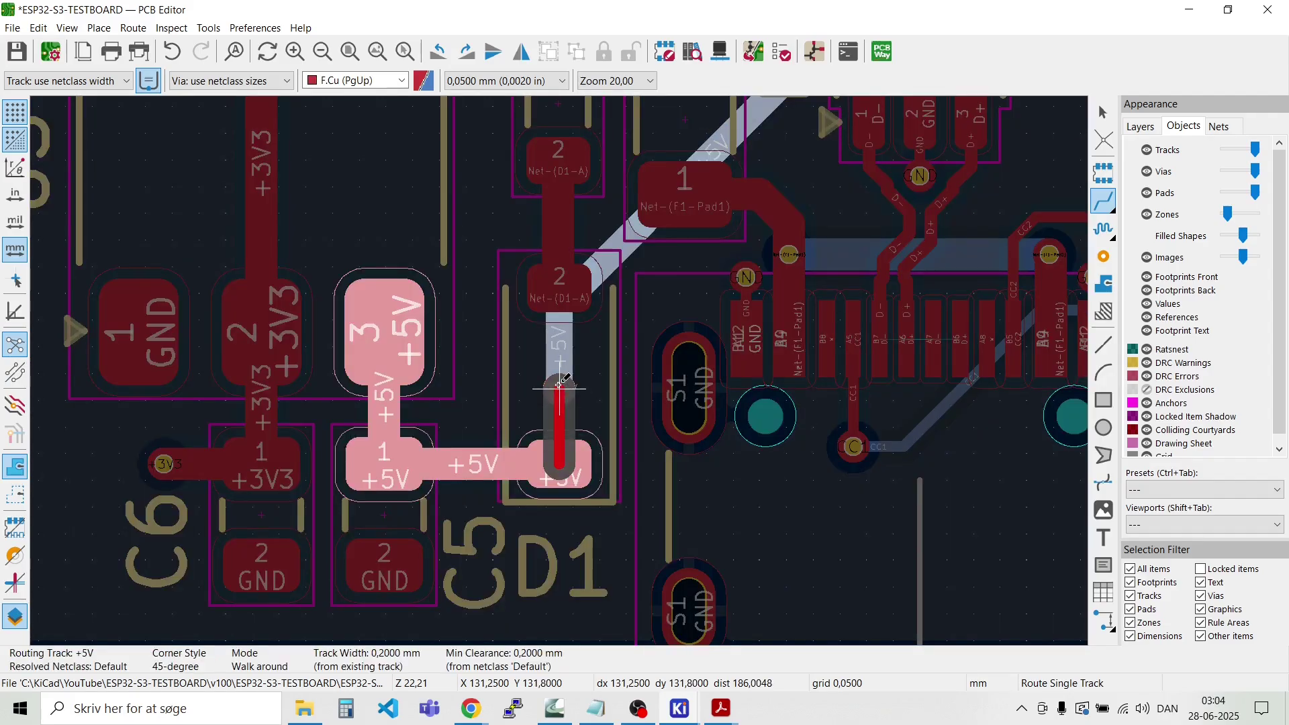
click(561, 391)
key(Escape)
scroll(562, 396, up, 2)
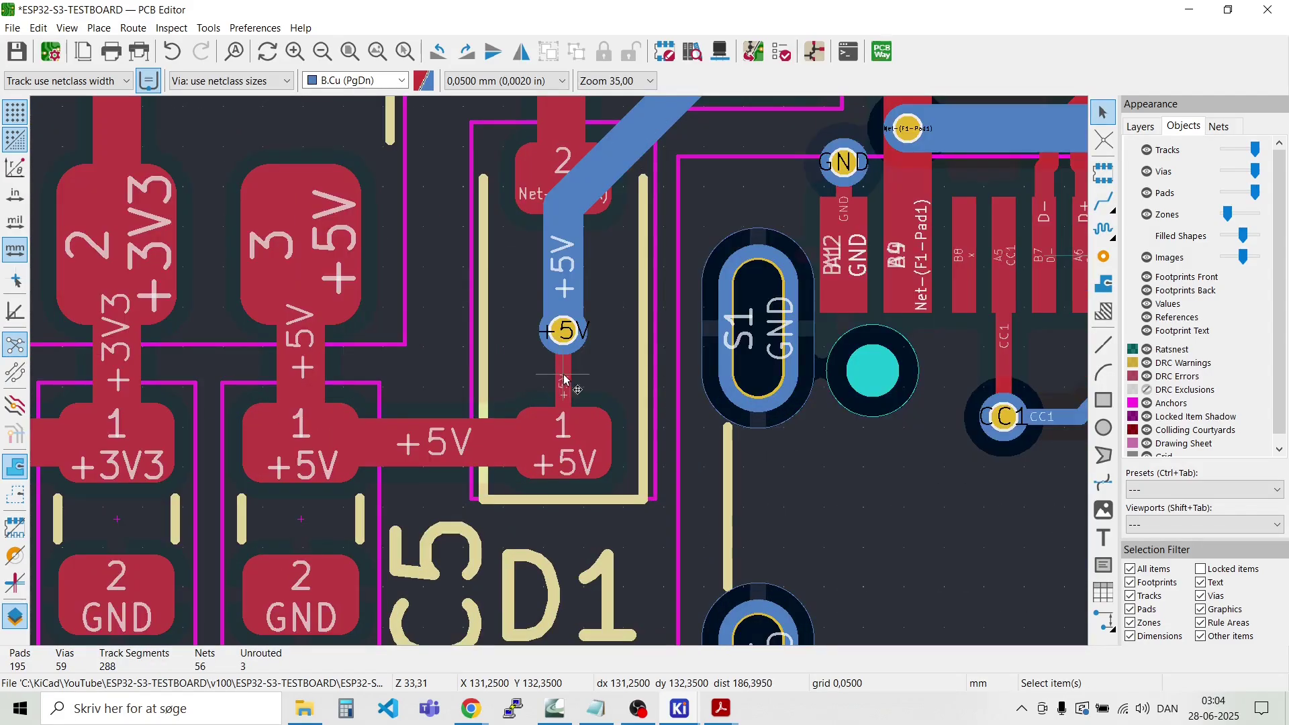
Step: Set the width of the F.Cu +5V track between D1 pad 1 and the via to 0,6 mm
click(562, 380)
key(e)
click(452, 231)
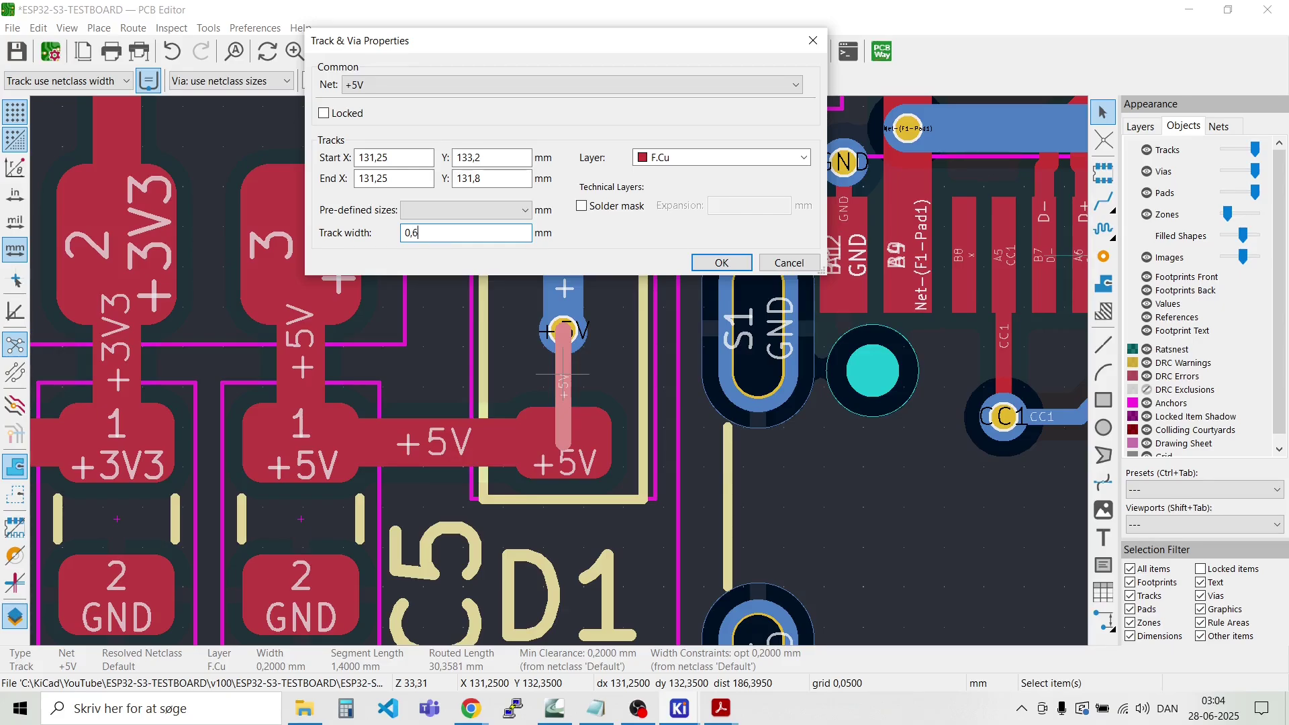
key(Return)
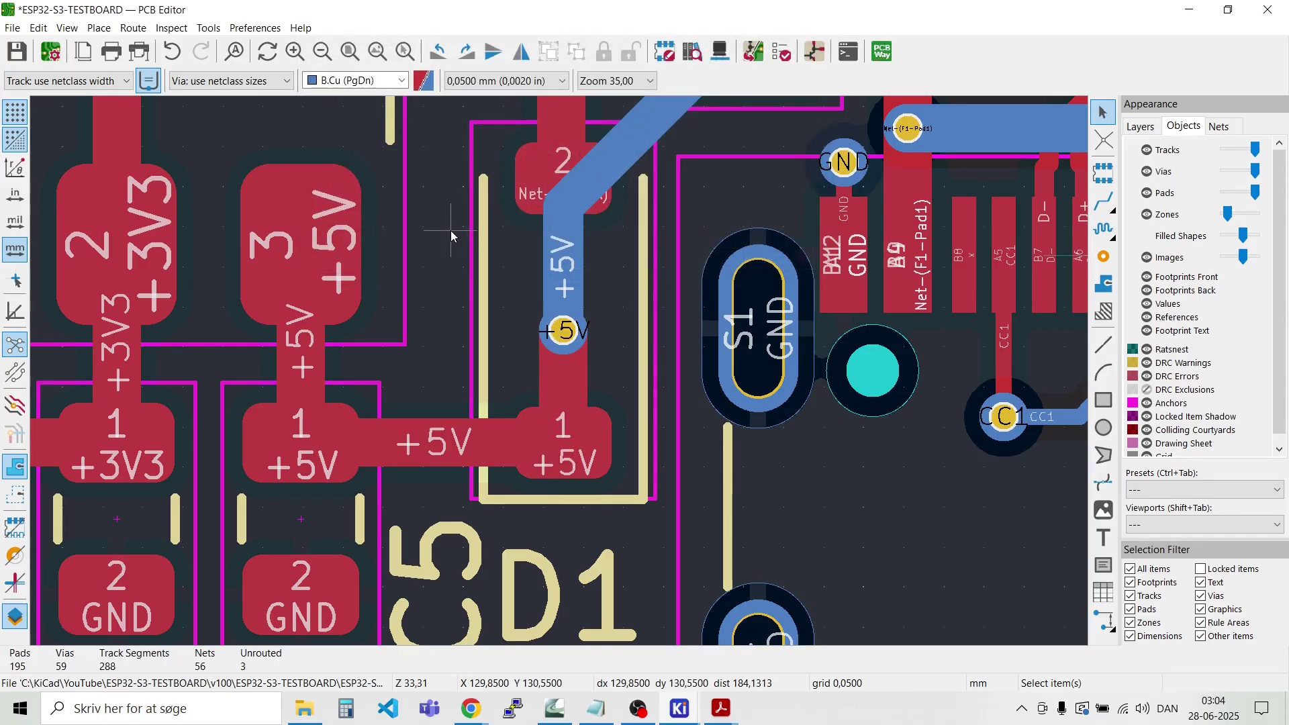
click(572, 382)
key(e)
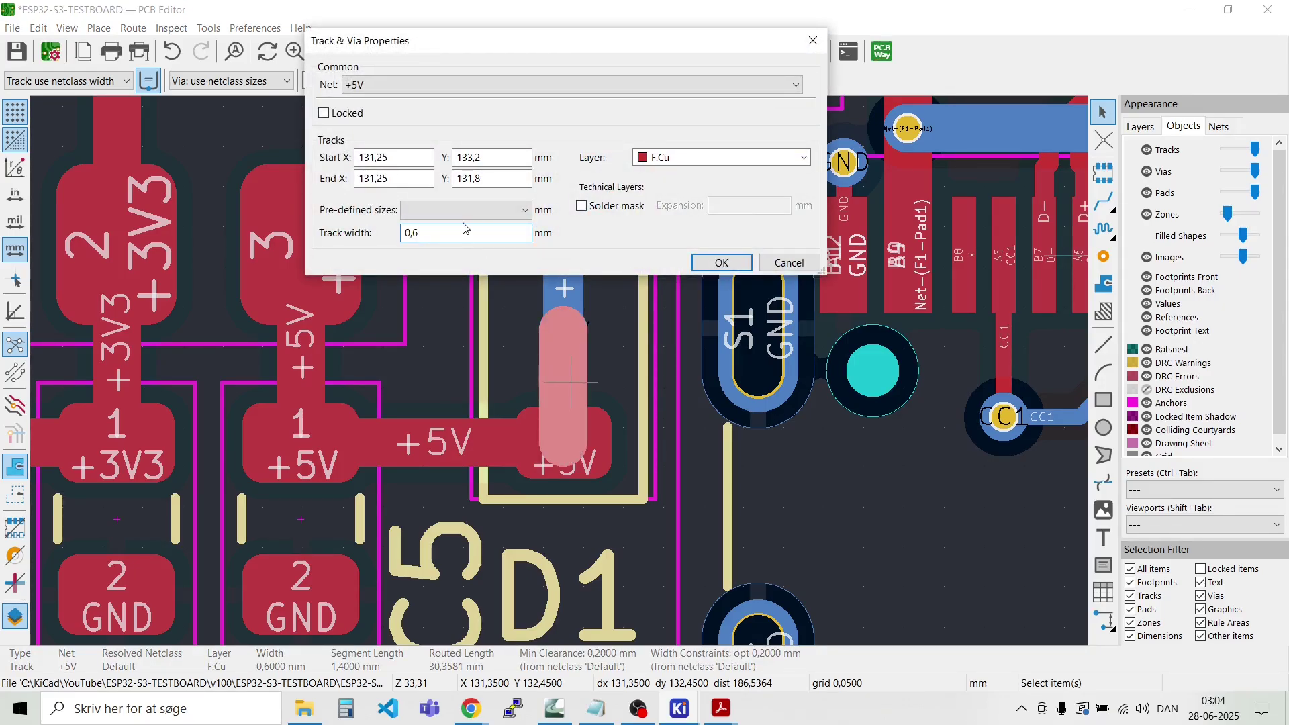
key(Return)
click(463, 223)
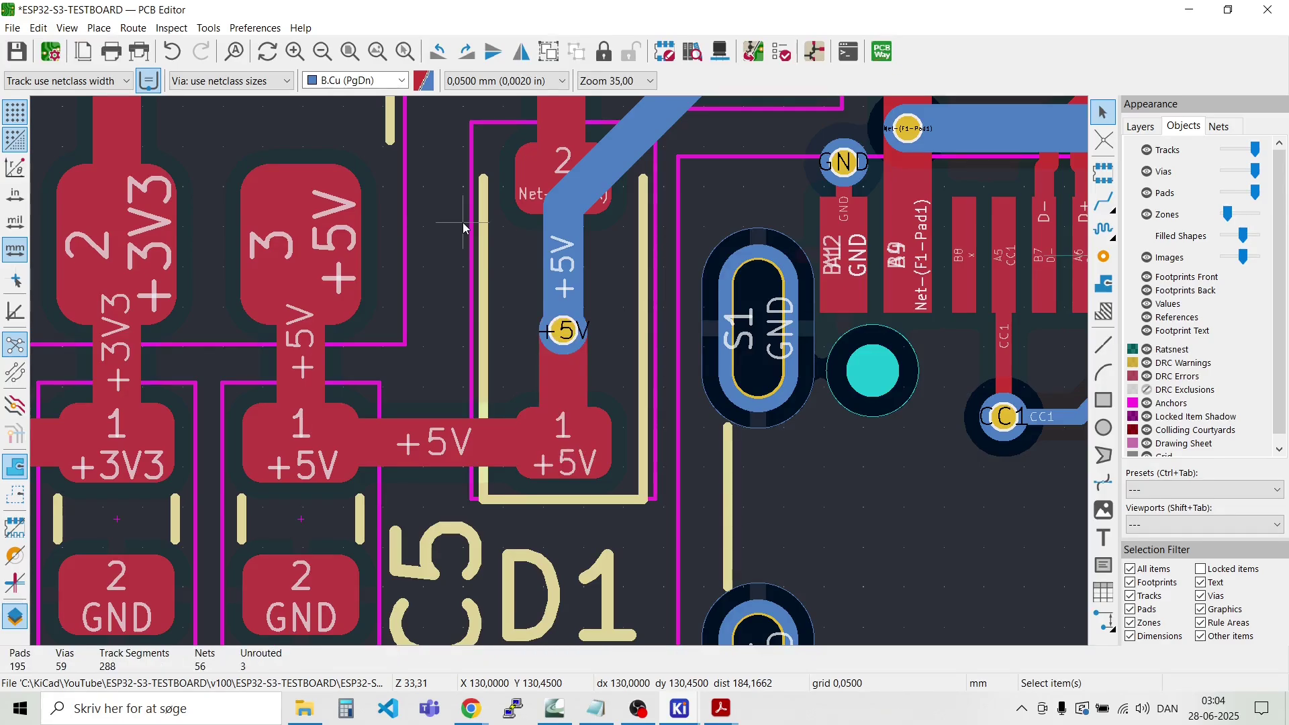
Step: Set the width of the short F.Cu +5V track between D1 pad 1 and the via to 0,5 mm
click(570, 378)
key(e)
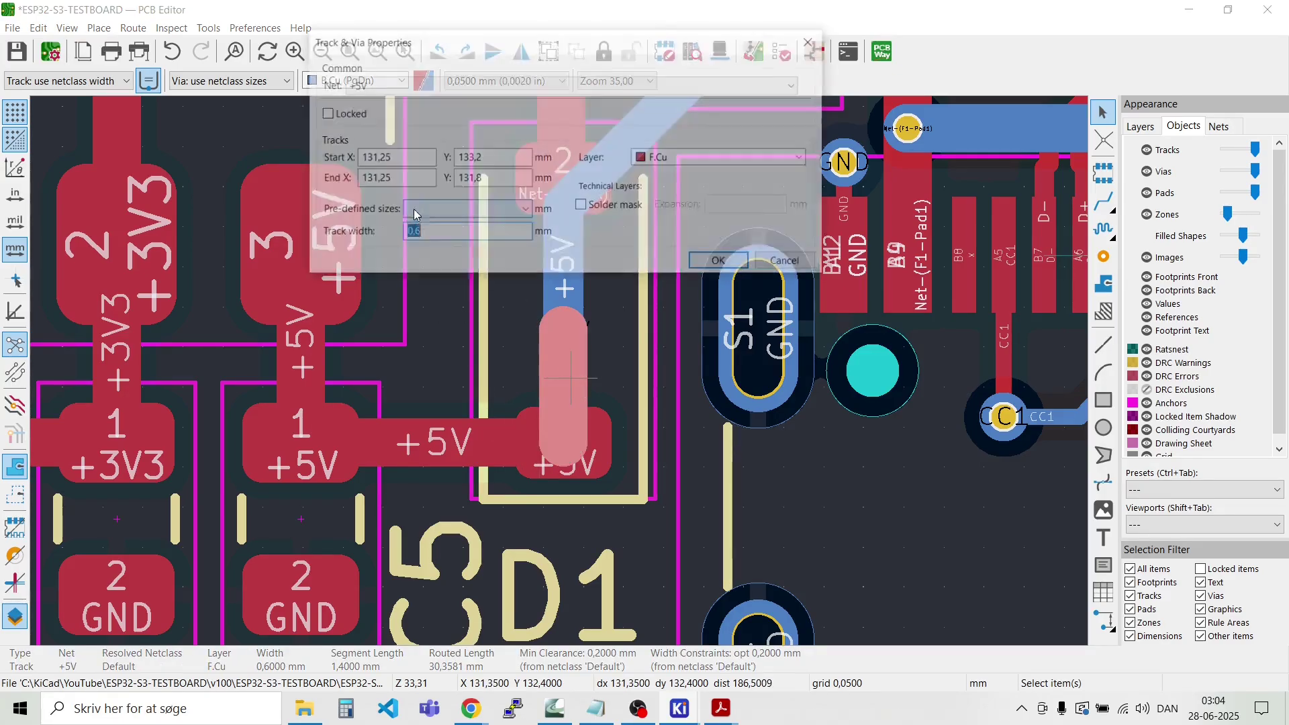
click(456, 235)
key(BackSpace)
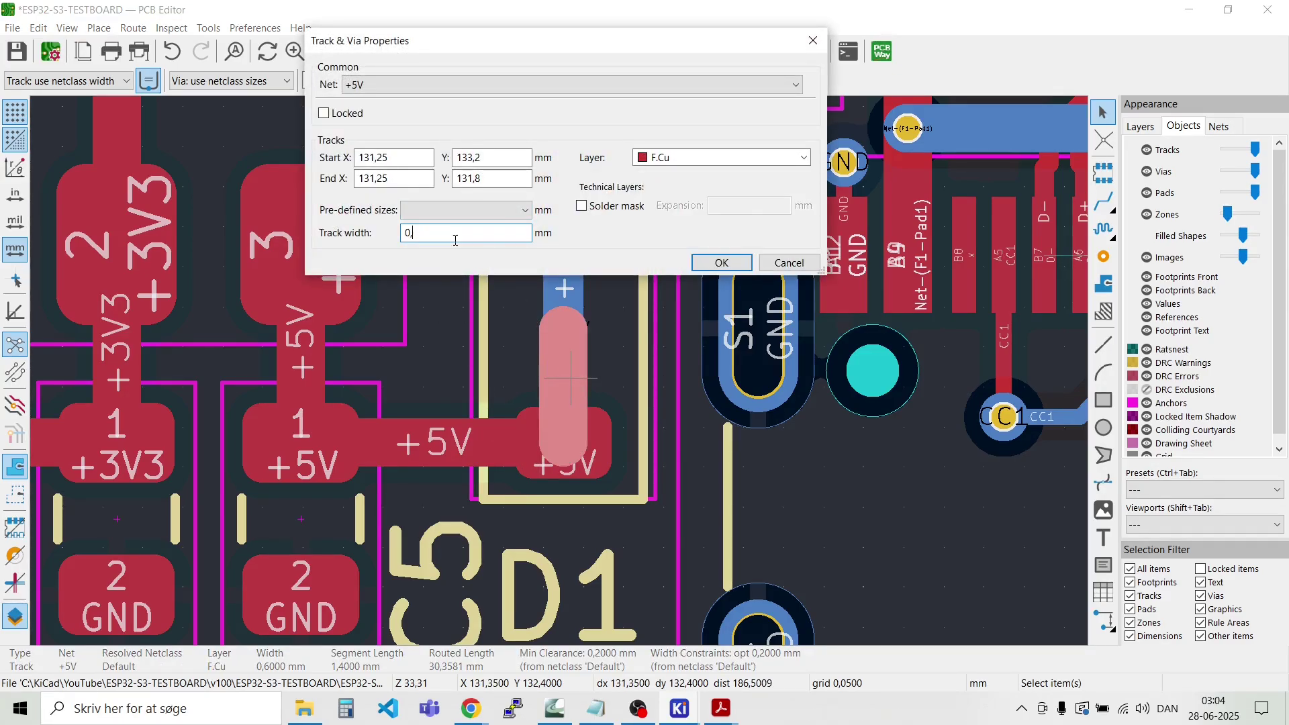
key(Return)
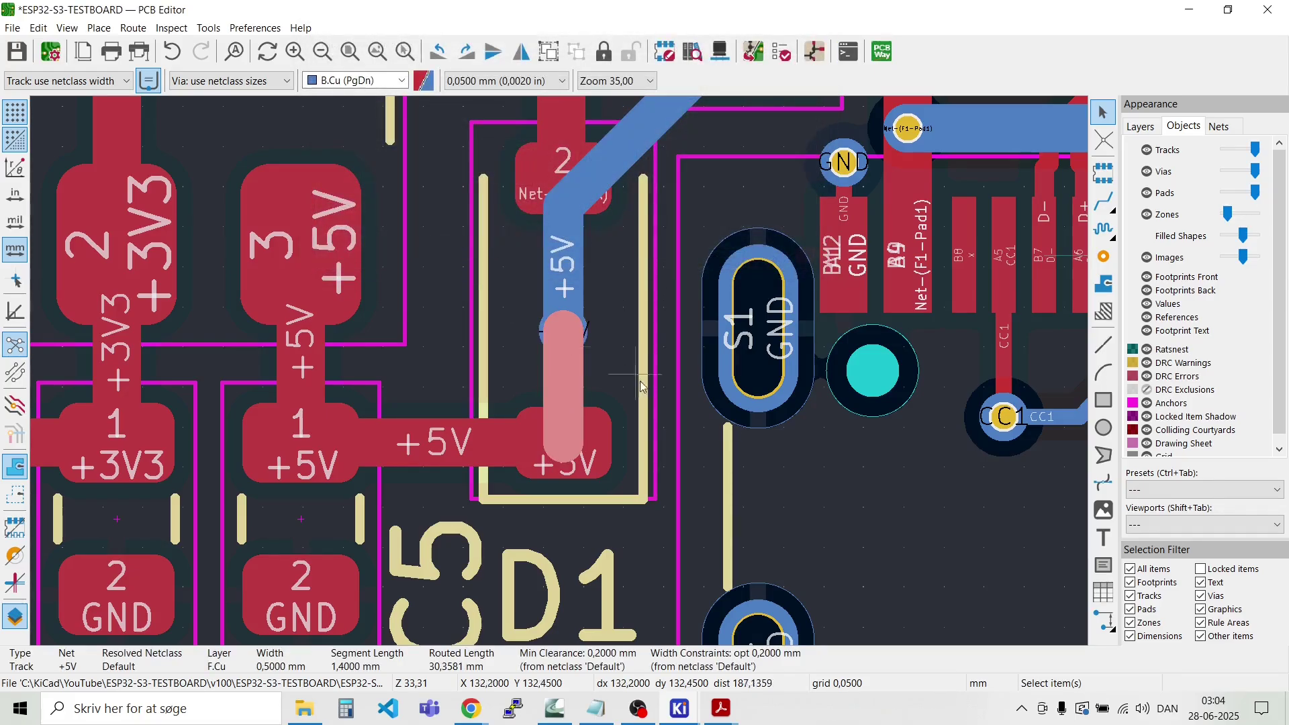
key(Escape)
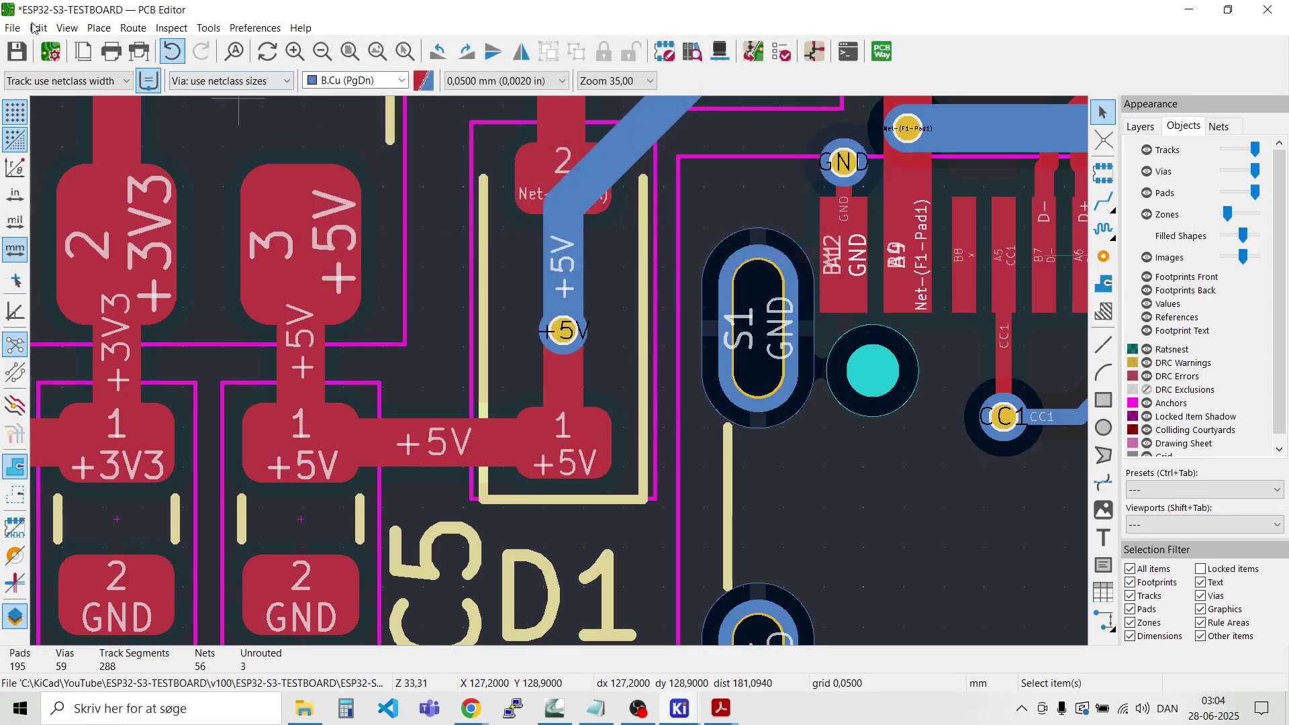
Step: Save the board layout
click(12, 28)
click(40, 73)
scroll(617, 359, down, 6)
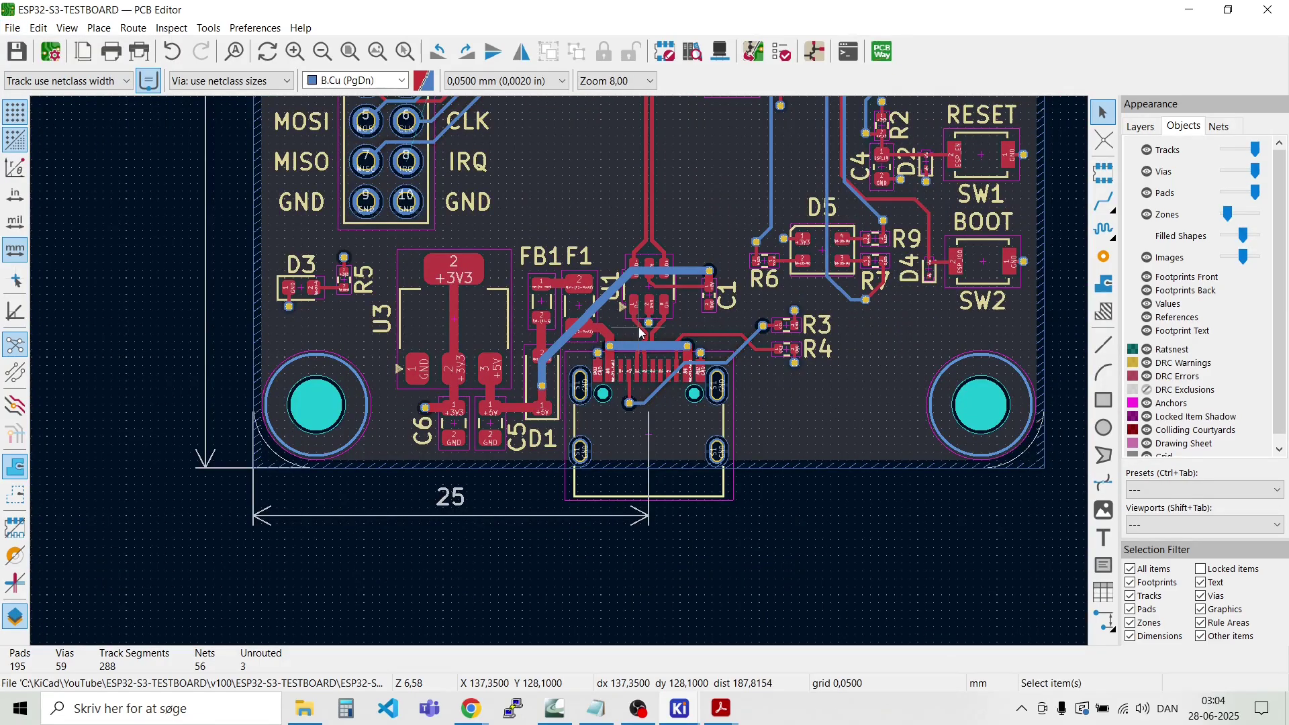
scroll(617, 359, down, 3)
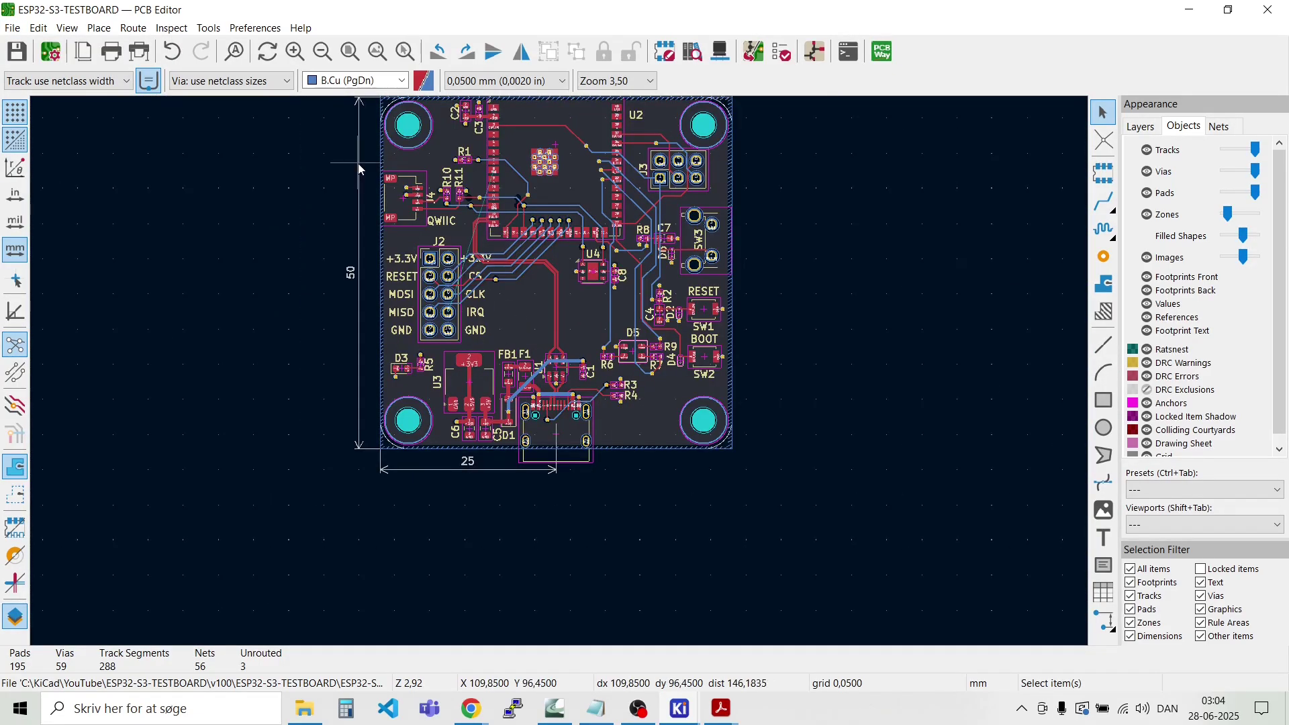
Step: Open the board in the 3D viewer and examine the silkscreen labels and components around U4 on the front side
click(77, 37)
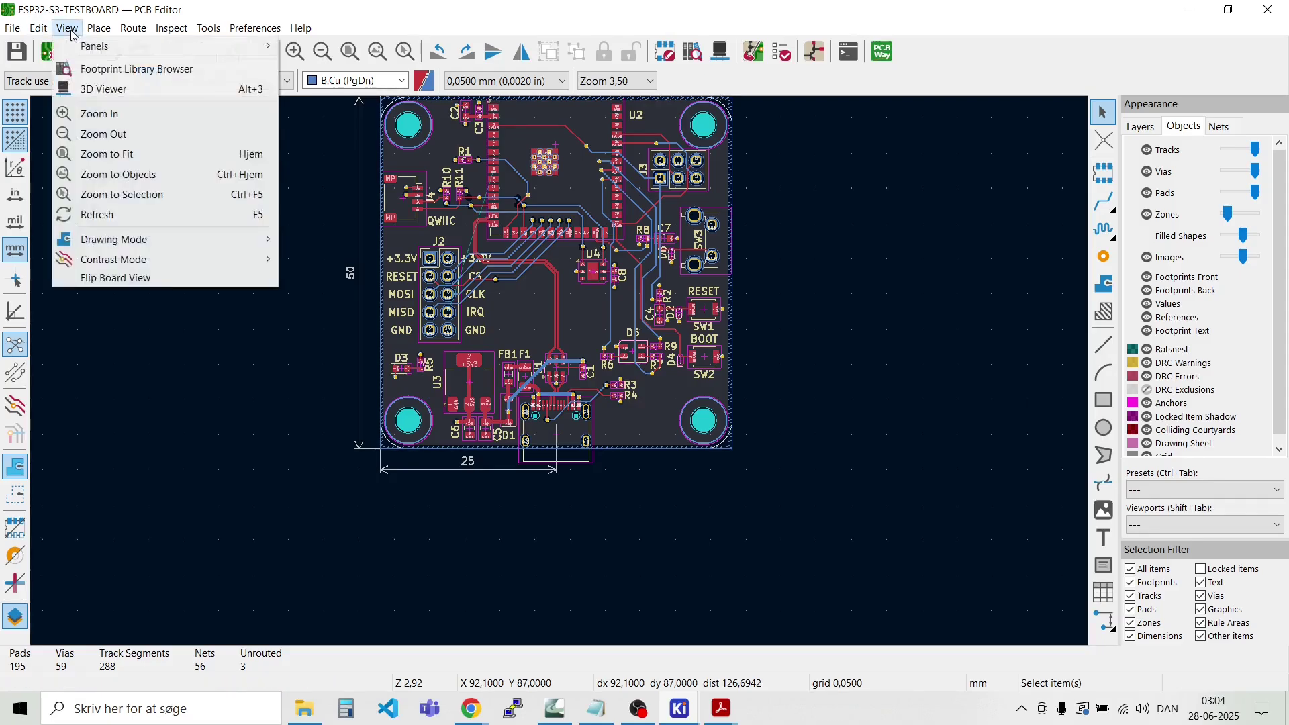
click(98, 92)
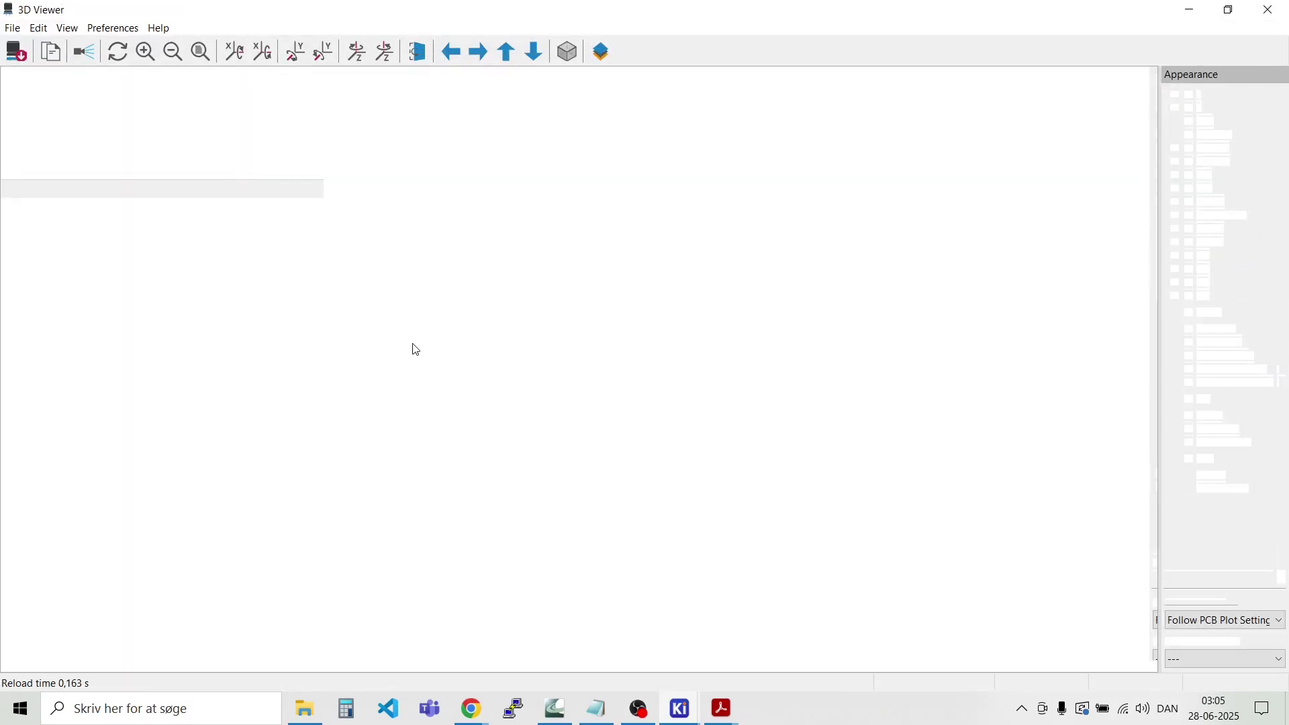
scroll(561, 423, up, 6)
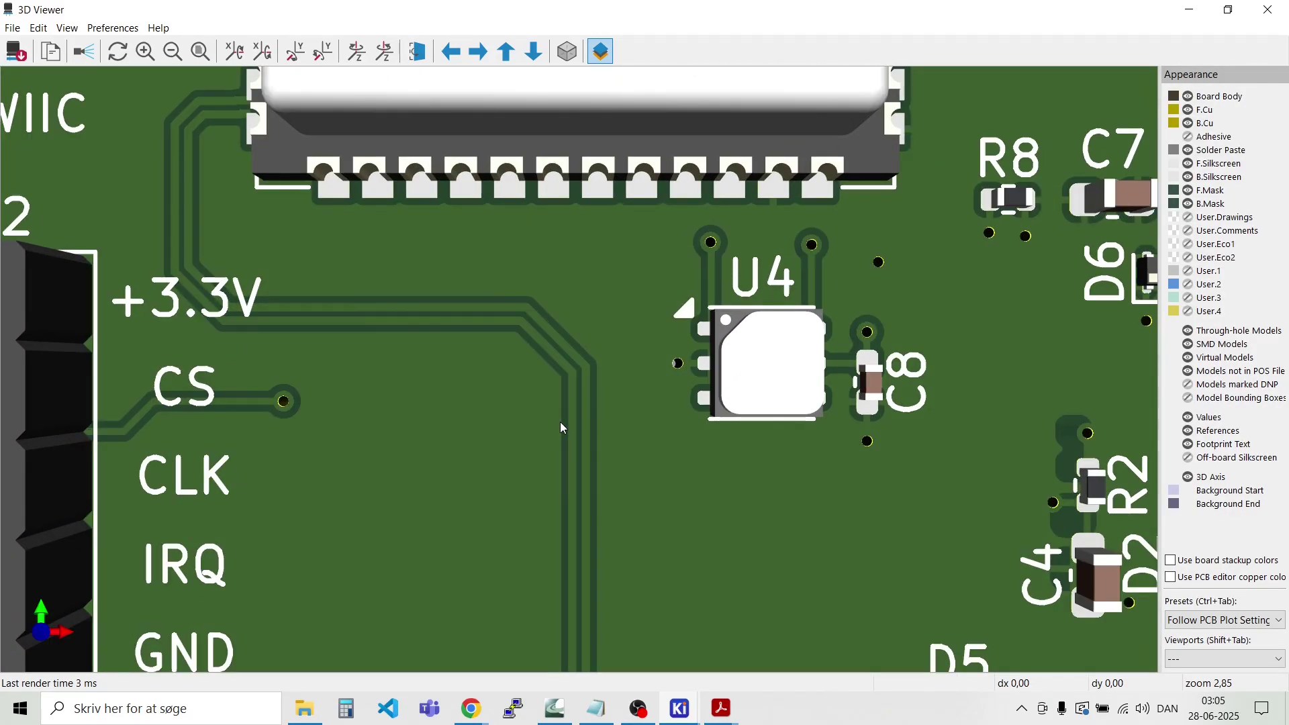
scroll(560, 422, down, 4)
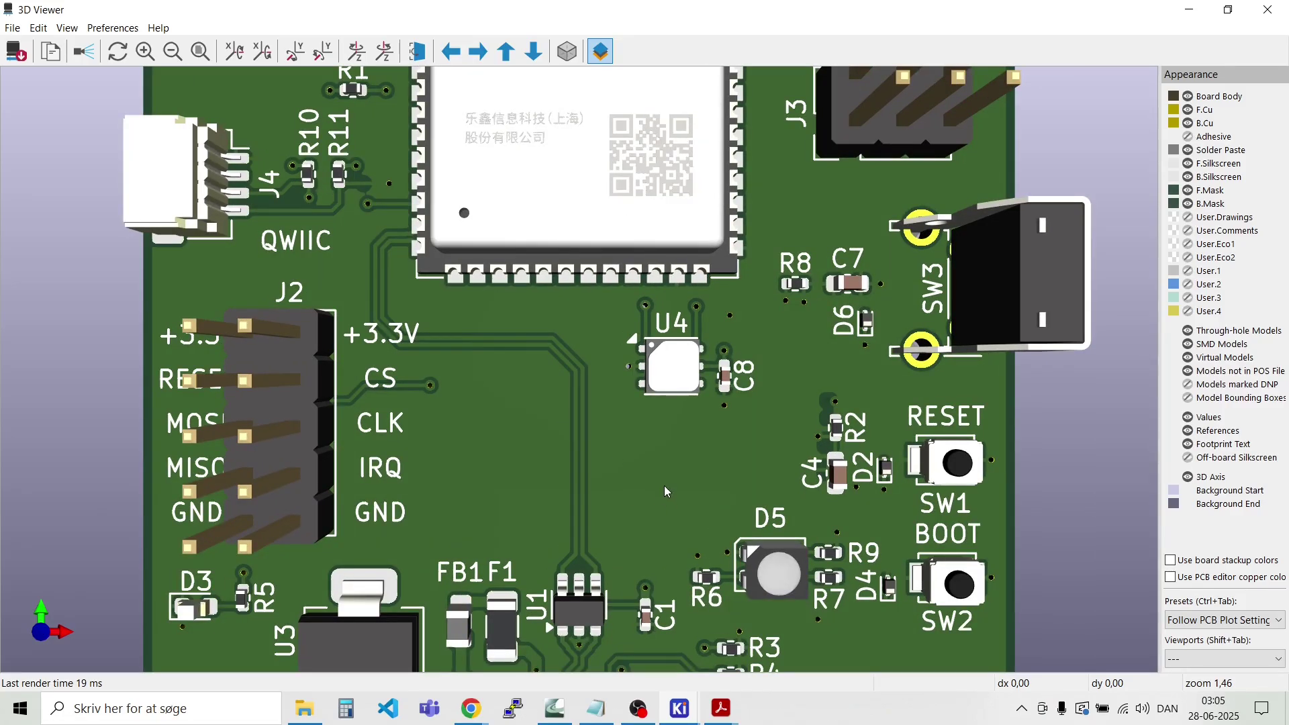
Step: Examine the front-side silkscreen labels and components from tilted angles across the whole board, and close the 3D viewer
drag(463, 420, 360, 400)
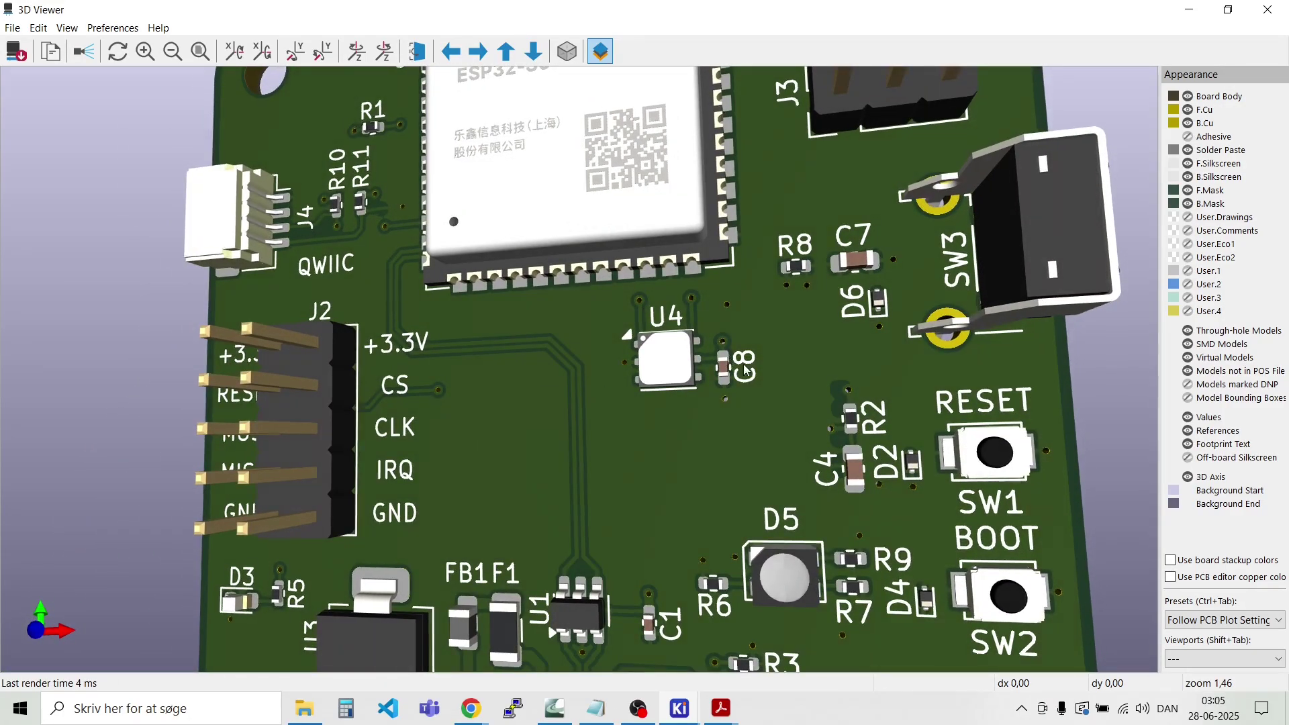
drag(721, 365, 784, 387)
drag(469, 382, 525, 376)
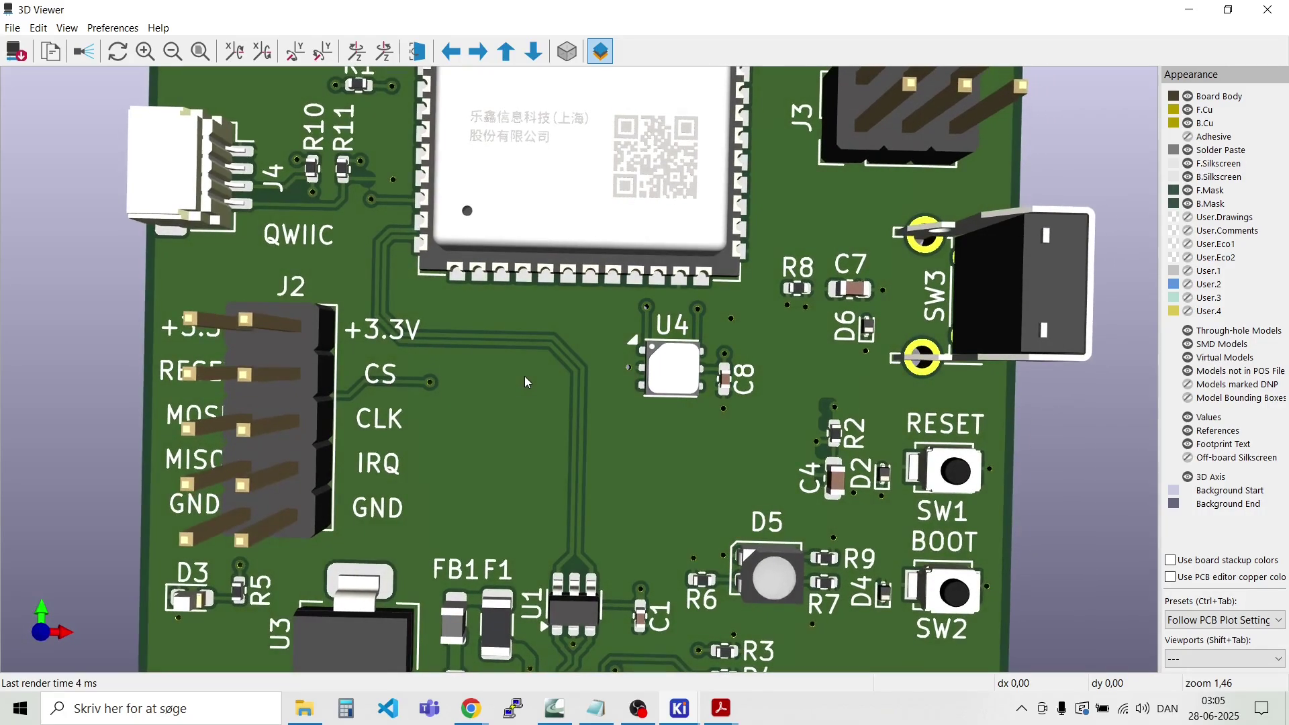
scroll(524, 377, down, 2)
drag(549, 495, 567, 440)
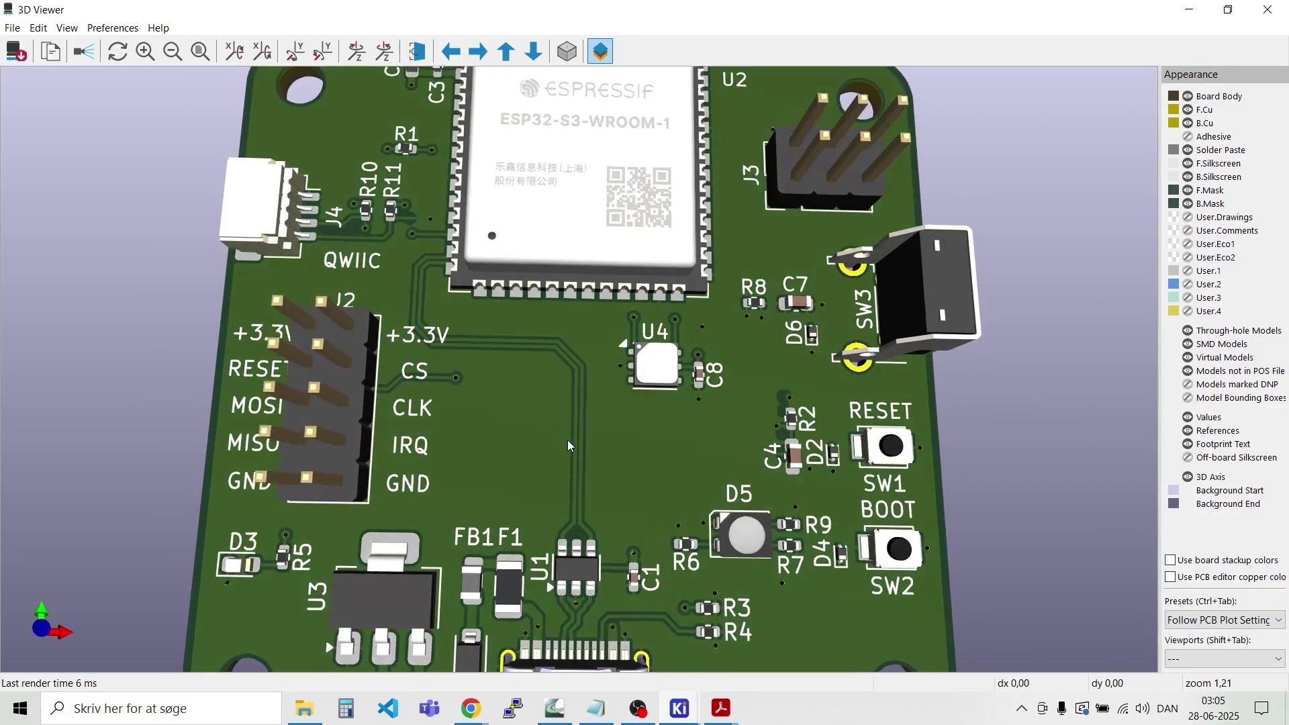
scroll(563, 484, down, 2)
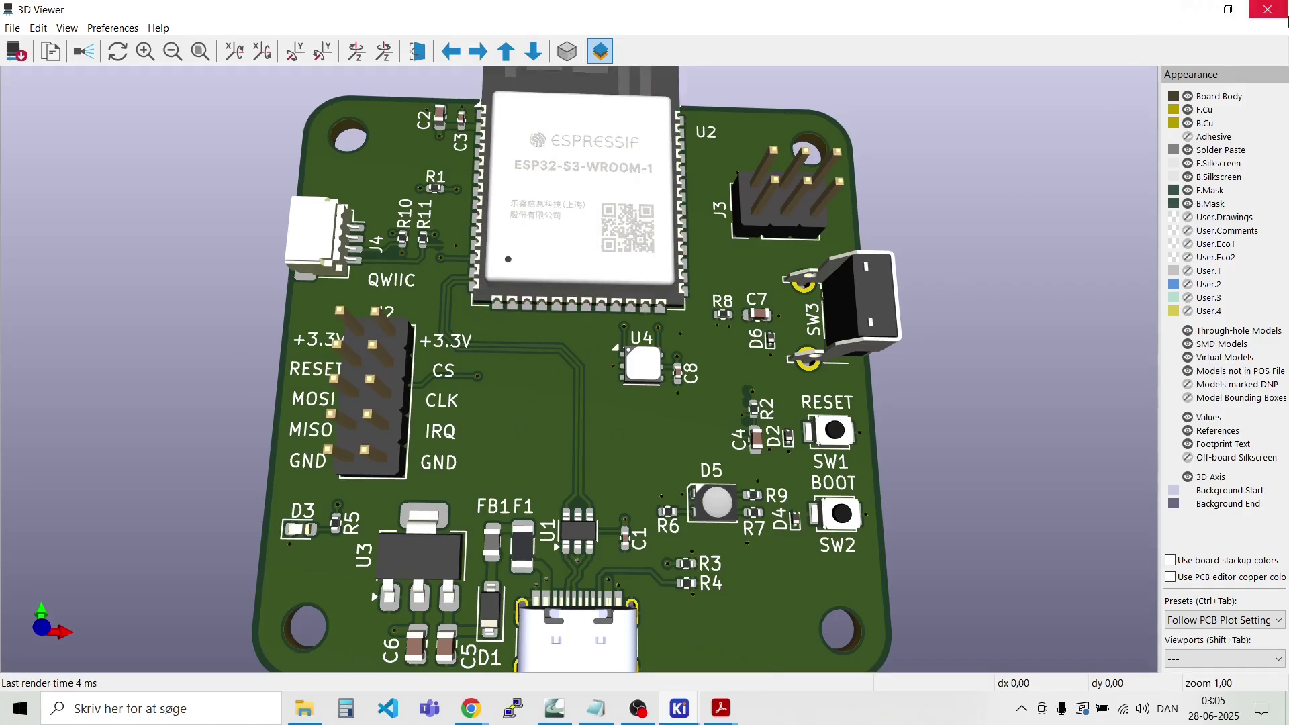
click(1267, 9)
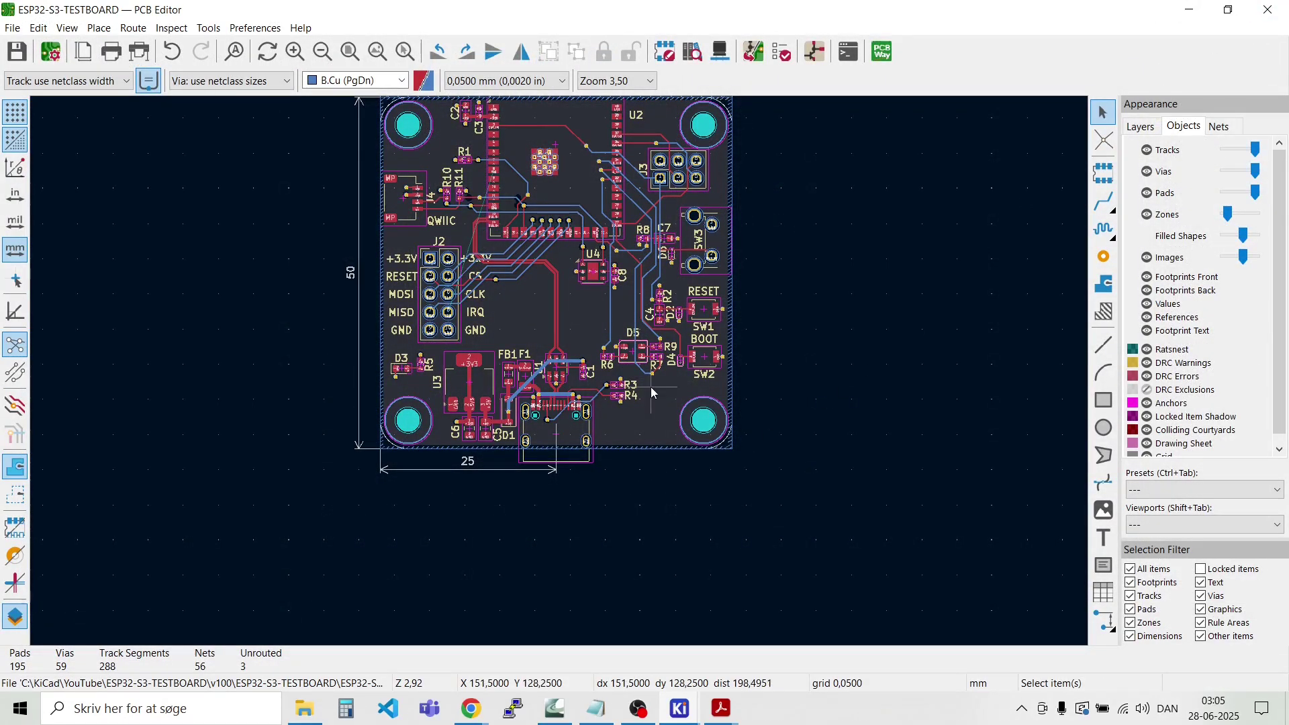
Step: Start a new board text near R4 and enter "v1.0", "ESP32-S3" and "TESTBOARD" on three lines
scroll(601, 420, up, 4)
scroll(623, 366, up, 3)
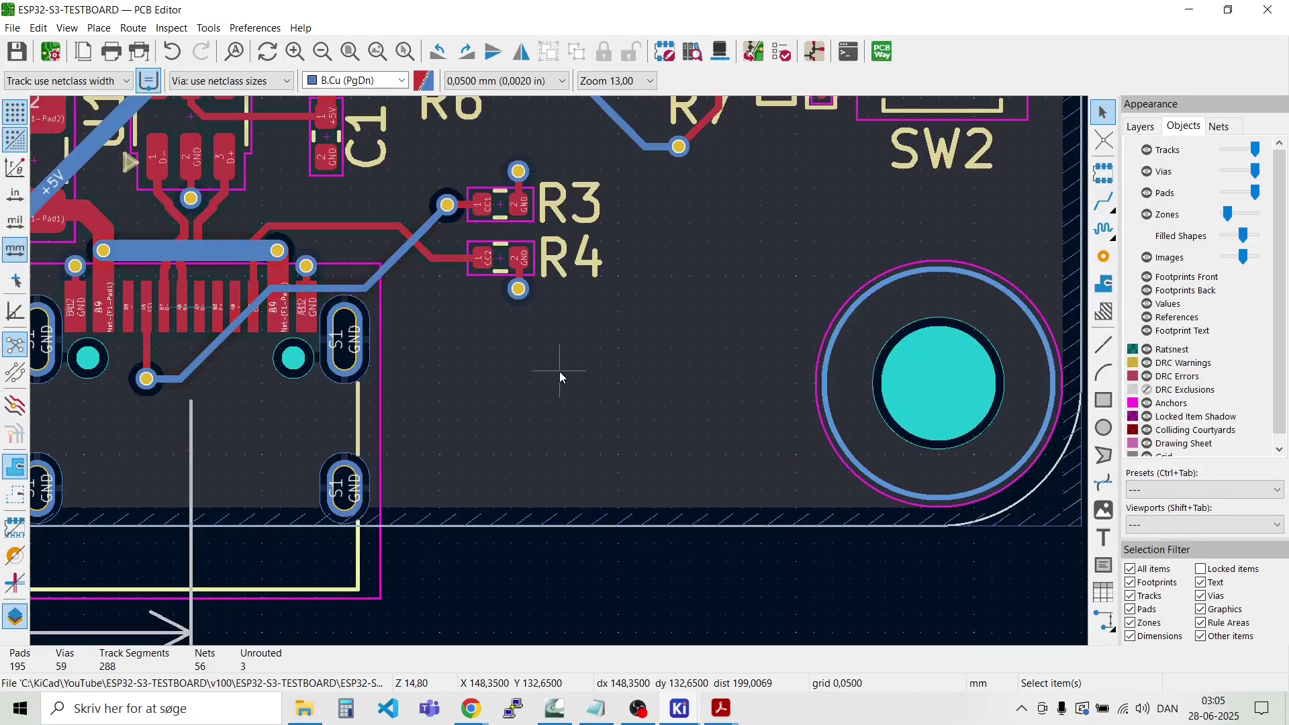
click(99, 30)
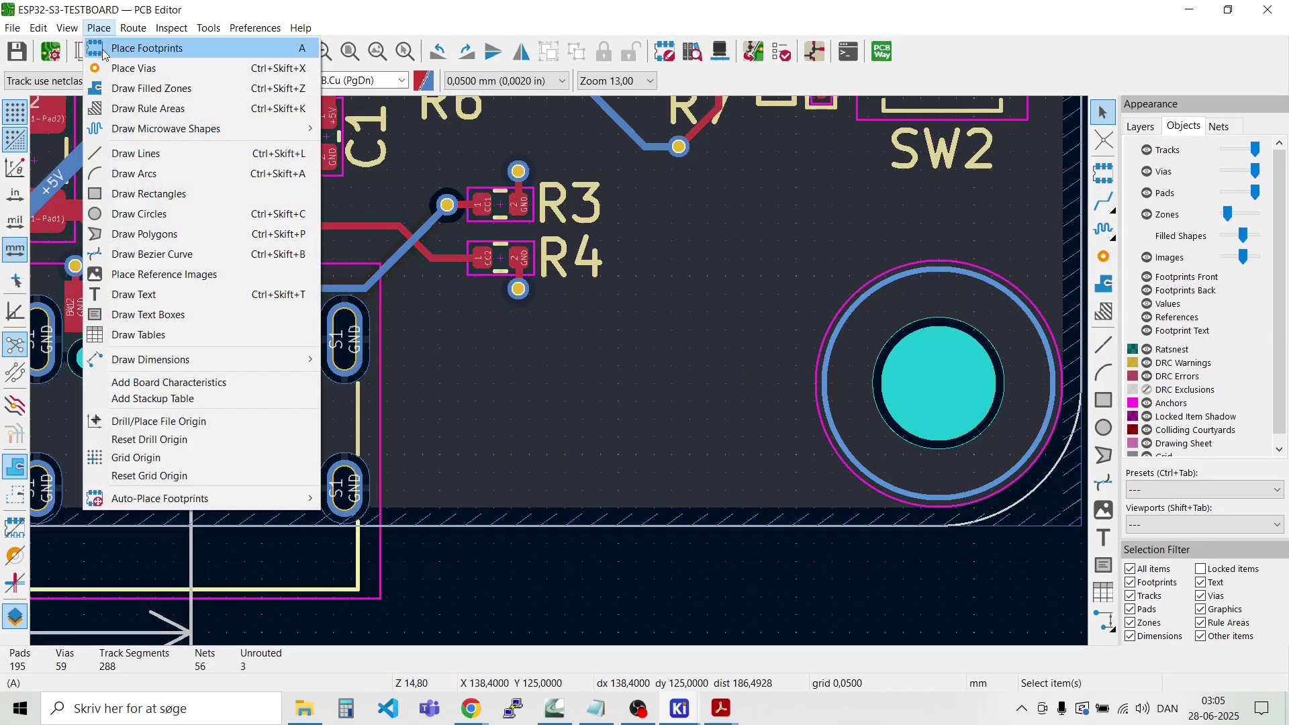
click(128, 295)
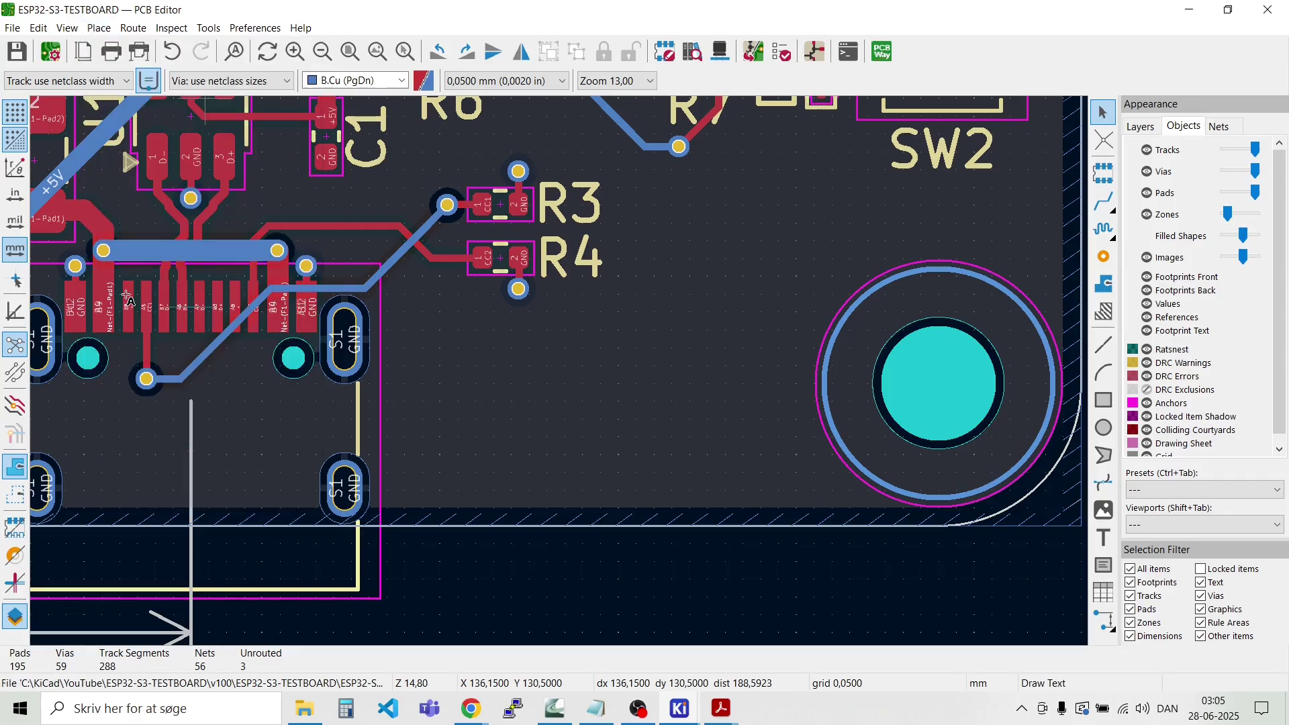
click(385, 430)
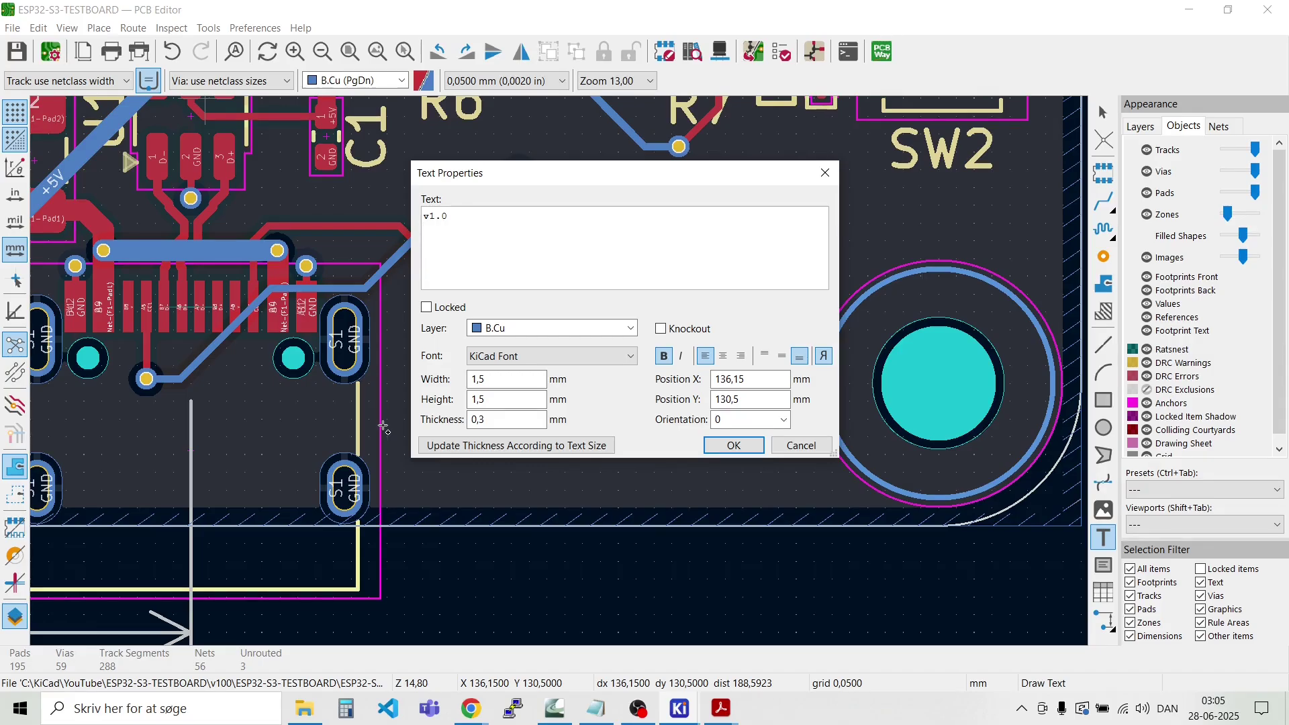
text(v1.0 ESP32-S)
text(3)
key(Return)
text(Te)
Step: Assign the text to F.Silkscreen and place it at about X 155,15, Y 135,5 mm beside the mounting hole below SW2
click(625, 329)
click(545, 451)
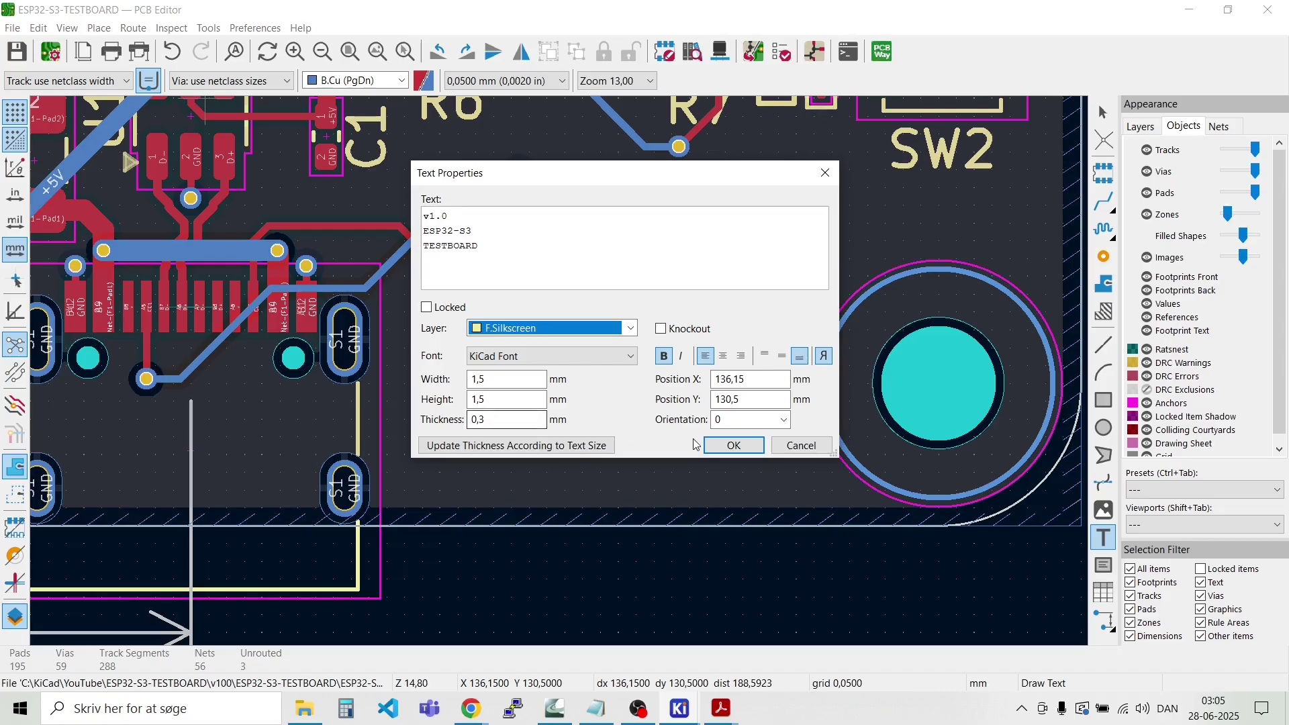
click(733, 445)
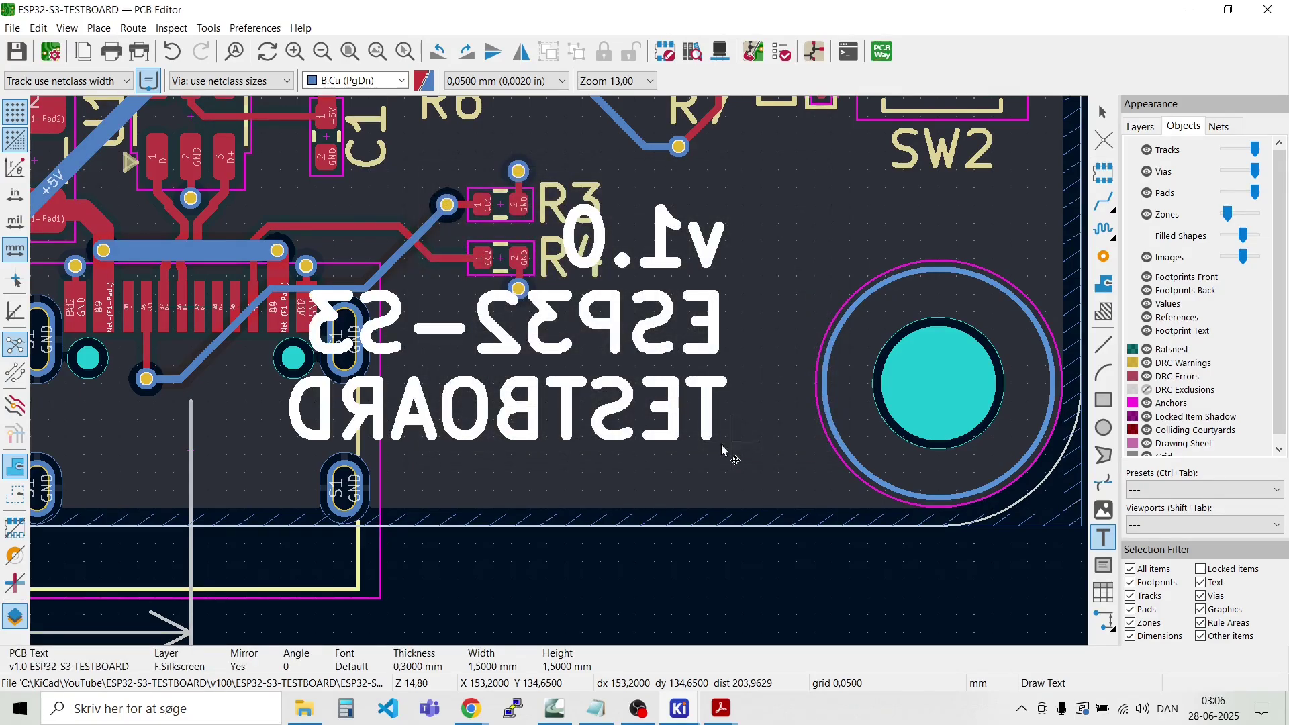
click(801, 475)
key(Escape)
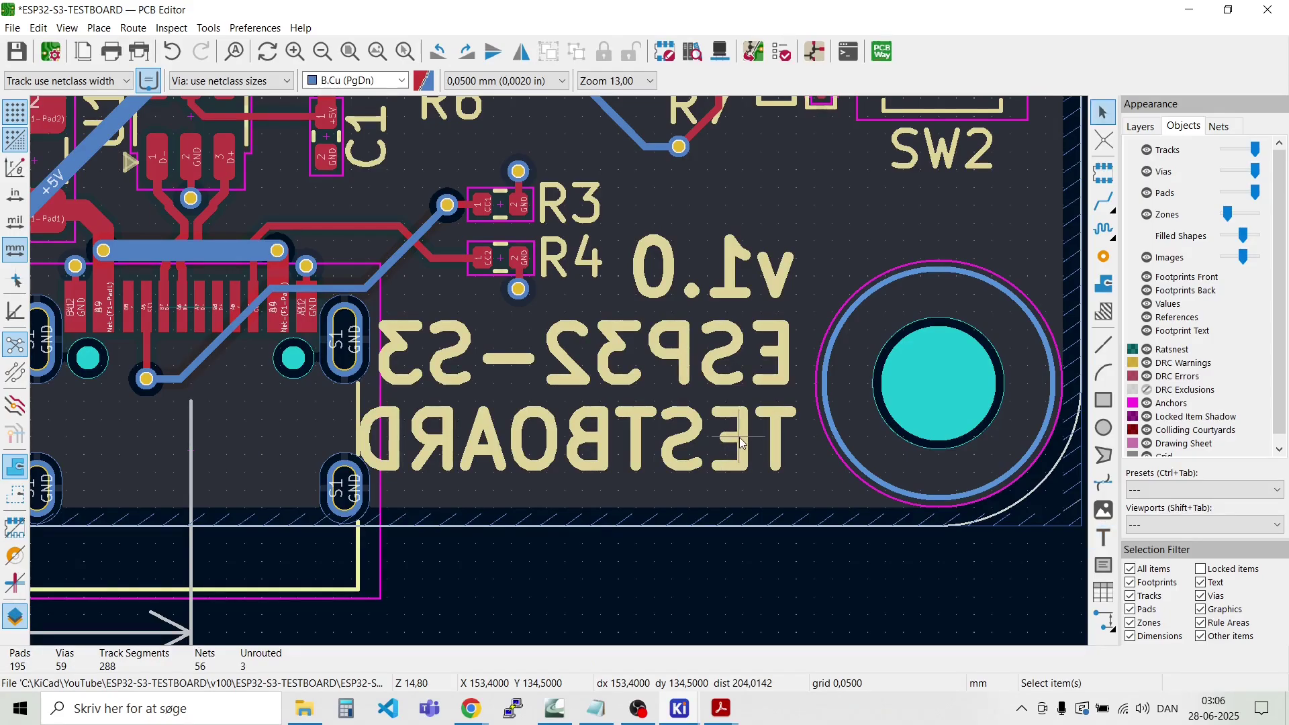
click(741, 443)
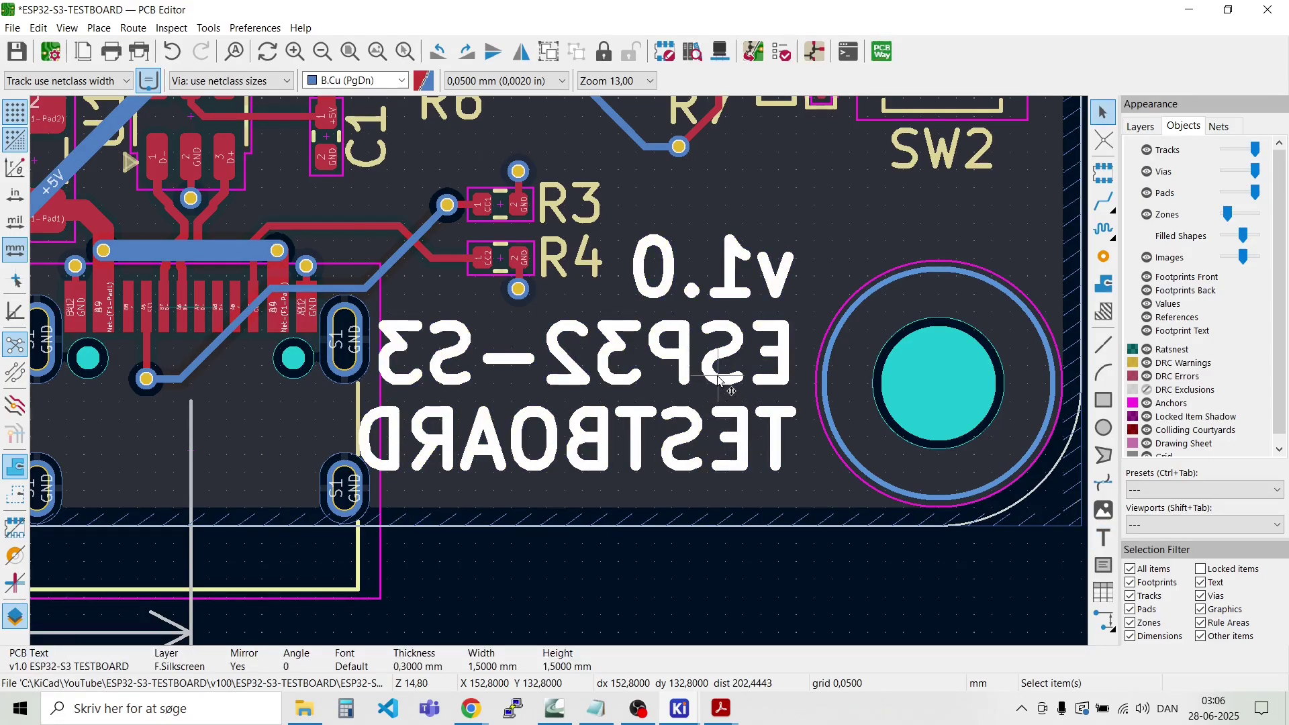
double_click(677, 325)
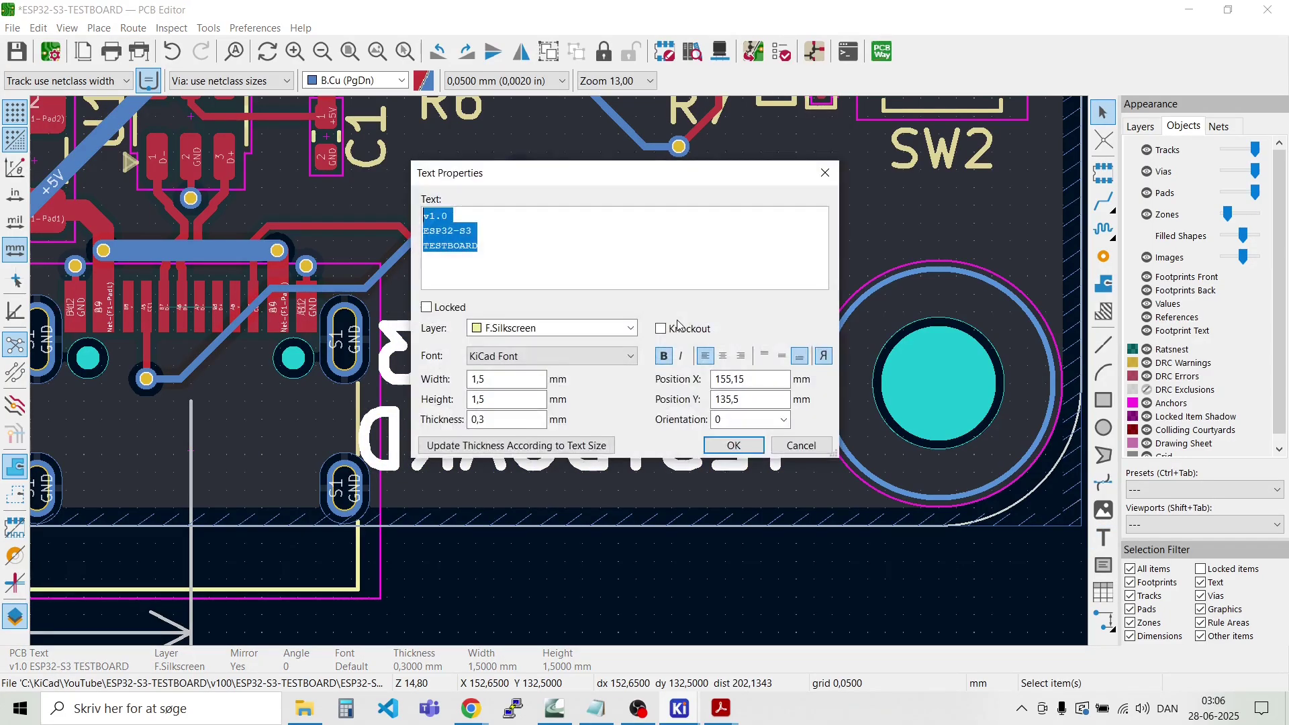
key(Escape)
key(Escape)
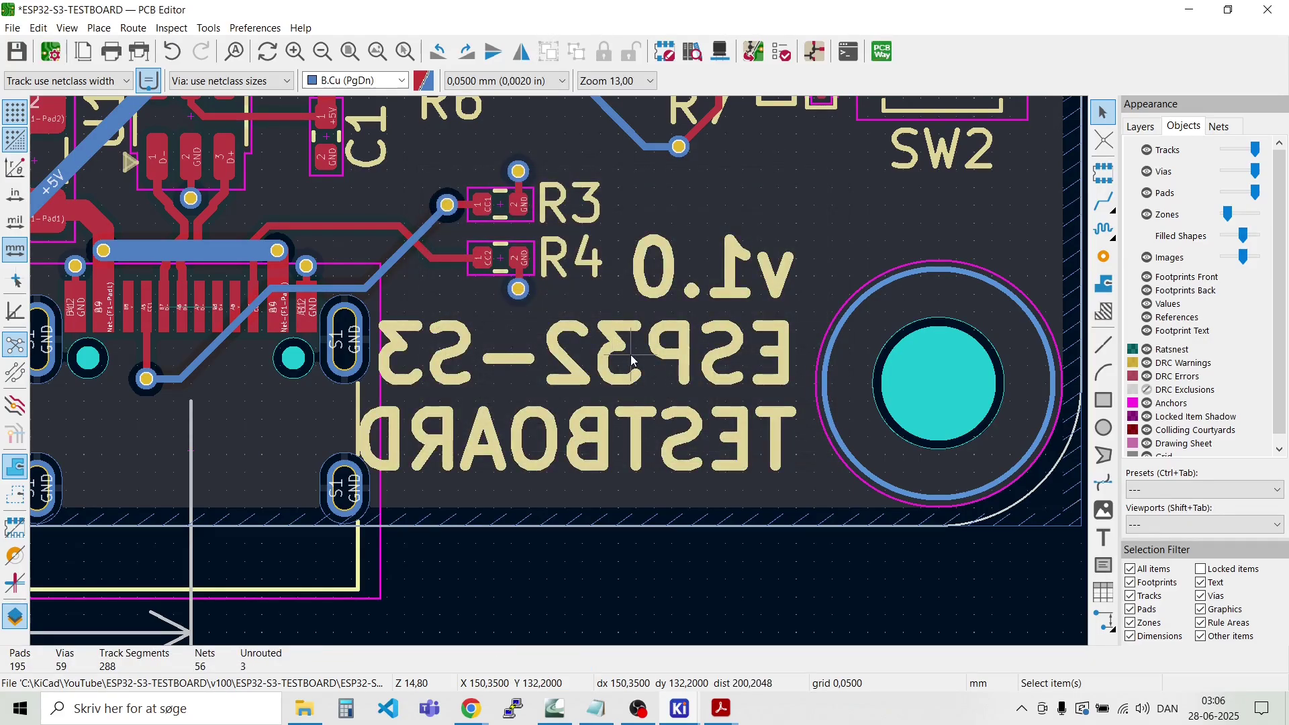
click(630, 354)
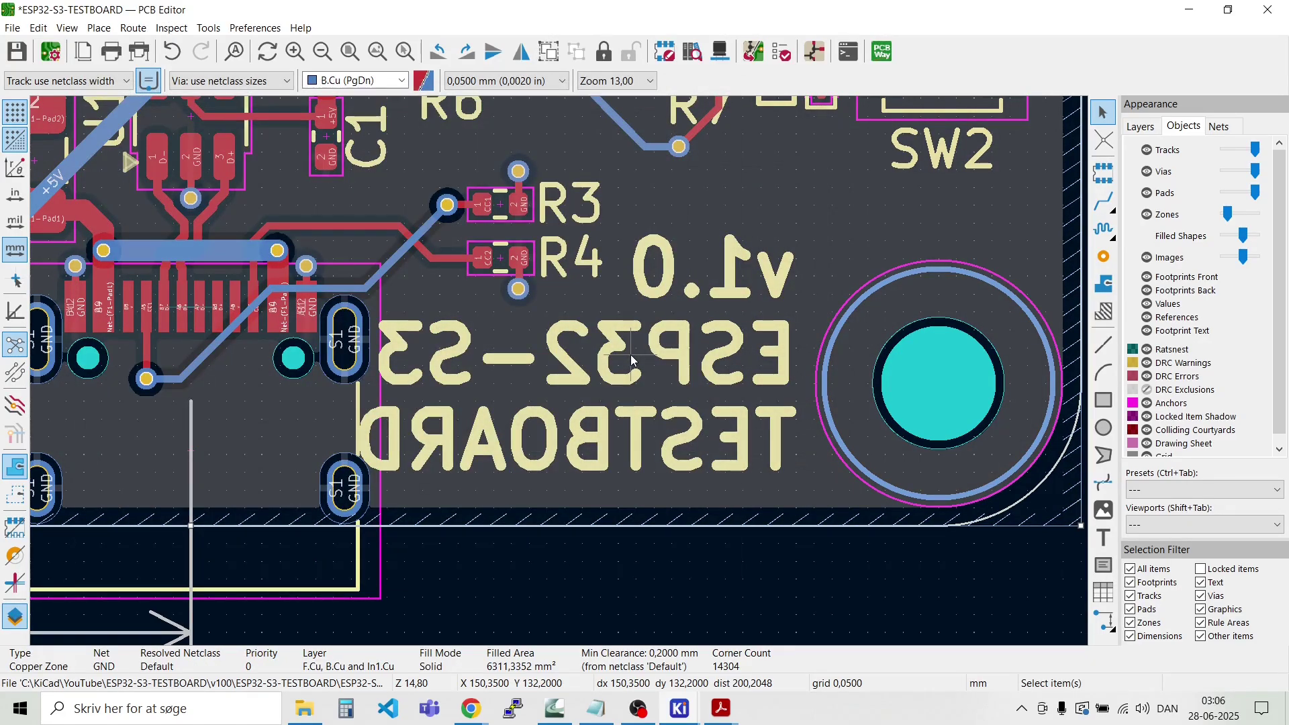
double_click(631, 354)
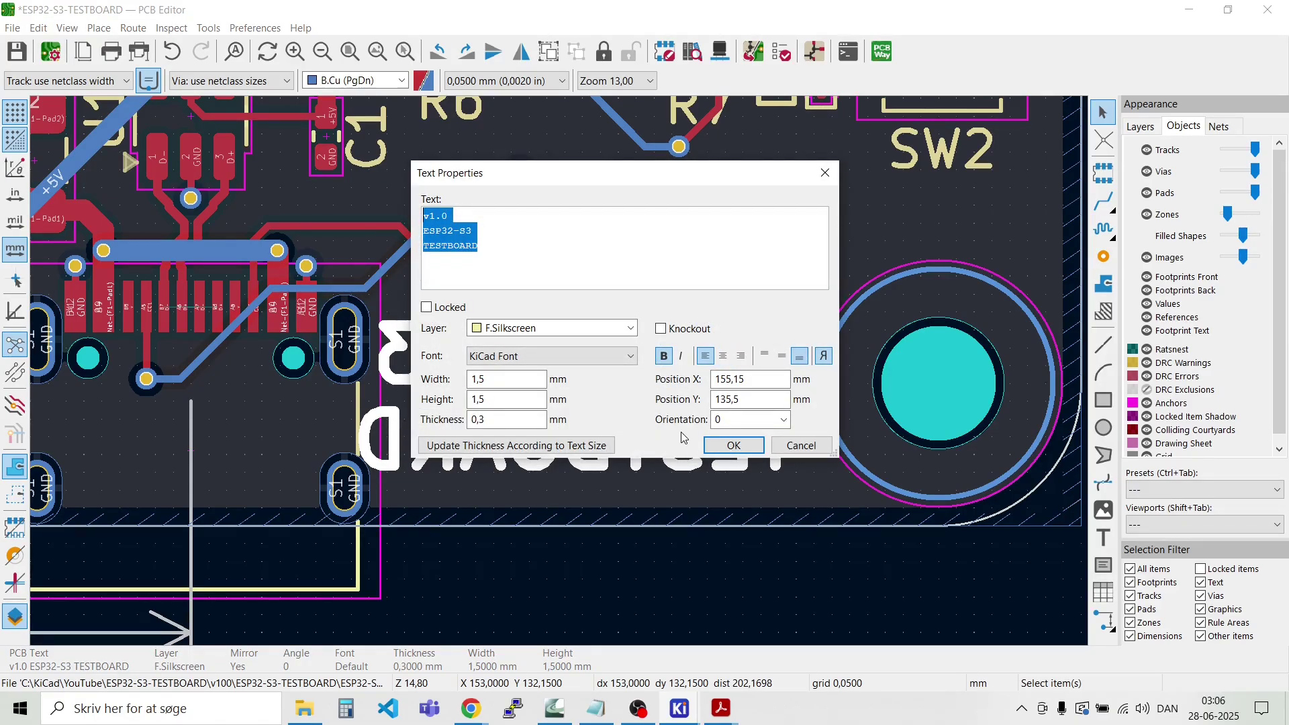
click(780, 443)
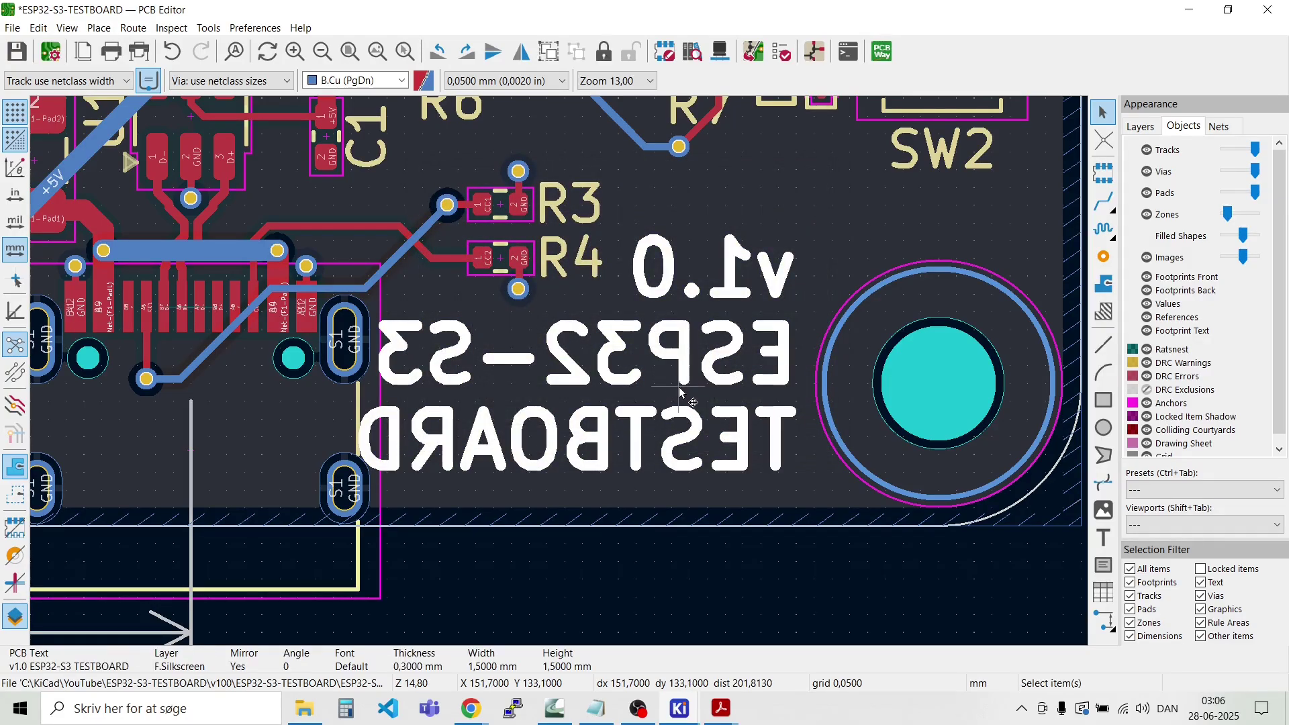
Step: Flip the mirrored version text so it reads normally, and reassign it to the F.Silkscreen layer
key(f)
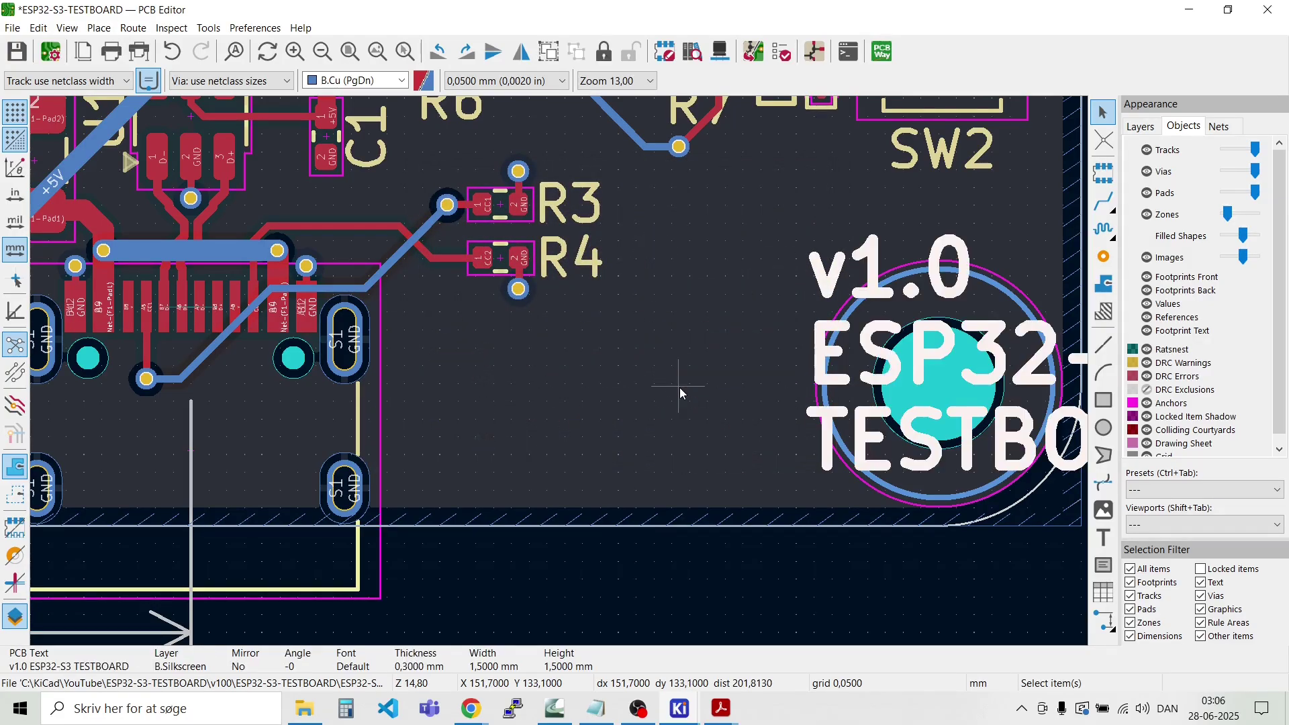
click(570, 459)
double_click(820, 281)
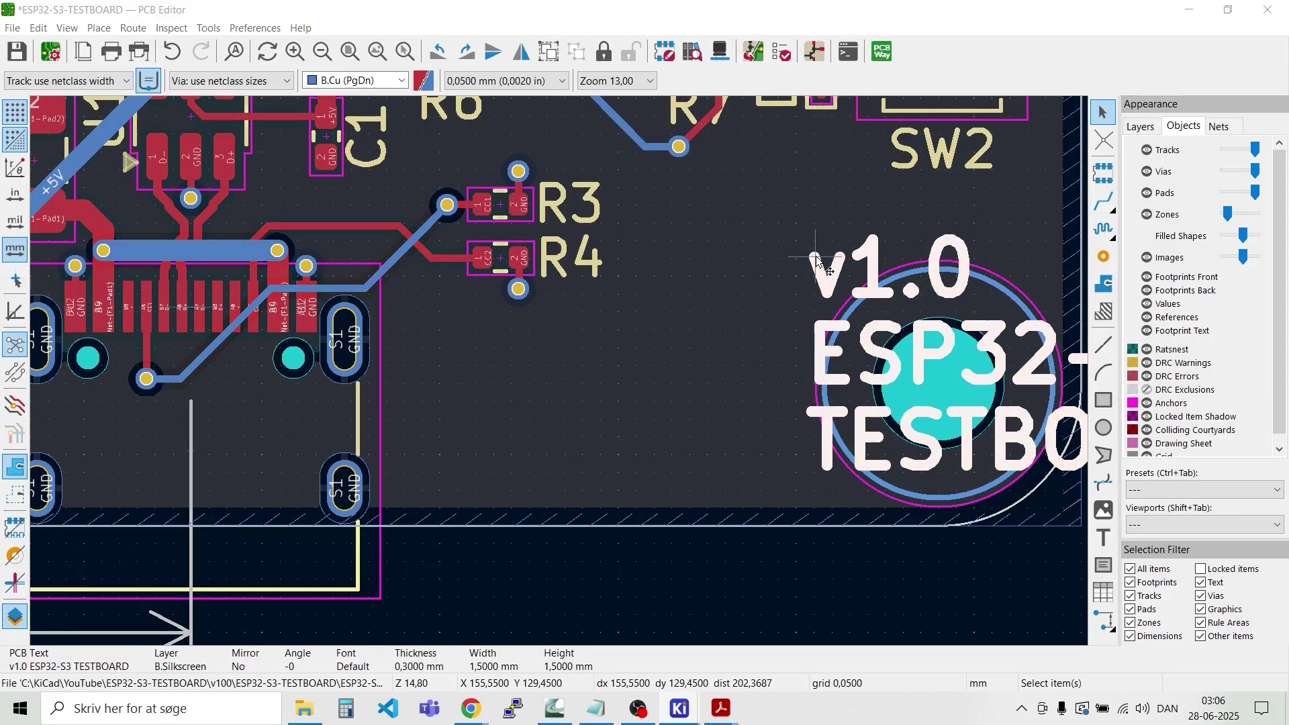
click(583, 328)
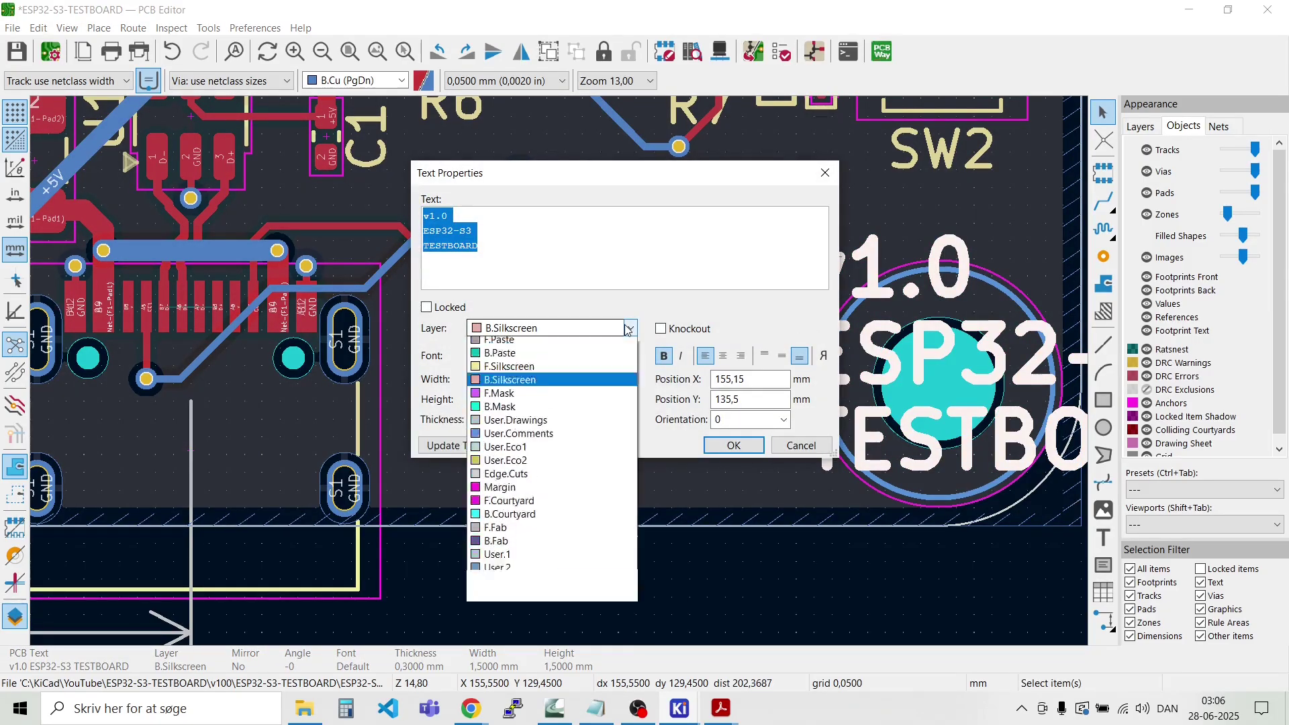
click(581, 452)
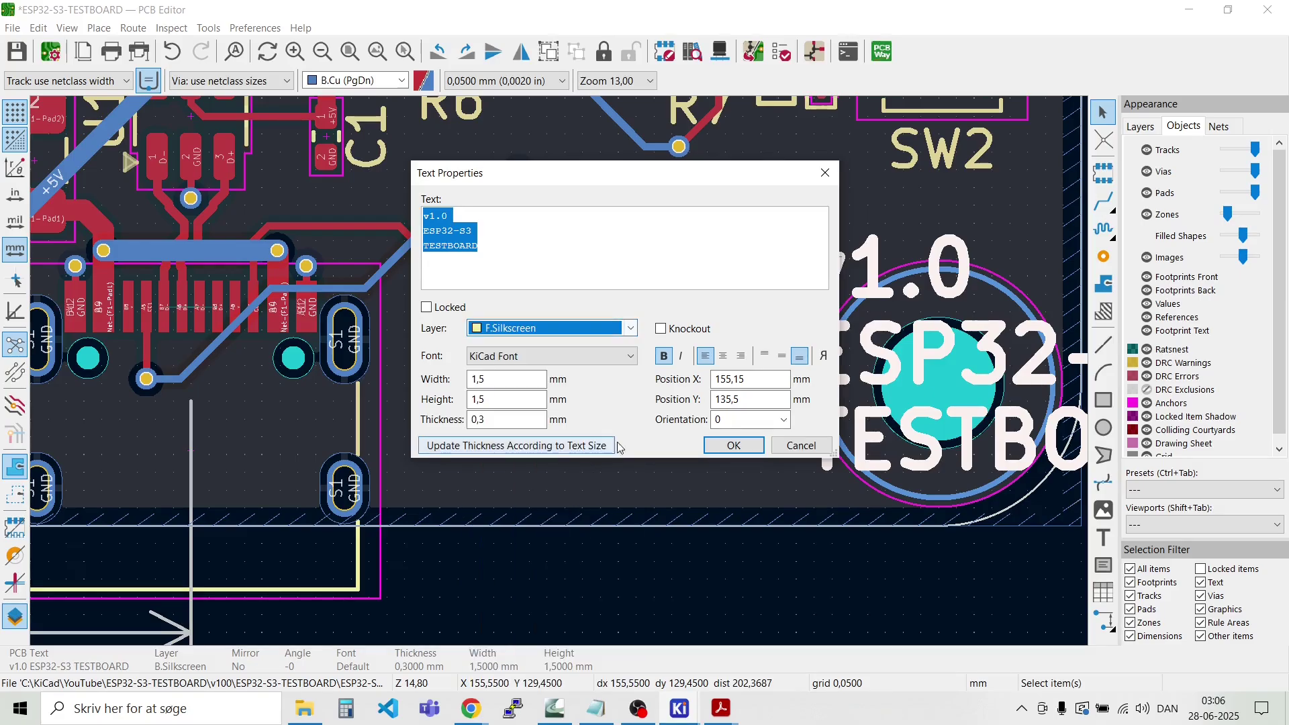
click(731, 446)
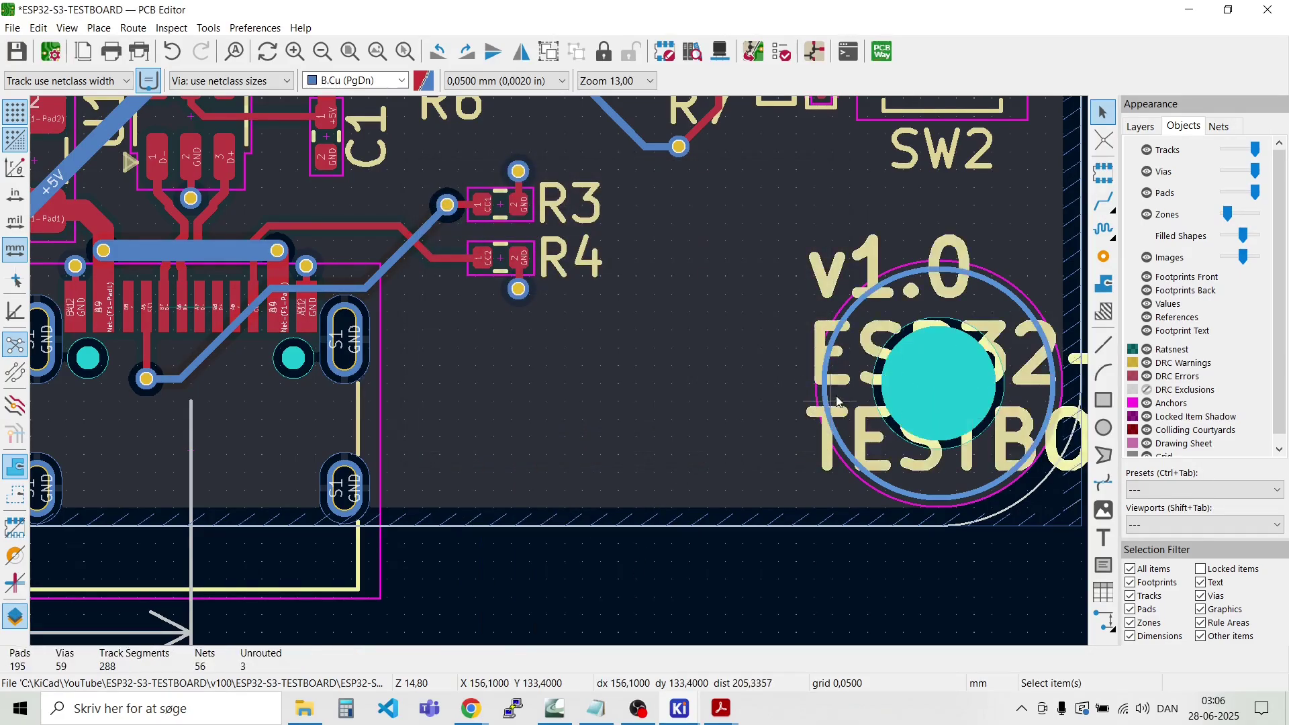
Step: Move the version text to X 143,9, Y 136,25 mm, between the USB connector and the mounting hole
click(824, 254)
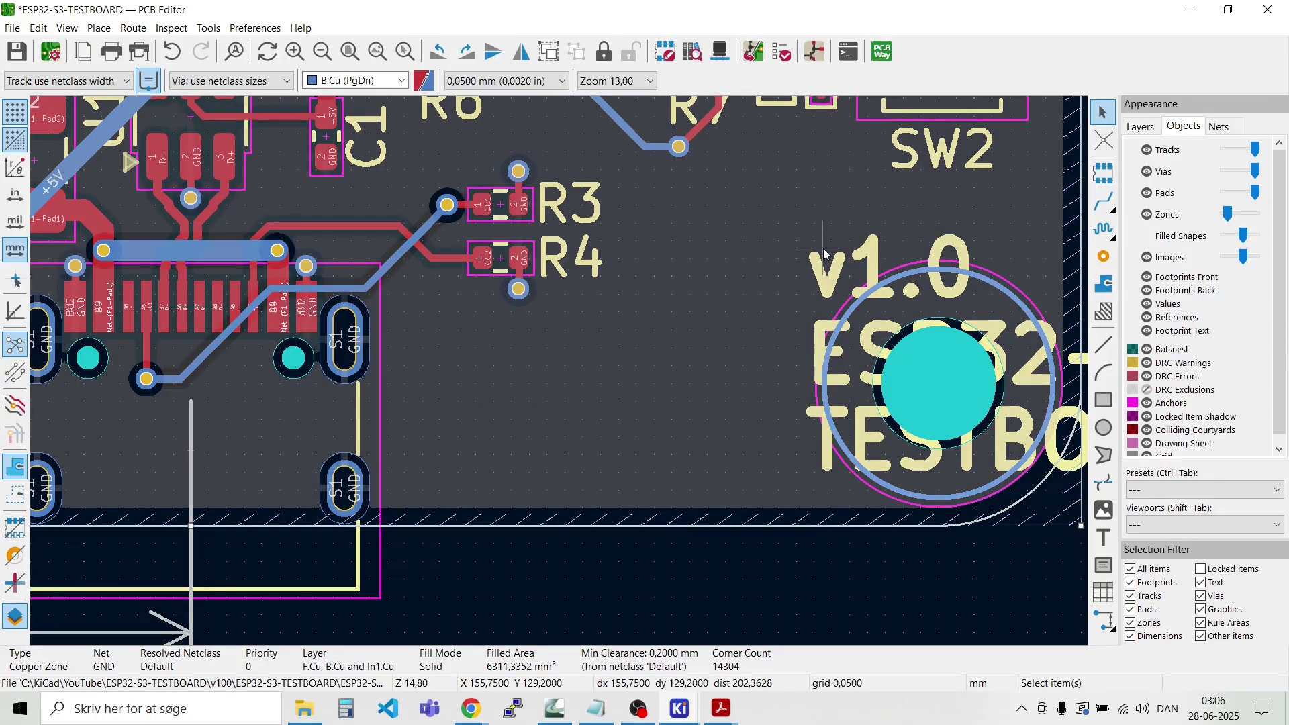
click(827, 266)
key(m)
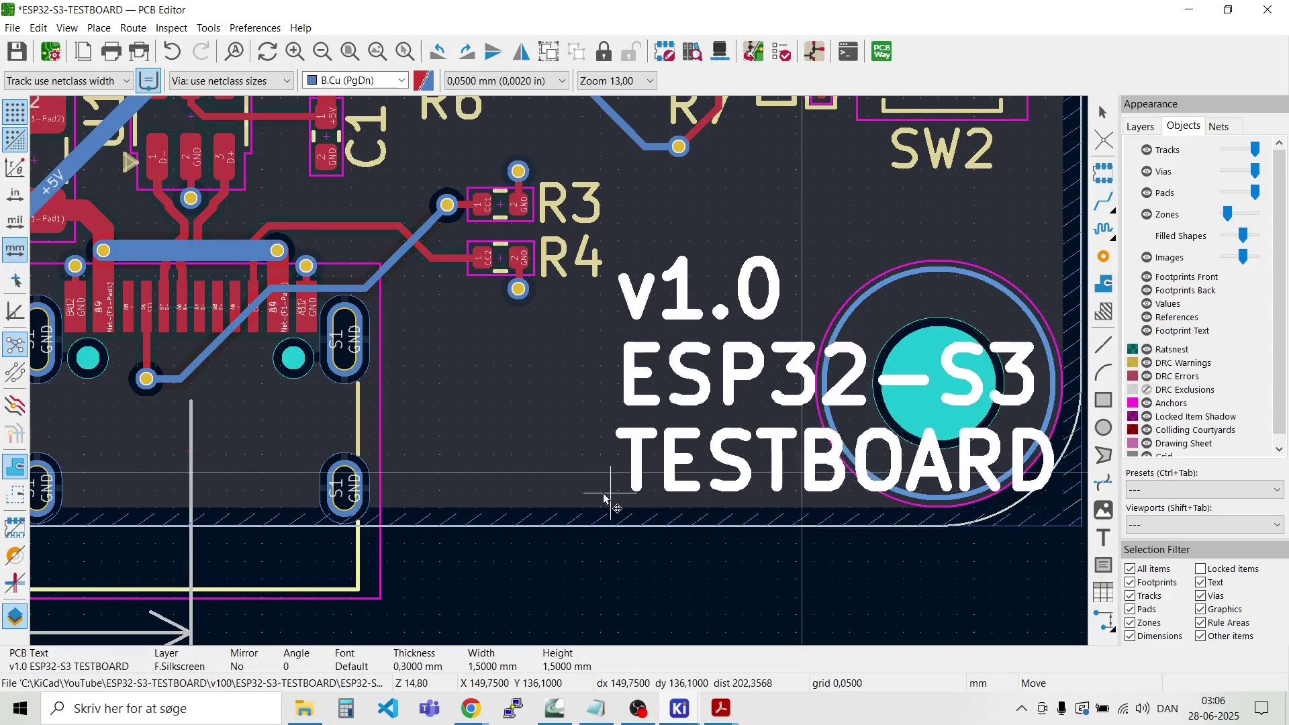
click(400, 498)
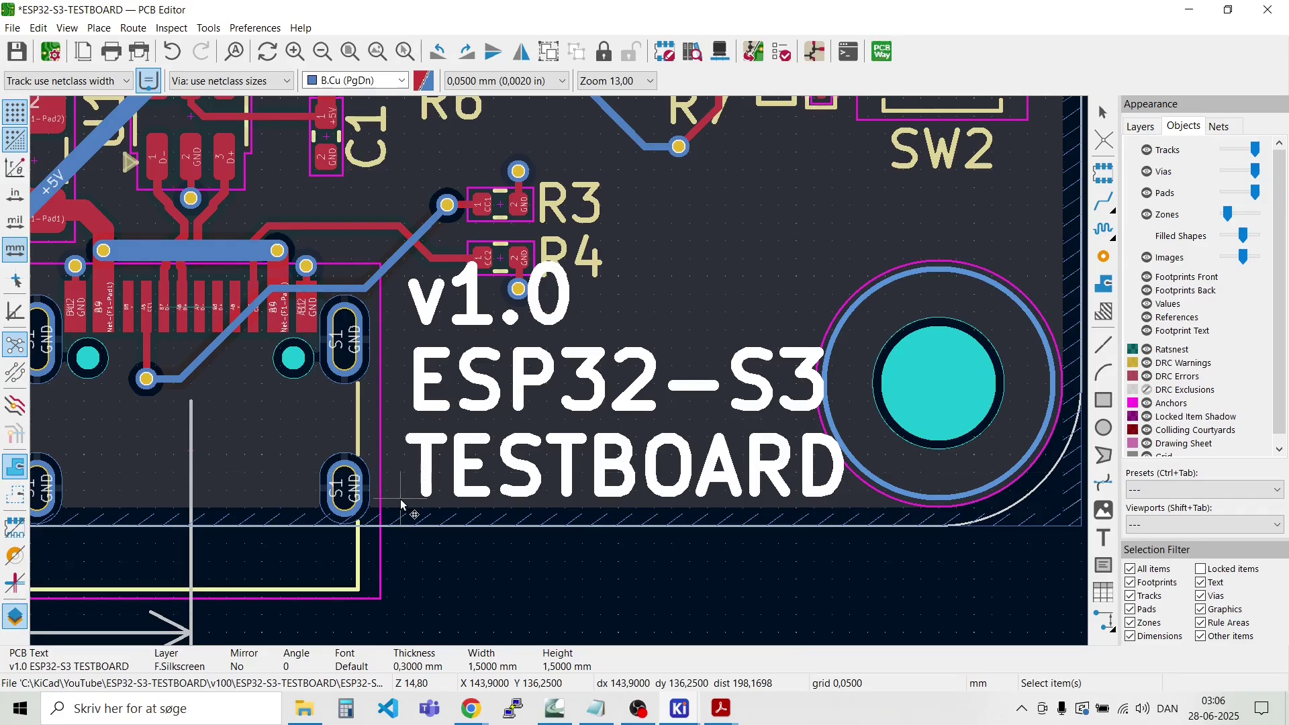
Step: Set the version text's width and height to 1 mm and its thickness to 0,2 mm
double_click(527, 376)
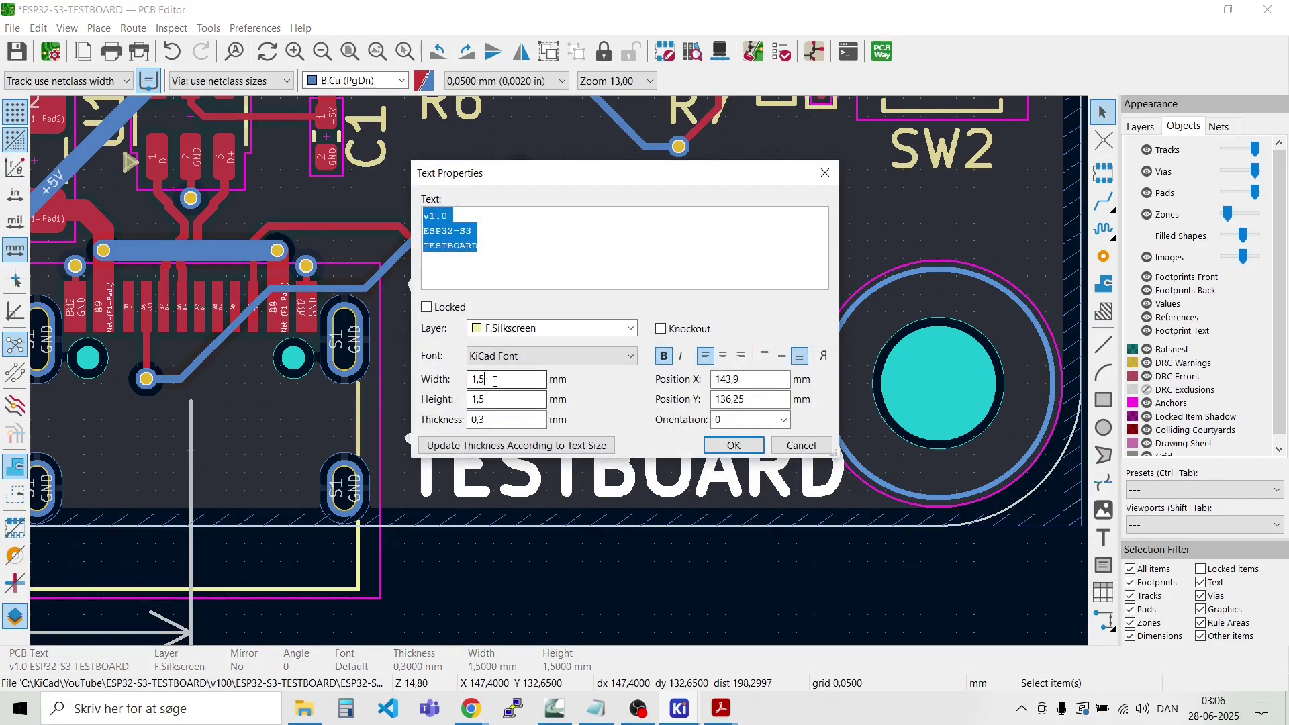
double_click(495, 382)
text(1)
double_click(483, 401)
text(1)
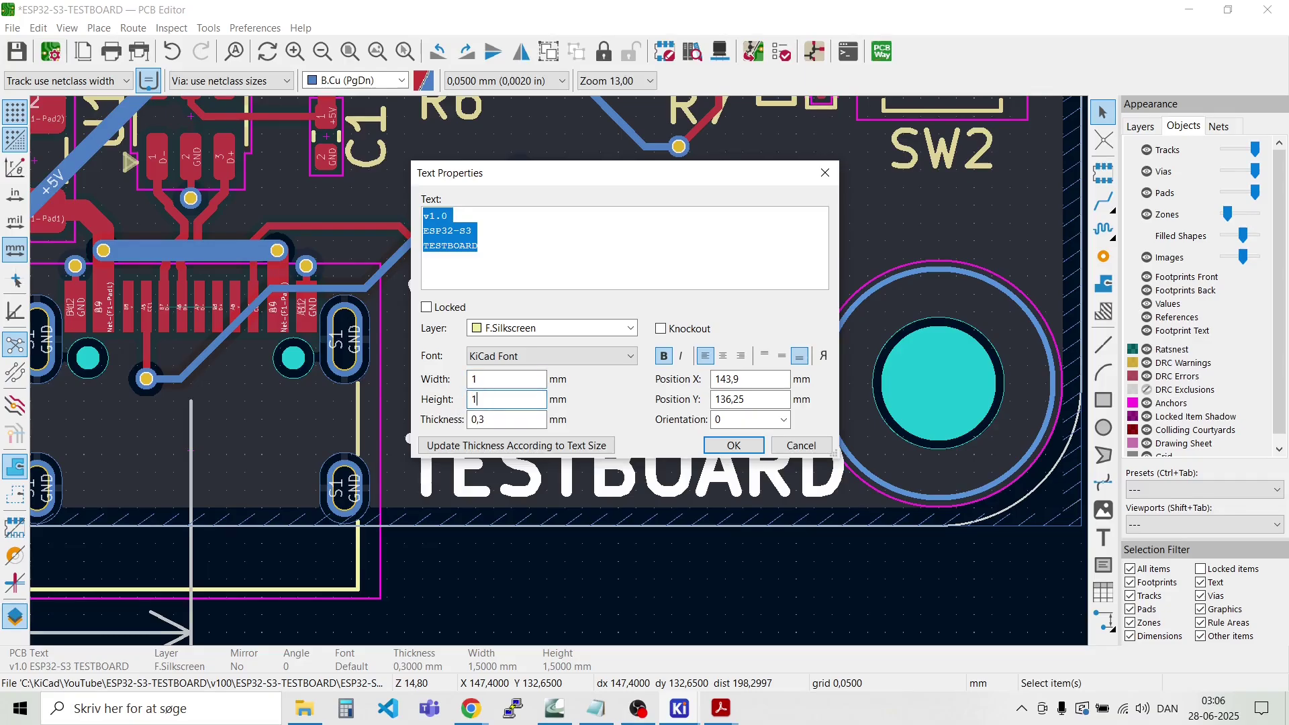
double_click(481, 421)
key(BackSpace)
key(BackSpace)
key(Return)
key(Escape)
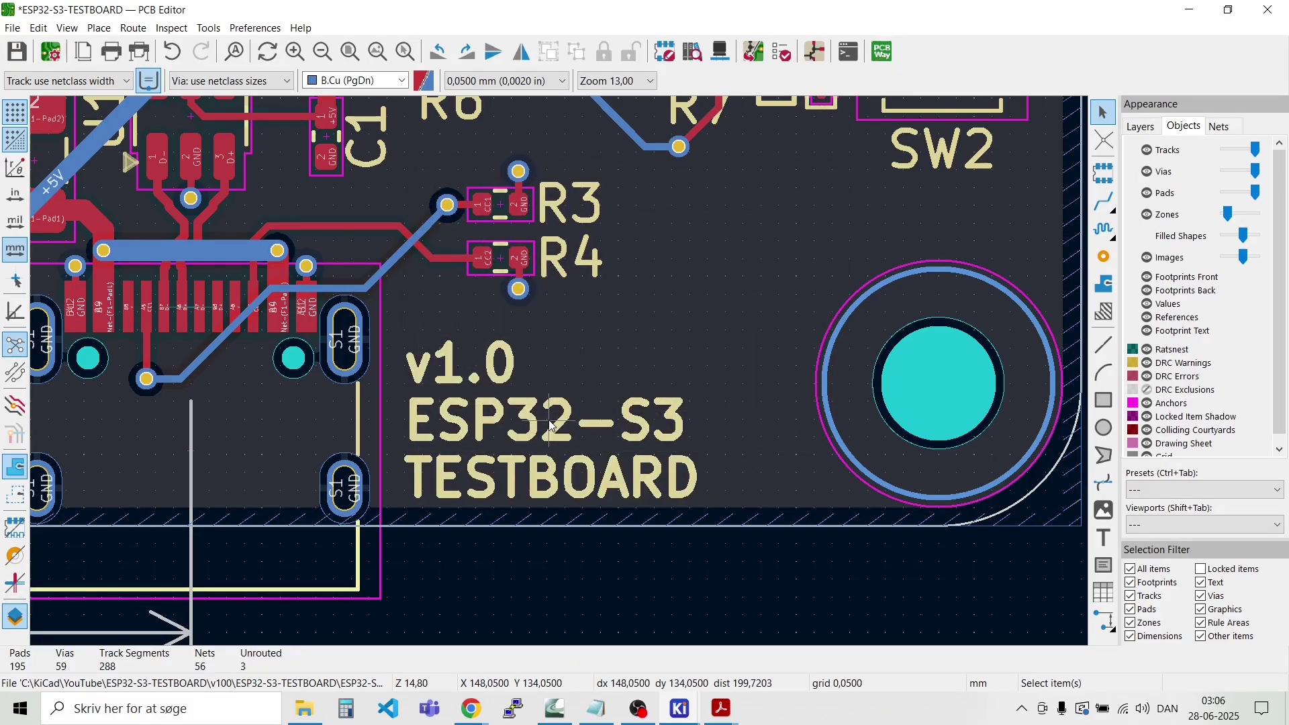
Step: Set the width and height of the version text to 1,25 mm
double_click(407, 406)
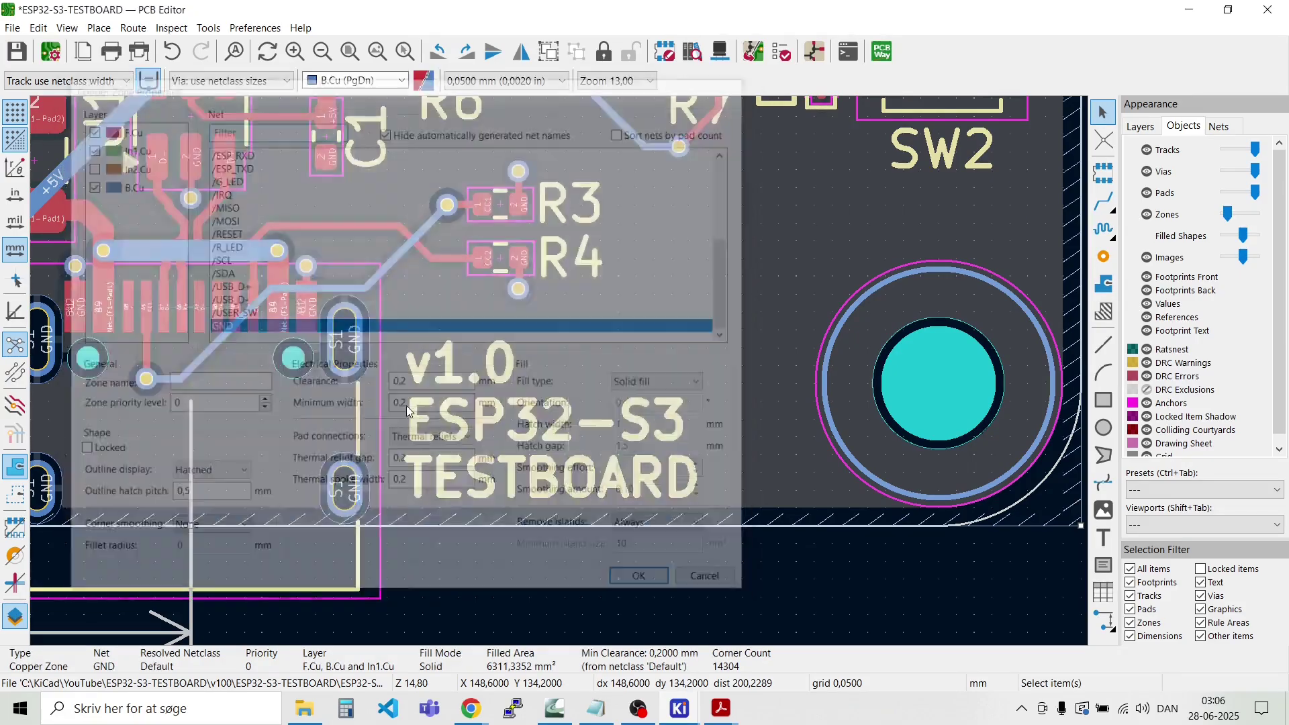
key(Escape)
double_click(504, 402)
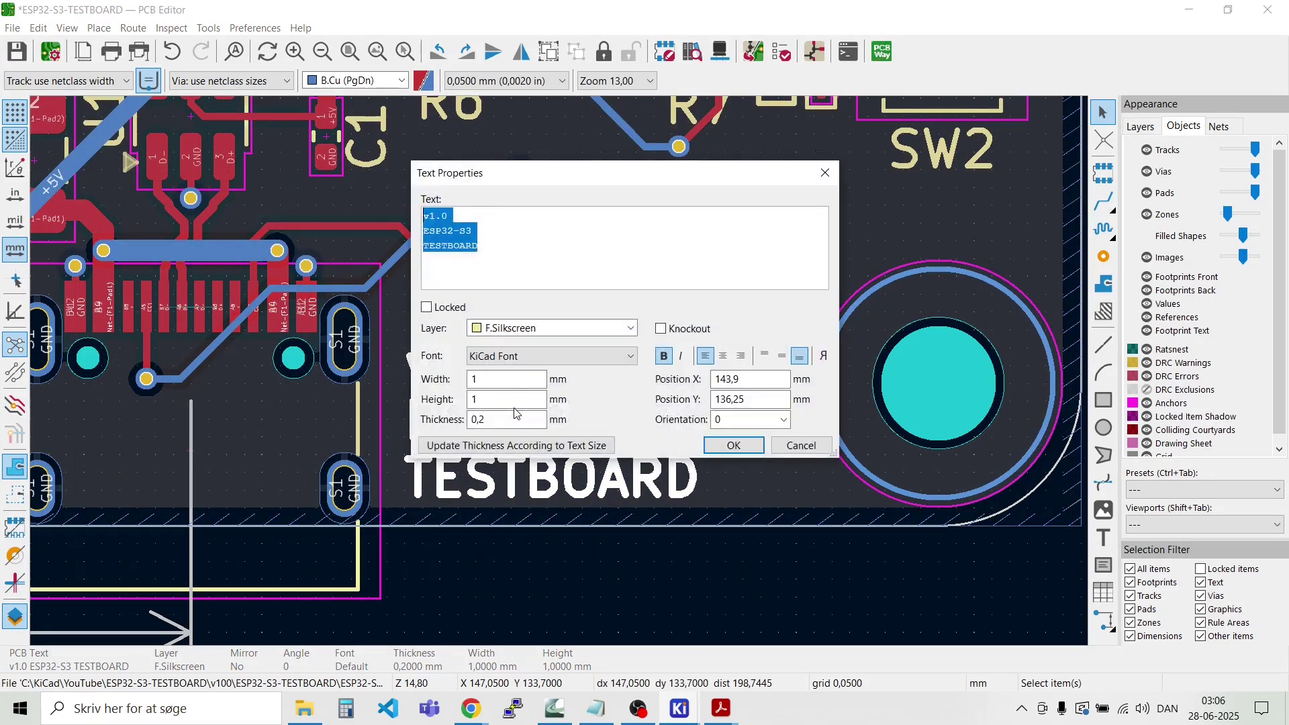
click(506, 379)
key(Return)
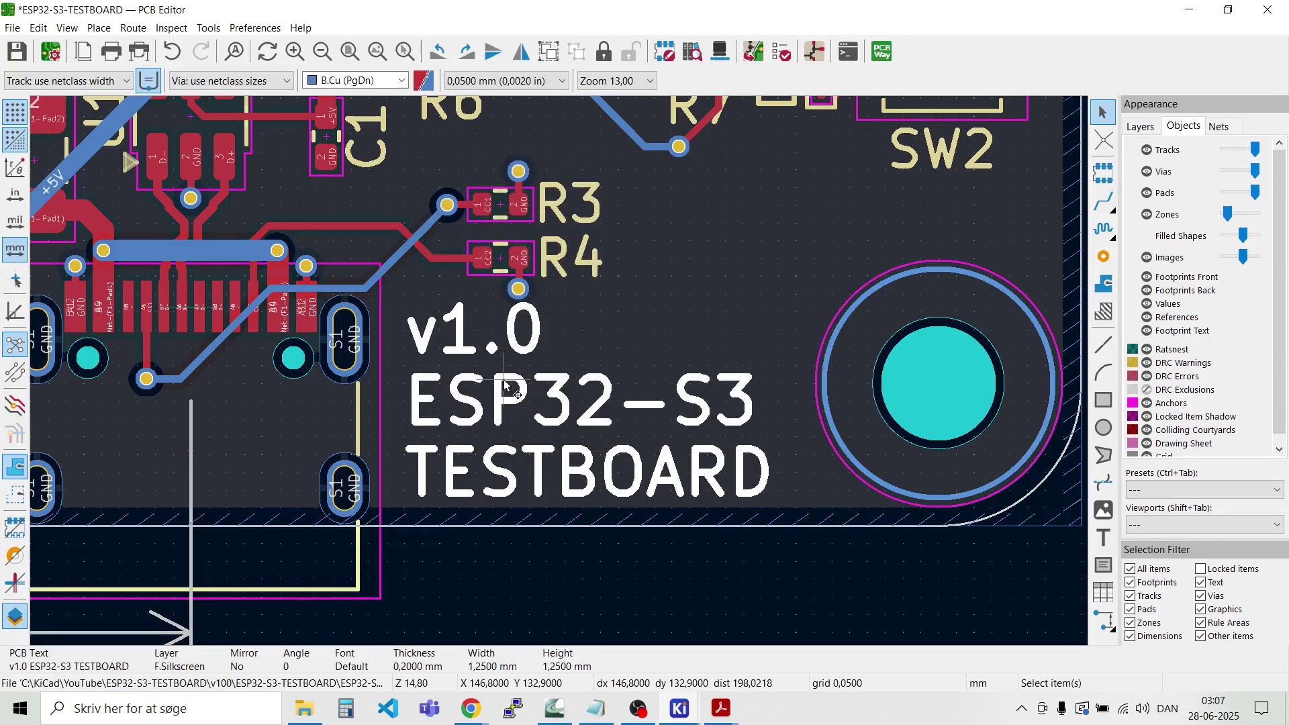
key(Escape)
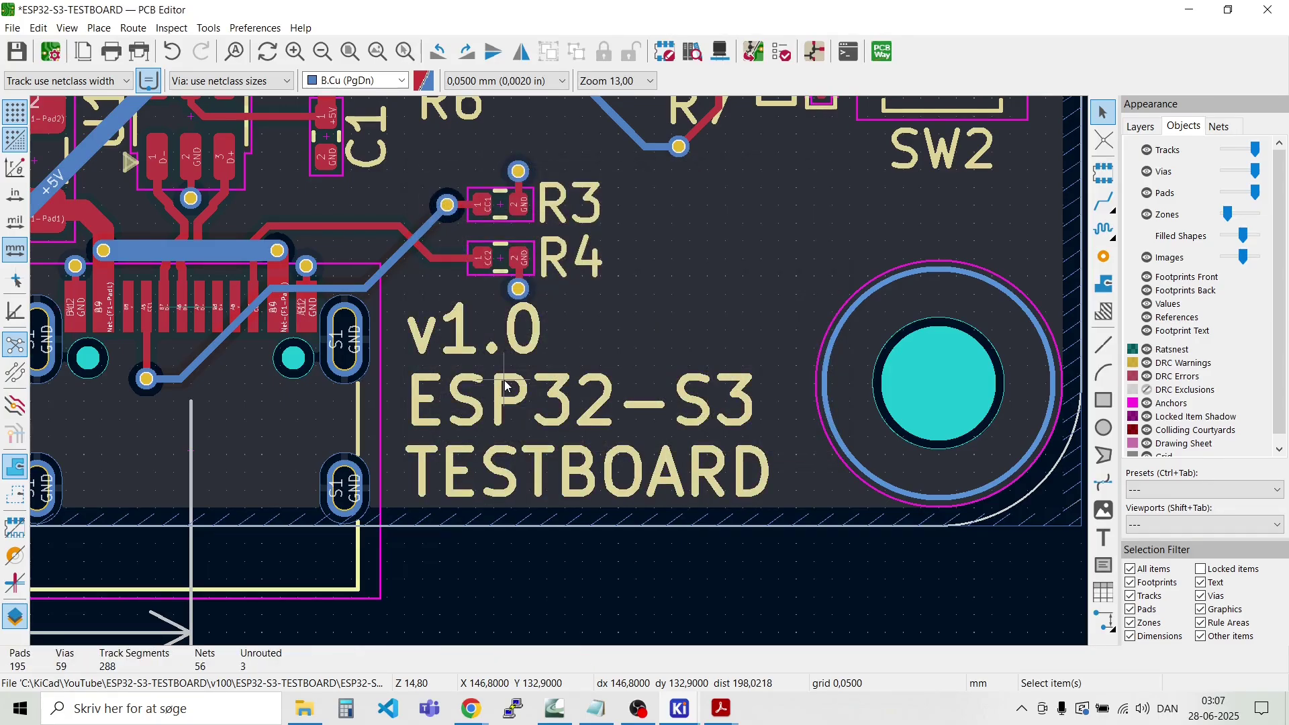
Step: Move the version text slightly away from the USB connector, to about X 144,55, Y 136,25 mm
click(527, 406)
key(m)
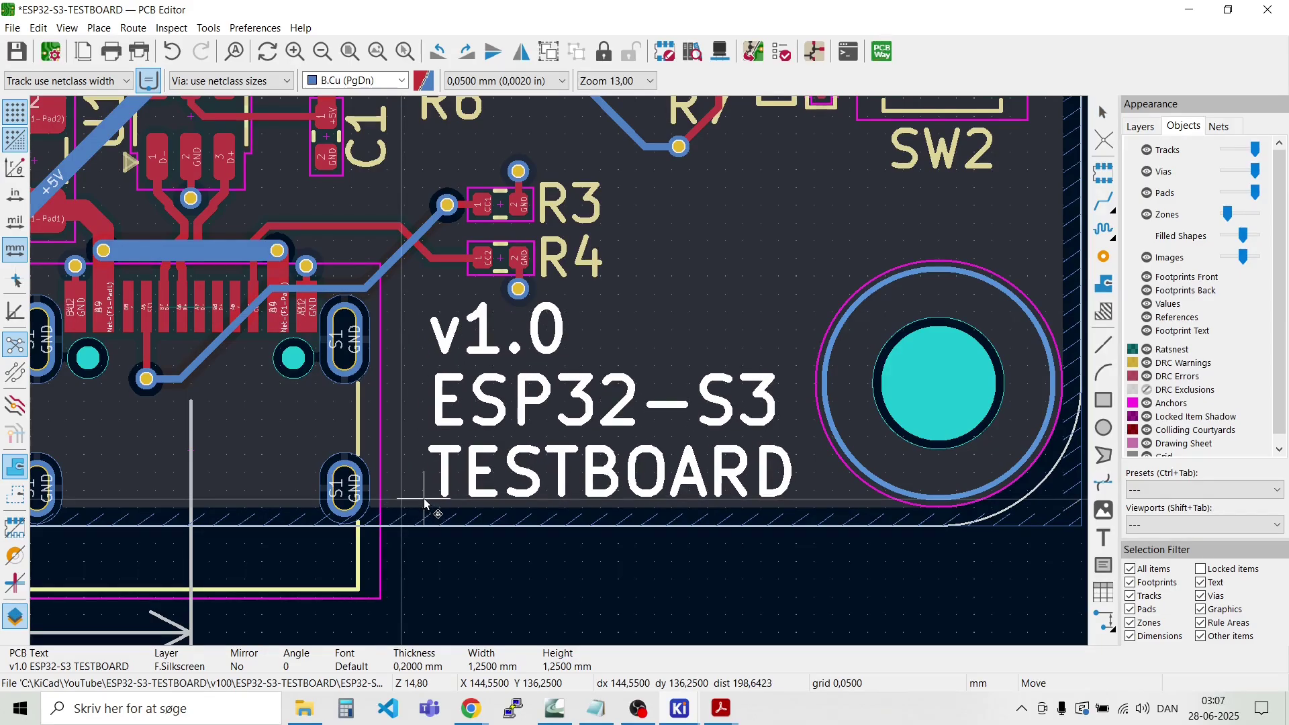
click(424, 499)
click(394, 497)
scroll(394, 497, down, 1)
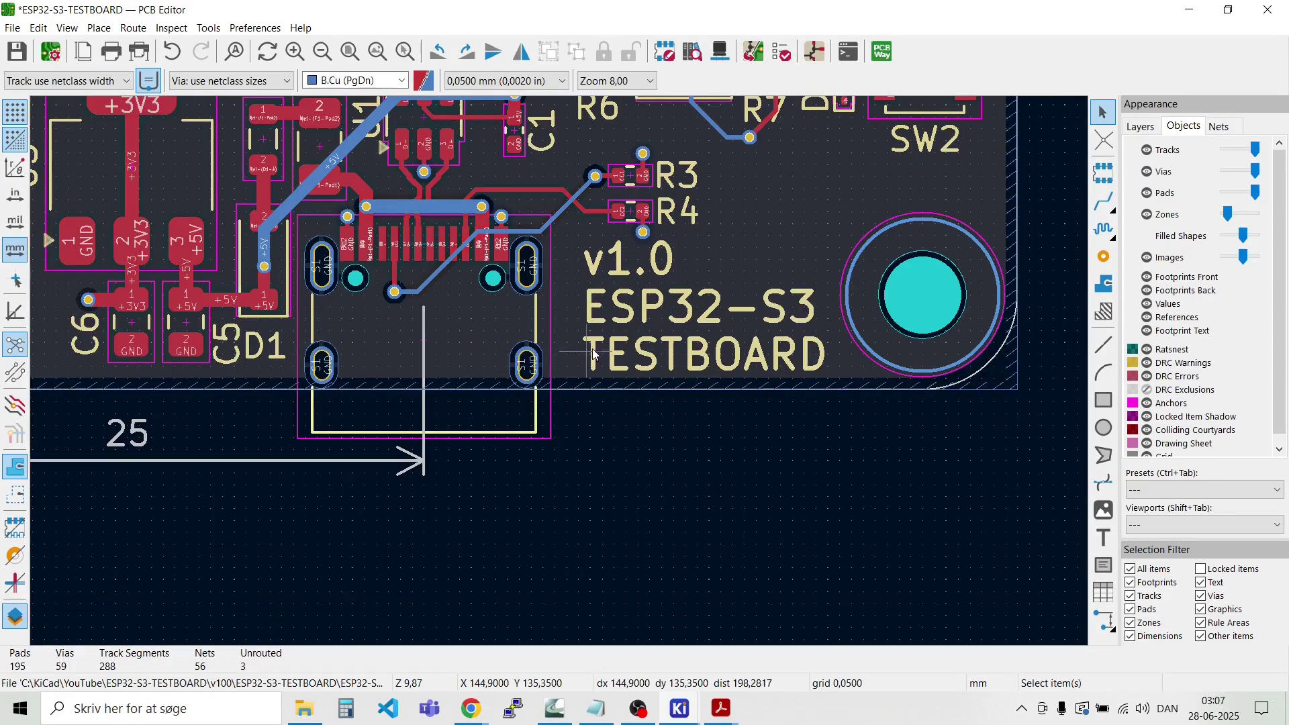
Step: Duplicate the version and board name text, flip the copy to B.Silkscreen and place it aligned behind the front text
scroll(651, 337, up, 2)
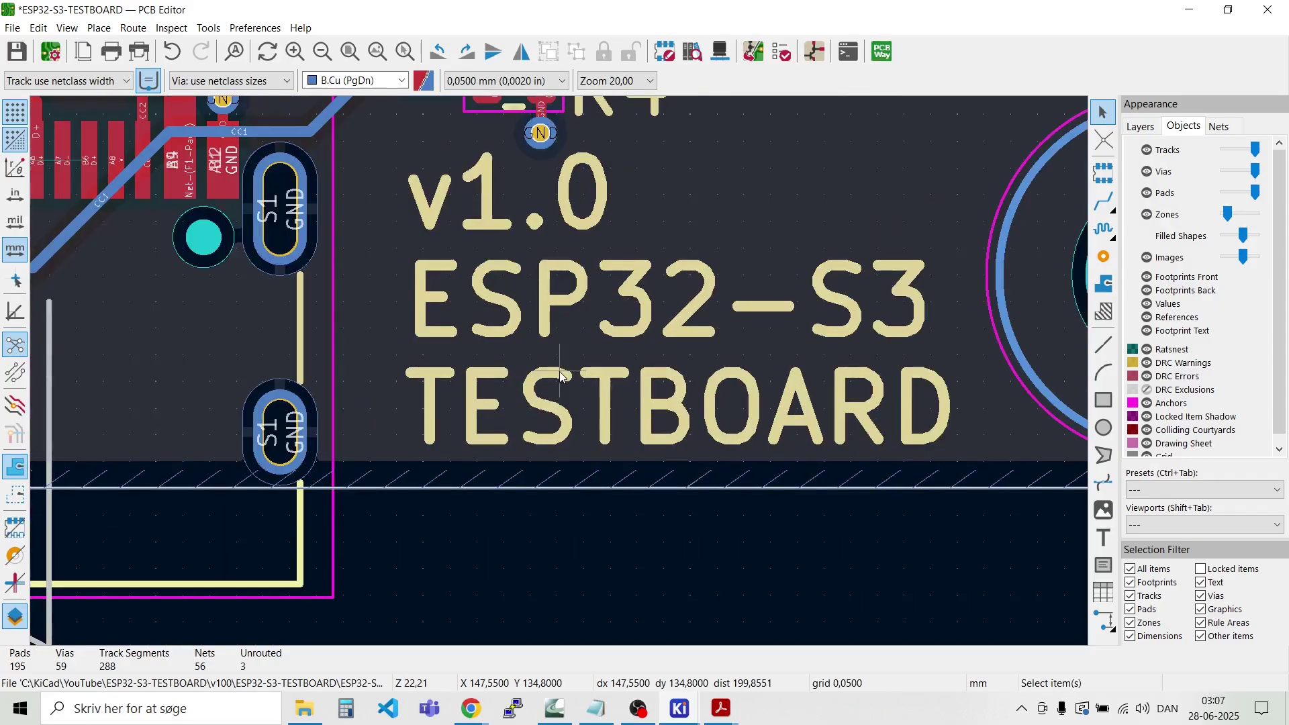
click(547, 326)
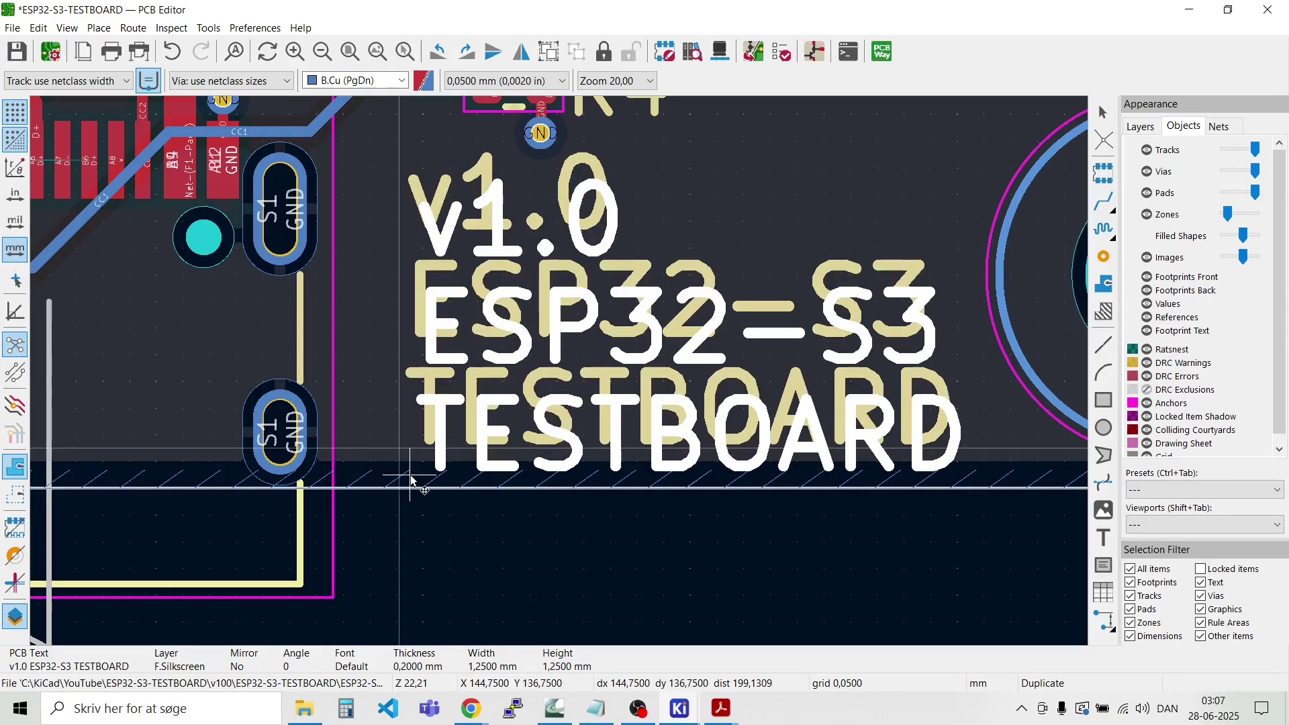
key(f)
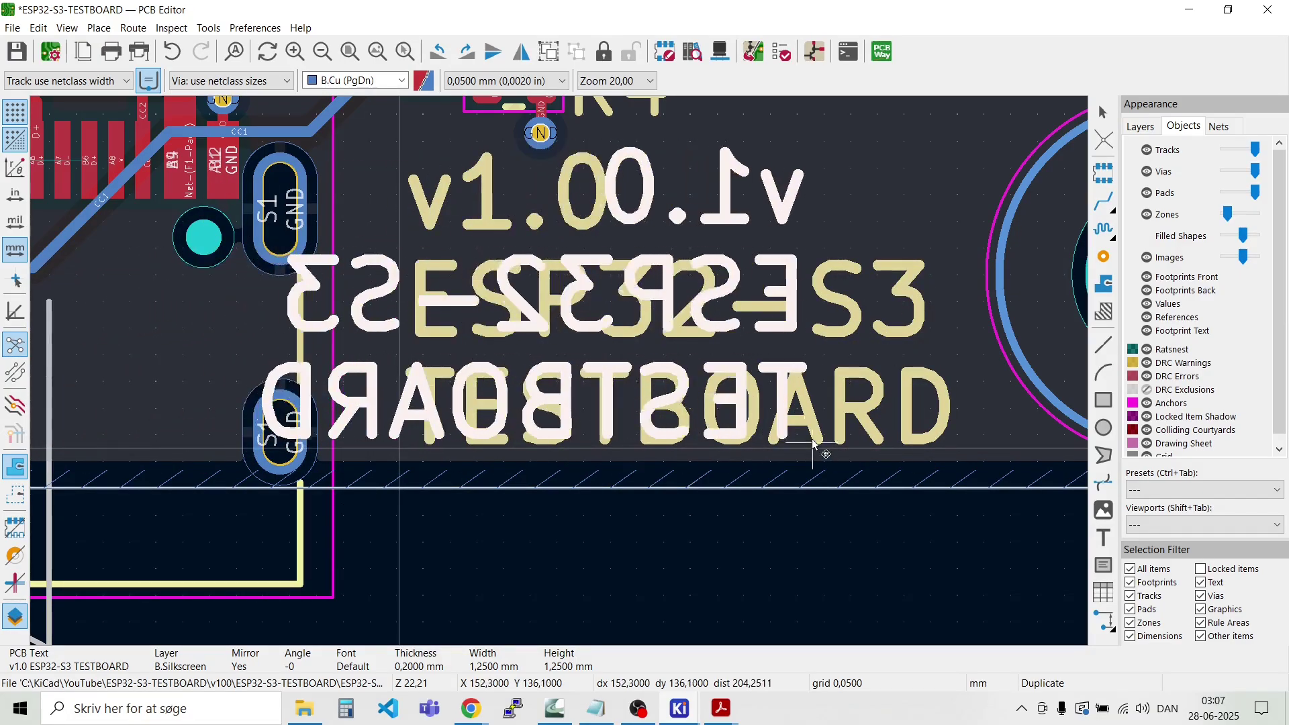
click(958, 455)
click(735, 567)
scroll(664, 584, down, 3)
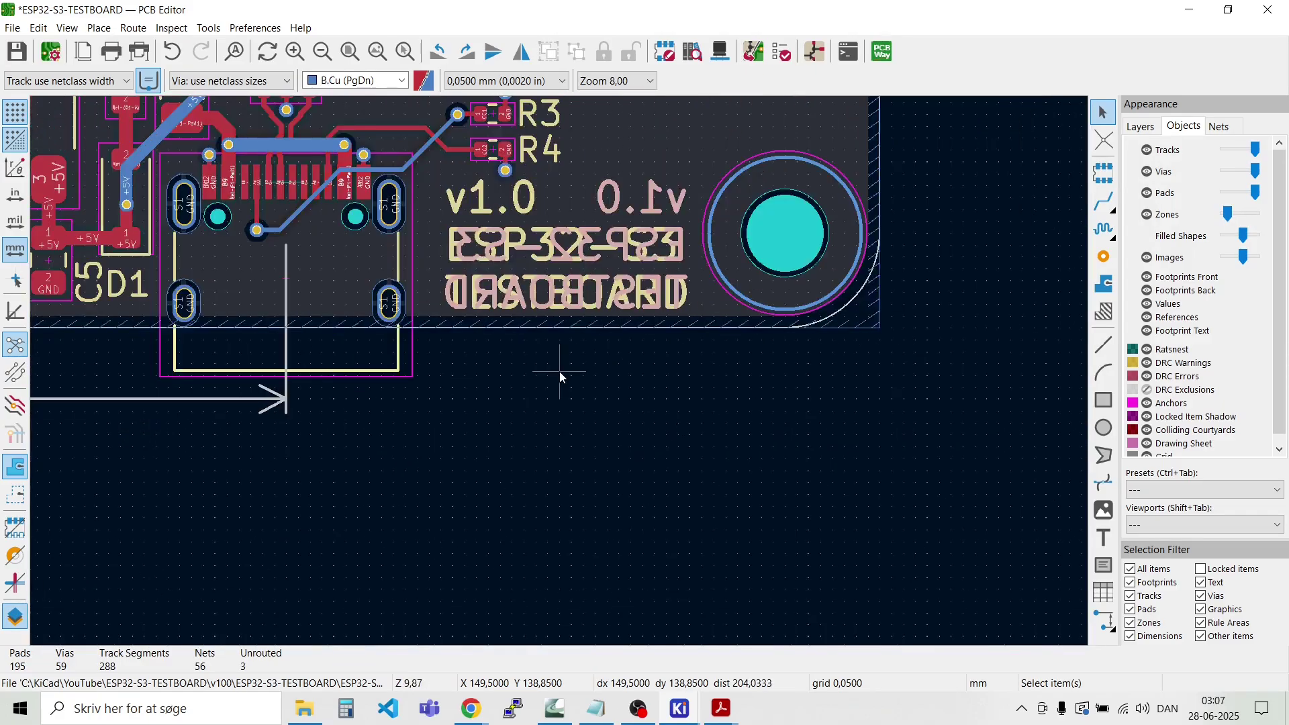
Step: Choose the logo_youtube footprint from the custom footprint library for placement on the board
scroll(561, 376, down, 2)
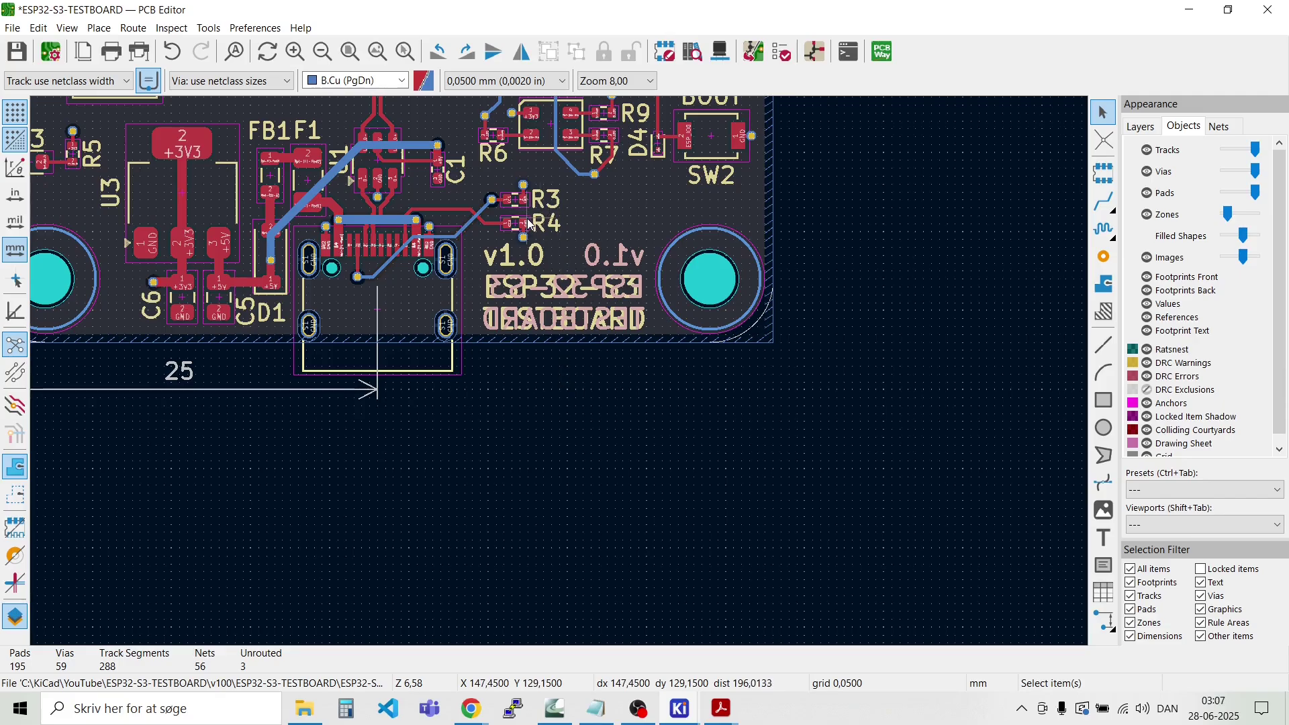
scroll(561, 252, down, 1)
scroll(376, 245, up, 2)
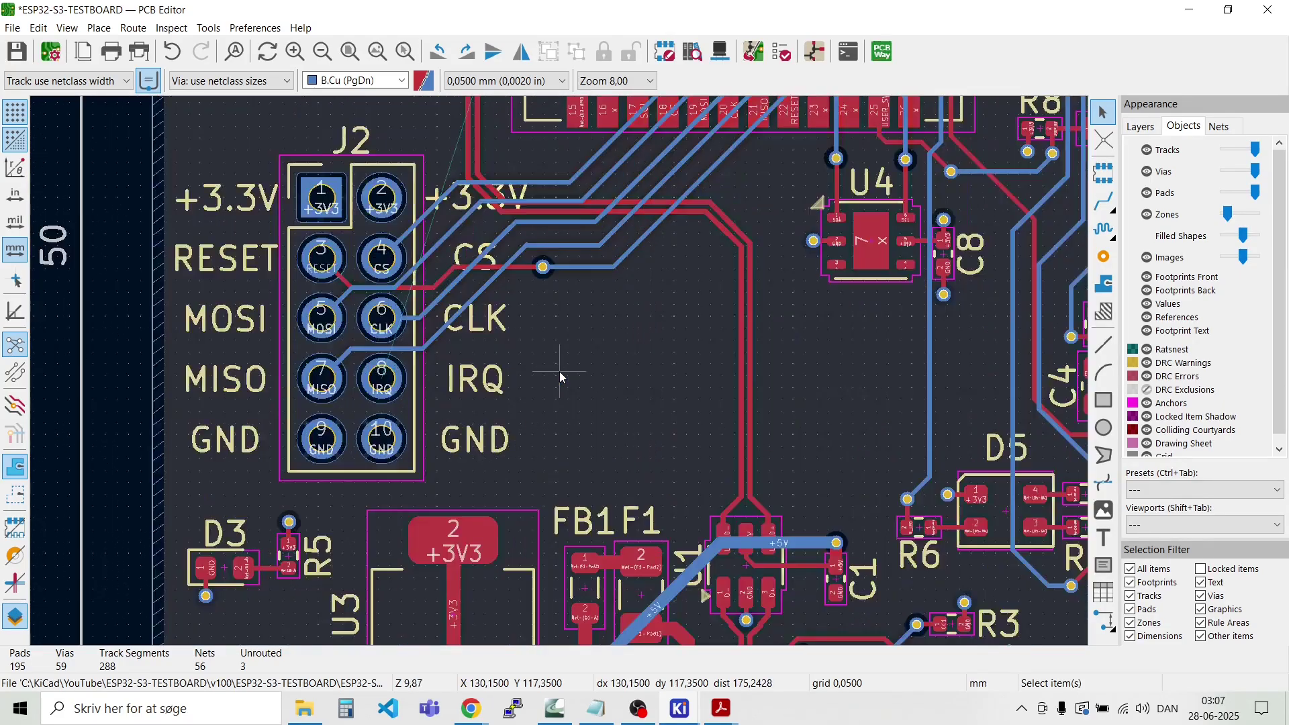
click(101, 29)
click(118, 53)
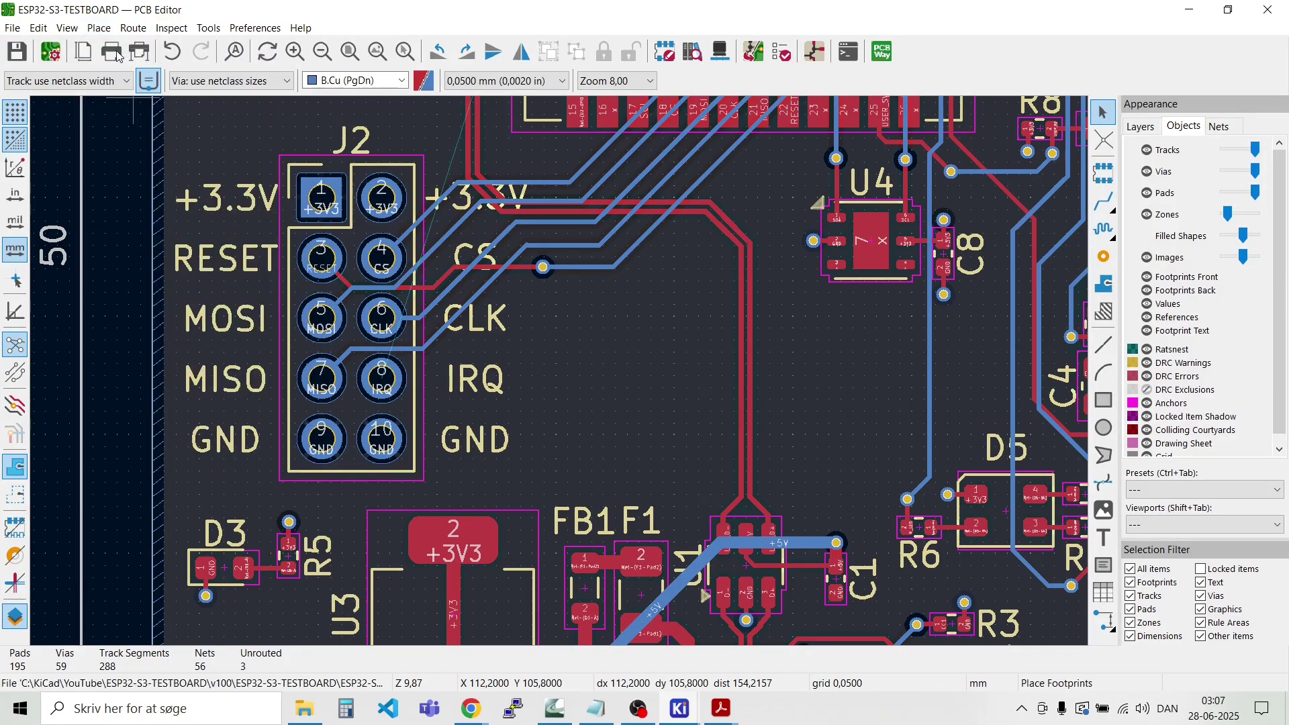
click(339, 351)
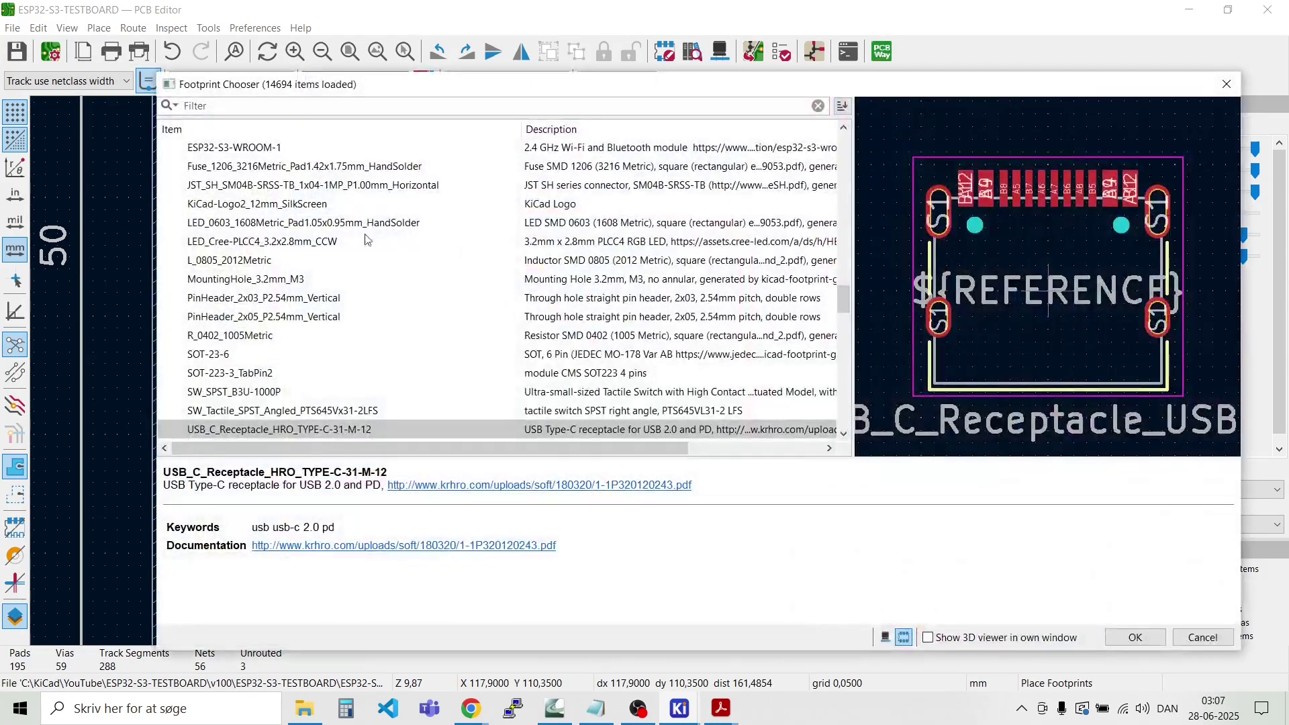
scroll(270, 329, up, 3)
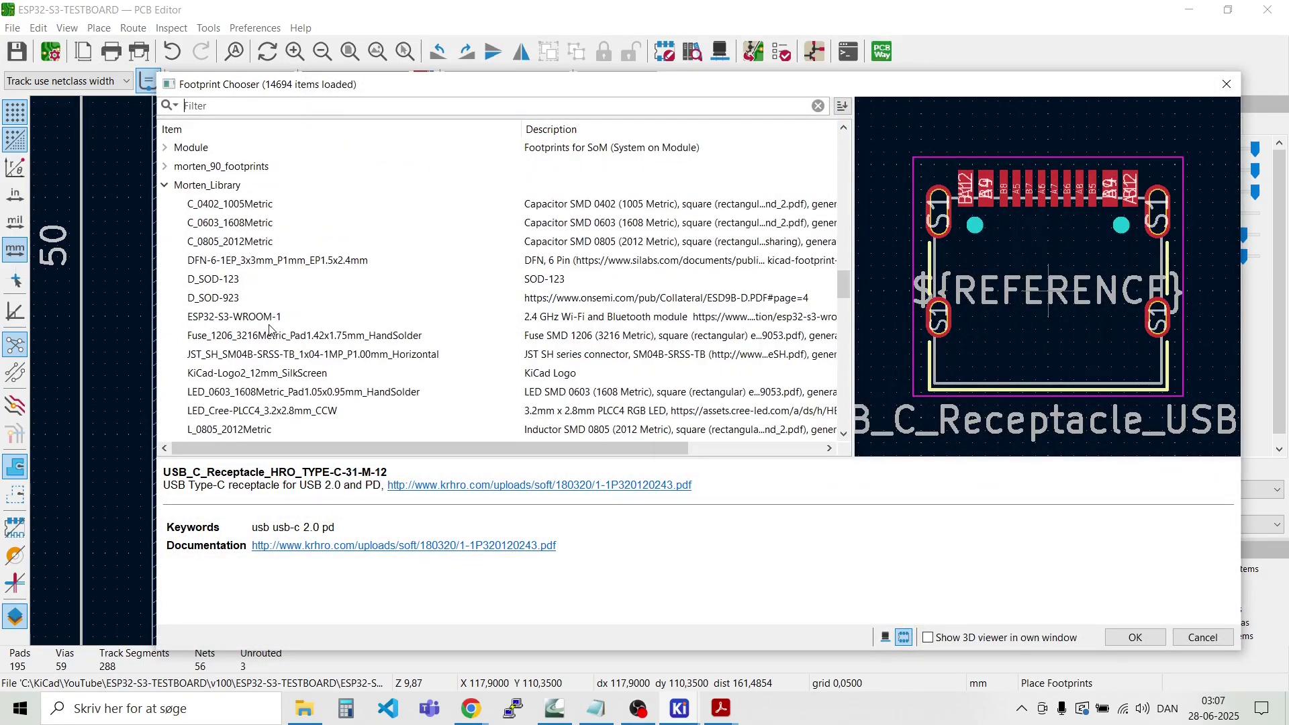
scroll(269, 256, down, 1)
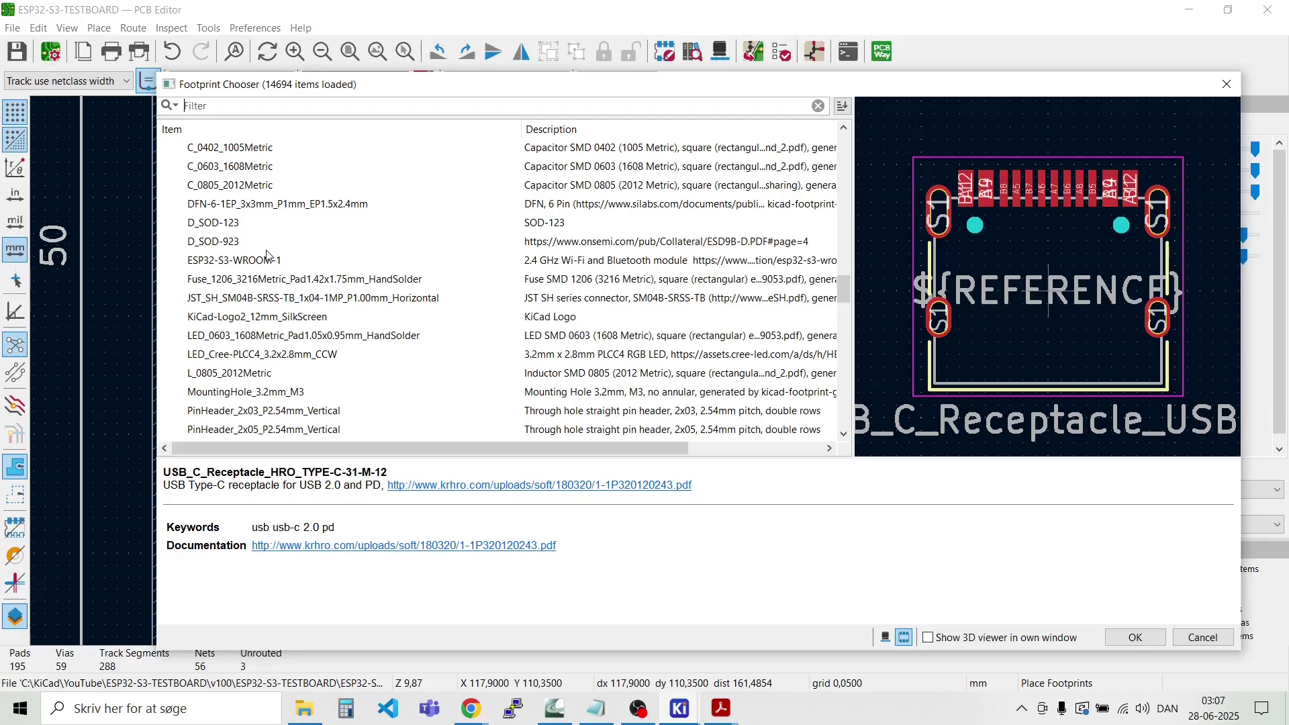
scroll(233, 185, up, 2)
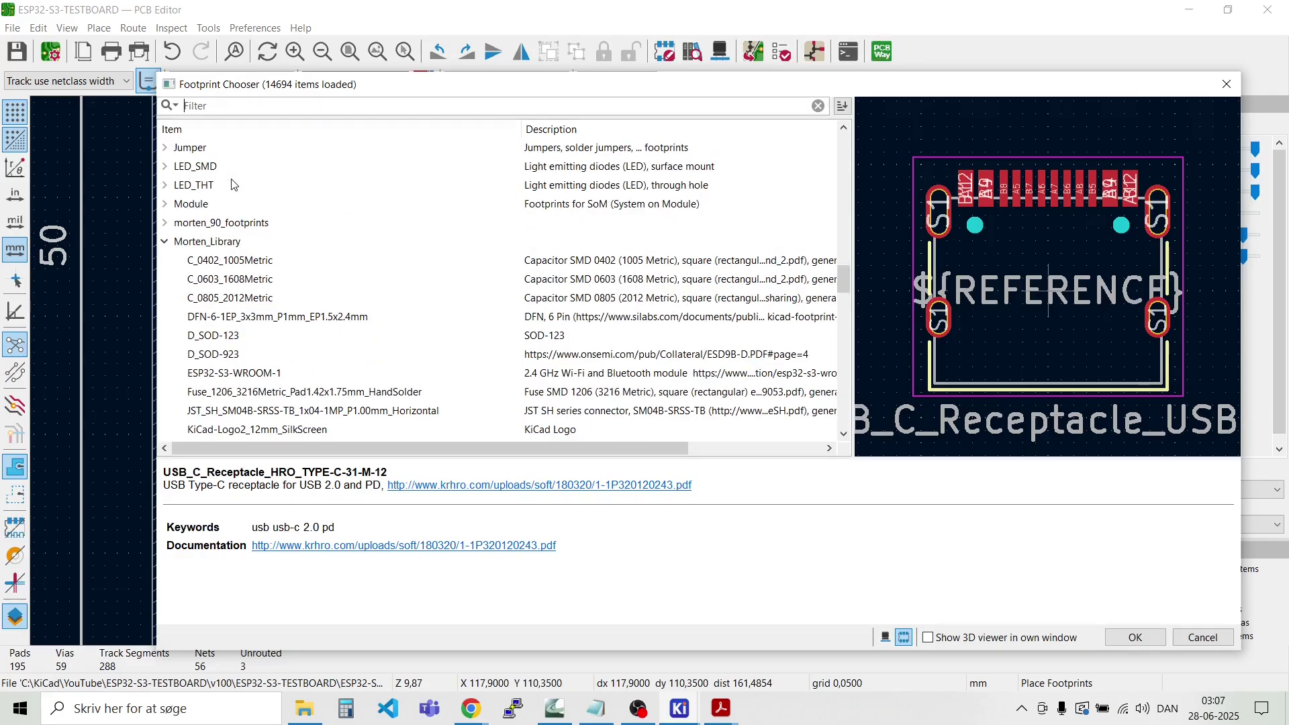
click(165, 241)
click(166, 223)
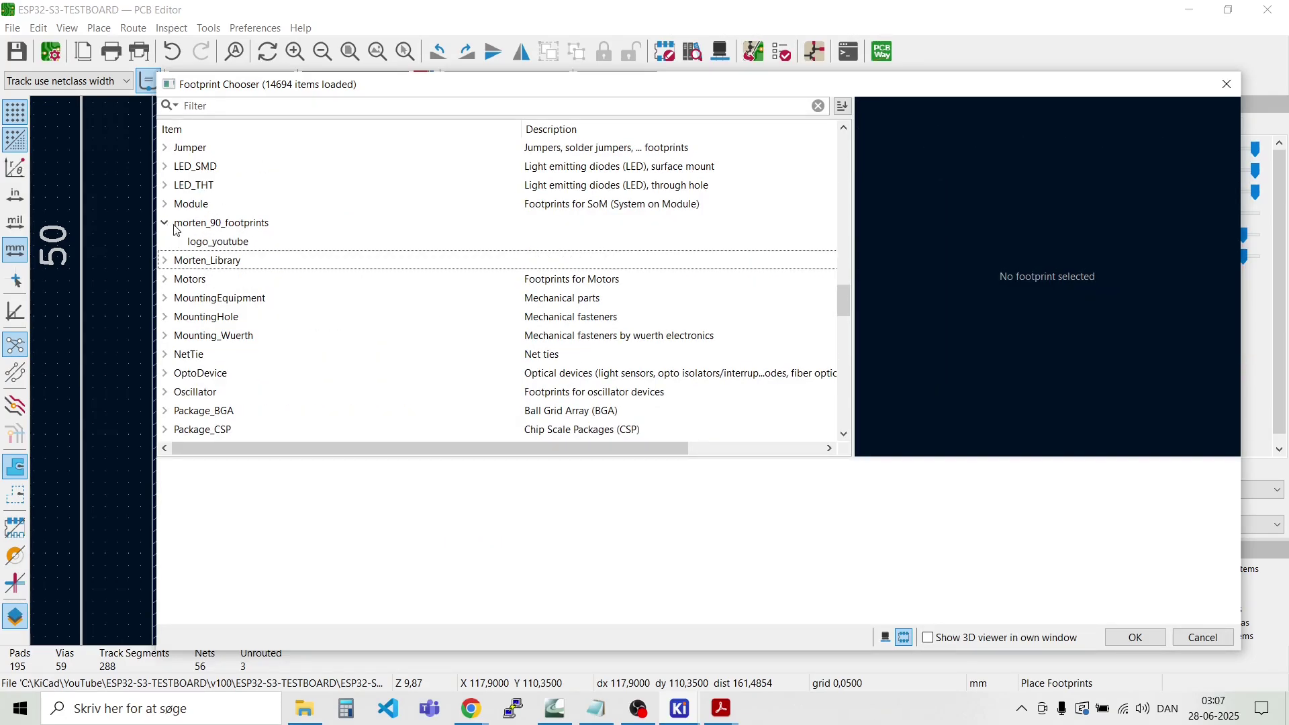
click(219, 243)
double_click(219, 243)
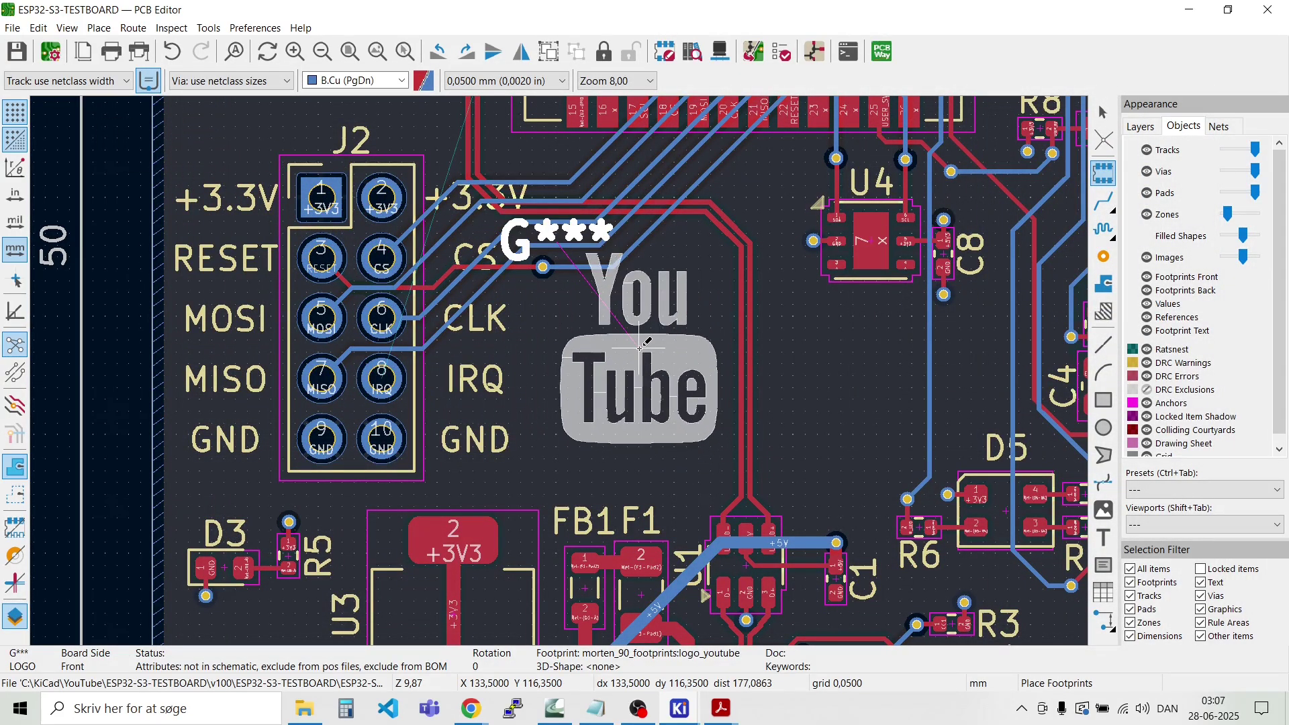
Step: Place the YouTube logo on the board in the free area between J2 and U4
click(643, 298)
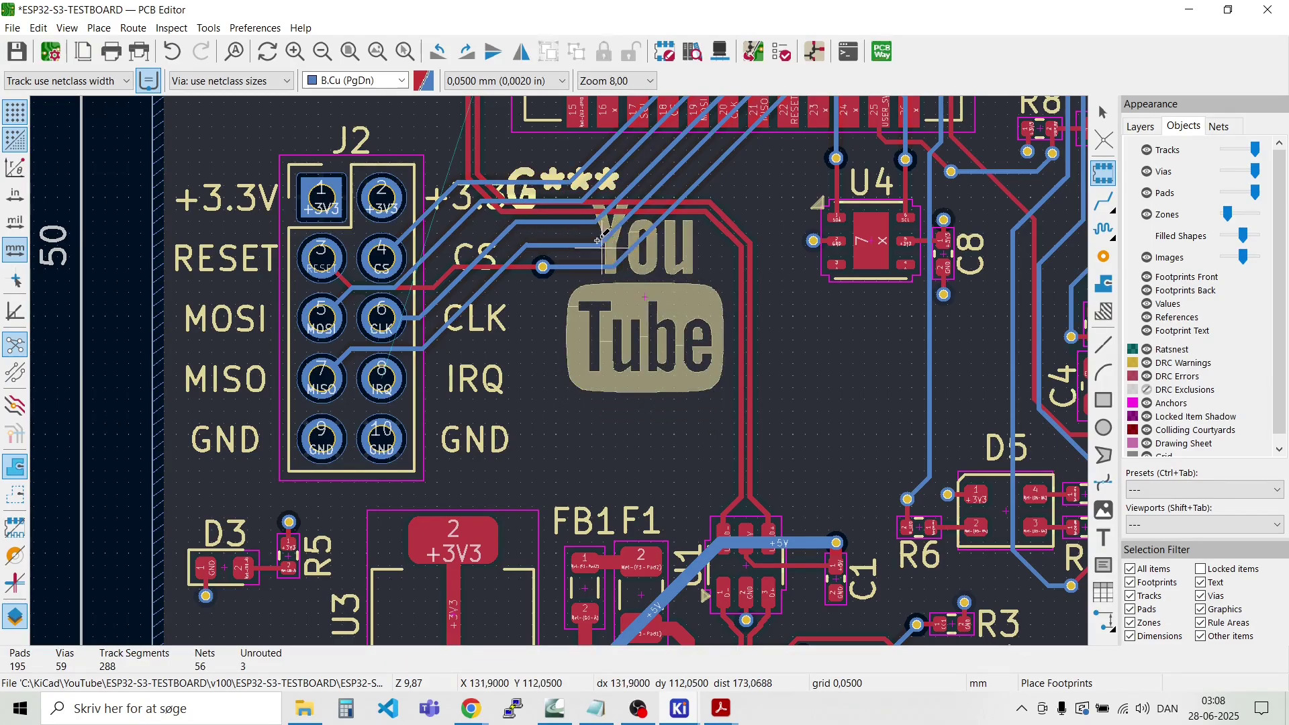
click(552, 176)
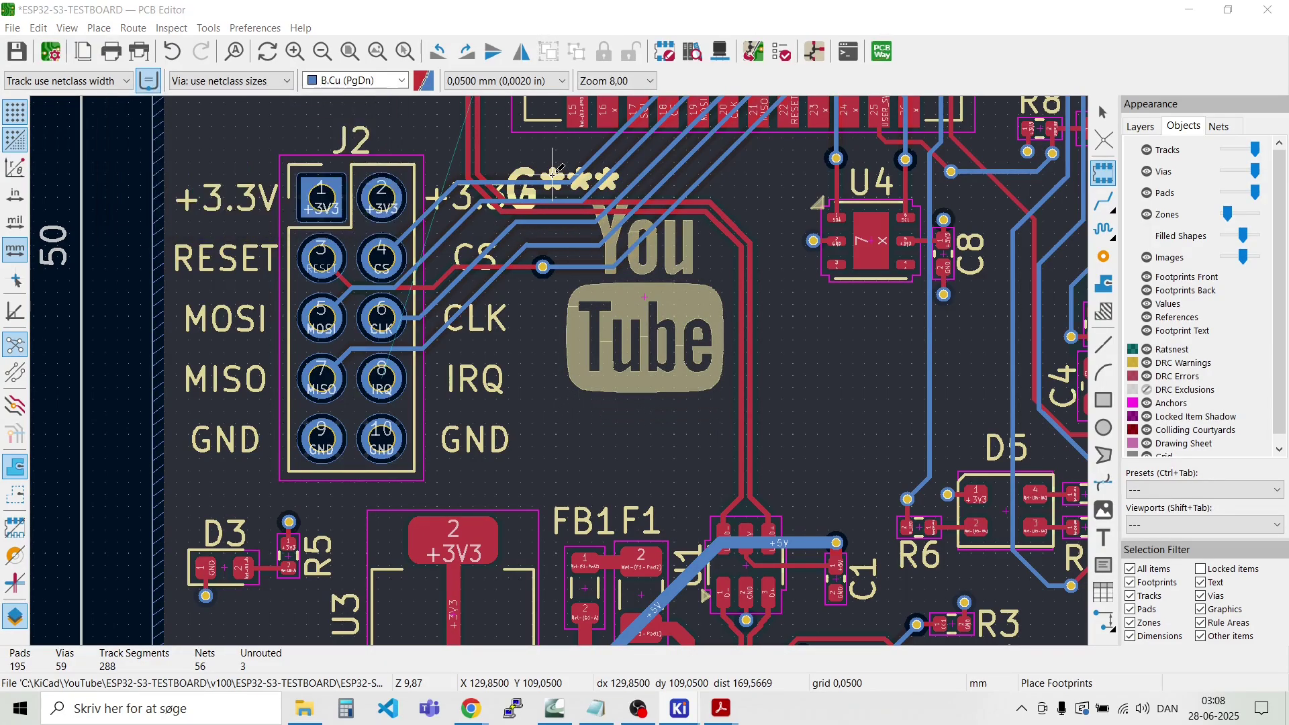
key(Escape)
key(Escape)
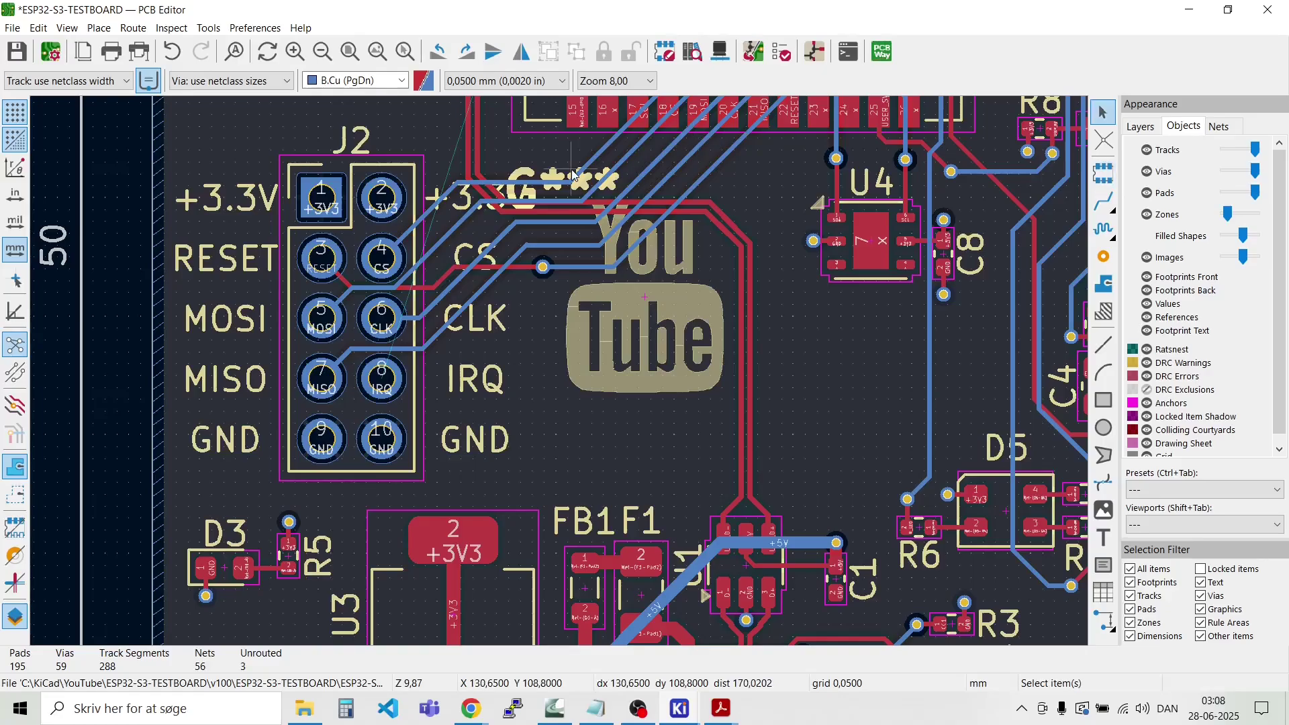
Step: Hide the G*** reference text of the YouTube logo footprint
scroll(563, 377, up, 5)
double_click(490, 412)
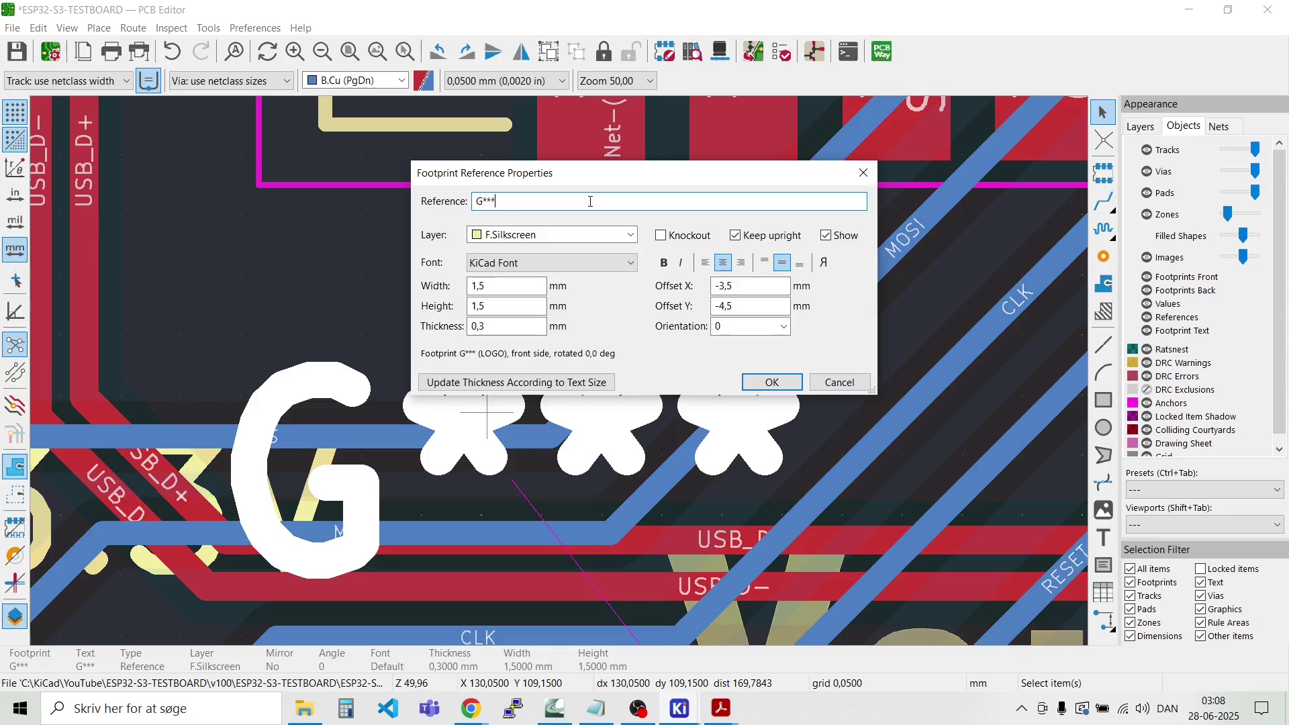
click(830, 239)
click(771, 382)
scroll(607, 481, down, 5)
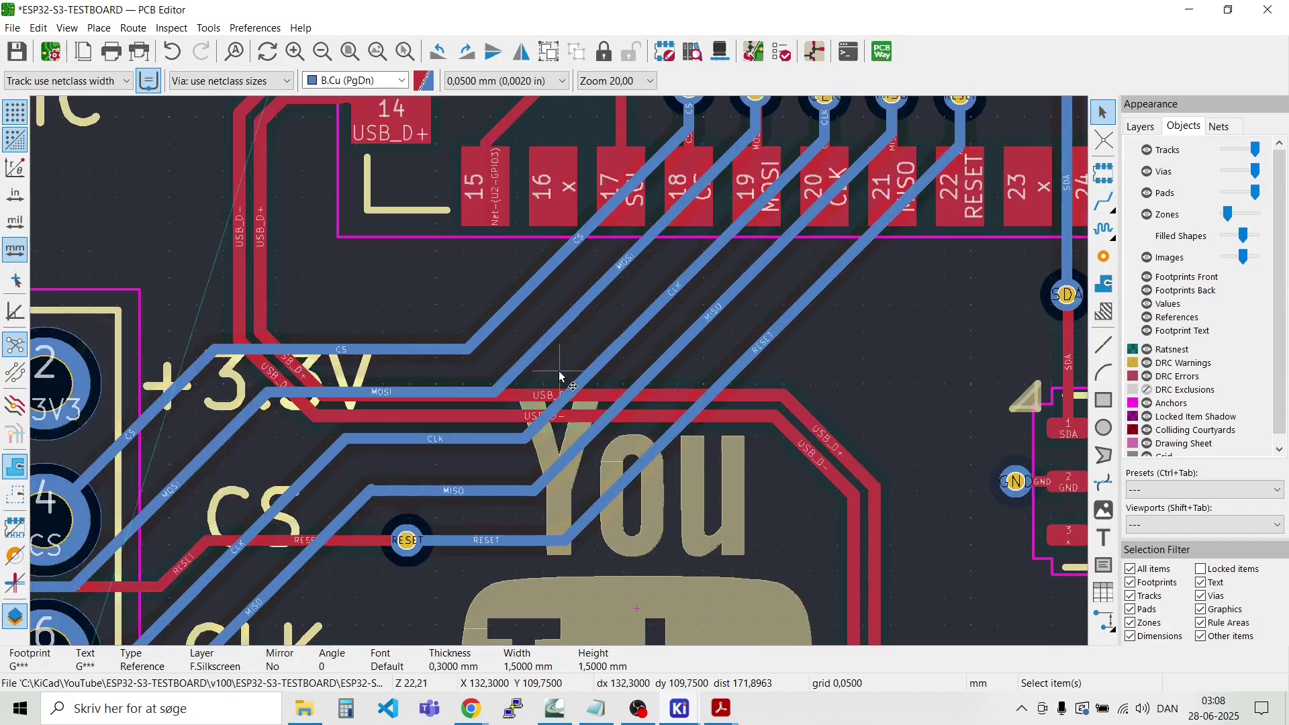
Step: Move the YouTube logo to about X 134,25, Y 113 mm, beside the vertical USB data tracks
click(608, 481)
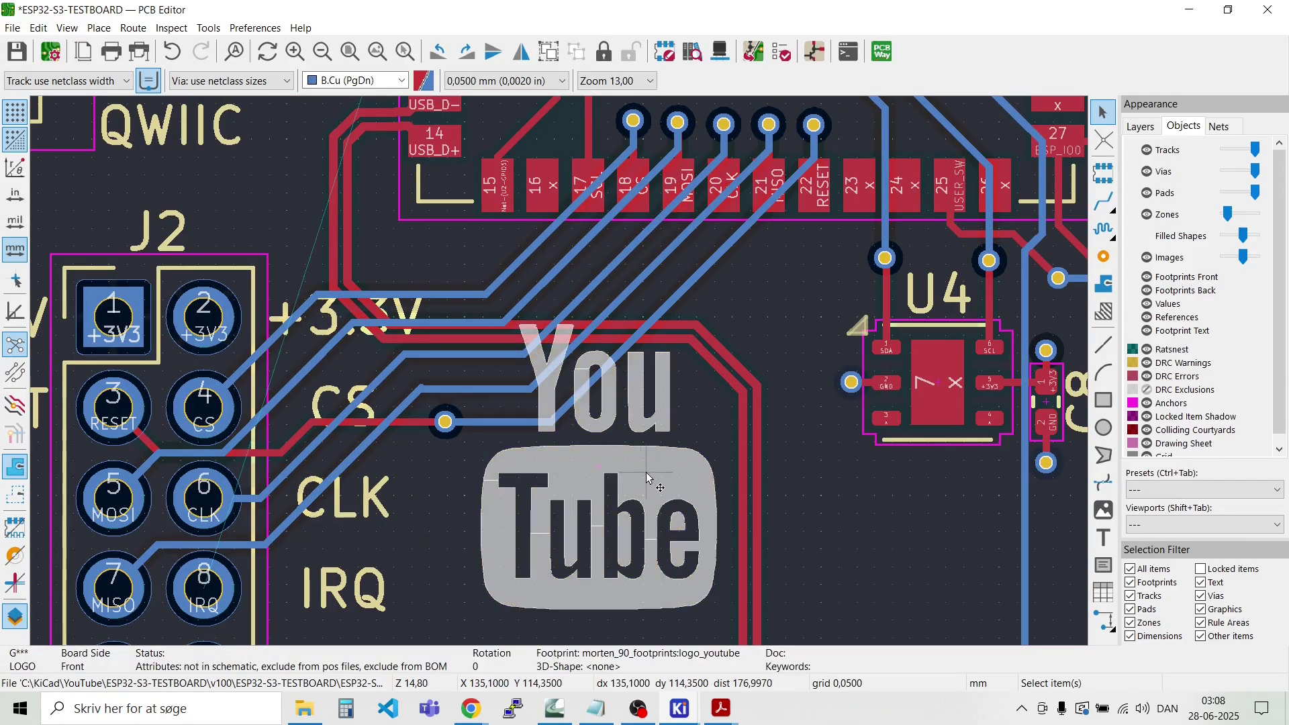
key(m)
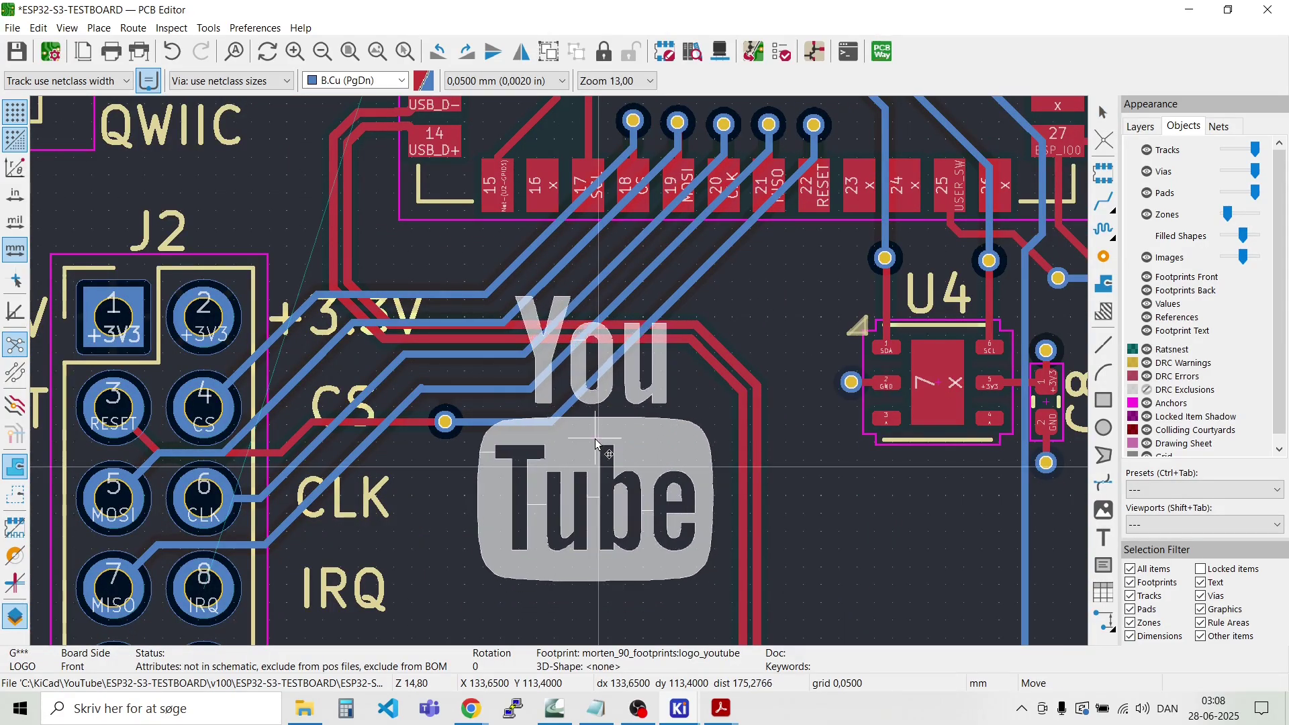
click(597, 444)
click(841, 520)
scroll(876, 519, down, 2)
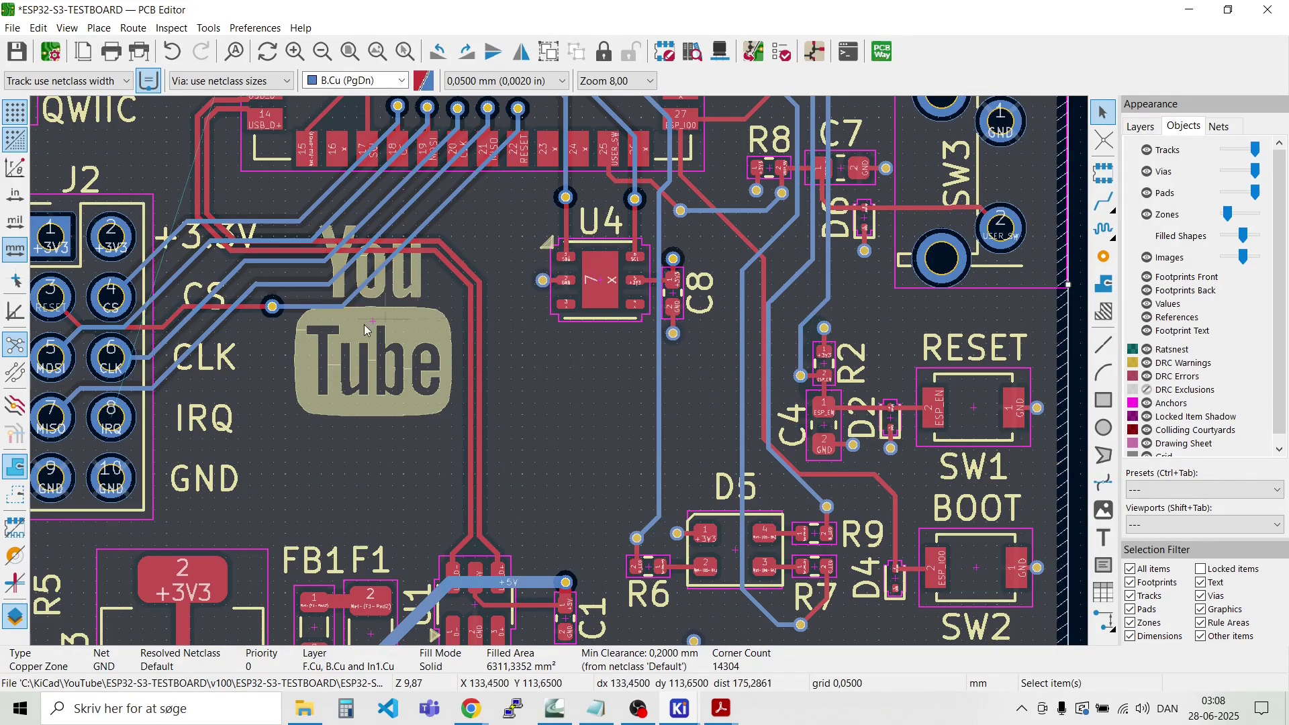
click(370, 326)
key(m)
click(390, 315)
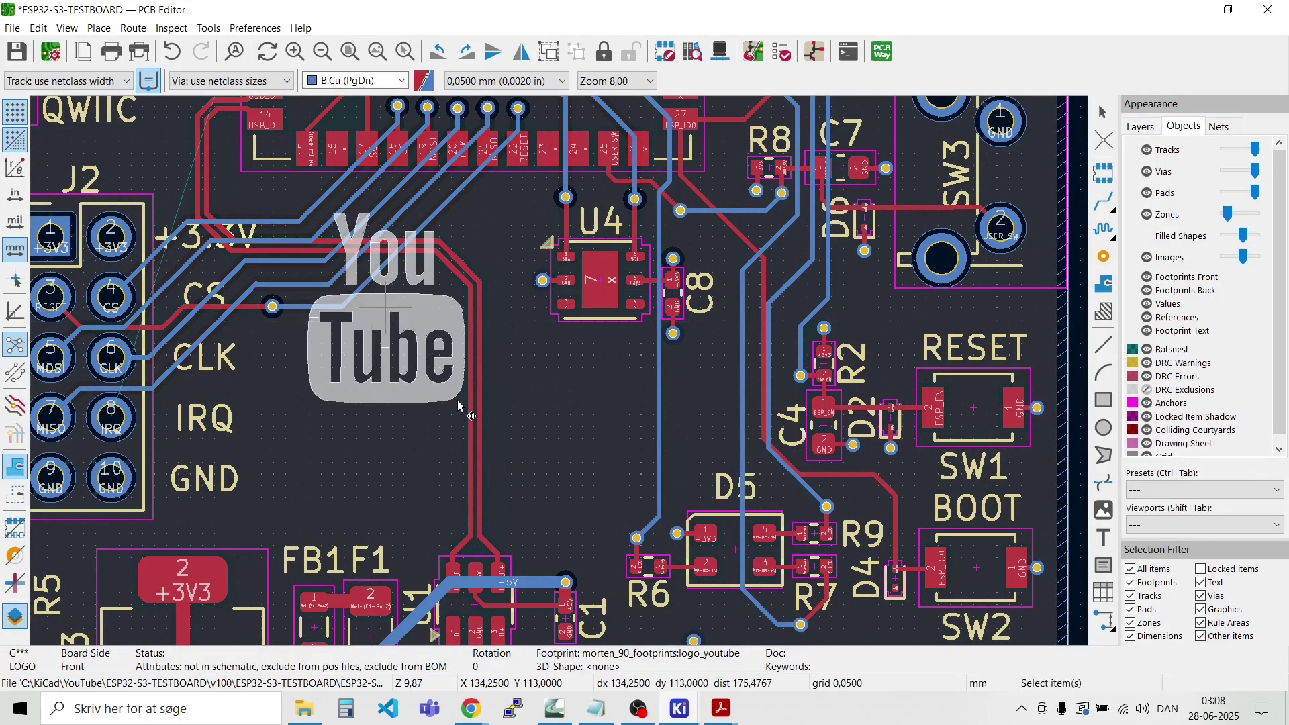
click(530, 412)
key(Escape)
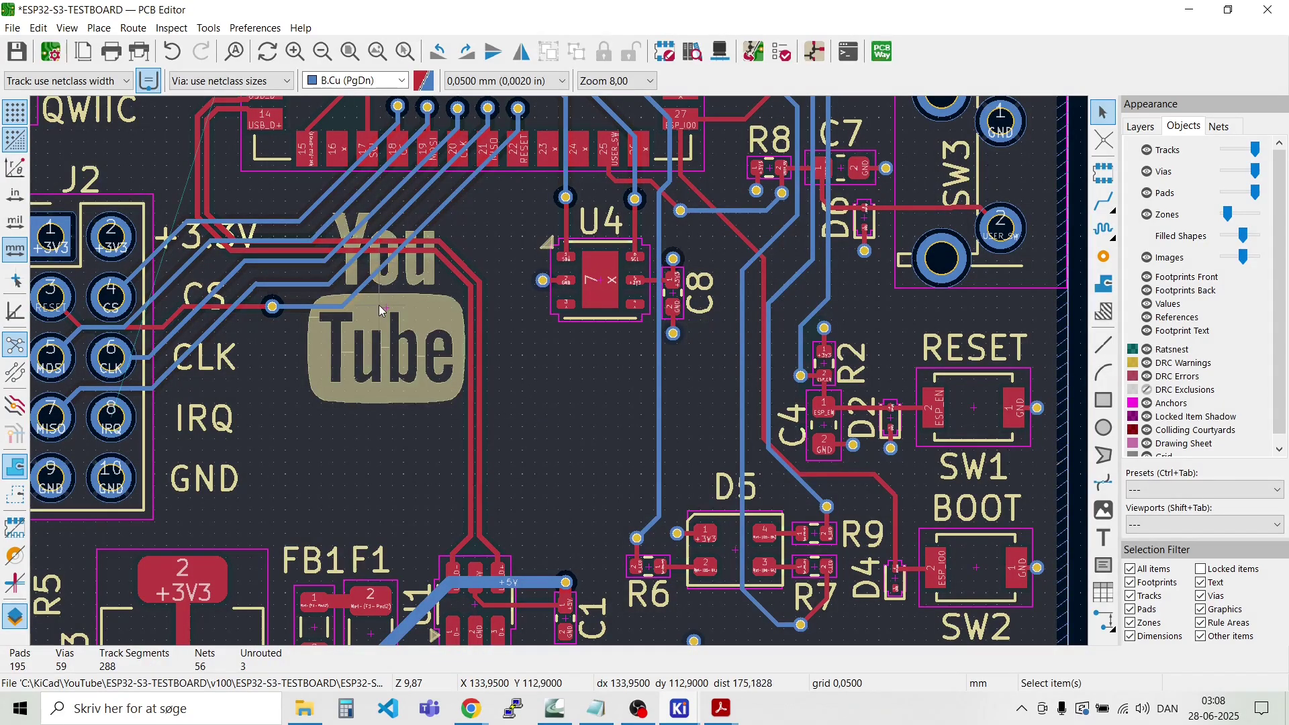
Step: Create a "MADE BY" credit text with the maker's first name, in quotation marks, on F.Silkscreen
scroll(377, 306, down, 1)
scroll(560, 364, up, 1)
scroll(336, 216, up, 1)
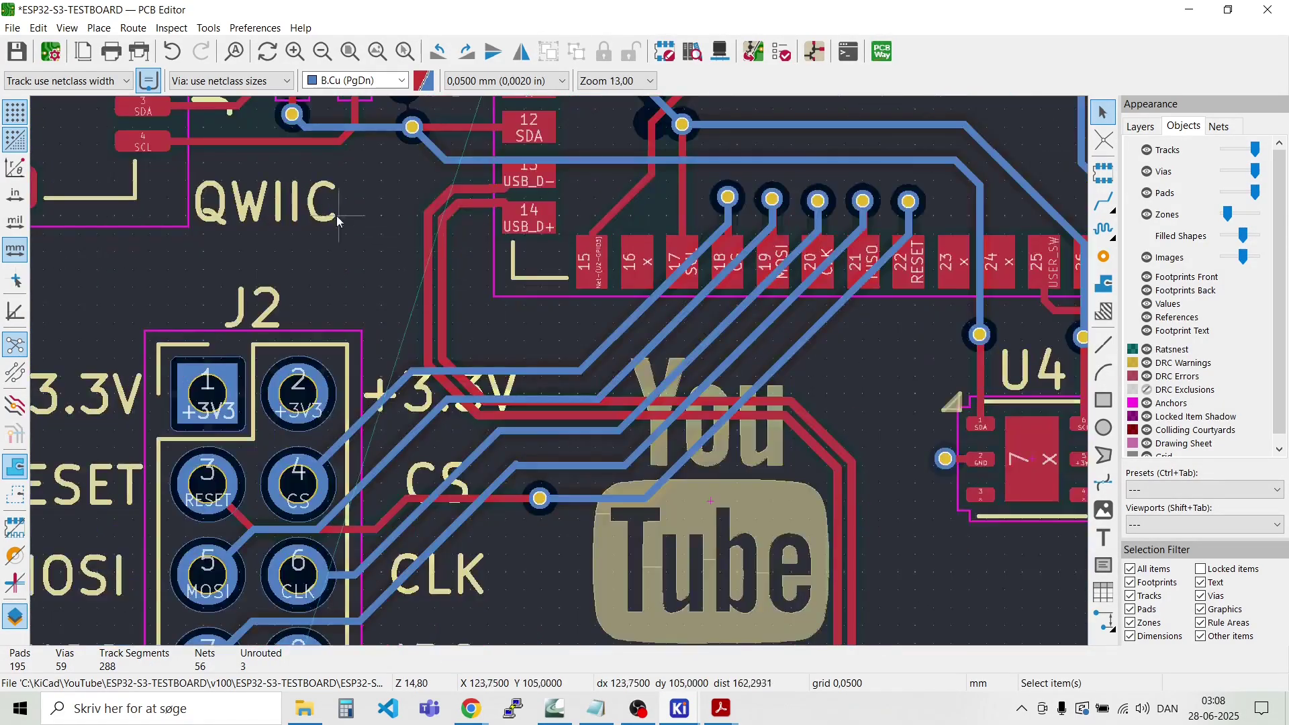
click(99, 28)
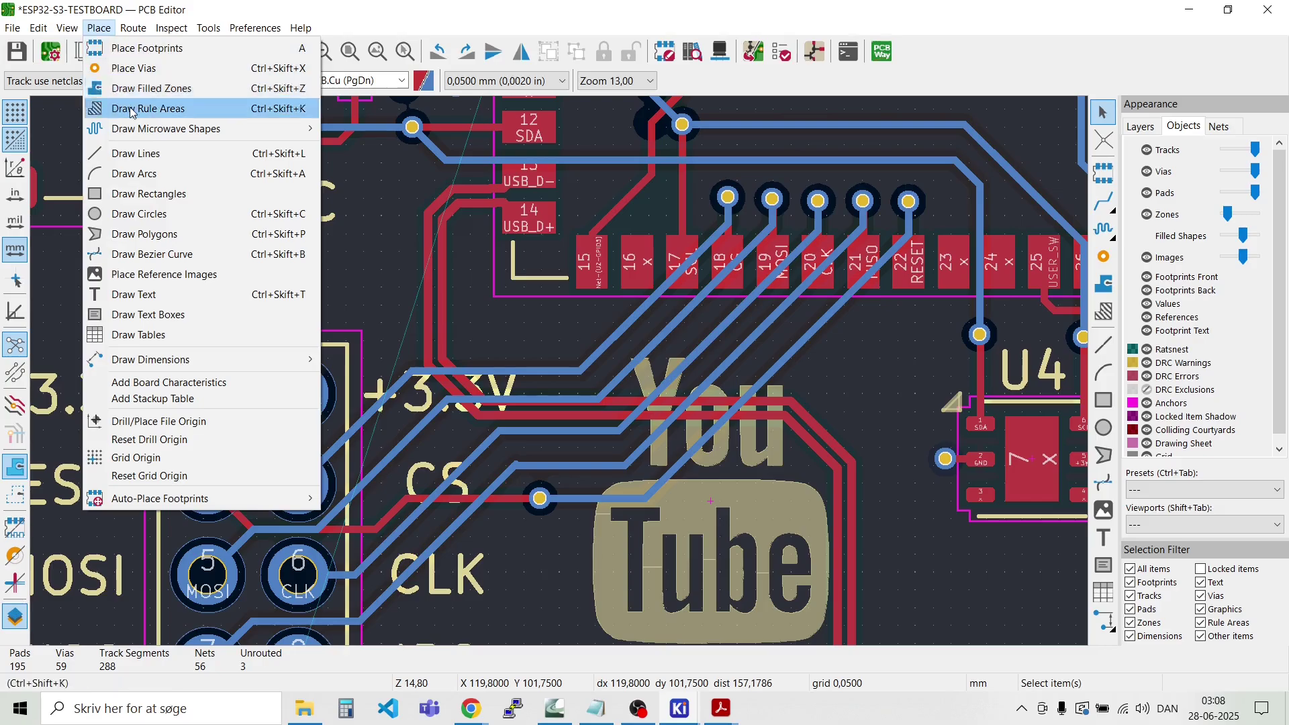
click(183, 294)
click(493, 396)
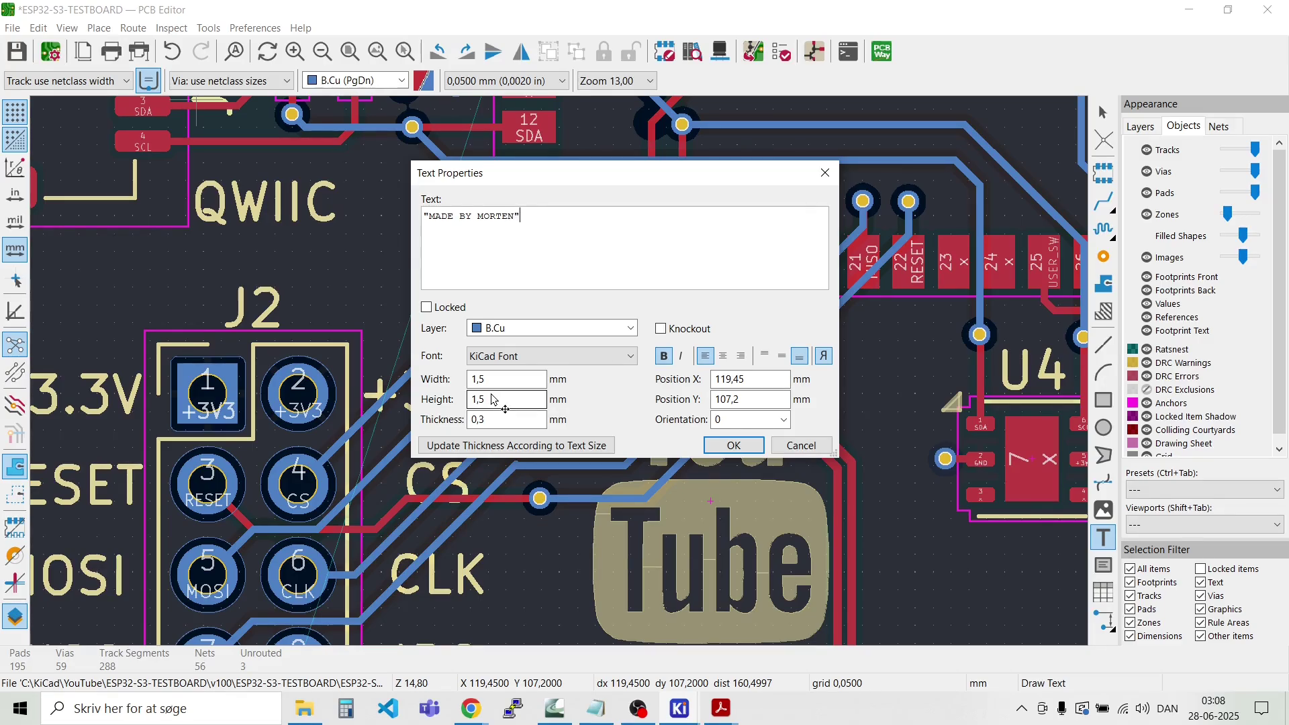
click(630, 328)
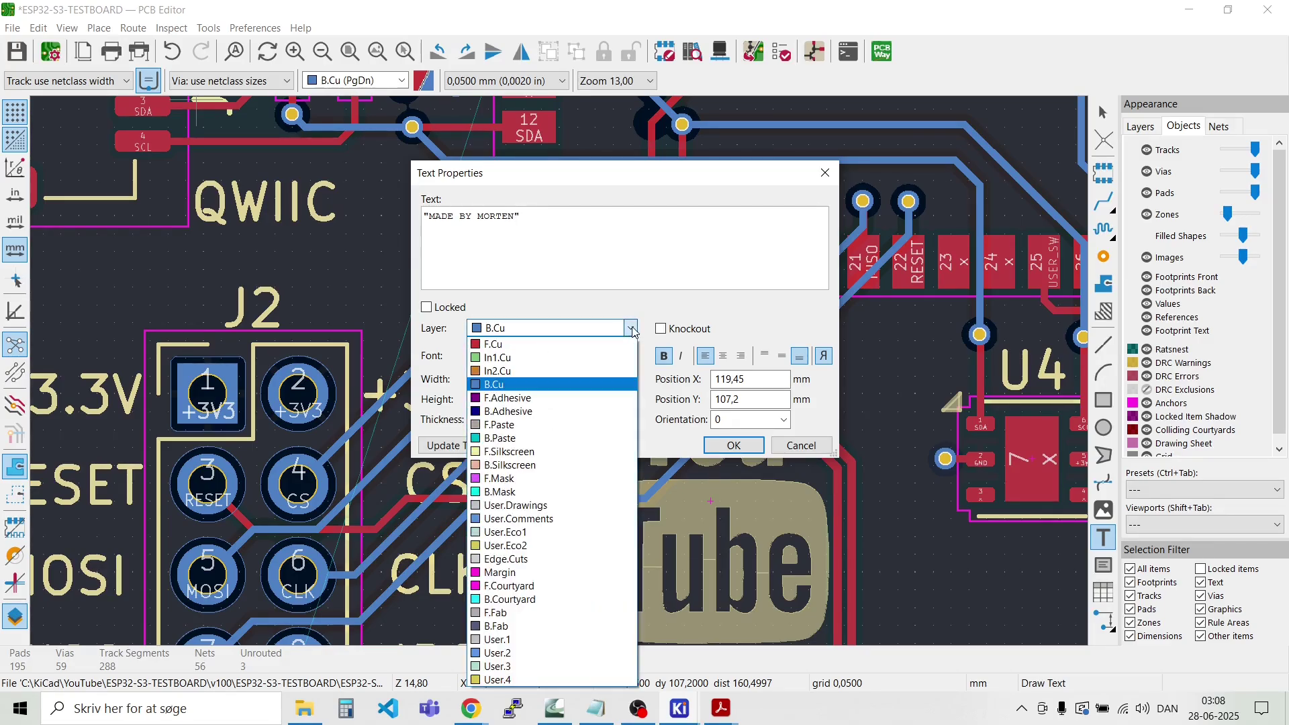
click(510, 451)
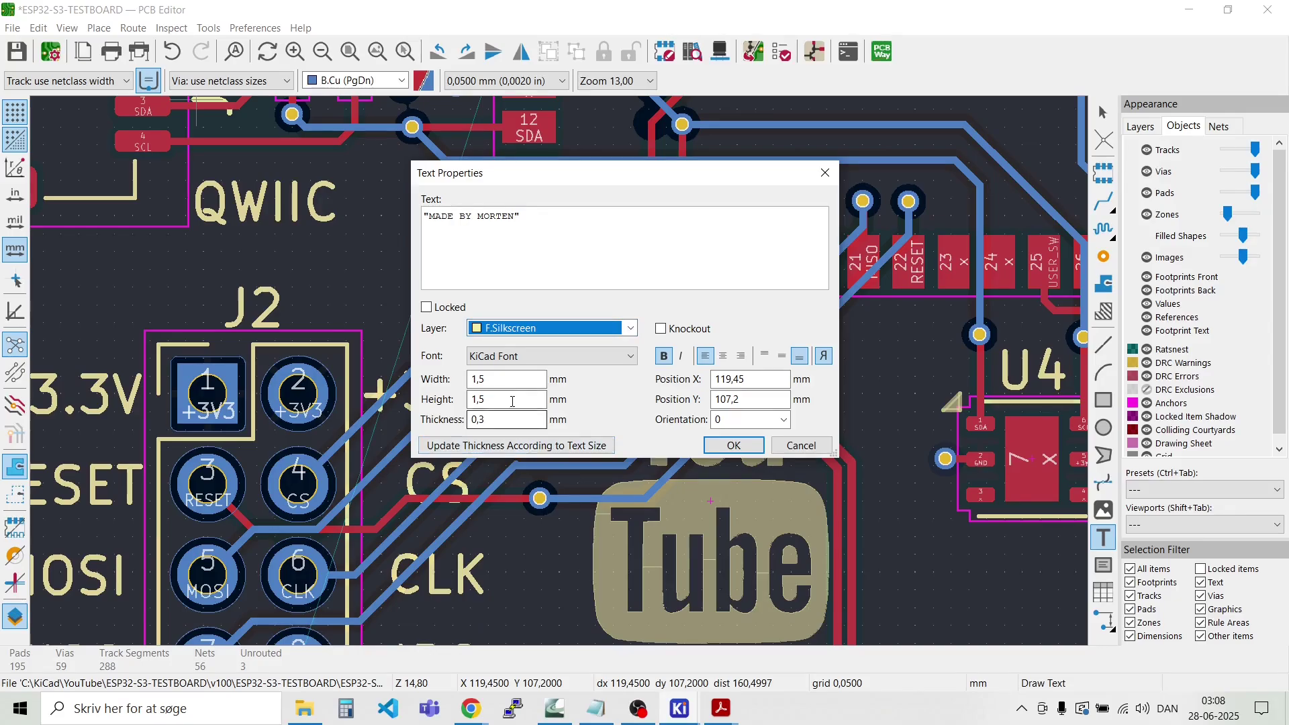
click(734, 446)
Step: Flip the credit text to B.Silkscreen and place it across the board's right edge near SW1
scroll(607, 391, down, 3)
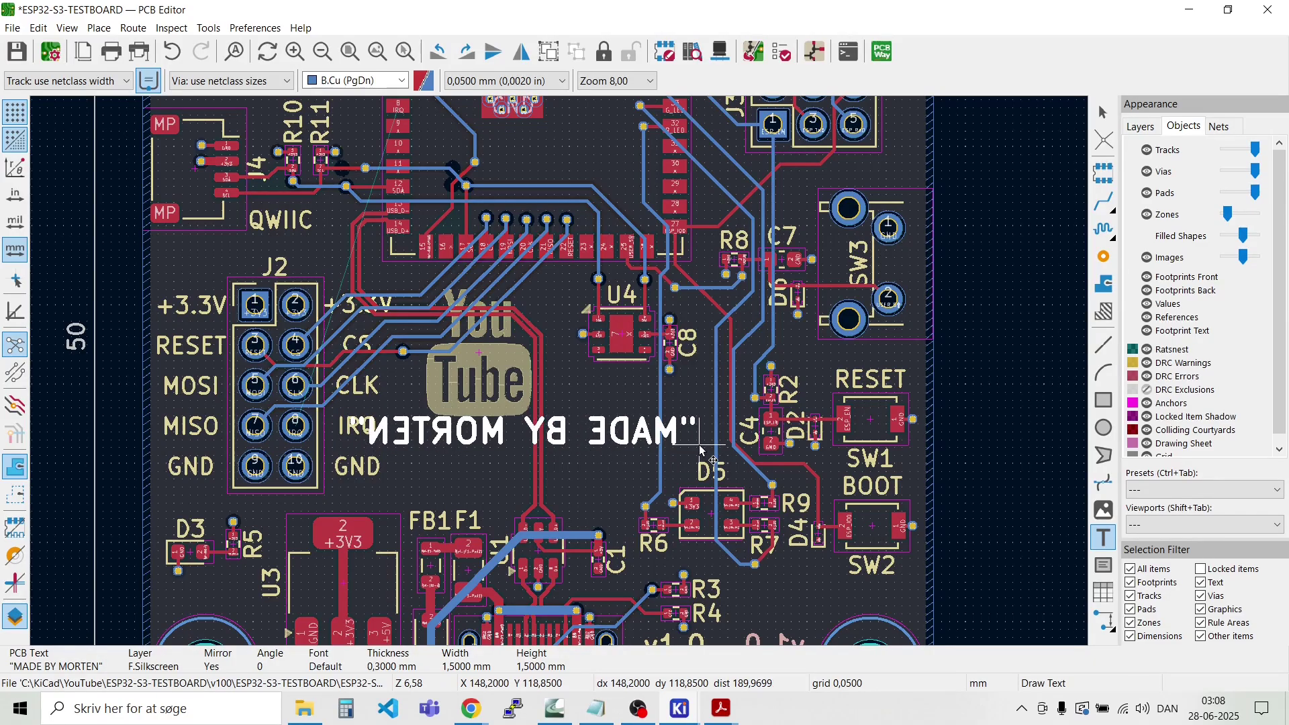
key(f)
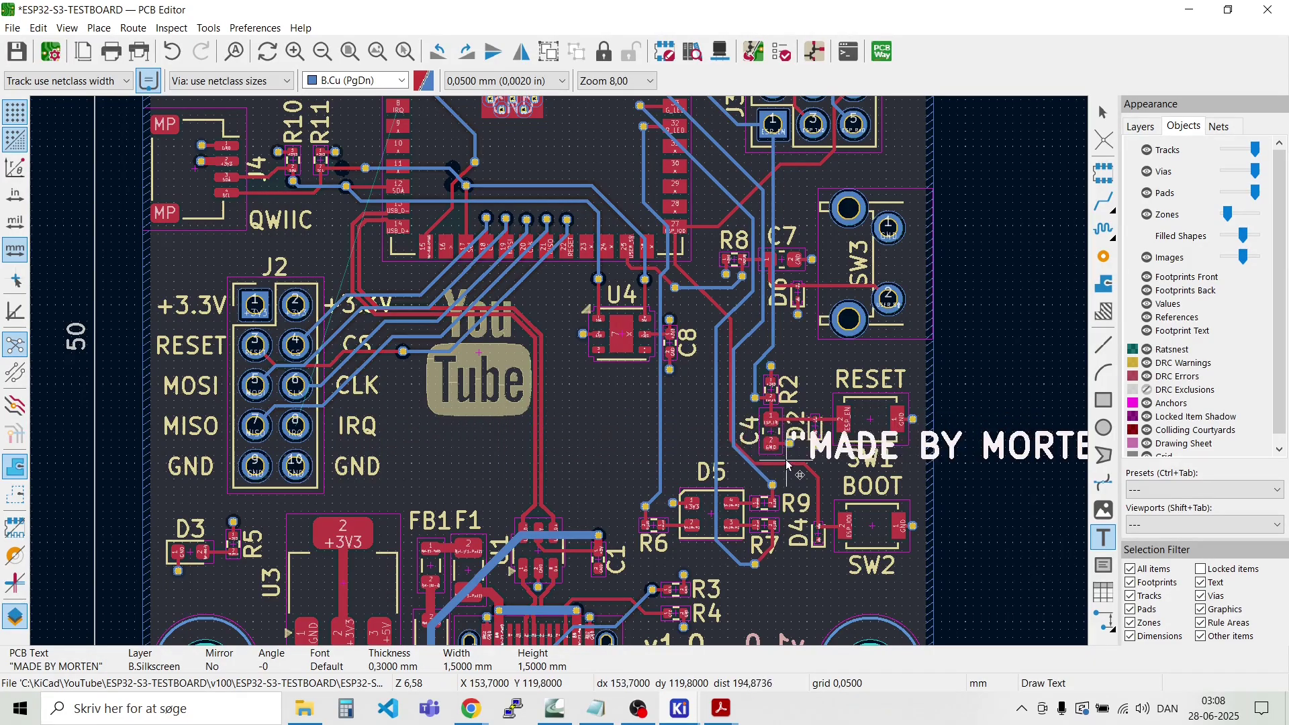
click(751, 464)
click(1017, 479)
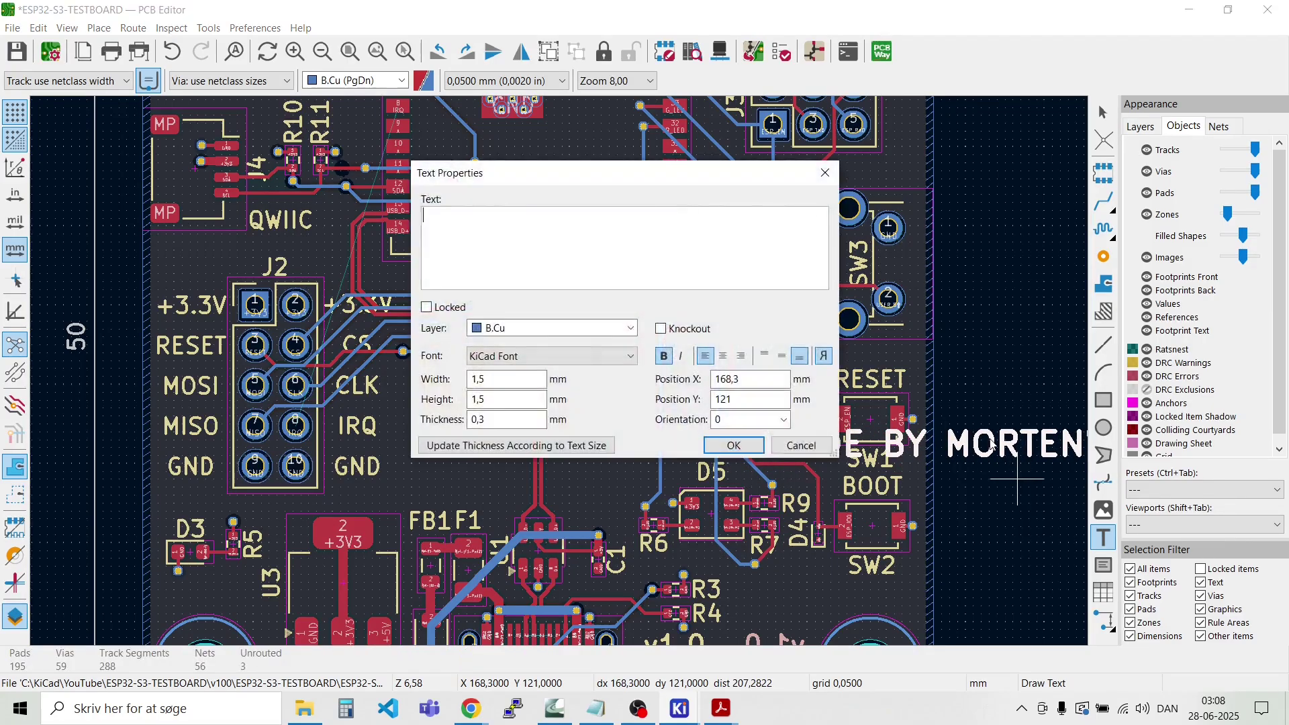
key(Escape)
key(Escape)
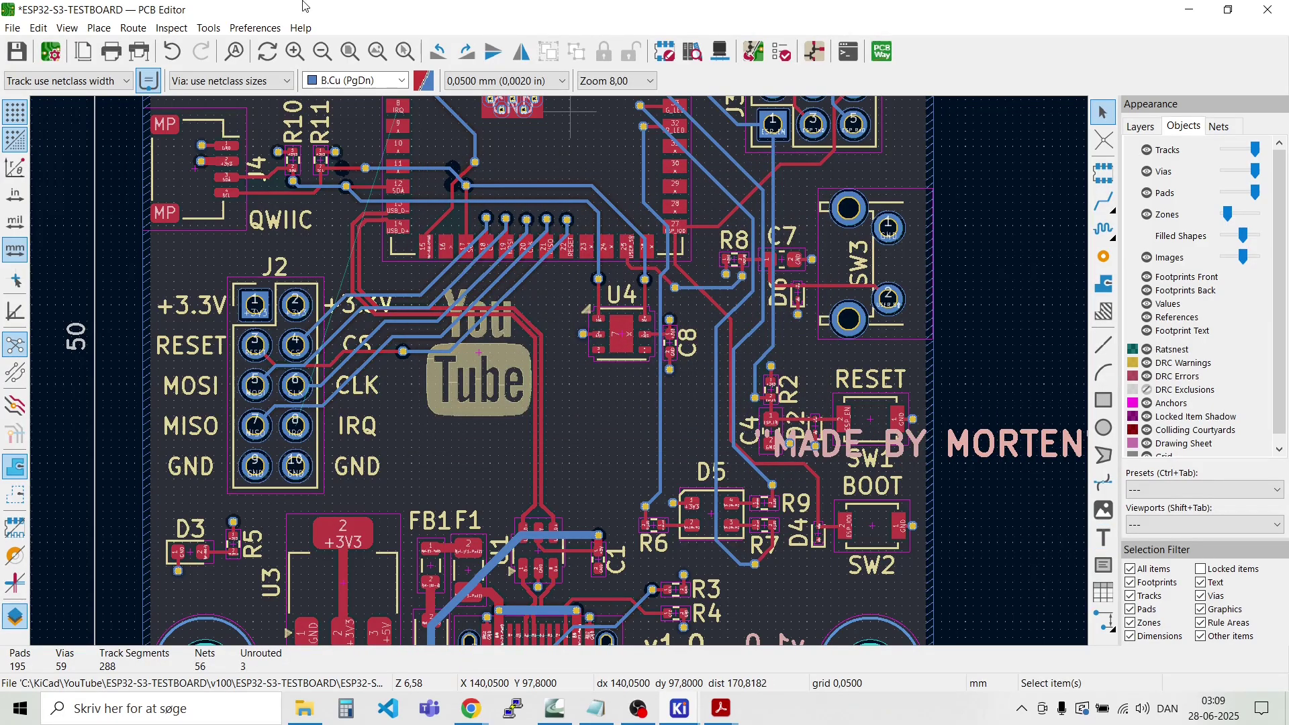
Step: Make F.Cu the active layer and change the "MADE BY" credit text's layer to F.Silkscreen
click(406, 81)
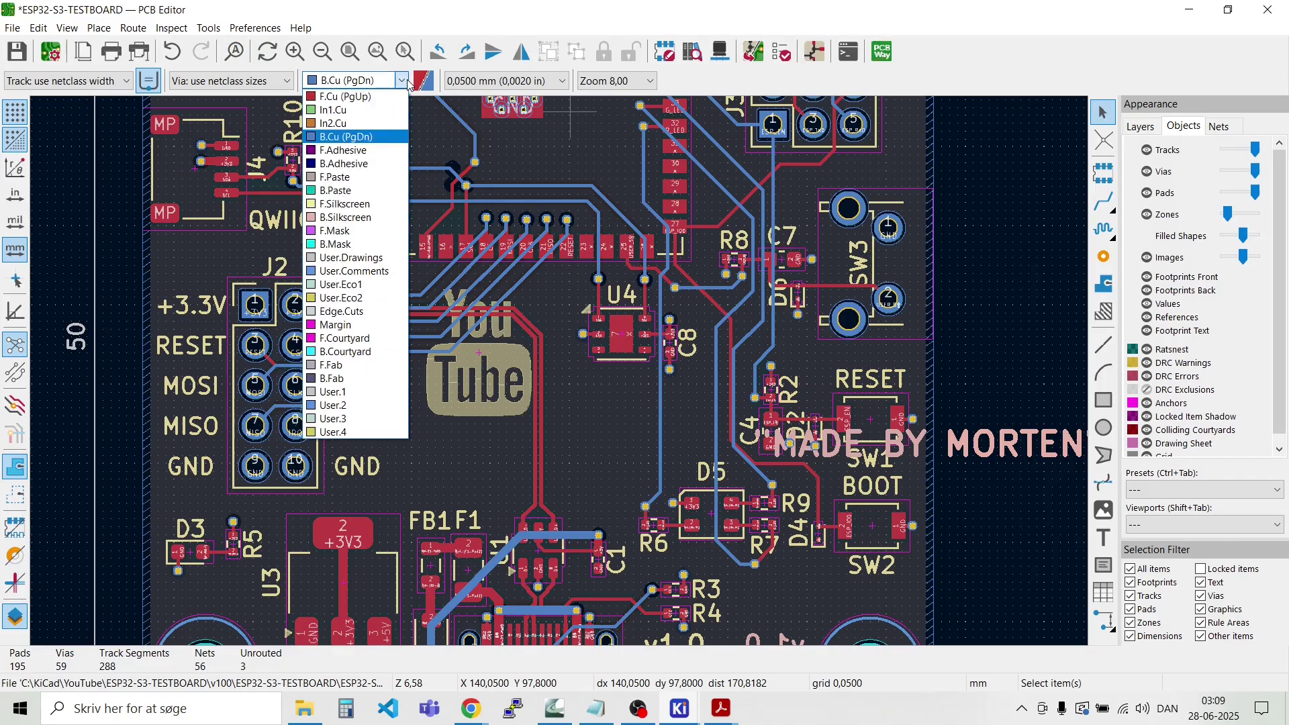
click(376, 97)
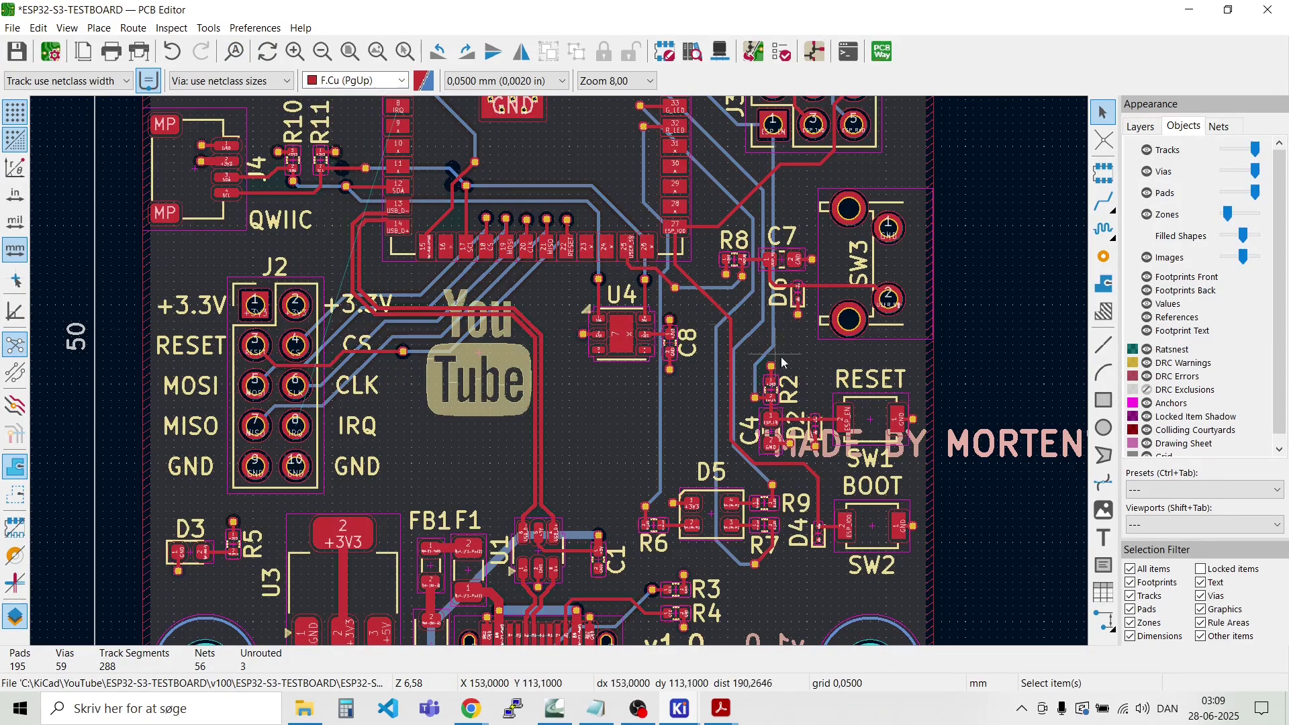
click(1004, 441)
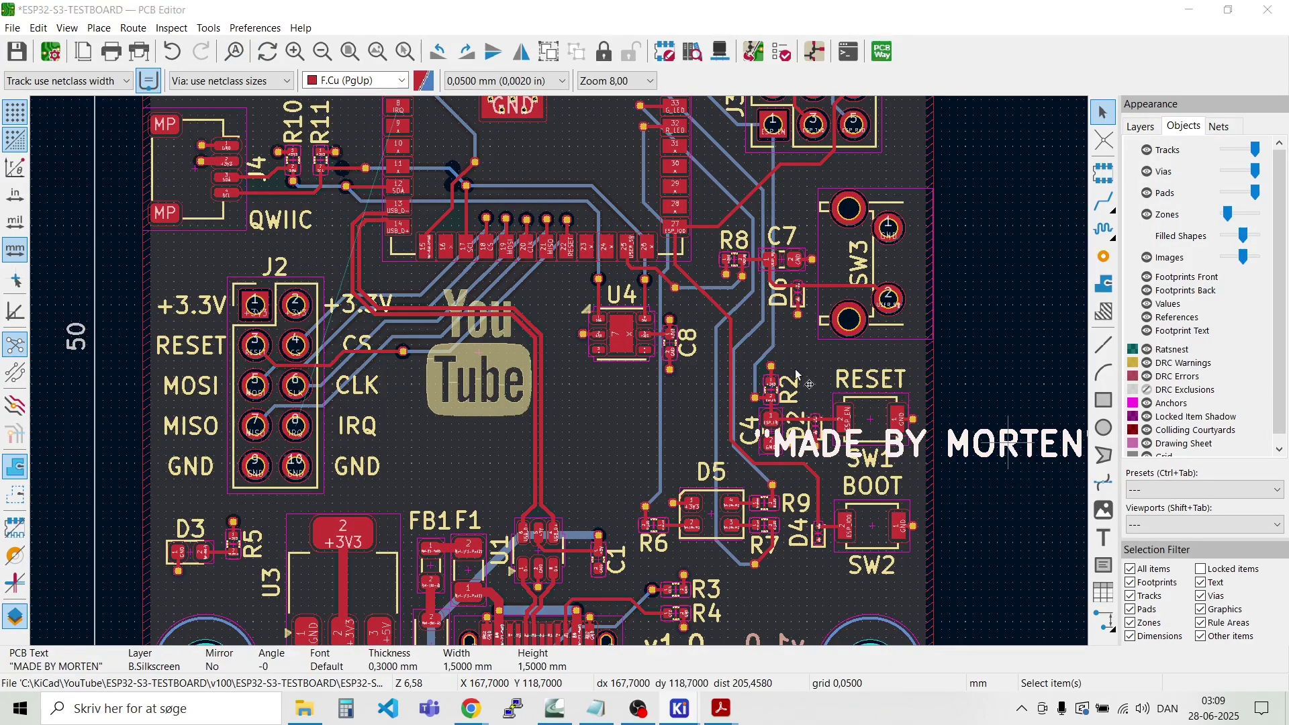
key(e)
click(494, 328)
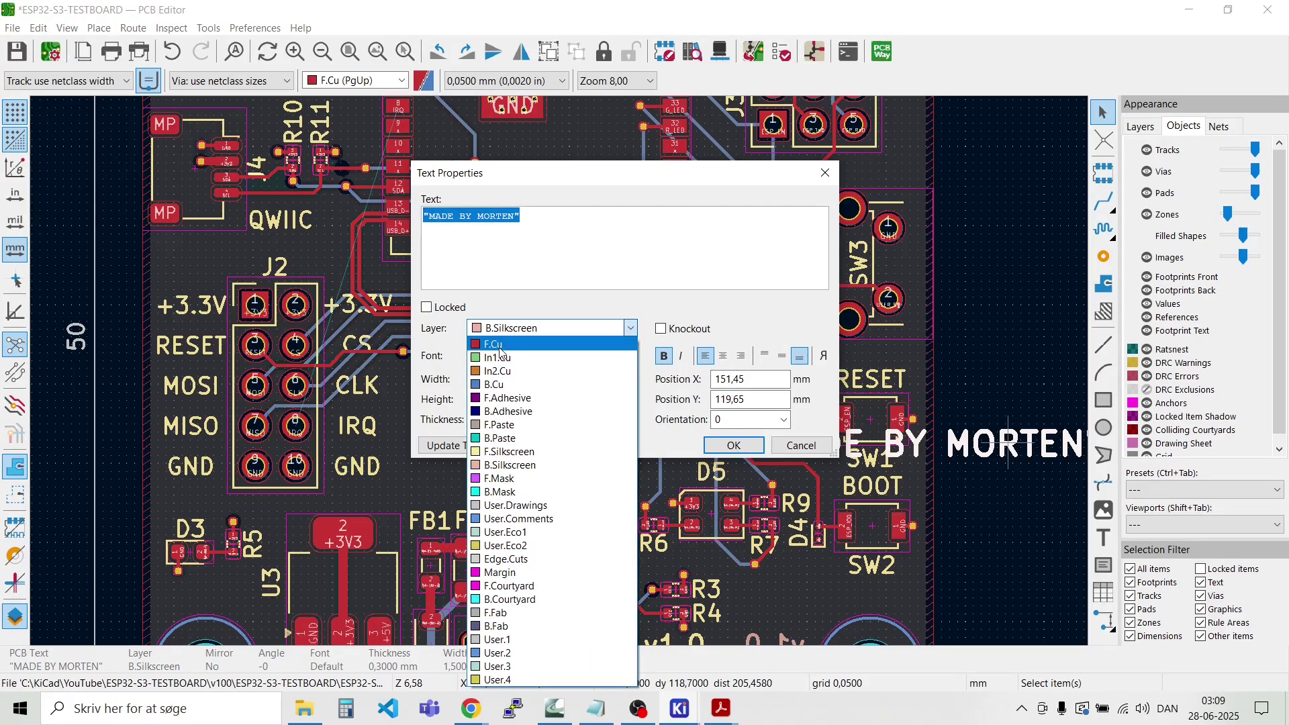
click(523, 451)
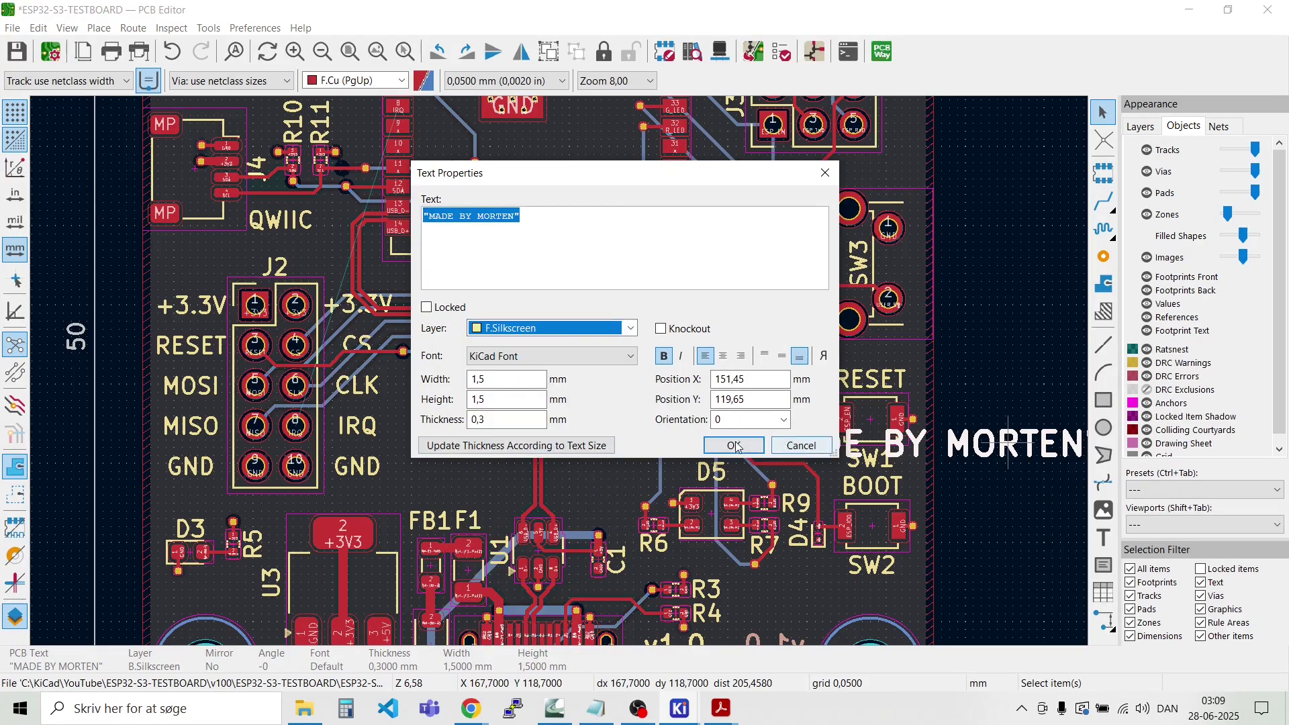
click(733, 445)
click(976, 565)
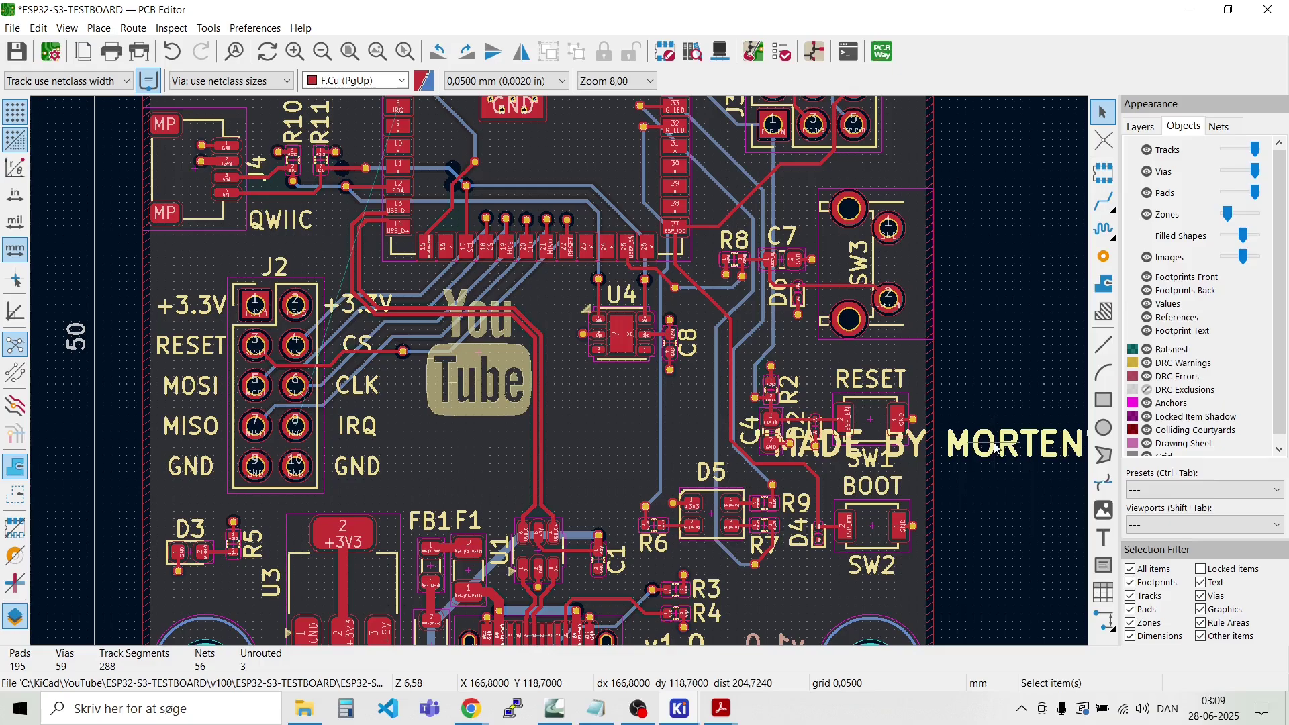
Step: Move the credit text onto the board, directly beneath the YouTube logo and above FB1, F1 and D5
key(m)
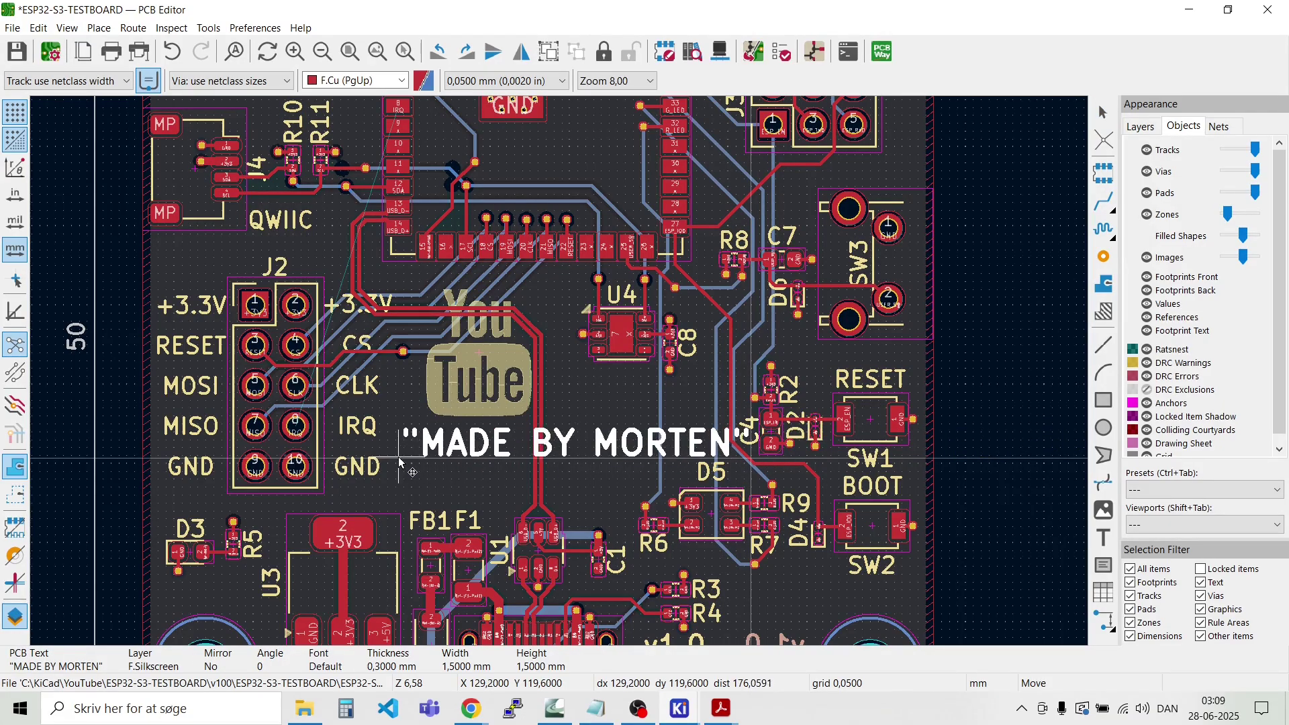
scroll(381, 463, up, 2)
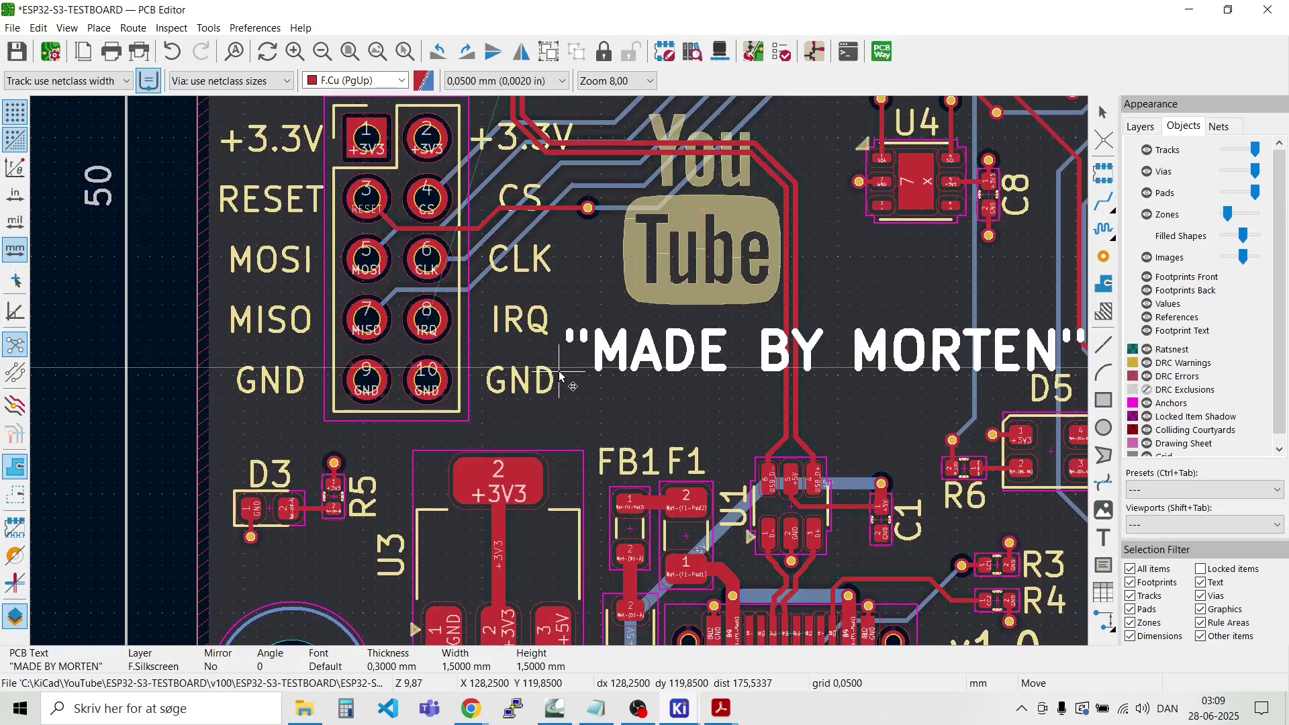
click(575, 368)
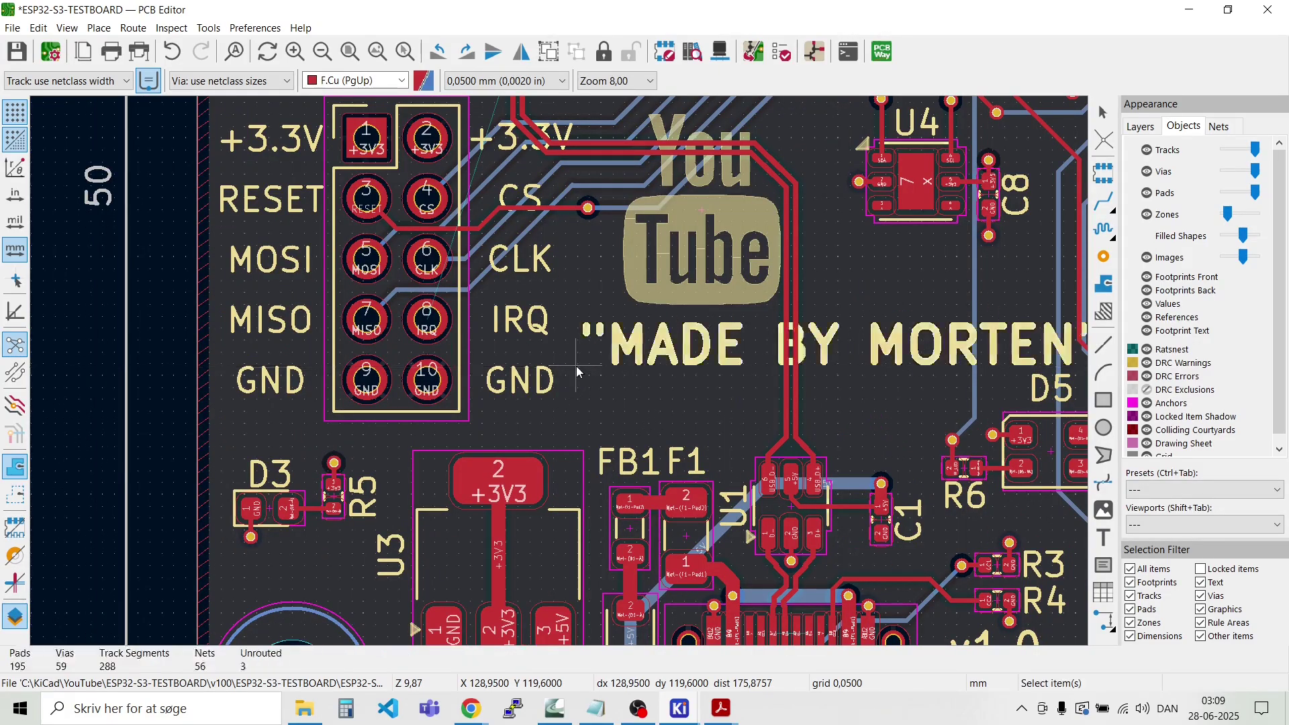
scroll(564, 369, down, 2)
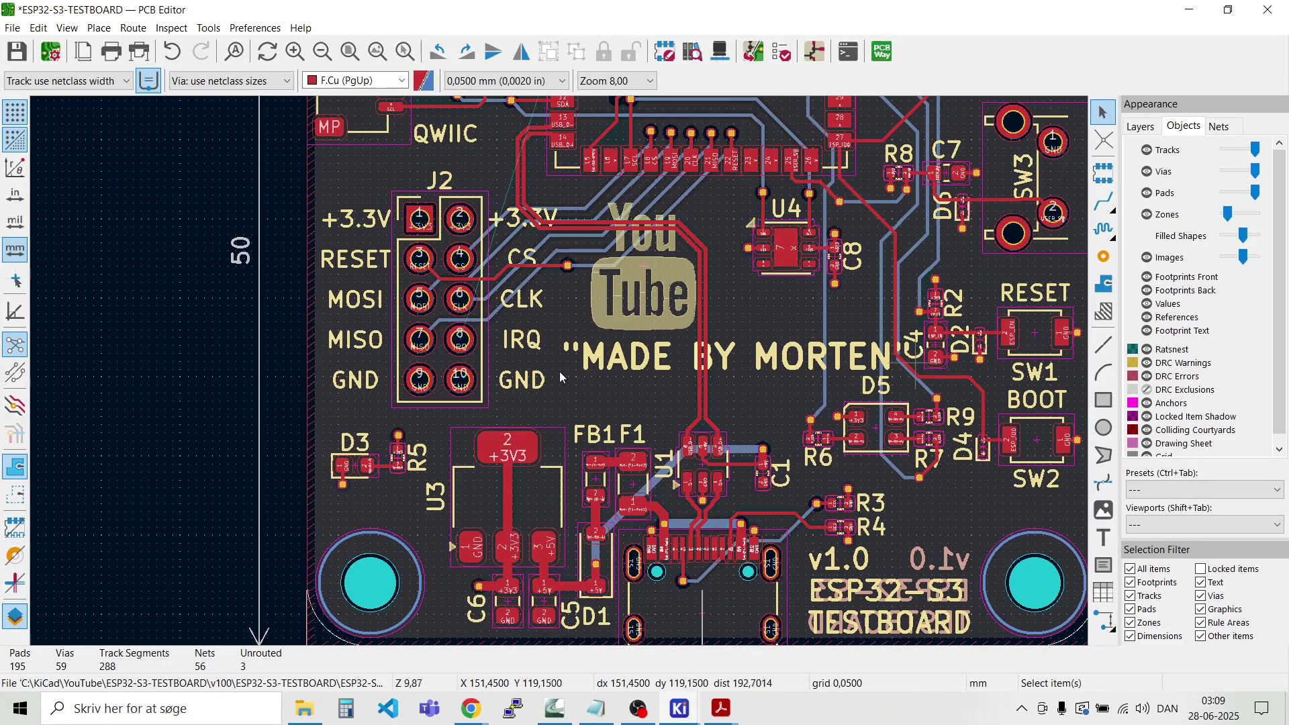
Step: Move the C4 reference text below its capacitor and rotate it to read horizontally, clear of the credit text
scroll(561, 377, up, 4)
click(565, 349)
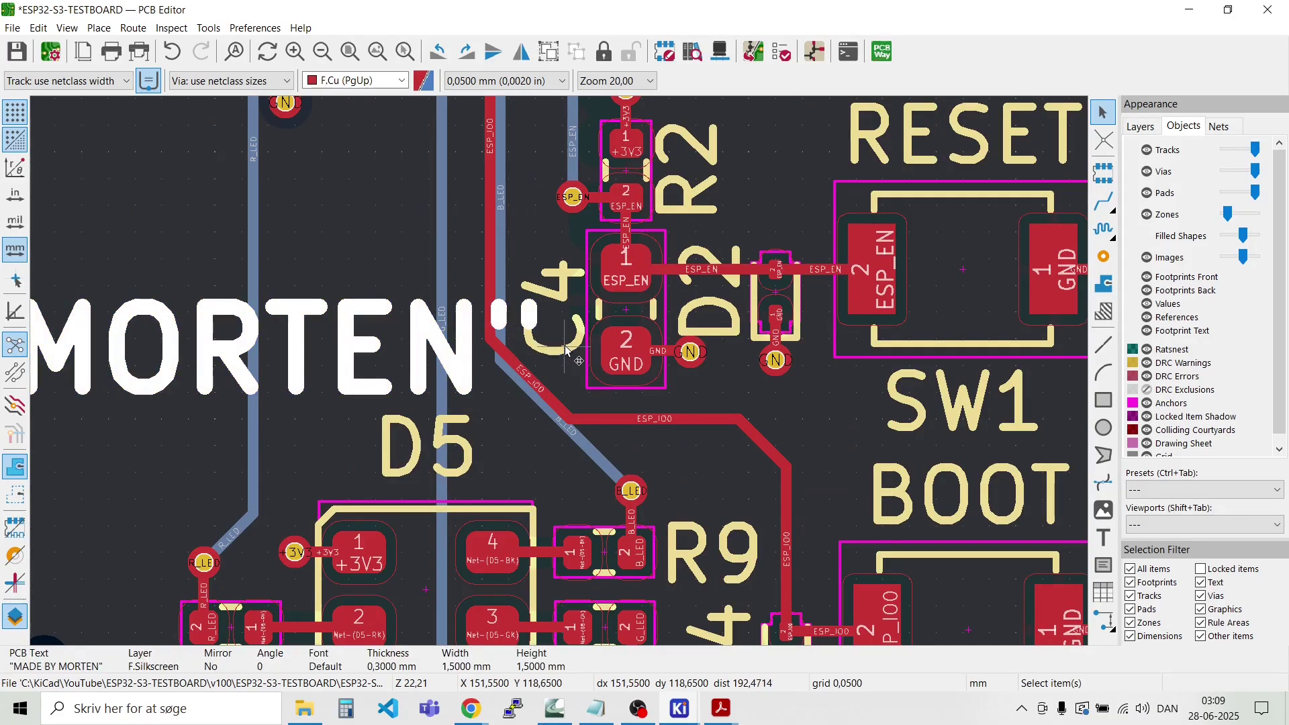
click(566, 349)
drag(565, 349, 624, 433)
key(r)
scroll(559, 372, down, 2)
scroll(558, 372, down, 2)
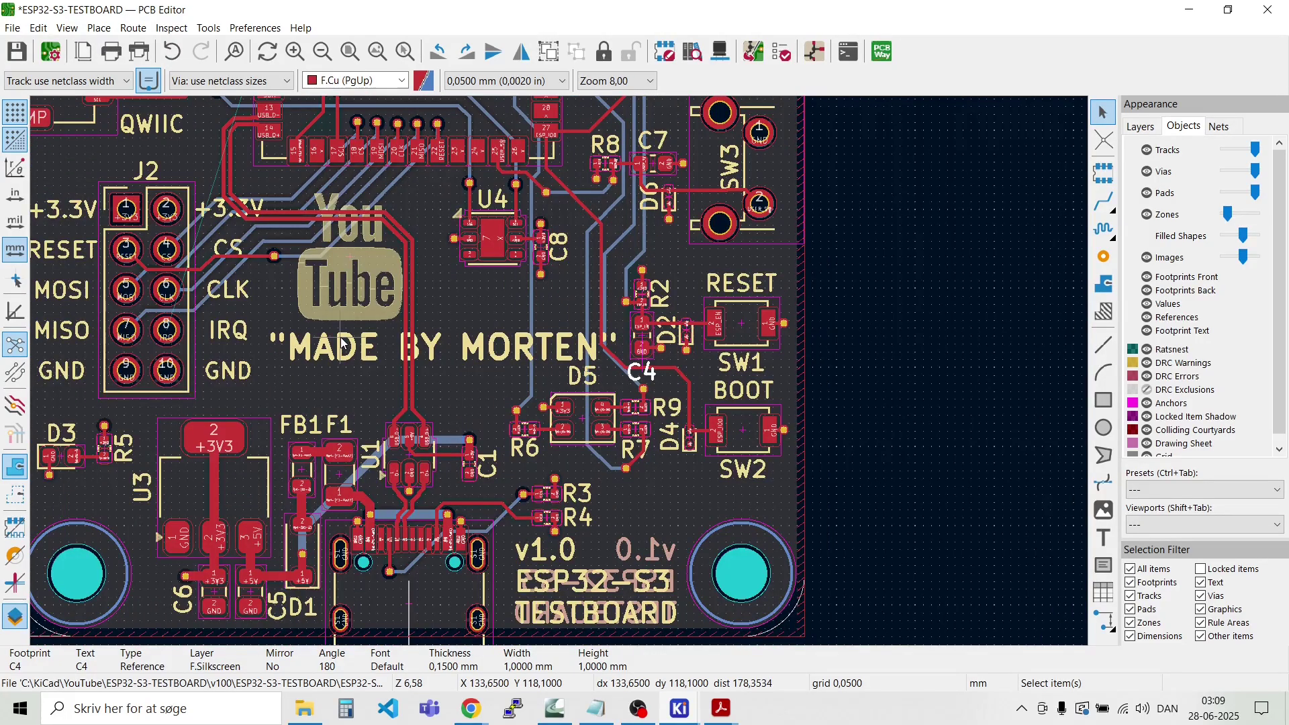
Step: Move the YouTube logo slightly up to about X 134,25, Y 112,5 mm, away from the credit text
scroll(343, 344, up, 2)
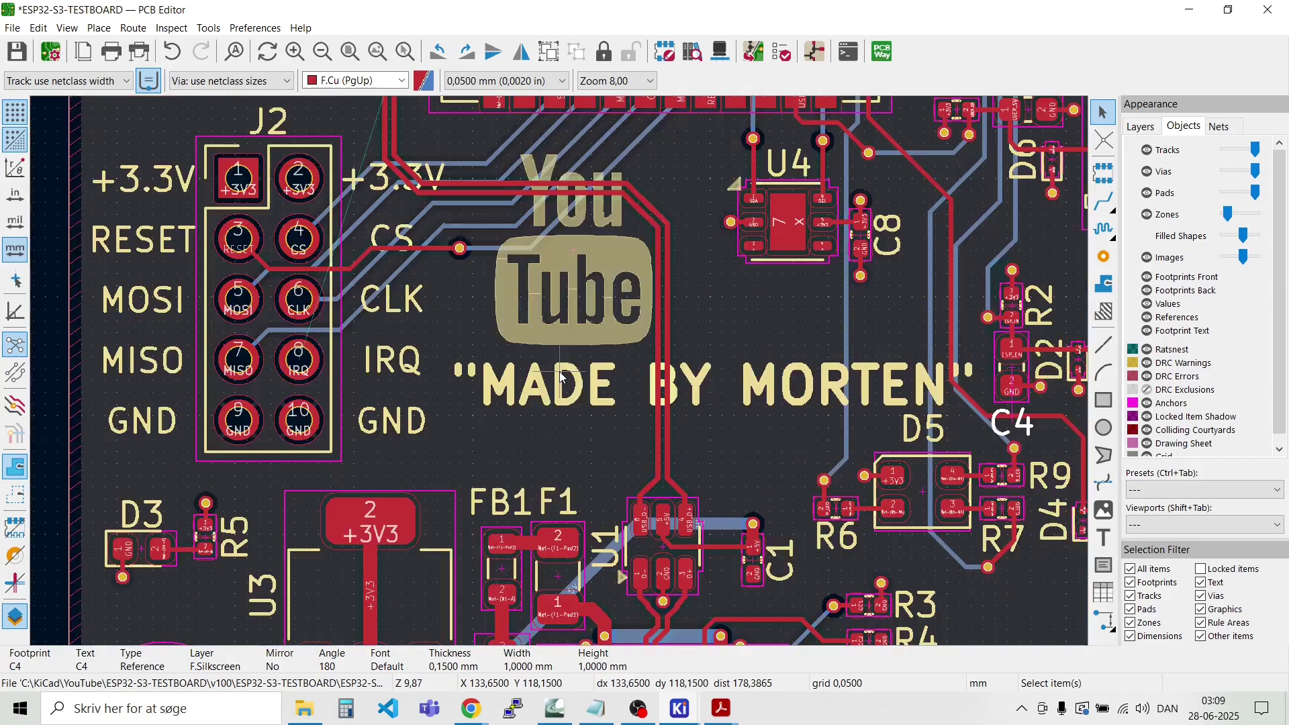
click(427, 276)
click(578, 290)
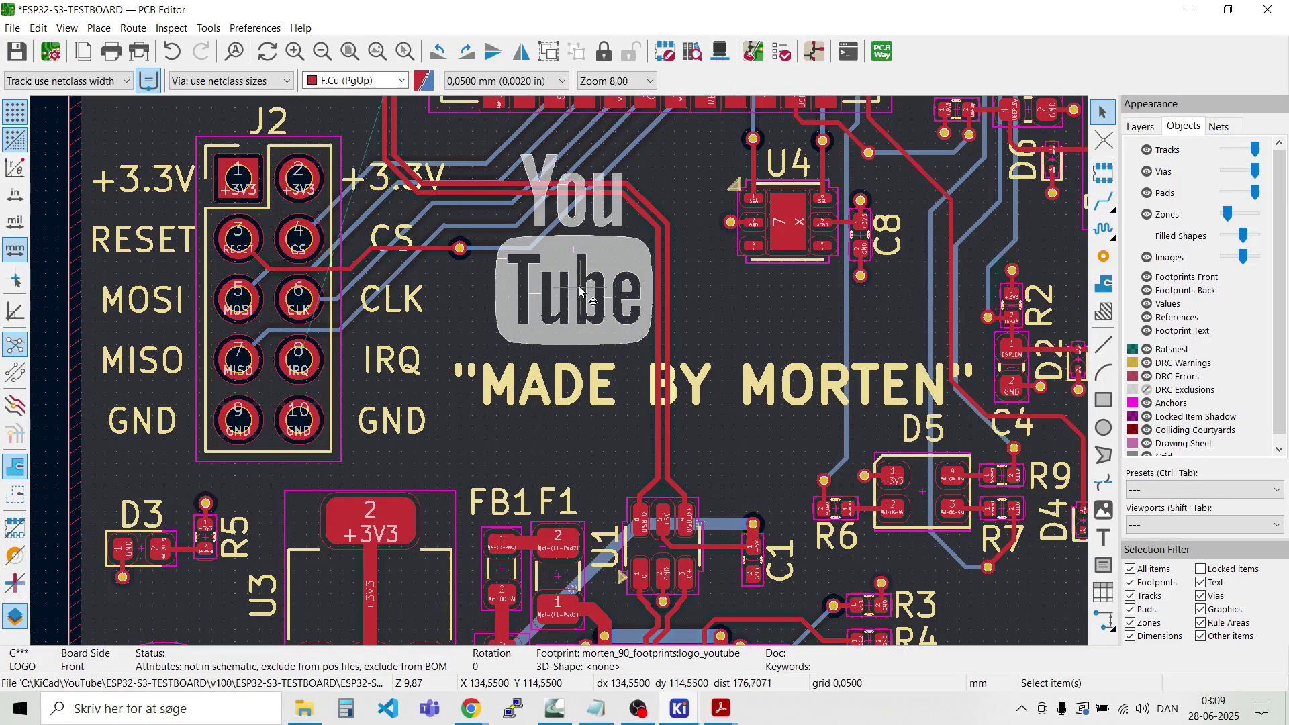
drag(580, 292, 592, 290)
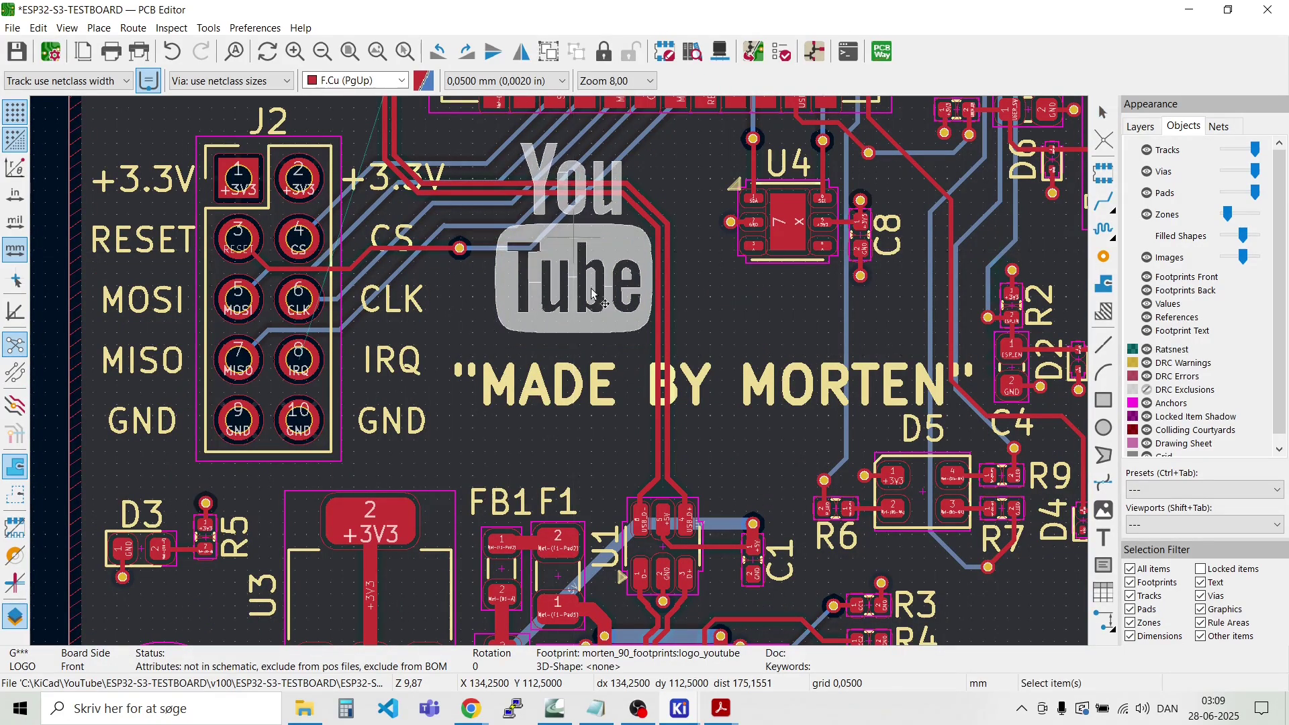
click(604, 377)
drag(583, 384, 588, 362)
double_click(619, 326)
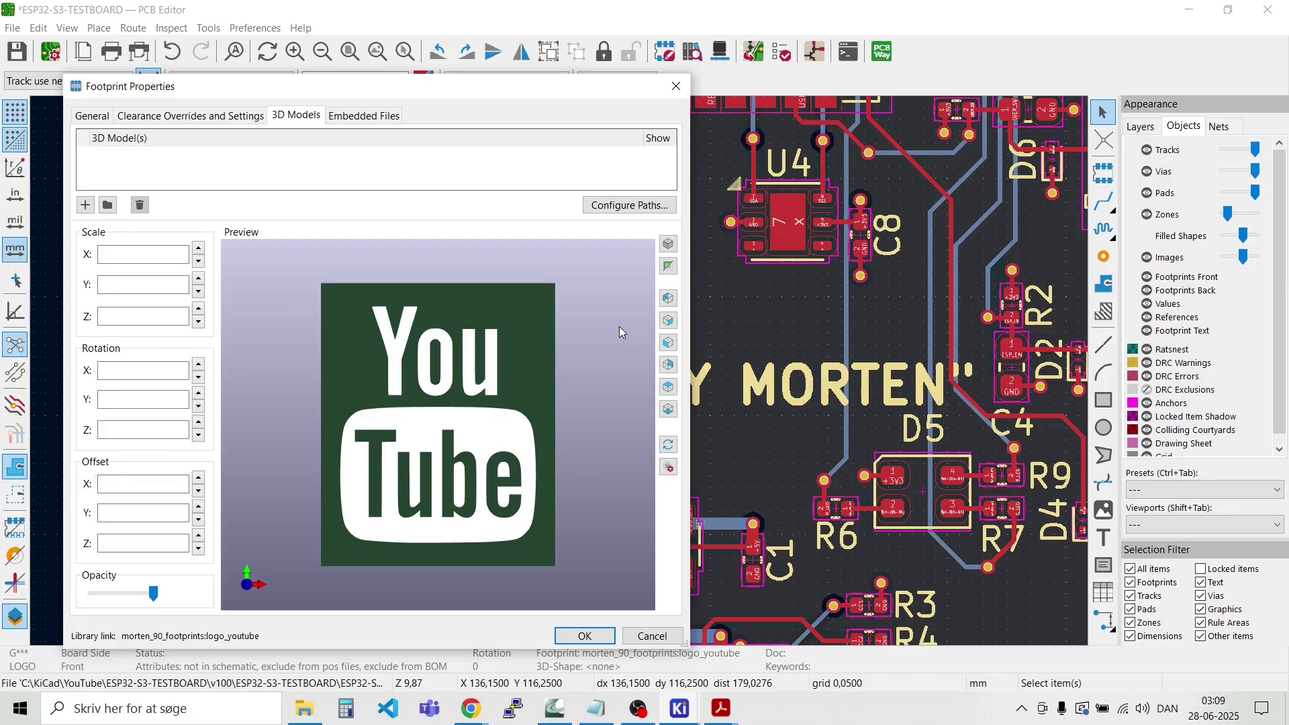
key(Escape)
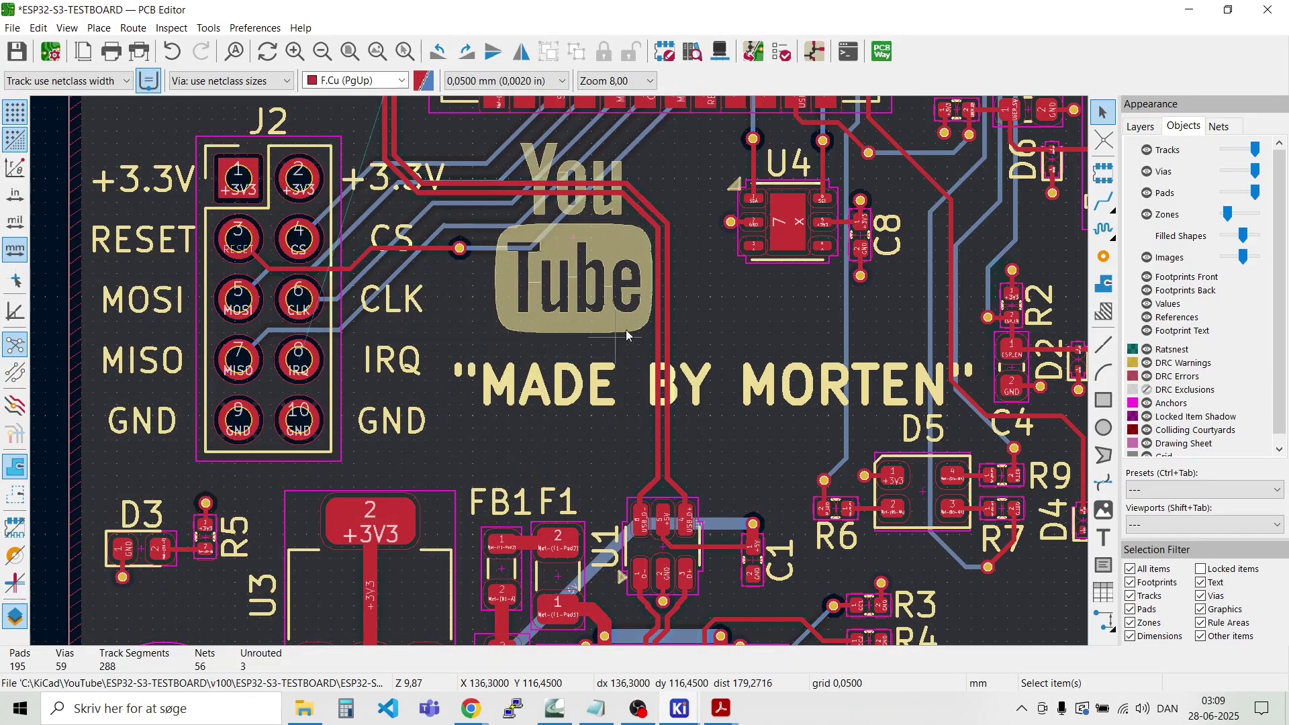
scroll(740, 324, down, 3)
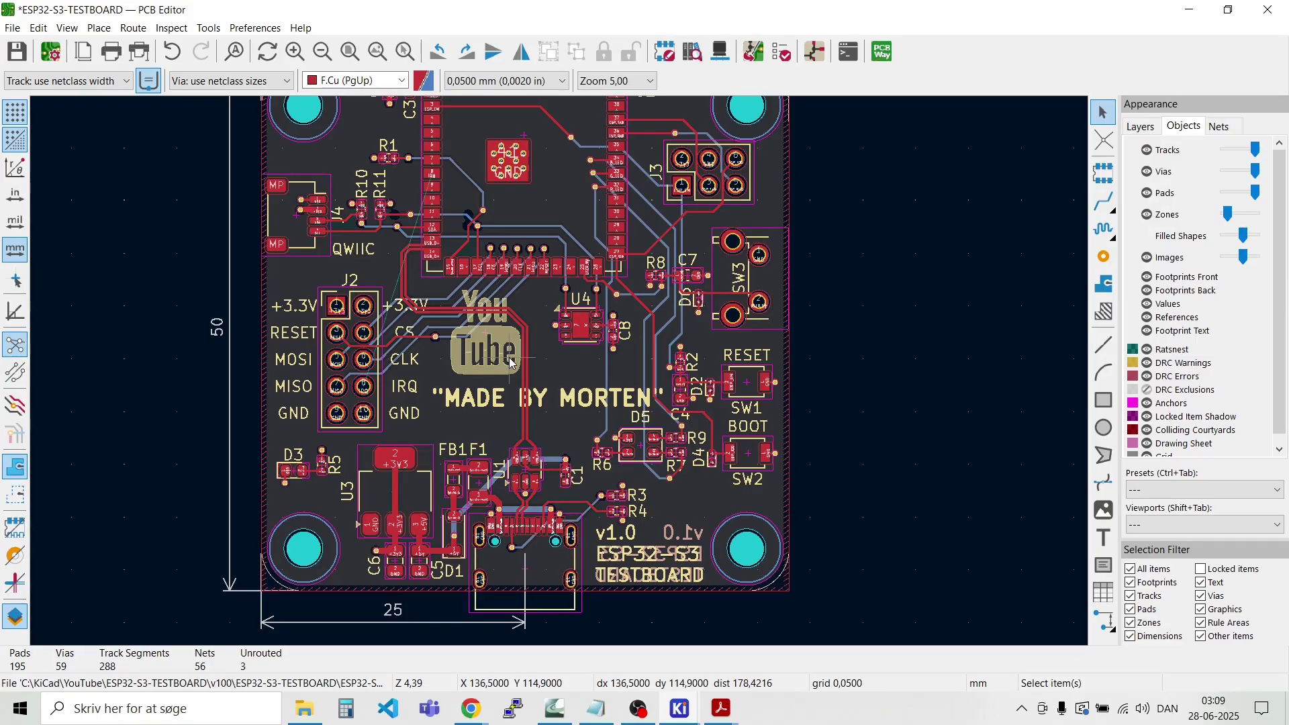
Step: Duplicate the QWIIC label below U4 and change the copy's text to SI7021-GM
scroll(591, 323, up, 3)
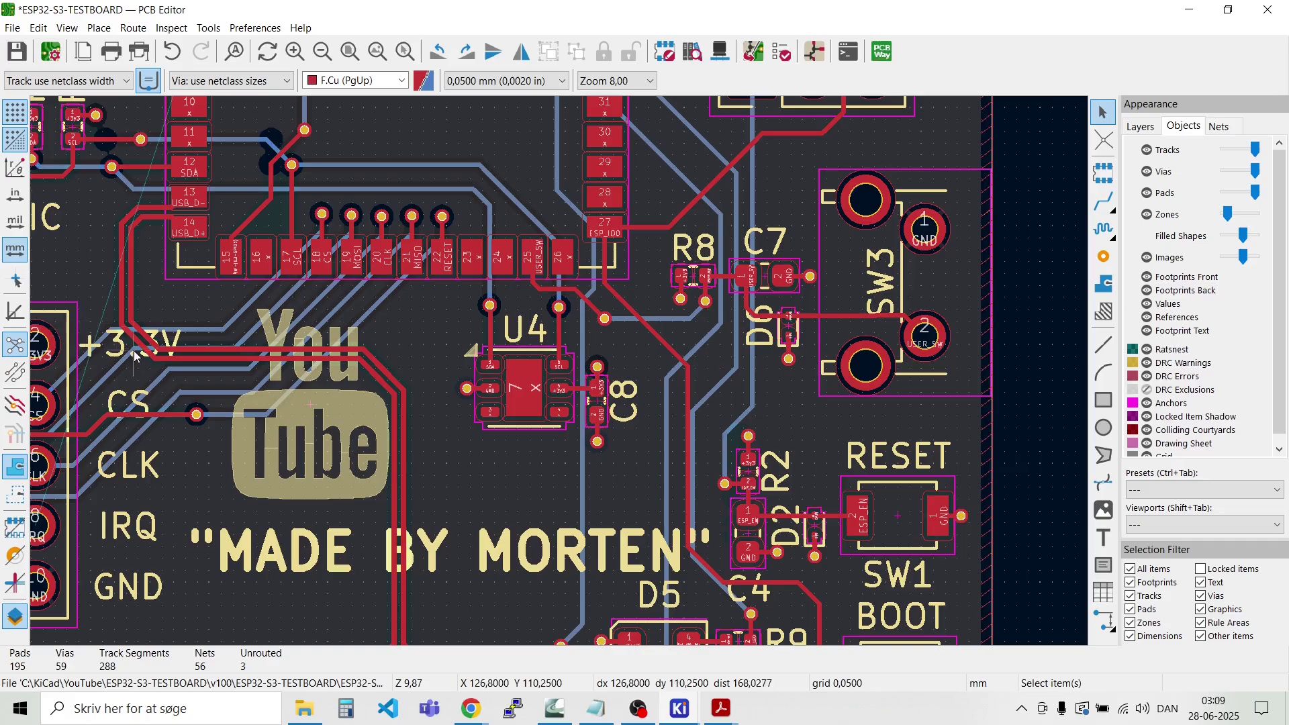
click(35, 208)
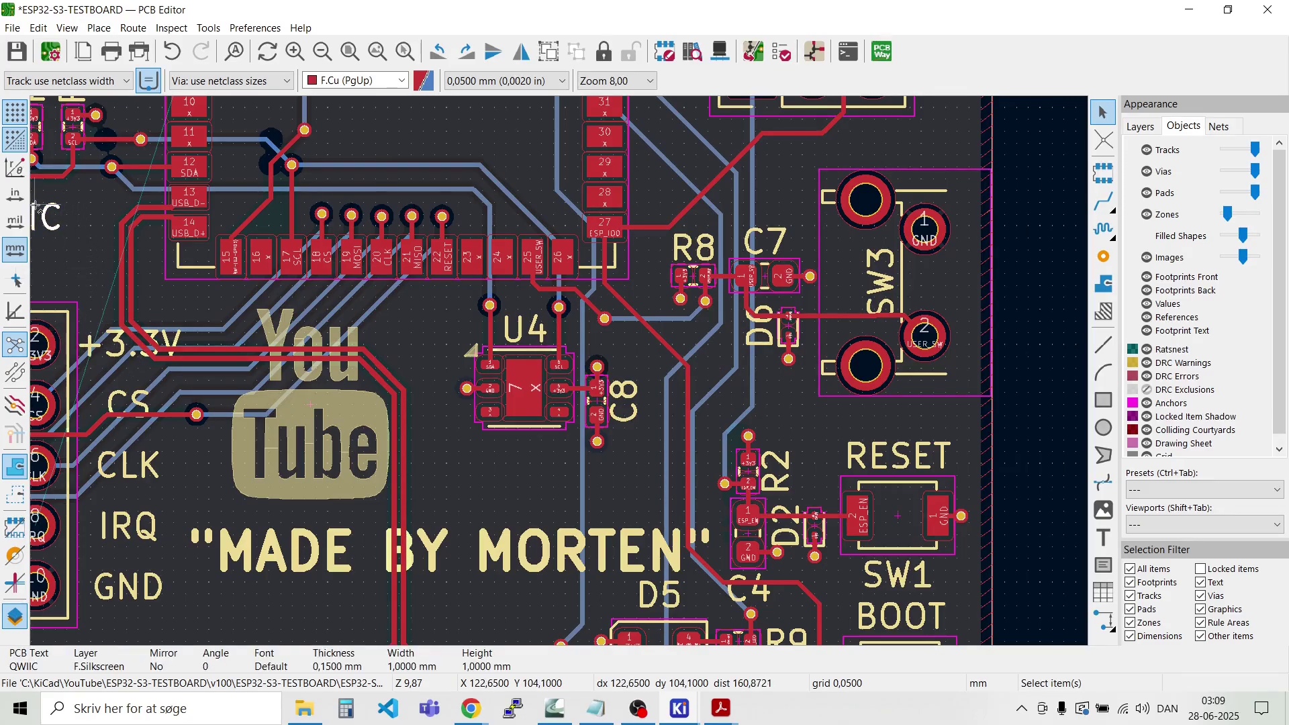
key(ctrl+d)
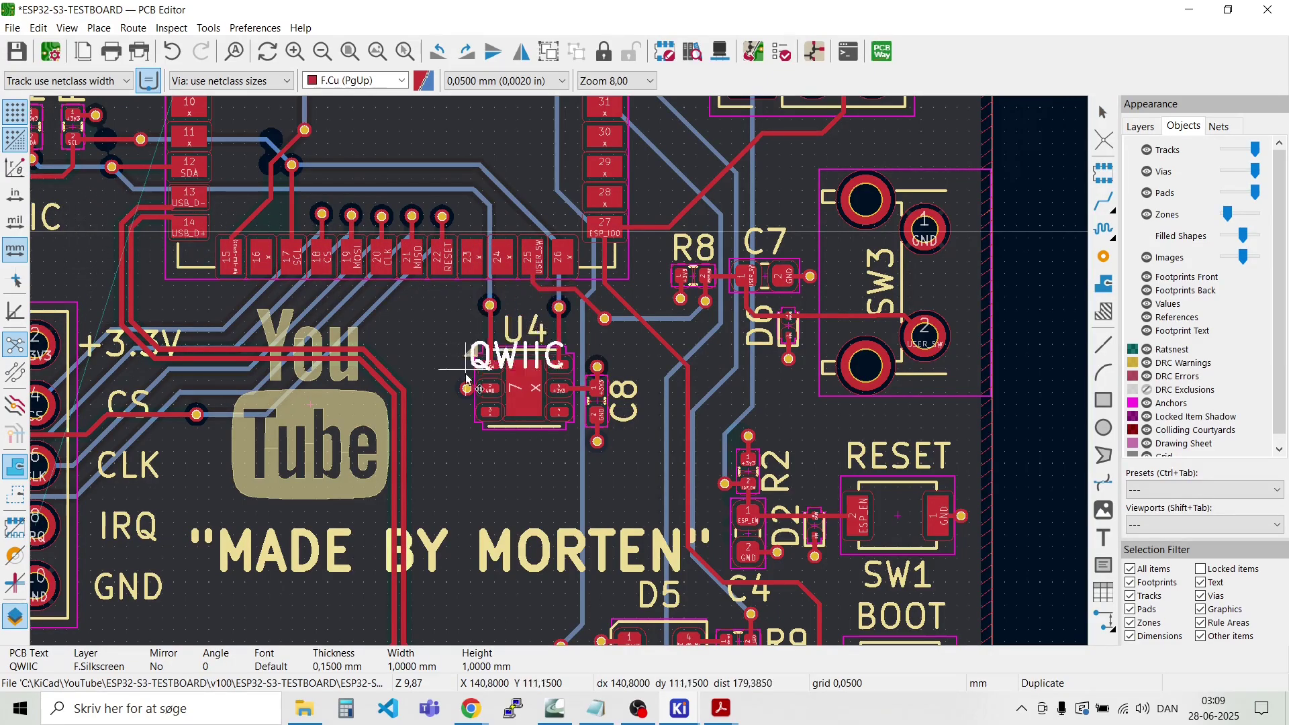
click(499, 475)
double_click(536, 458)
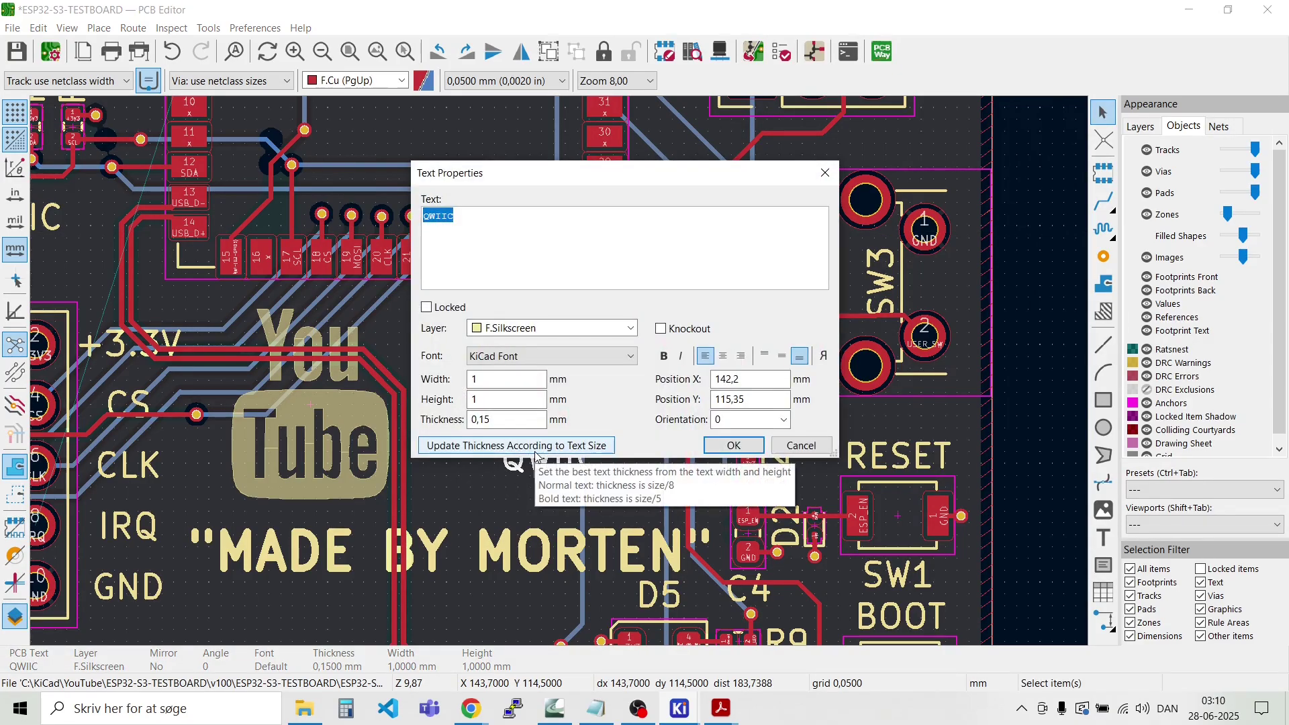
text(s)
click(733, 445)
Step: Move the SI7021-GM label closer to U4, just beneath the sensor's outline and C8
scroll(547, 463, up, 3)
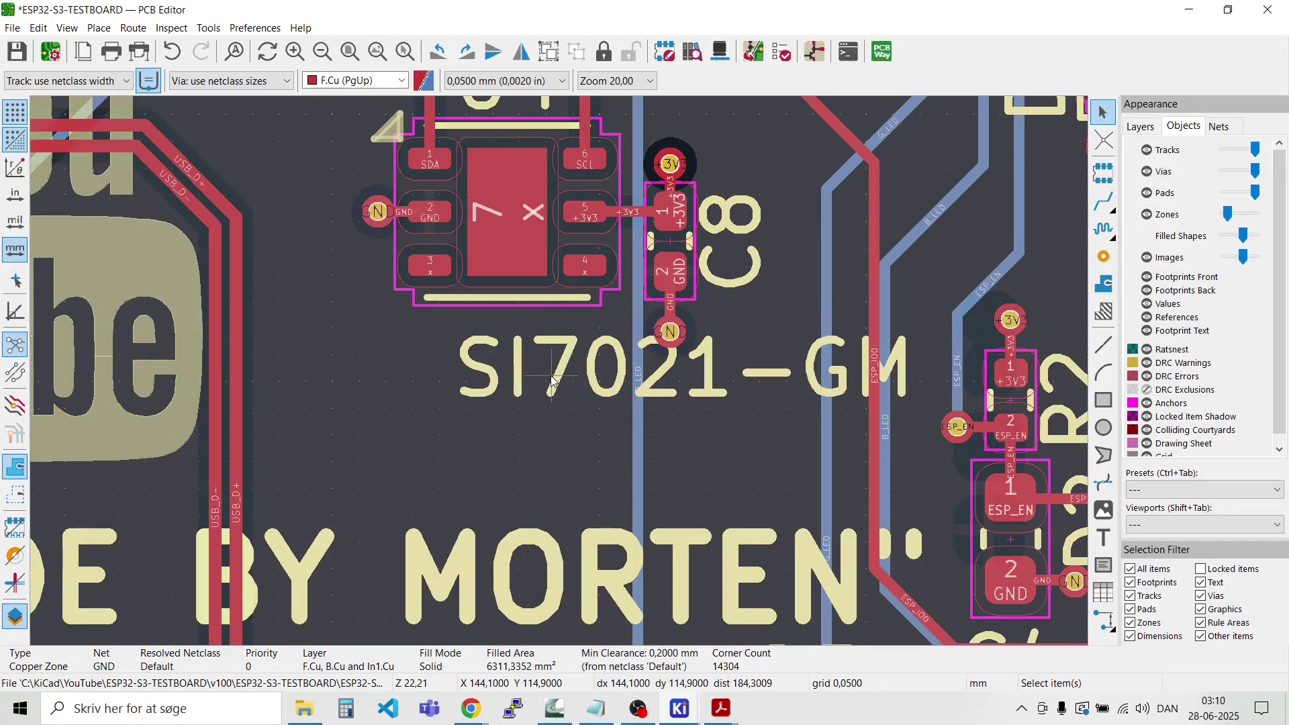
key(m)
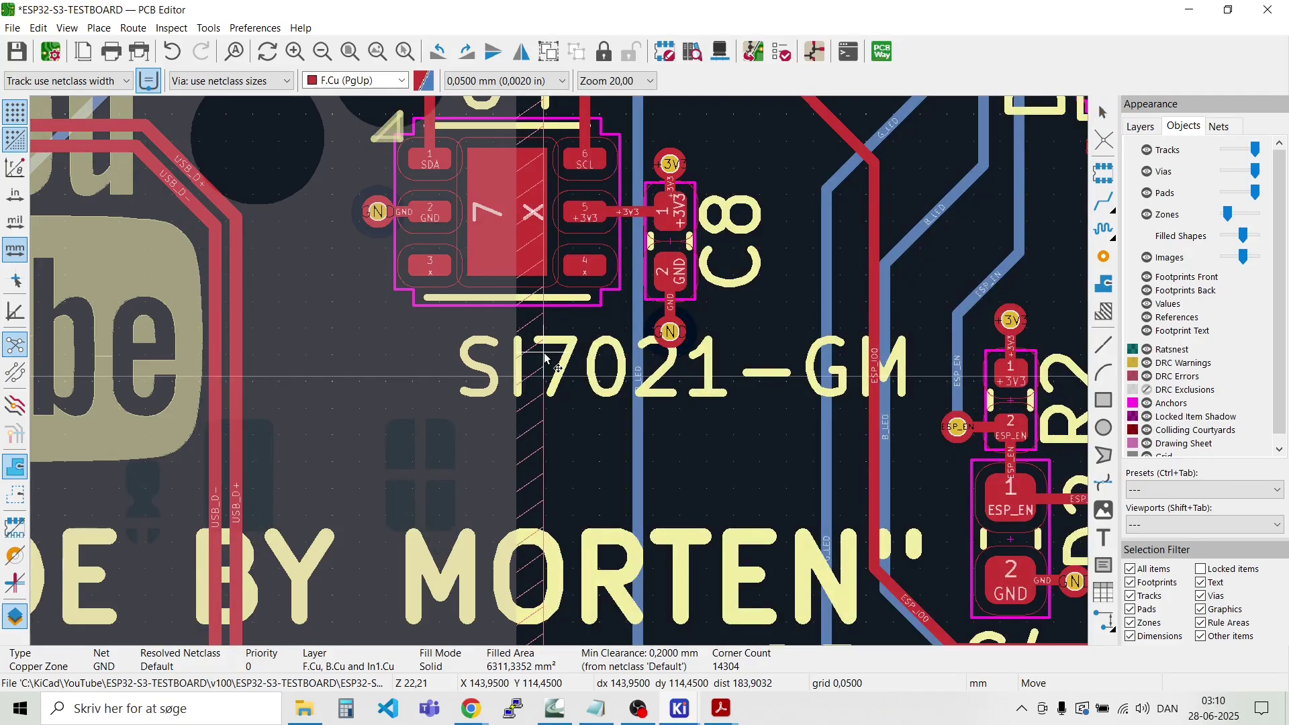
key(Escape)
click(601, 393)
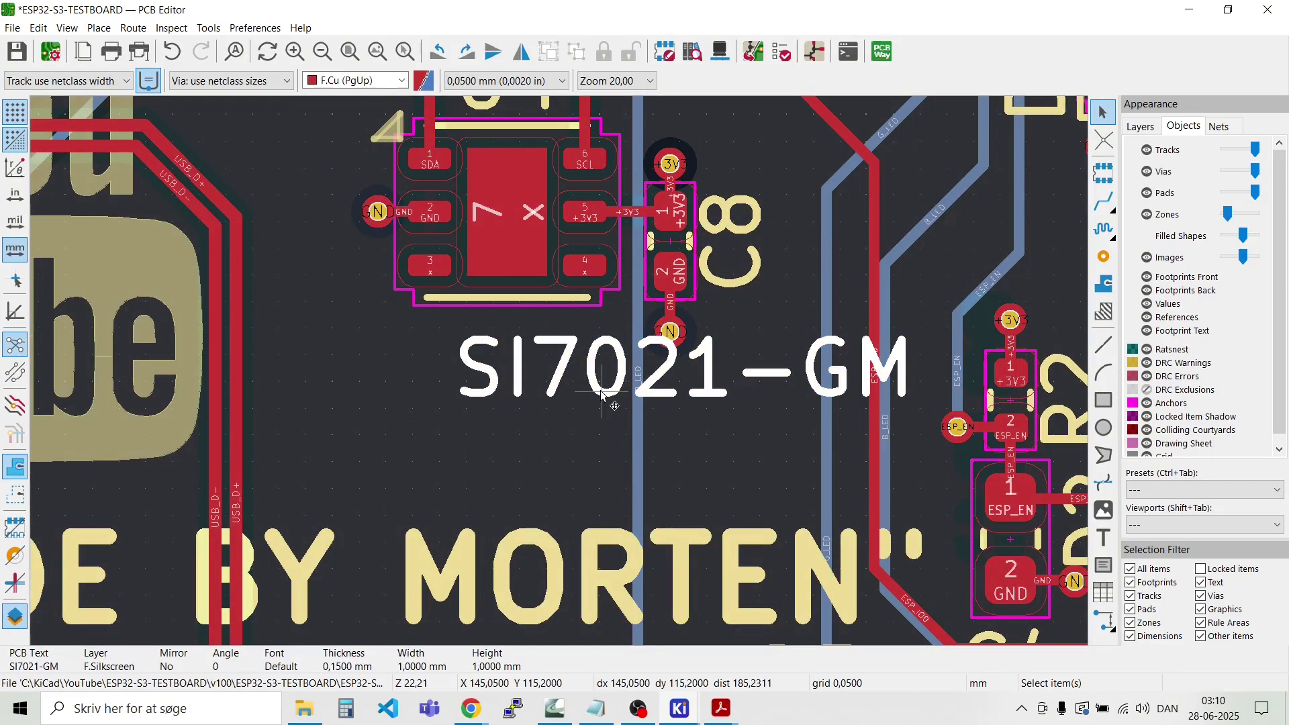
key(m)
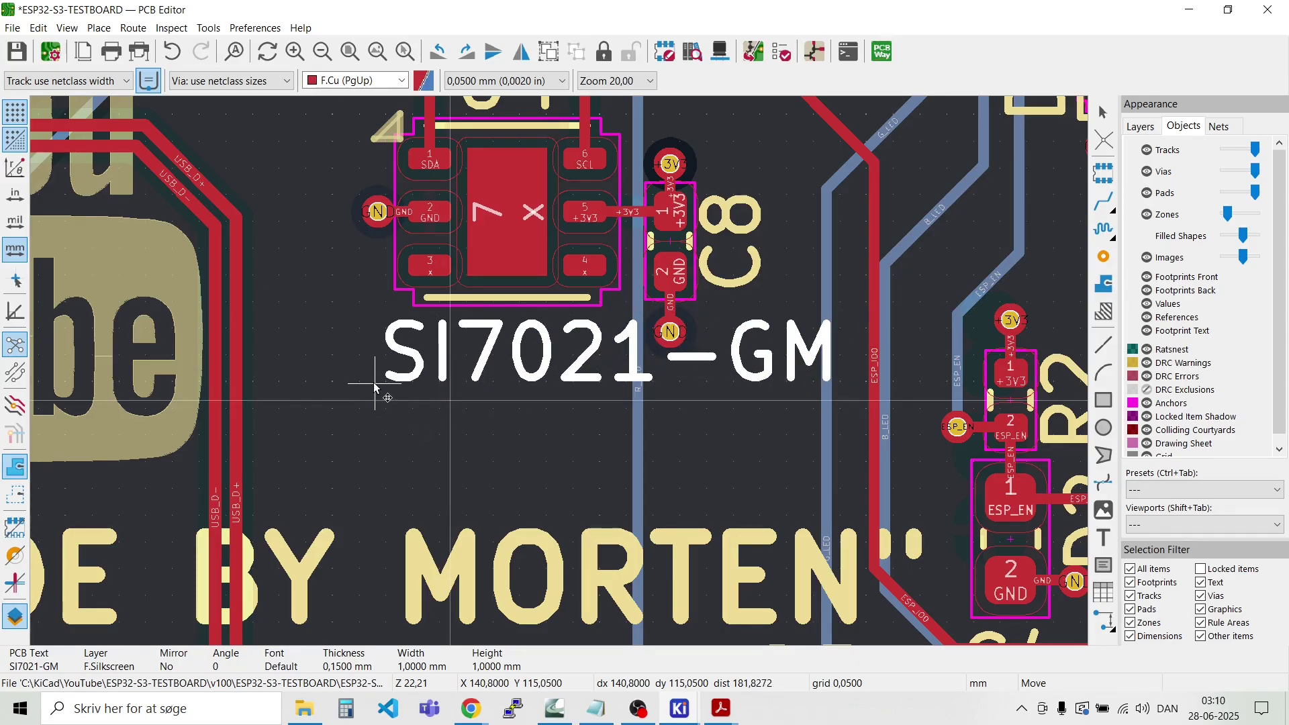
click(373, 389)
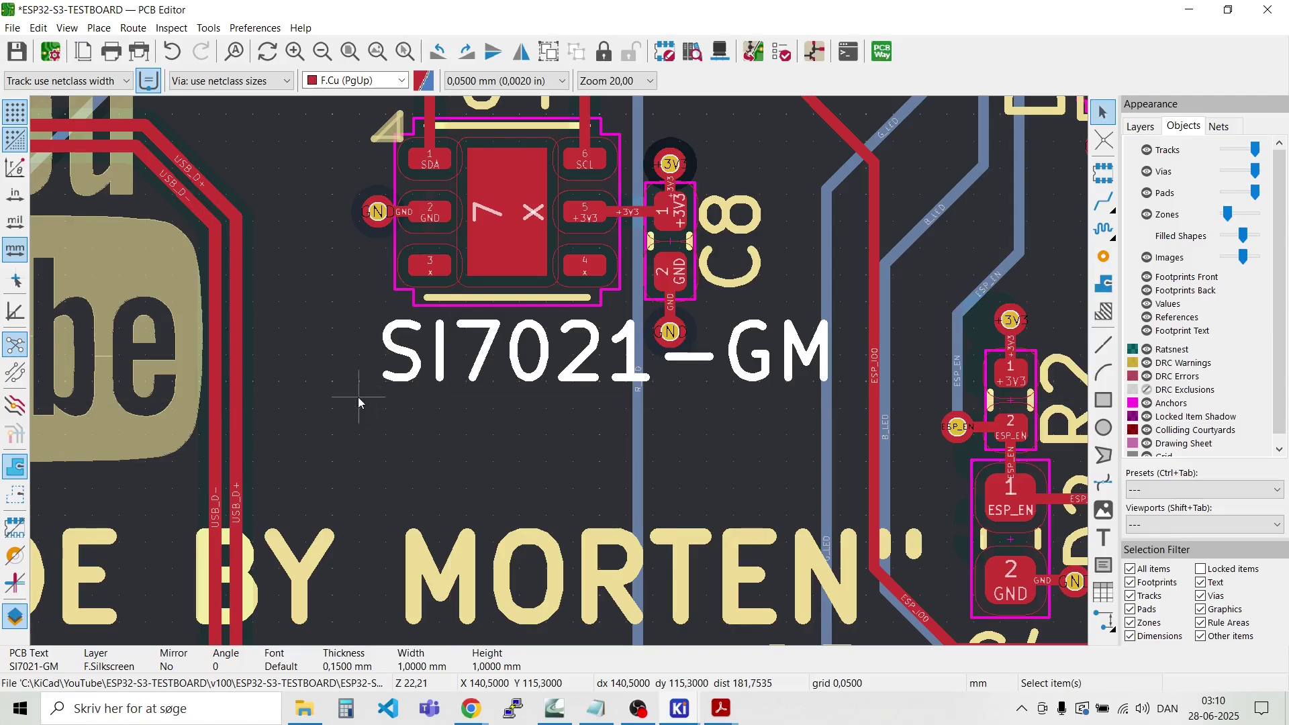
scroll(360, 402, down, 3)
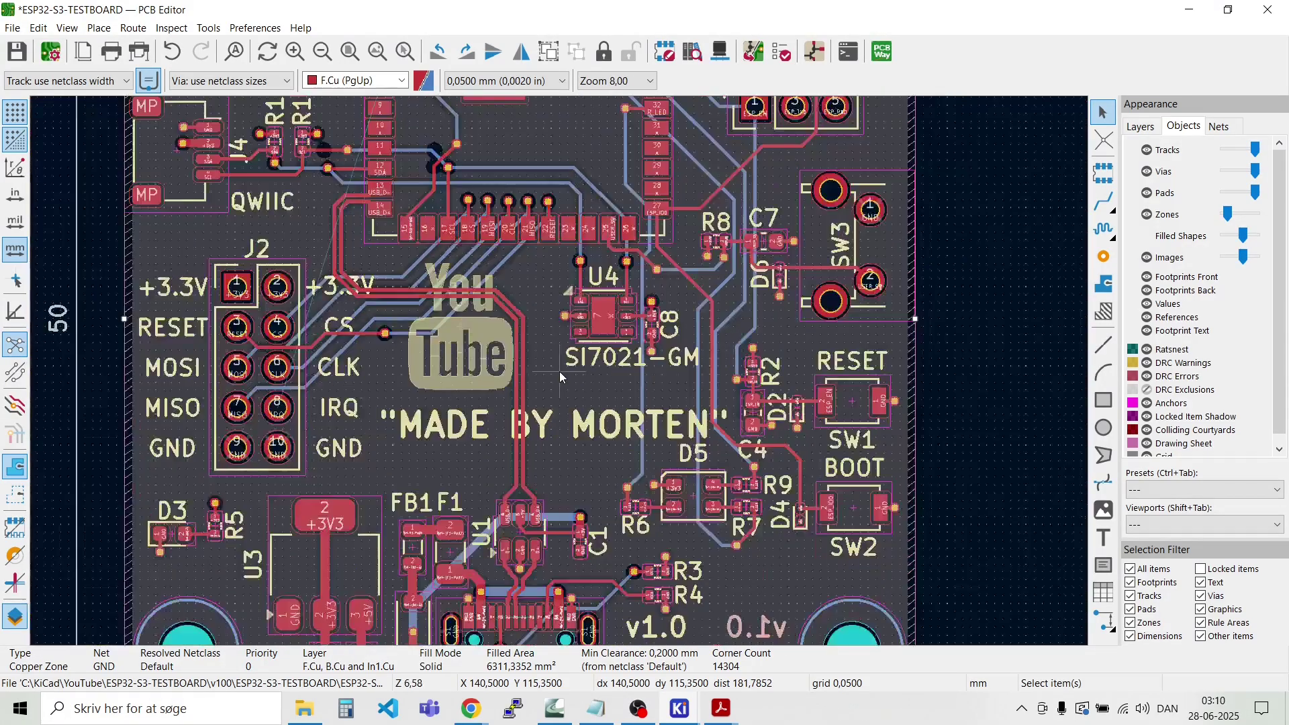
click(1009, 272)
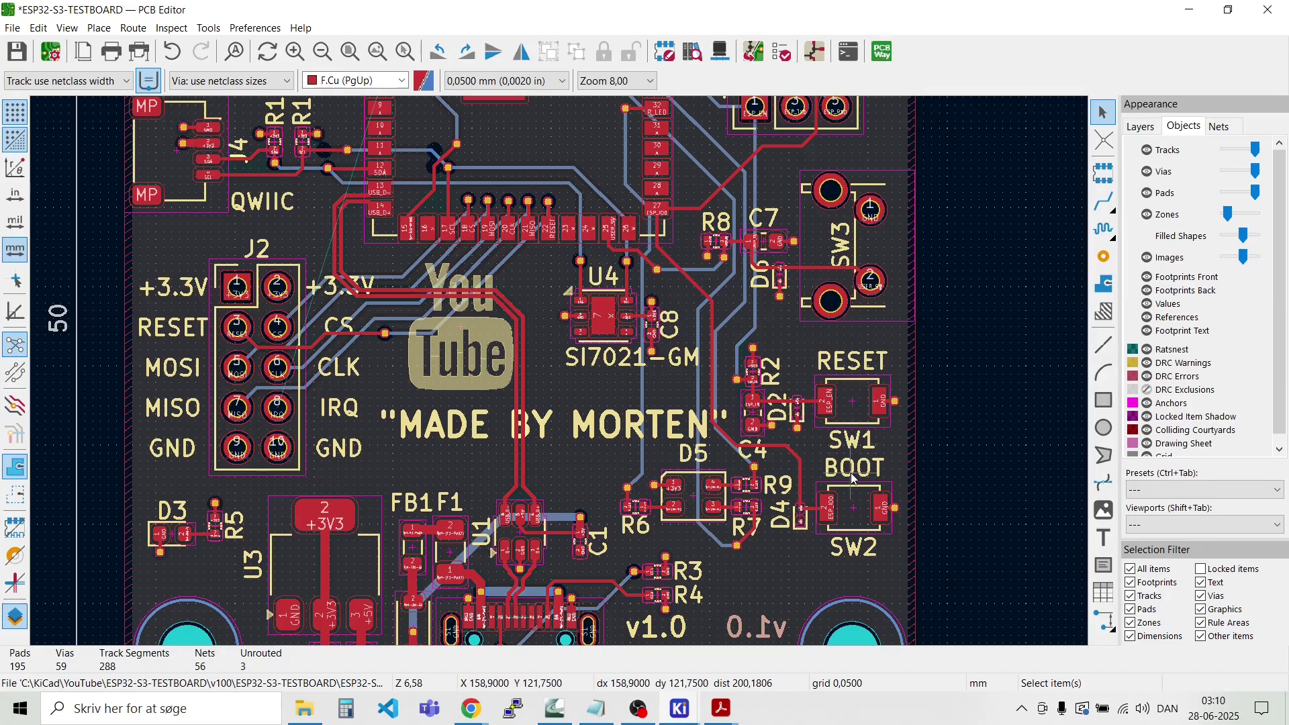
scroll(852, 257, up, 3)
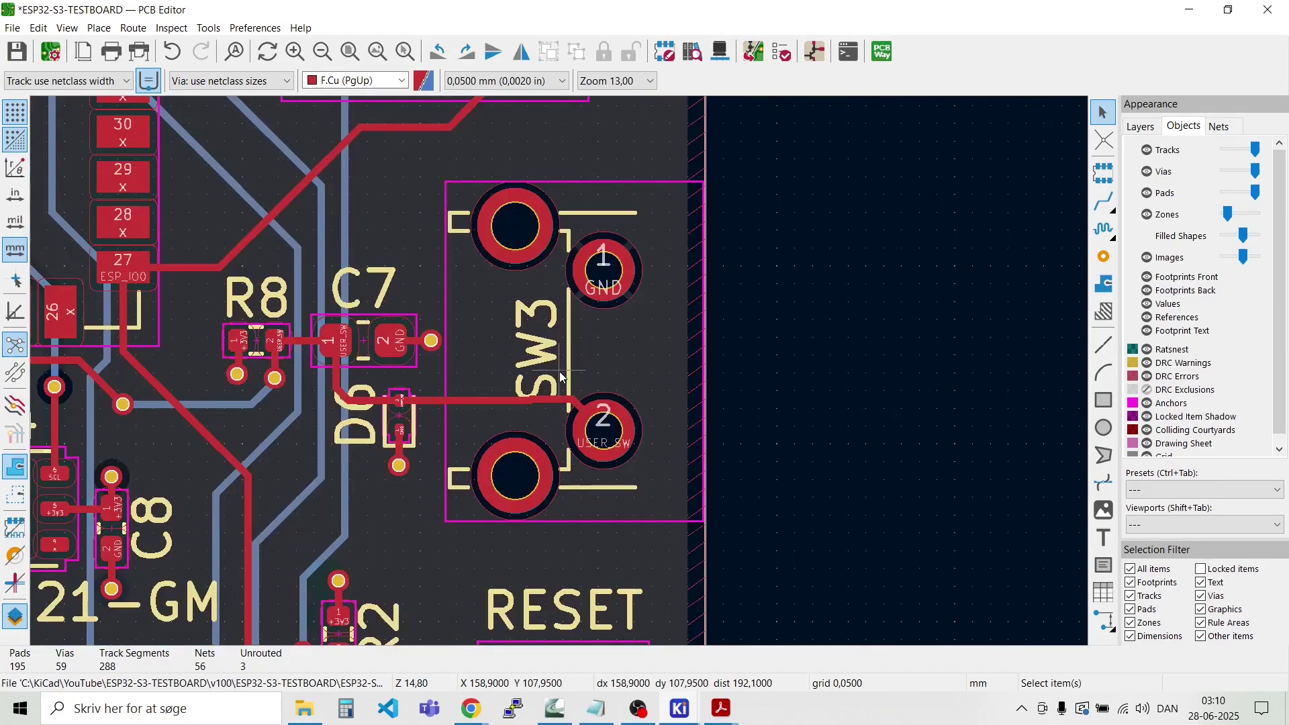
scroll(560, 372, down, 5)
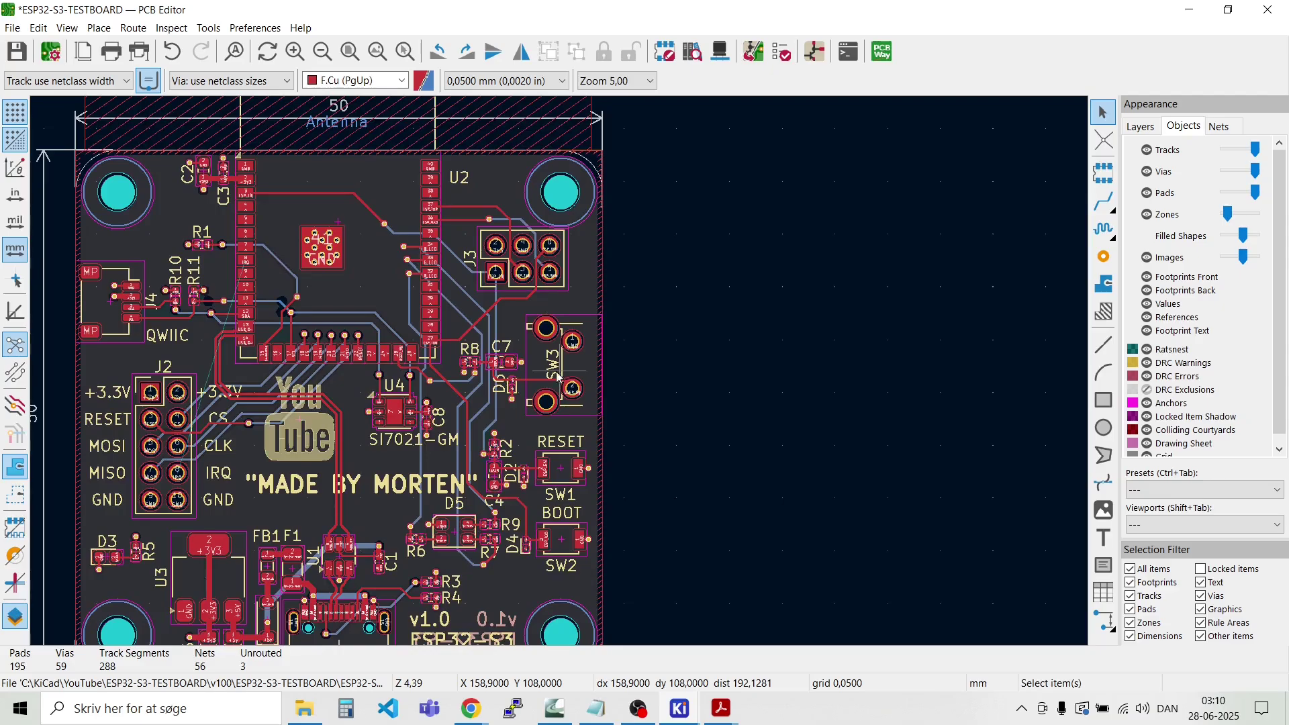
scroll(558, 377, down, 3)
scroll(560, 377, up, 5)
scroll(561, 377, down, 2)
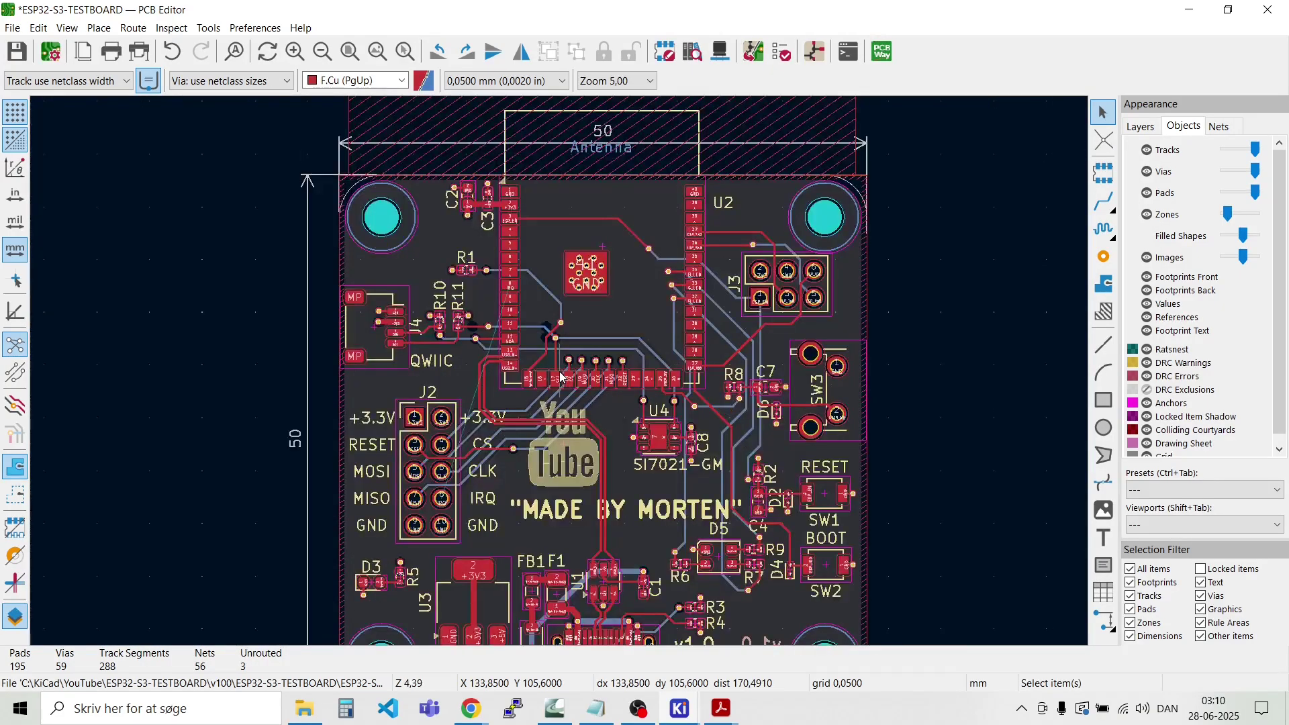
scroll(561, 378, down, 2)
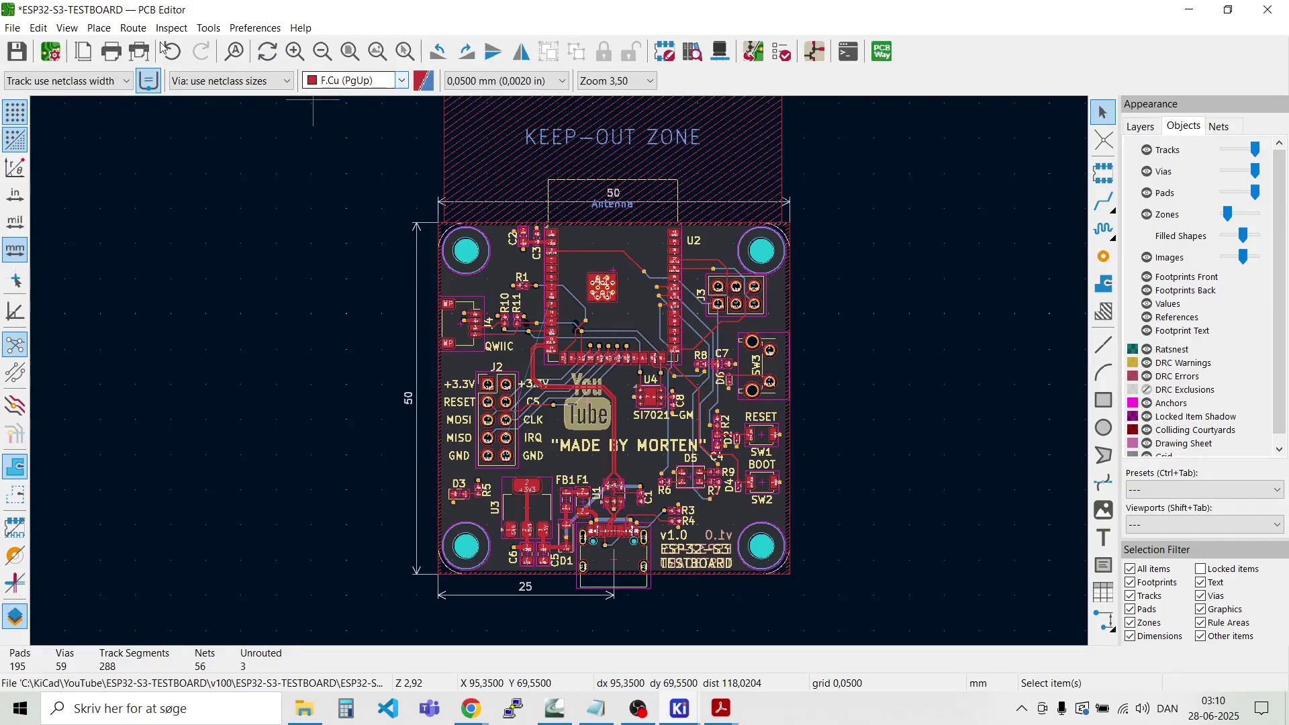
Step: Flip the board view to work on the back-side silkscreen
click(99, 28)
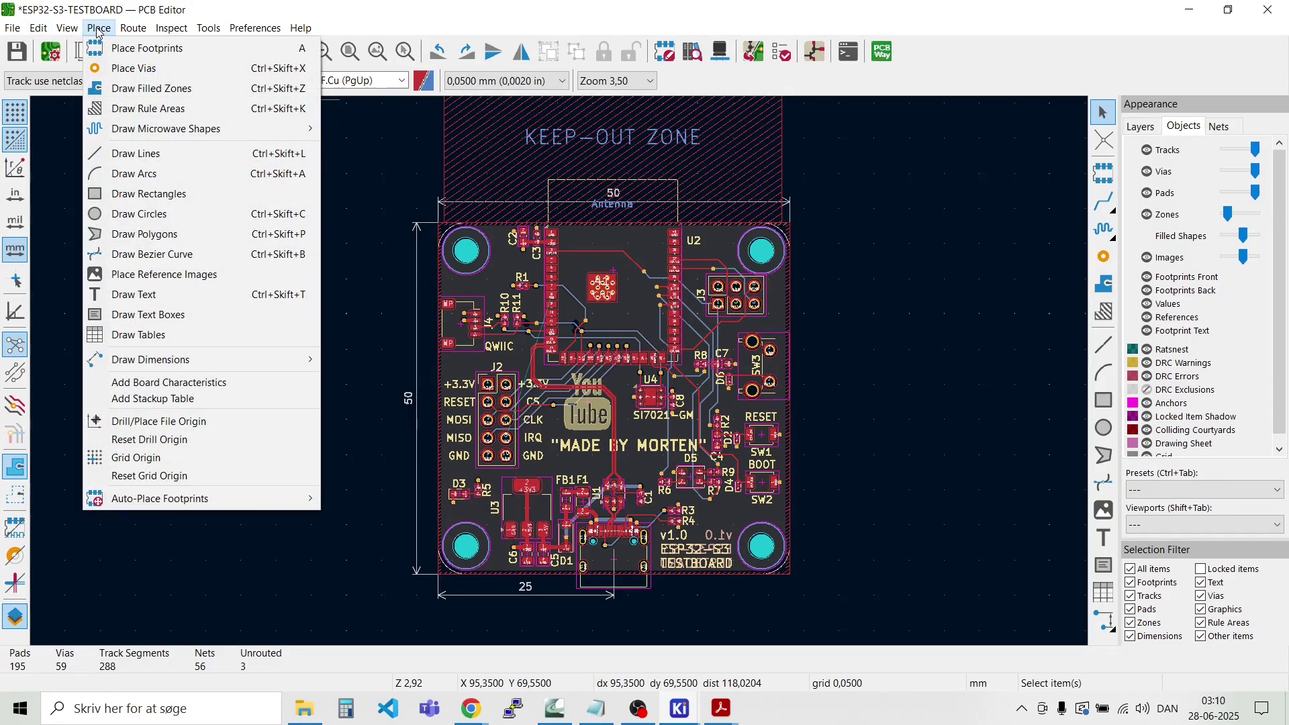
mouse_move(74, 32)
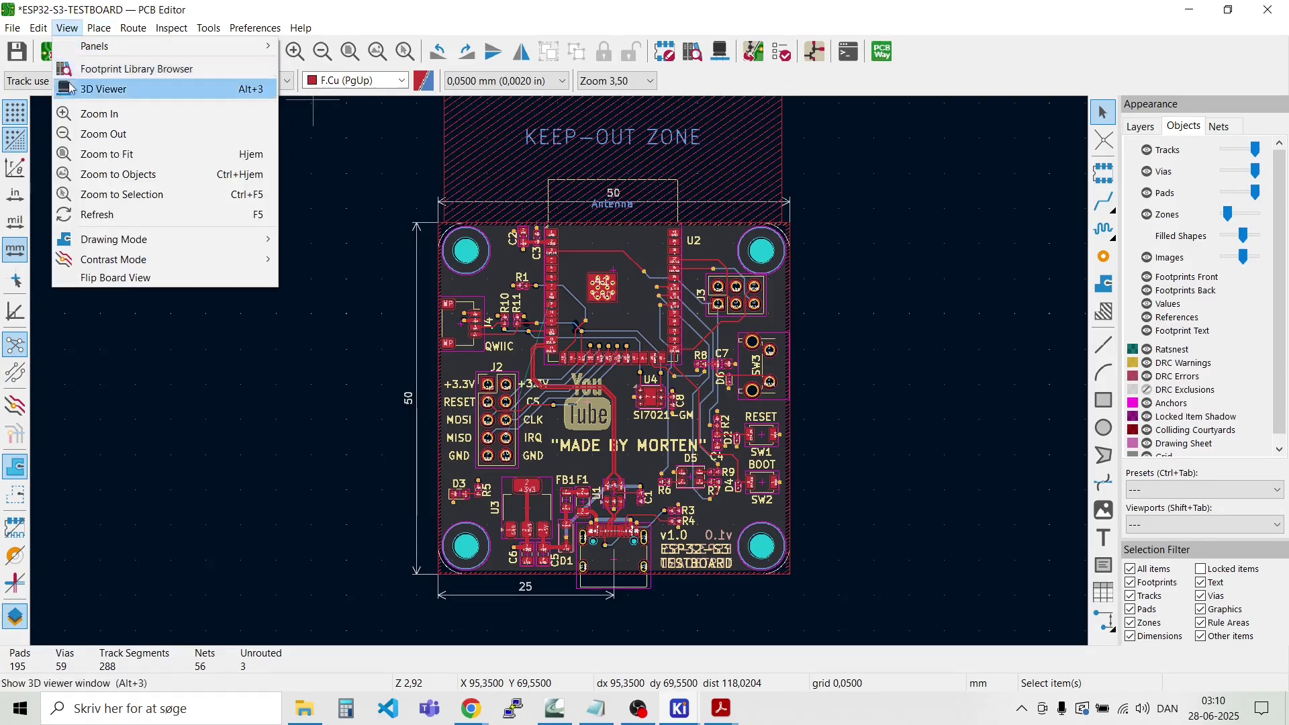
click(92, 278)
scroll(525, 426, up, 3)
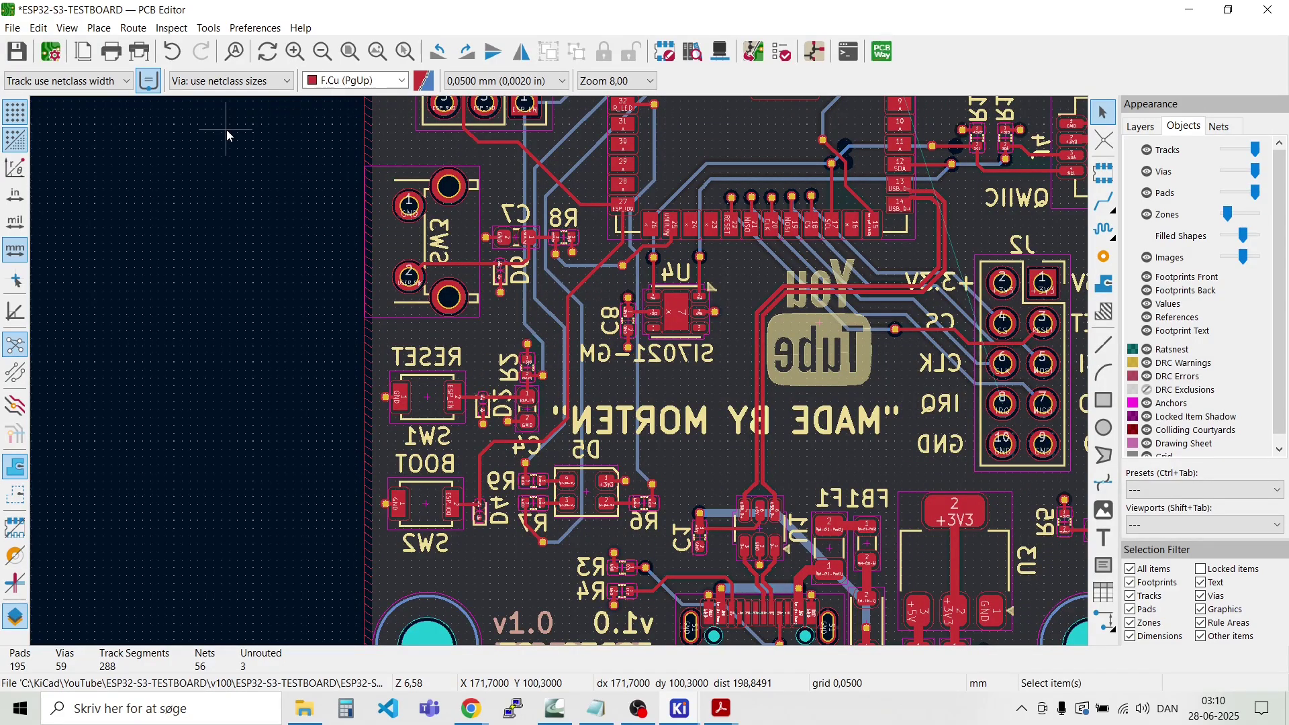
Step: Try placing the KiCad-Logo2_20mm_SilkScreen footprint from the Symbol library in the empty area beside the board
click(98, 29)
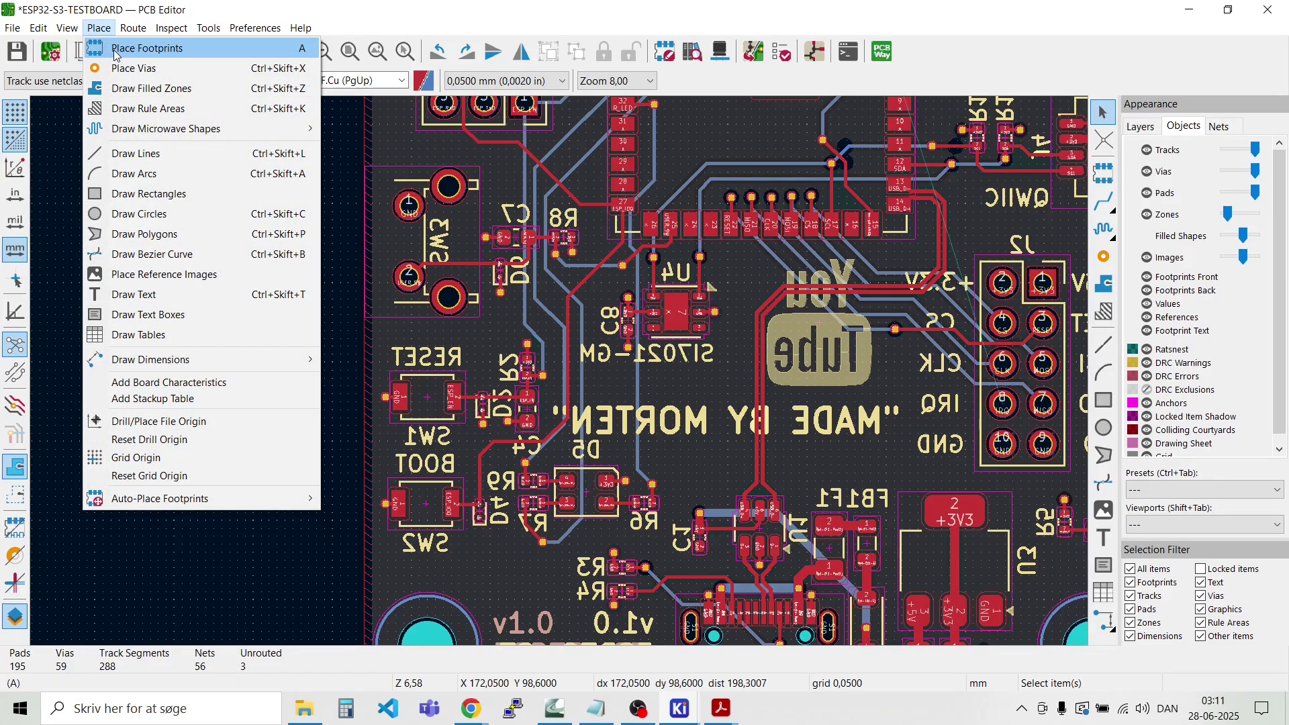
click(115, 51)
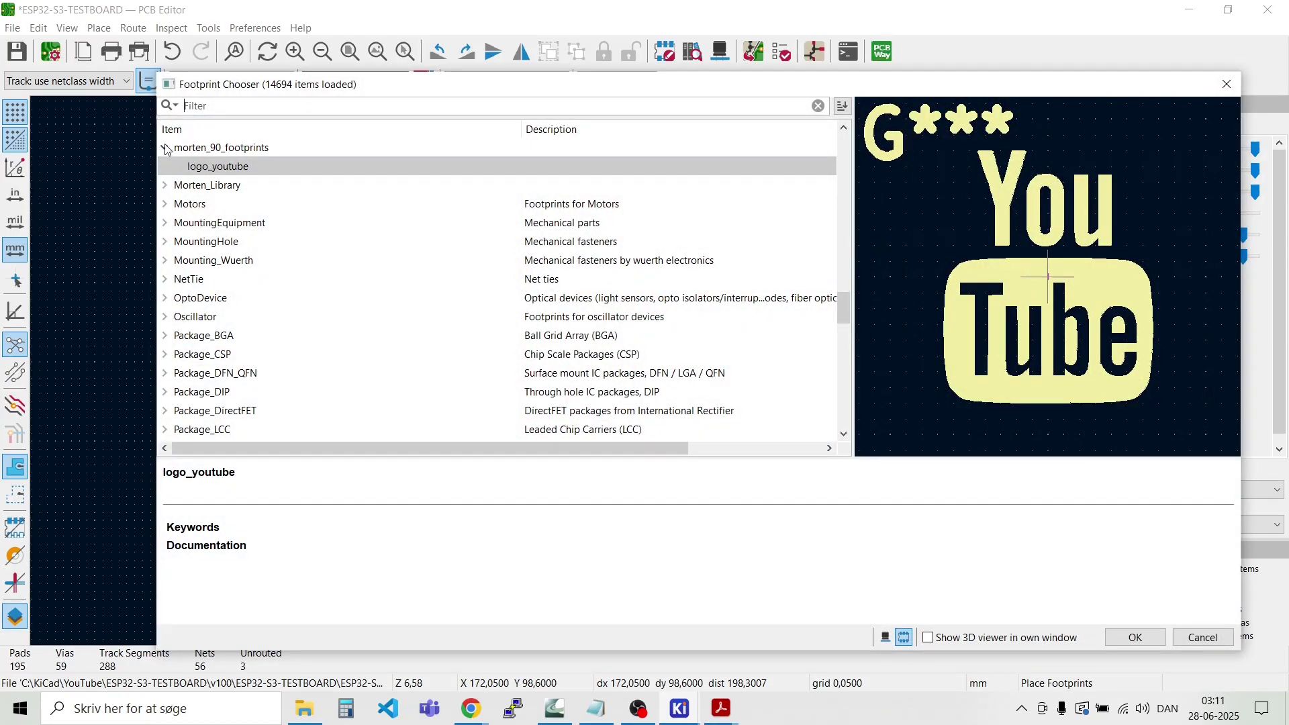
click(165, 148)
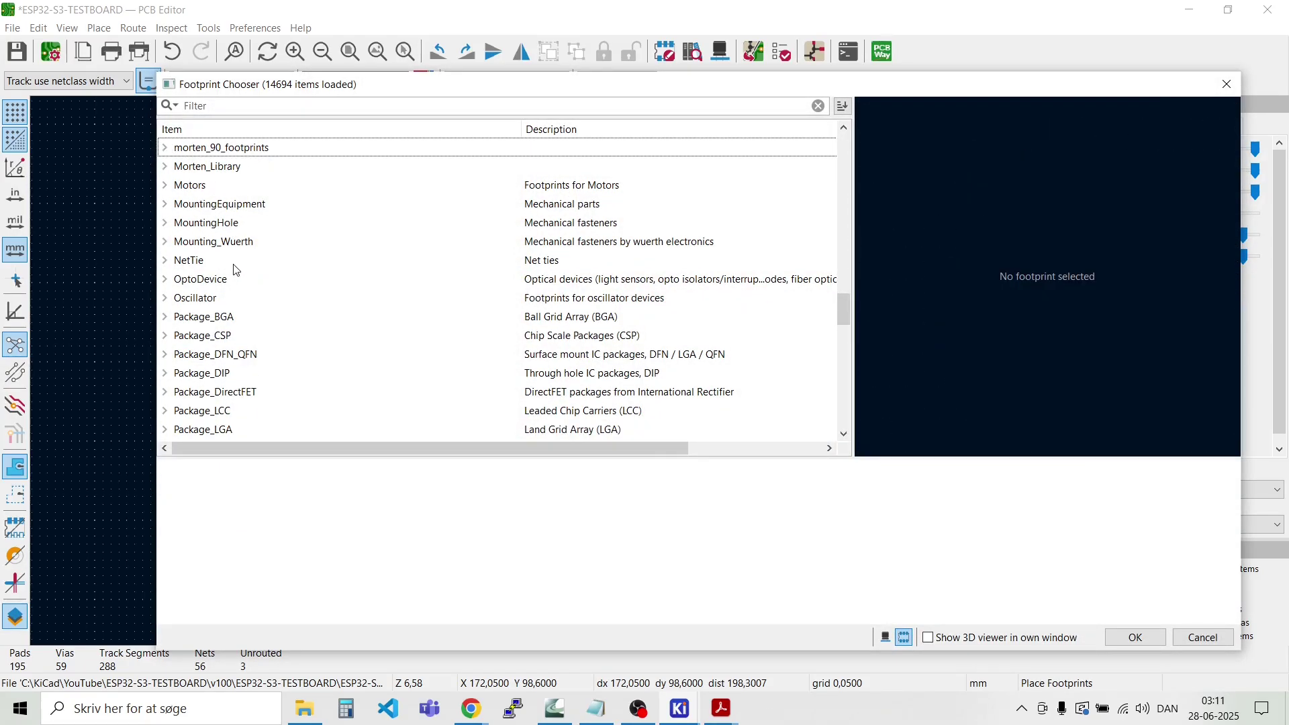
scroll(236, 270, down, 15)
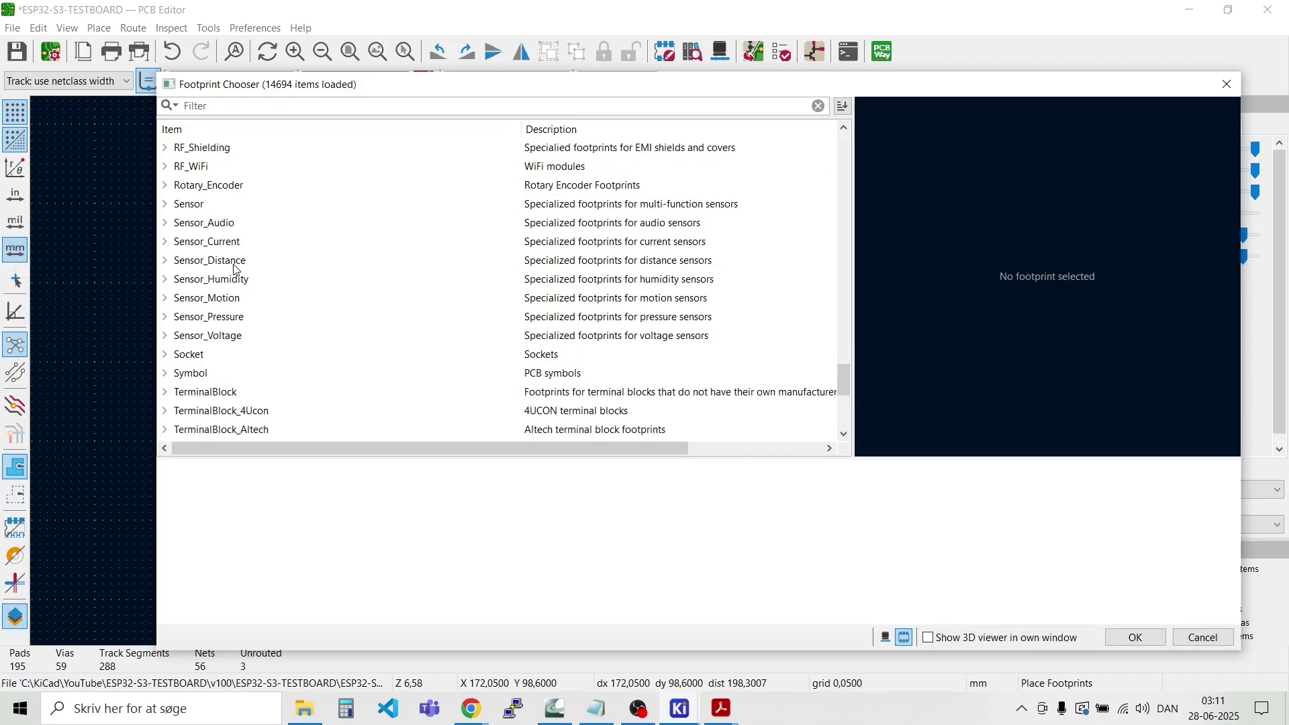
click(176, 376)
click(165, 374)
scroll(241, 381, down, 6)
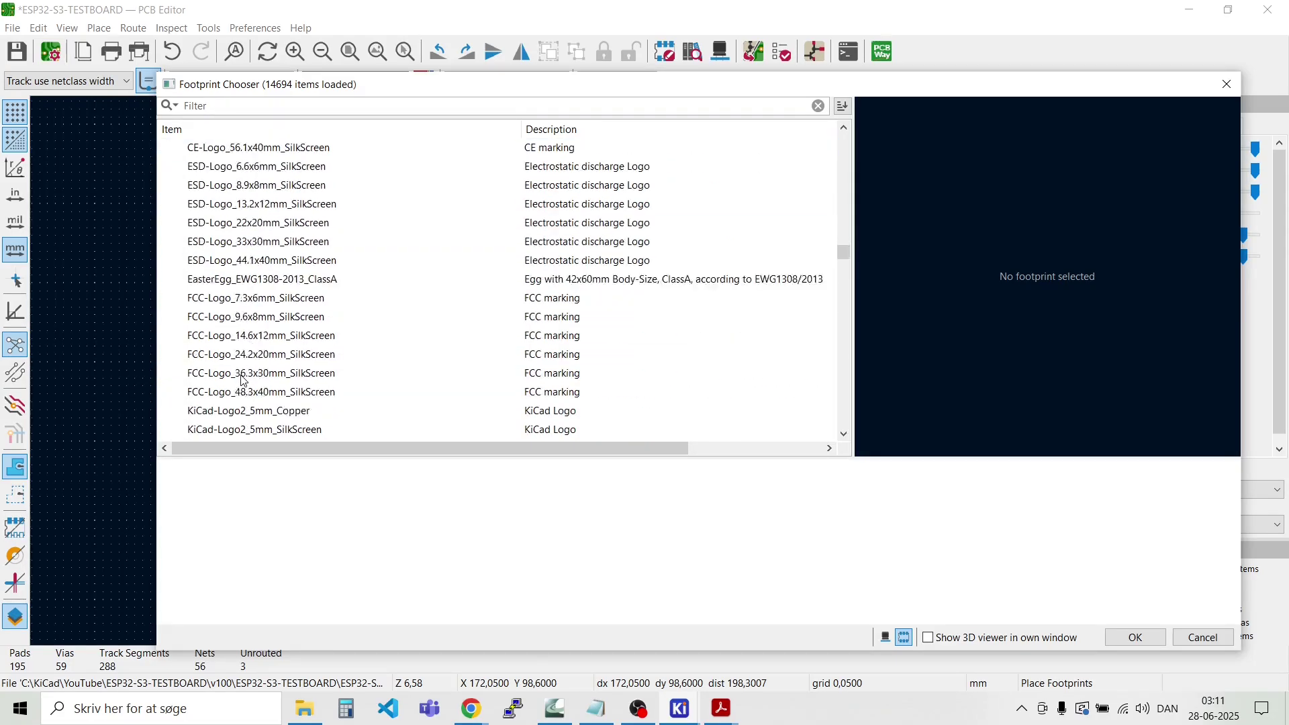
scroll(244, 381, down, 5)
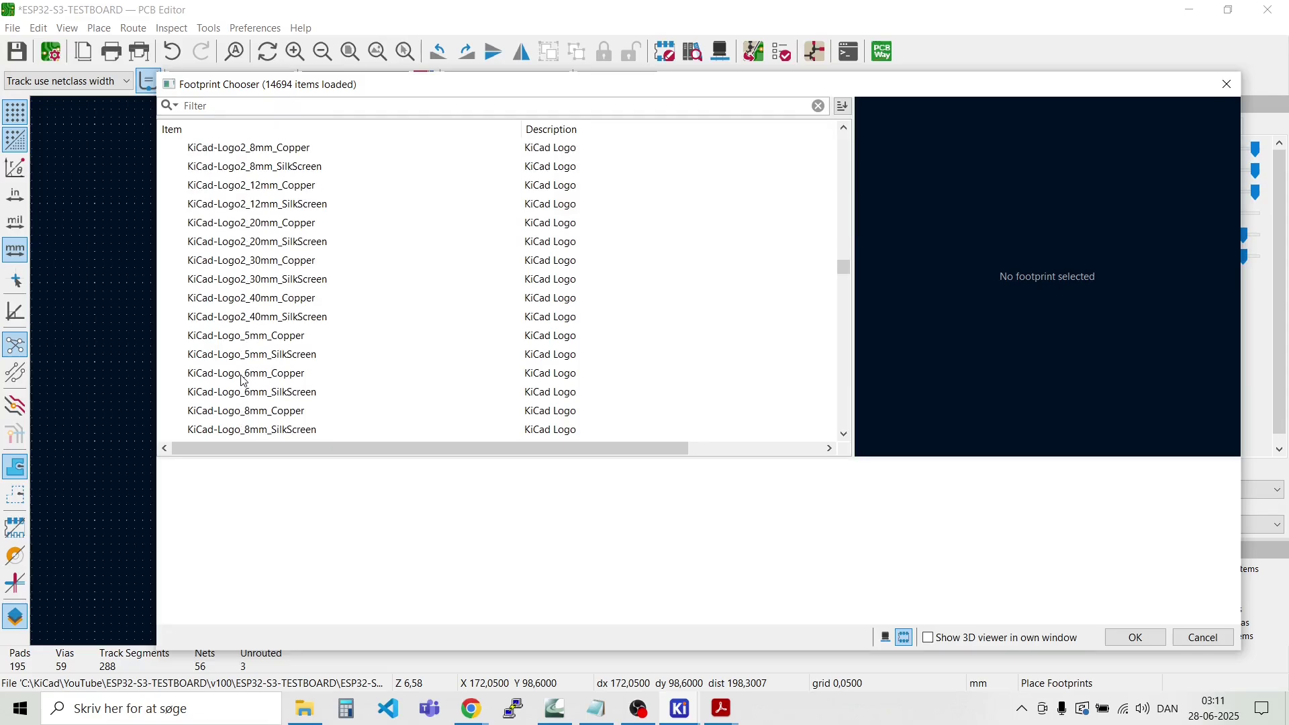
click(216, 244)
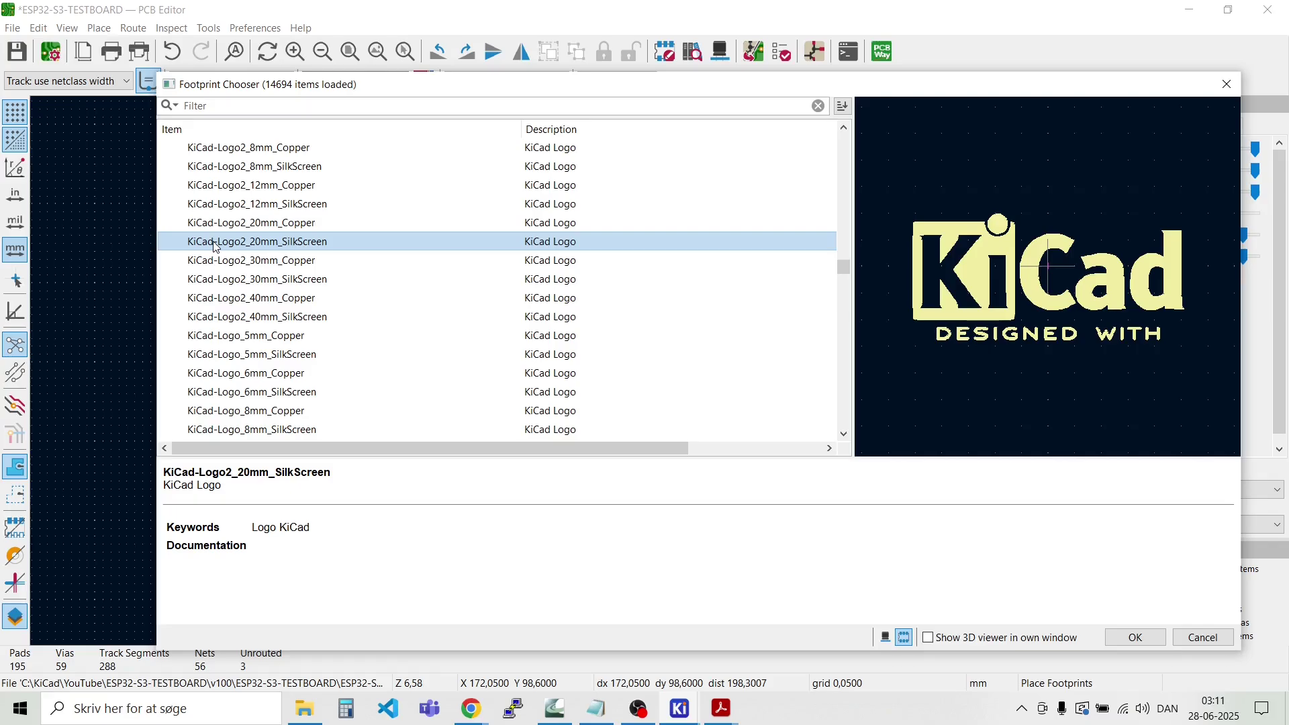
double_click(214, 243)
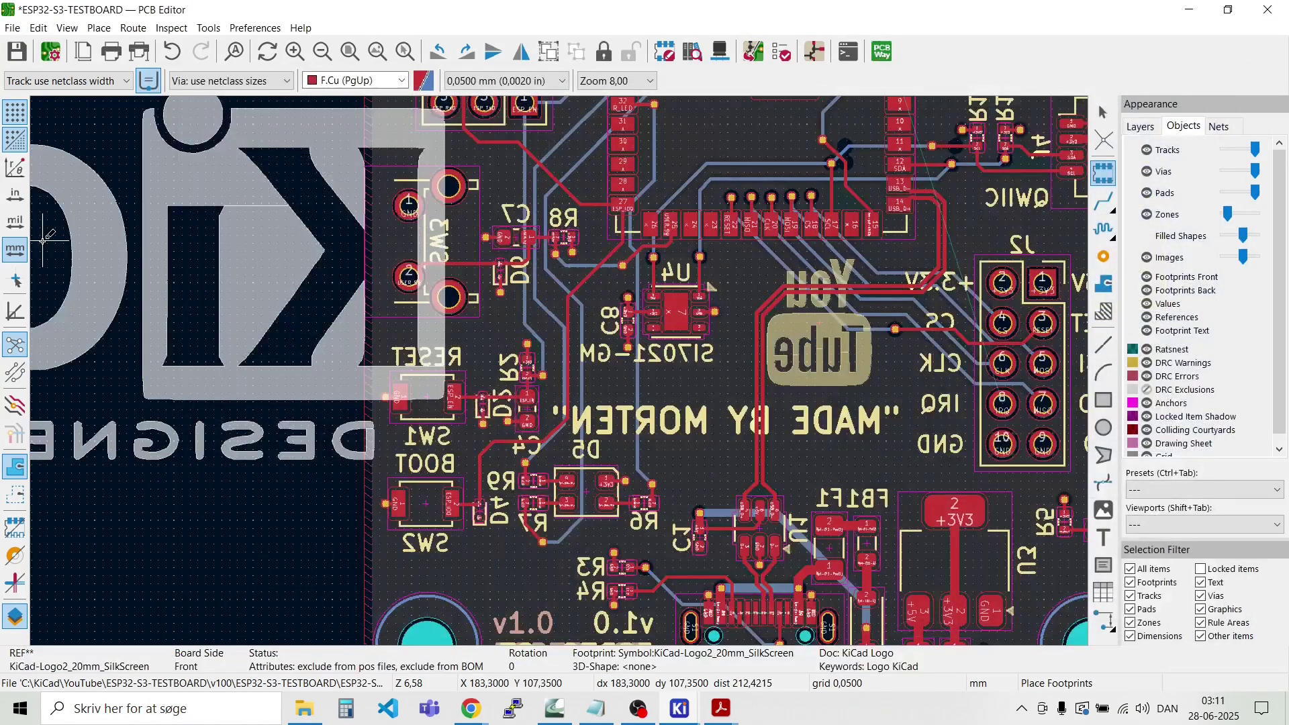
scroll(588, 385, down, 3)
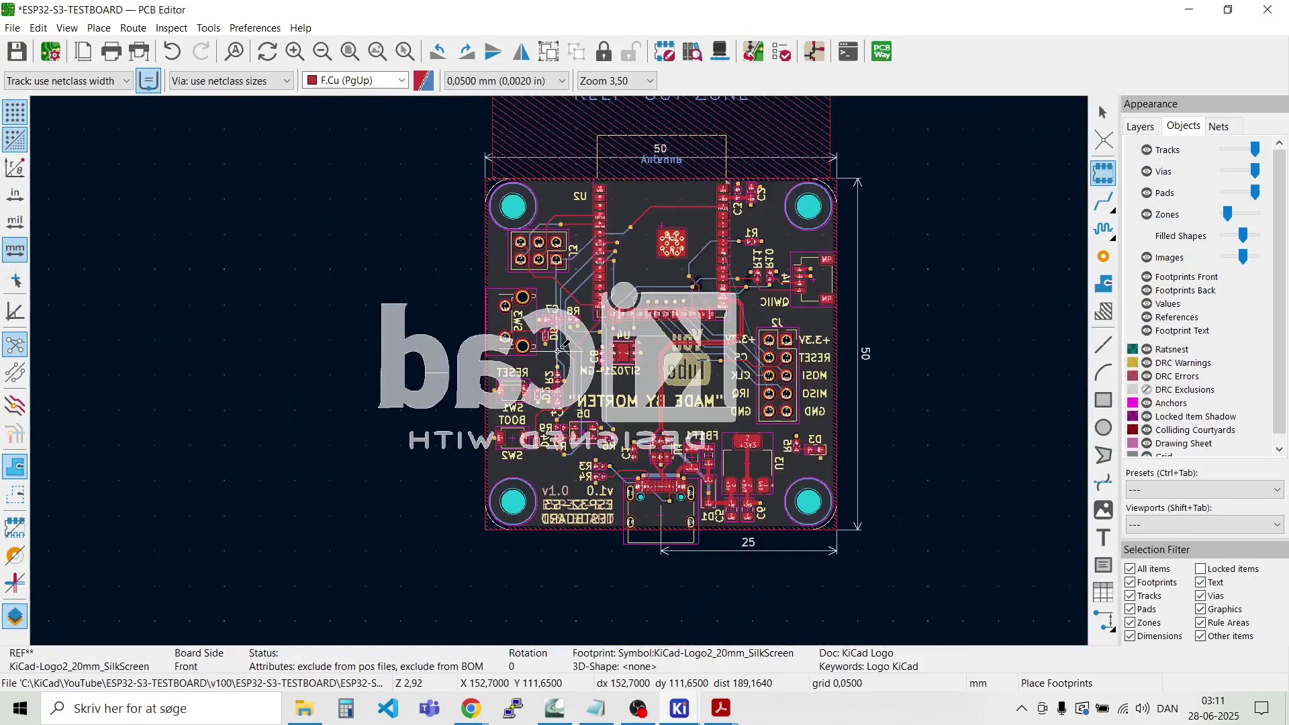
click(261, 321)
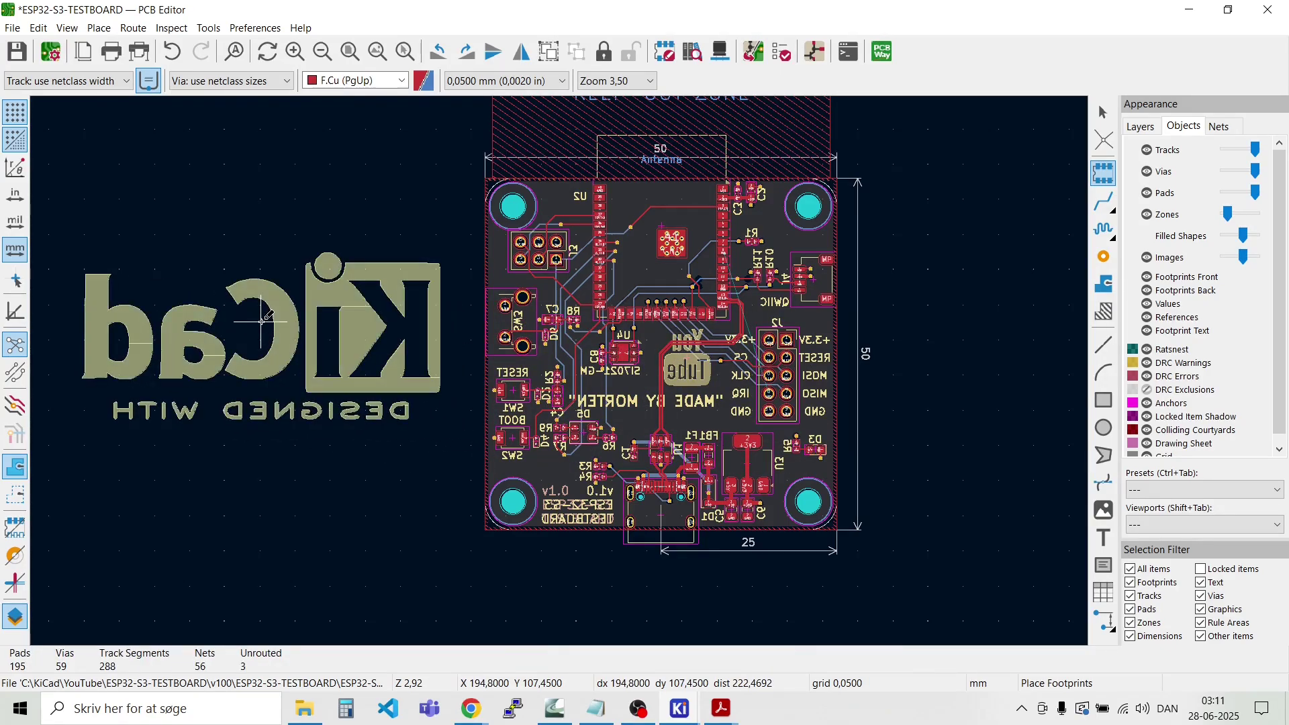
Step: Check the 20 mm KiCad logo's general footprint properties and delete the logo
key(Escape)
double_click(321, 377)
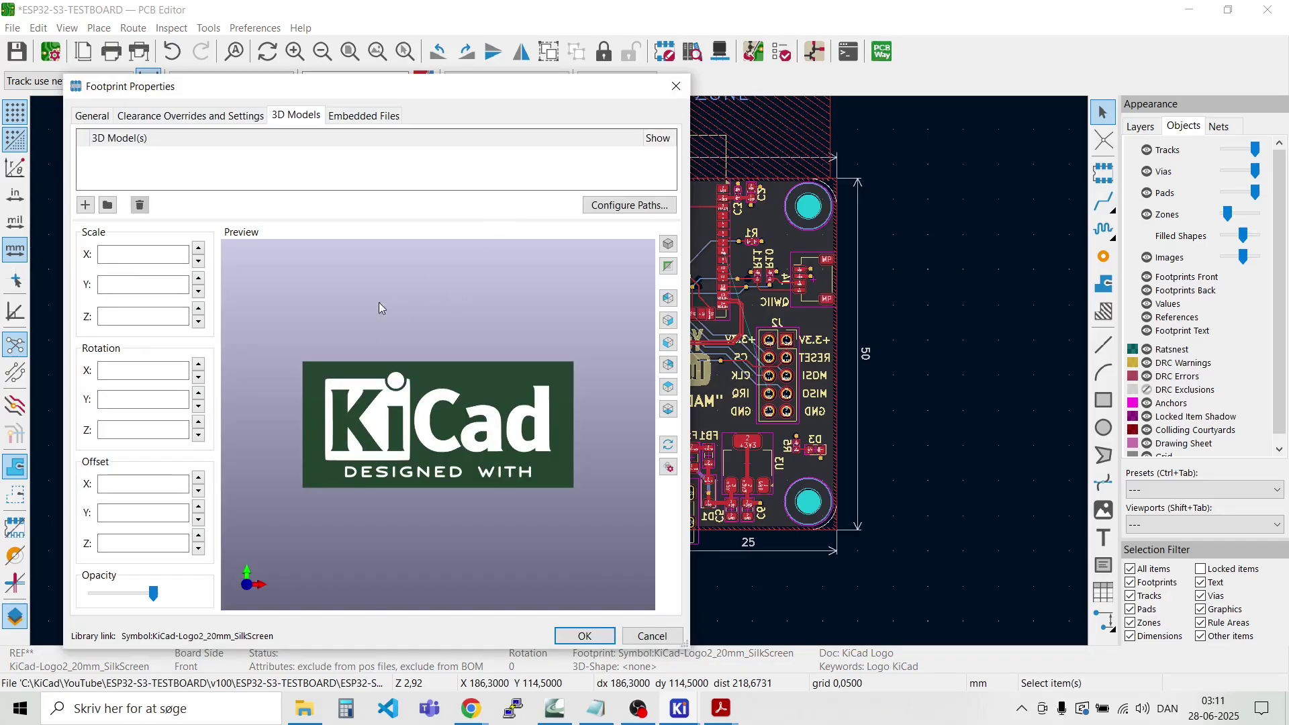
click(105, 116)
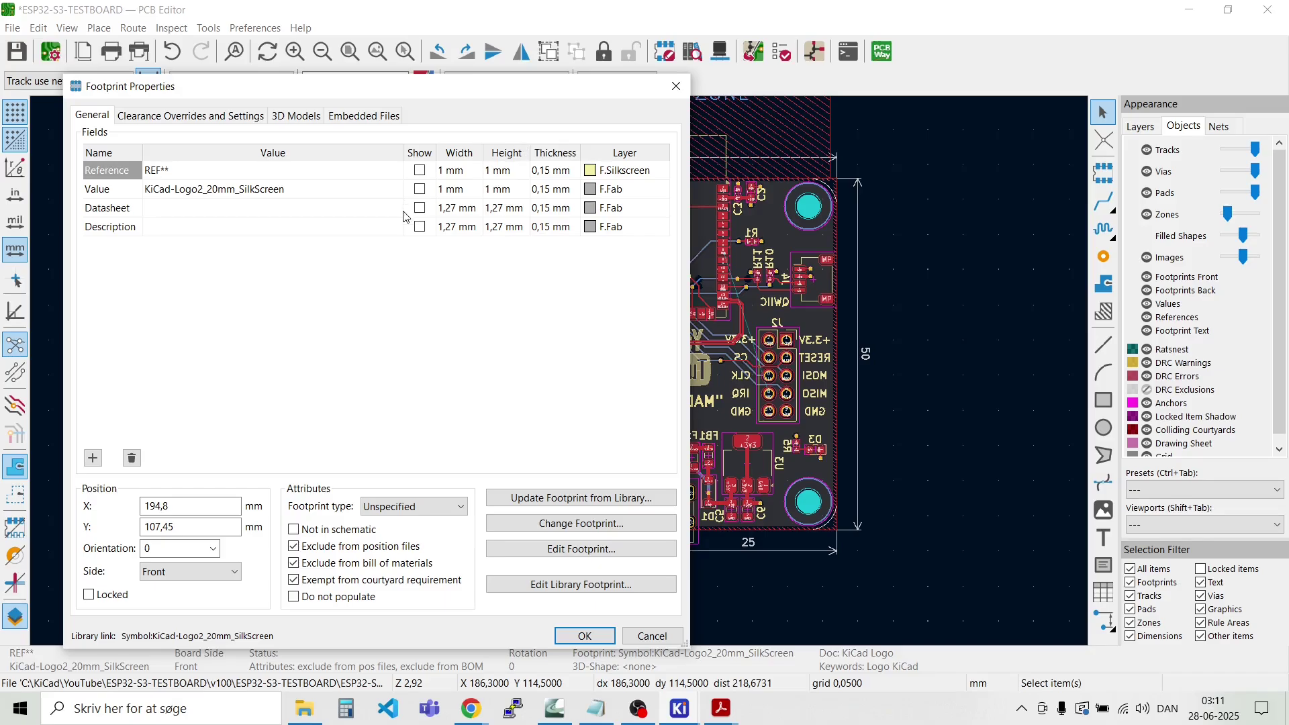
click(674, 87)
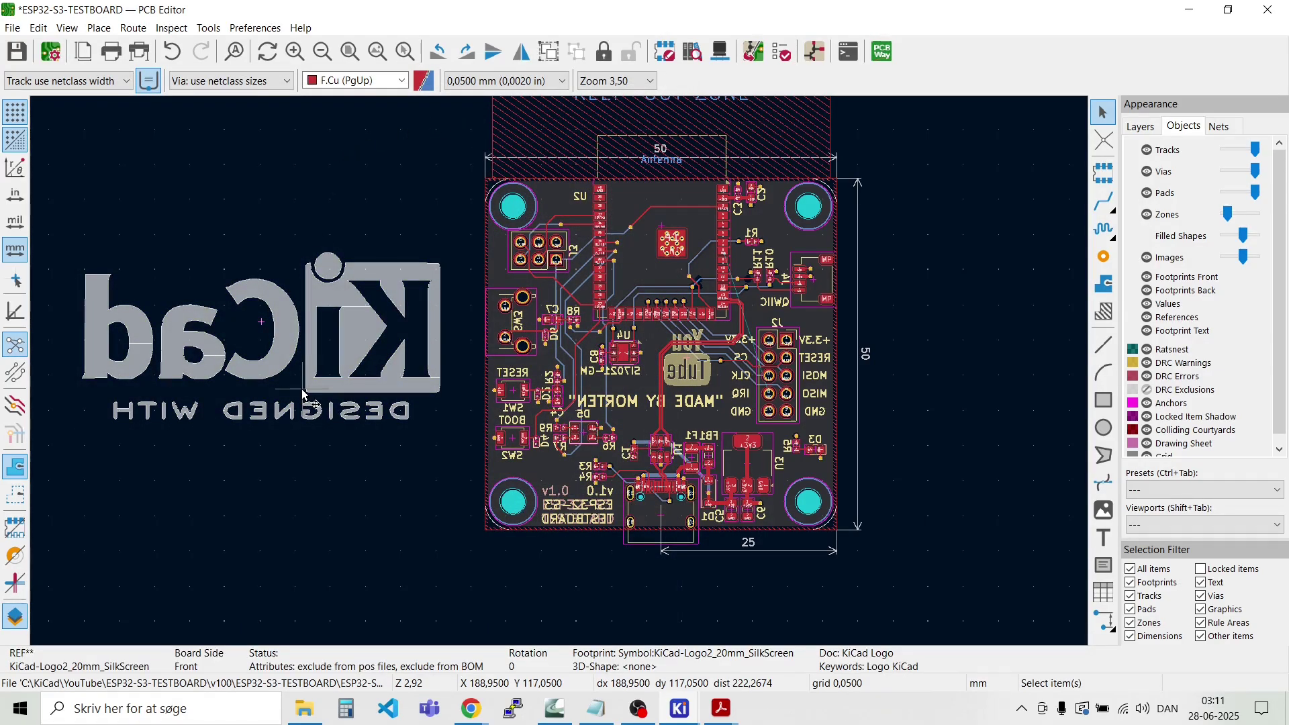
key(Delete)
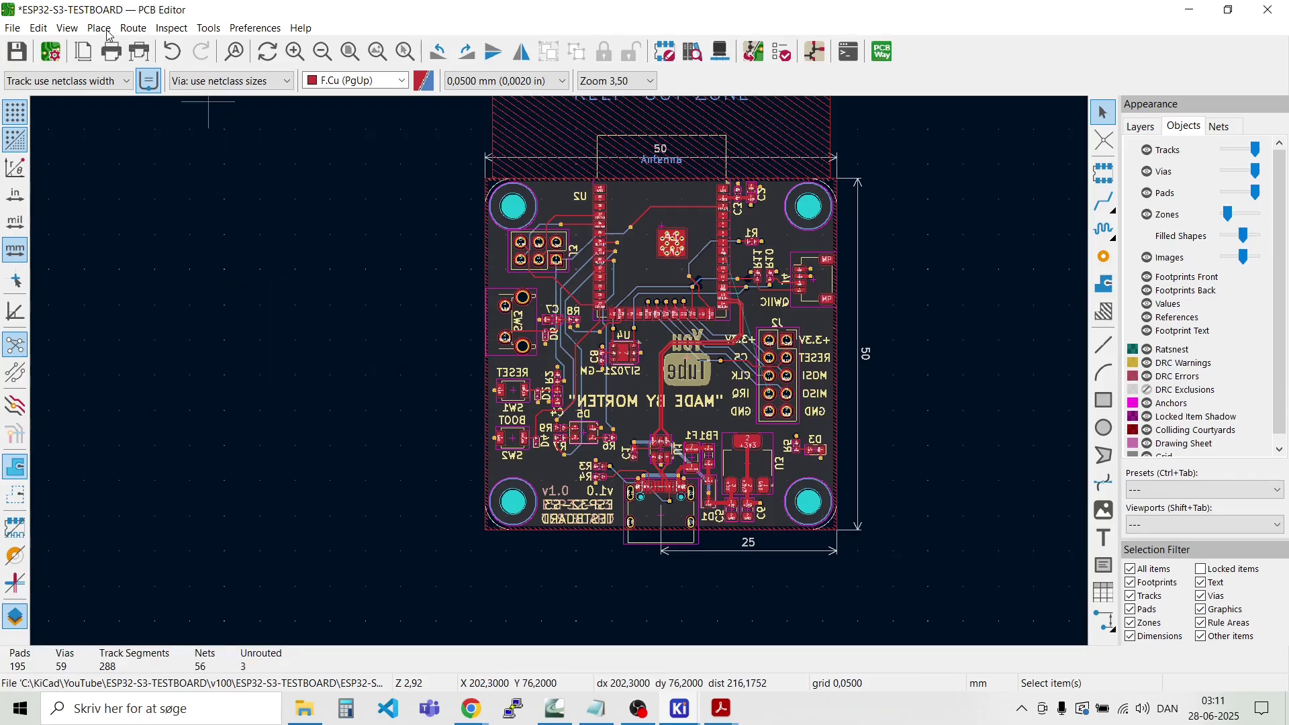
Step: Place the KiCad-Logo2_12mm_SilkScreen footprint in the empty area beside the board
click(93, 30)
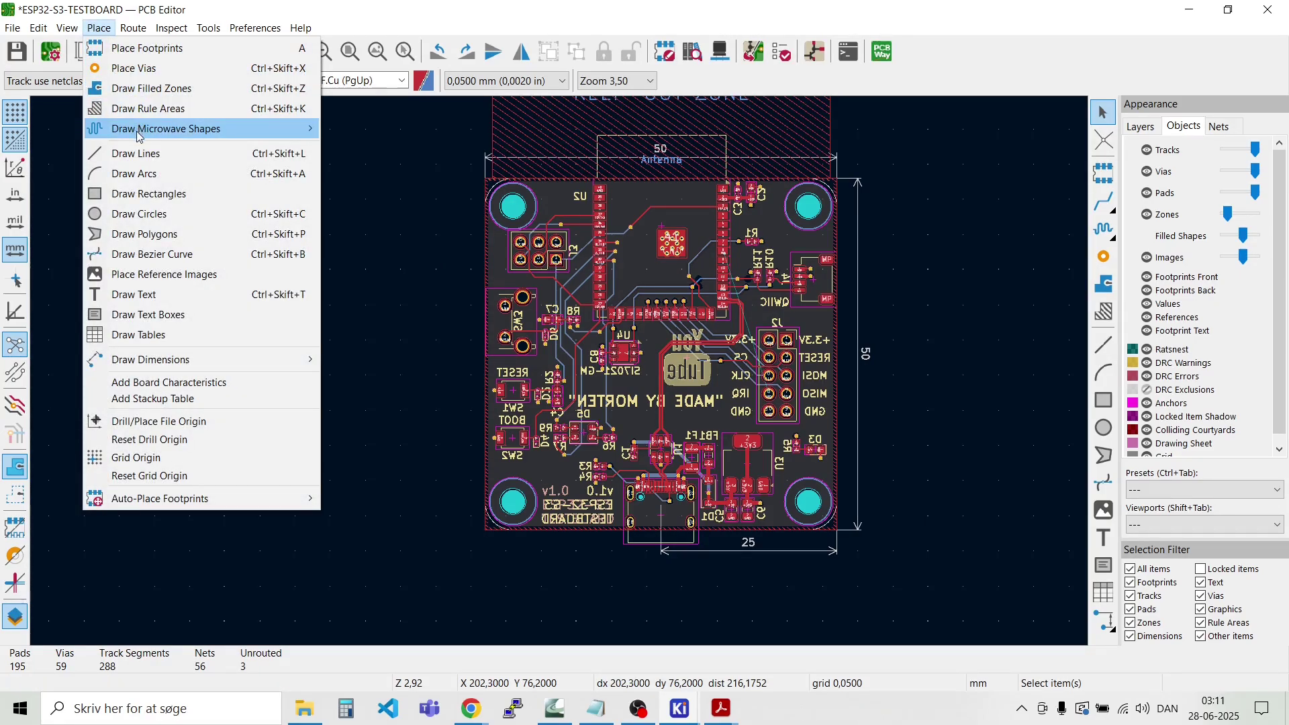
mouse_move(140, 137)
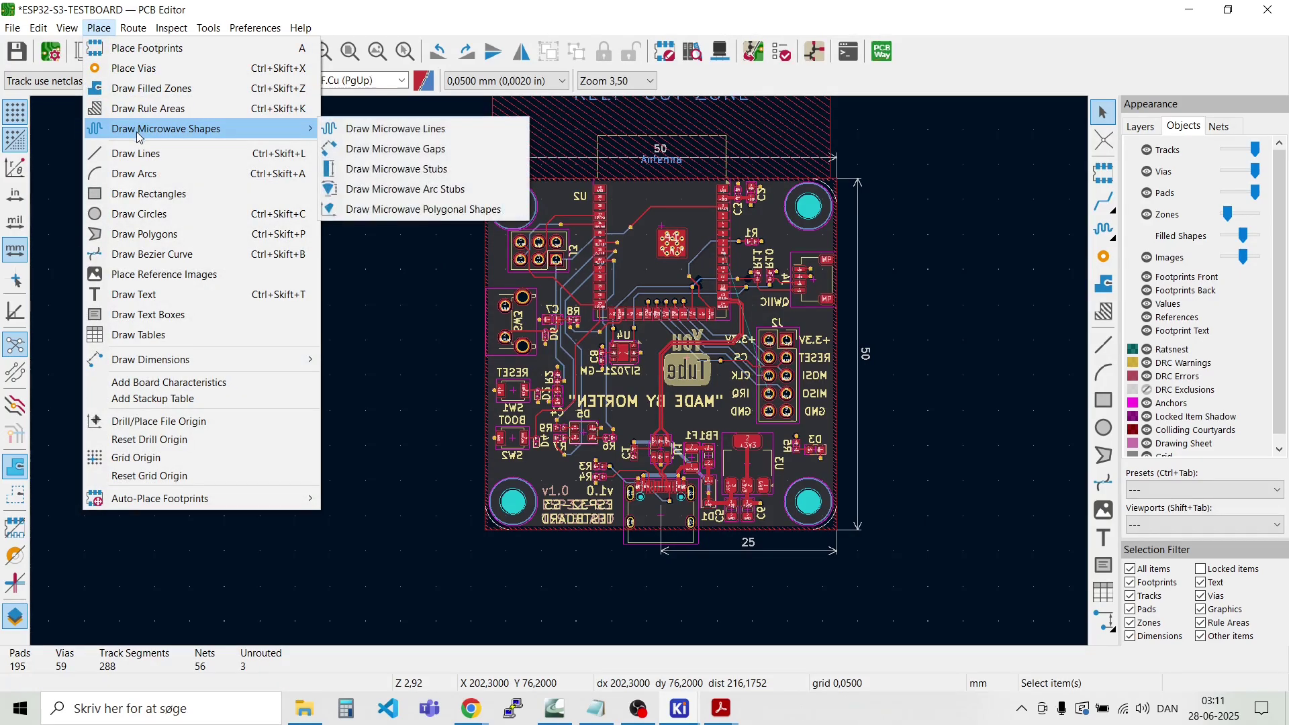
click(144, 50)
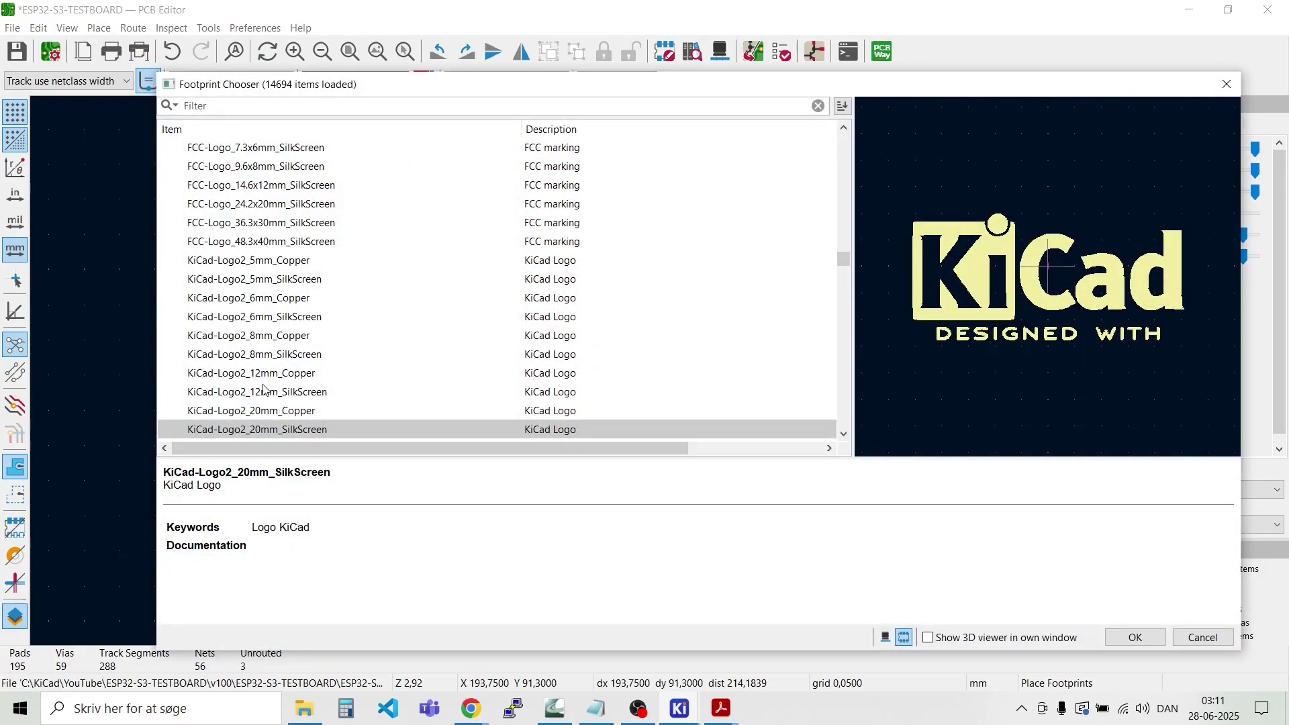
click(264, 392)
double_click(265, 393)
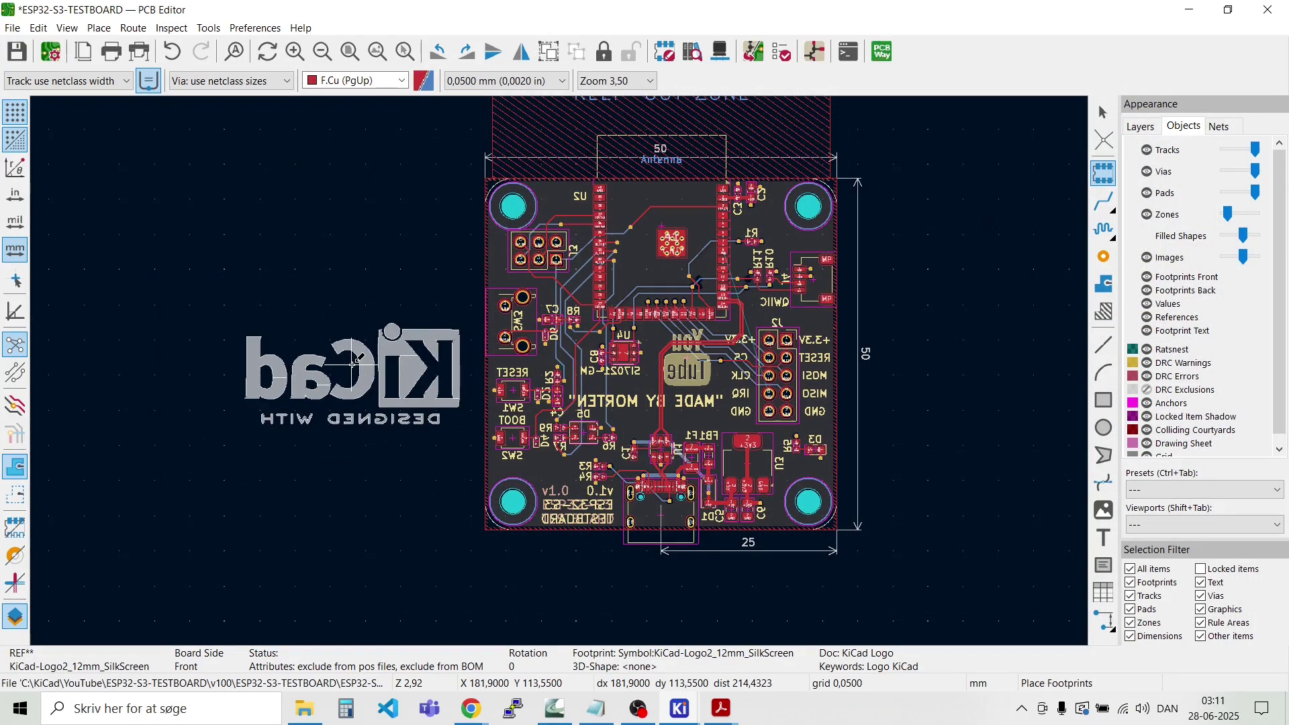
click(316, 342)
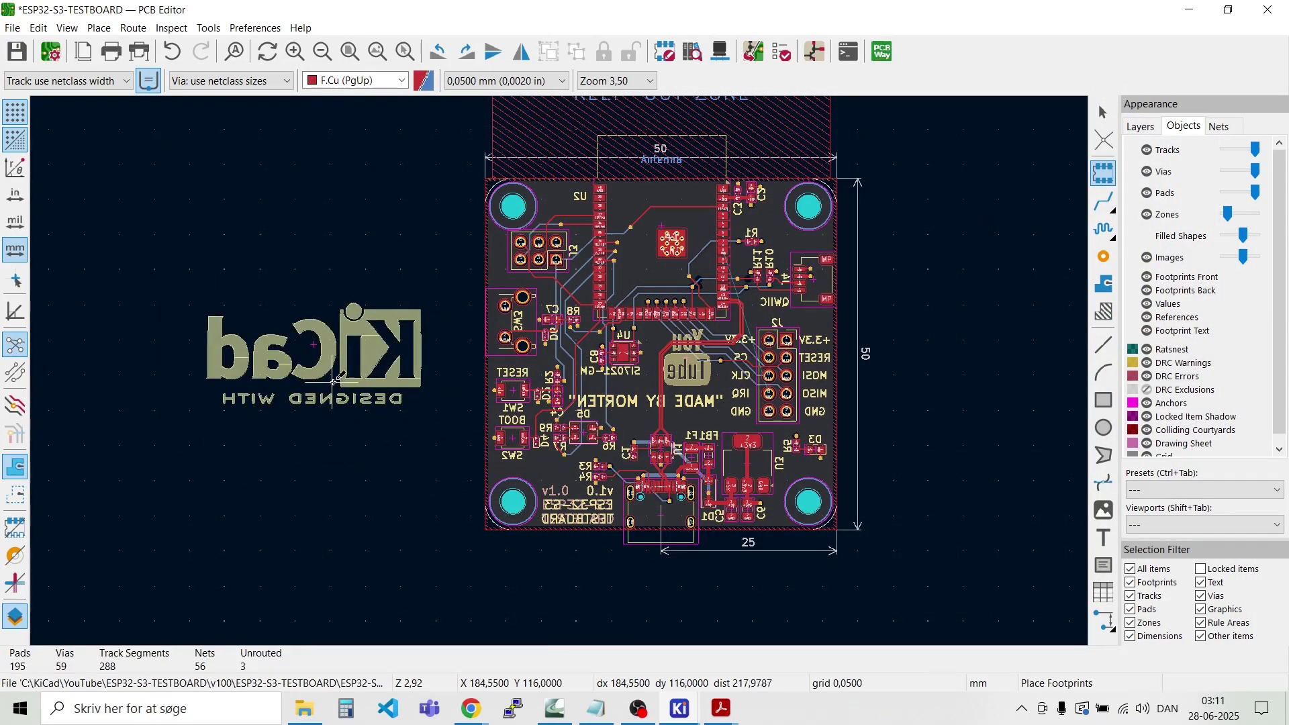
scroll(367, 349, up, 1)
key(Escape)
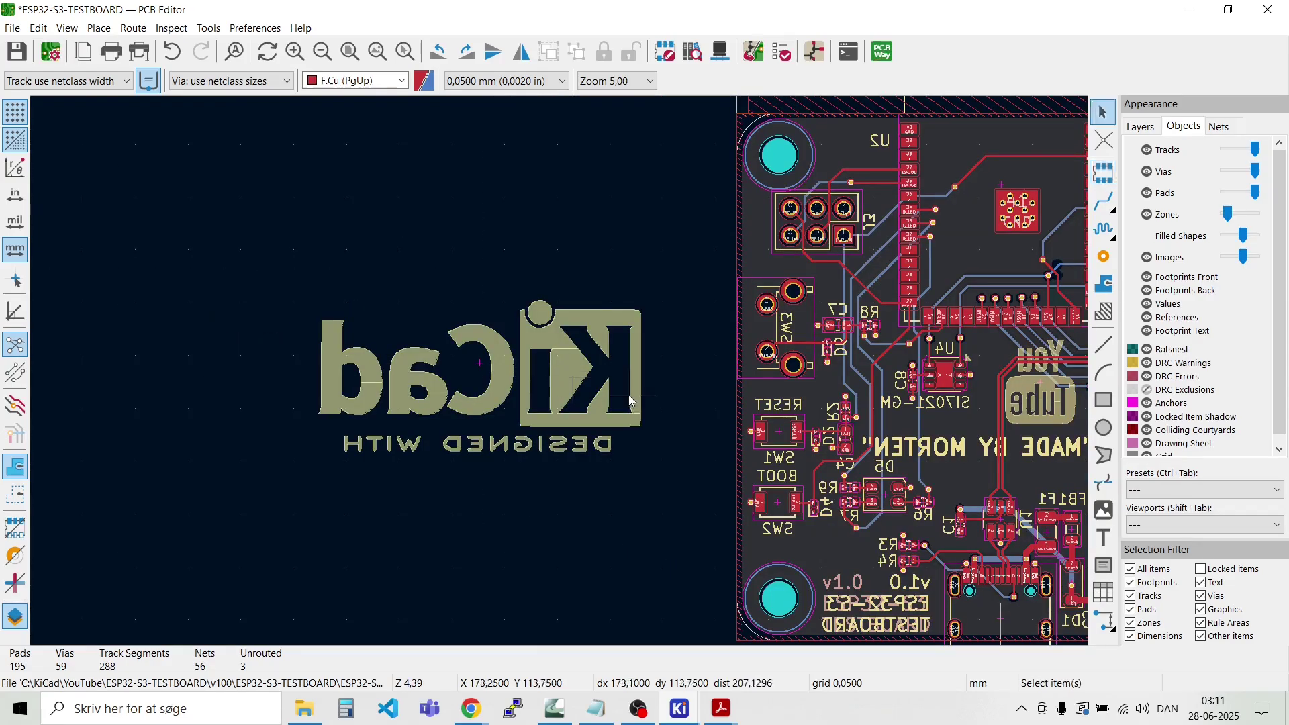
Step: Flip the 12 mm KiCad logo to the back side of the board
click(497, 393)
key(f)
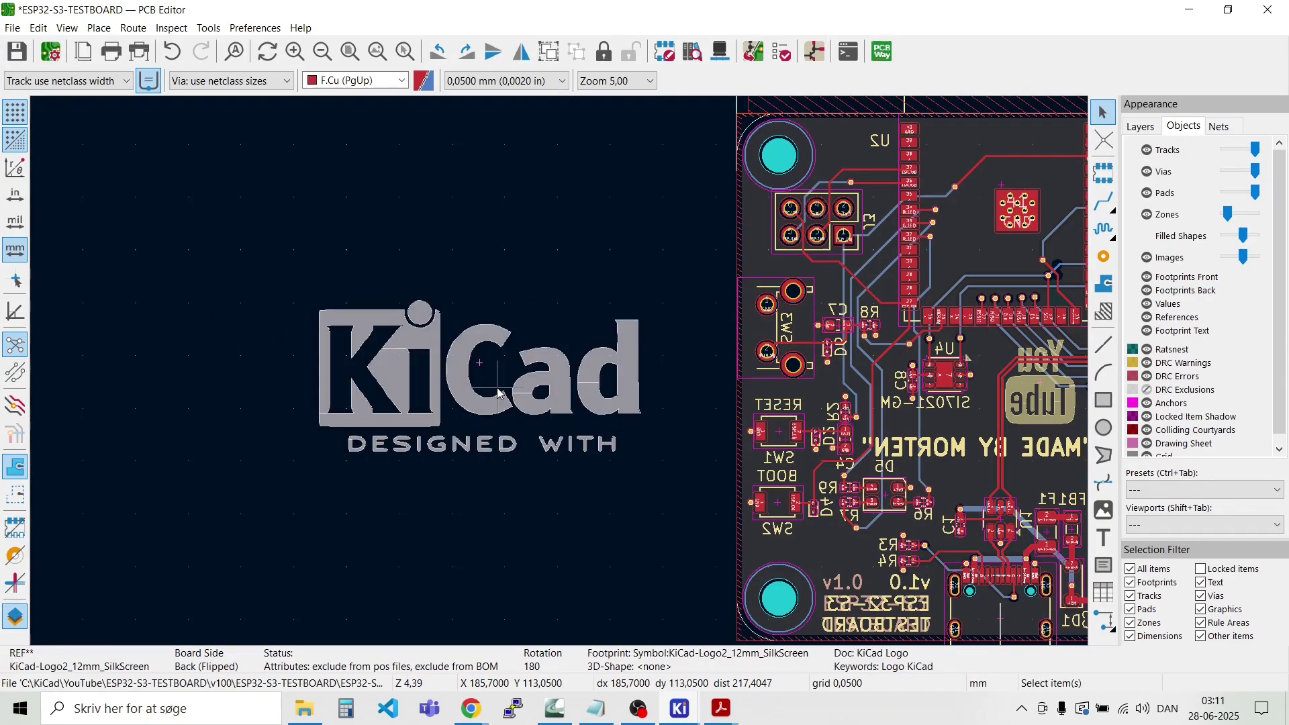
key(Escape)
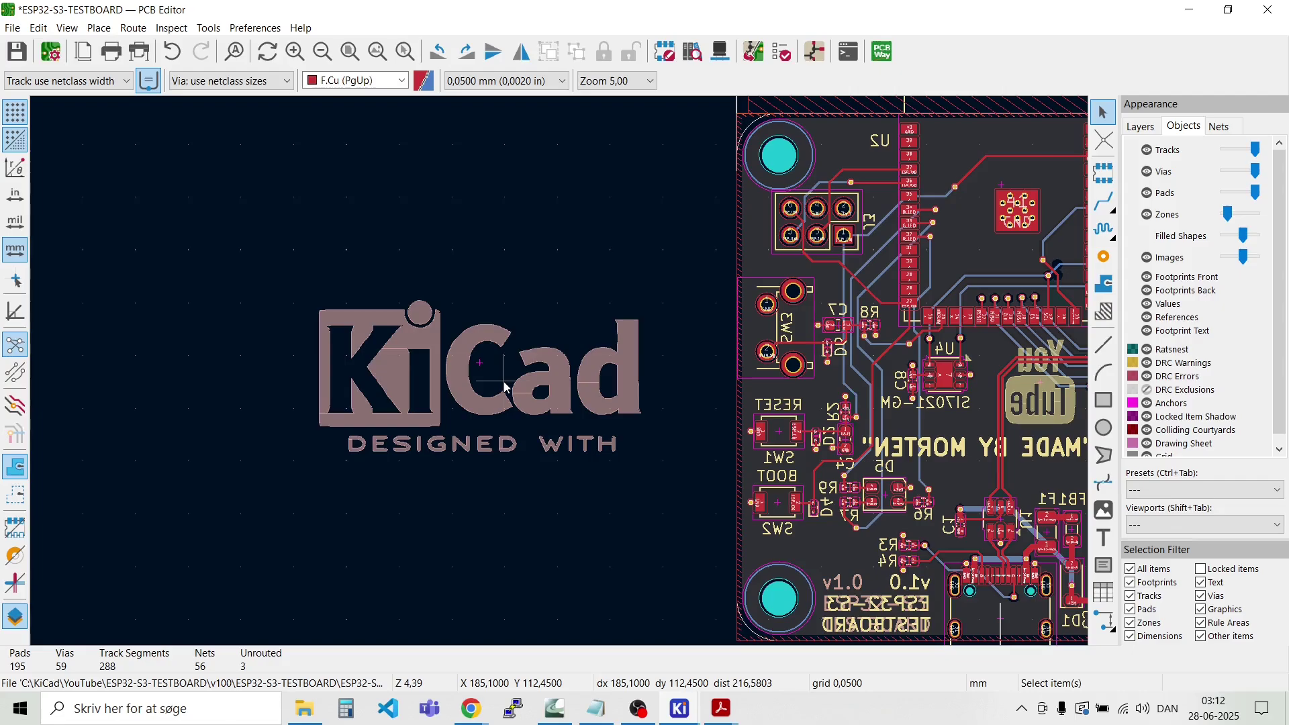
Step: Move the KiCad logo onto the board, centred above the USB connector with its caption just above the back-side version text
click(497, 383)
key(m)
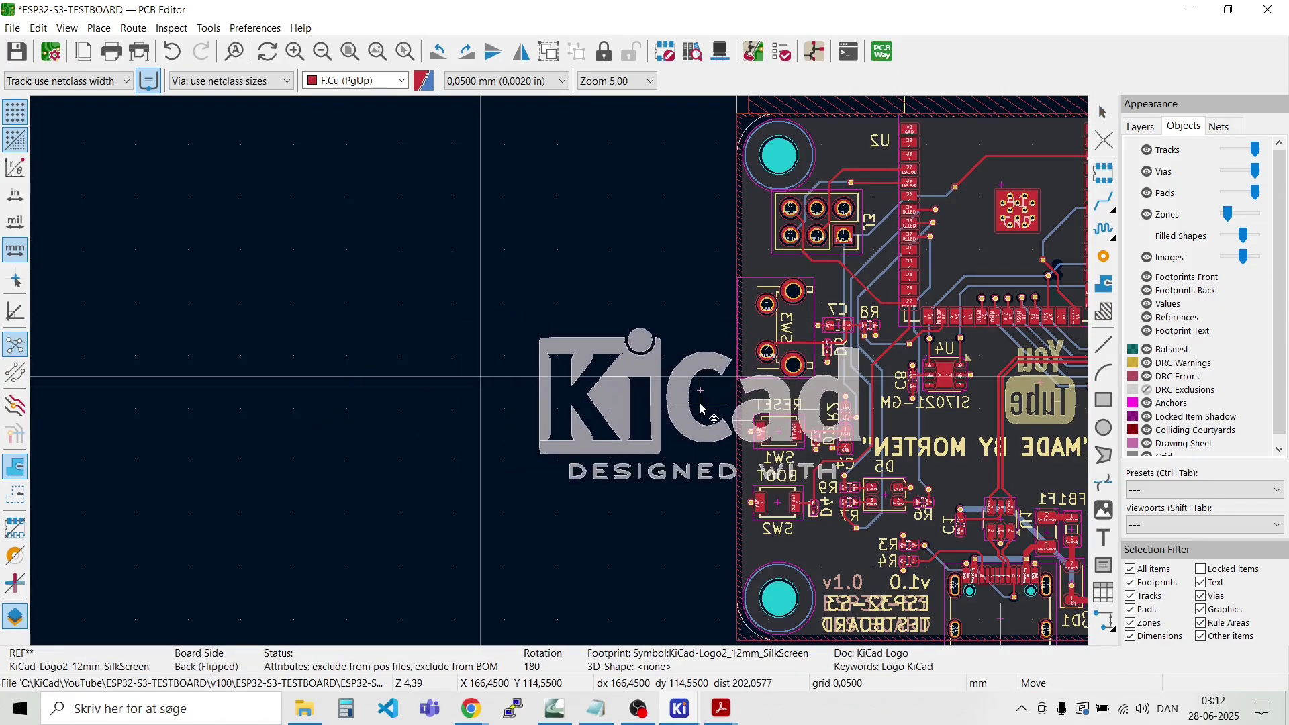
scroll(562, 377, down, 2)
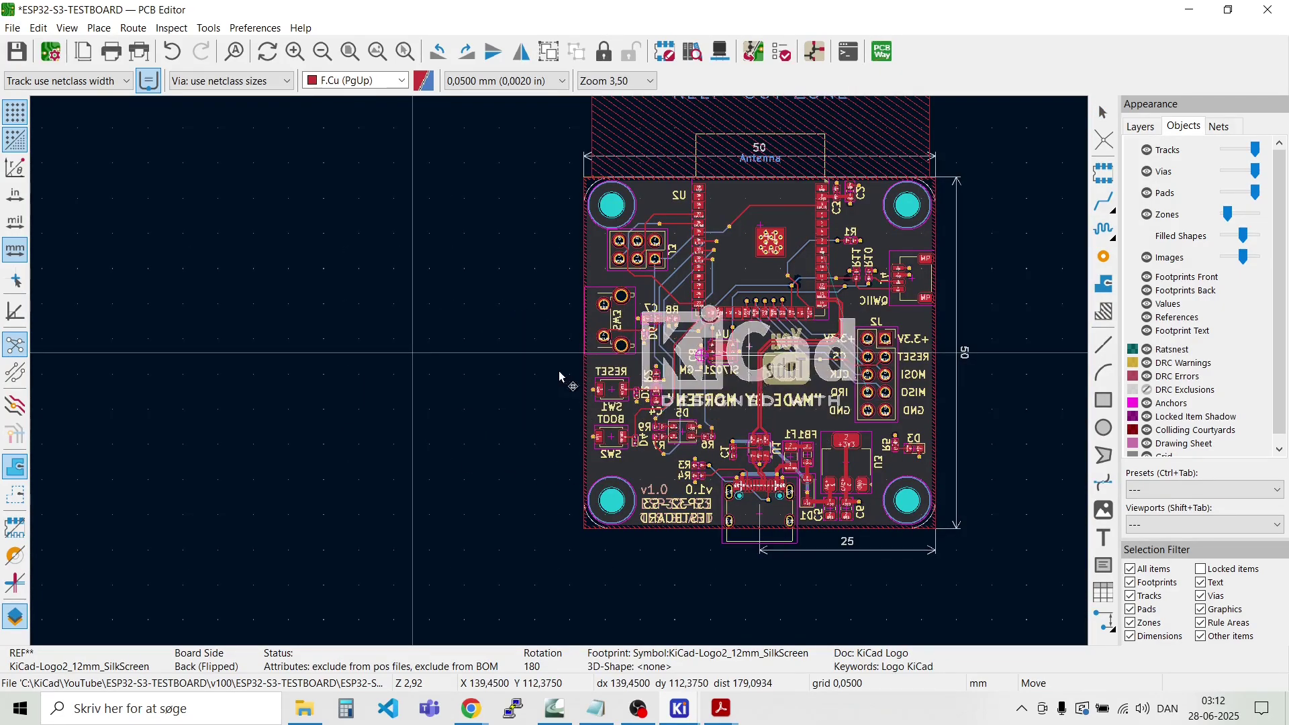
scroll(748, 359, up, 5)
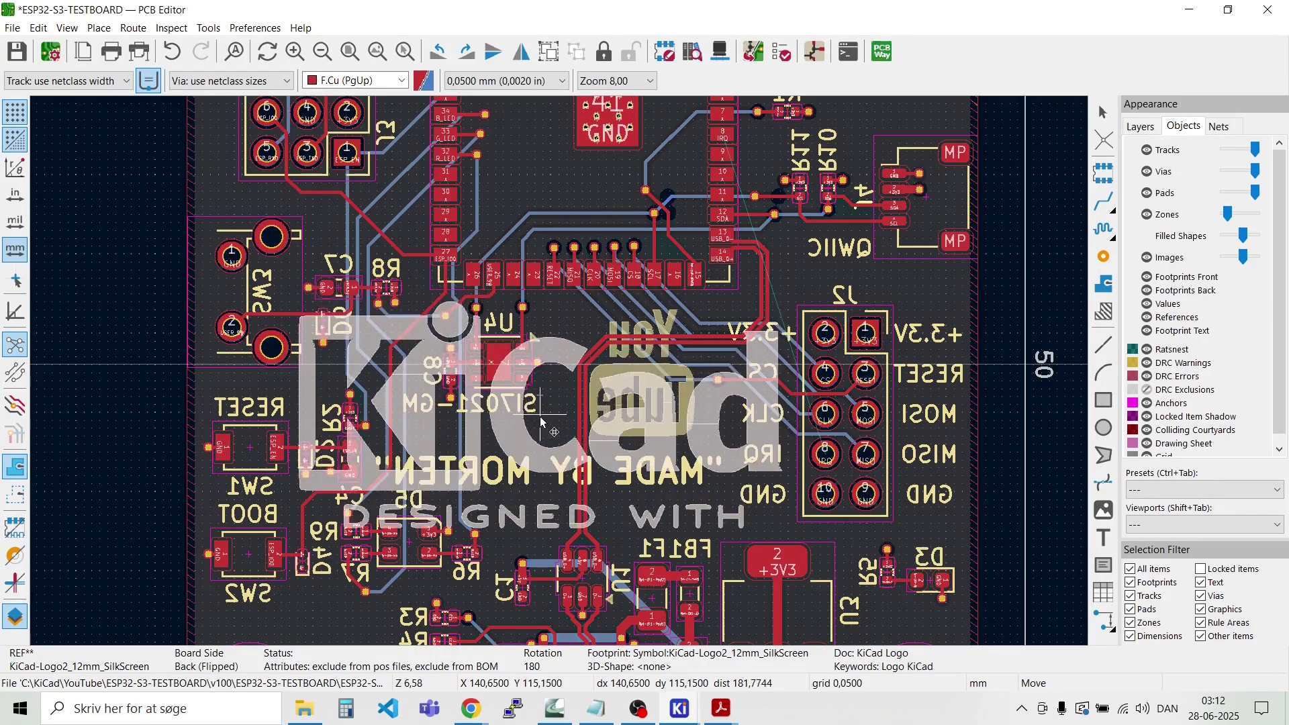
scroll(544, 435, down, 5)
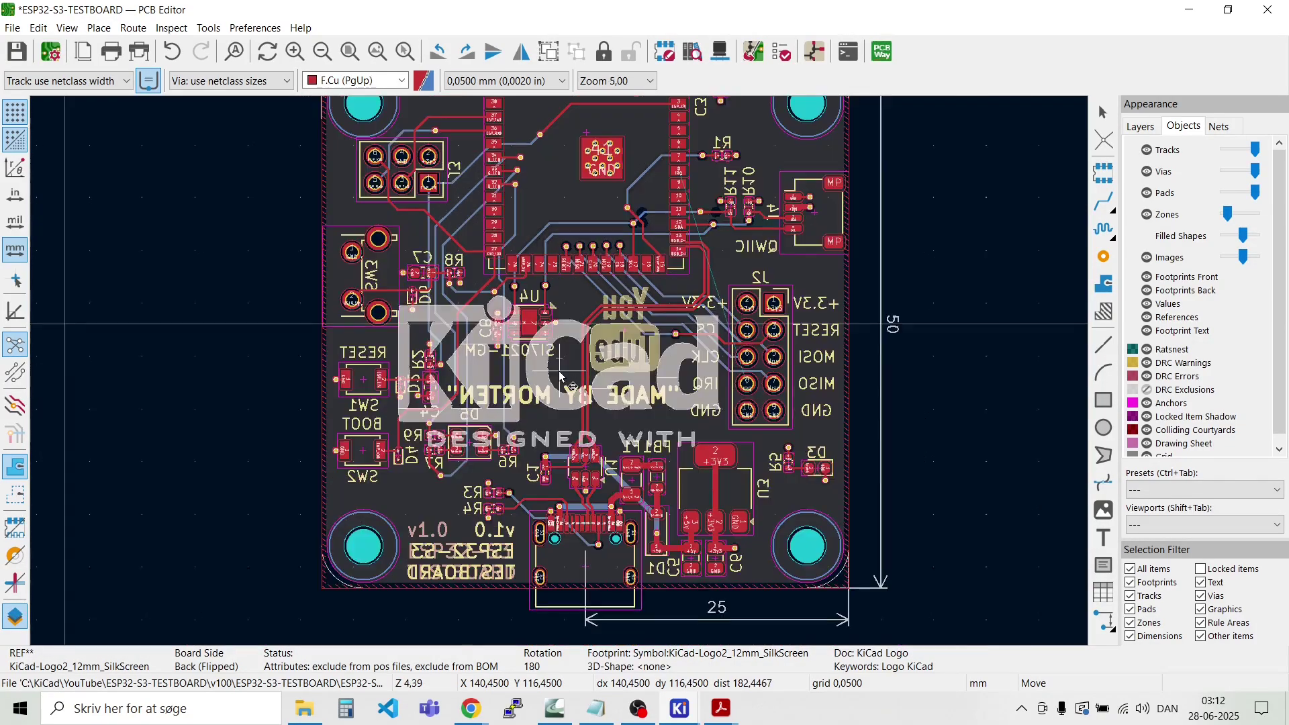
scroll(561, 376, up, 5)
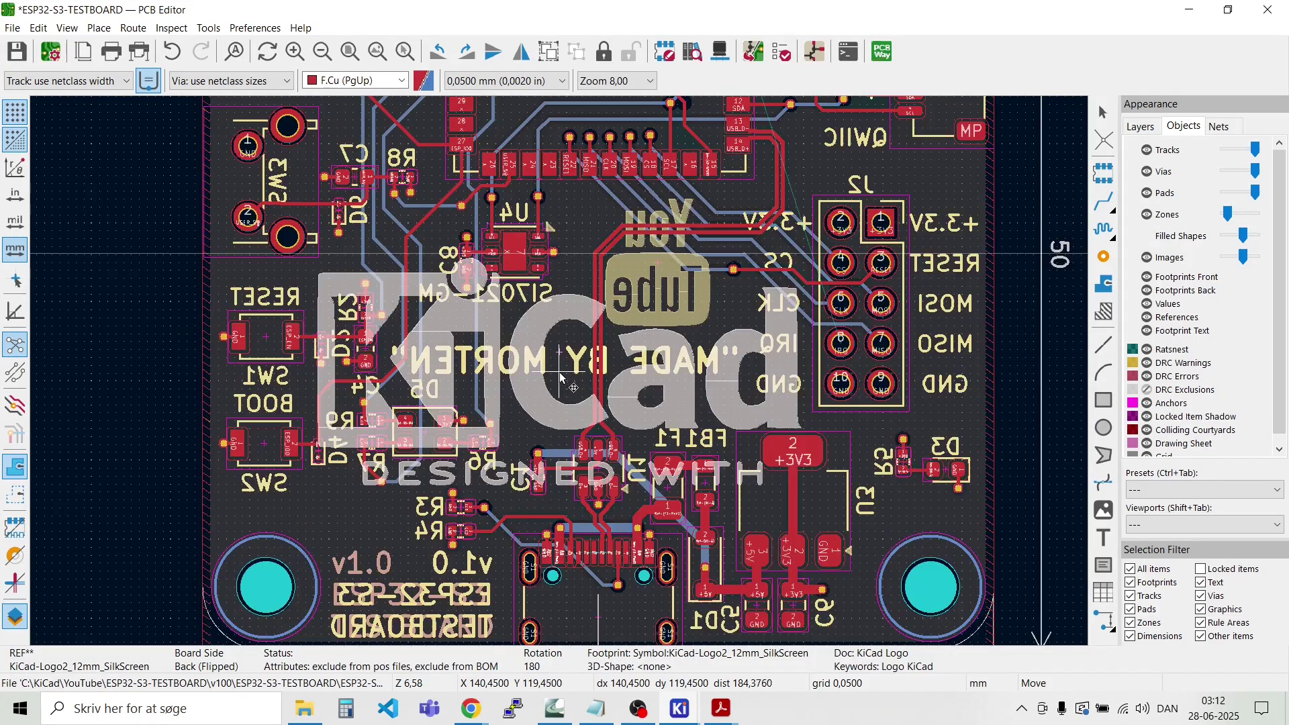
click(559, 416)
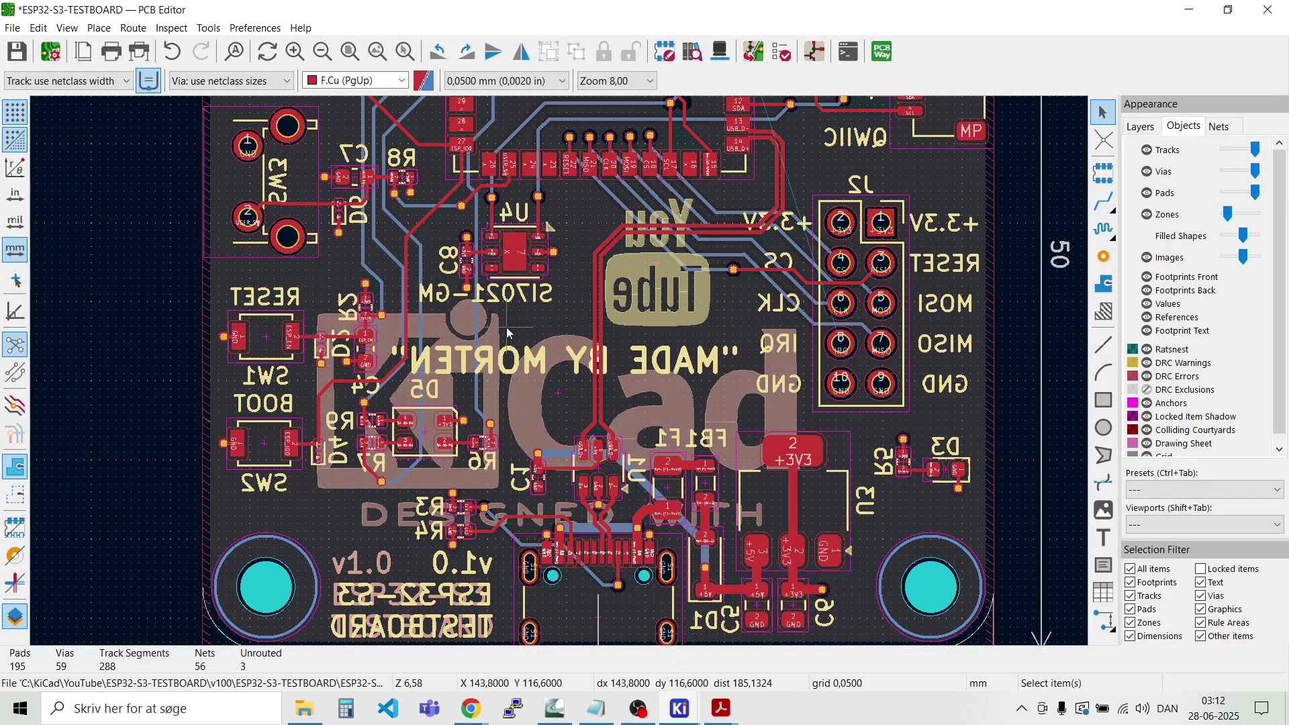
Step: Add a board text reading "POWERED BY:" and place it in the empty area beside the board
click(98, 28)
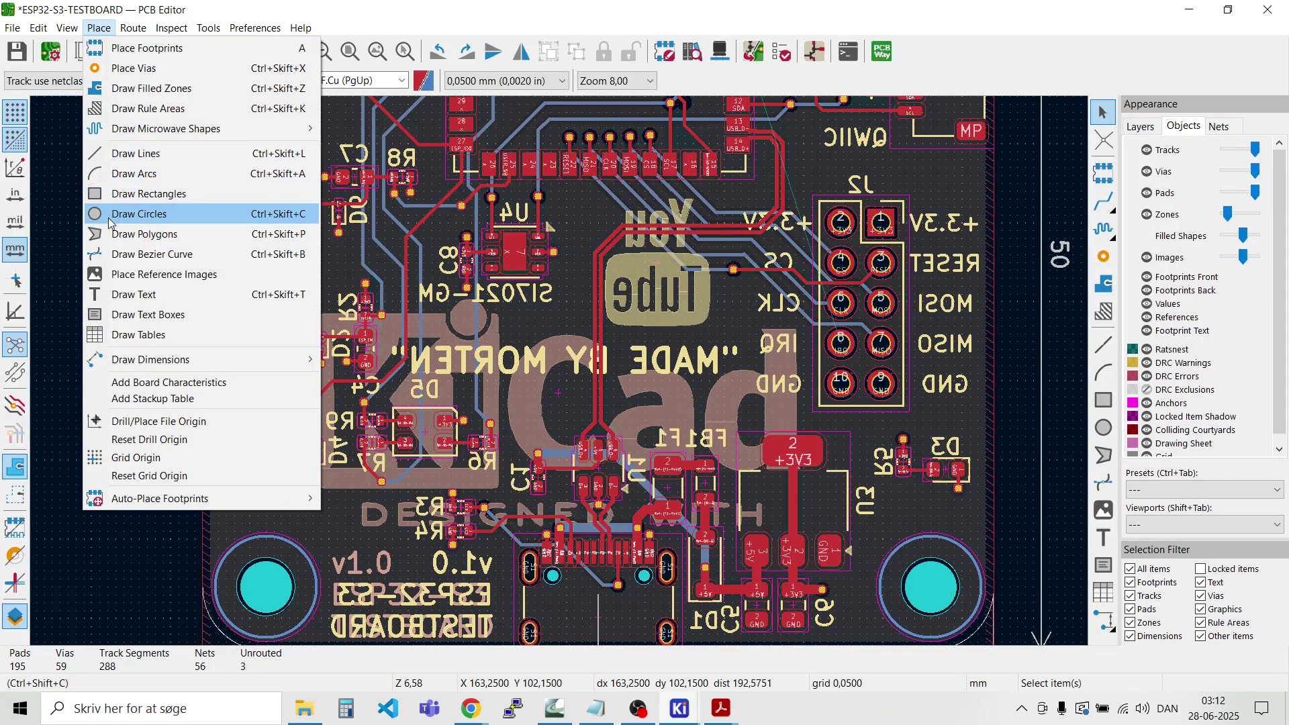
click(134, 294)
click(123, 291)
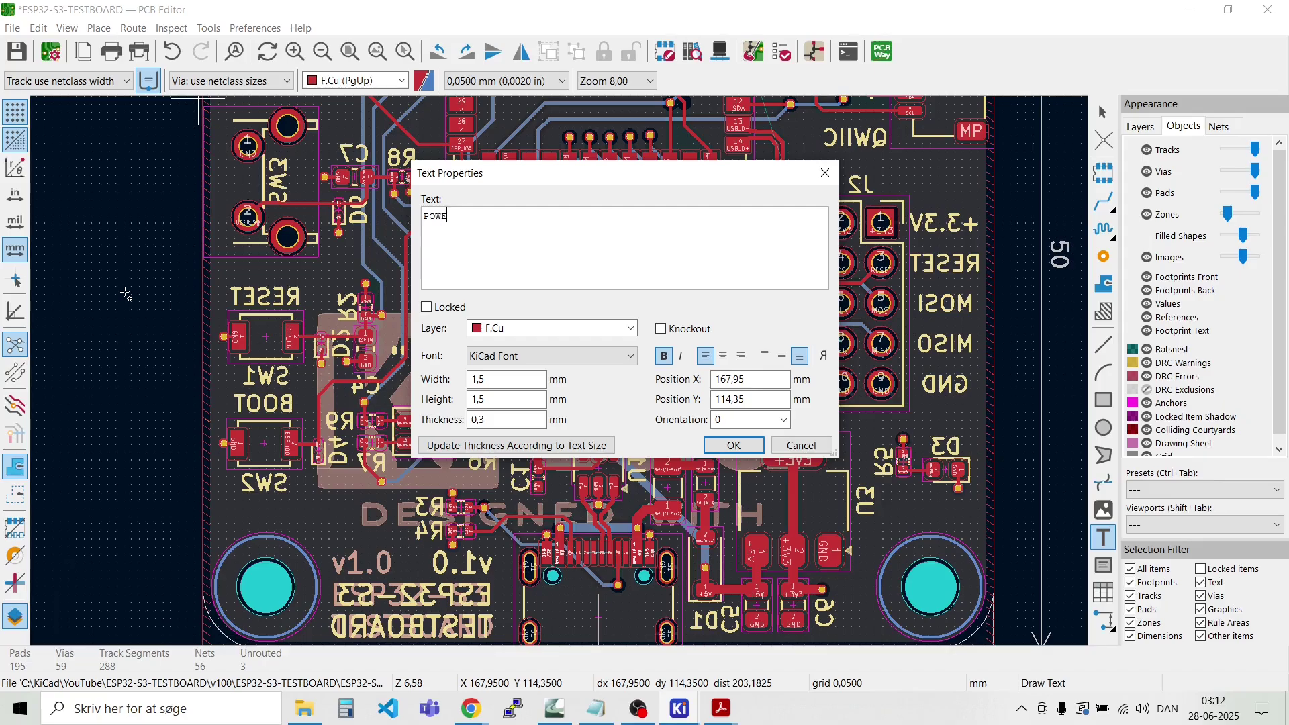
text(POWERED BY:)
key(Return)
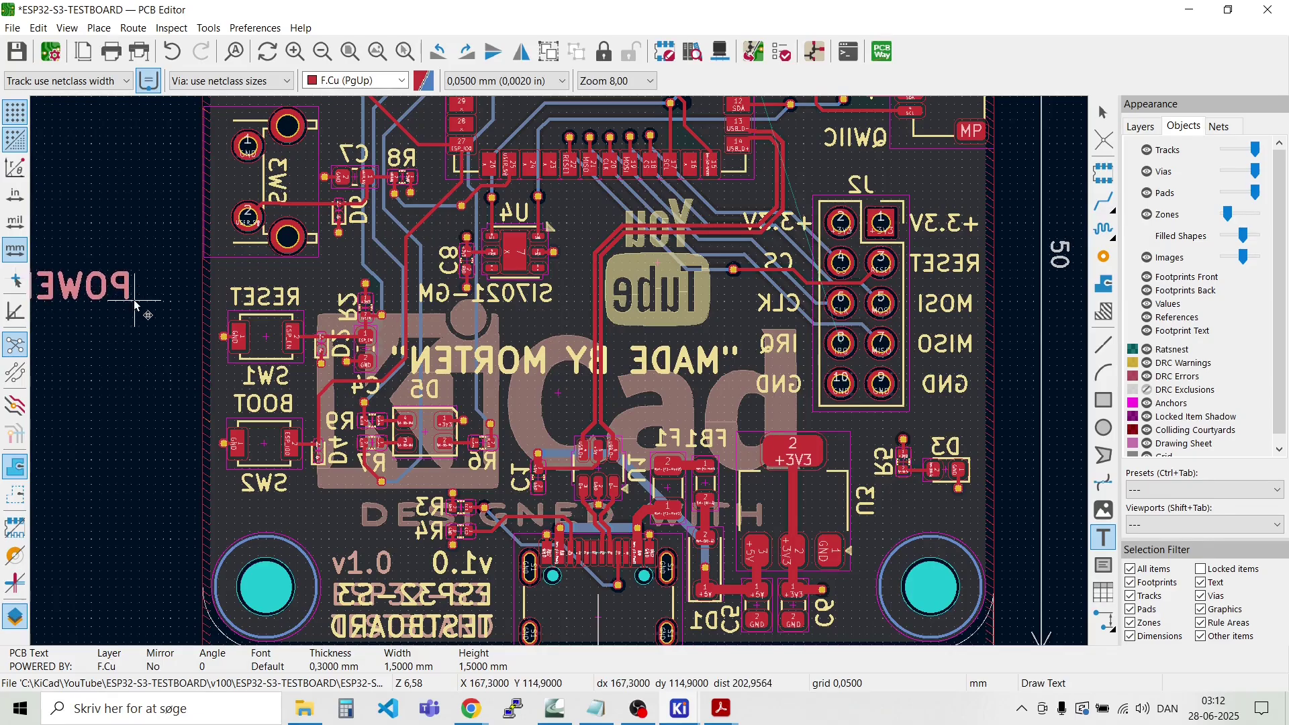
click(64, 275)
key(Escape)
double_click(65, 276)
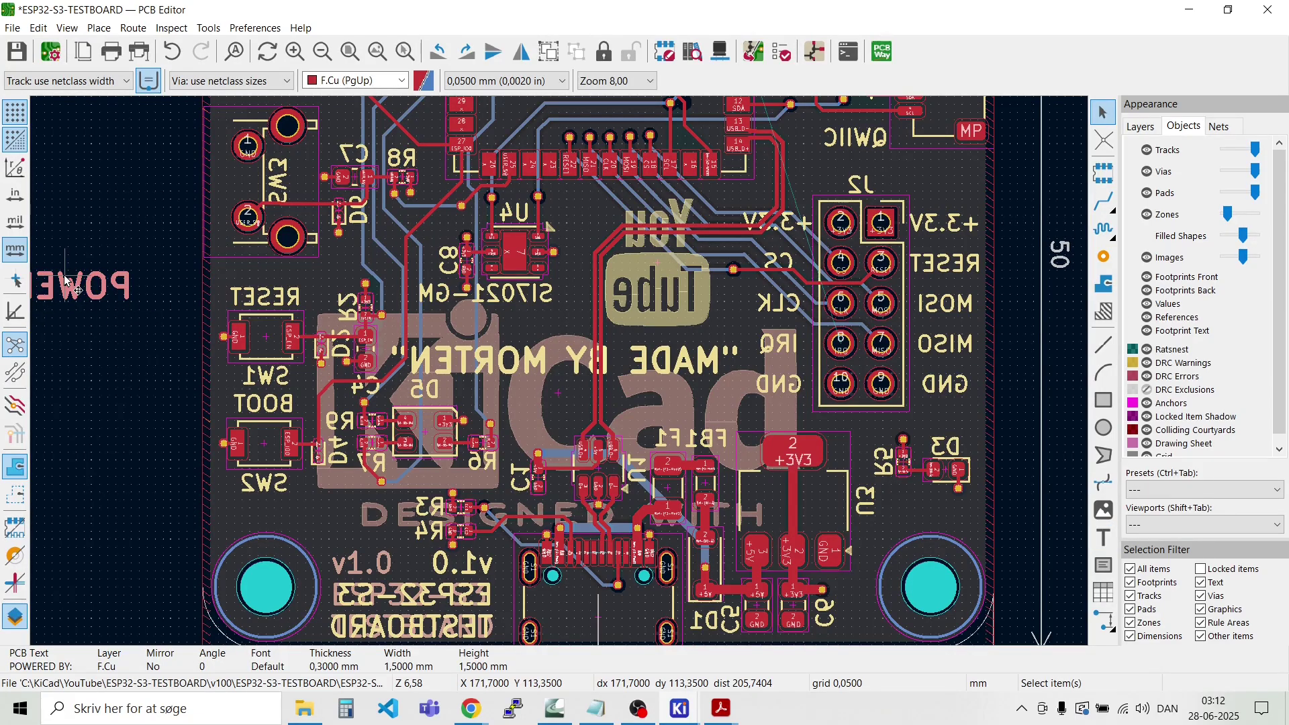
click(572, 238)
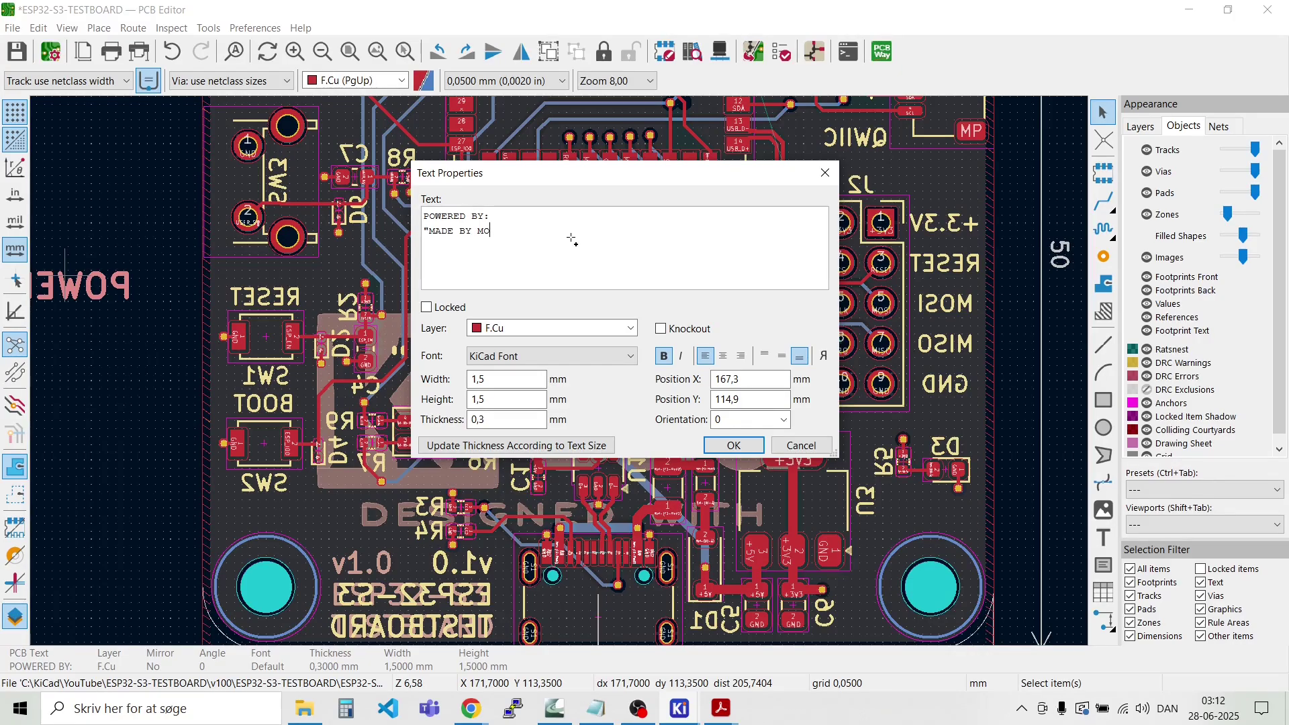
text(")
text(M)
click(618, 329)
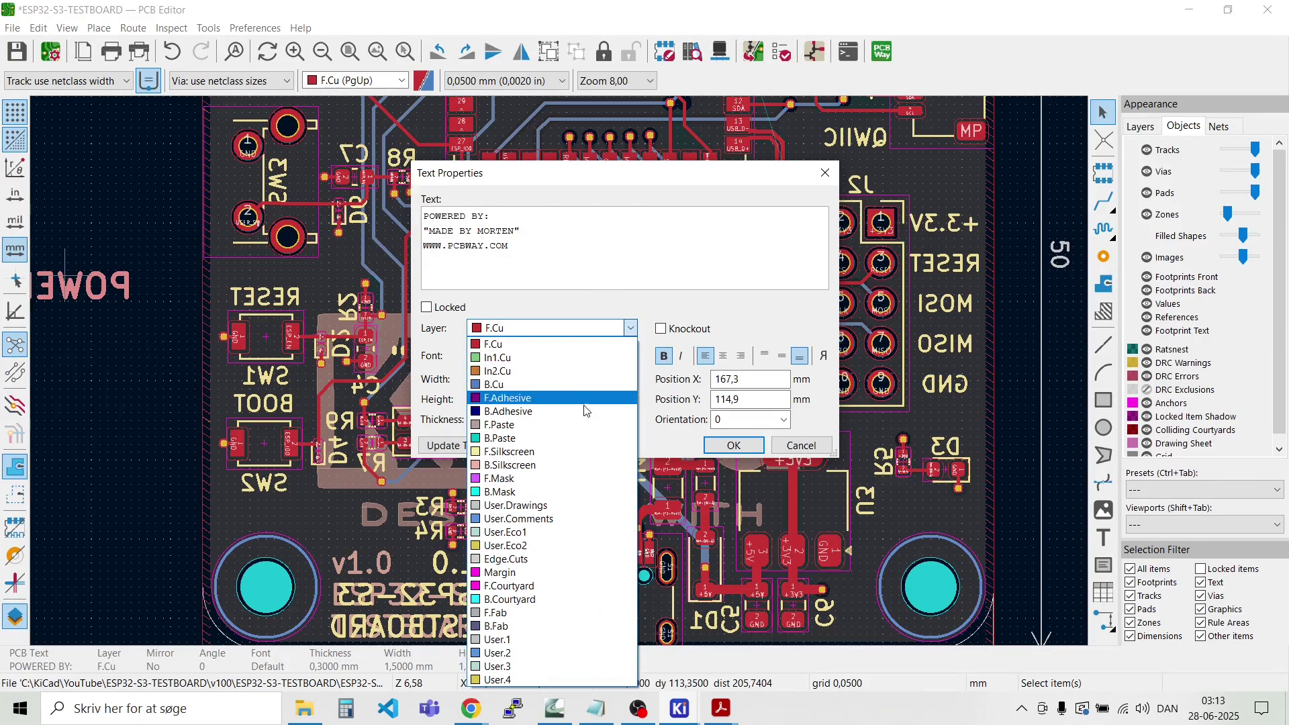
click(579, 464)
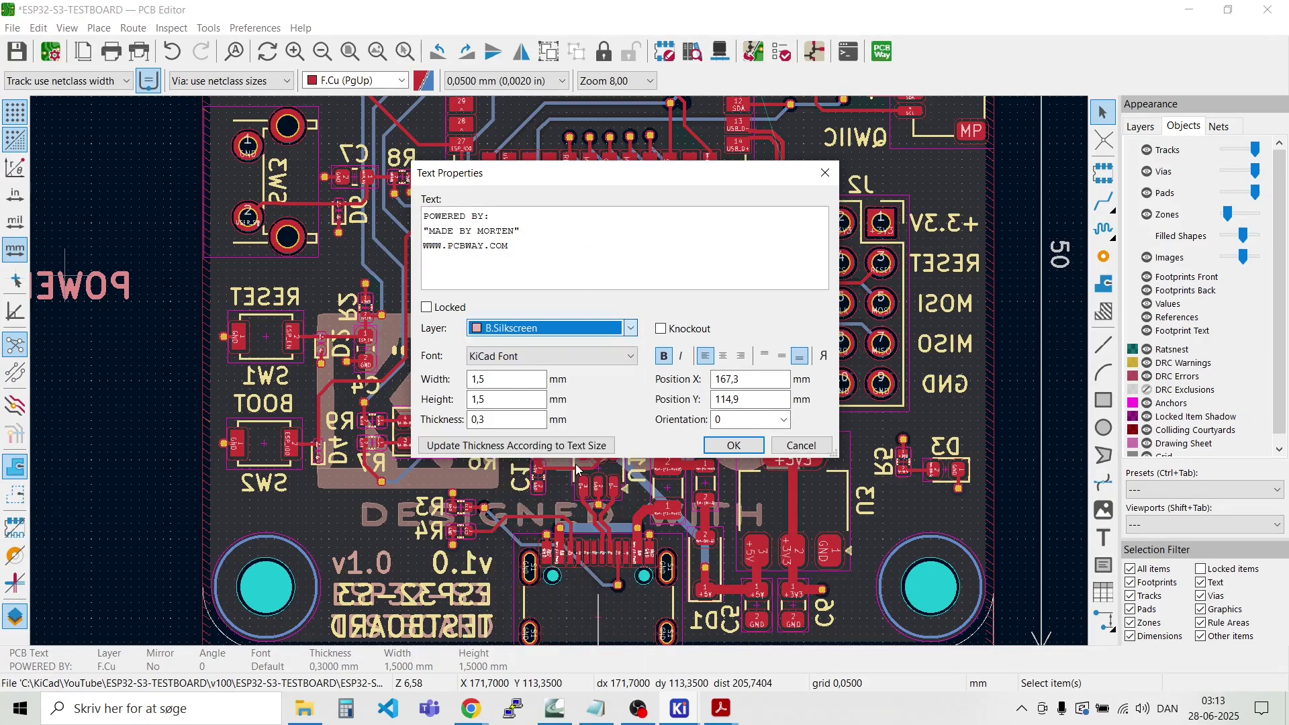
click(731, 446)
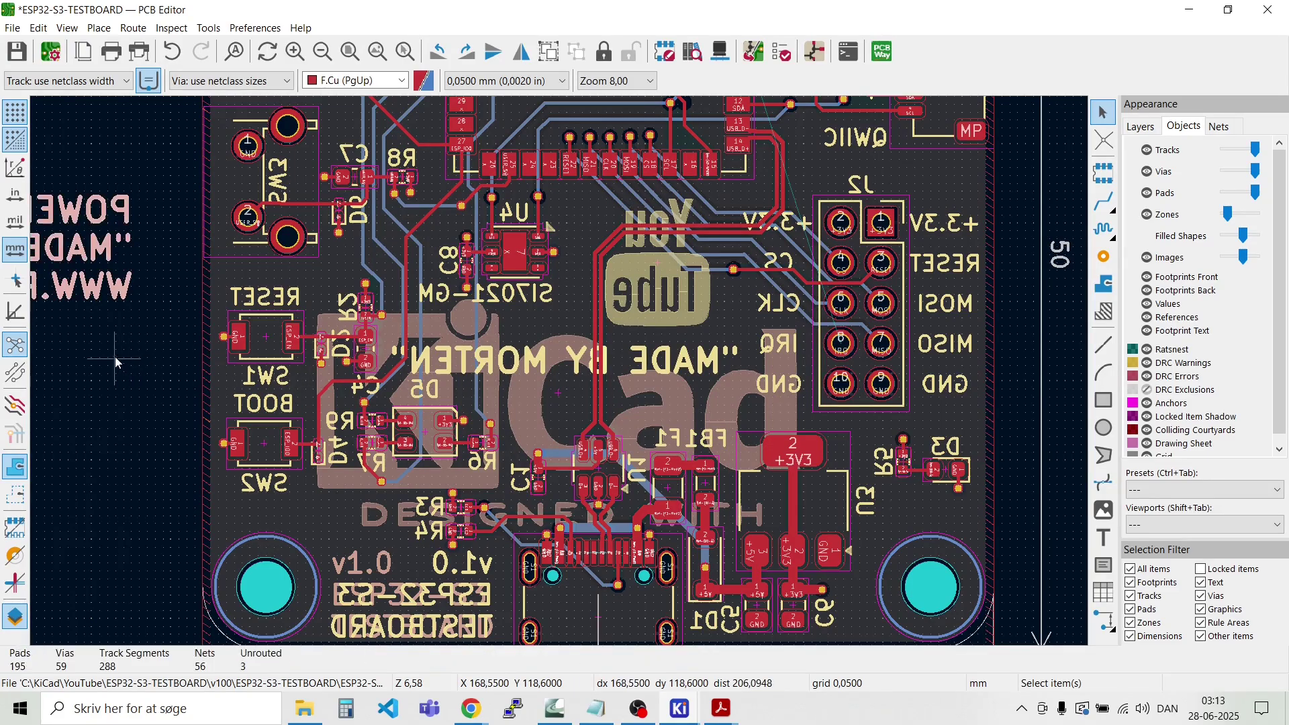
Step: Shift the three-line credit text slightly closer to the board and flip it to mirror its lettering
click(77, 259)
drag(76, 259, 153, 304)
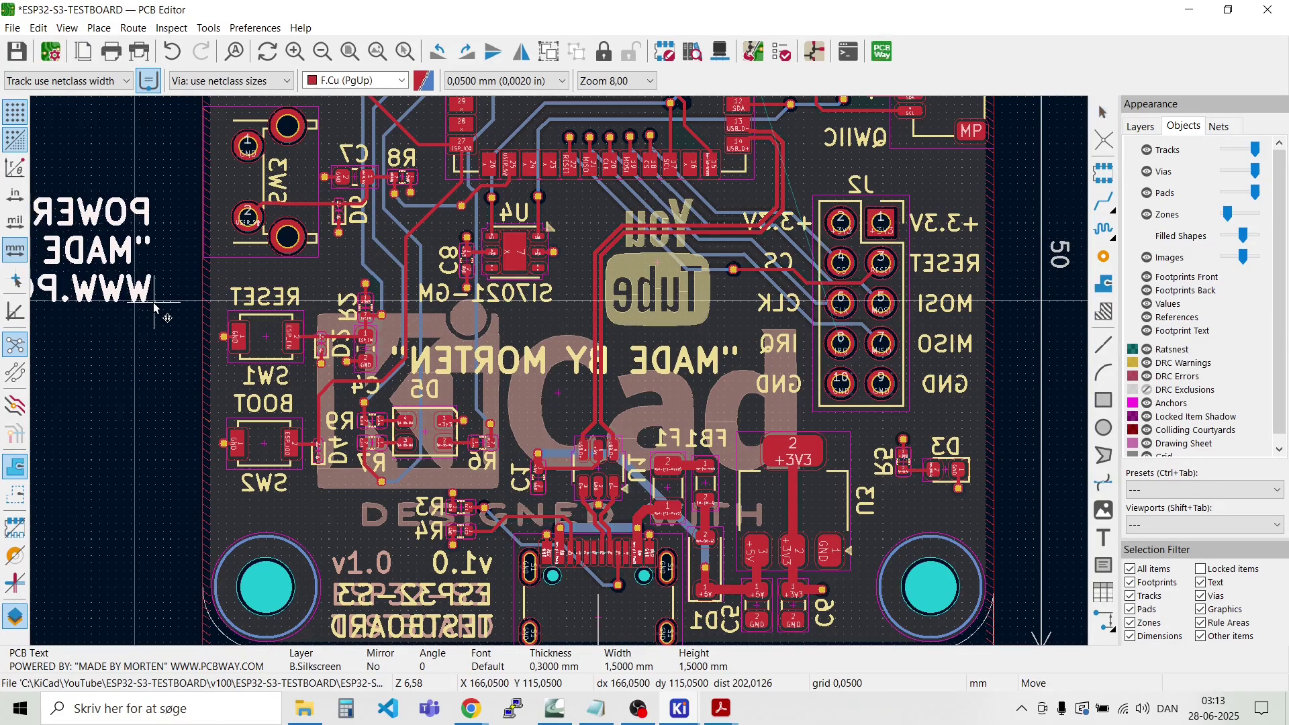
click(153, 308)
key(f)
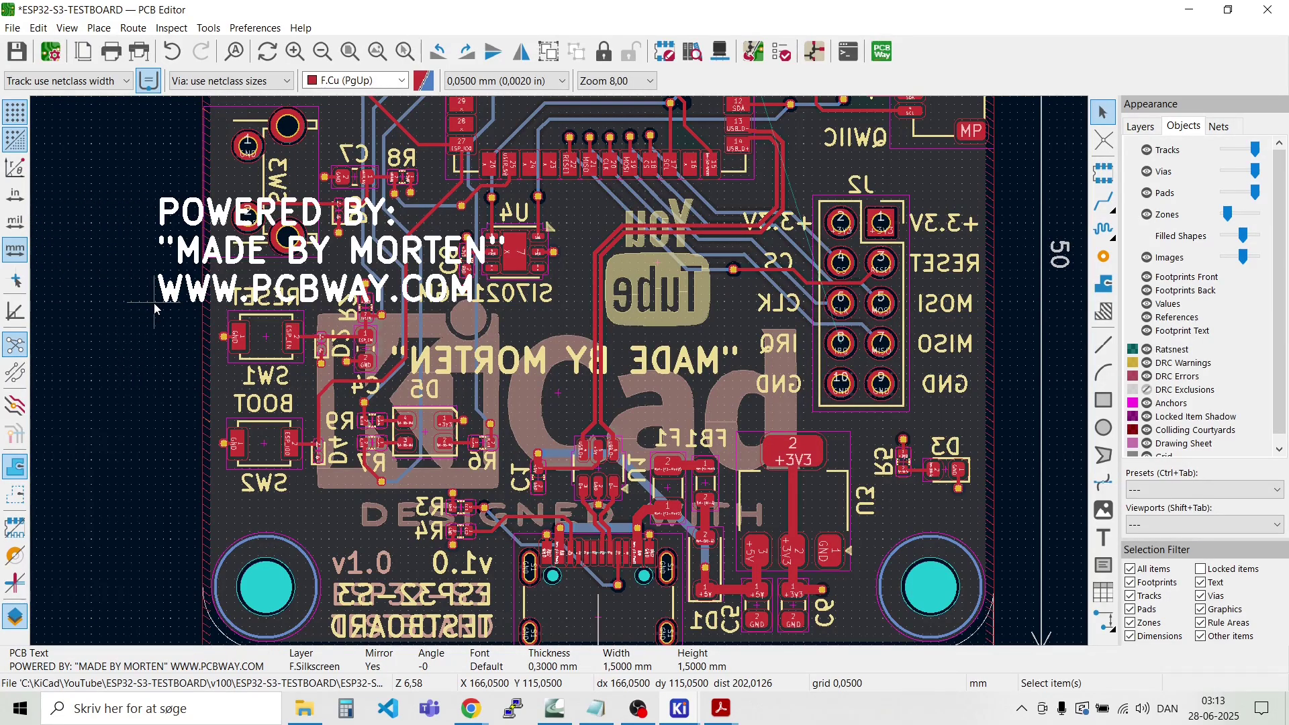
click(105, 314)
Step: Assign the mirrored credit text to the B.Silkscreen layer
click(160, 247)
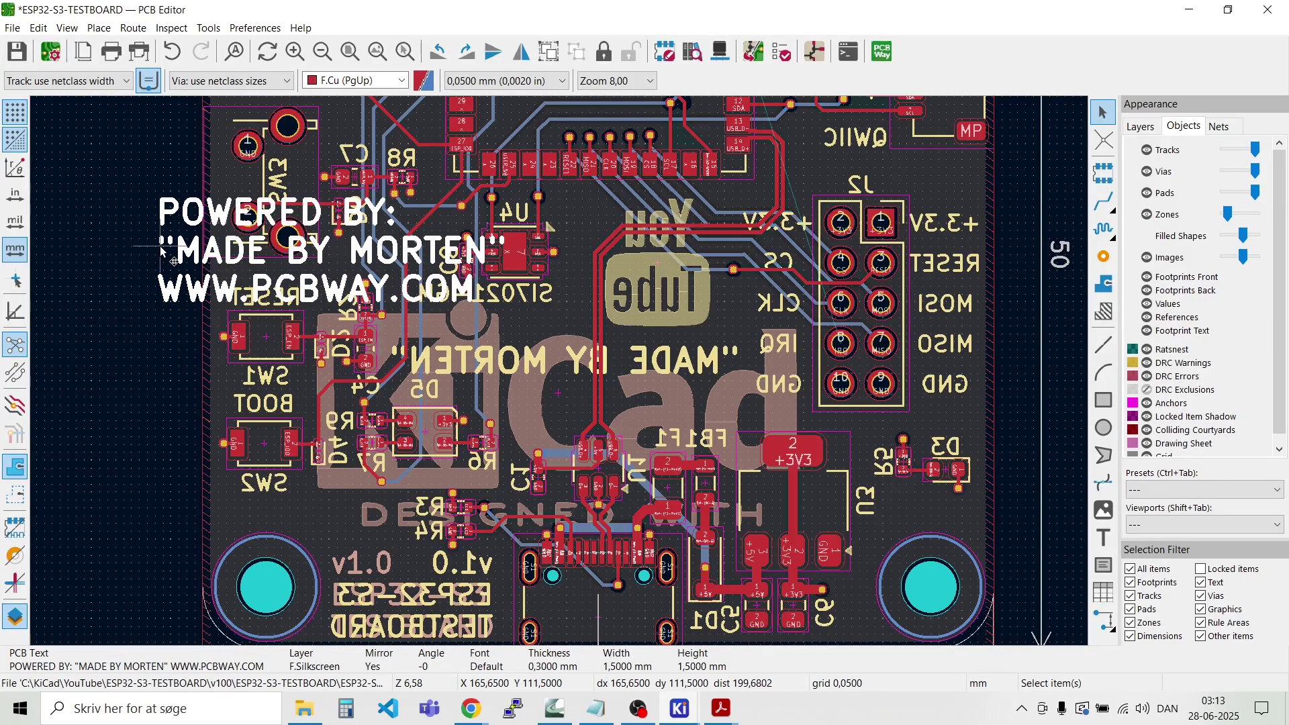
double_click(161, 246)
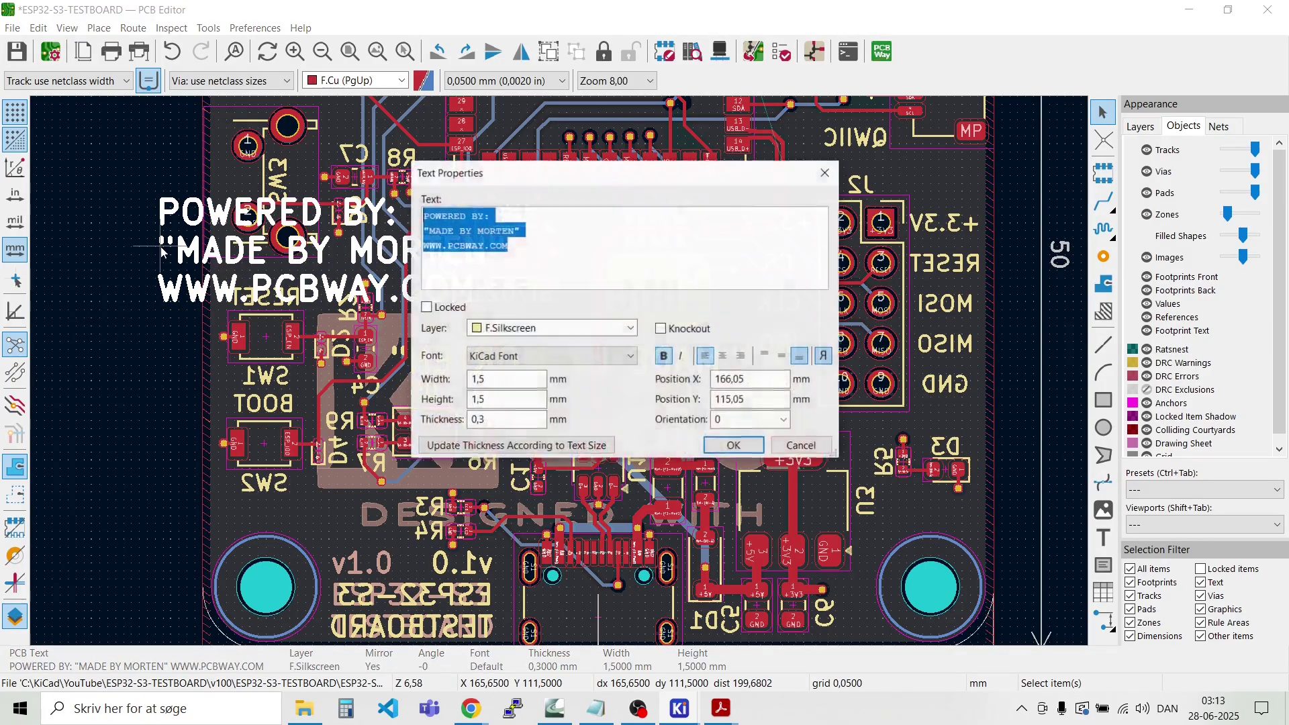
click(582, 328)
click(560, 458)
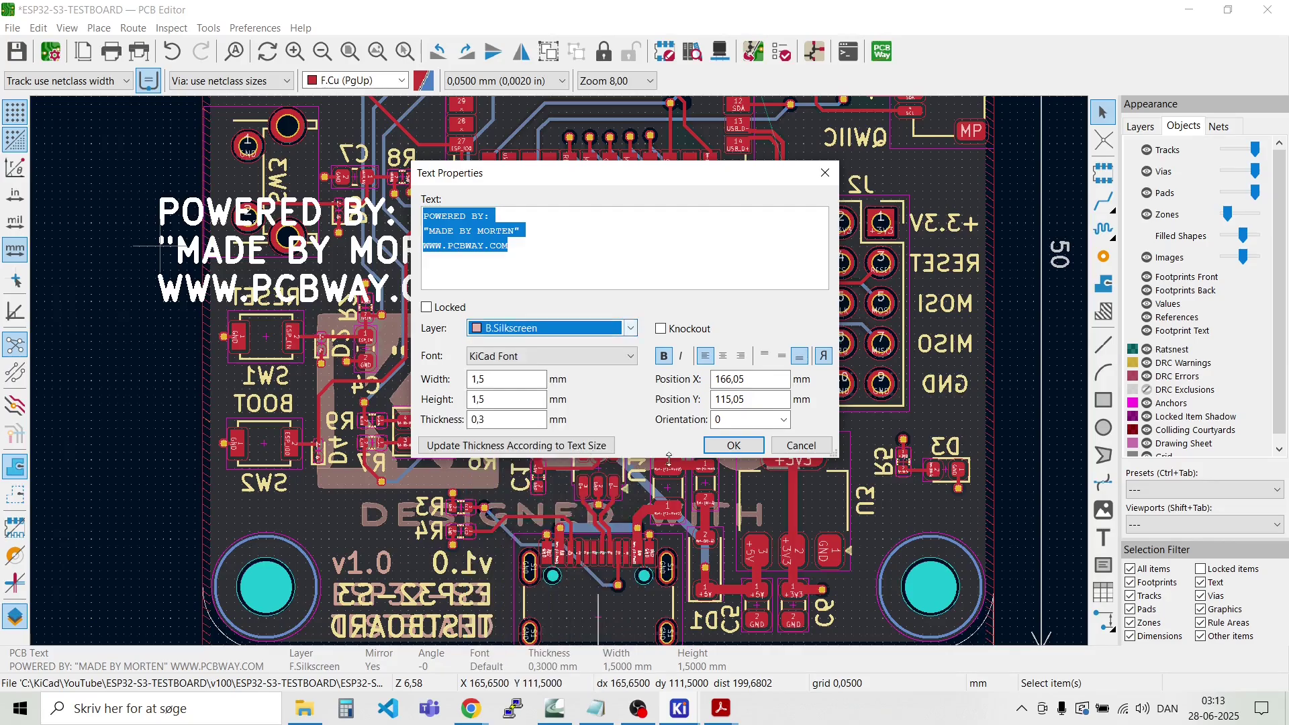
click(737, 445)
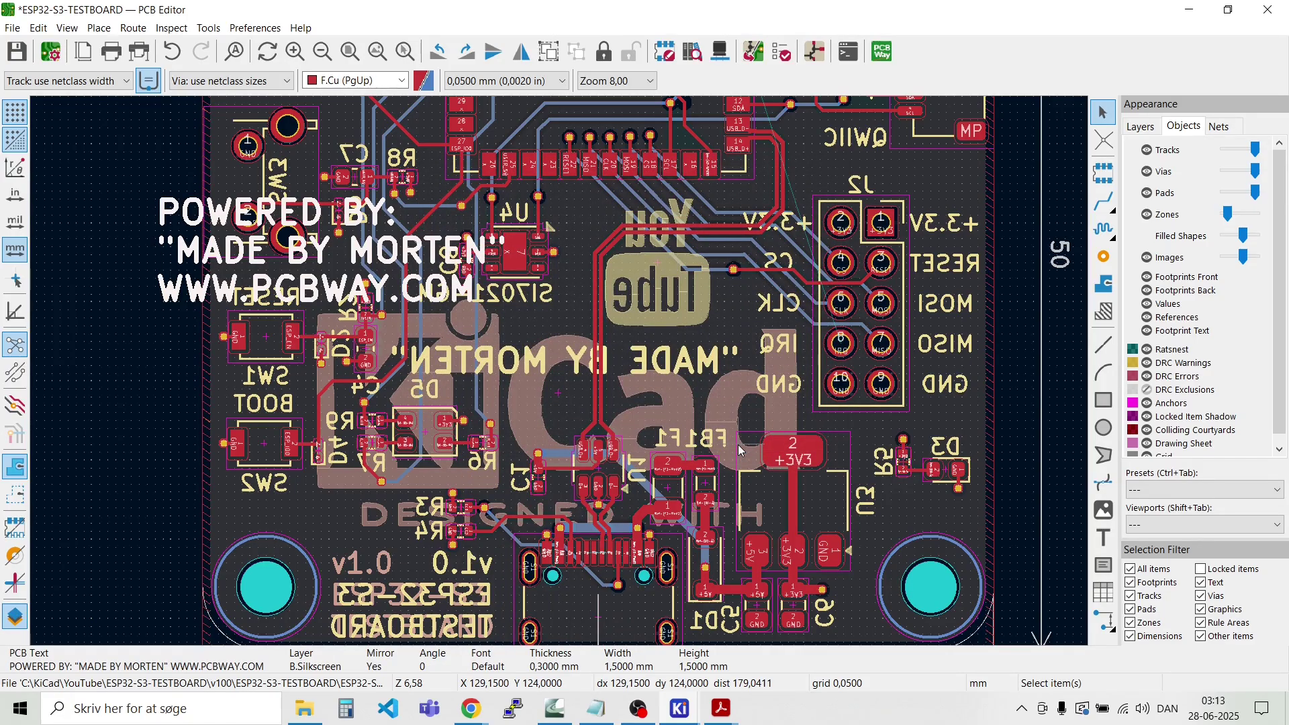
Step: Move the credit text onto the board, just above the back-side KiCad logo
key(m)
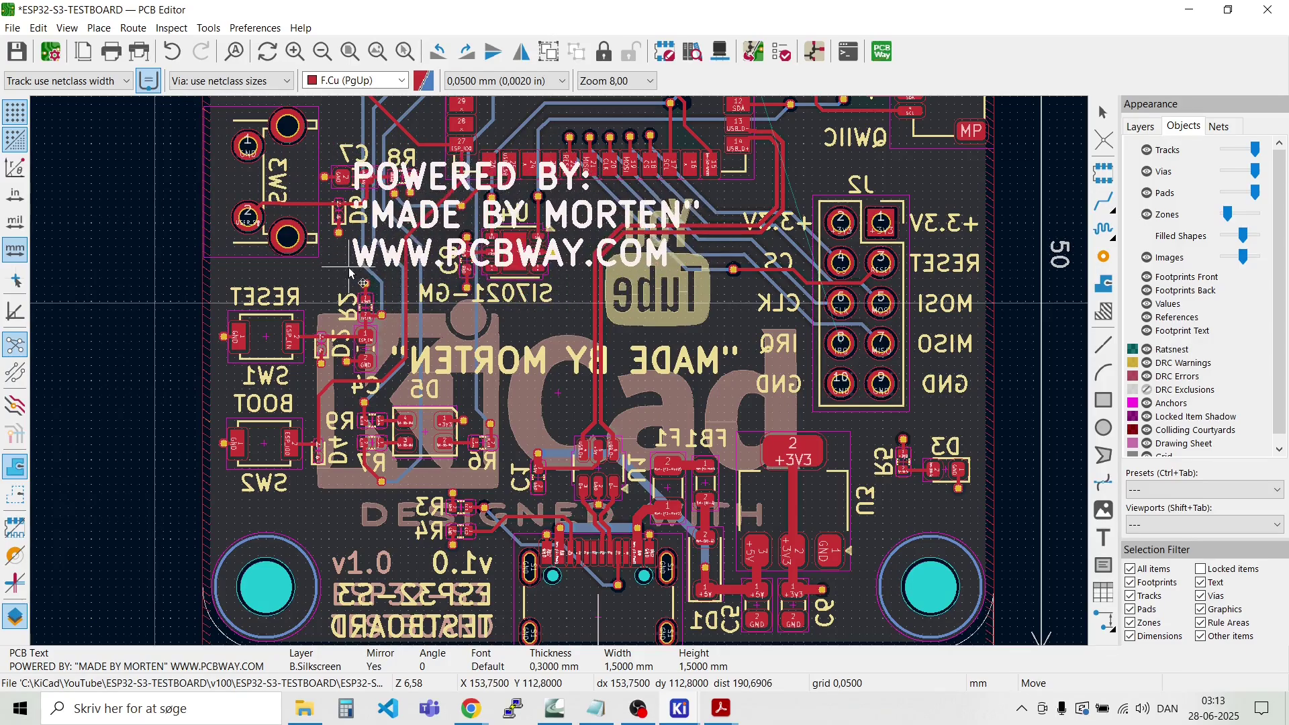
click(400, 290)
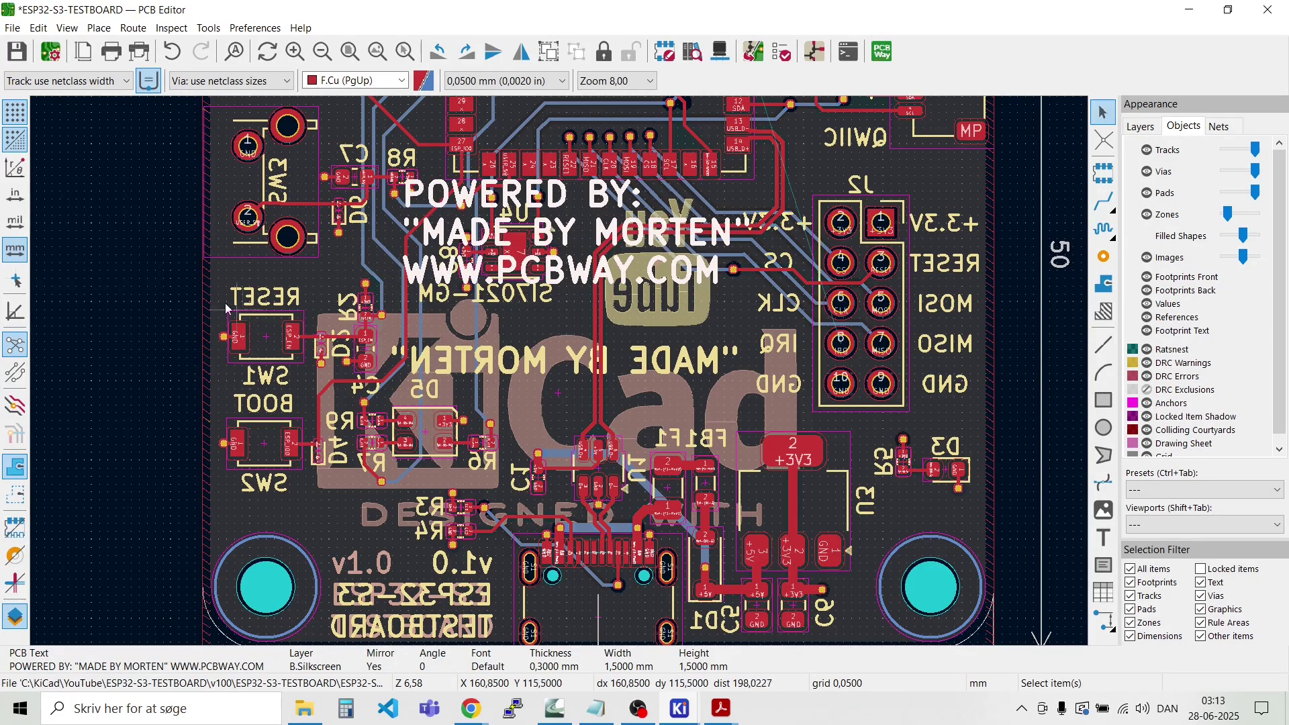
click(126, 243)
Step: Save the board and turn off the flipped board view to return to the front side
scroll(126, 243, down, 1)
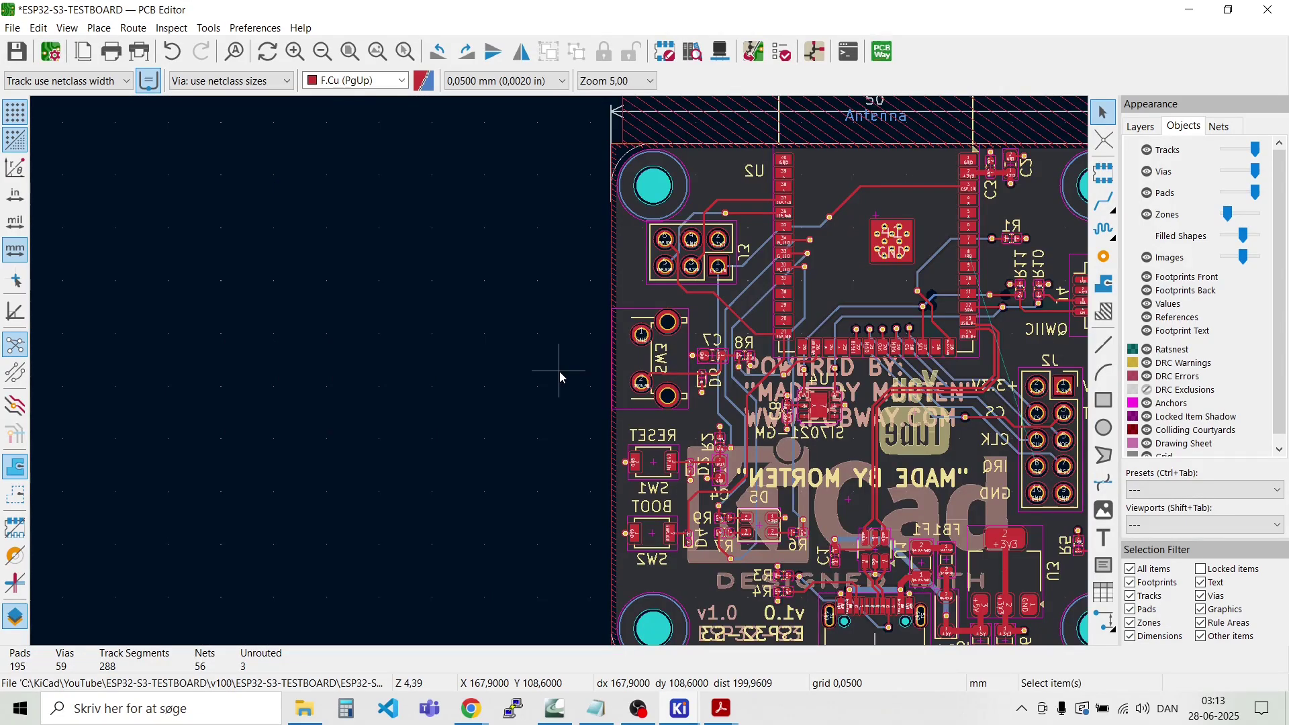
scroll(558, 371, down, 3)
scroll(725, 424, up, 4)
scroll(559, 372, down, 3)
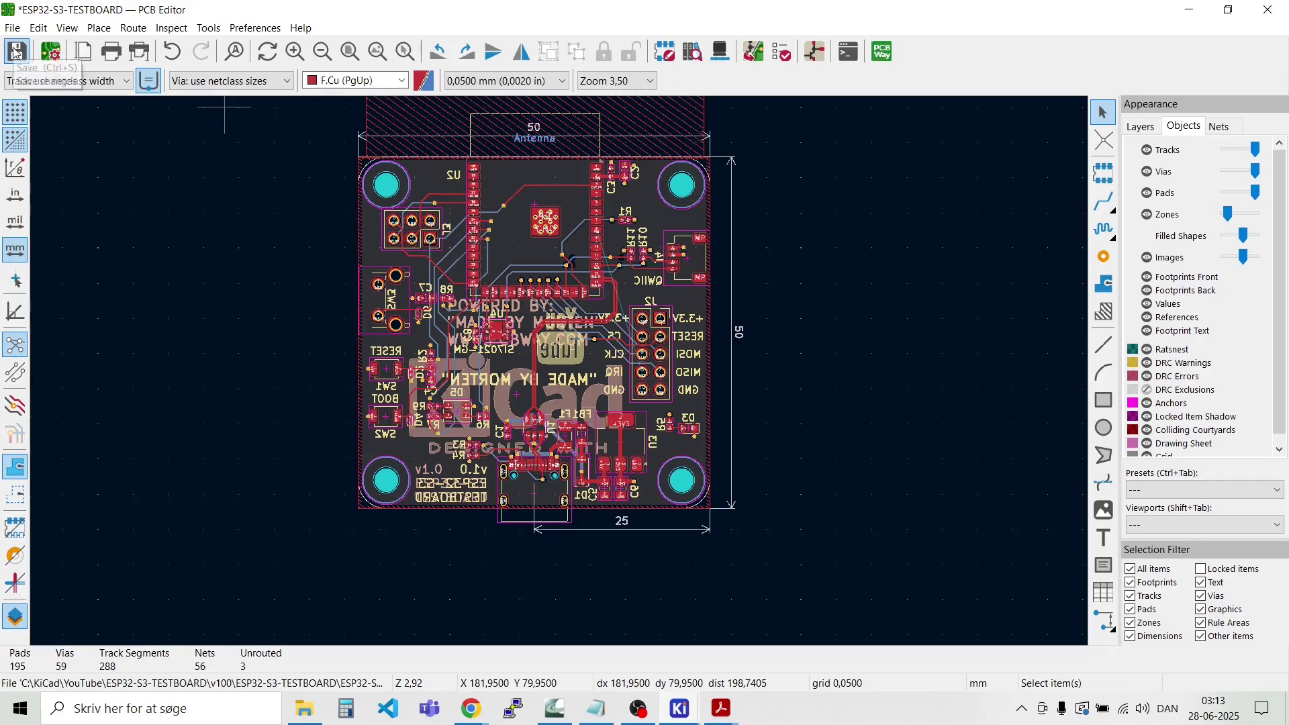
key(ctrl+s)
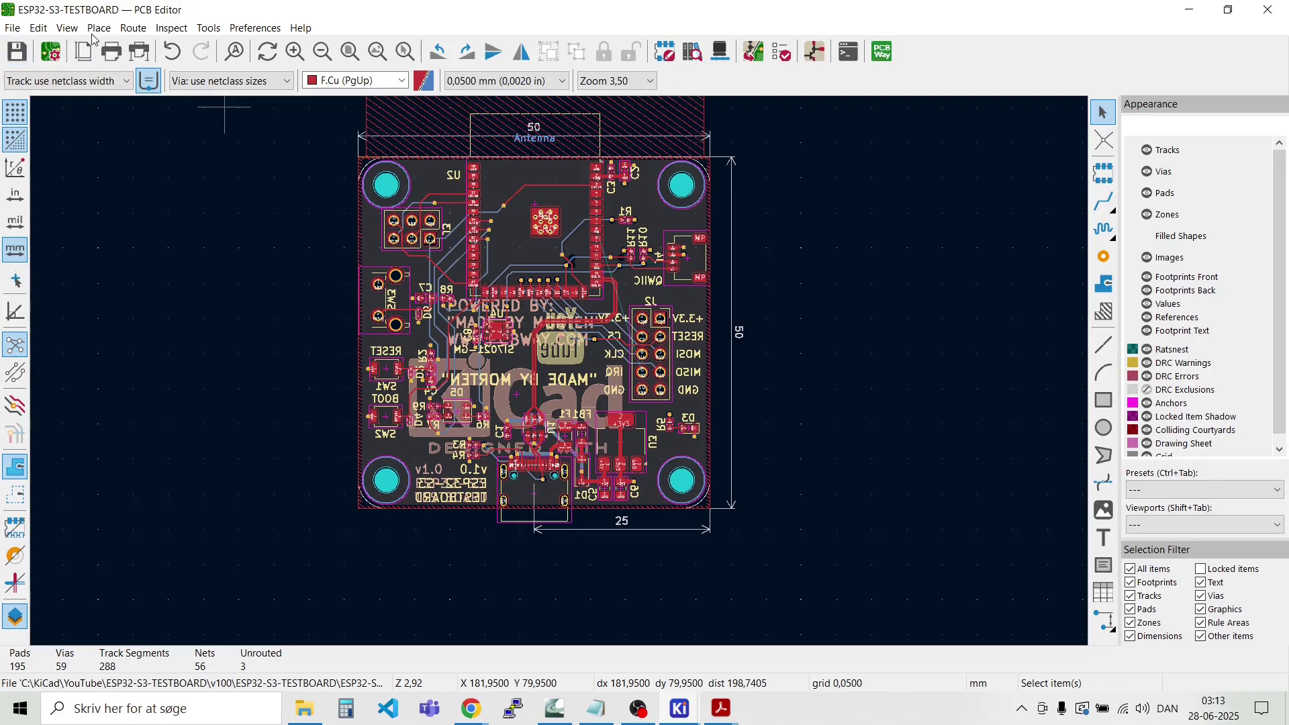
click(67, 28)
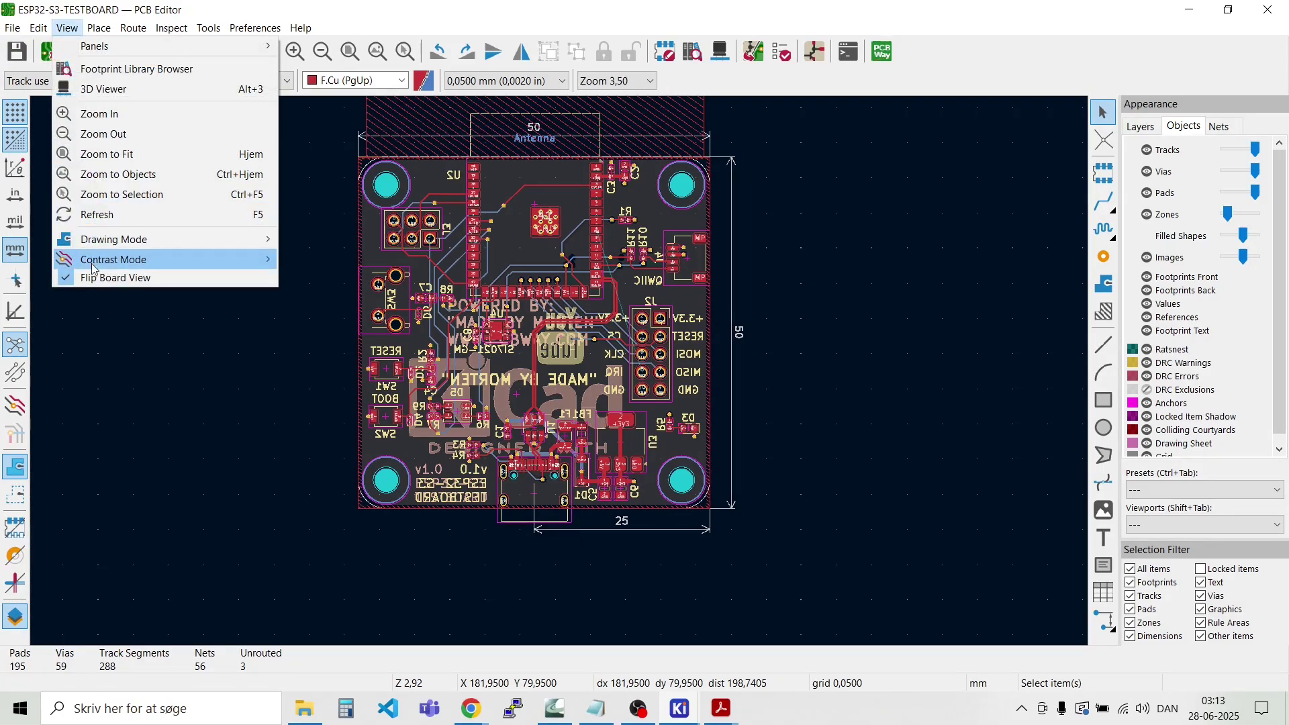
click(114, 276)
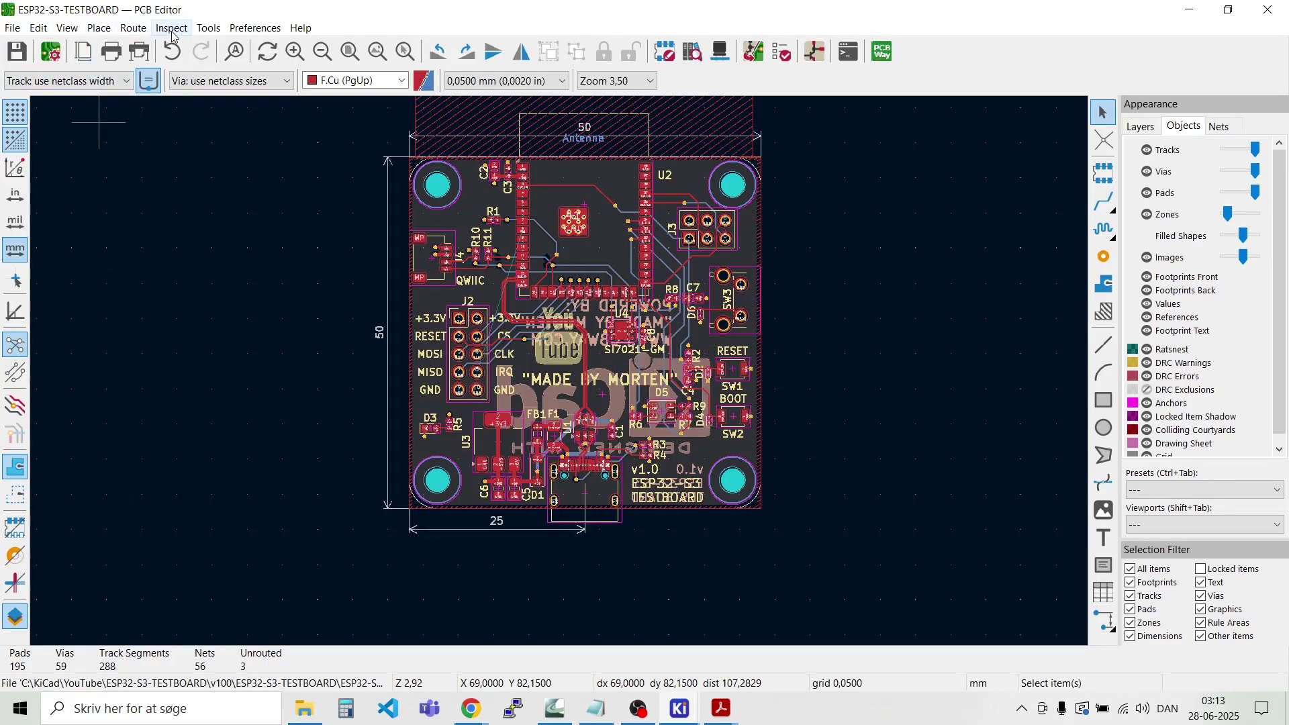
Step: Open the board in the 3D viewer and examine the credit text and KiCad logo on the back side
click(64, 30)
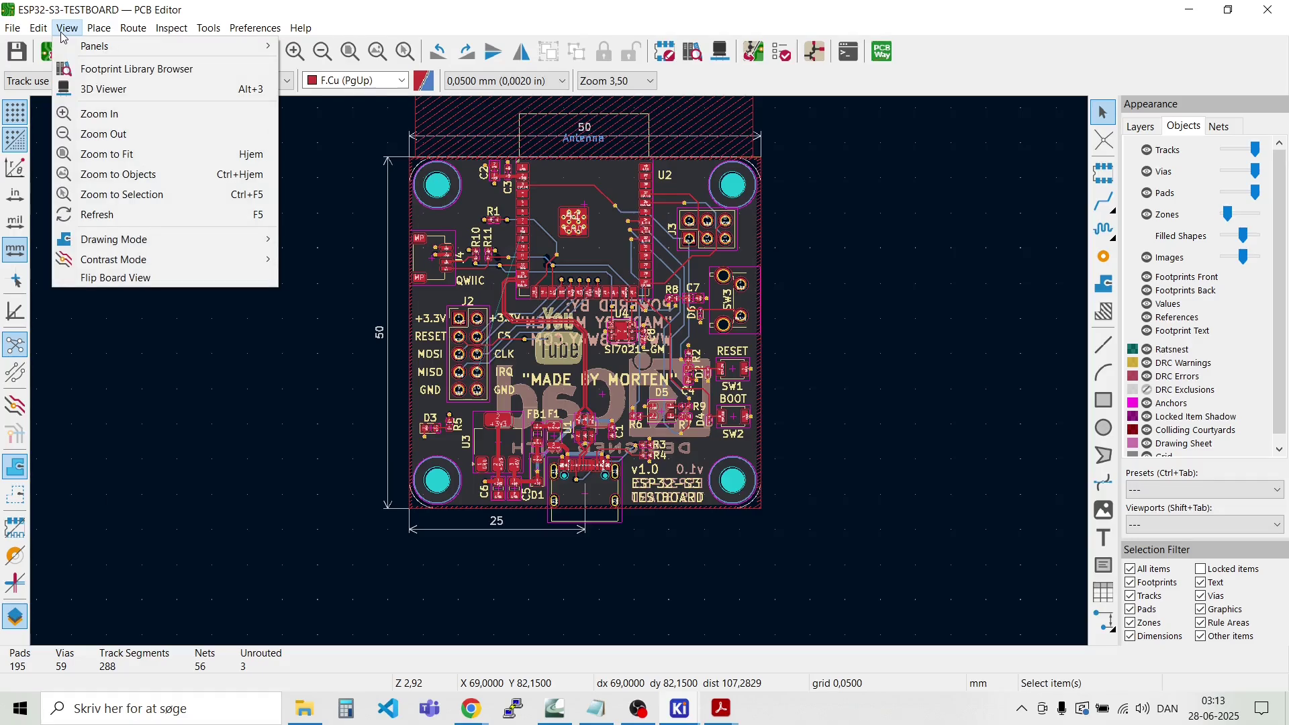
click(98, 92)
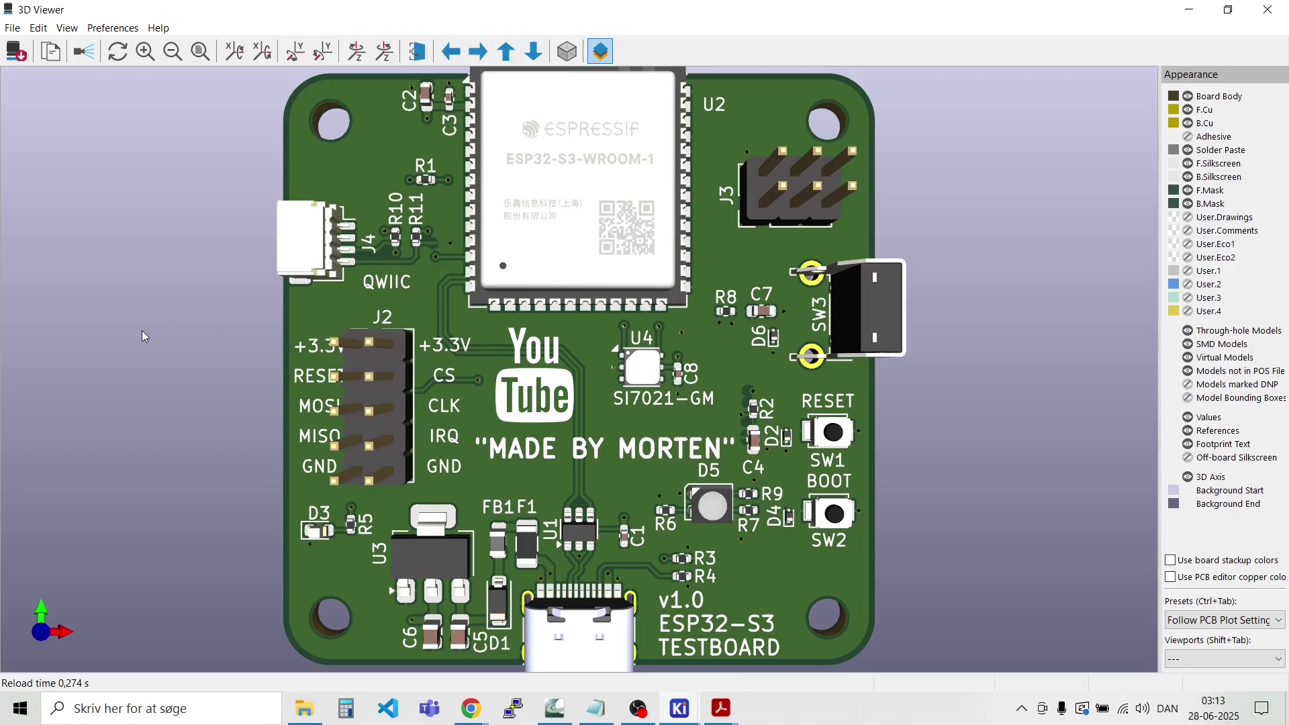
drag(1075, 586, 1036, 558)
mouse_move(493, 537)
mouse_down()
mouse_move(492, 507)
mouse_move(496, 527)
mouse_up()
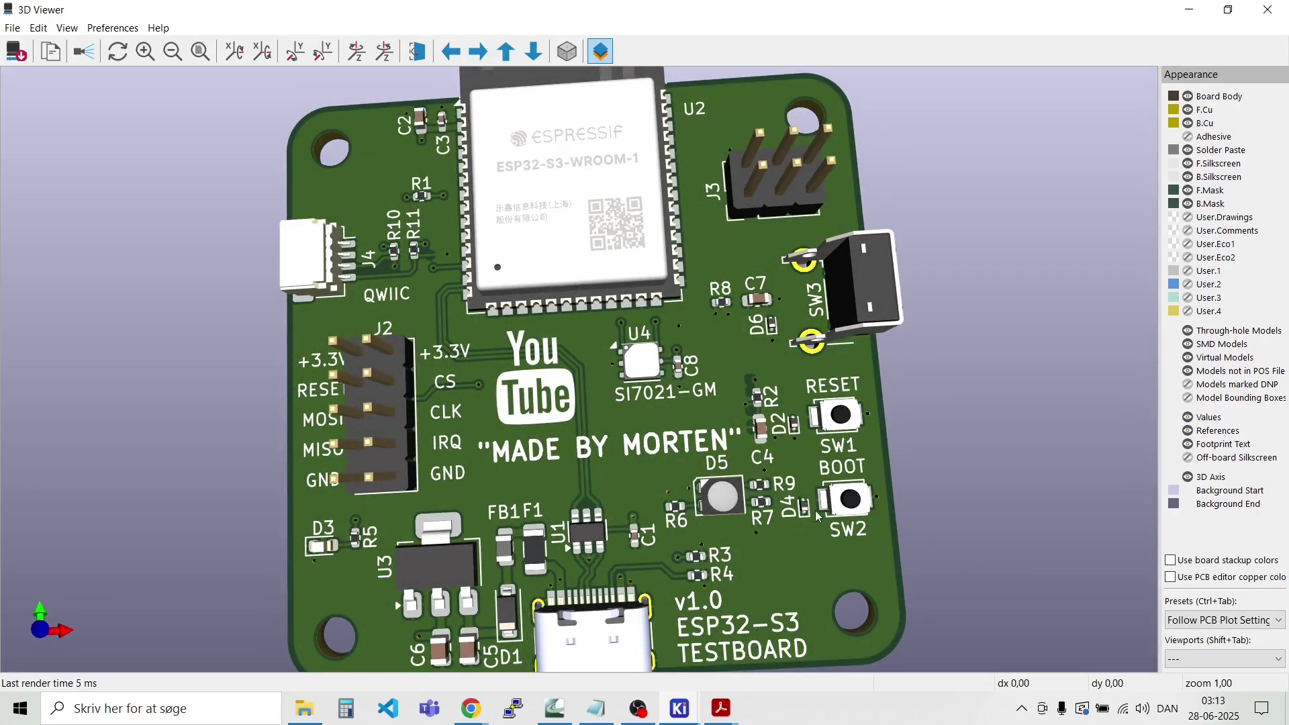
drag(755, 382, 354, 337)
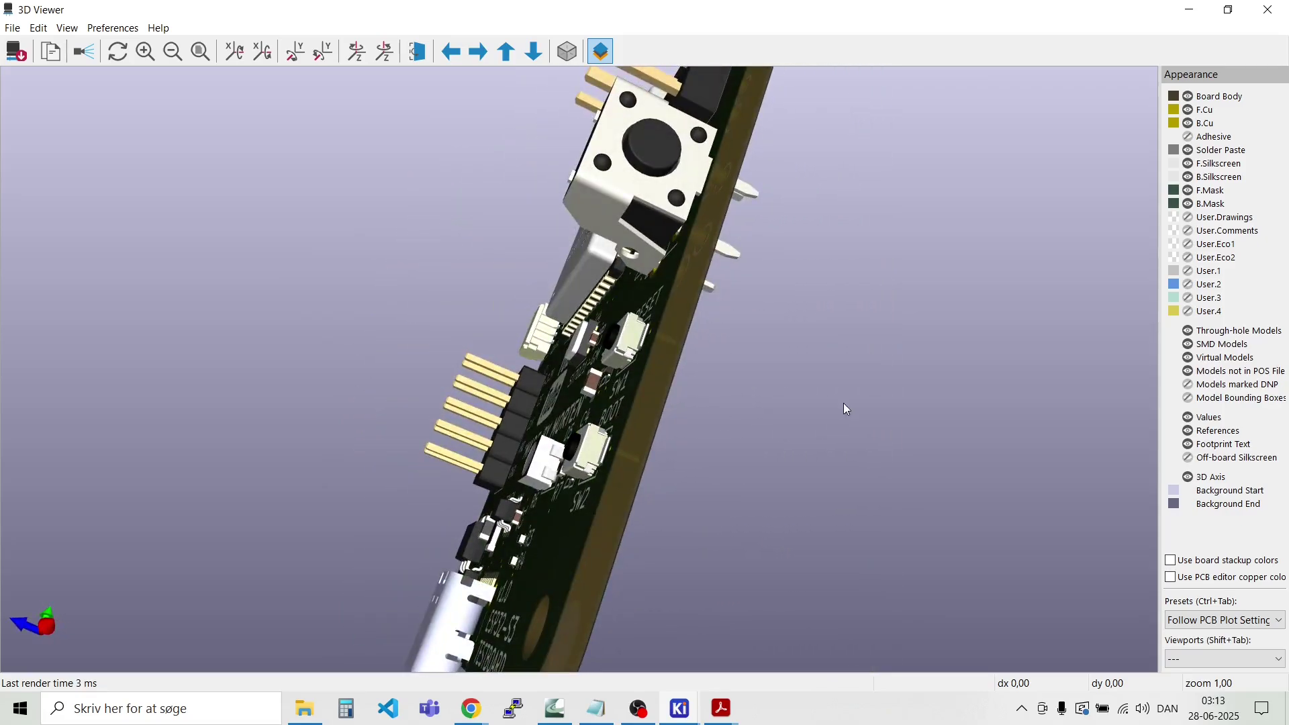
drag(846, 408, 425, 503)
mouse_move(914, 444)
mouse_down()
mouse_move(871, 413)
mouse_move(878, 397)
mouse_move(900, 404)
mouse_move(899, 430)
mouse_up()
scroll(704, 240, up, 5)
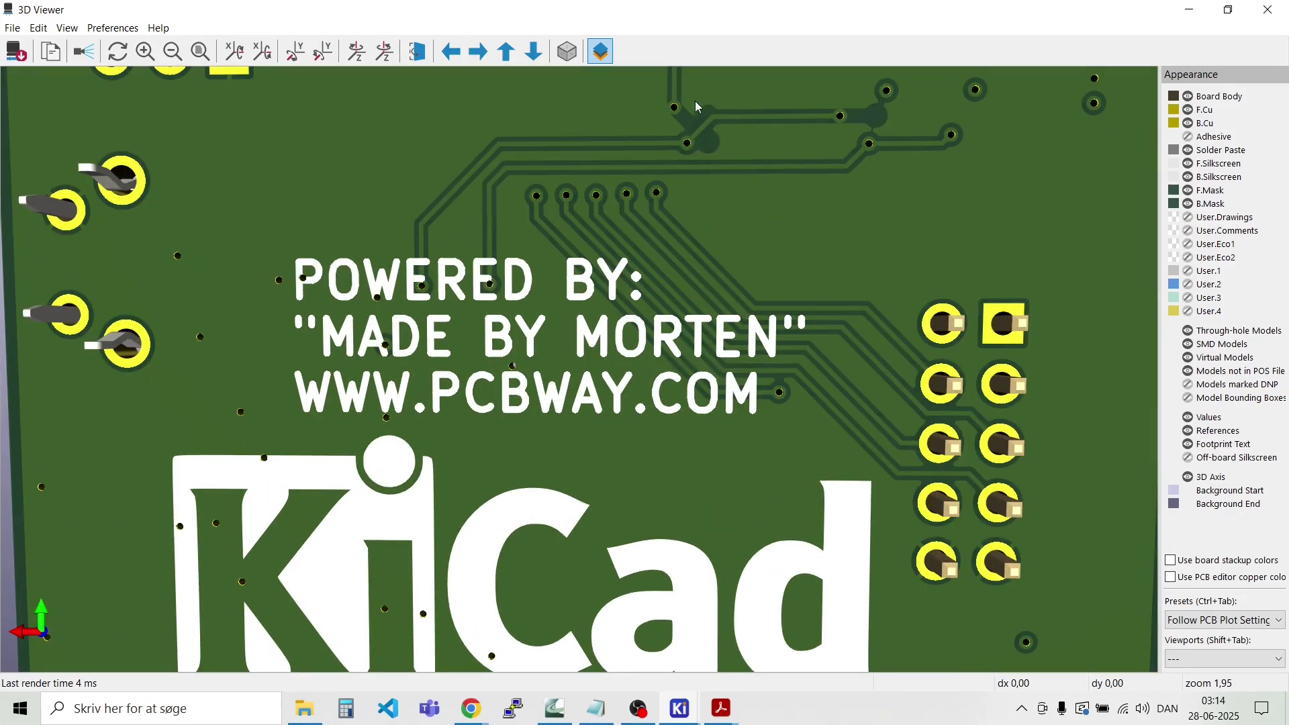
scroll(824, 211, down, 5)
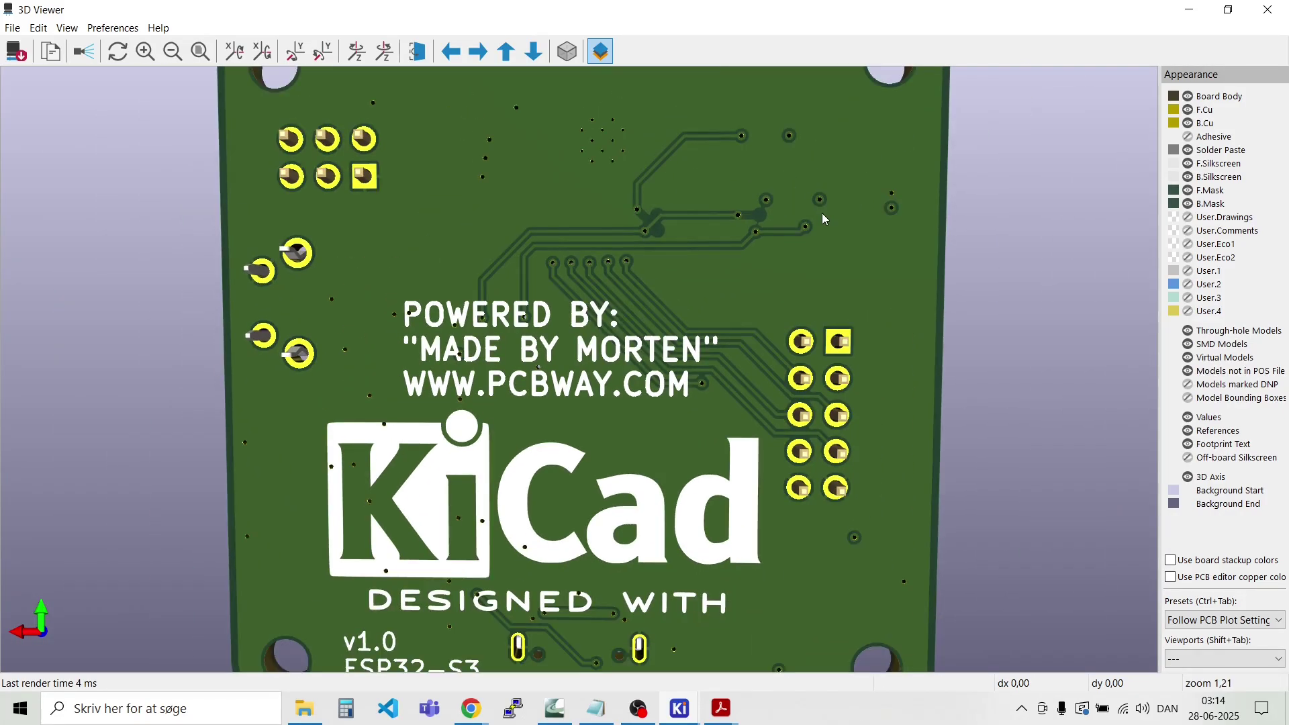
Step: Turn the 3D board to its front, examine the component side and silkscreen, and close the 3D viewer
drag(860, 346, 481, 393)
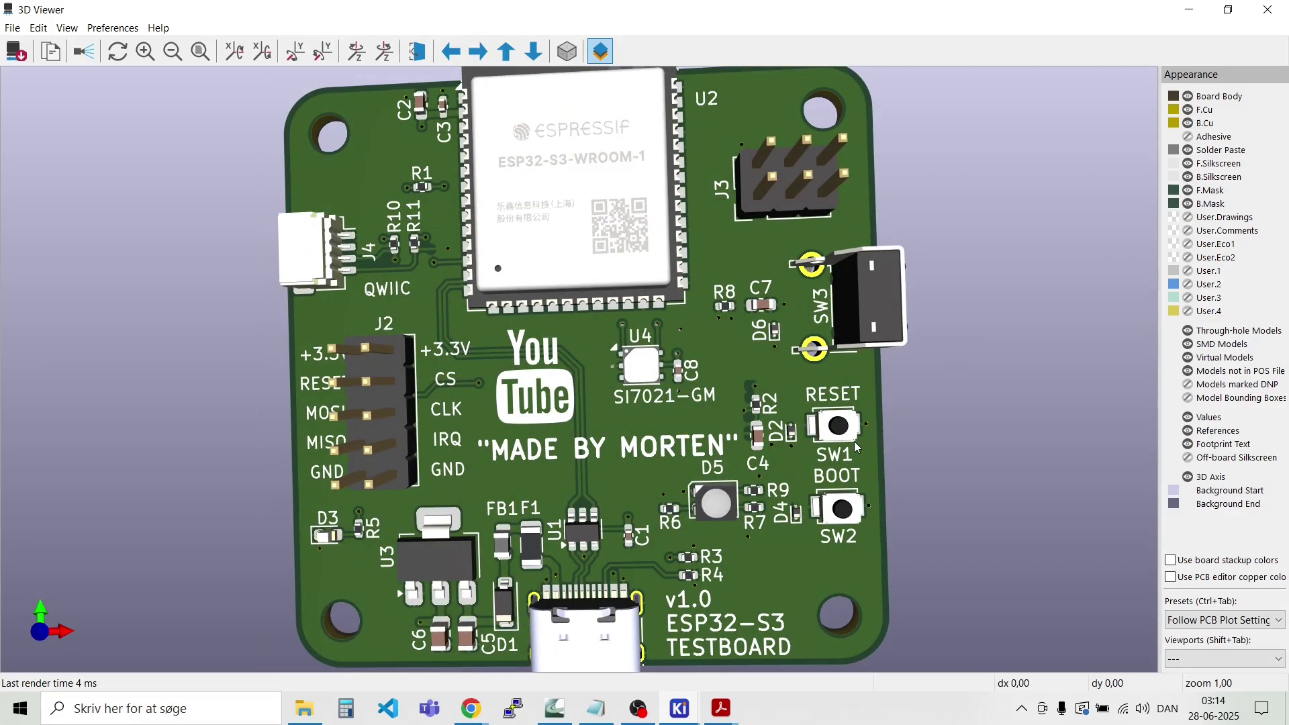
scroll(855, 446, up, 2)
scroll(856, 446, down, 3)
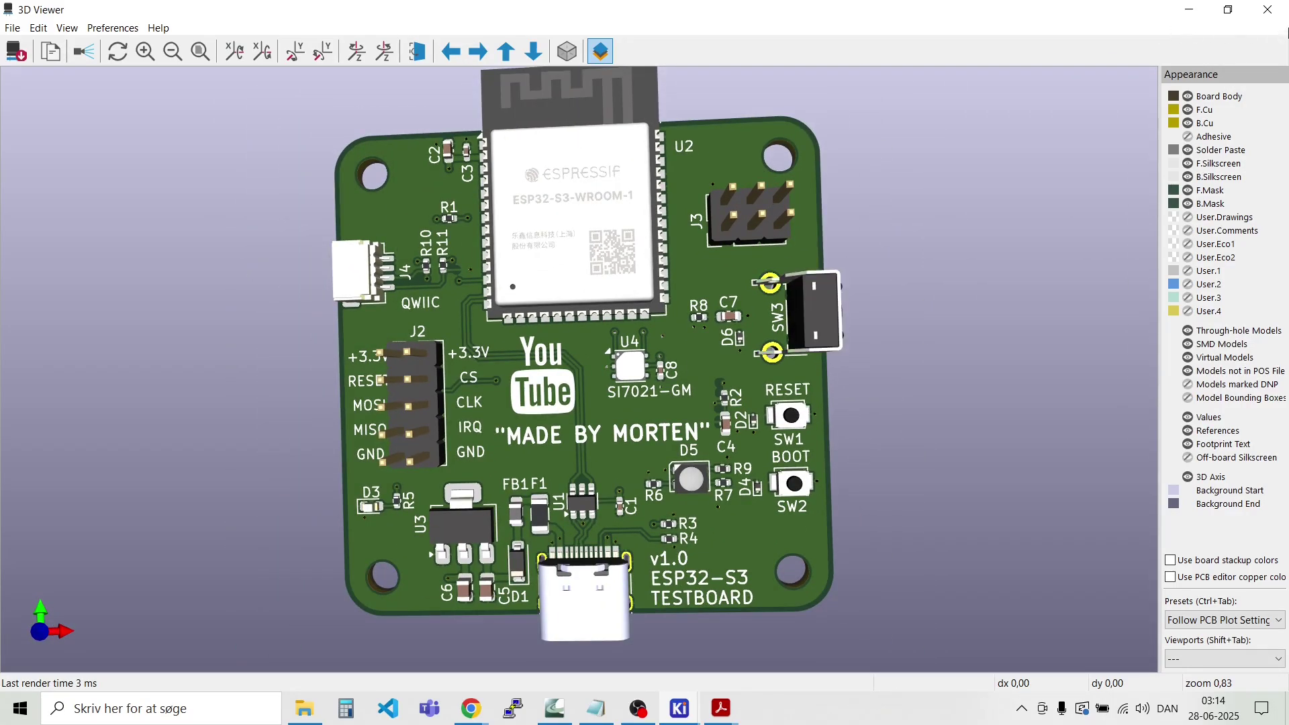
click(1278, 12)
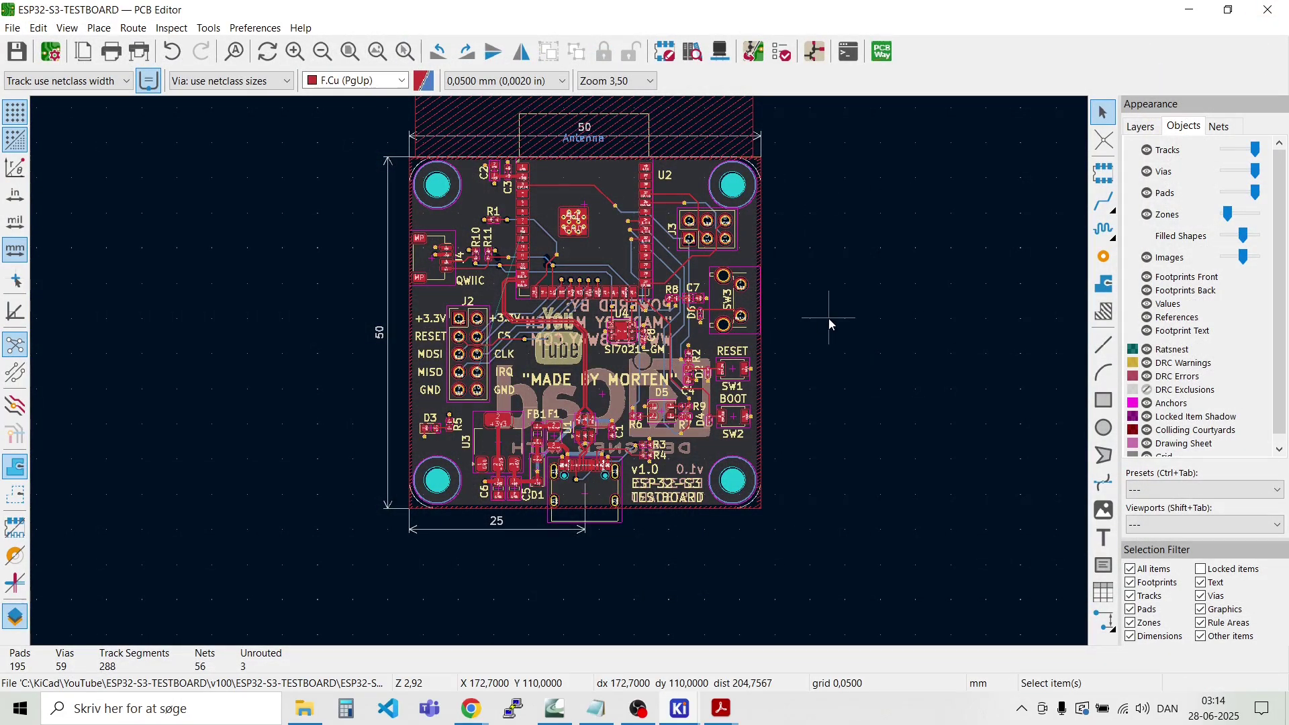
Step: Refill all copper zones on the board
key(b)
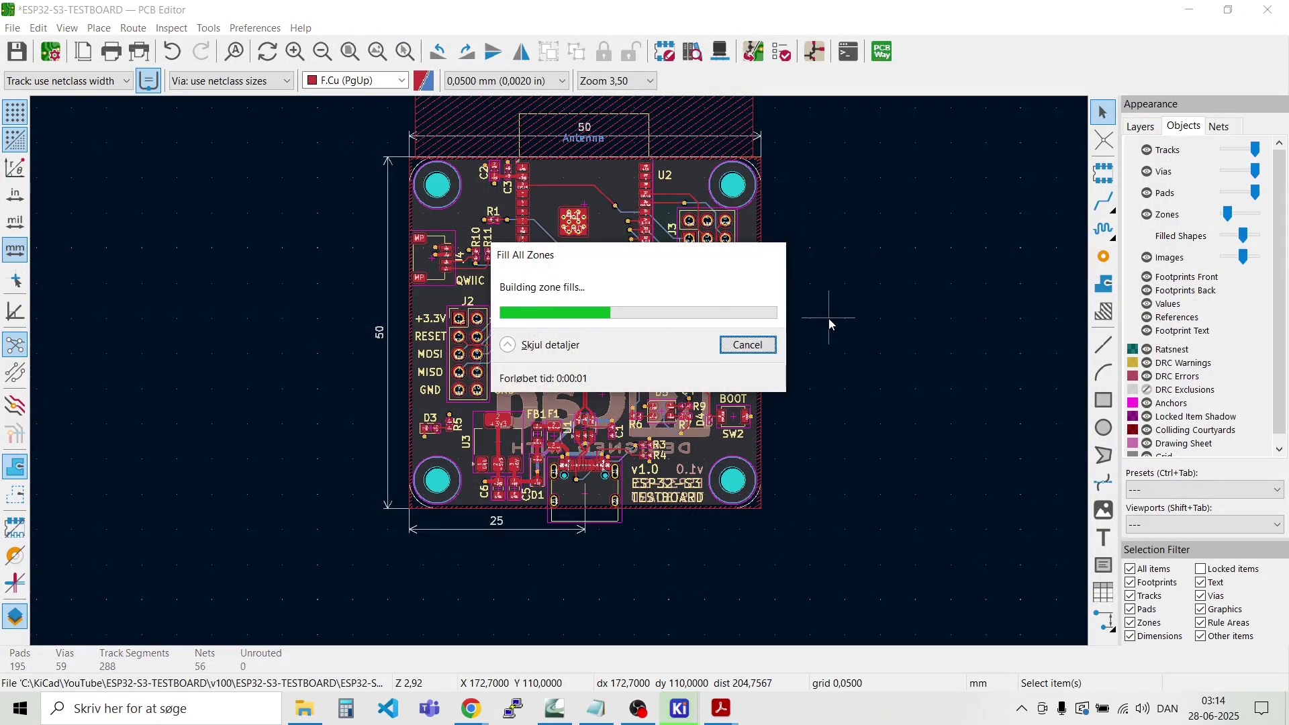
scroll(561, 375, up, 3)
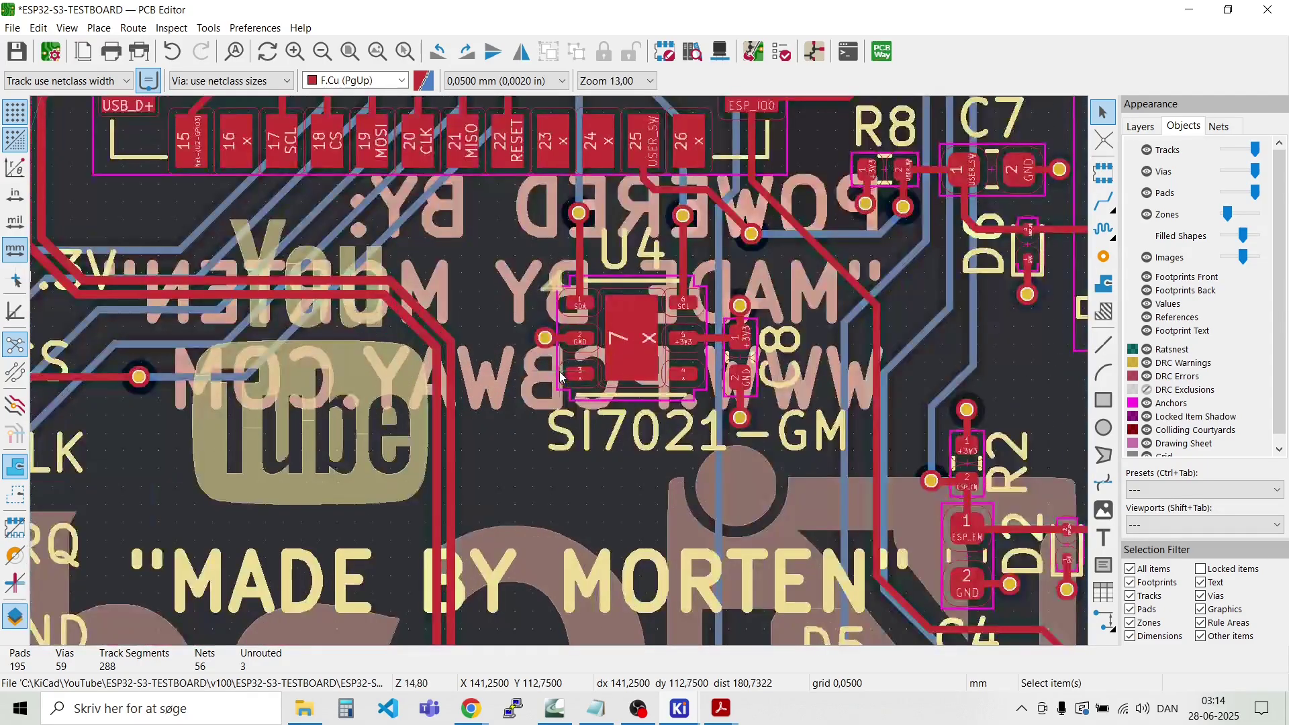
Step: Set the grid to 1,0000 mm and examine the routing around the pads of the ESP32-S3 module U2
click(564, 88)
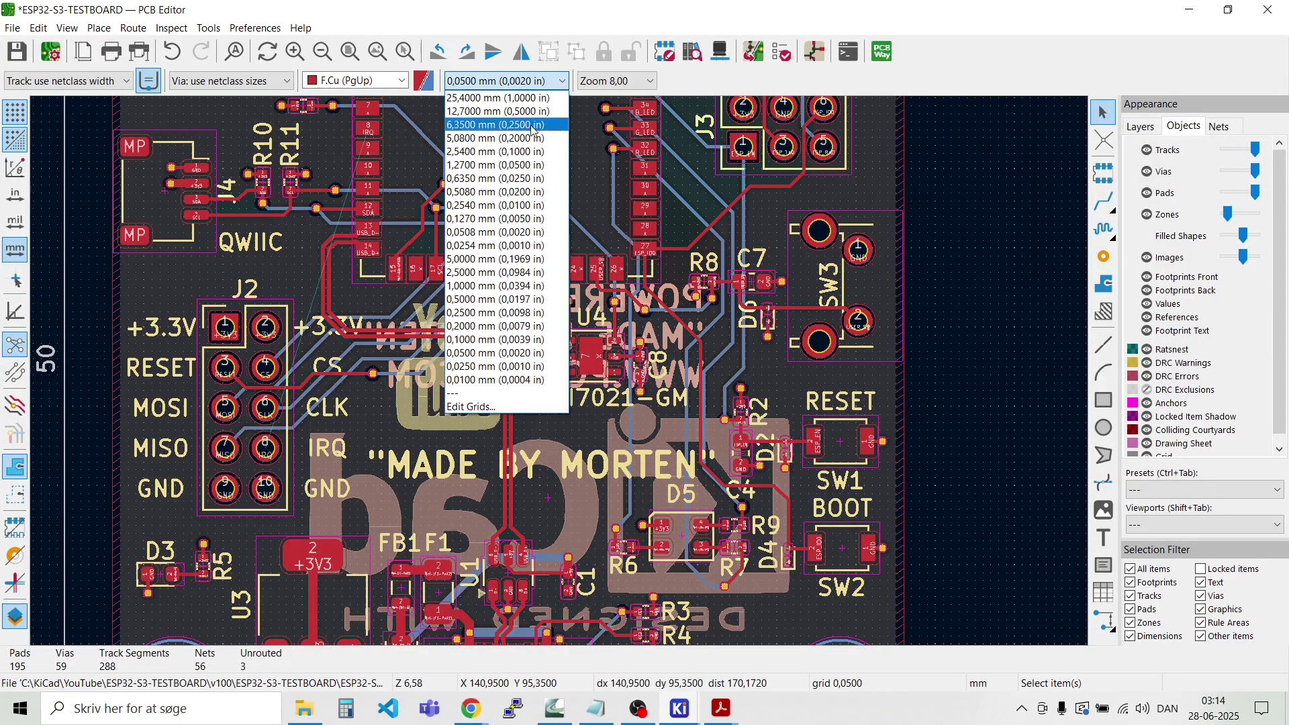
click(490, 285)
scroll(560, 373, up, 5)
scroll(561, 376, down, 4)
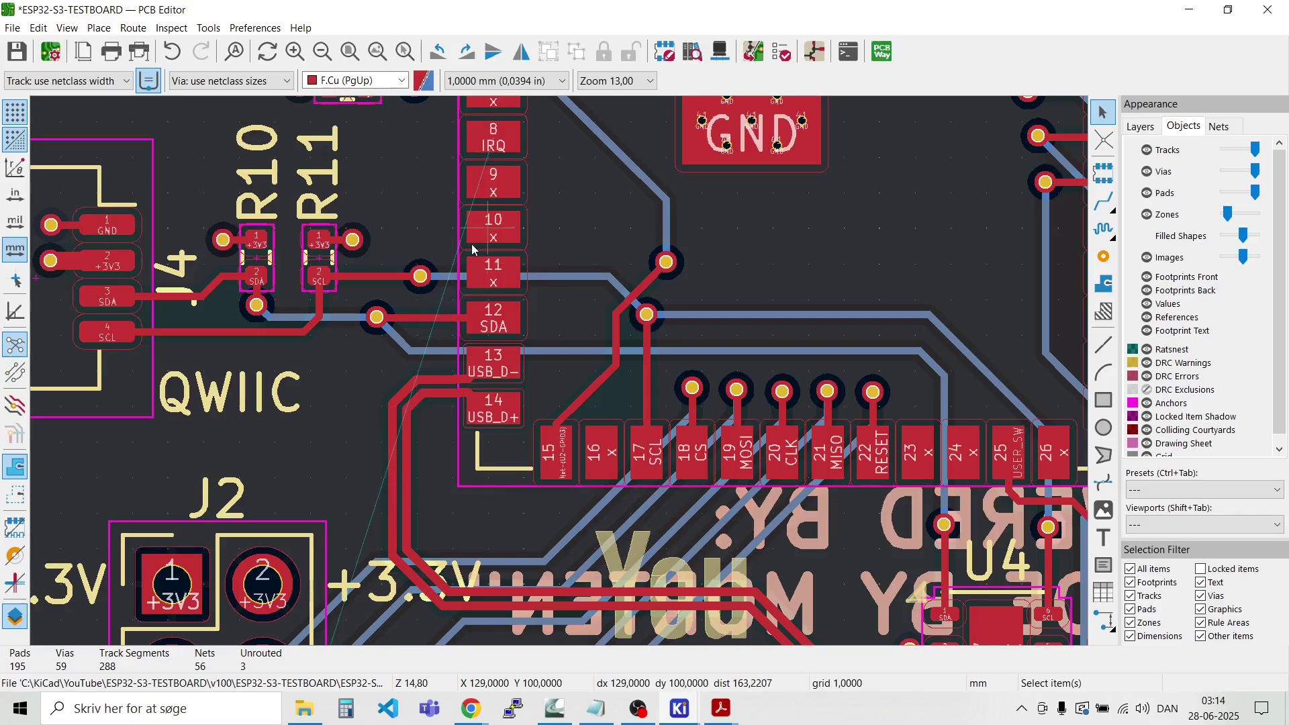
scroll(472, 247, down, 2)
scroll(564, 248, up, 4)
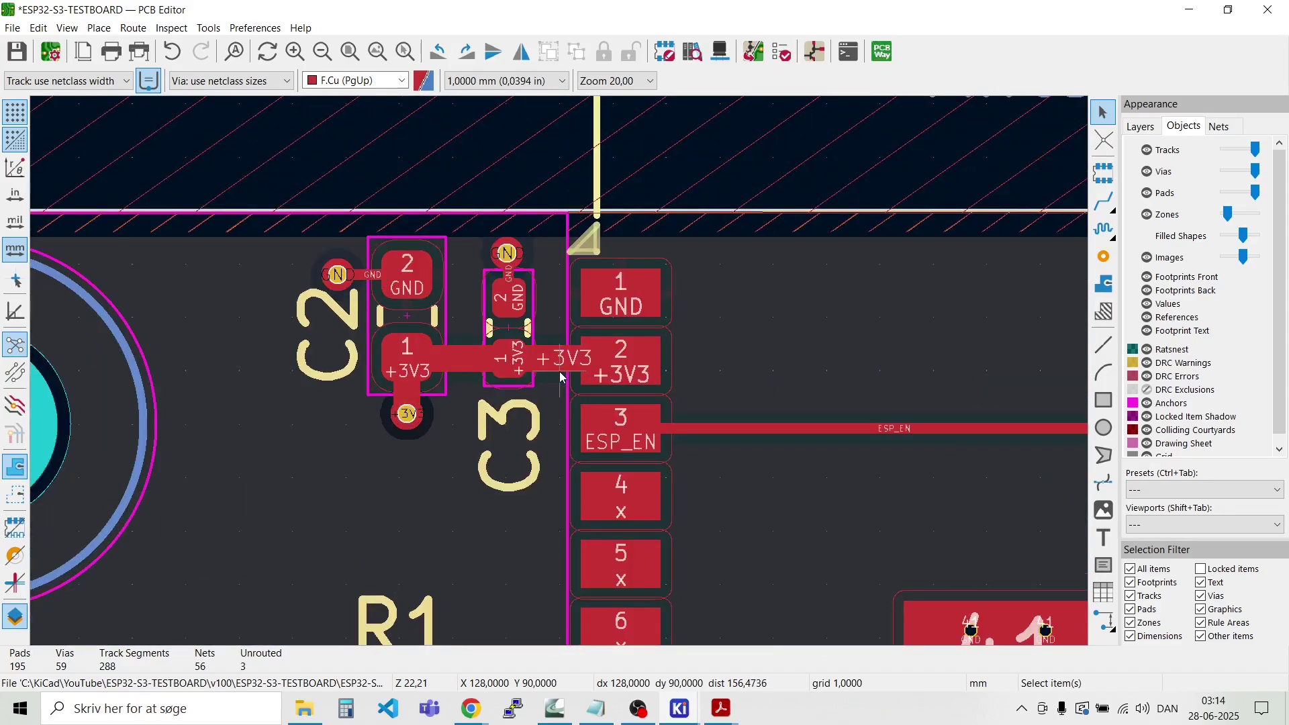
Step: Trace the unrouted IRQ connection from pad 8 of the ESP32-S3 module U2 to pin 8 of header J2
scroll(557, 371, down, 3)
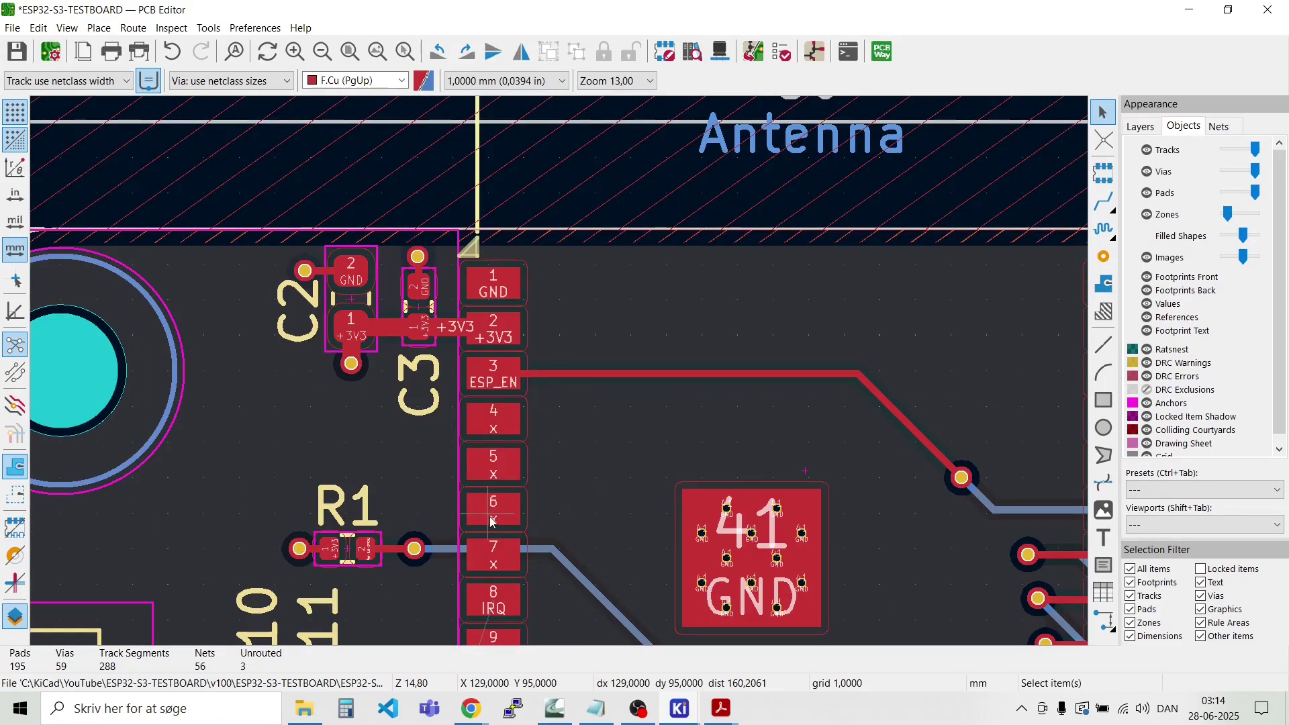
scroll(560, 373, up, 4)
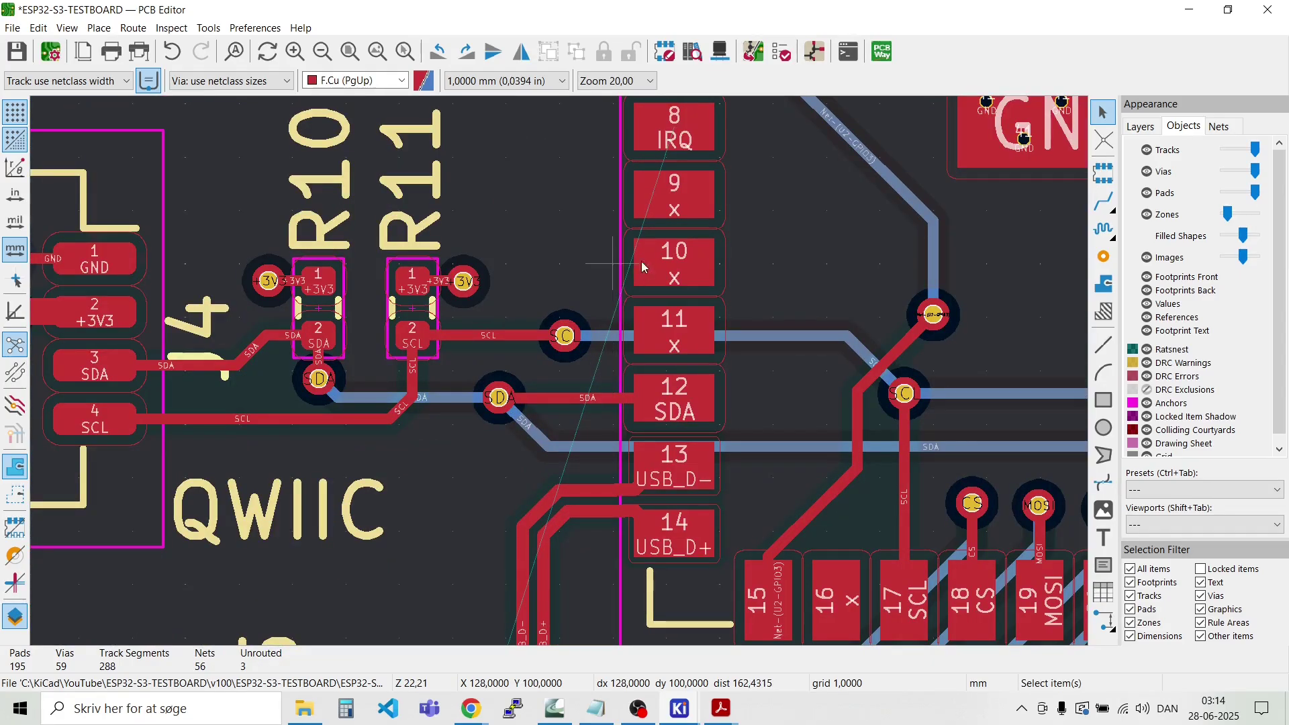
scroll(702, 98, down, 3)
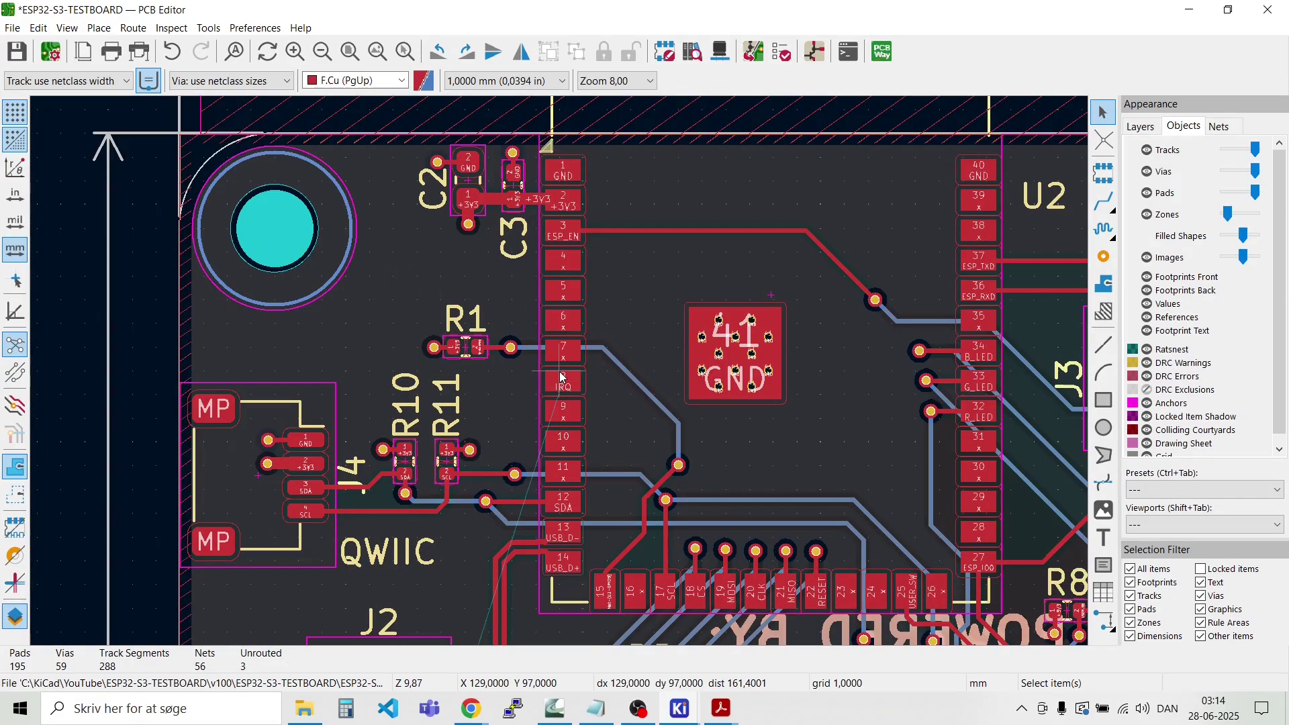
scroll(561, 376, down, 2)
scroll(560, 376, up, 6)
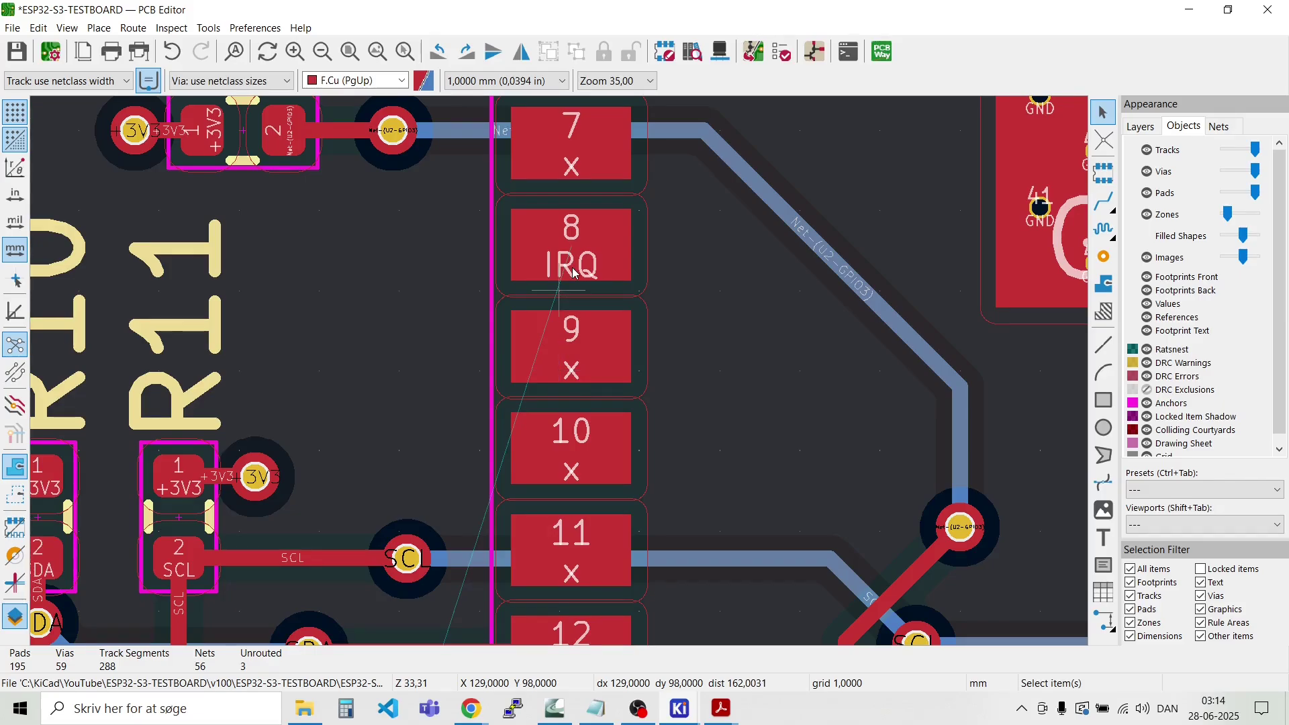
scroll(573, 272, down, 6)
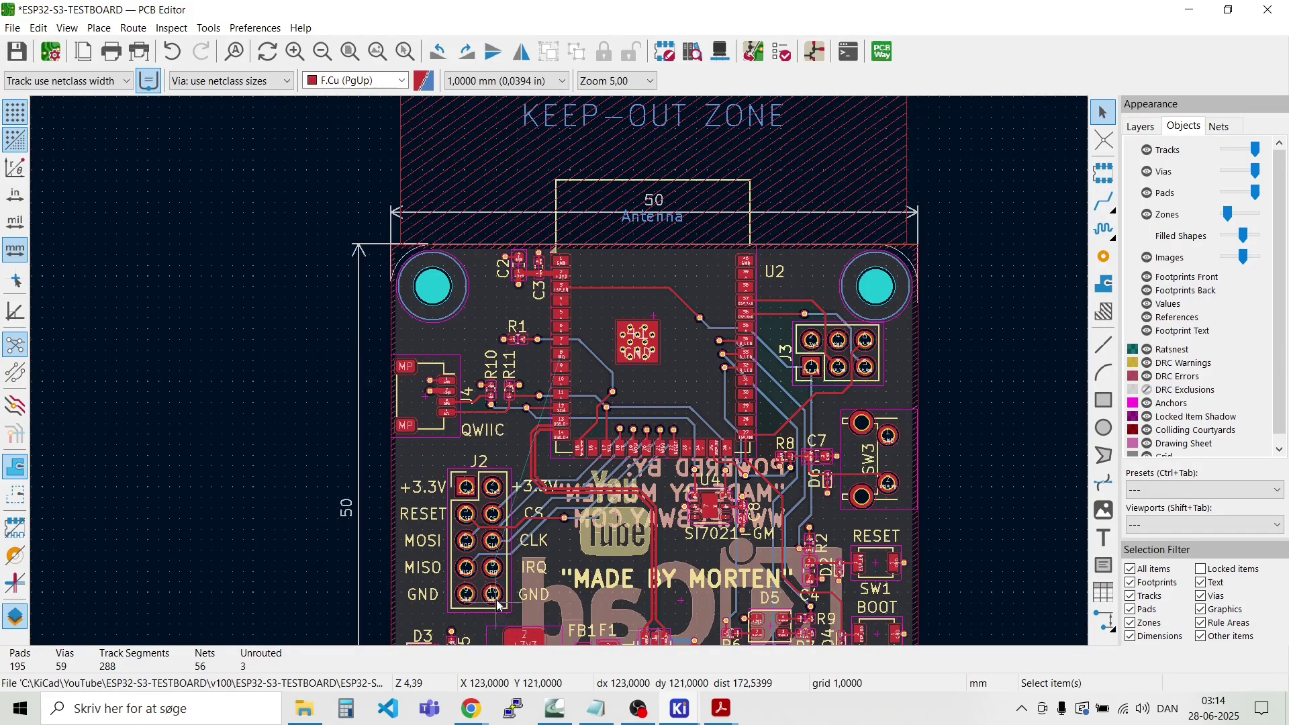
scroll(497, 606, up, 4)
scroll(558, 372, down, 2)
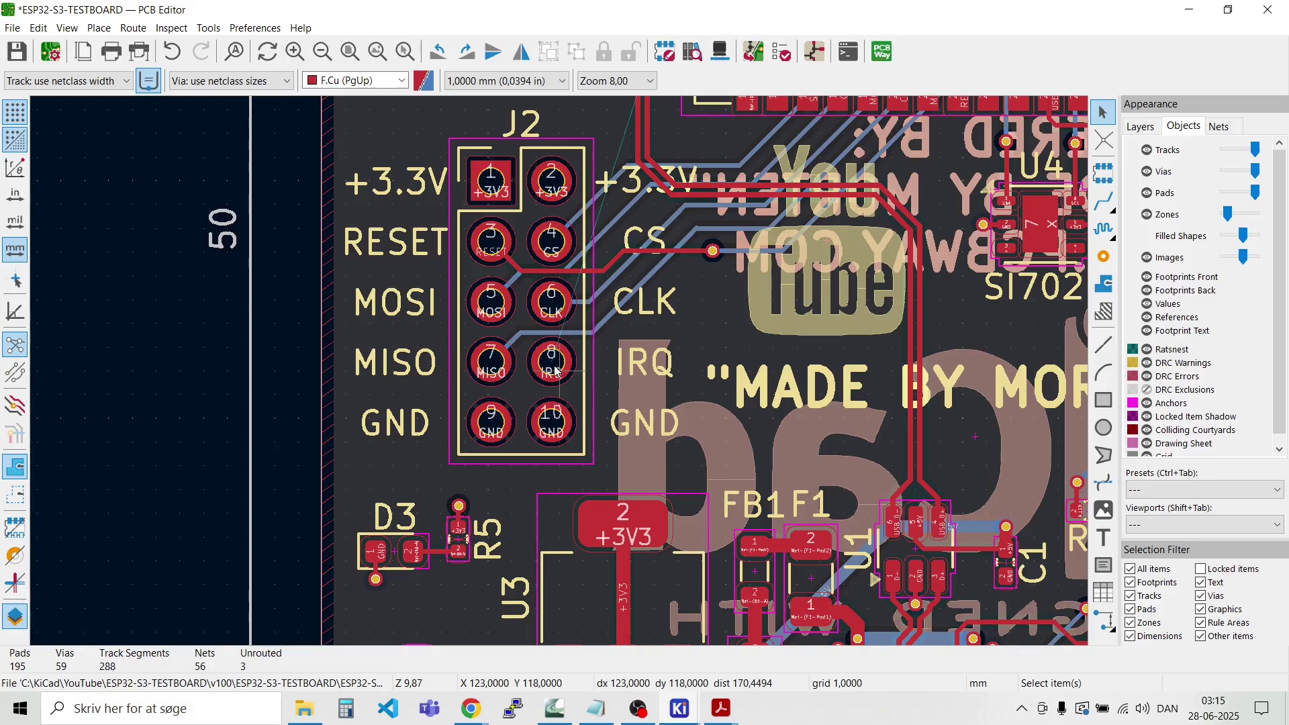
key(x)
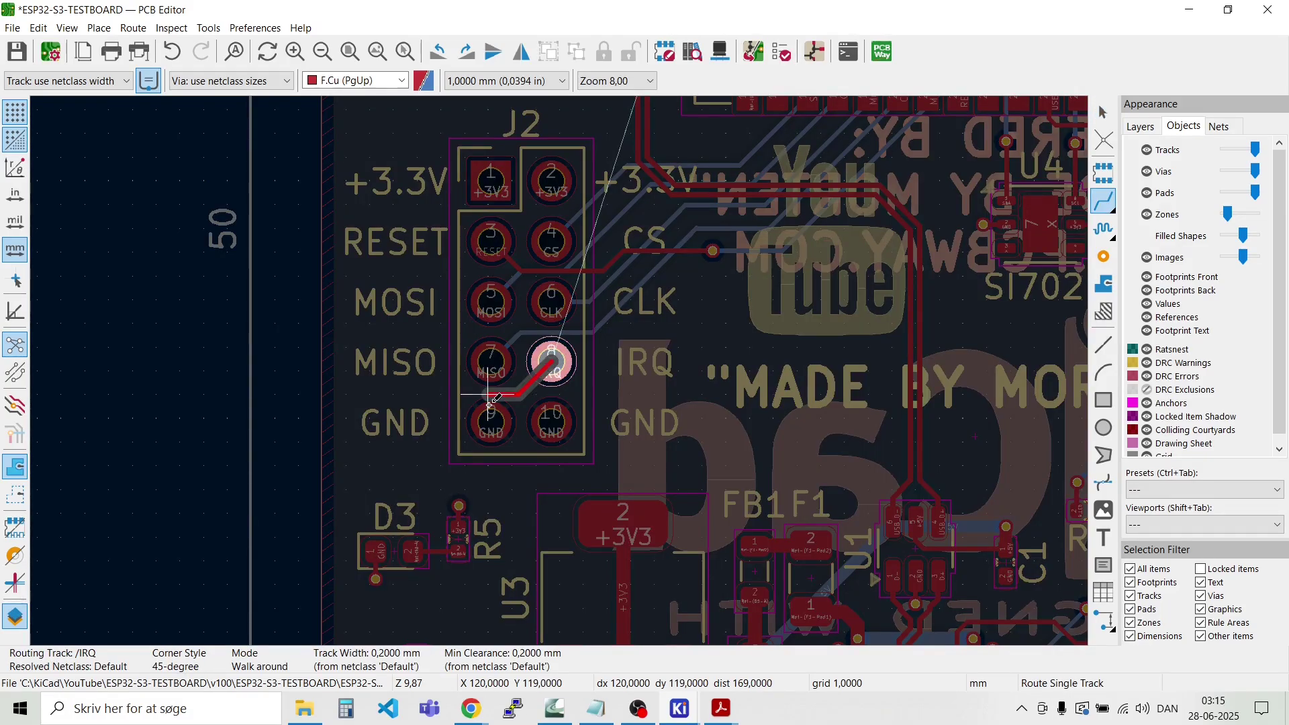
key(Escape)
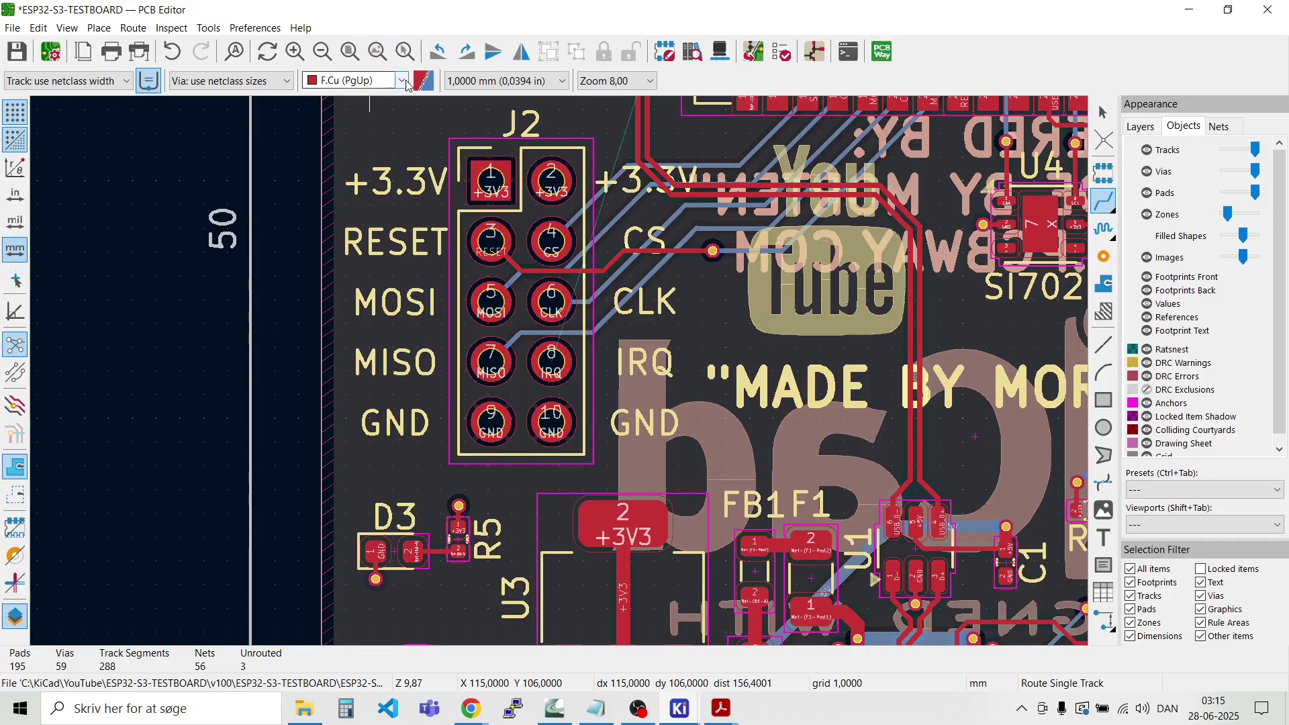
click(401, 81)
click(406, 84)
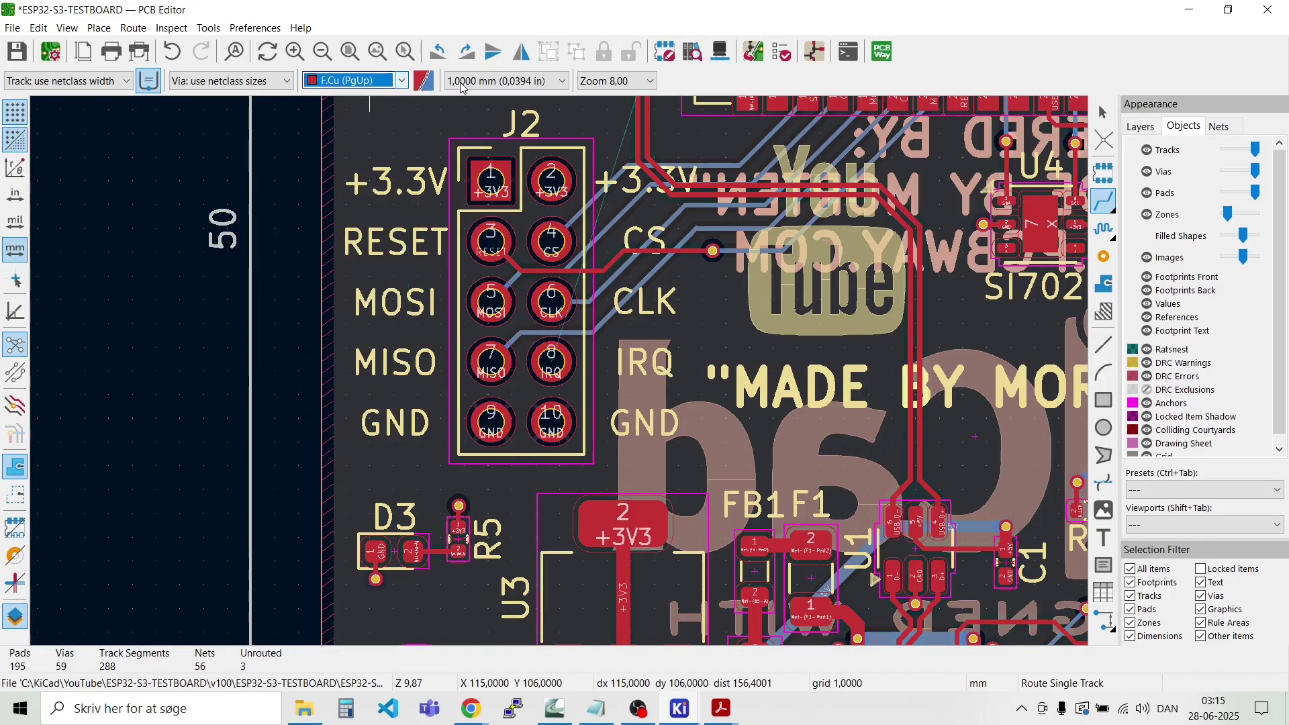
Step: With a 0,0250 mm grid, route the IRQ track on B.Cu from J2 pin 8 between pins 7 and 9 and along the header's outer side
click(564, 83)
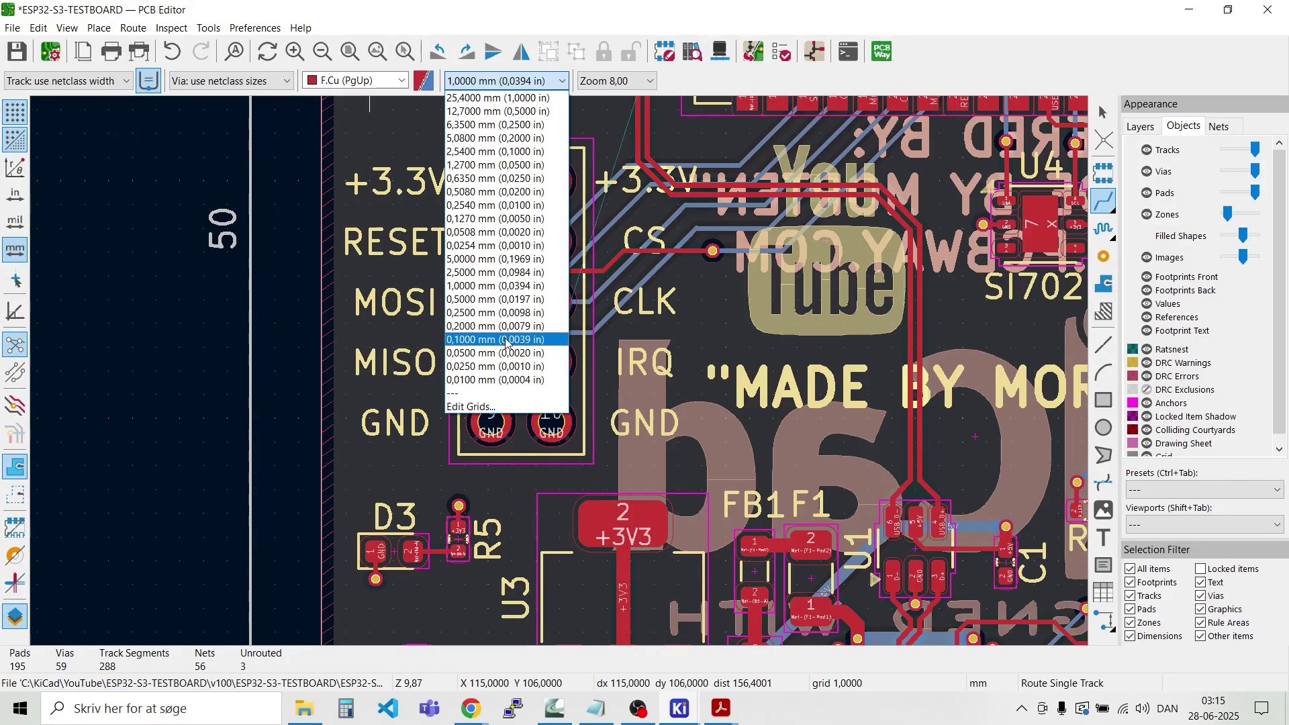
click(506, 366)
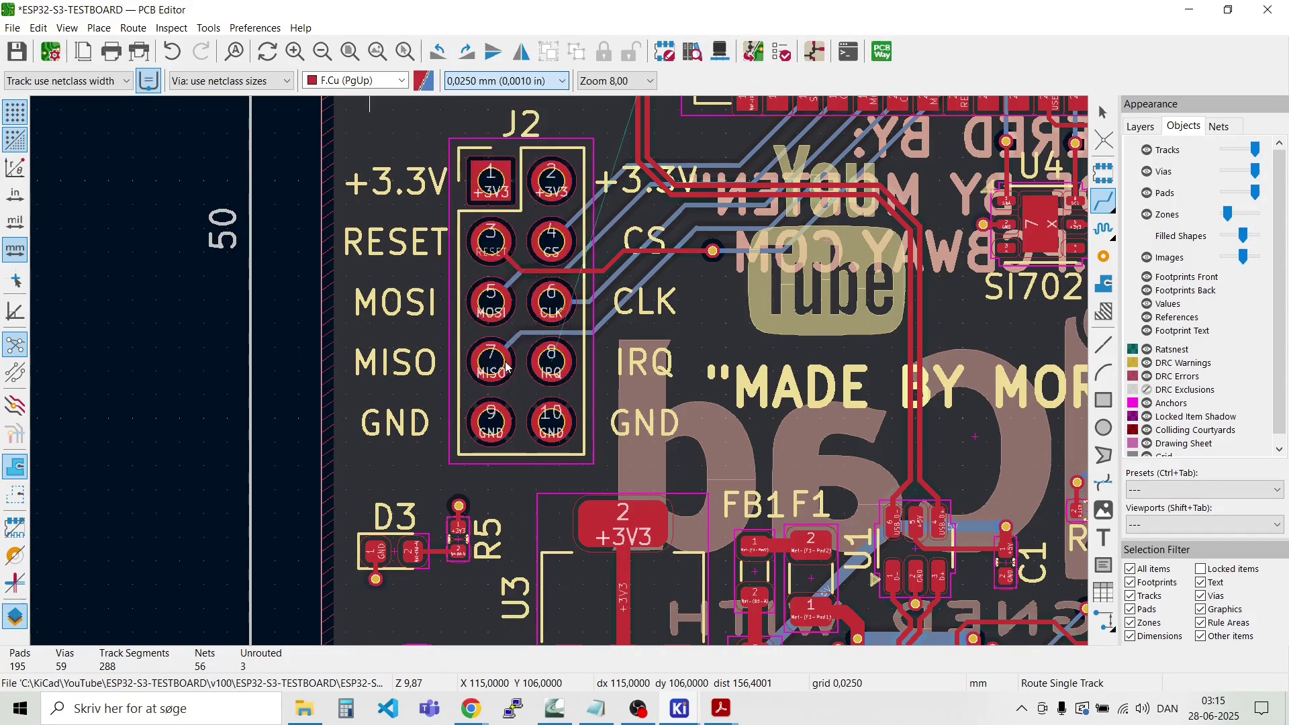
click(399, 79)
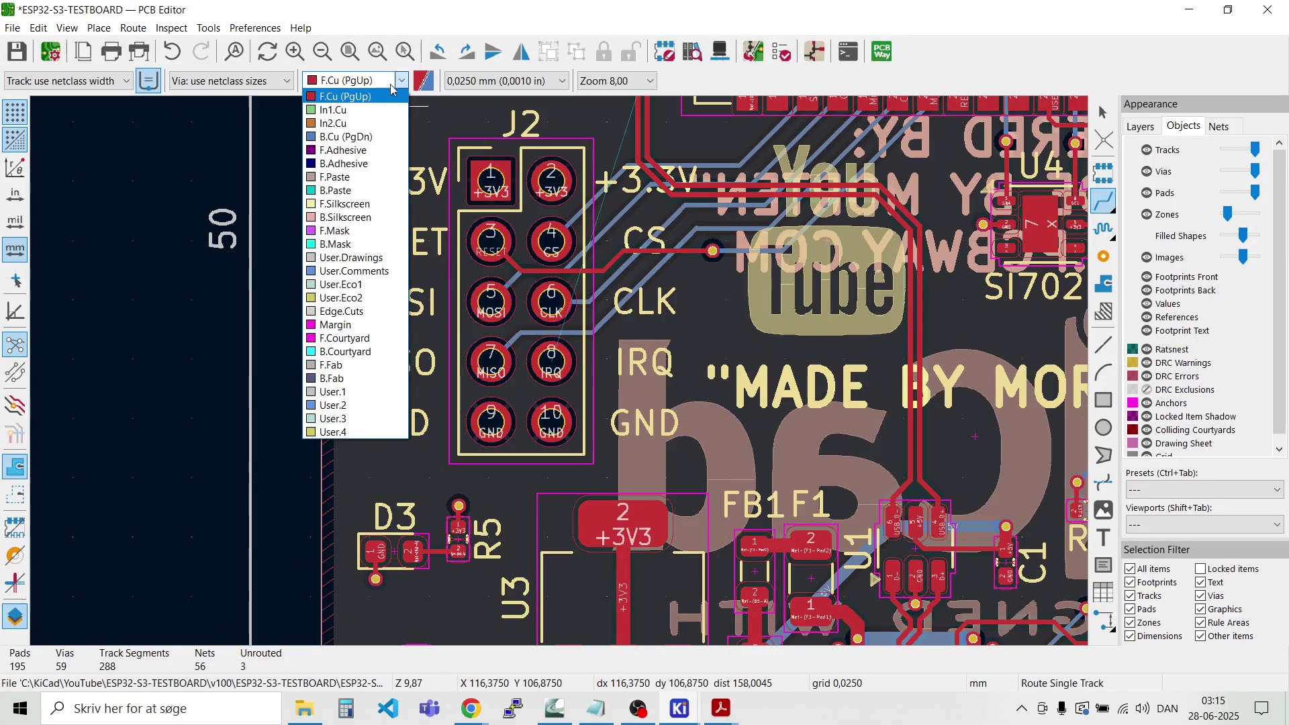
click(360, 137)
click(552, 362)
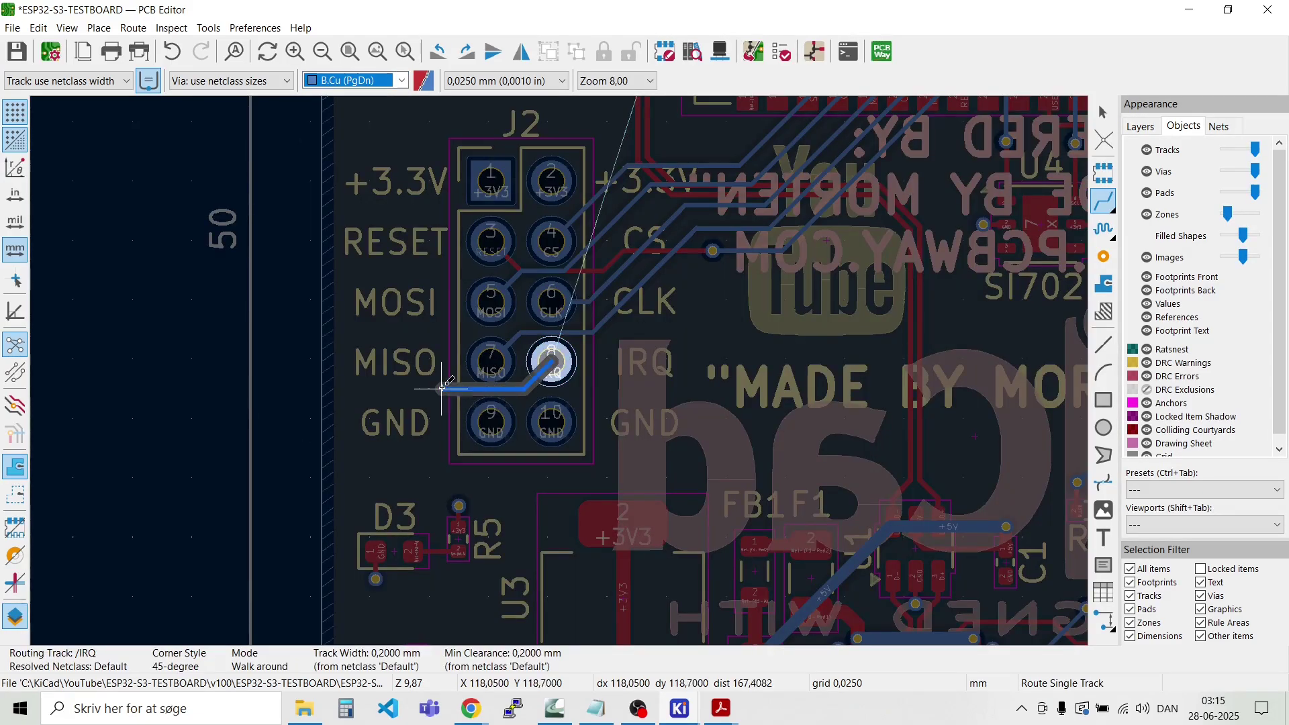
scroll(442, 388, up, 5)
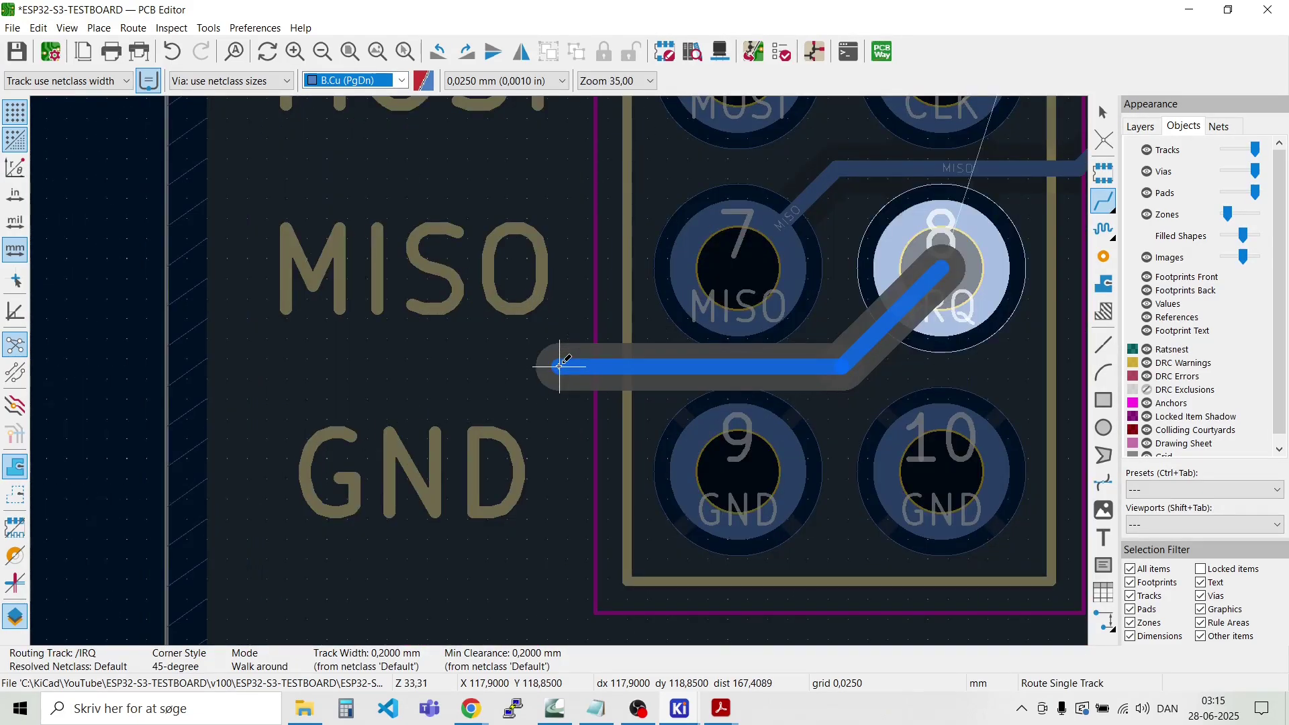
click(559, 367)
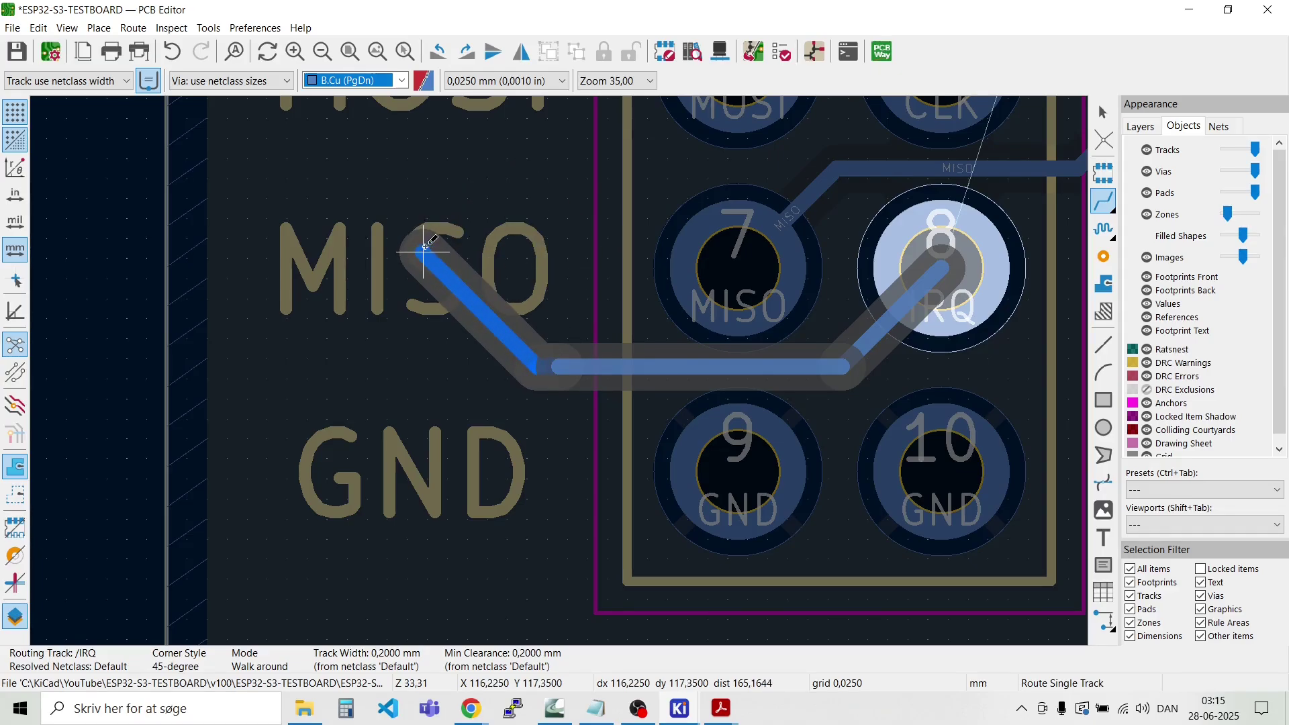
scroll(426, 253, down, 5)
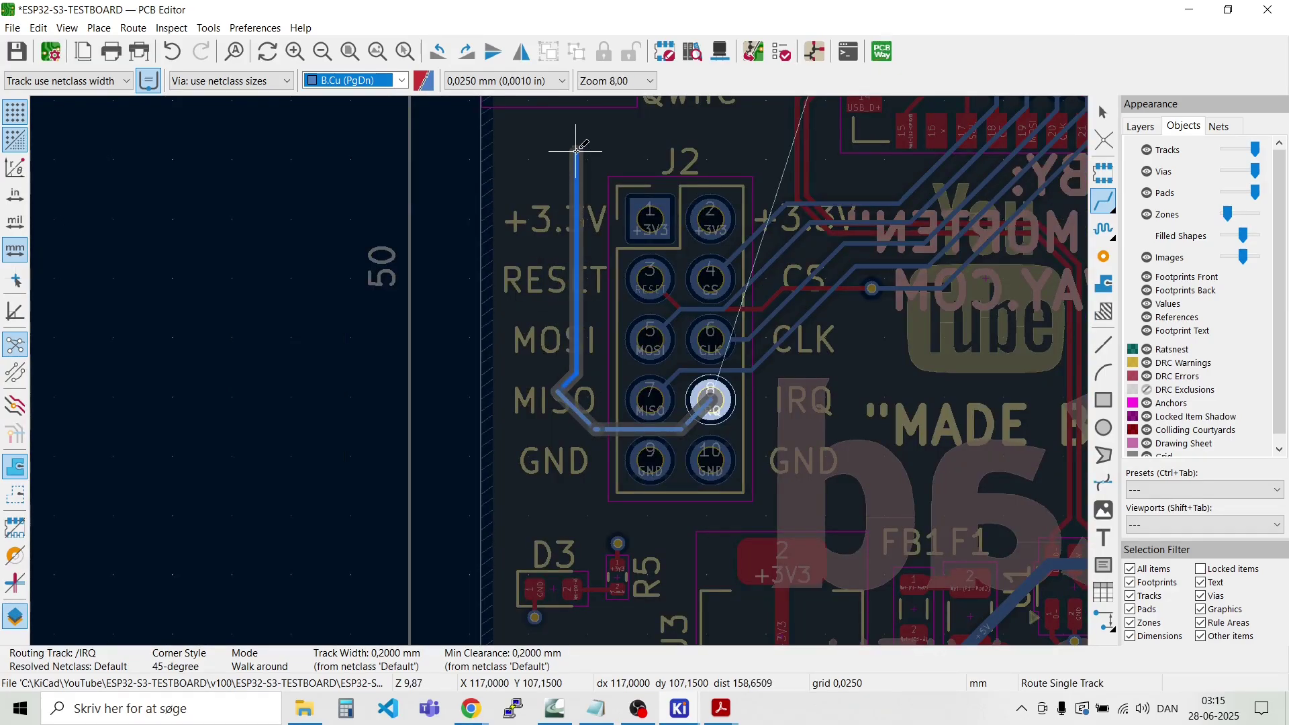
click(559, 162)
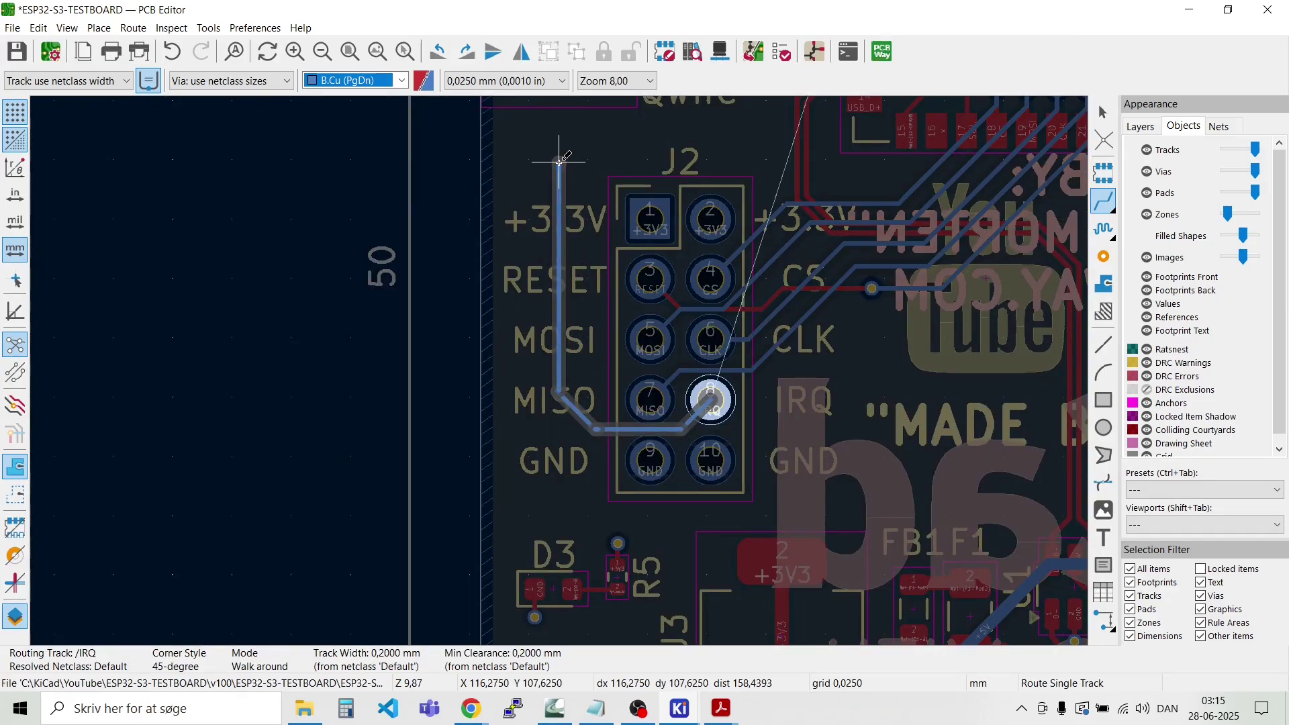
Step: Continue the IRQ track diagonally past R10 and R11, and connect it through a via to pad 8 of U2
scroll(560, 370, down, 3)
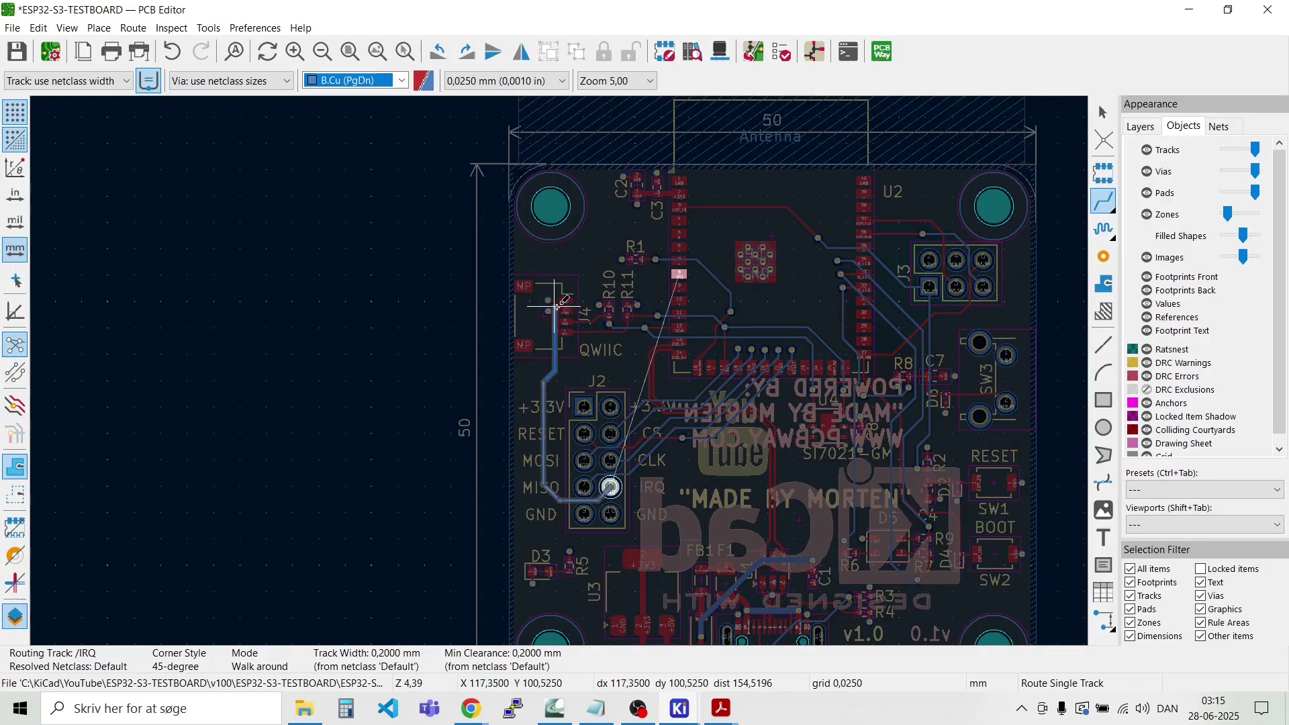
scroll(561, 370, up, 6)
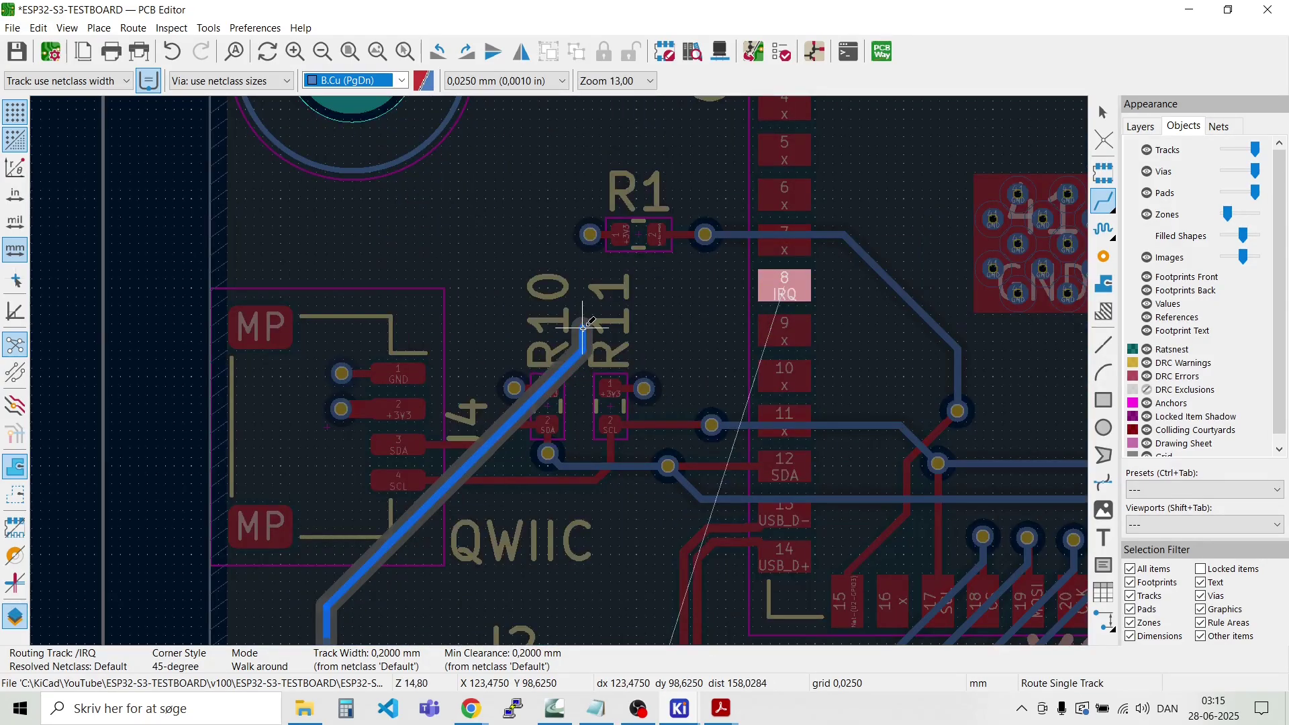
scroll(705, 298, up, 5)
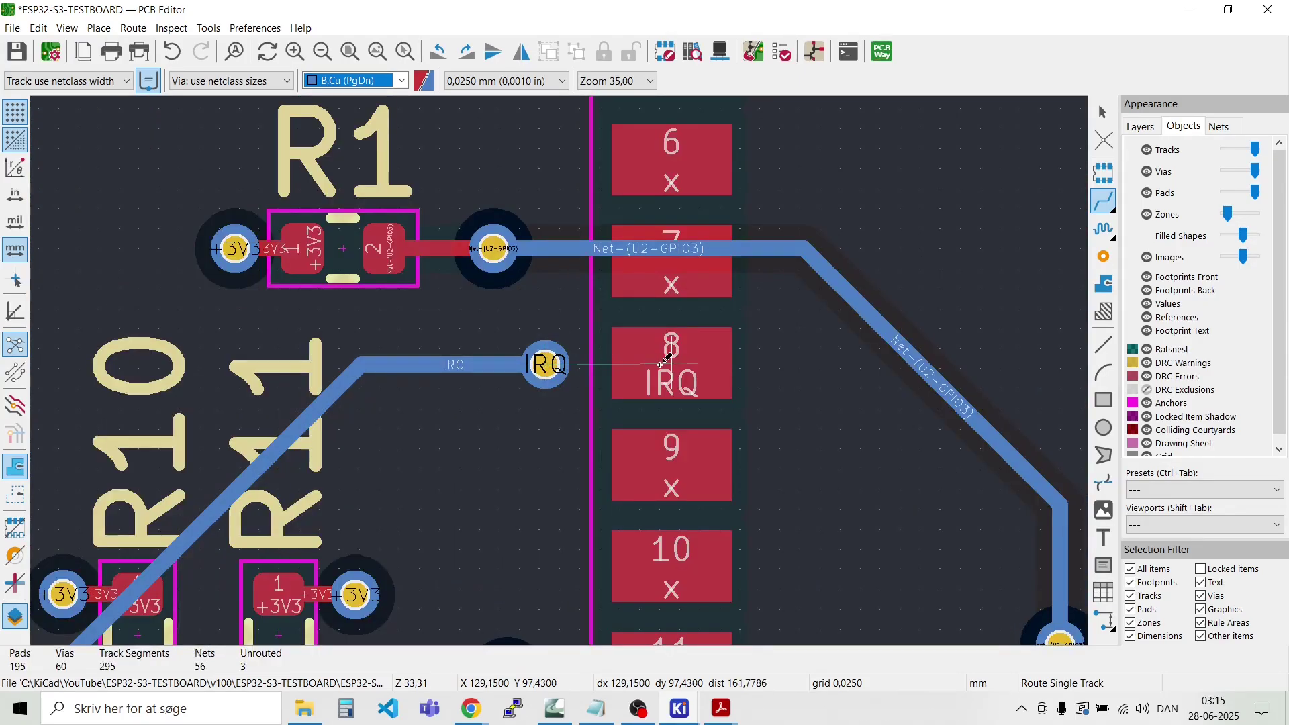
key(v)
key(Escape)
scroll(546, 366, down, 5)
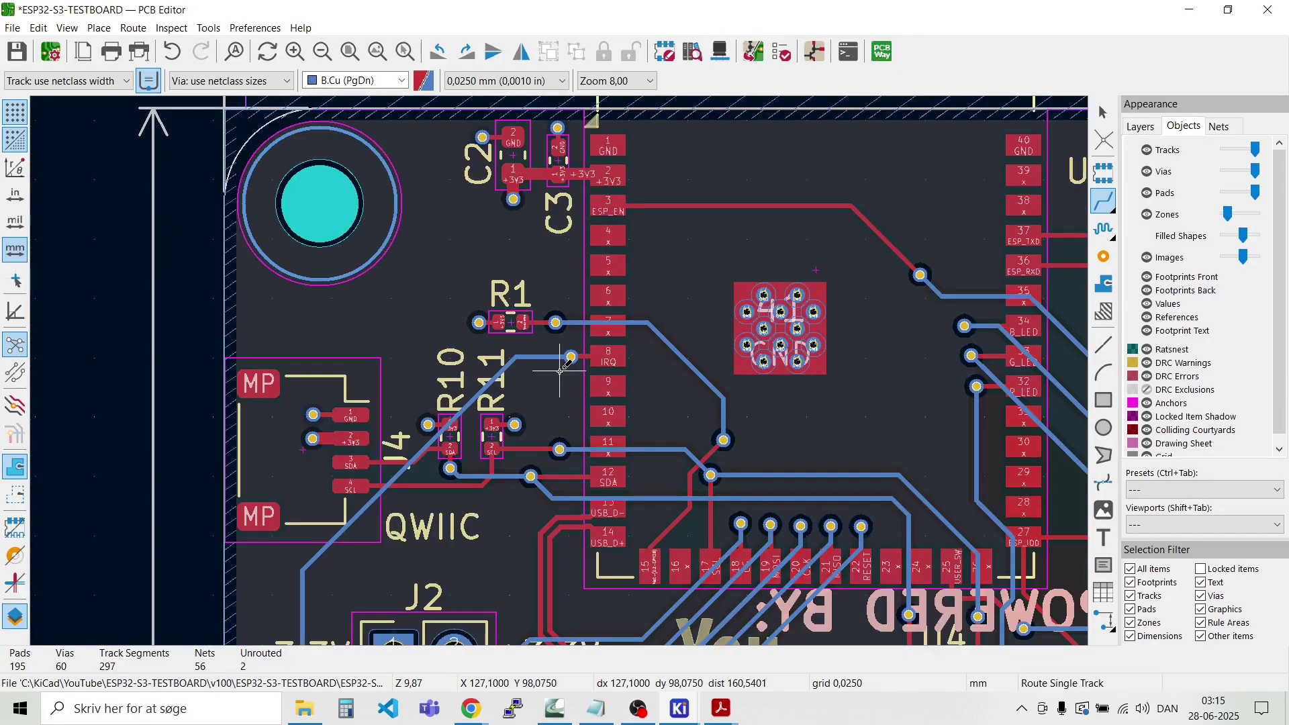
key(Escape)
scroll(561, 377, down, 3)
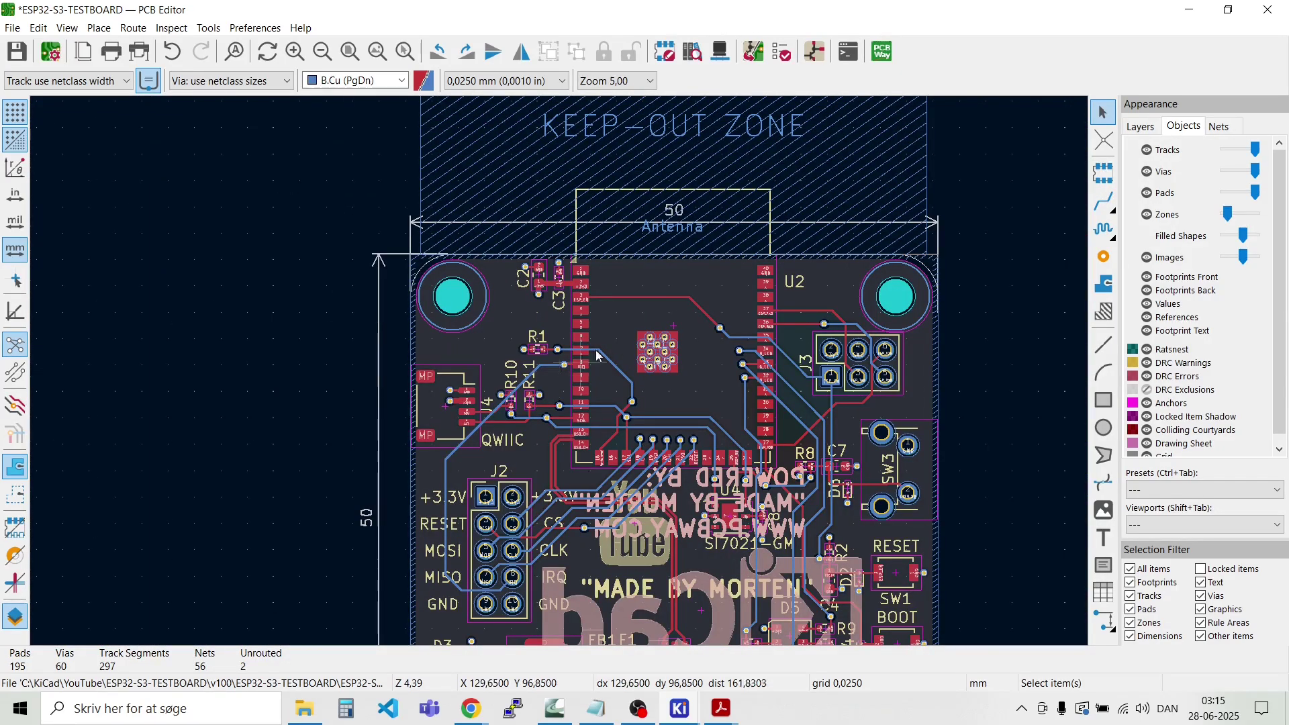
scroll(560, 377, up, 5)
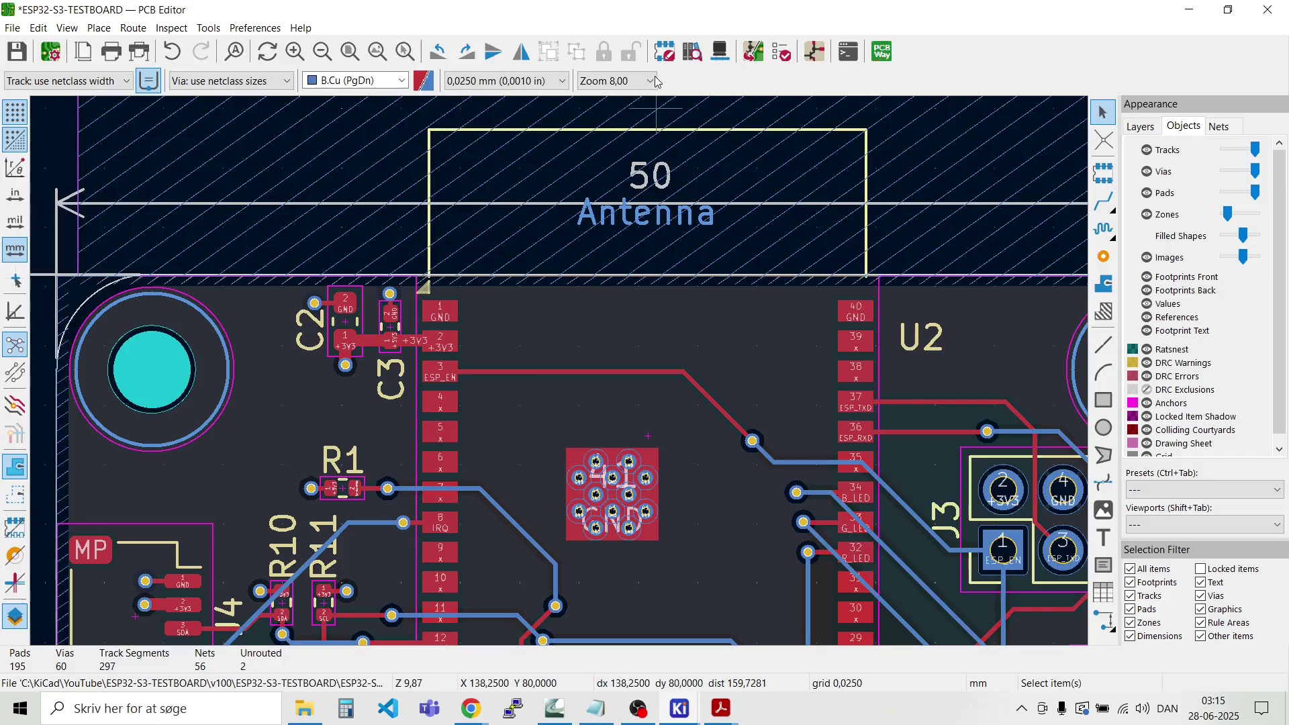
scroll(559, 372, up, 3)
scroll(559, 372, down, 1)
scroll(553, 371, down, 2)
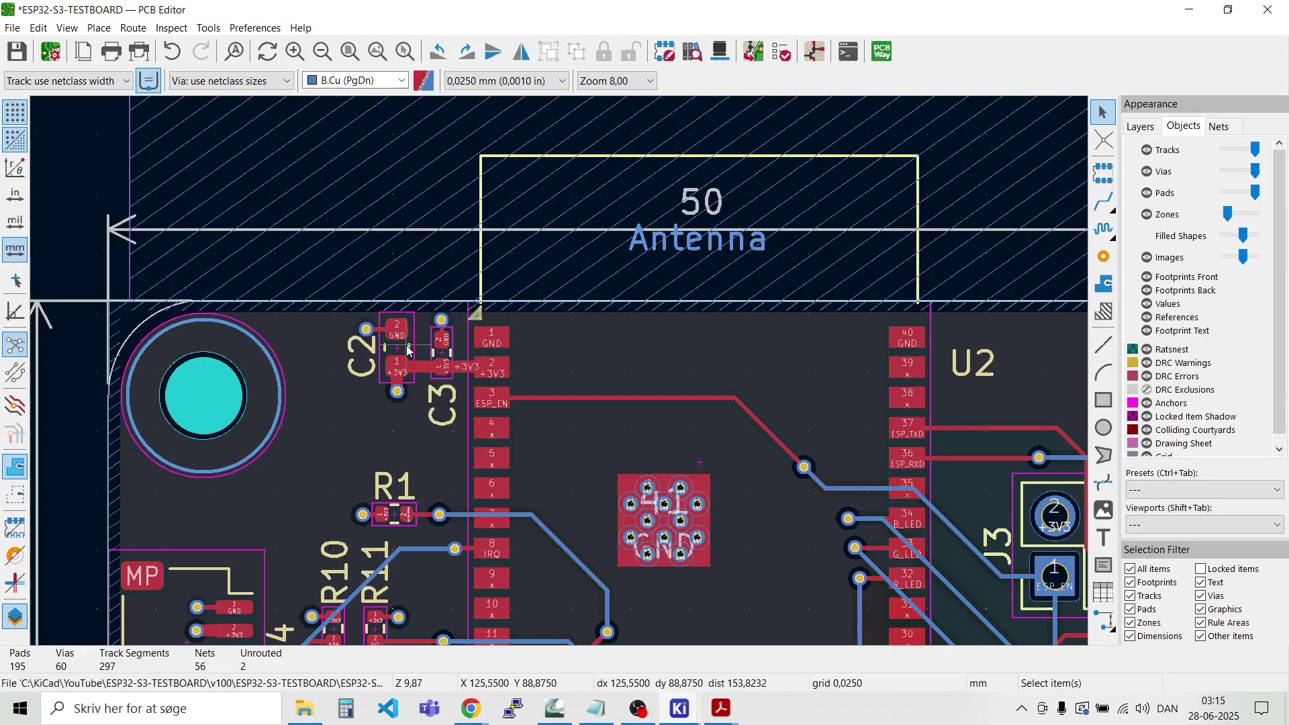
scroll(559, 372, up, 4)
scroll(650, 324, up, 4)
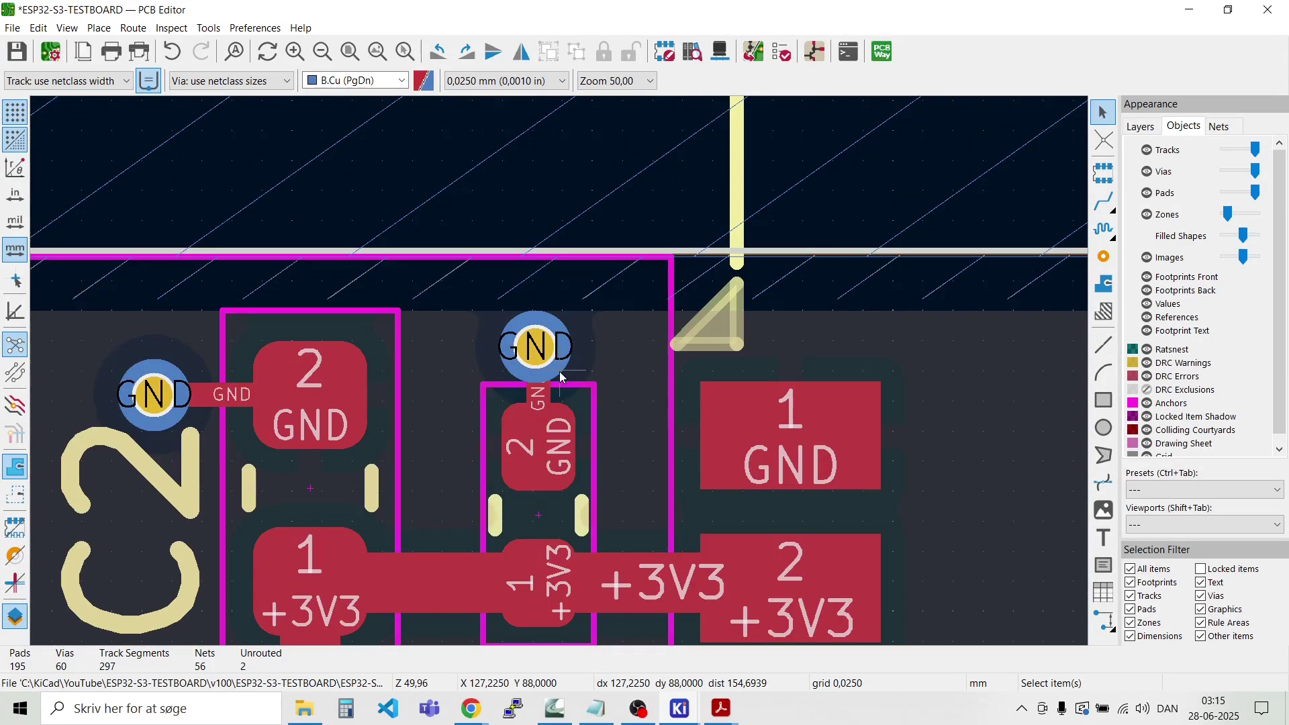
click(547, 346)
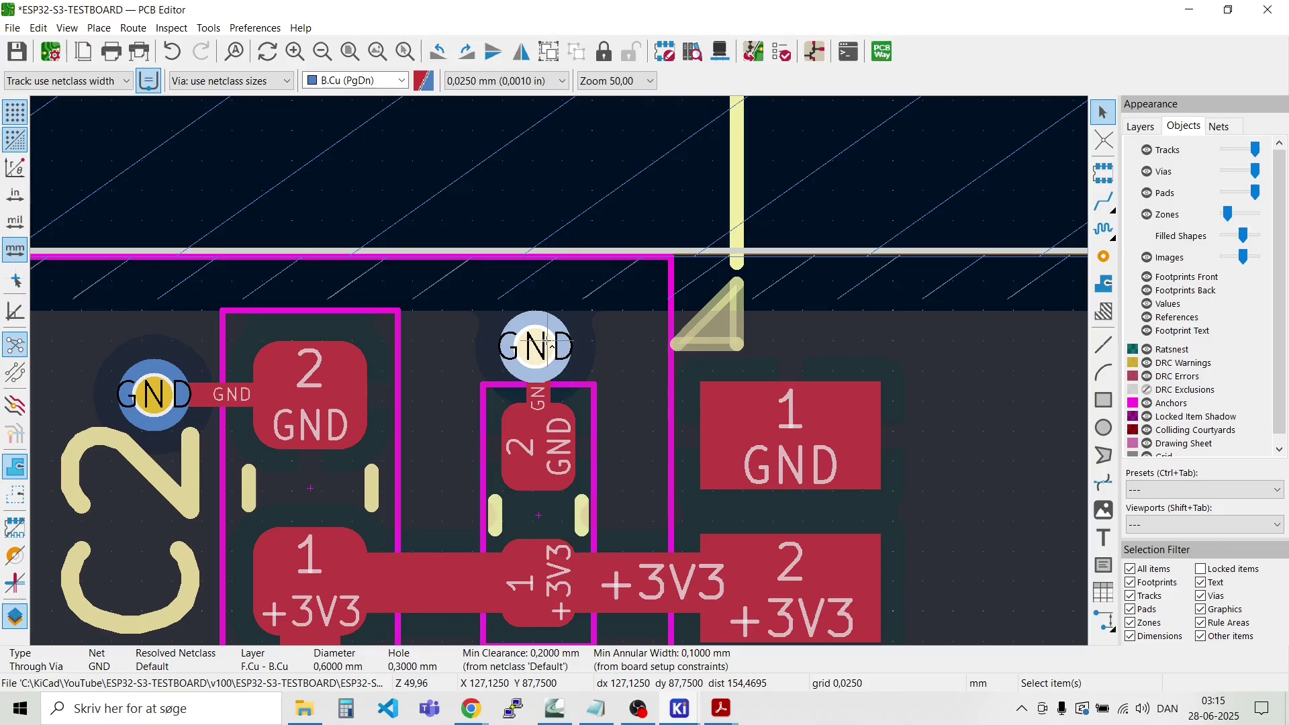
key(ctrl+d)
scroll(892, 420, down, 1)
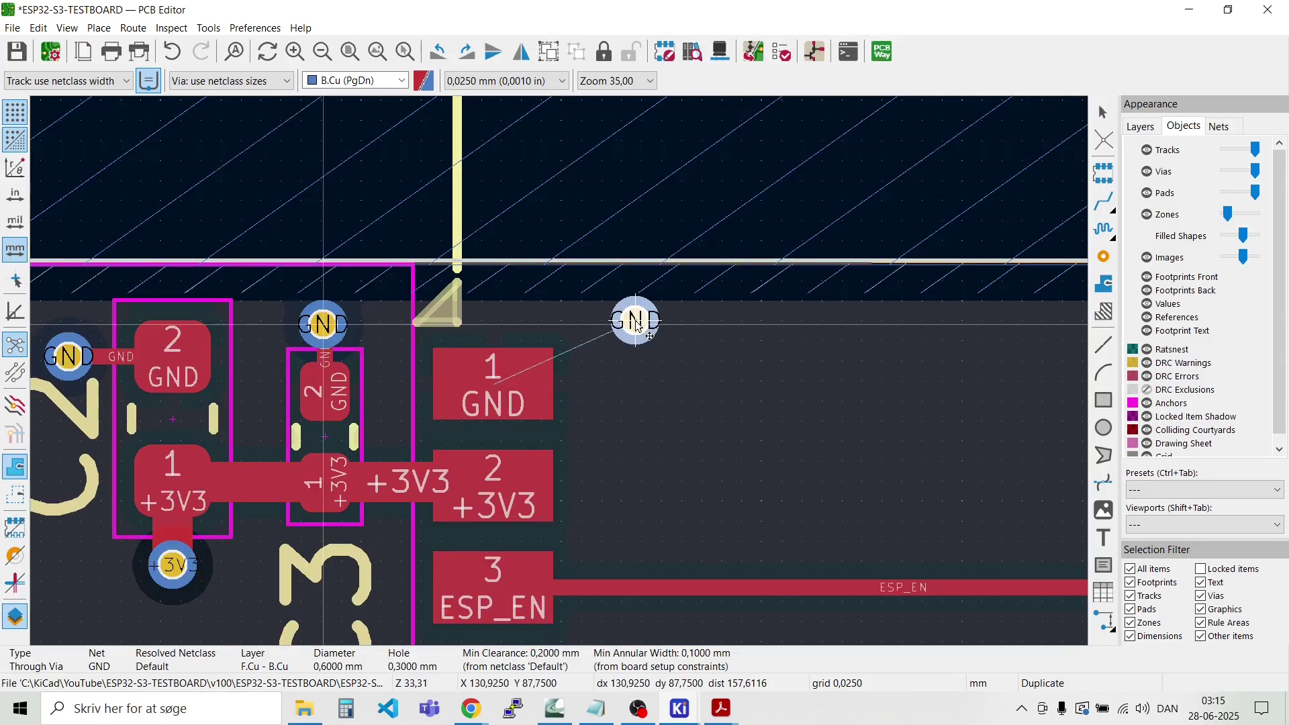
key(Escape)
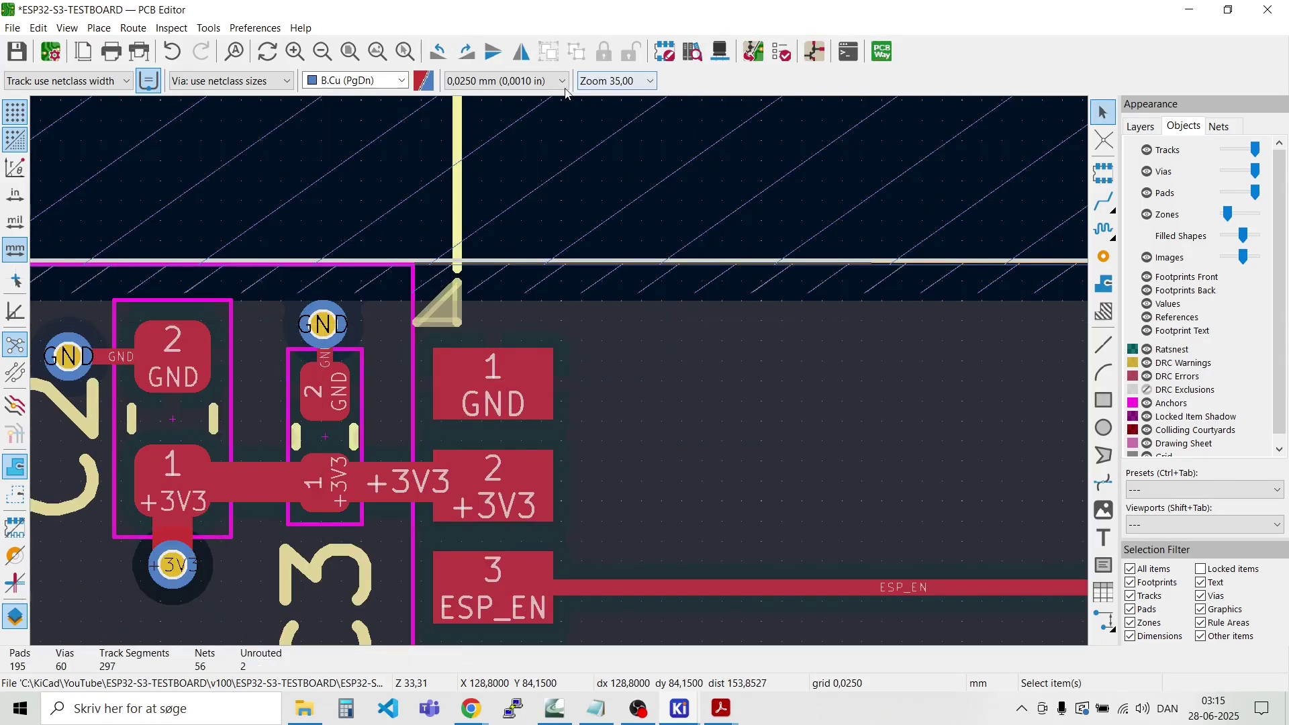
Step: Set the grid to 1,0000 mm and place a copy of the GND via above C3 at X 131, Y 88, beside pad 1 of U2
click(562, 82)
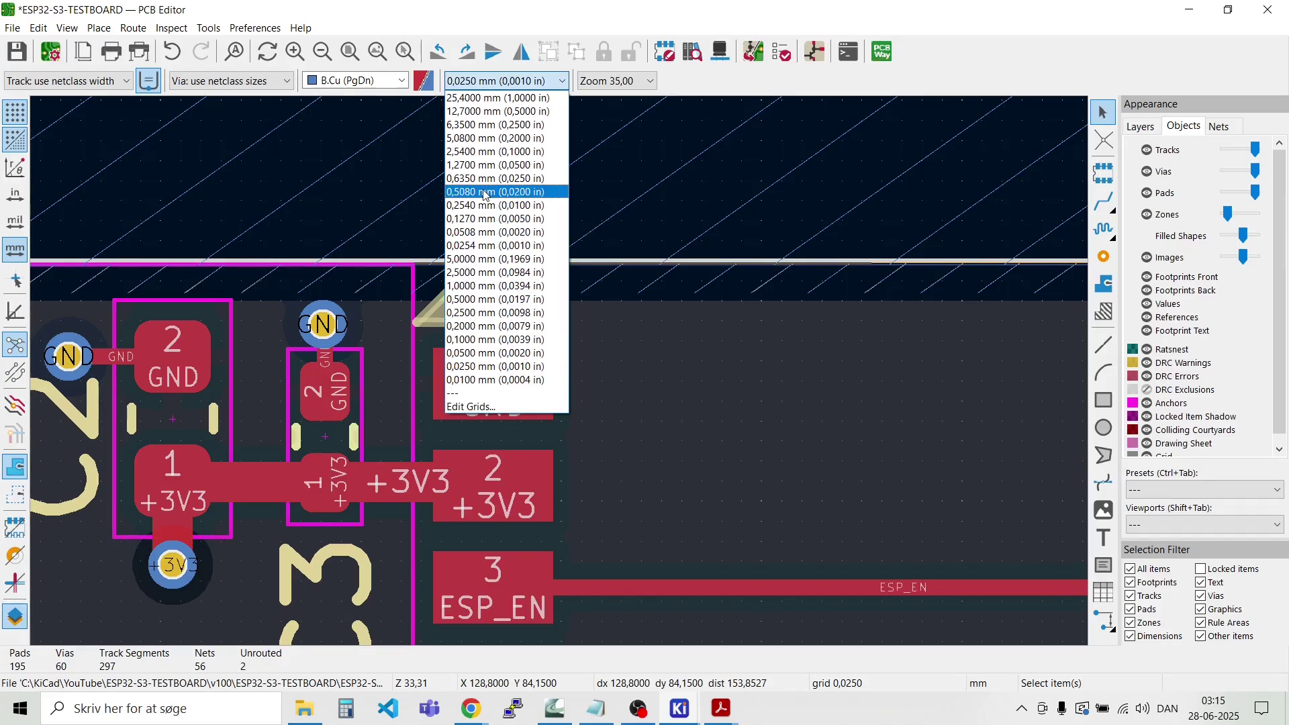
click(480, 288)
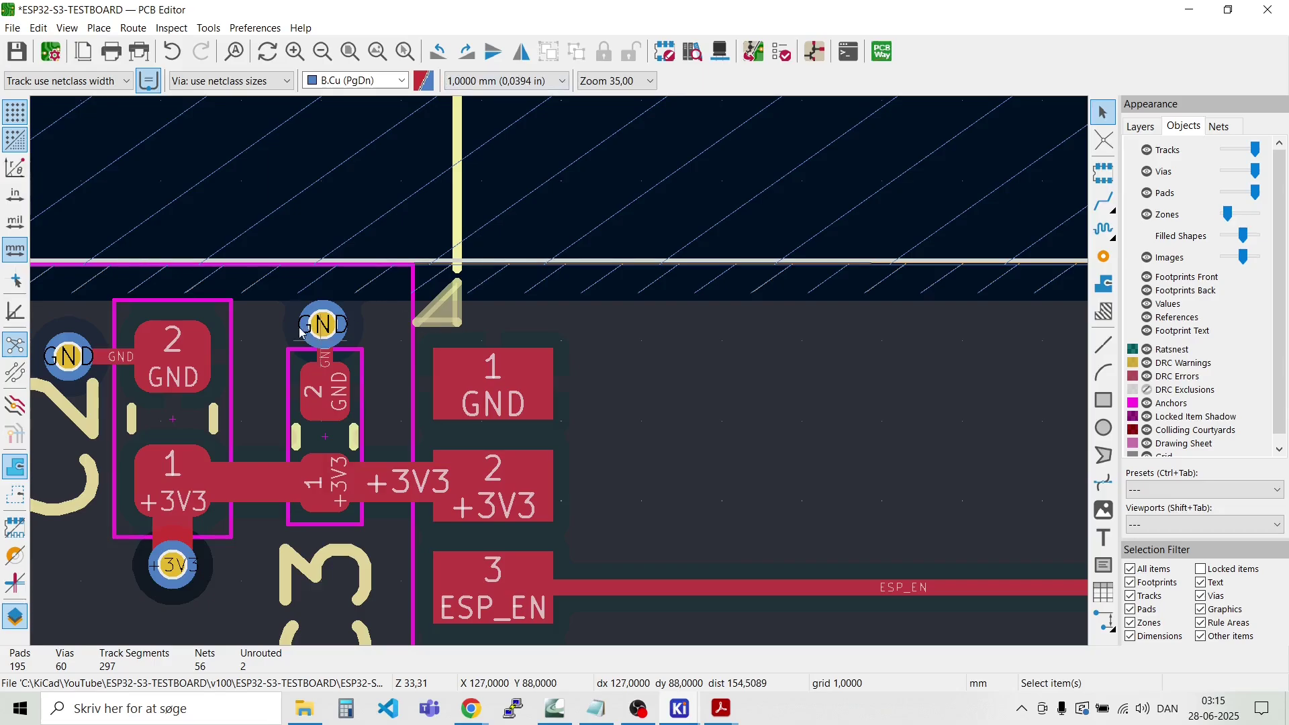
click(336, 325)
key(ctrl+d)
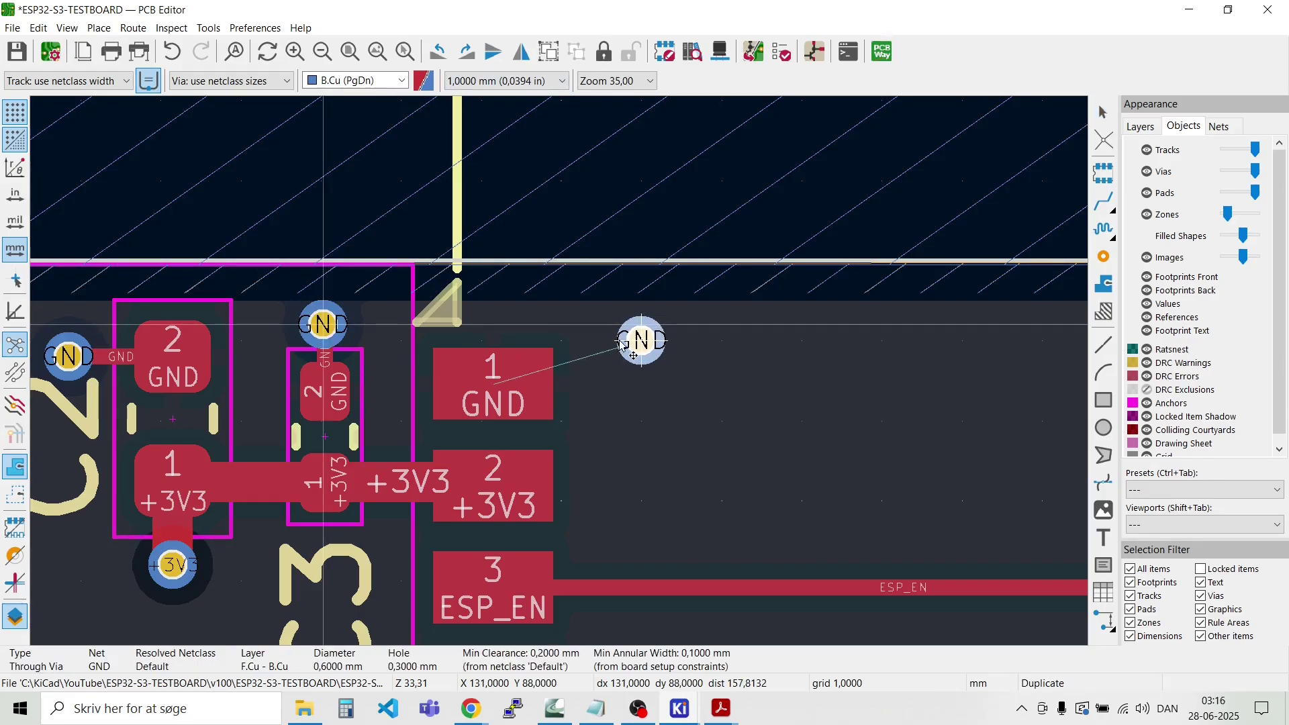
click(618, 336)
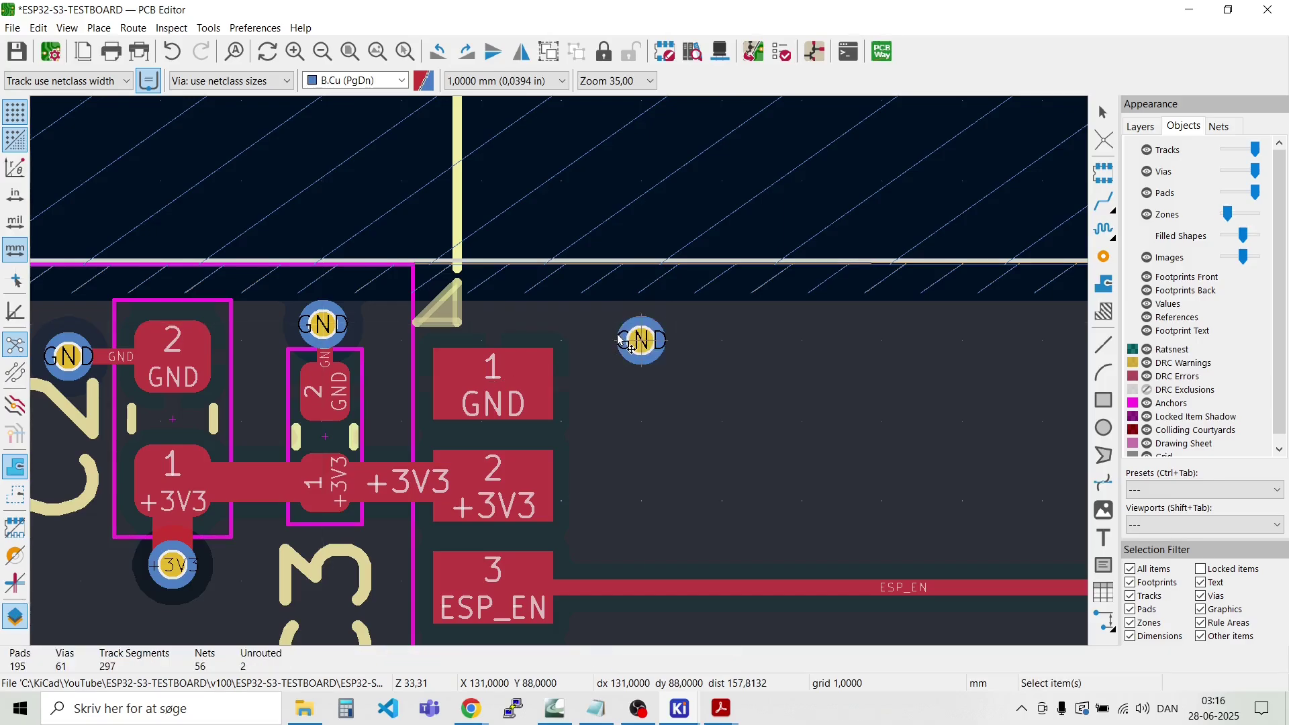
Step: Duplicate the GND via along the antenna keep-out edge at 2 mm spacing, placing copies at X 133, 135 and 137, Y 88
key(ctrl+d)
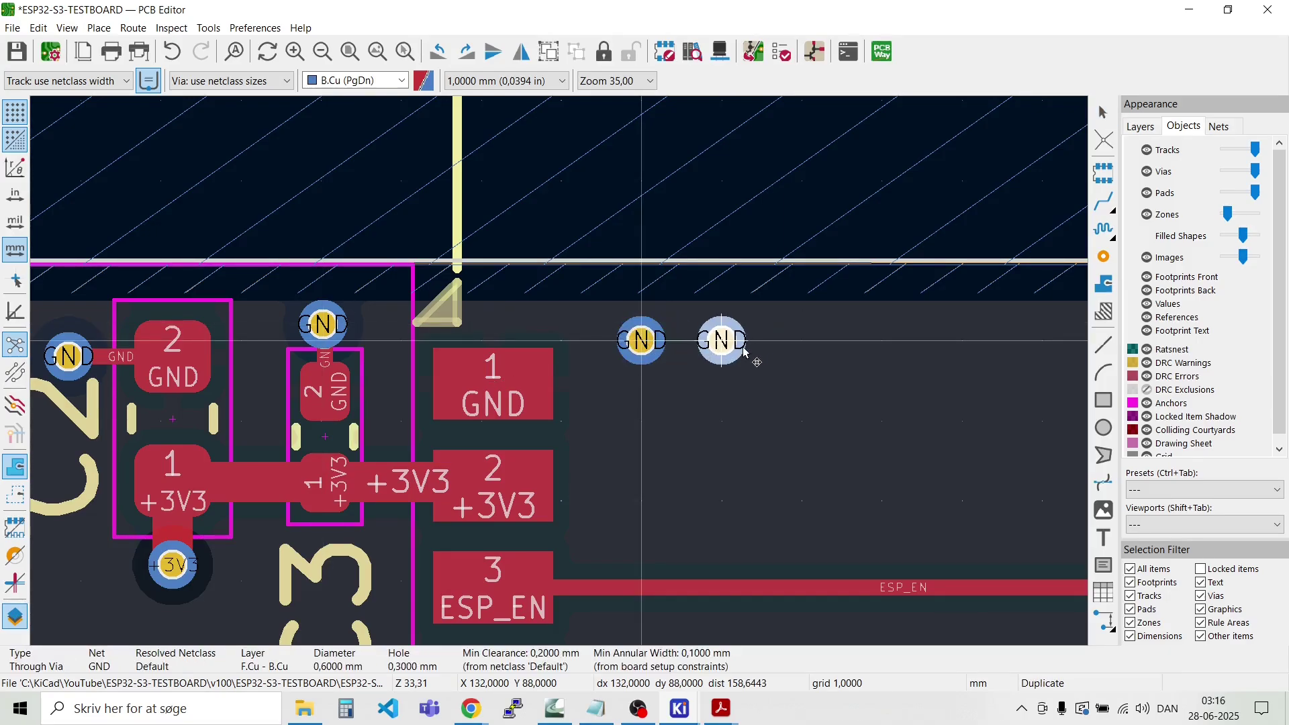
scroll(792, 346, down, 2)
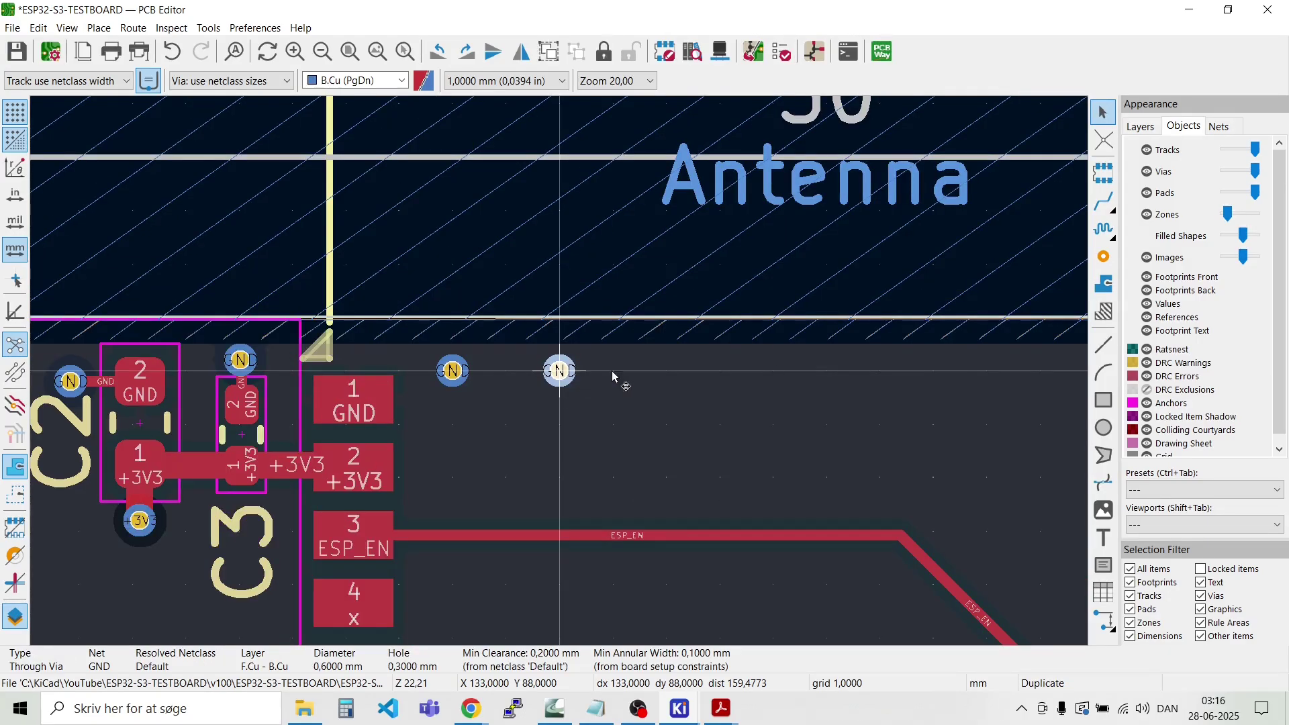
click(668, 373)
key(ctrl+d)
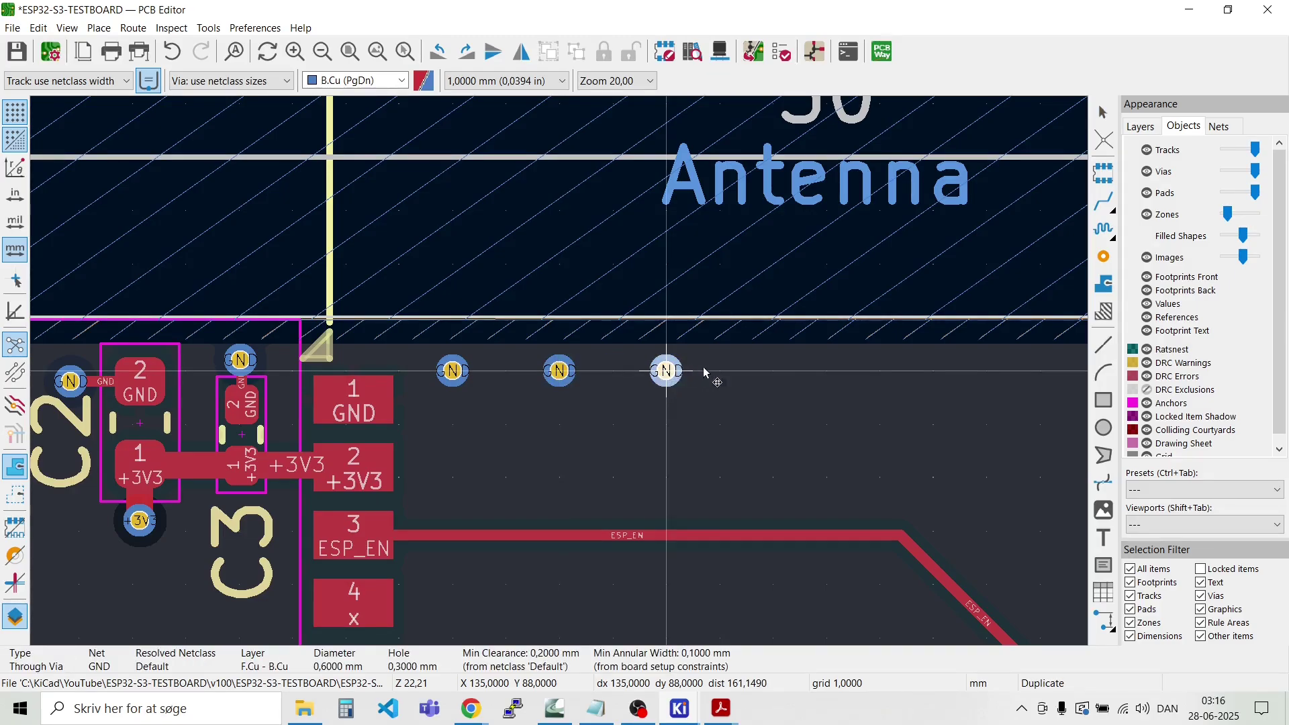
click(773, 372)
click(853, 295)
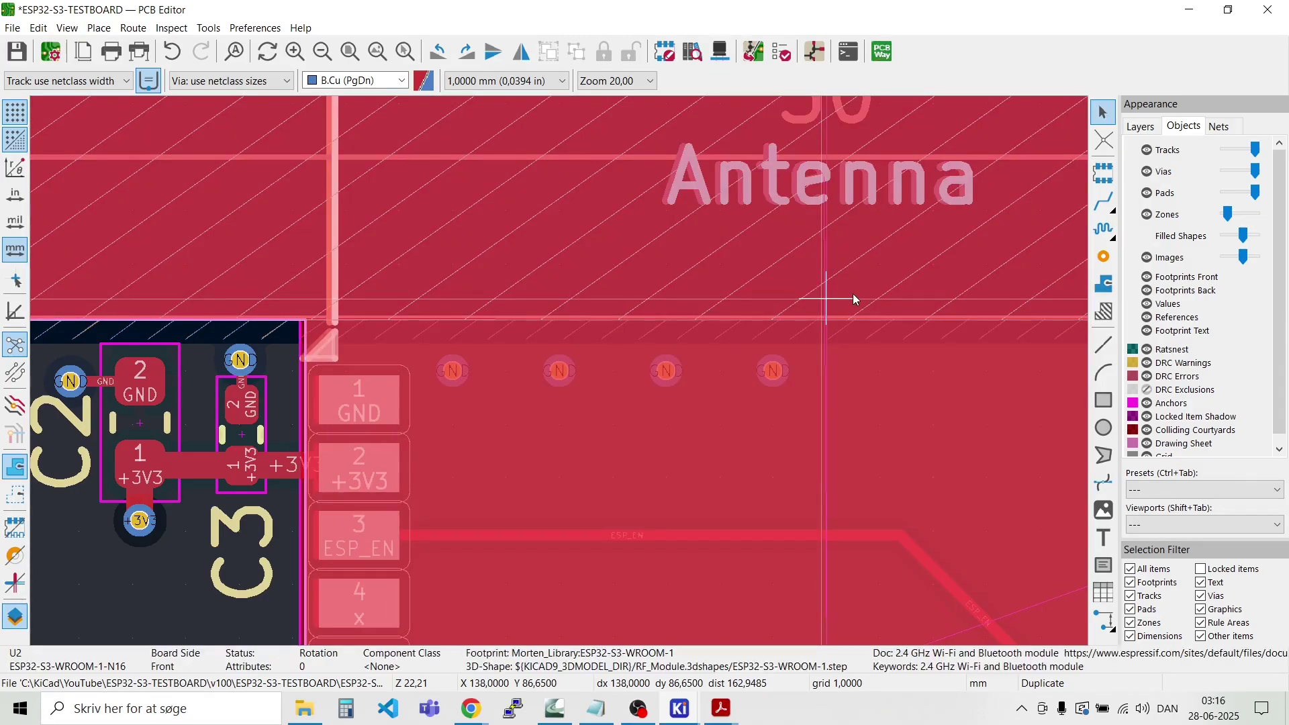
key(Escape)
scroll(559, 370, down, 2)
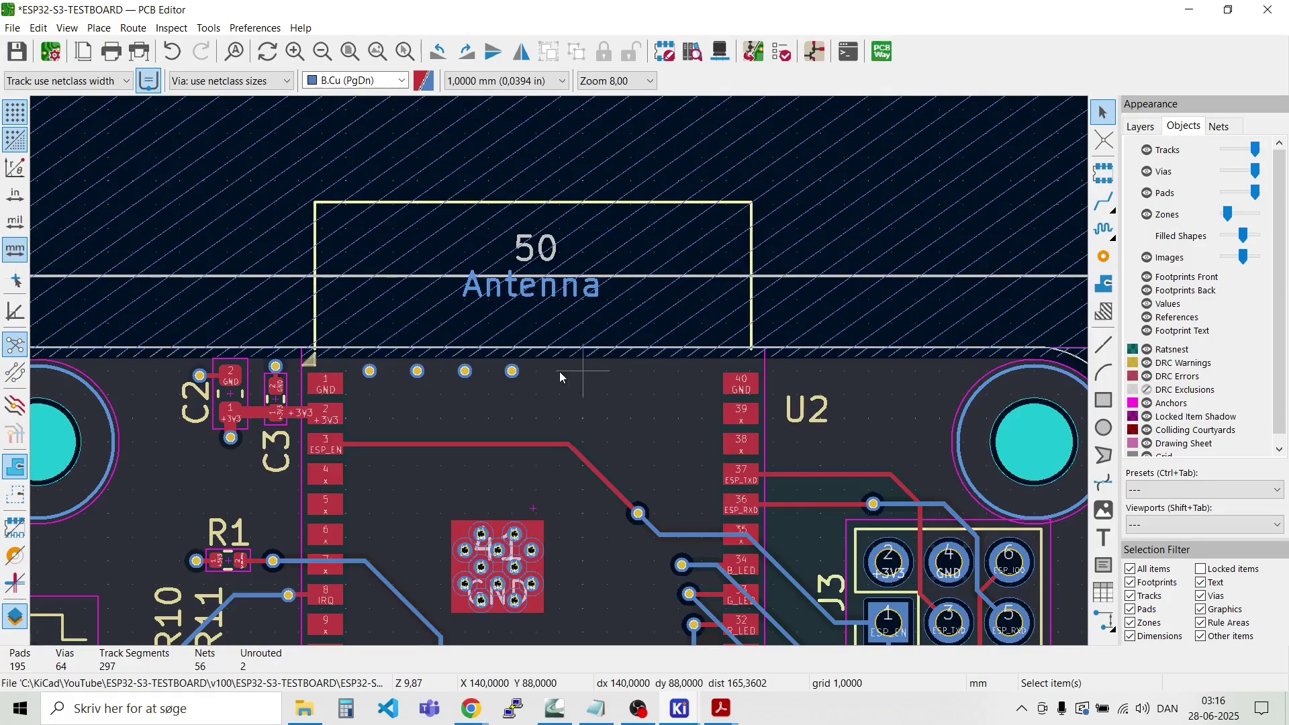
Step: Extend the GND via row at 2 mm spacing toward pad 40 of U2, with copies at X 139, 141, 143 and 145
scroll(560, 373, up, 2)
click(398, 371)
key(ctrl+d)
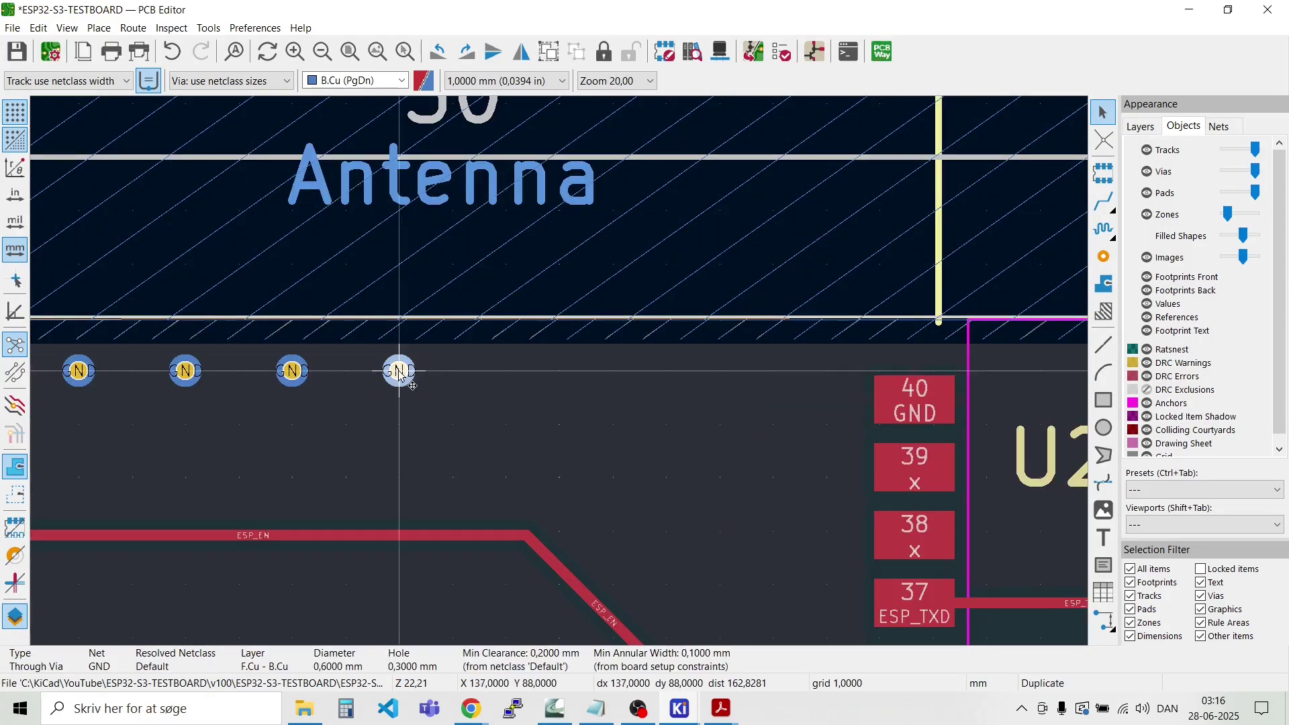
click(507, 374)
key(ctrl+d)
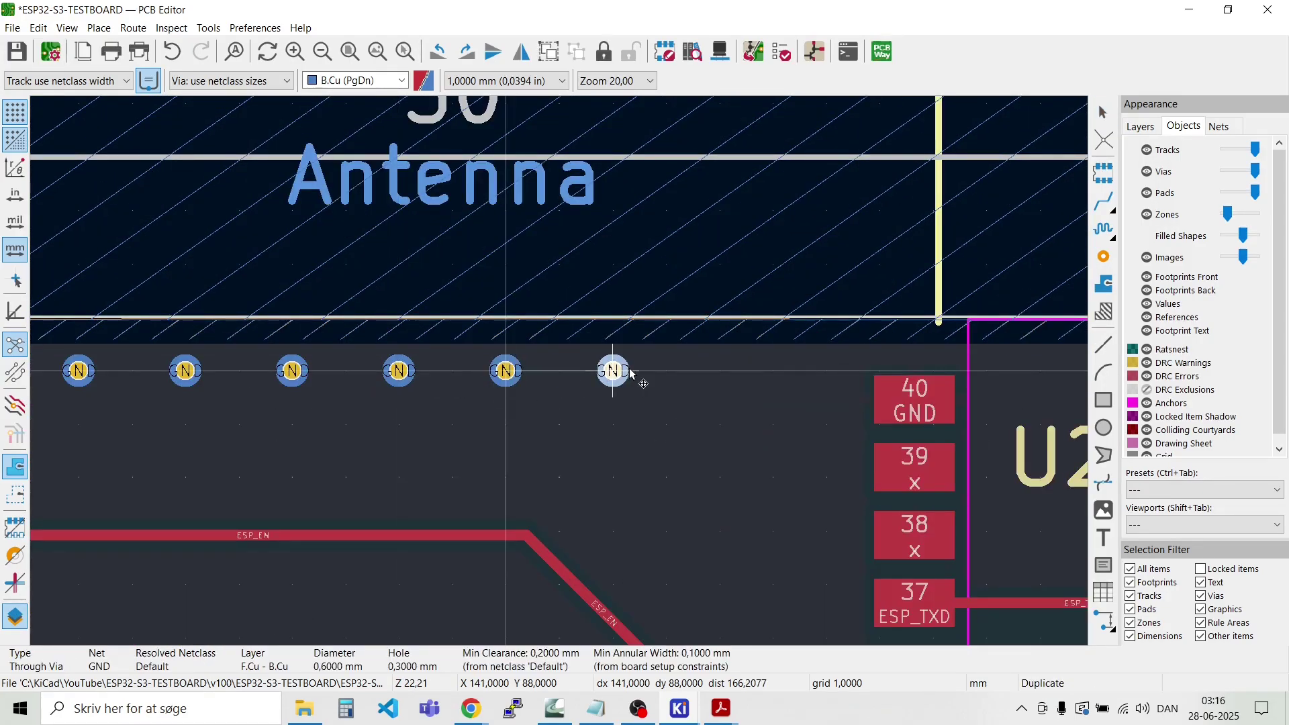
click(631, 373)
key(ctrl+d)
click(737, 373)
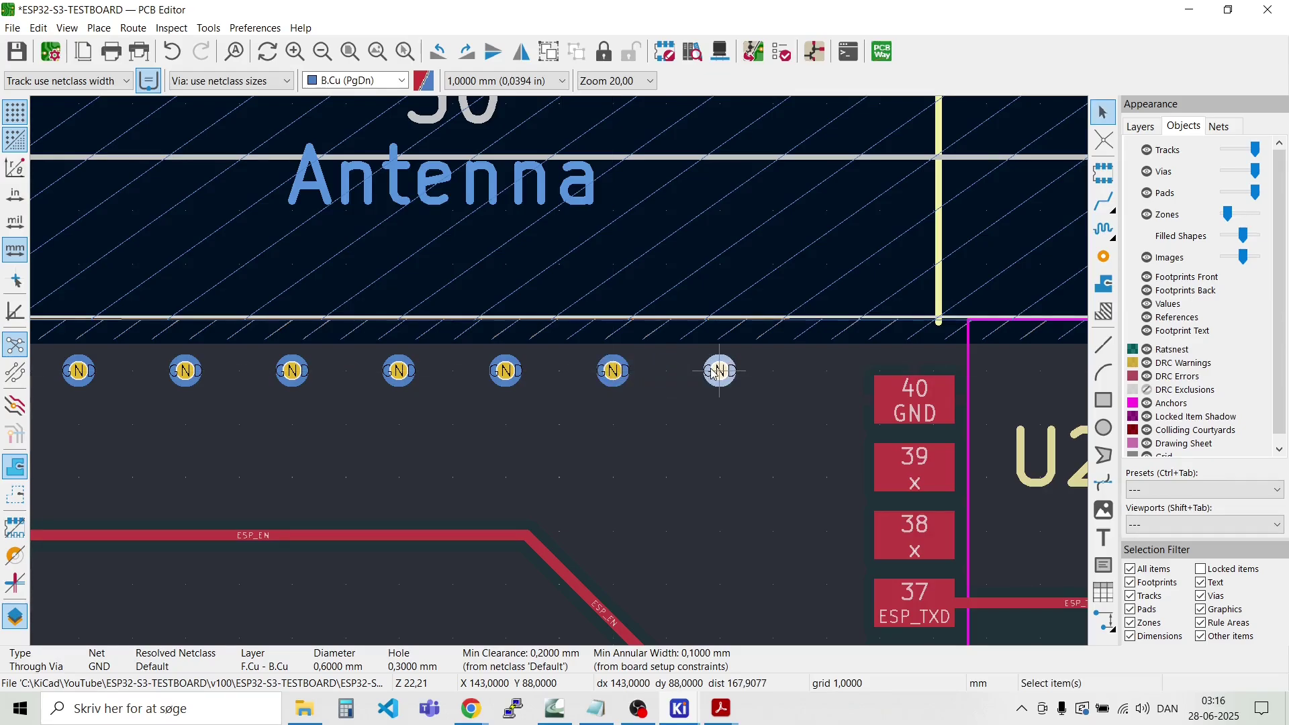
key(ctrl+d)
Step: Continue the GND via row past pad 40 up to the mounting hole, with copies at X 148, 150, 152, 154 and 156, Y 88
key(ctrl+d)
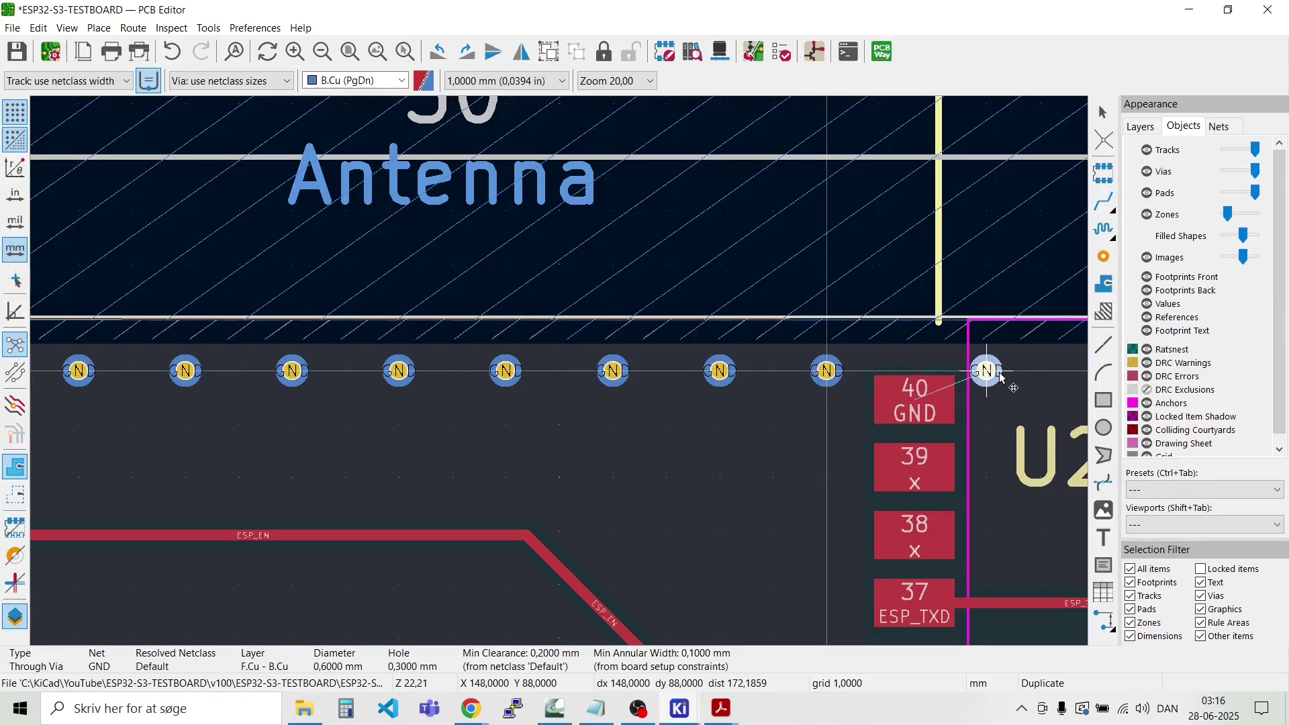
click(987, 371)
key(ctrl+d)
click(1007, 376)
key(ctrl+d)
scroll(1007, 376, down, 2)
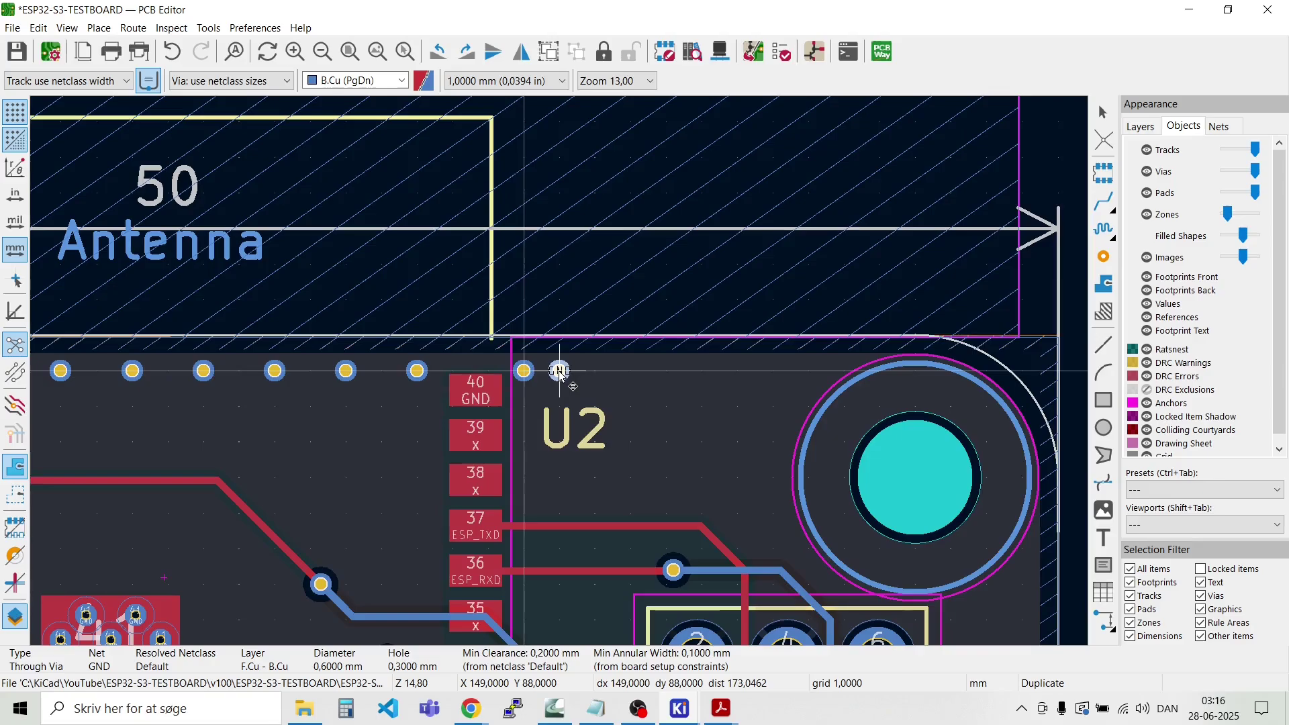
click(608, 377)
key(ctrl+d)
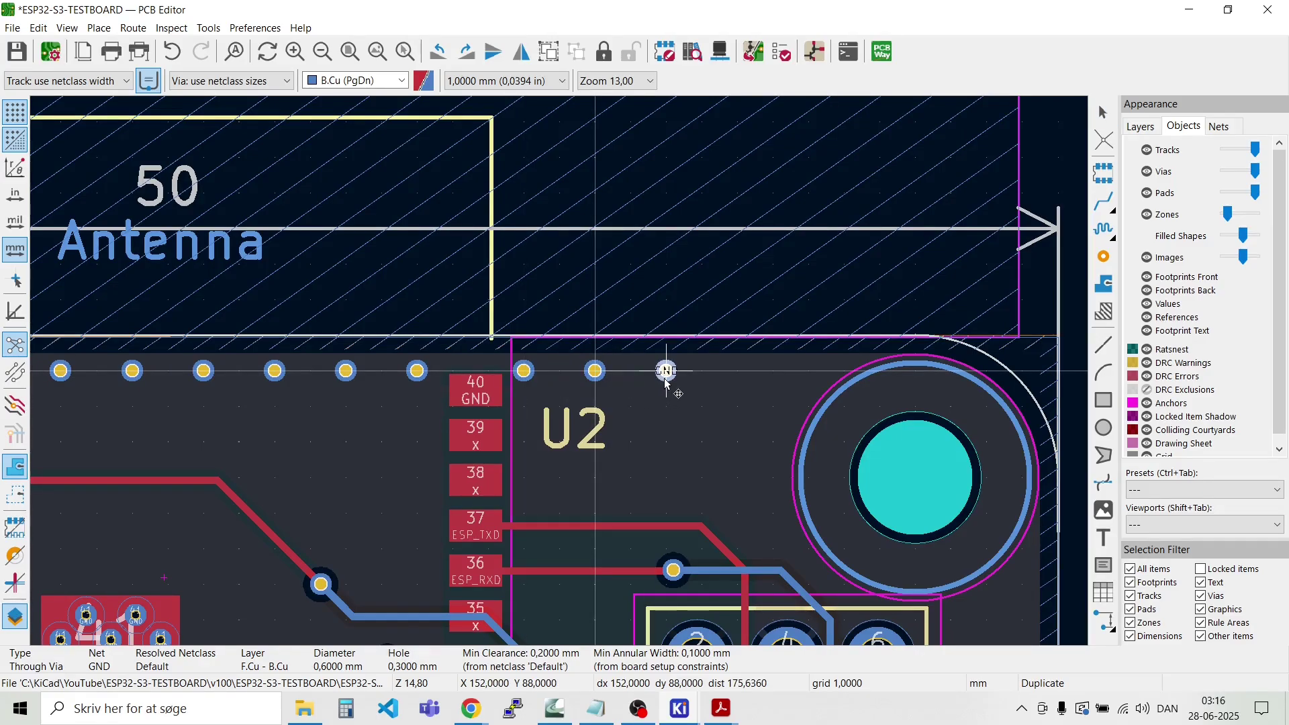
click(667, 372)
key(ctrl+d)
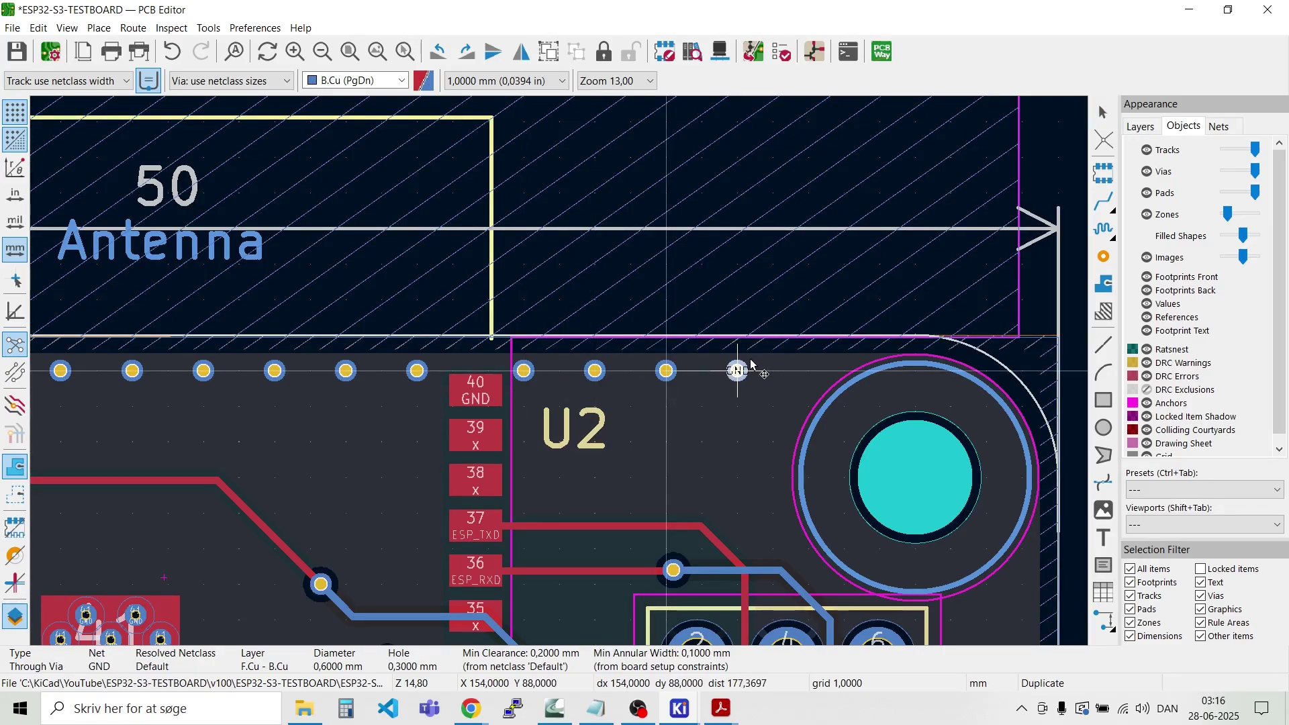
click(738, 372)
key(ctrl+d)
click(807, 370)
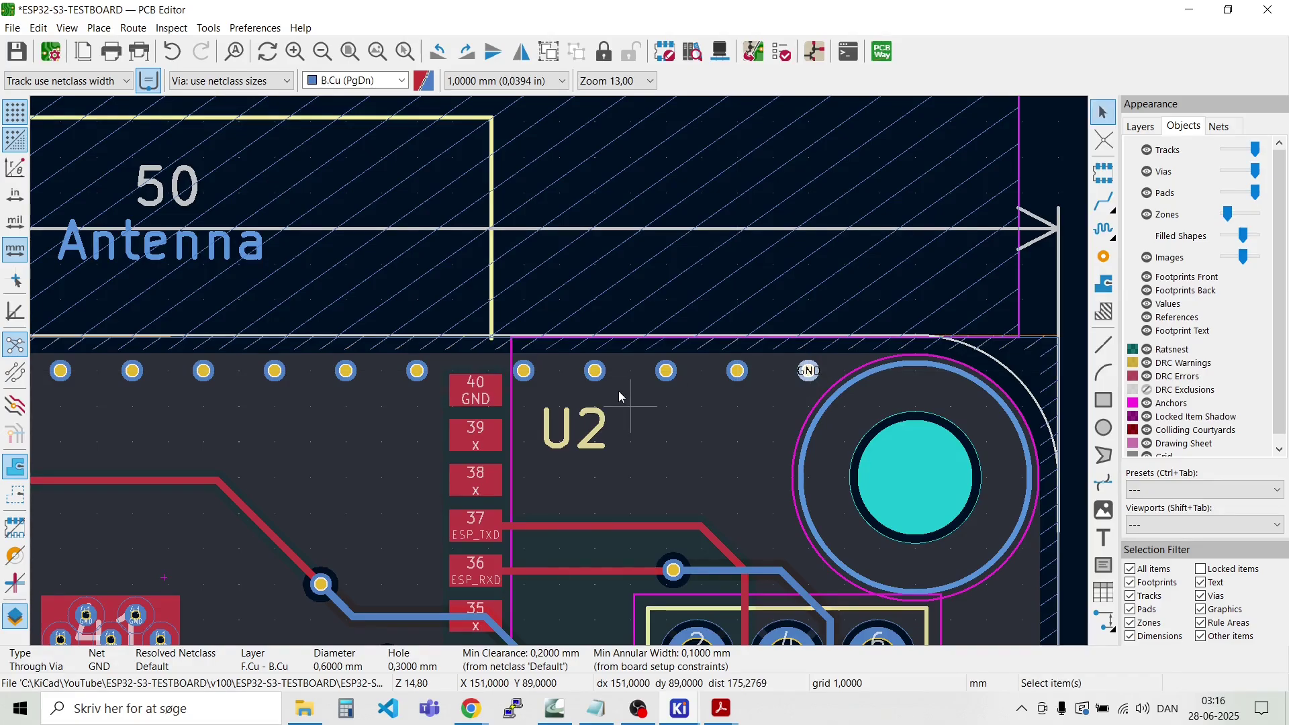
Step: Duplicate the GND via beside C2 toward the neighbouring mounting hole, placing copies at X 123, 121 and 120 on Y 88
scroll(621, 391, down, 3)
scroll(116, 373, up, 3)
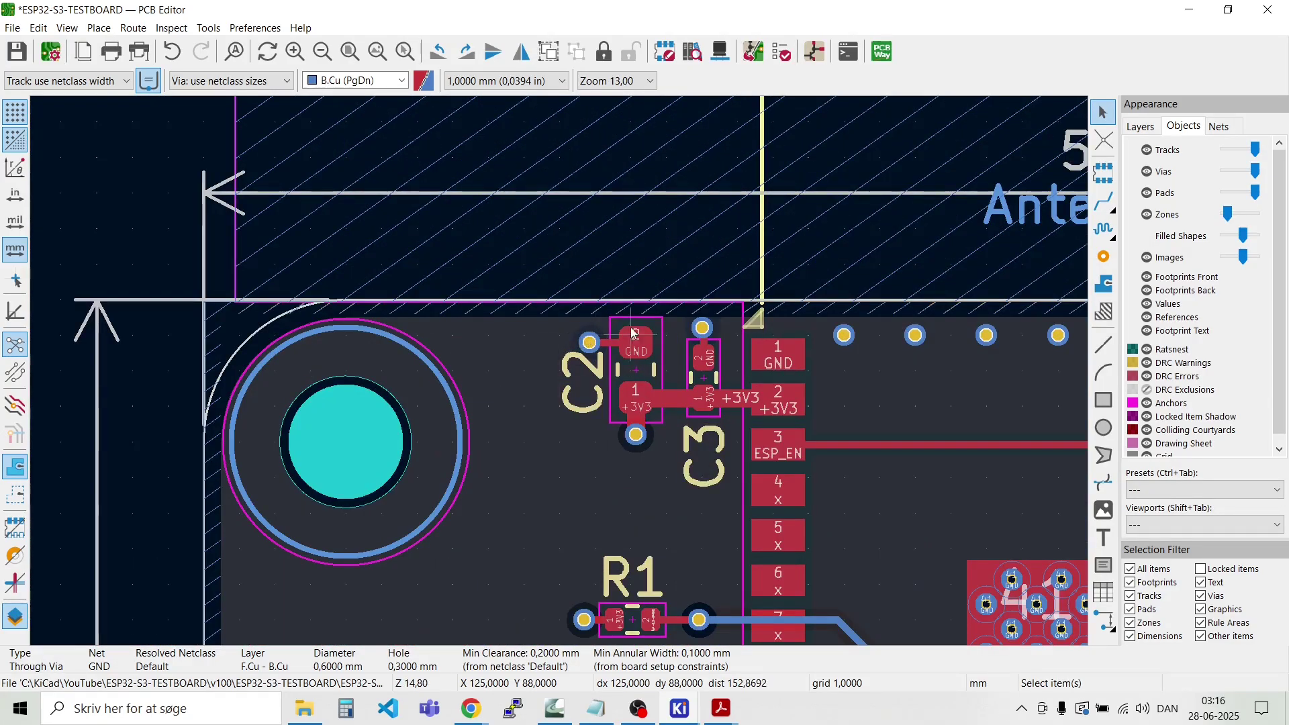
scroll(664, 335, up, 3)
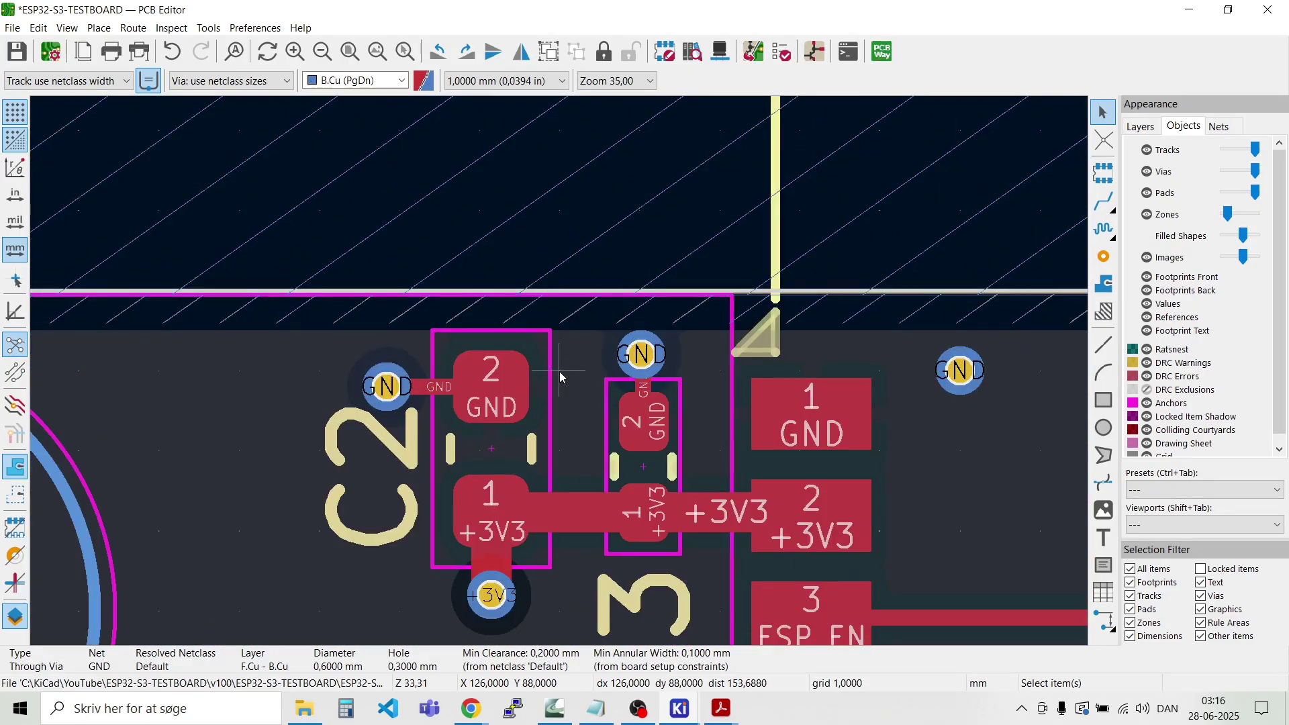
click(395, 395)
key(ctrl+d)
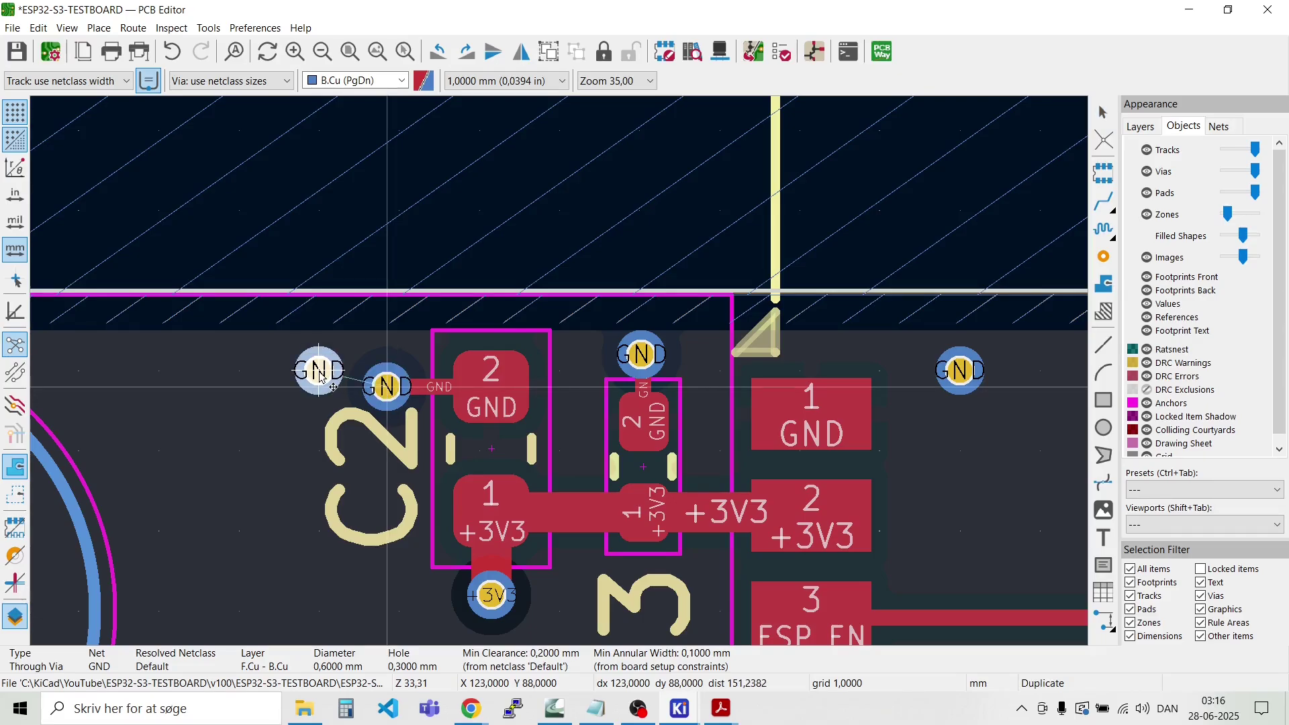
click(319, 370)
key(ctrl+d)
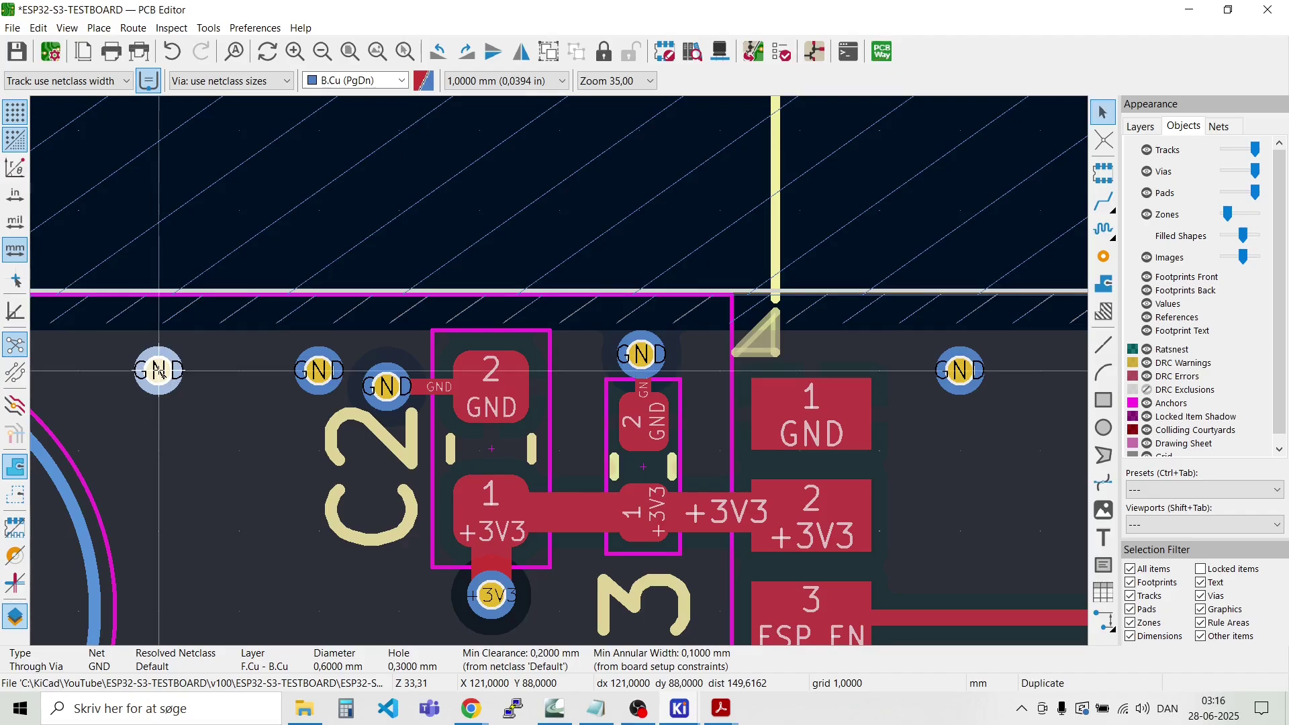
click(191, 375)
key(ctrl+d)
scroll(191, 375, down, 2)
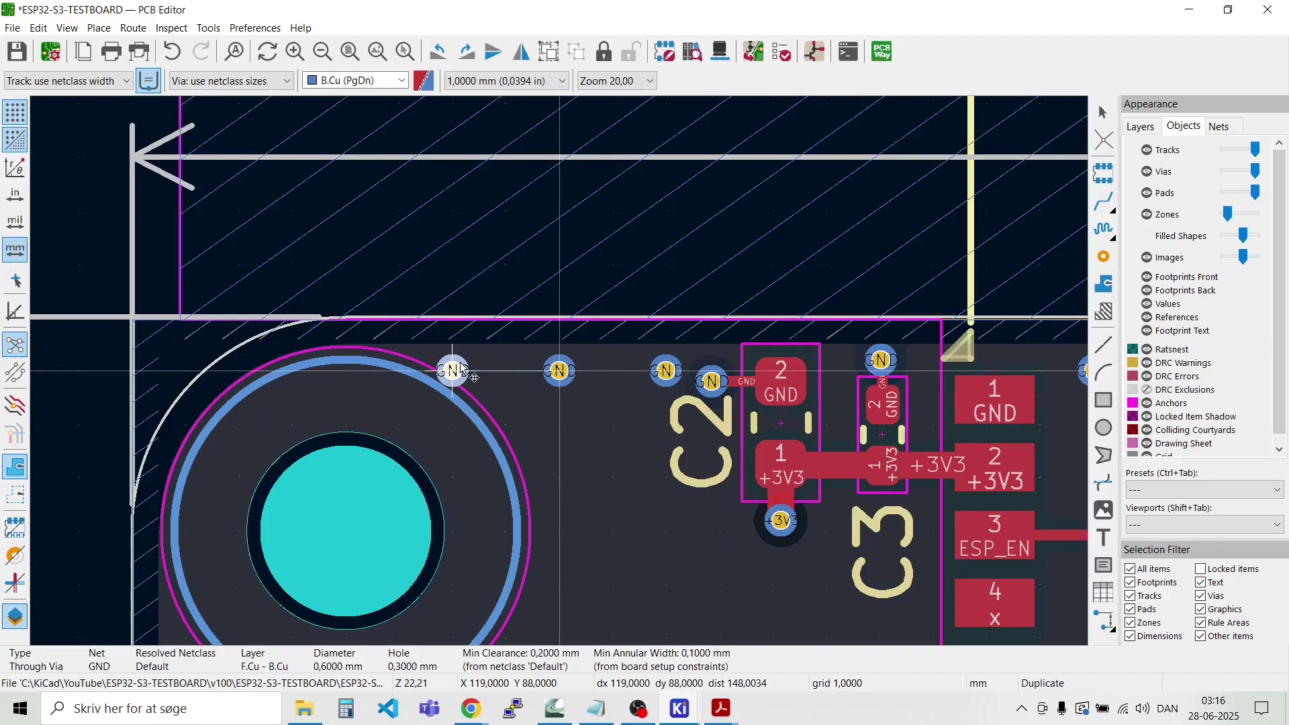
click(481, 372)
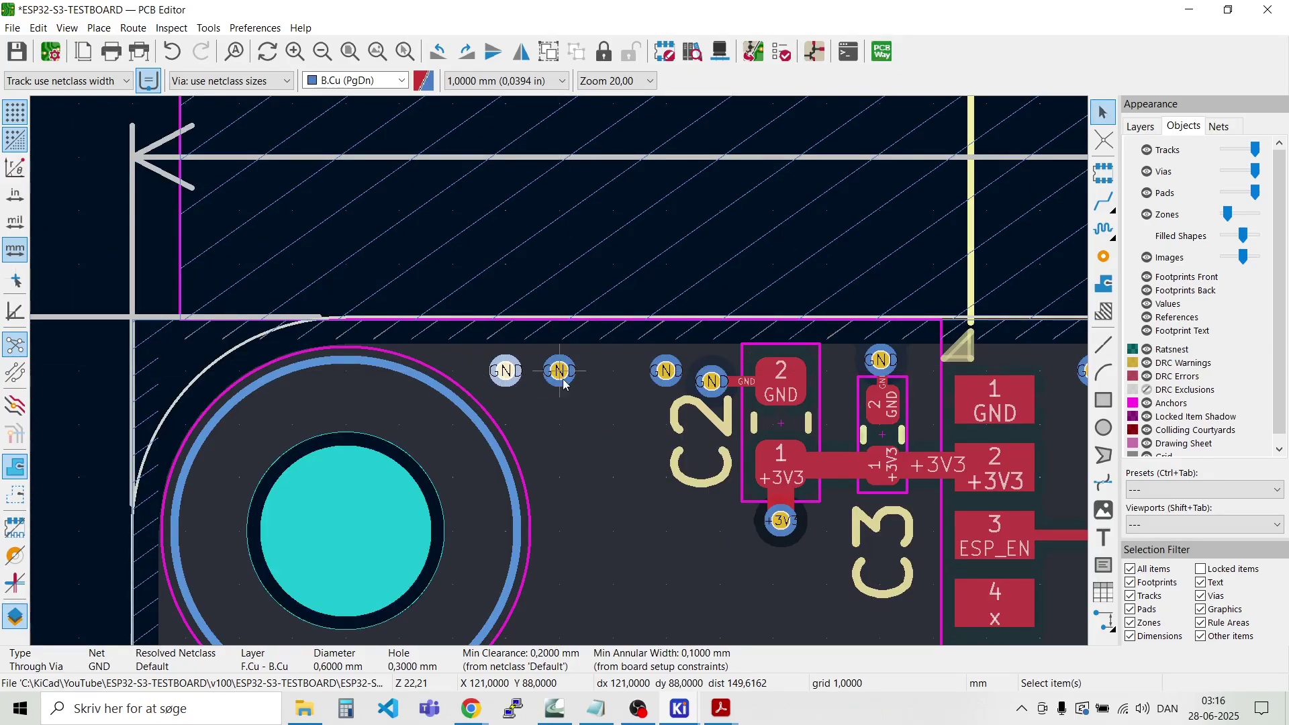
Step: Move the middle of the three new GND vias between C2 and the mounting hole to X 122, Y 88
scroll(481, 373, down, 5)
scroll(648, 377, up, 5)
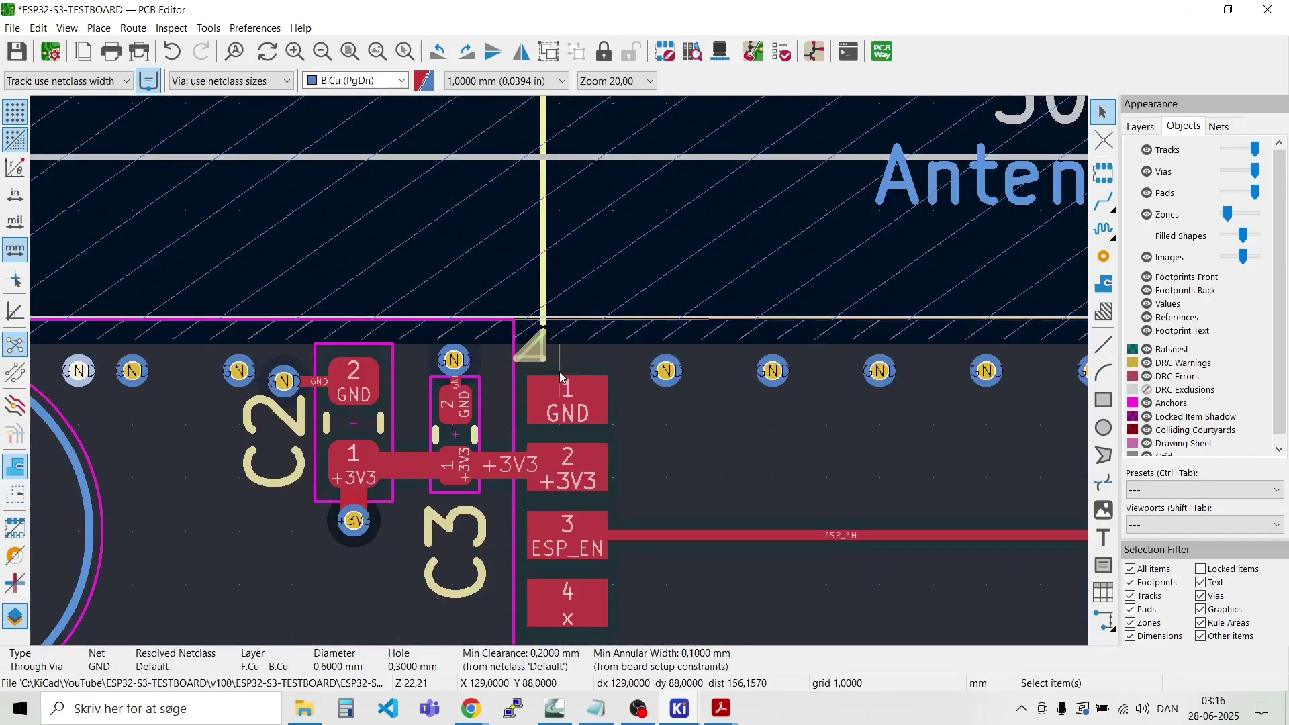
click(131, 371)
drag(131, 371, 185, 372)
scroll(144, 374, down, 1)
scroll(558, 372, down, 1)
scroll(558, 372, up, 1)
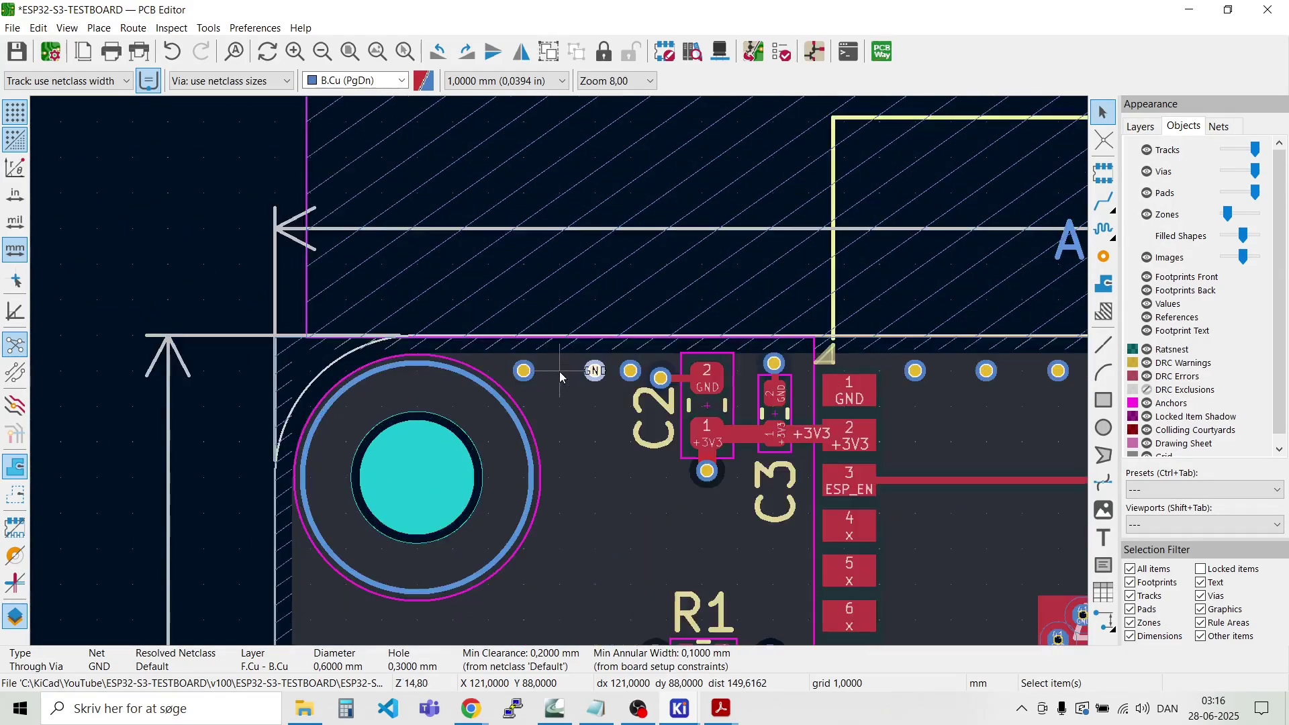
scroll(558, 372, down, 1)
key(Escape)
Step: Duplicate the GND via at X 122 into the open copper areas below the mounting hole, above connector J4, and beside U2 pads 4–5 and 10
scroll(561, 374, up, 3)
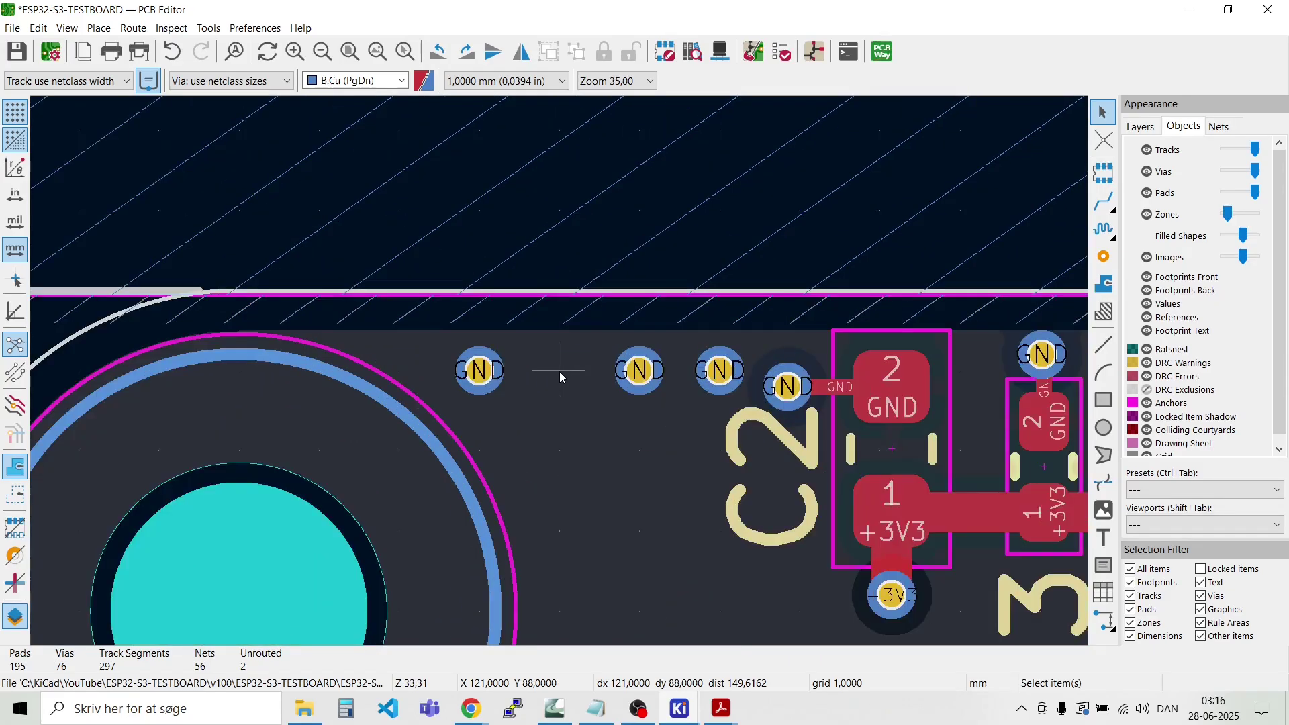
click(649, 368)
key(ctrl+d)
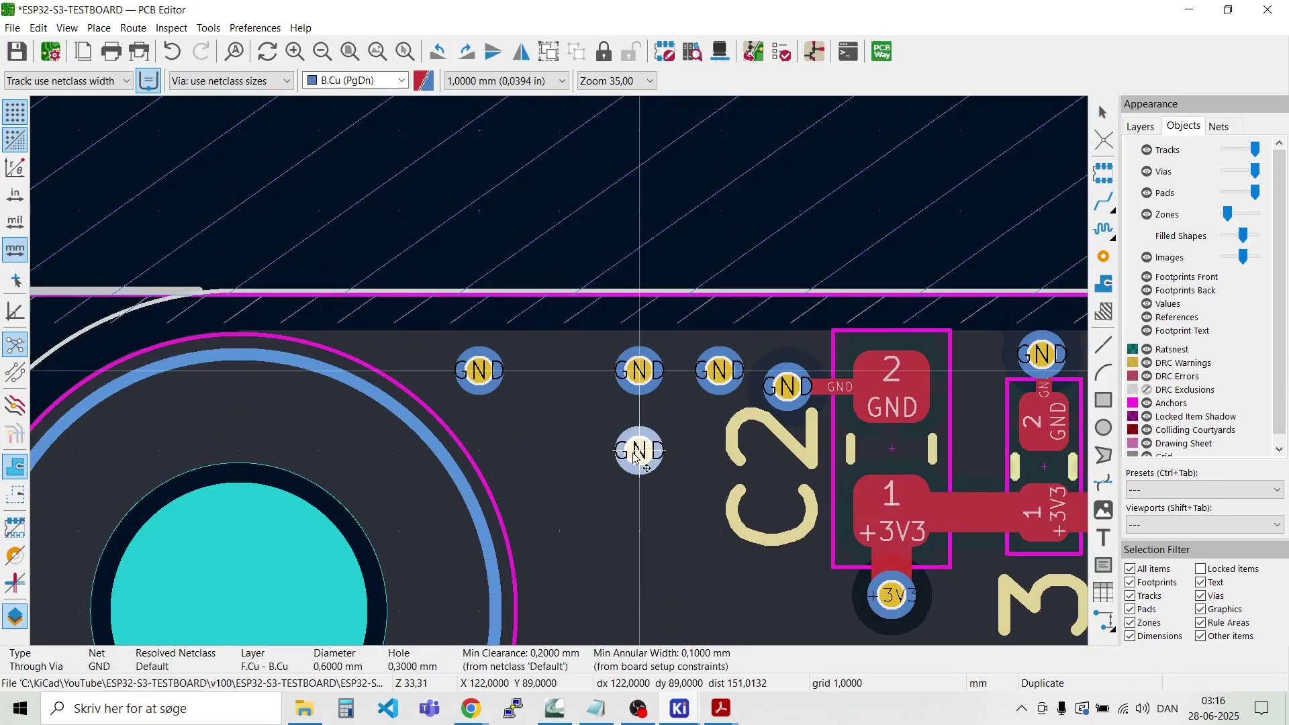
scroll(639, 452, down, 2)
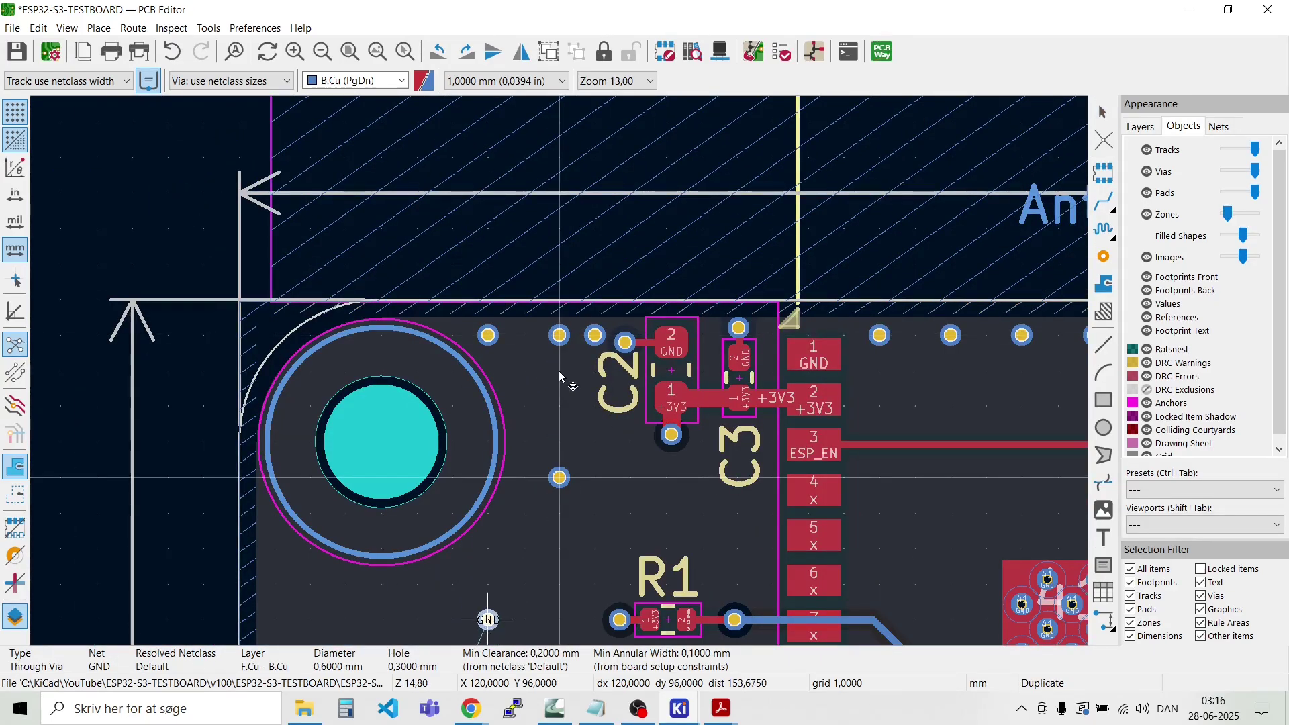
scroll(489, 611, down, 1)
click(440, 370)
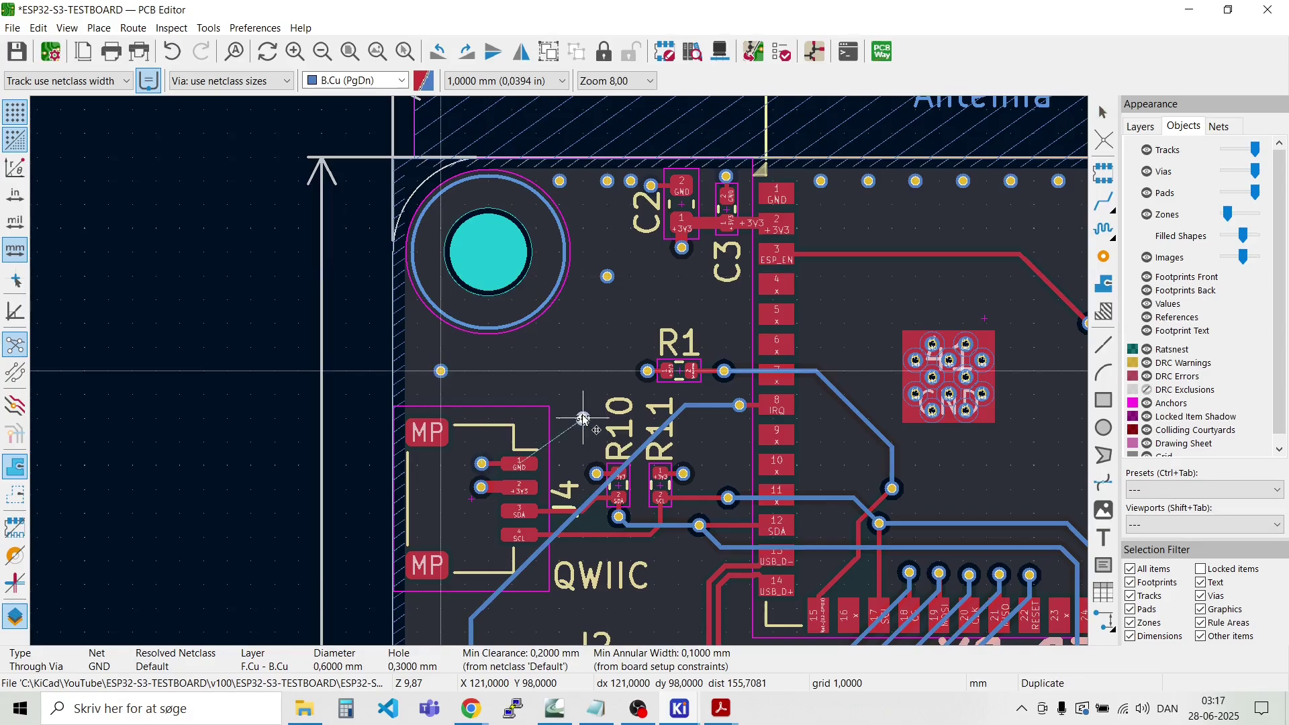
click(560, 394)
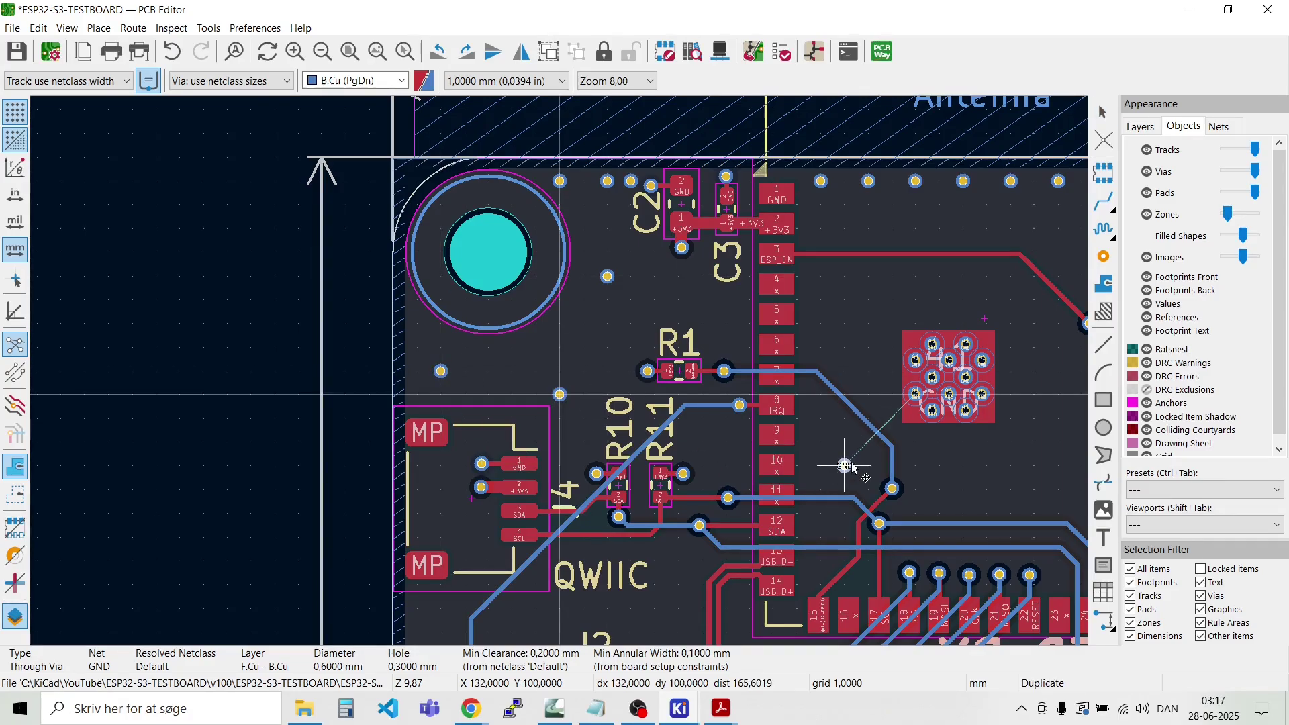
click(823, 305)
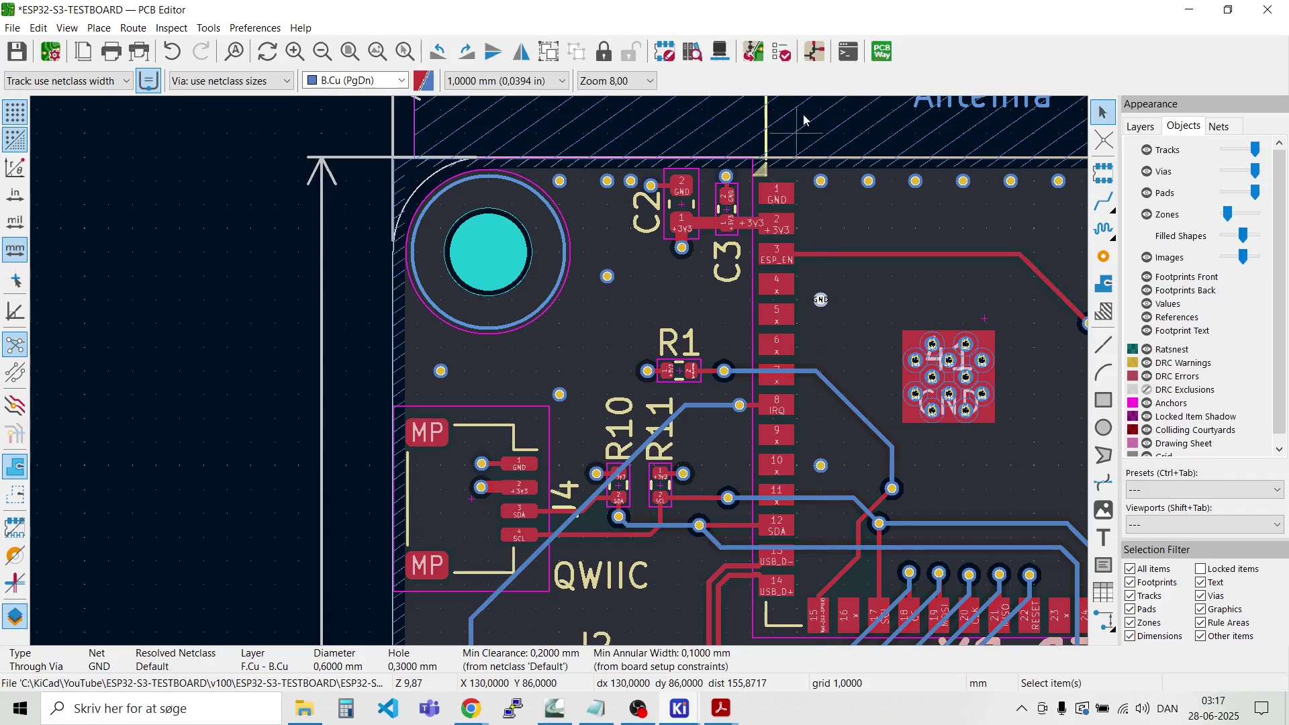
Step: Set the grid to 0,0100 mm and duplicate the GND via into the open copper between R11 and U2 pad 9
click(564, 82)
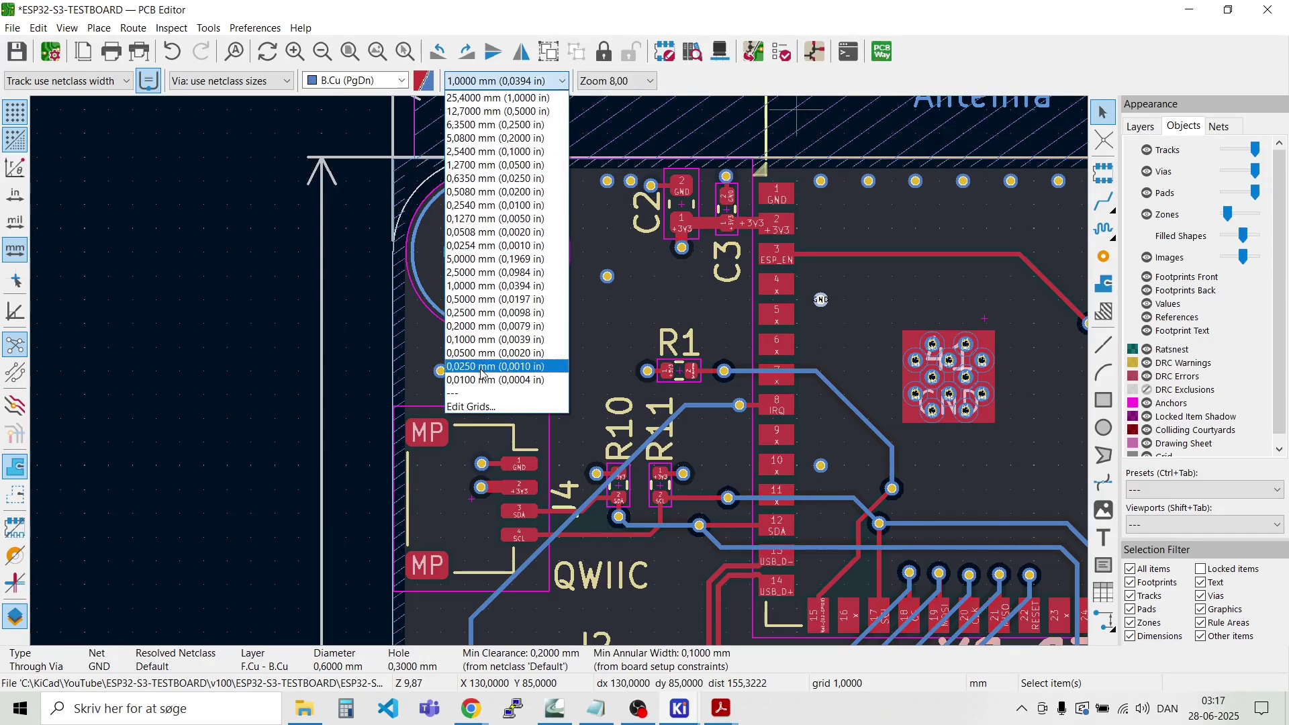
click(485, 380)
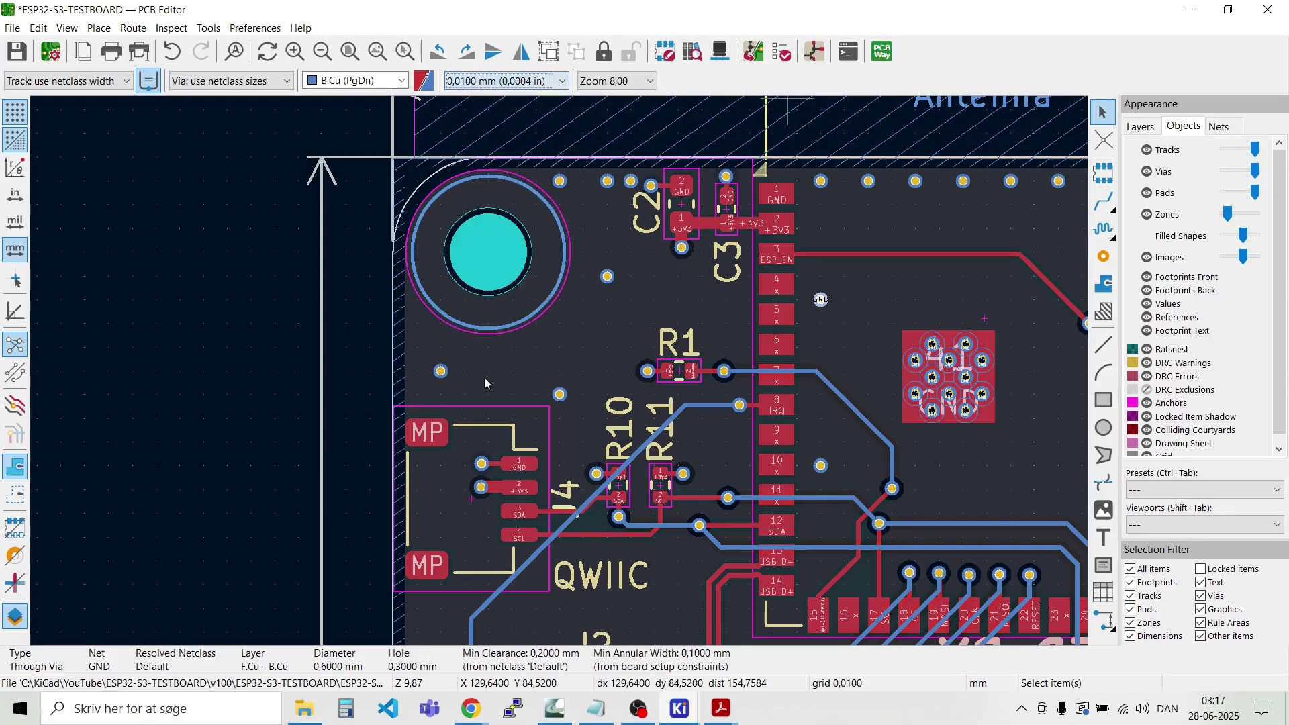
click(834, 300)
key(ctrl+d)
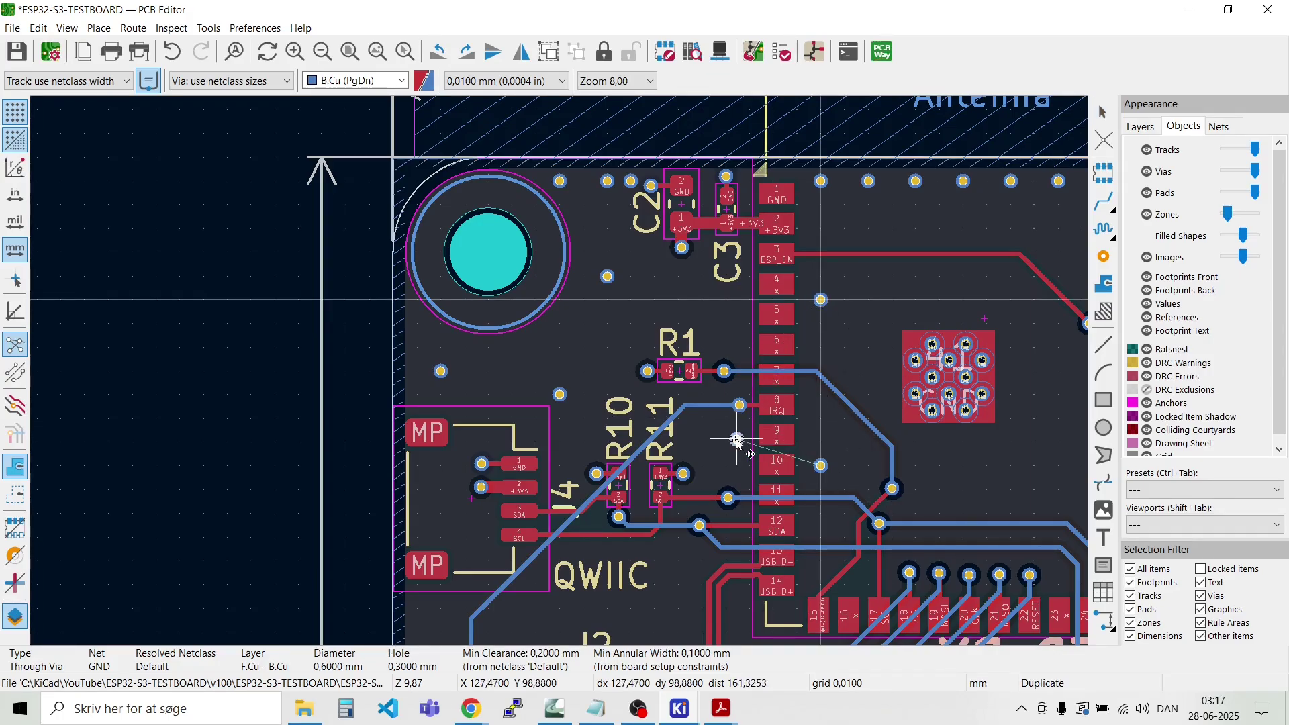
Step: Duplicate the GND via into the open copper above header J2 and next to the lower MP pad inside connector J4
scroll(534, 440, down, 1)
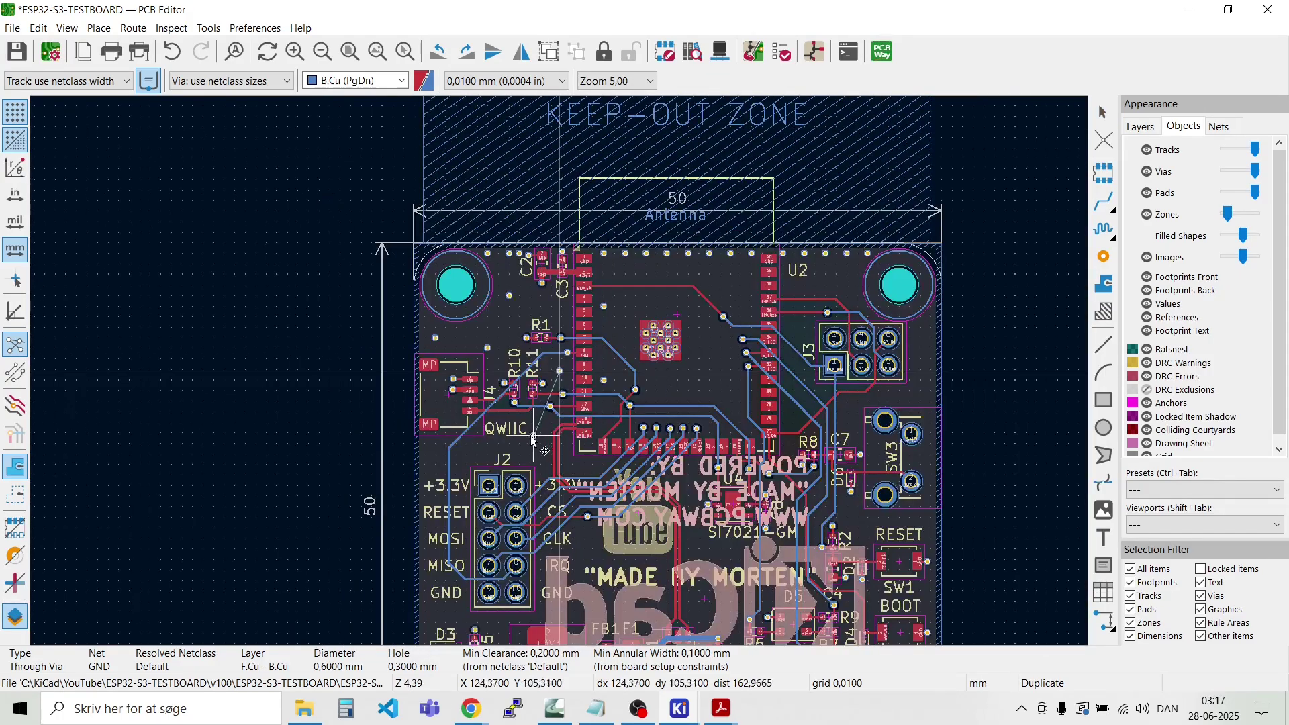
scroll(533, 439, up, 2)
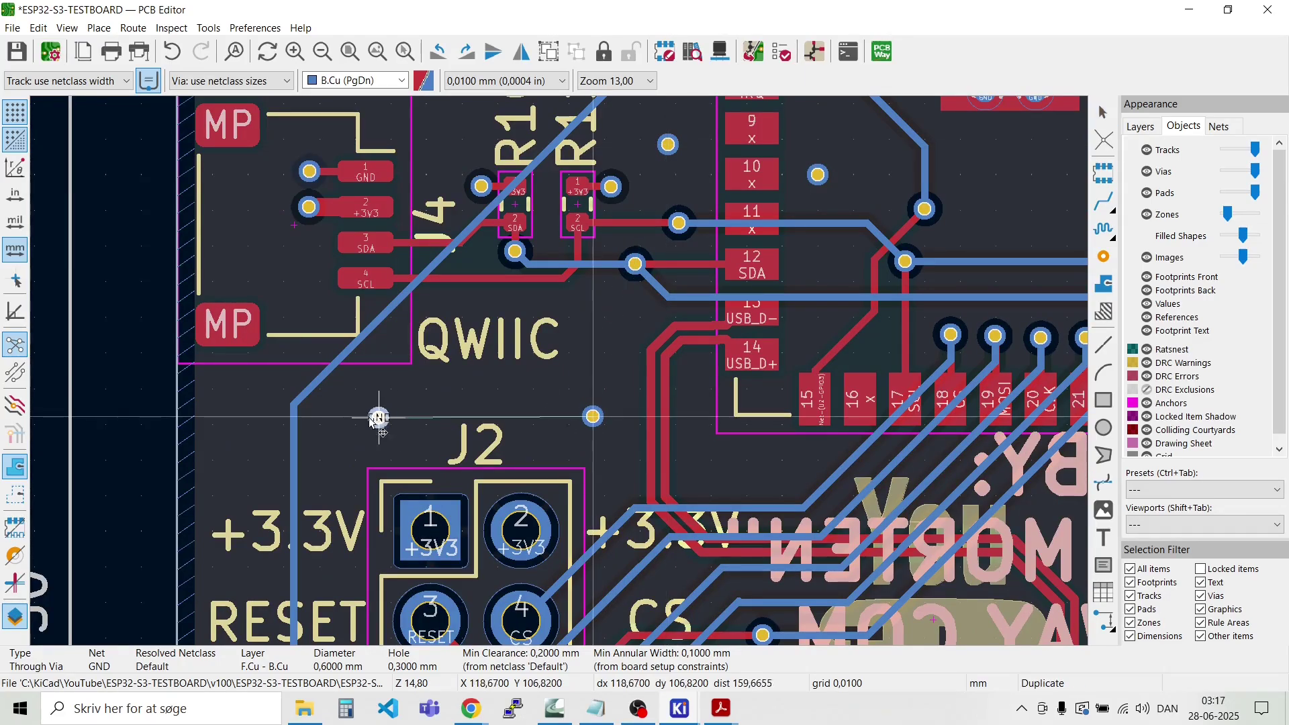
click(354, 417)
key(ctrl+d)
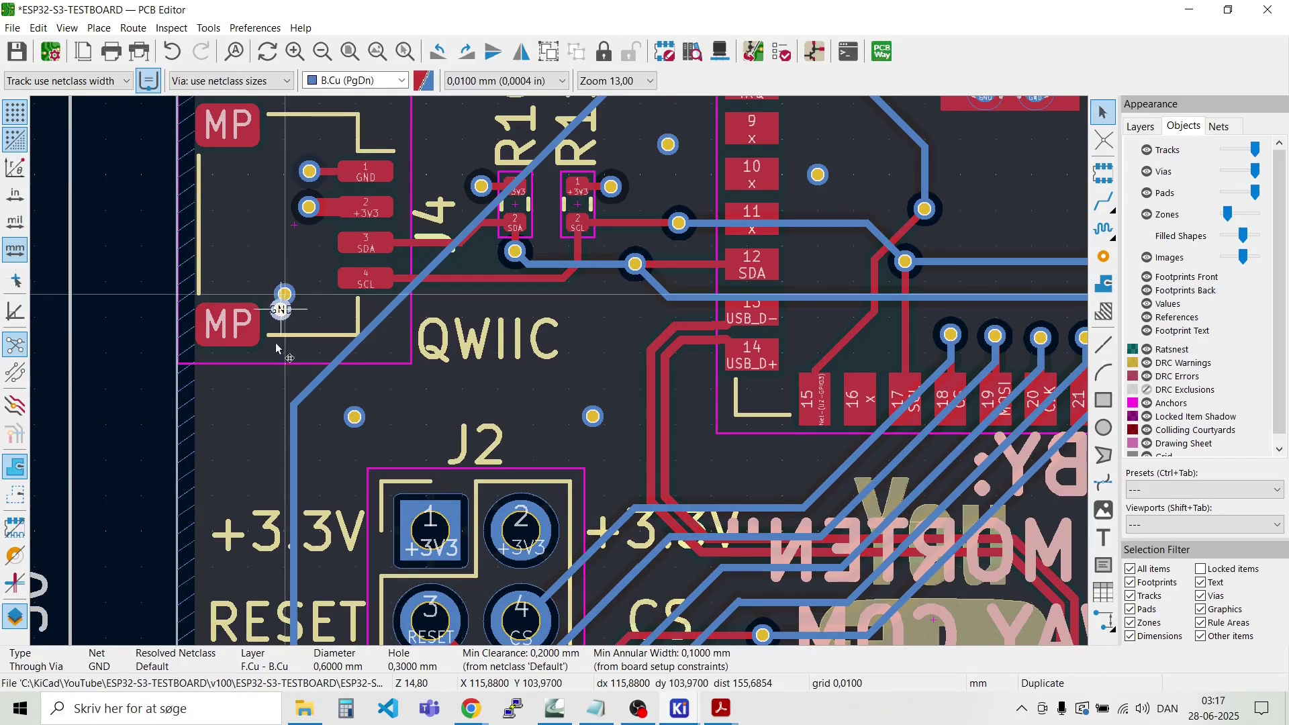
click(236, 432)
key(ctrl+d)
Step: Place further GND via copies just outside U2's corner by pad 14, below R5, and between J2 and D3
scroll(237, 432, down, 1)
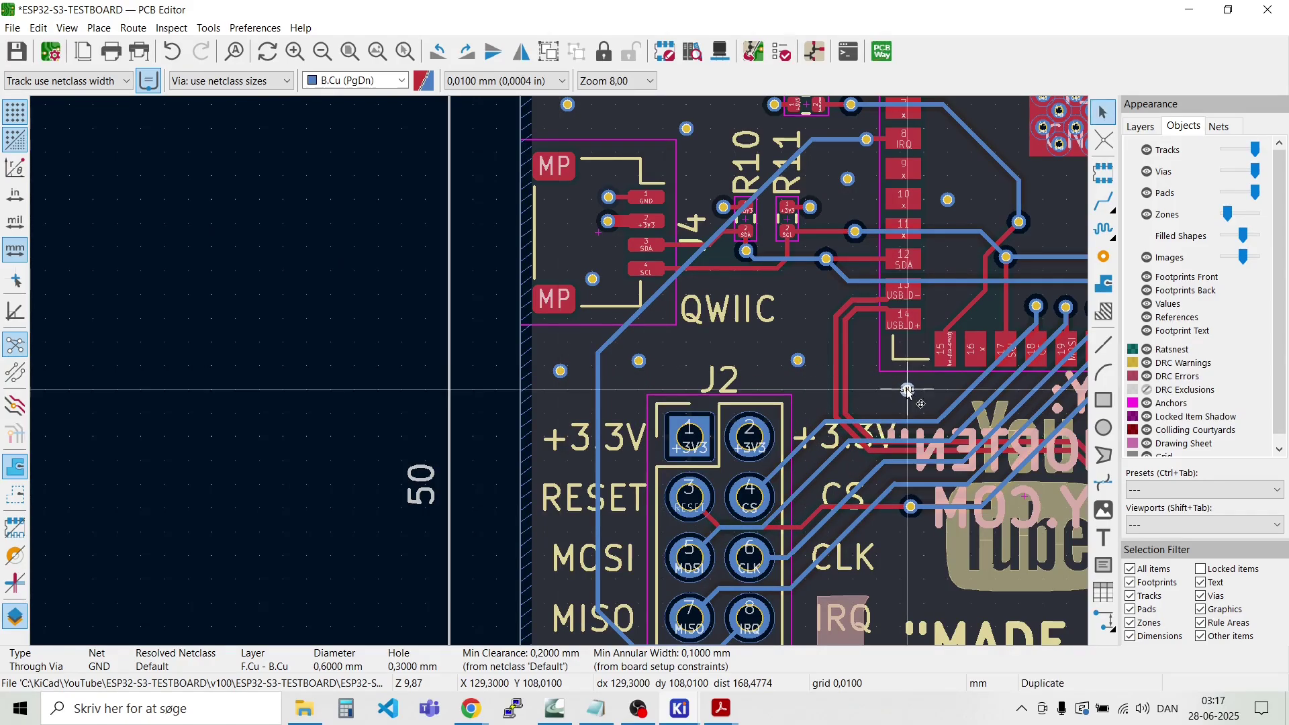
scroll(559, 371, down, 4)
scroll(413, 537, up, 5)
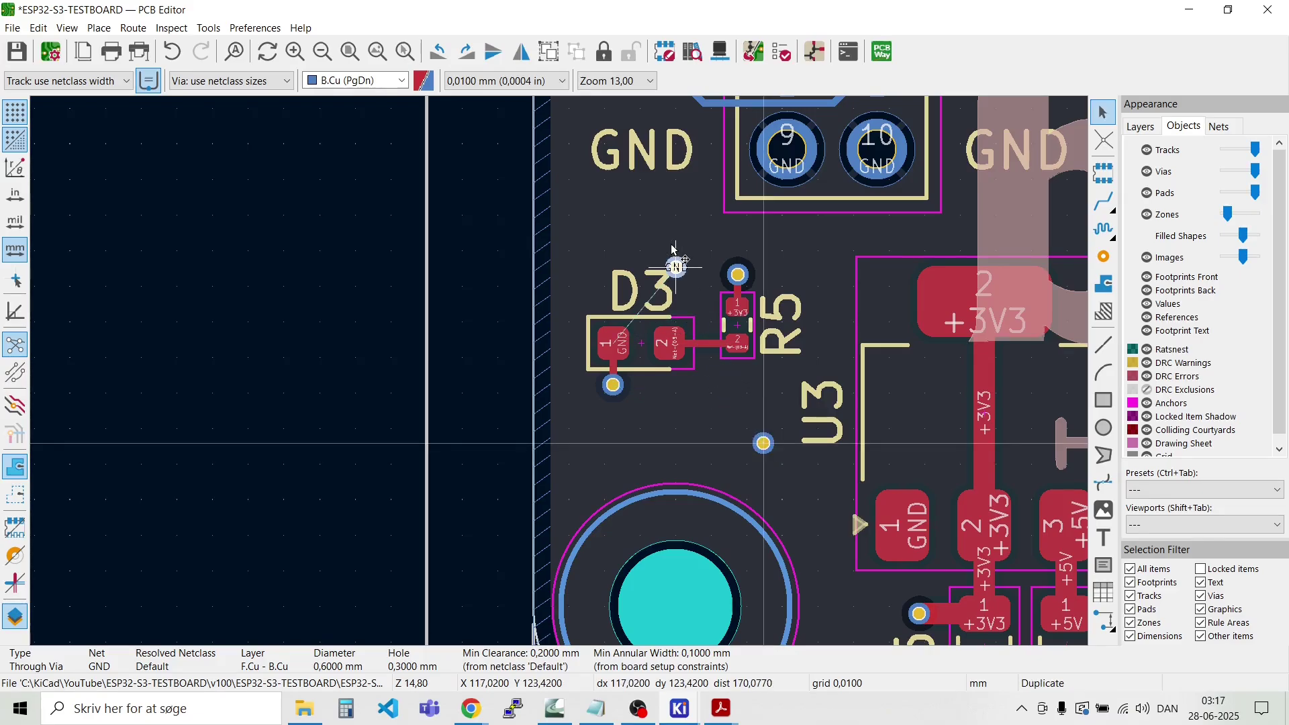
click(667, 213)
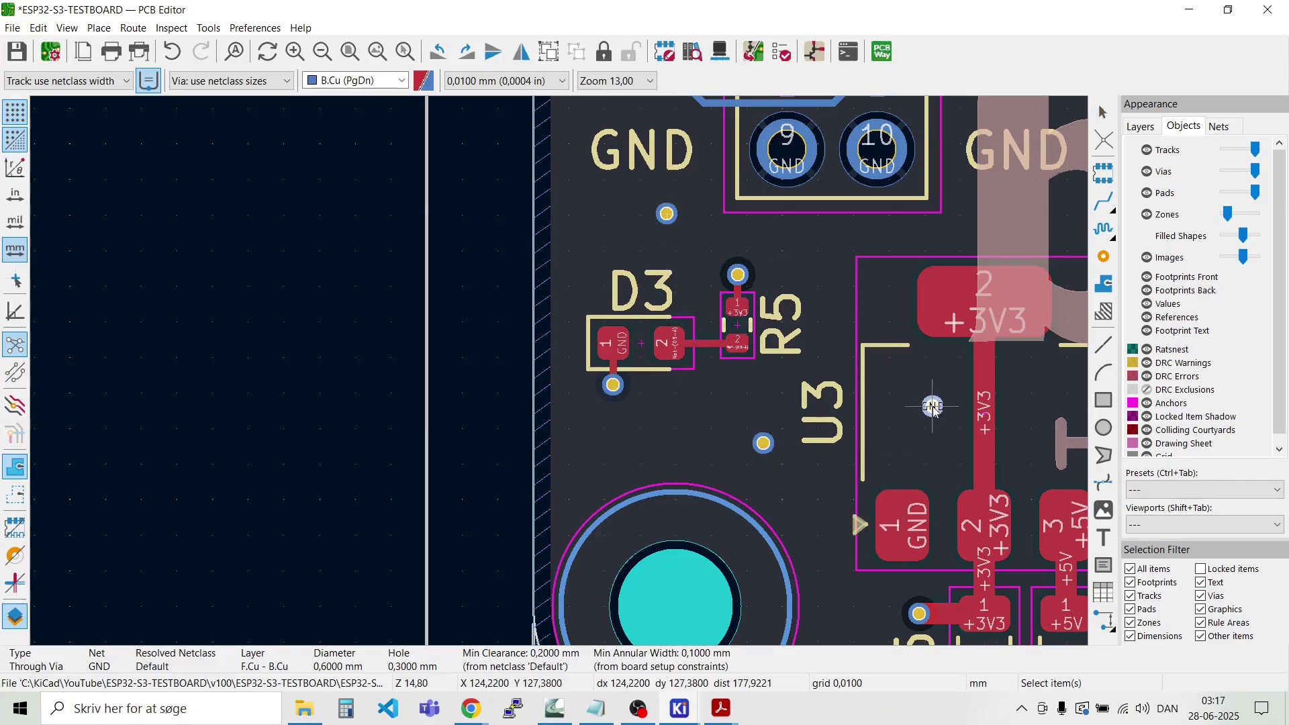
Step: Duplicate the GND via to two spots inside U3's outline, between the mounting hole and C6, and inside the USB connector outline
scroll(666, 214, down, 2)
click(506, 547)
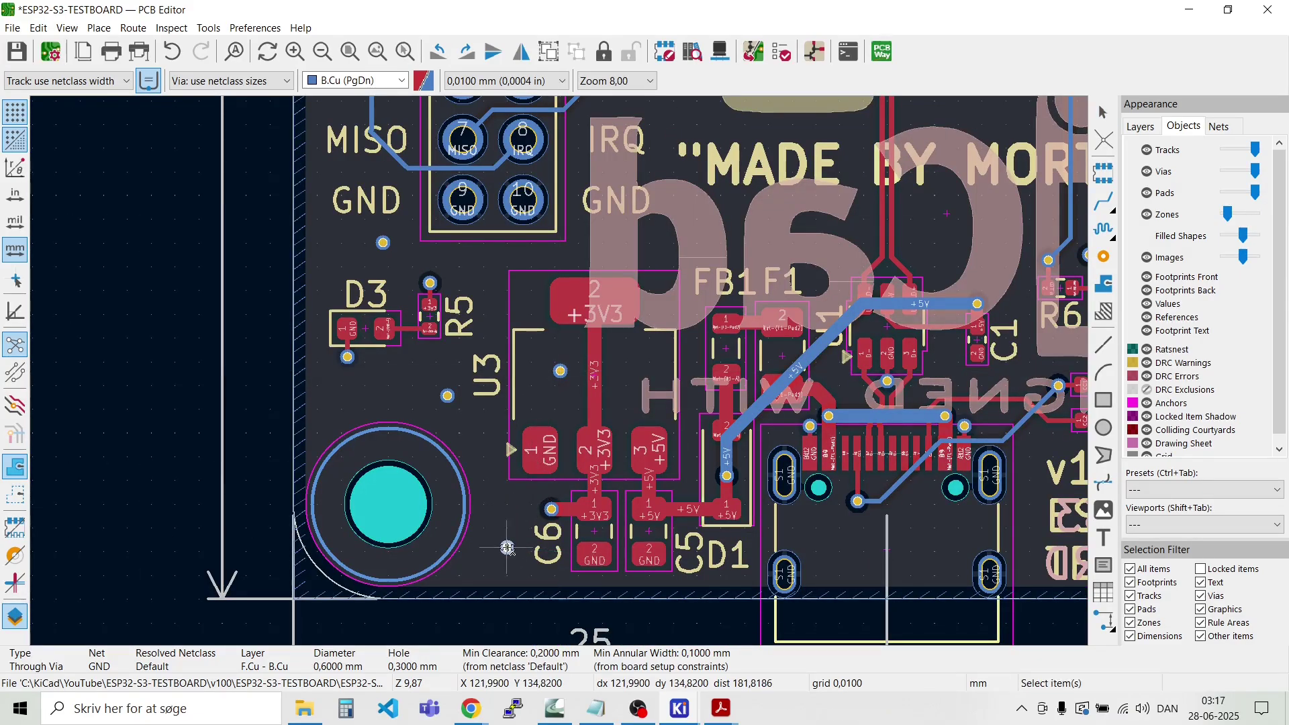
click(822, 545)
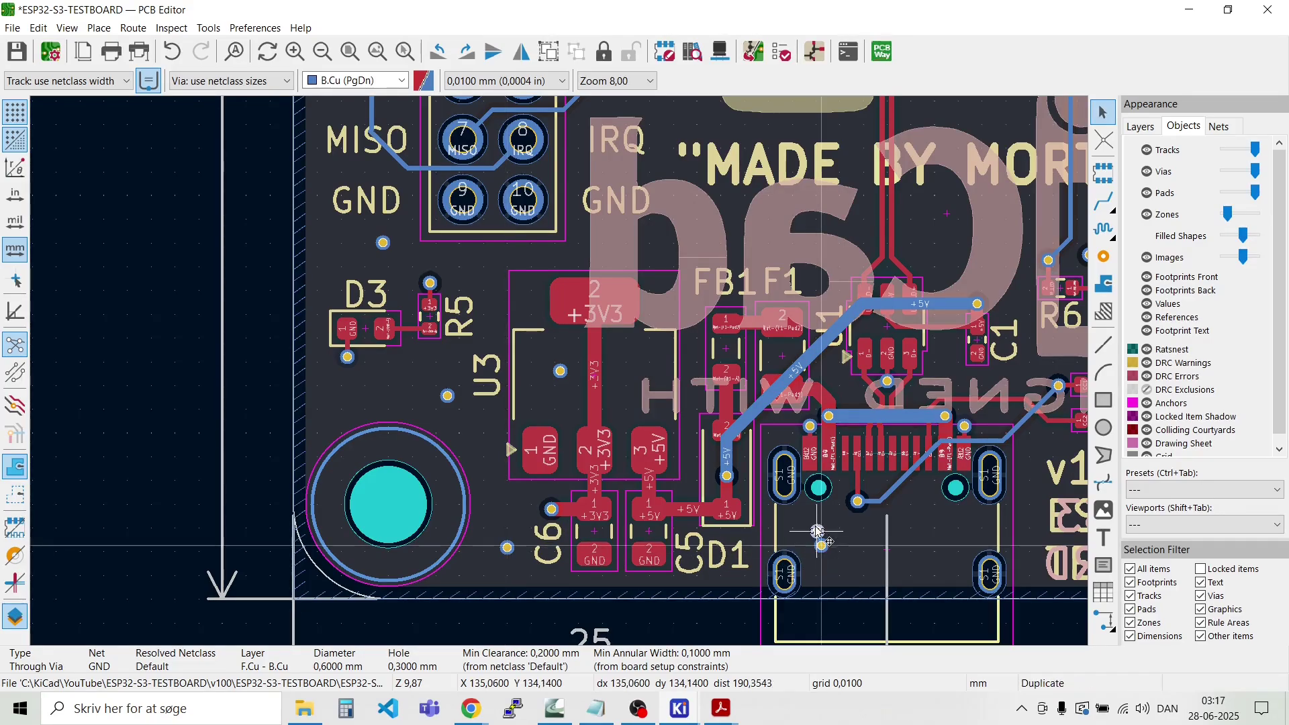
click(646, 353)
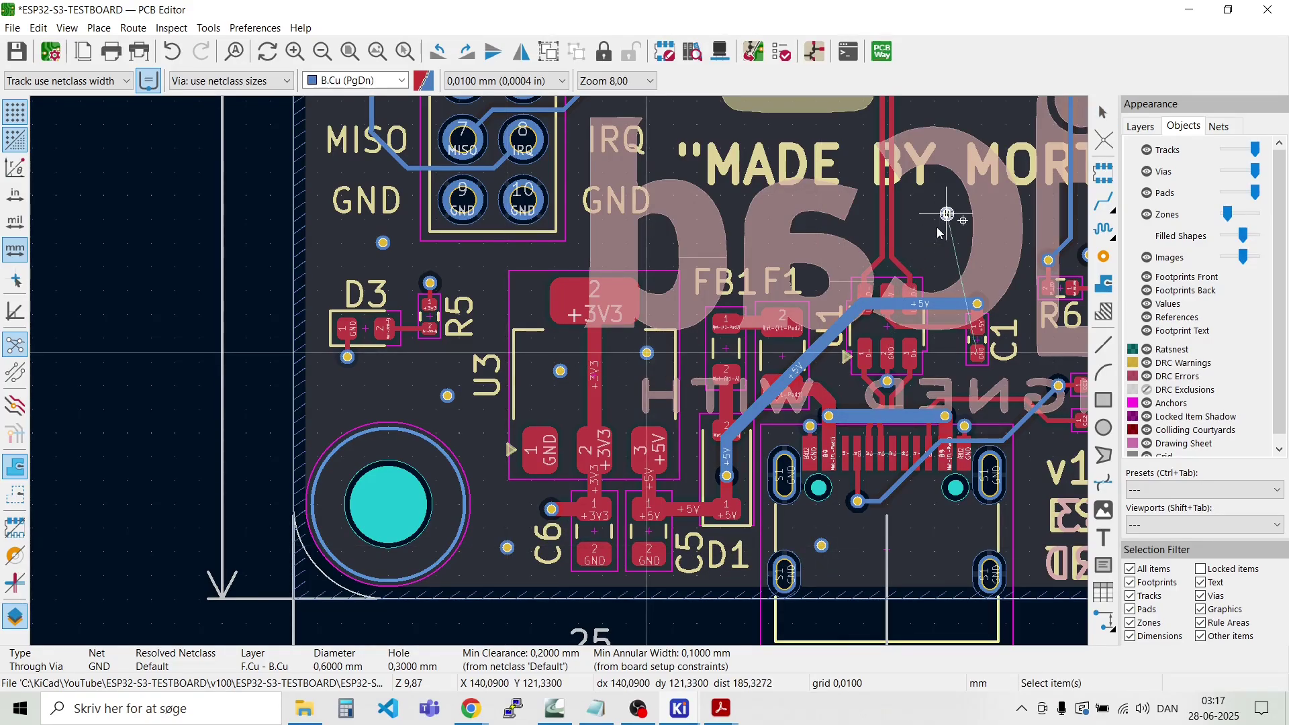
Step: Duplicate the GND via around the "MADE BY MORTEN" text, below SW2, between SW1 and SW2, and beside U2 pads 27–28
scroll(875, 142, down, 1)
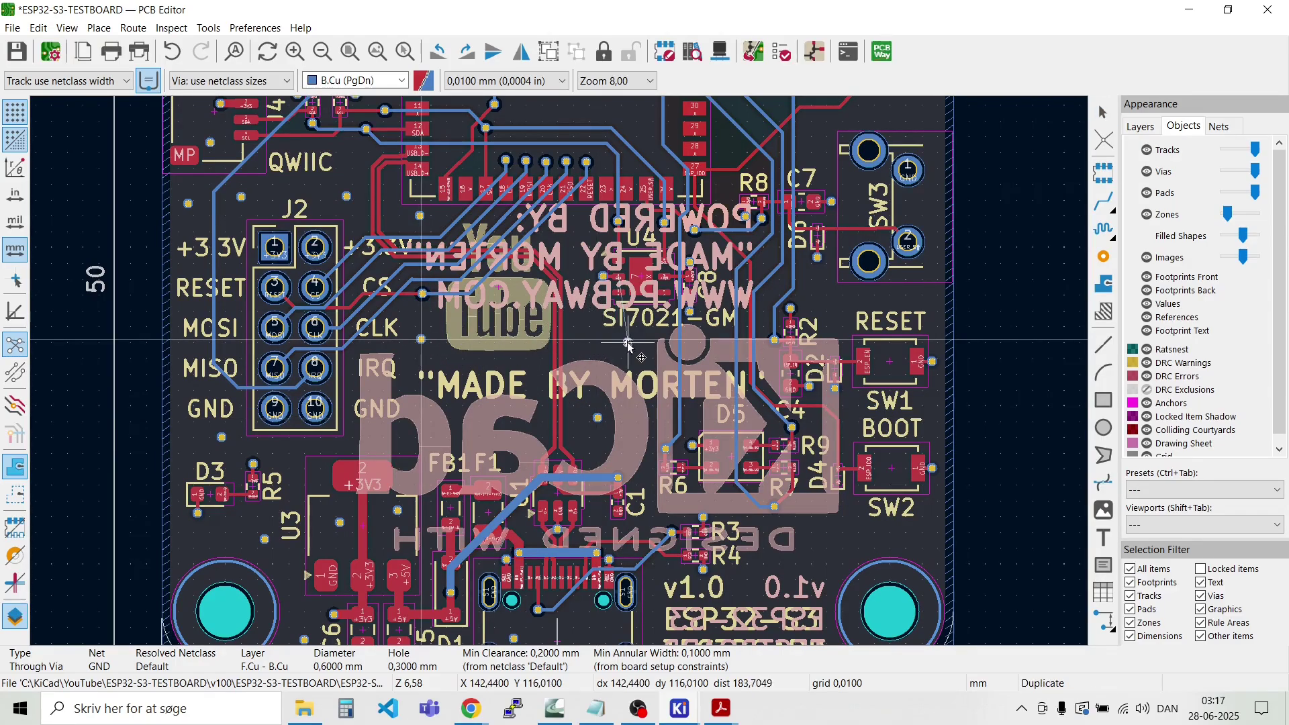
click(829, 534)
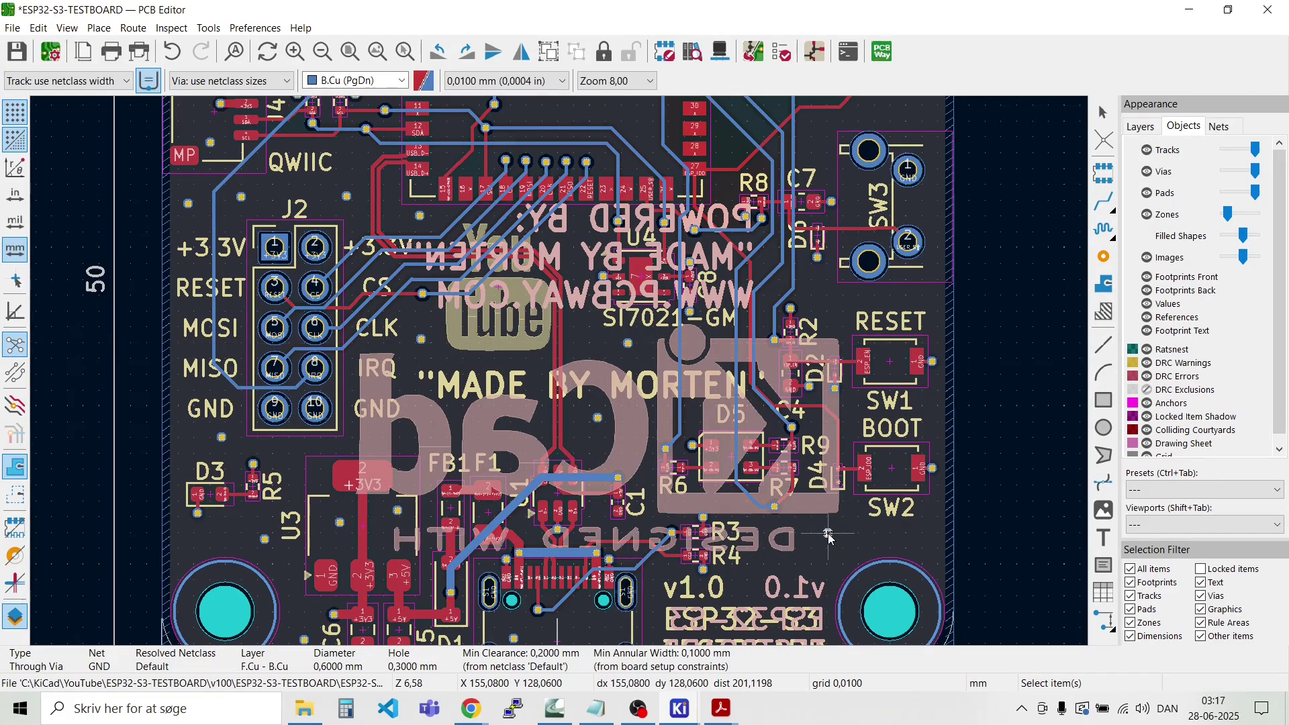
click(922, 533)
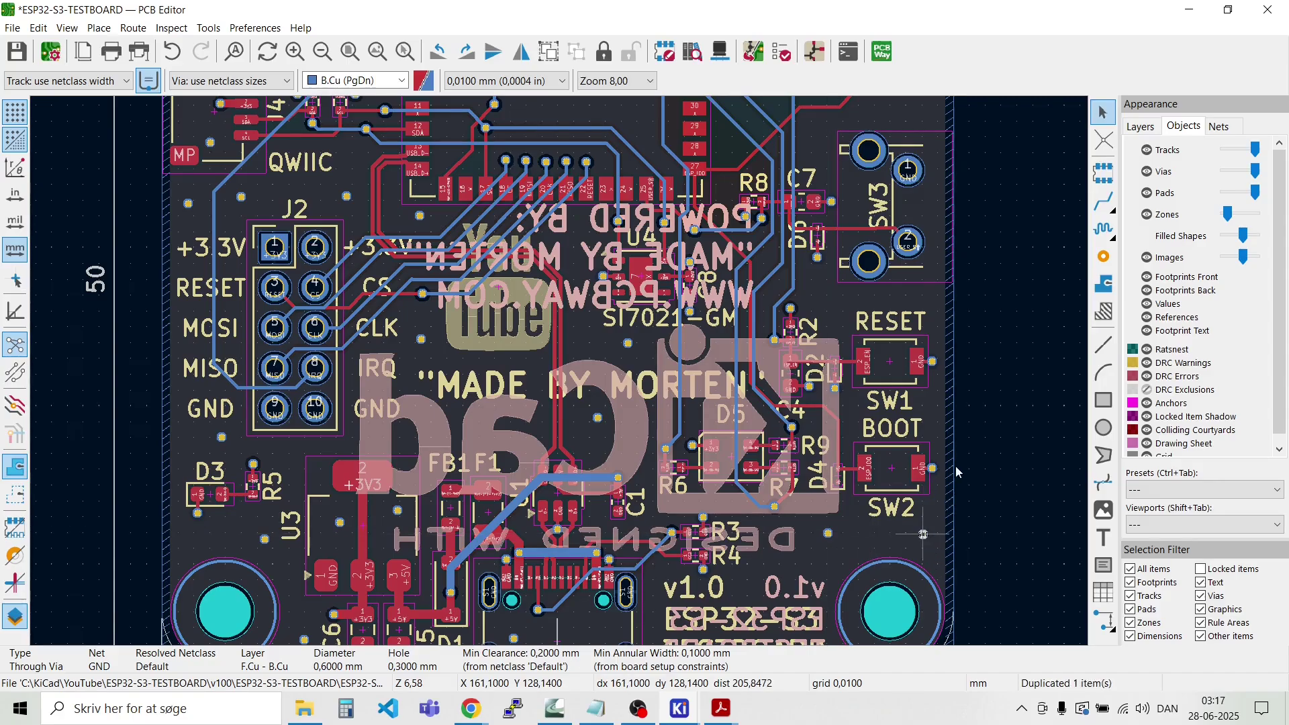
key(ctrl+d)
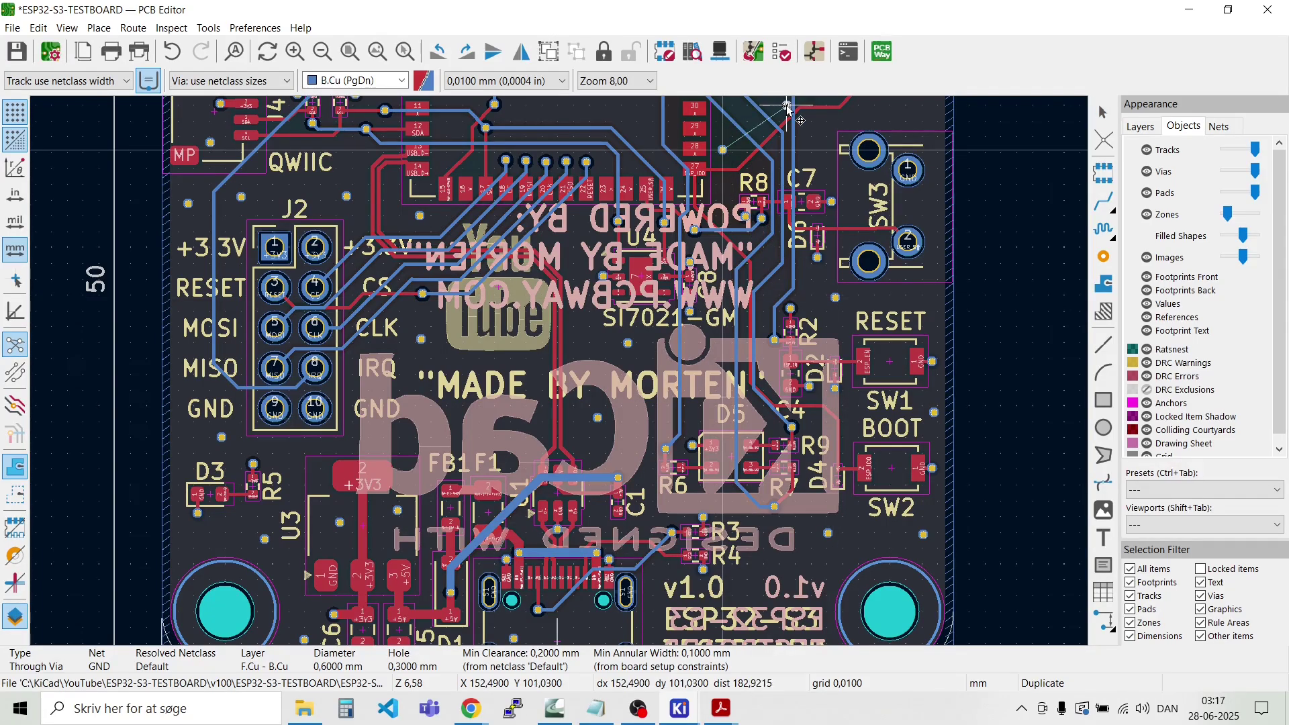
Step: Place GND via copies between J3 and the board edge, between J3 and SW3, and above J3 toward U2
scroll(786, 104, down, 2)
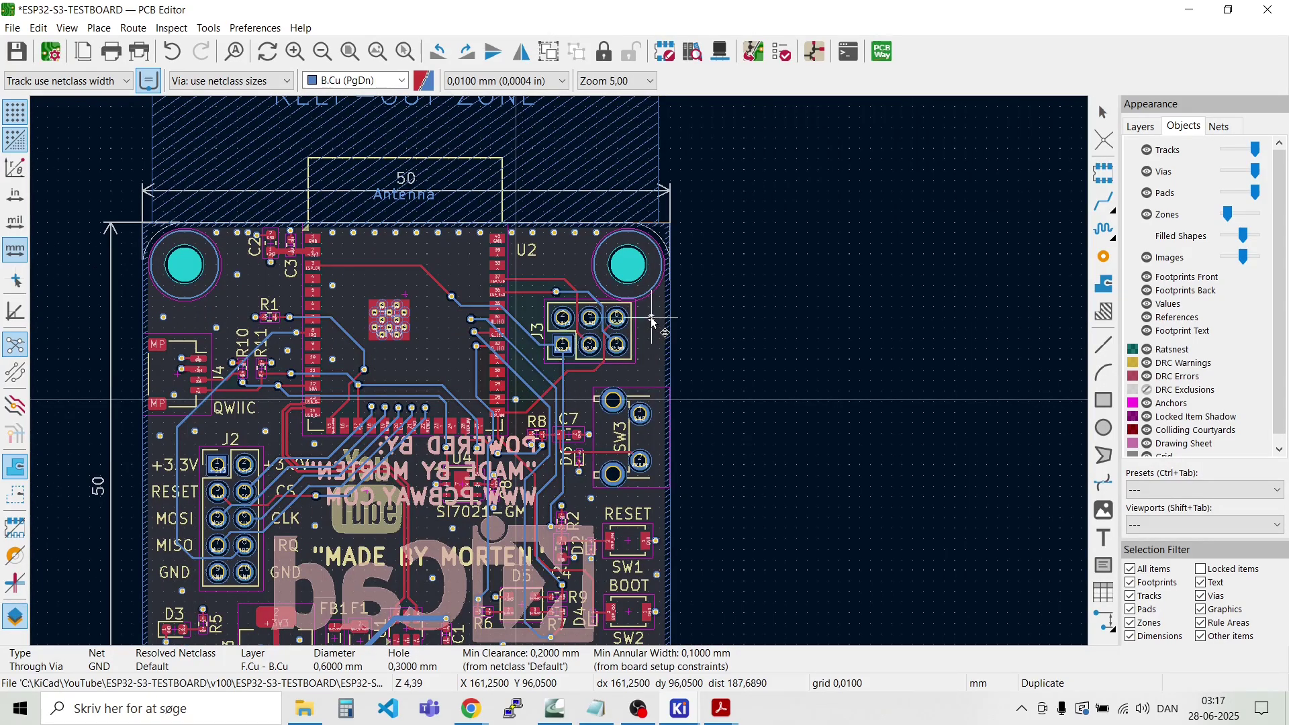
click(651, 317)
click(639, 373)
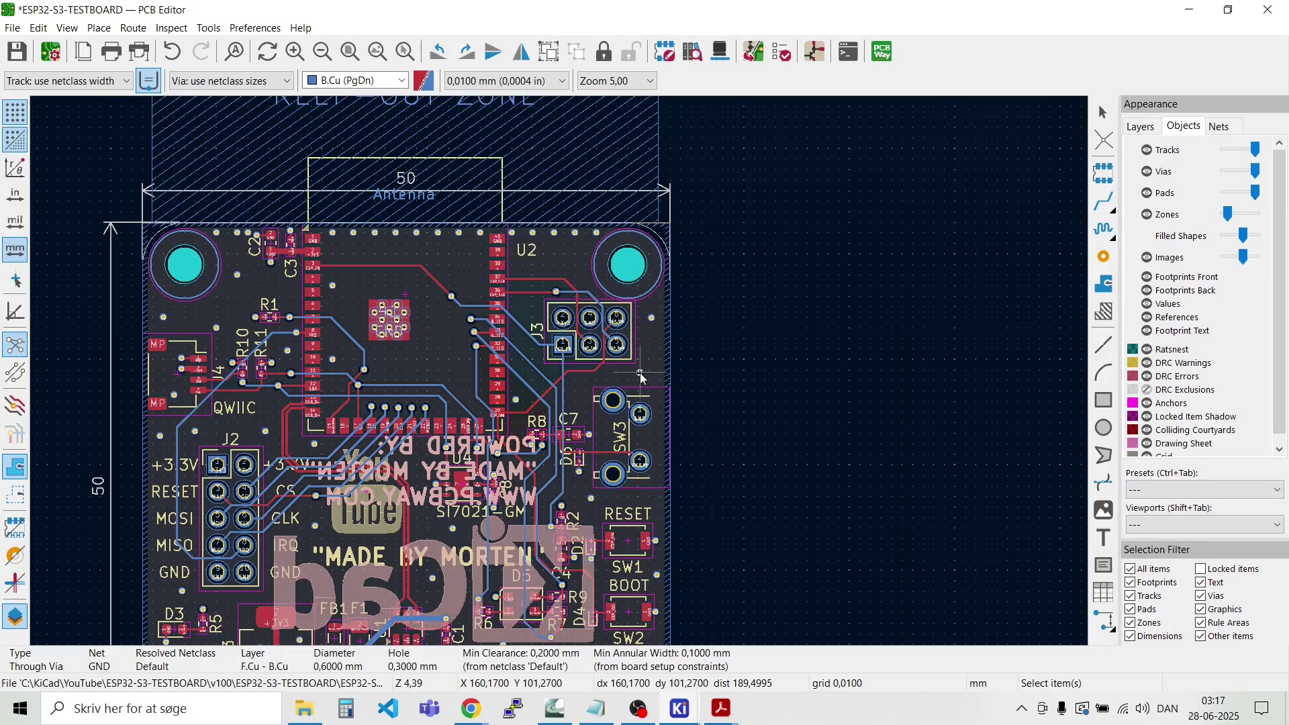
click(544, 261)
key(Escape)
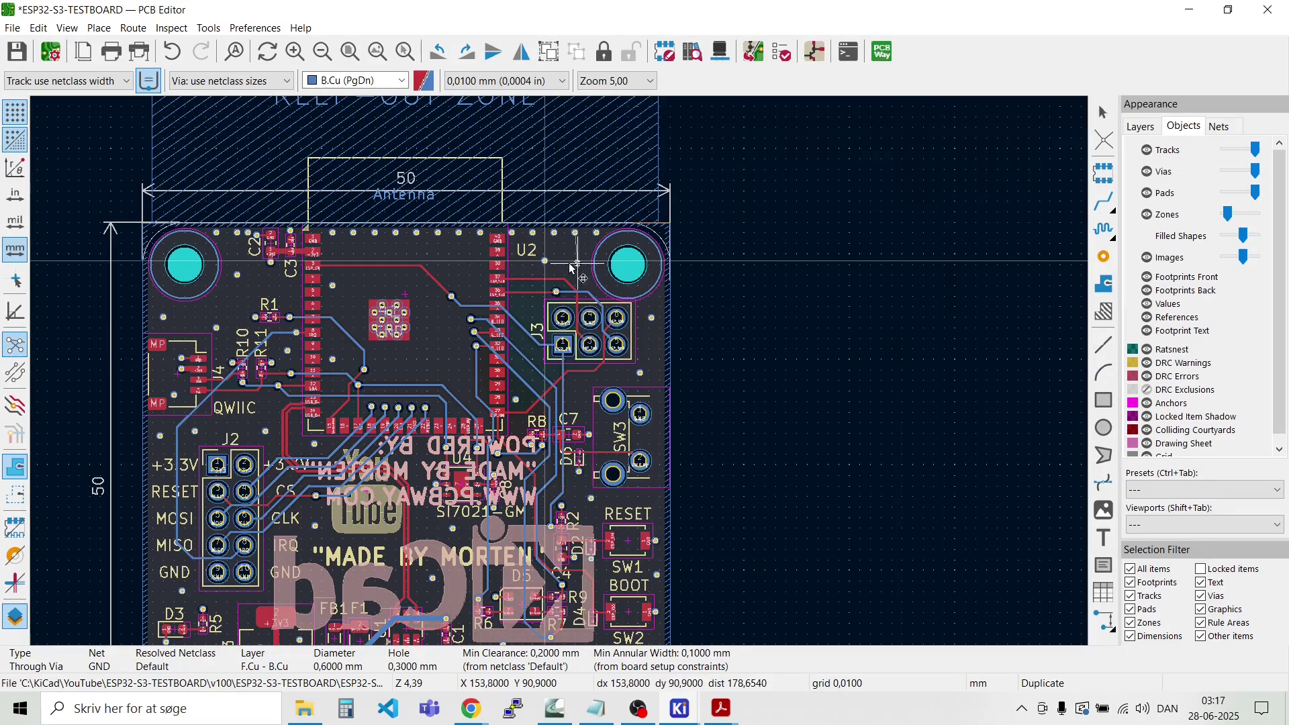
Step: Duplicate the GND via to three open spots inside U2's outline: near pad 38, beside pad 41, and below pad 41
key(ctrl+d)
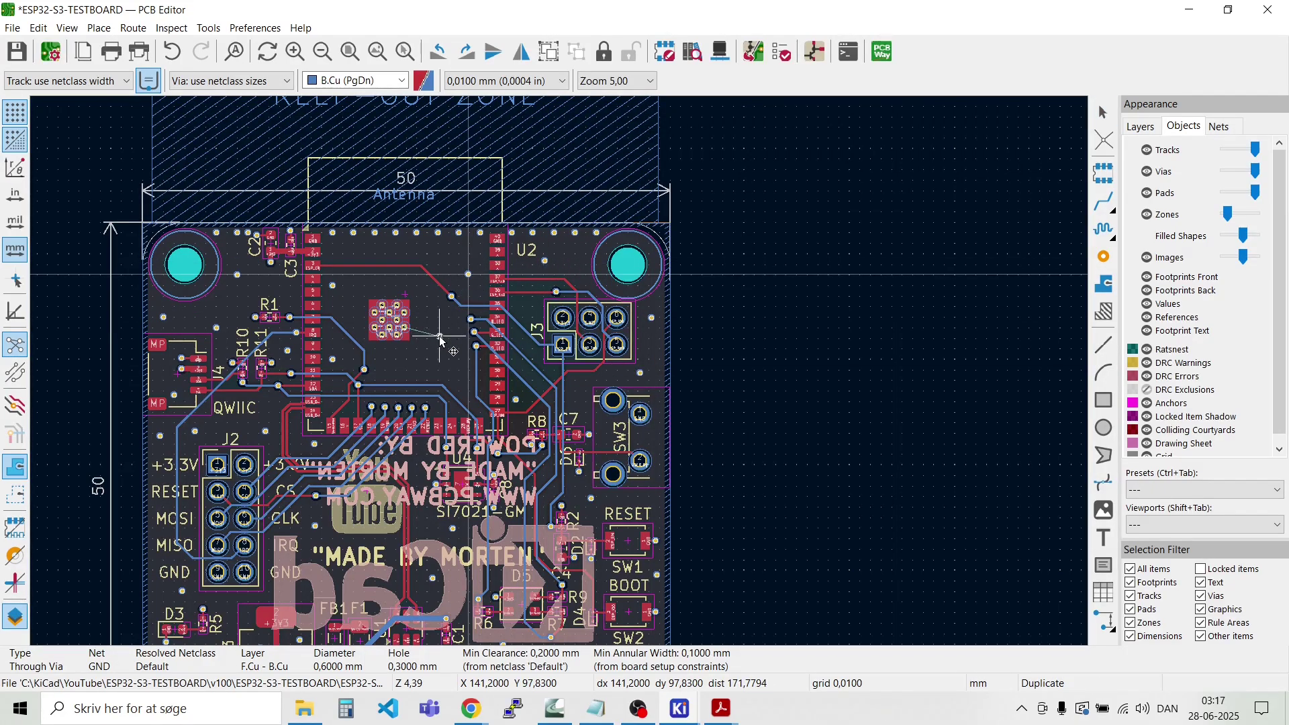
click(440, 336)
key(ctrl+d)
scroll(497, 378, up, 4)
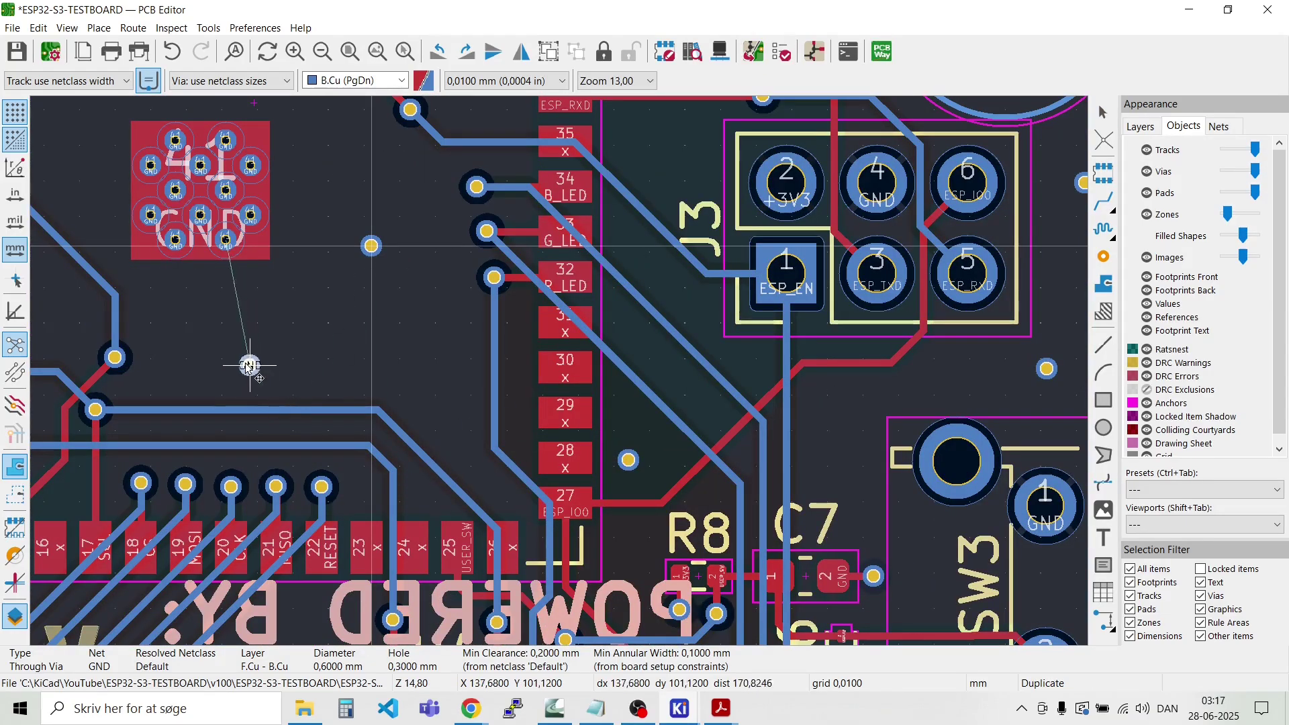
click(184, 373)
Step: Duplicate the GND via below the SI7021-GM text at X 140,01, Y 116,13, and beside U4 at about X 139, Y 110,3
key(ctrl+d)
scroll(184, 374, down, 2)
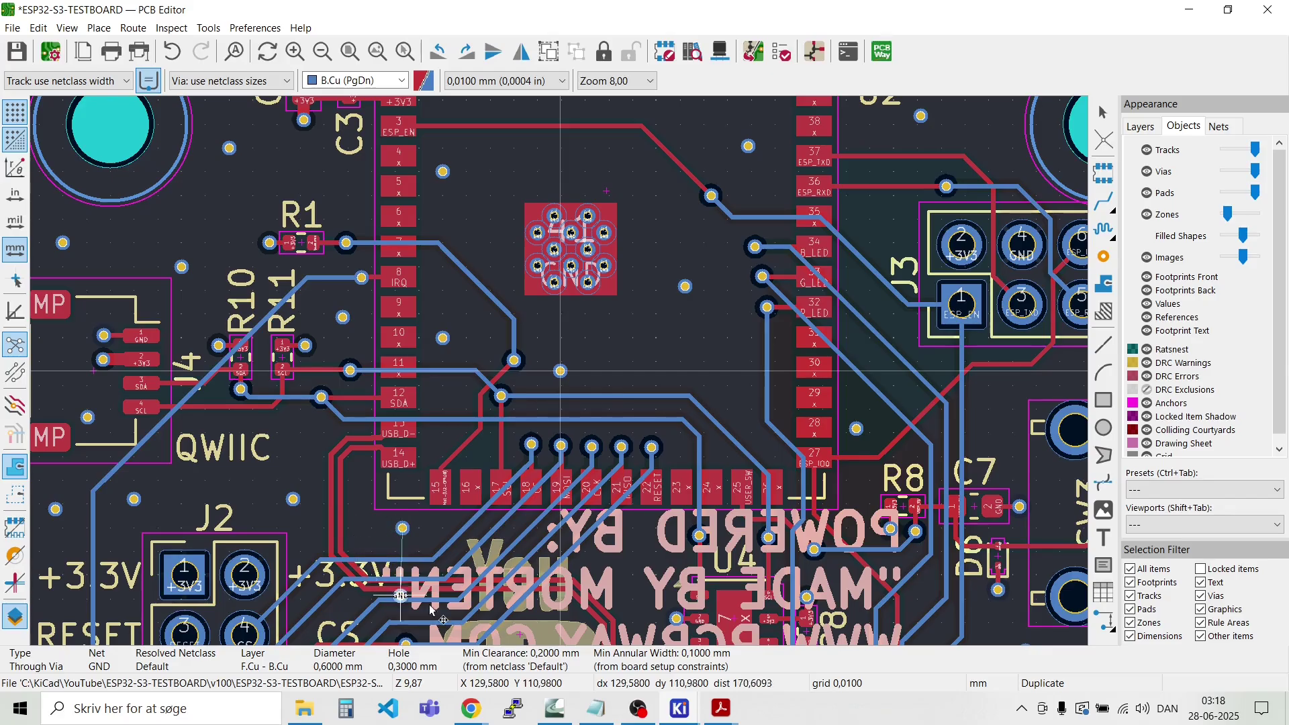
scroll(416, 591, down, 2)
scroll(561, 372, up, 6)
click(430, 428)
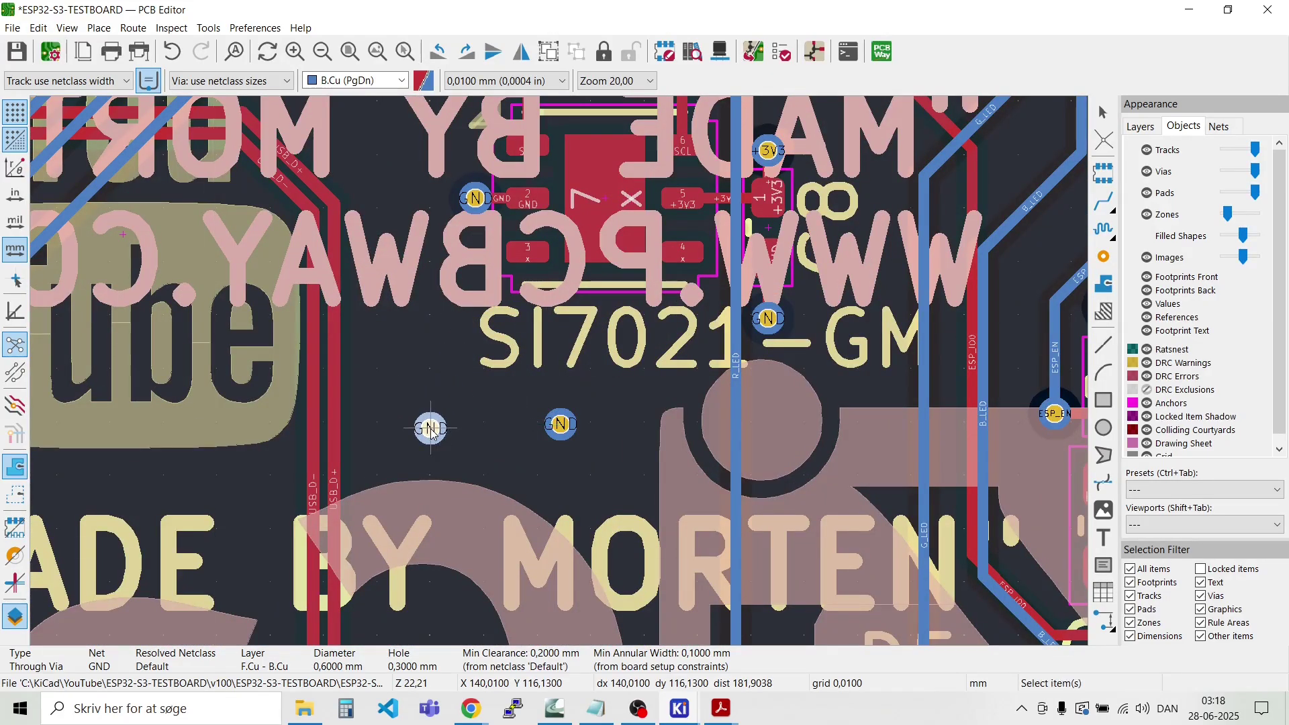
key(ctrl+d)
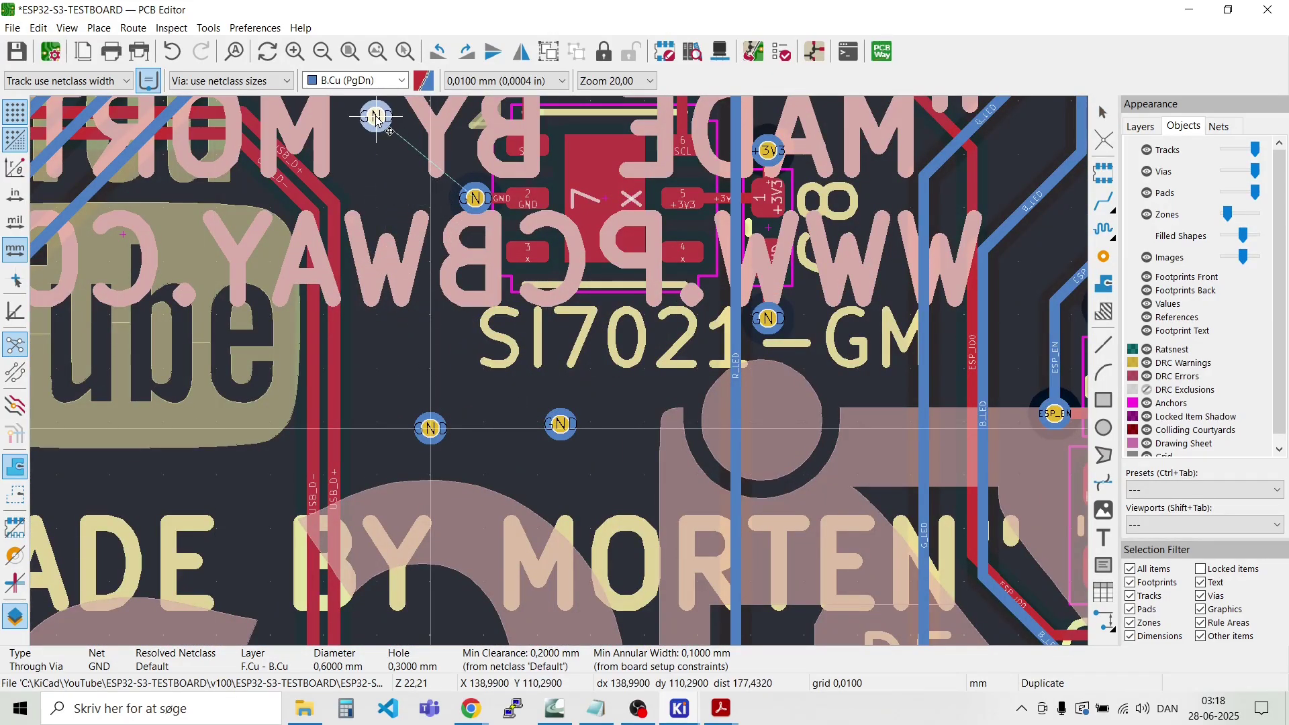
click(378, 115)
Step: Save the board with the added GND stitching vias
scroll(560, 378, down, 3)
scroll(560, 378, down, 1)
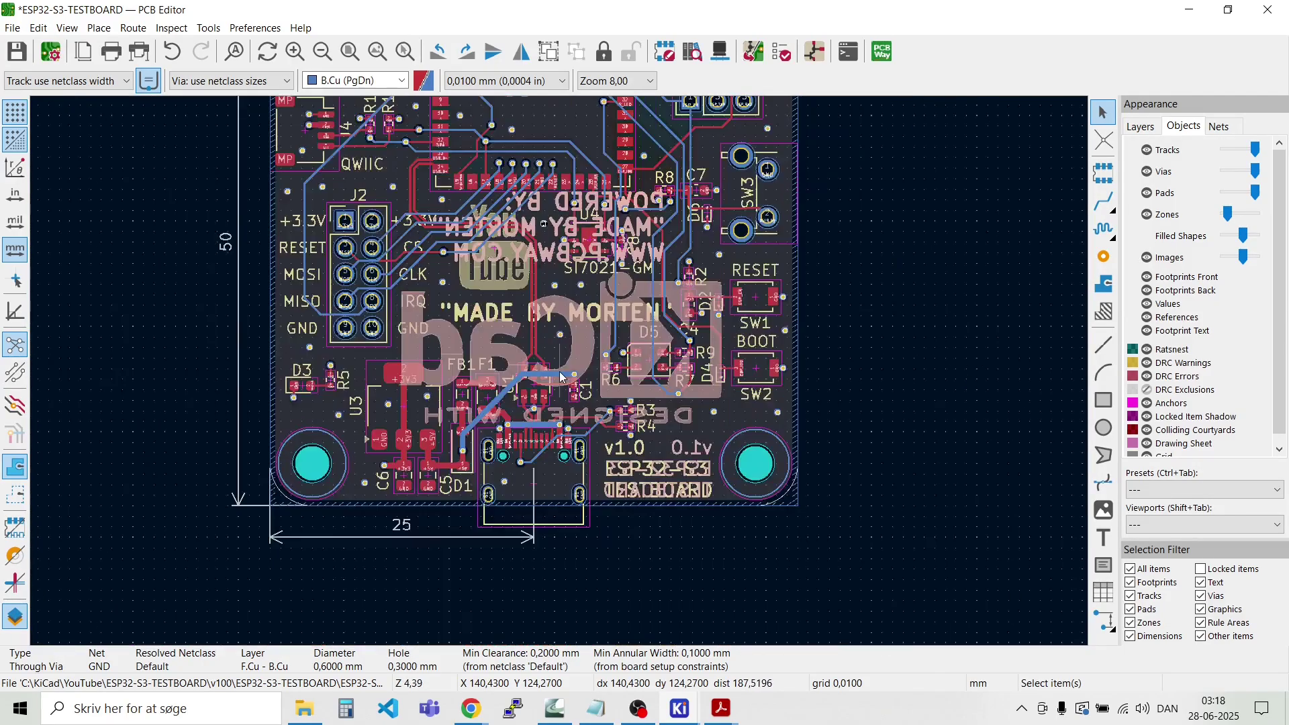
scroll(560, 378, up, 1)
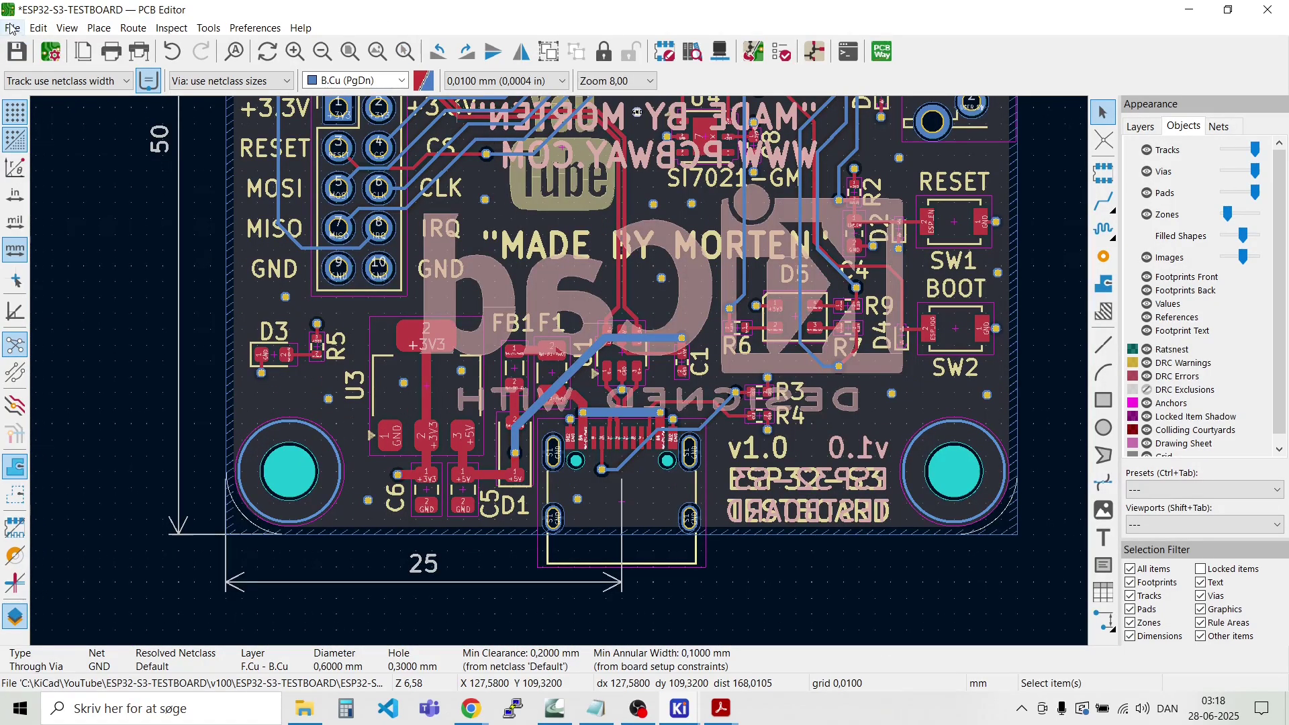
click(21, 27)
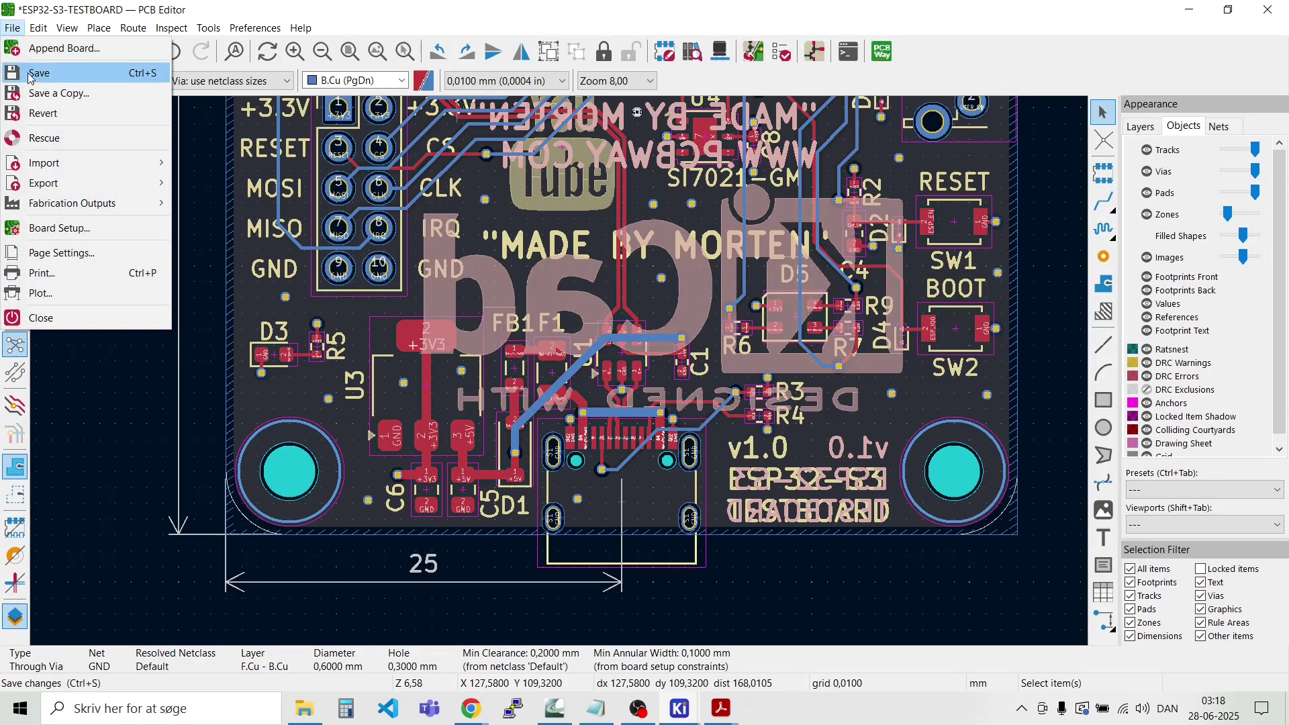
click(40, 69)
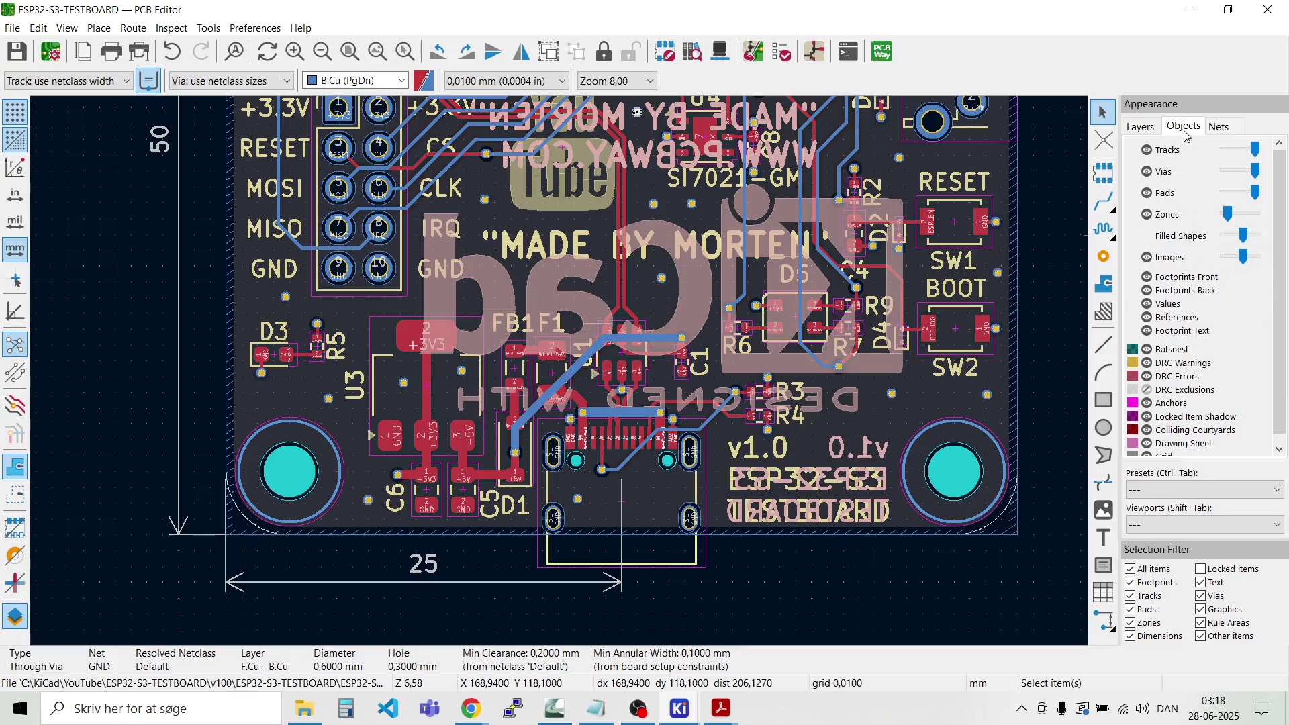
Step: Raise the zone opacity to full and examine the copper fills across the board, especially around U2 pads 27–31 and R8
drag(1227, 214, 1270, 220)
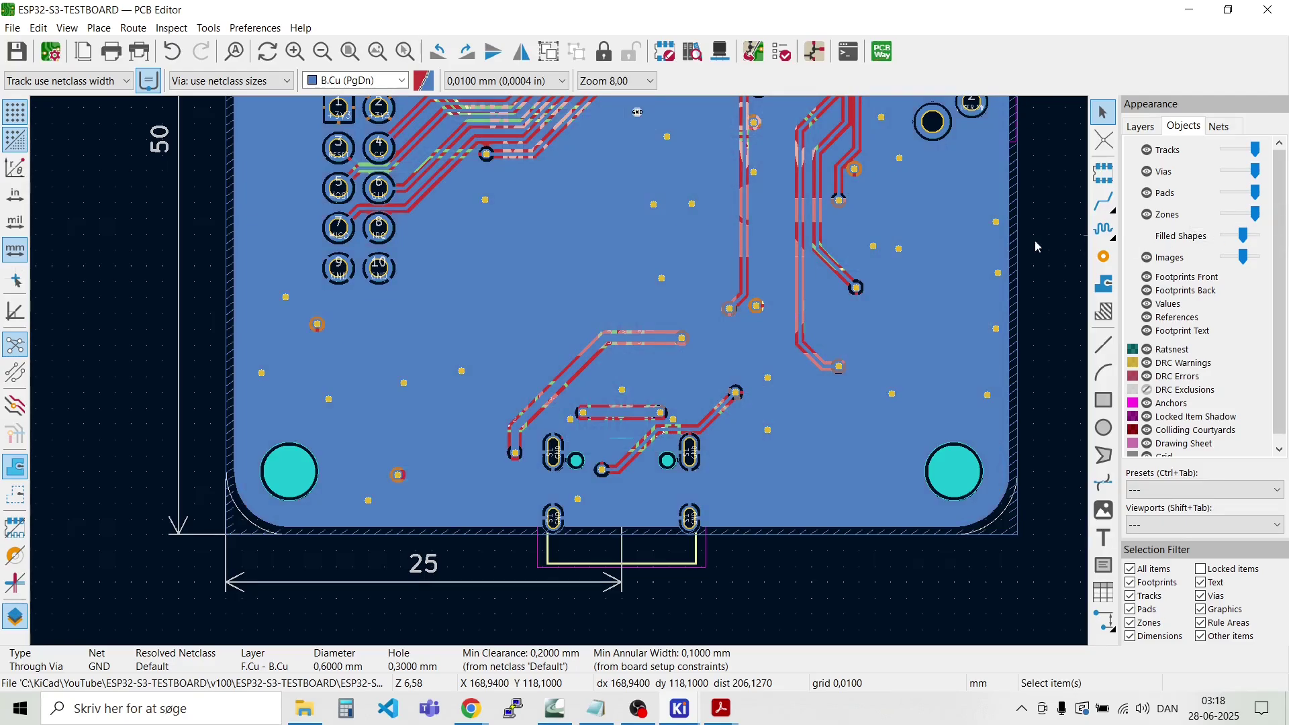
scroll(960, 258, up, 3)
scroll(559, 372, down, 3)
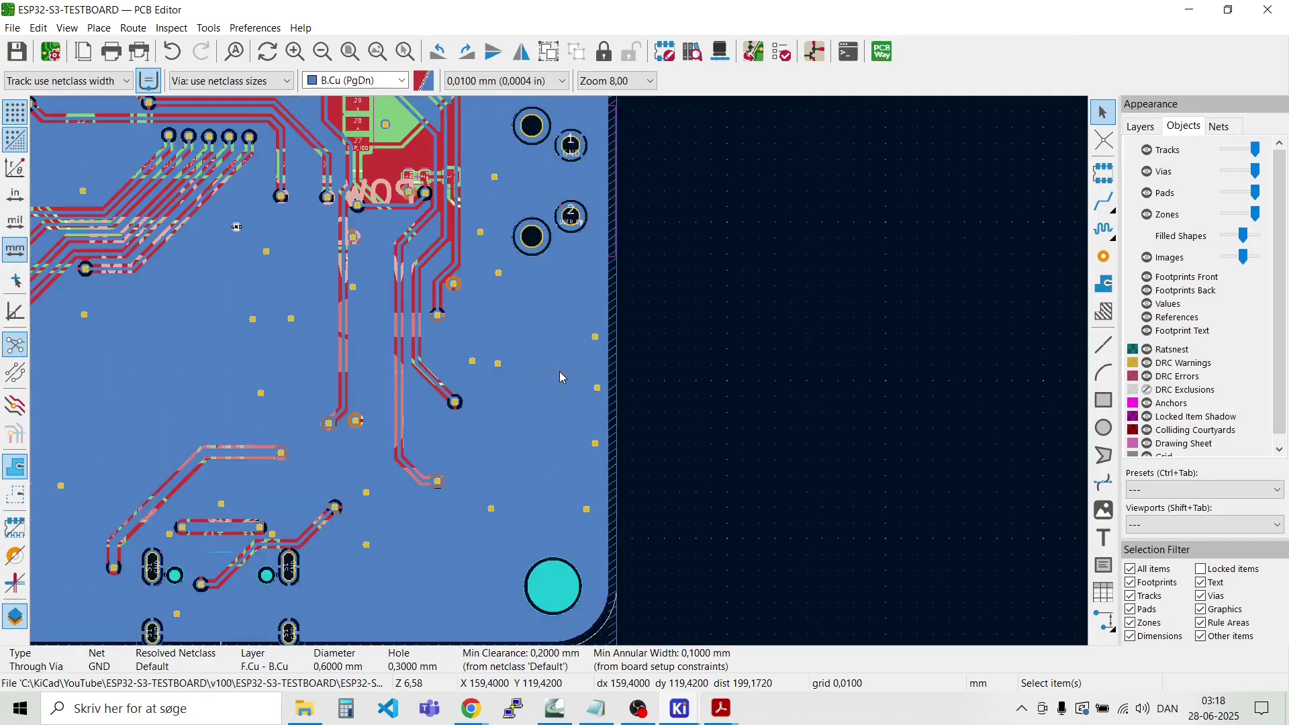
scroll(562, 378, down, 5)
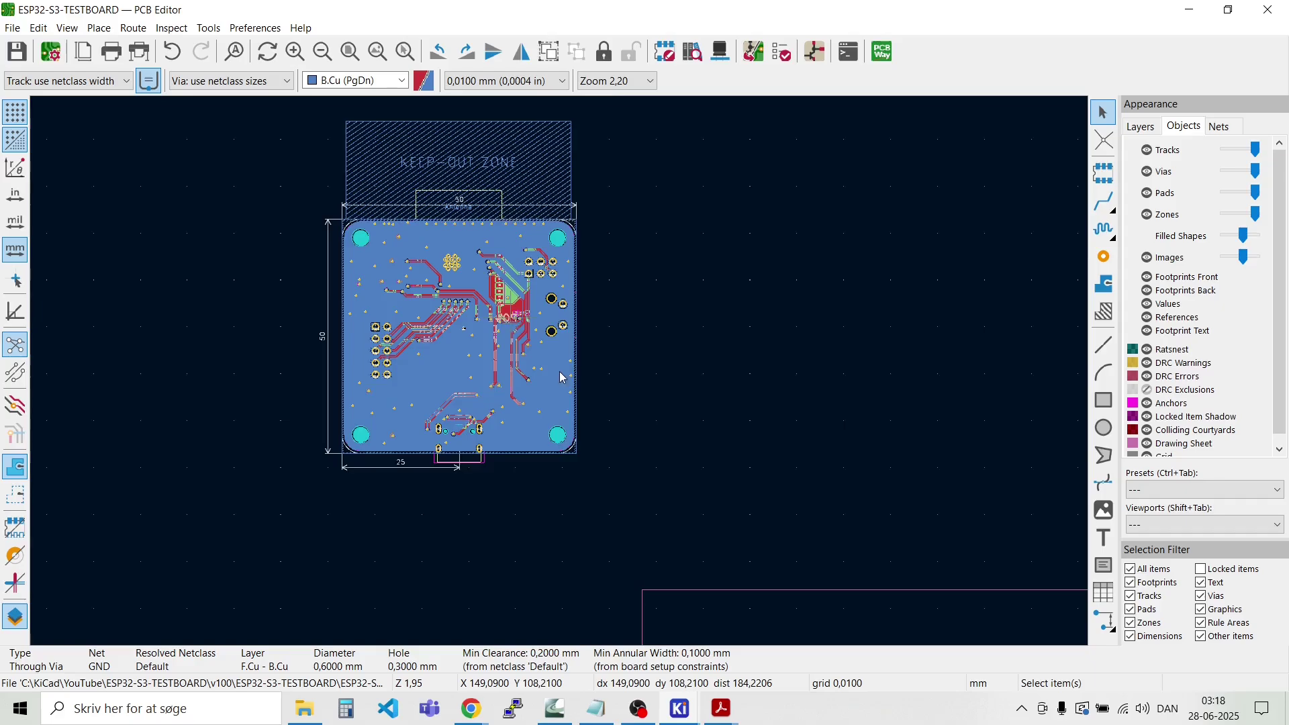
scroll(563, 378, up, 9)
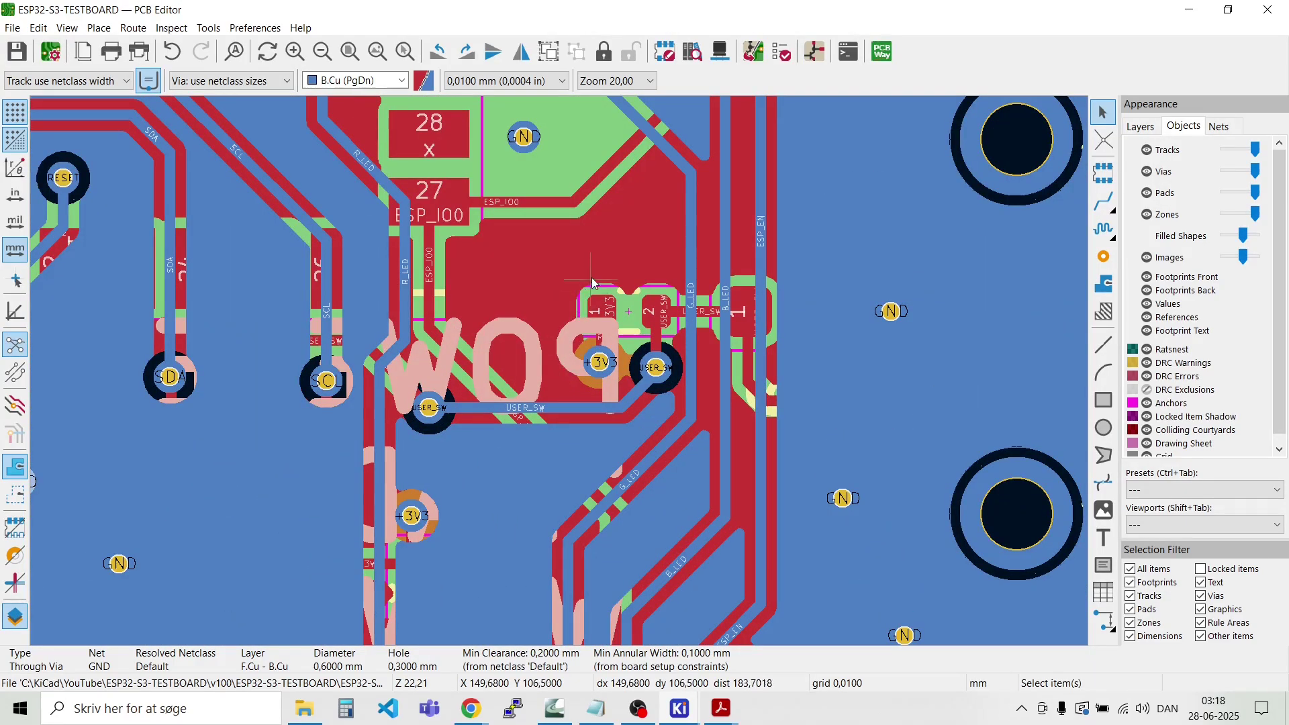
scroll(593, 282, down, 4)
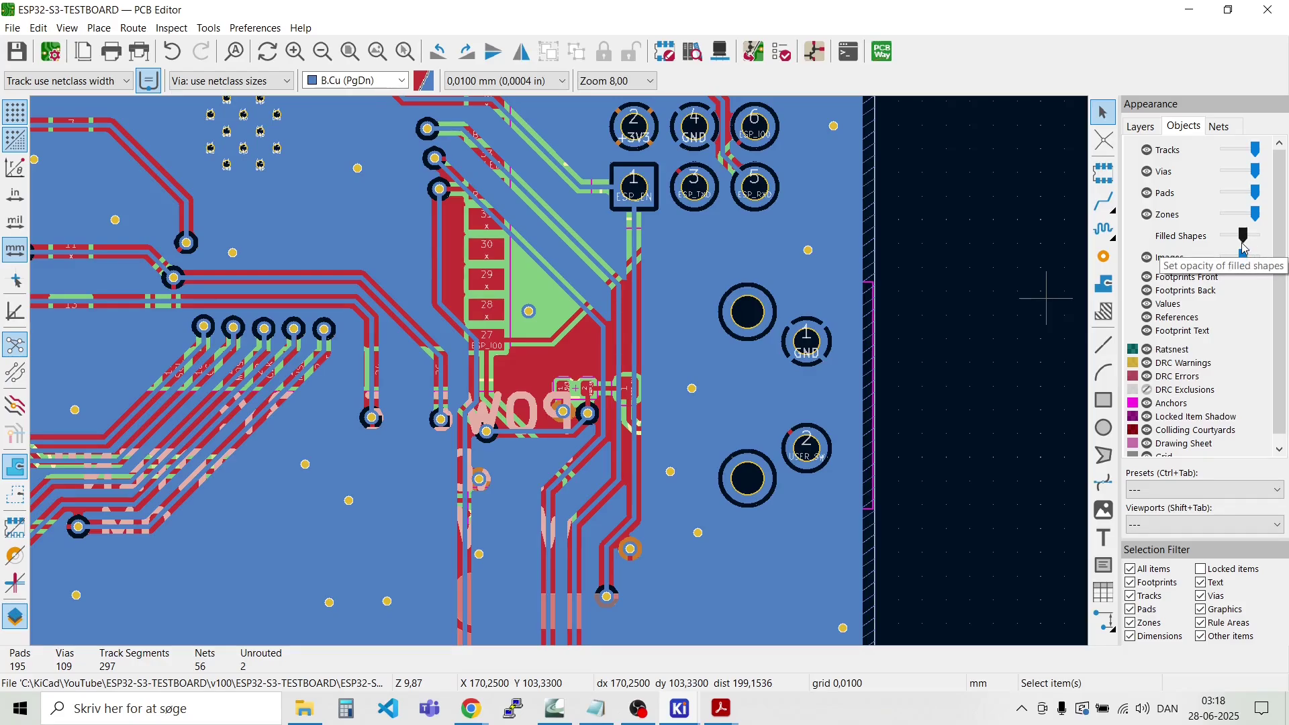
Step: Lower the zone opacity and duplicate the GND via beside pad 28 to X 148,67, Y 106,43, between U2 pad 27 and R8
drag(1229, 244, 1238, 219)
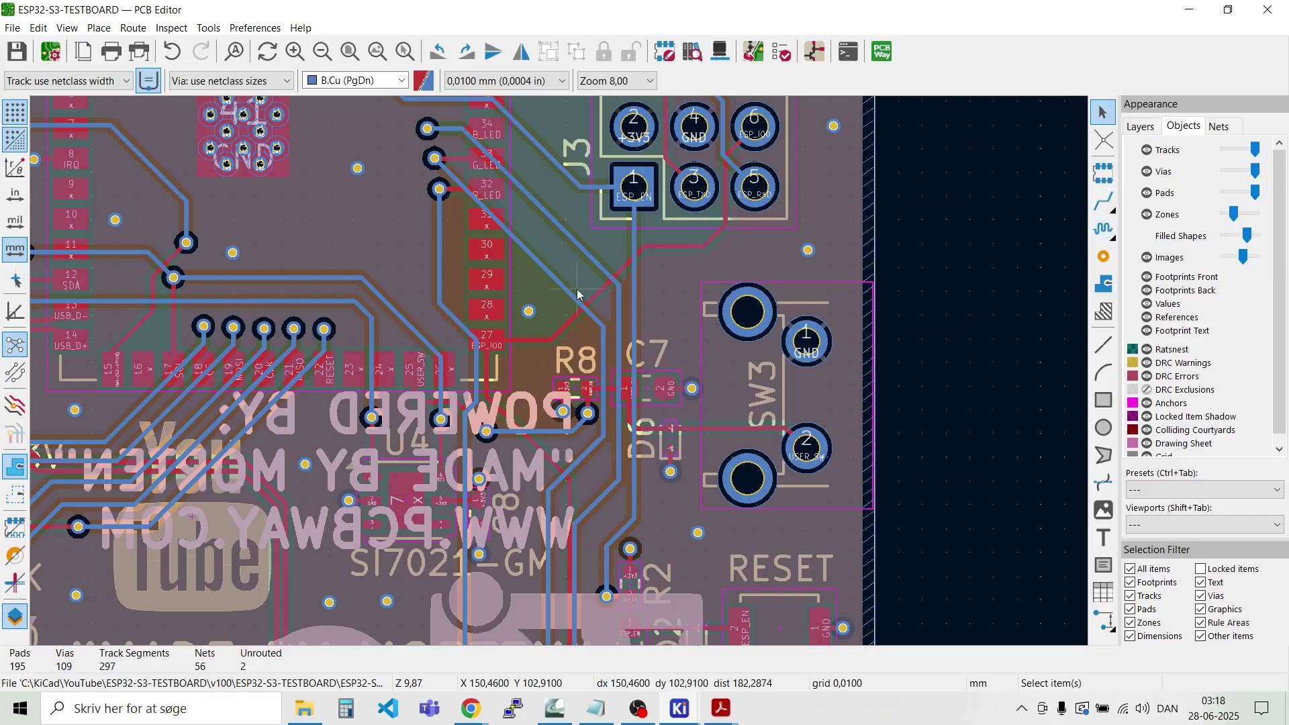
scroll(561, 376, up, 5)
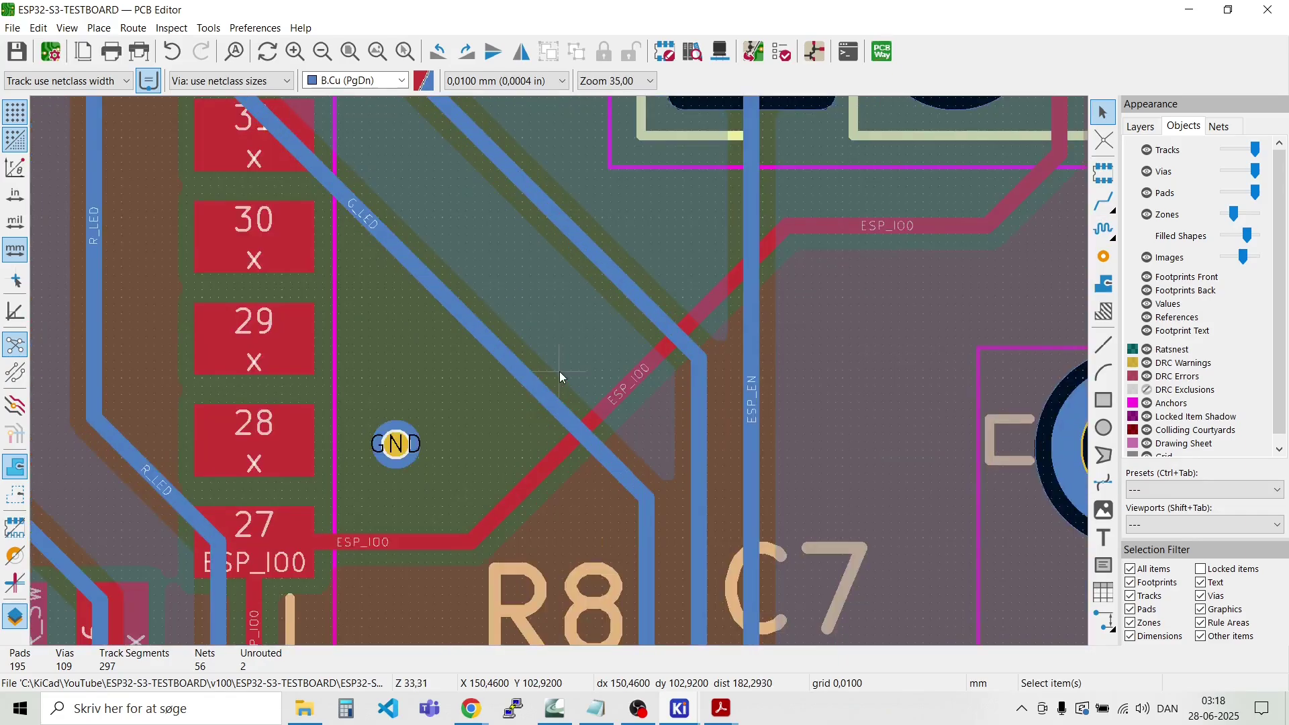
click(393, 445)
key(ctrl+d)
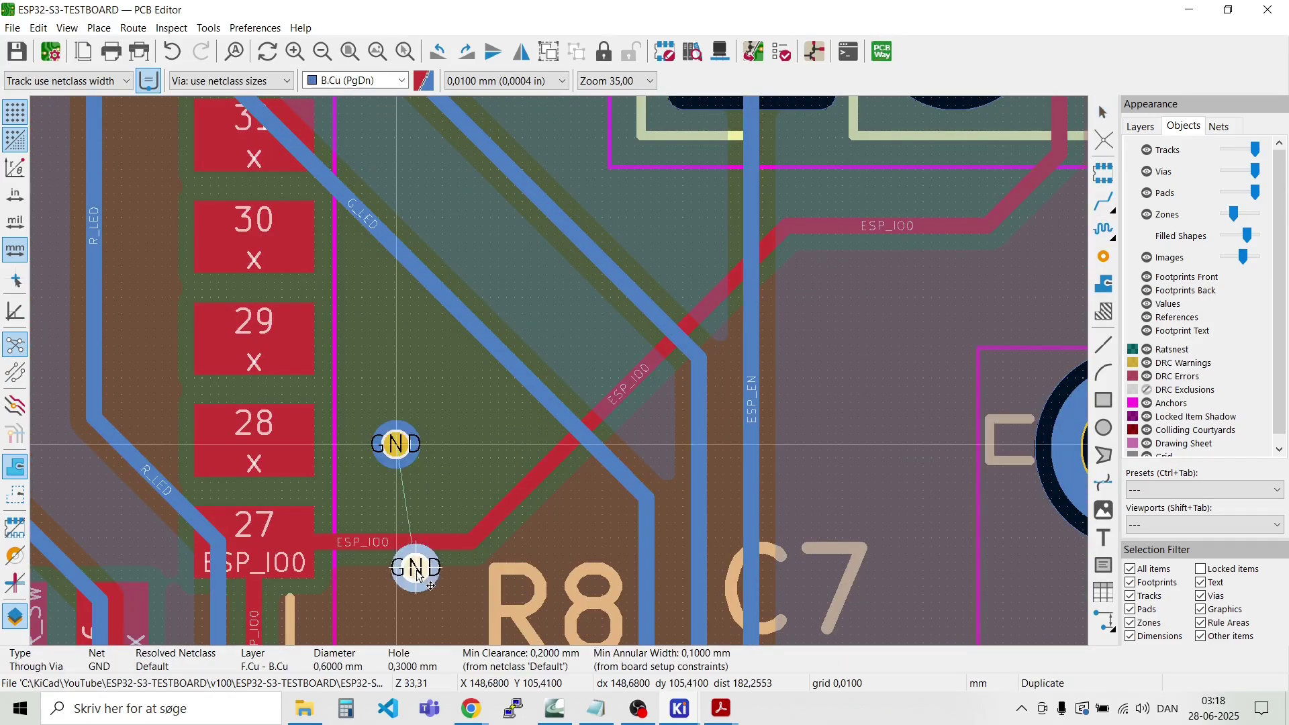
scroll(404, 607, down, 2)
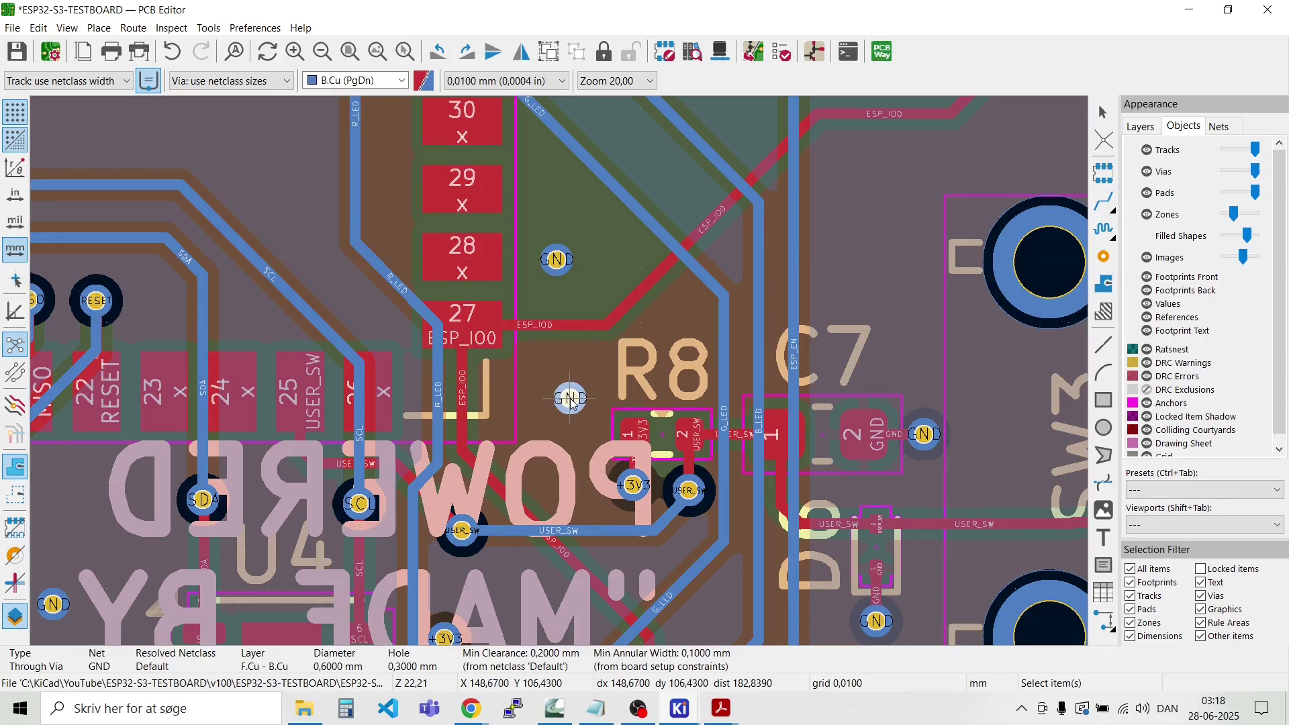
Step: Duplicate the GND via to X 150,42, Y 102,09 between the diagonal LED tracks, and to the open area above C7
click(570, 398)
key(ctrl+d)
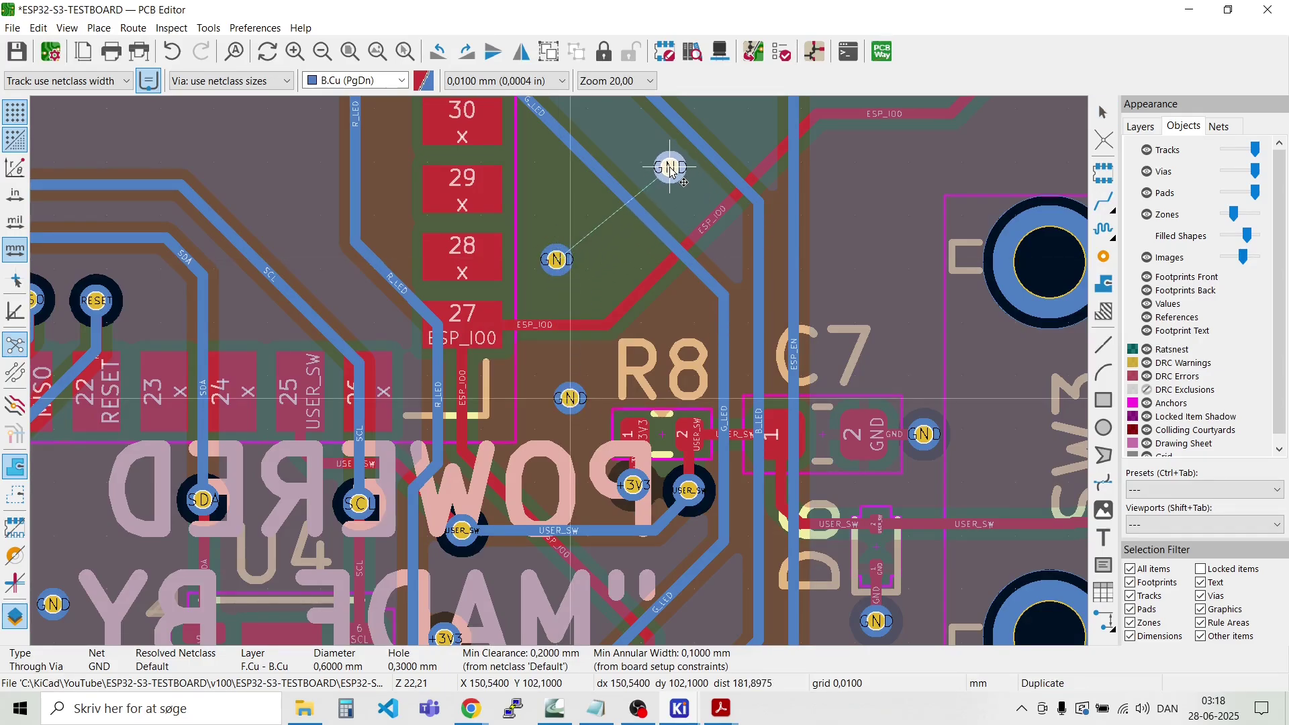
click(663, 168)
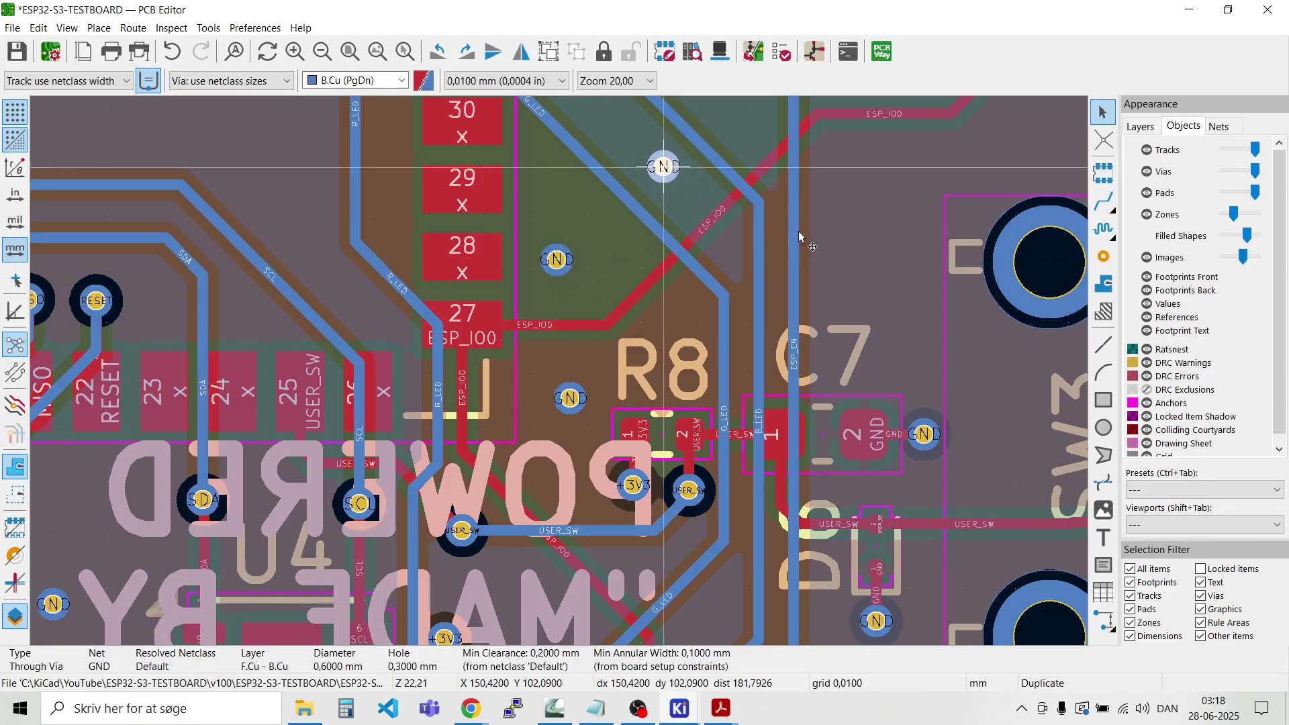
key(ctrl+d)
click(862, 261)
Step: Refill all copper zones around the added GND vias and save the board
key(b)
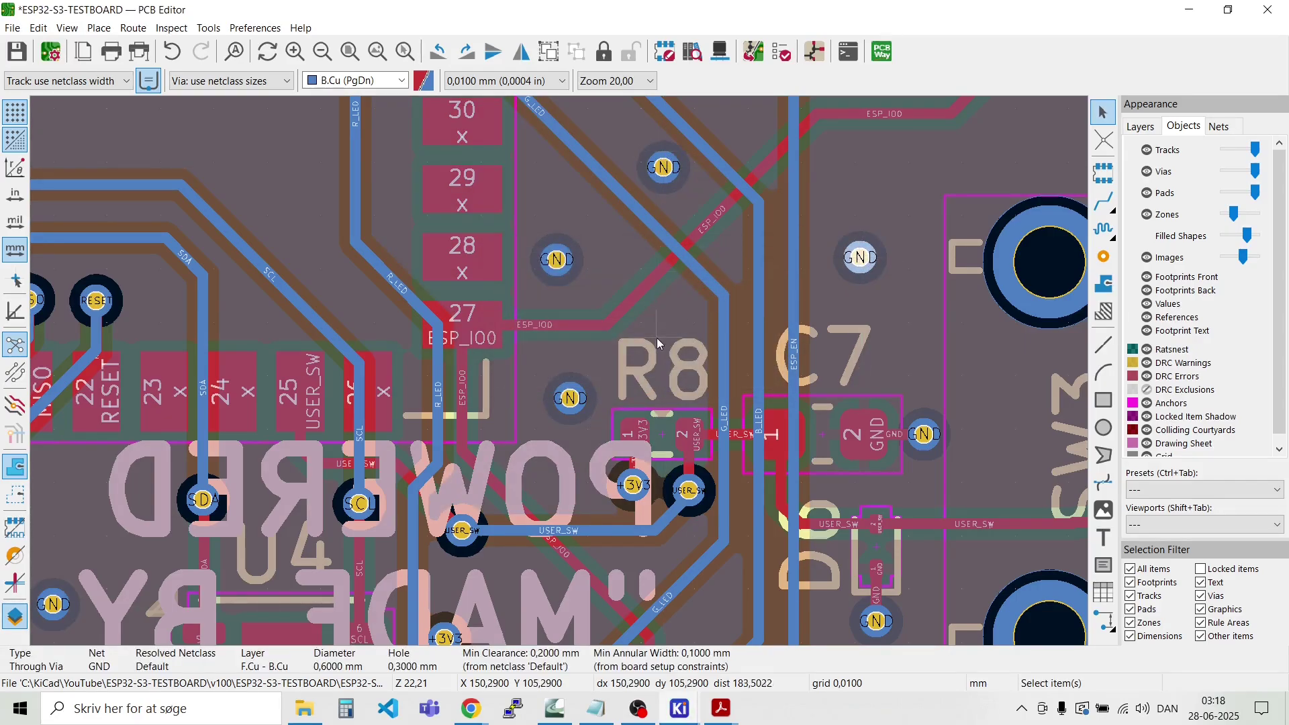
scroll(546, 377, down, 3)
scroll(563, 377, down, 1)
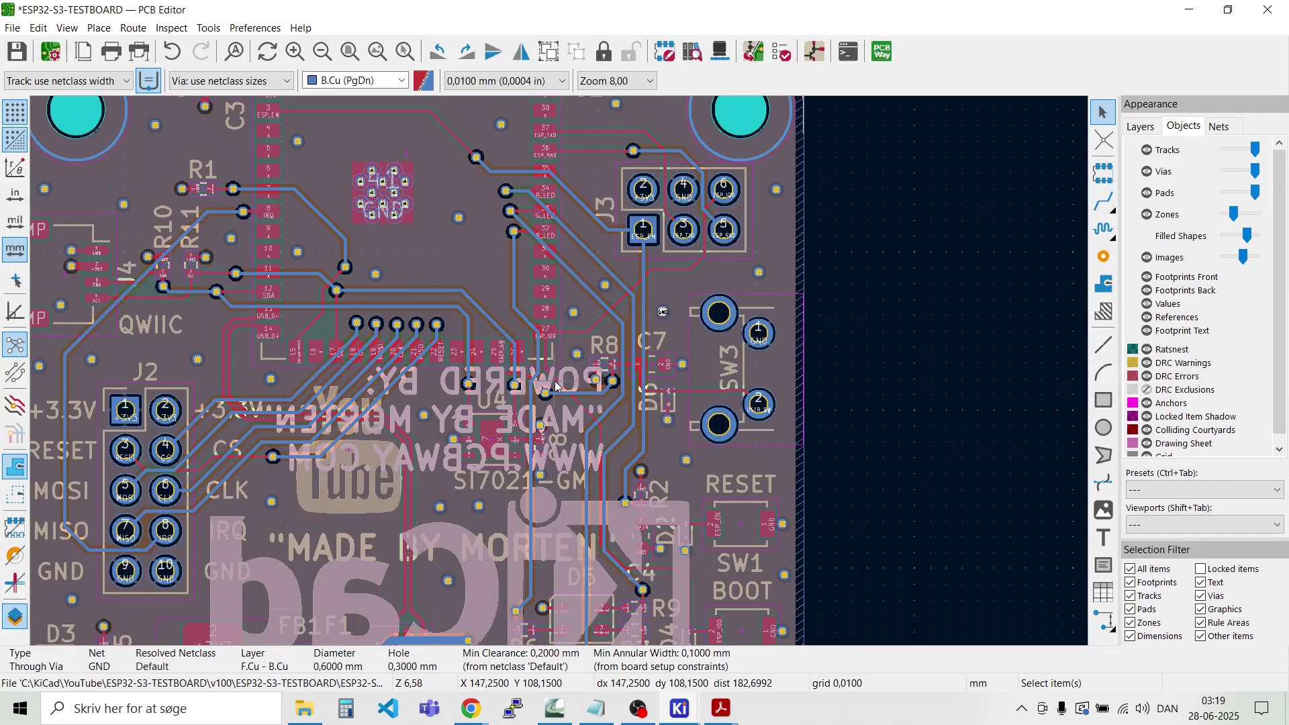
scroll(463, 416, up, 3)
scroll(482, 436, down, 3)
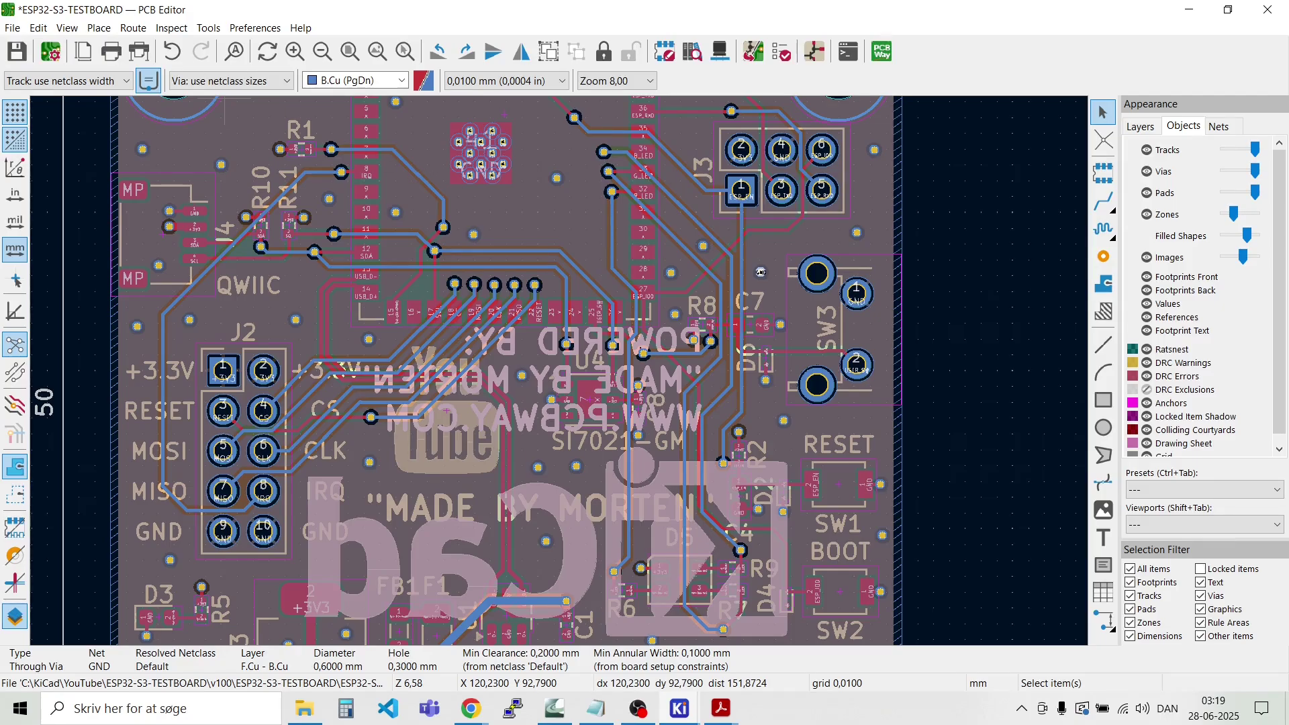
click(13, 28)
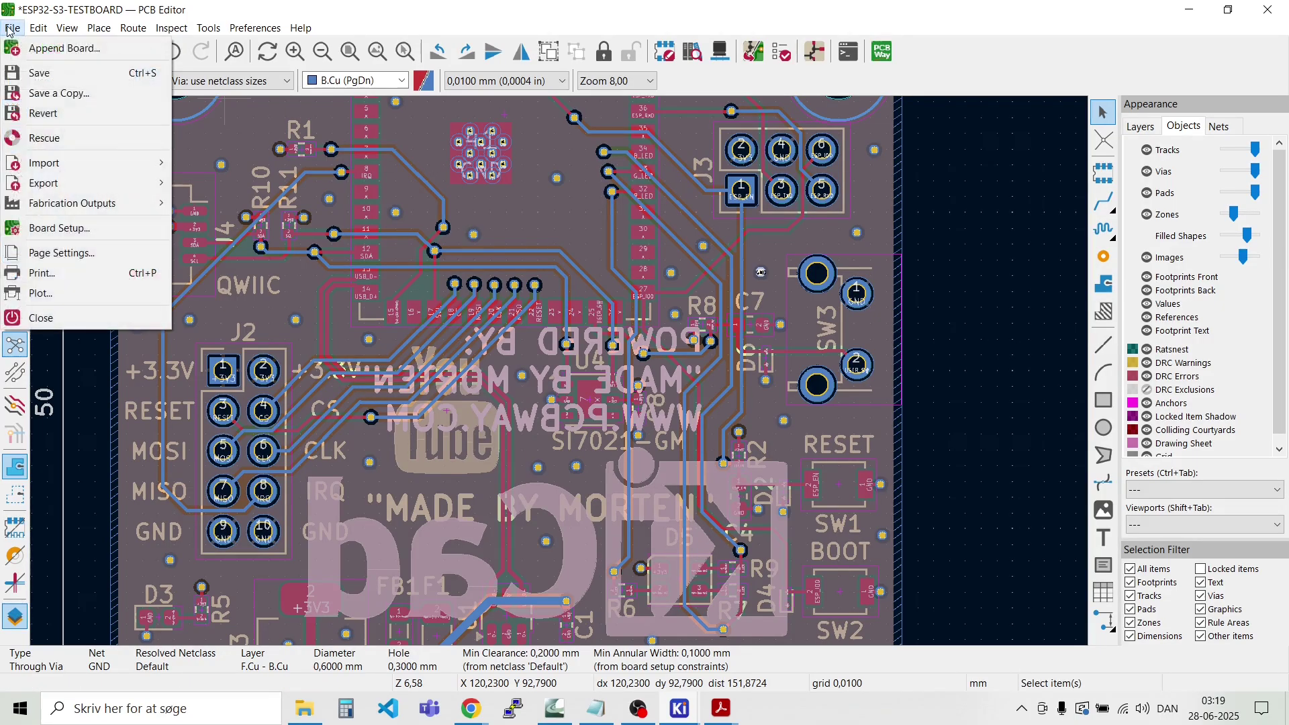
click(43, 75)
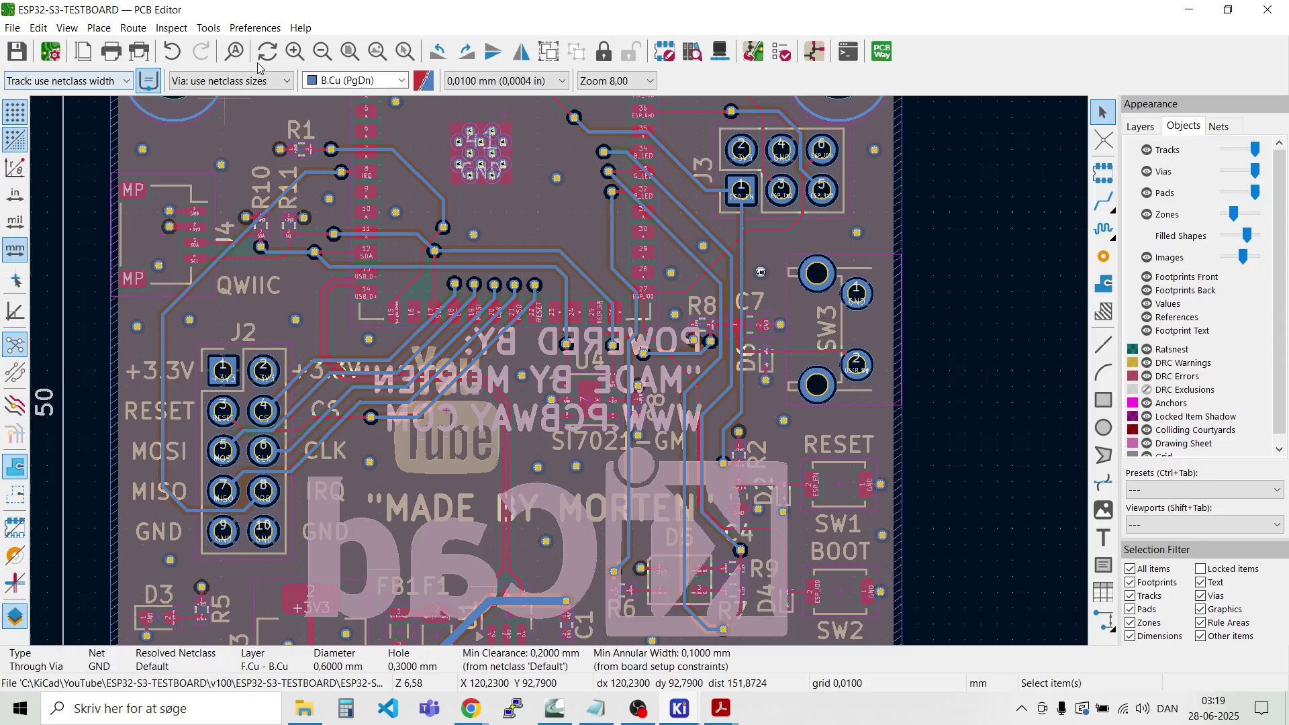
Step: Run the Design Rules Checker on the board with all zones refilled before the check
click(209, 28)
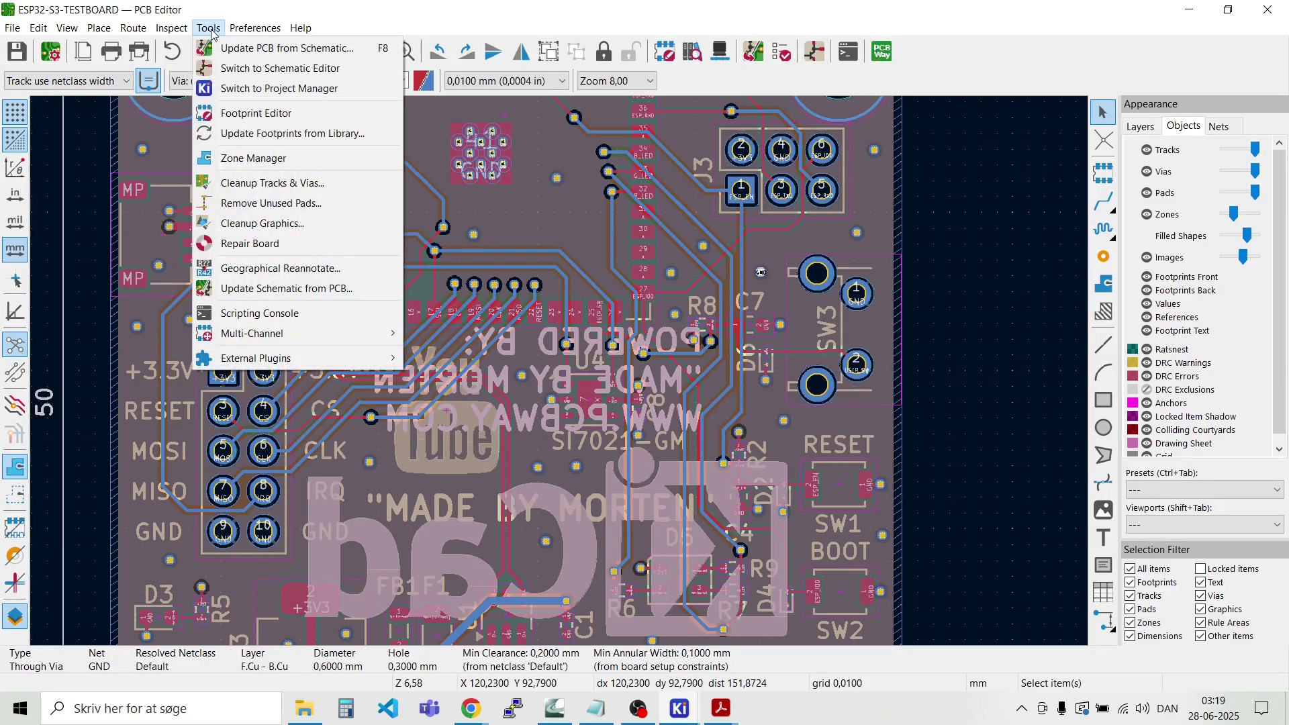
mouse_move(180, 28)
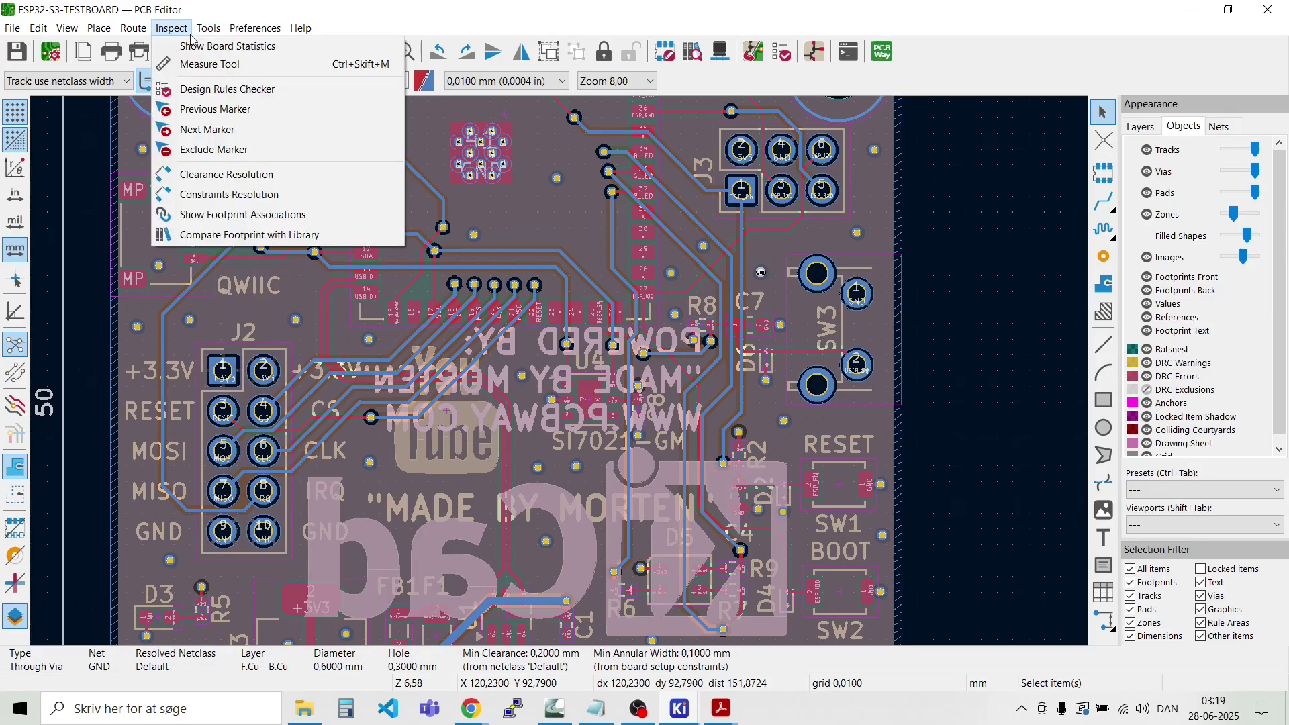
click(199, 98)
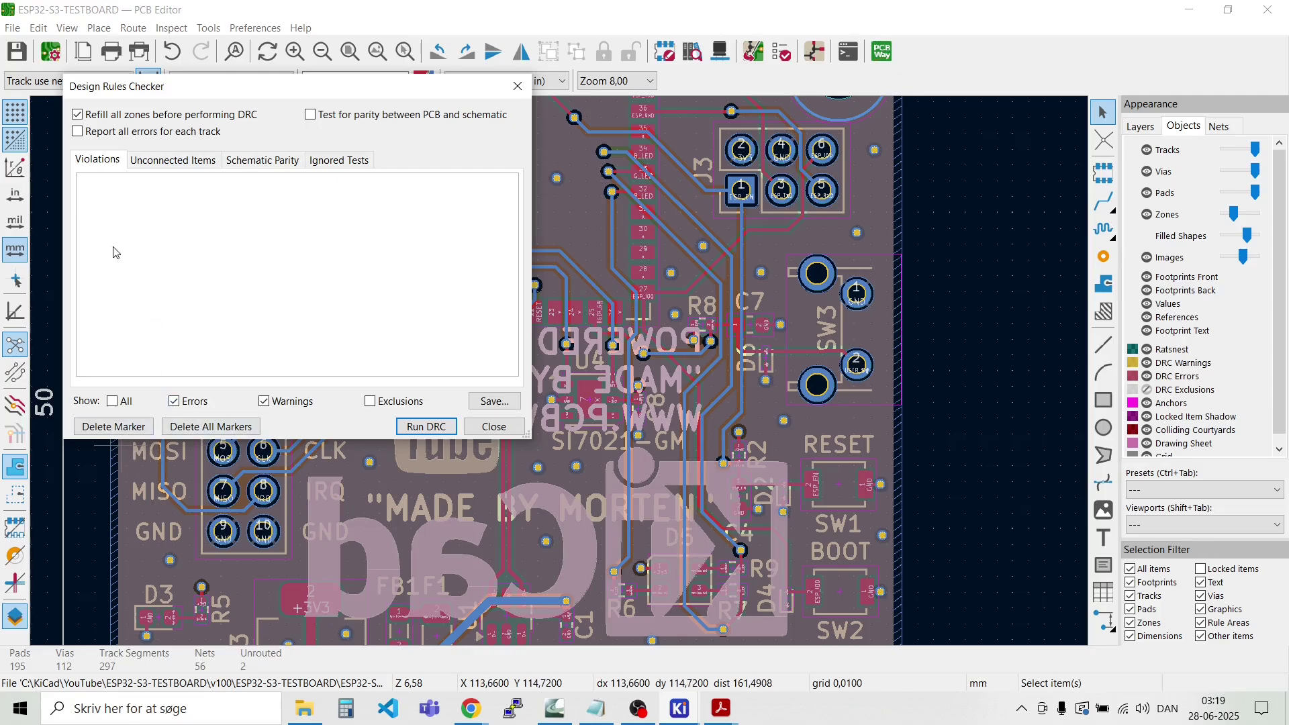
click(421, 427)
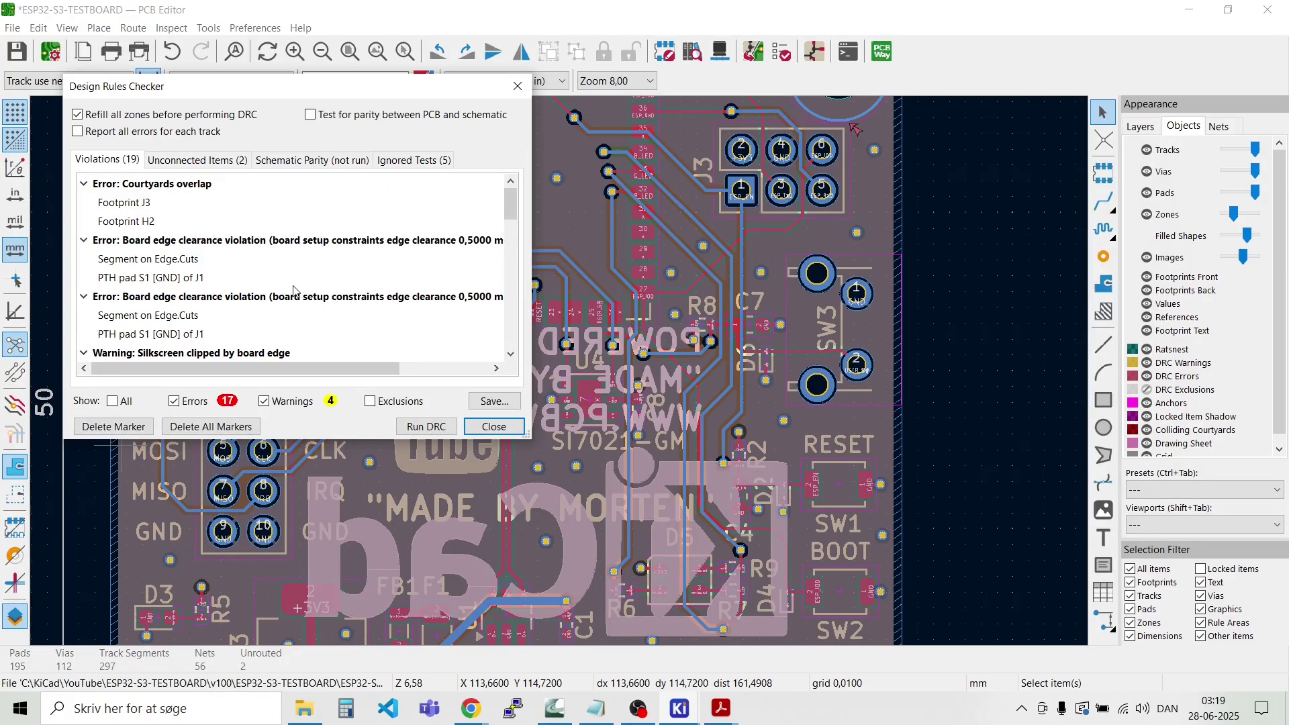
Step: Examine the board edge clearance errors at J1's S1 pads and the clipped-silkscreen warnings for U2
click(233, 243)
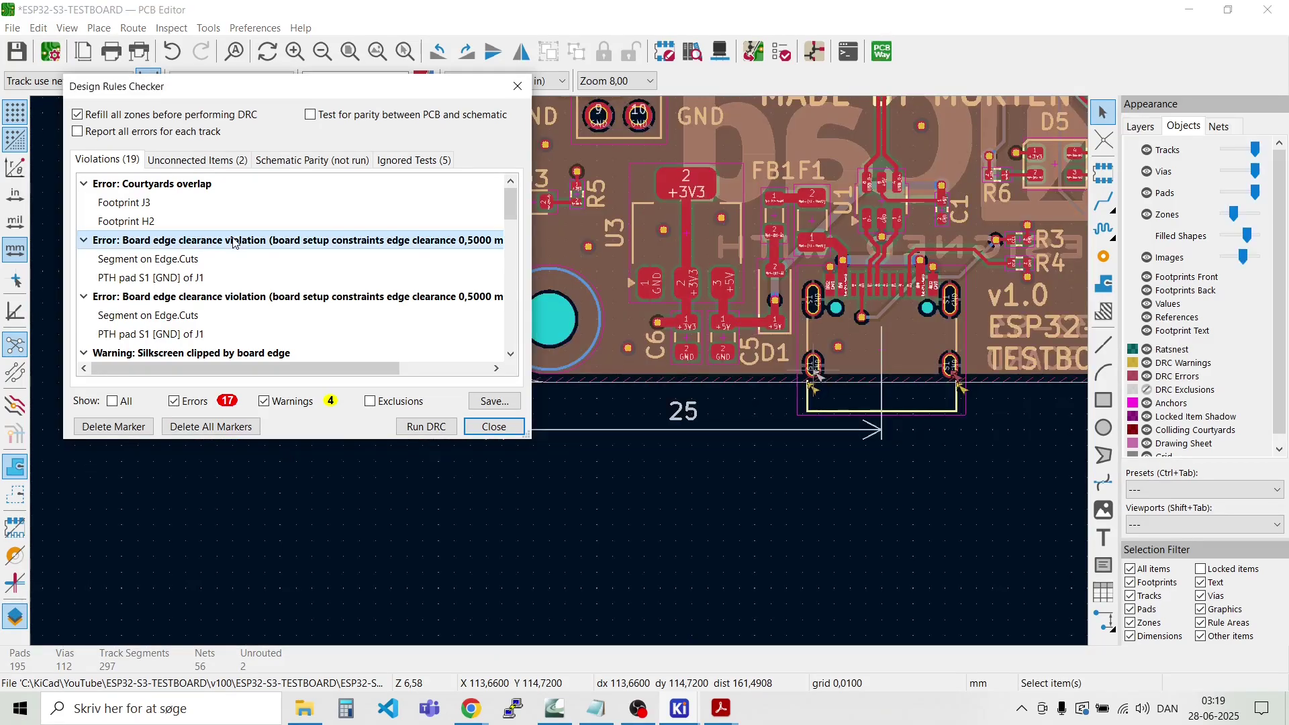
click(253, 300)
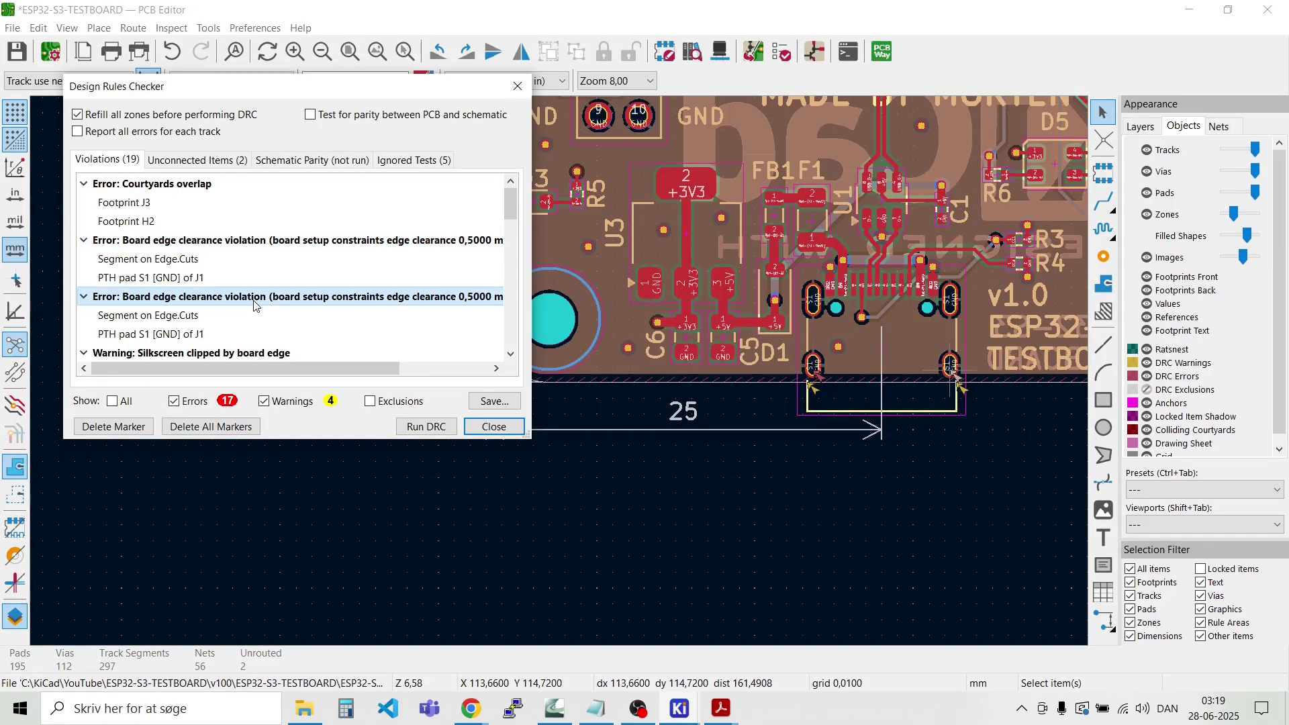
click(291, 256)
click(298, 241)
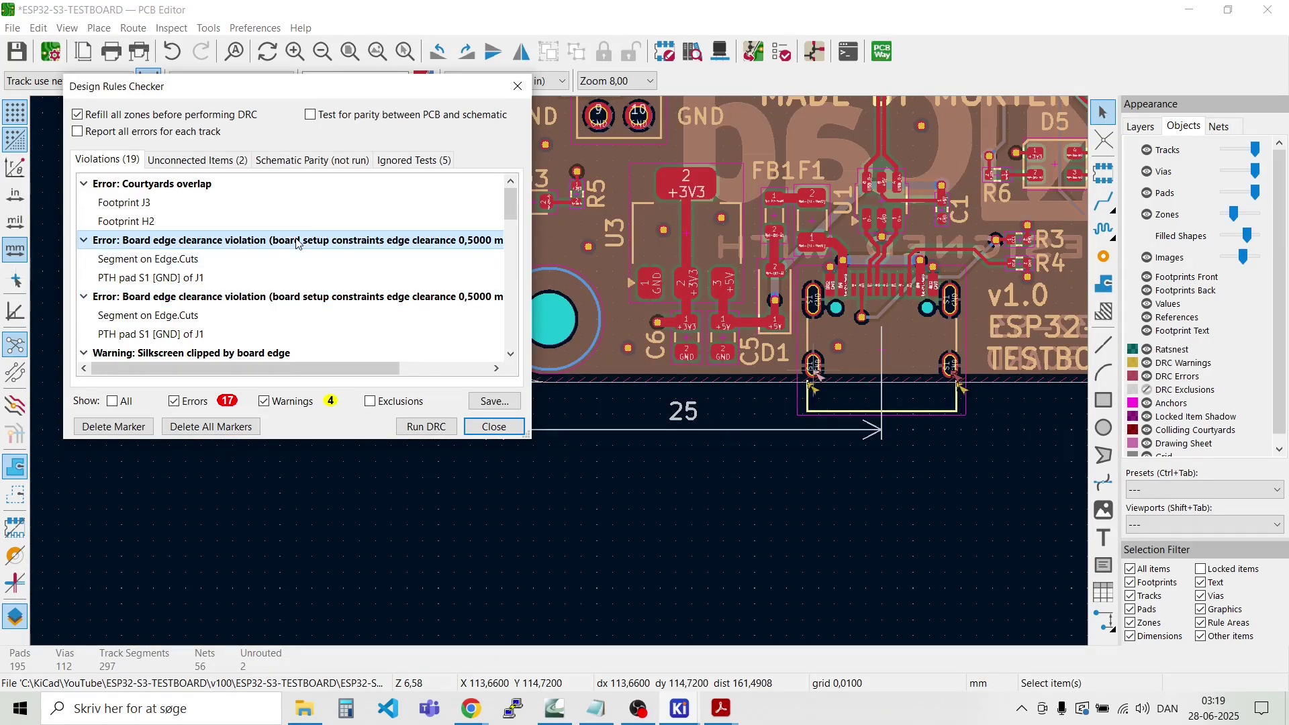
scroll(298, 313, down, 3)
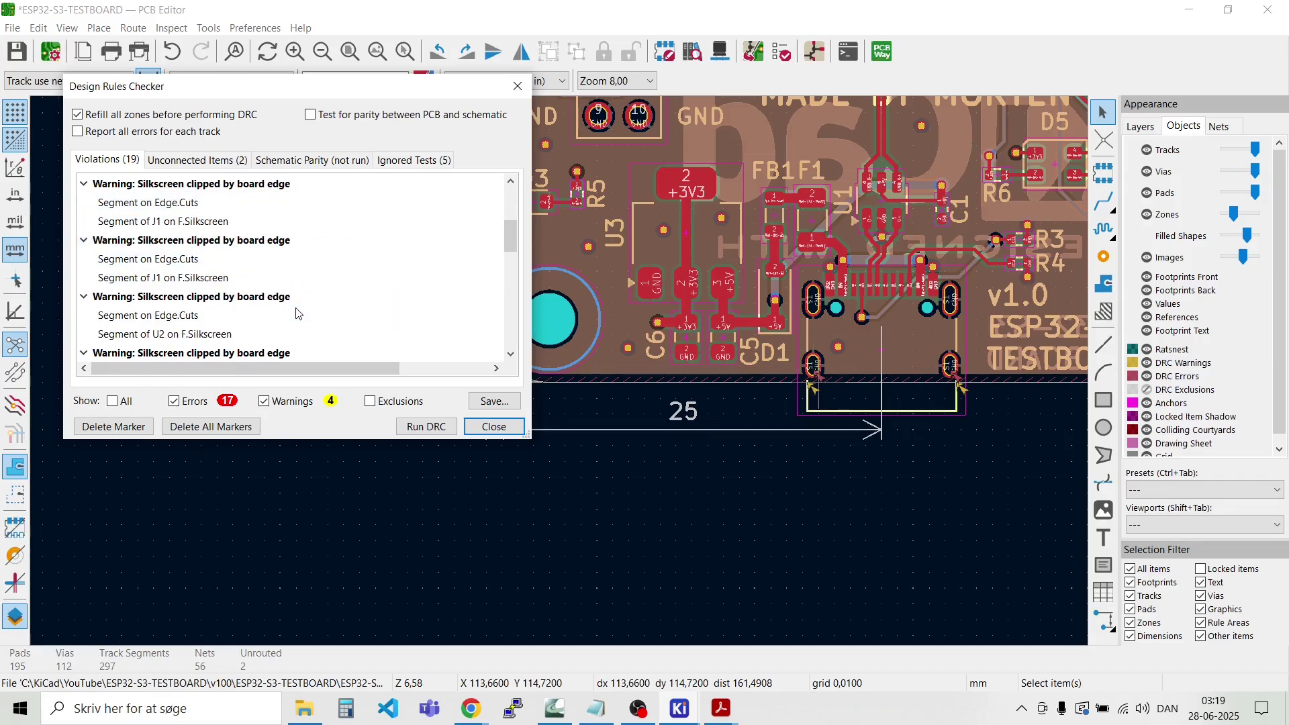
click(267, 301)
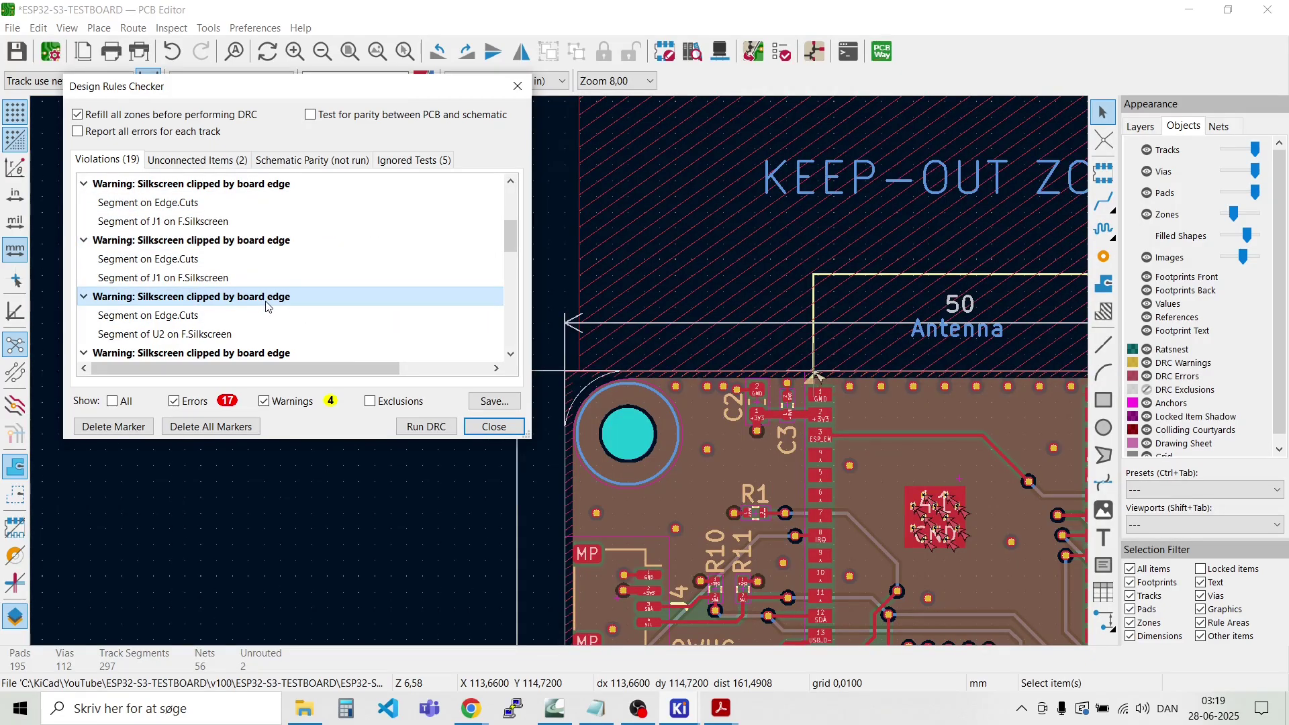
scroll(267, 306, down, 1)
click(262, 308)
scroll(262, 308, down, 3)
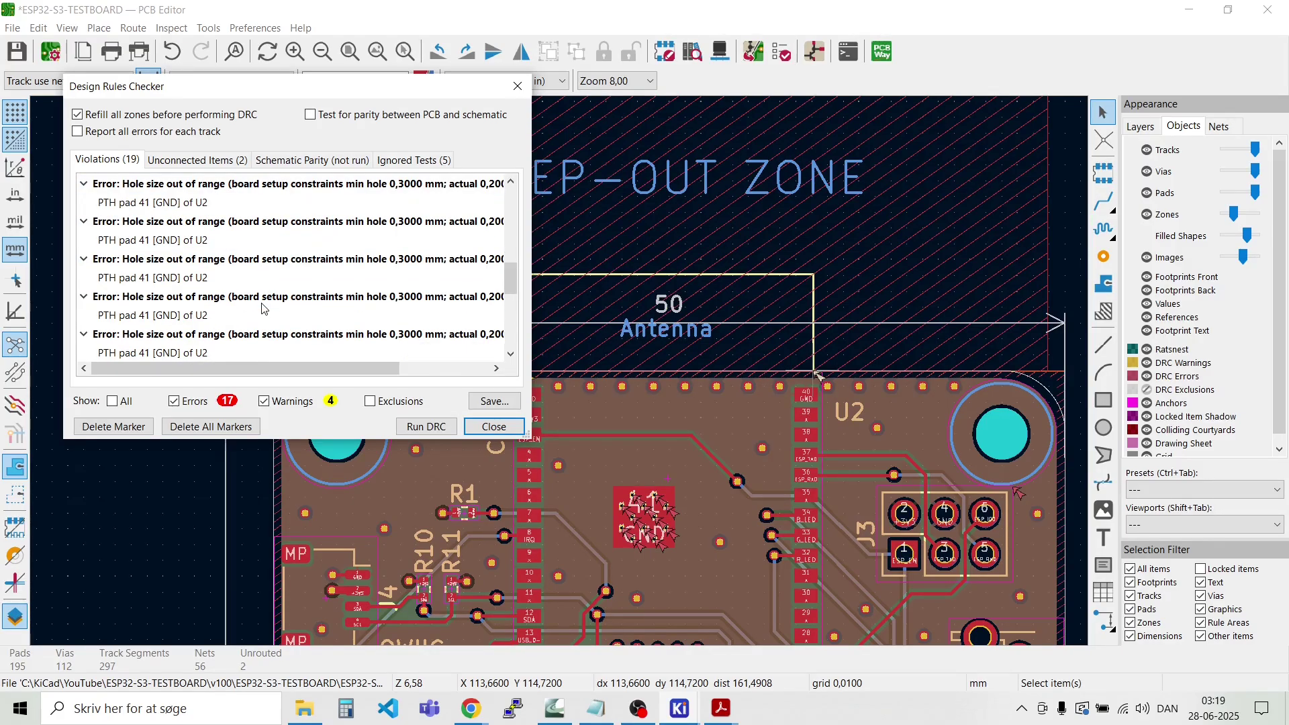
Step: Examine the hole size out of range errors on the GND thermal holes of U2 pad 41
click(262, 303)
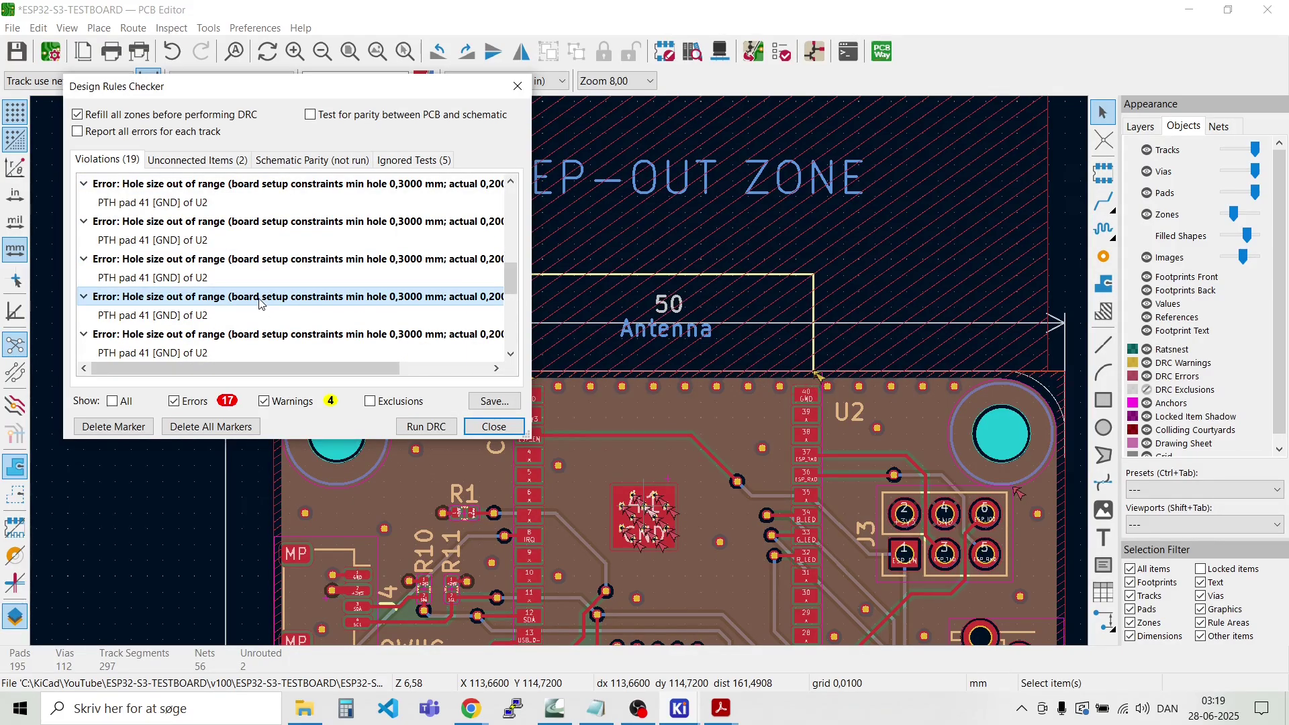
click(255, 267)
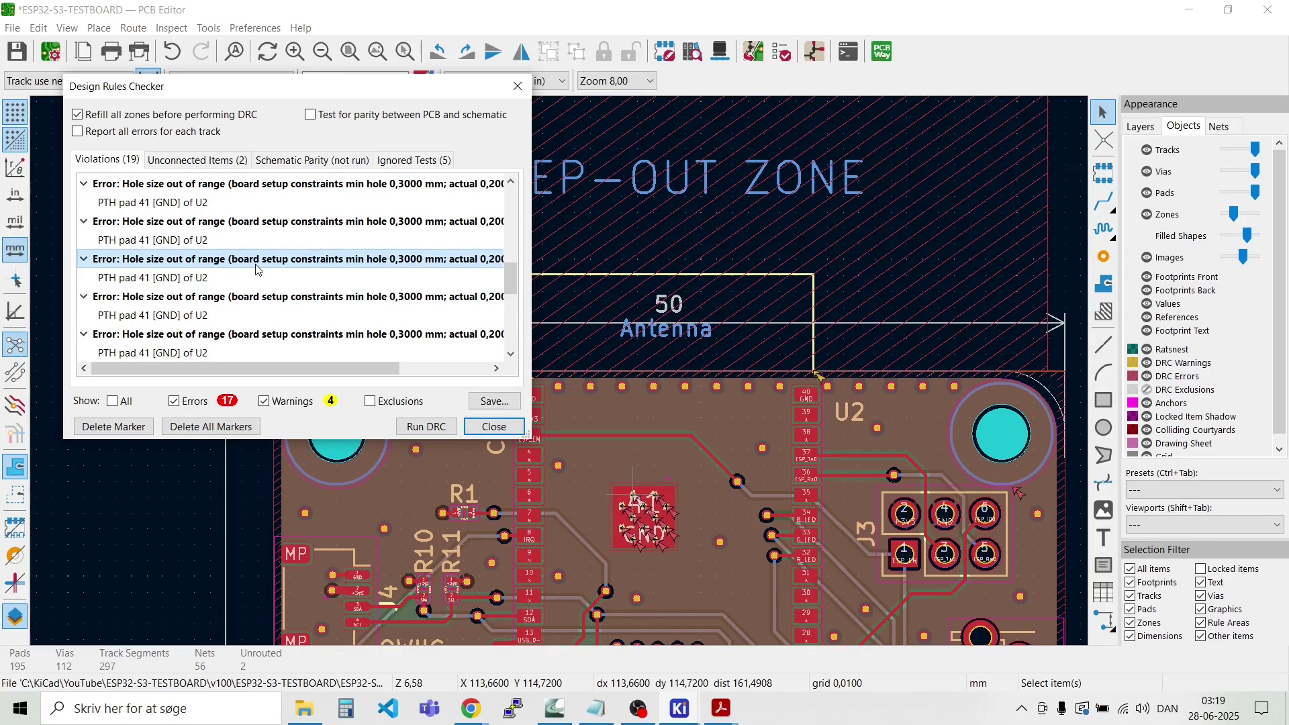
click(259, 222)
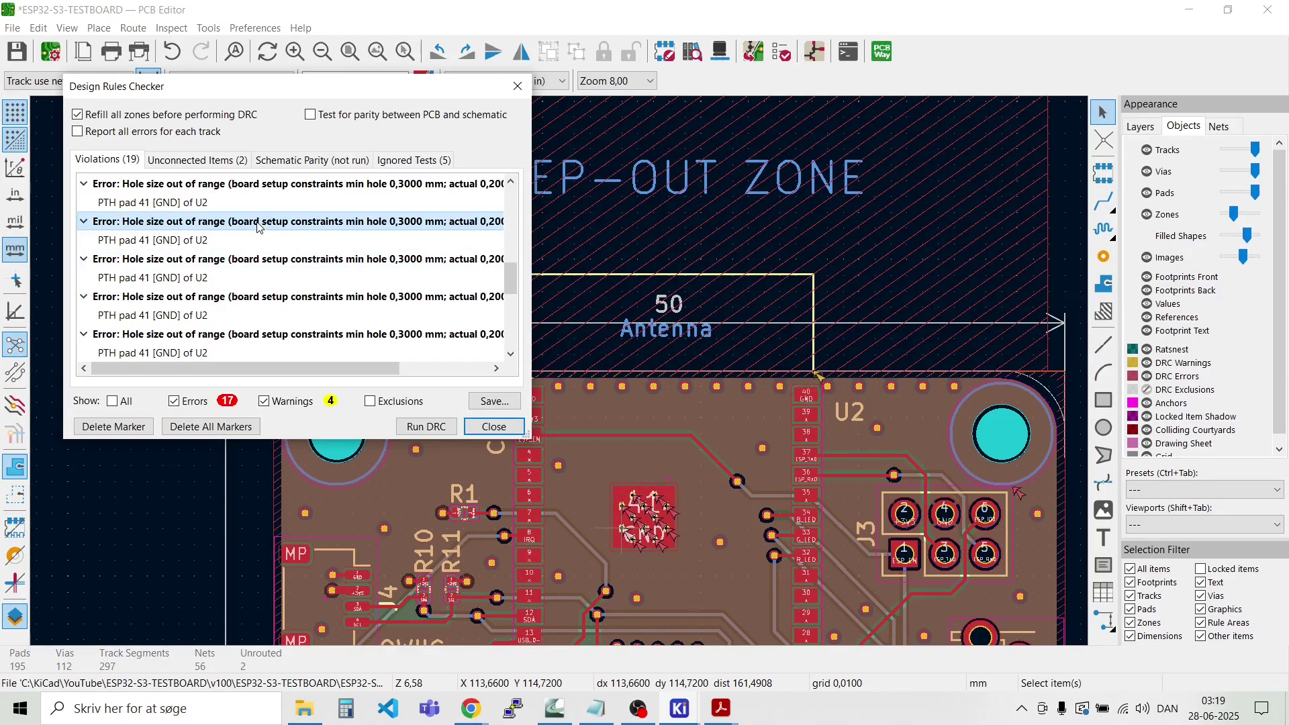
click(271, 259)
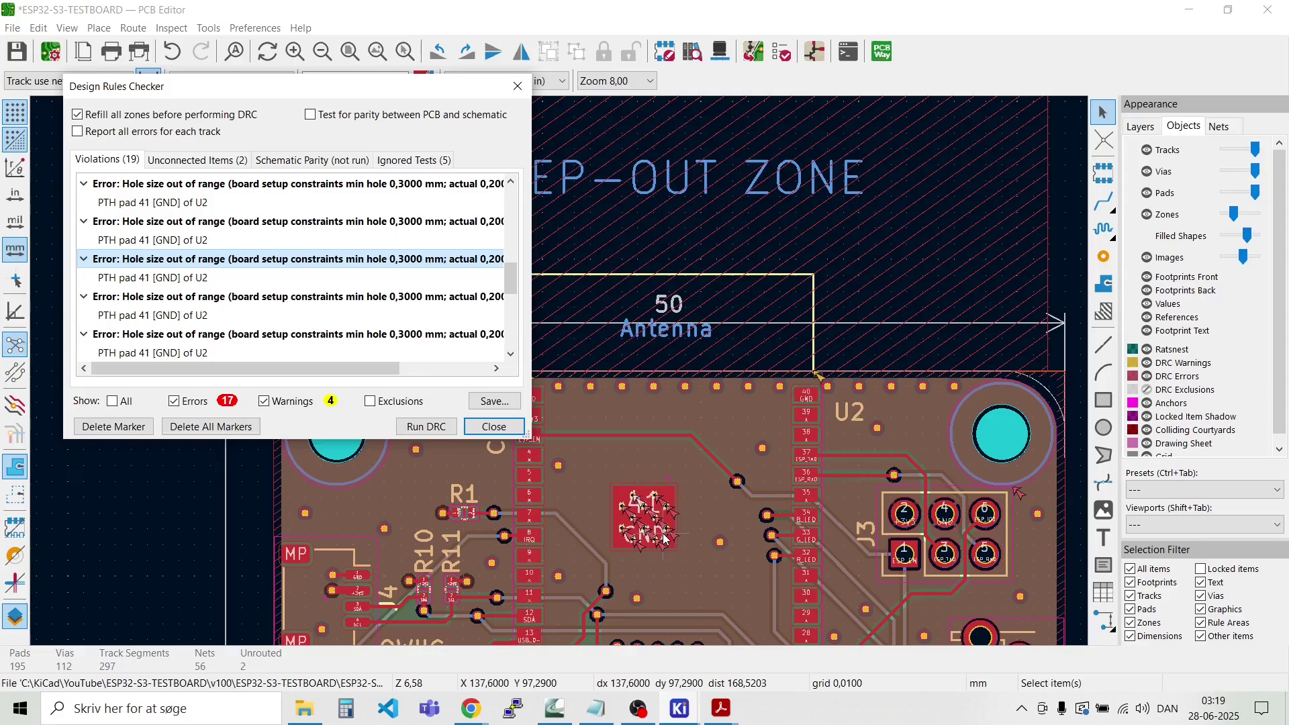
scroll(655, 531, up, 4)
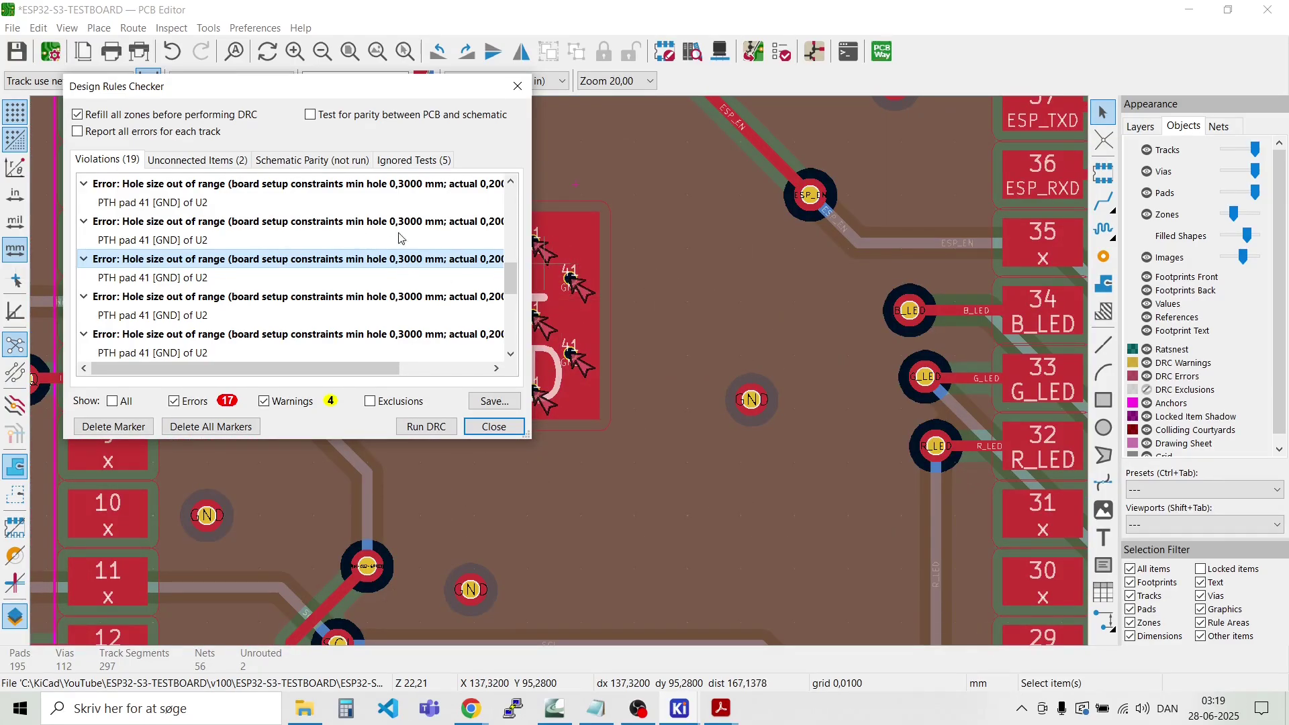
click(374, 296)
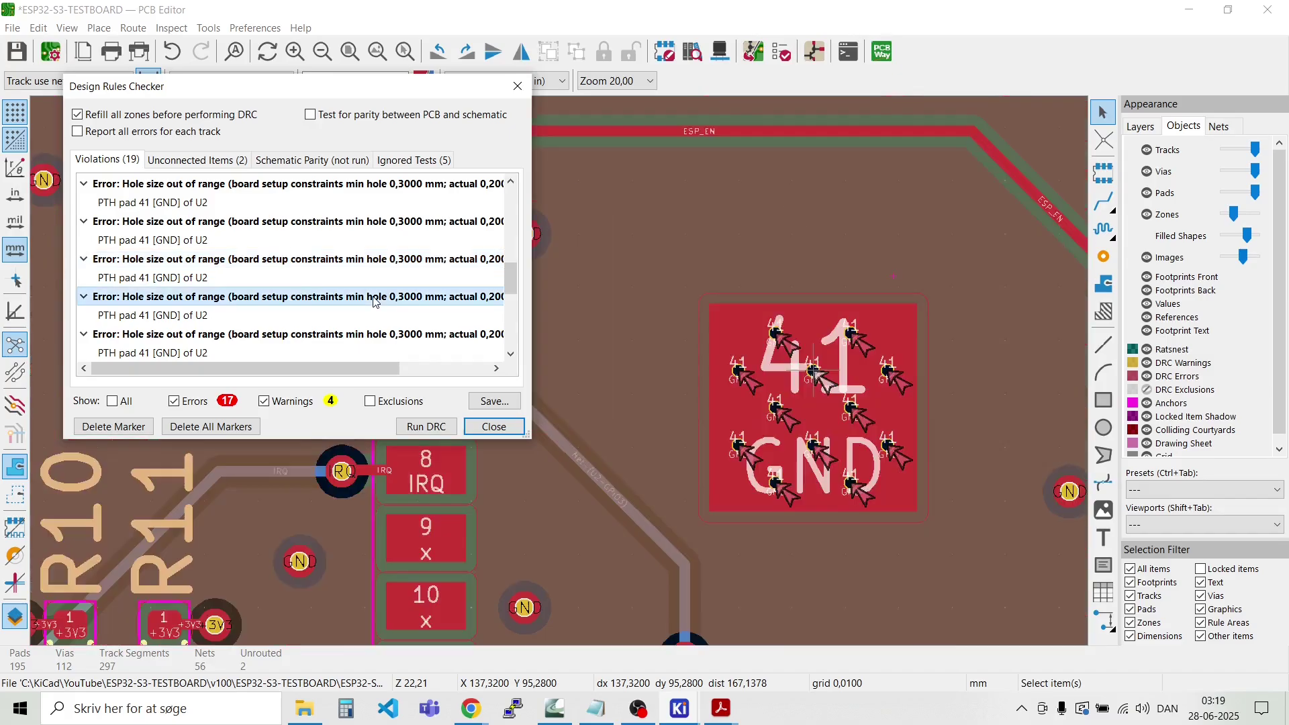
click(377, 341)
scroll(356, 325, down, 2)
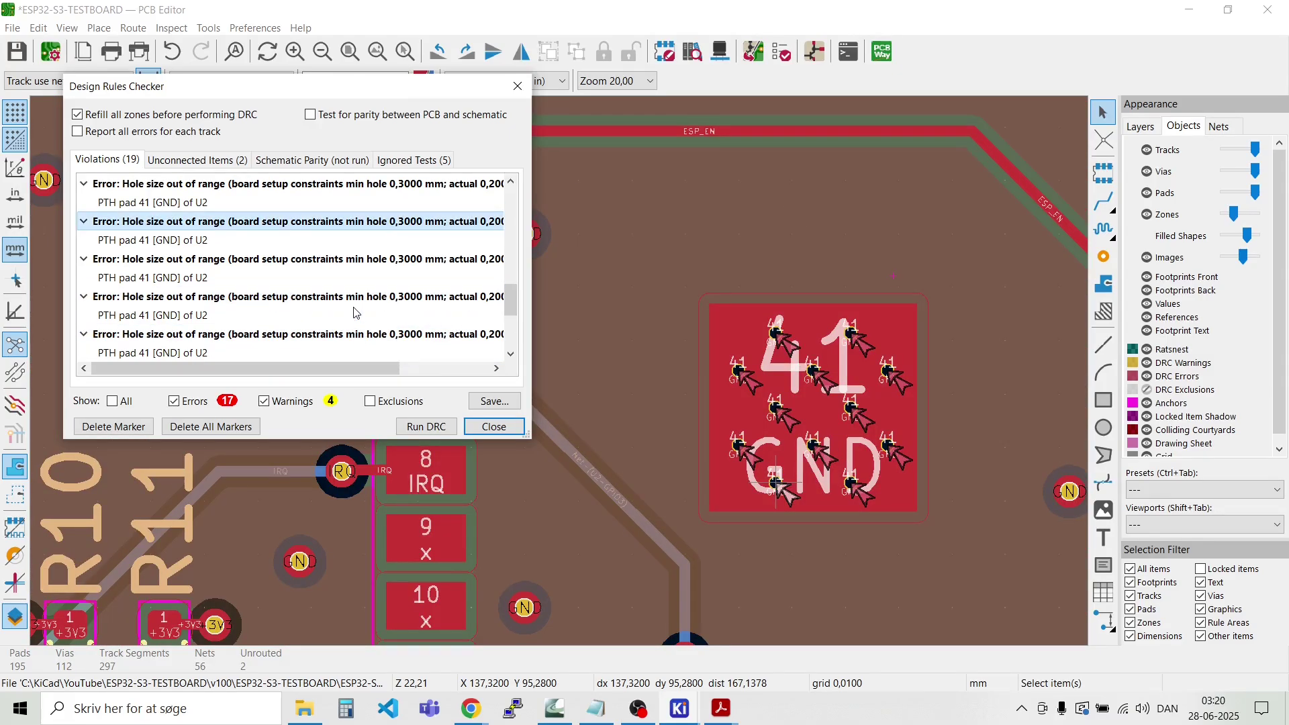
click(351, 299)
click(359, 336)
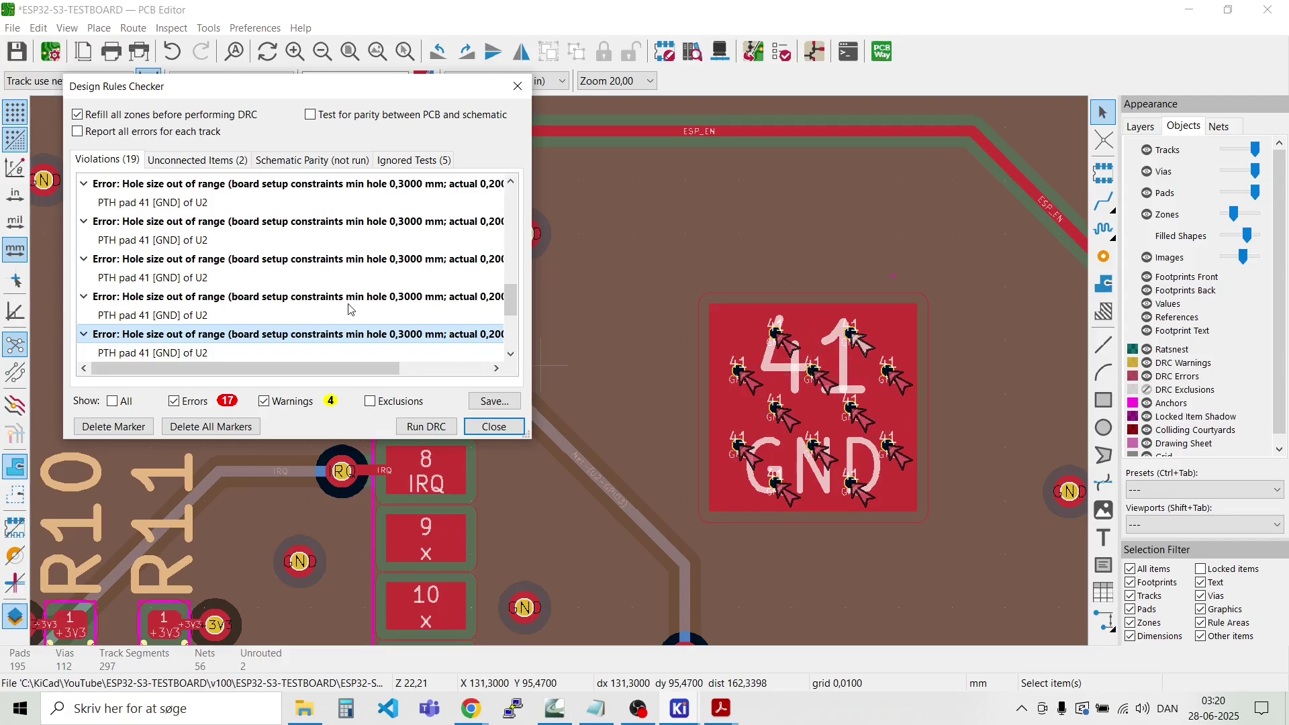
scroll(349, 309, down, 1)
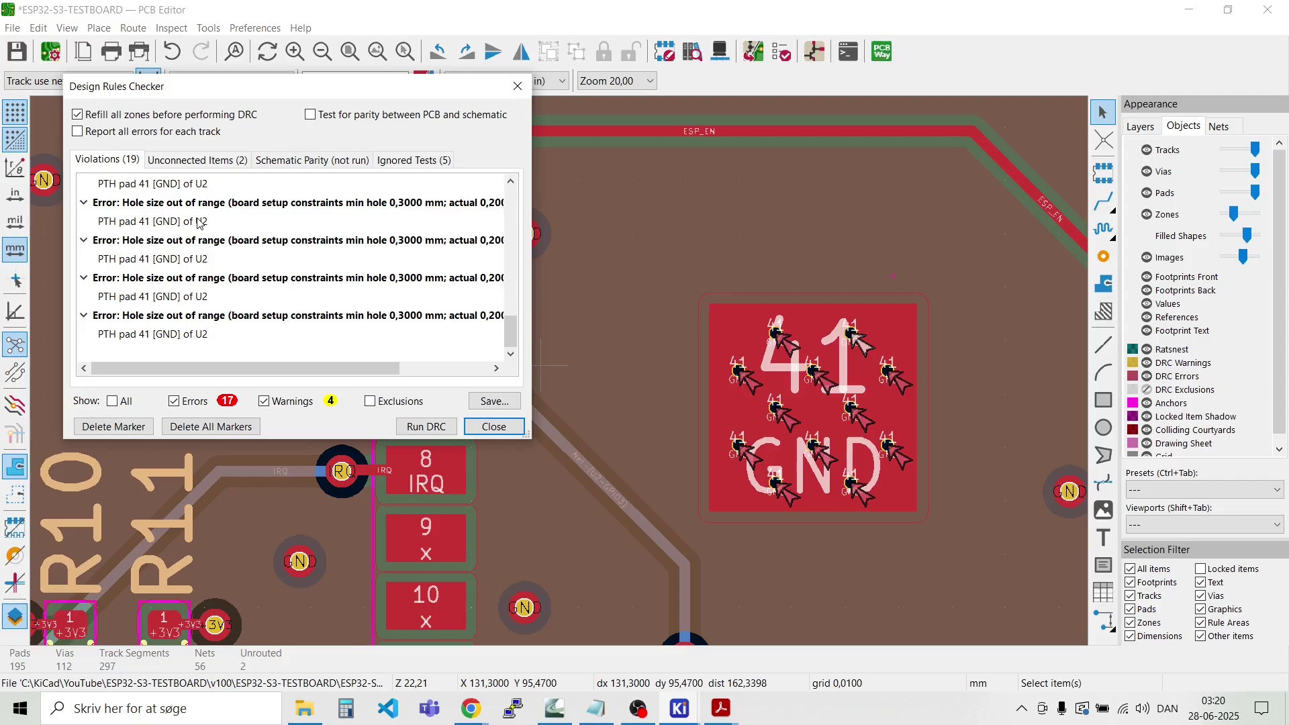
scroll(284, 260, up, 1)
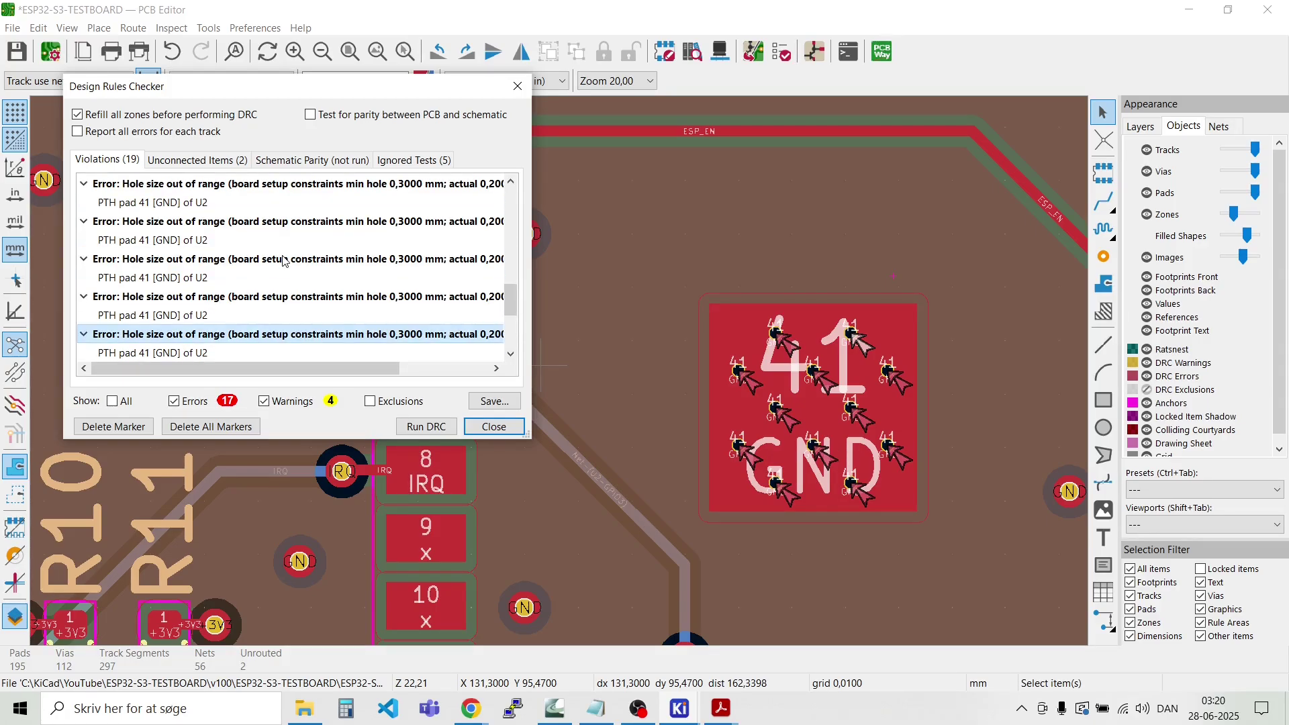
Step: Examine the unconnected D+ and D- items at connector J1 and close the Design Rules Checker
click(198, 162)
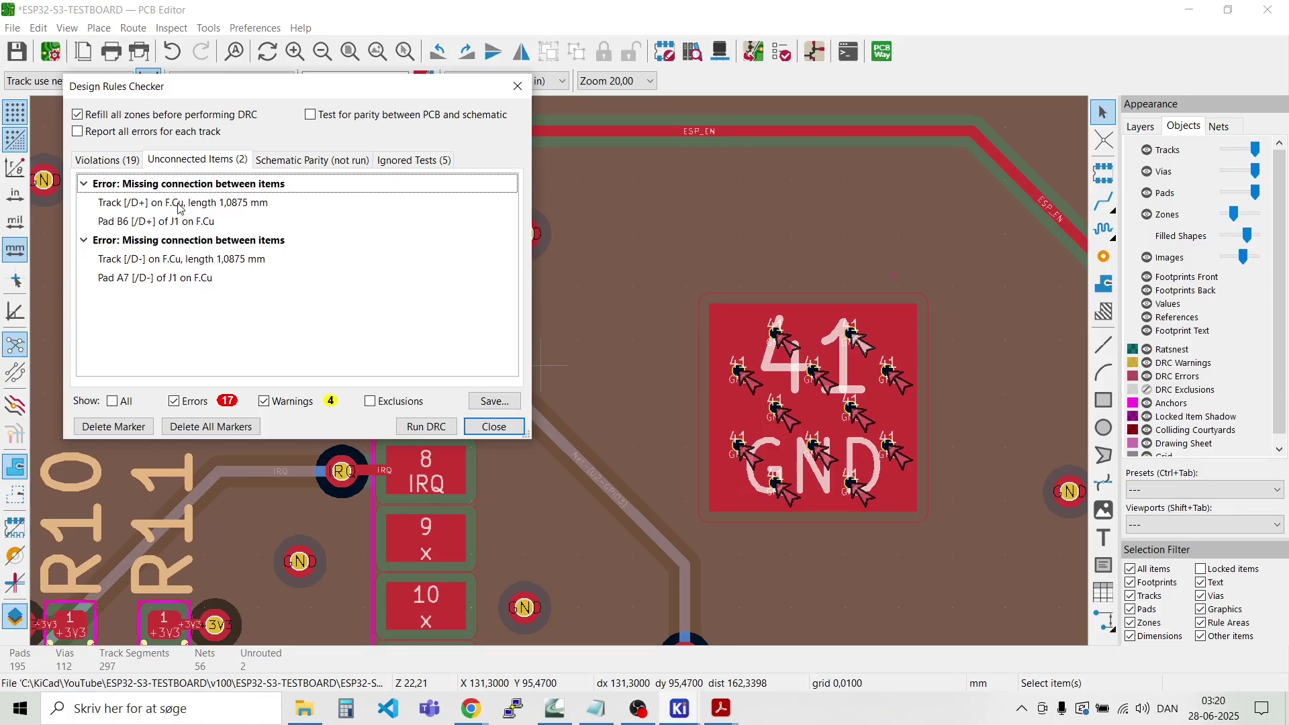
click(155, 261)
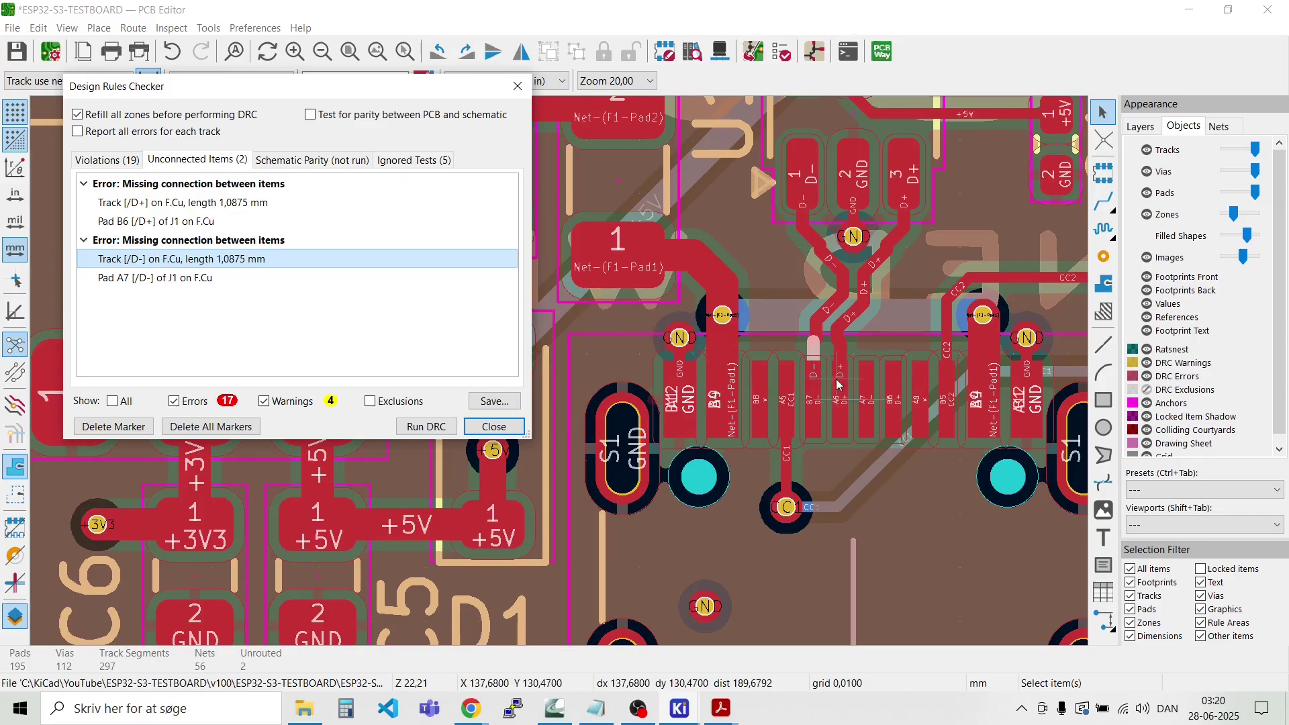
scroll(838, 385, up, 5)
scroll(558, 372, down, 3)
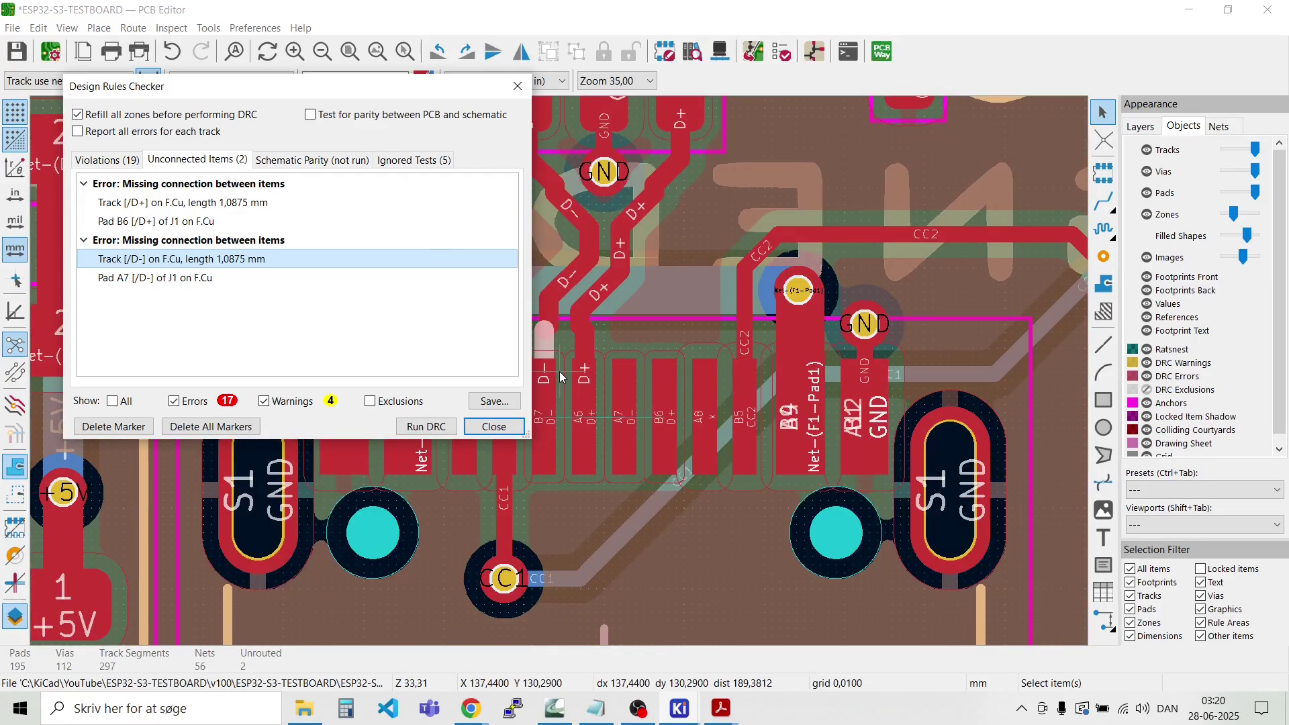
click(493, 426)
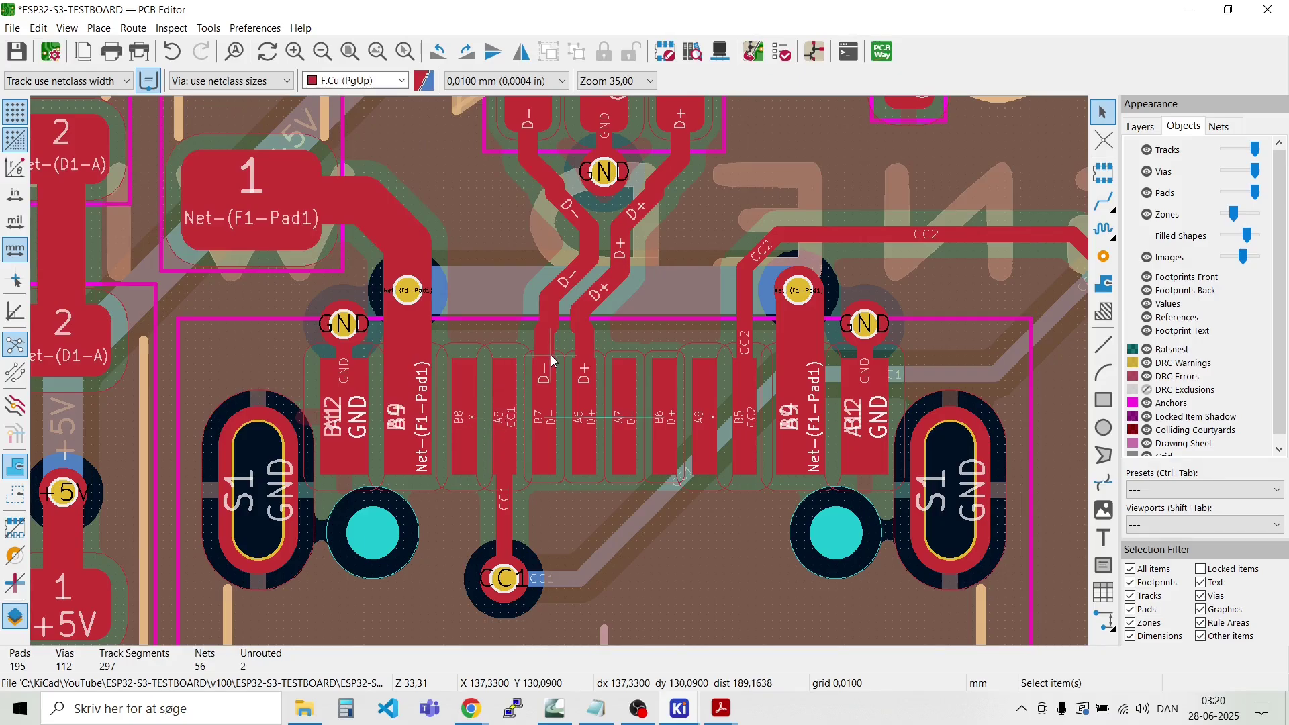
Step: Try to route the D- and D+ tracks onto pads B7 and A6 of the USB connector
scroll(558, 372, up, 5)
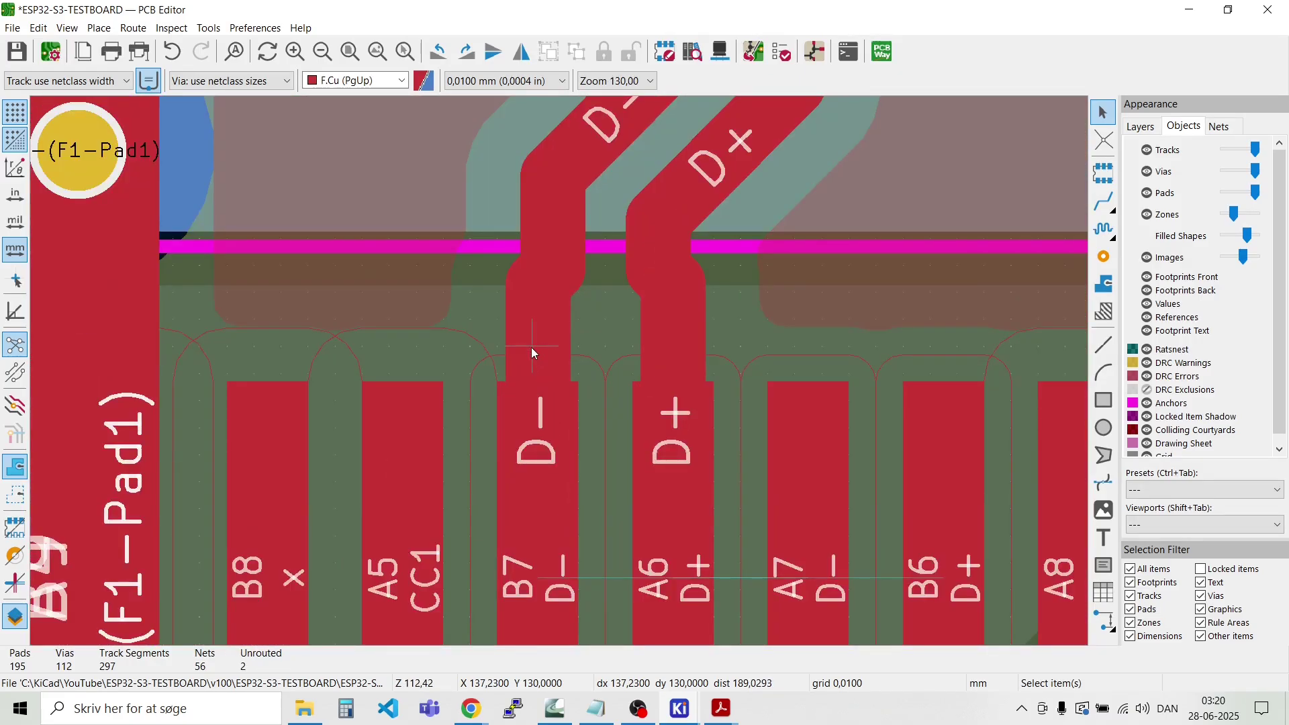
key(x)
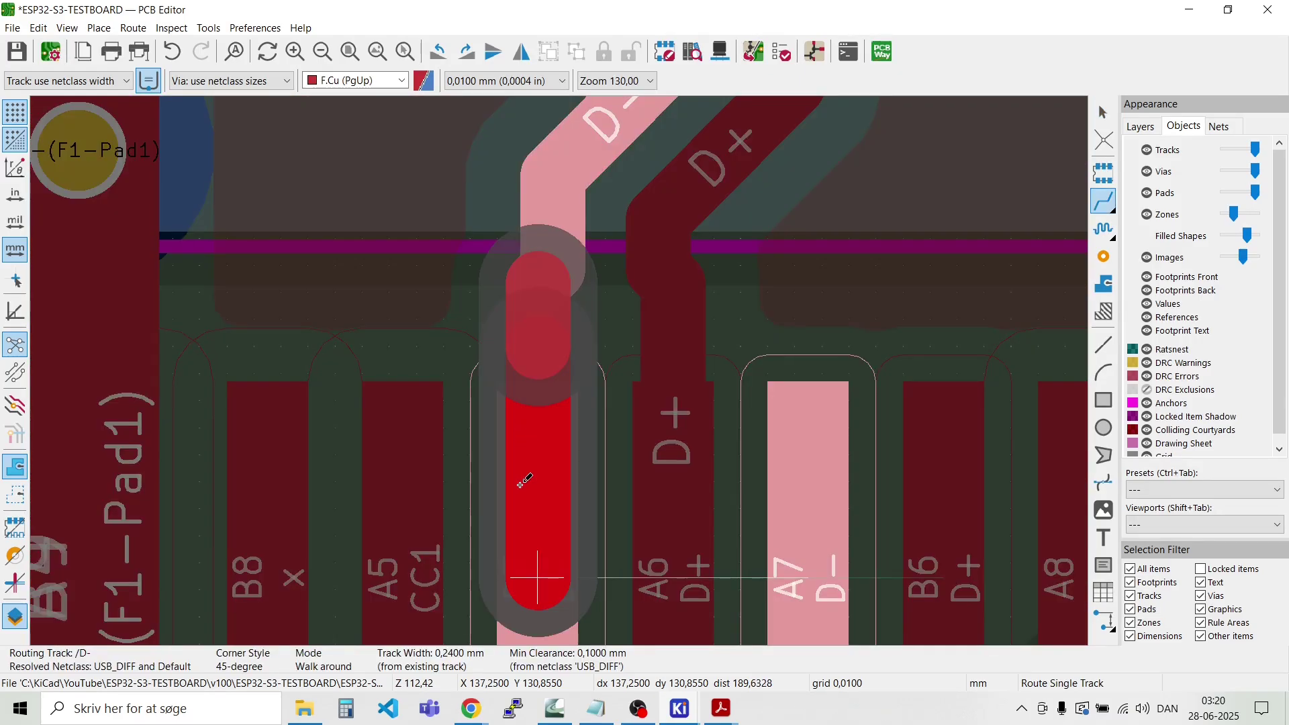
click(525, 481)
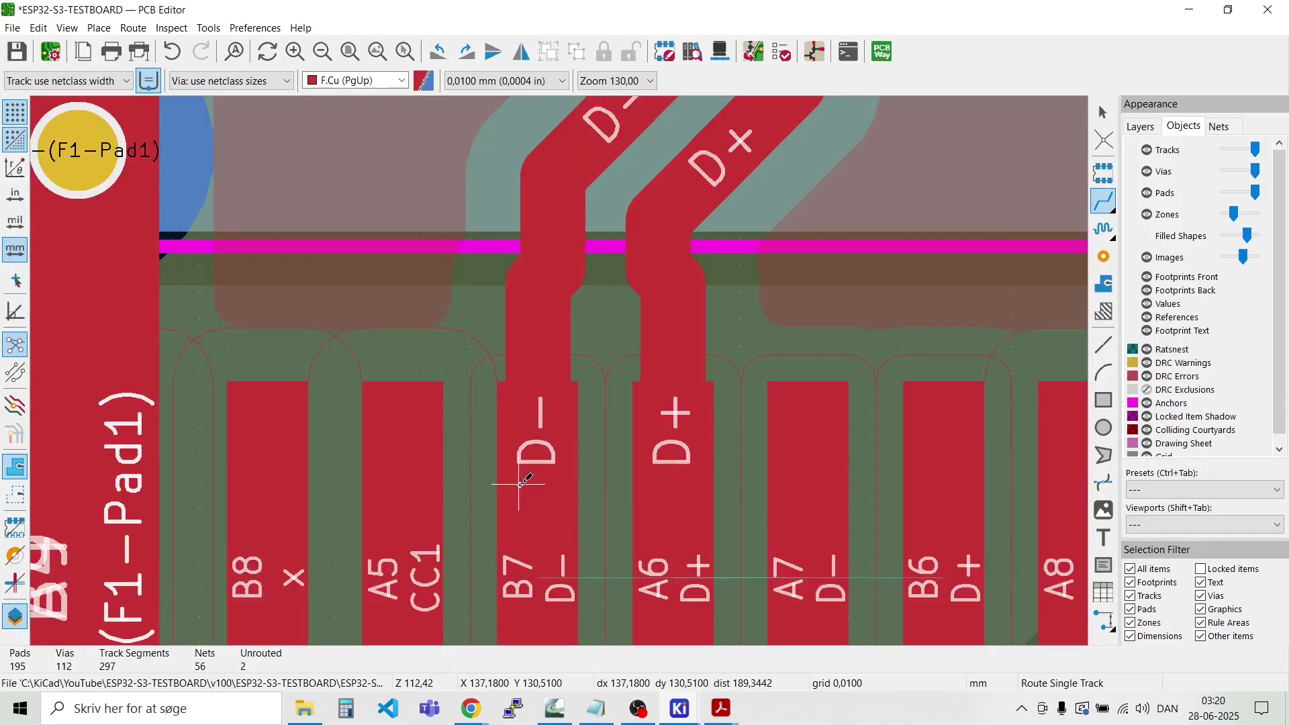
click(661, 346)
click(663, 387)
key(Escape)
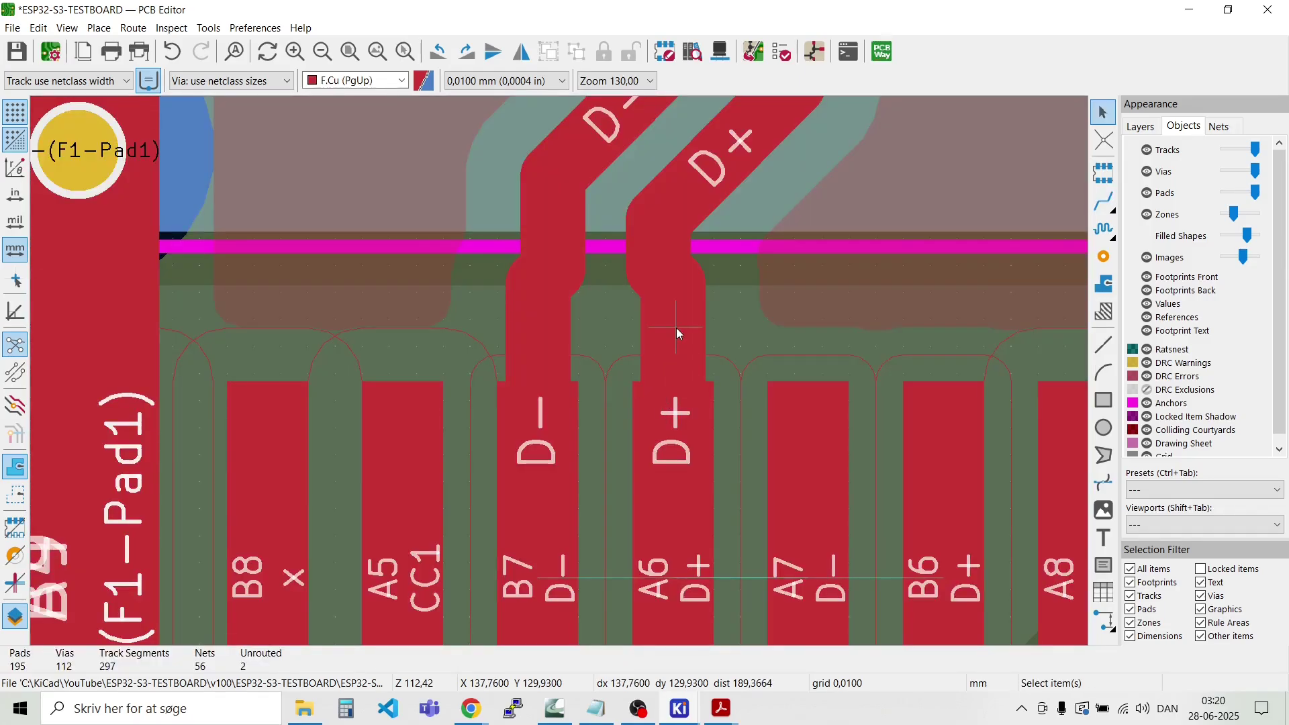
Step: Try deleting the vertical D+ track segment at pad A6, and undo the deletion
click(675, 328)
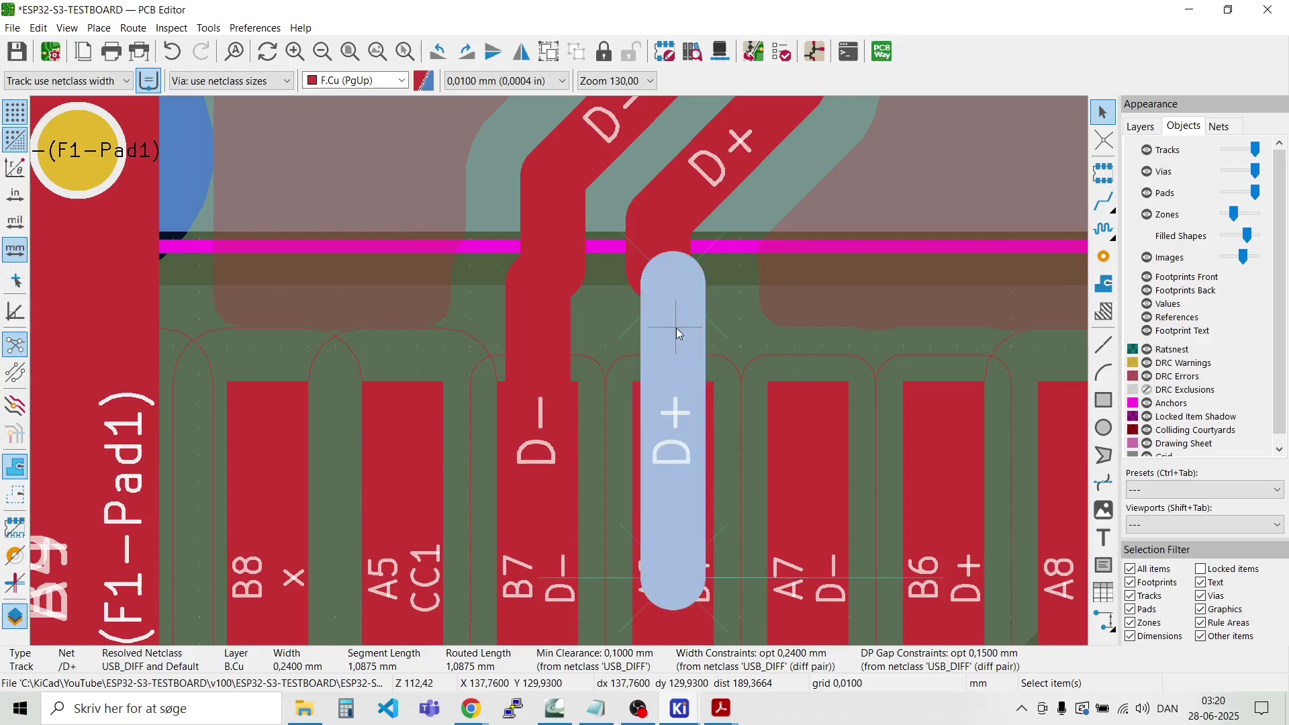
key(Delete)
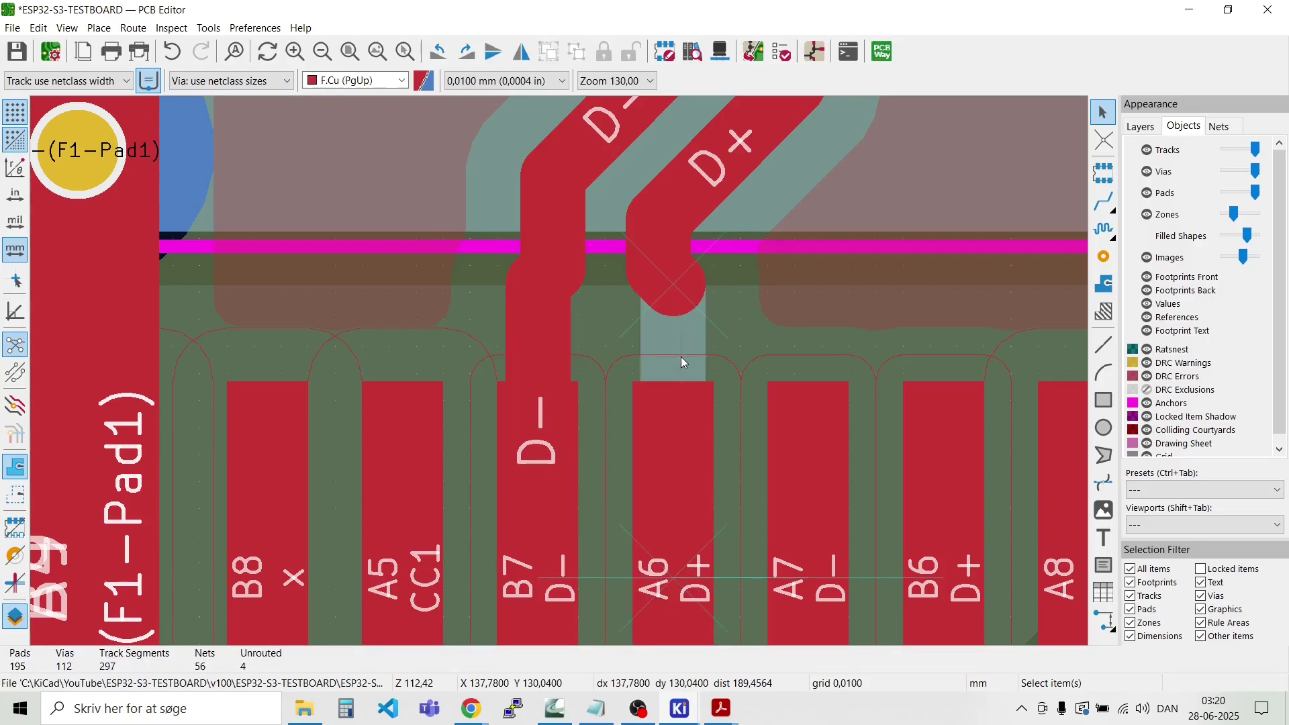
key(ctrl+z)
key(Escape)
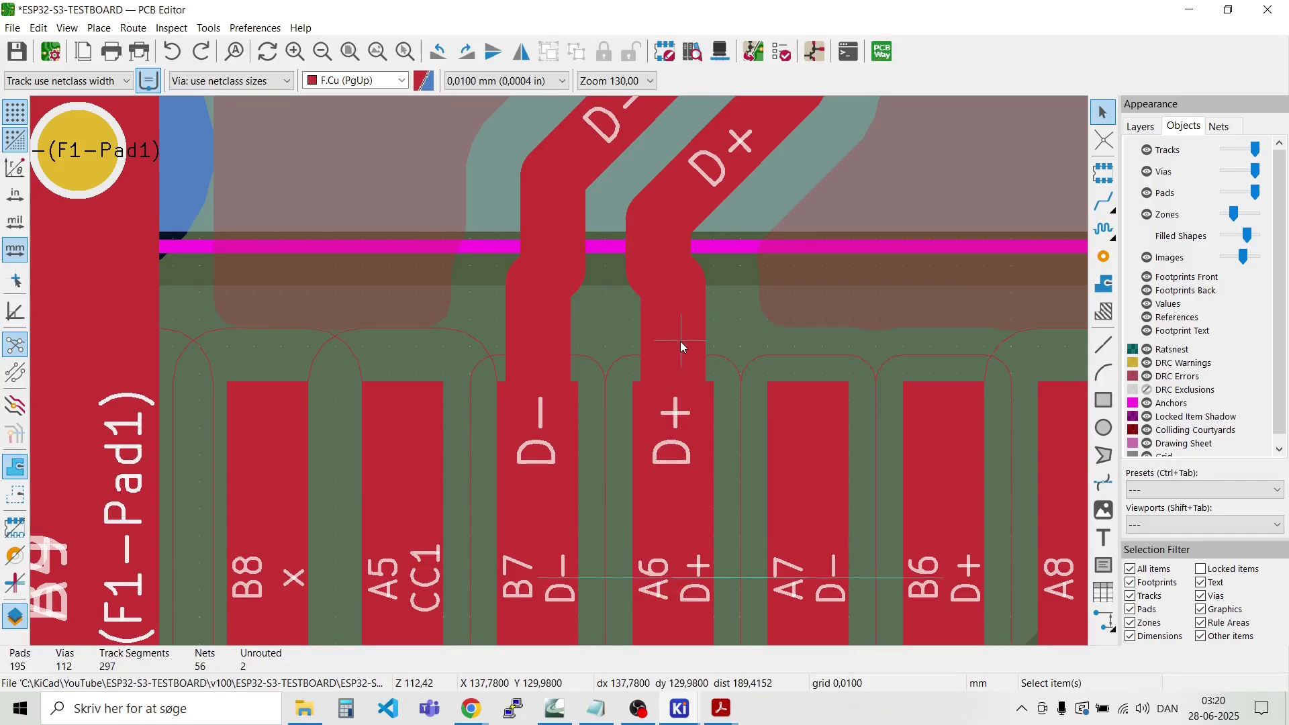
Step: Delete the vertical D+ track segment on B.Cu at pad A6 of the USB connector
click(678, 348)
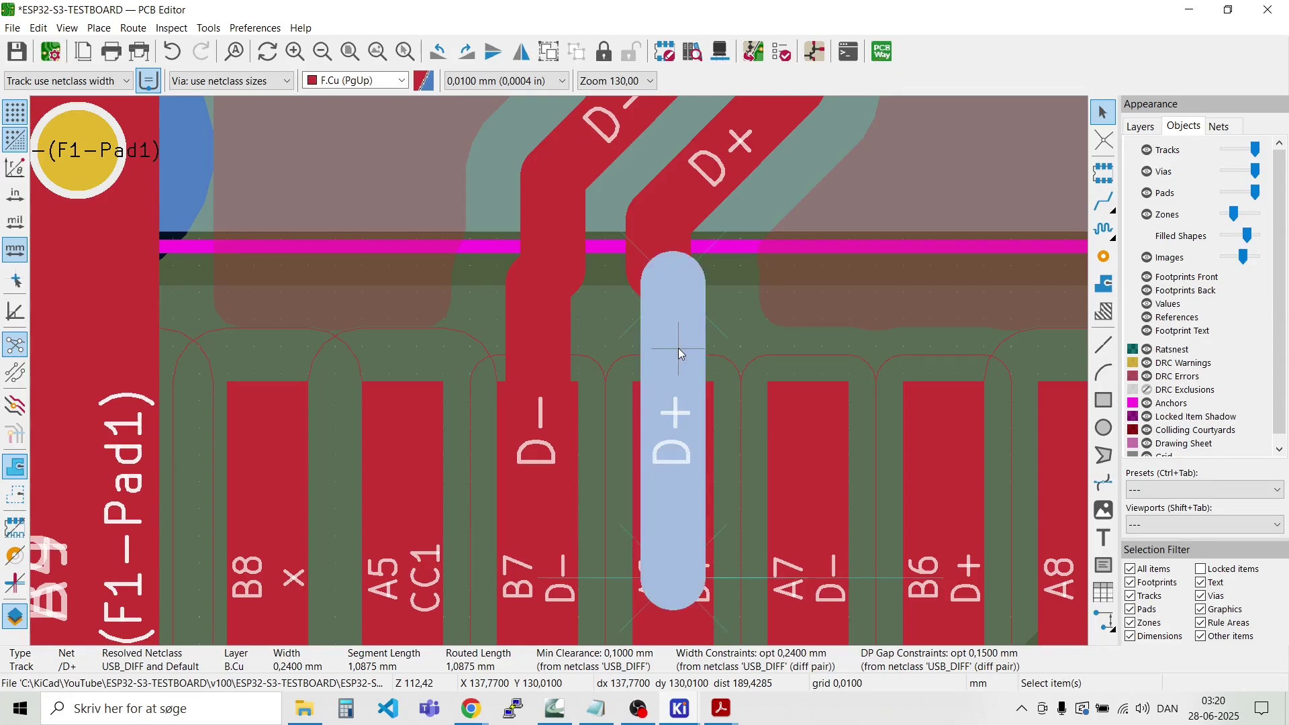
key(Delete)
click(678, 348)
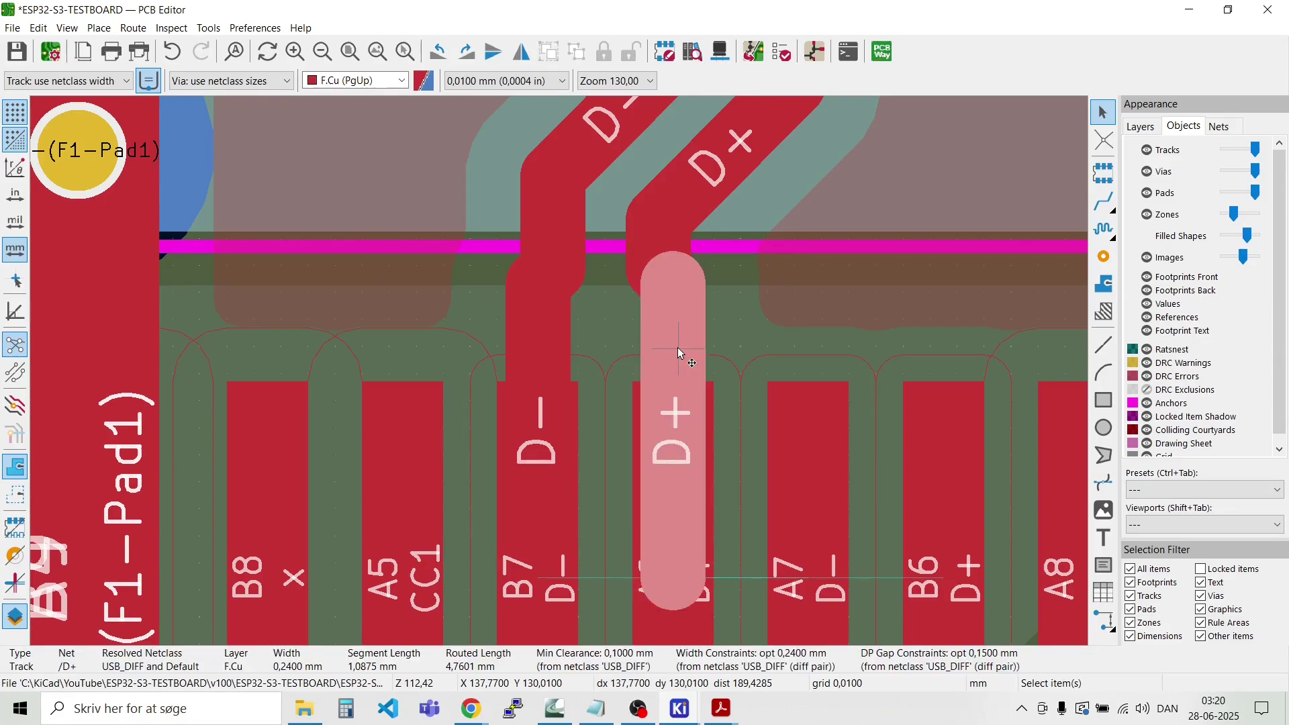
key(x)
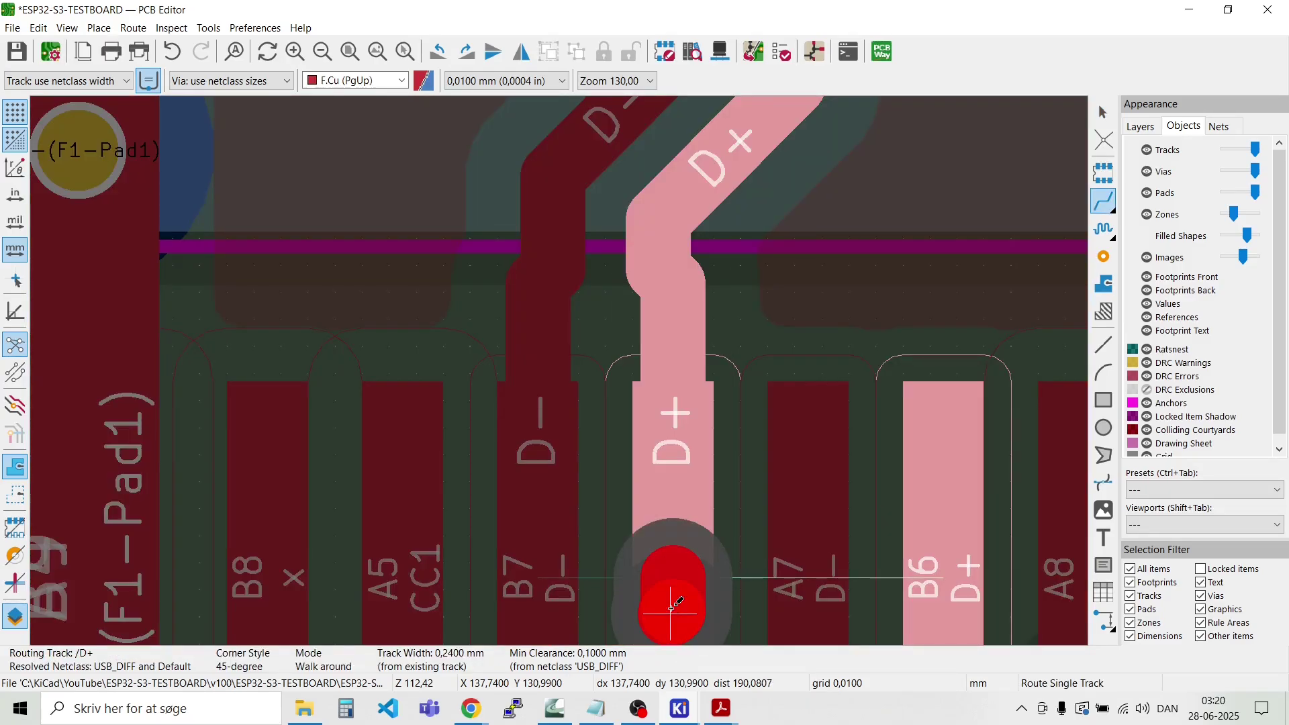
key(Escape)
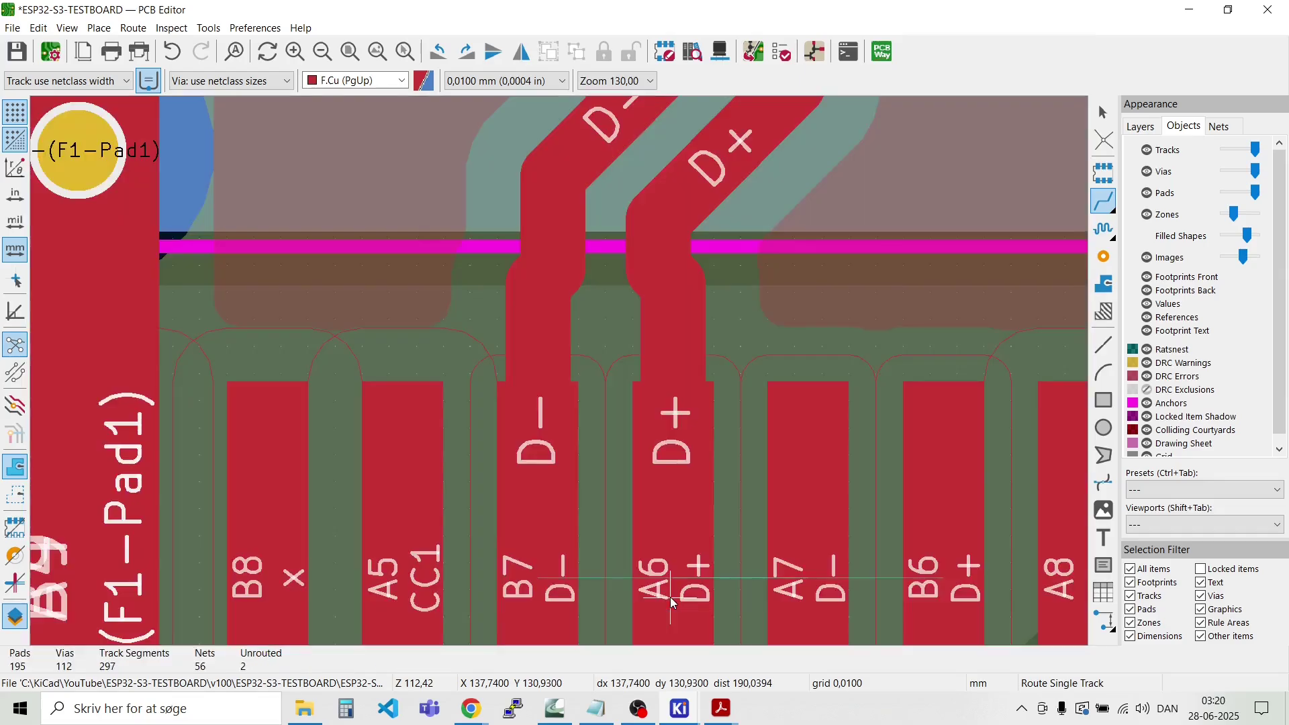
key(Escape)
Step: Save the board and dismiss the Open Board File dialog without opening anything
scroll(673, 602, down, 4)
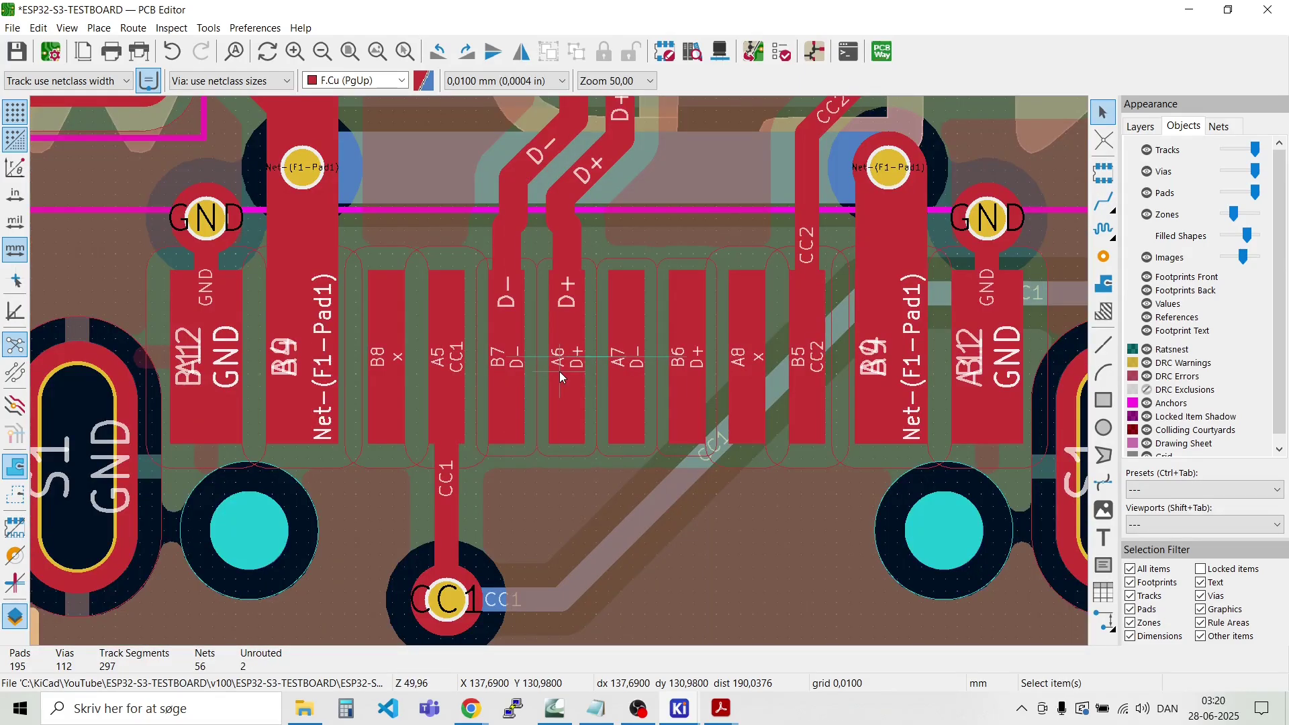
click(21, 61)
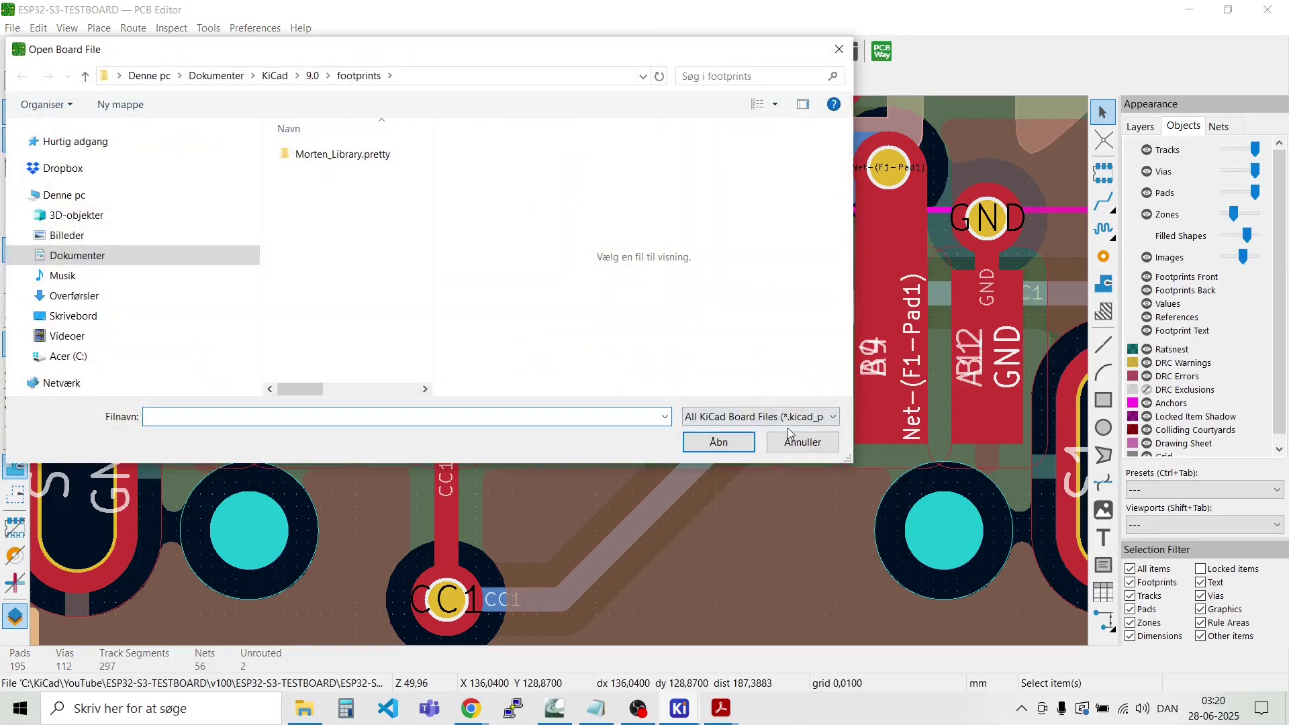
click(790, 441)
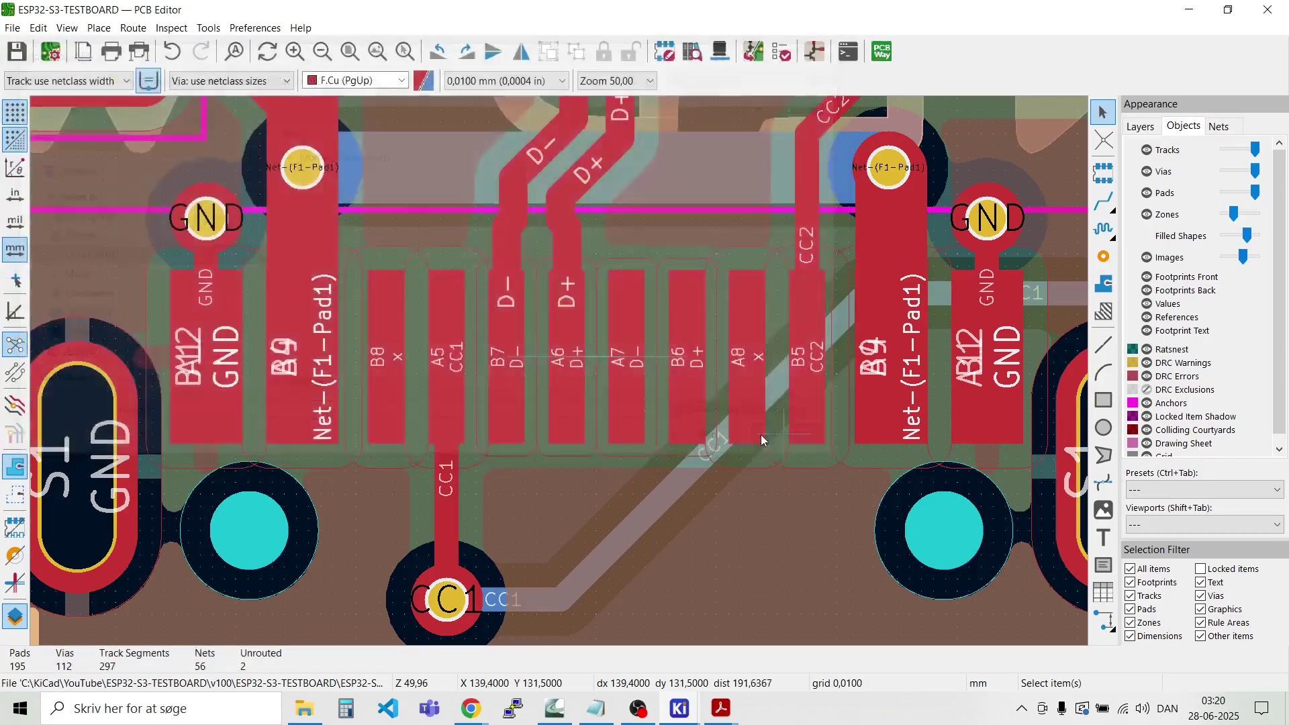
scroll(562, 377, down, 5)
scroll(562, 377, down, 8)
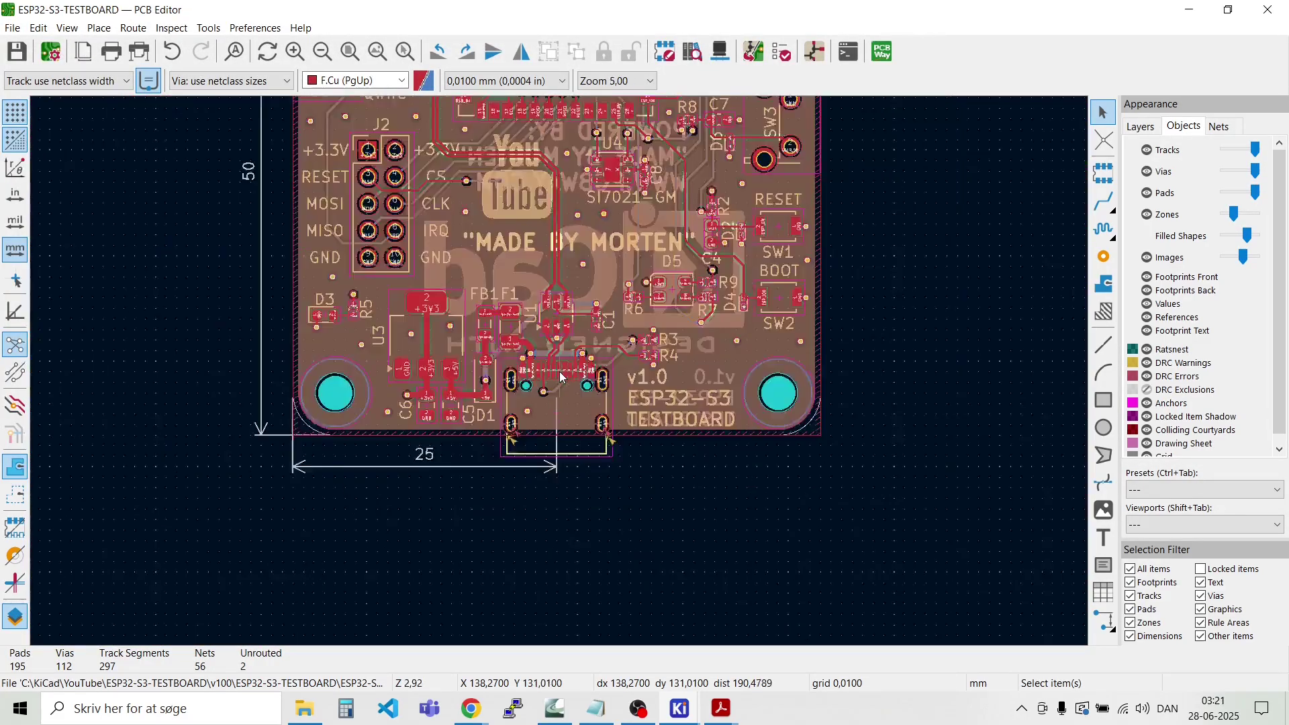
scroll(563, 377, up, 5)
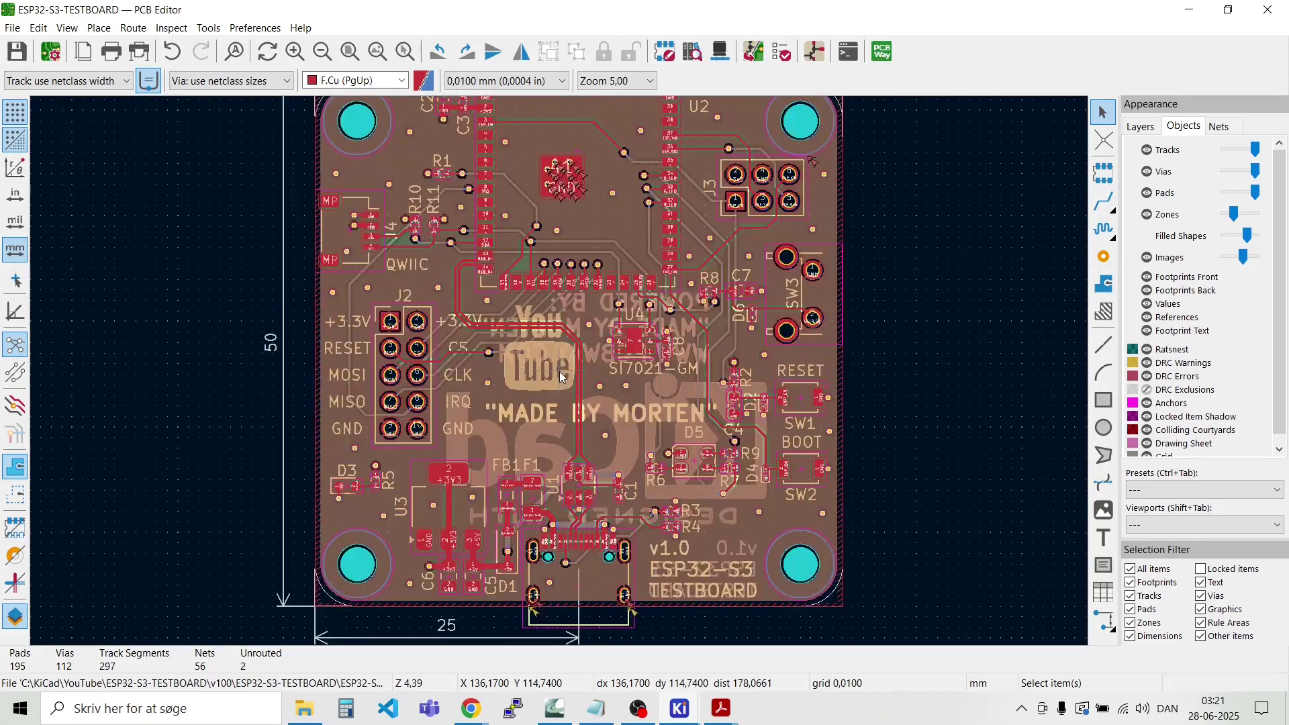
scroll(670, 269, up, 3)
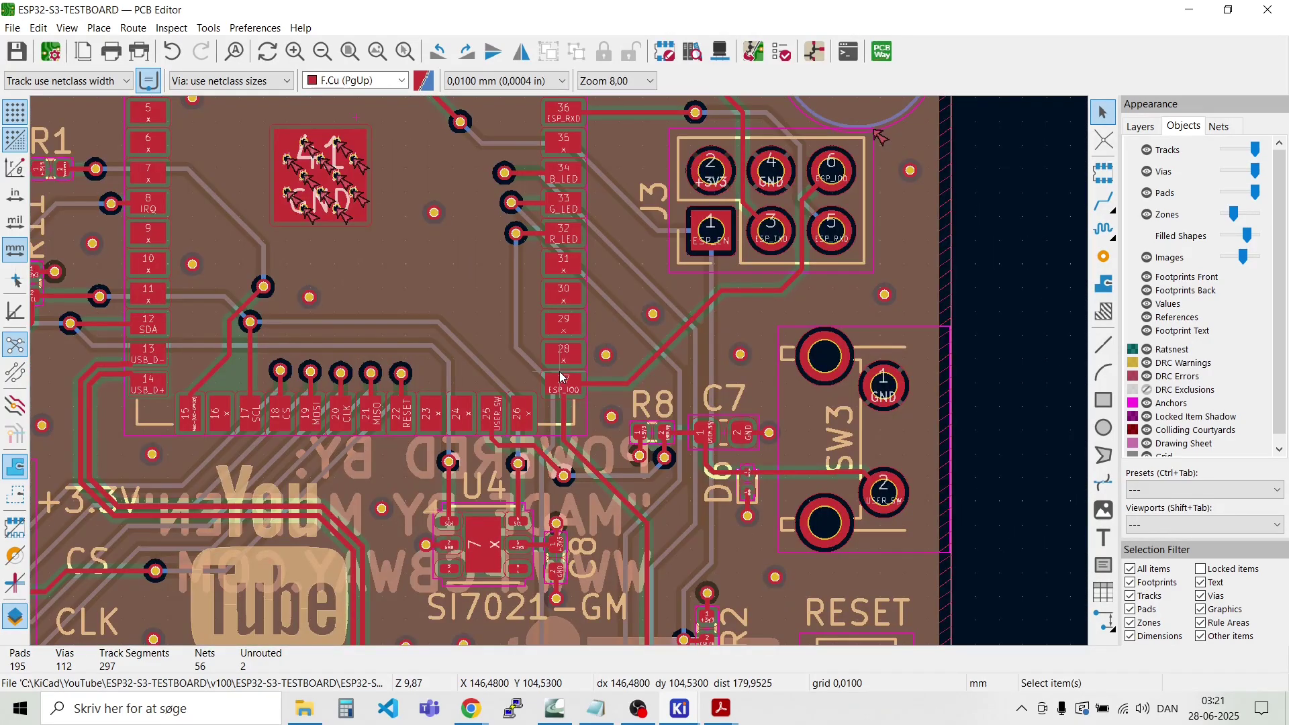
scroll(563, 377, down, 3)
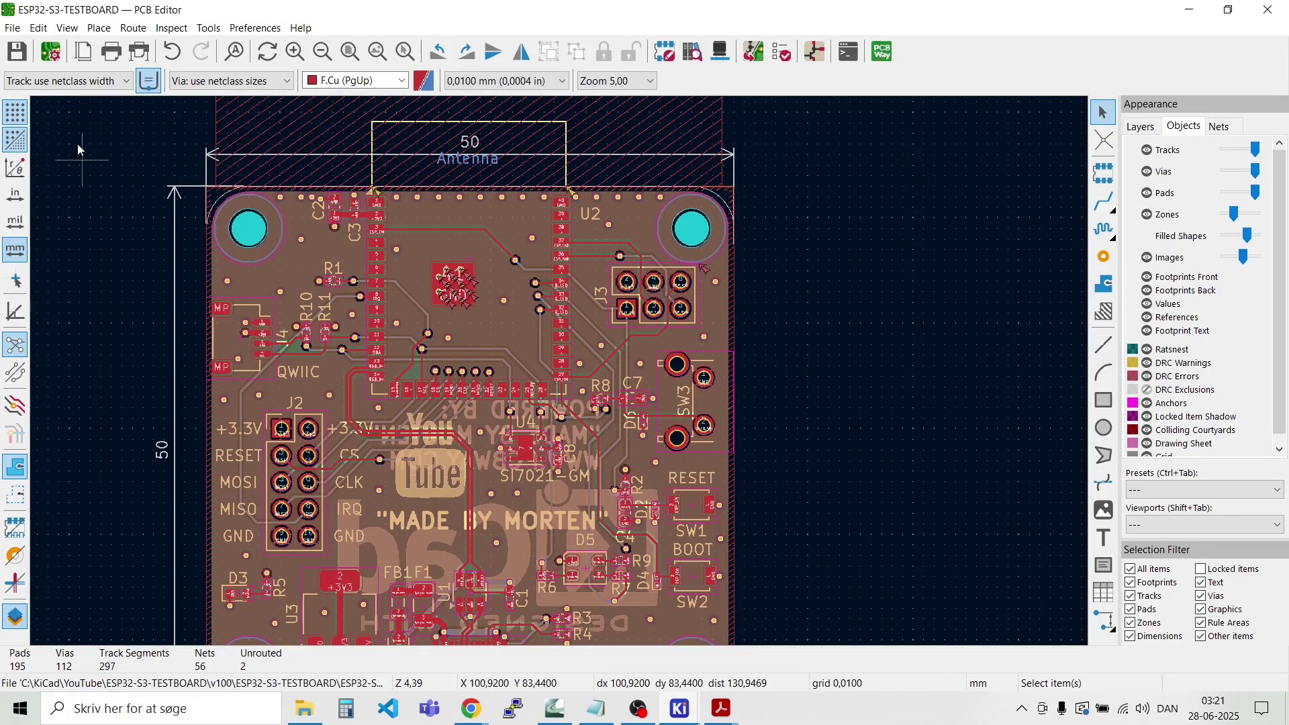
Step: Plot Gerber files for the four copper layers, paste, silkscreen, mask and Edge.Cuts, and review the output messages
click(14, 28)
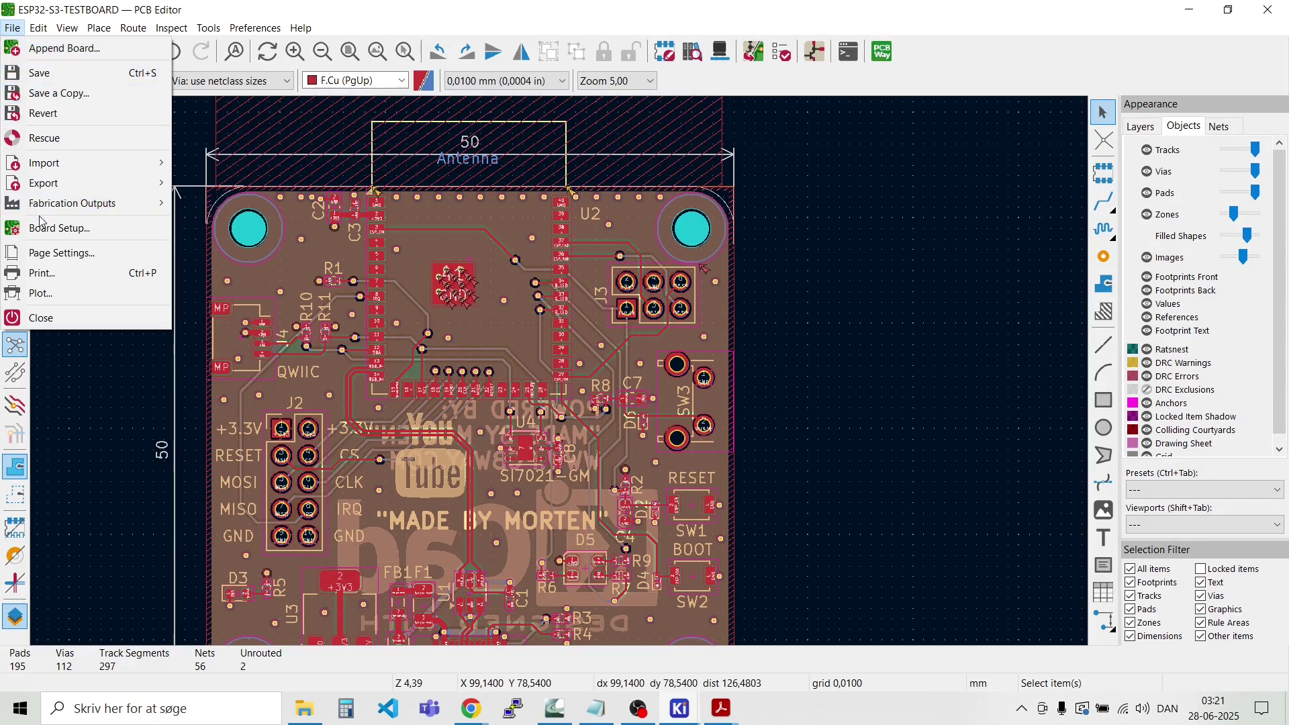
mouse_move(45, 211)
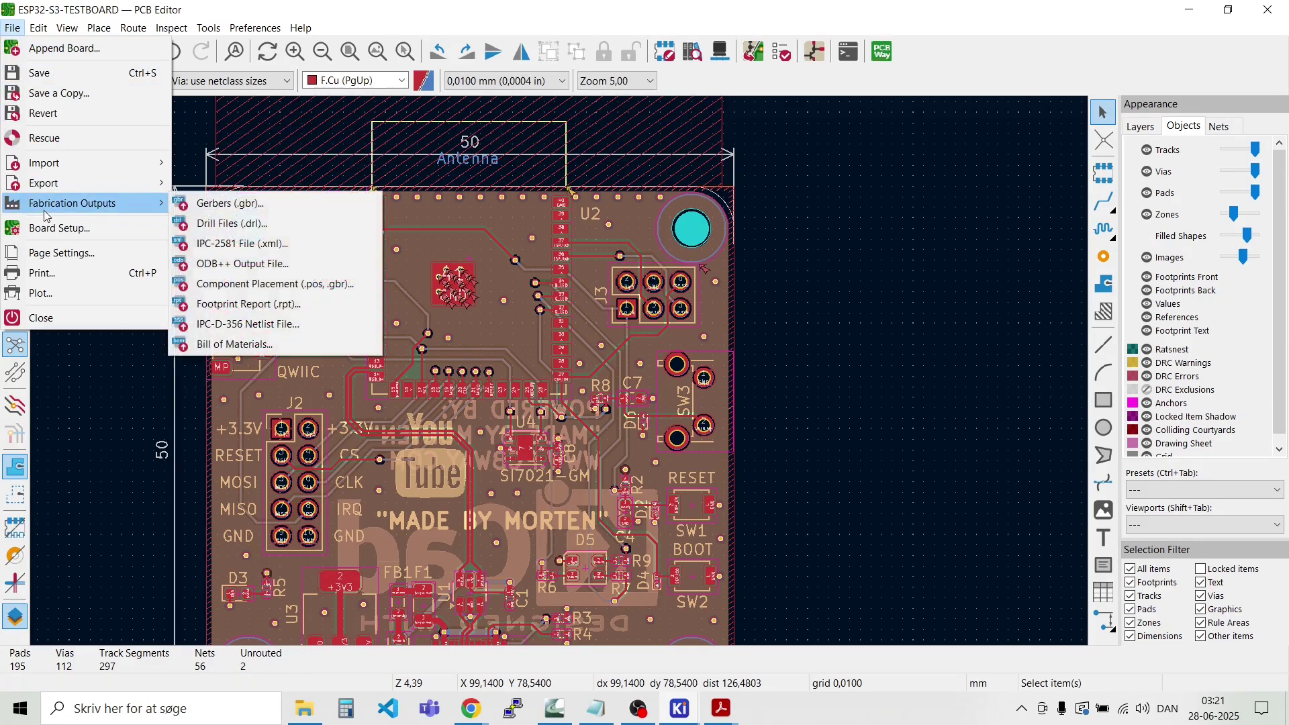
click(255, 204)
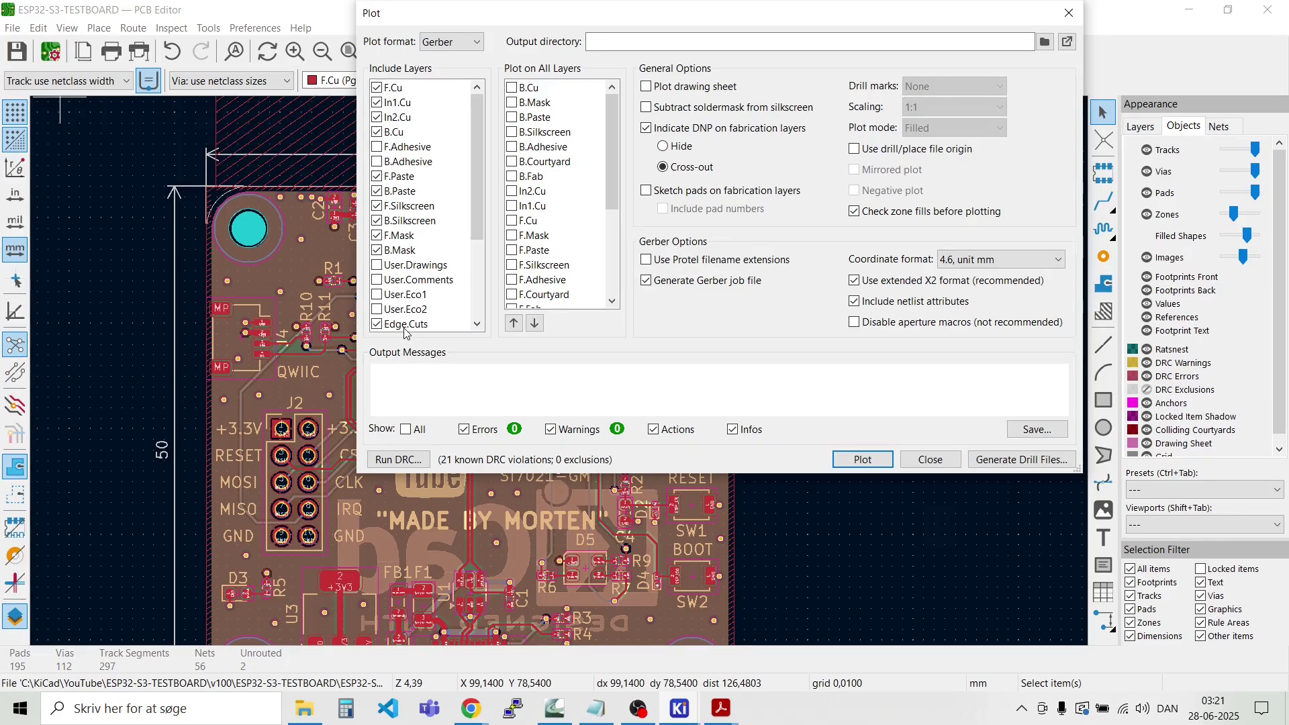
click(865, 463)
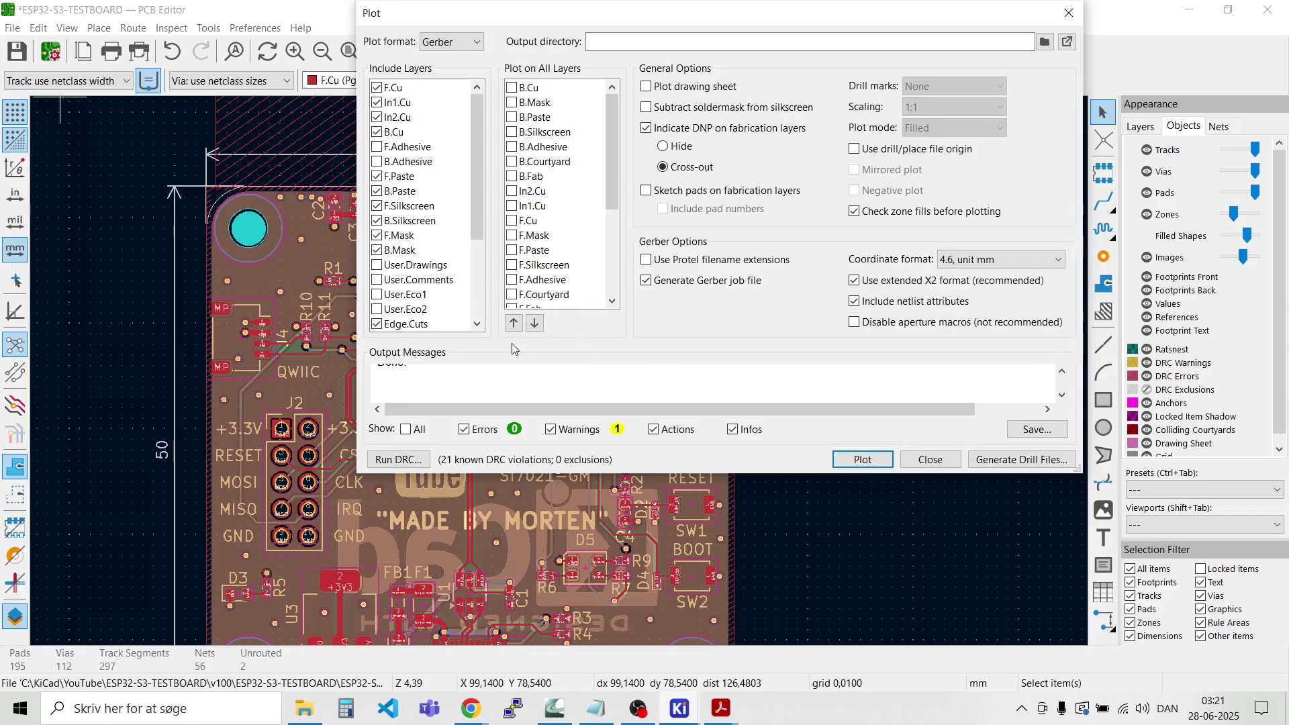
scroll(579, 395, up, 2)
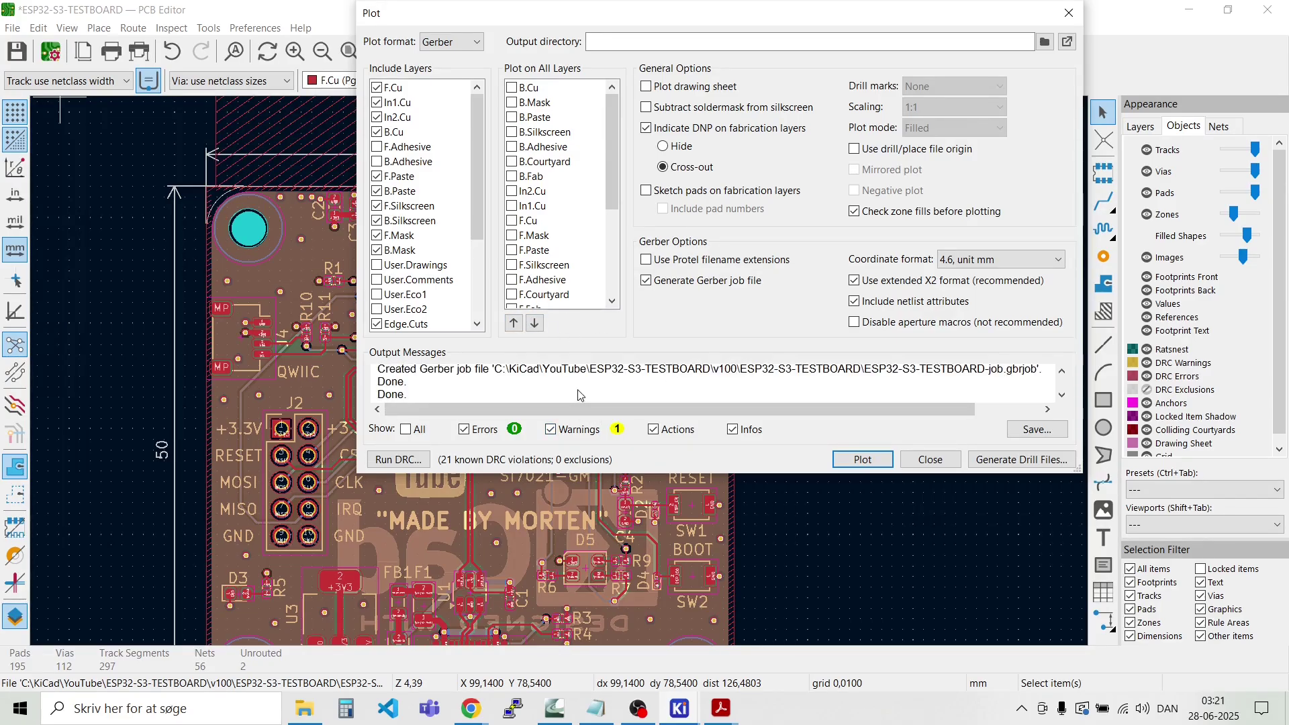
scroll(578, 395, up, 1)
scroll(579, 395, up, 4)
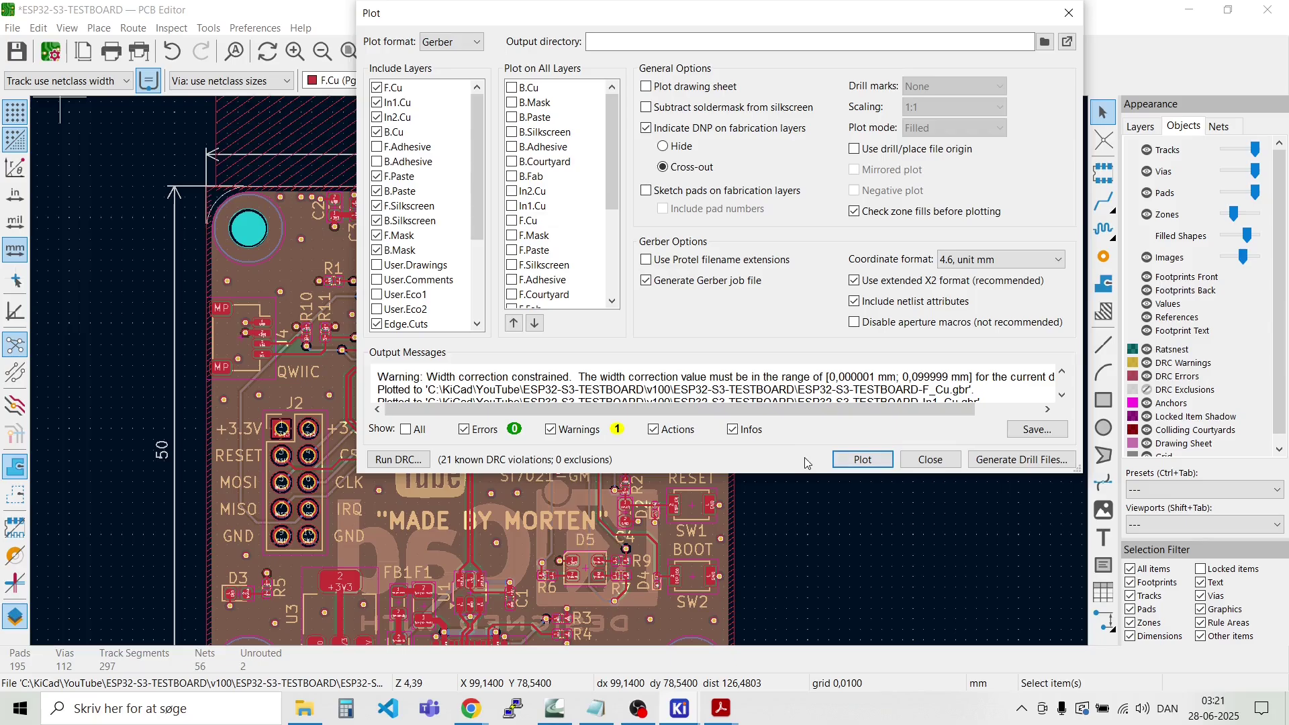
Step: Generate Excellon drill files with absolute origin in millimetres, close the Plot dialog and save the board
click(1004, 462)
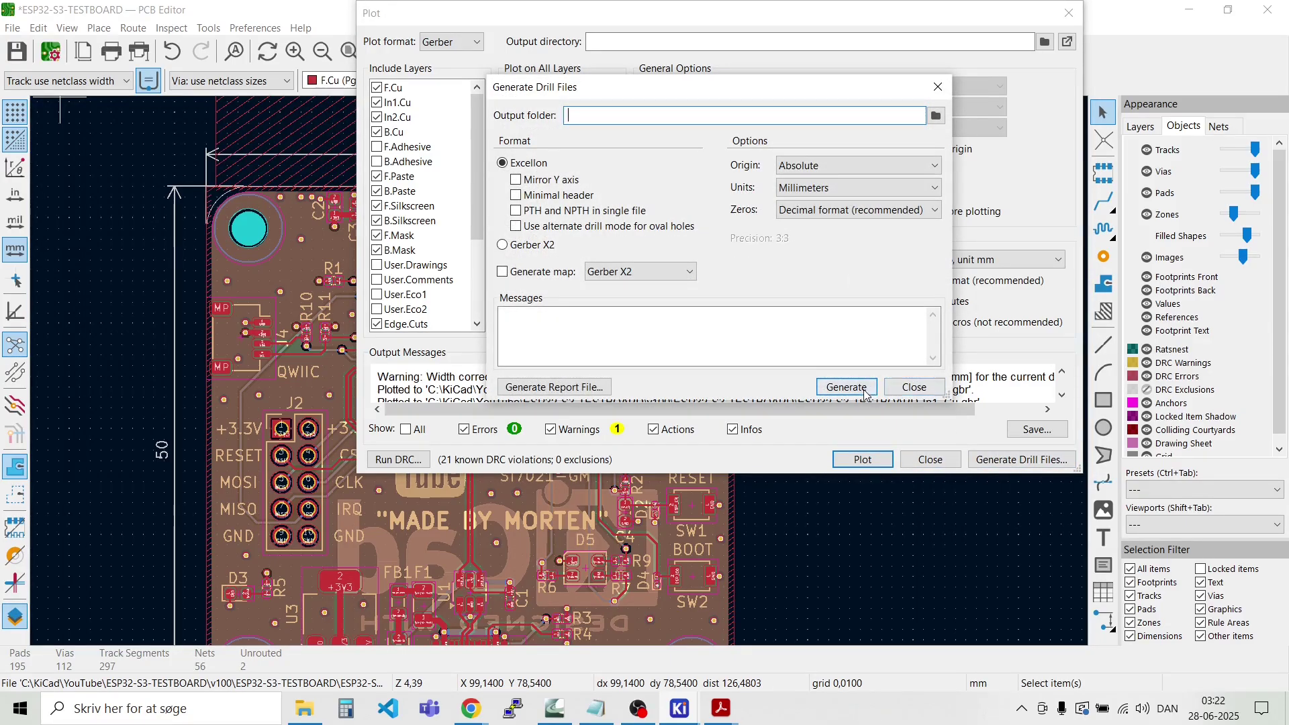
click(864, 391)
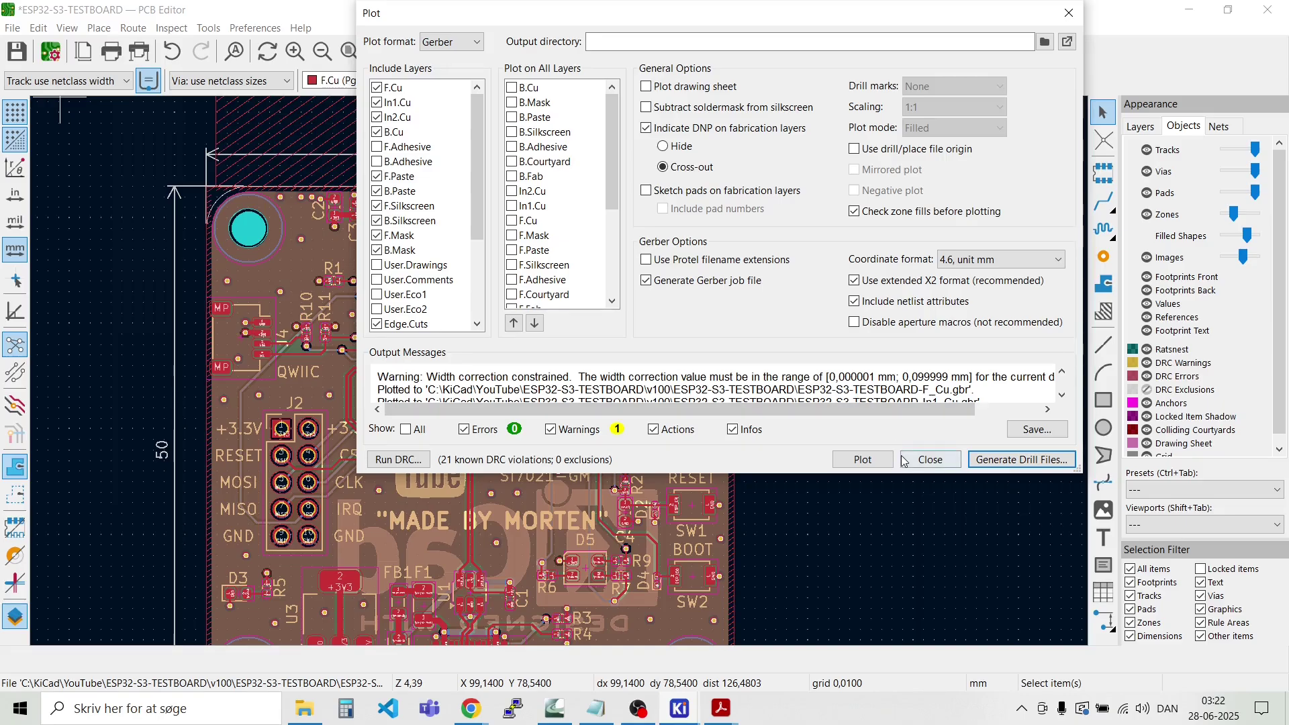
click(930, 459)
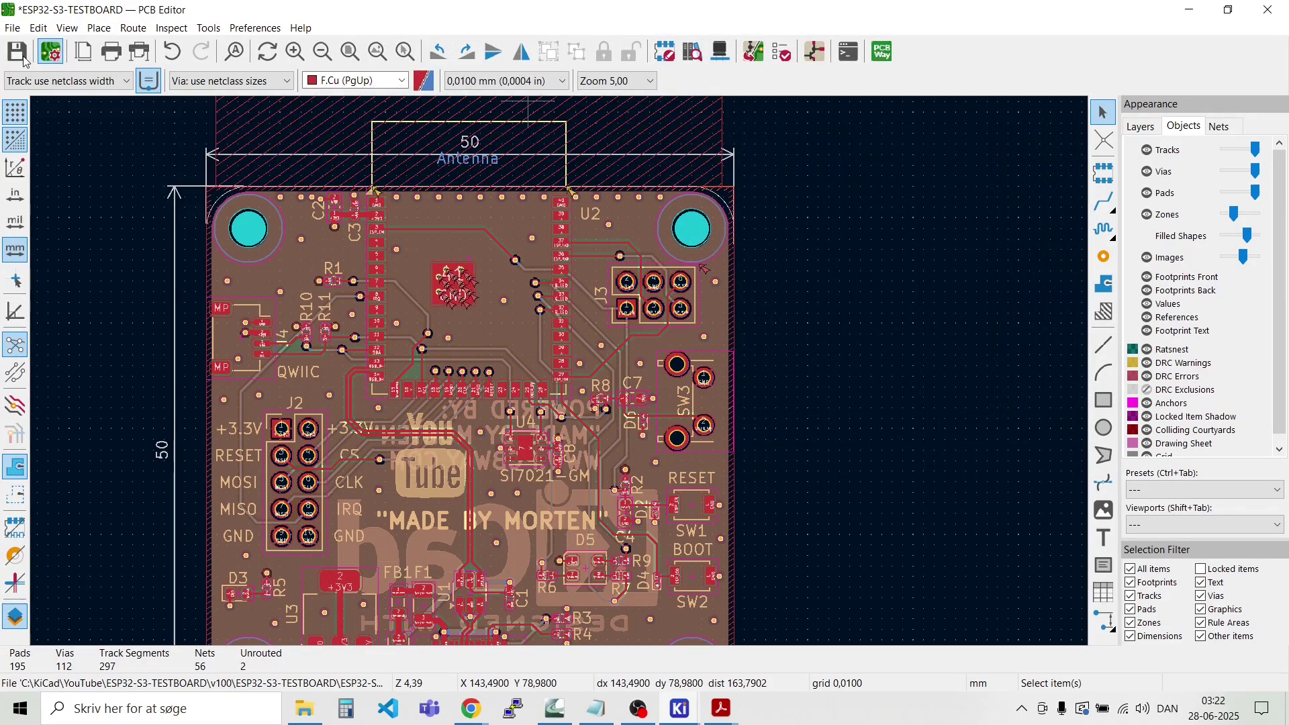
key(ctrl+s)
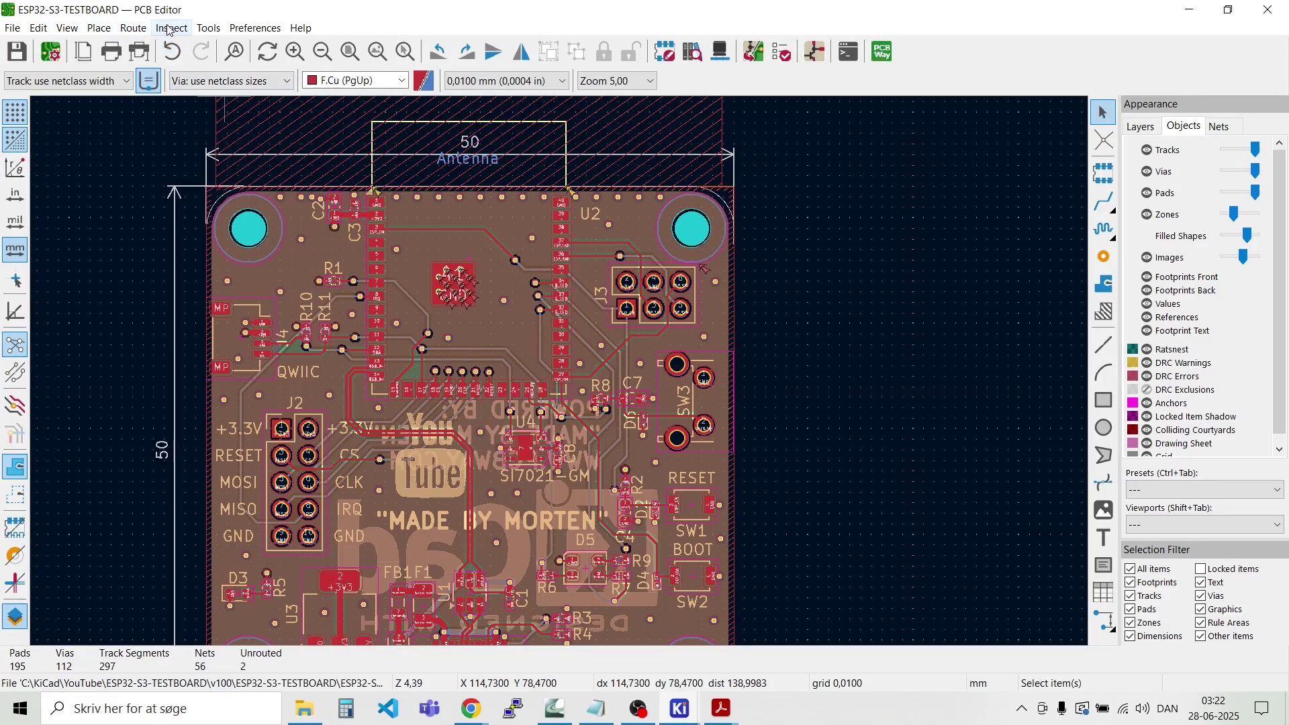
Step: Send the board to the PCBWay order page with the PCBWay Plug-in for KiCad
click(205, 28)
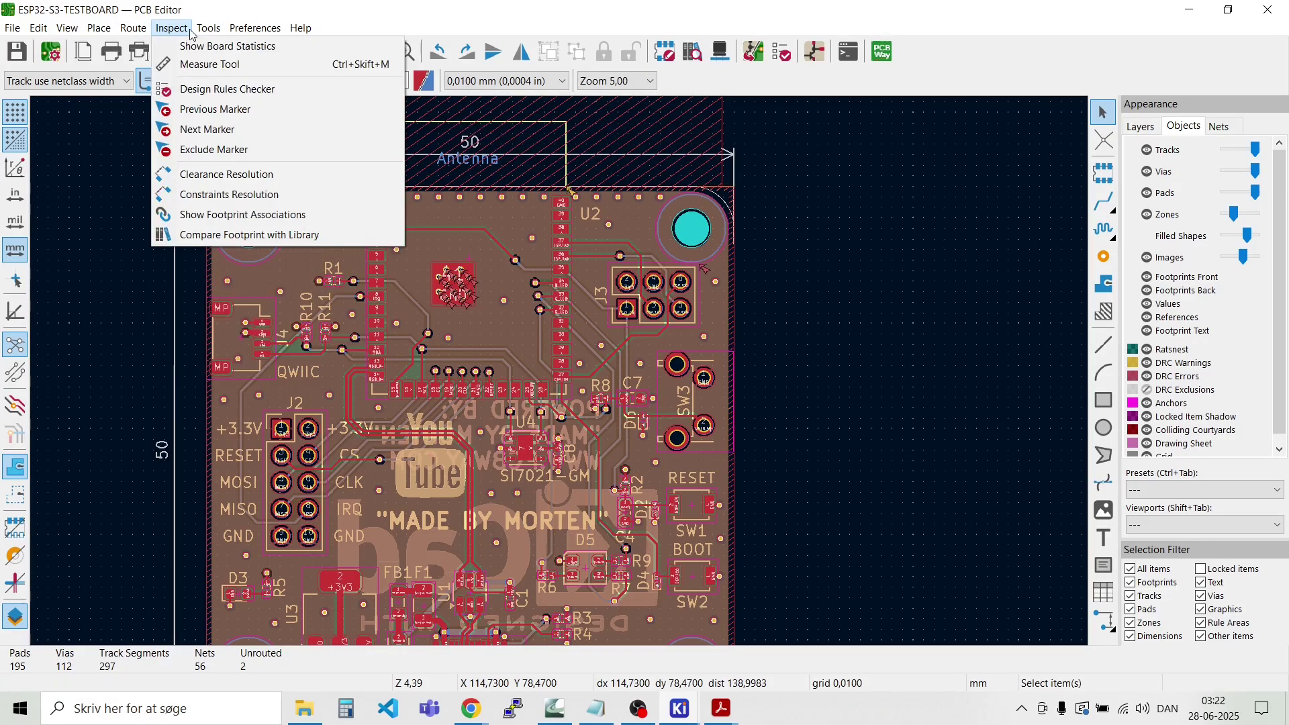
mouse_move(208, 32)
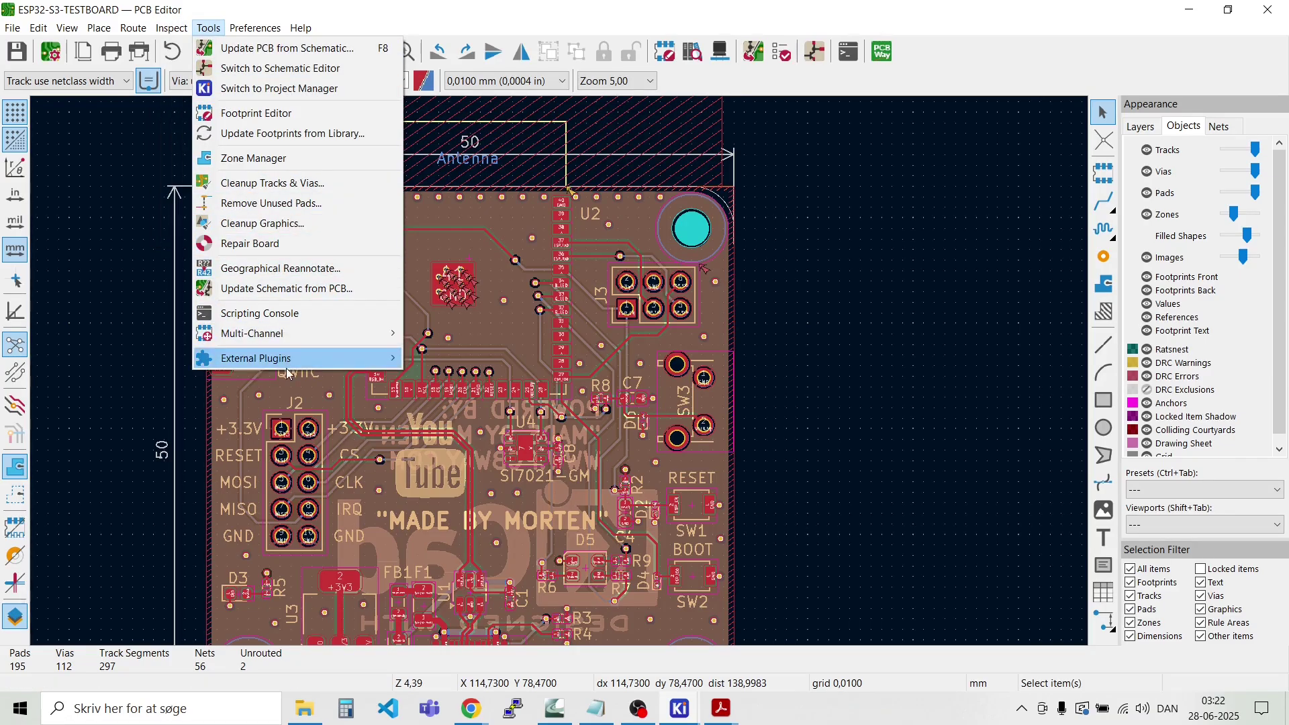
mouse_move(322, 358)
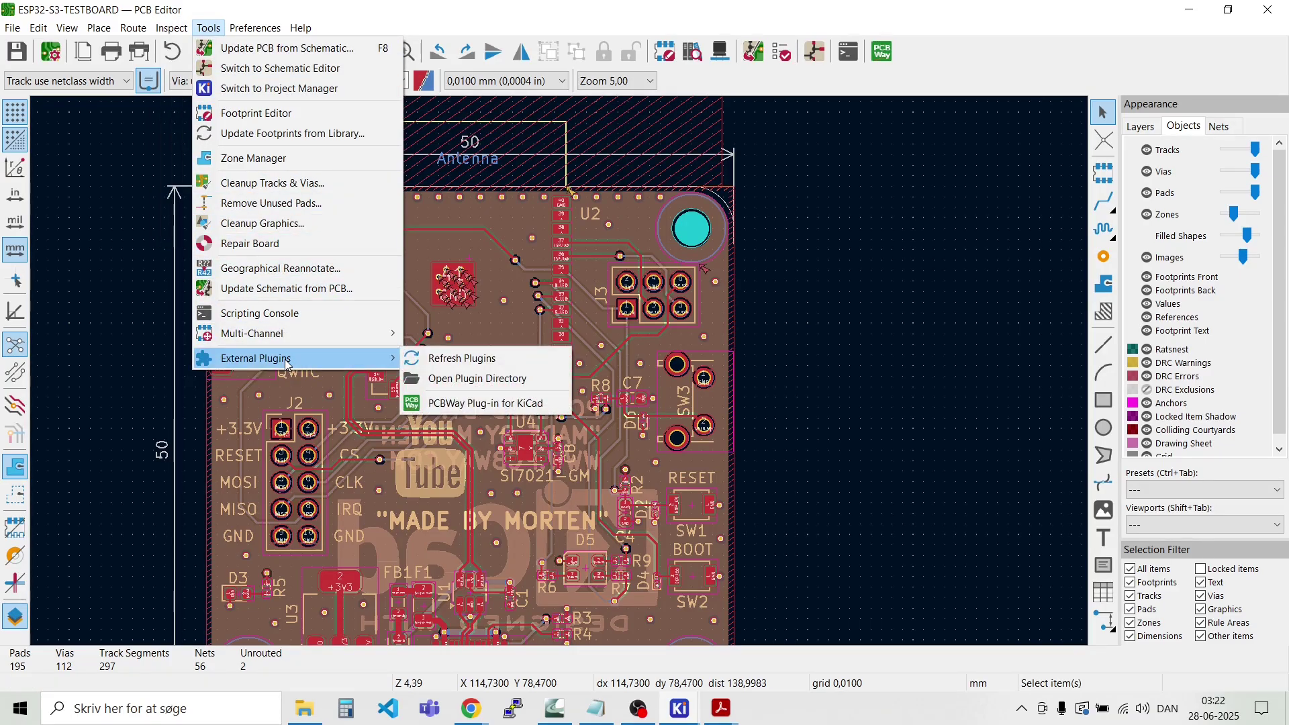
click(486, 404)
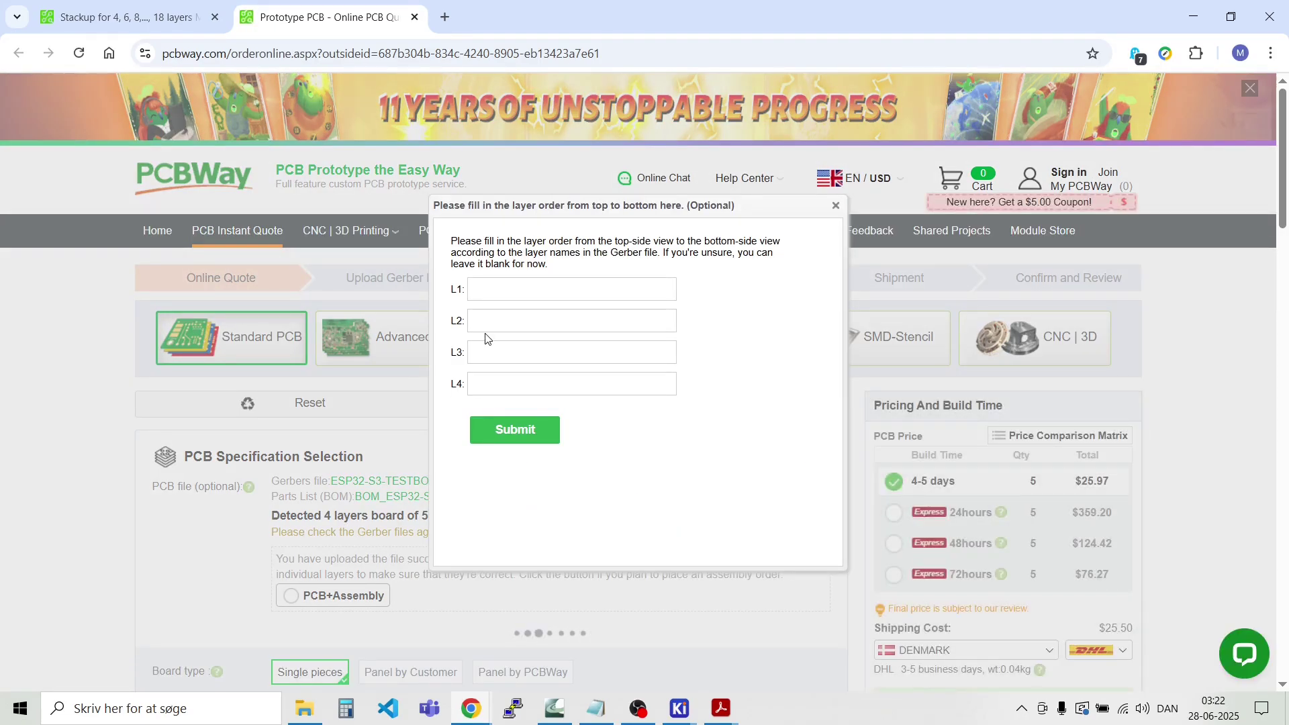
Step: Submit the layer order for the four-layer board as L1 TOP, L2 IN1, L3 IN2 and L4 BOT
click(523, 292)
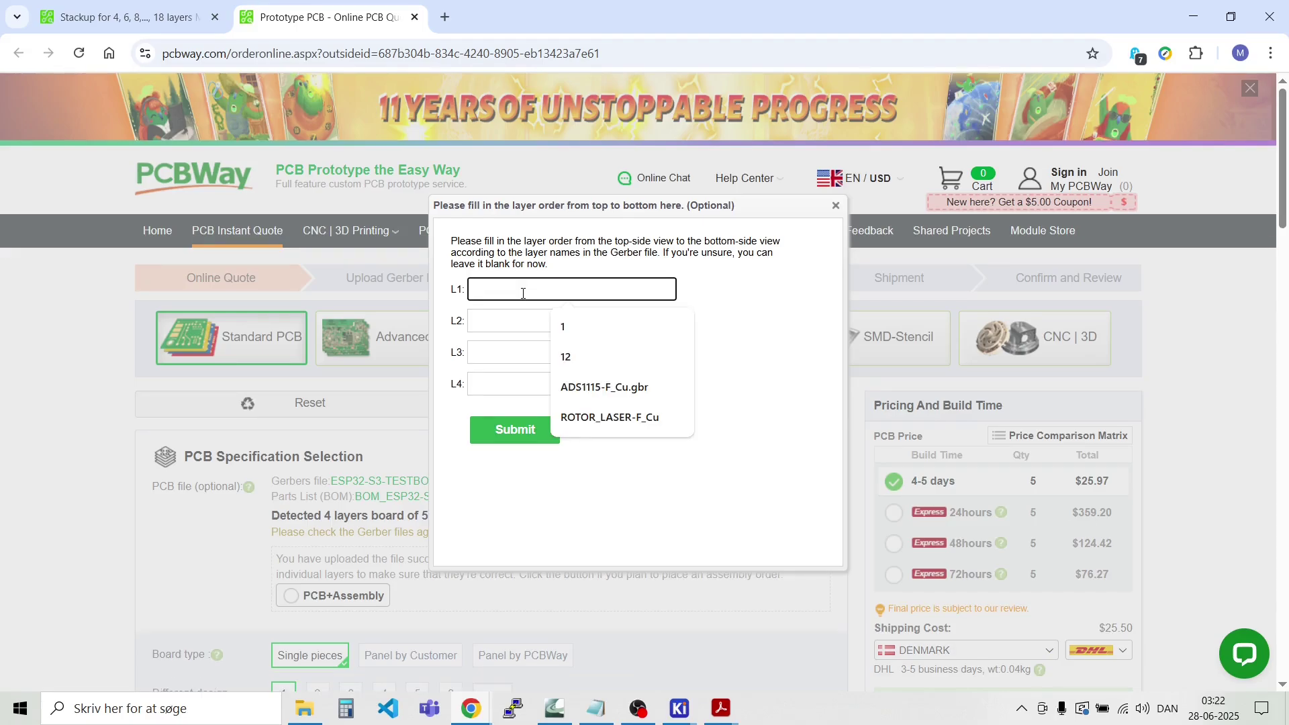
text(l)
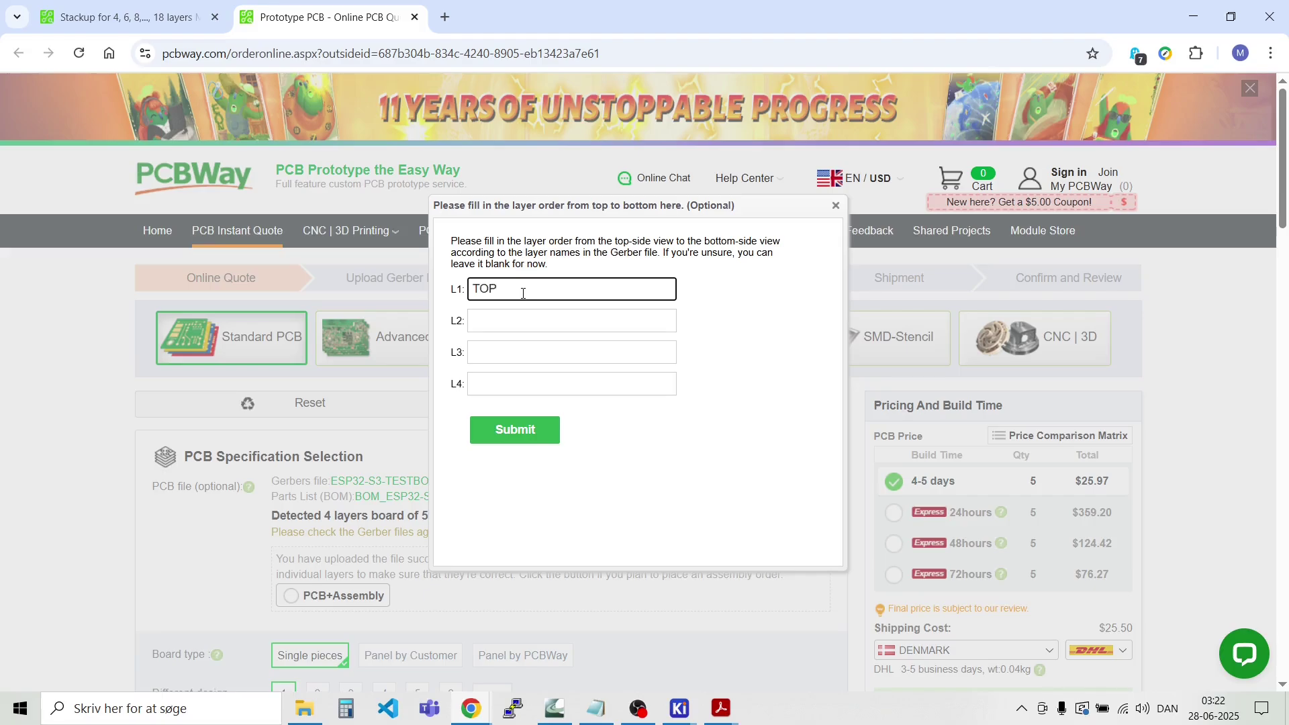
click(510, 331)
text(IN1)
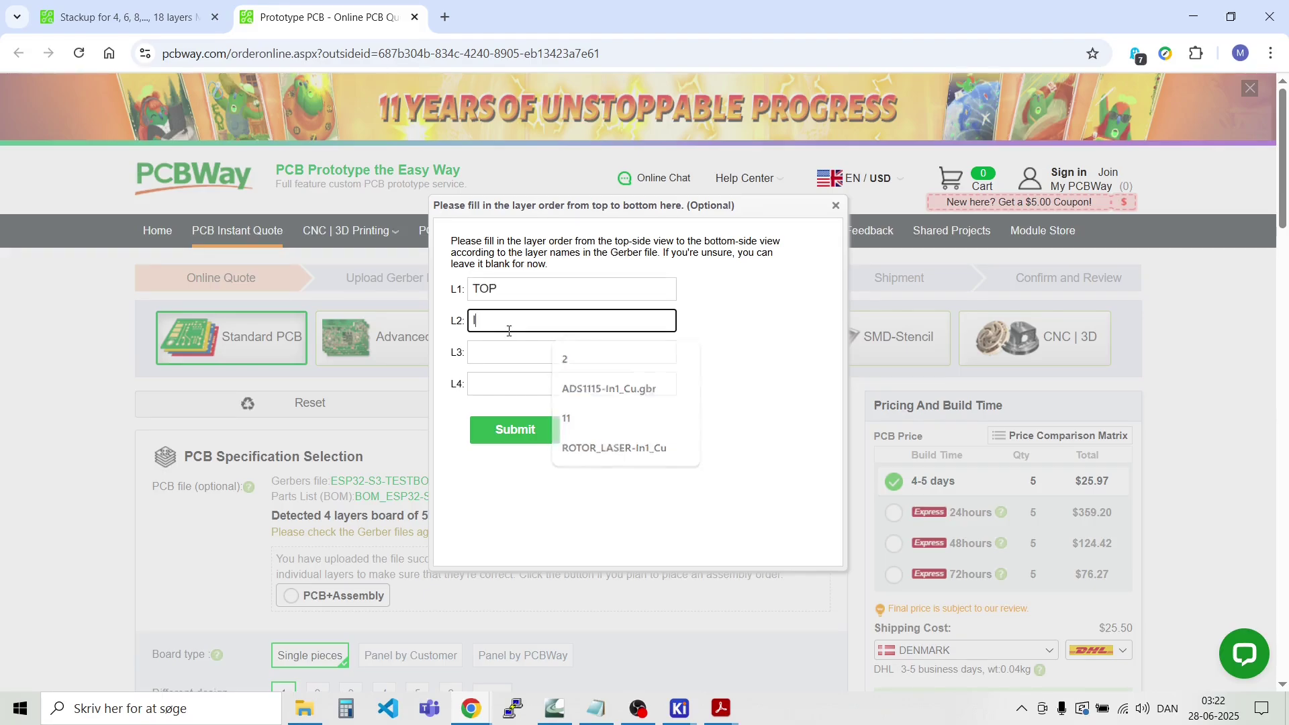
click(481, 345)
text(IN2)
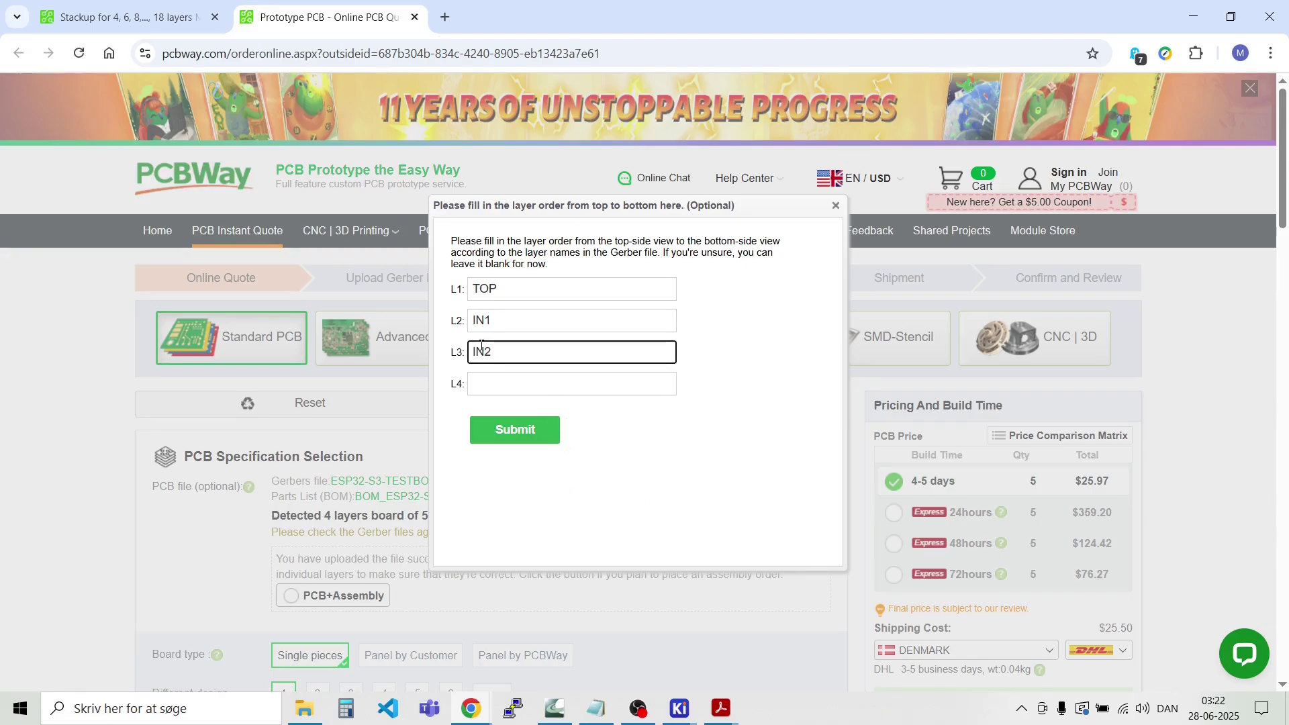
click(513, 384)
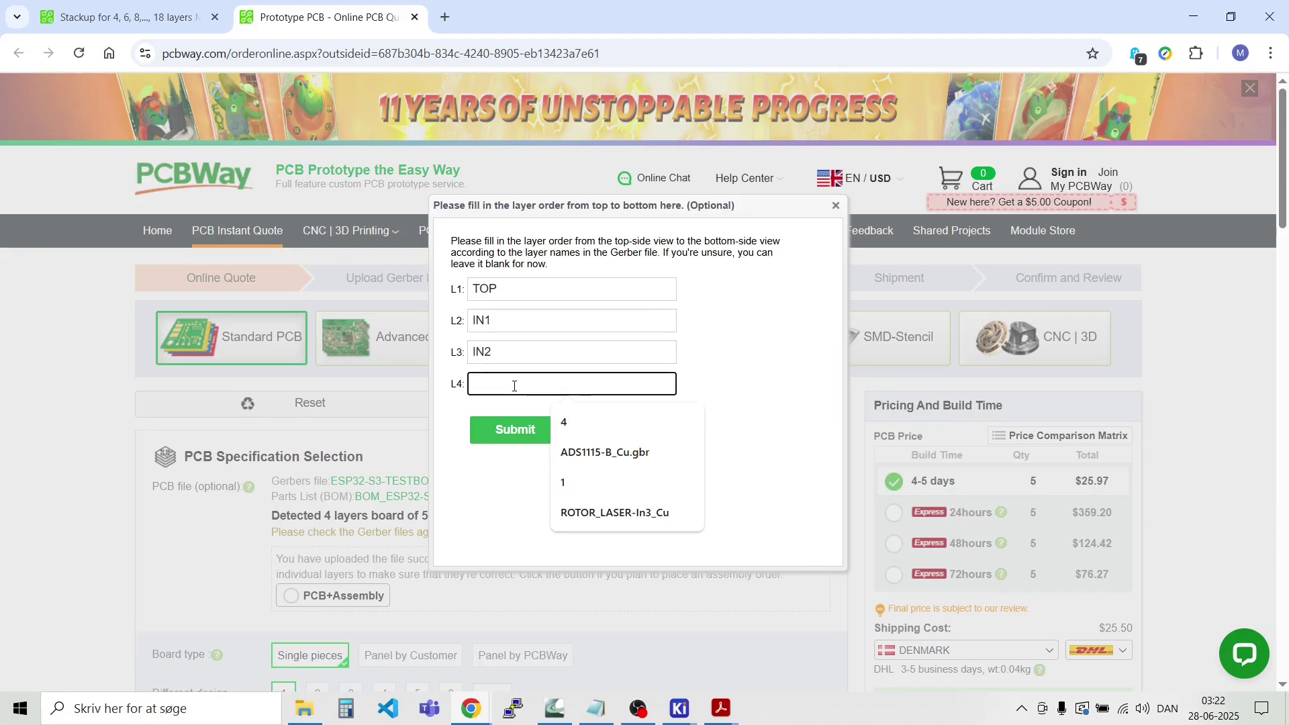
text(BO)
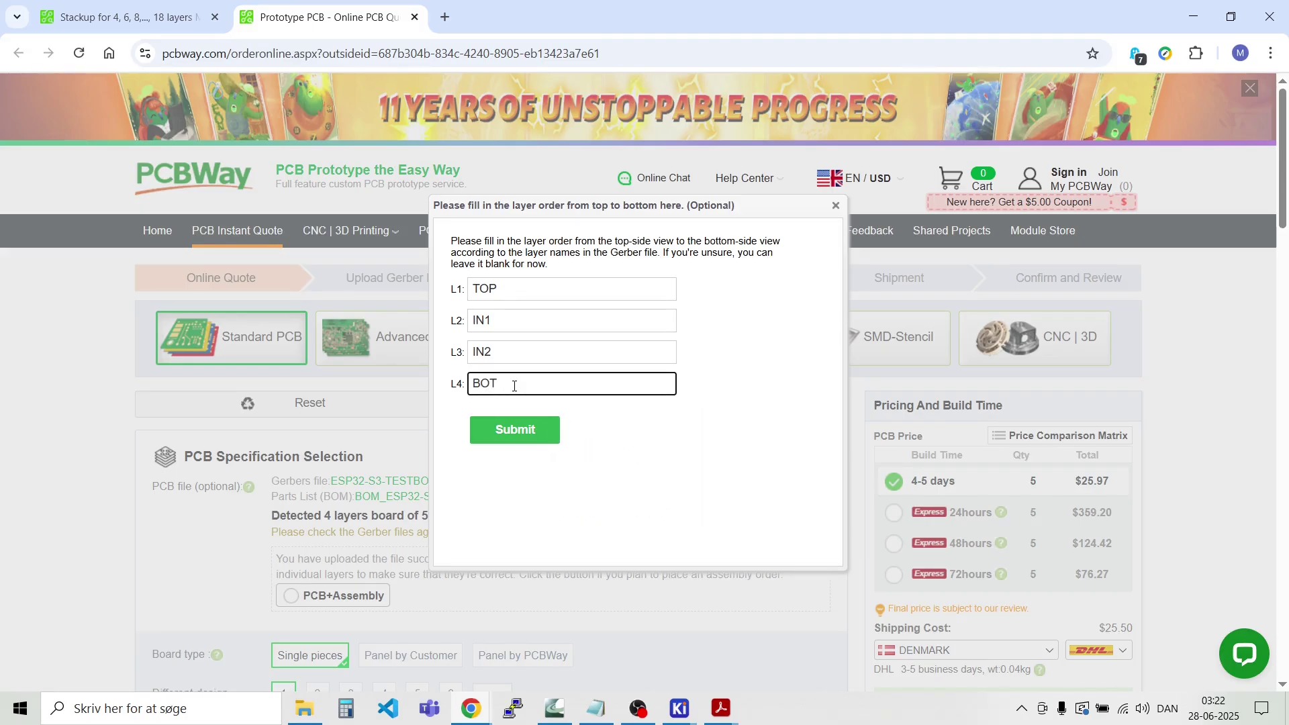
text(T)
click(533, 436)
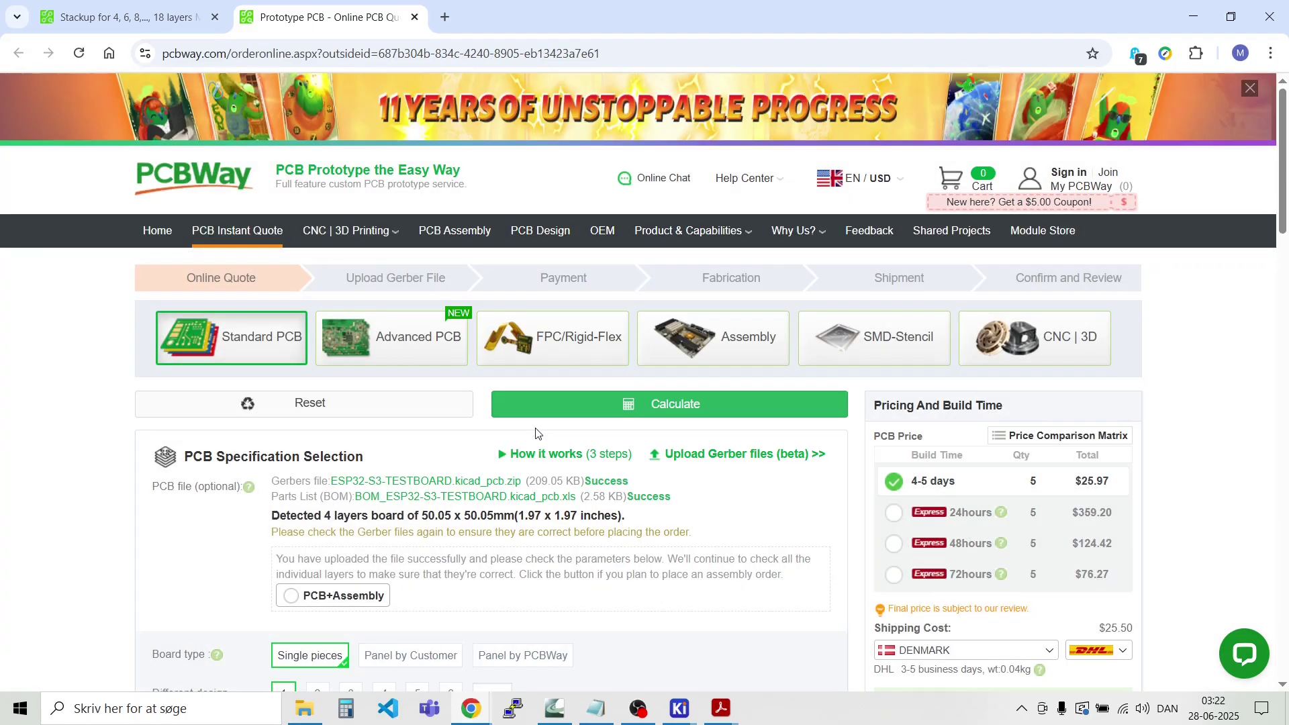
Step: Review the uploaded files and the order's board size, quantity, layers, material, thickness, solder mask and silkscreen settings
scroll(443, 524, down, 3)
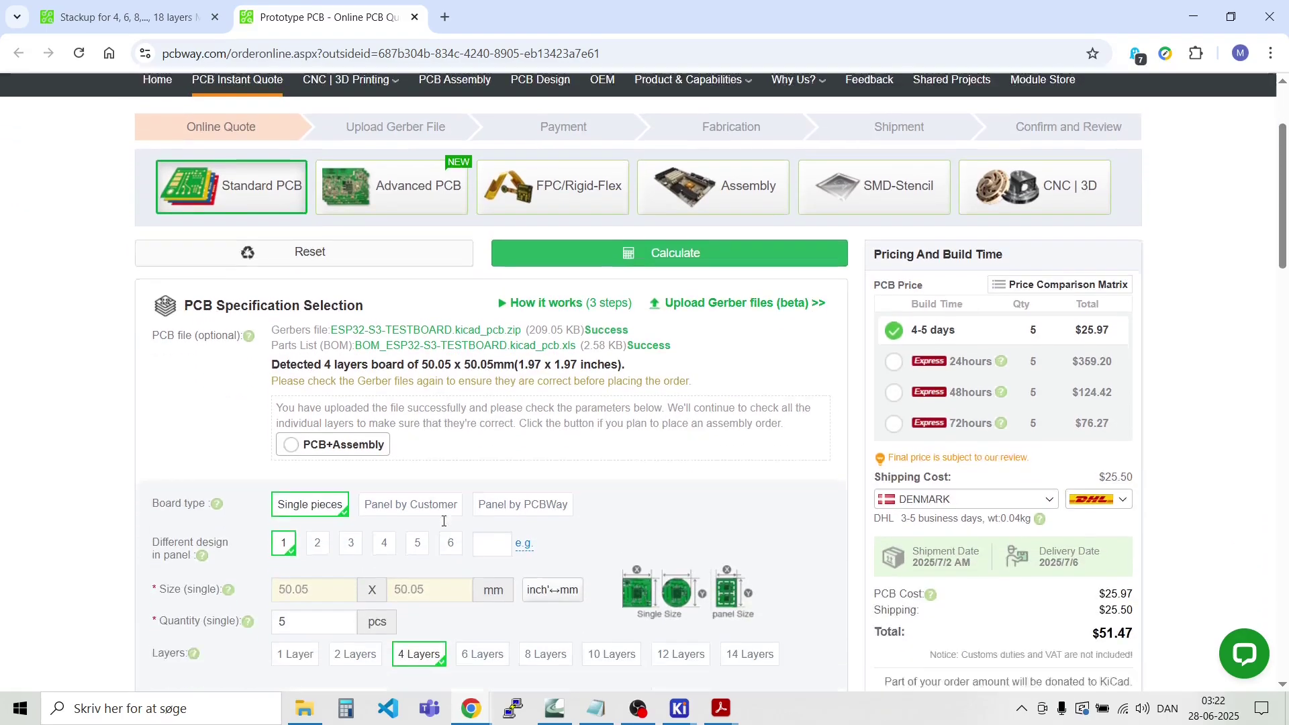
scroll(458, 323, up, 3)
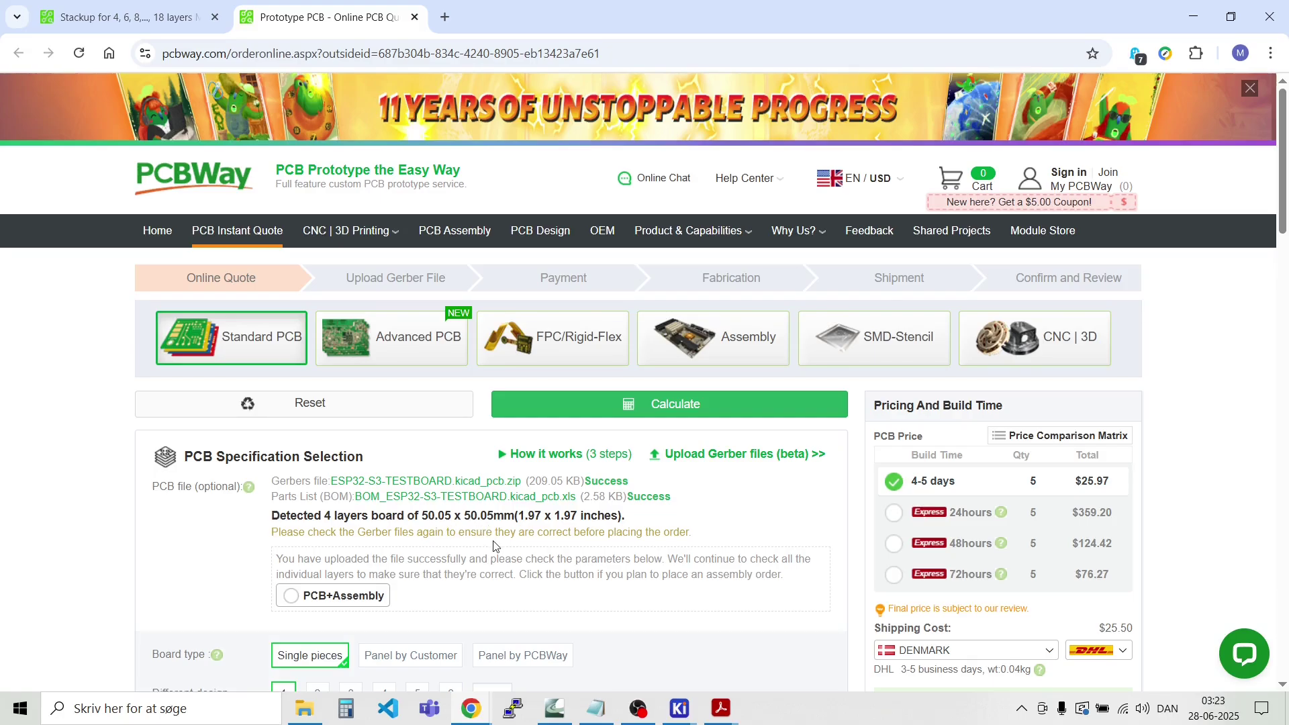
scroll(493, 545, down, 6)
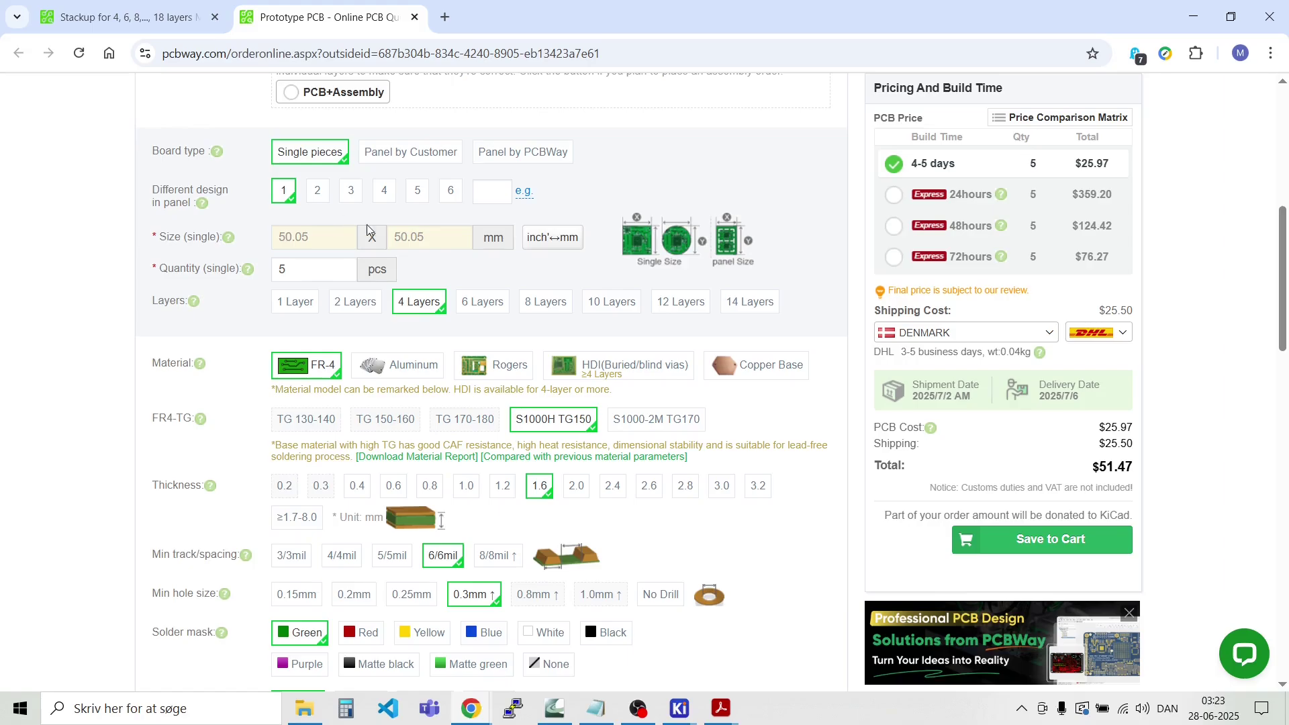
scroll(416, 481, down, 1)
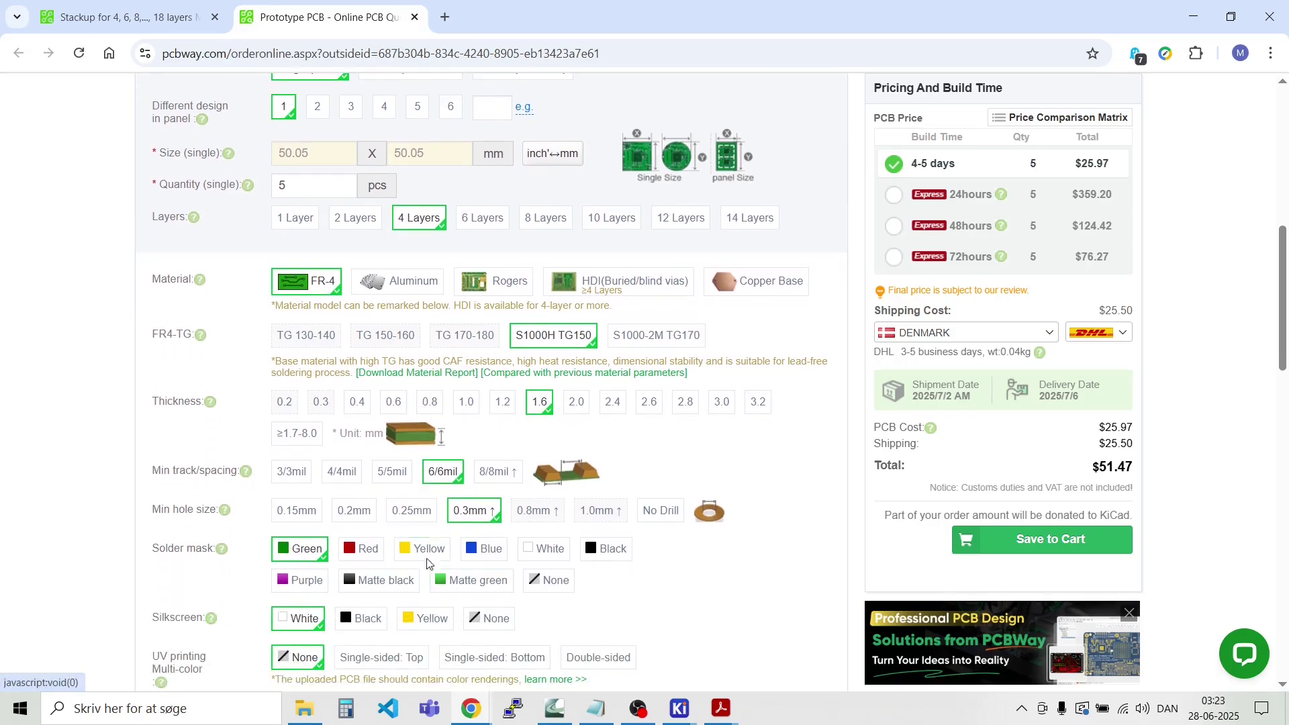
scroll(363, 496, down, 1)
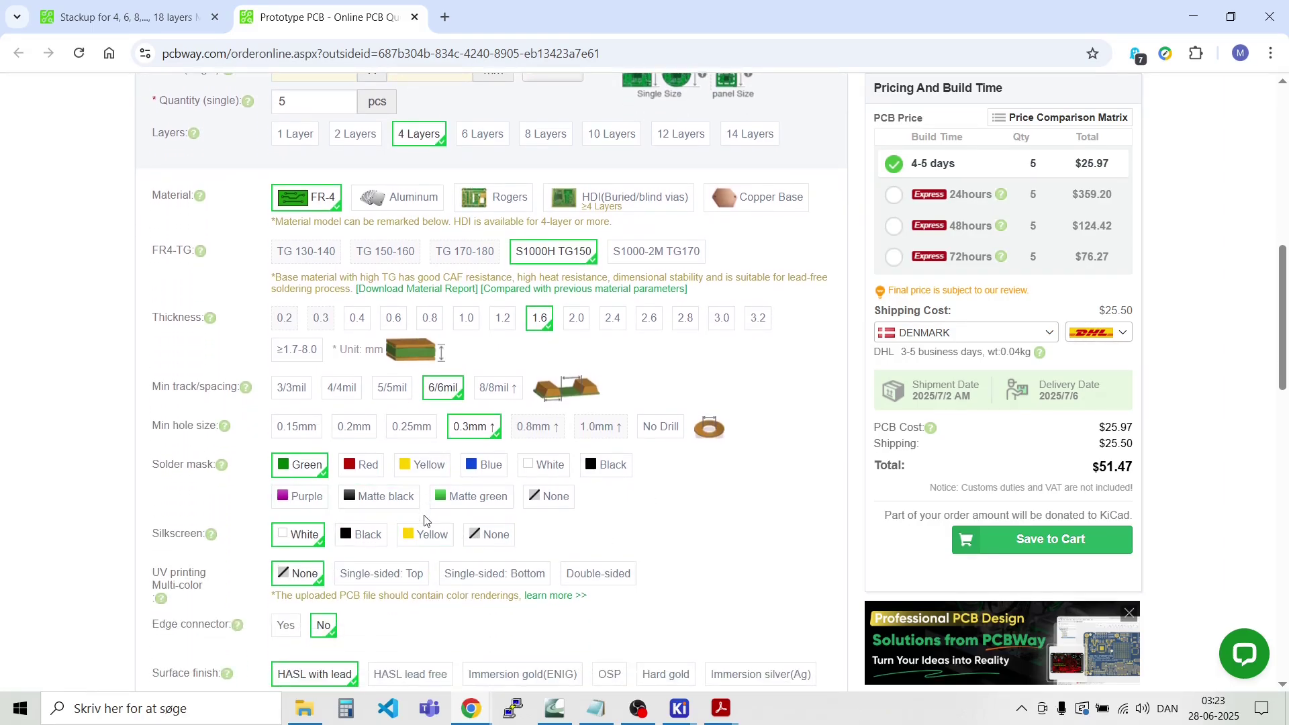
scroll(416, 470, up, 10)
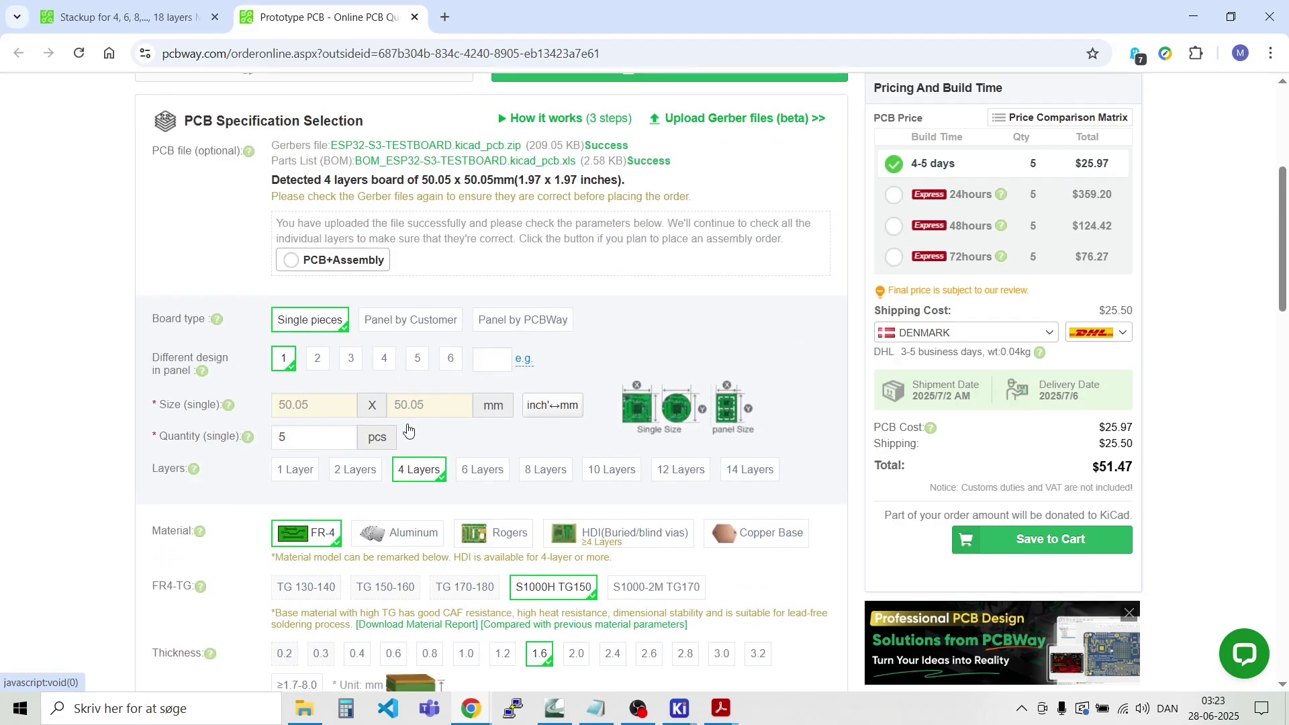
Step: Switch to the KiCad PCB Editor, open the board in the 3D Viewer and inspect its component side from tilted angles
click(682, 714)
click(847, 631)
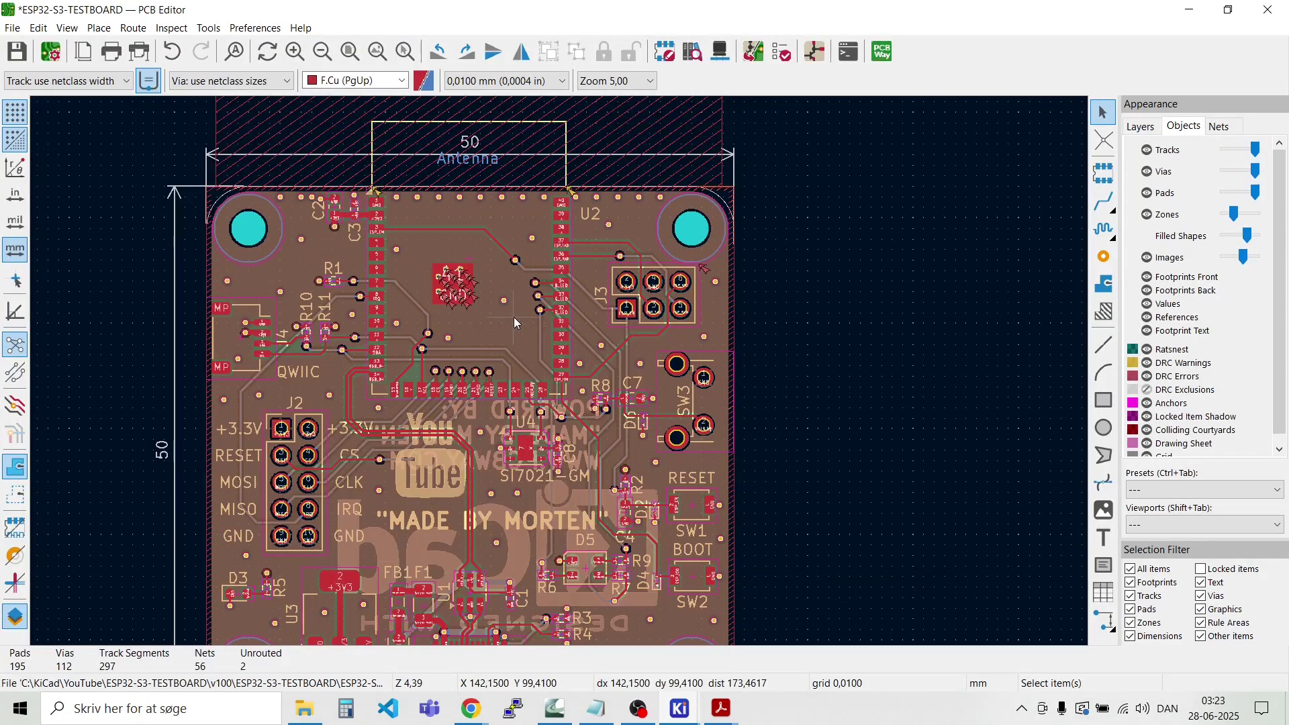
scroll(562, 377, down, 3)
scroll(557, 504, up, 2)
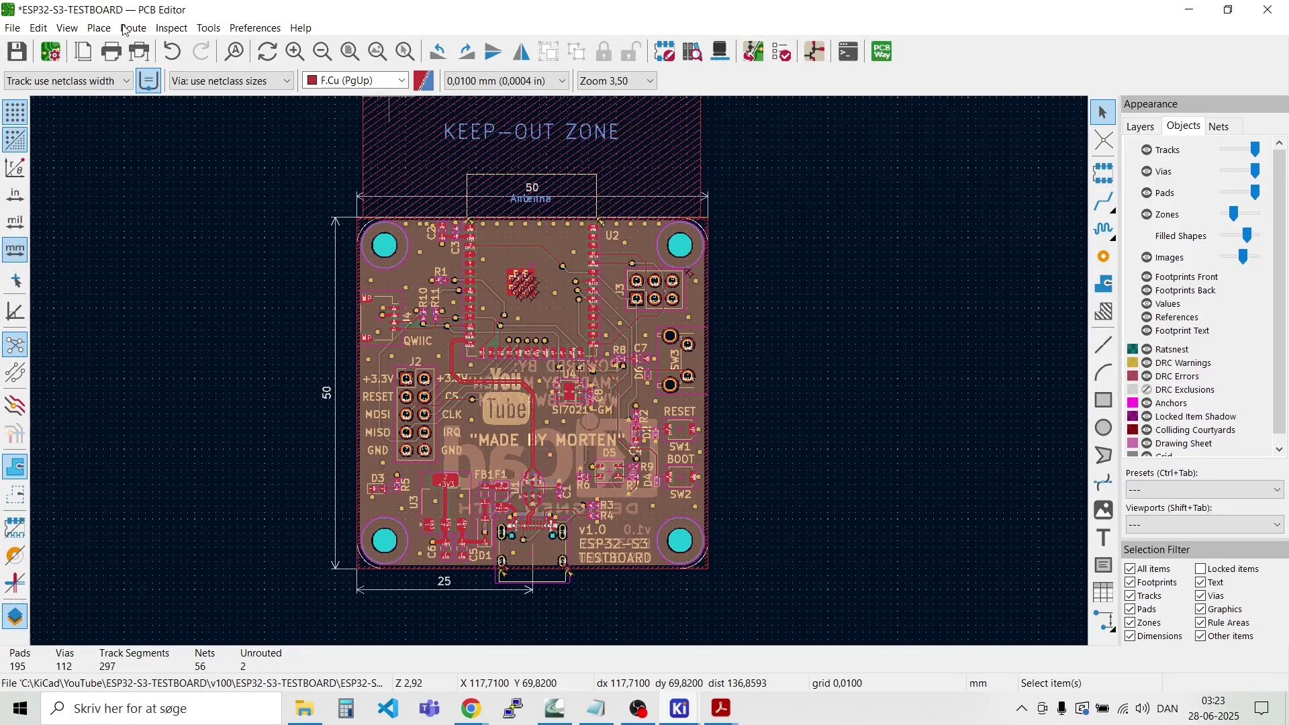
click(67, 28)
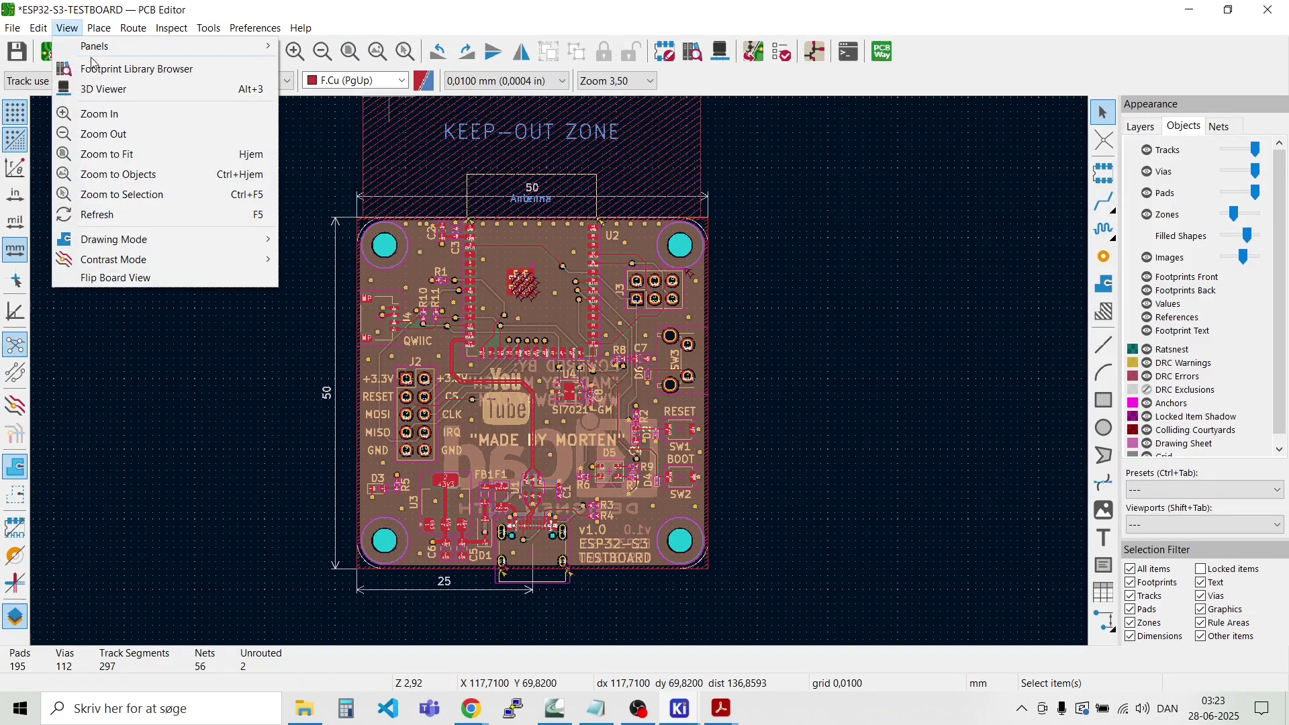
click(102, 91)
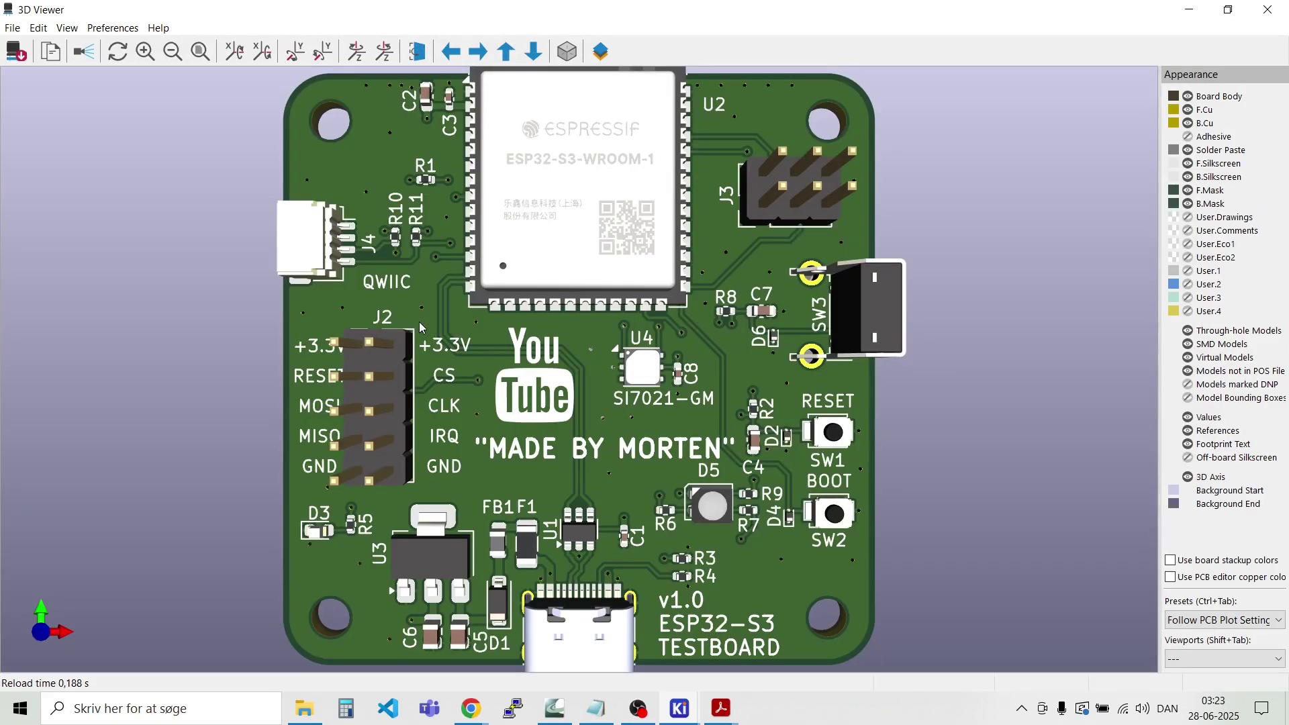
drag(1101, 516, 1047, 448)
scroll(498, 429, down, 3)
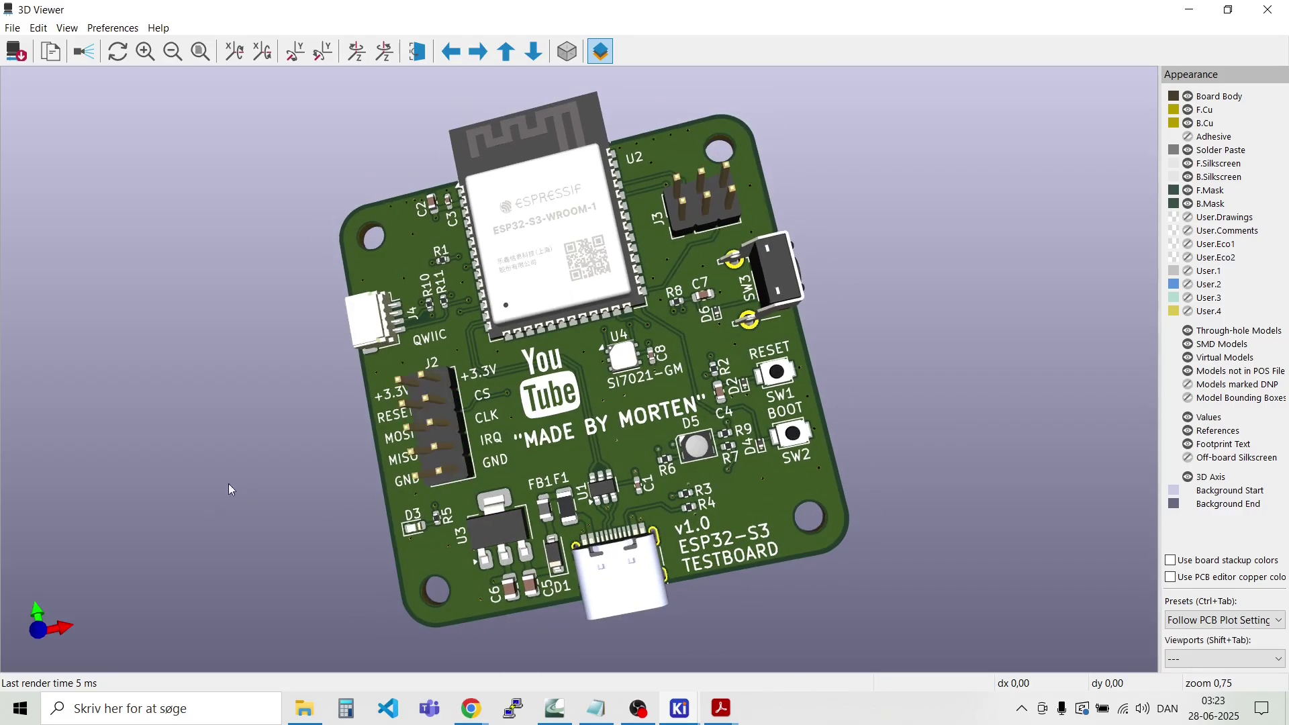
drag(229, 483, 253, 447)
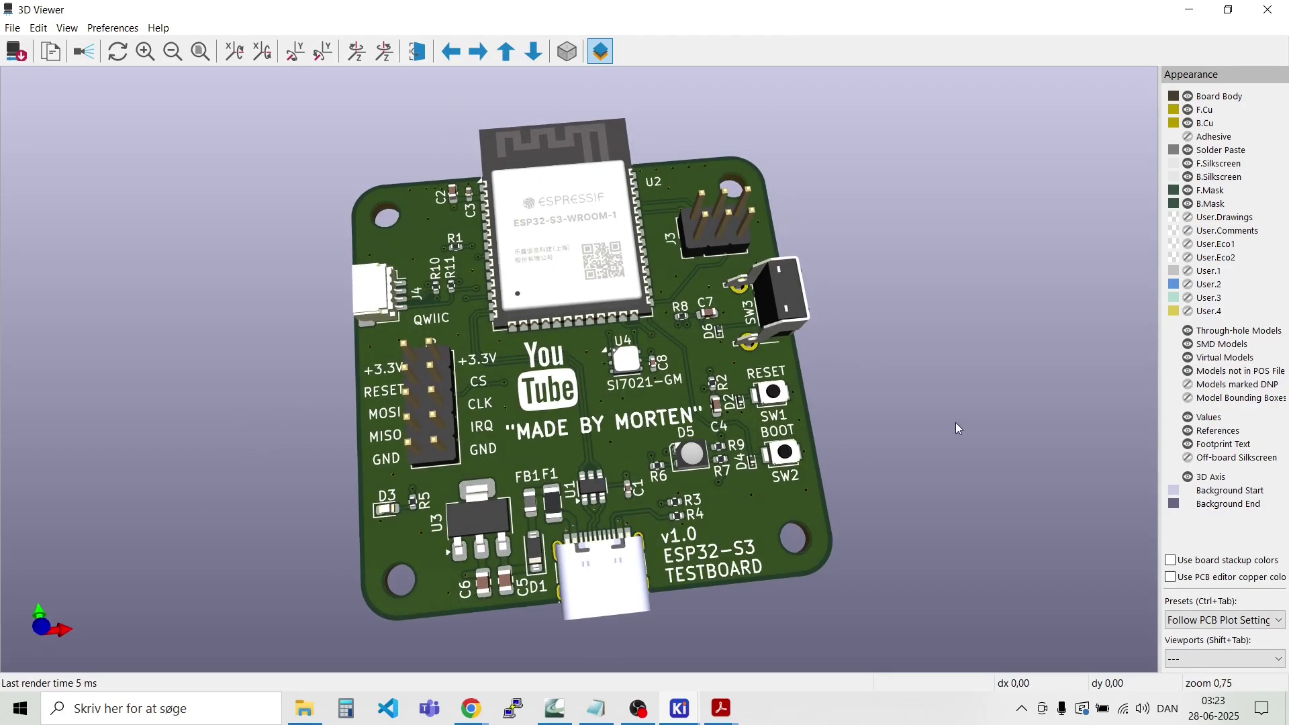